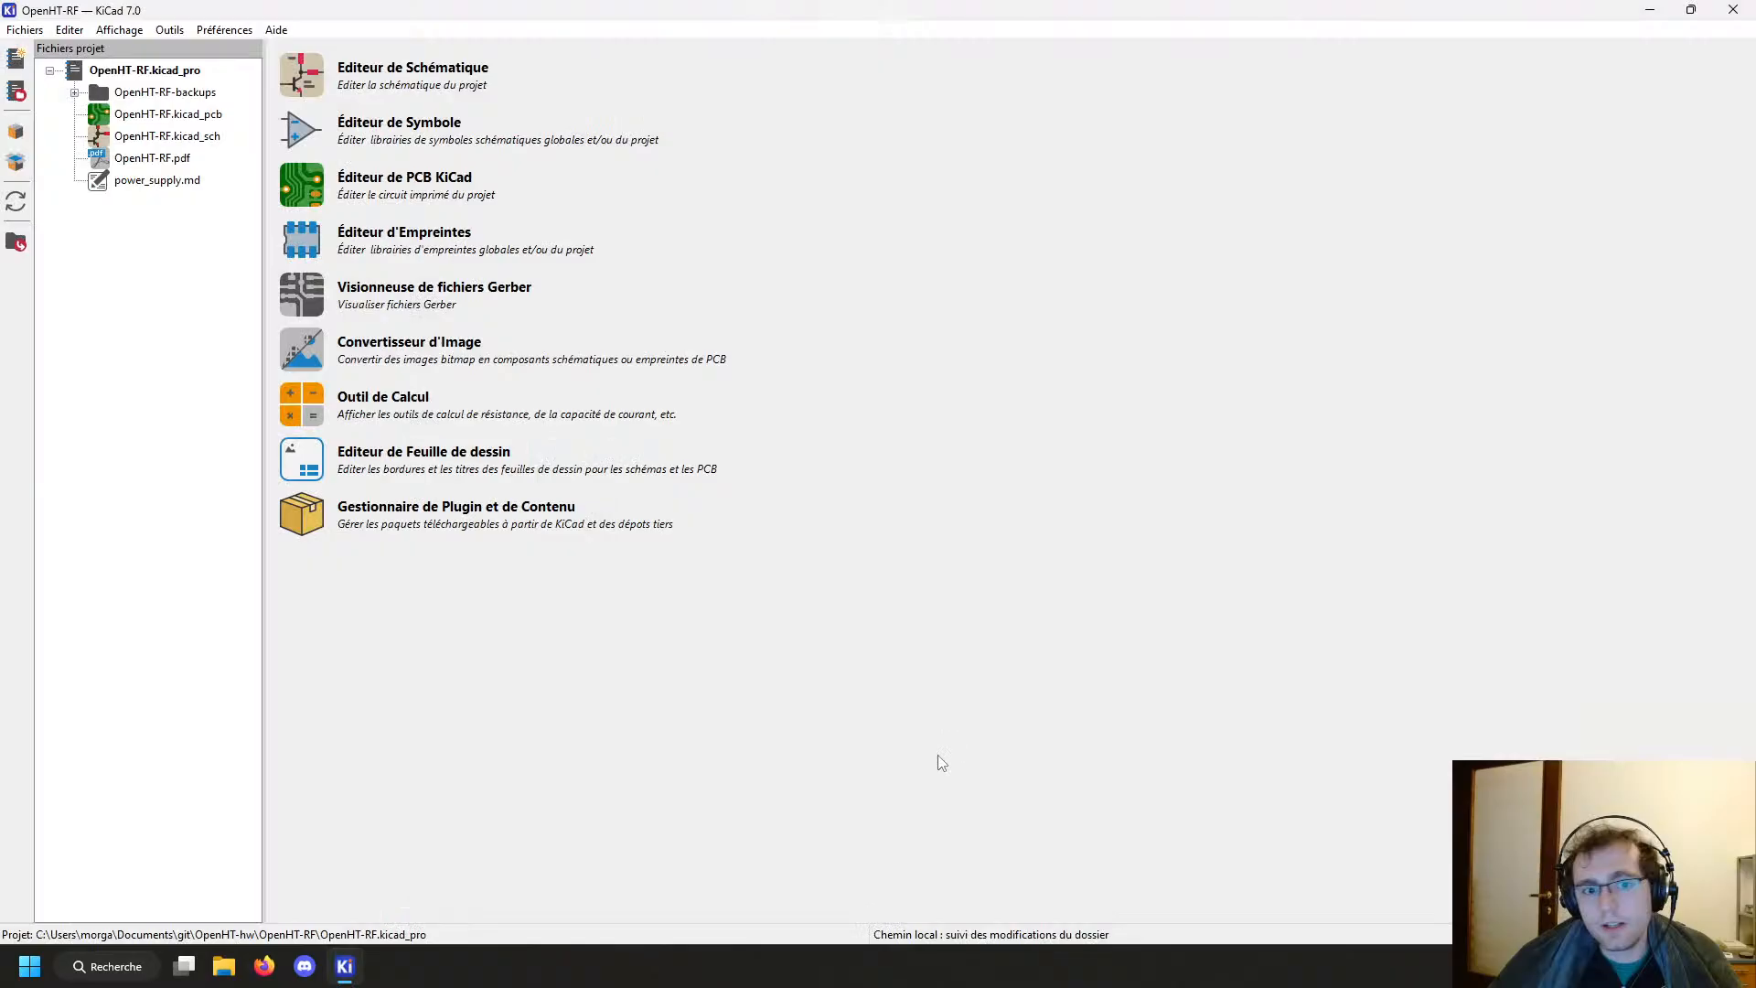
left_click(216, 30)
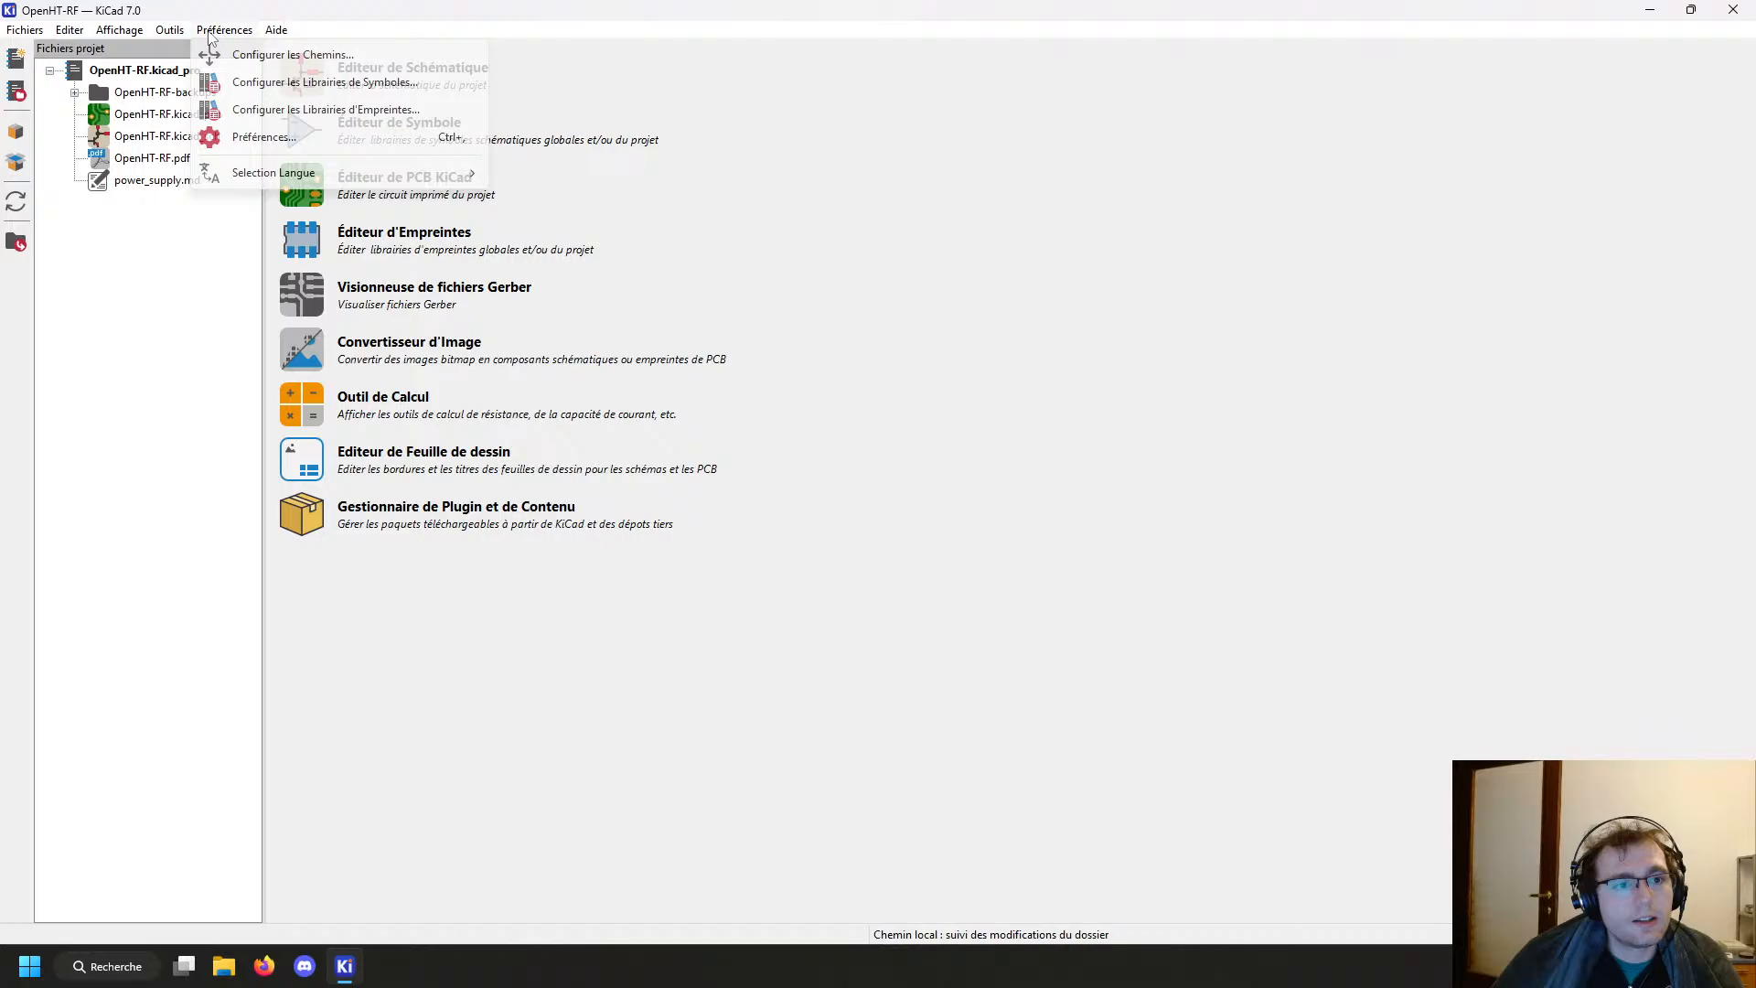
left_click(263, 136)
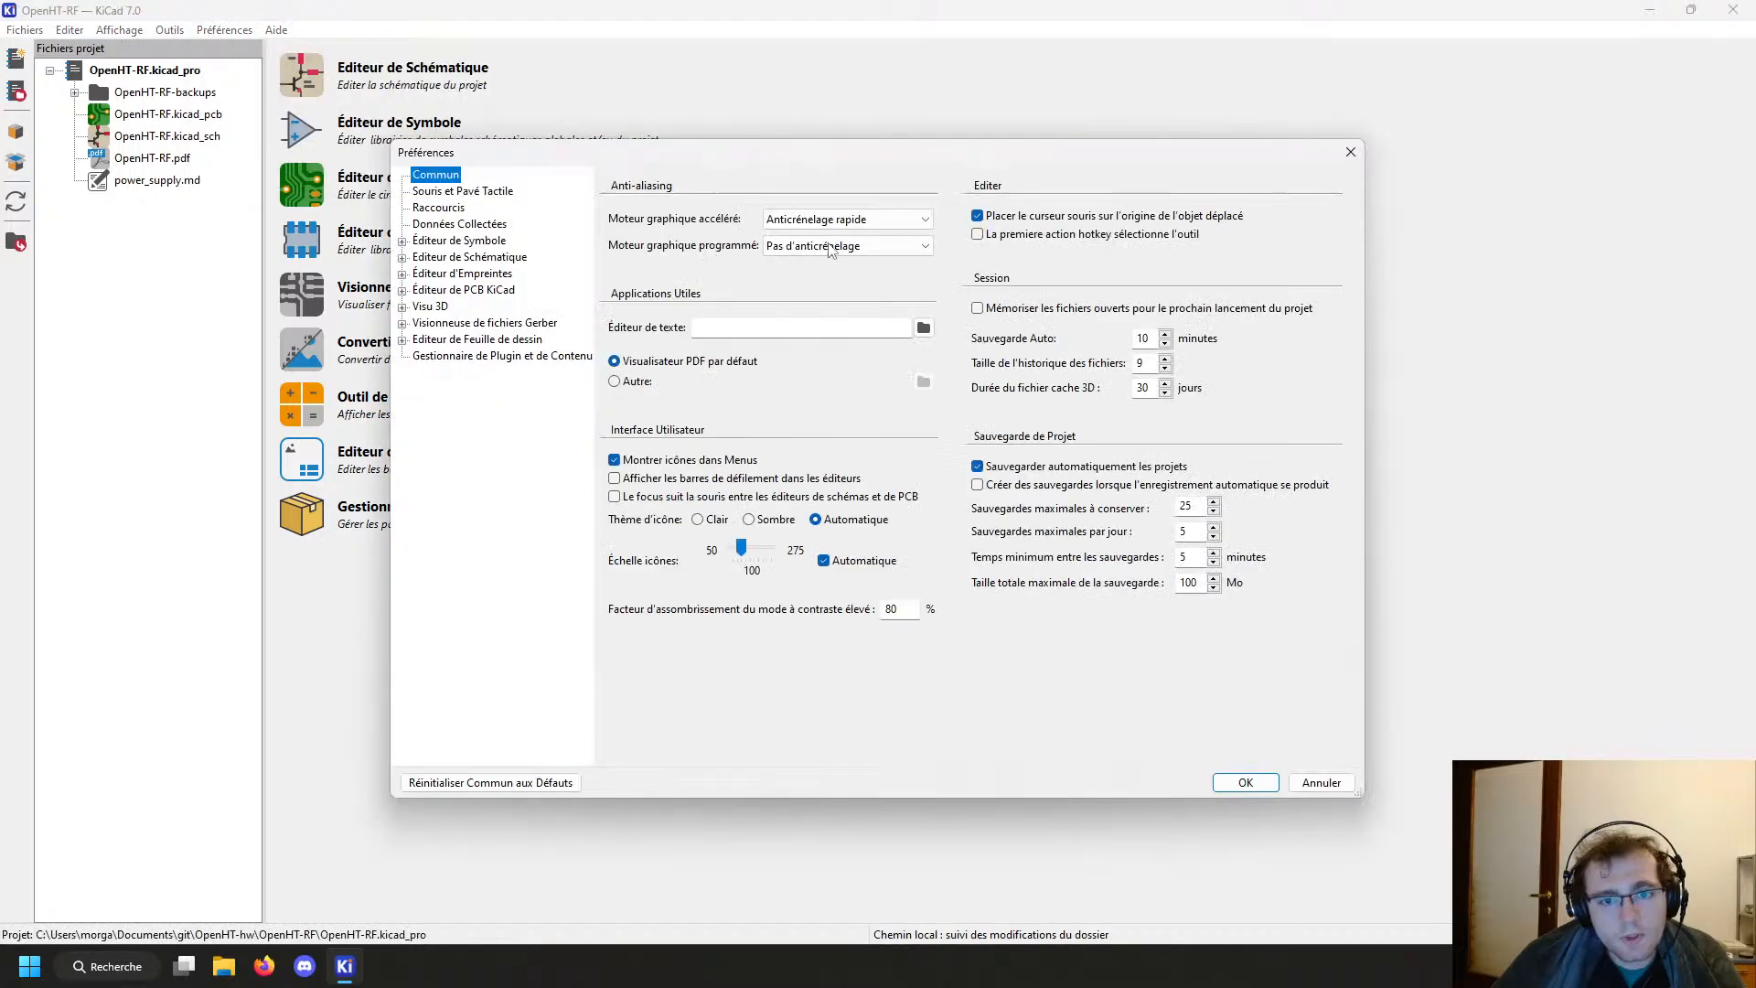
left_click(469, 257)
left_click(450, 241)
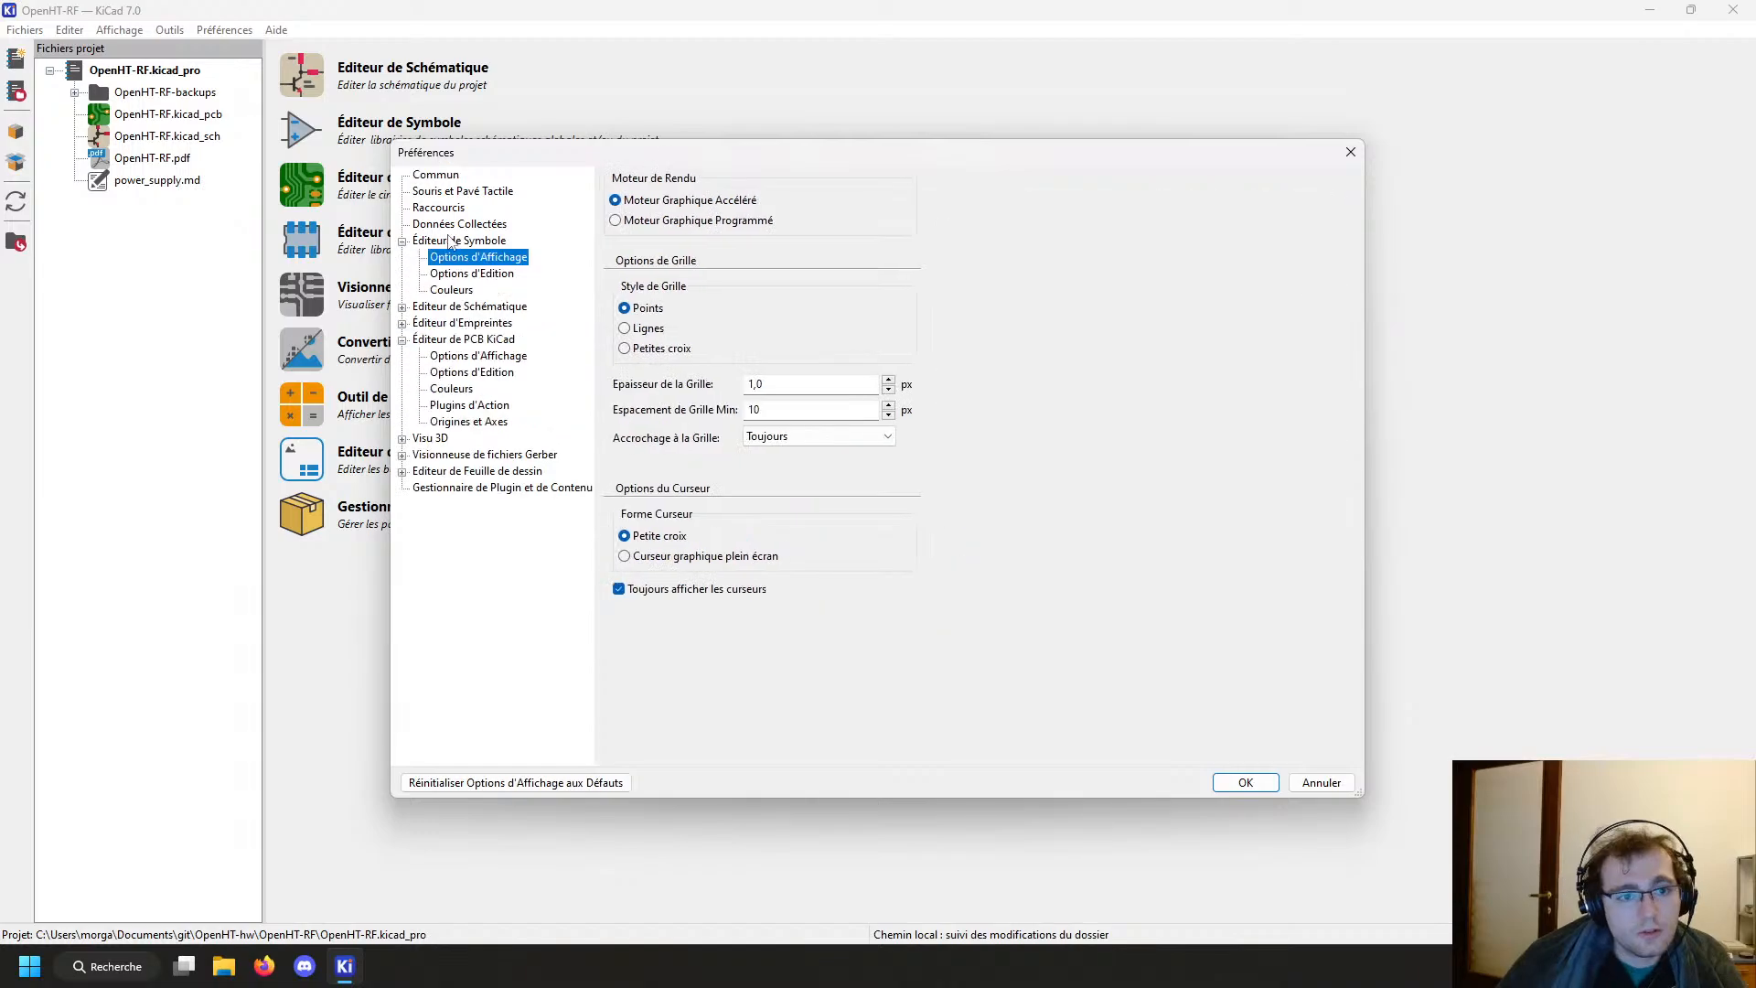
left_click(449, 191)
left_click(437, 175)
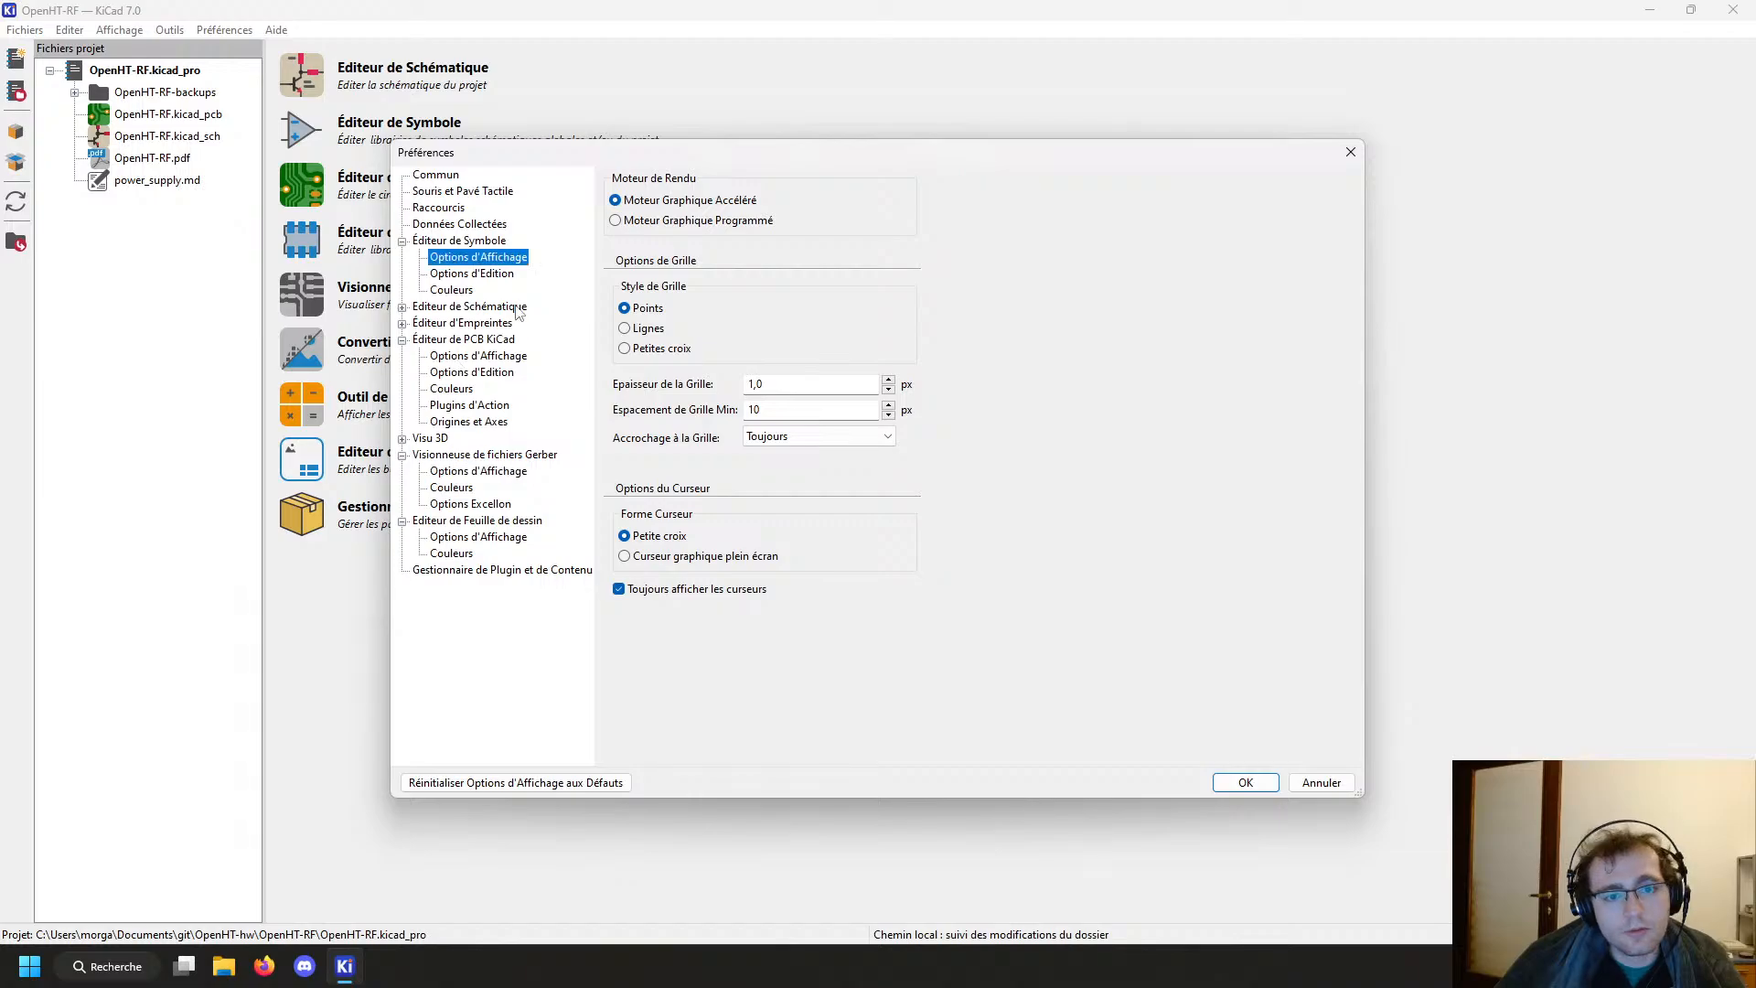
key("Escape")
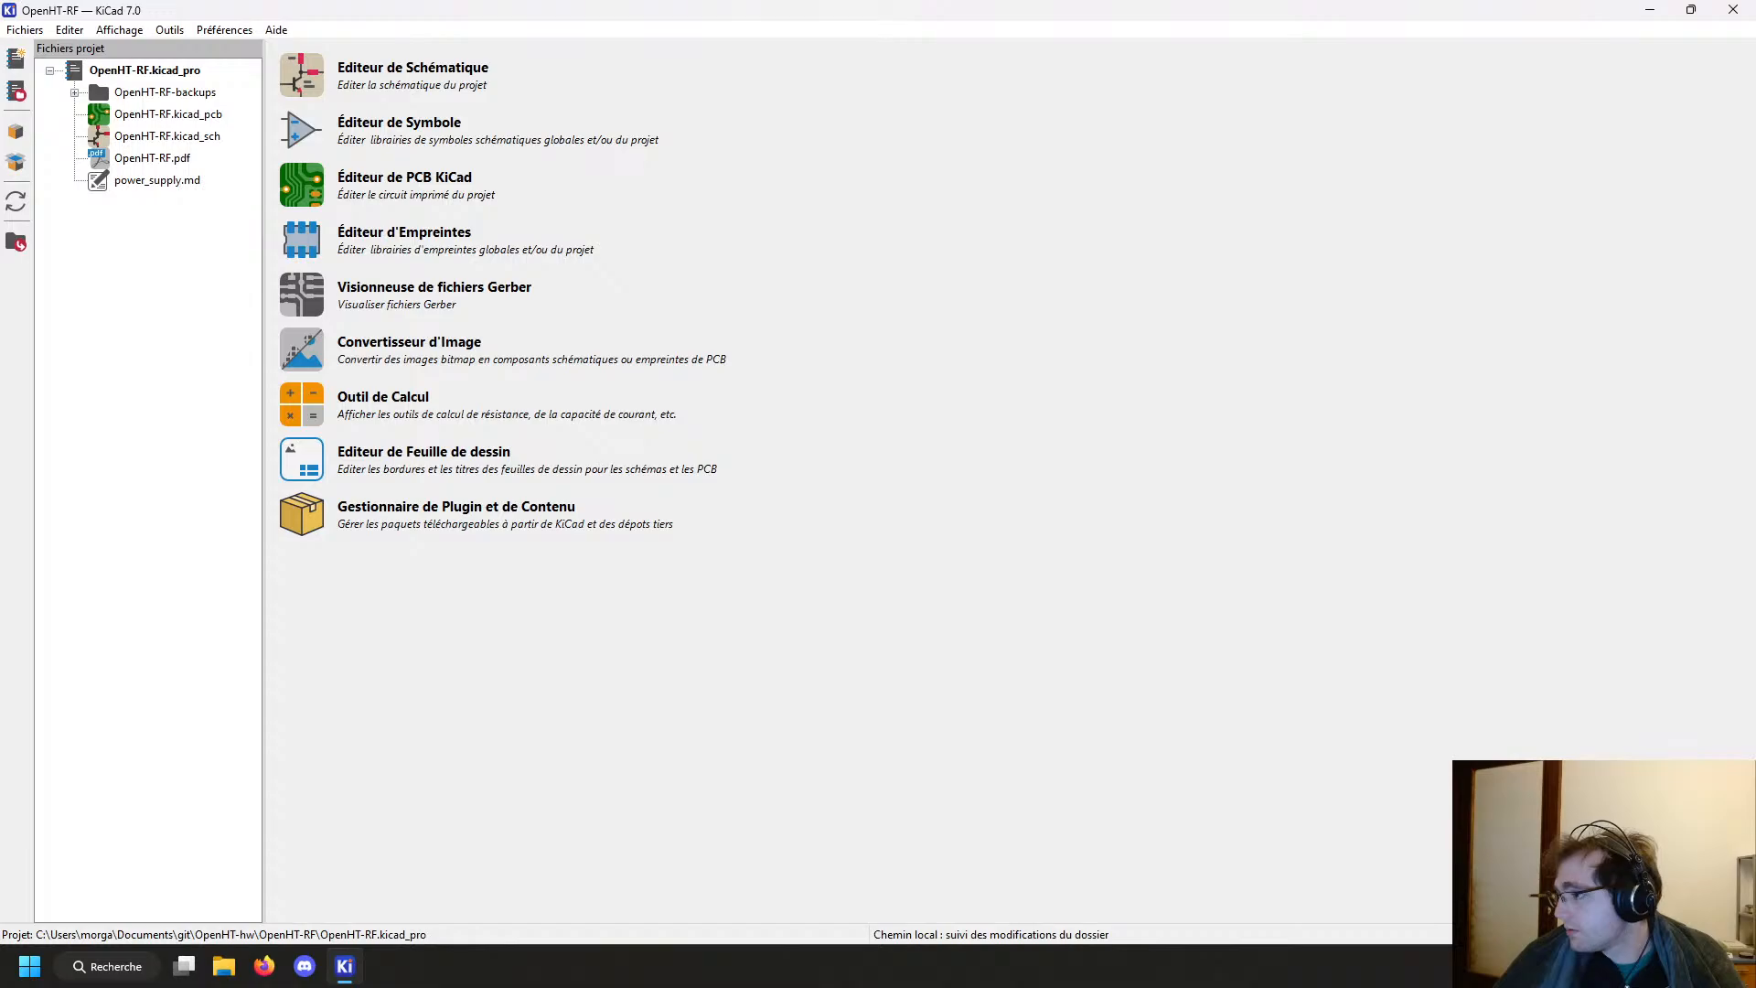
Step: Switch the interface language to English
left_click(277, 29)
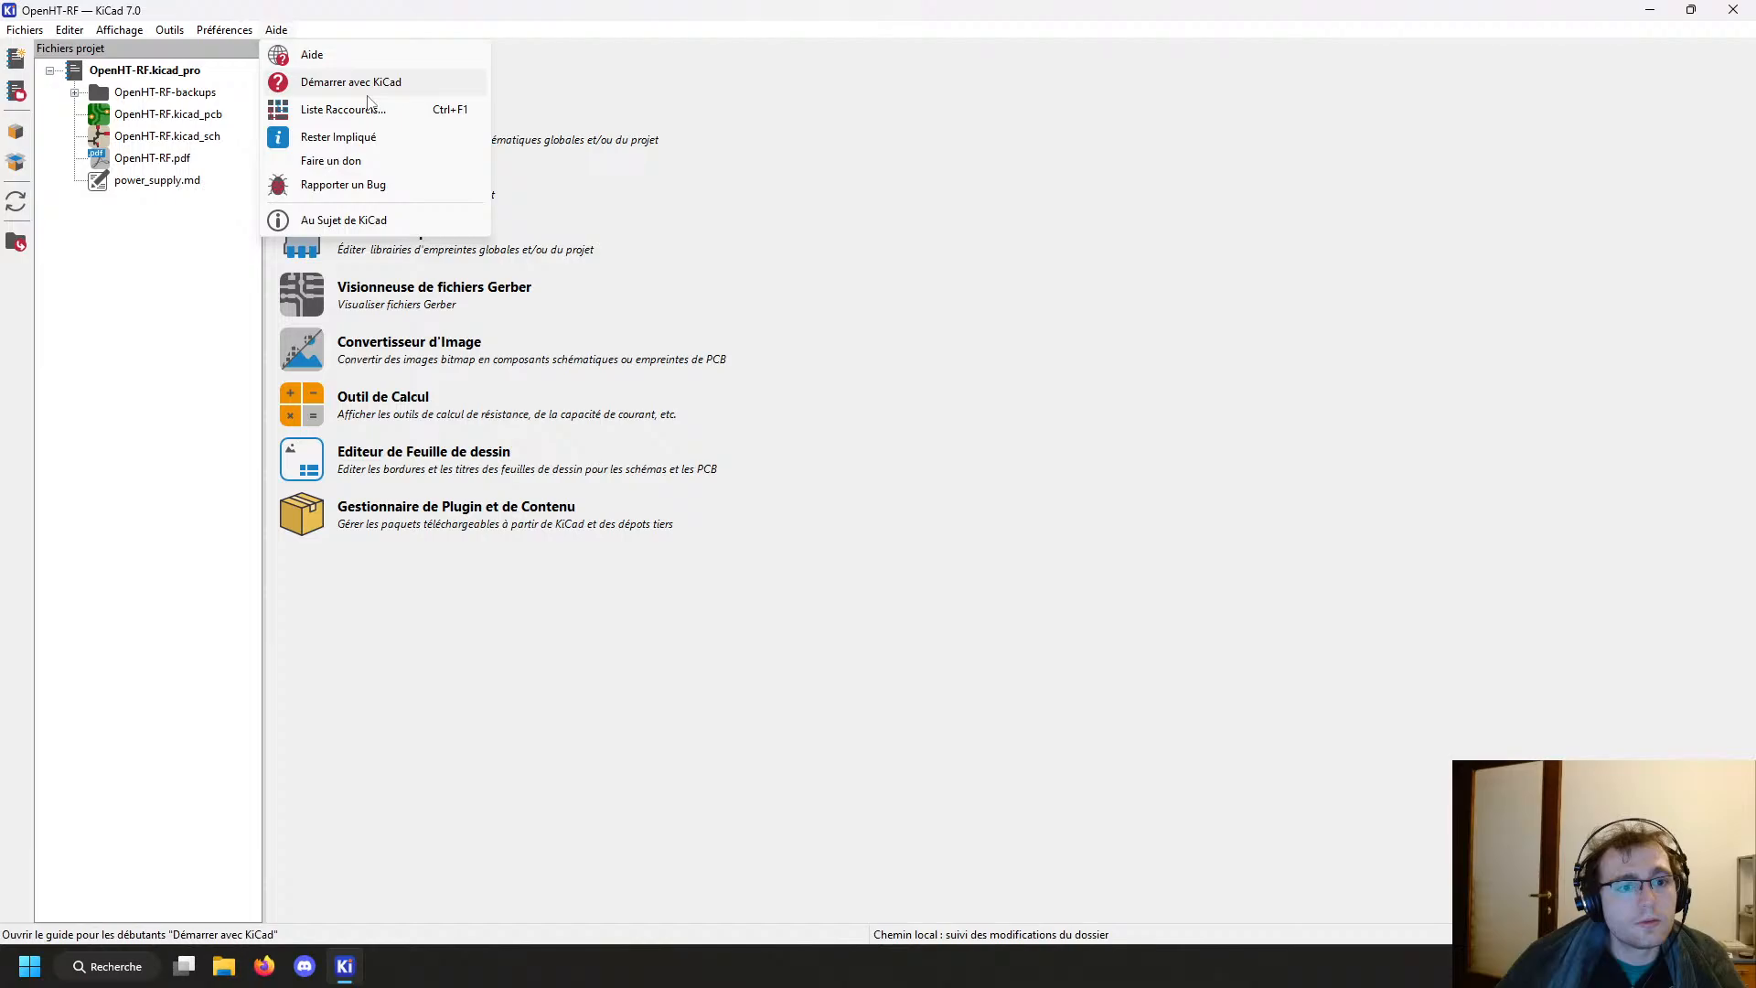
mouse_move(224, 29)
mouse_move(347, 172)
left_click(540, 270)
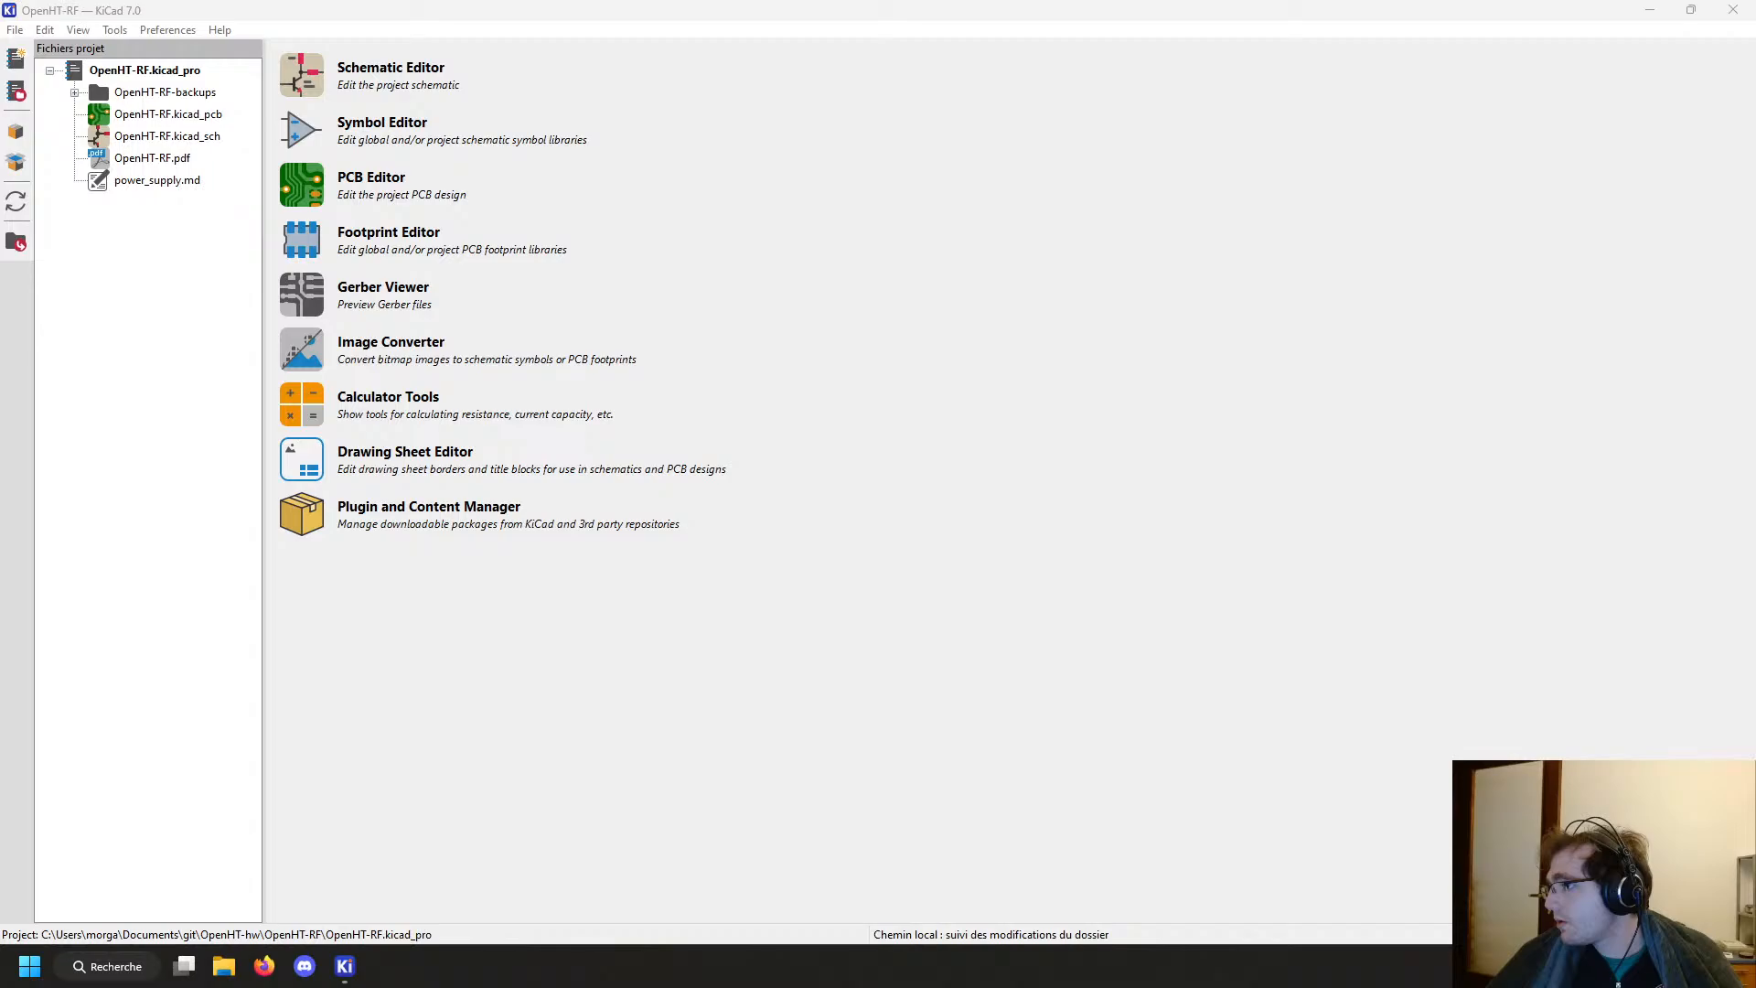
Step: Open the project schematic OpenHT-RF.kicad_sch and narrow the Schematic Hierarchy pane to enlarge the drawing area
left_click(167, 111)
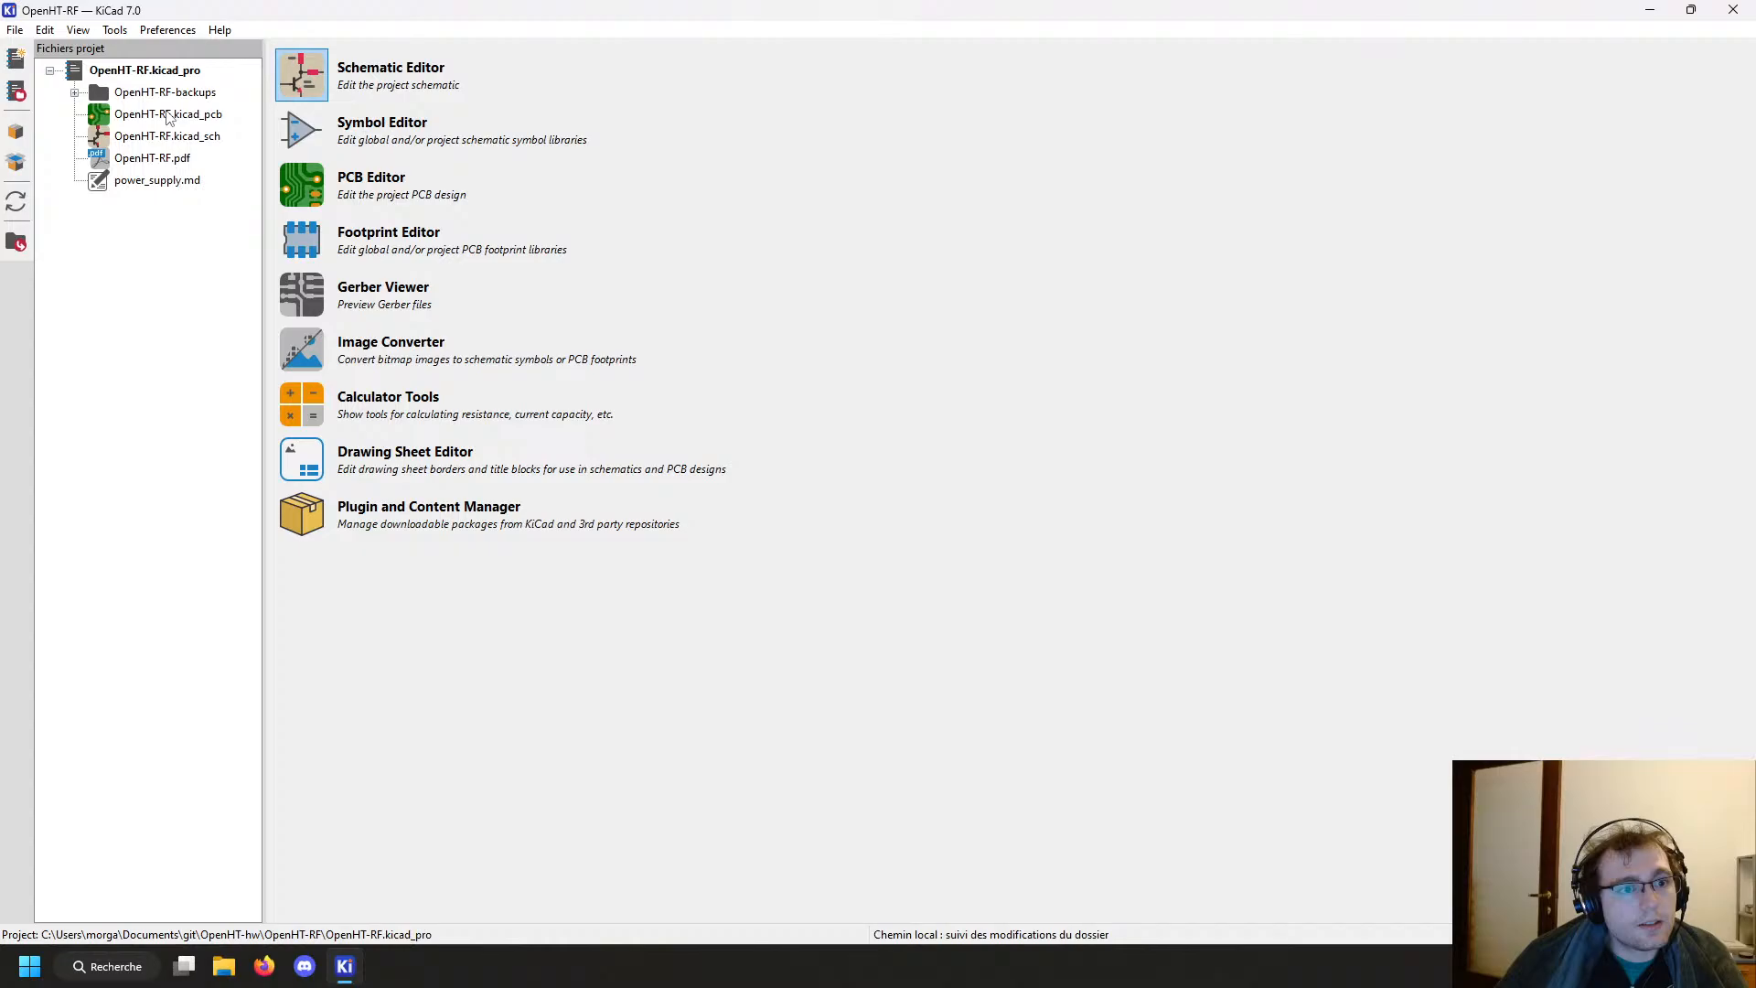
left_click(344, 966)
left_click(285, 878)
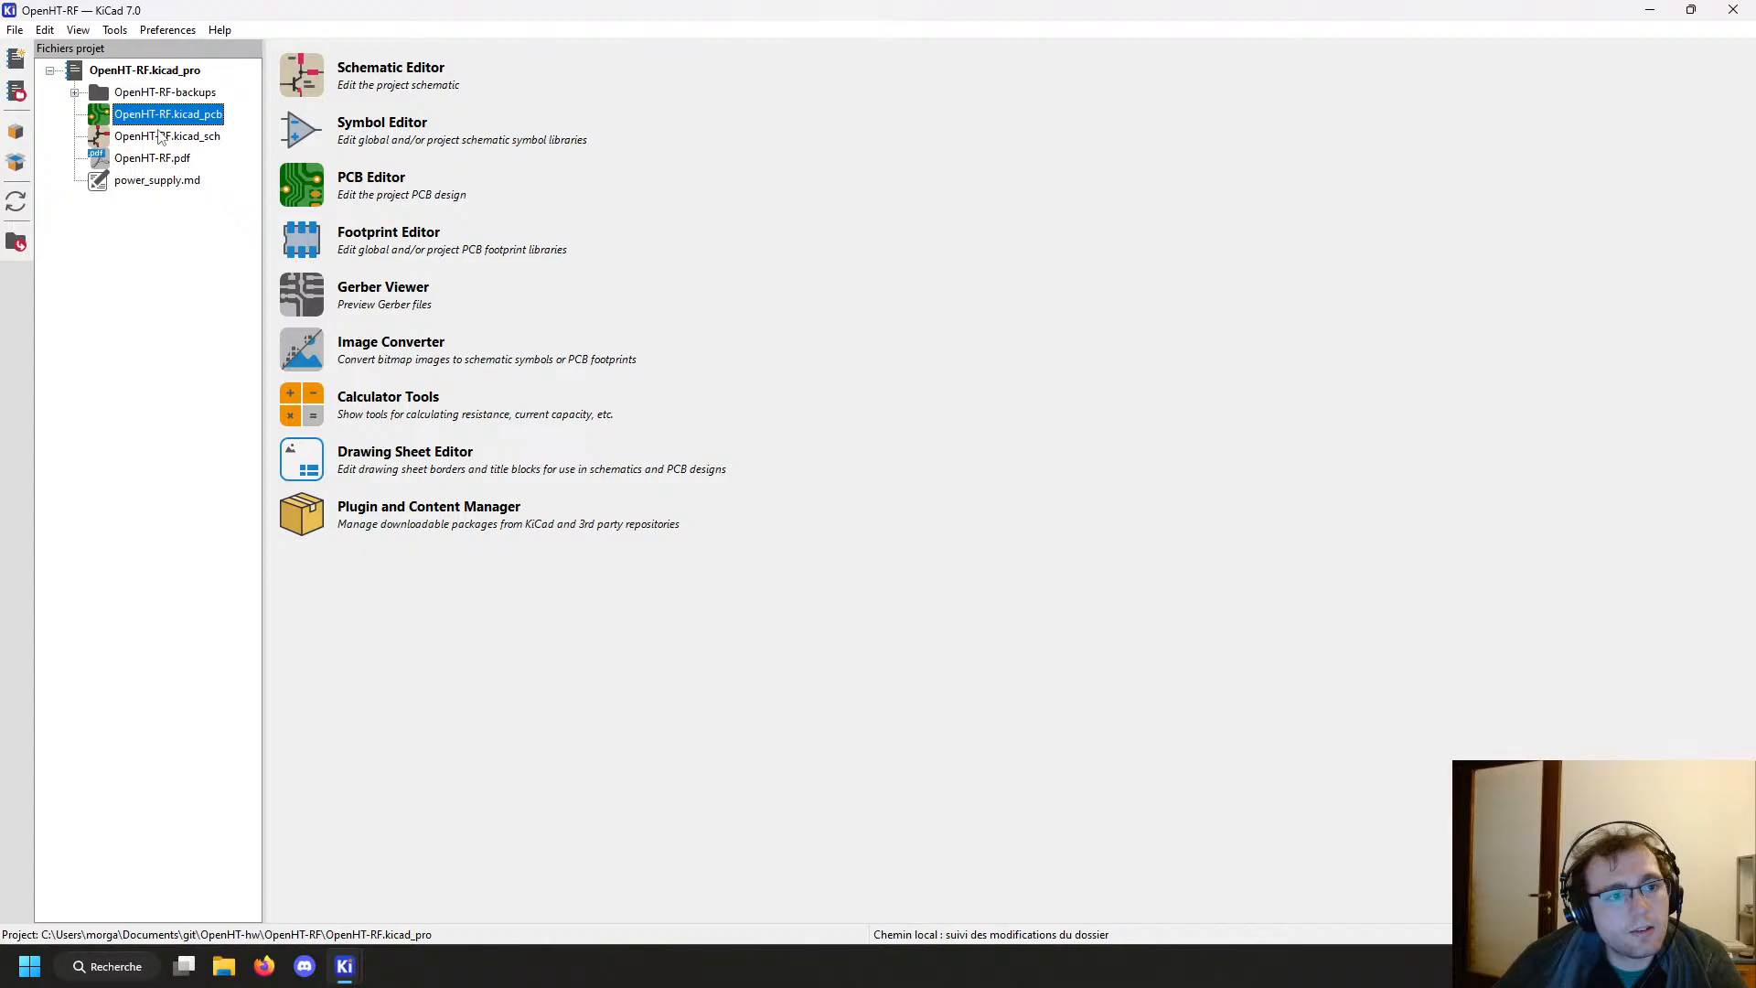
double_click(160, 137)
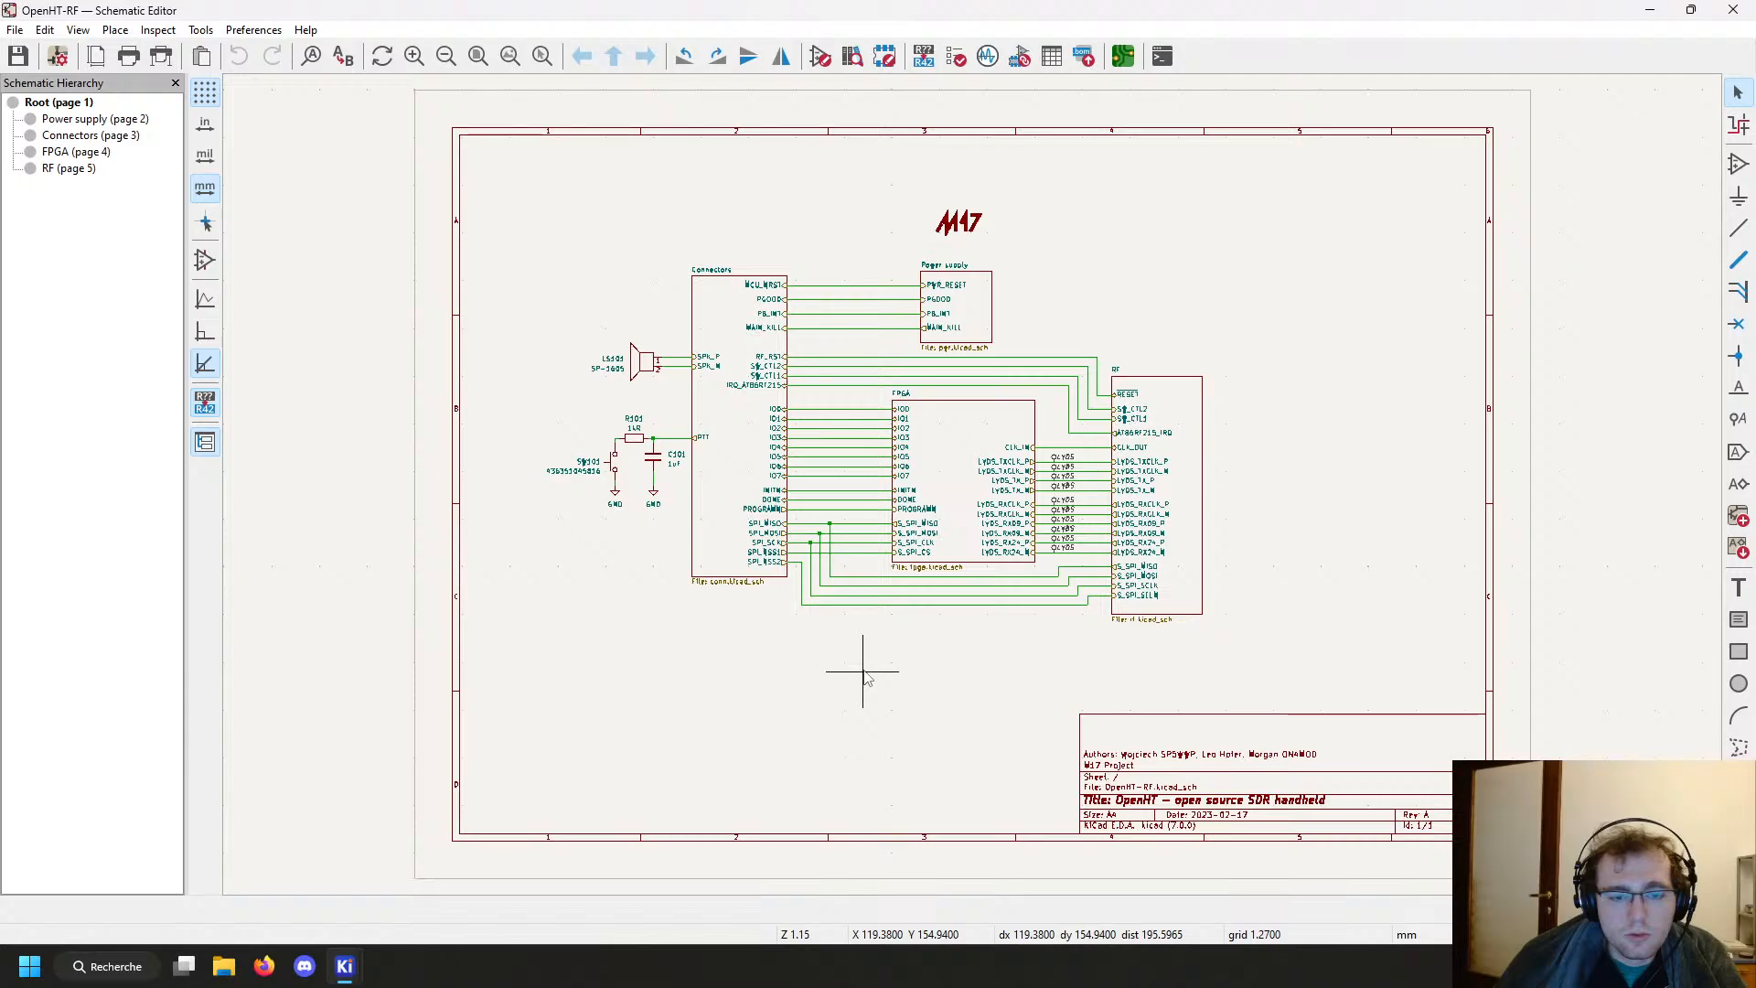
key("super+Left")
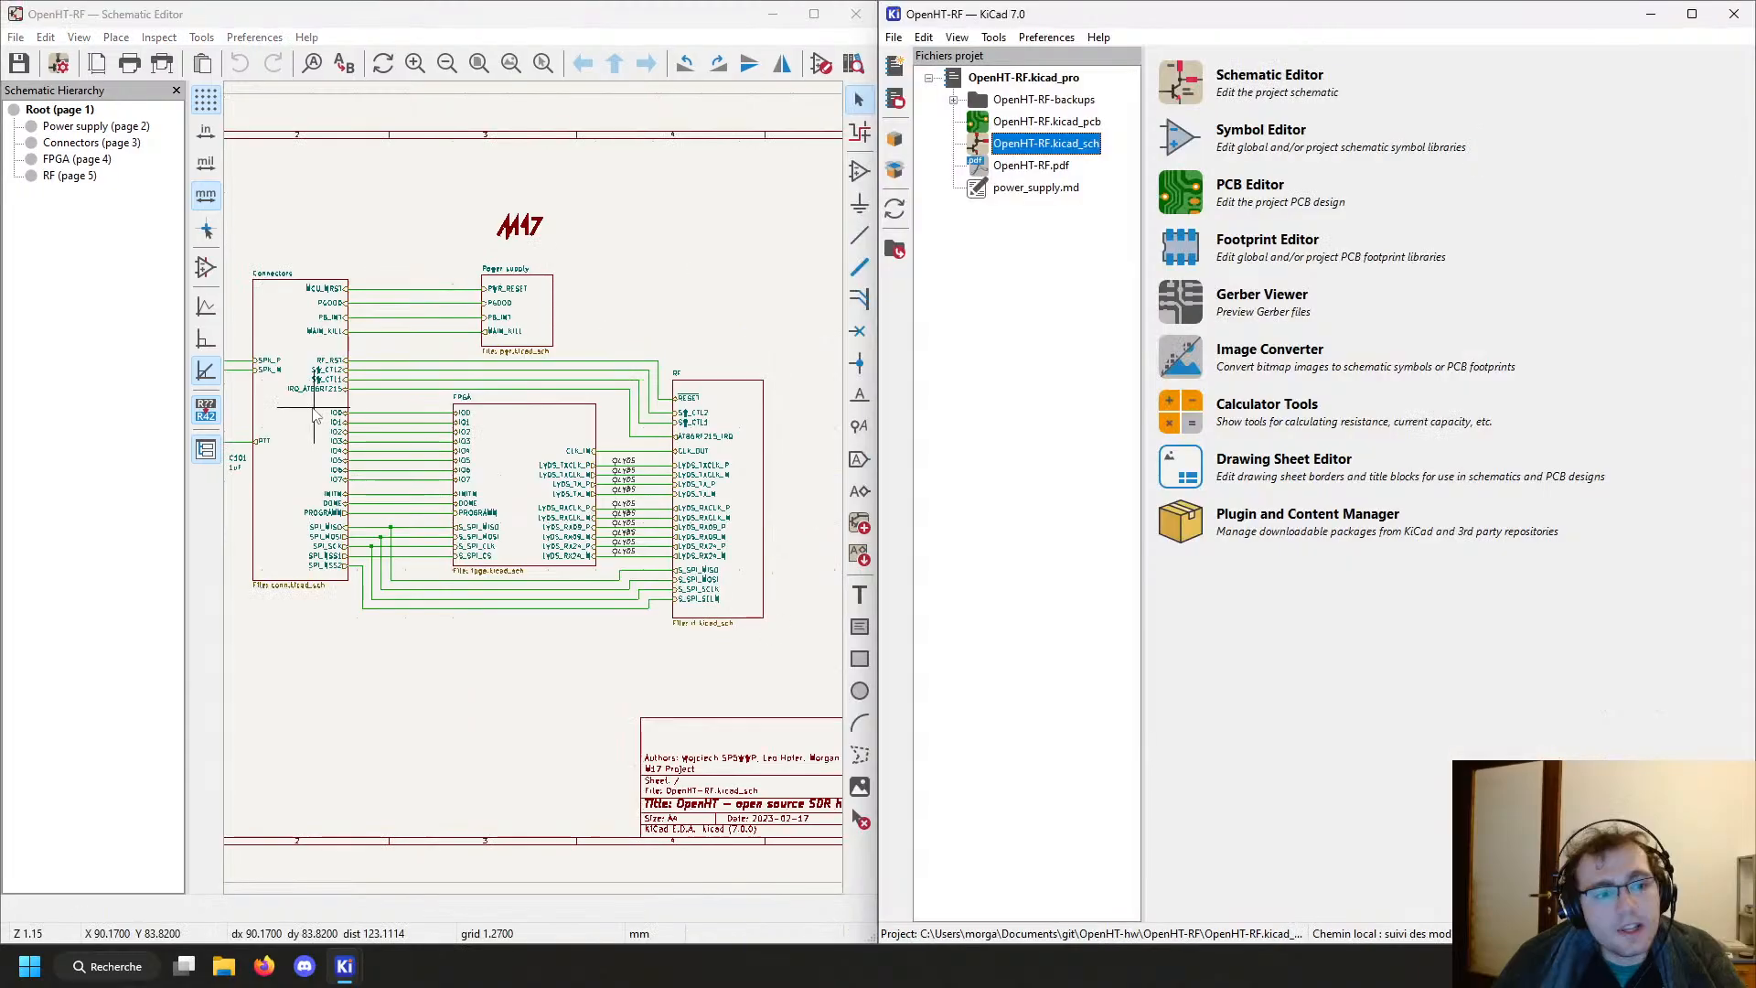
left_click_drag(187, 408, 112, 403)
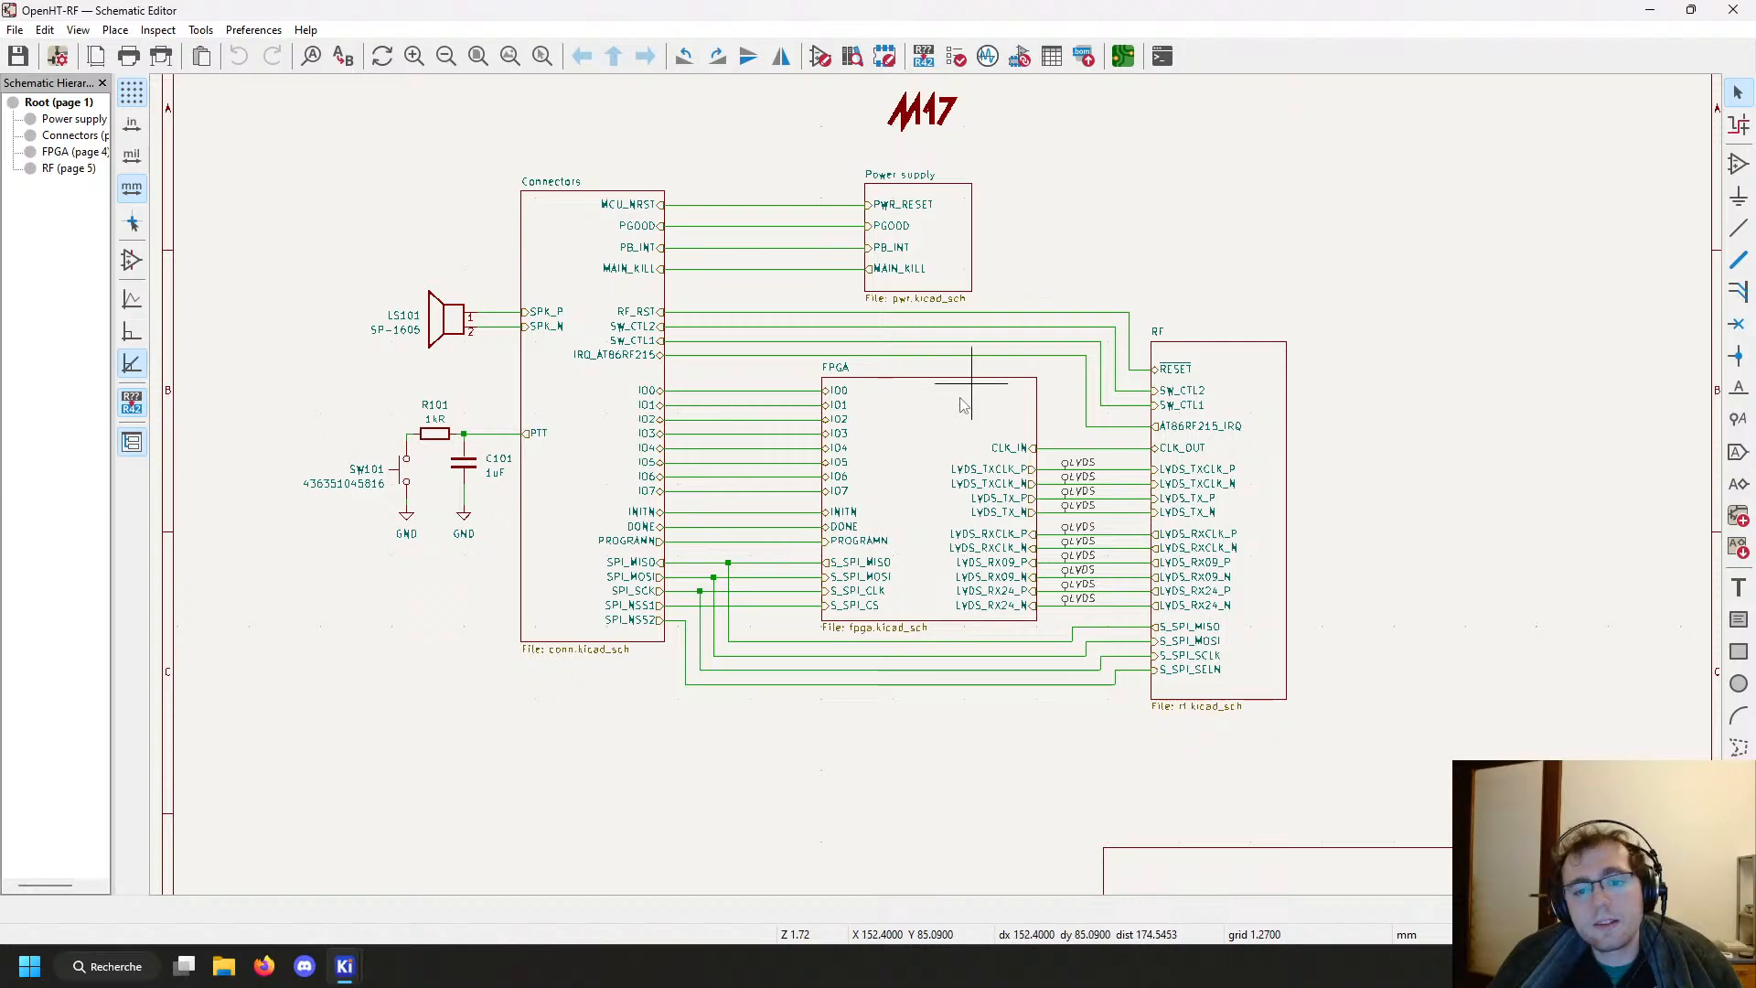
Step: Look over the root sheet and its RF, Power supply, Connectors and FPGA subsheets, ending back on the root sheet
scroll(964, 405, "down", 2)
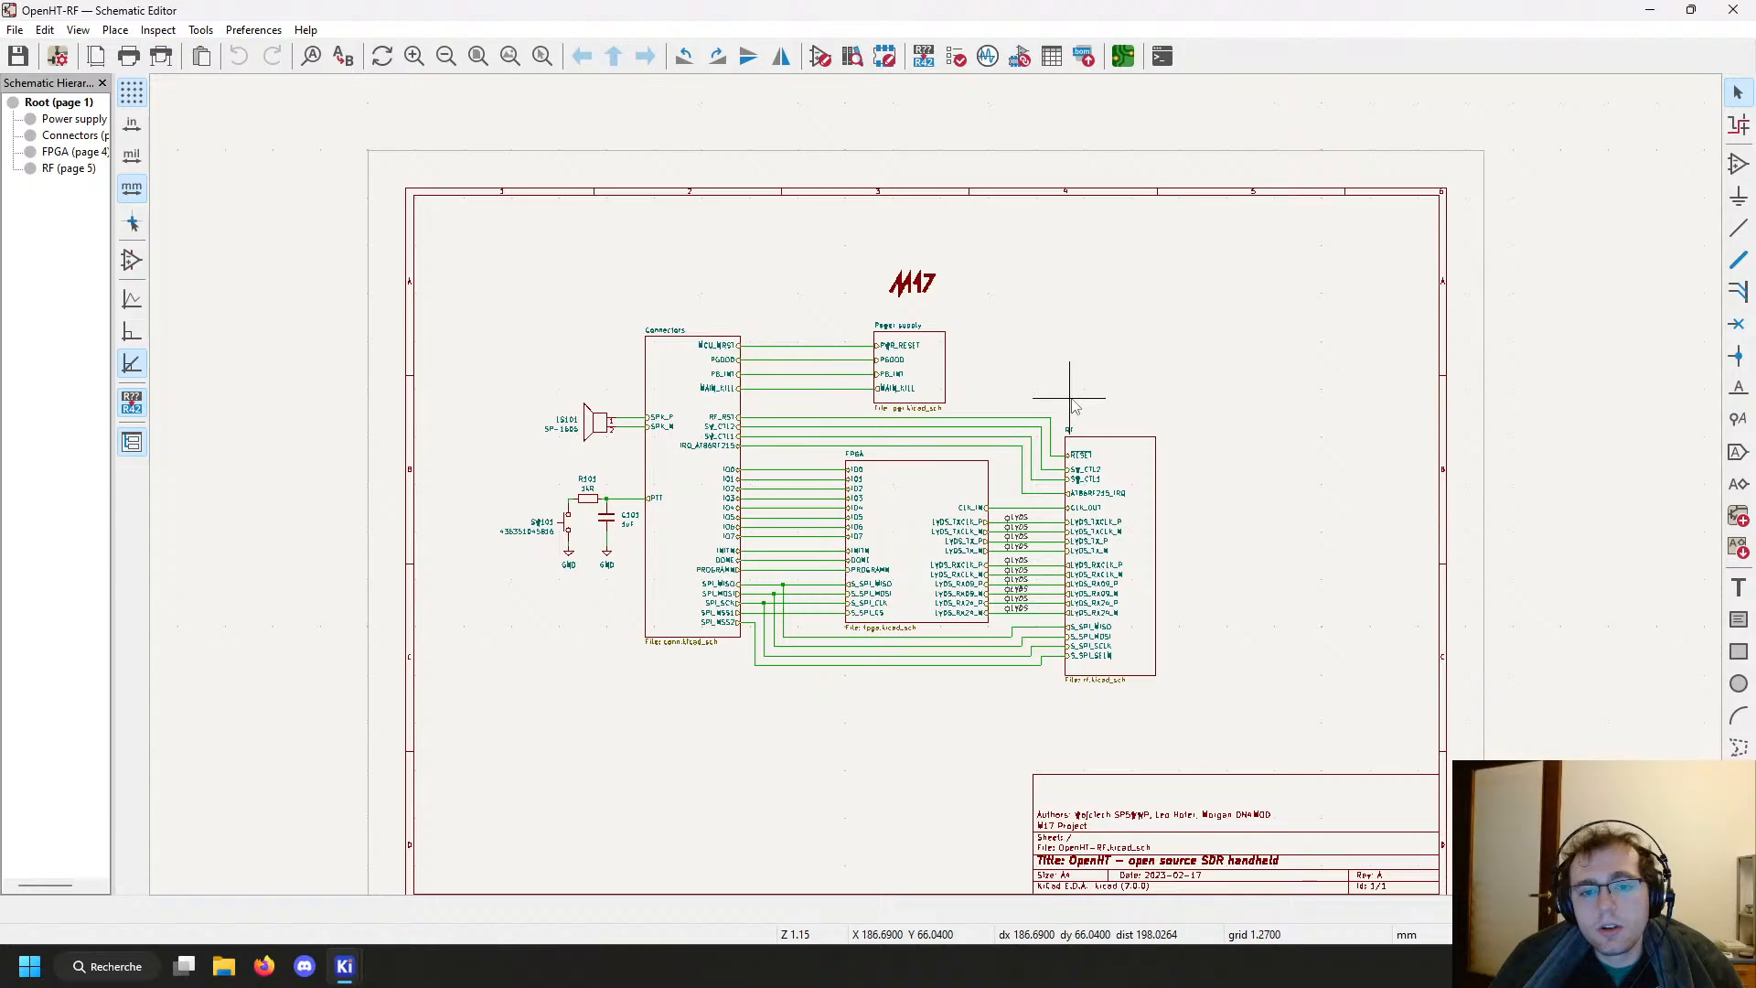
double_click(1079, 458)
right_click(695, 595)
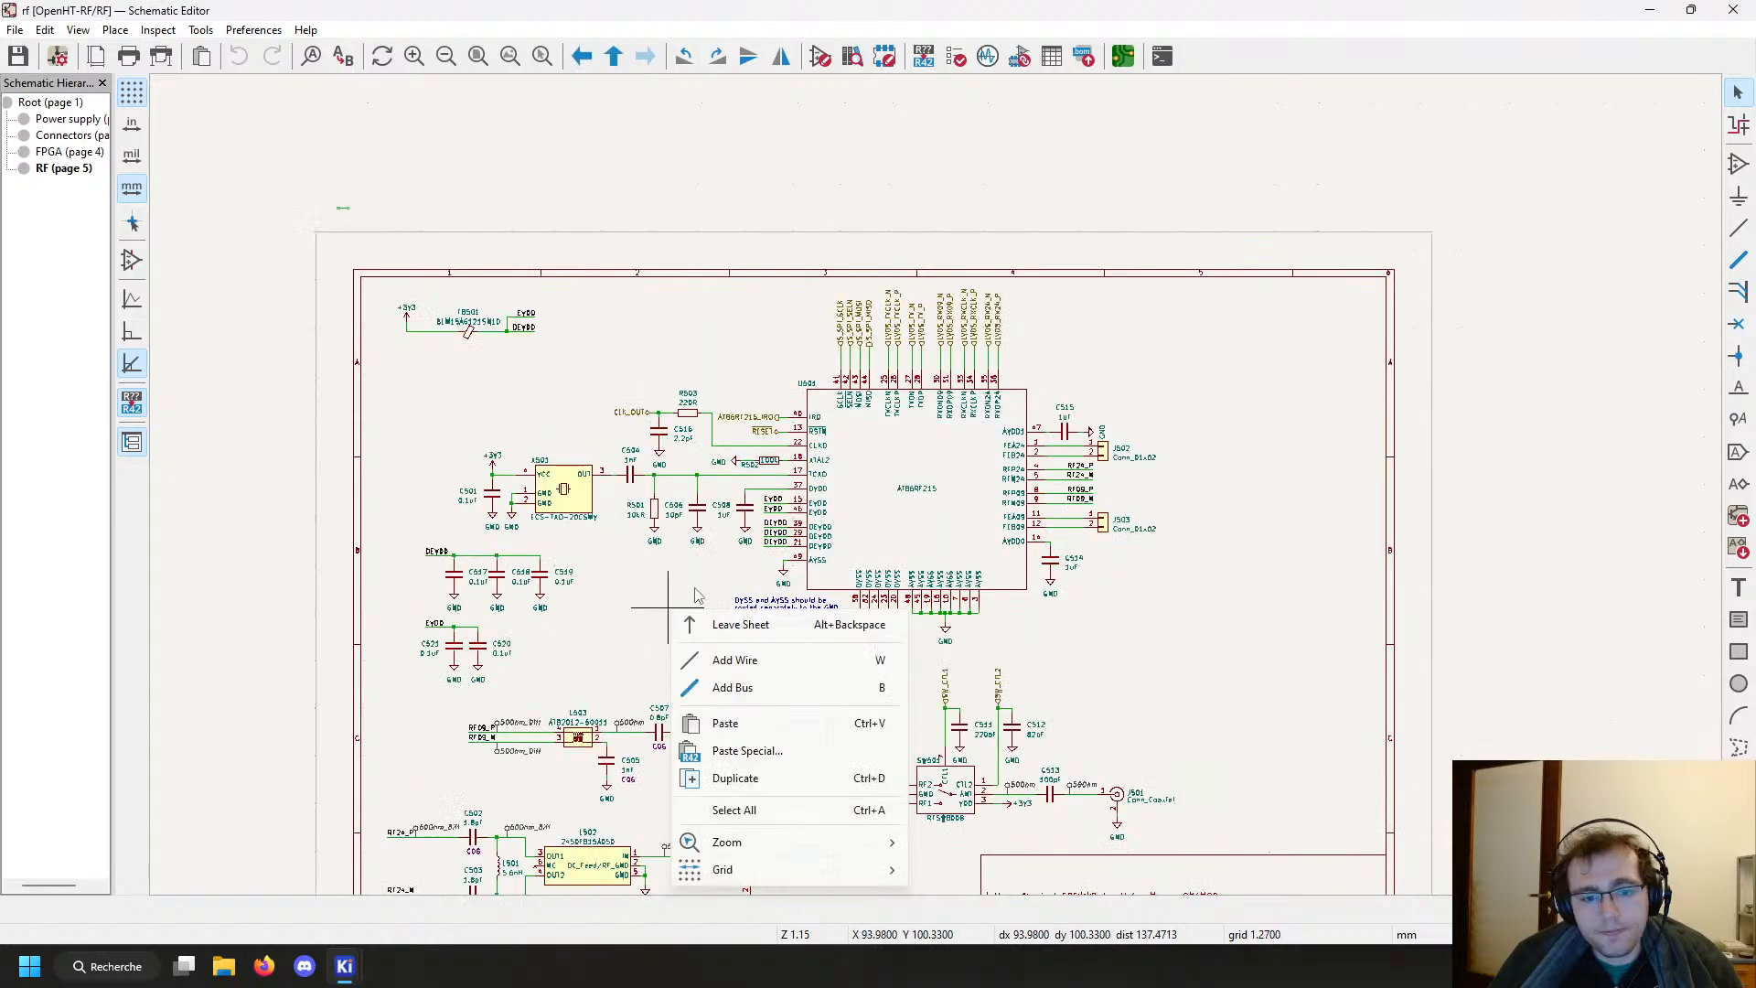
left_click(741, 624)
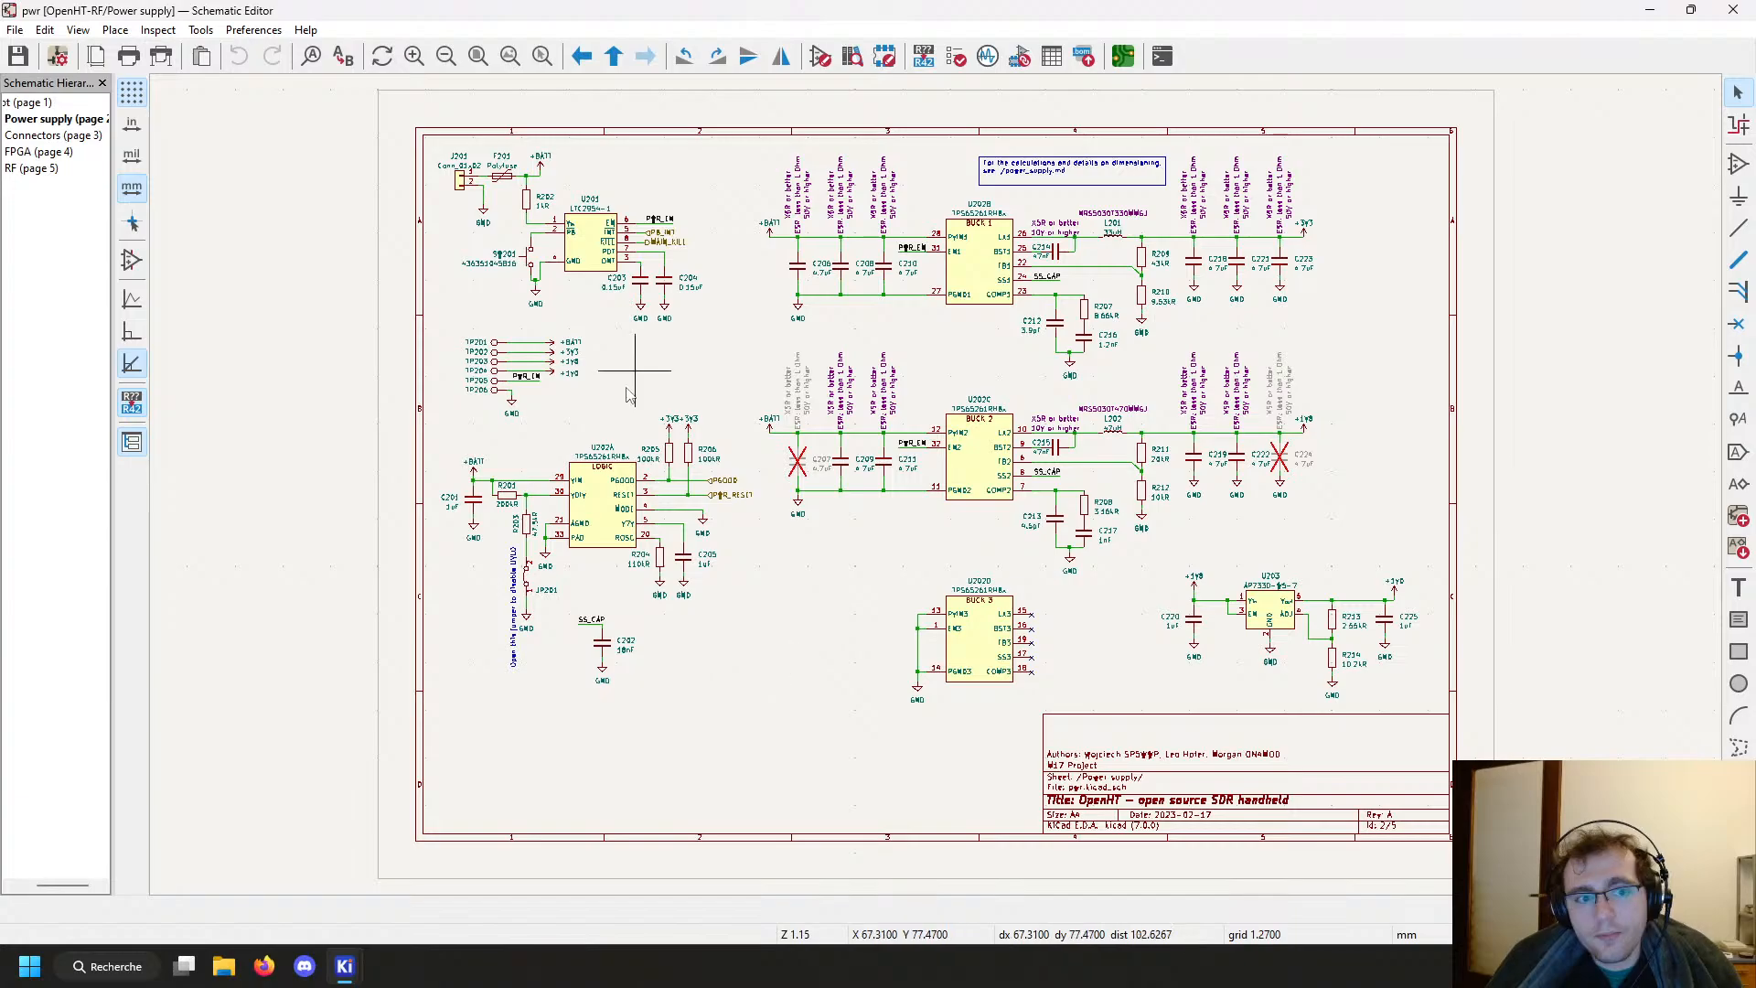
key("Page_Down")
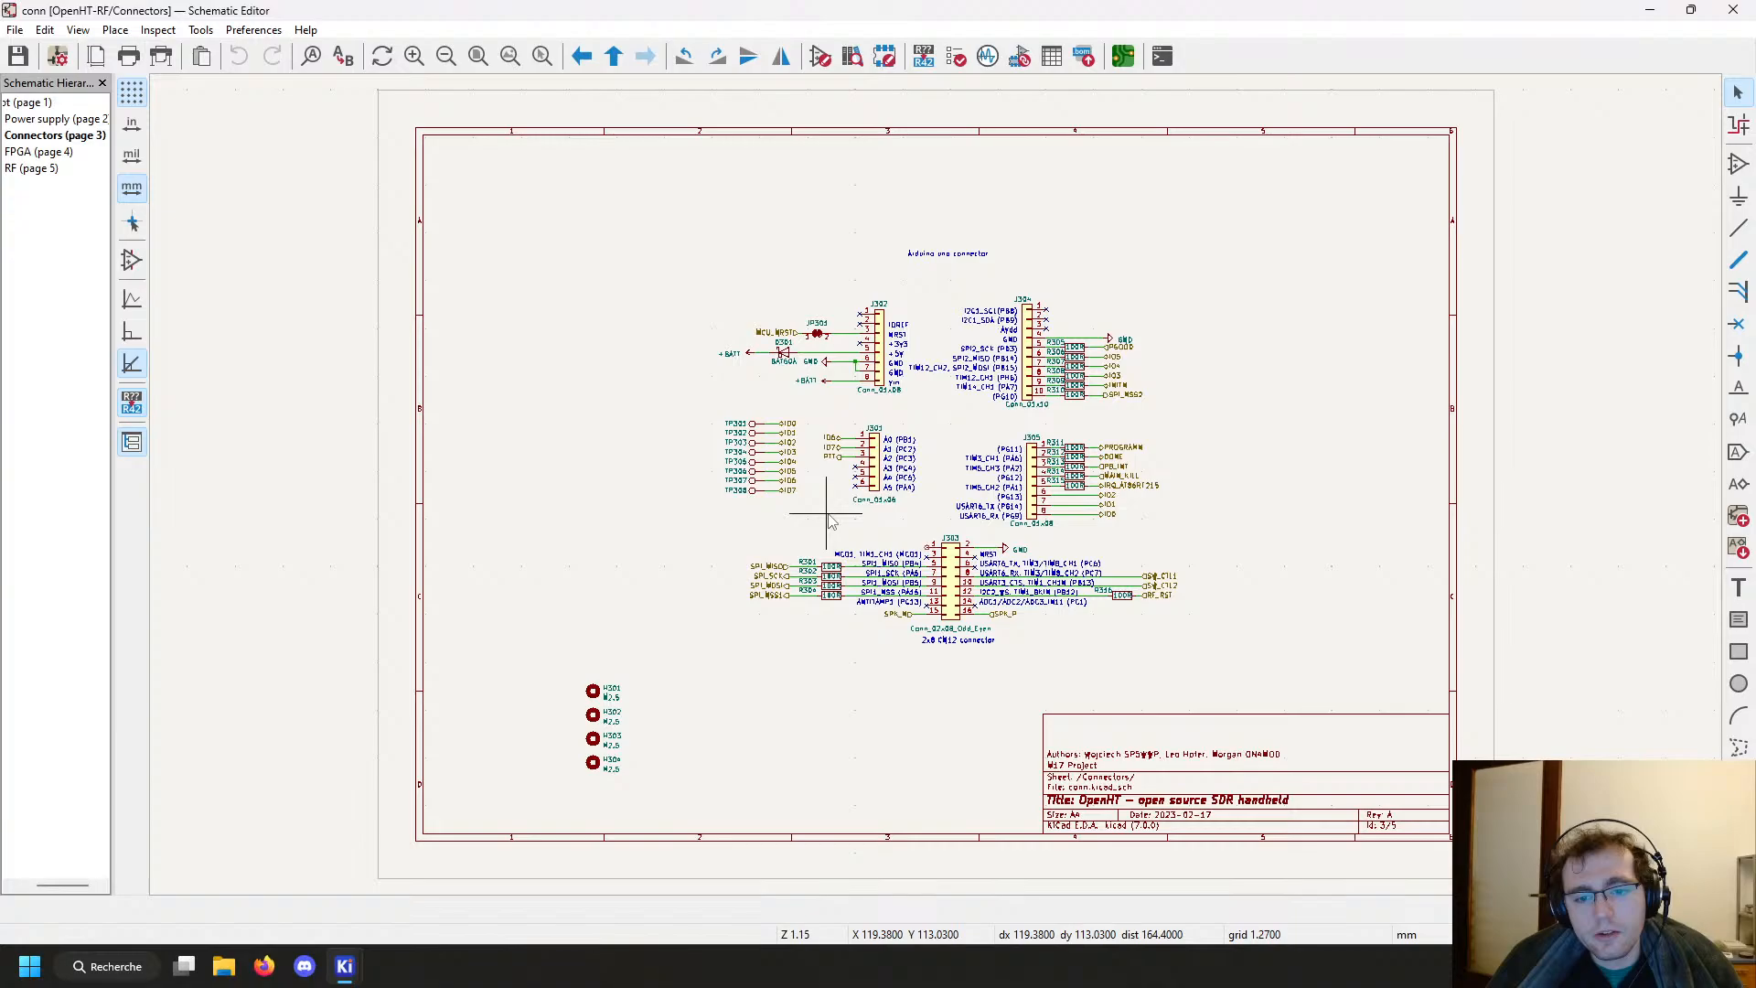
key("Page_Down")
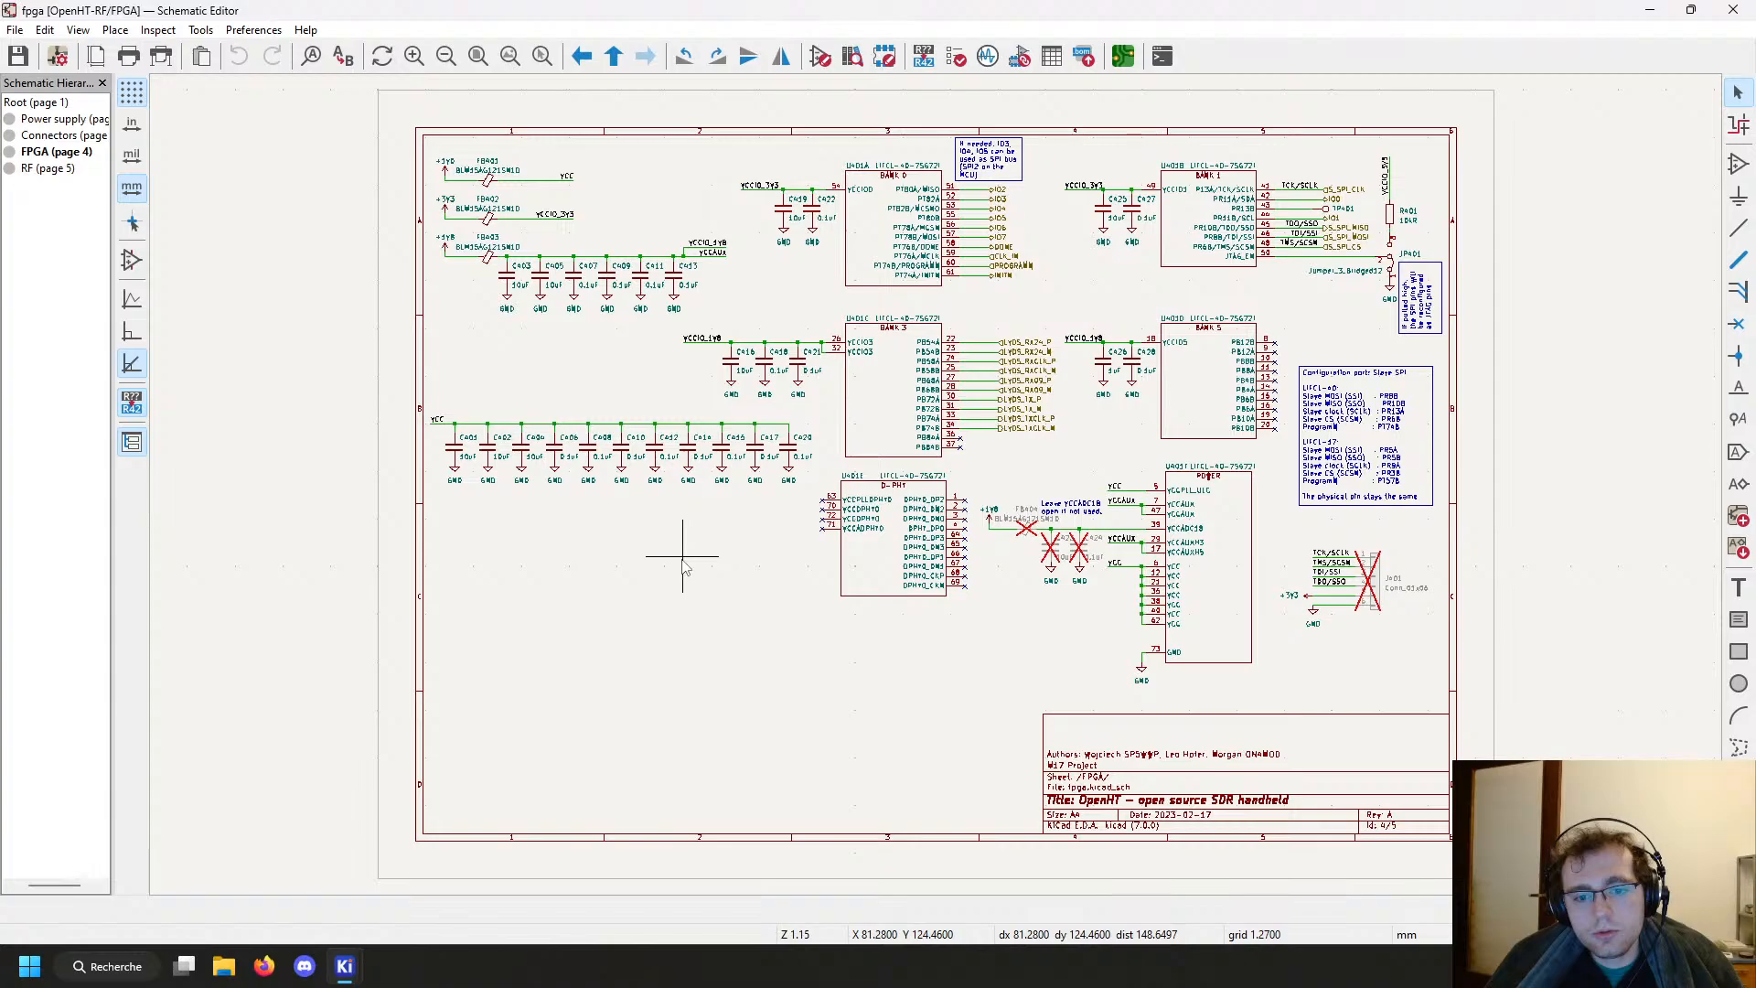
key("alt+BackSpace")
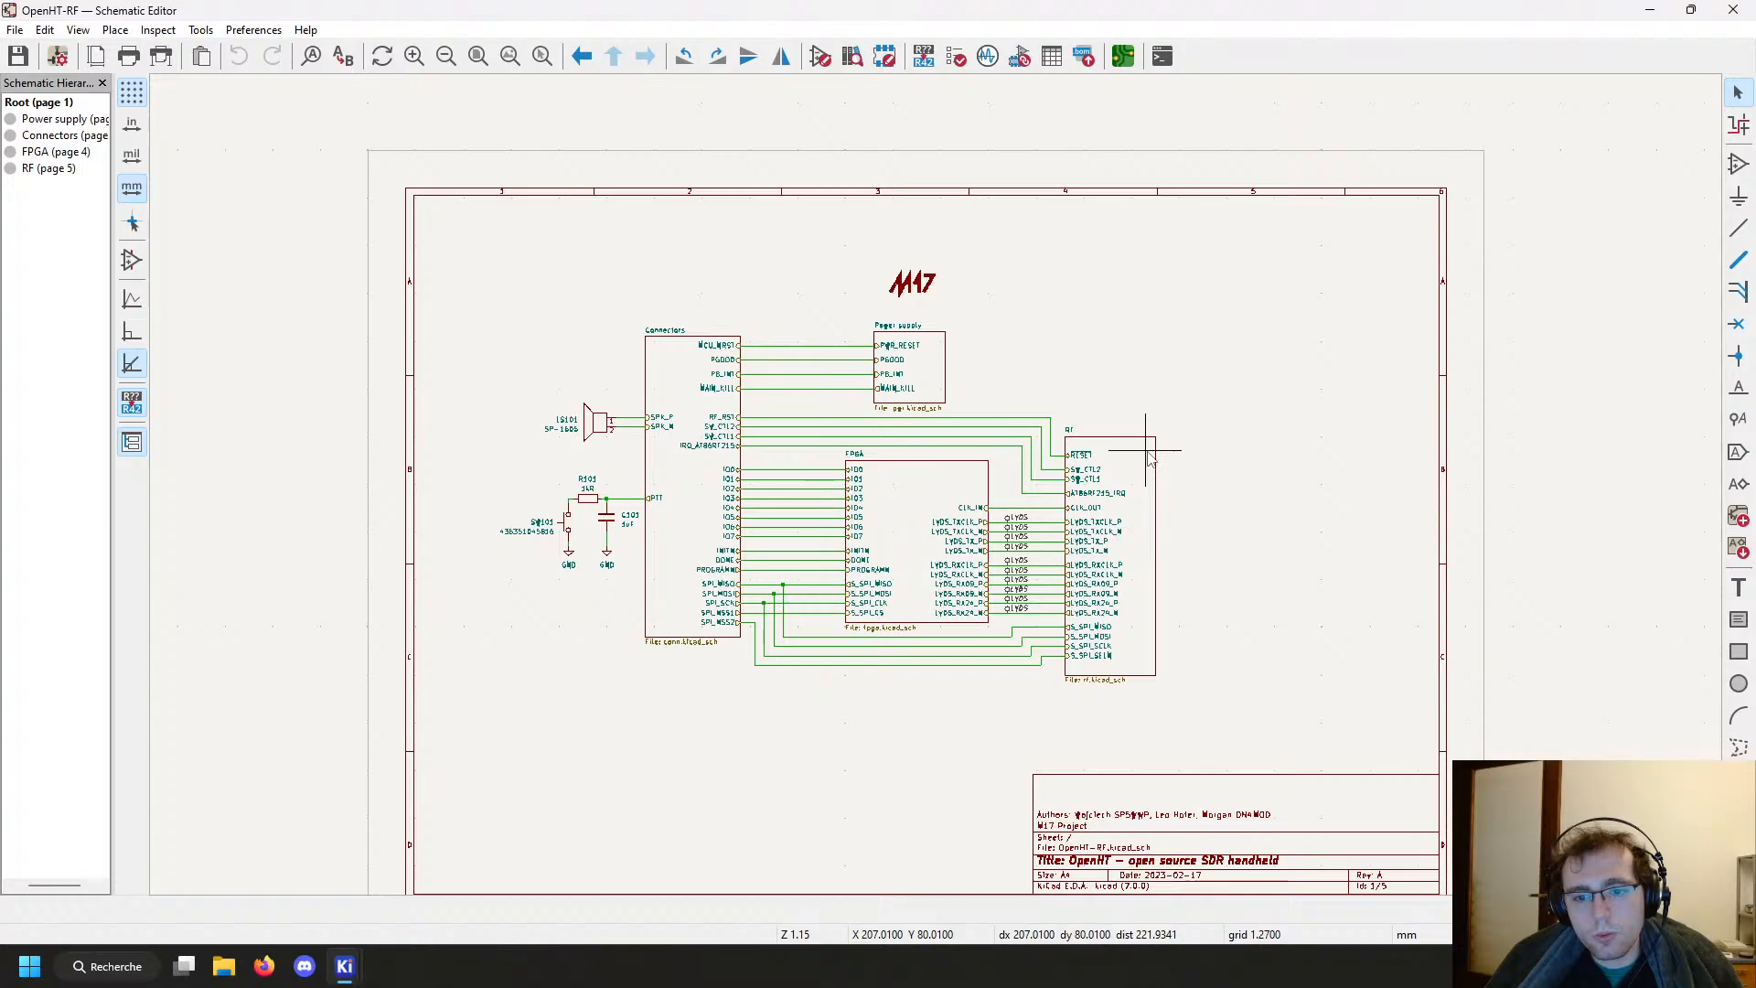
Step: Open the Power supply sheet and examine the Buck 1 and Buck 2 converter circuits of U202 with their output stages
key("Page_Down")
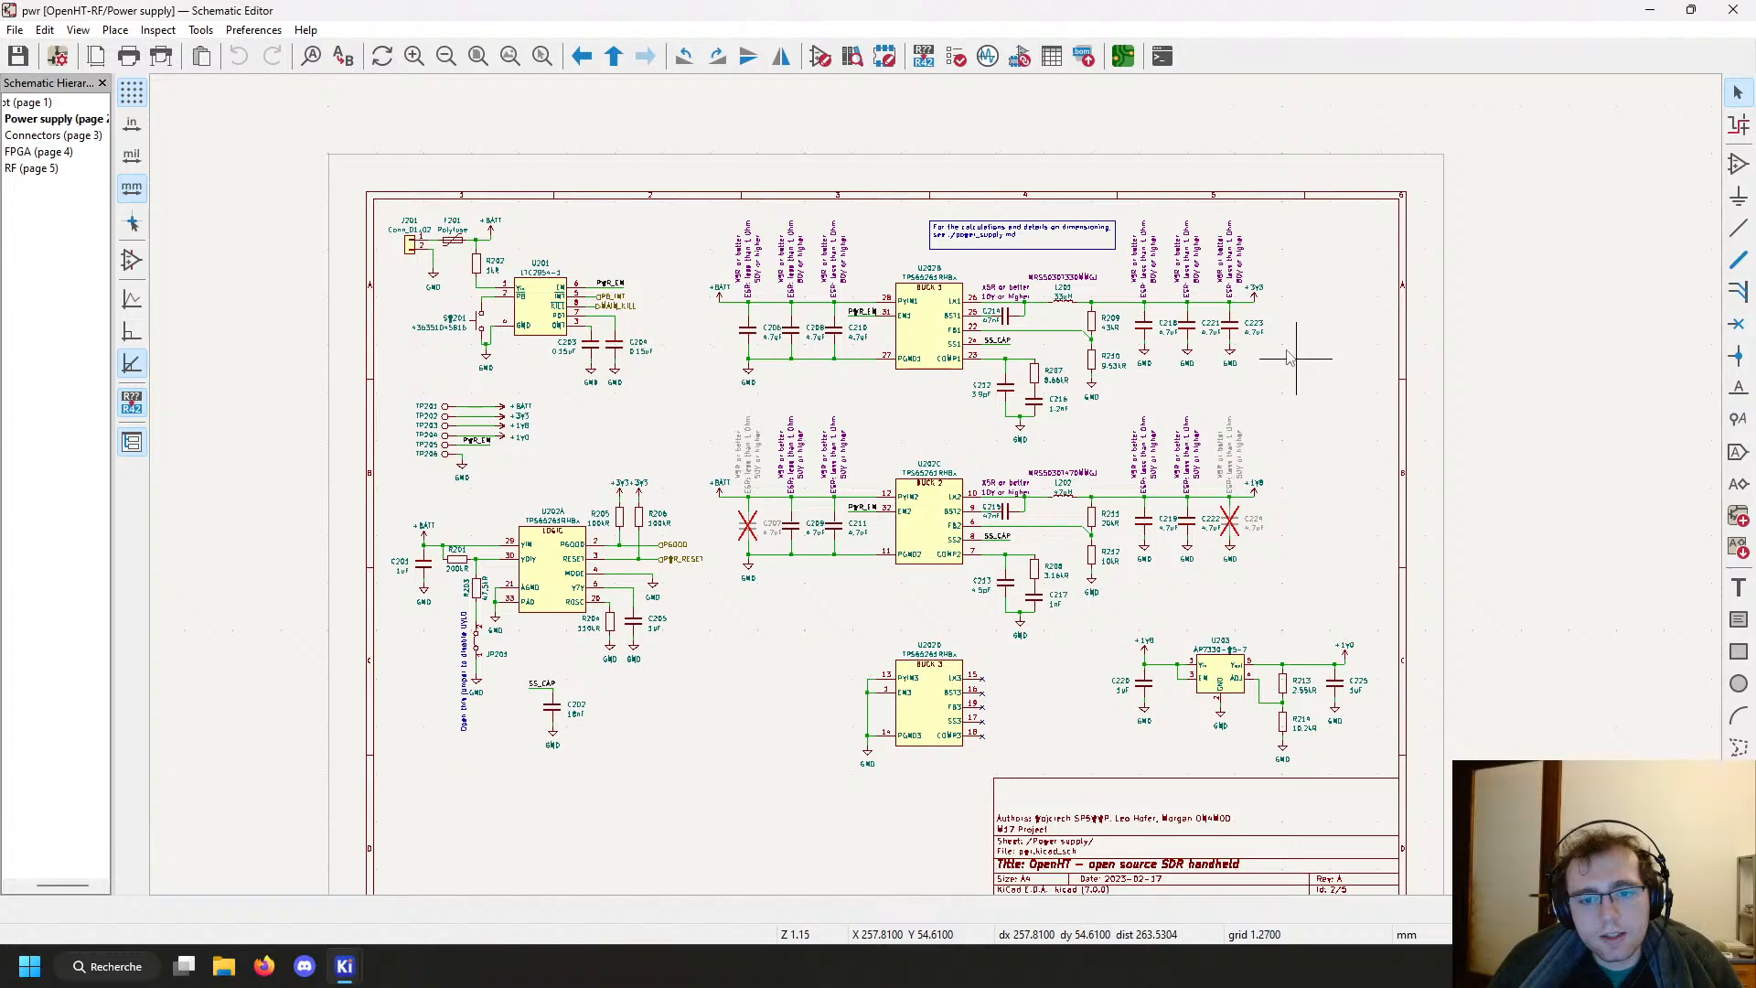
middle_click_drag(1296, 358, 1283, 344)
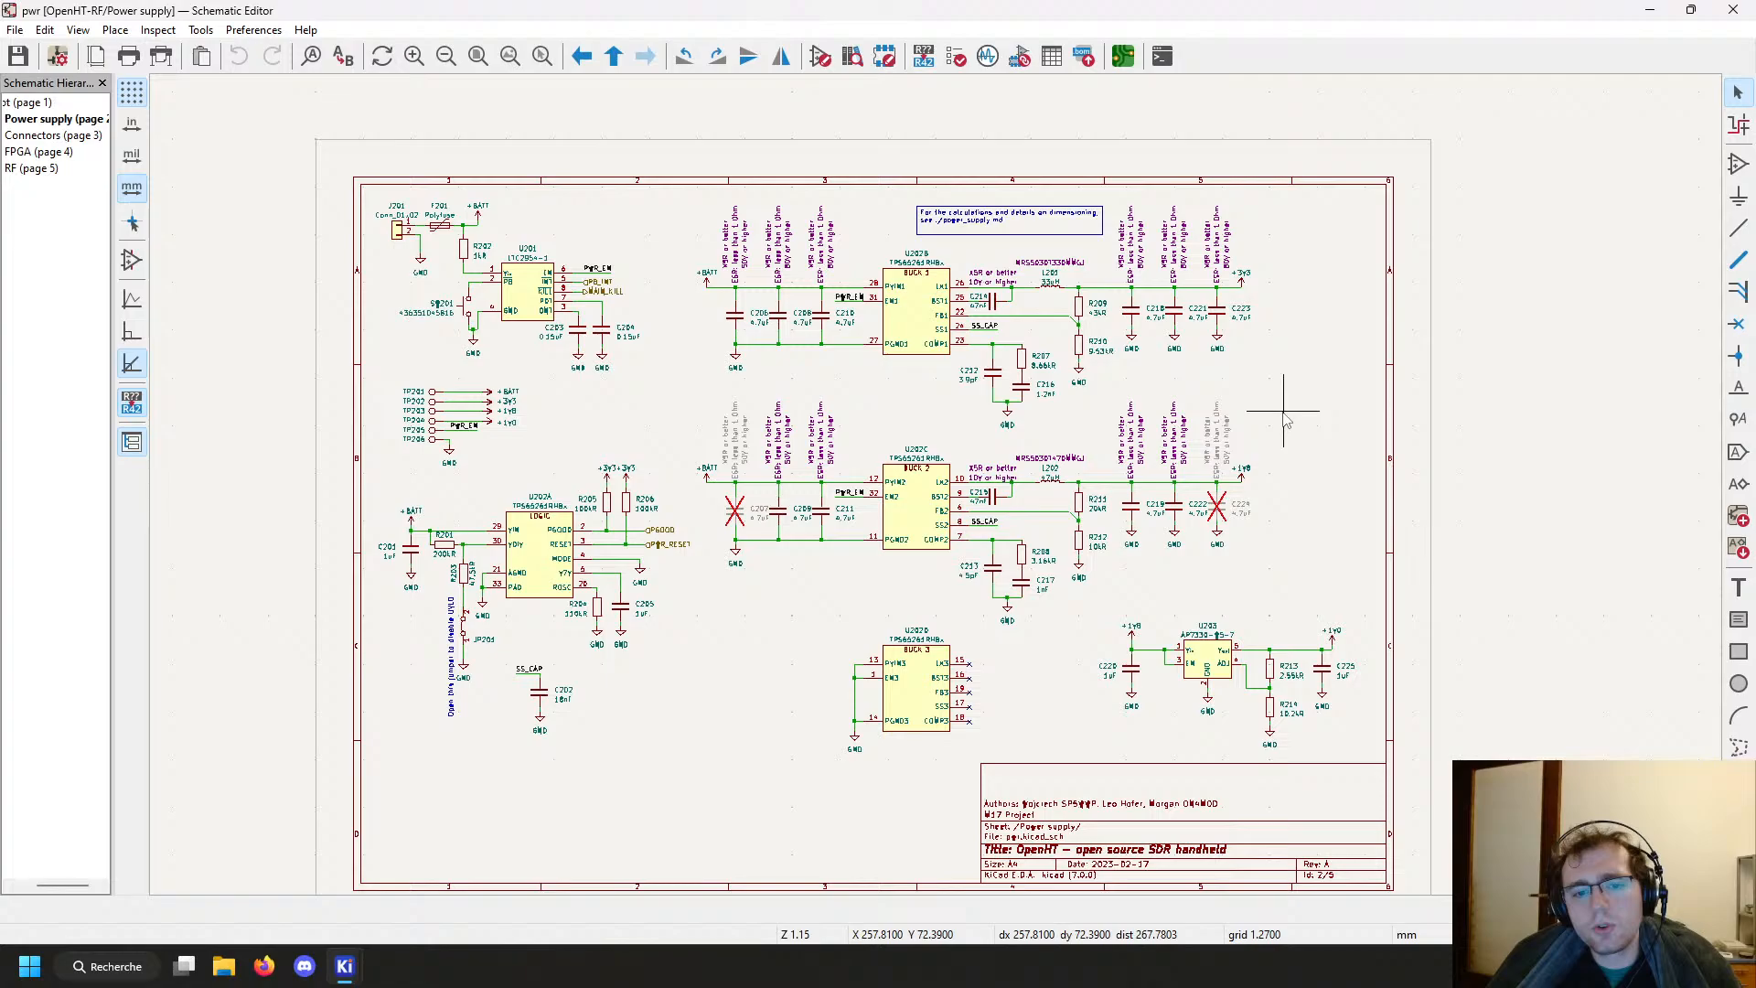
scroll(1072, 388, "up", 2)
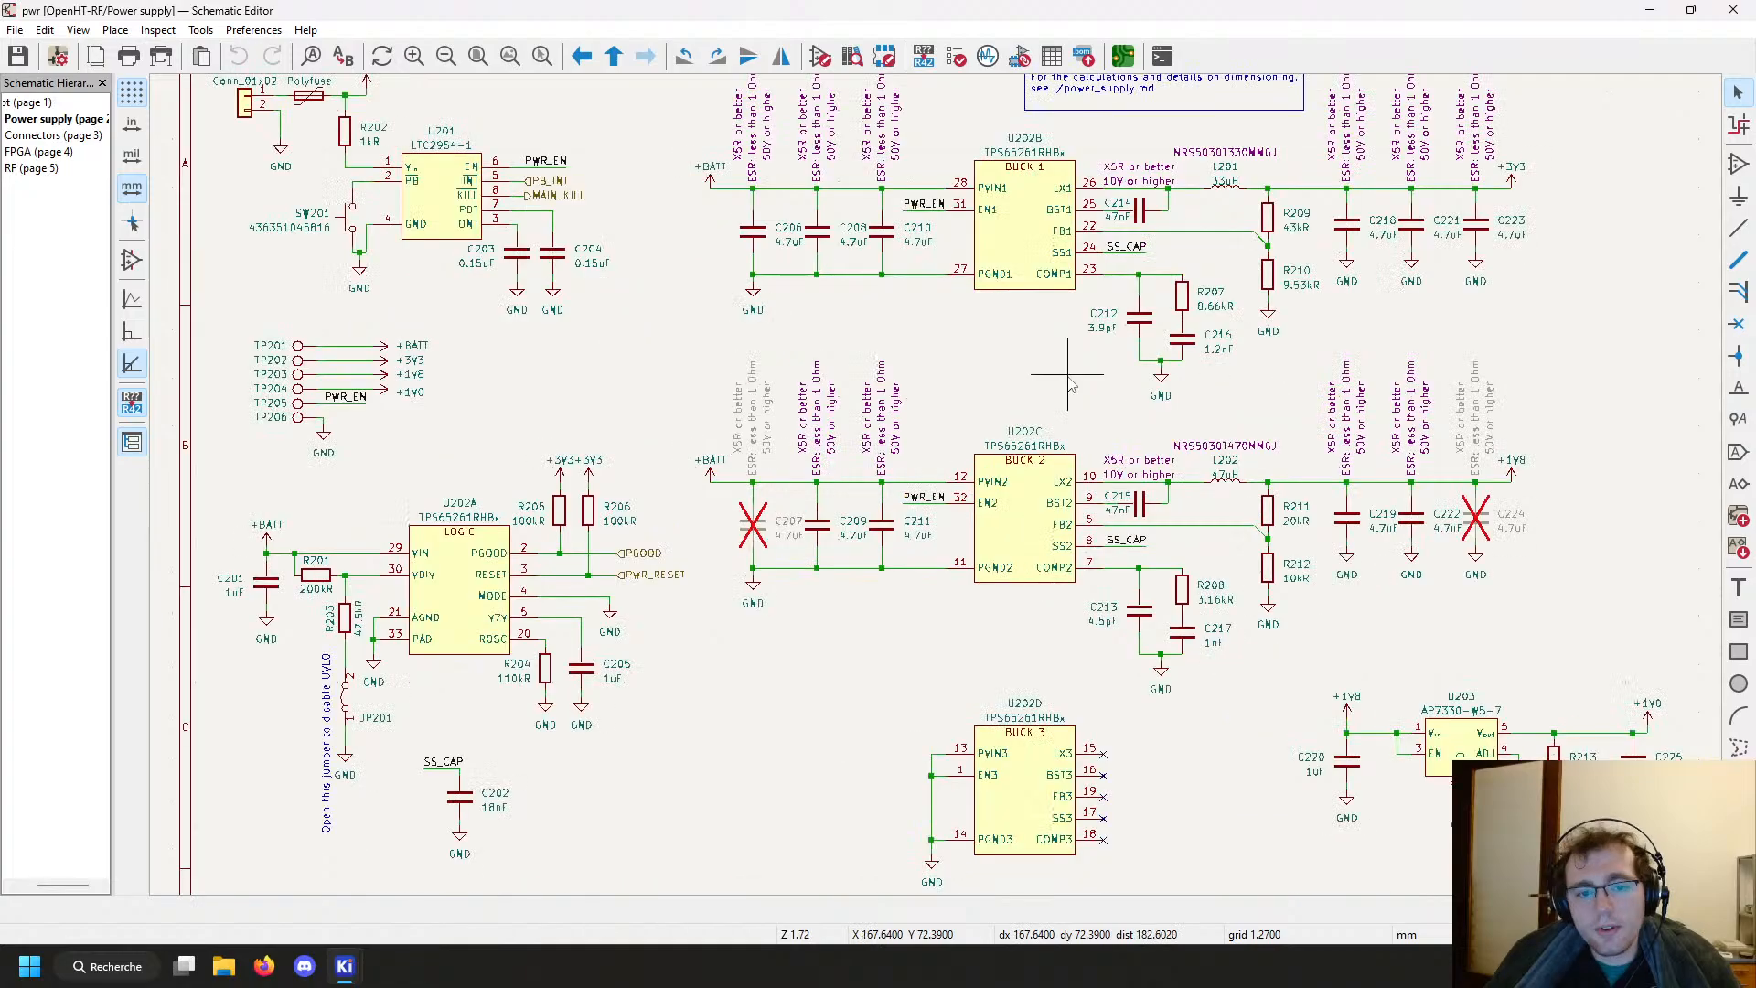
middle_click_drag(1068, 378, 1054, 389)
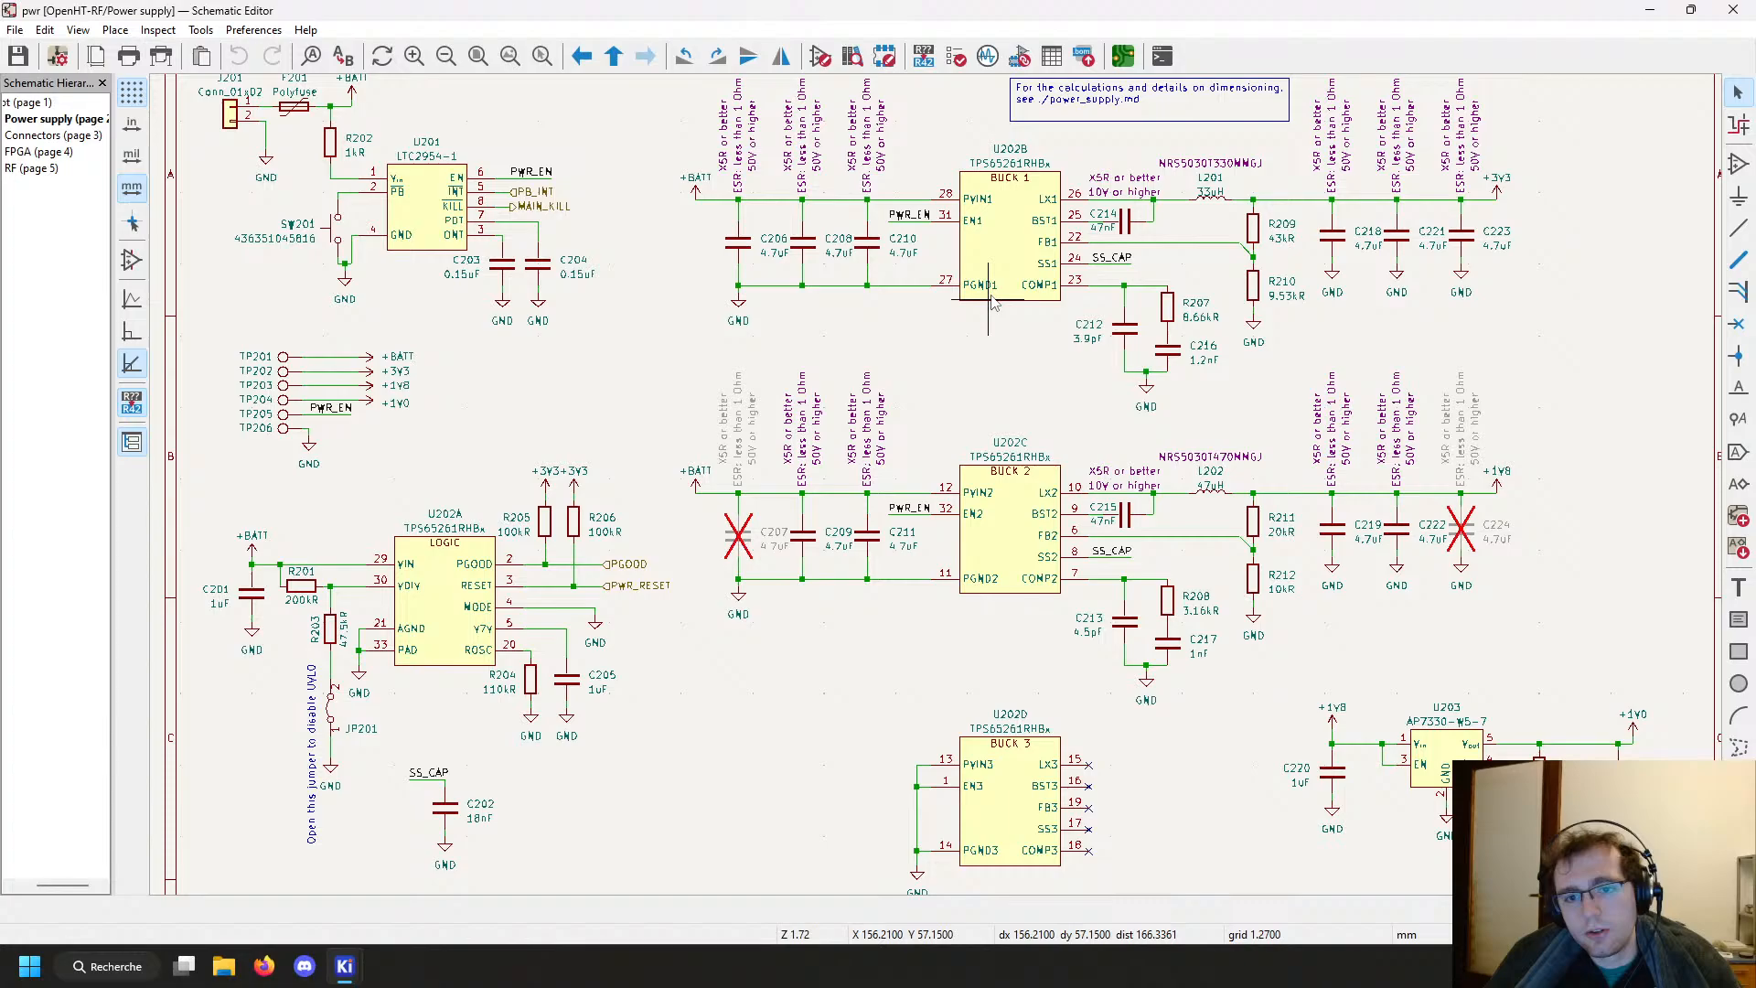
middle_click_drag(955, 402, 946, 432)
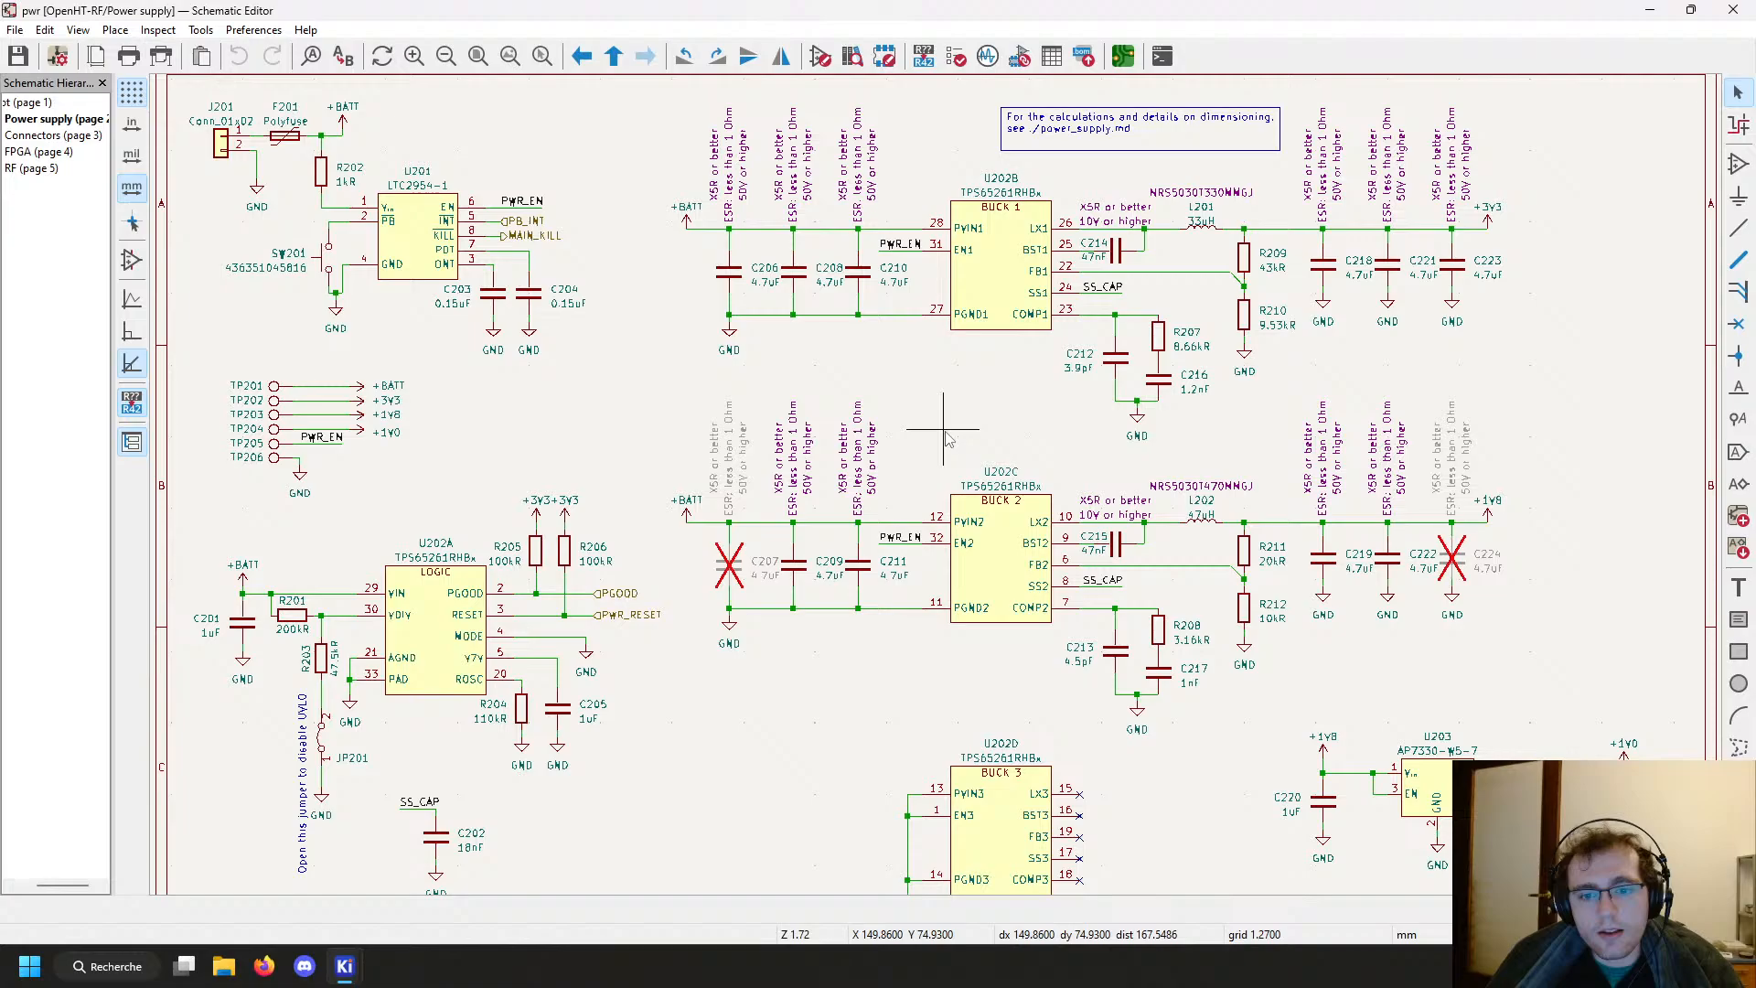
scroll(947, 439, "up", 2)
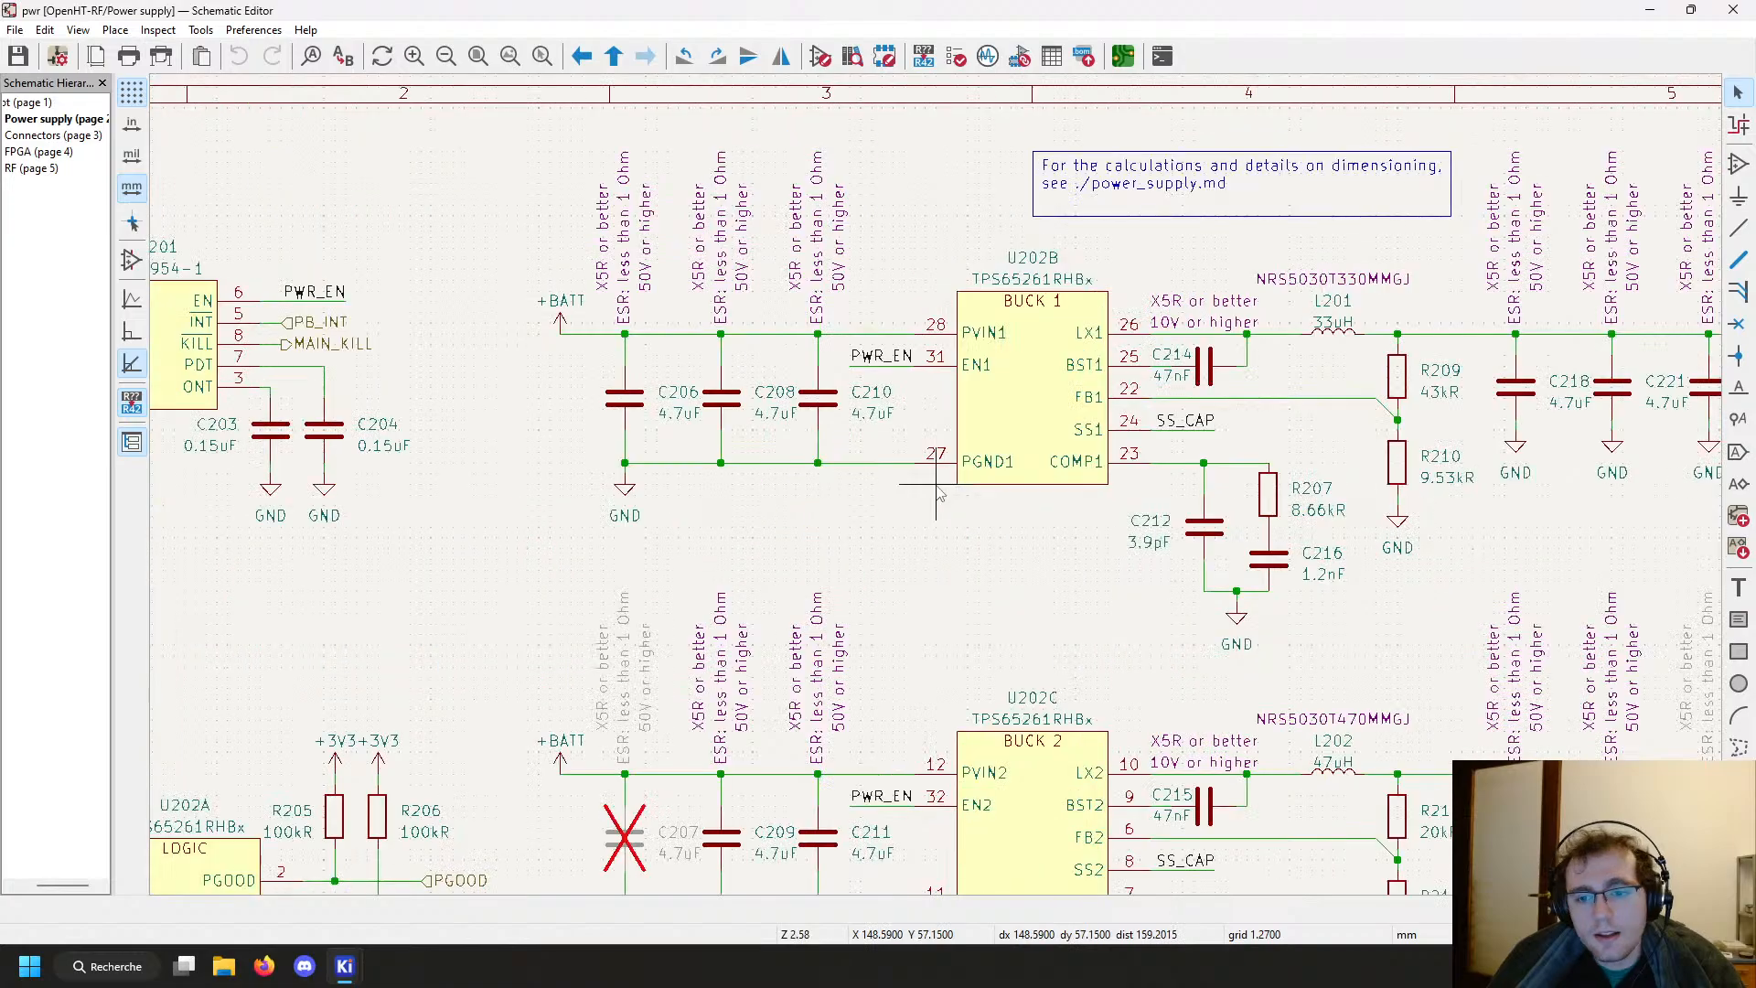
scroll(938, 494, "down", 4)
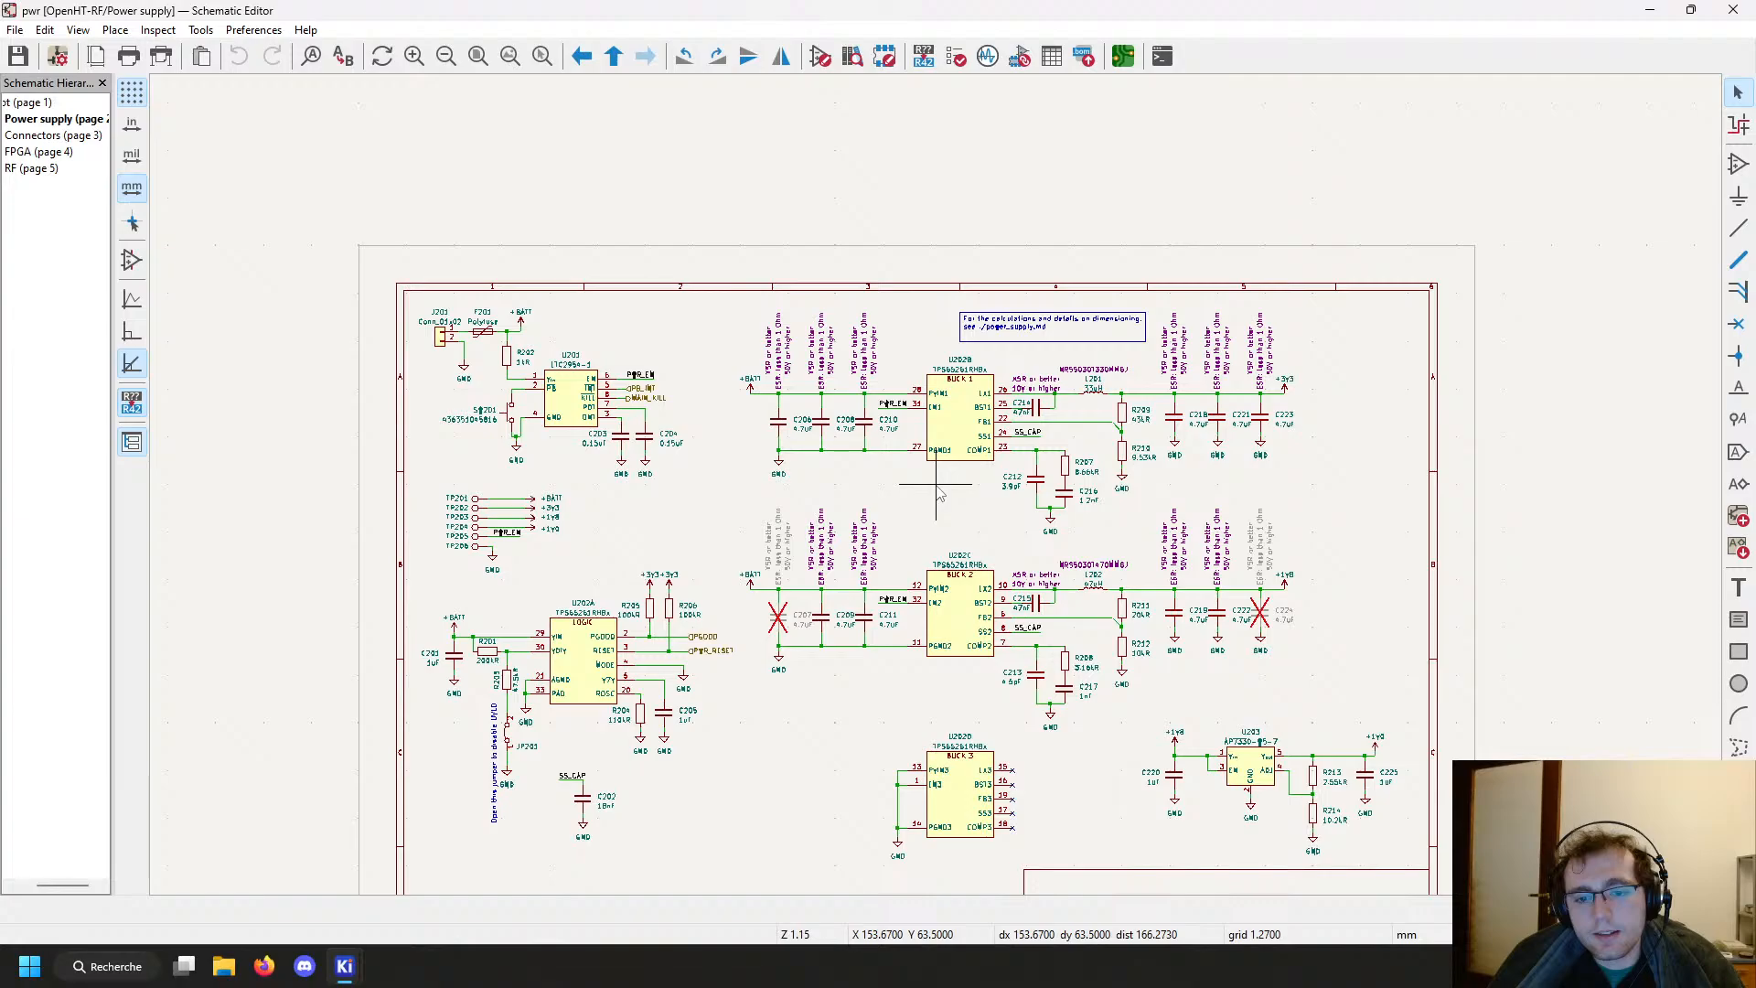
middle_click_drag(943, 856, 943, 831)
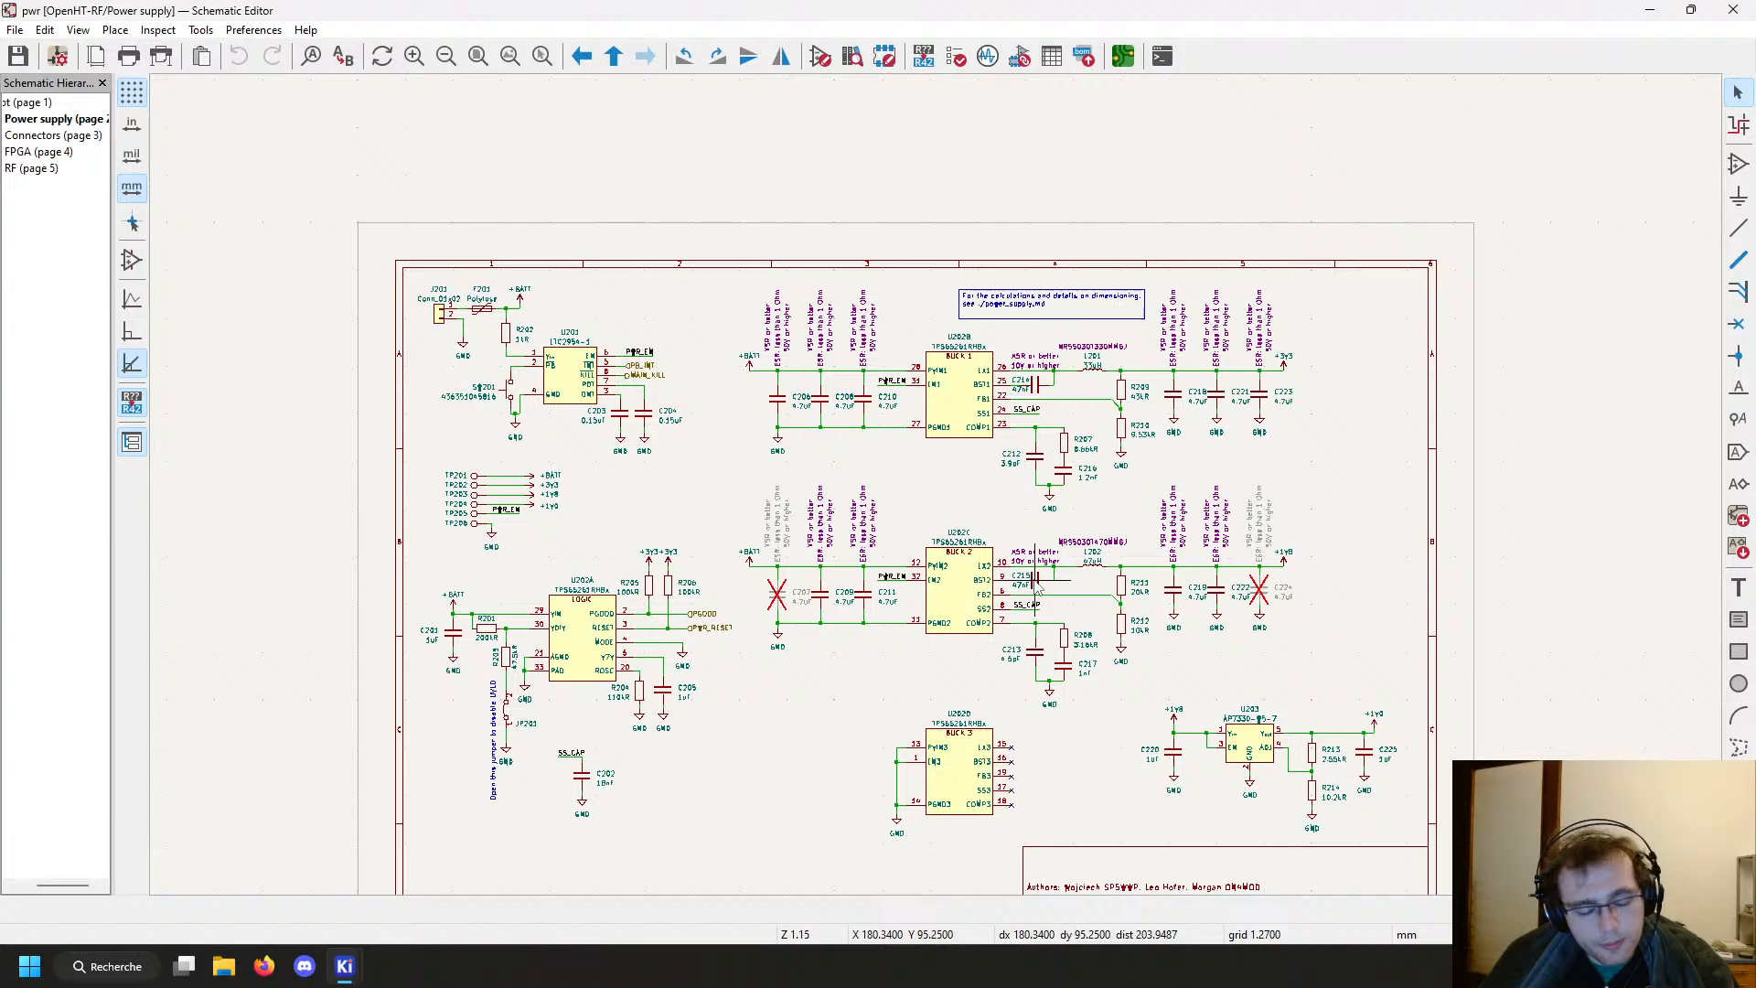
scroll(1192, 539, "up", 2)
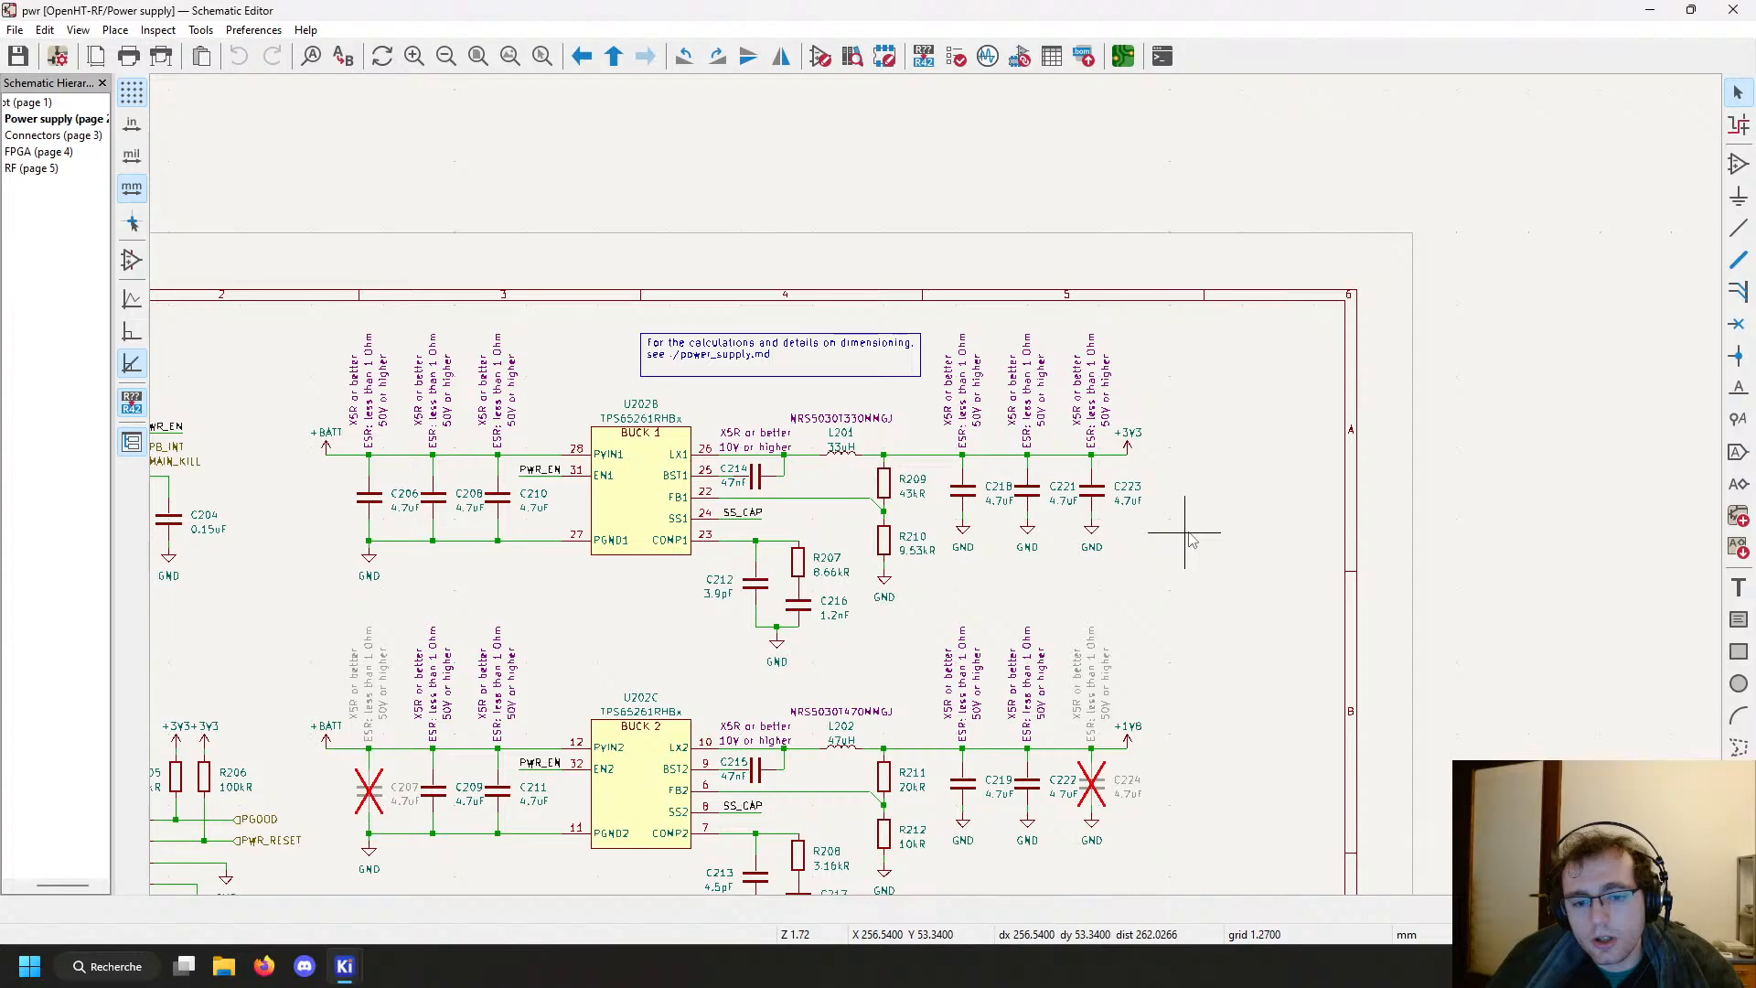
middle_click_drag(1188, 533, 1291, 412)
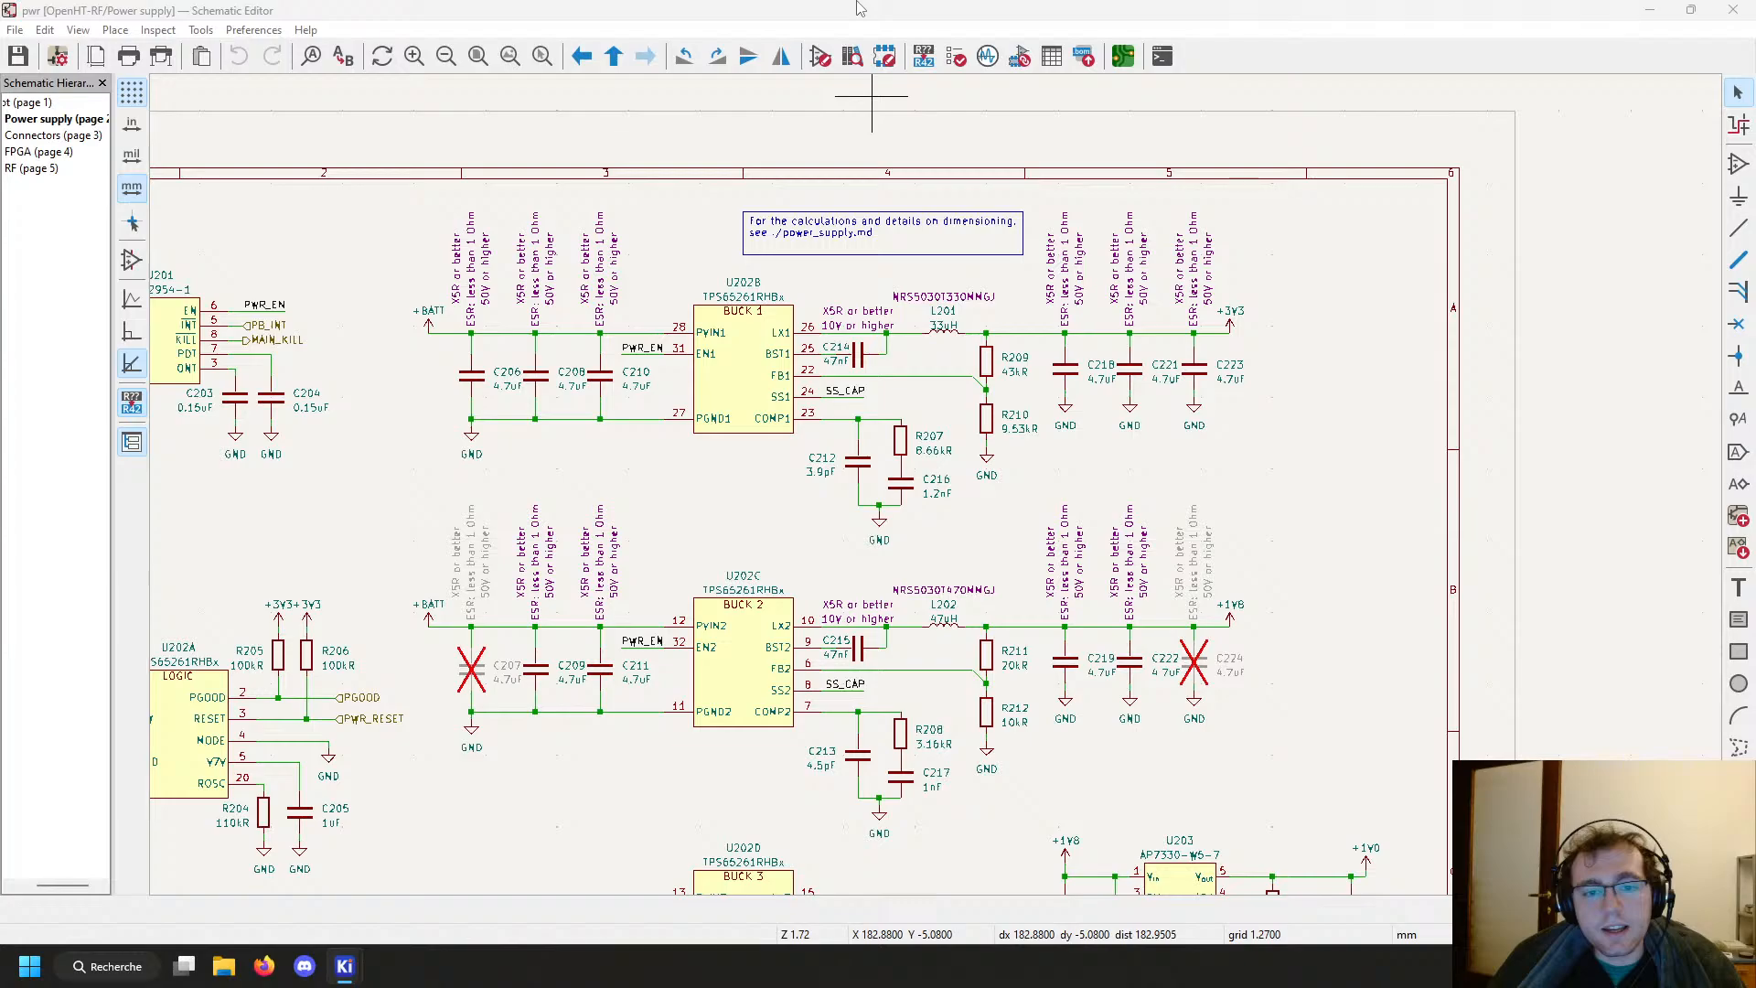
Step: Examine the U203 AP7330 linear regulator circuit between +1V8 and +1V0, ending with an overview of the Power supply sheet
scroll(956, 514, "up", 2)
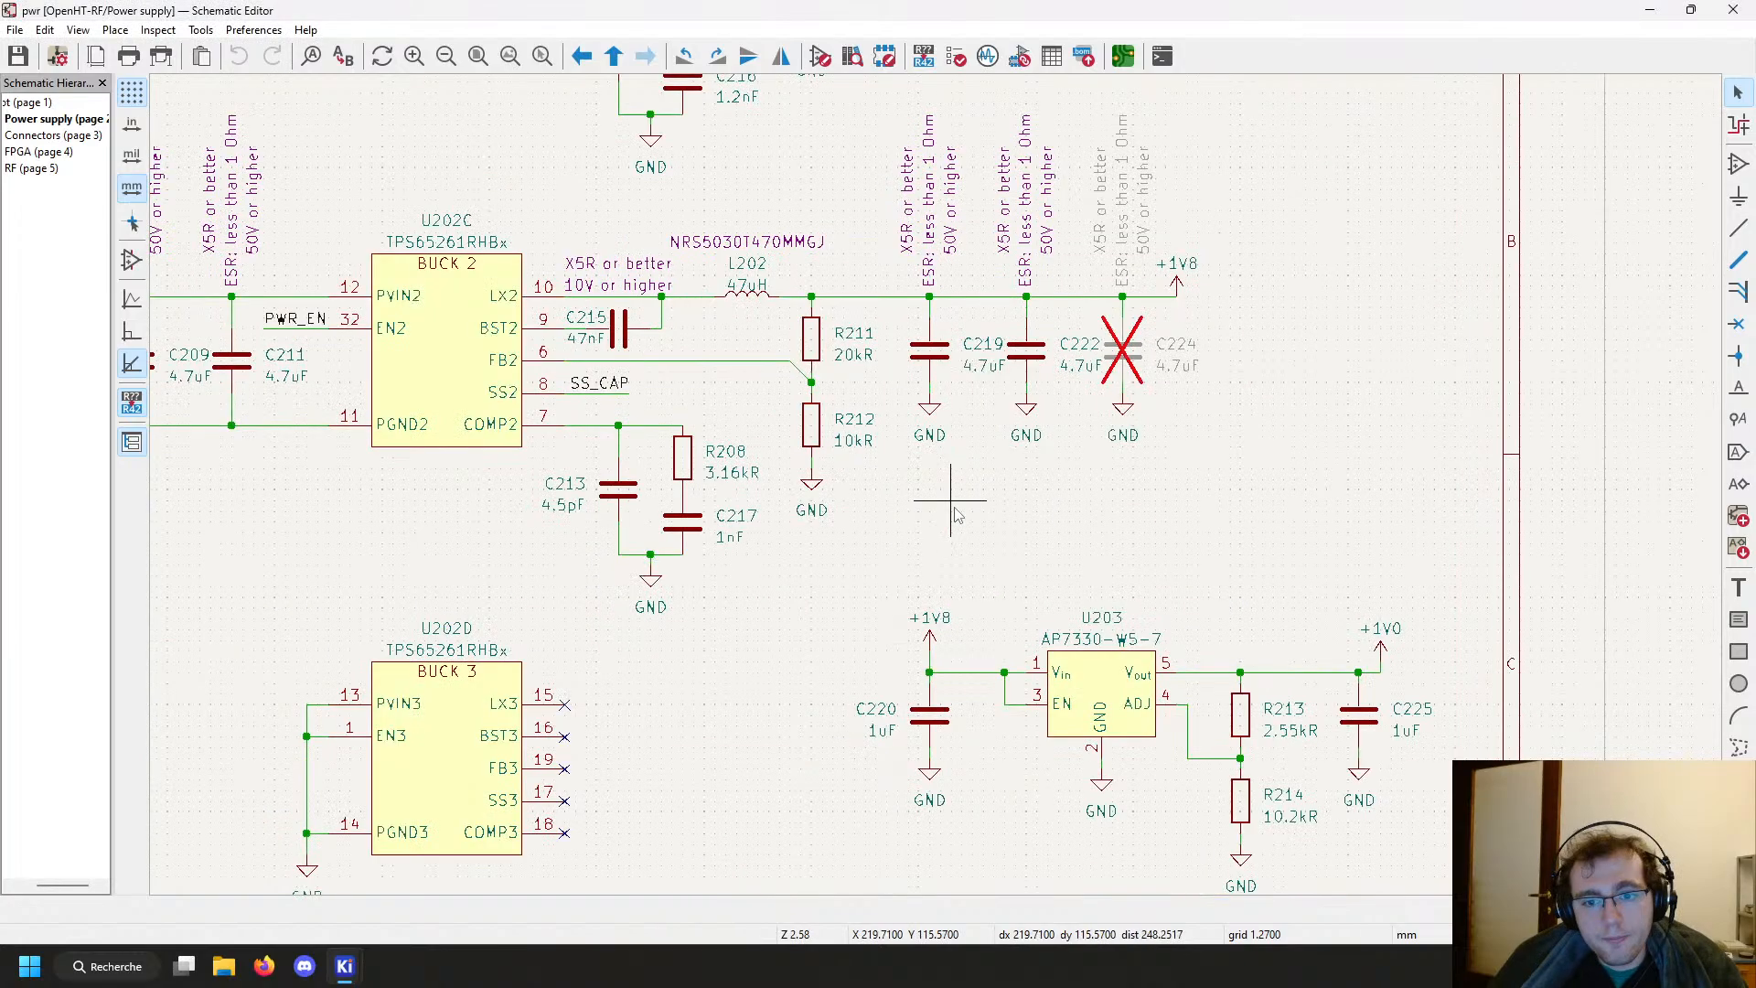
middle_click_drag(1160, 569, 907, 343)
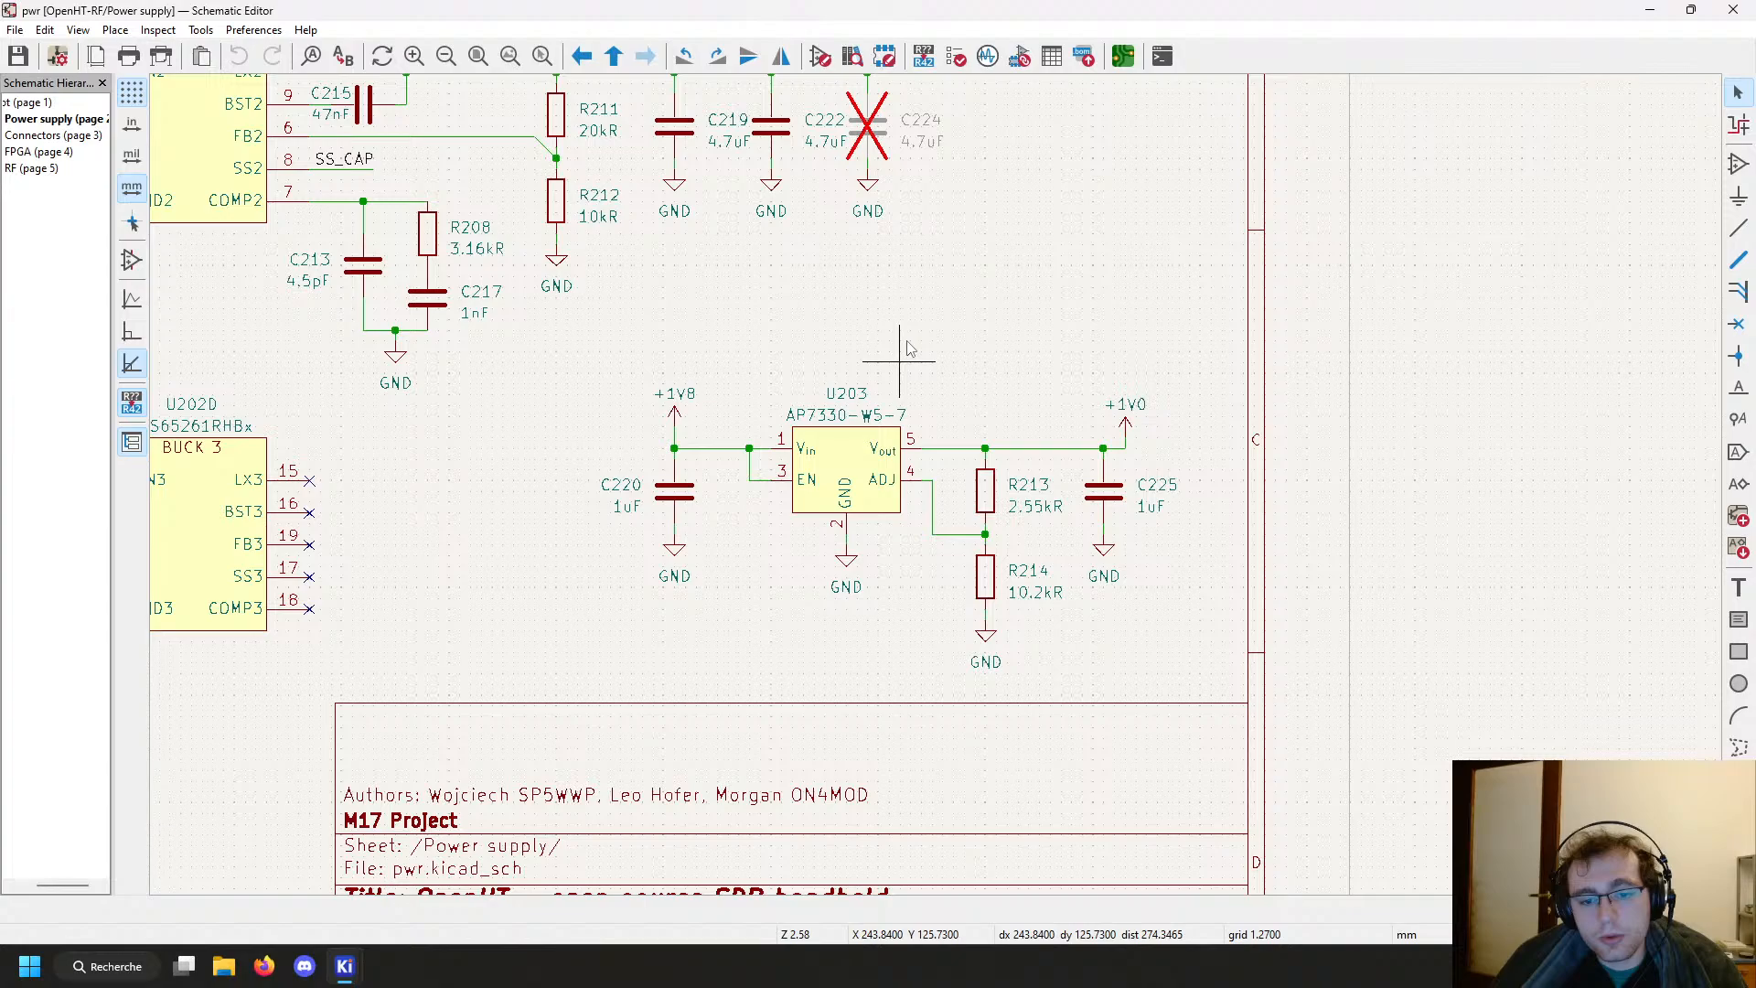
scroll(910, 349, "down", 2)
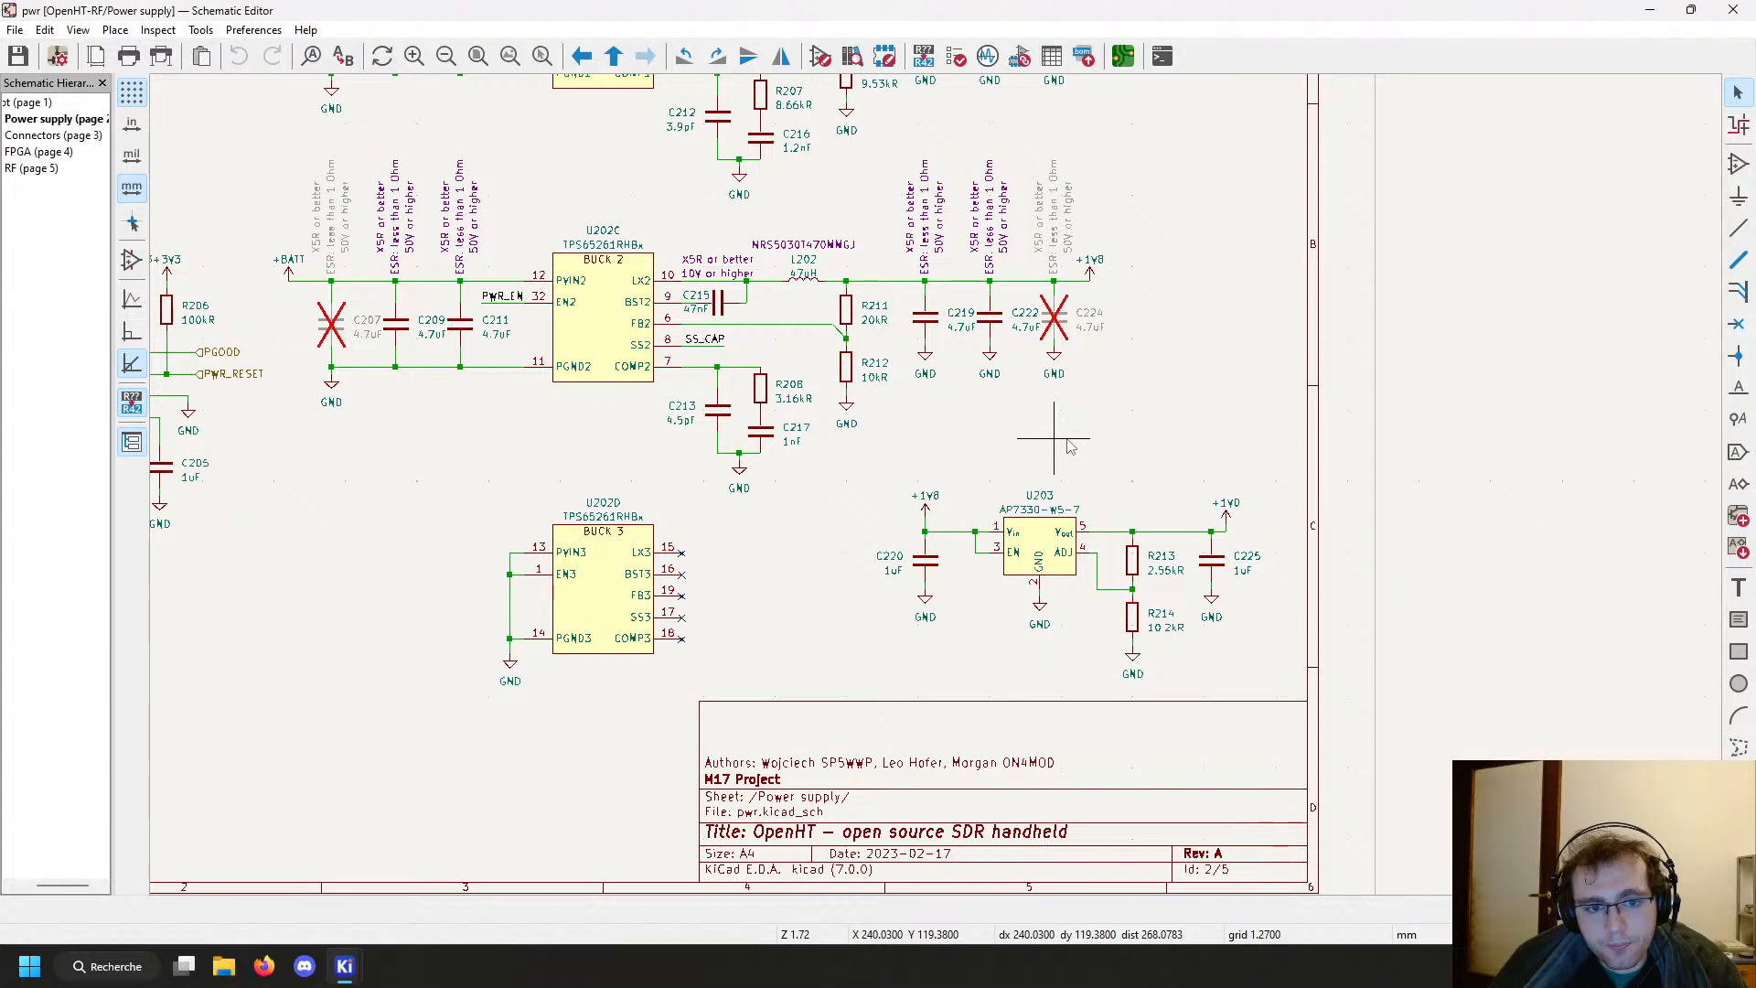
scroll(1070, 445, "up", 2)
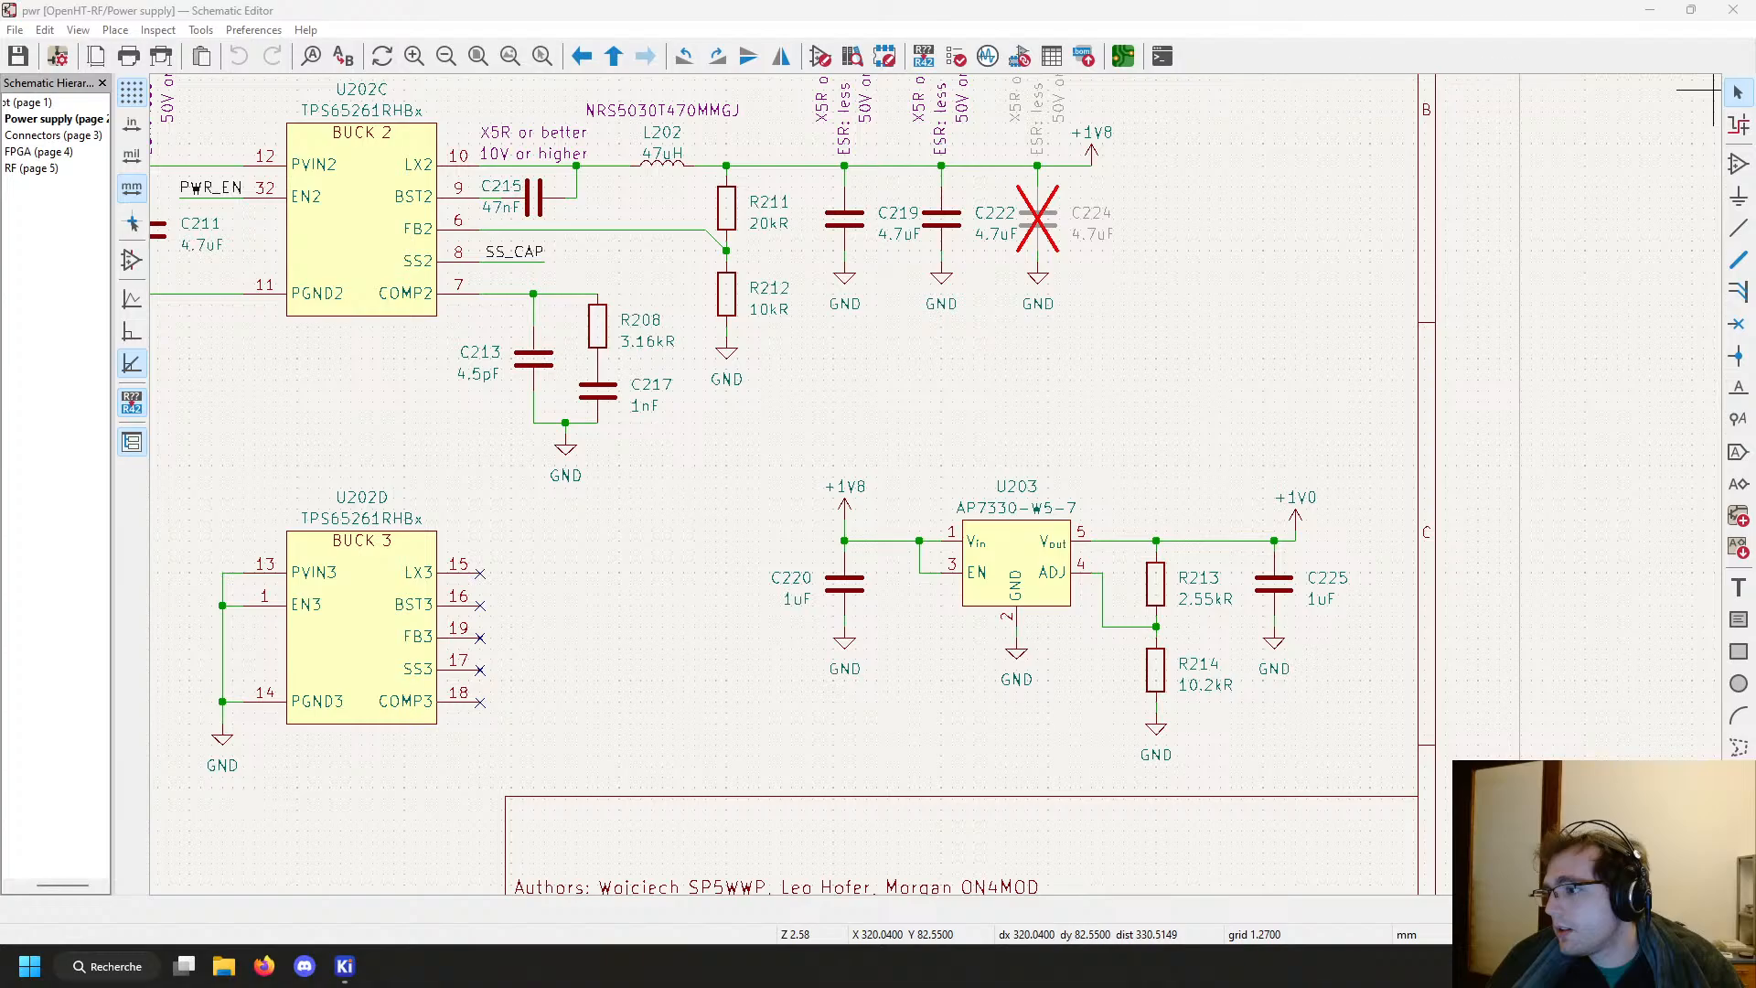
key("ctrl+shift+Escape")
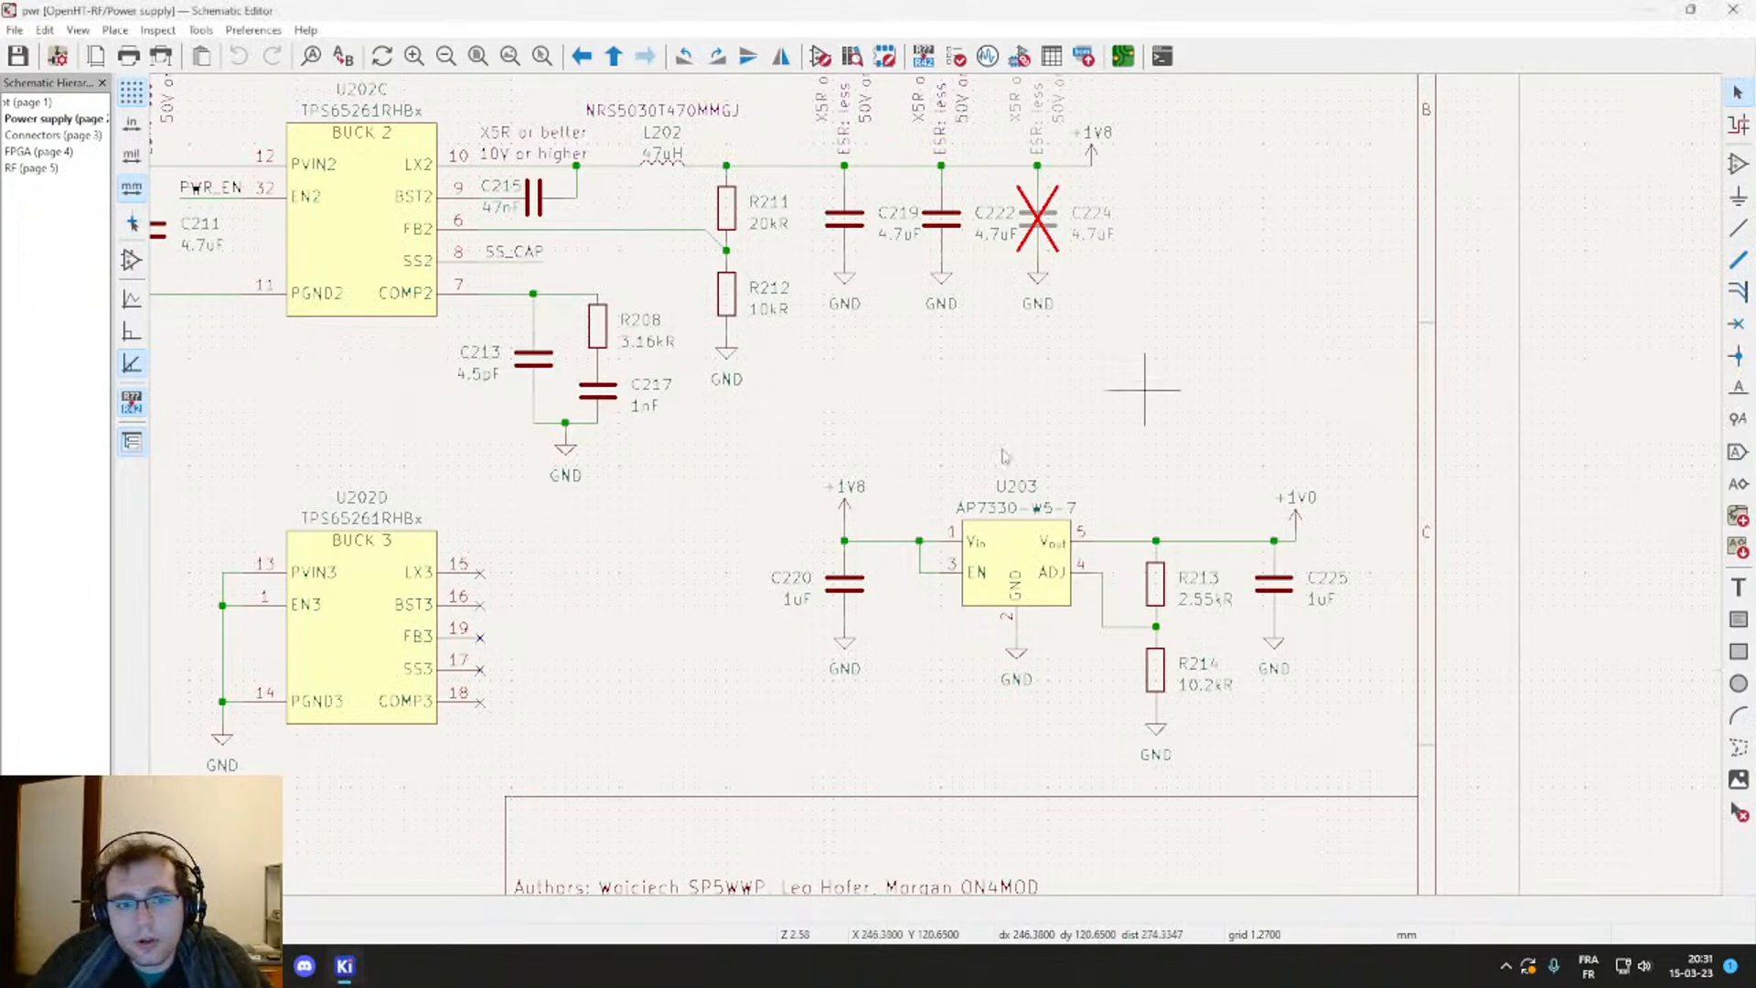
scroll(933, 489, "down", 3)
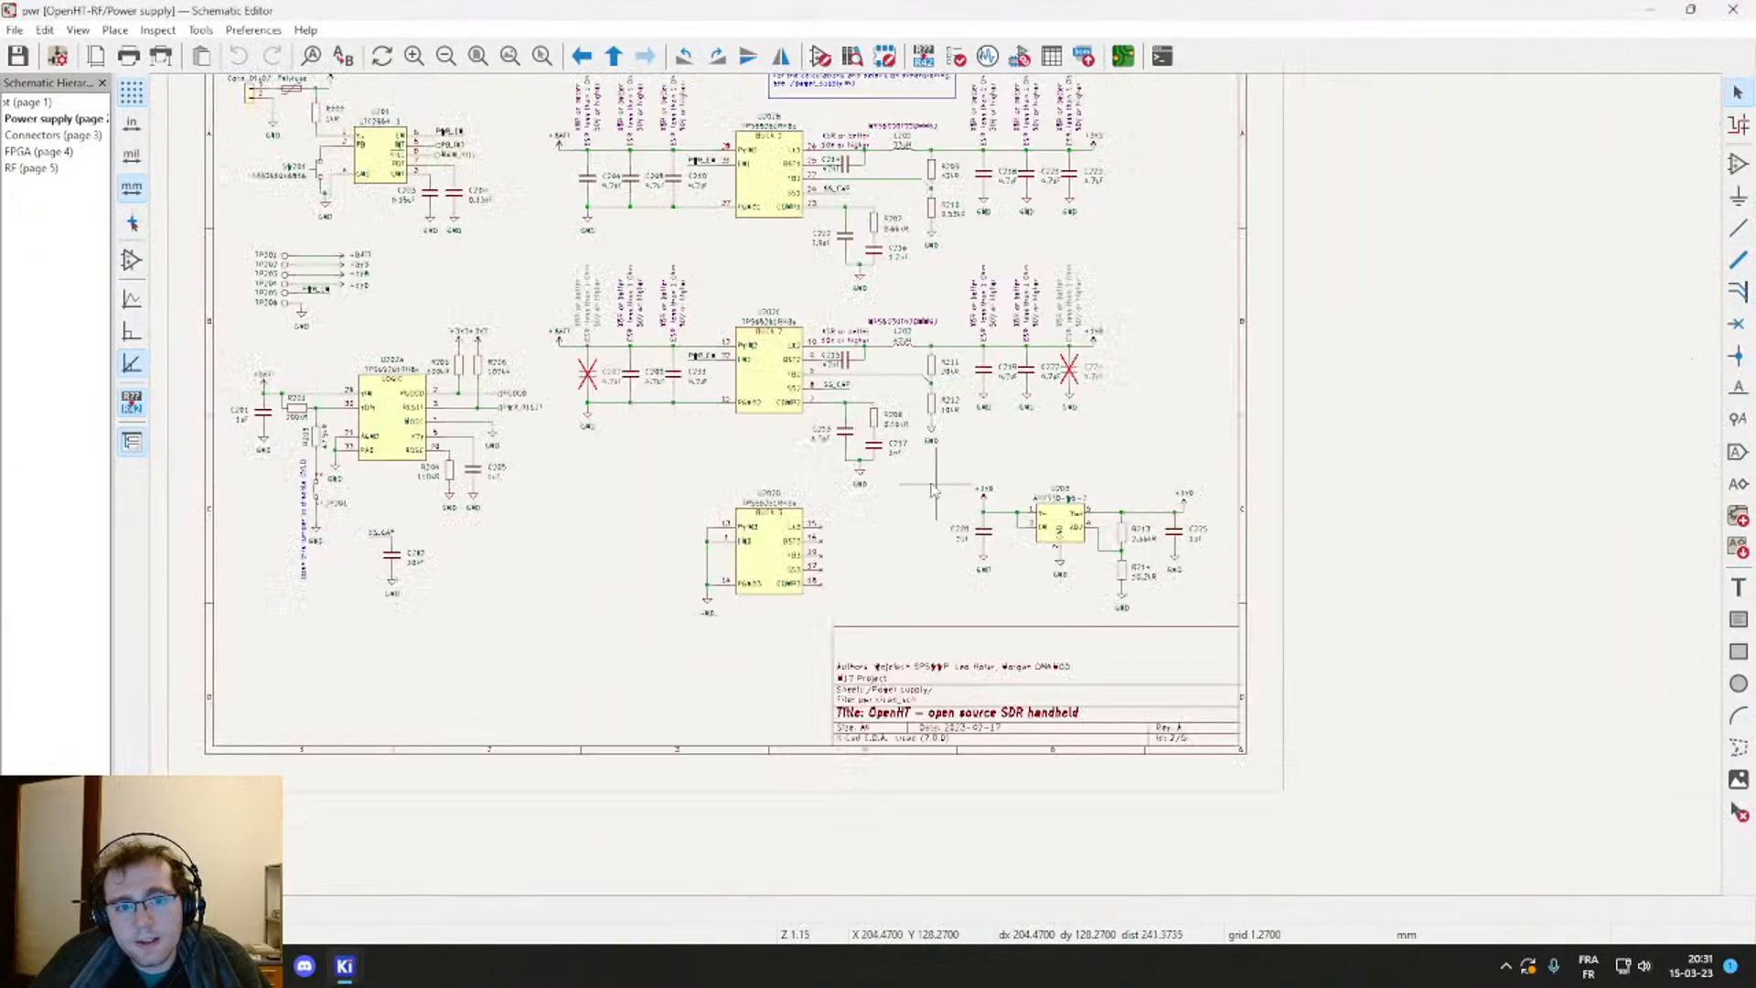
middle_click_drag(772, 417, 784, 451)
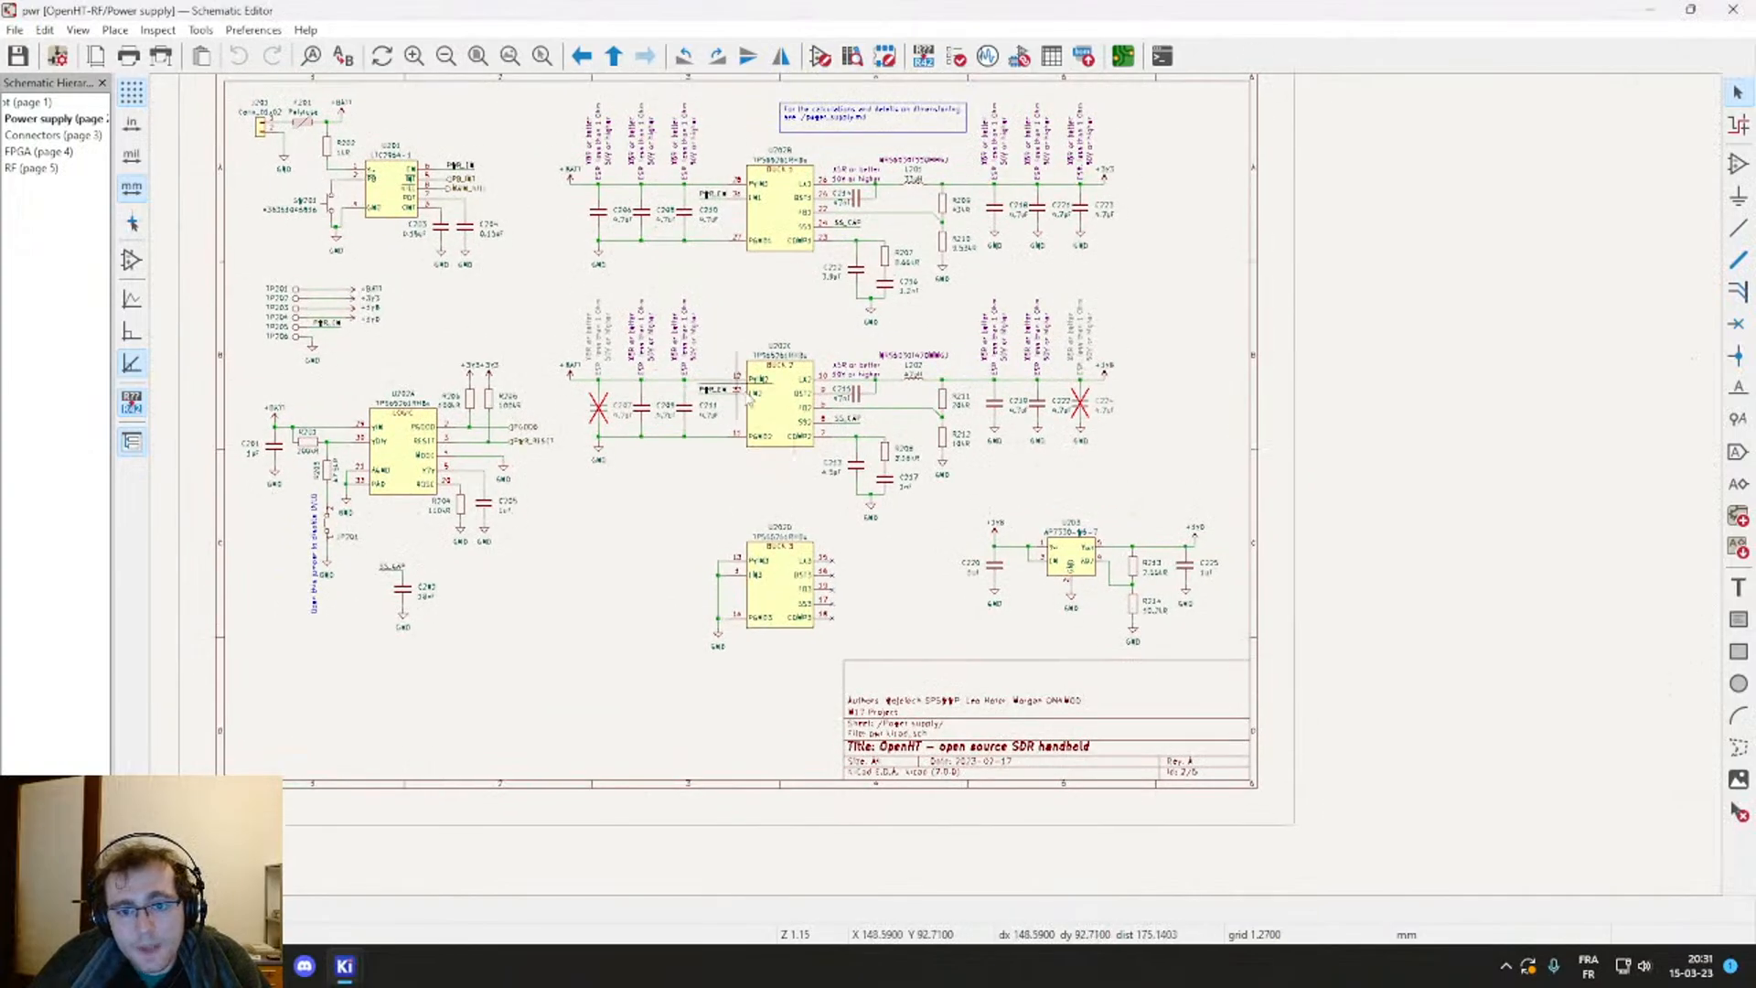
Step: Examine the compensation network of R208, C213 and C217 on the COMP2 pin of Buck 2
middle_click_drag(725, 518, 822, 598)
middle_click_drag(866, 582, 895, 588)
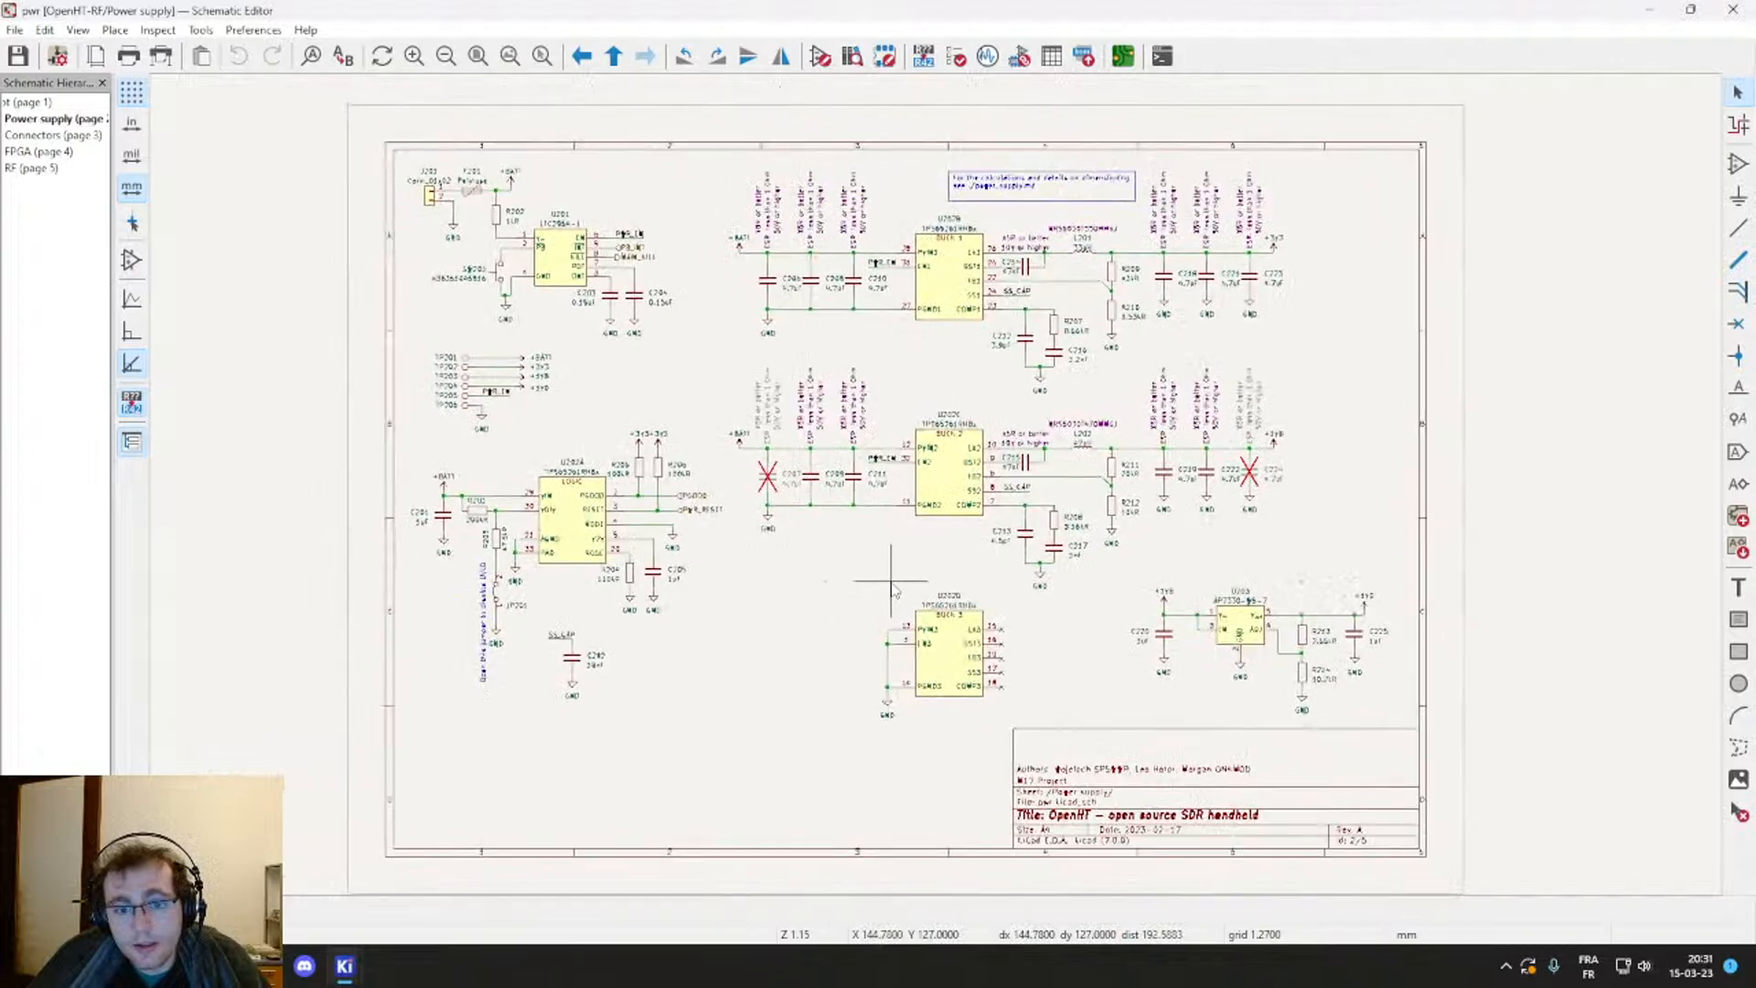
scroll(886, 579, "up", 3)
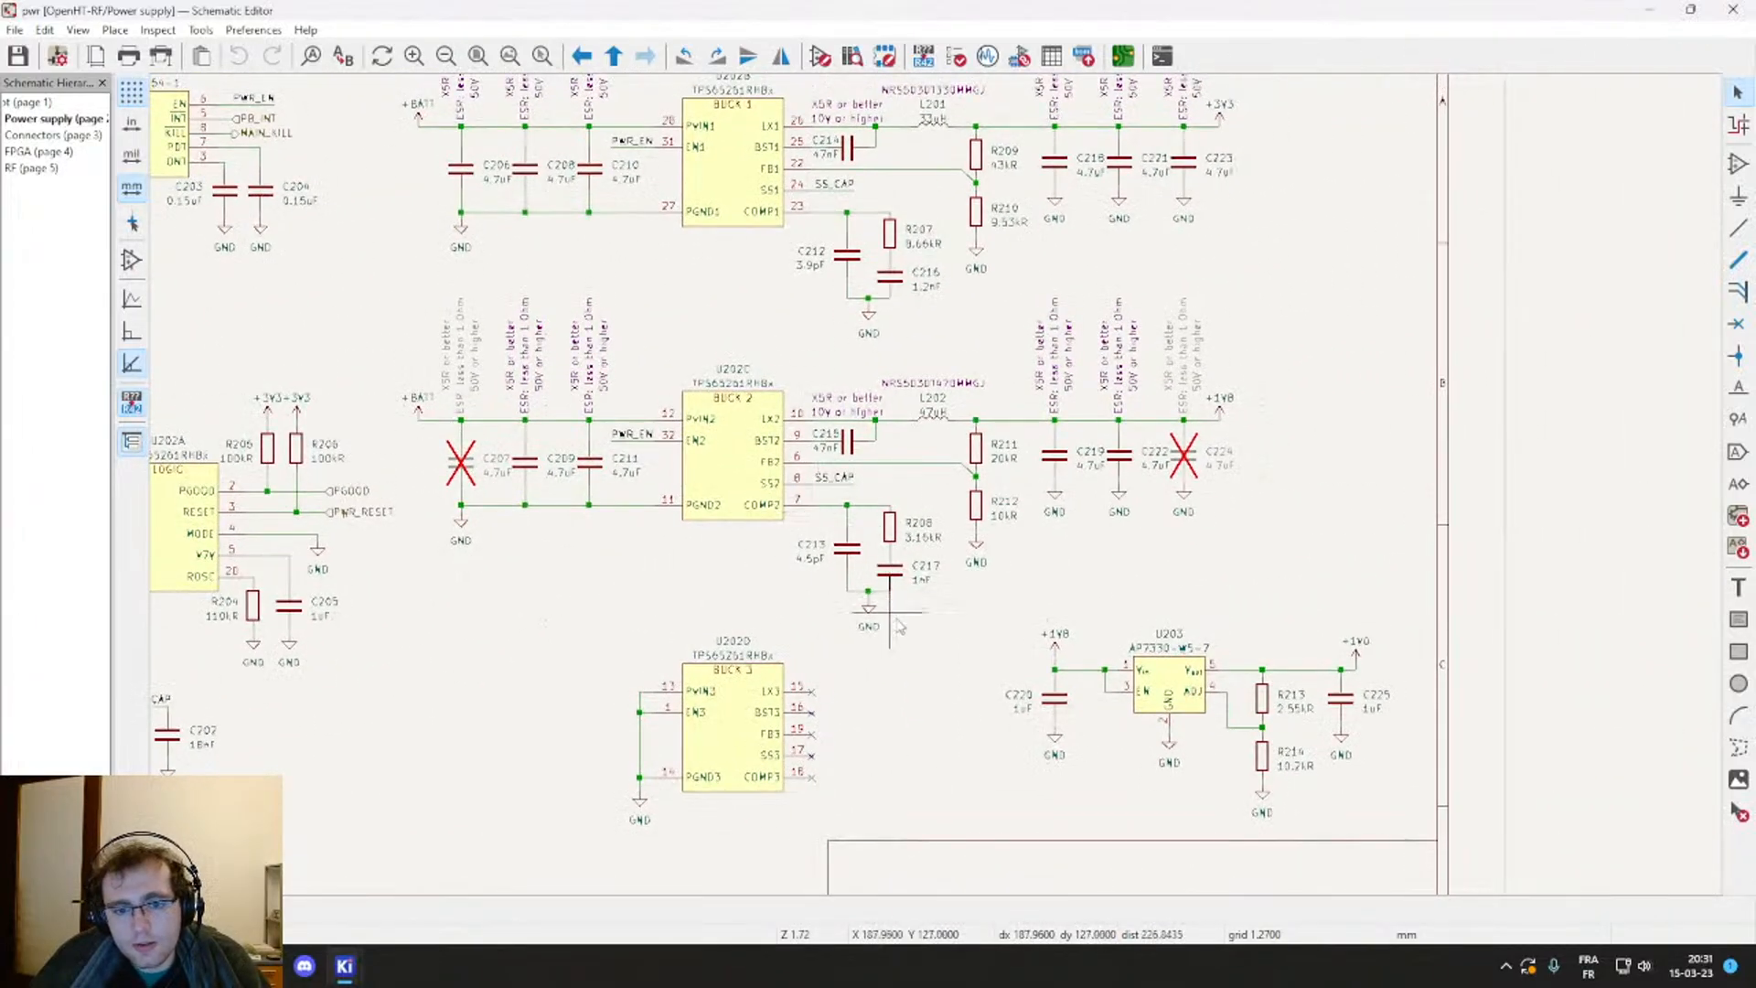
left_click_drag(931, 640, 797, 495)
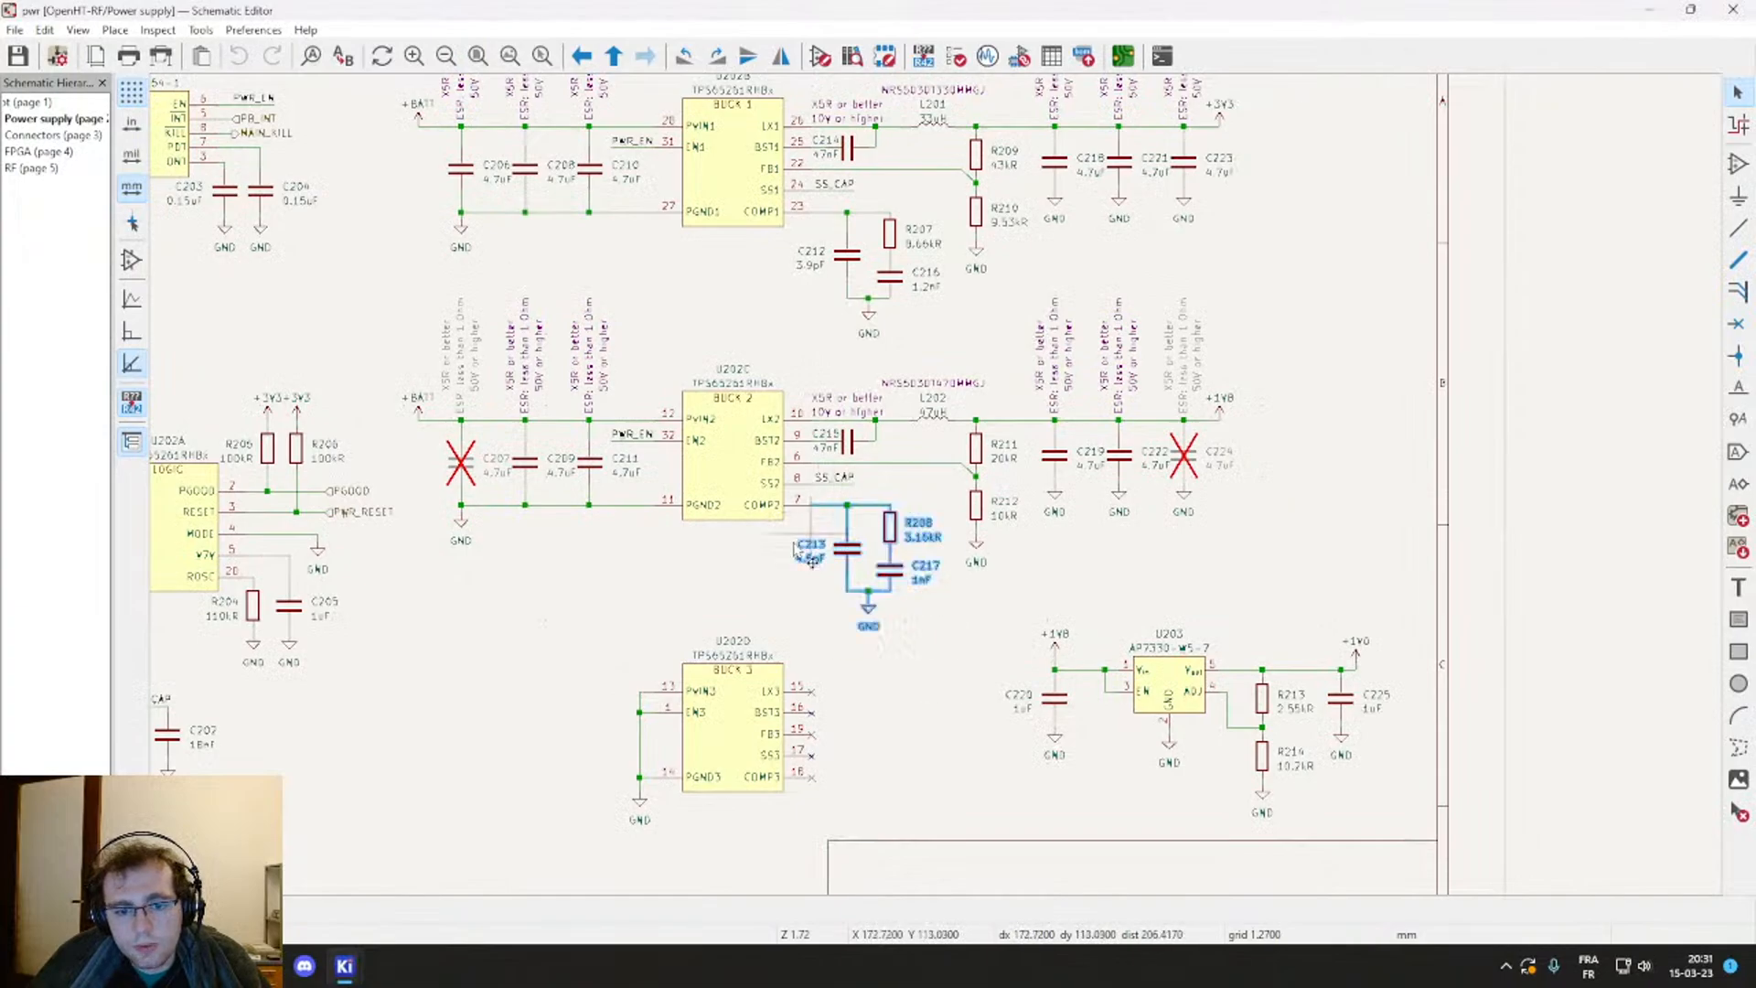
left_click(725, 568)
scroll(1018, 367, "up", 1)
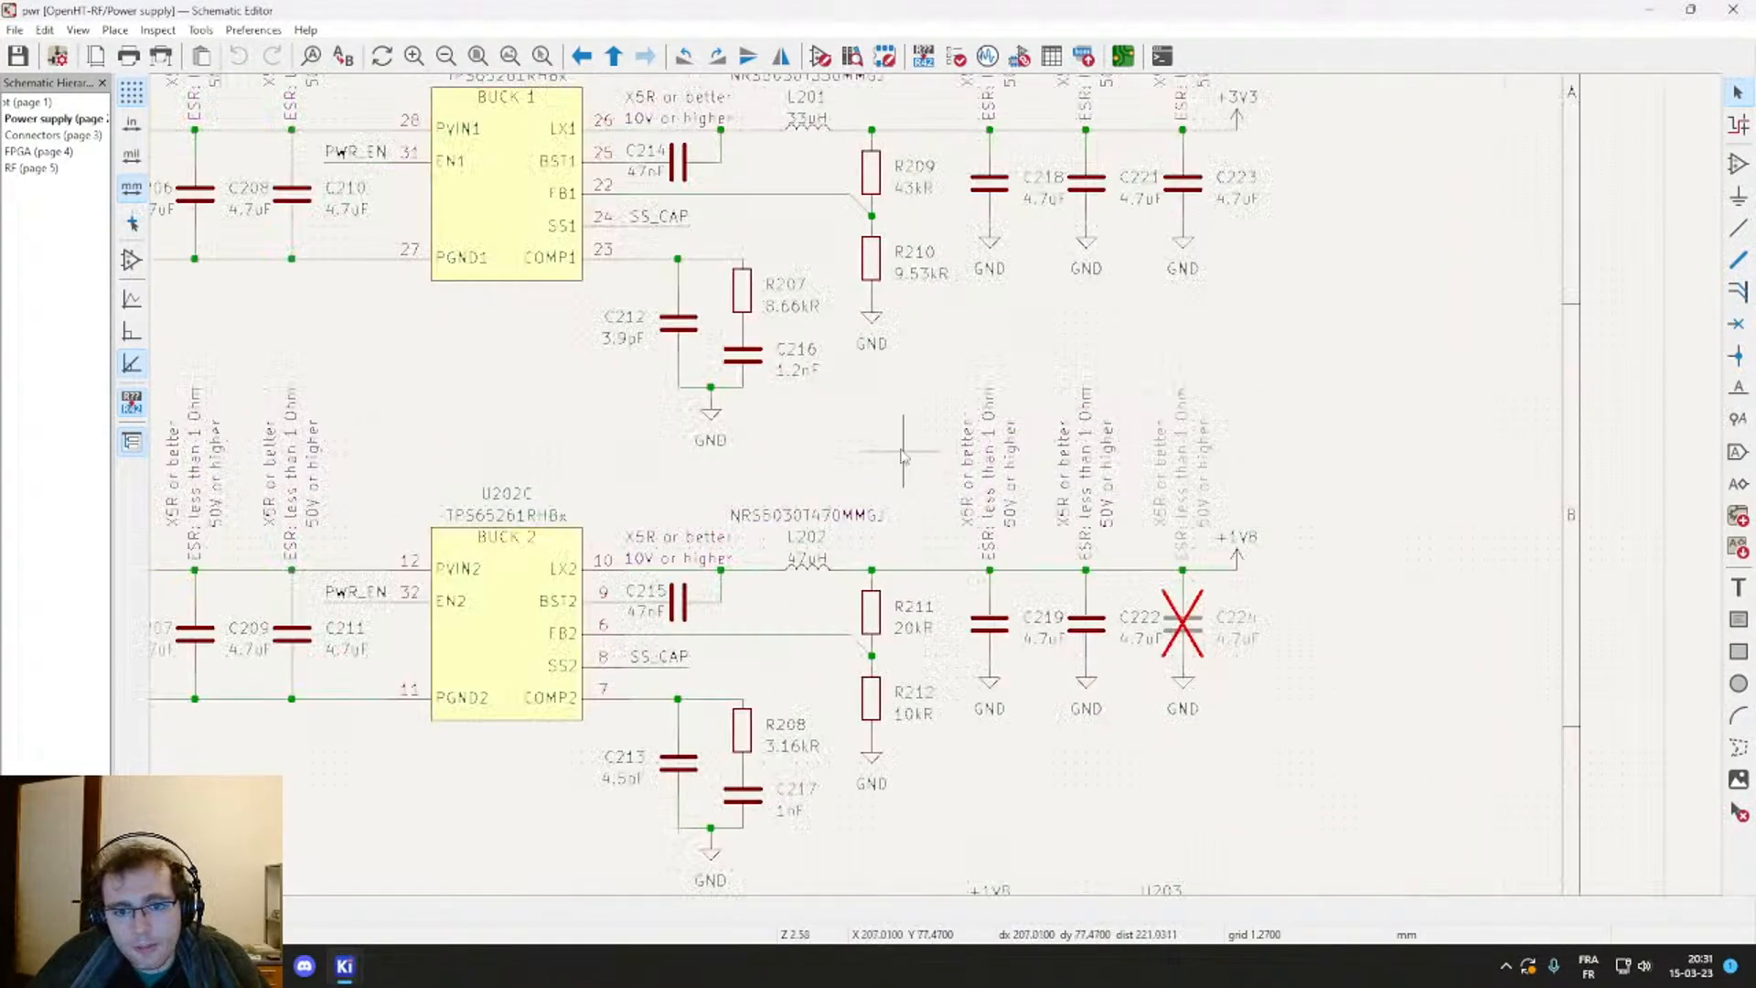
scroll(903, 453, "down", 1)
middle_click_drag(935, 471, 1047, 454)
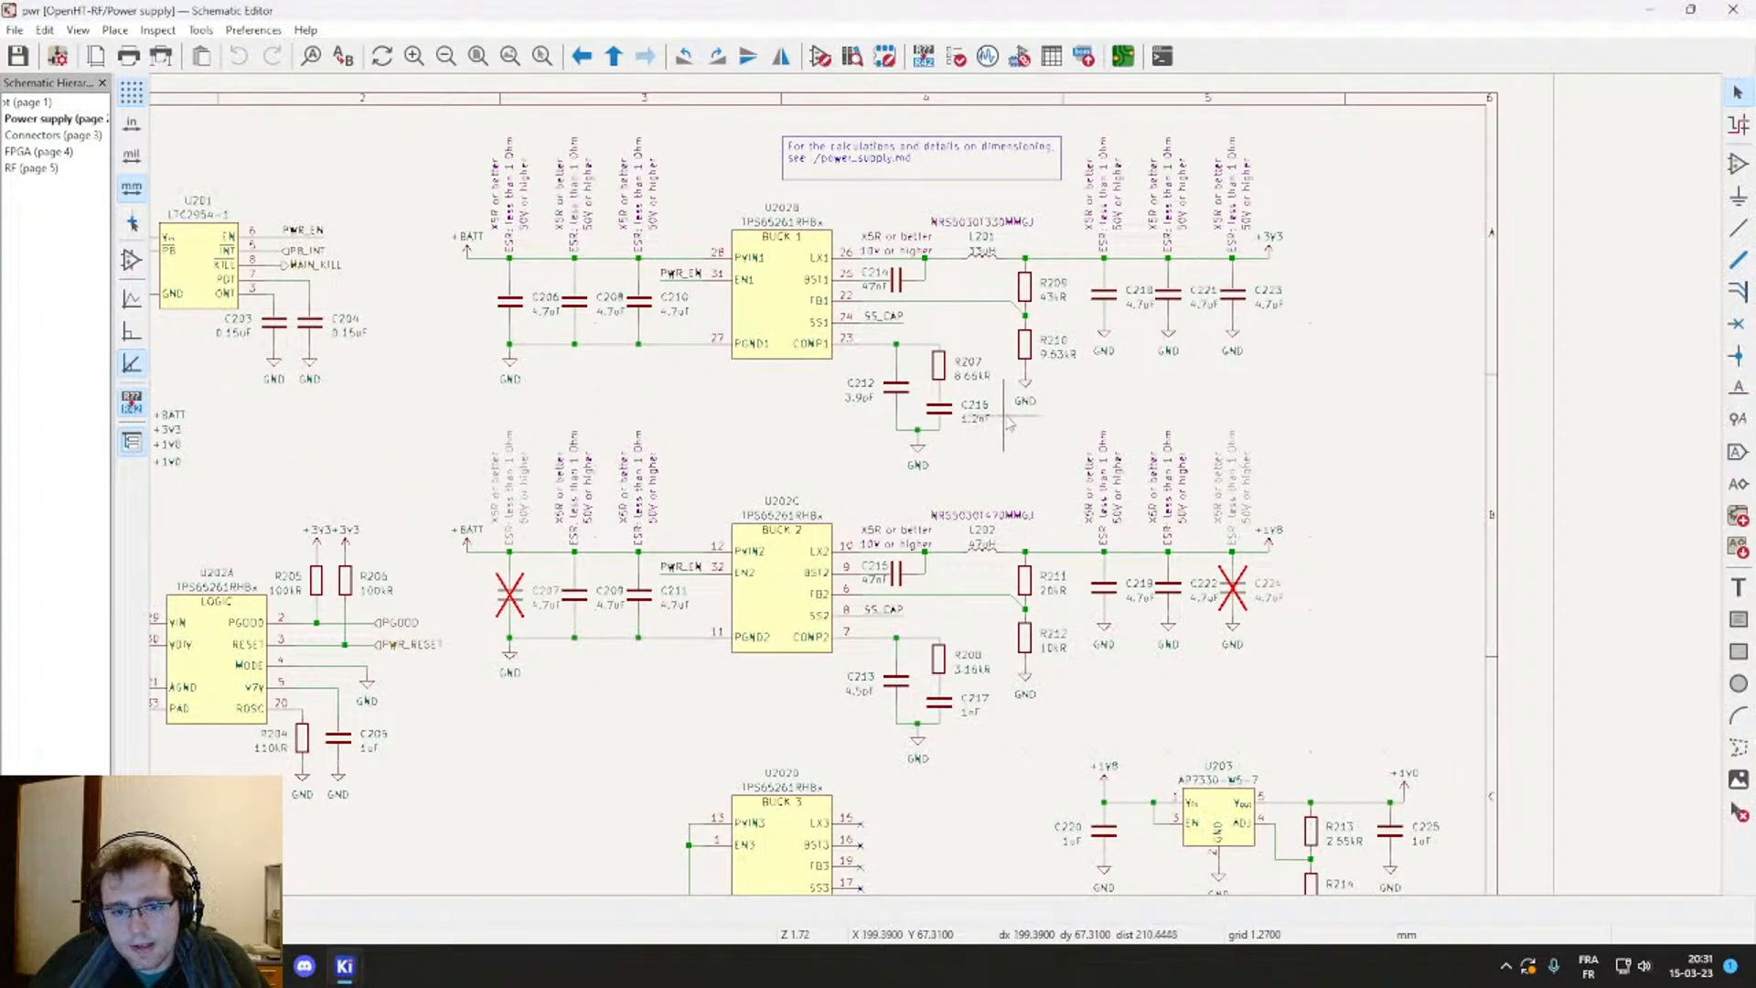
mouse_move(1015, 492)
middle_mouse_down()
mouse_move(999, 482)
mouse_move(1038, 441)
mouse_move(985, 478)
middle_mouse_up()
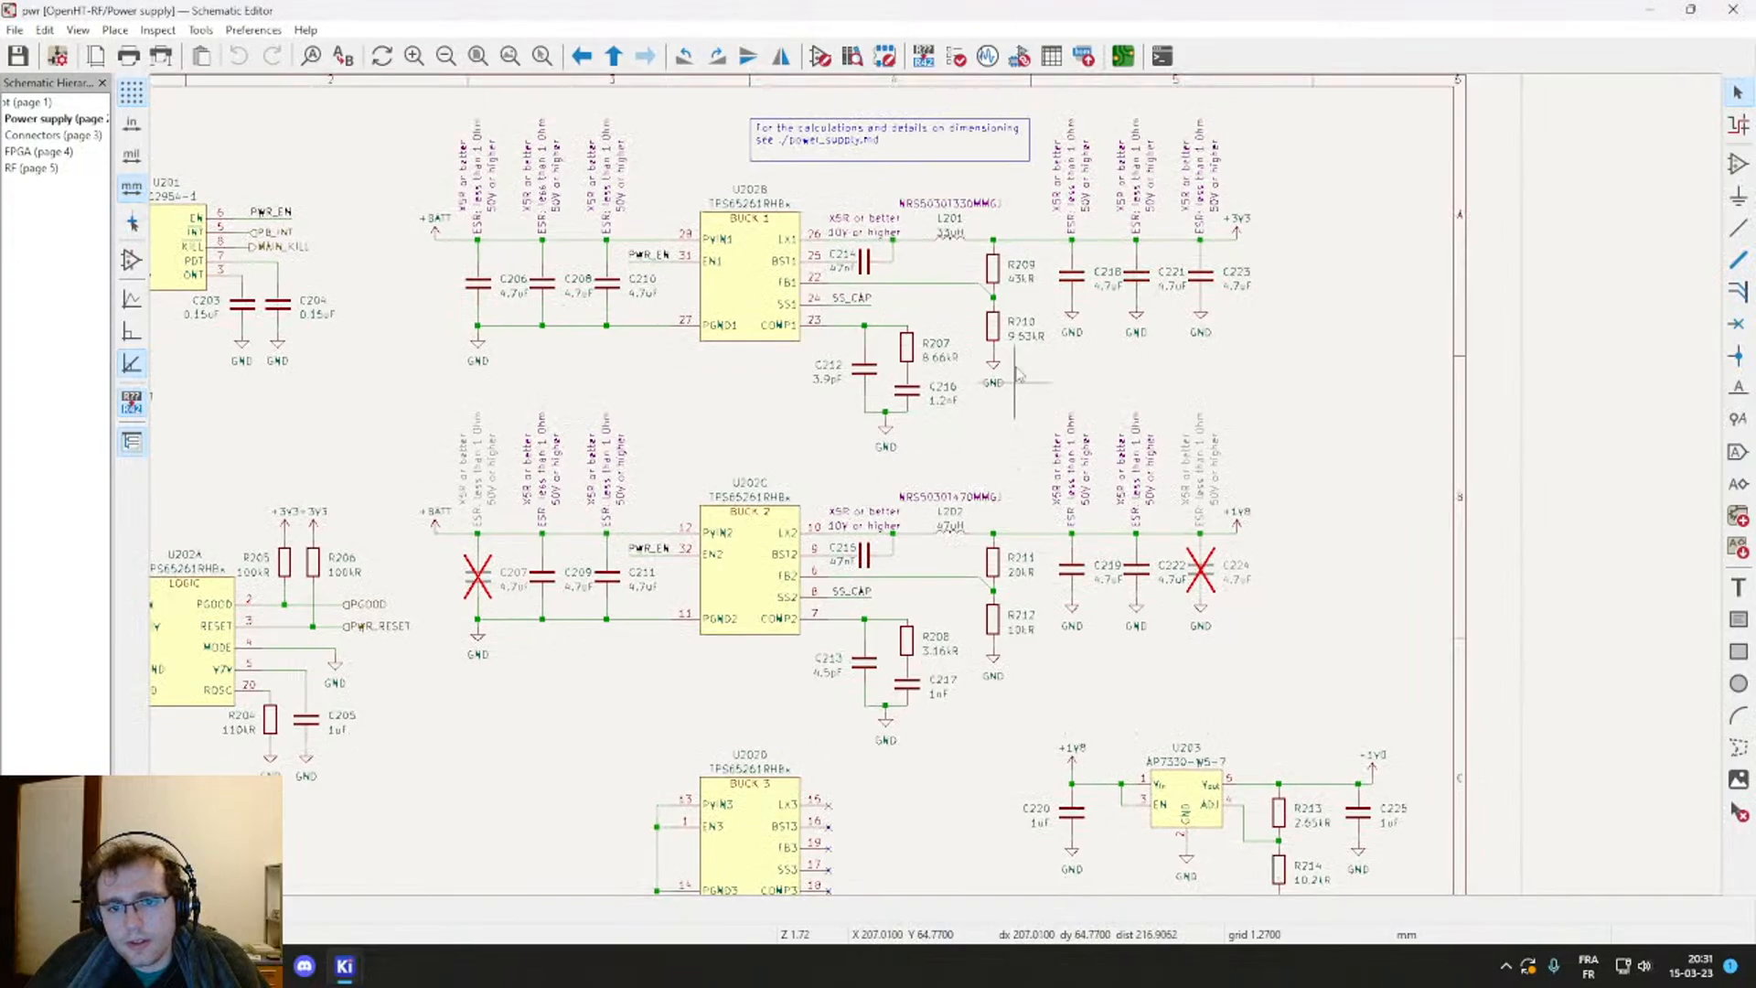
Step: Inspect output capacitor C221 and compare the feedback resistors R209 of Buck 1 and R211 of Buck 2
left_click(1143, 278)
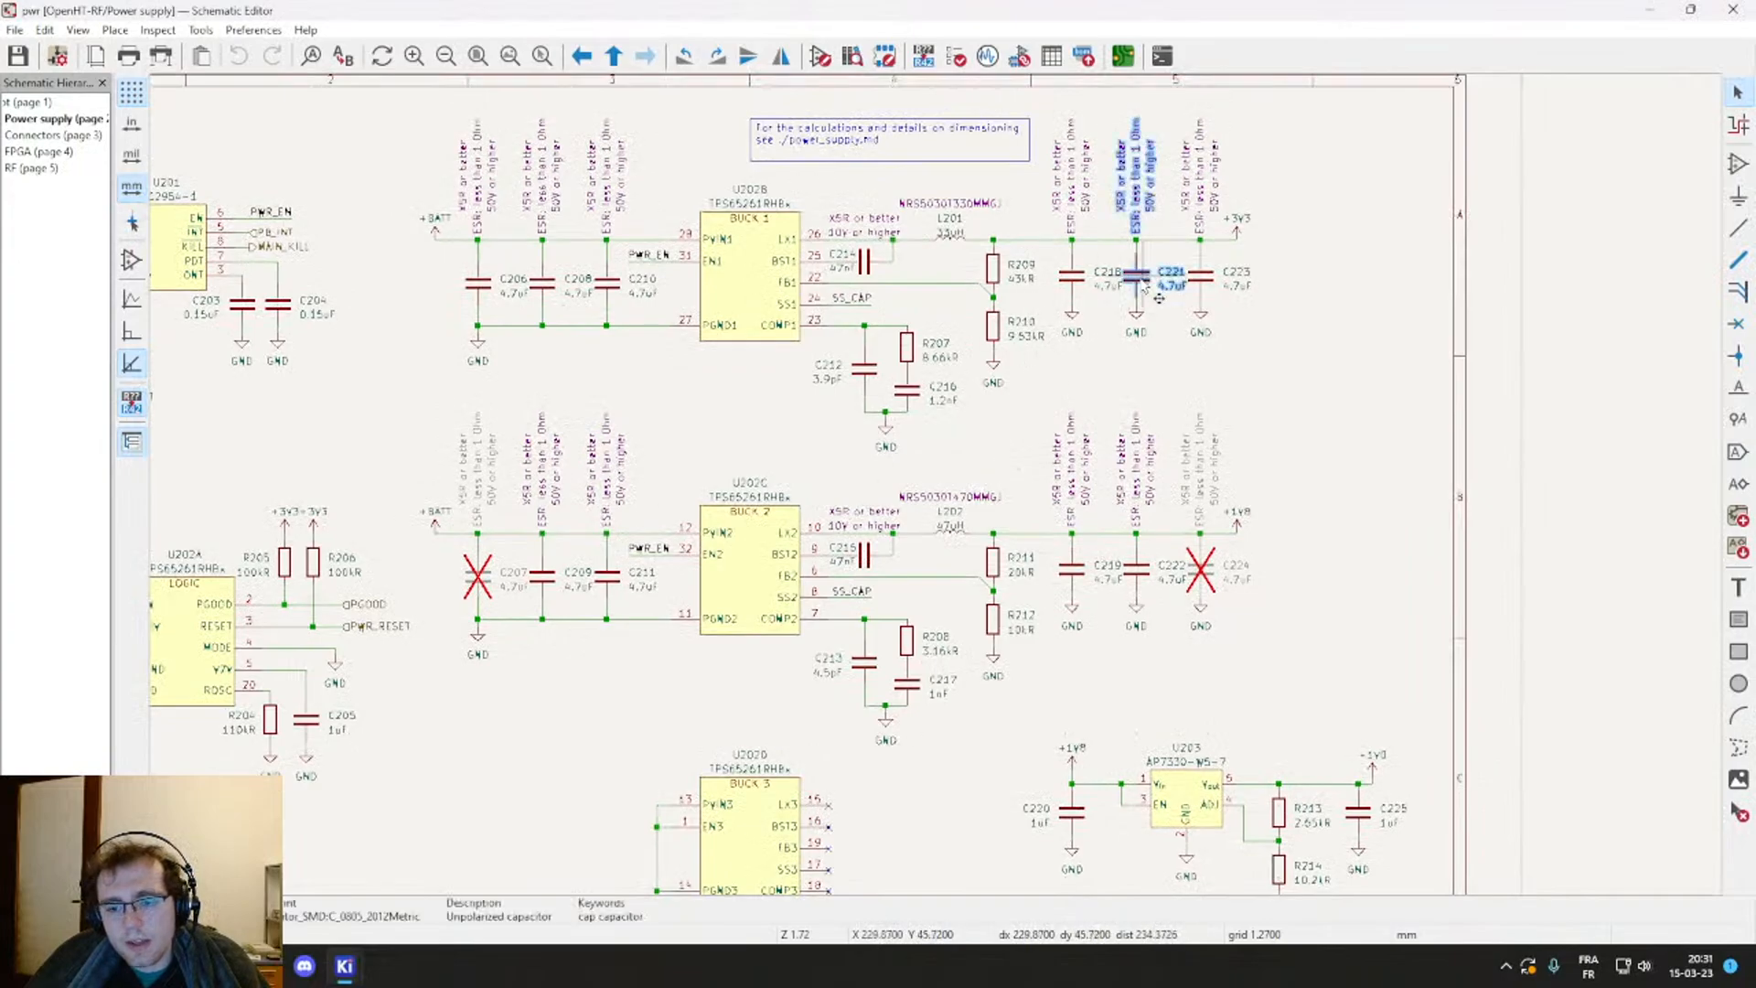
left_click(1273, 364)
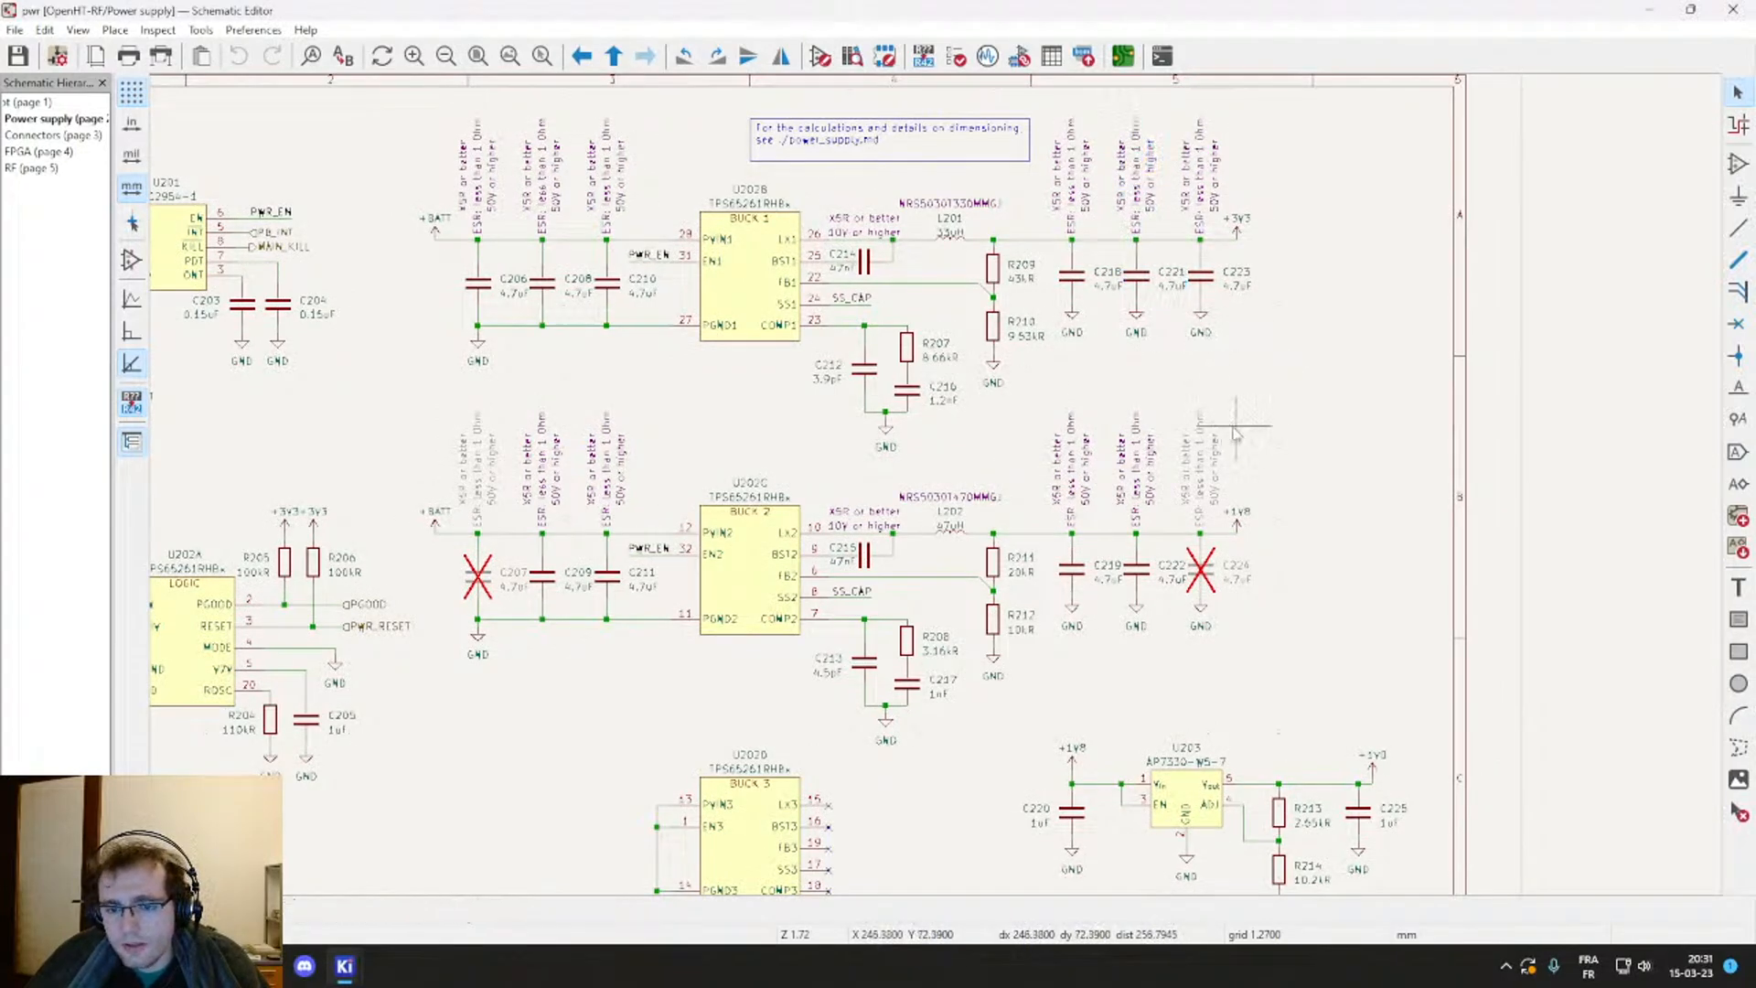
scroll(993, 284, "up", 2)
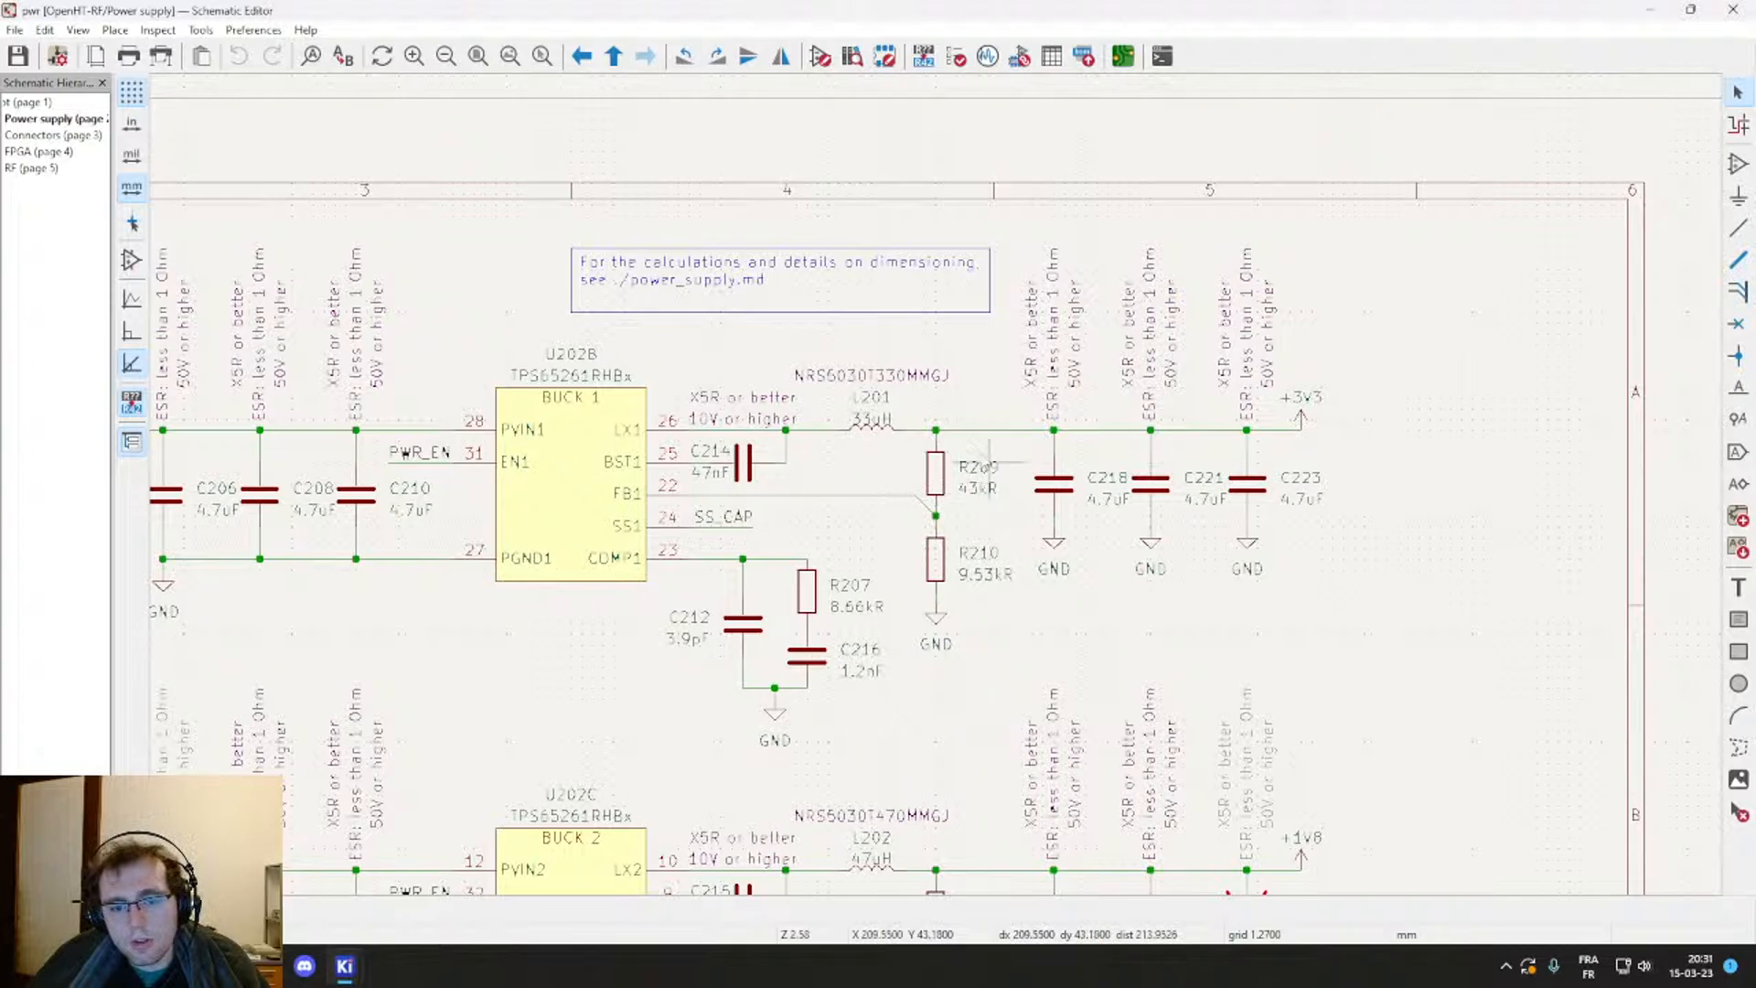
scroll(945, 474, "up", 1)
left_click(931, 489)
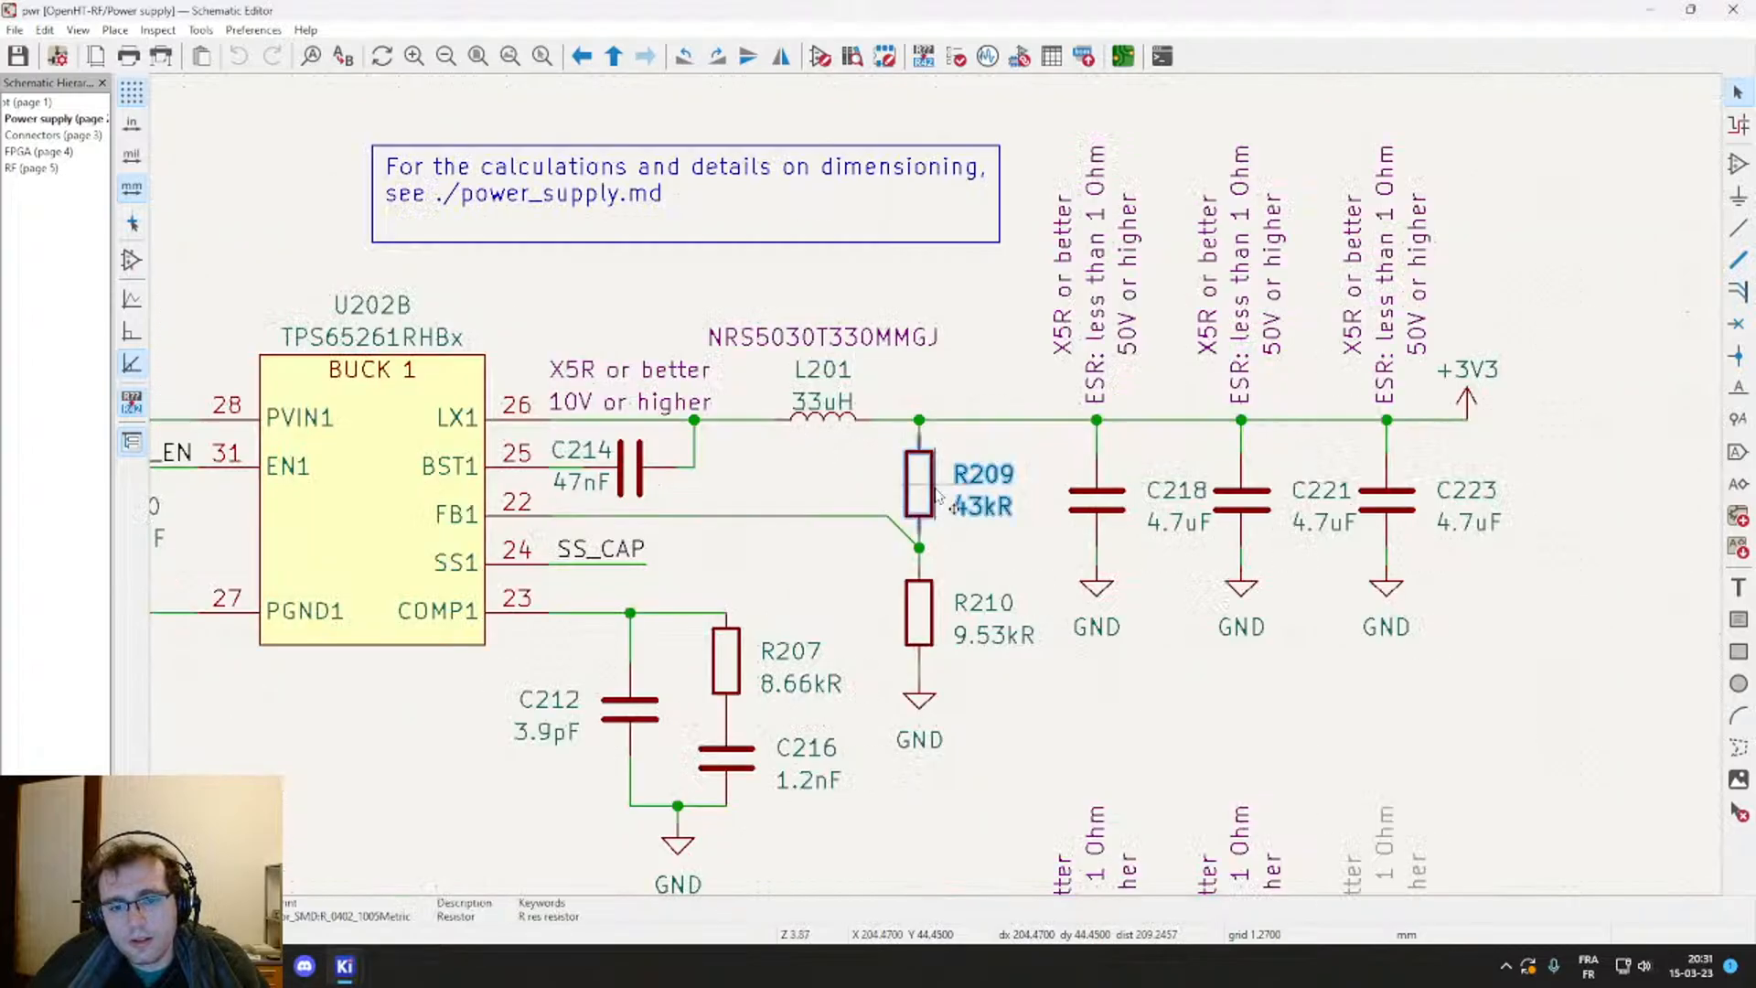
scroll(931, 490, "down", 3)
left_click(933, 675)
scroll(949, 599, "up", 2)
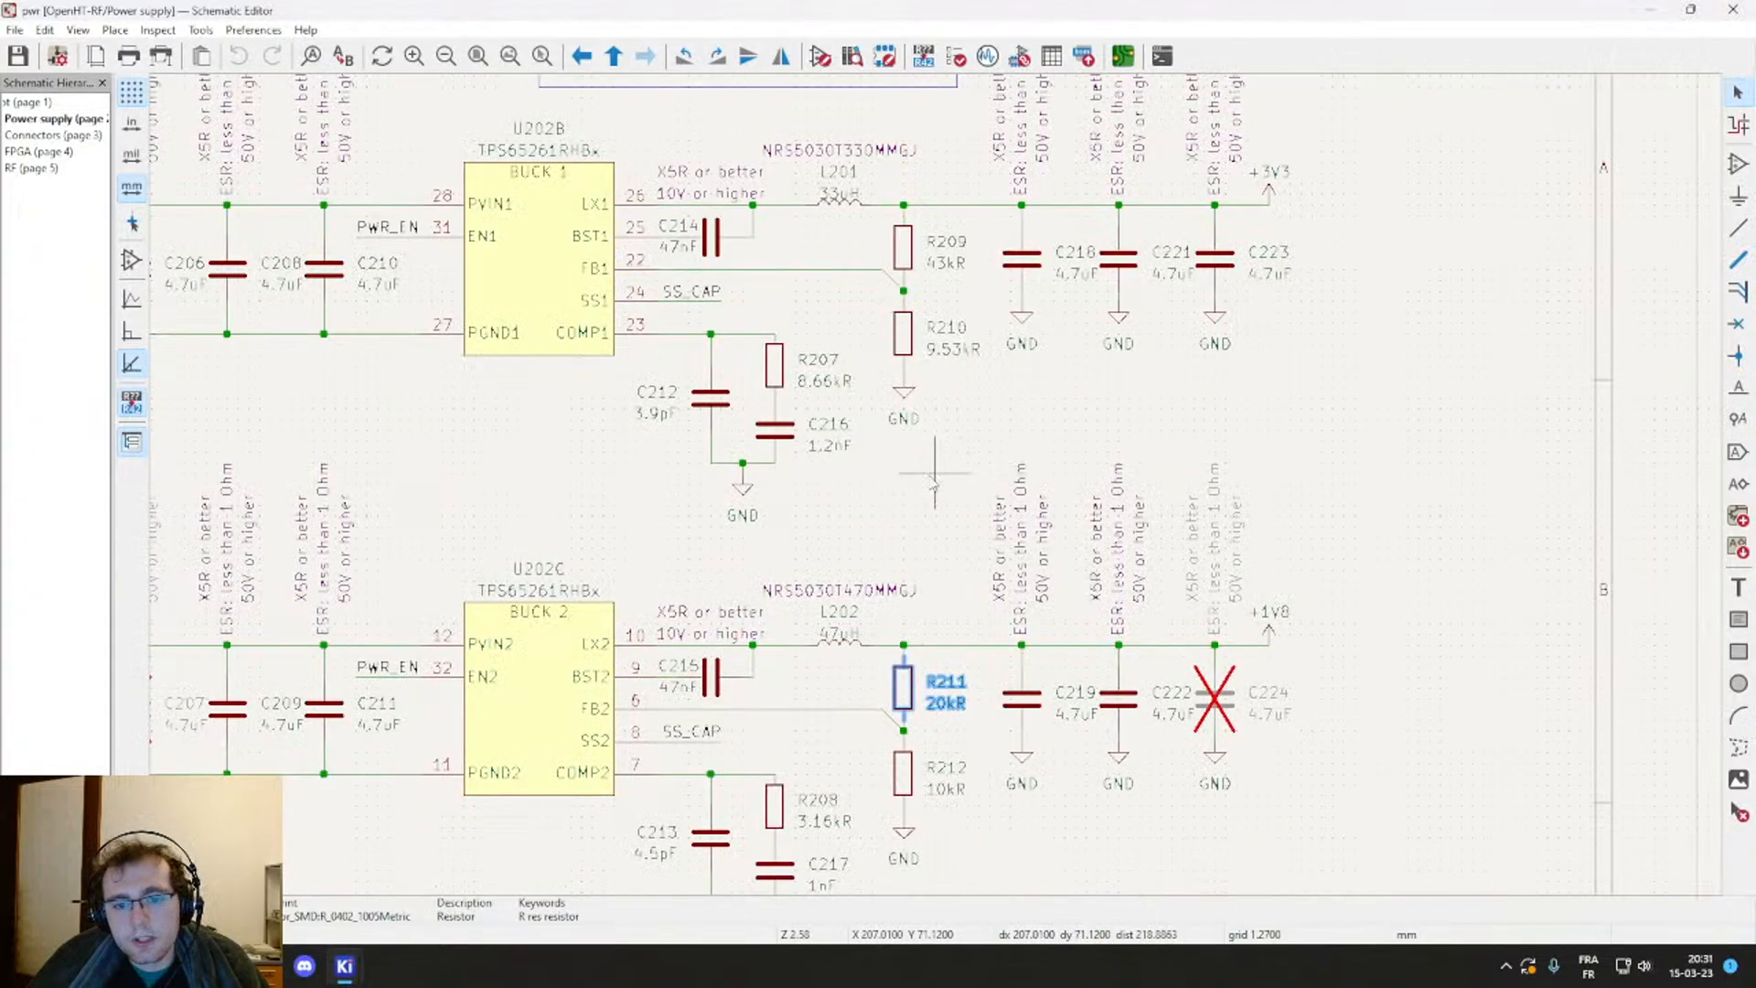
middle_click_drag(911, 501, 1090, 587)
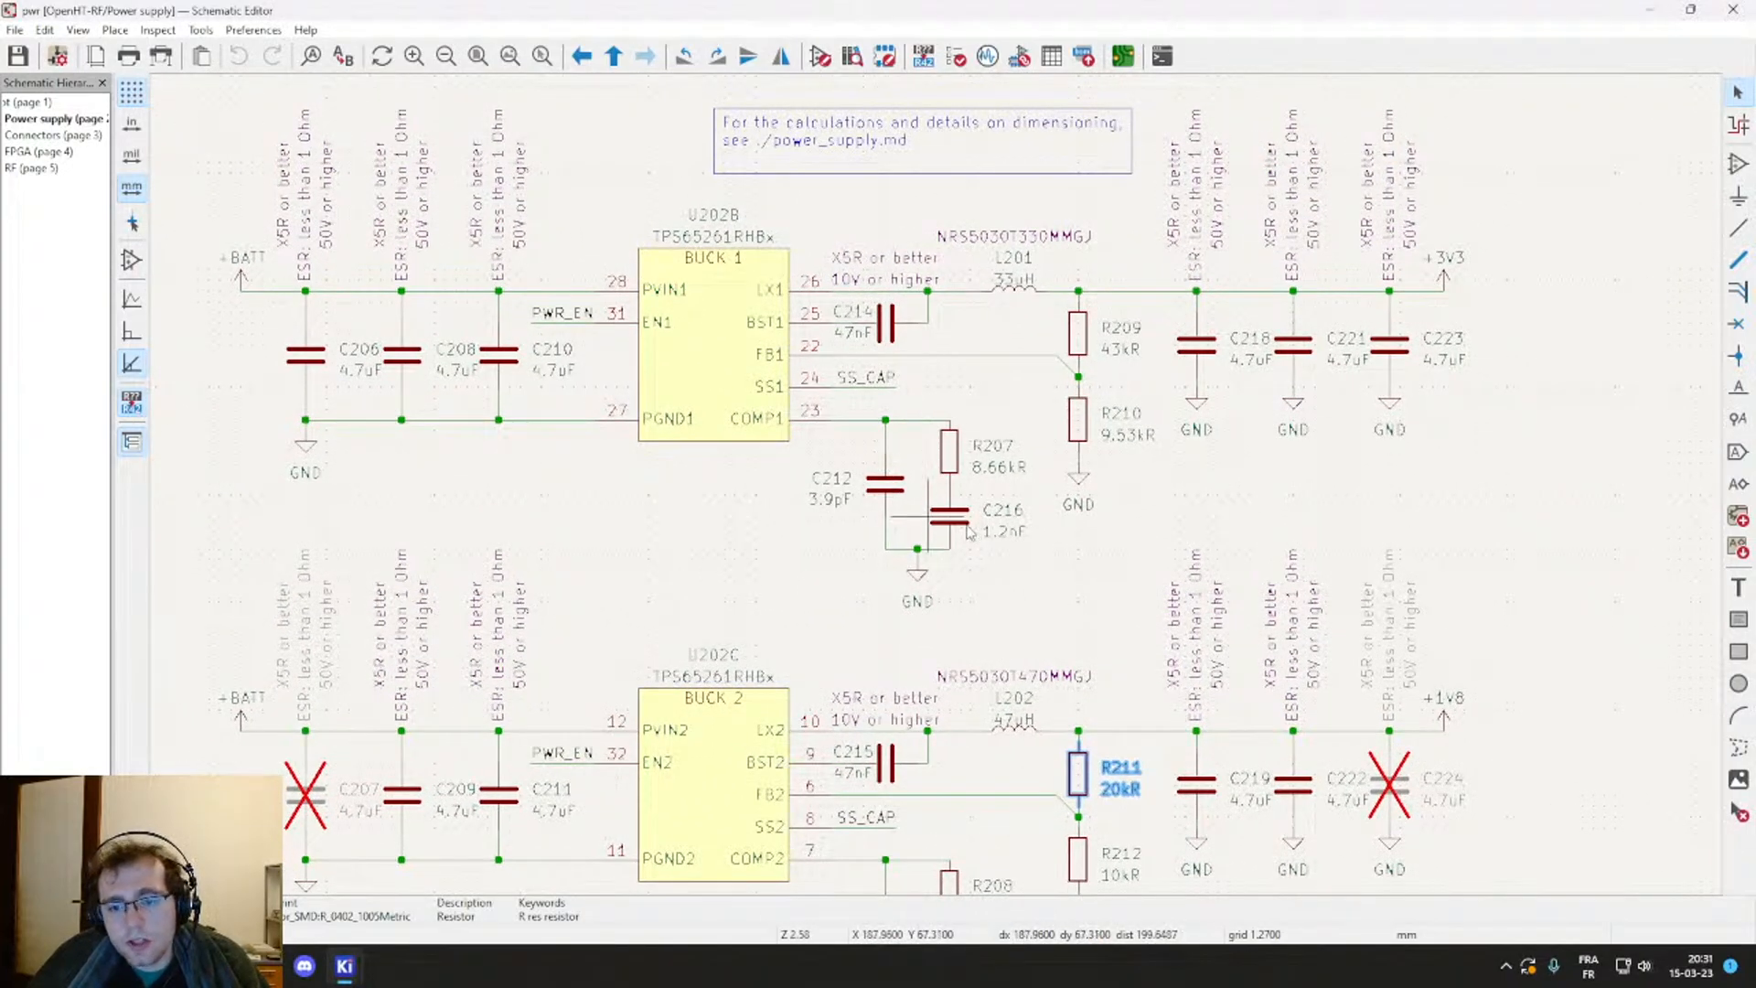
scroll(937, 491, "down", 1)
middle_click_drag(954, 510, 1038, 419)
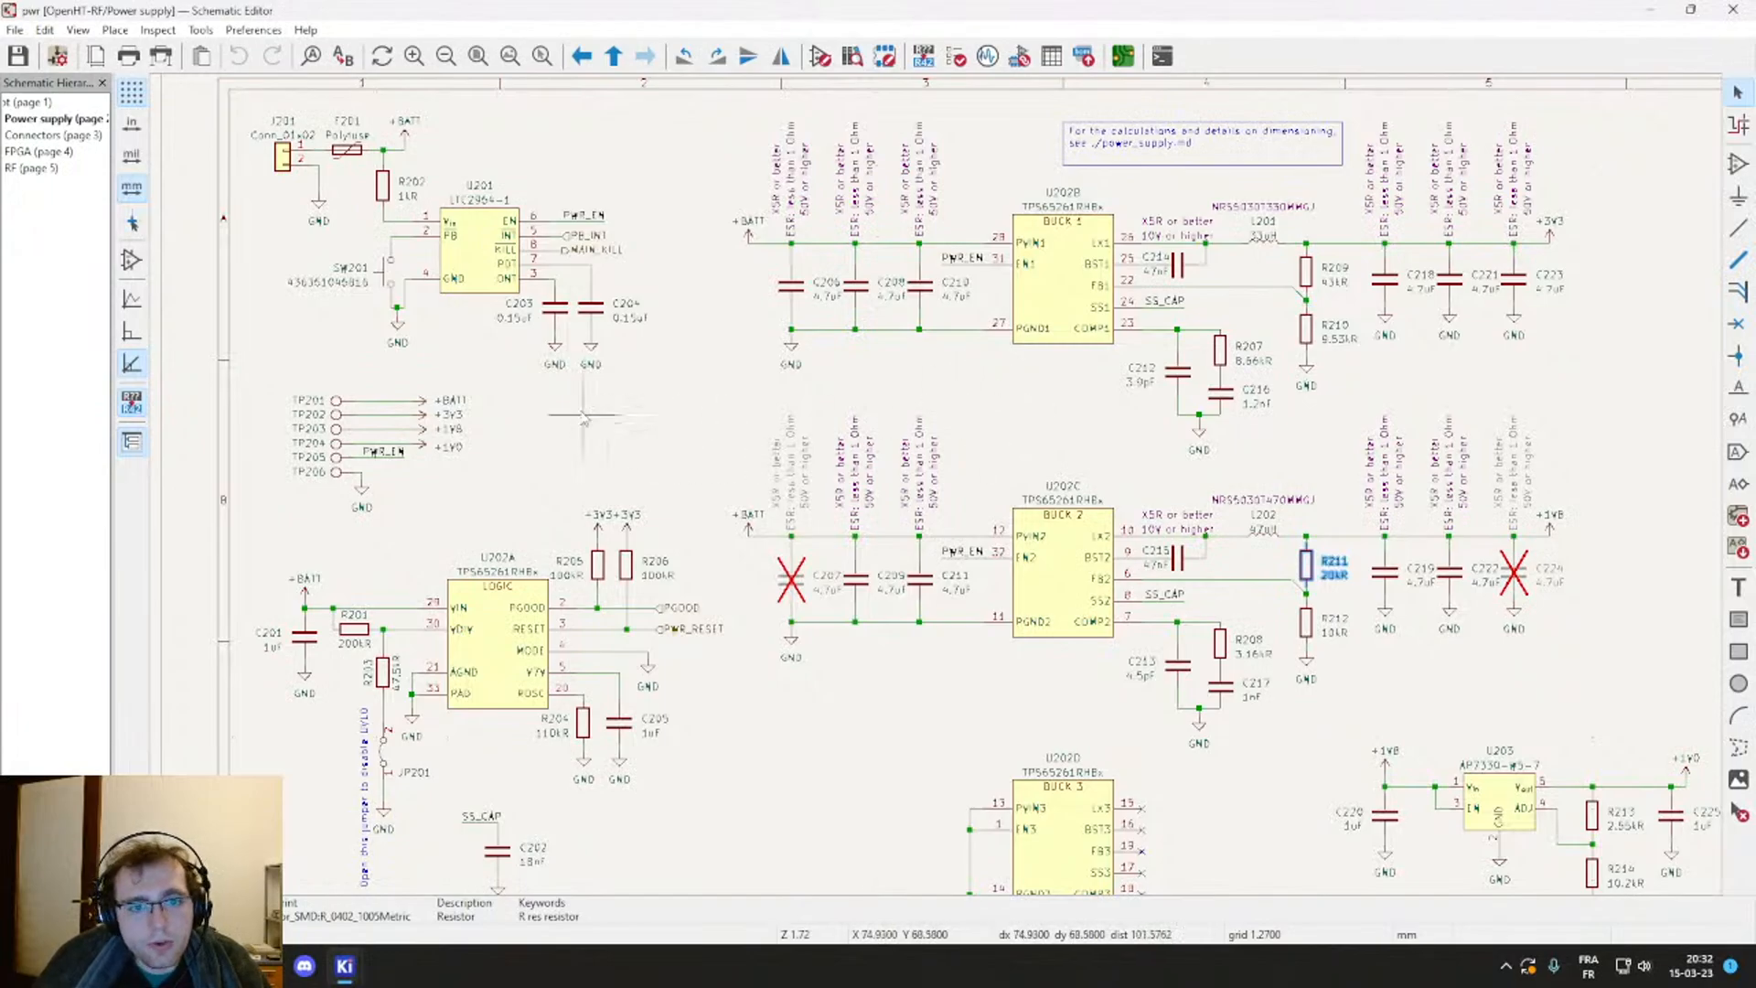
Step: Examine the U201 LTC2954-1 pushbutton on/off controller circuit fed from the battery connector J201
middle_click_drag(581, 409, 945, 365)
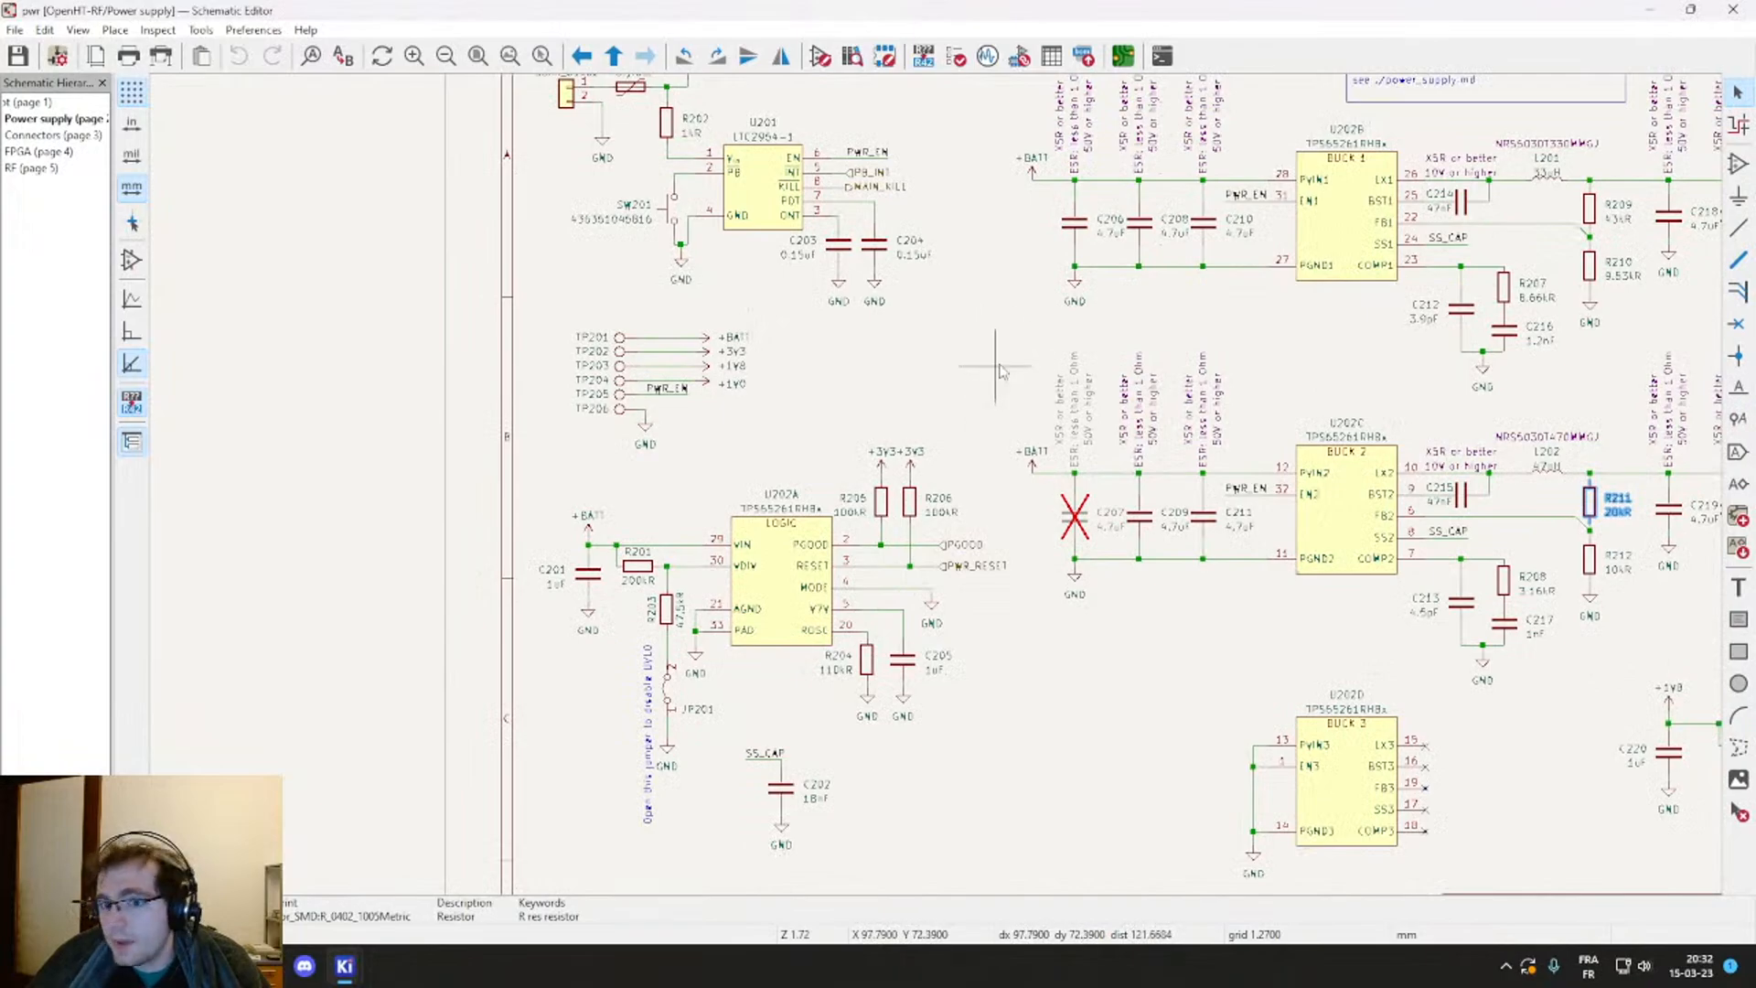
scroll(998, 361, "down", 2)
middle_click_drag(938, 492, 926, 419)
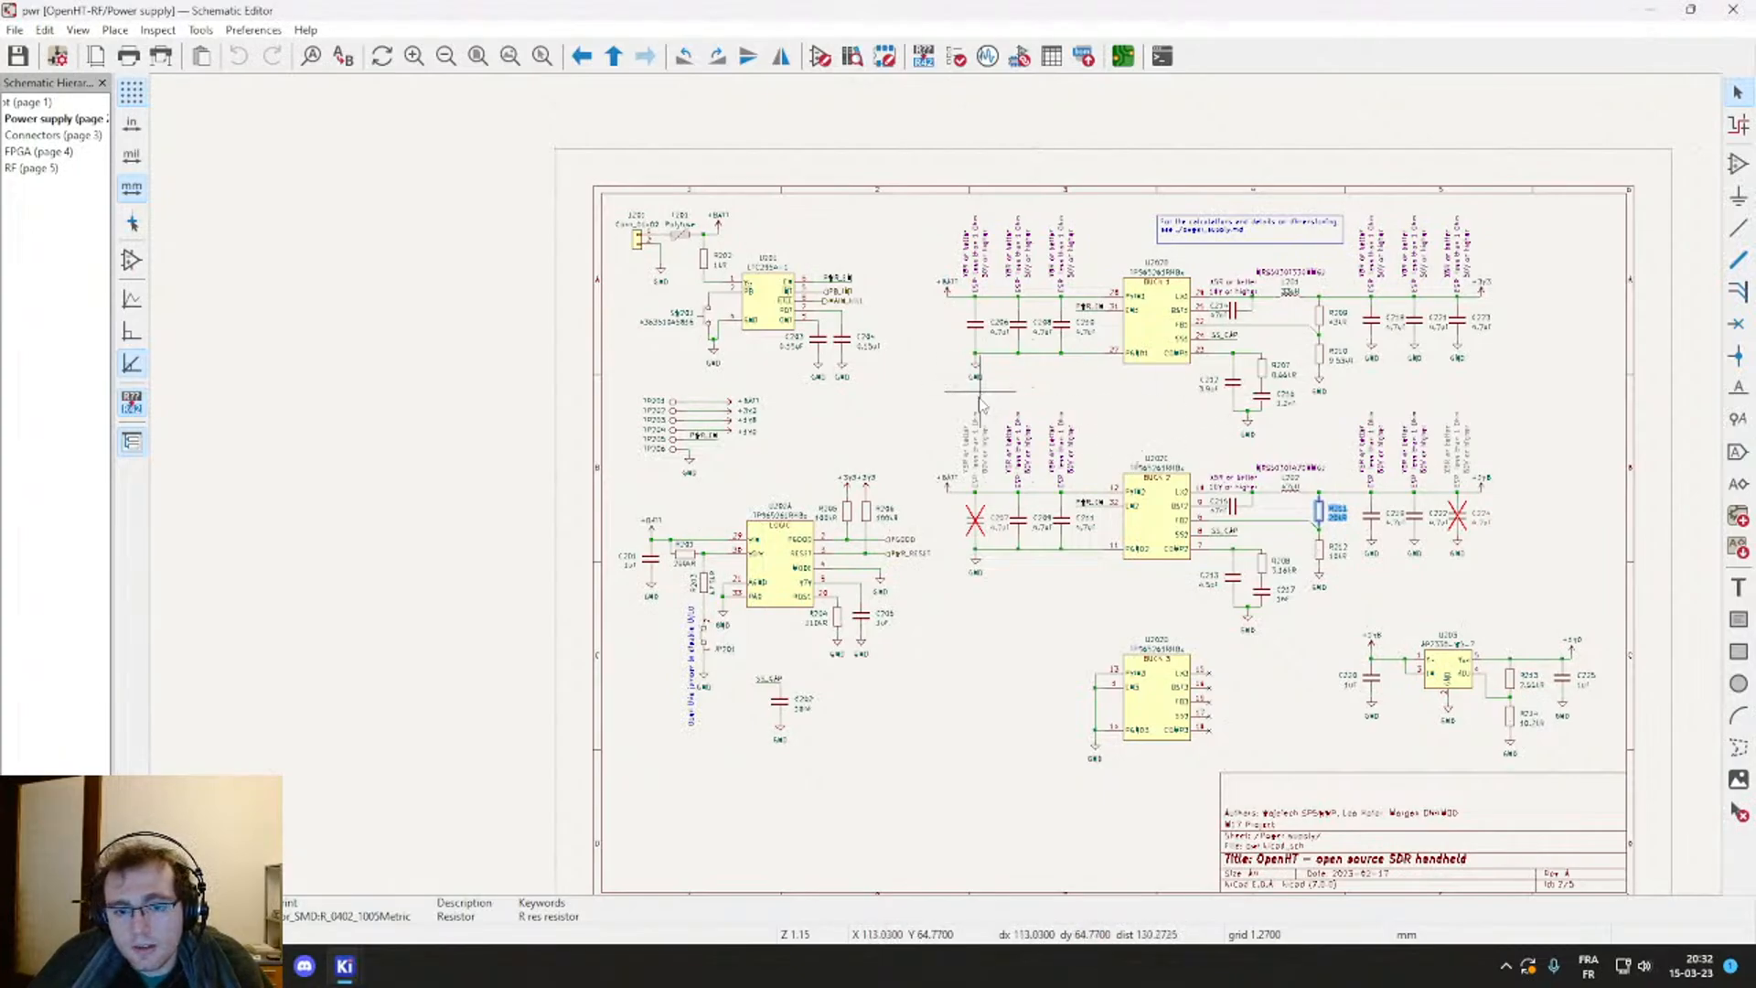
scroll(921, 412, "up", 2)
middle_click_drag(941, 490, 1079, 322)
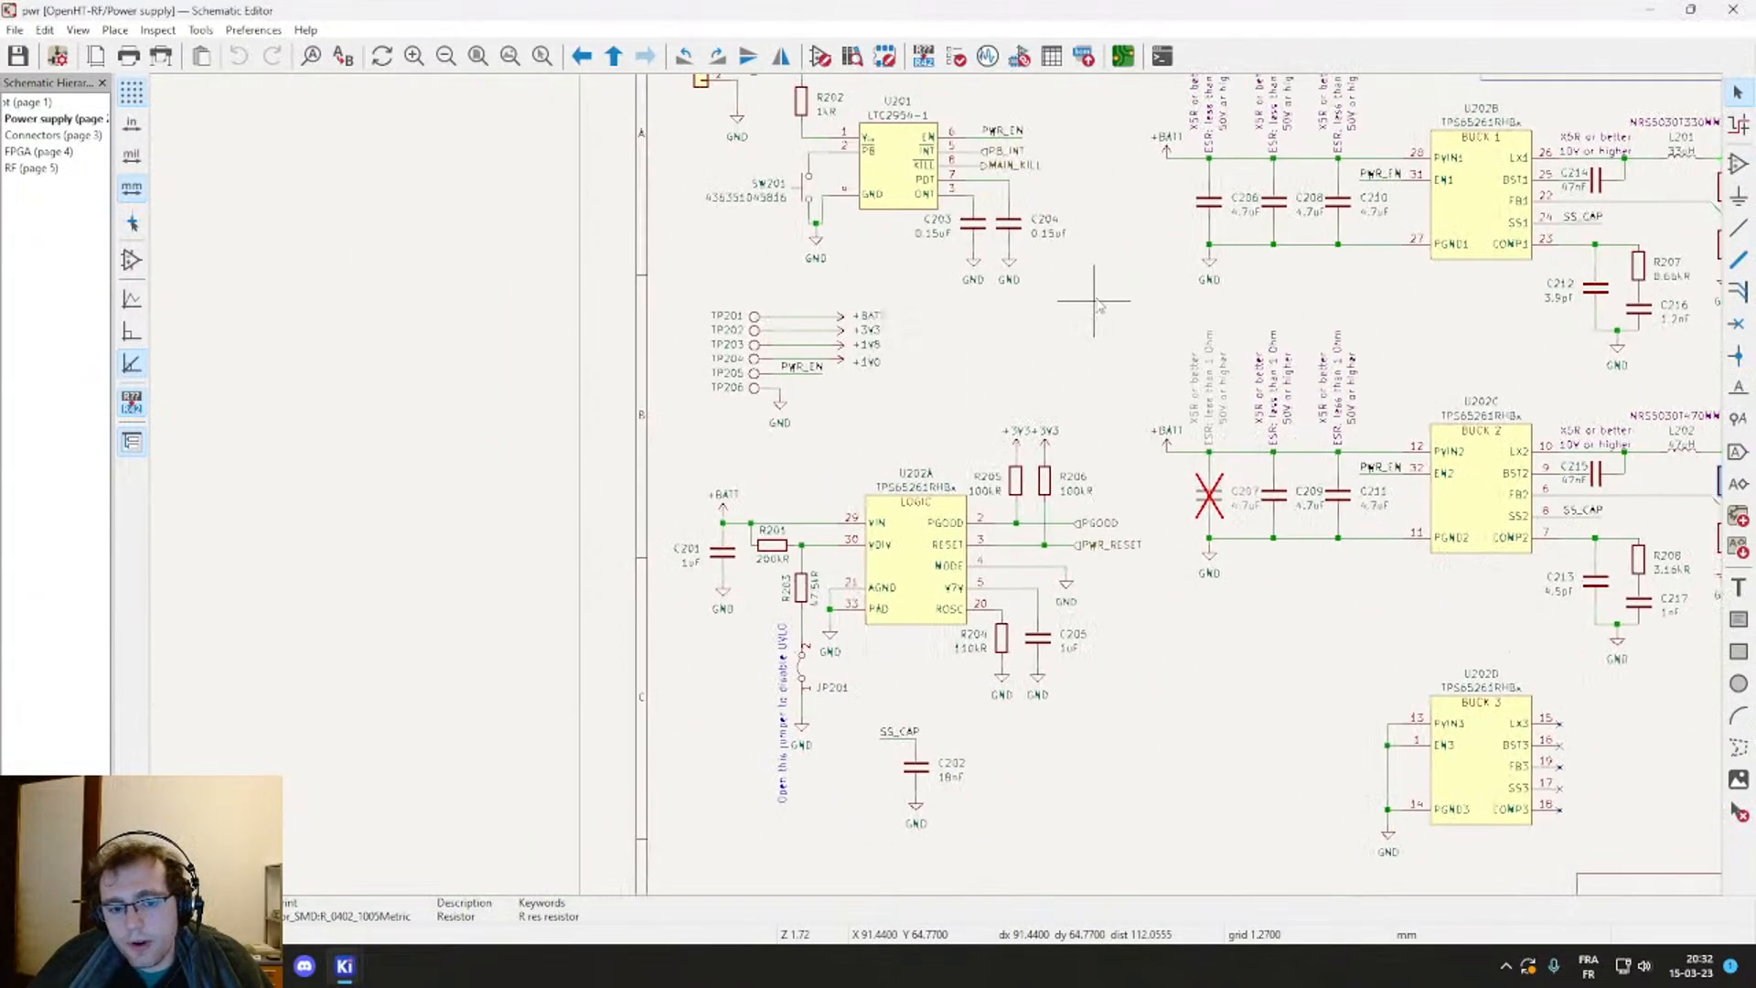
scroll(1097, 284, "up", 2)
left_click(876, 465)
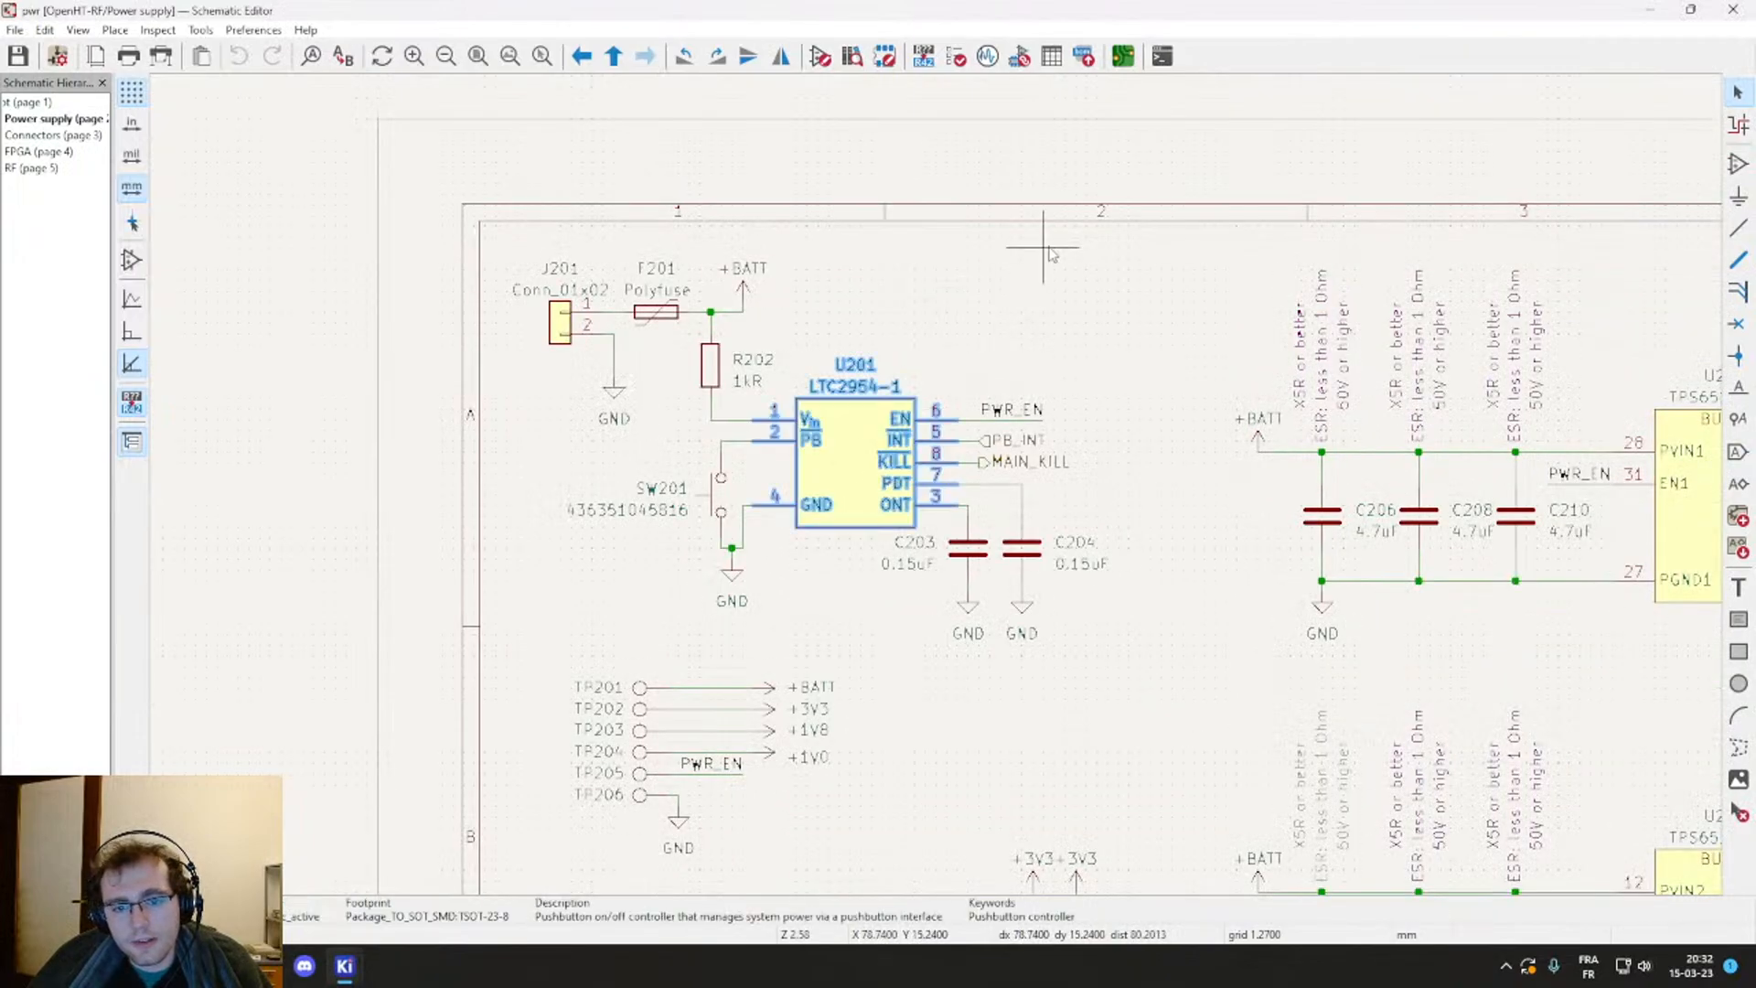
left_click(1043, 247)
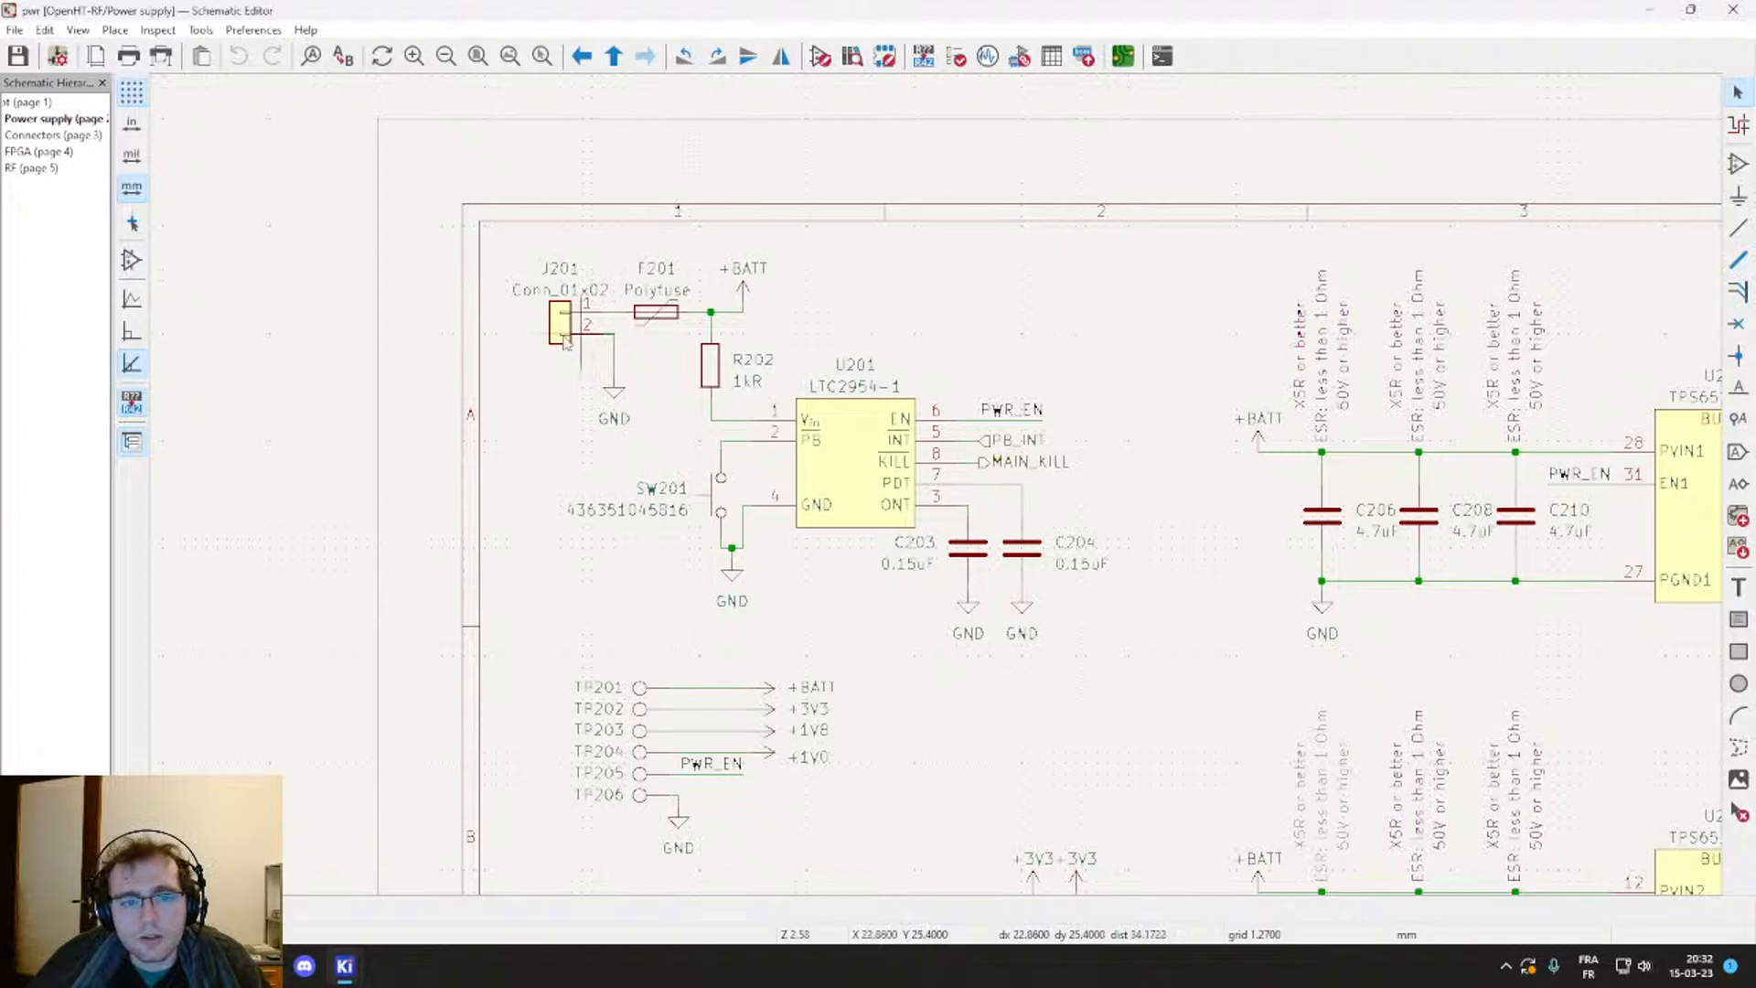
Step: Inspect the power push button SW201 wired to the PB input of U201
left_click(709, 499)
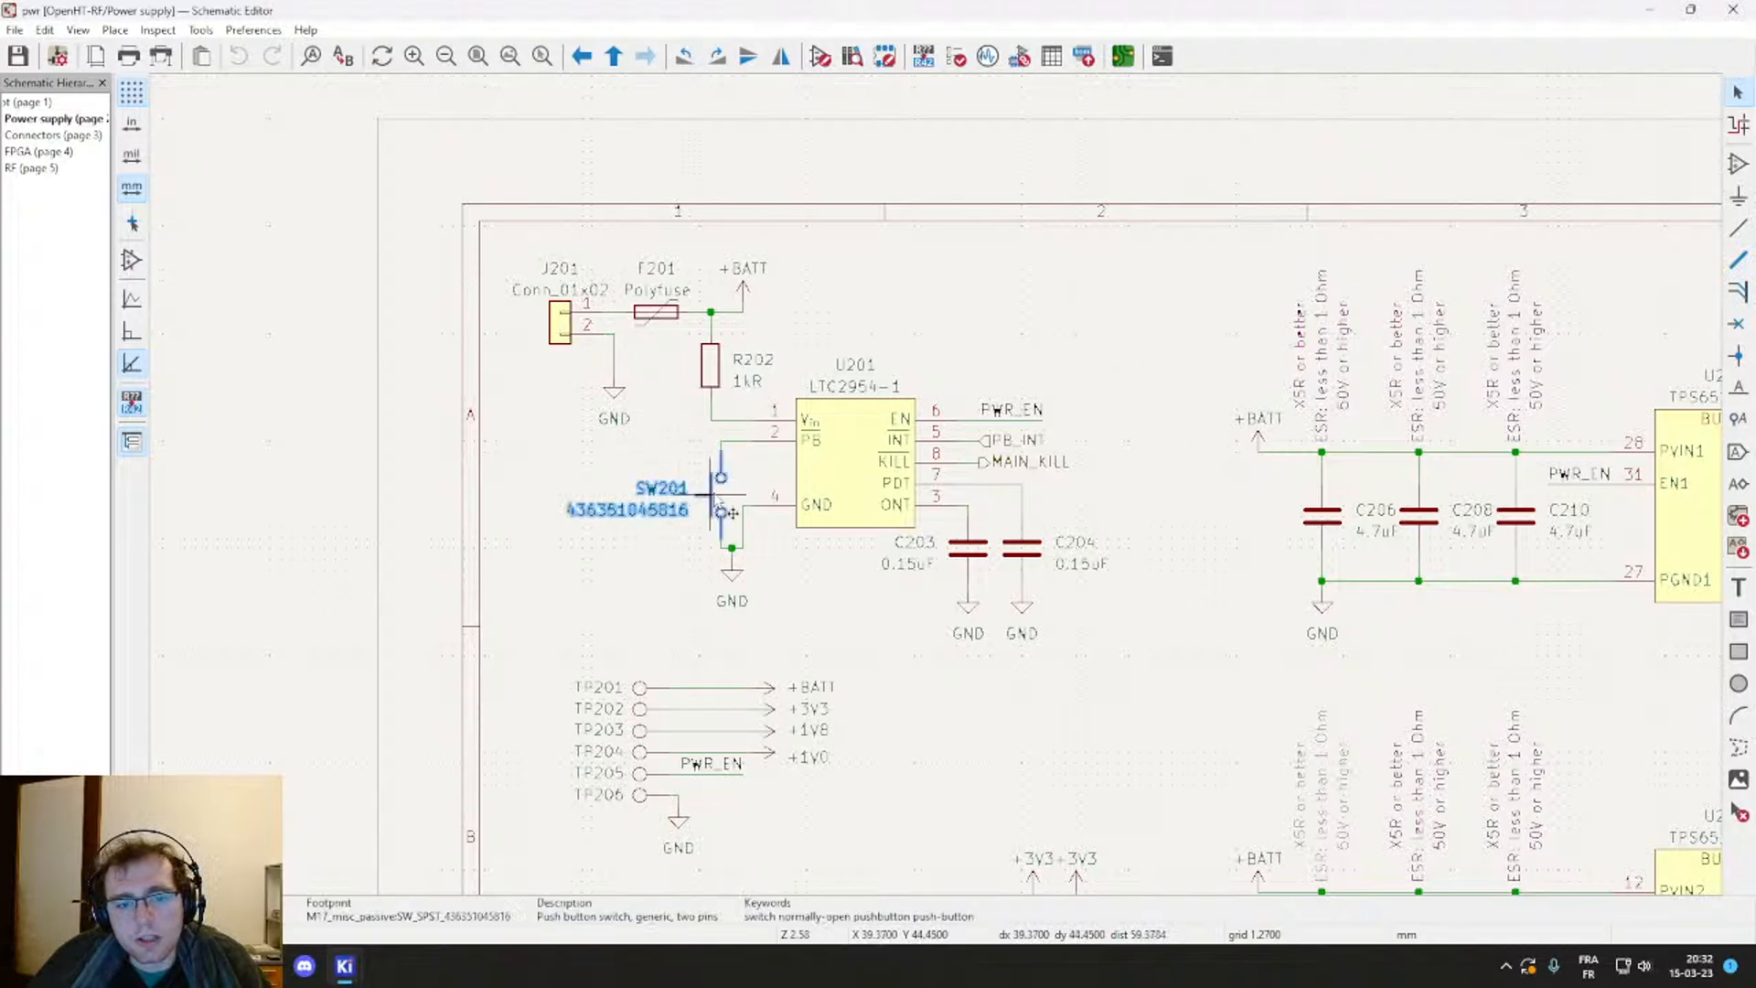
left_click(1039, 266)
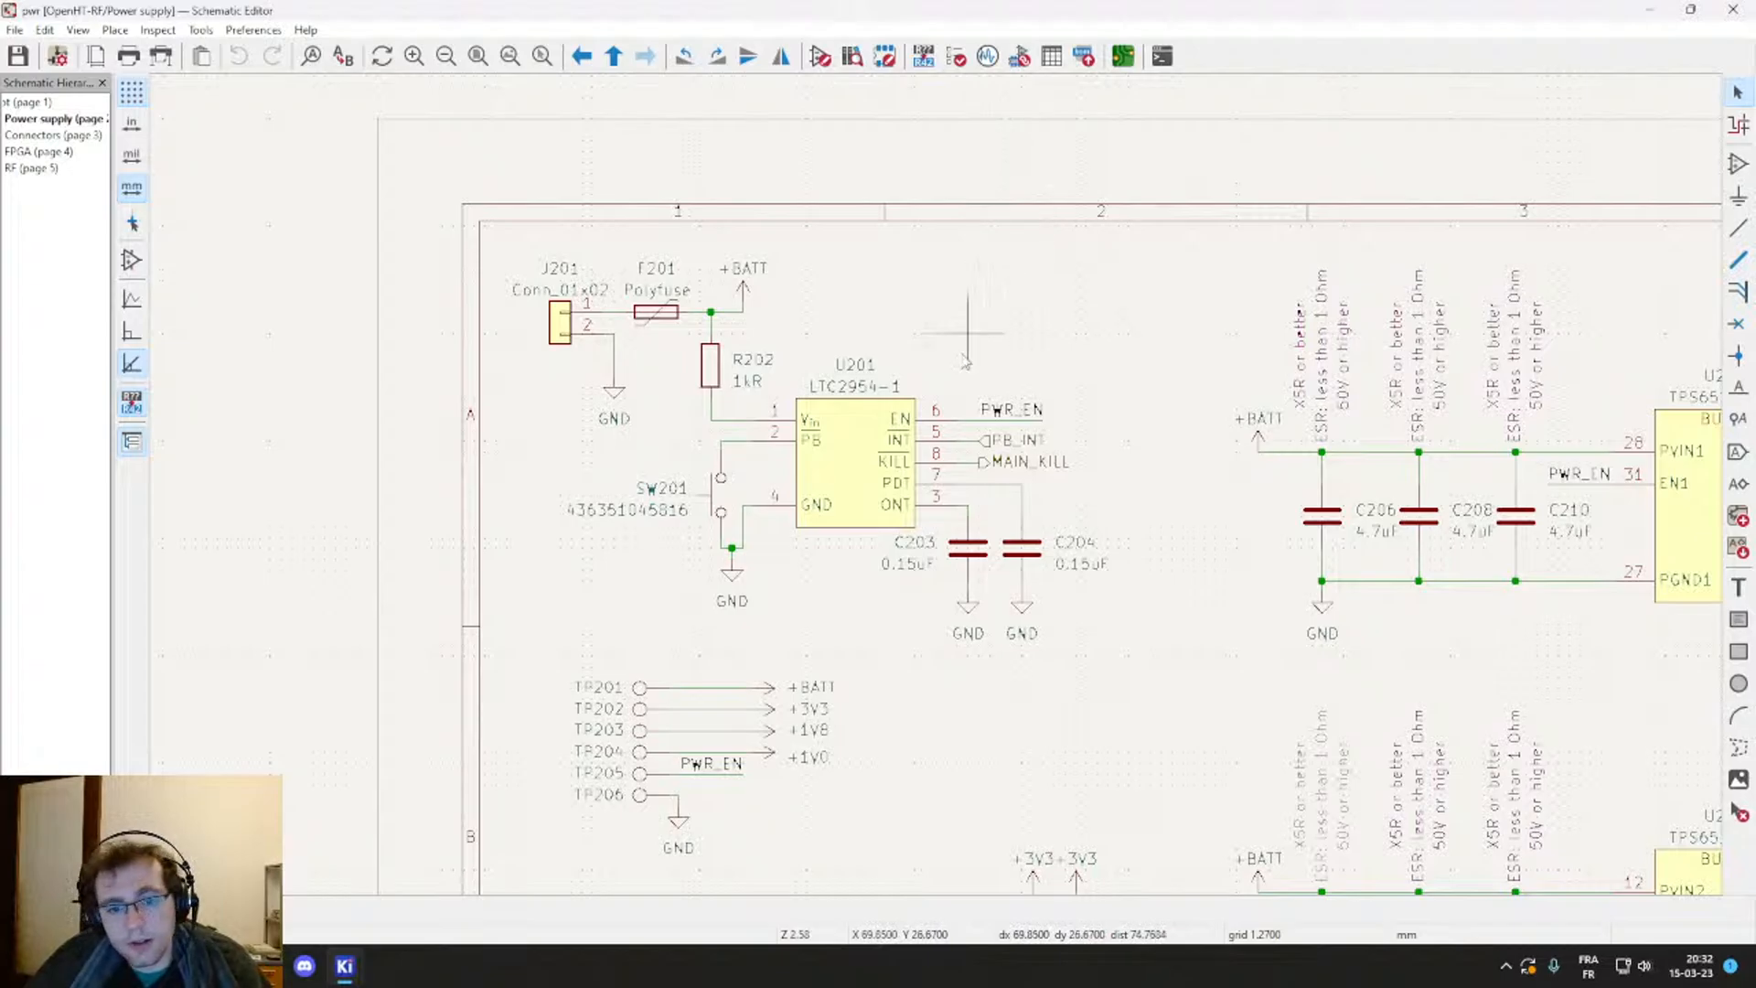
scroll(682, 471, "down", 2)
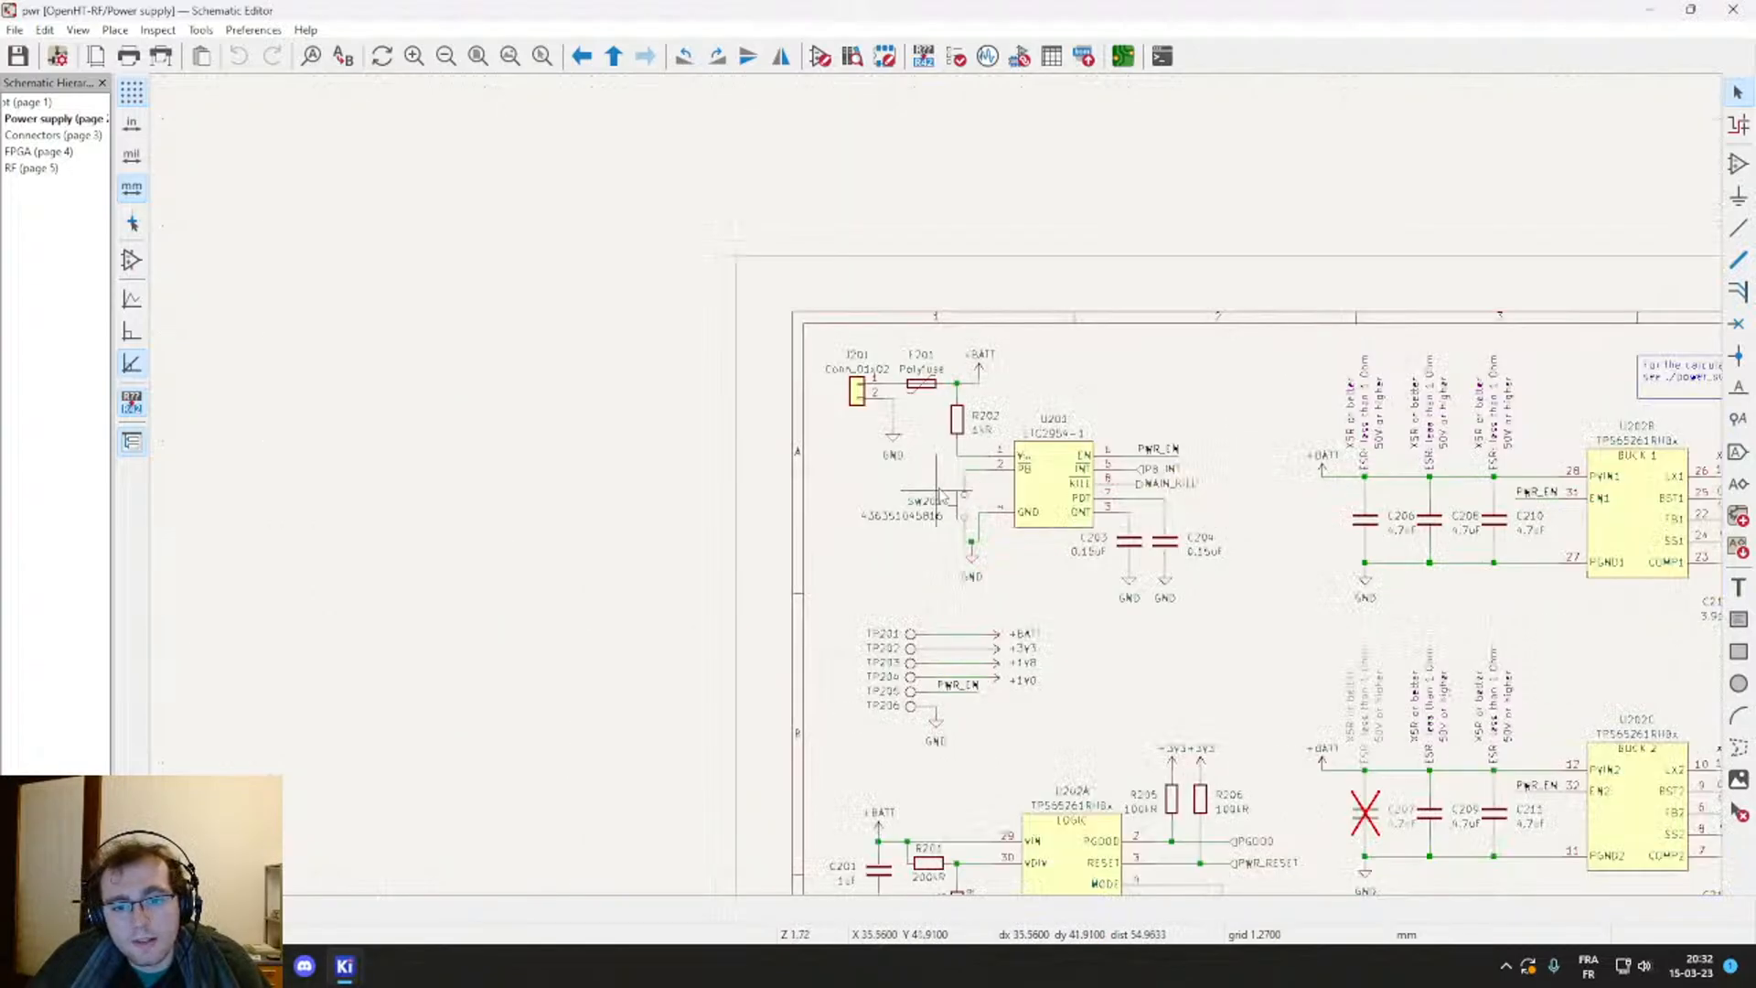
scroll(1018, 501, "up", 2)
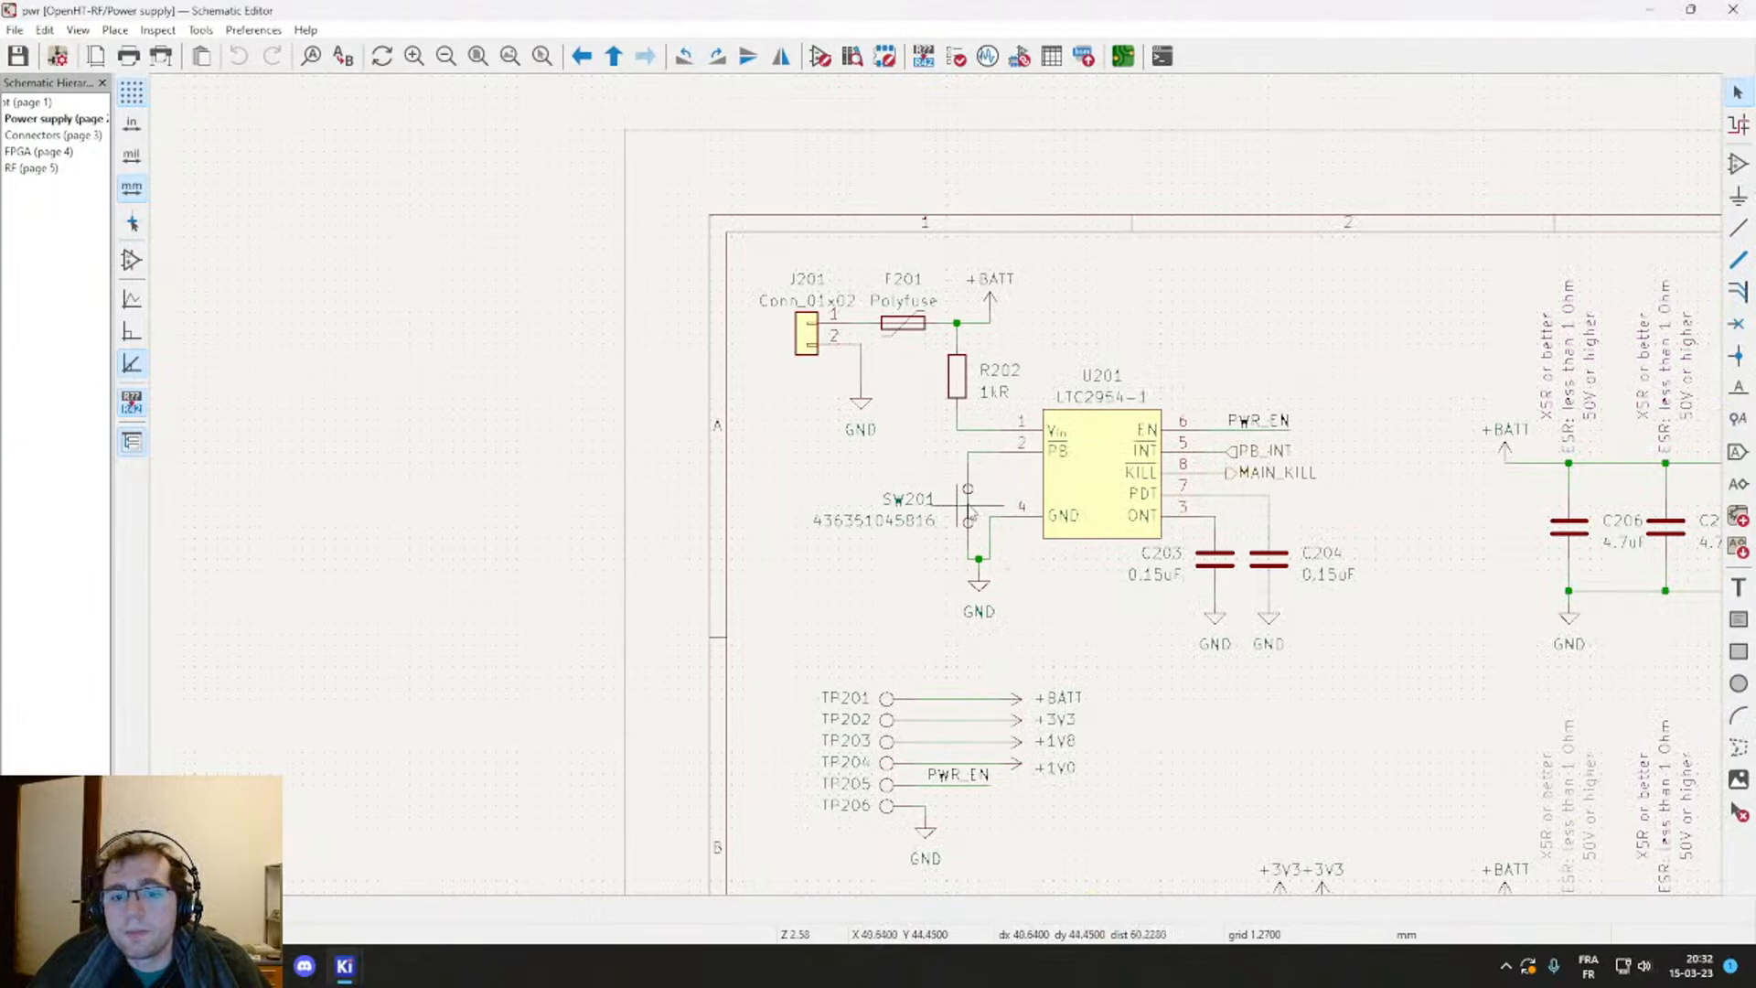
left_click(984, 498)
left_click(1335, 365)
middle_click_drag(1335, 374, 1258, 236)
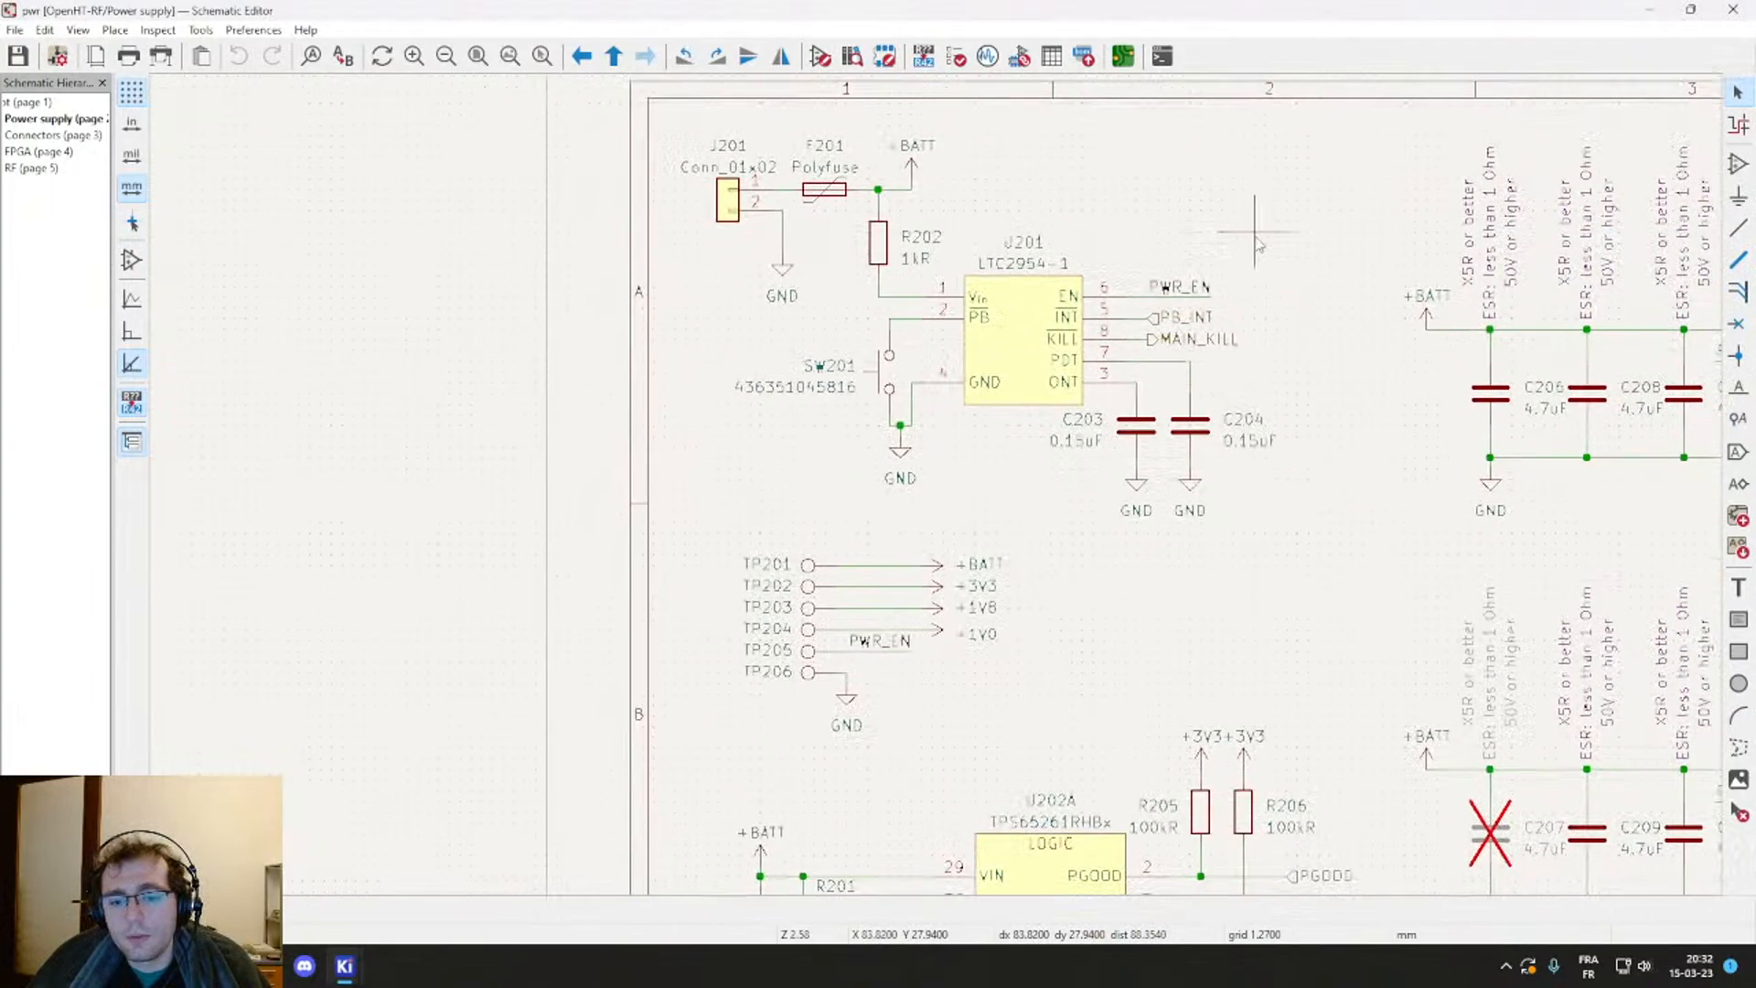
Step: Examine the U202A TPS65261RHBx logic block with its surrounding resistors and capacitors
middle_click_drag(1172, 559, 1065, 194)
left_click(953, 561)
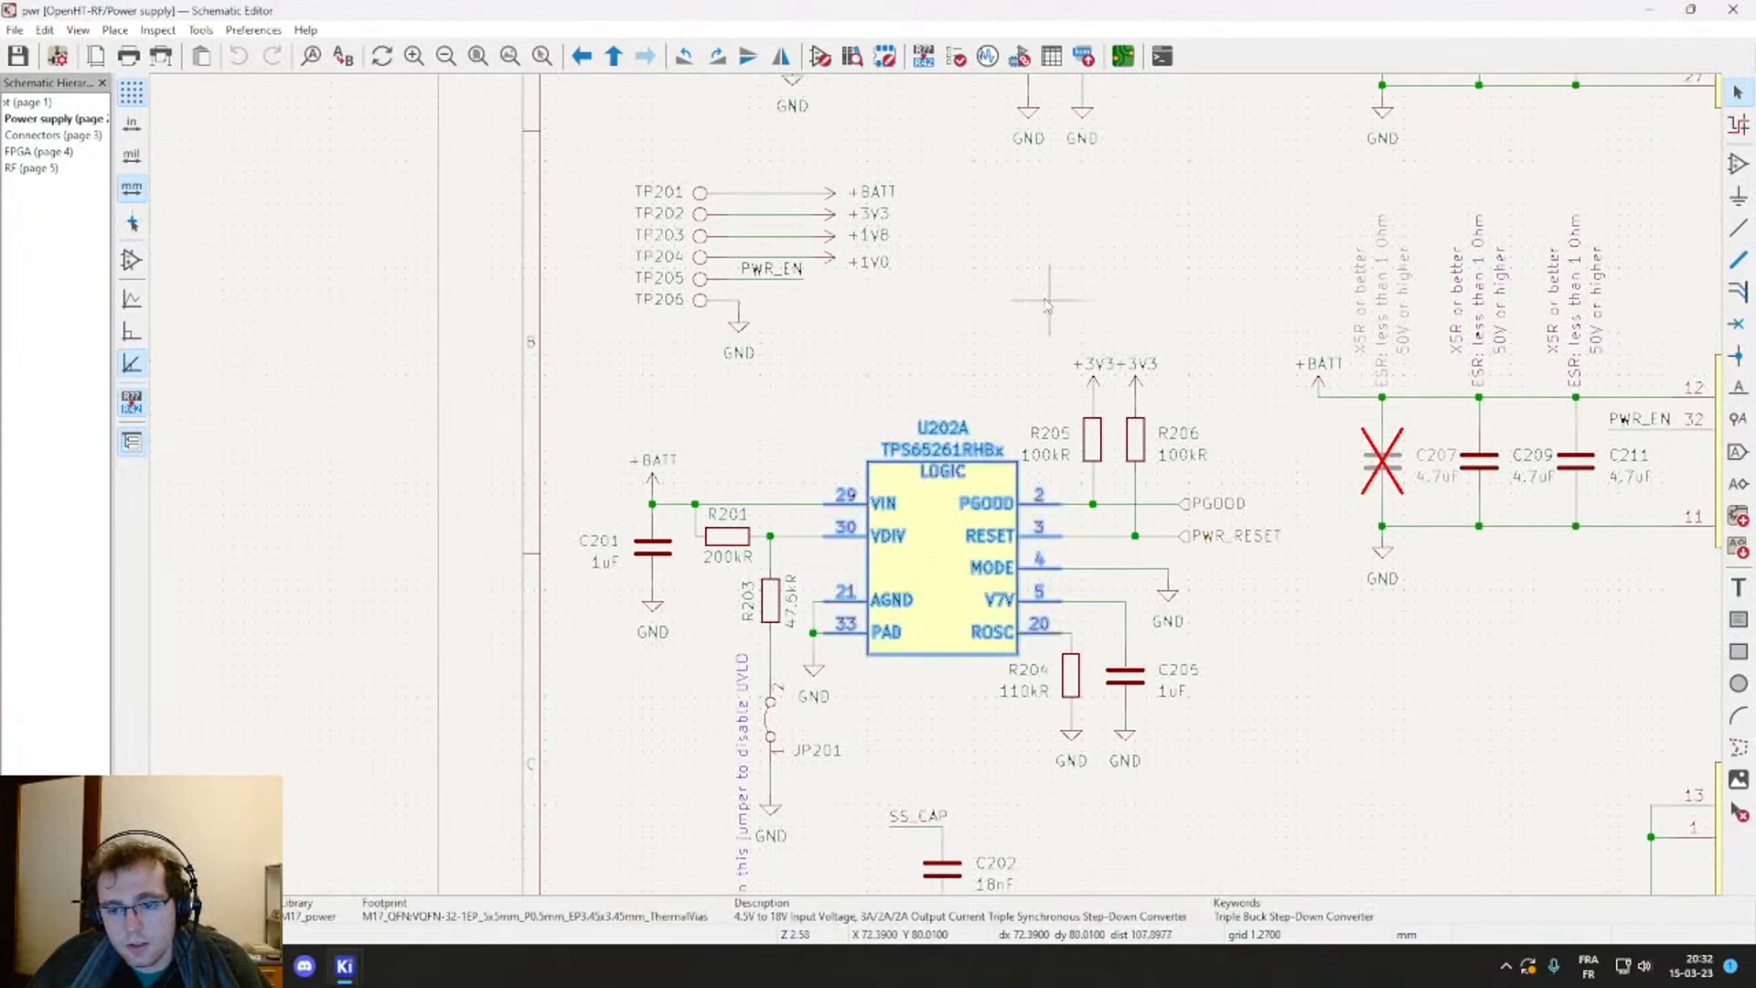
scroll(1047, 300, "down", 2)
middle_click_drag(929, 582, 935, 435)
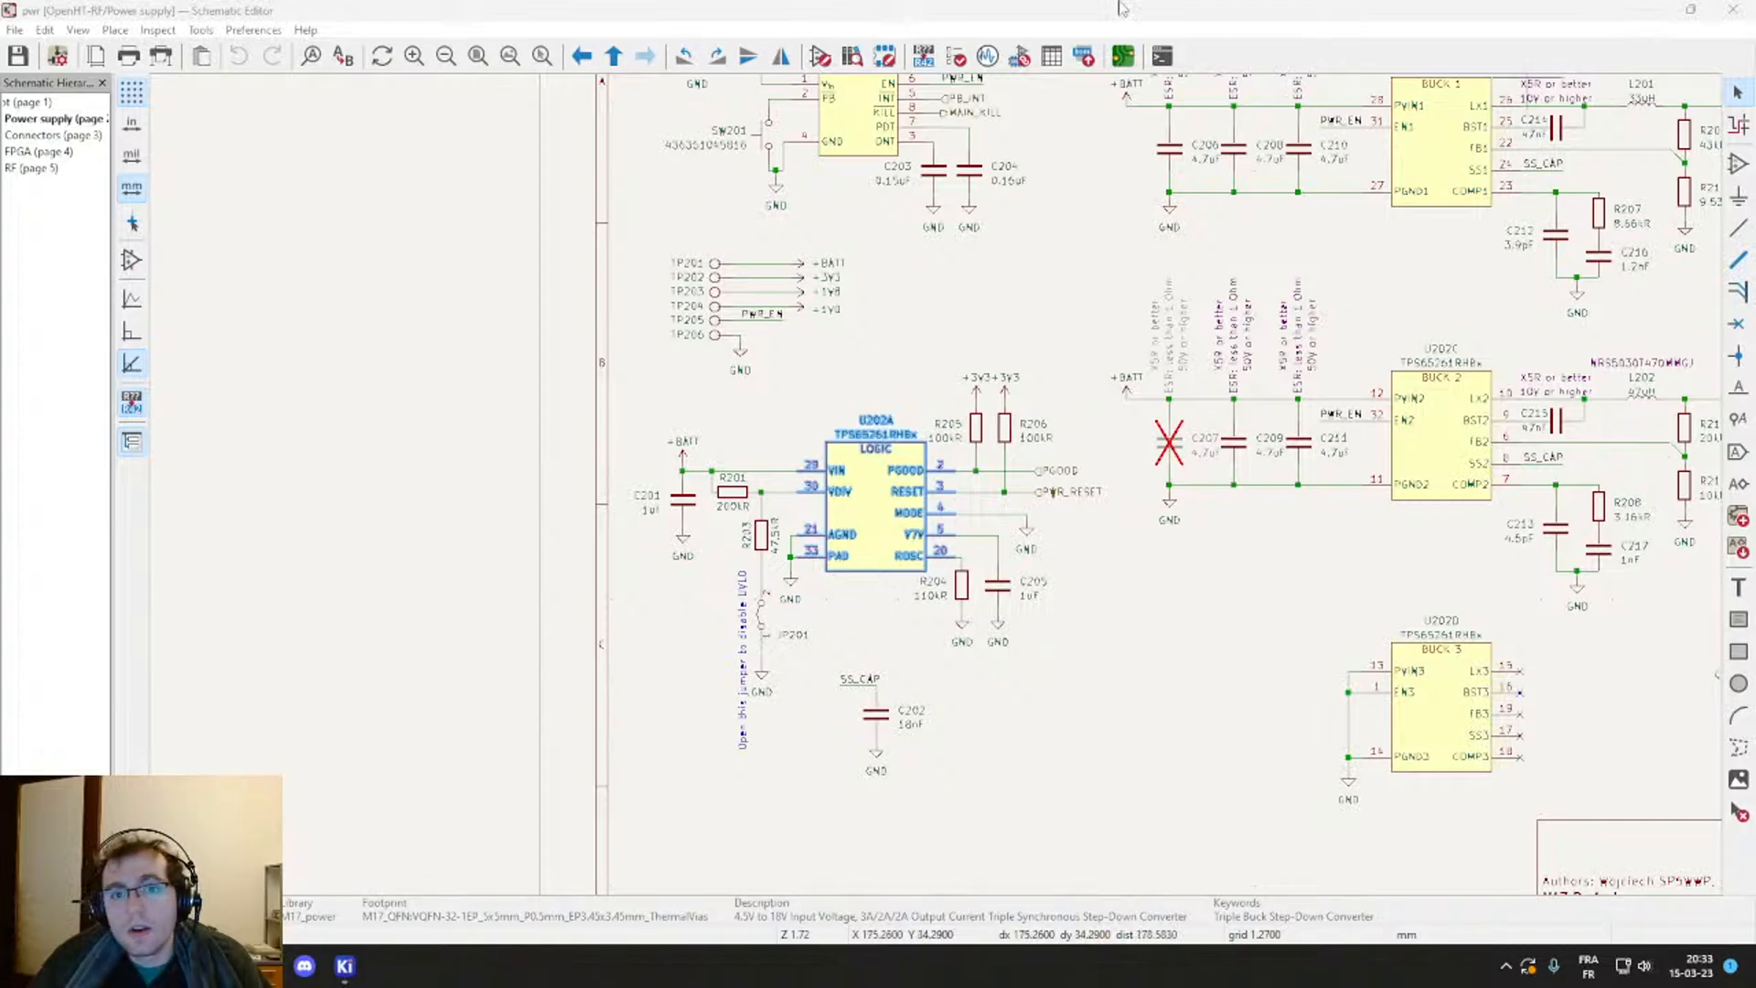
Step: Inspect inductor L202 of Buck 2 and compare the output stages of both buck converters
scroll(1633, 454, "down", 2)
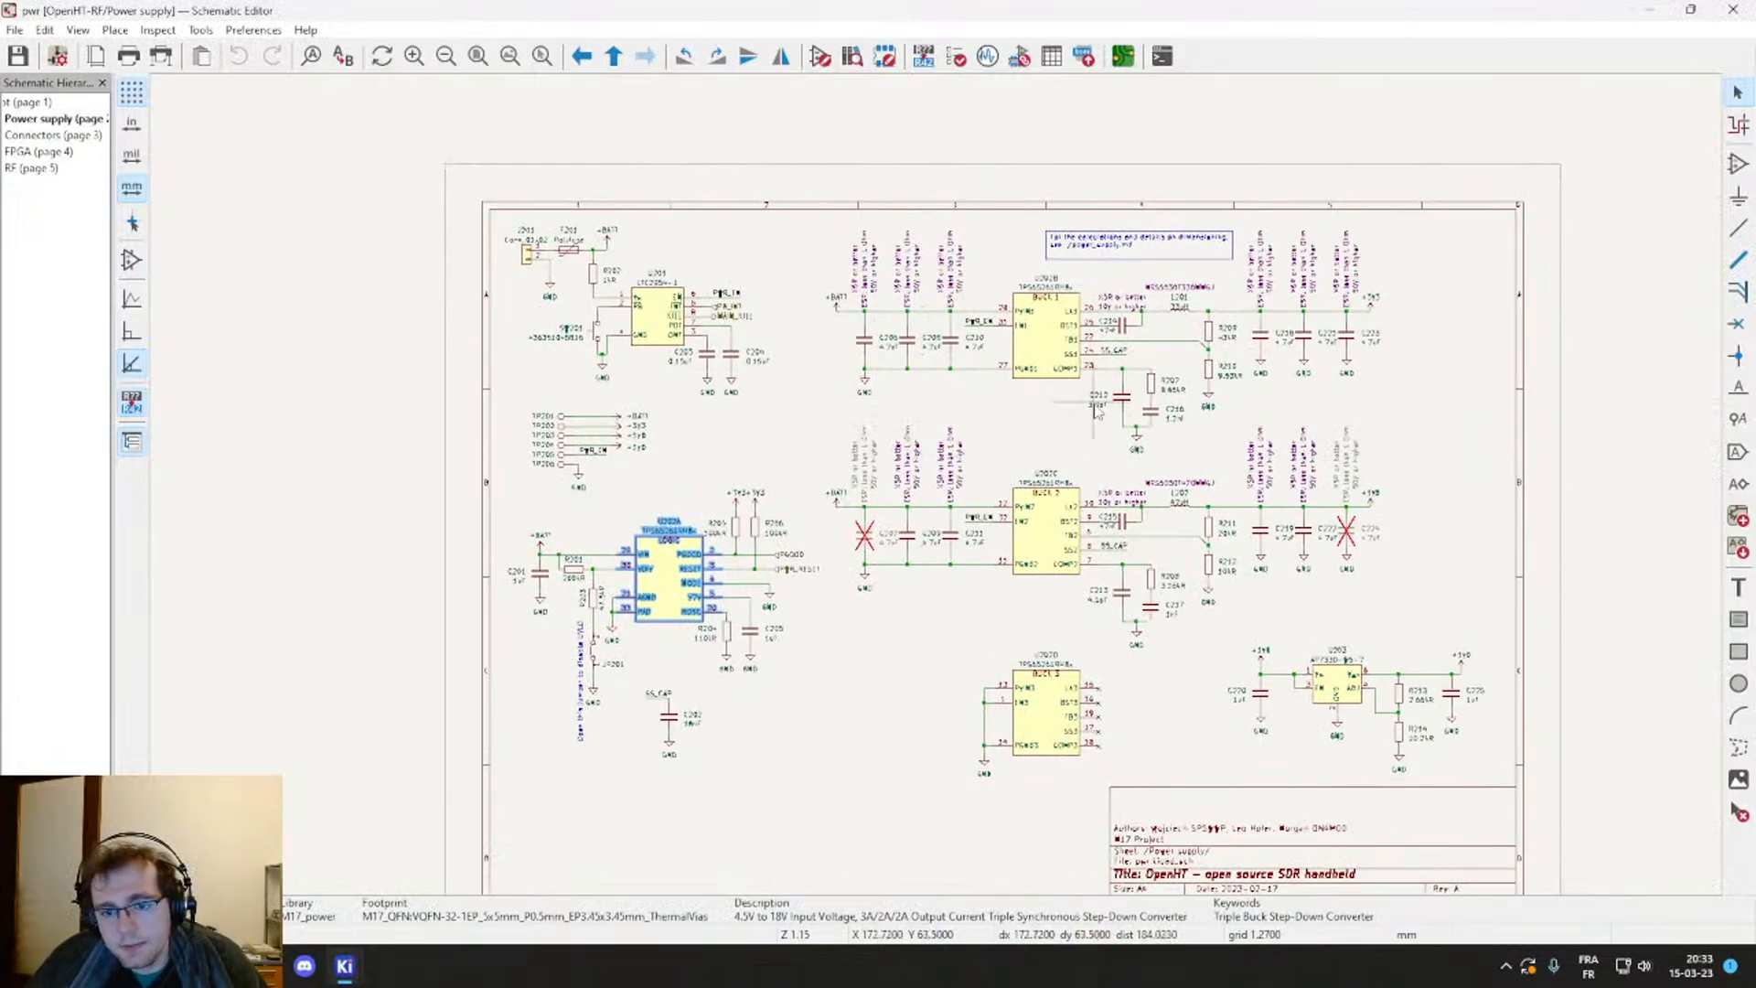
scroll(1203, 444, "up", 2)
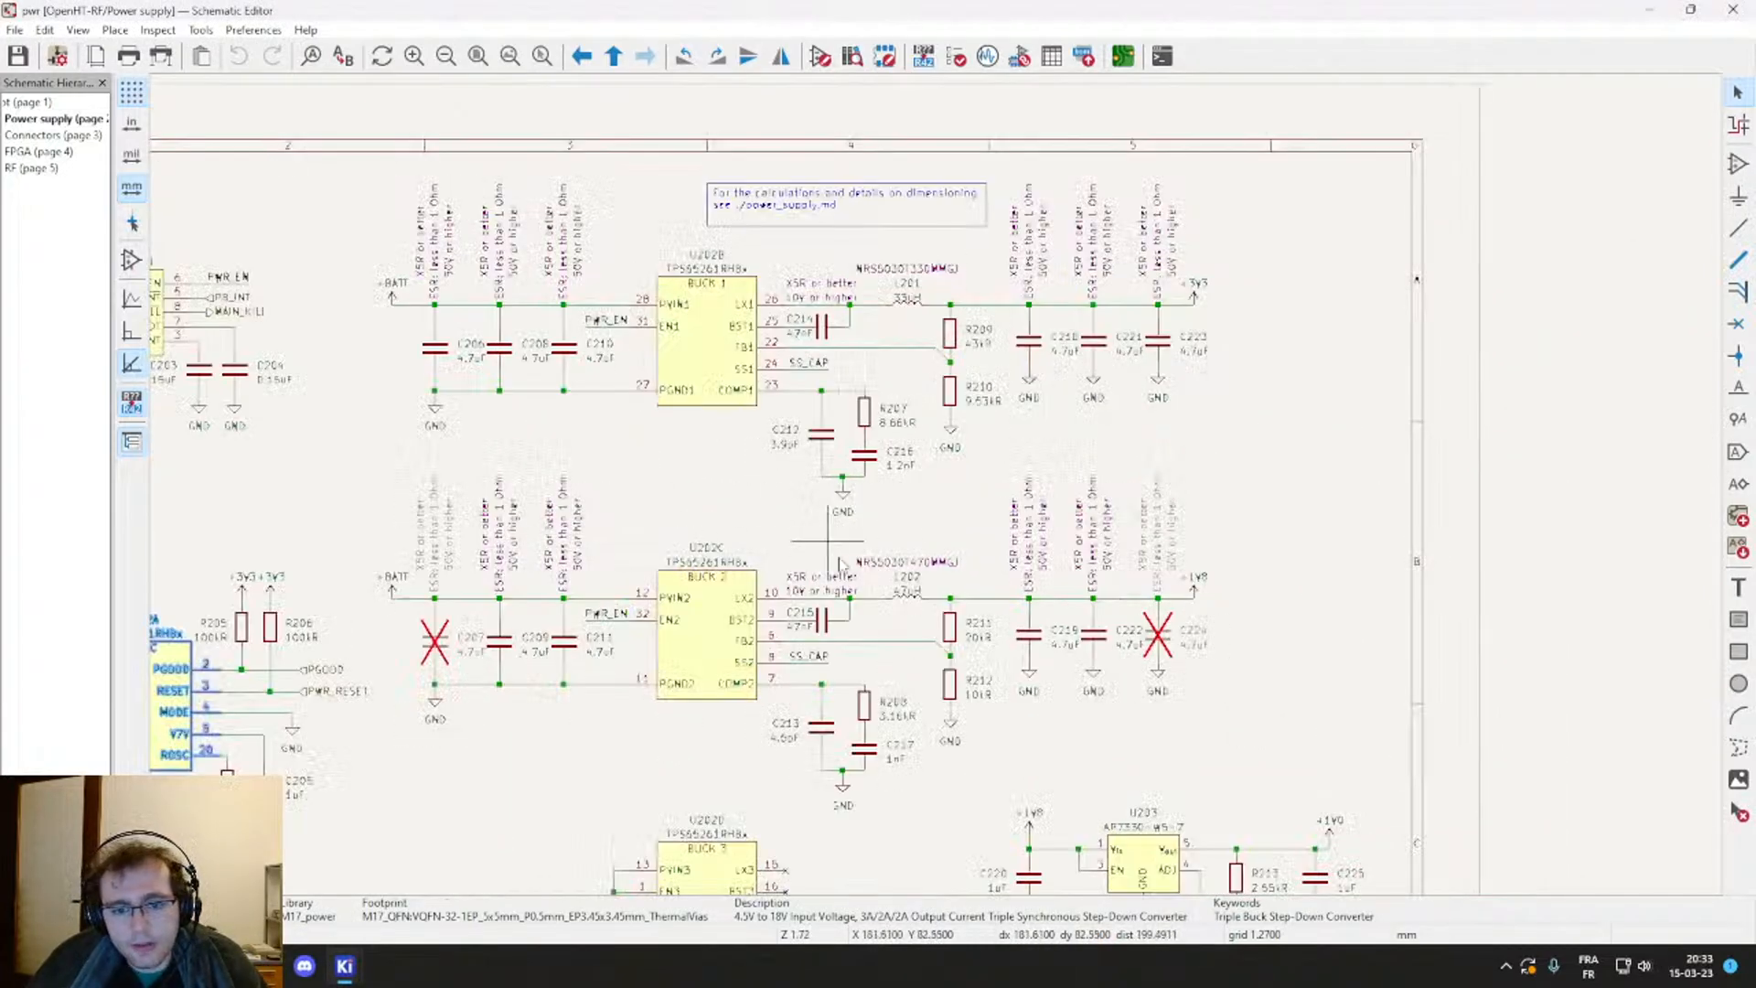
scroll(942, 490, "up", 2)
left_click(980, 523)
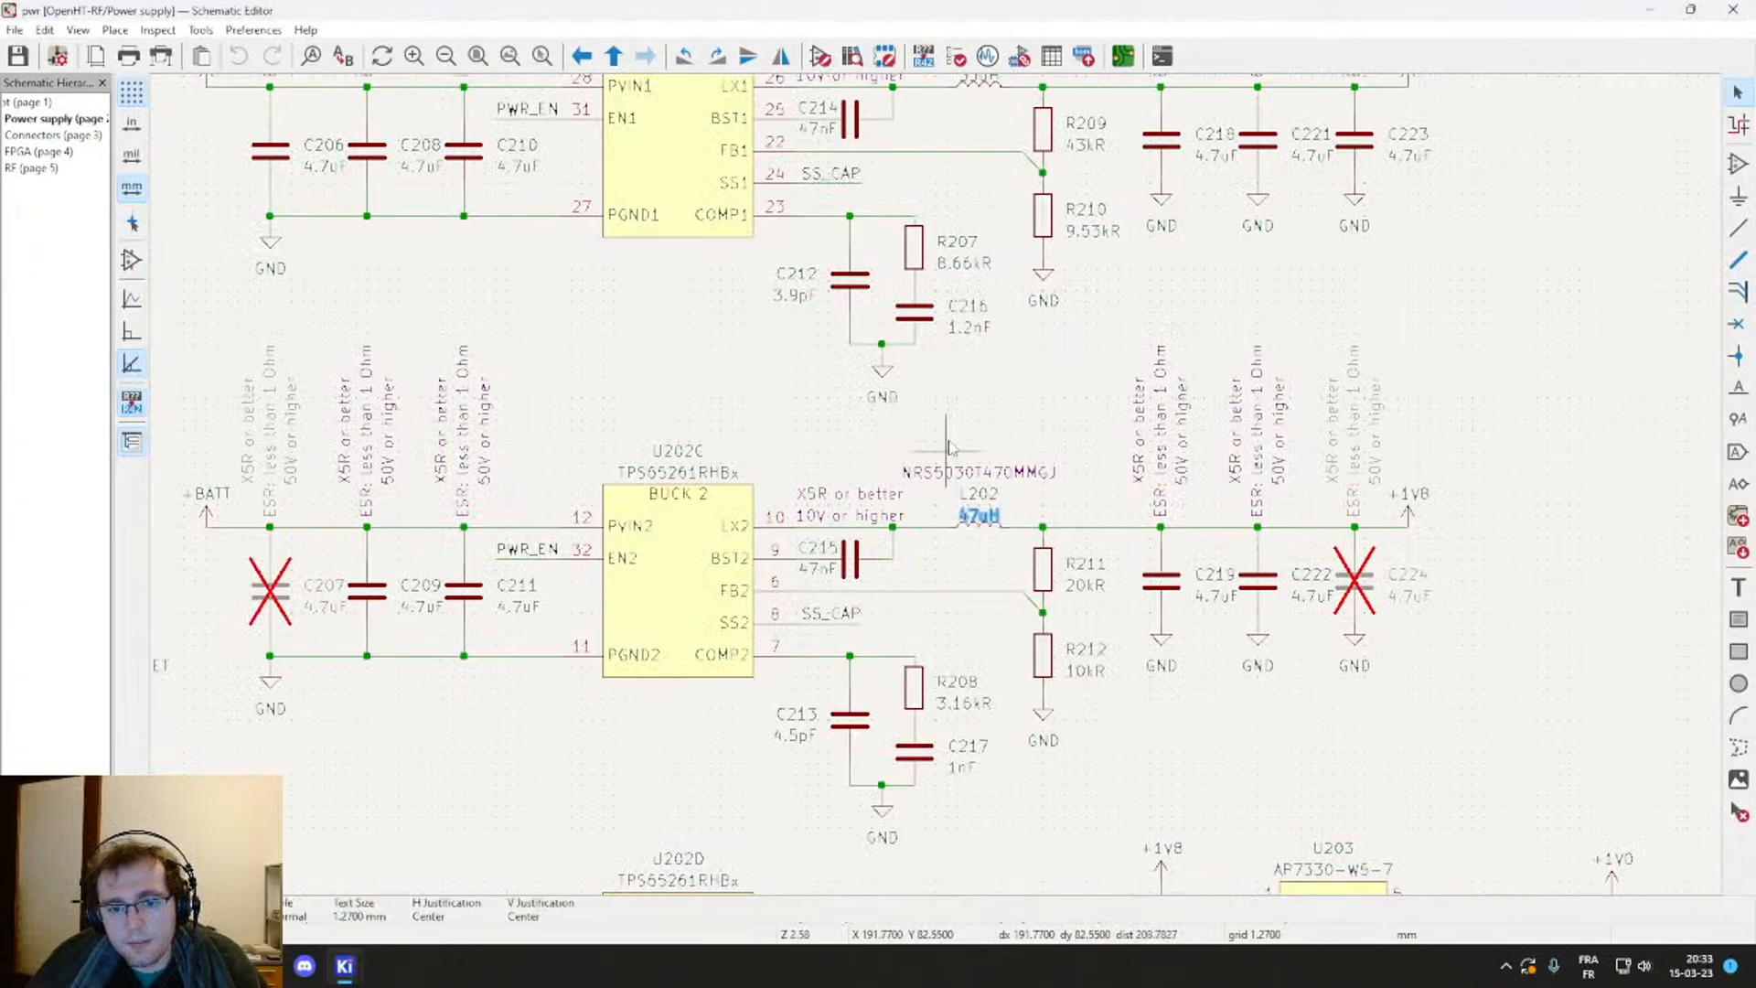
middle_click_drag(948, 425, 920, 534)
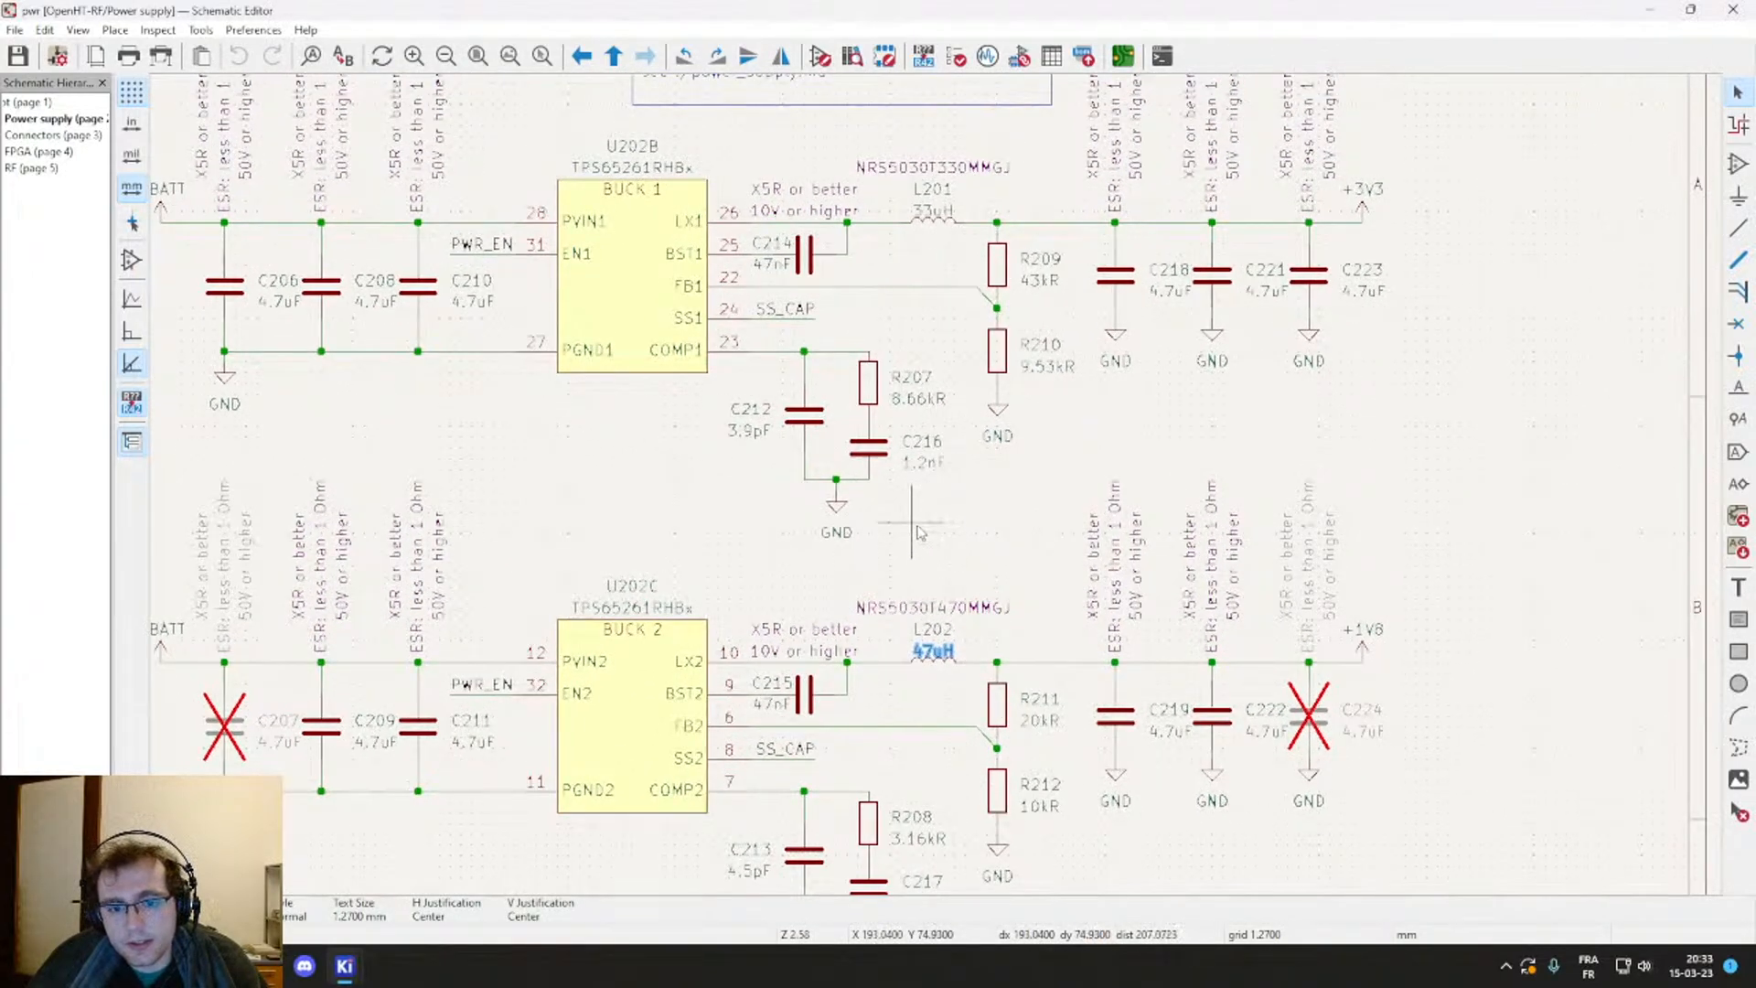
scroll(922, 528, "down", 2)
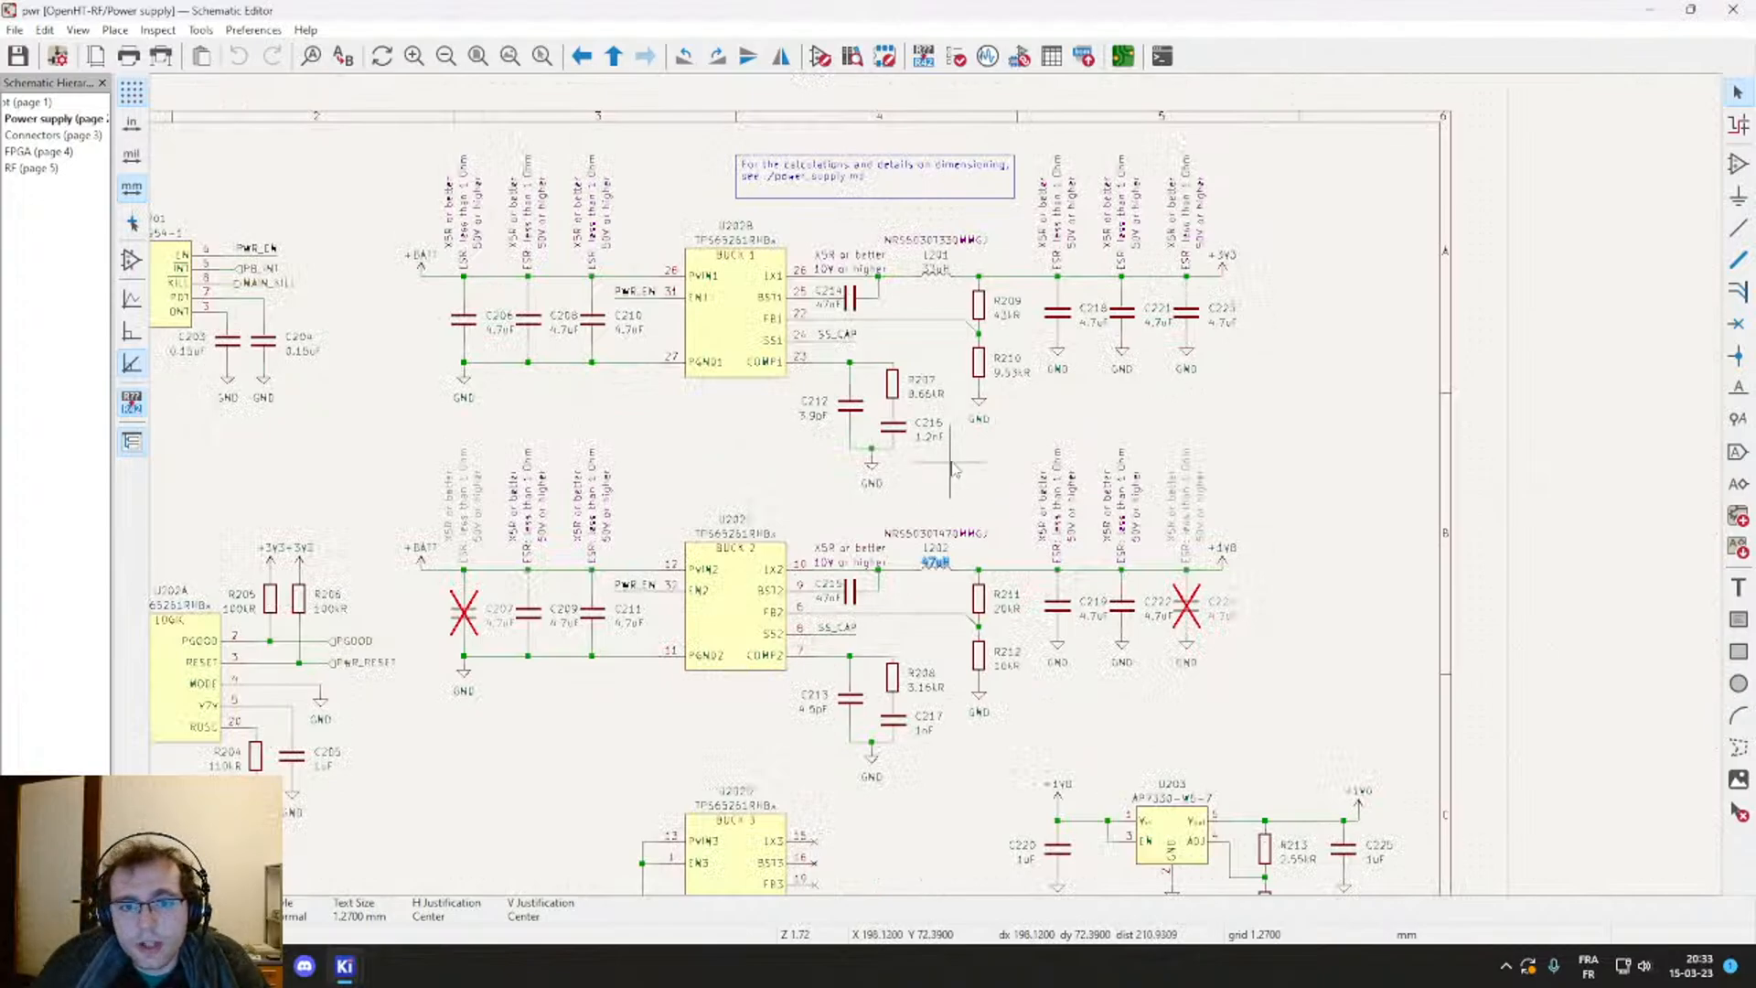
middle_click_drag(951, 466, 1045, 396)
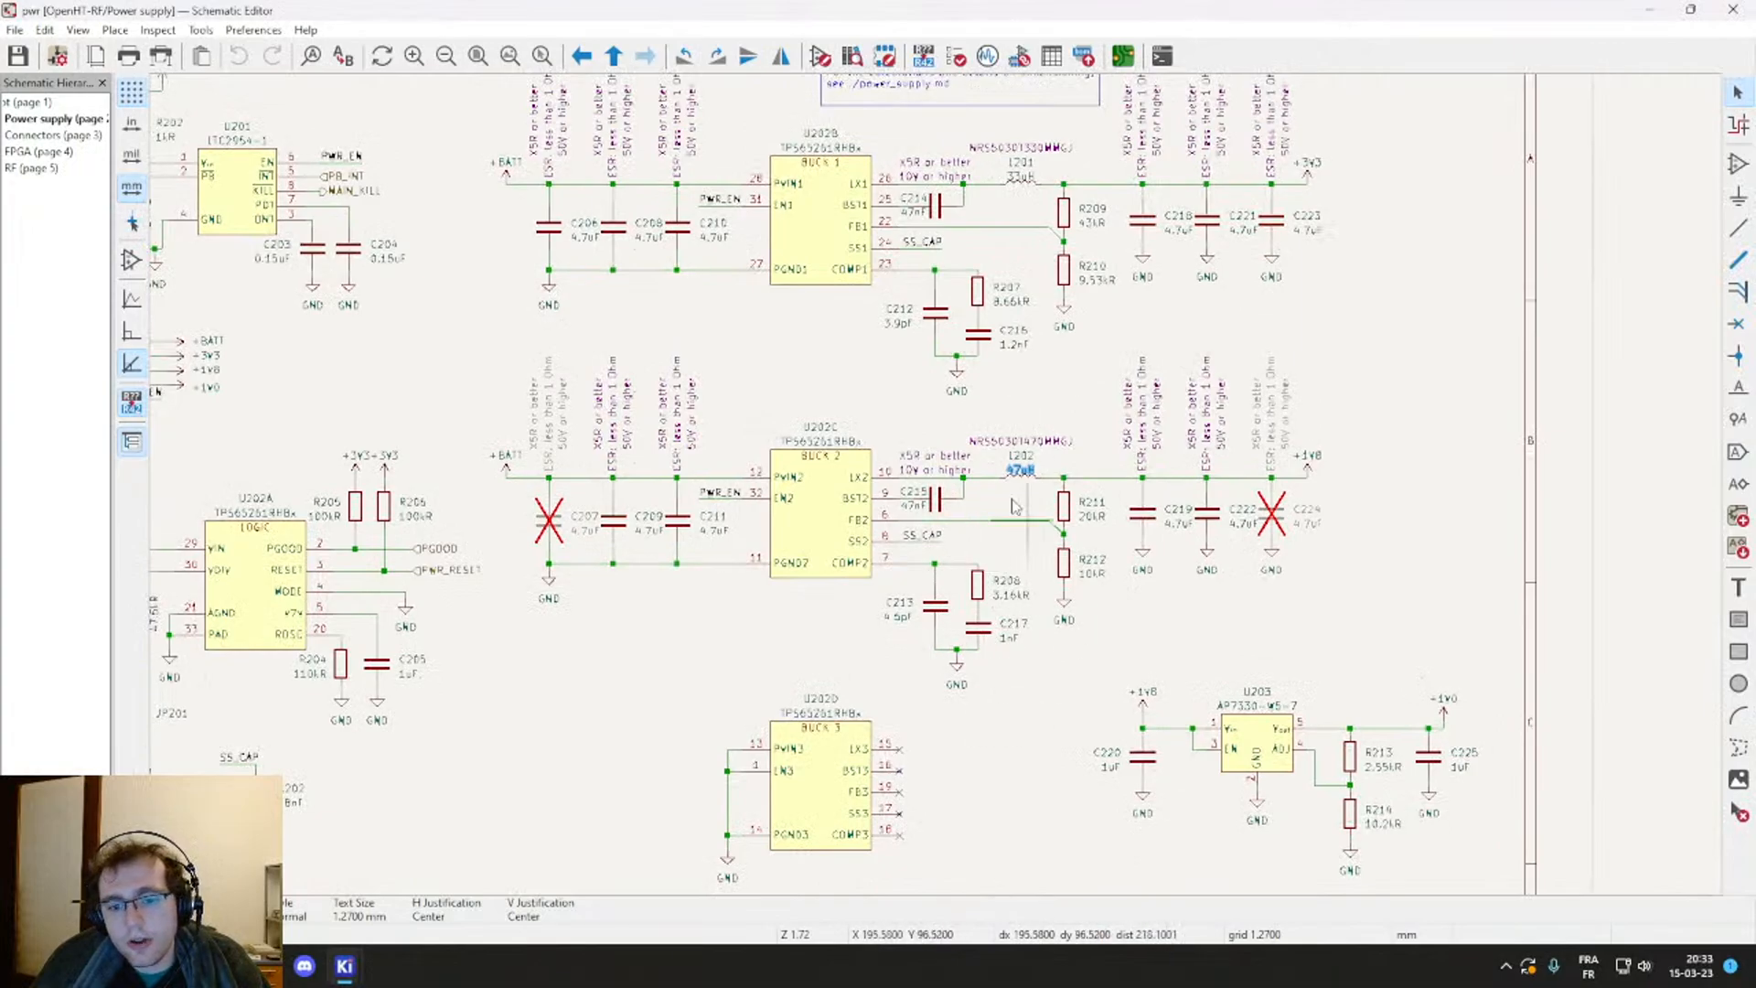
middle_click_drag(840, 344, 881, 442)
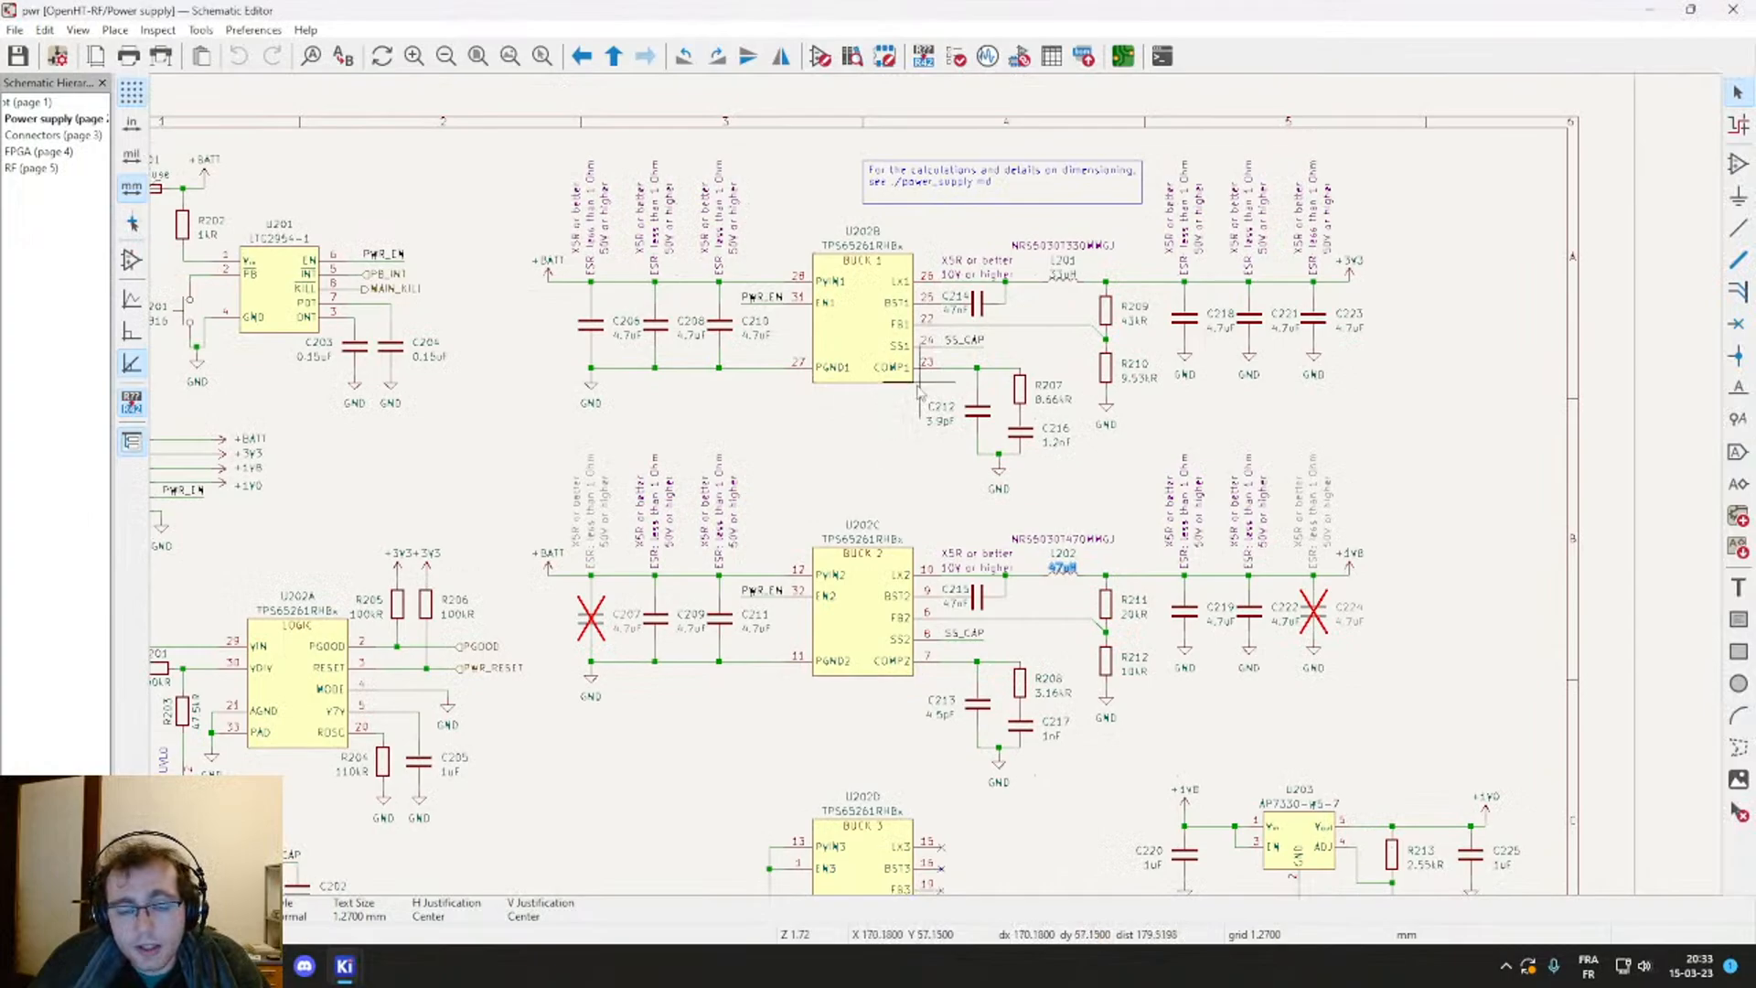
left_click(885, 422)
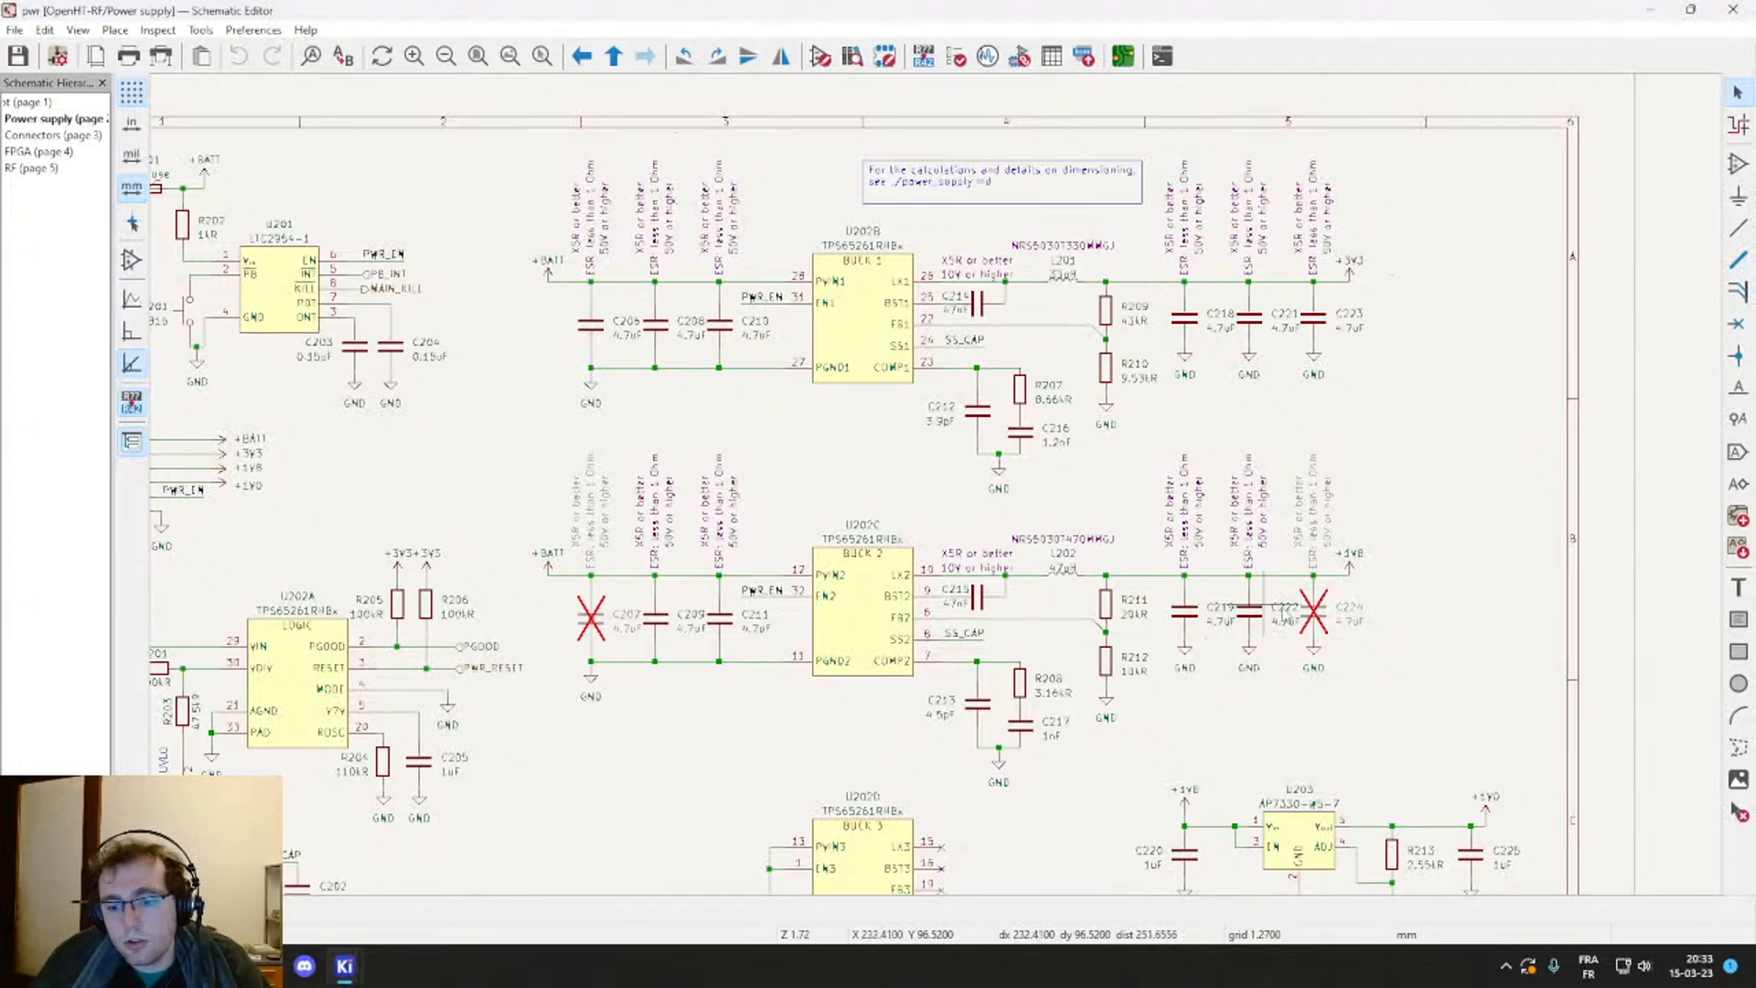
Step: Leave the Power supply sheet and return to the root sheet
middle_click_drag(1290, 611, 1424, 508)
scroll(1424, 505, "down", 4)
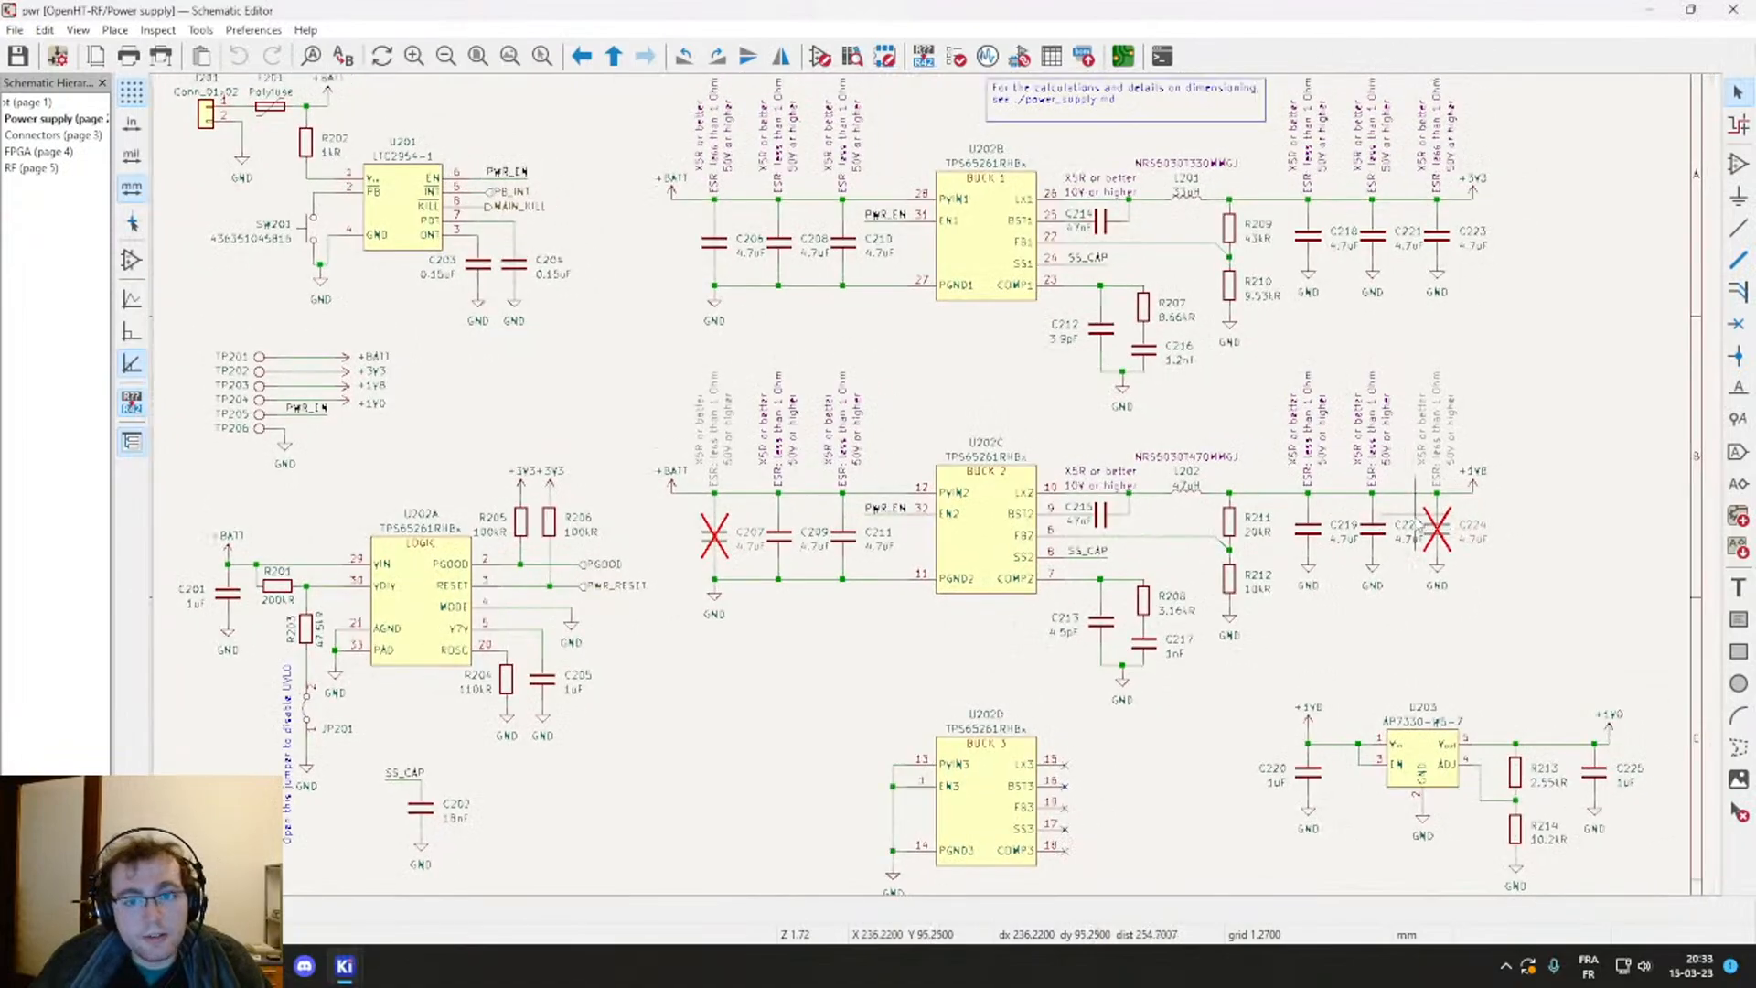
right_click(448, 419)
left_click(485, 436)
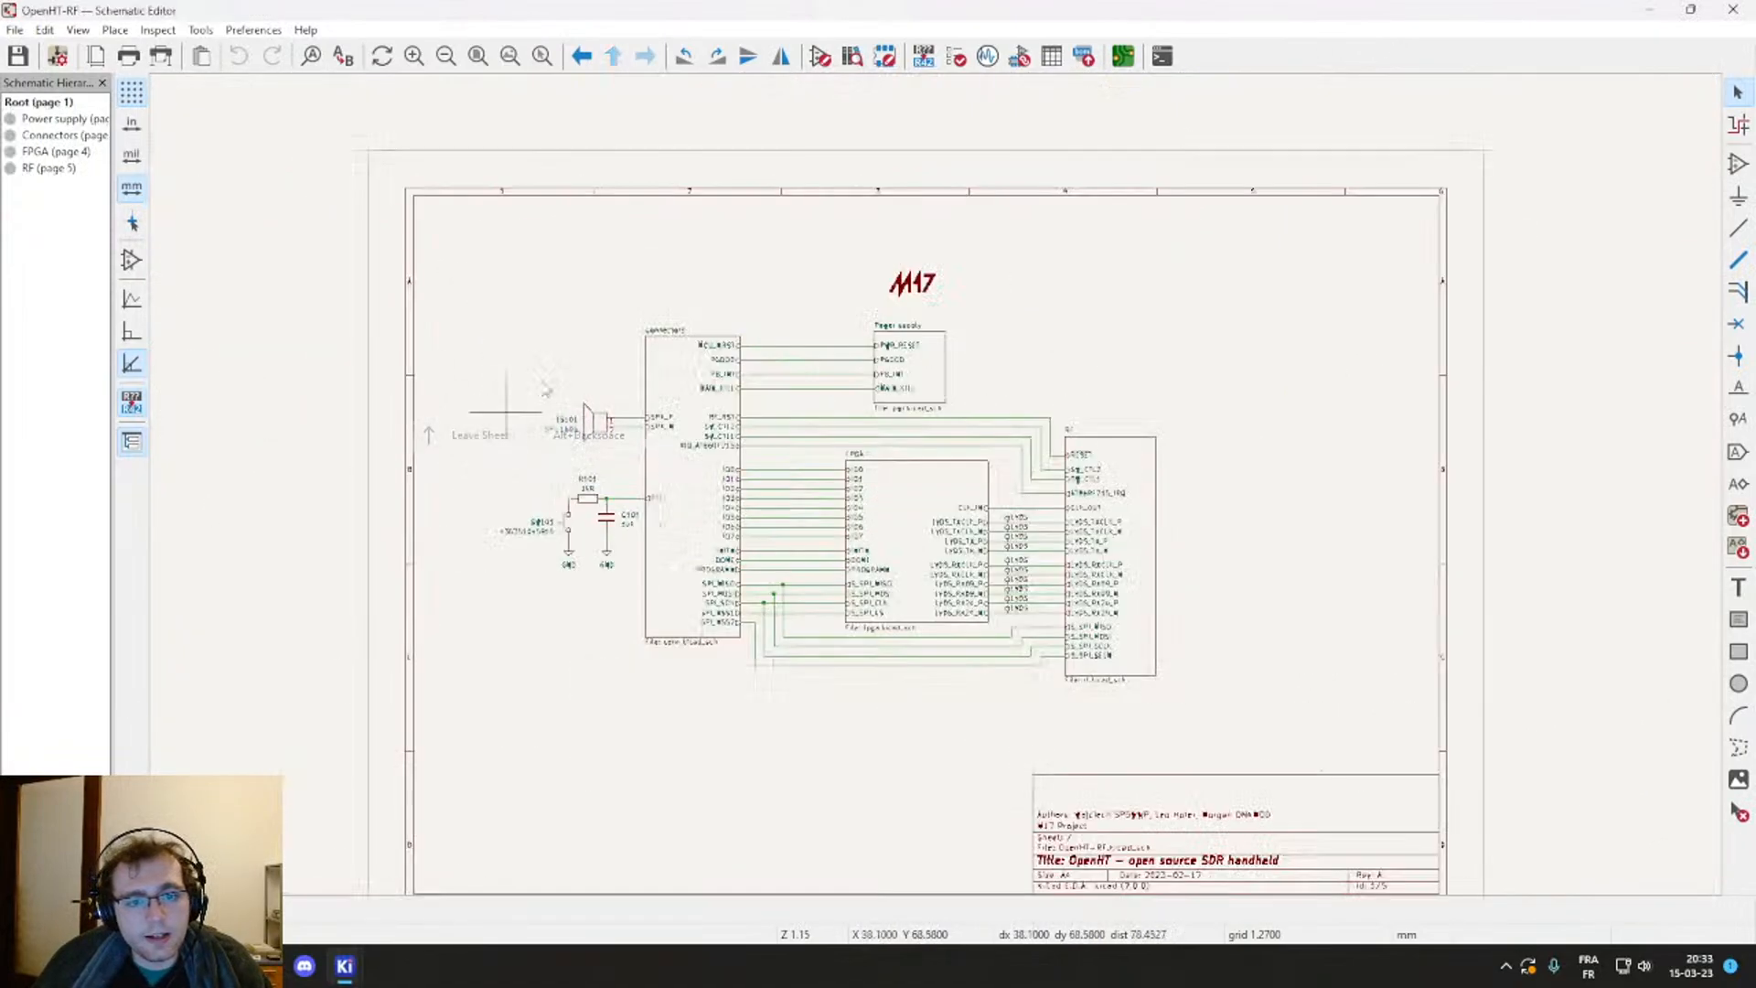
Step: Open the FPGA sheet and inspect the U401C Bank 3 block and the lower pins of Bank 0
double_click(921, 510)
scroll(942, 491, "up", 3)
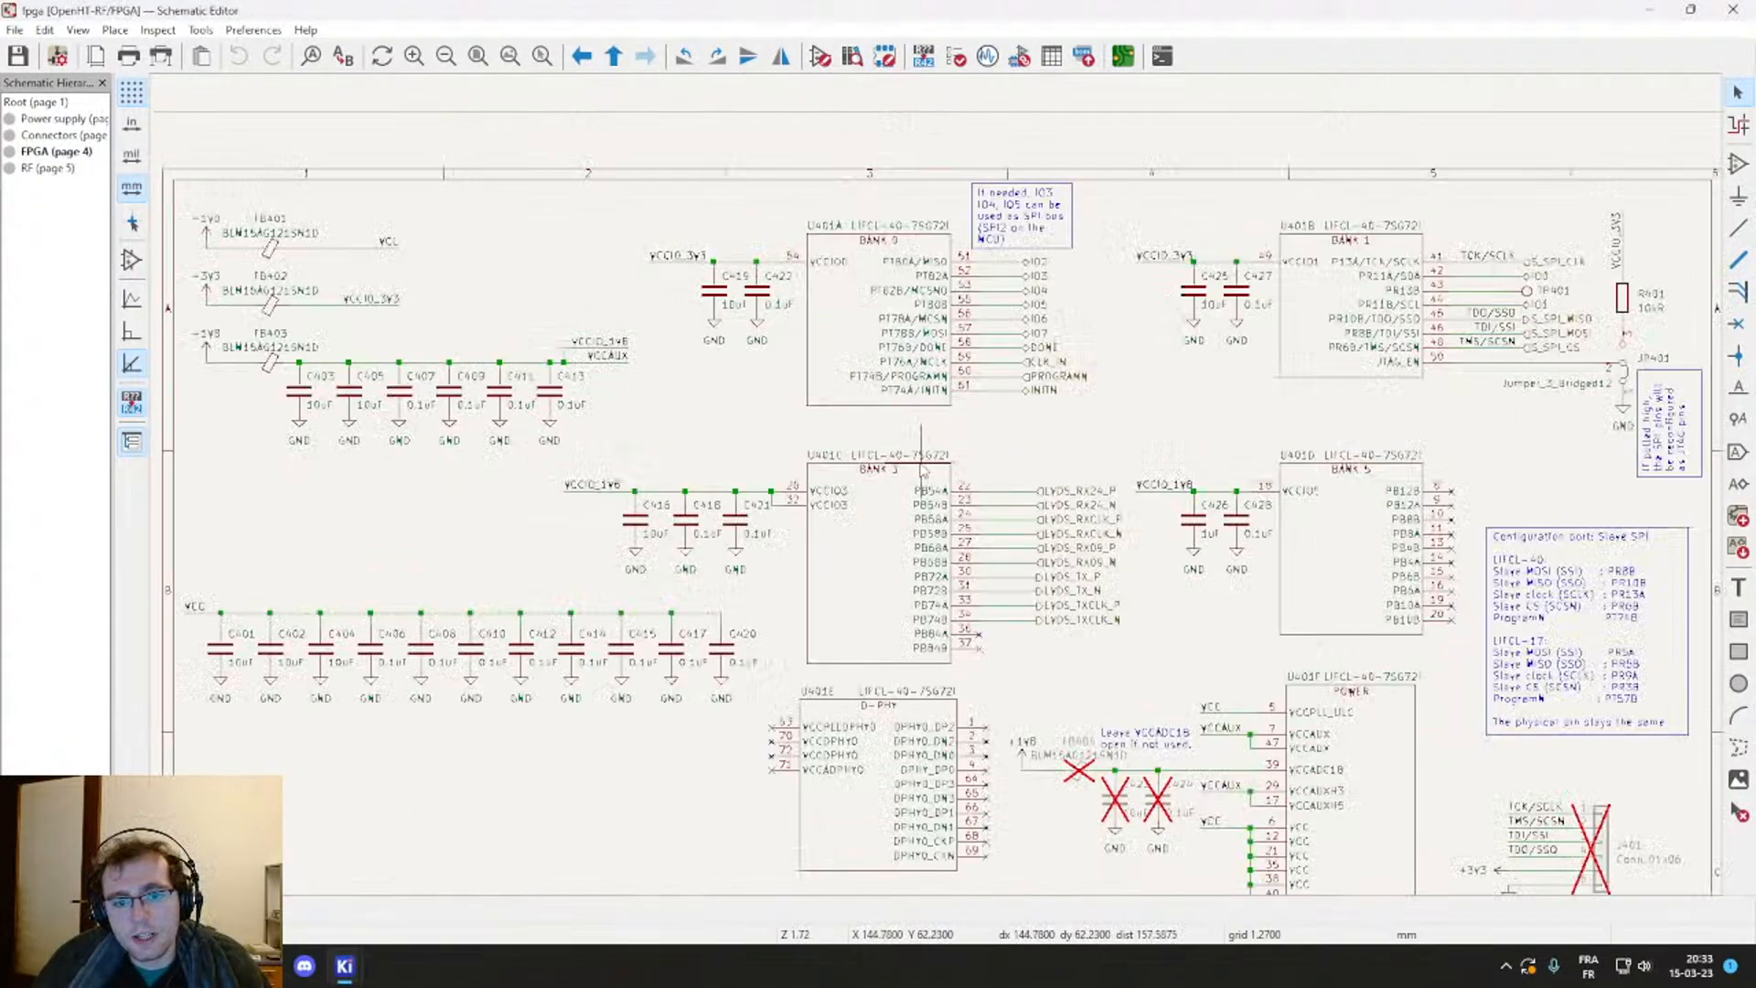
scroll(939, 491, "up", 3)
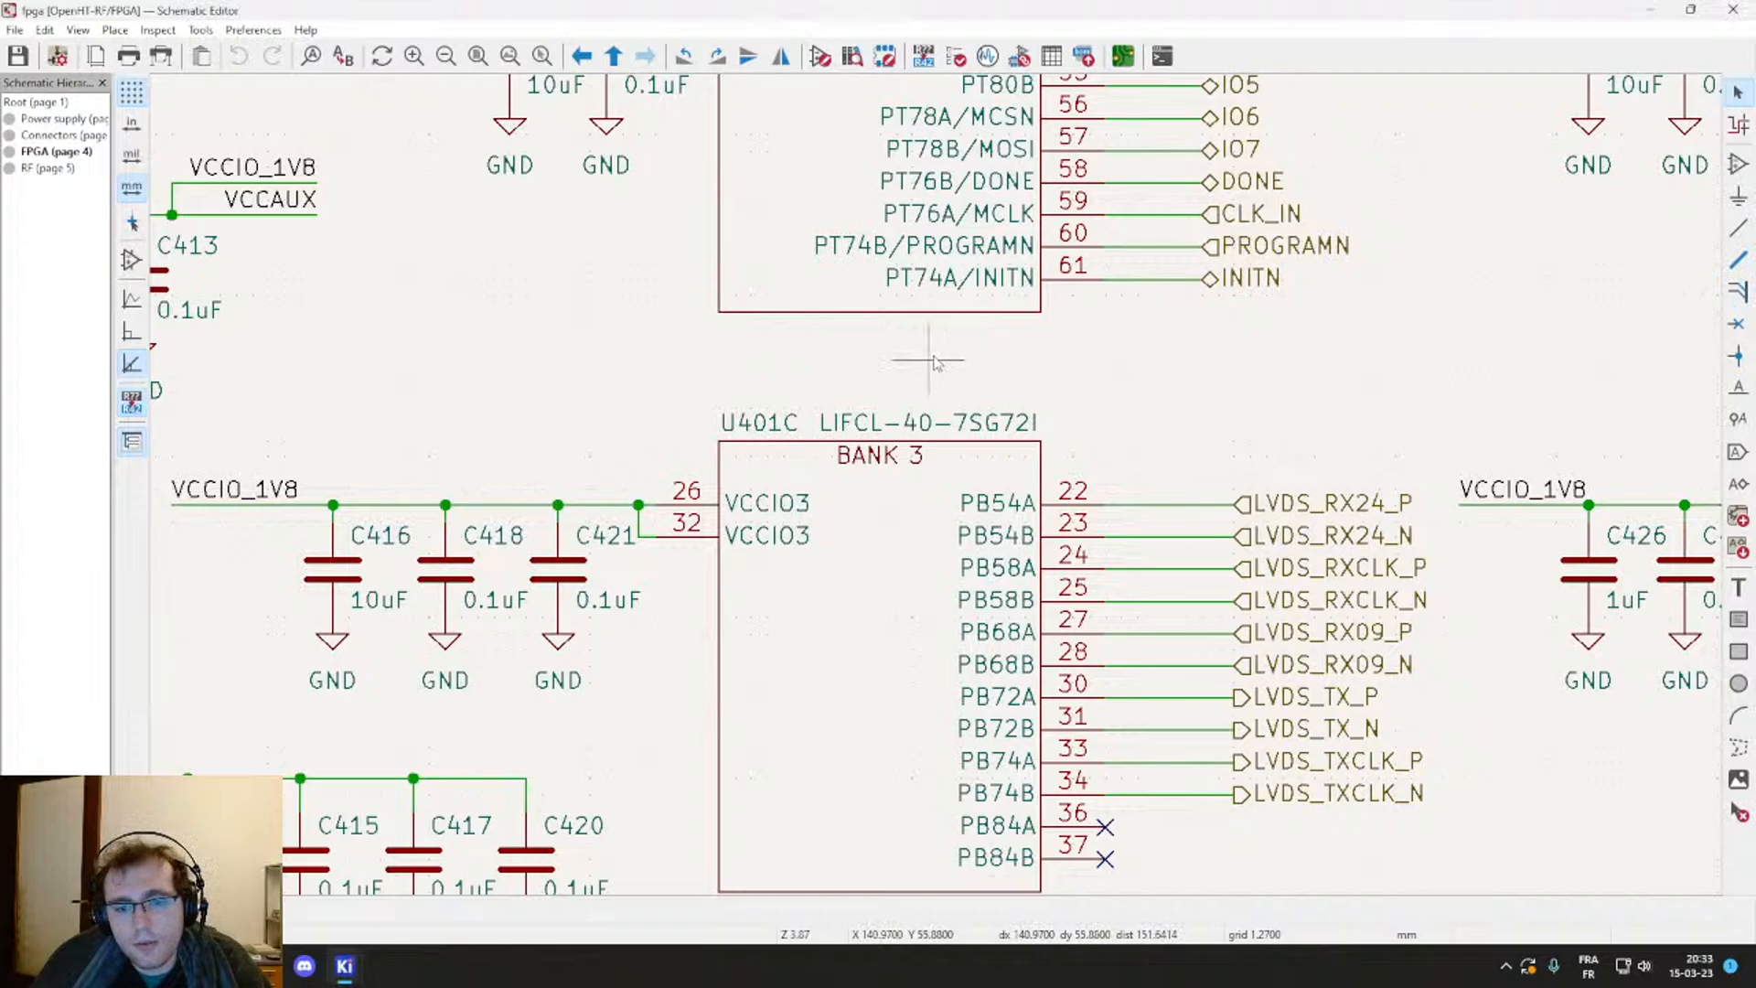
middle_click_drag(933, 361, 939, 433)
scroll(961, 494, "down", 4)
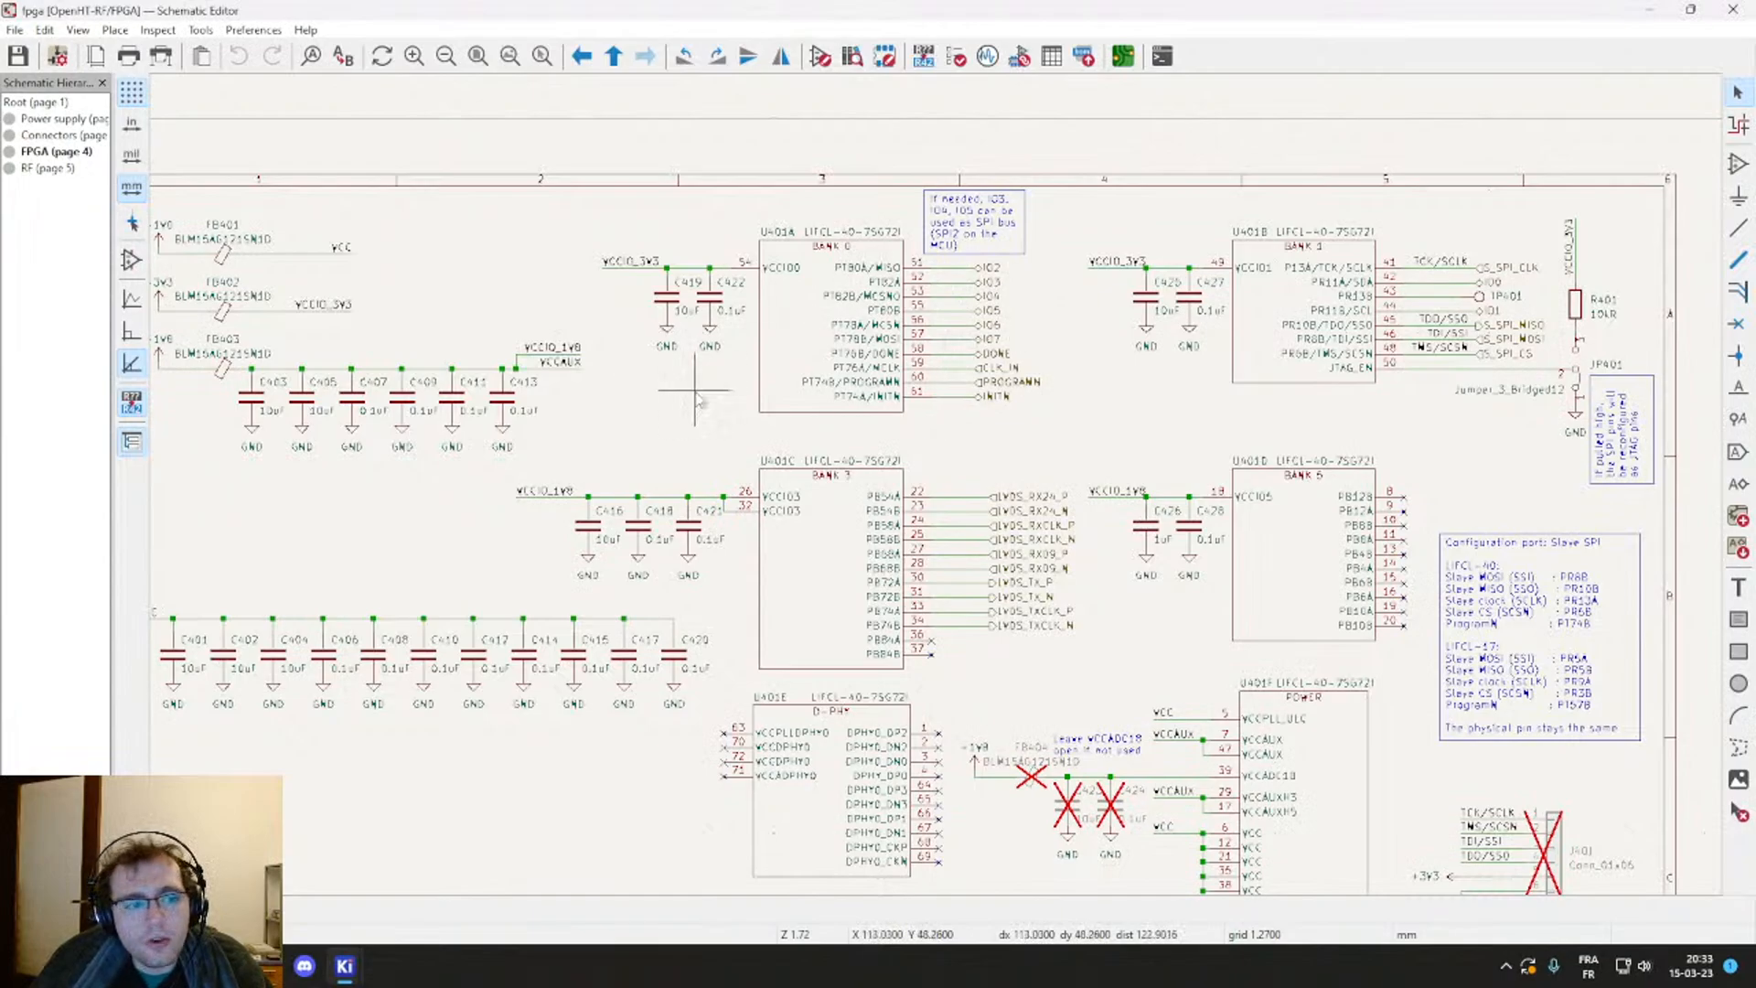
Step: Examine ferrite beads FB401 to FB403 and the decoupling capacitors on the FPGA's VCC, VCCAUX and VCCIO_1V8 rails
middle_click_drag(641, 384, 711, 338)
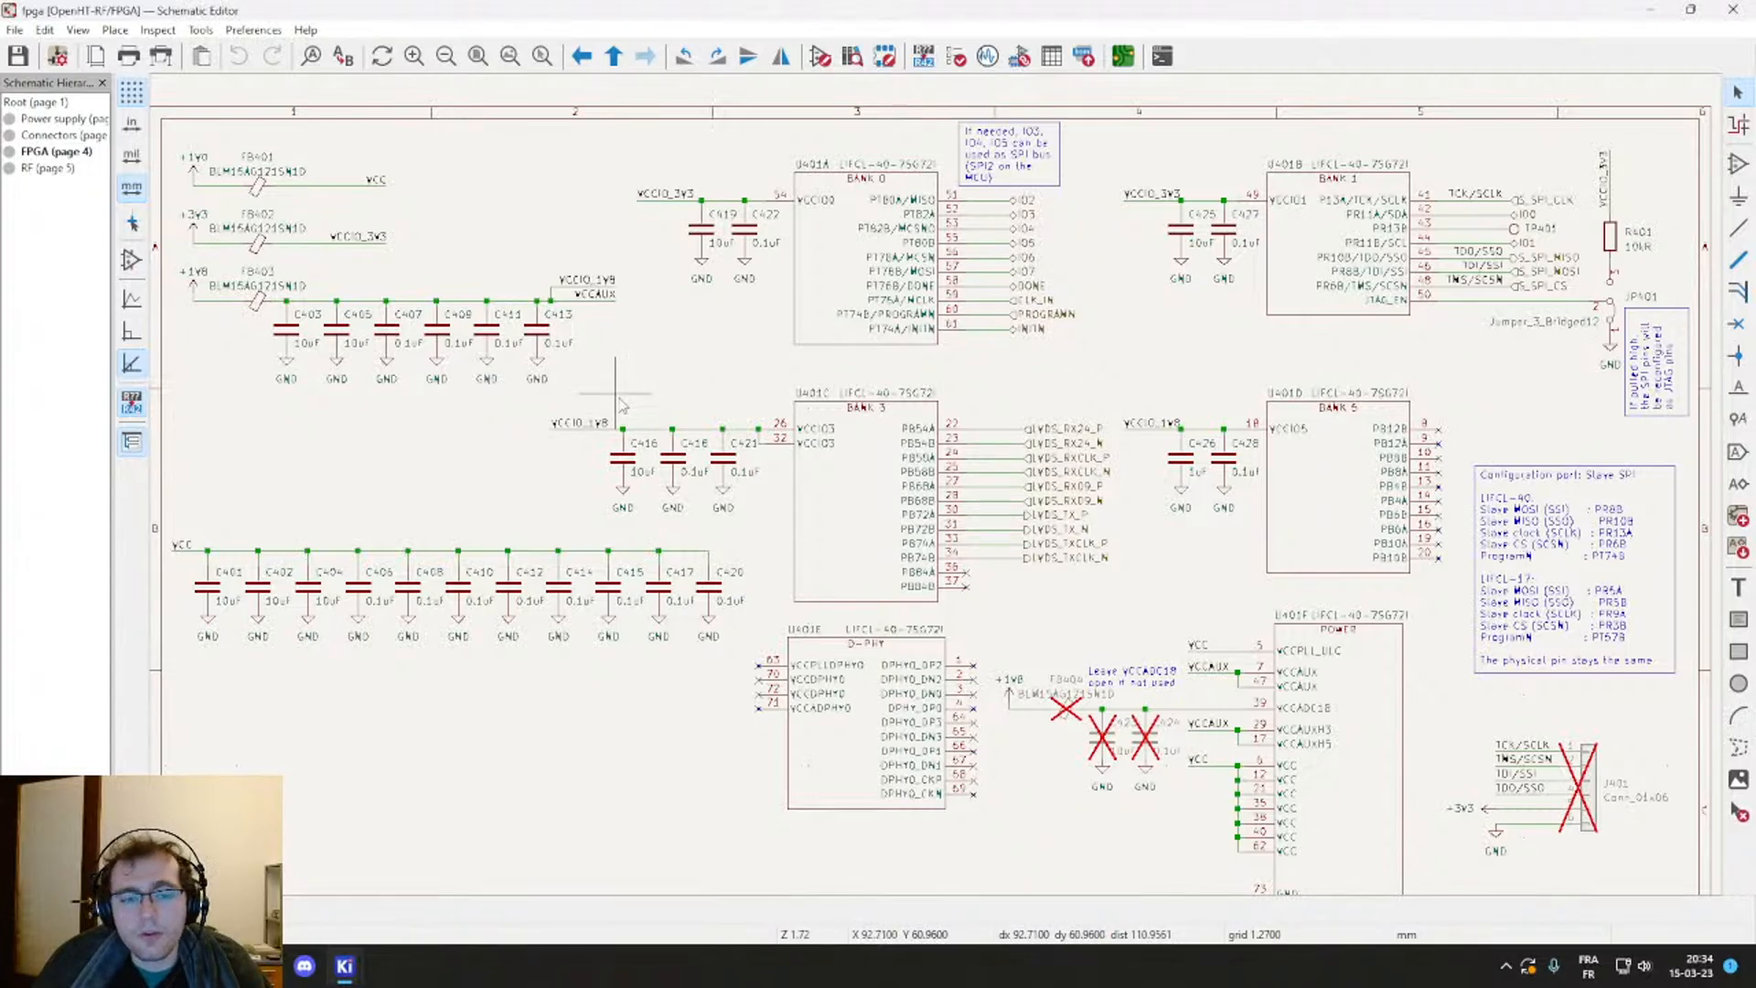
scroll(939, 494, "up", 4)
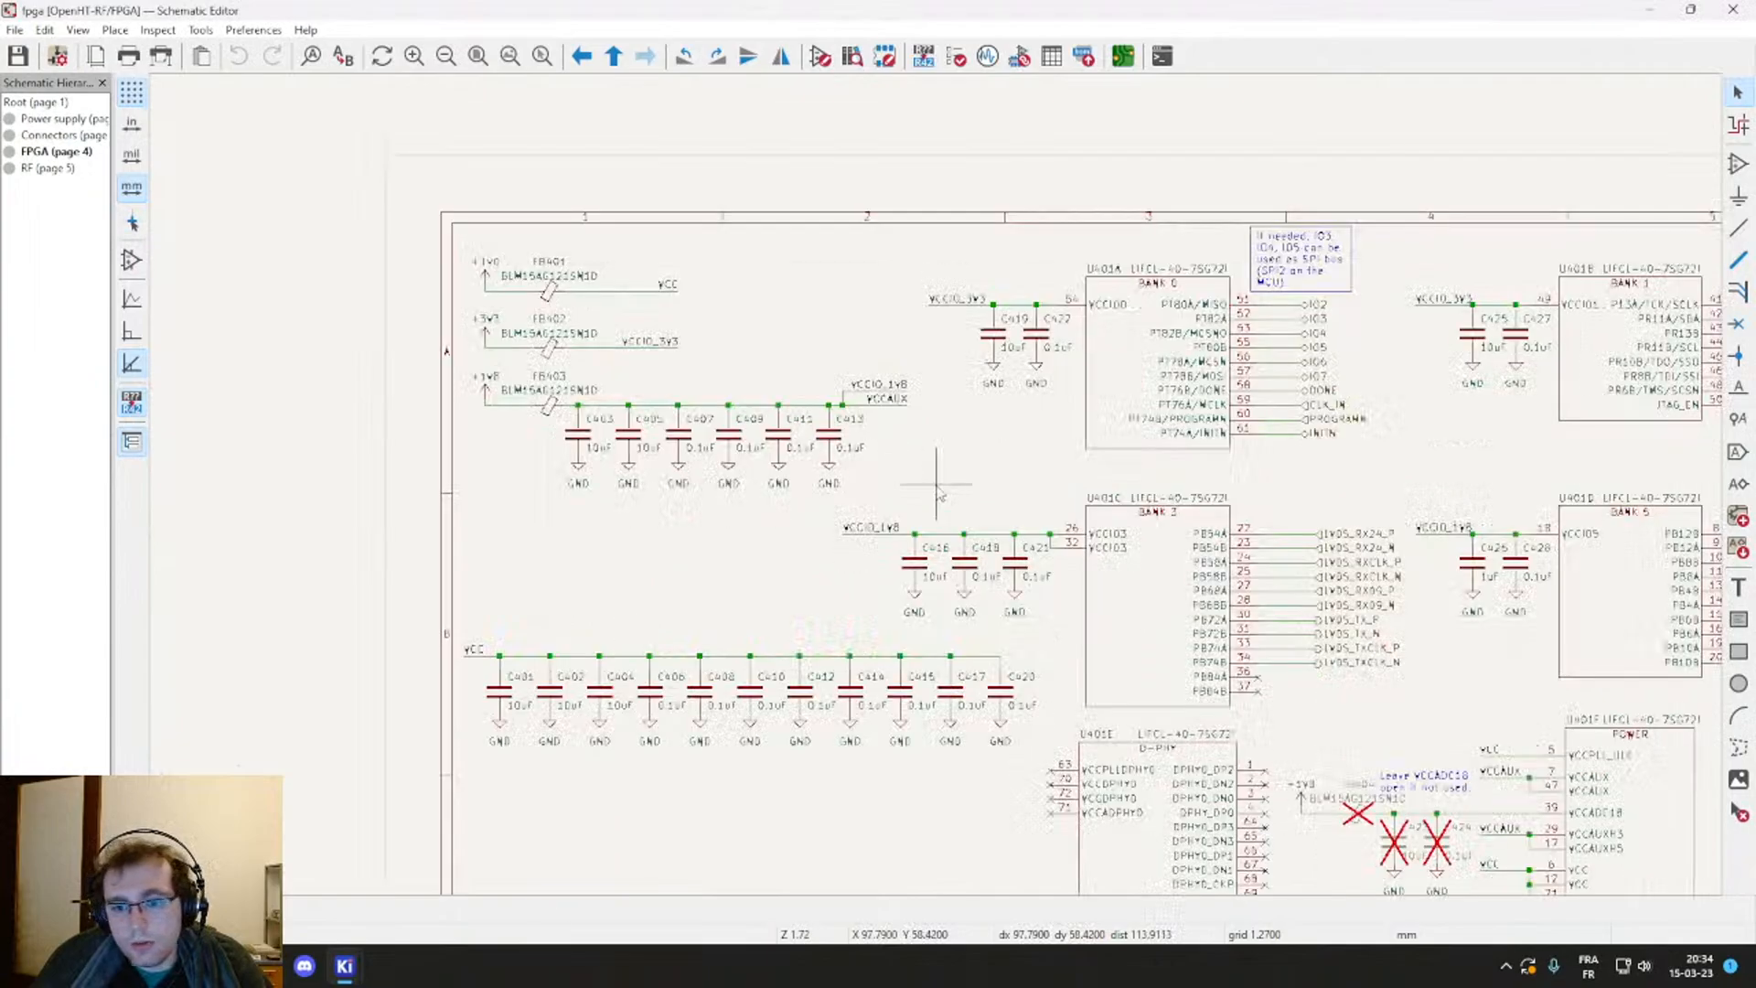
scroll(667, 392, "down", 2)
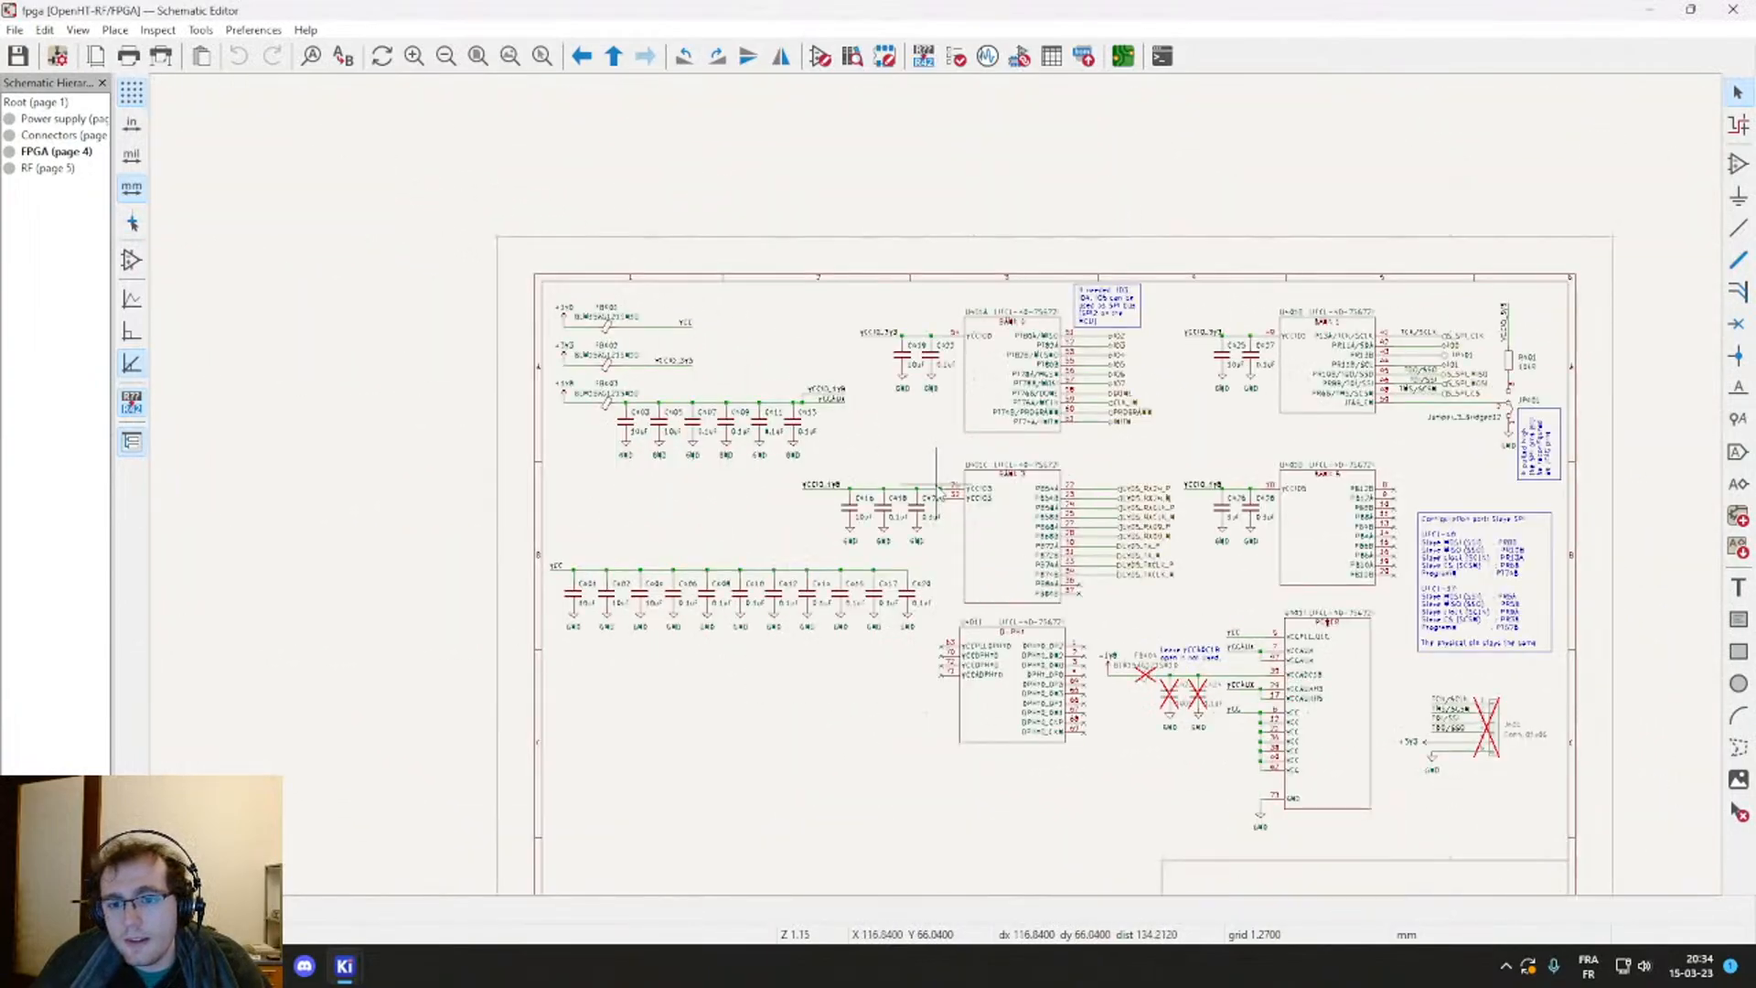
scroll(974, 421, "down", 2)
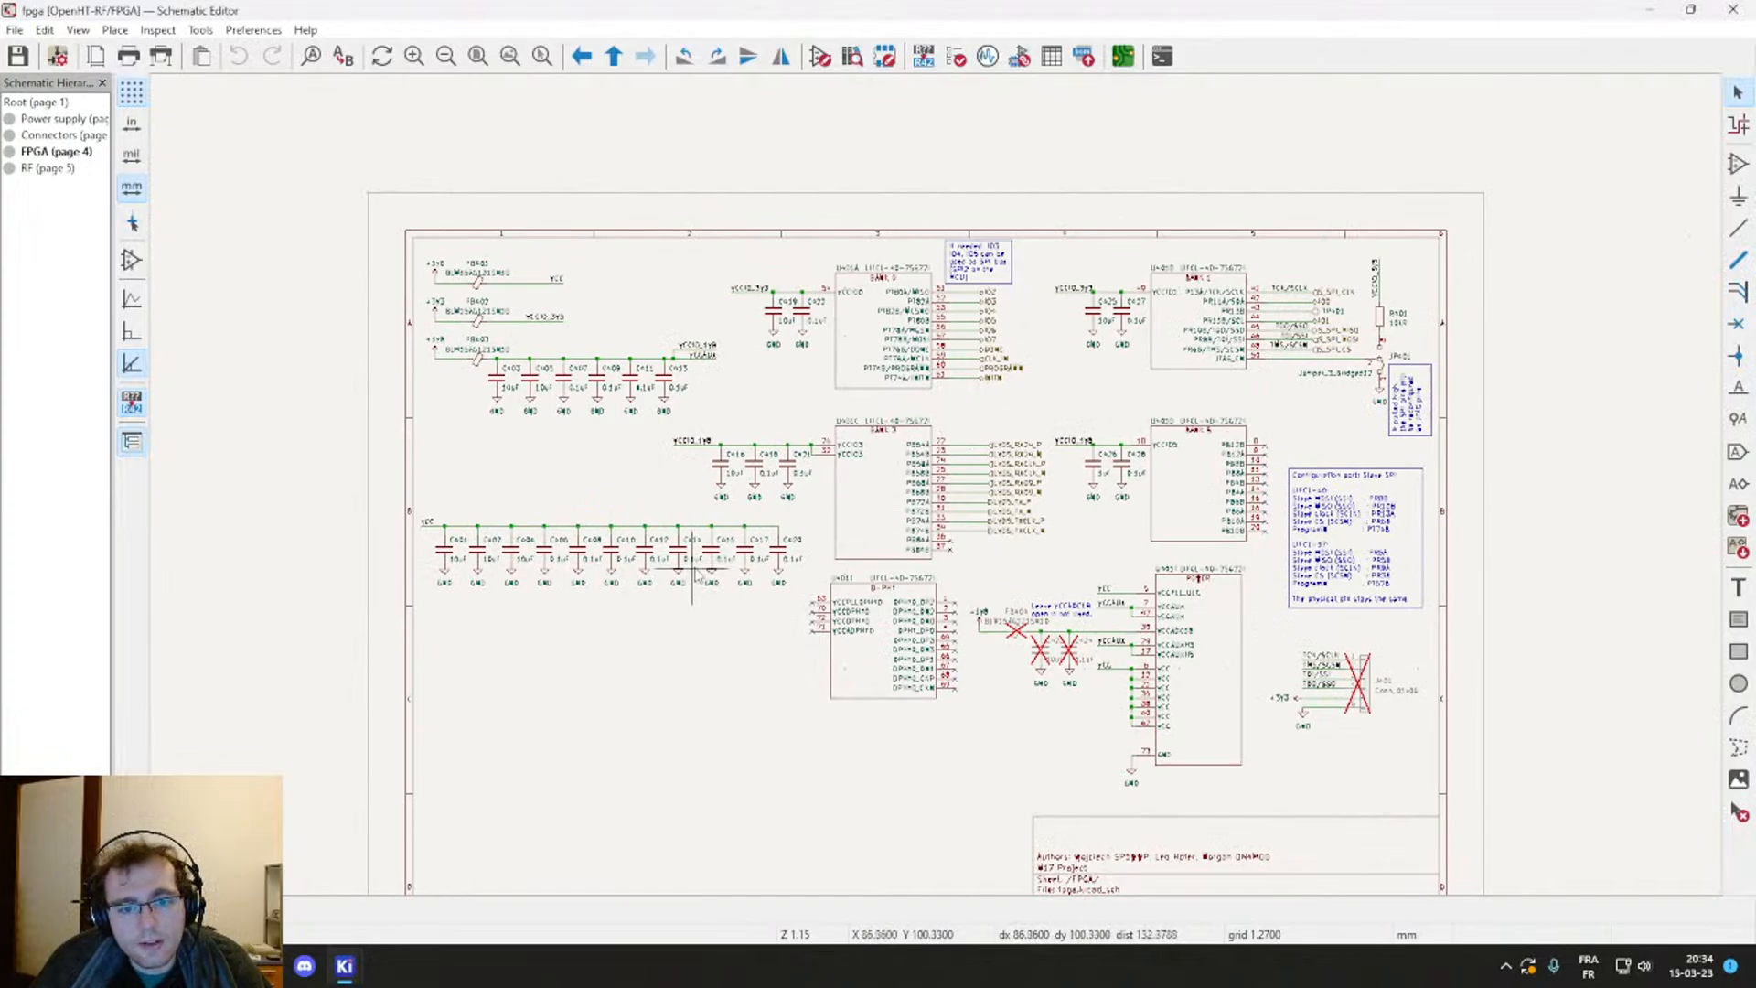
scroll(682, 548, "up", 3)
middle_click_drag(889, 494, 887, 501)
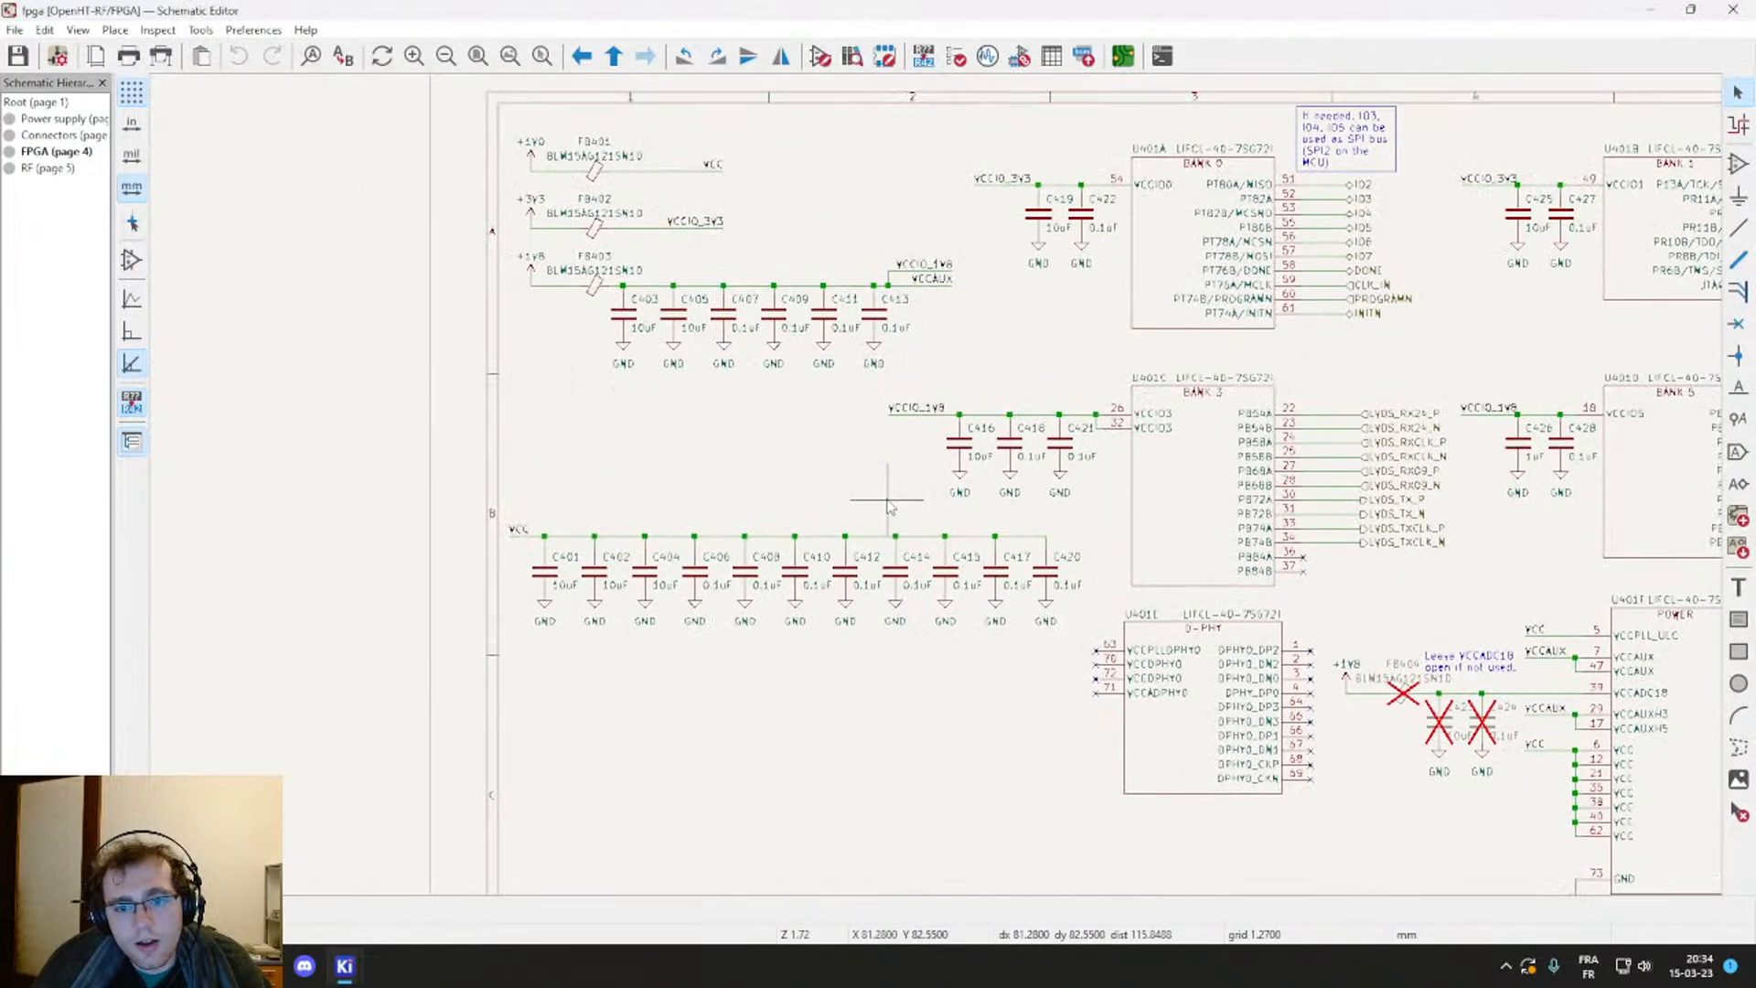
Step: Inspect the IO signals of Bank 0 and the LVDS pairs of Bank 3 on the FPGA
middle_click_drag(1059, 451, 622, 422)
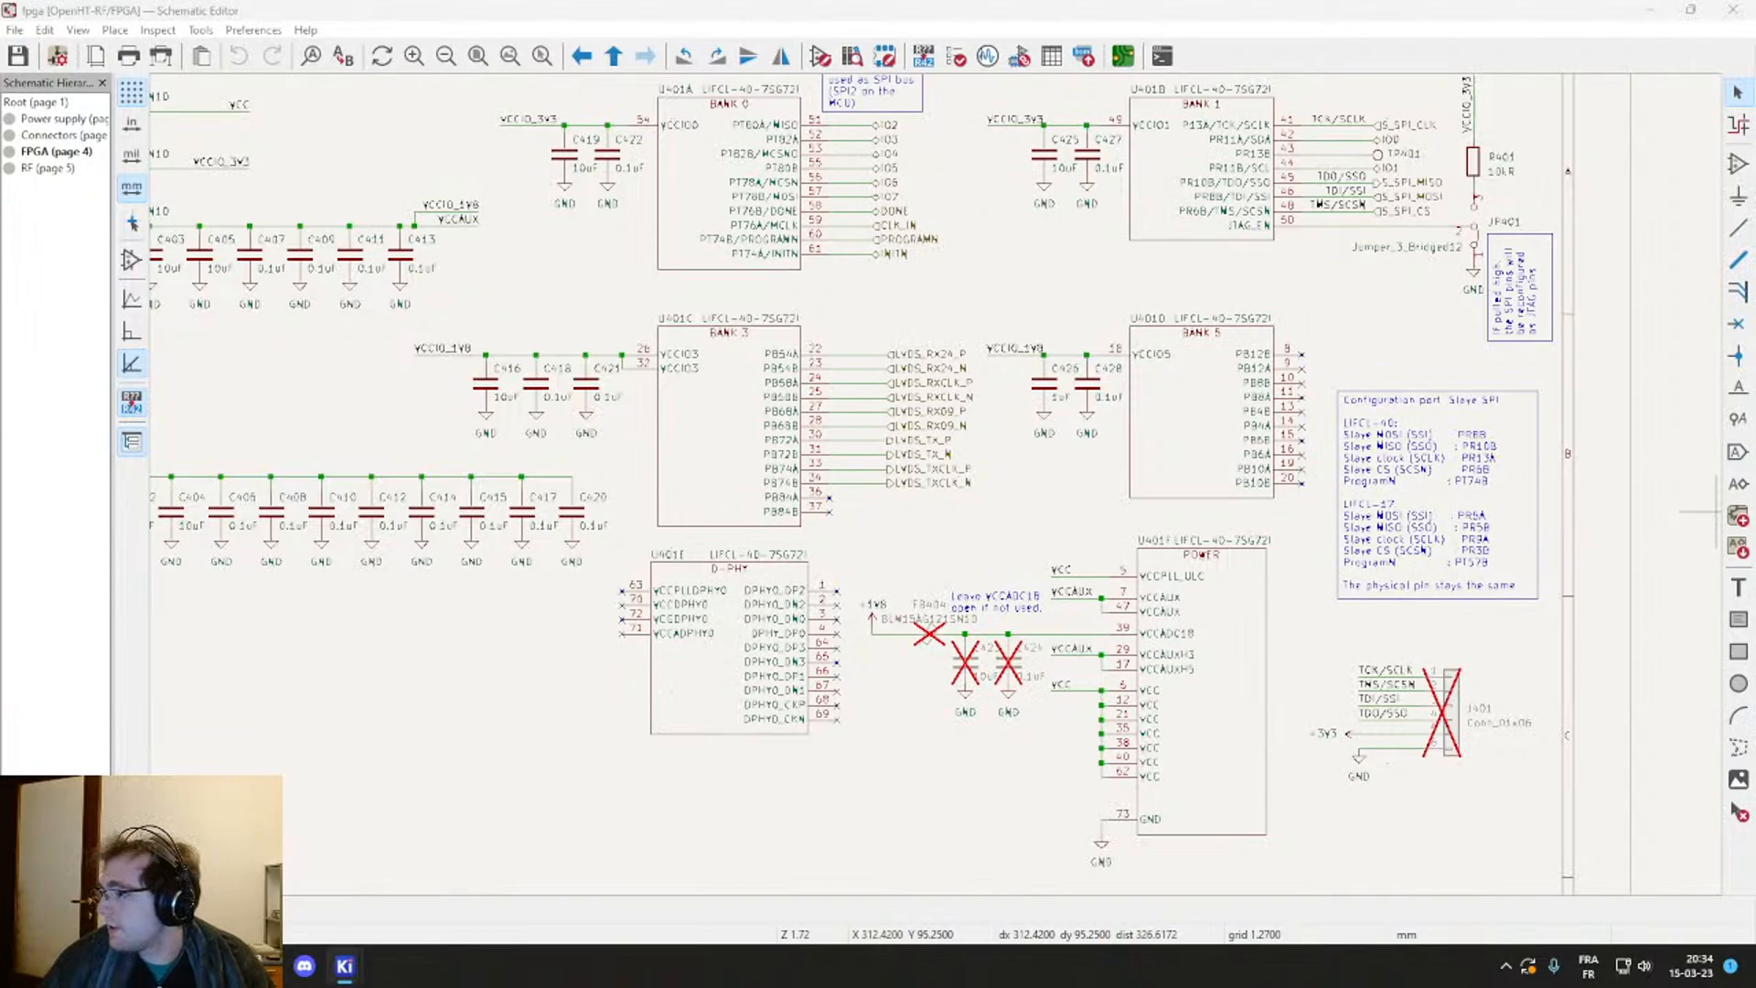
middle_click_drag(999, 290, 1007, 321)
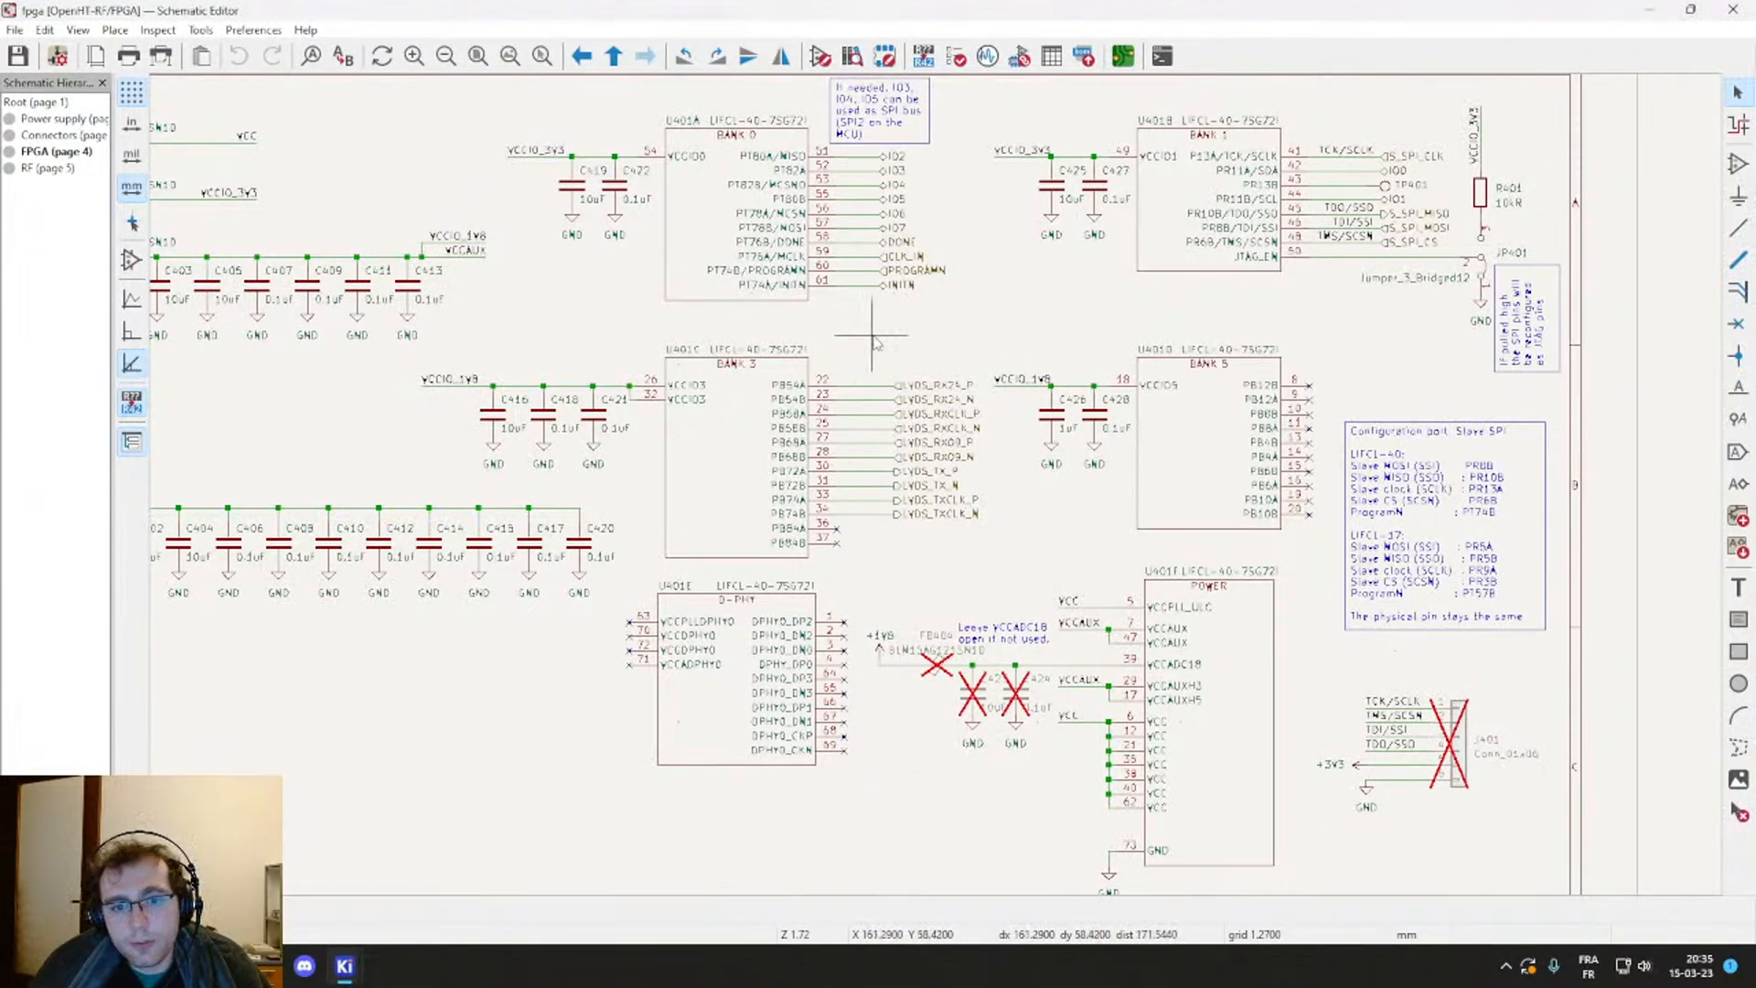
middle_click_drag(874, 343, 901, 381)
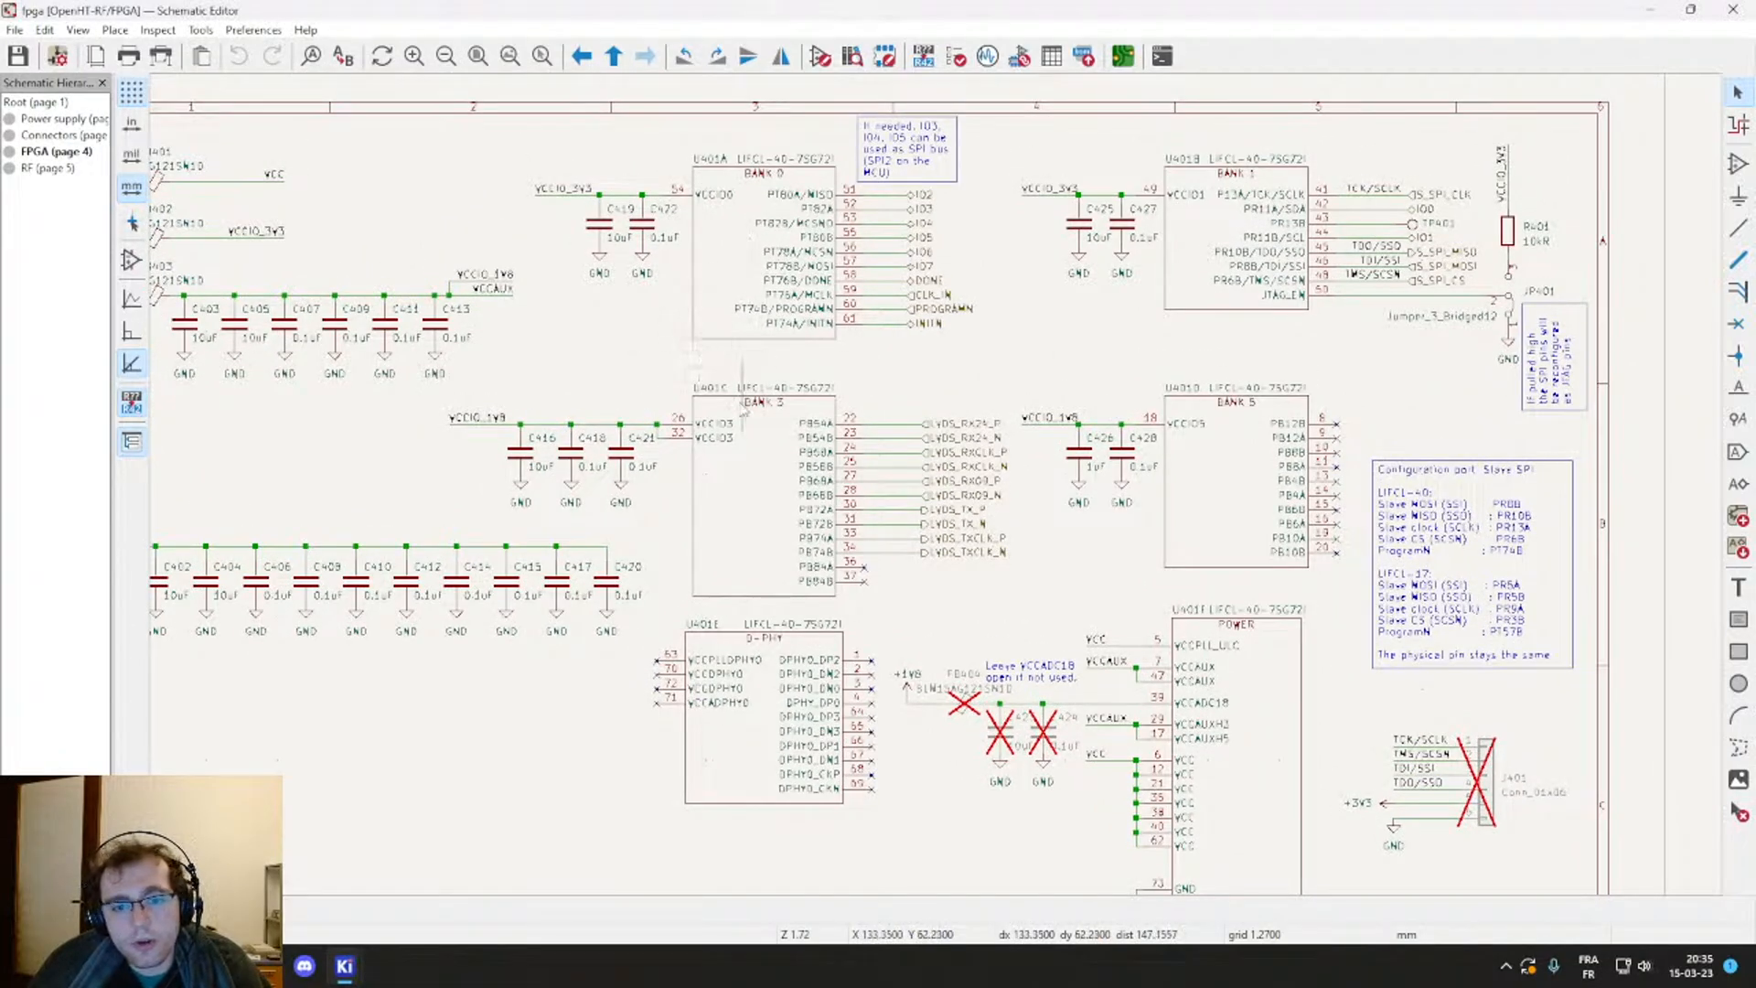
scroll(745, 393, "up", 2)
middle_click_drag(1097, 409, 1012, 289)
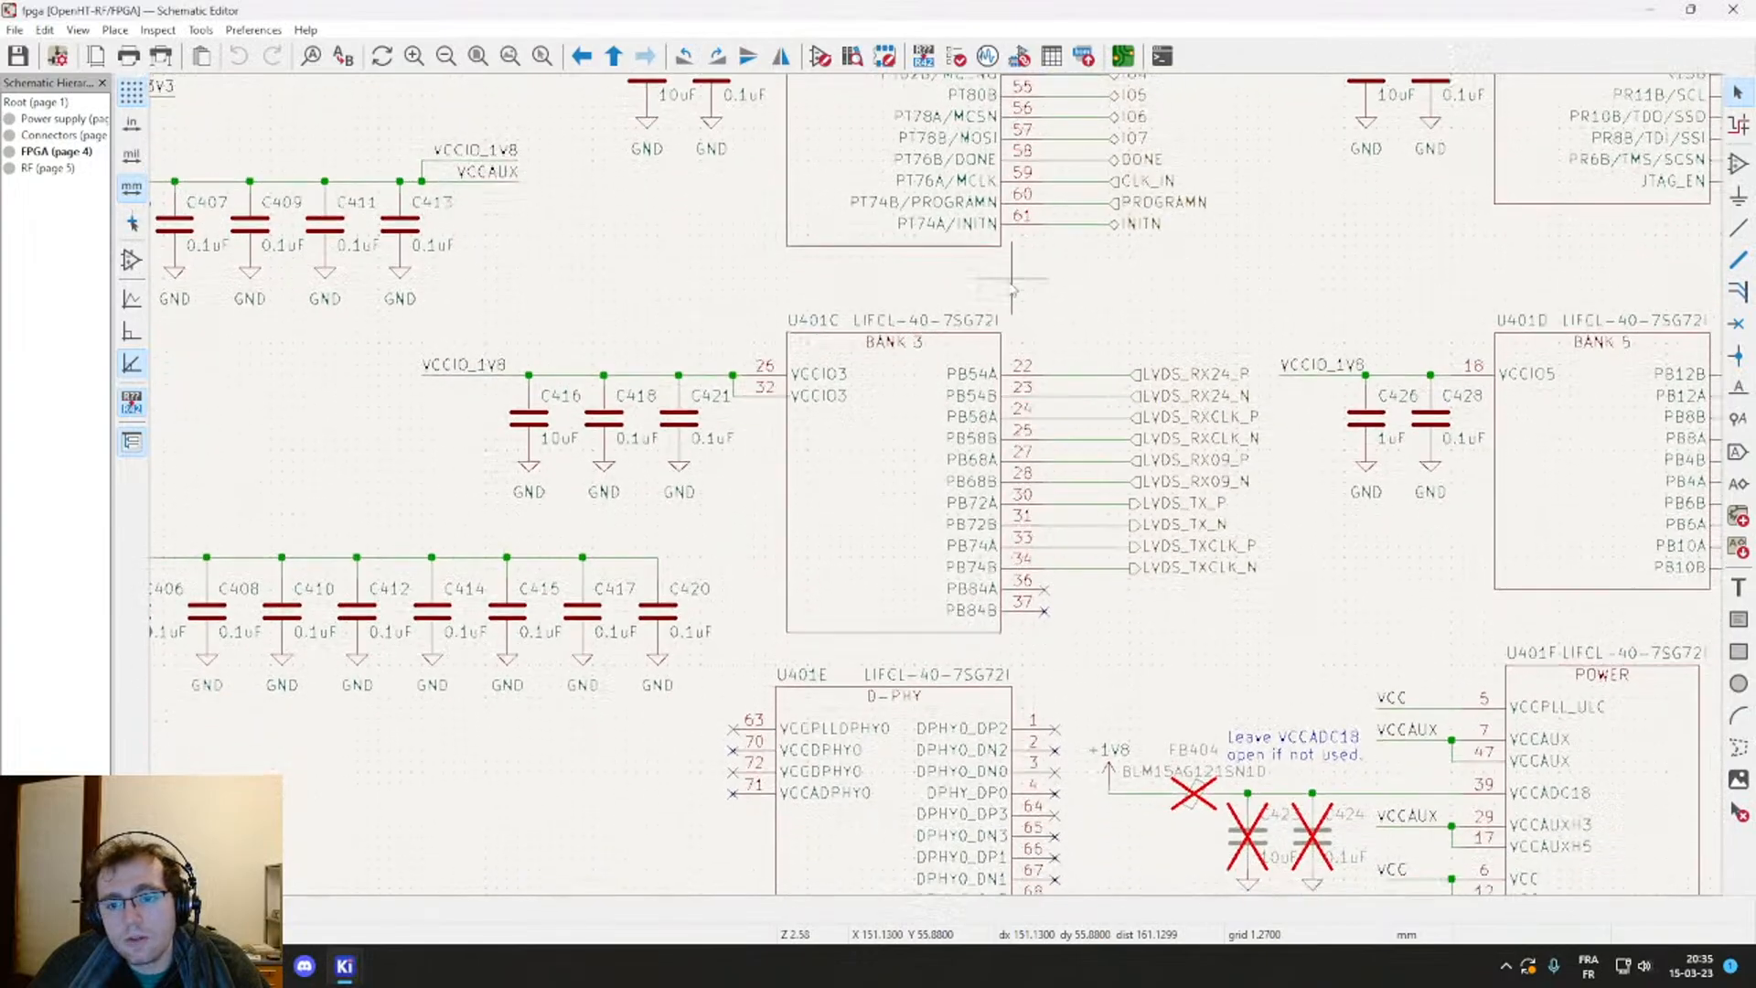
scroll(968, 416, "down", 2)
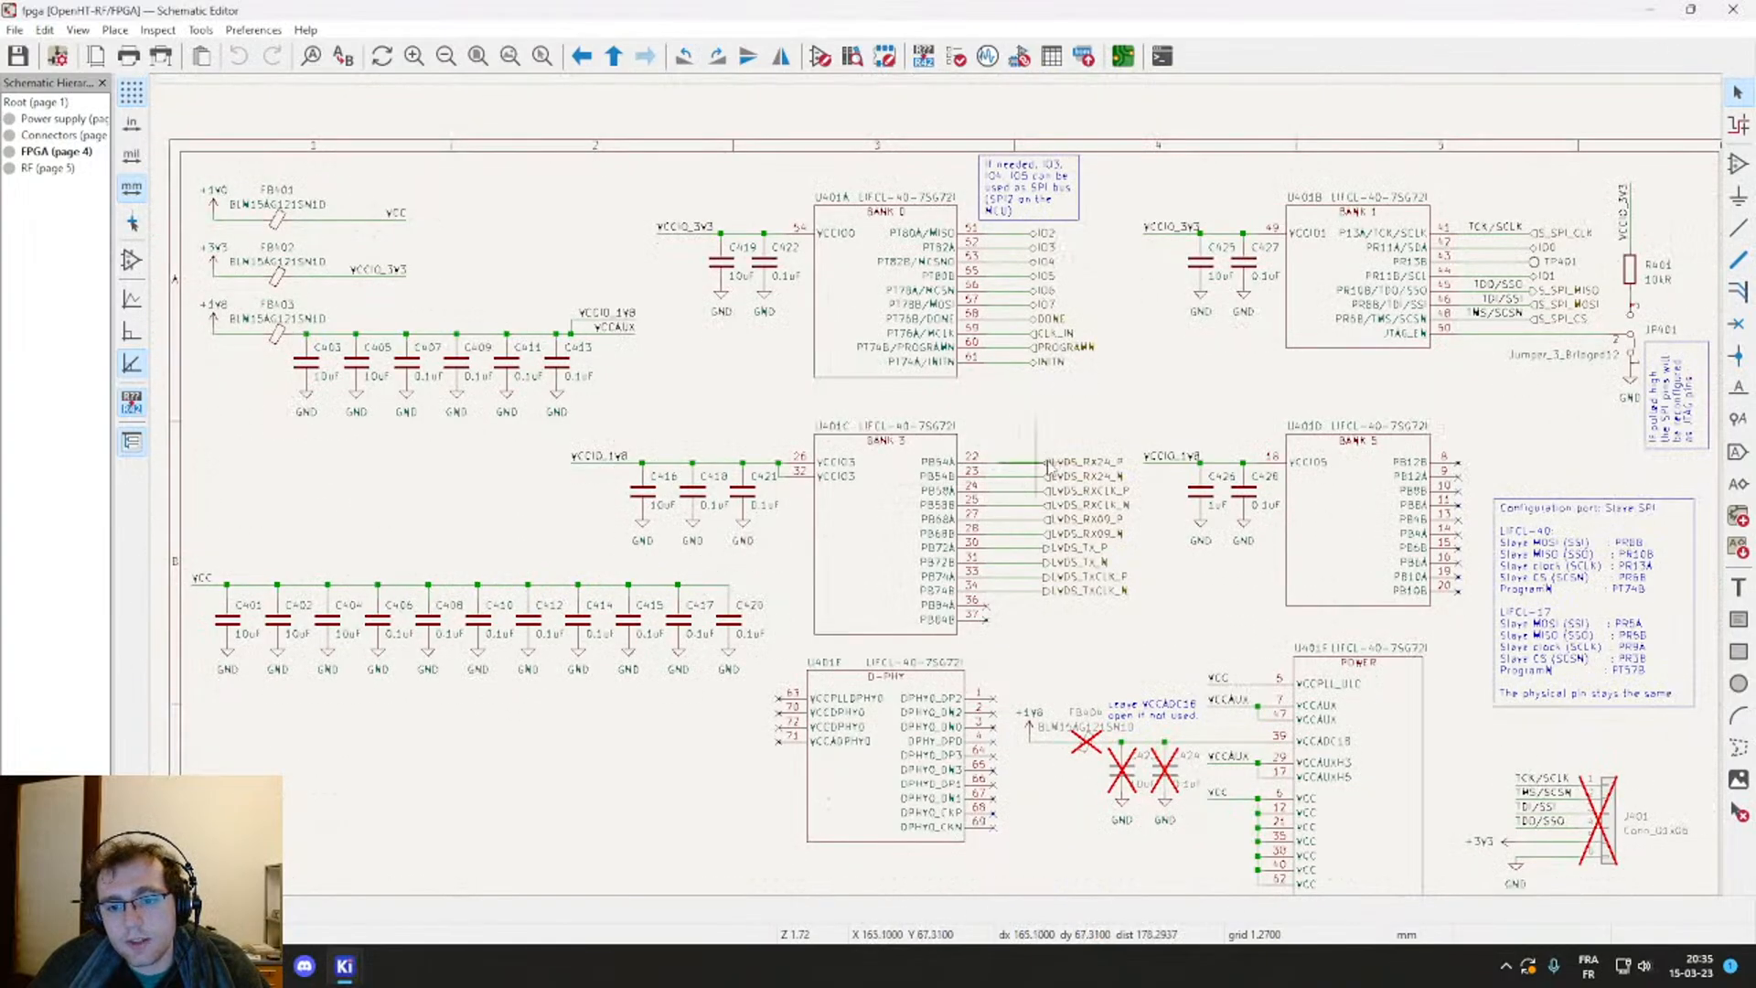
Step: Inspect Bank 1 with its SPI signals, jumper JP401 and the Slave SPI configuration notes
middle_click_drag(1070, 424, 1000, 392)
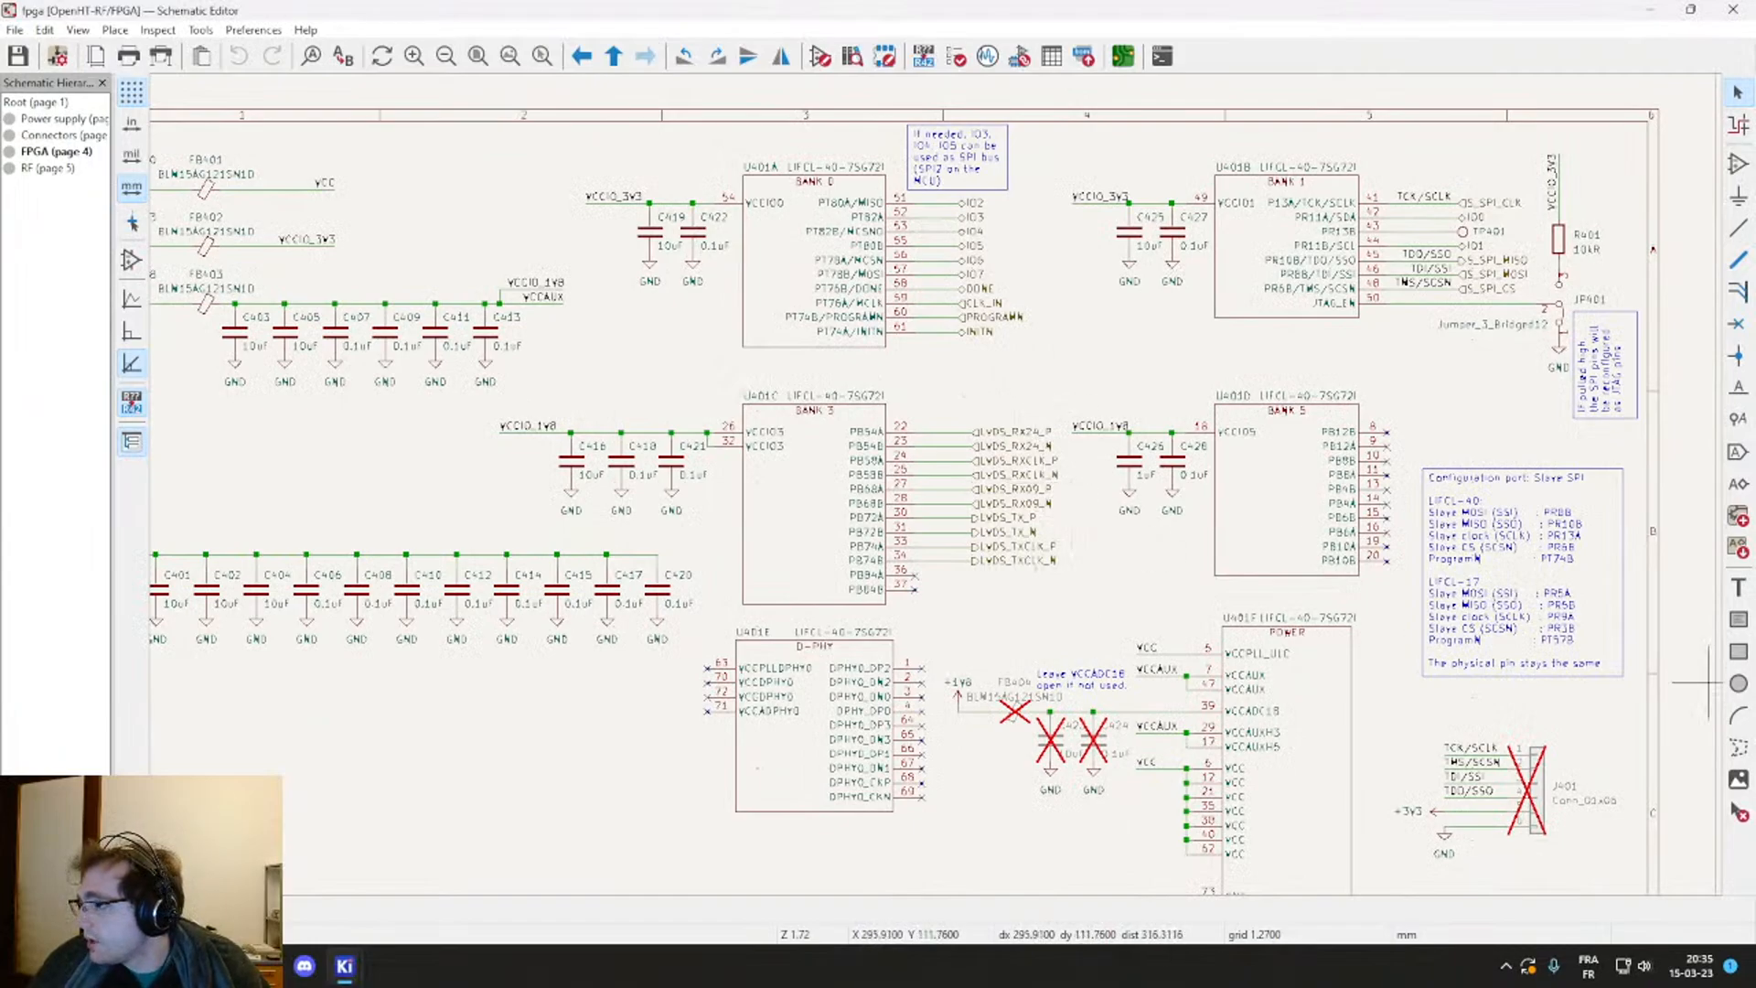
middle_click_drag(965, 372, 834, 352)
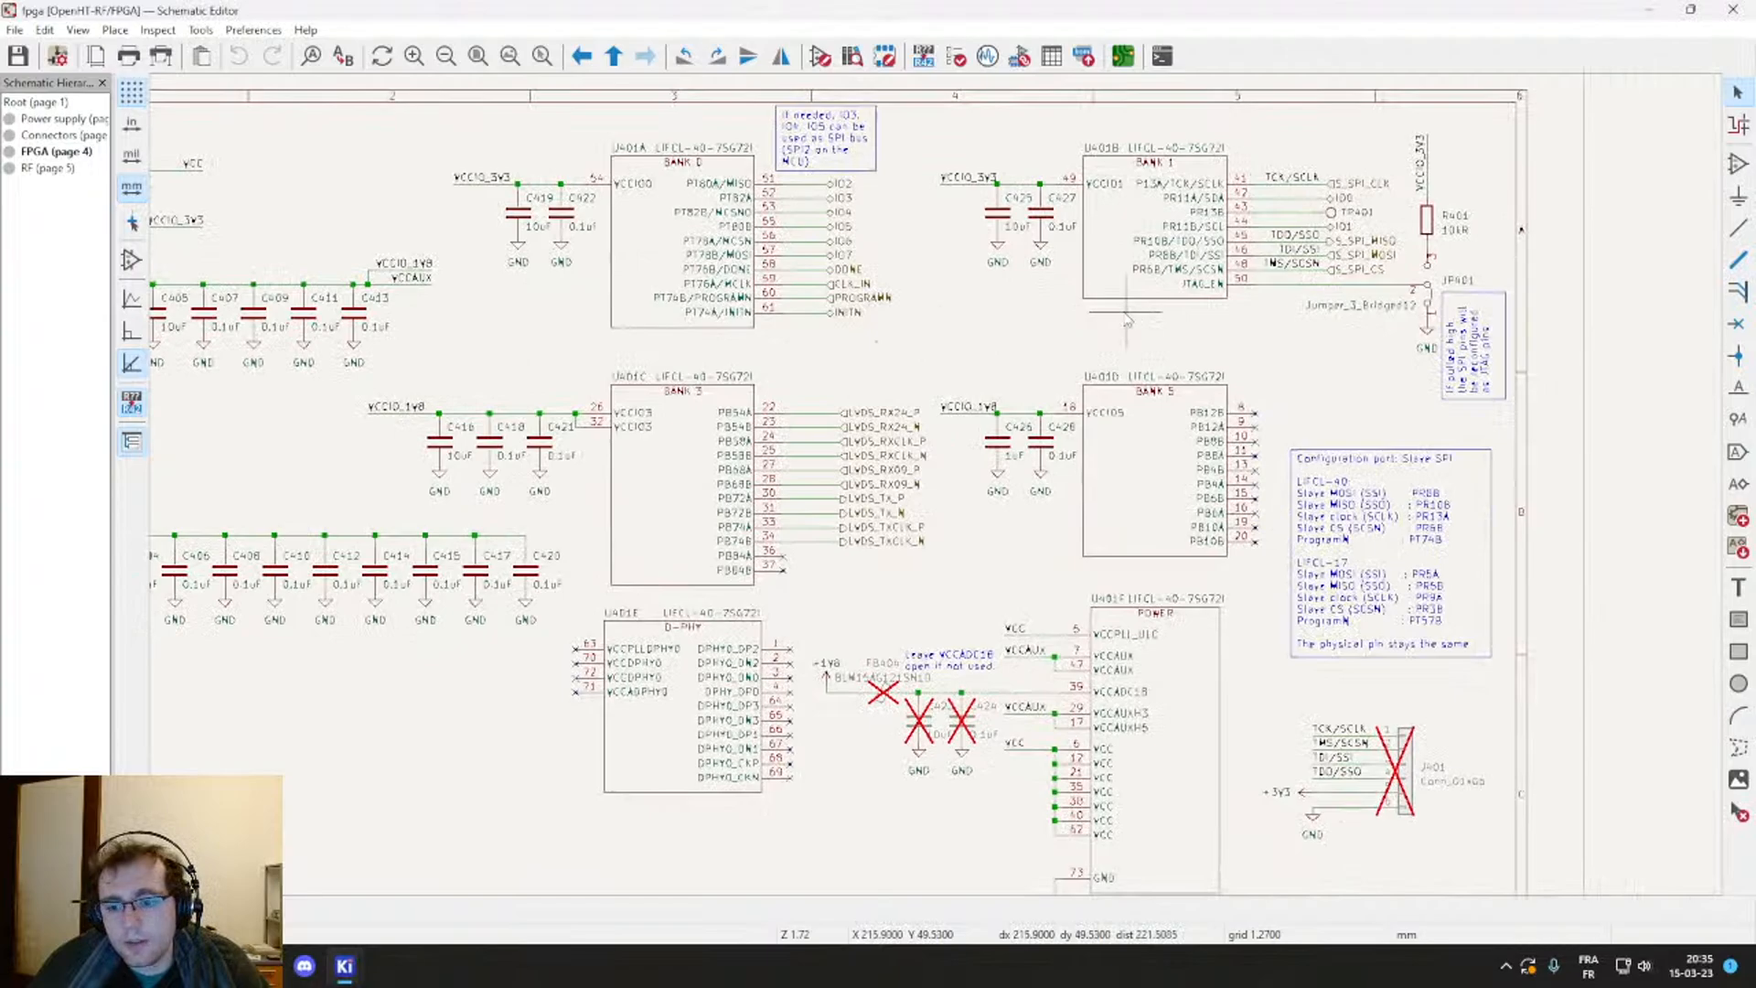
middle_click_drag(1124, 317, 1243, 355)
Step: Review the FPGA sheet as a whole and look again at the Bank 0 and Bank 3 signal labels
scroll(1242, 355, "down", 2)
middle_click_drag(900, 502, 1059, 428)
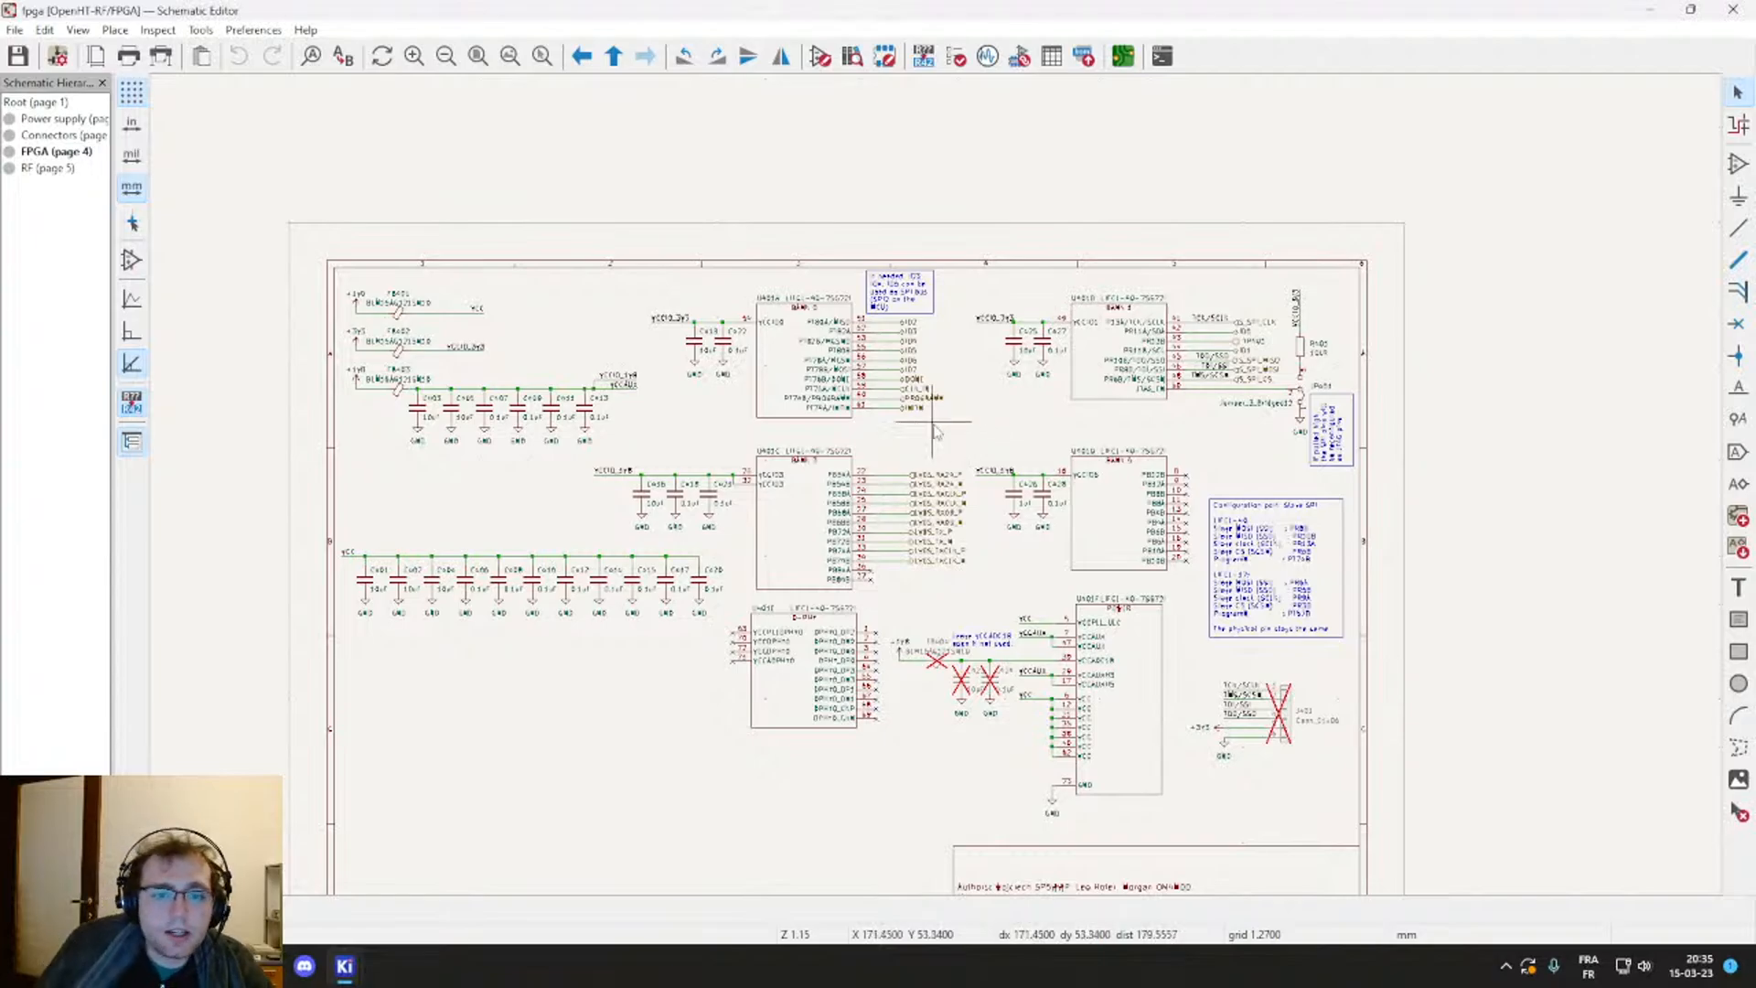
scroll(934, 428, "up", 2)
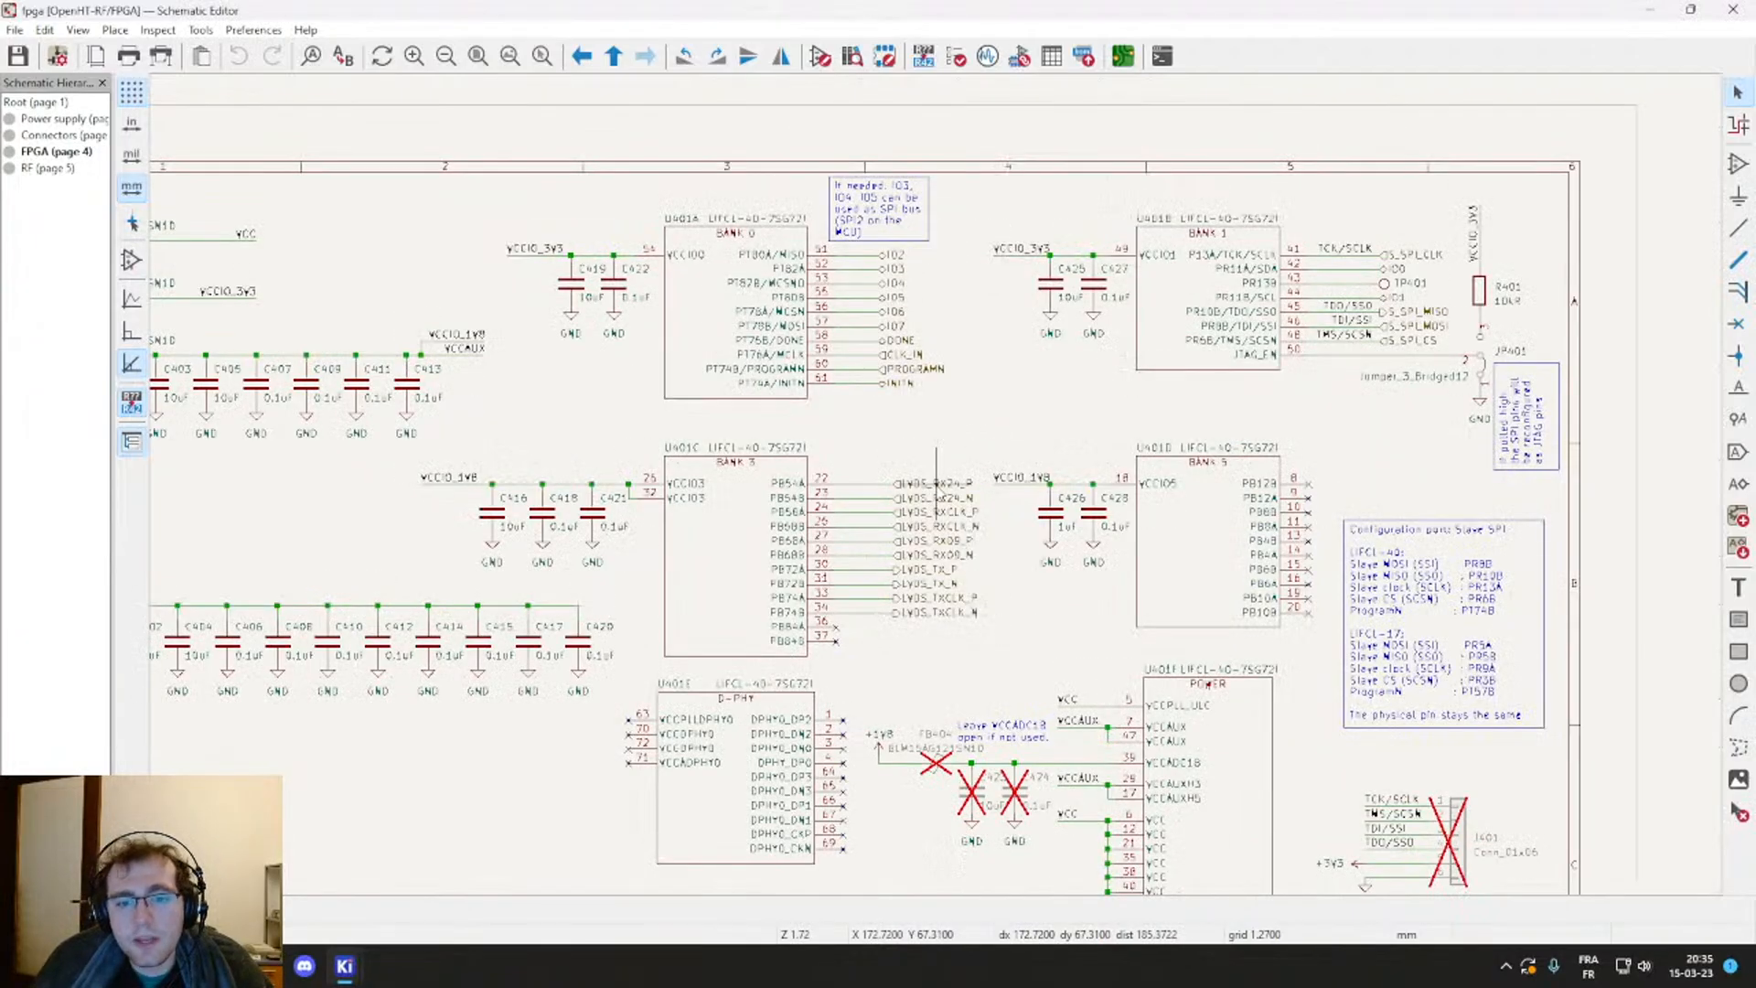
middle_click_drag(937, 422, 1103, 371)
scroll(941, 492, "down", 2)
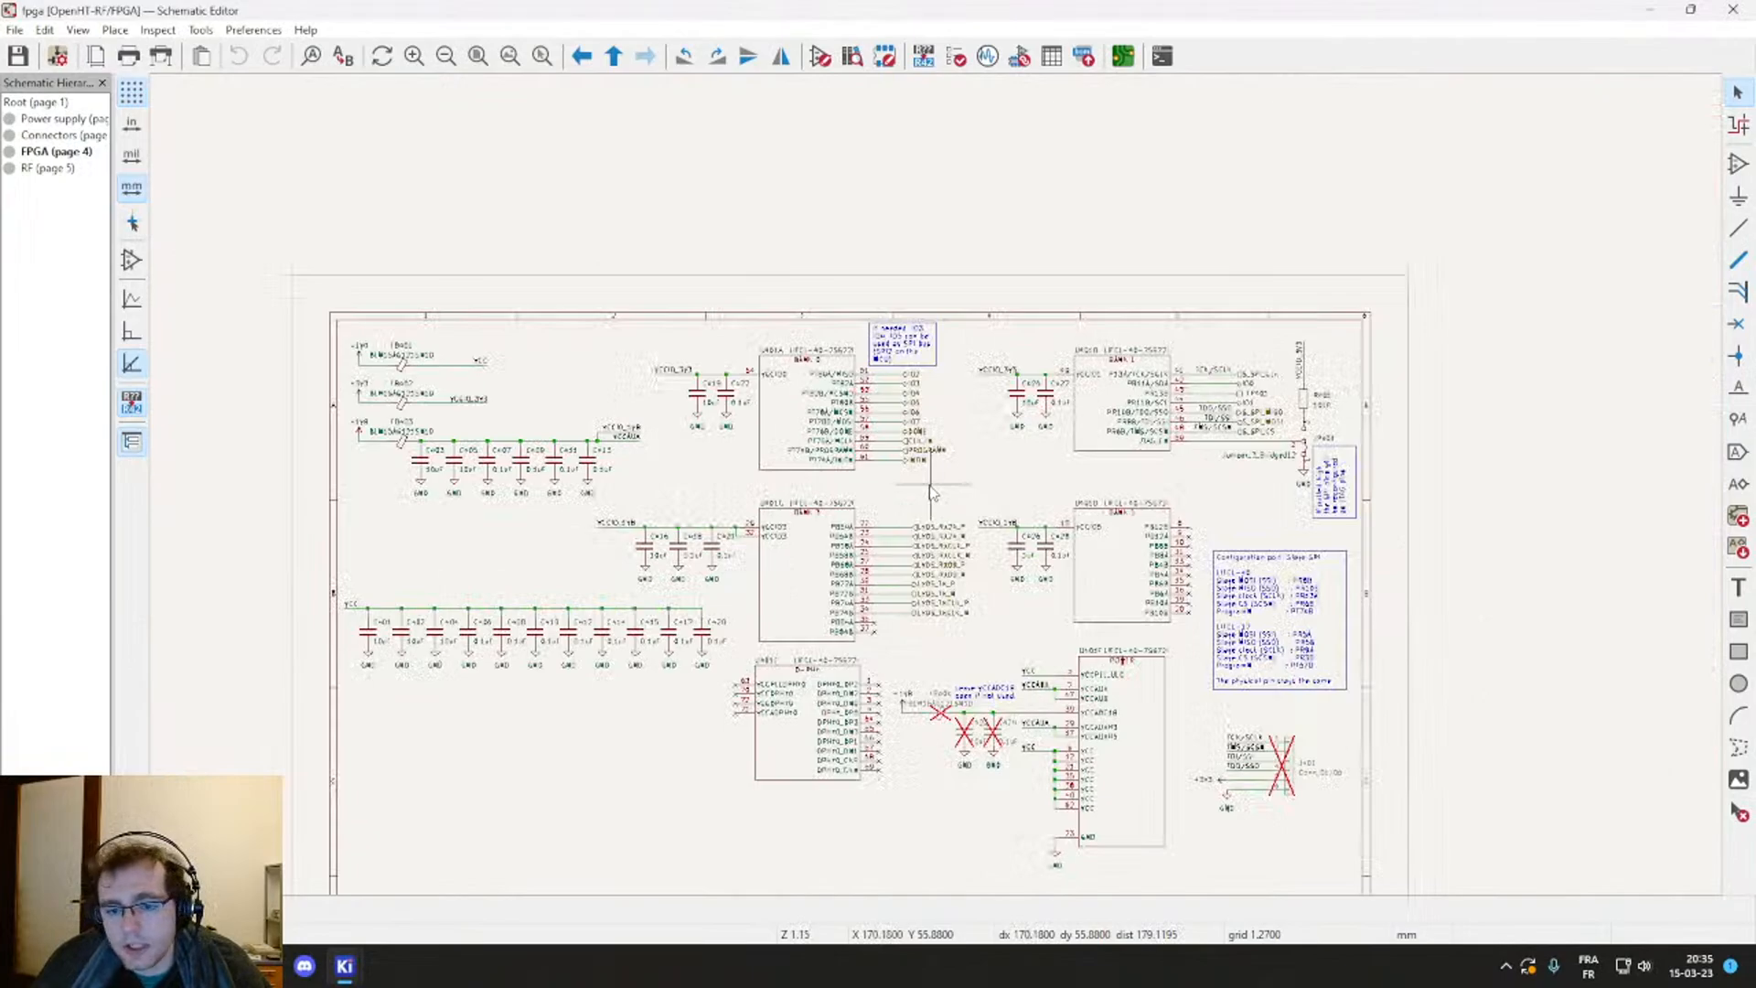
scroll(930, 492, "up", 2)
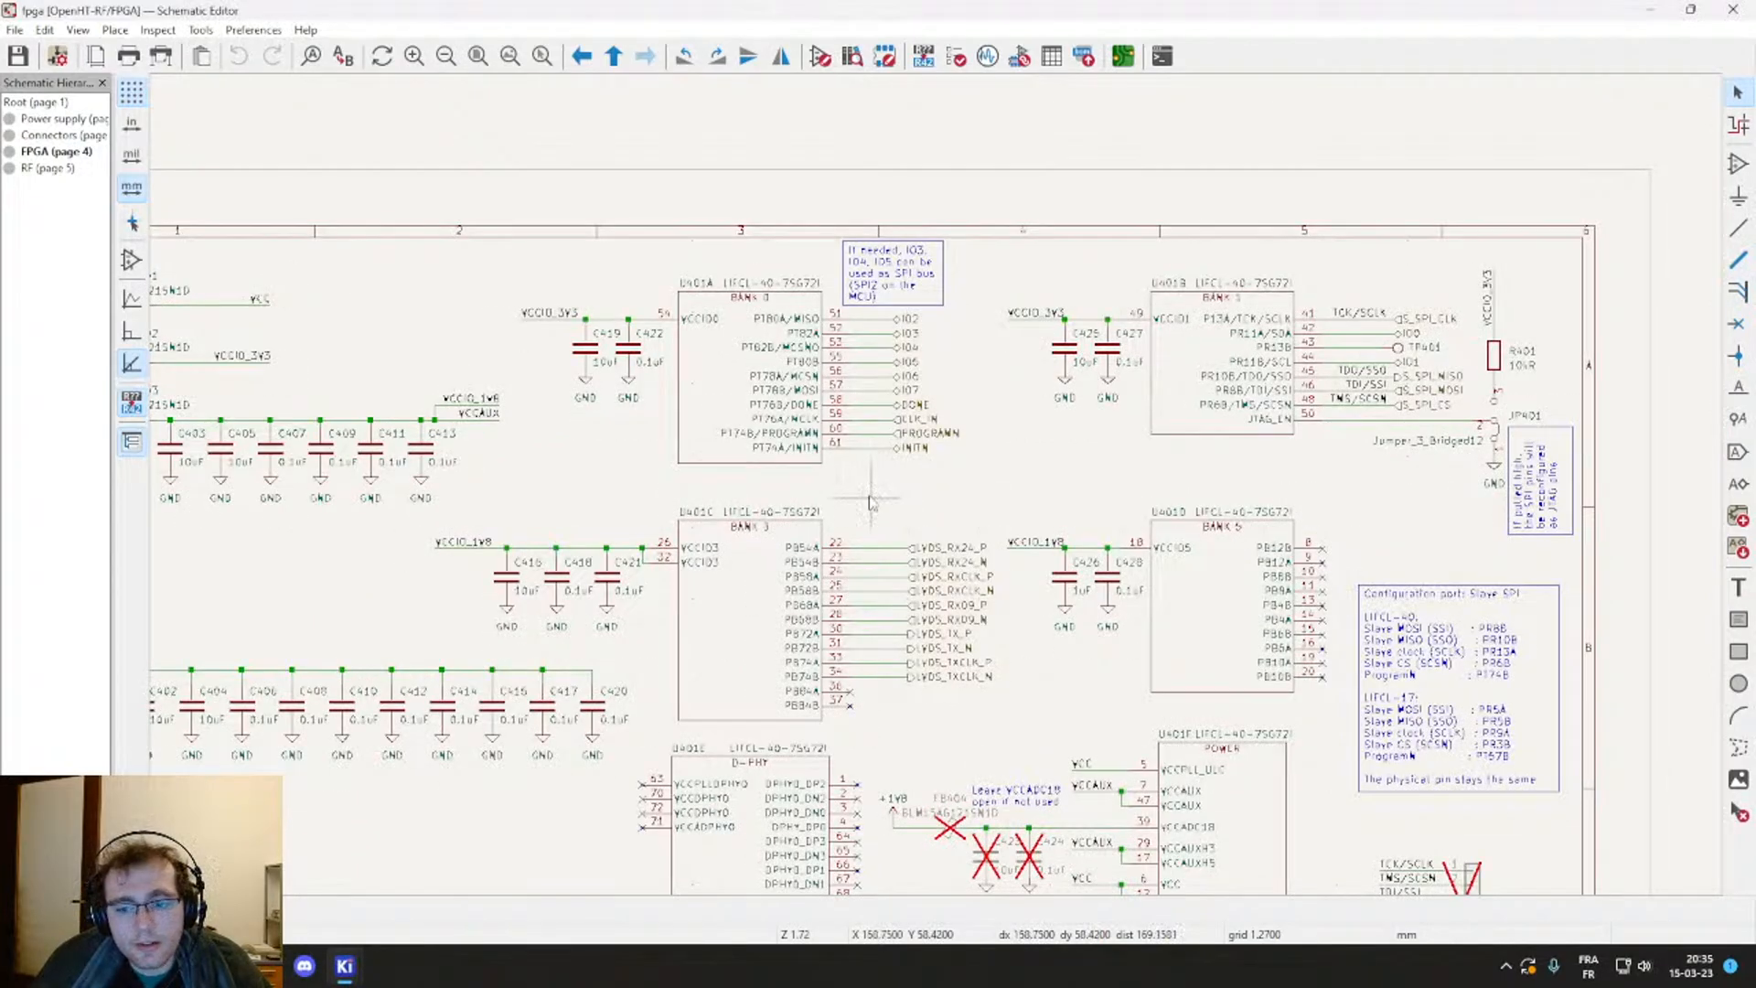
Step: Check the FPGA's supply inputs against its bank and power blocks across the sheet
middle_click_drag(871, 501, 1032, 457)
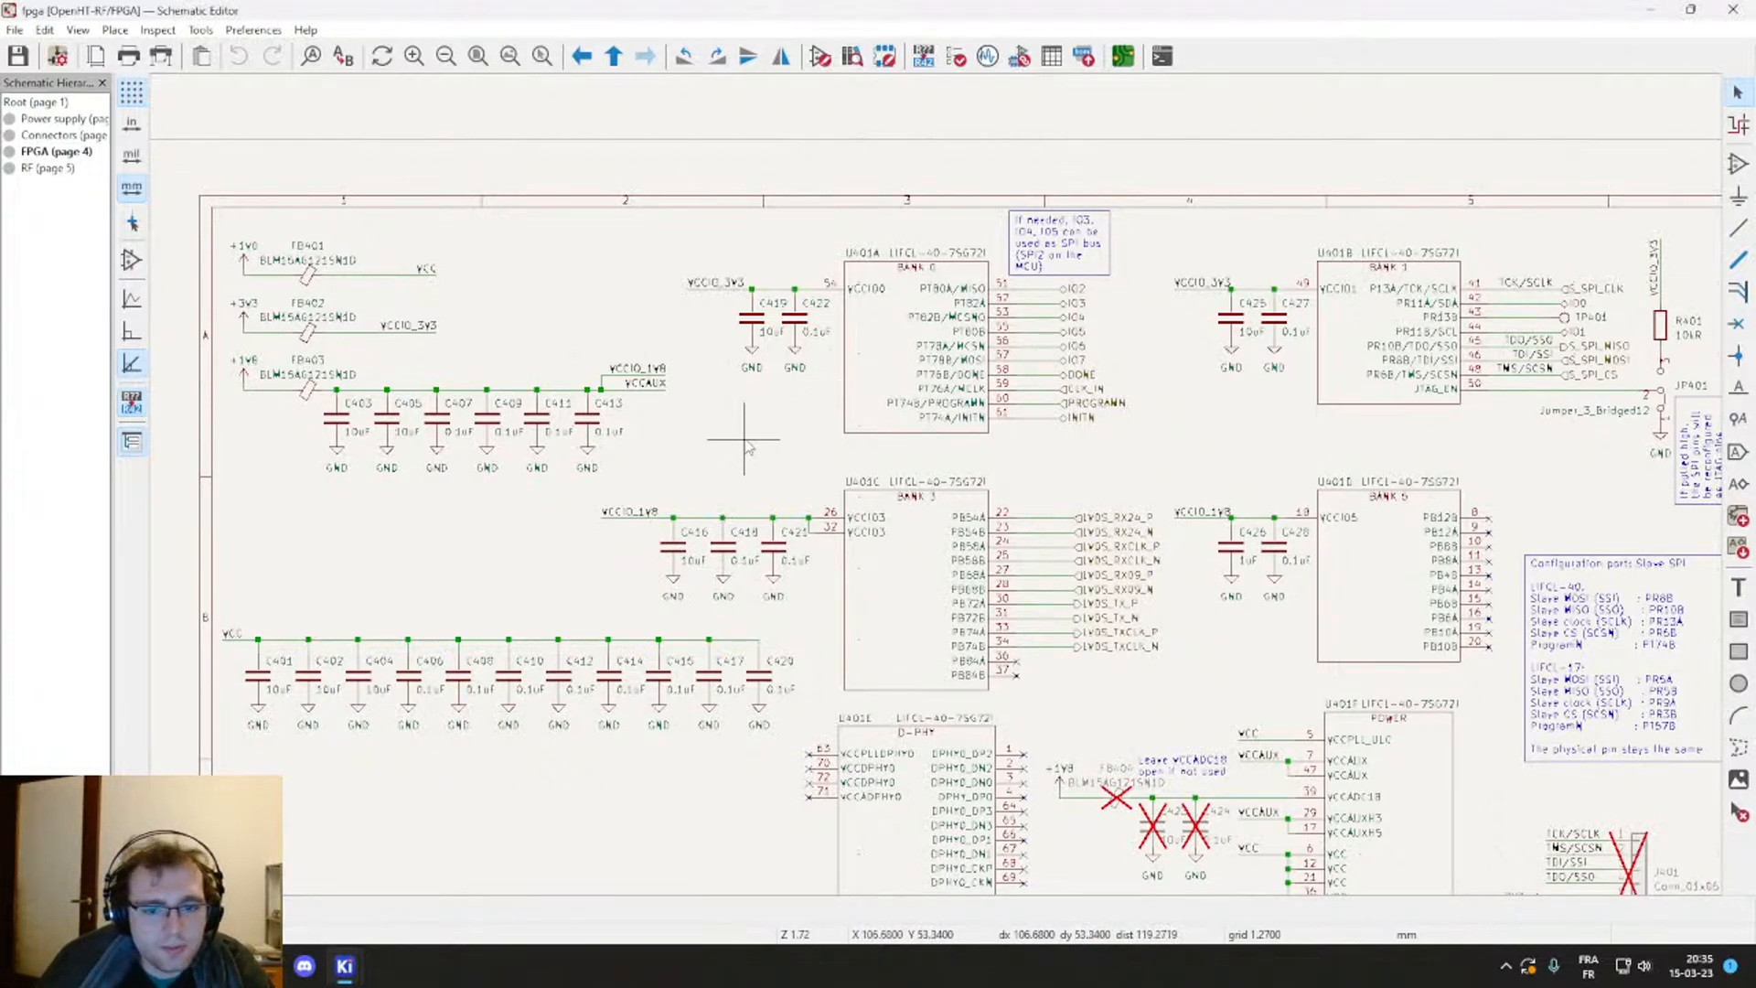
scroll(746, 430, "down", 2)
middle_click_drag(1143, 456, 1034, 401)
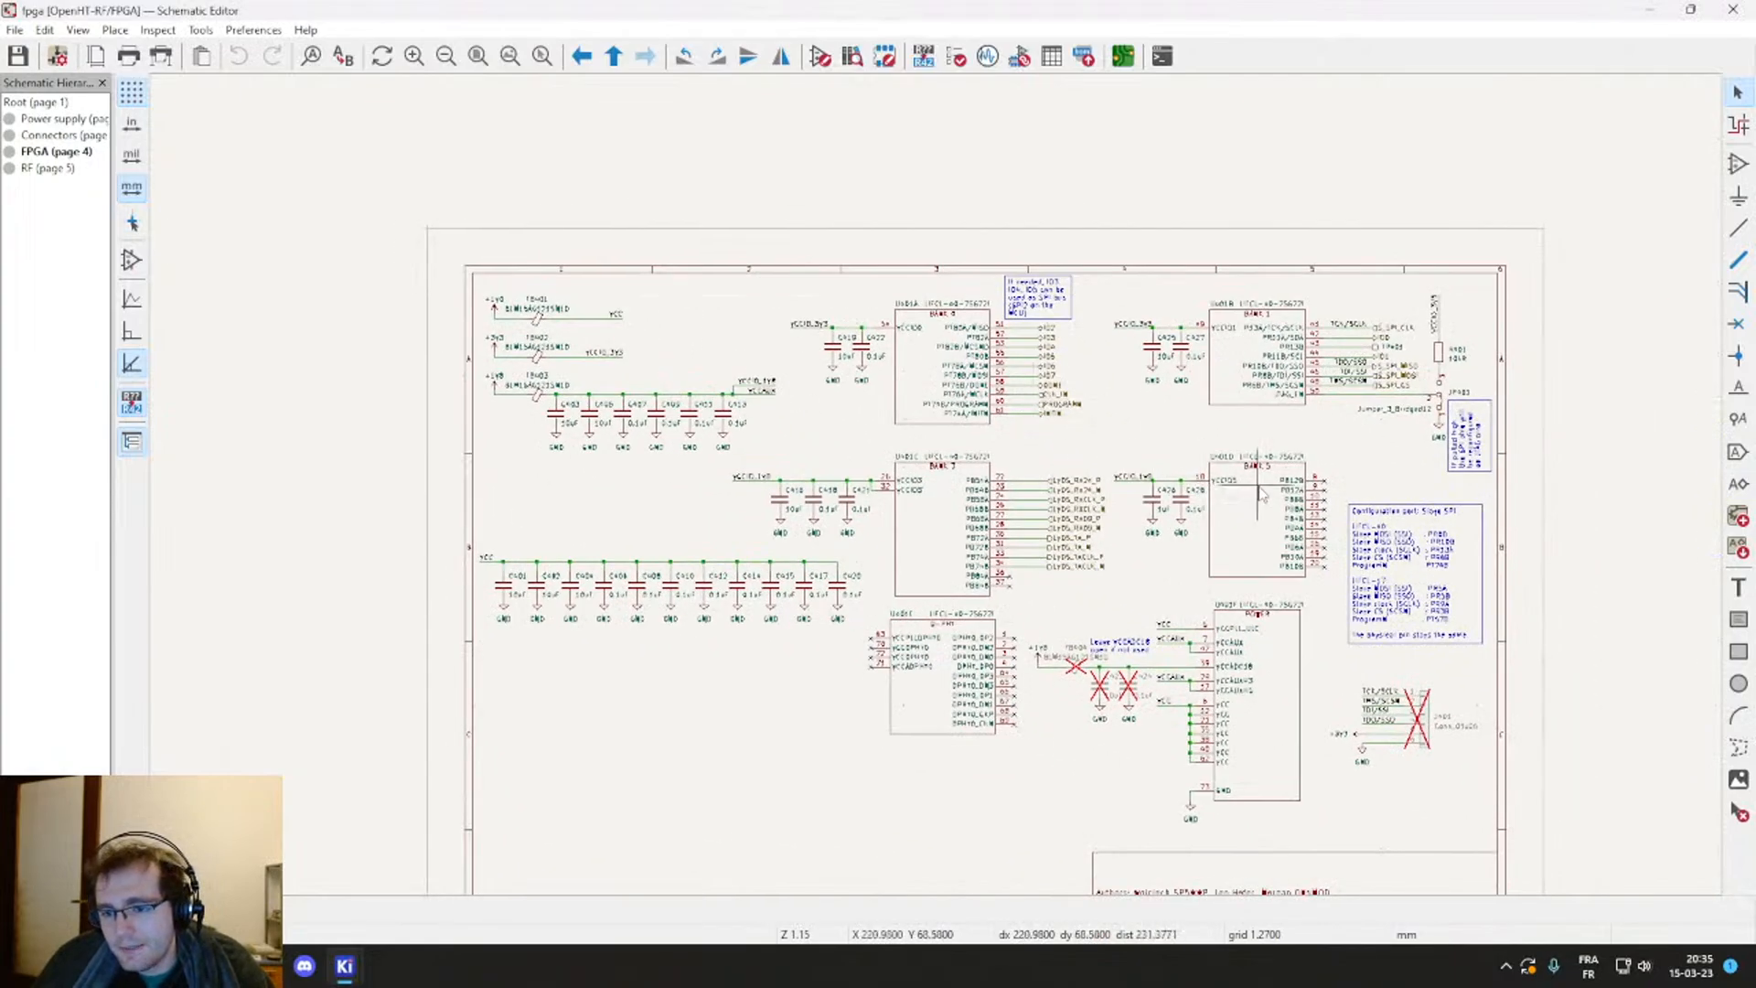
middle_click_drag(1154, 436, 1117, 397)
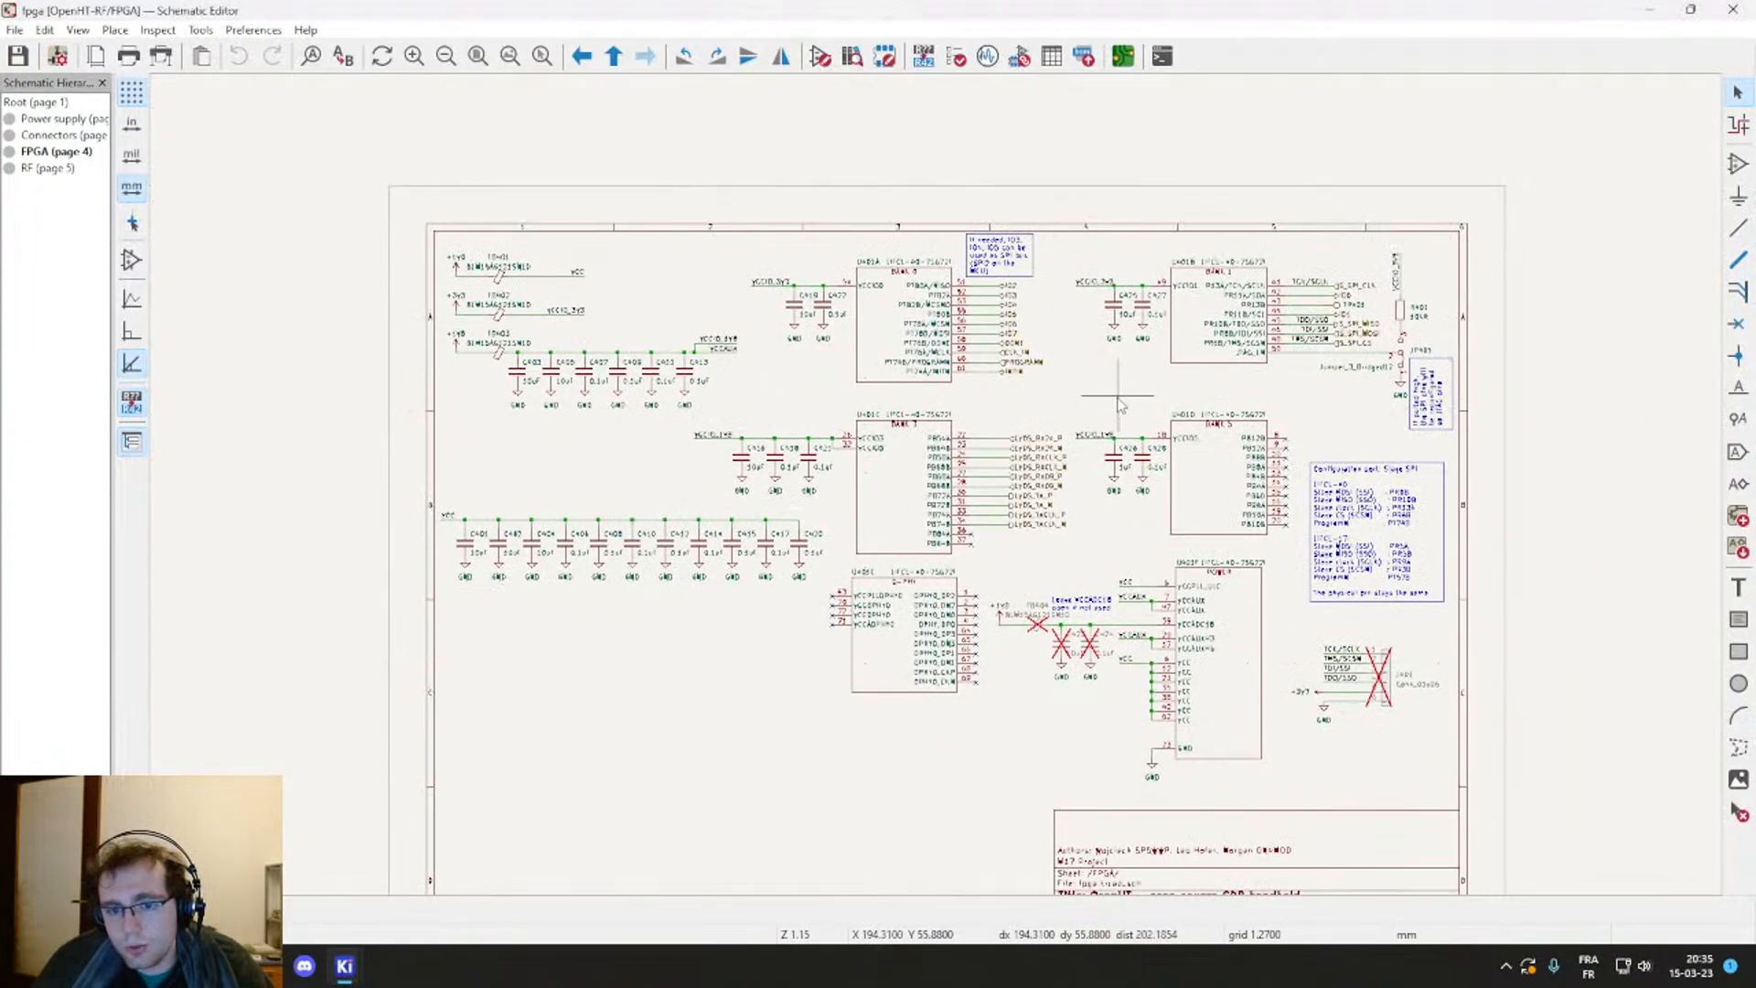
Step: Leave the FPGA sheet and return to the root sheet
right_click(629, 743)
left_click(545, 753)
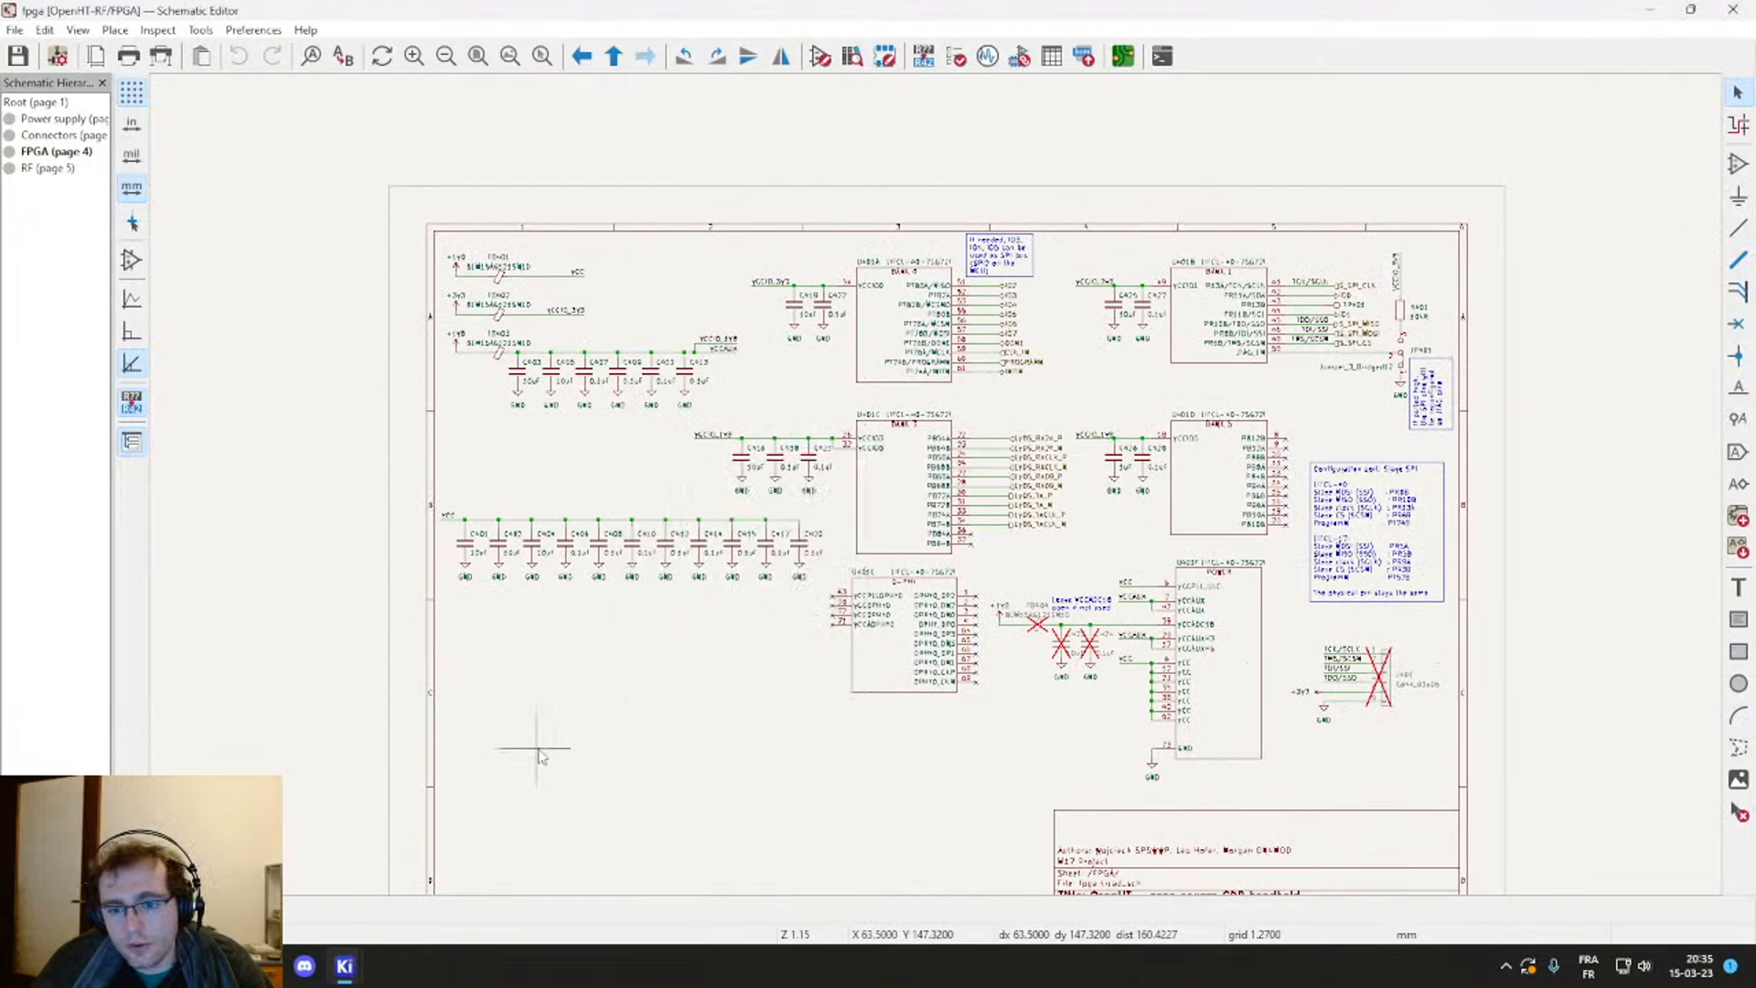
middle_click_drag(606, 693, 659, 599)
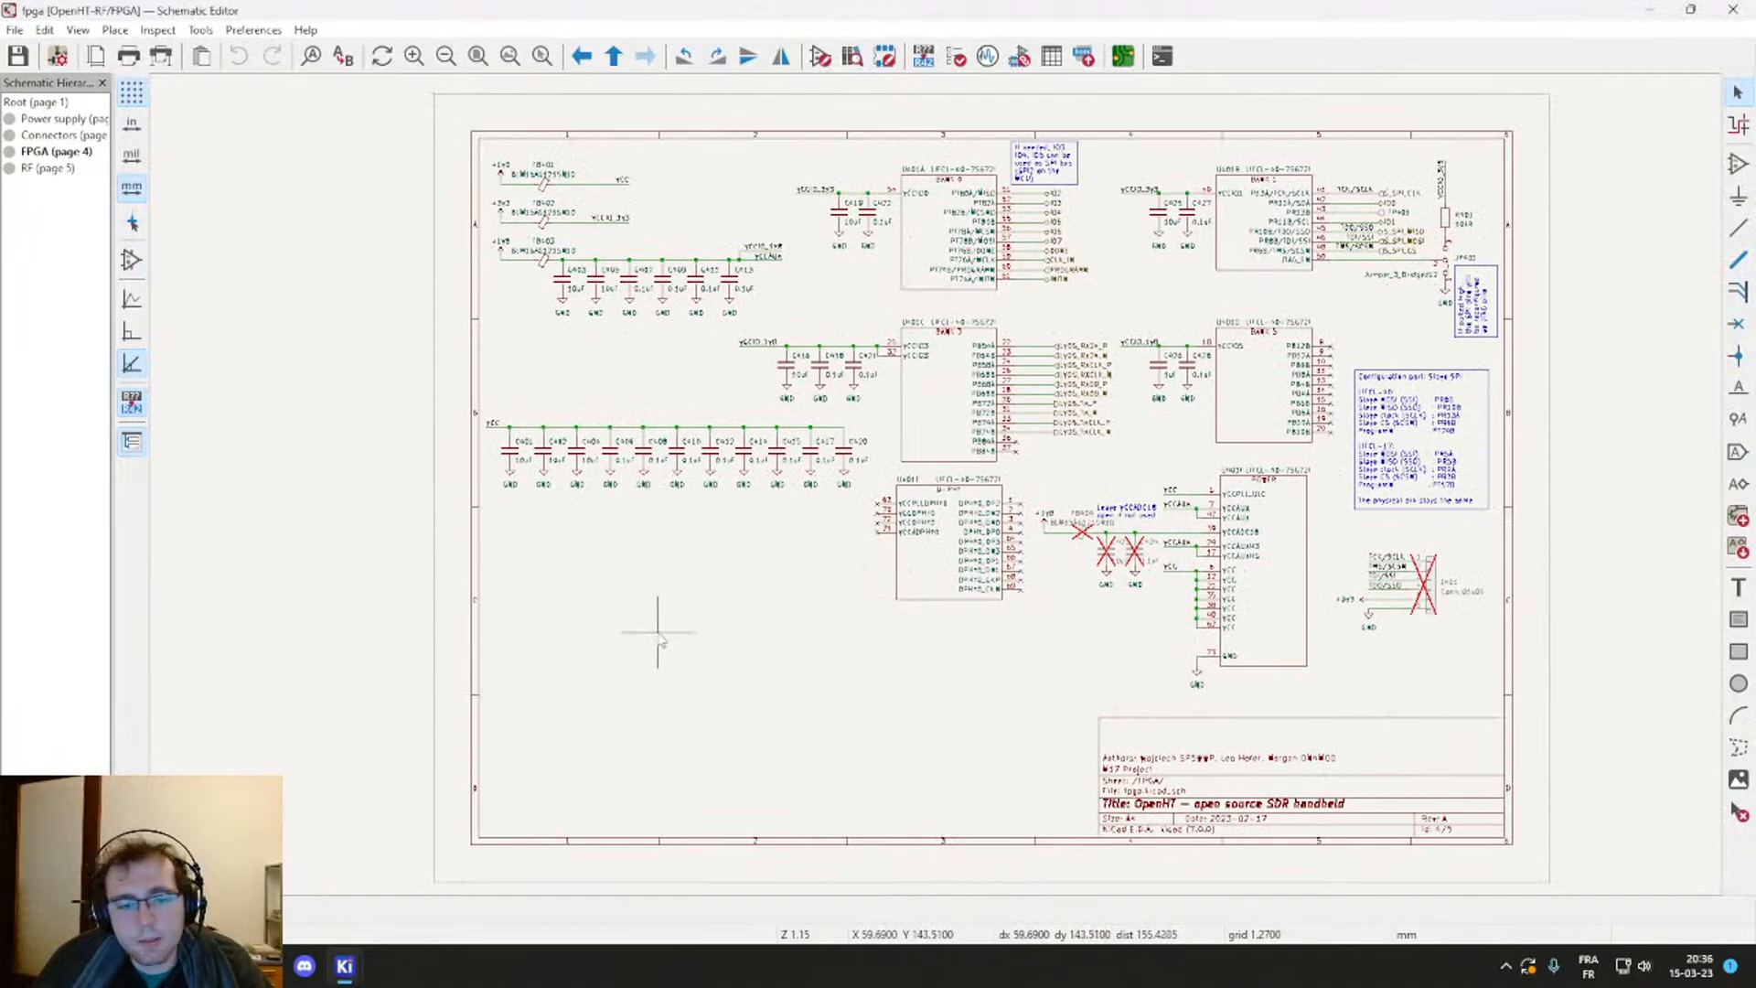
right_click(658, 632)
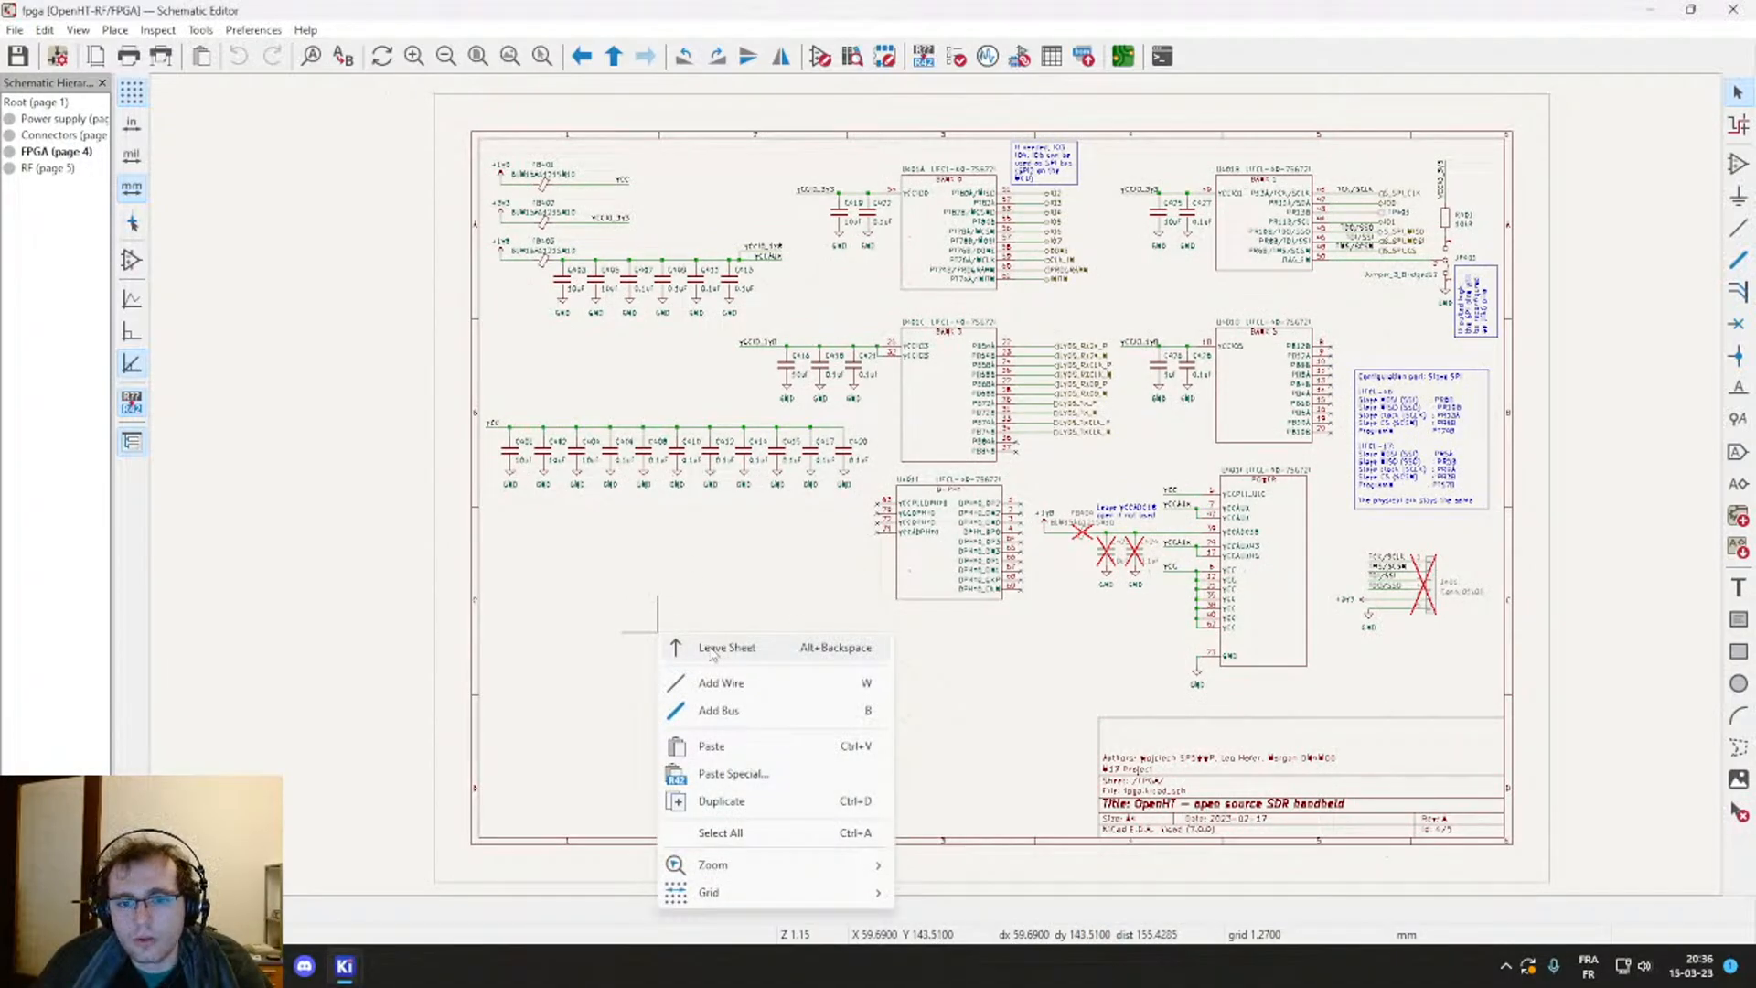
left_click(722, 647)
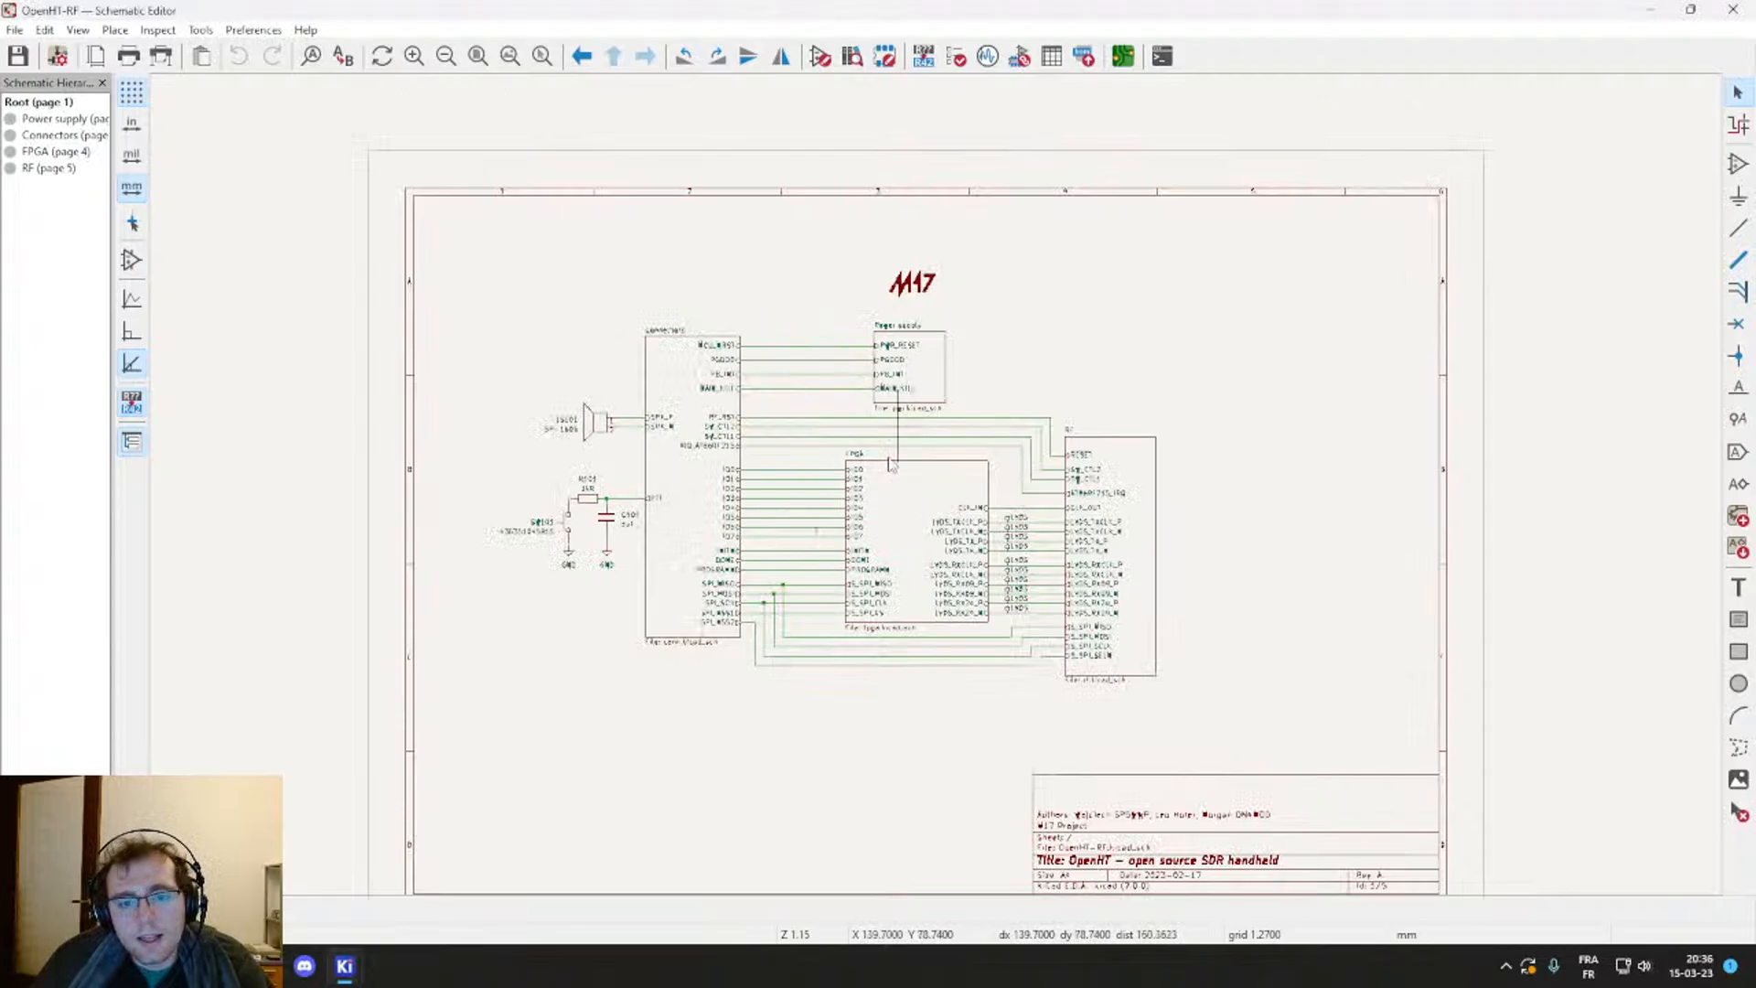
Step: Open the RF sheet and inspect the U501 AT86RF215 transceiver
double_click(1143, 480)
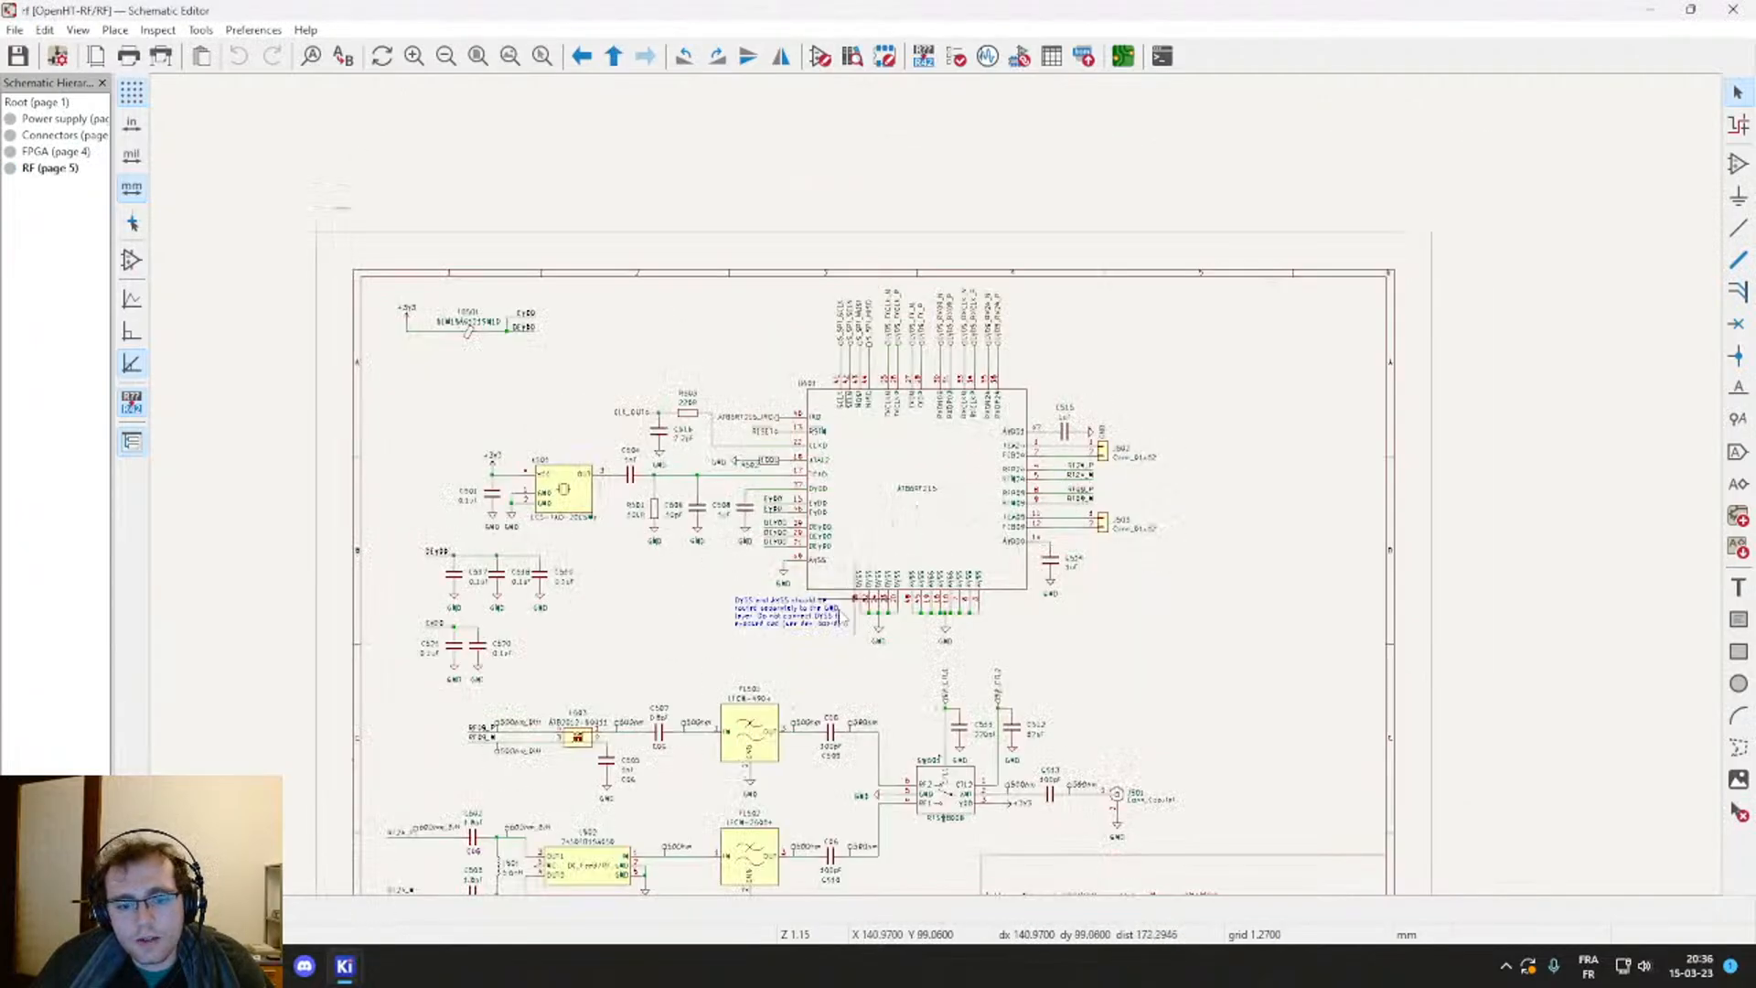
scroll(858, 509, "up", 3)
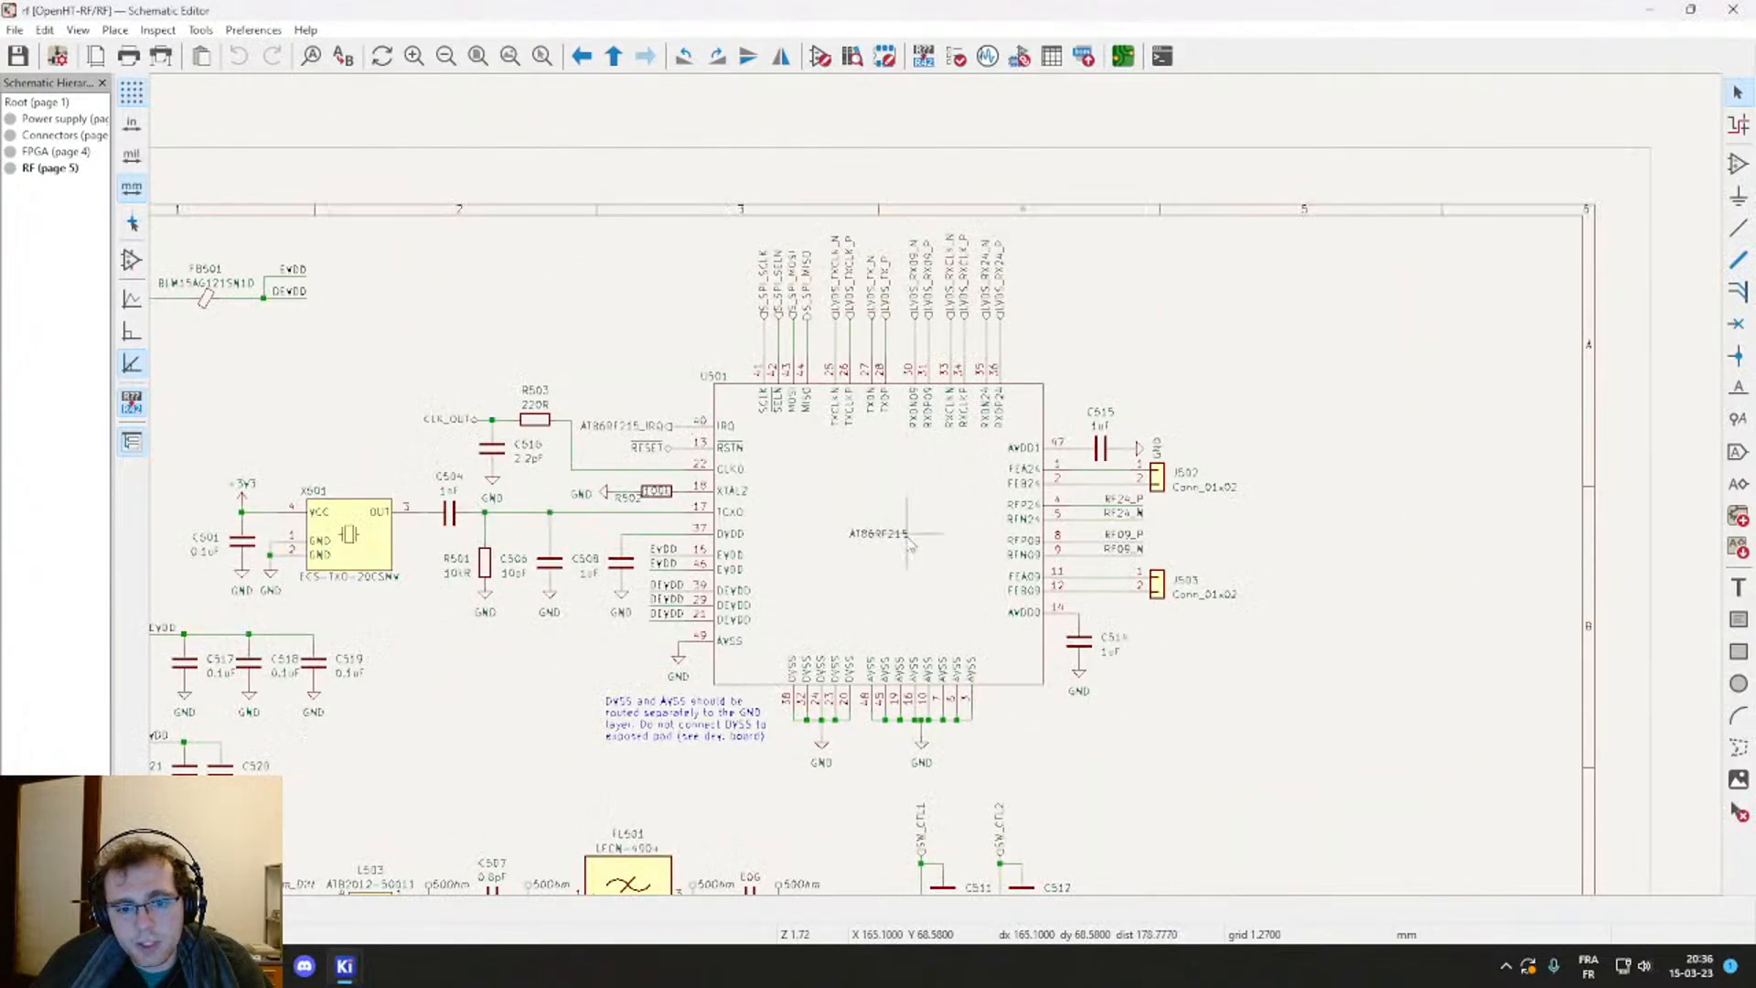
left_click(880, 534)
left_click(993, 598)
left_click(1081, 730)
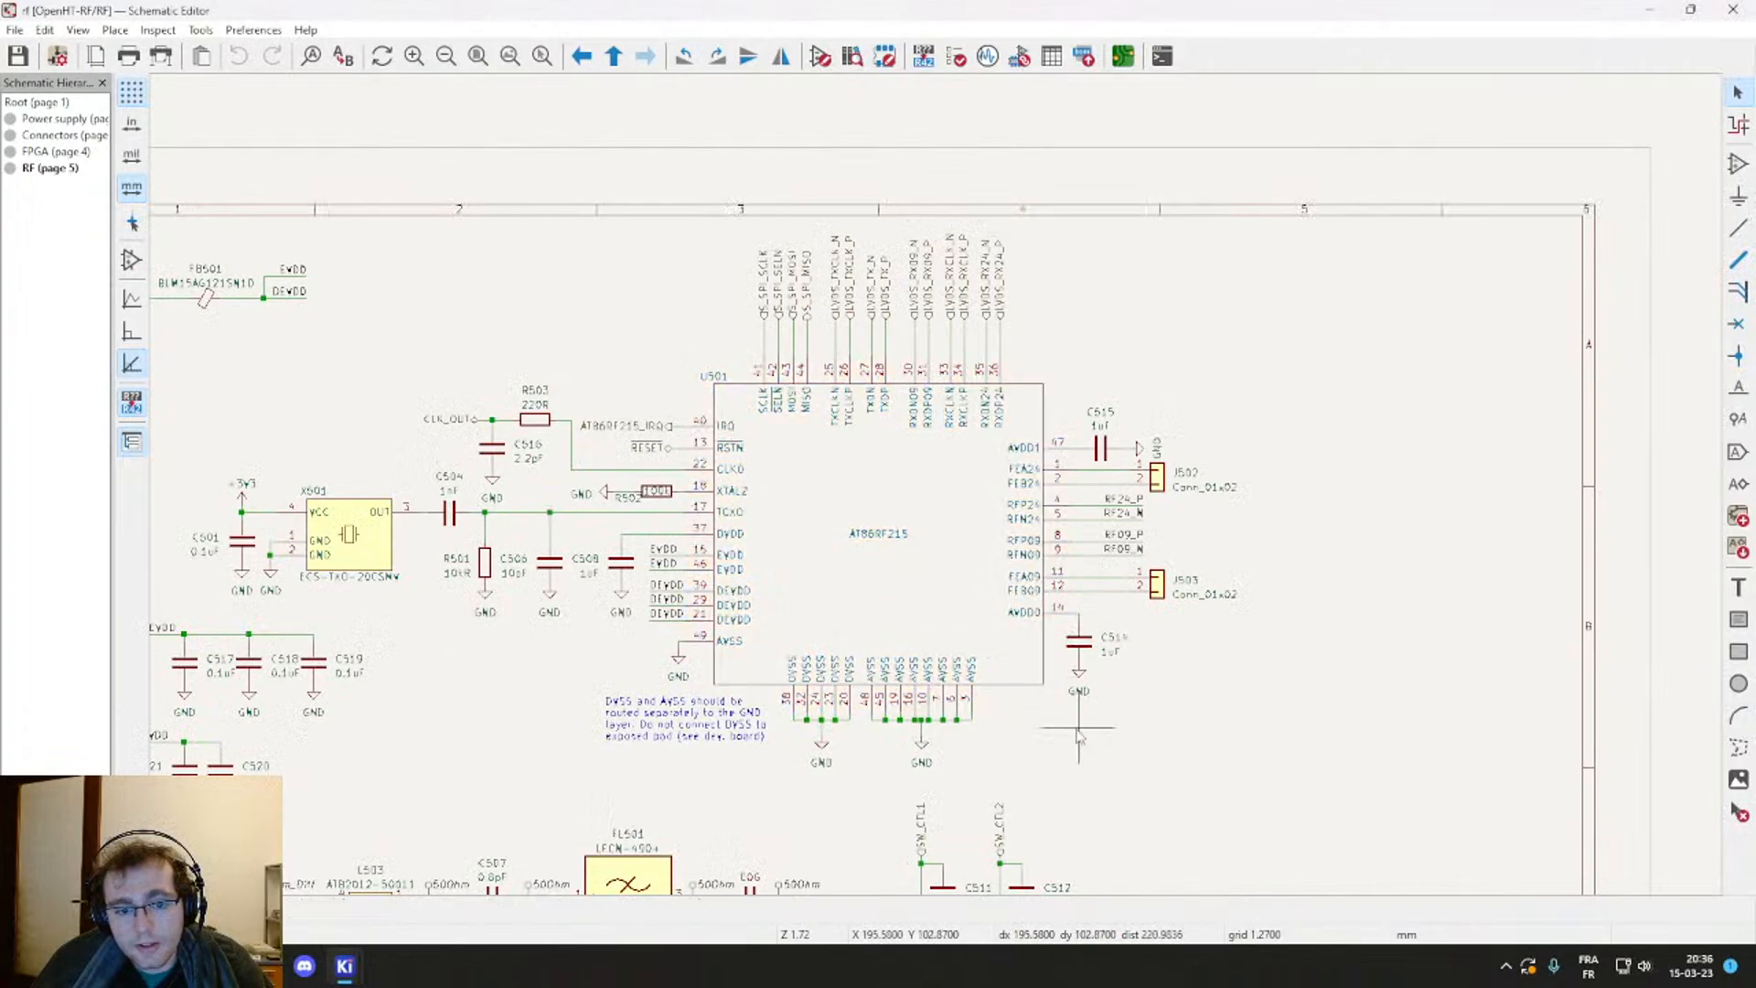
Step: Examine oscillator X501 with its coupling components feeding the TCXO input of U501
middle_click_drag(625, 681, 734, 570)
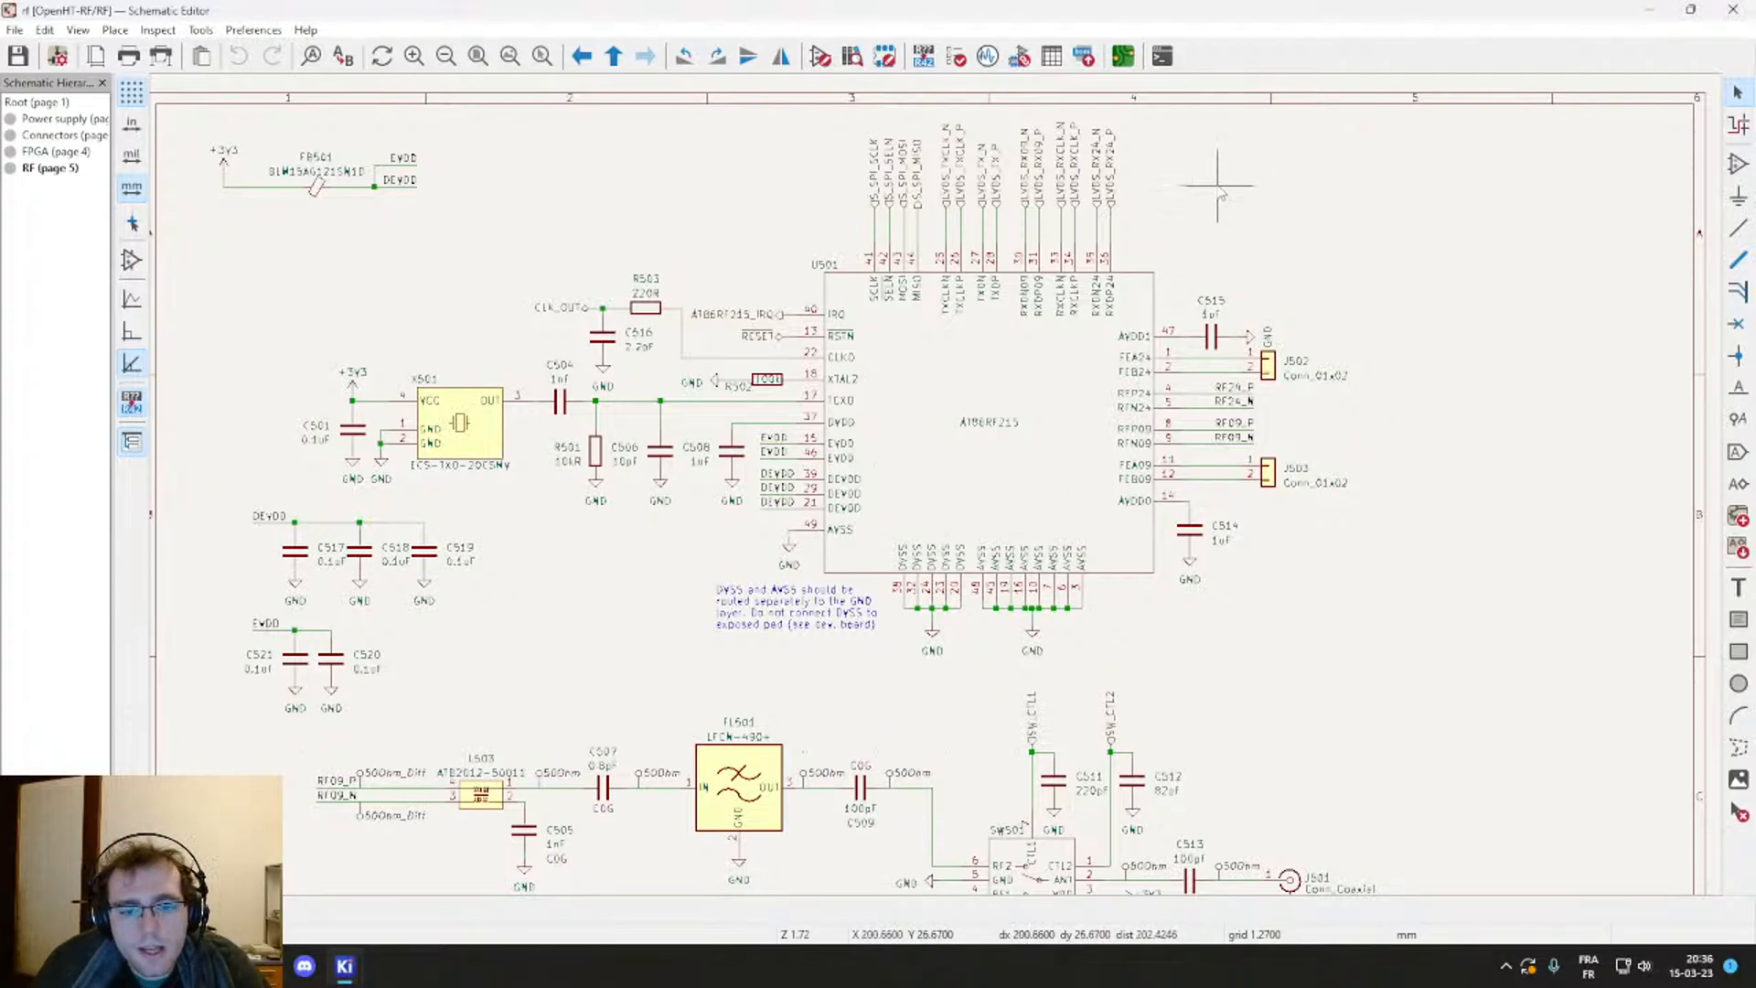
middle_click_drag(530, 502, 581, 533)
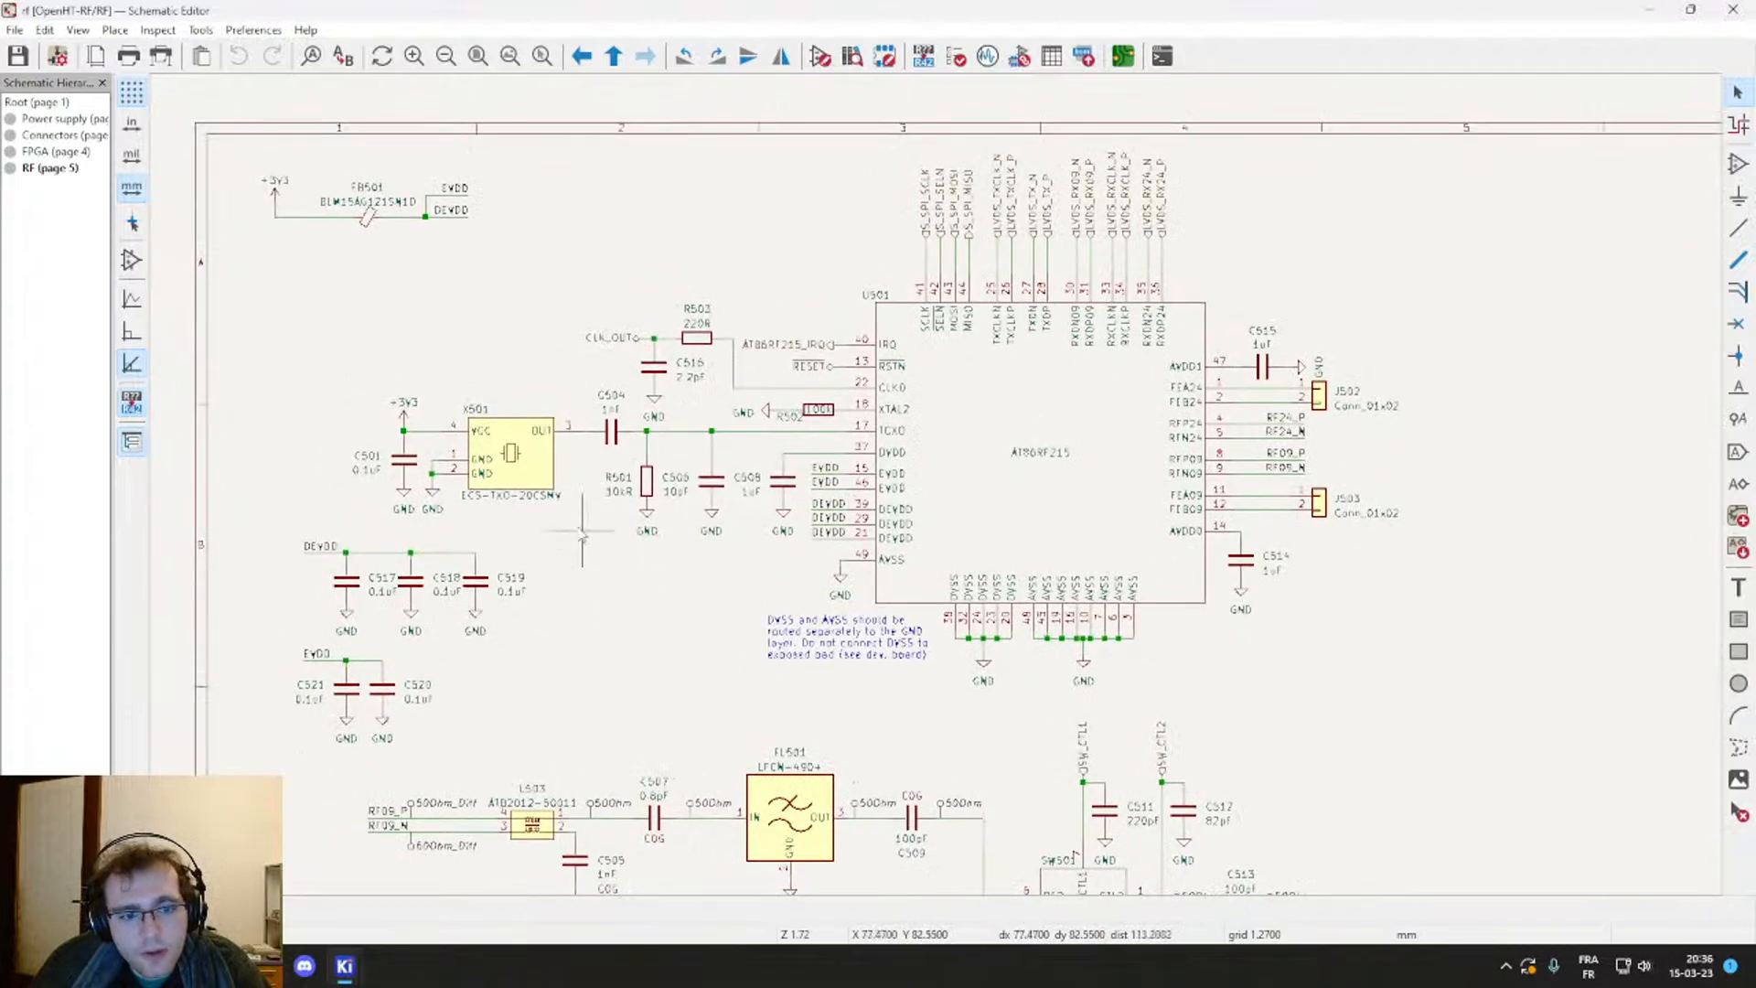
left_click(542, 482)
left_click(551, 326)
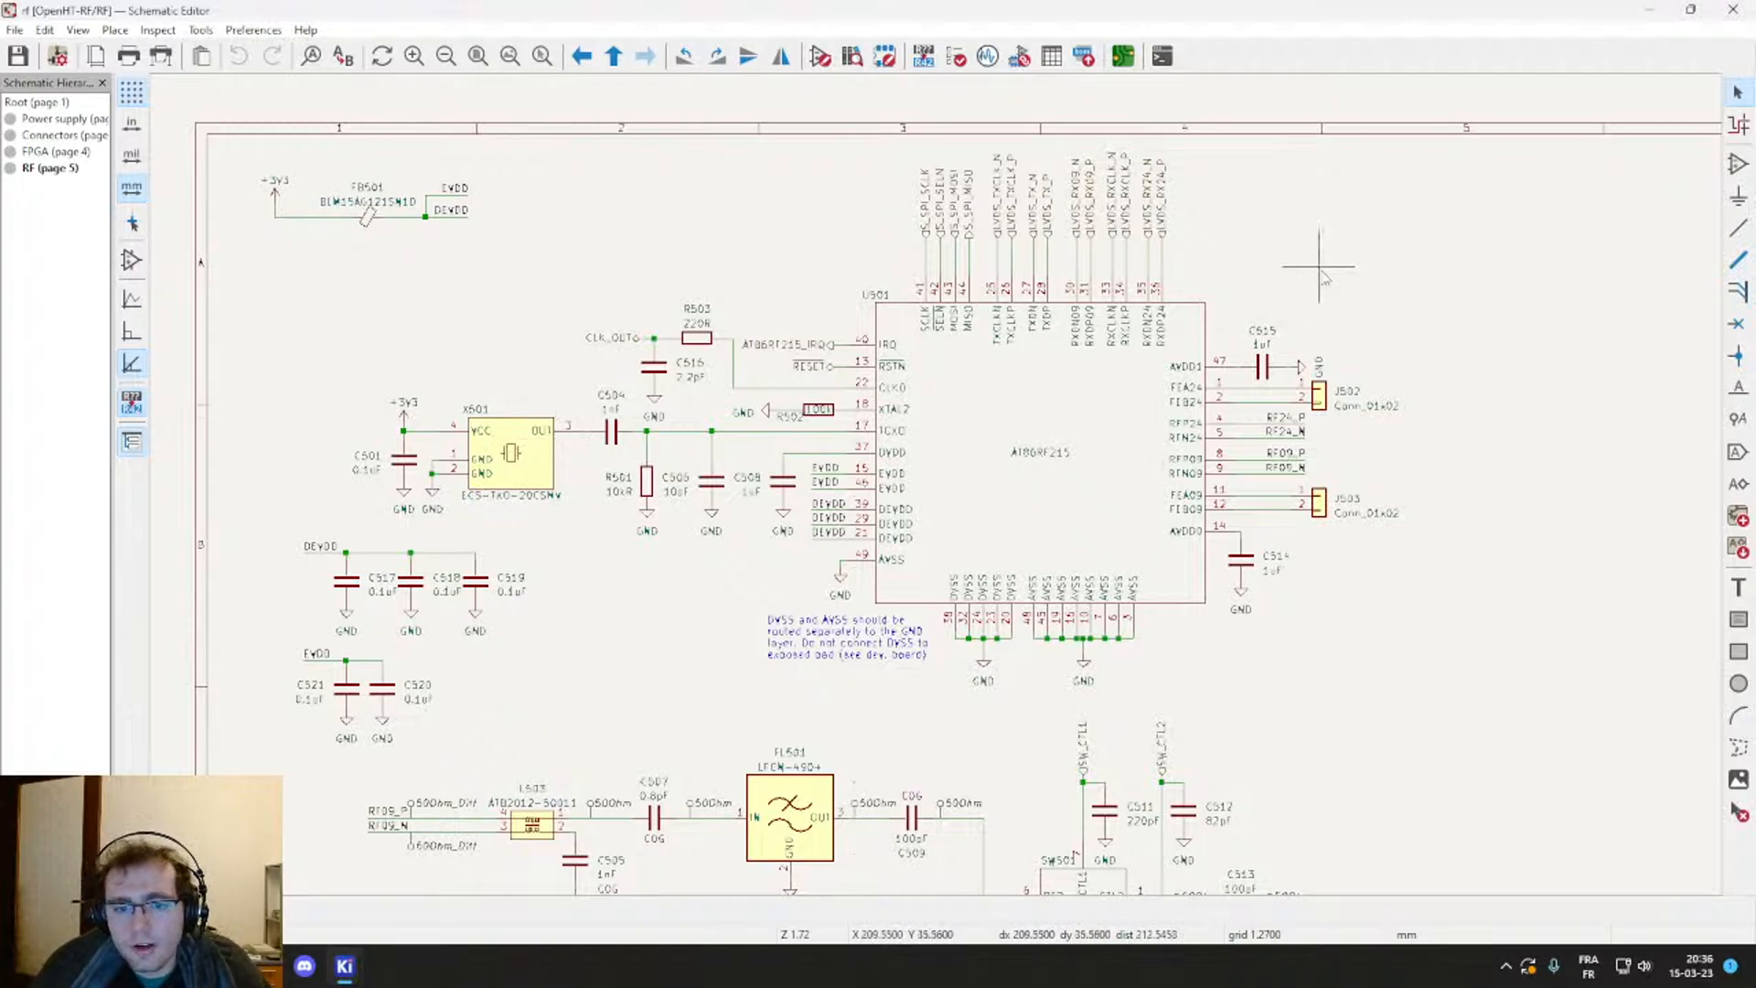
Step: Inspect the RF24 and RF09 differential pairs and connectors J502 and J503 on U501
middle_click_drag(1326, 265, 1239, 224)
scroll(1194, 375, "up", 2)
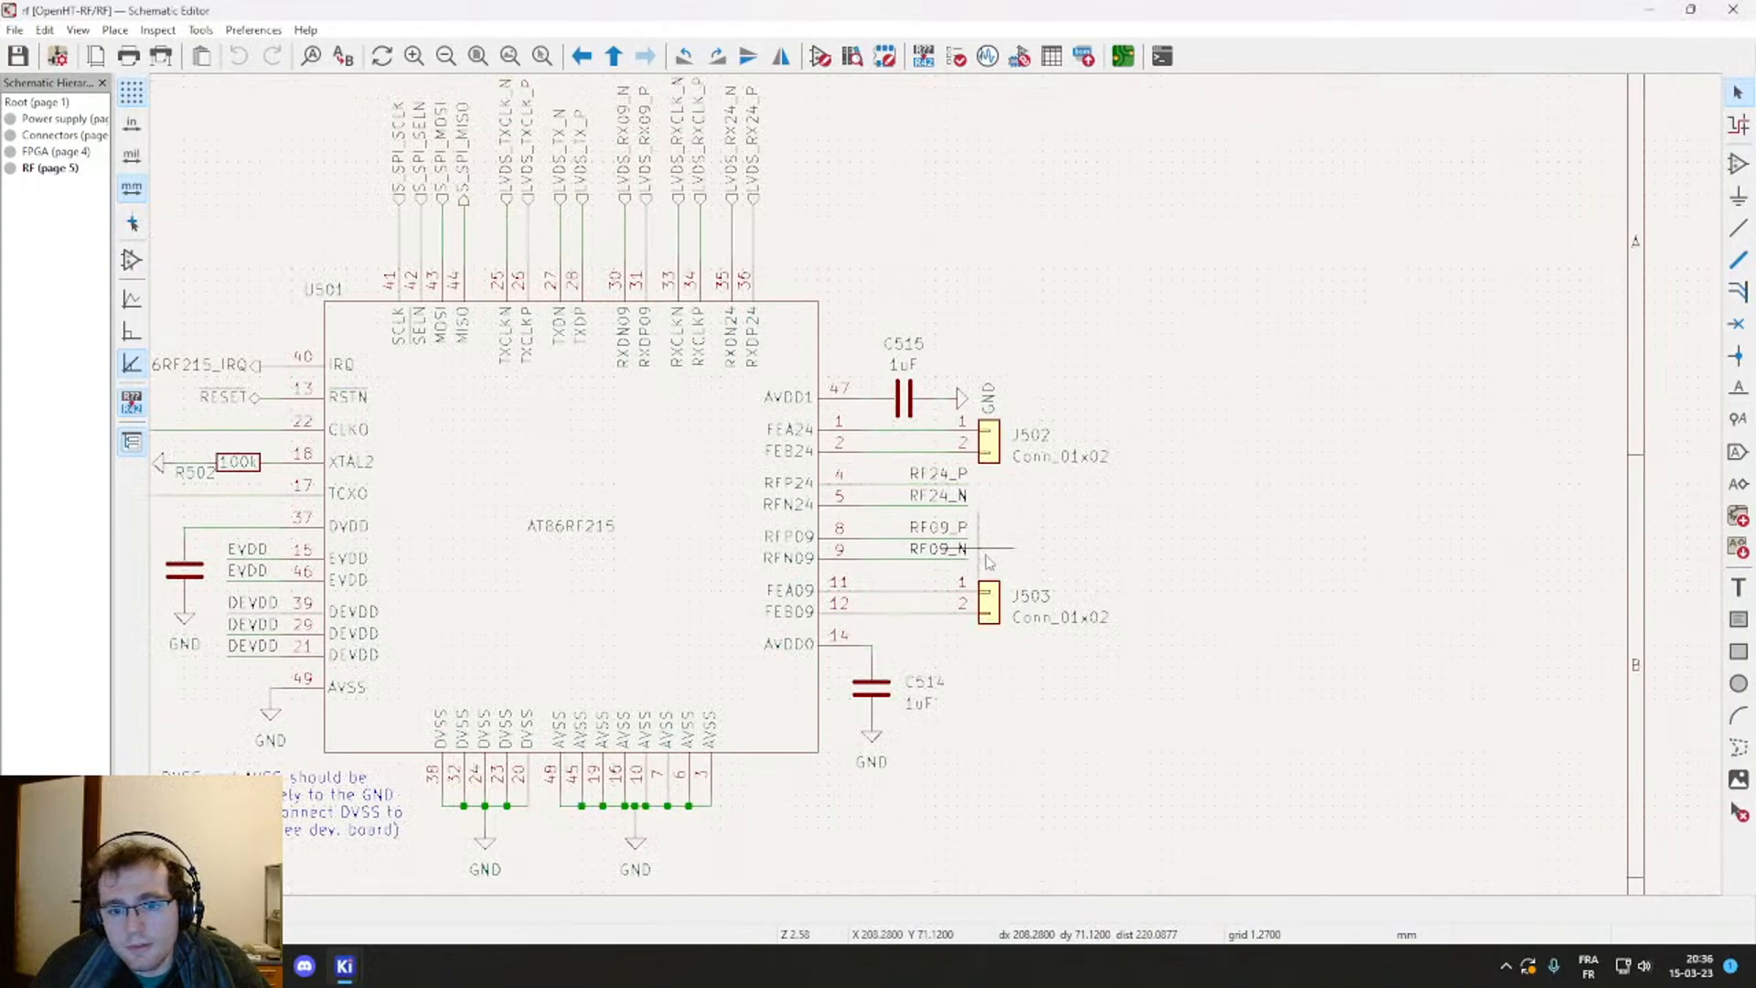
mouse_move(987, 559)
left_mouse_down()
mouse_move(957, 518)
mouse_move(977, 487)
mouse_move(957, 468)
mouse_move(879, 467)
mouse_move(1005, 480)
left_mouse_up()
middle_click_drag(1021, 482, 1220, 650)
left_click_drag(1041, 364, 1173, 271)
middle_click_drag(1195, 368, 1274, 191)
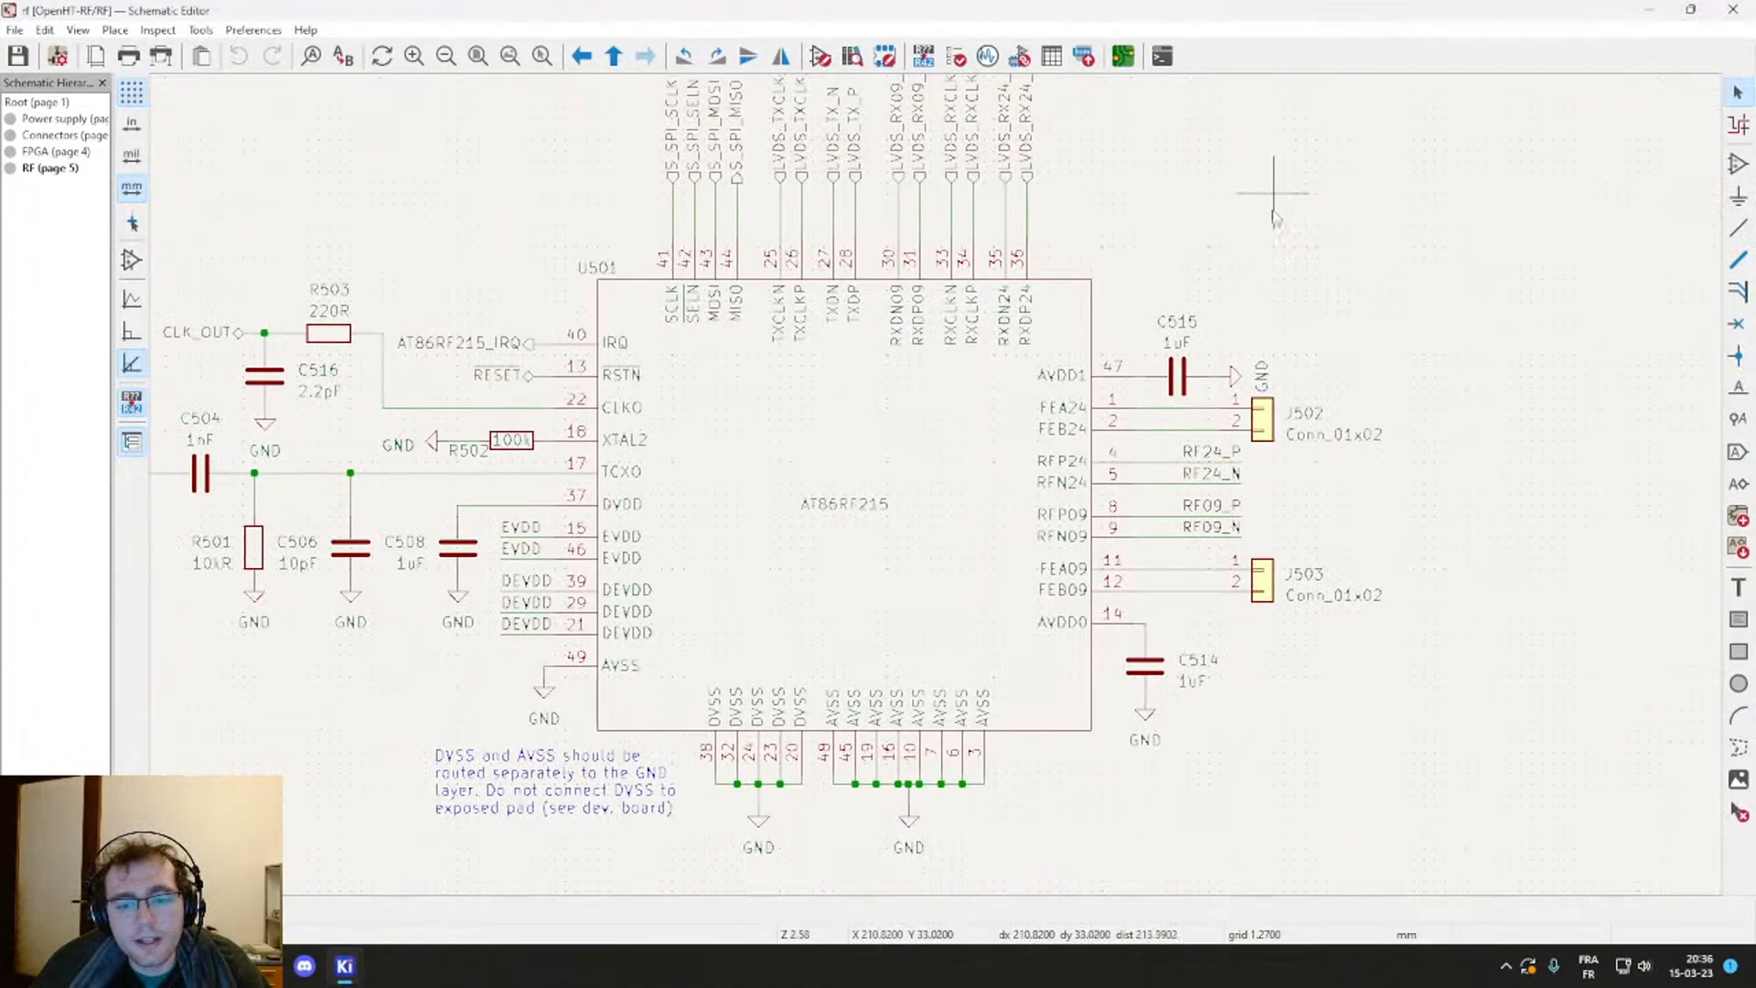
Step: Inspect the 900 MHz and 2.4 GHz RF chains with baluns L503 and L502 and filters FL501 and FL502
scroll(1229, 340, "down", 1)
middle_click_drag(841, 811, 1054, 579)
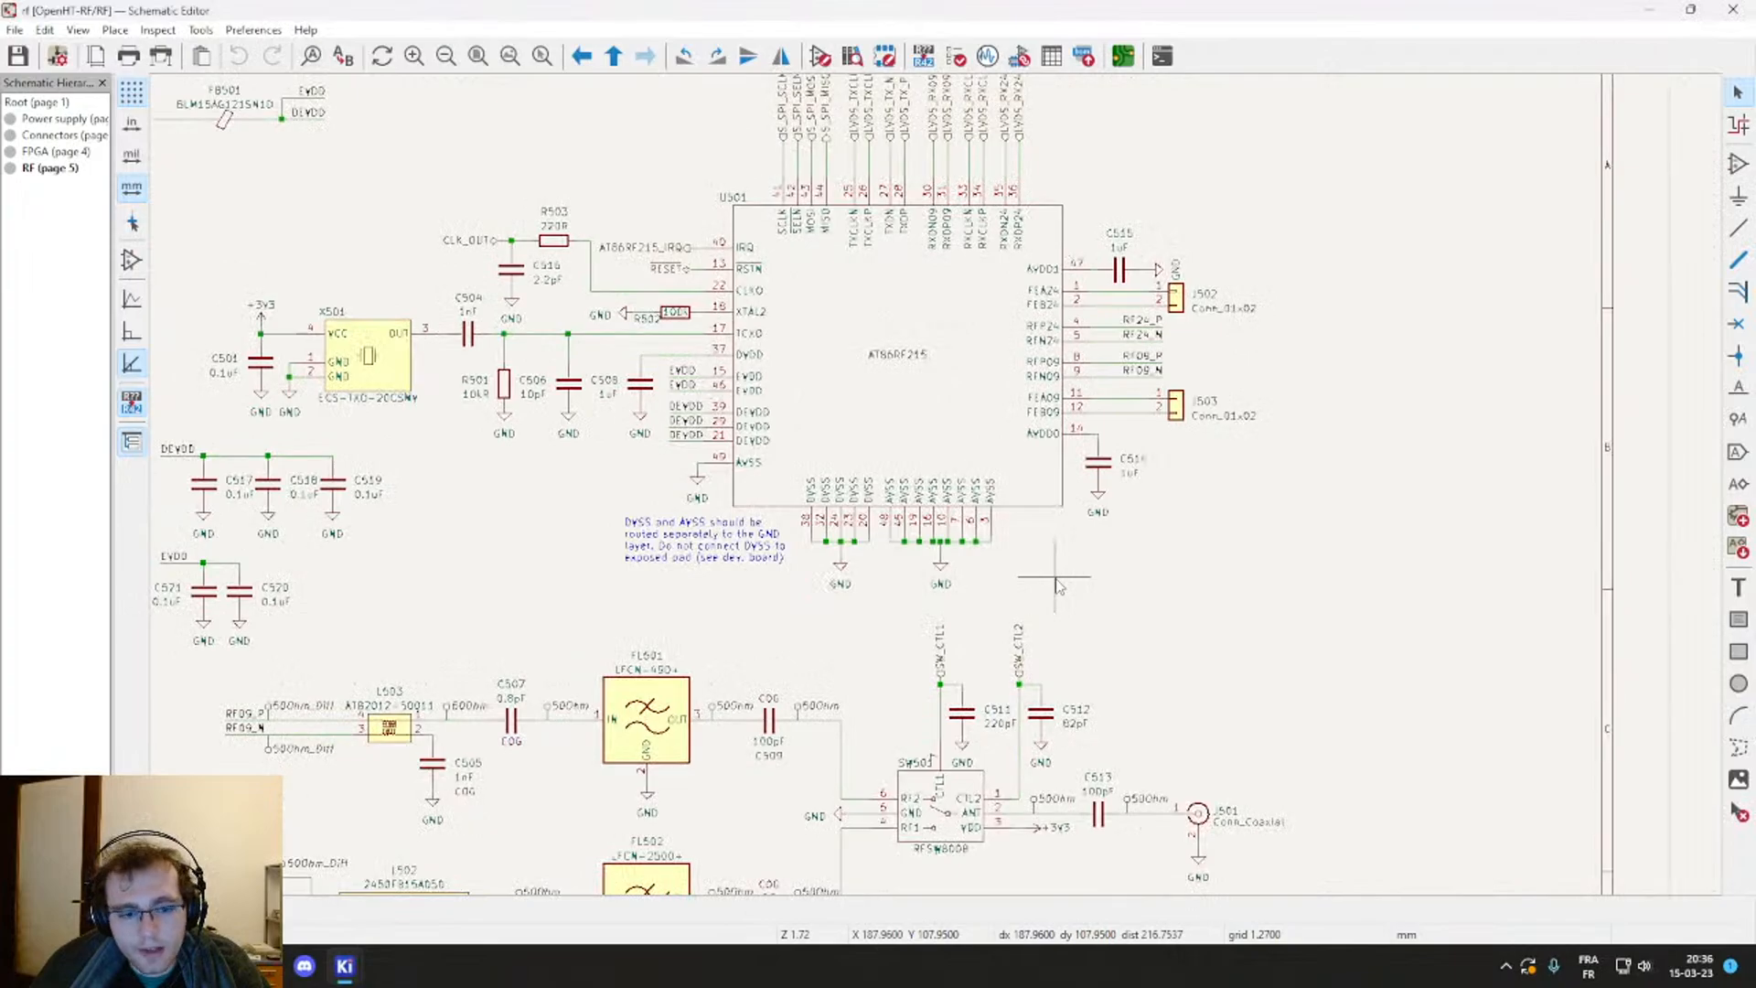
middle_click_drag(432, 580, 639, 396)
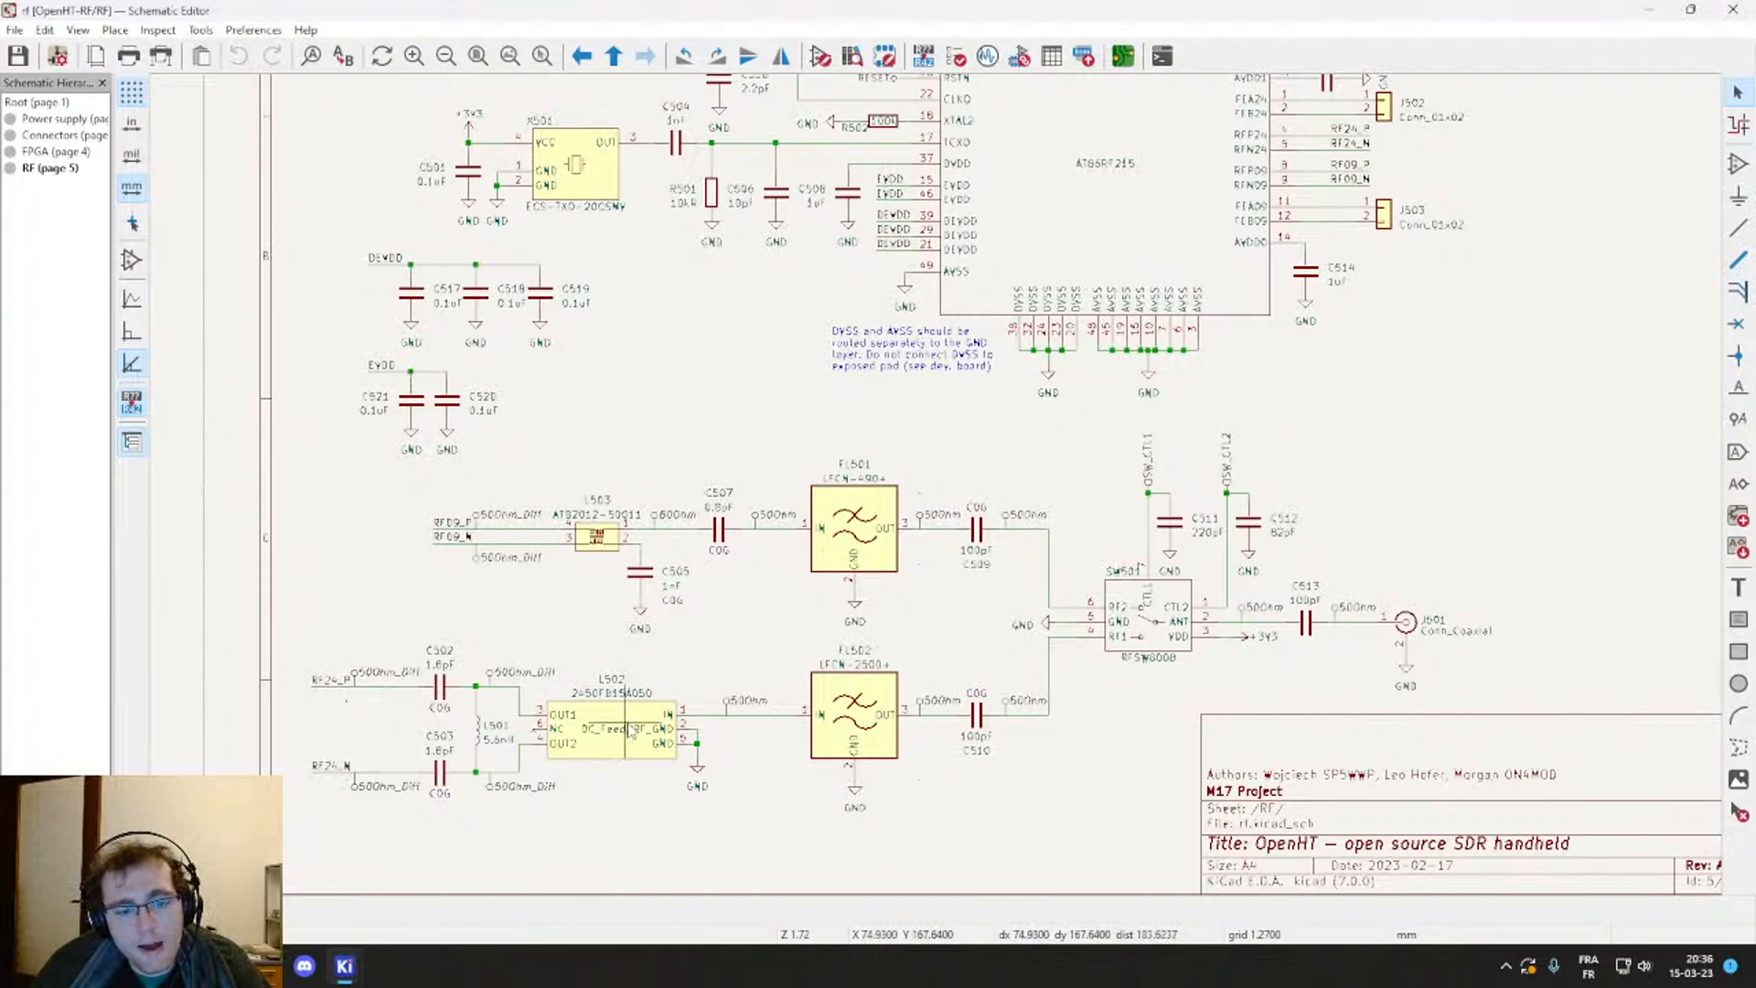
middle_click_drag(510, 655, 461, 660)
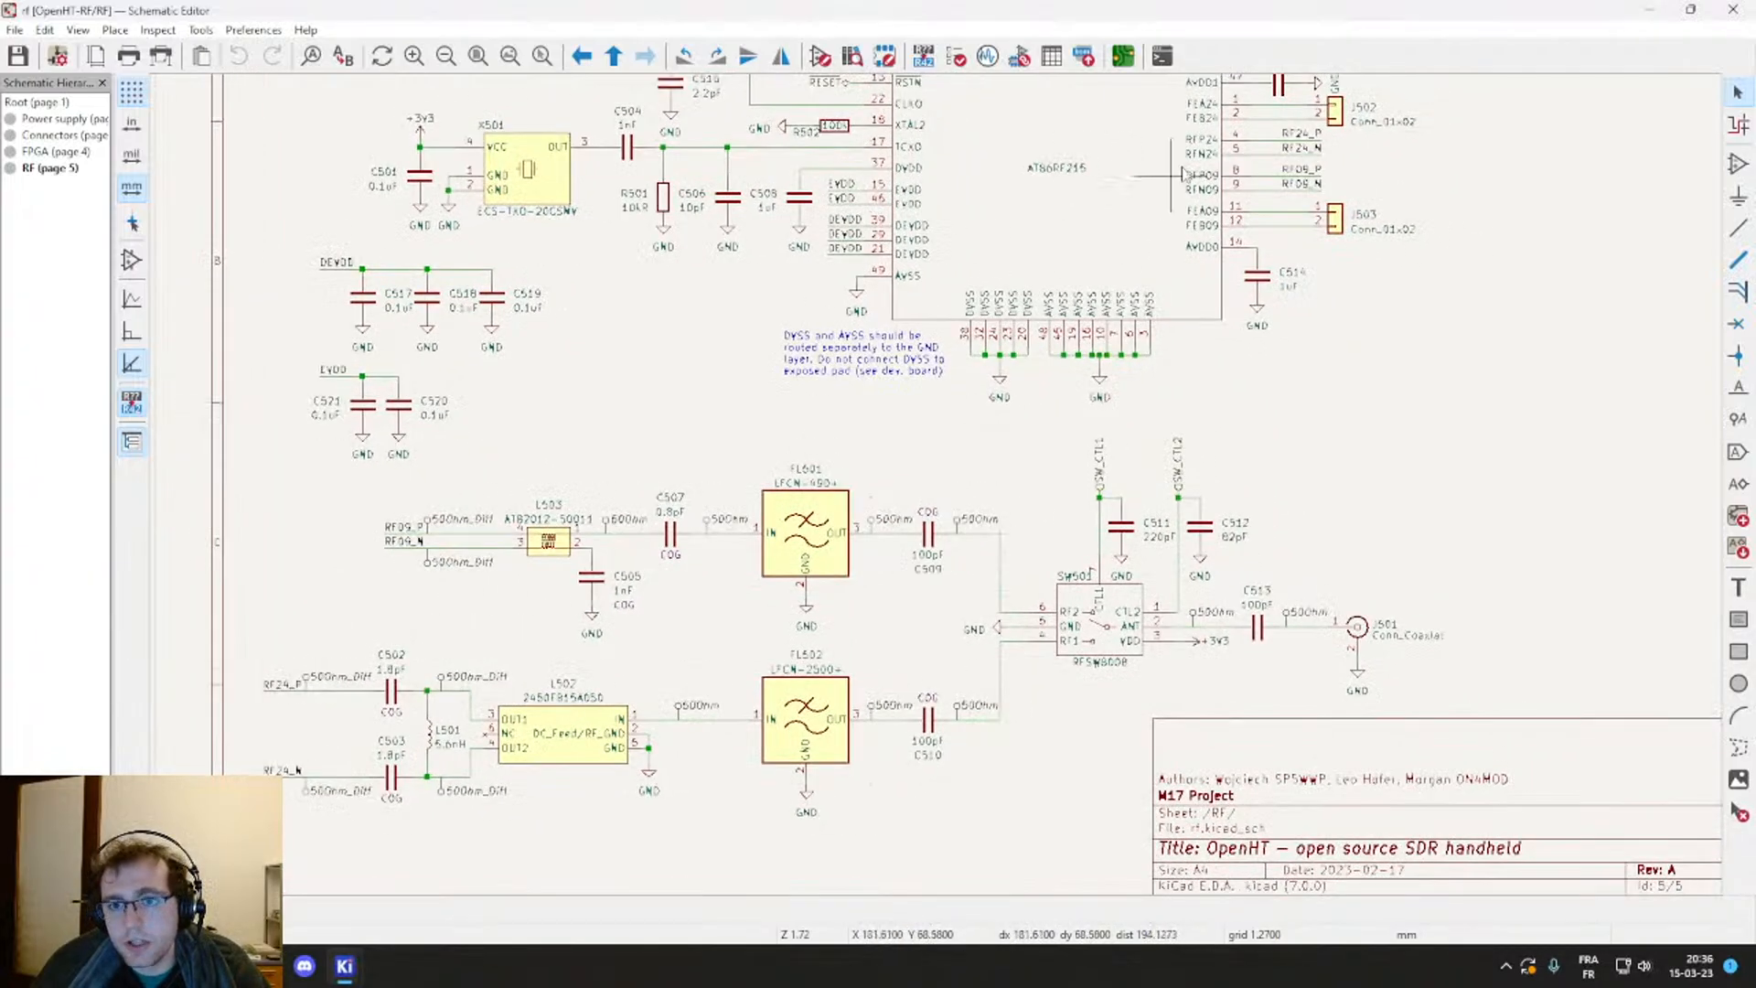
Step: Follow both filter outputs through RF switch SW501 to coaxial connector J501, and review the complete RF sheet
middle_click_drag(899, 622, 825, 562)
middle_click_drag(925, 437, 602, 359)
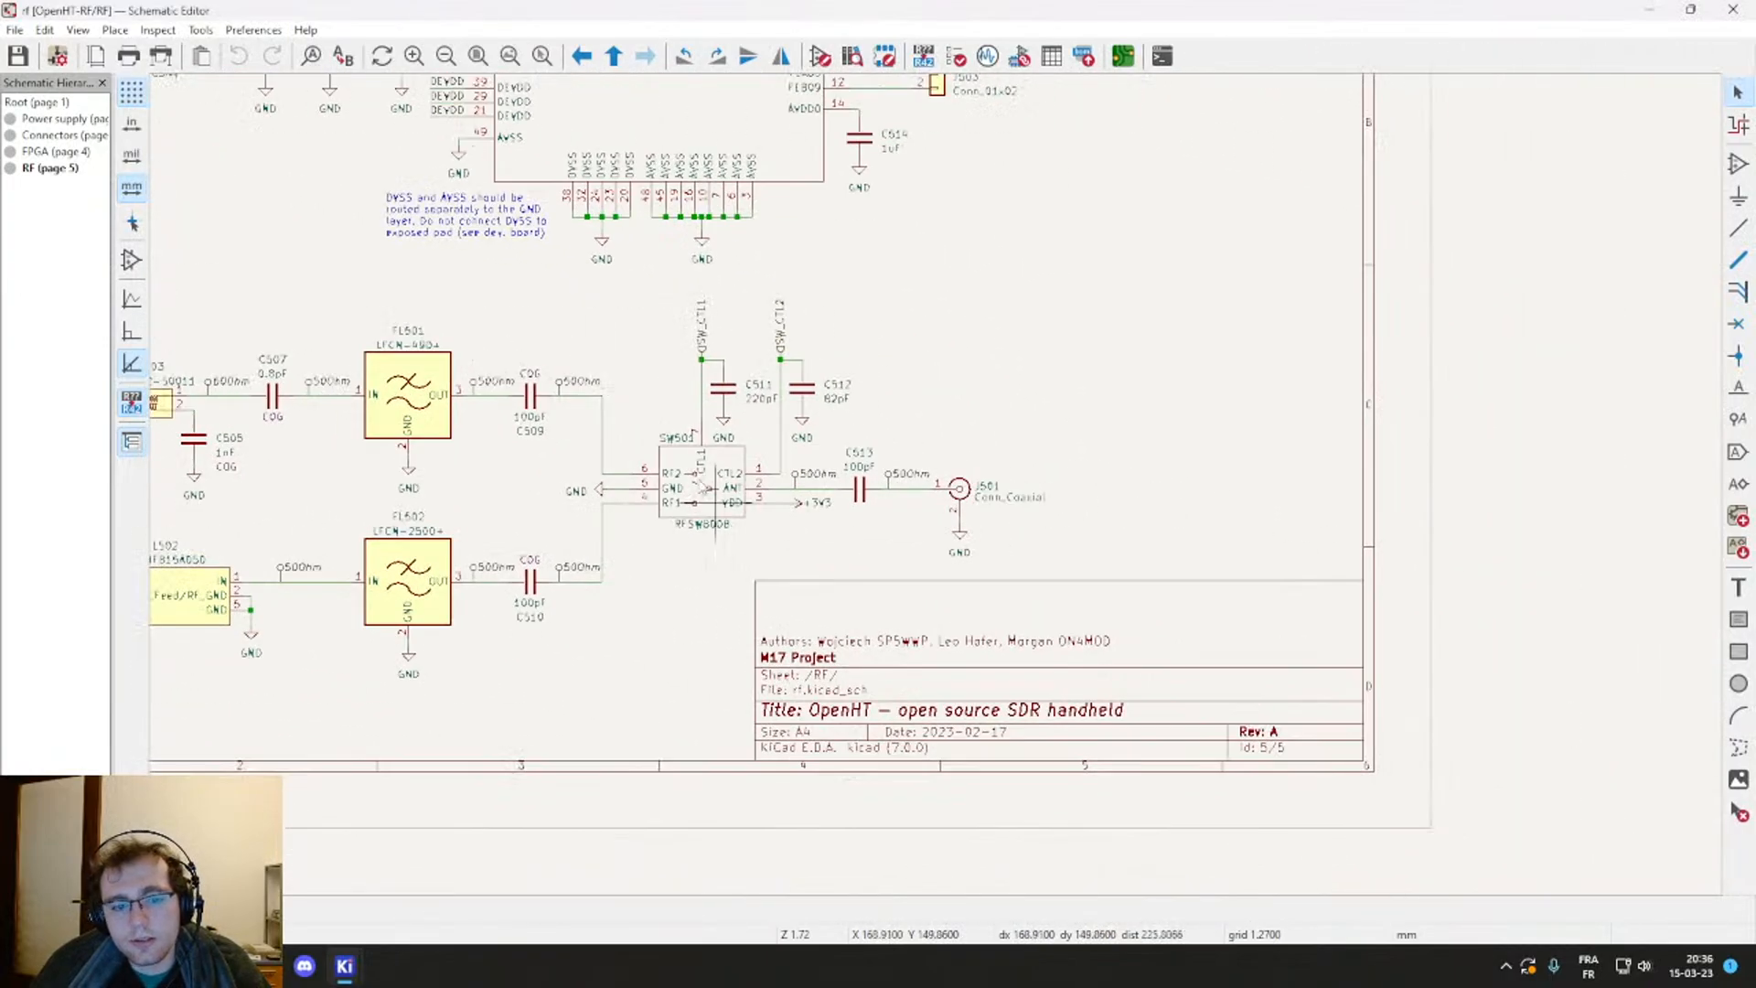
scroll(1006, 498, "down", 3)
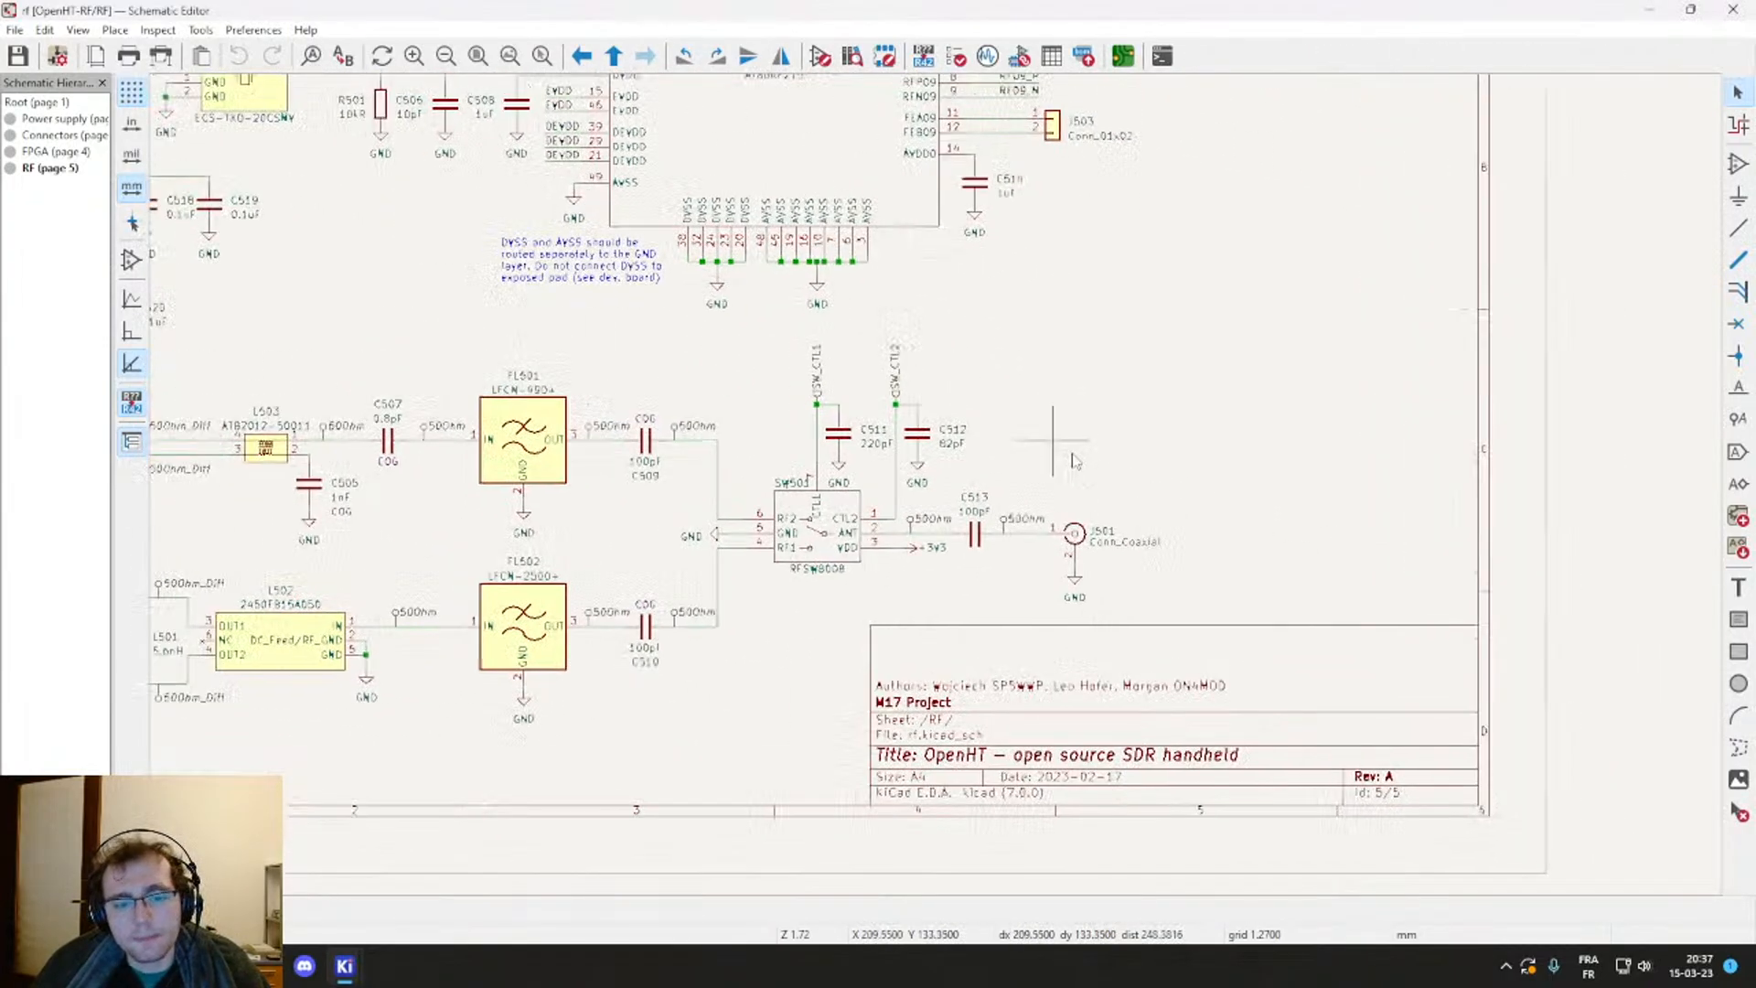
middle_click_drag(561, 421, 643, 494)
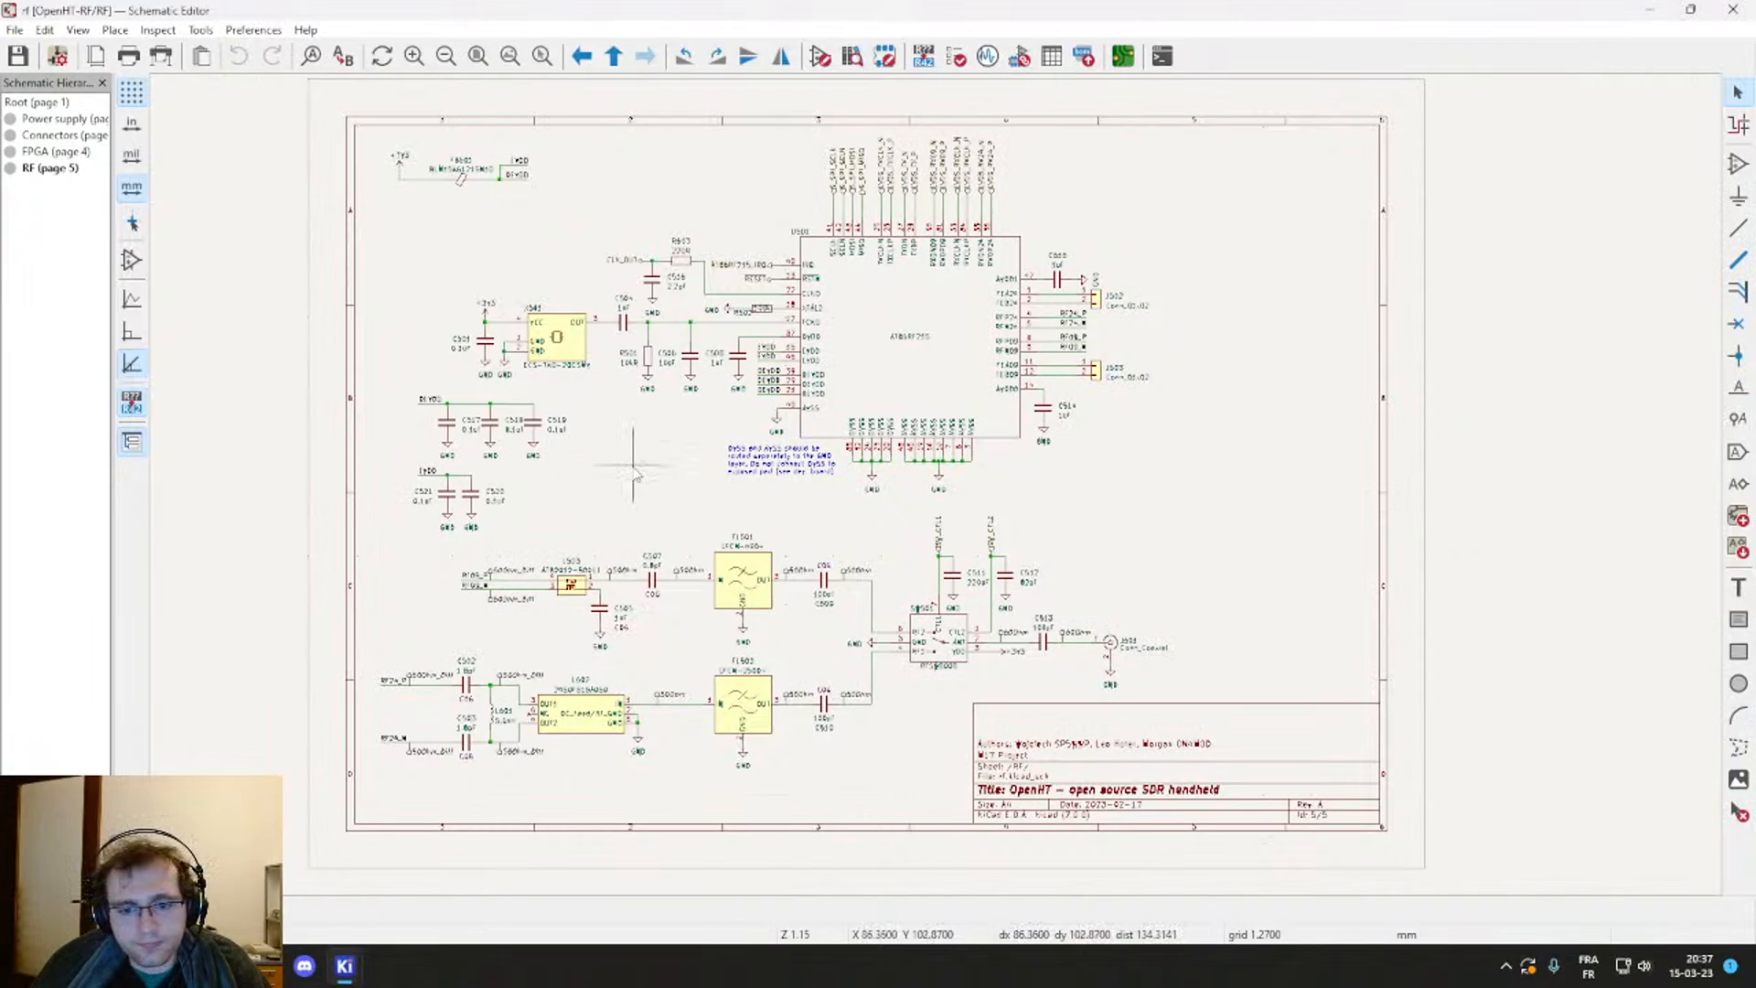
scroll(1015, 553, "up", 2)
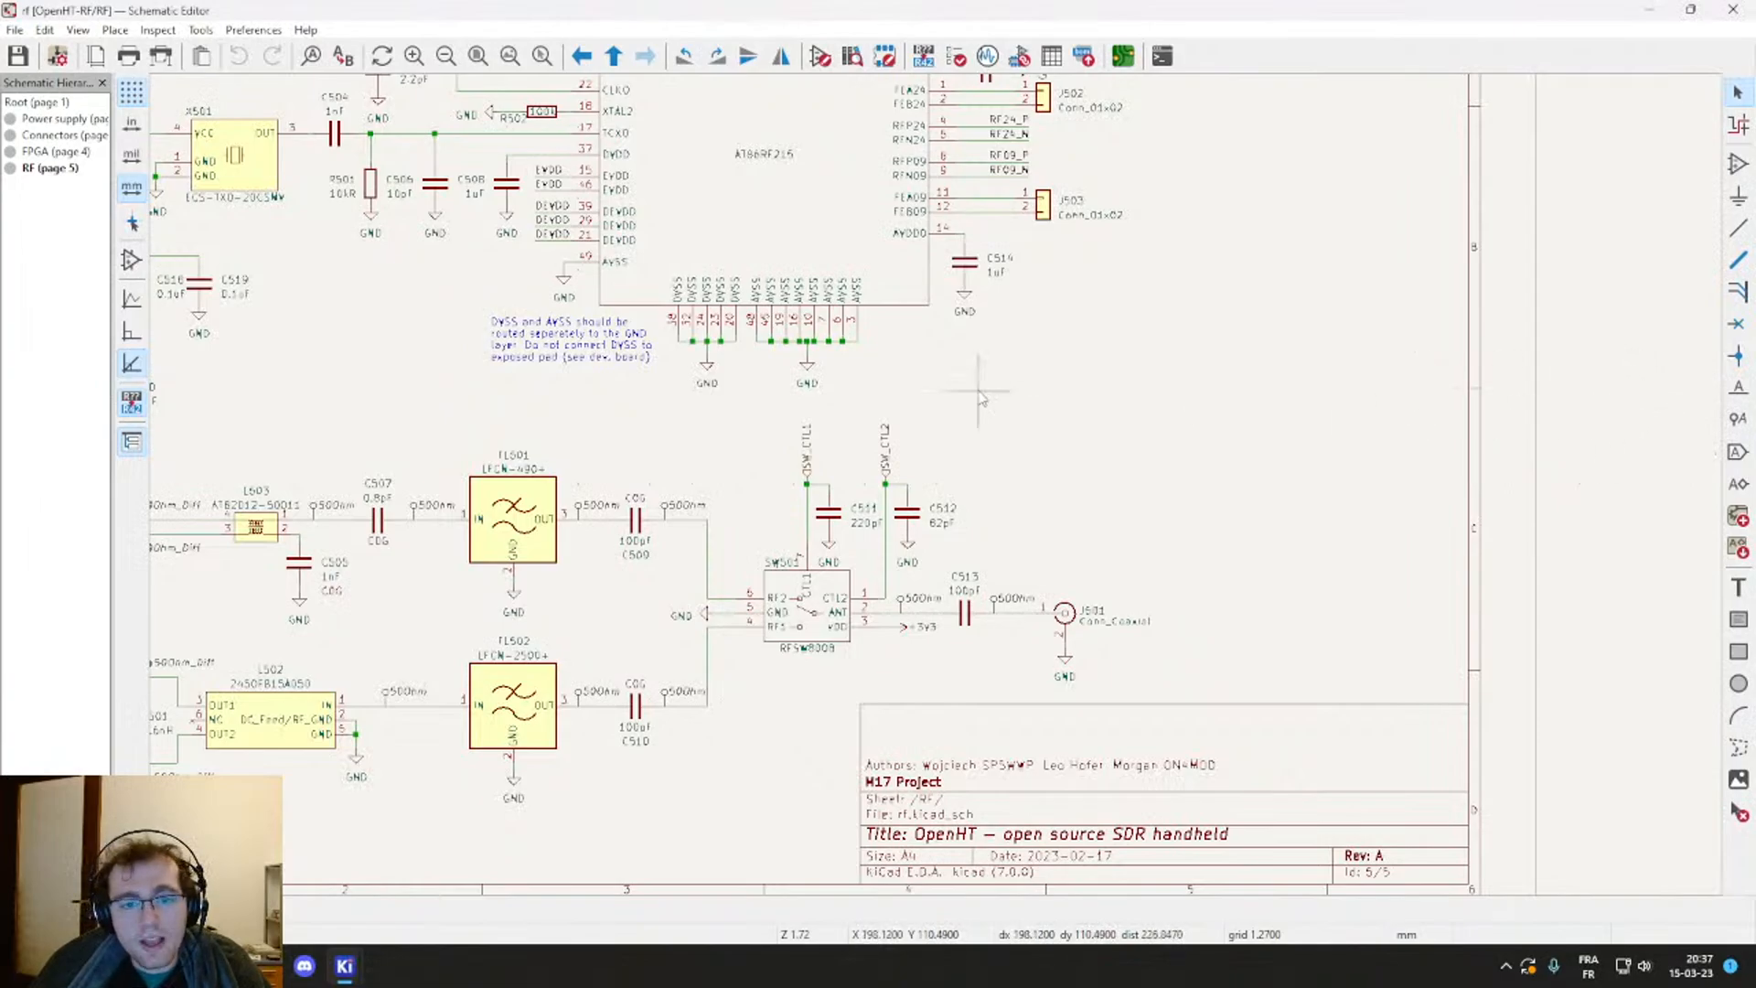
scroll(980, 395, "down", 2)
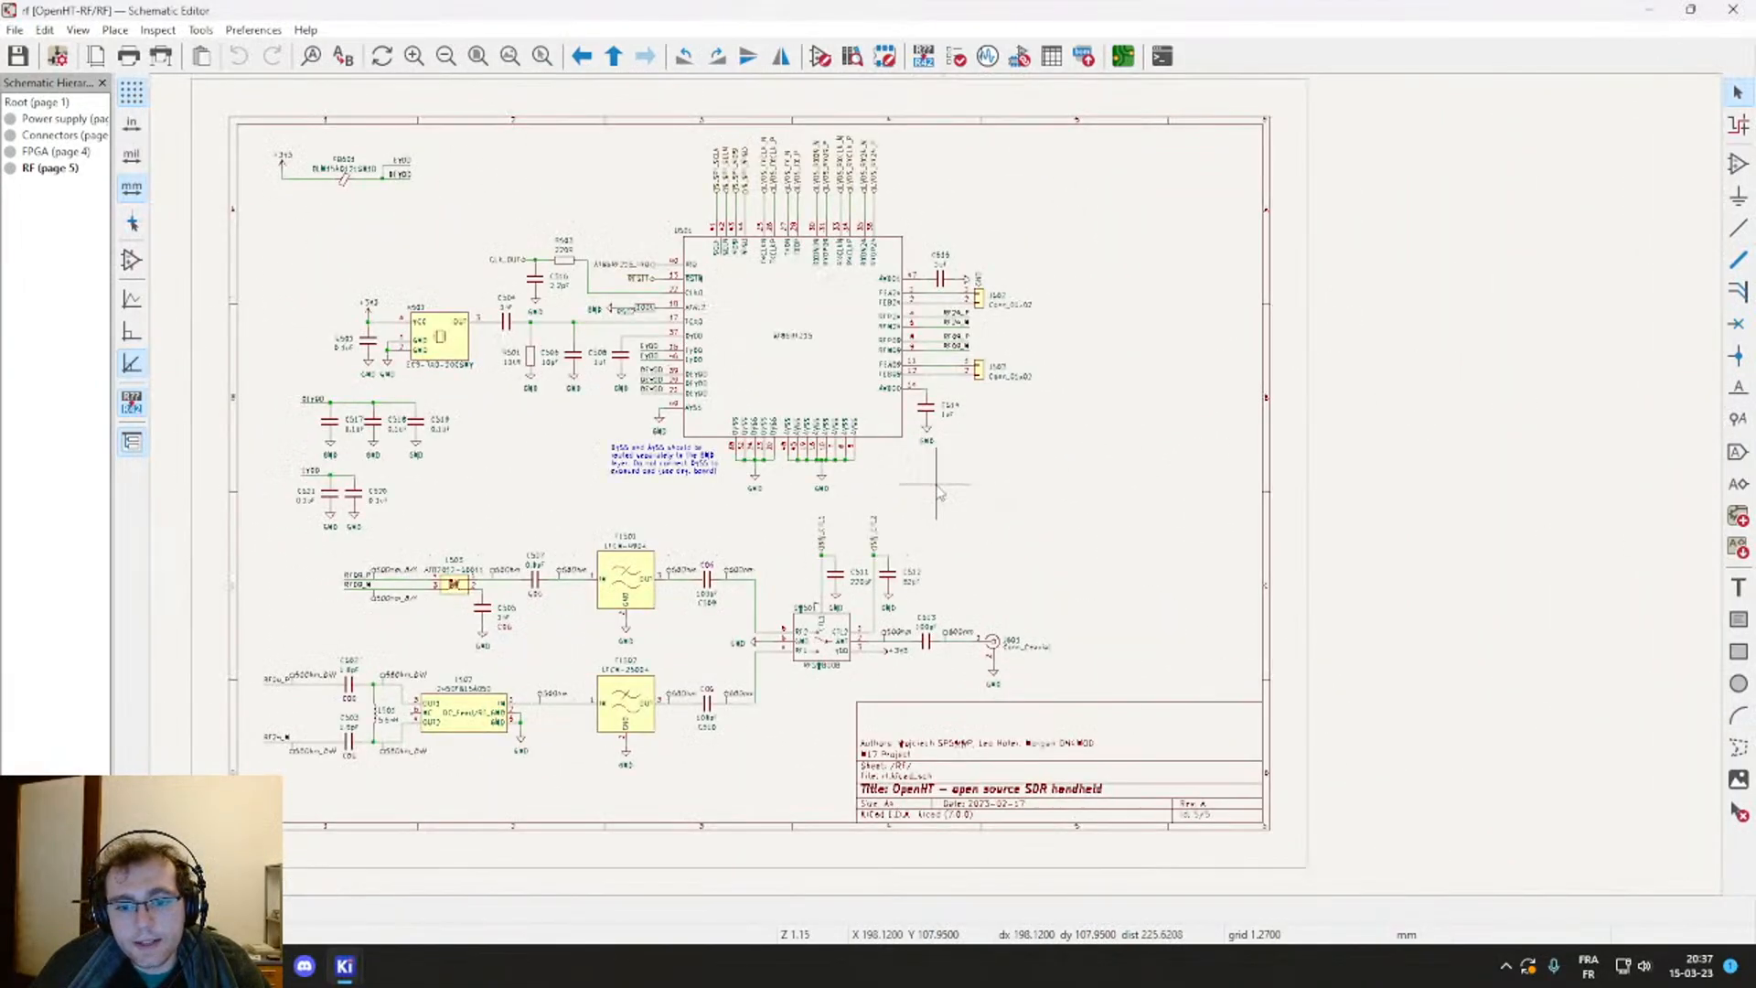
middle_click_drag(537, 481, 599, 493)
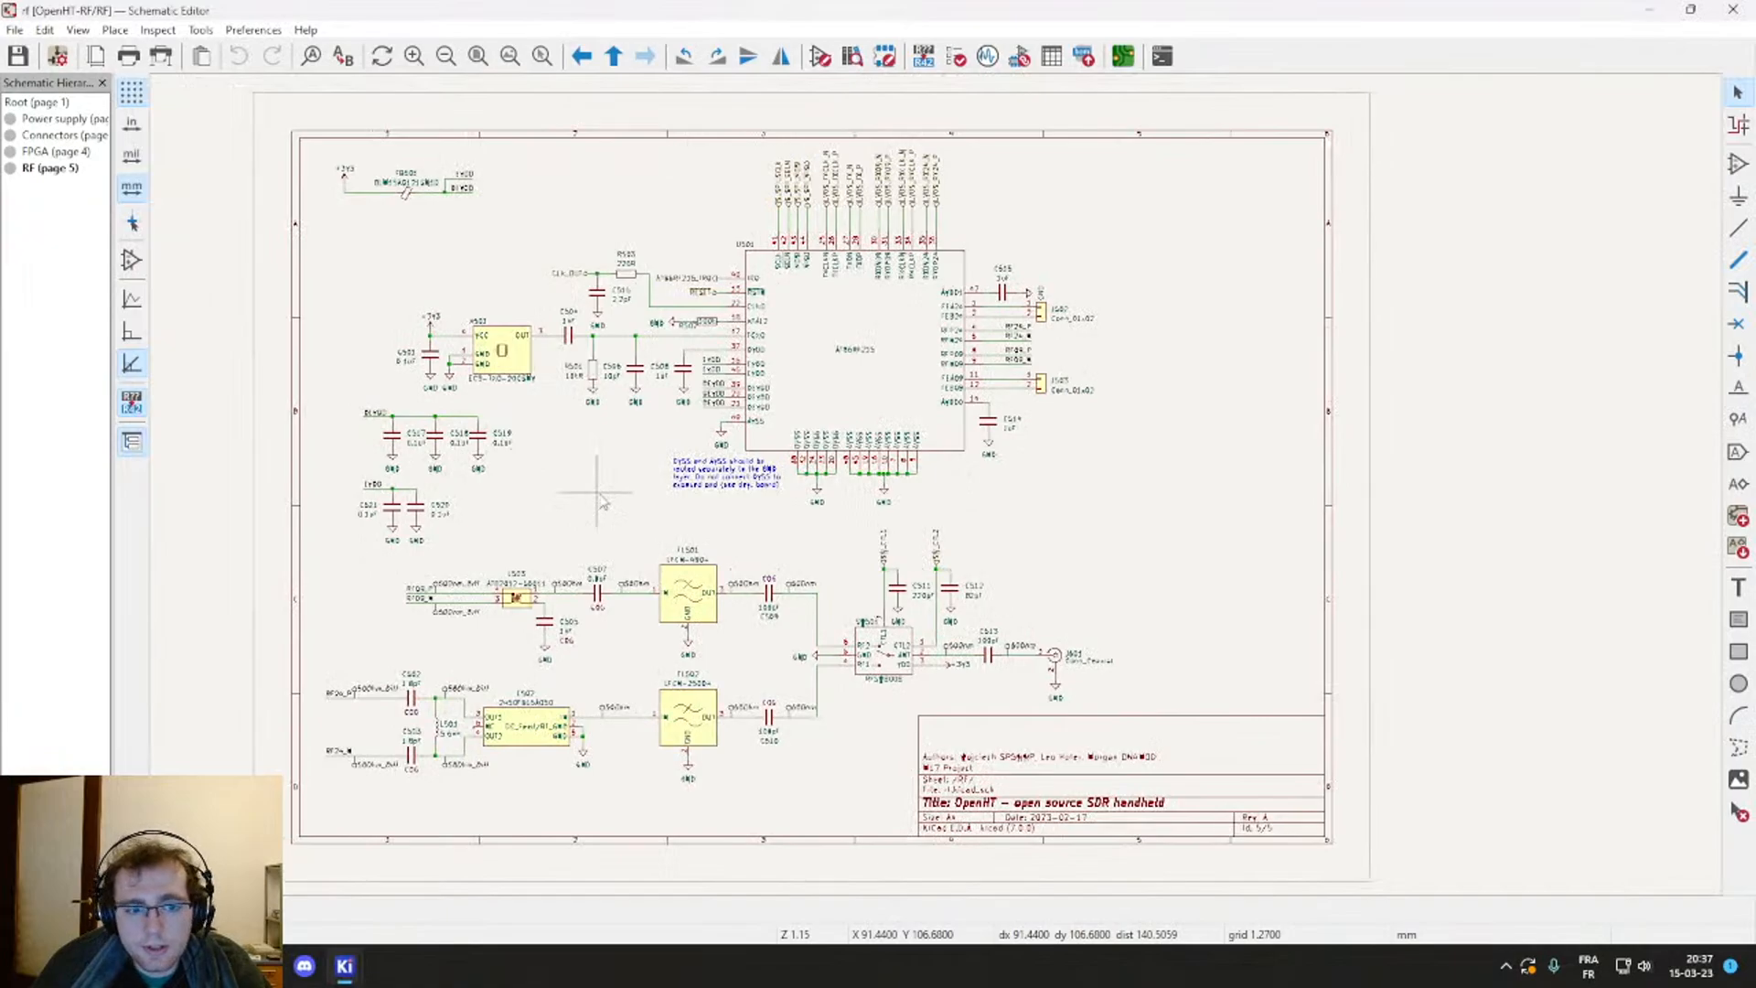
Step: Leave the RF sheet for the root sheet and select the M17 logo to examine it
right_click(603, 500)
left_click(644, 507)
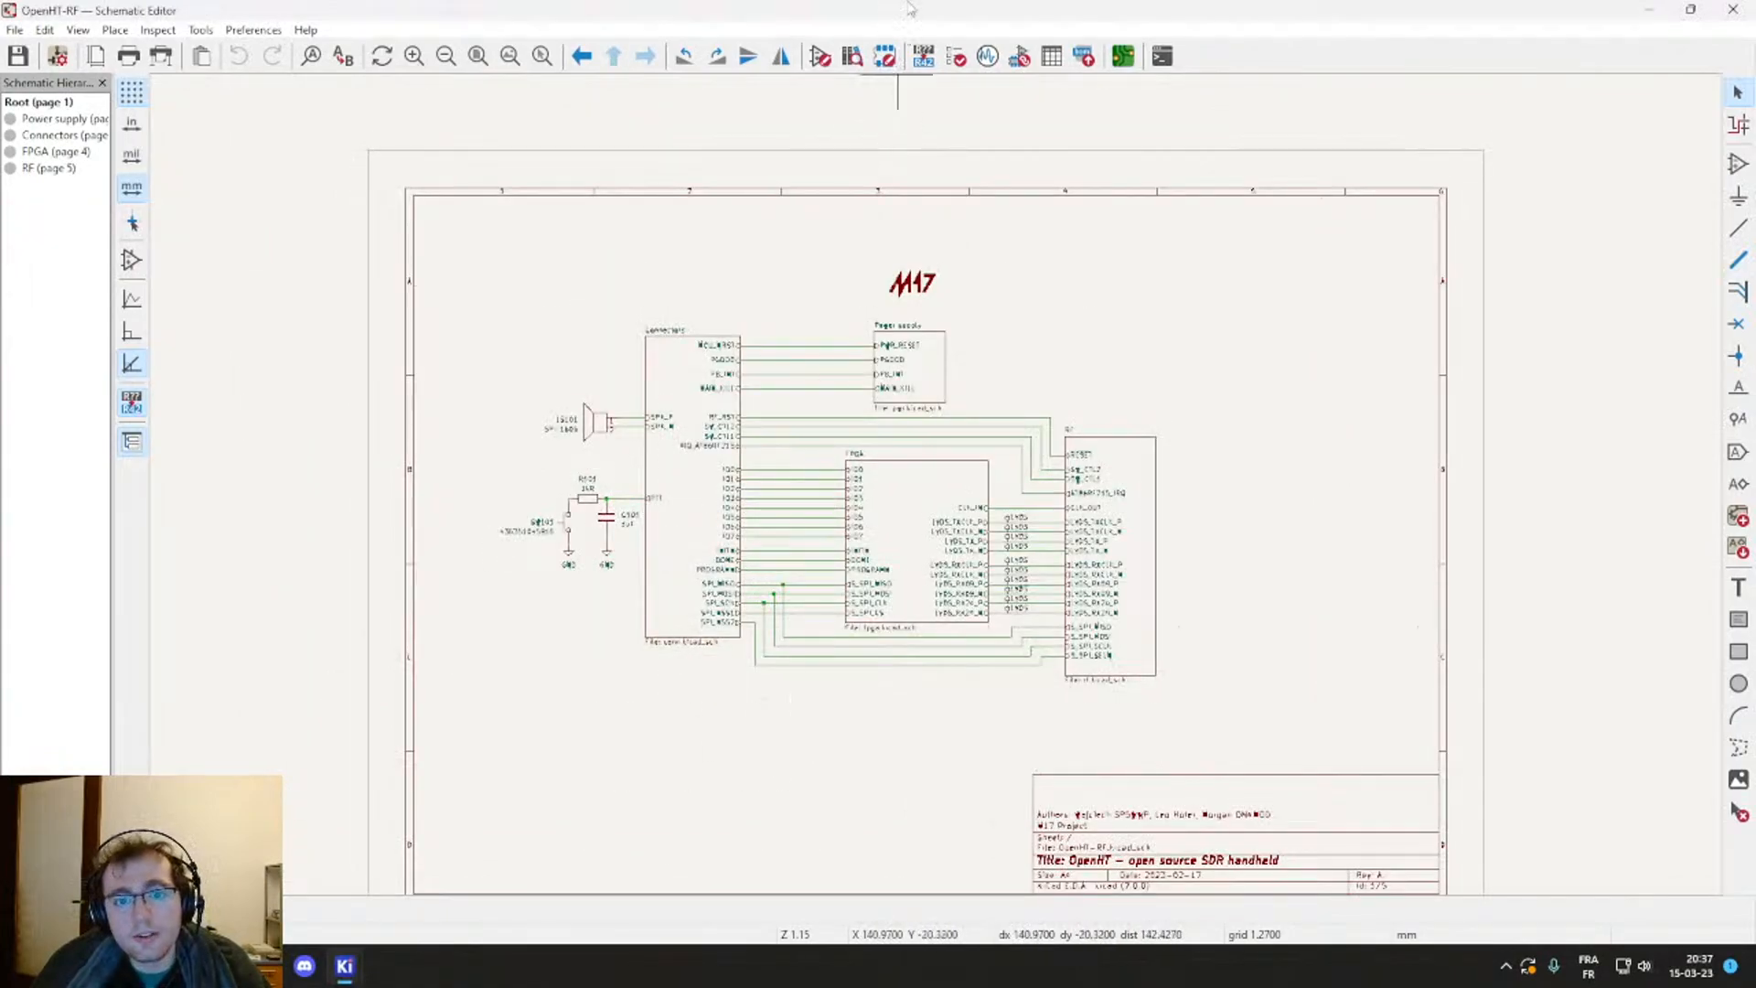
left_click(922, 280)
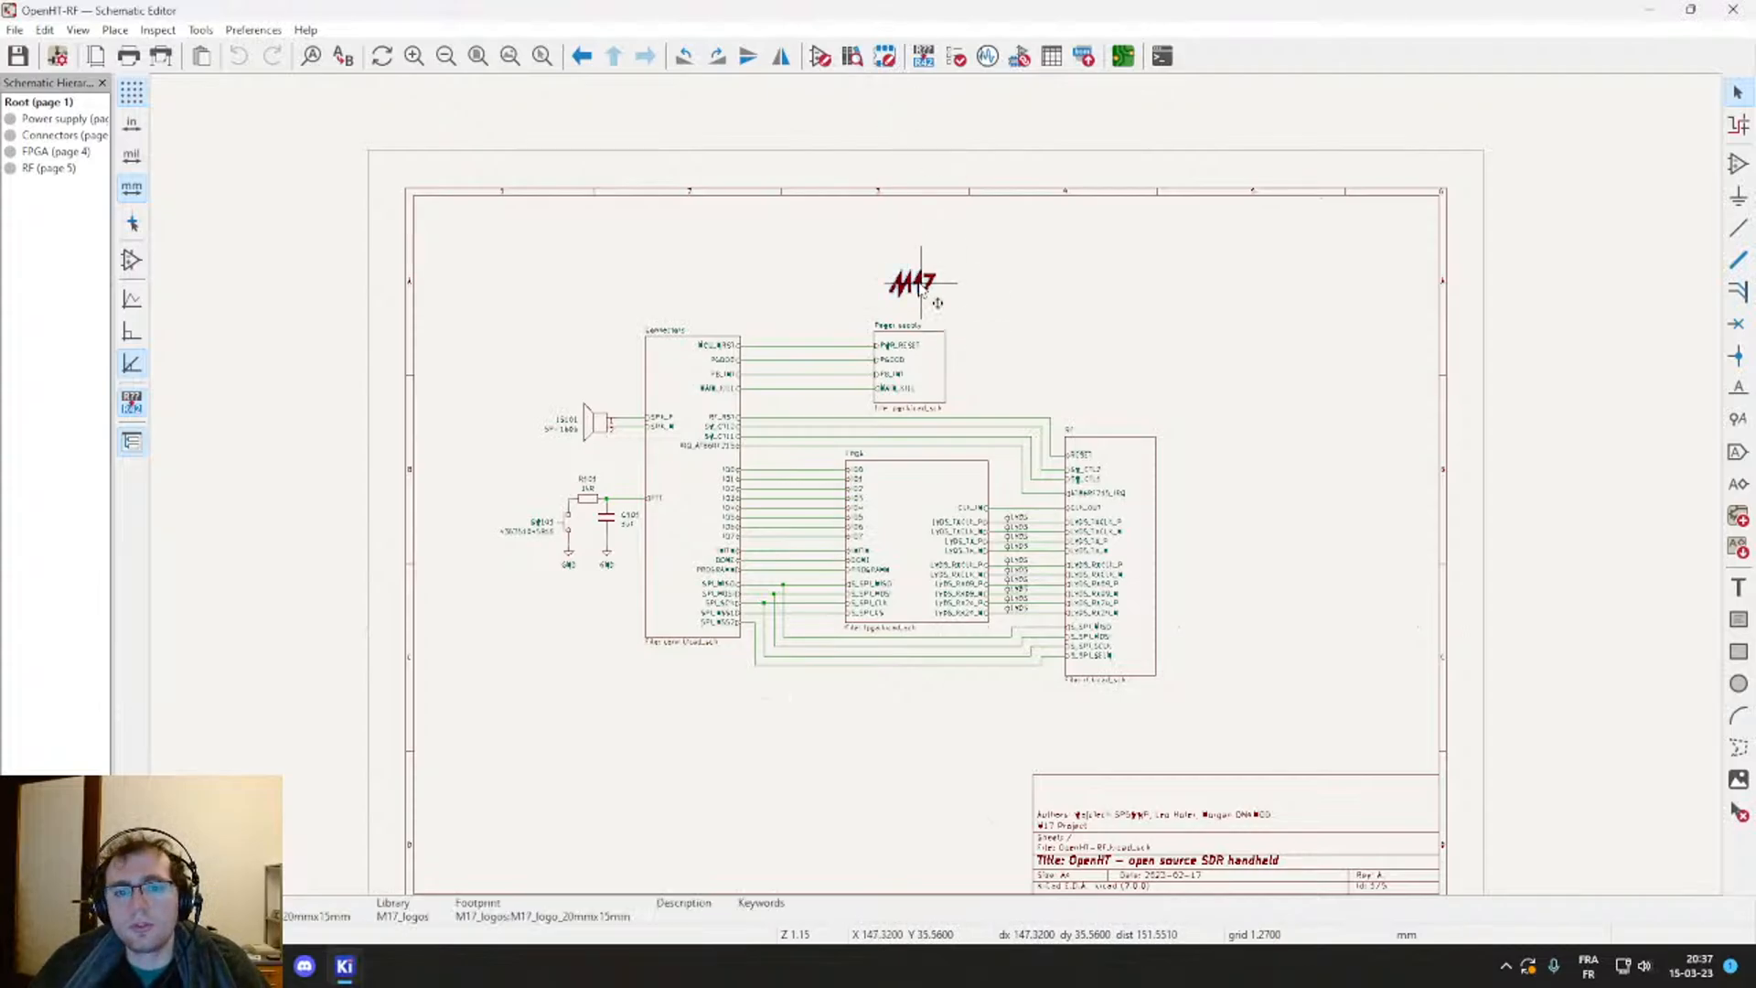
scroll(922, 280, "up", 8)
scroll(935, 490, "down", 8)
scroll(933, 486, "up", 5)
scroll(933, 487, "down", 8)
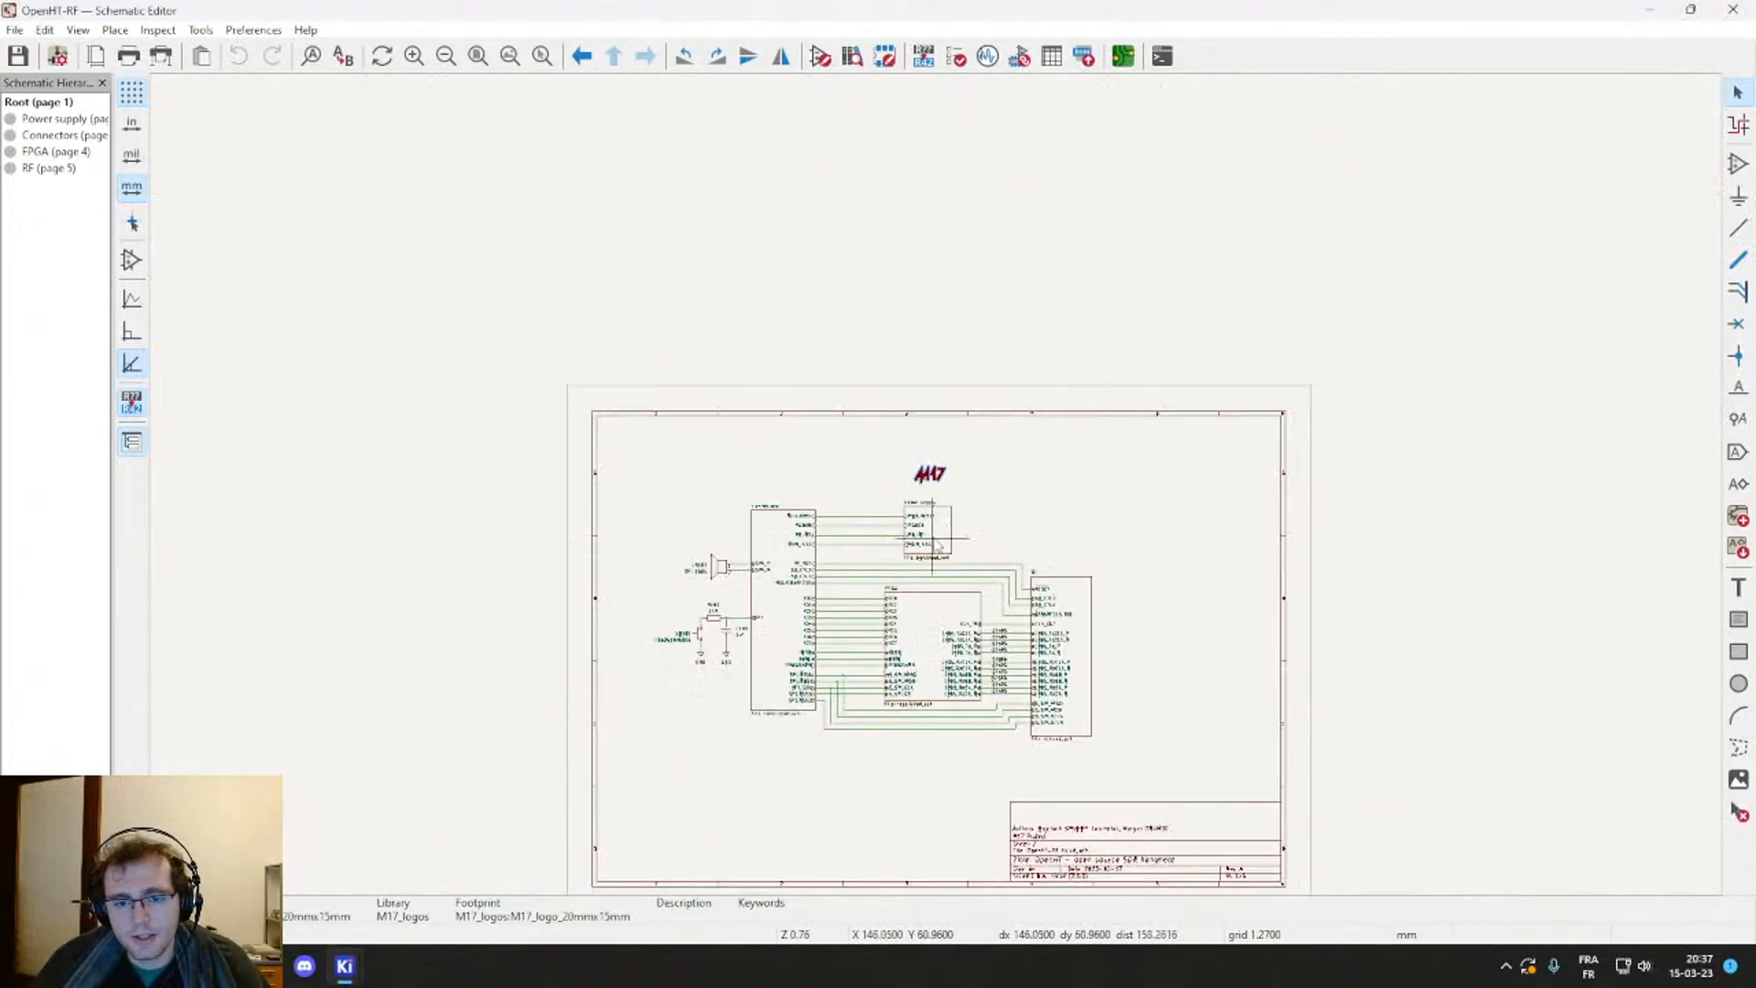
scroll(898, 484, "up", 3)
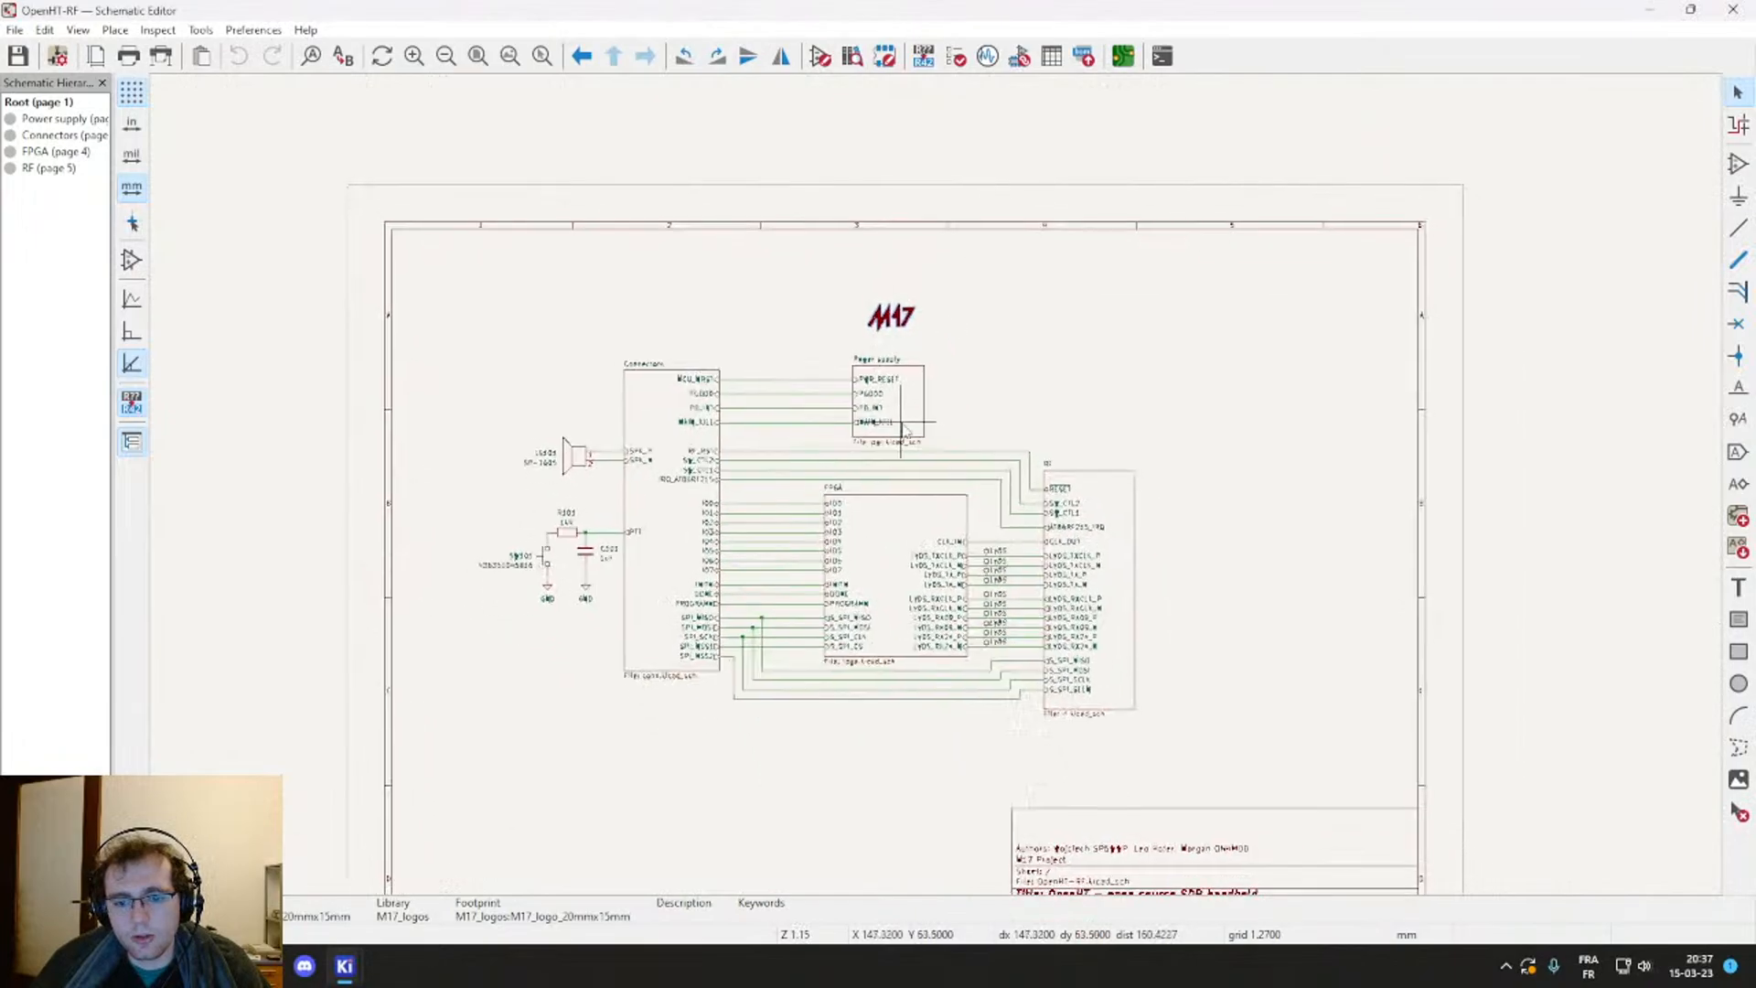
middle_click_drag(915, 394, 936, 356)
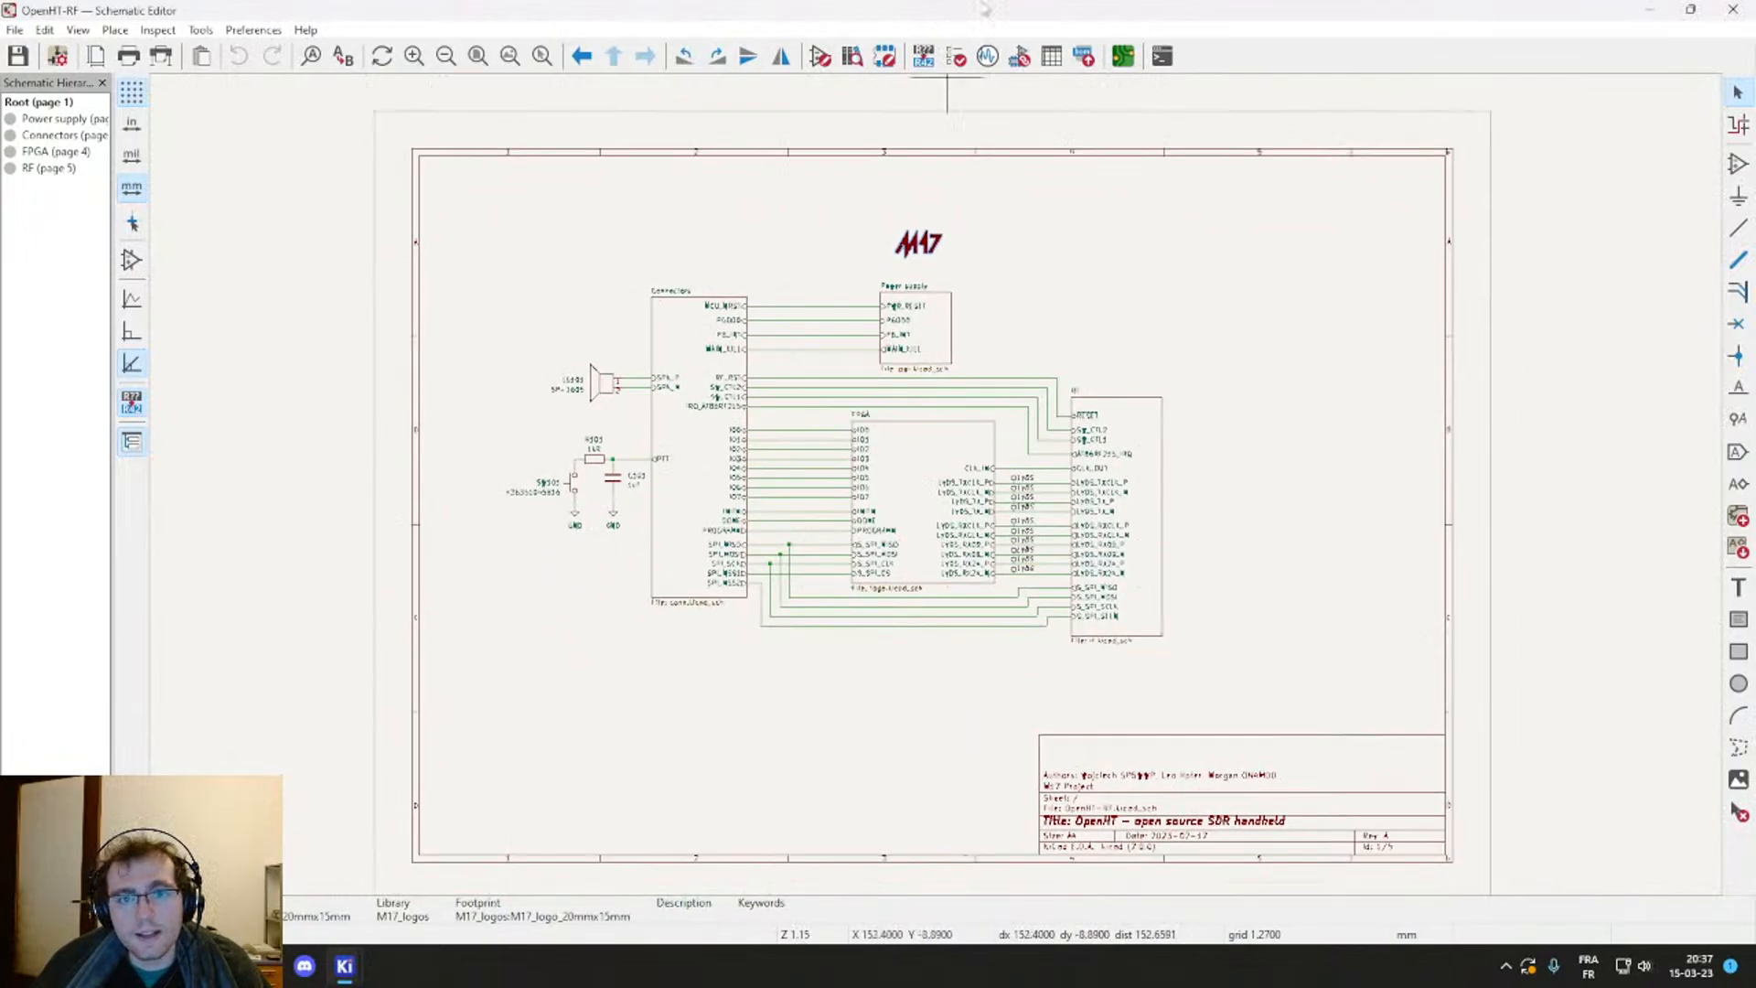
Step: Switch to the PCB Editor and examine the board outline with the component groups inside and beside it
left_click(1647, 11)
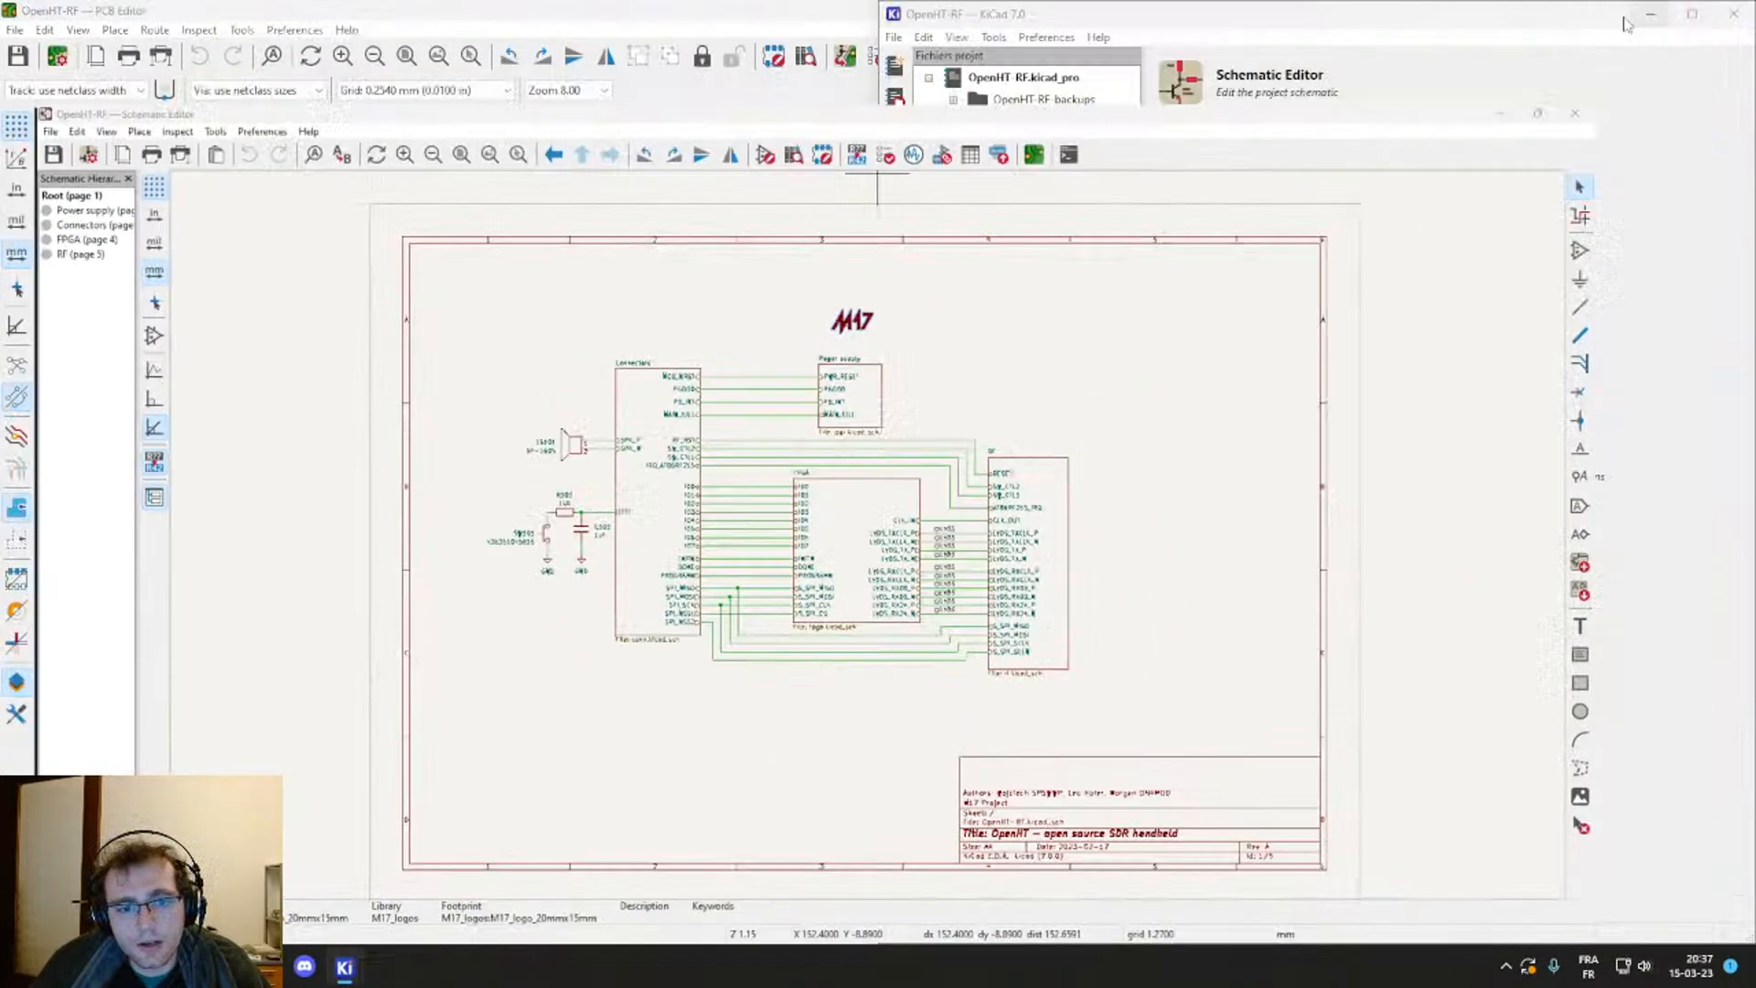
double_click(709, 9)
scroll(805, 512, "down", 8)
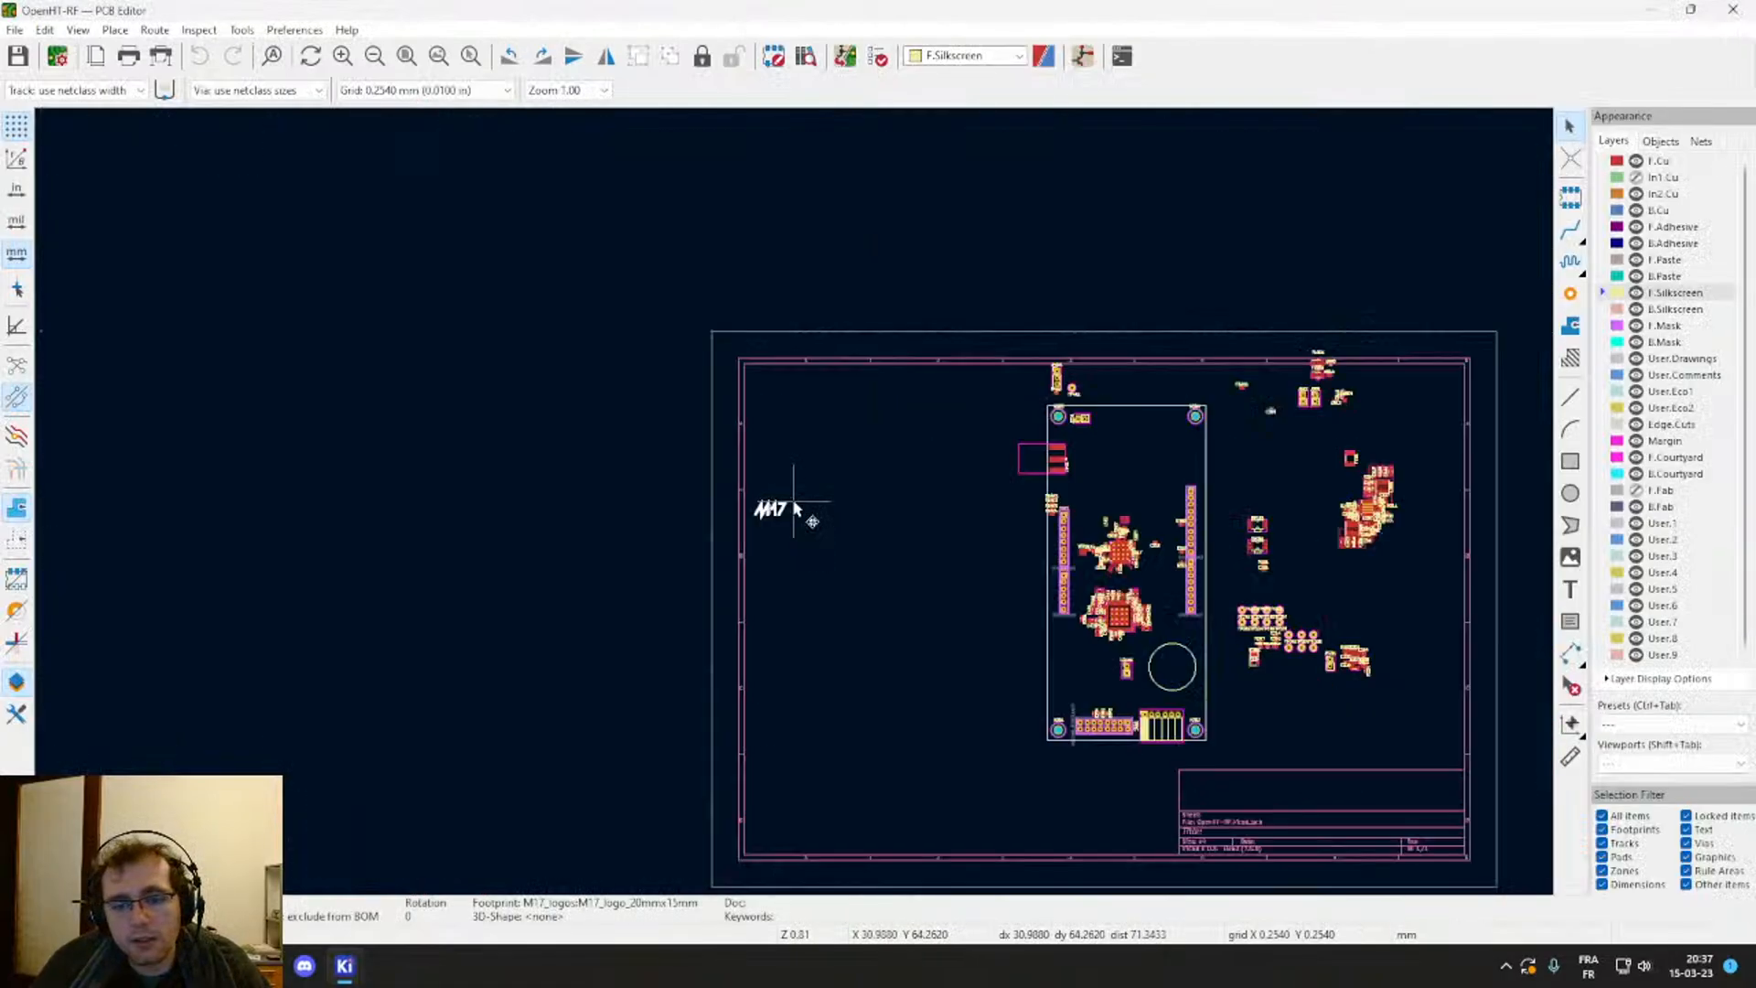
scroll(743, 481, "up", 2)
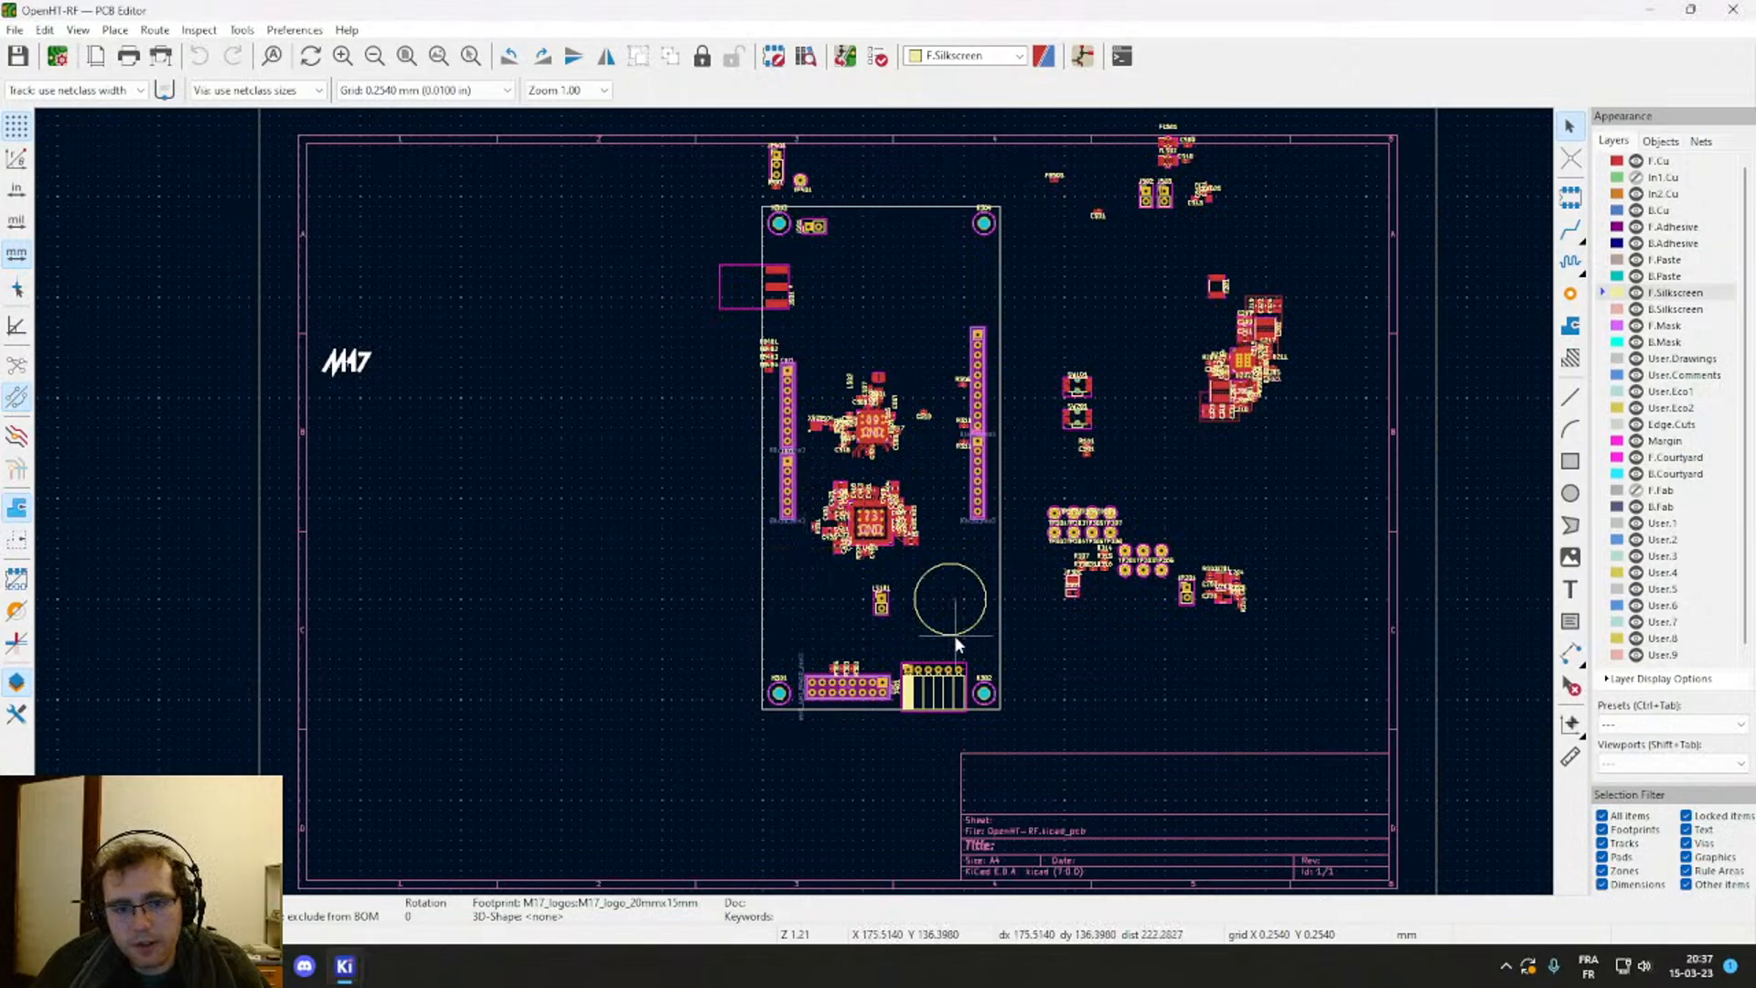
scroll(910, 547, "up", 2)
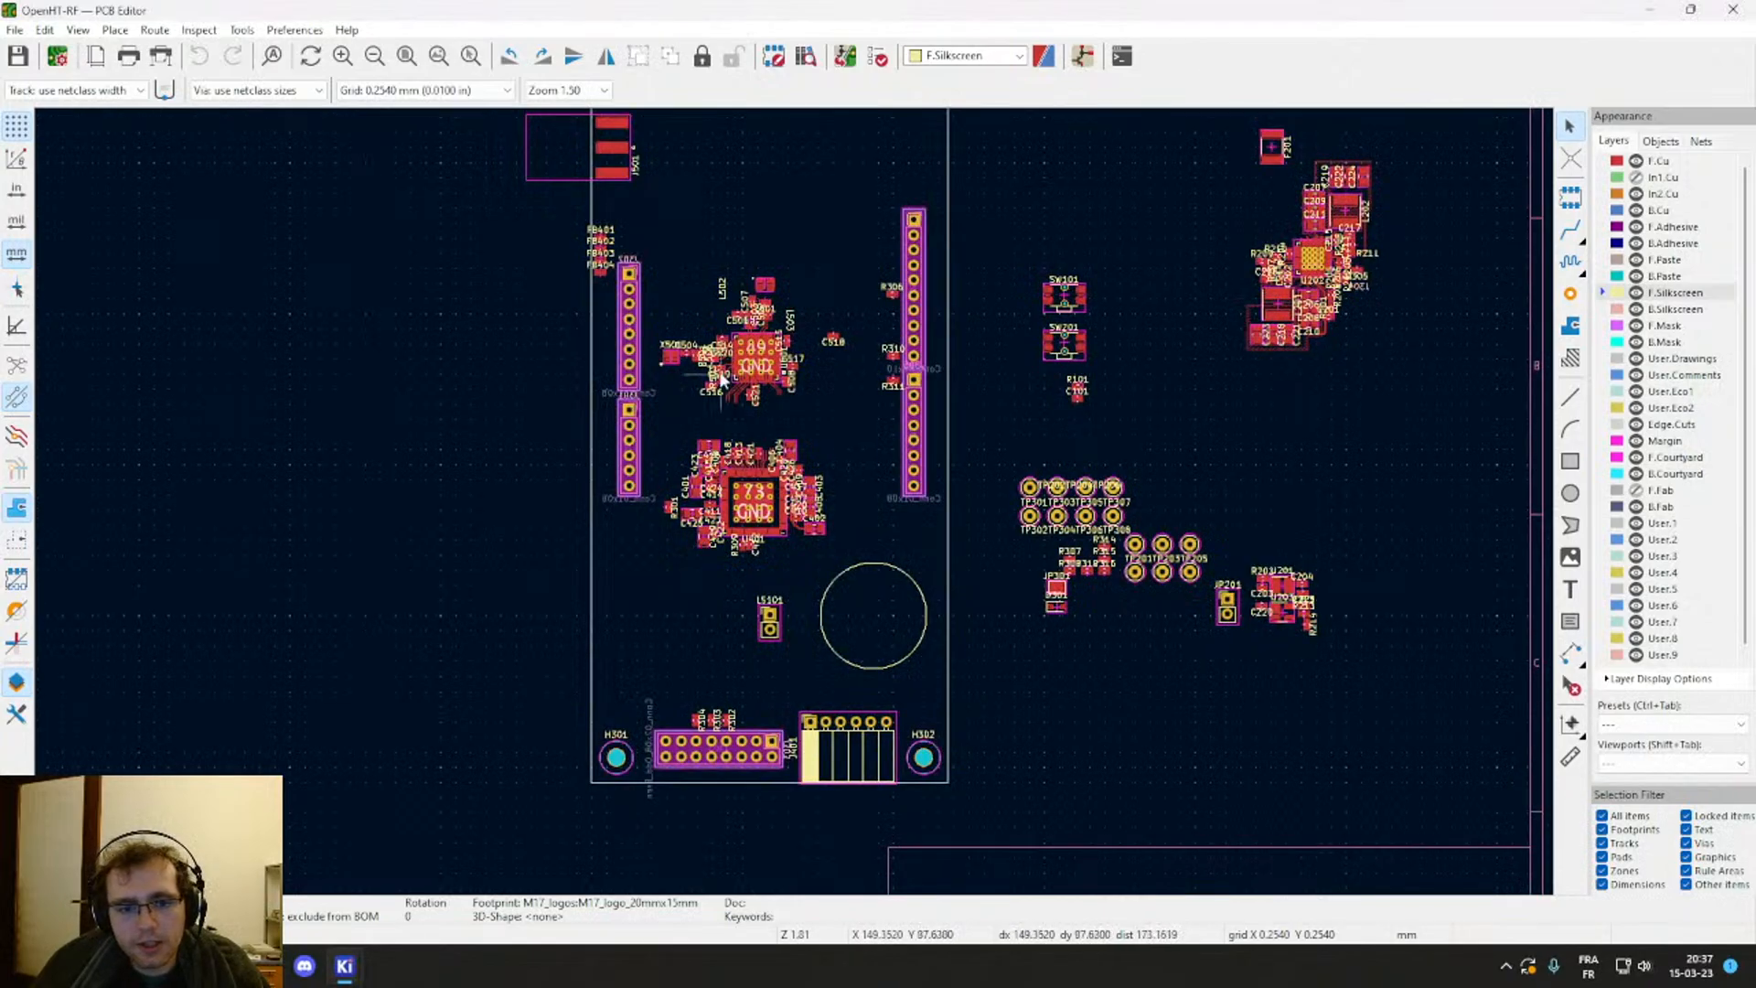
middle_click_drag(724, 380, 824, 401)
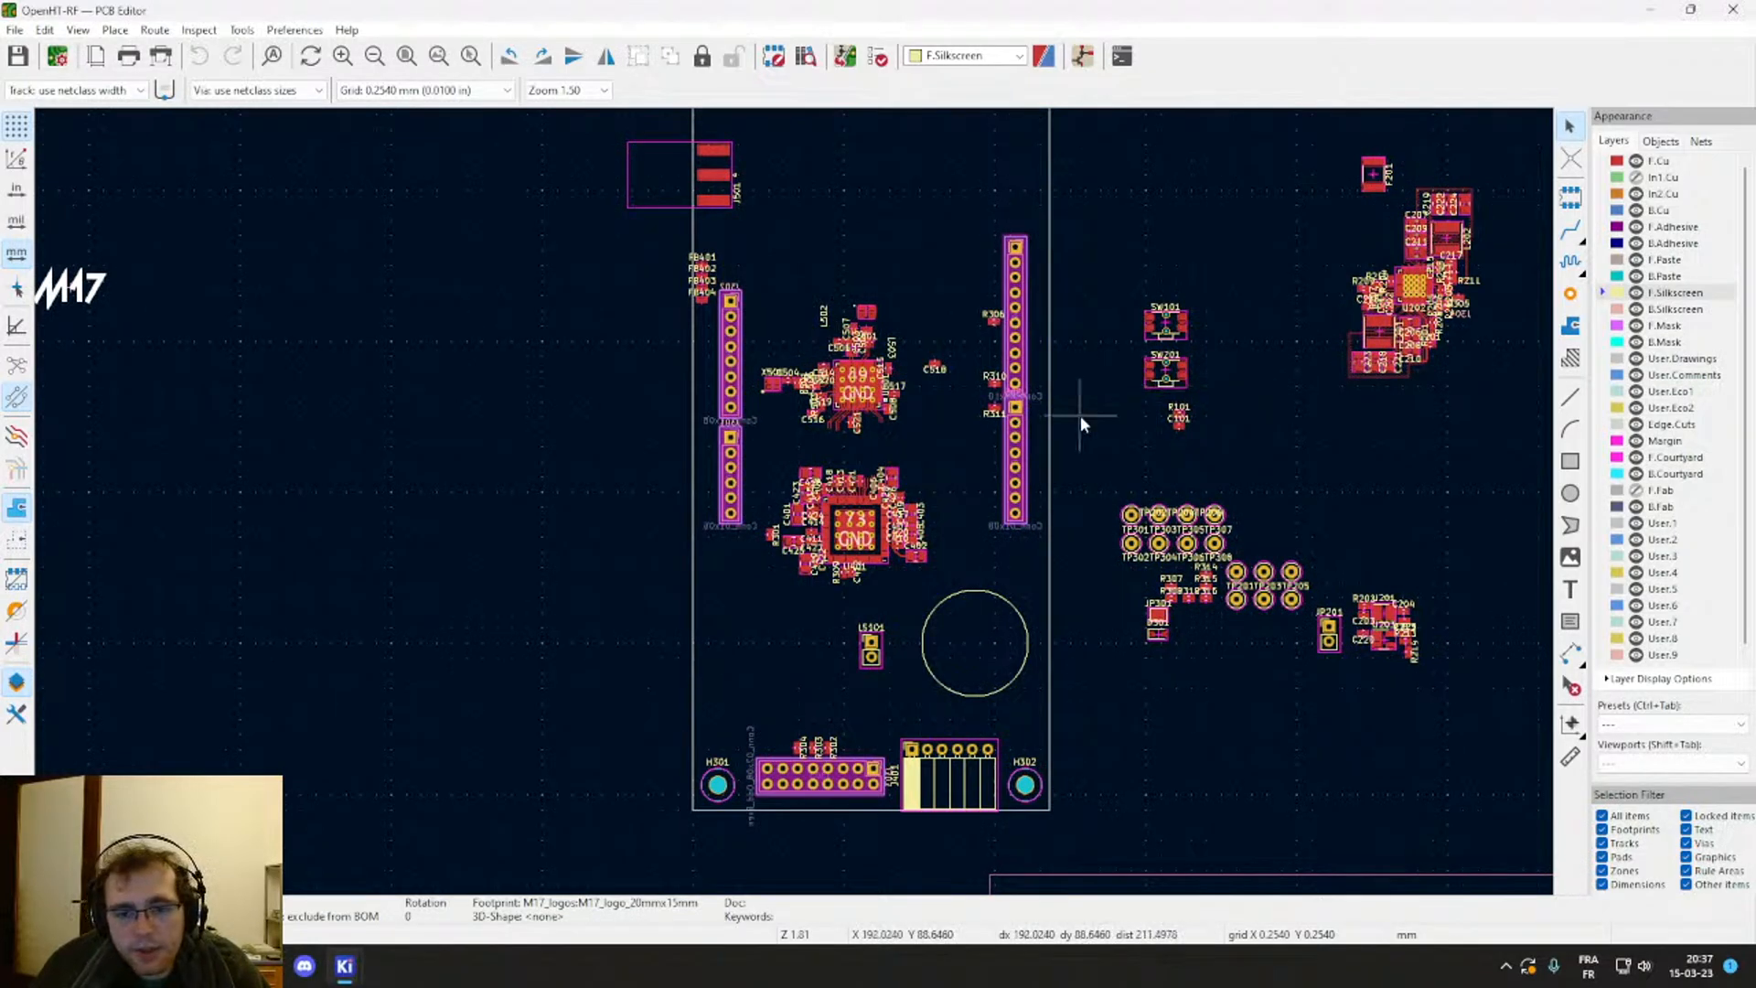
middle_click_drag(1029, 592, 1060, 612)
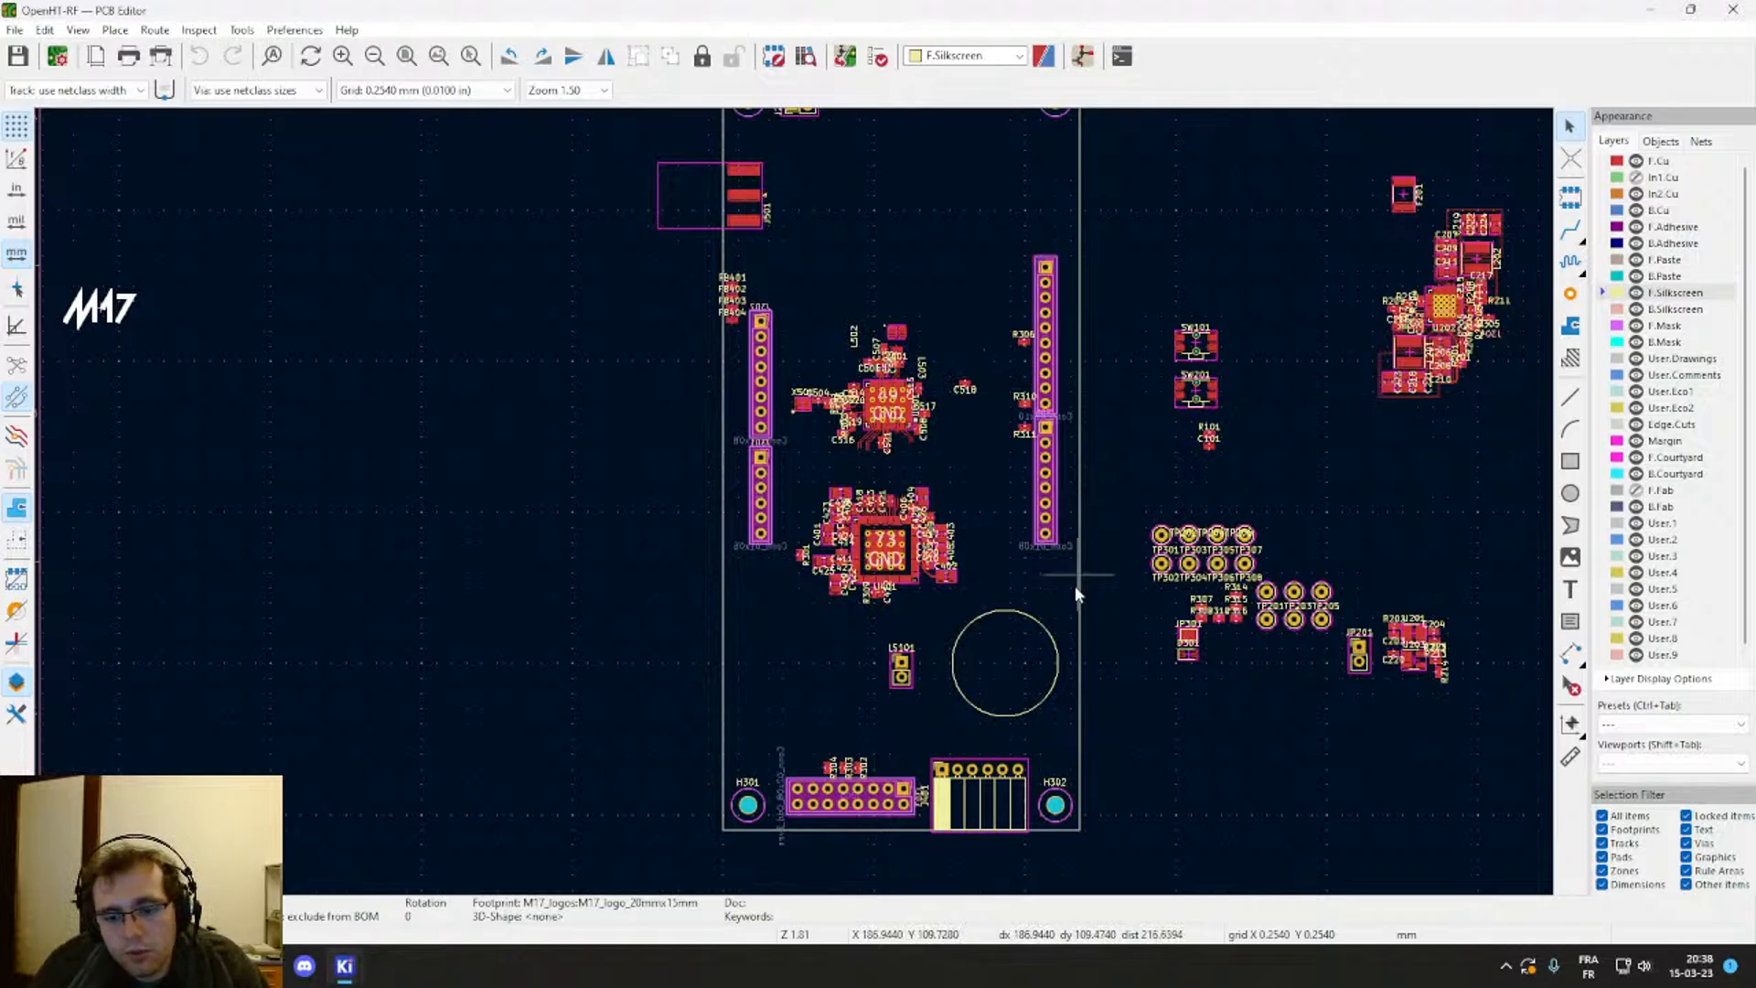
Step: Examine the two-row pin header and connector J401 along the board edge between mounting holes H301 and H302
scroll(1074, 585, "down", 2)
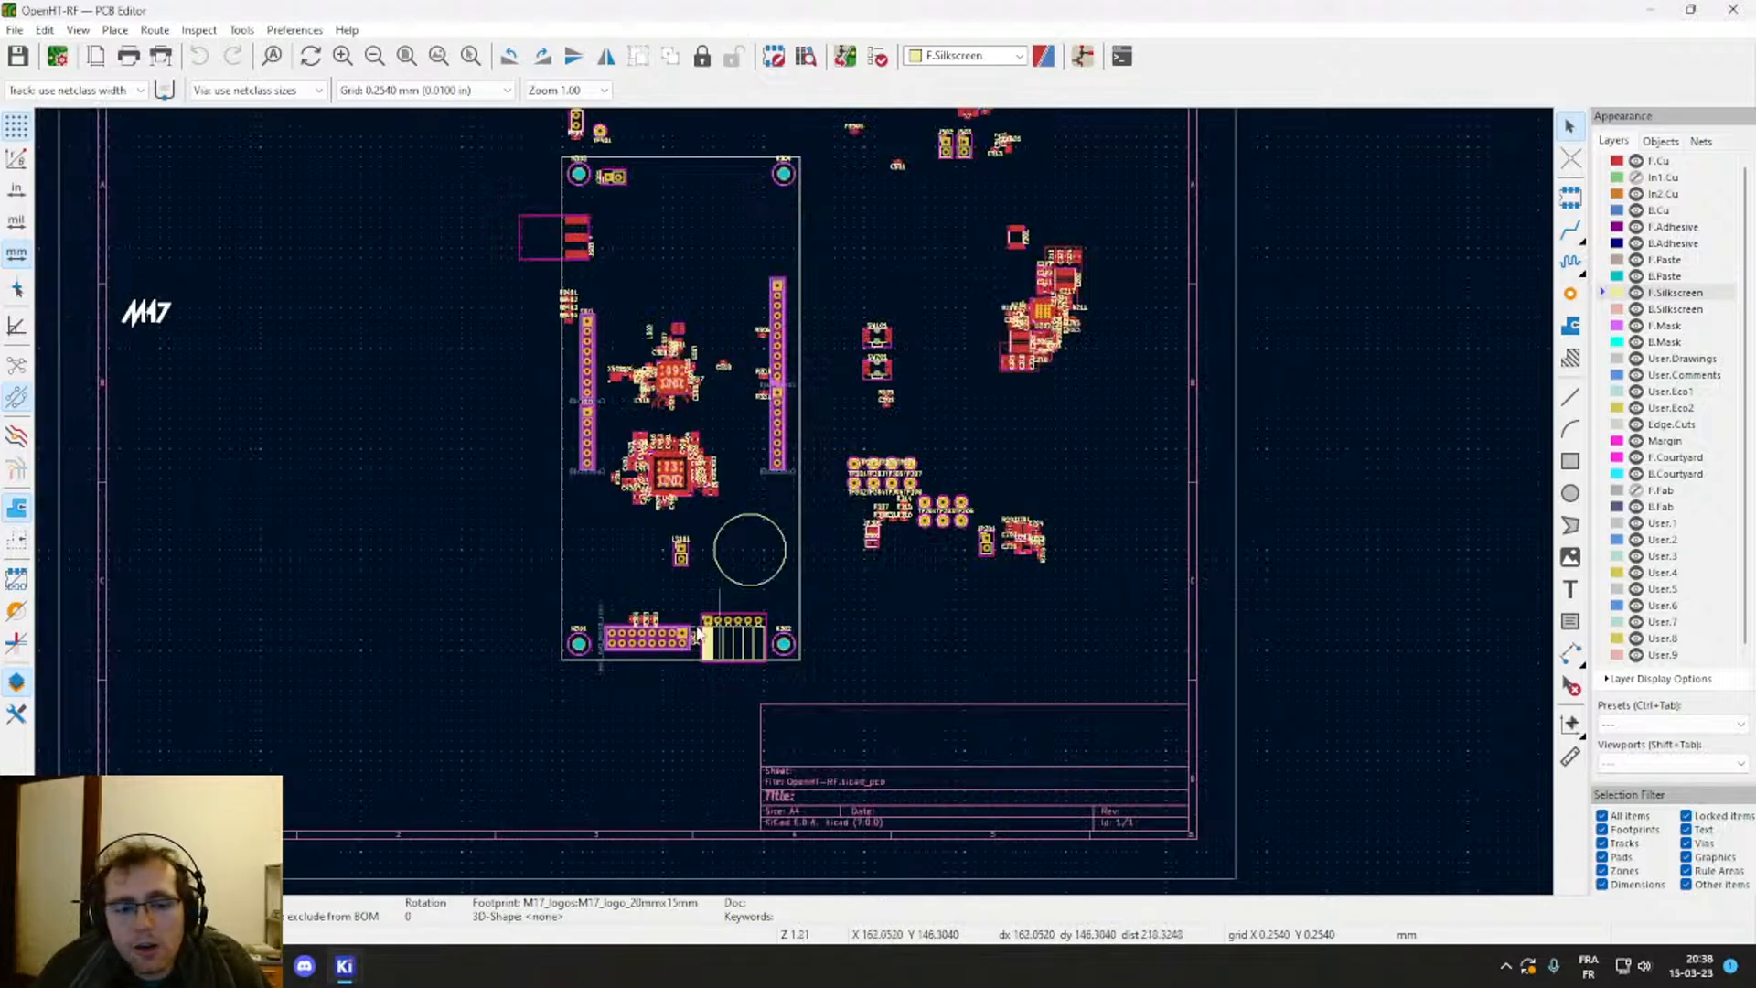
scroll(649, 633, "up", 2)
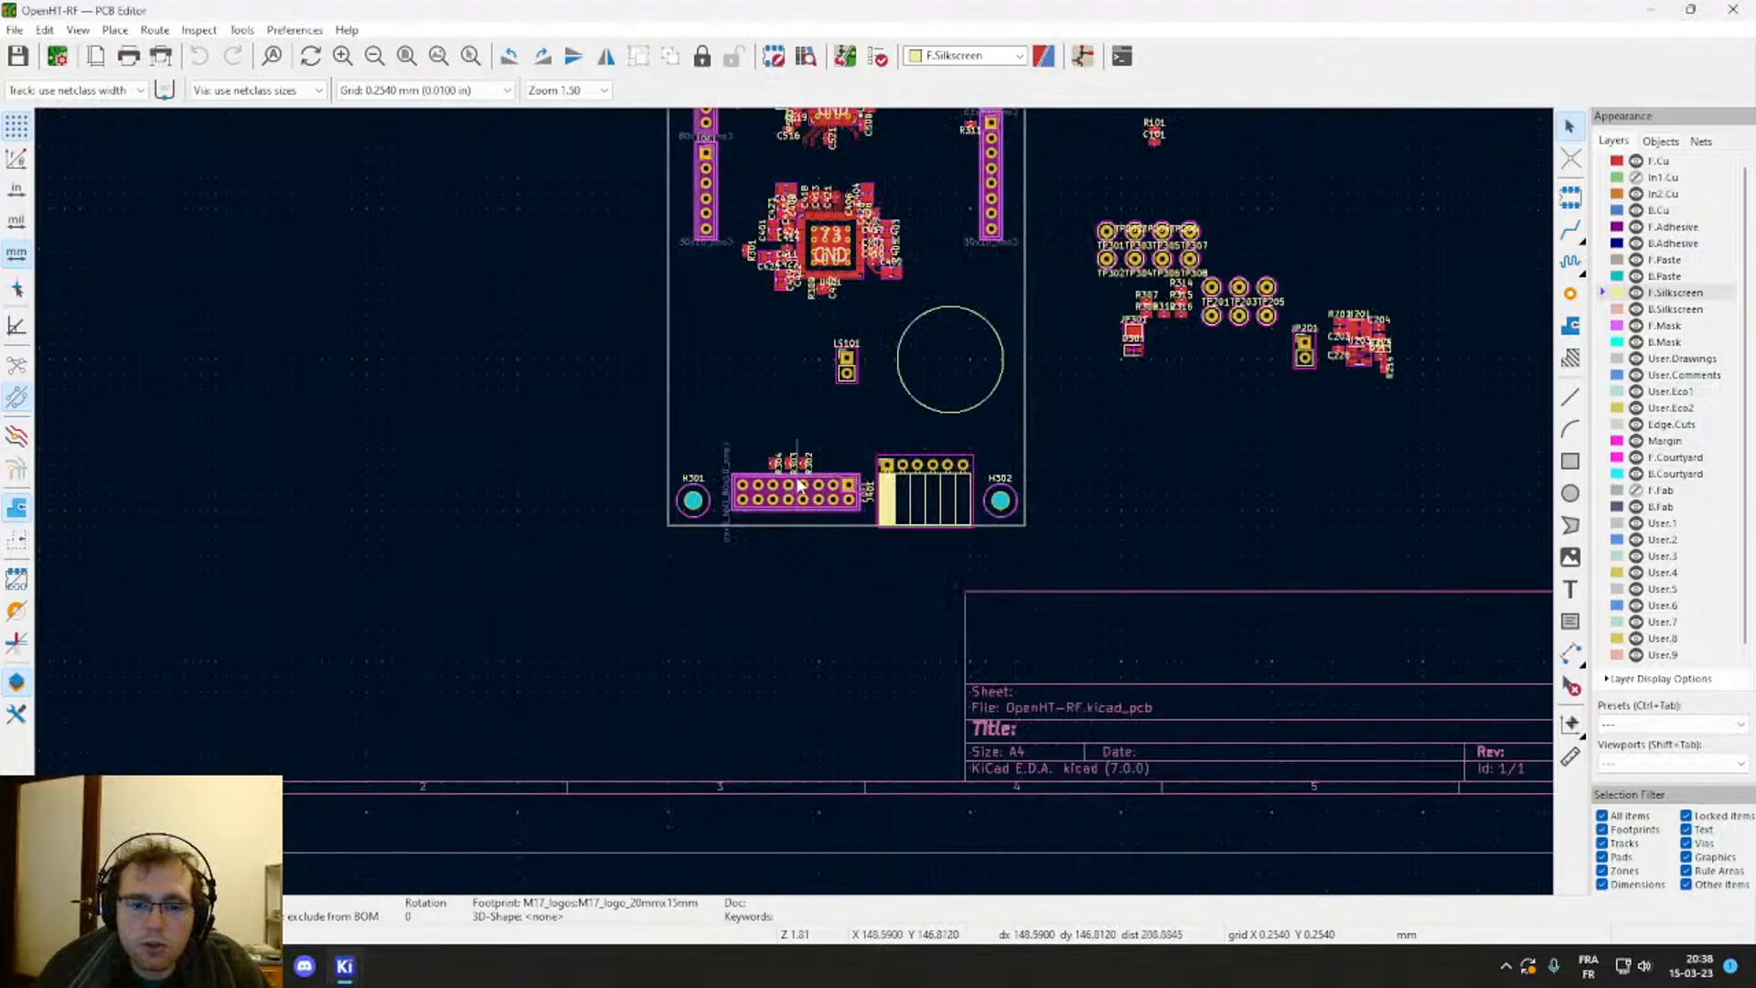
middle_click_drag(798, 484, 787, 639)
scroll(786, 639, "down", 2)
middle_click_drag(781, 471, 792, 571)
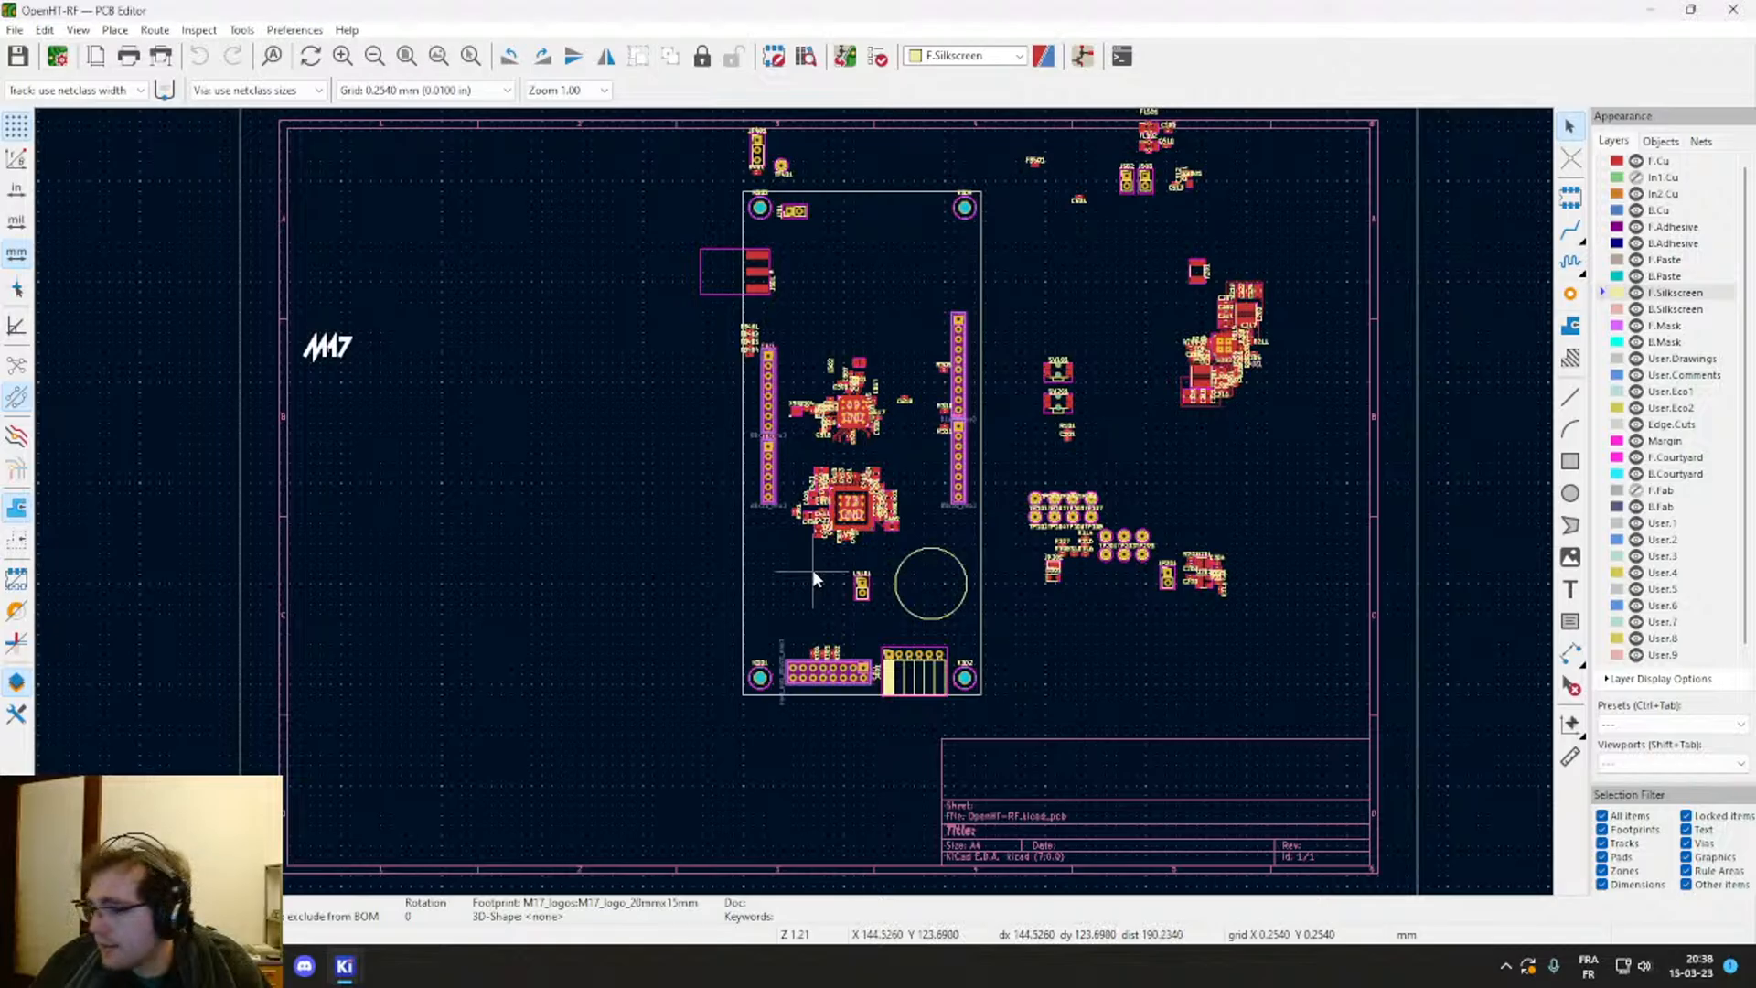
Step: Compare the single-row headers along the board's sides with the two-row header beside J401
middle_click_drag(801, 595, 814, 599)
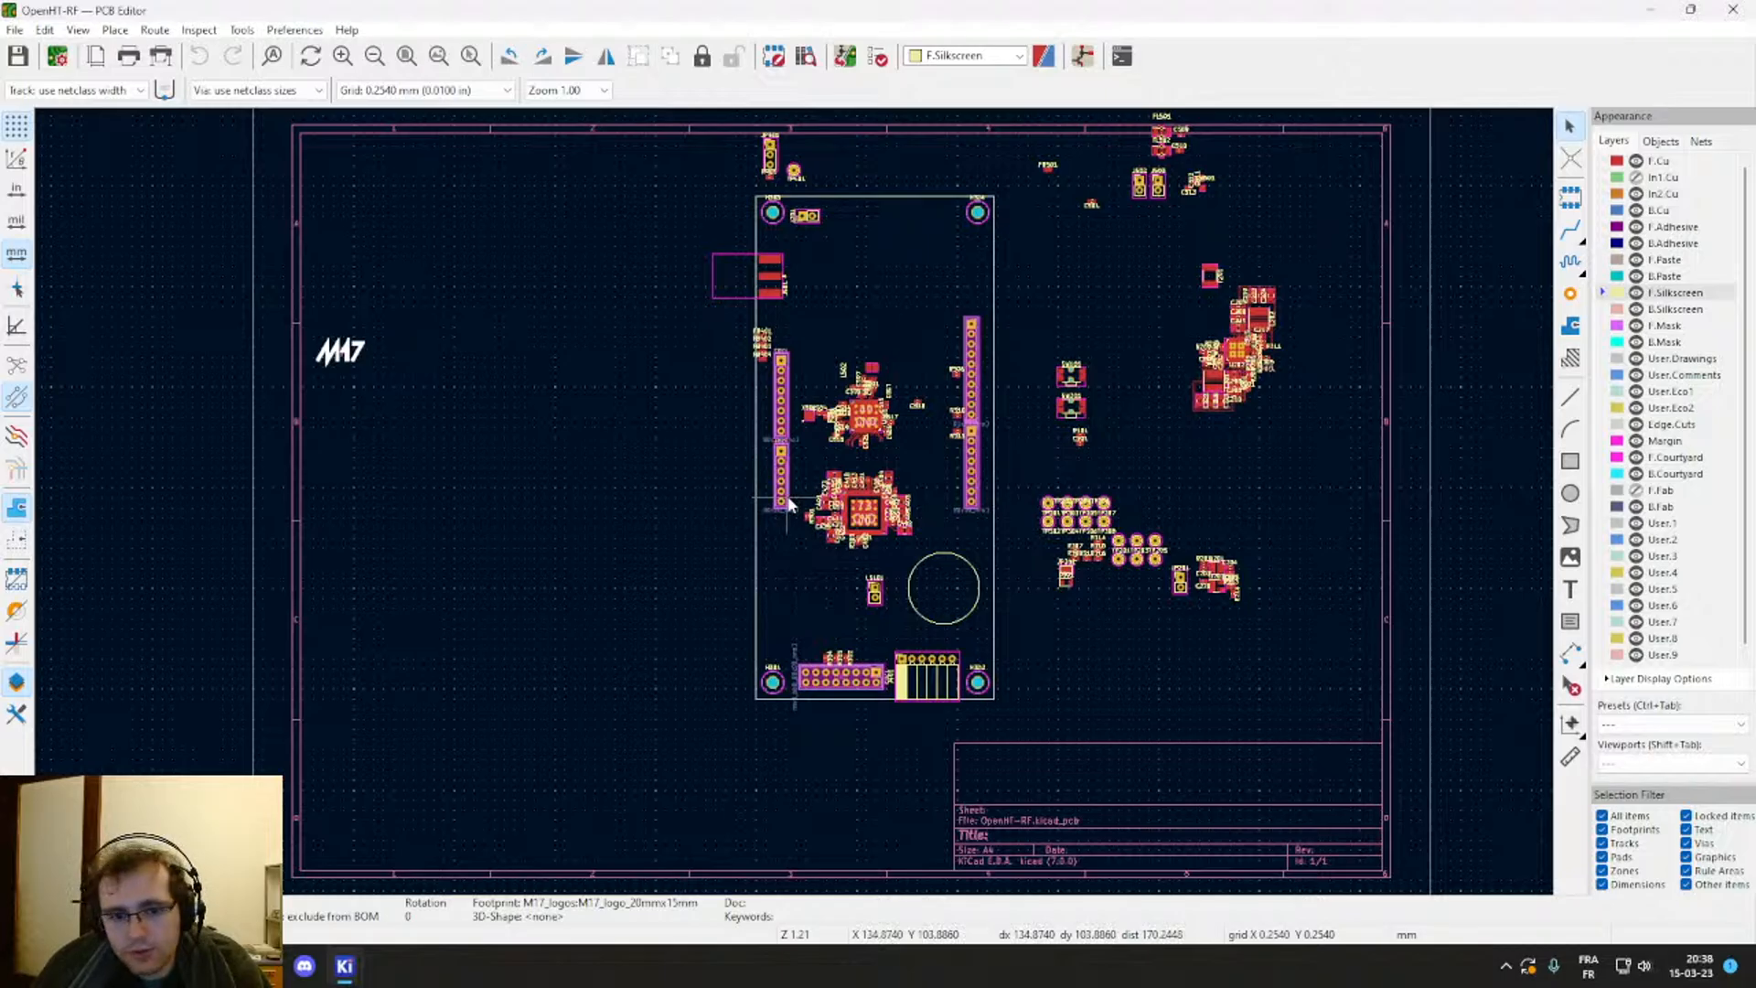
scroll(794, 508, "up", 1)
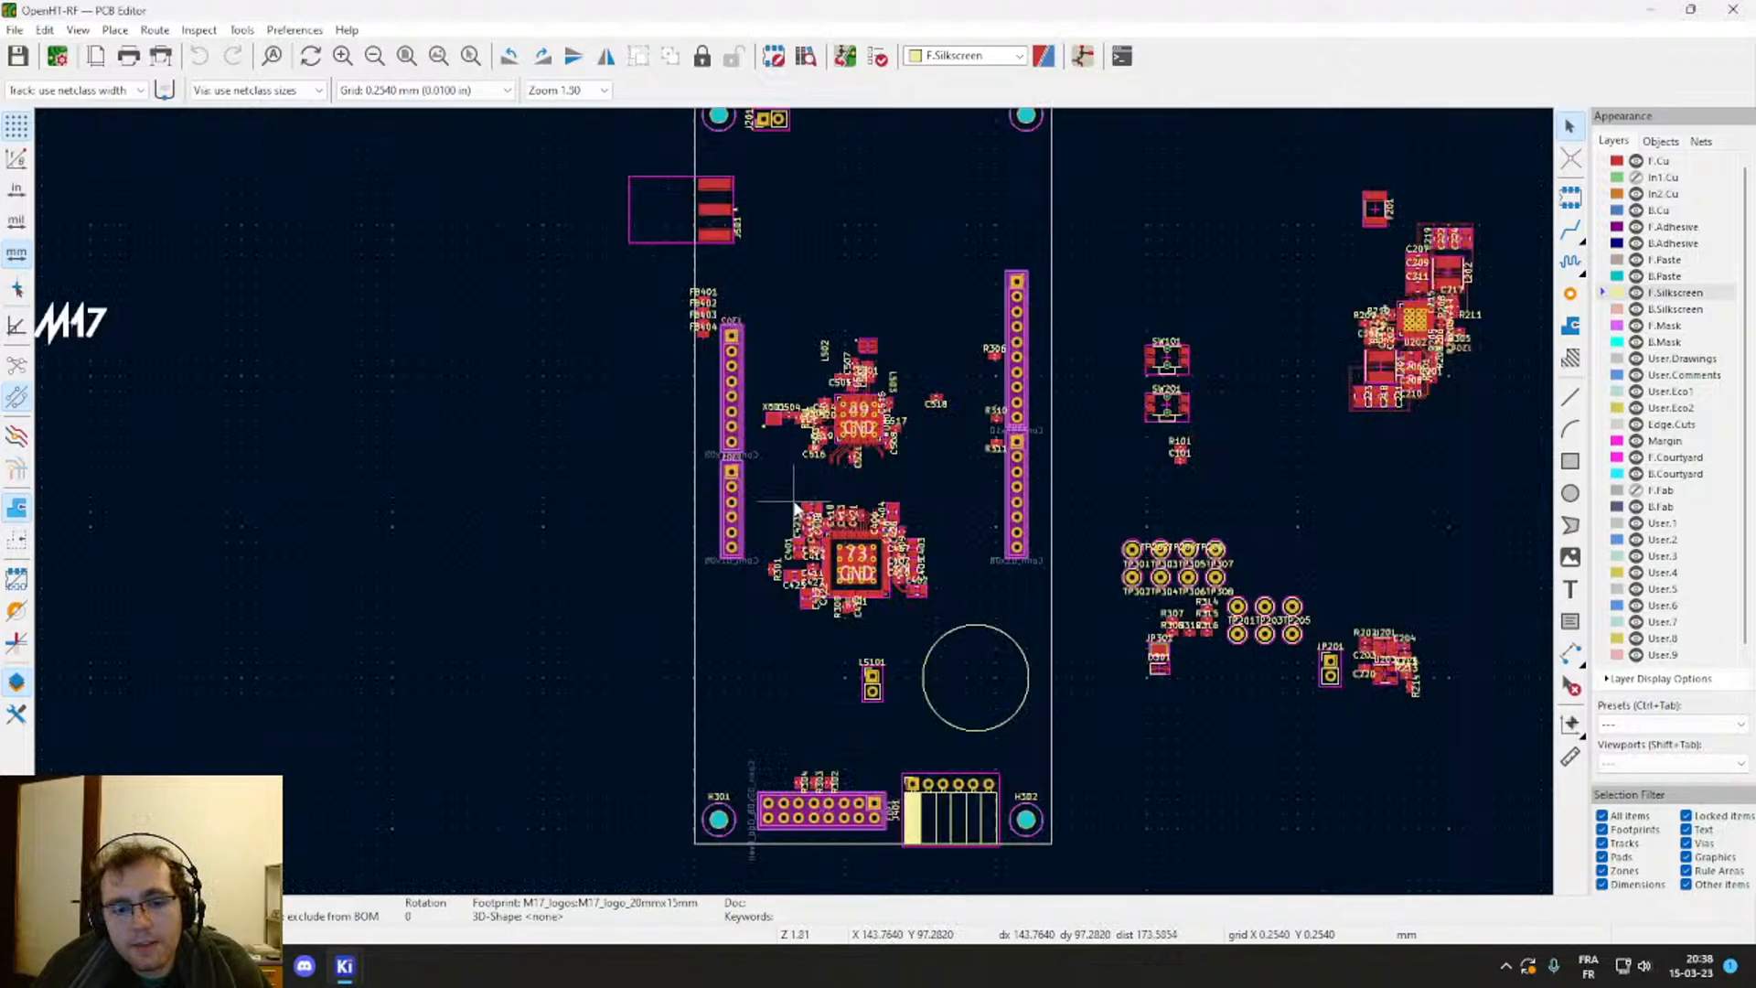
middle_click_drag(849, 696, 854, 604)
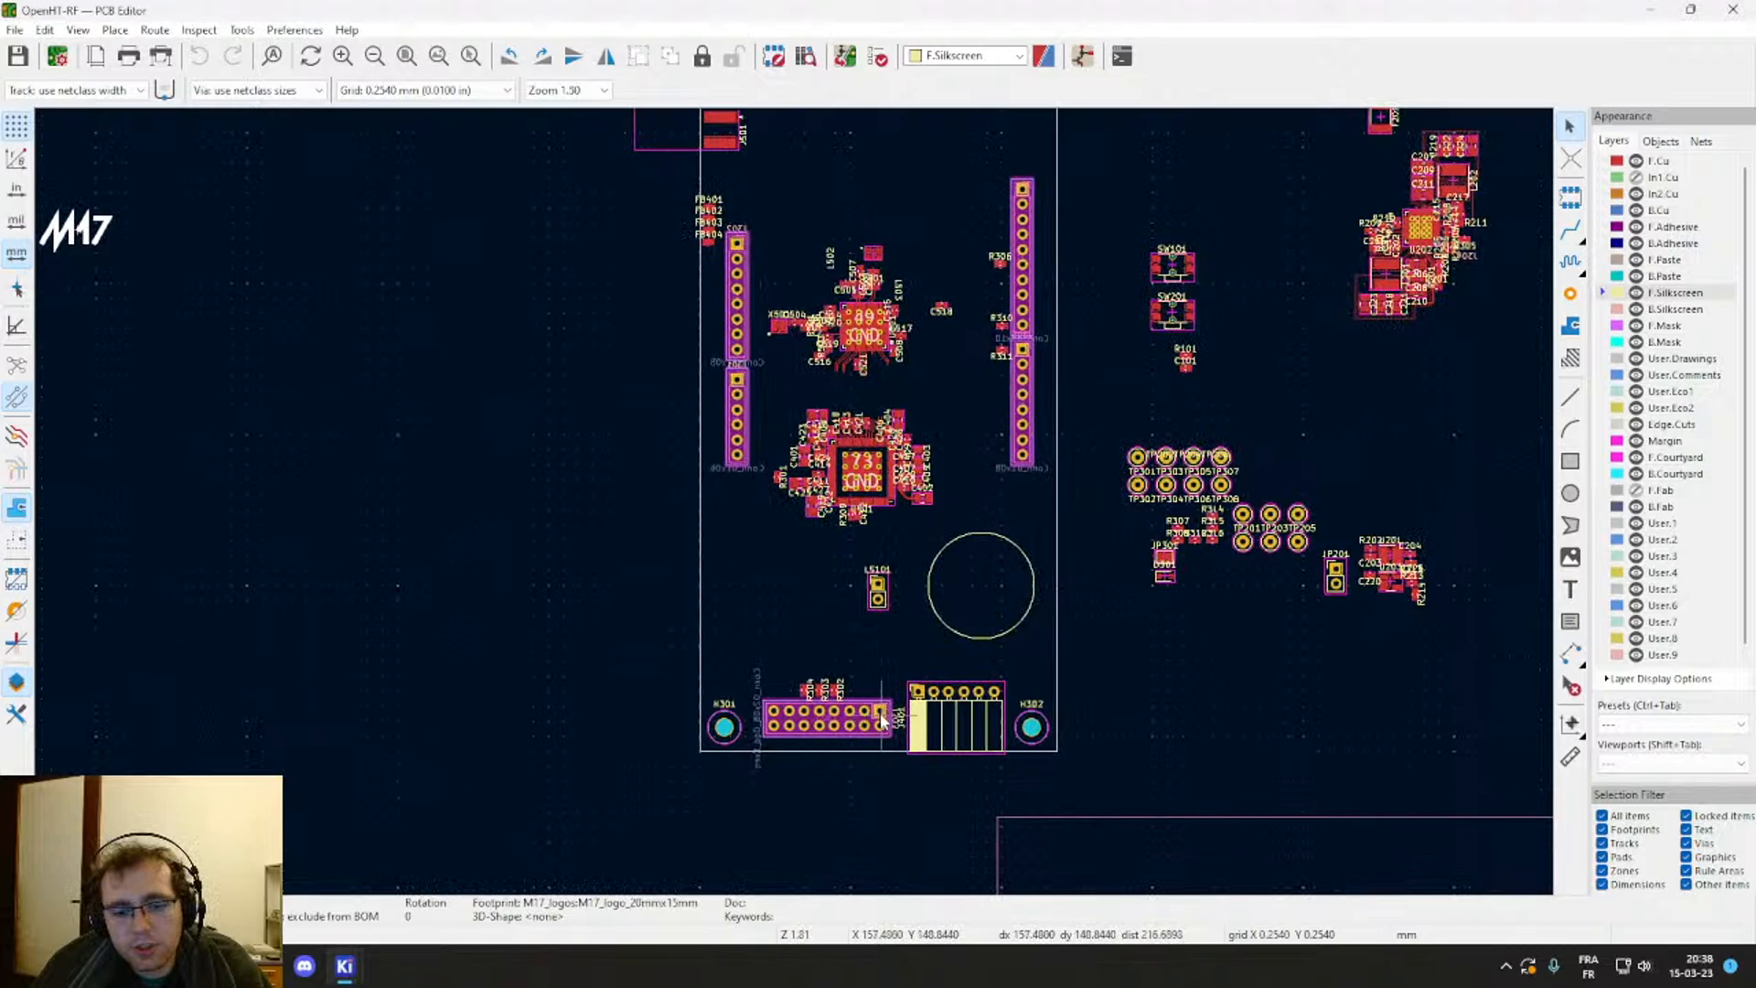
scroll(883, 720, "up", 2)
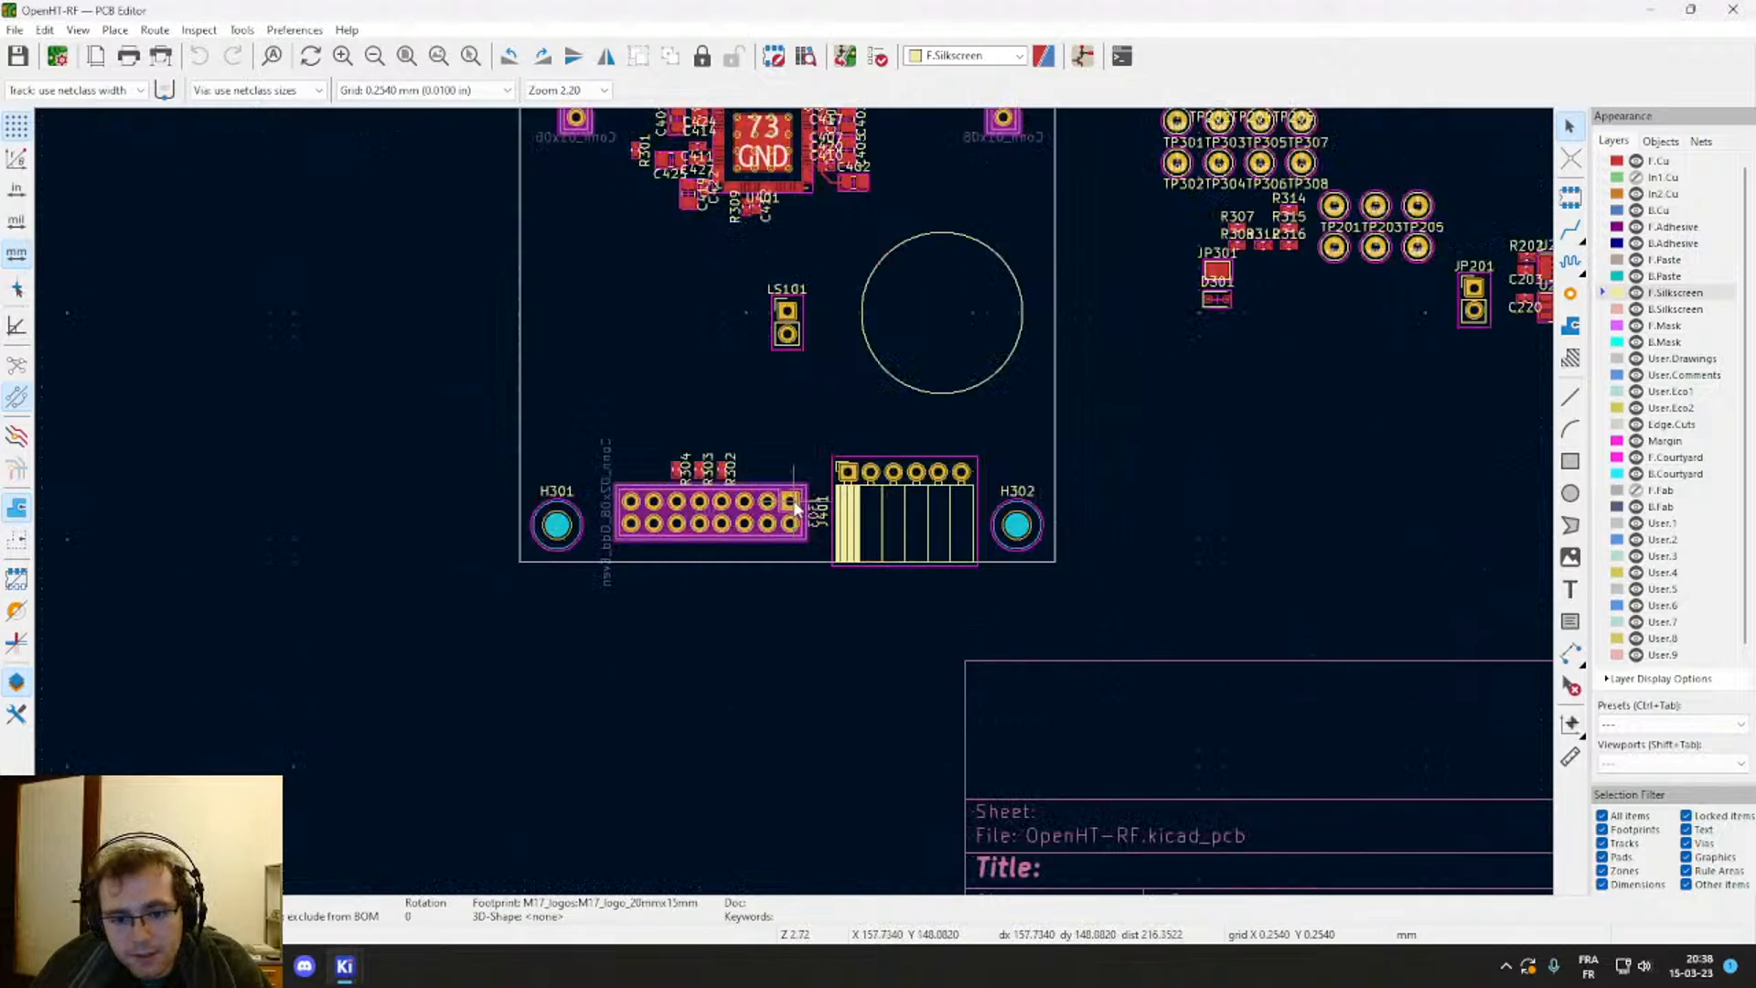
middle_click_drag(787, 448, 852, 637)
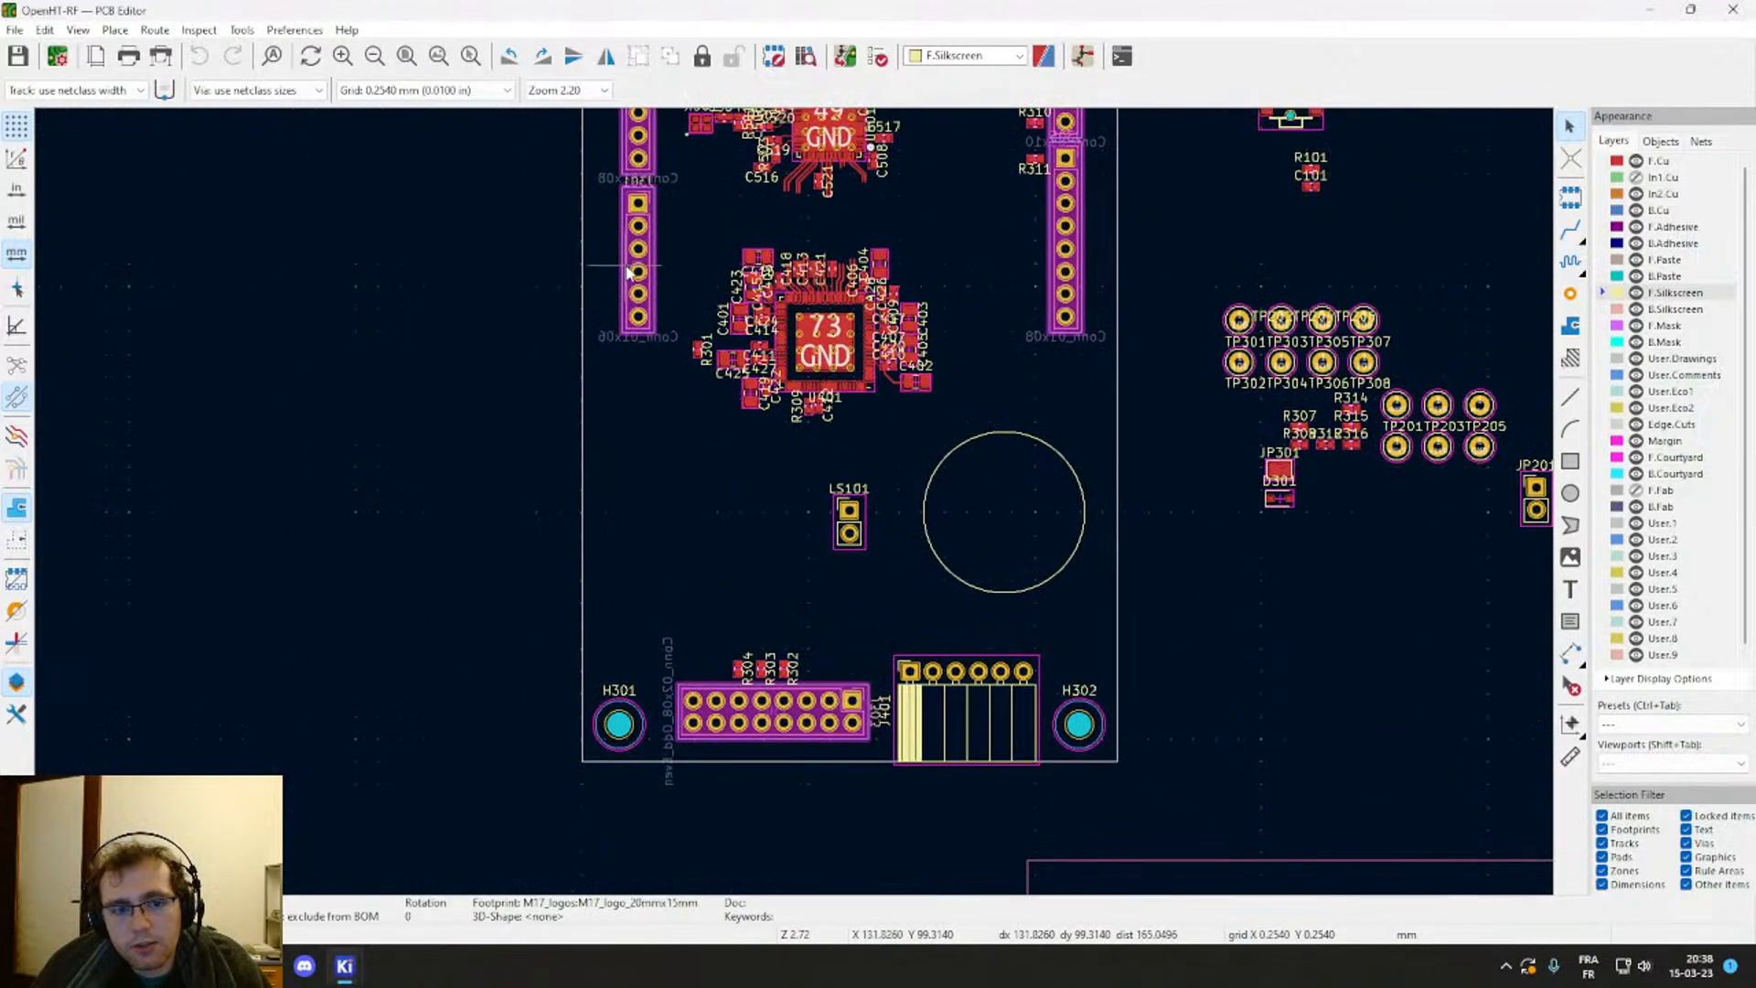
Step: Deselect the M17 logo footprint and examine the board from the H301 and H302 edge up to J501
left_click(431, 487)
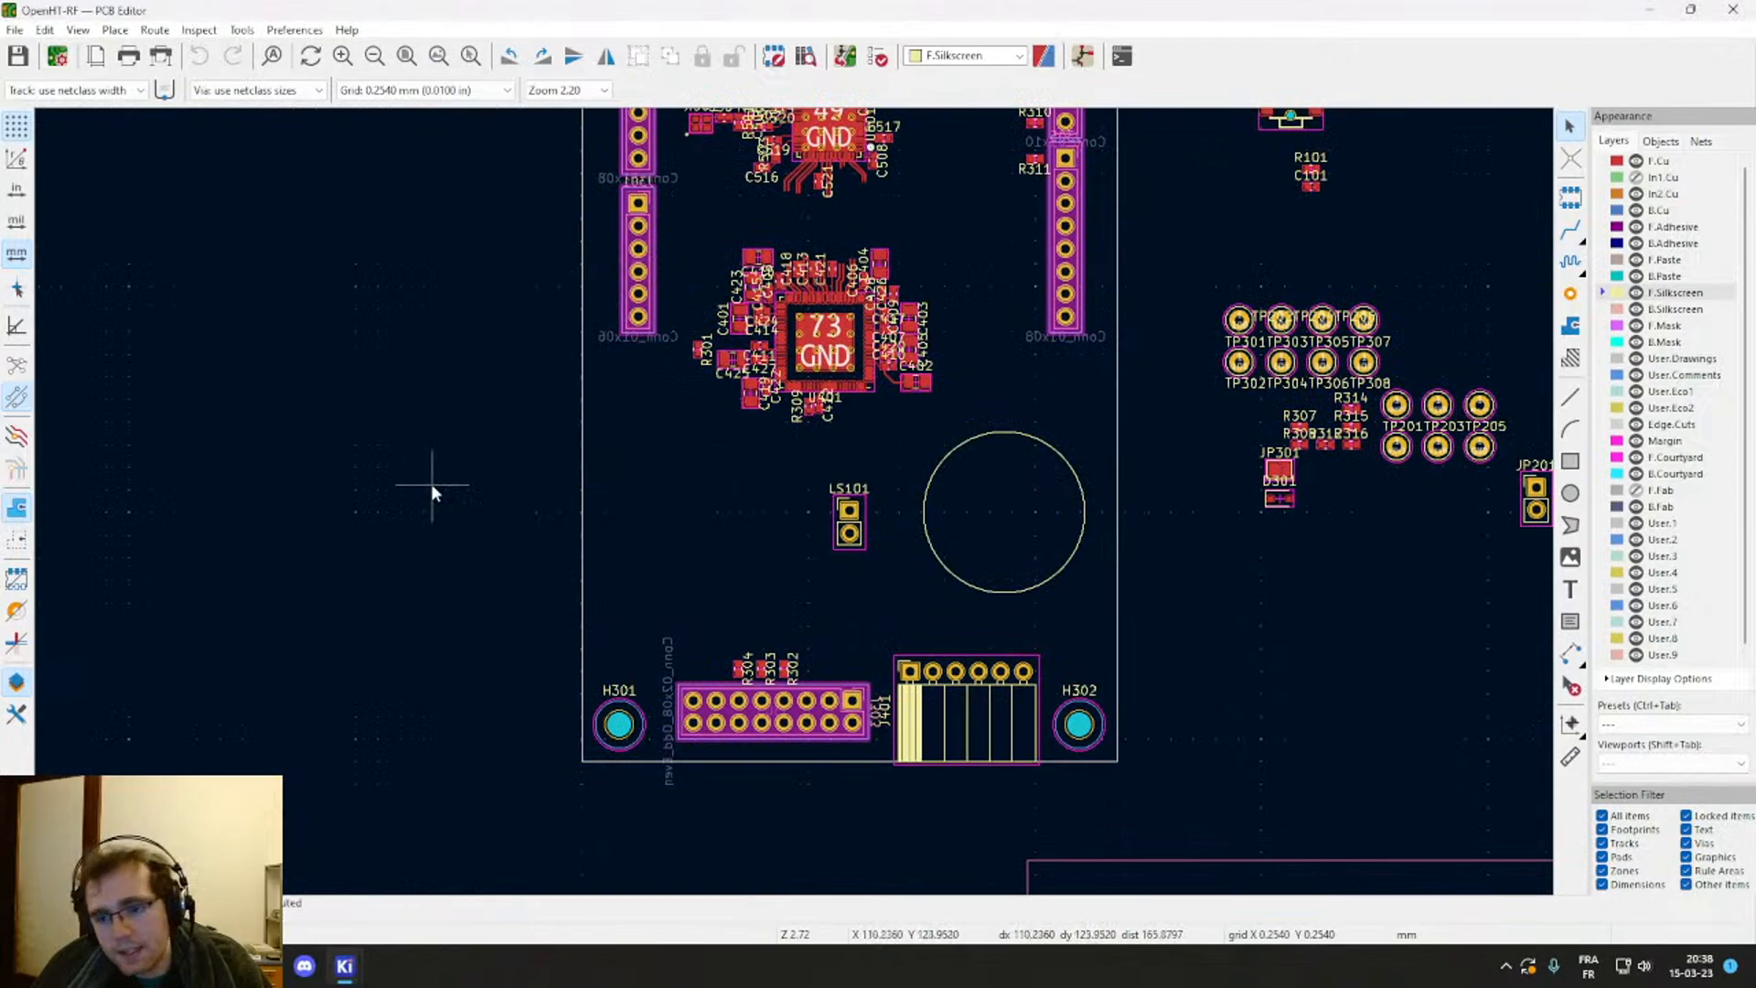
scroll(582, 459, "down", 1)
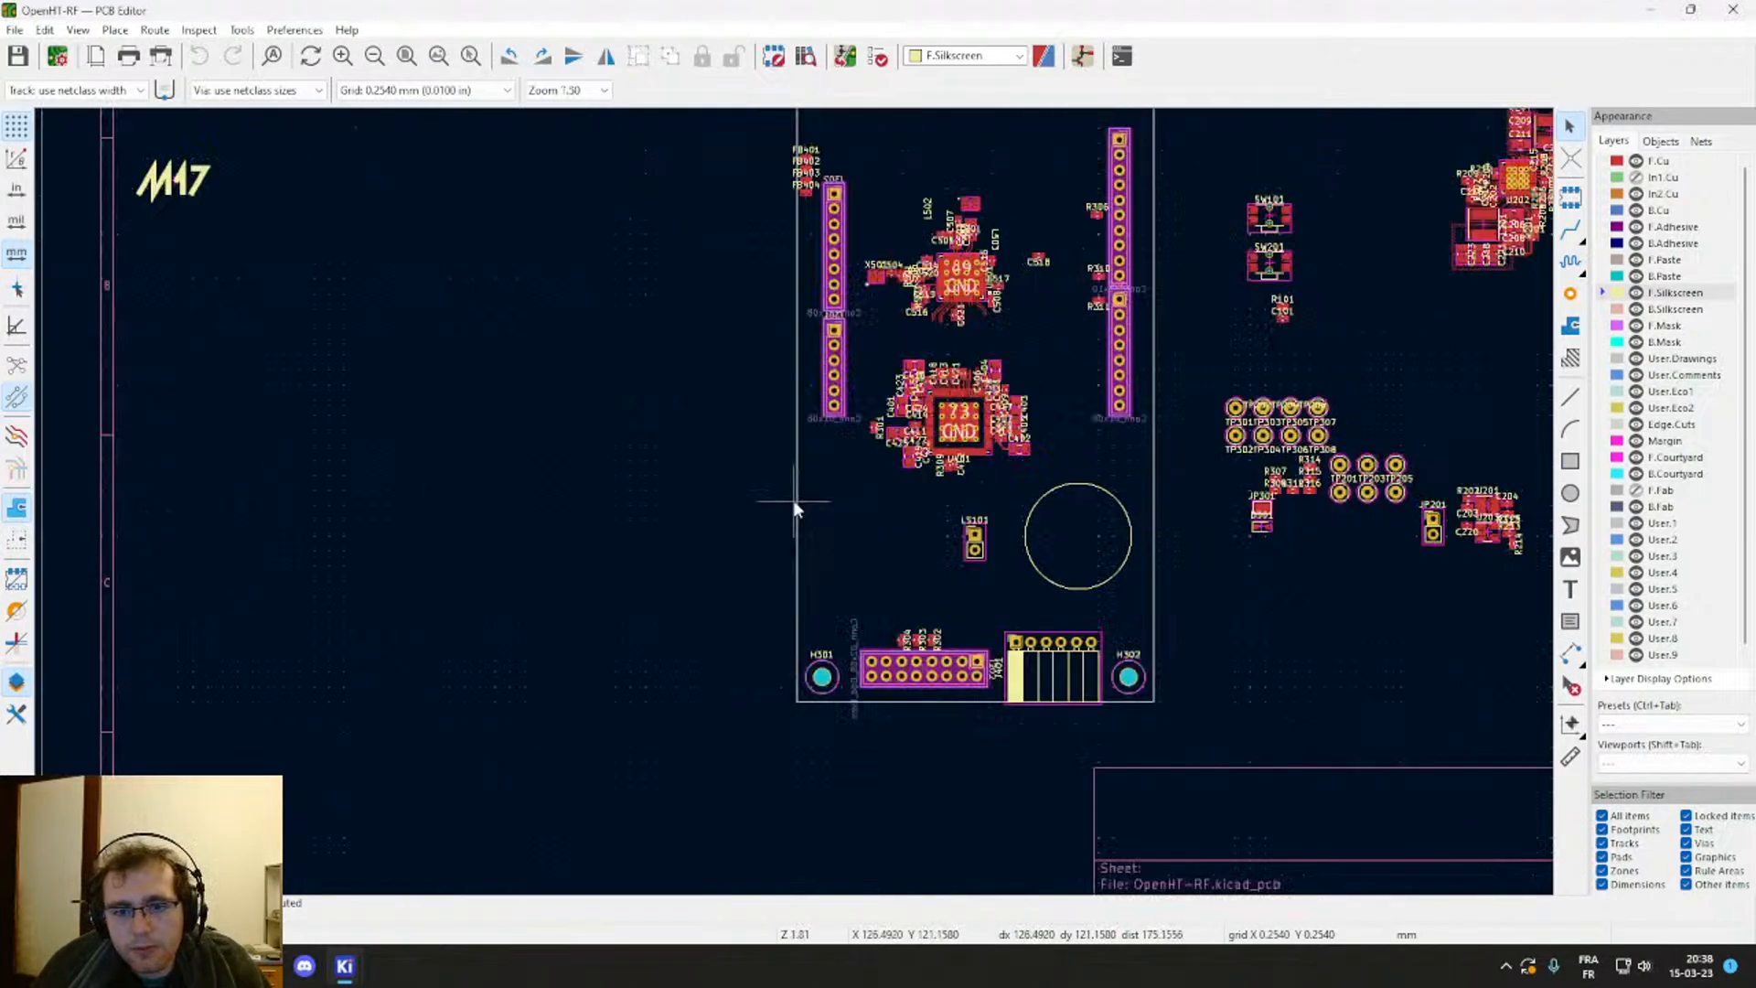
middle_click_drag(785, 464, 719, 511)
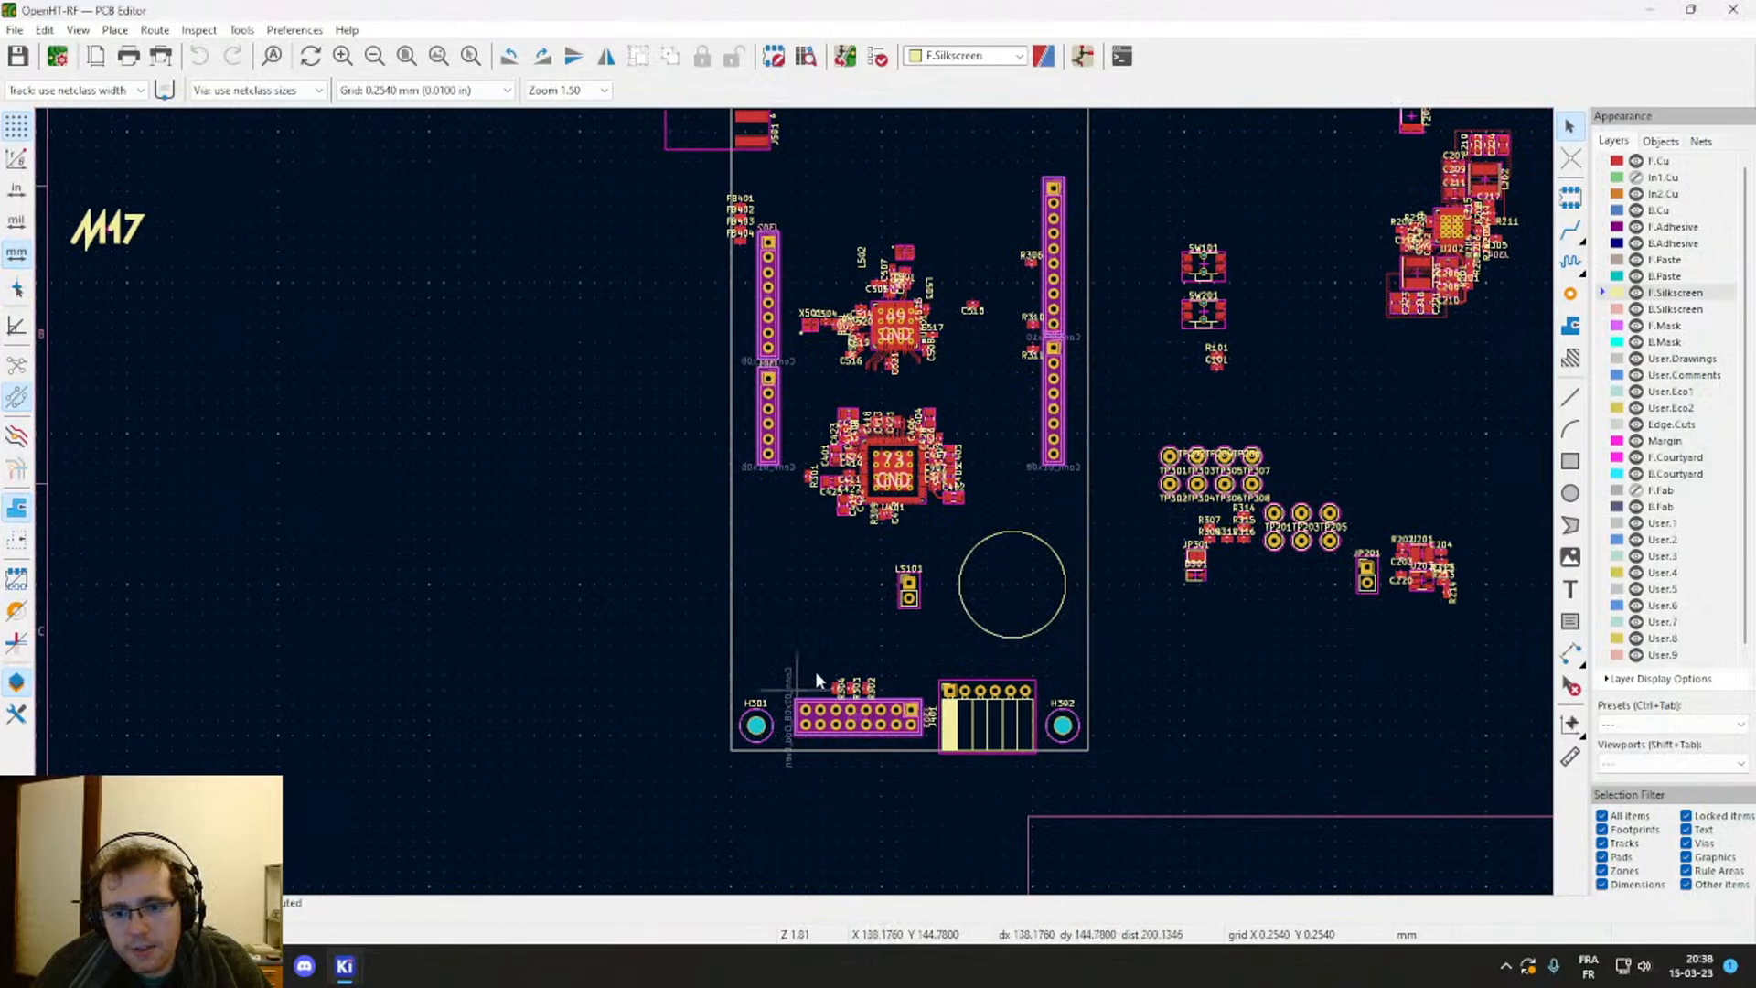
middle_click_drag(662, 591, 650, 624)
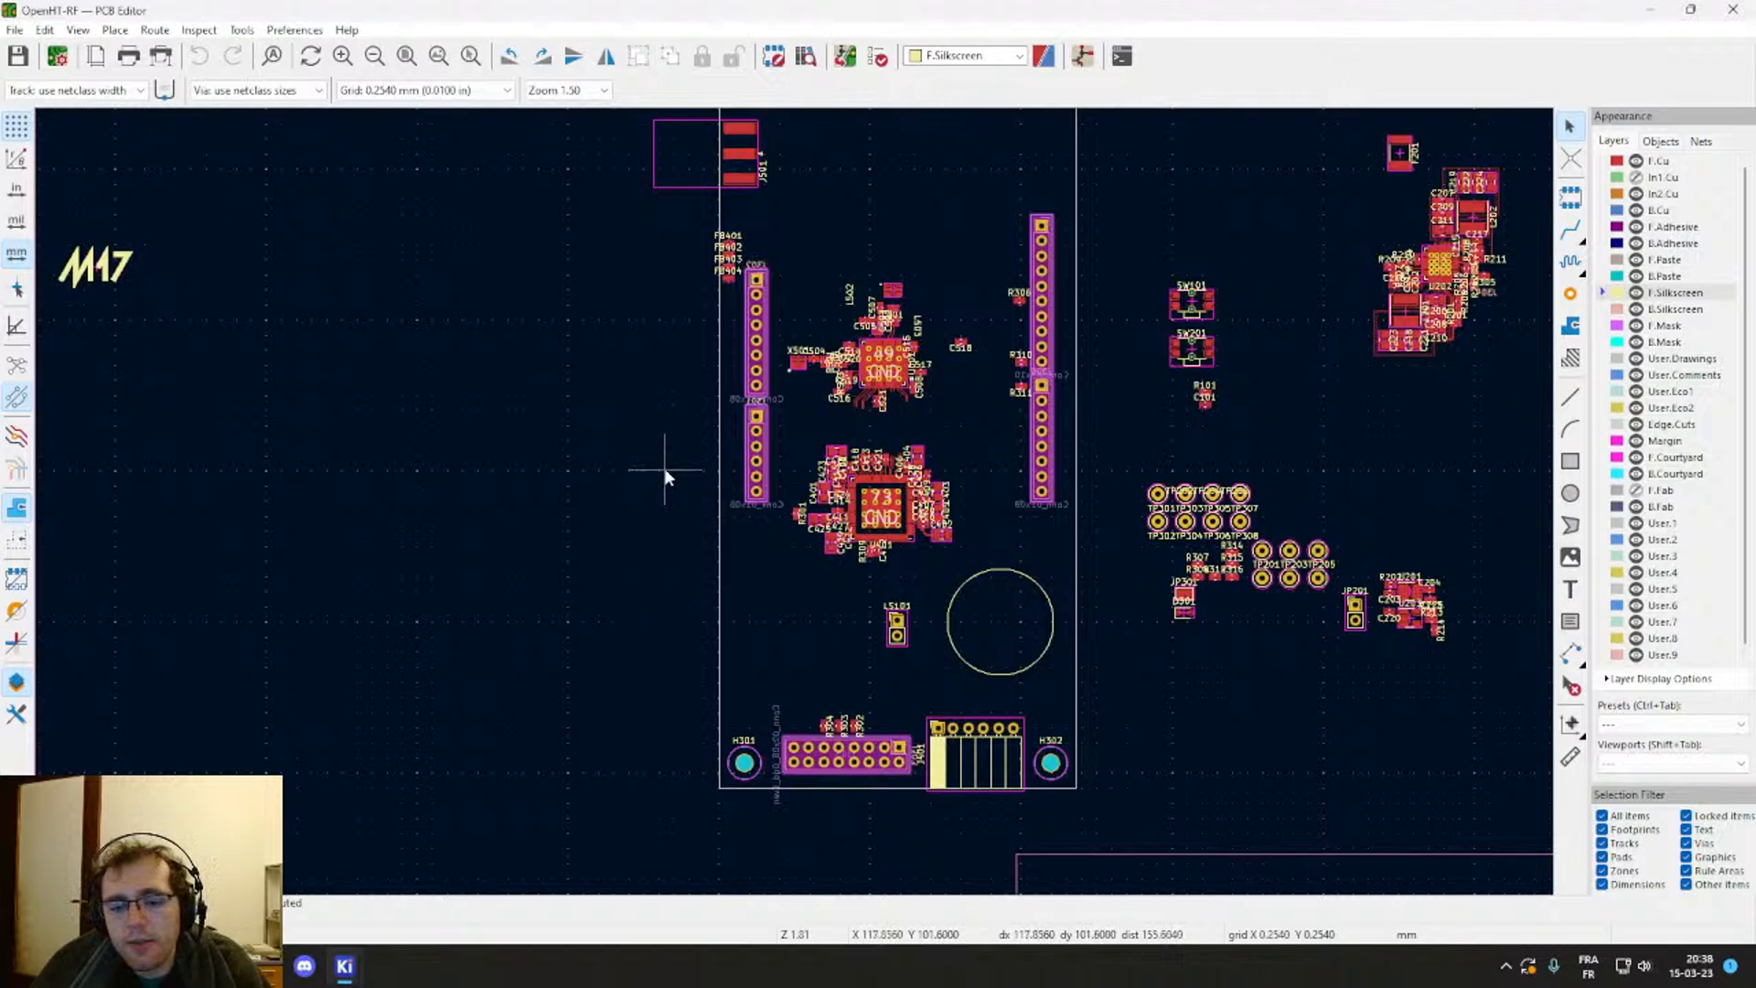
middle_click_drag(666, 471, 646, 618)
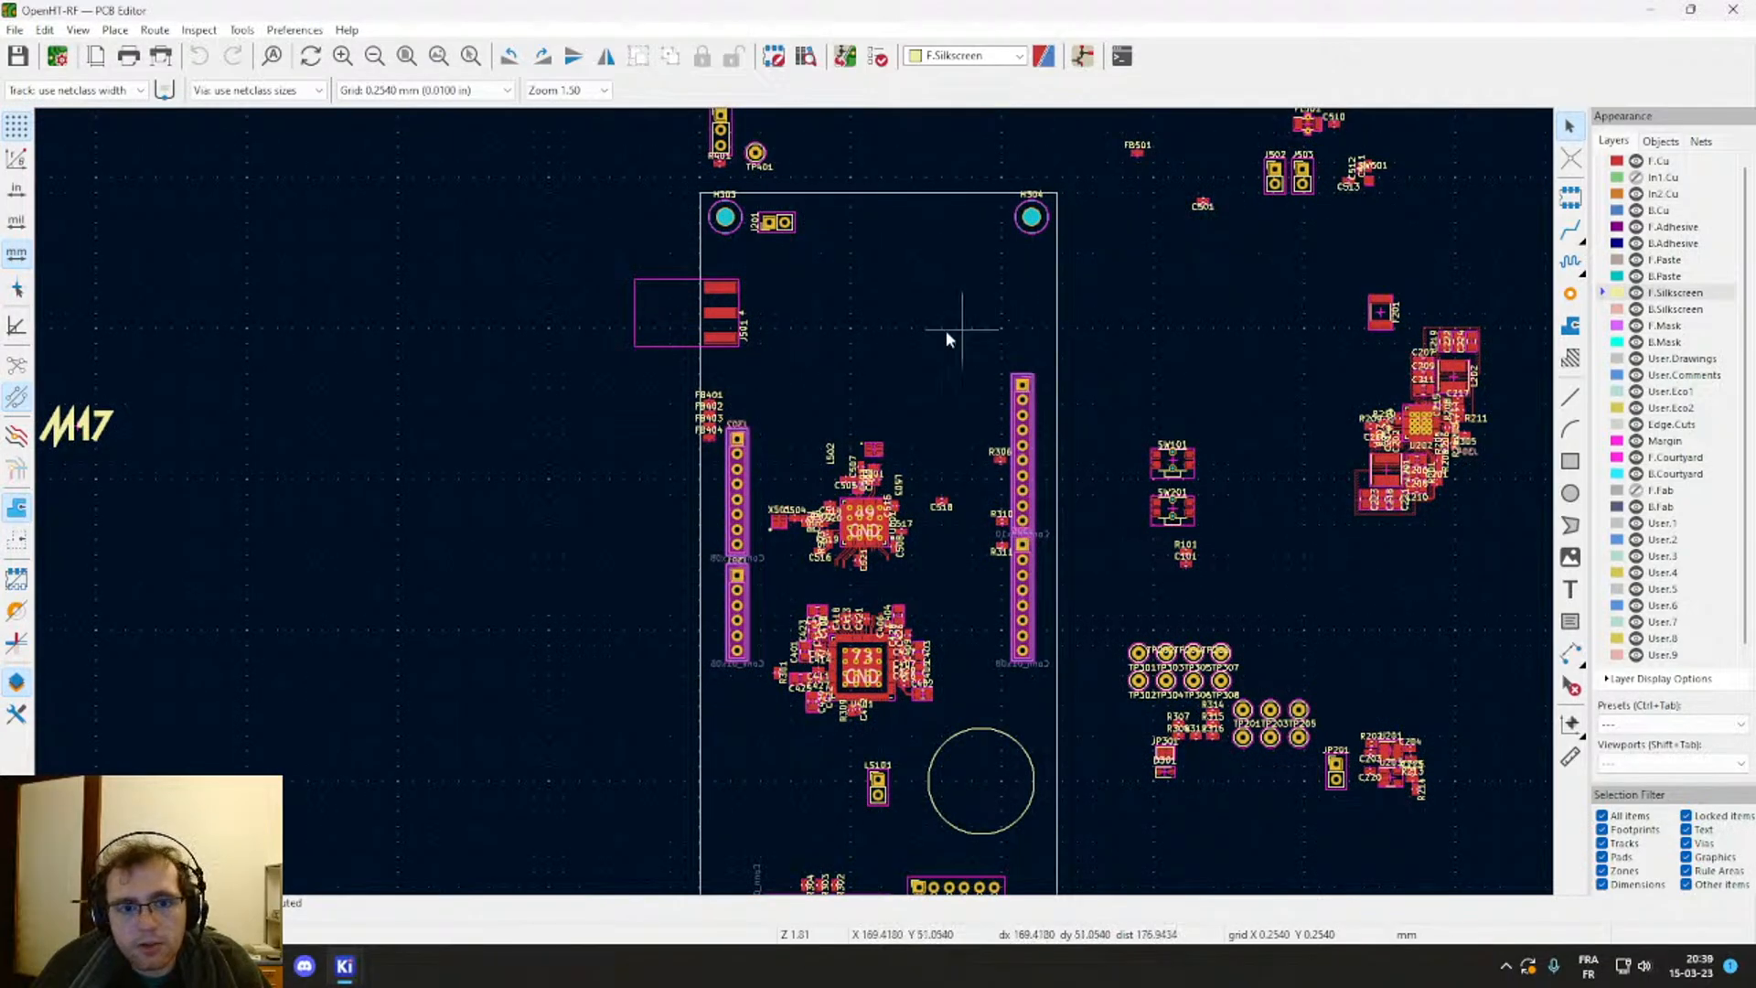
Step: Inspect the placement of FPGA U401 and the RF transceiver with their surrounding capacitors between the side headers
middle_click_drag(945, 341, 972, 243)
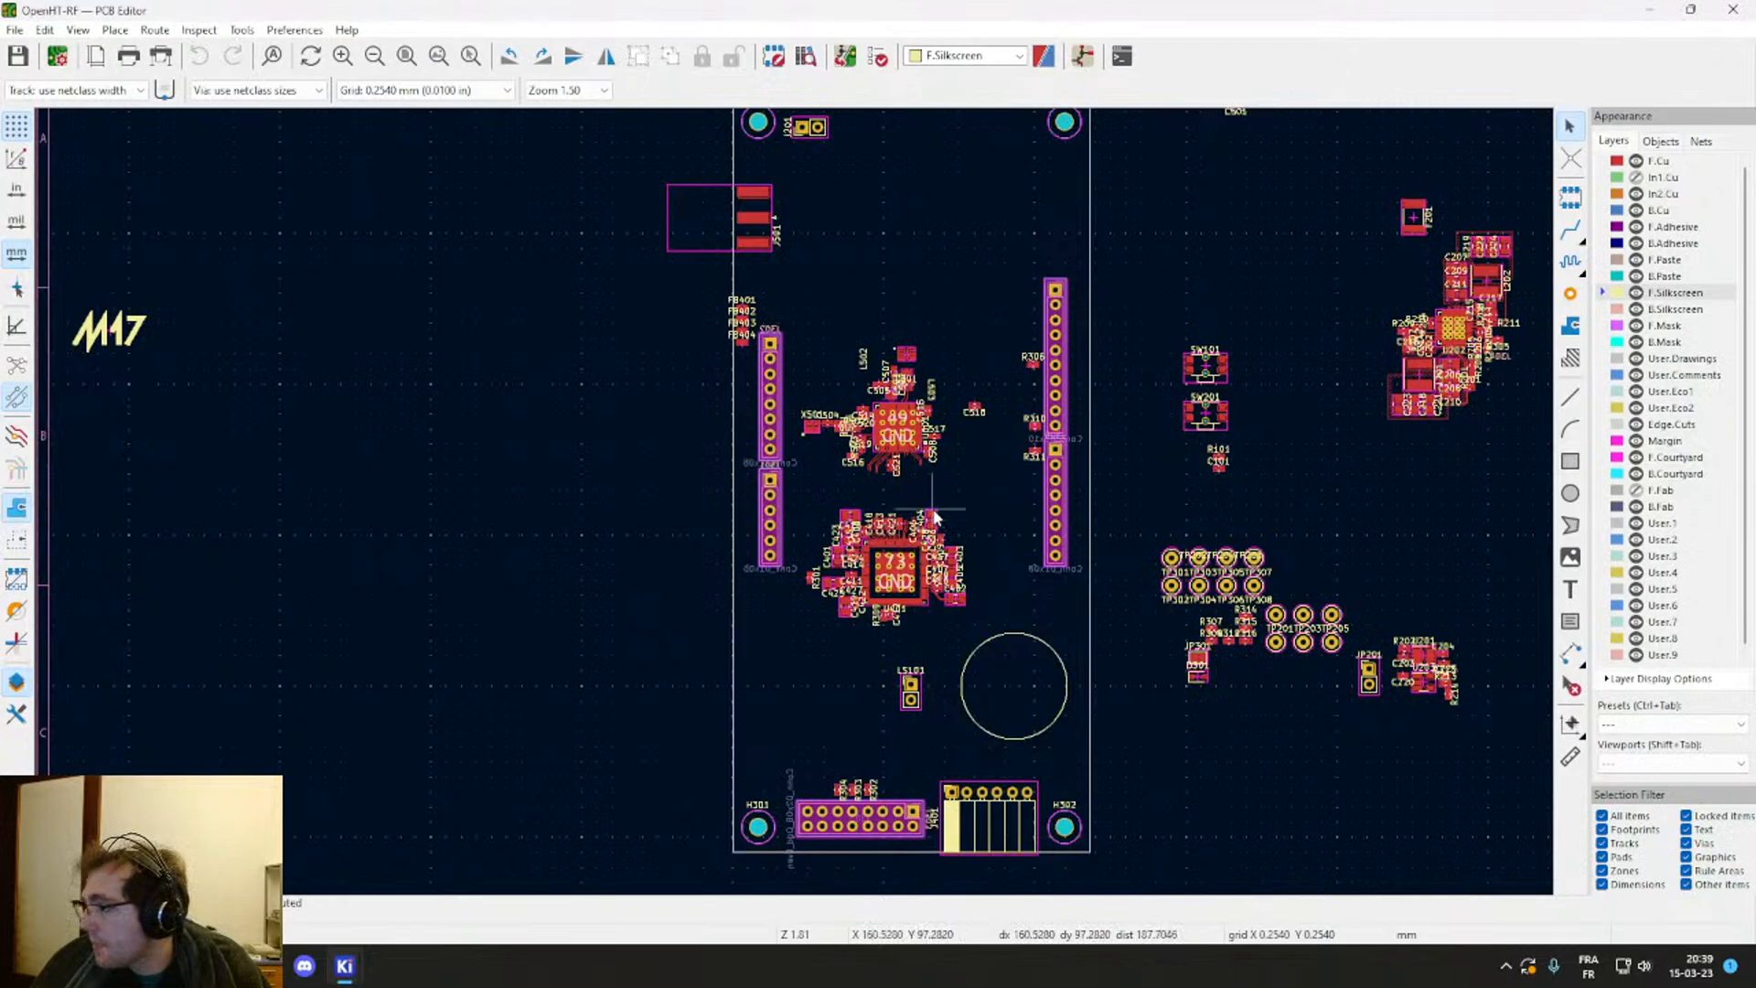
scroll(938, 515, "up", 2)
middle_click_drag(845, 430, 857, 408)
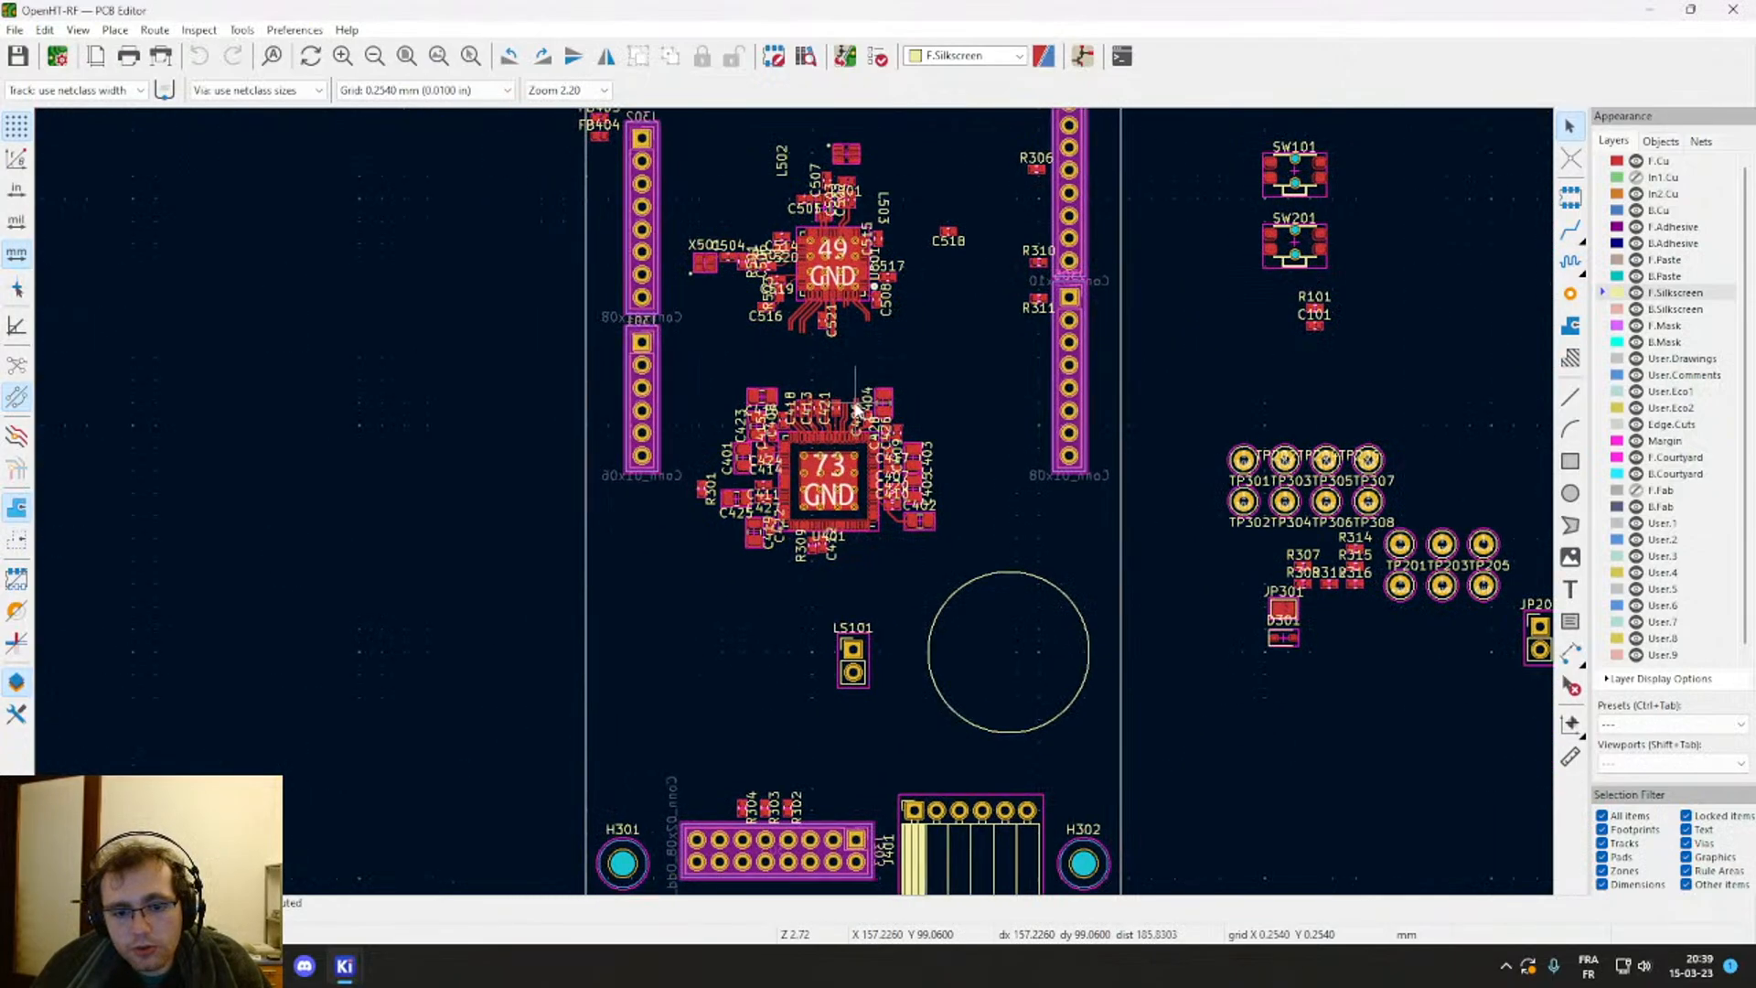
Step: Move the silkscreen circle to the opposite side of LS101, above the two-row header and resistors R302 to R304
left_click(935, 619)
middle_click_drag(959, 652, 985, 530)
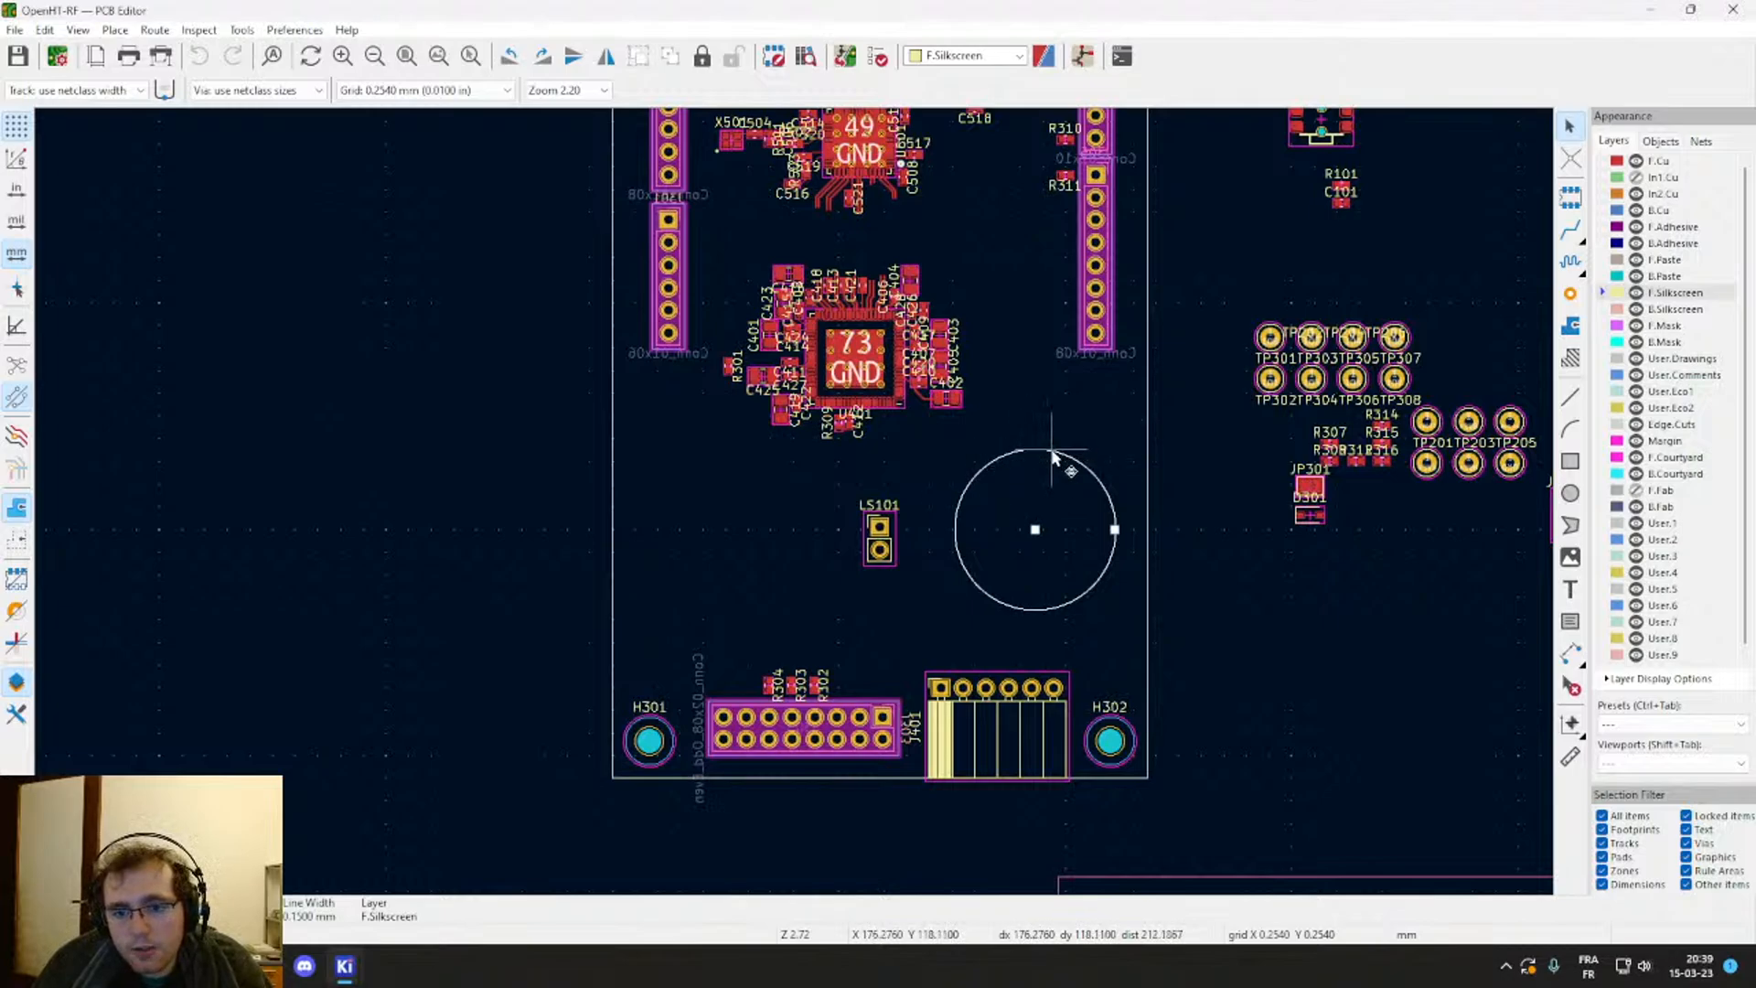
middle_click_drag(851, 456, 941, 490)
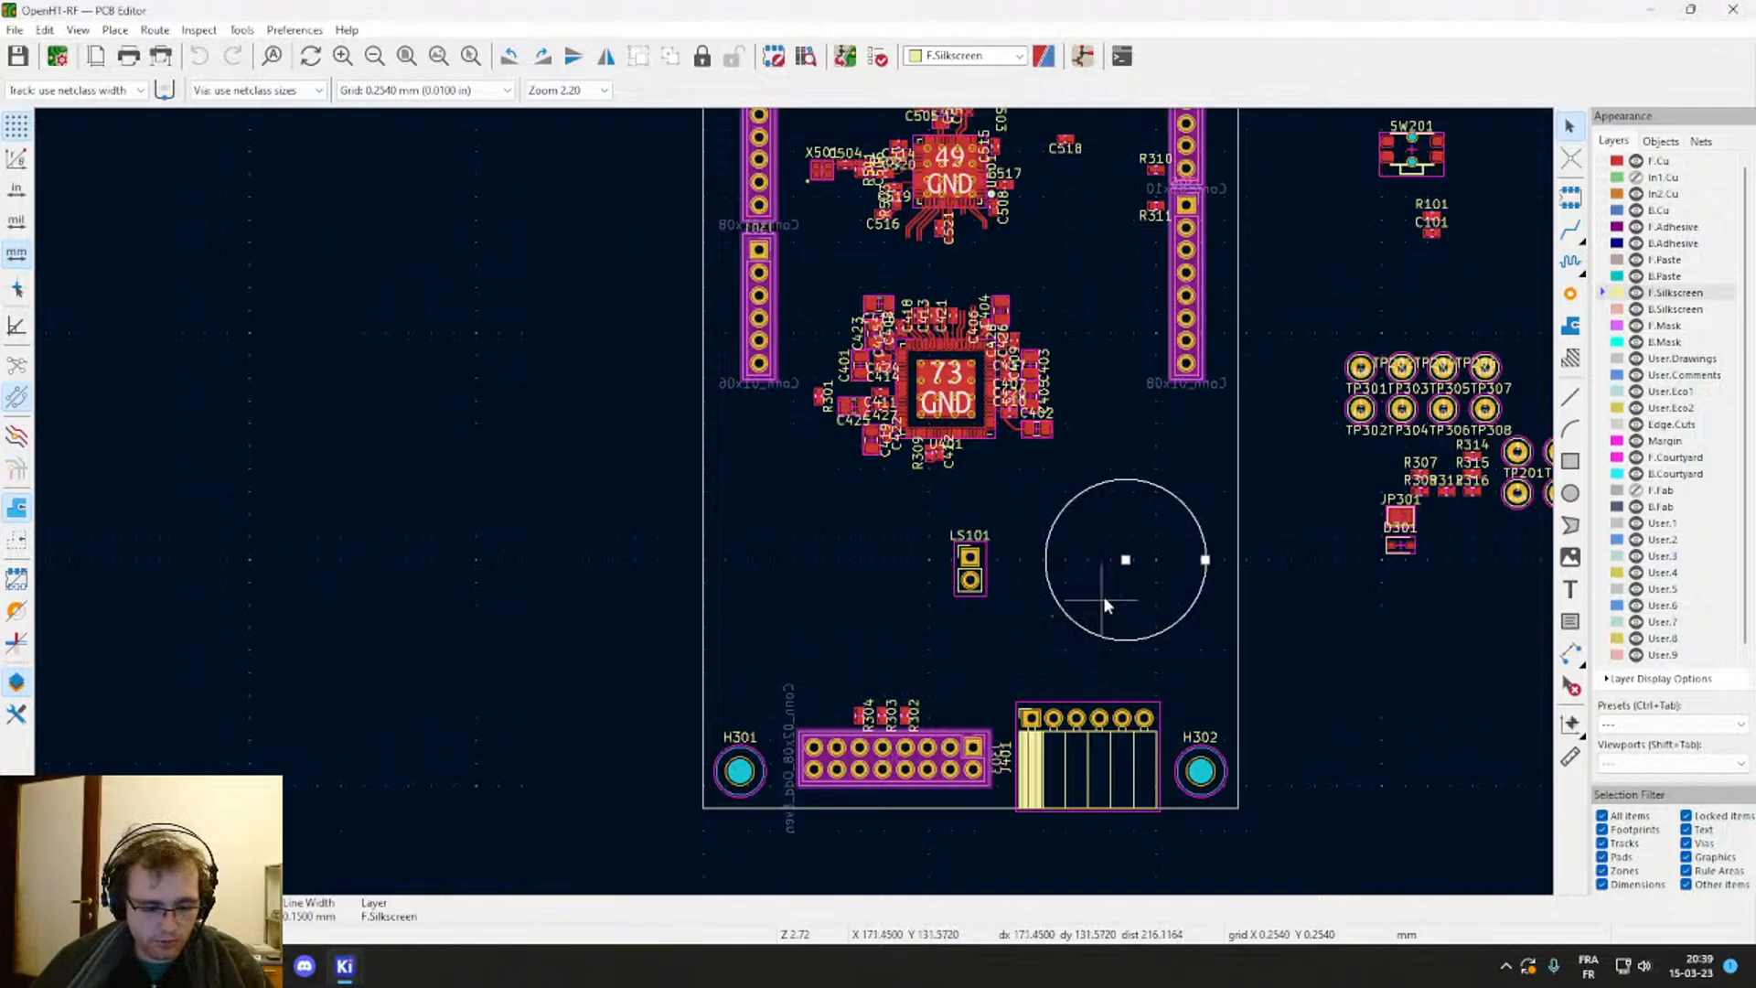
left_click_drag(1127, 560, 845, 587)
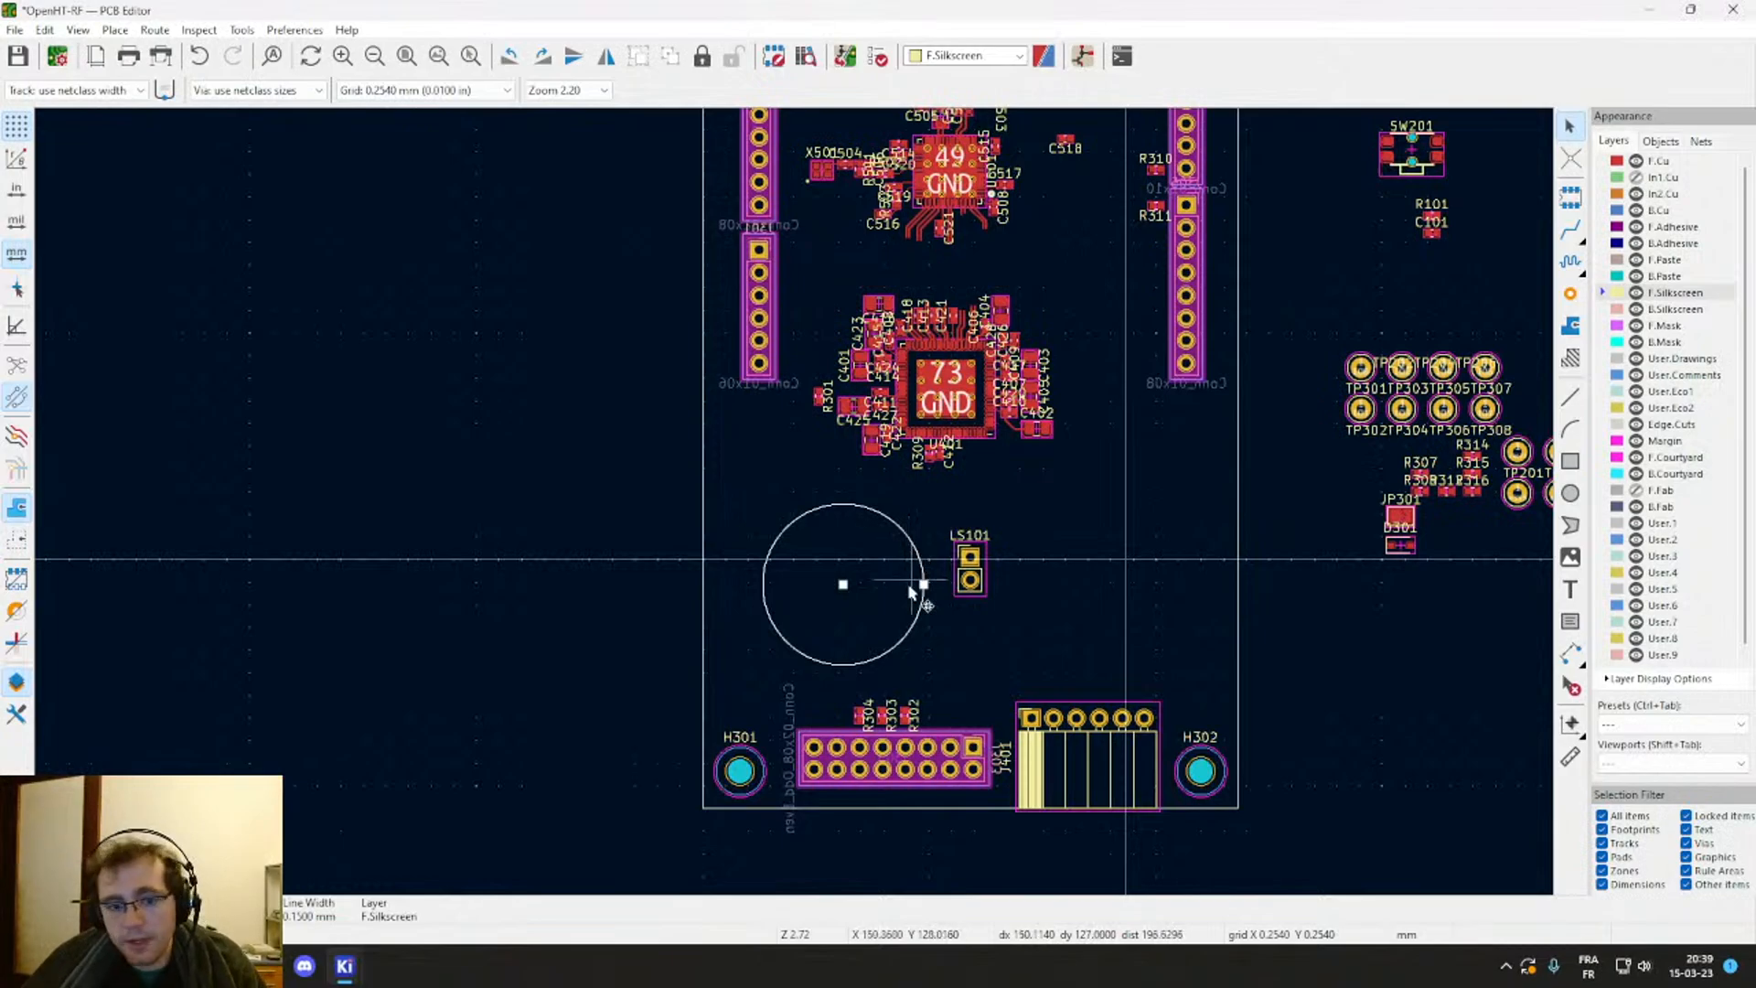
Step: Flip the circle to the back silkscreen layer and deselect it
scroll(907, 584, "up", 1)
key("f")
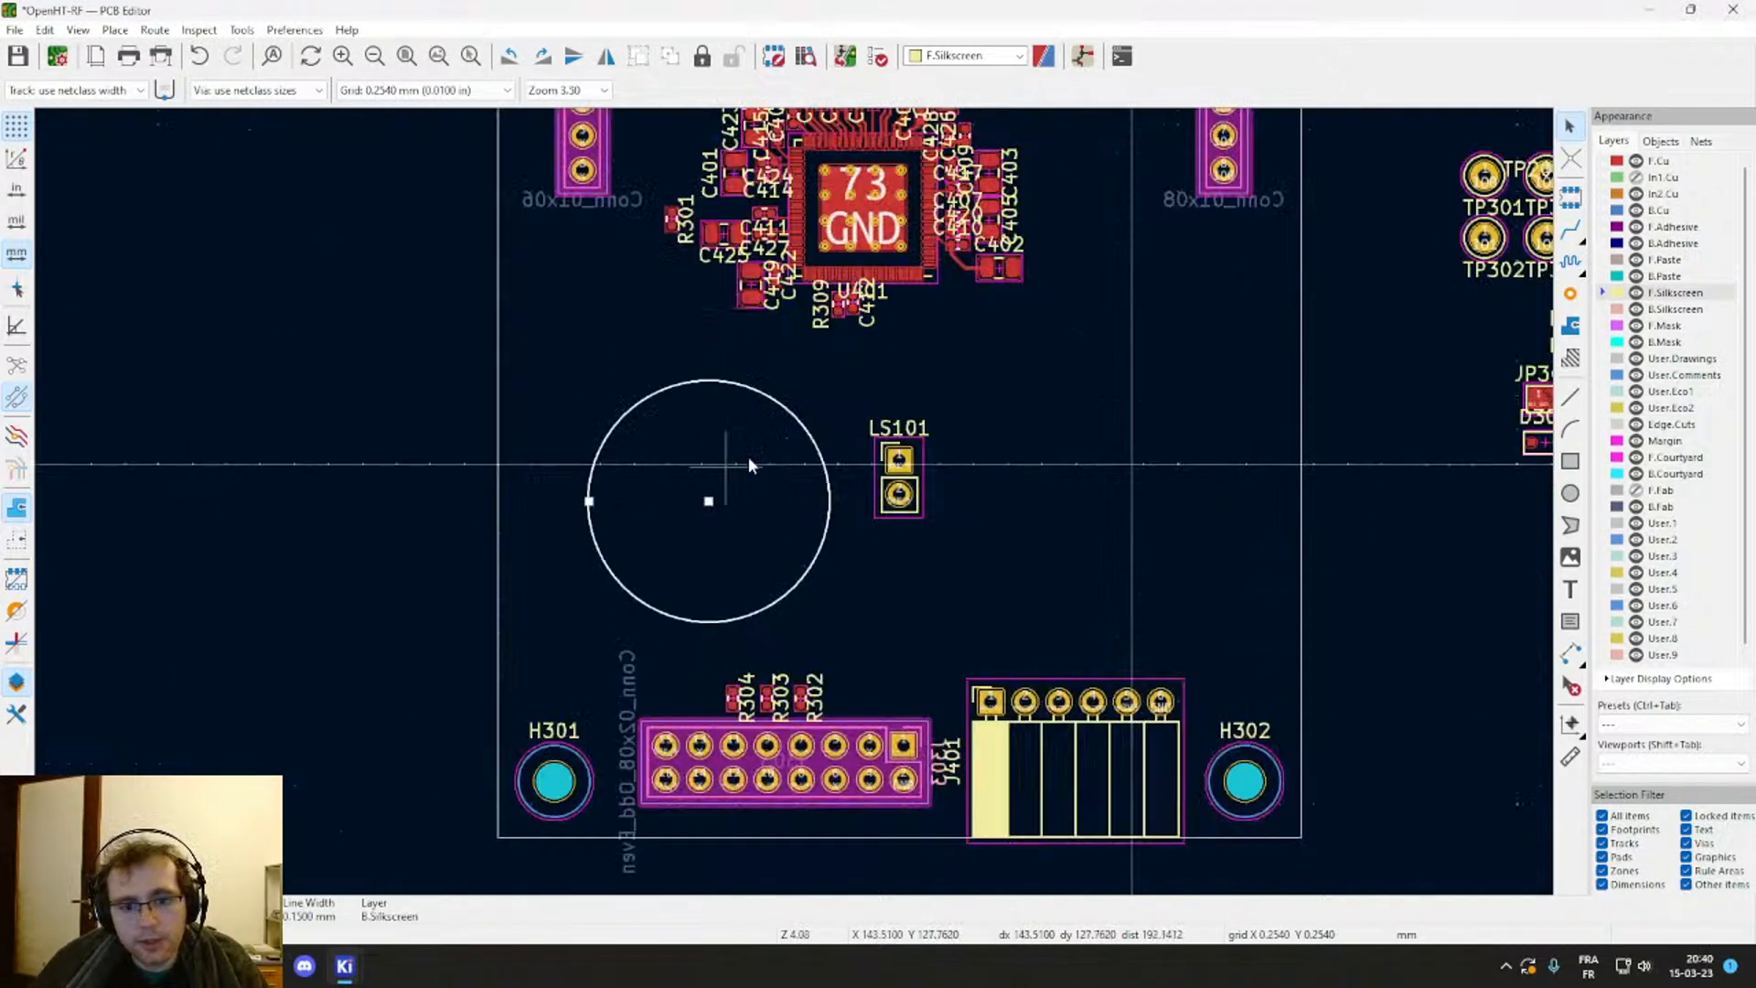
left_click(1429, 386)
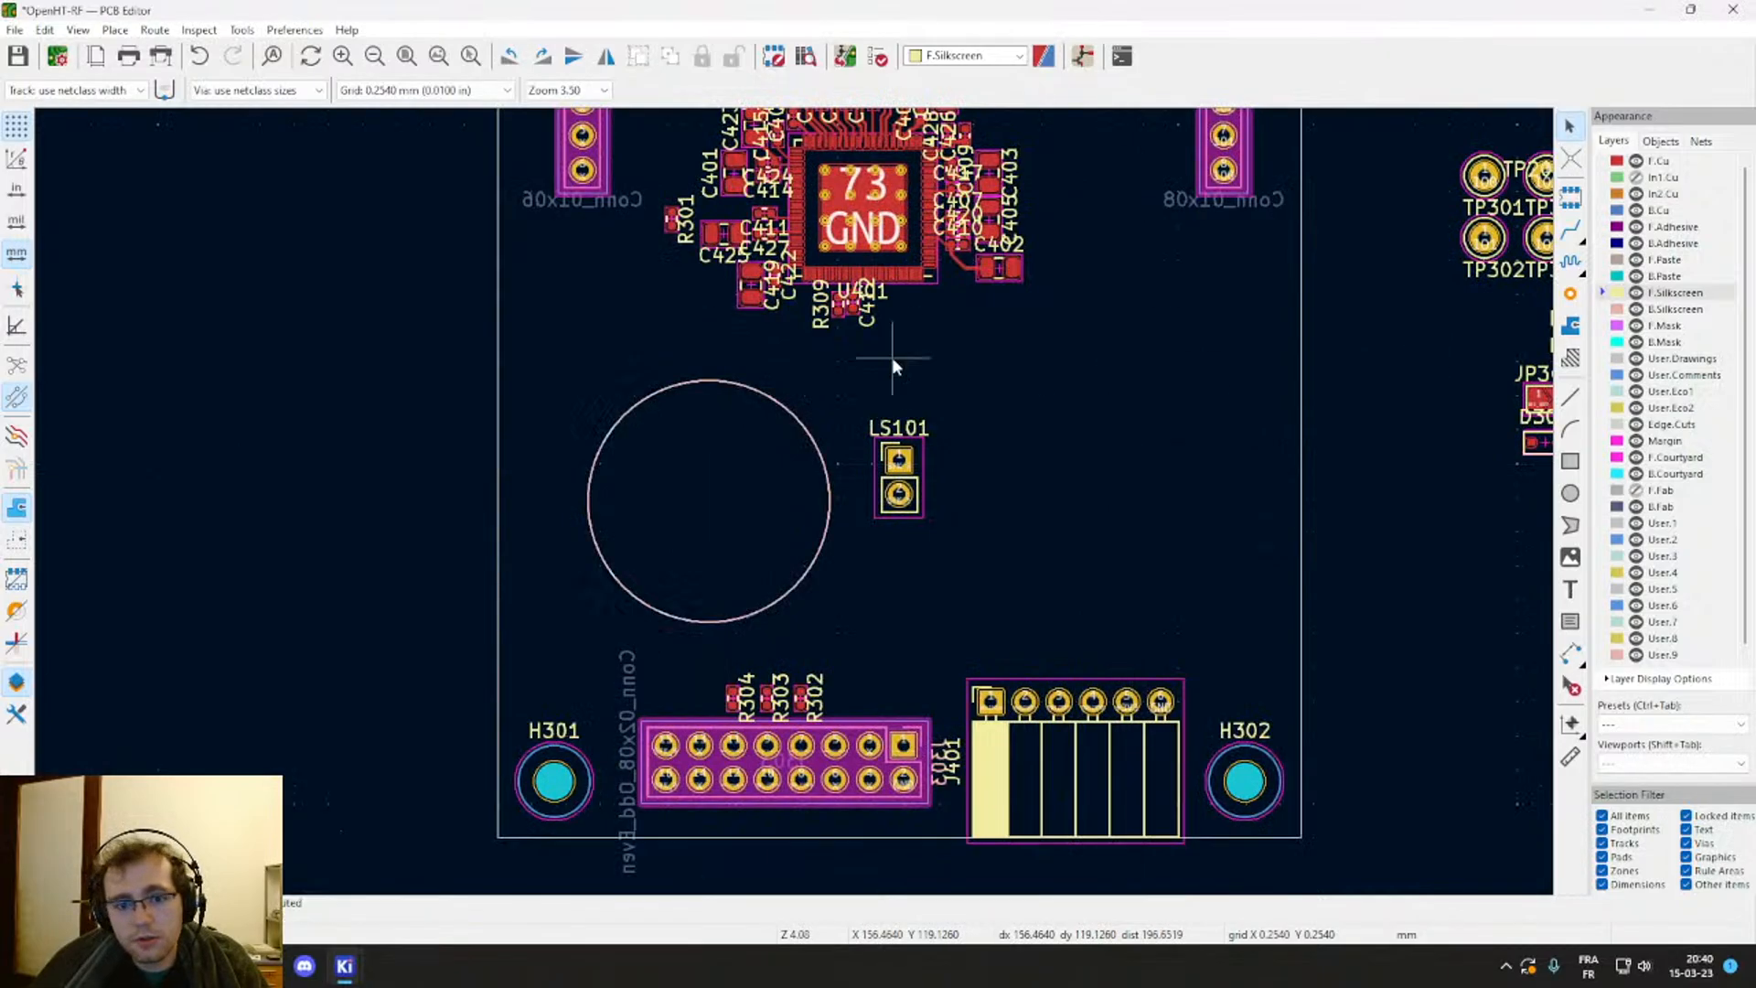
left_click(811, 433)
left_click(837, 410)
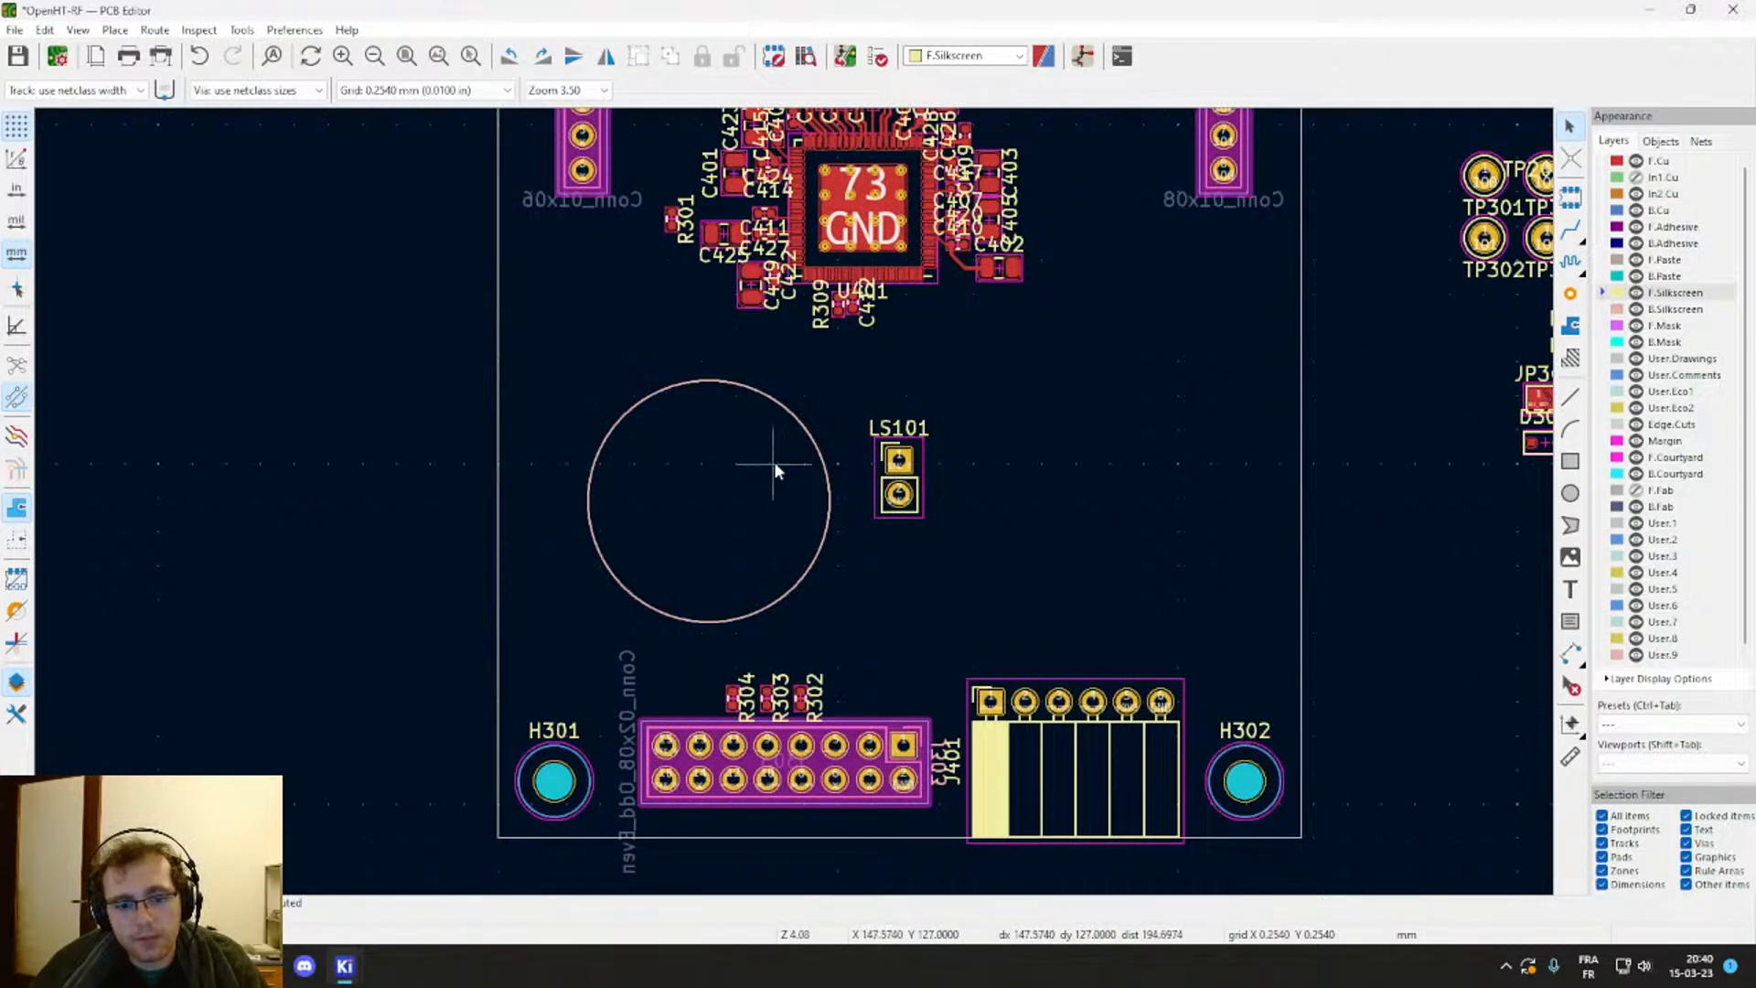
Step: Examine the circle on the back silkscreen and the two-pin speaker header LS101 beside it
scroll(867, 408, "down", 1)
left_click(746, 564)
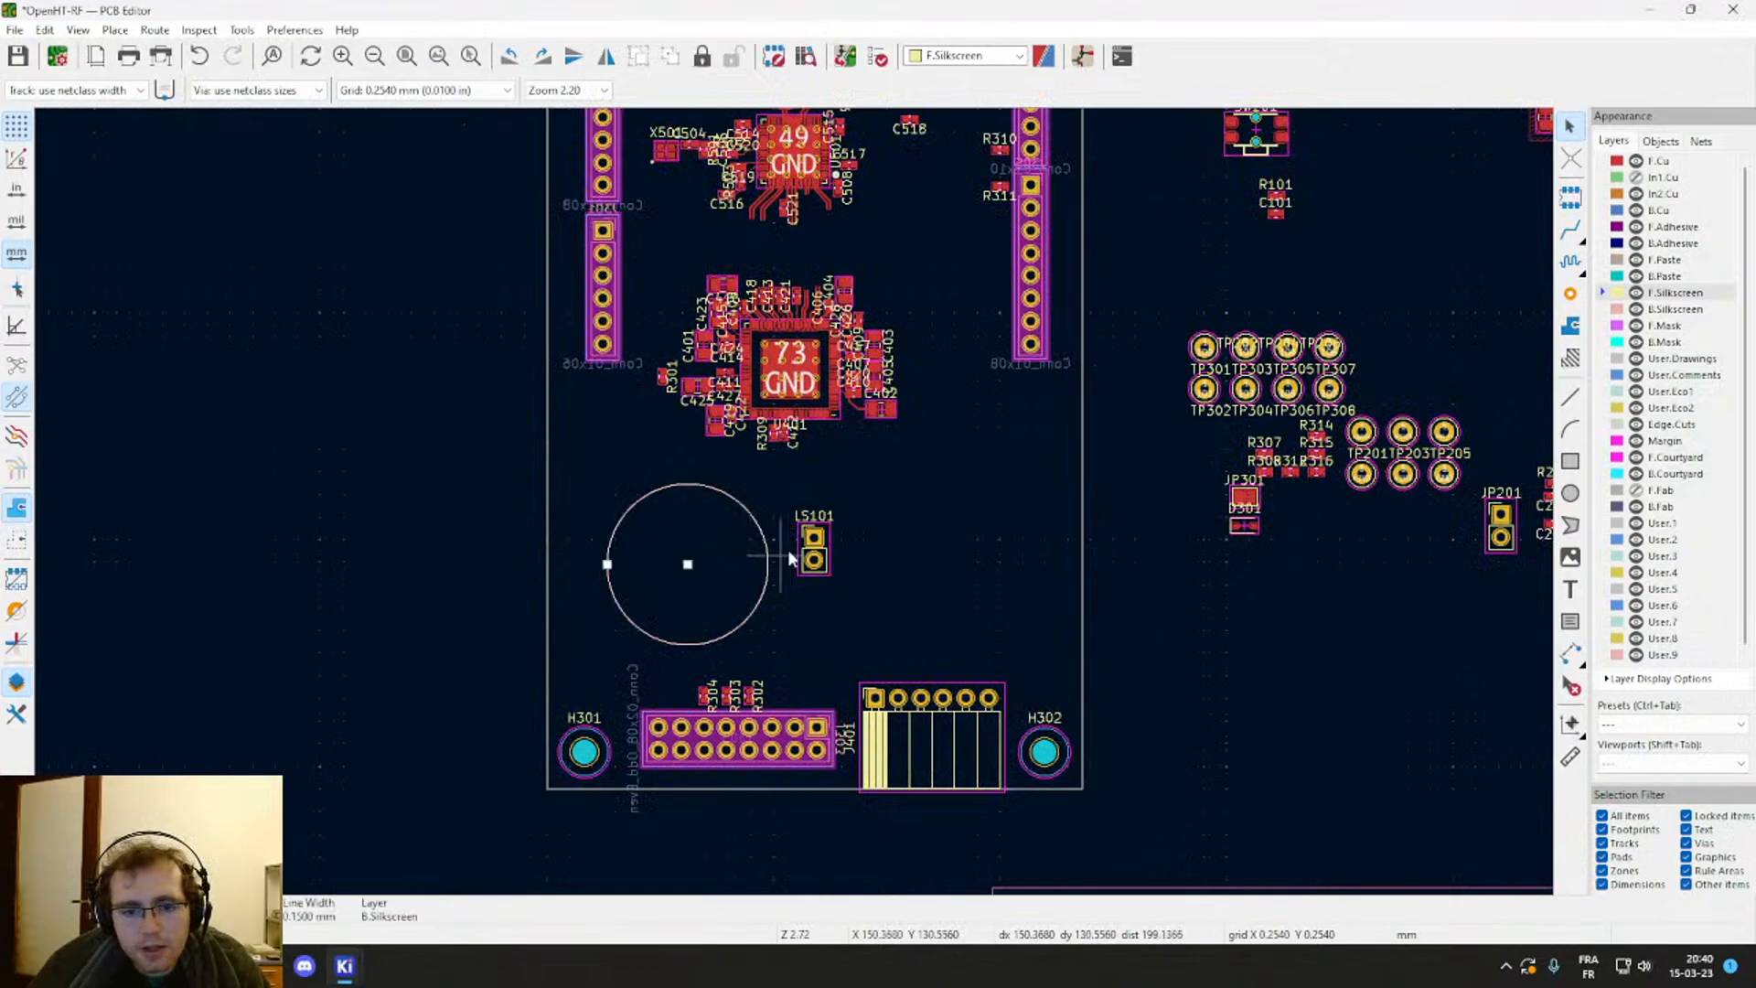
left_click(825, 552)
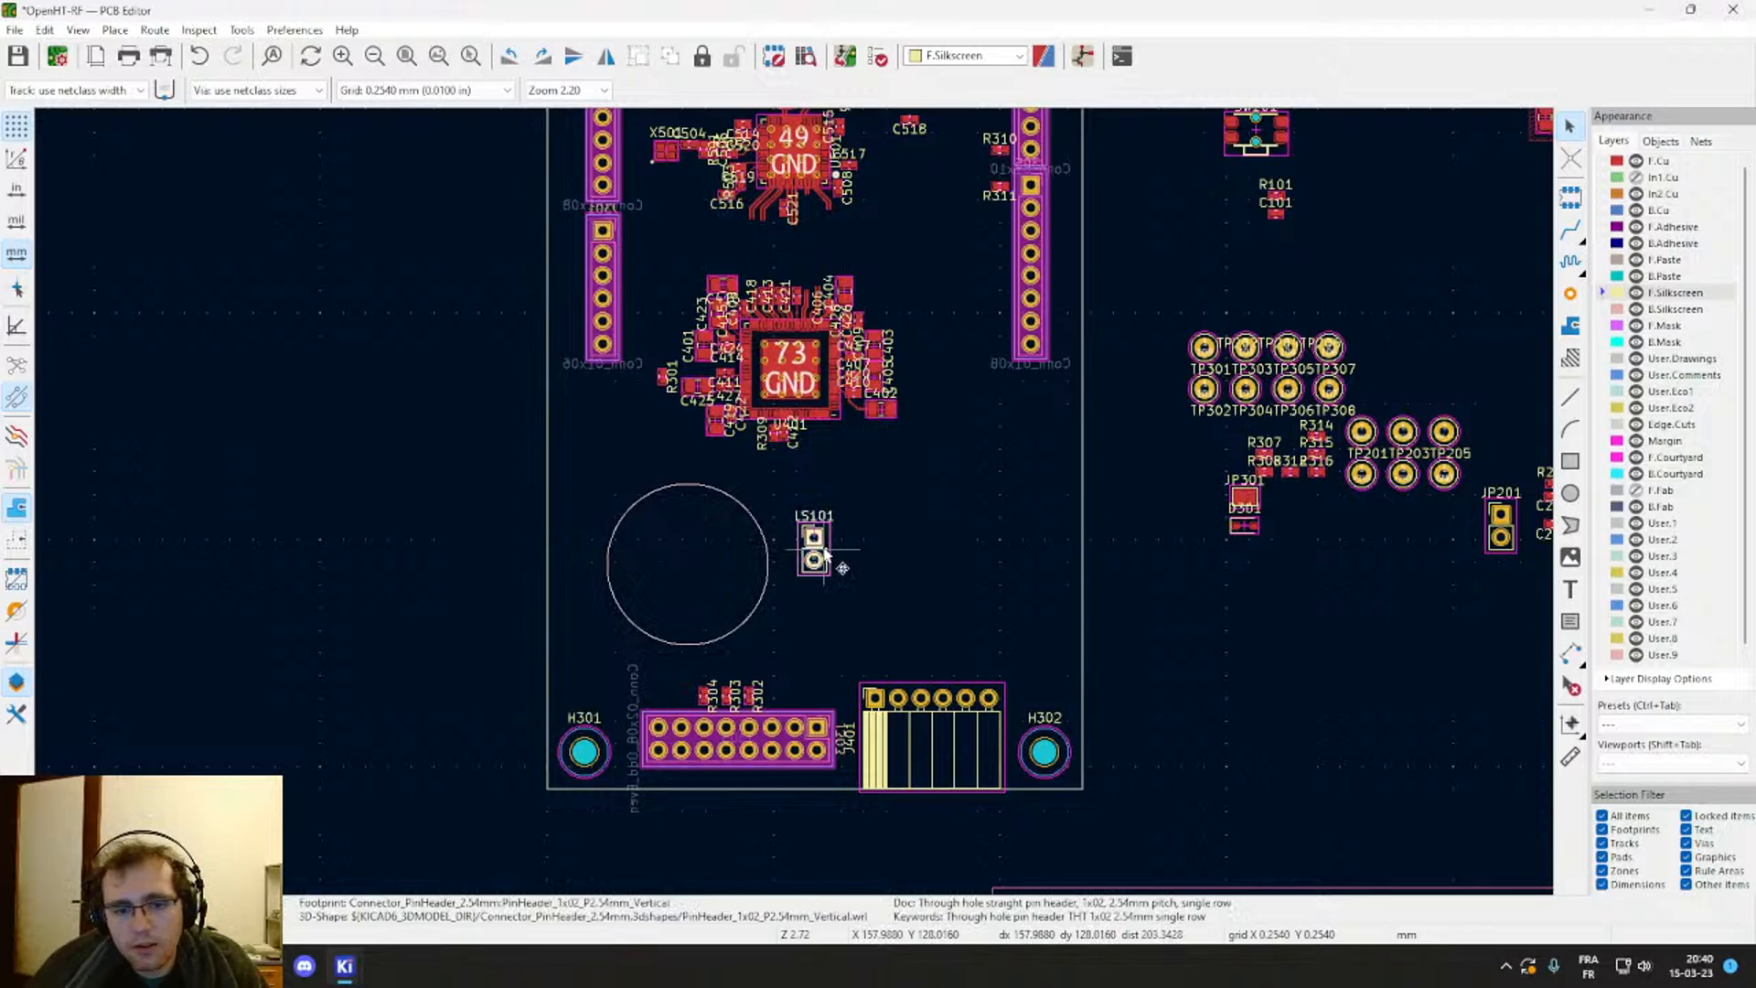
scroll(825, 551, "up", 1)
scroll(796, 523, "up", 4)
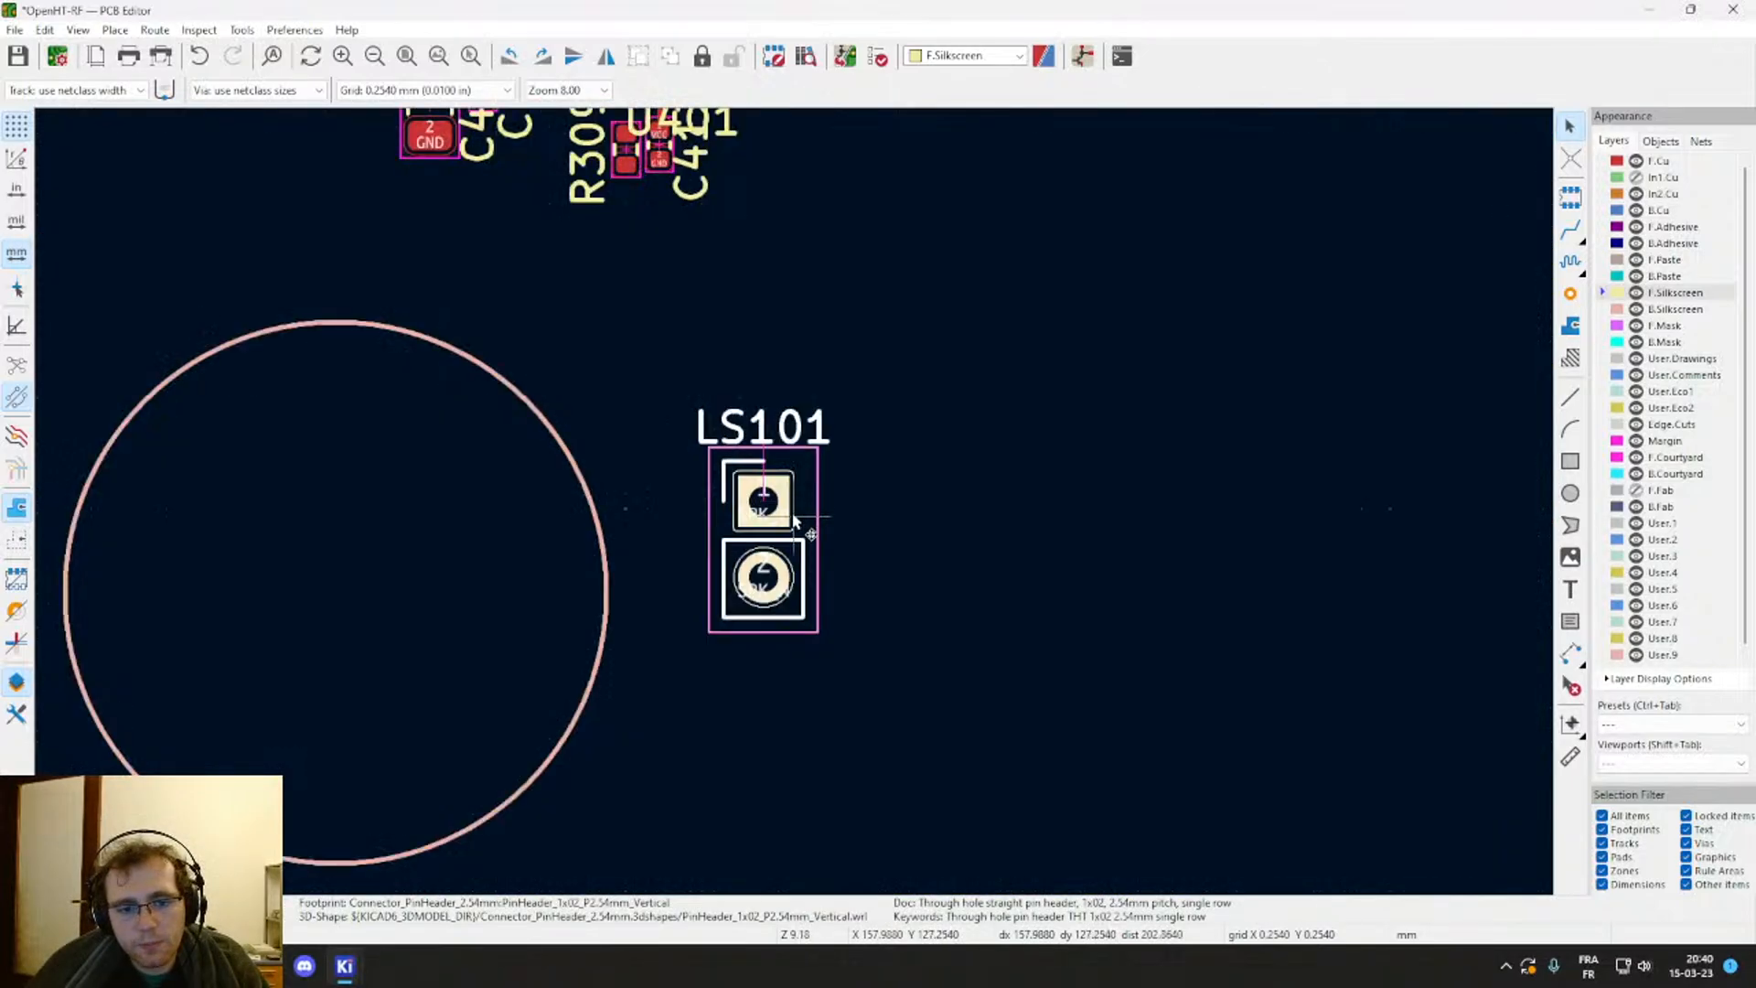
scroll(794, 520, "down", 3)
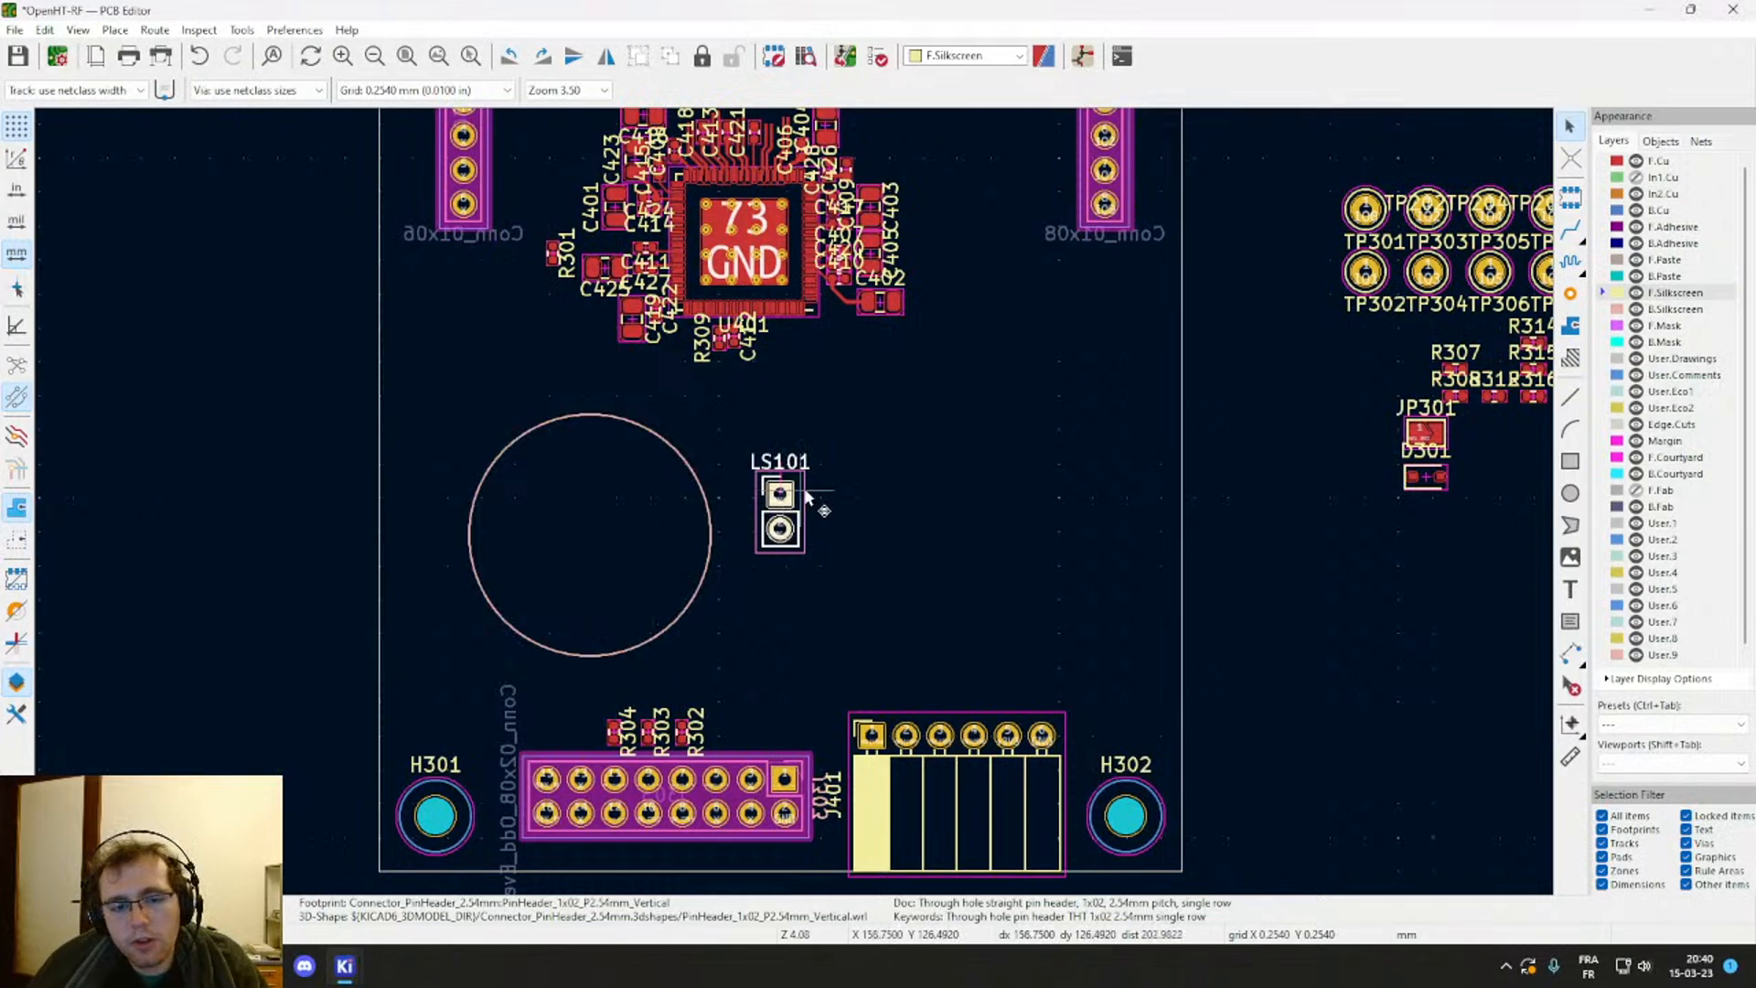
scroll(795, 517, "up", 2)
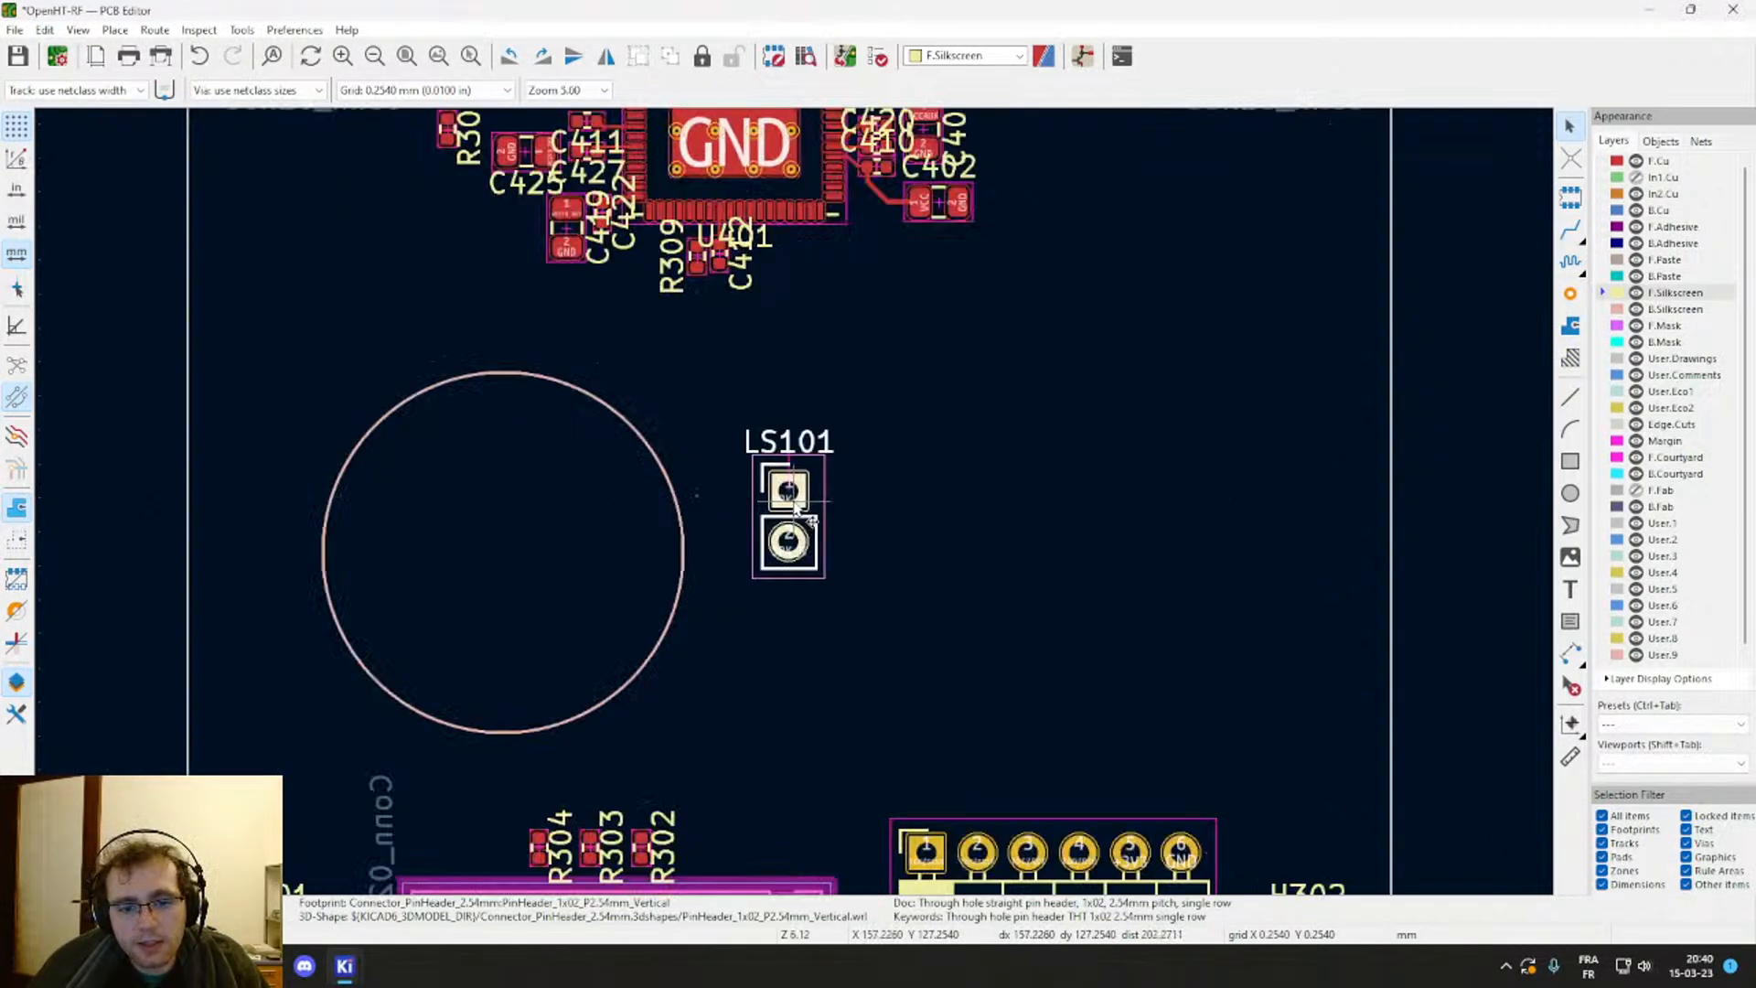
scroll(788, 549, "down", 2)
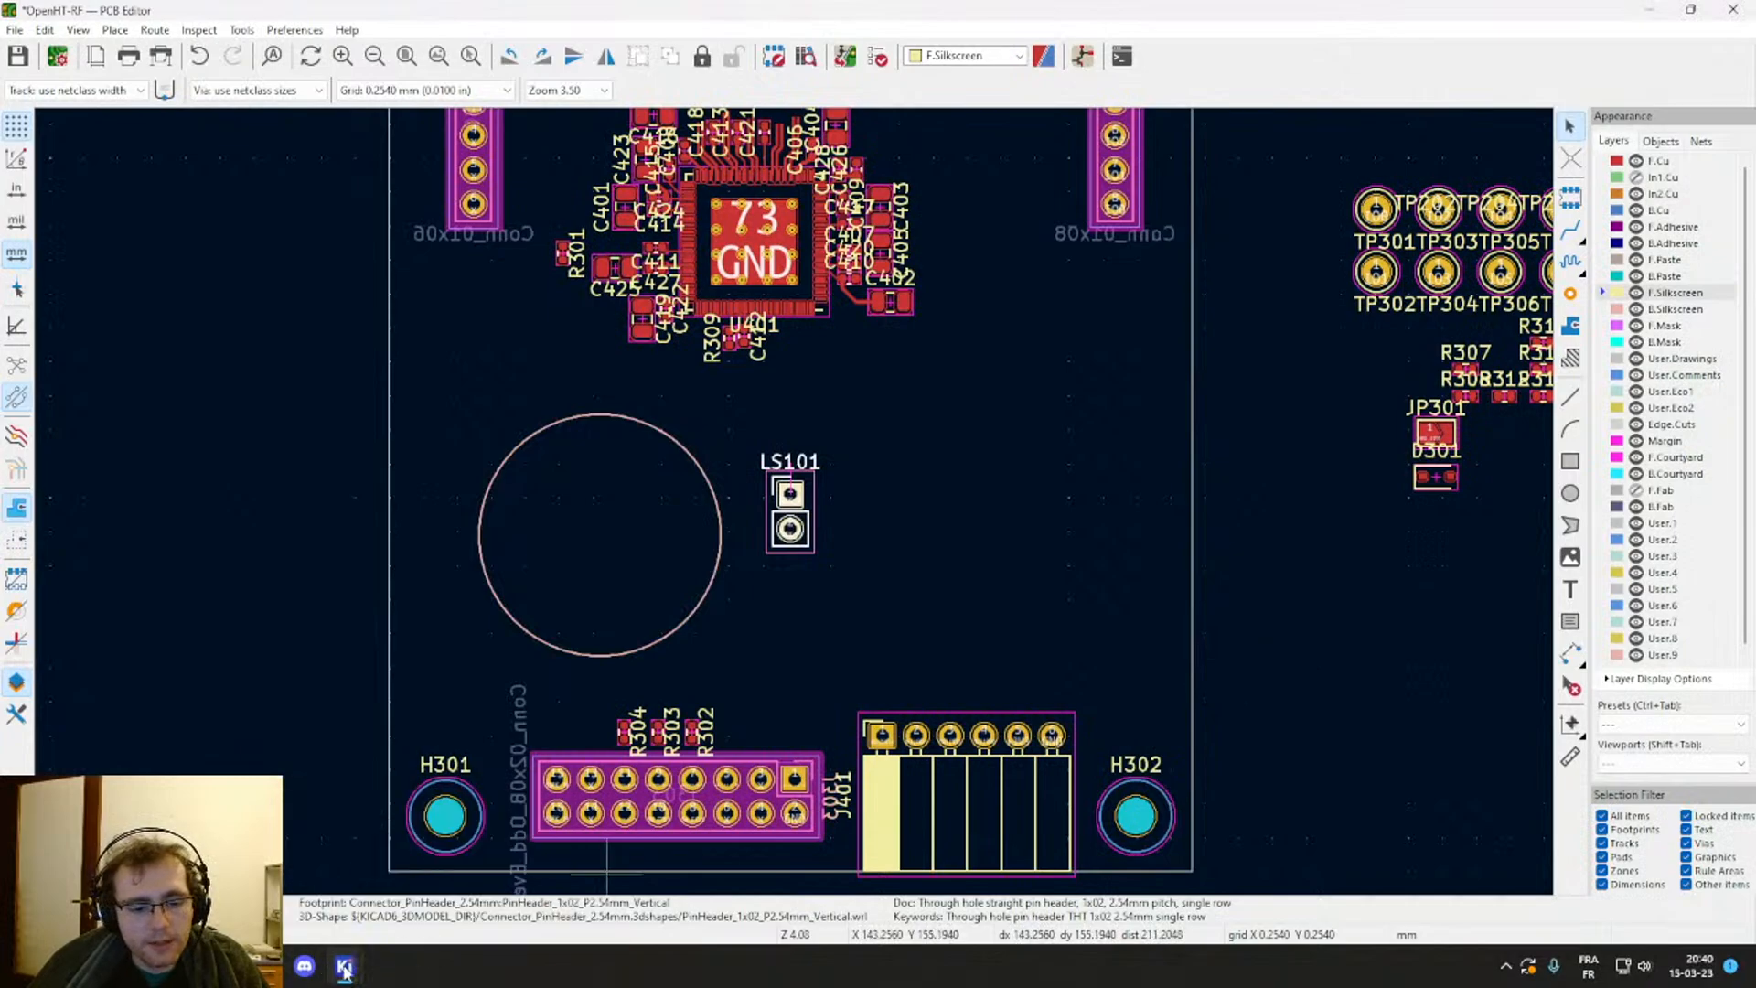
Step: Switch to the Schematic Editor and open the footprint library browser from the footprint field of speaker LS101
mouse_move(343, 967)
left_click(526, 859)
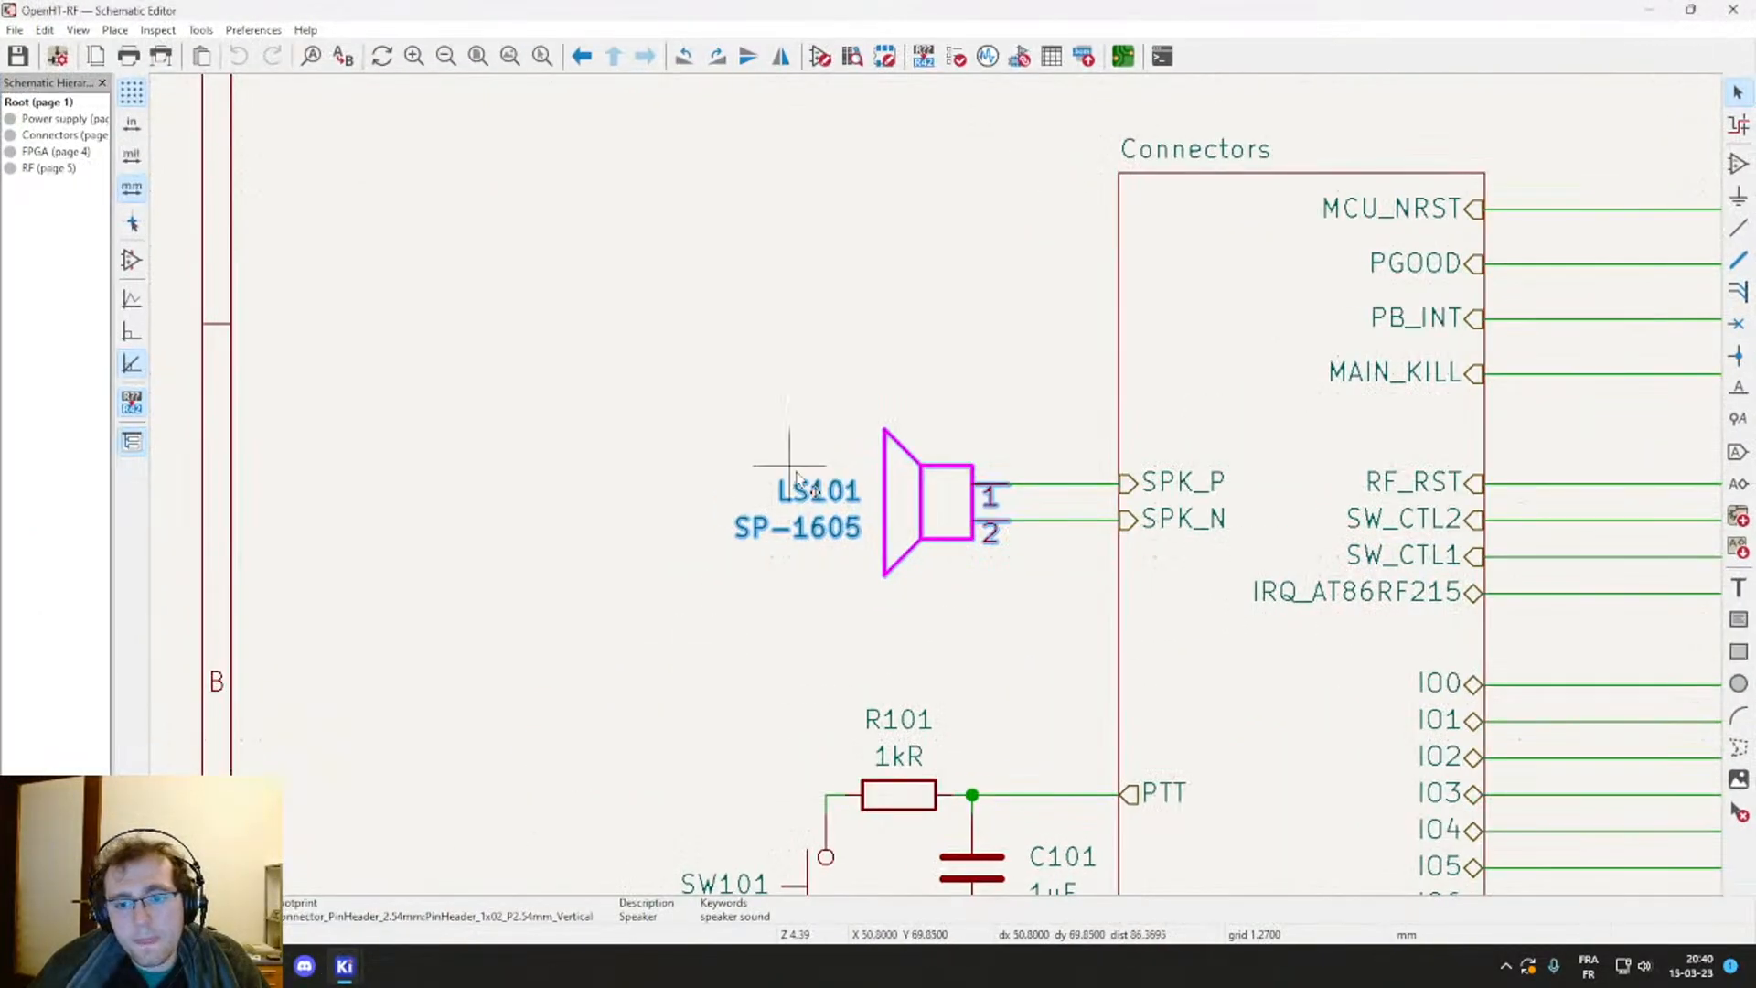
scroll(795, 477, "down", 3)
double_click(828, 412)
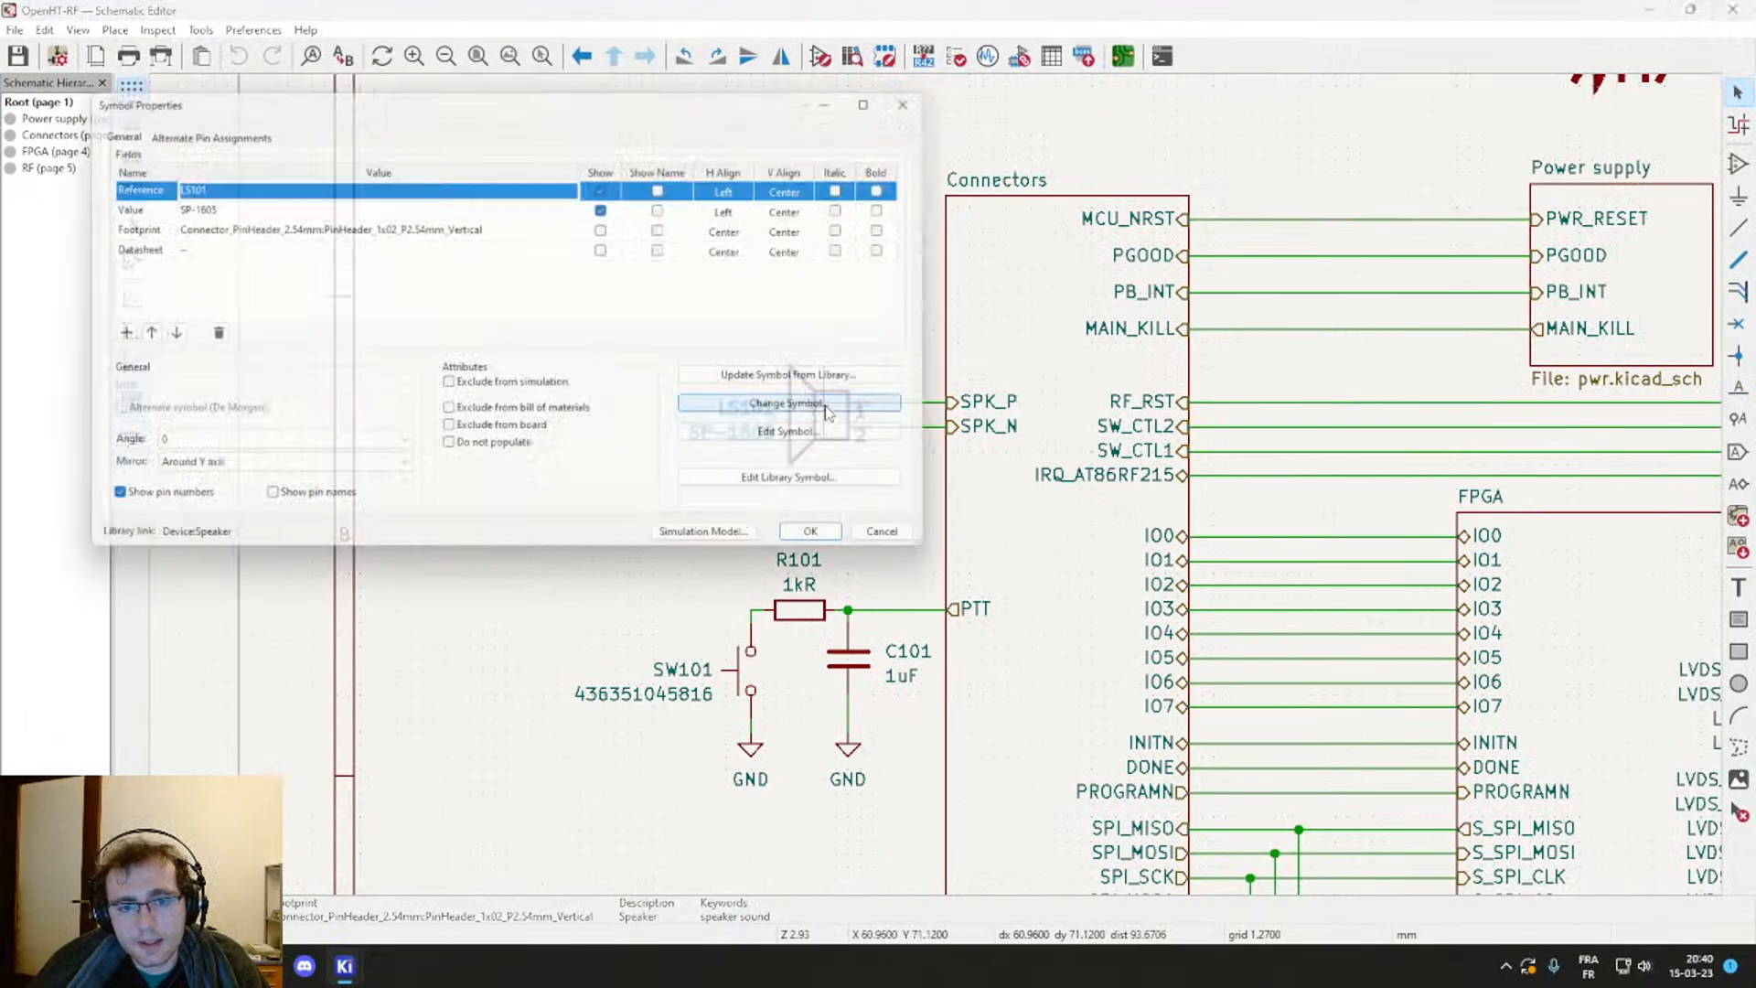
left_click(577, 233)
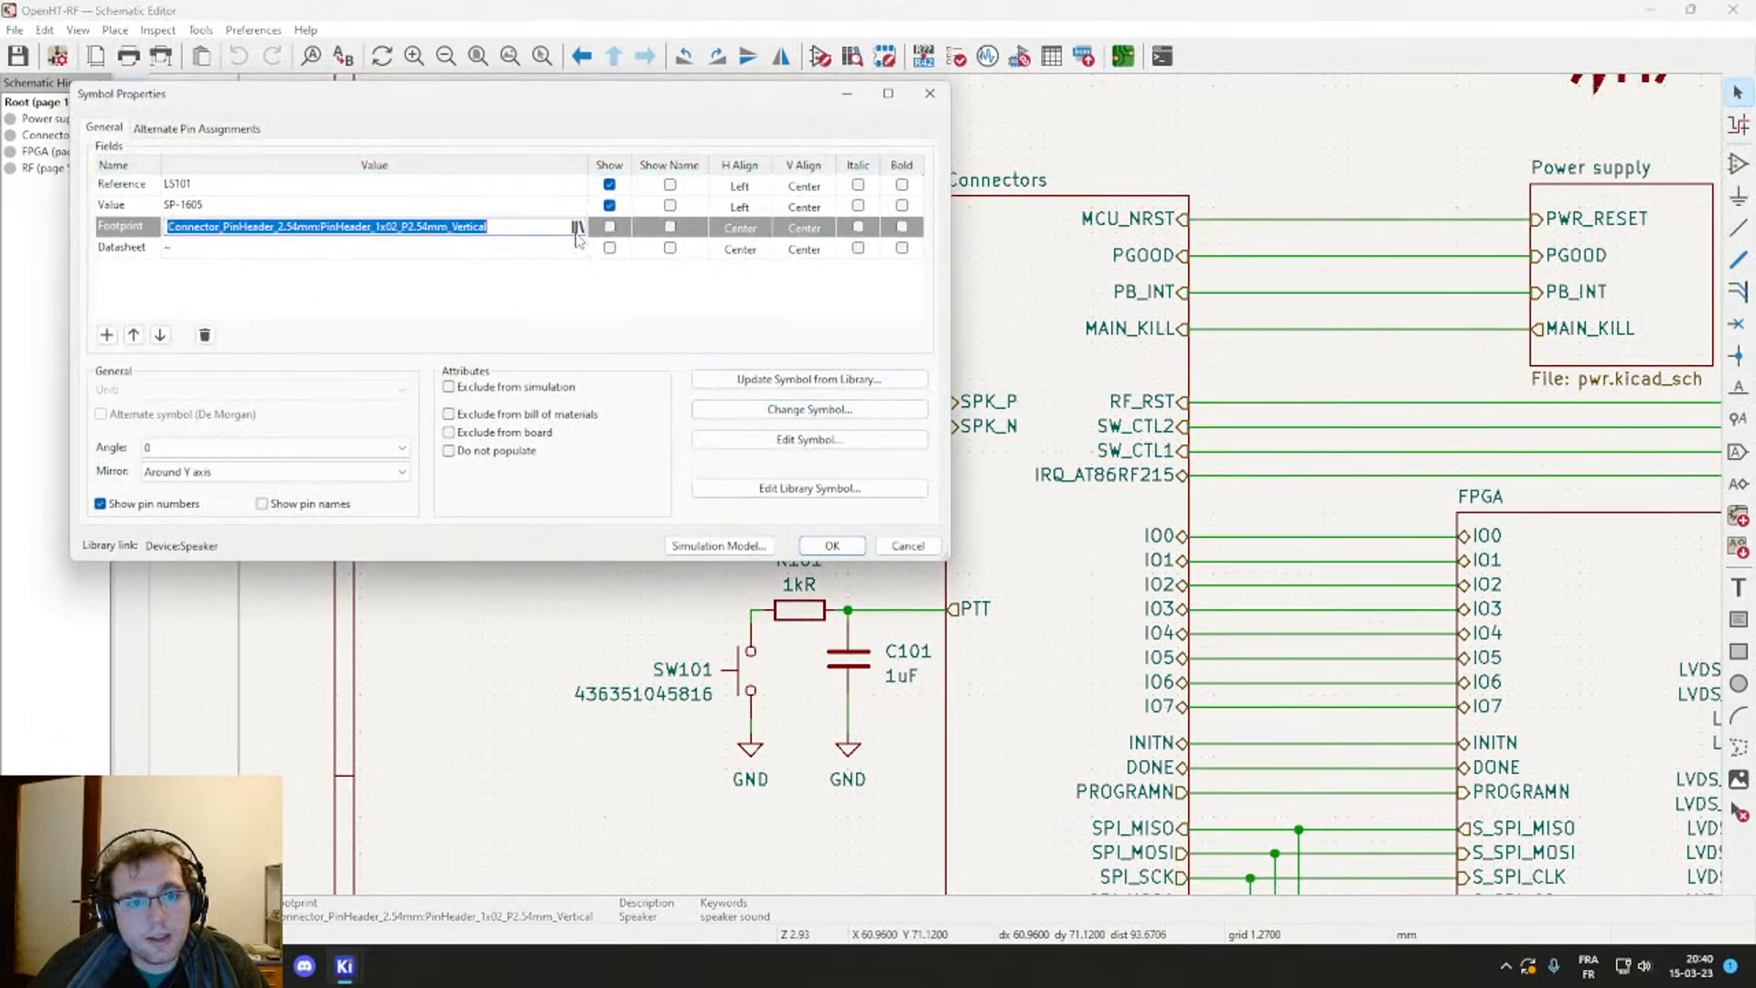
left_click(577, 227)
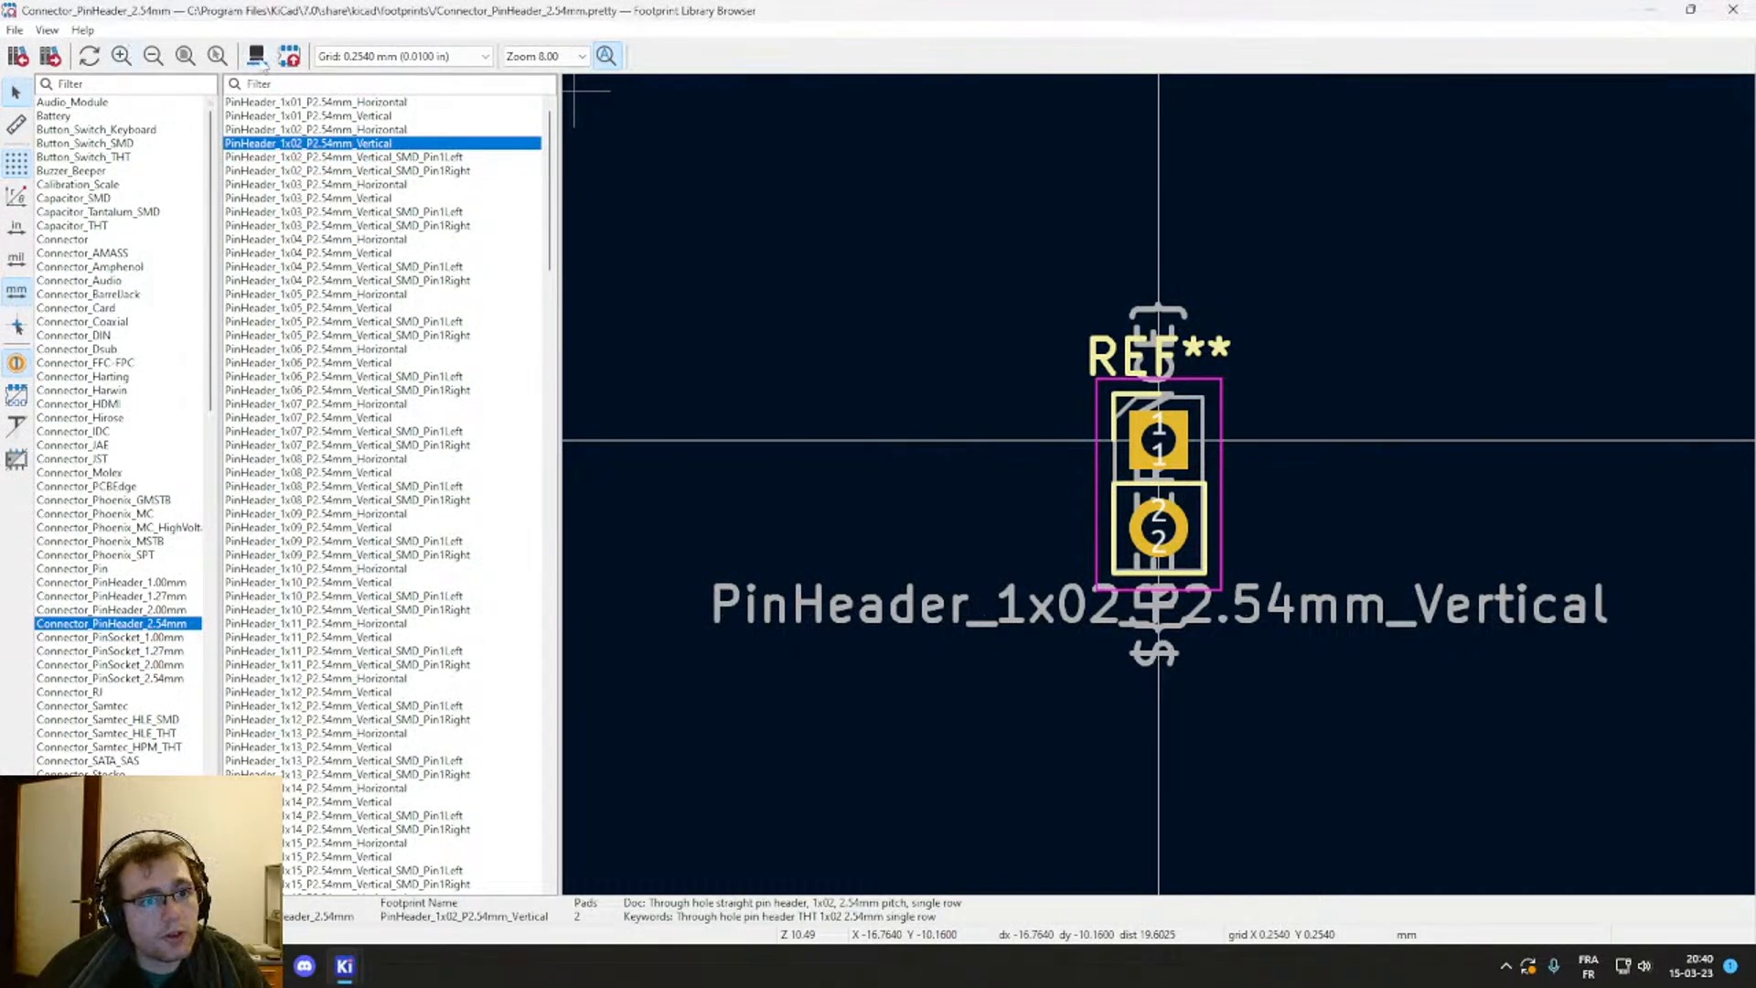
Step: Preview PinHeader_1x02_P2.54mm_Vertical in the 3D Viewer from an oblique angle, then return to the footprint browser
left_click(257, 57)
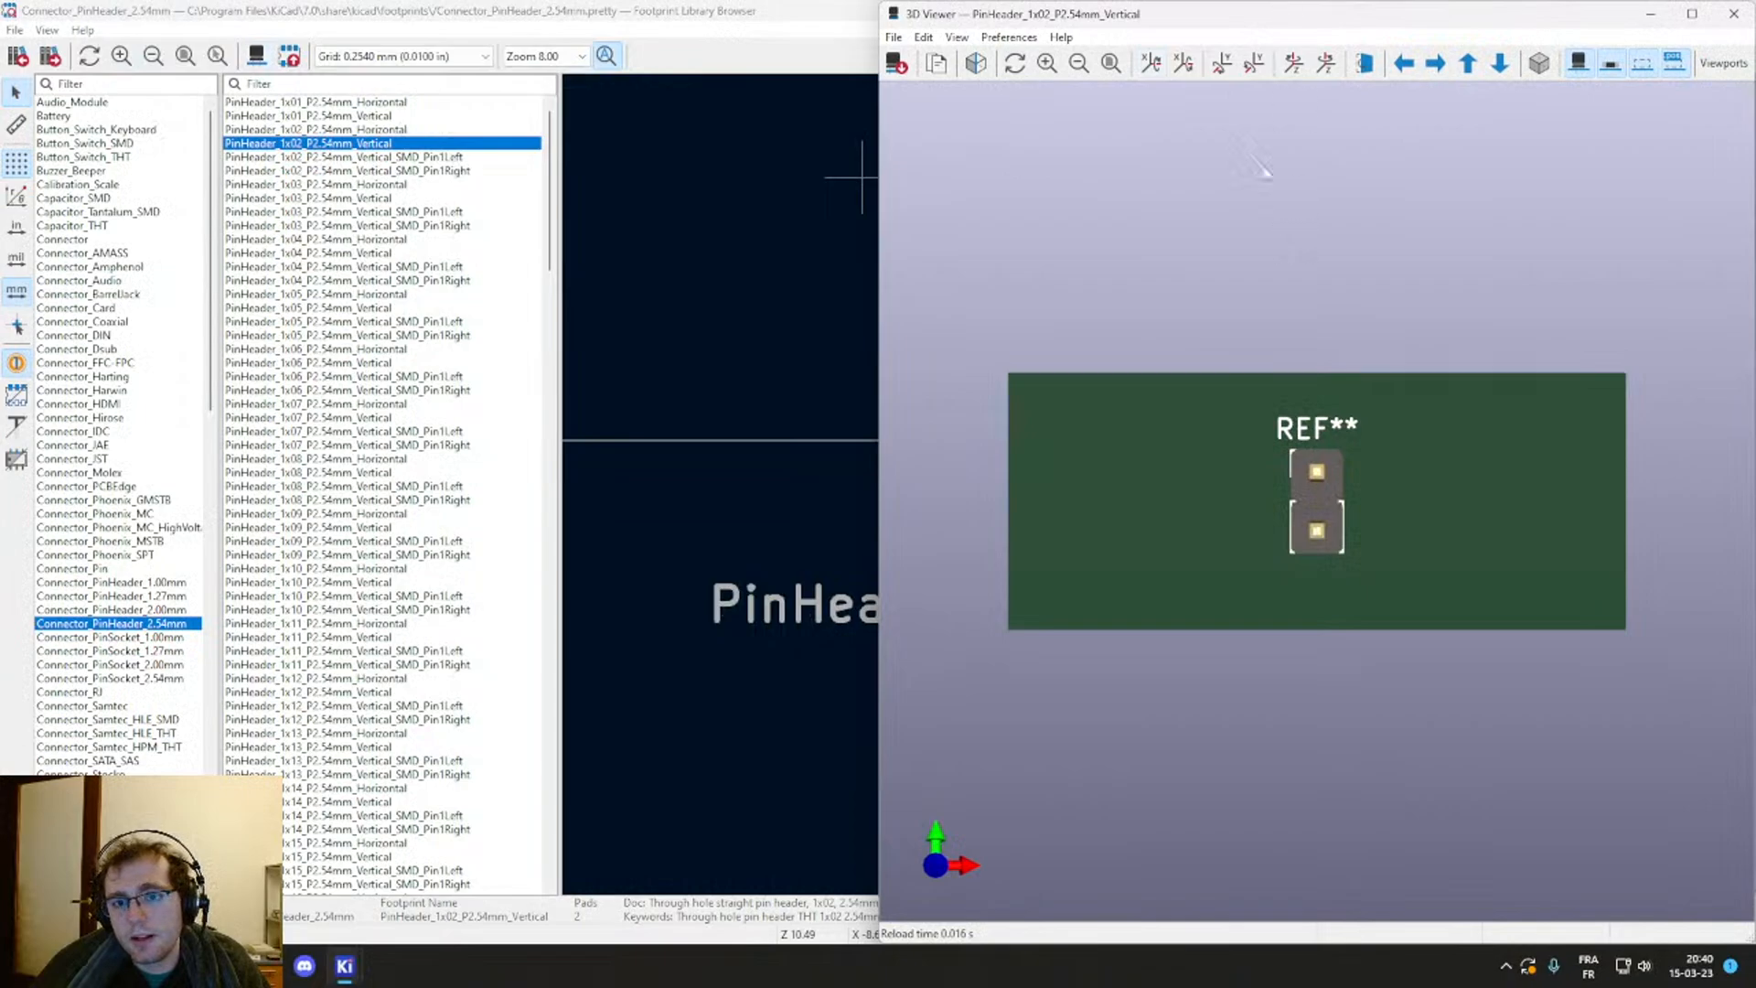
left_click_drag(1249, 497, 1198, 562)
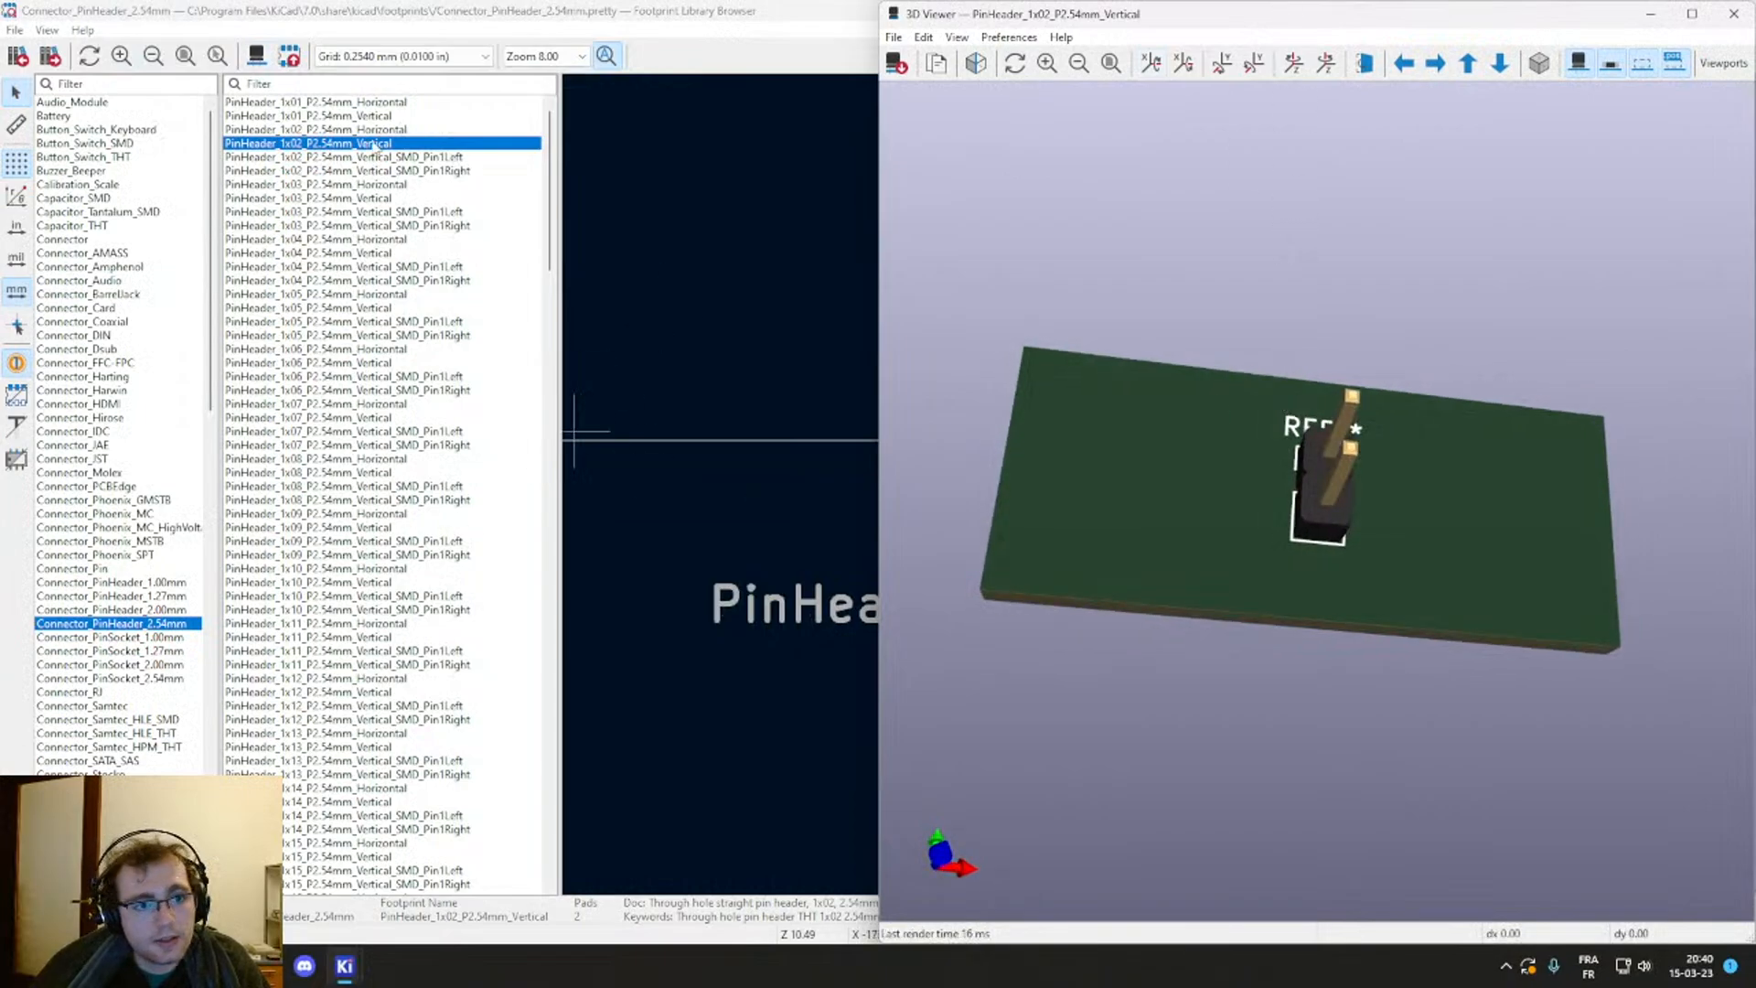
left_click(80, 623)
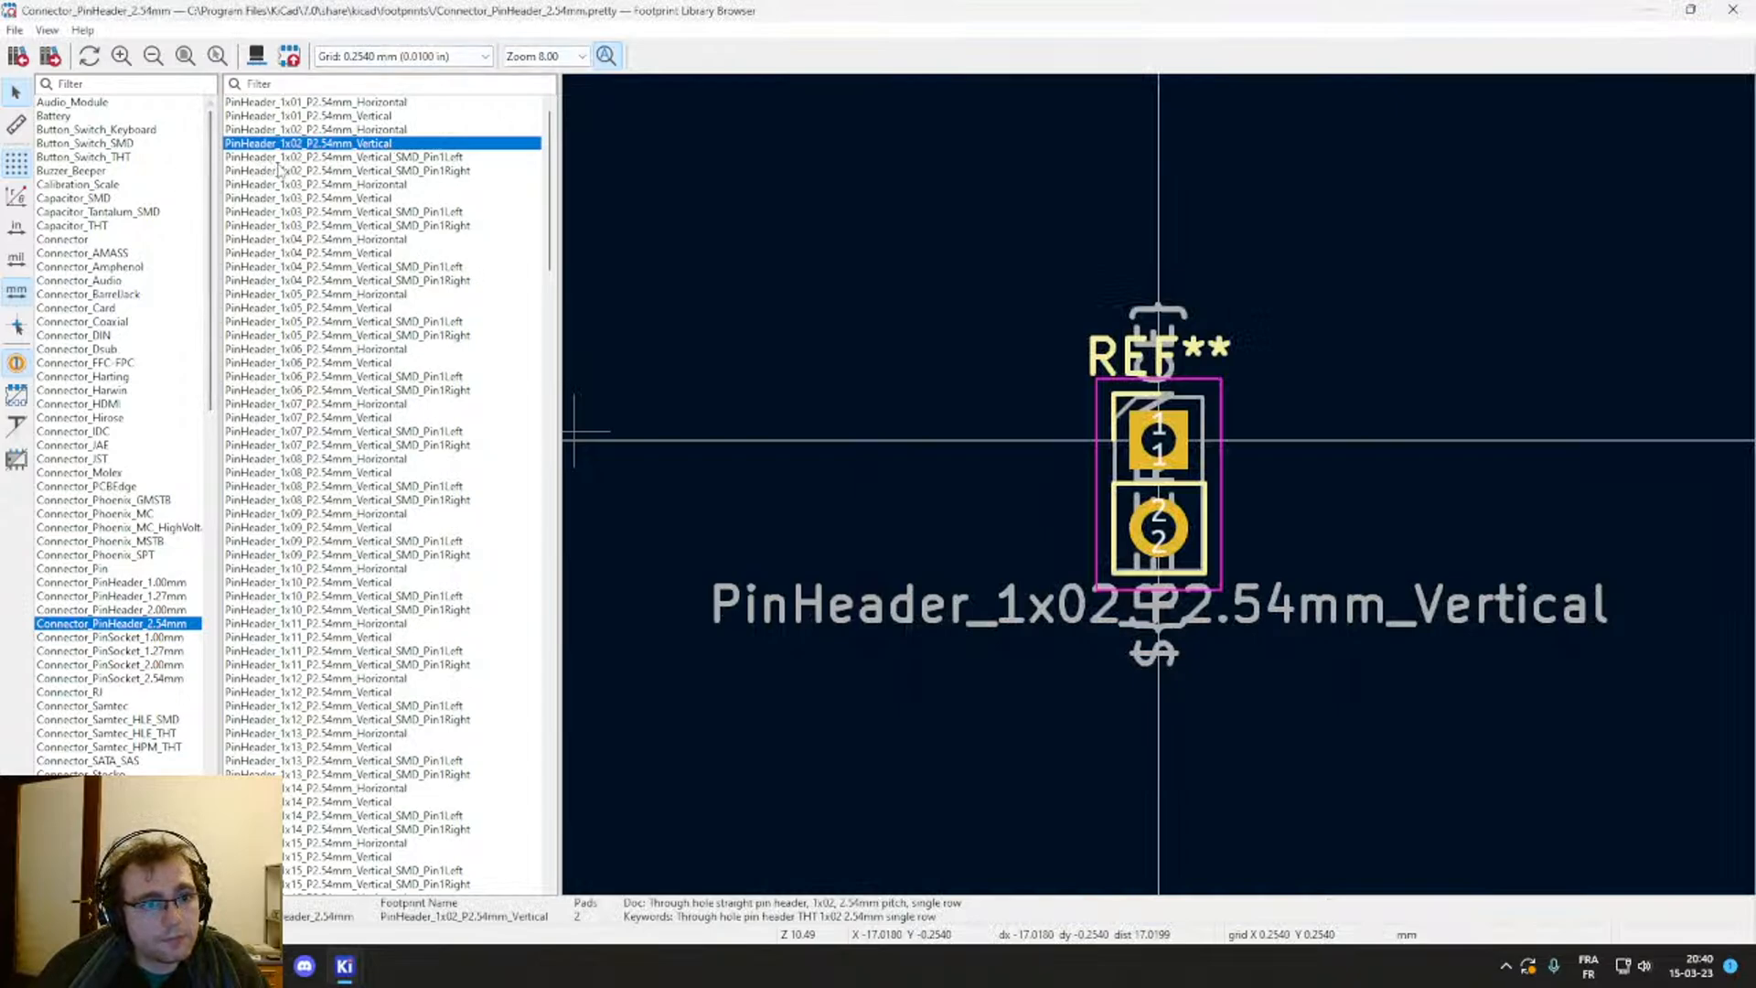
Step: Compare the horizontal and surface-mount 1x02 variants and the 1x03 footprints in the Connector_PinHeader_2.54mm library
left_click(309, 172)
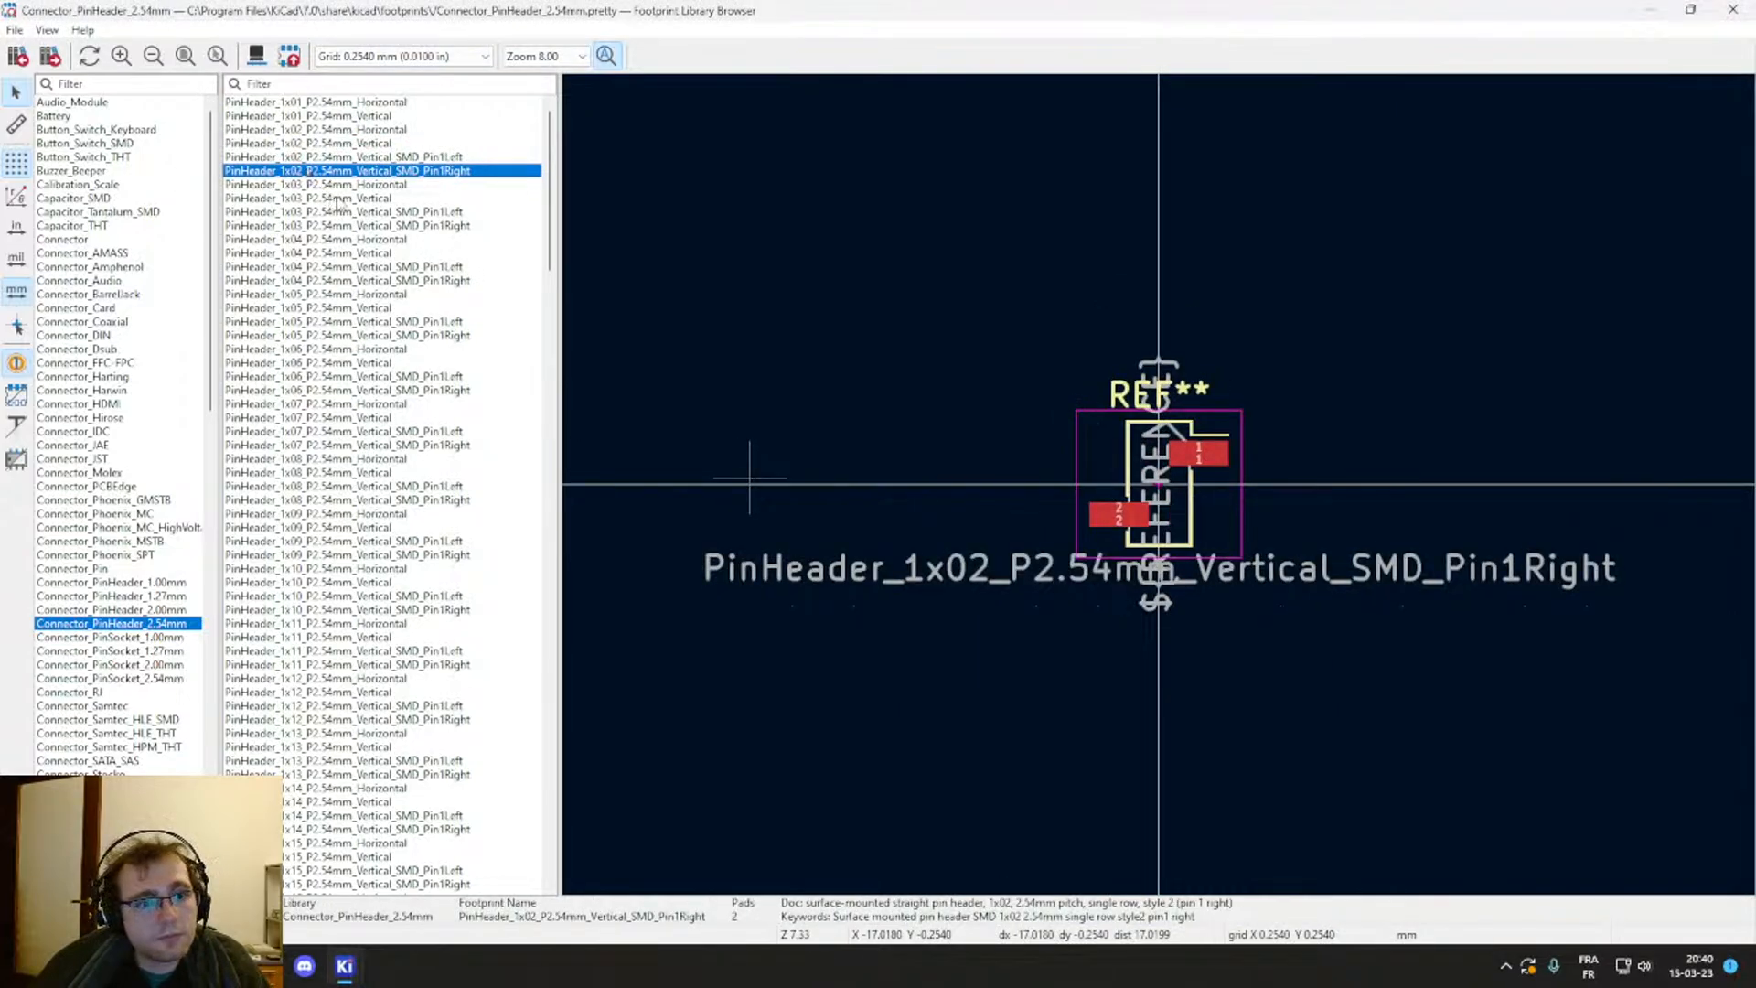
left_click(338, 200)
left_click(345, 186)
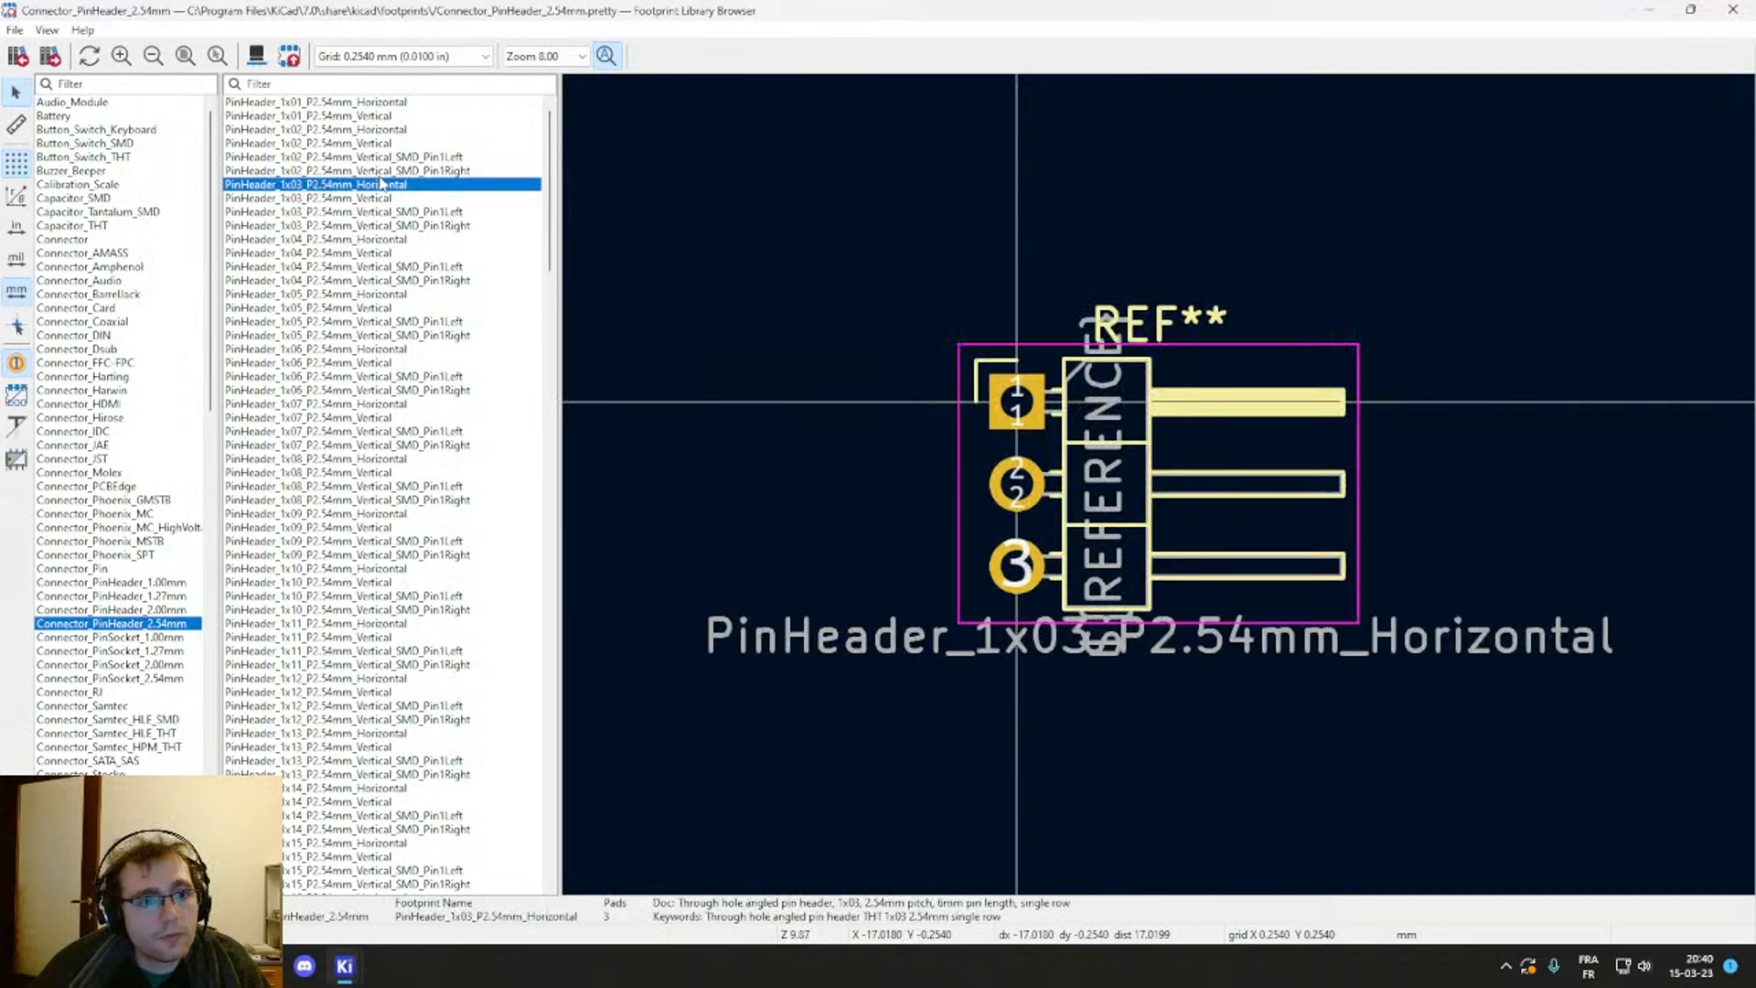
left_click(396, 130)
scroll(400, 138, "down", 1)
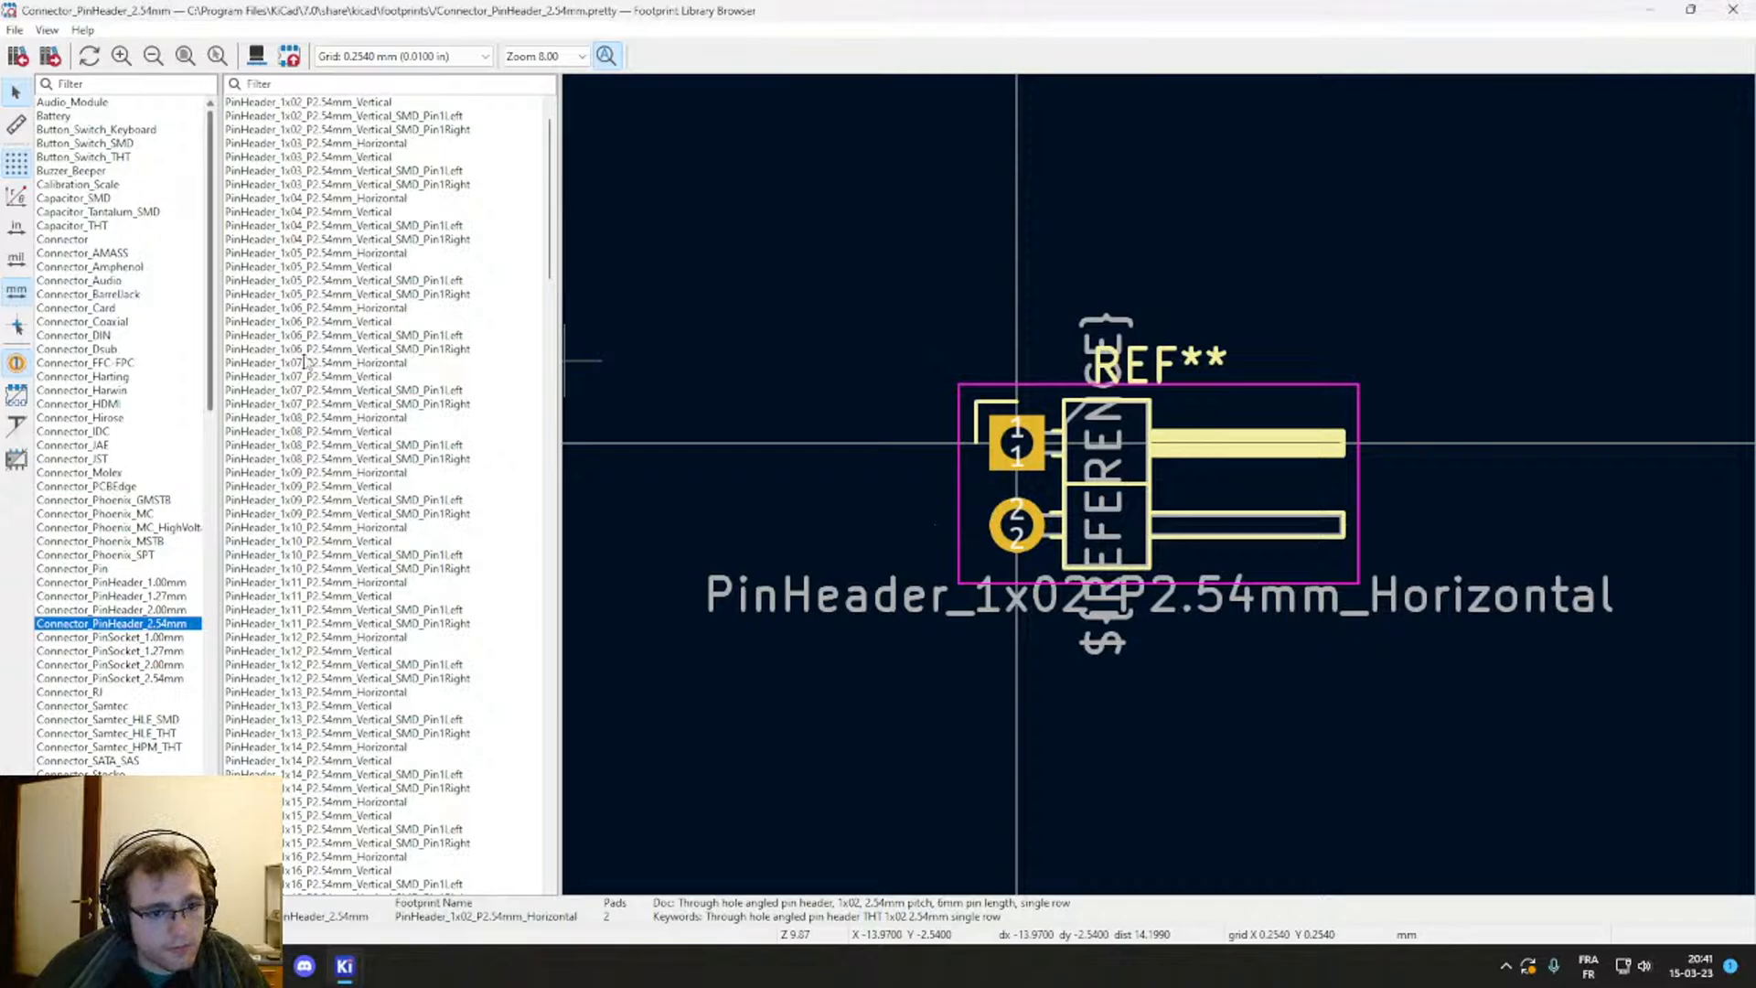
scroll(344, 234, "up", 1)
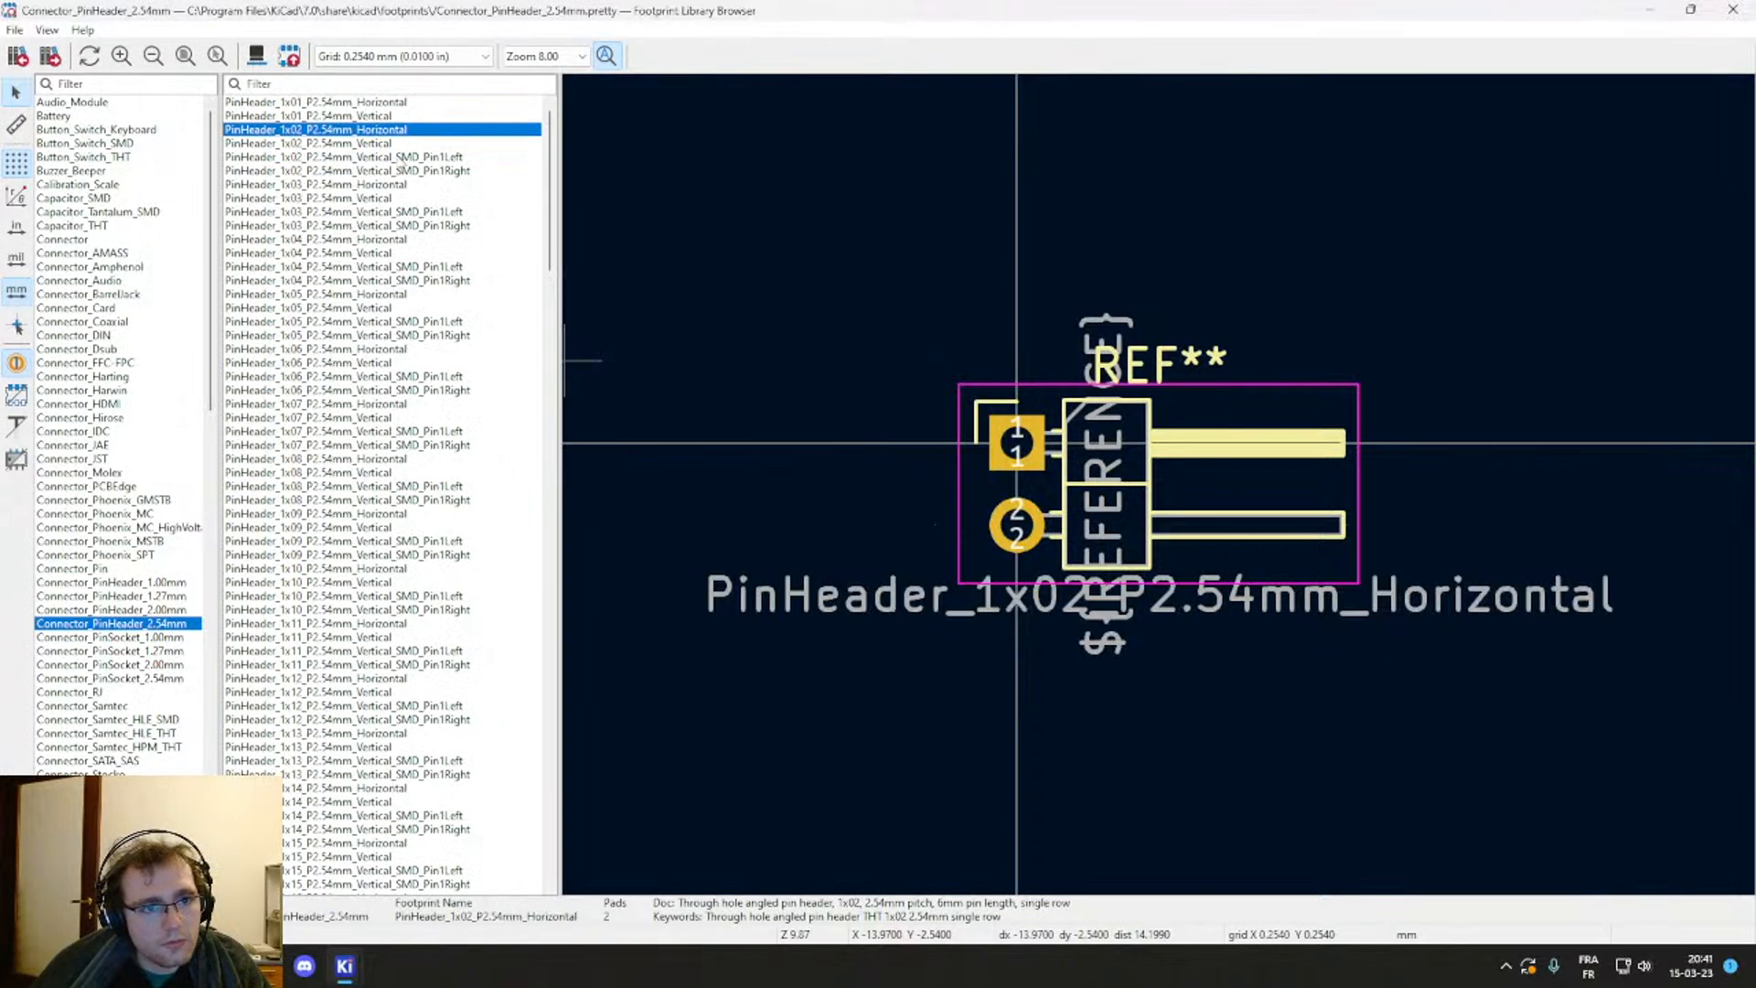
left_click(406, 158)
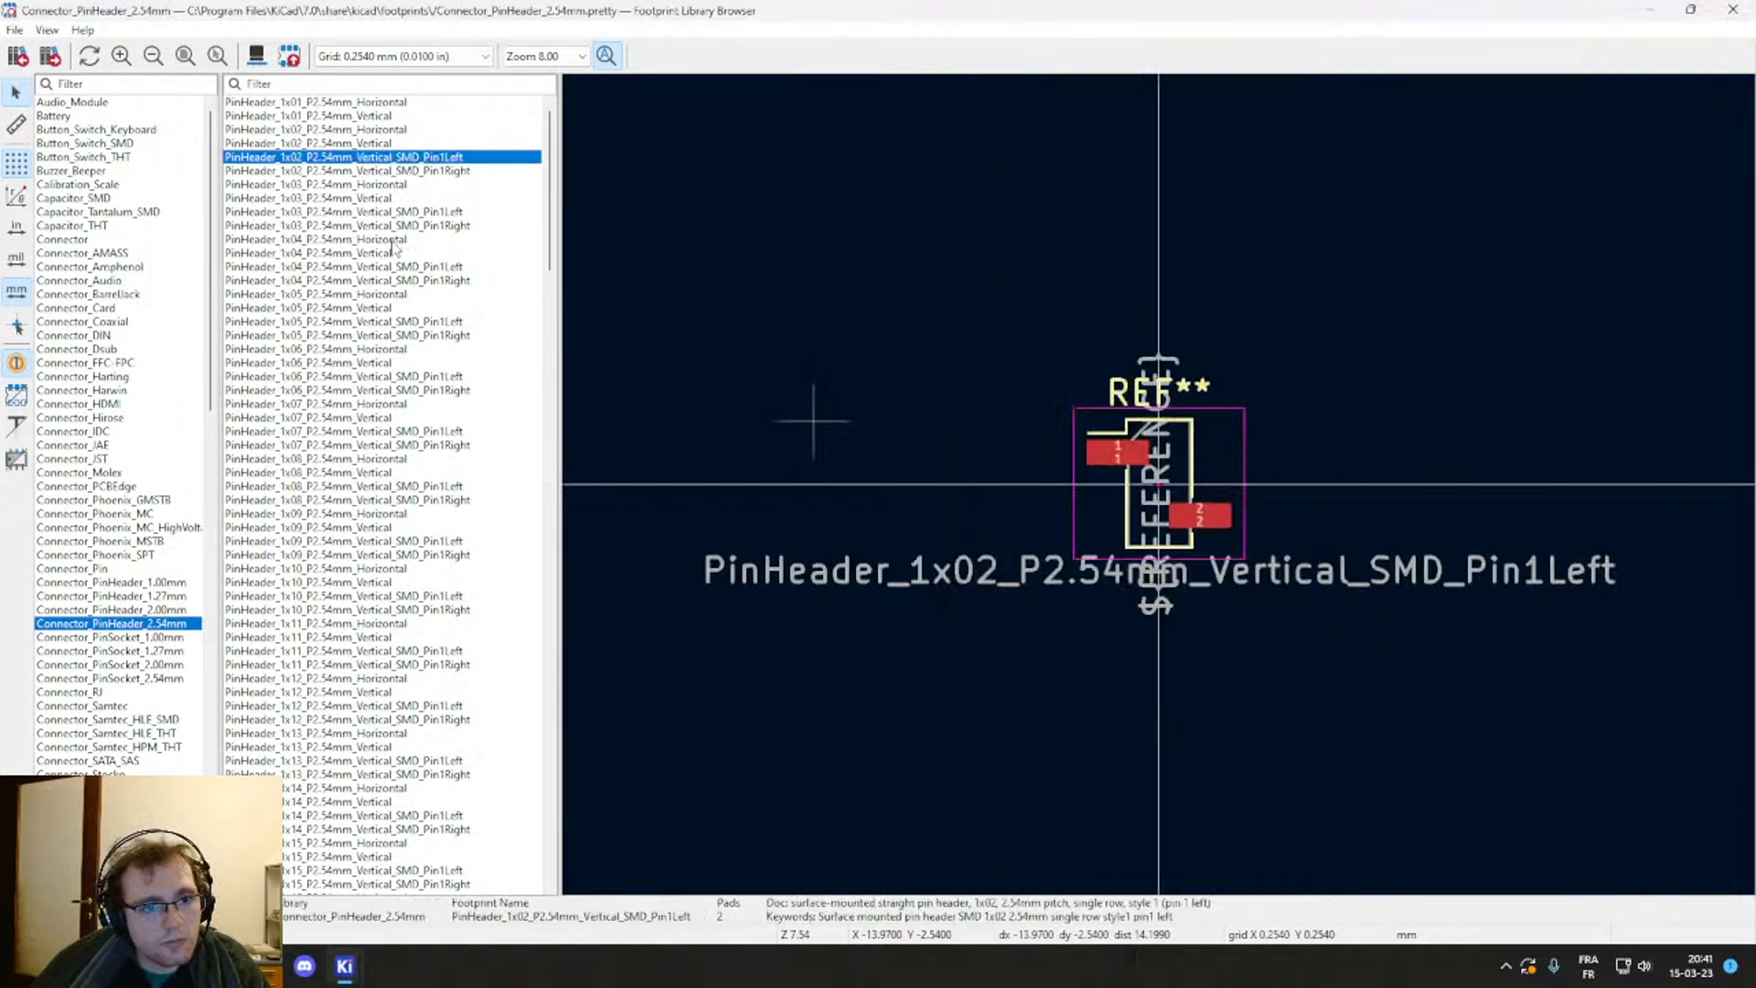
Step: Browse the pin socket libraries at 1.00, 1.27, 2.00 and 2.54 mm pitch, plus Connector_PinHeader_2.54mm and Connector_Pin, for an alternative speaker footprint
left_click(142, 638)
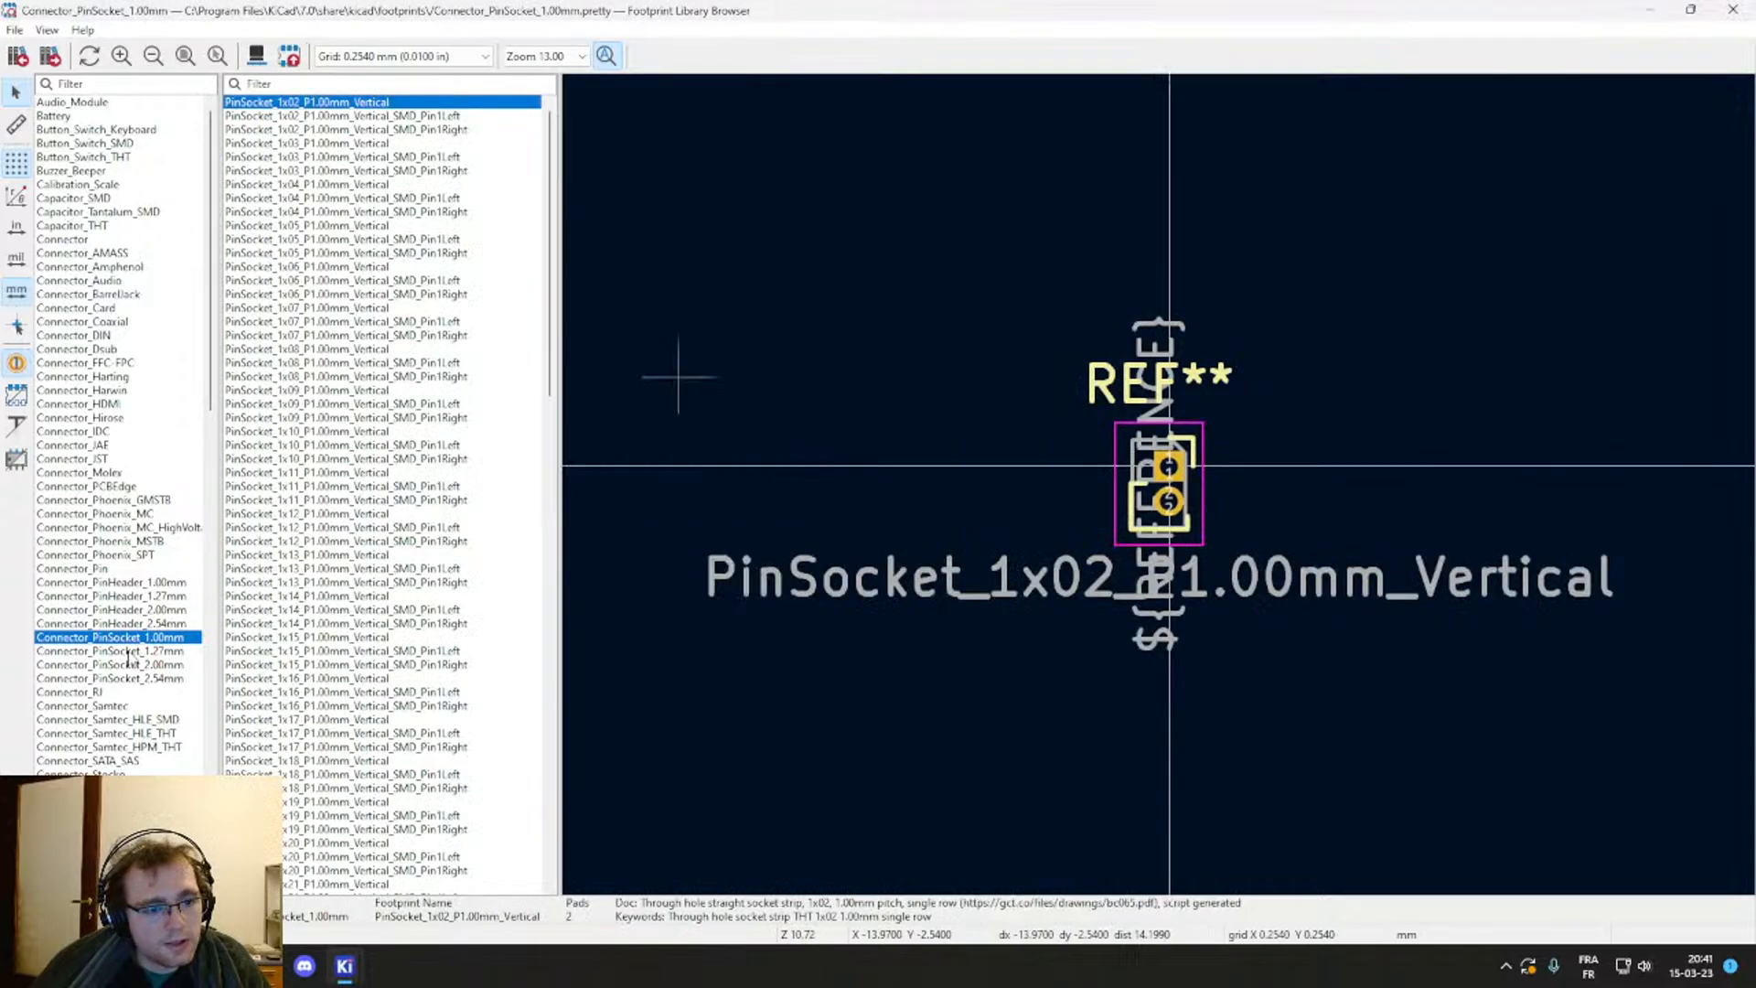
left_click(126, 679)
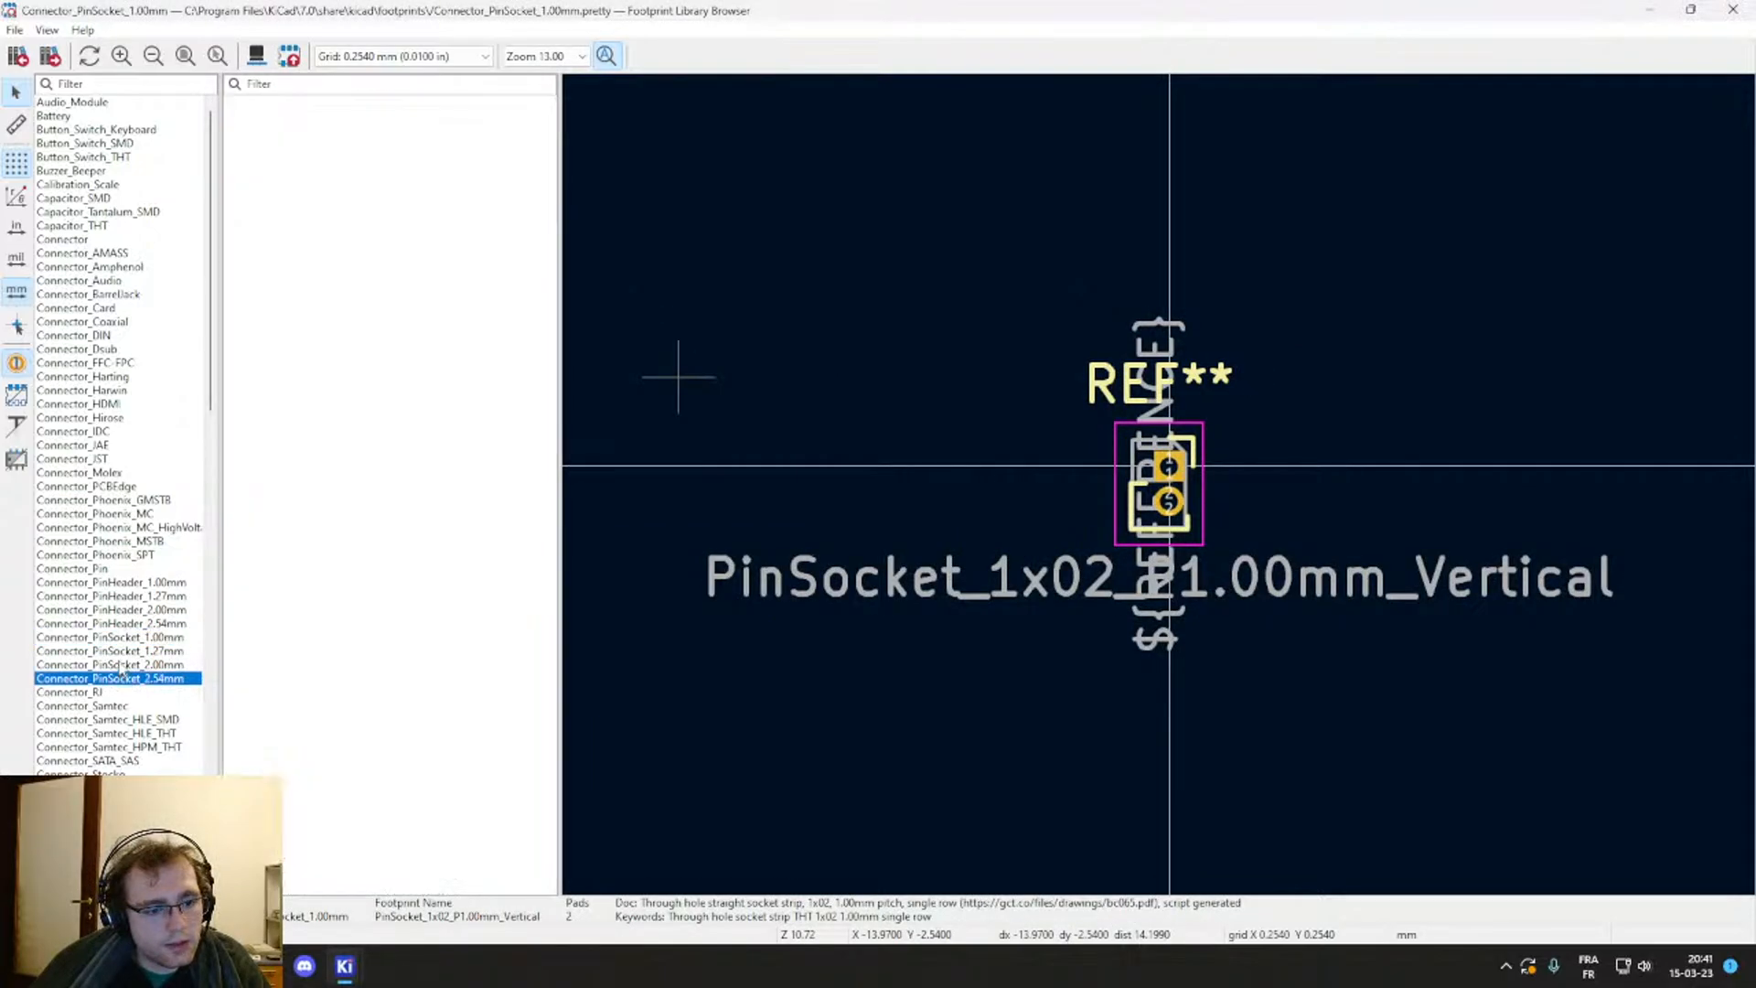
left_click(114, 650)
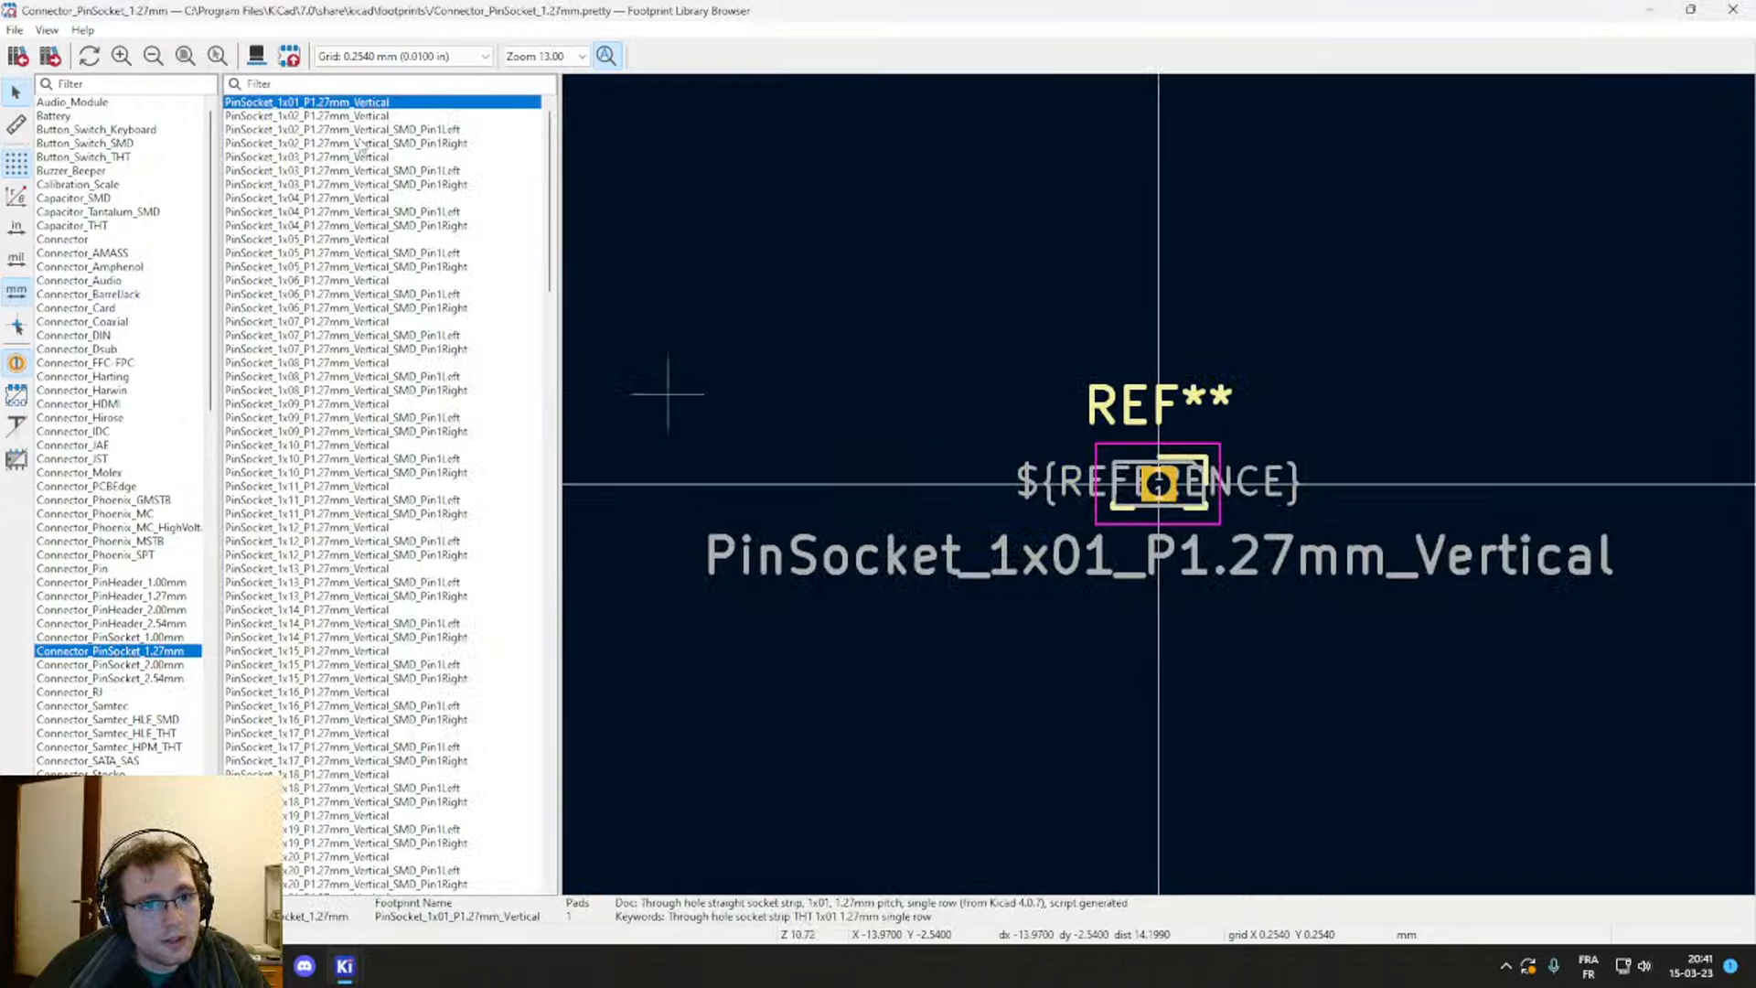
left_click(384, 129)
left_click(401, 143)
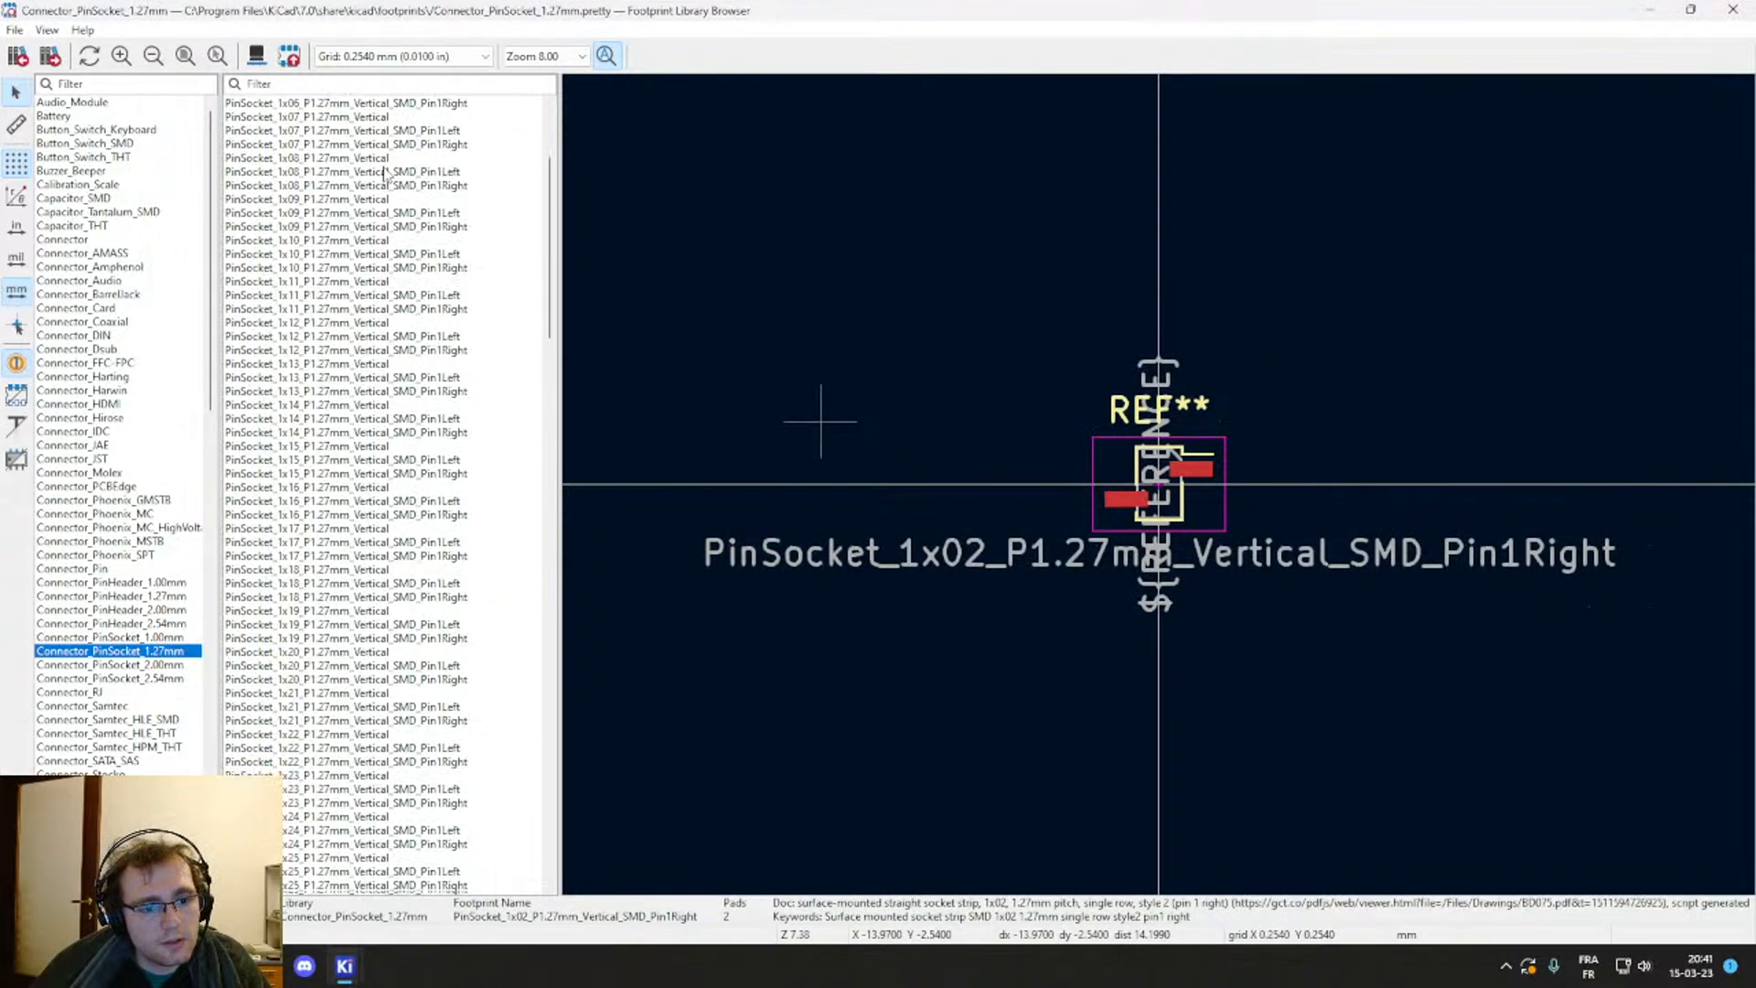
left_click(139, 665)
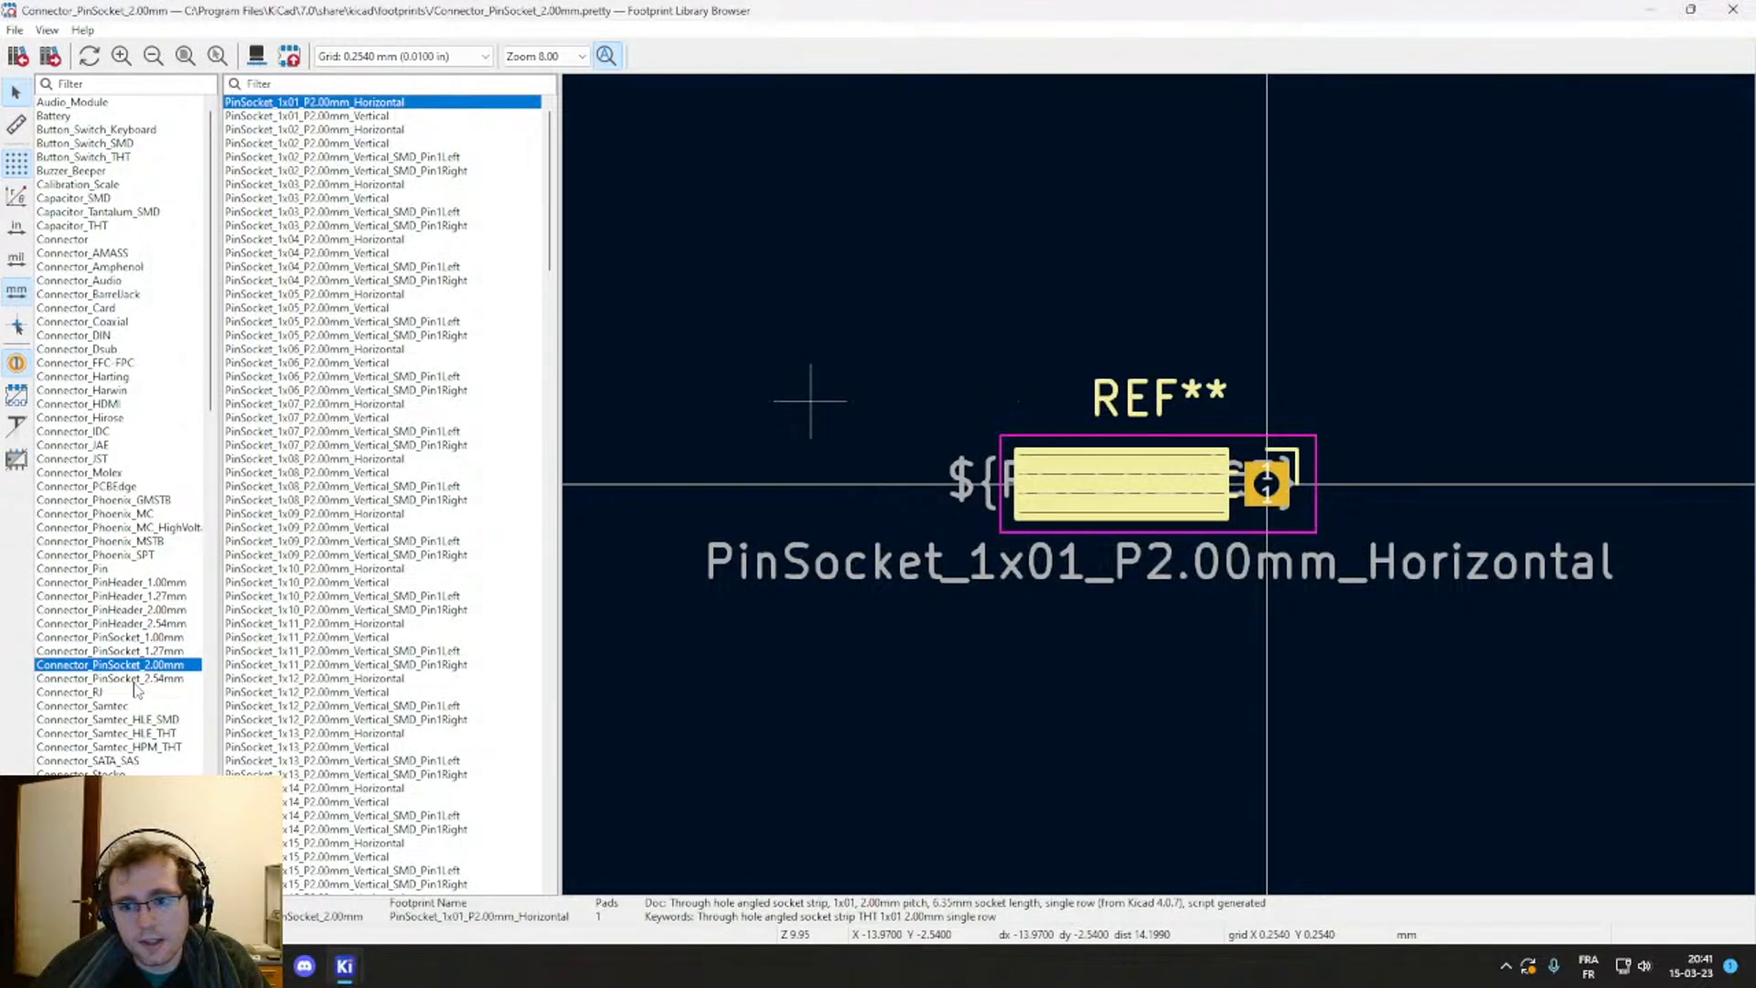
left_click(135, 679)
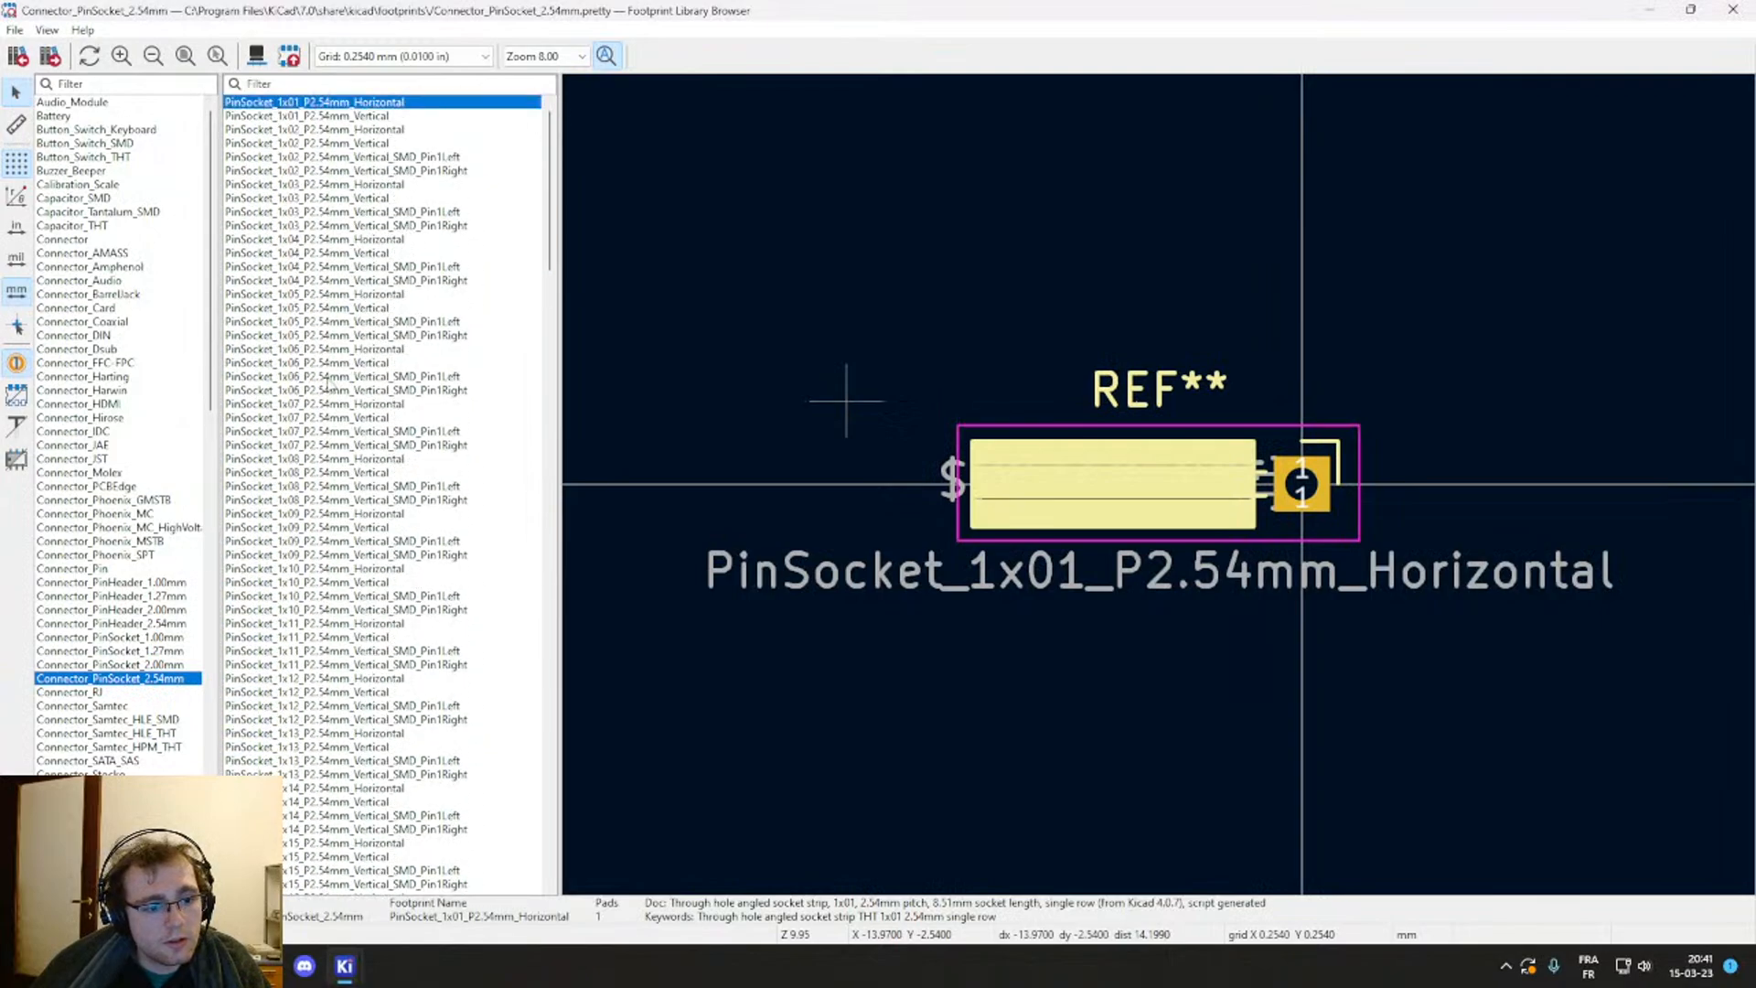
left_click(137, 625)
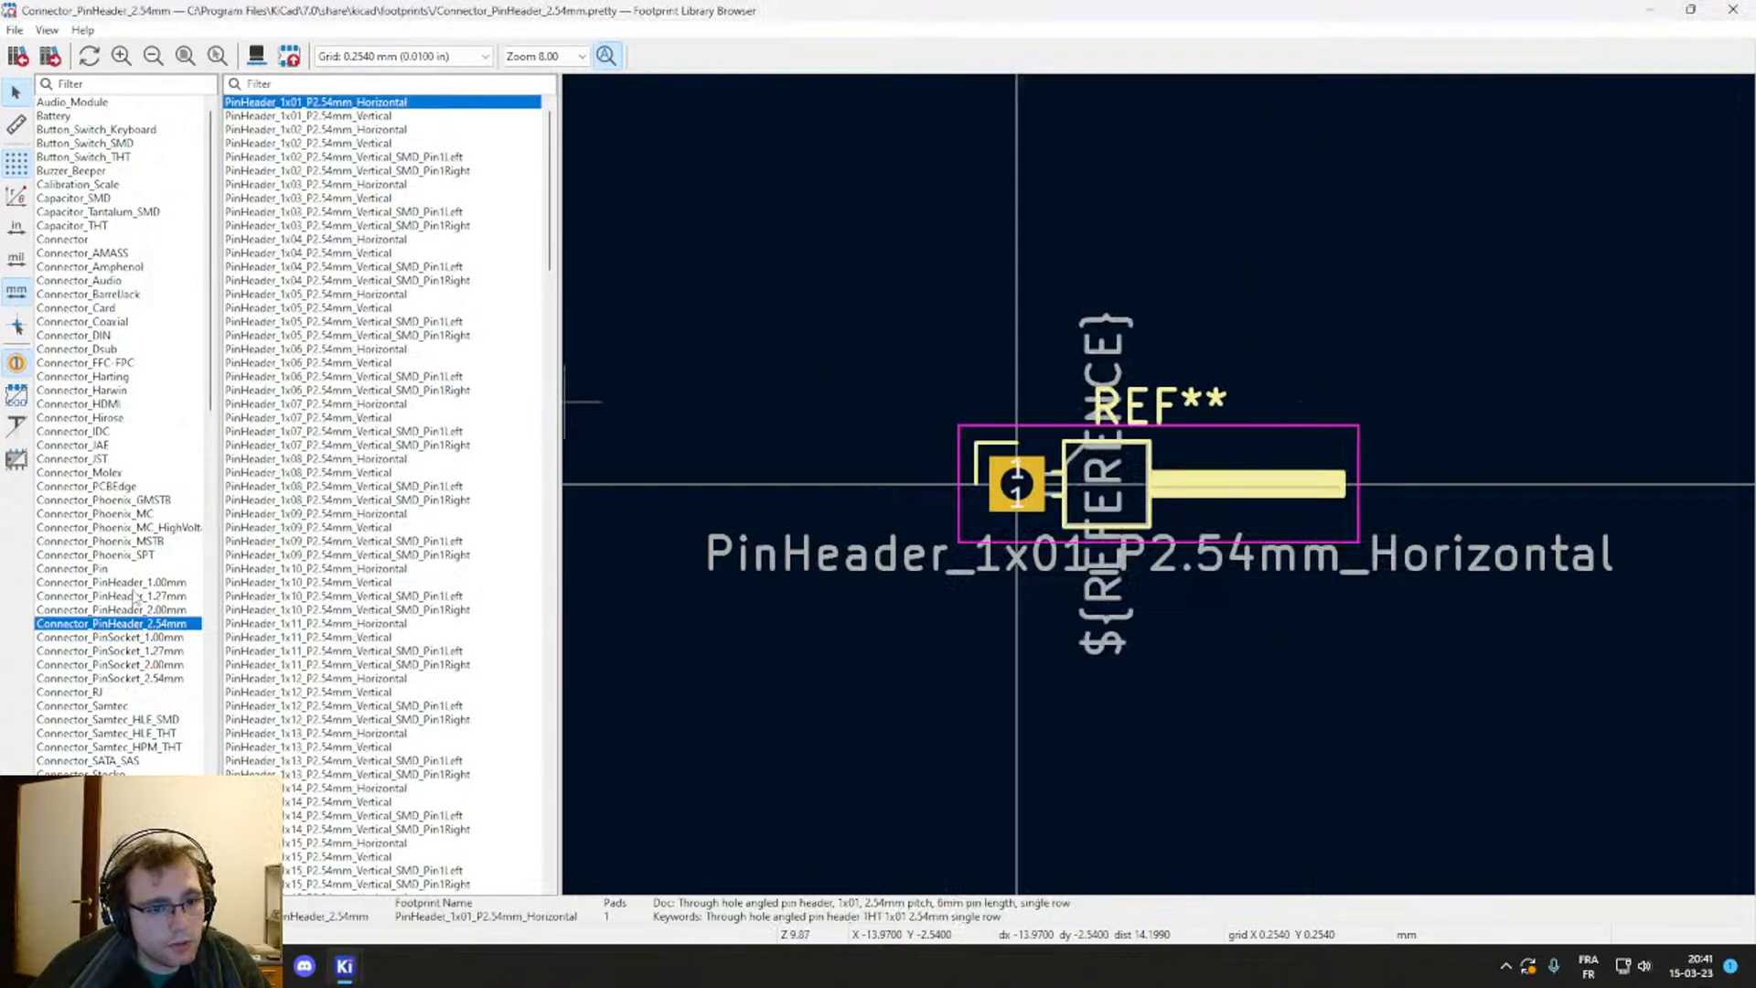
left_click(97, 569)
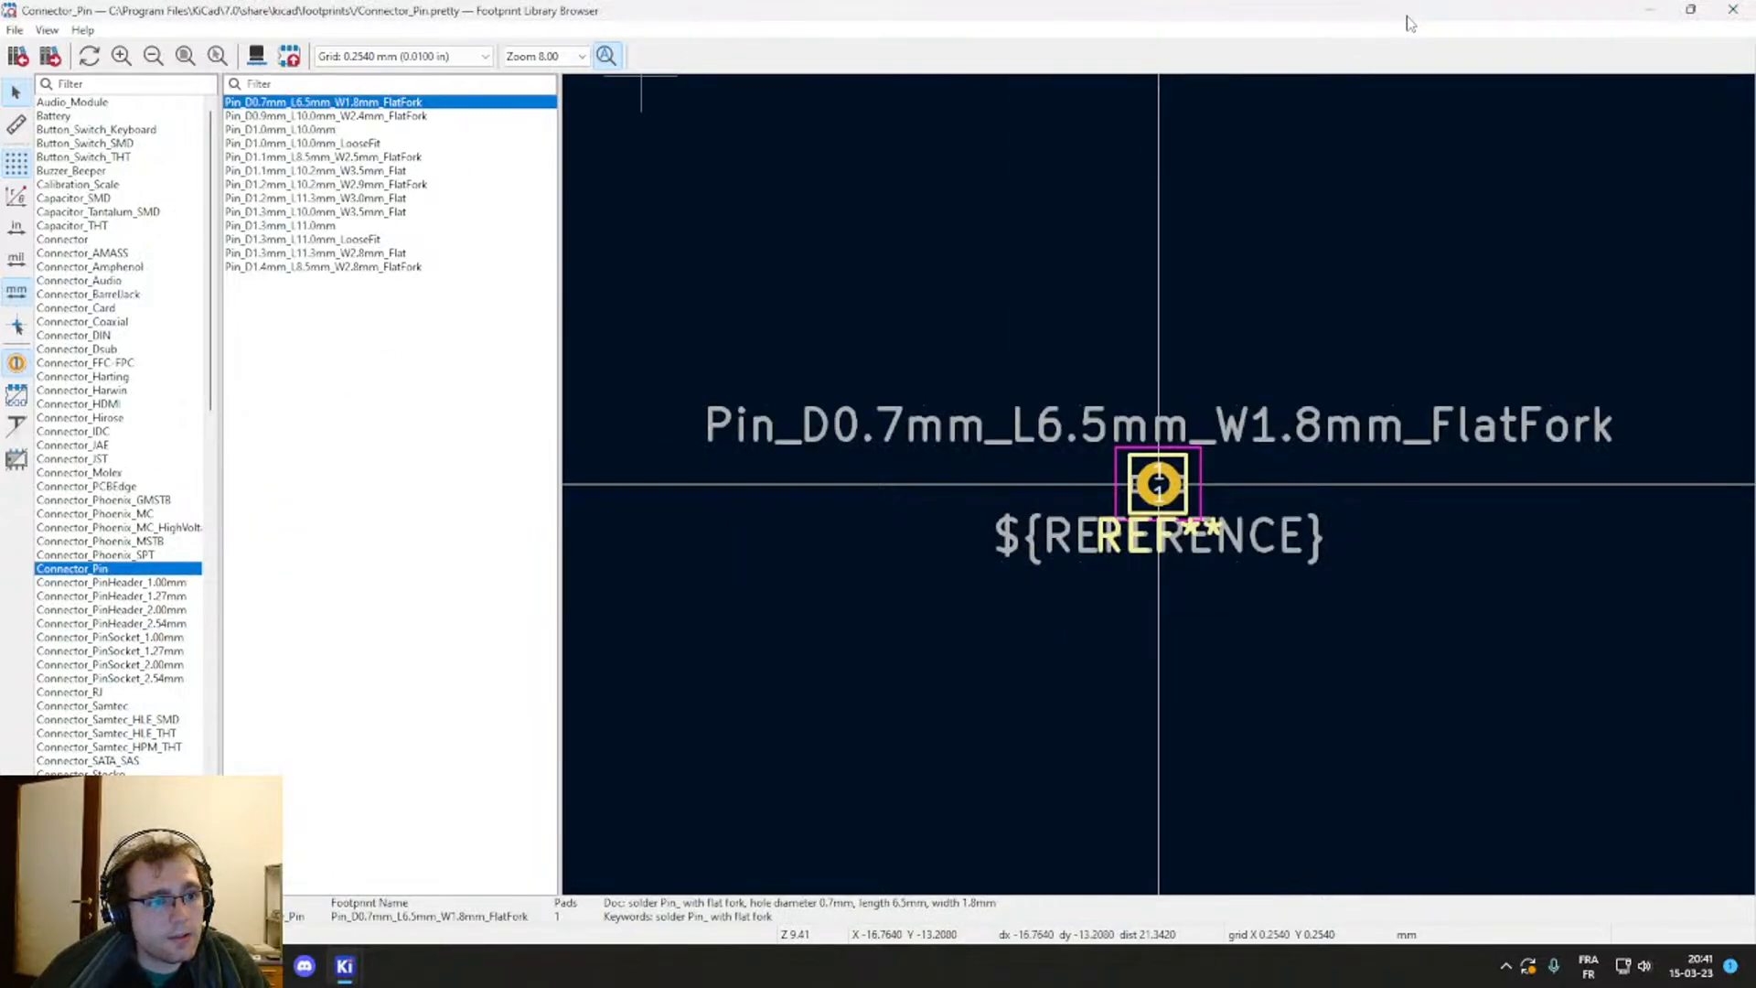
Step: Minimize the footprint library browser and close the 3D Viewer, returning to the symbol properties of LS101
left_click(1655, 9)
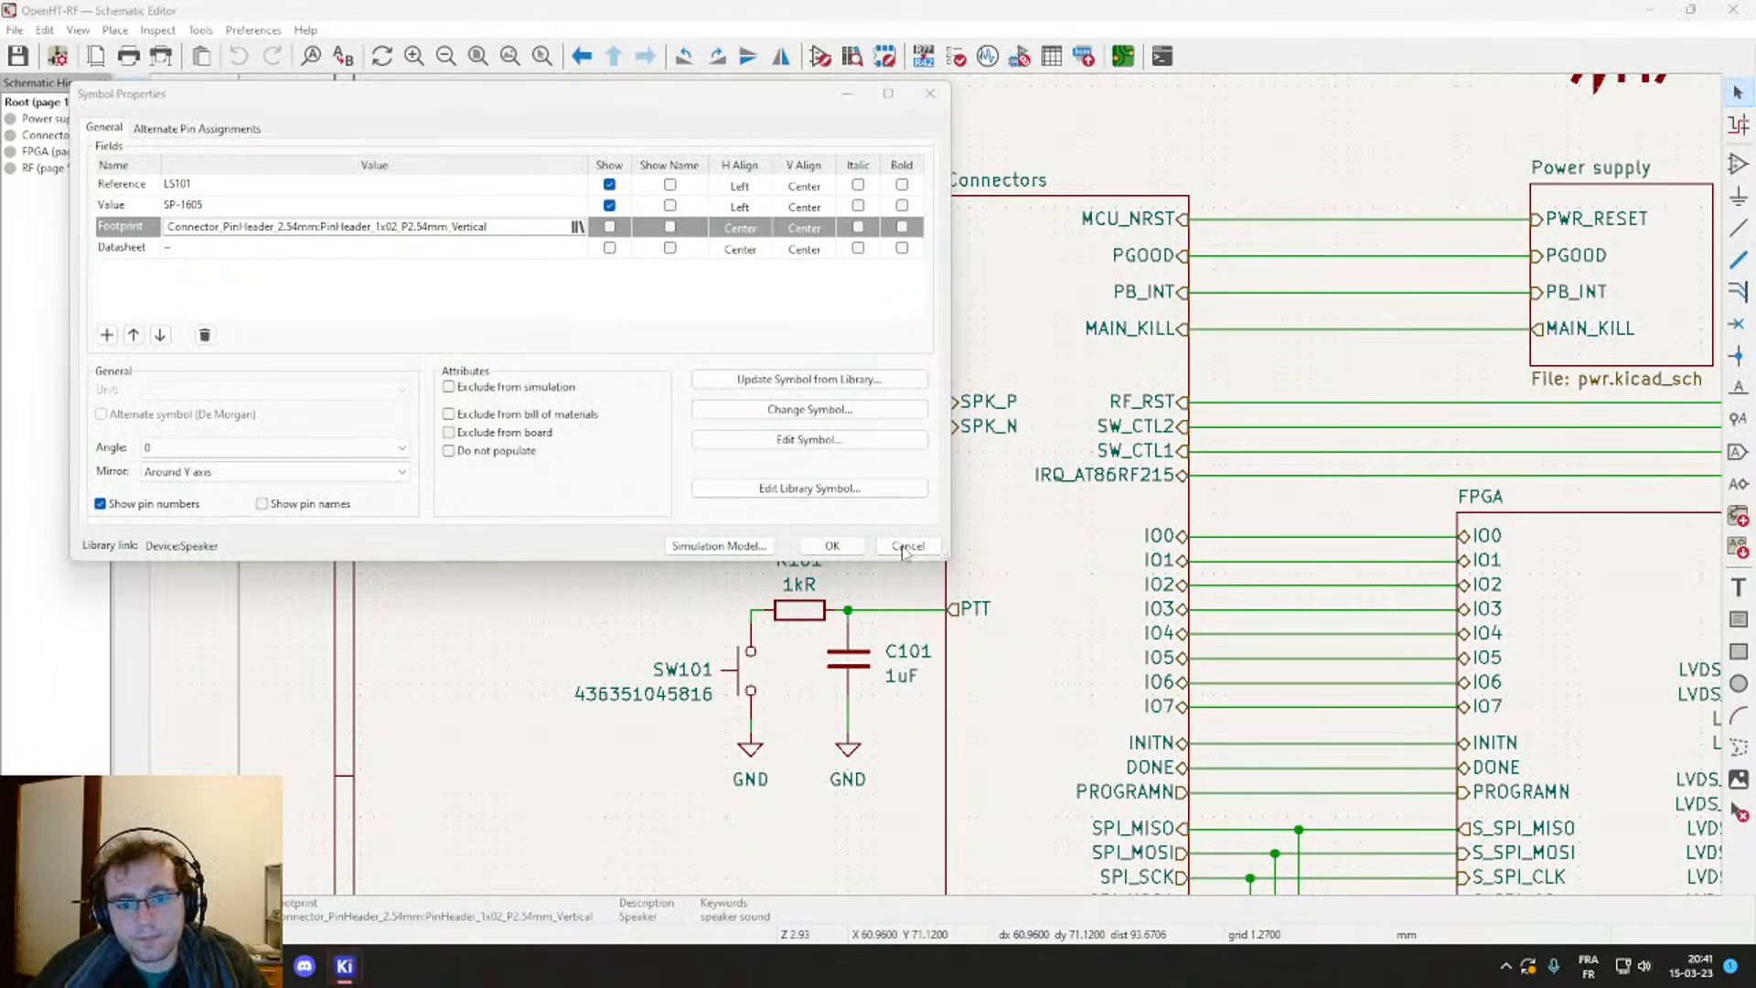
mouse_move(344, 966)
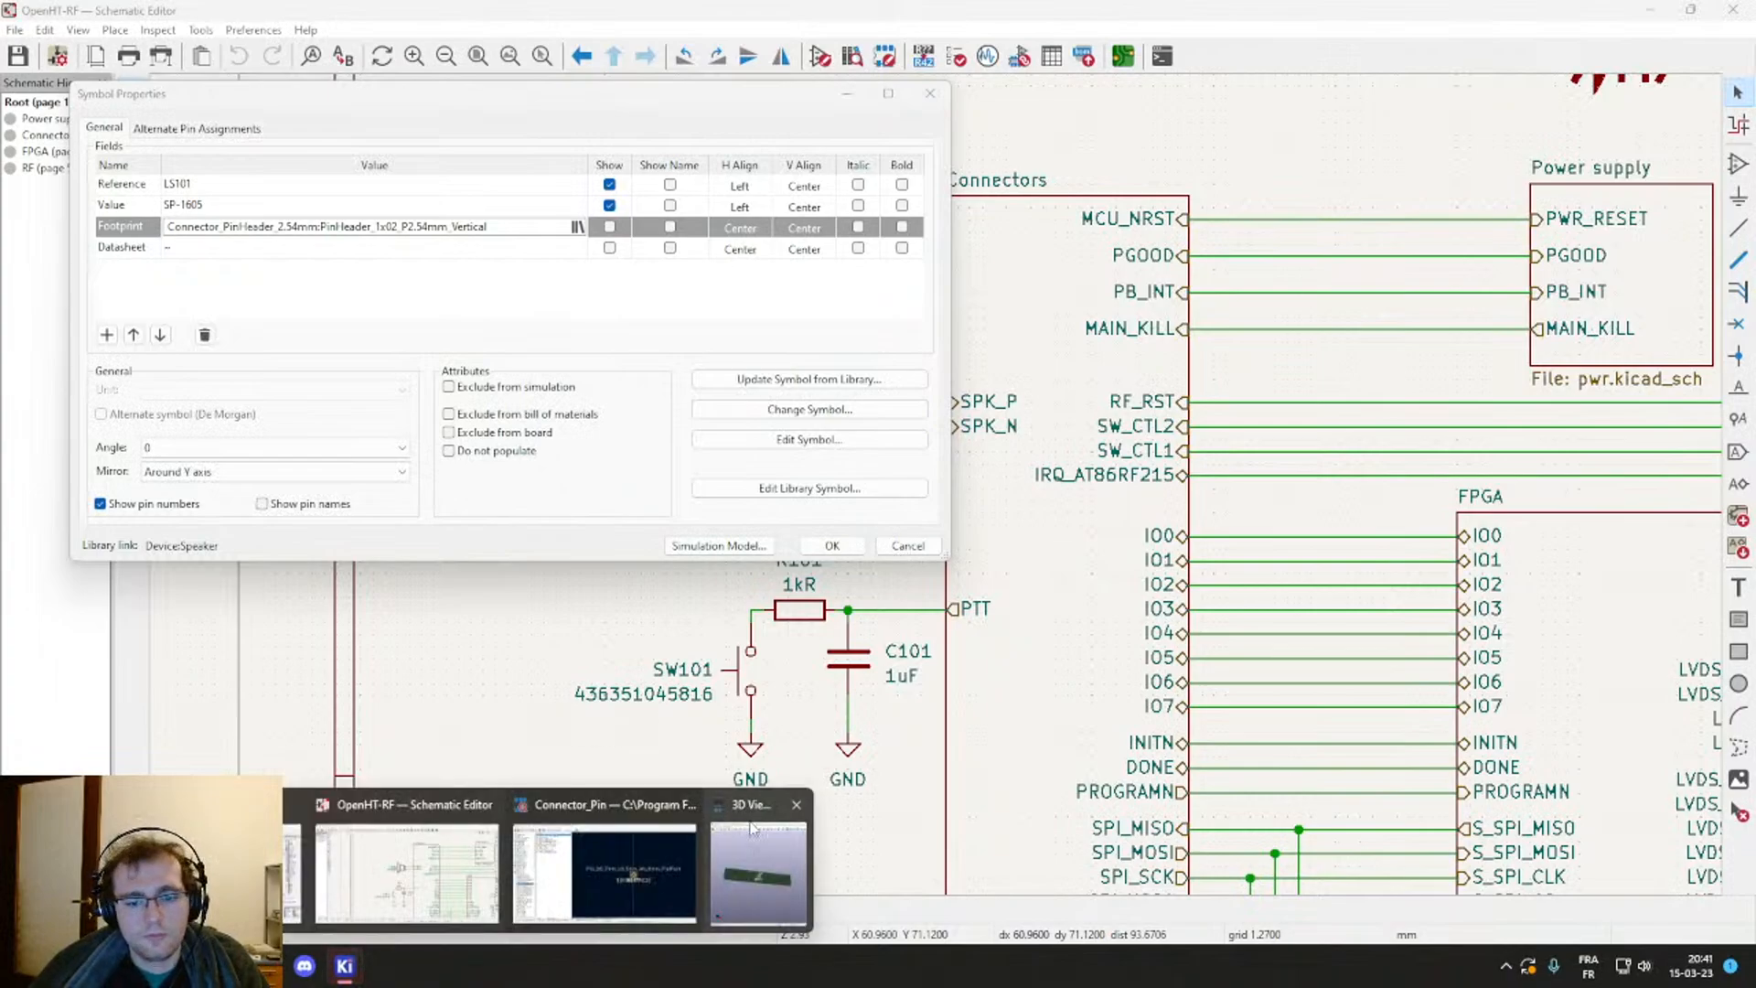
left_click(803, 851)
left_click(1733, 14)
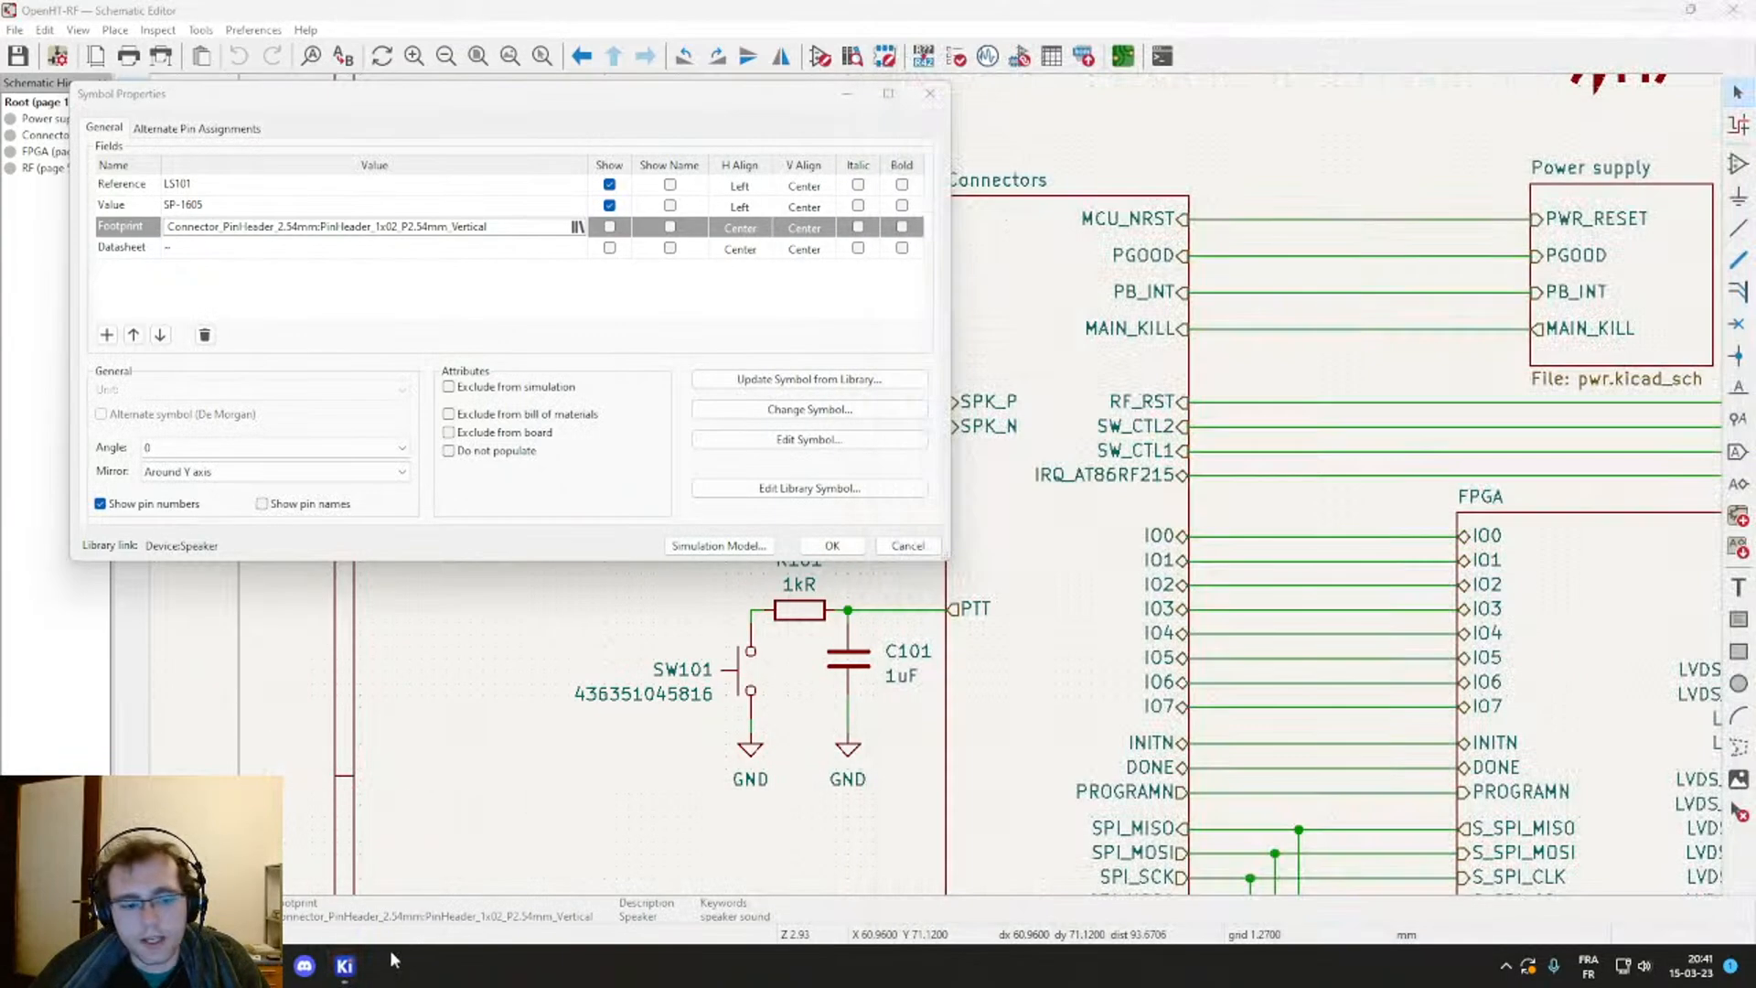
Step: Accept the symbol properties of LS101 and open the Footprint Editor from the project manager
mouse_move(344, 966)
left_click(603, 873)
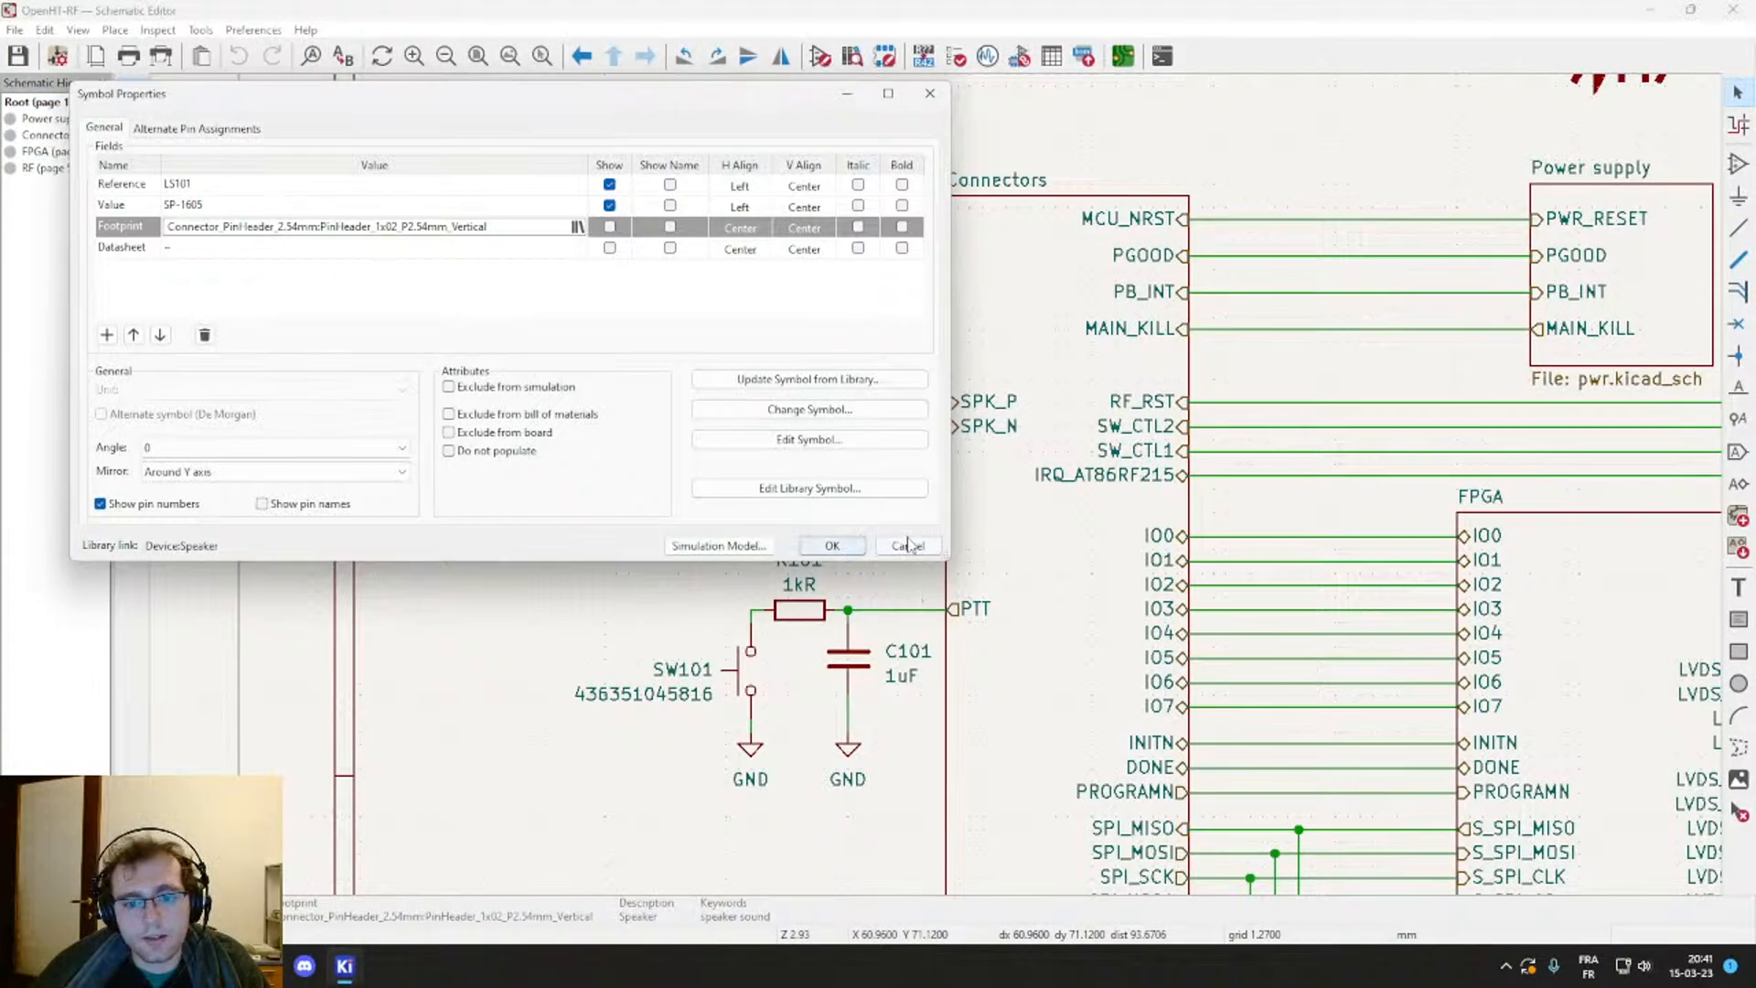
left_click(831, 545)
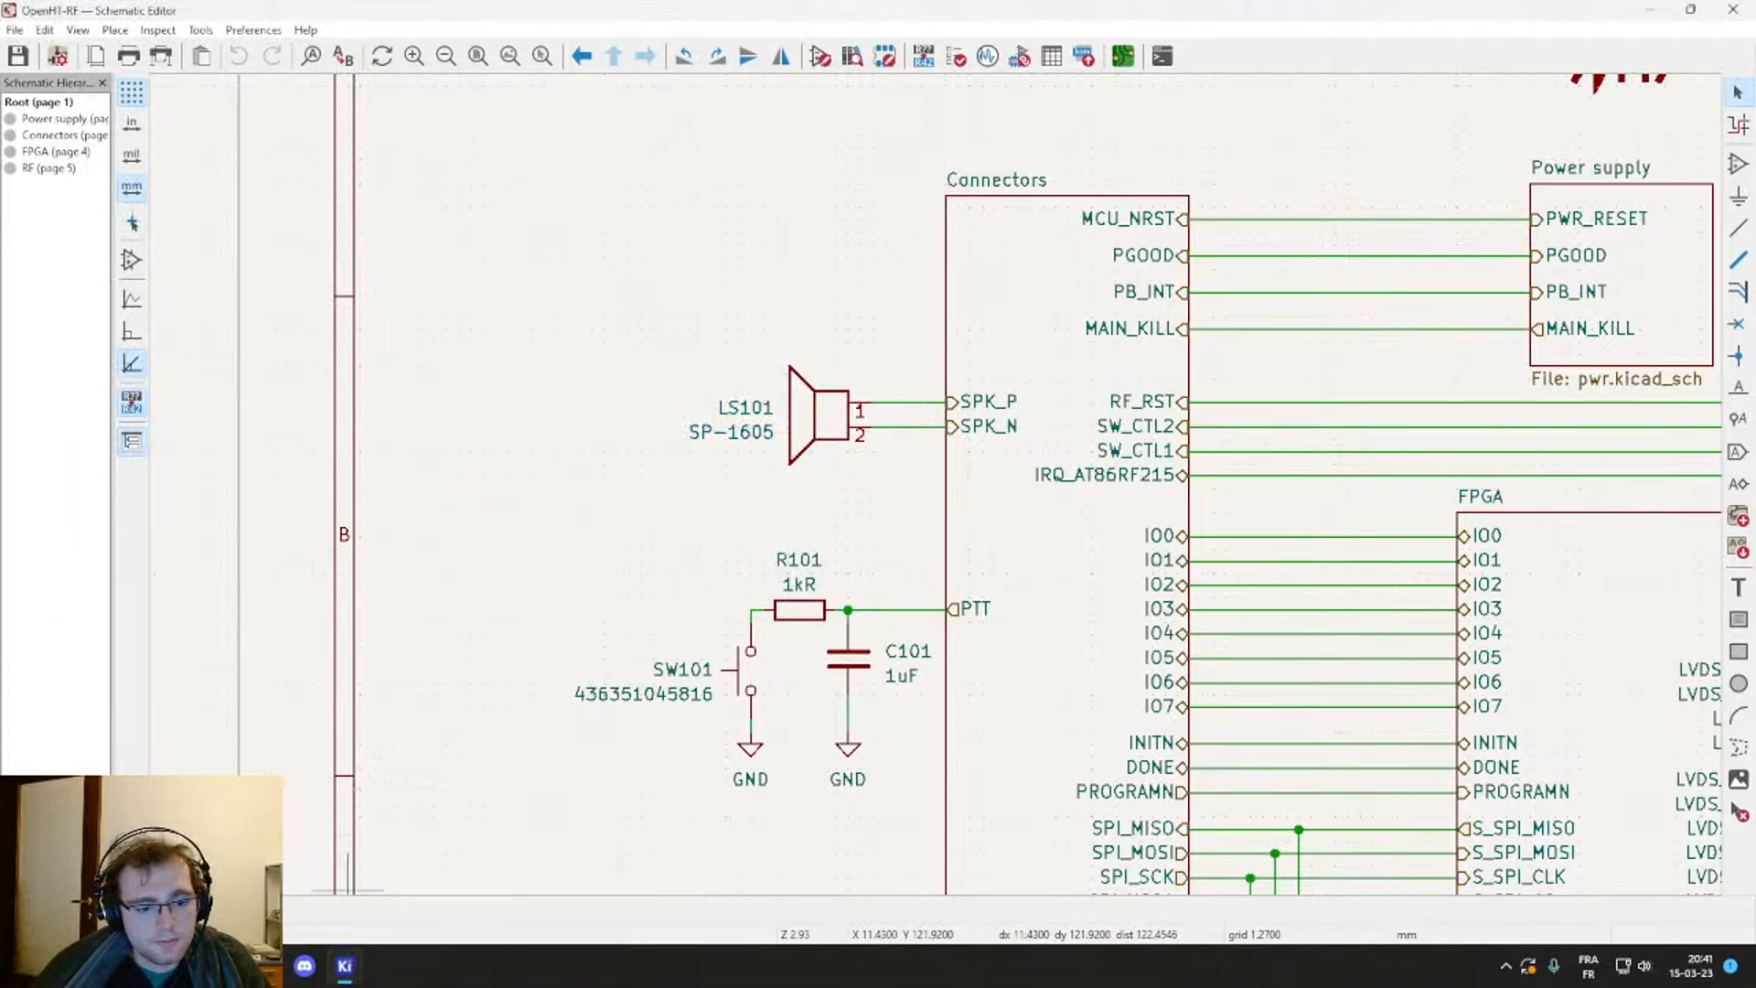
mouse_move(344, 966)
left_click(352, 855)
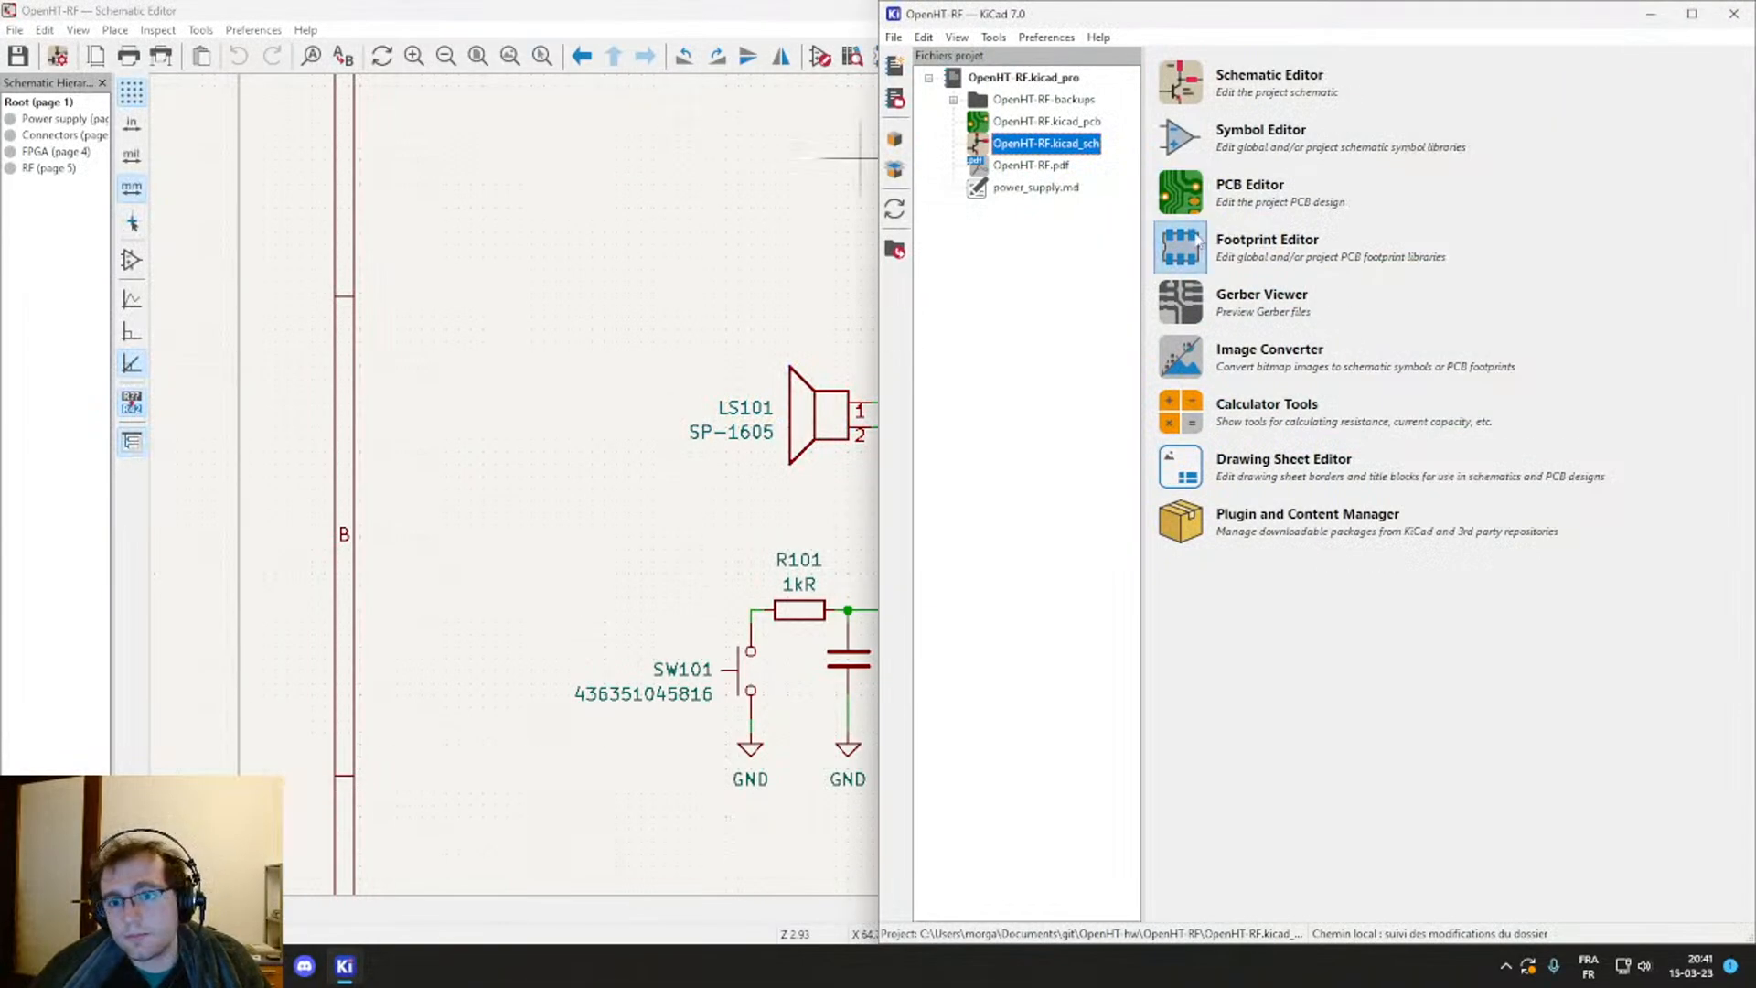
left_click(1179, 256)
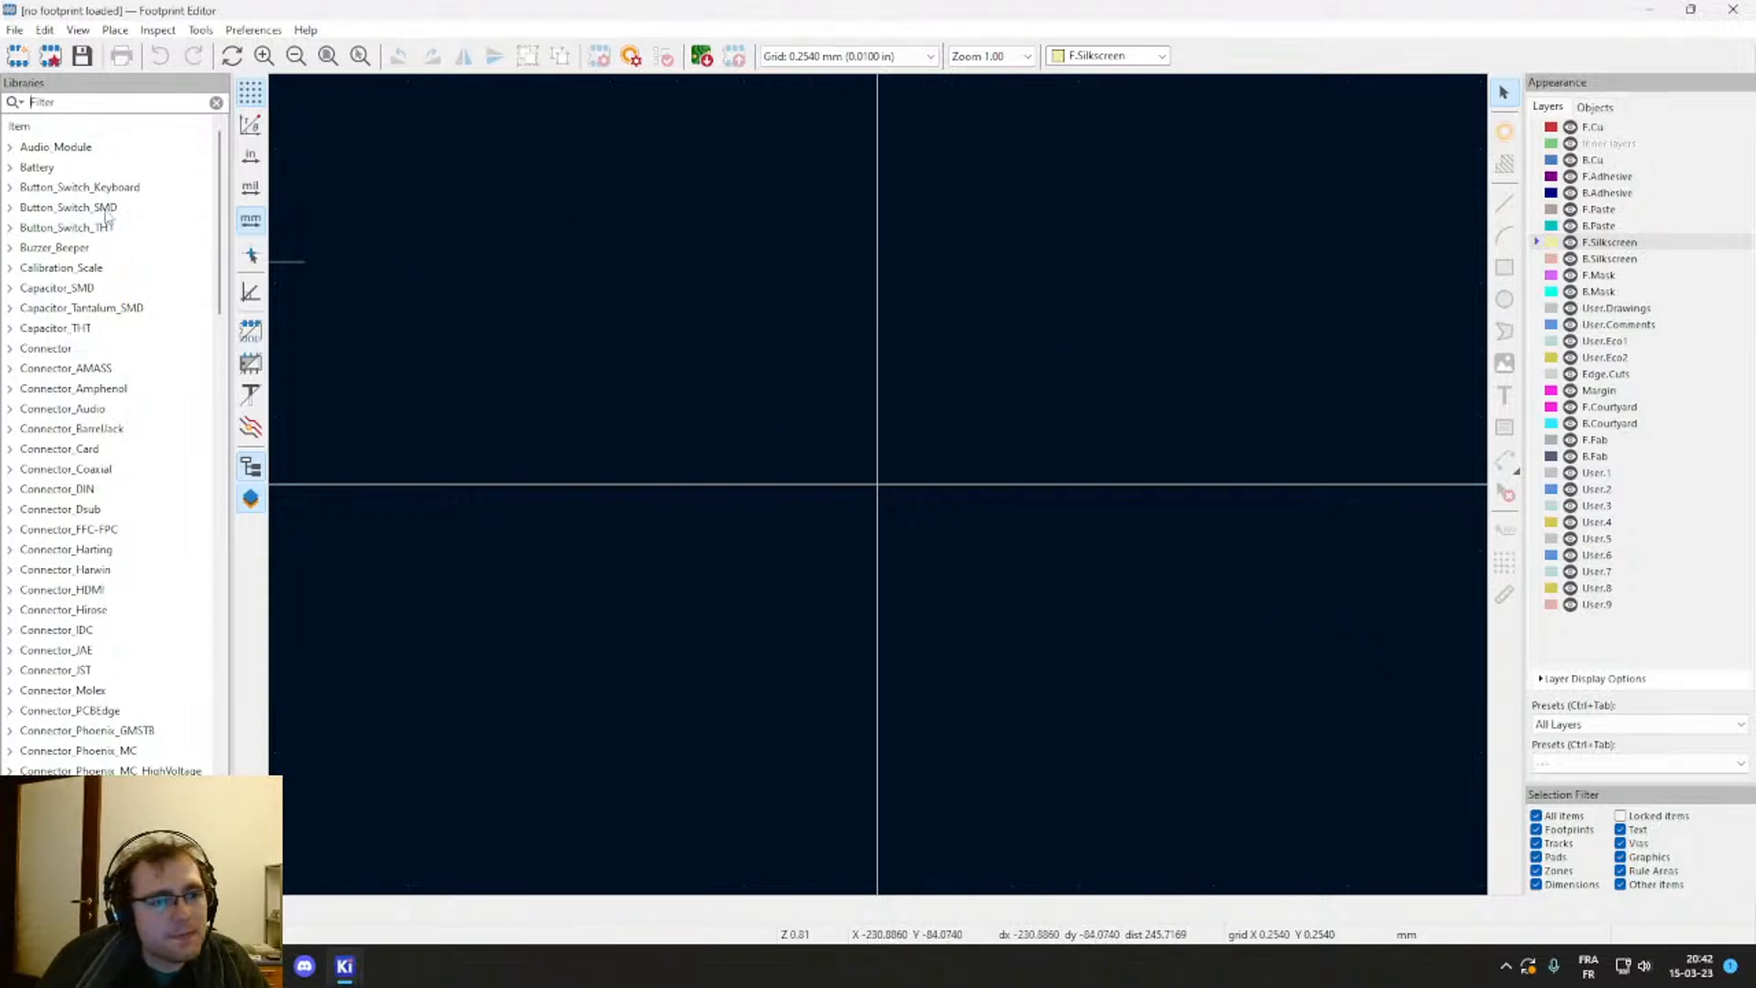
Step: Create a footprint library in the Project library table, saved as M17_connectors.pretty in the OpenHT-hw/M17_kicad_library folder
scroll(131, 433, "down", 15)
scroll(135, 448, "down", 3)
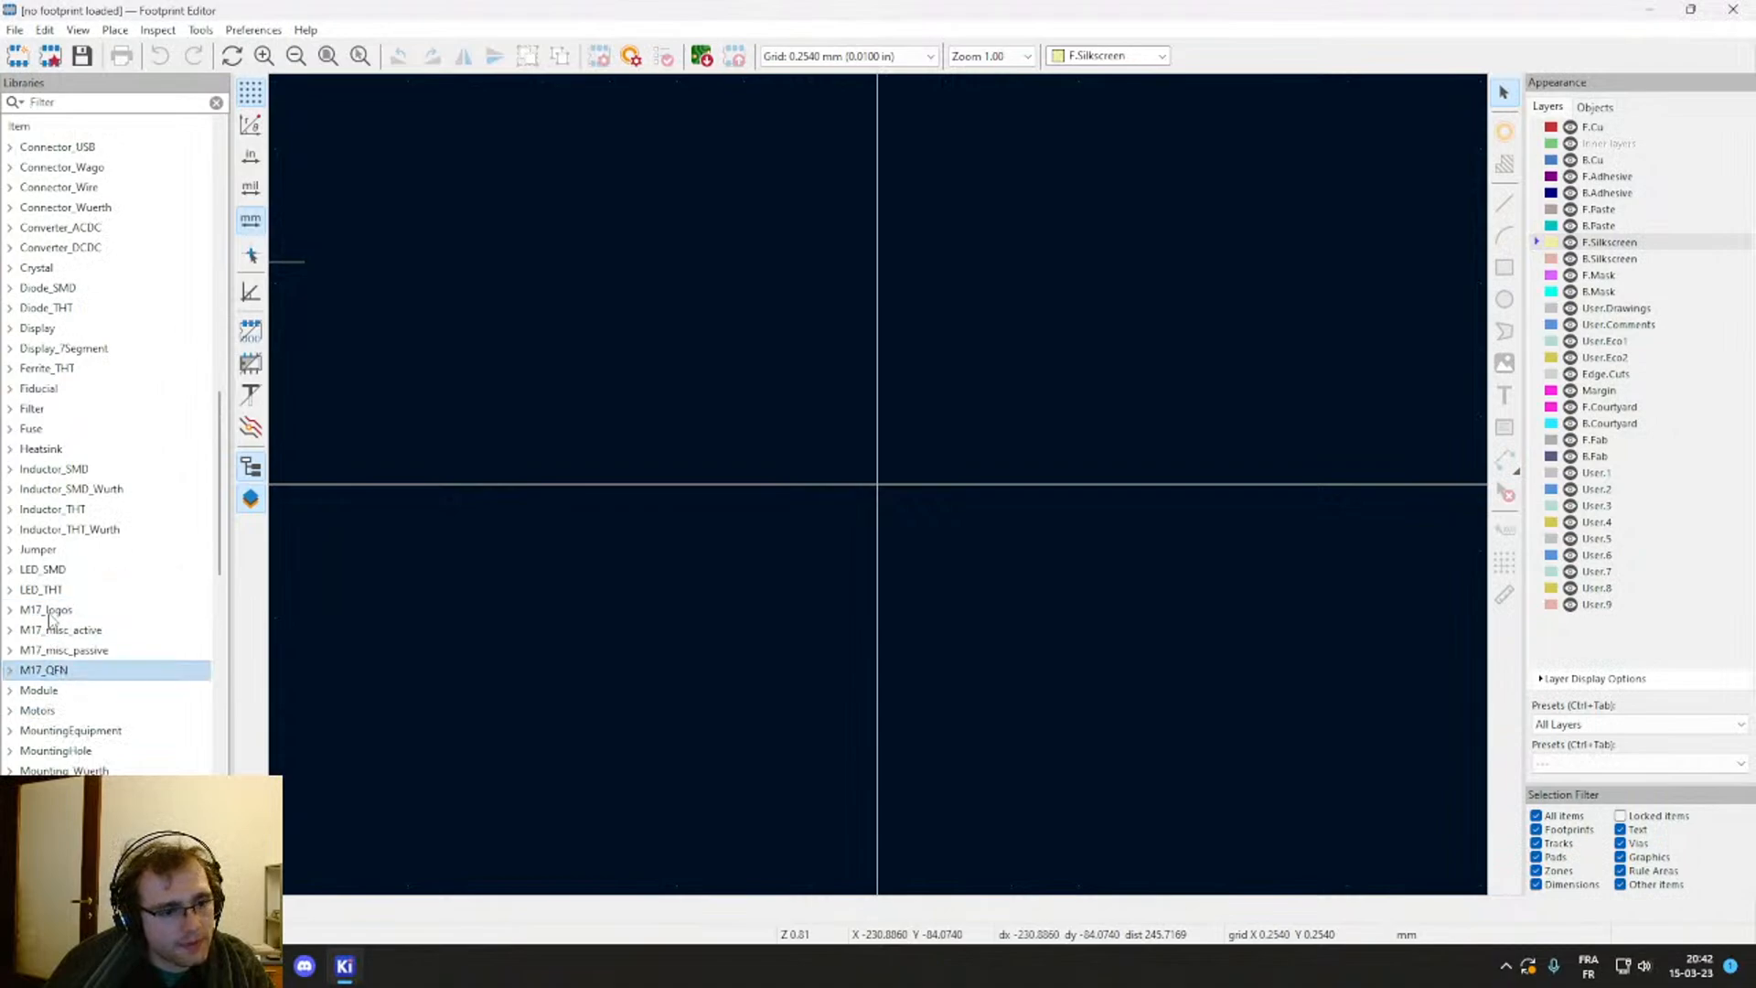
left_click(47, 611)
left_click(14, 29)
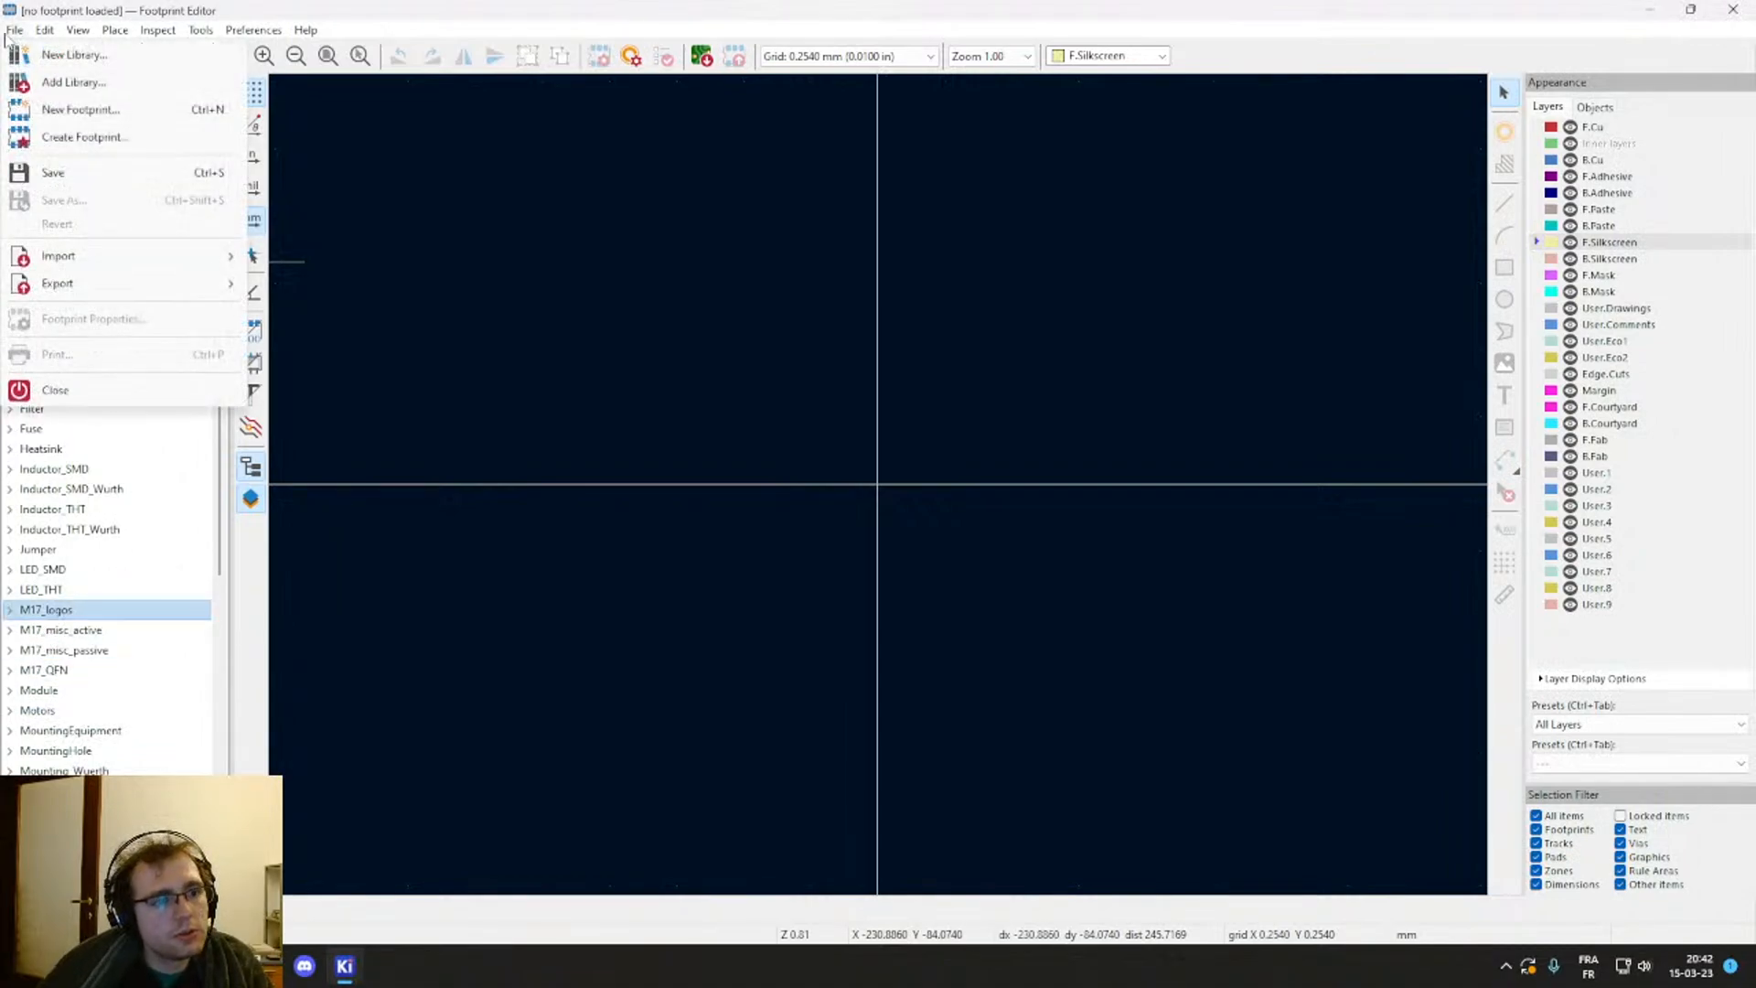
left_click(73, 82)
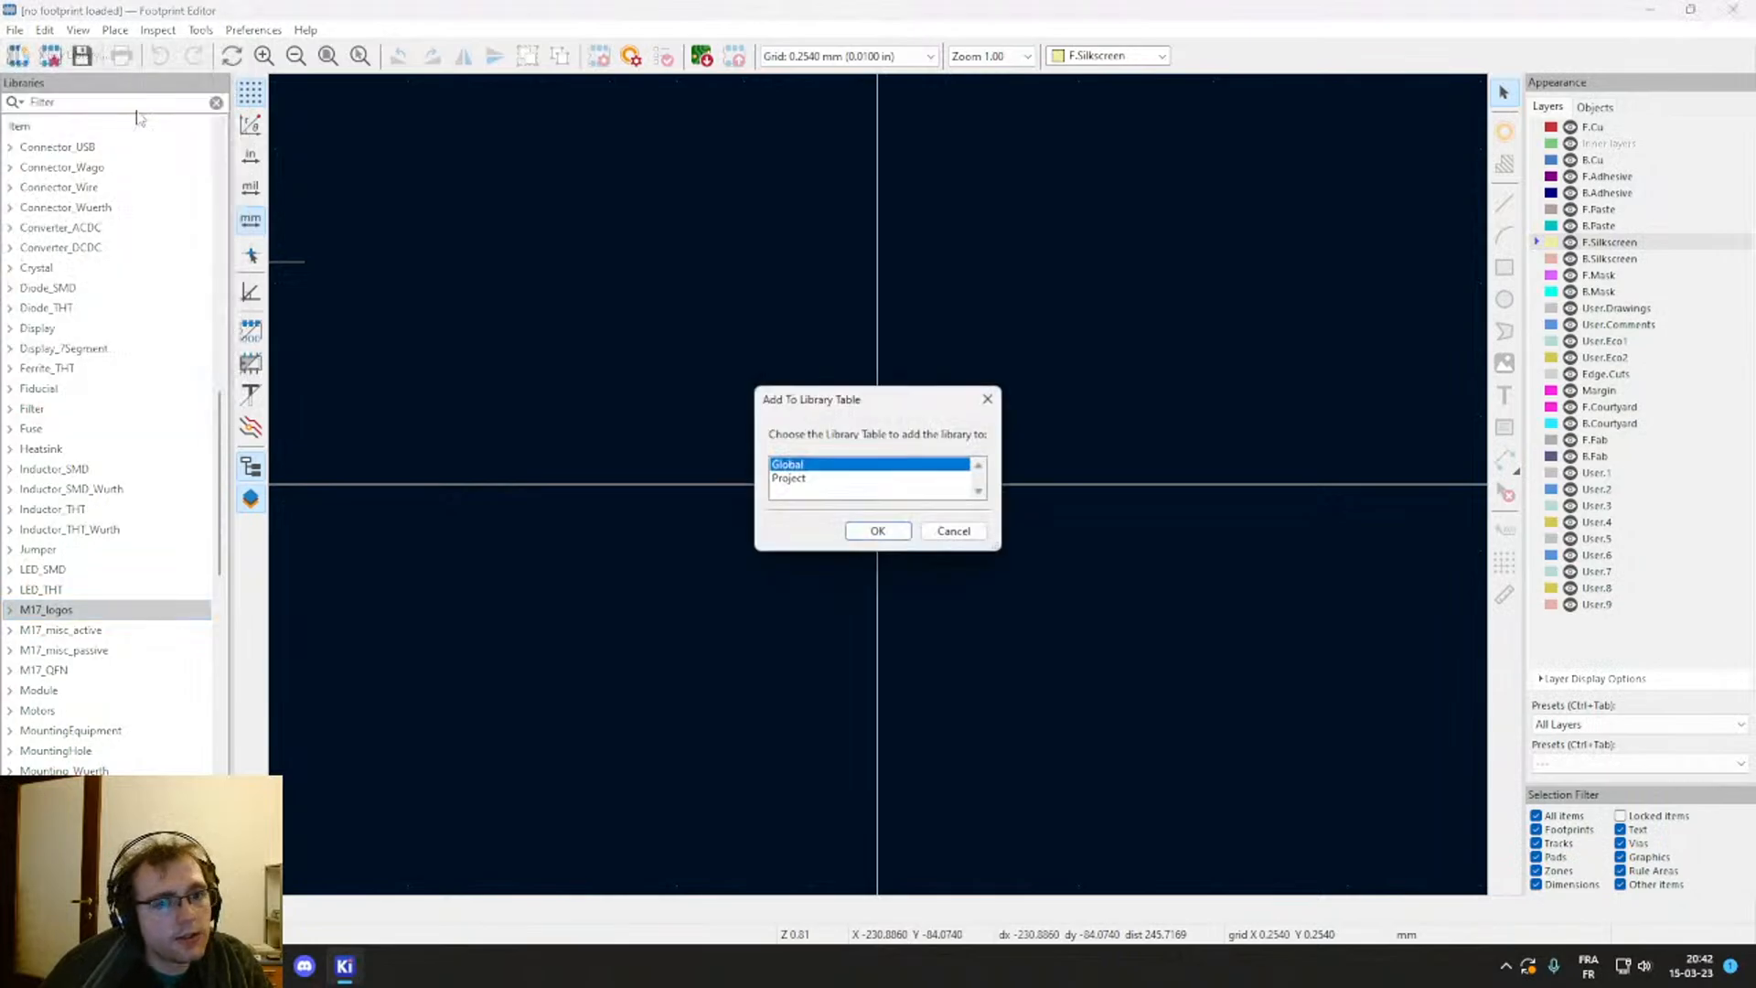
double_click(809, 479)
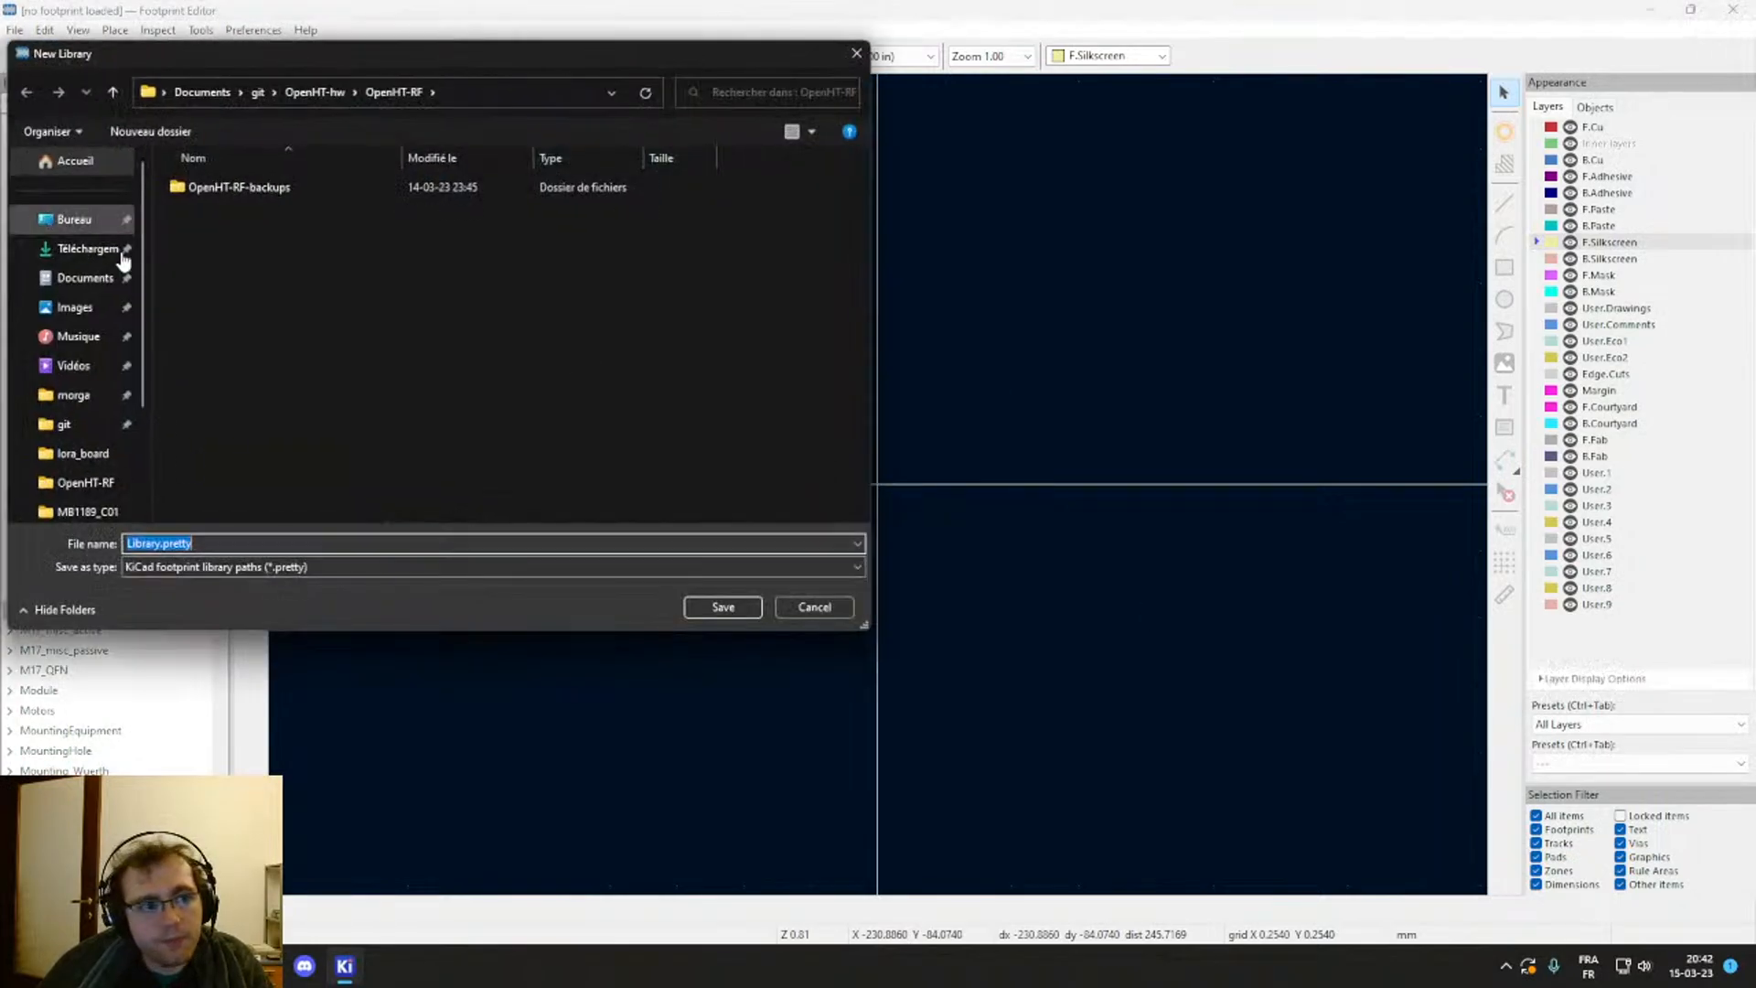
left_click(318, 92)
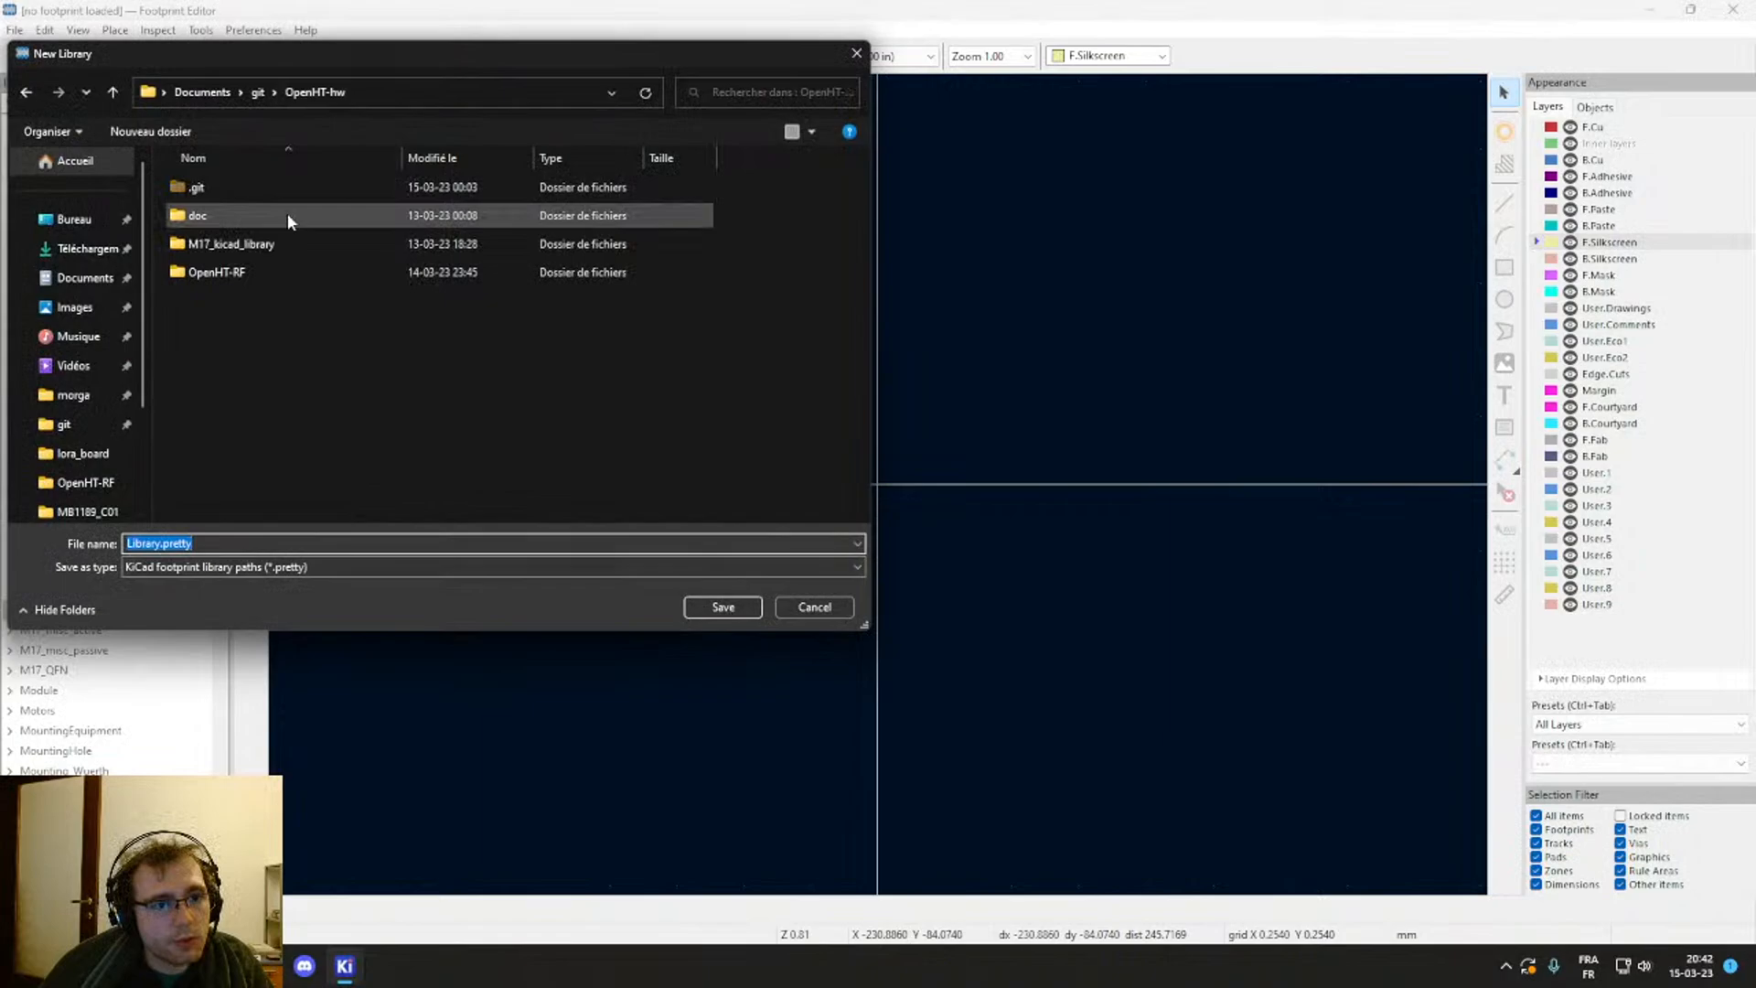
double_click(242, 245)
left_click(160, 543)
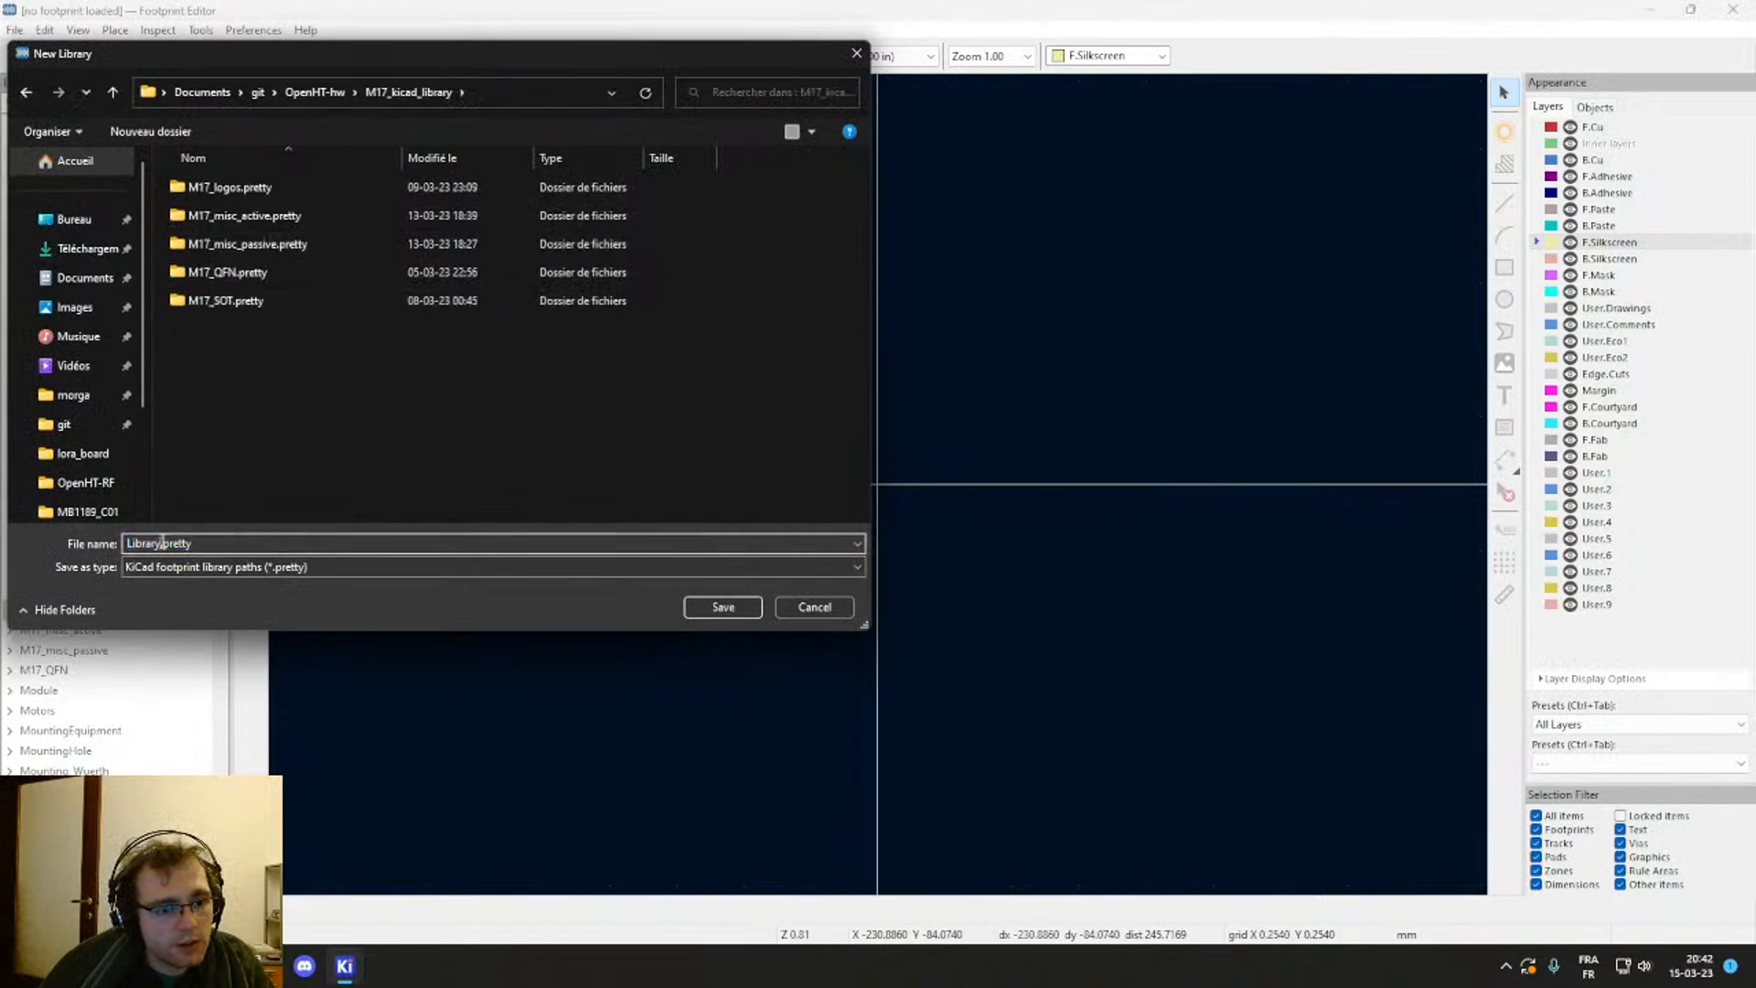
double_click(162, 543)
type("M17_")
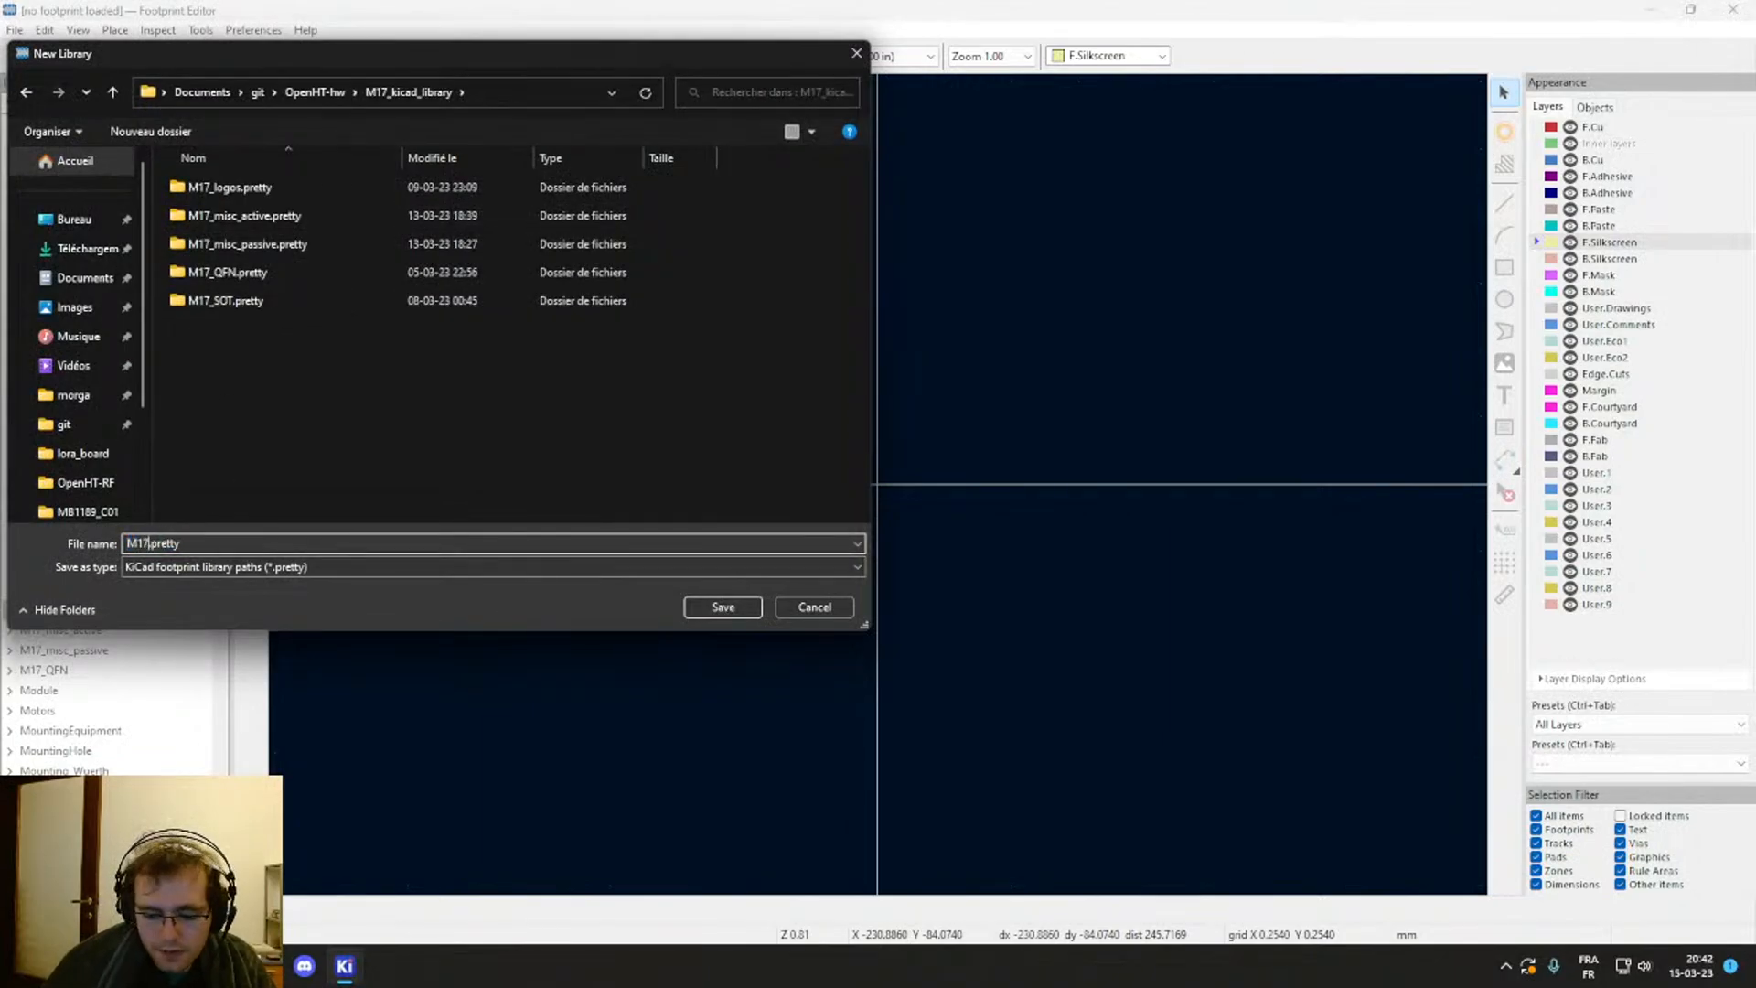
type("connectors")
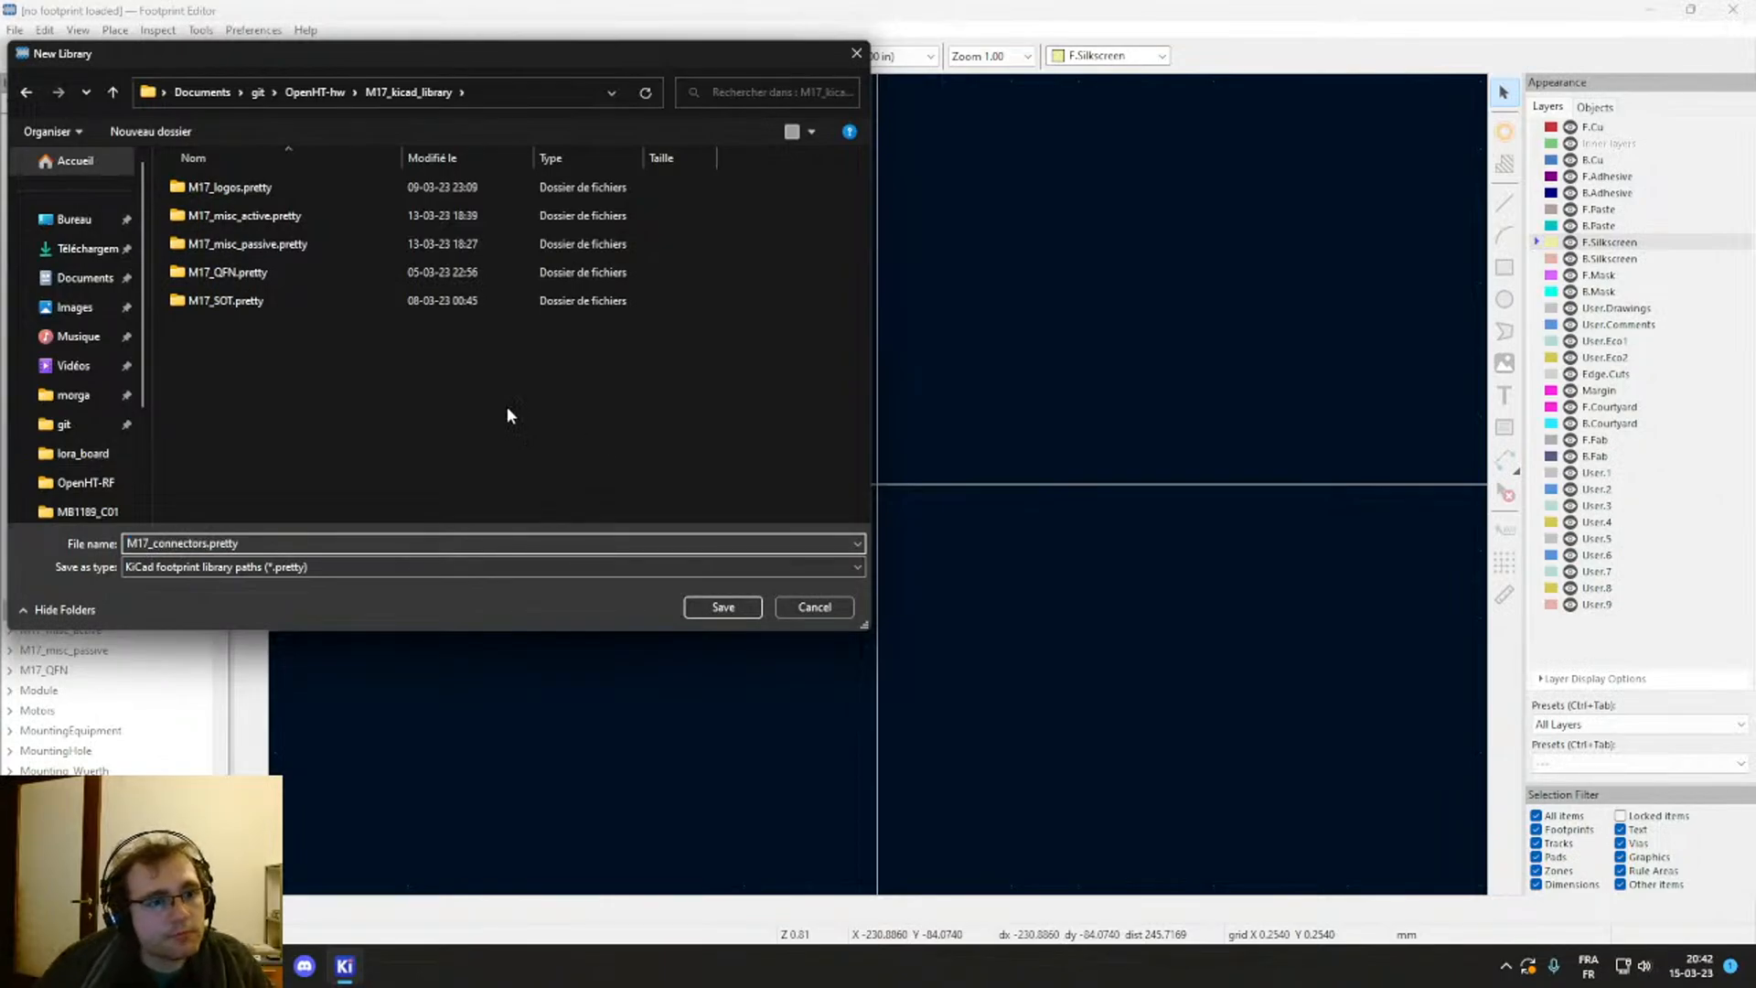
left_click(724, 607)
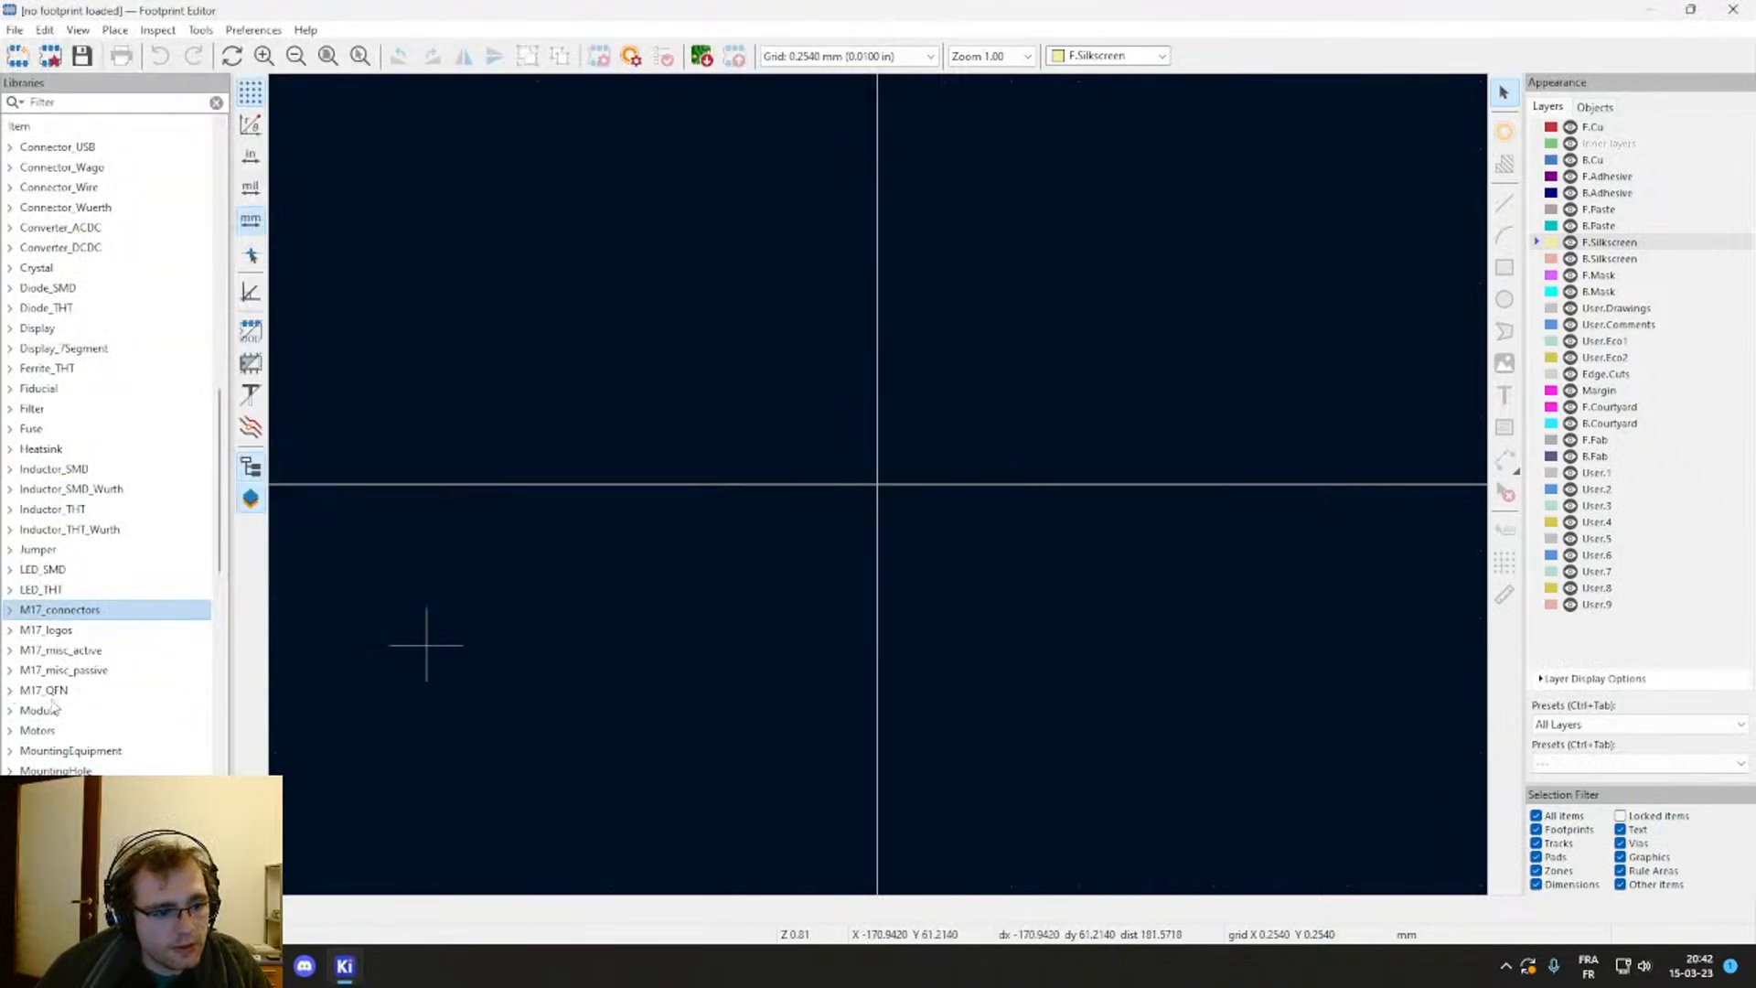
right_click(57, 610)
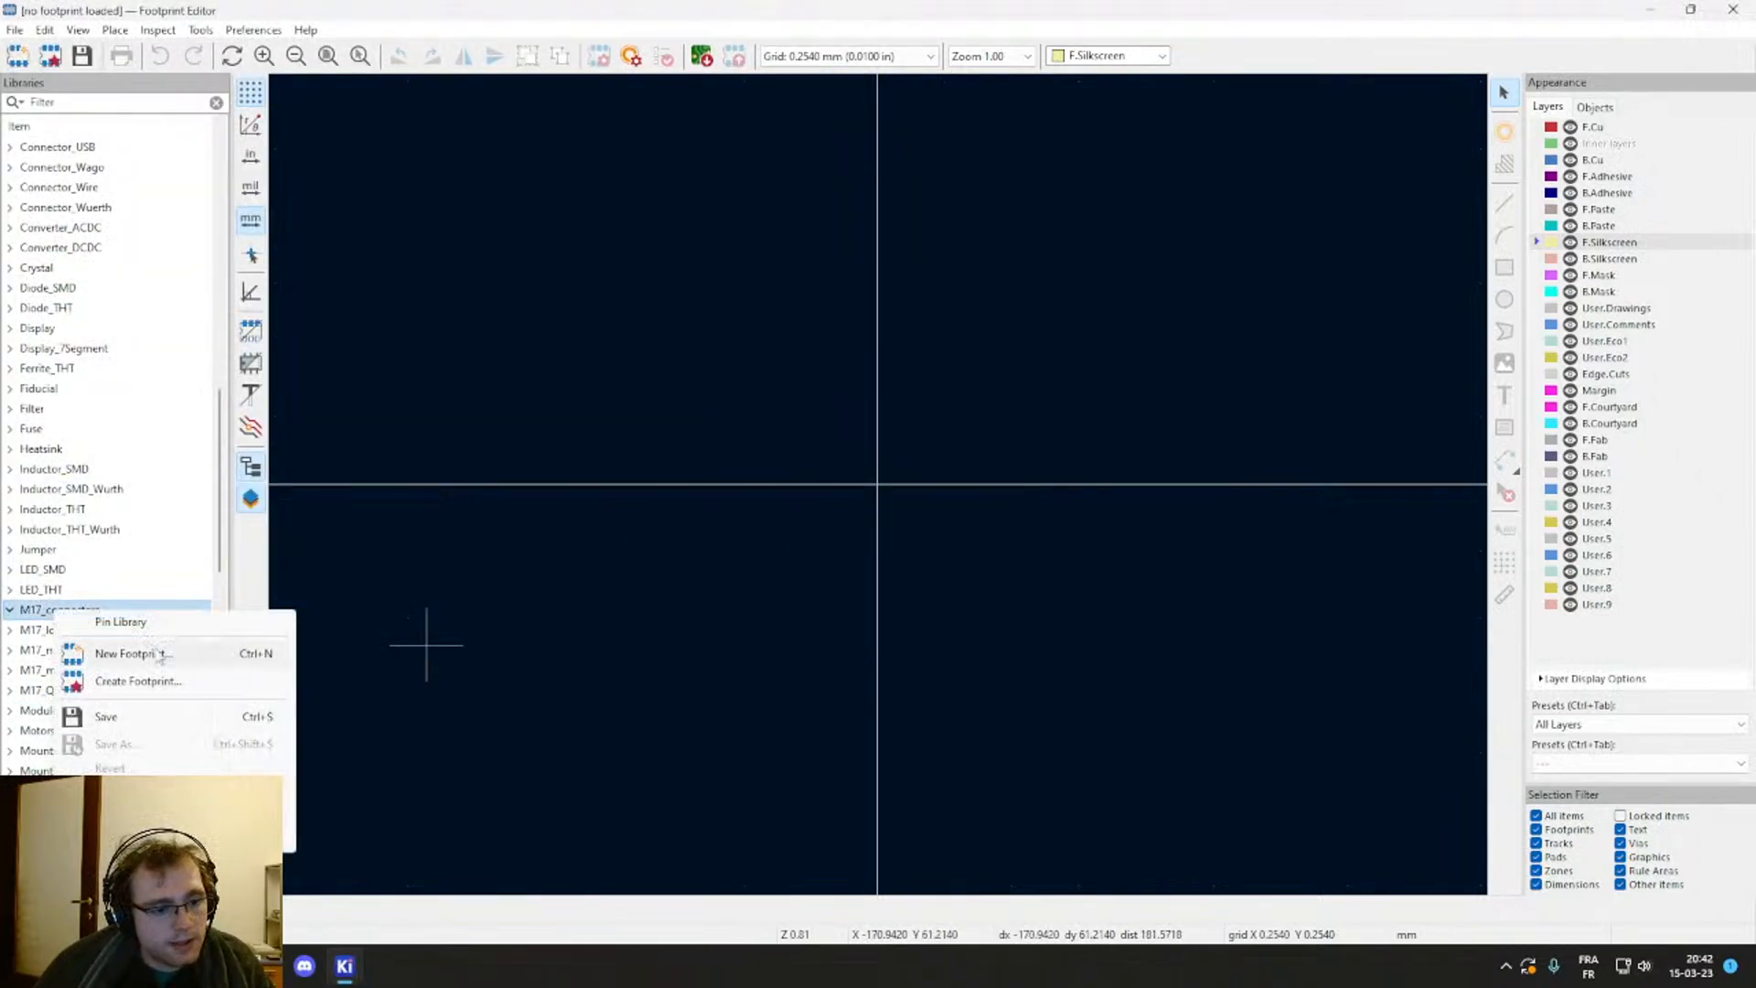
left_click(128, 654)
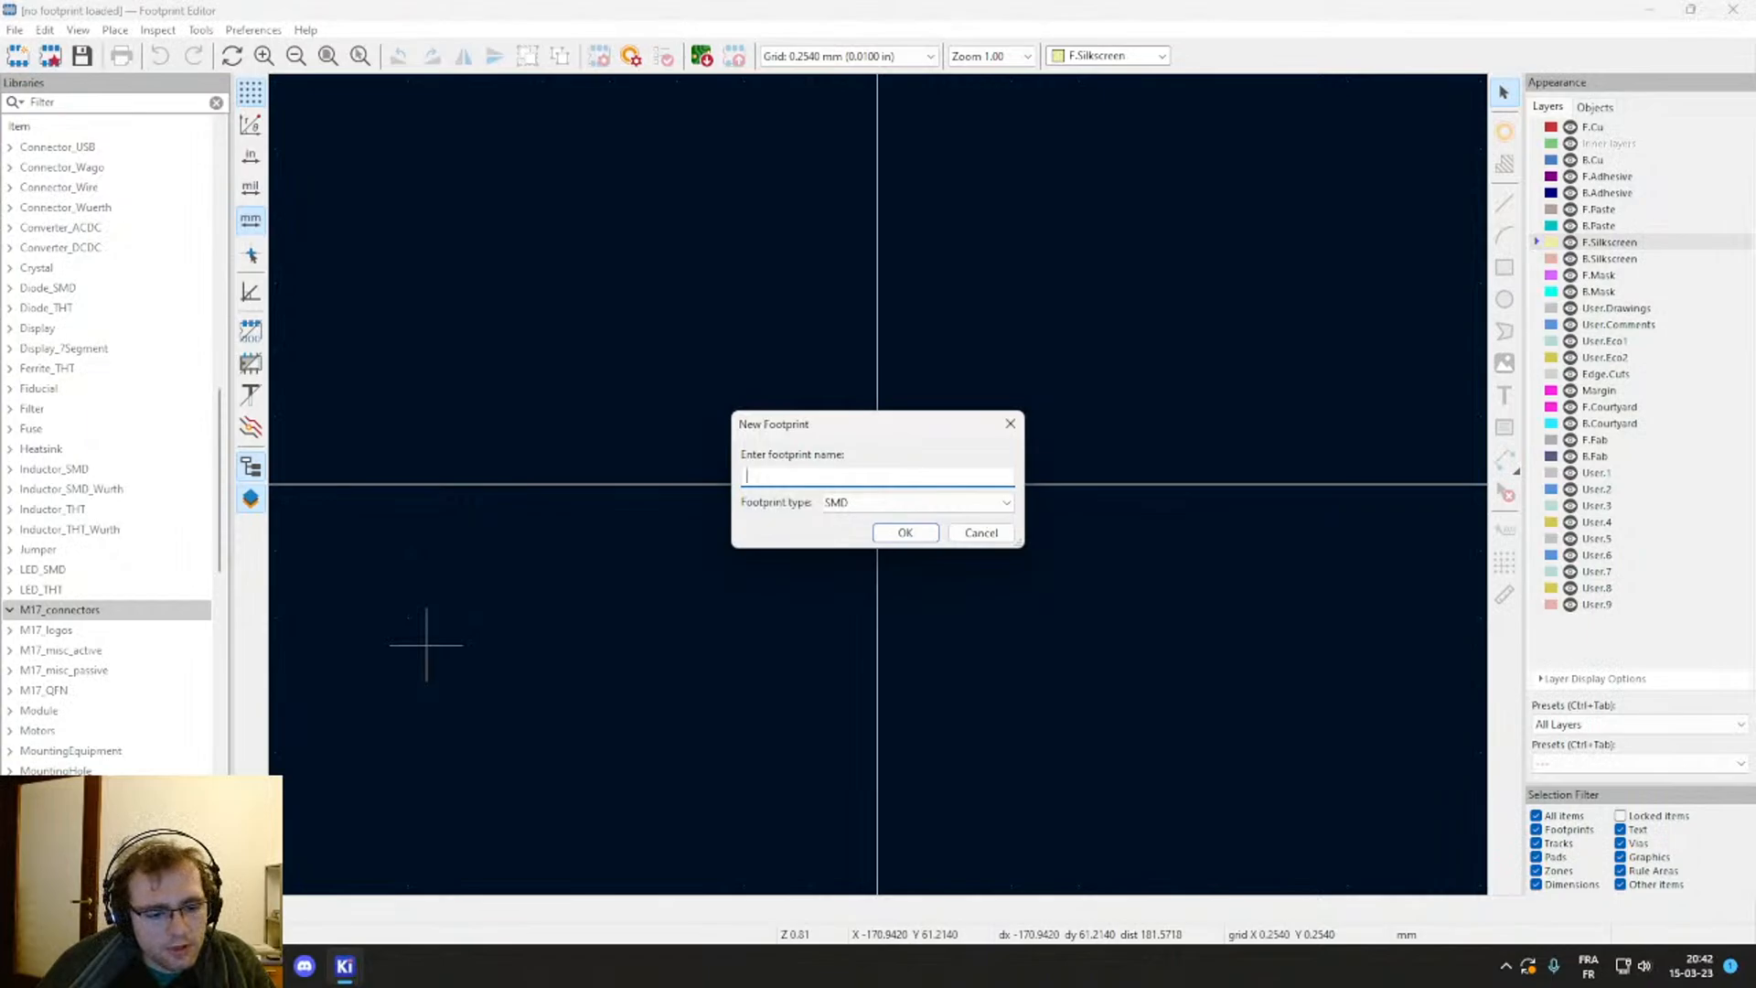
left_click(995, 536)
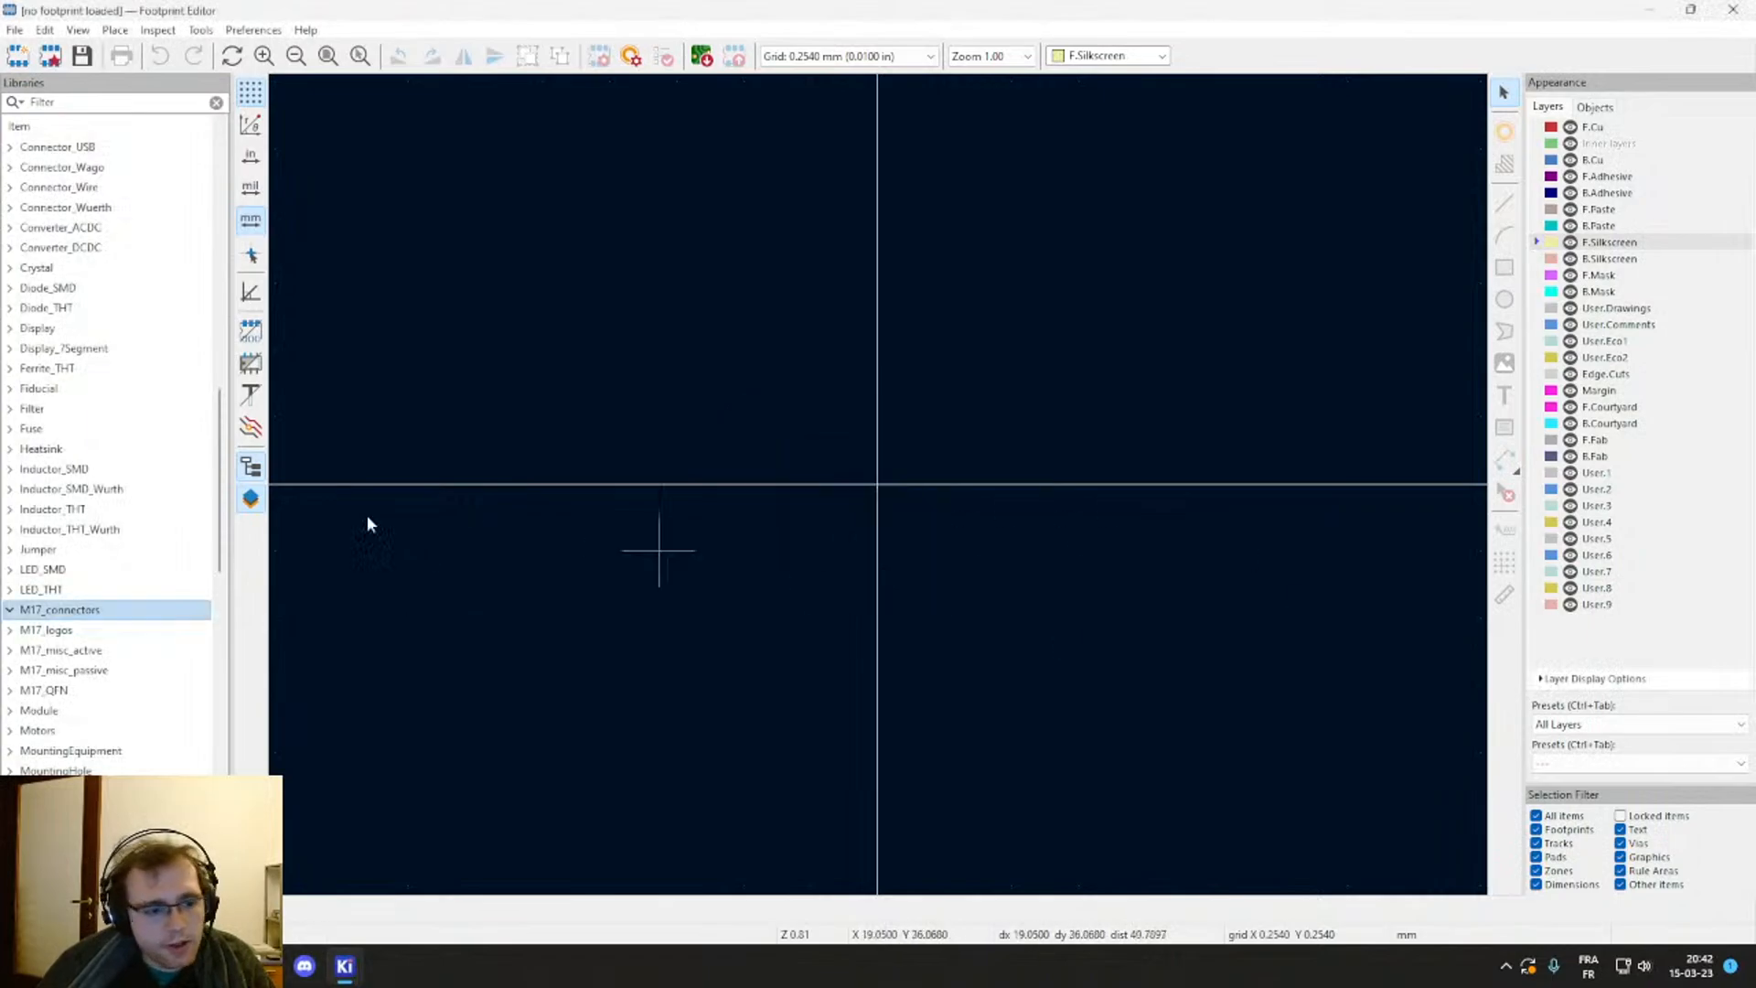
Step: Browse the footprint libraries and expand Connector_Pin and Connector_PinHeader_1.00mm to examine how their footprints are named
scroll(157, 631, "down", 4)
scroll(157, 631, "down", 15)
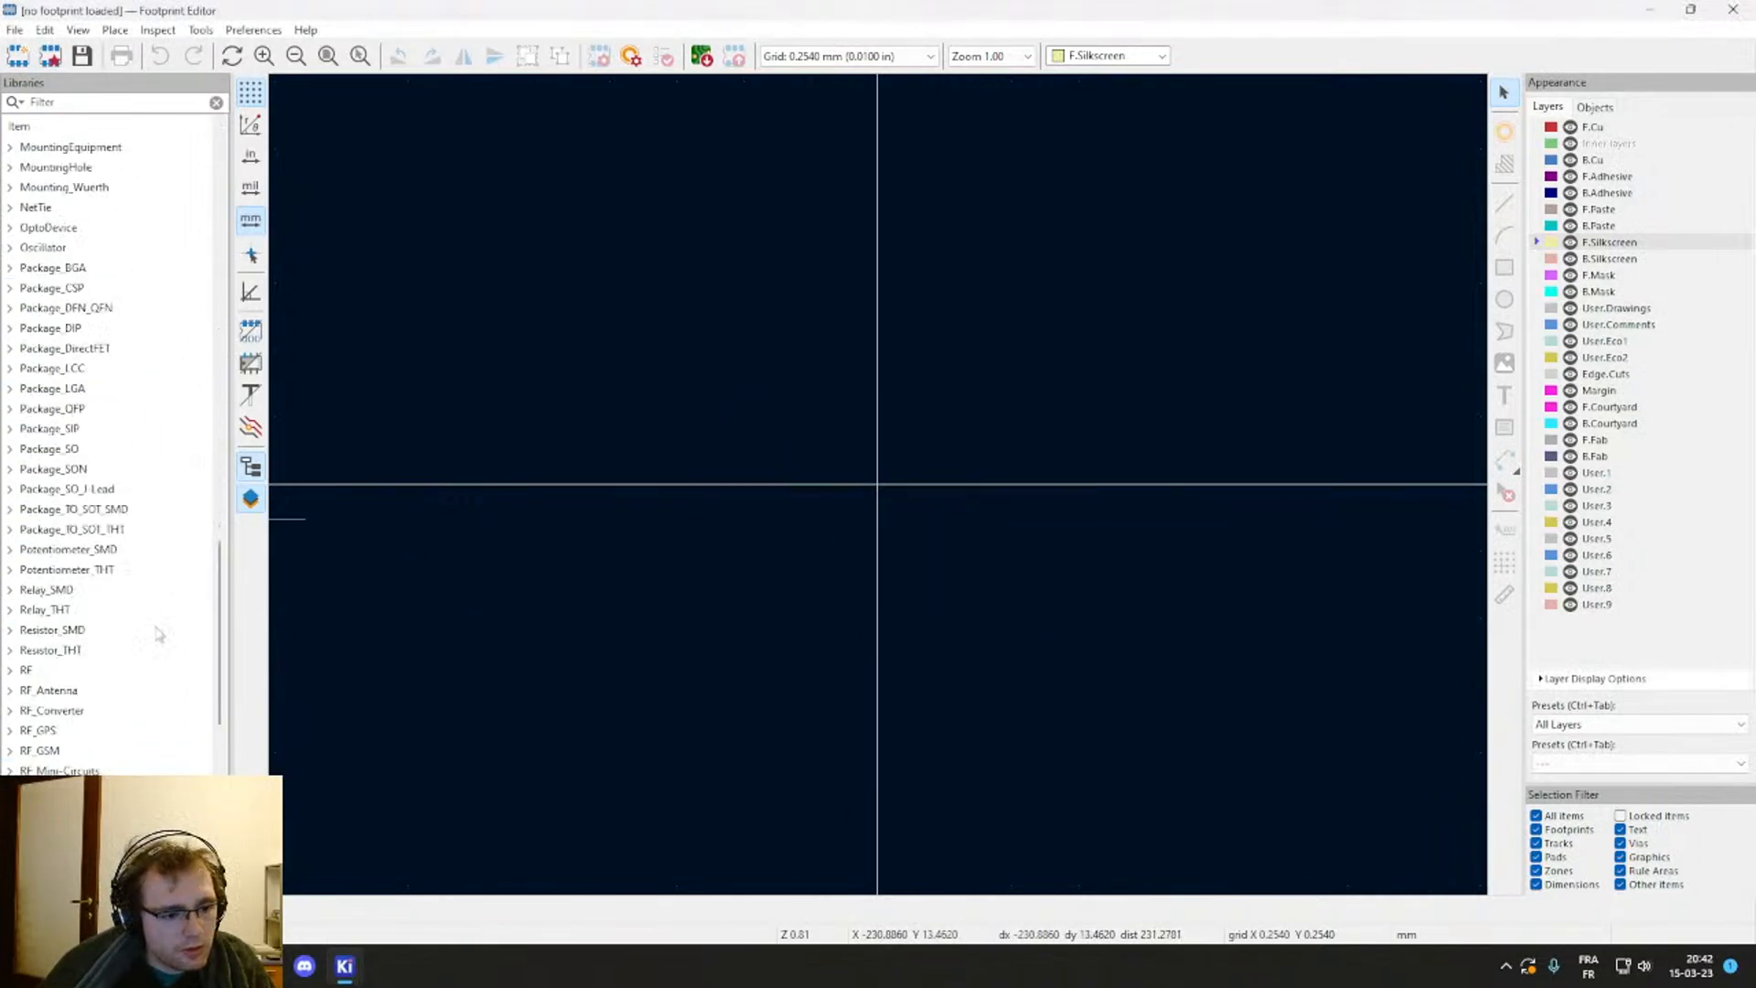
scroll(161, 629, "up", 11)
scroll(161, 629, "up", 17)
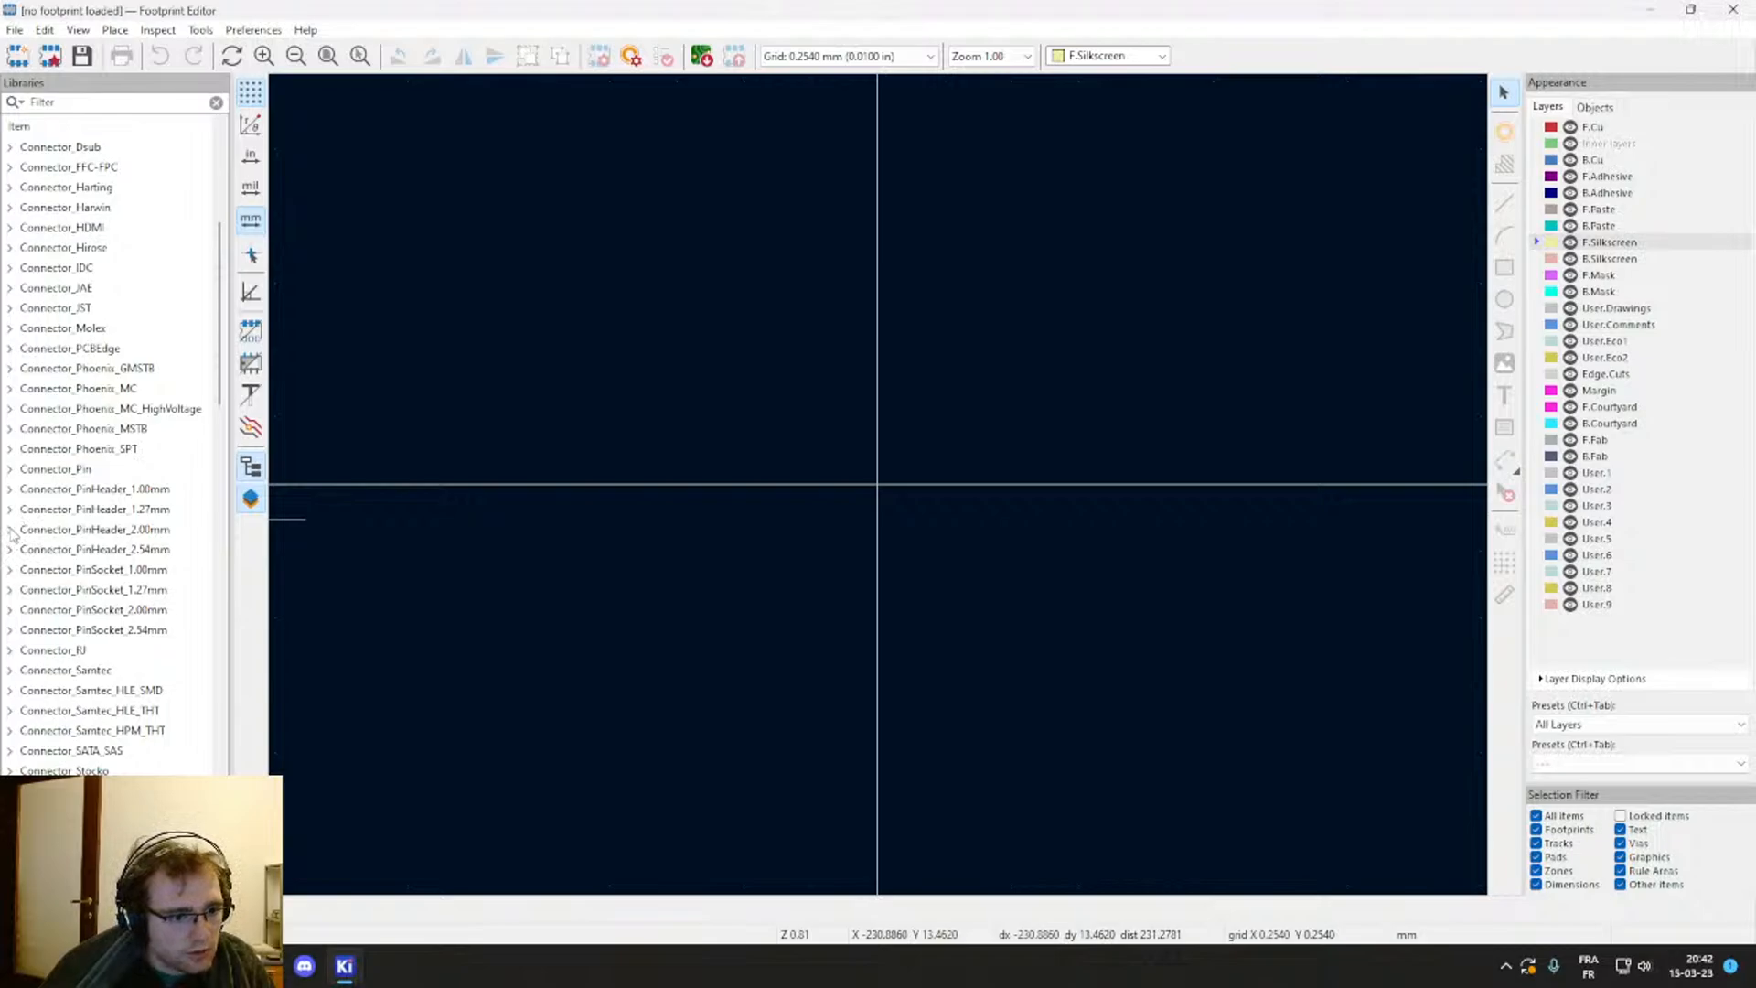
double_click(57, 470)
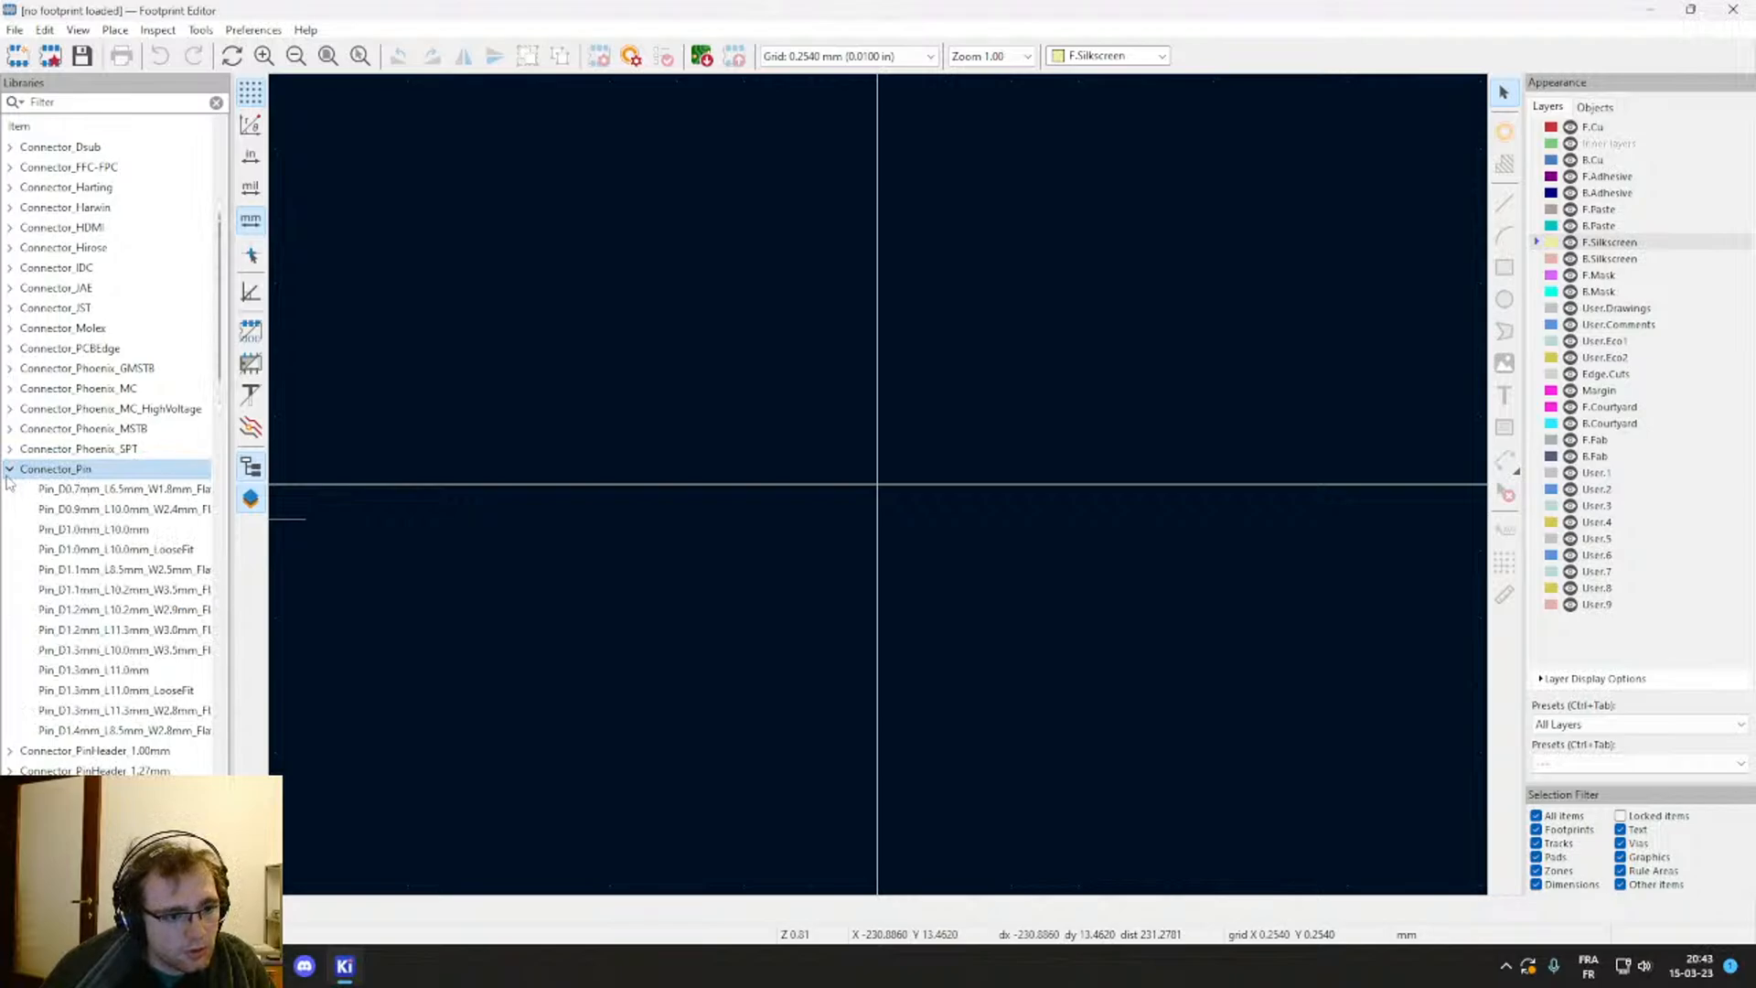
left_click(9, 750)
scroll(79, 729, "down", 7)
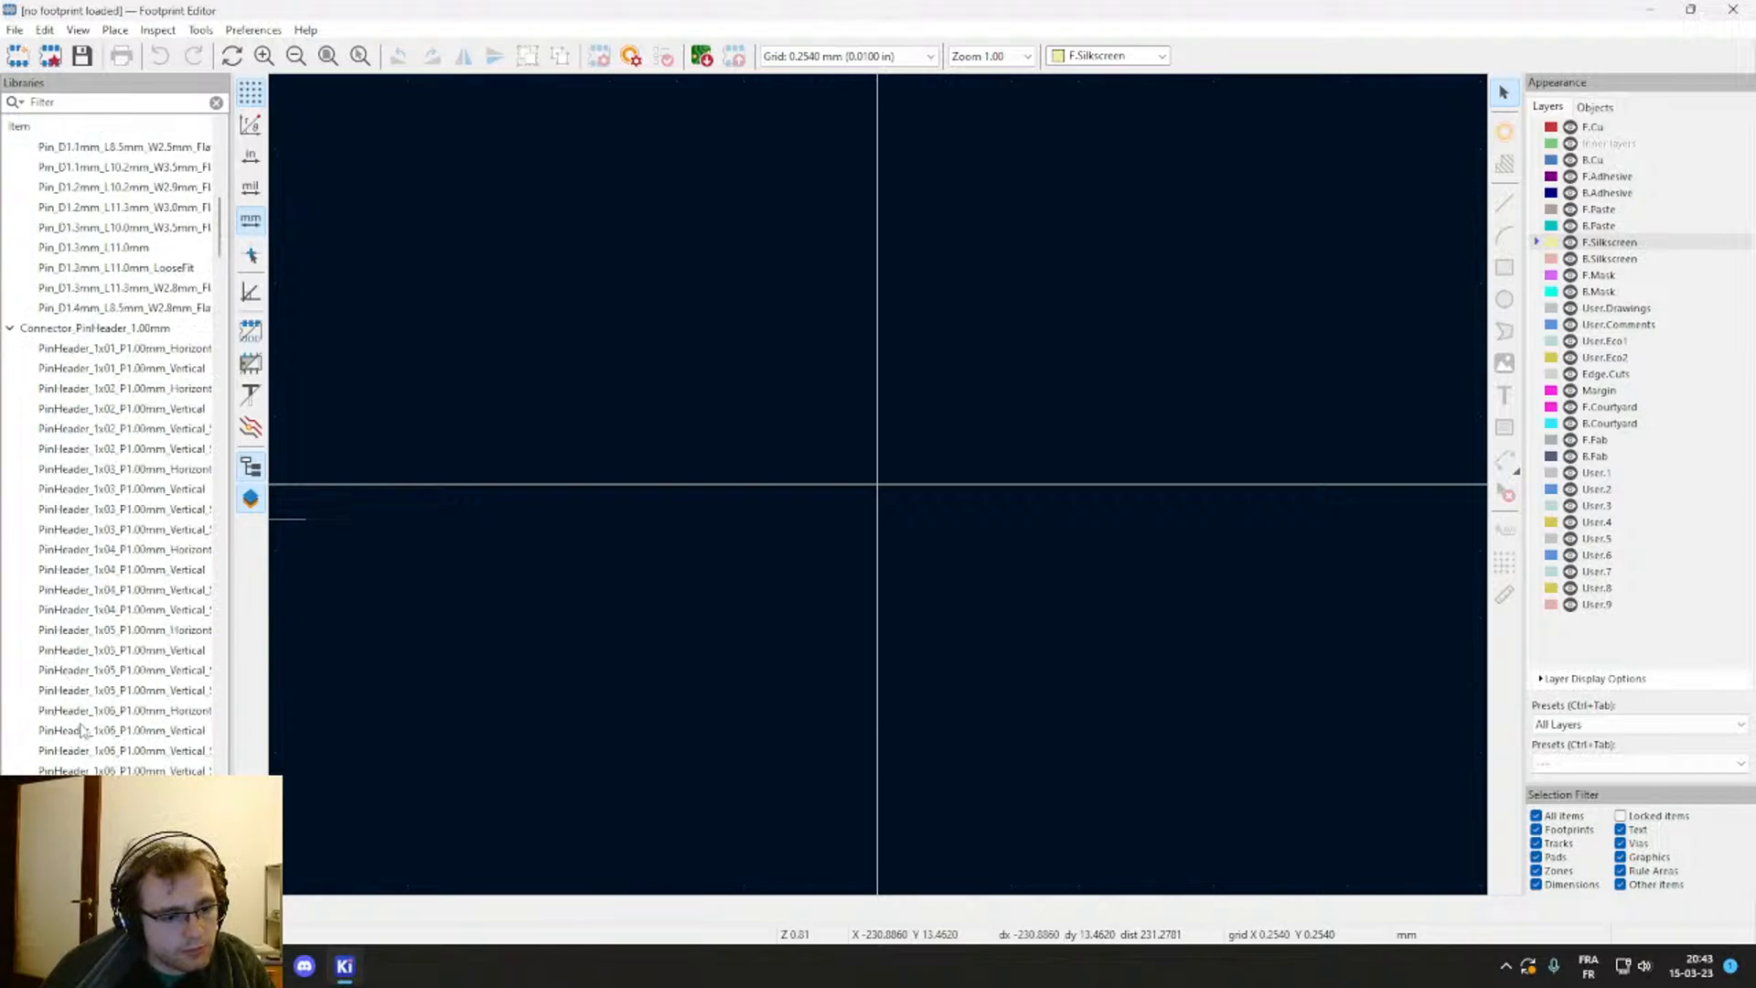
Step: Widen the library list and copy the name PinHeader_1x02_P1.00mm_Vertical_SMD_Pin1Left without renaming that footprint
left_click(96, 408)
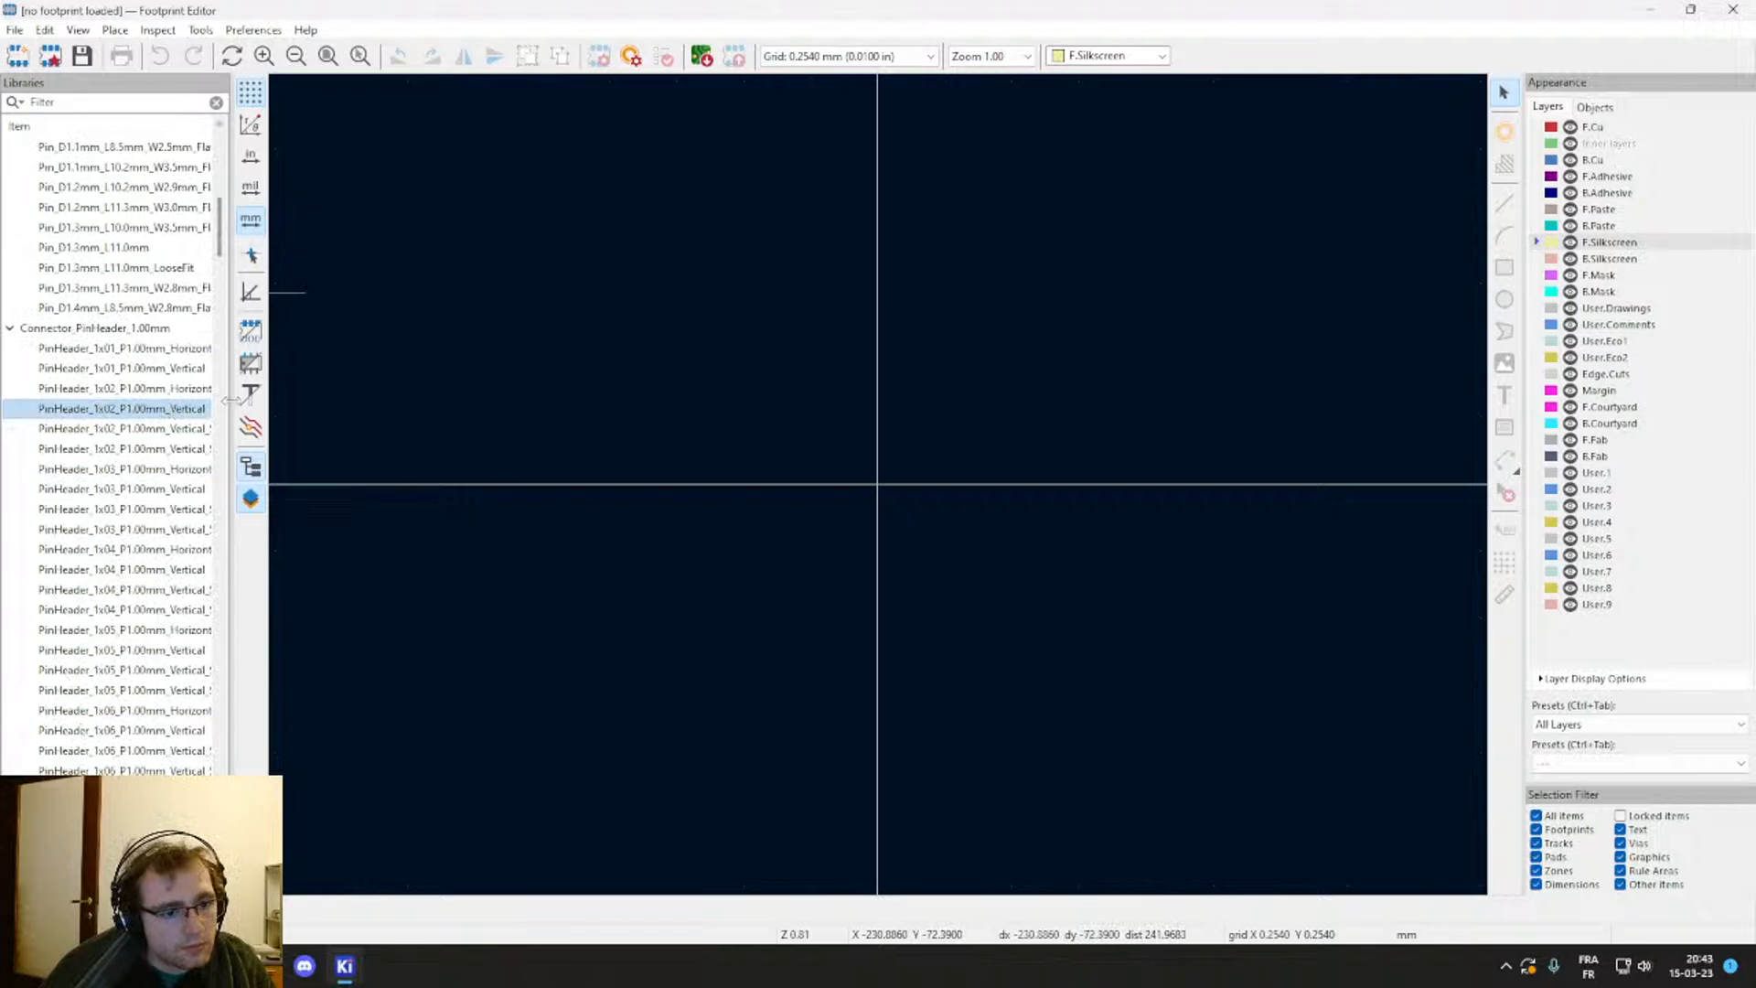
left_click_drag(231, 401, 370, 420)
left_click(201, 432)
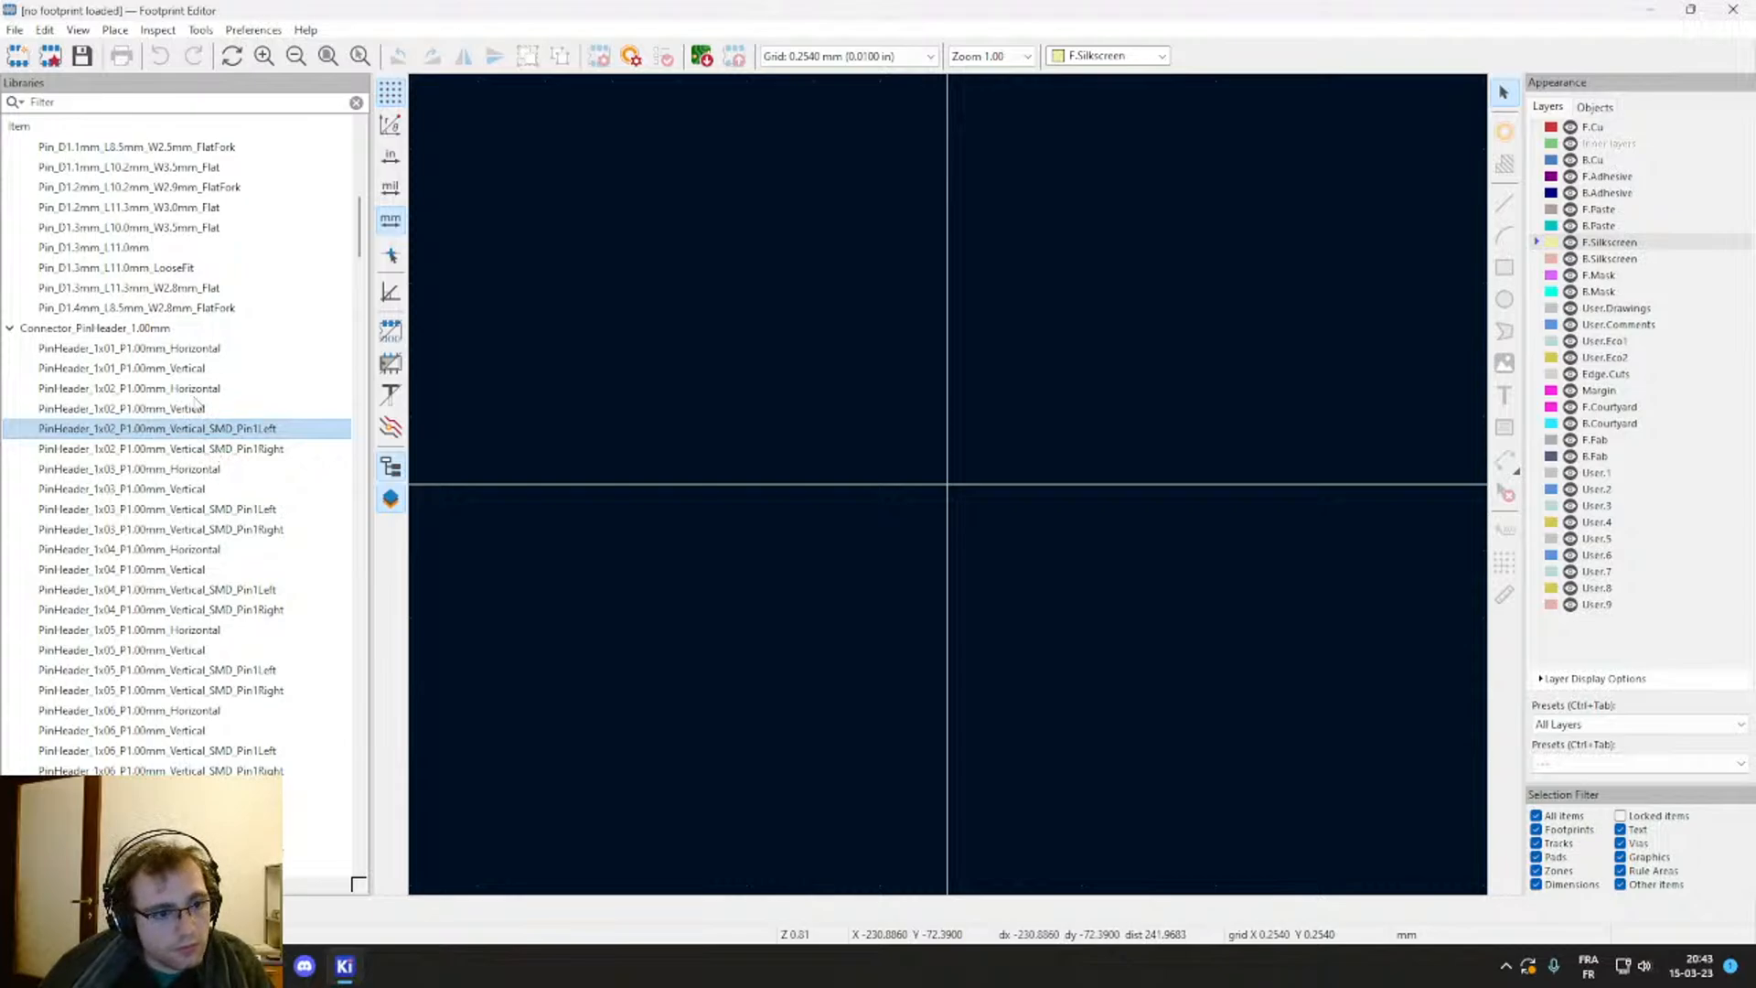
scroll(968, 513, "down", 2)
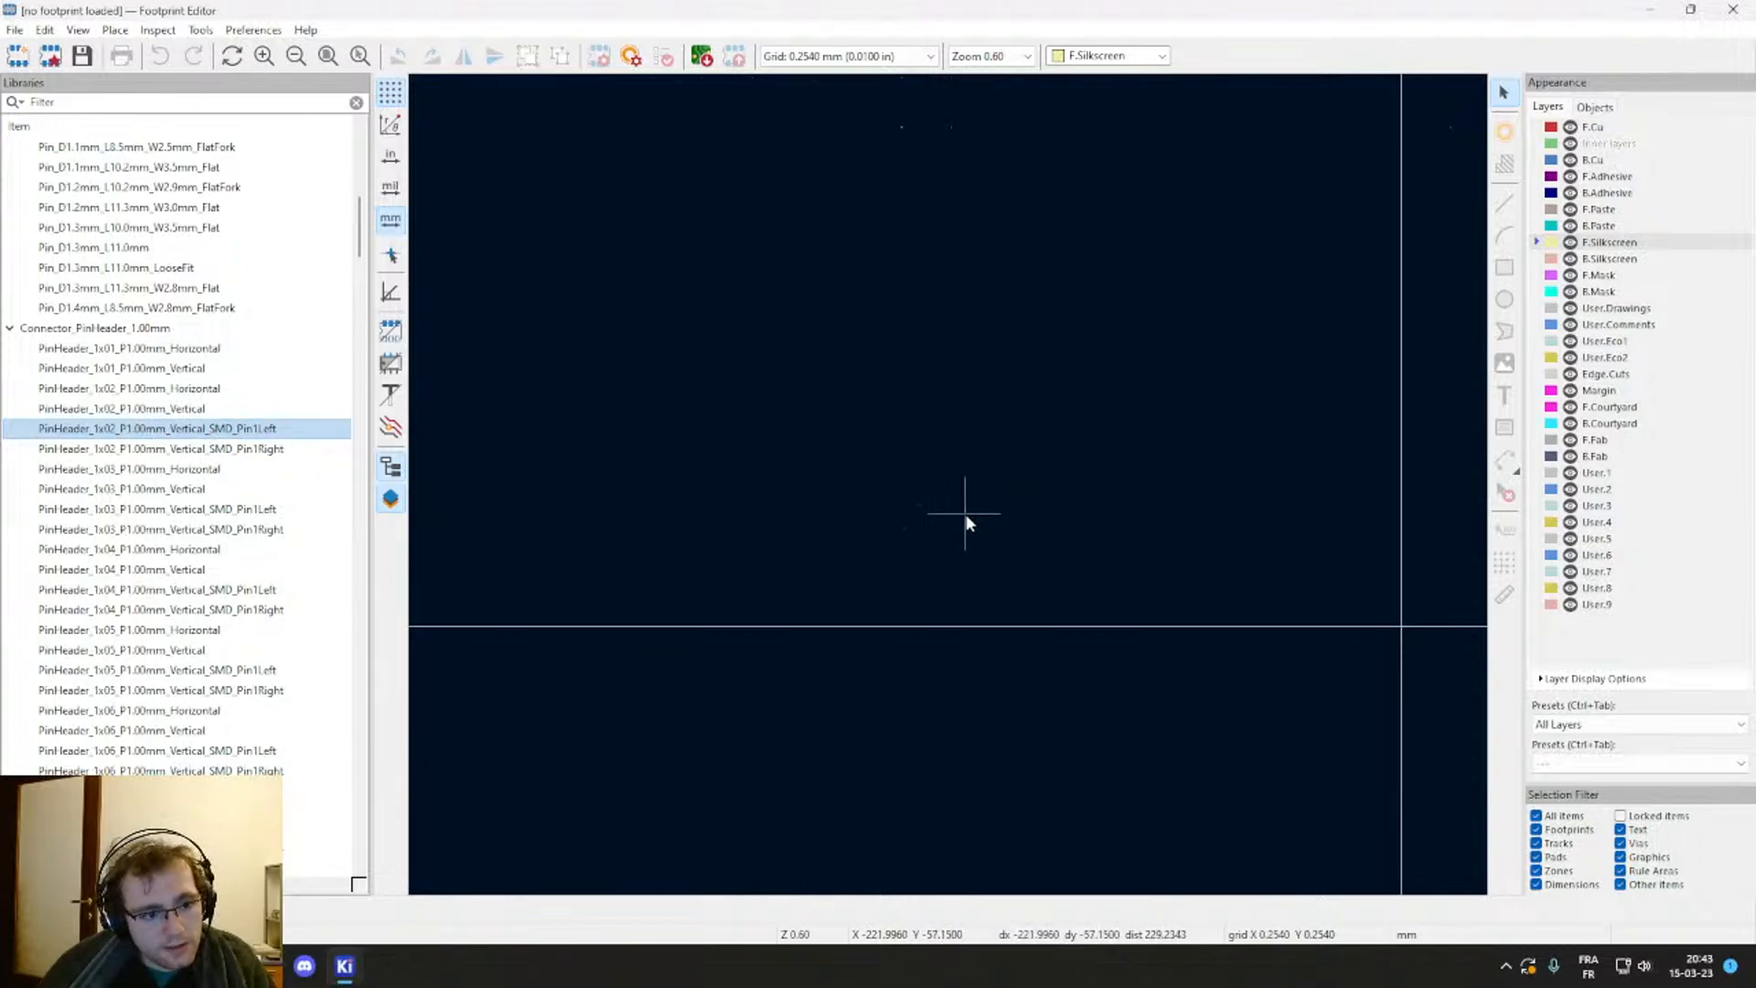
right_click(190, 429)
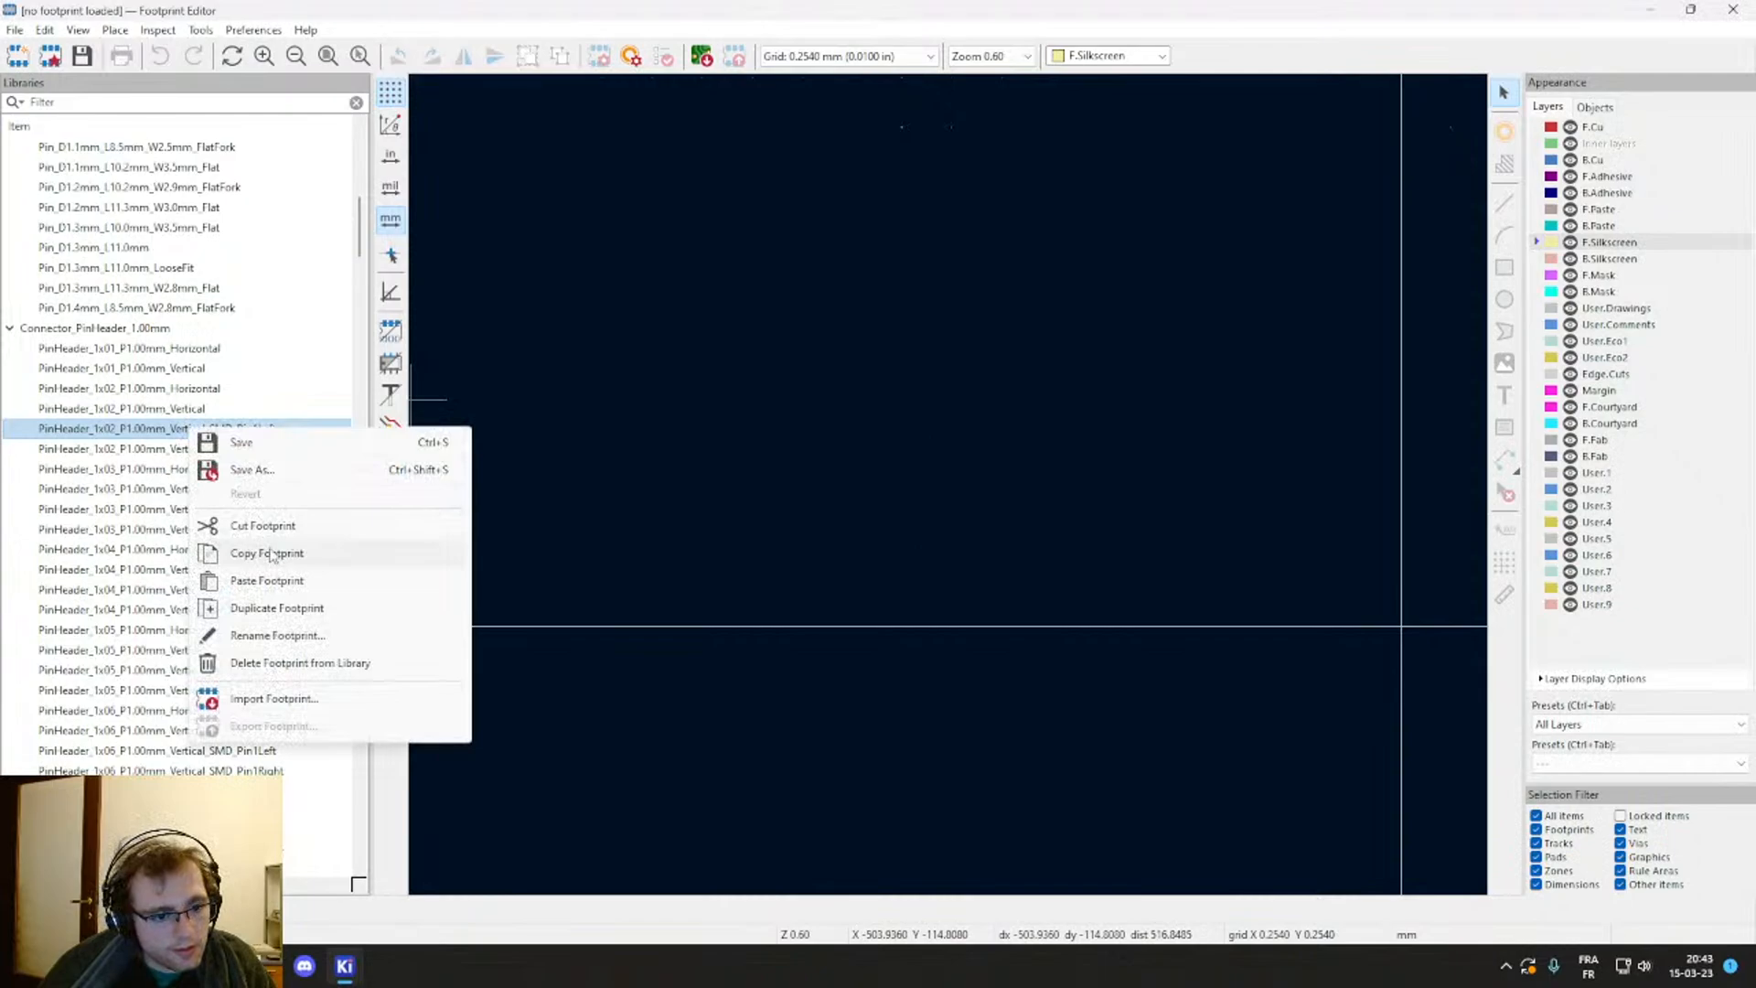
left_click(289, 635)
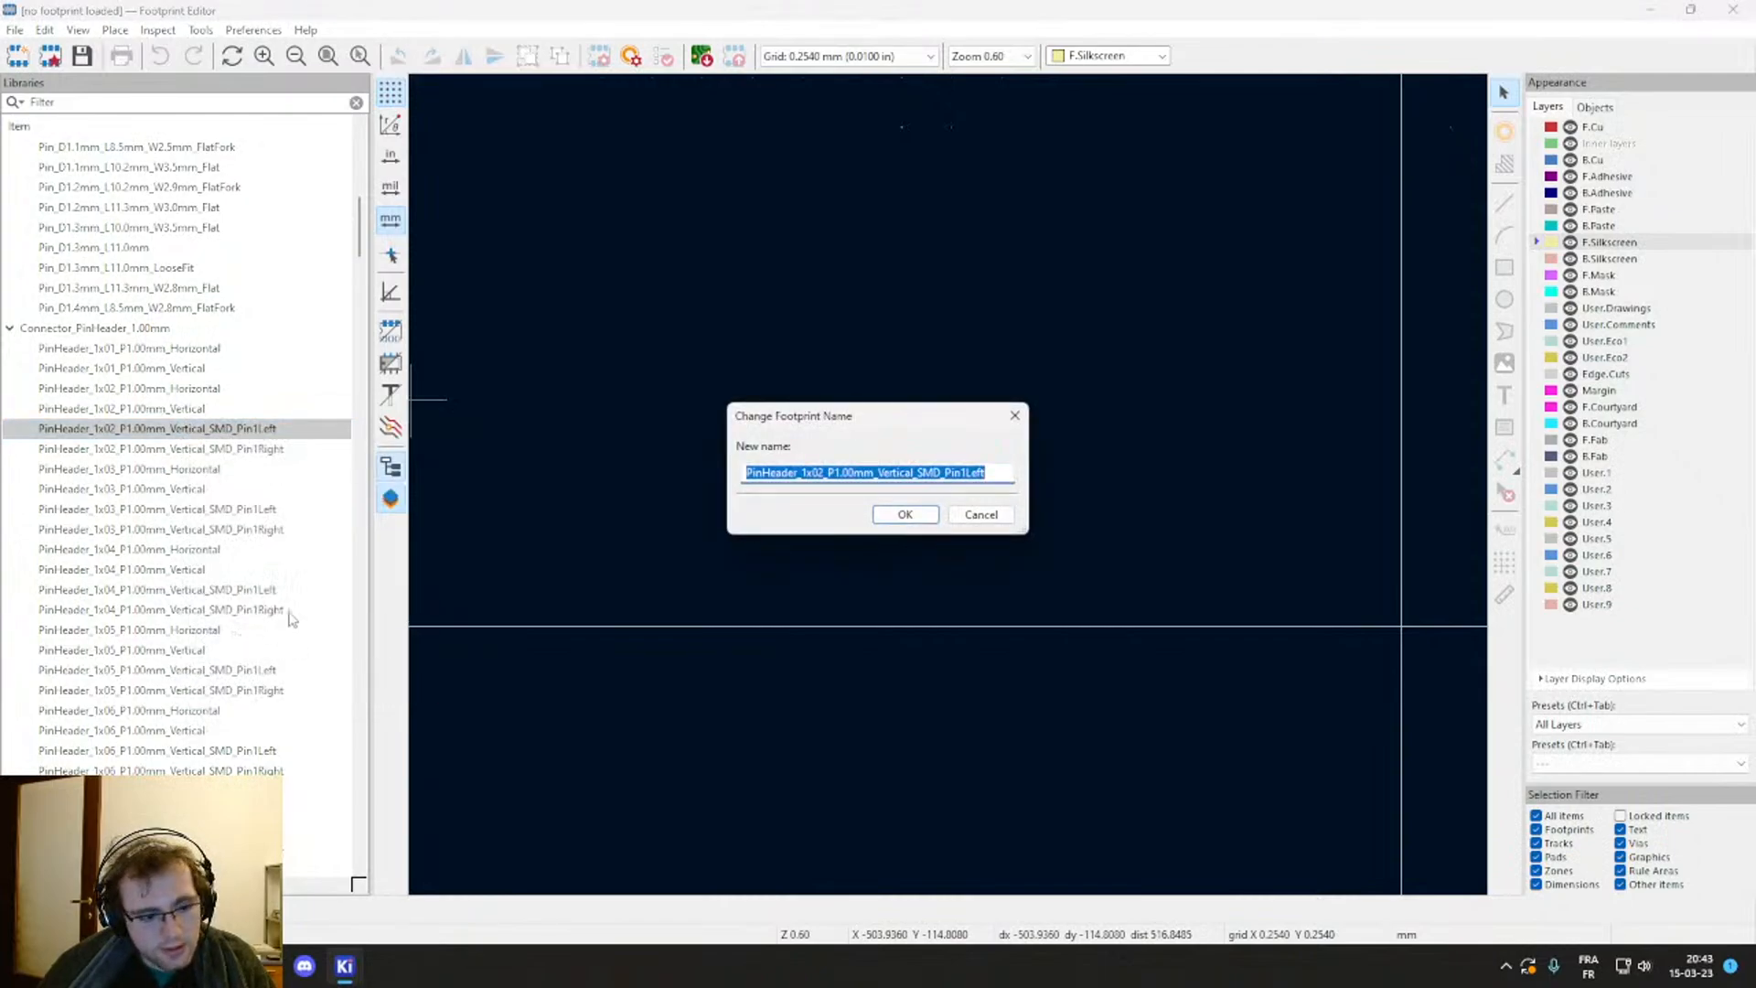
key("Escape")
Step: Collapse the expanded connector libraries and start a new SMD footprint in M17_connectors with the copied pin header name
scroll(227, 576, "down", 10)
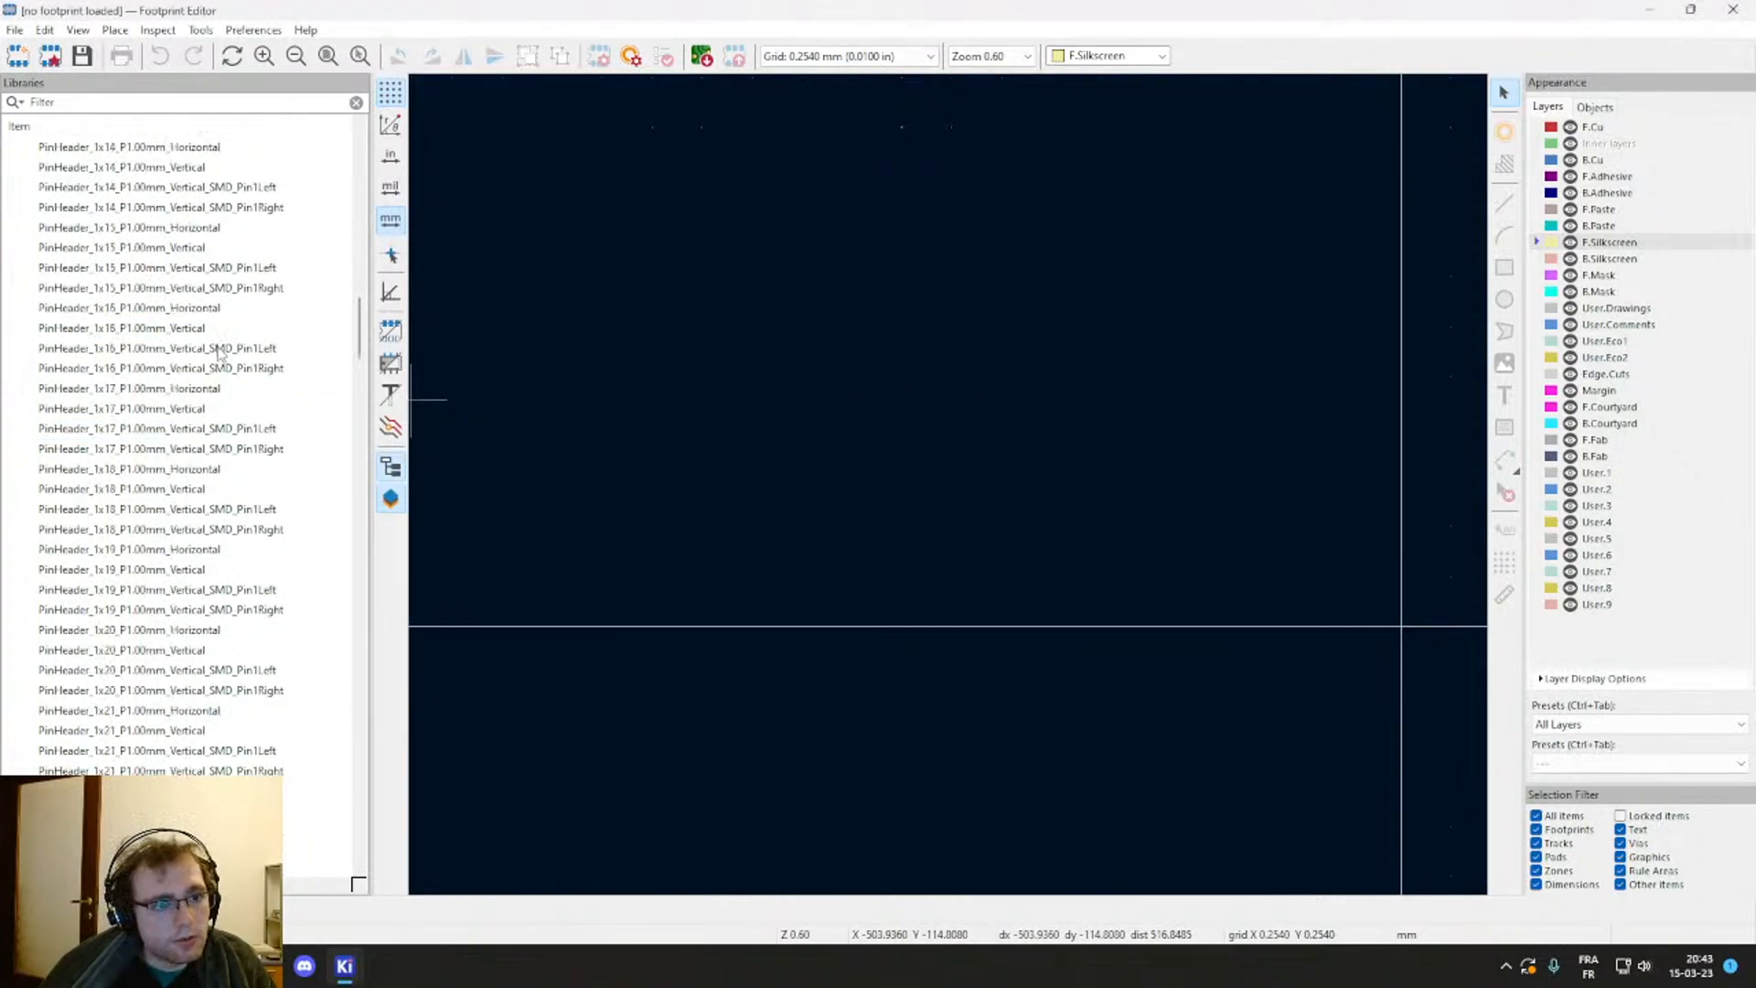
scroll(219, 354, "up", 20)
left_click(10, 692)
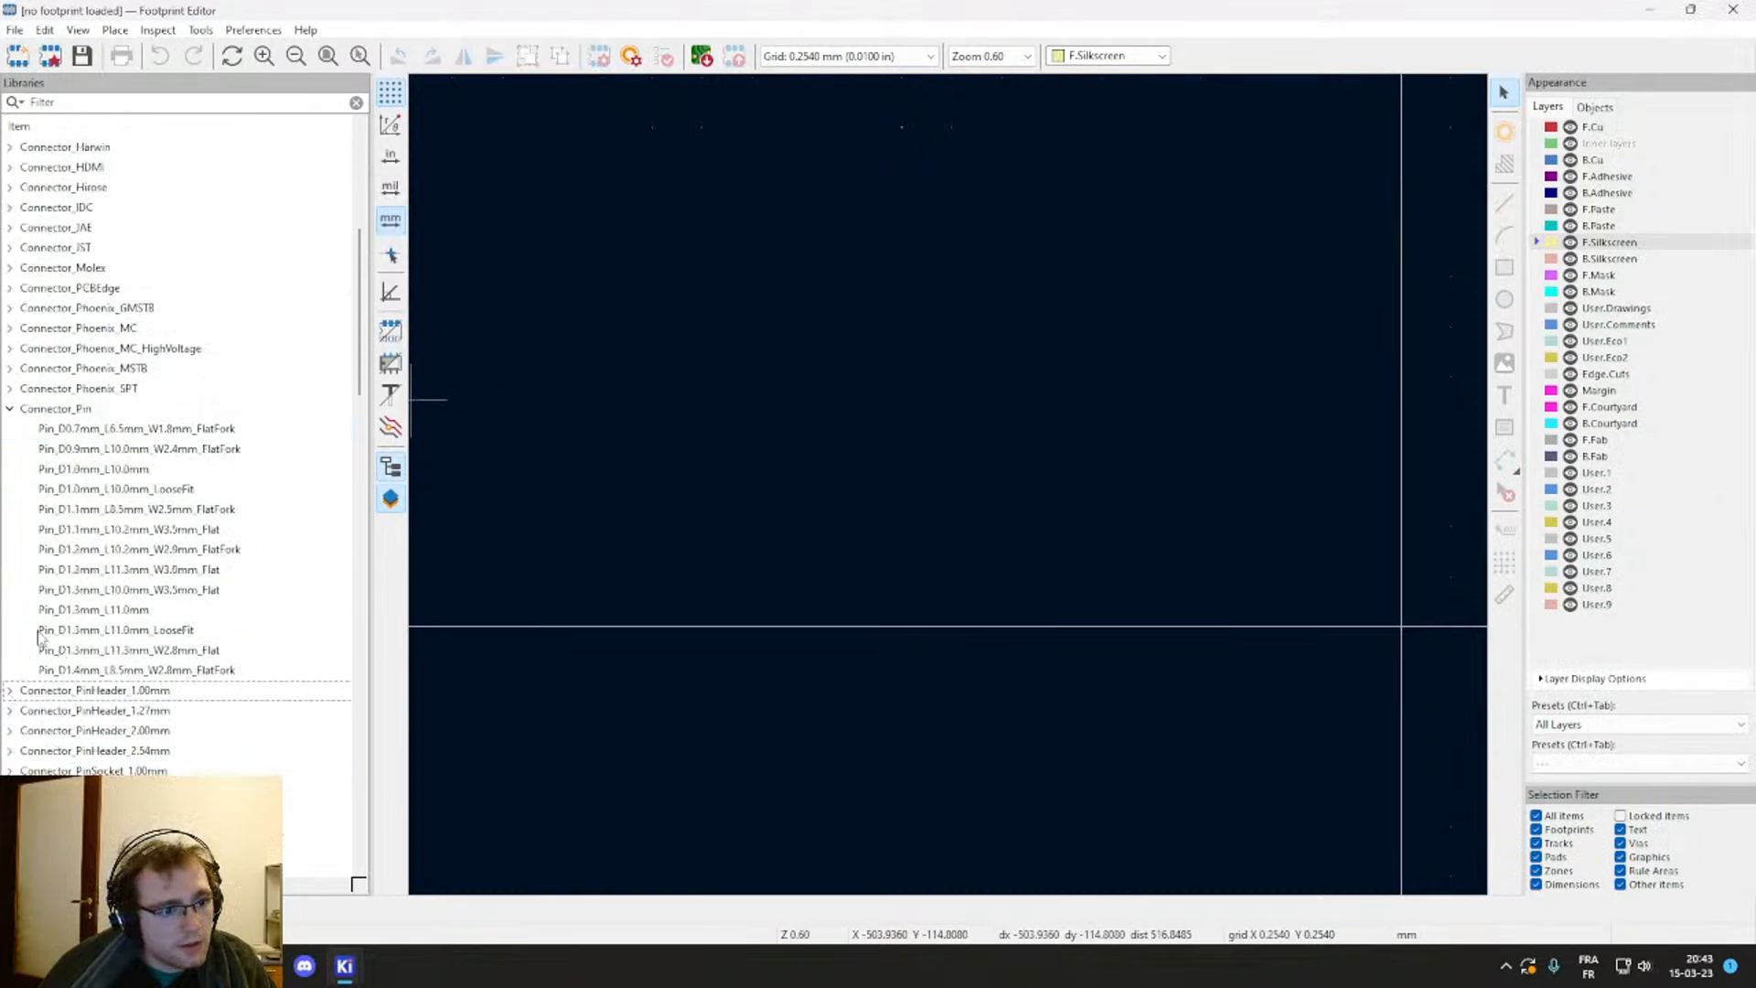
left_click(10, 409)
scroll(73, 503, "down", 20)
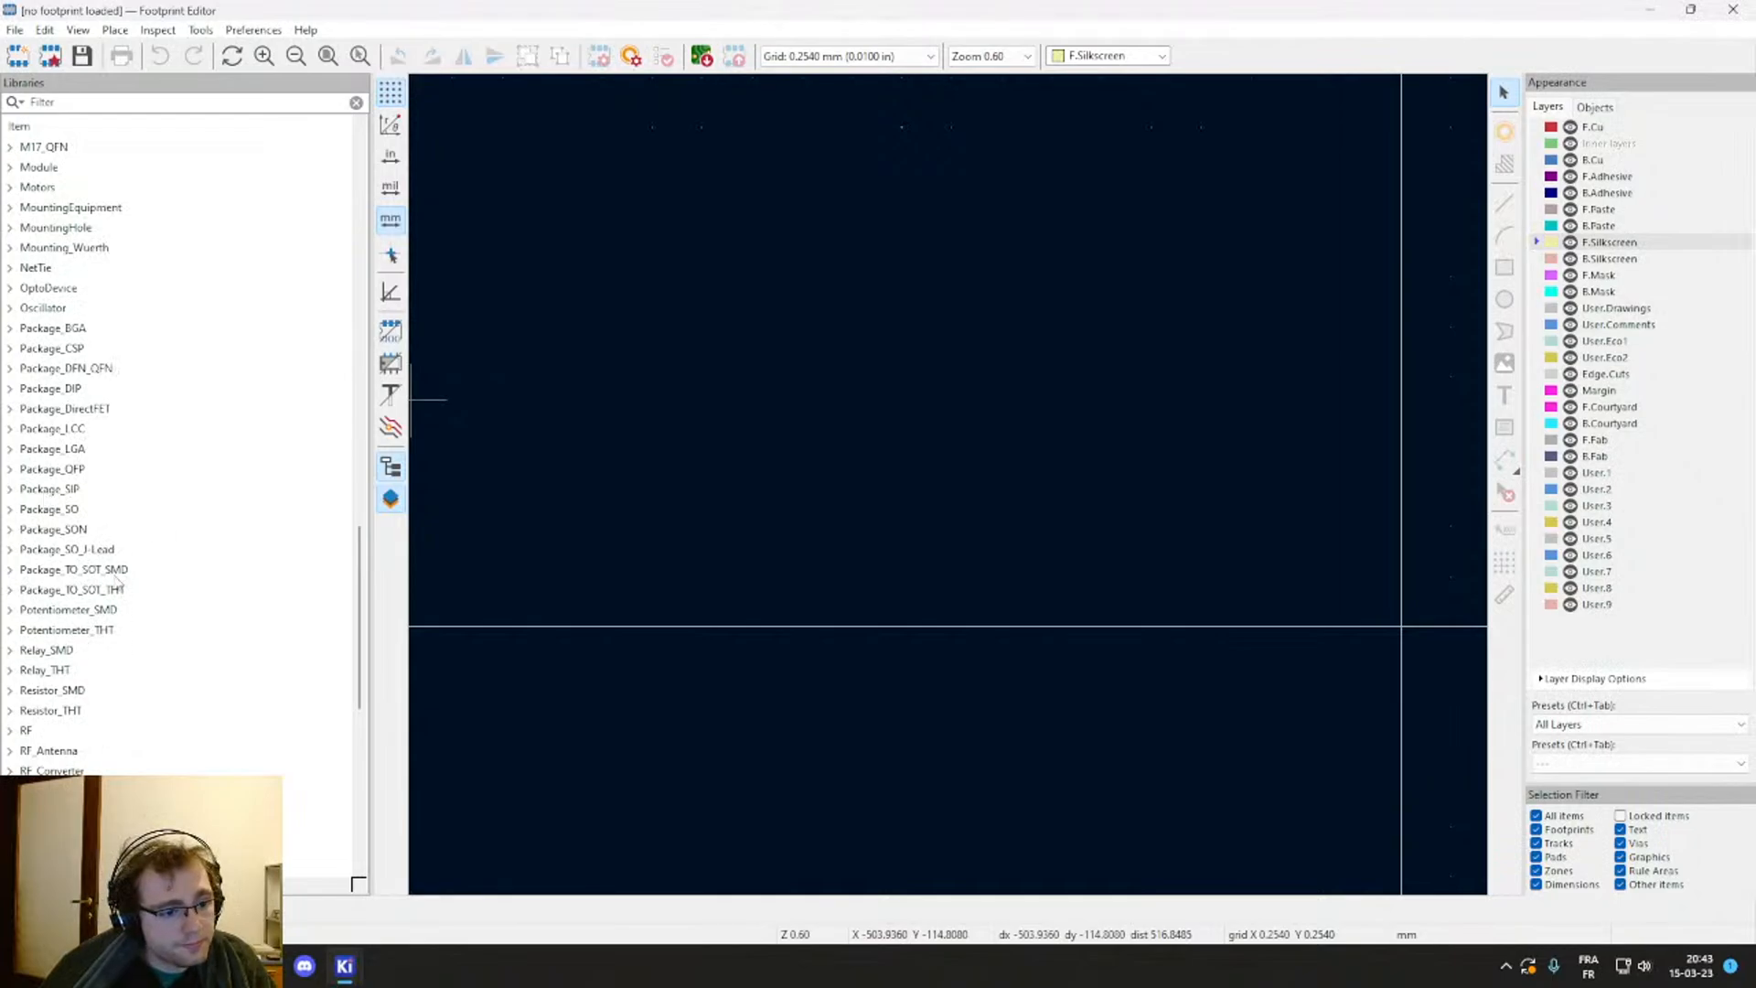
scroll(117, 587, "up", 7)
right_click(58, 490)
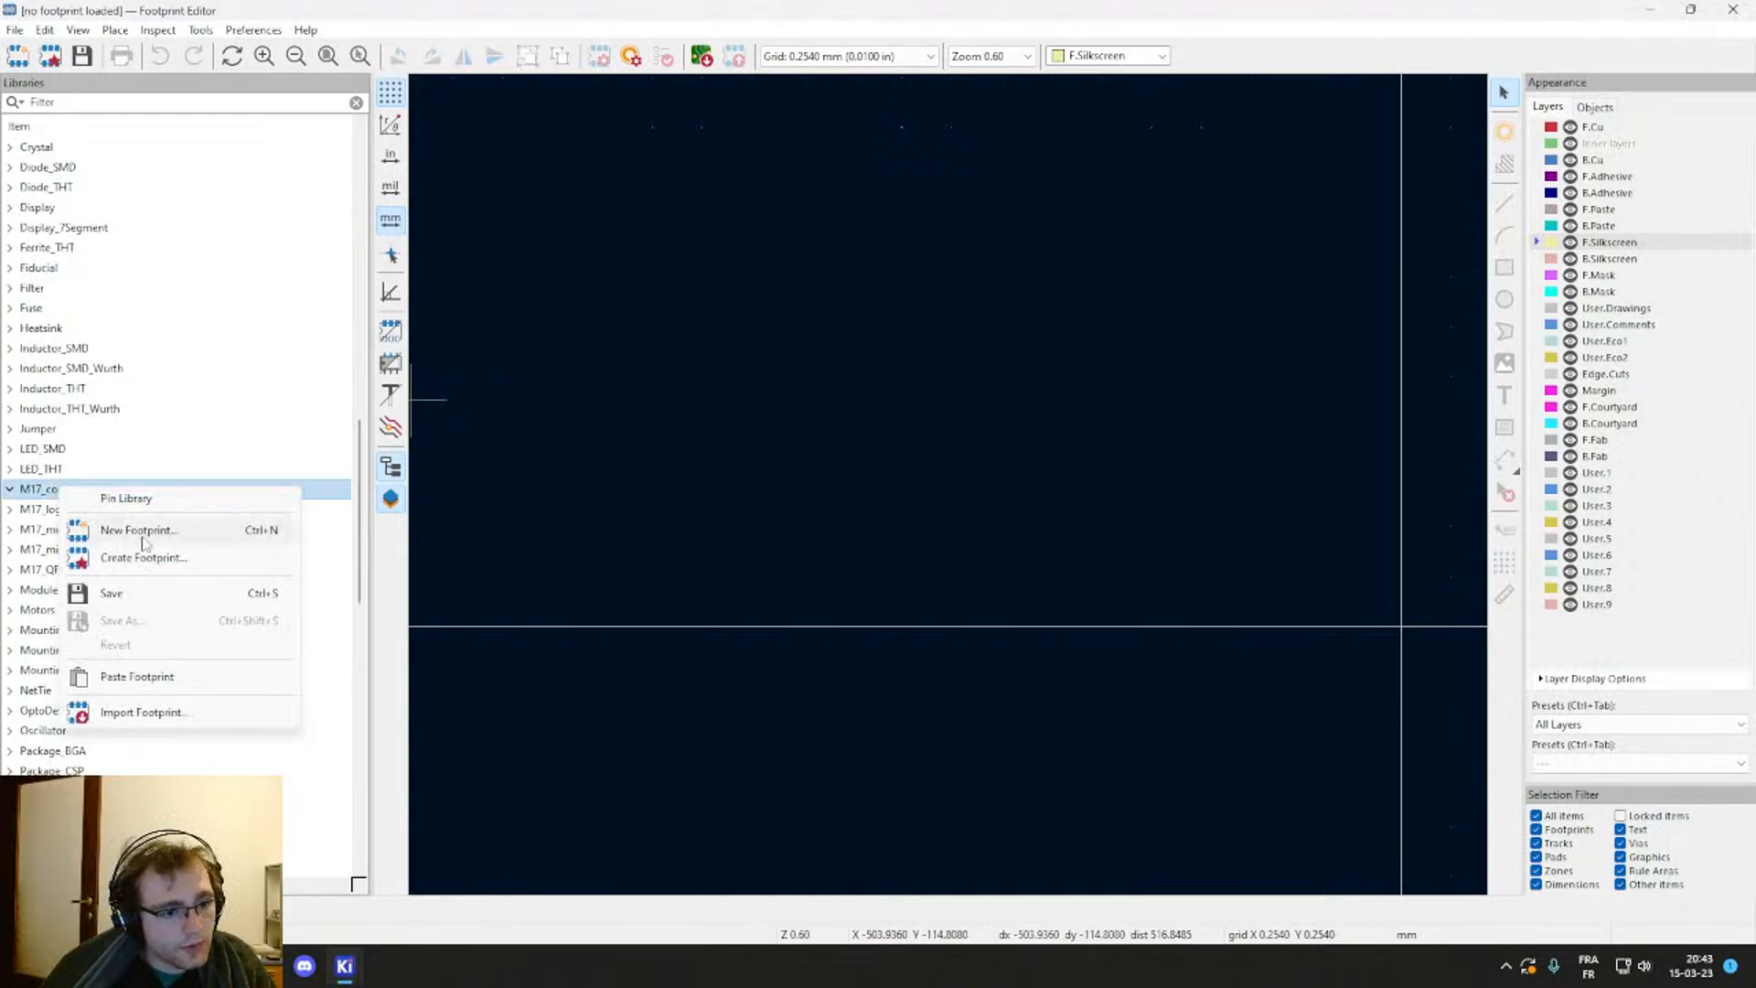
left_click(137, 531)
key("ctrl+v")
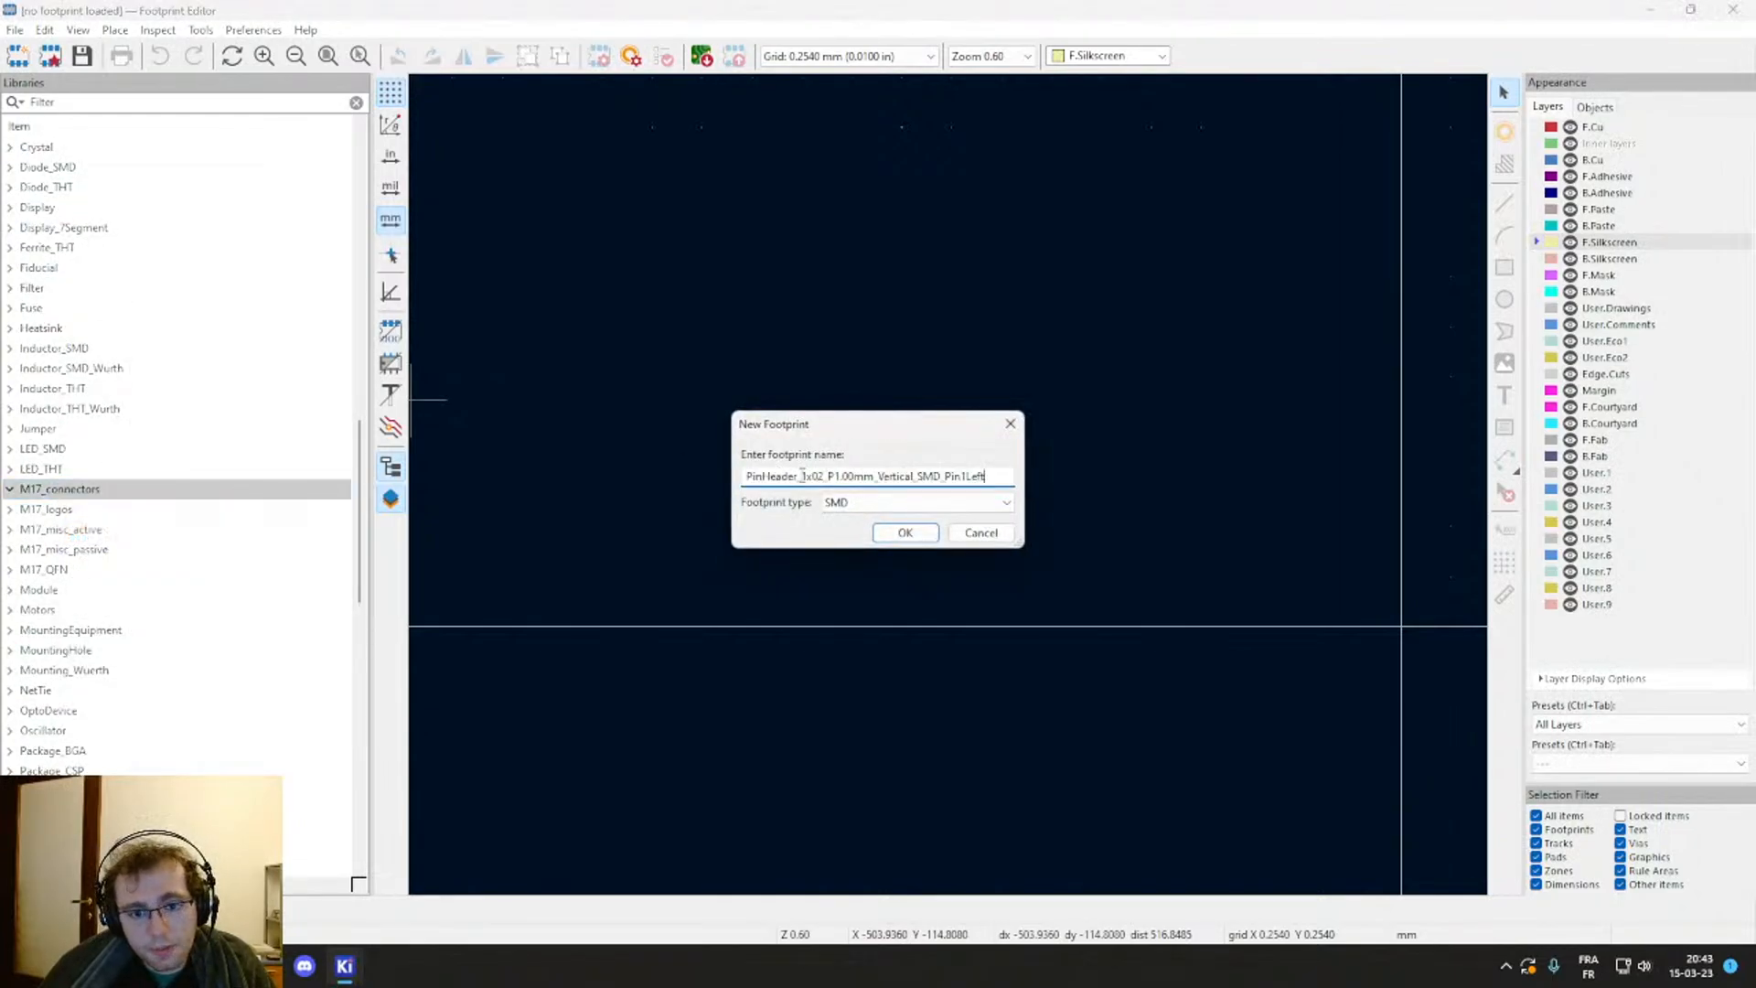
Step: Shorten "PinHeader" to "Pin" in the new footprint's name and set the pitch in it to 2.54 mm
left_click_drag(800, 475, 769, 475)
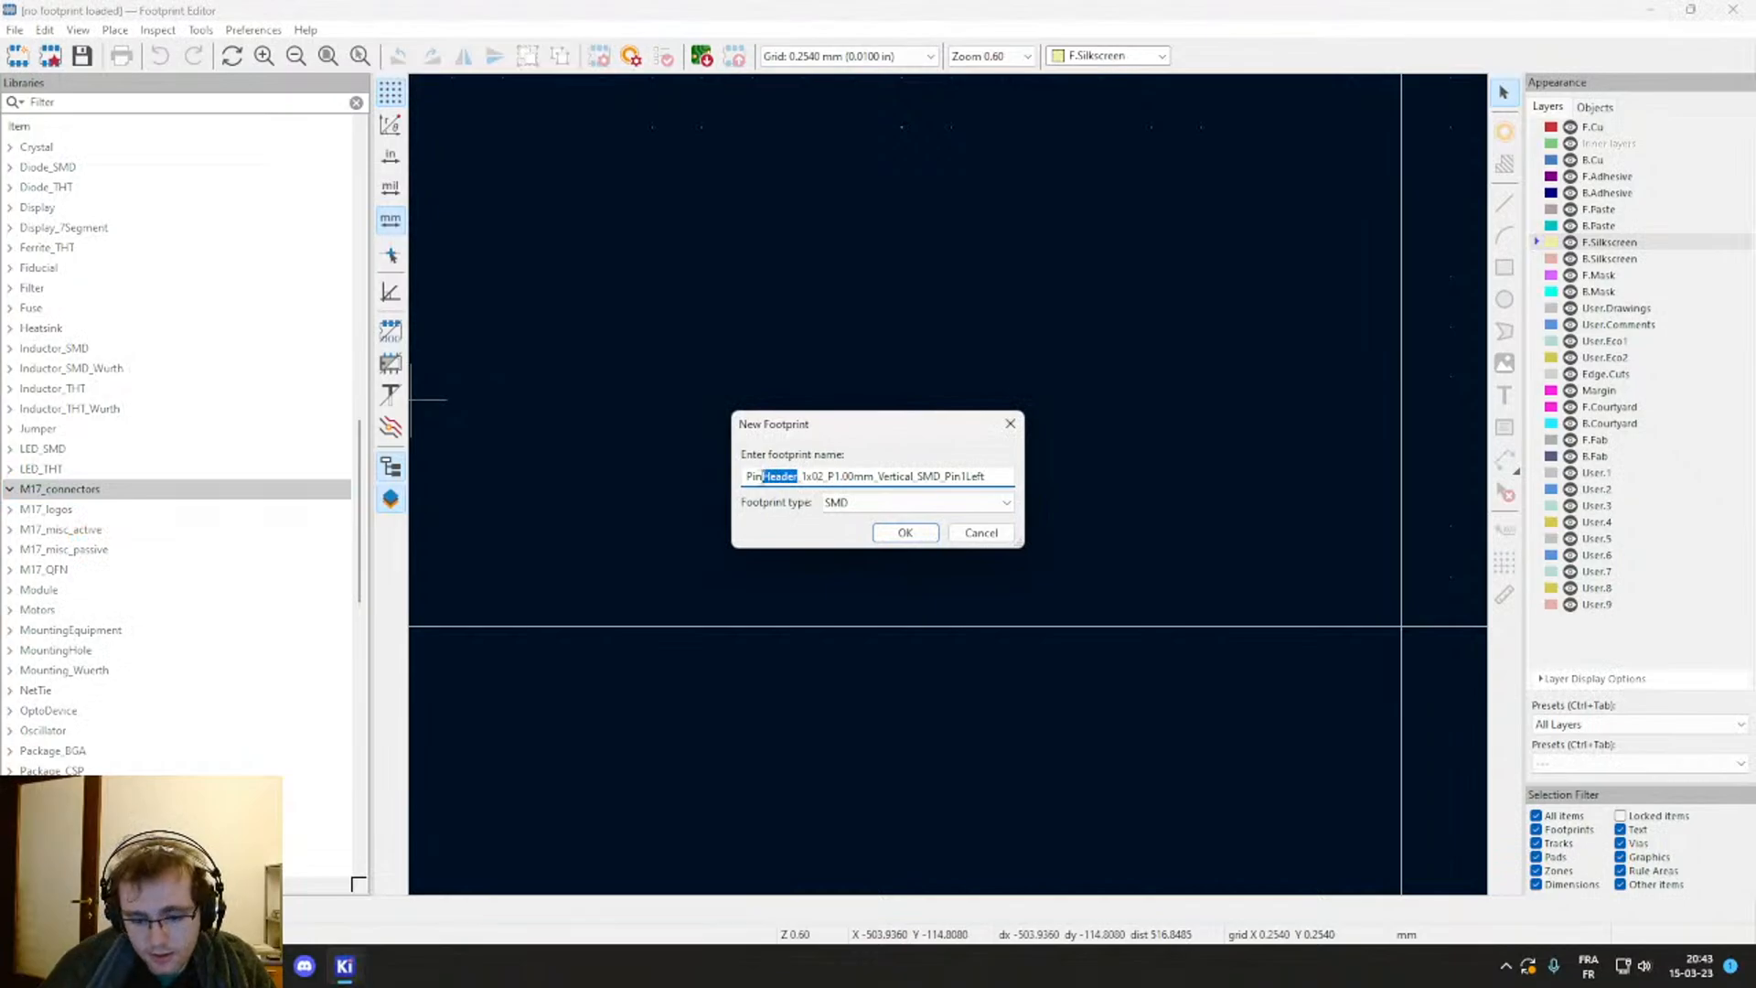
key("BackSpace")
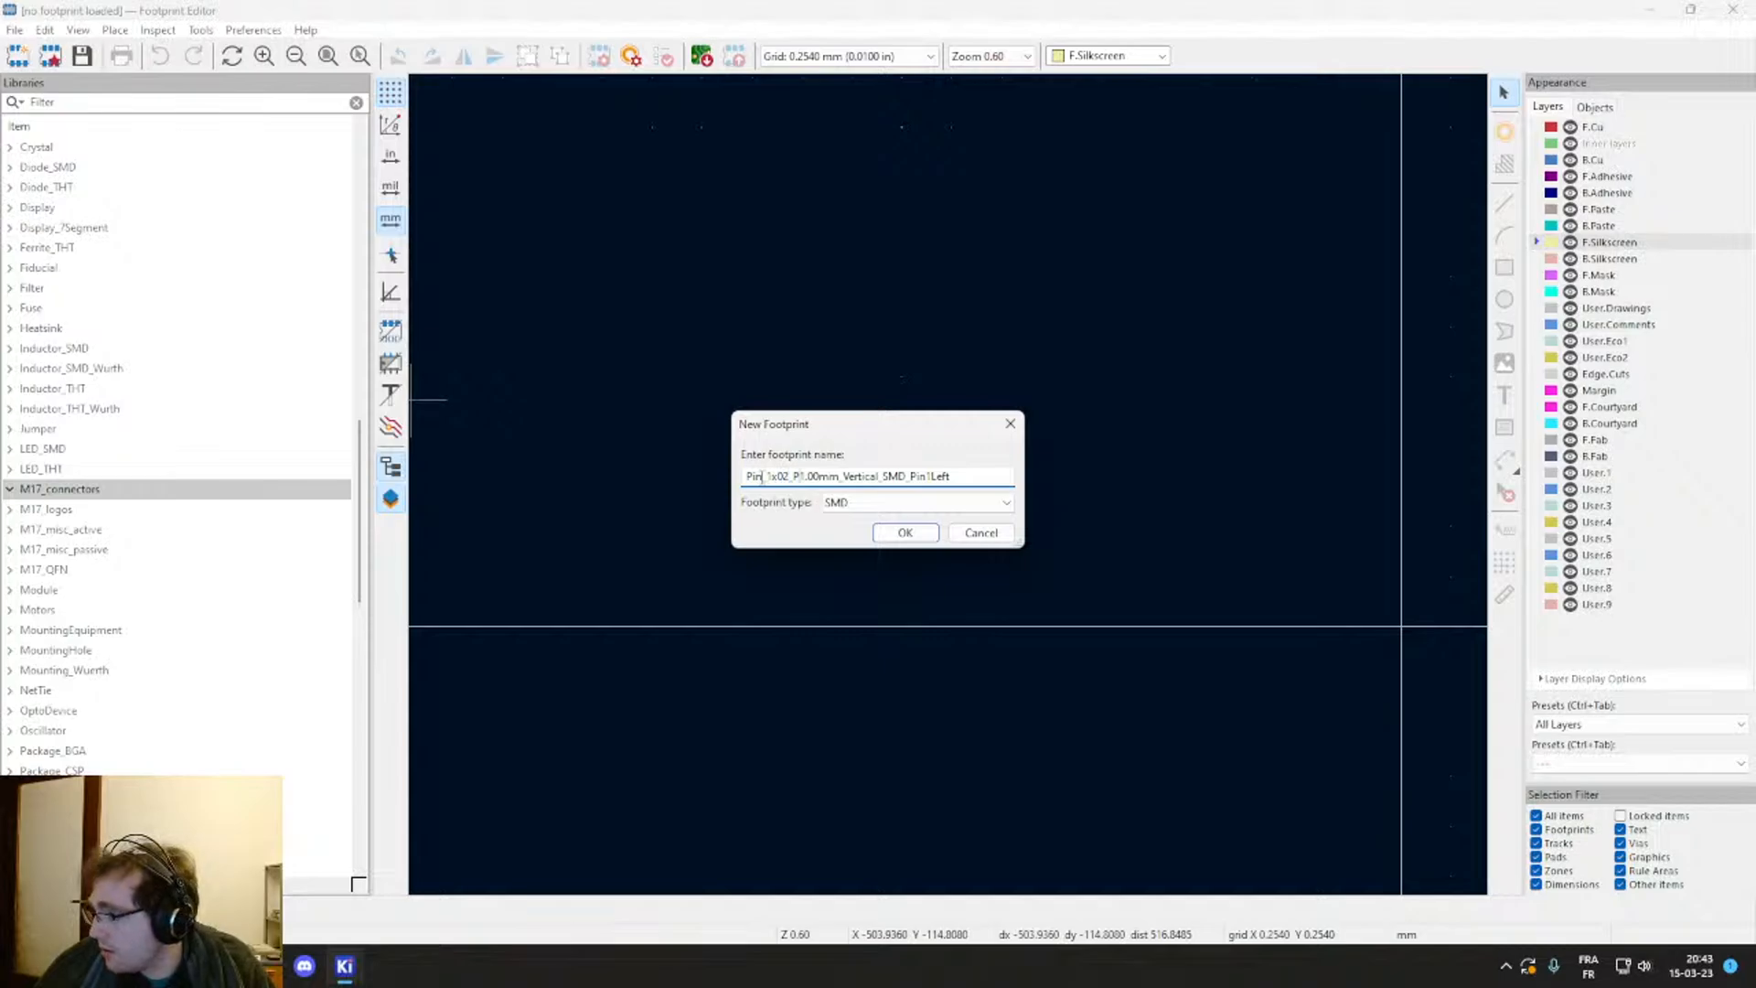
key("Delete")
key("Delete")
key("Delete")
key("Delete")
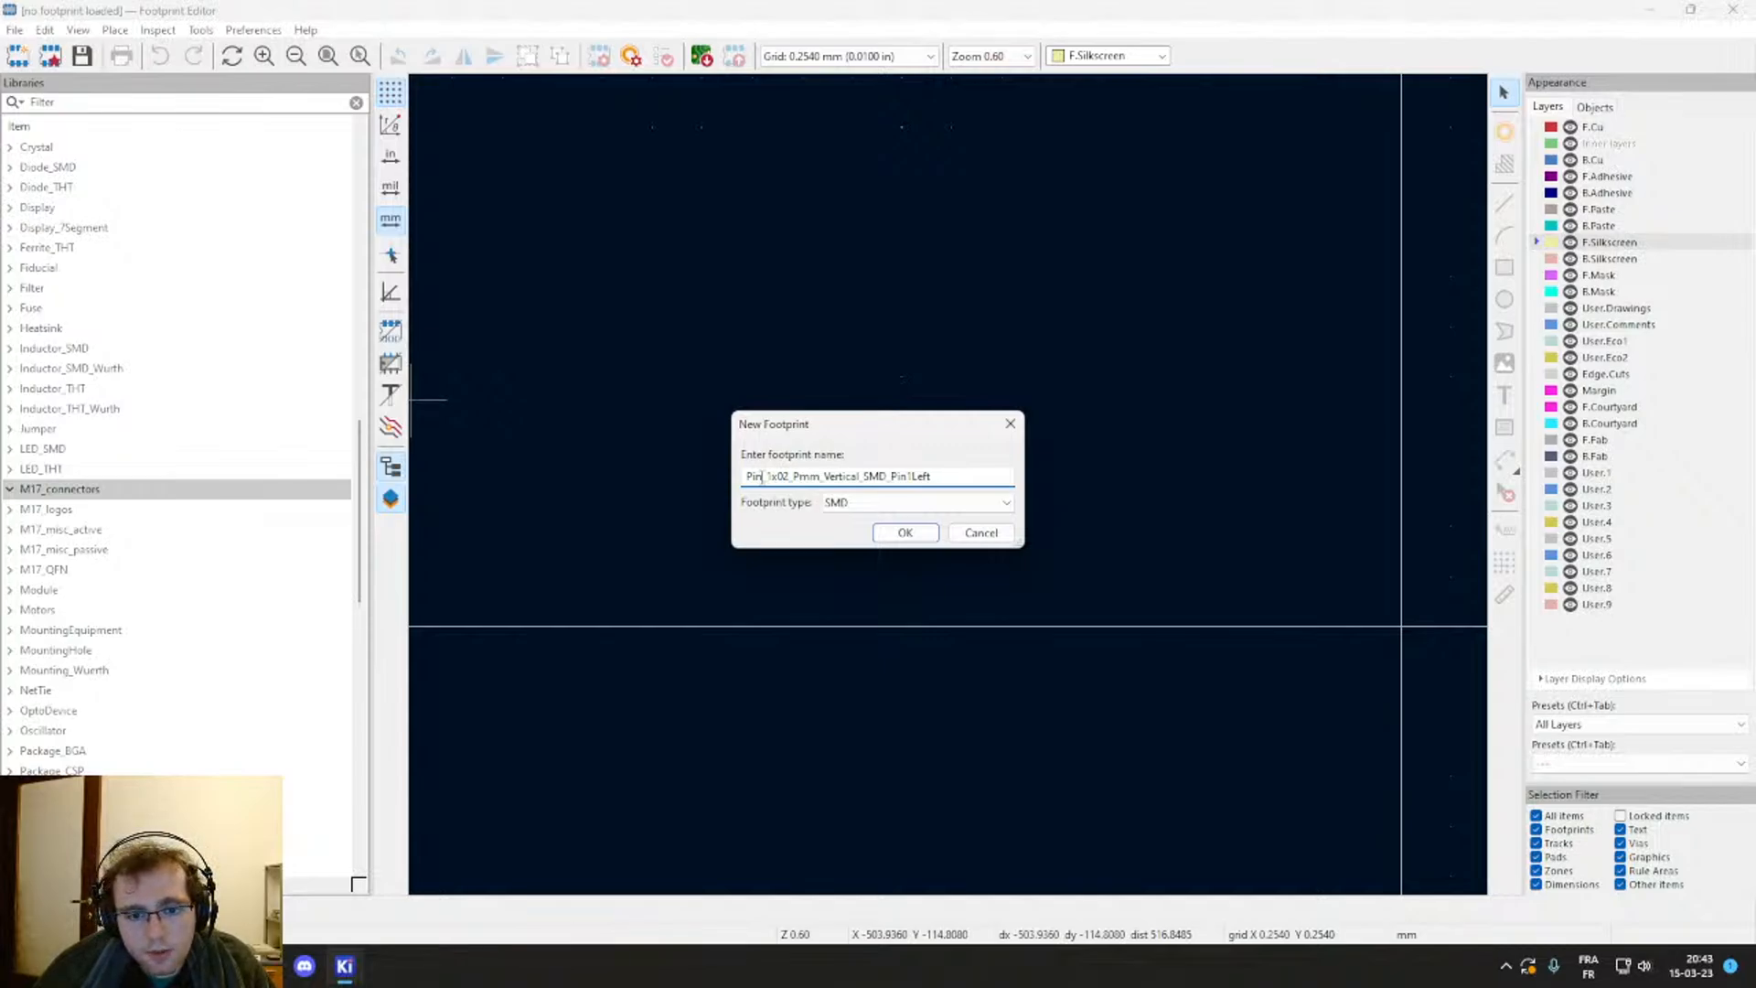
type("2.54")
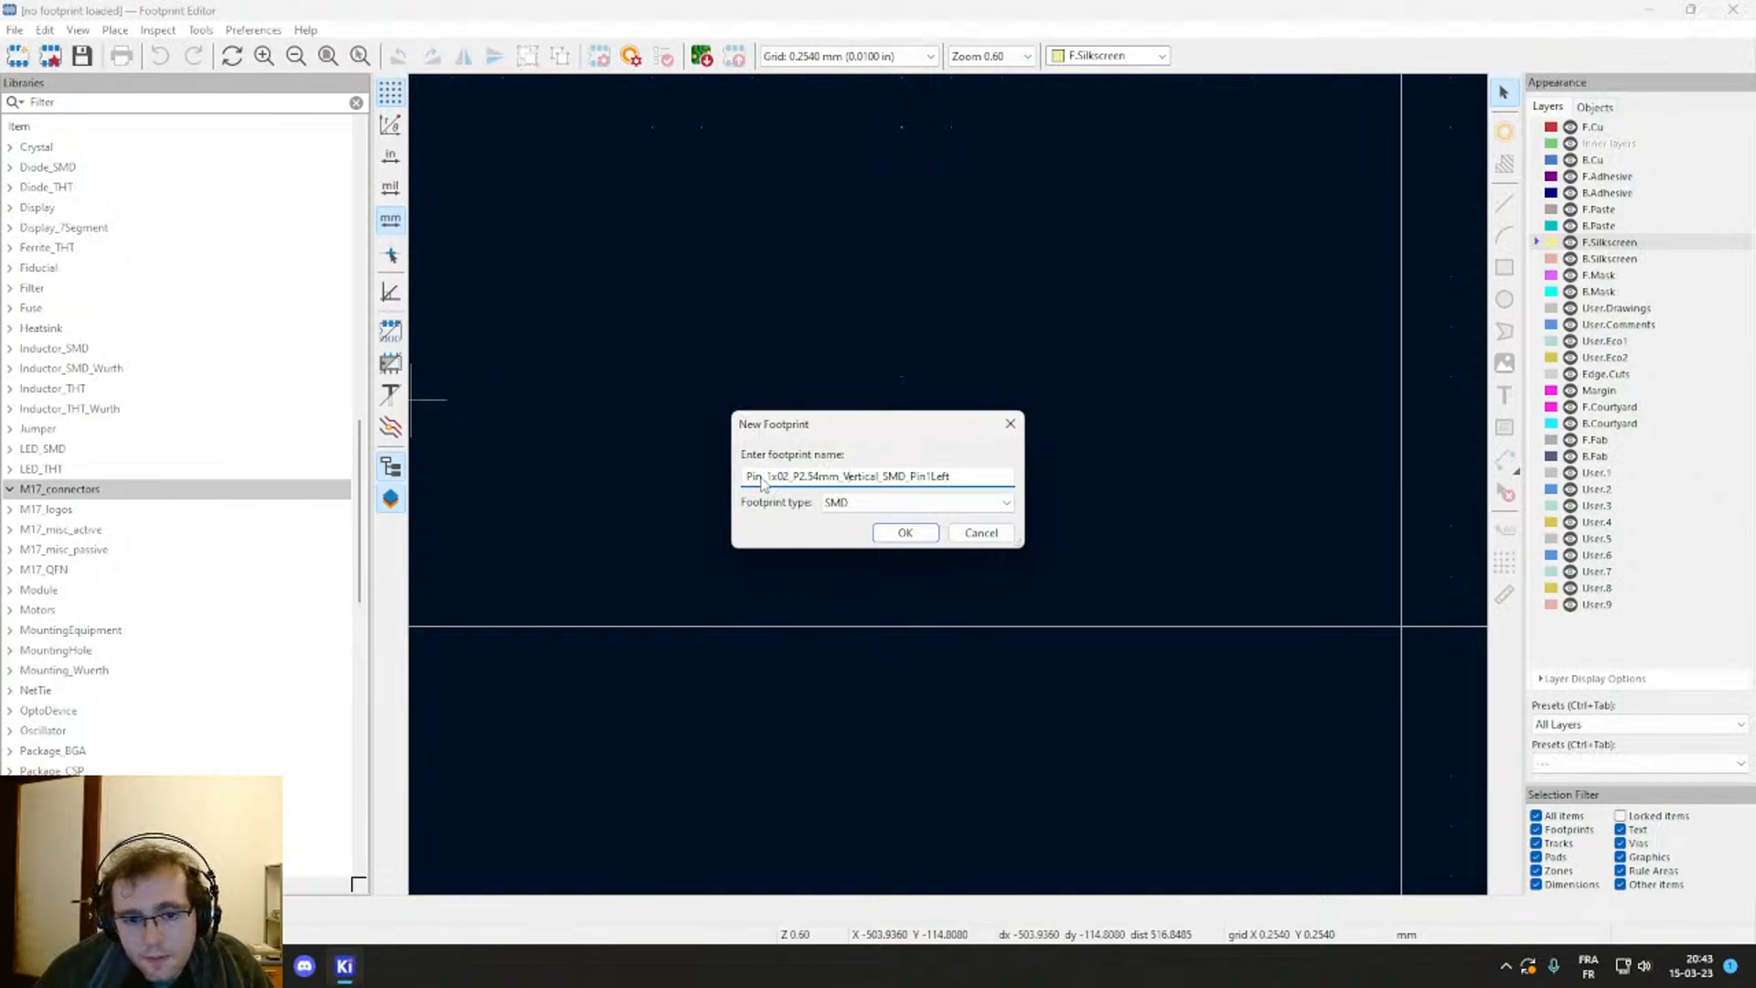
Step: Replace "Vertical" with "horizontal" in the new footprint's name
key("Delete")
key("Delete")
key("Delete")
key("Delete")
key("Delete")
key("Delete")
key("Delete")
key("Delete")
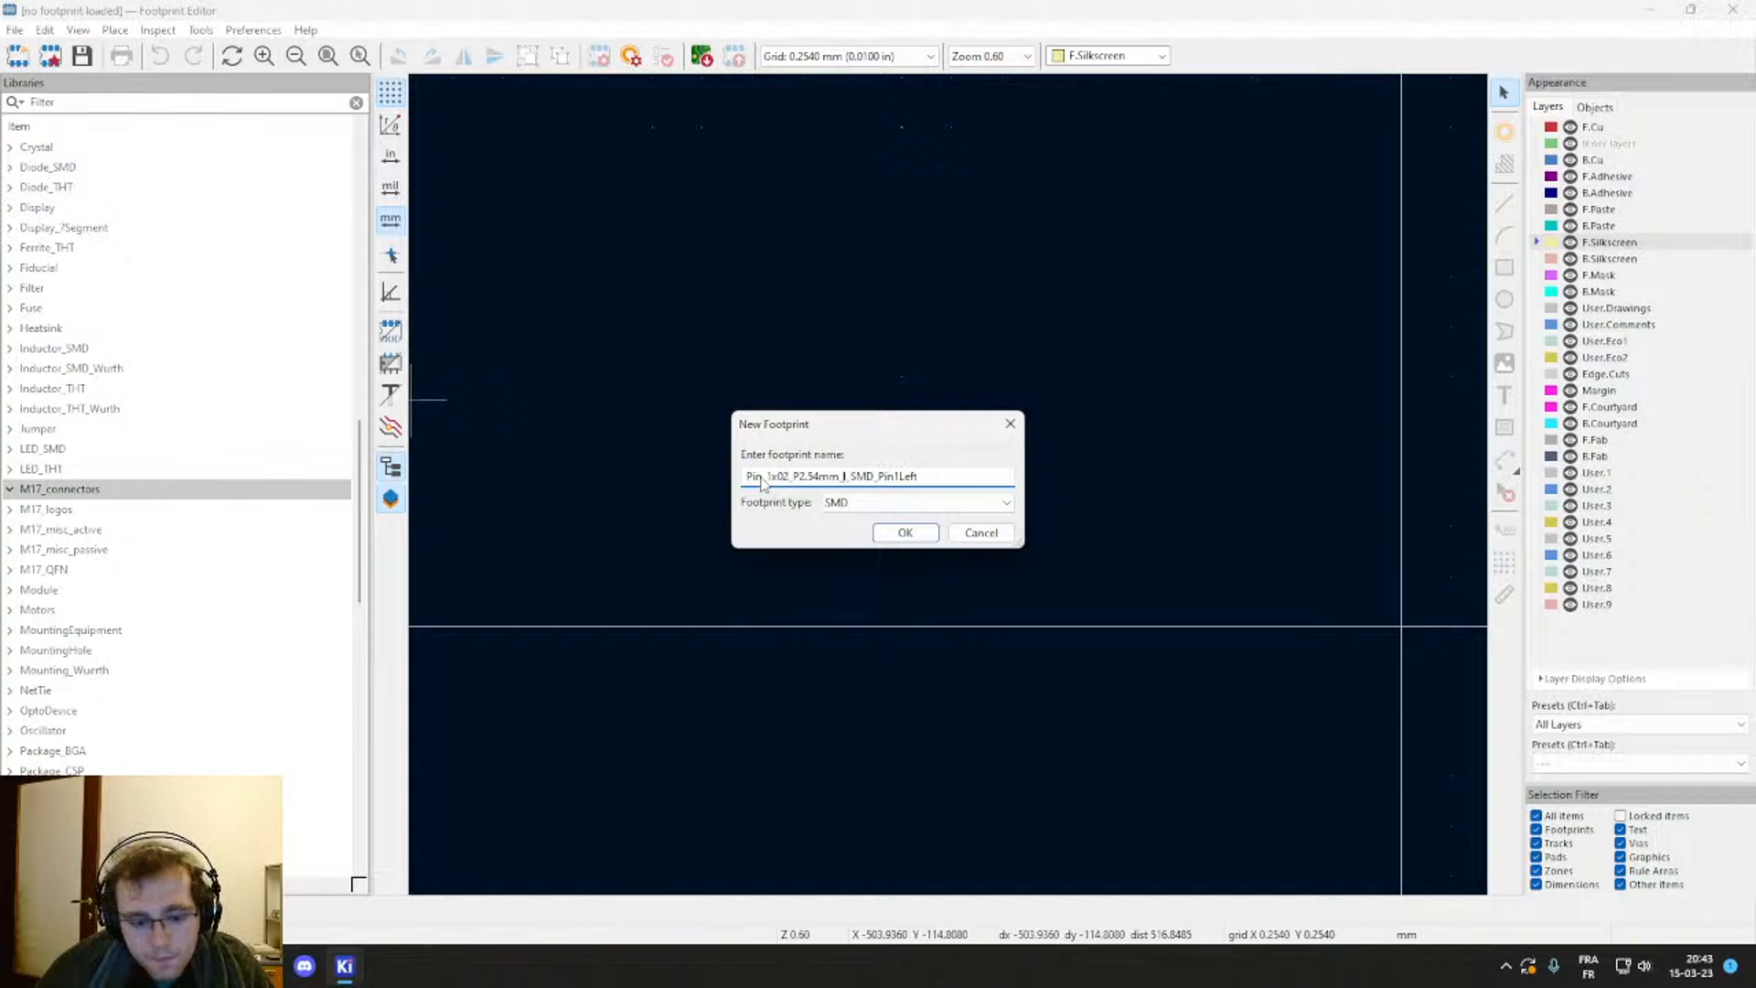
type("horizontal")
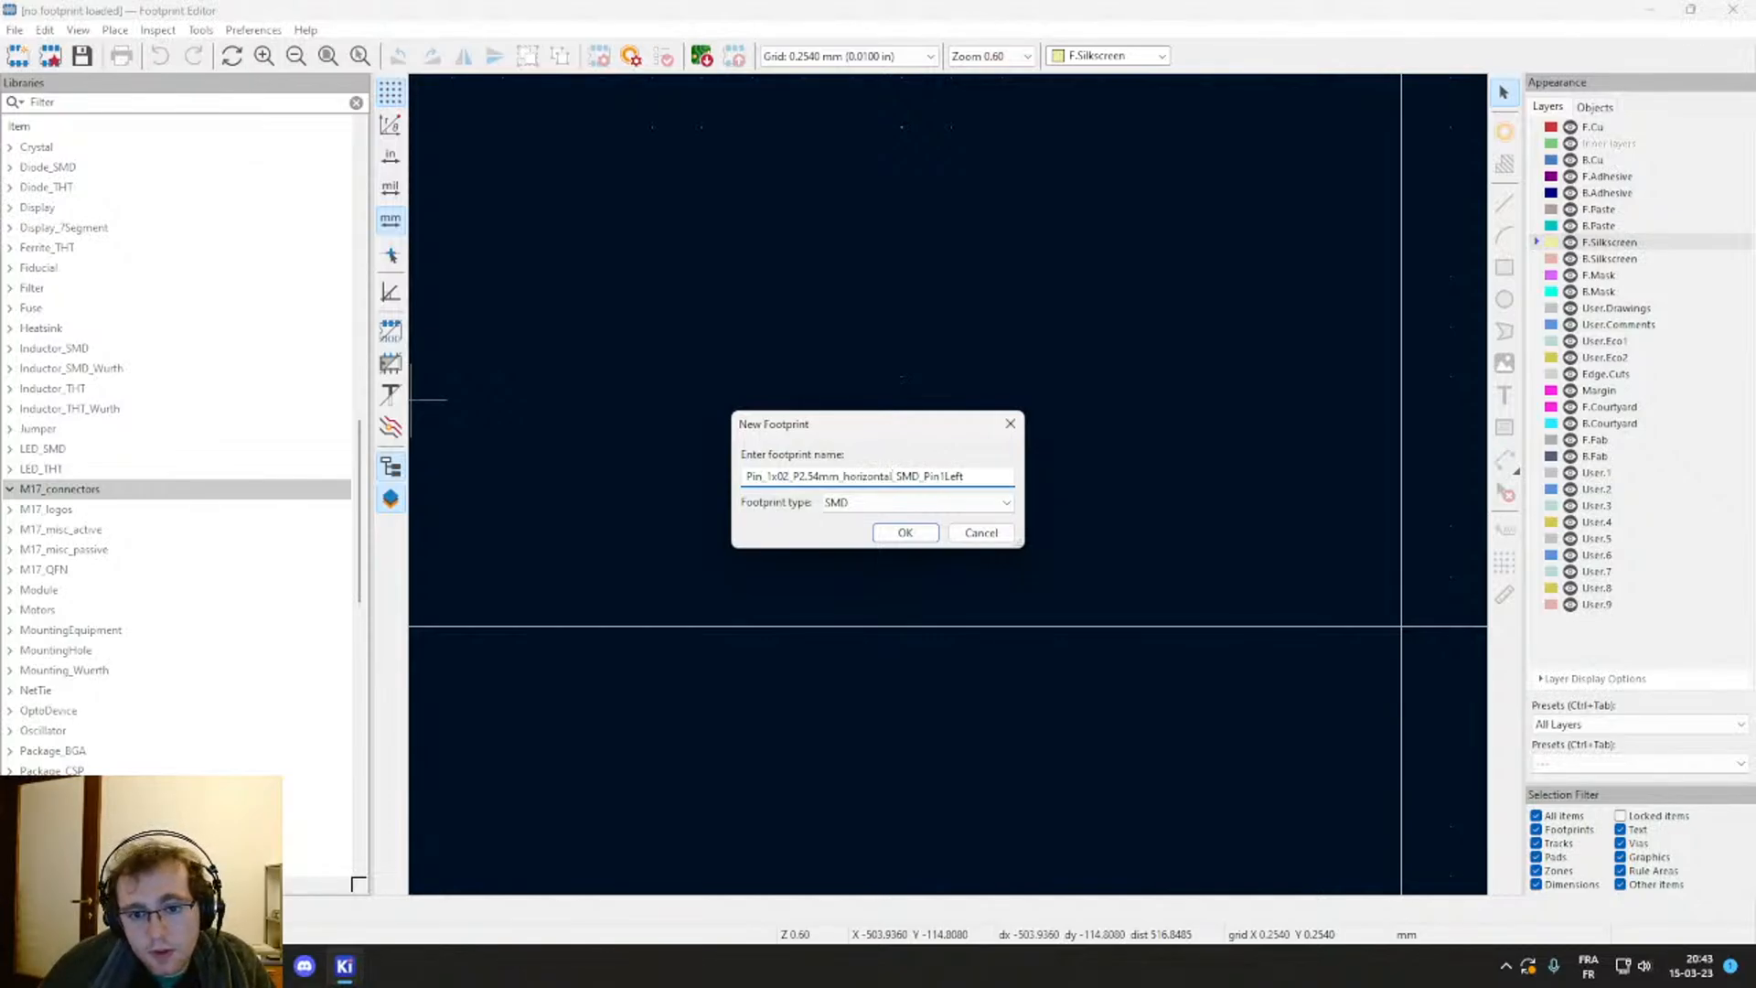
Step: Remove the "_Pin1Left" suffix from the name and create the SMD footprint Pin_1x02_P2.54mm_horizontal_SMD
key("End")
key("shift+Left")
key("shift+Left")
key("shift+Left")
key("shift+Left")
key("shift+Left")
key("shift+Left")
key("shift+Left")
key("shift+Left")
key("shift+Left")
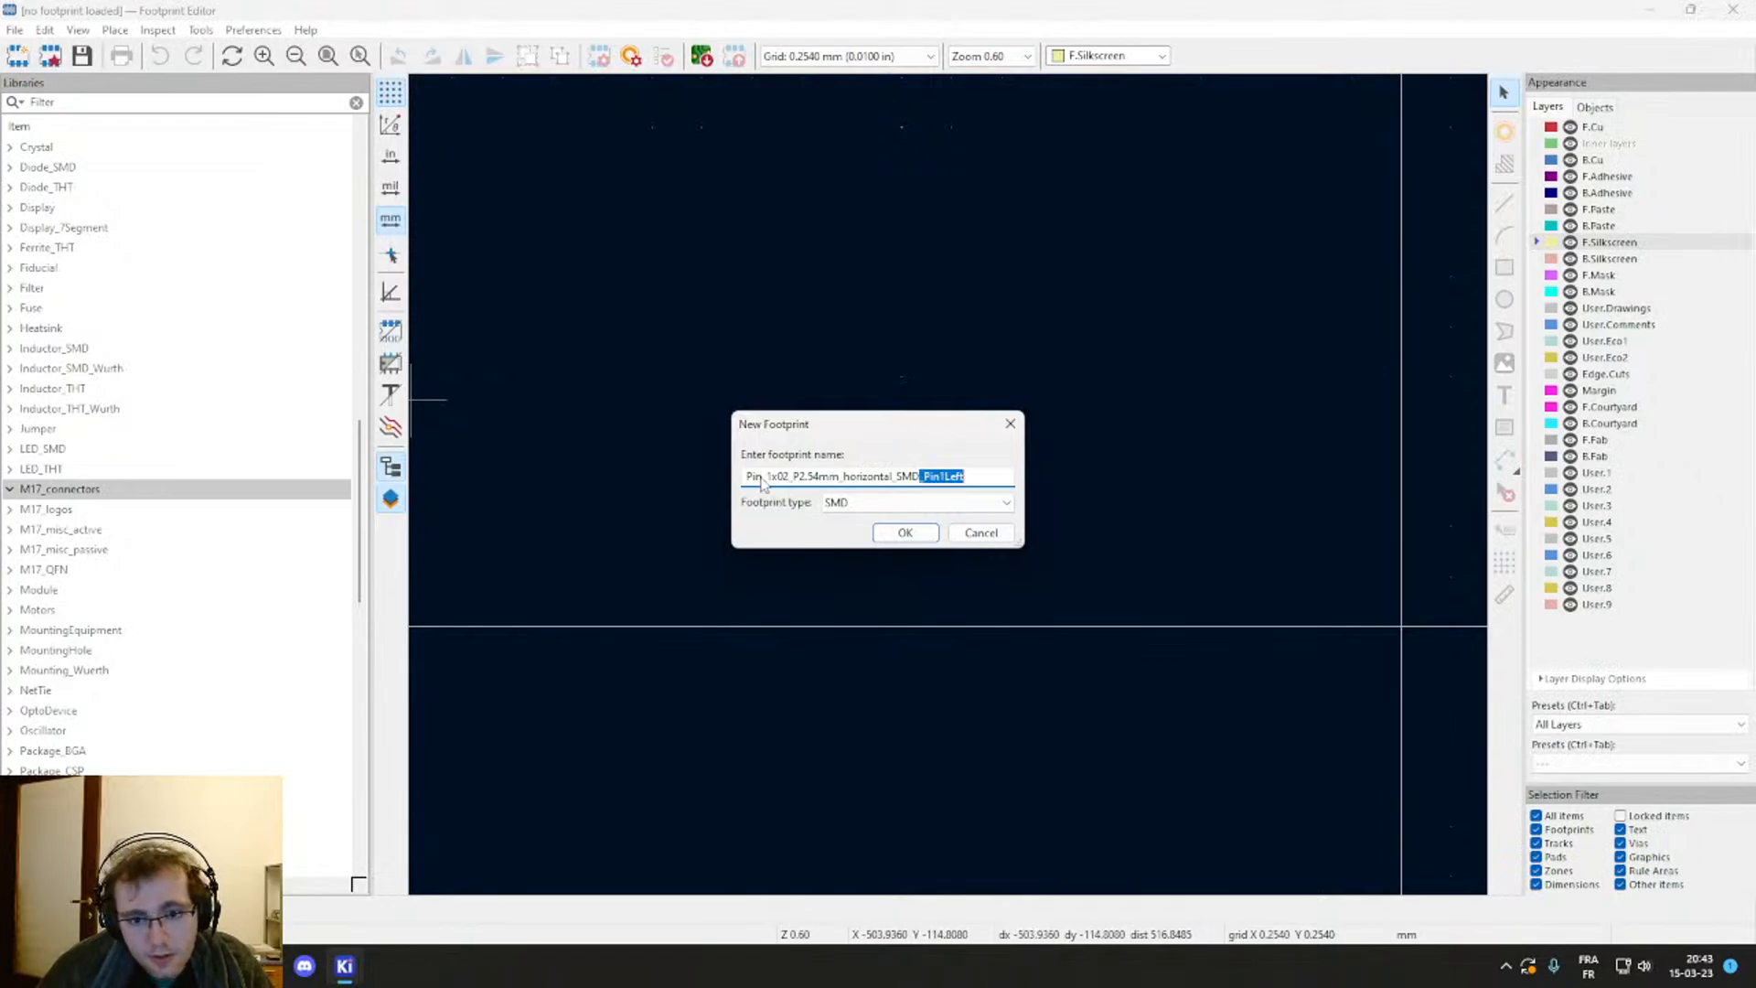
key("BackSpace")
key("Return")
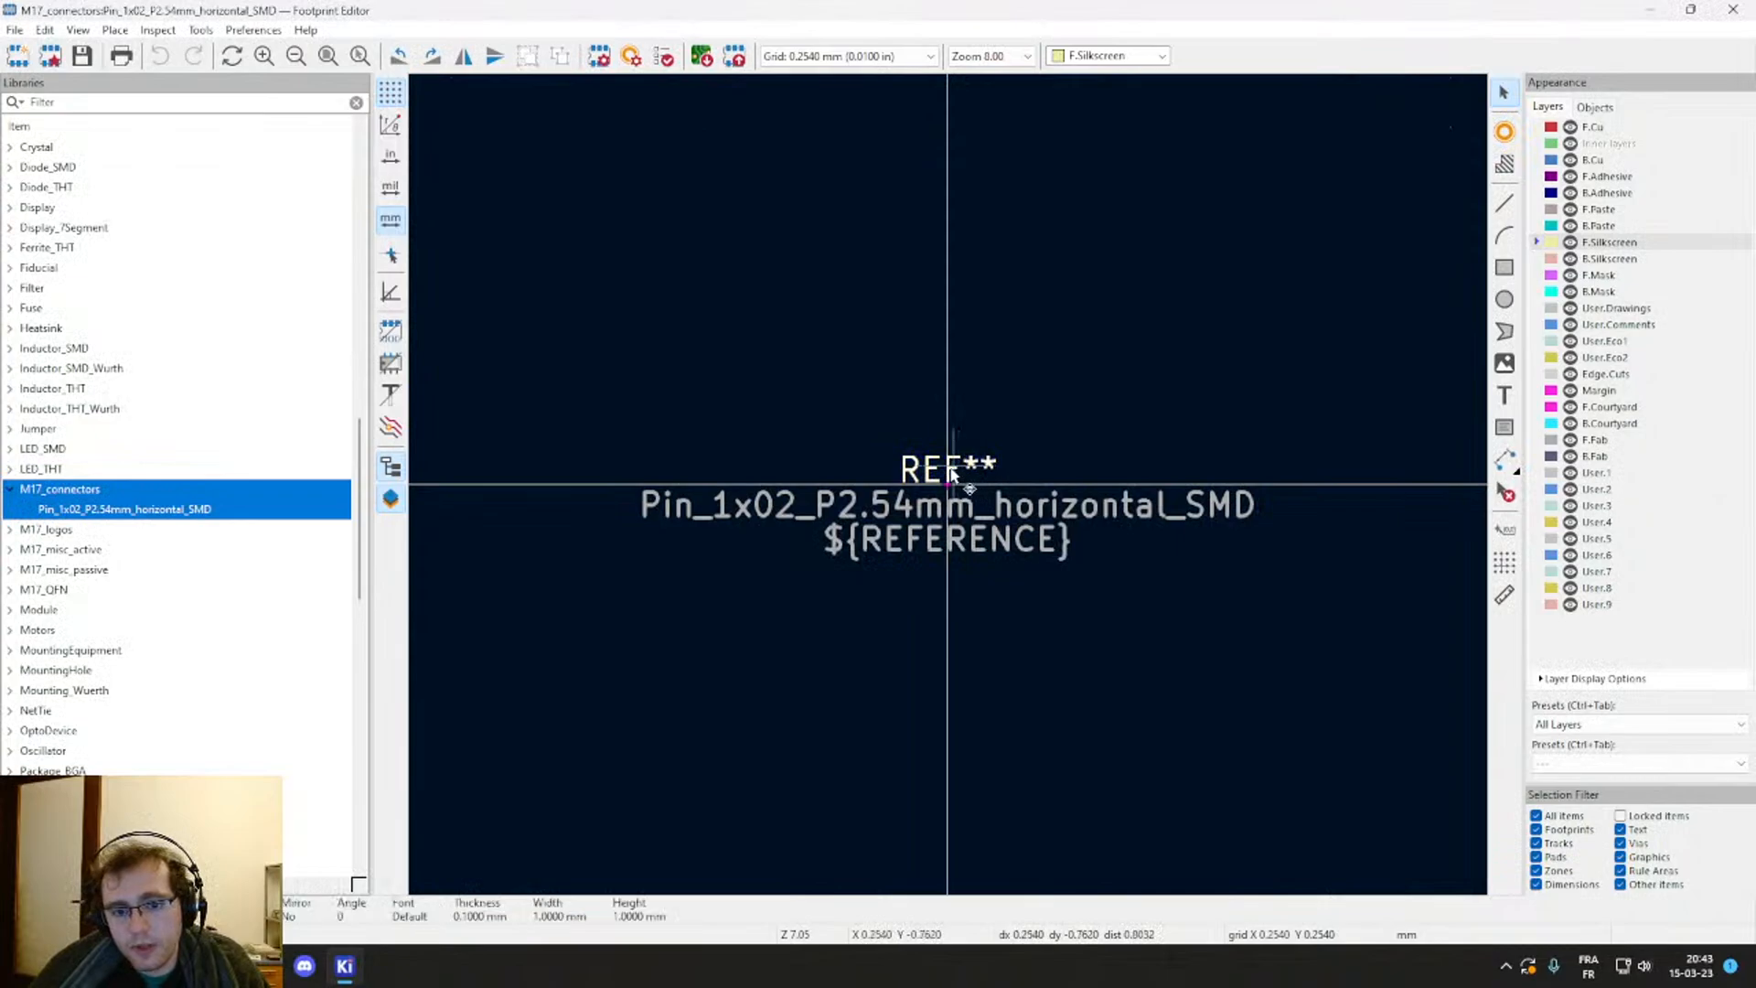
Step: Move the REF** text about 4 mm above the origin and place pad 1 about 1.5 mm above and pad 2 1.27 mm below it
left_click_drag(967, 474, 960, 403)
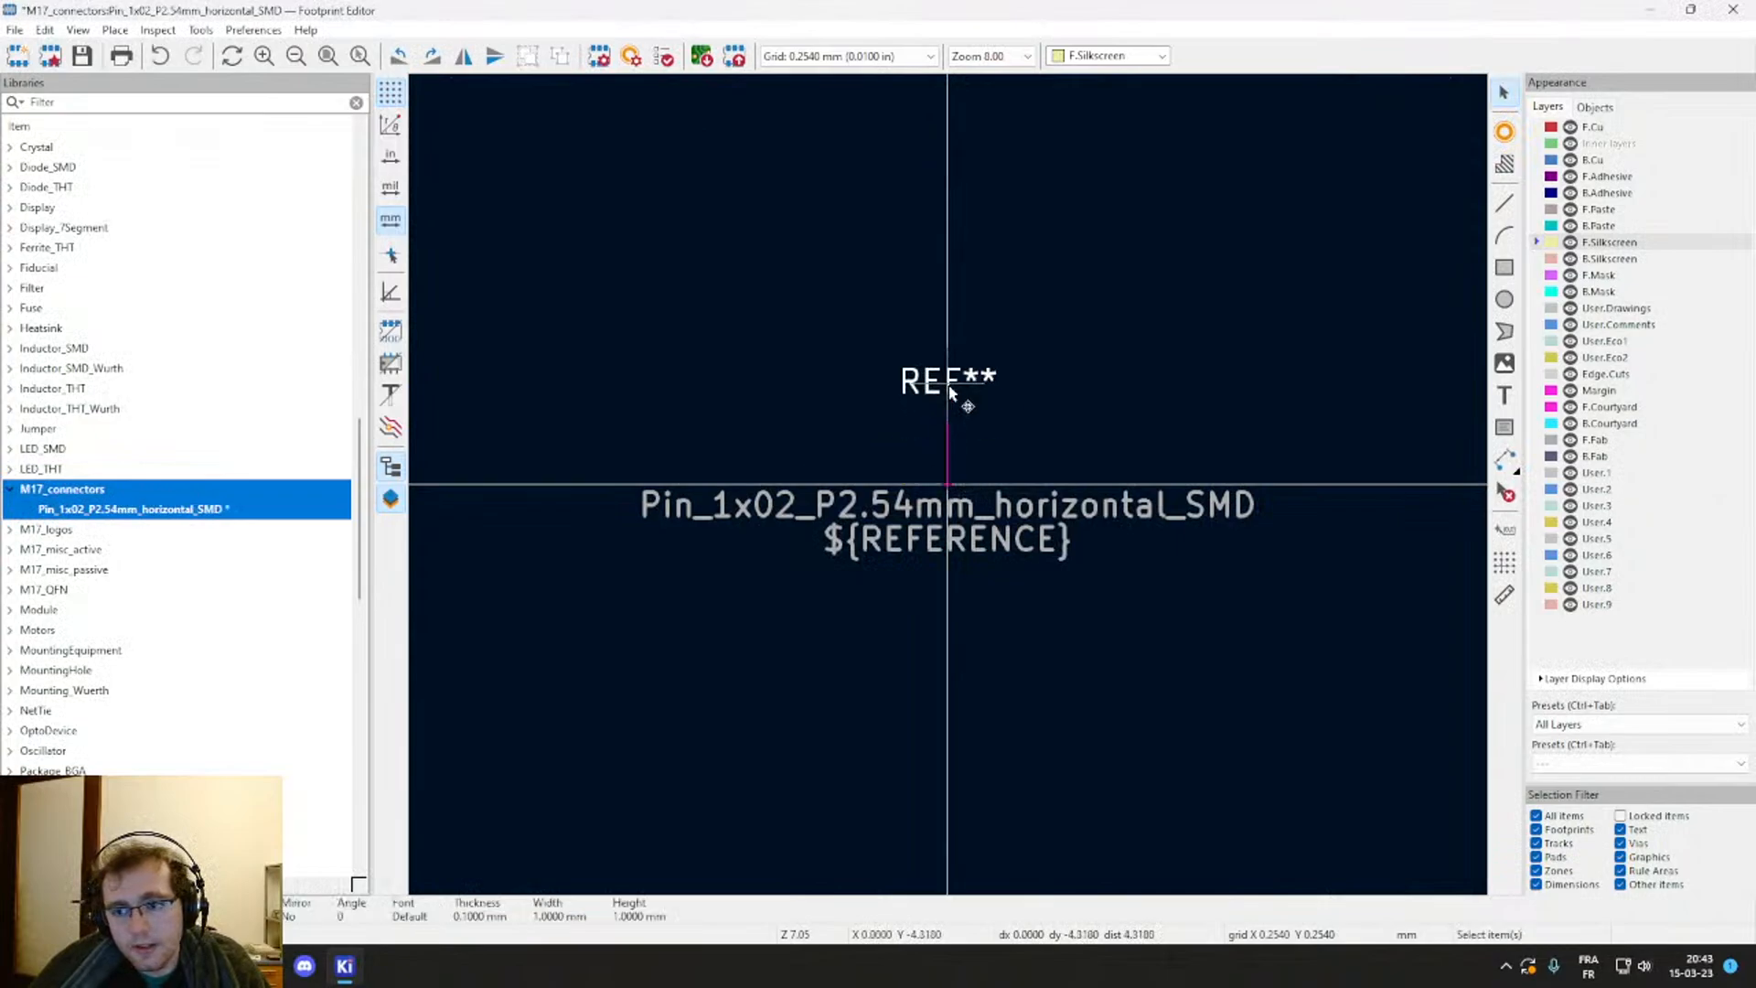
left_click(1505, 131)
left_click(948, 448)
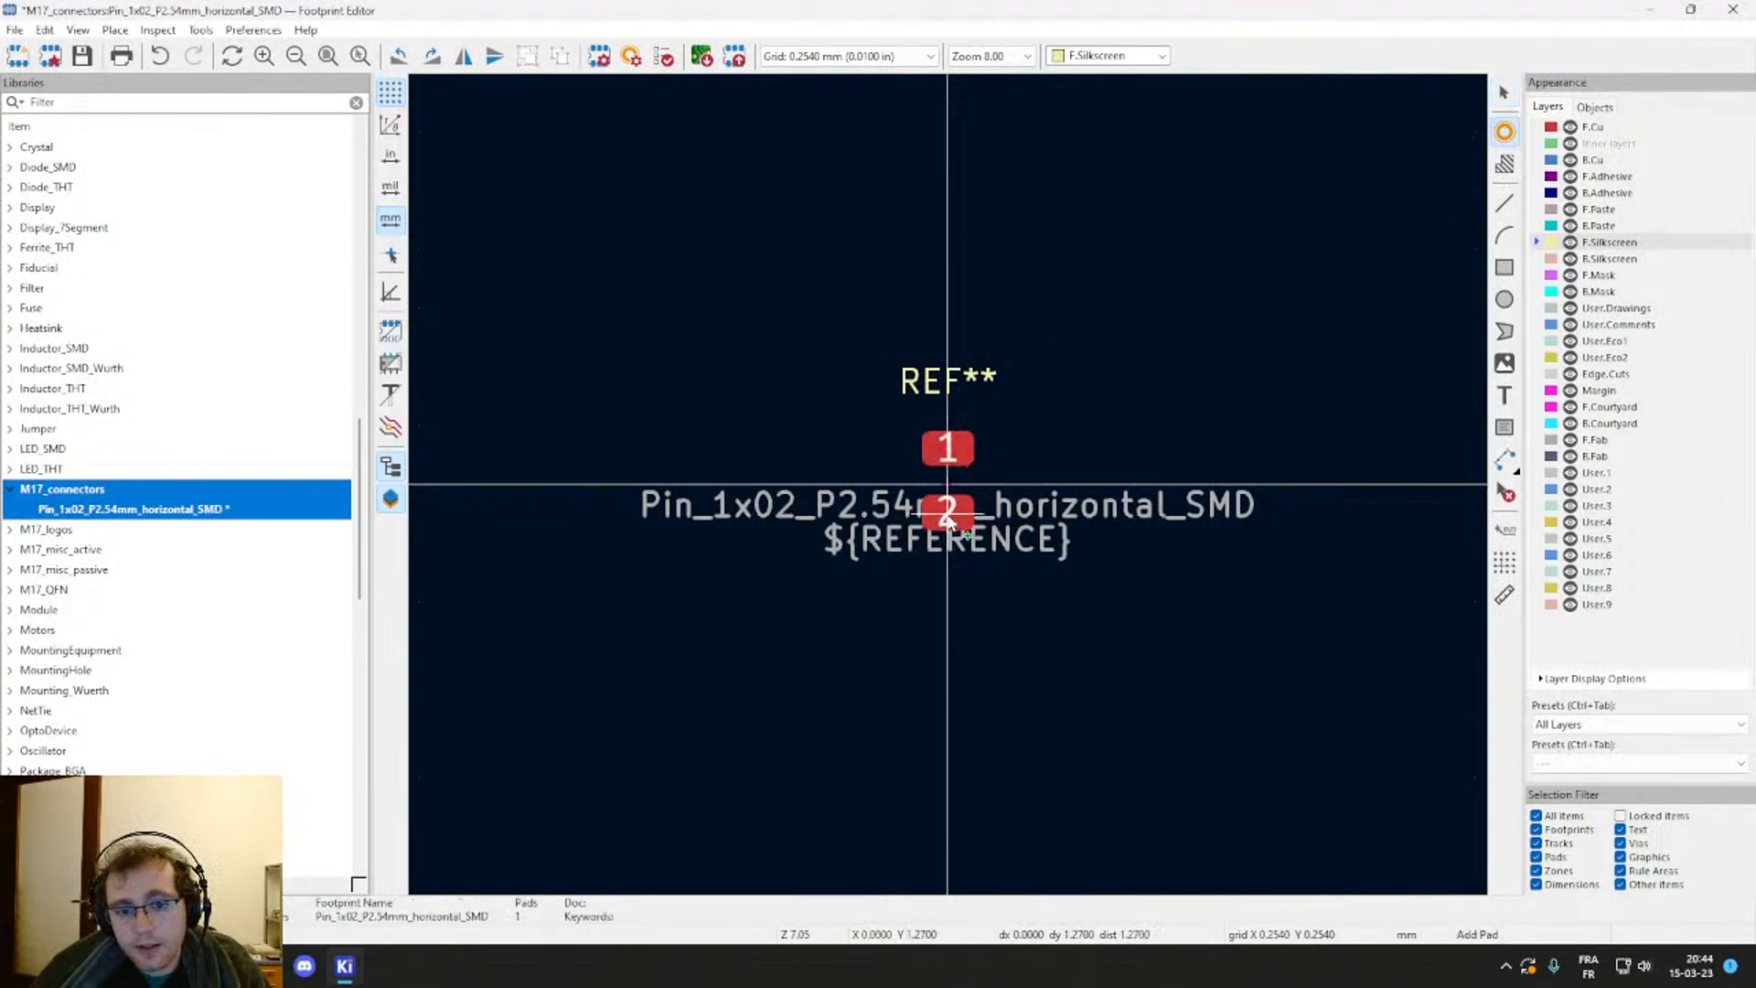
left_click(948, 509)
key("Escape")
Step: Set pad 1's size to 3 mm in X and 1 mm in Y
double_click(951, 447)
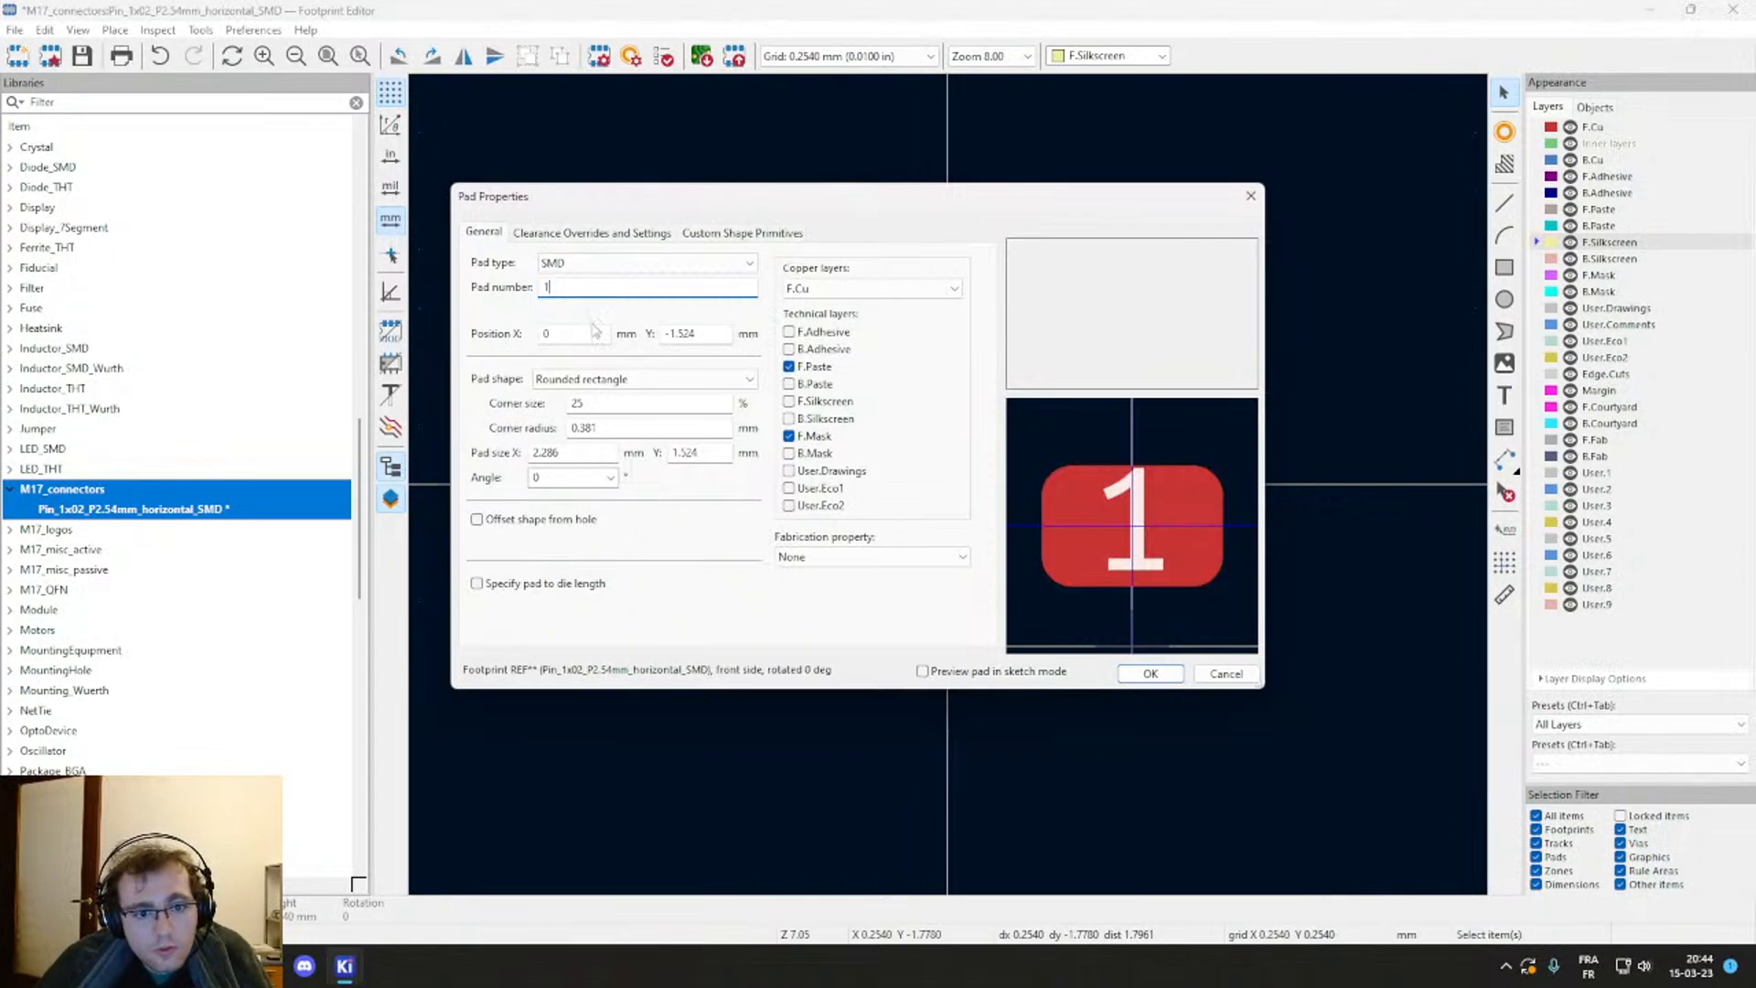
left_click_drag(569, 454, 508, 447)
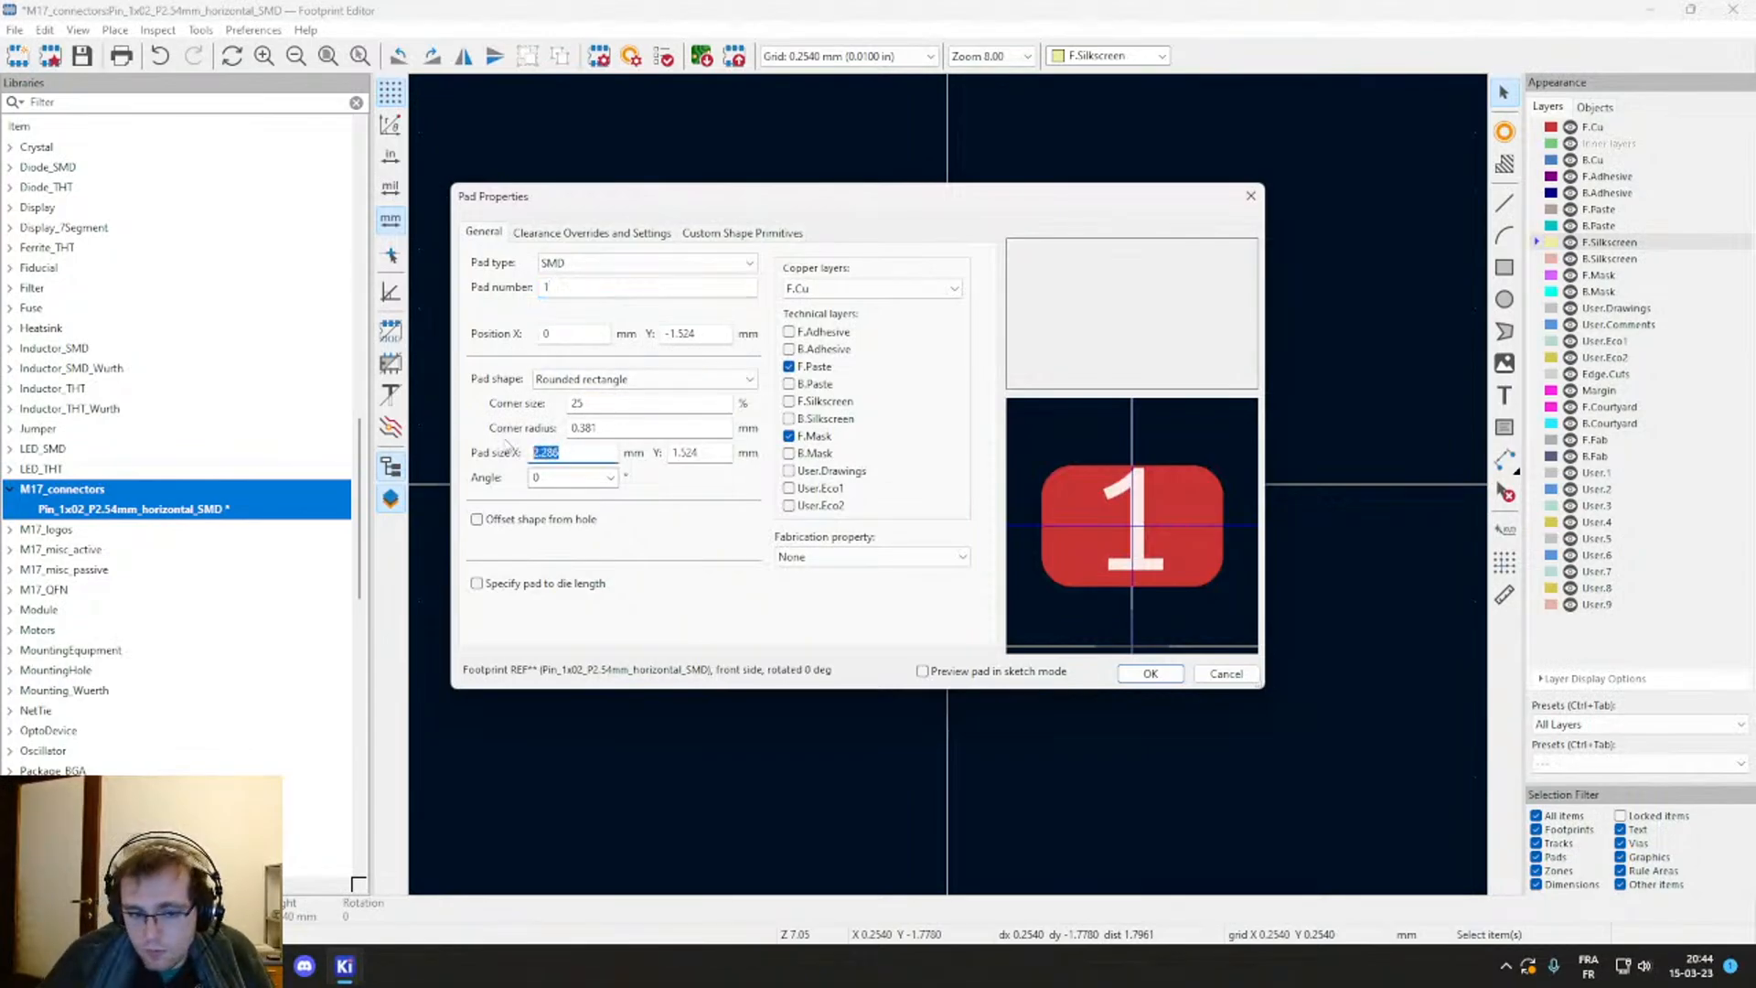
type("1")
left_click_drag(704, 455, 493, 430)
type("3")
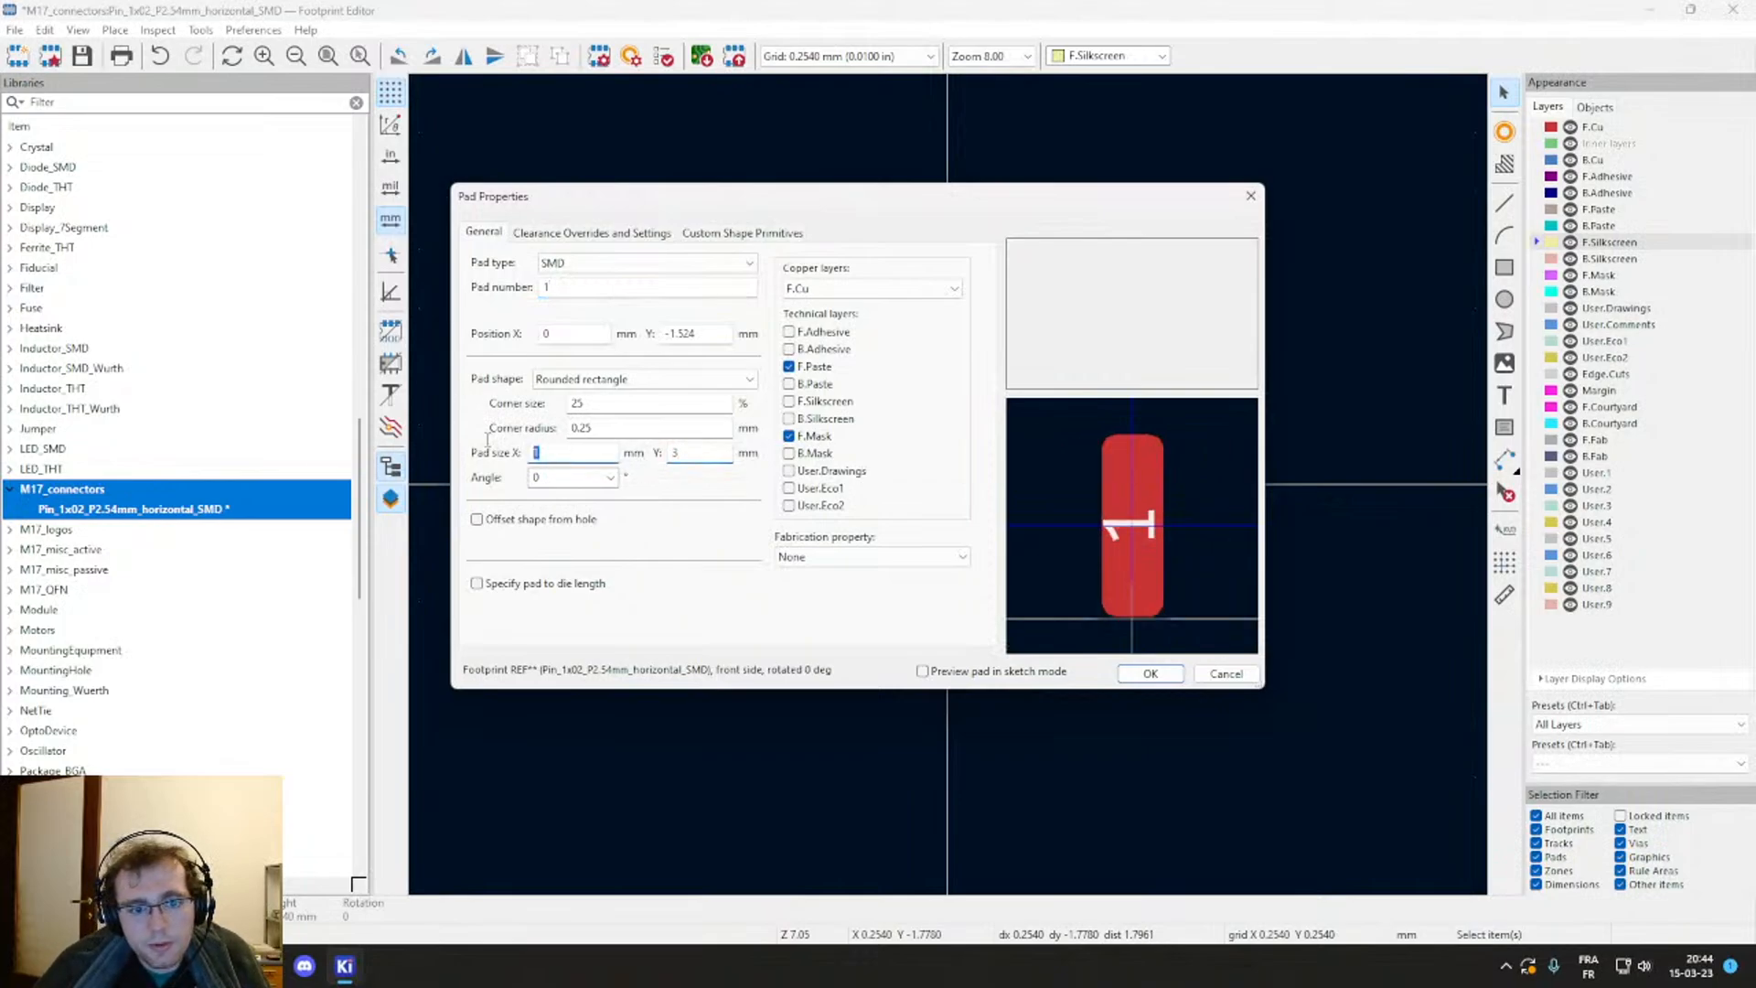
type("3")
double_click(686, 457)
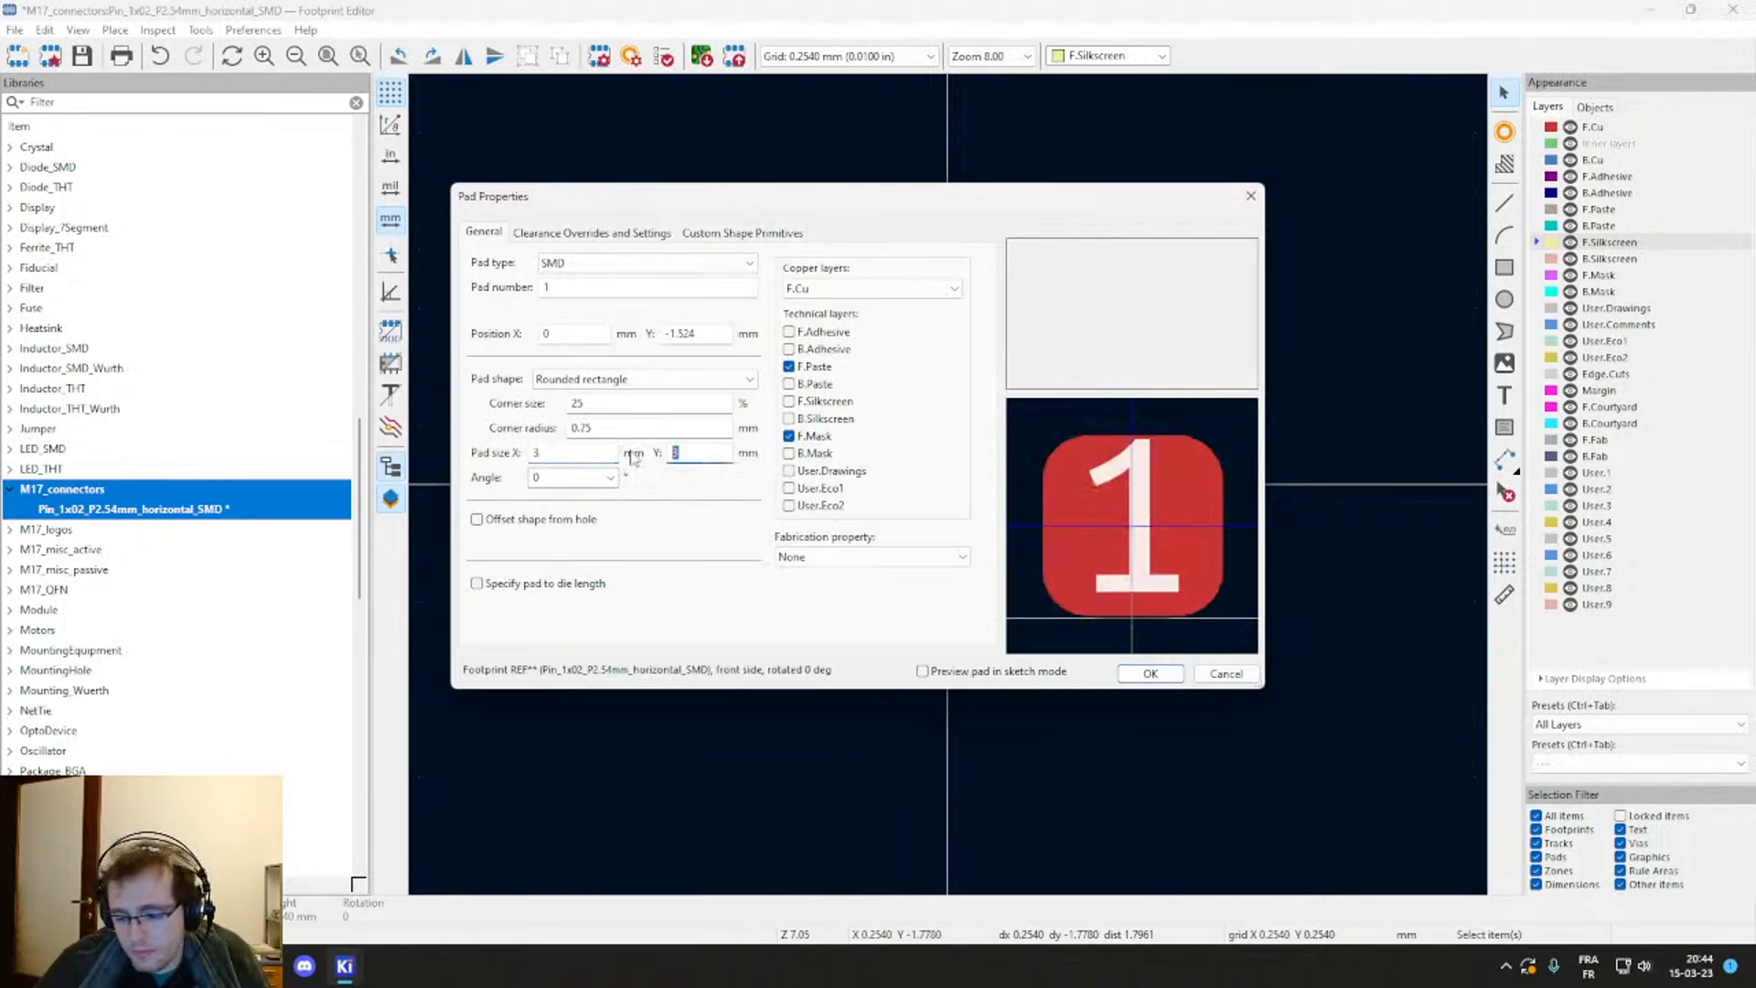
type("1")
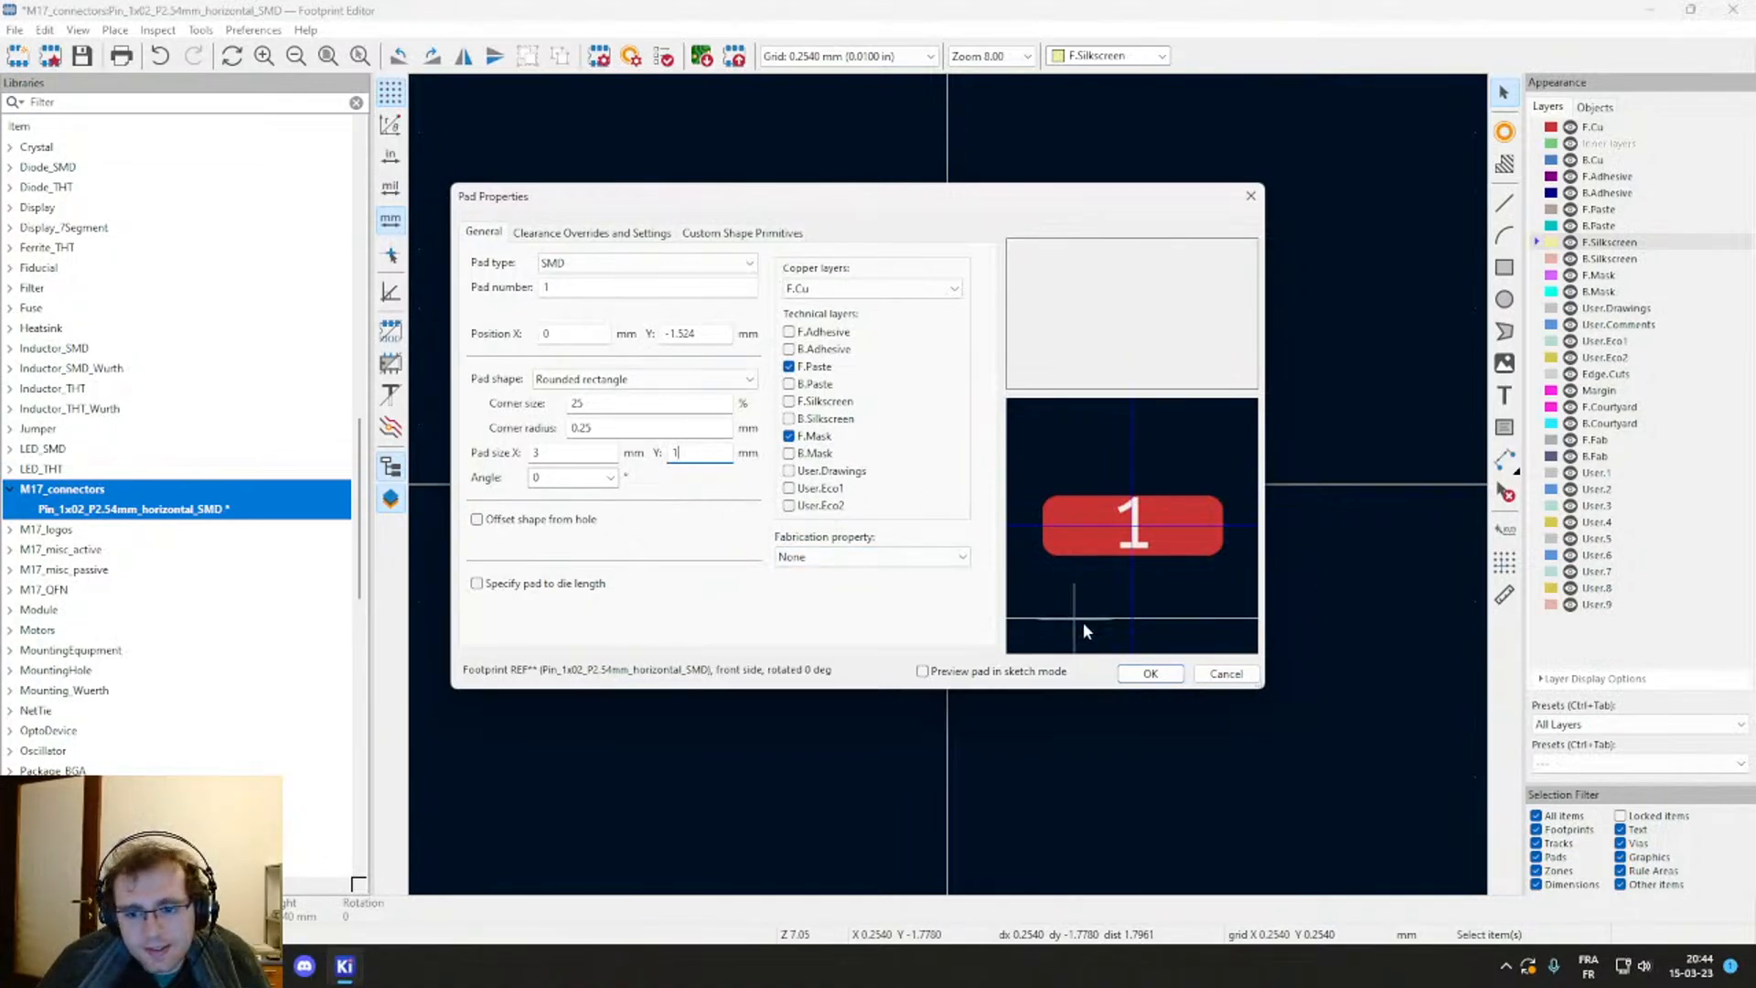
left_click(1149, 674)
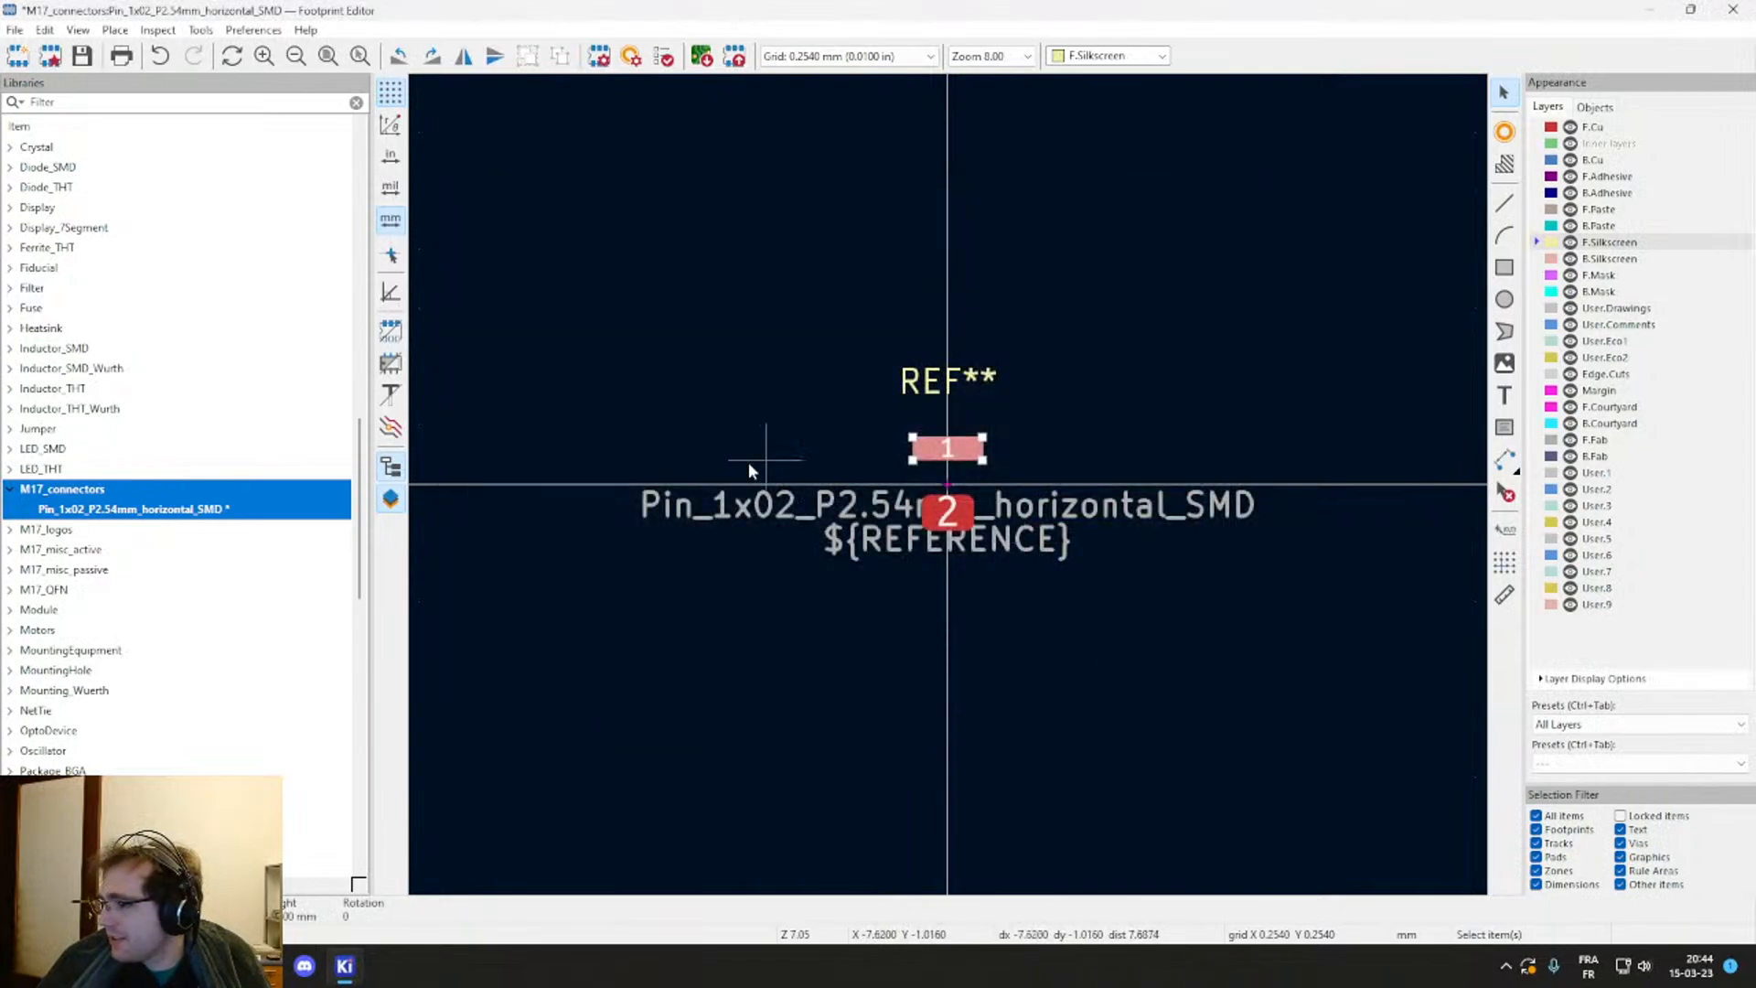
Step: Set pad 2's size to 3 mm in X and 1 mm in Y, matching pad 1
scroll(787, 471, "up", 5)
scroll(1144, 469, "down", 3)
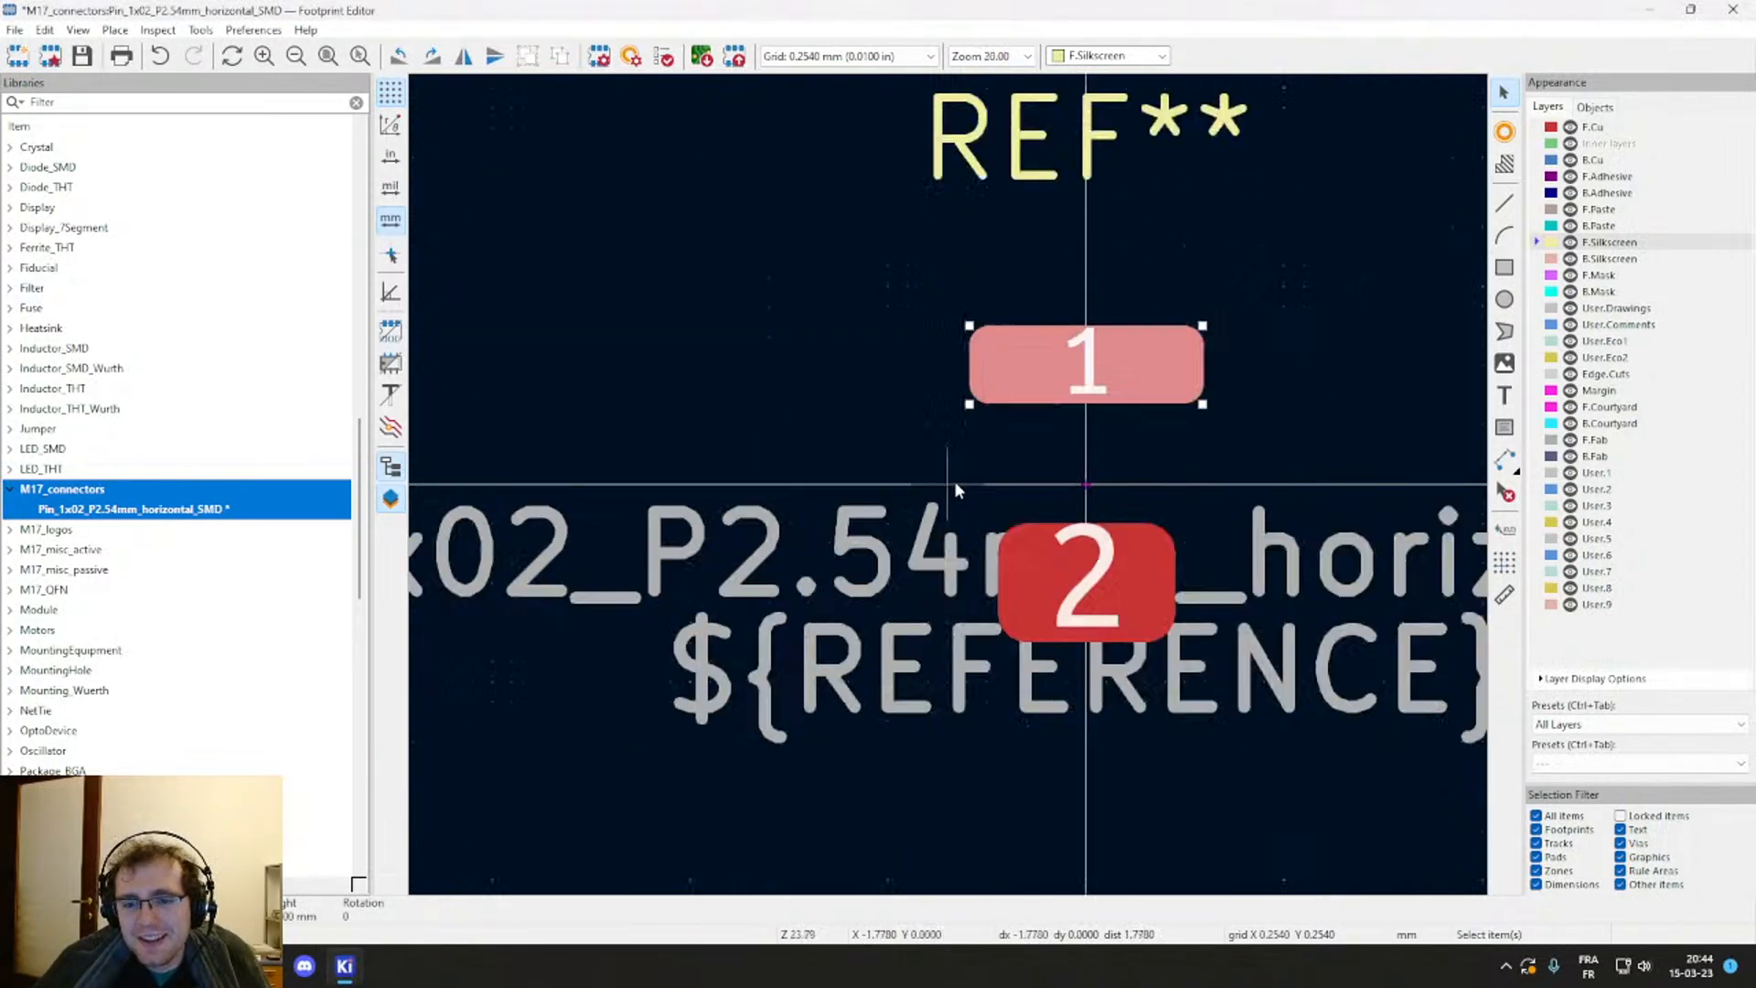
middle_click_drag(953, 480, 878, 465)
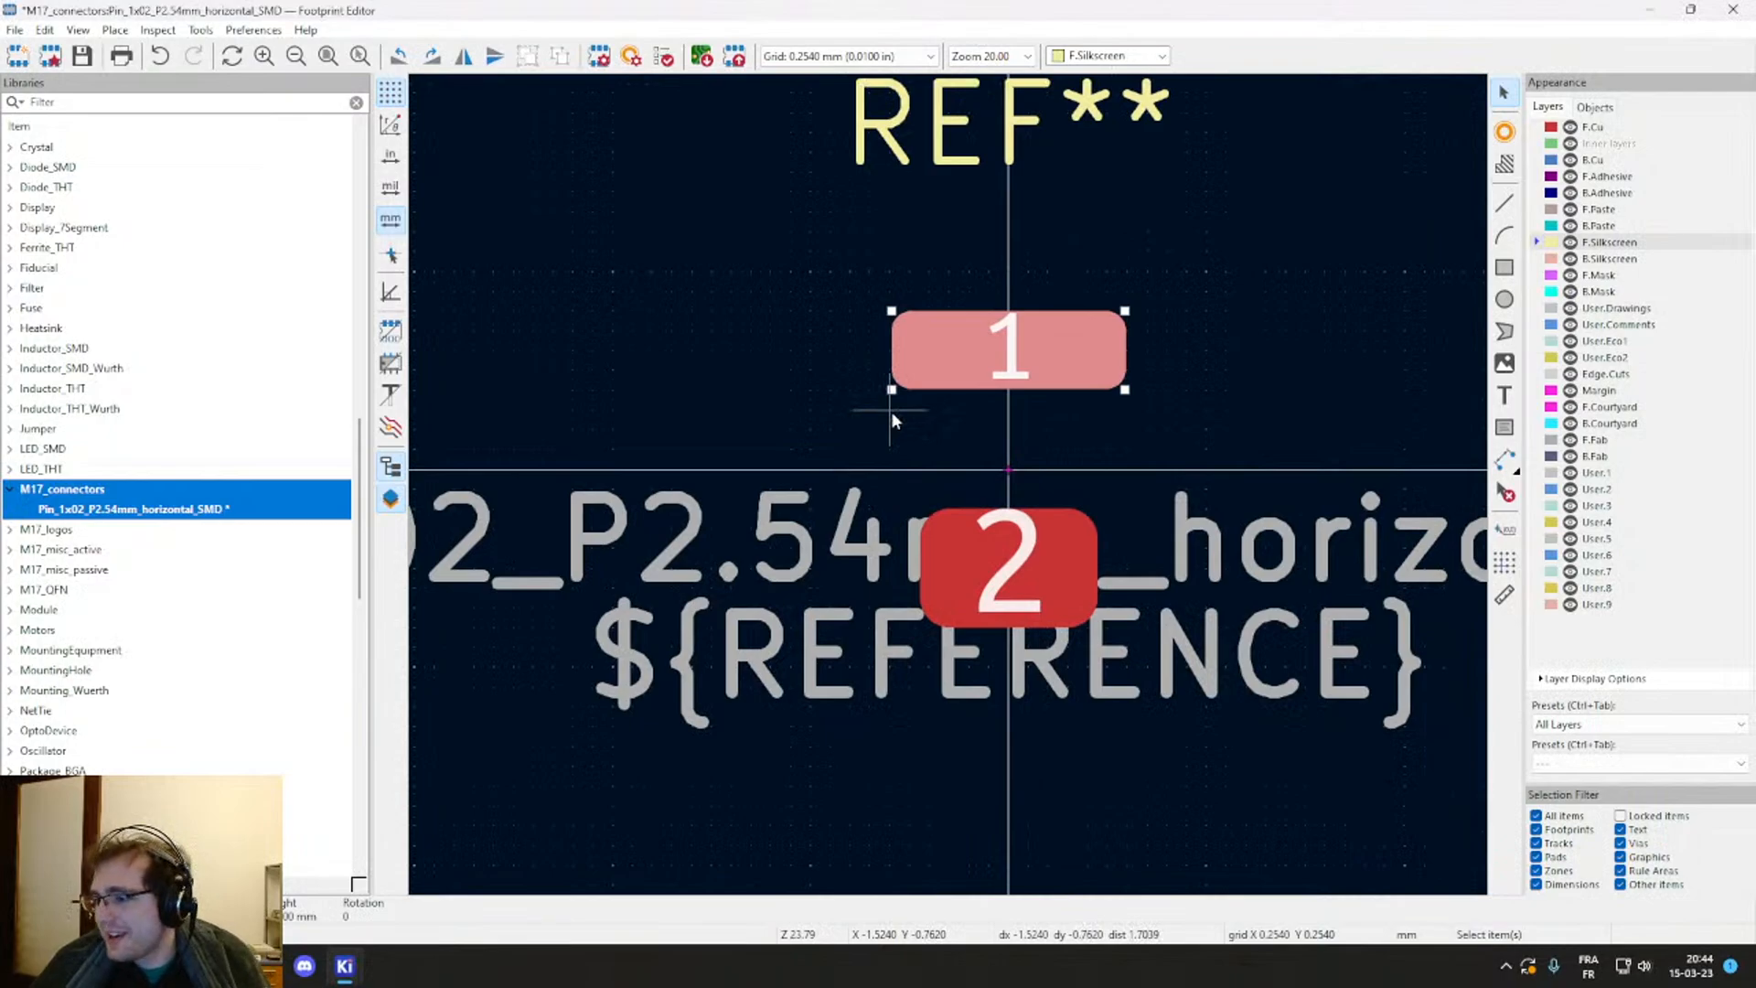
left_click(946, 546)
left_click(949, 386)
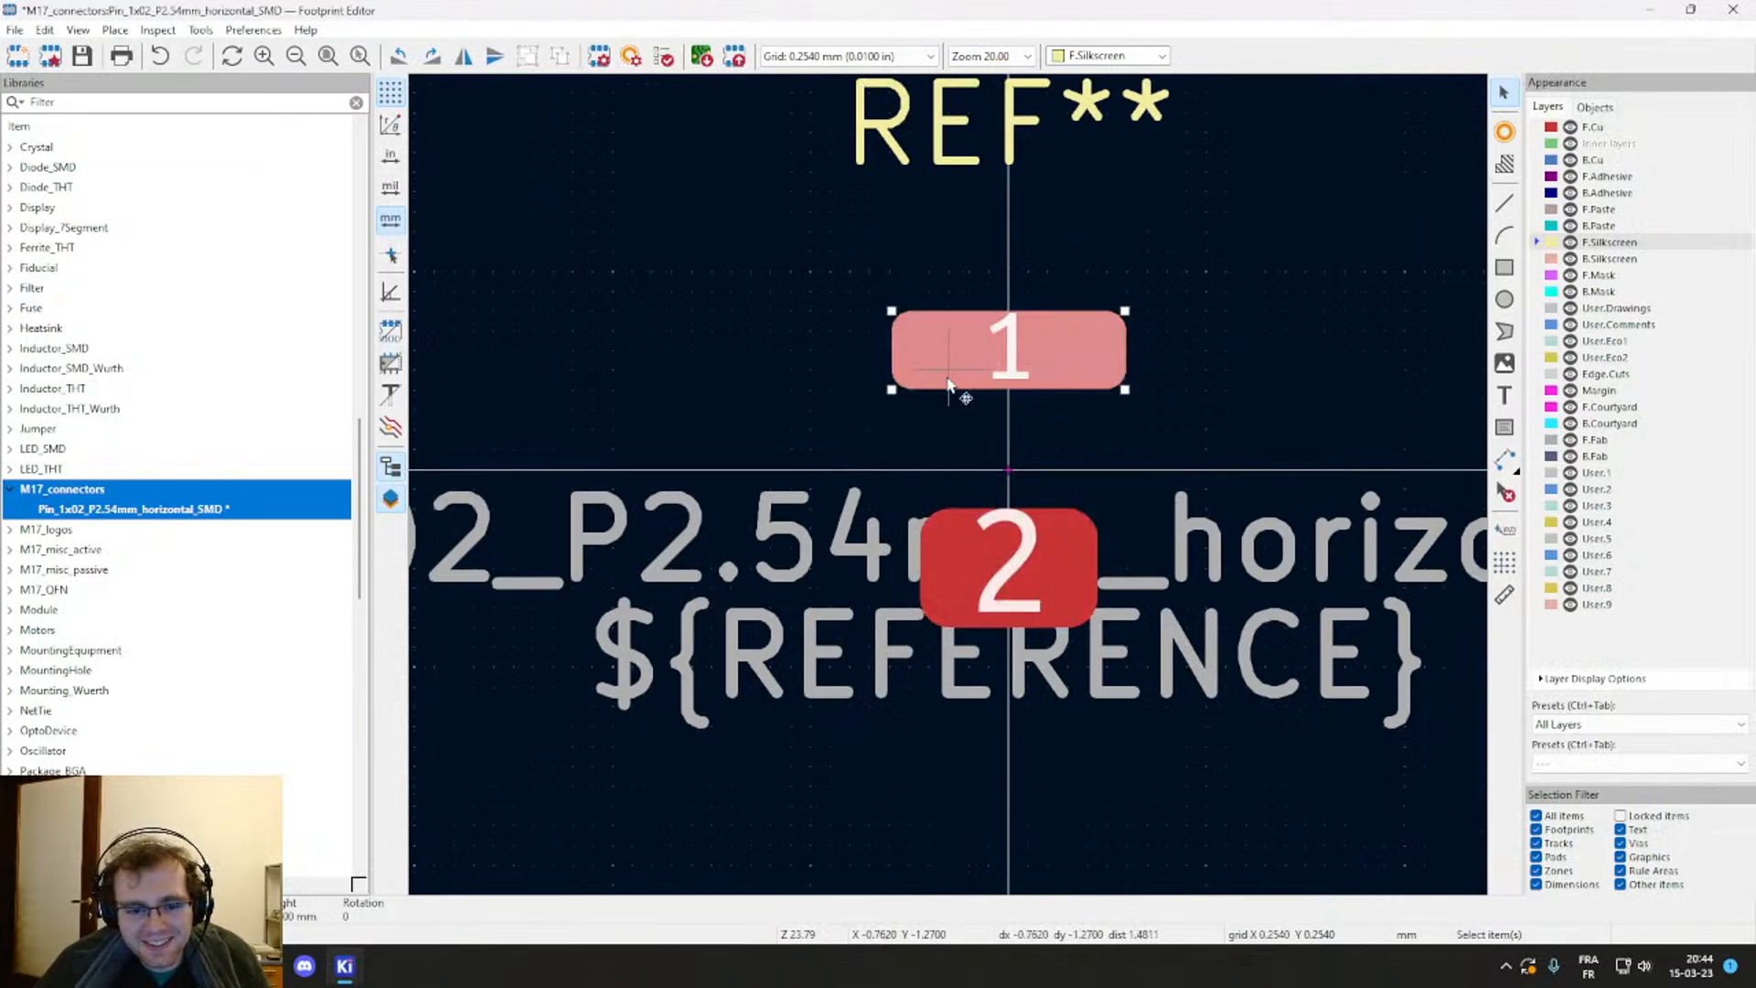
double_click(950, 385)
key("Escape")
left_click(952, 585)
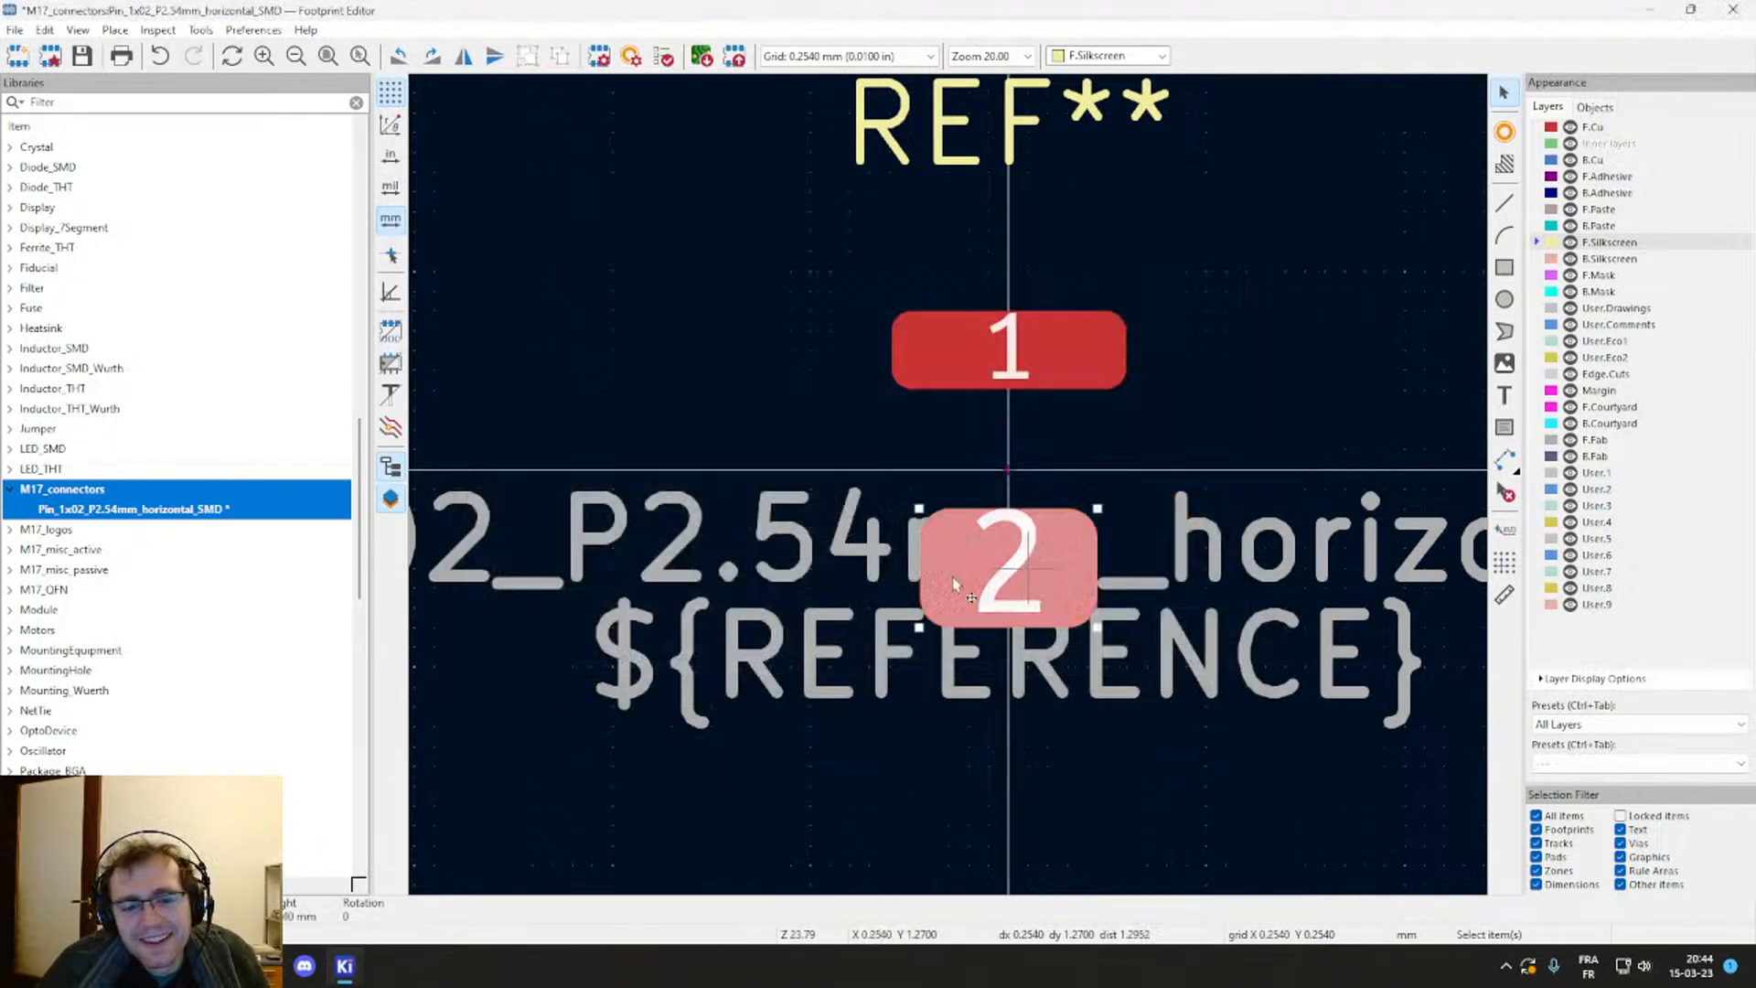
double_click(952, 585)
left_click_drag(538, 454, 118, 384)
type("3")
key("Tab")
type("1")
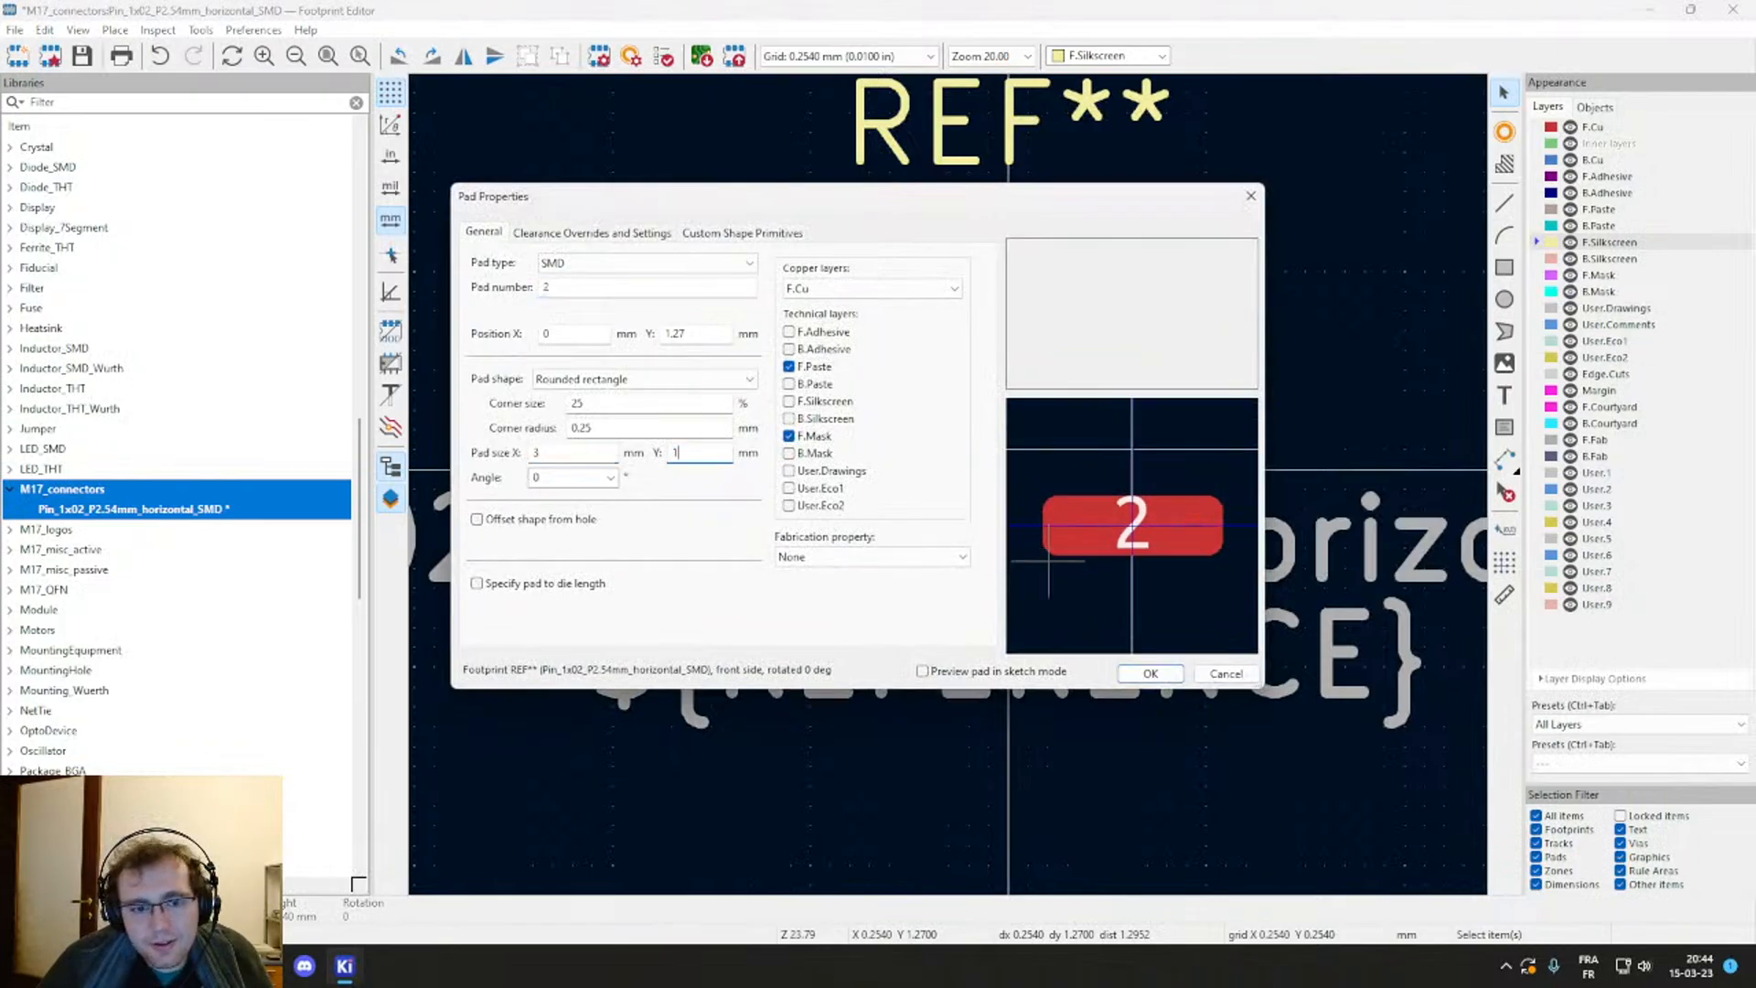
key("Return")
Step: Move pad 1 to Y -1.27 mm, centred horizontally on the origin and 2.54 mm from pad 2
left_click(750, 368)
left_click(1045, 371)
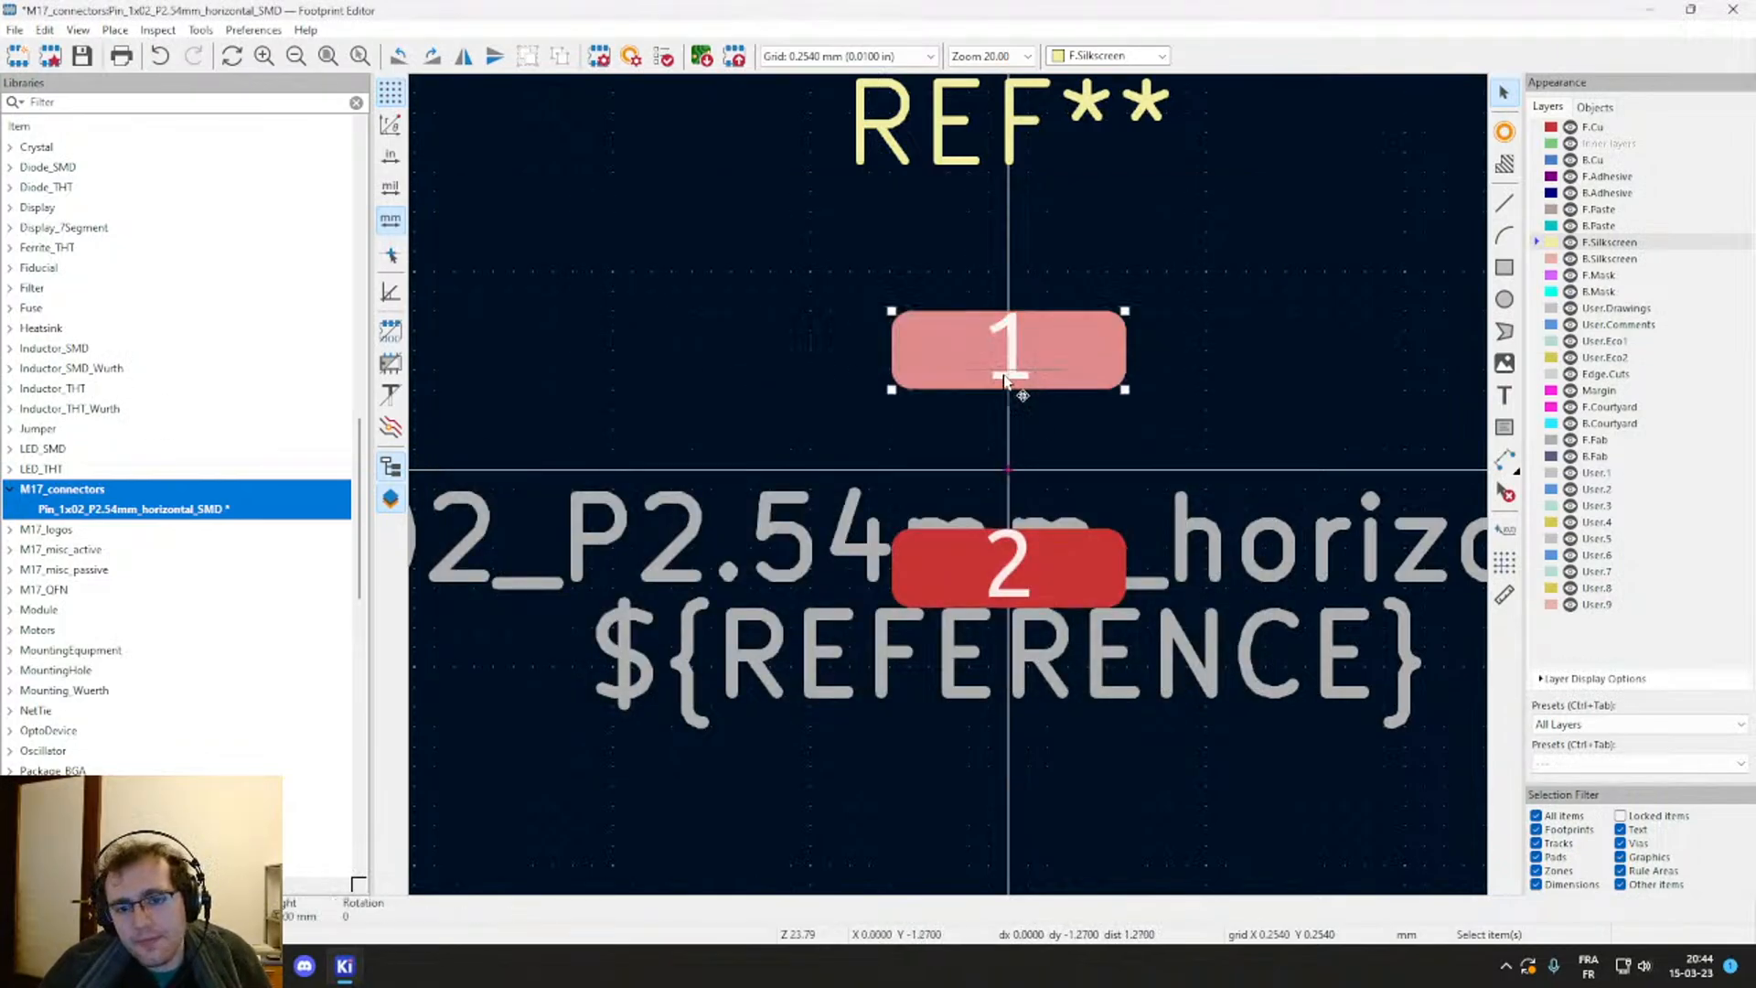
mouse_move(1018, 385)
left_mouse_down()
mouse_move(1010, 406)
mouse_move(1009, 368)
mouse_move(1009, 387)
left_mouse_up()
mouse_move(1003, 571)
left_mouse_down()
mouse_move(1007, 439)
mouse_move(1007, 568)
left_mouse_up()
left_click(1105, 460)
scroll(1105, 457, "down", 2)
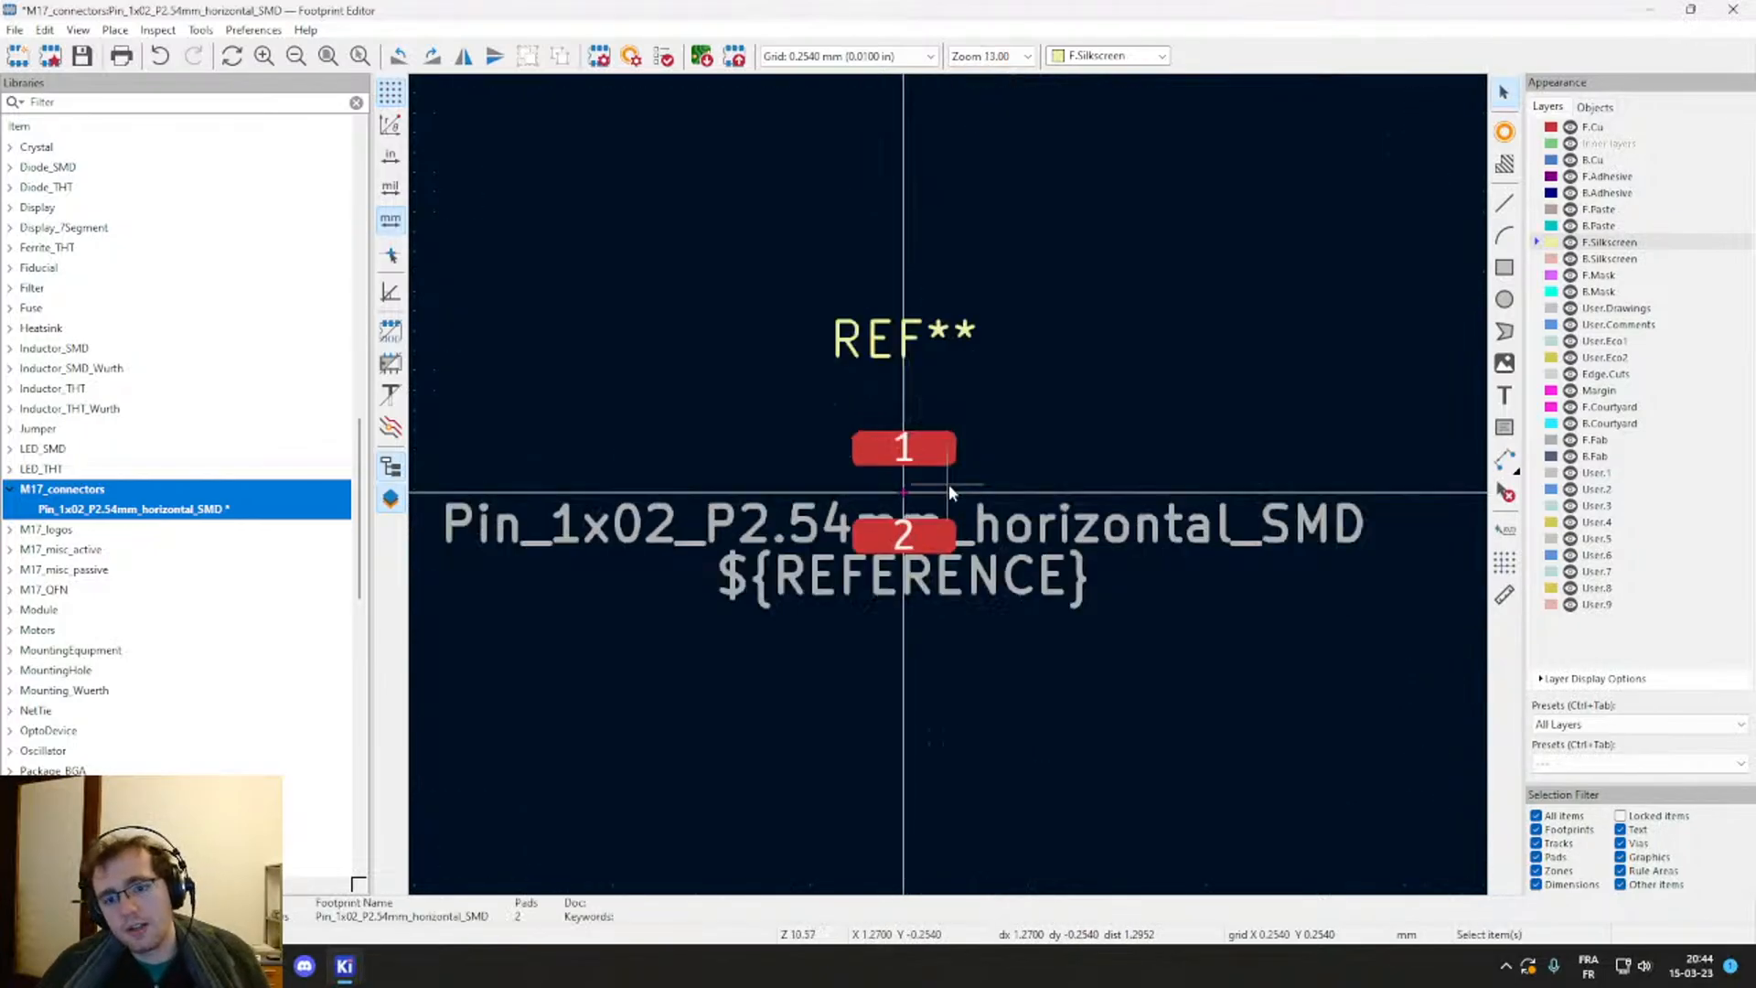
scroll(947, 485, "up", 2)
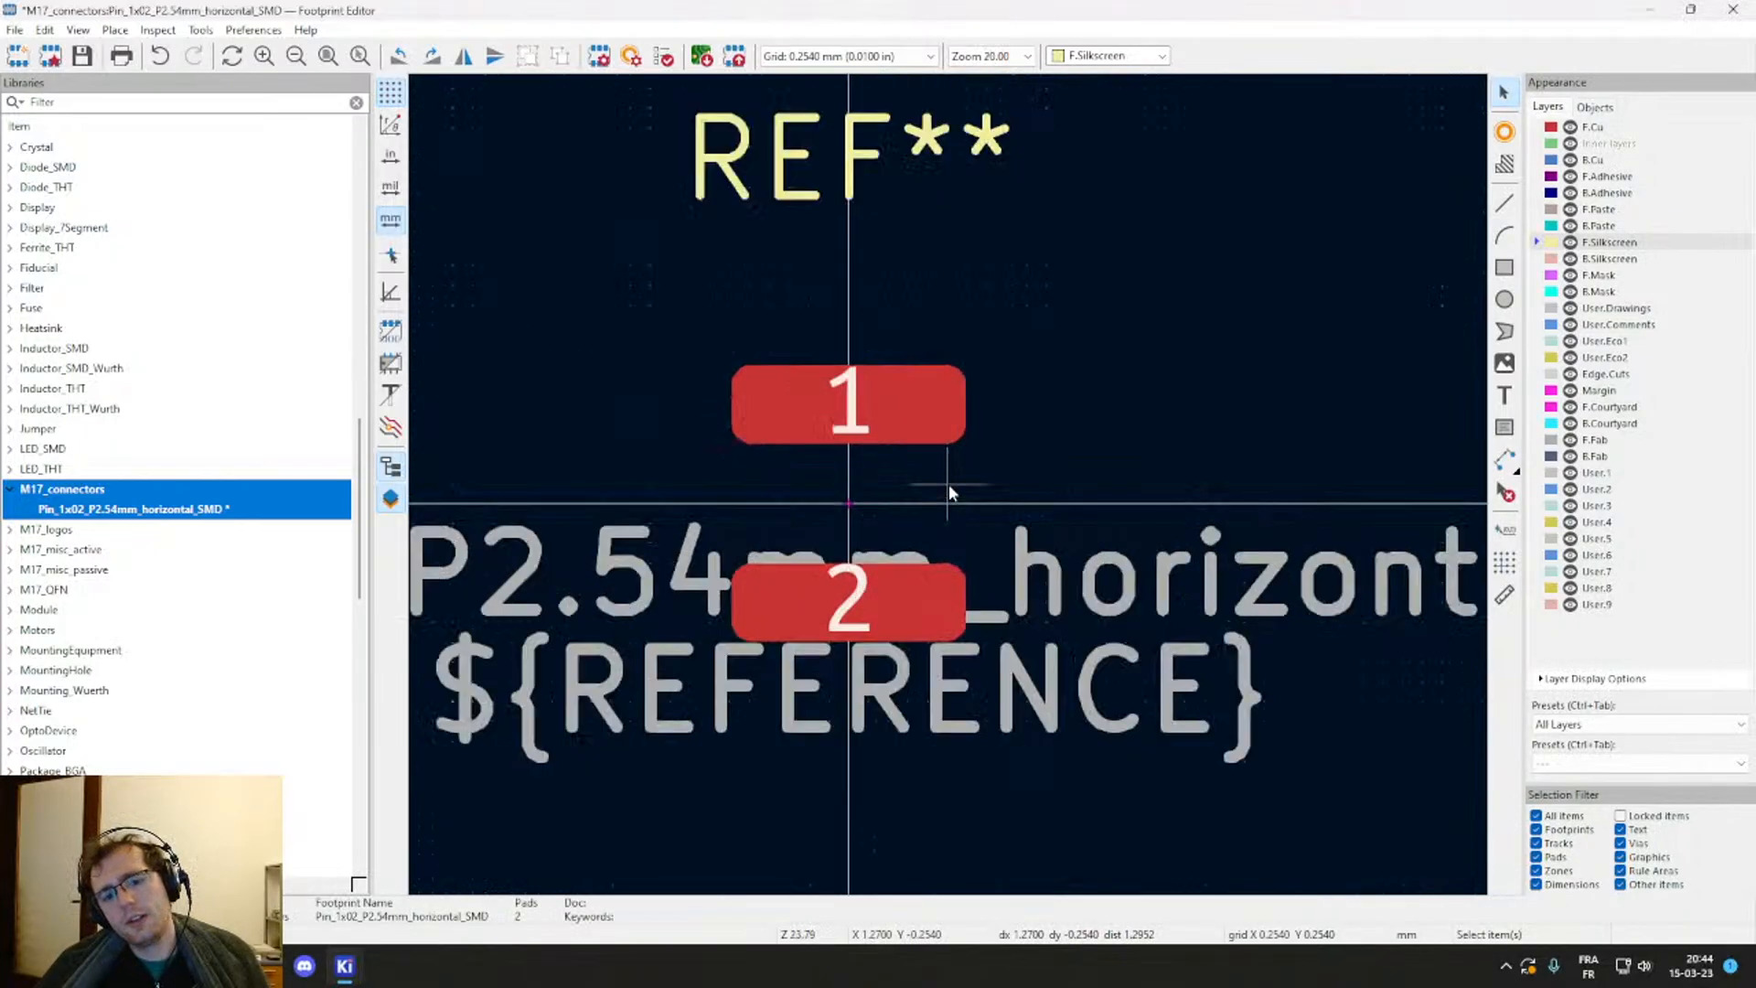
Step: Increase pad 1's Y size to 1.5 mm
left_click(853, 416)
double_click(854, 416)
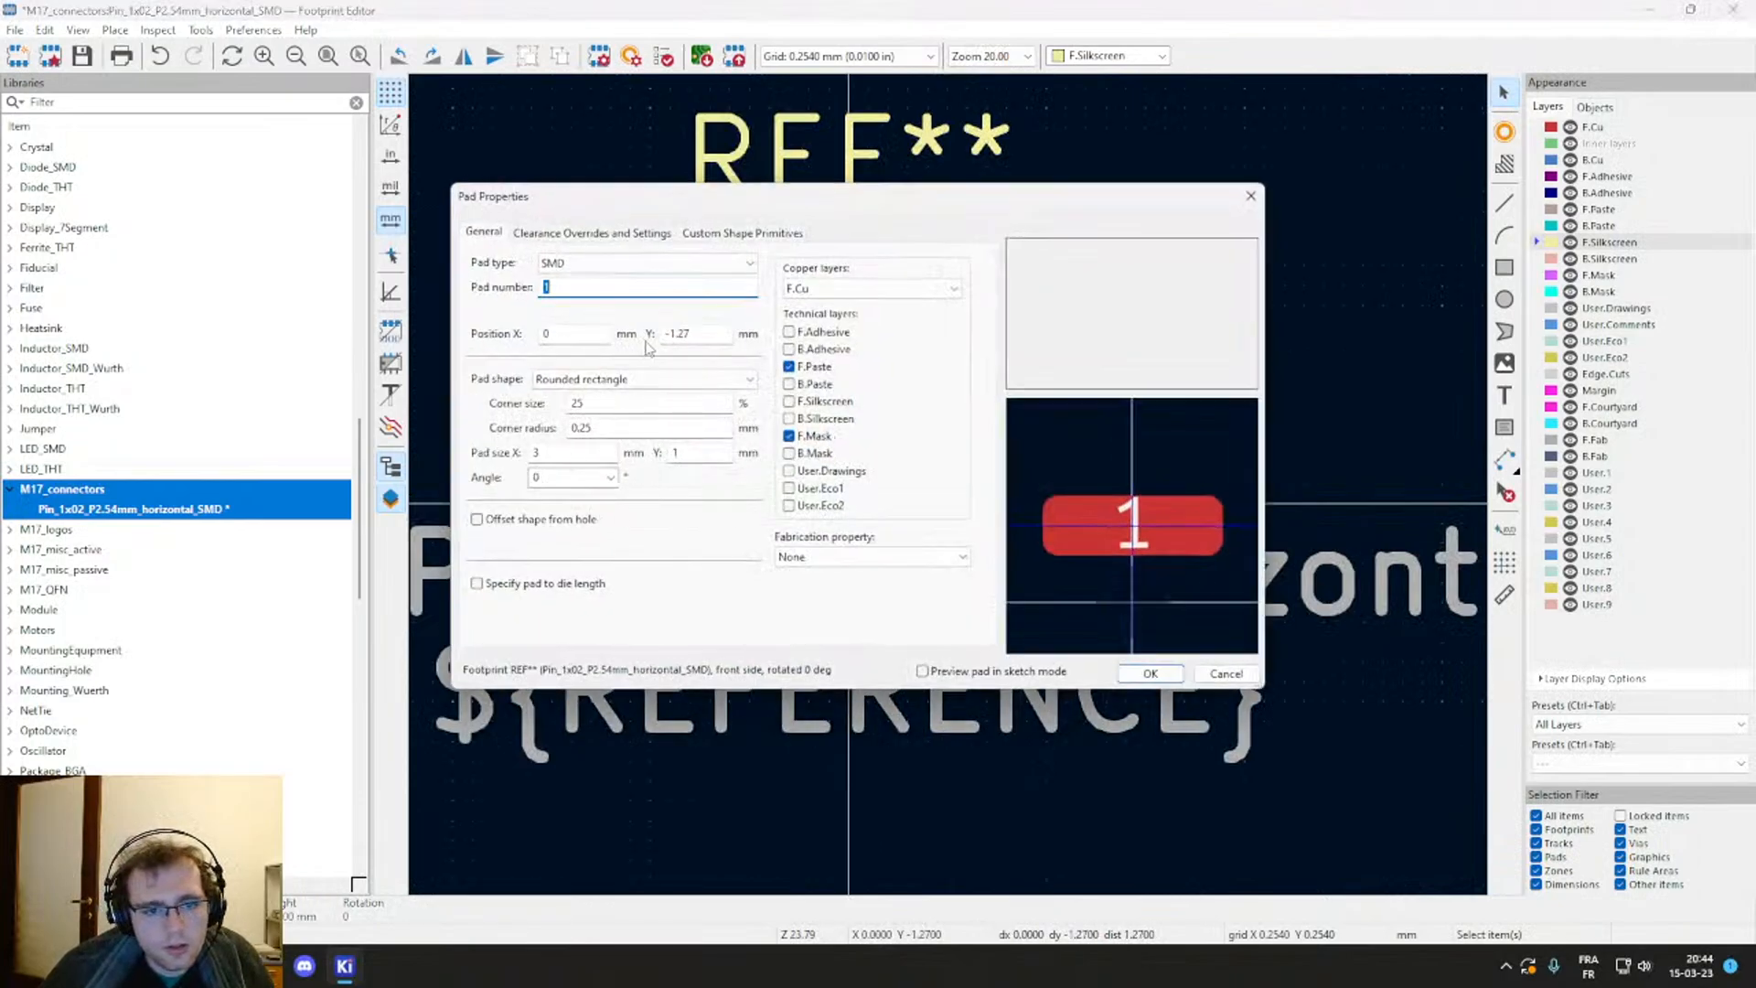
double_click(700, 456)
type("2")
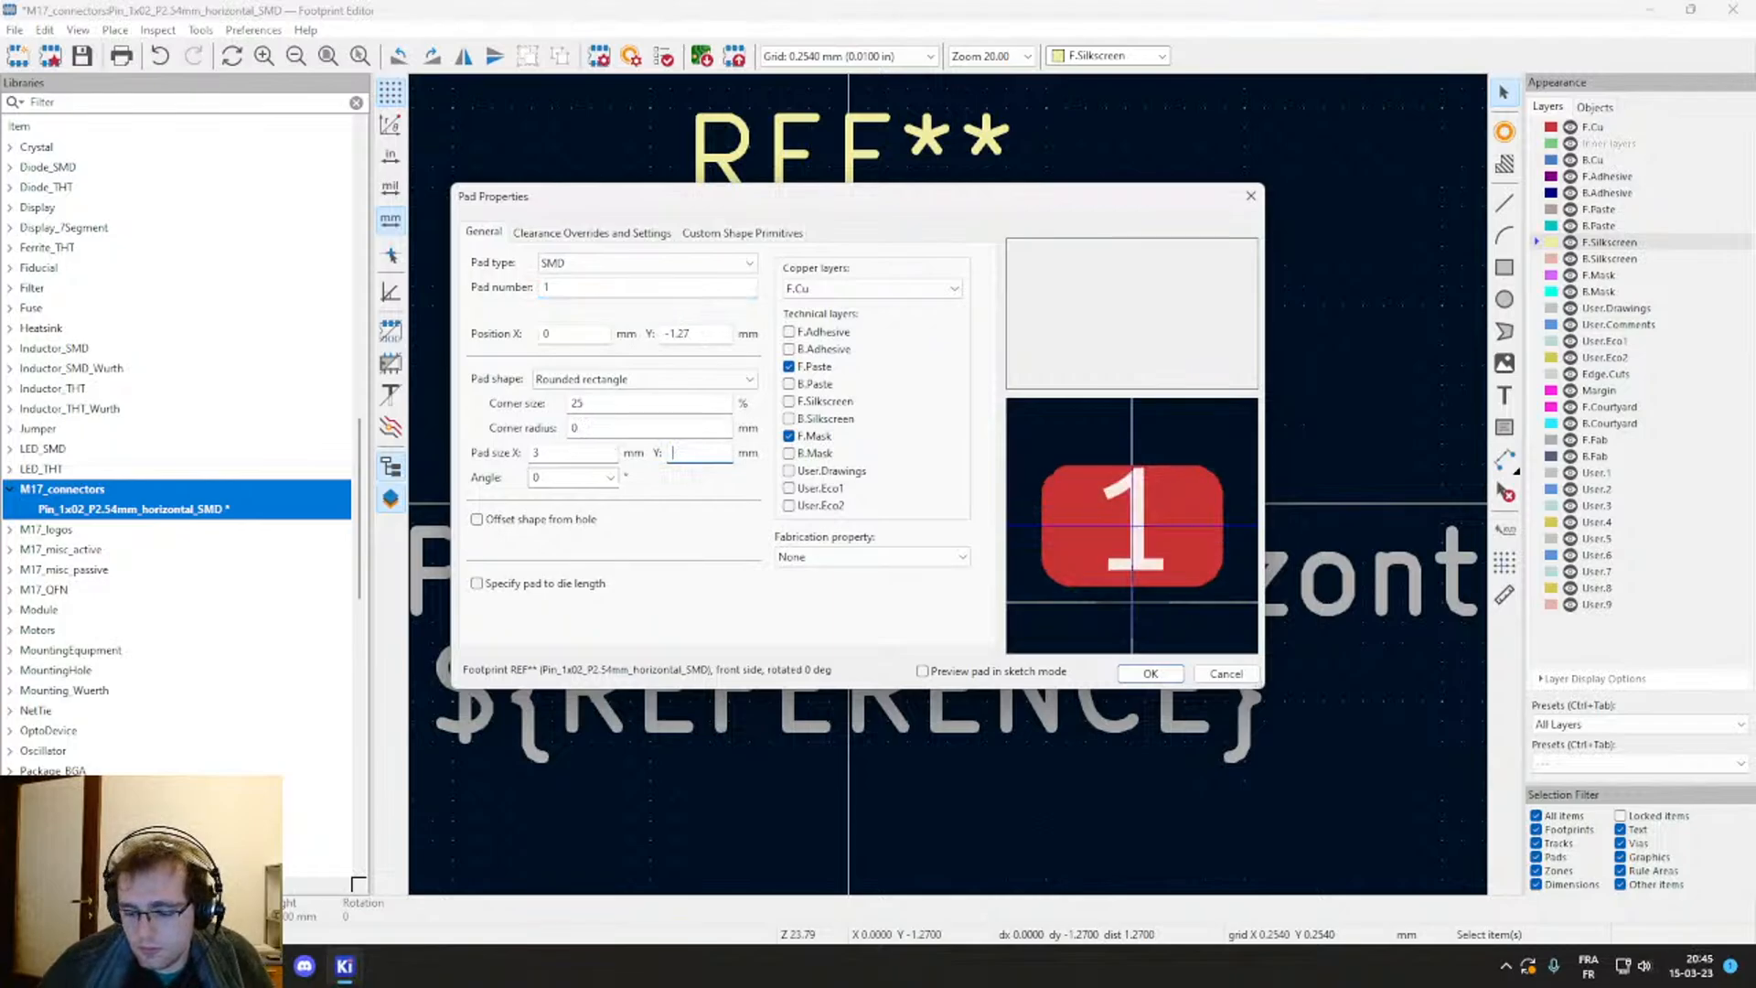
type("1.5")
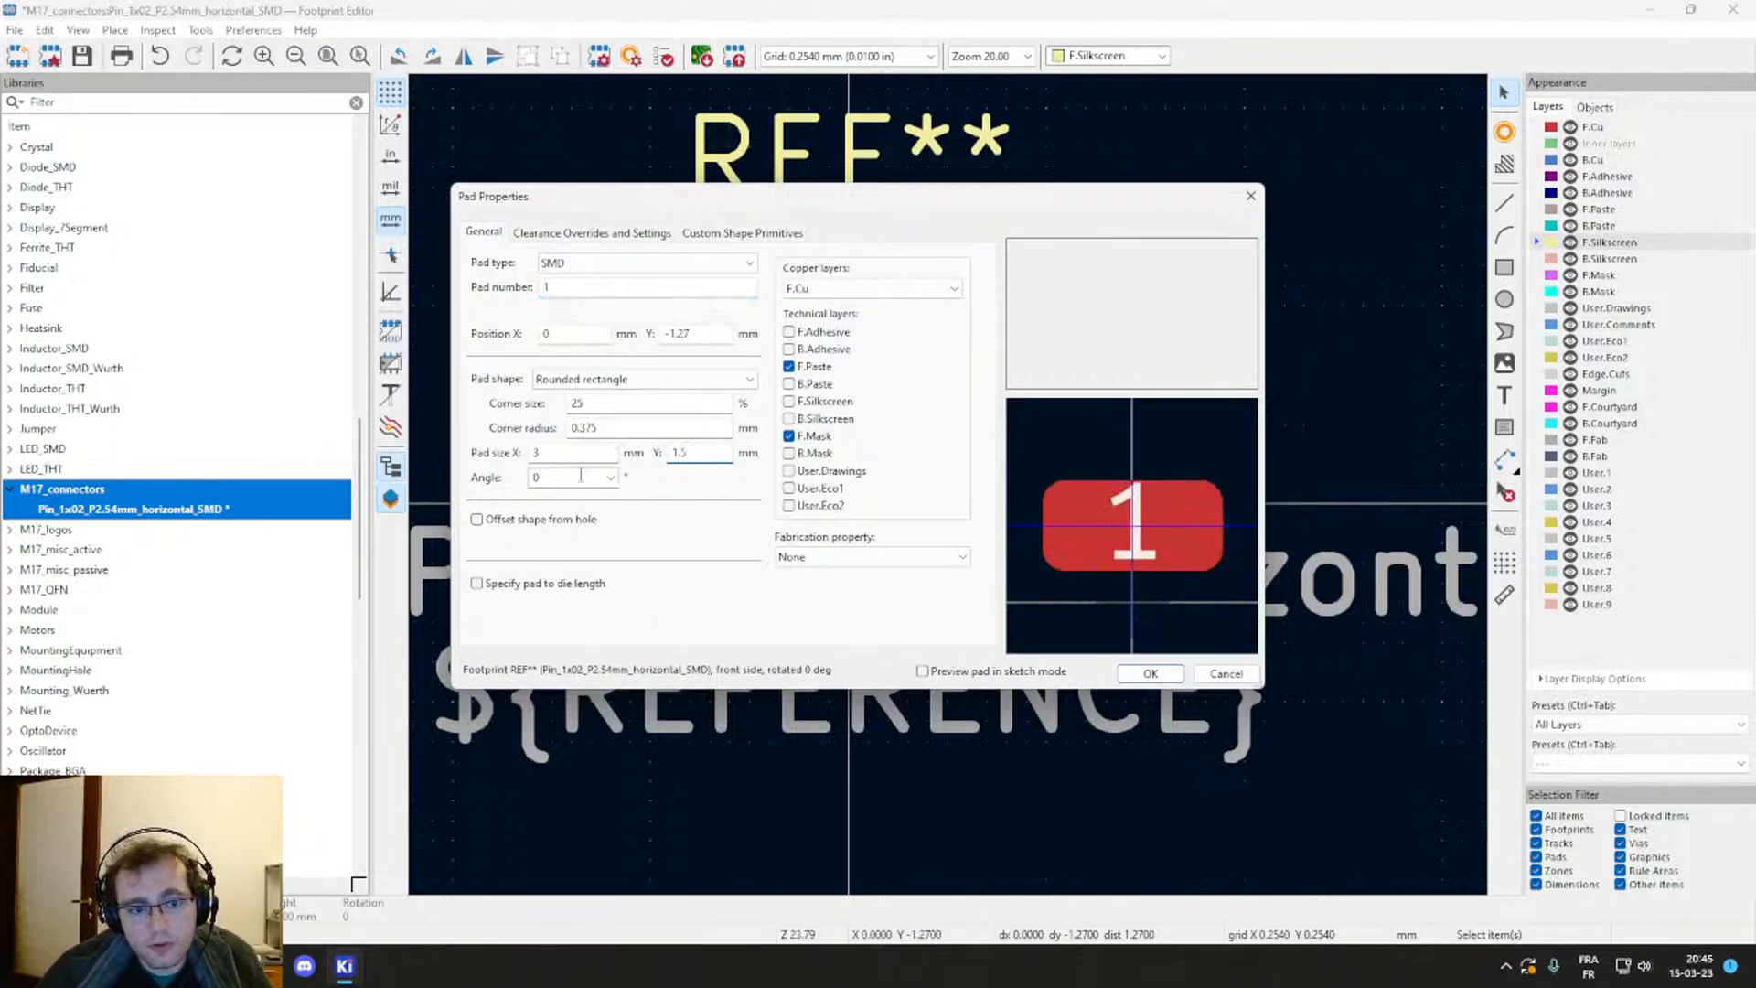
left_click(1150, 673)
Step: Increase pad 2's Y size to 1.5 mm as well
double_click(892, 601)
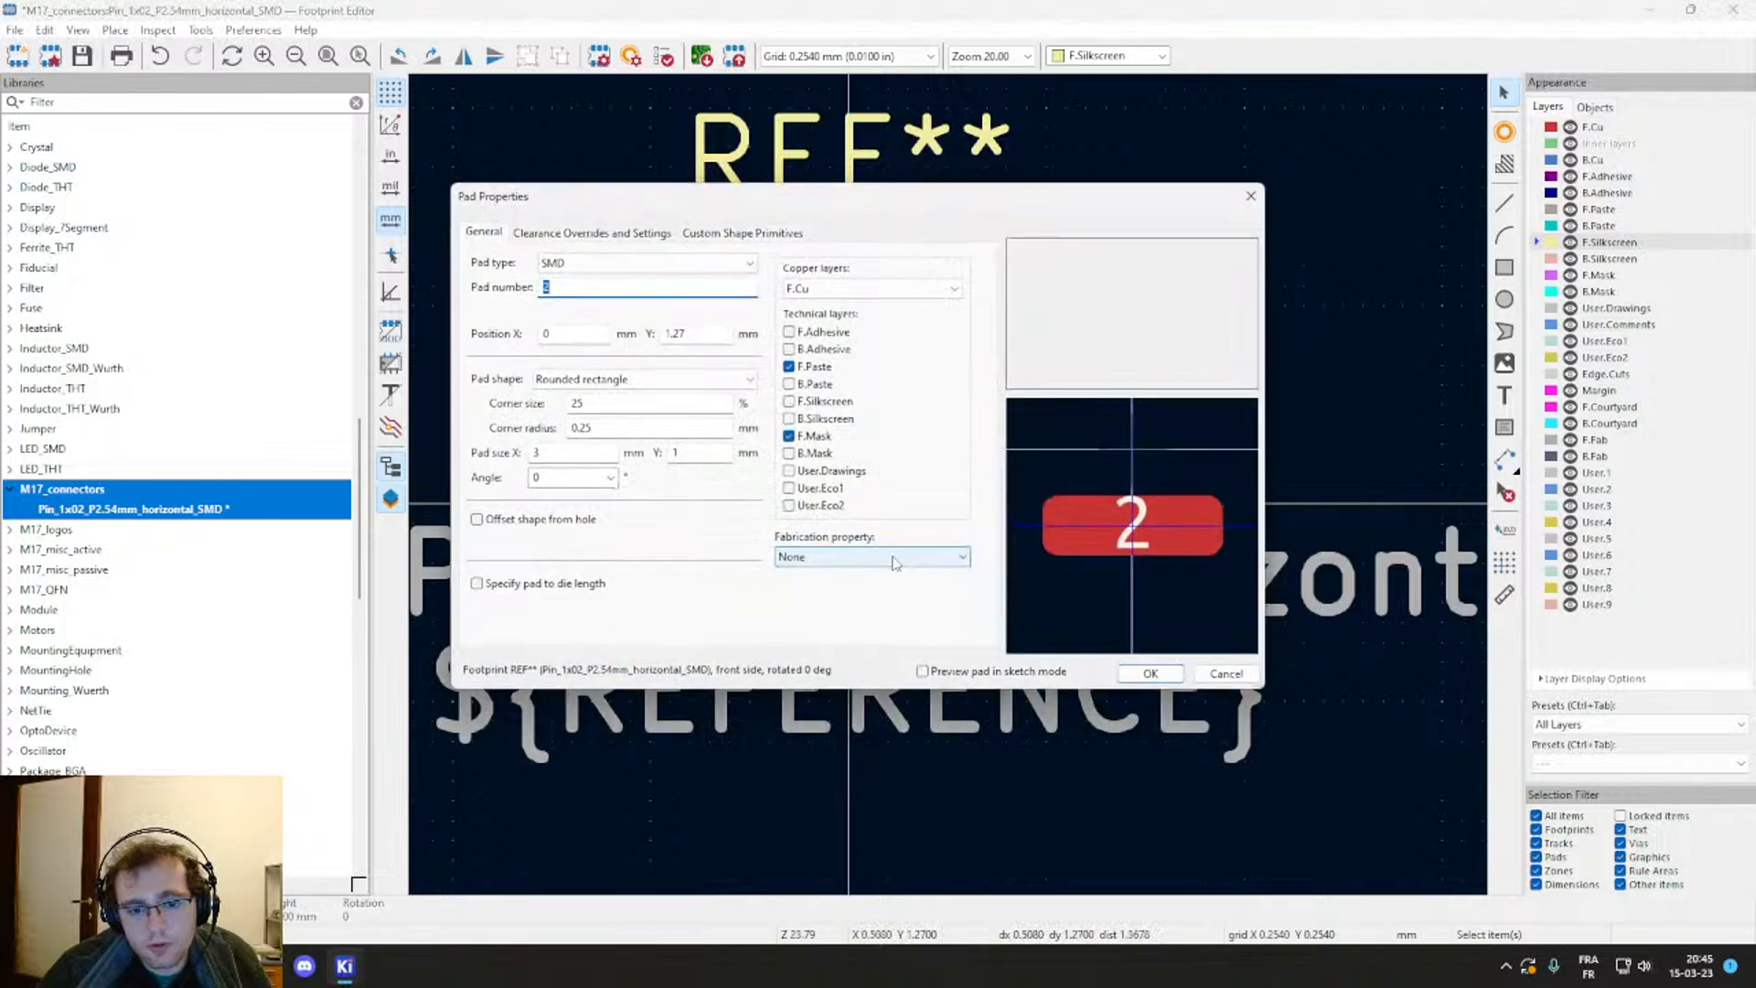
left_click(692, 455)
type(".5")
key("Return")
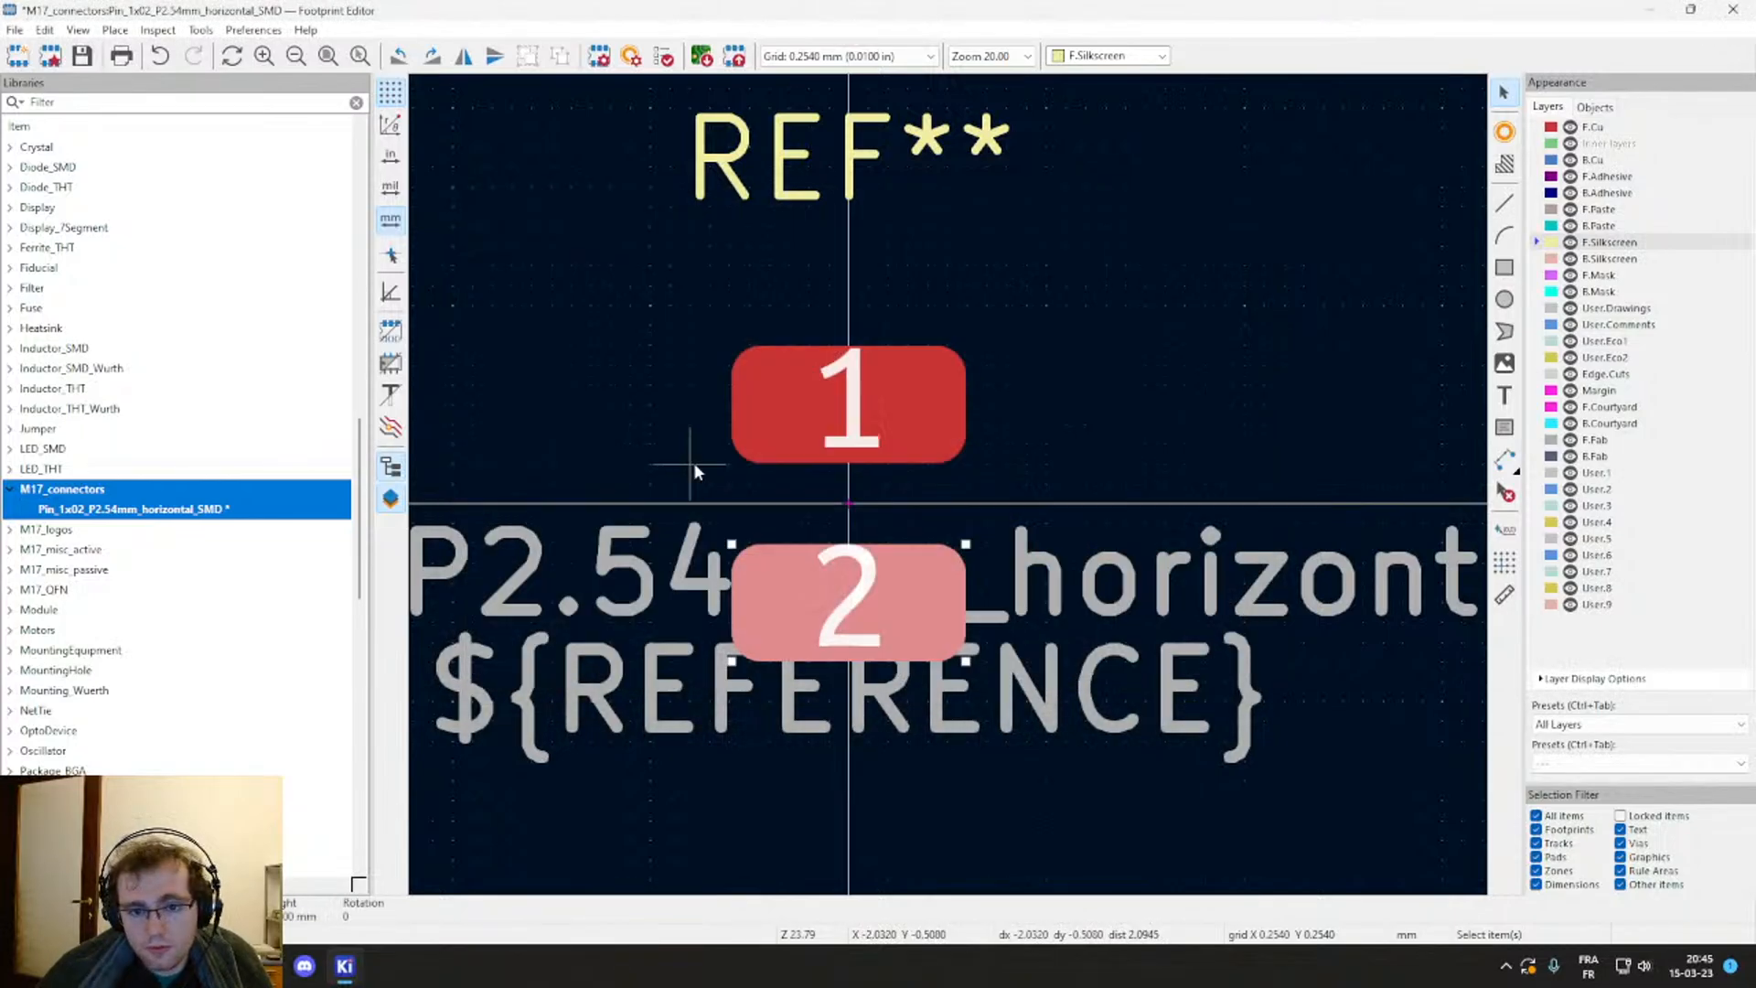
Step: Move the footprint name and ${REFERENCE} texts together below pad 2, clear of the pads
scroll(1102, 590, "down", 2)
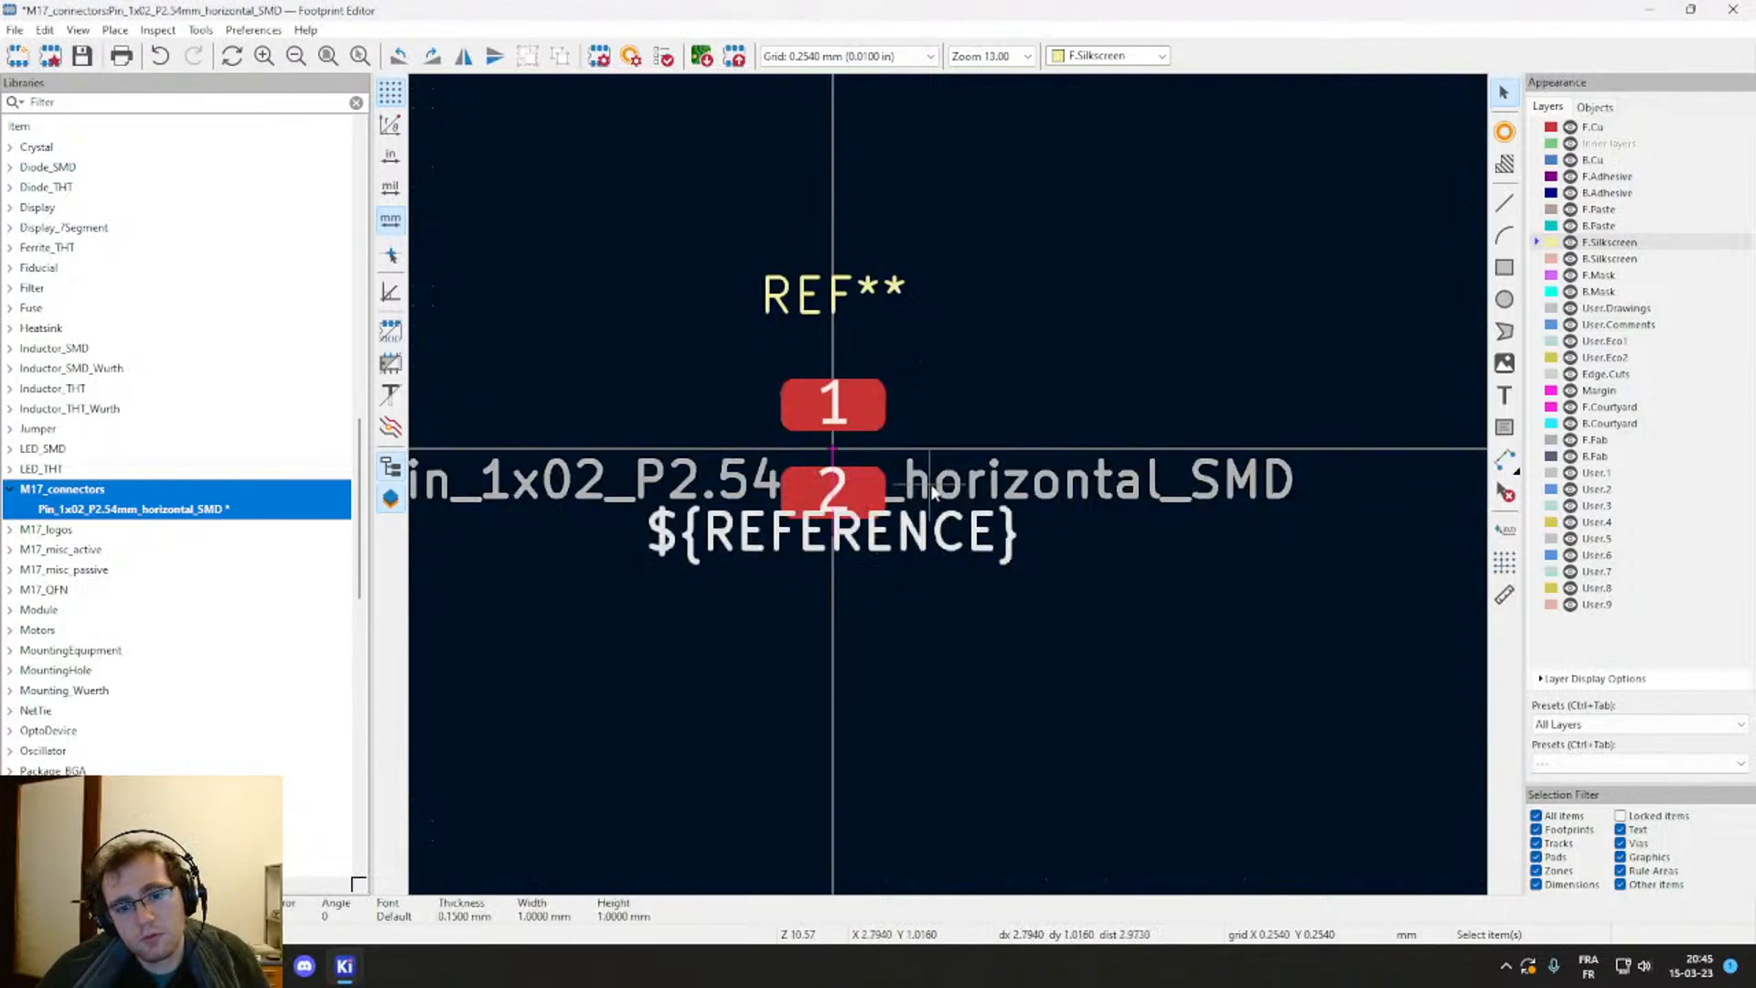
left_click_drag(943, 480, 943, 569)
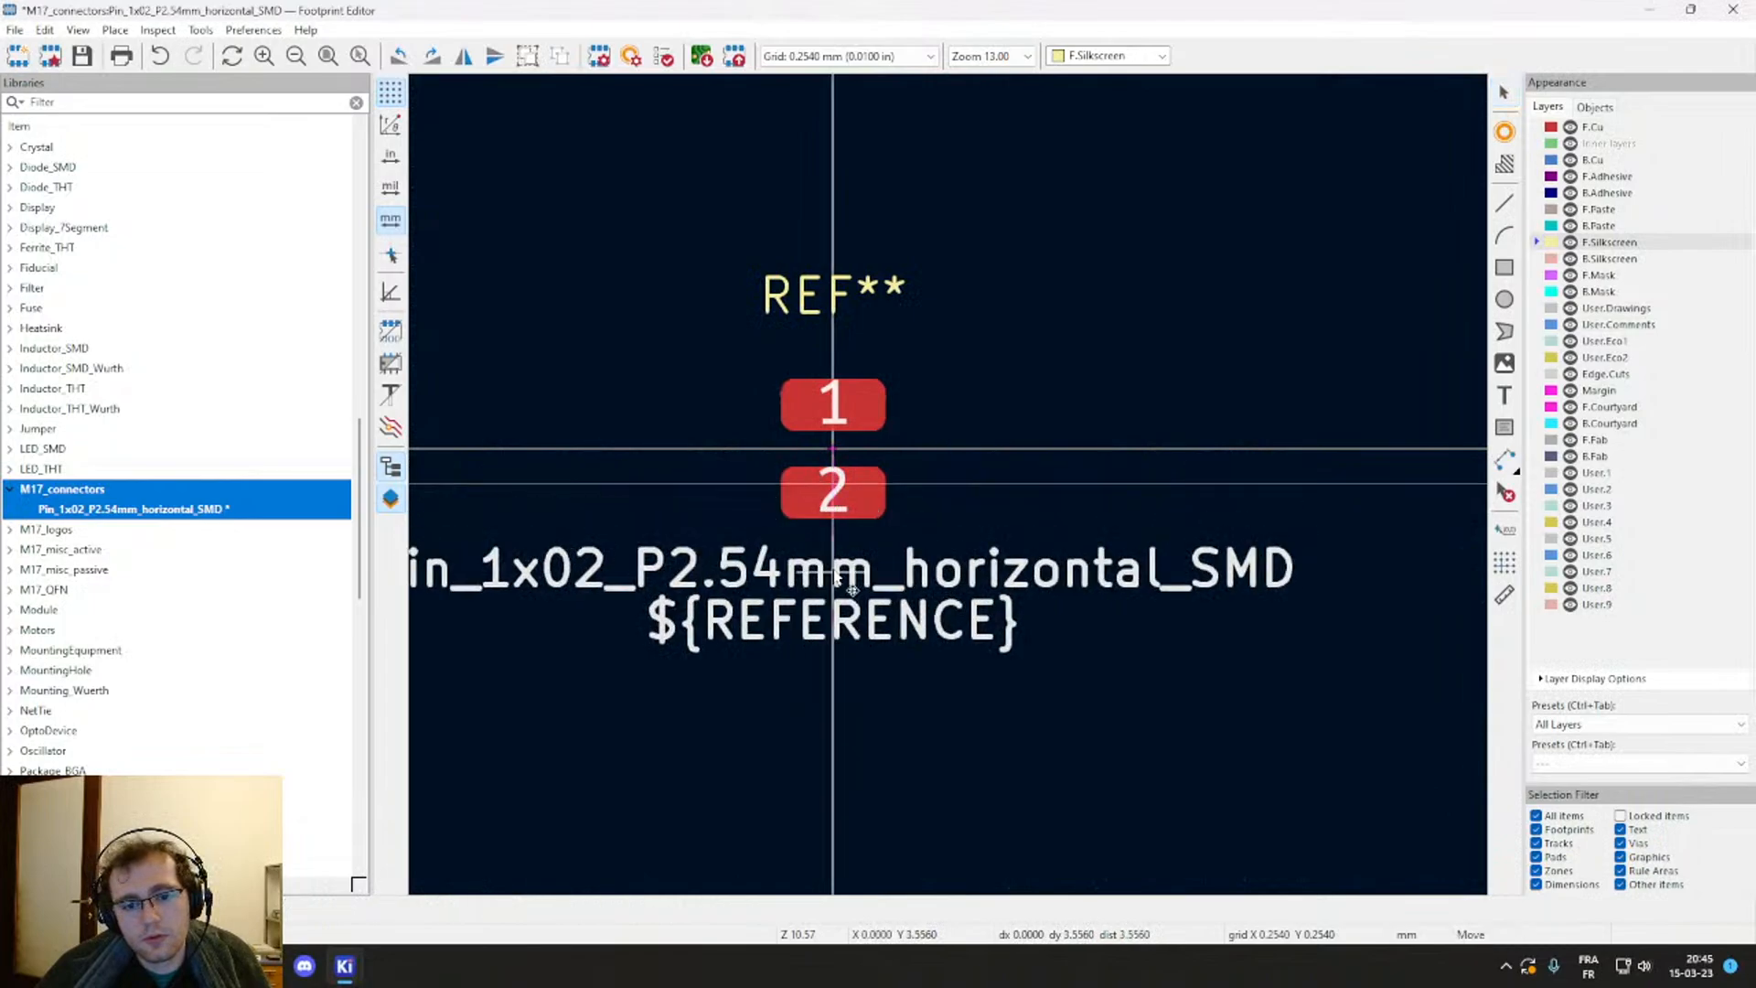
left_click(953, 384)
Step: Rotate the REF** text 90 degrees, place it about 3 mm right of the origin beside the pads, and save the footprint
left_click(817, 302)
key("m")
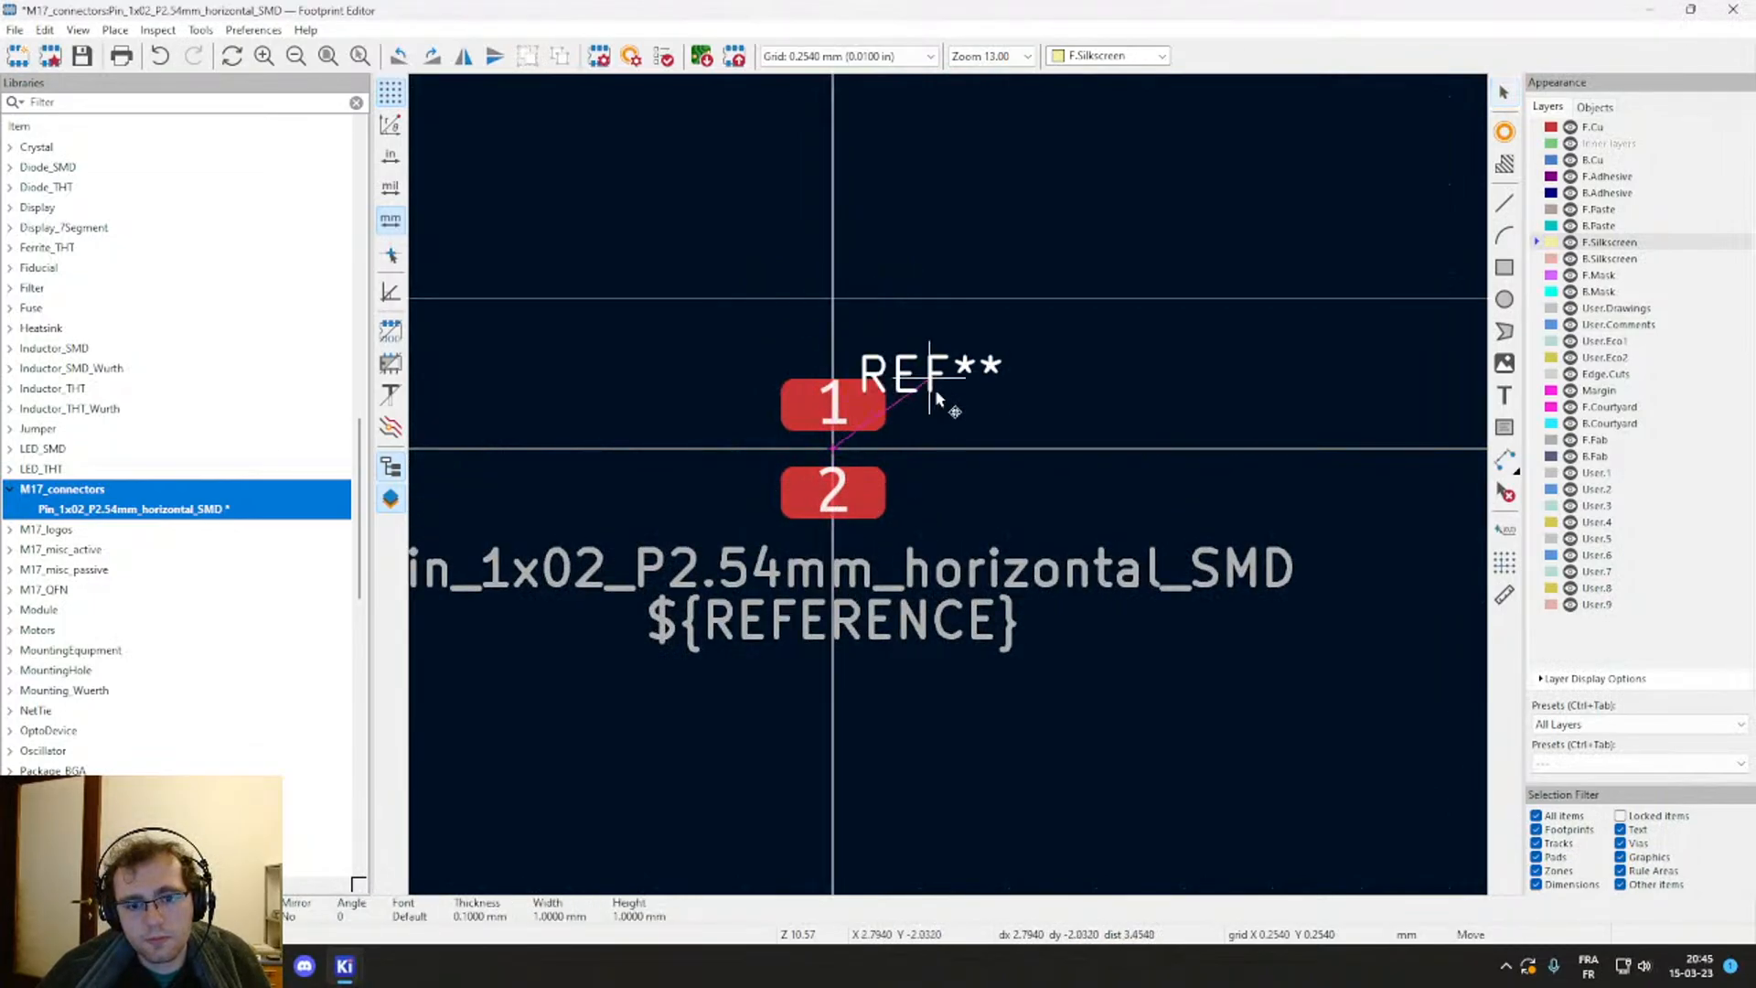
key("r")
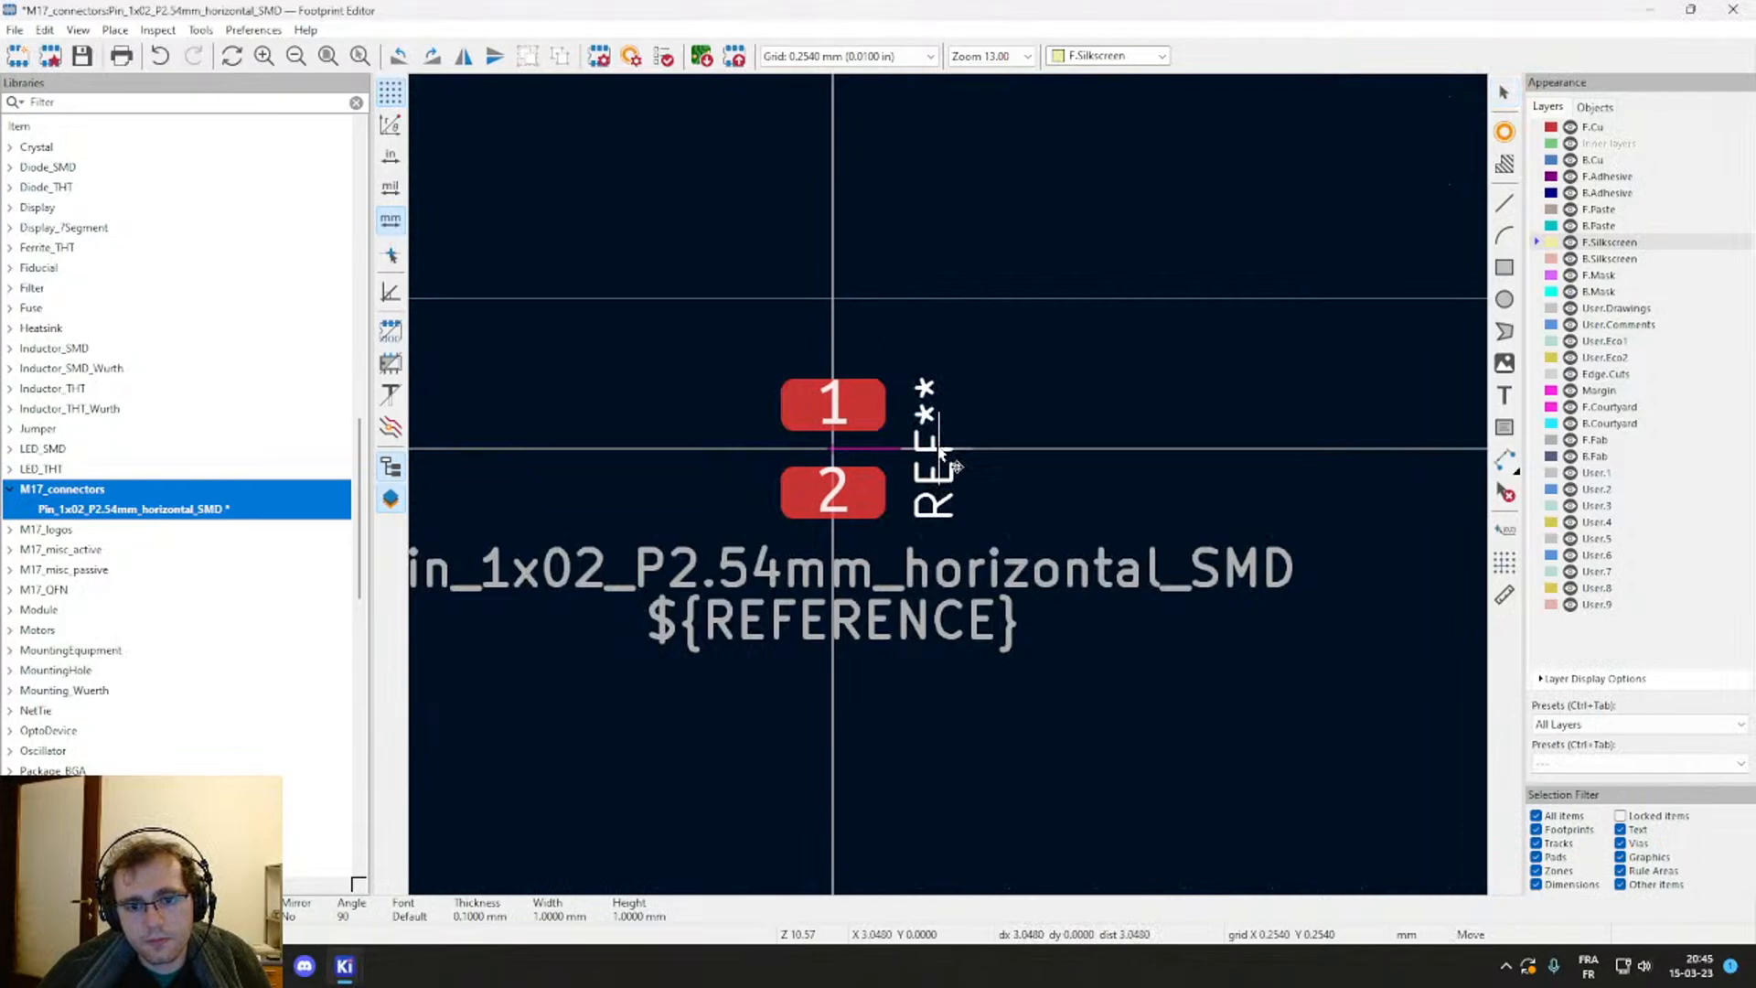
left_click(940, 448)
scroll(947, 485, "up", 3)
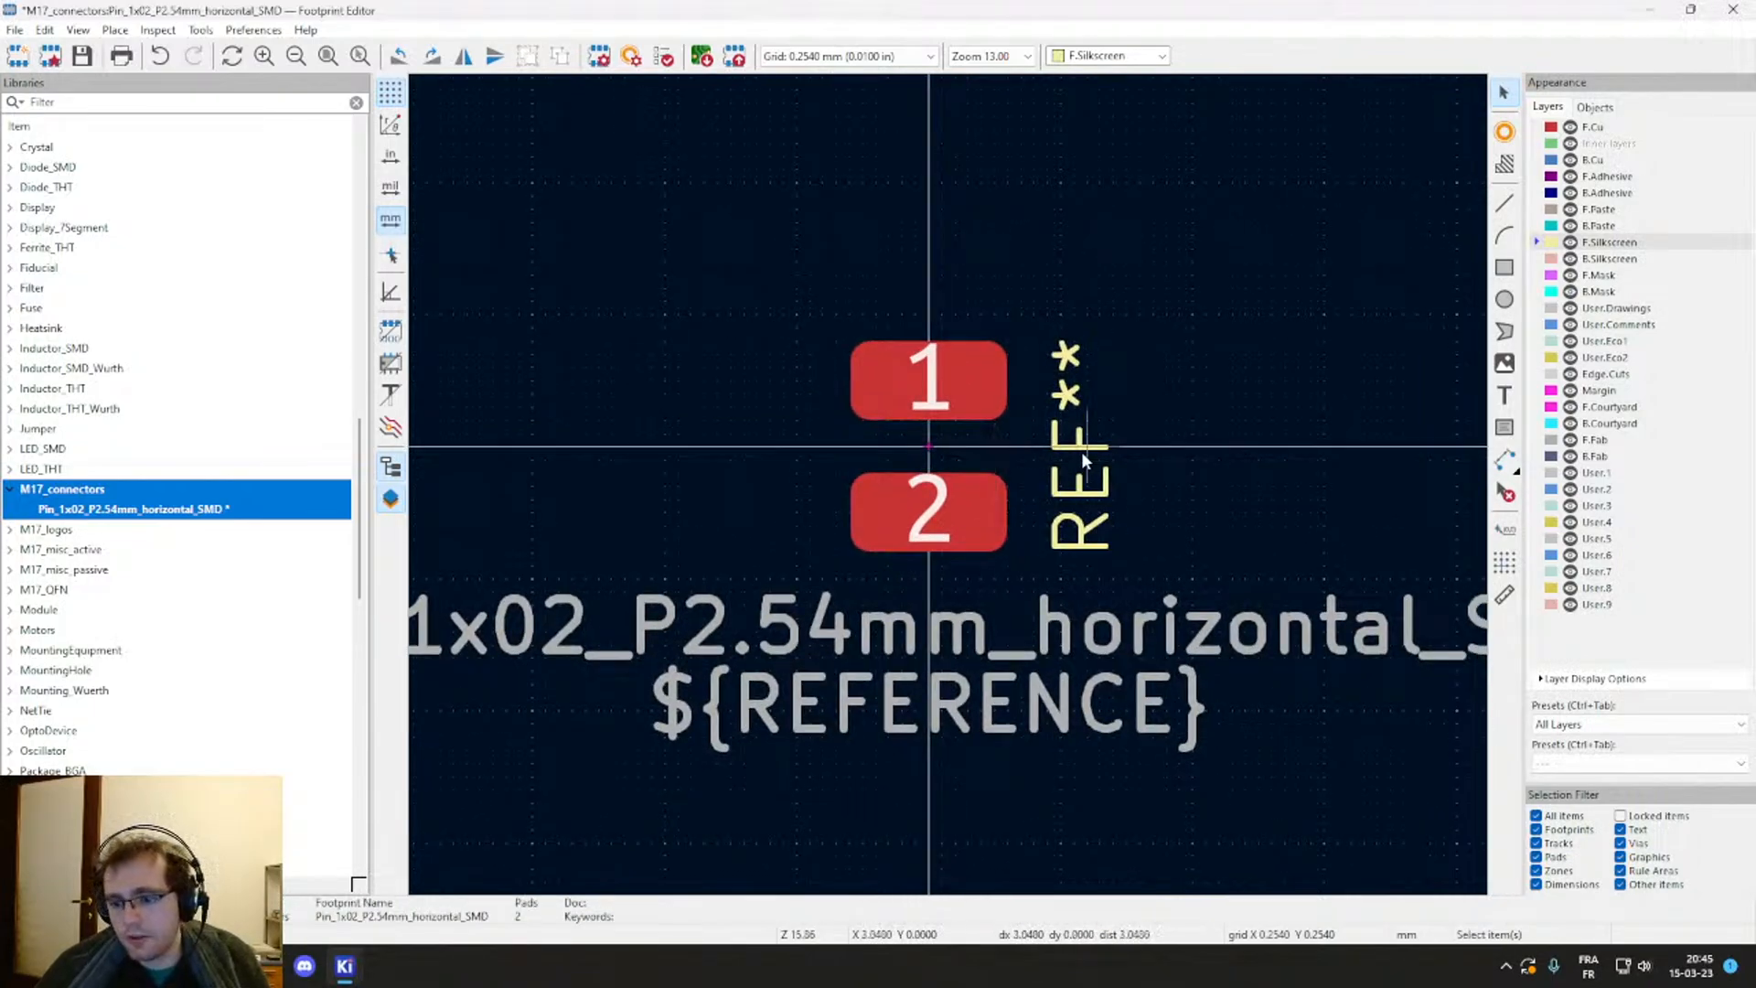
key("ctrl+s")
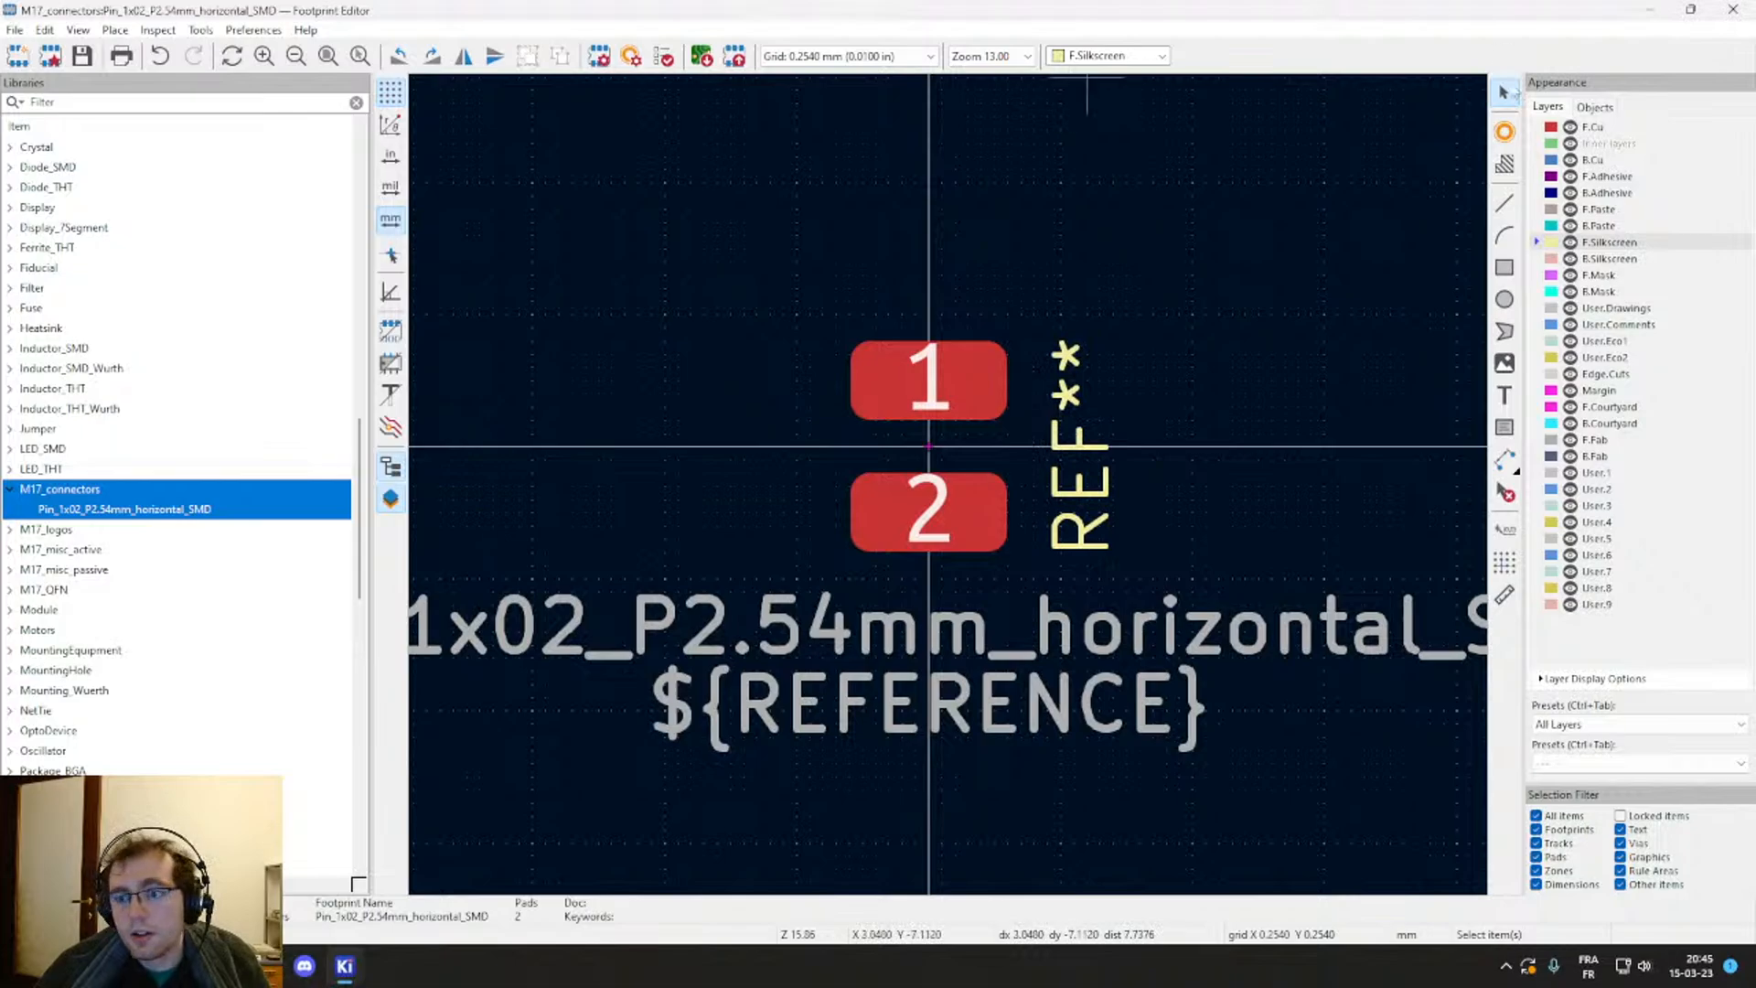
Step: Leave the Footprint Editor and open the project-specific footprint library table from the KiCad project manager
left_click(1721, 9)
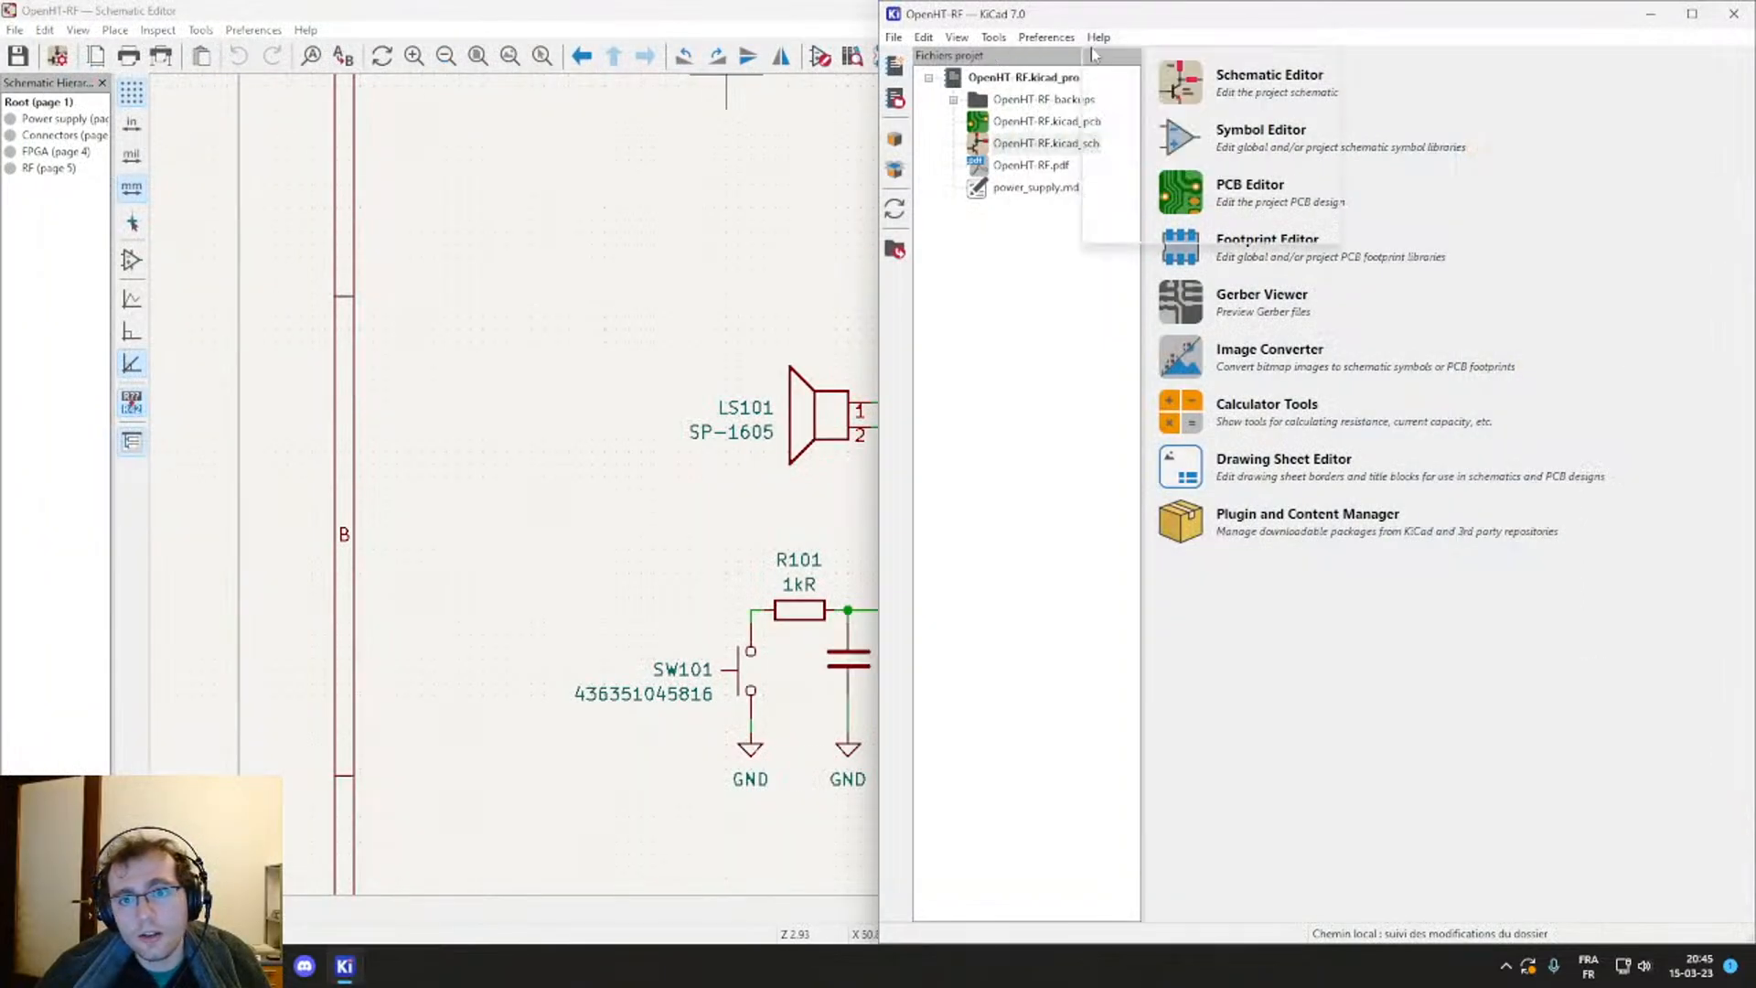
left_click(1046, 36)
left_click(1121, 118)
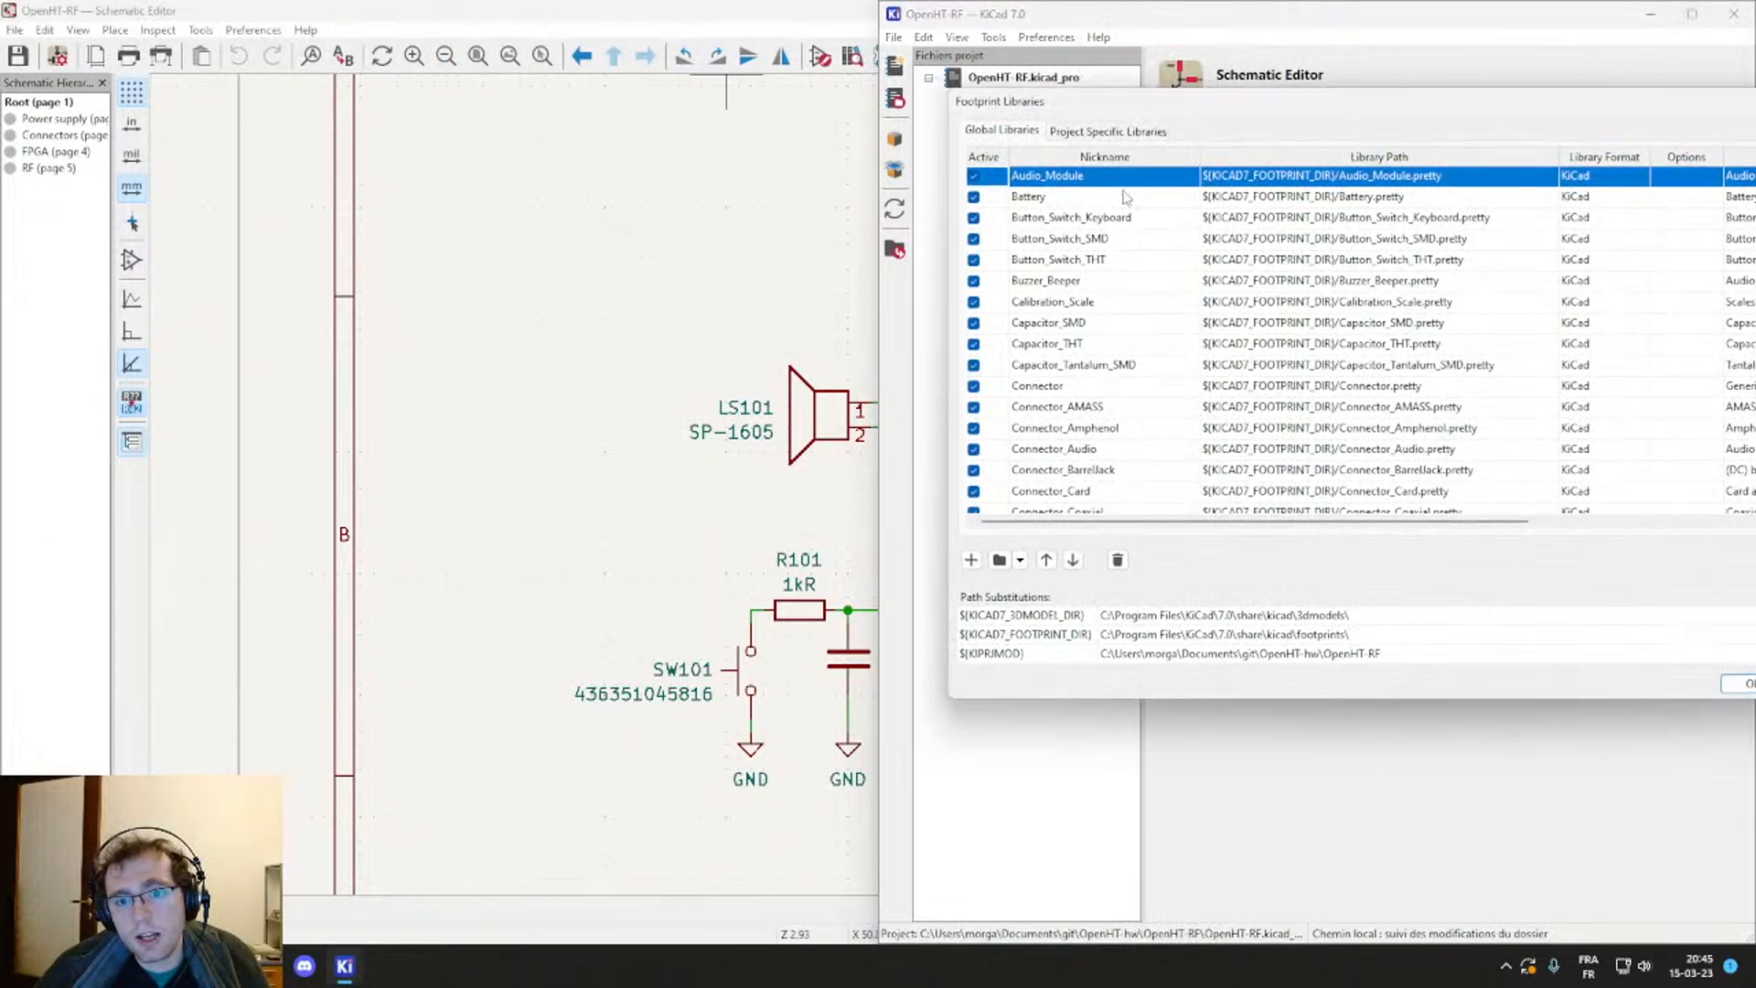
left_click(1122, 130)
Step: Copy the ${M17_LIBRARY} variable from the M17_logos library path in the project-specific footprint libraries
left_click(1167, 259)
left_click(1174, 240)
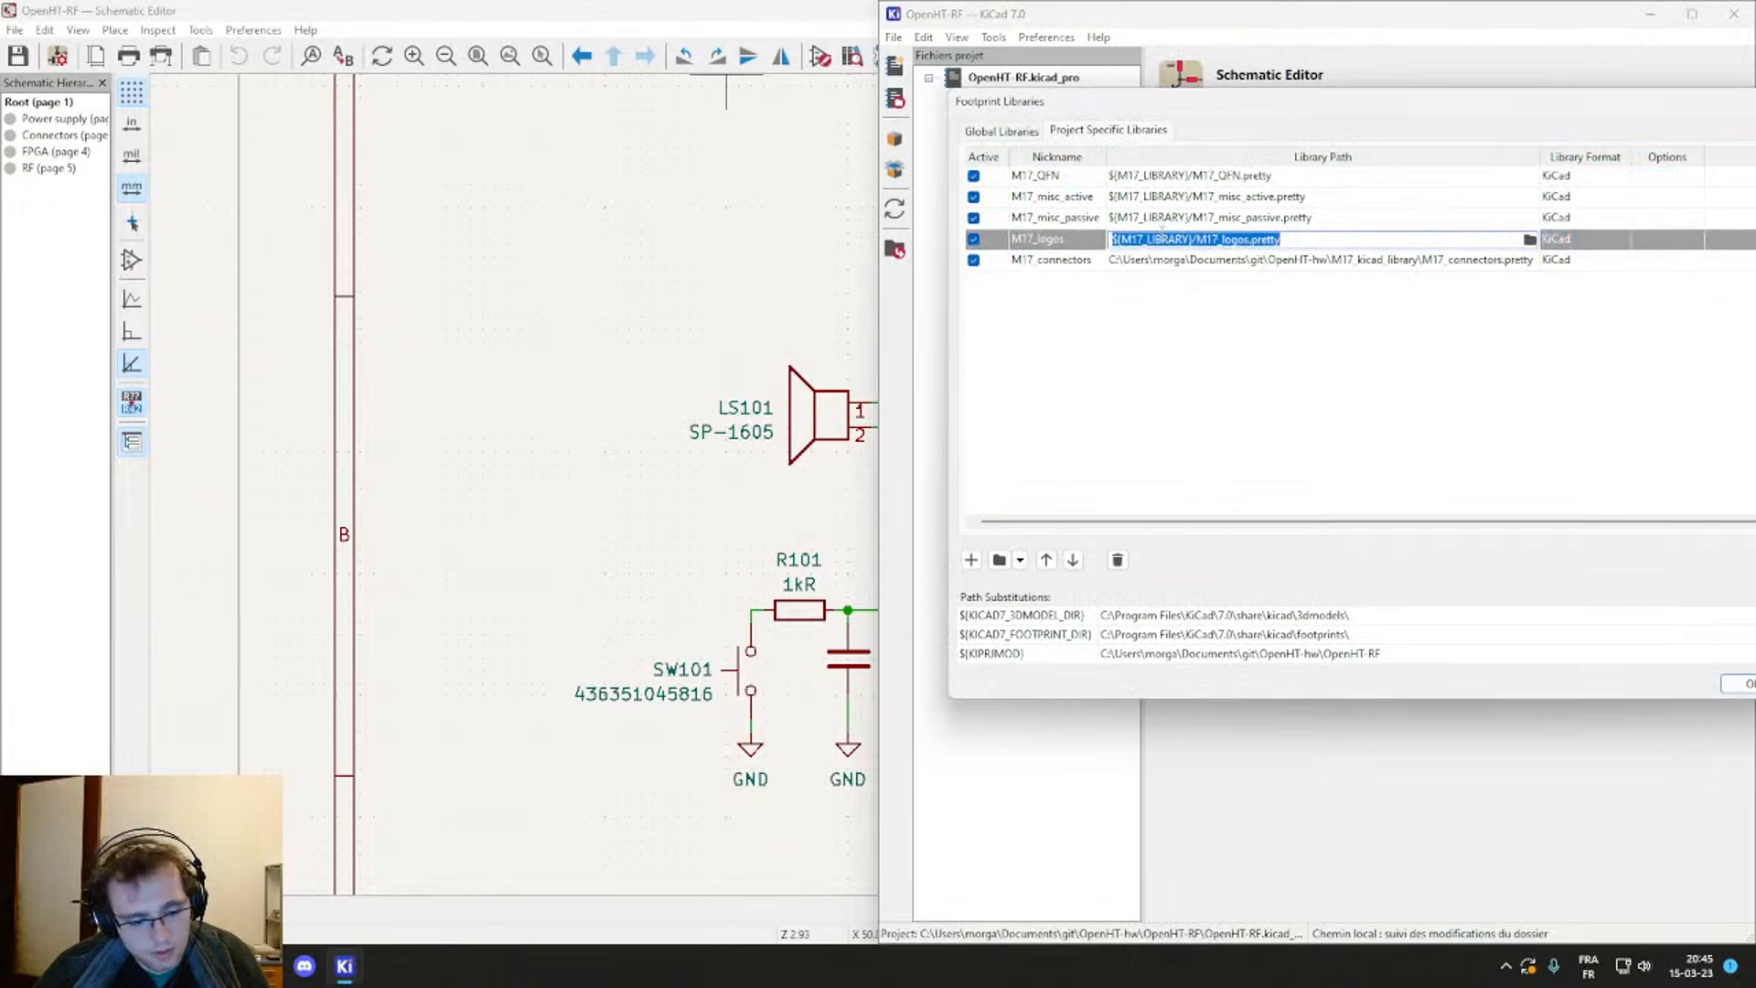
left_click(1176, 238)
double_click(1190, 238)
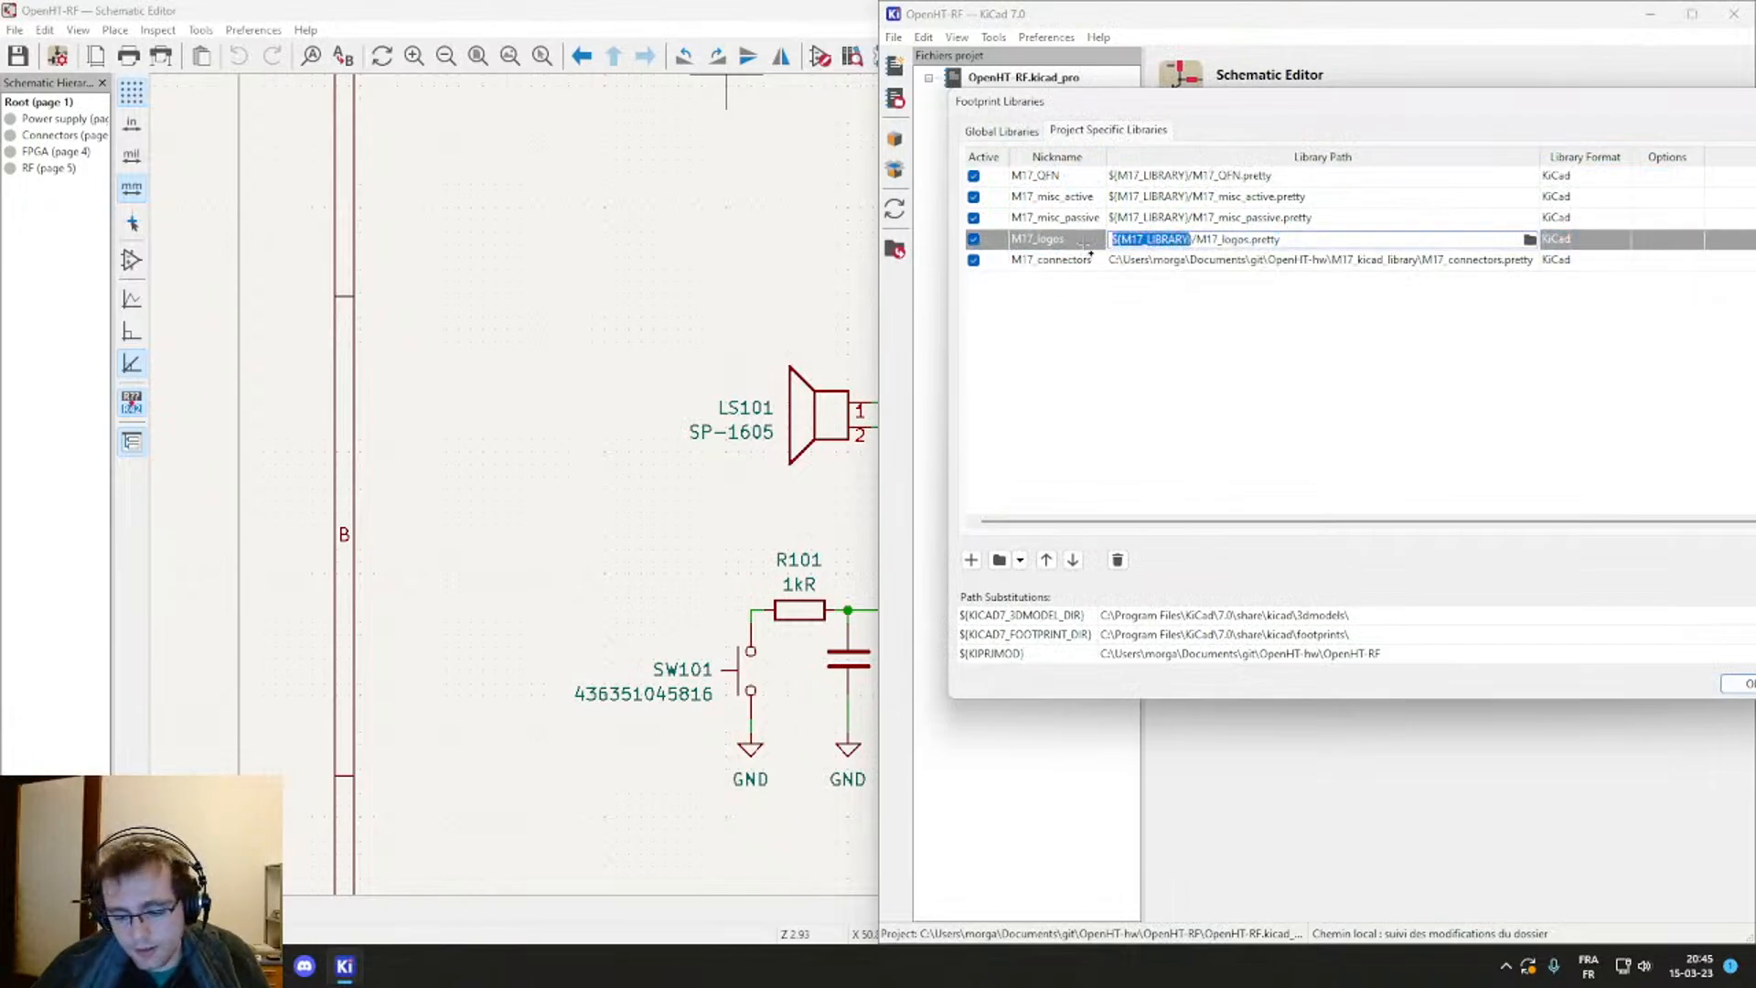
type("${M17_LIBRARY}")
key("shift+Home")
key("ctrl+c")
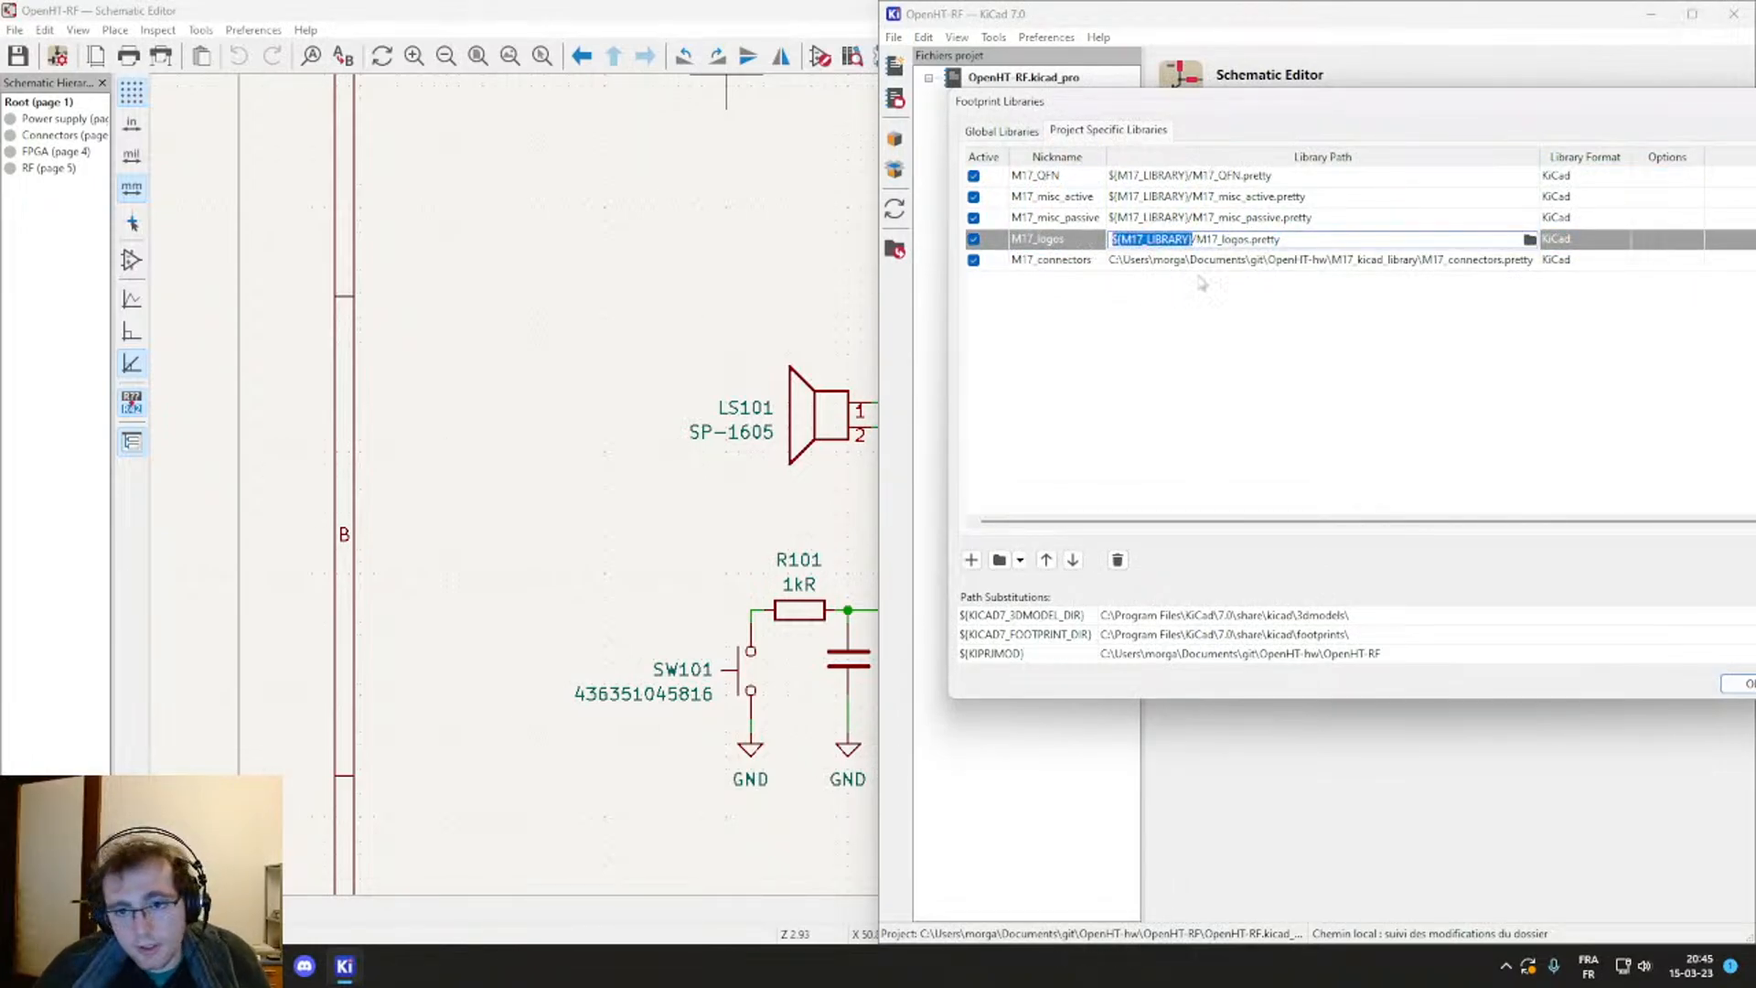
Step: Replace the absolute folder part of the M17_connectors library path with ${M17_LIBRARY}, keeping a backslash before M17_connectors.pretty
left_click(1215, 265)
left_click(1412, 262)
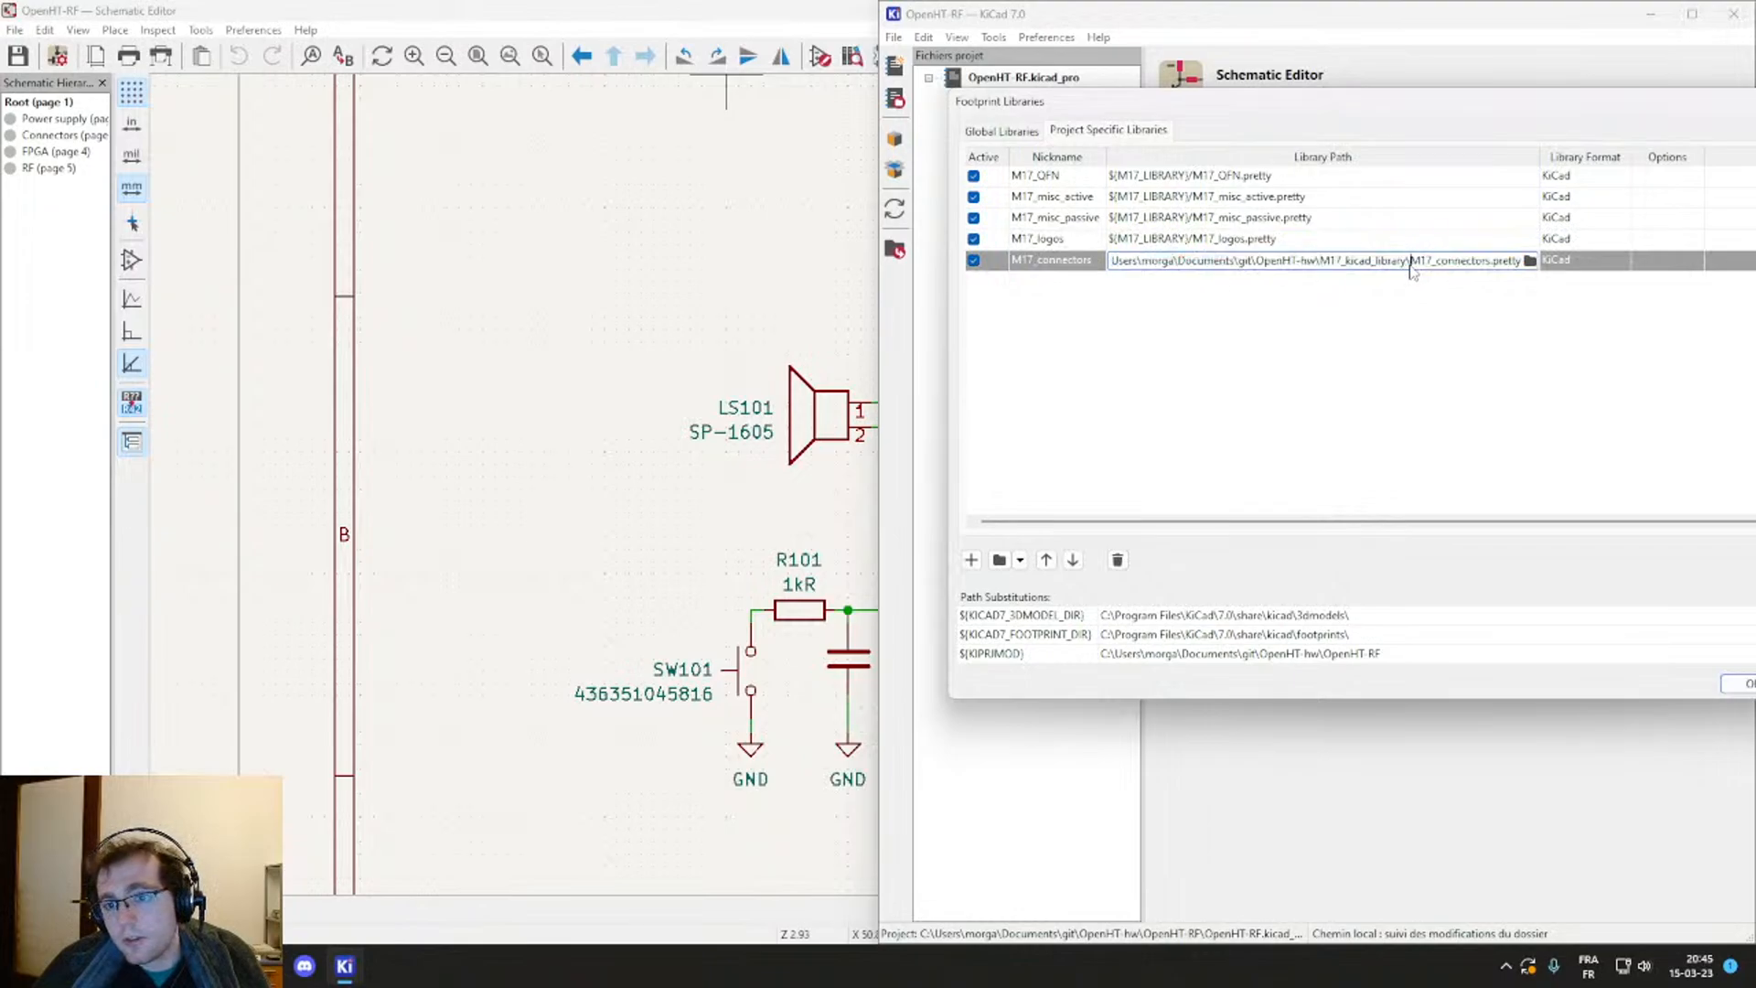
key("shift+Home")
key("ctrl+v")
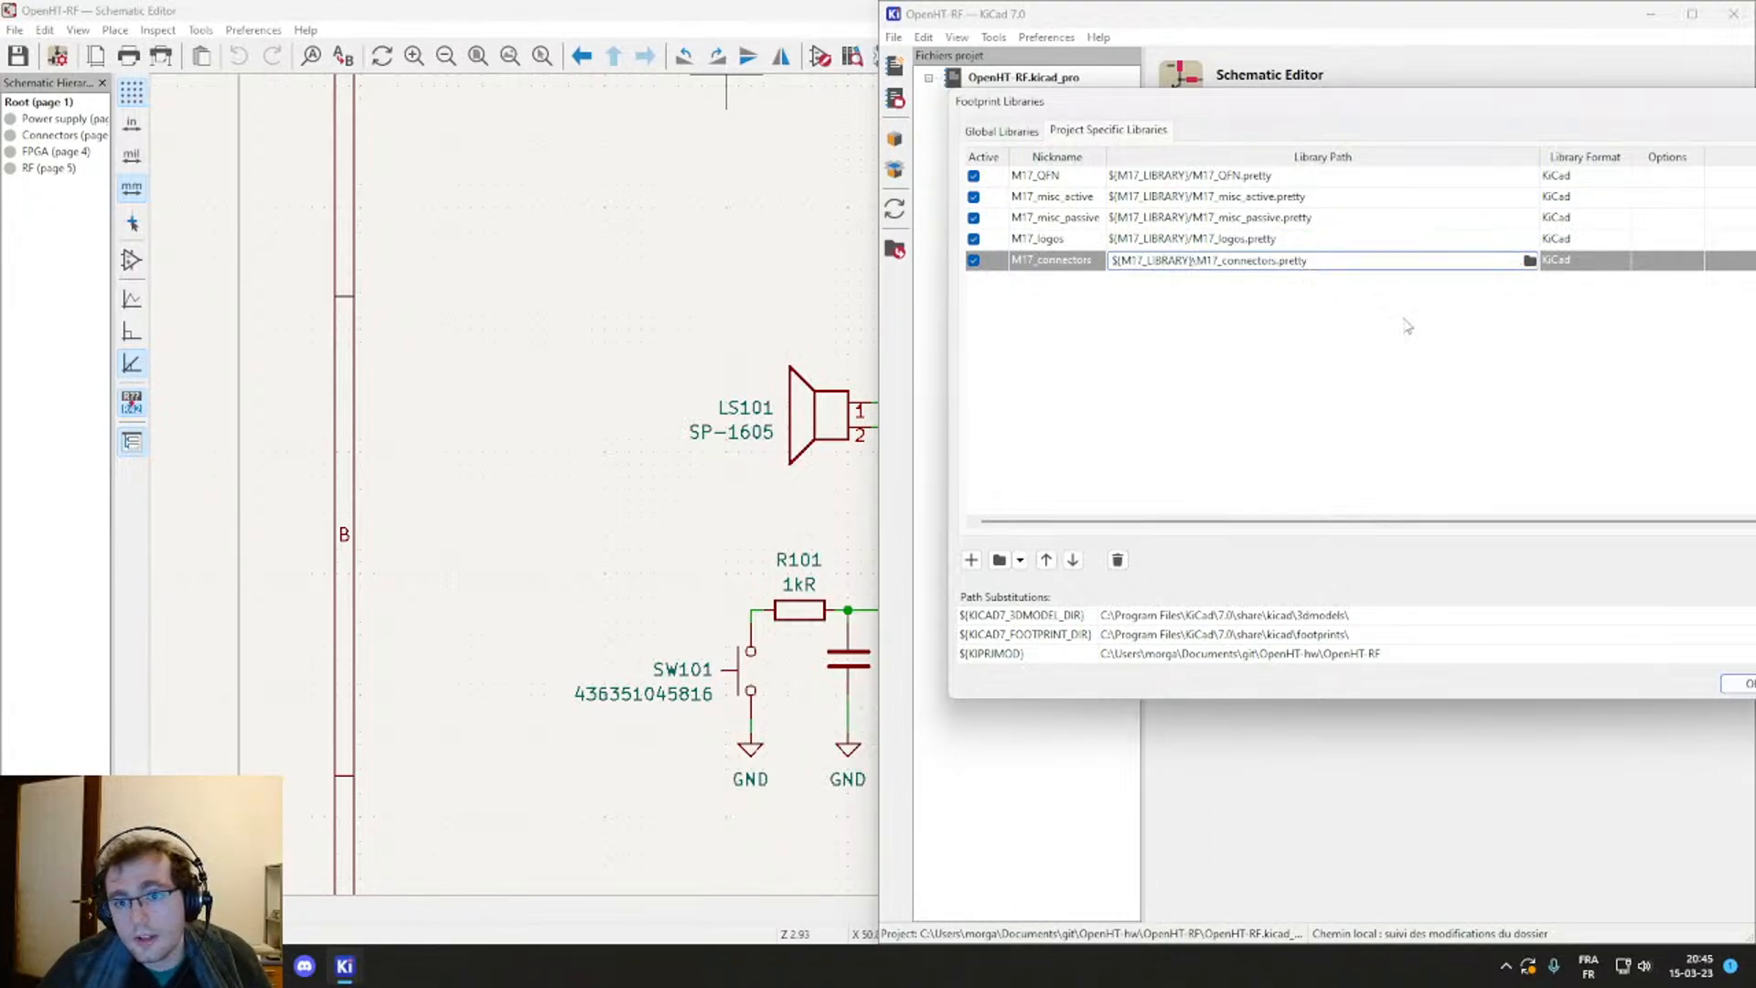
key("Delete")
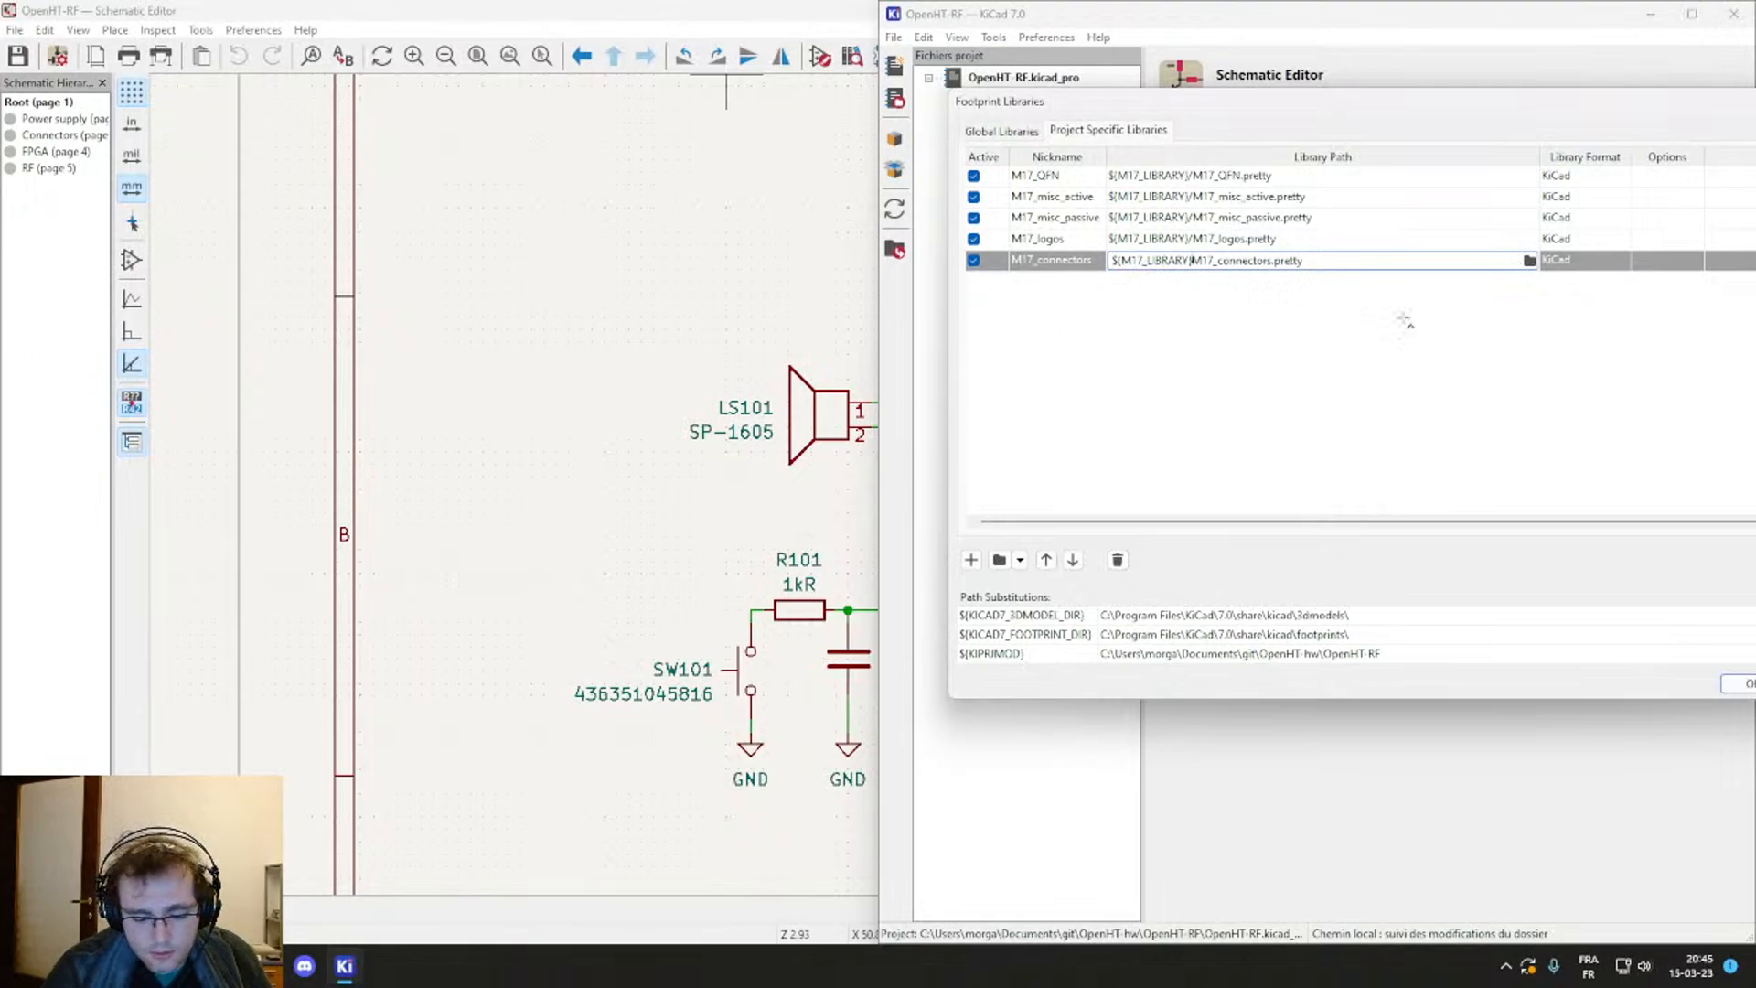
type("\\")
key("Return")
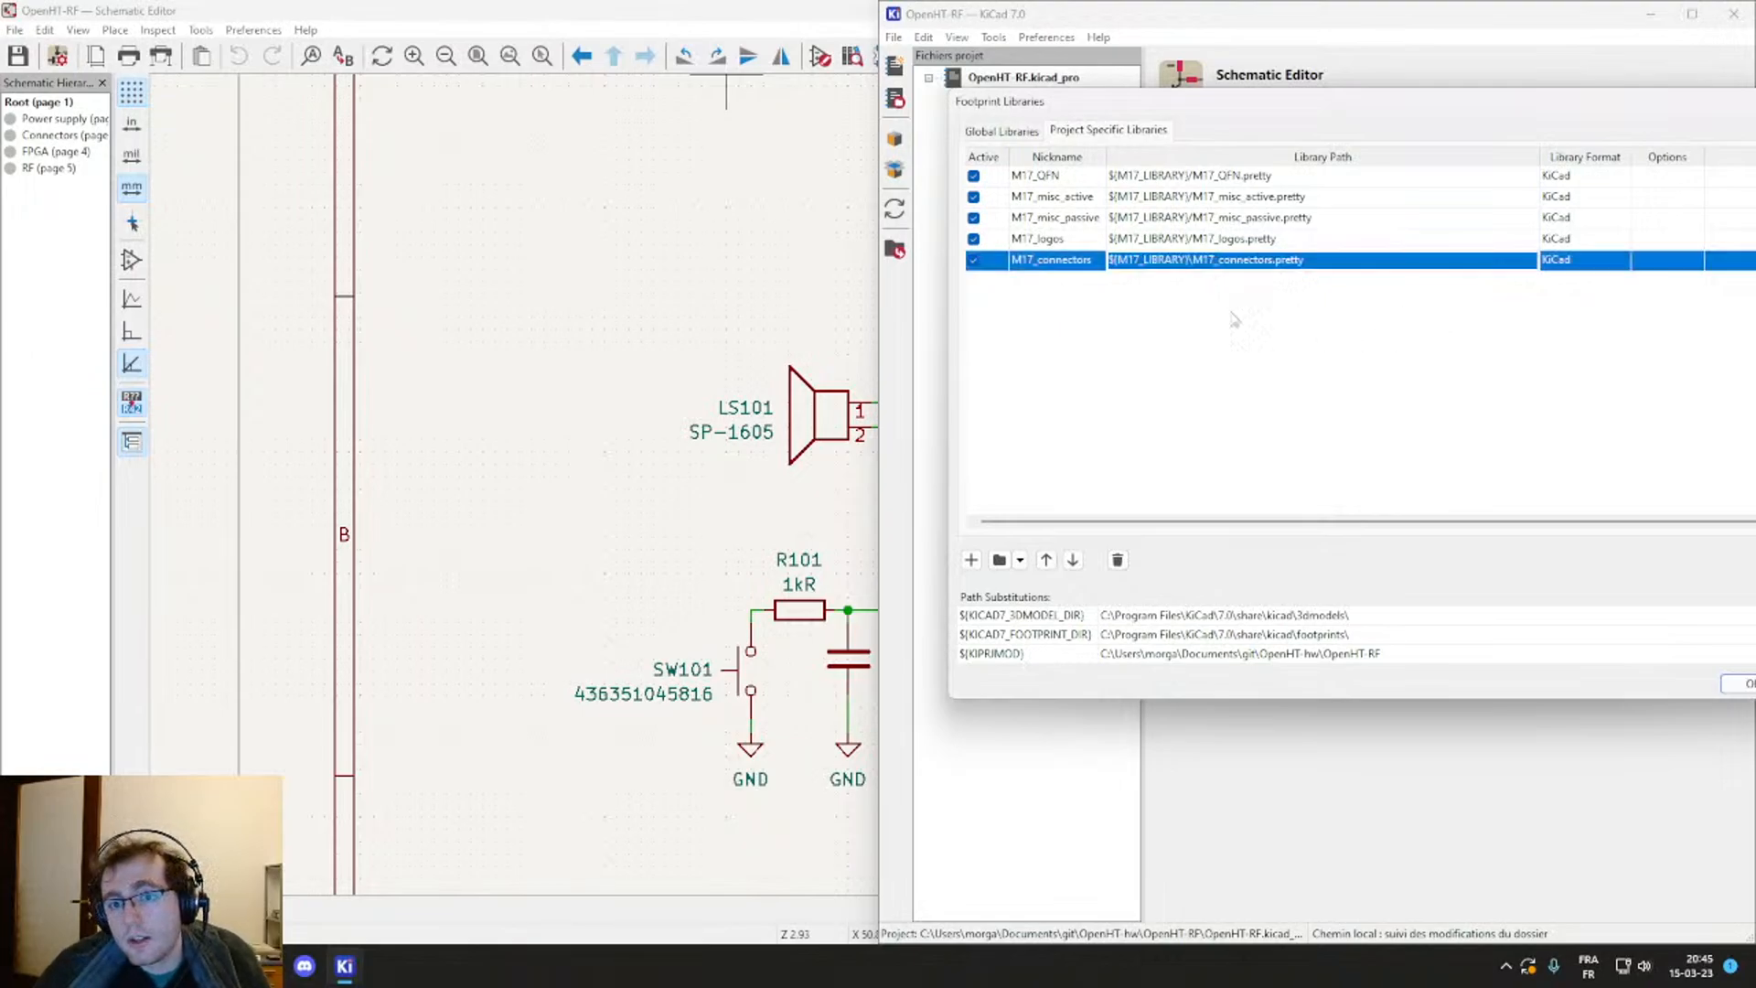
Step: Change the separator to a forward slash so the path reads ${M17_LIBRARY}/M17_connectors.pretty, and accept the library table
left_click(1193, 265)
key("Delete")
type("/")
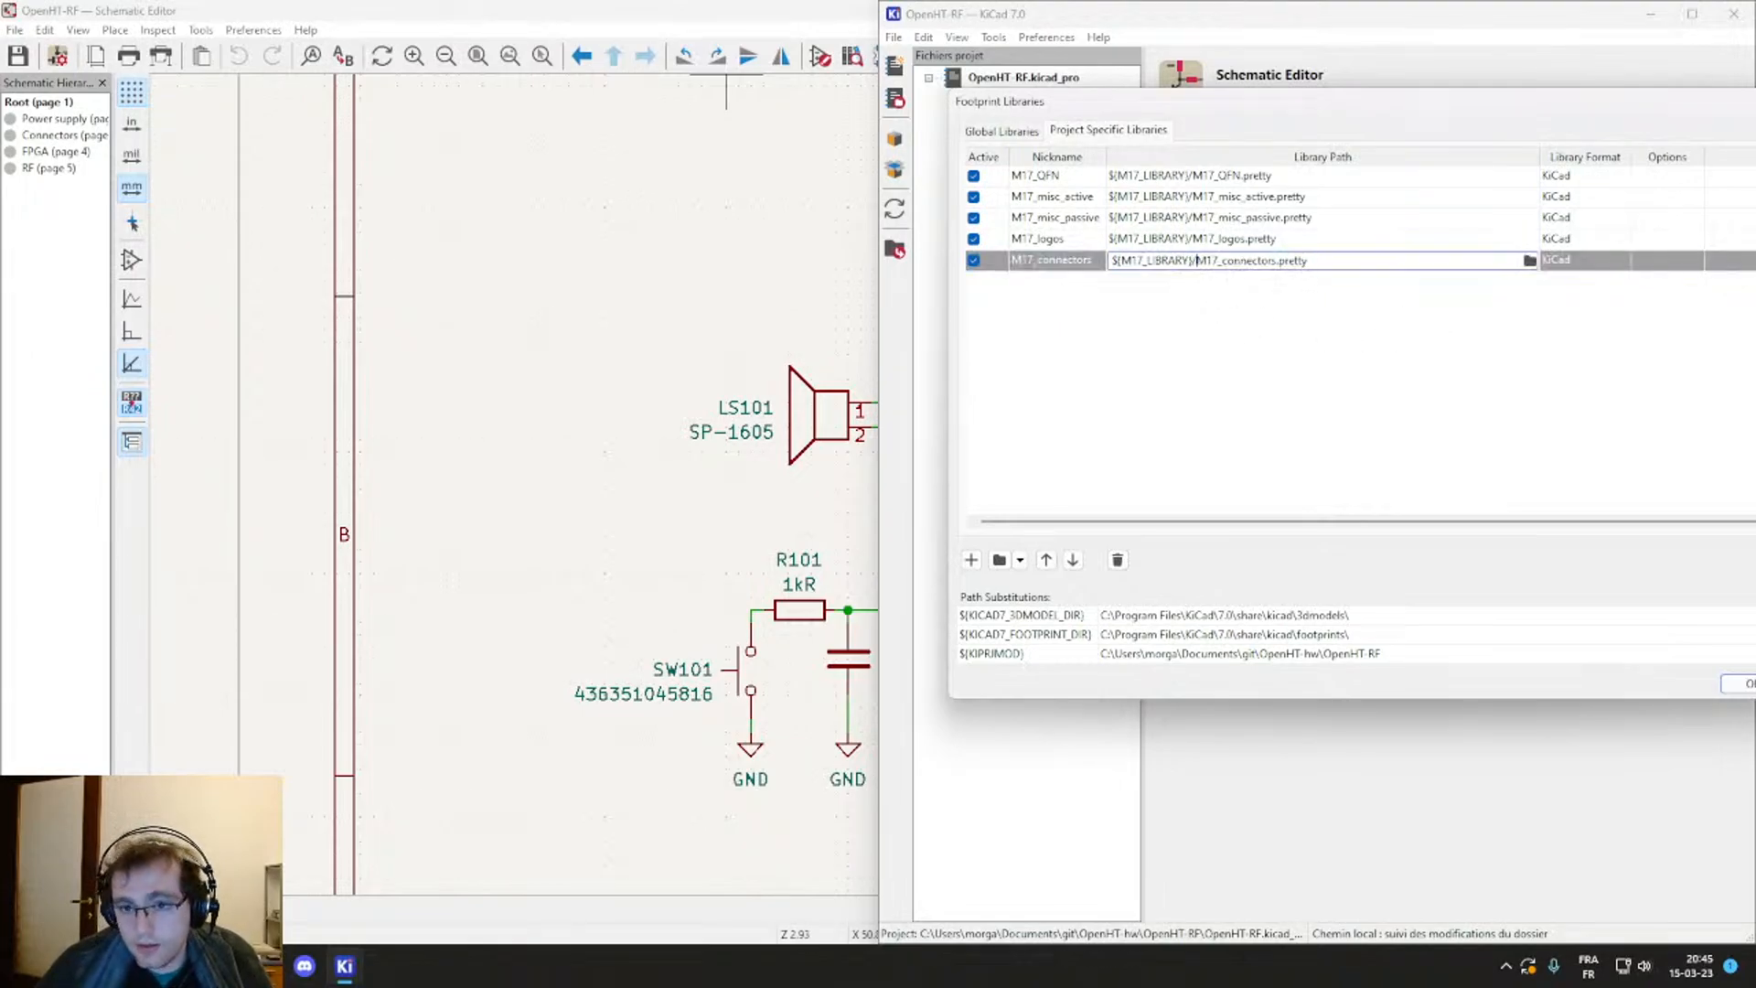
key("Return")
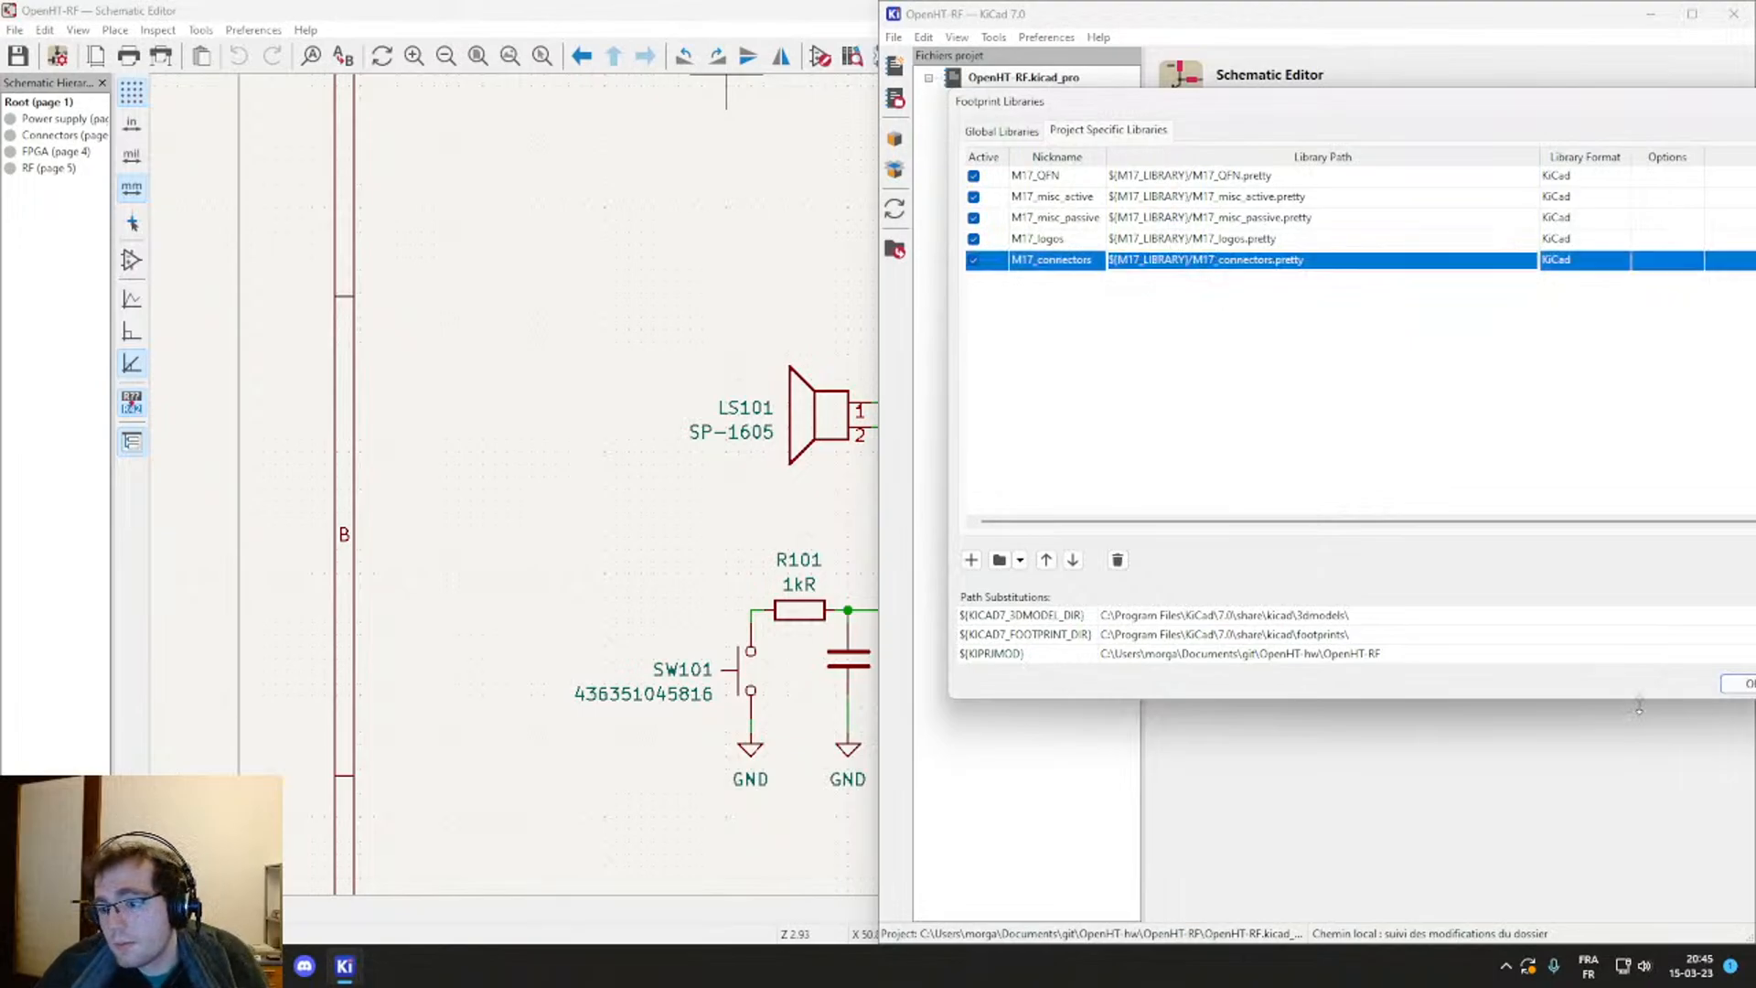
left_click(1725, 686)
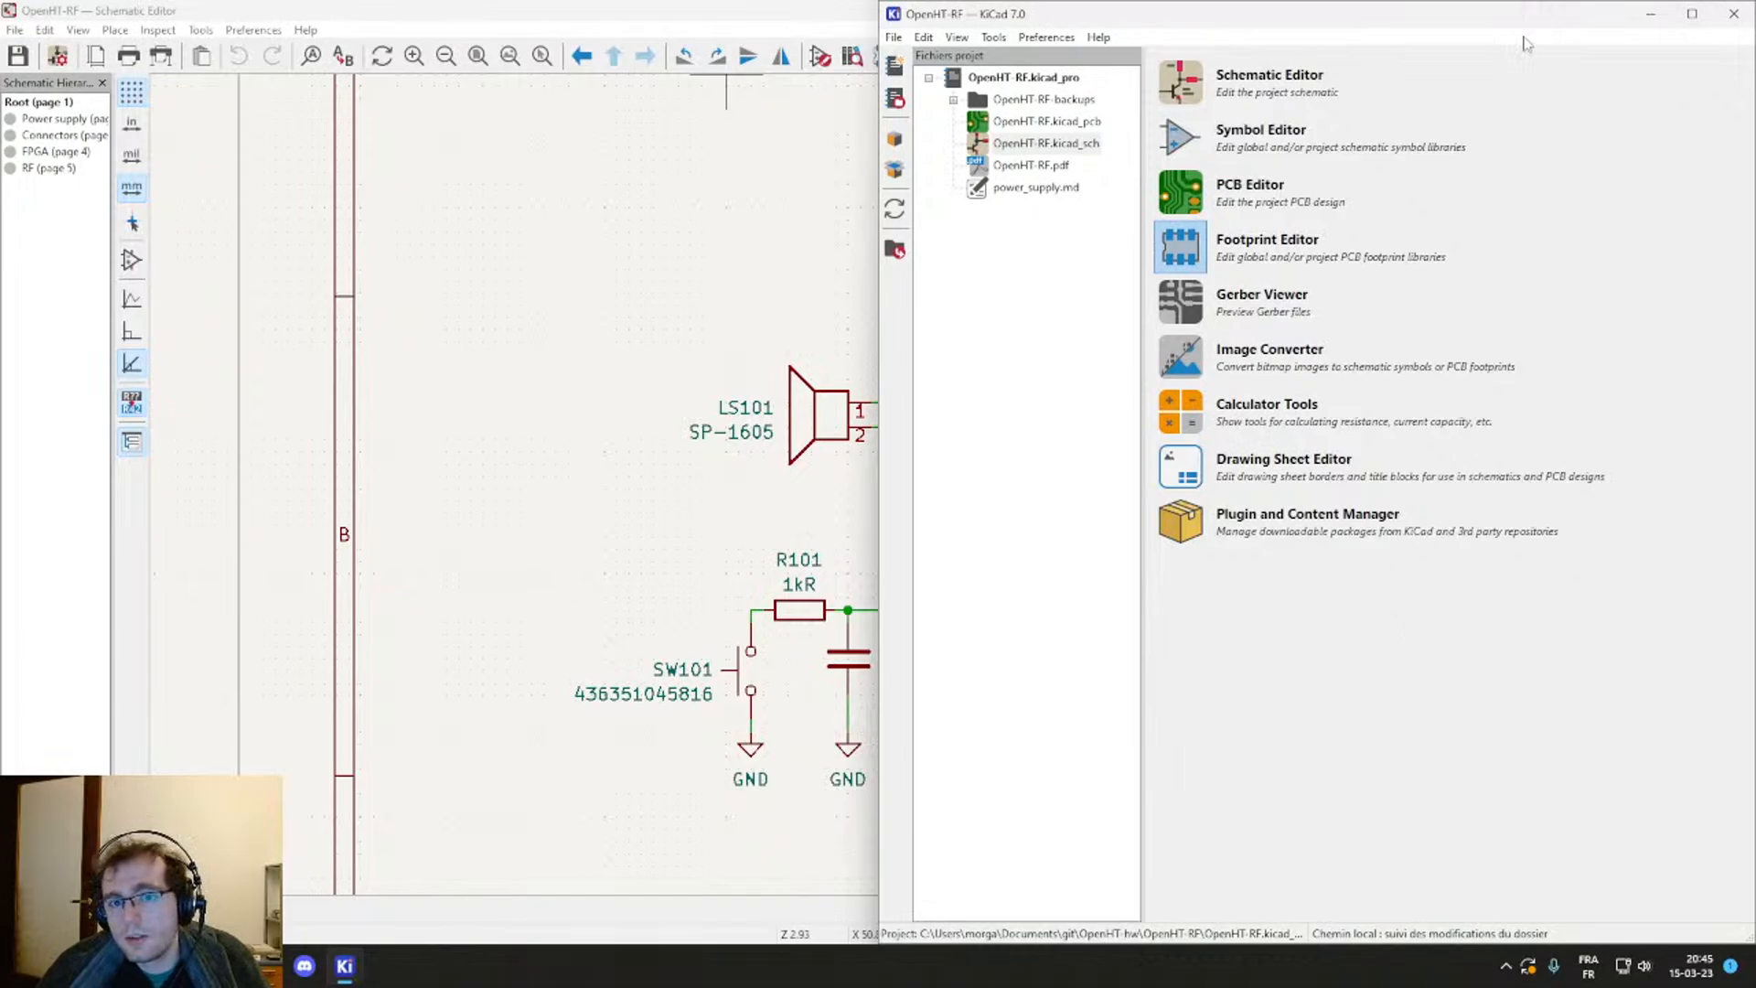
Step: In the Schematic Editor, assign the M17_connectors footprint Pin_1x02_P2.54mm_horizontal_SMD to speaker LS101 and save the schematic
left_click(498, 408)
double_click(813, 428)
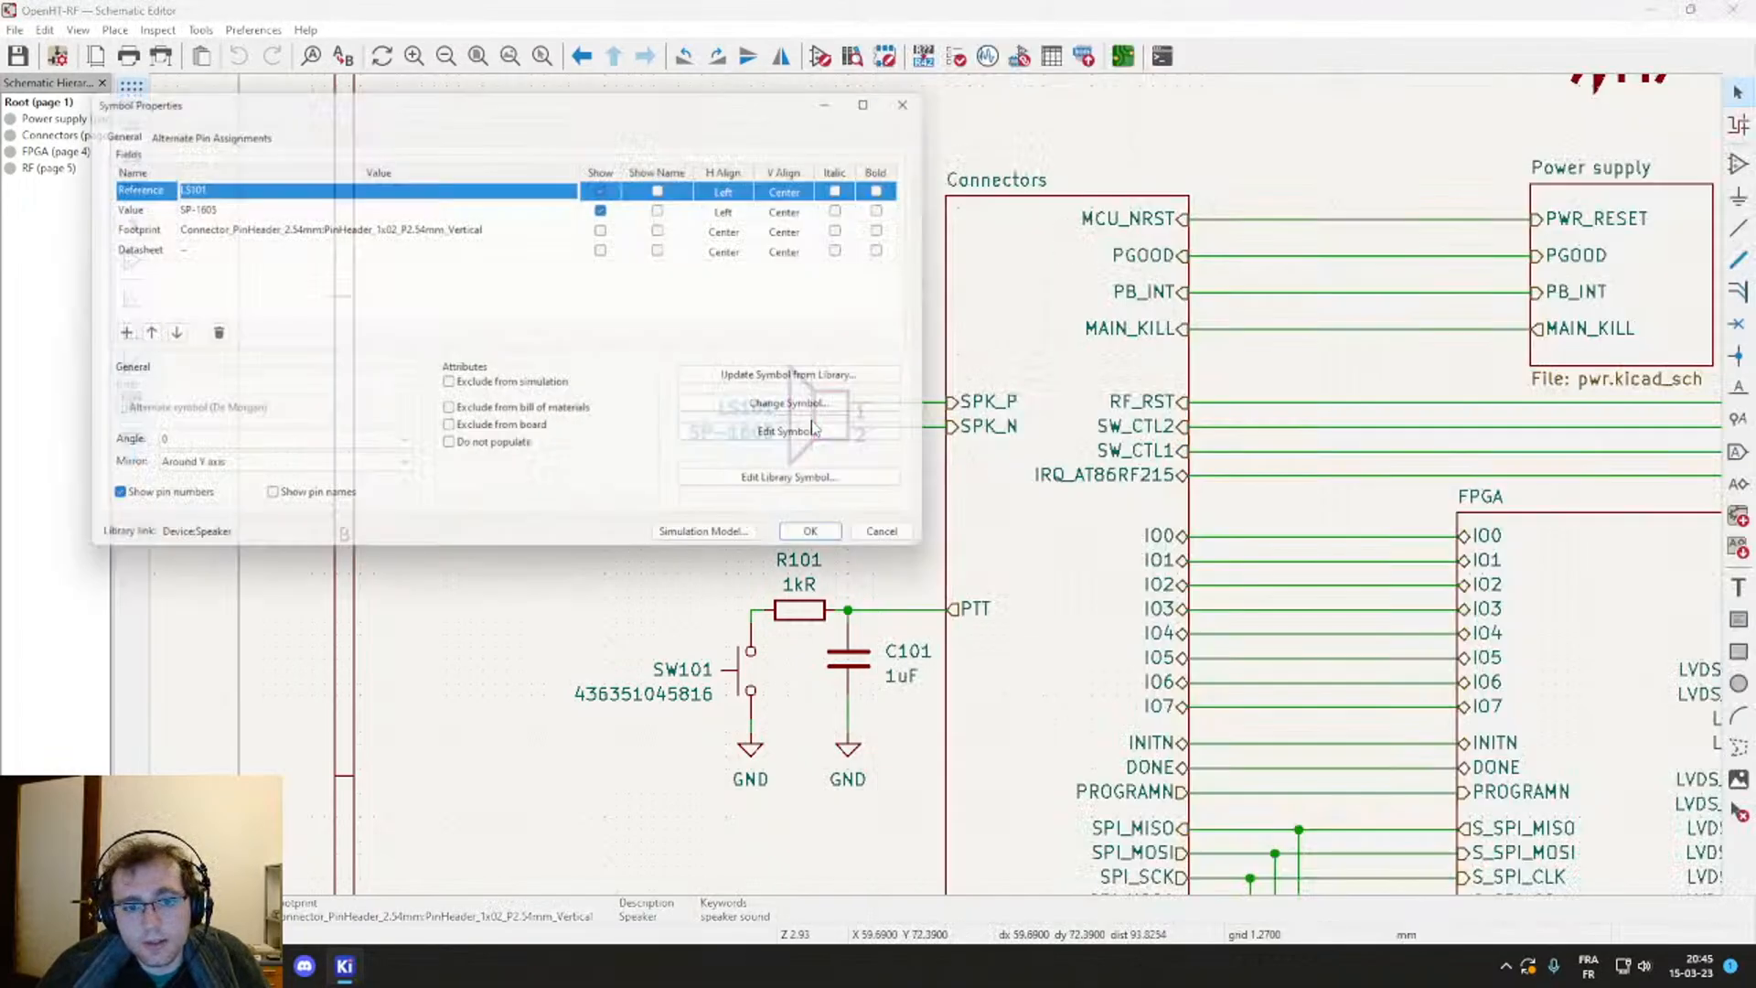
left_click(574, 230)
left_click(577, 226)
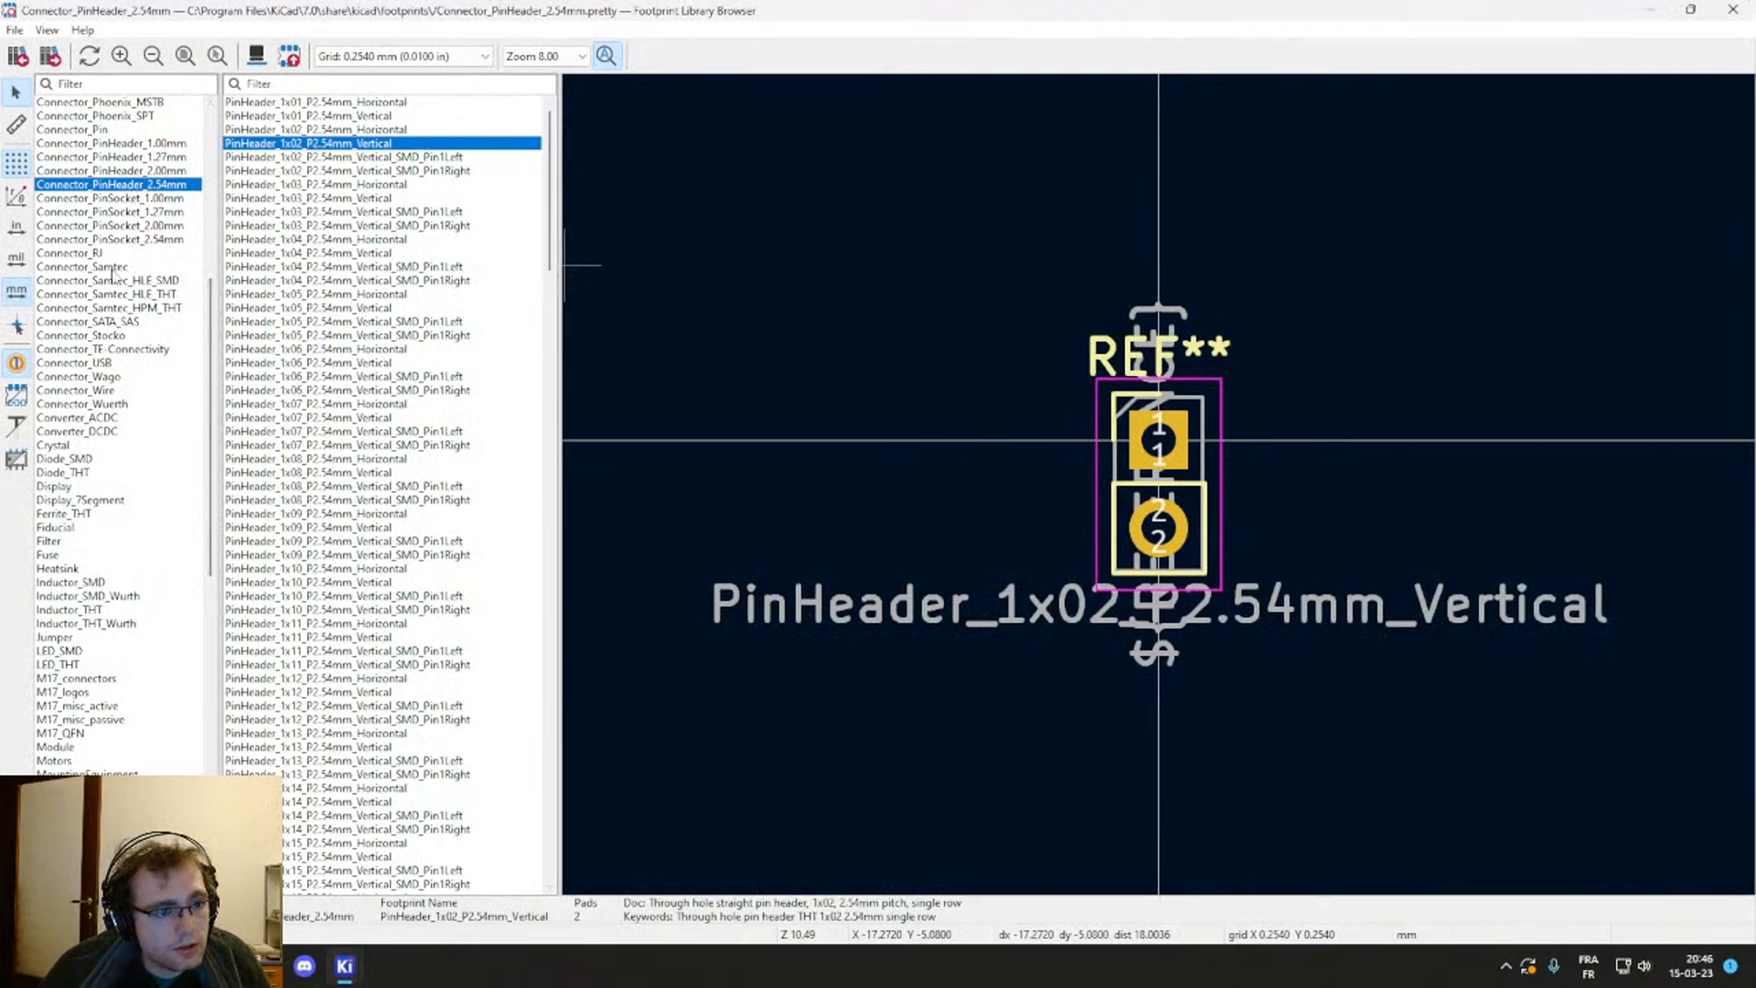
left_click(105, 82)
type("M17")
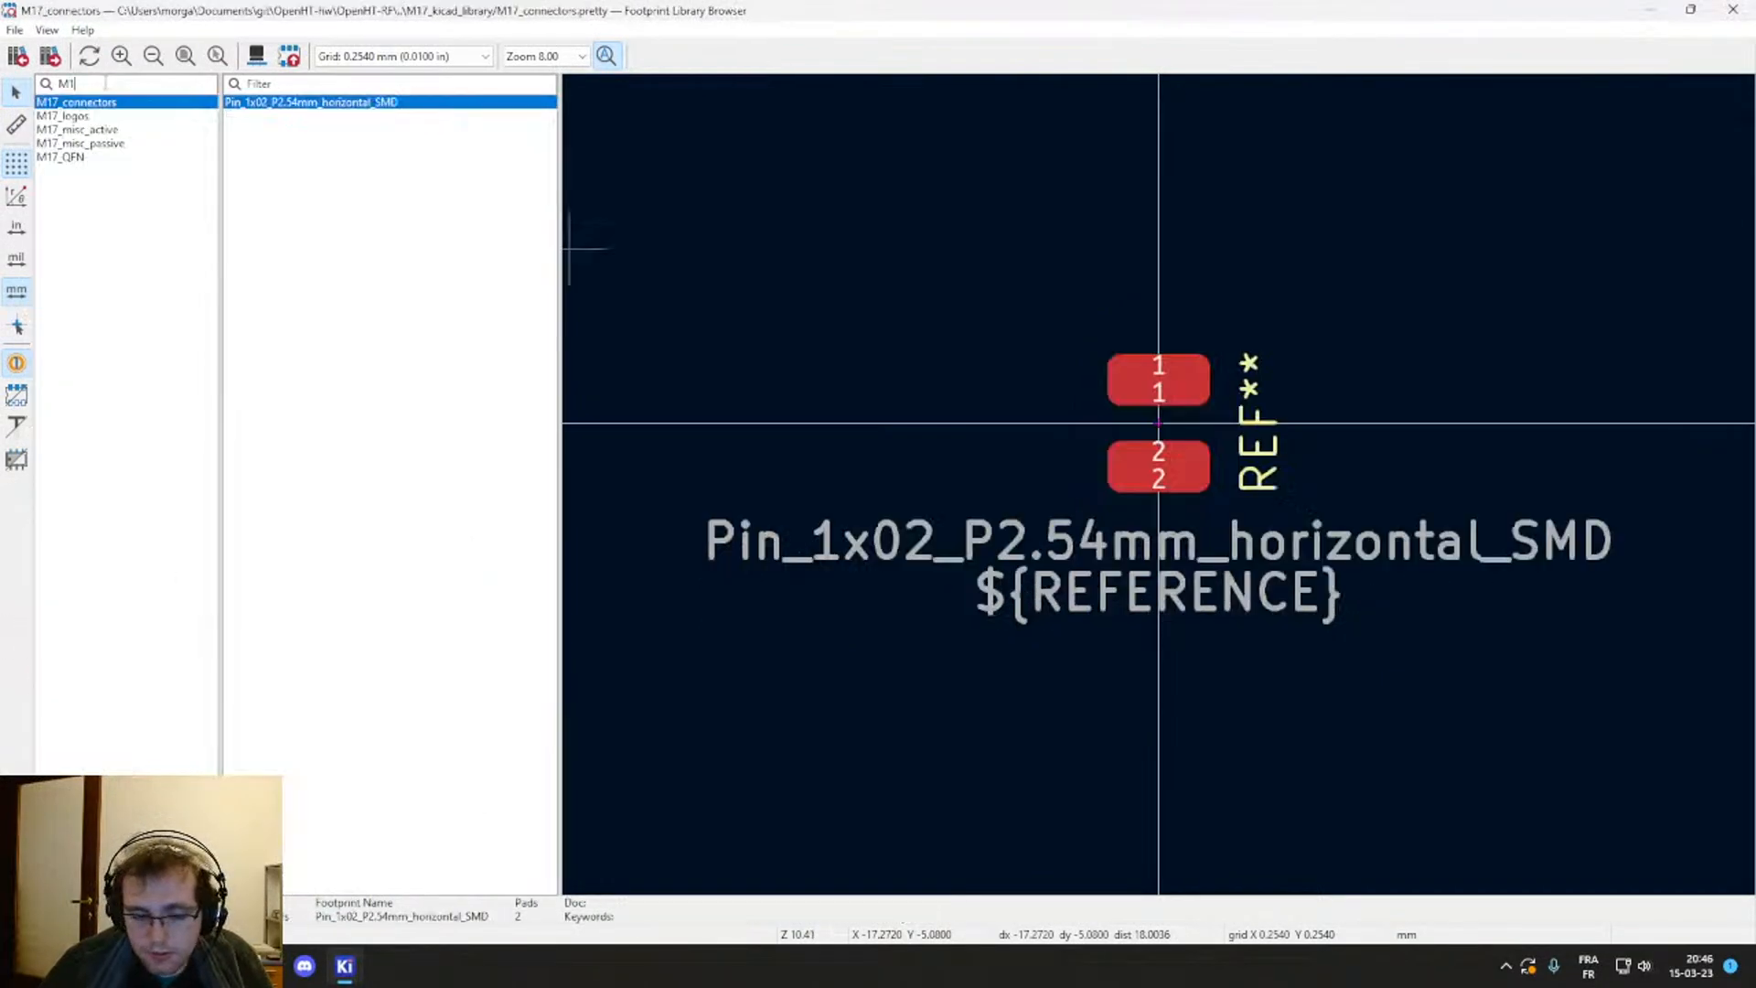
double_click(265, 103)
left_click(831, 545)
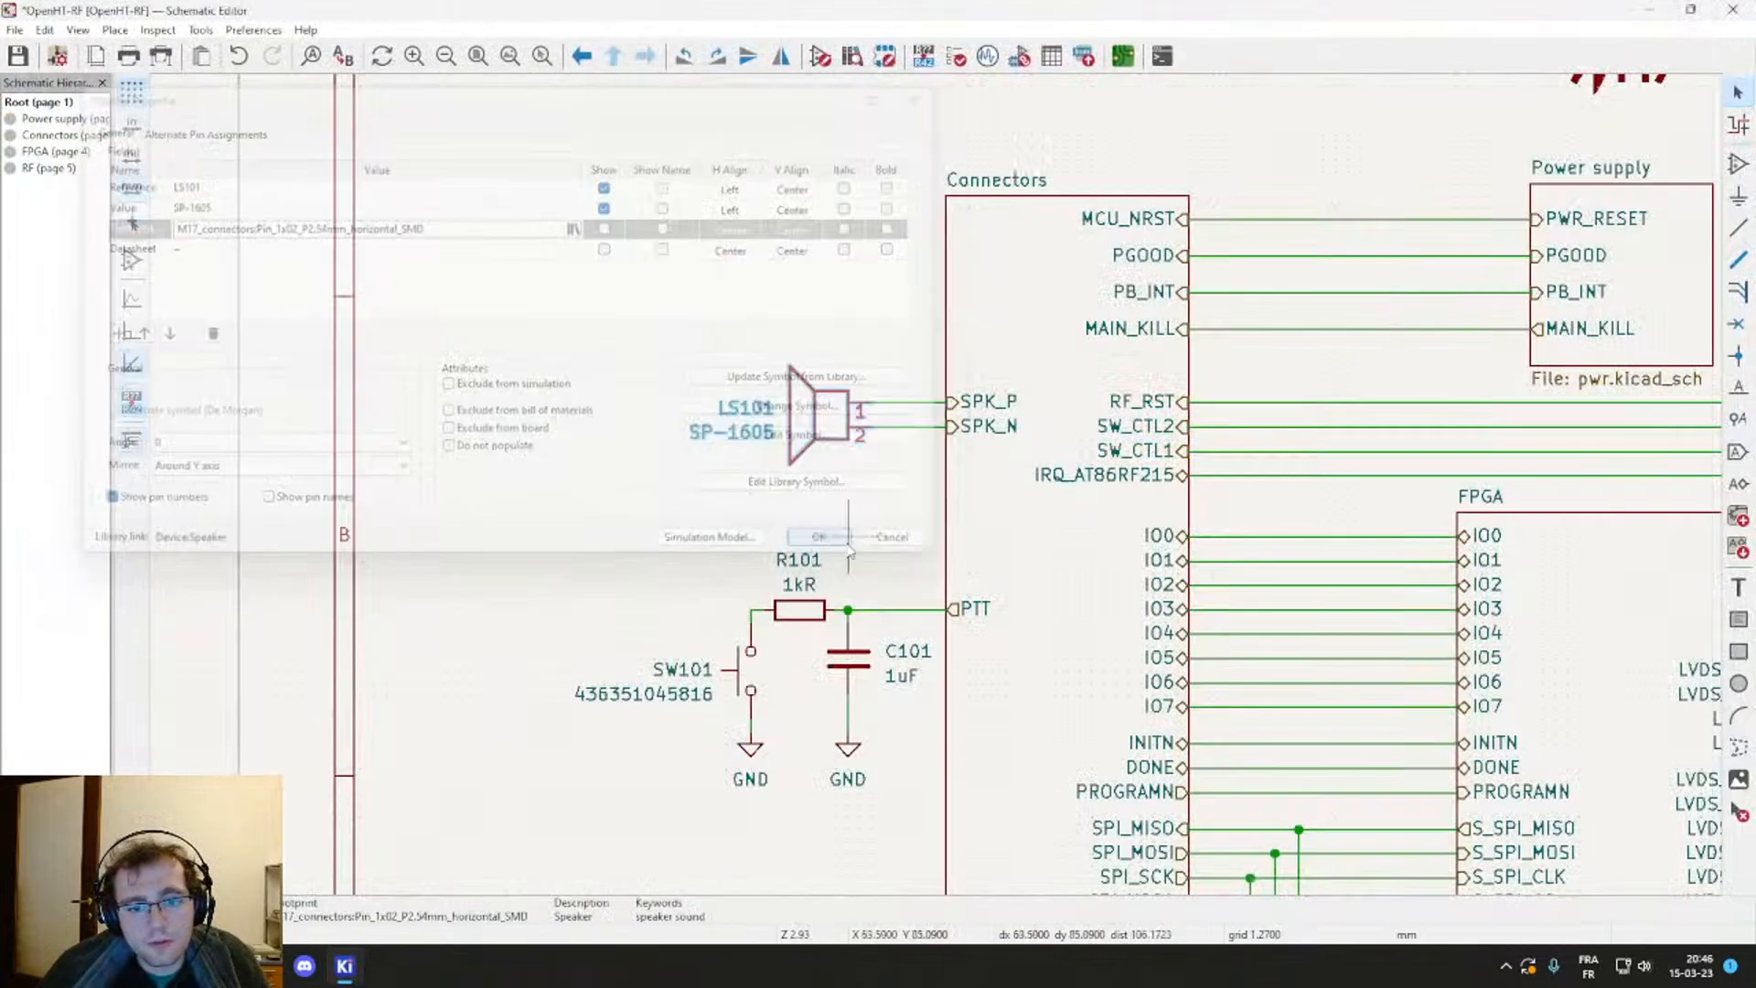
key("ctrl+s")
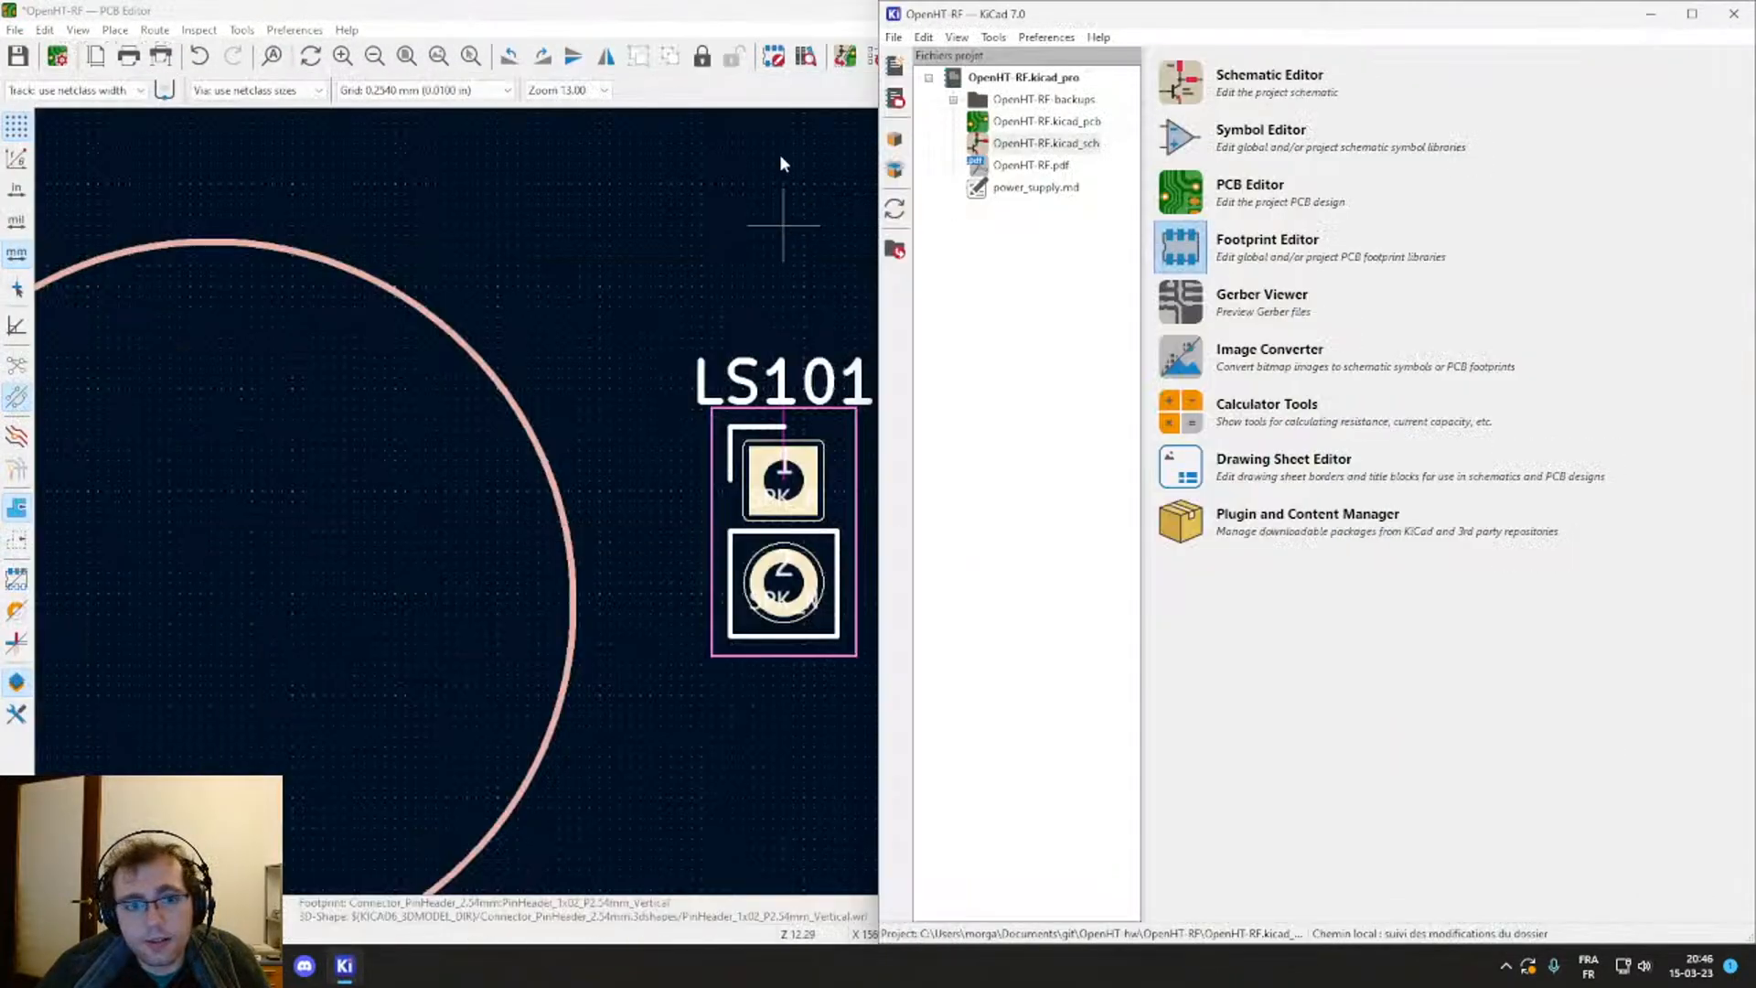
Step: Update the PCB from the schematic so LS101 receives its newly assigned footprint
left_click(808, 22)
left_click(842, 62)
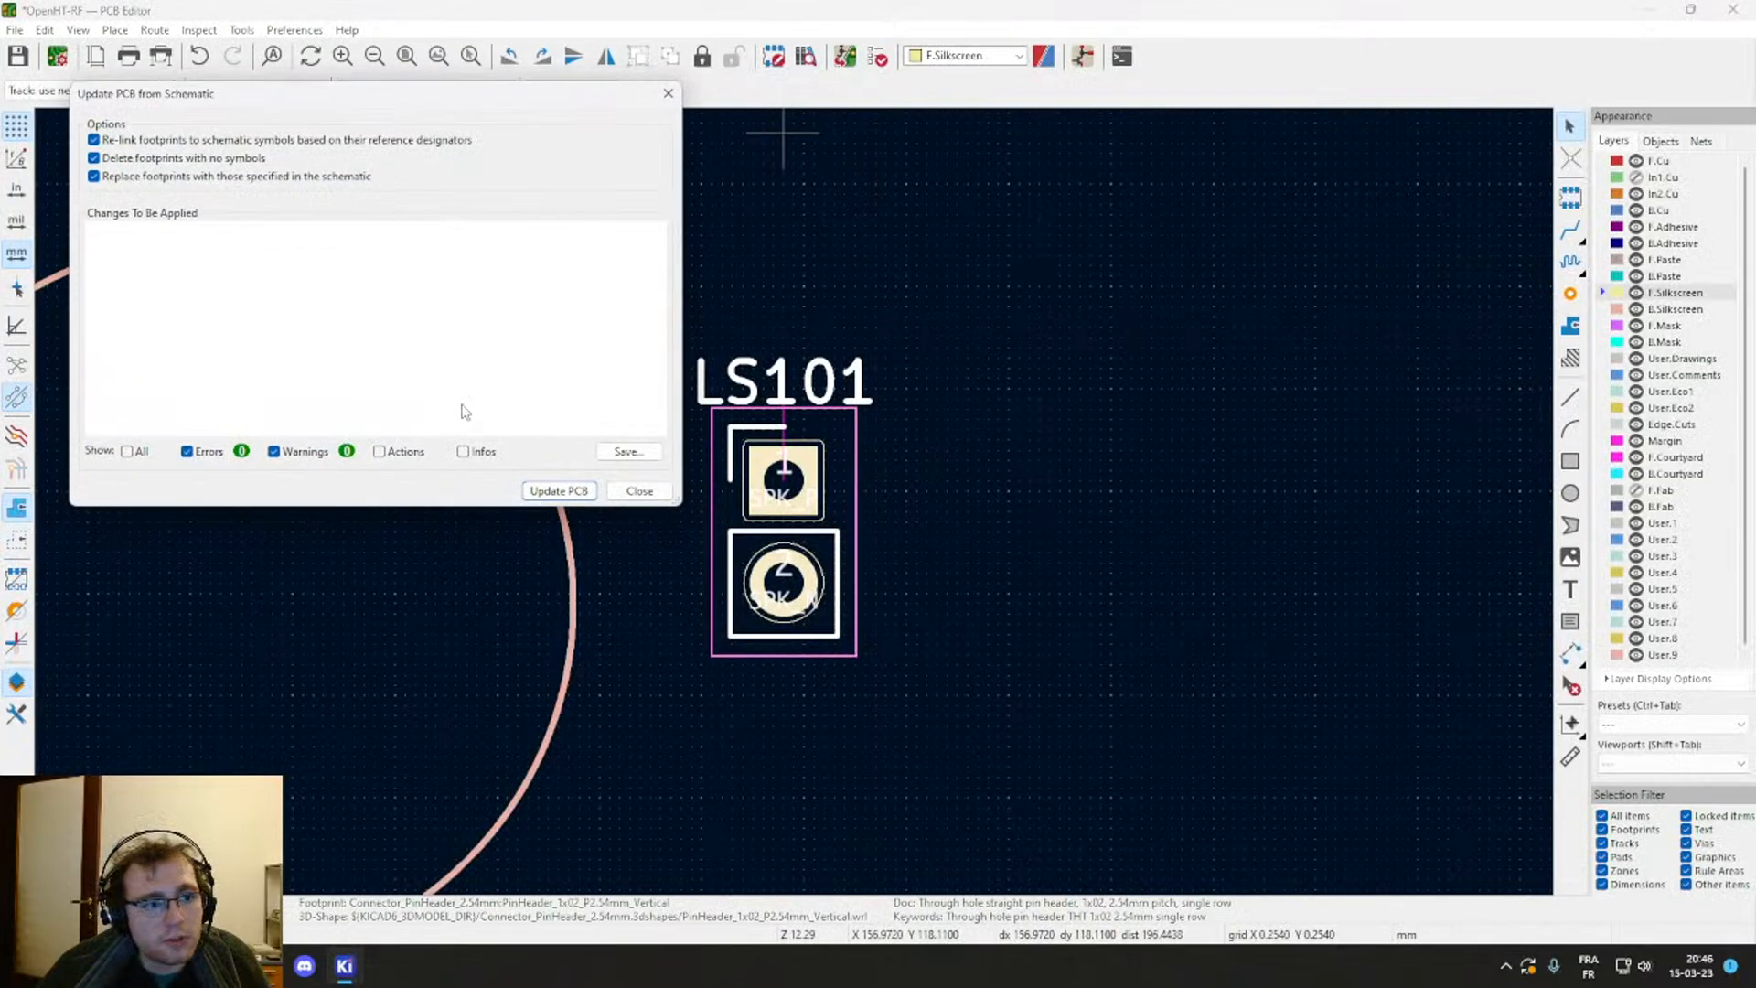
left_click(557, 492)
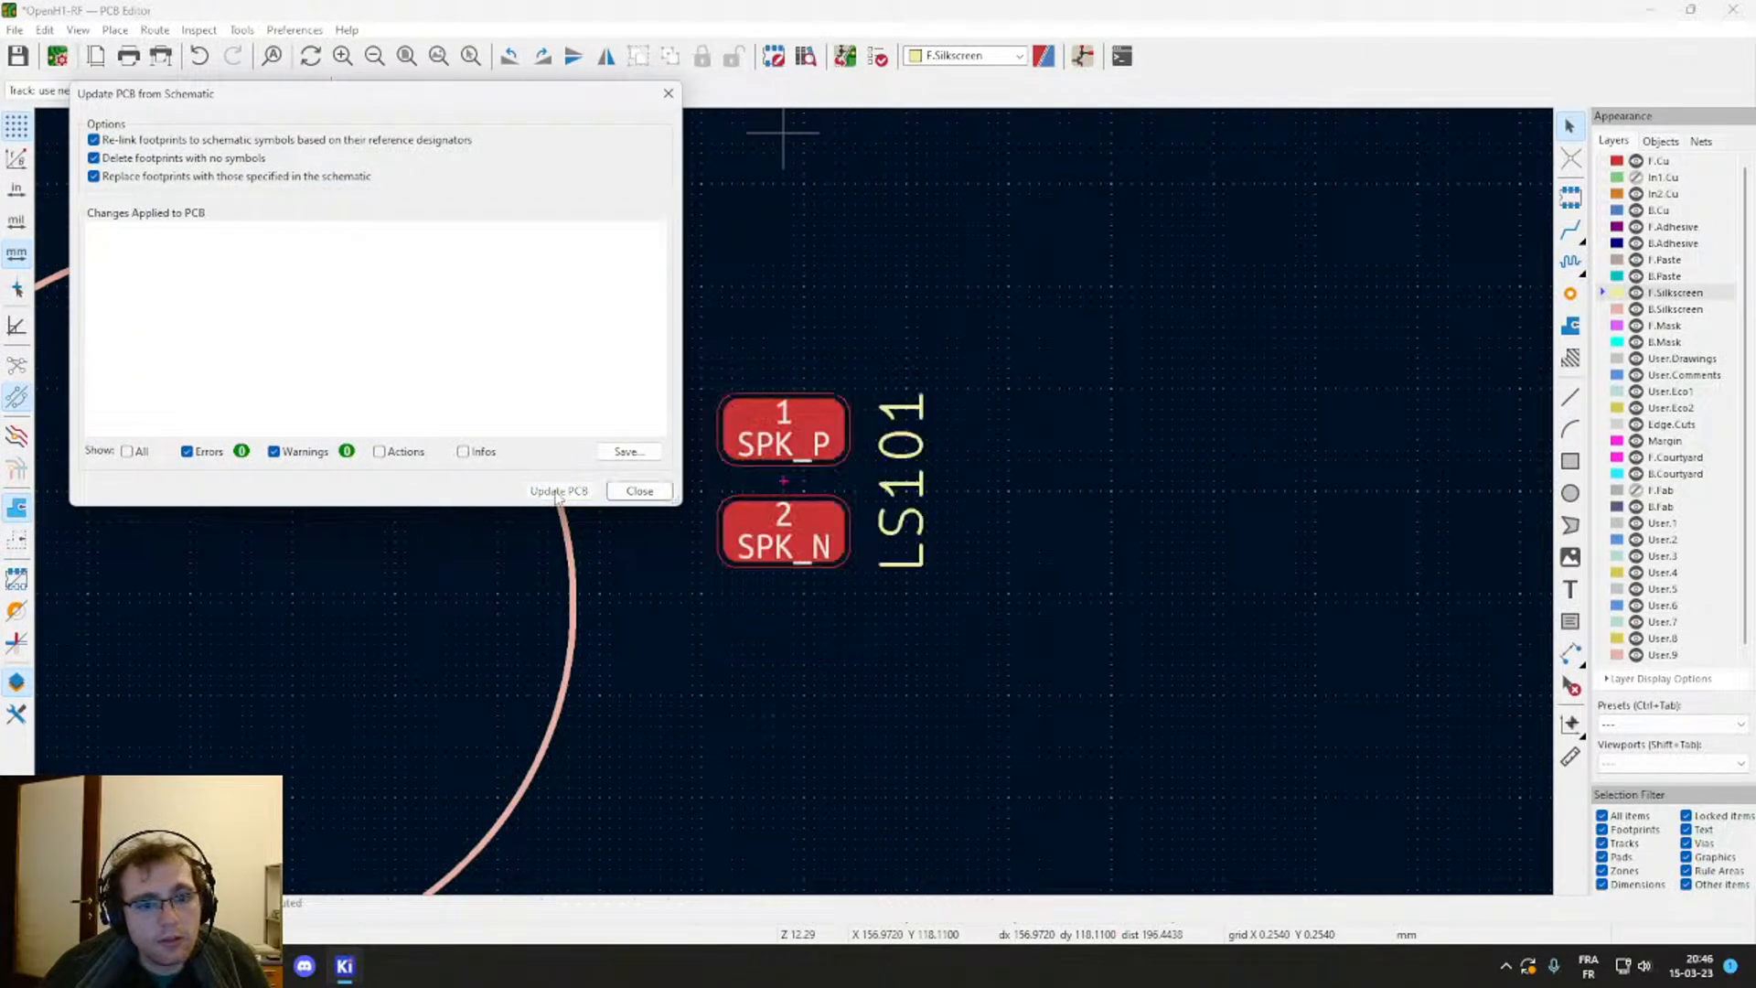
left_click(640, 492)
Step: Move LS101 down on the board so it sits beside the speaker circle, level with the circle's centre
scroll(646, 509, "down", 2)
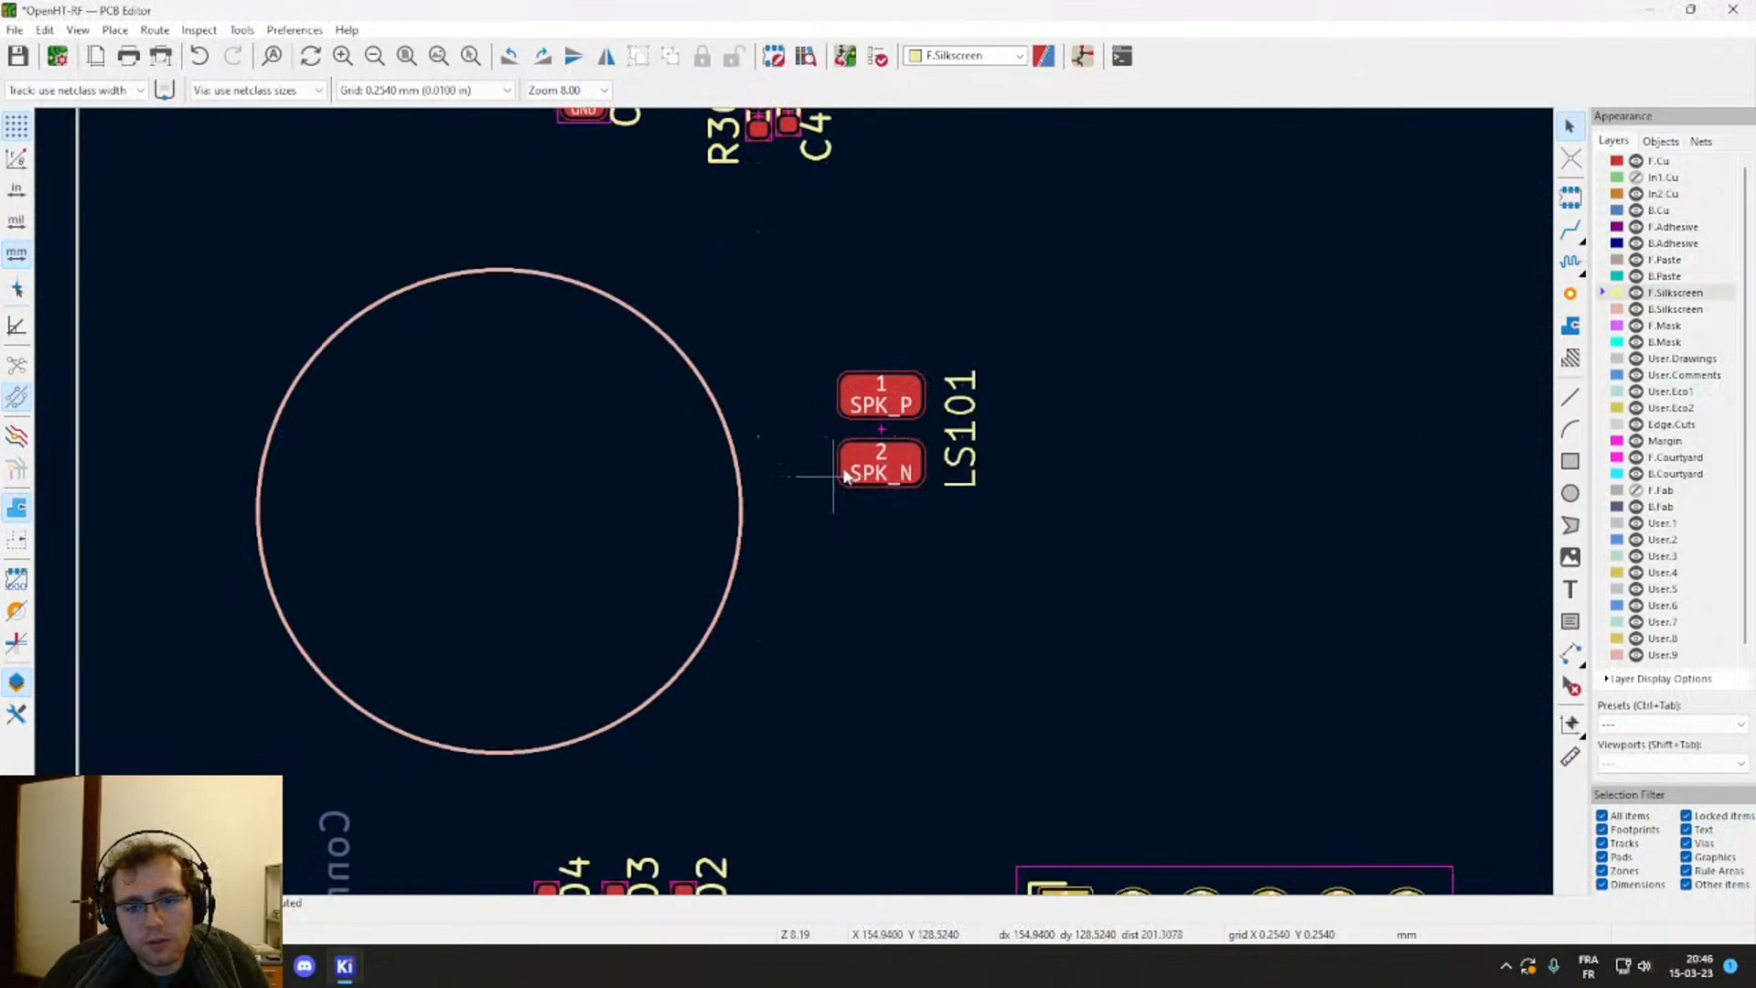
key("m")
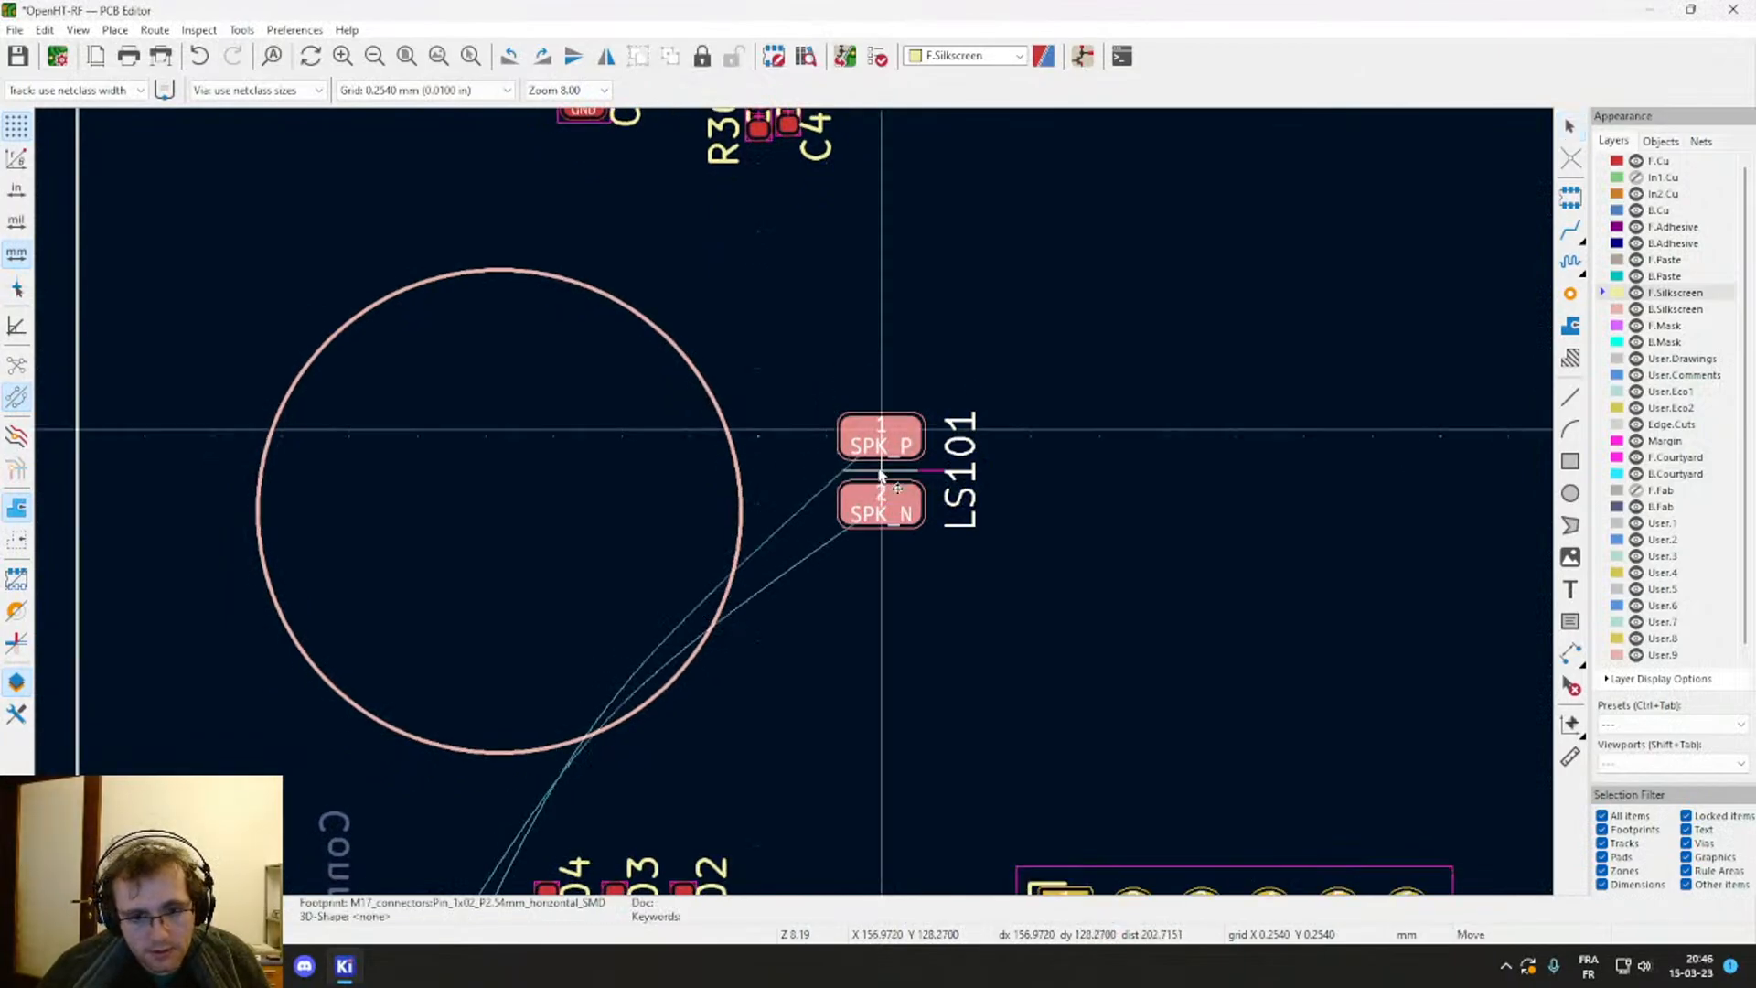
left_click(889, 519)
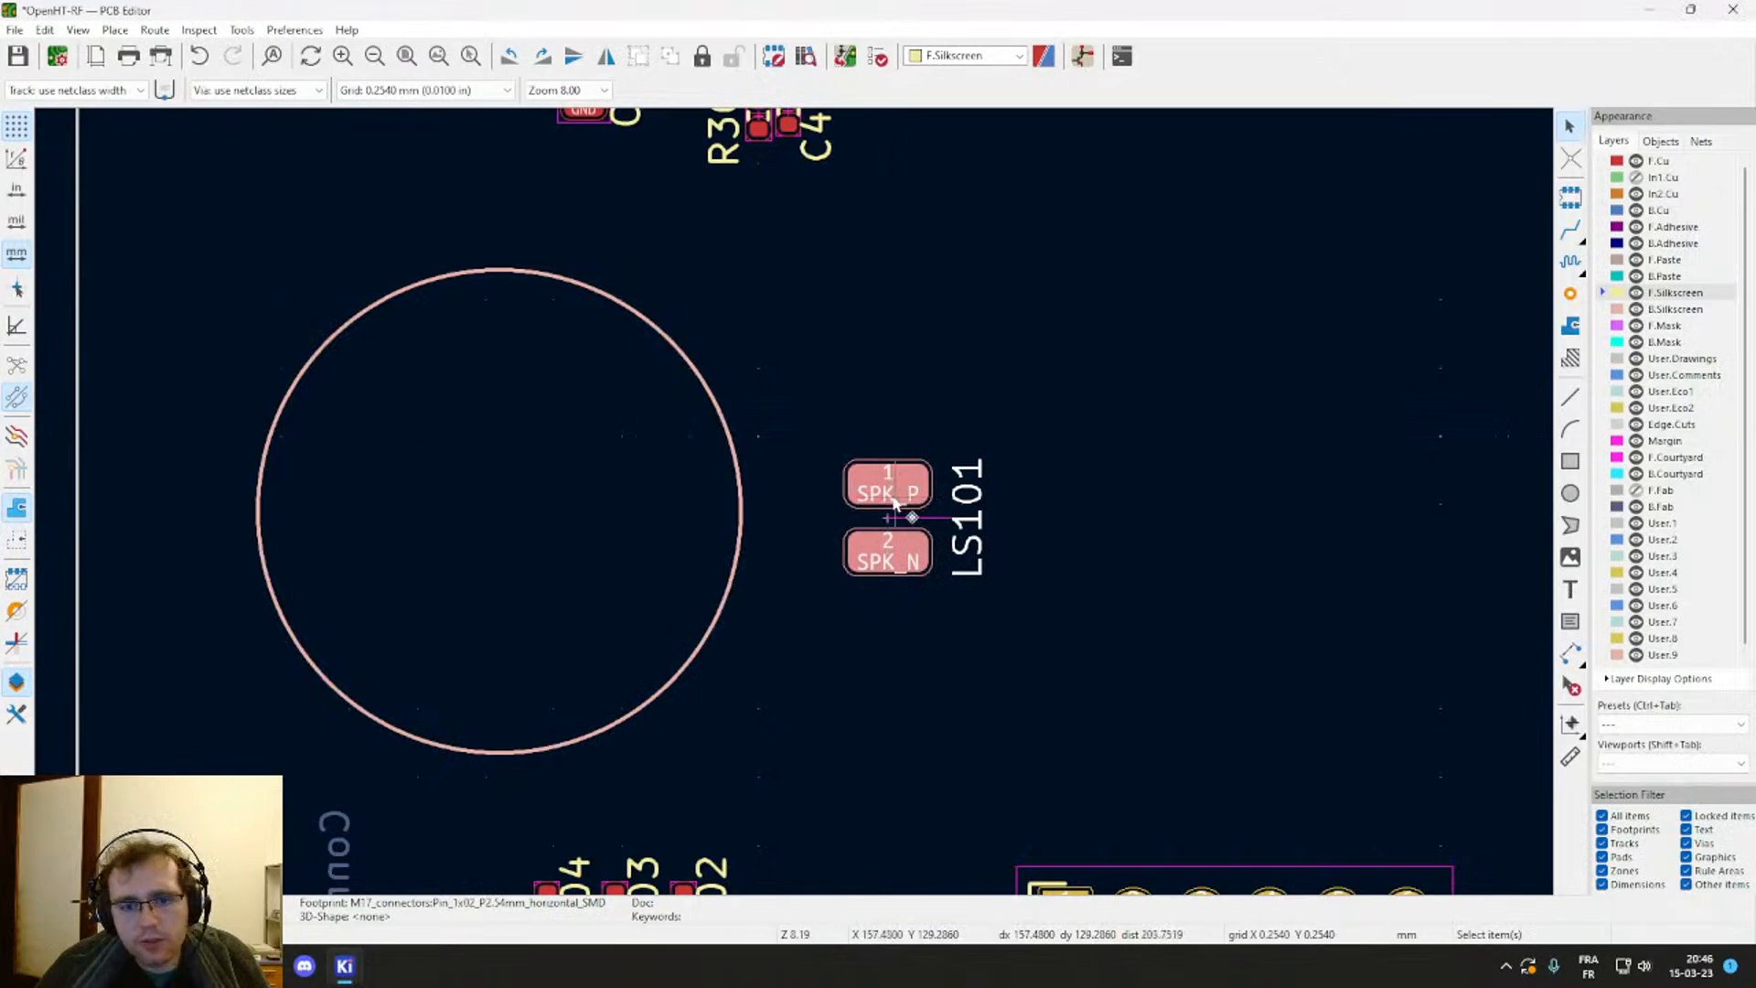
scroll(902, 502, "up", 2)
scroll(784, 530, "down", 2)
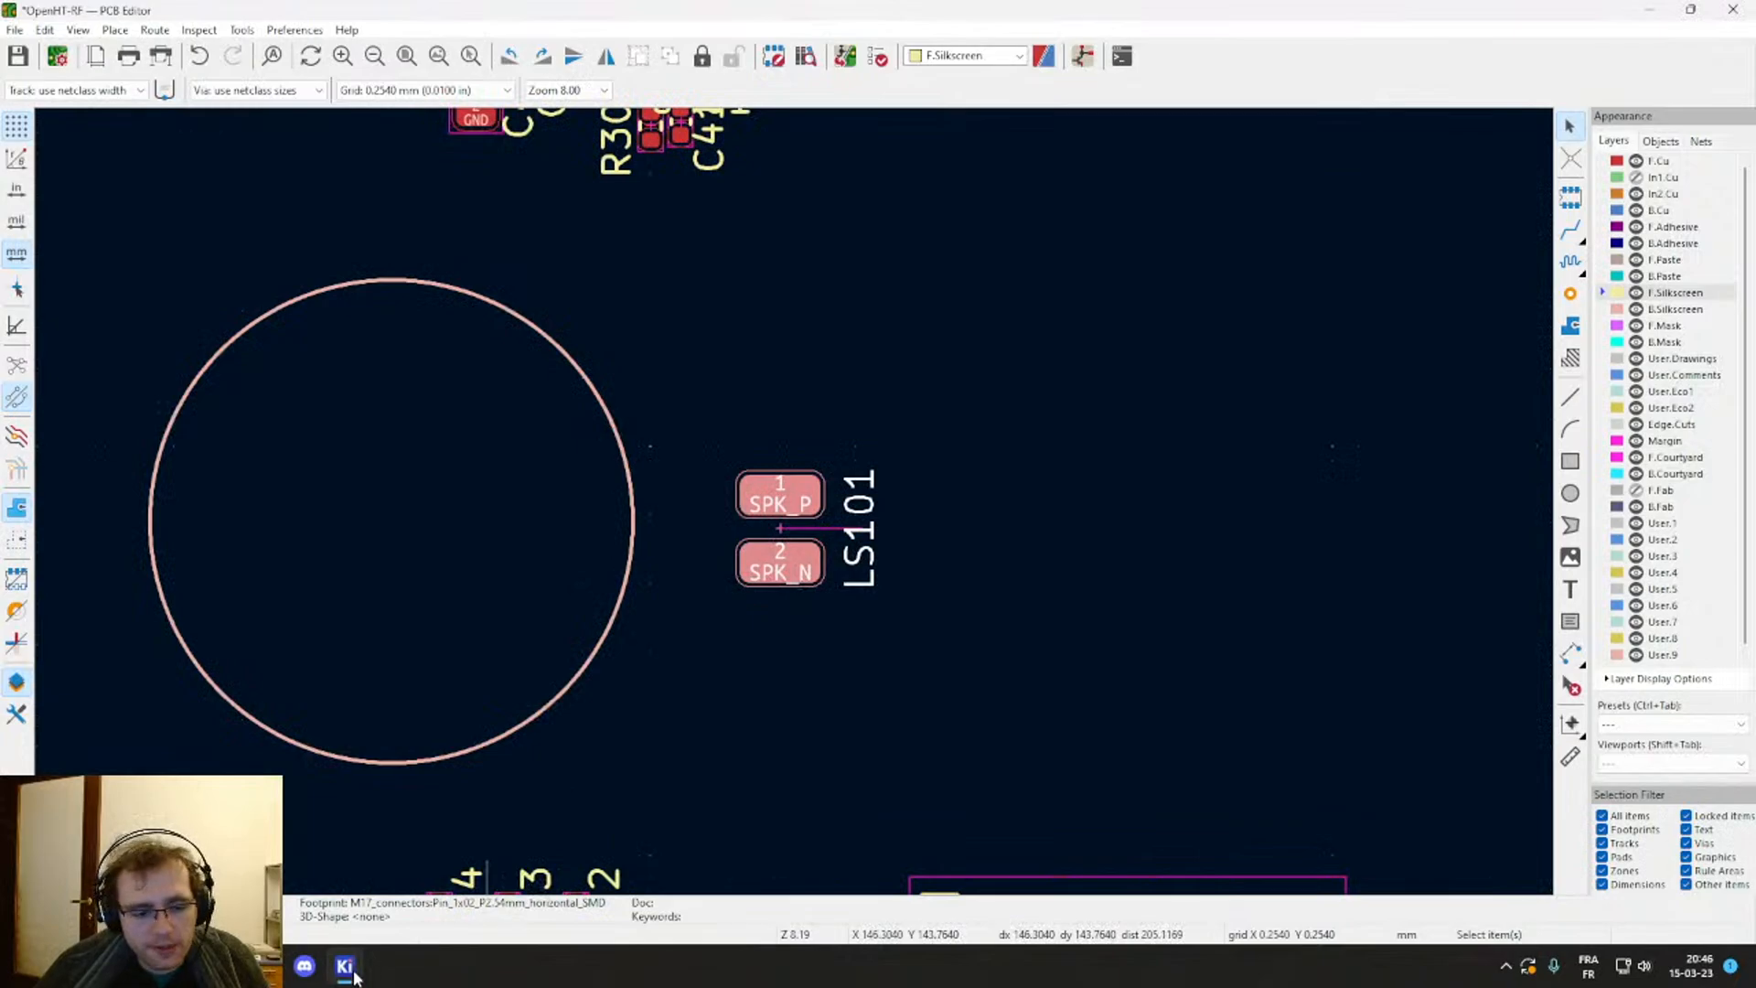
Step: Switch to the Footprint Editor and open Pin_1x02_P2.54mm_horizontal_SMD from the M17_connectors library
mouse_move(355, 975)
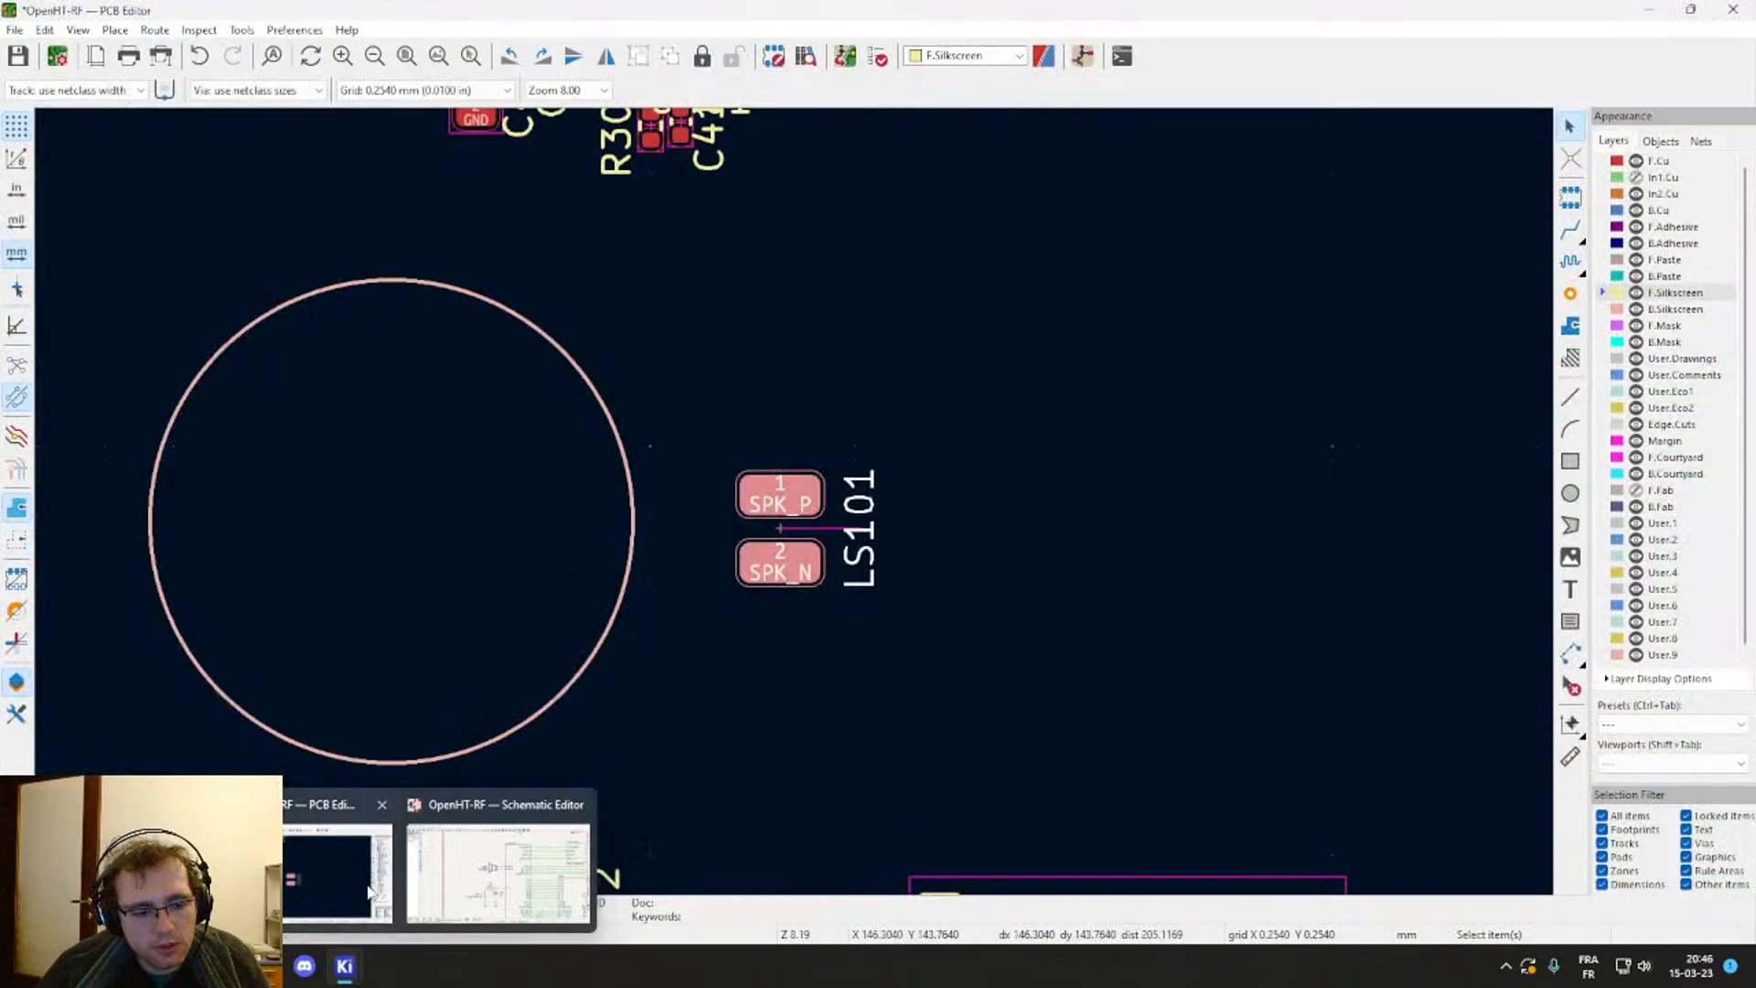
left_click(498, 873)
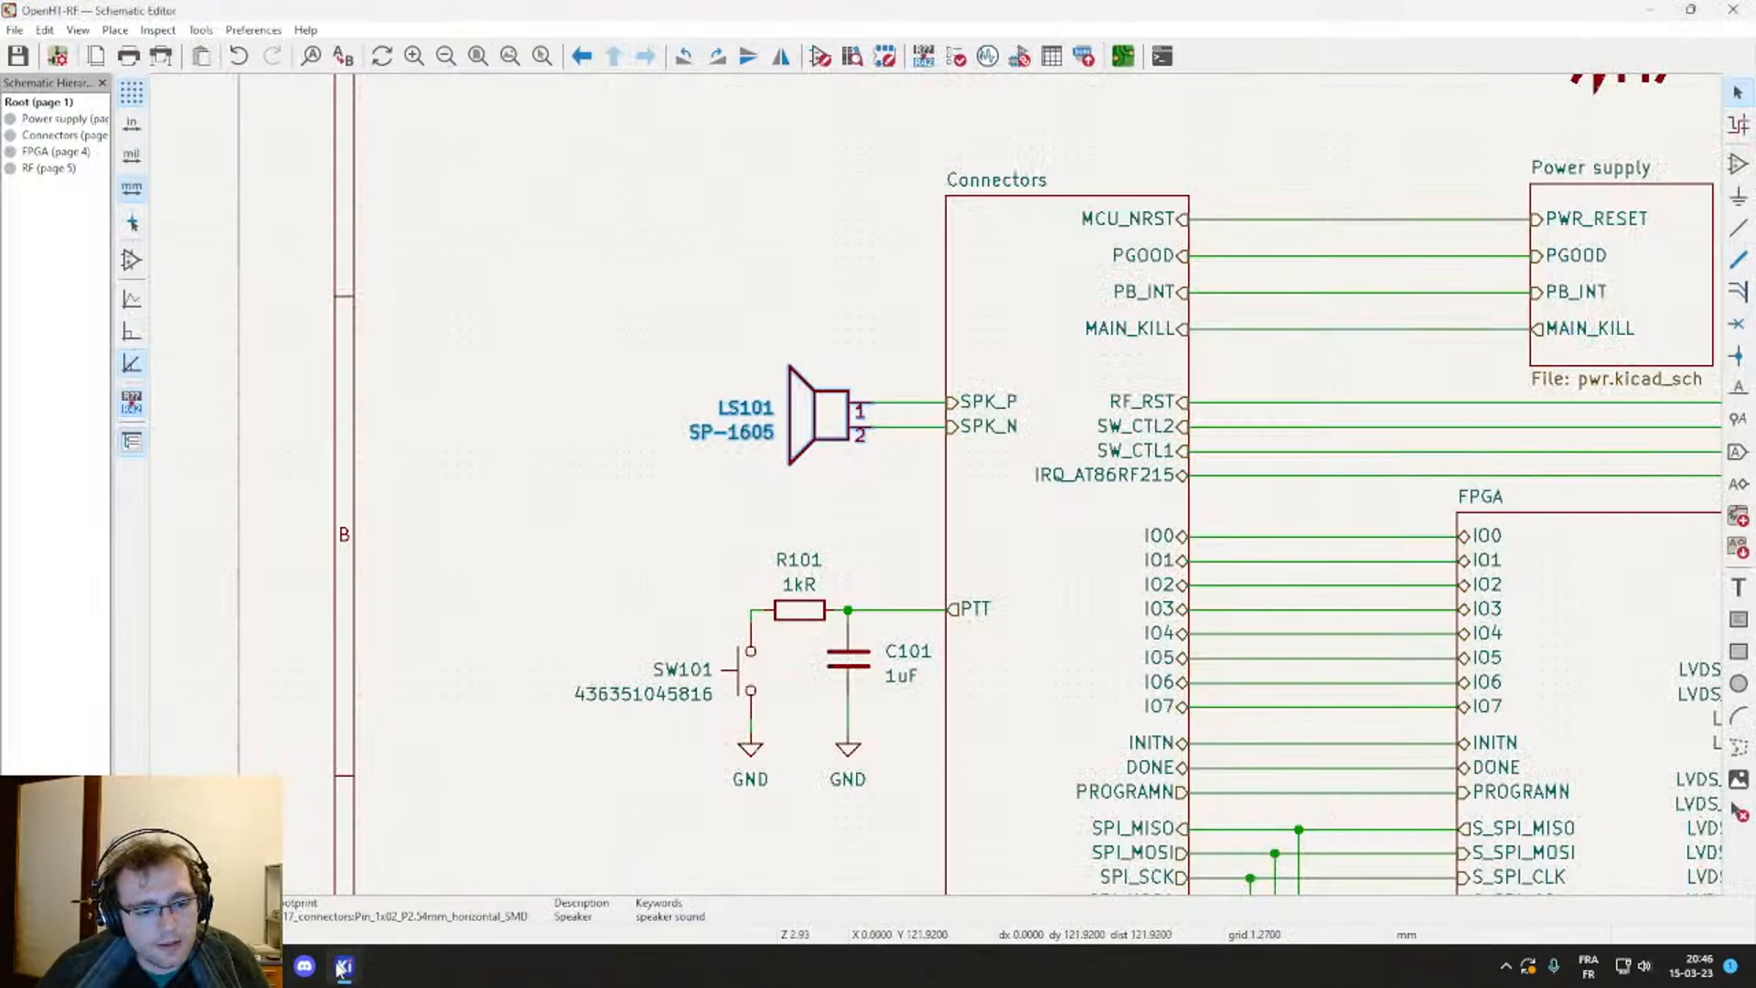
mouse_move(341, 967)
left_click(513, 846)
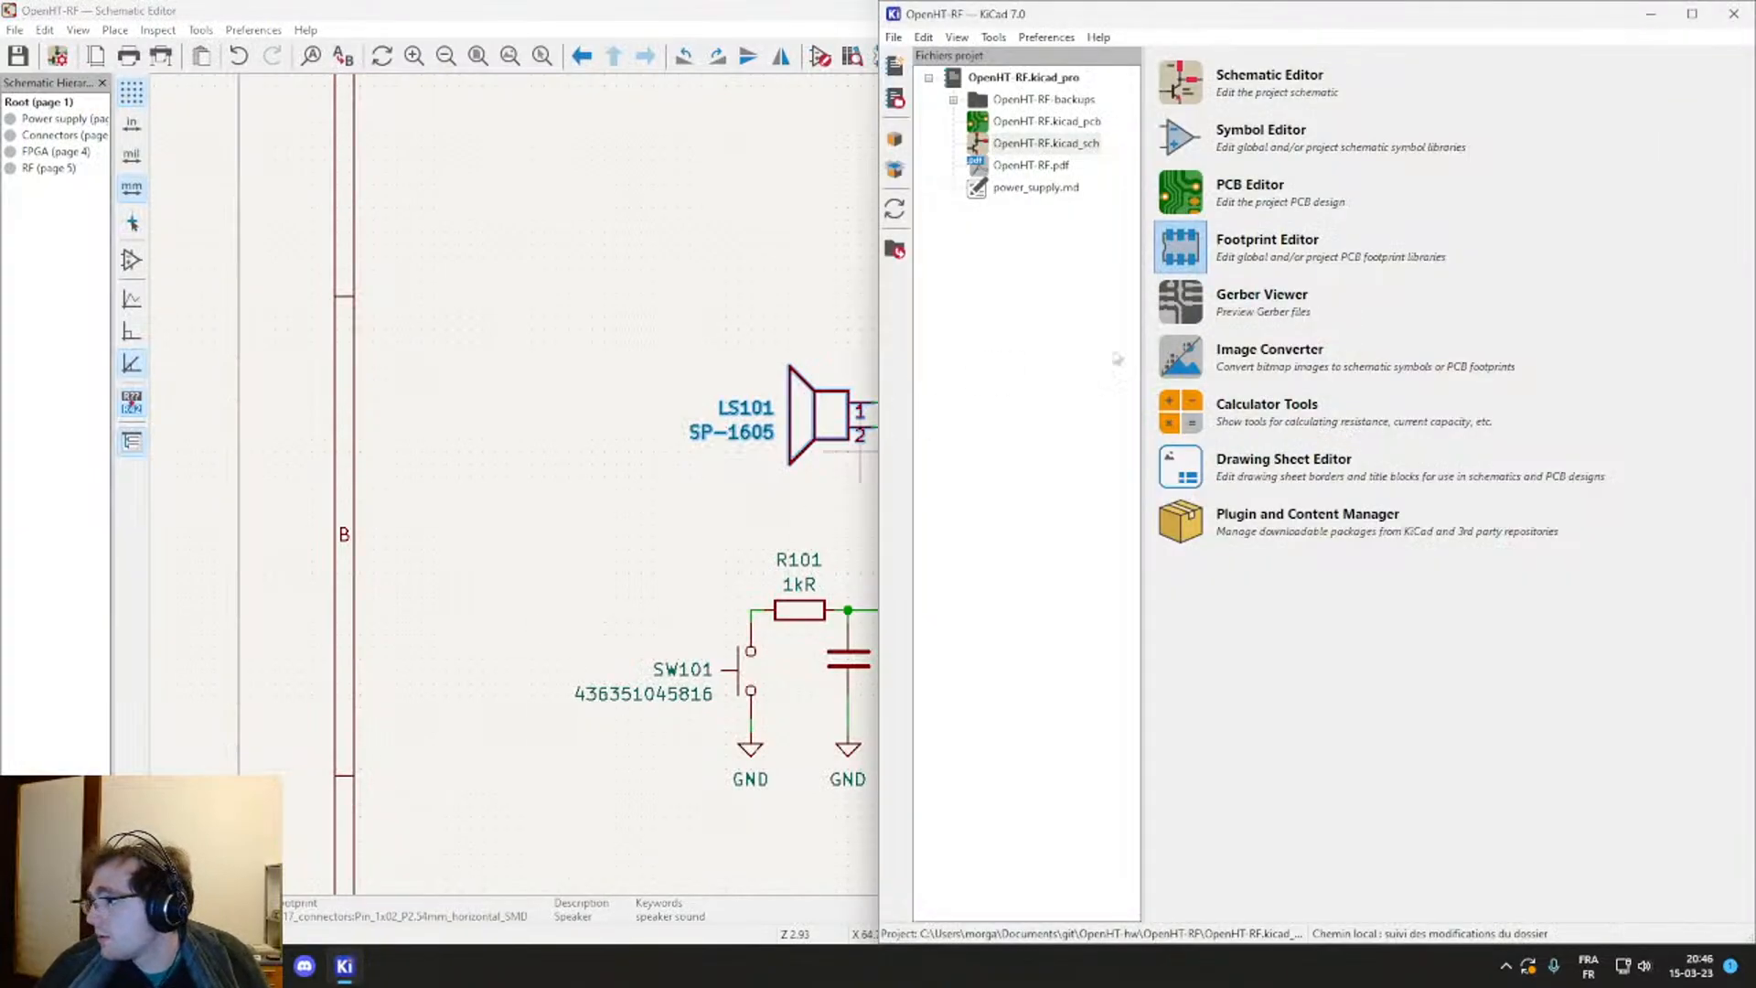
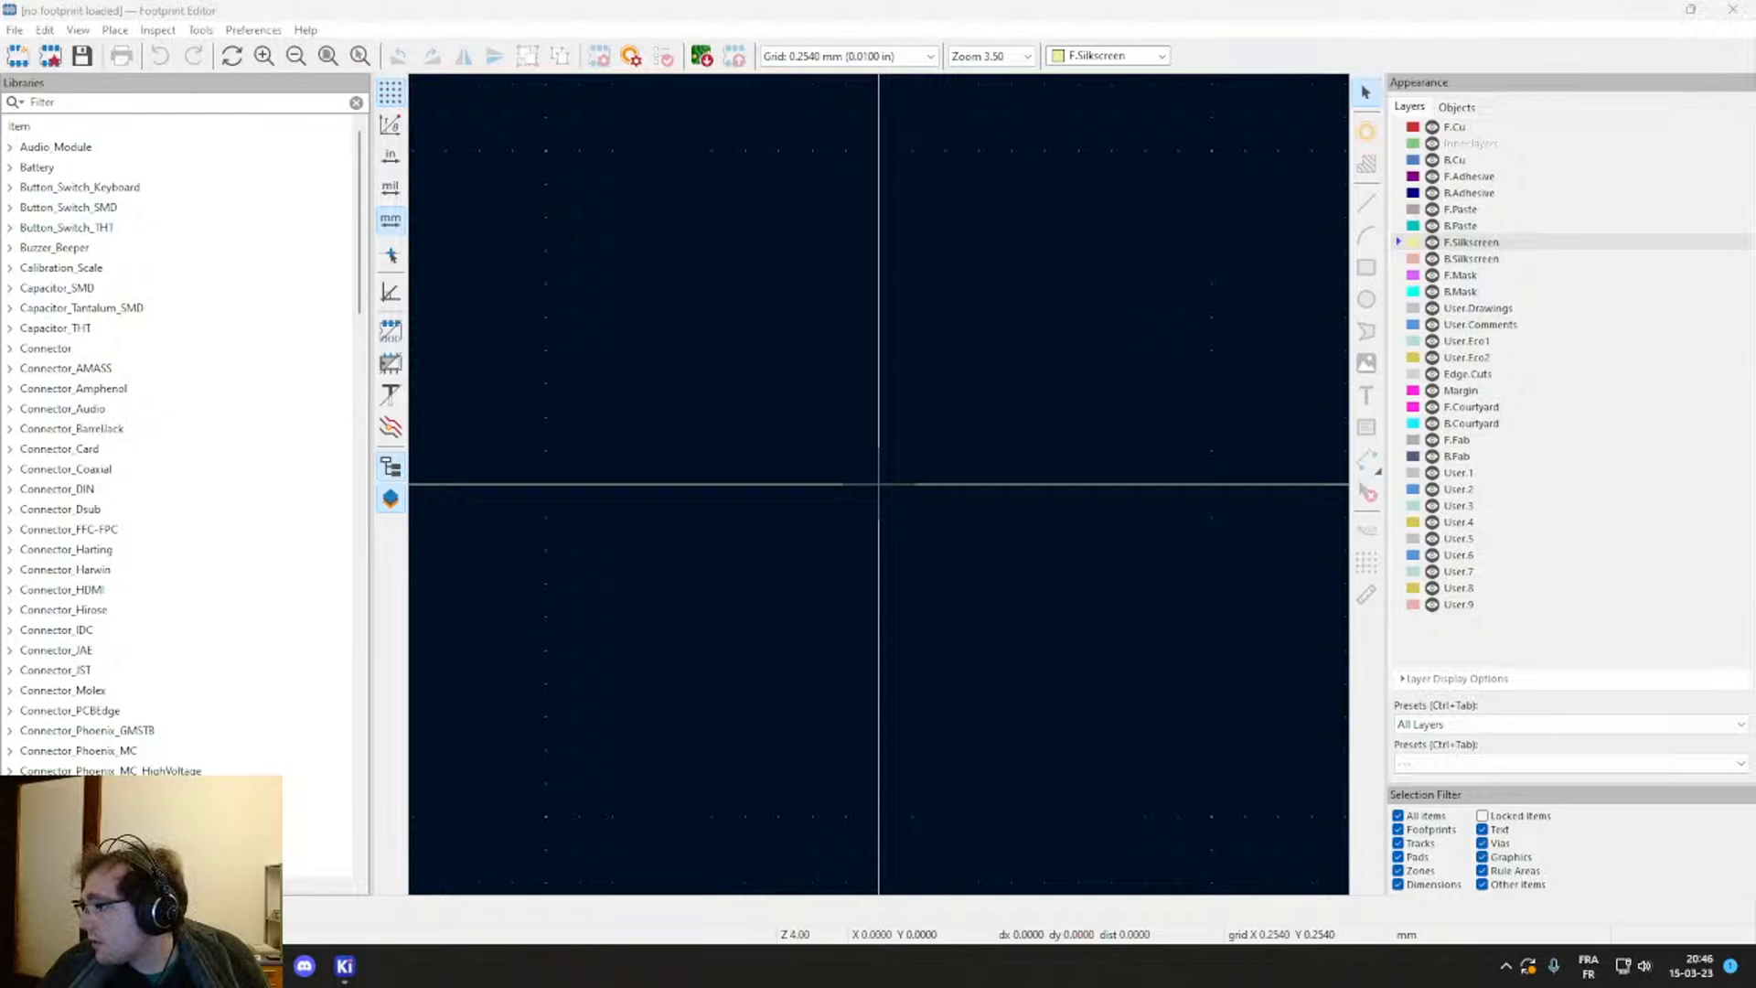
scroll(879, 484, "down", 6)
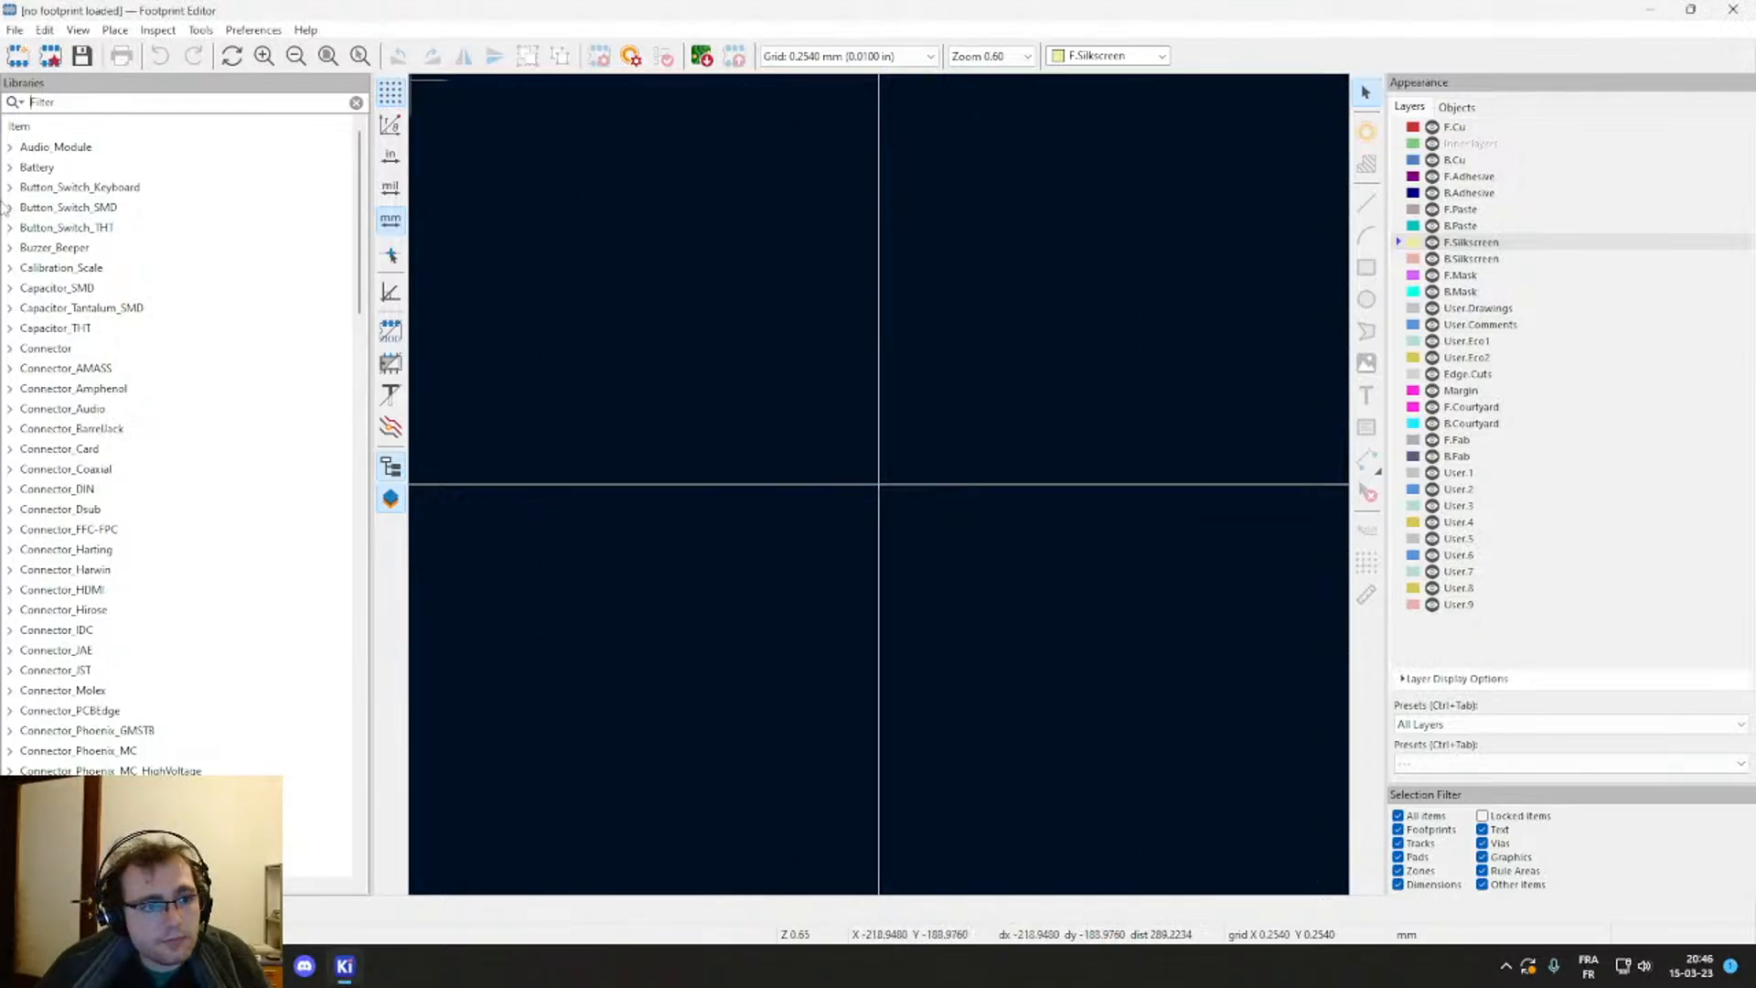
type("M17")
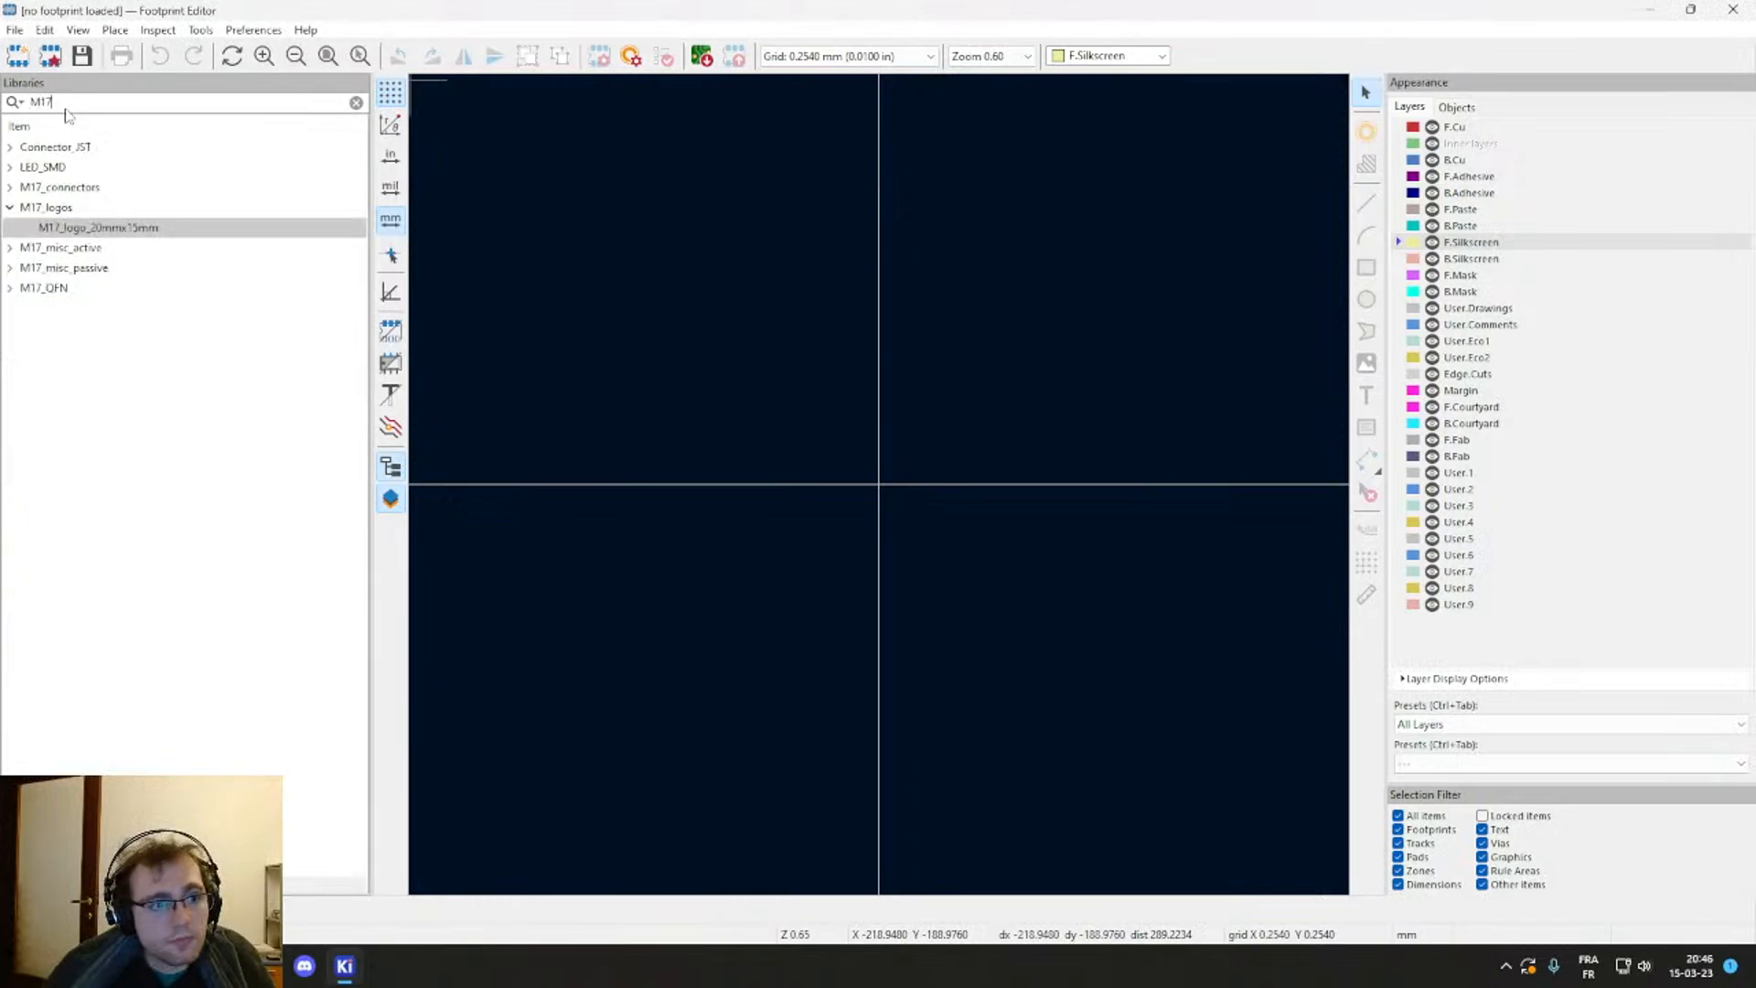
double_click(57, 187)
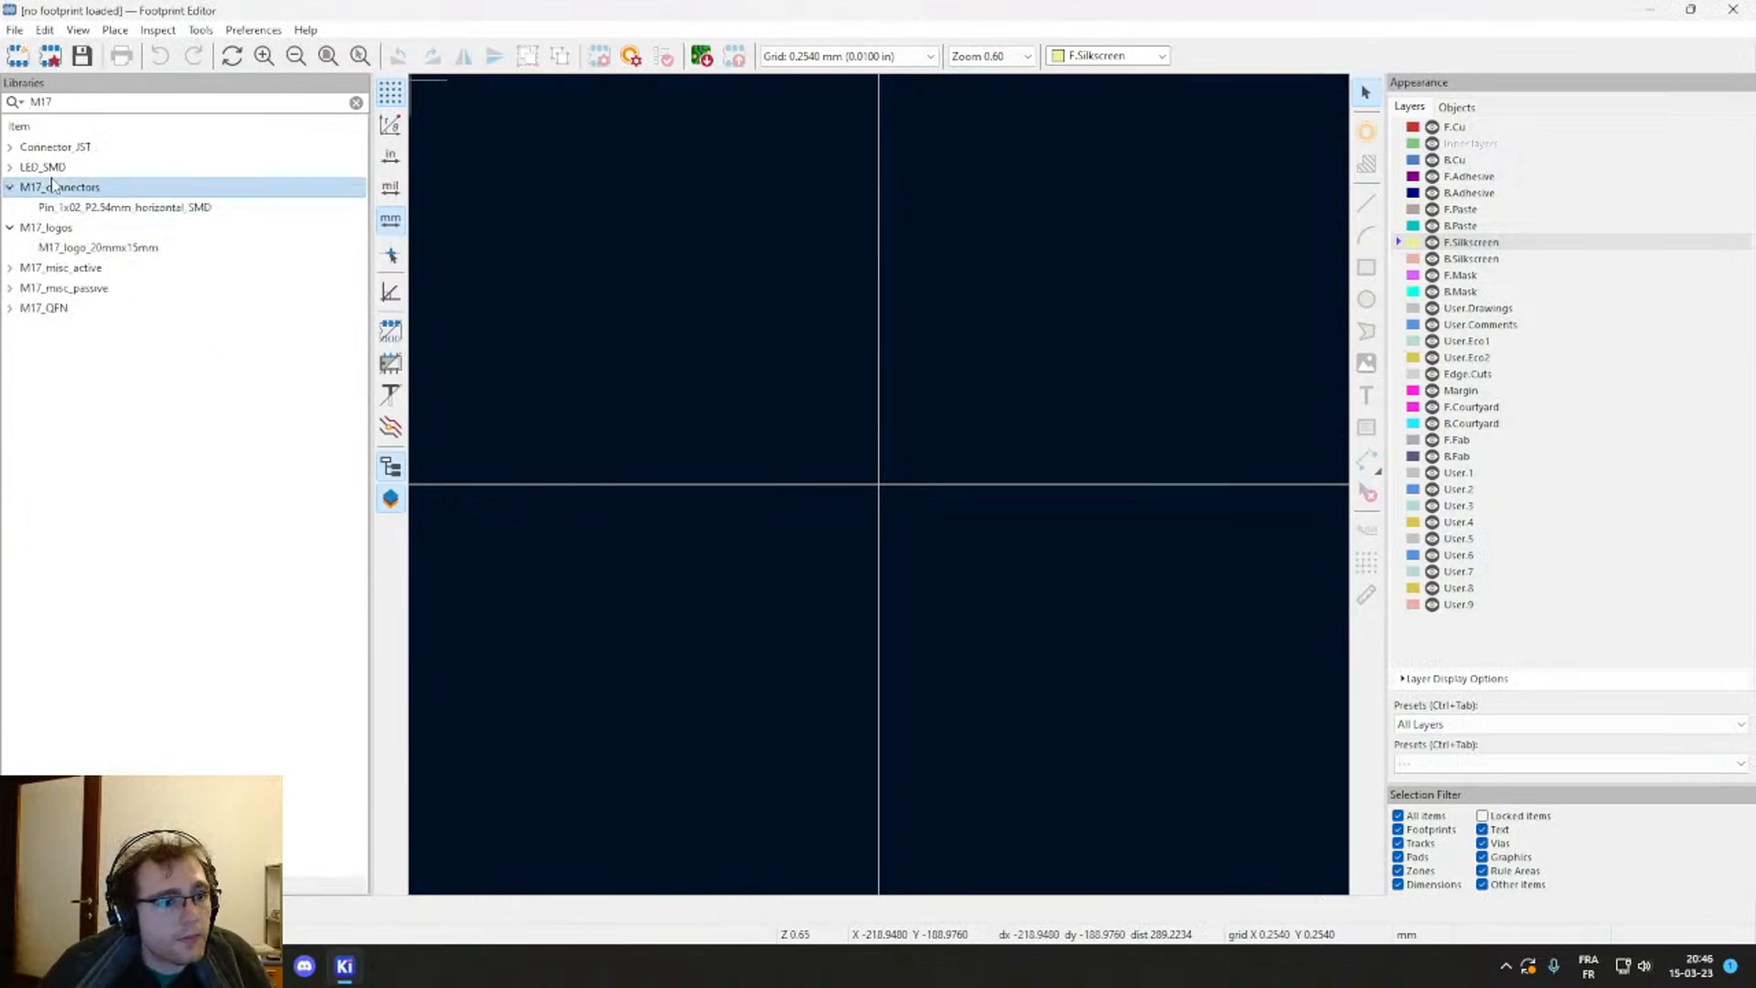
double_click(77, 207)
Step: Rotate the REF** text to horizontal and place it centred above pad 1
scroll(858, 417, "down", 2)
middle_click_drag(860, 420, 622, 462)
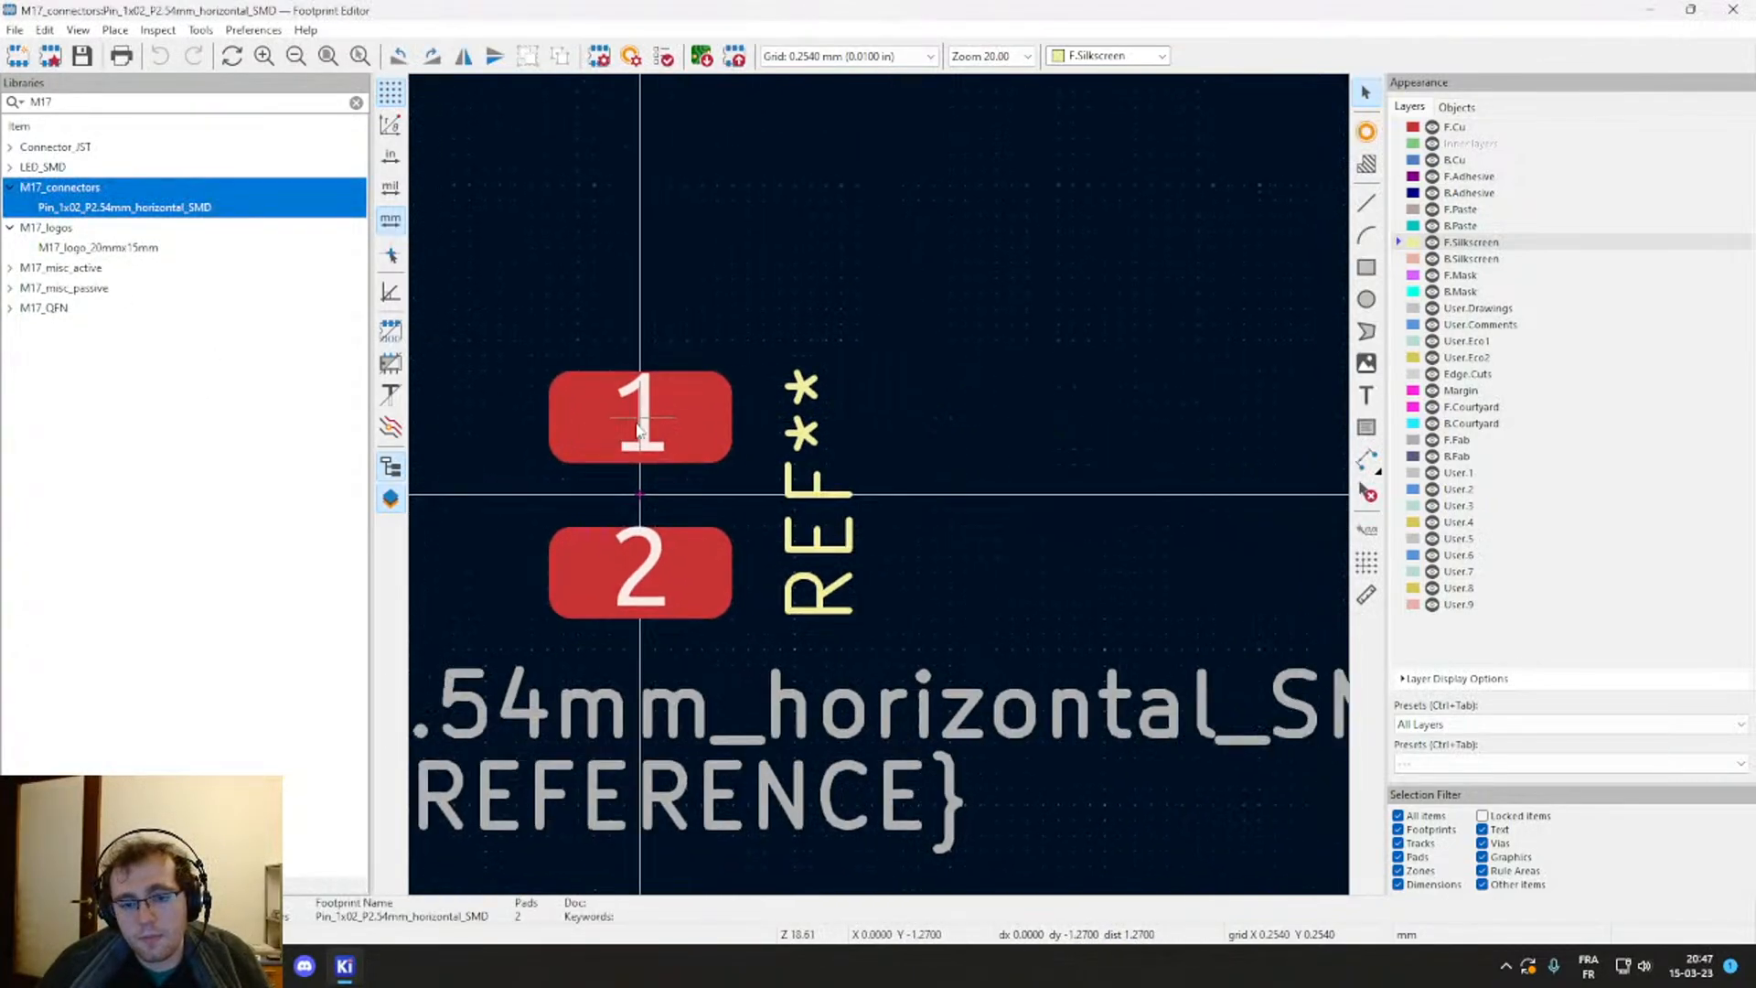
left_click(820, 525)
key("m")
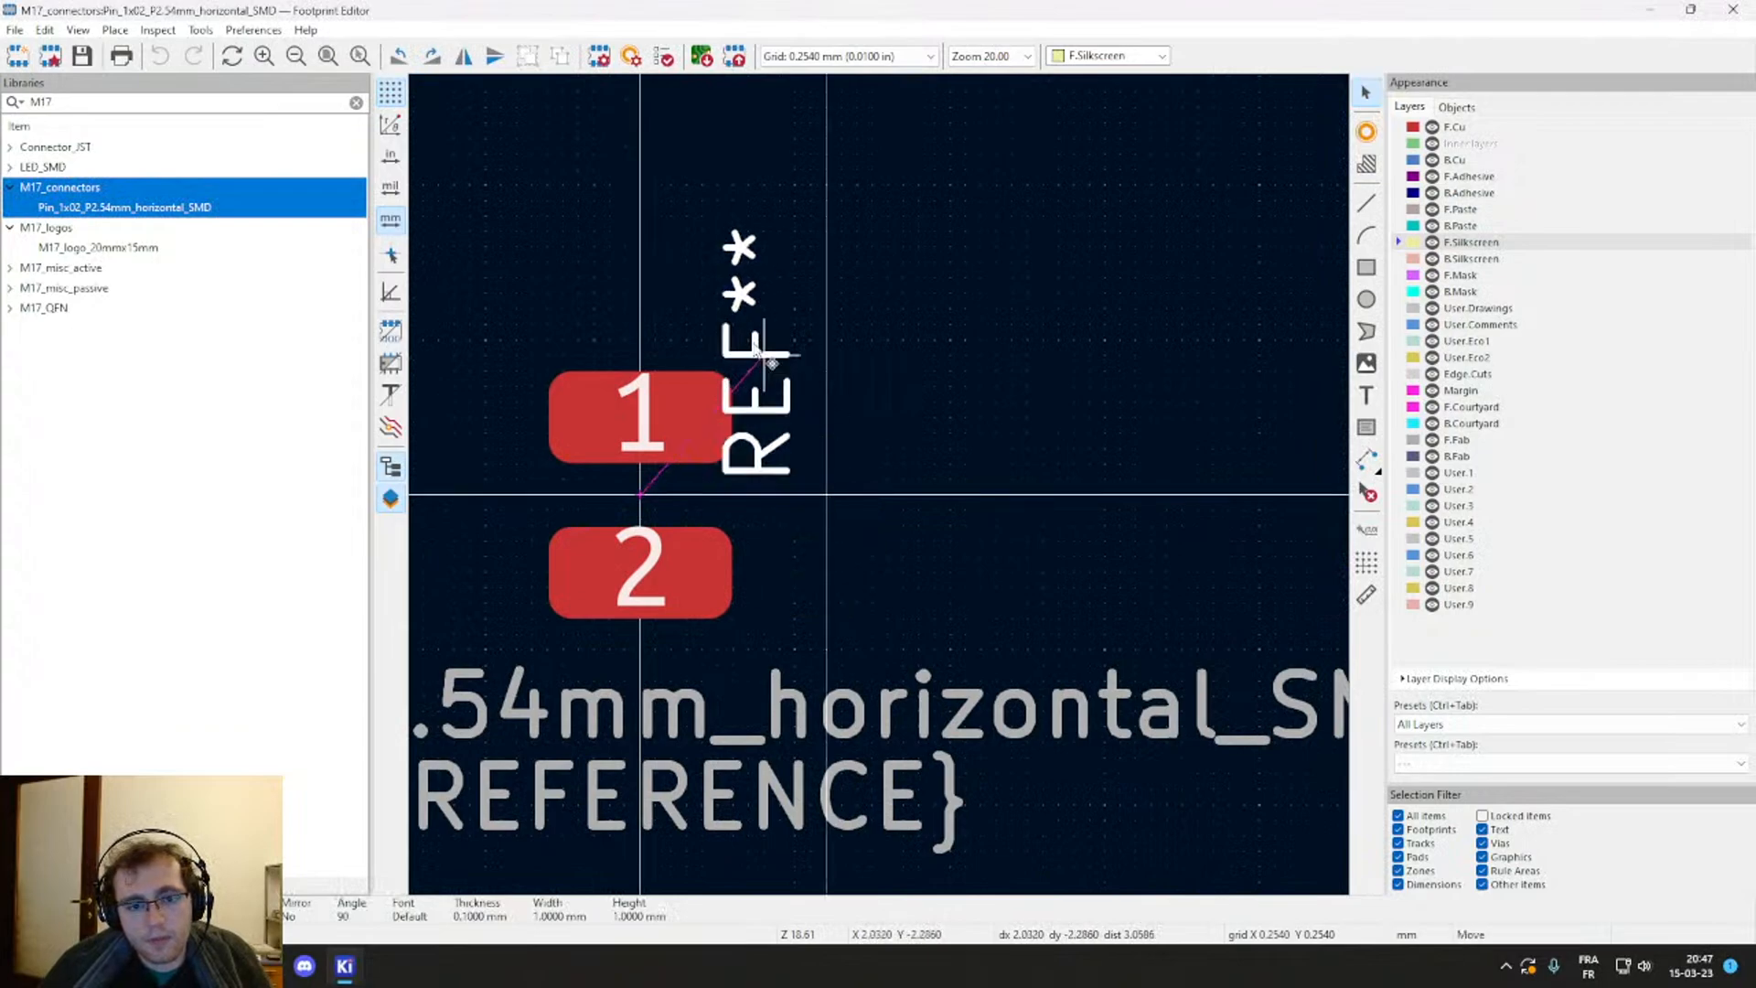
key("shift+r")
left_click(632, 322)
left_click(881, 439)
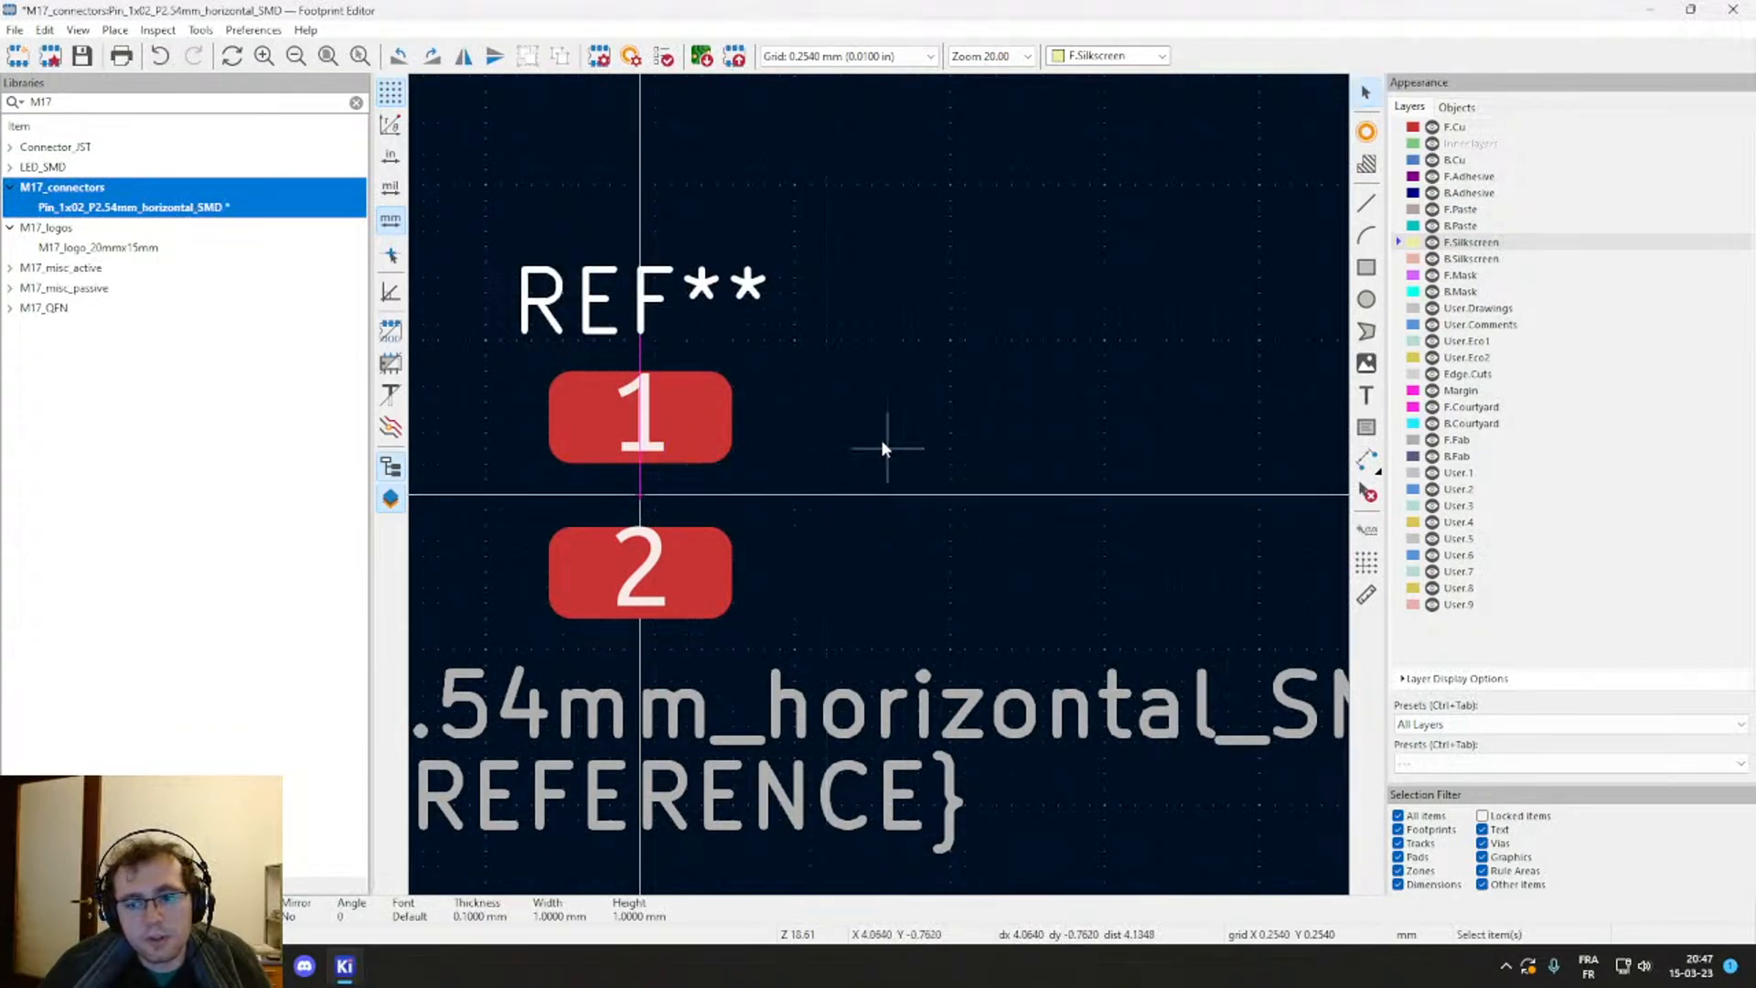
Step: Draw a filled F.Silkscreen triangle about 0.8 mm wide beside pad 1, pointing at the pad, and save the footprint
left_click(1366, 331)
left_click(764, 417)
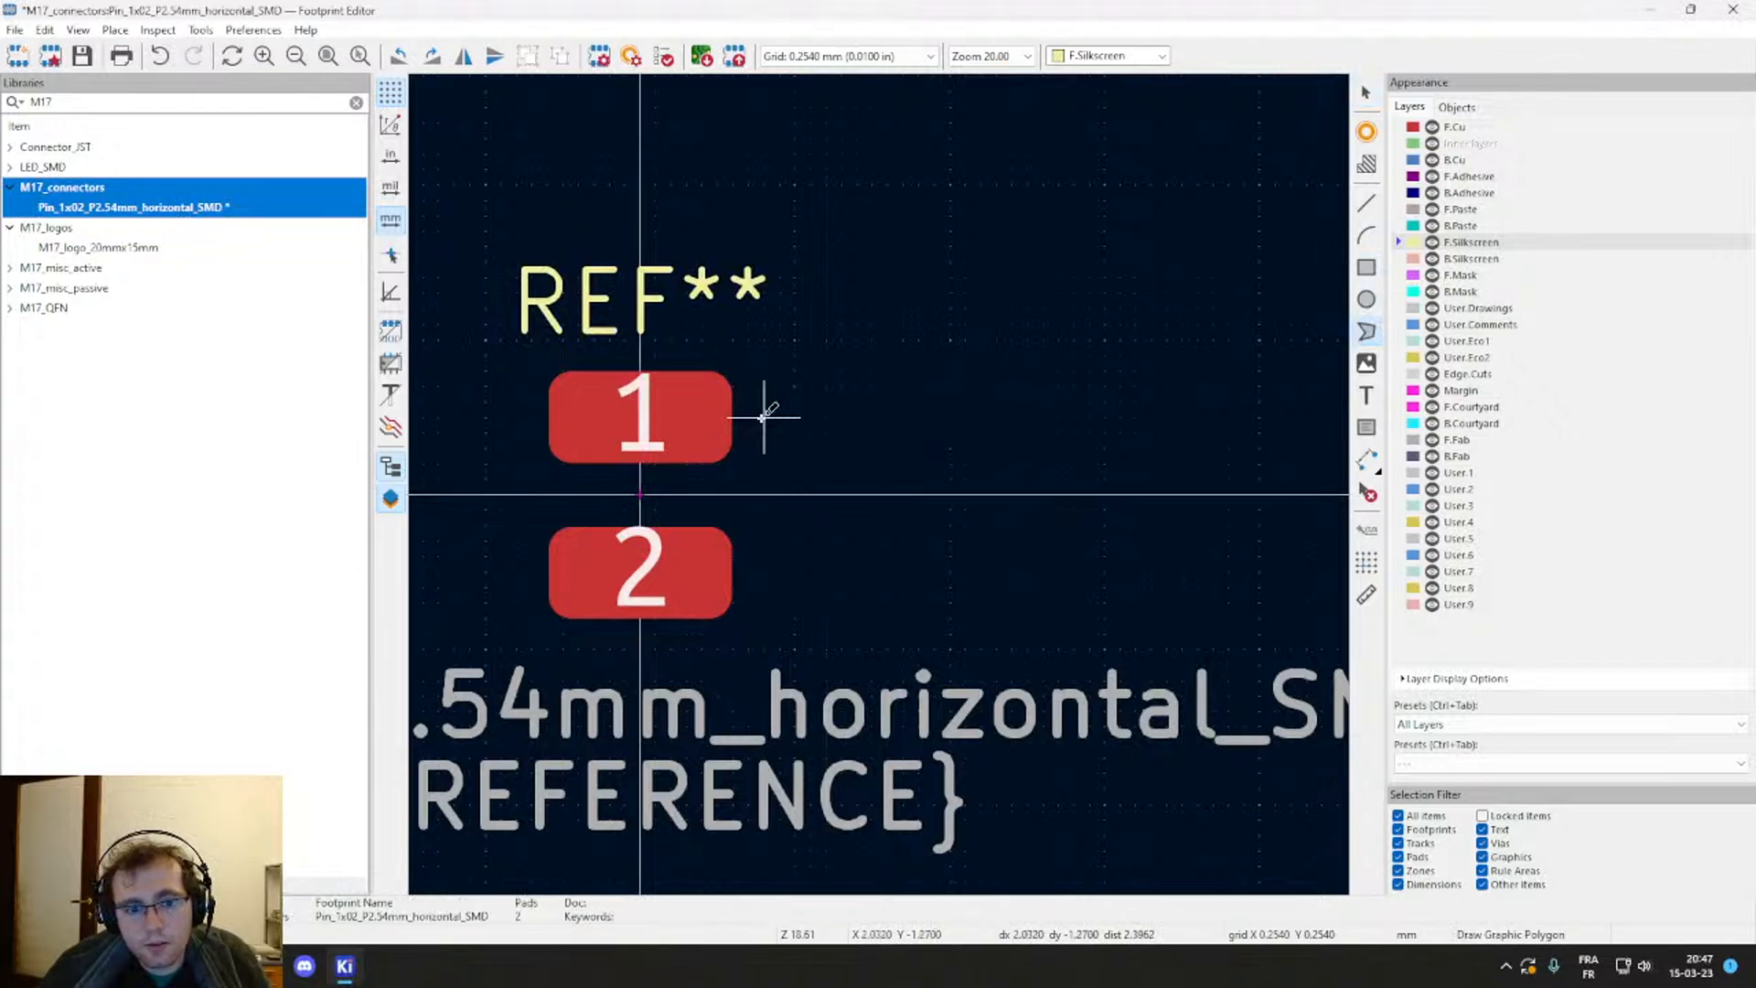
left_click(811, 386)
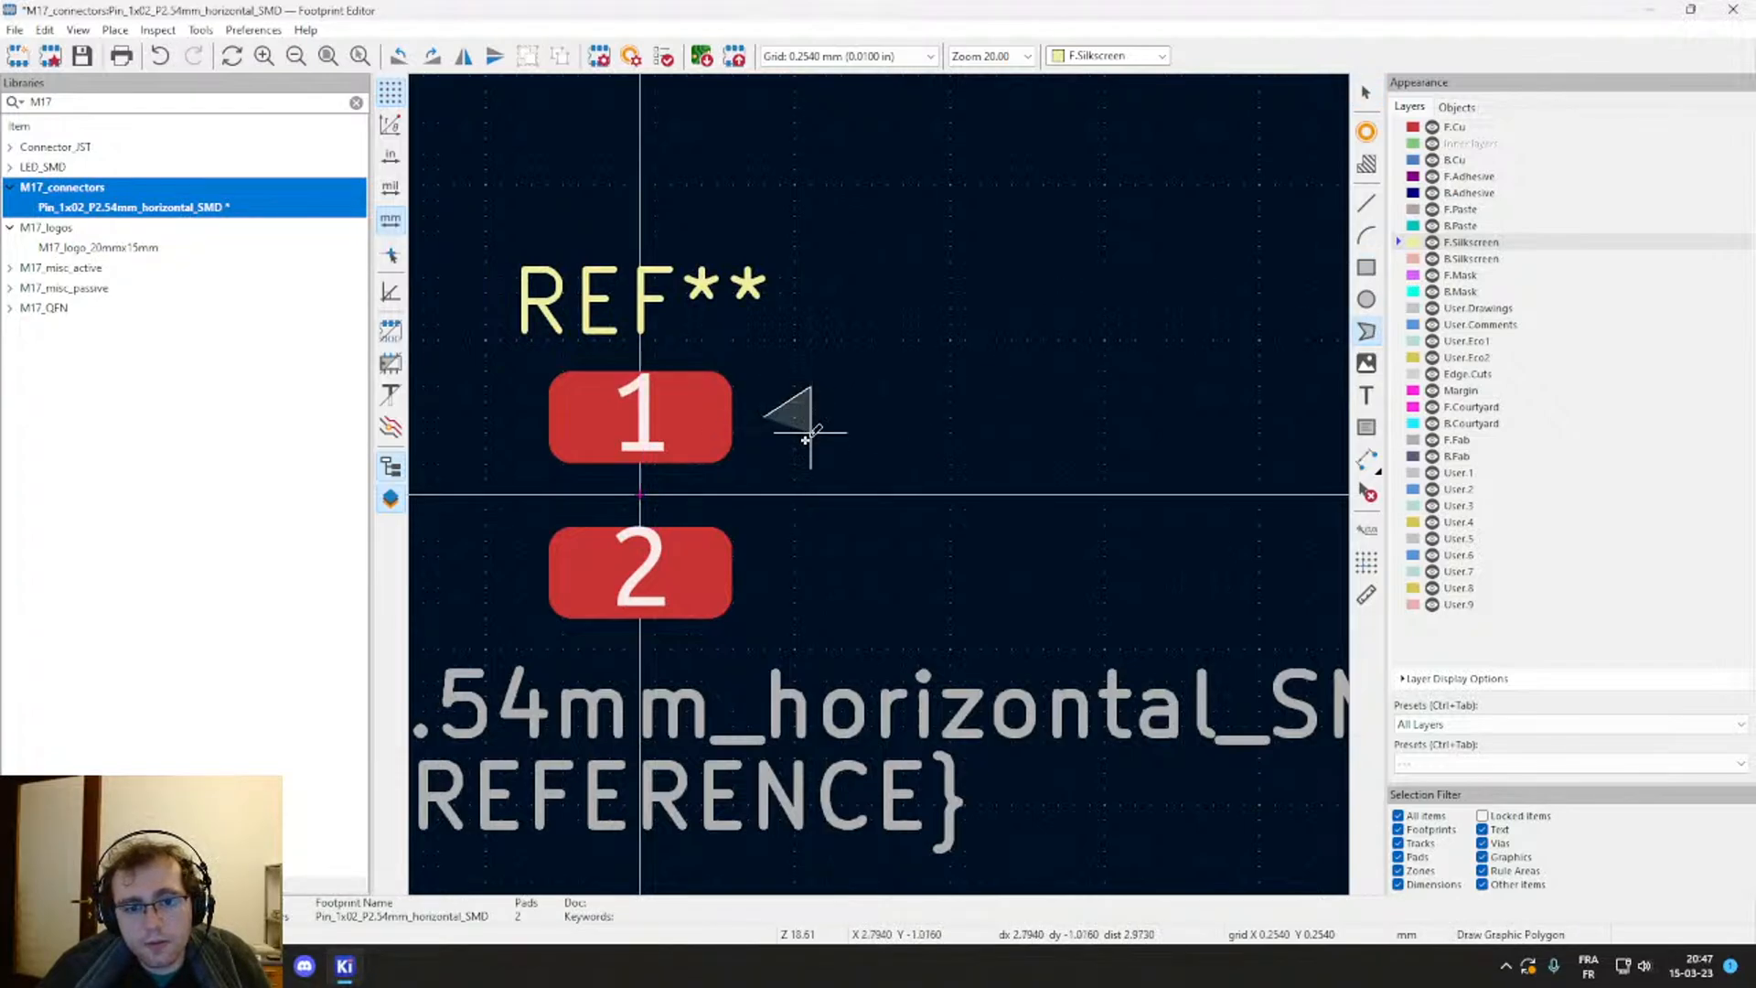
double_click(810, 448)
key("Escape")
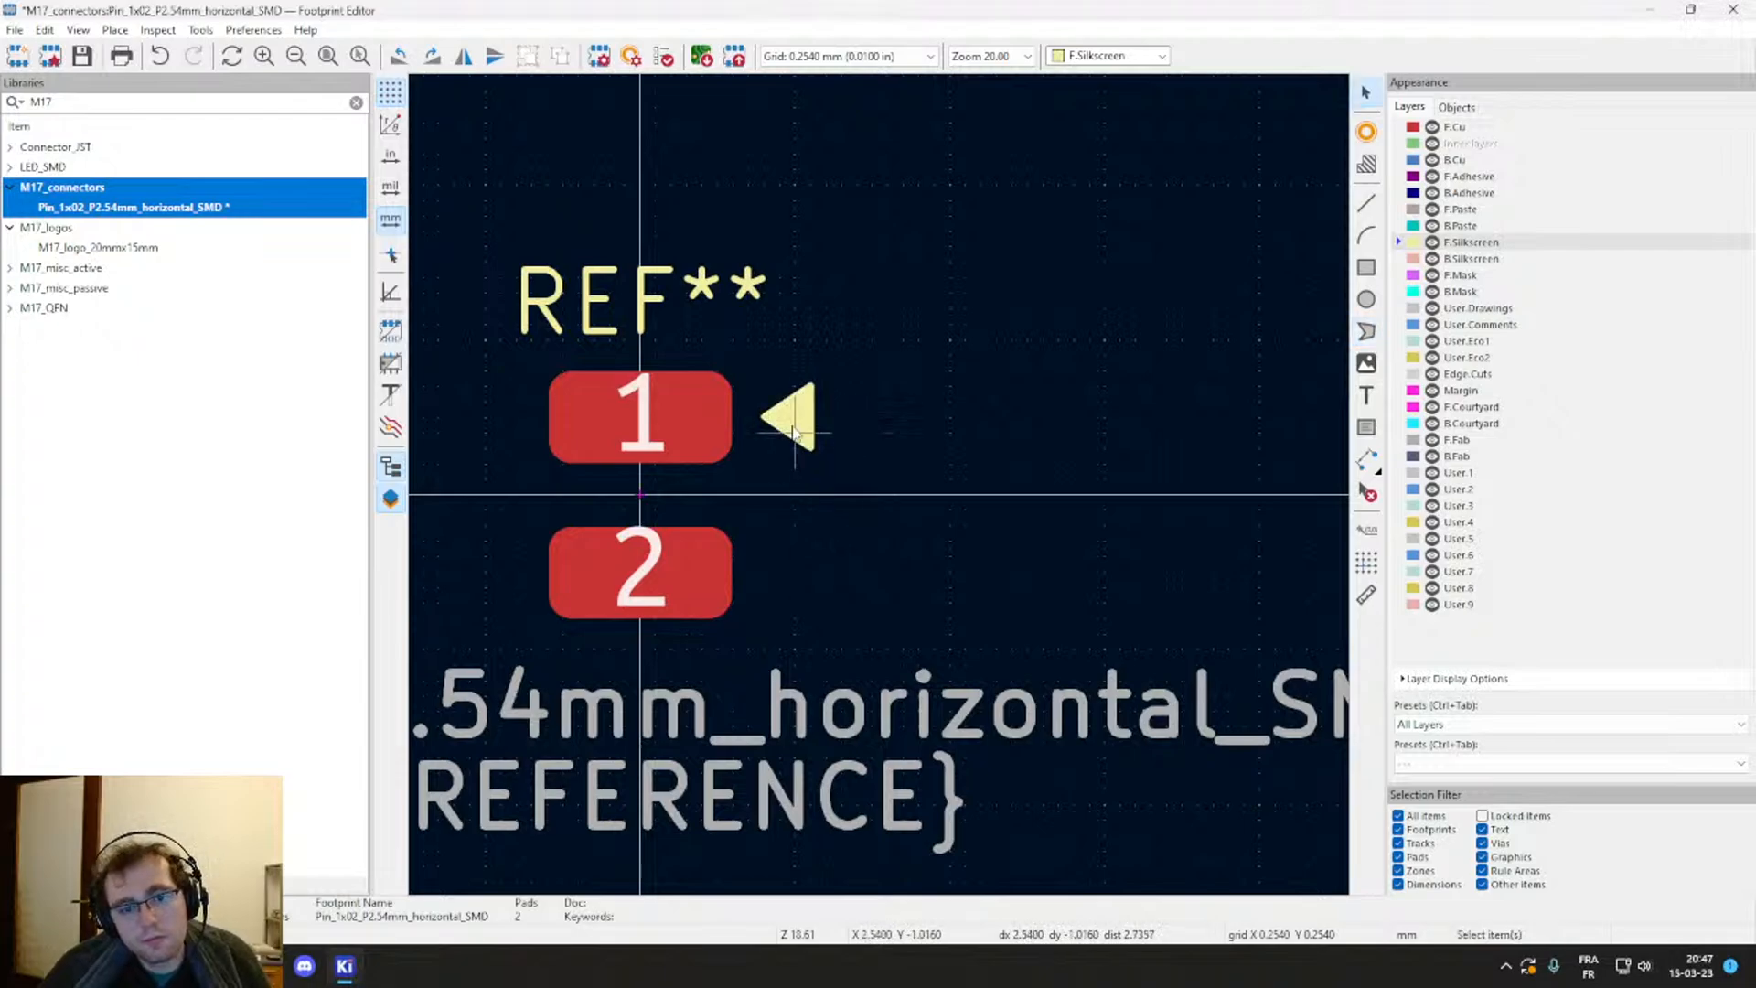
key("ctrl+s")
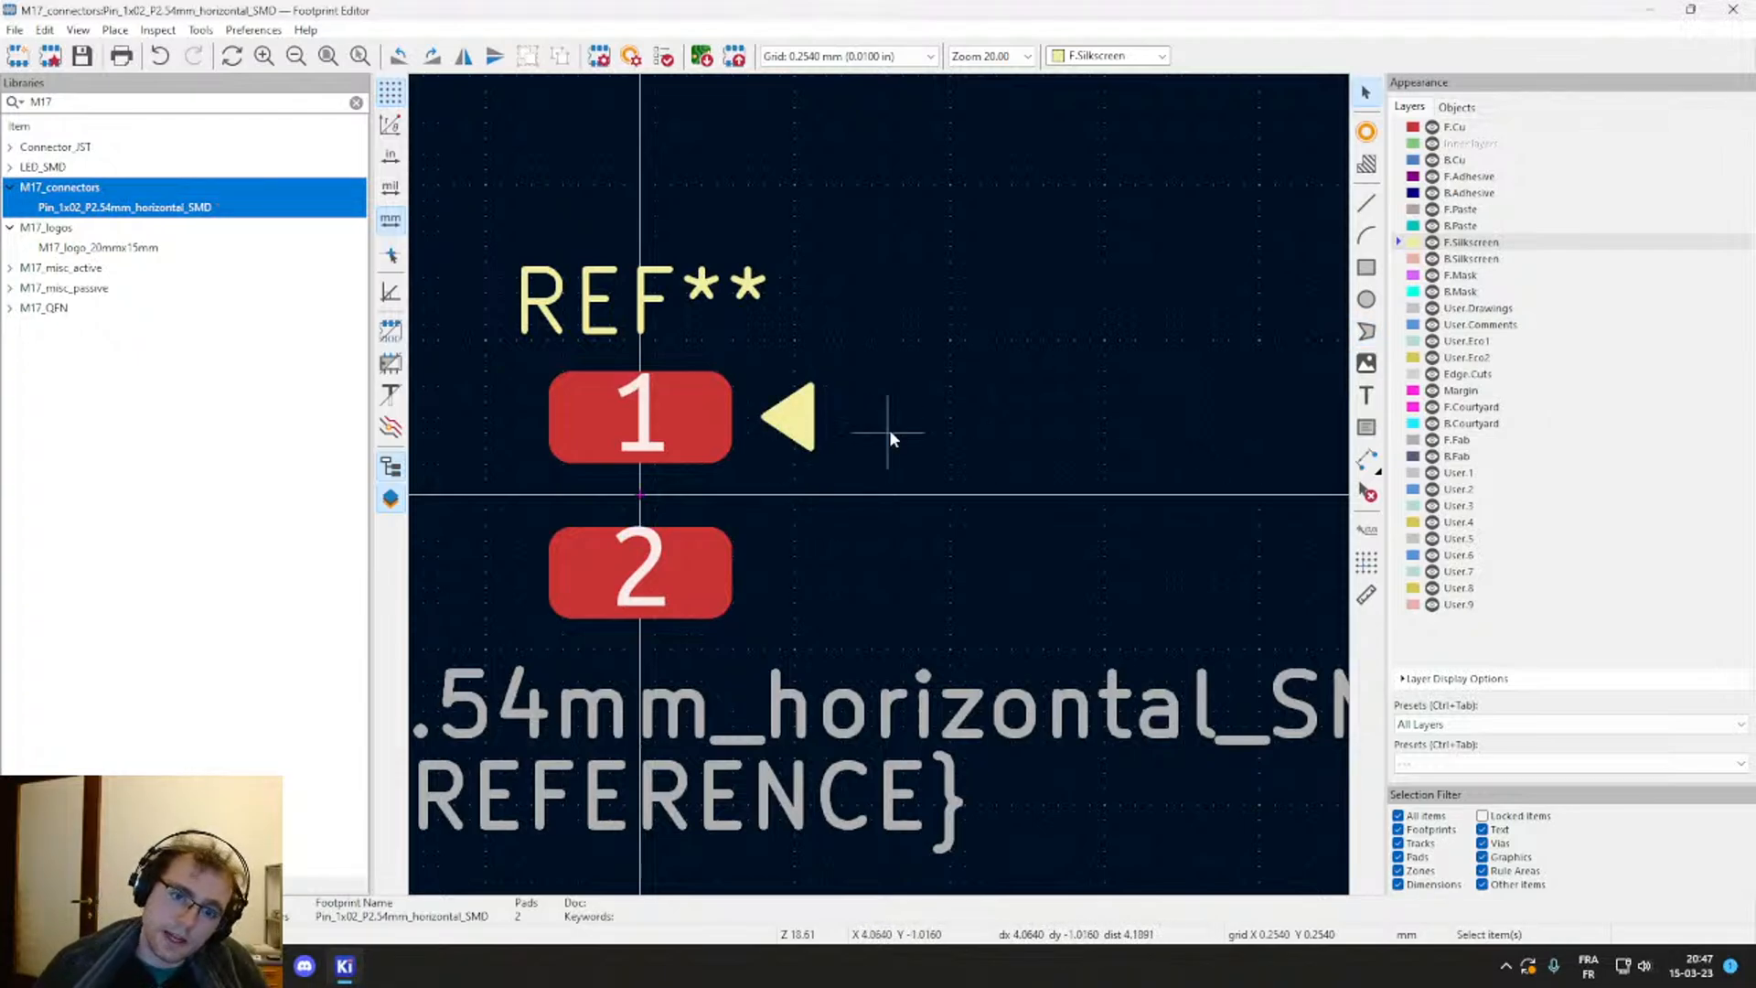
Step: Close the Footprint Editor, switch from the schematic to the PCB Editor and update the board from the schematic
scroll(878, 466, "down", 3)
middle_click_drag(875, 507, 978, 501)
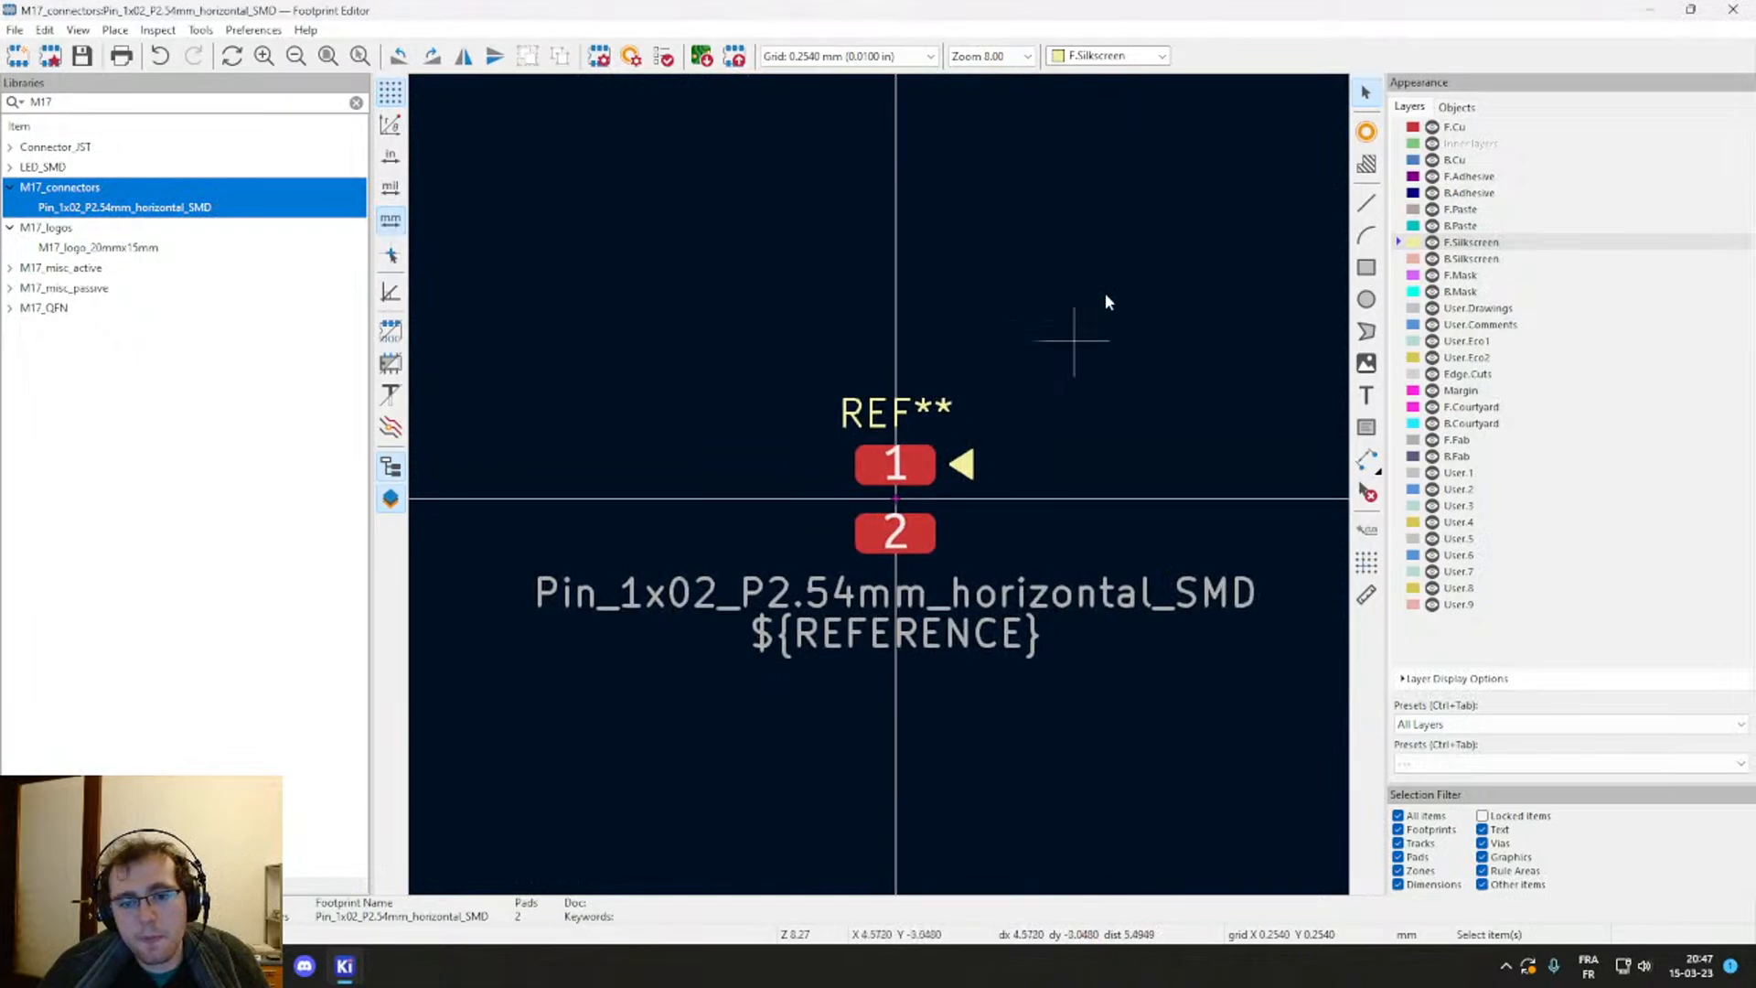
left_click(1733, 11)
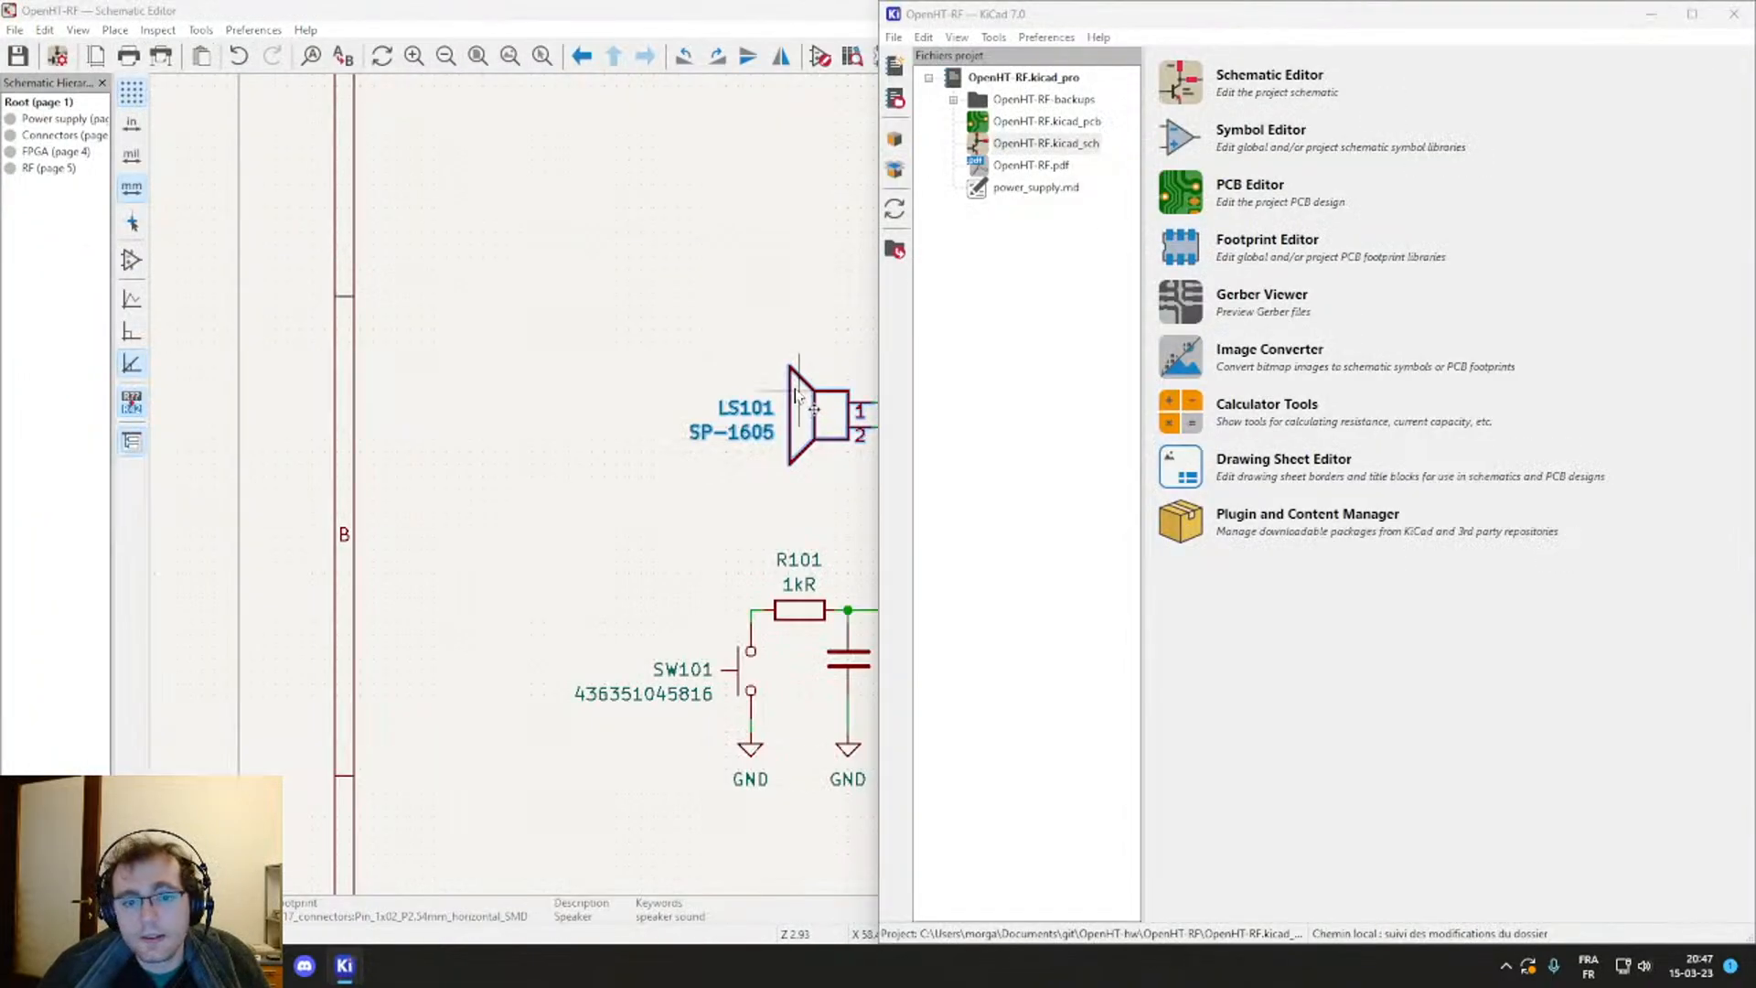
double_click(772, 13)
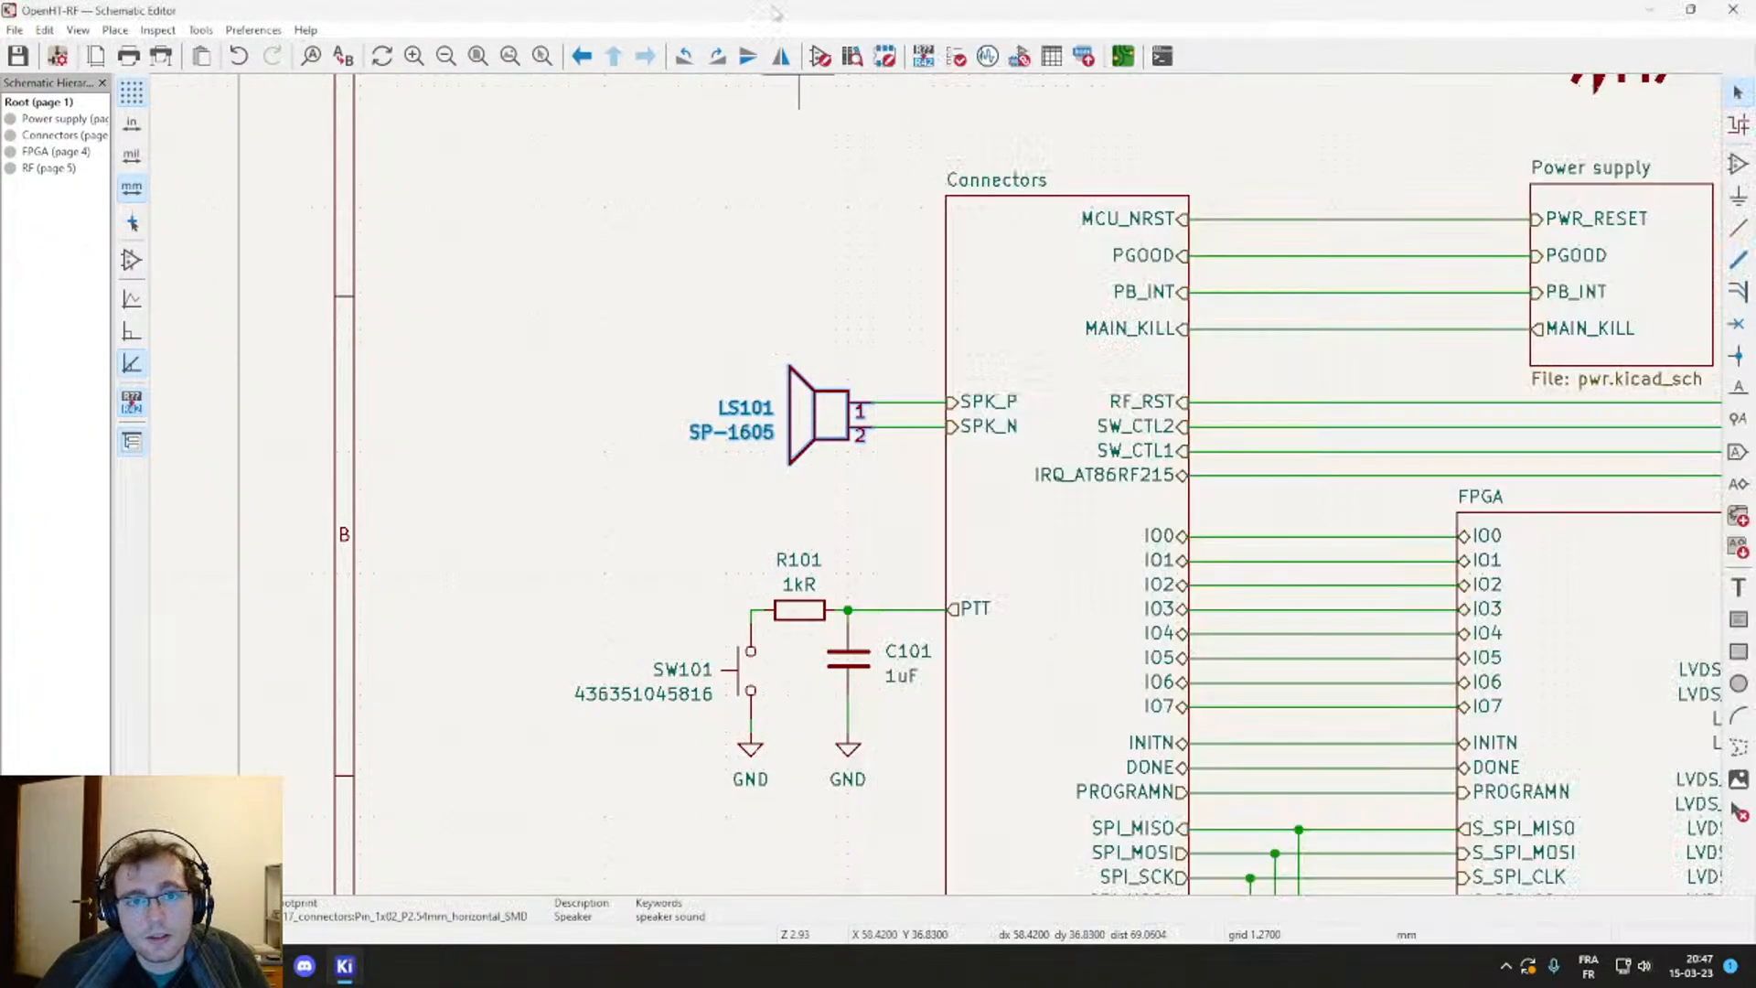
left_click(1121, 57)
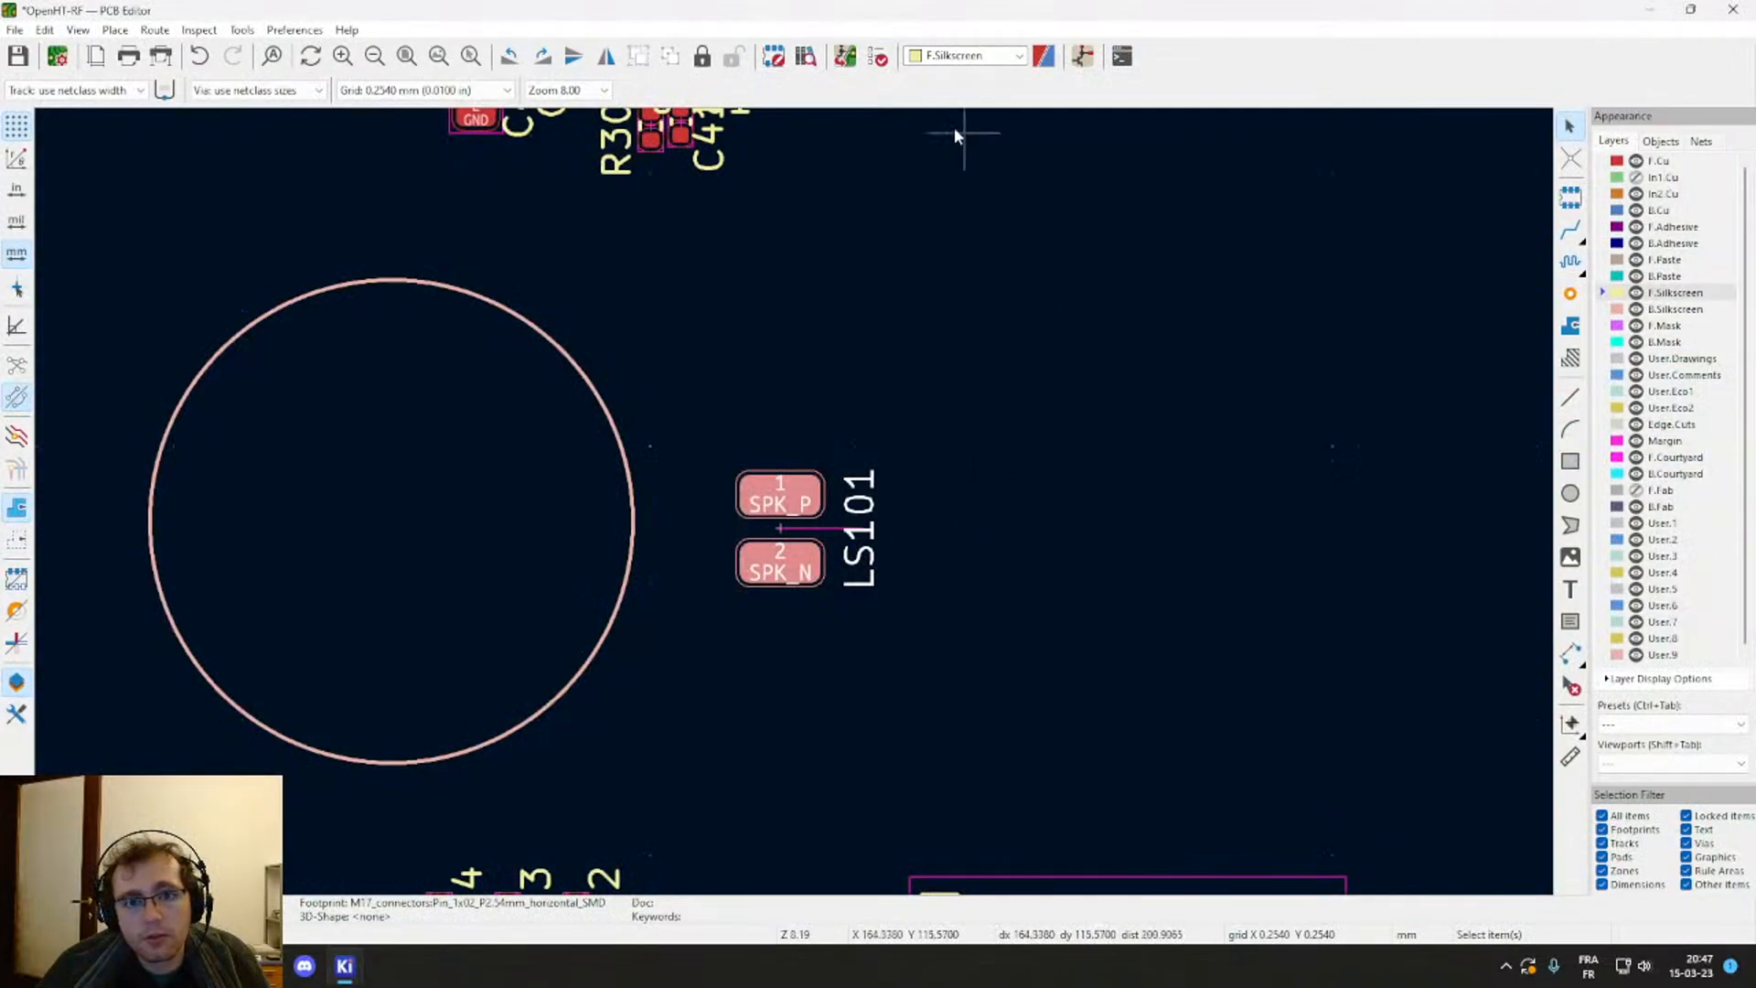
left_click(845, 56)
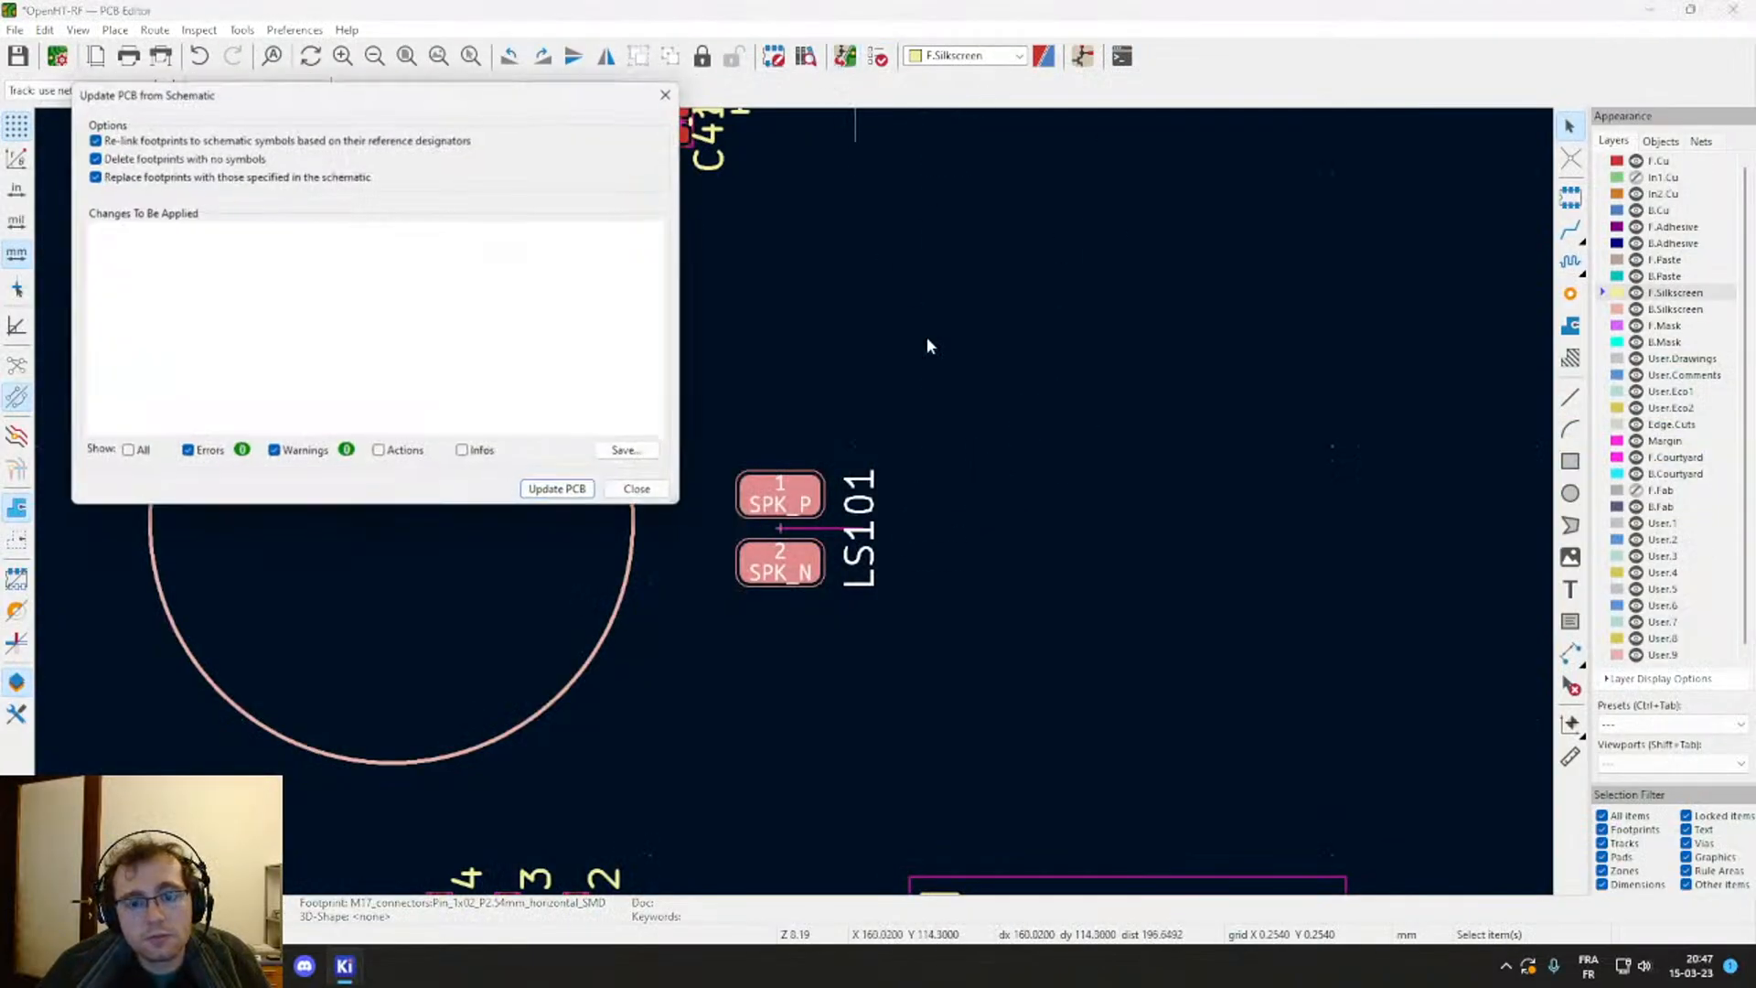
left_click(560, 490)
left_click(639, 490)
Step: Switch to the Schematic Editor, update the LS101 speaker symbol from its library and save the schematic
mouse_move(347, 970)
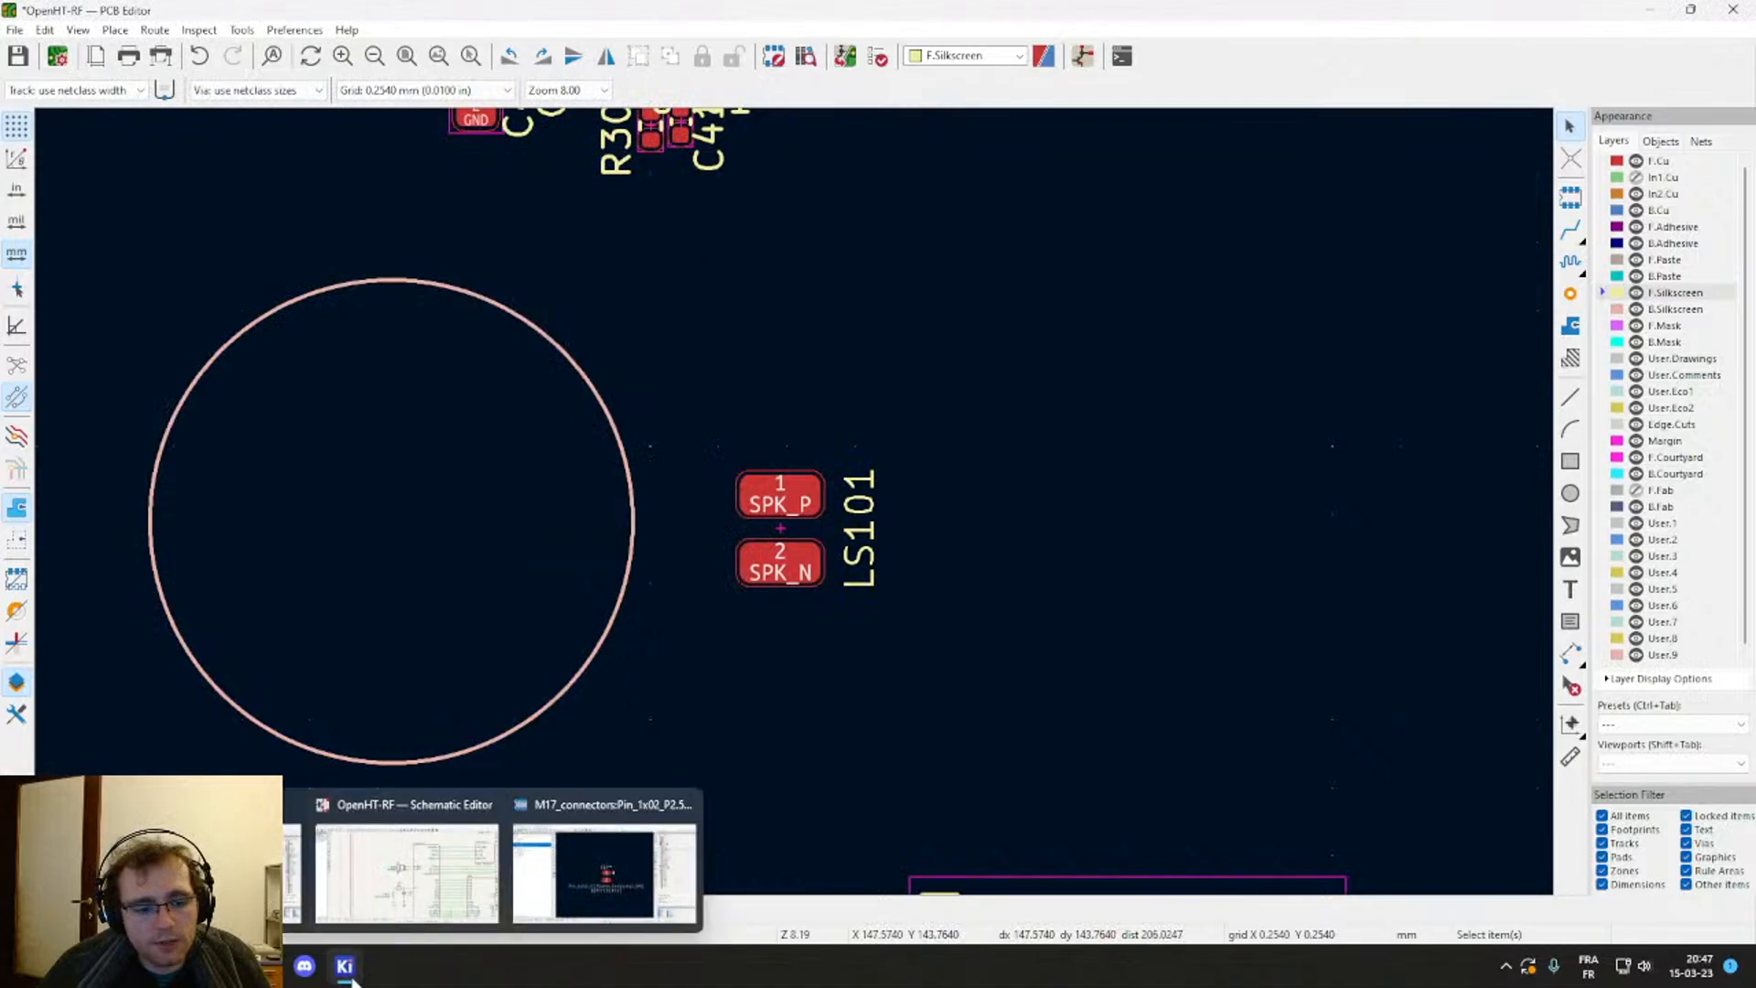
left_click(407, 869)
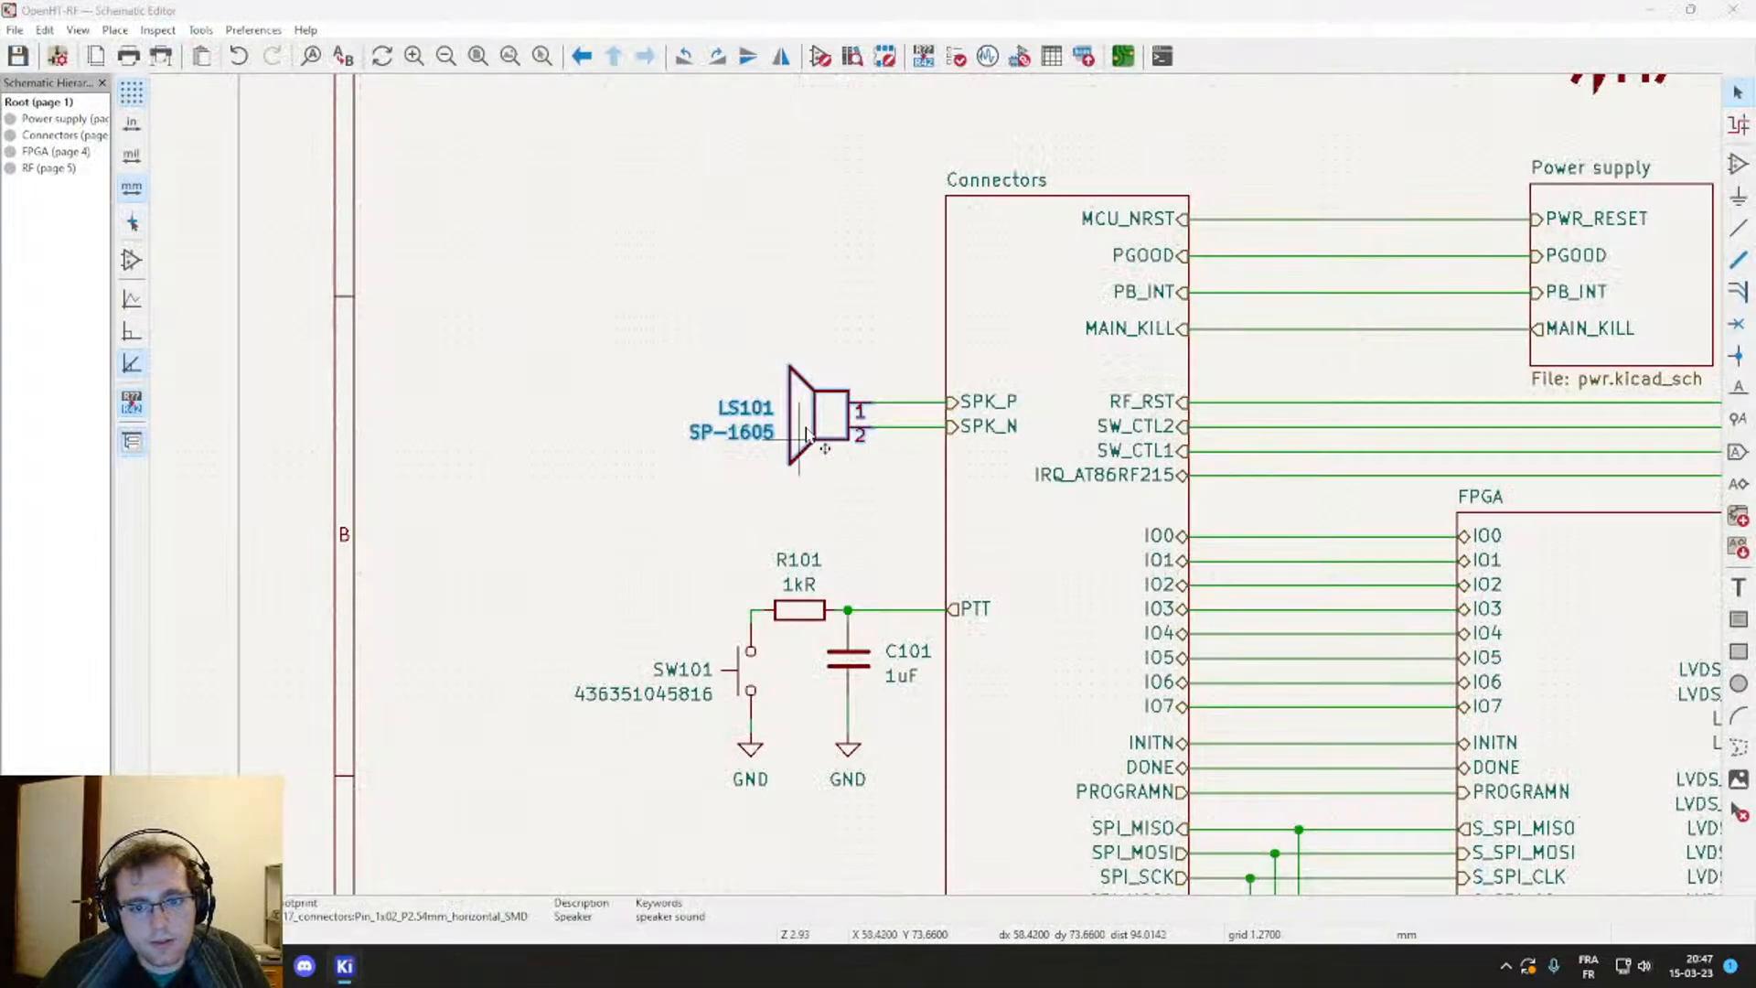
right_click(806, 437)
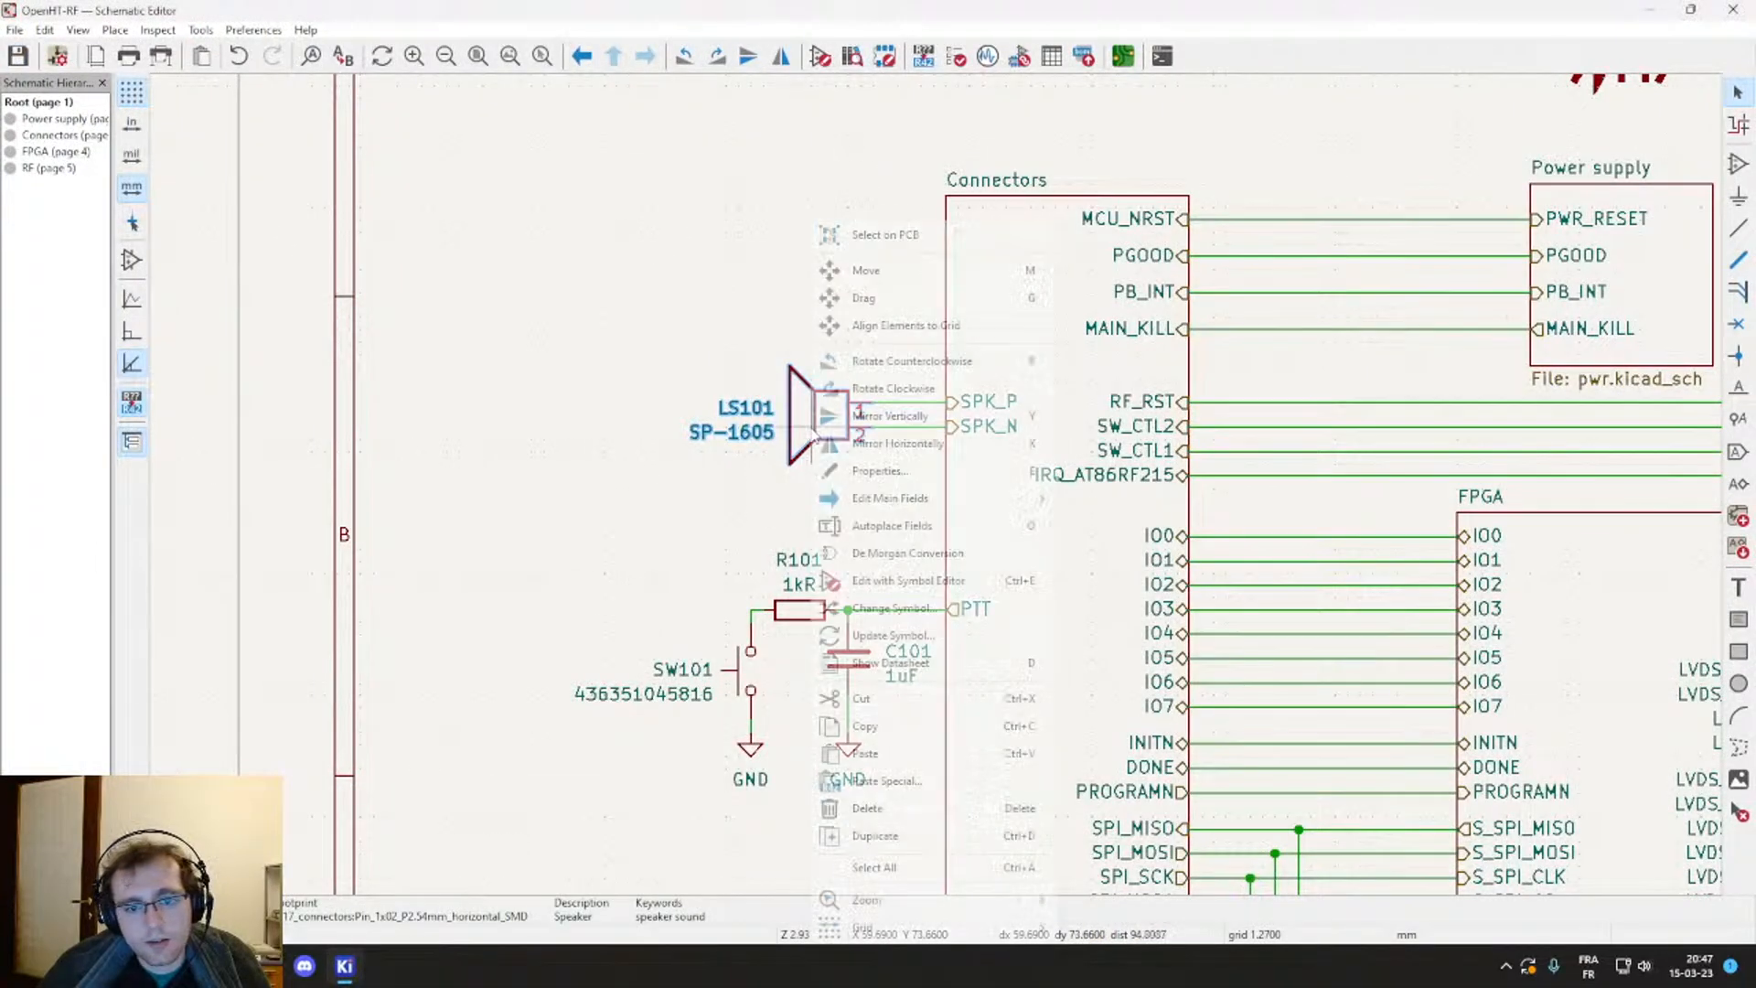
left_click(912, 635)
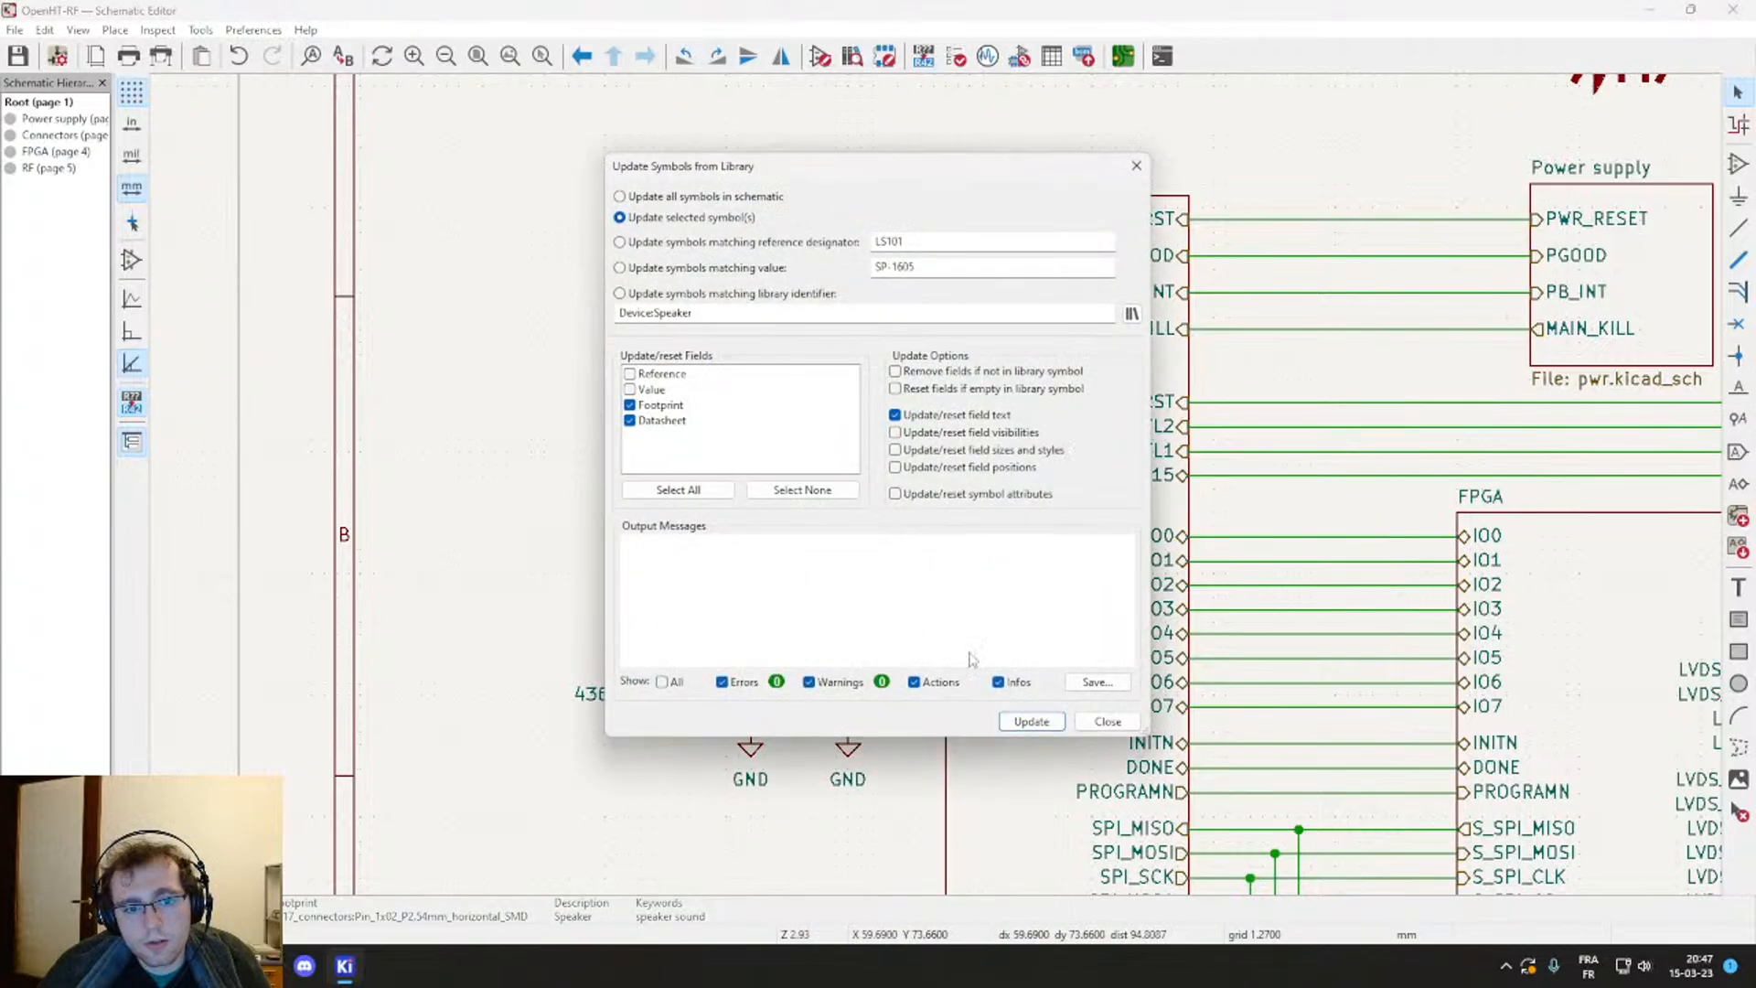
left_click(1031, 721)
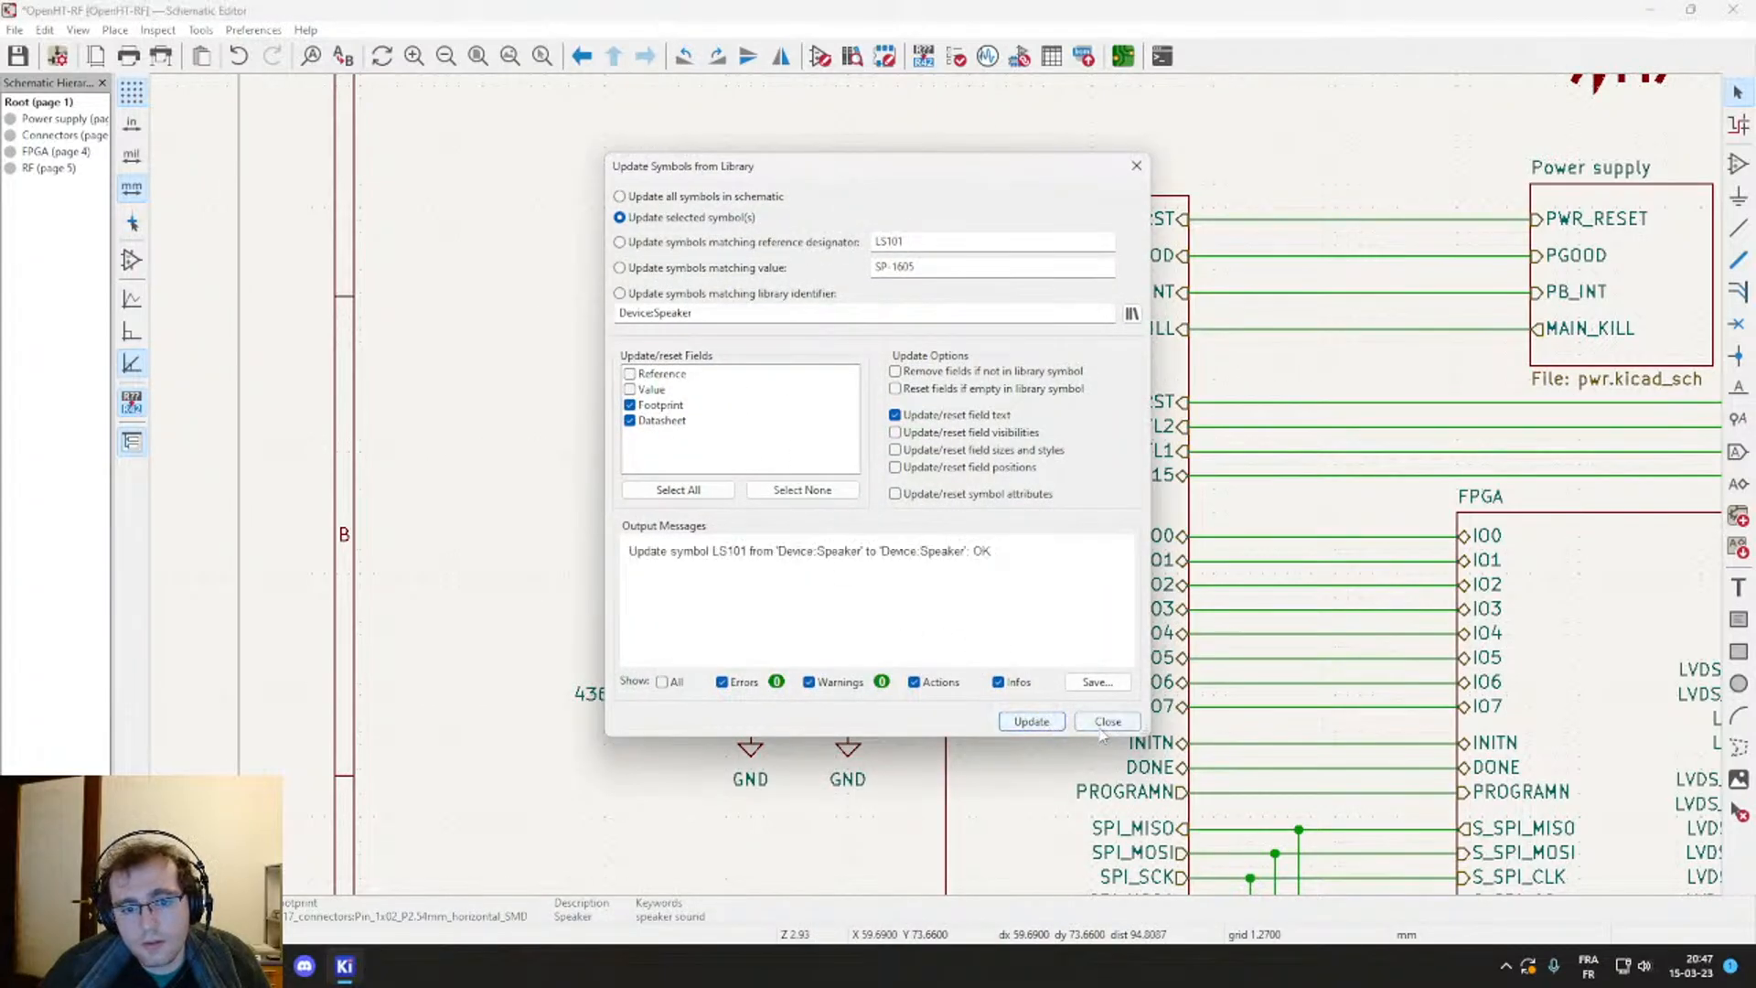
left_click(1107, 720)
key("ctrl+s")
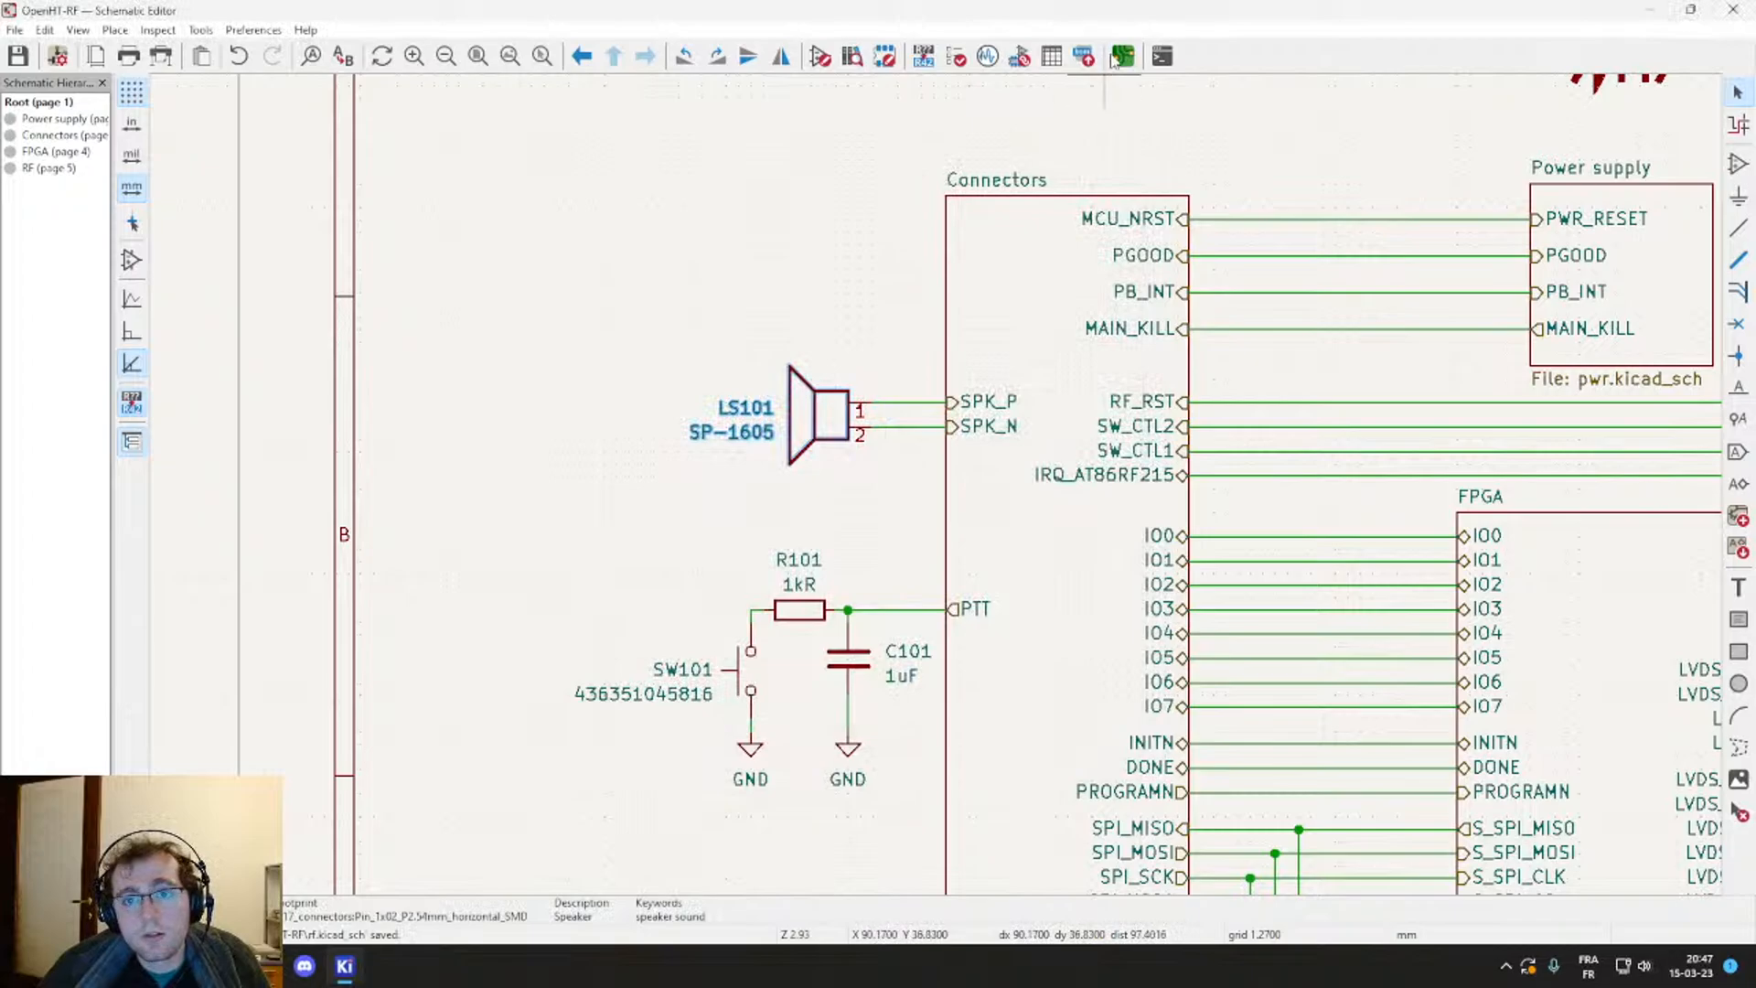
Step: Return to the PCB Editor and rerun the board update from the saved schematic
left_click(1123, 57)
key("F8")
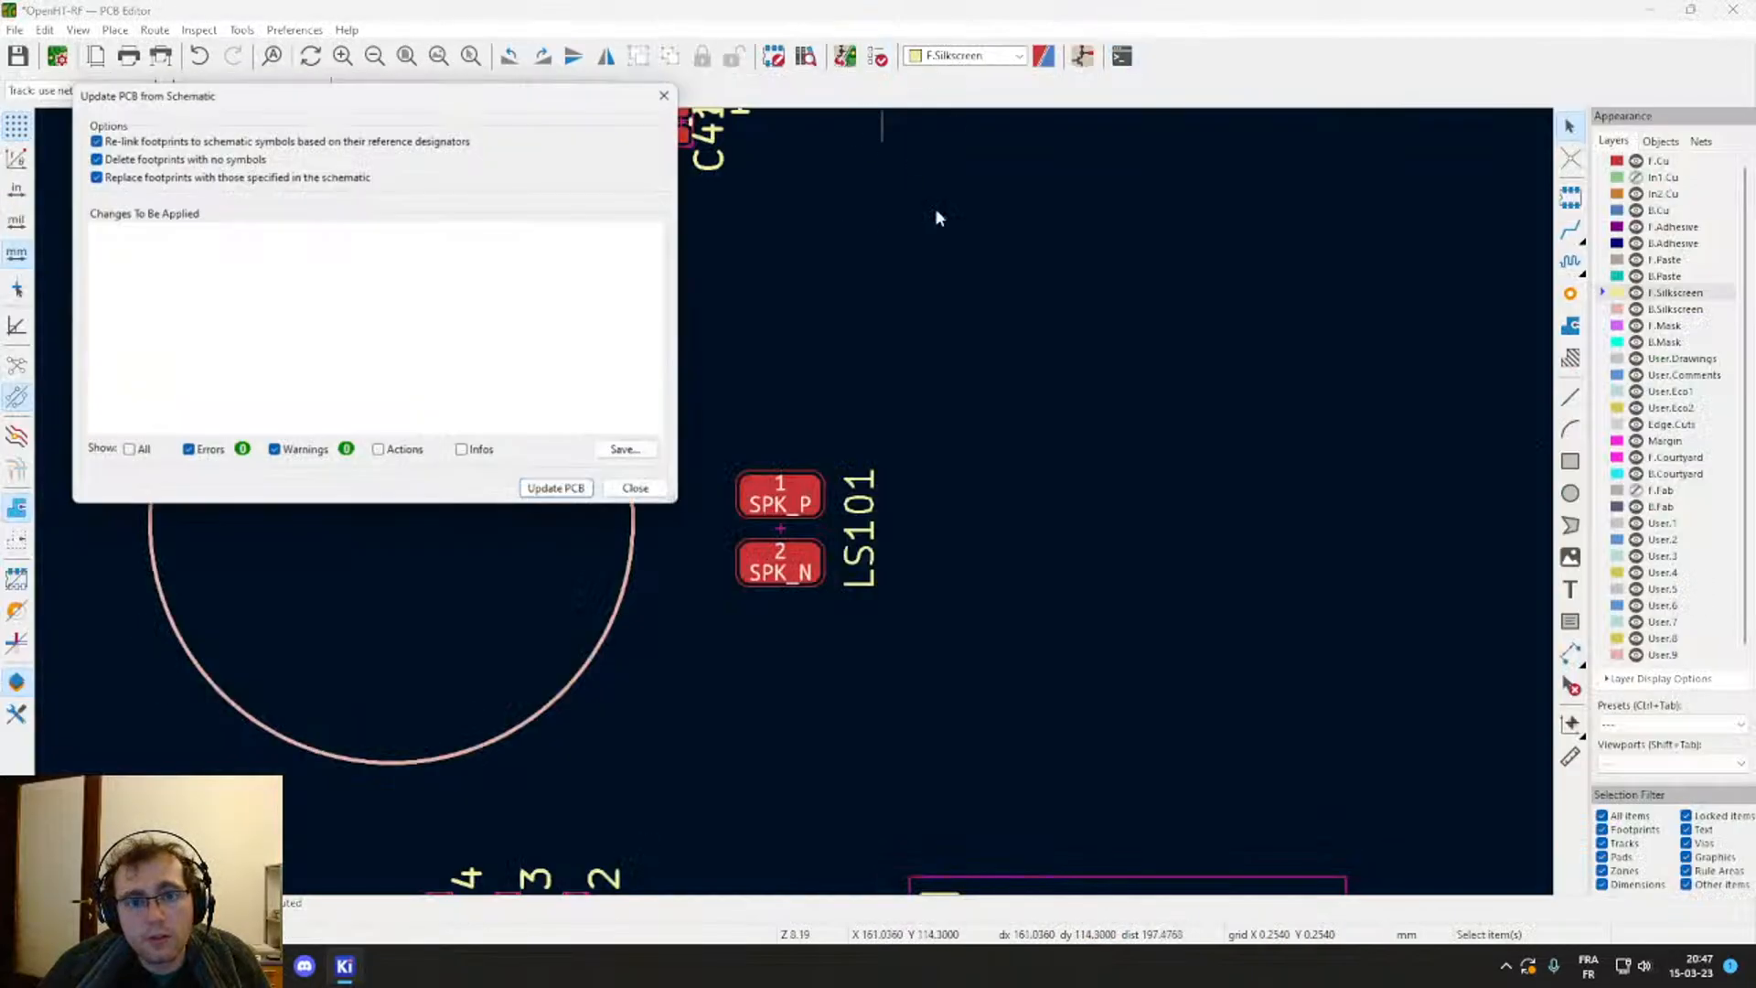
left_click(550, 492)
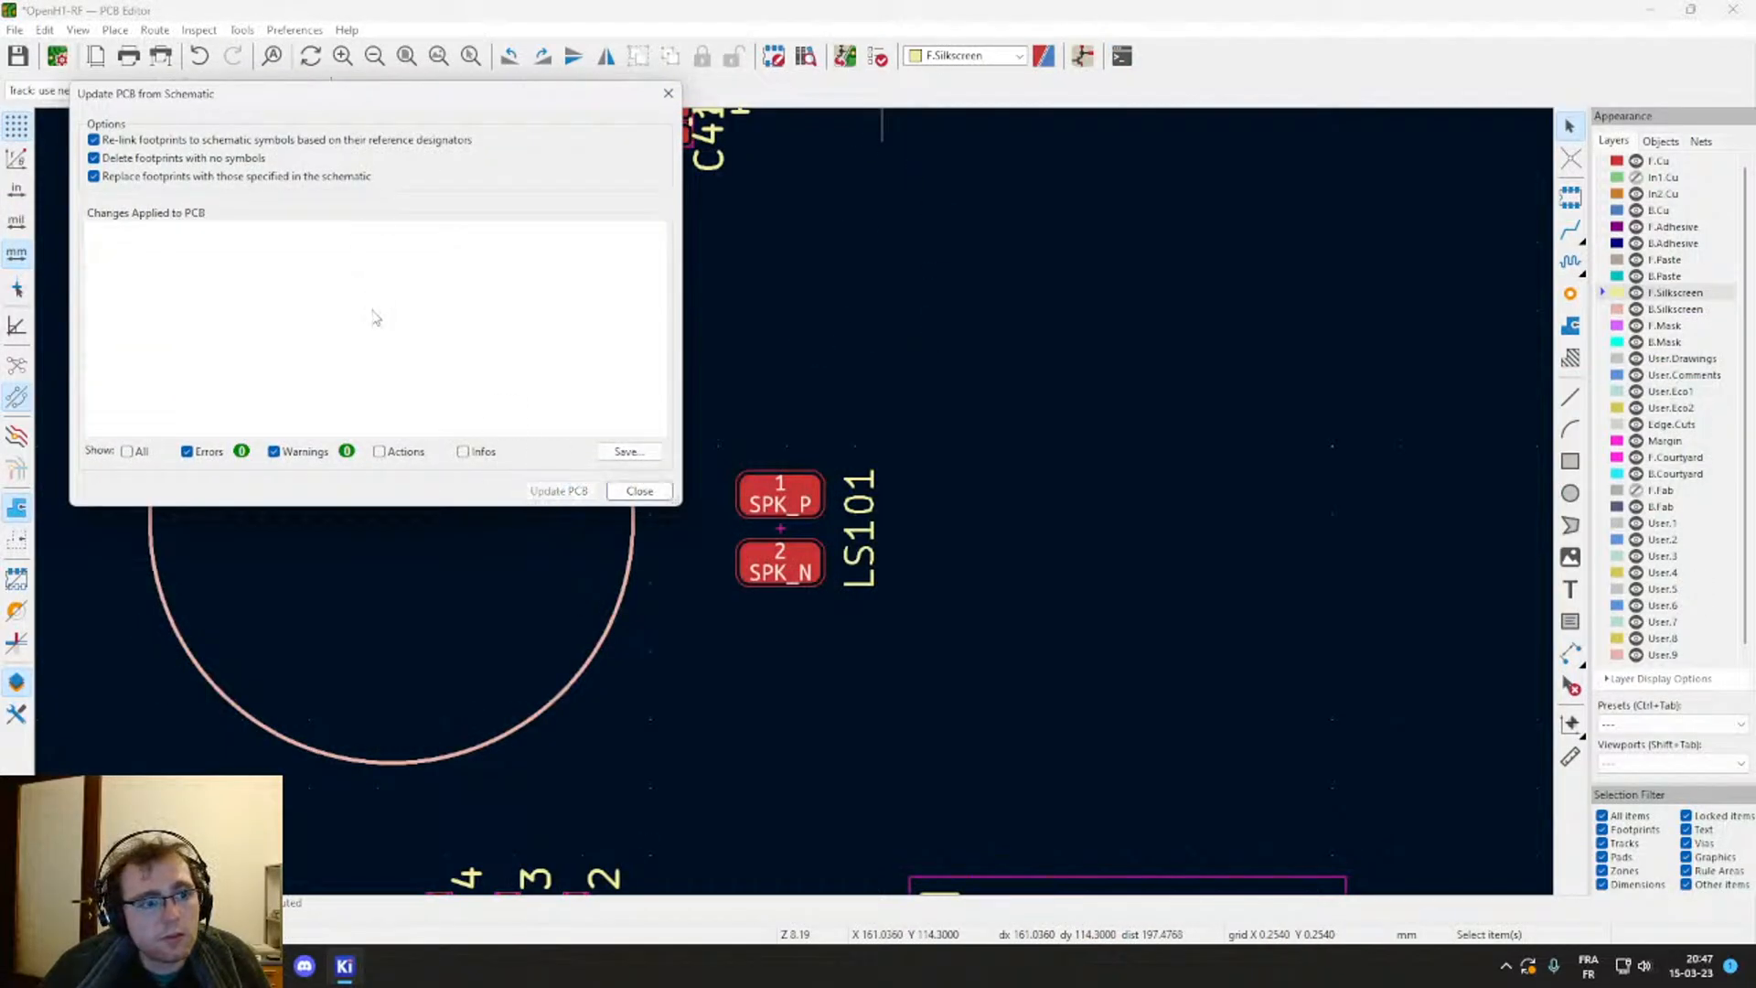
left_click(638, 497)
Step: Update only the LS101 footprint on the board from the M17_connectors library, including its 3D models
right_click(780, 535)
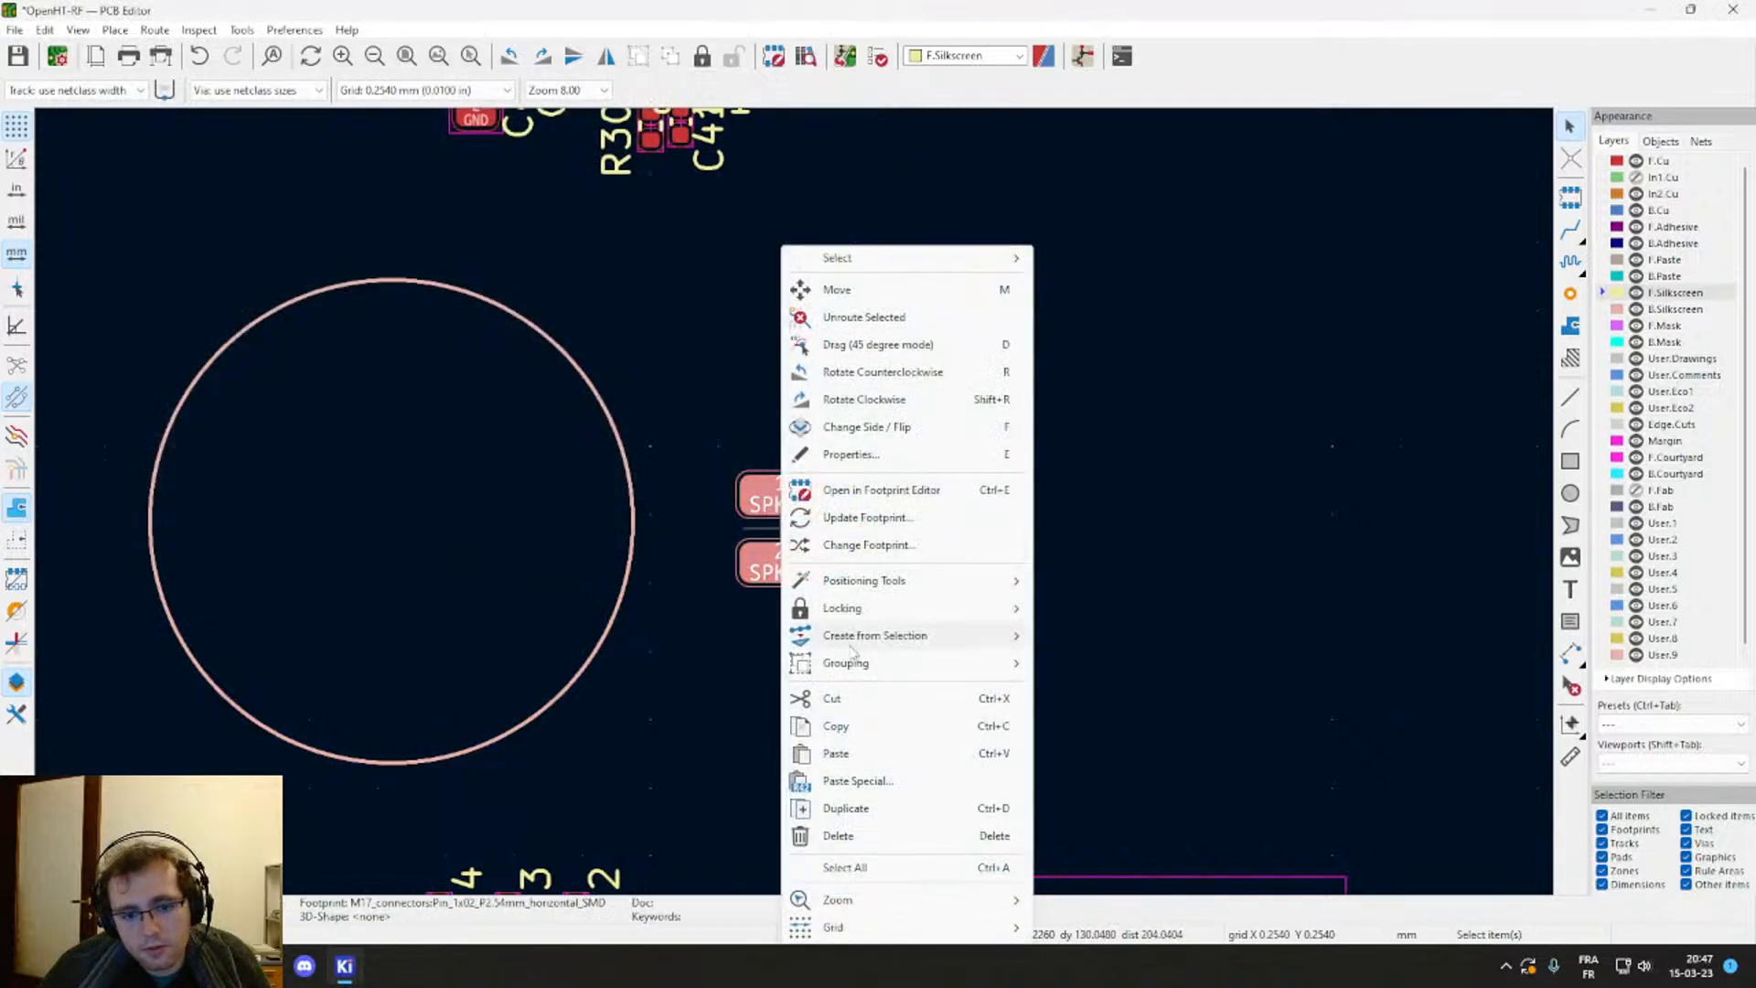
left_click(864, 518)
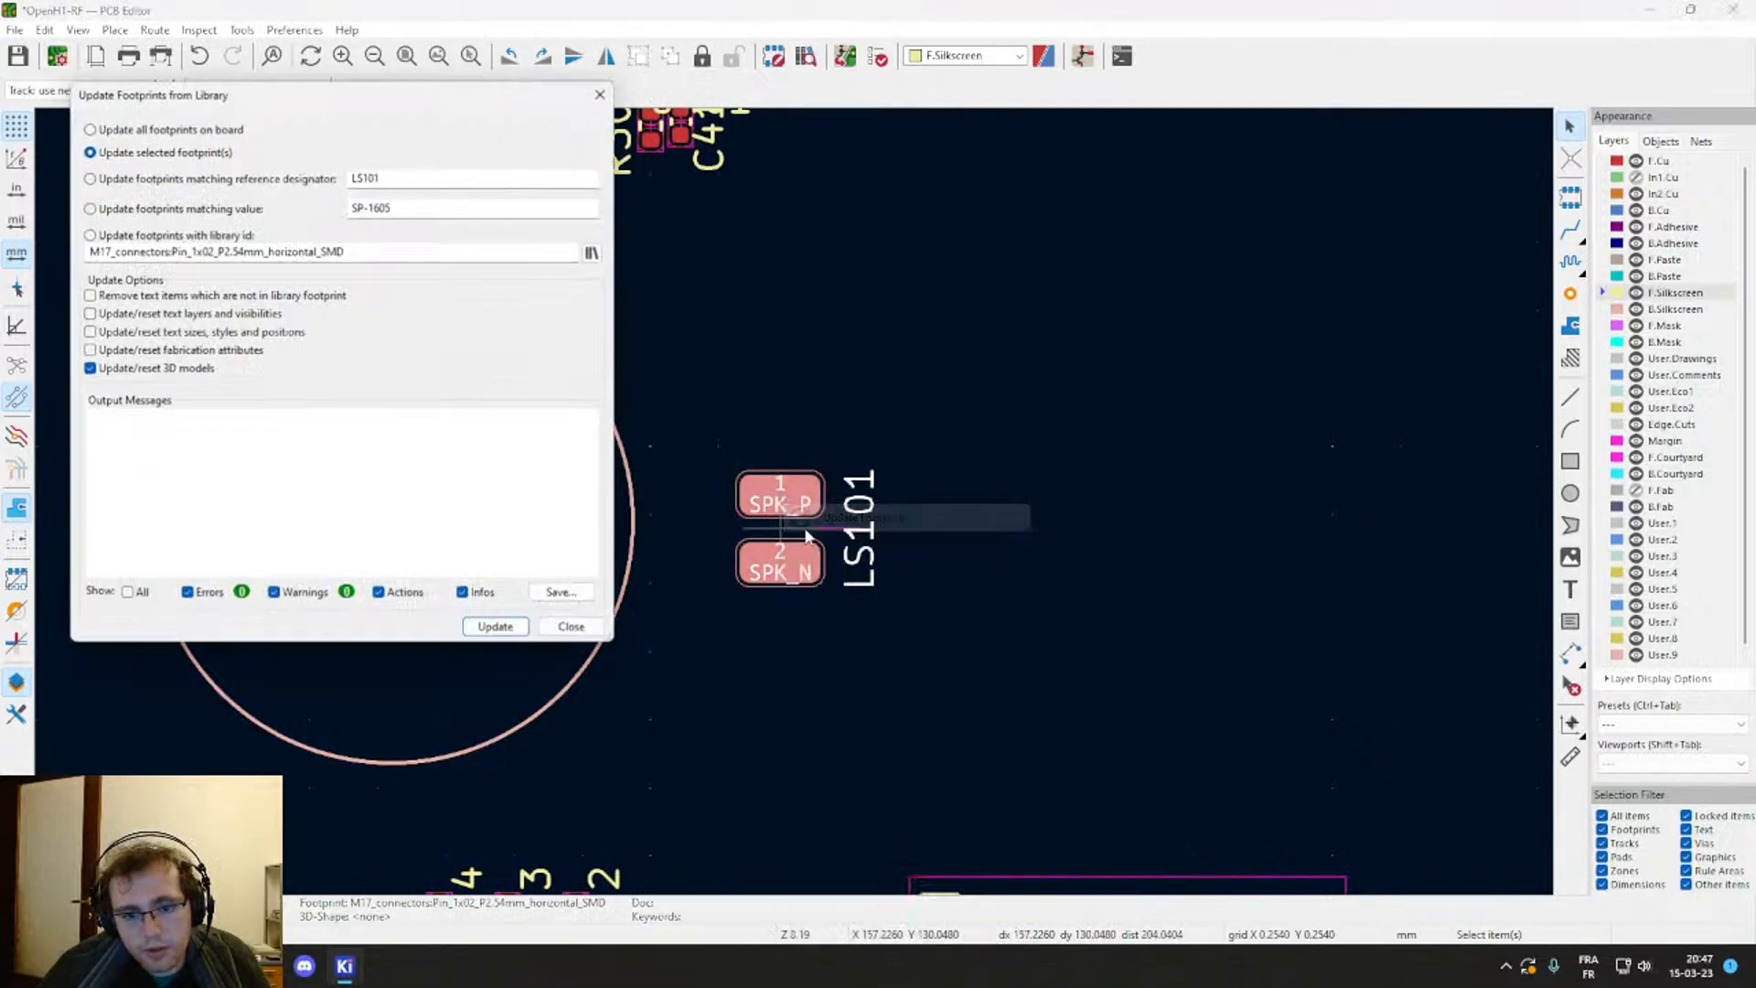
left_click(496, 628)
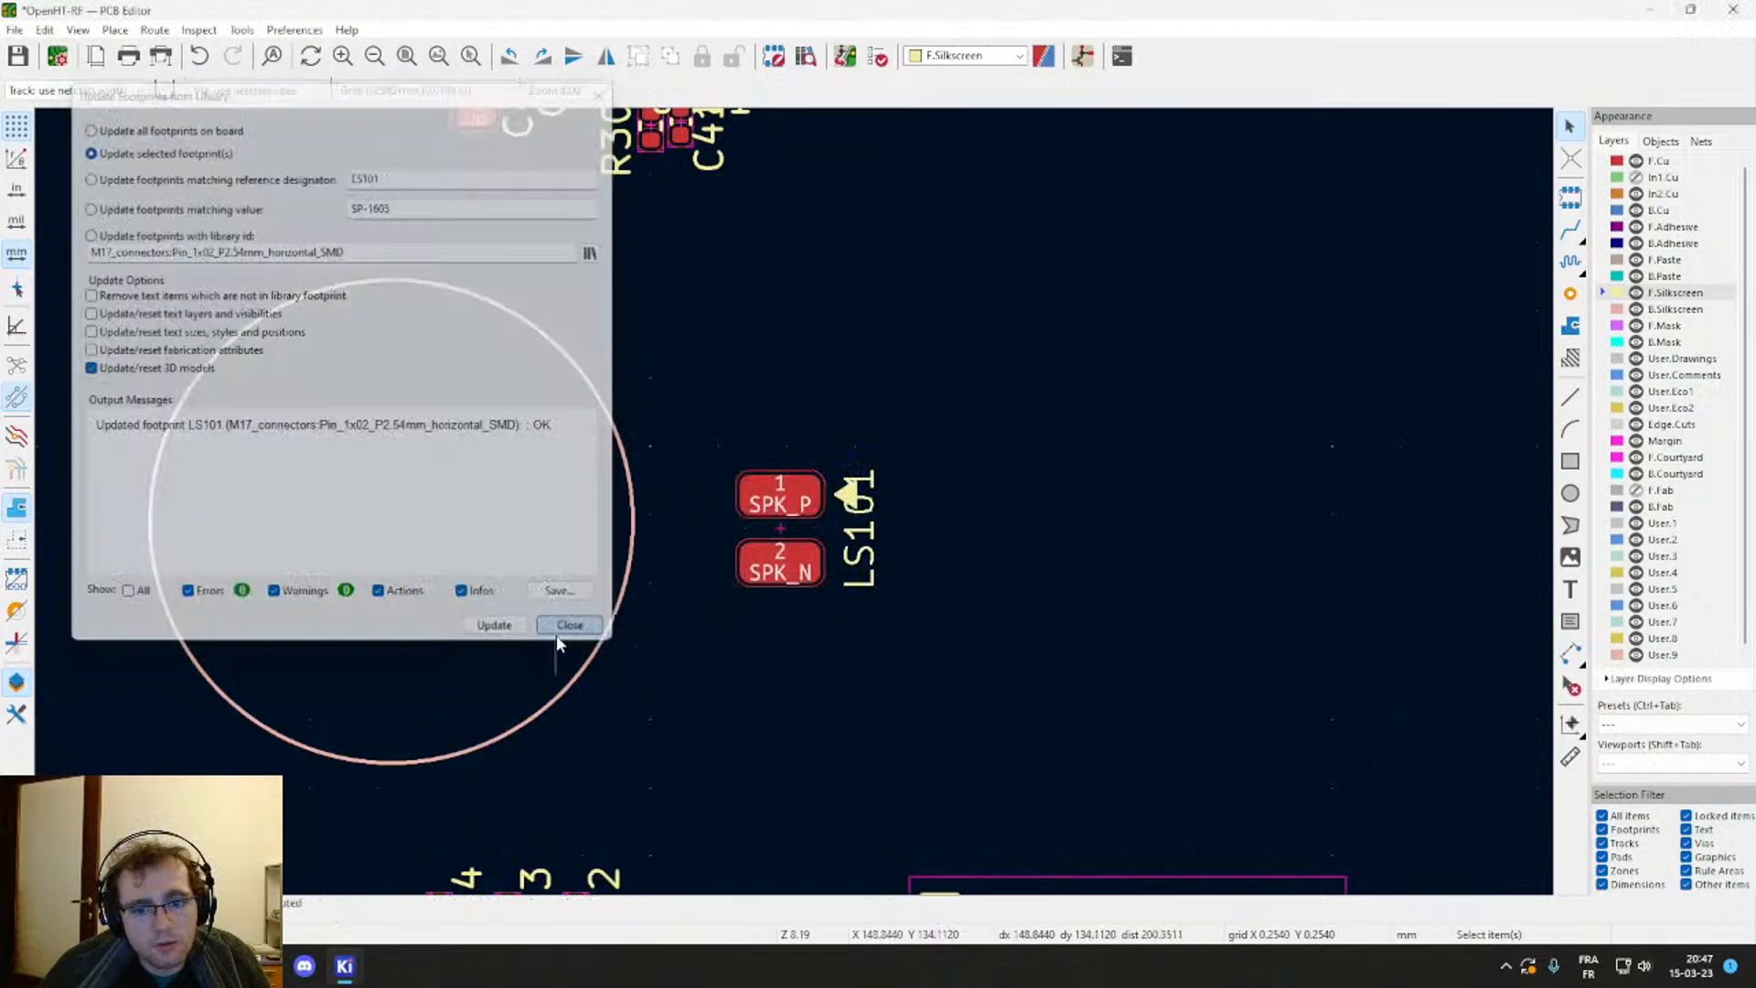
left_click(573, 628)
Step: Rotate the LS101 reference text to horizontal and place it centred above pad 1
left_click(872, 536)
key("m")
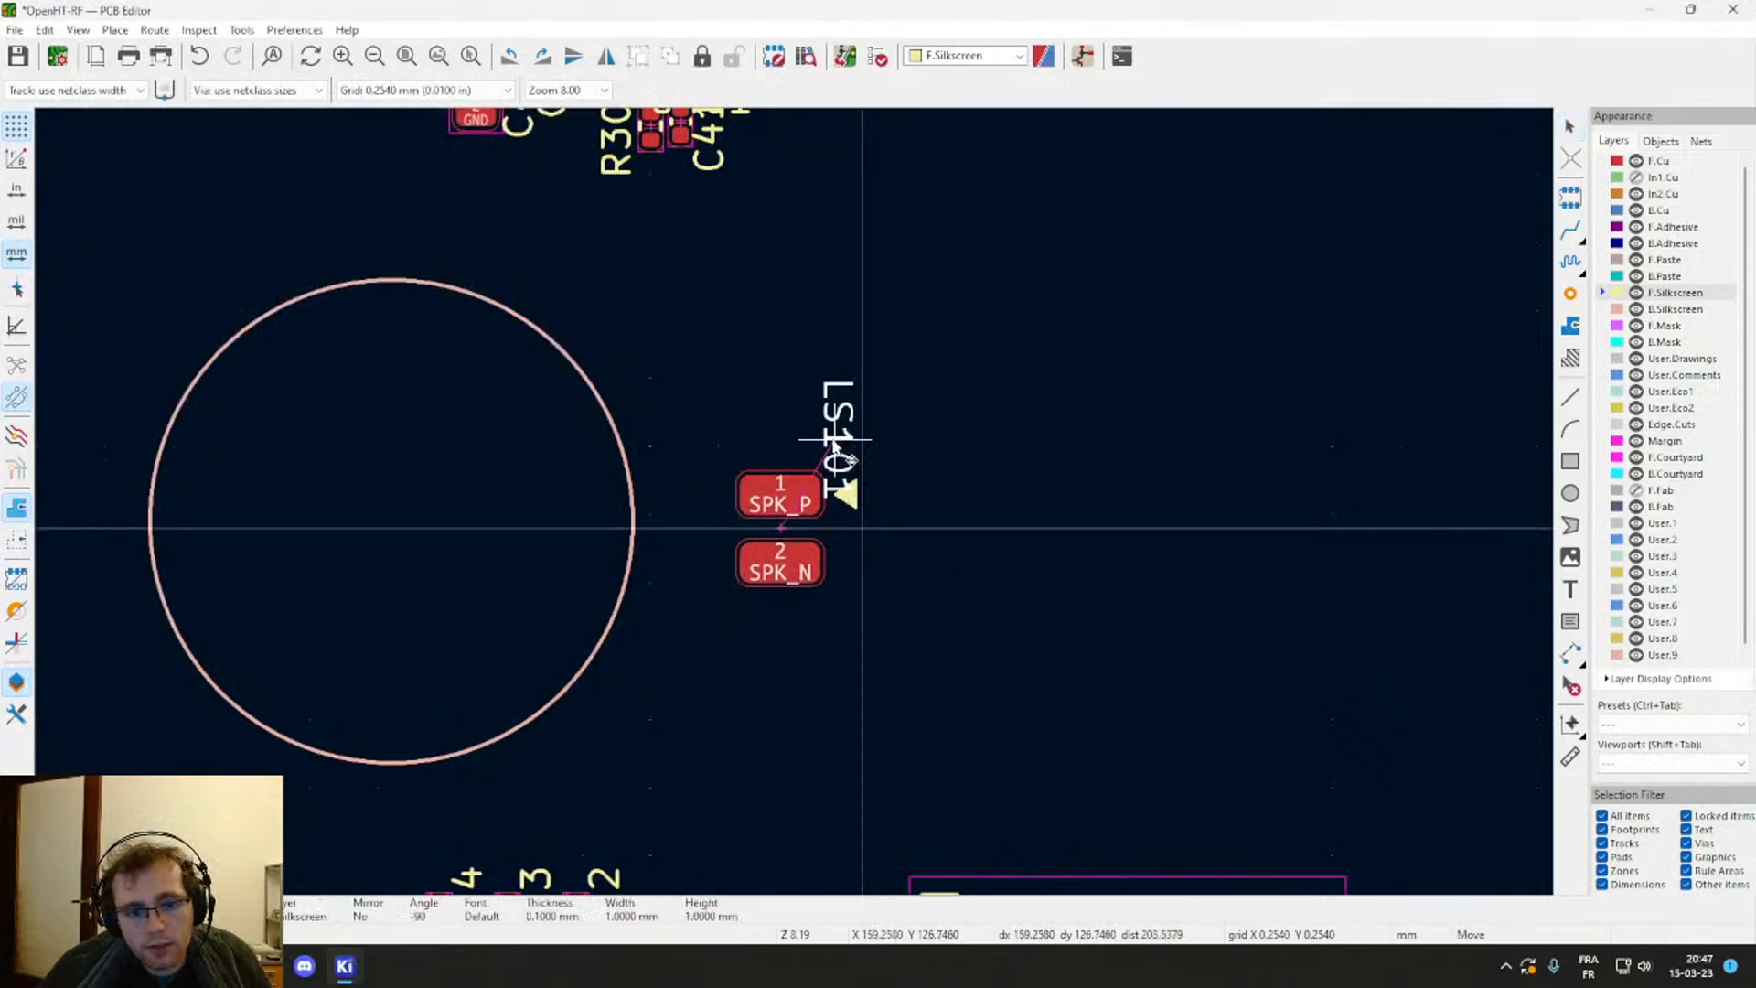
key("r")
left_click(780, 451)
Step: Flip LS101 to the back side, rotate it 180° and place it just right of the speaker circle, level with its centre
scroll(786, 476, "down", 4)
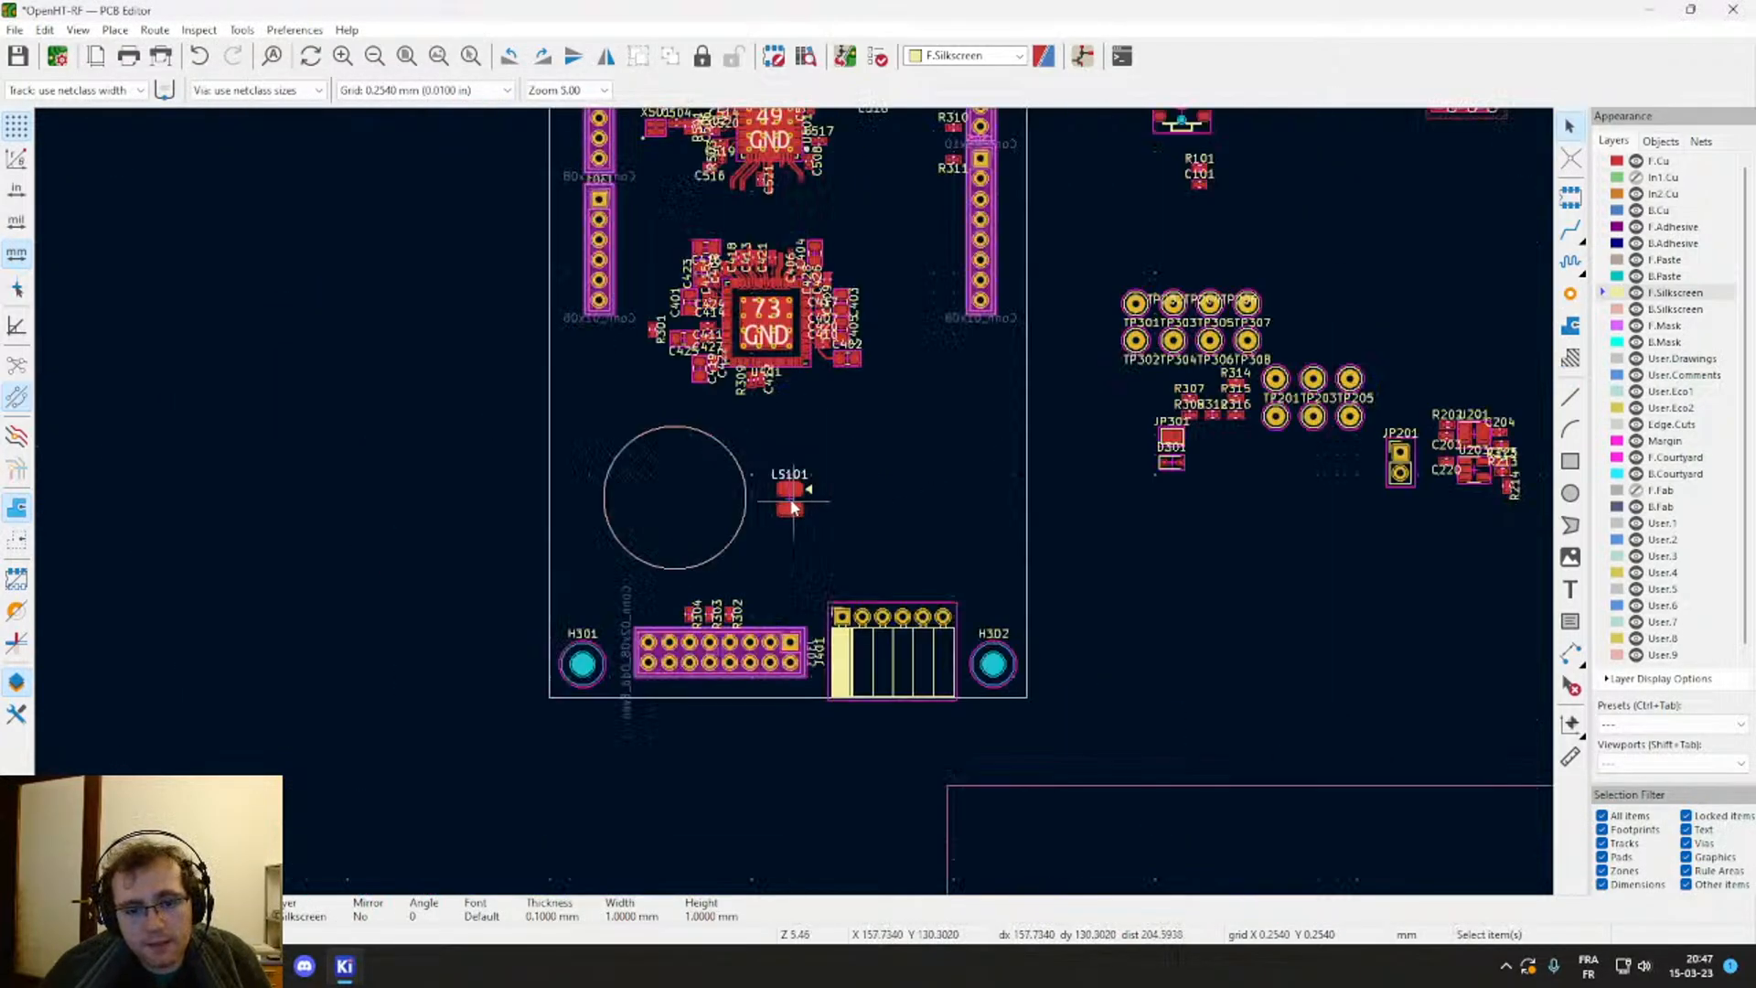
left_click(796, 503)
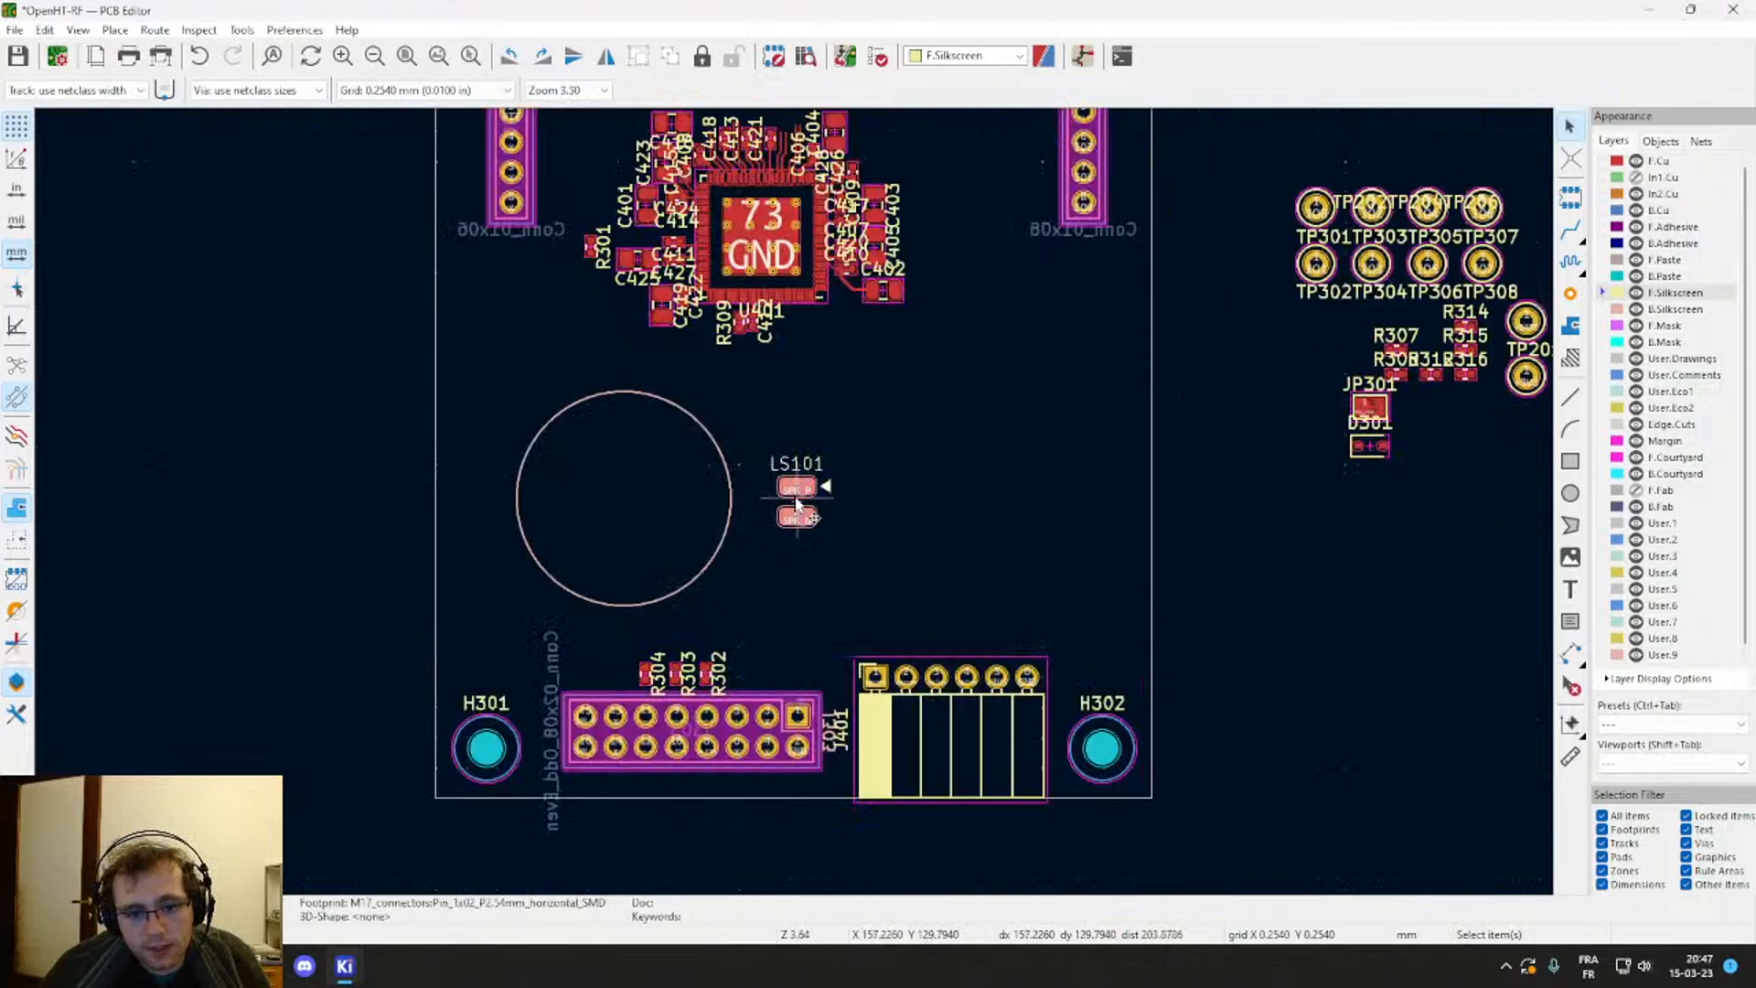
key("f")
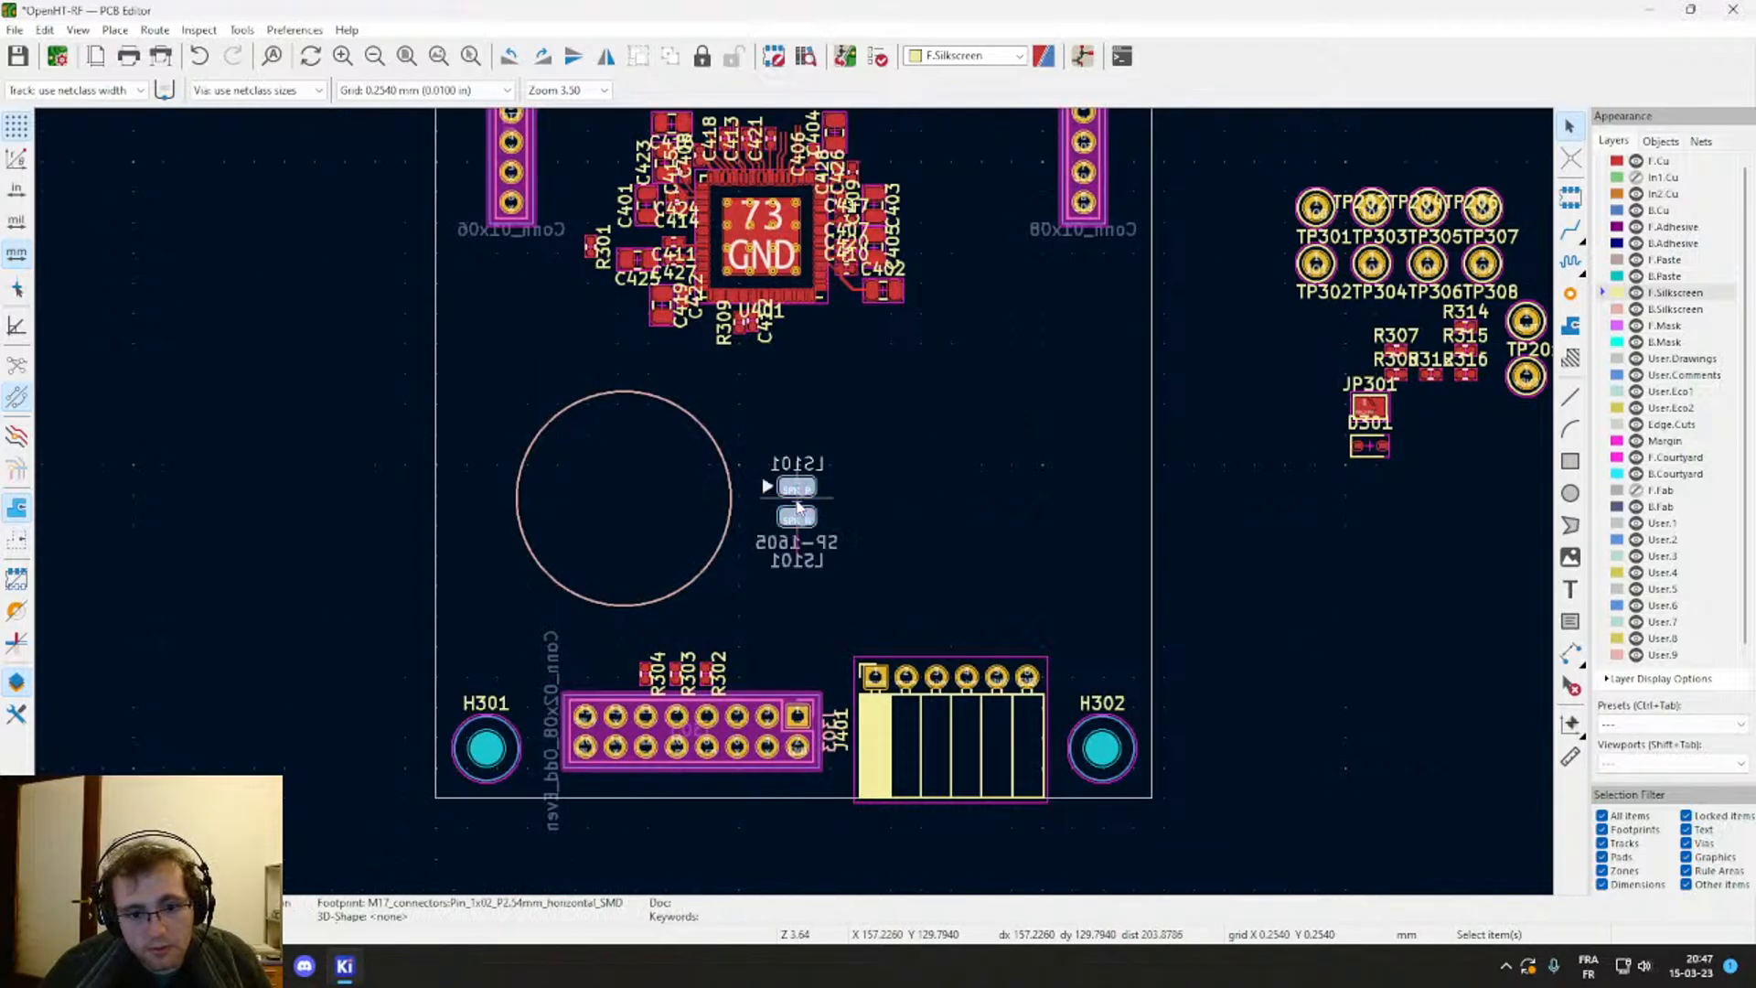
key("m")
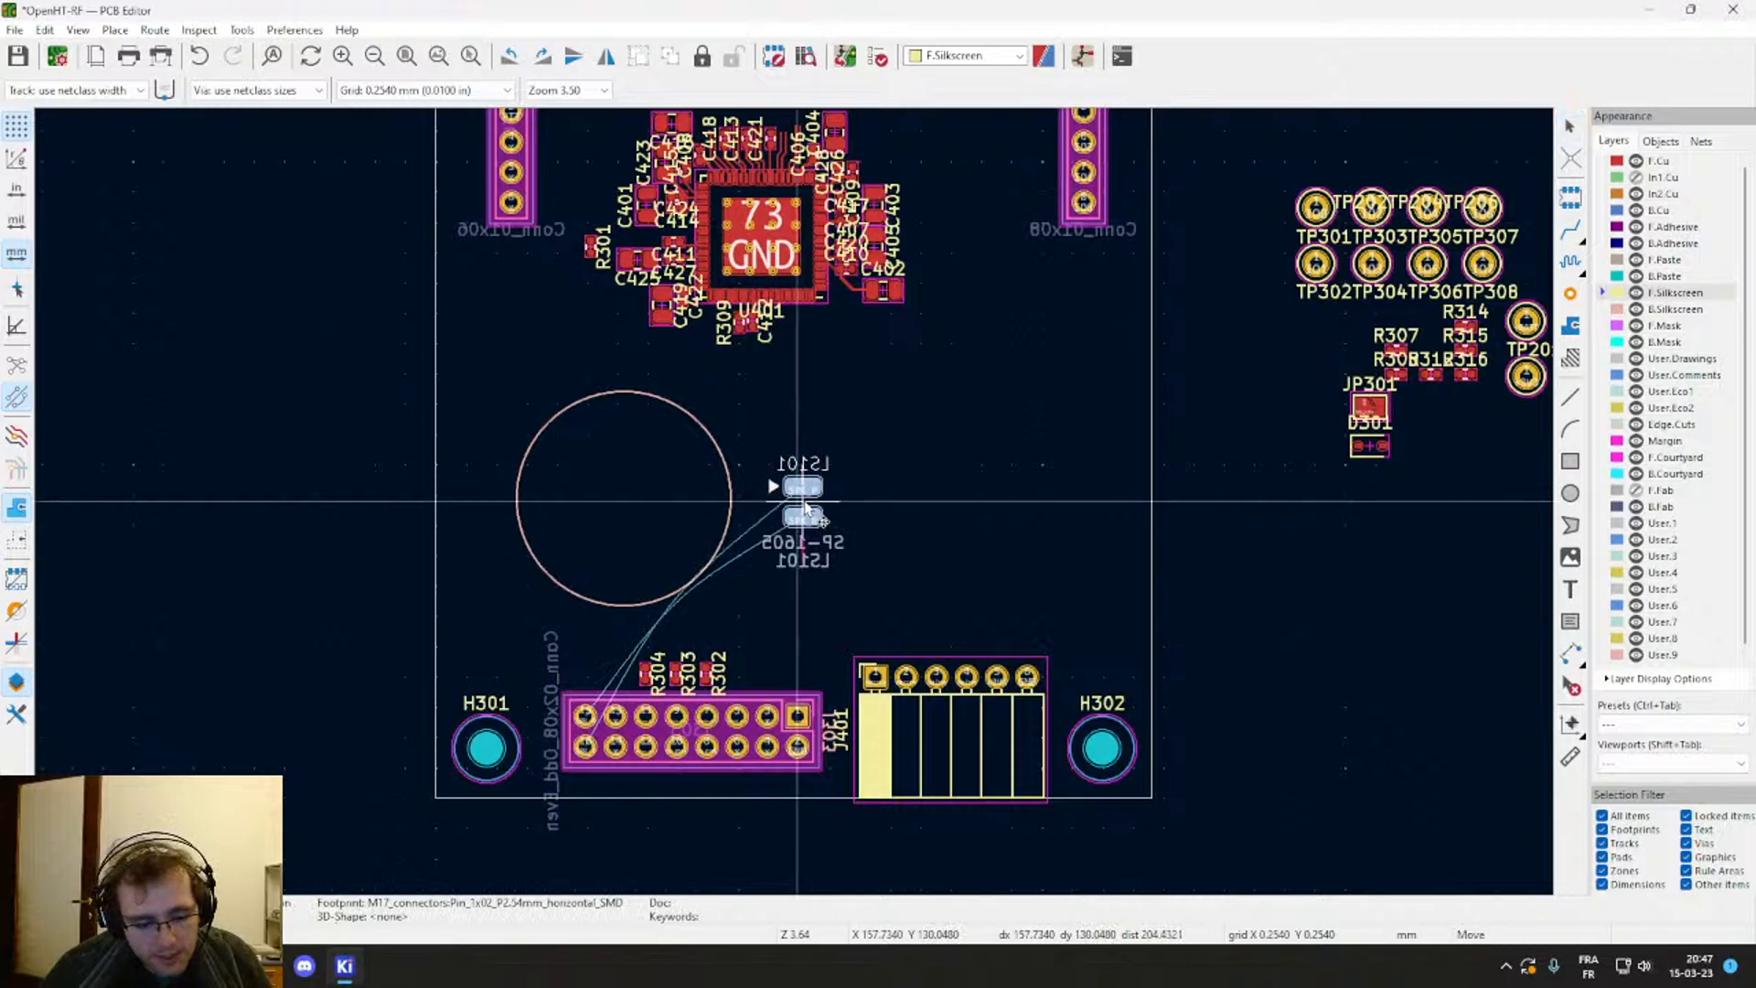
key("r")
key("r")
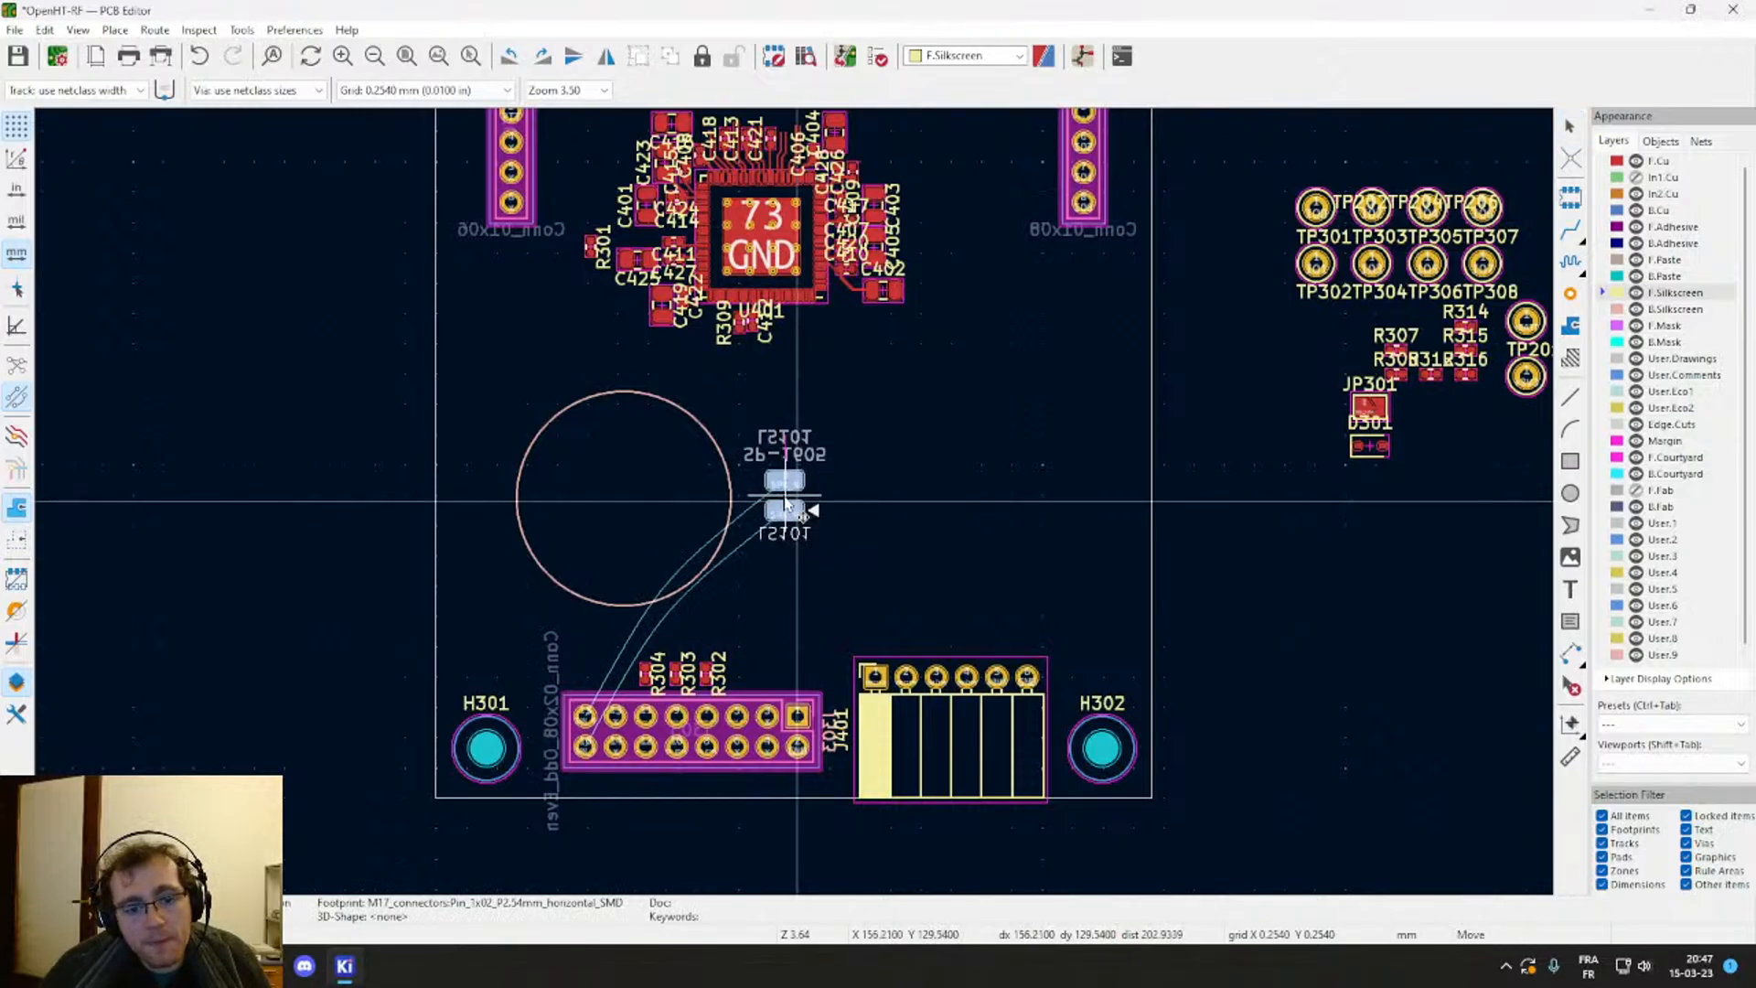
left_click(785, 500)
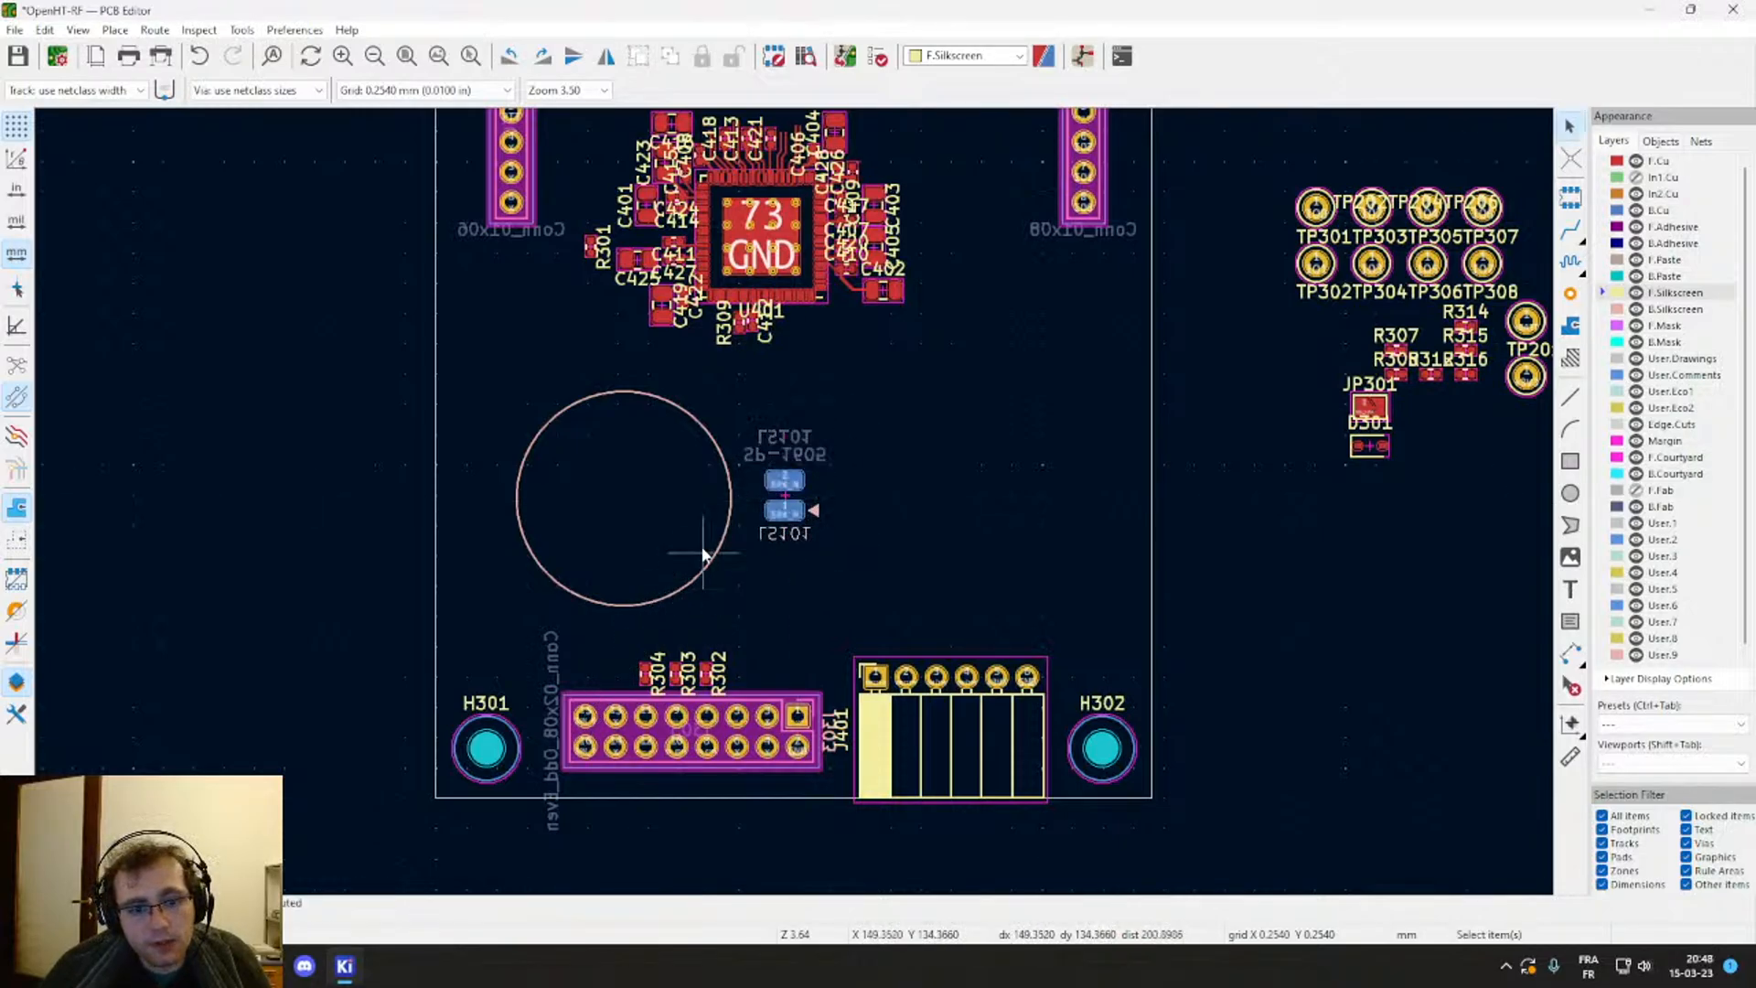
Step: Nudge LS101 about 0.25 mm farther from the speaker circle, keeping it level with the circle's centre
left_click(730, 514)
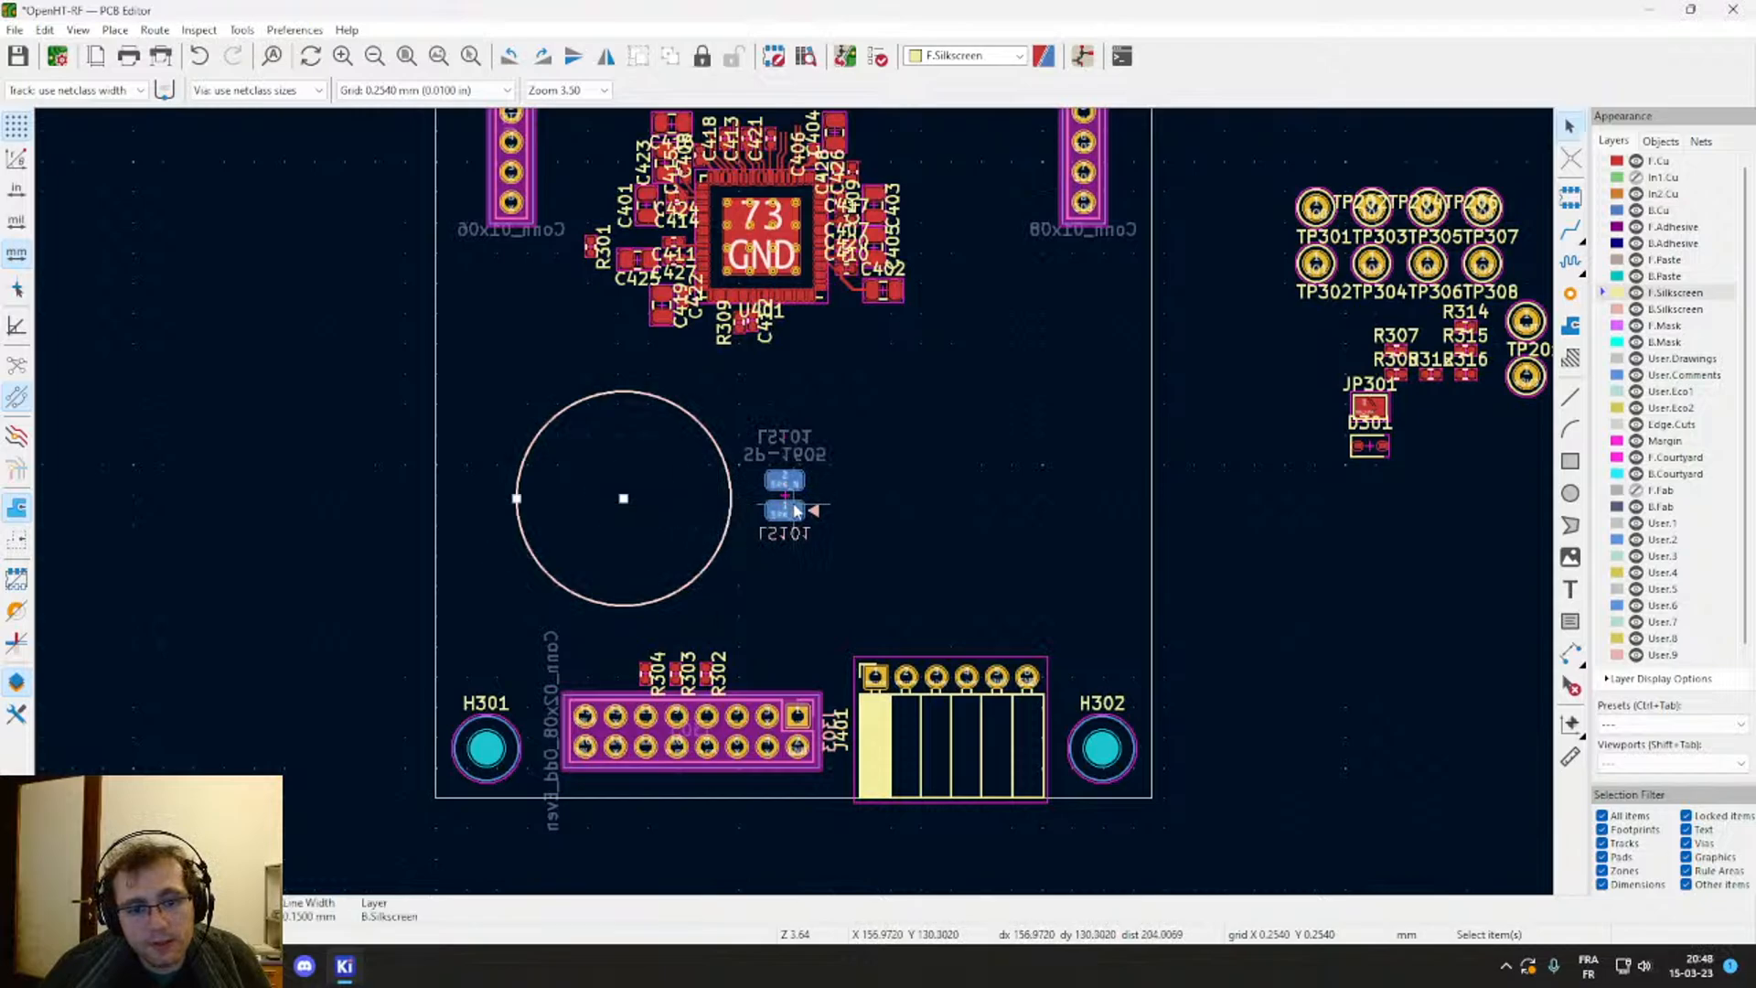
left_click(790, 505)
left_click(653, 528)
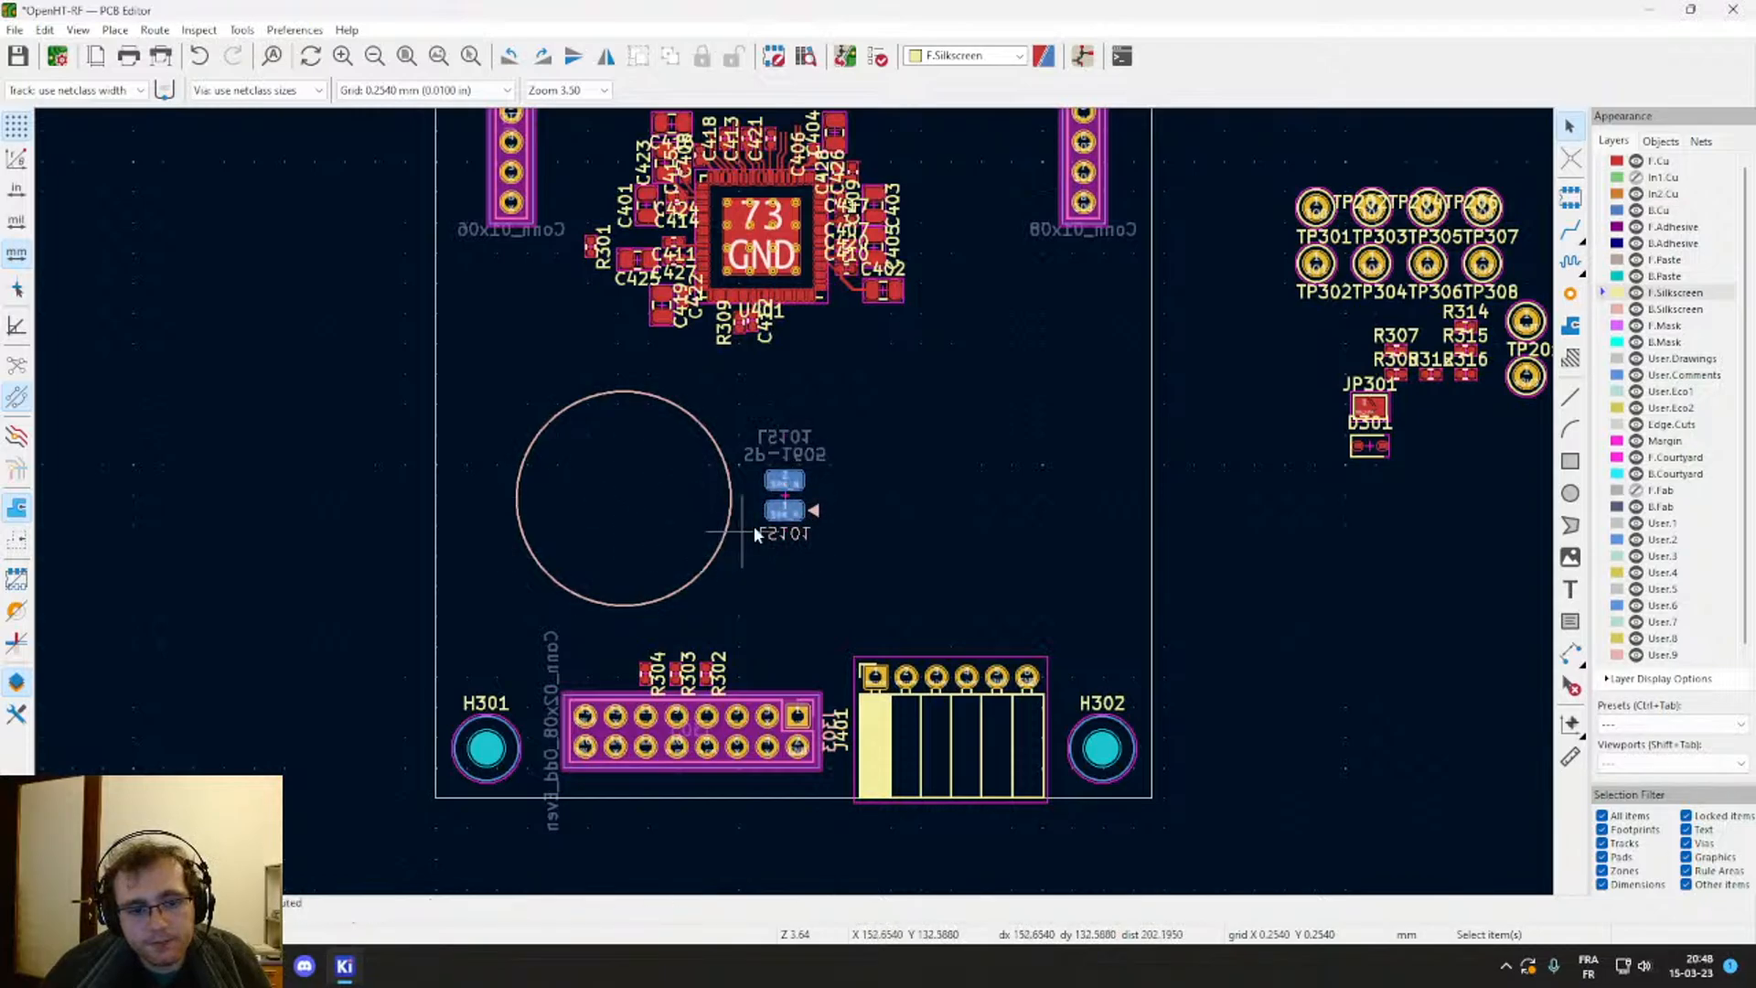
left_click(788, 497)
key("m")
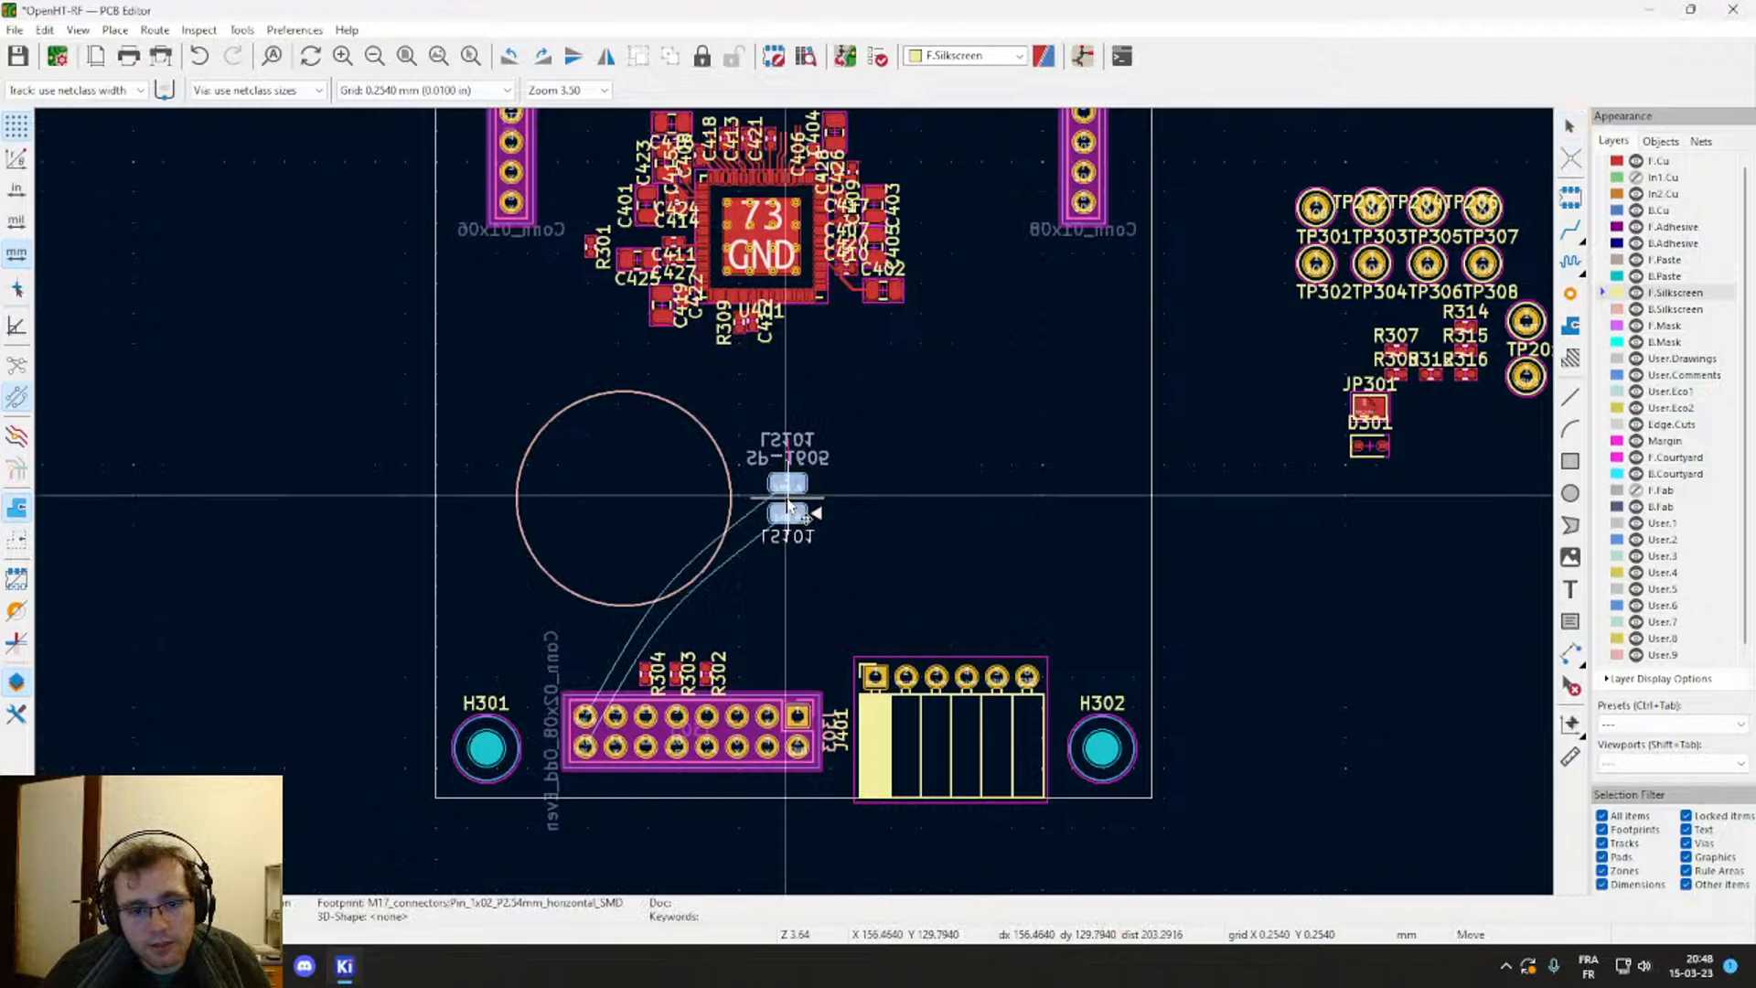
left_click(791, 500)
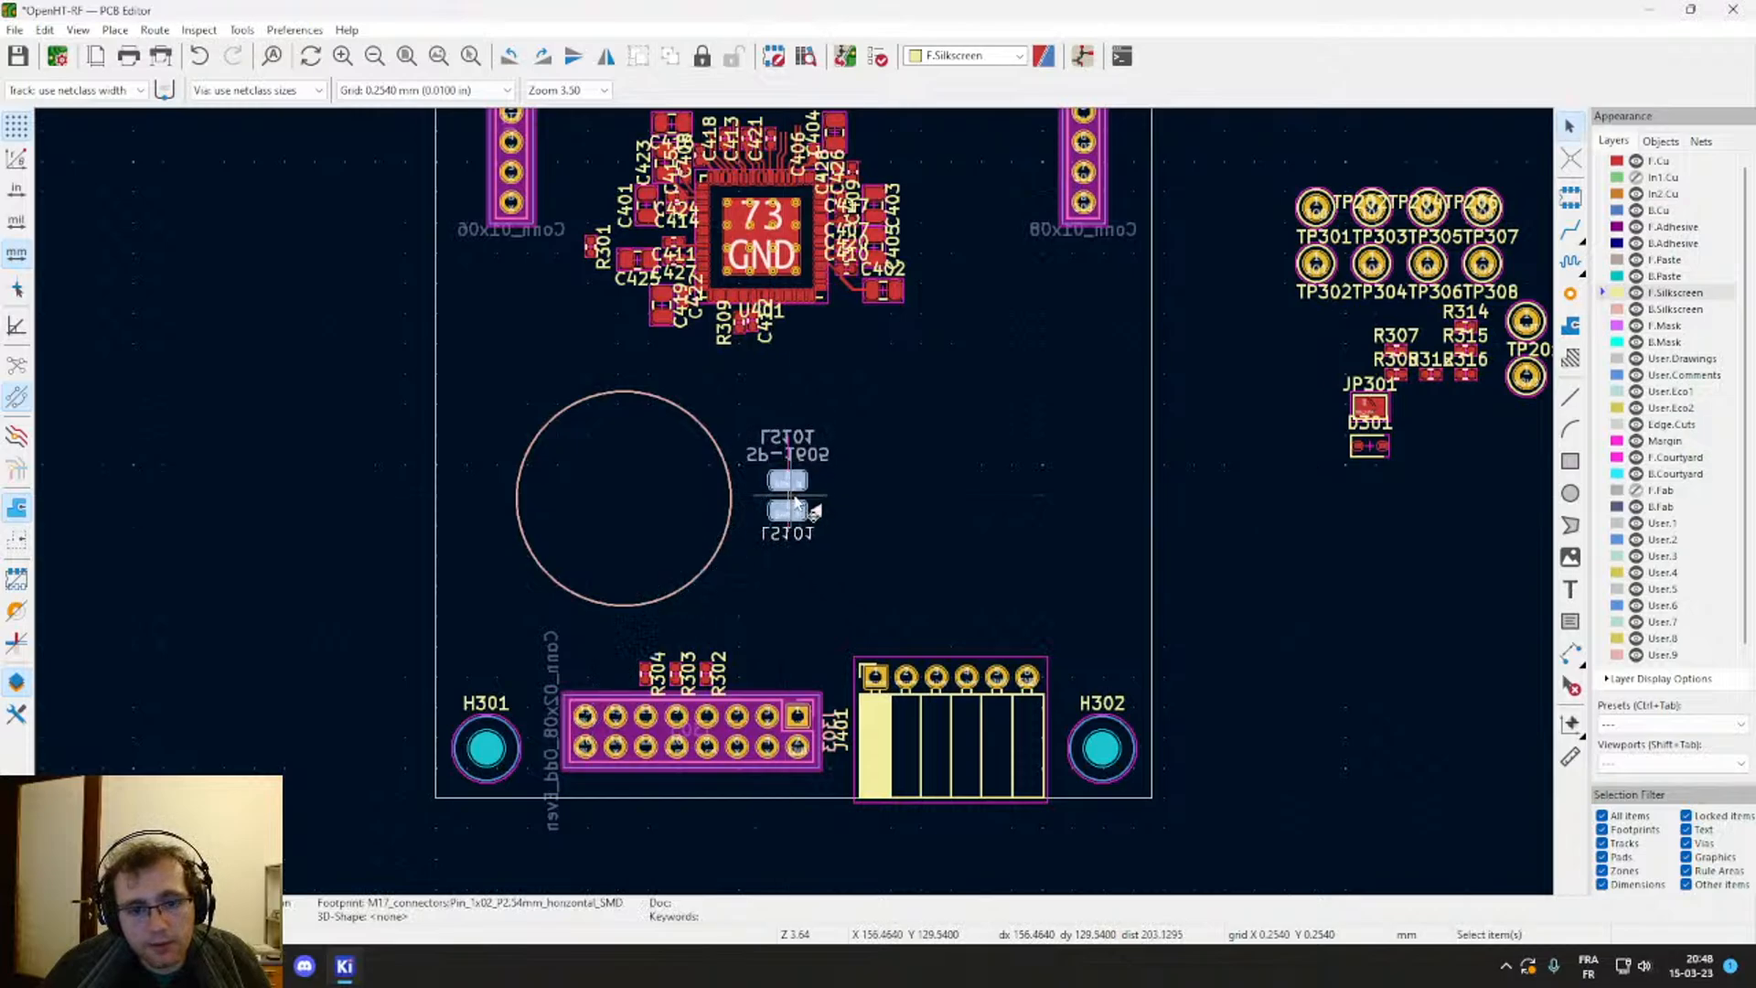
left_click(887, 454)
Step: Hide the F.Silkscreen layer to clear the reference texts around the chips
middle_click_drag(887, 453, 906, 575)
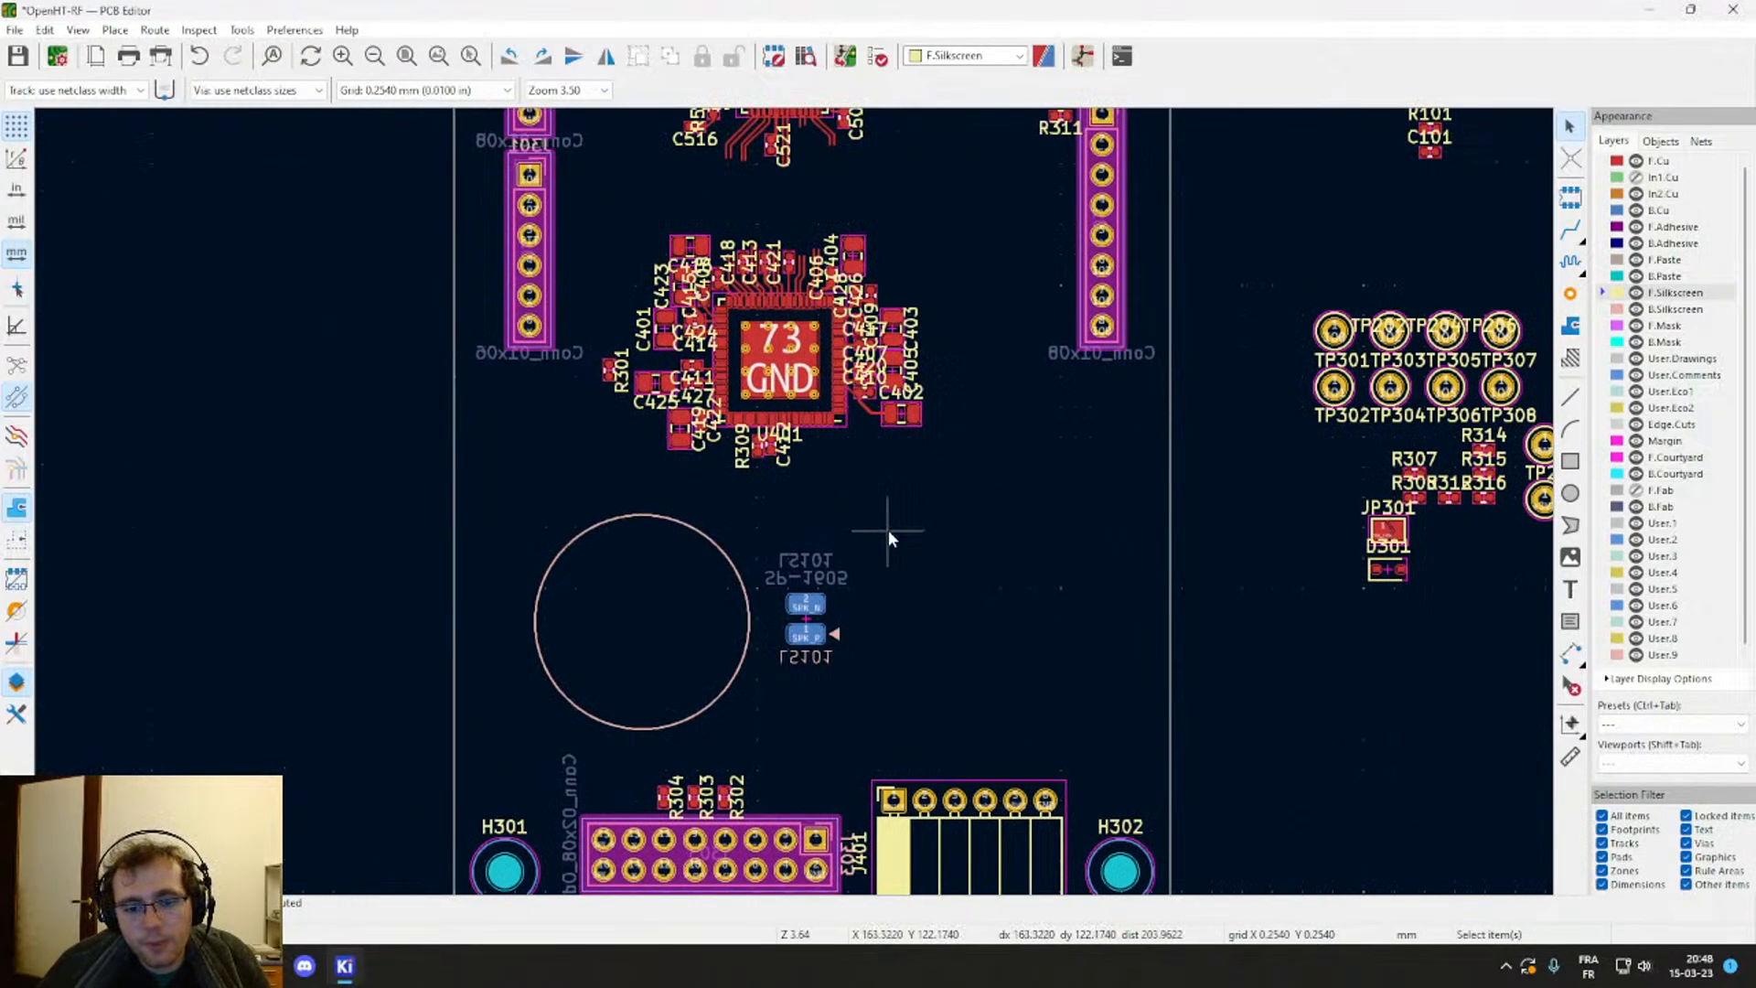
scroll(888, 529, "up", 2)
middle_click_drag(779, 495, 863, 612)
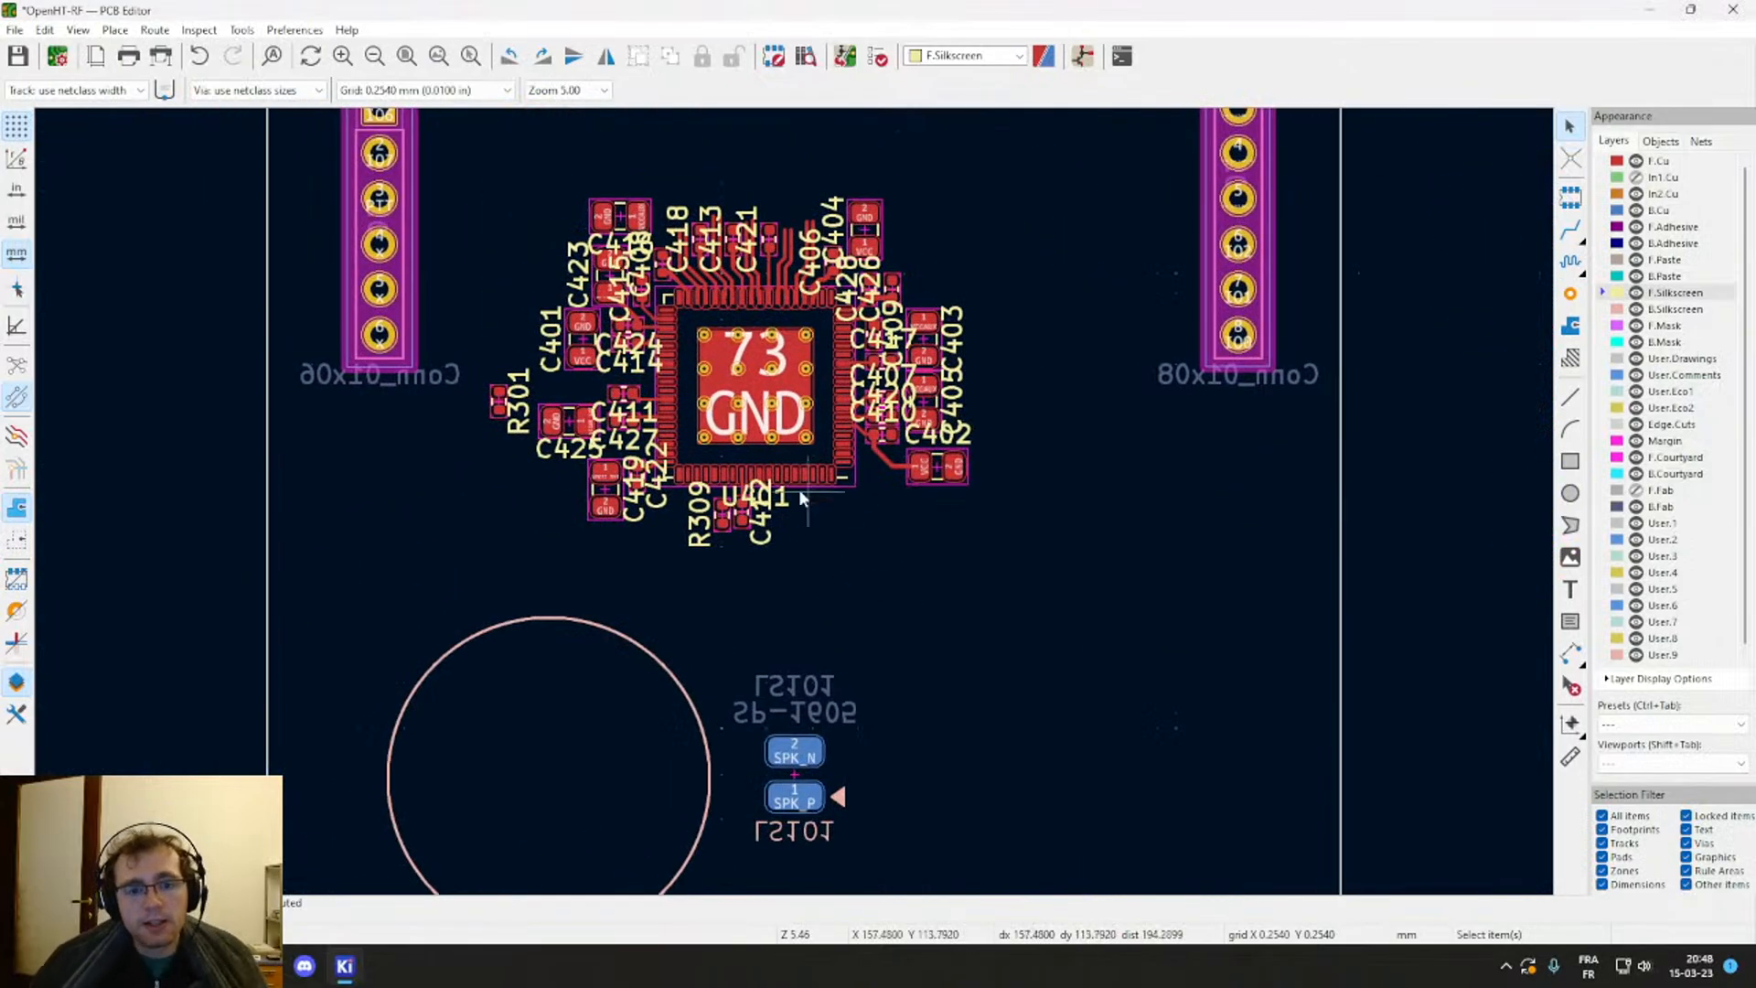
middle_click_drag(792, 364, 887, 510)
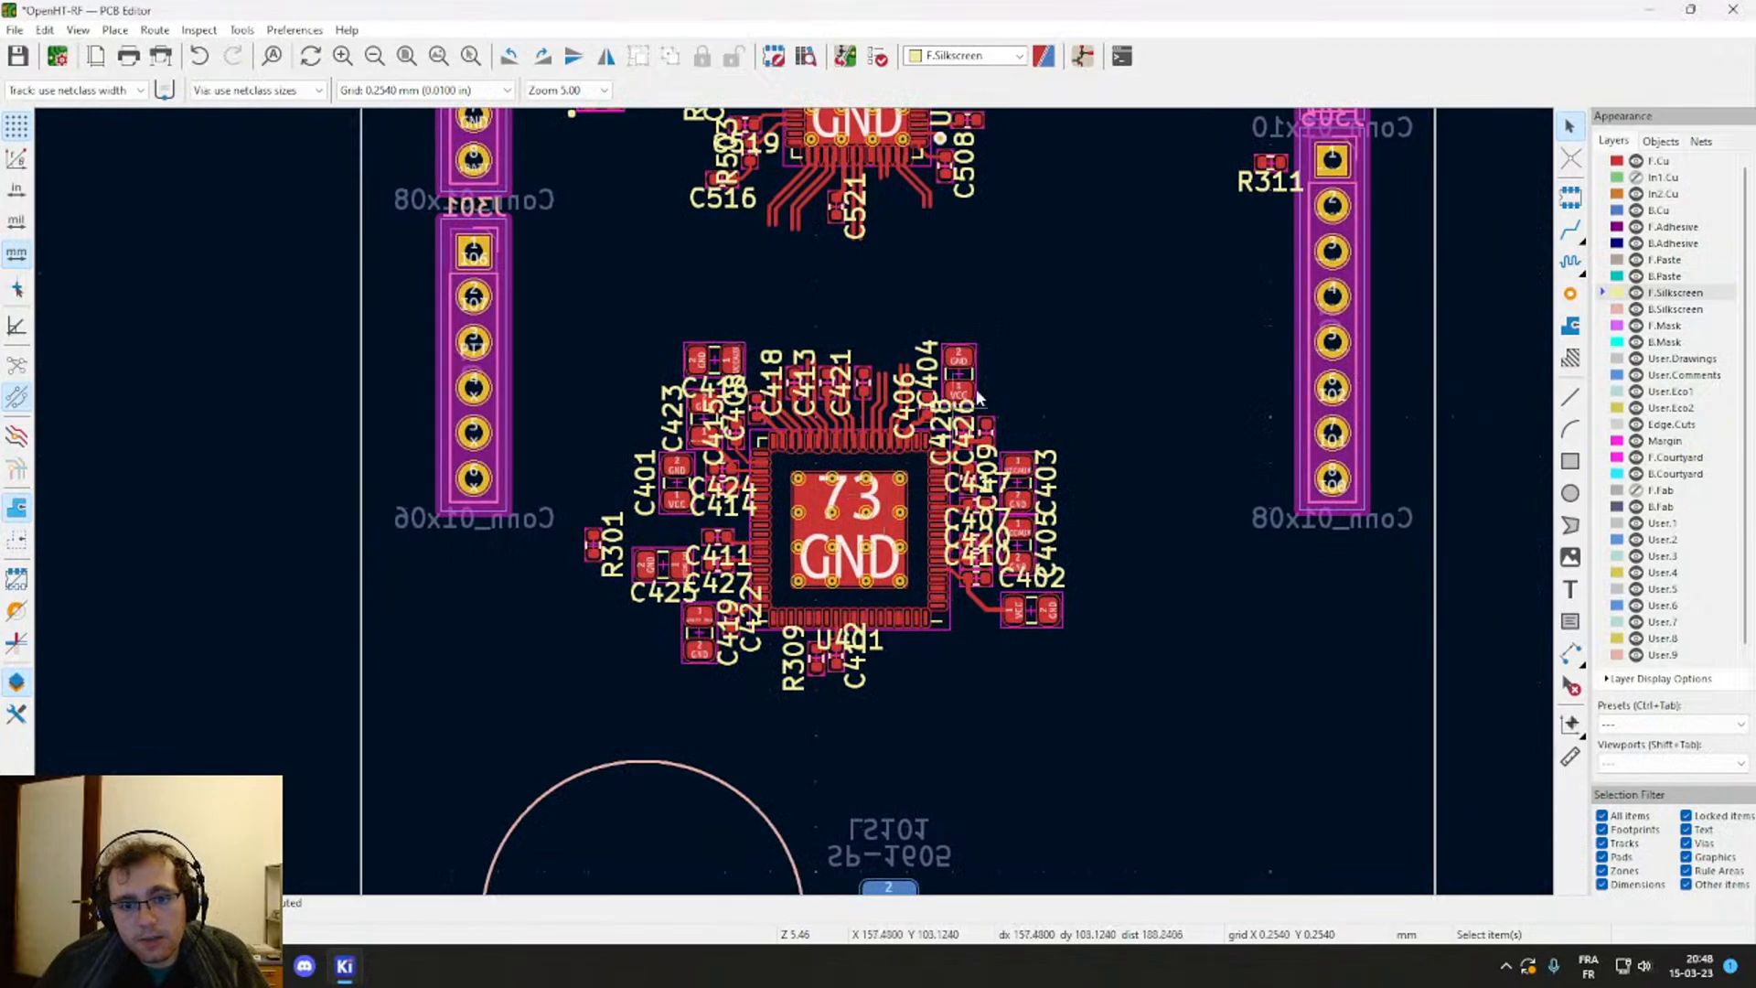
left_click(1636, 293)
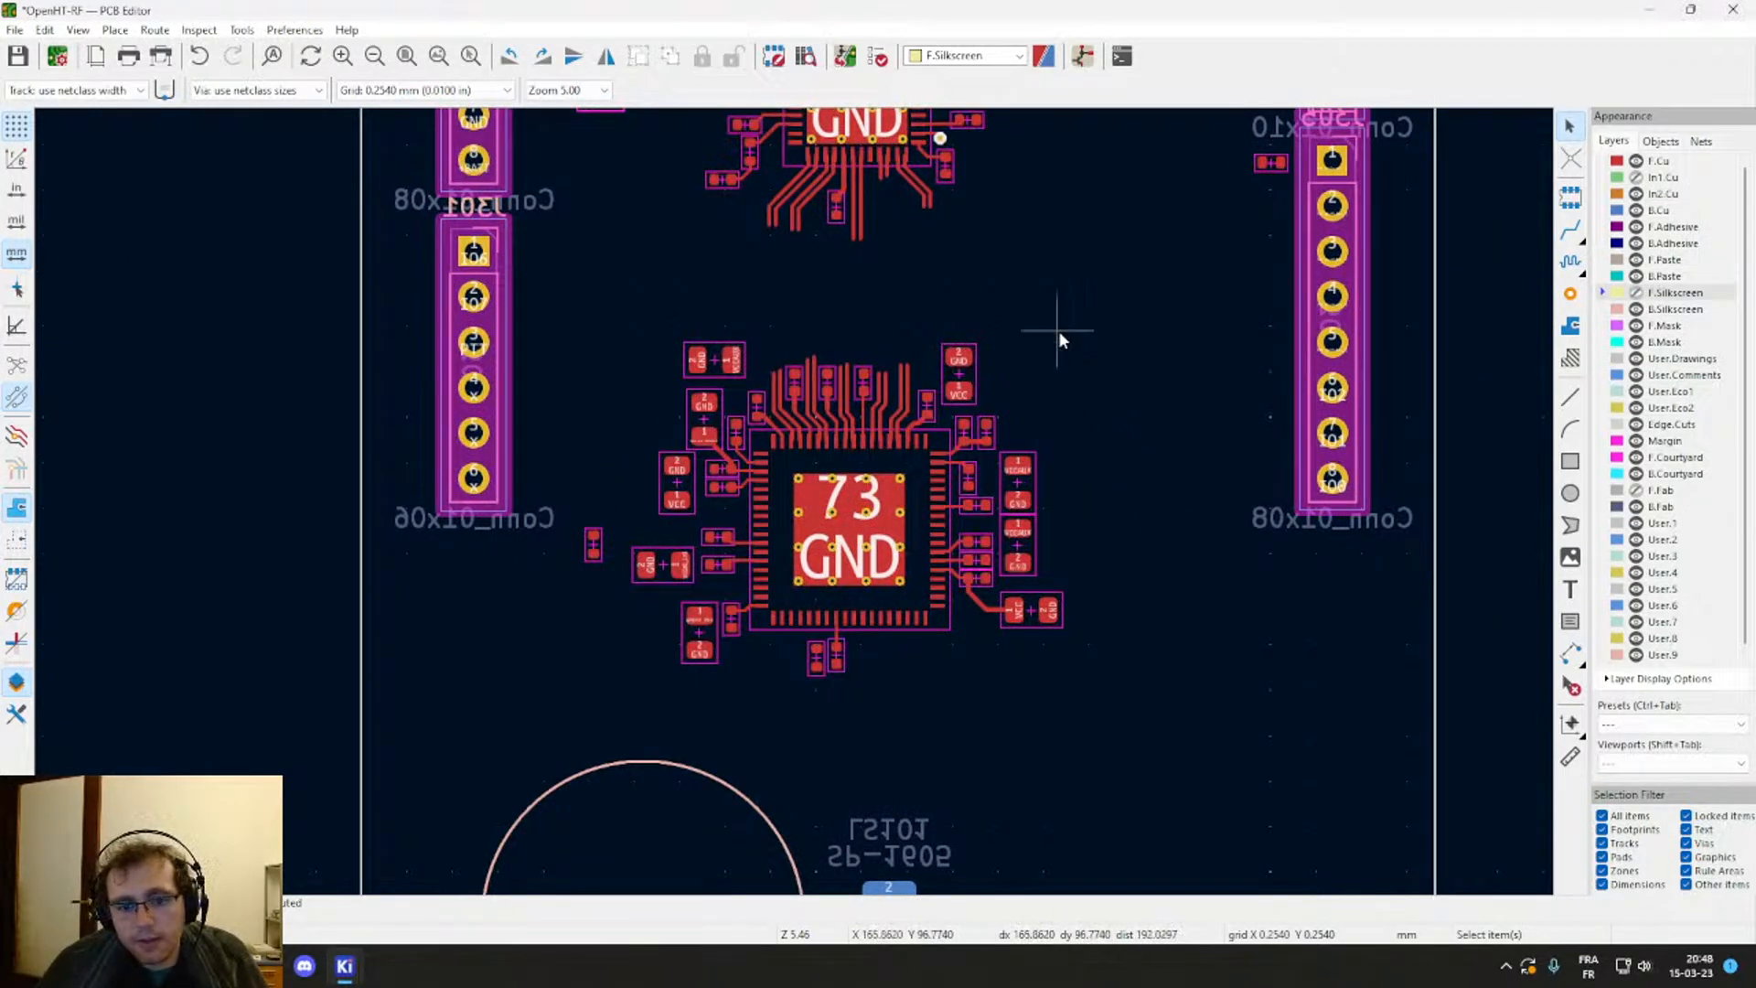
Step: Move the whole 33-pad chip block with its surrounding components and zones inside the board outline, above and right of the 49-pad chip
middle_click_drag(1058, 333, 1098, 576)
middle_click_drag(1052, 375, 1051, 443)
scroll(1021, 435, "up", 2)
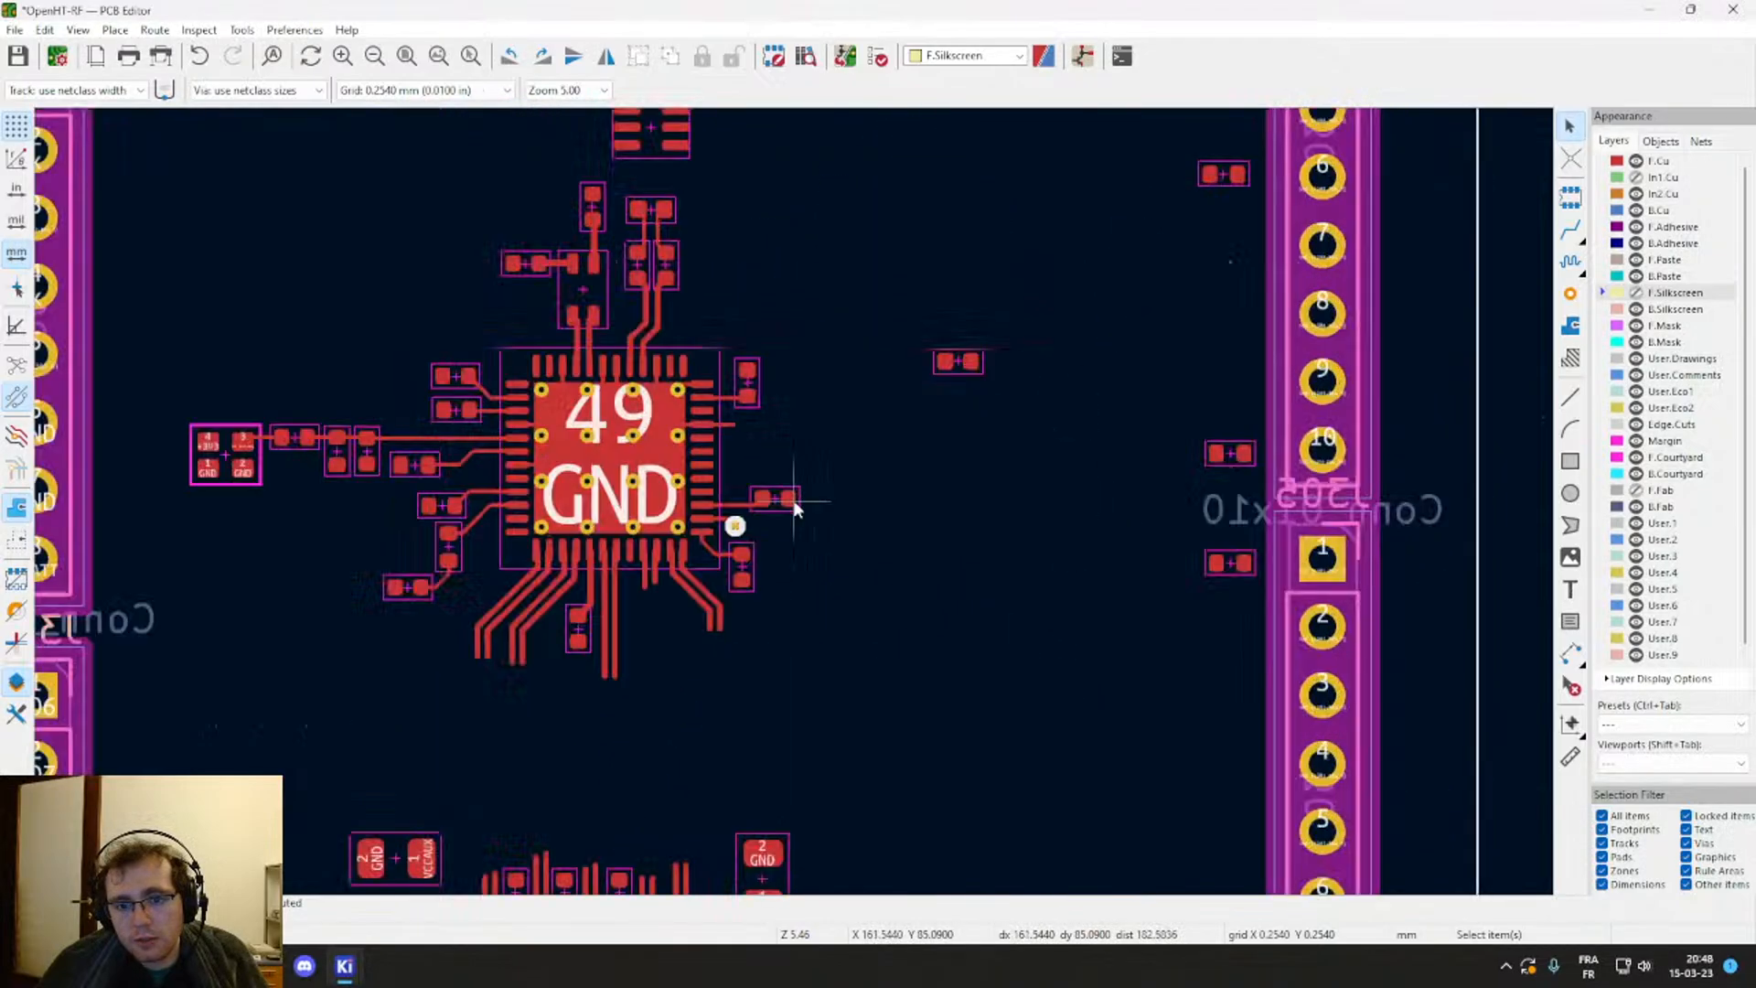
scroll(752, 514, "down", 2)
middle_click_drag(800, 408, 972, 518)
scroll(971, 518, "down", 2)
middle_click_drag(793, 490, 617, 540)
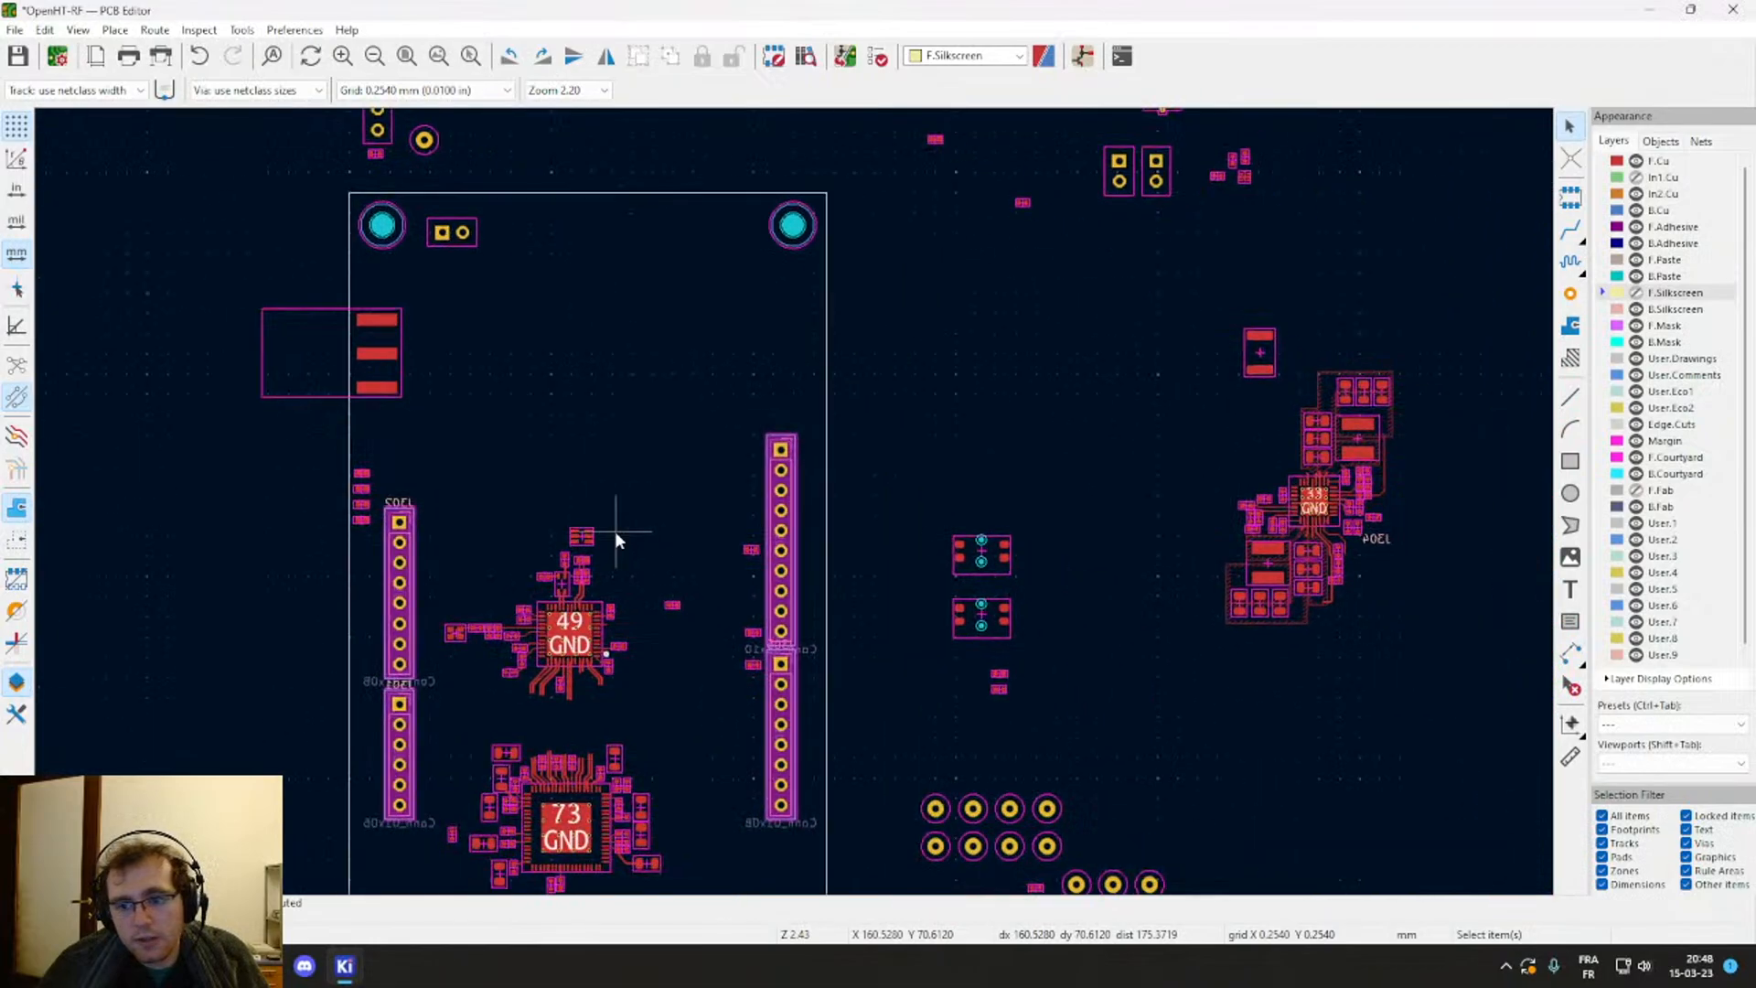
left_click_drag(1450, 695, 1219, 331)
key("m")
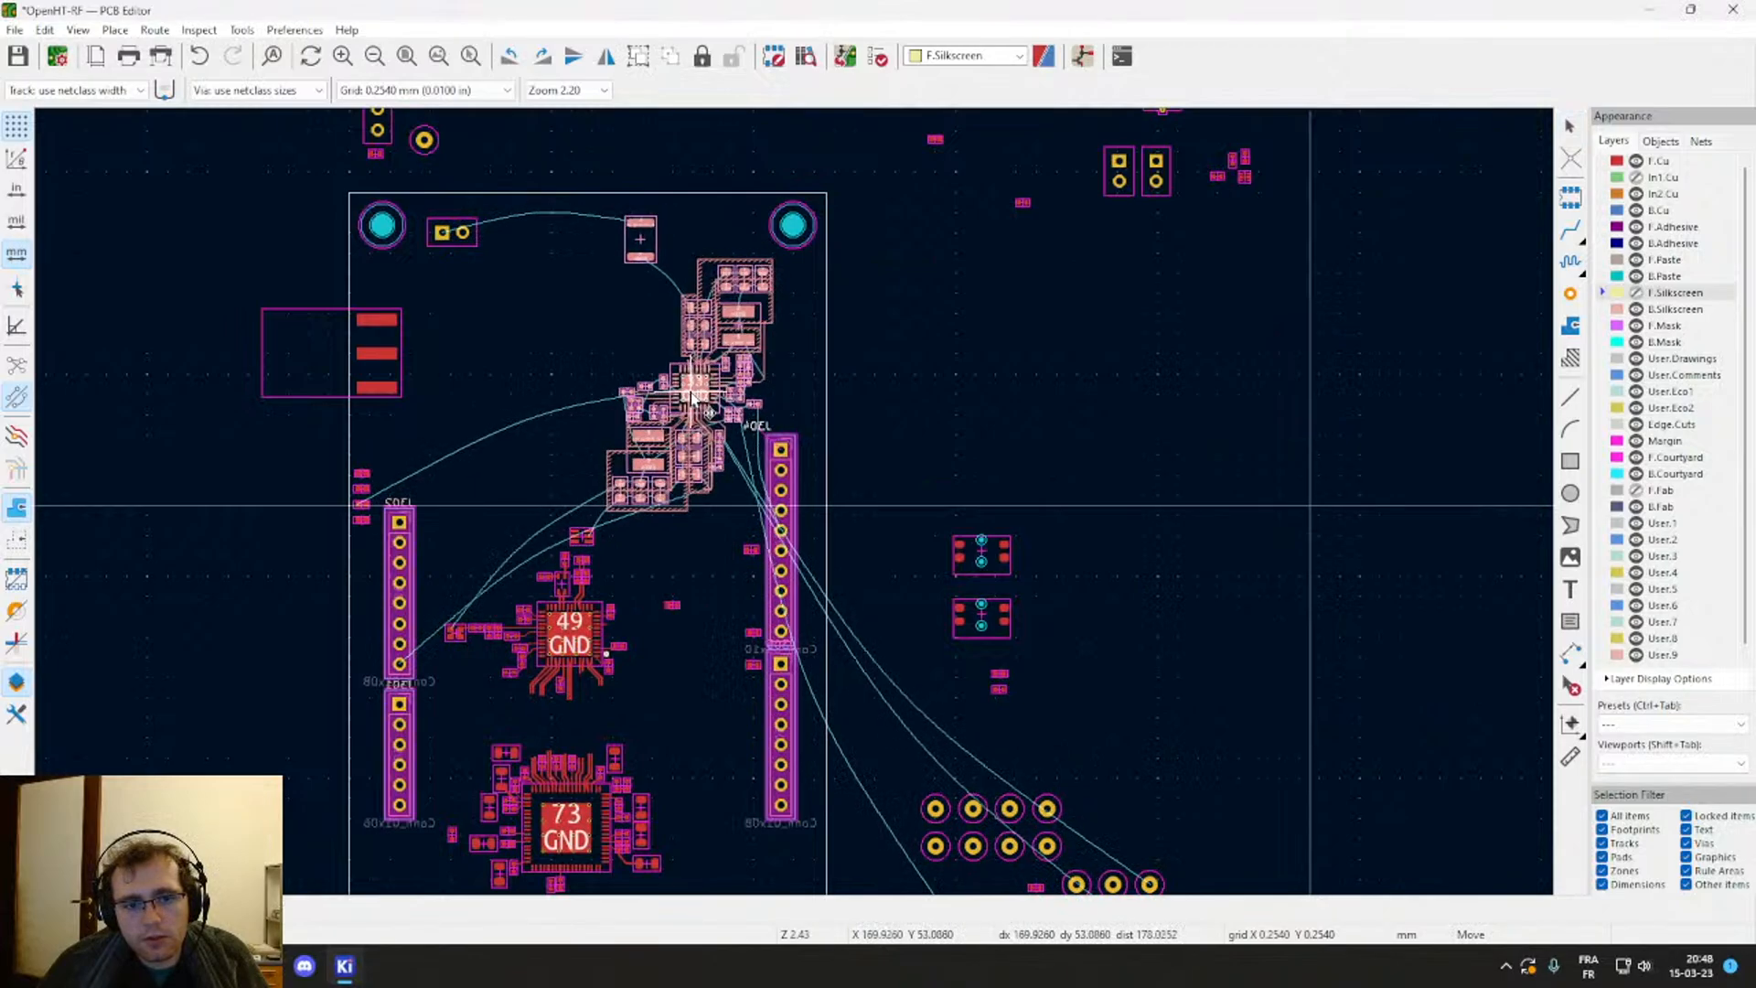
left_click(694, 398)
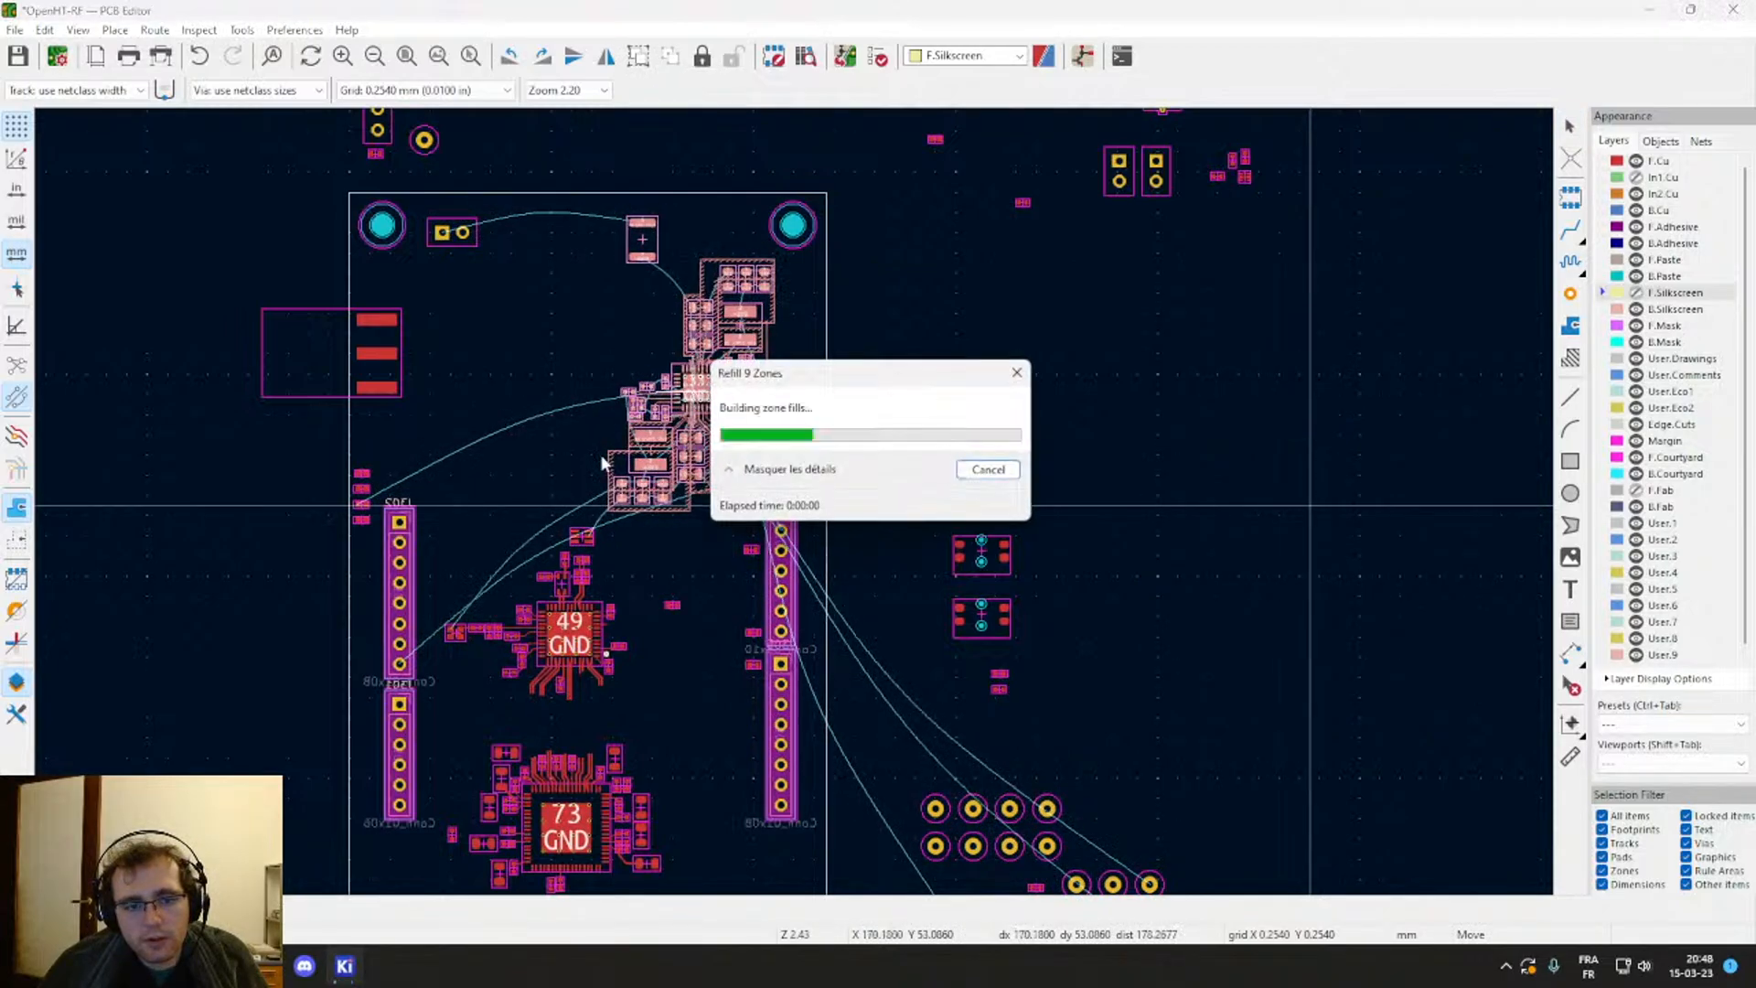
Step: Nudge the 33-pad chip block with its surrounding components and zones slightly to the right inside the board outline
key("m")
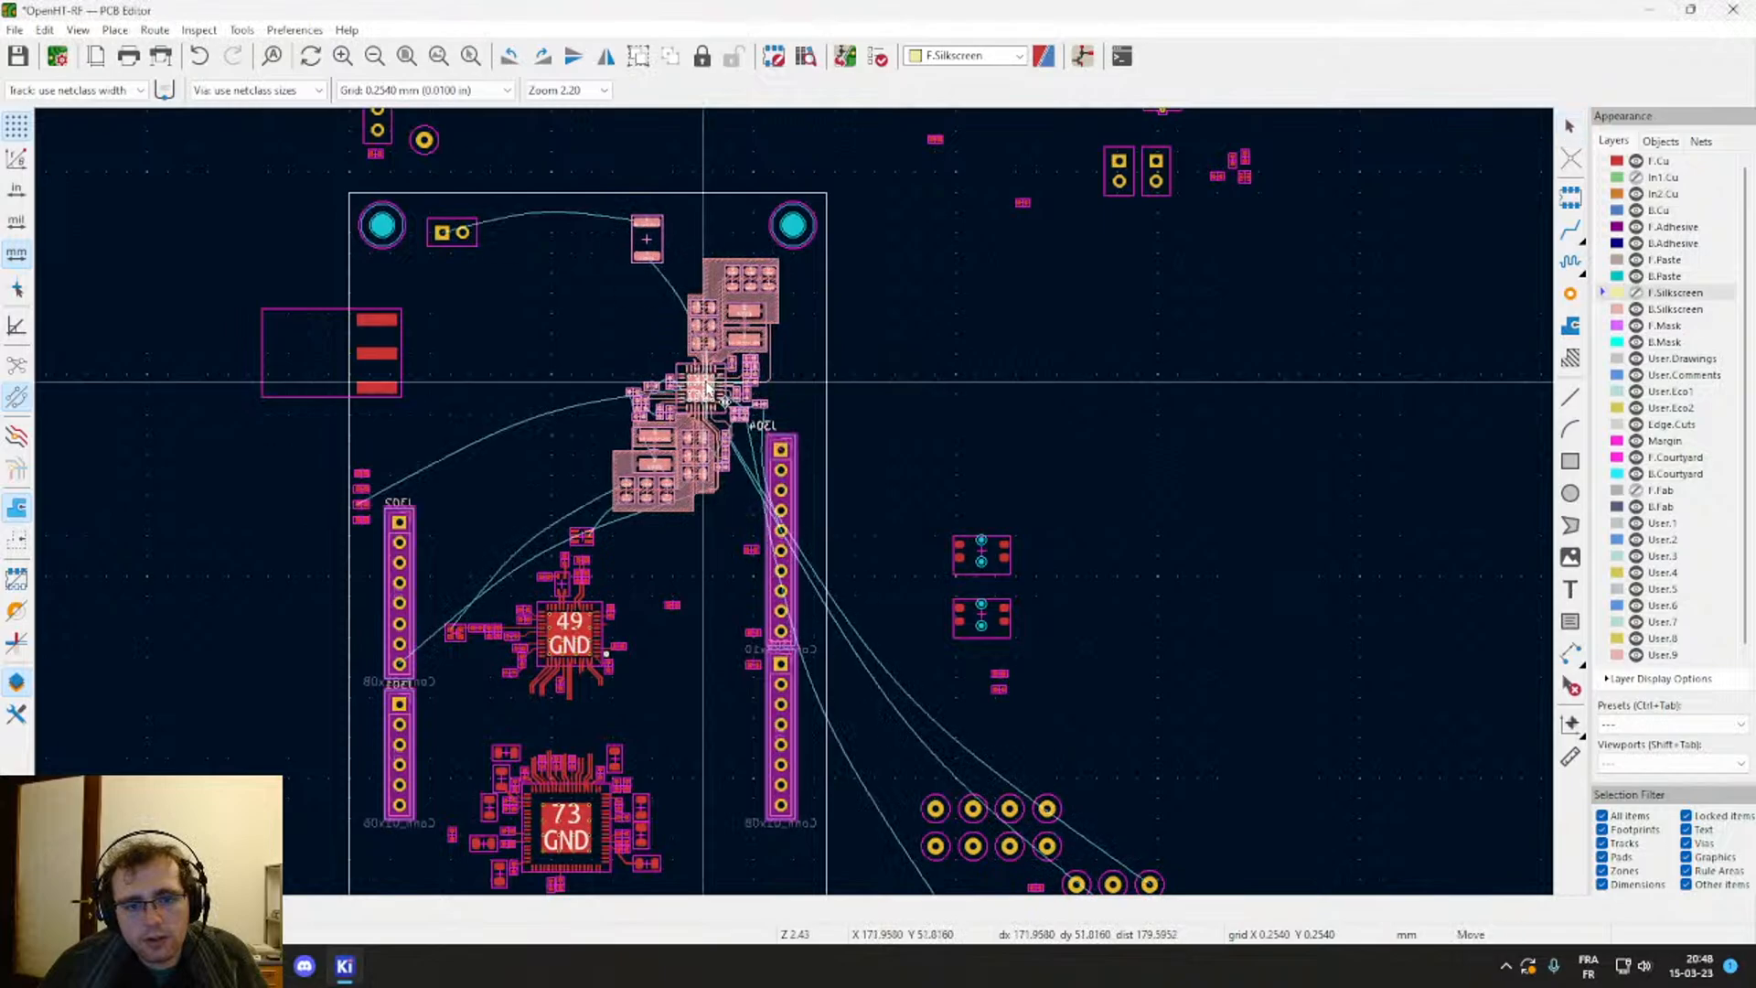
left_click(706, 387)
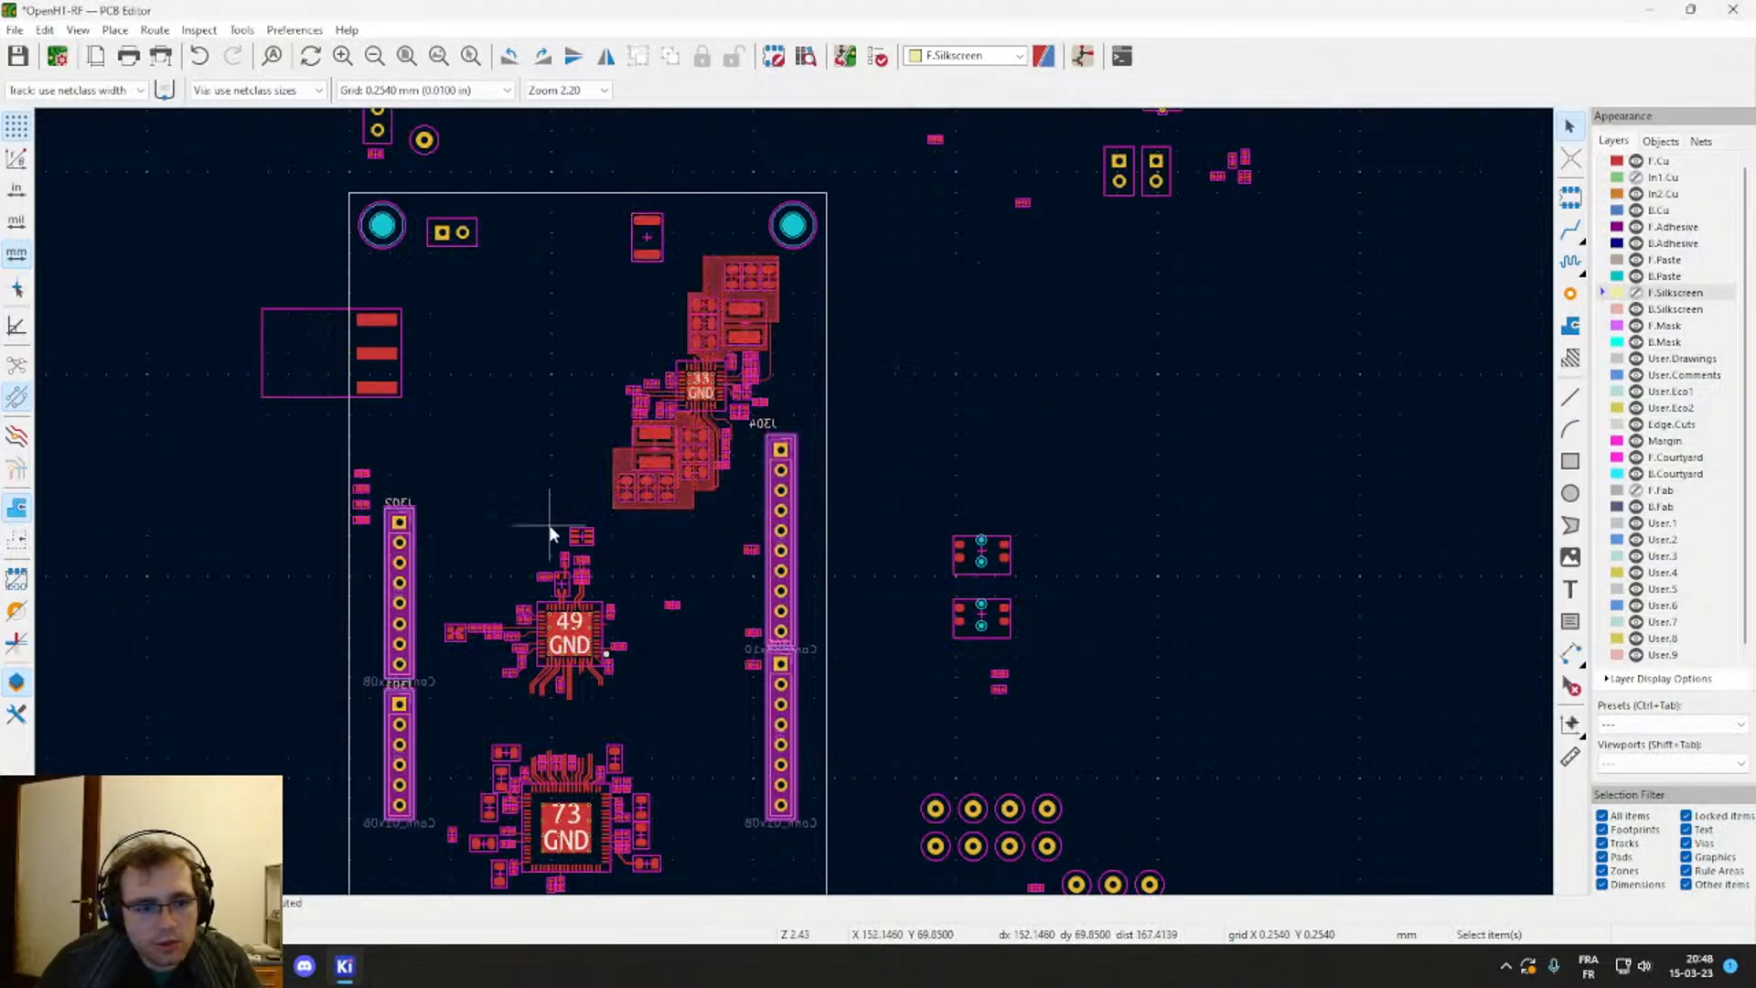
Step: Examine the component layout around the 49-pad chip and the small parts on the left side of the 73-pad chip
middle_click_drag(483, 365, 776, 266)
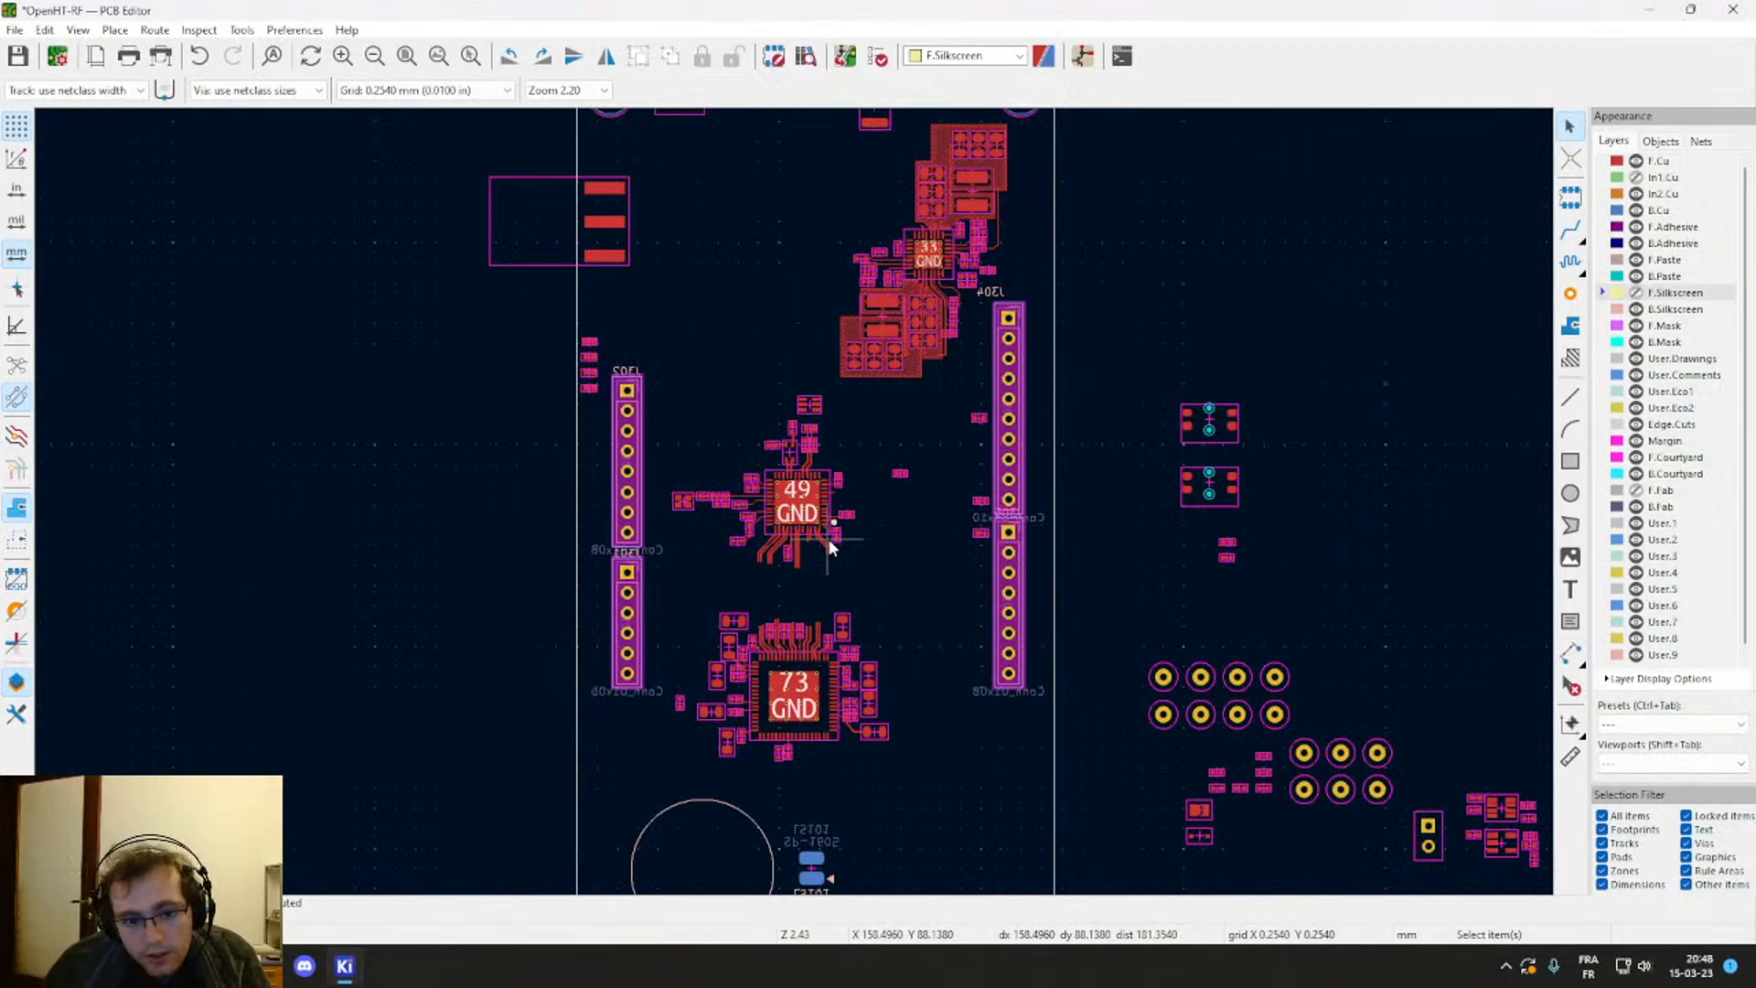
scroll(797, 498, "up", 2)
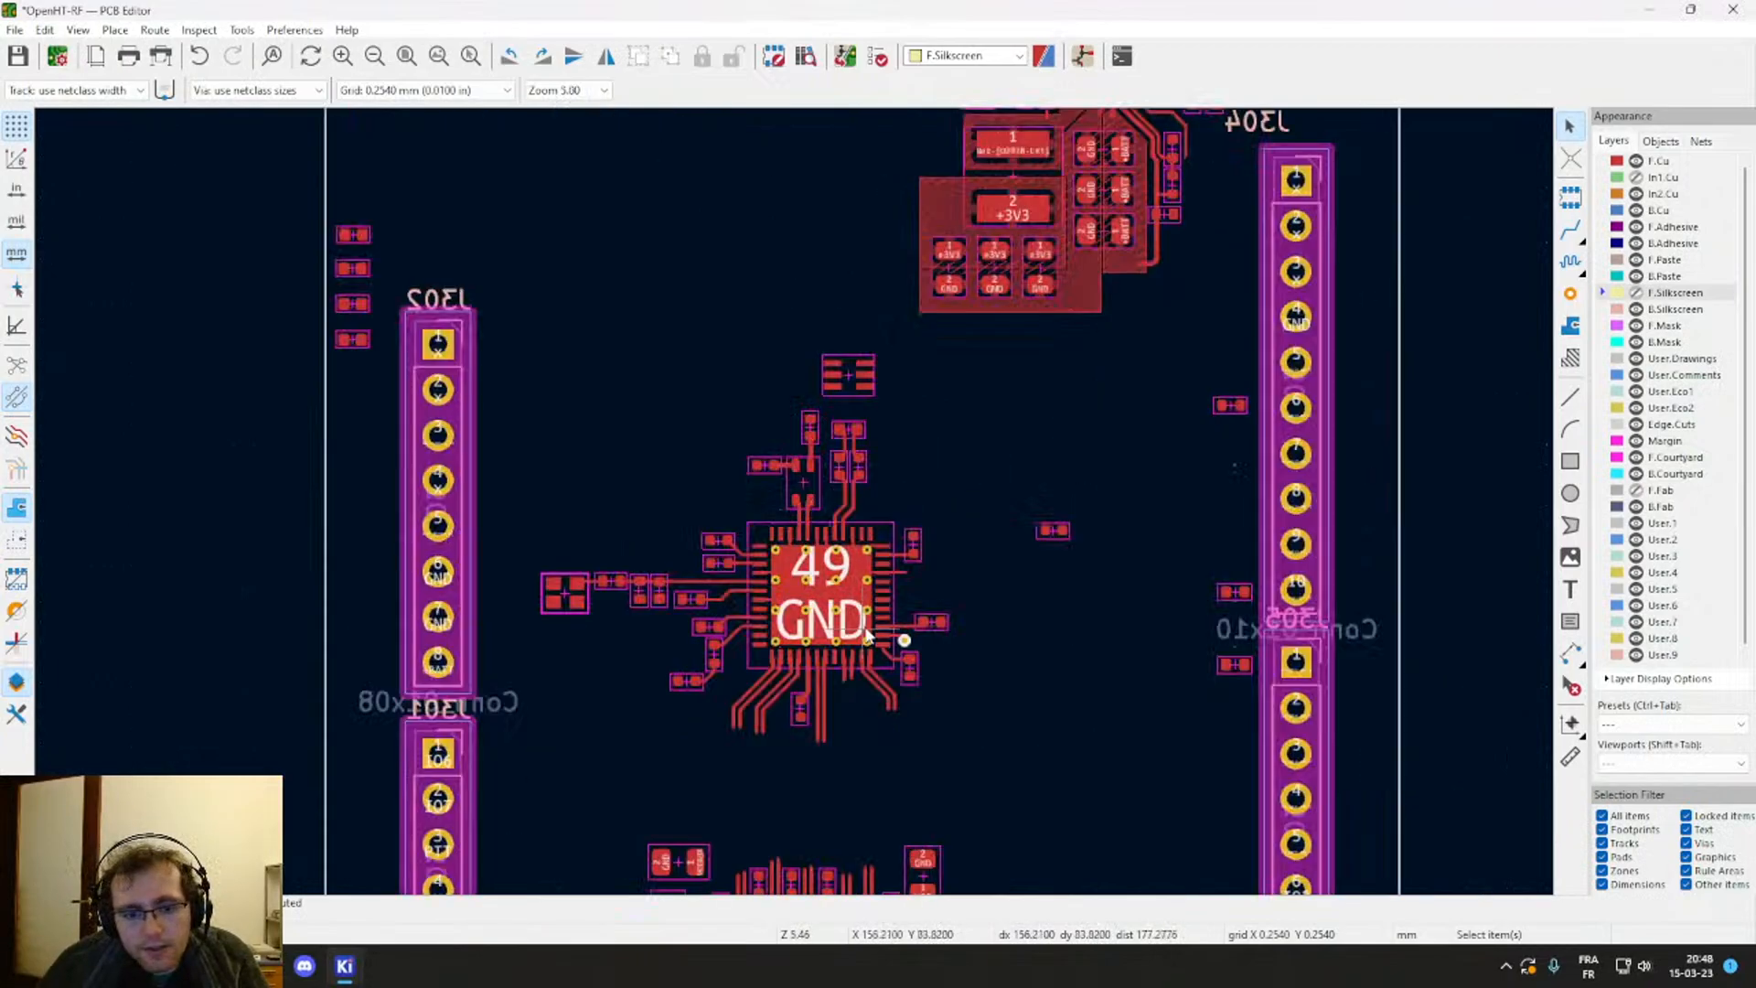
scroll(796, 502, "up", 2)
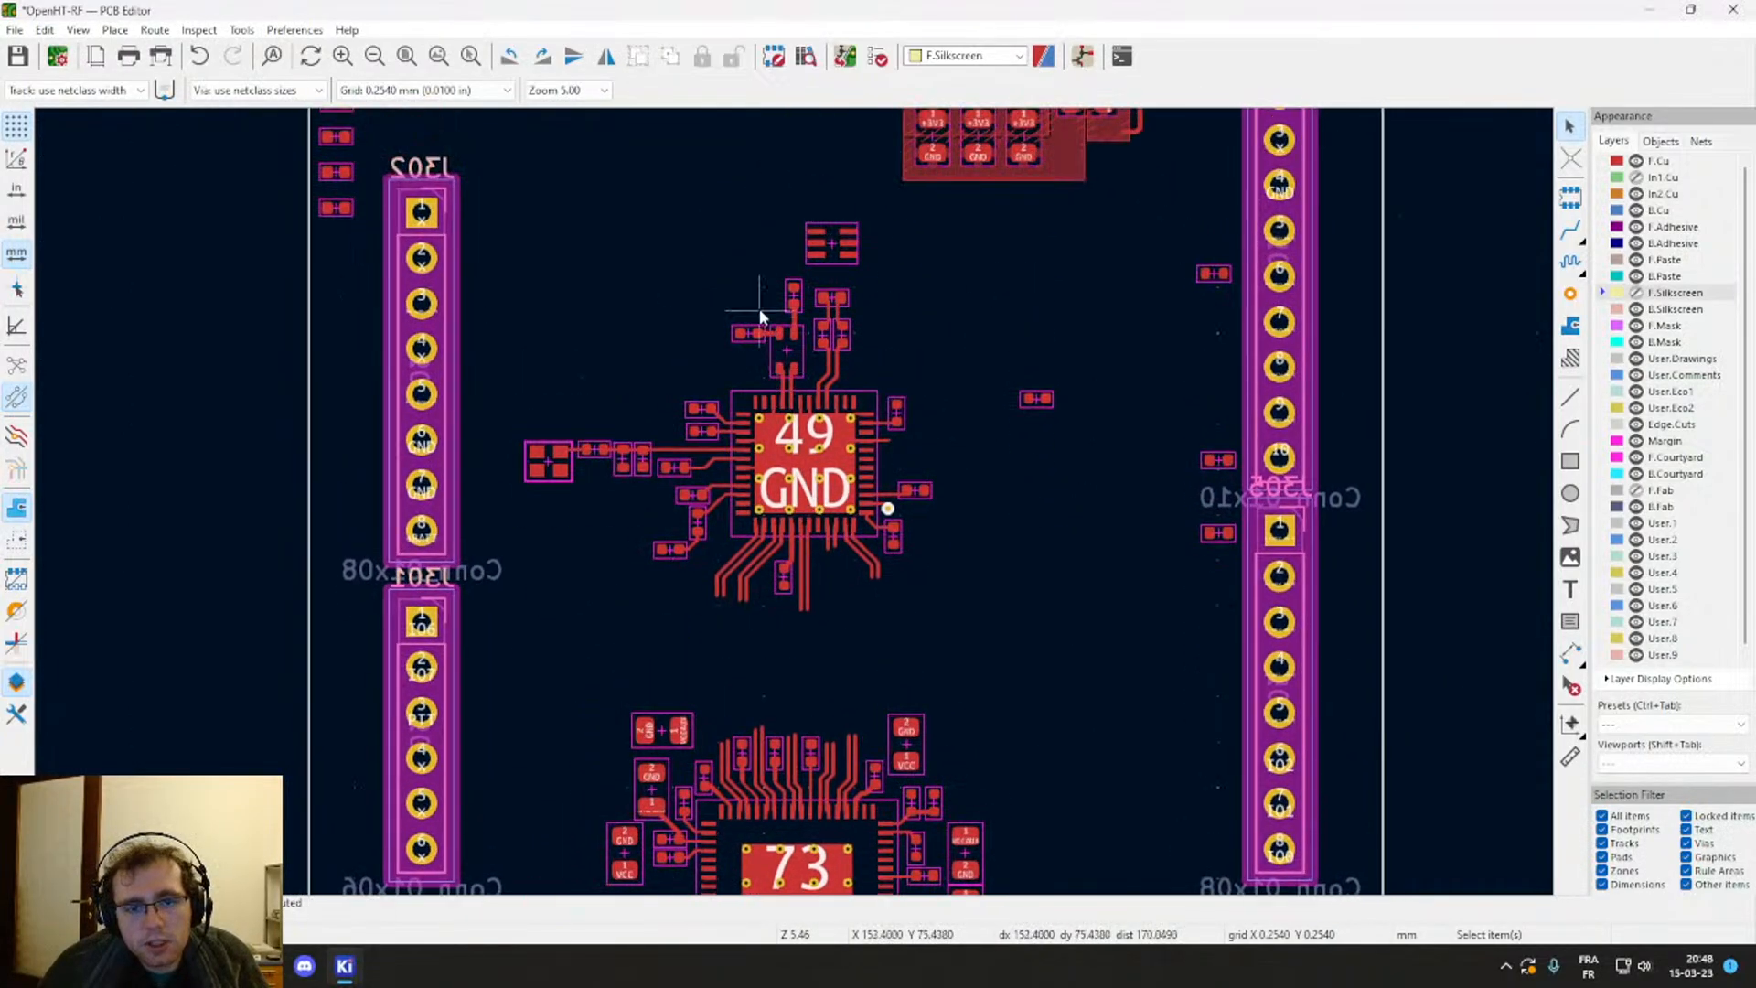
scroll(759, 309, "up", 4)
scroll(971, 593, "down", 2)
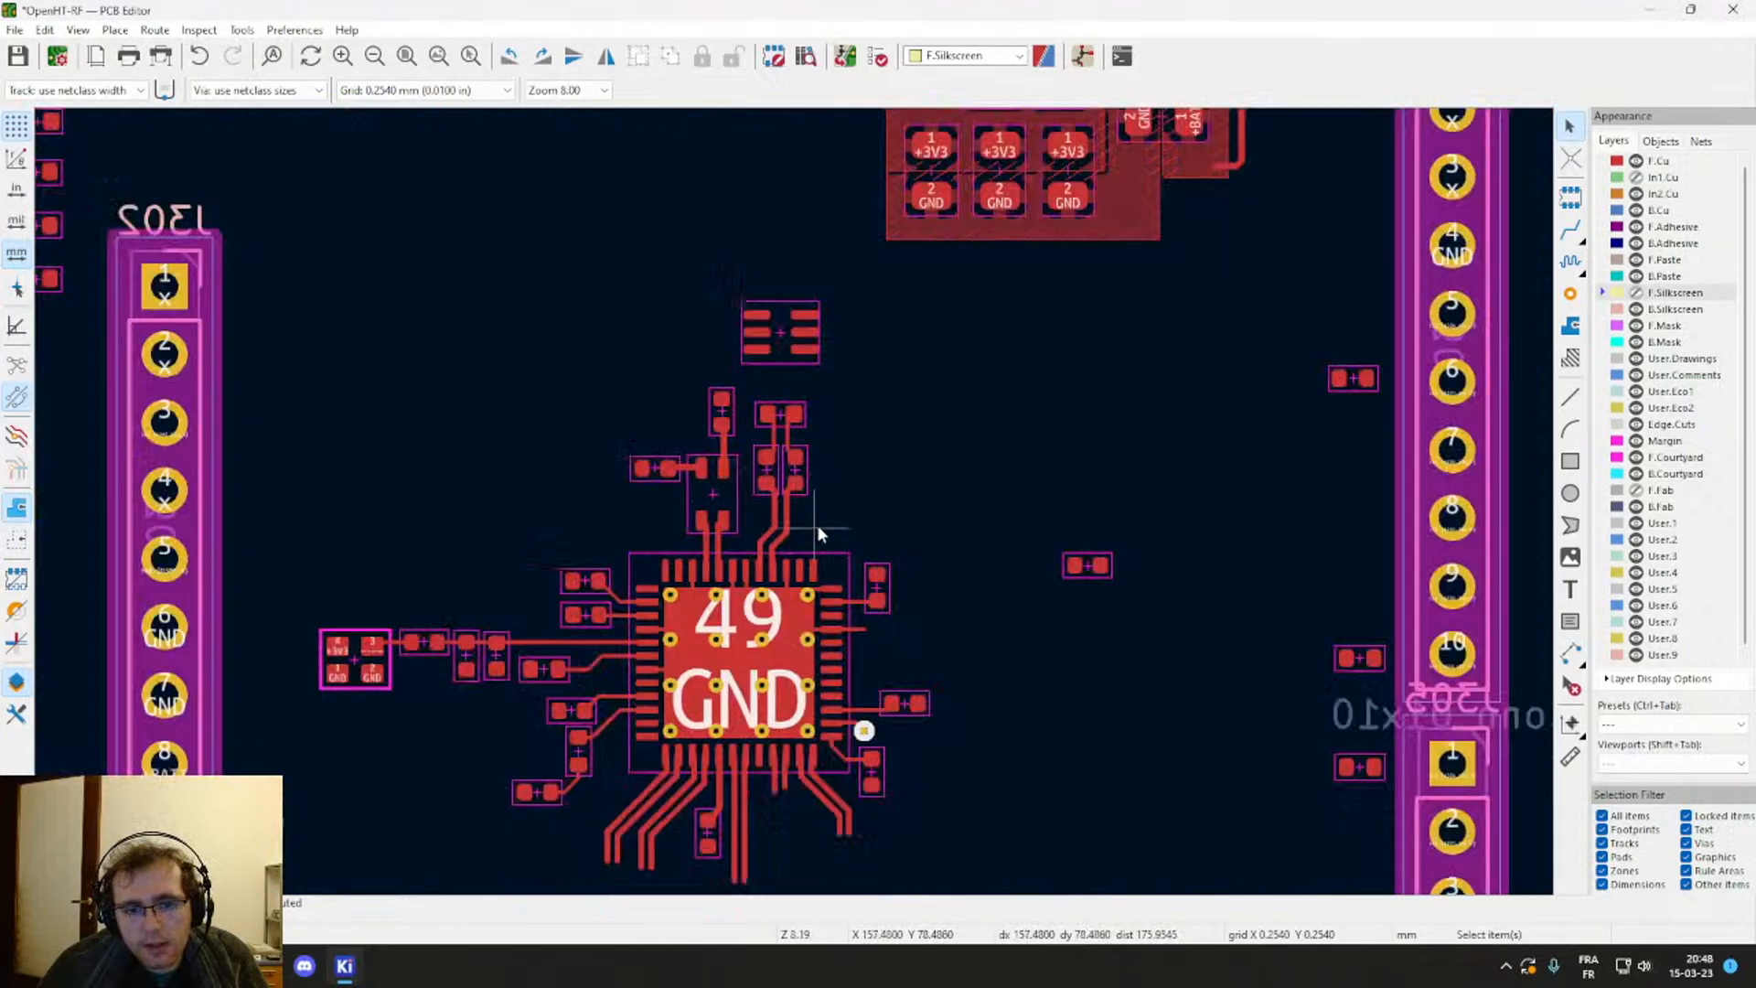
middle_click_drag(816, 526, 787, 364)
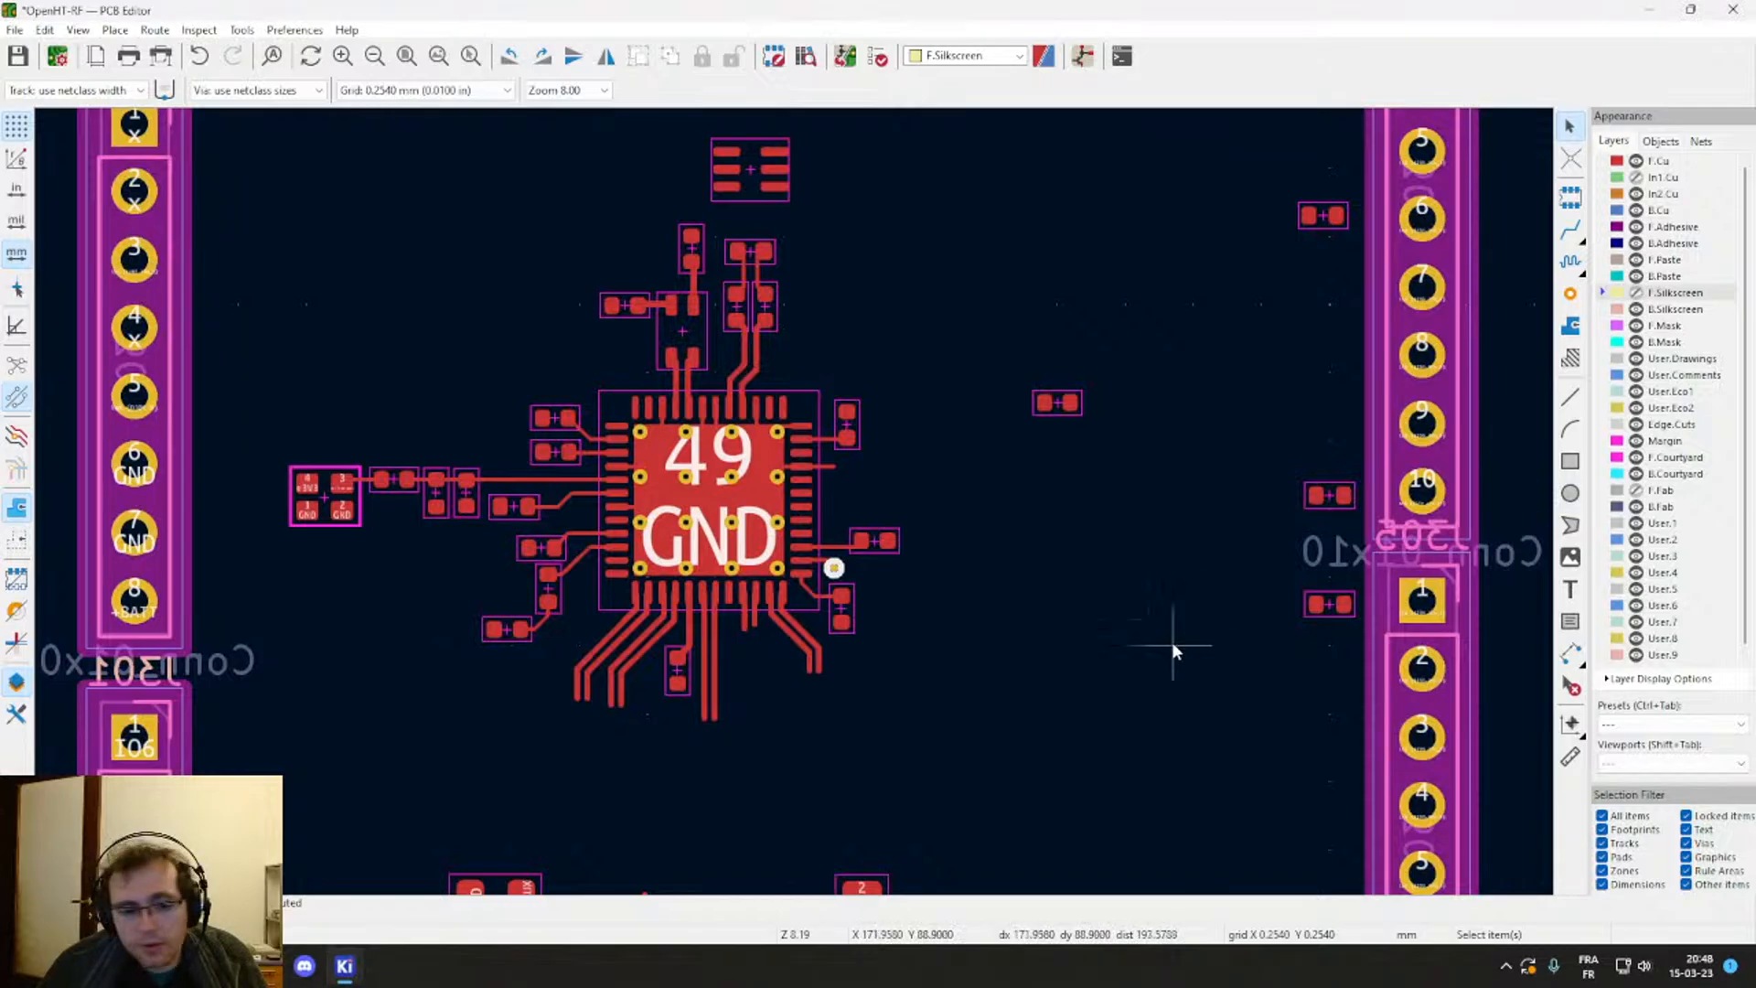
scroll(1172, 641, "down", 2)
middle_click_drag(636, 595, 717, 486)
scroll(732, 521, "up", 2)
middle_click_drag(755, 599, 929, 508)
scroll(521, 575, "up", 1)
scroll(896, 508, "up", 1)
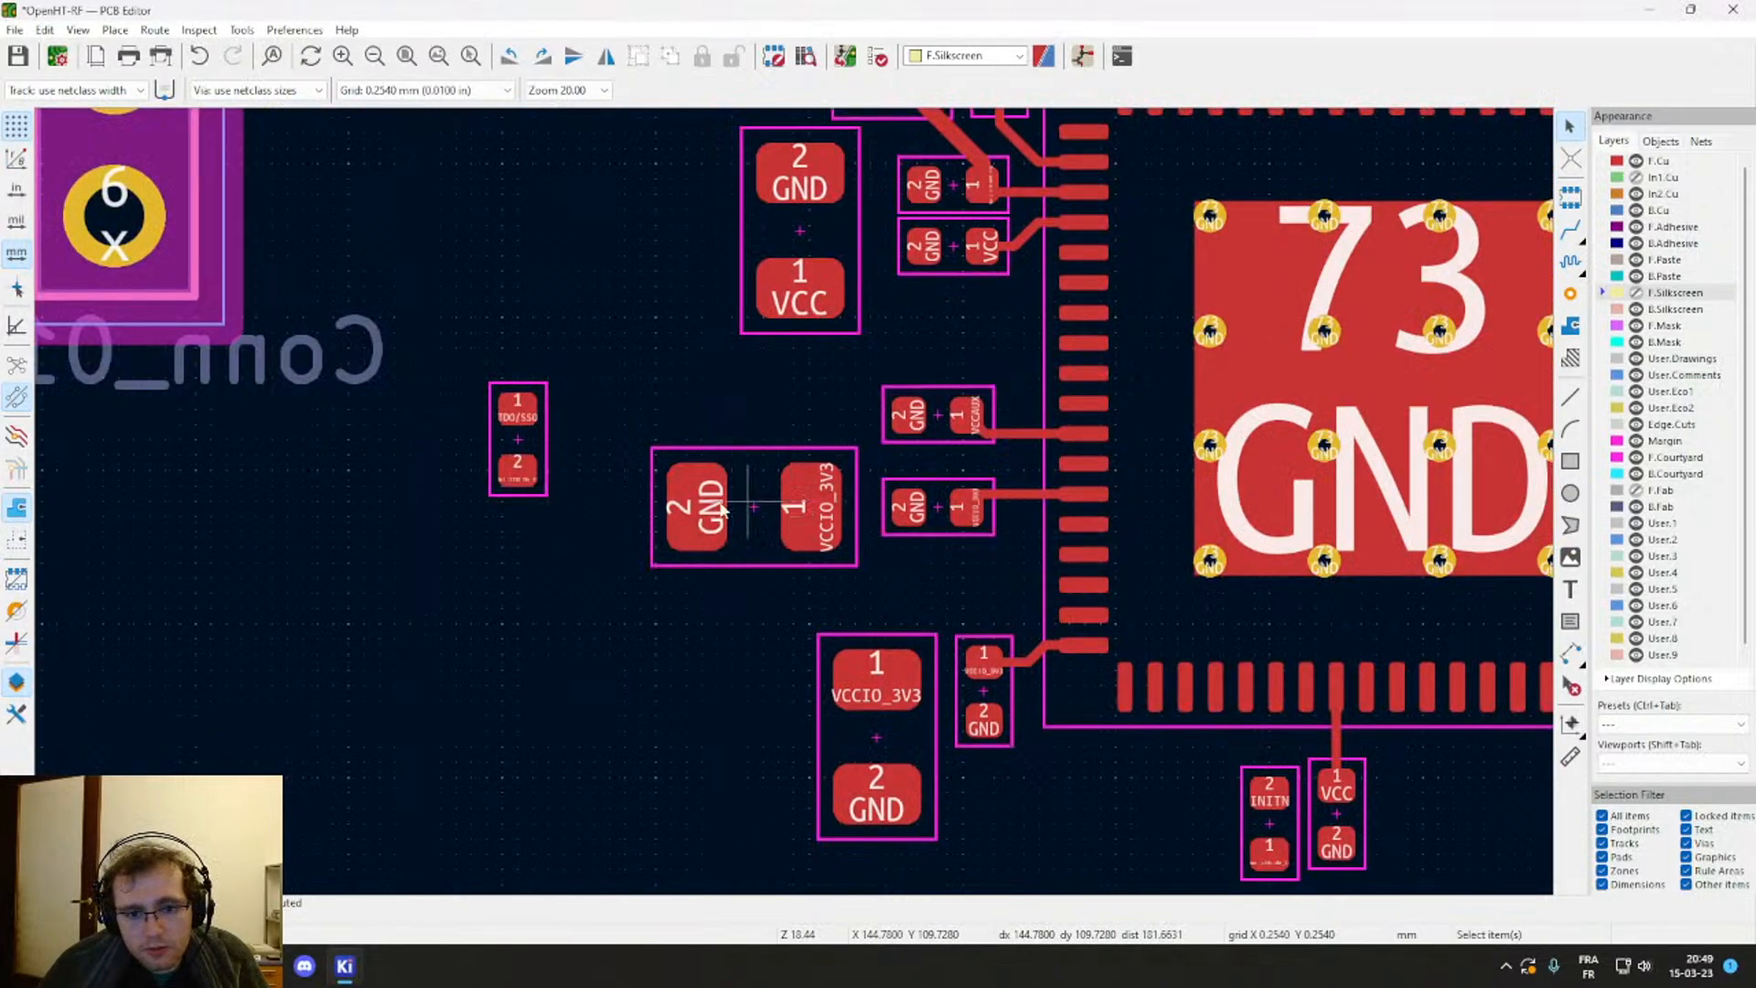
Step: Select the lone 0402 resistor left of the 73-pad chip and check its connection in the Schematic Editor
left_click(515, 437)
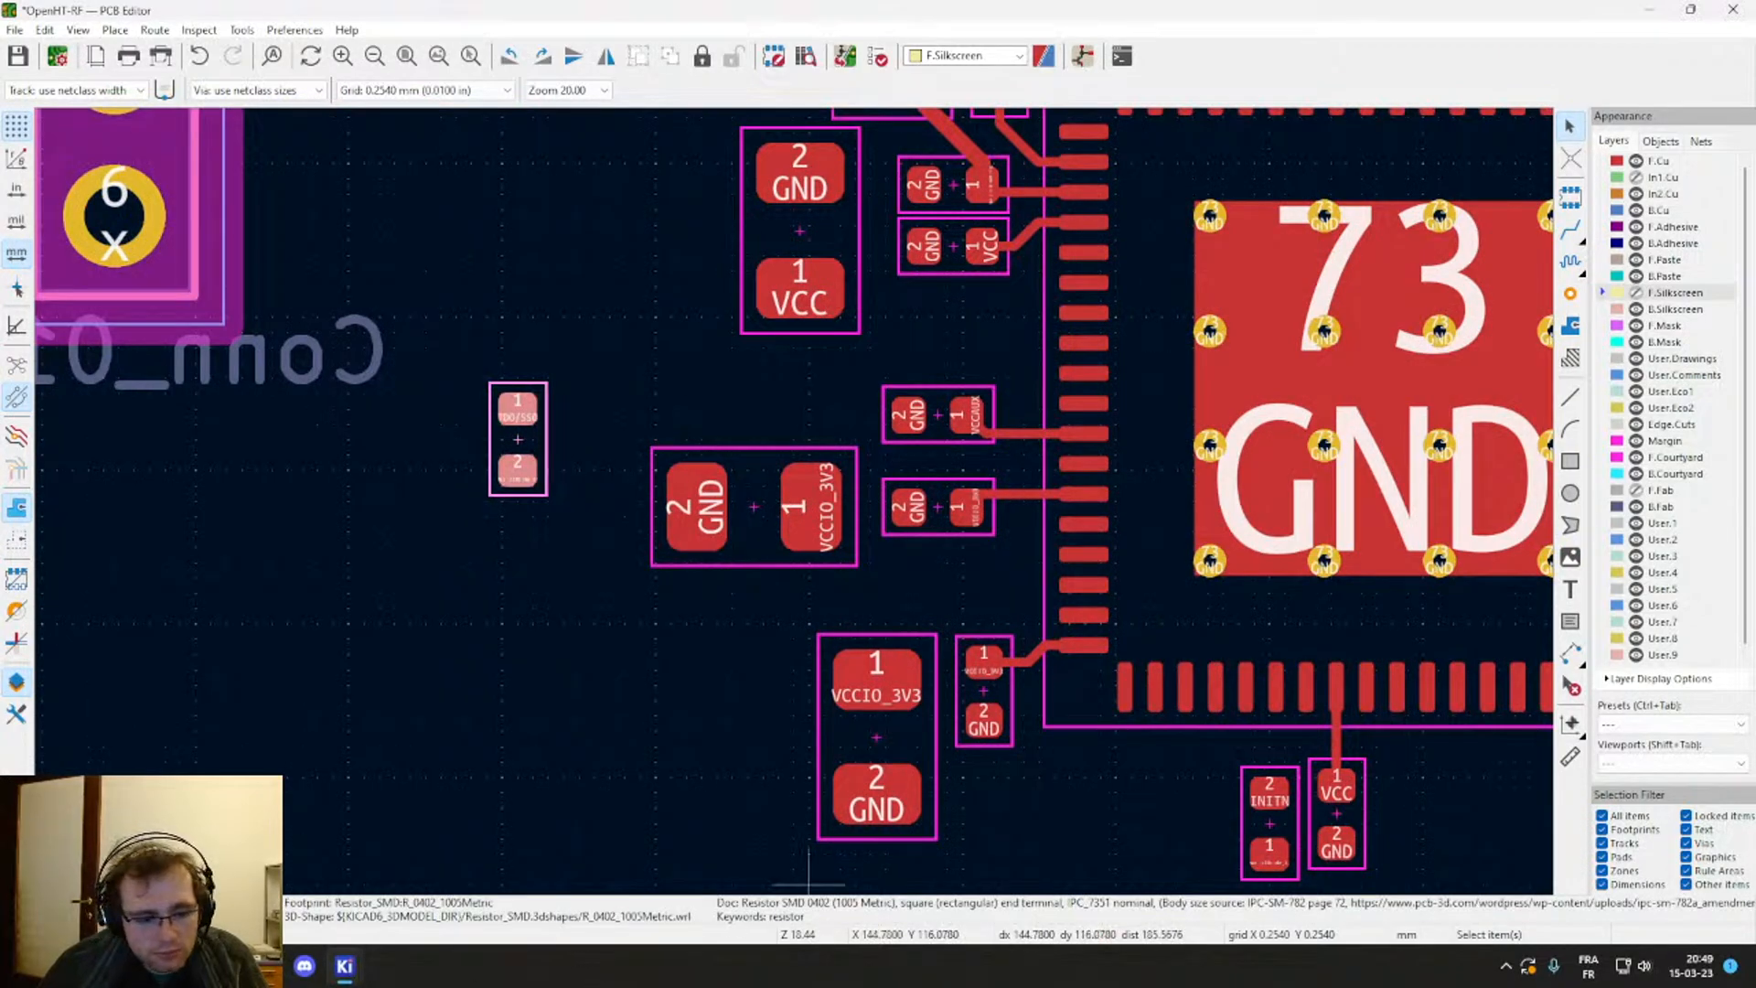
mouse_move(344, 966)
left_click(385, 869)
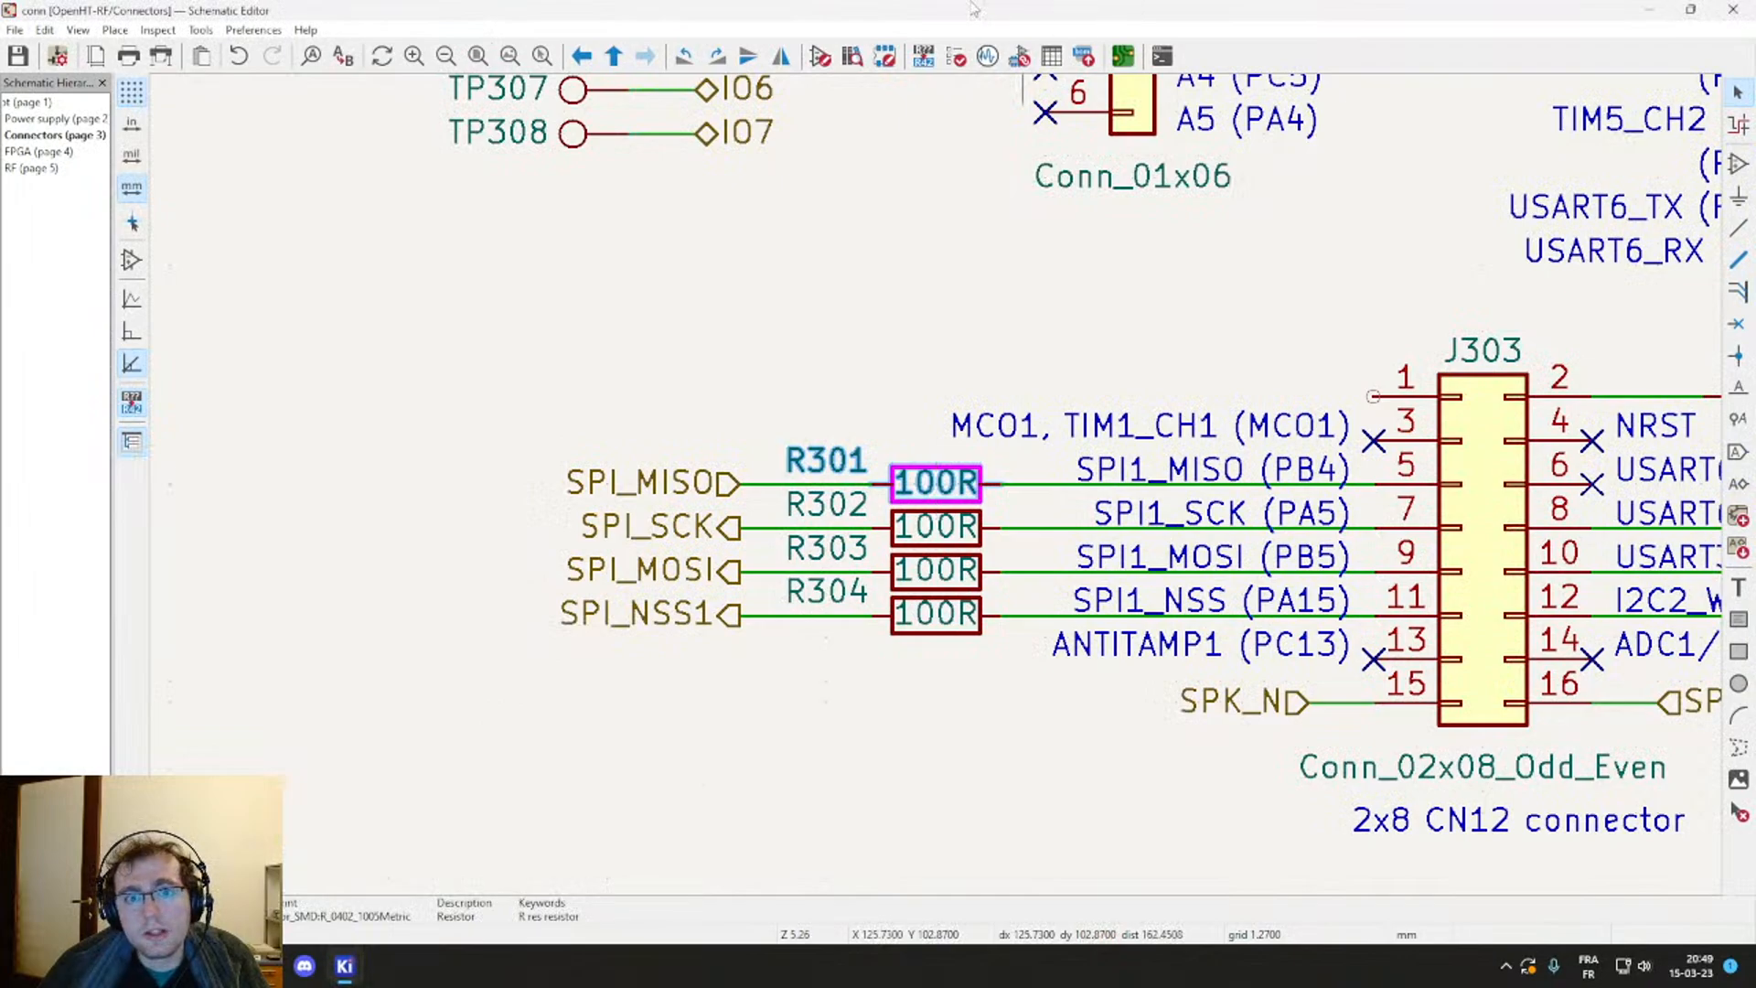
key("alt+Tab")
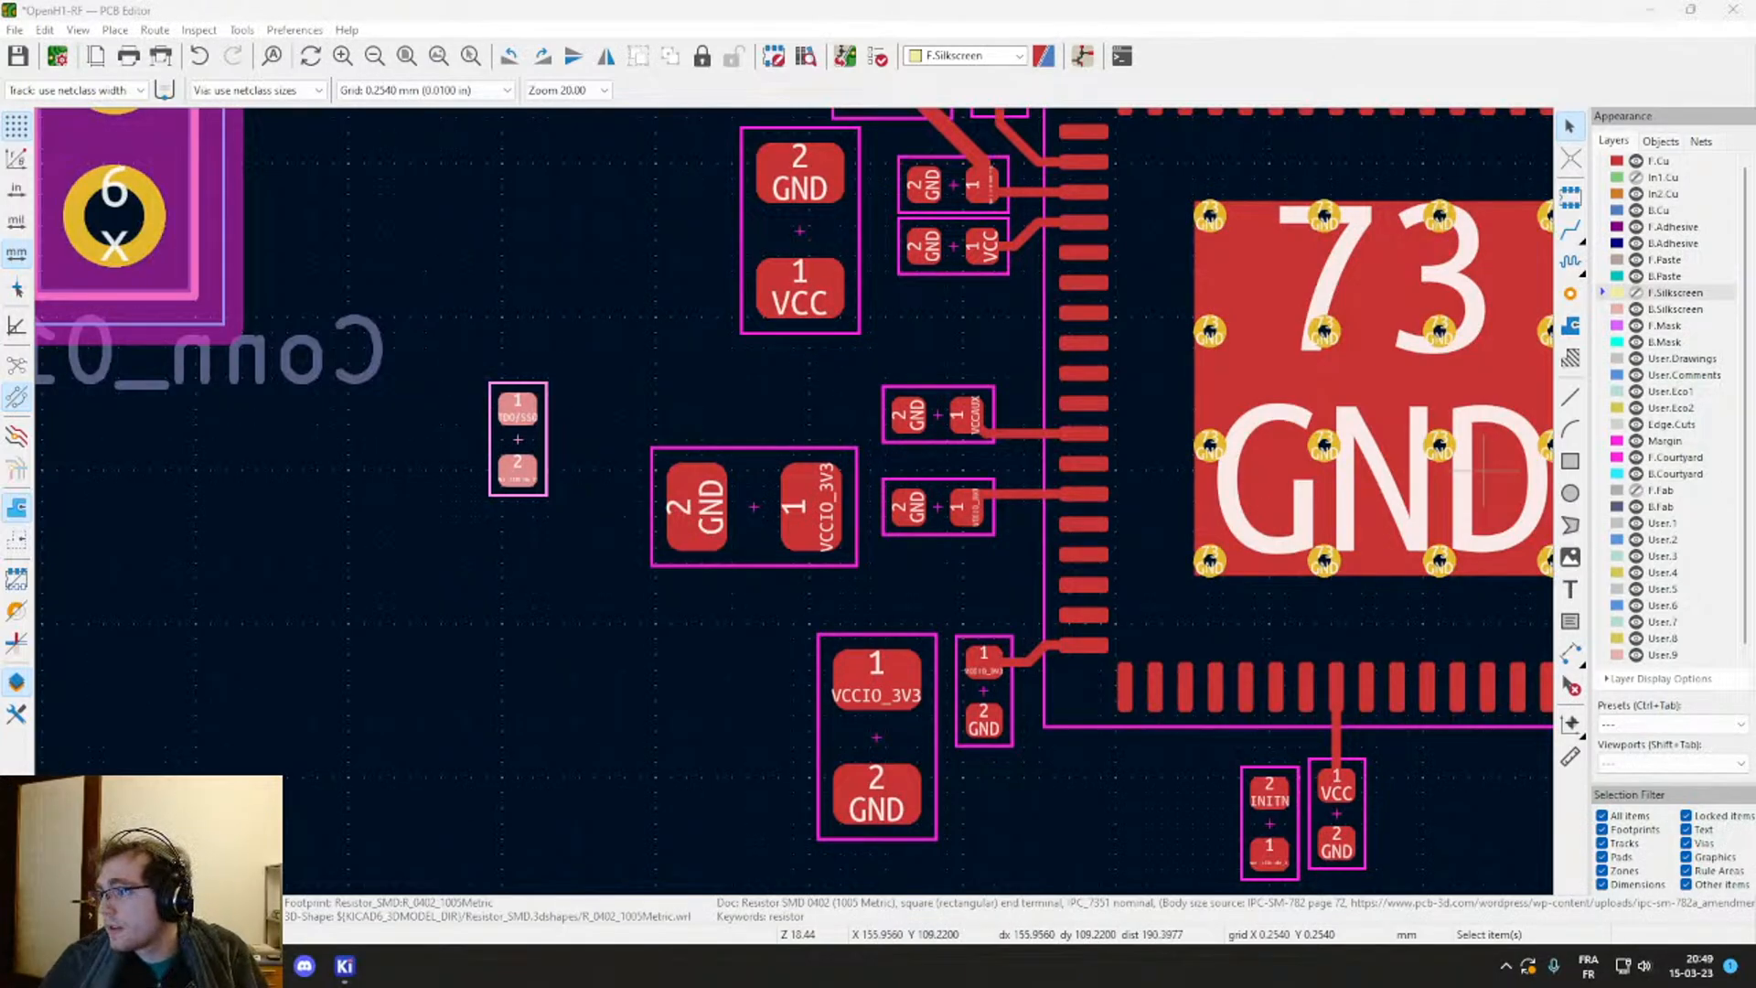
Step: Turn R301 horizontal with pad 1 facing the 73-pad chip and place it between the left-hand VCC and VCCIO_3V3 capacitors
scroll(960, 384, "down", 2)
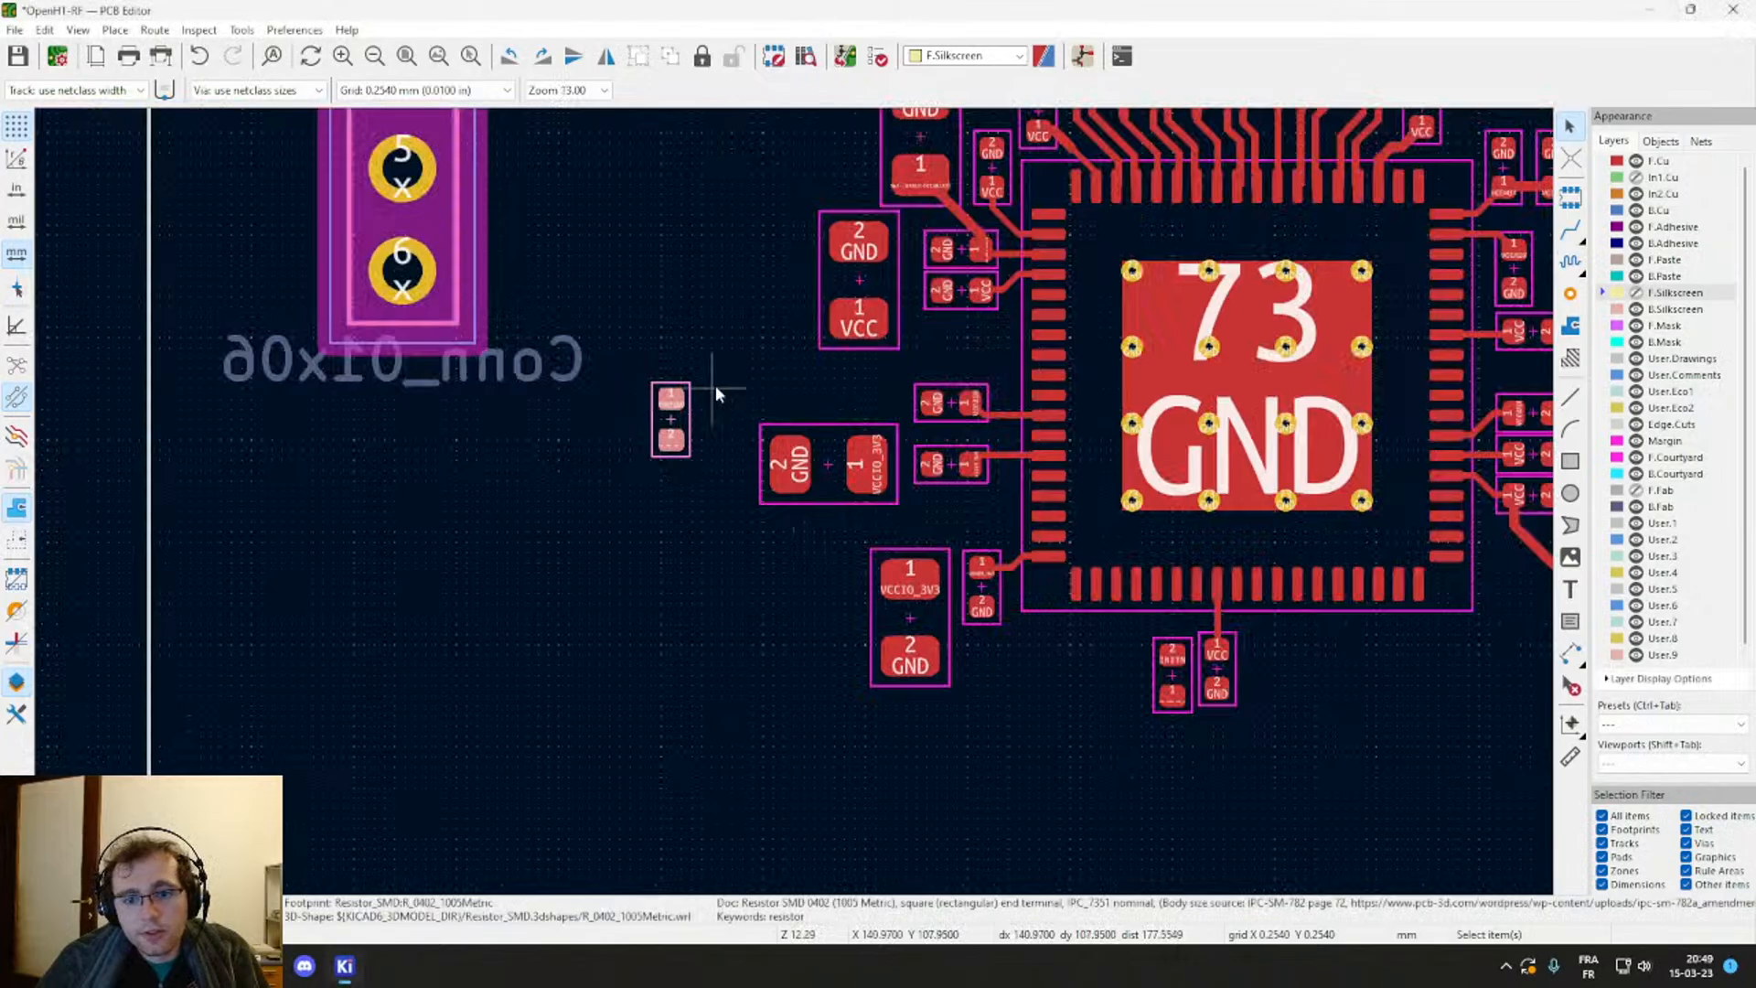
middle_click_drag(743, 381, 436, 489)
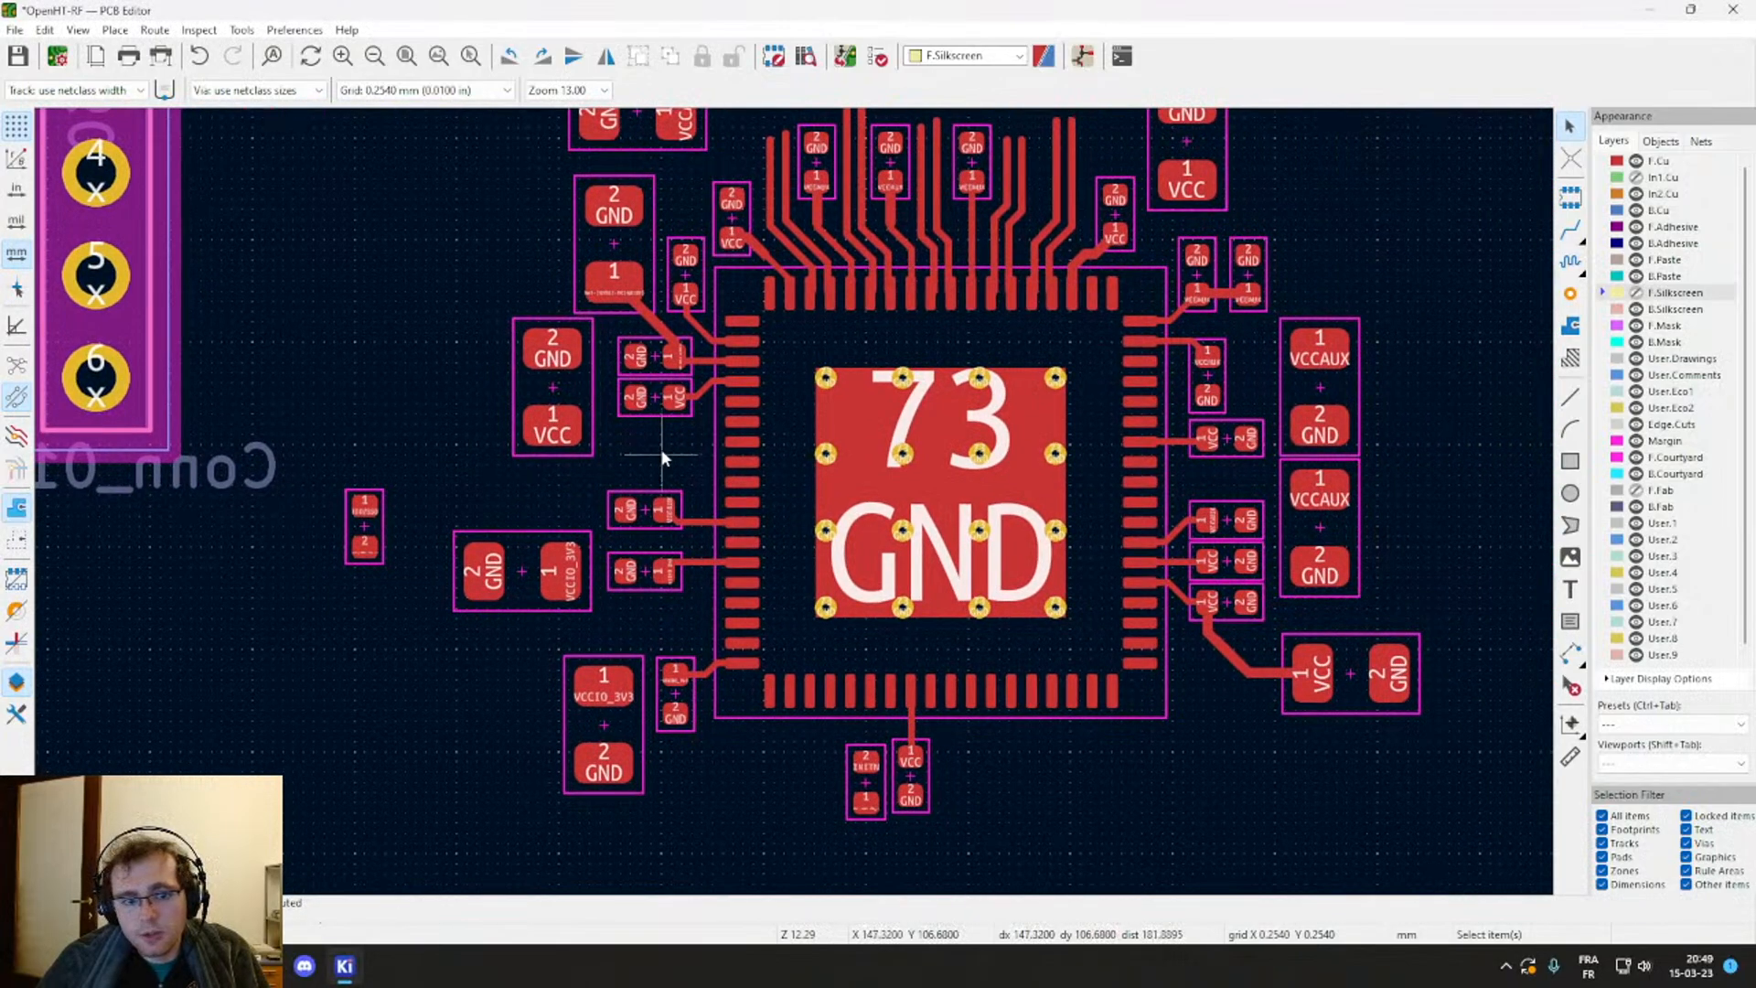
middle_click_drag(660, 448, 561, 465)
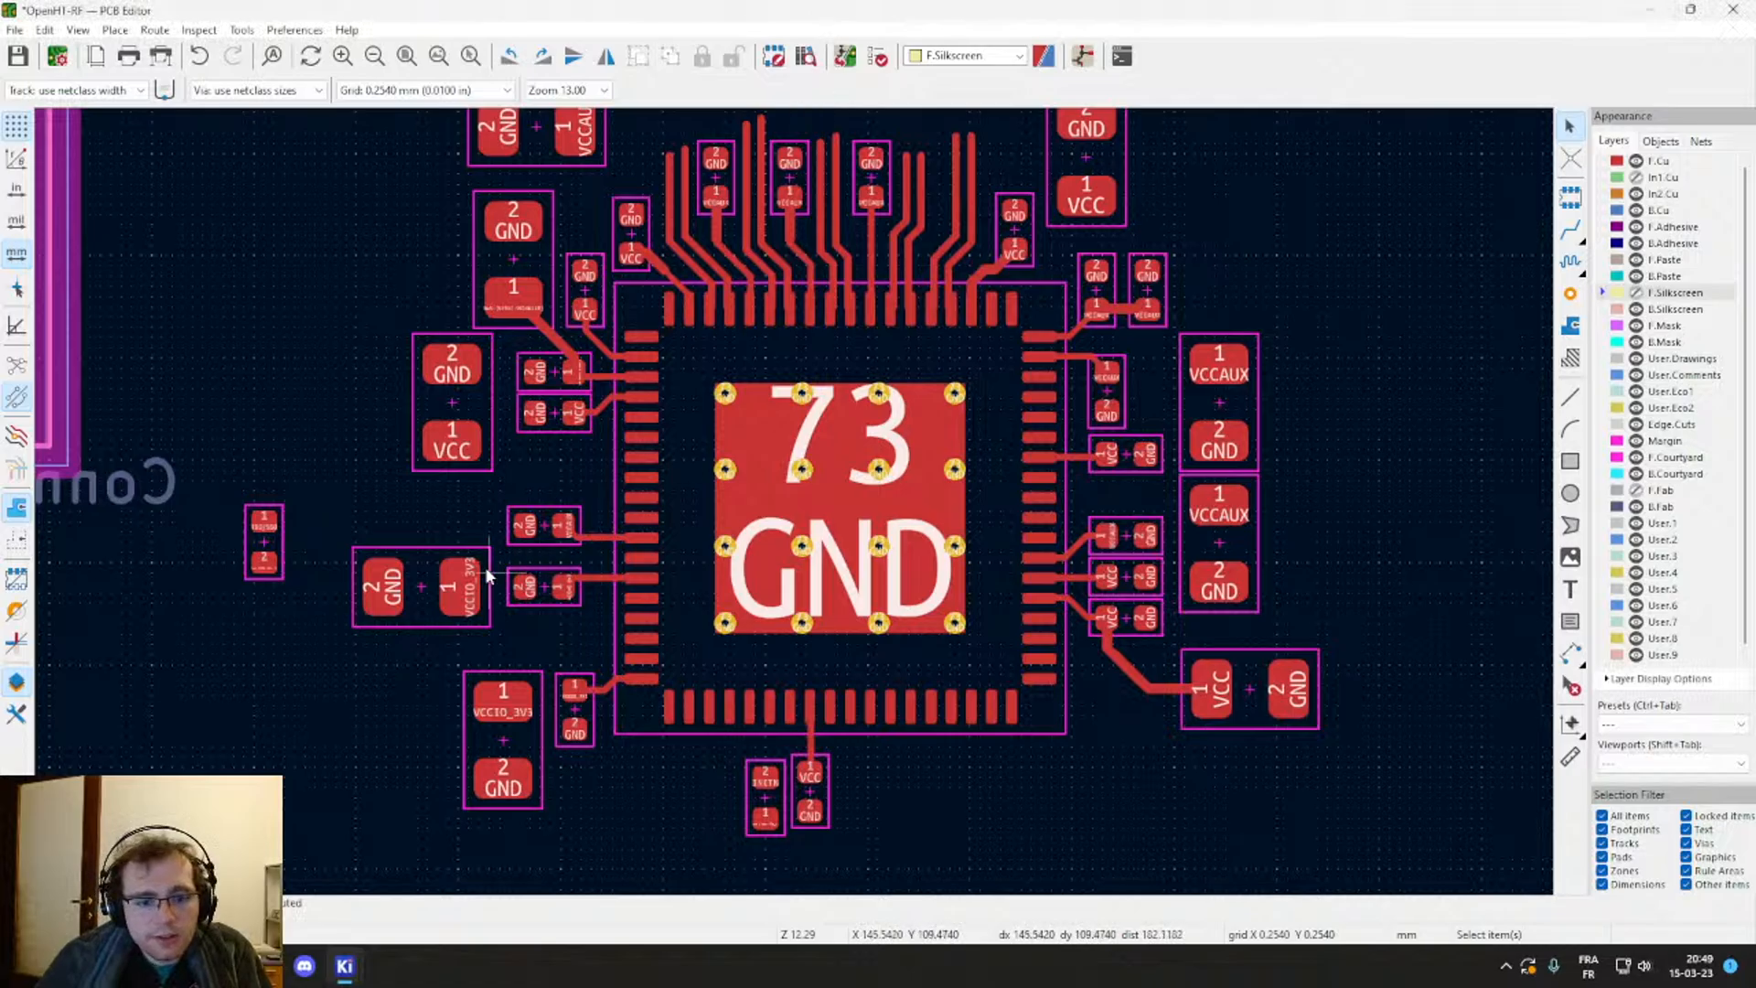
left_click(262, 556)
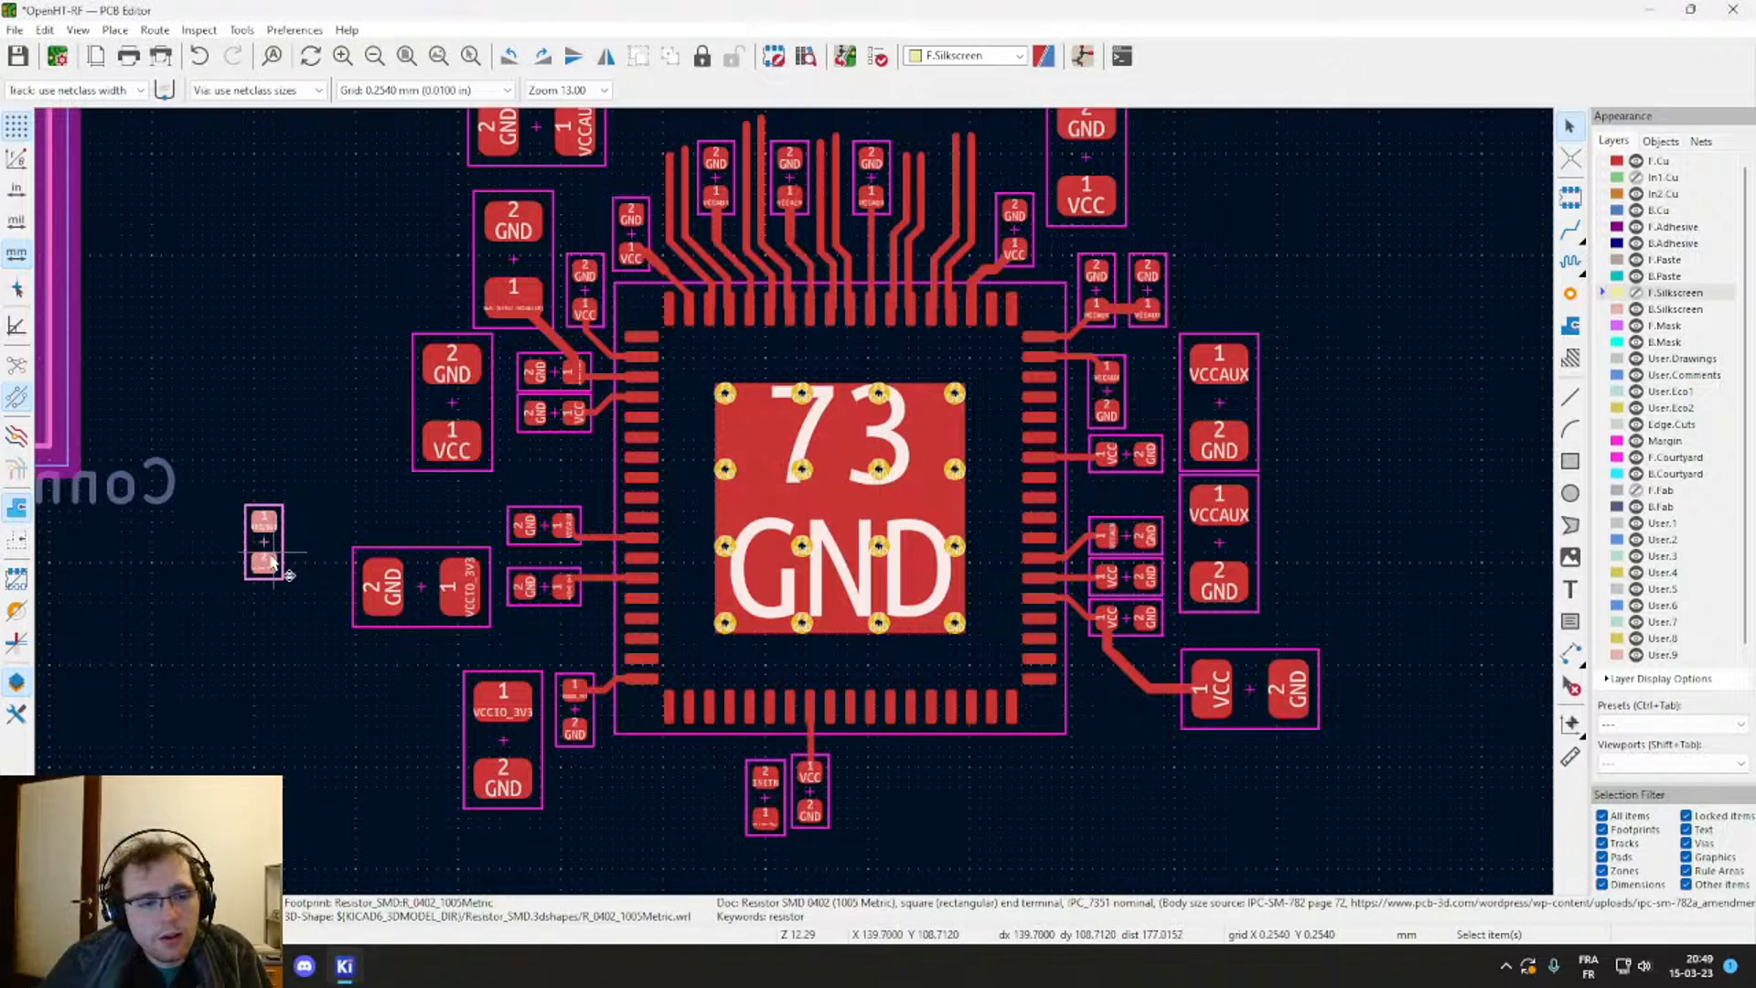
left_click_drag(259, 547, 361, 501)
key("r")
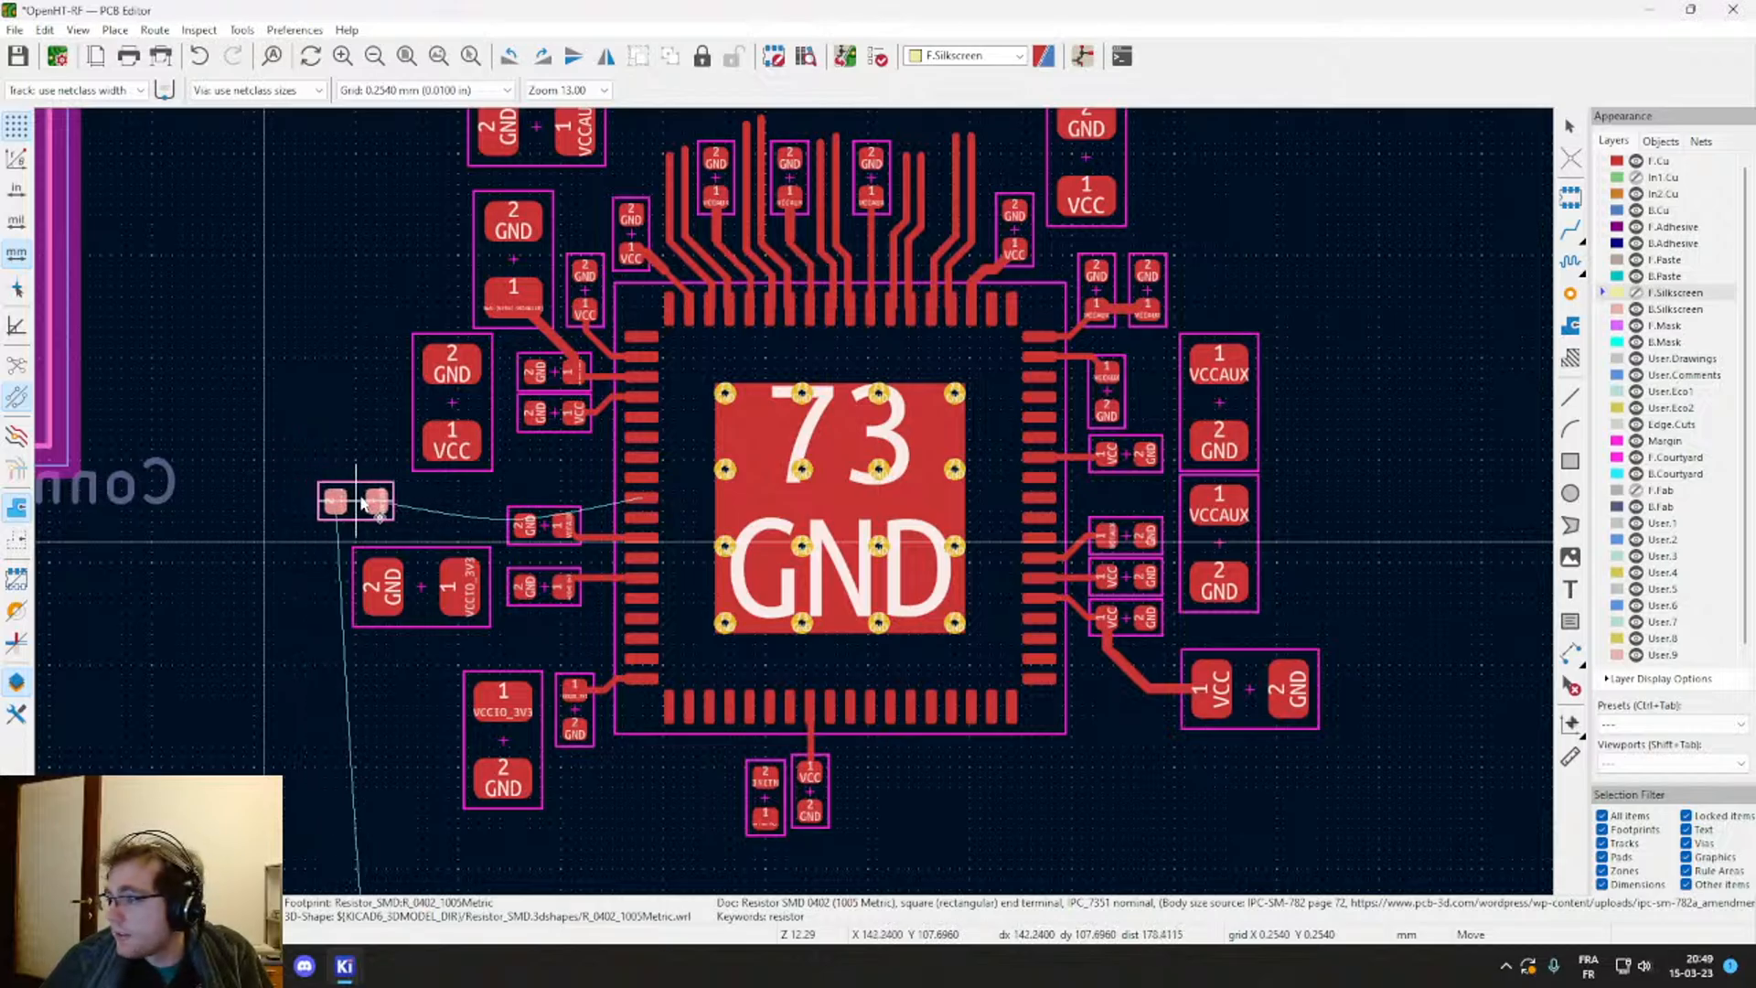
middle_click_drag(362, 503, 426, 500)
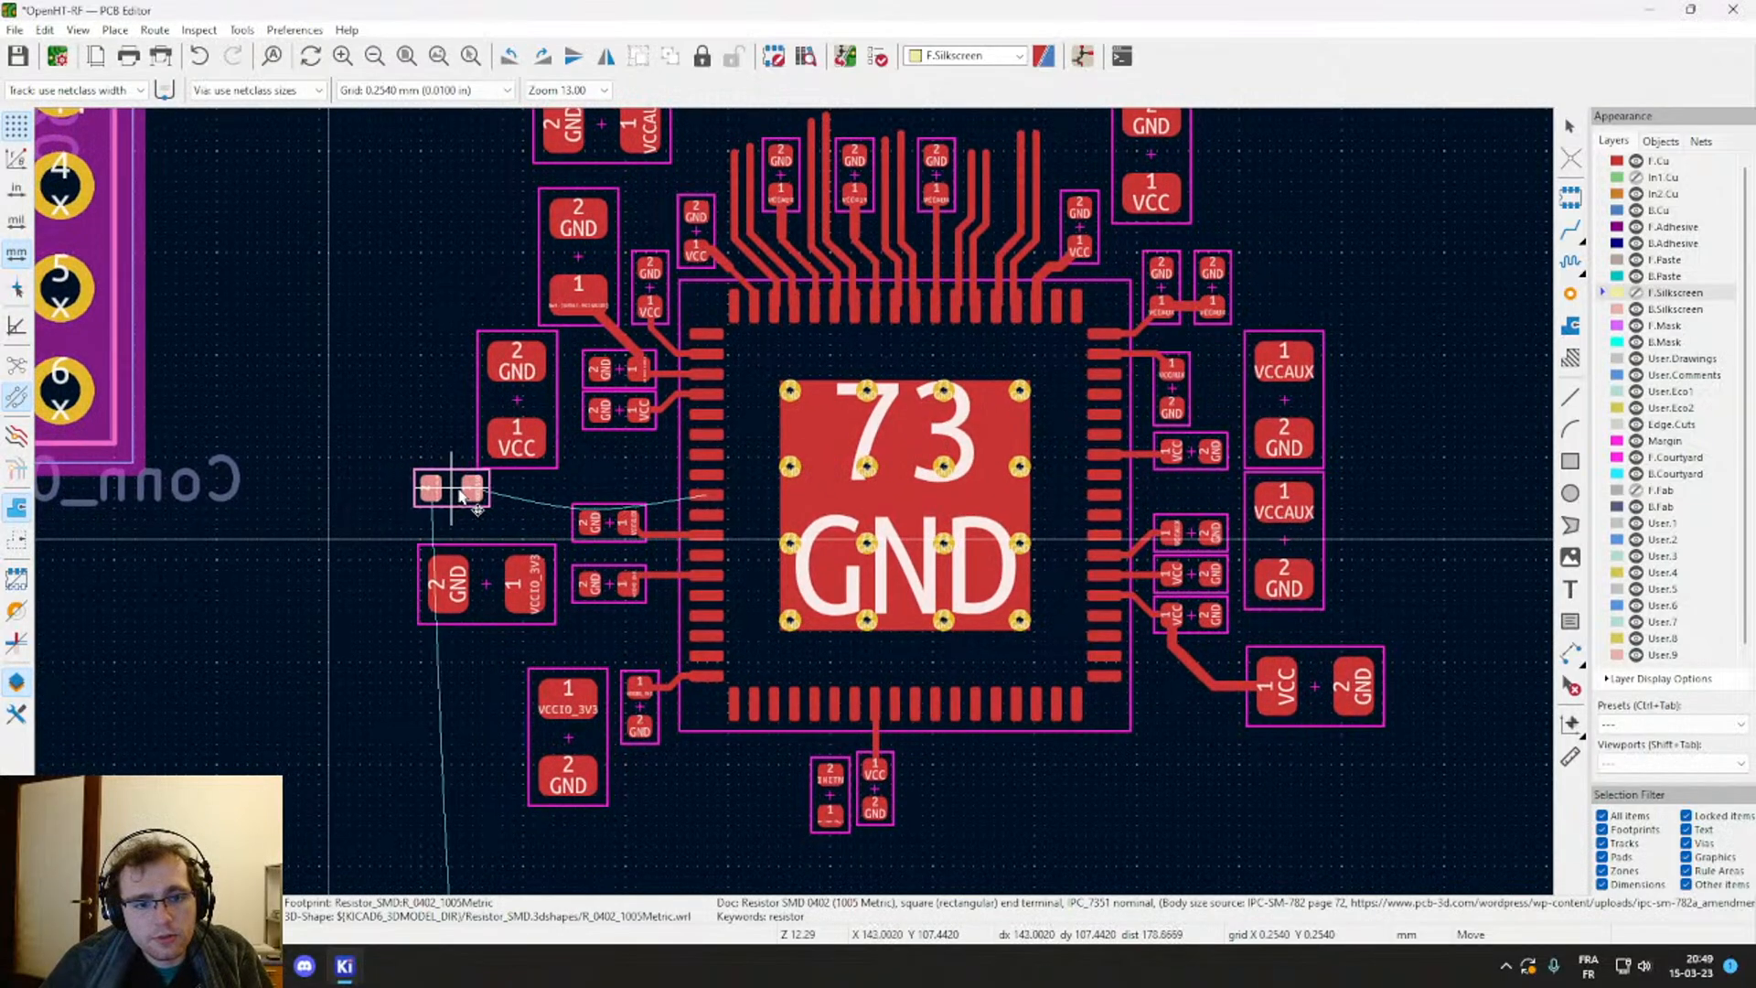
left_click_drag(469, 495, 528, 499)
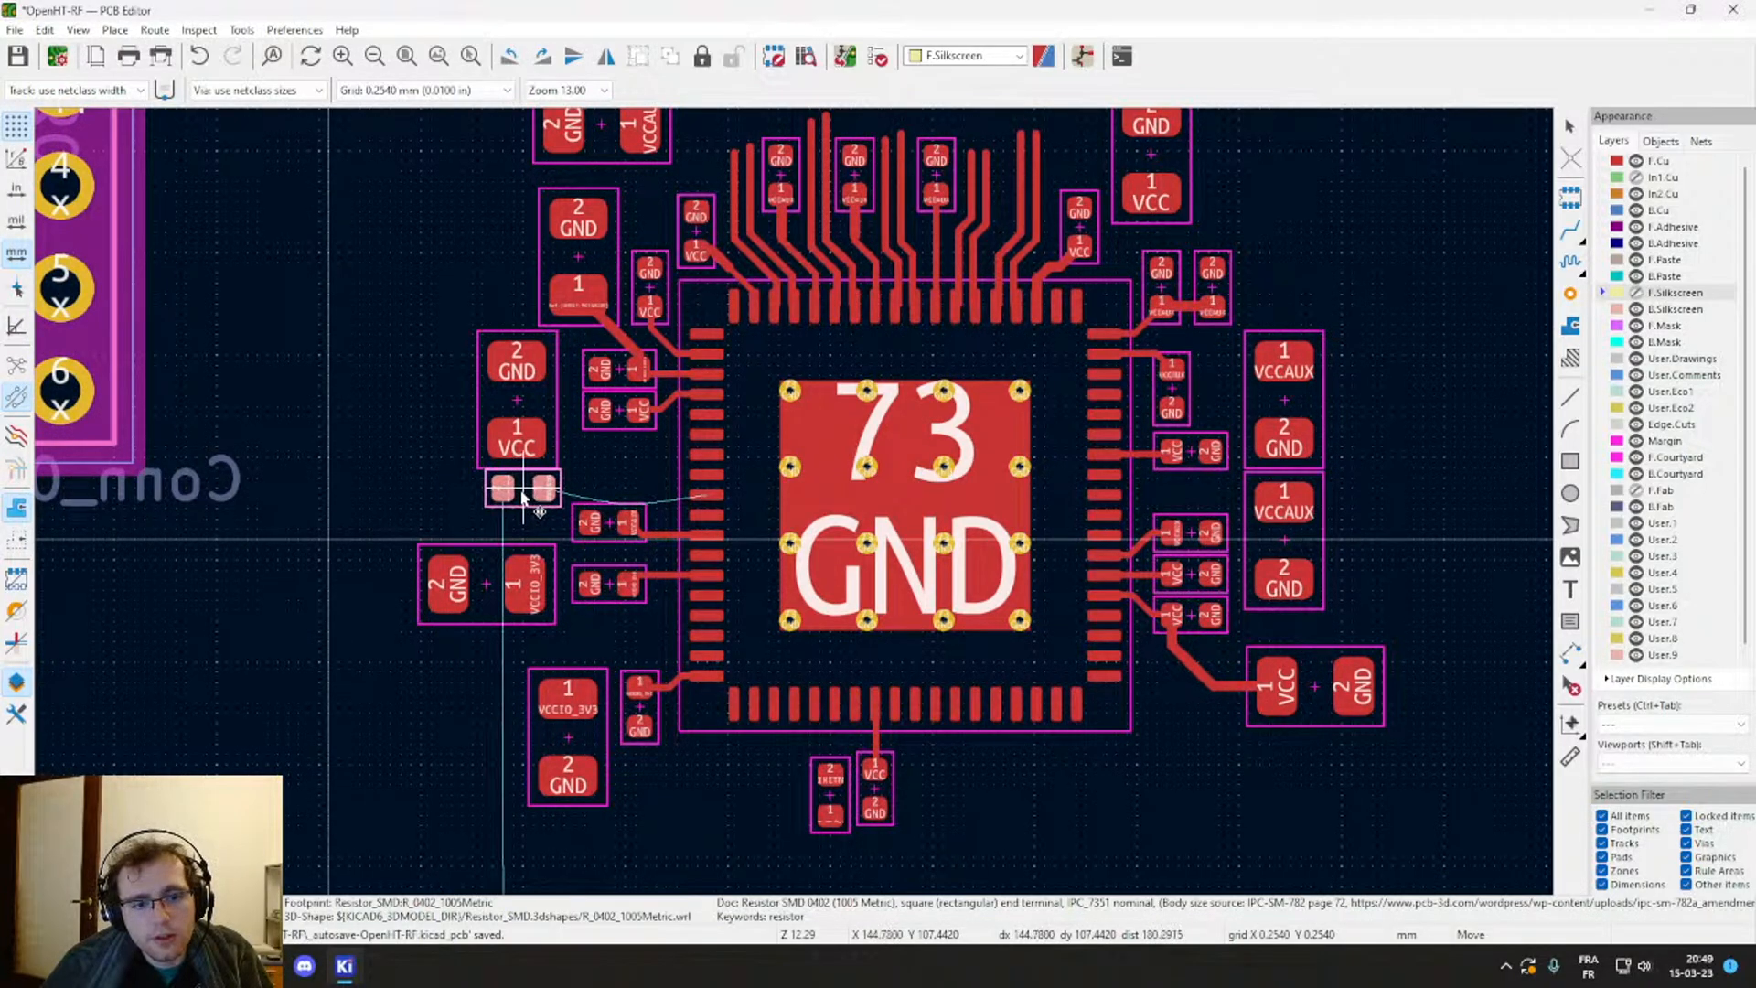
left_click_drag(521, 493, 512, 499)
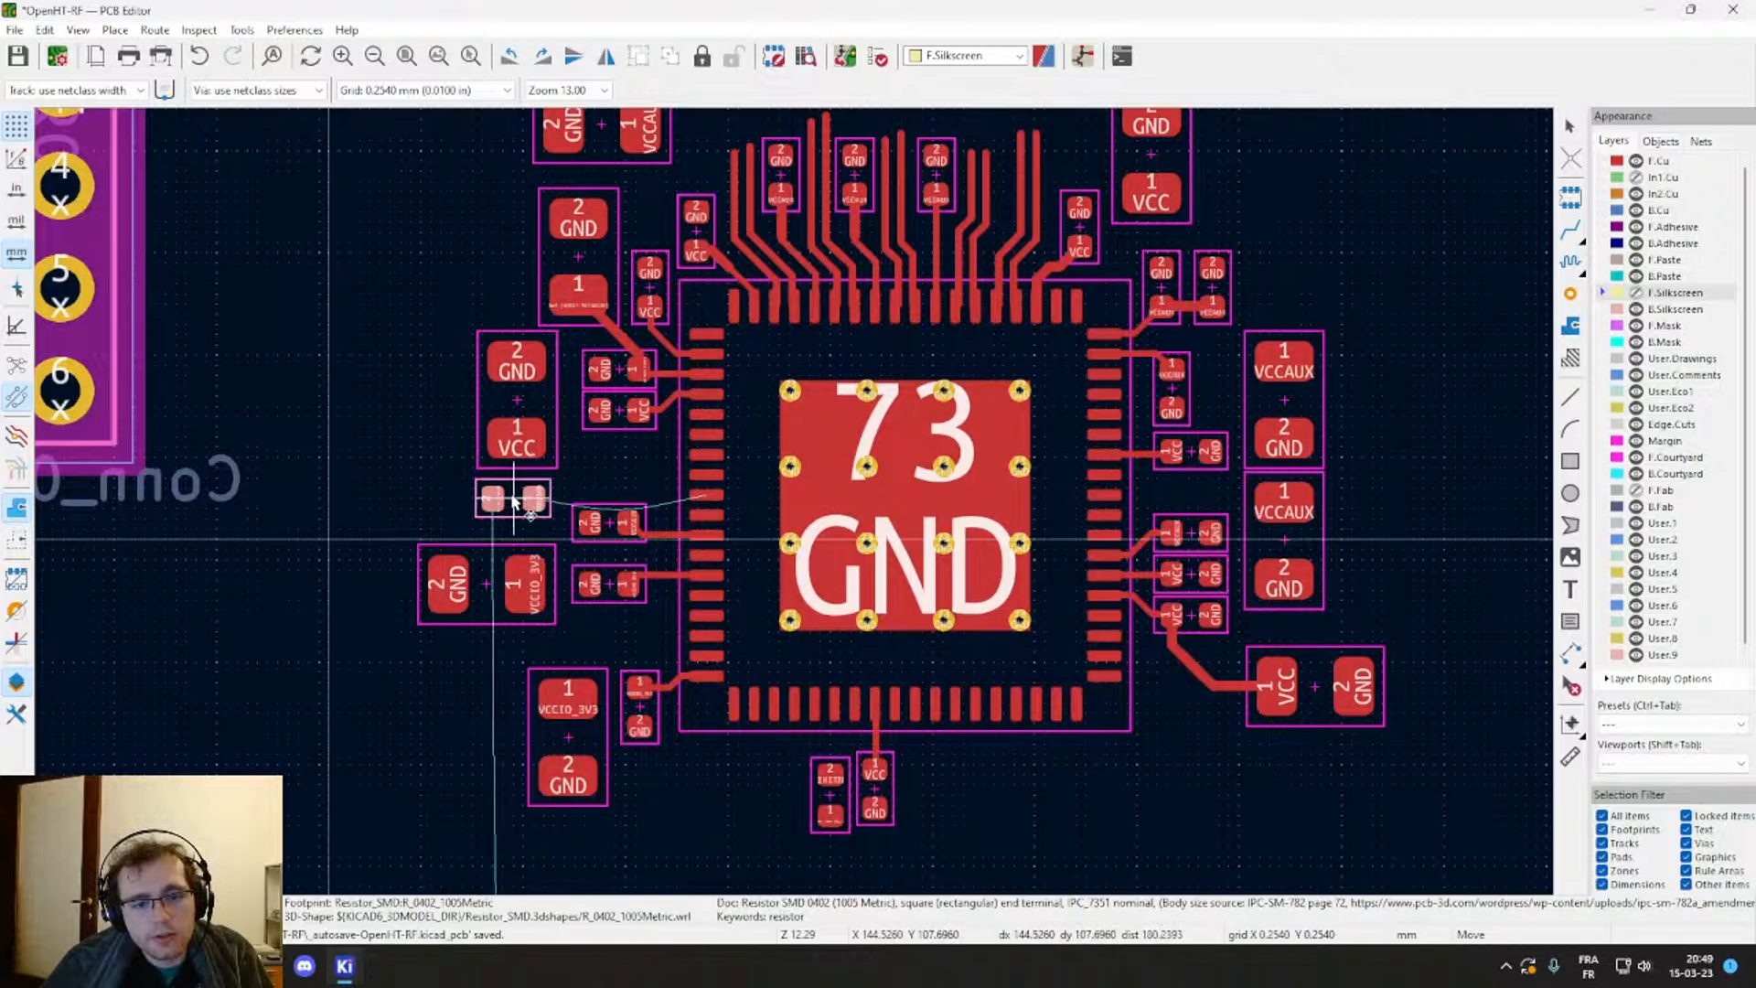
left_click(513, 500)
Step: Route TDI/SSI from pad 46 to a via just outside the chip and continue on B.Cu about 5.8 mm left past R301
scroll(513, 499, "up", 5)
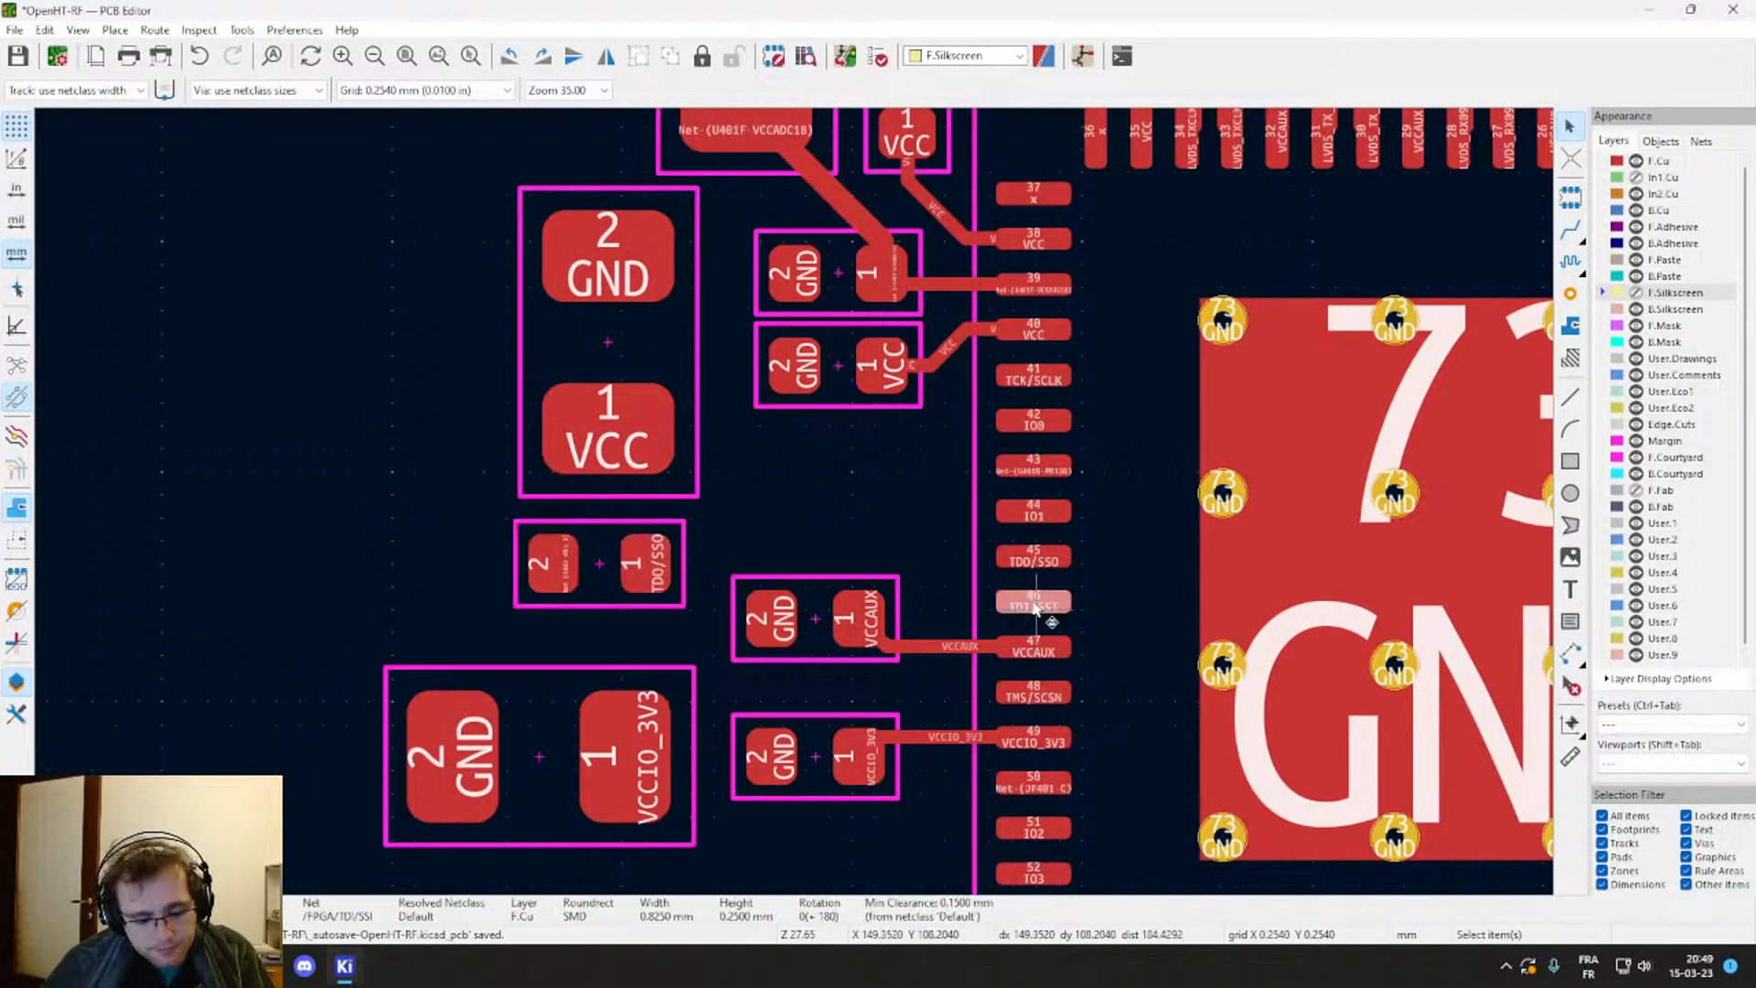
key("x")
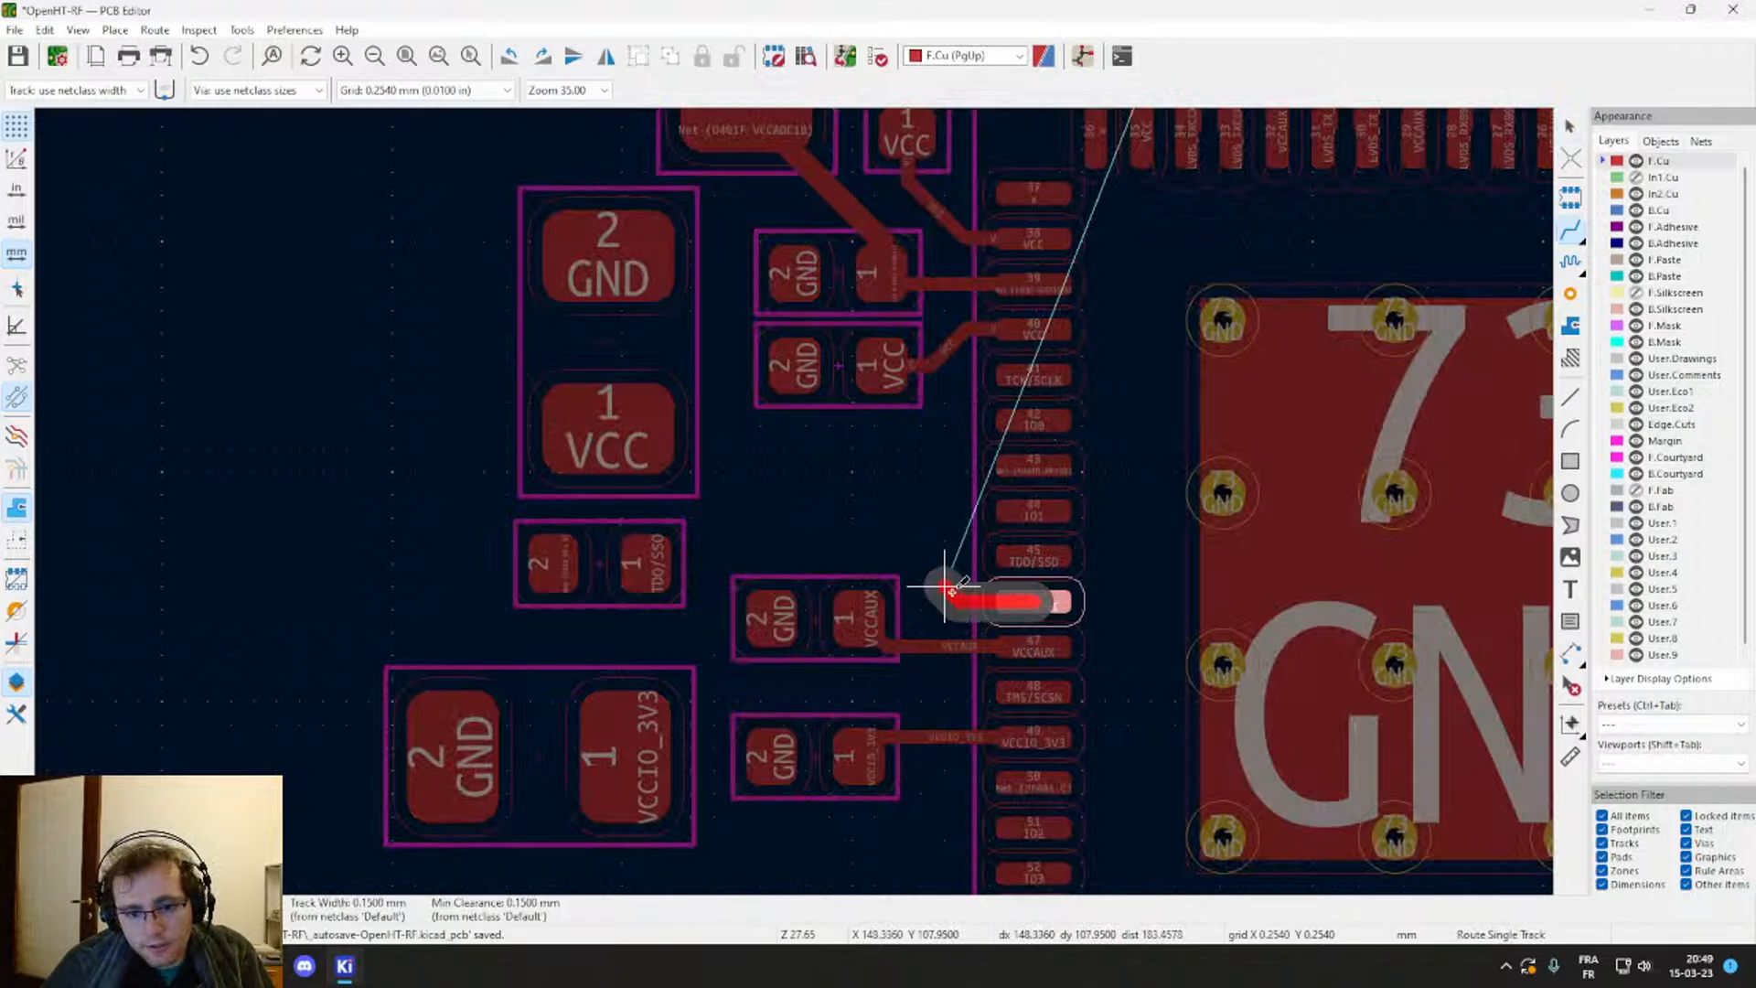
key("v")
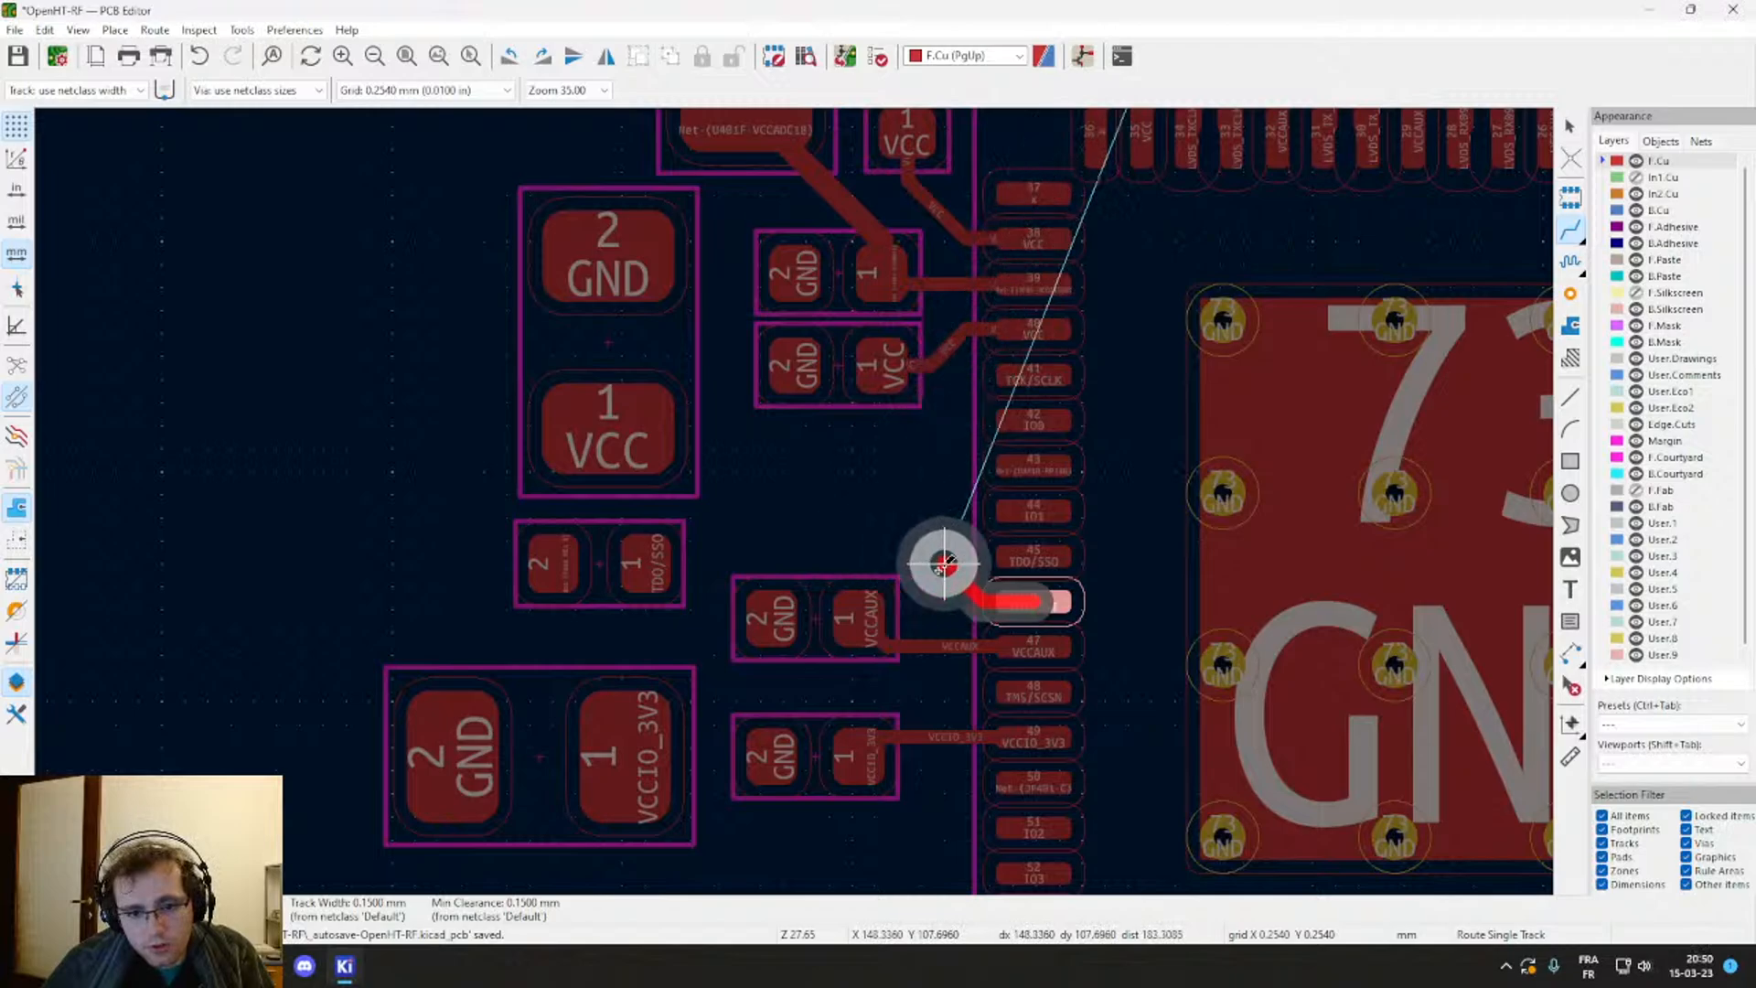
left_click(943, 587)
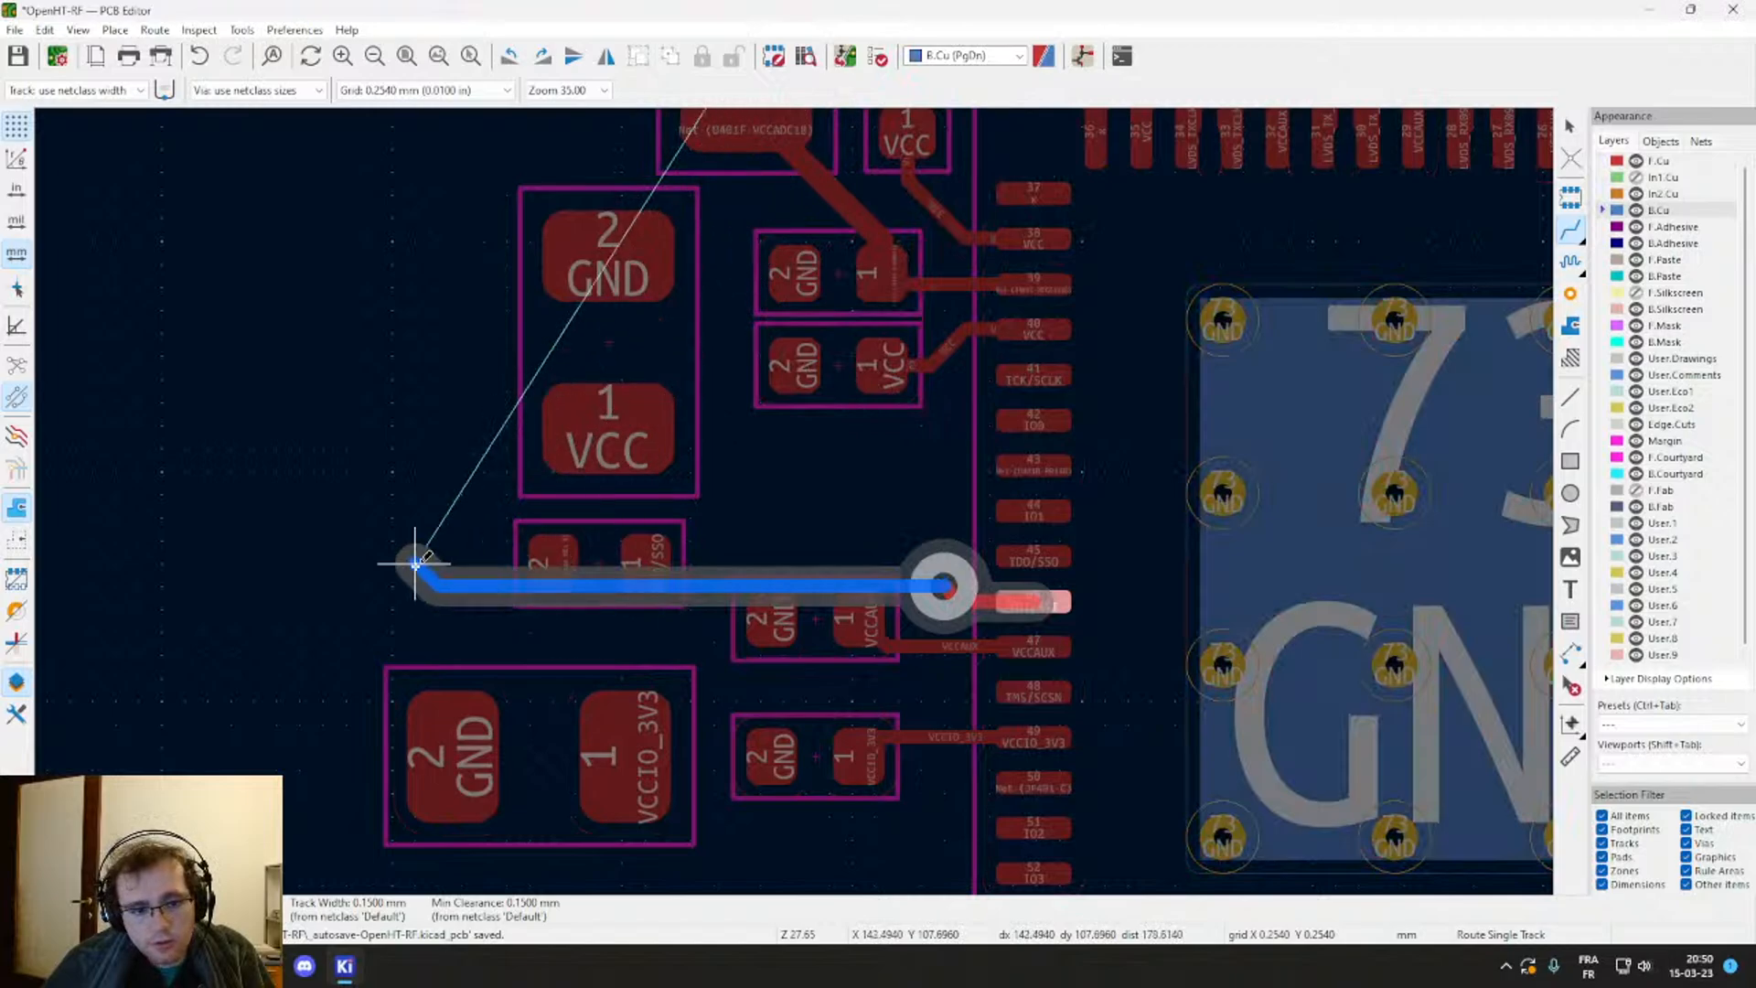
double_click(412, 560)
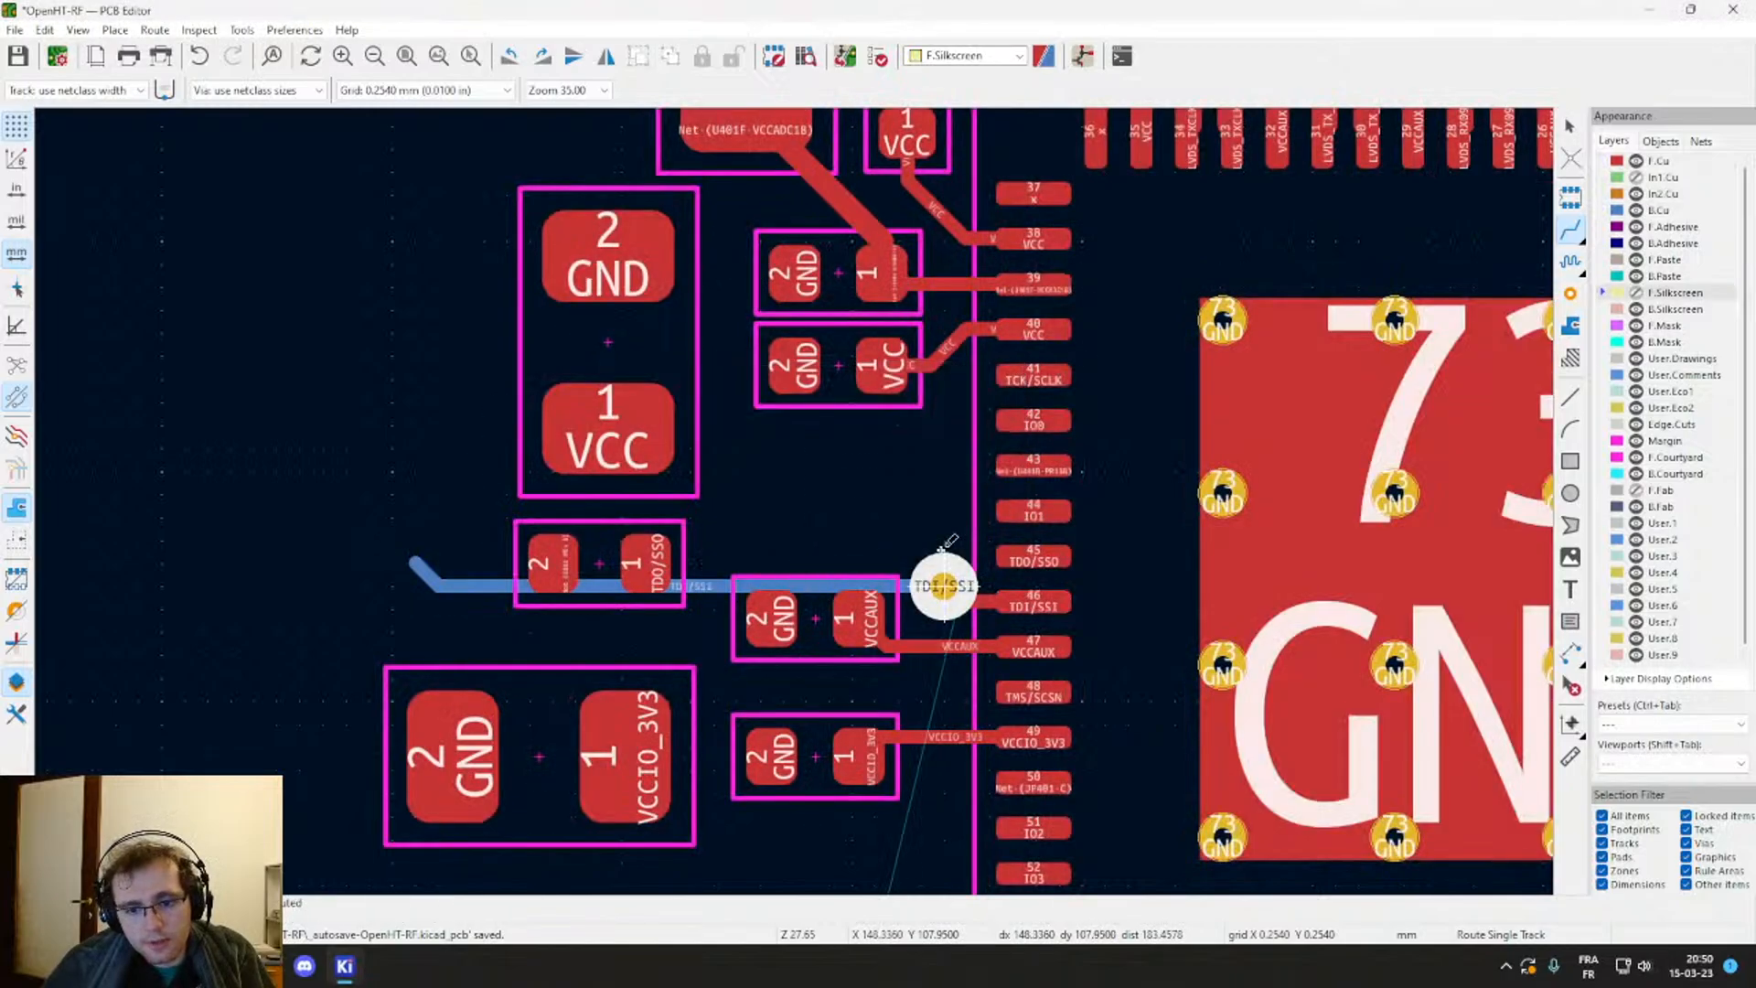
Step: Route TDO/SSO on F.Cu from pad 45 around the via to R301 pad 1, and draw a short track out of IO1 pad 44
left_click(1025, 556)
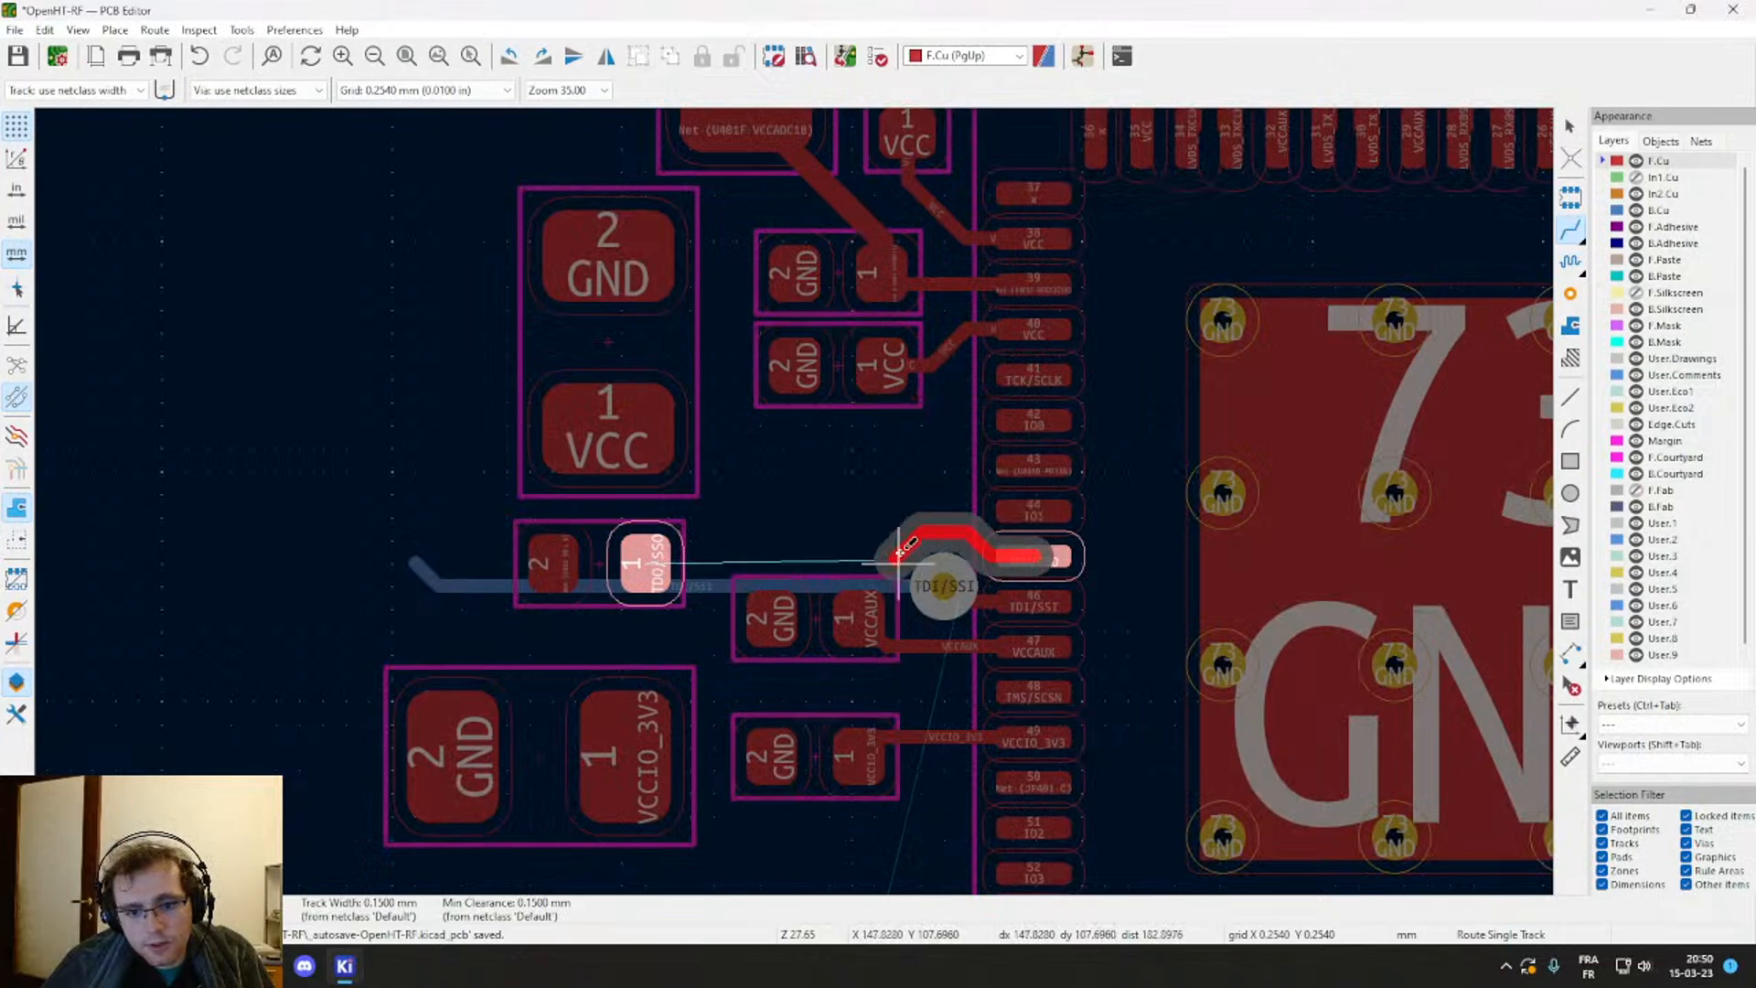
left_click(645, 558)
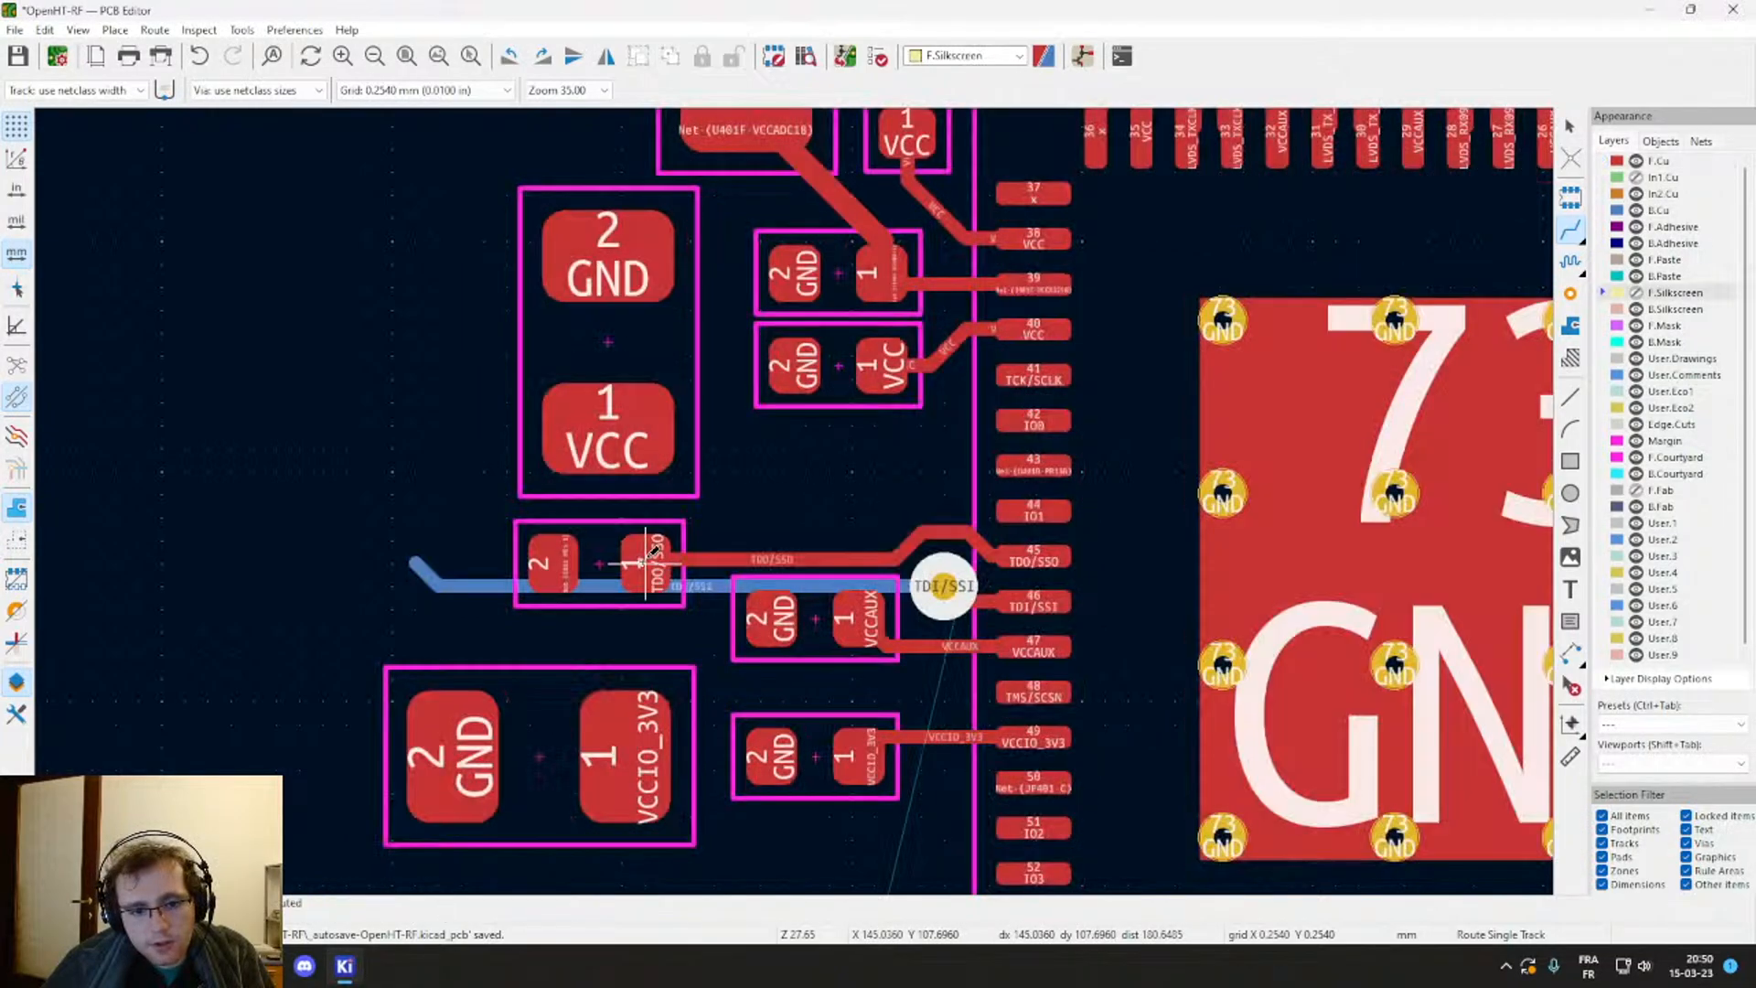
left_click(1024, 510)
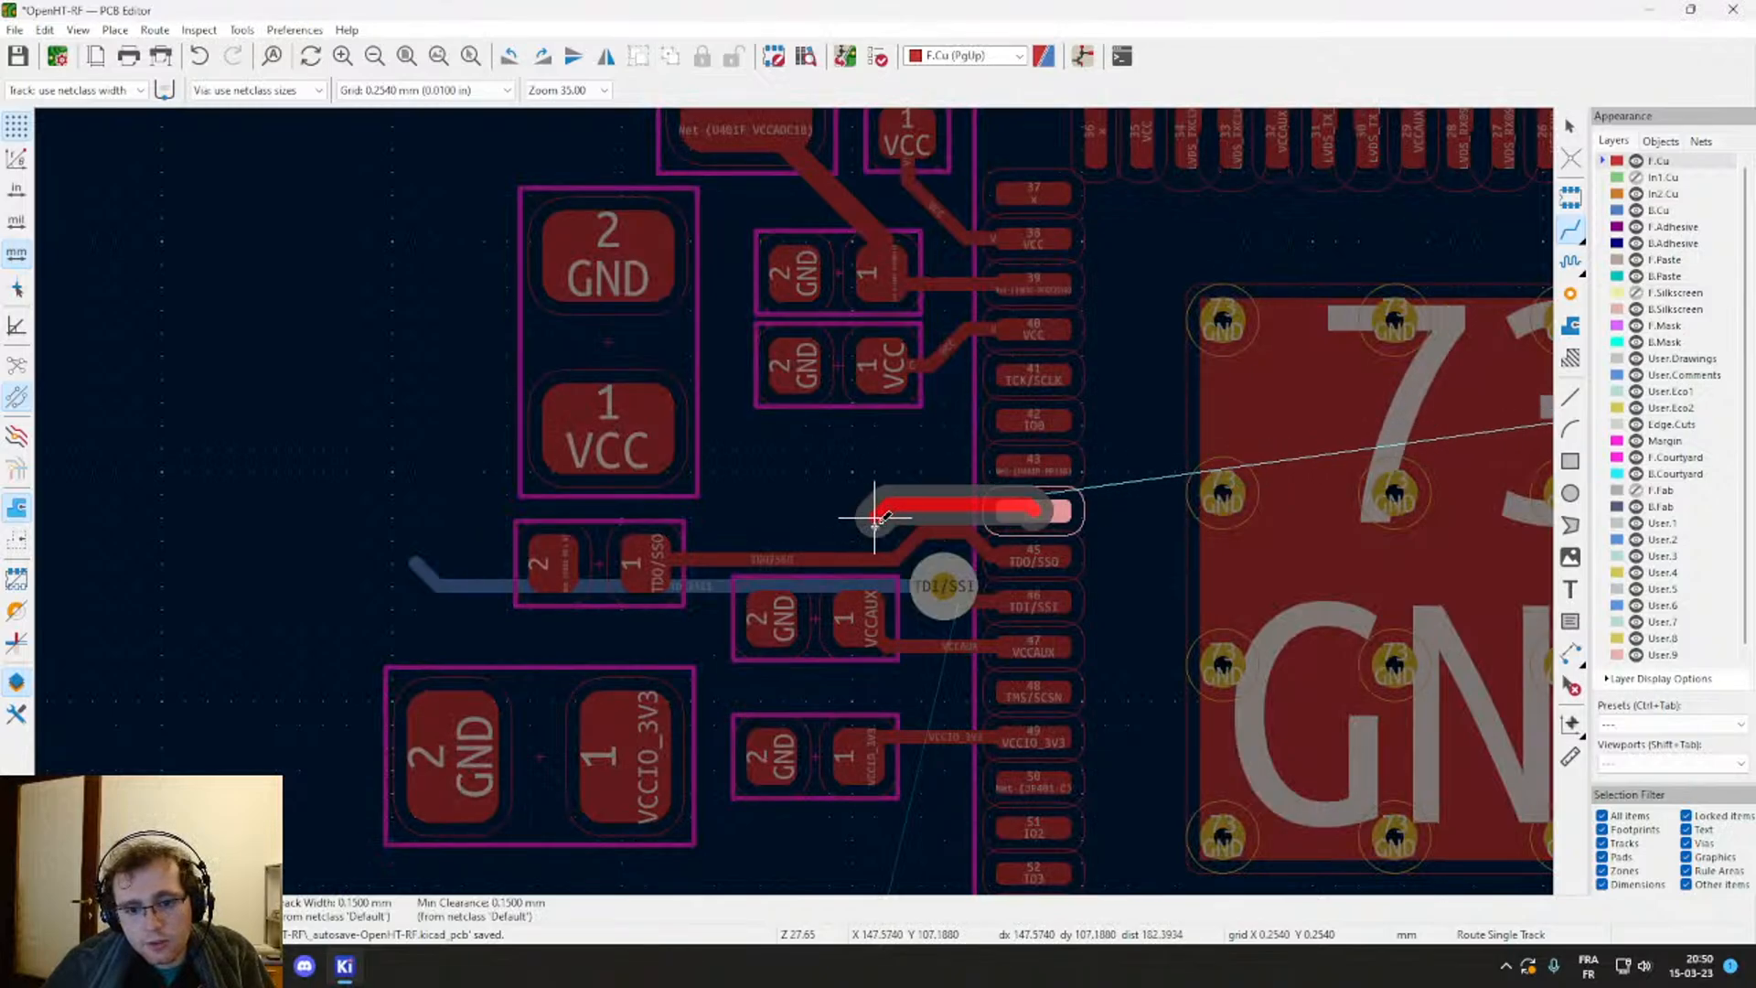
scroll(877, 517, "down", 5)
double_click(794, 501)
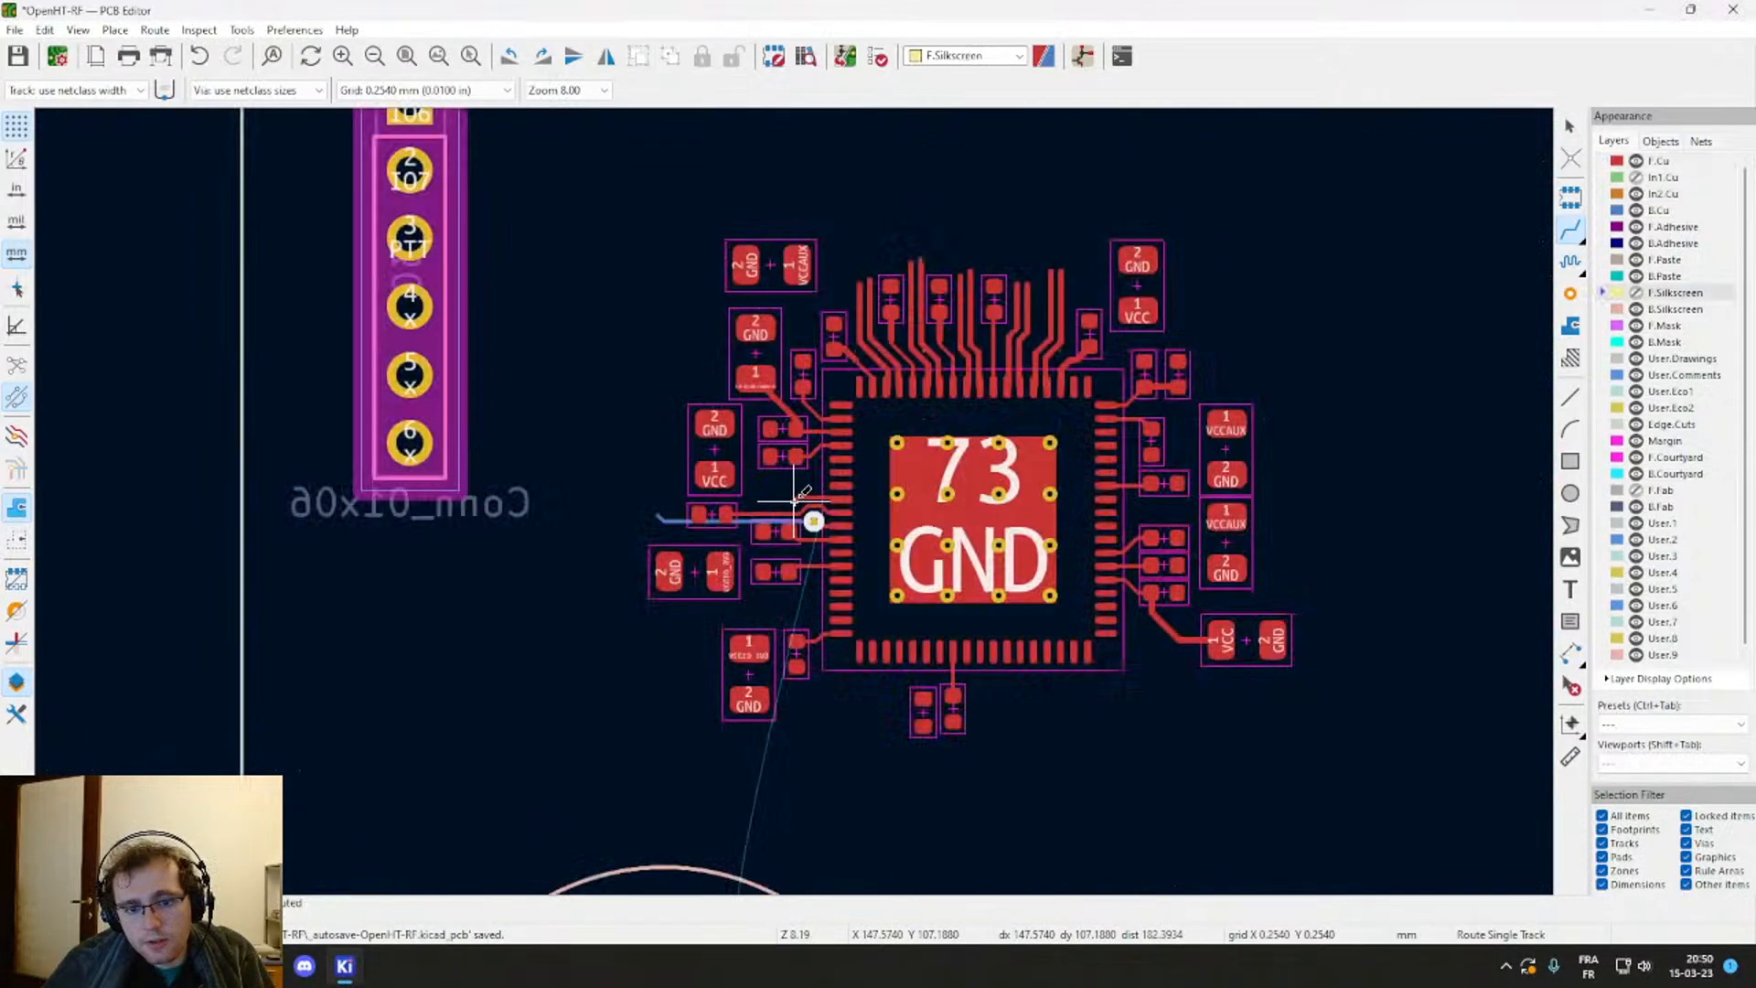
key("Escape")
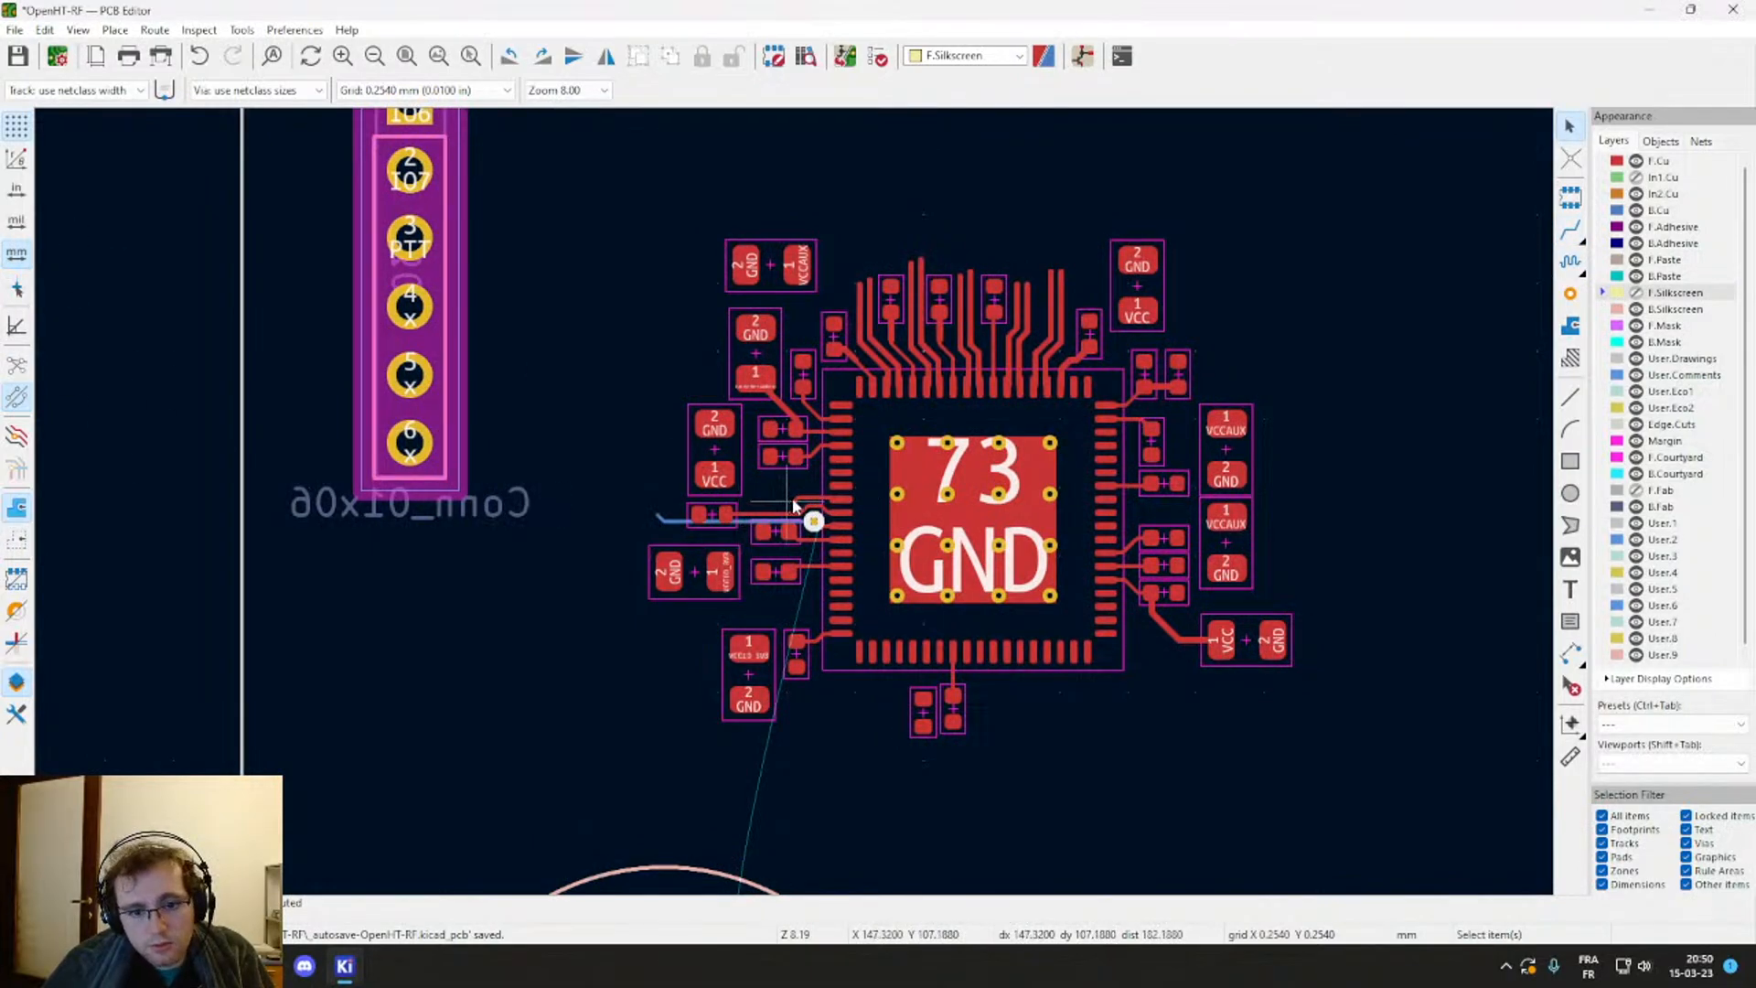
key("x")
middle_click_drag(784, 502, 242, 595)
scroll(242, 595, "down", 3)
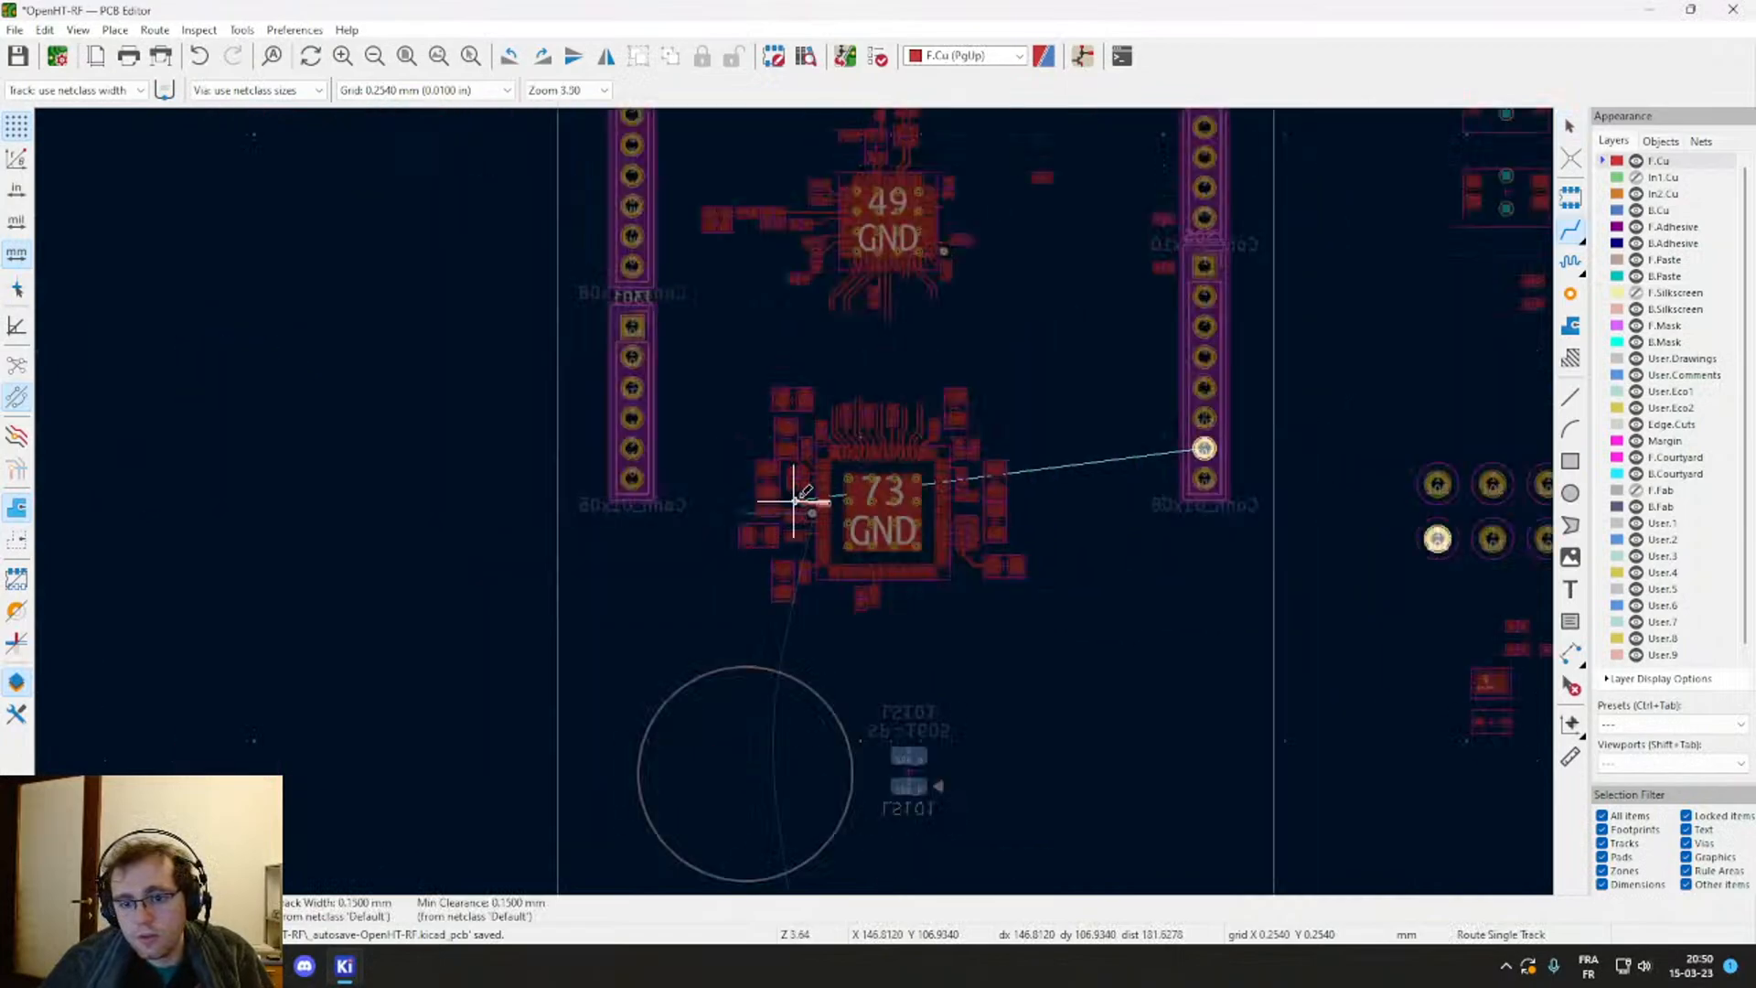
scroll(793, 500, "up", 3)
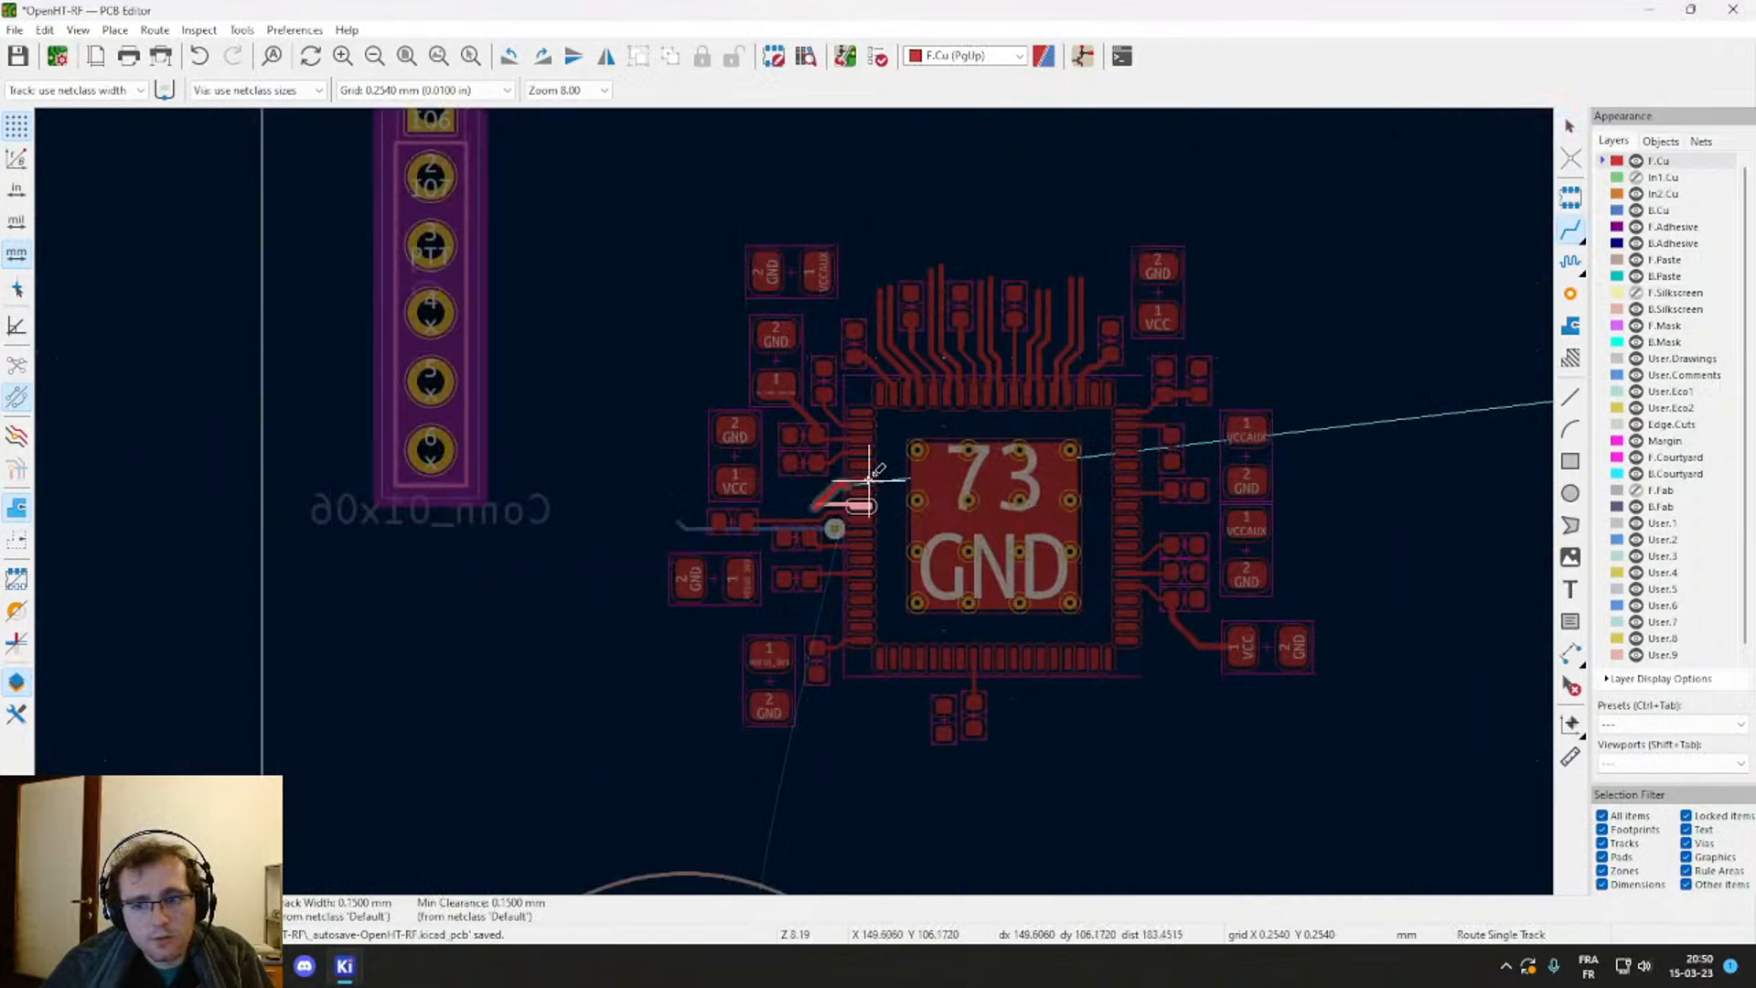
key("Escape")
Step: Examine the nets on the 73-pad chip's left-side pins and the space between it, the 49-pad chip and the right-hand connectors
scroll(857, 478, "up", 5)
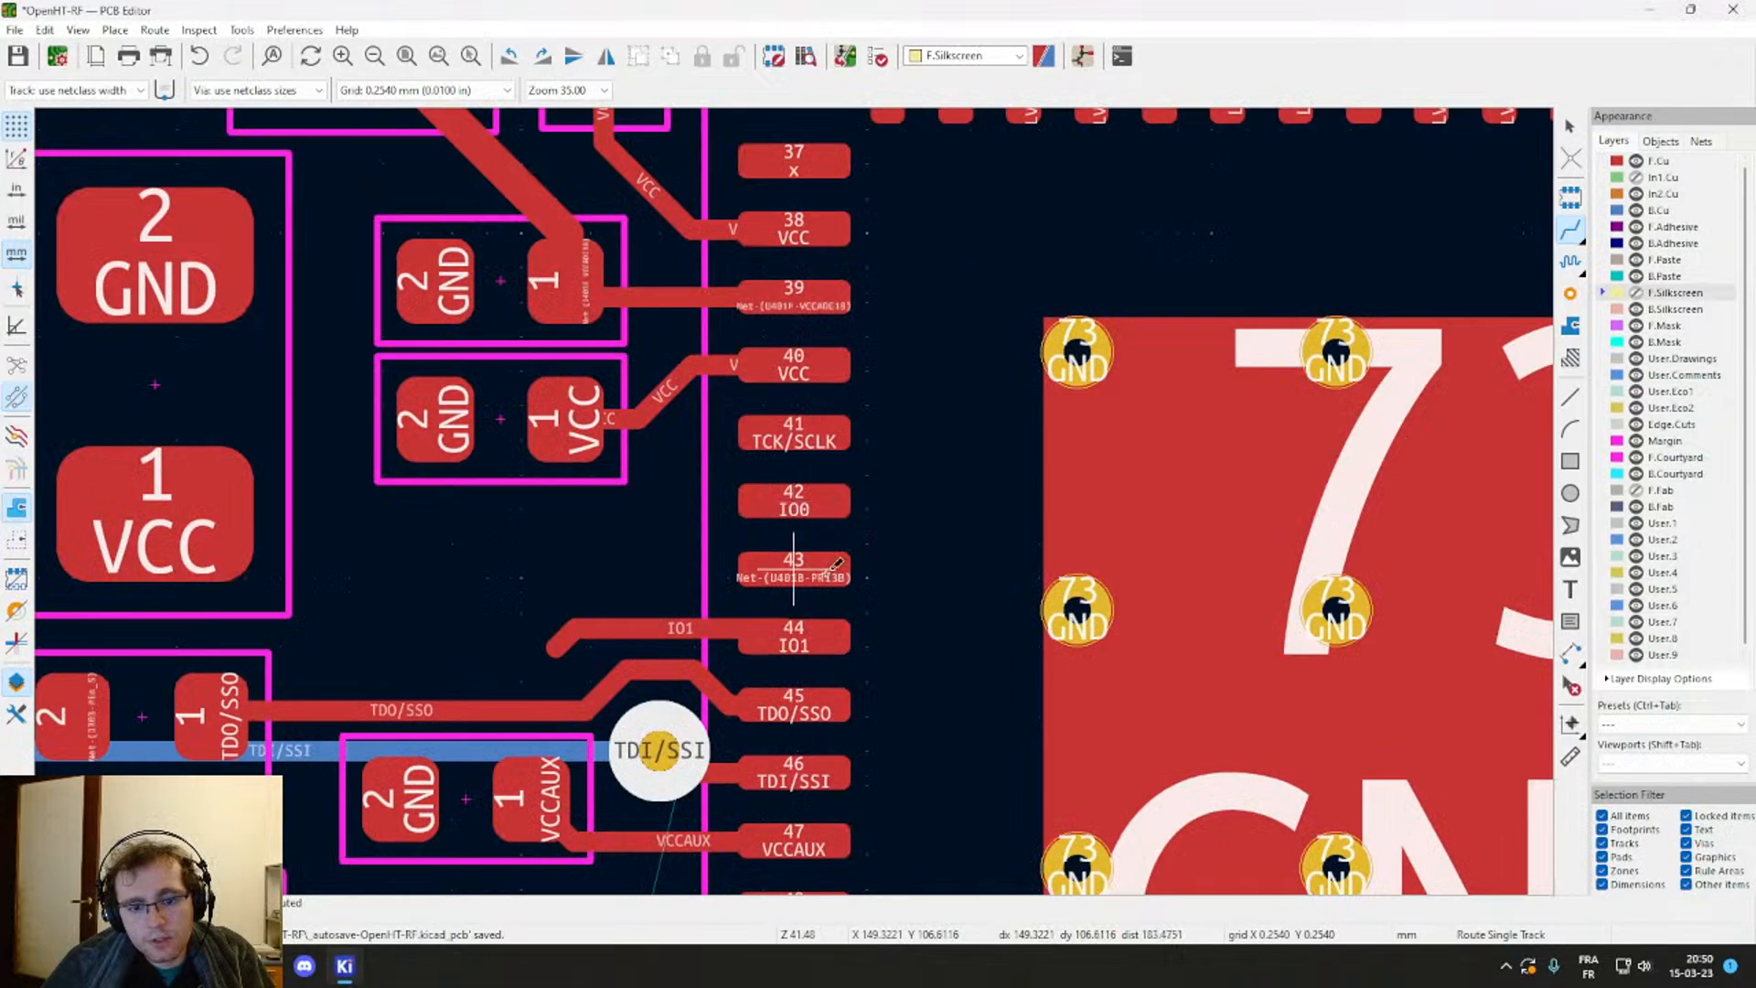
scroll(793, 502, "down", 2)
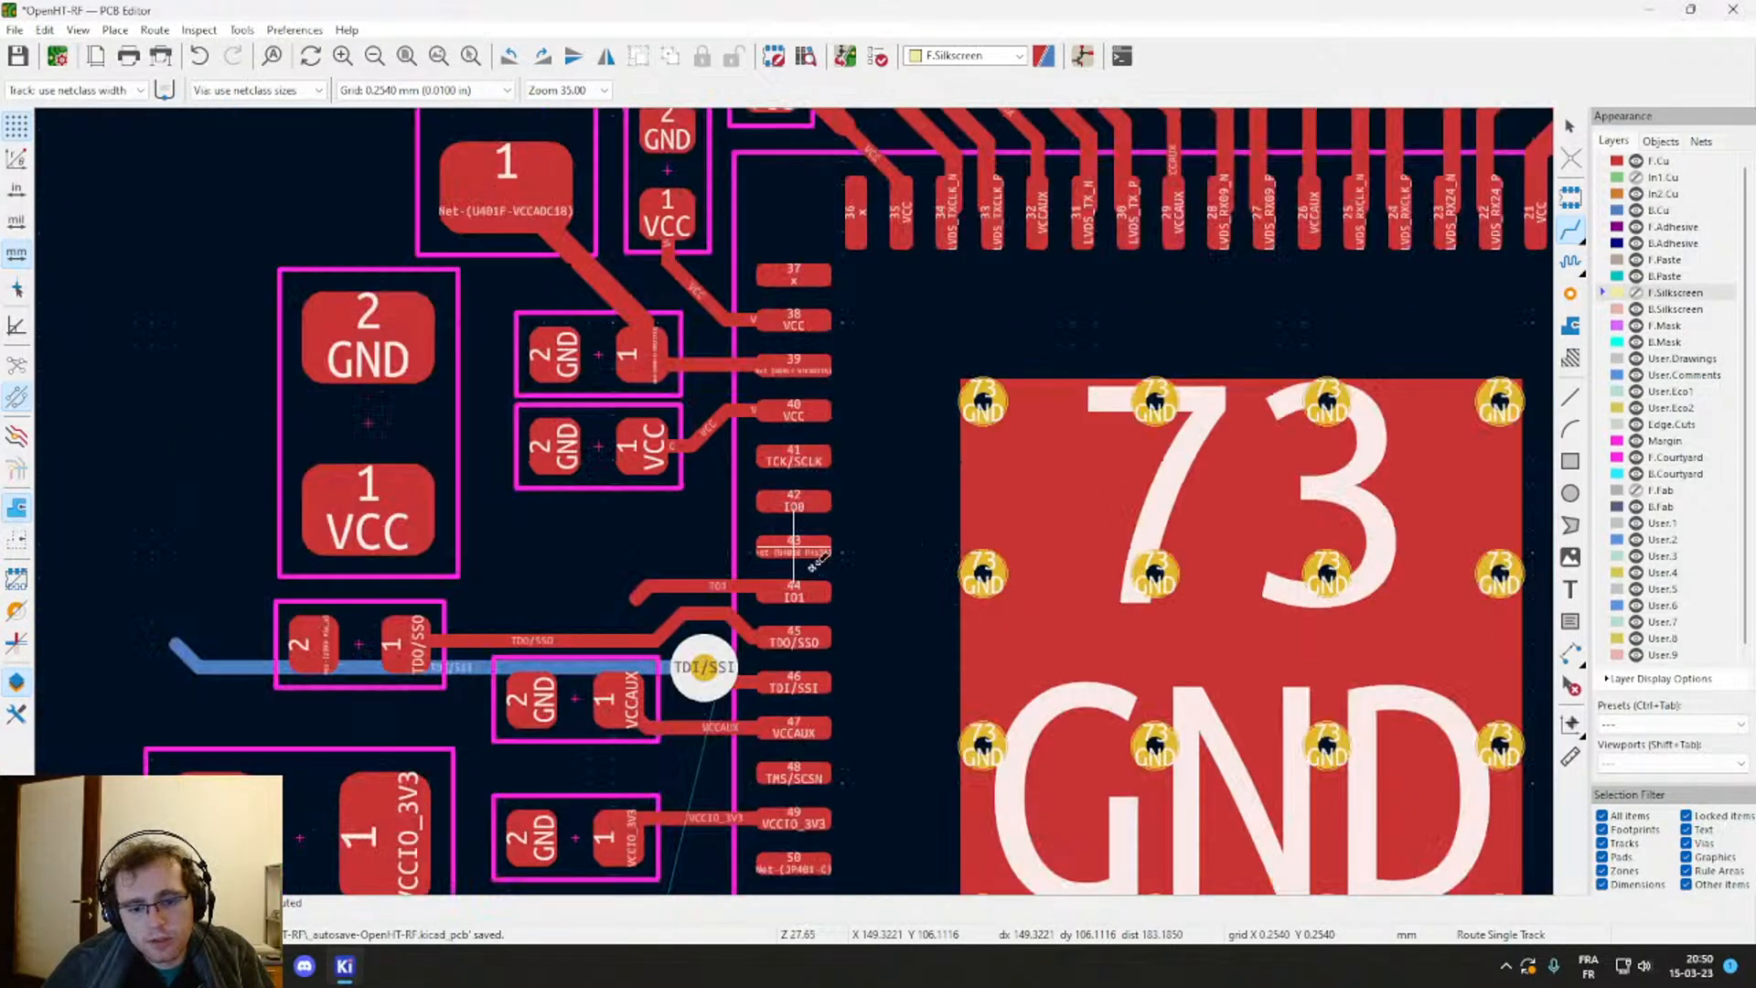
scroll(866, 396, "down", 3, "shift")
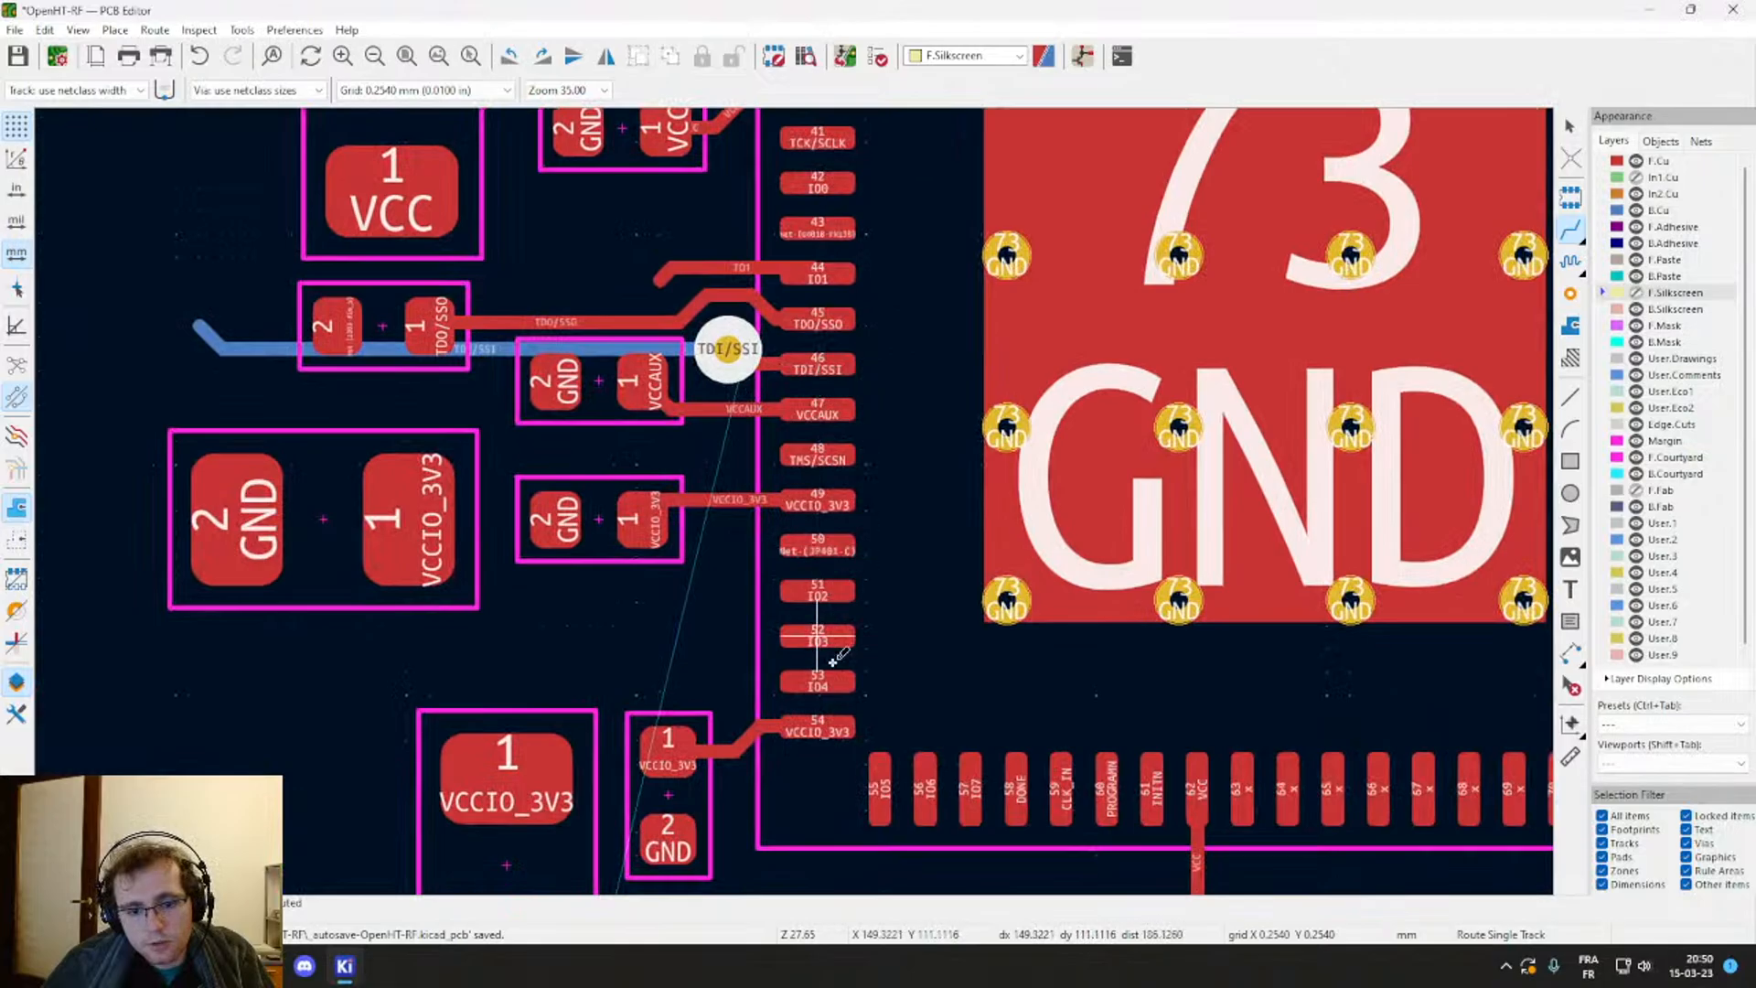
scroll(817, 681, "down", 4)
middle_click_drag(871, 582, 314, 671)
middle_click_drag(622, 317, 729, 701)
scroll(847, 479, "down", 4)
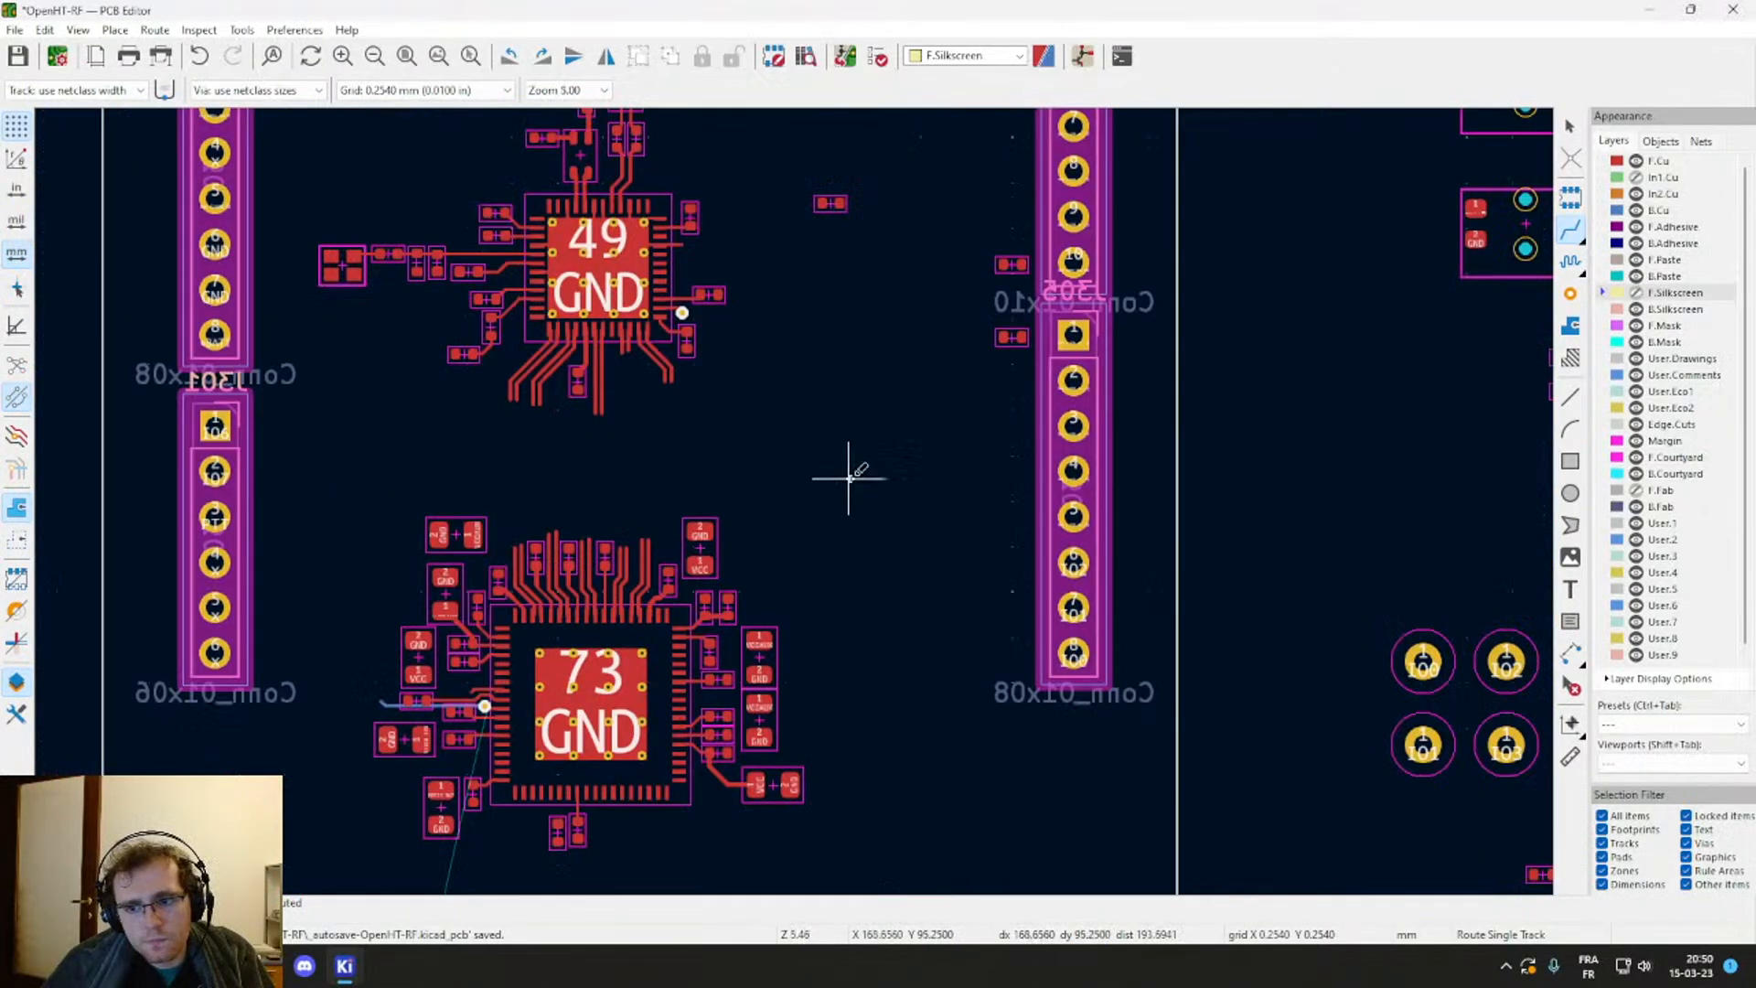
Step: Examine the area around the 49-pad chip and connectors J302 and J304, plus the nets on the 73-pad chip's right and left pins
middle_click_drag(846, 478, 902, 870)
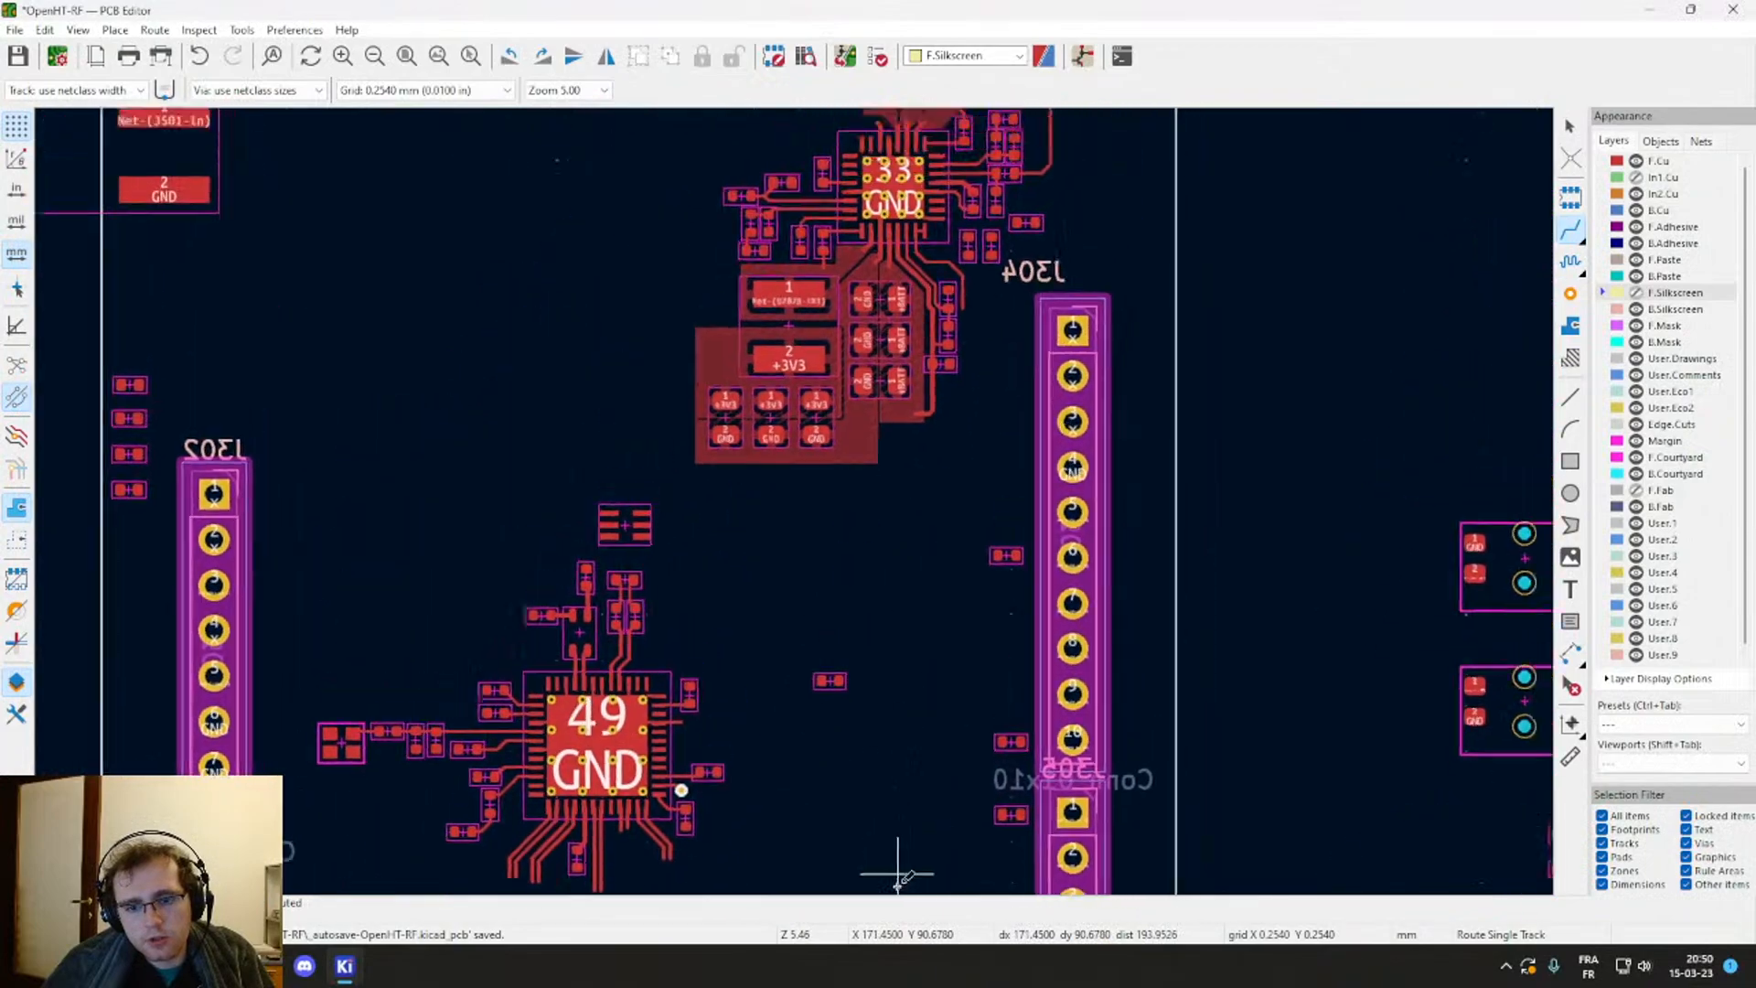
scroll(1012, 490, "up", 6)
scroll(762, 562, "down", 3)
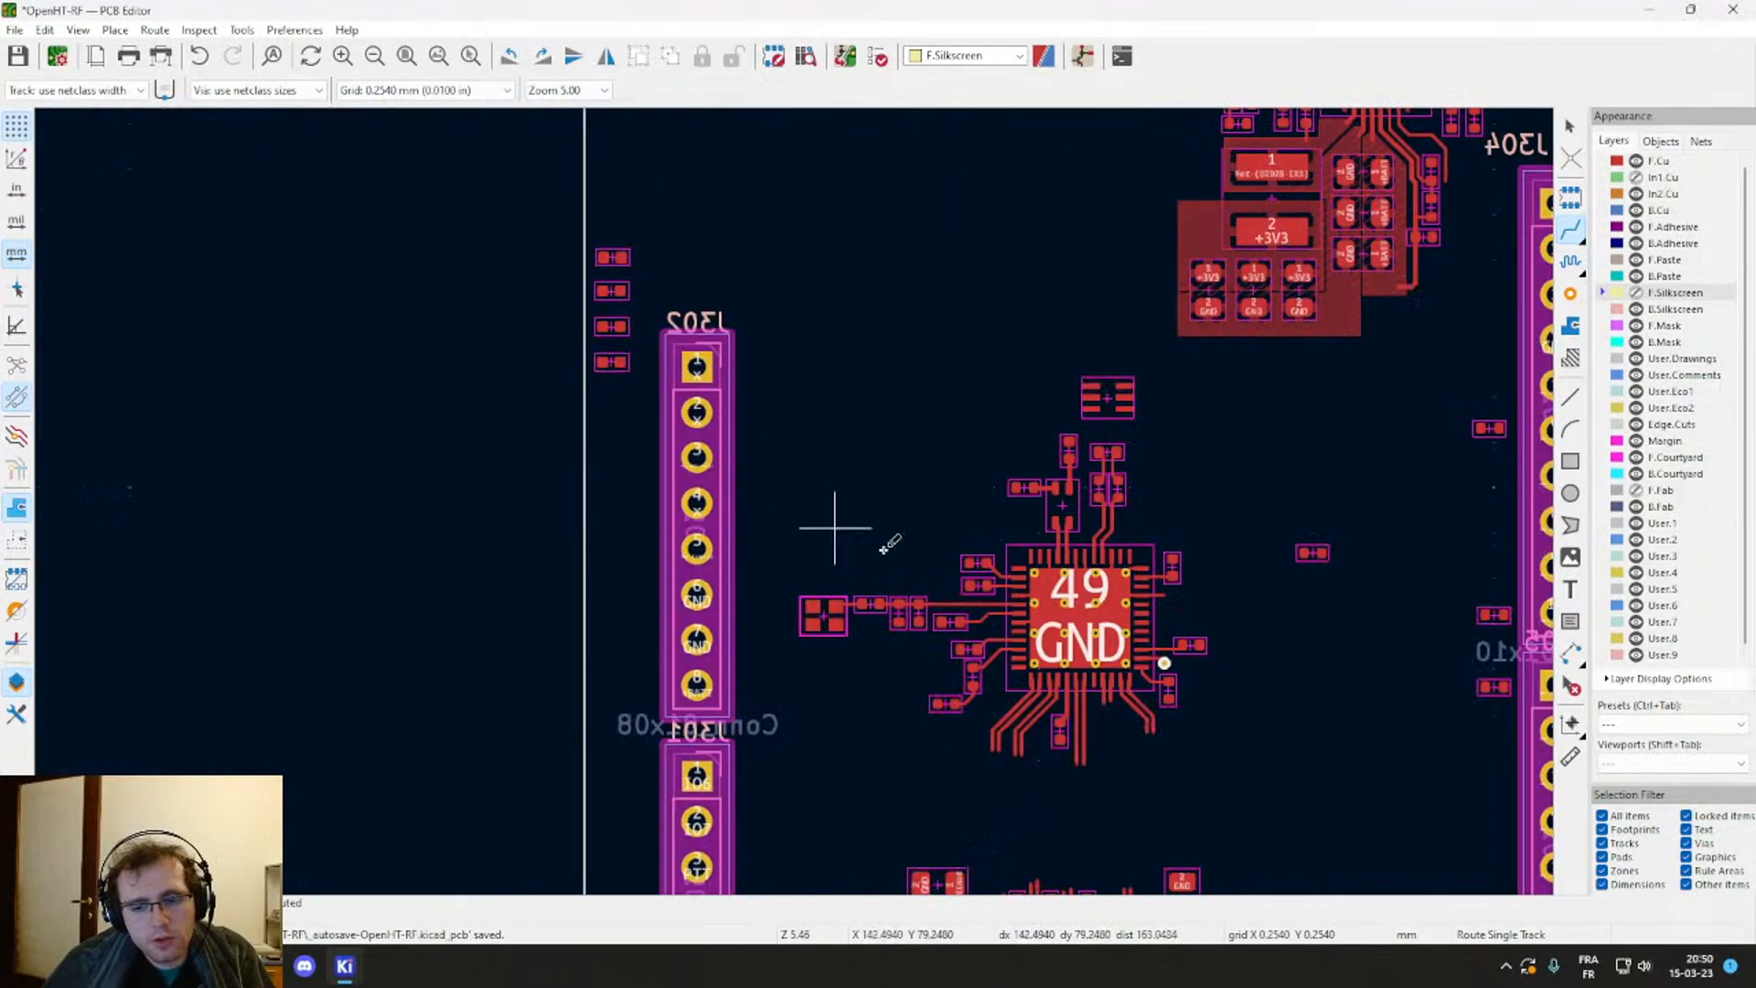
middle_click_drag(914, 551, 839, 215)
scroll(1136, 716, "up", 3)
scroll(567, 525, "up", 1)
scroll(795, 491, "up", 1)
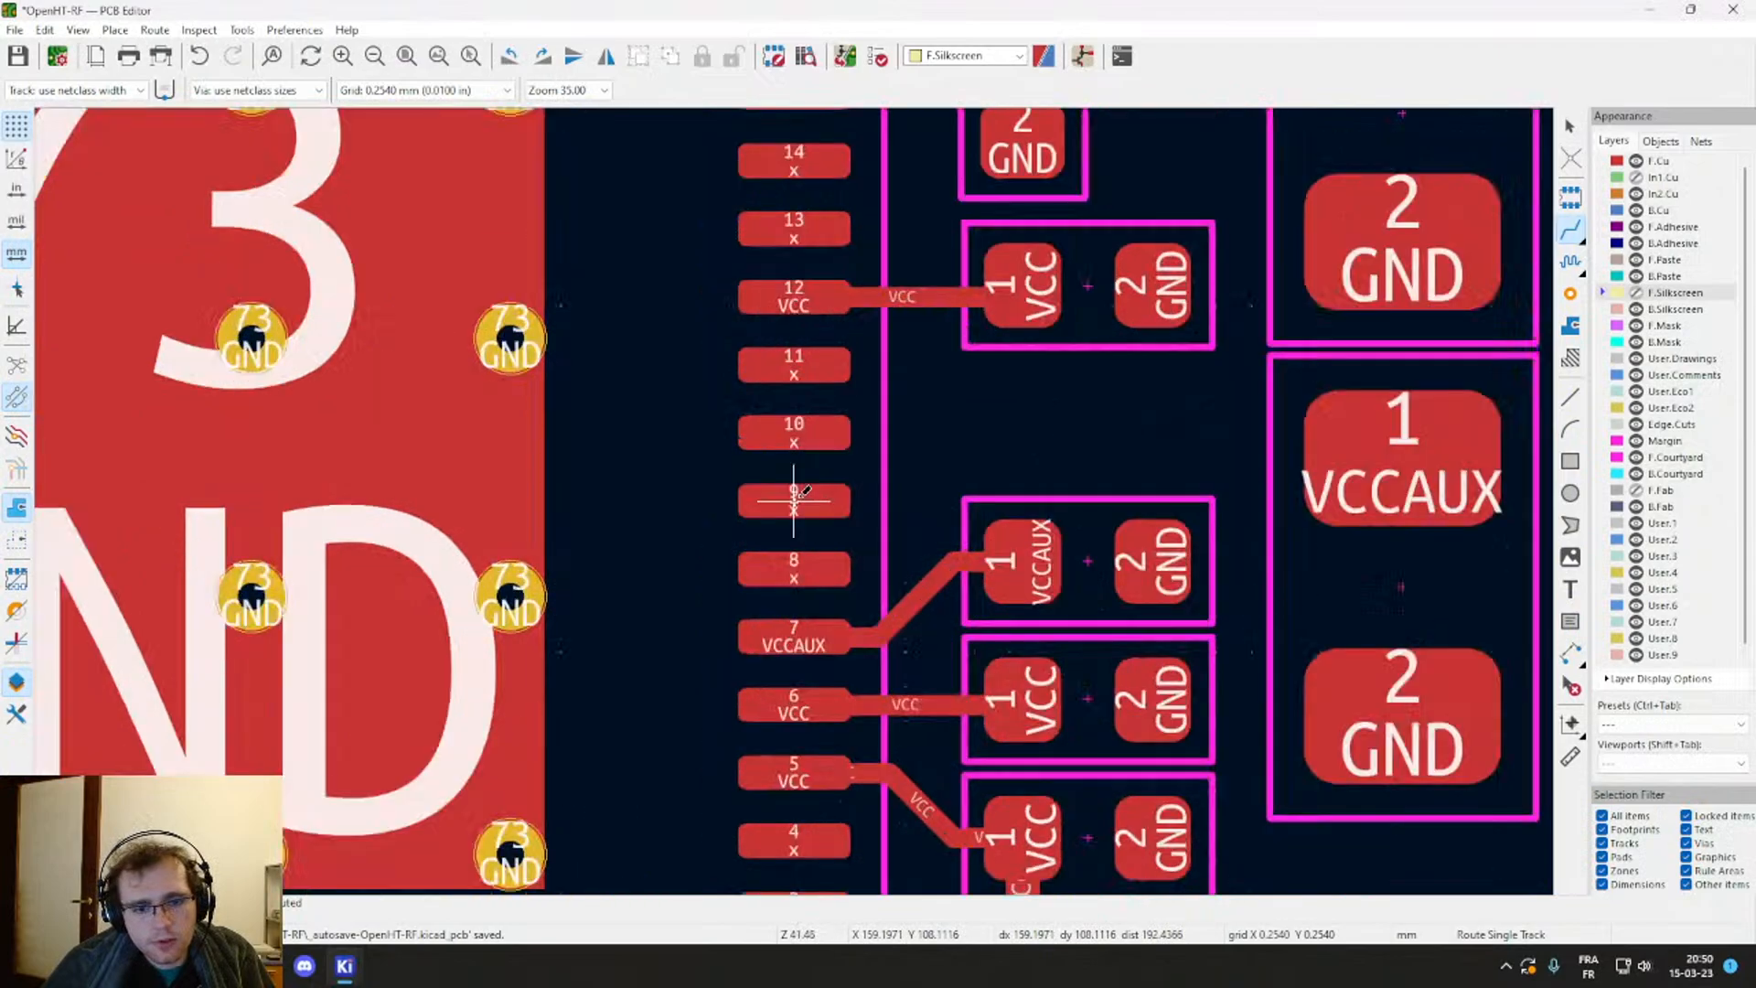
scroll(803, 496, "down", 2)
middle_click_drag(731, 339, 942, 733)
scroll(874, 639, "up", 3)
middle_click_drag(512, 430, 1320, 405)
middle_click_drag(593, 430, 1407, 396)
scroll(1054, 463, "down", 2)
middle_click_drag(1054, 463, 787, 509)
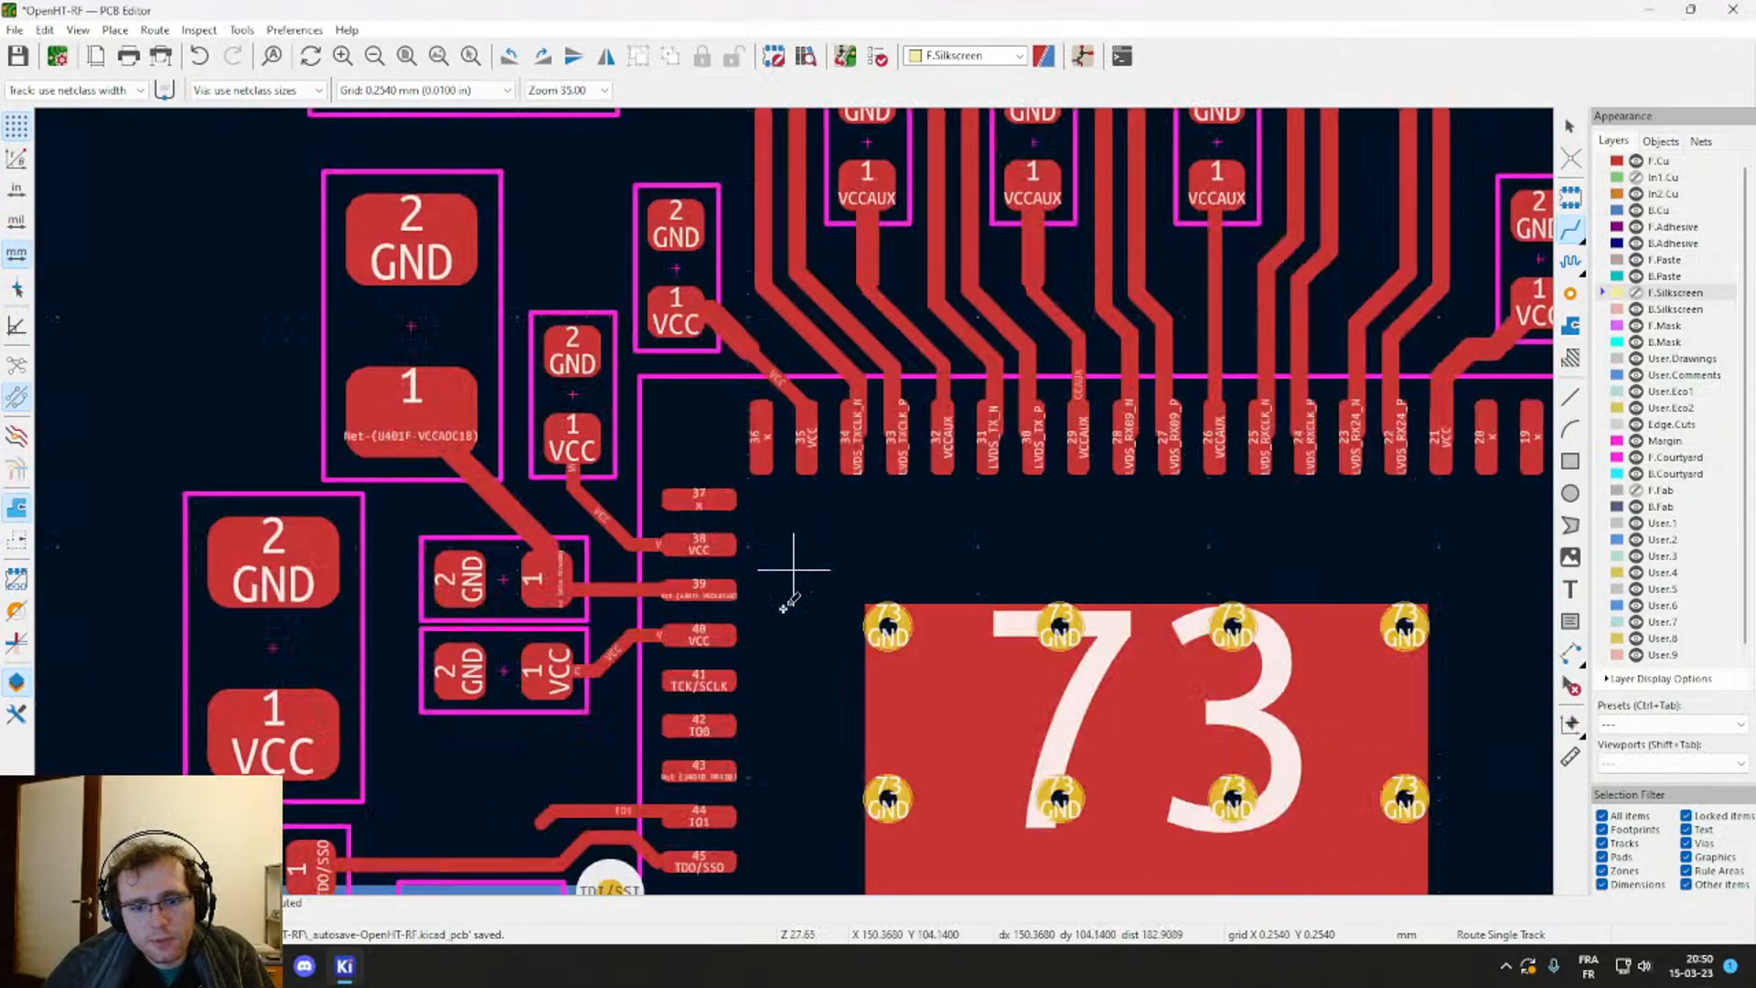
middle_click_drag(788, 600, 909, 345)
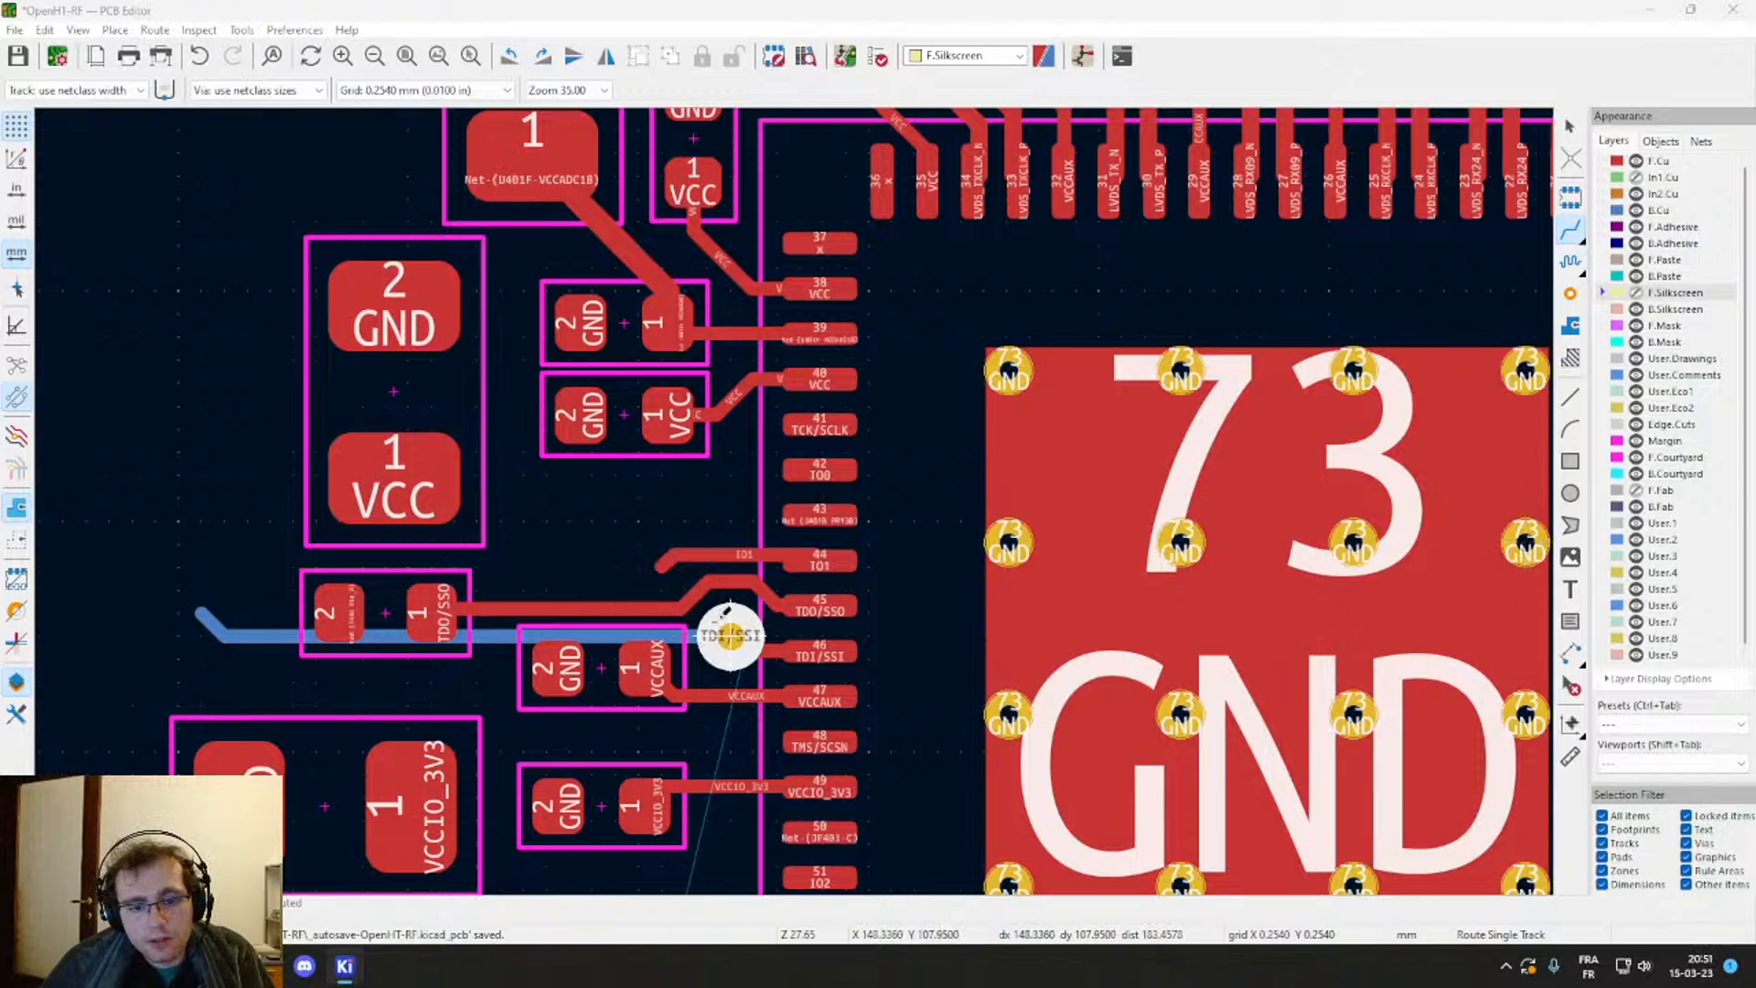
Step: Delete the IO1 track's straight segment and its short stub on pad 44, leaving the detached diagonal end
left_click(754, 552)
key("Escape")
scroll(765, 543, "up", 5)
left_click(804, 528)
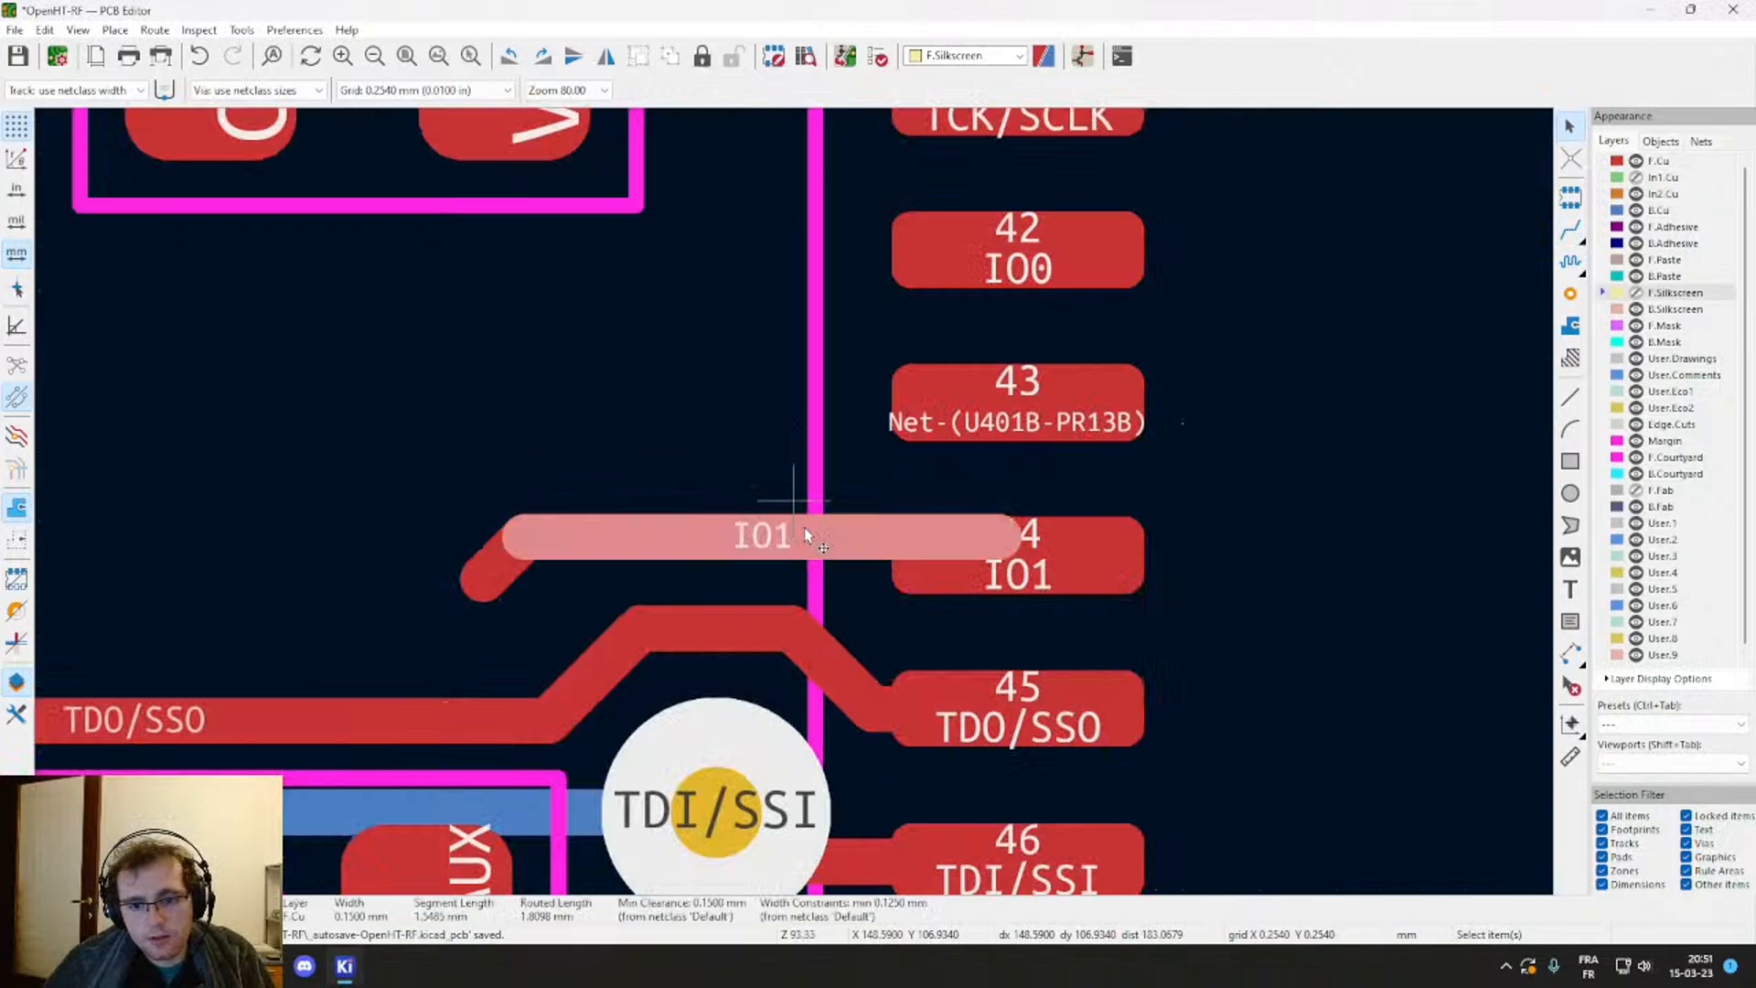
key("Delete")
left_click(1006, 528)
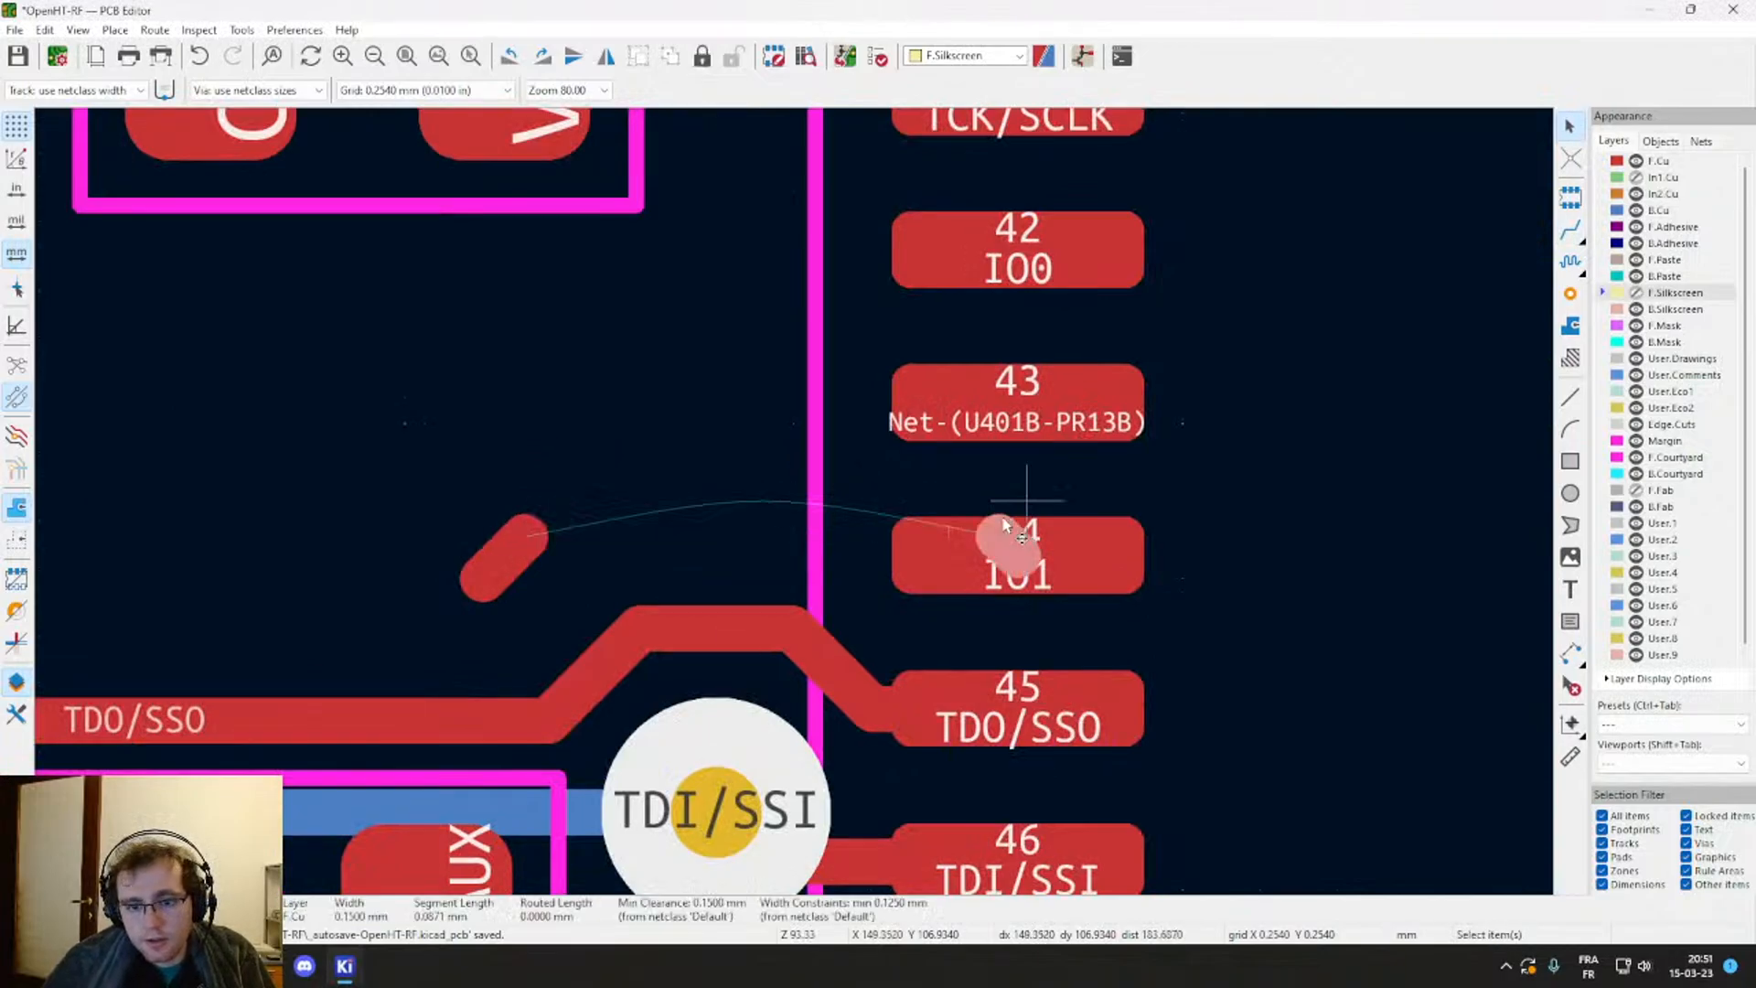
key("Escape")
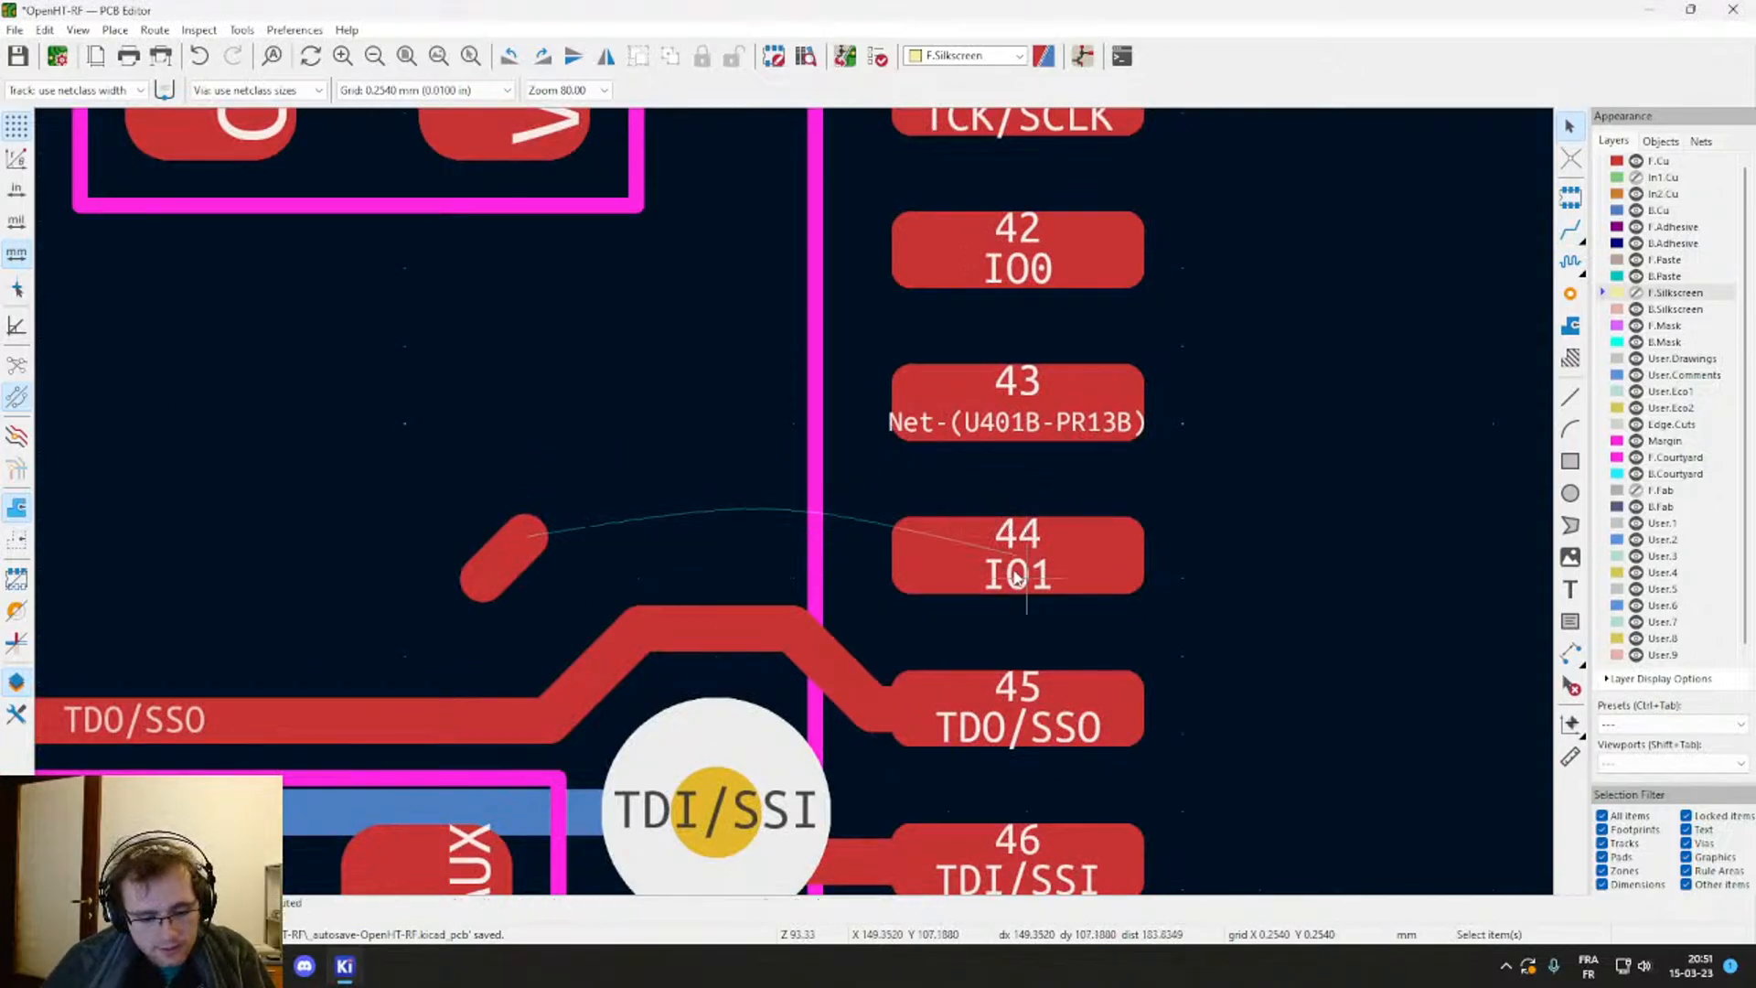
scroll(783, 693, "down", 4)
scroll(596, 478, "up", 2)
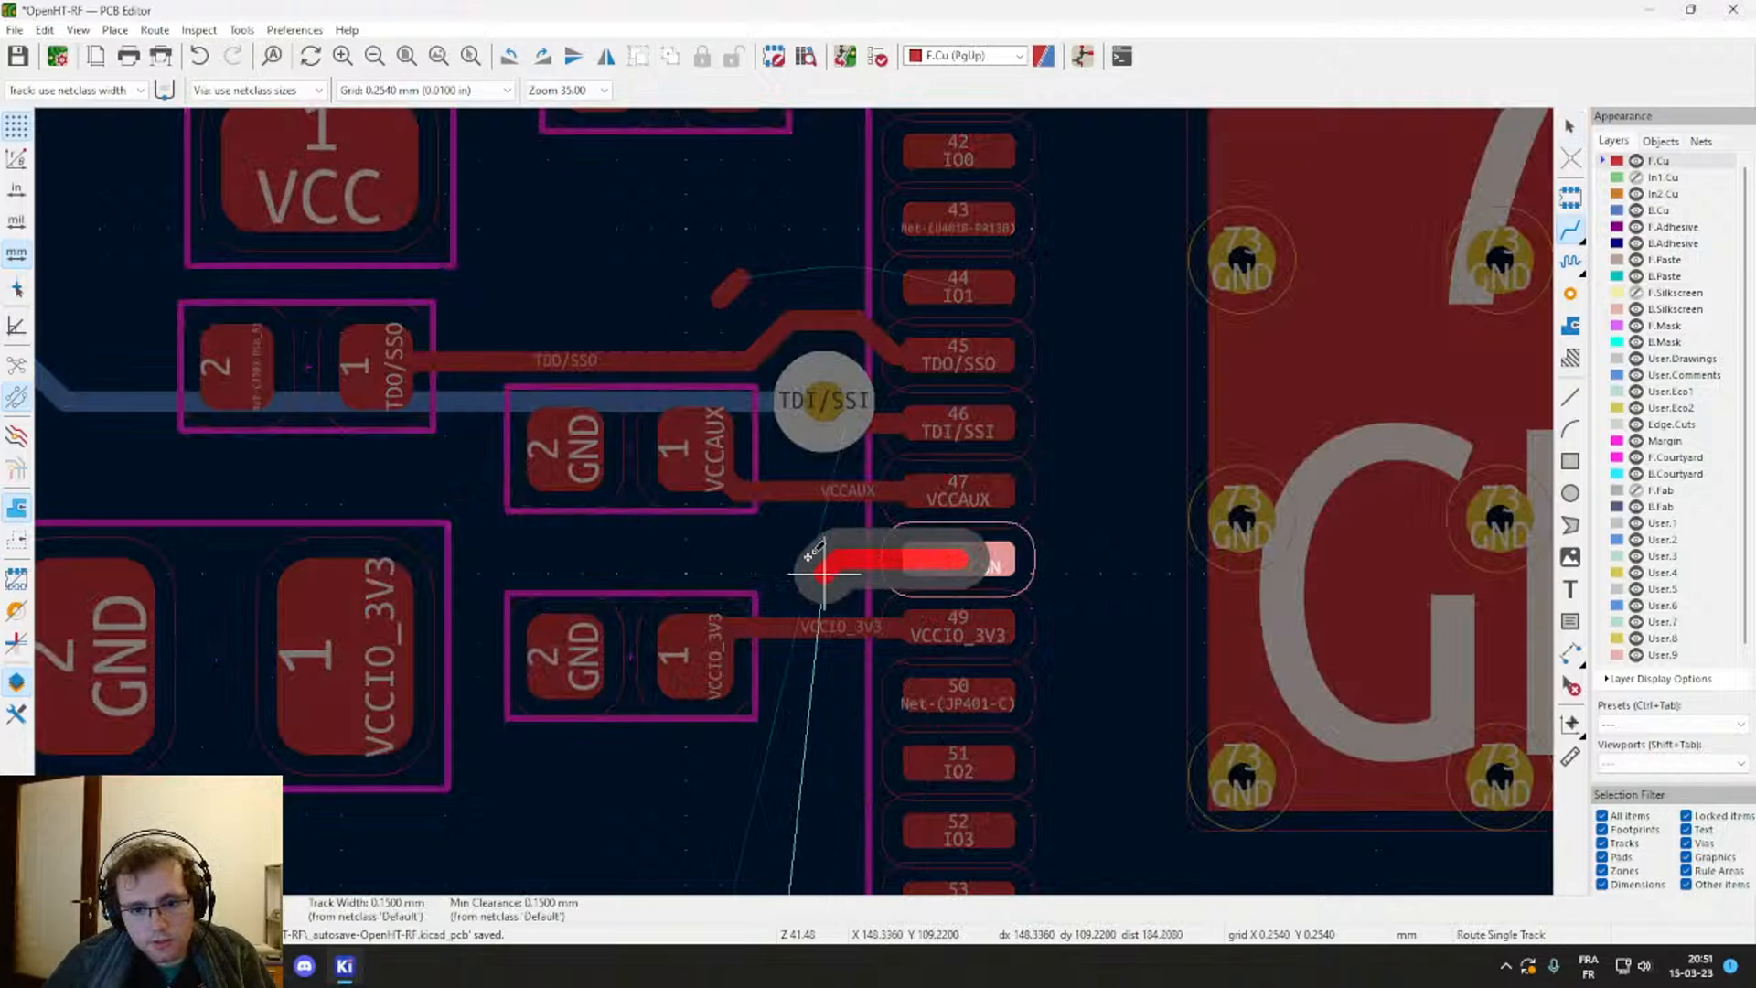
key("Escape")
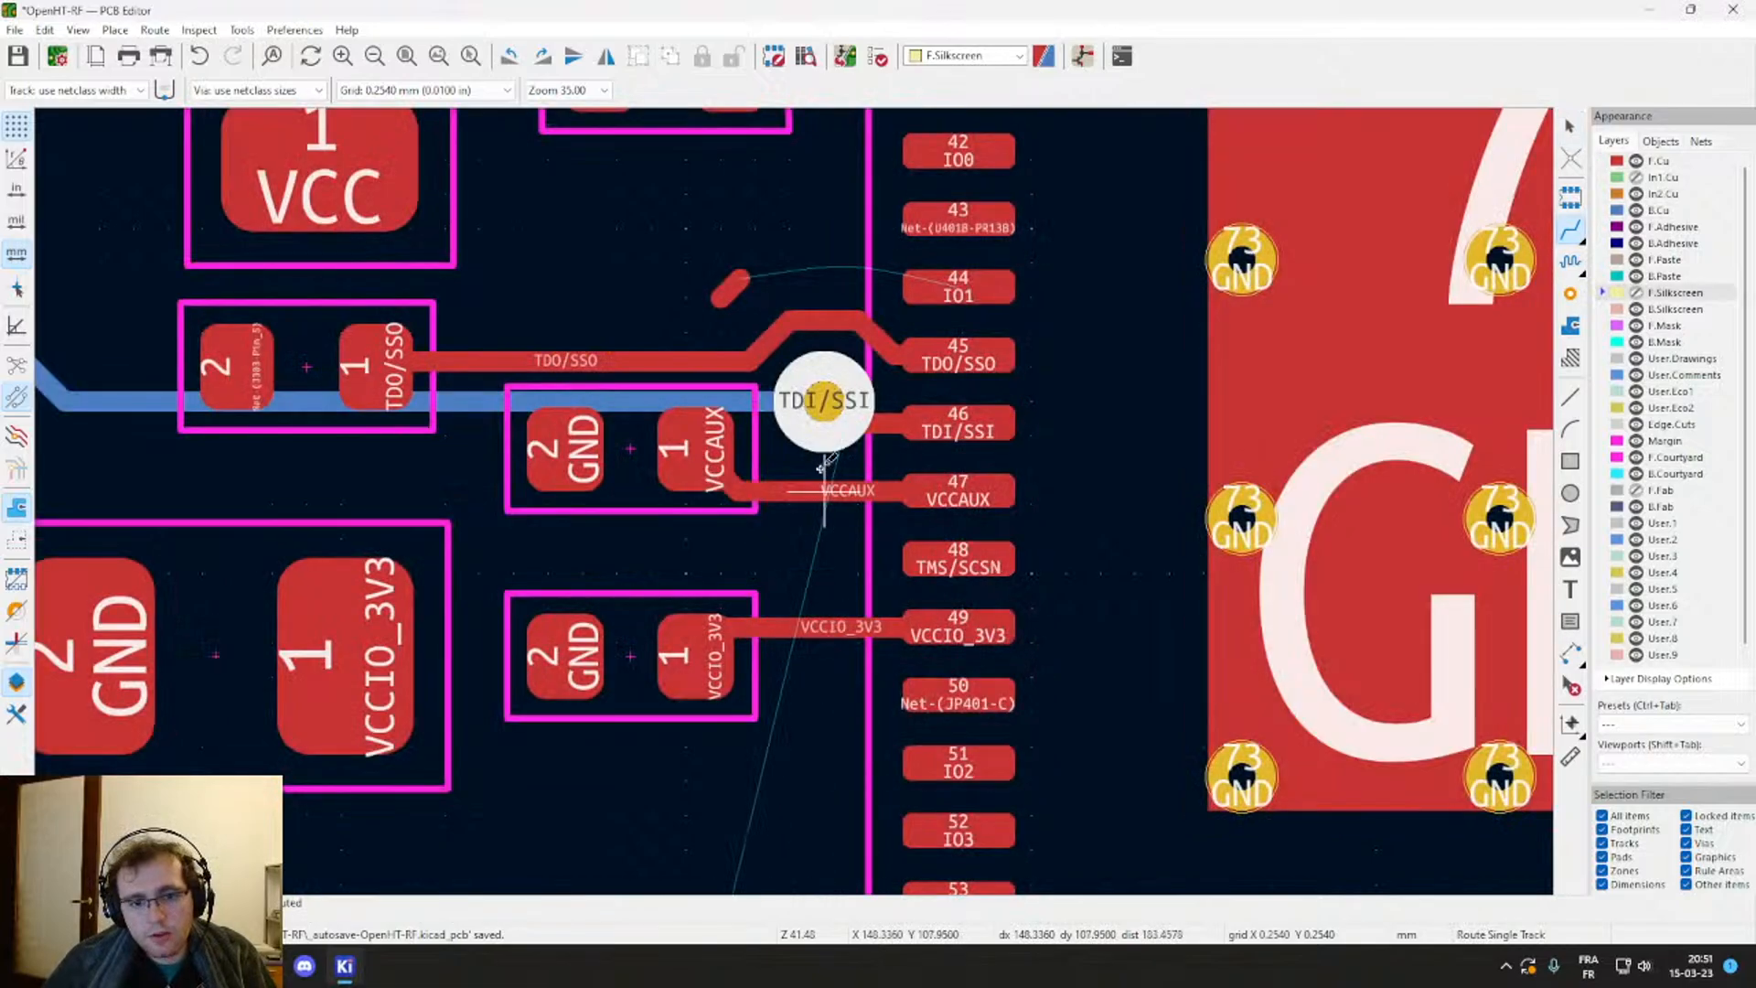
Step: Set the diameter of the TDI/SSI via beside pad 46 to 0.6 mm
scroll(824, 400, "up", 3)
scroll(804, 493, "down", 3)
key("Escape")
left_click(797, 509)
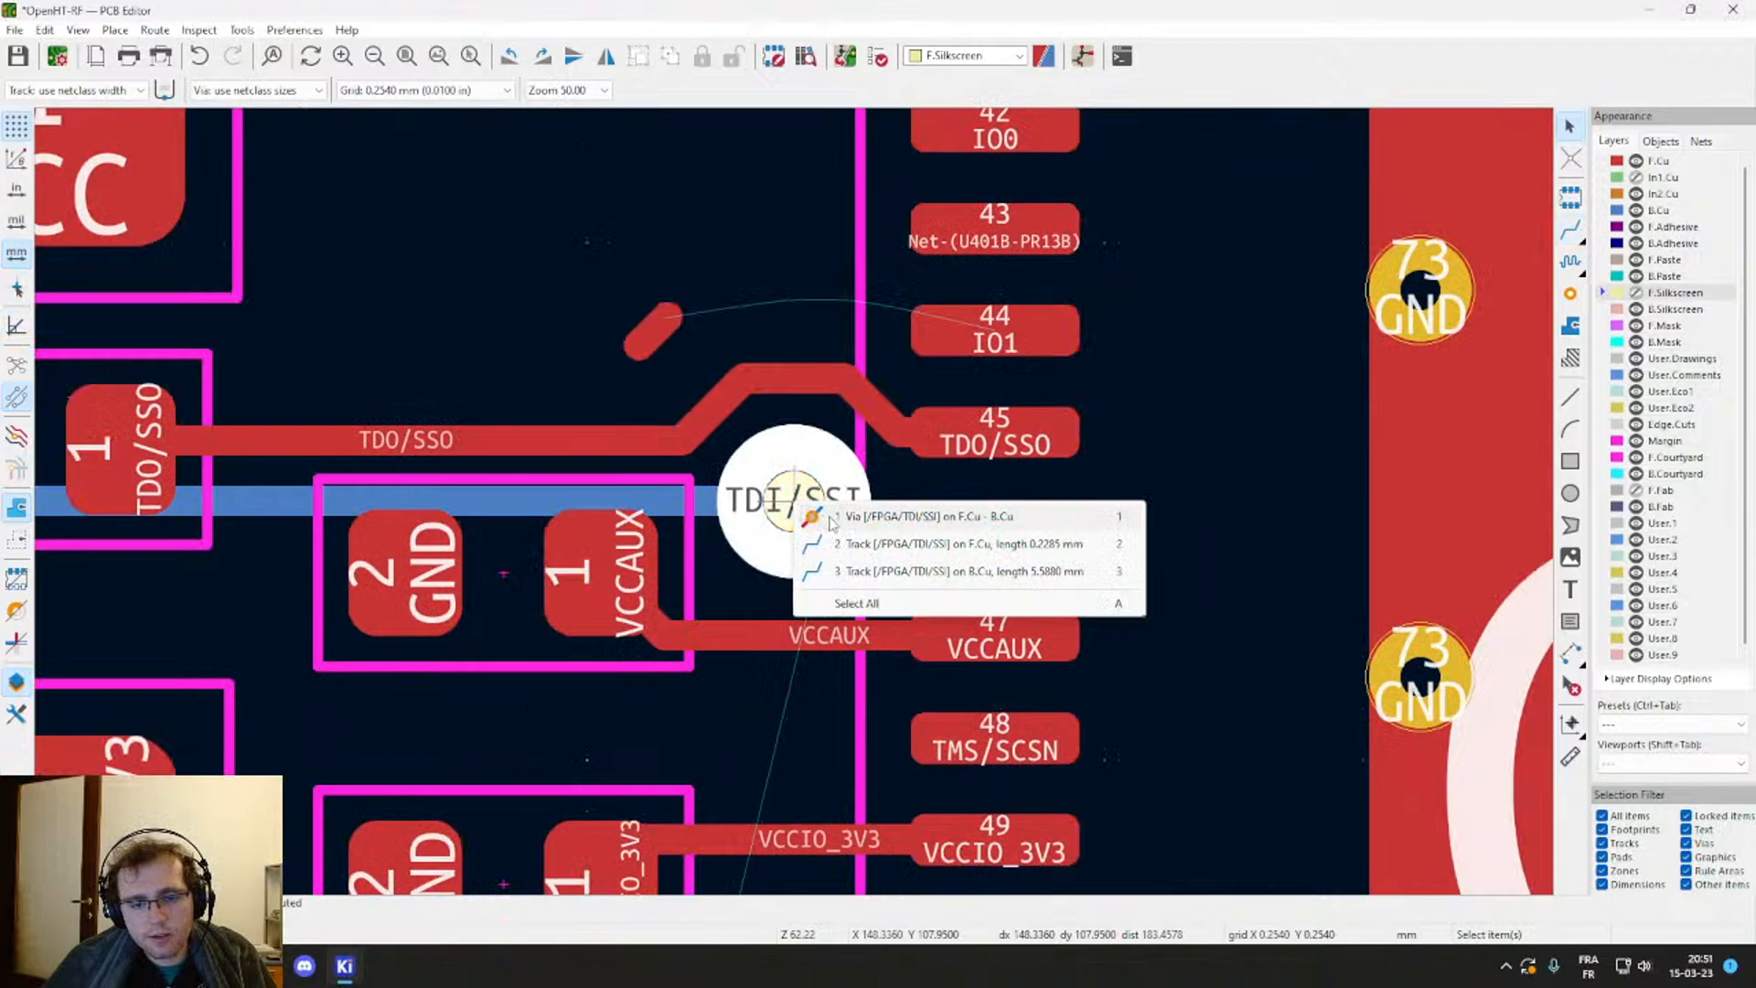
left_click(831, 518)
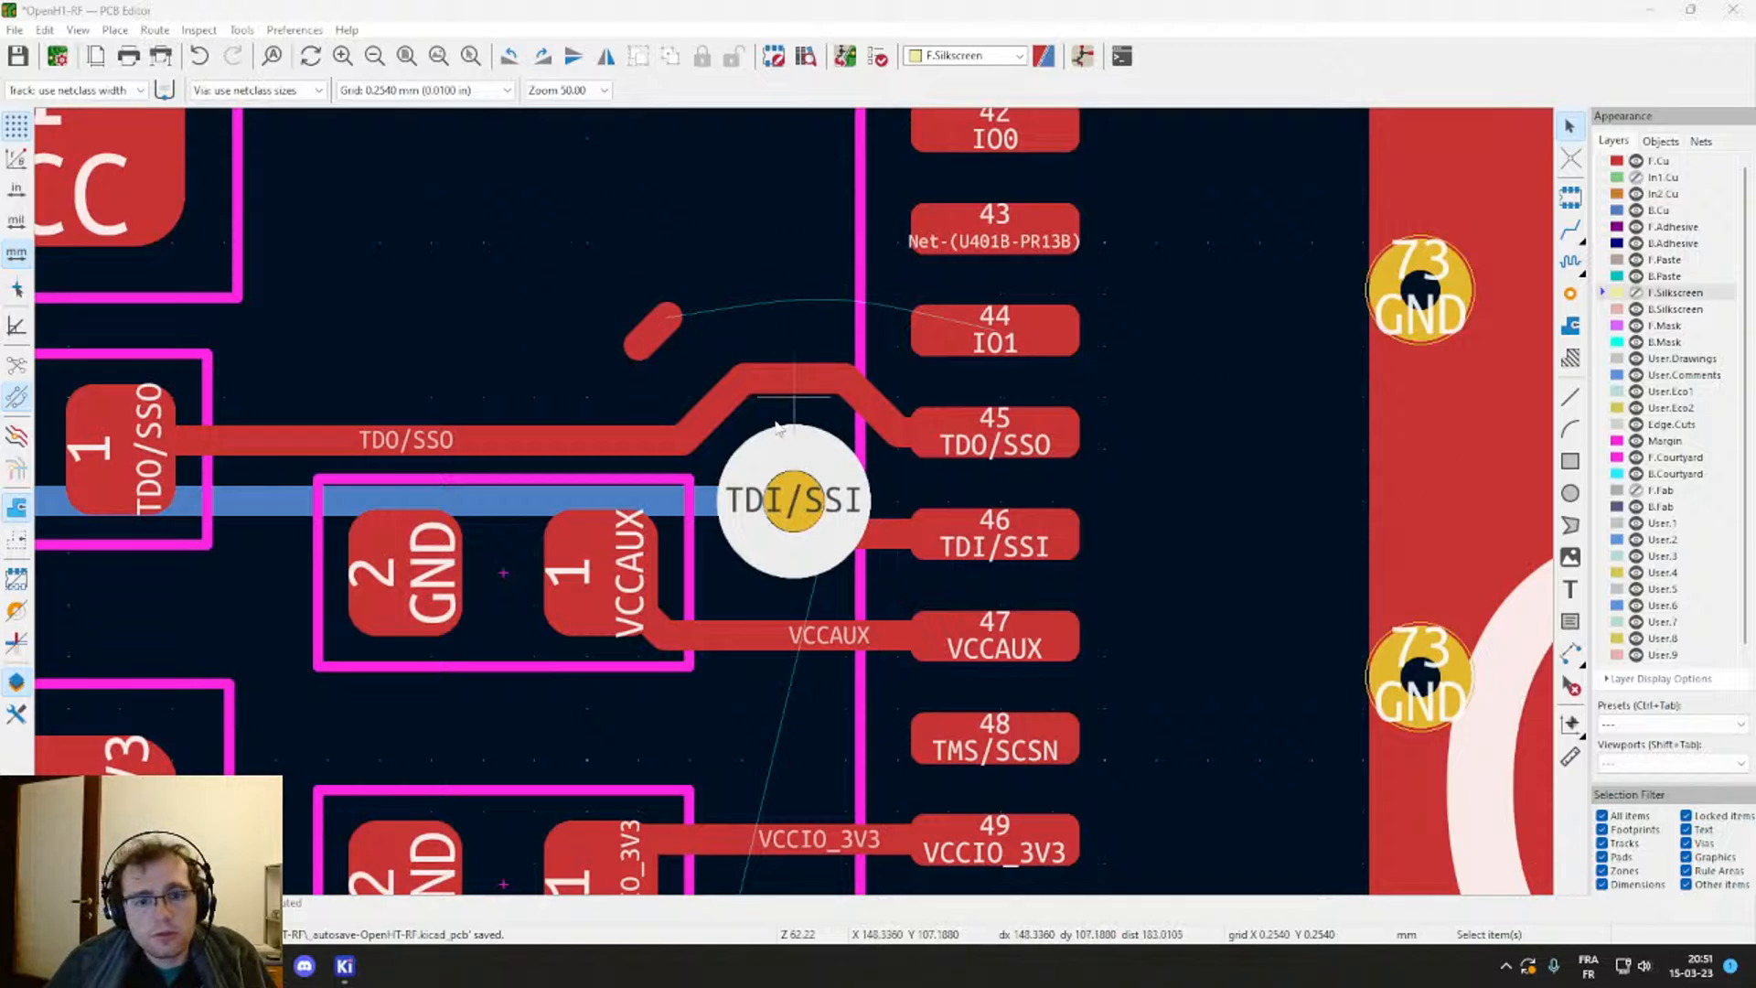
double_click(792, 501)
double_click(776, 440)
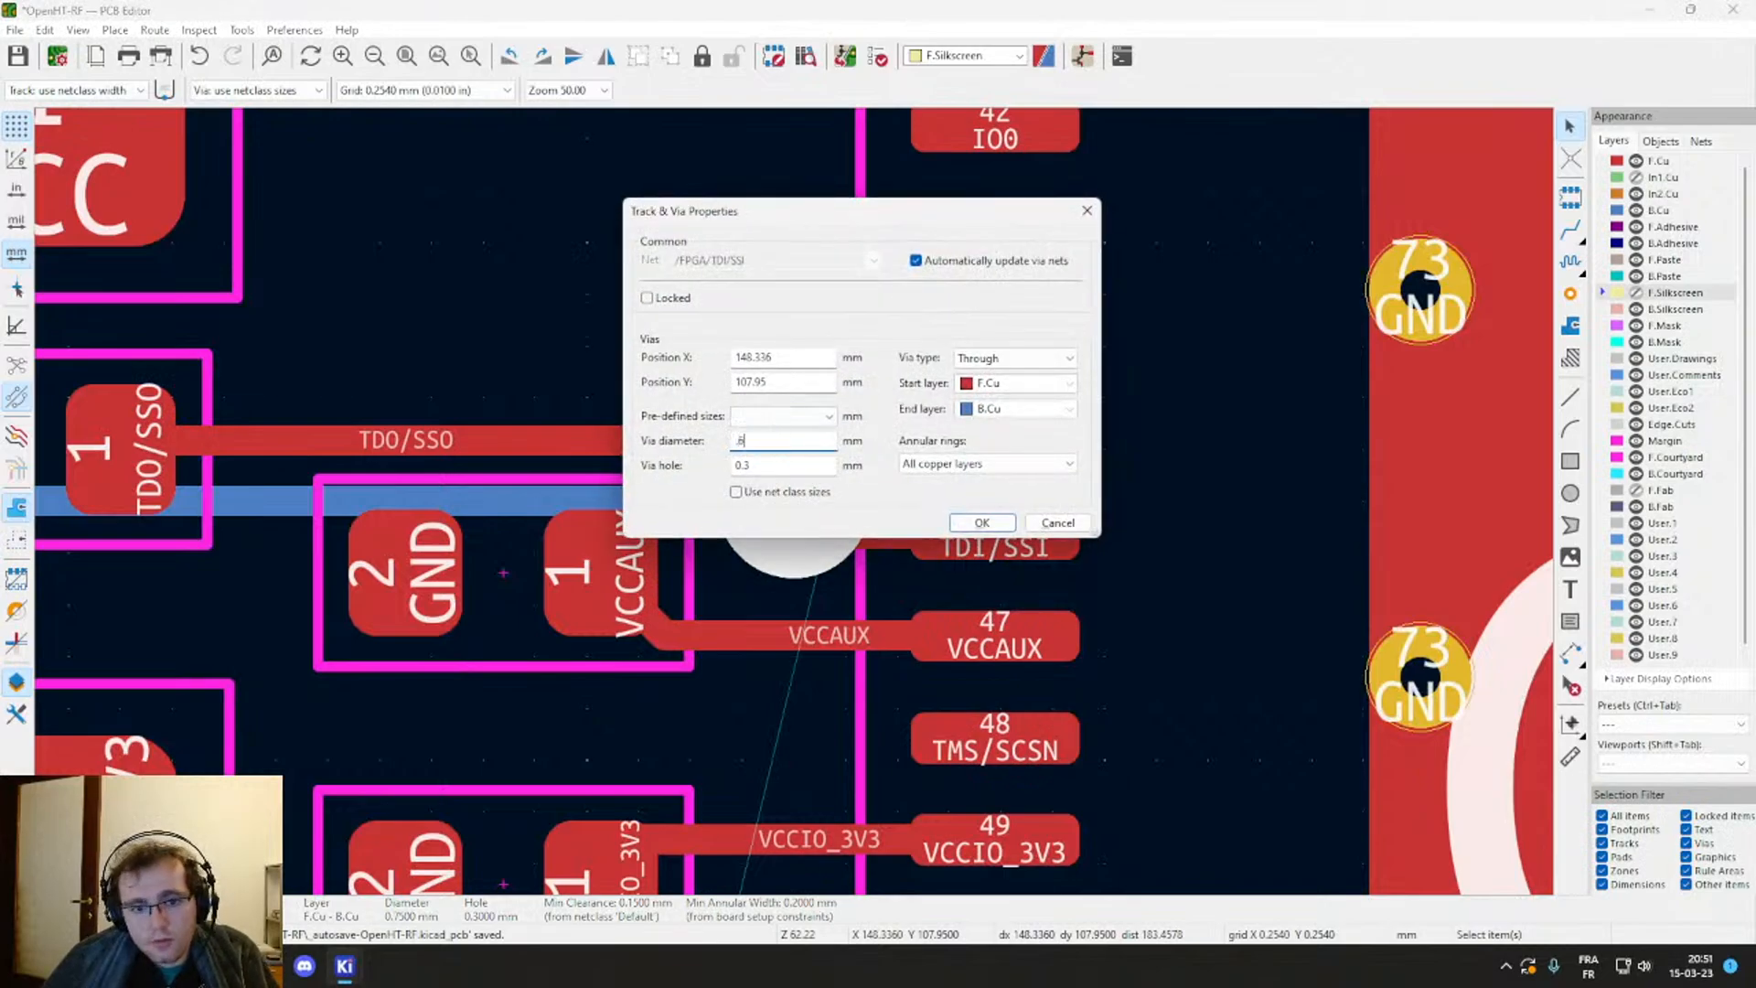
type(".6")
key("Tab")
key("Return")
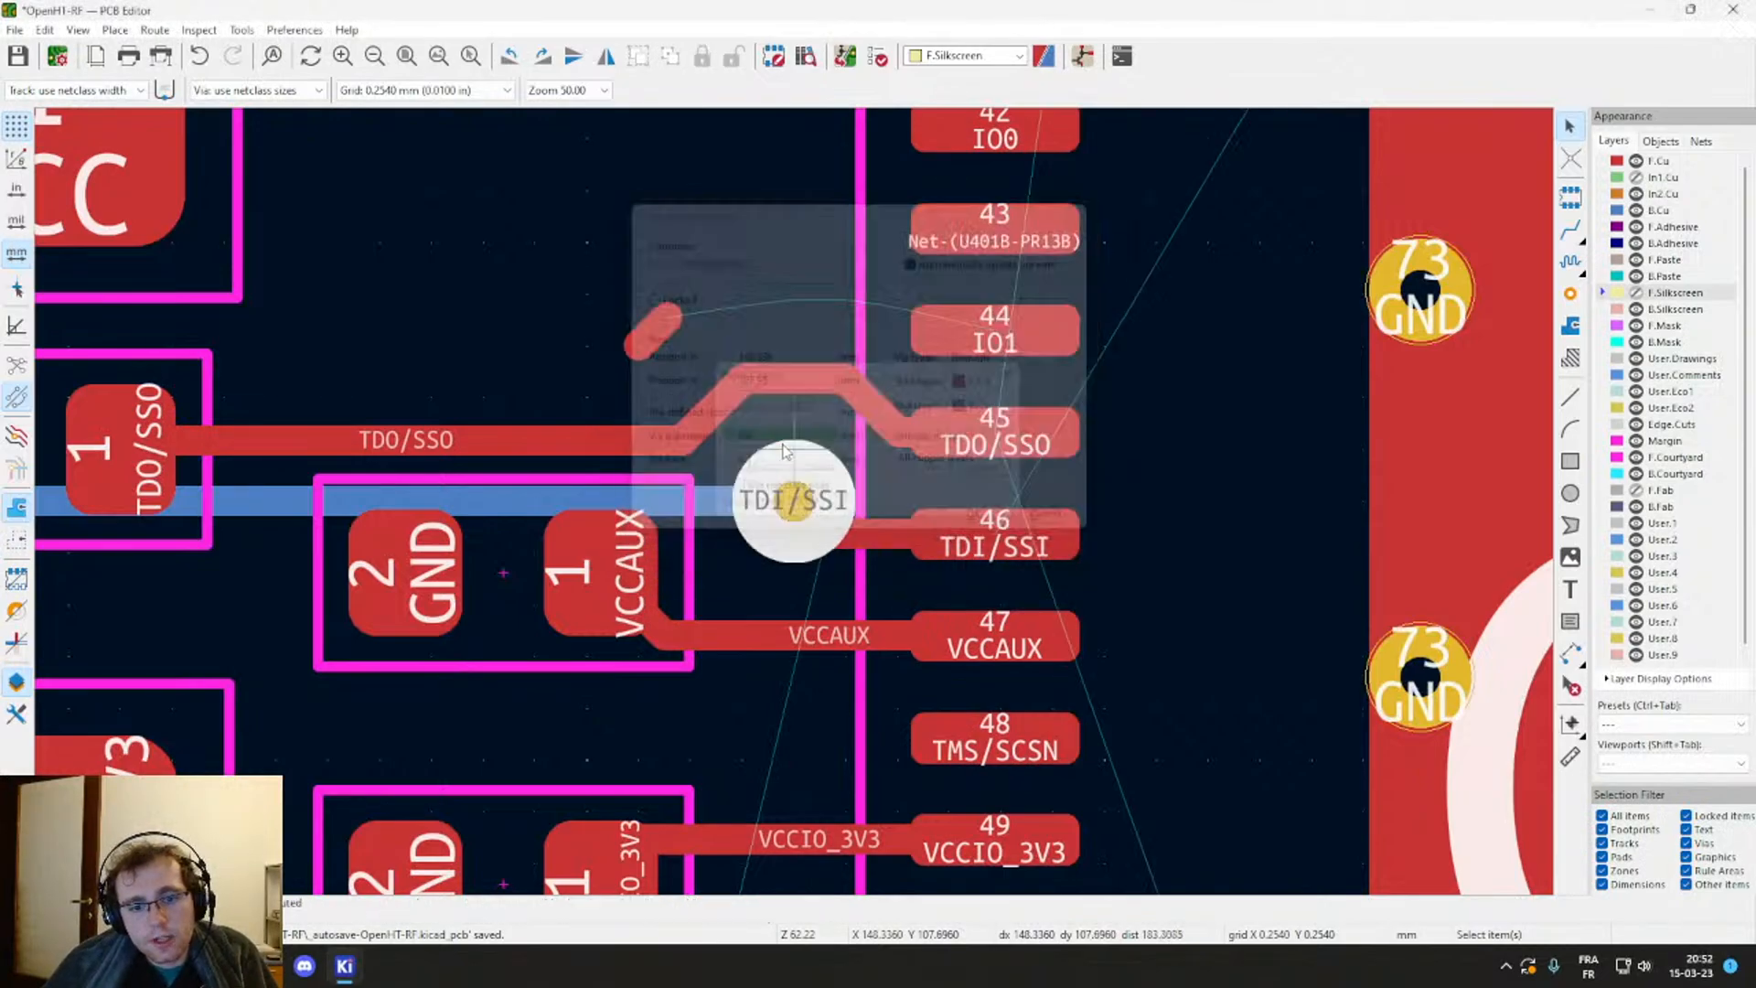
left_click(801, 520)
key("Escape")
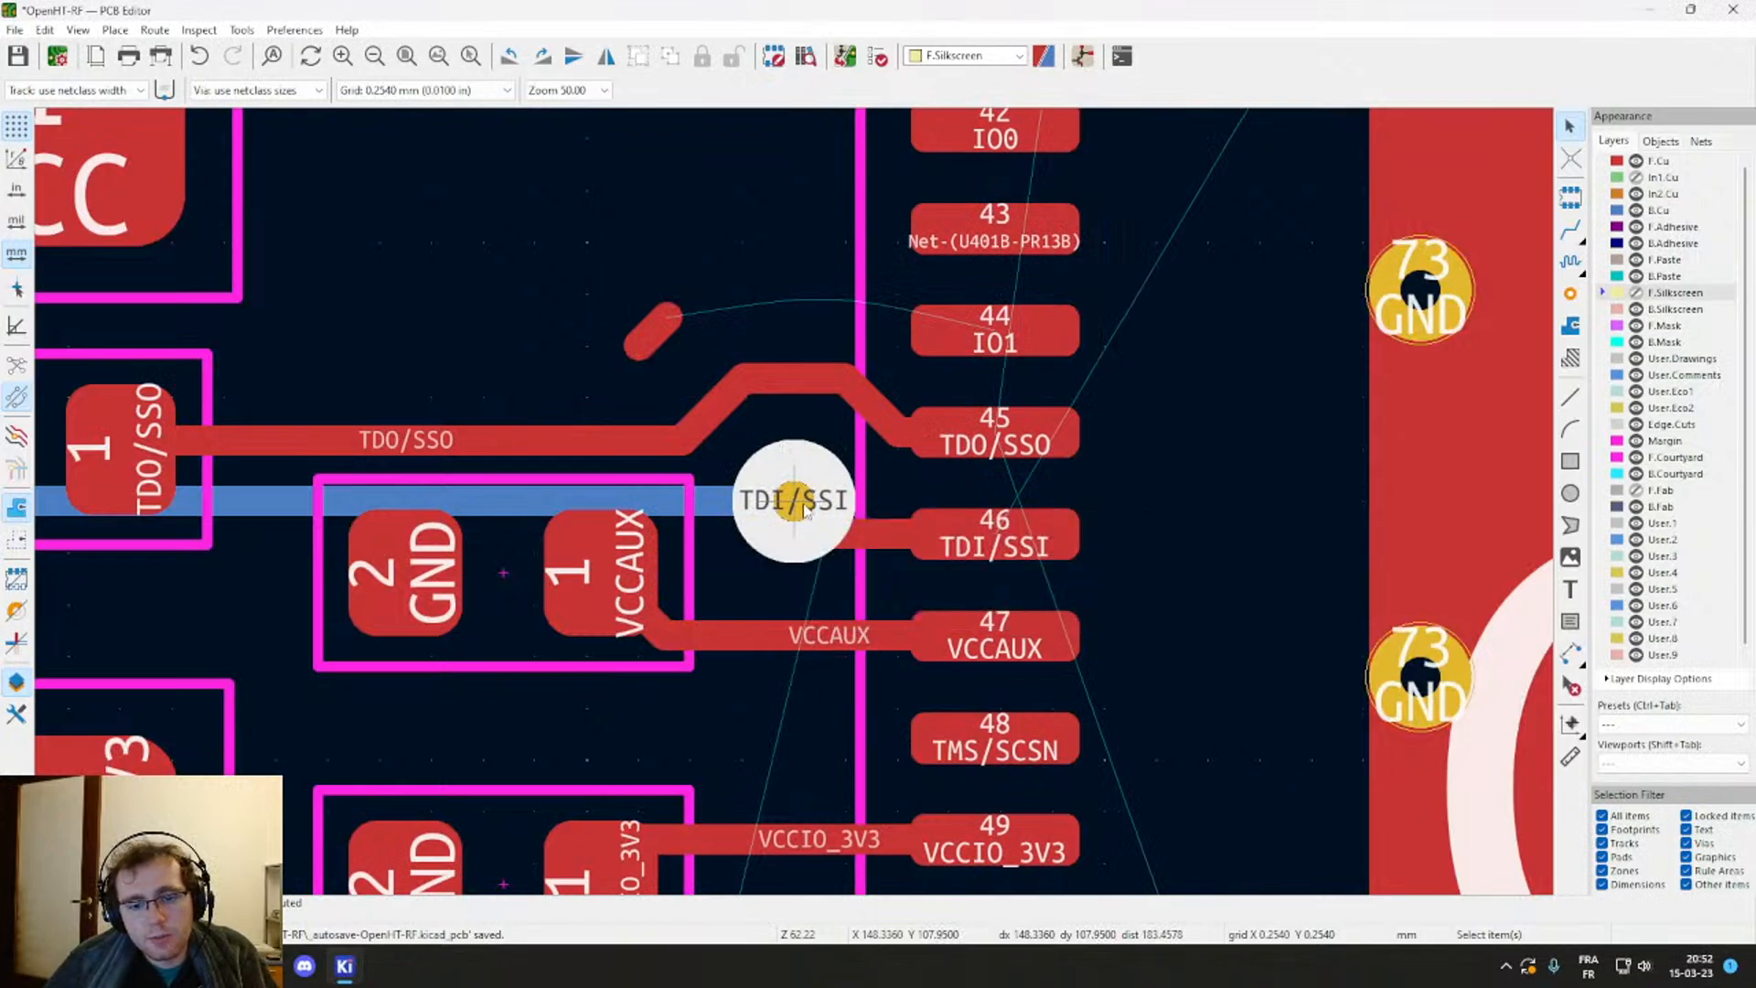
left_click(805, 510)
key("Escape")
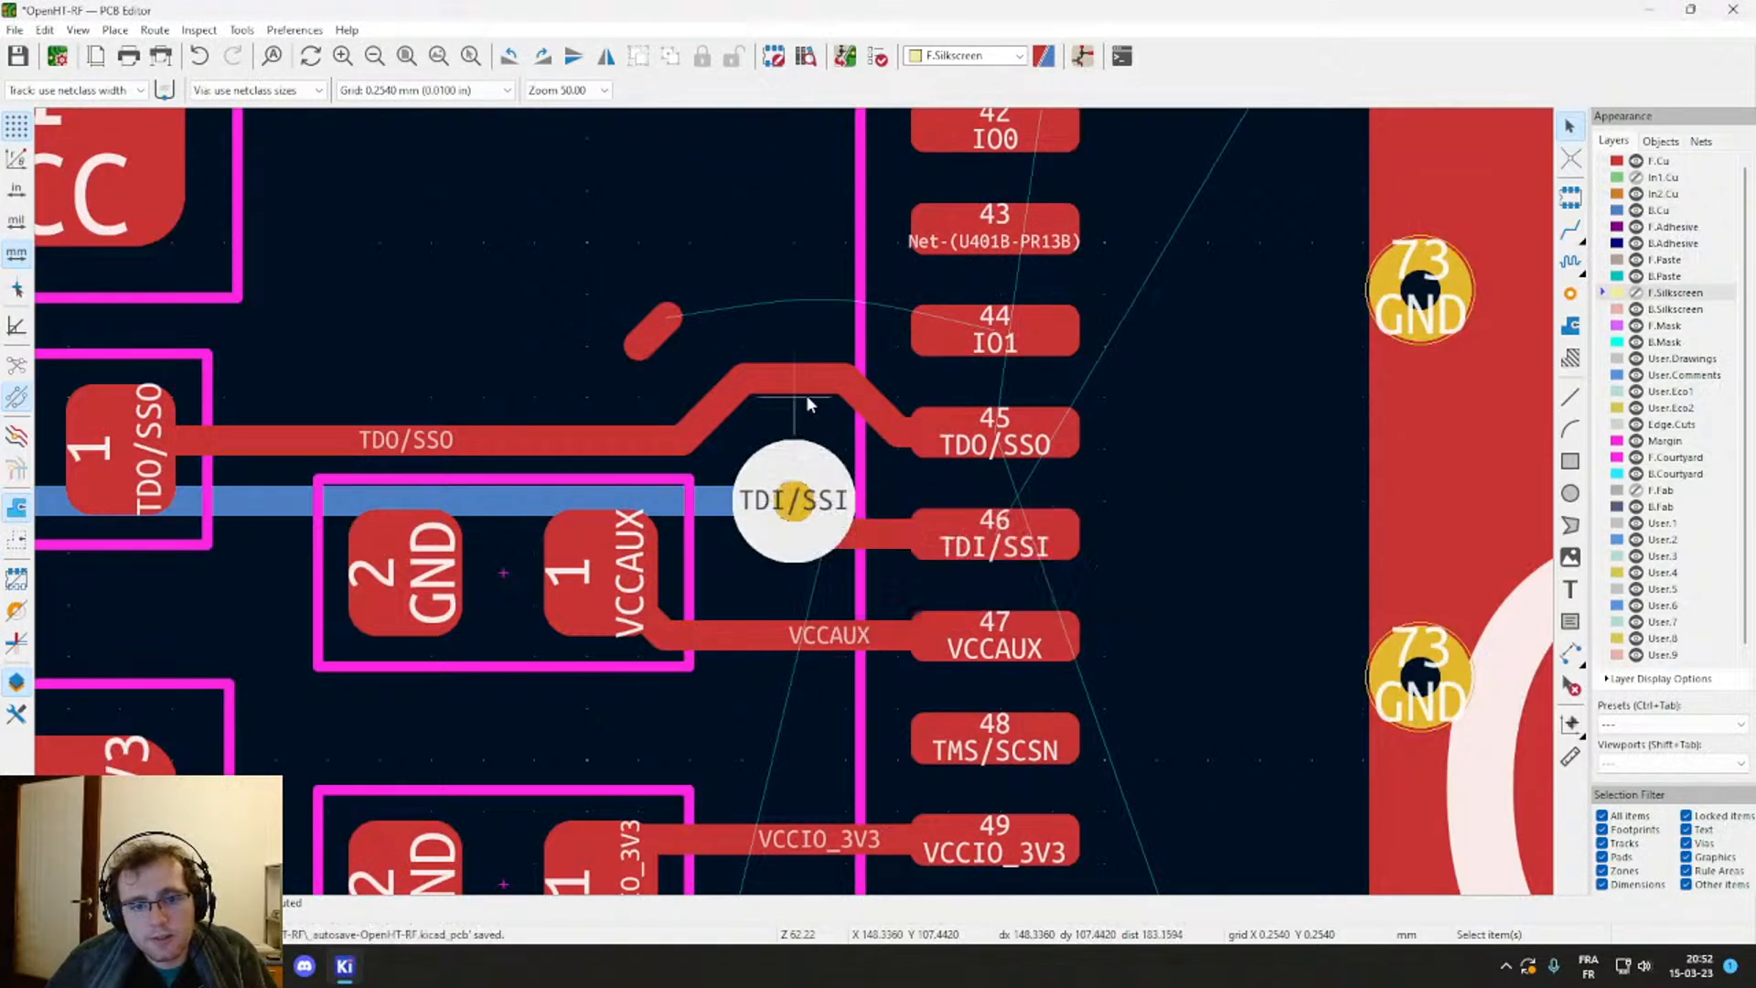
Step: Pull the TDO/SSO track's sloped and flat segments closer around the TDI/SSI via beside pad 45
left_click(881, 418)
key("d")
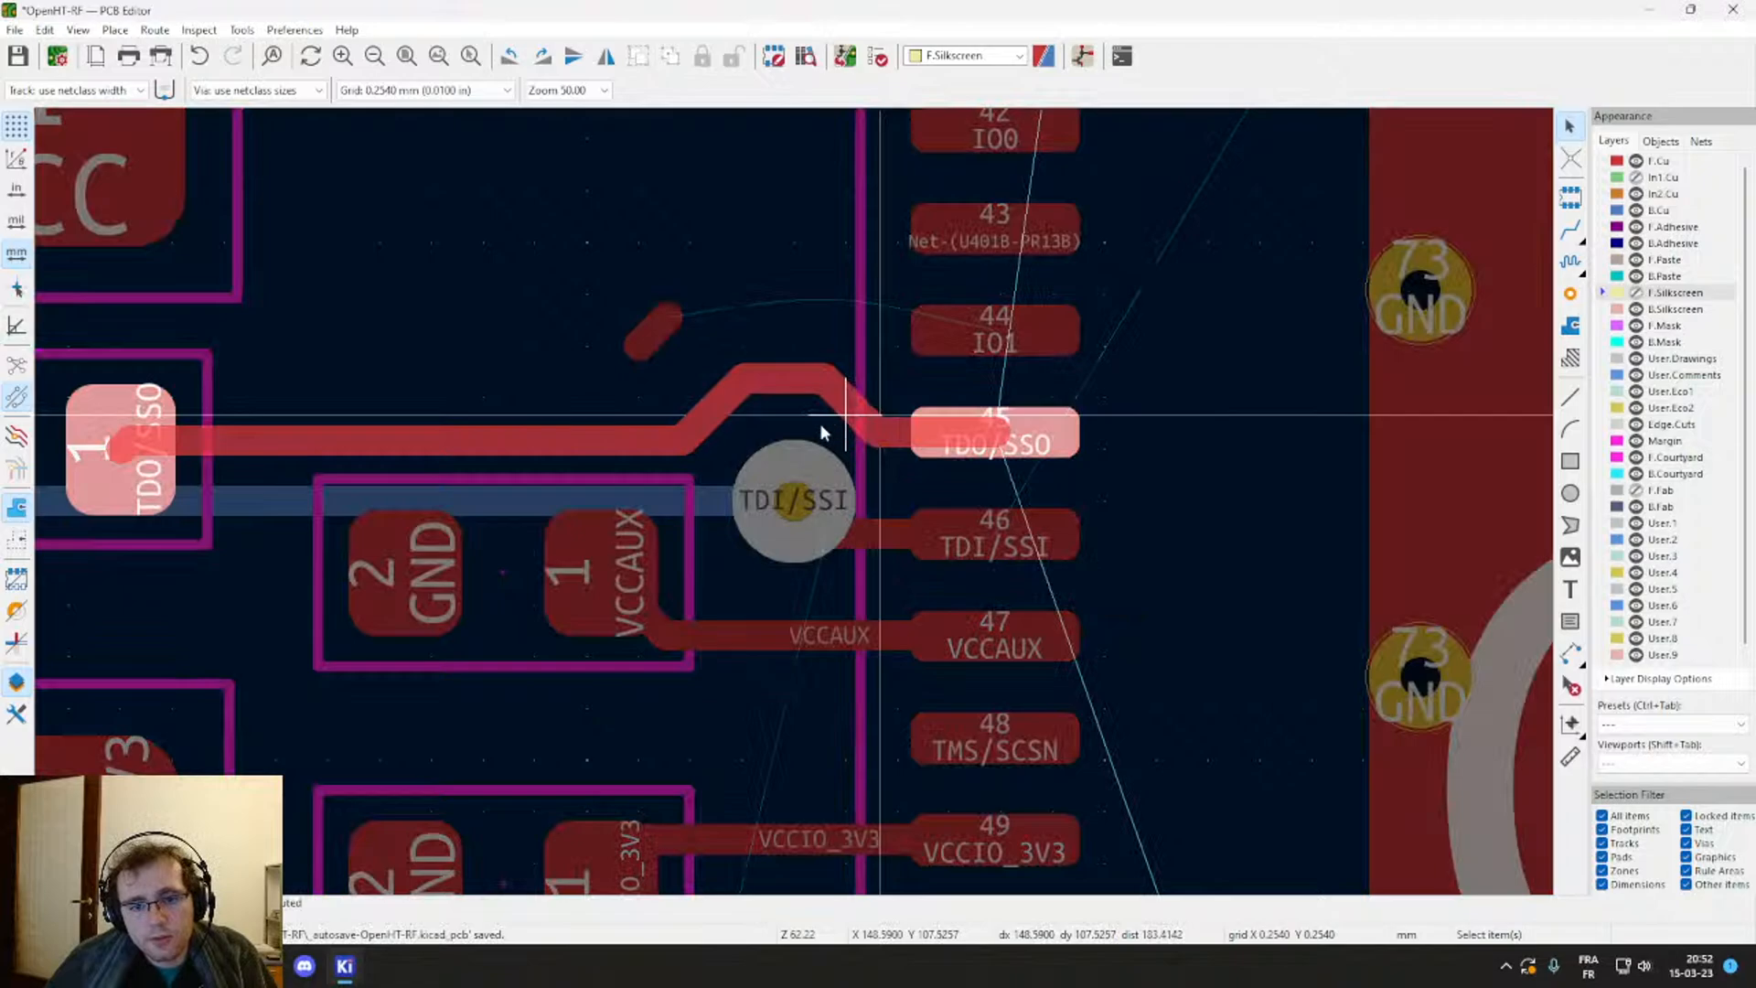
left_click(792, 394)
left_click(757, 373)
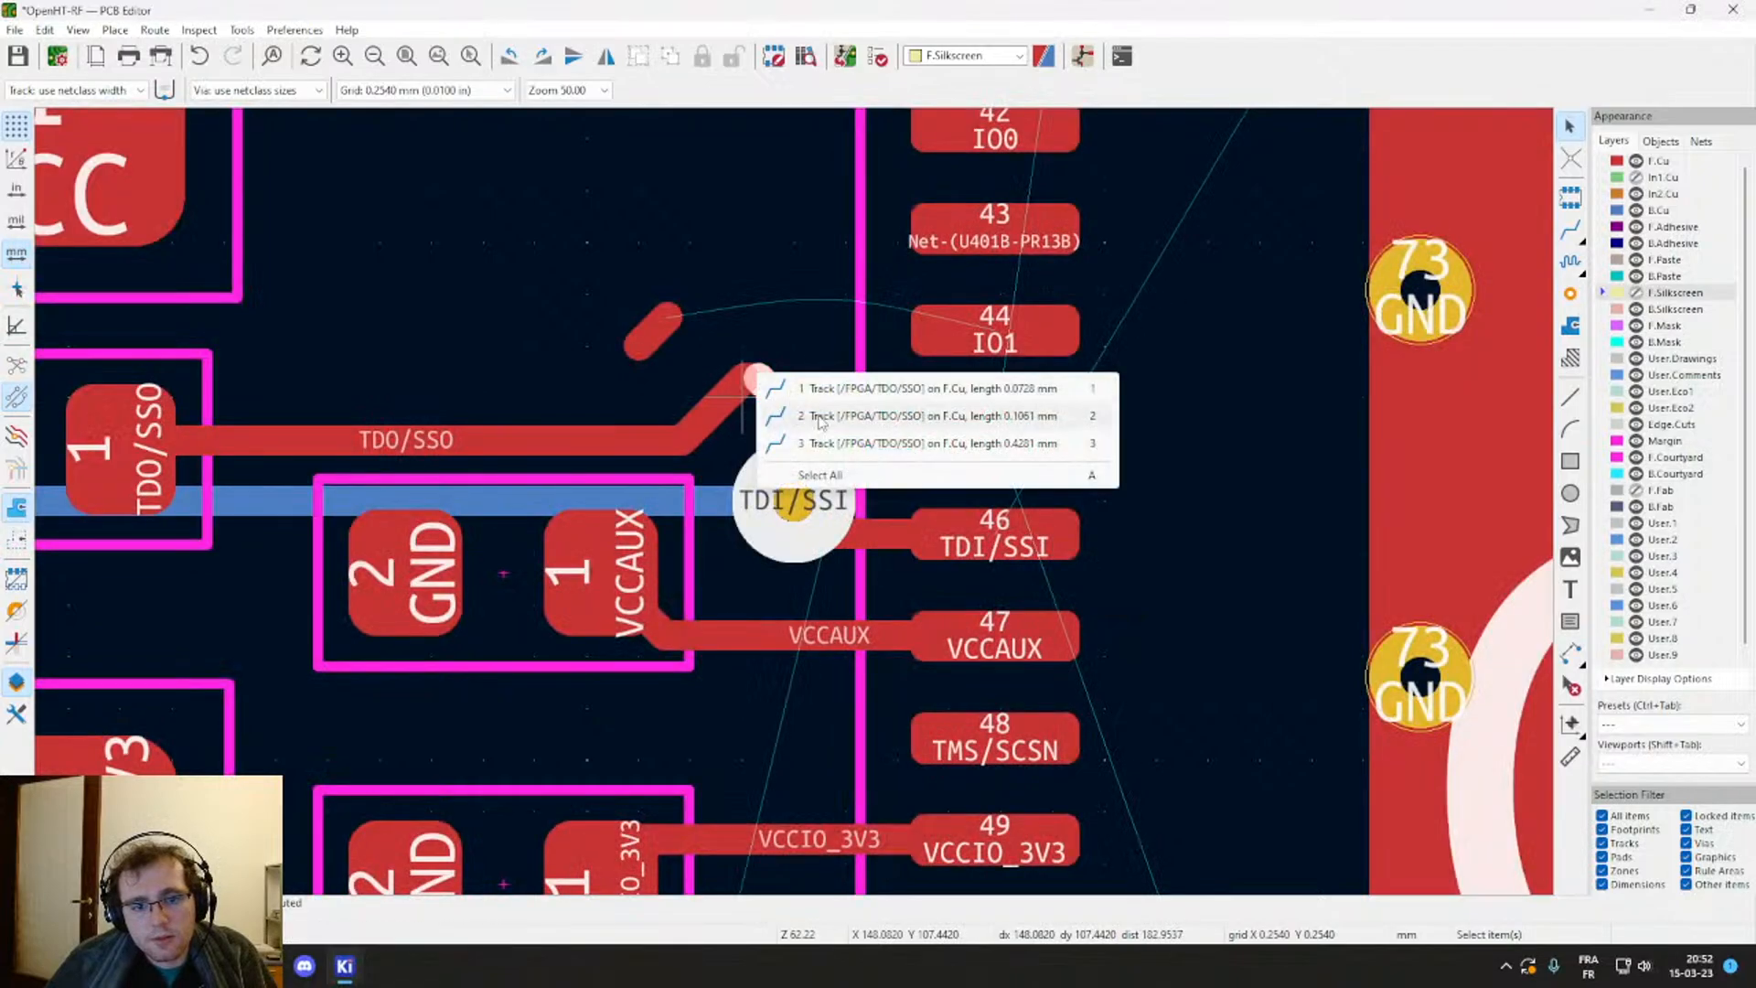
left_click(768, 384)
key("d")
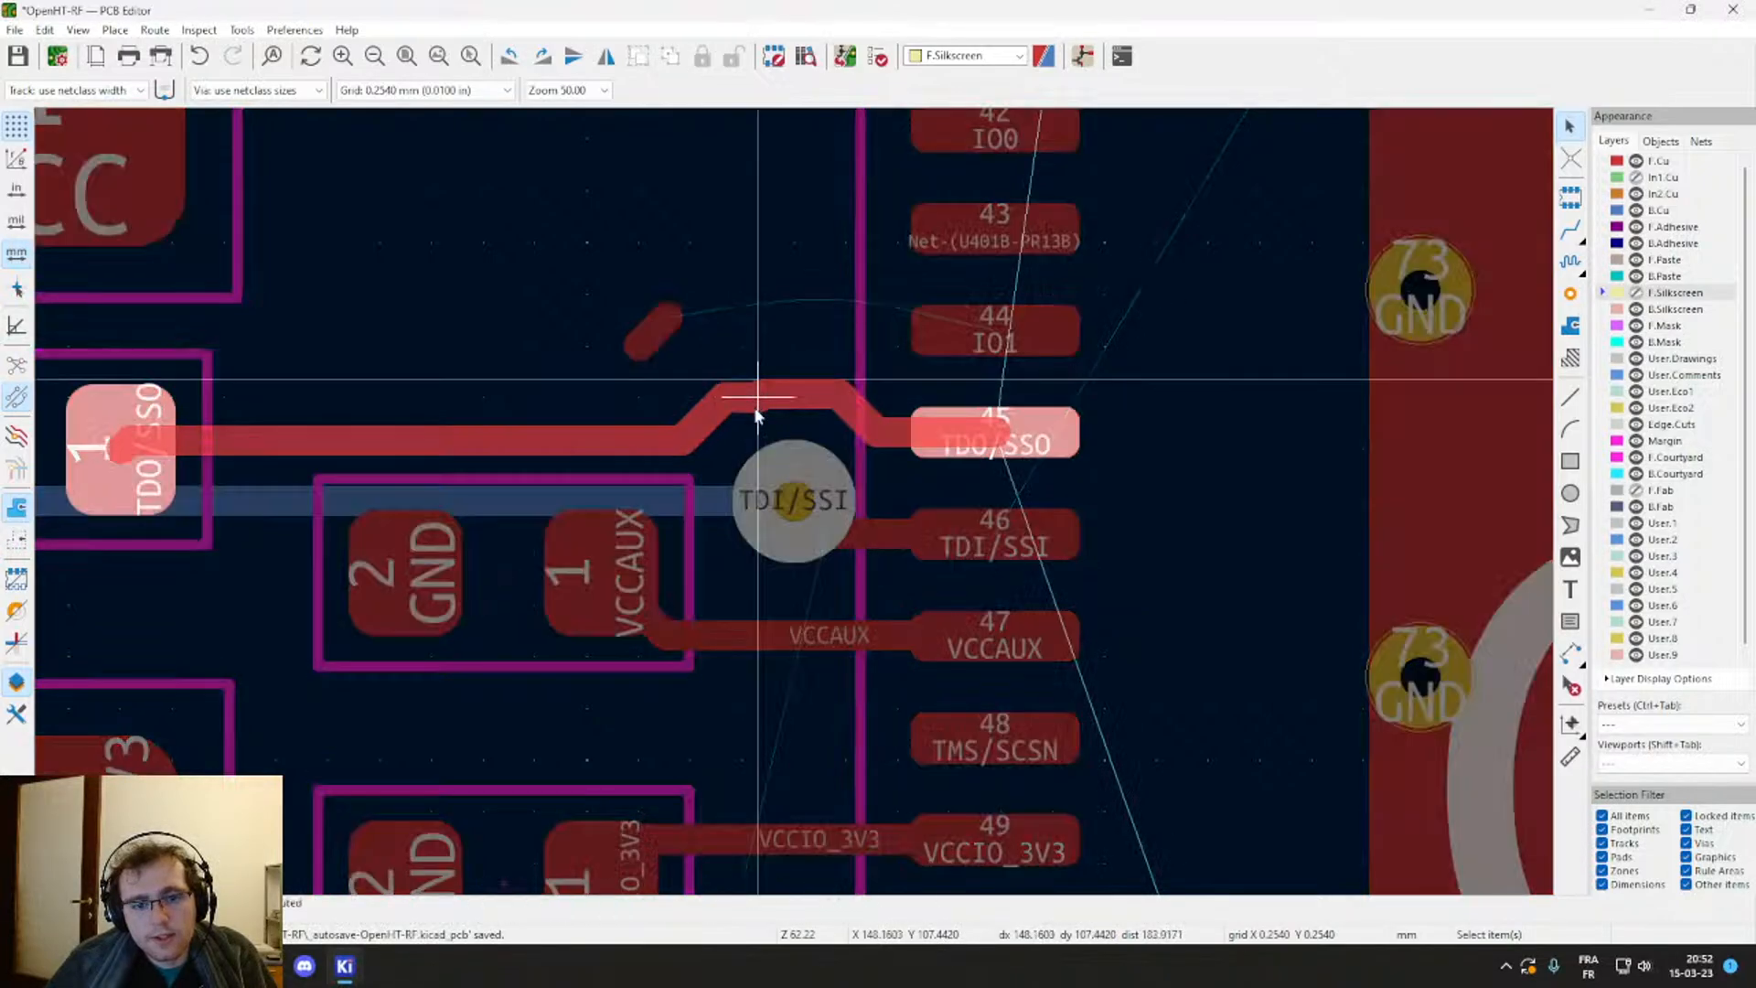
left_click(723, 439)
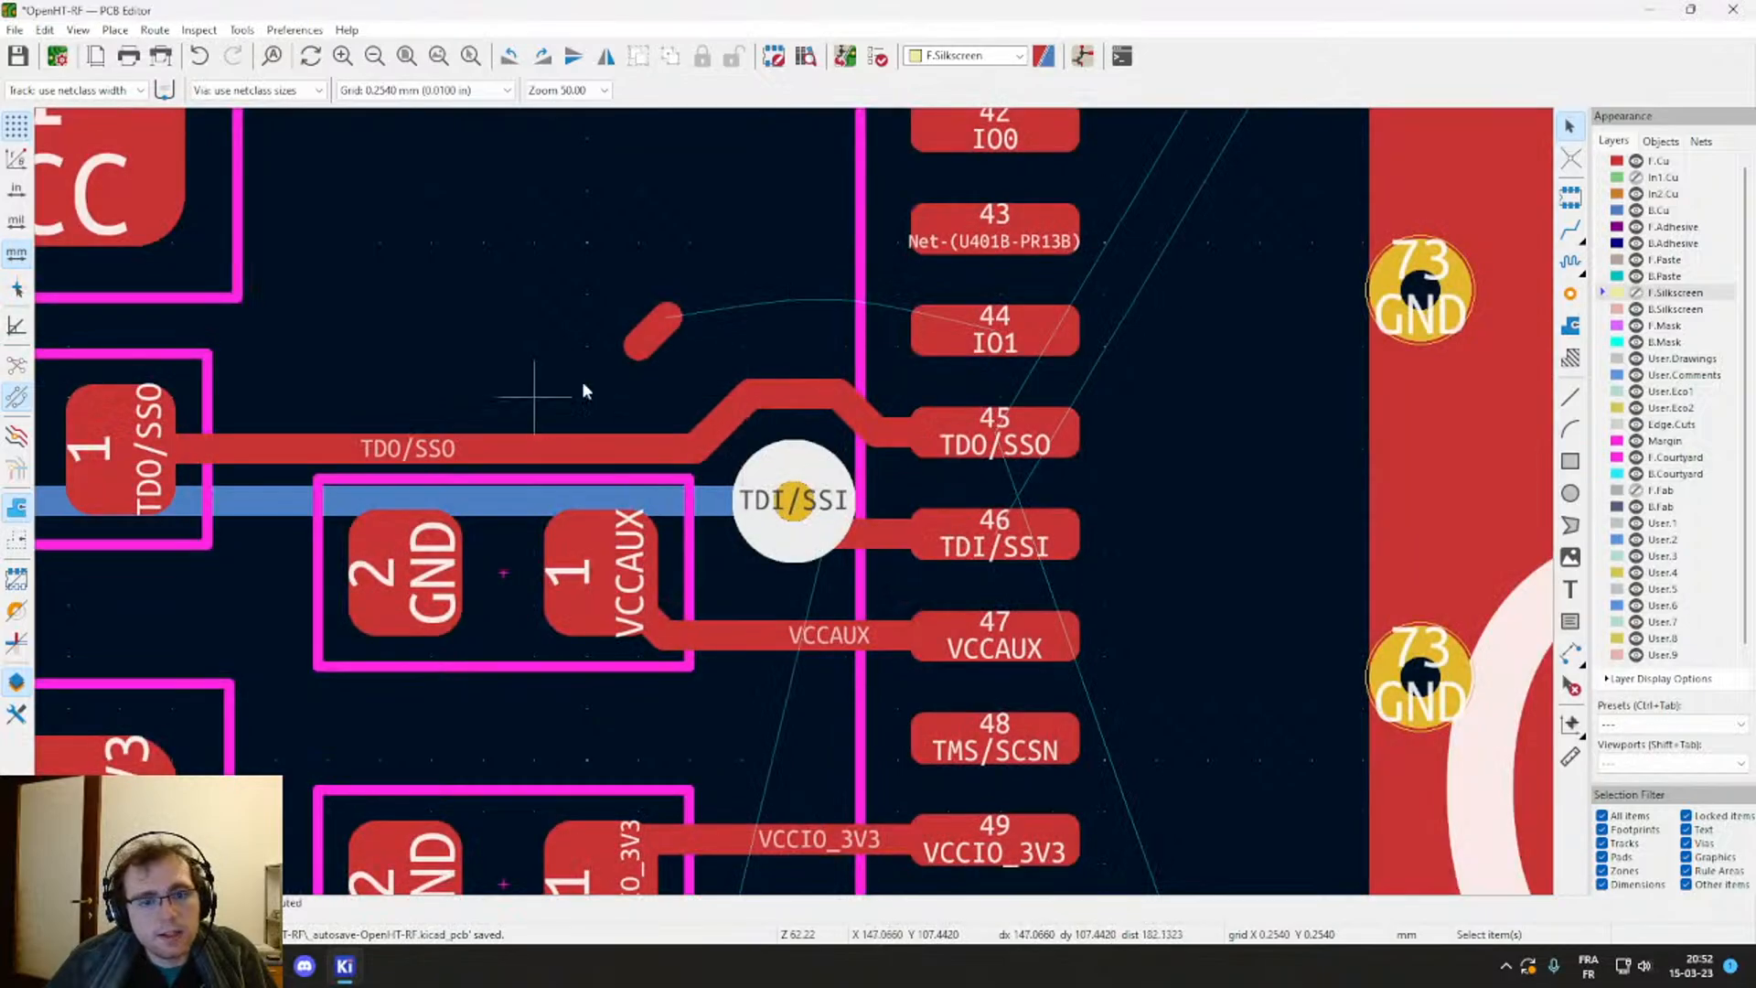
Step: Route a short IO1 track on F.Cu out of pad 44 and delete the stray diagonal track piece beside it
key("x")
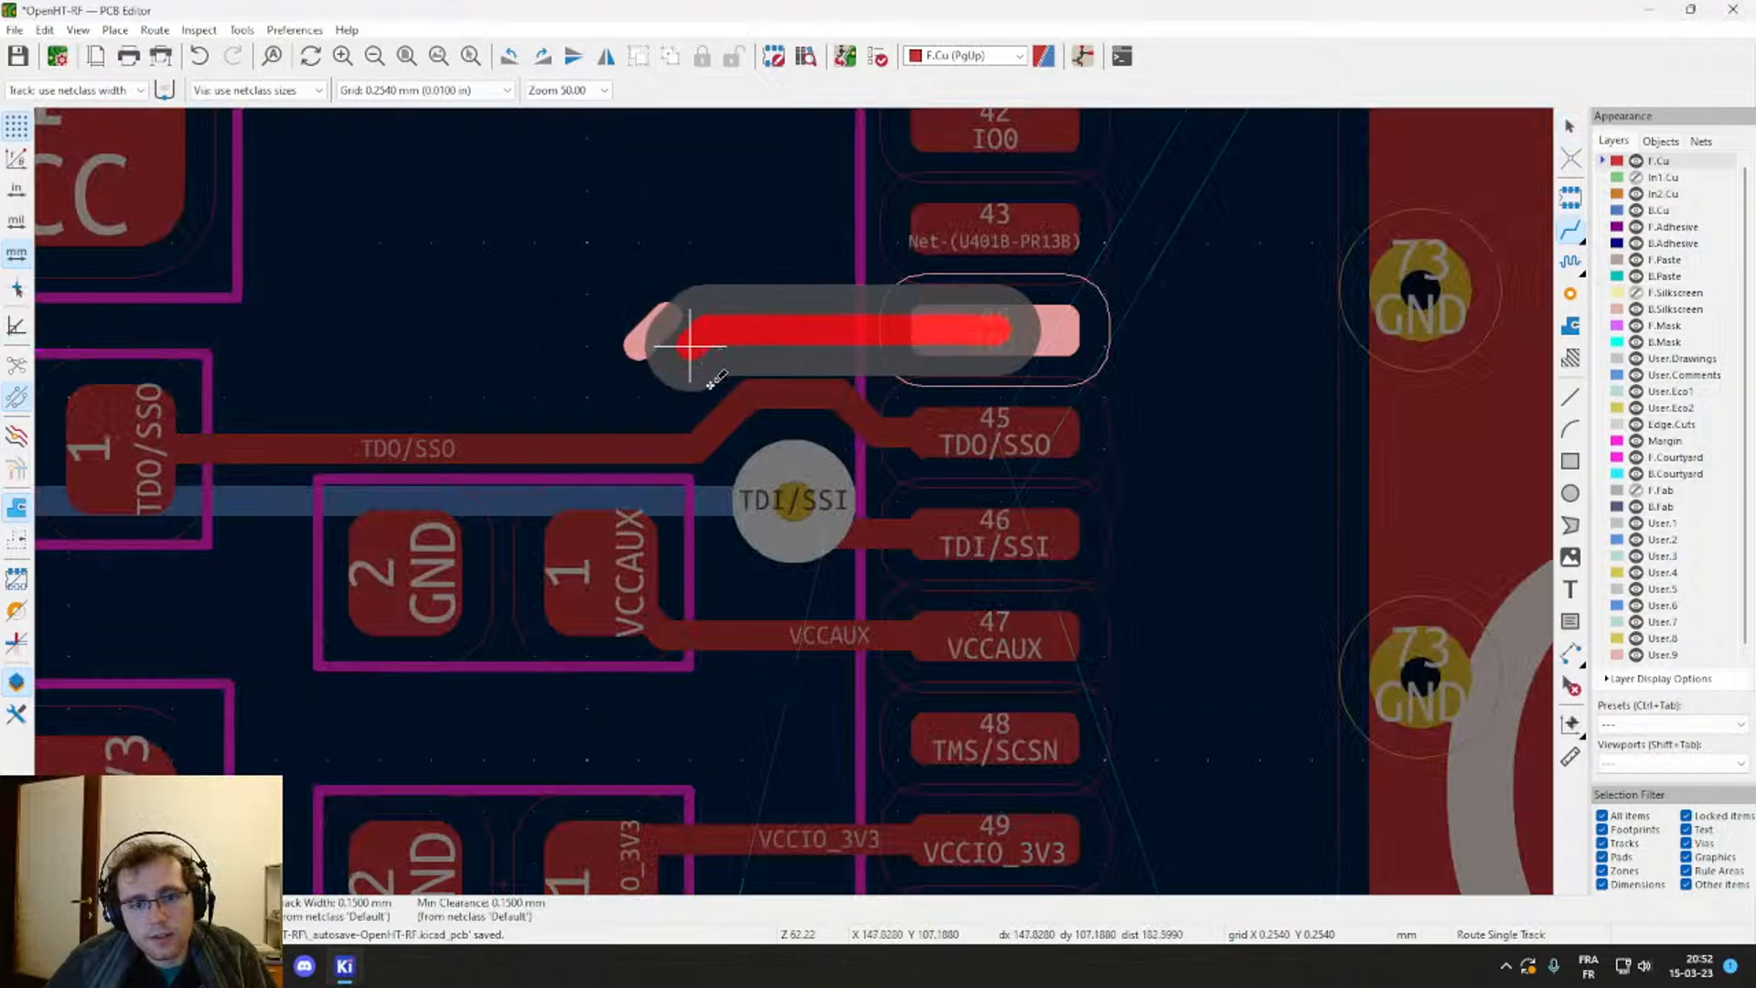
key("Escape")
key("Escape")
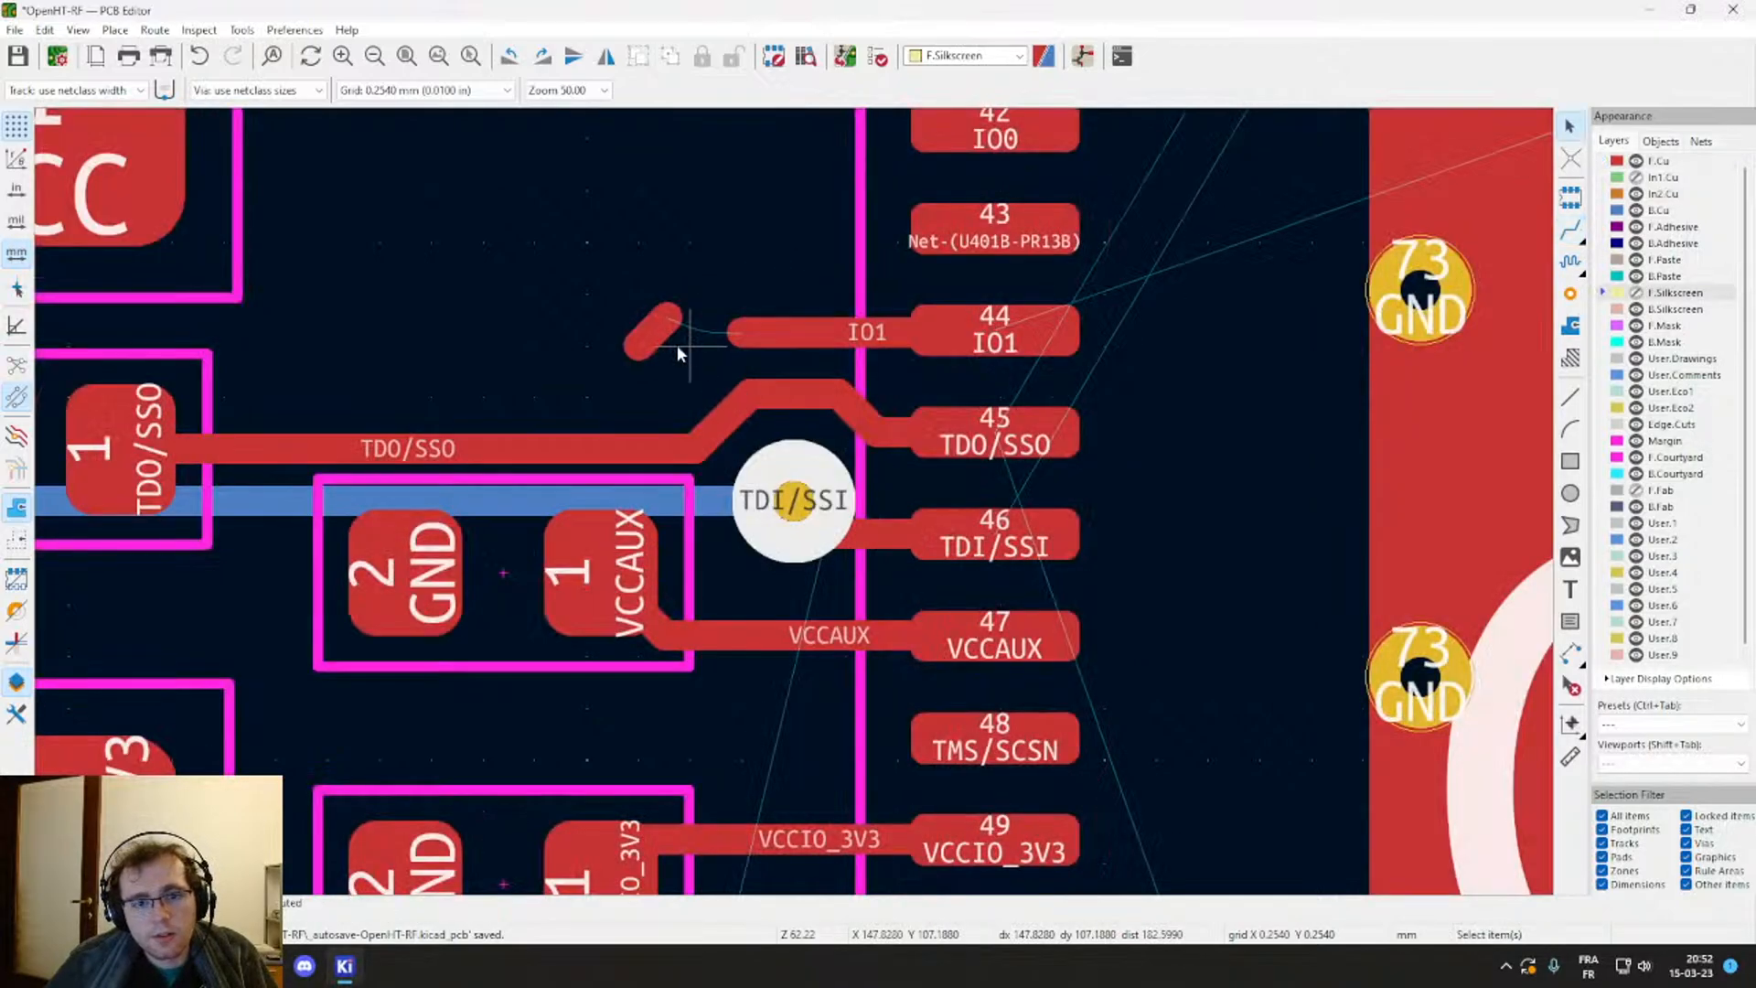
left_click(656, 333)
key("Delete")
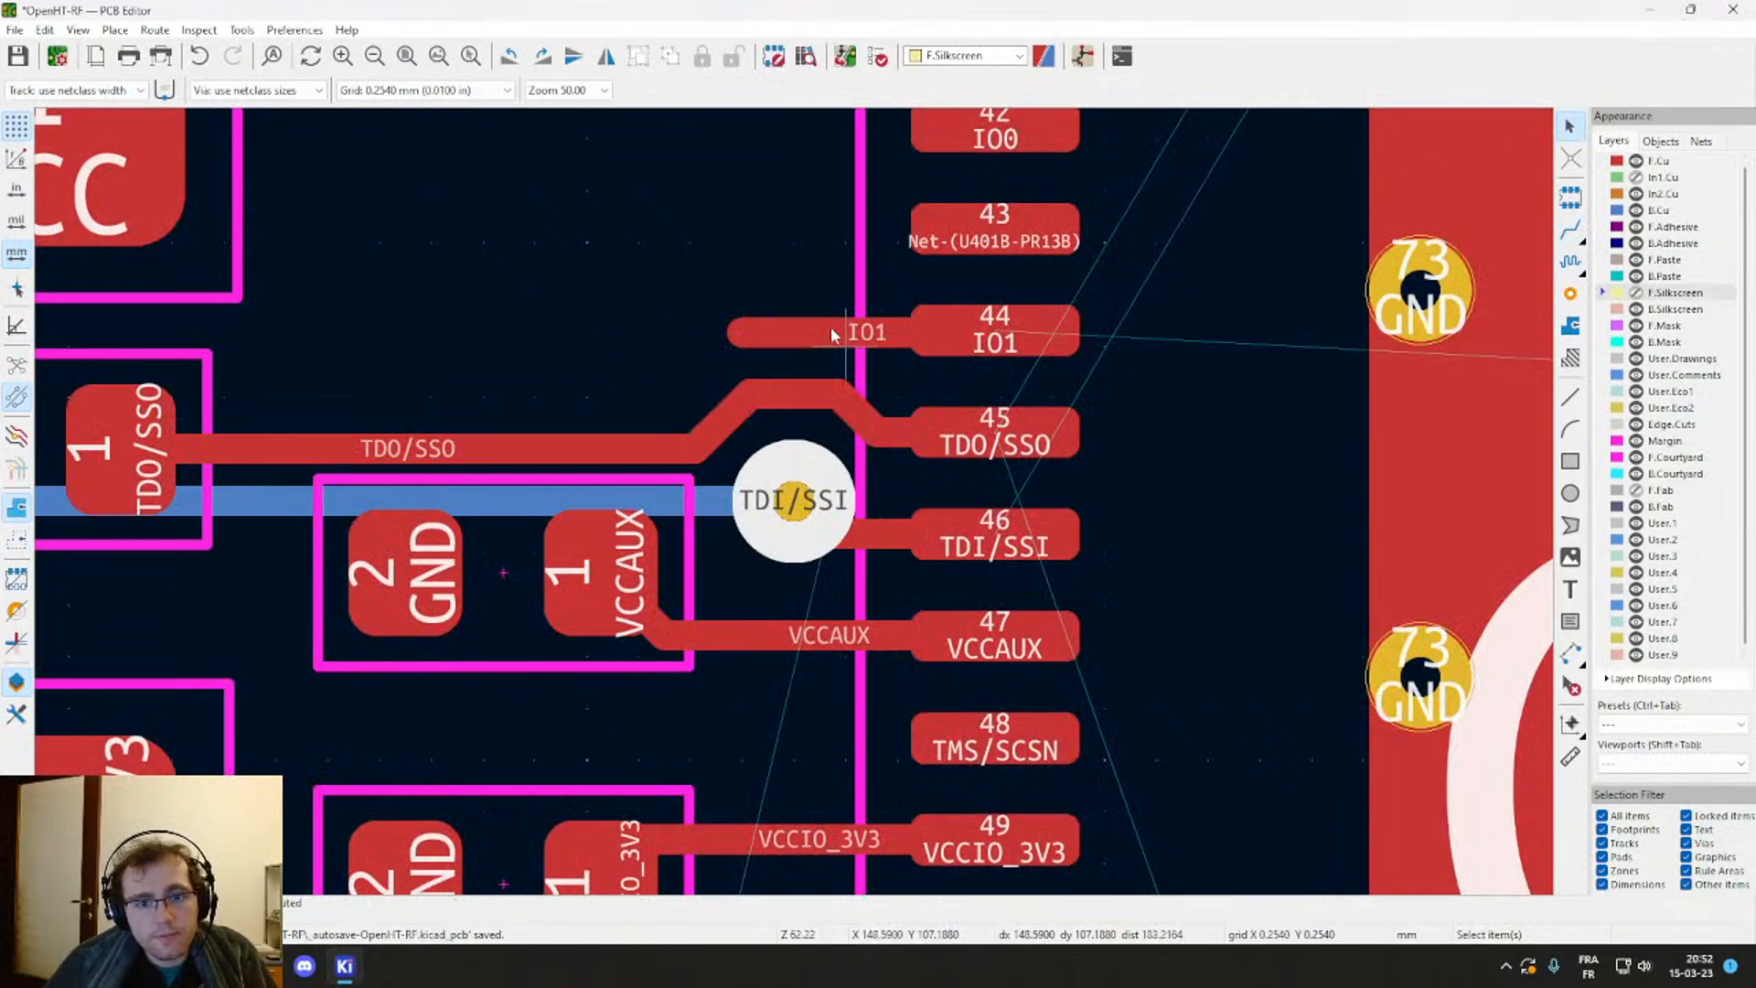
Step: Trace the unrouted connection of pad 43 across the board to find the component it leads to
scroll(830, 326, "down", 1)
middle_click_drag(766, 469, 700, 516)
key("x")
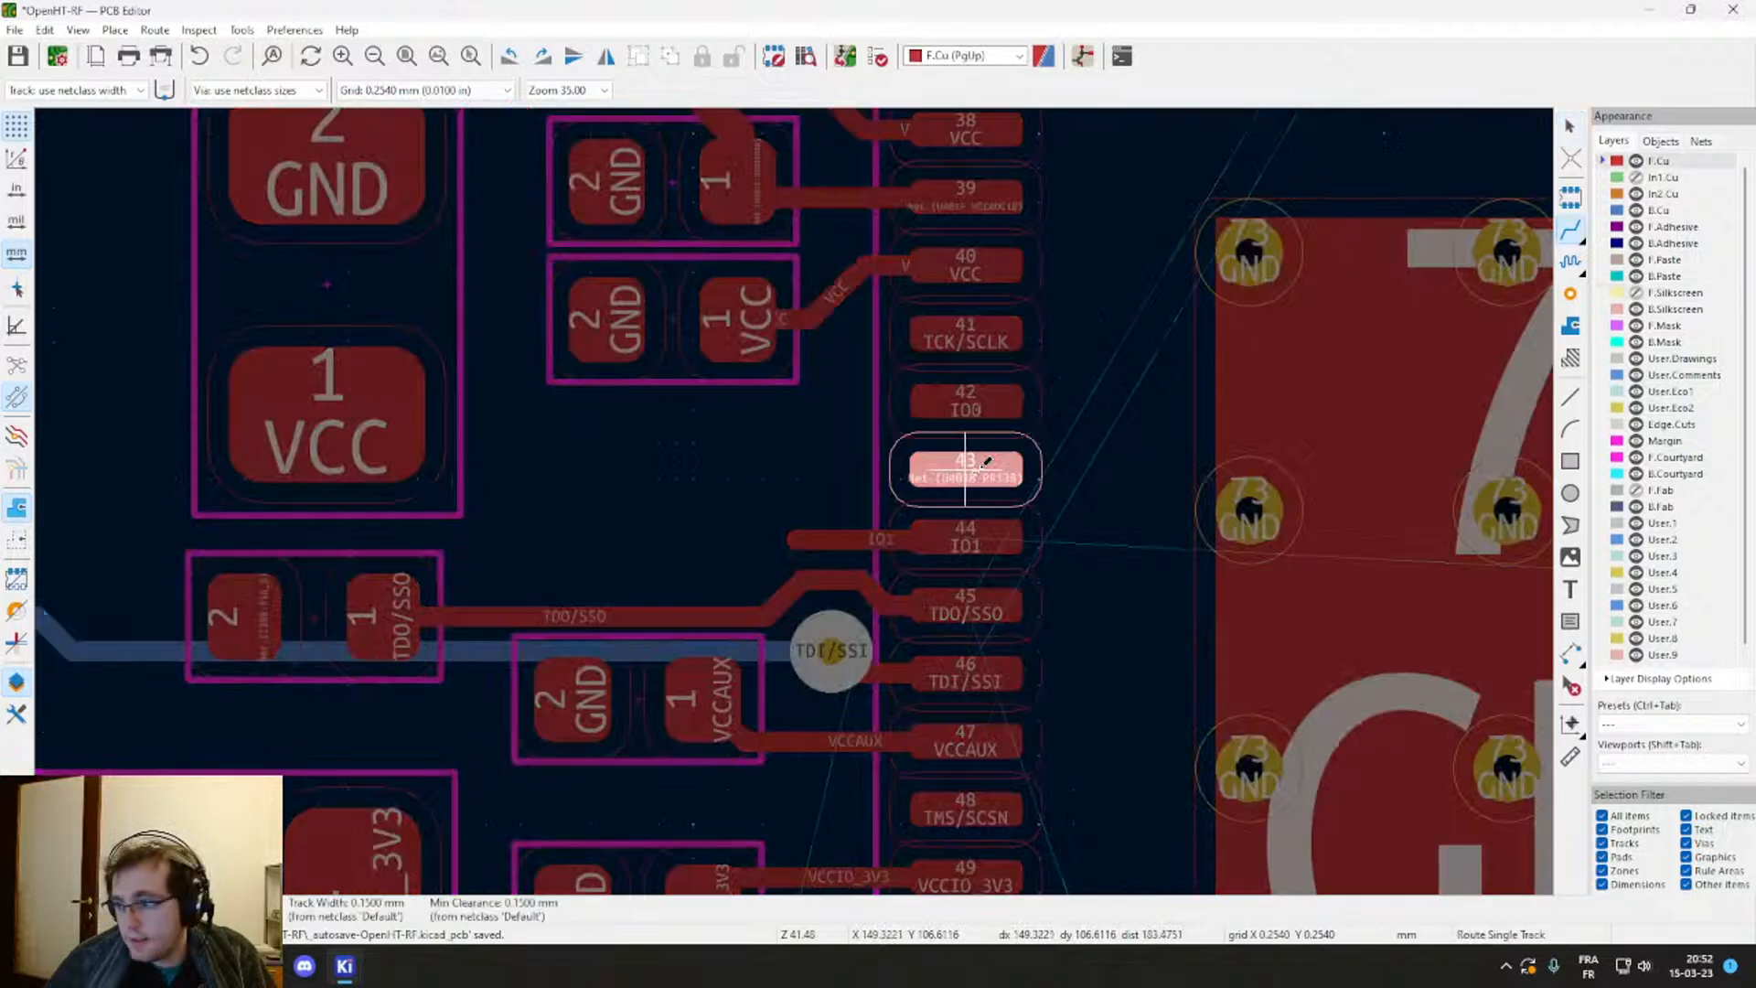
scroll(977, 479, "down", 10)
scroll(794, 498, "down", 2)
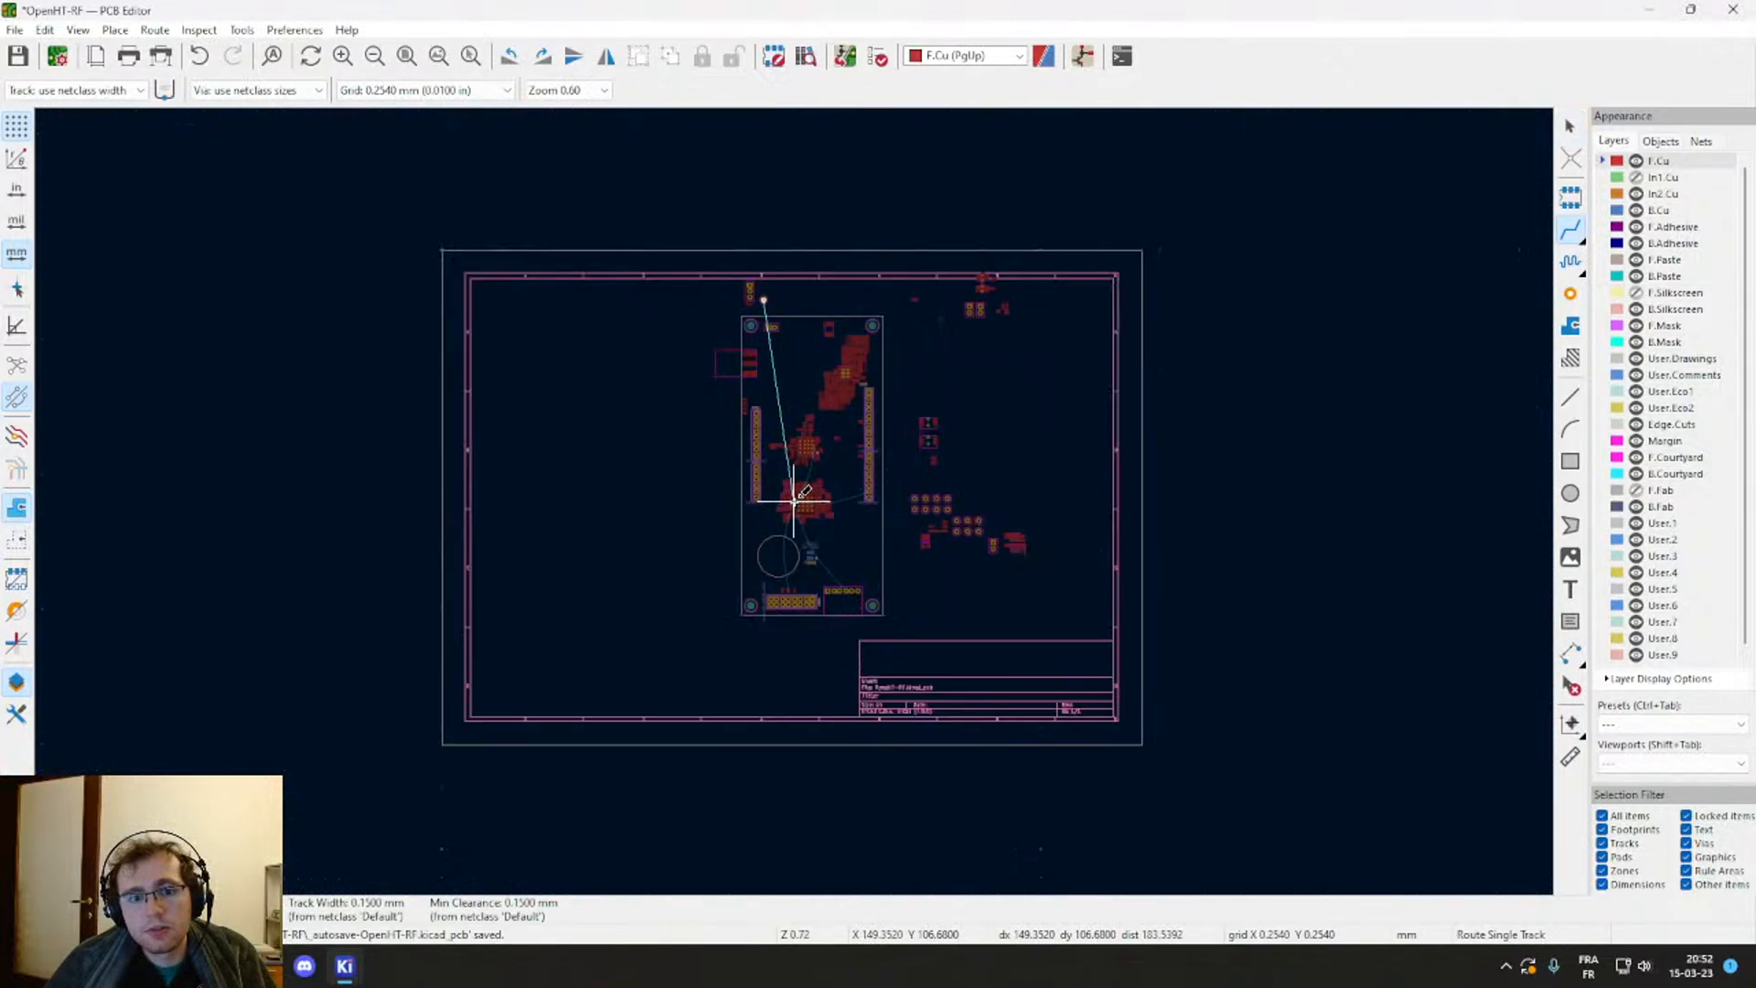
scroll(794, 498, "up", 2)
scroll(794, 498, "down", 1)
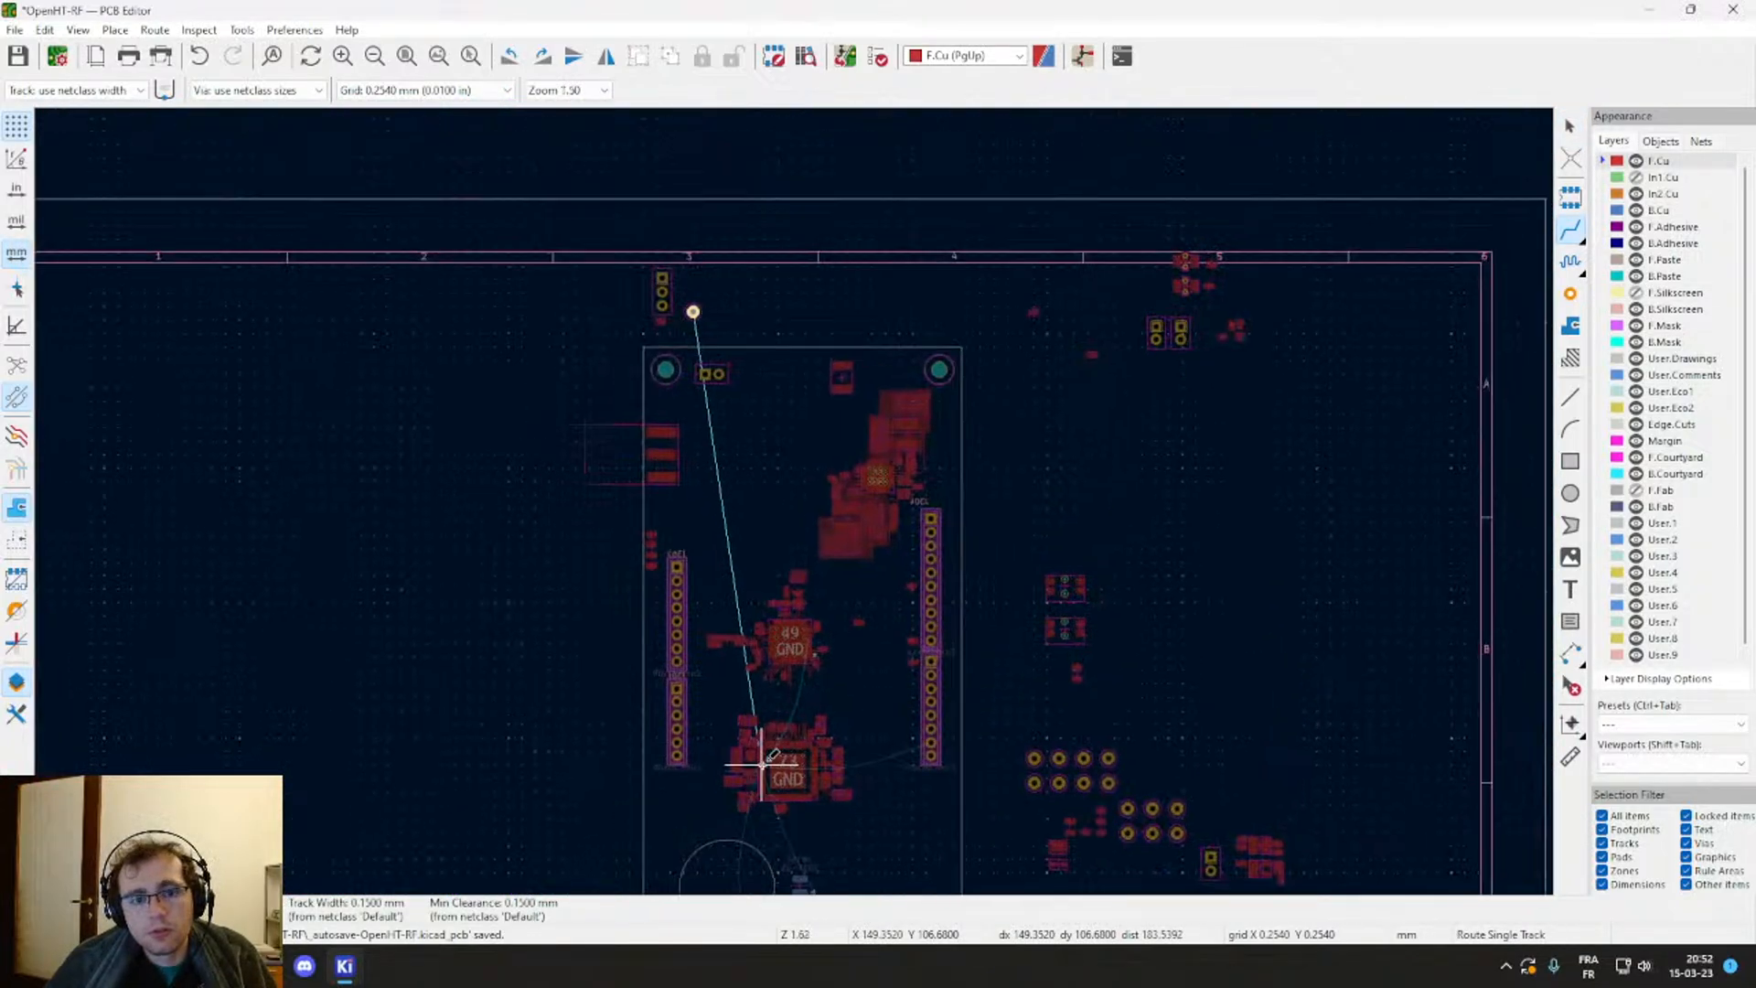
key("Escape")
key("Escape")
scroll(792, 491, "up", 6)
scroll(854, 309, "down", 2)
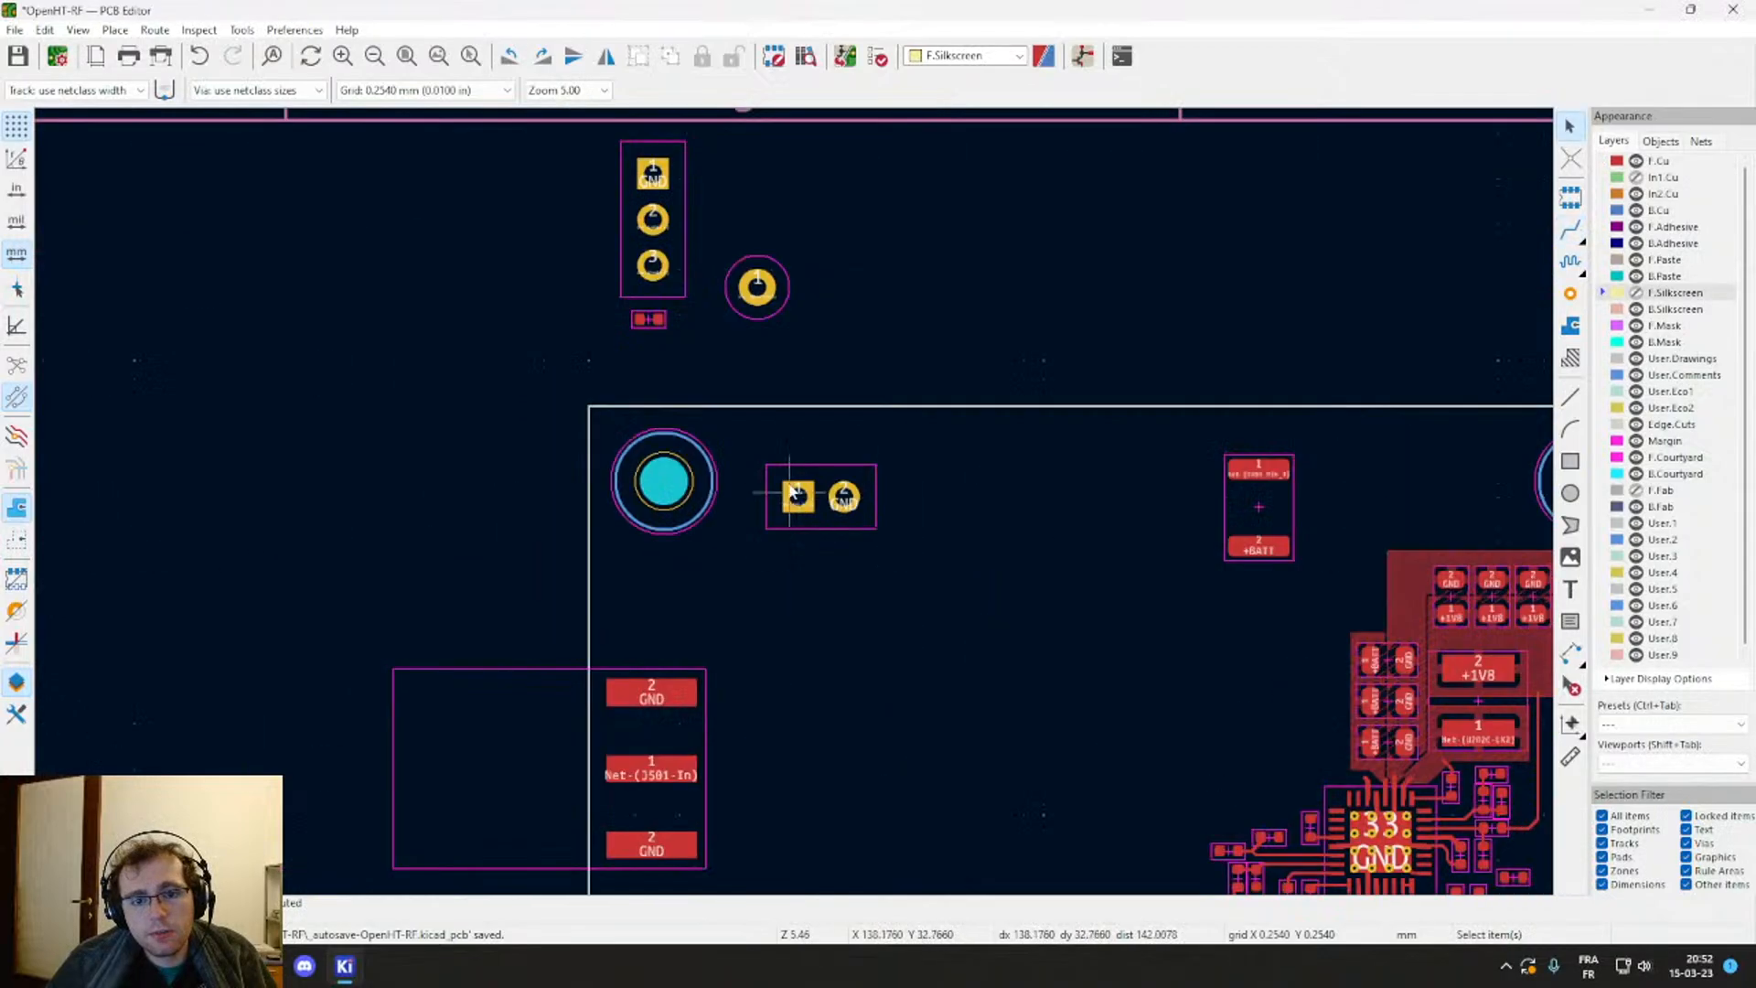
Step: Move the loop test point from above the board outline to below Conn_01x06, at about X 136, Y 115 mm
left_click(761, 291)
left_click_drag(761, 291, 938, 646)
scroll(792, 510, "down", 3)
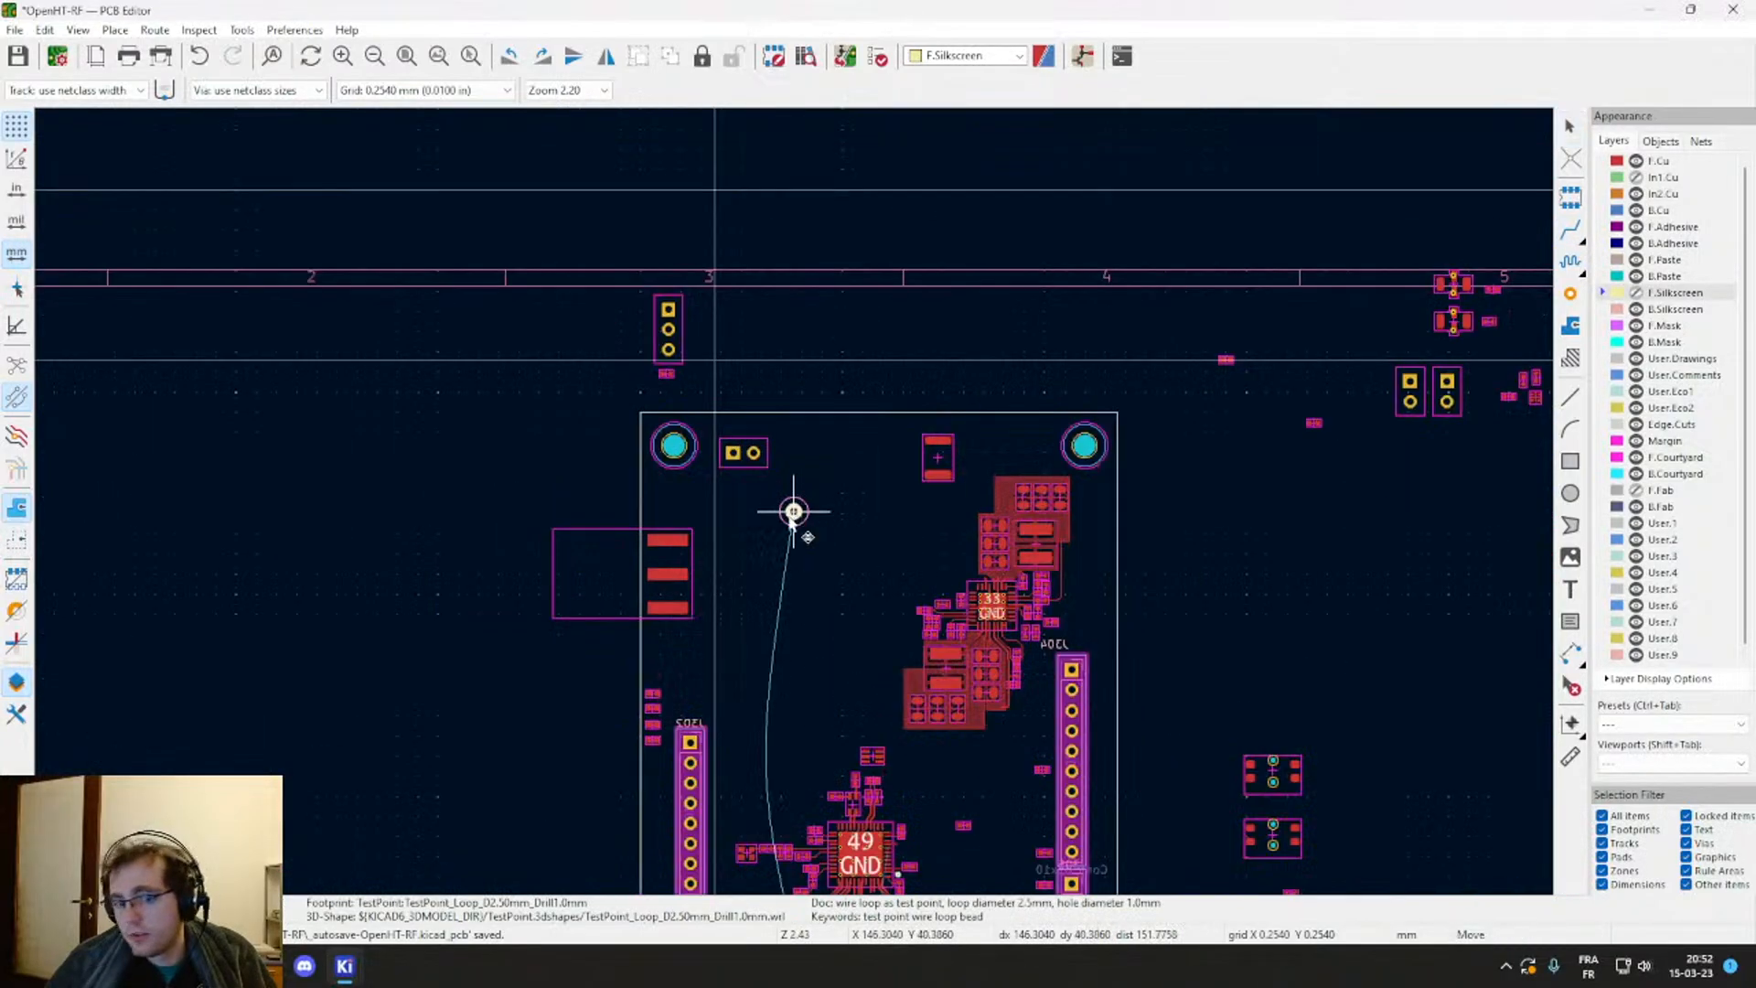
scroll(796, 502, "up", 5)
left_click_drag(796, 554, 666, 730)
left_click(664, 720)
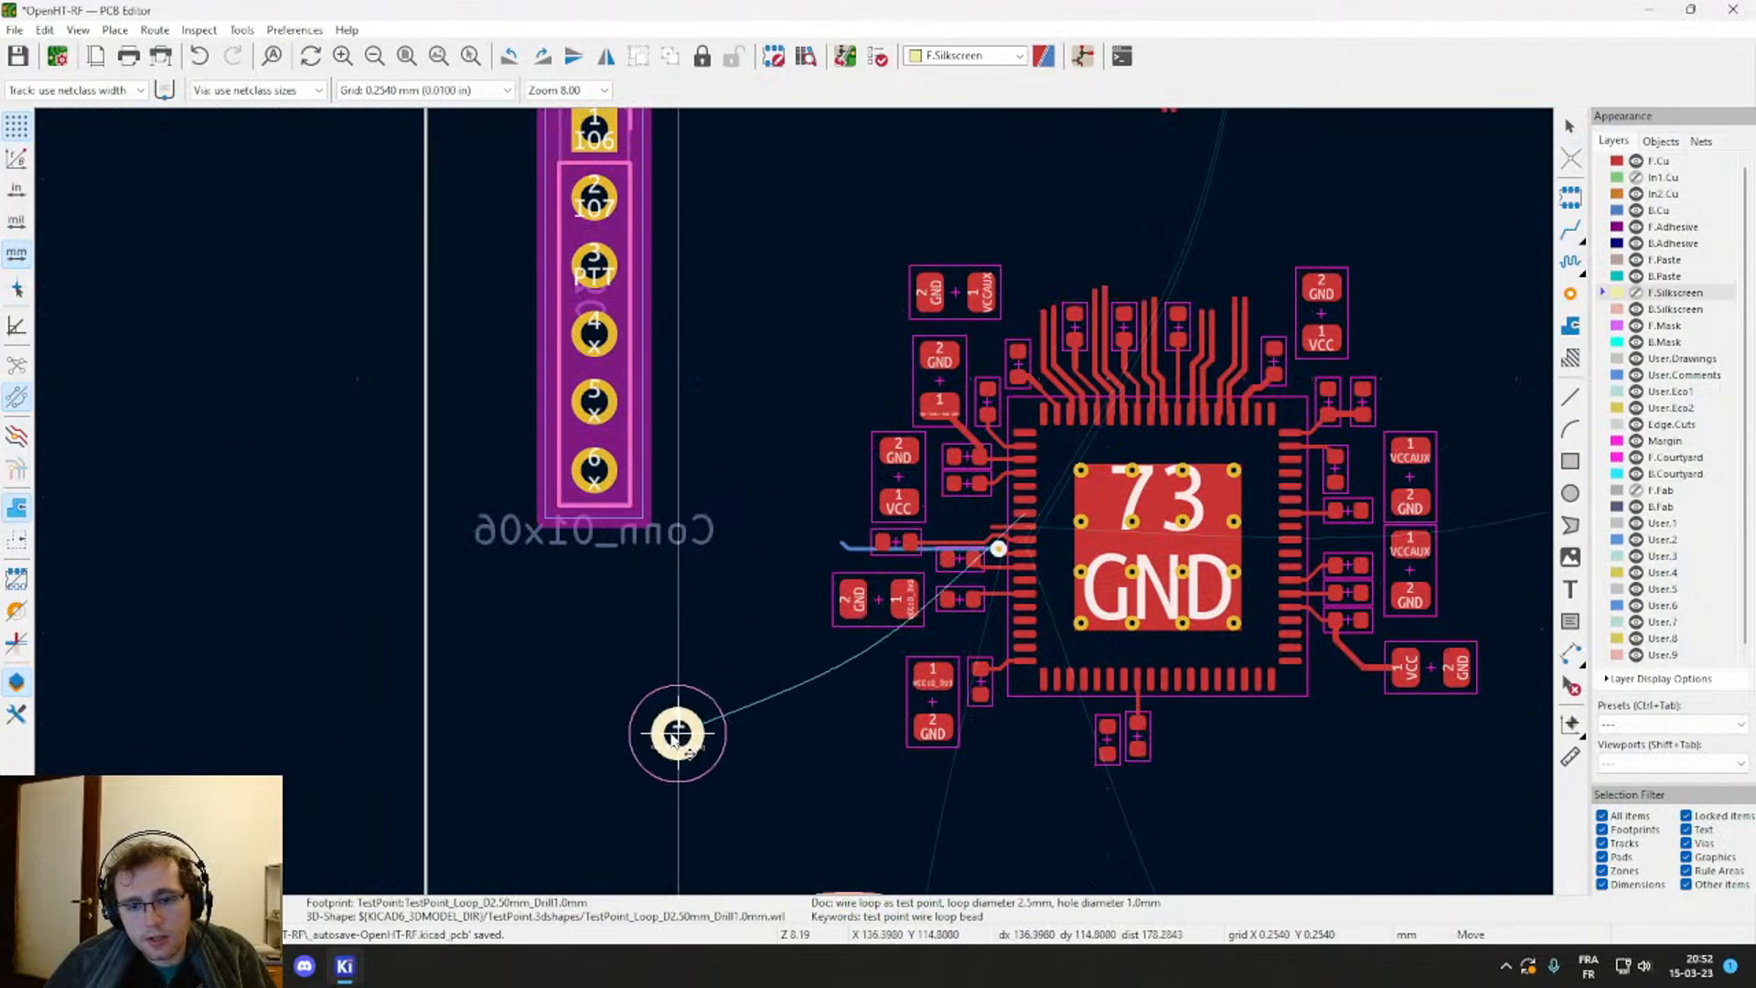
Step: Extend the IO1 track from pad 44 away from the chip and end it with a via at about X 147.6 mm
scroll(795, 498, "up", 4)
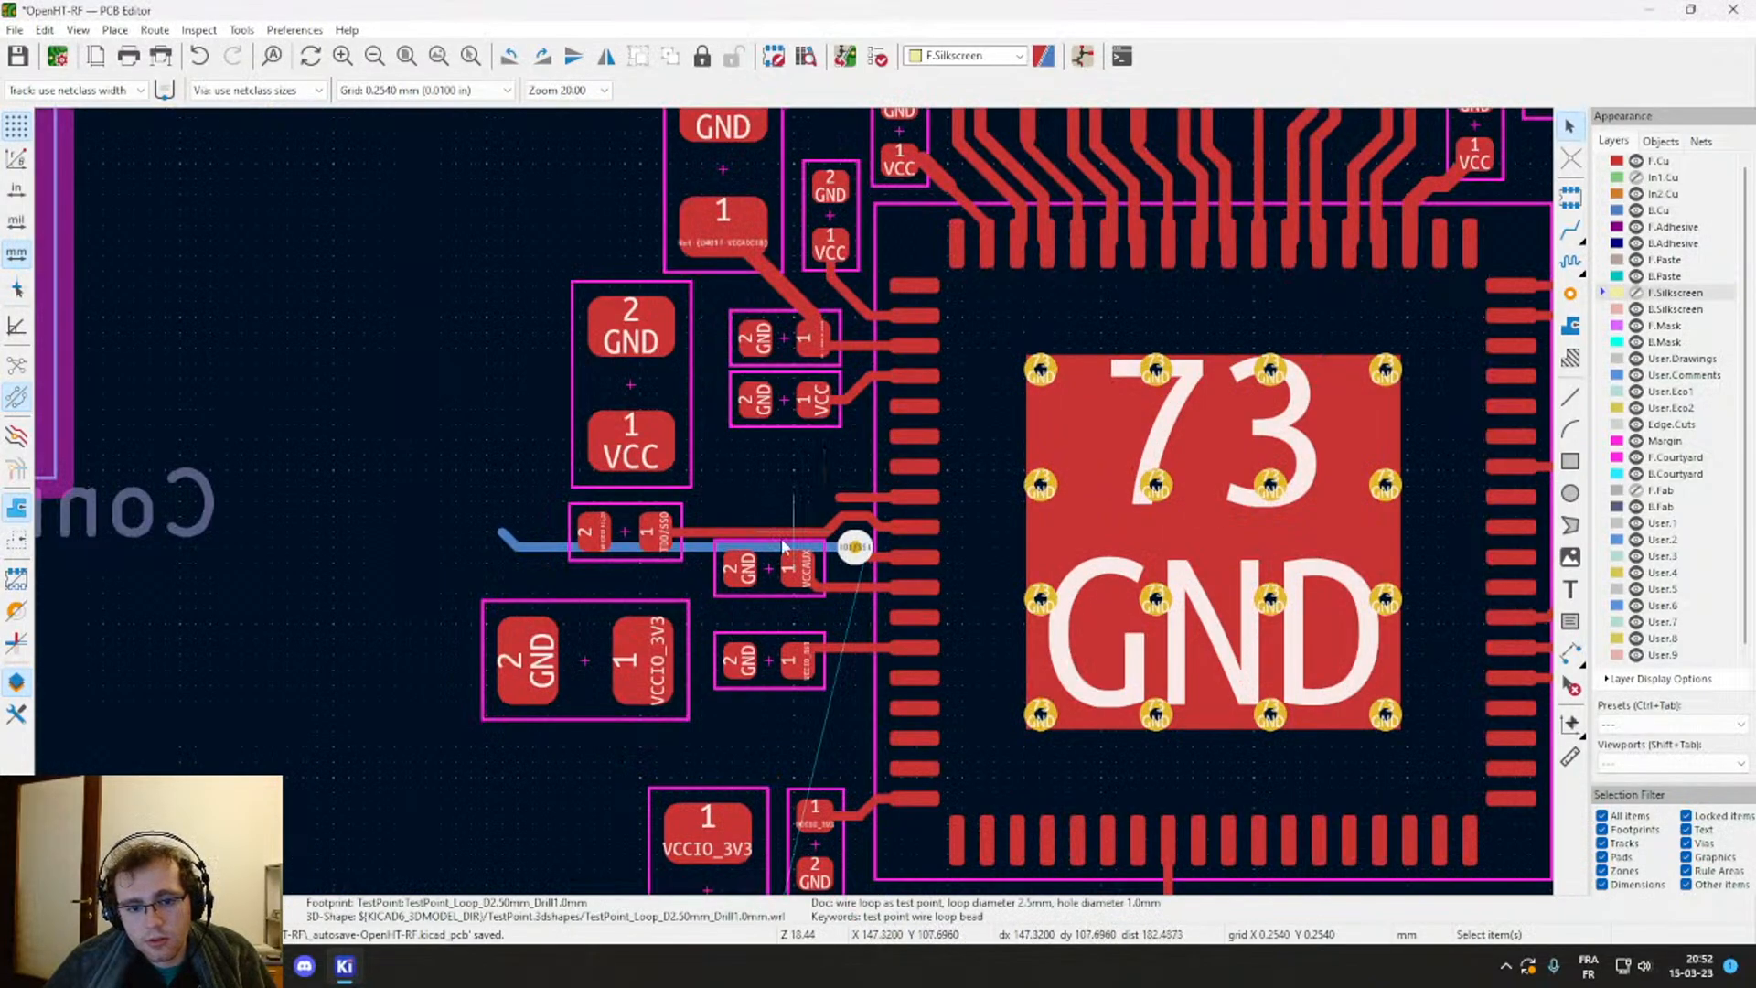
middle_click_drag(796, 502, 892, 448)
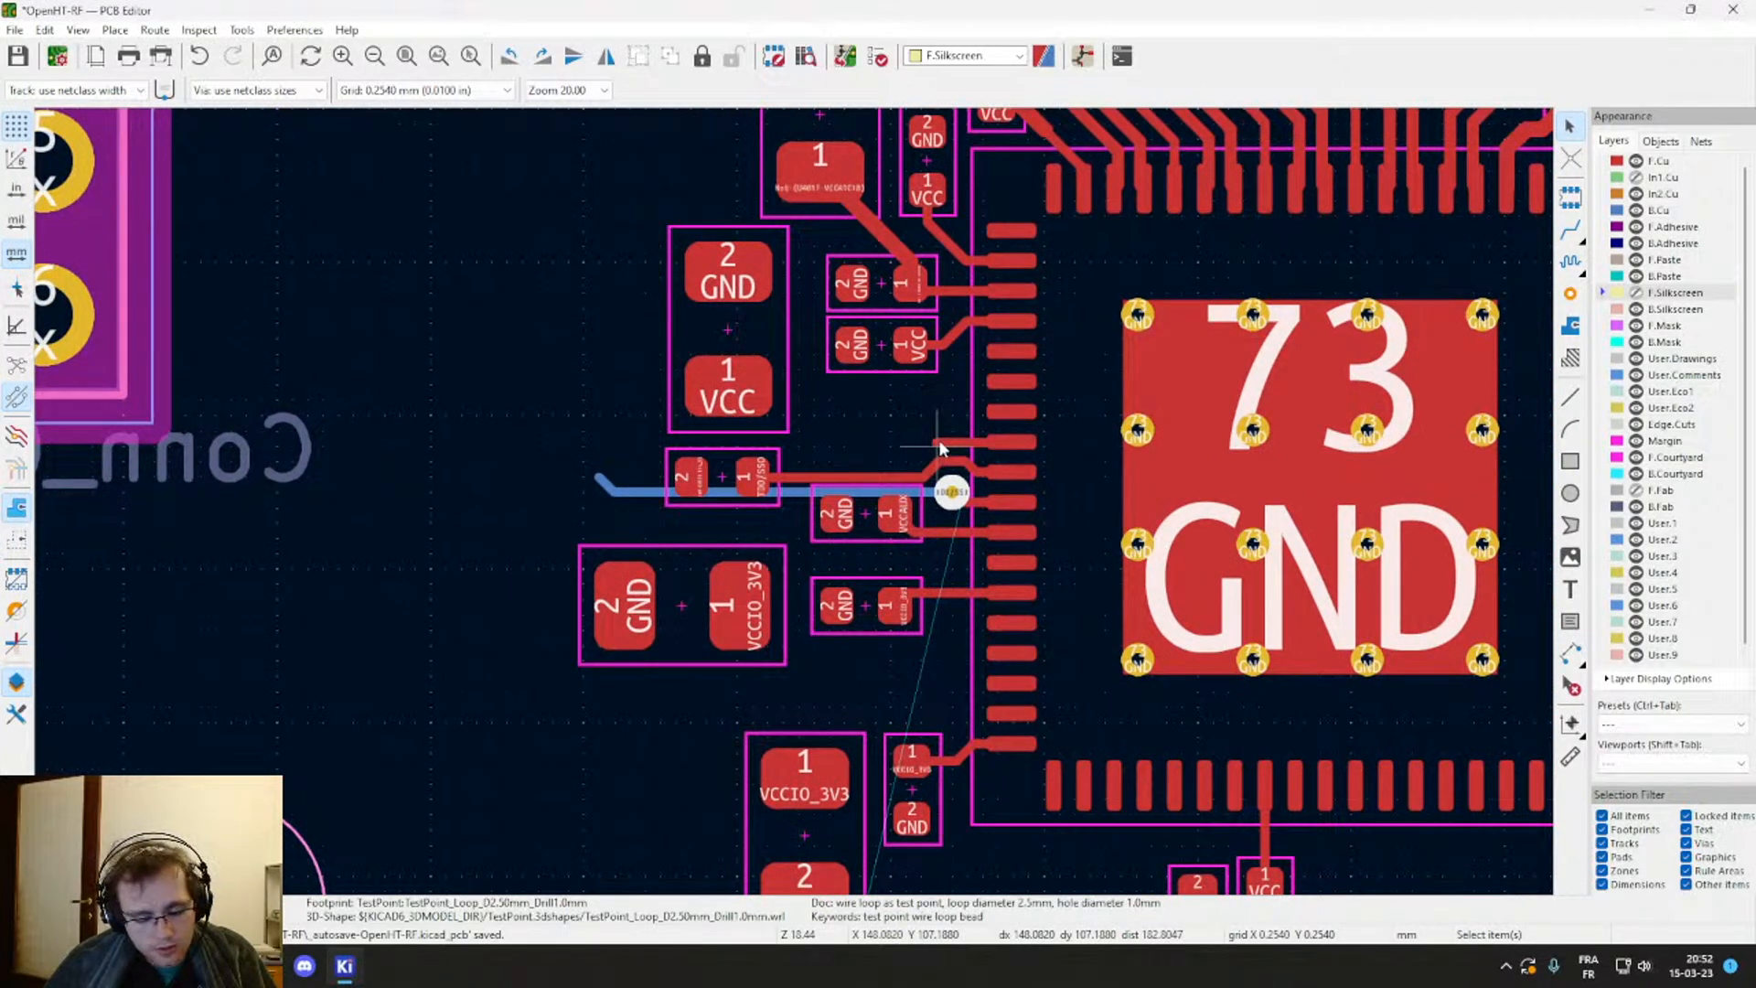
key("x")
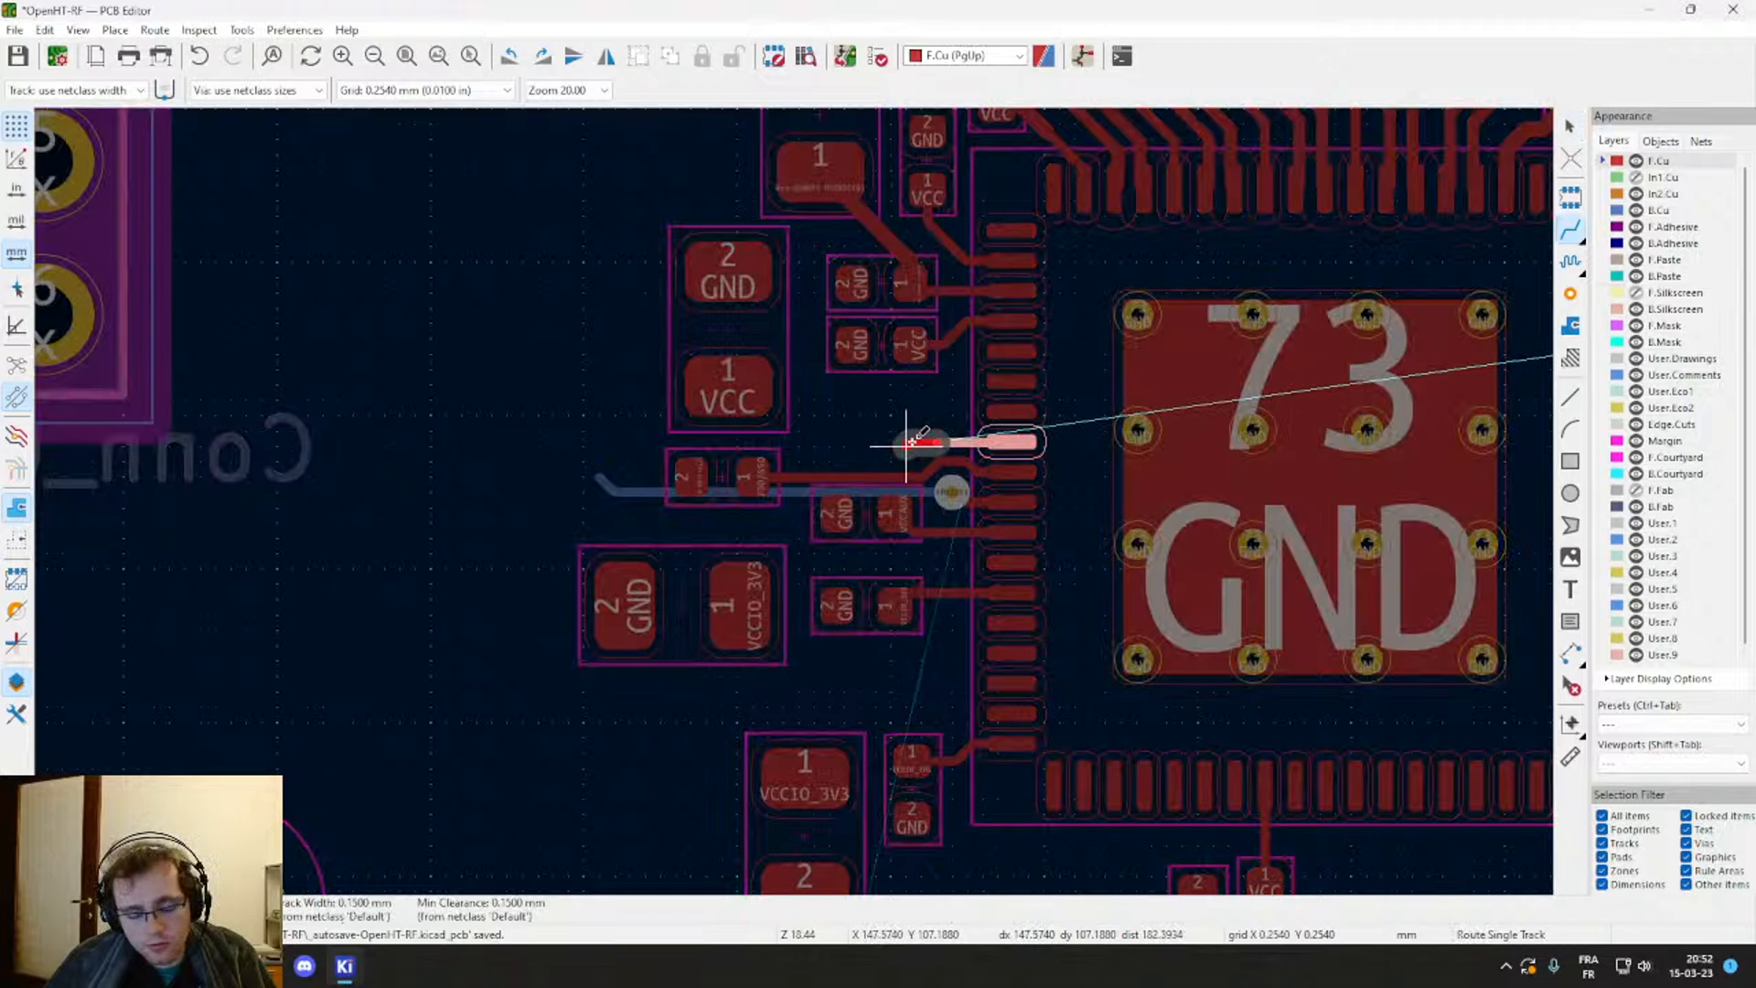
key("v")
double_click(909, 442)
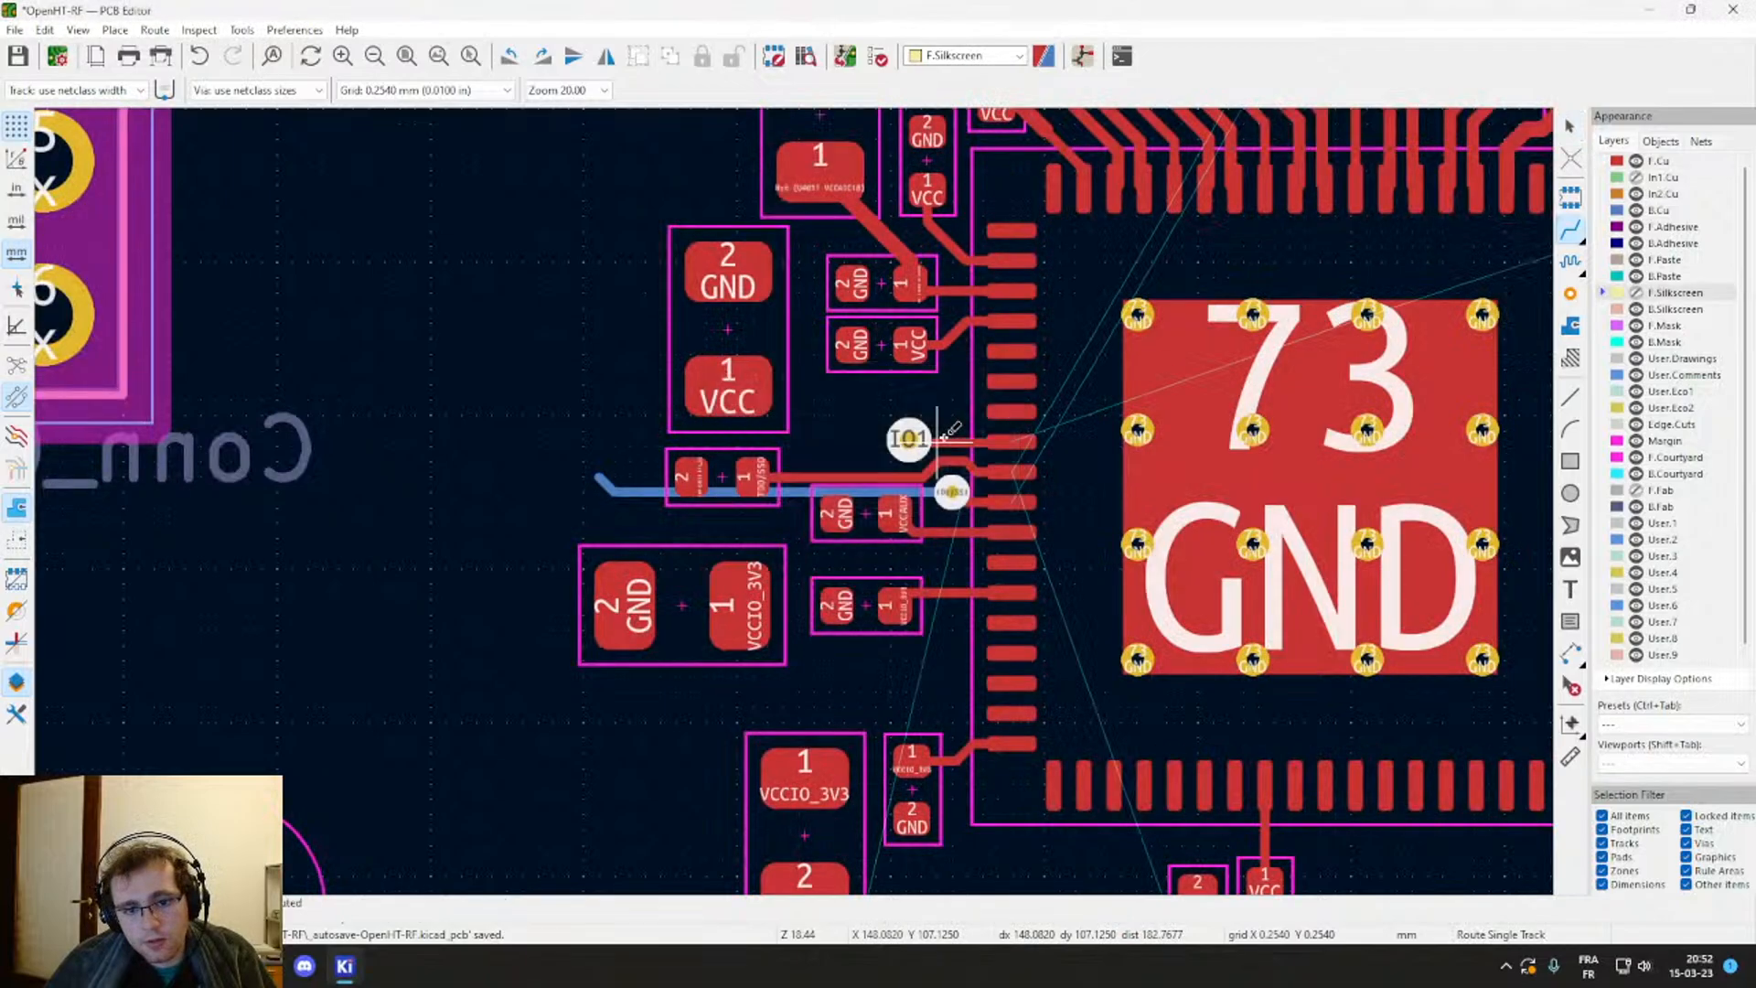
Step: Route IO1 on B.Cu from its new via, between the TDI/SSI via and the chip pads, to near pad 48
key("Page_Up")
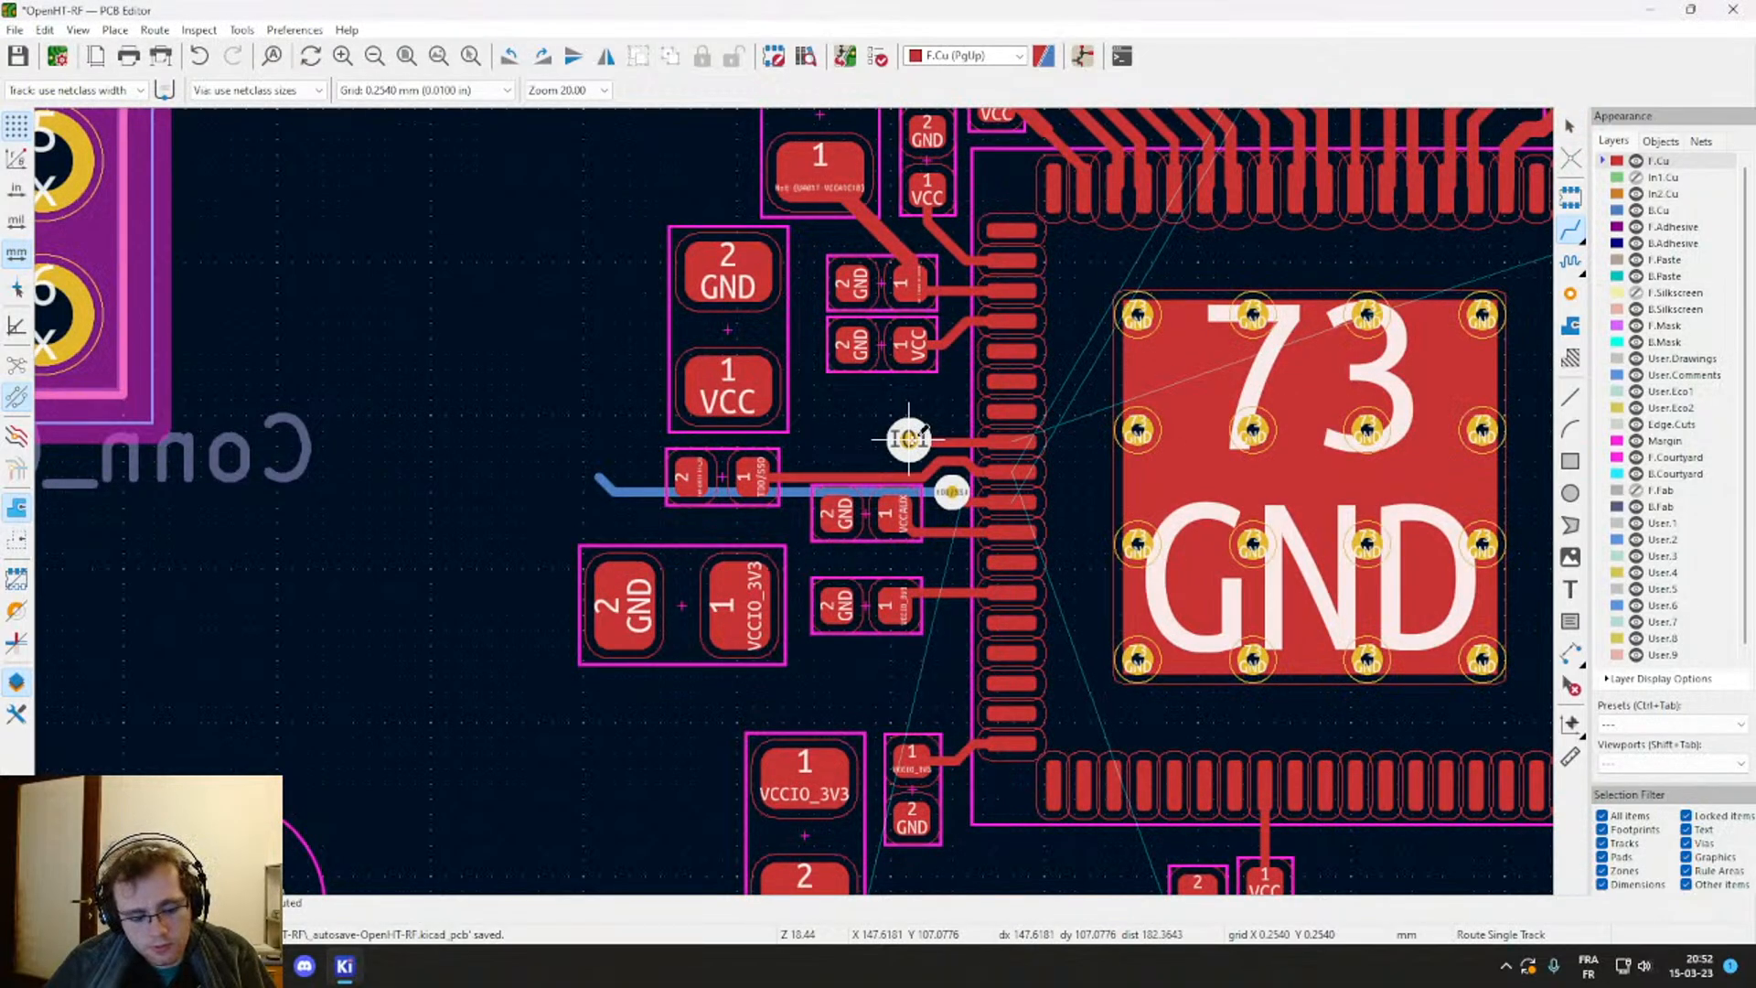
key("Escape")
key("Page_Down")
key("x")
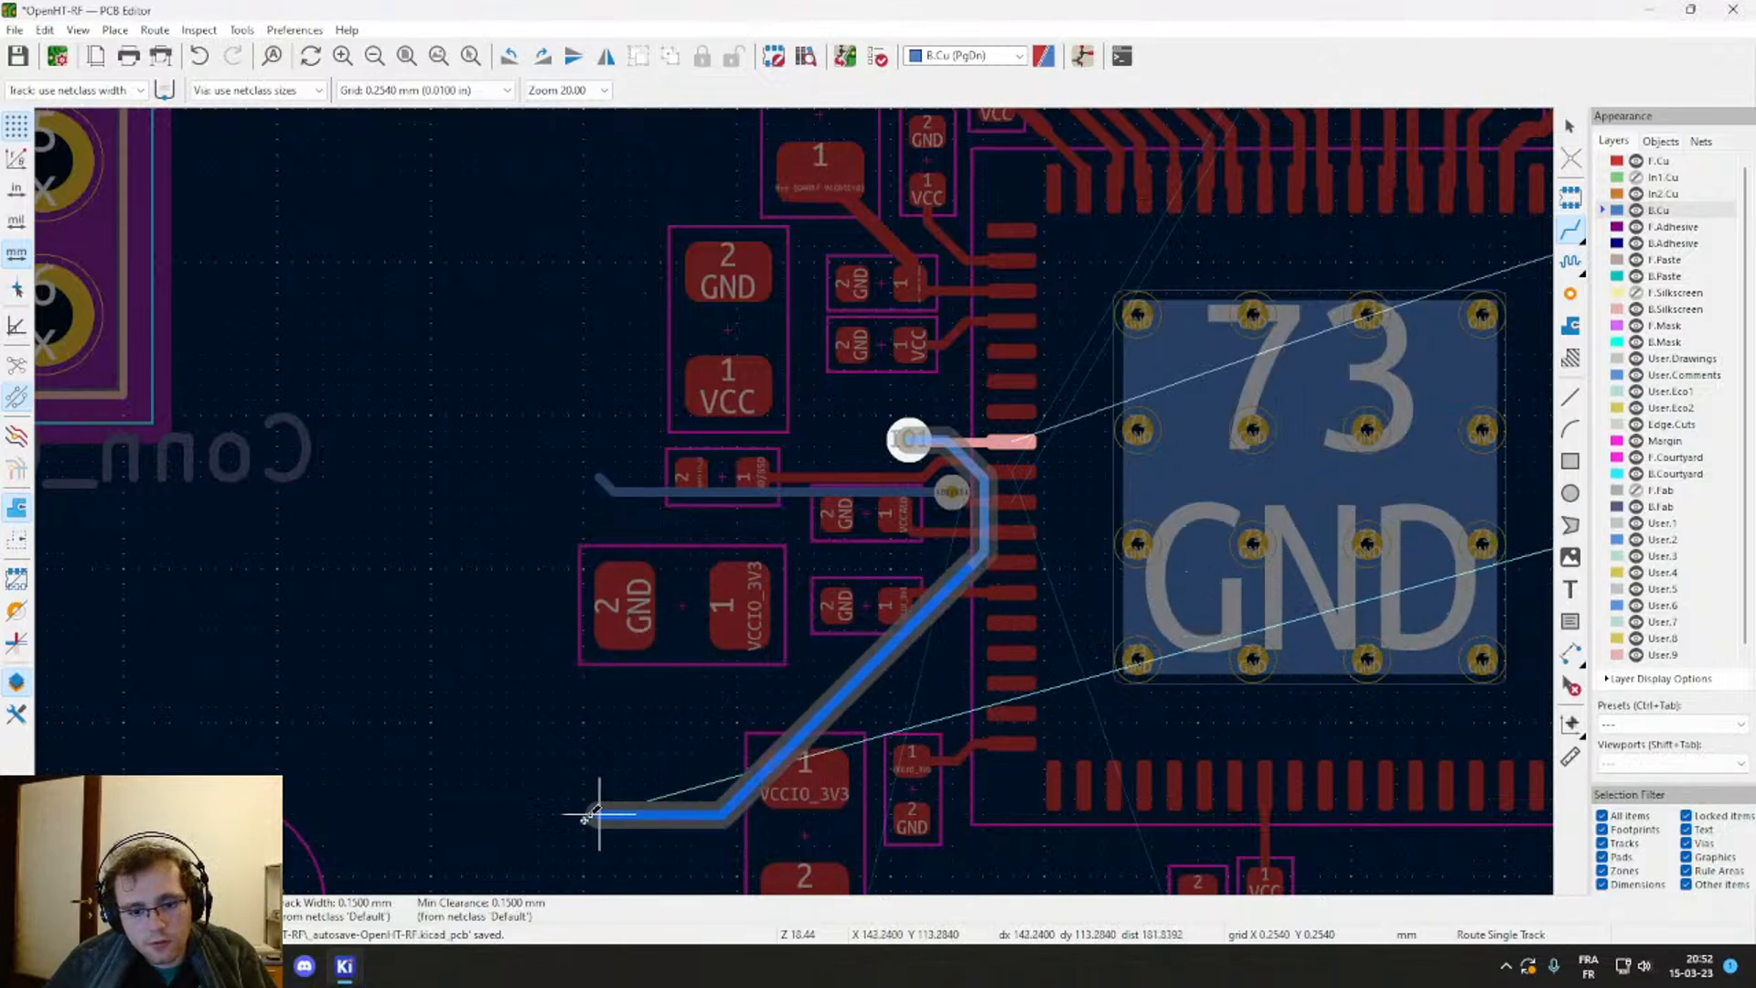
middle_click_drag(595, 813, 793, 650)
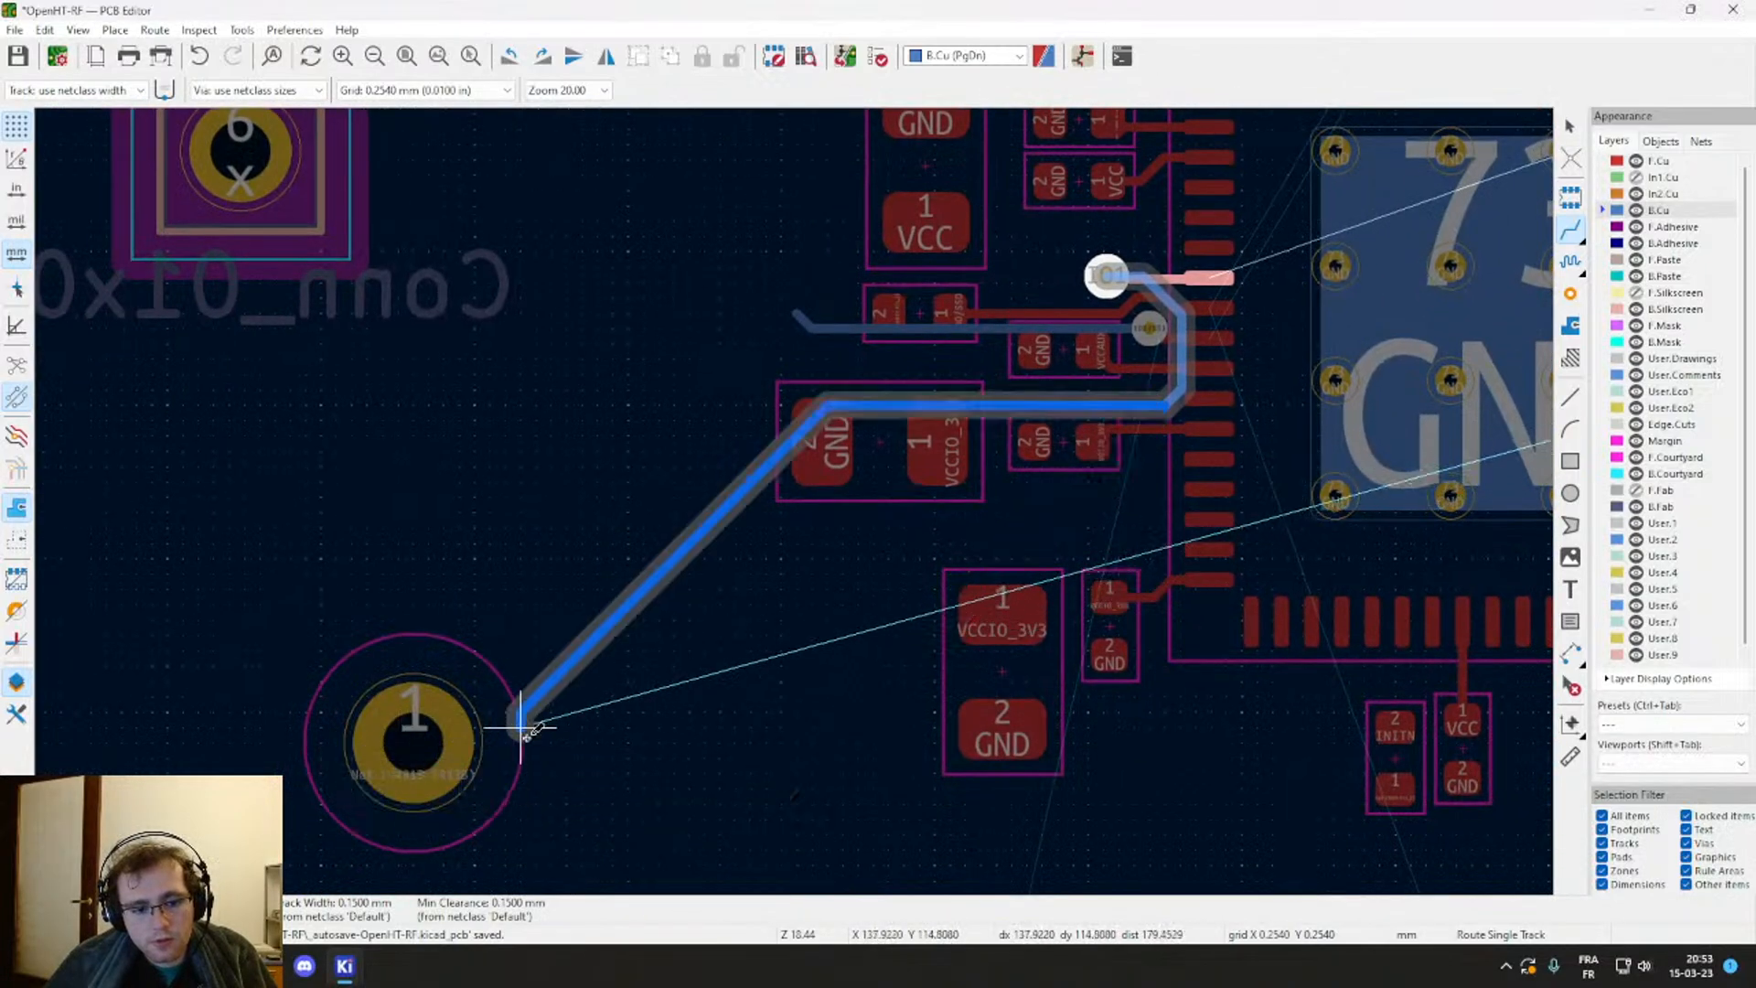
scroll(522, 718, "down", 8)
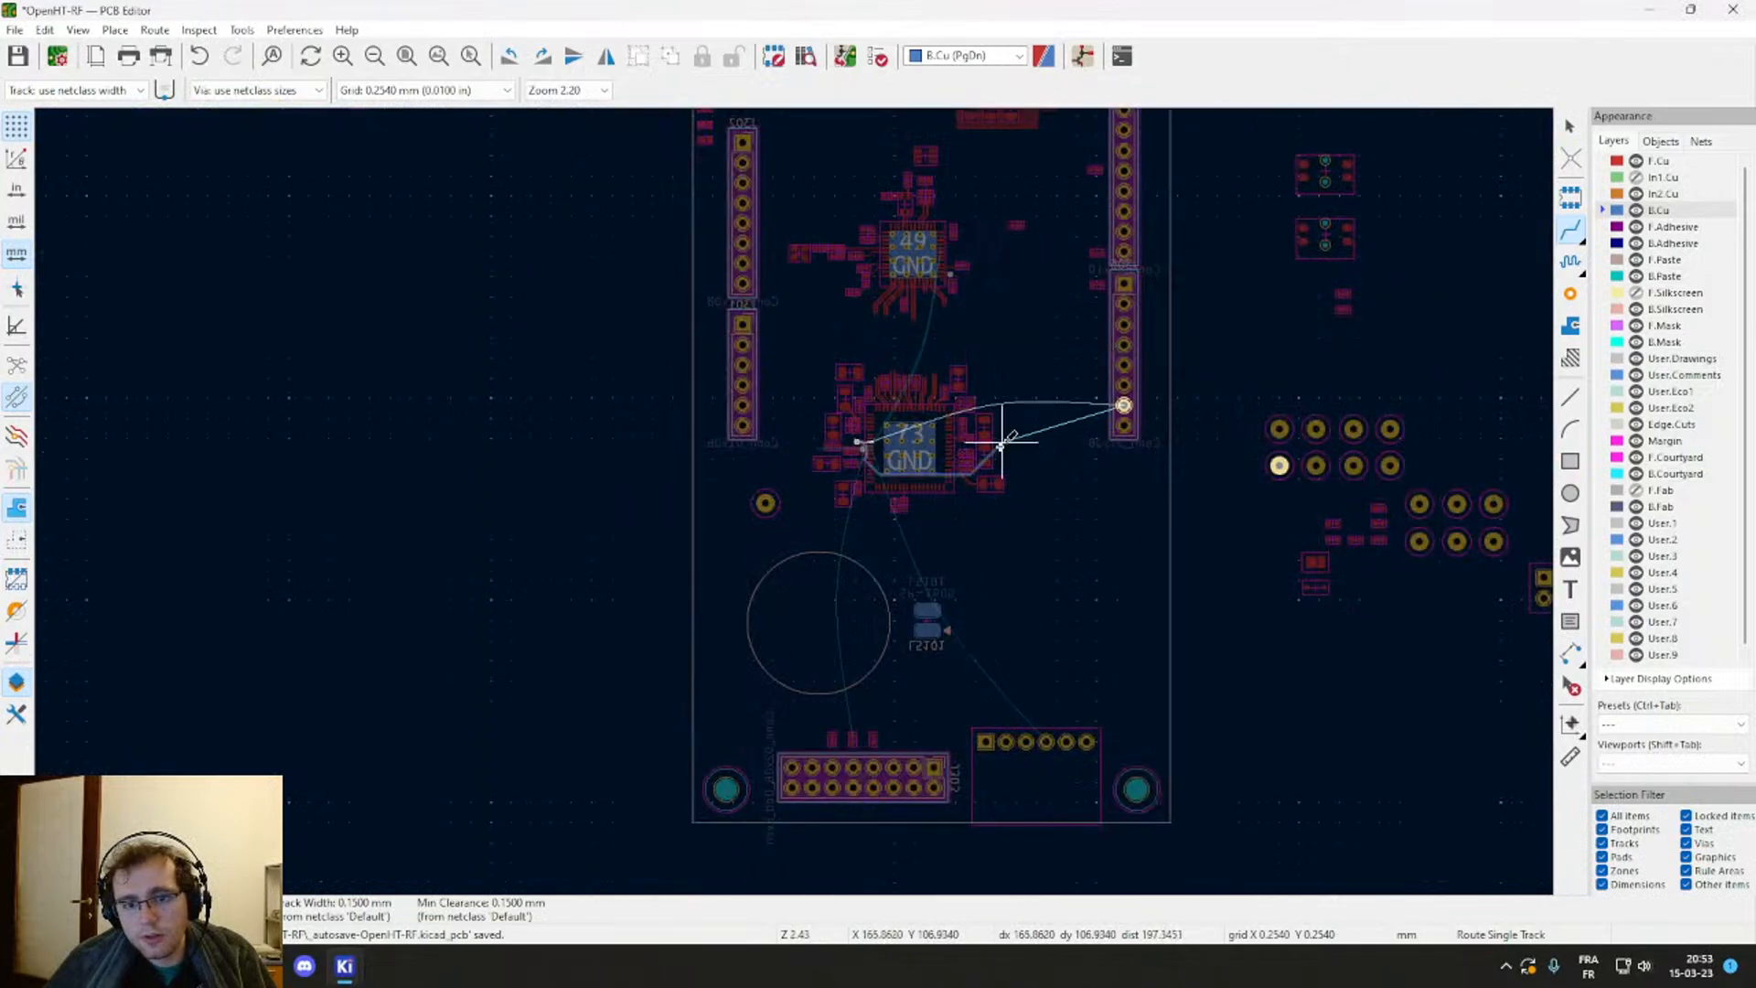
scroll(864, 474, "up", 3)
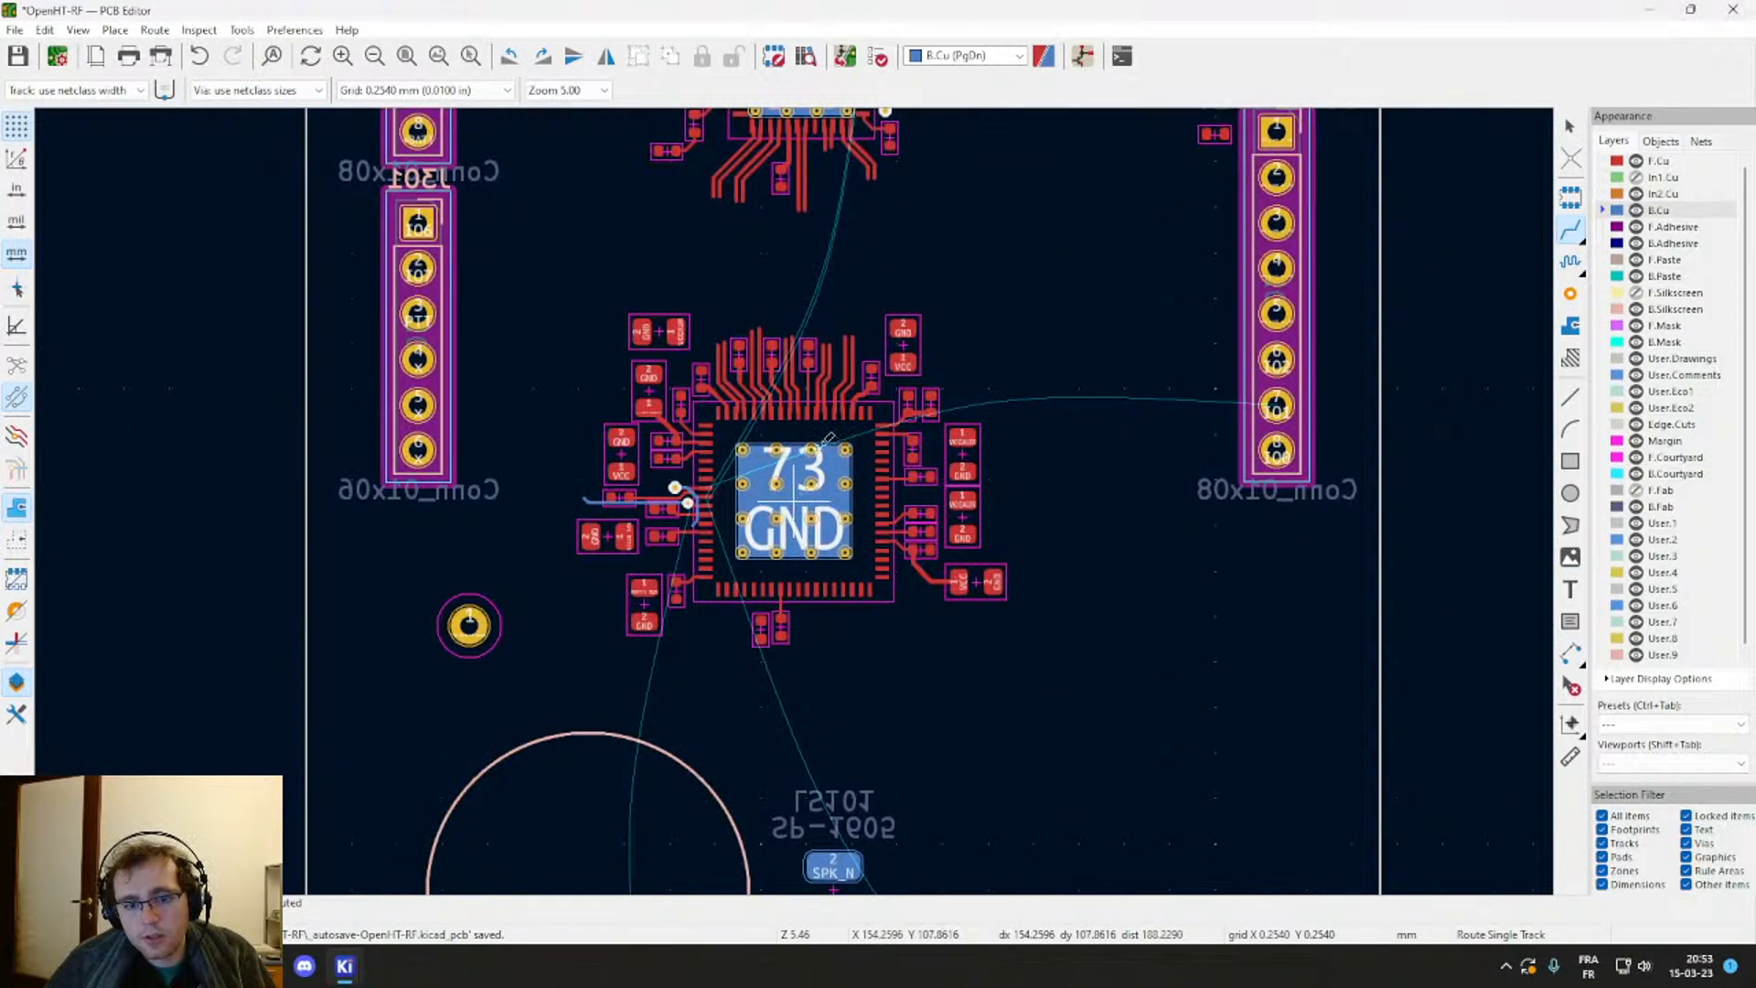
Step: Route a 0.15 mm F.Cu track from pad 43 over the IO1 via and diagonally down past its far side
scroll(828, 469, "up", 2, "ctrl")
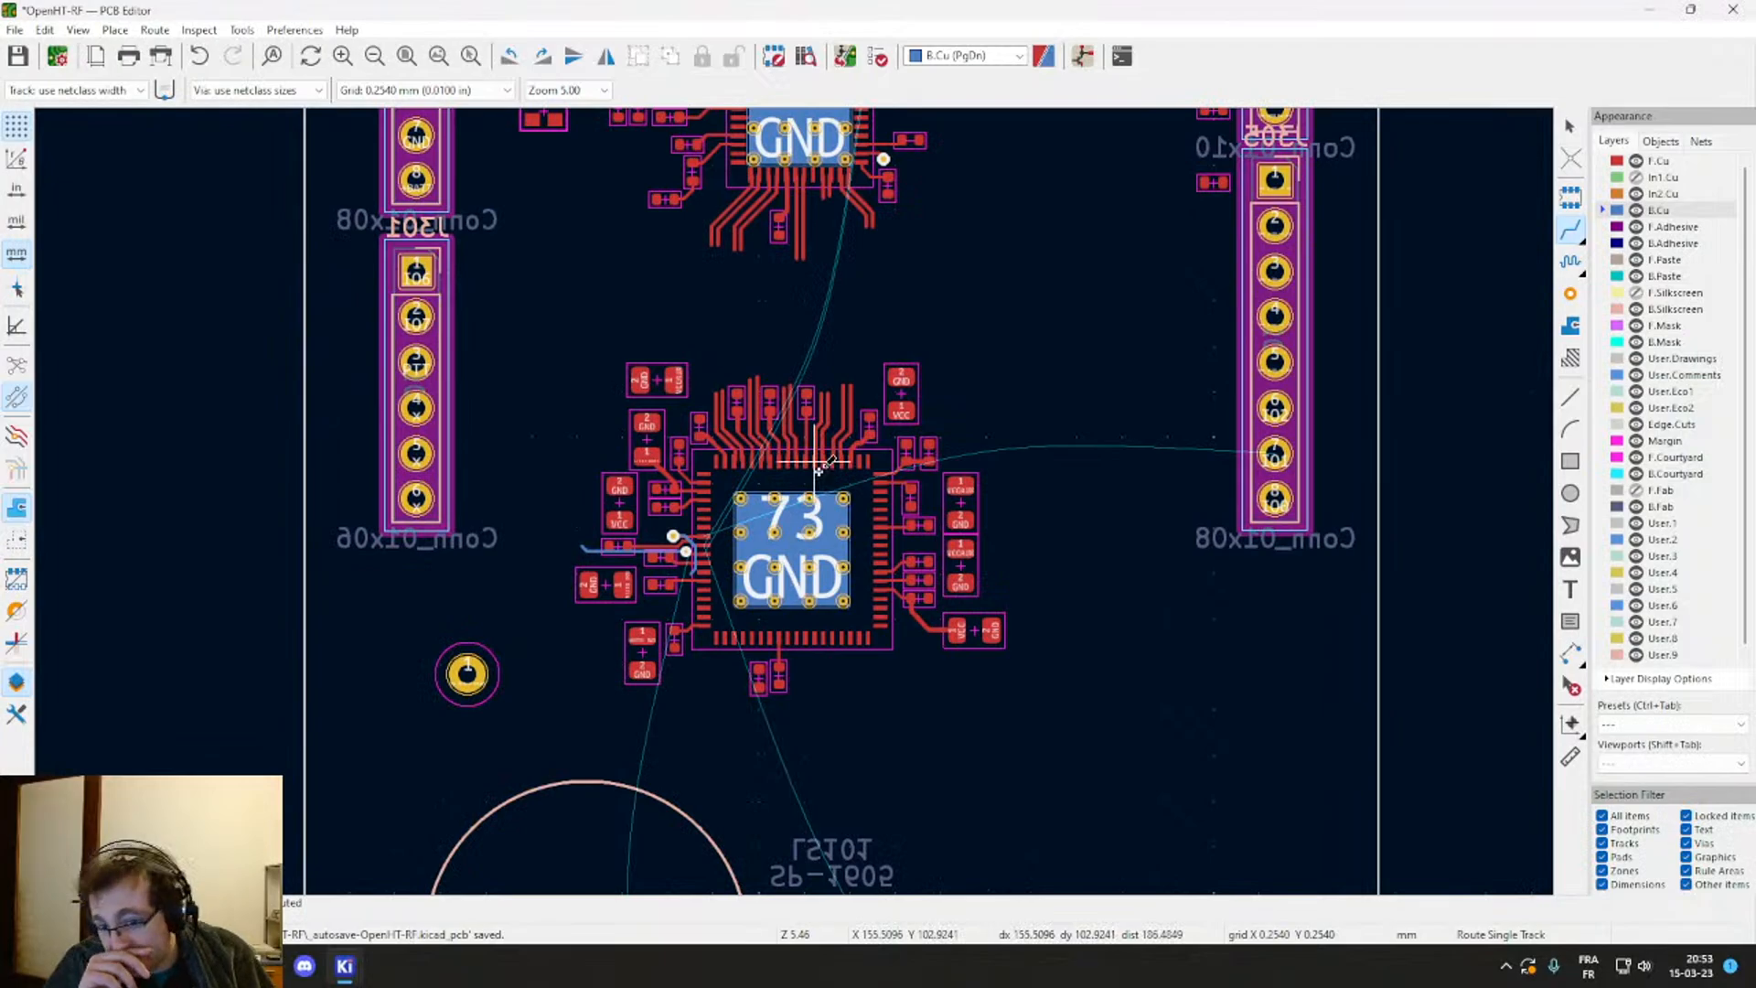
scroll(792, 501, "up", 4)
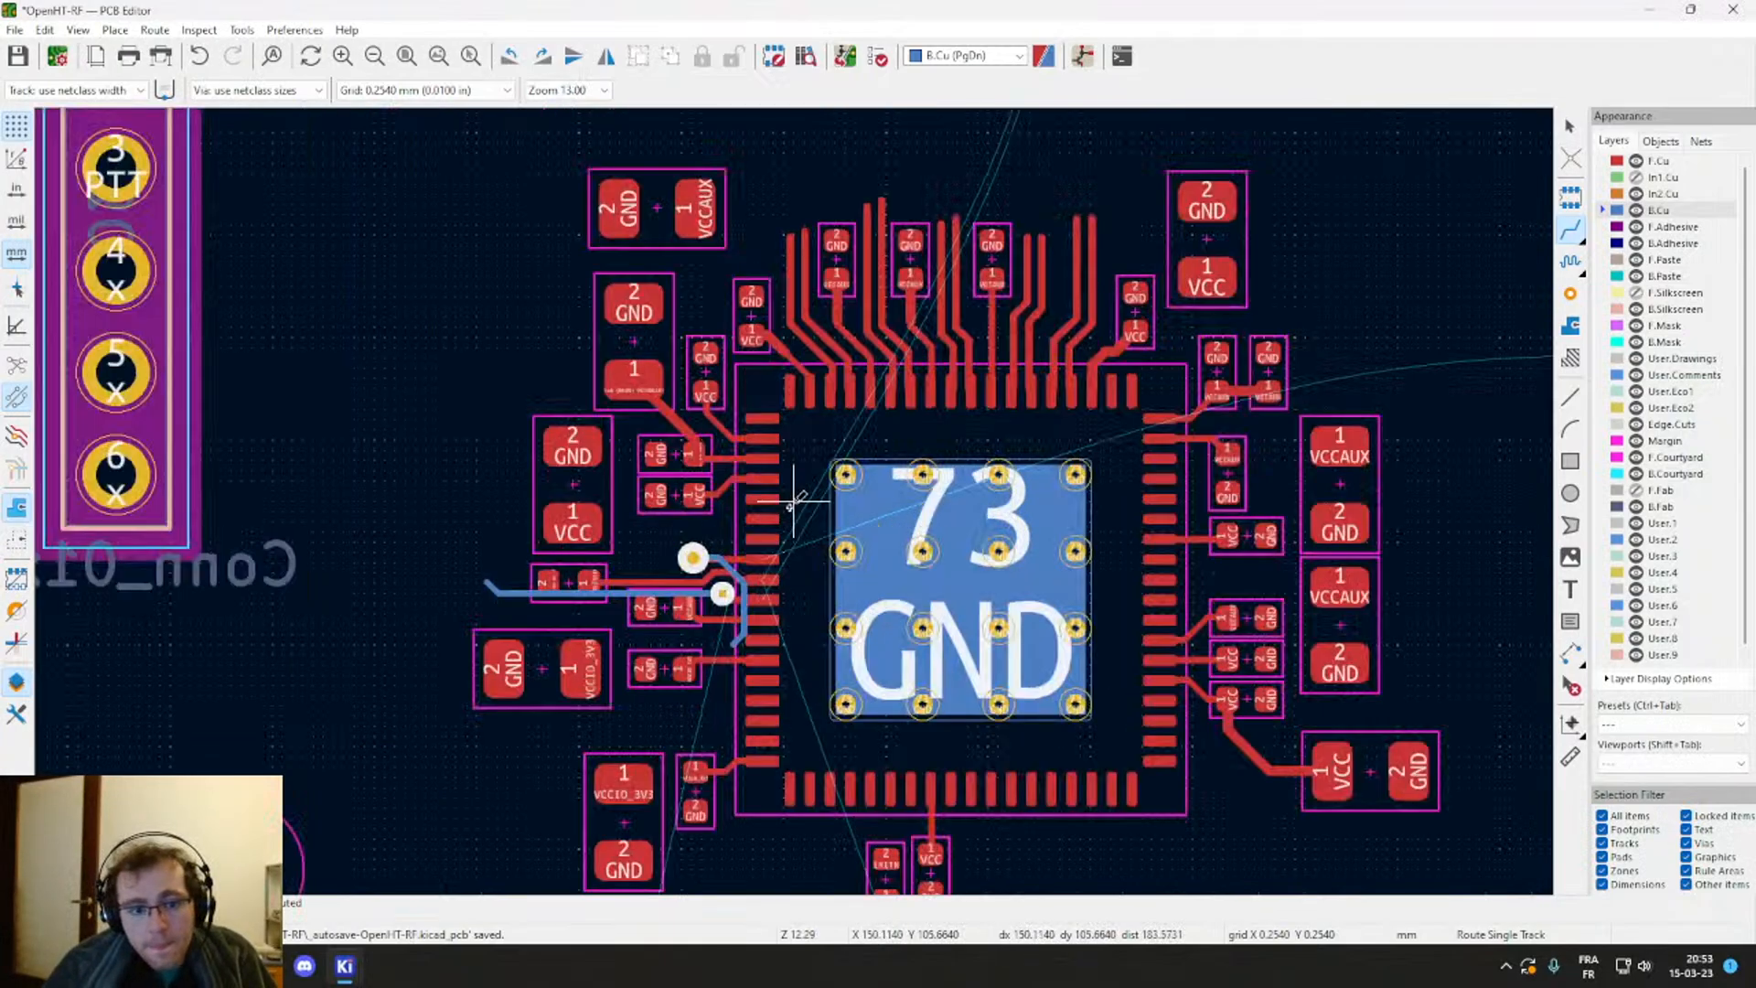
scroll(792, 501, "up", 4)
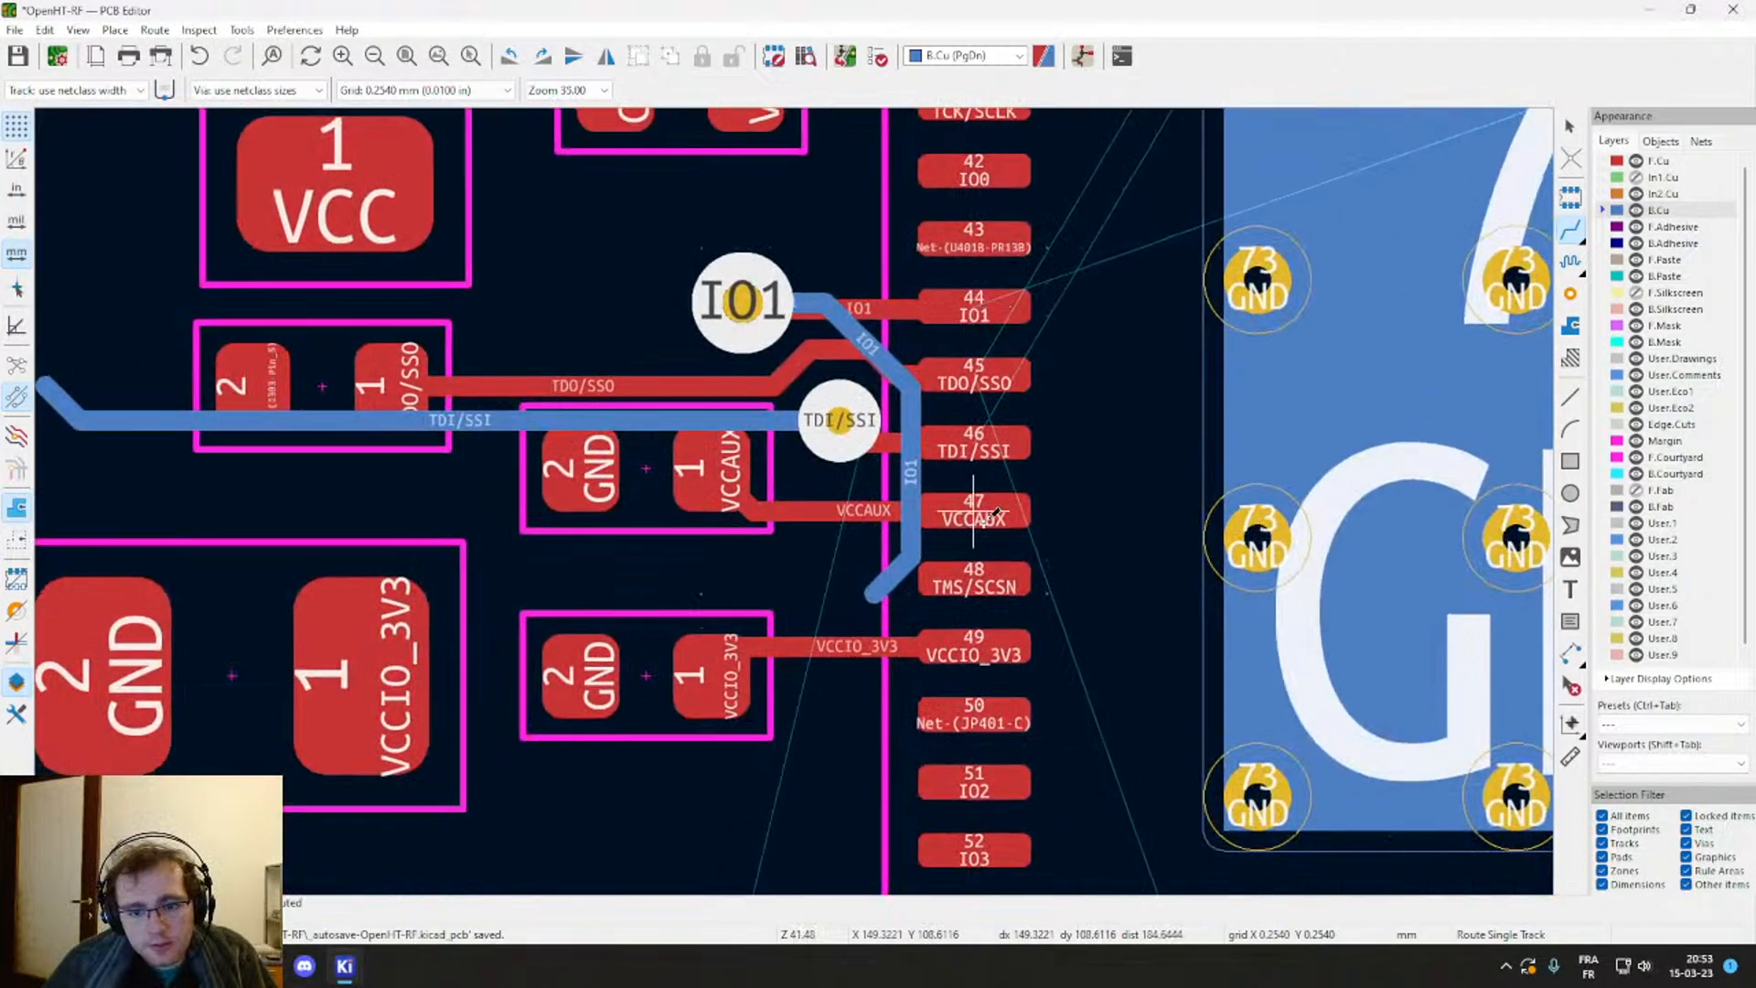
scroll(975, 514, "down", 2)
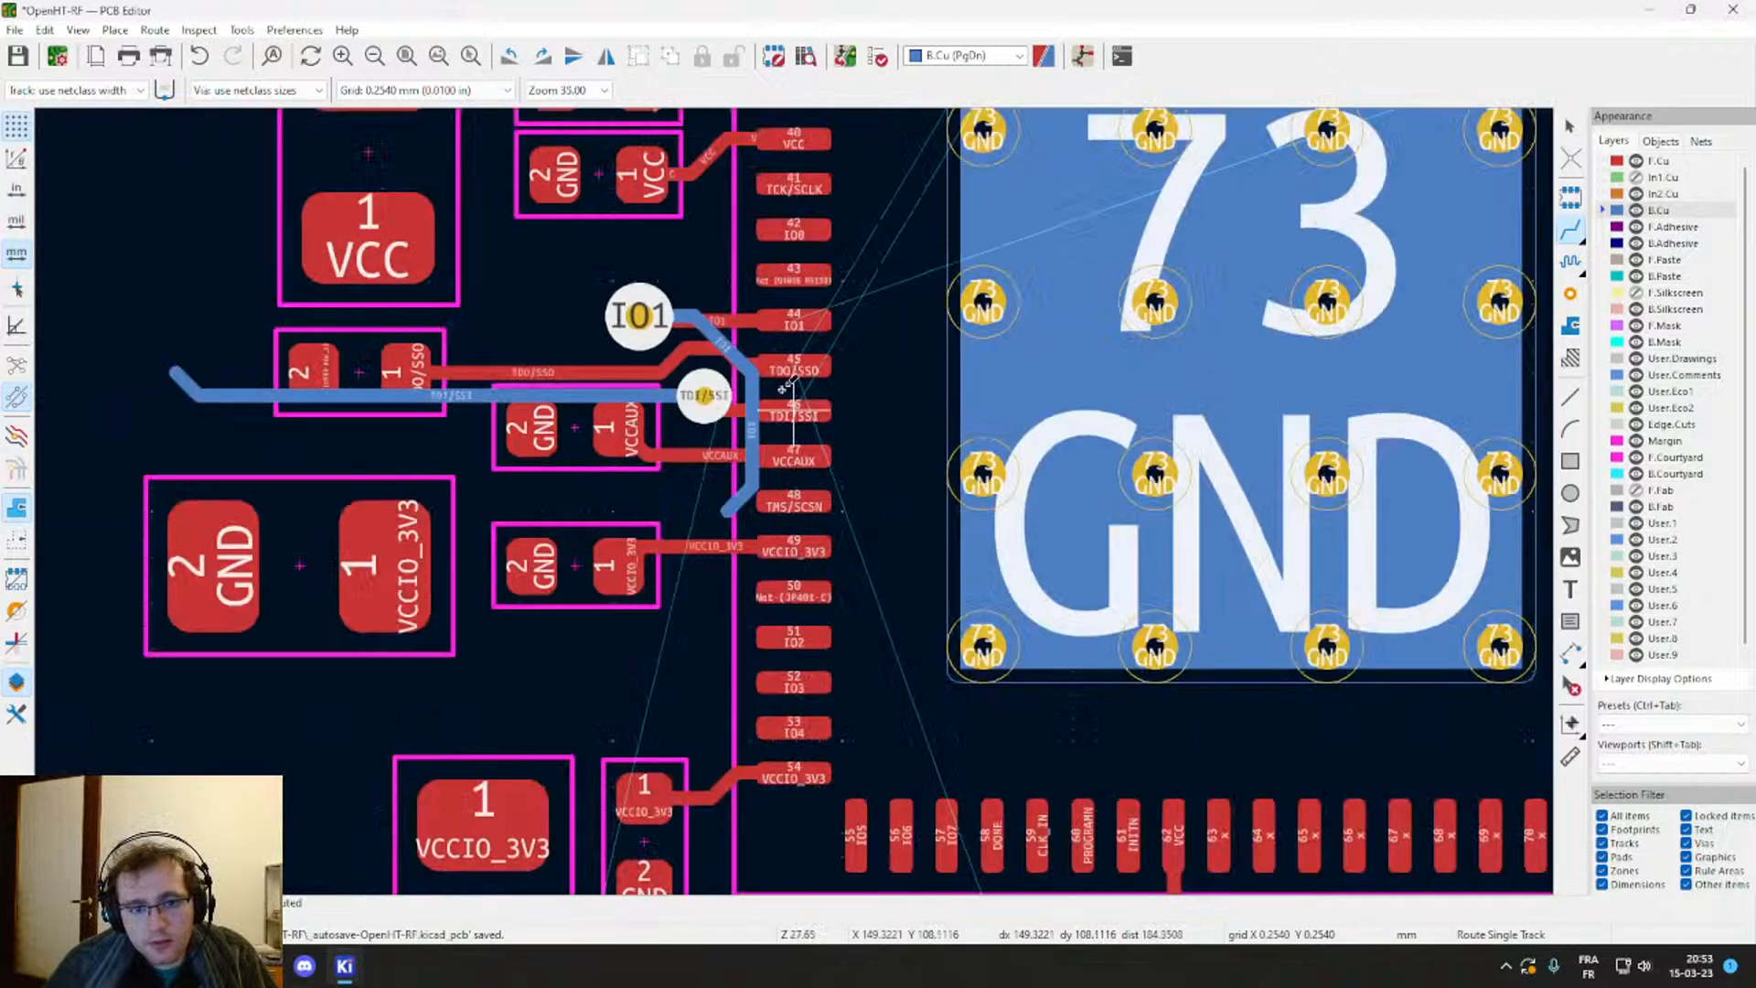
left_click(791, 274)
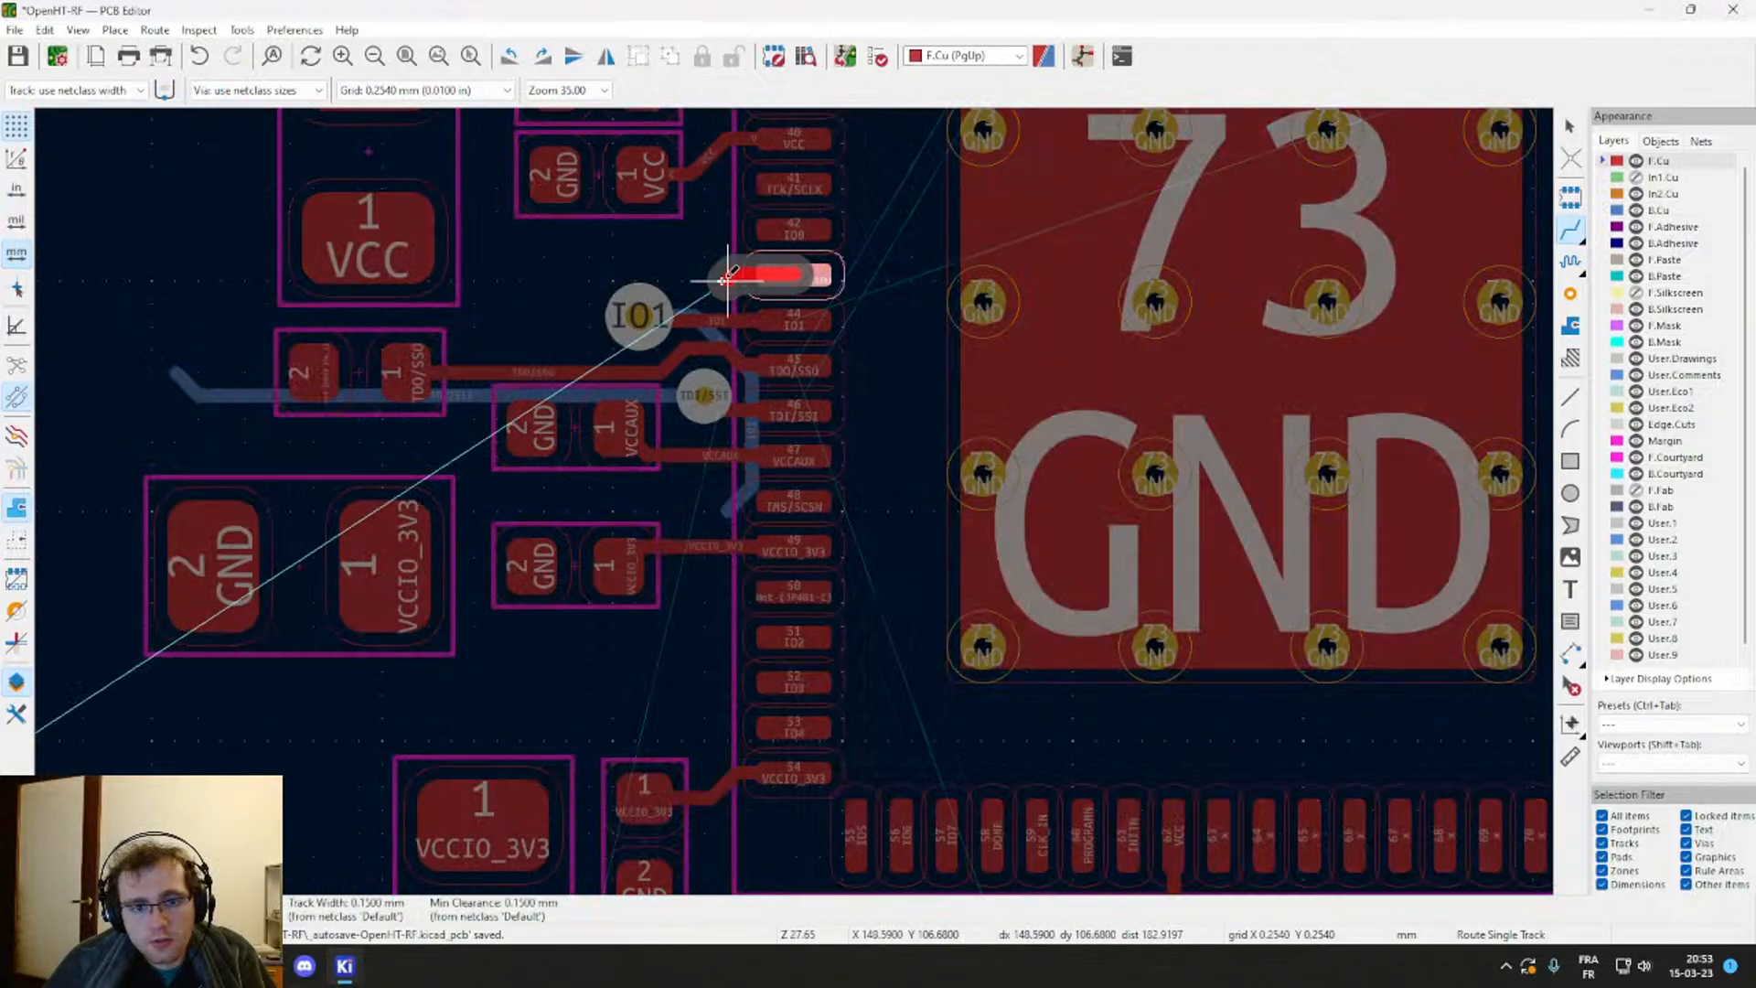
scroll(727, 278, "down", 5)
scroll(768, 503, "up", 5)
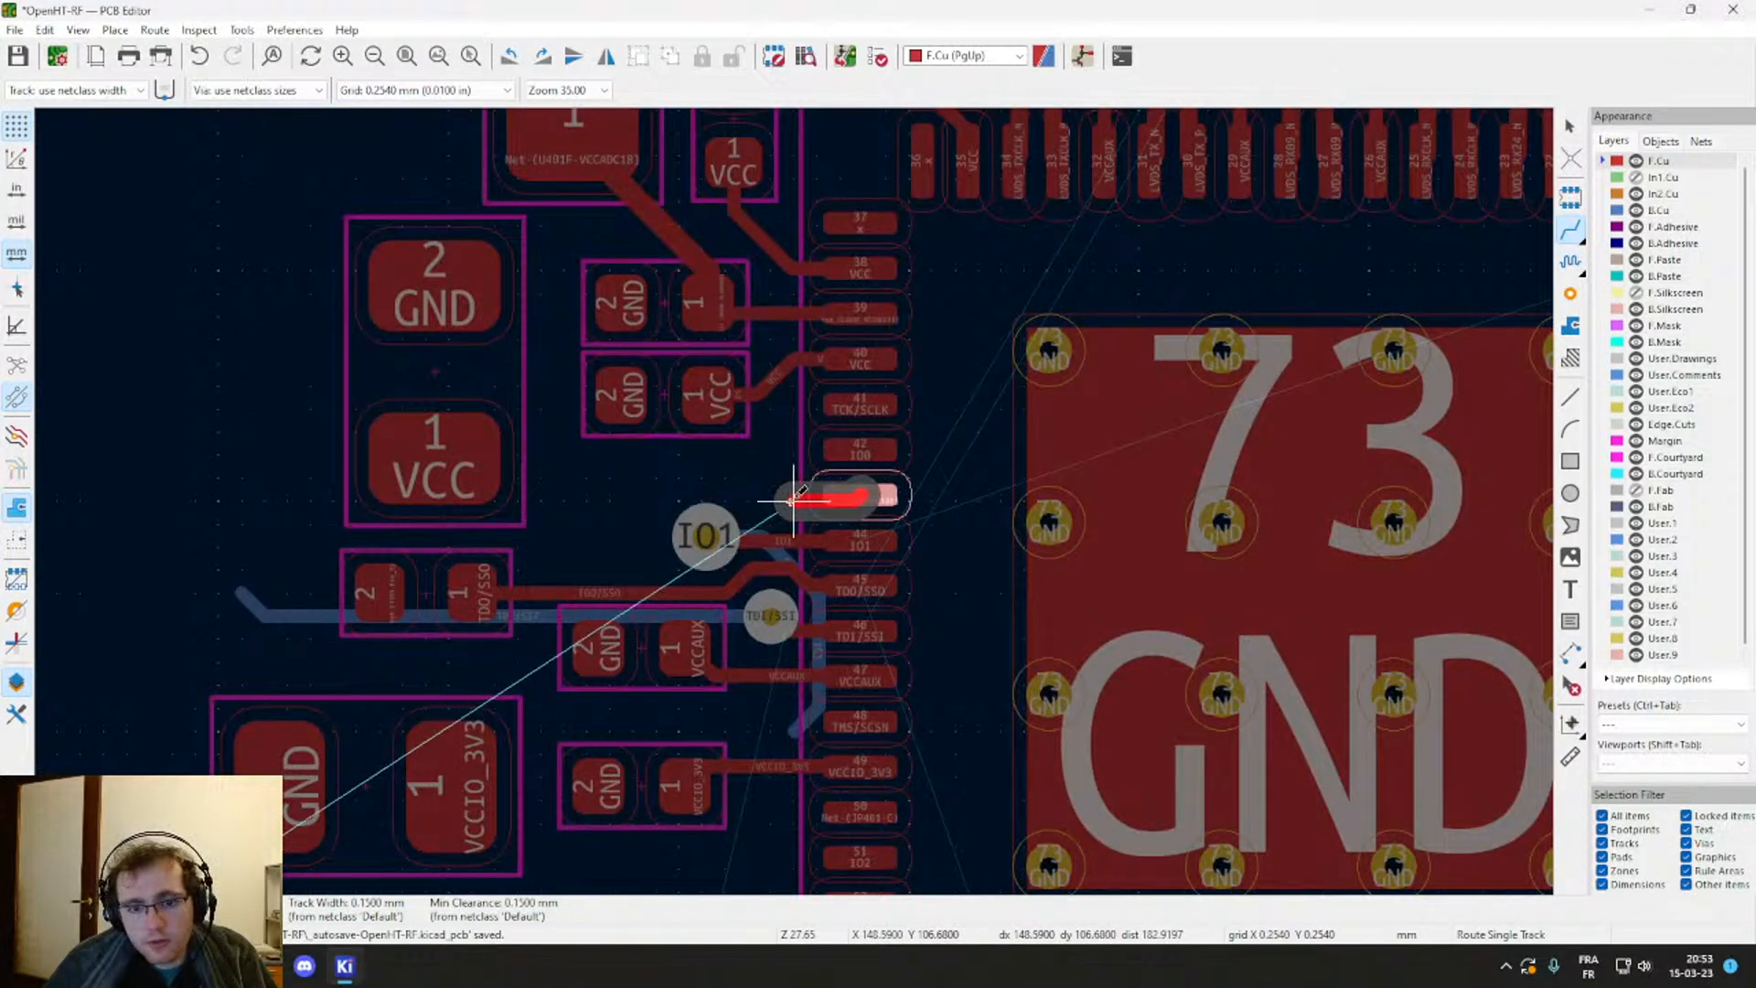
scroll(793, 499, "up", 3)
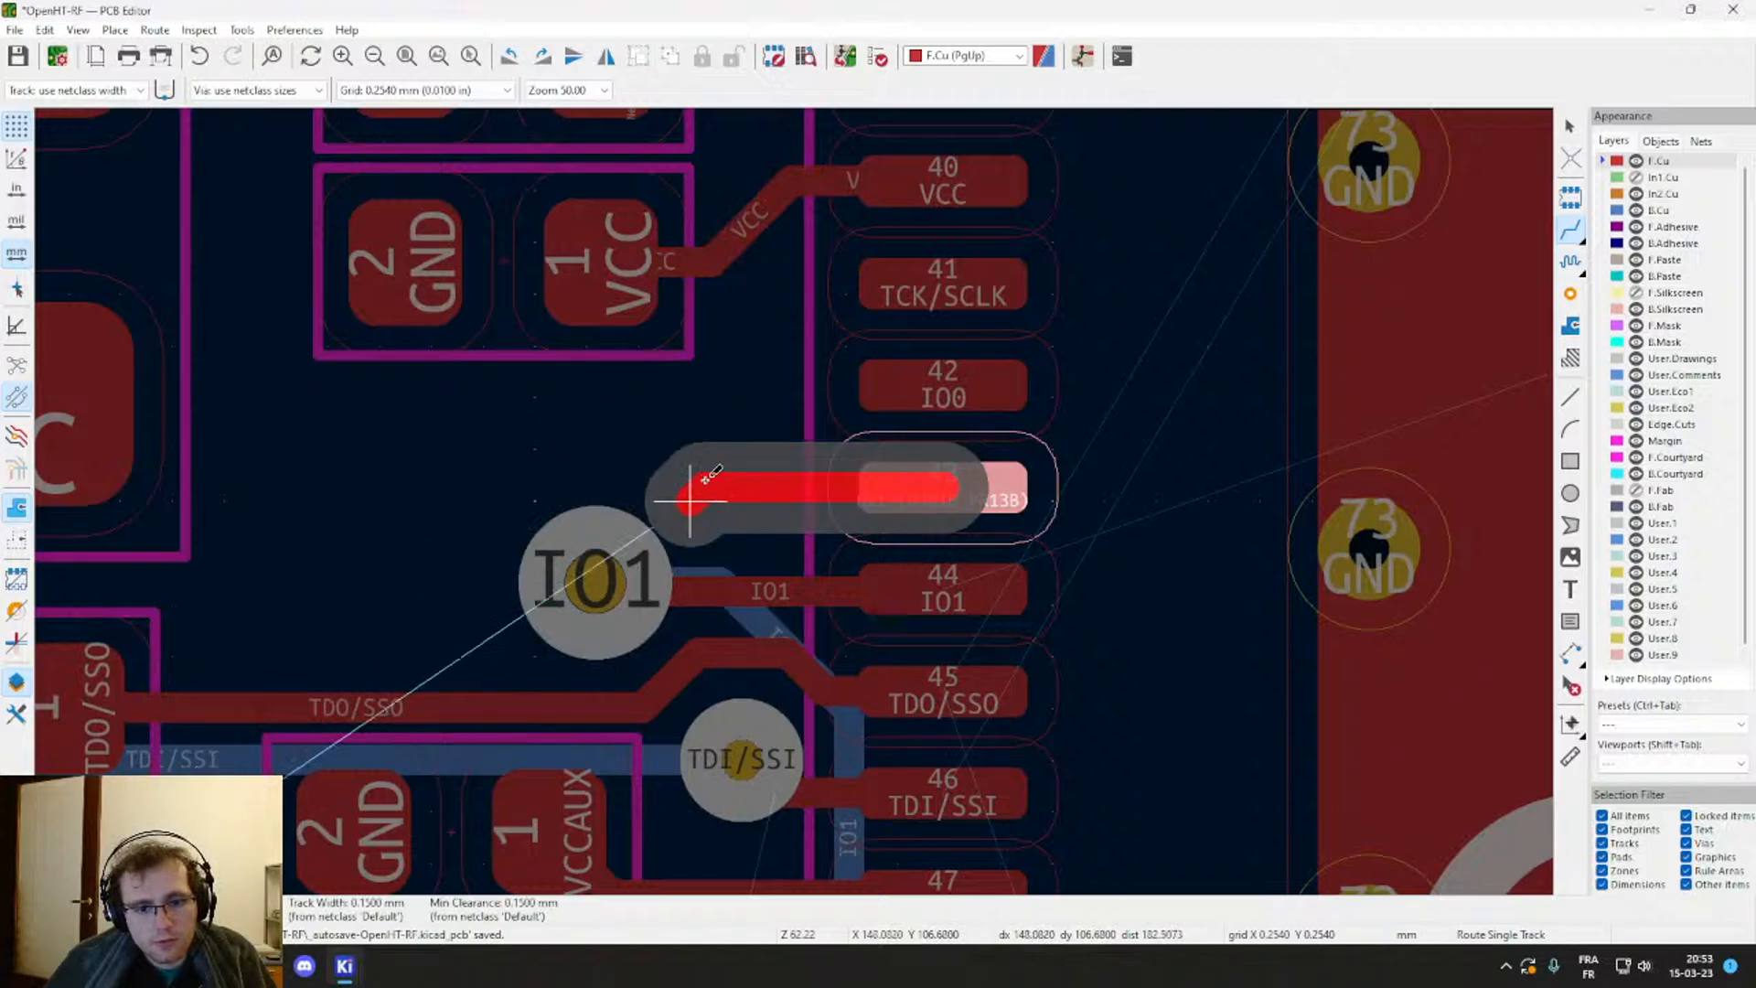
left_click(692, 450)
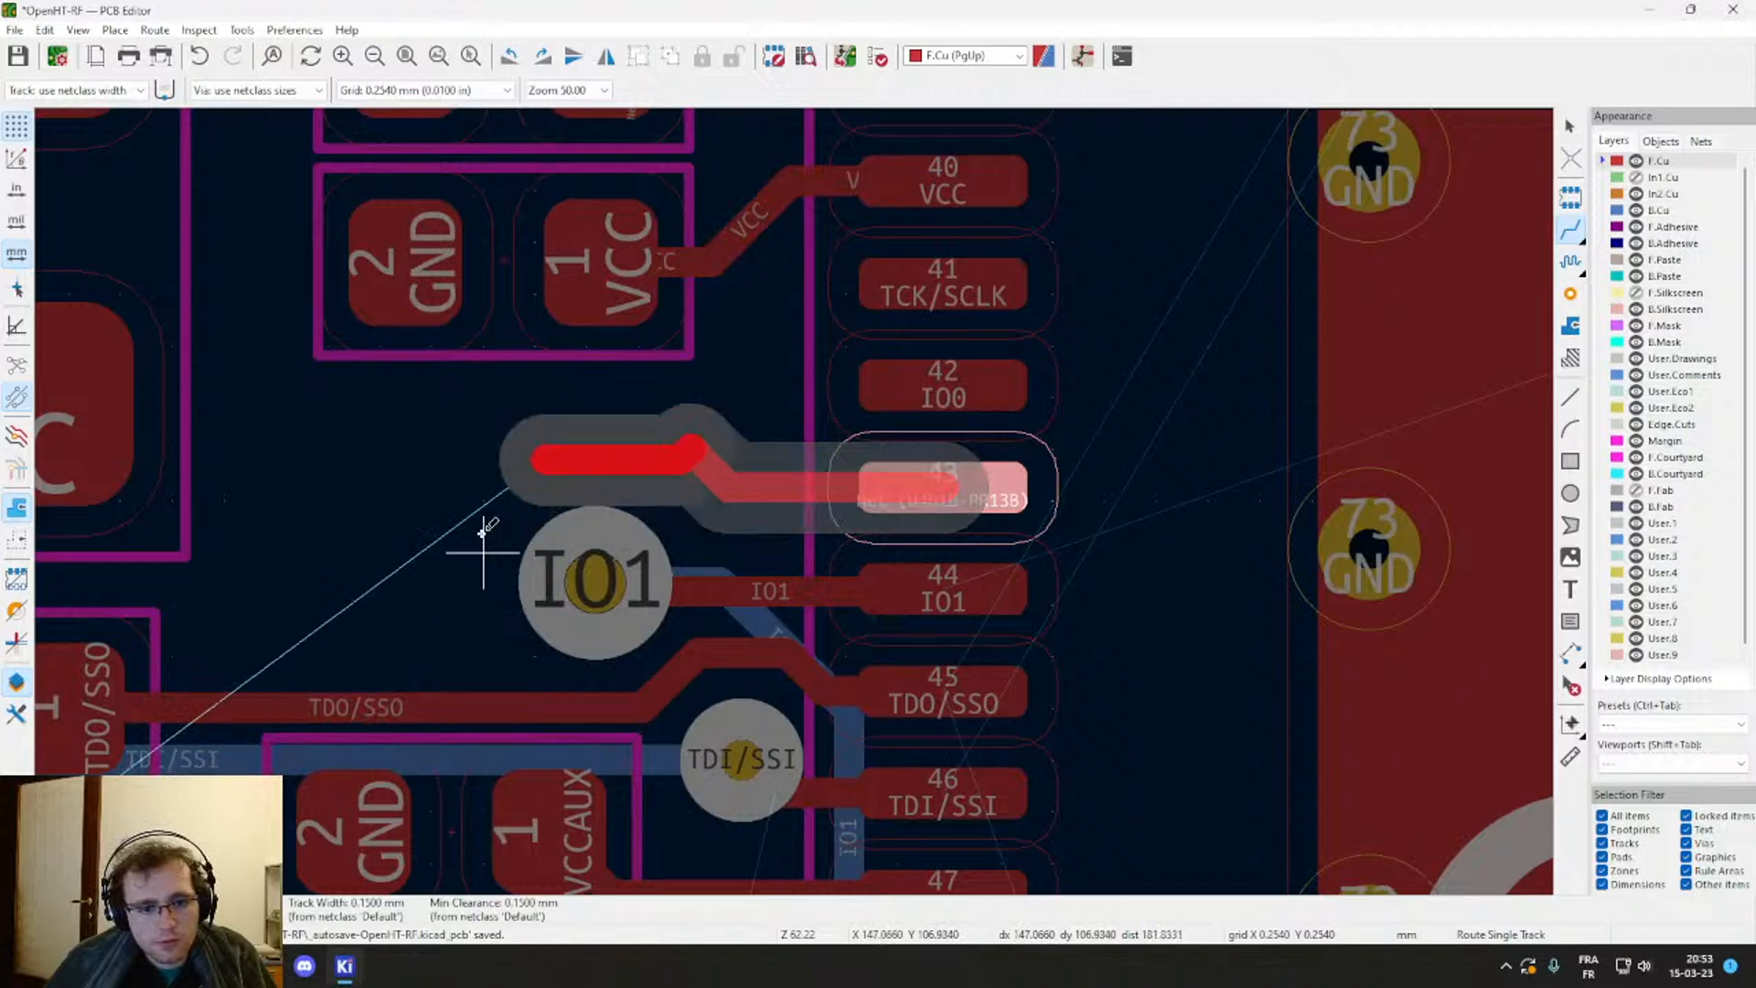
left_click(487, 497)
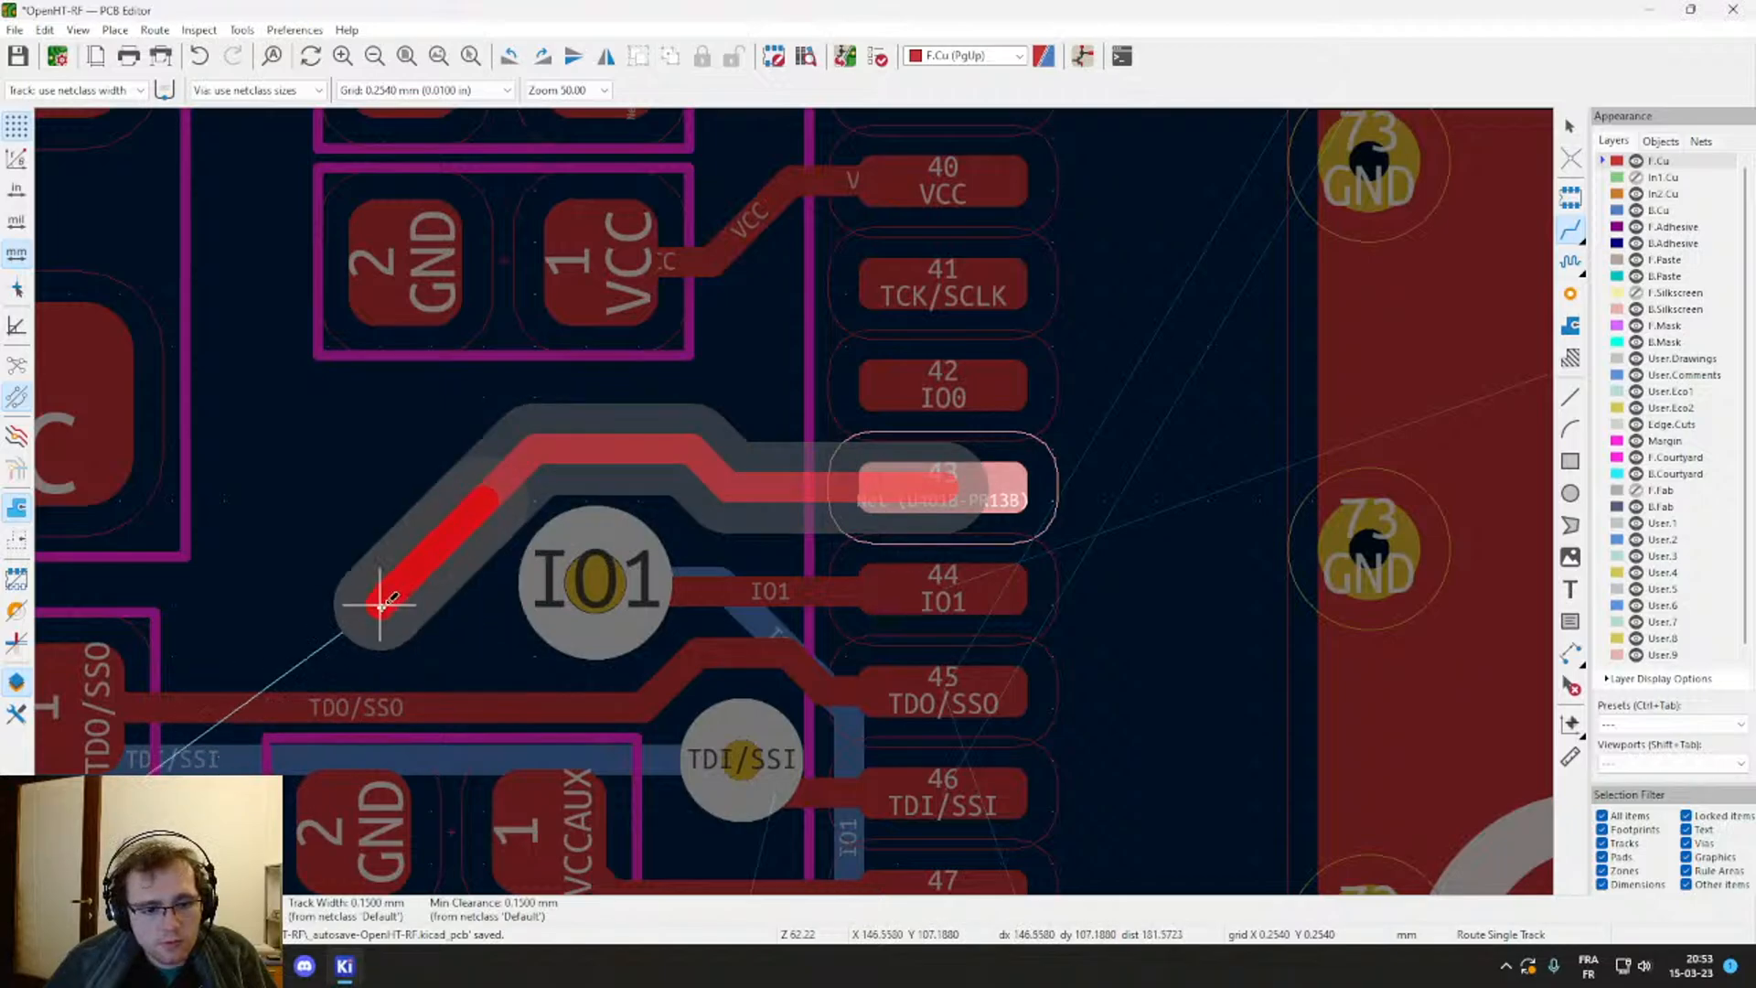
Step: End the pad 43 track with a via beside the IO1 via, at about X 146.3 mm, just above the TDO/SSO track
key("v")
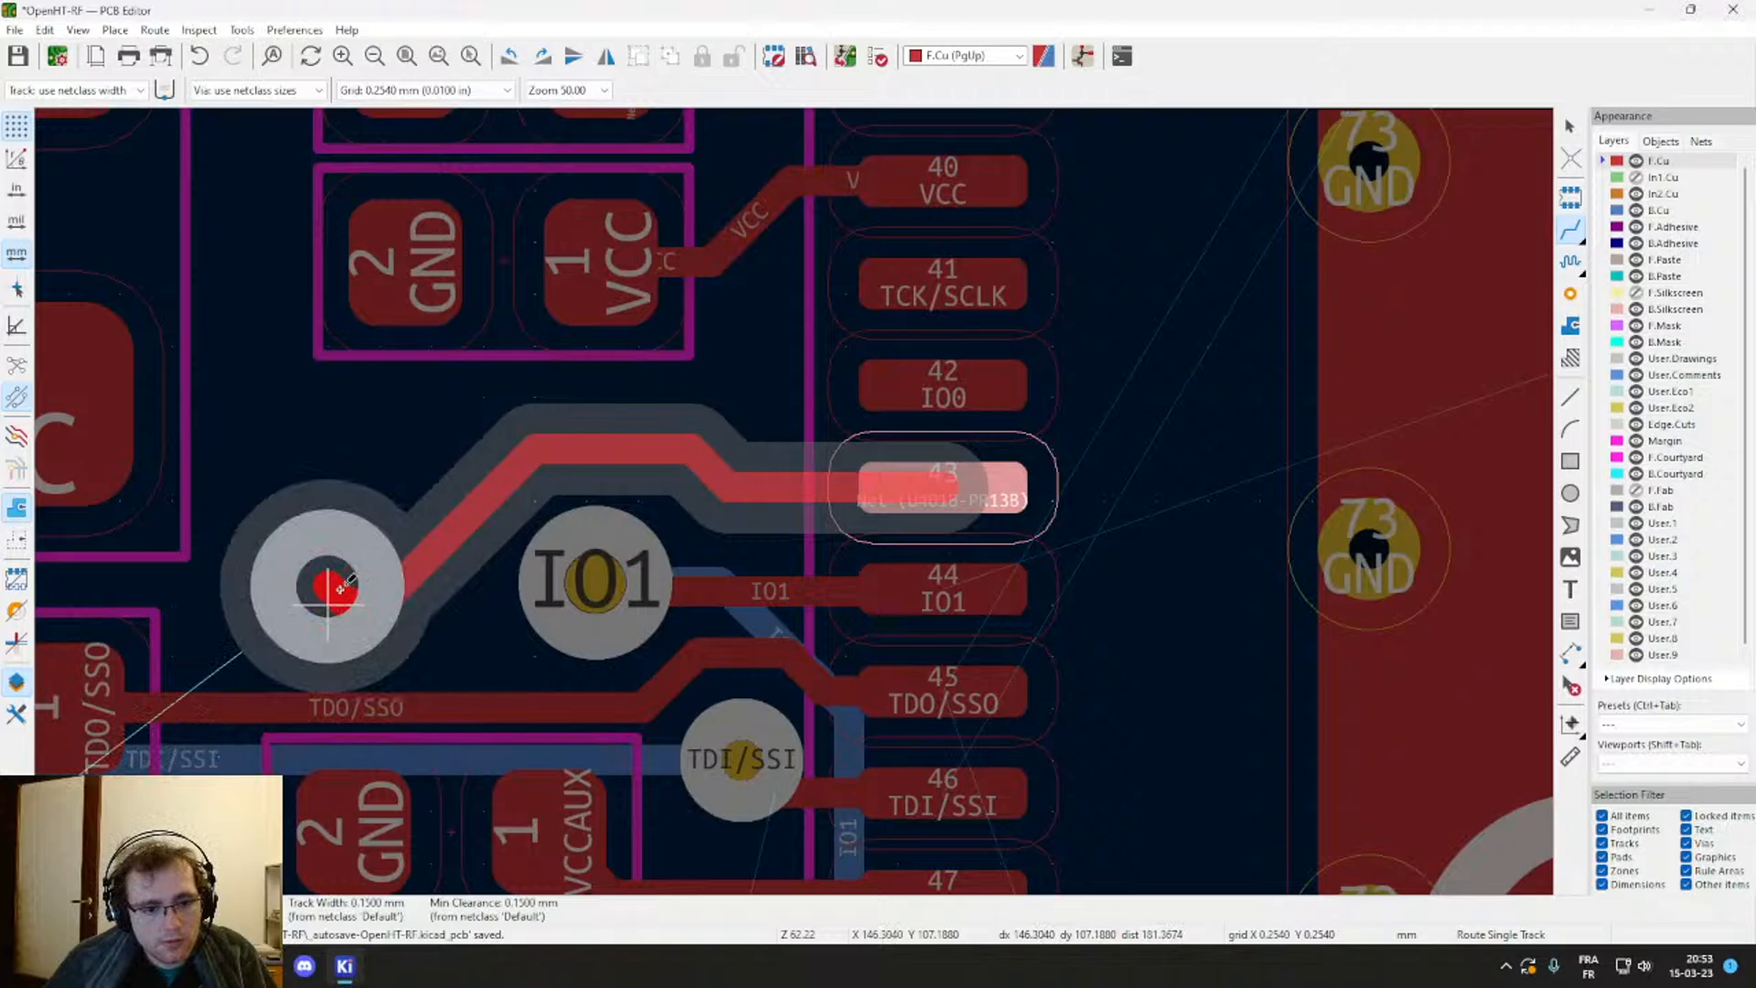
left_click(341, 590)
key("Escape")
left_click(341, 585)
key("Escape")
key("Escape")
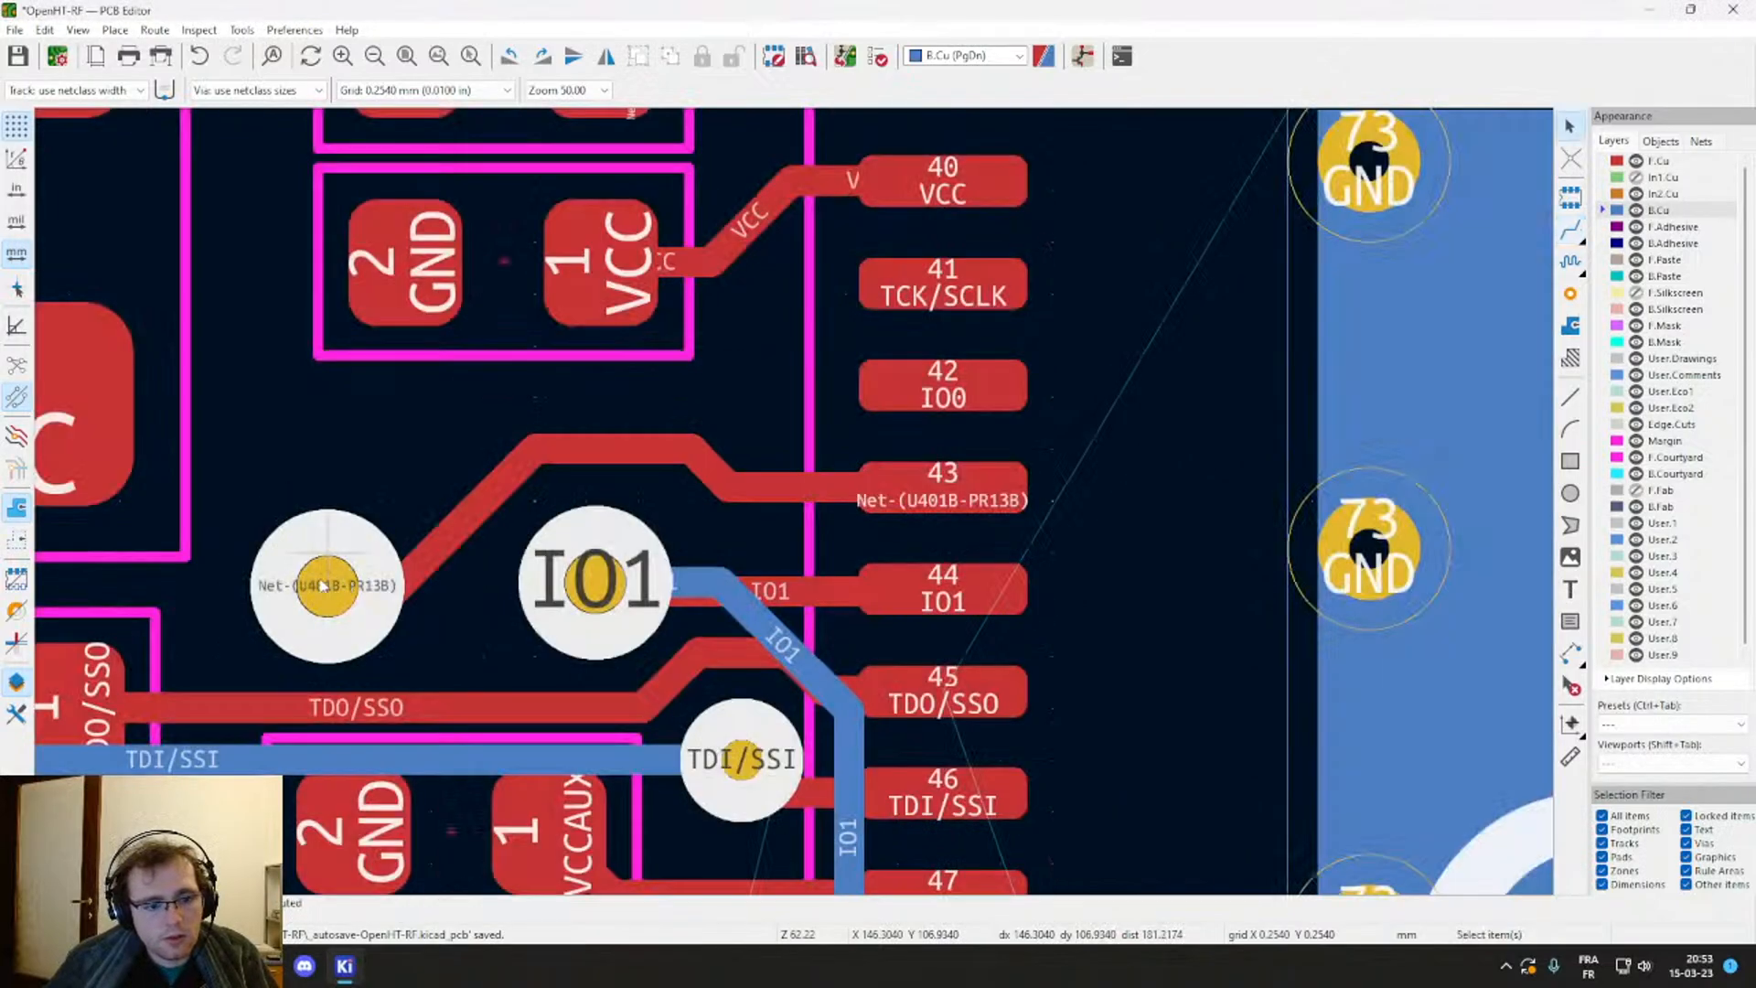
Step: Set the pad 43 net's via to a 0.6 mm diameter with a 0.2 mm hole
double_click(323, 586)
type(".6")
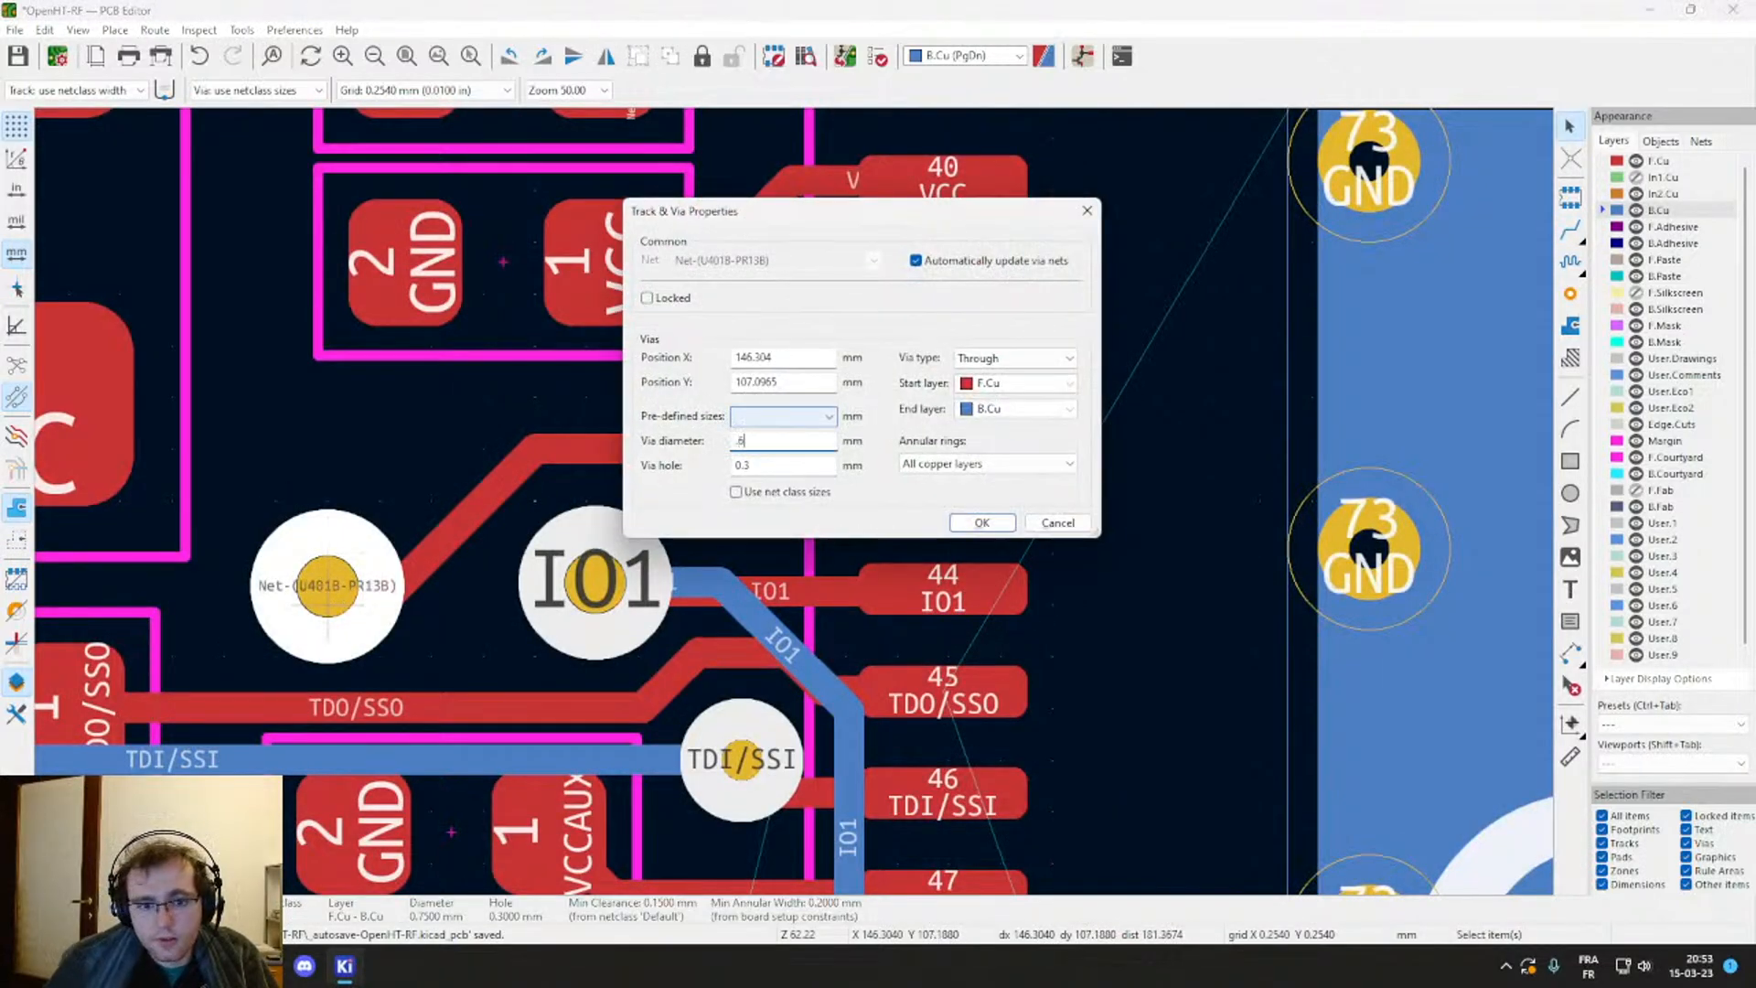
key("Tab")
type(".2")
key("Return")
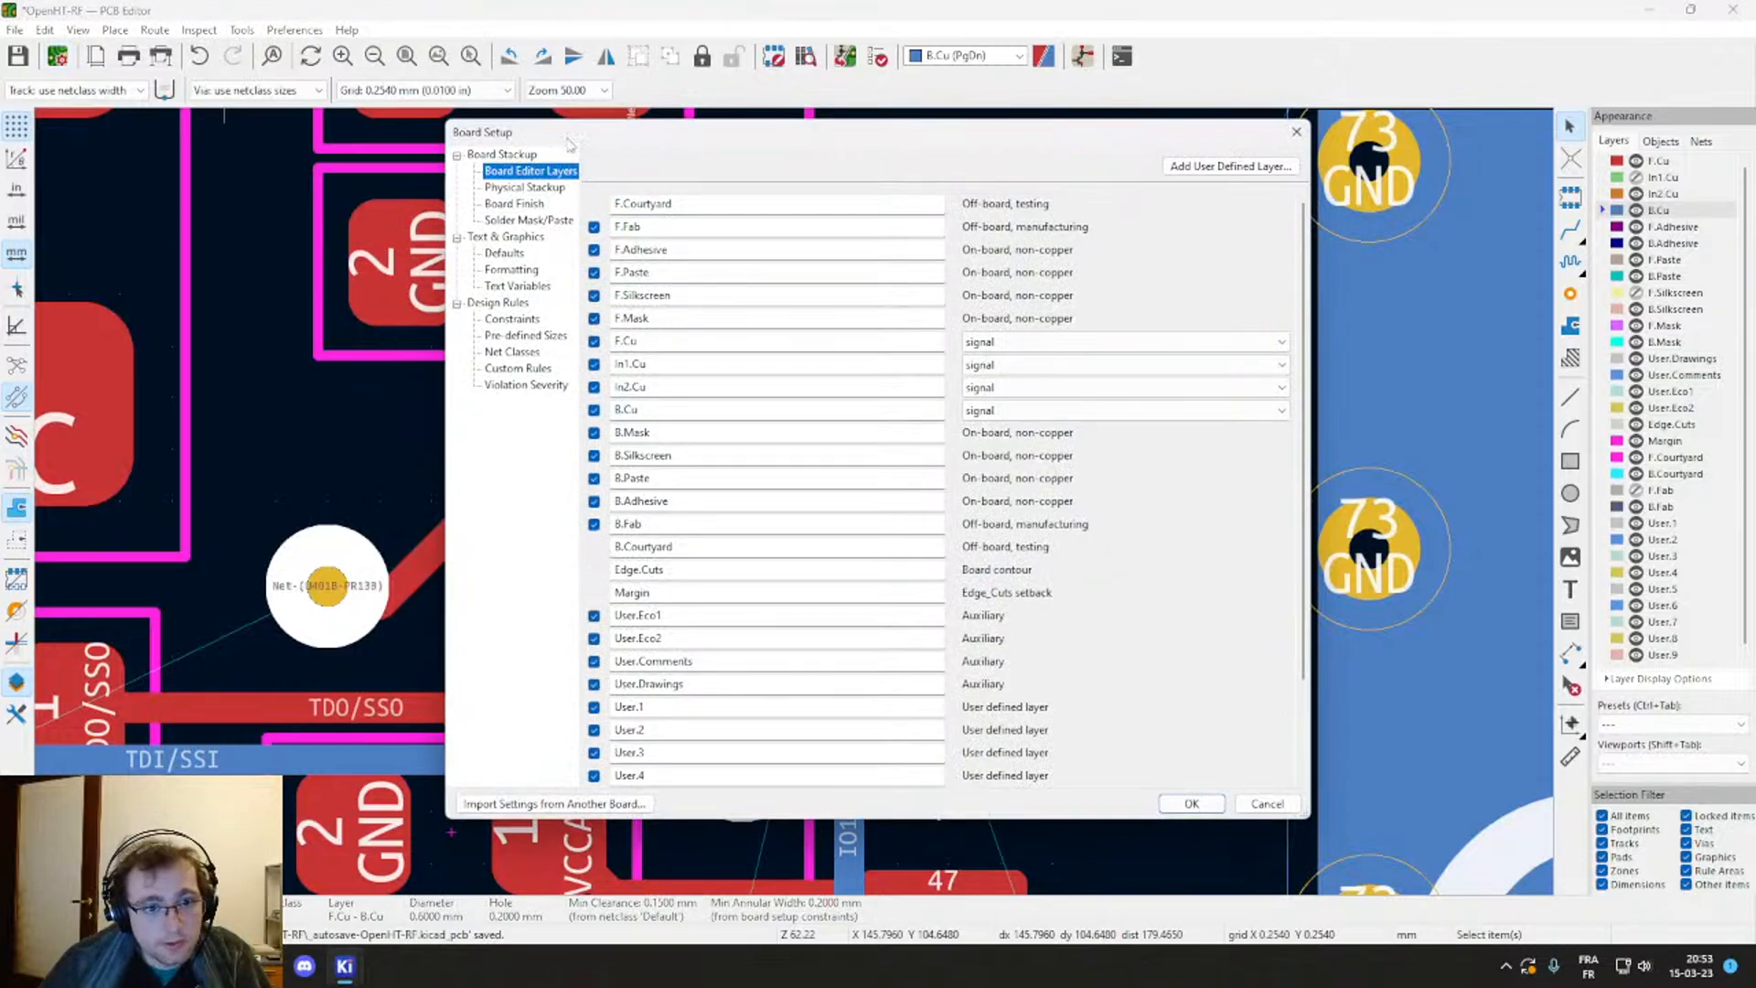
Step: Set the Default net class to a 0.6 mm via size and a 0.2 mm via hole in the board setup
key("Escape")
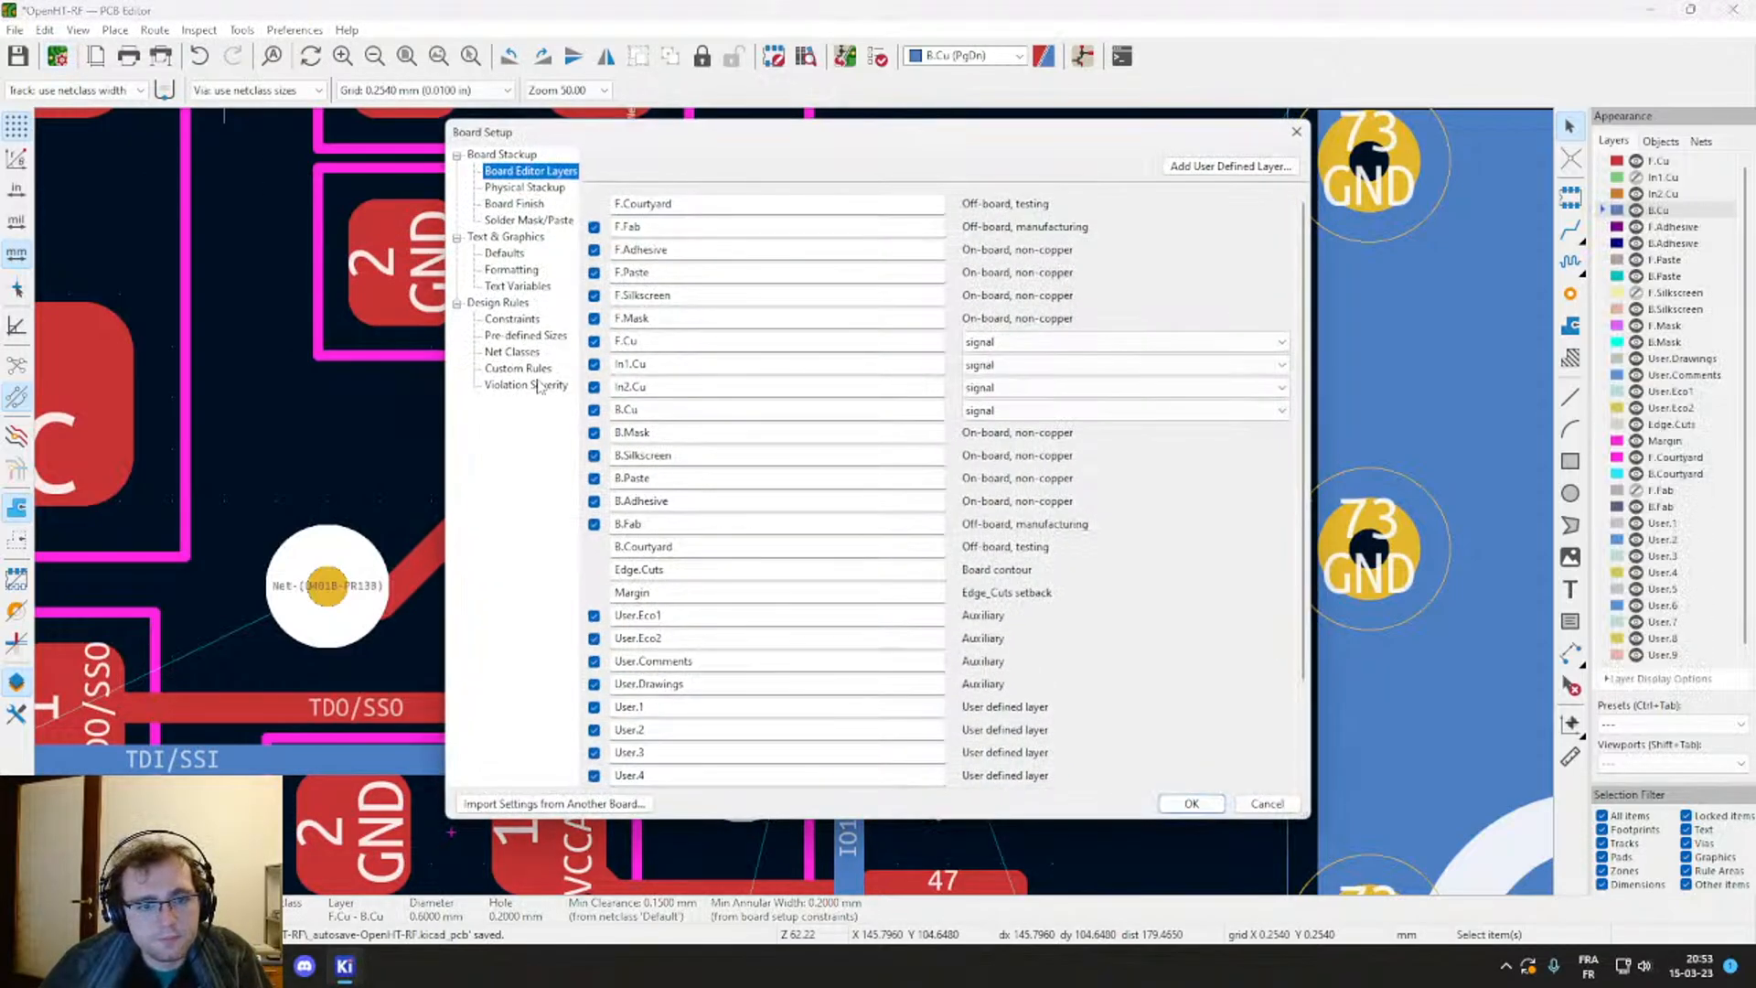
left_click(513, 321)
key("Down")
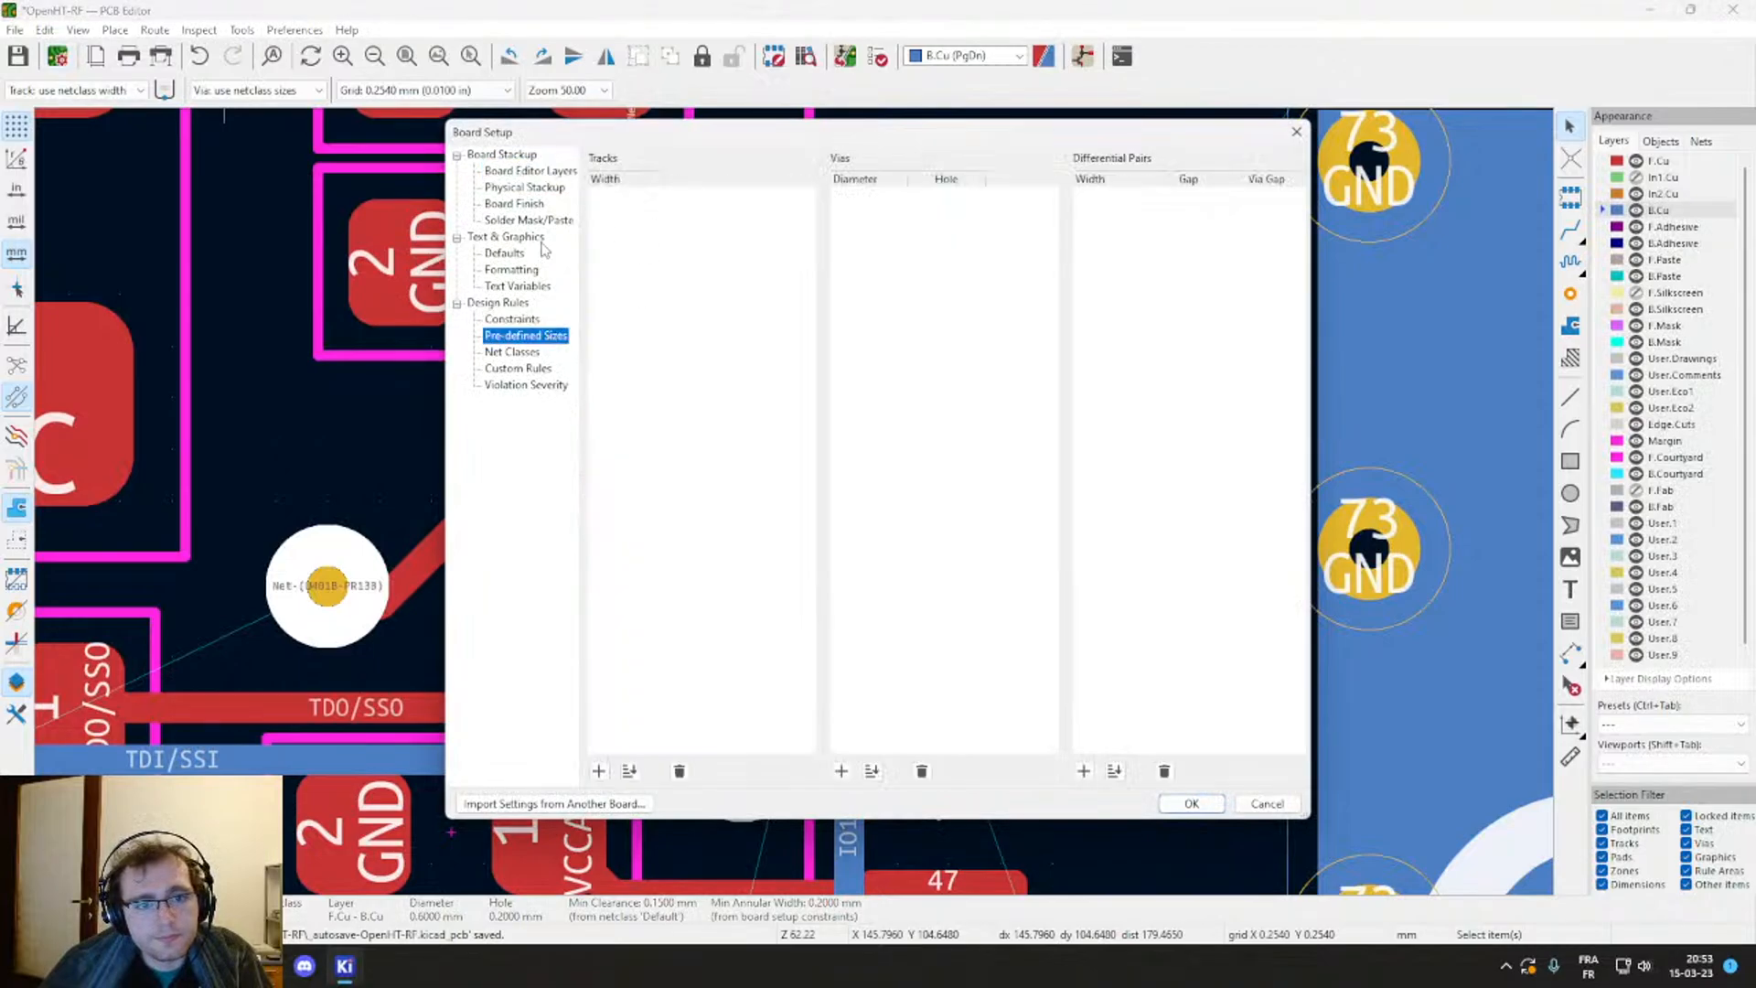
key("Down")
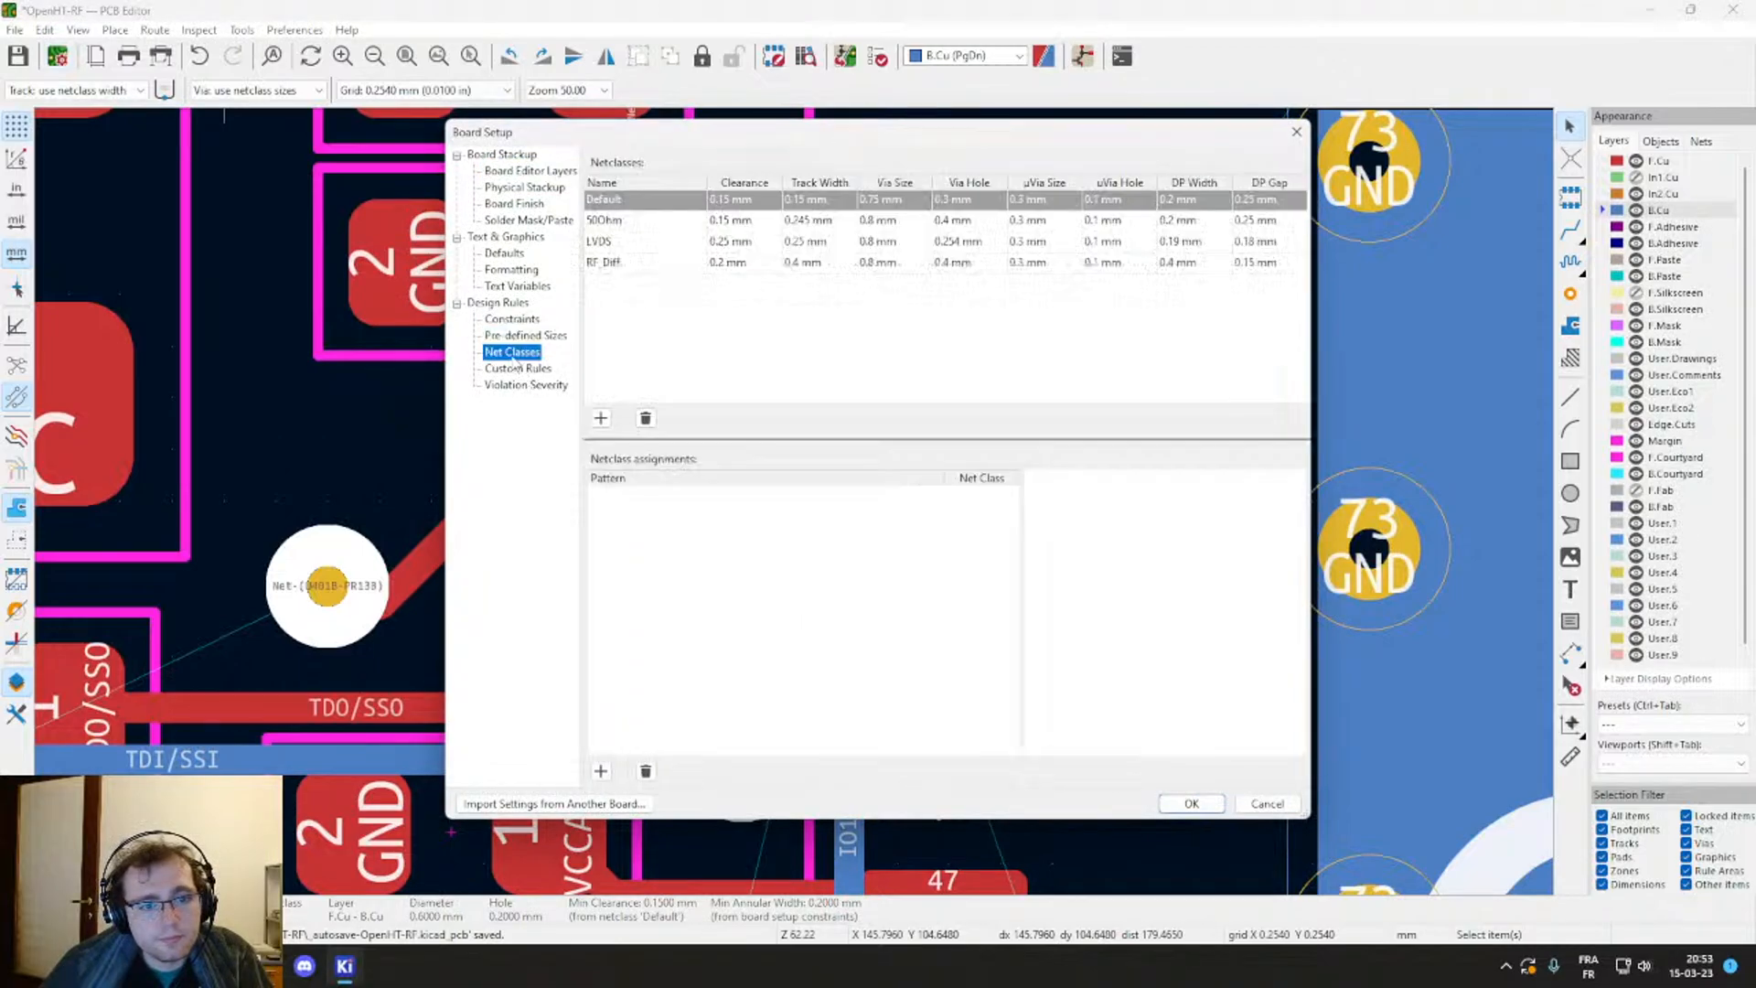
left_click(873, 207)
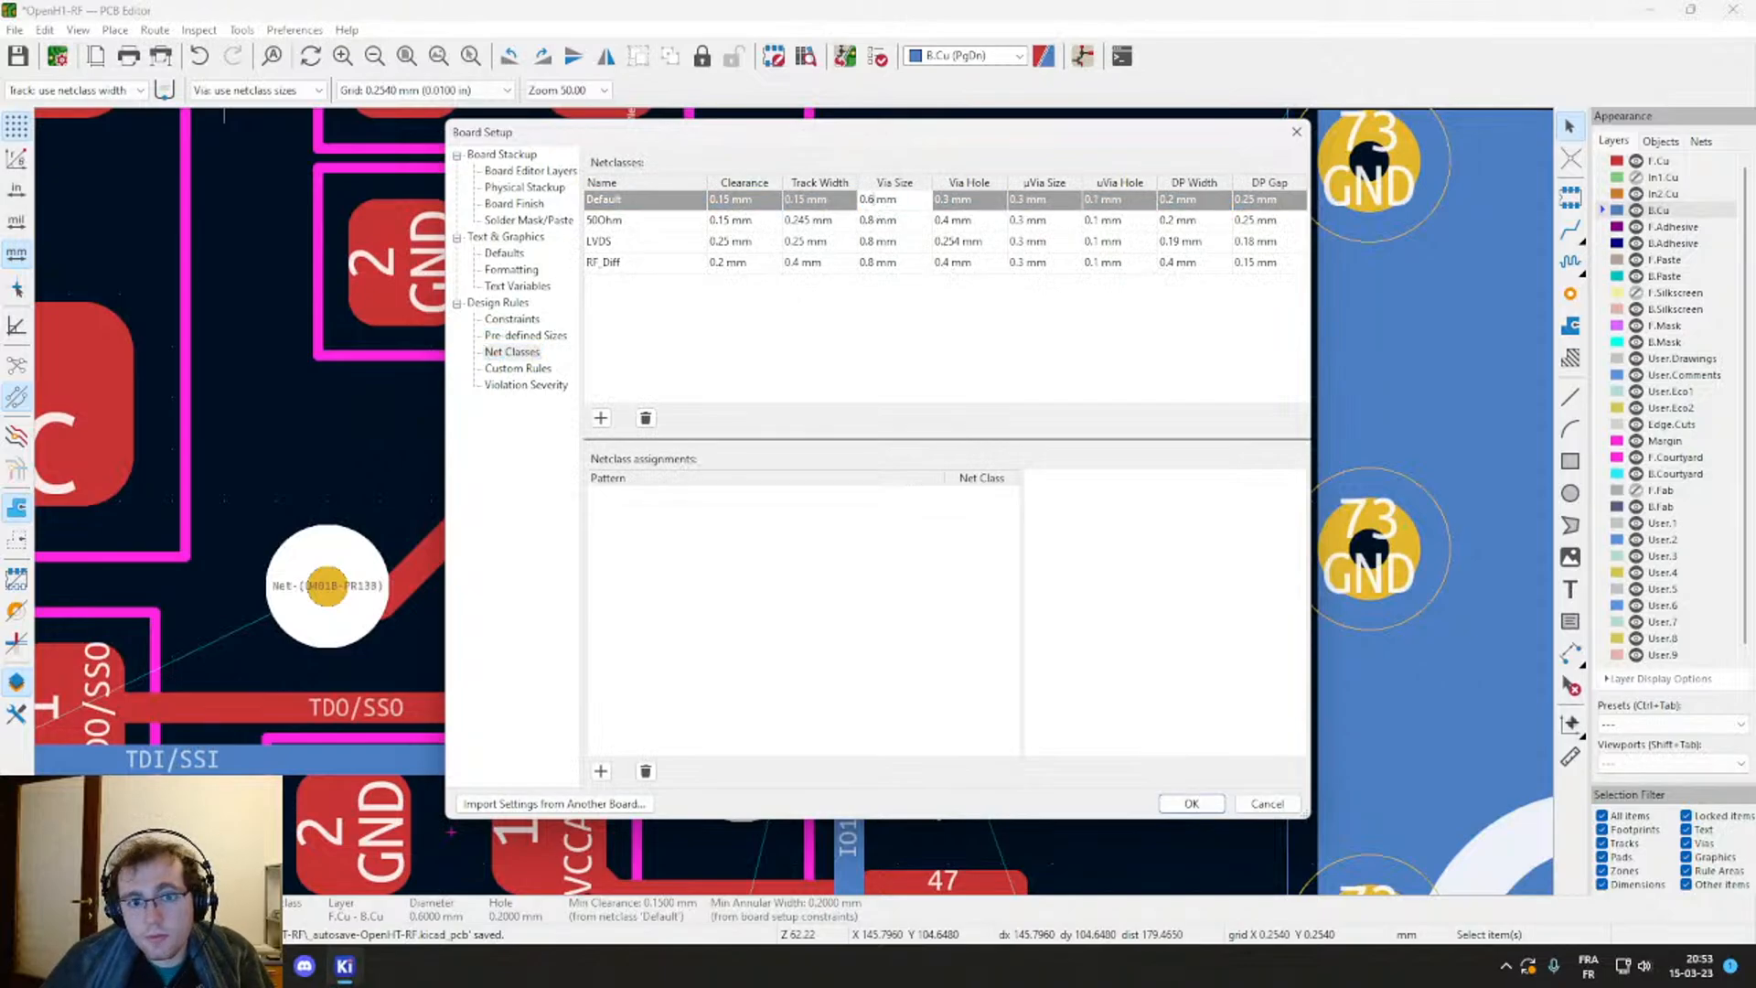
key("Return")
left_click(952, 202)
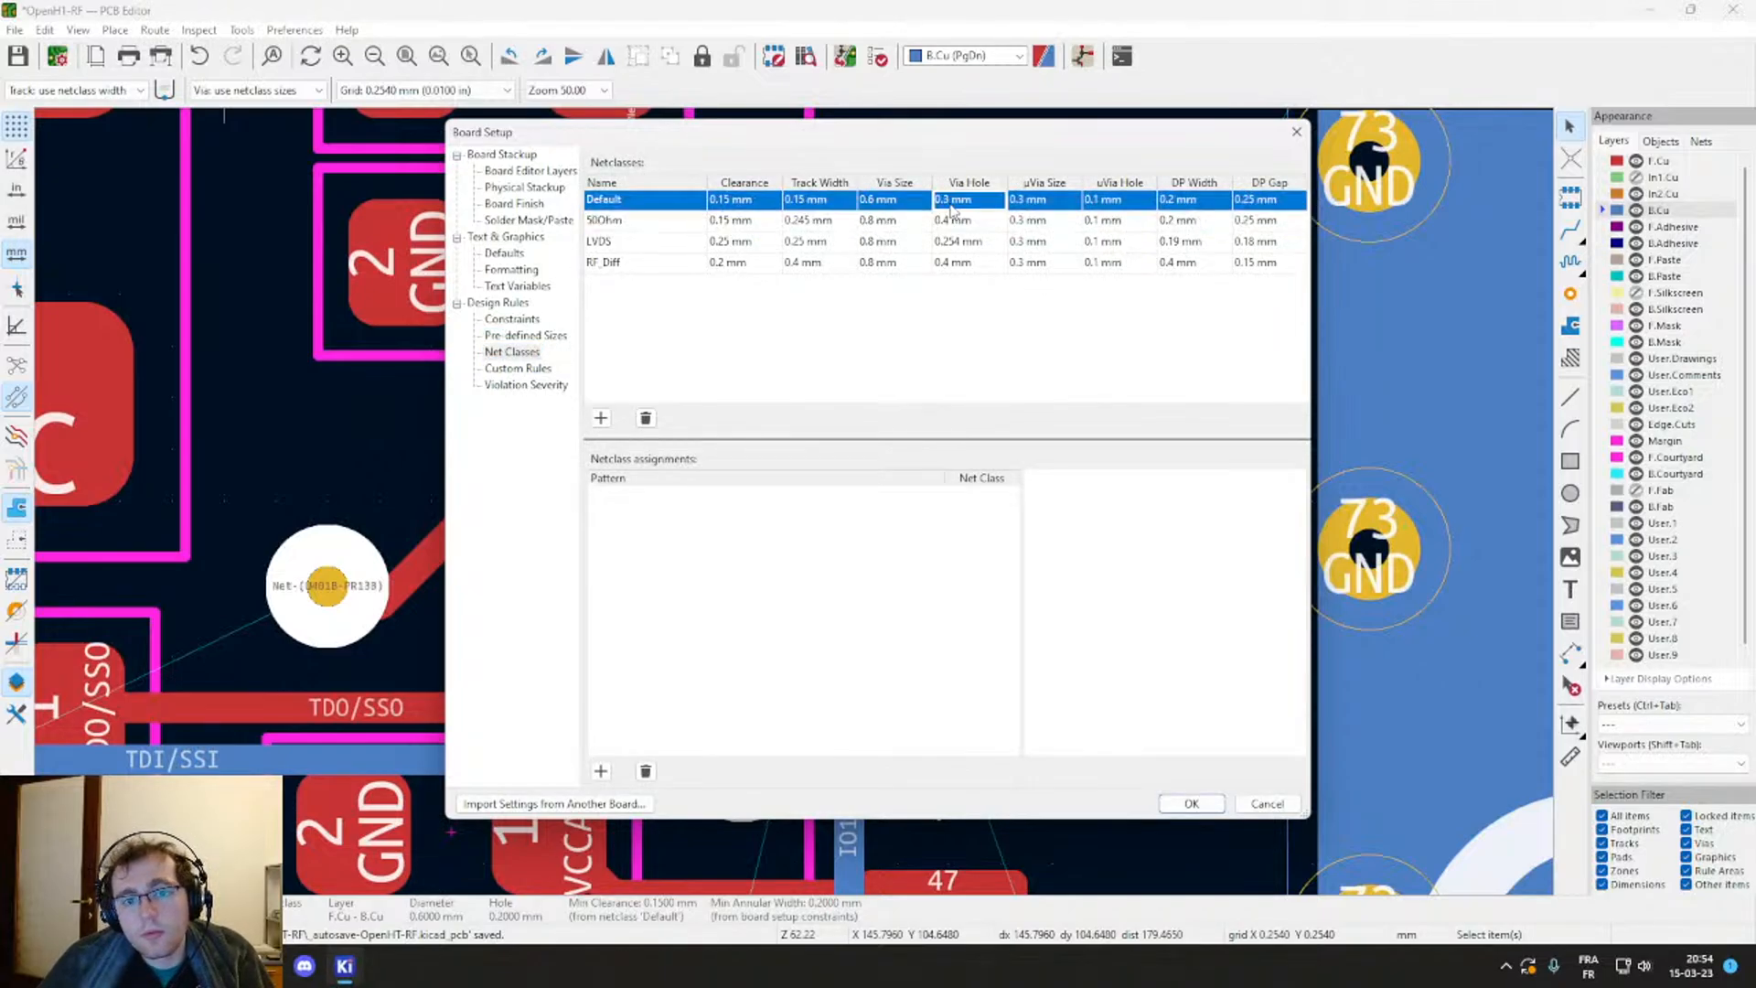
type("2")
key("Return")
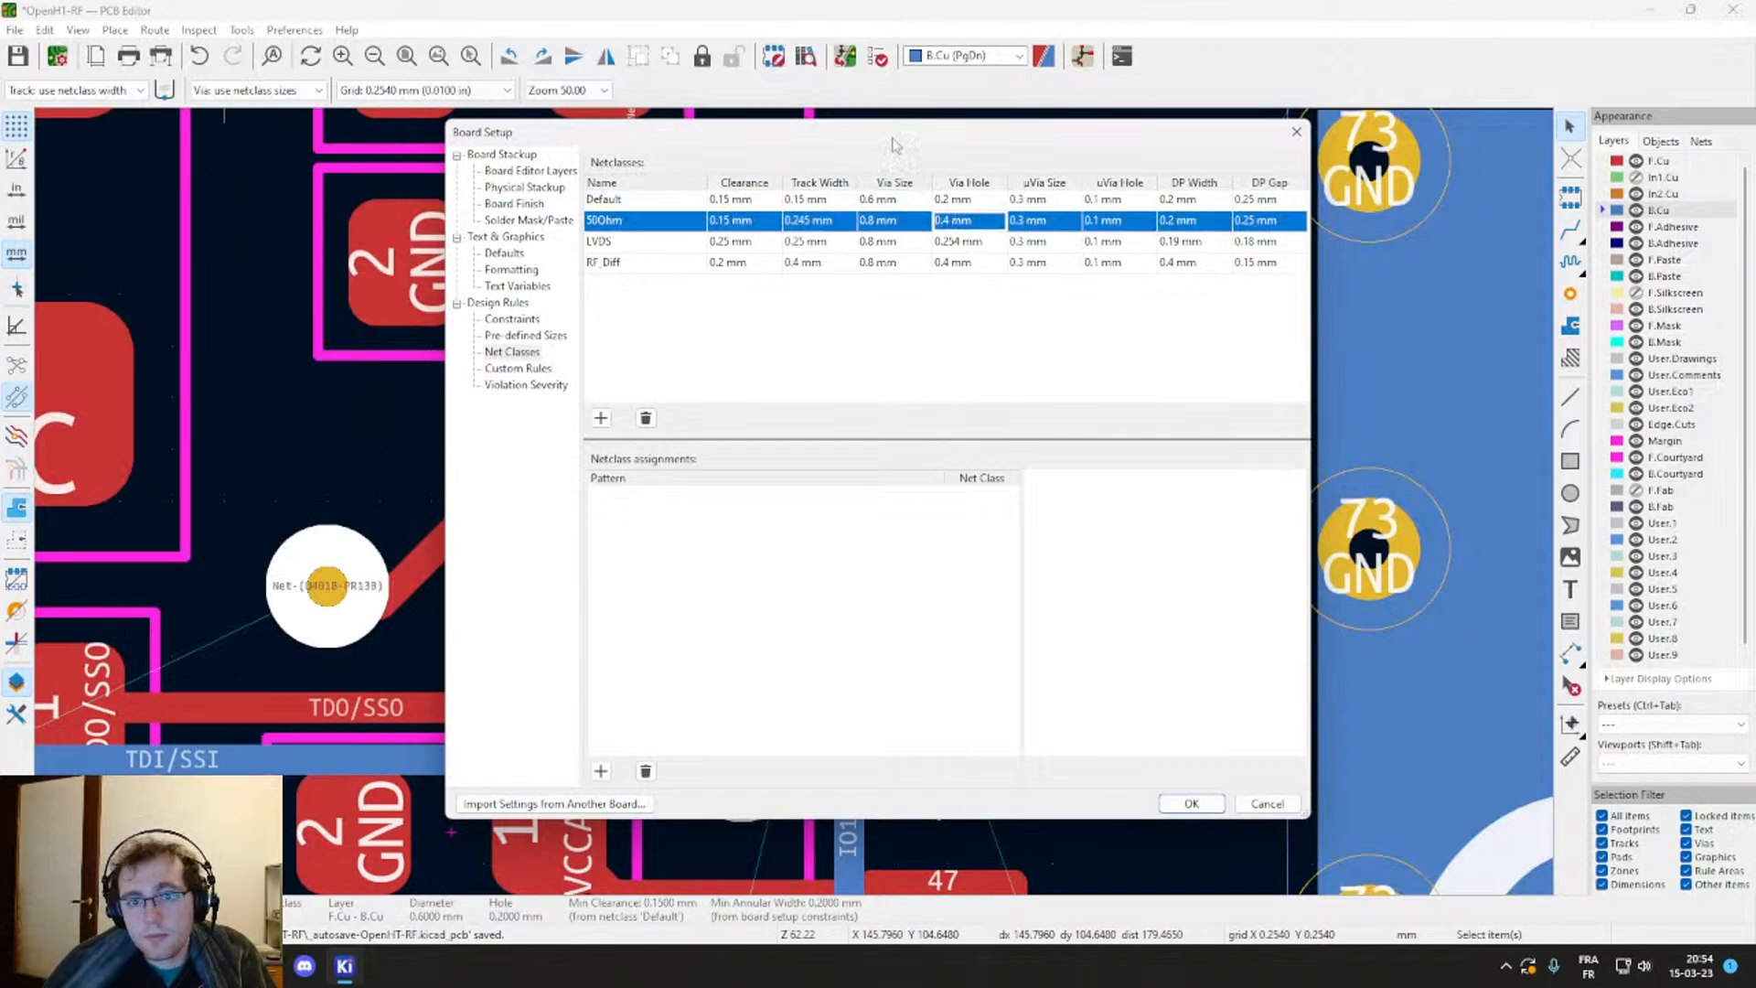
left_click(1192, 803)
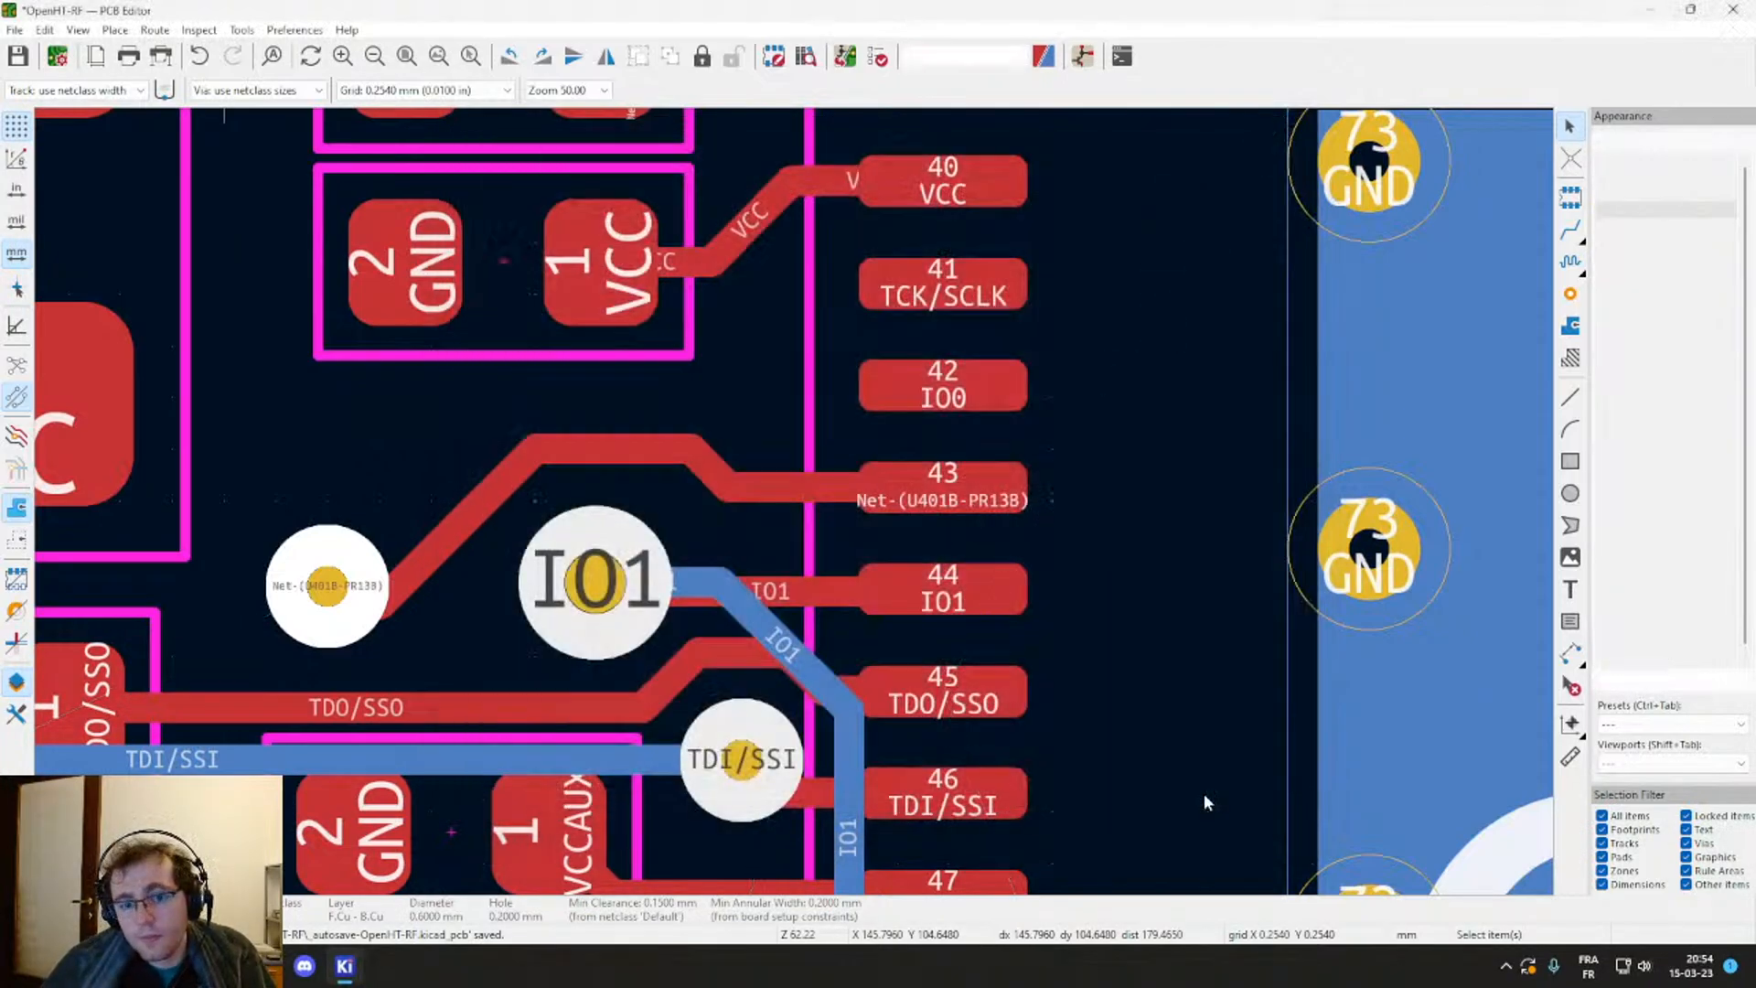
Step: Reduce the IO1 via beside pad 44 to the same 0.6 mm diameter as the neighbouring pad 43 via
middle_click_drag(492, 554, 830, 459)
left_click(941, 476)
key("Escape")
double_click(944, 485)
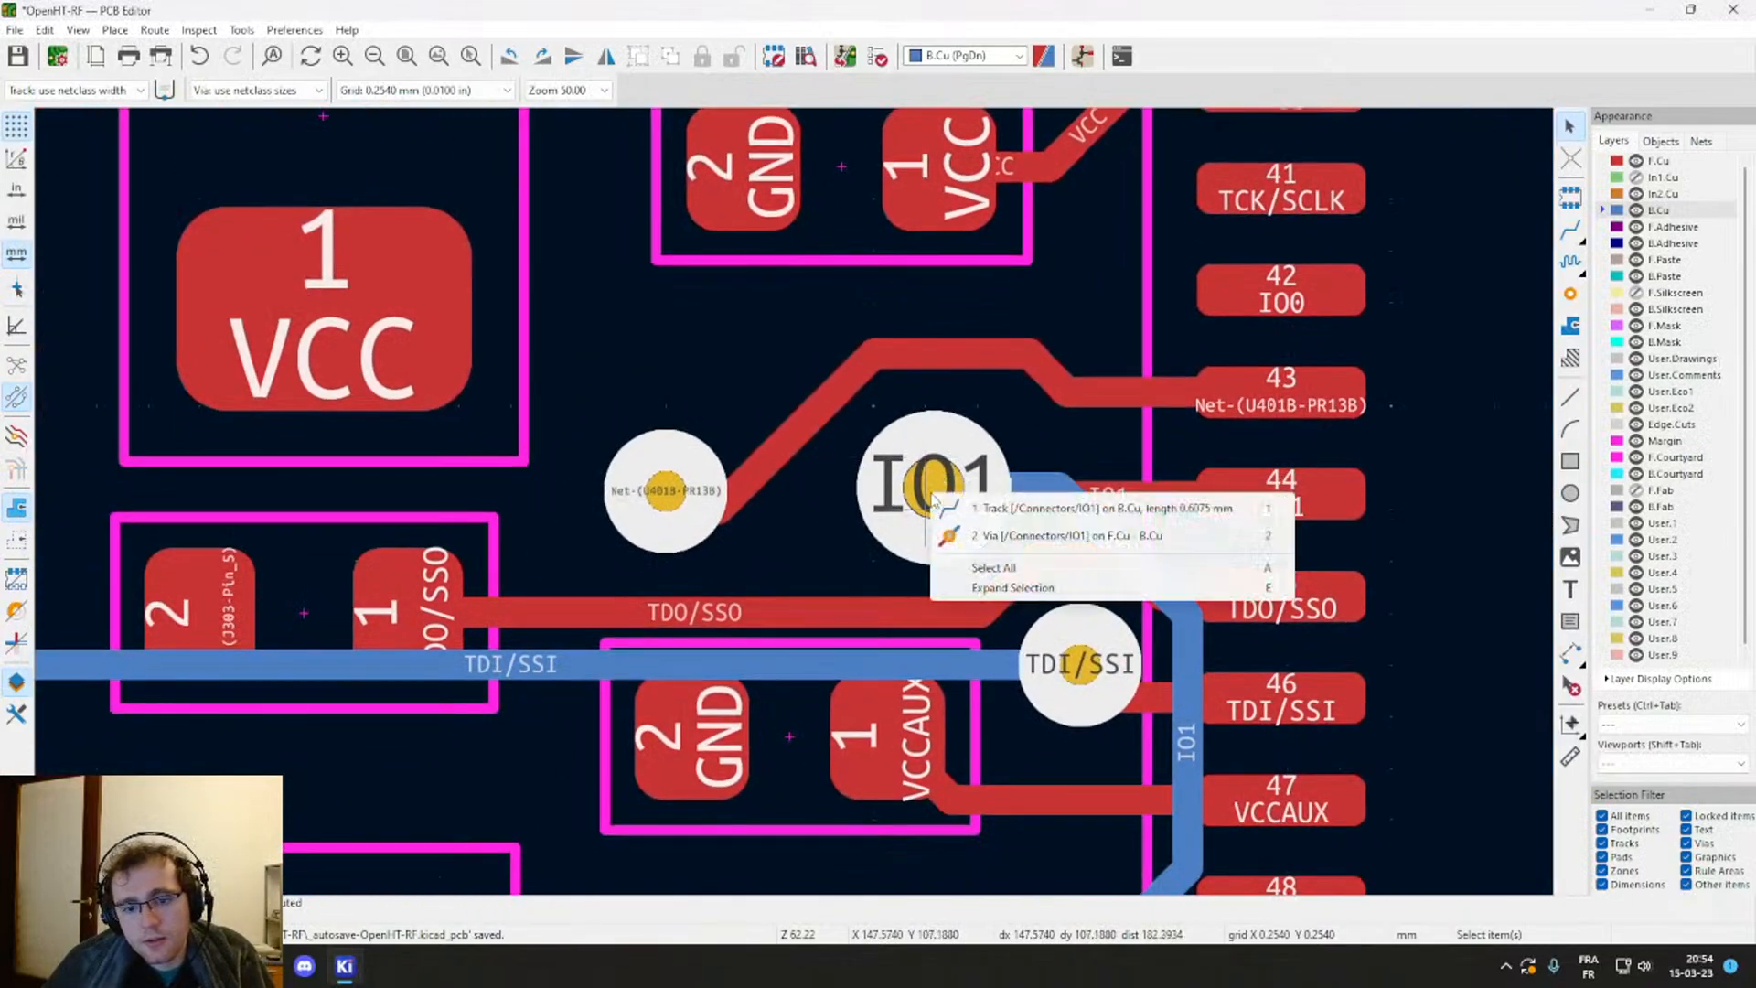
left_click(969, 528)
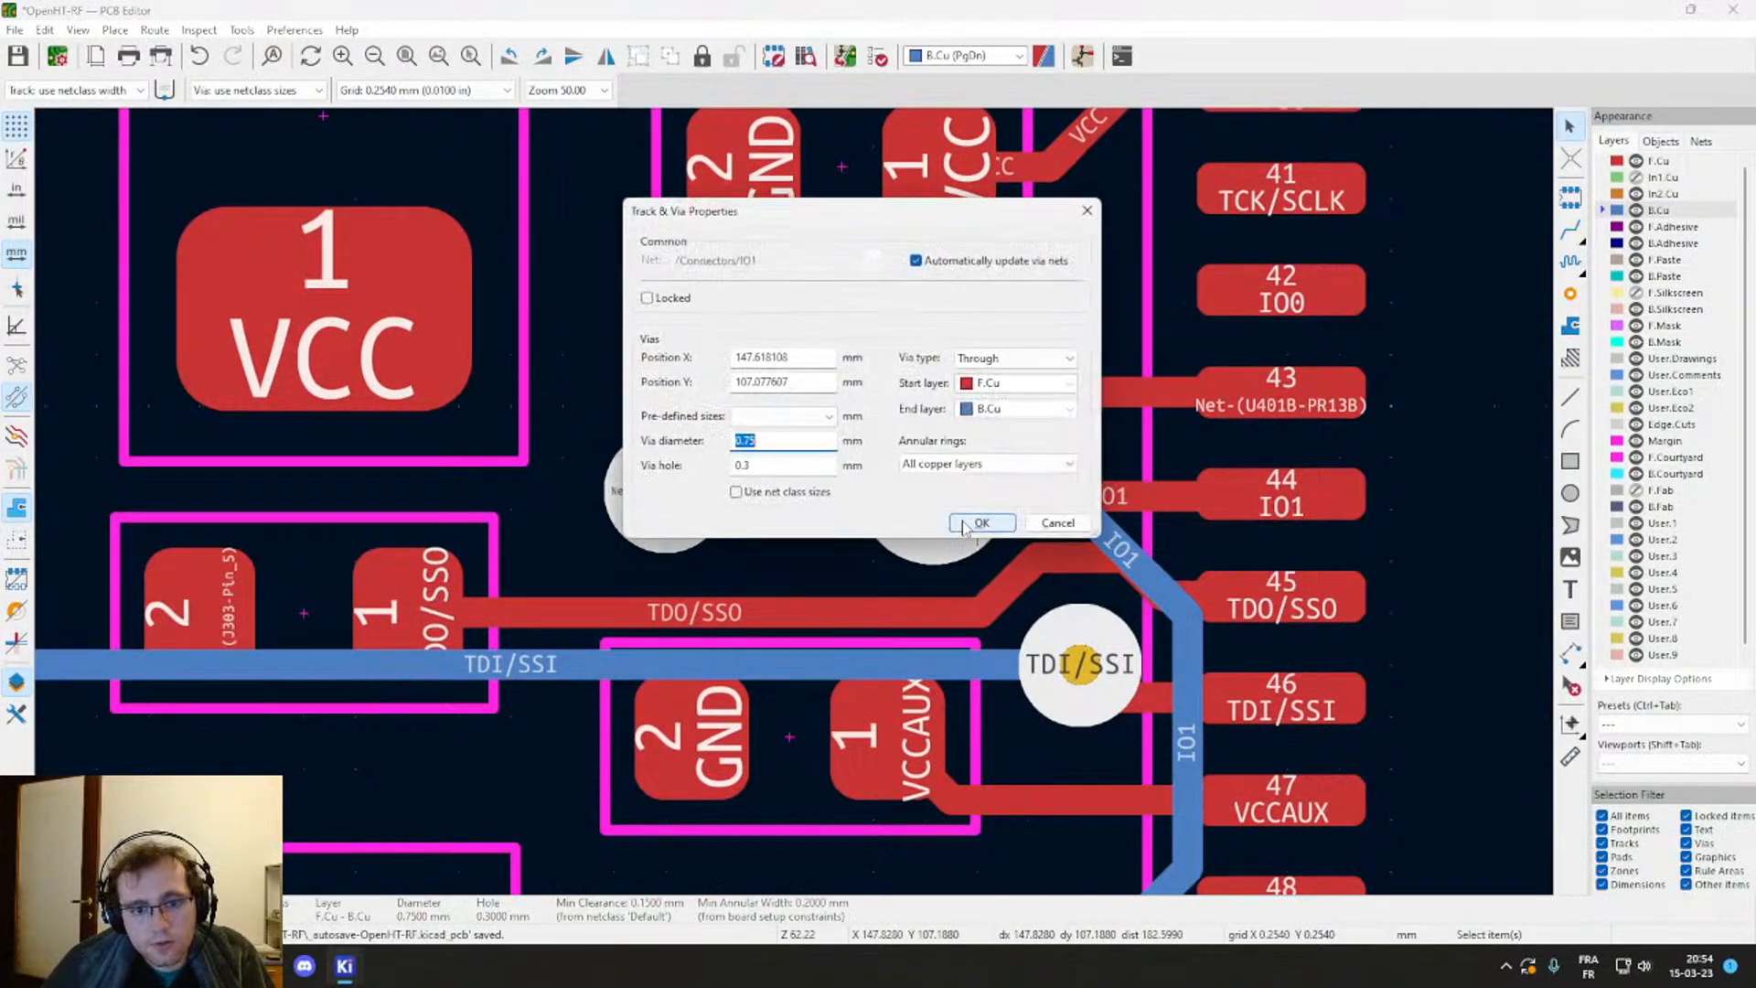
key("BackSpace")
left_click(978, 525)
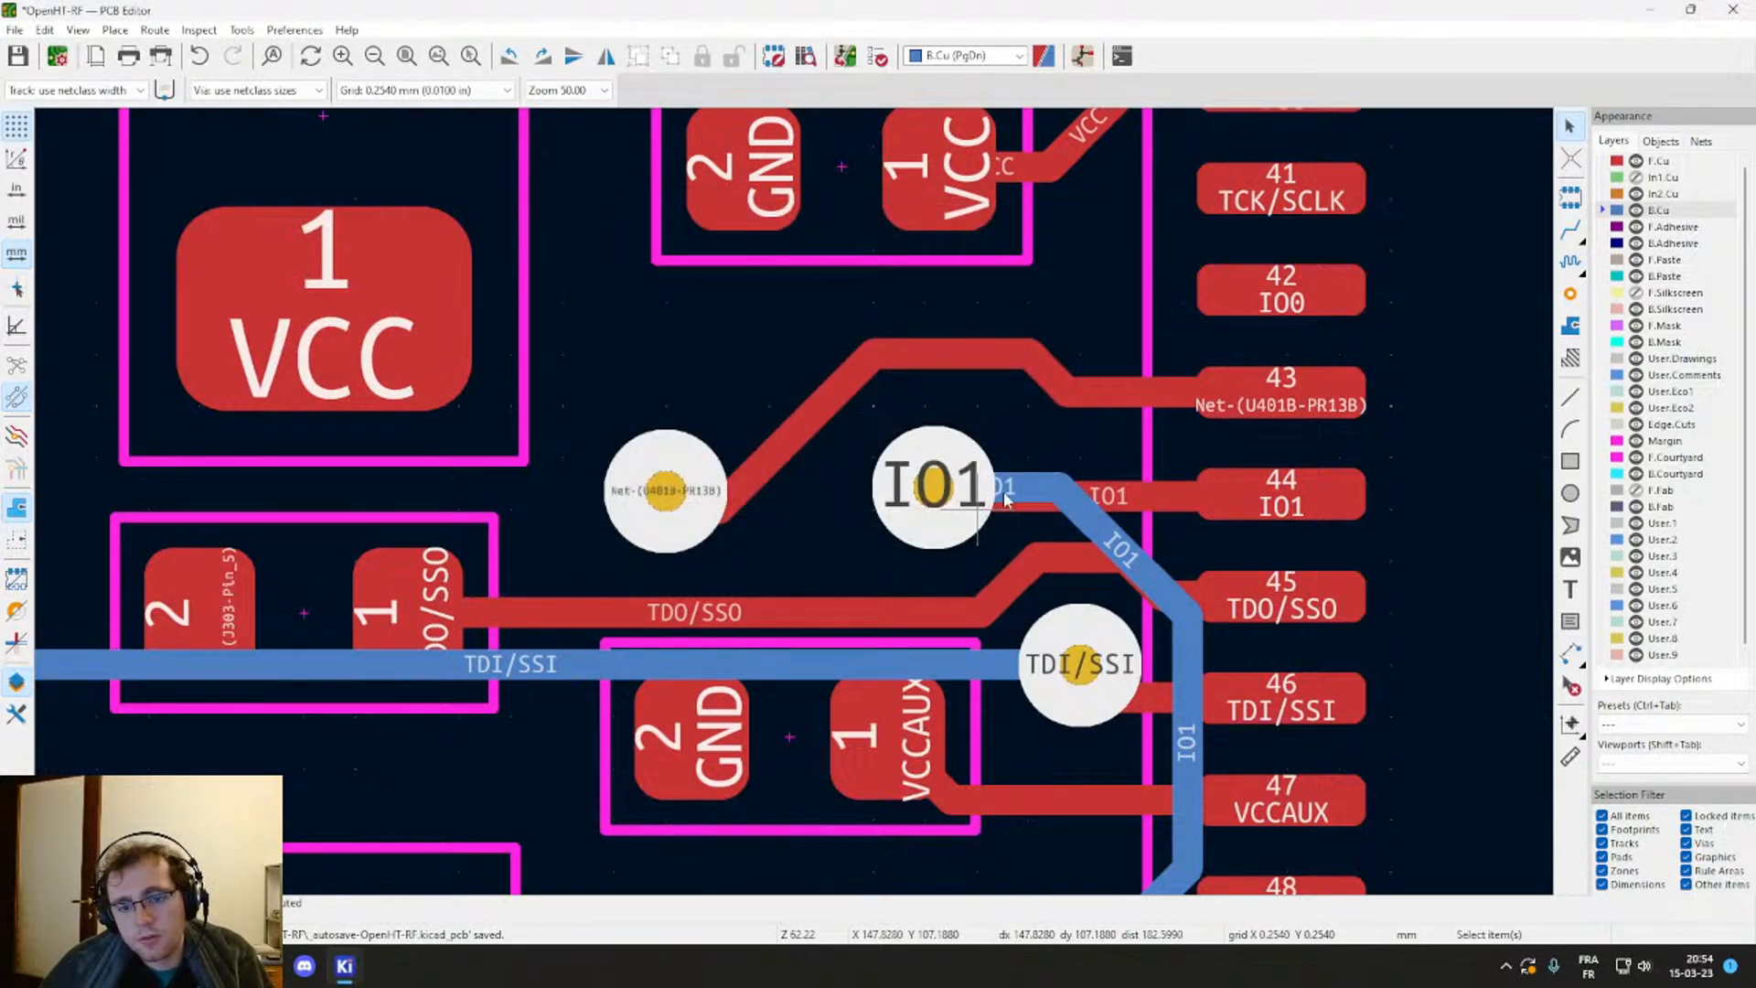
Step: Move the IO1 via slightly down with its tracks attached, to about Y 107.14 mm, in line with the pad 44 track
key("d")
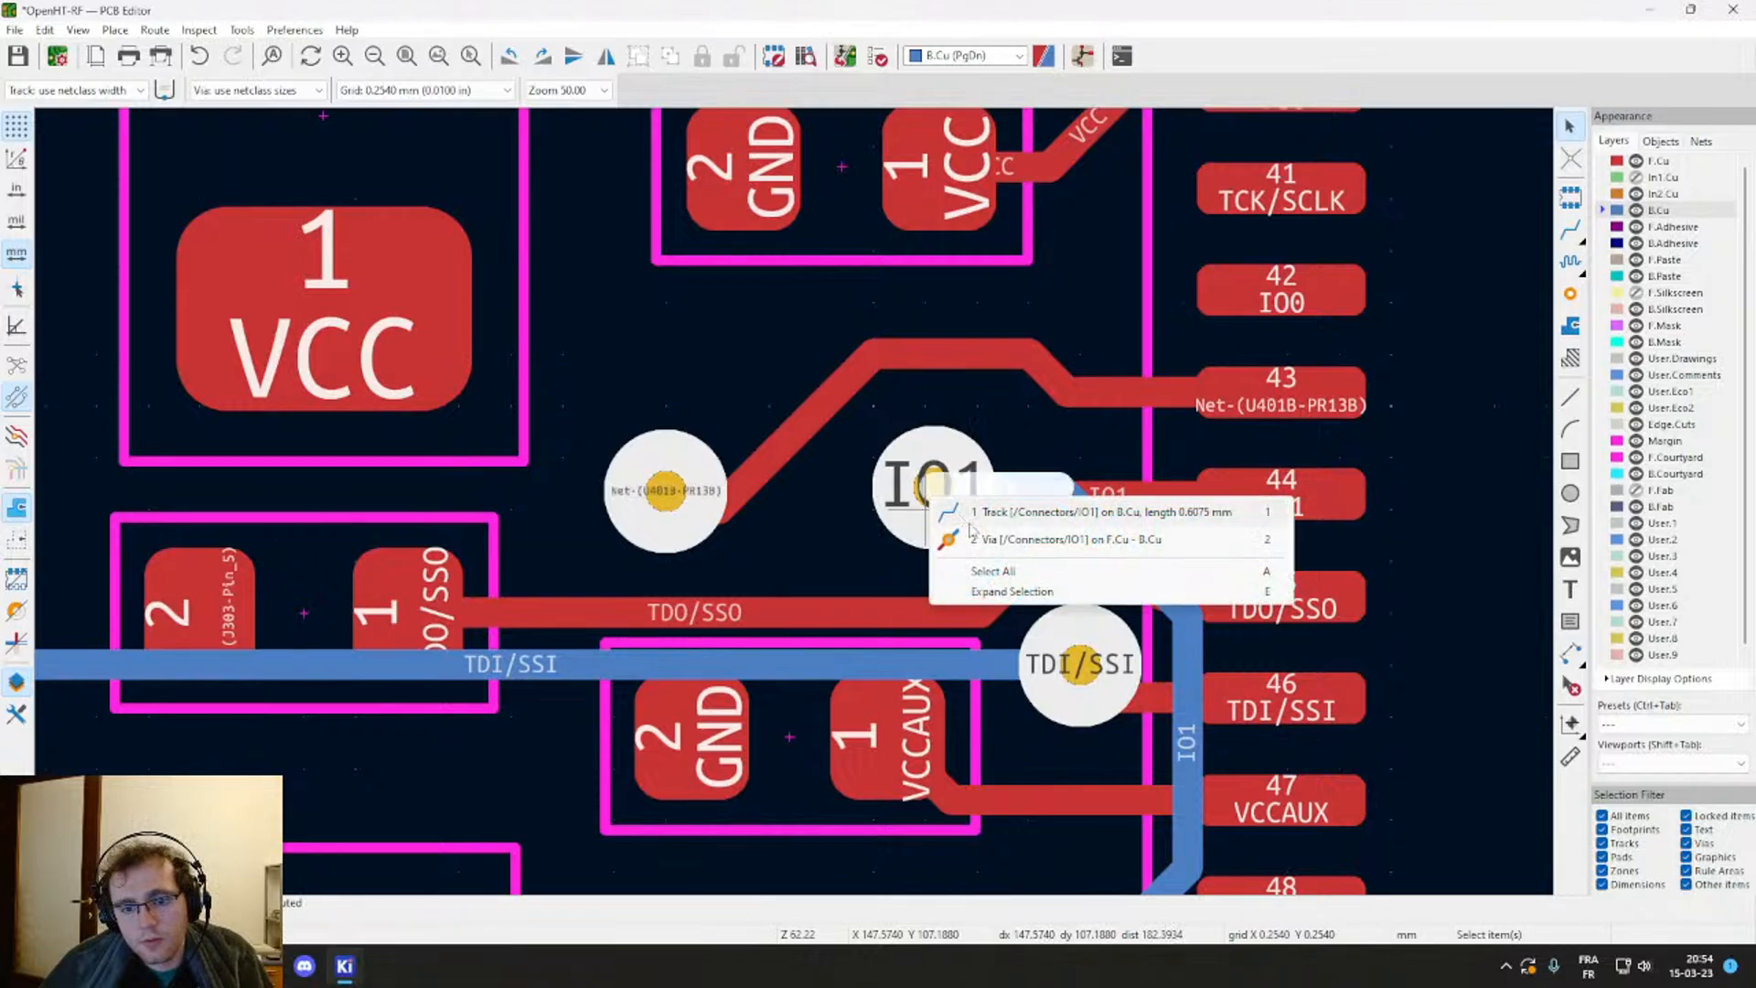
left_click(958, 534)
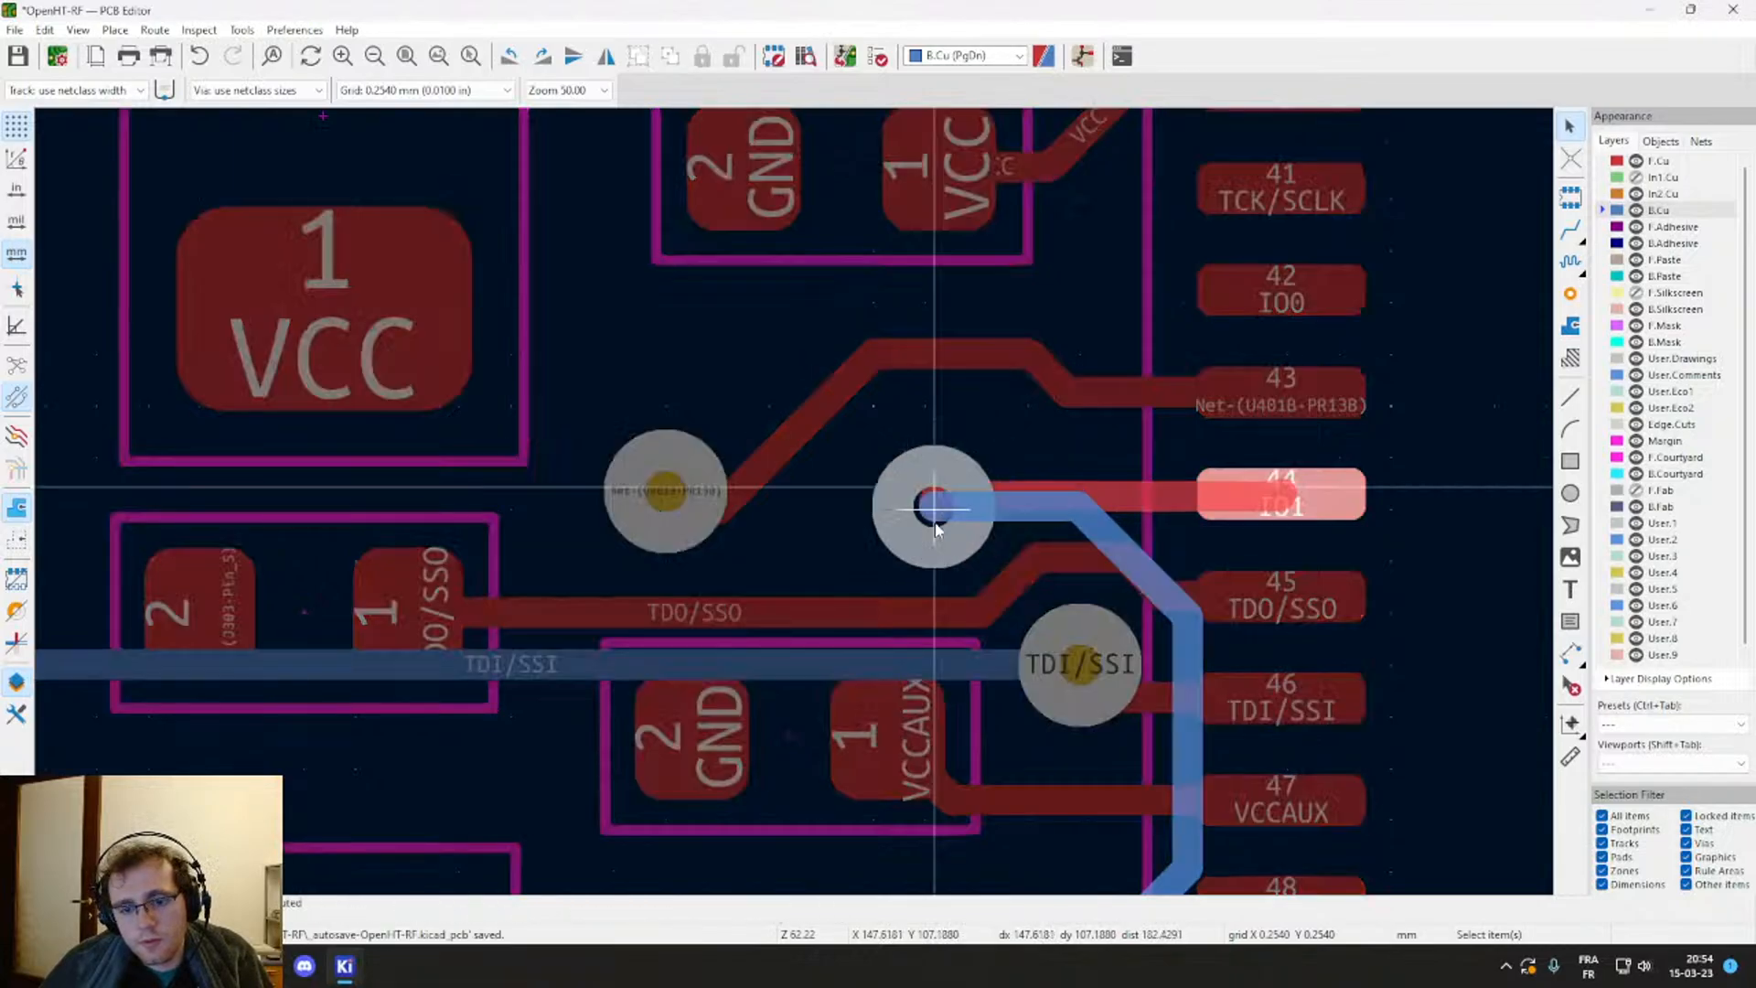
left_click(924, 507)
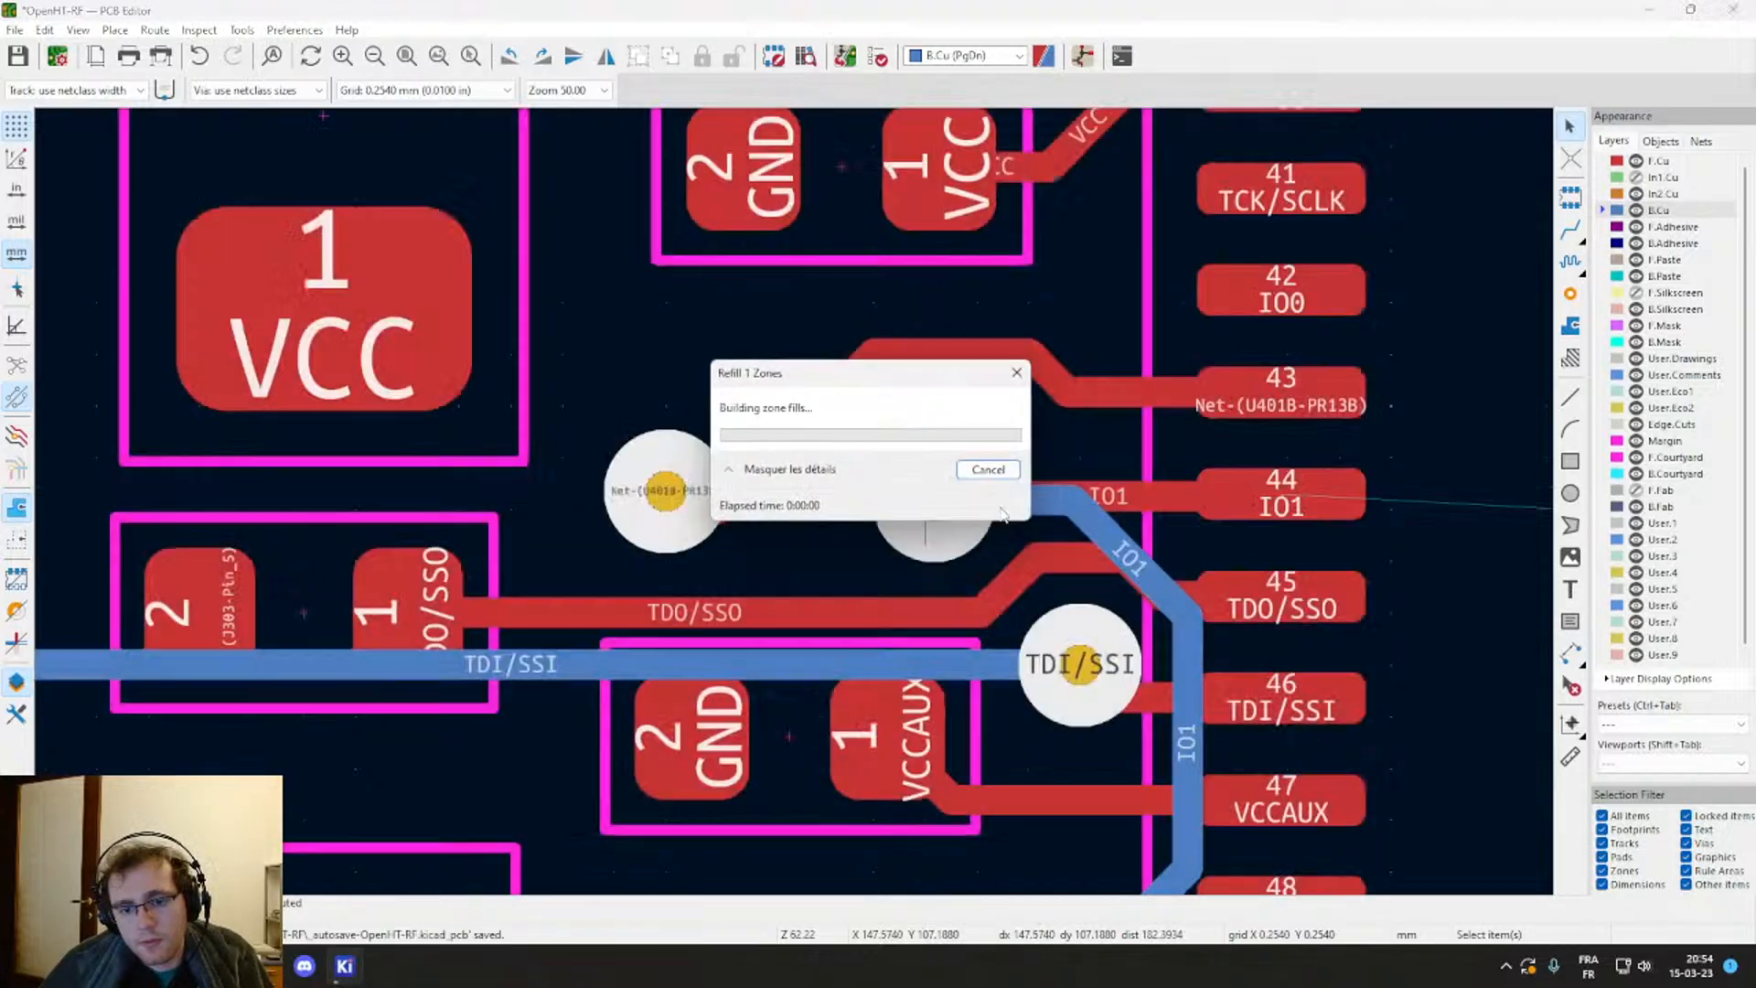
key("d")
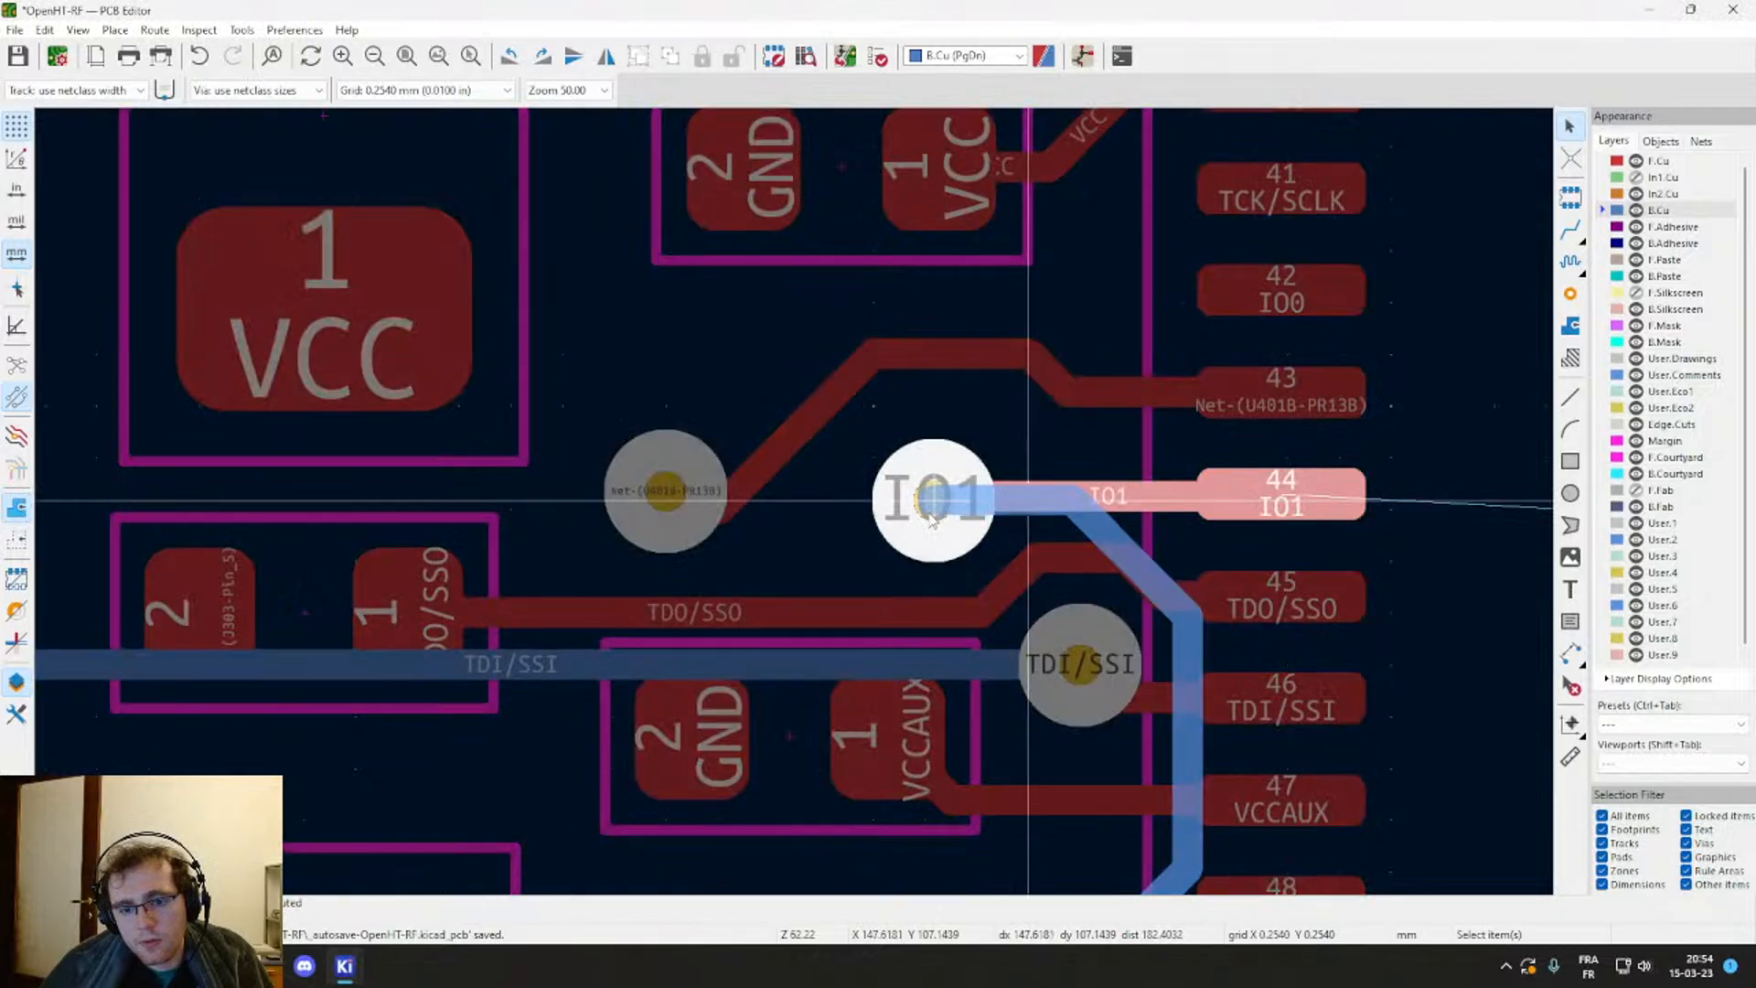
left_click(931, 519)
Step: Move the pad 43 via closer to the IO1 via, to about X 146.56 mm, keeping its track attached
left_click(663, 505)
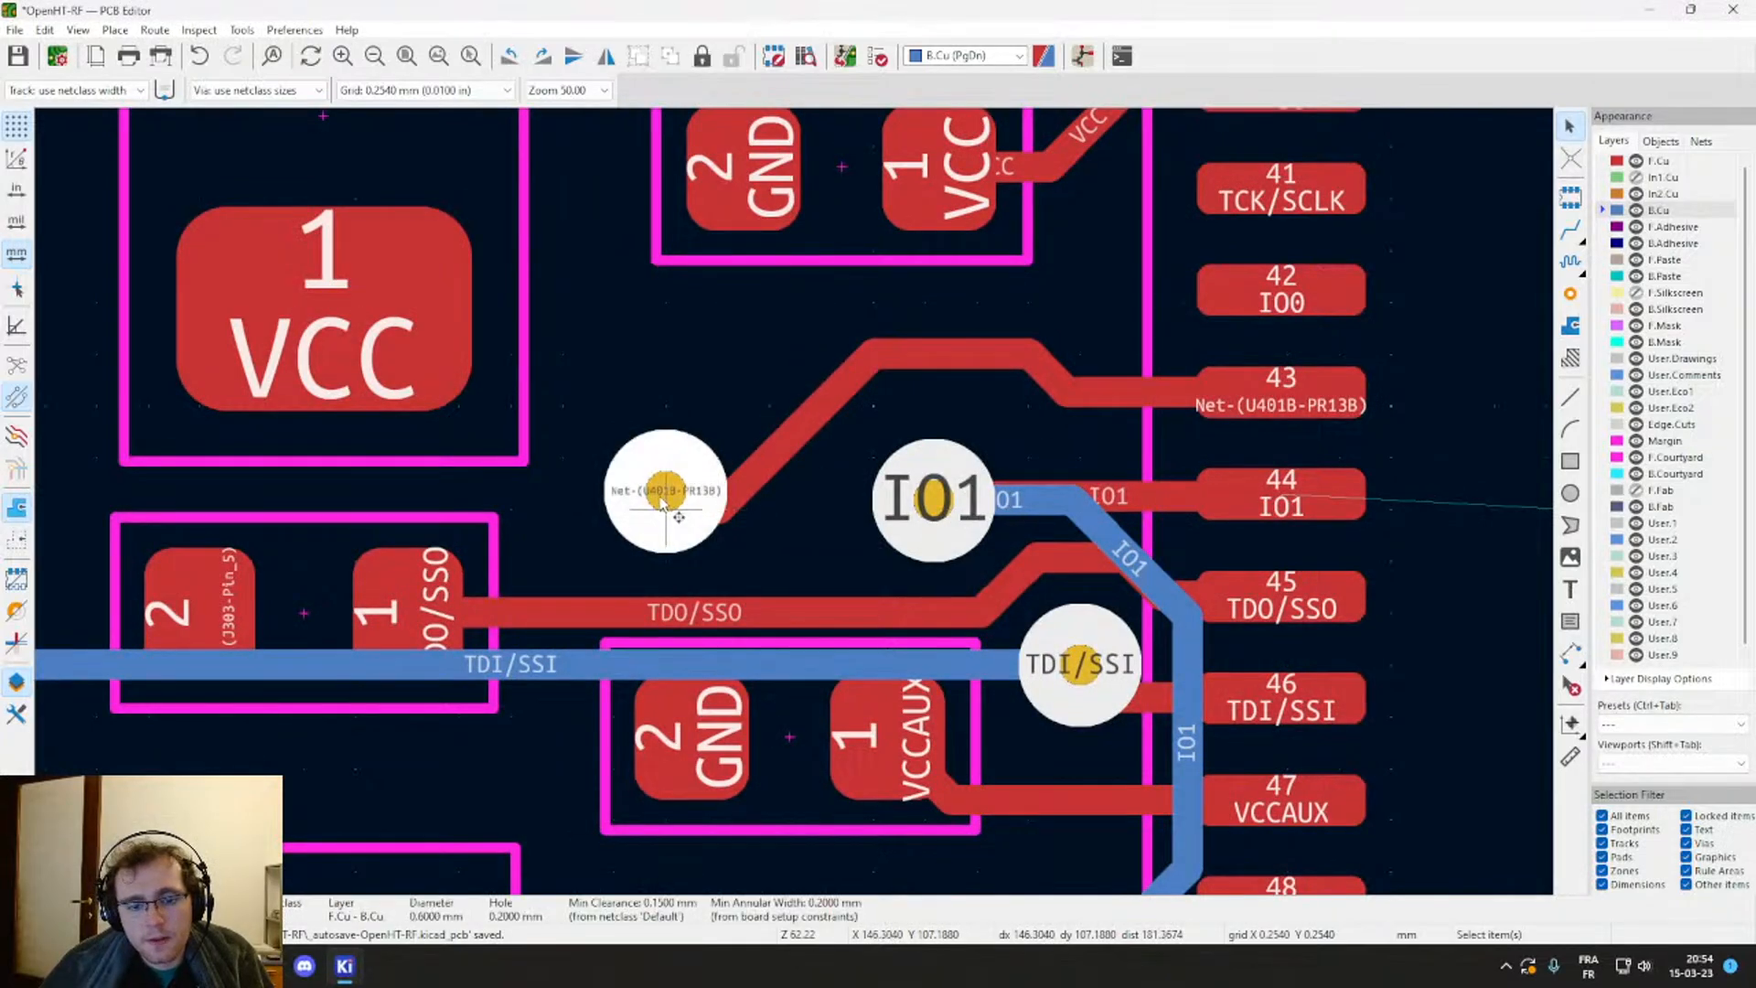
key("d")
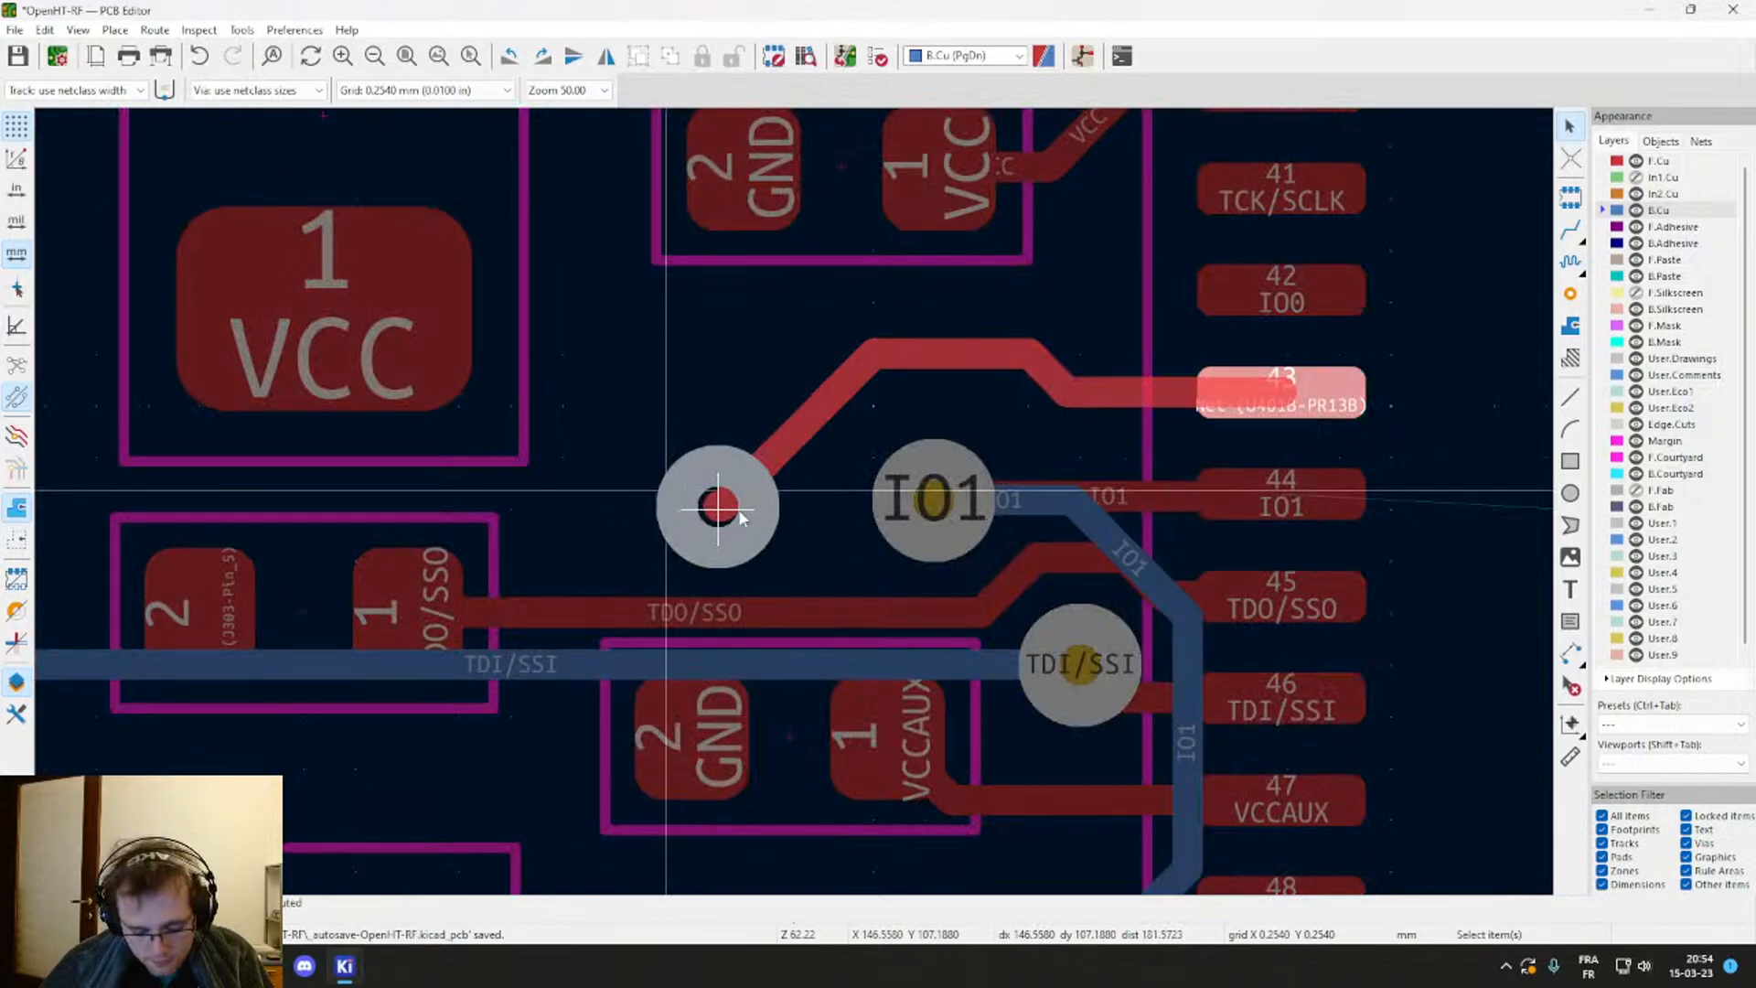
left_click(741, 519)
Step: Straighten the pad 43 track so it leaves the pad horizontally above the IO1 via and bends once down to its own via
scroll(867, 396, "down", 2)
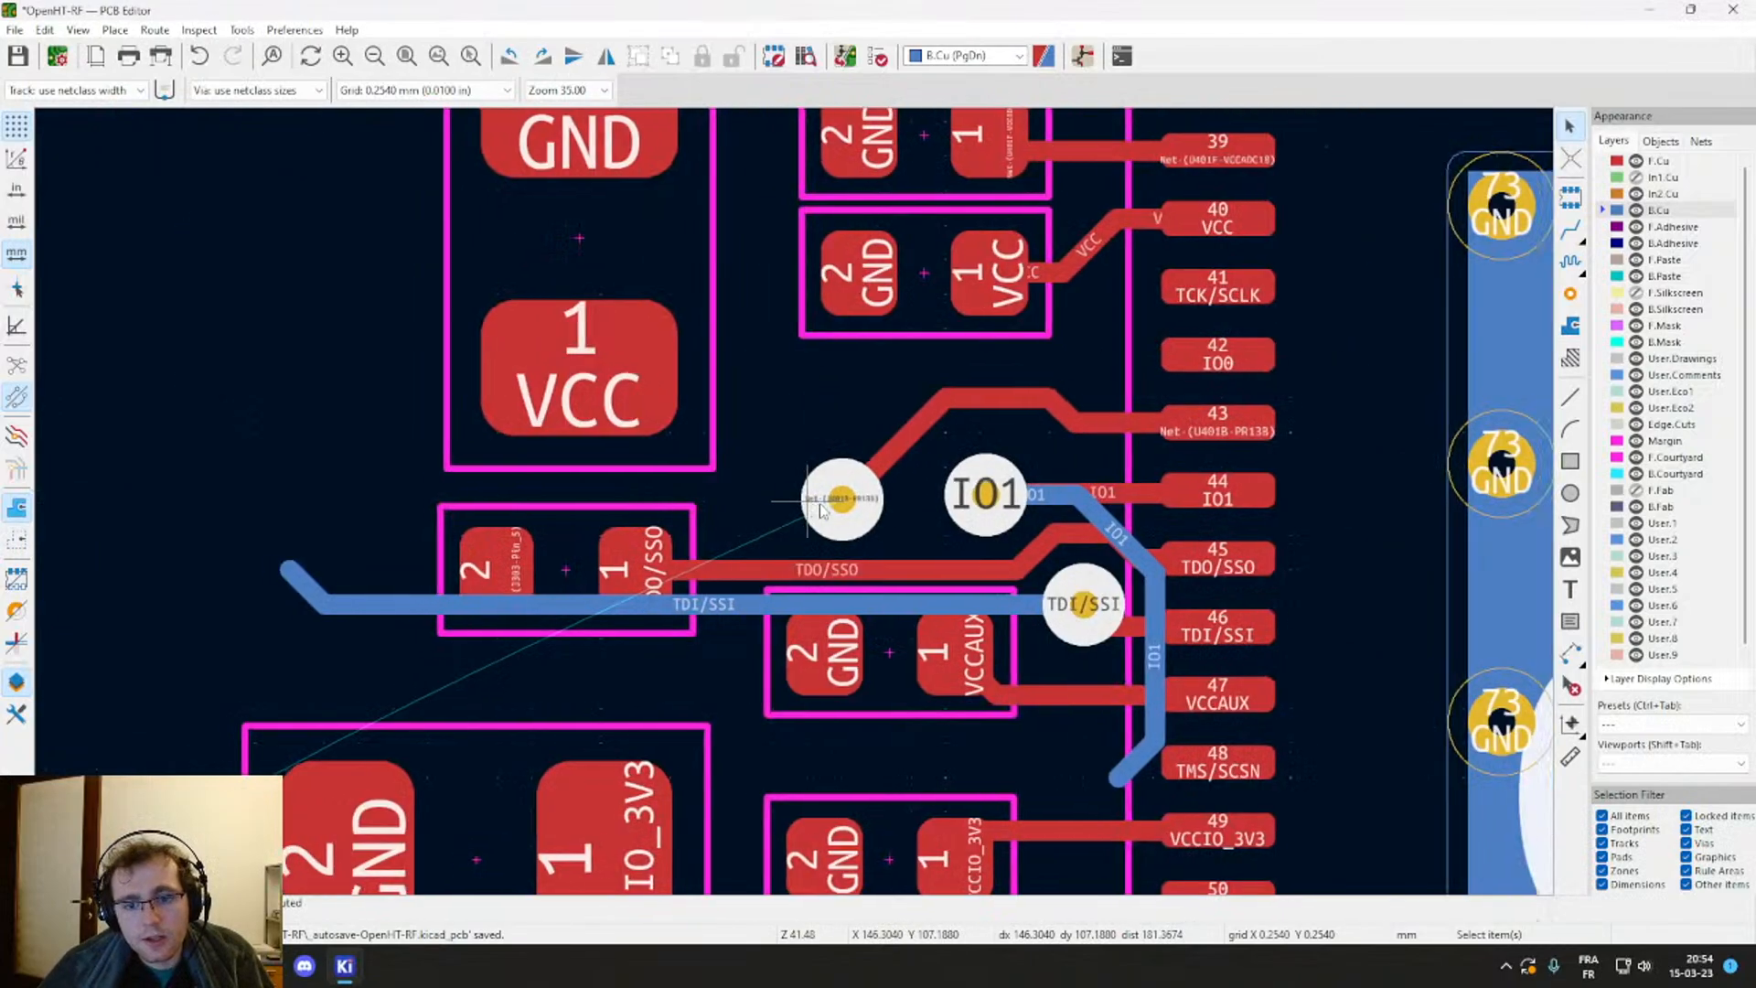
left_click(1015, 396)
key("d")
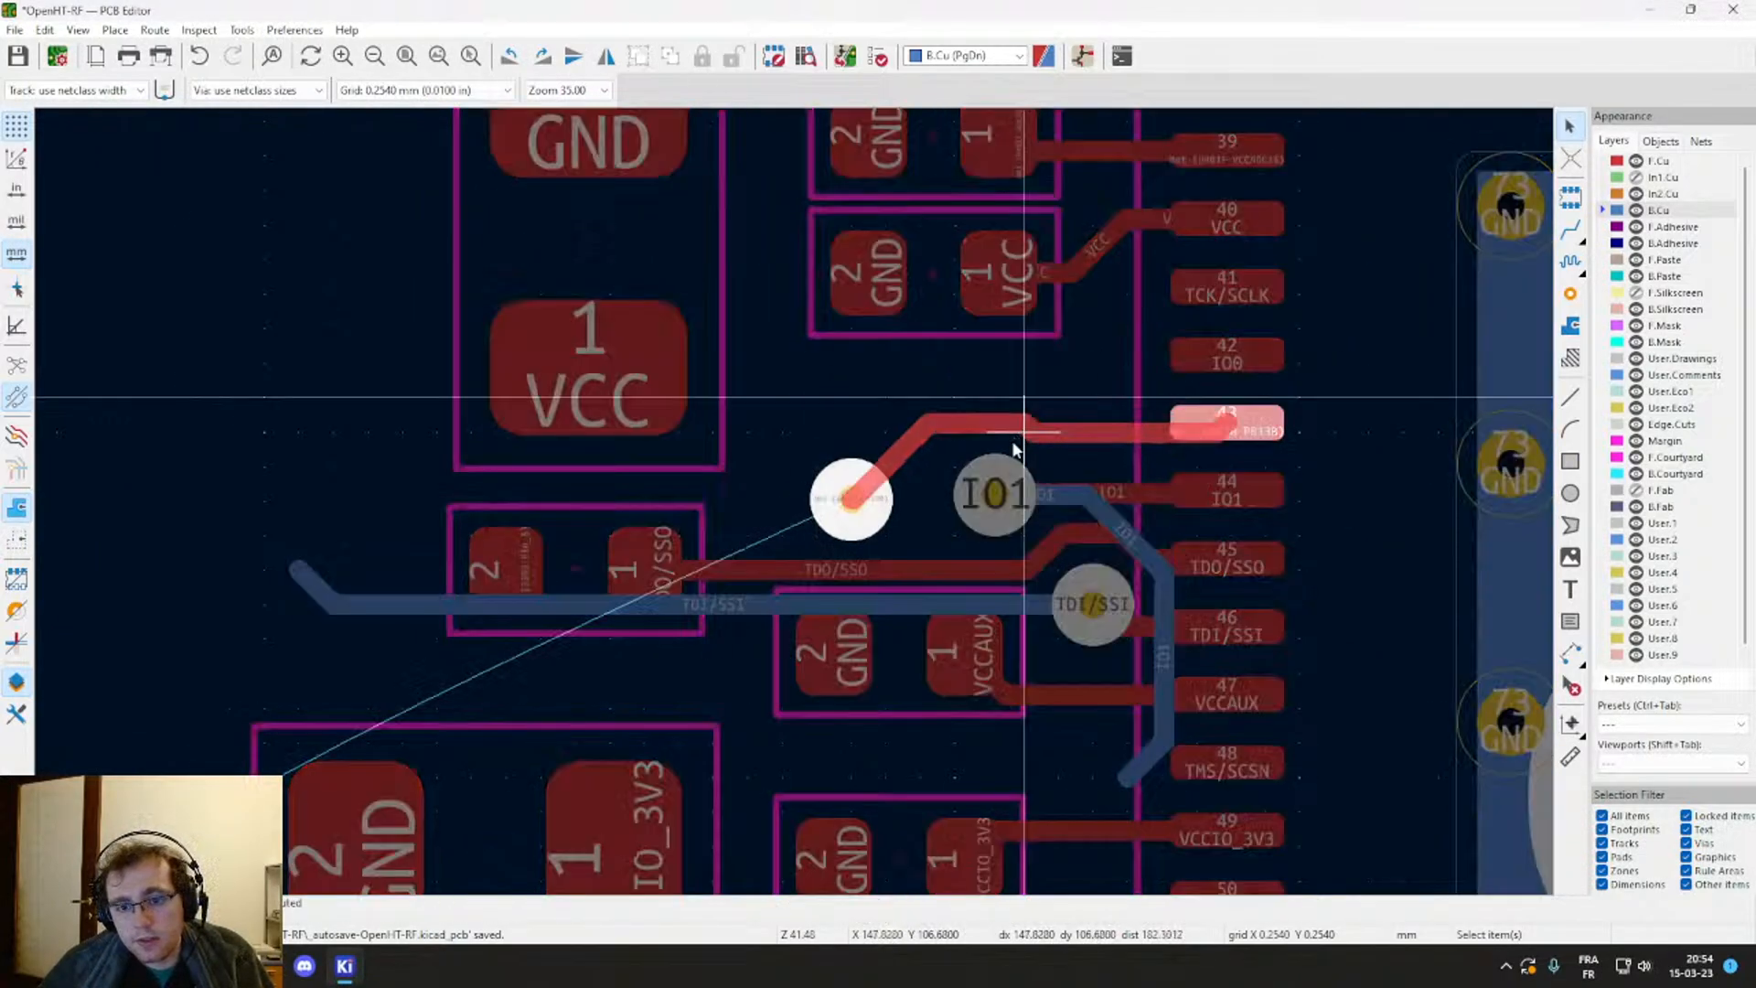
left_click(1101, 429)
left_click(1070, 412)
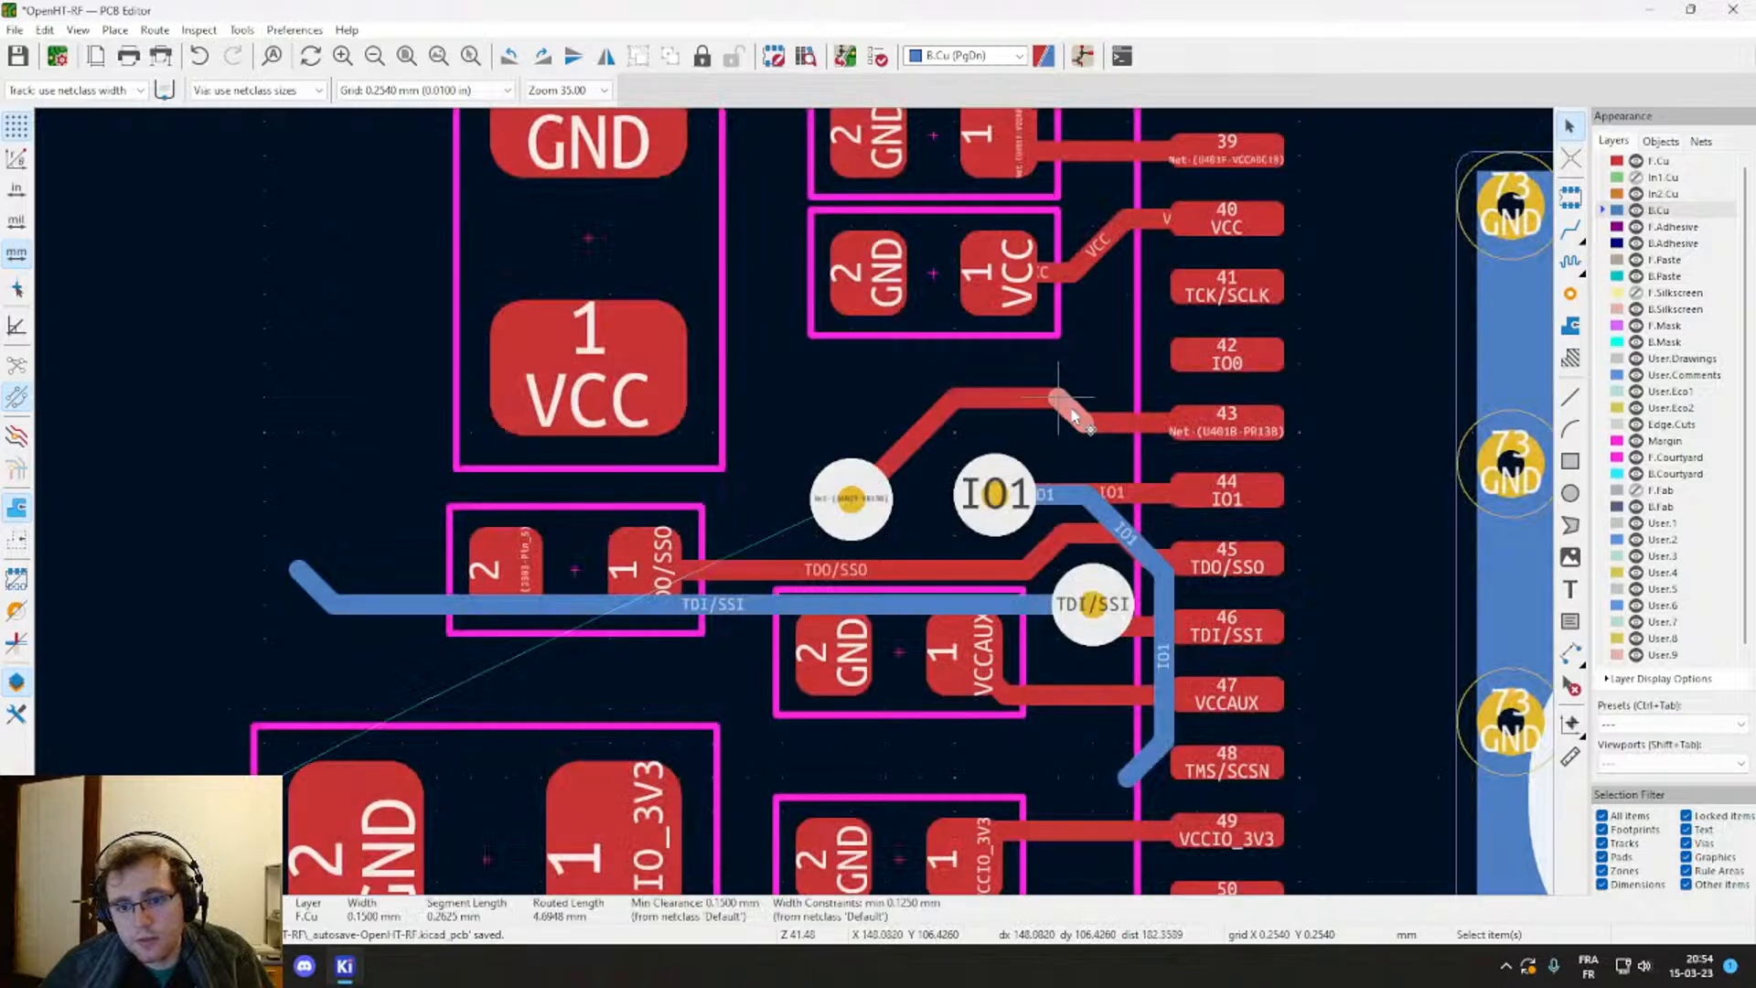
key("e")
key("Escape")
key("d")
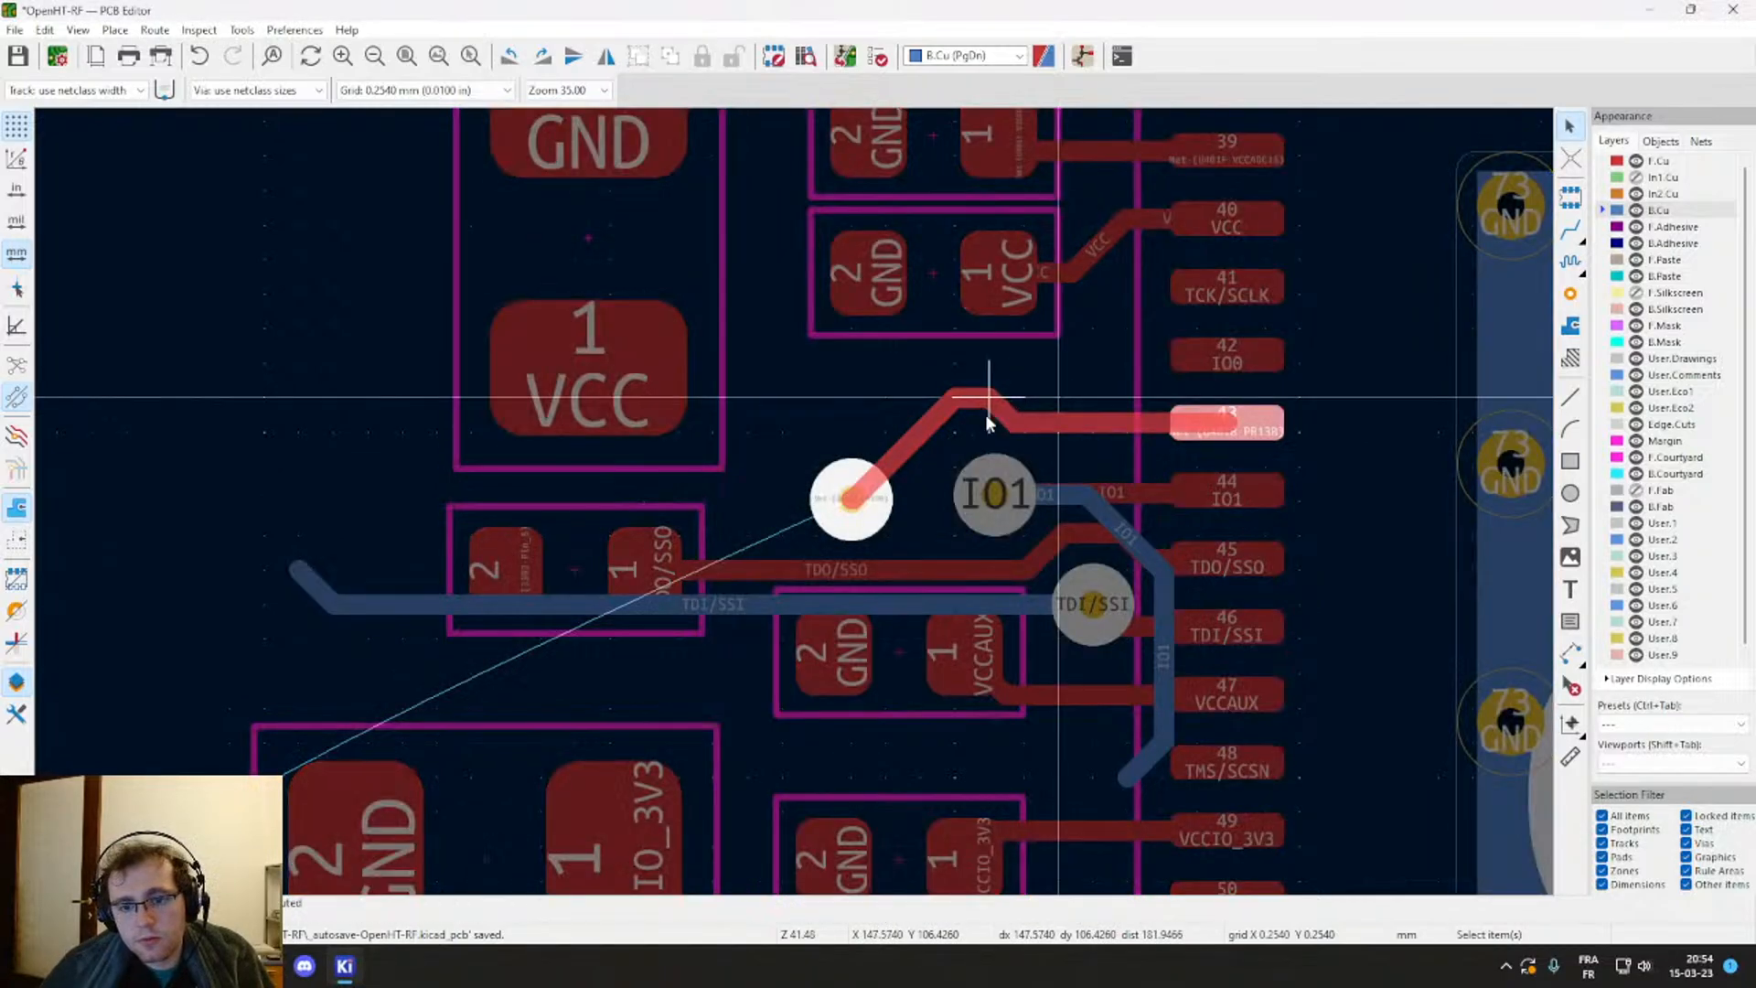
left_click(926, 423)
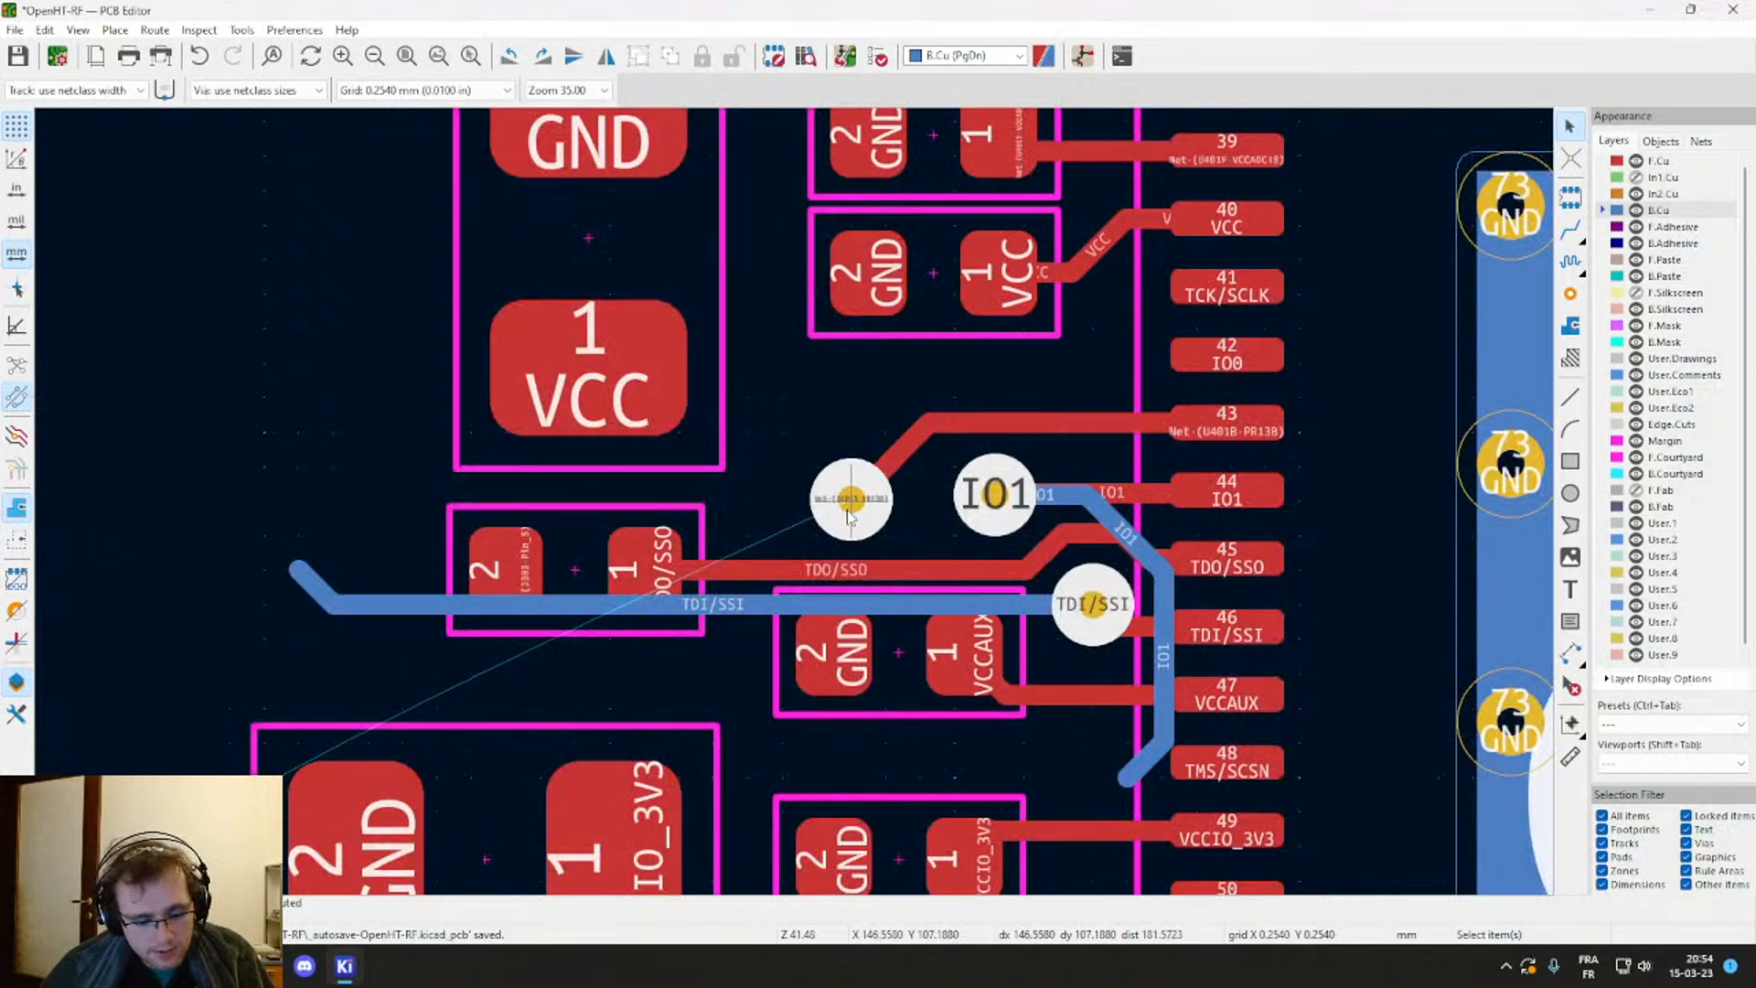
Step: Delete the TDI/SSI track on B.Cu, both the long horizontal segment and its short diagonal end
middle_click_drag(849, 517, 873, 468)
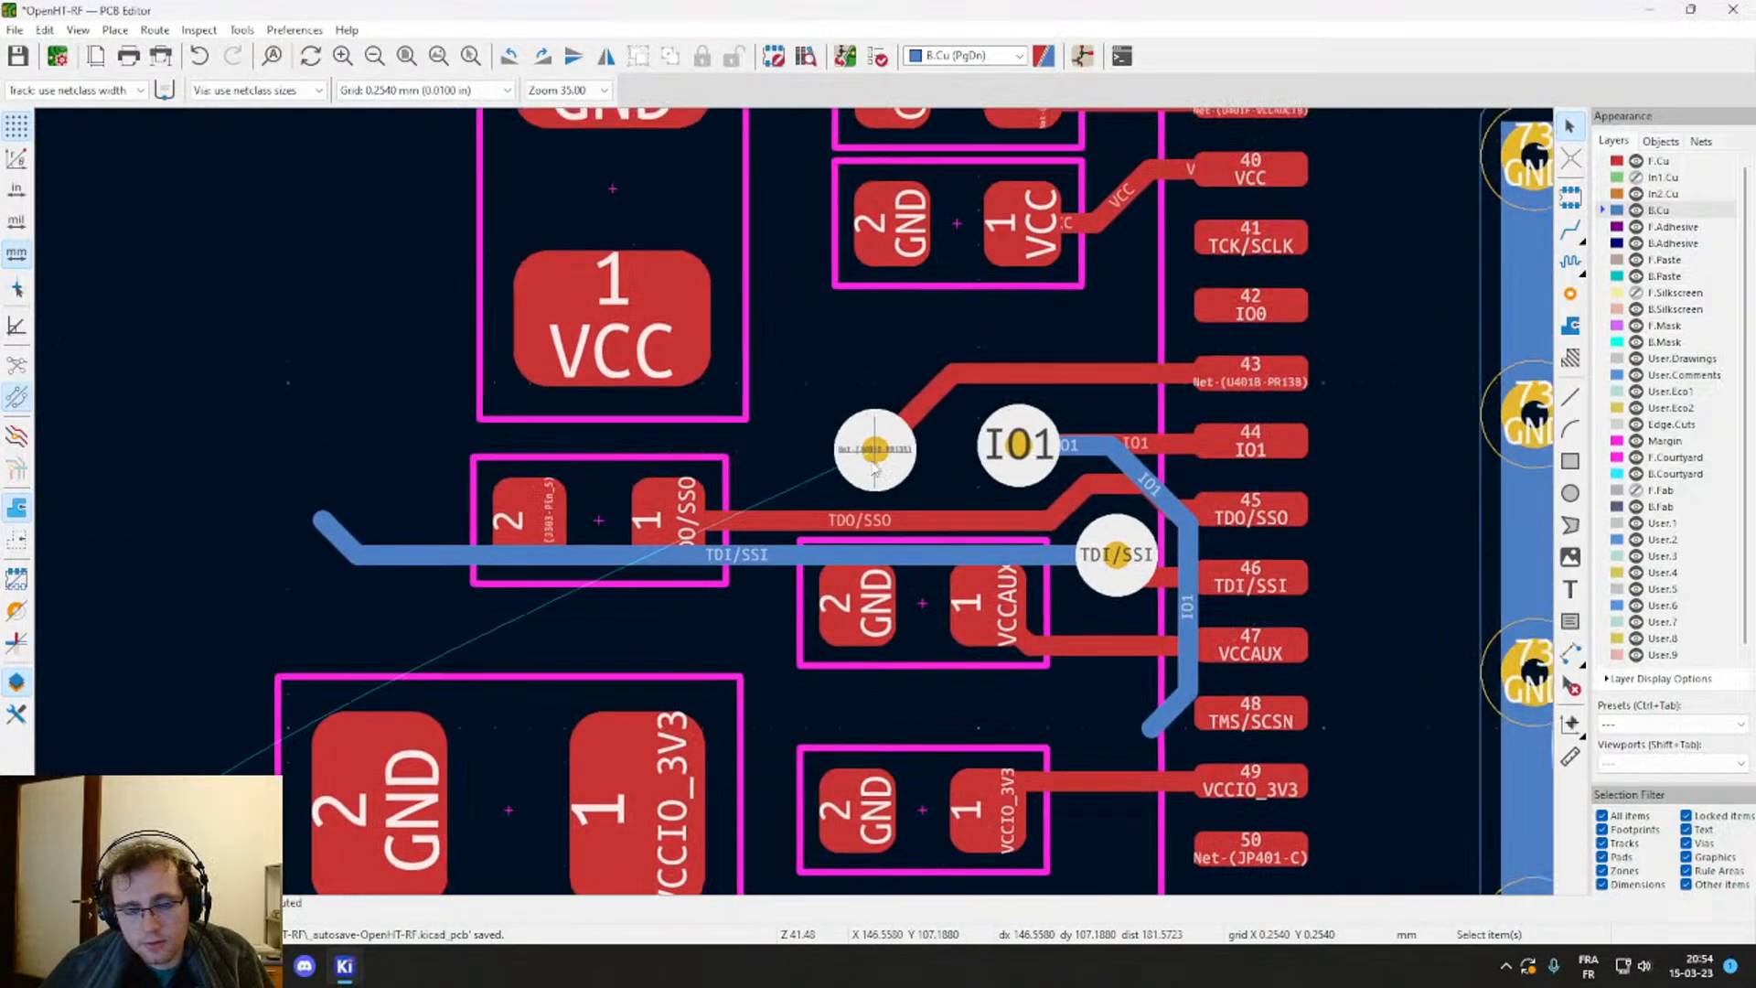
left_click(741, 558)
key("Delete")
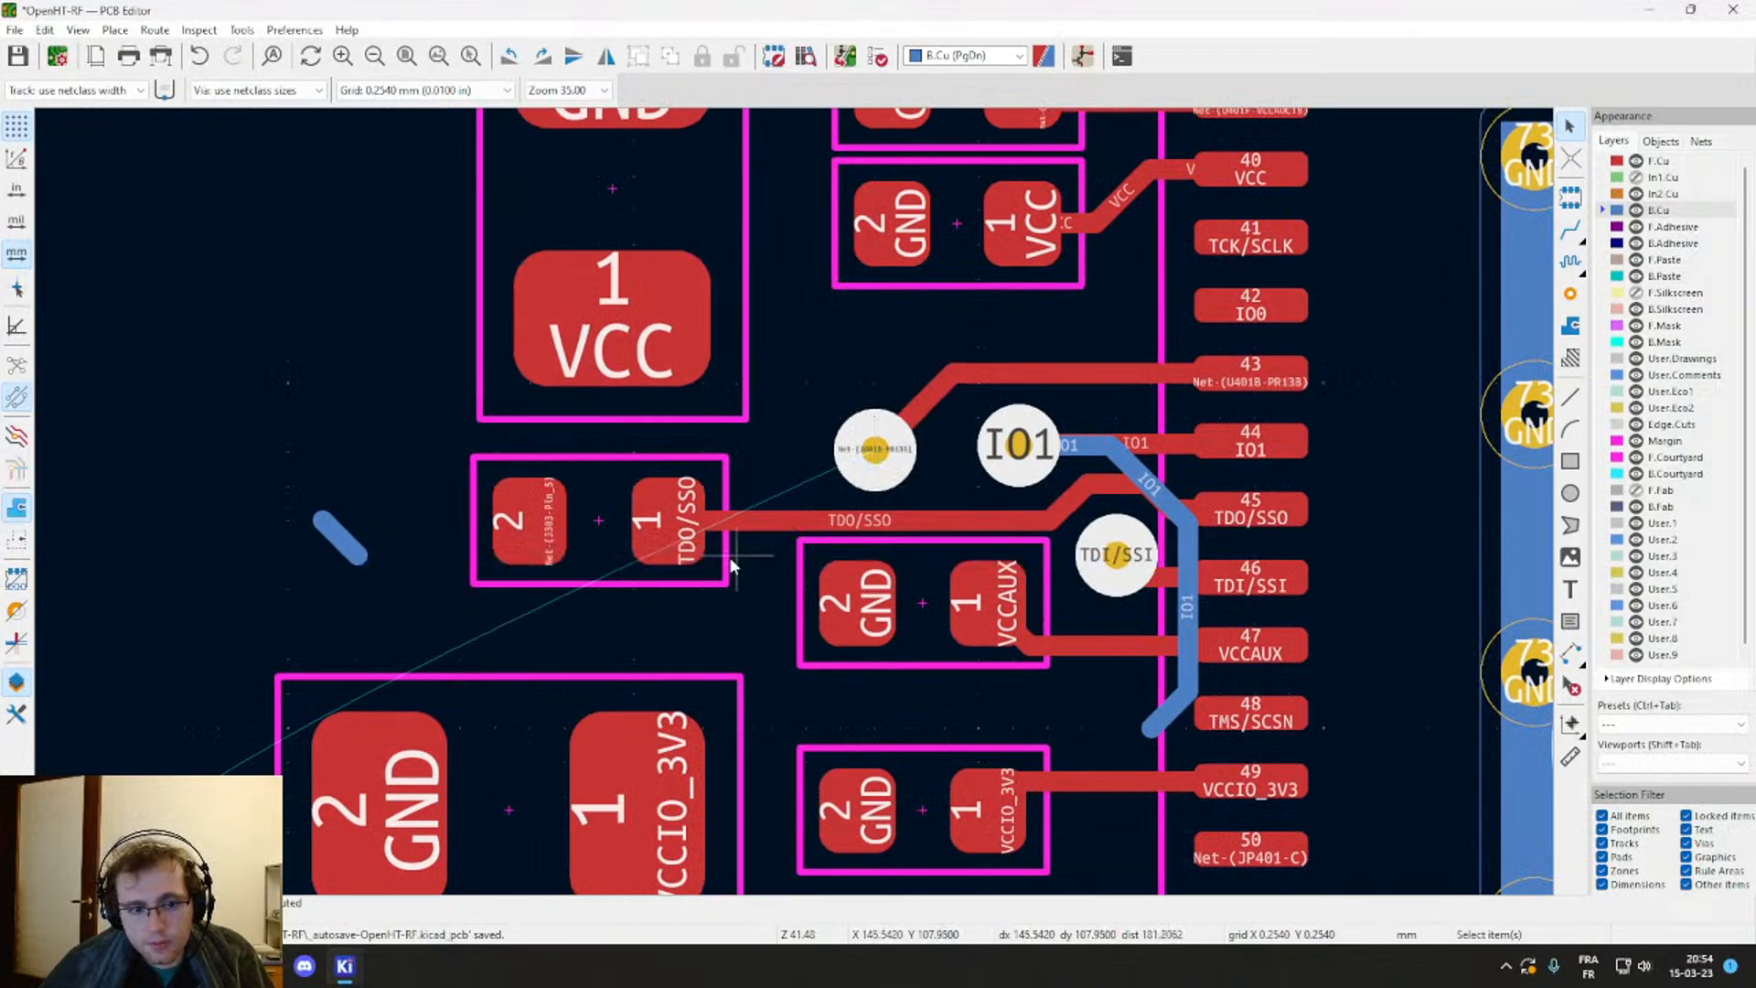
key("Delete")
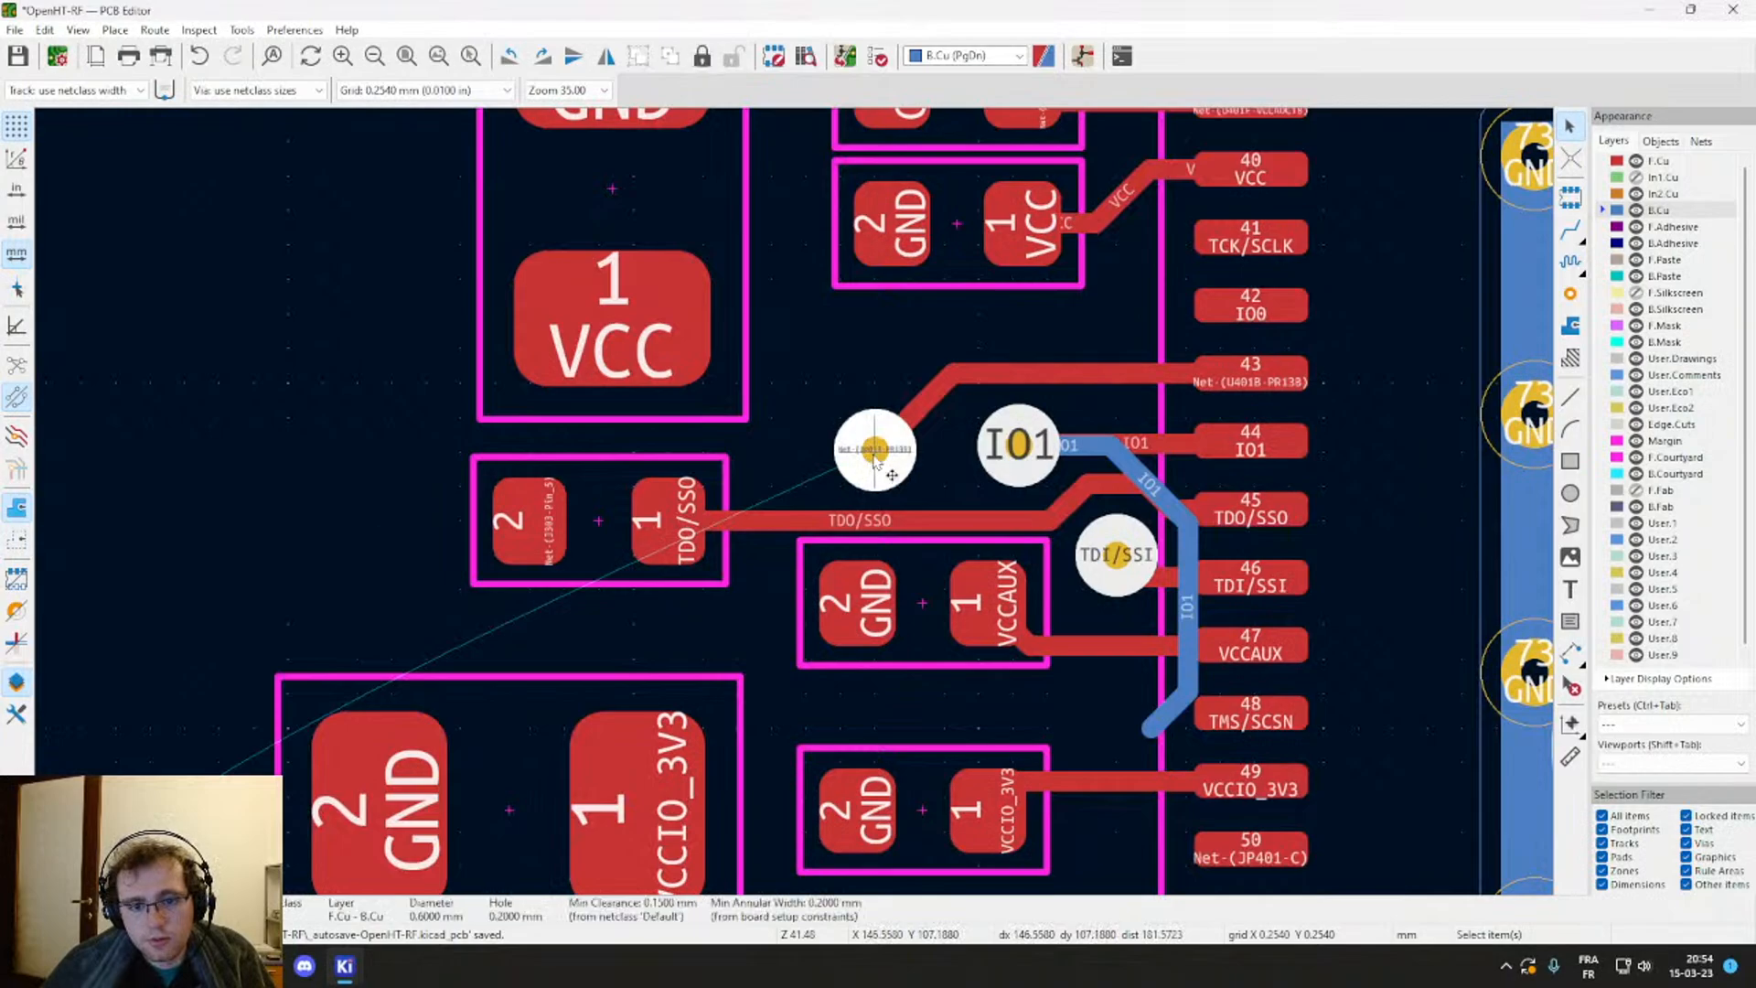
Step: Move the pad 43 via away from IO1 to about X 146.3 mm and route it on B.Cu at 0.15 mm to the round test point
left_click_drag(871, 464, 840, 462)
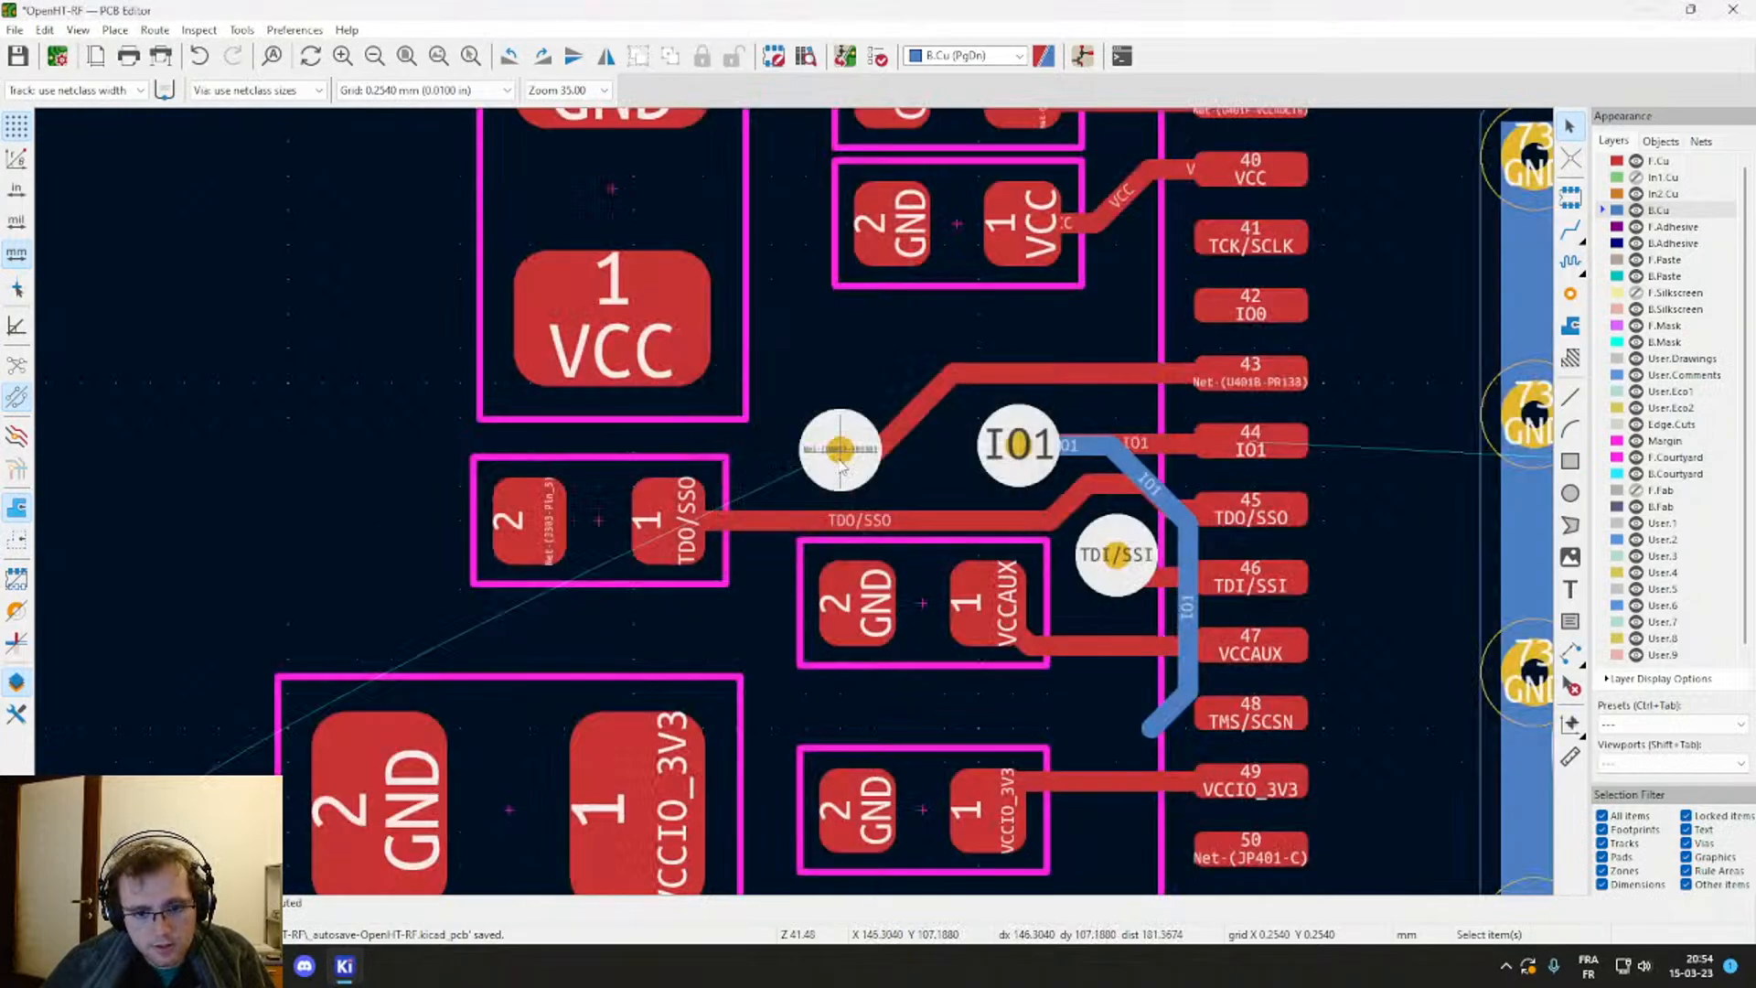
key("x")
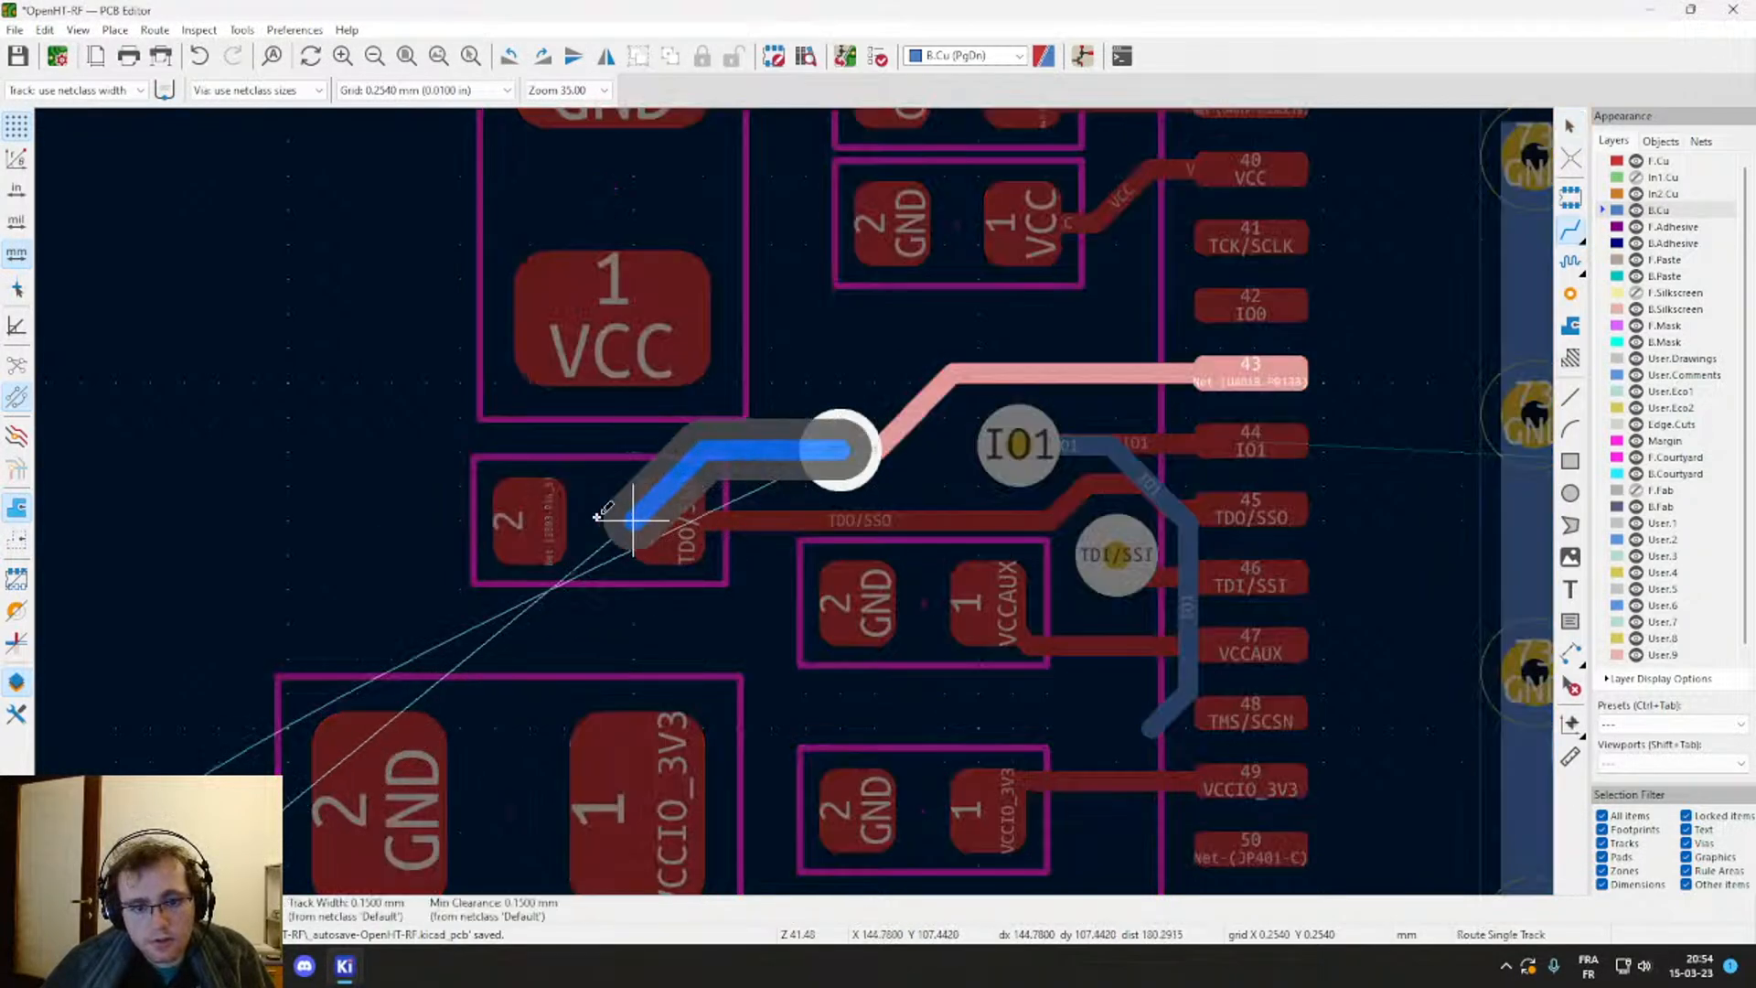
scroll(641, 522, "down", 2)
middle_click_drag(363, 792, 482, 608)
left_click(423, 729)
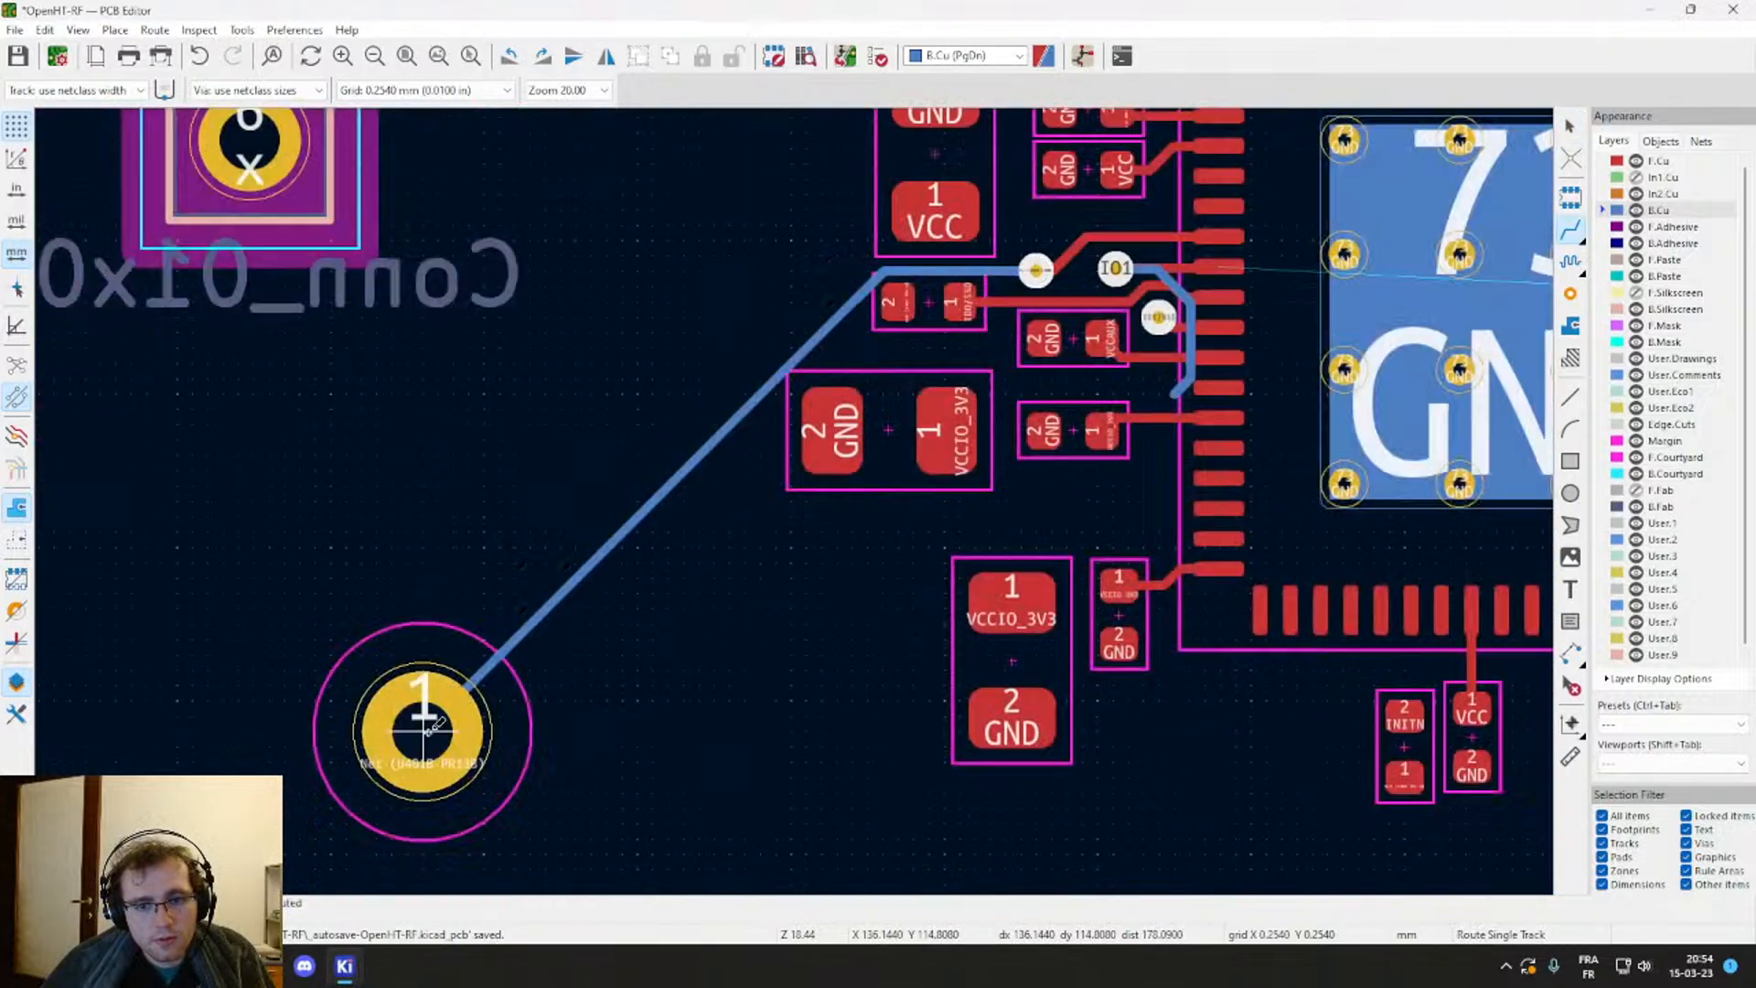
Step: Examine the remaining FPGA connections near pads 41–46 and the board layout between the chips and the side connectors
middle_click_drag(1003, 284, 829, 545)
scroll(829, 545, "down", 2)
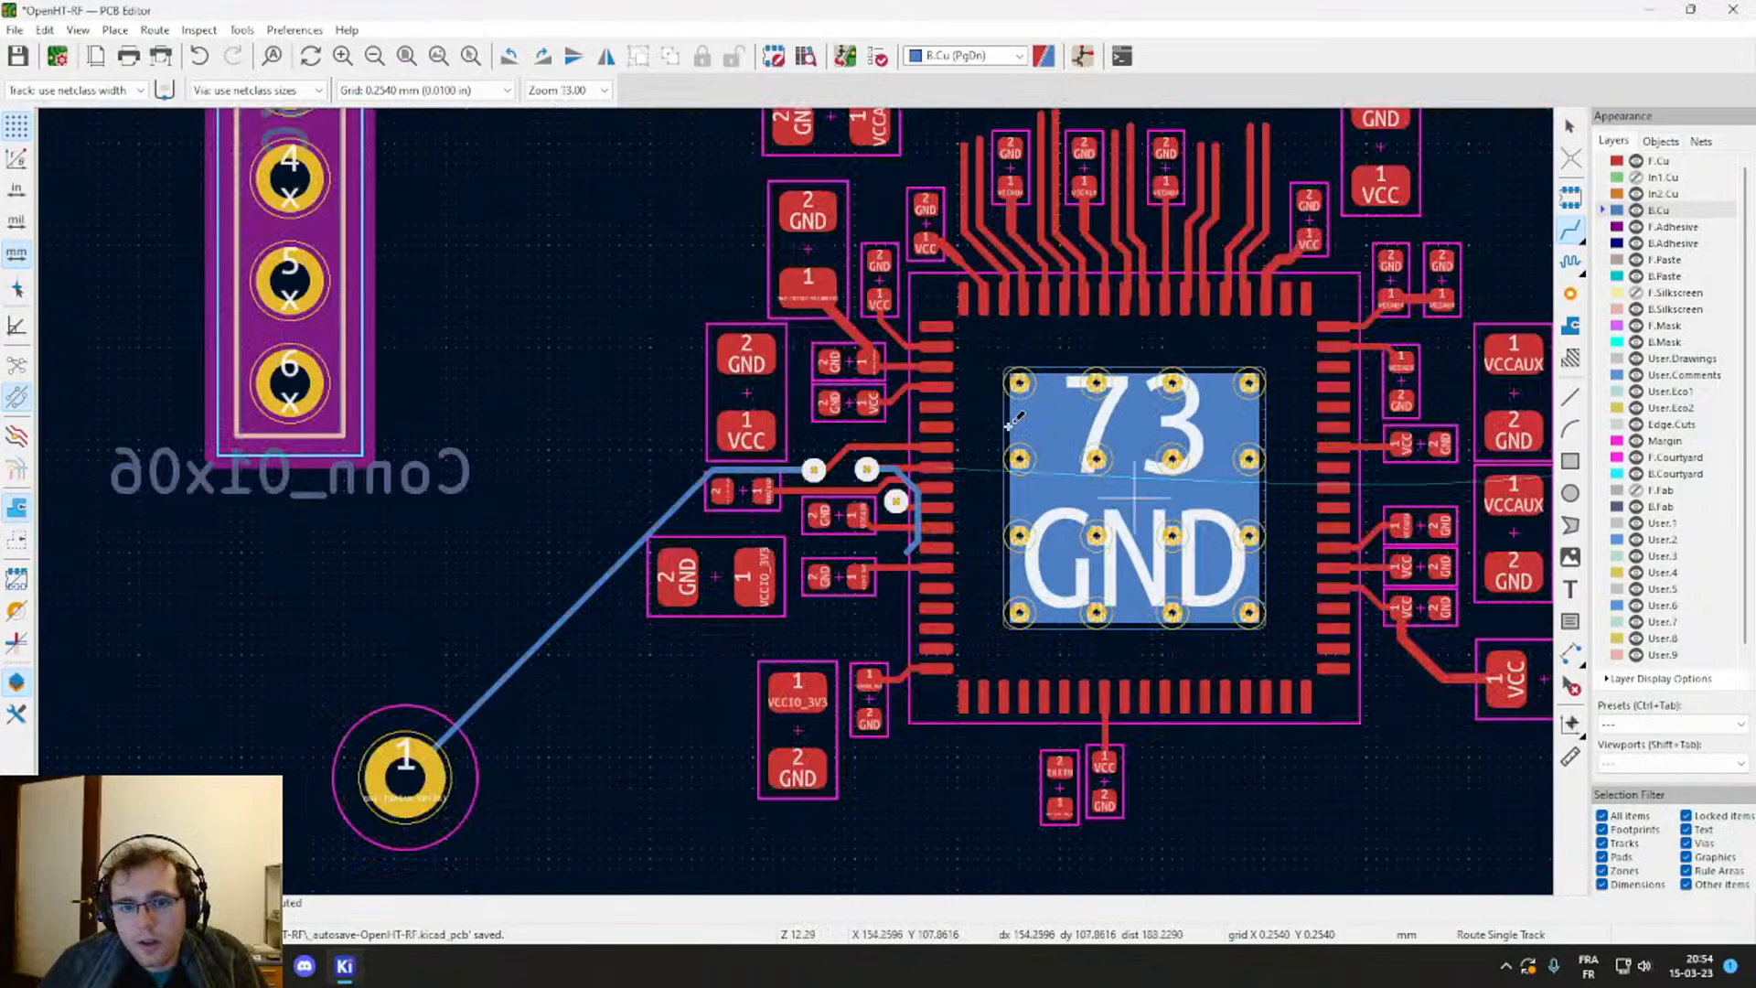
scroll(937, 425, "up", 2)
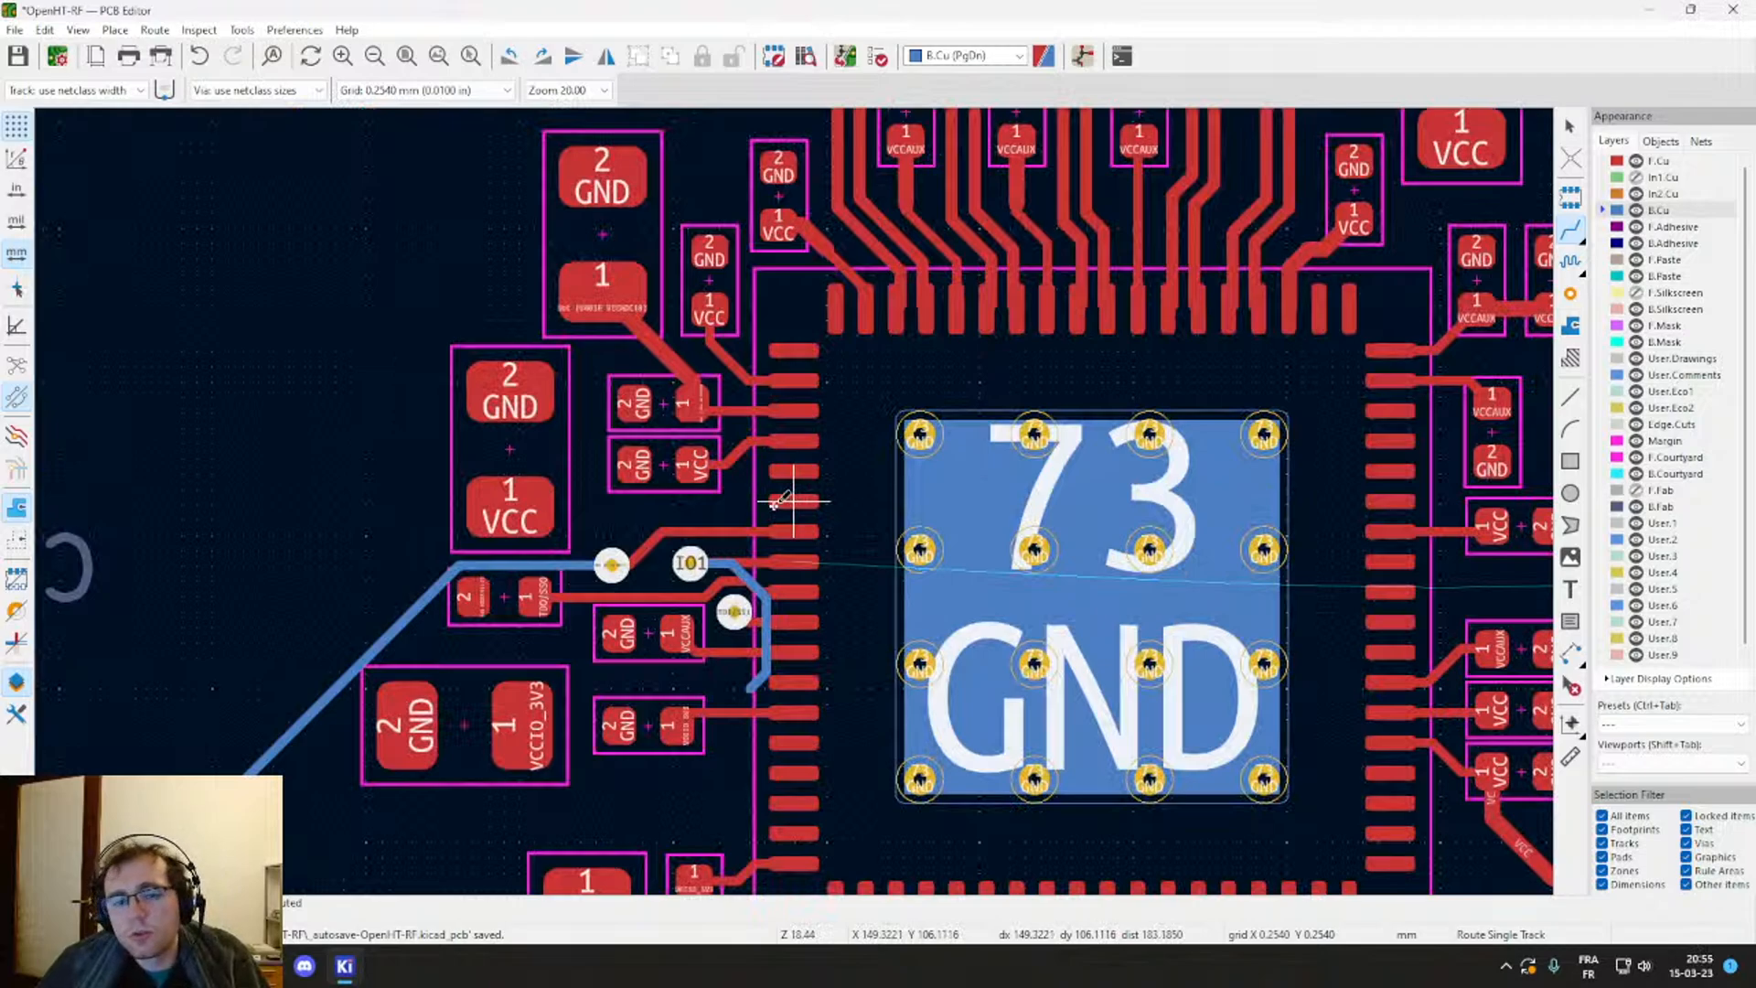
scroll(787, 500, "up", 3)
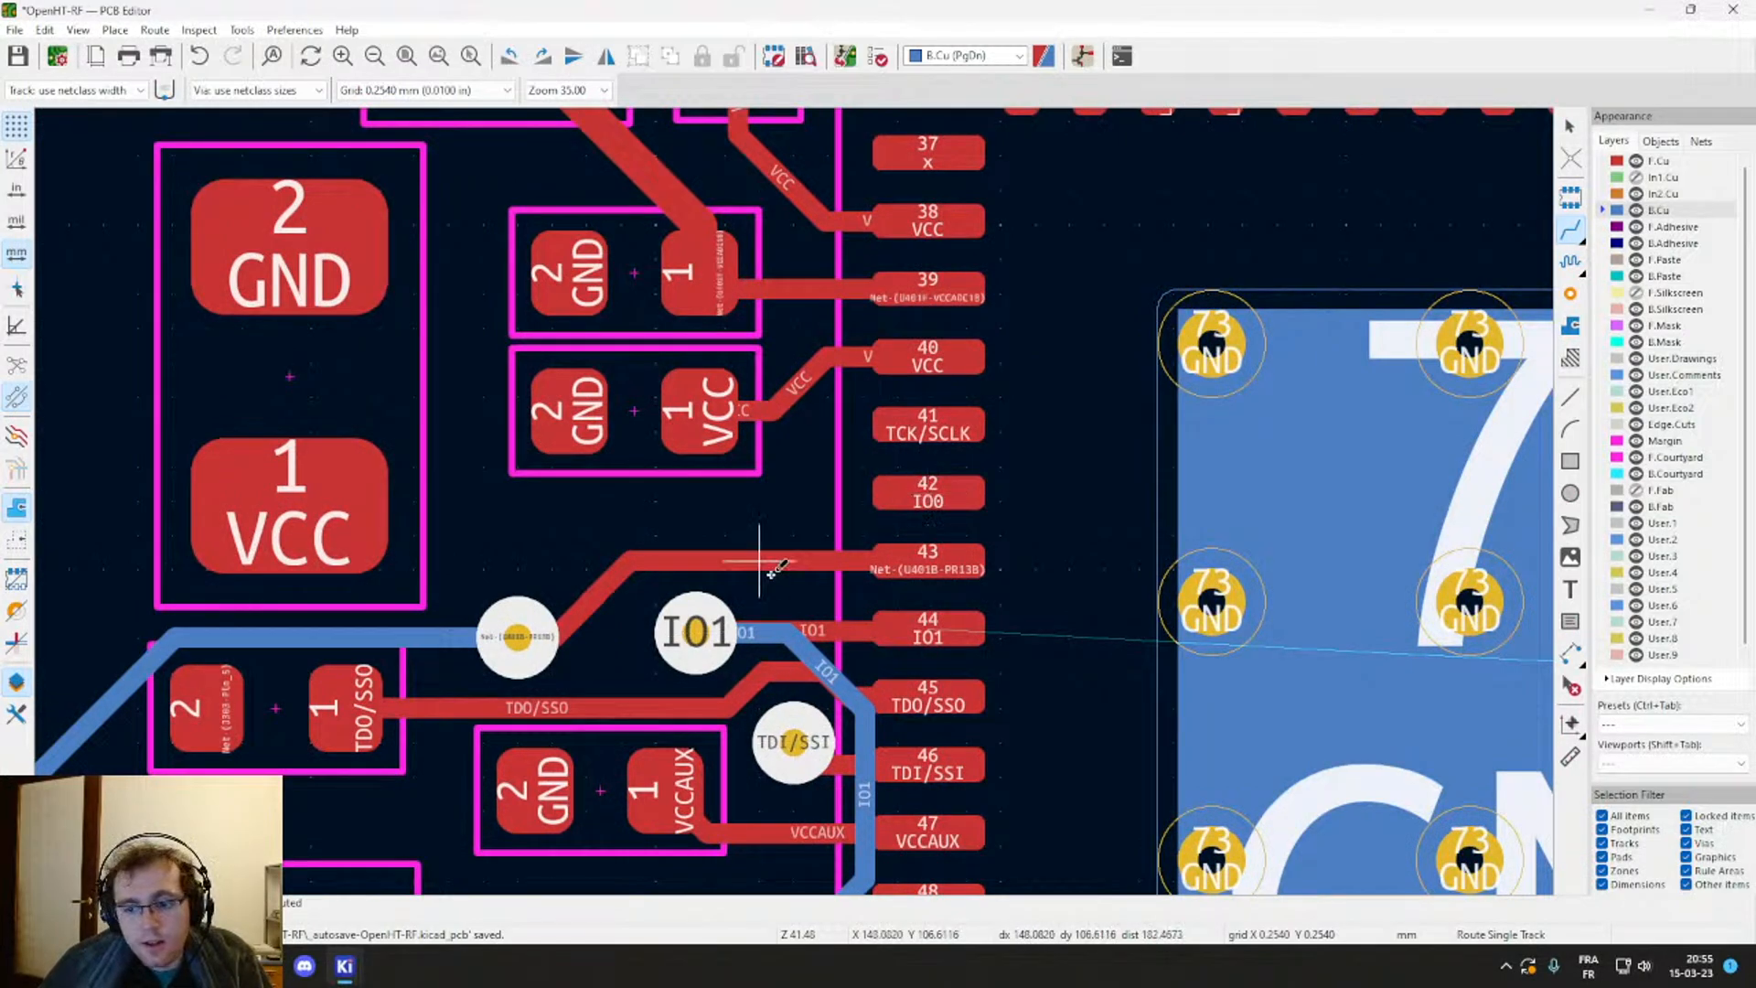
scroll(862, 384, "down", 2)
scroll(1354, 612, "down", 6)
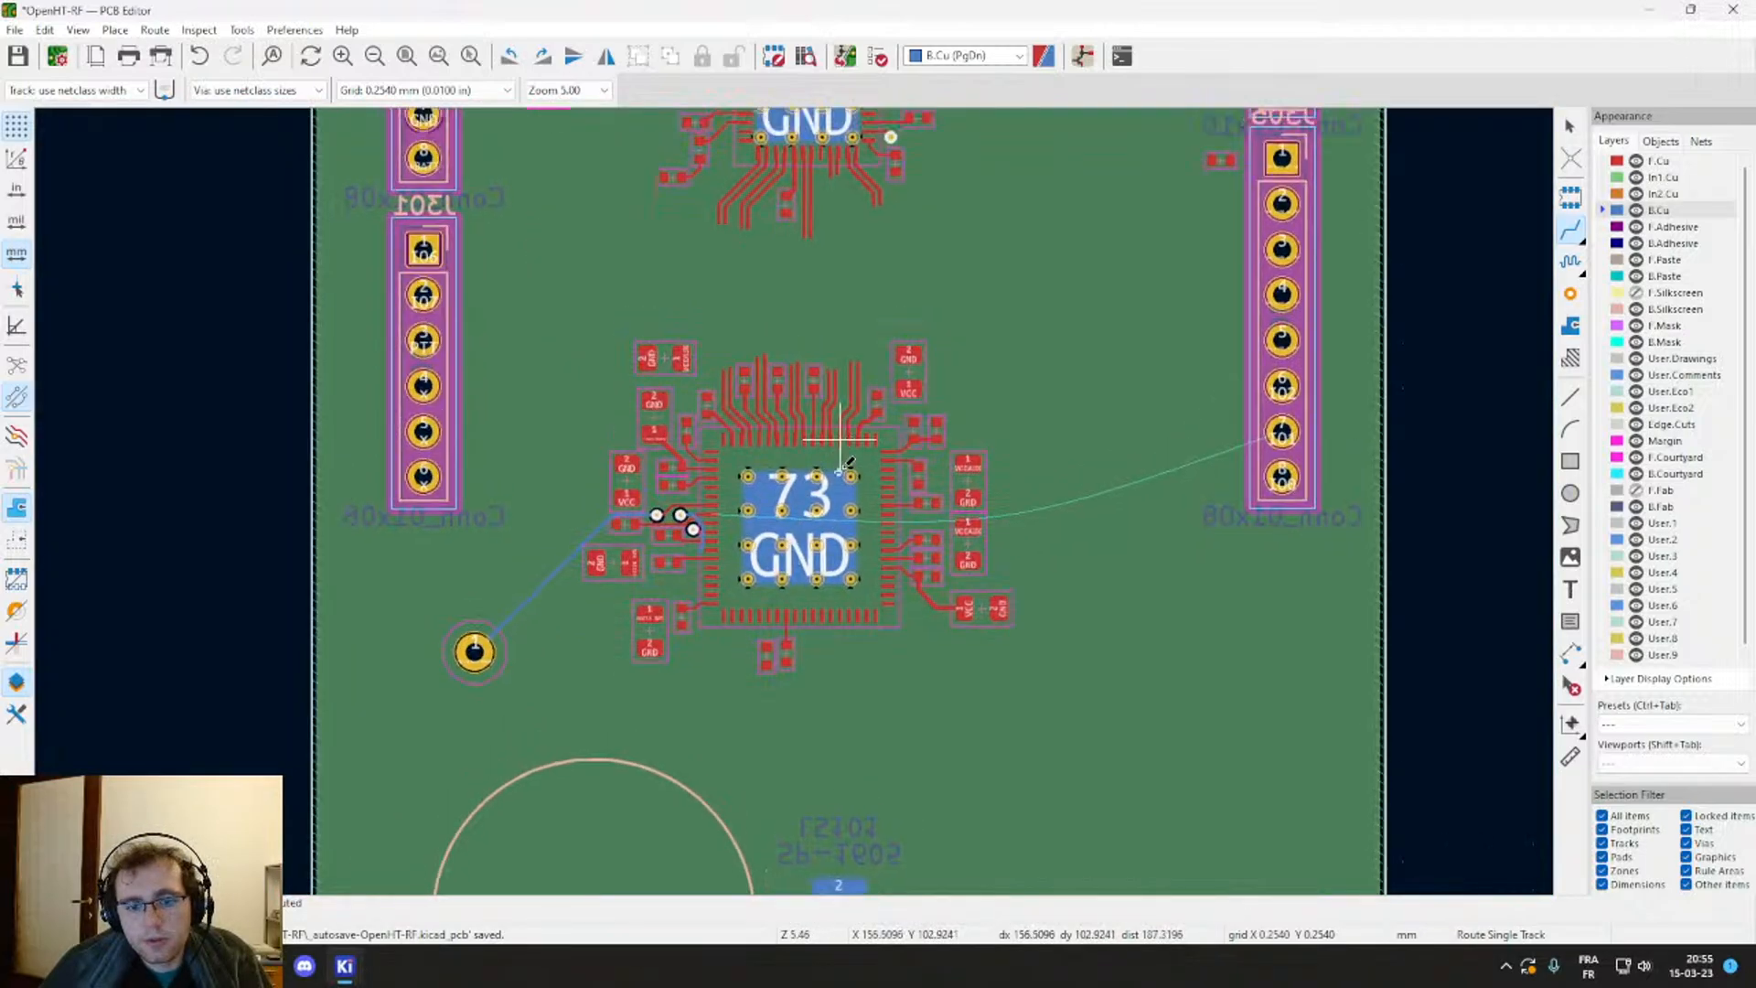
mouse_move(840, 471)
middle_mouse_down()
mouse_move(819, 637)
mouse_move(833, 675)
middle_mouse_up()
middle_click_drag(892, 334, 869, 633)
scroll(876, 624, "down", 2)
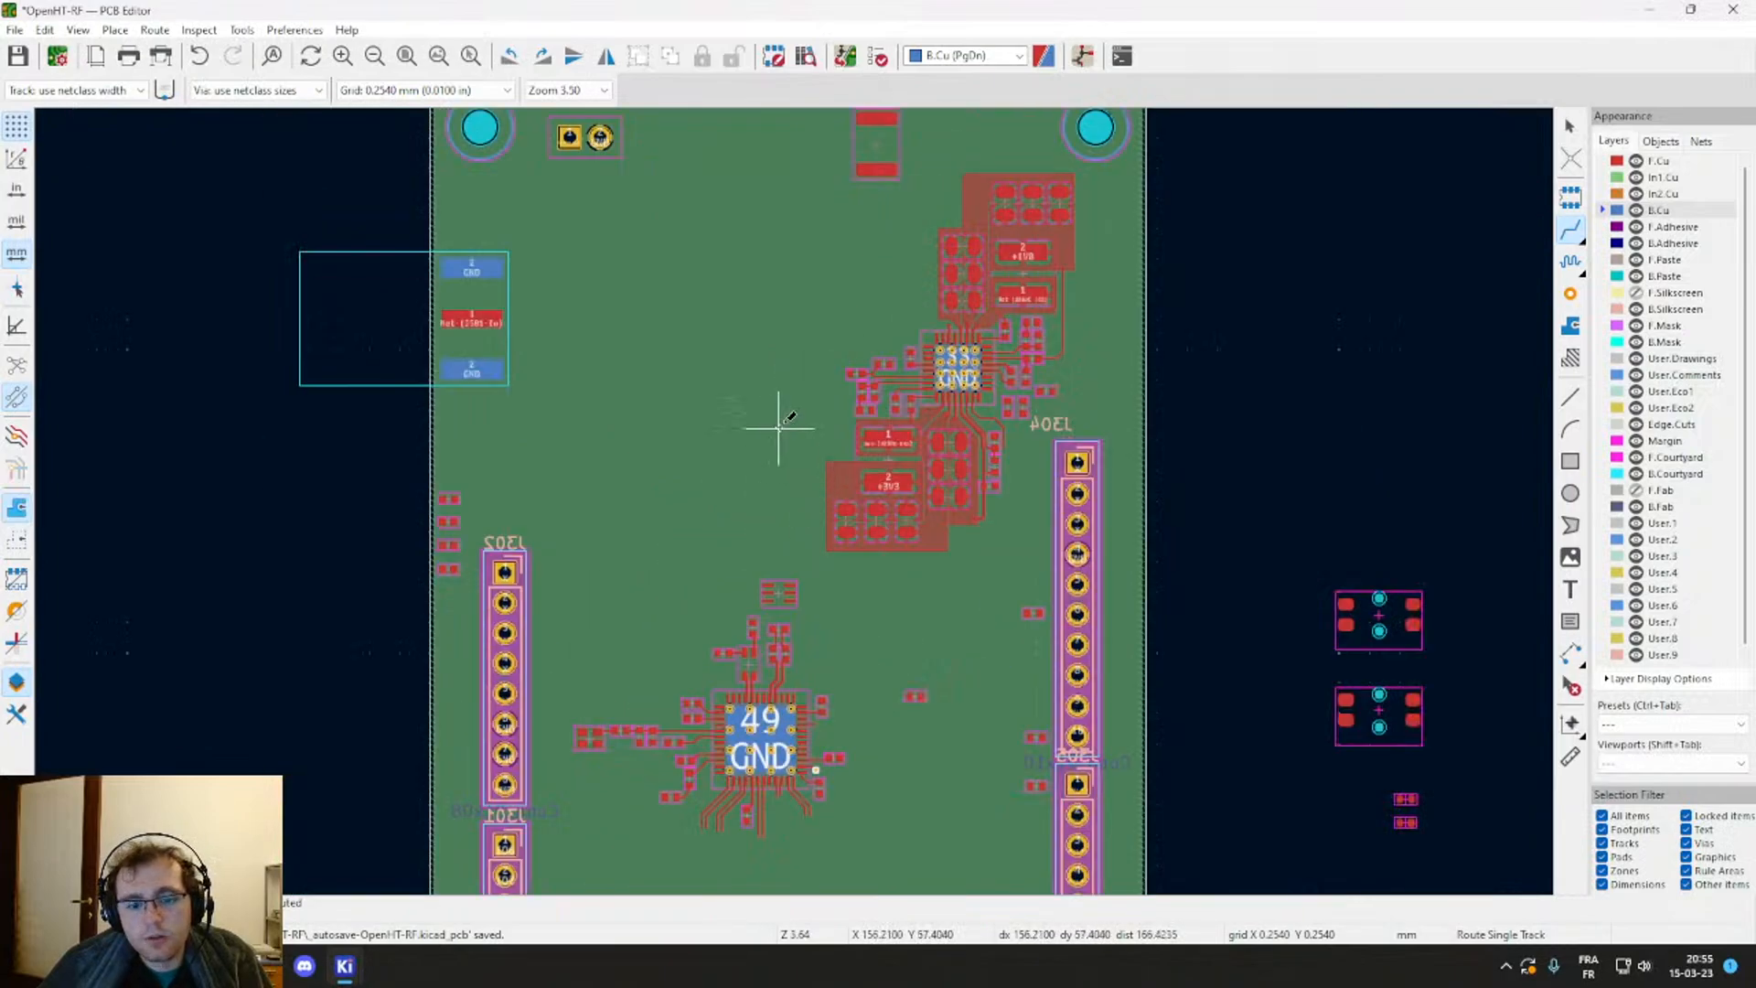
middle_click_drag(784, 419, 824, 541)
middle_click_drag(962, 752, 945, 521)
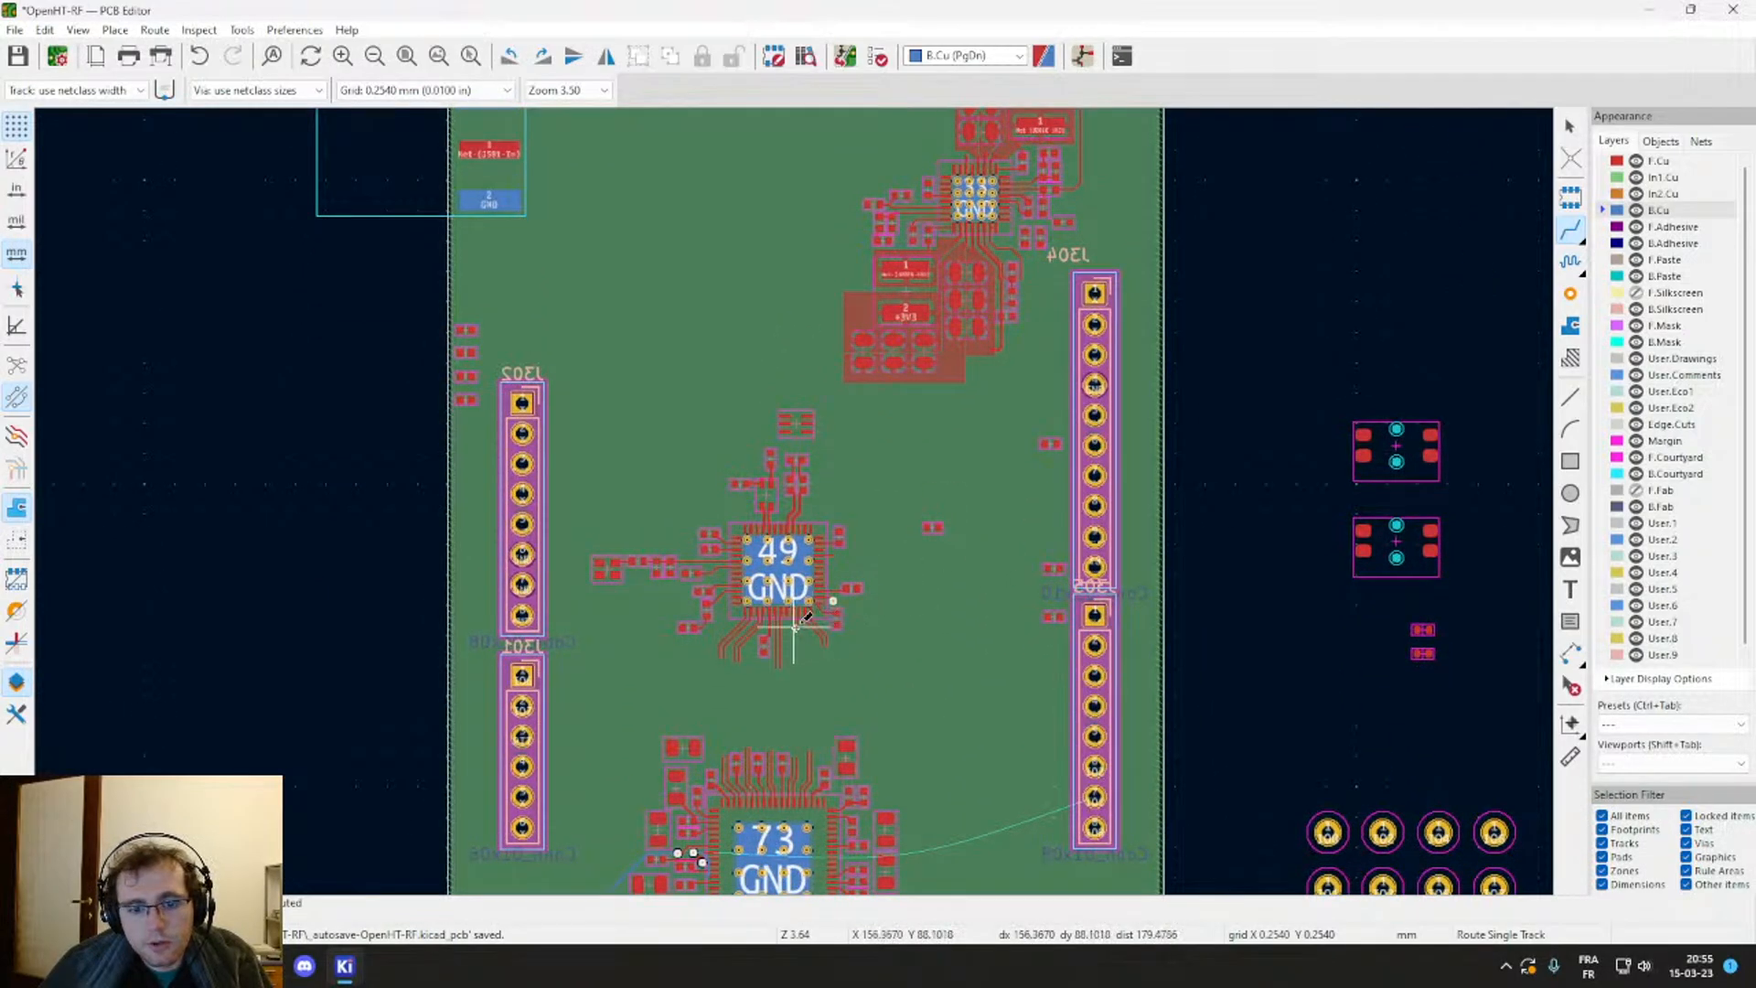
Step: Shift the pad 43 via on the 0.254 mm grid about 0.25 mm closer to the IO1 via, keeping its tracks attached
scroll(783, 619, "up", 2)
middle_click_drag(772, 599, 816, 418)
scroll(720, 611, "up", 2)
scroll(794, 541, "up", 1)
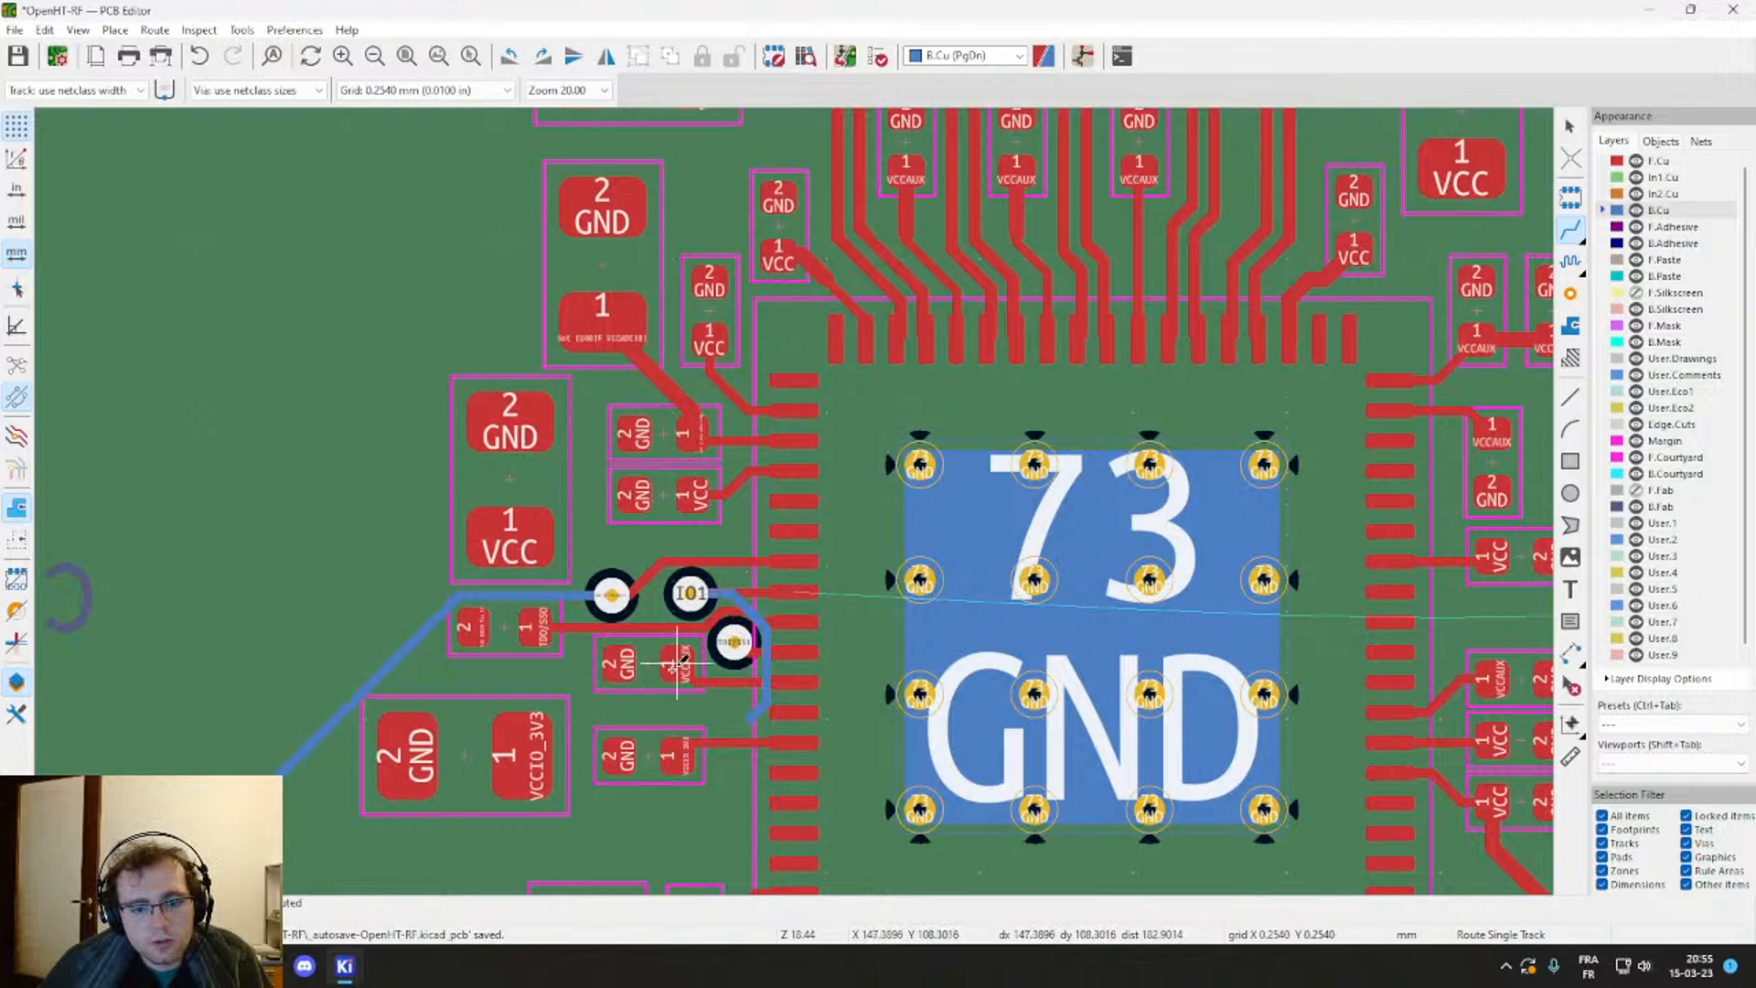
scroll(677, 665, "up", 3)
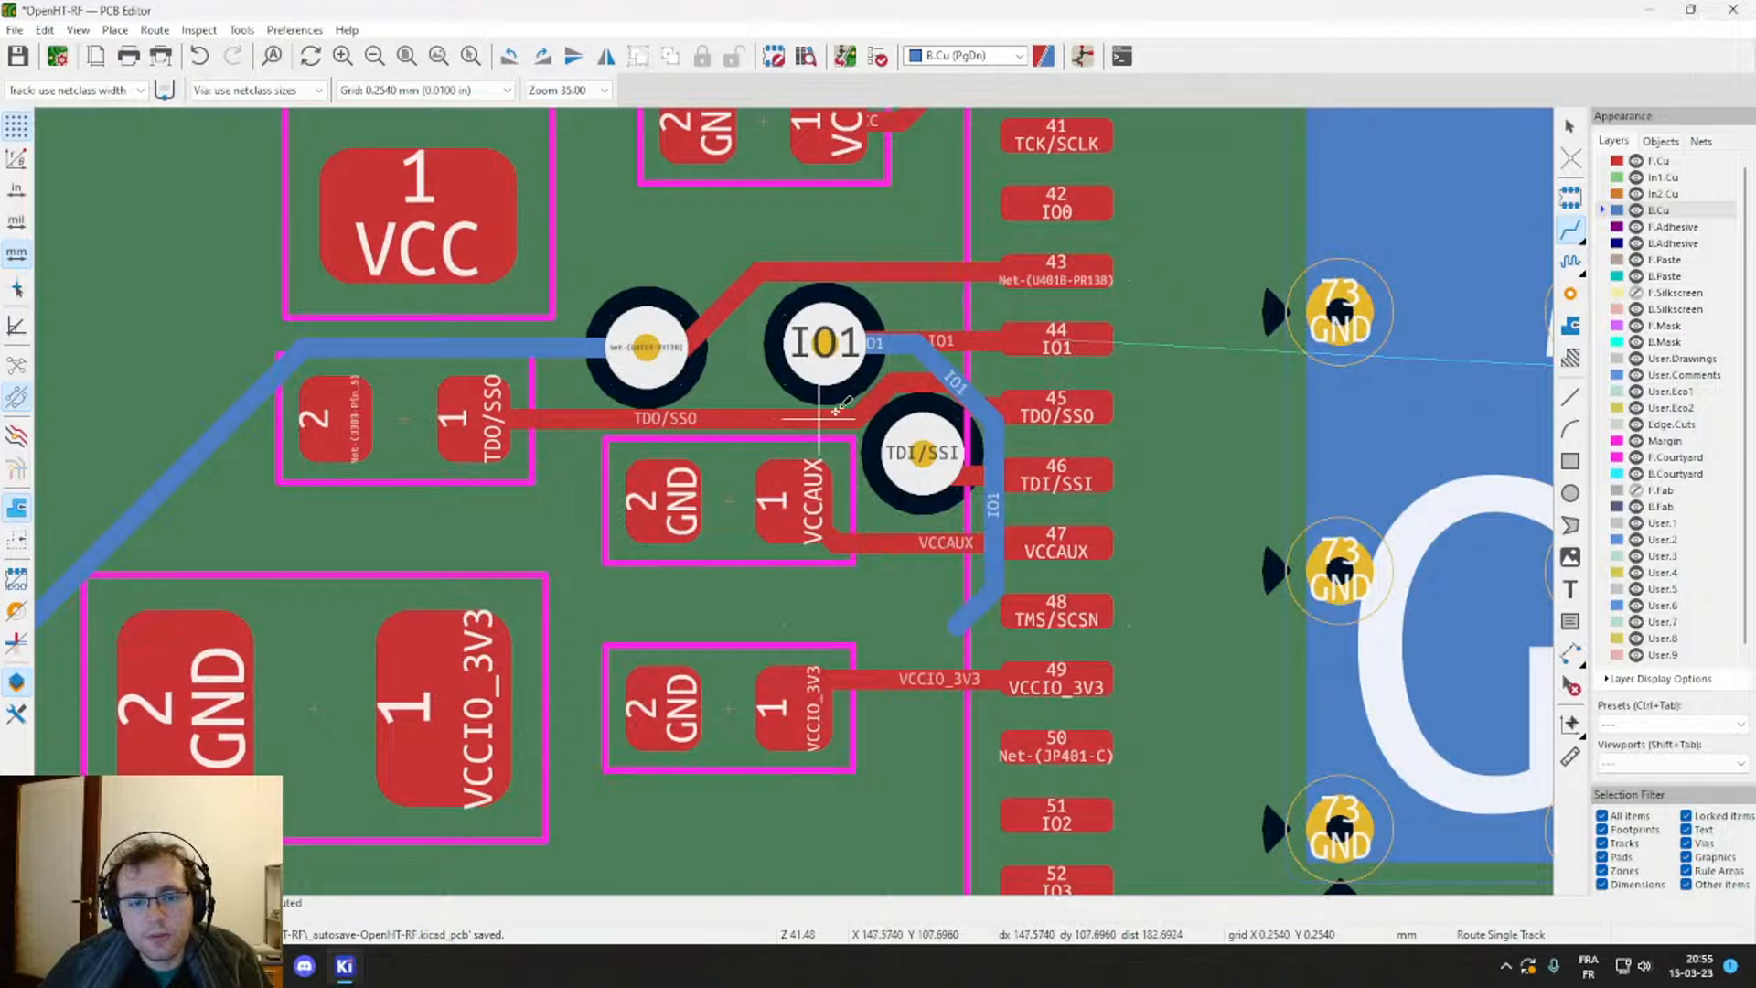
key("Escape")
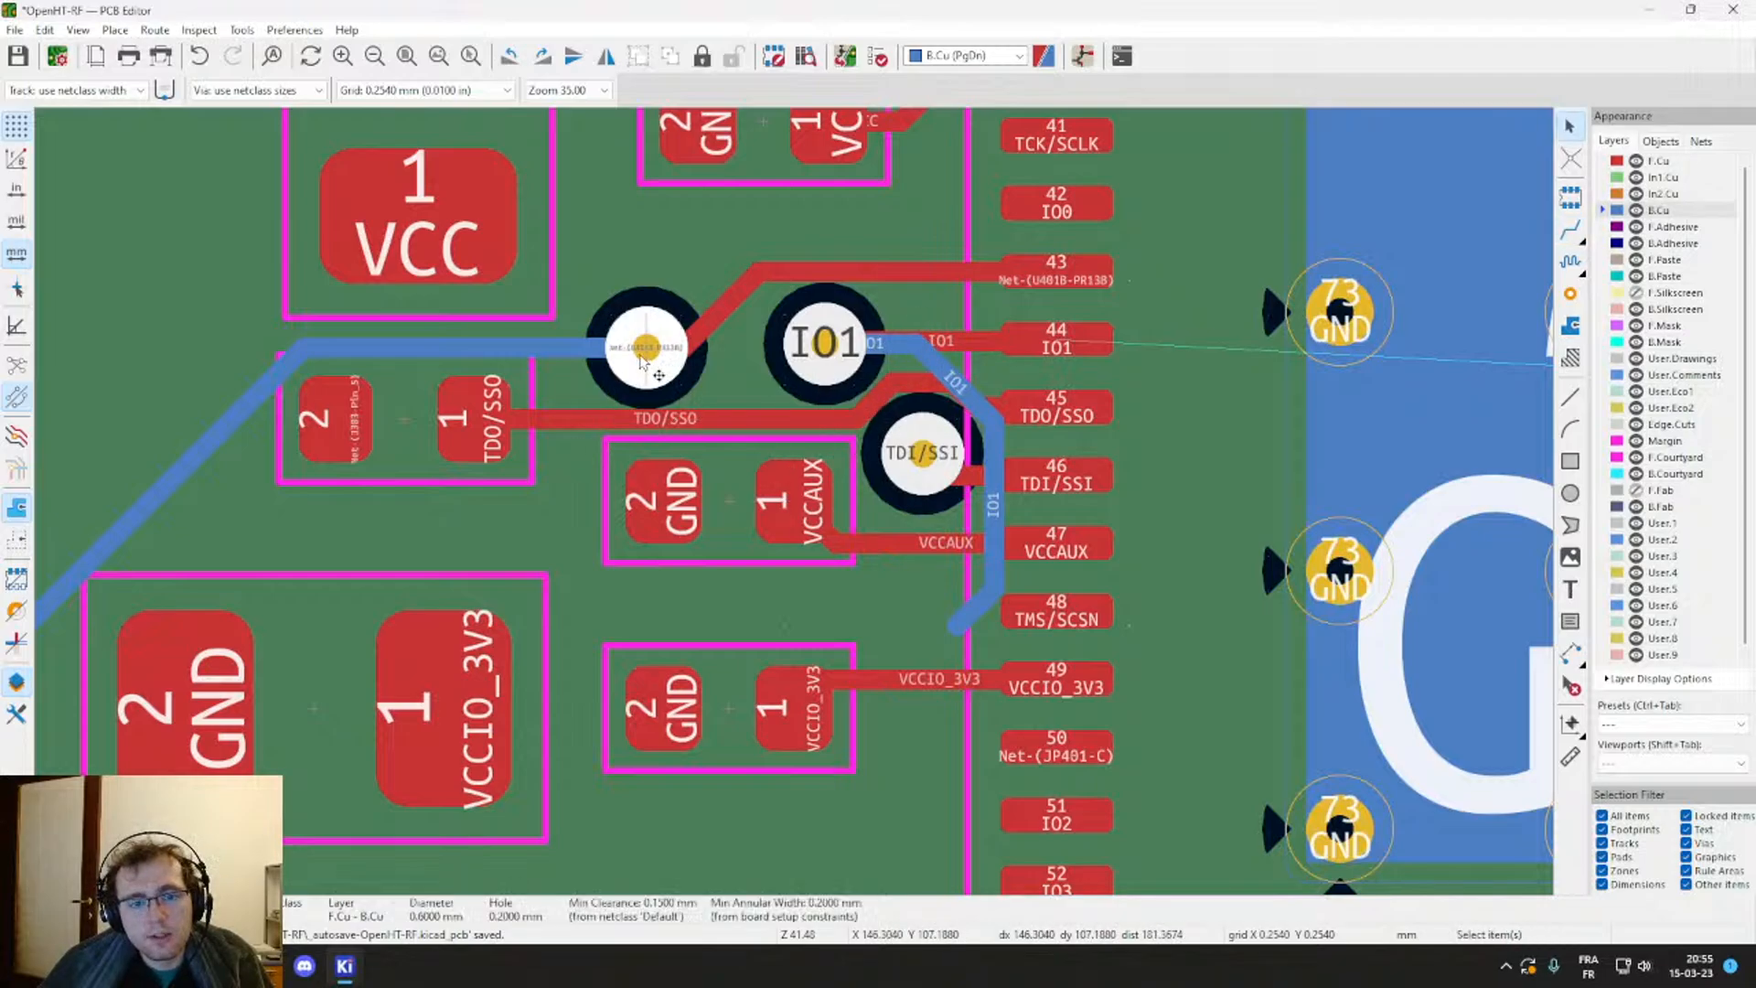
left_click_drag(652, 368, 731, 364)
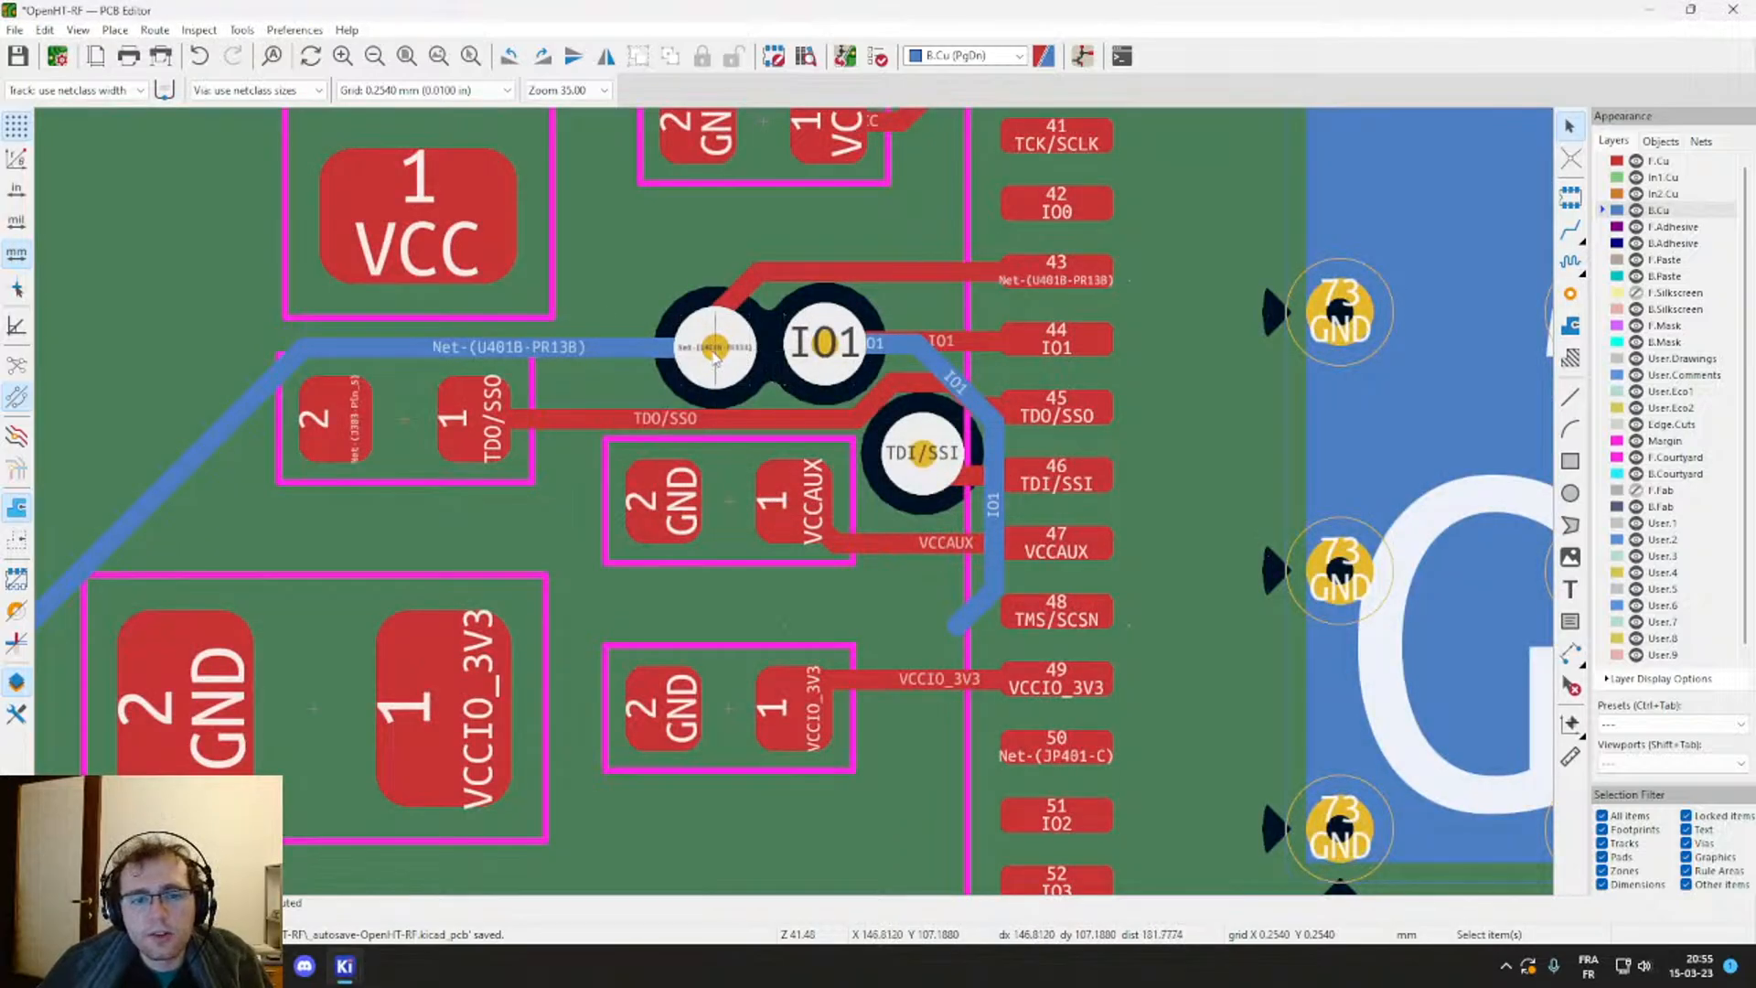
left_click(714, 357)
left_click(729, 393)
left_click_drag(714, 357, 679, 353)
scroll(812, 343, "down", 1)
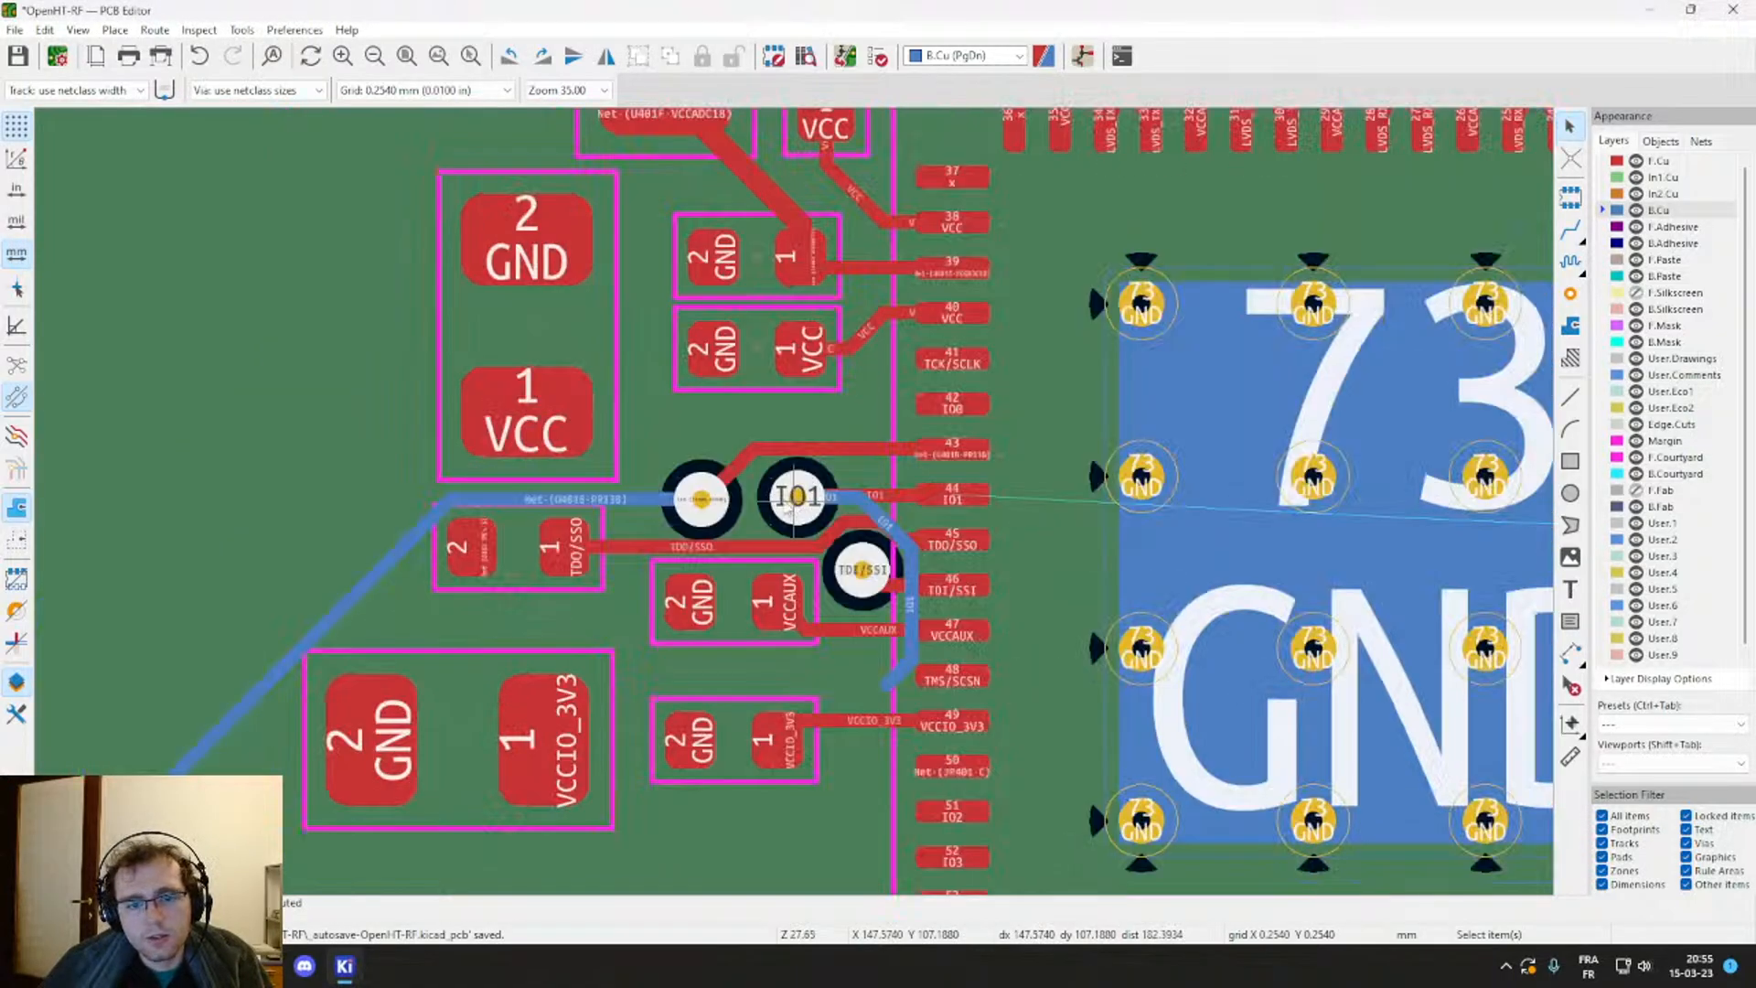
scroll(1088, 279, "up", 1)
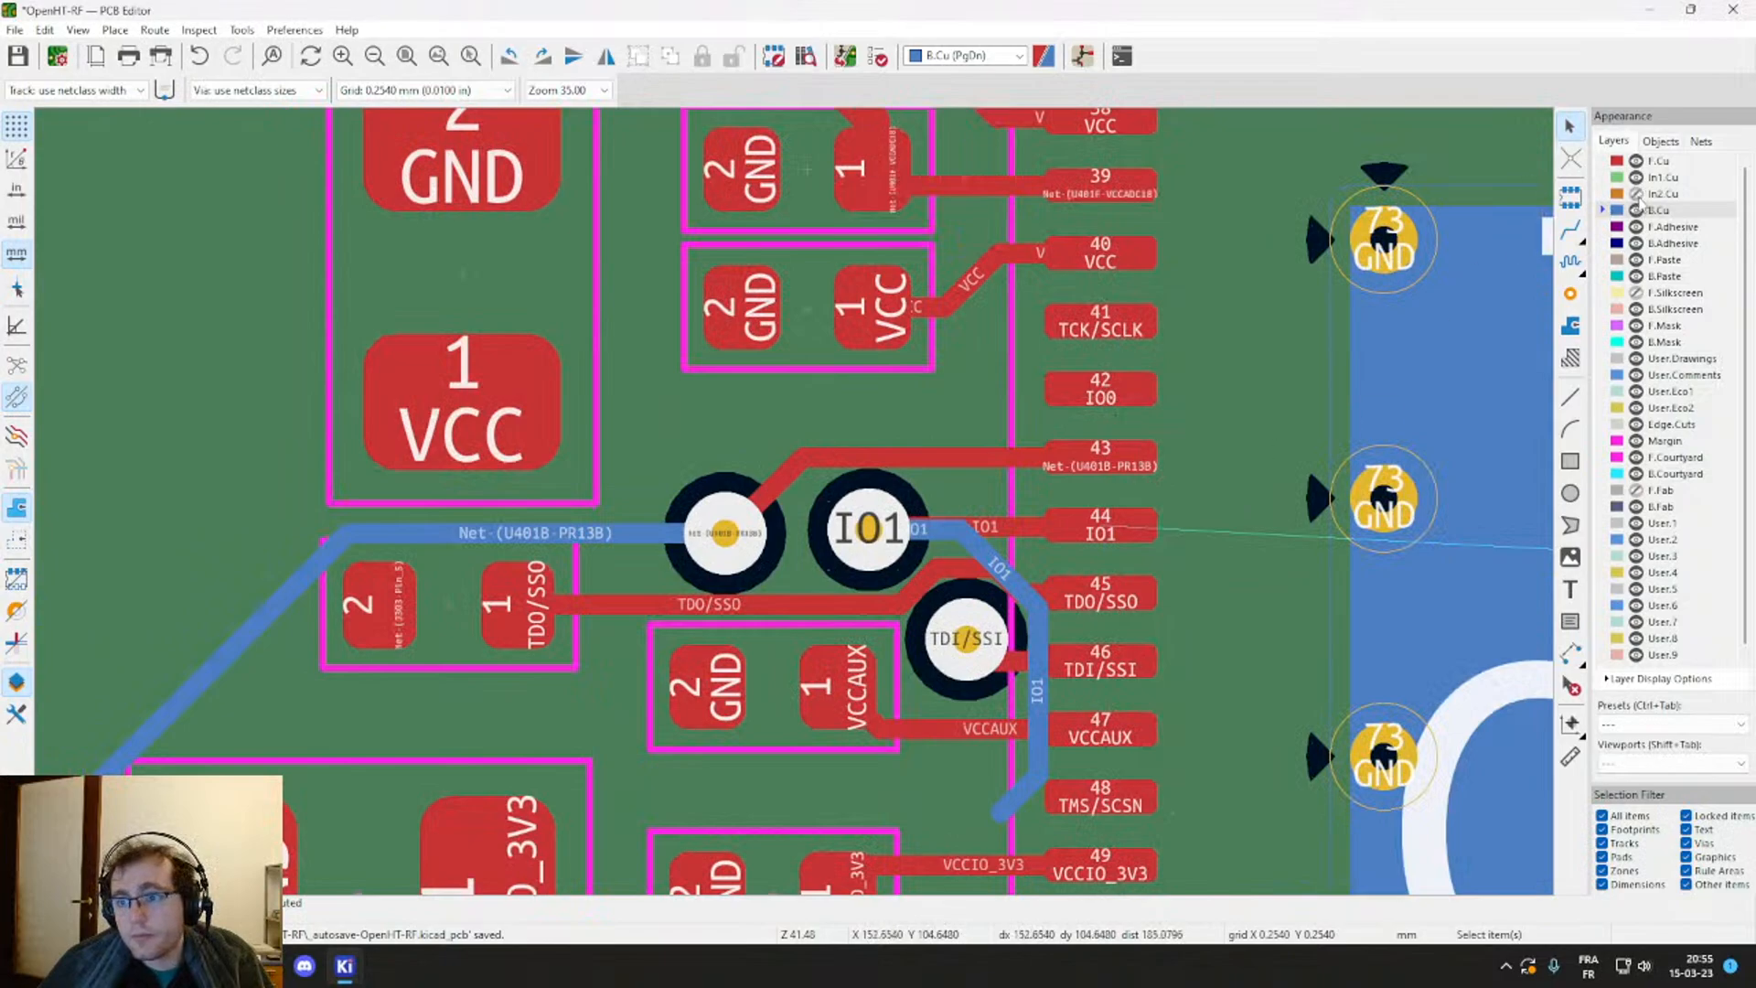
Step: Hide the In1.Cu and In2.Cu inner copper layers around the FPGA and make In2.Cu the active layer
left_click(1637, 178)
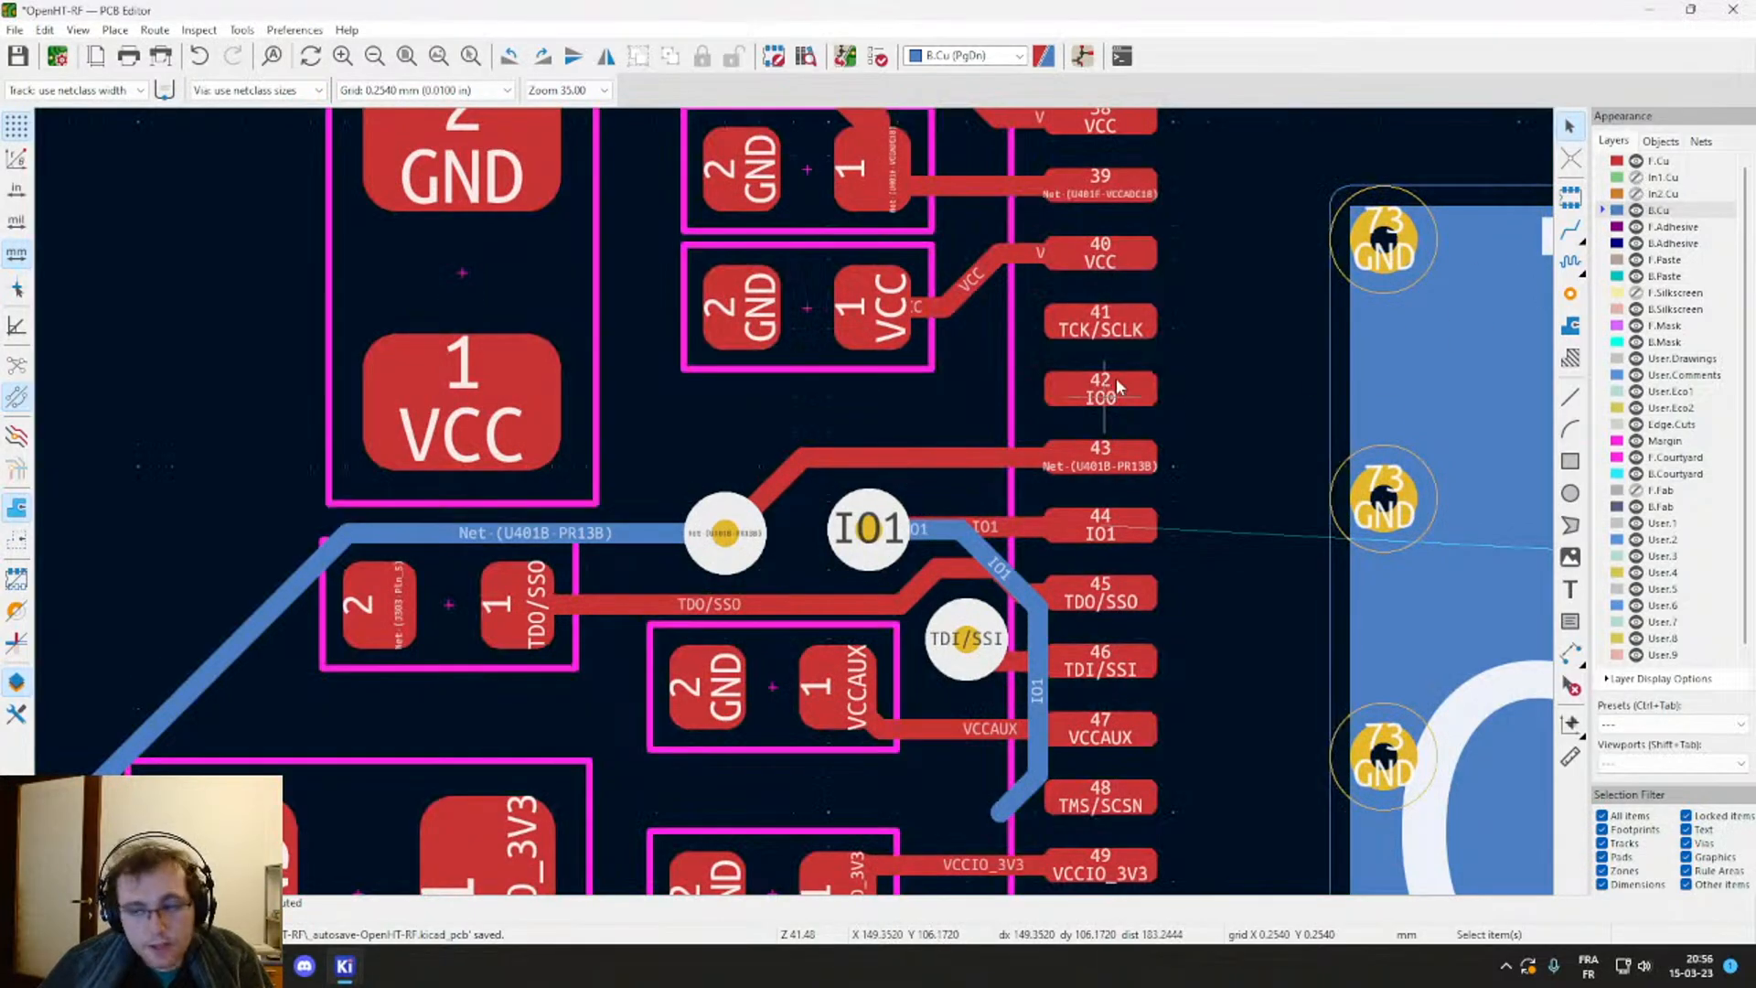
left_click(1660, 194)
scroll(828, 523, "down", 5)
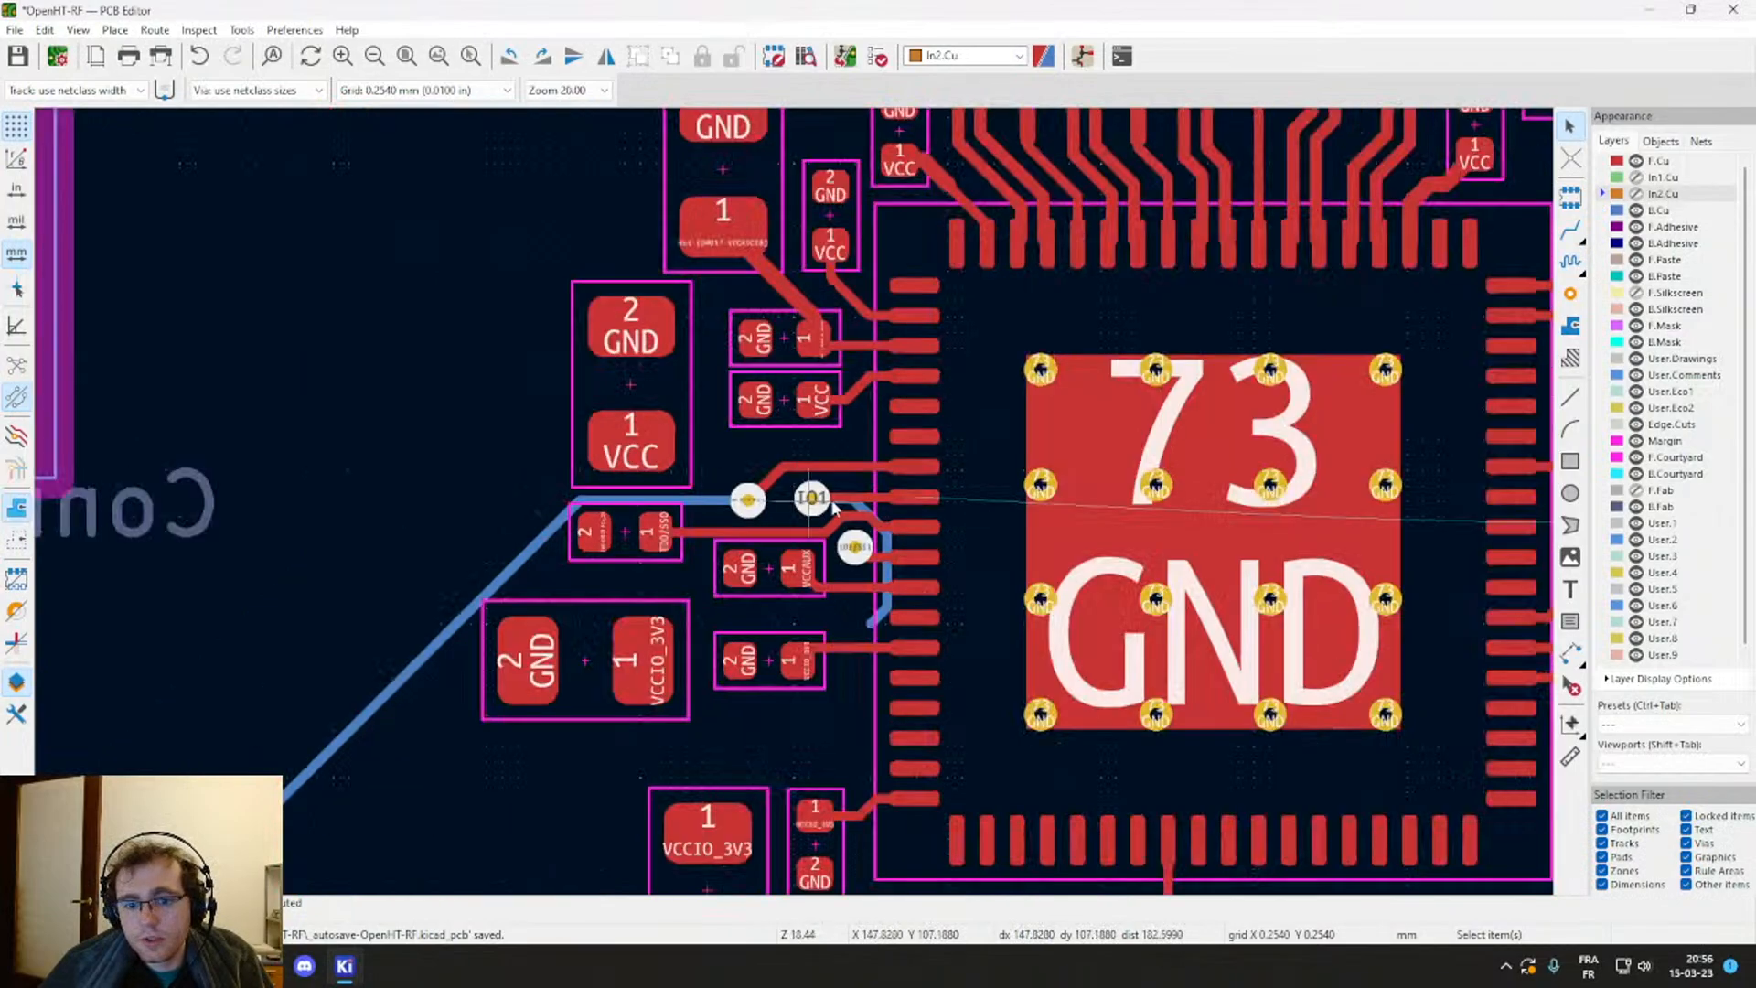
scroll(796, 508, "up", 1)
scroll(794, 477, "up", 3)
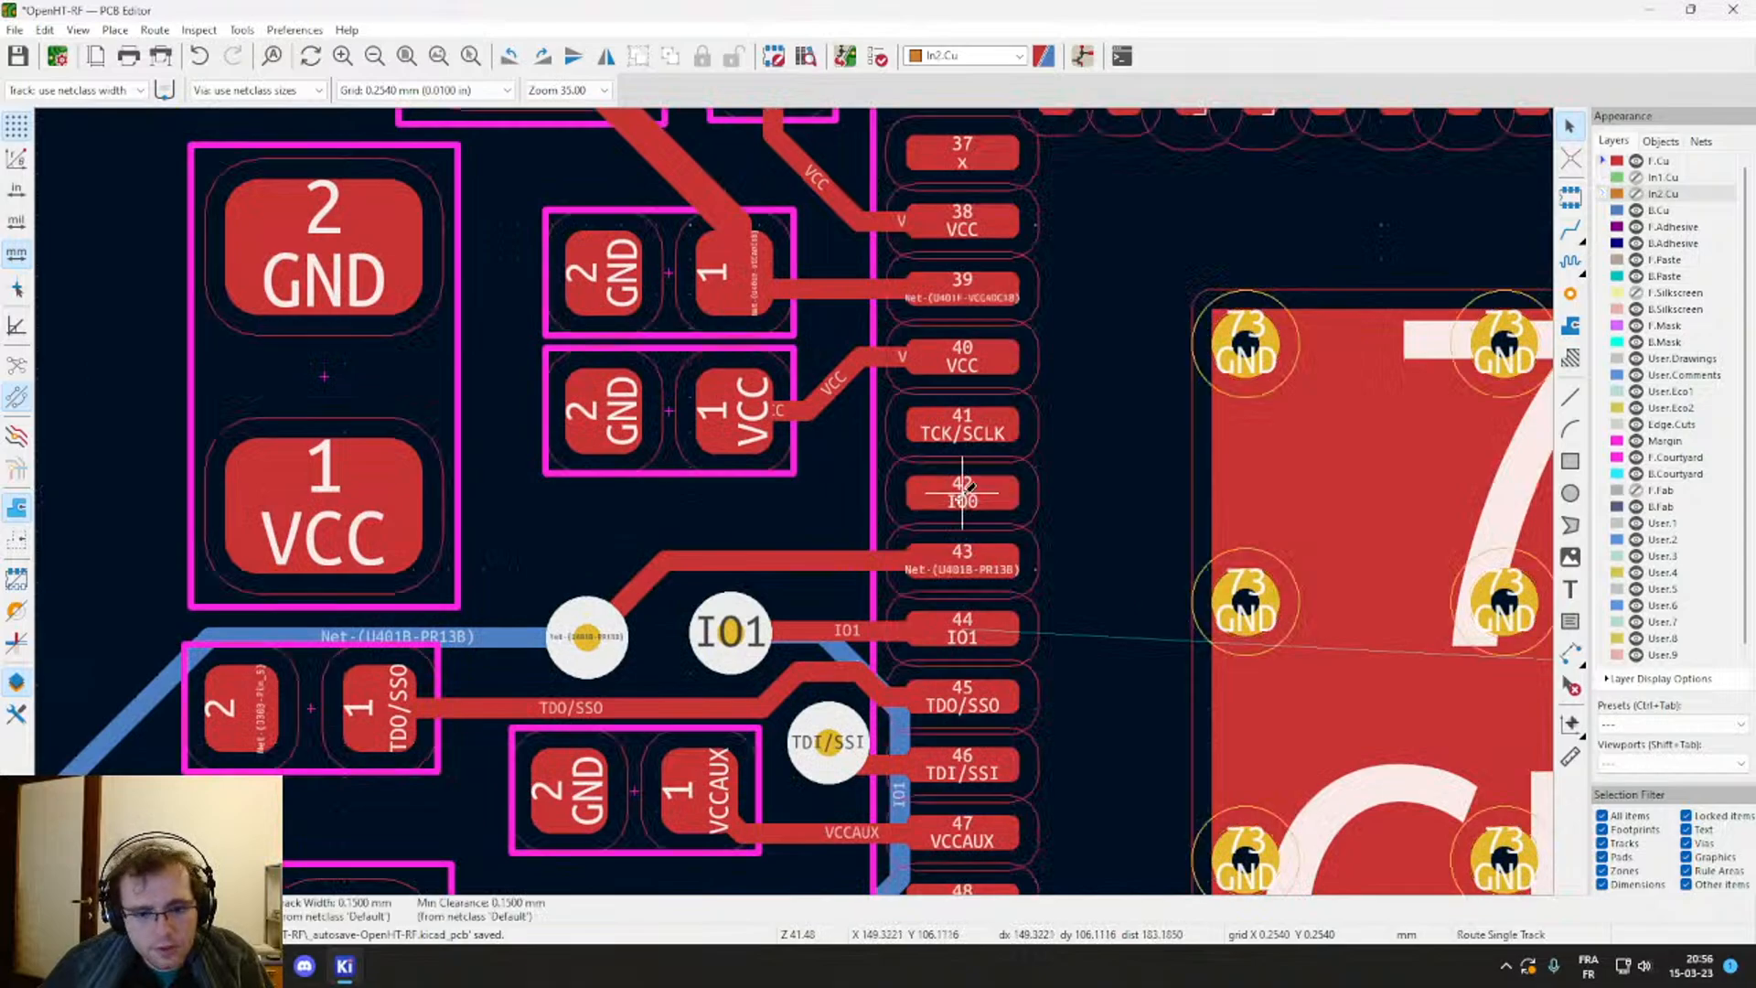
Step: Route IO0 from pad 42 on F.Cu at 0.15 mm to a new via above the pad 43 via, and show In1.Cu again
key("x")
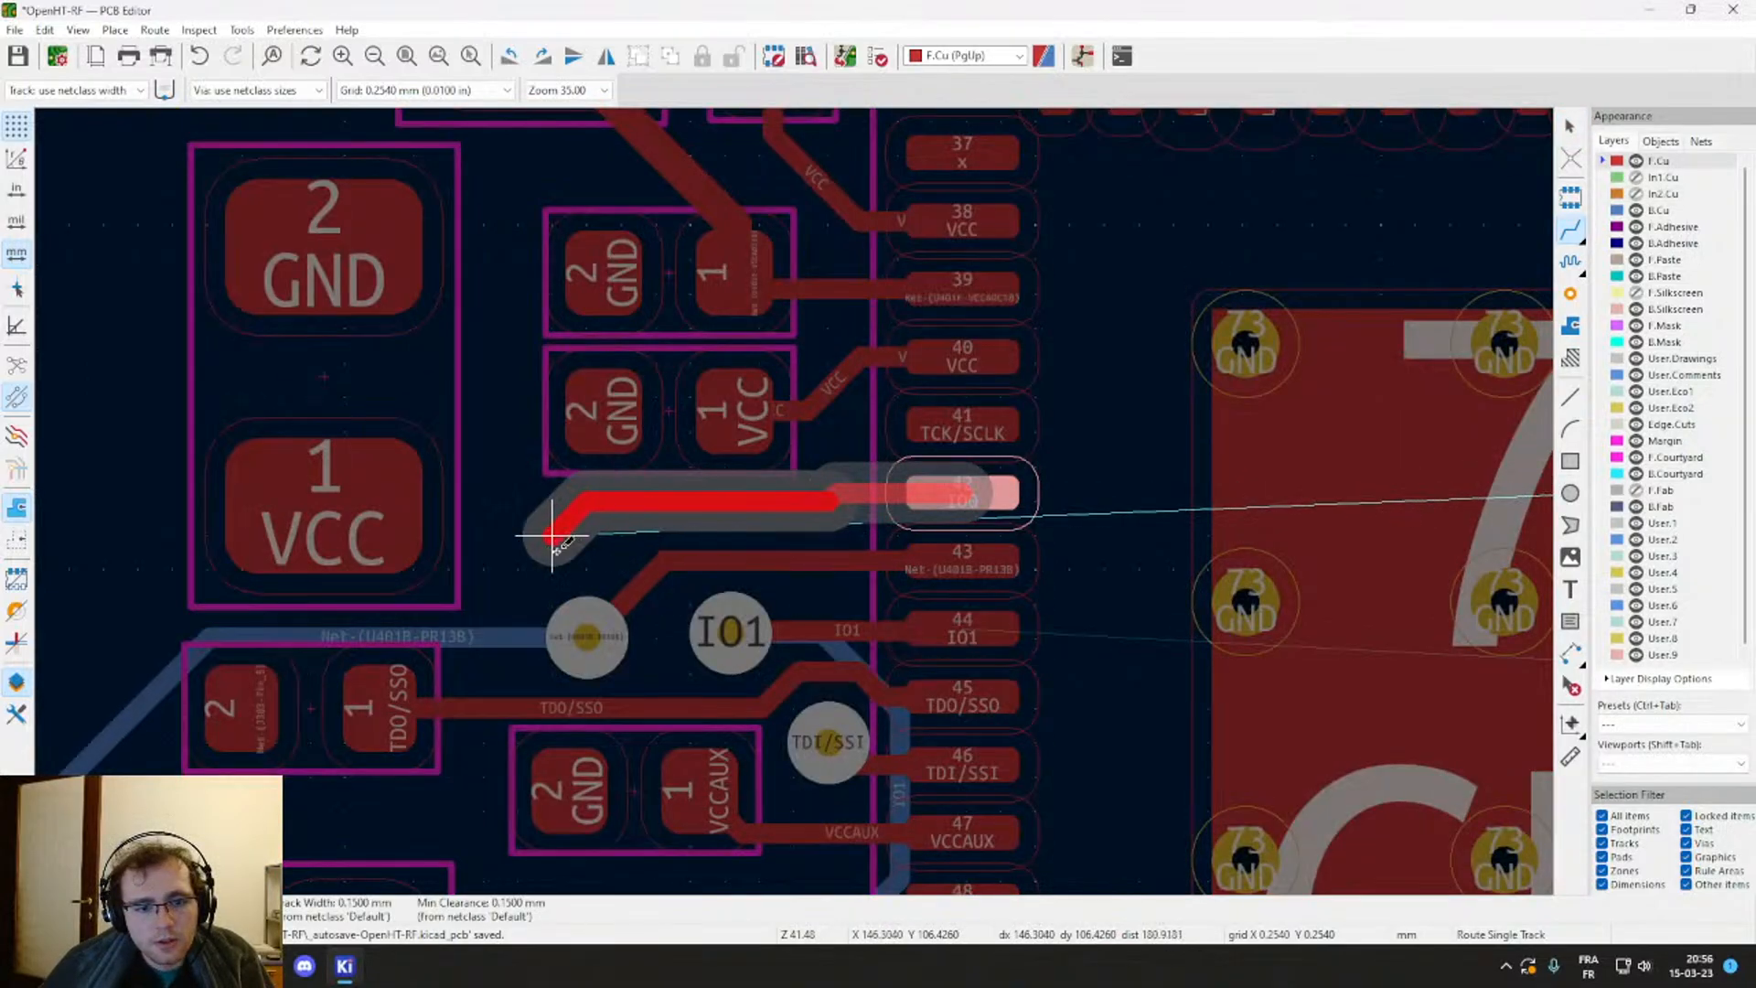
left_click(665, 521)
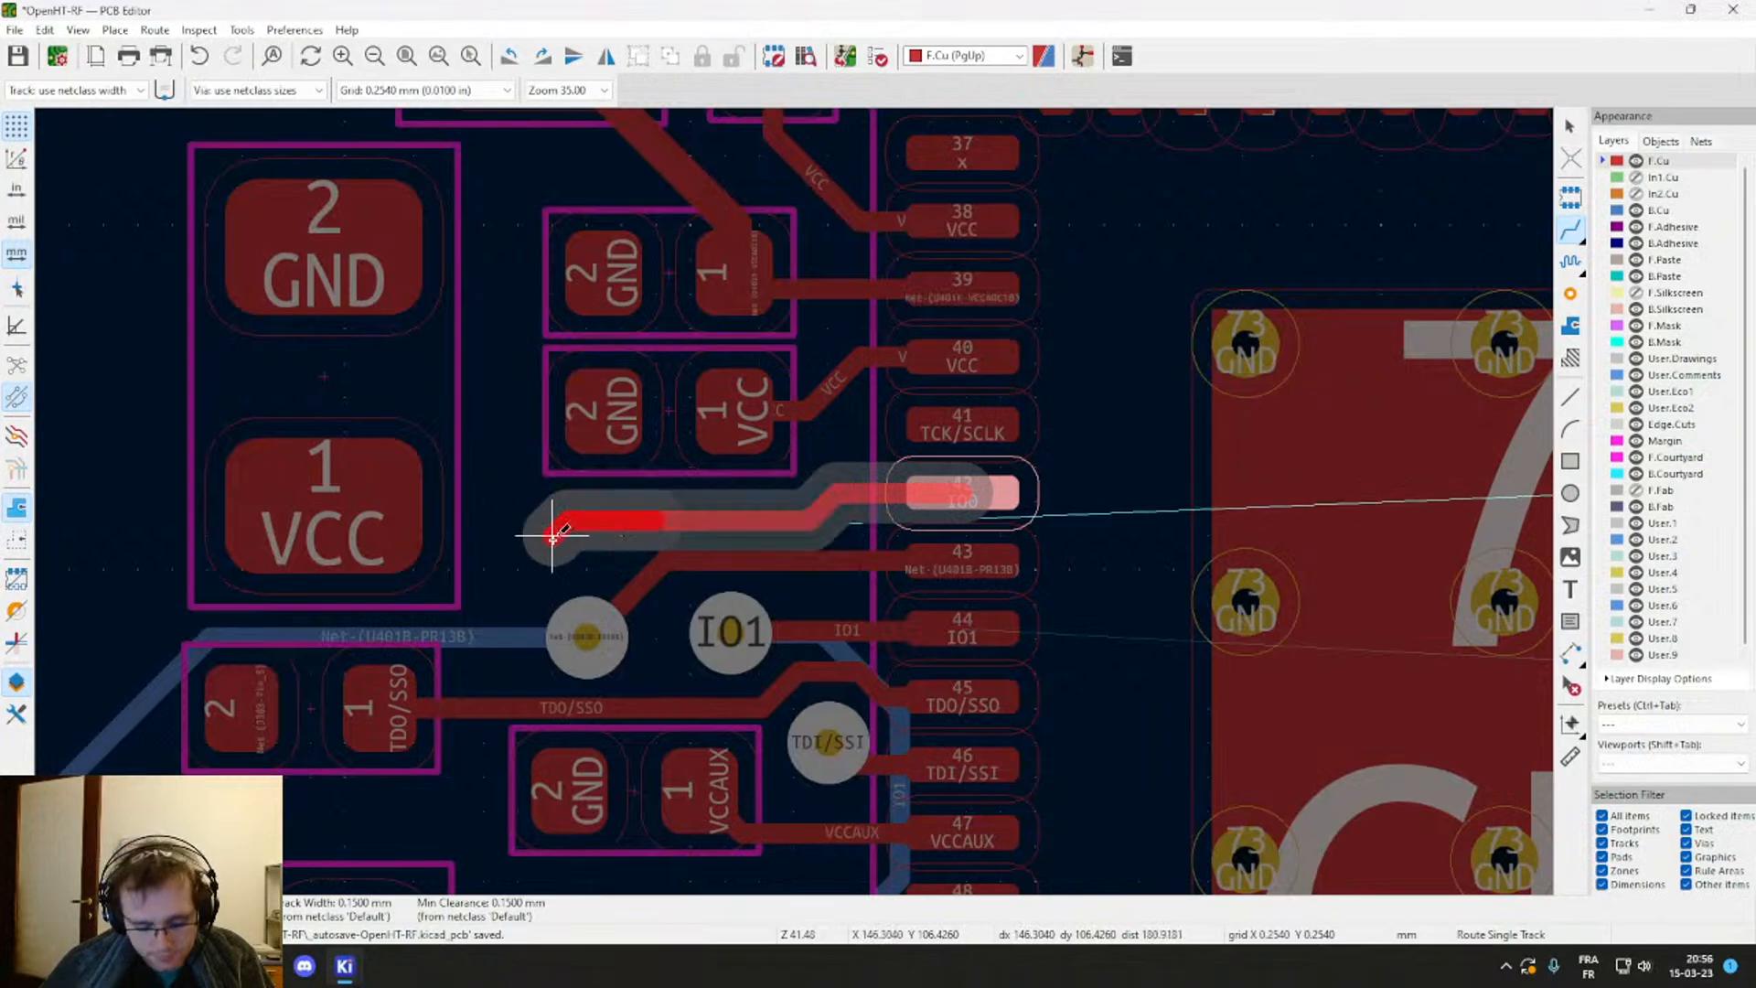
key("v")
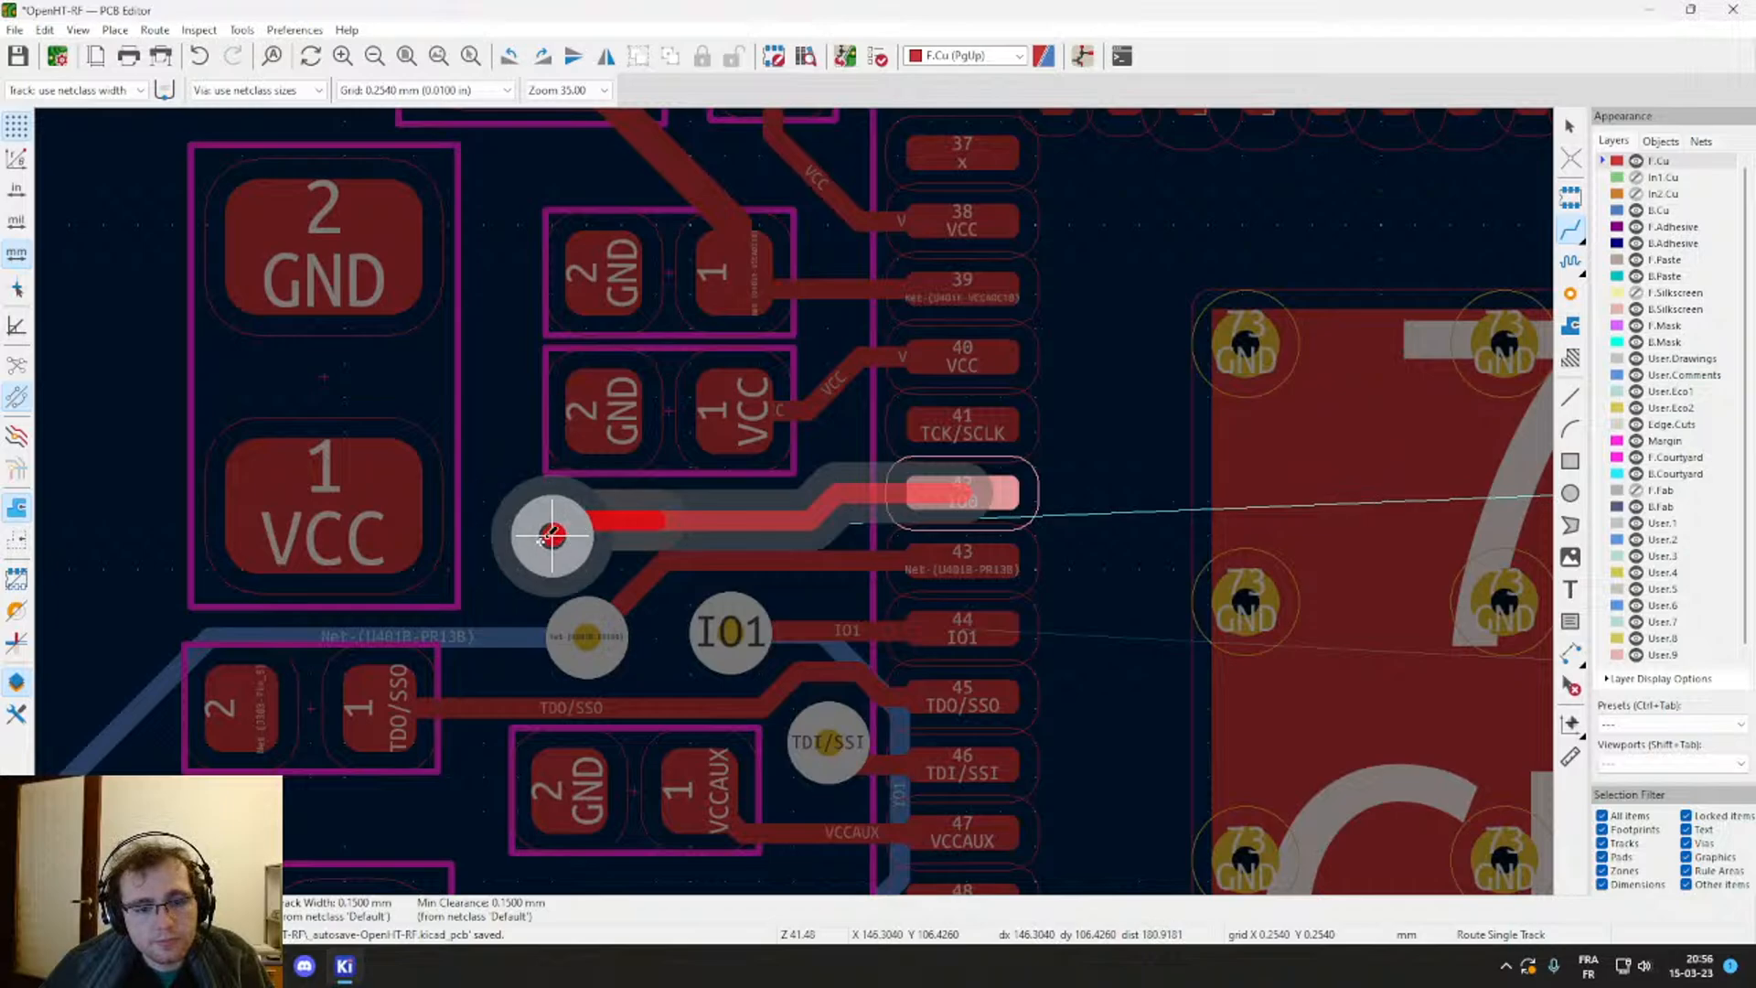
left_click(553, 536)
key("Escape")
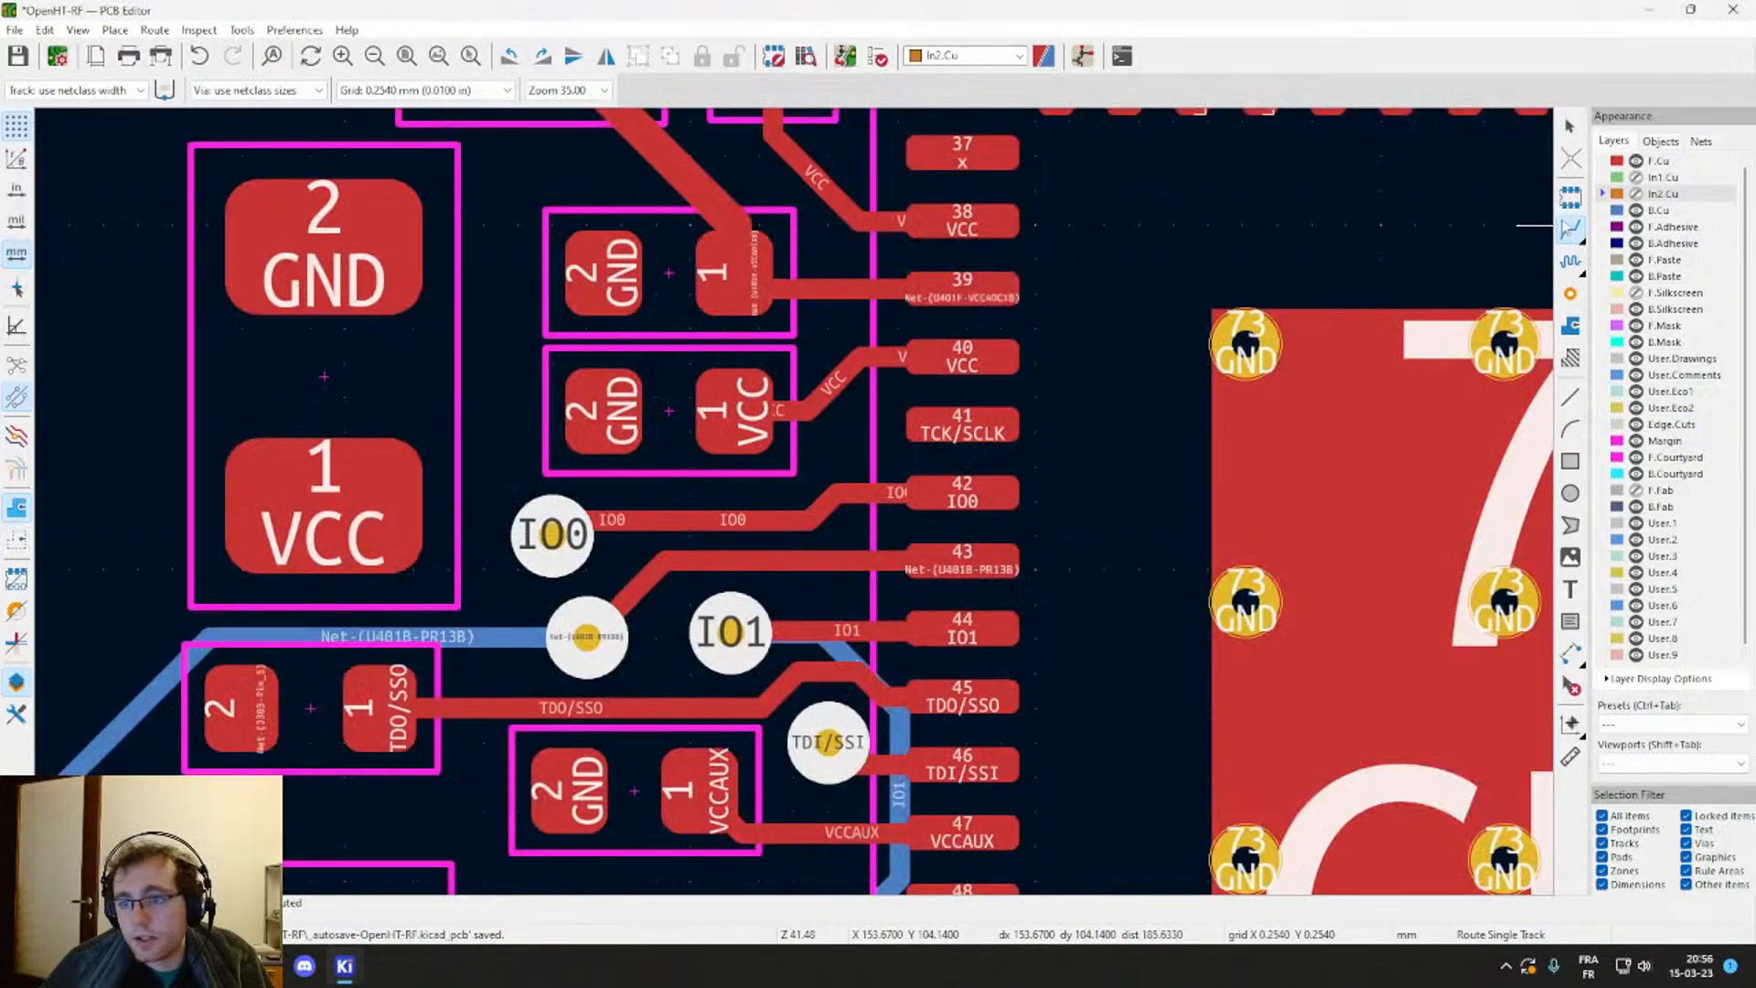
left_click(1637, 178)
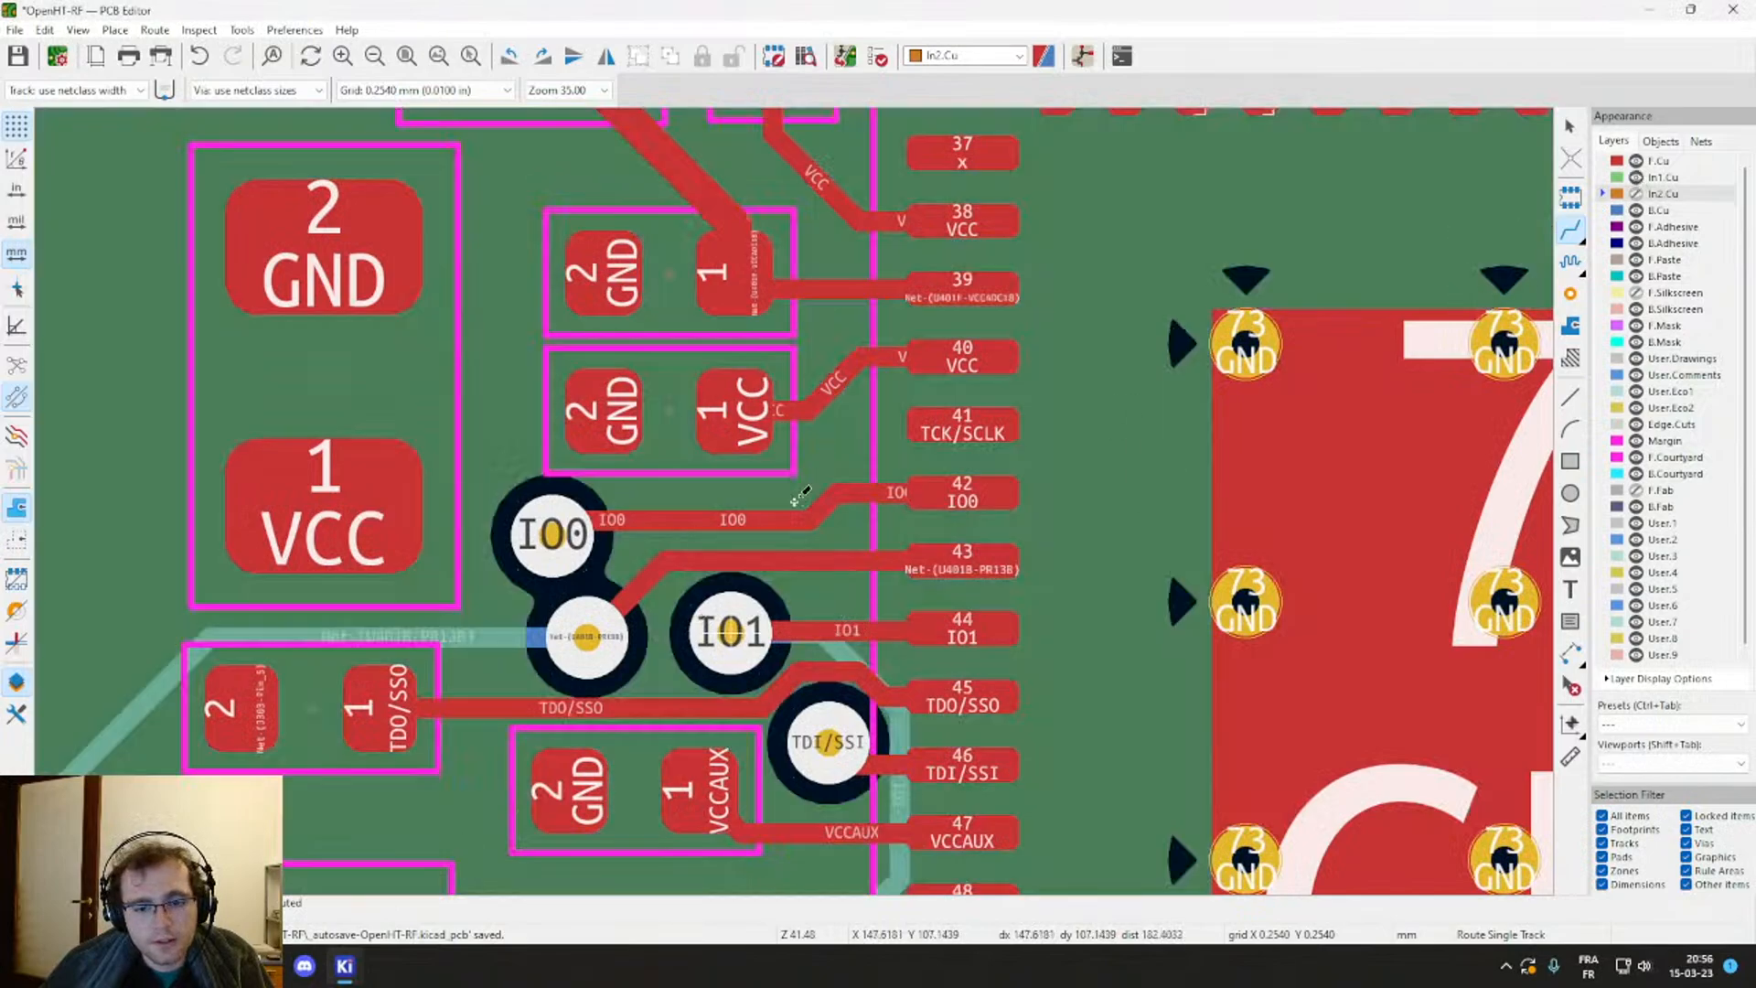
Step: Move the vertical VCC capacitor beside pads 37 and 38 slightly upward, away from the pad 39 capacitor
middle_click_drag(733, 632, 796, 499)
middle_click_drag(759, 577, 821, 608)
middle_click_drag(752, 344, 739, 775)
key("Escape")
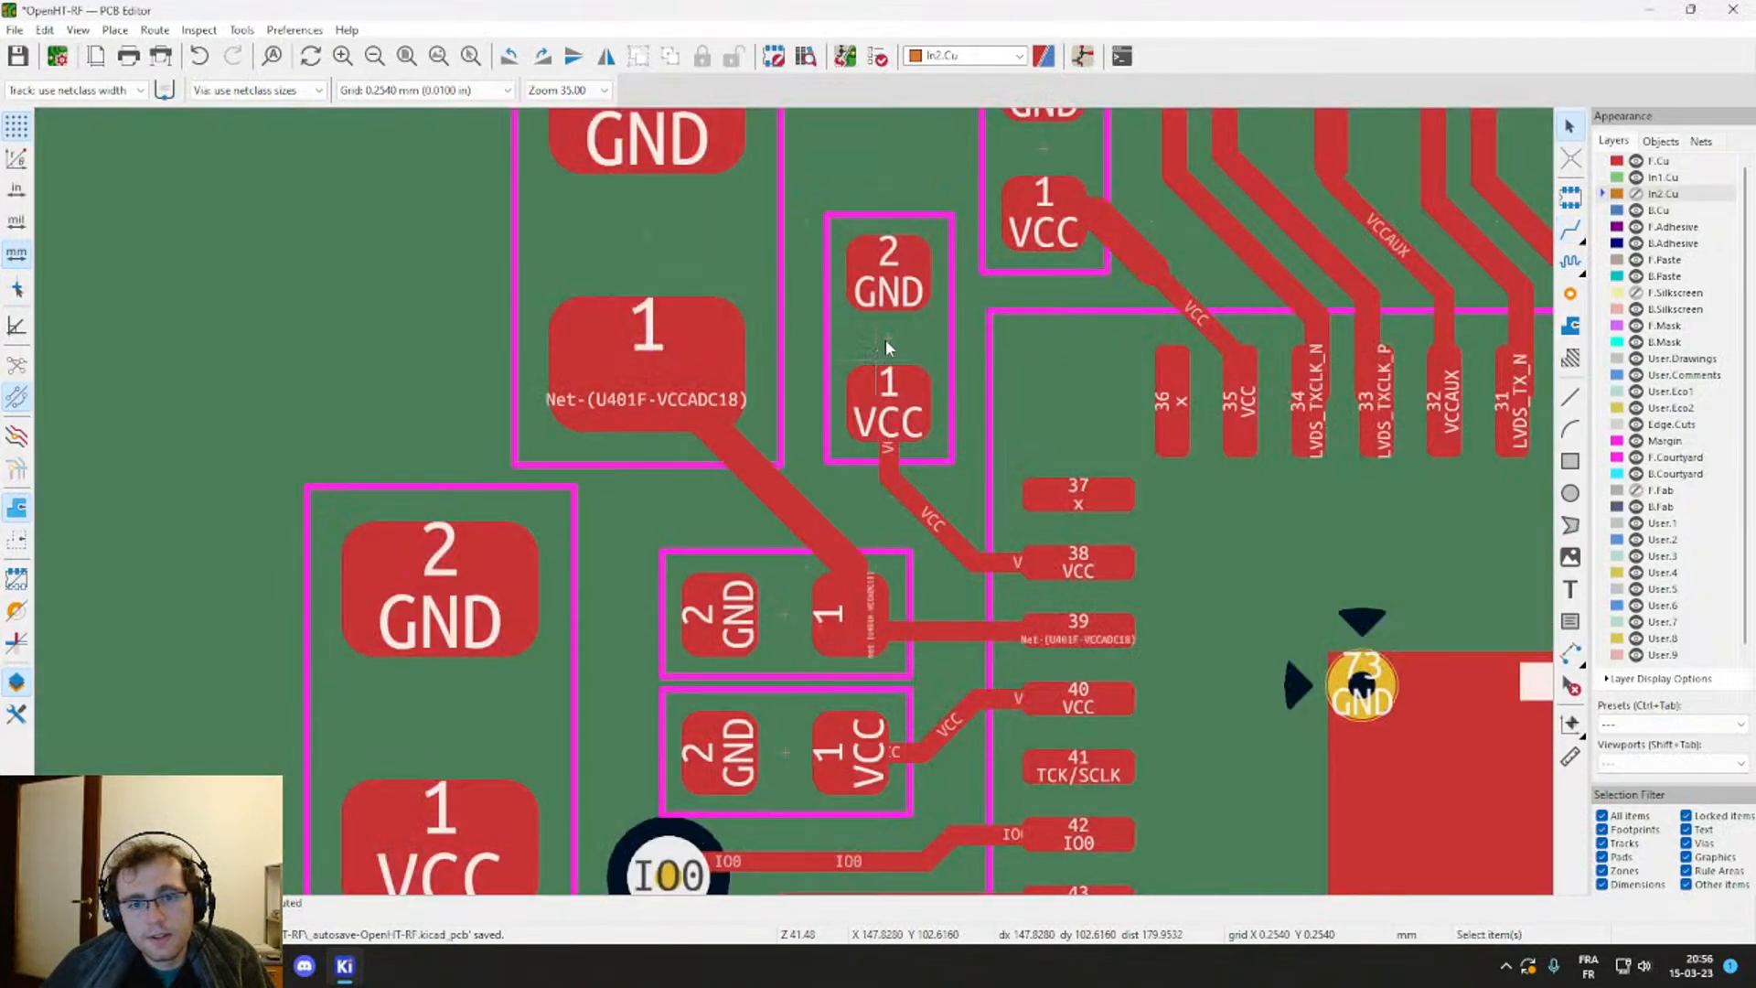
left_click(891, 338)
key("m")
left_click(890, 304)
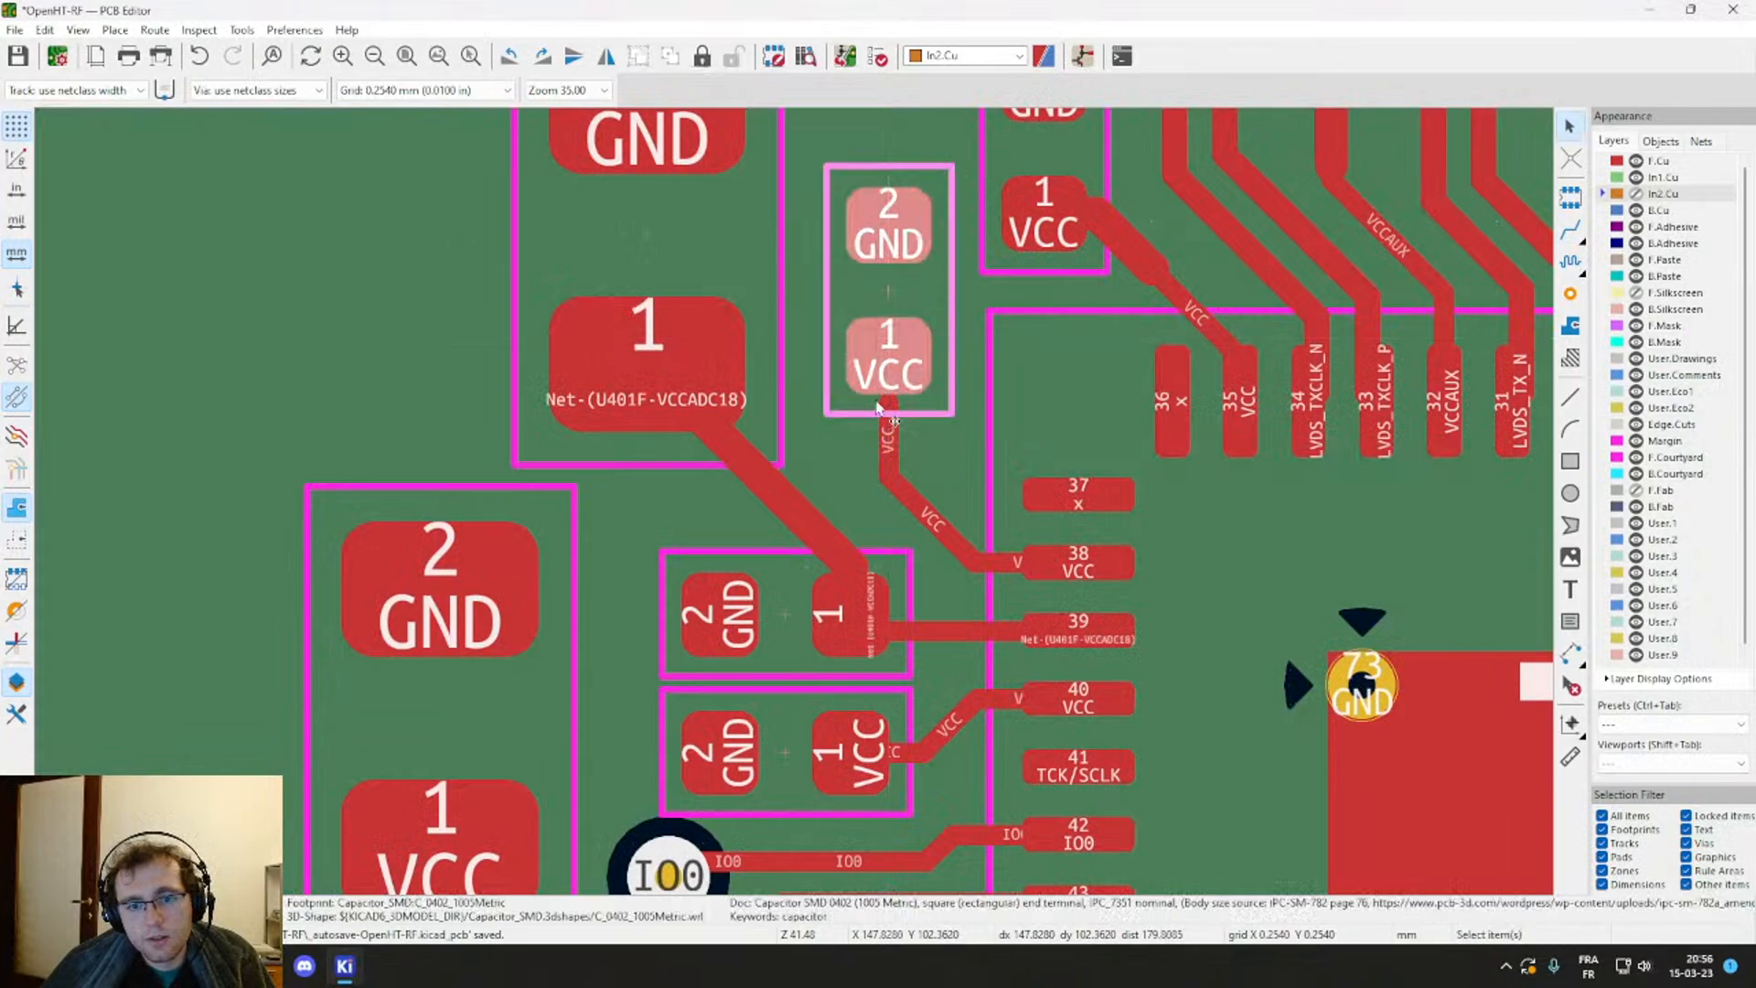
Step: Reshape the pad 38 VCC track to run diagonally from the moved capacitor and vertically beside pad 37, without an overhanging end
left_click_drag(887, 440, 889, 357)
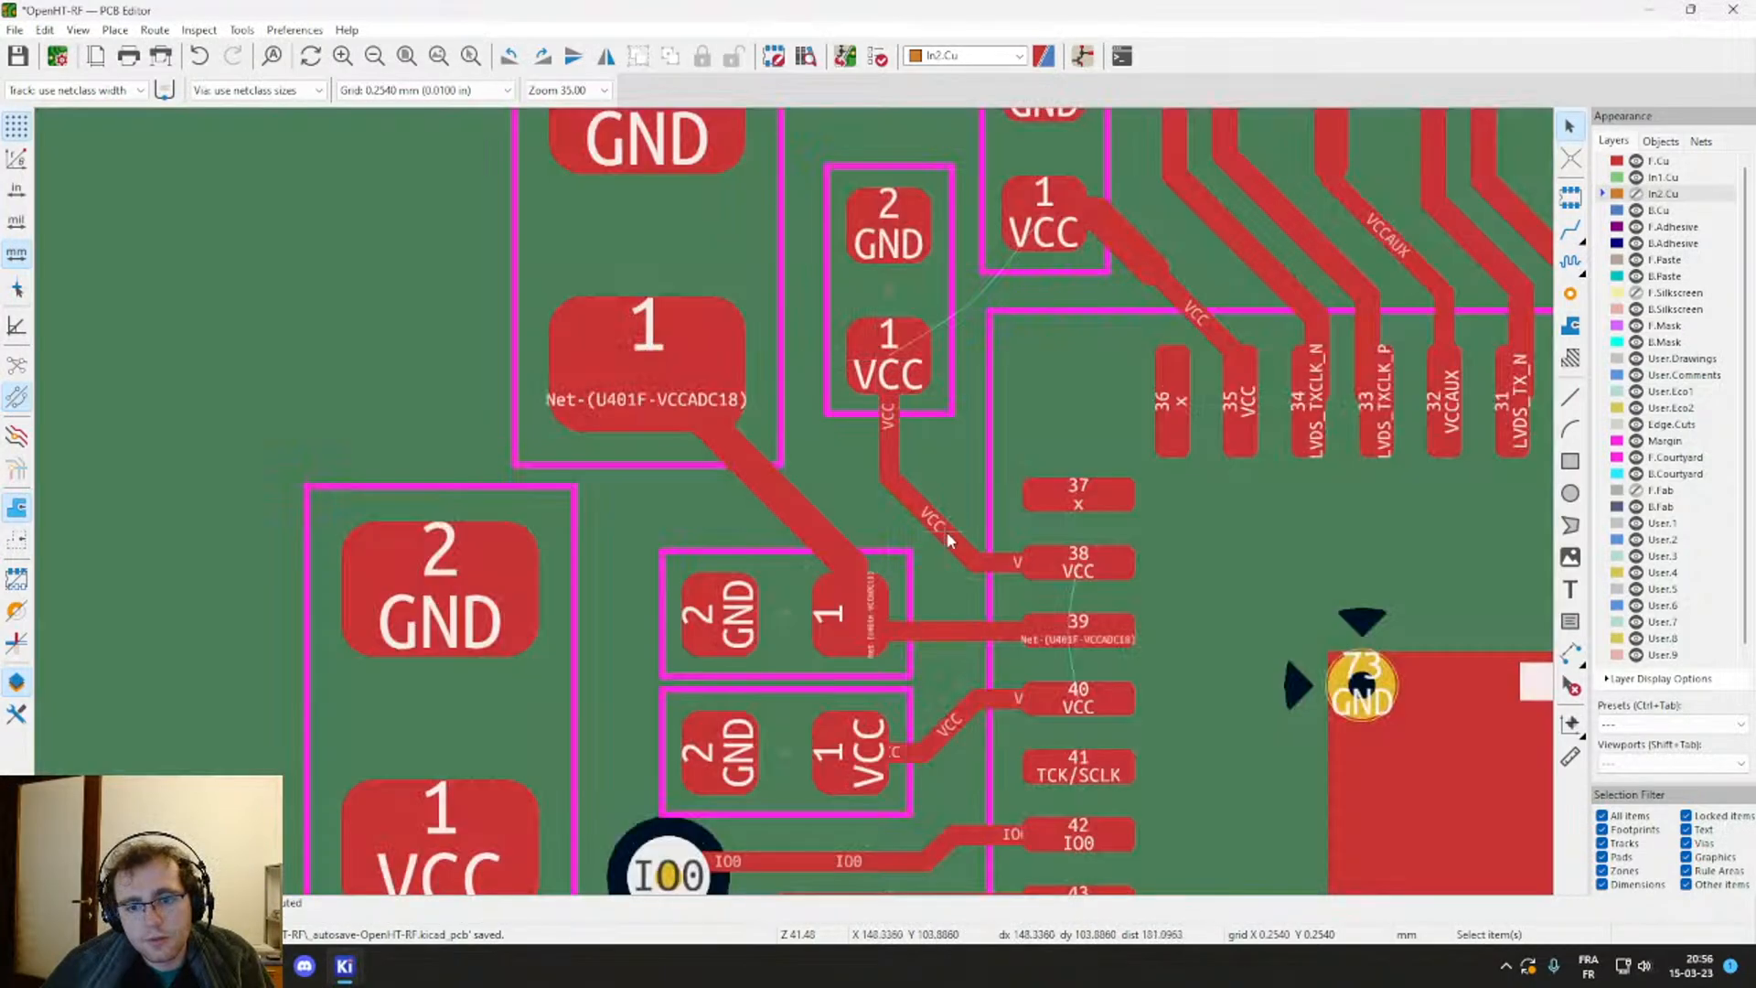
left_click_drag(947, 531, 911, 393)
left_click(1006, 462)
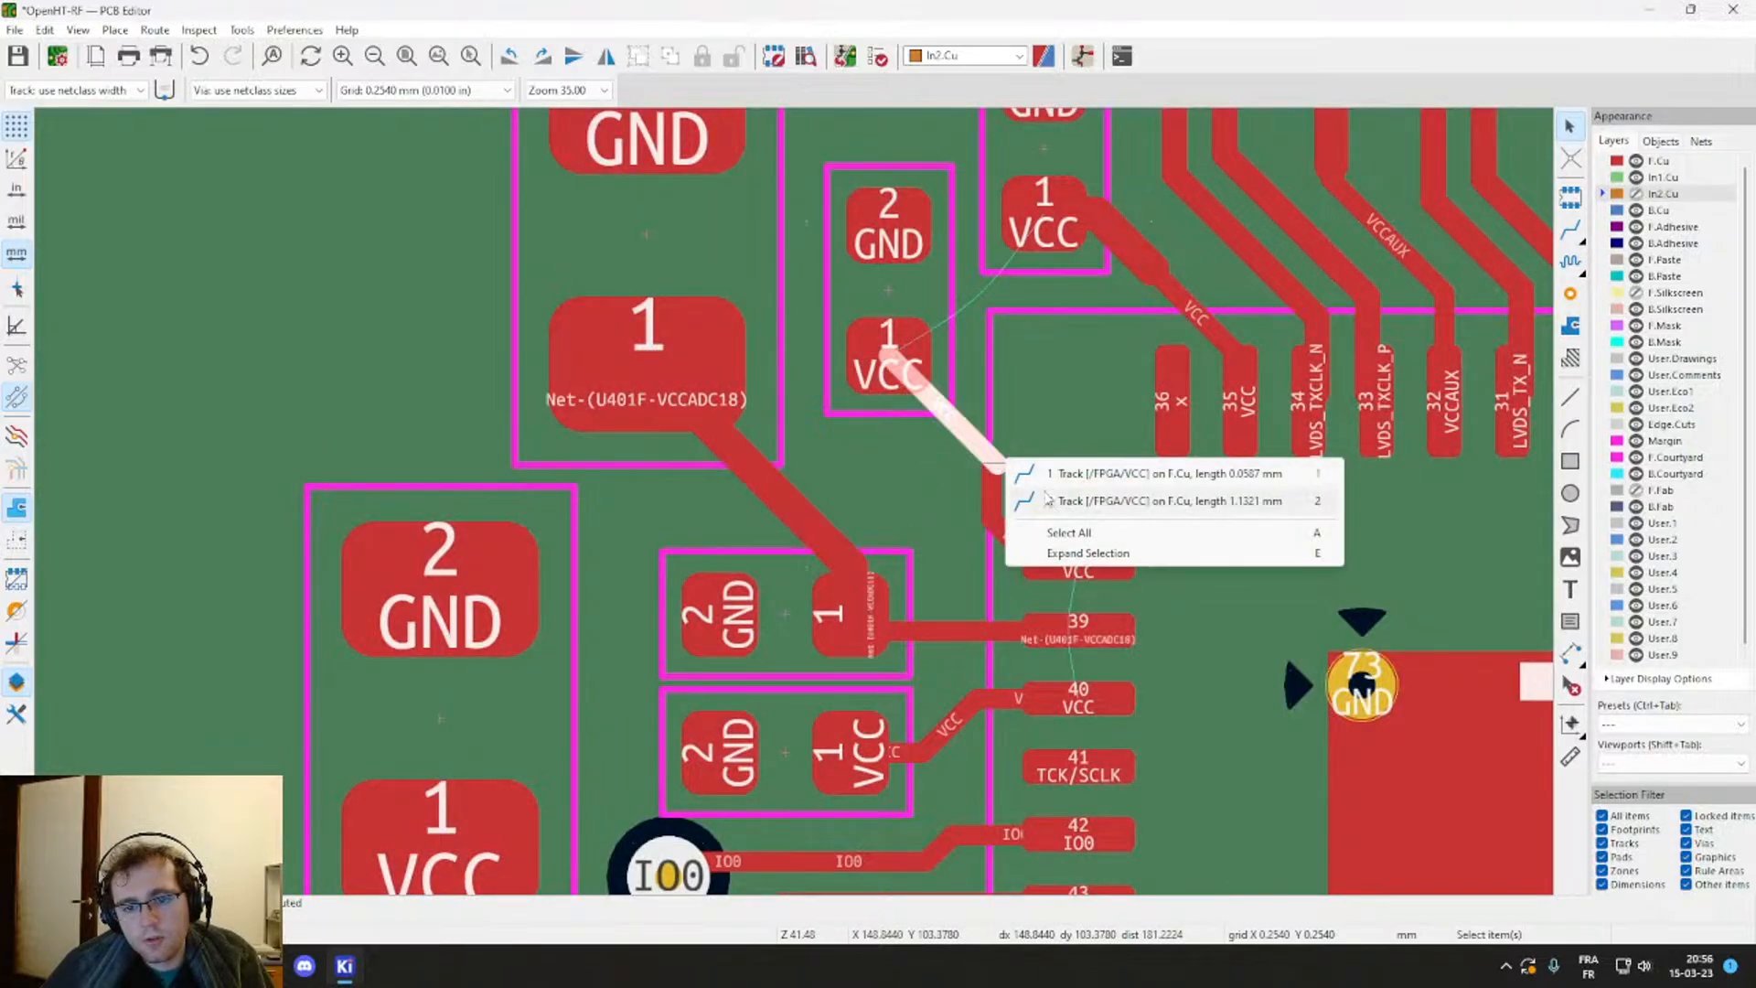
key("Escape")
scroll(975, 449, "up", 3)
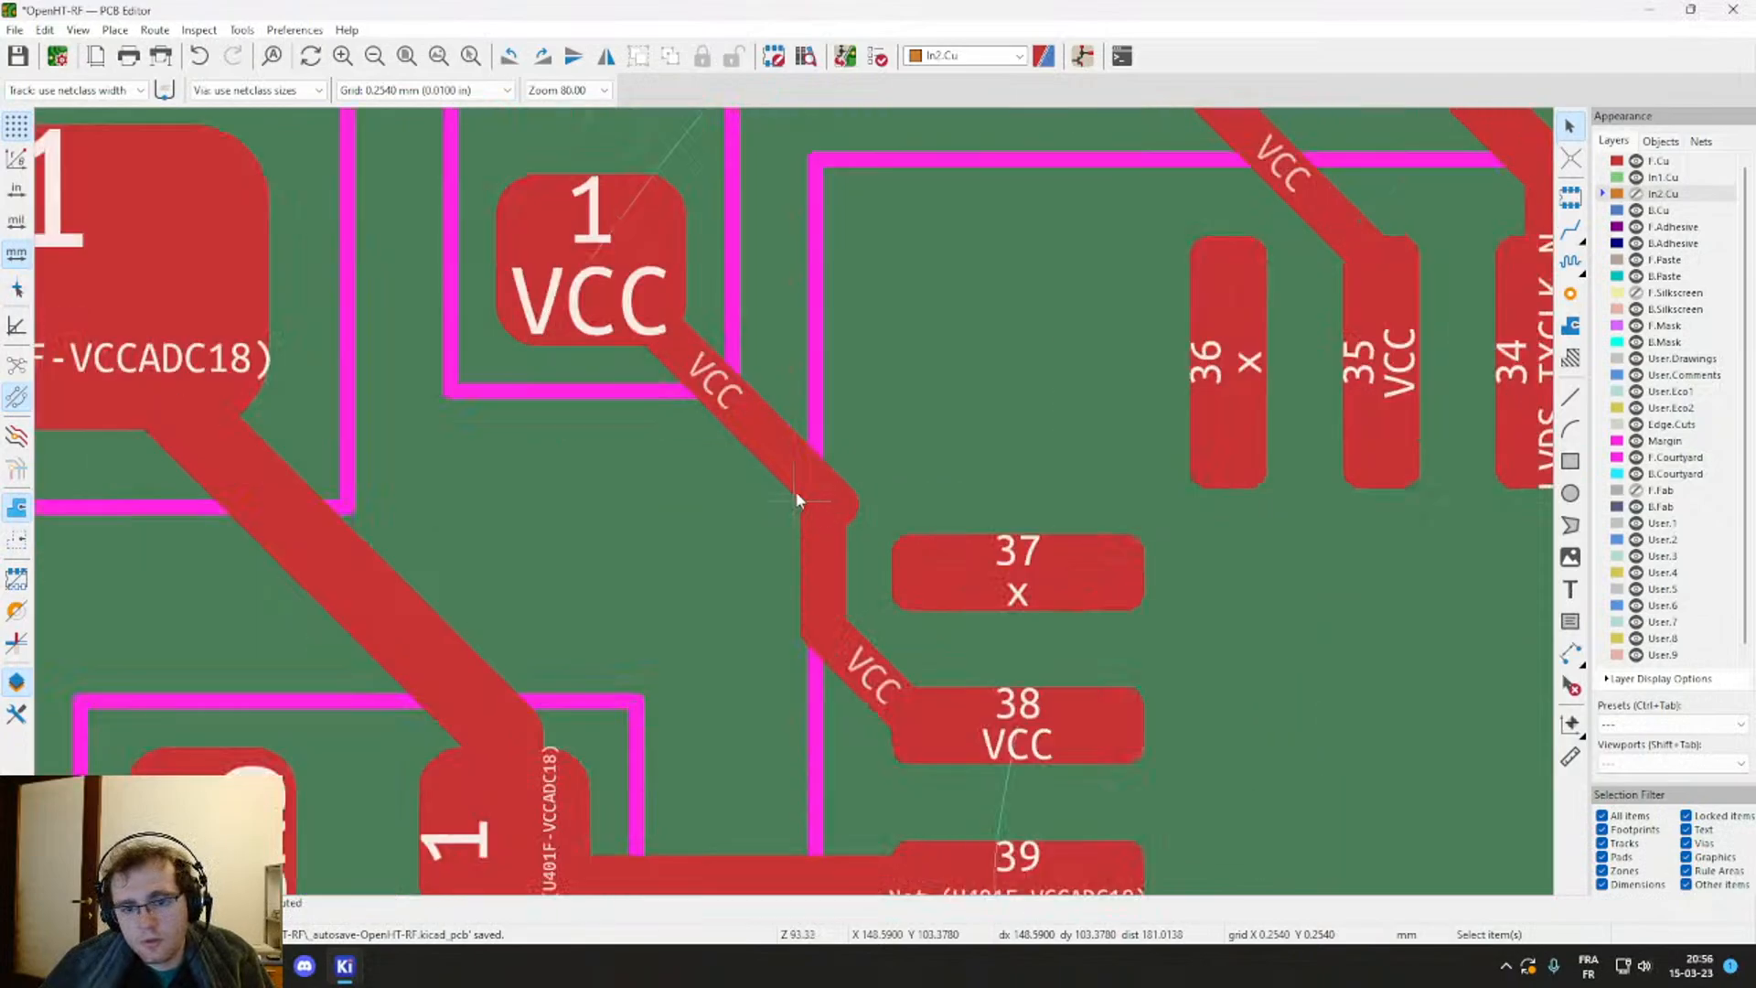
left_click(850, 503)
mouse_move(847, 505)
left_mouse_down()
mouse_move(794, 499)
mouse_move(823, 509)
left_mouse_up()
Step: Delete the whole VCCADC18 track joining the large capacitor pad, the small capacitor and pad 39
scroll(824, 509, "down", 1)
middle_click_drag(717, 506, 823, 472)
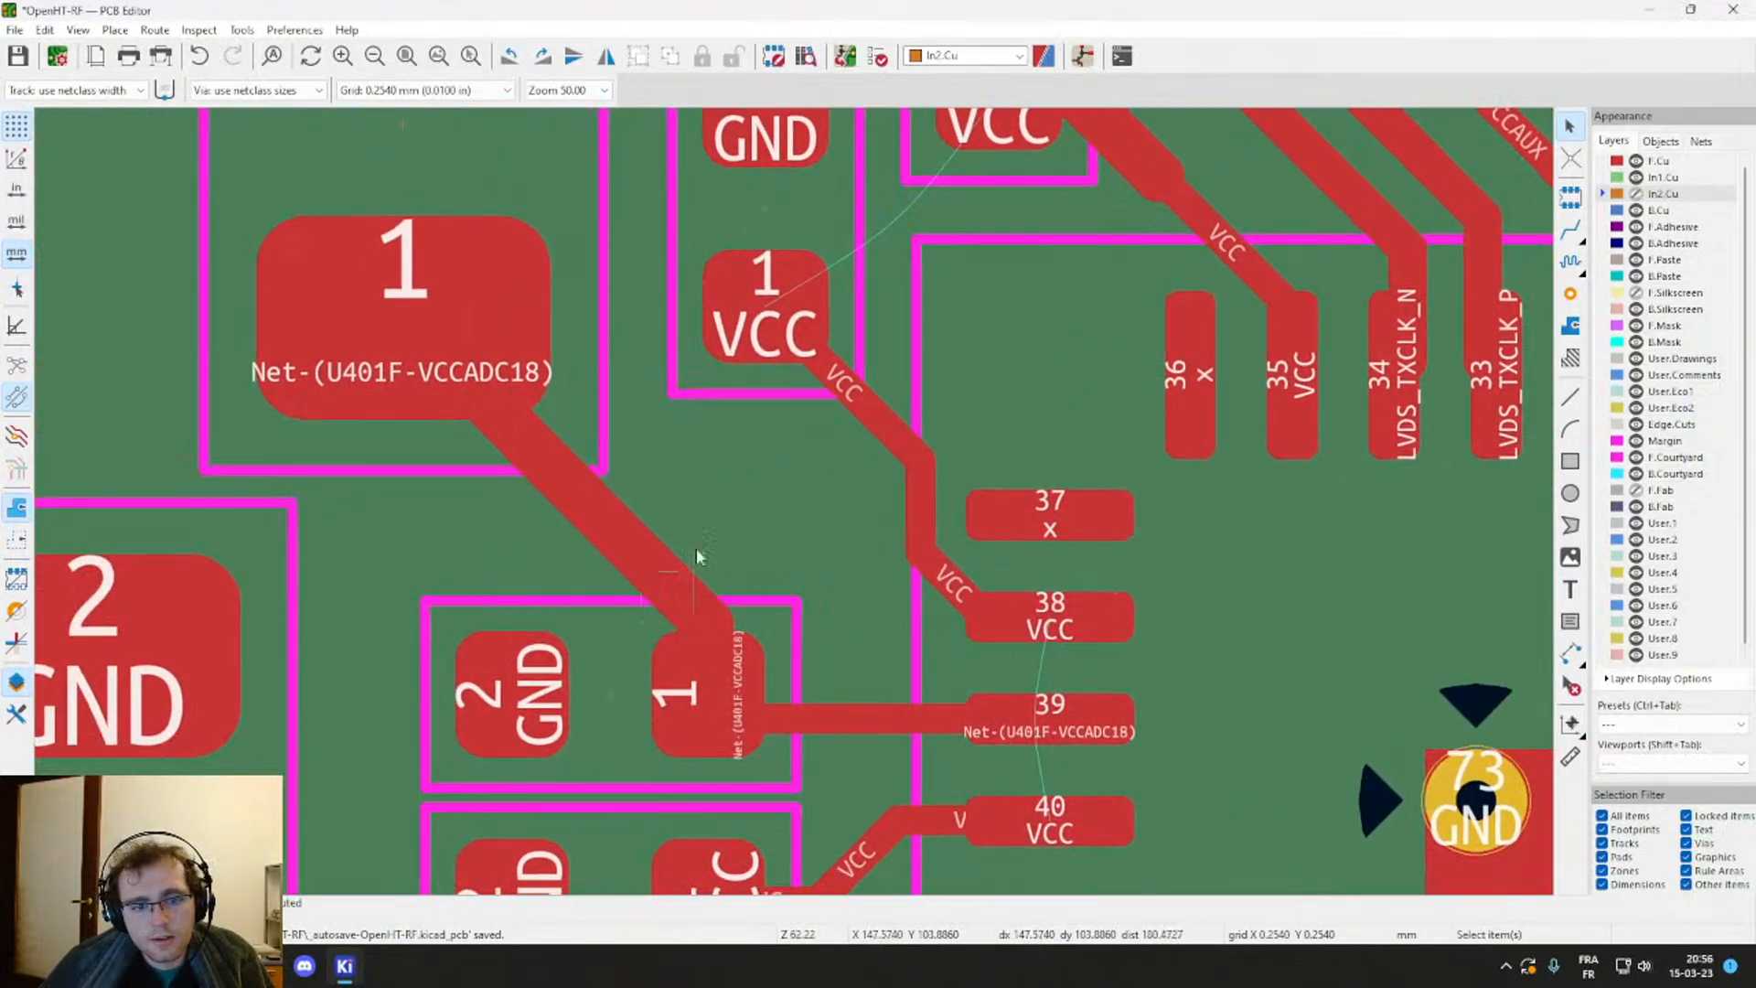
middle_click_drag(696, 549, 734, 486)
left_click(640, 647)
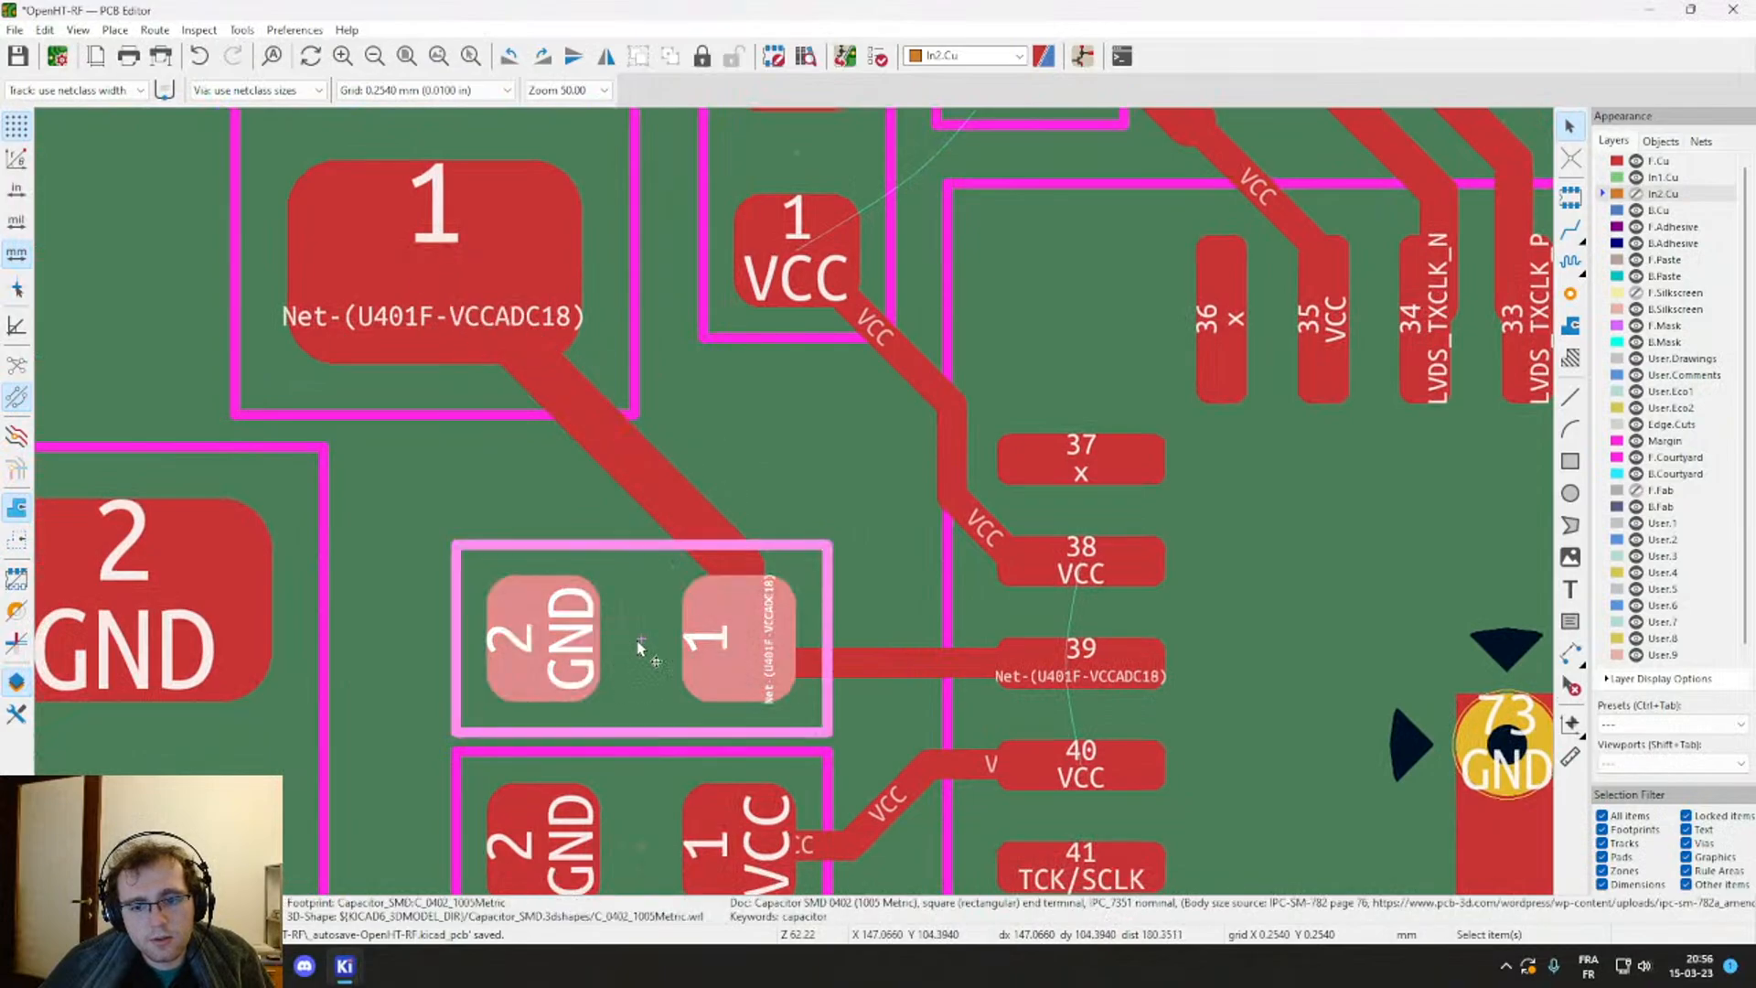
left_click(695, 515)
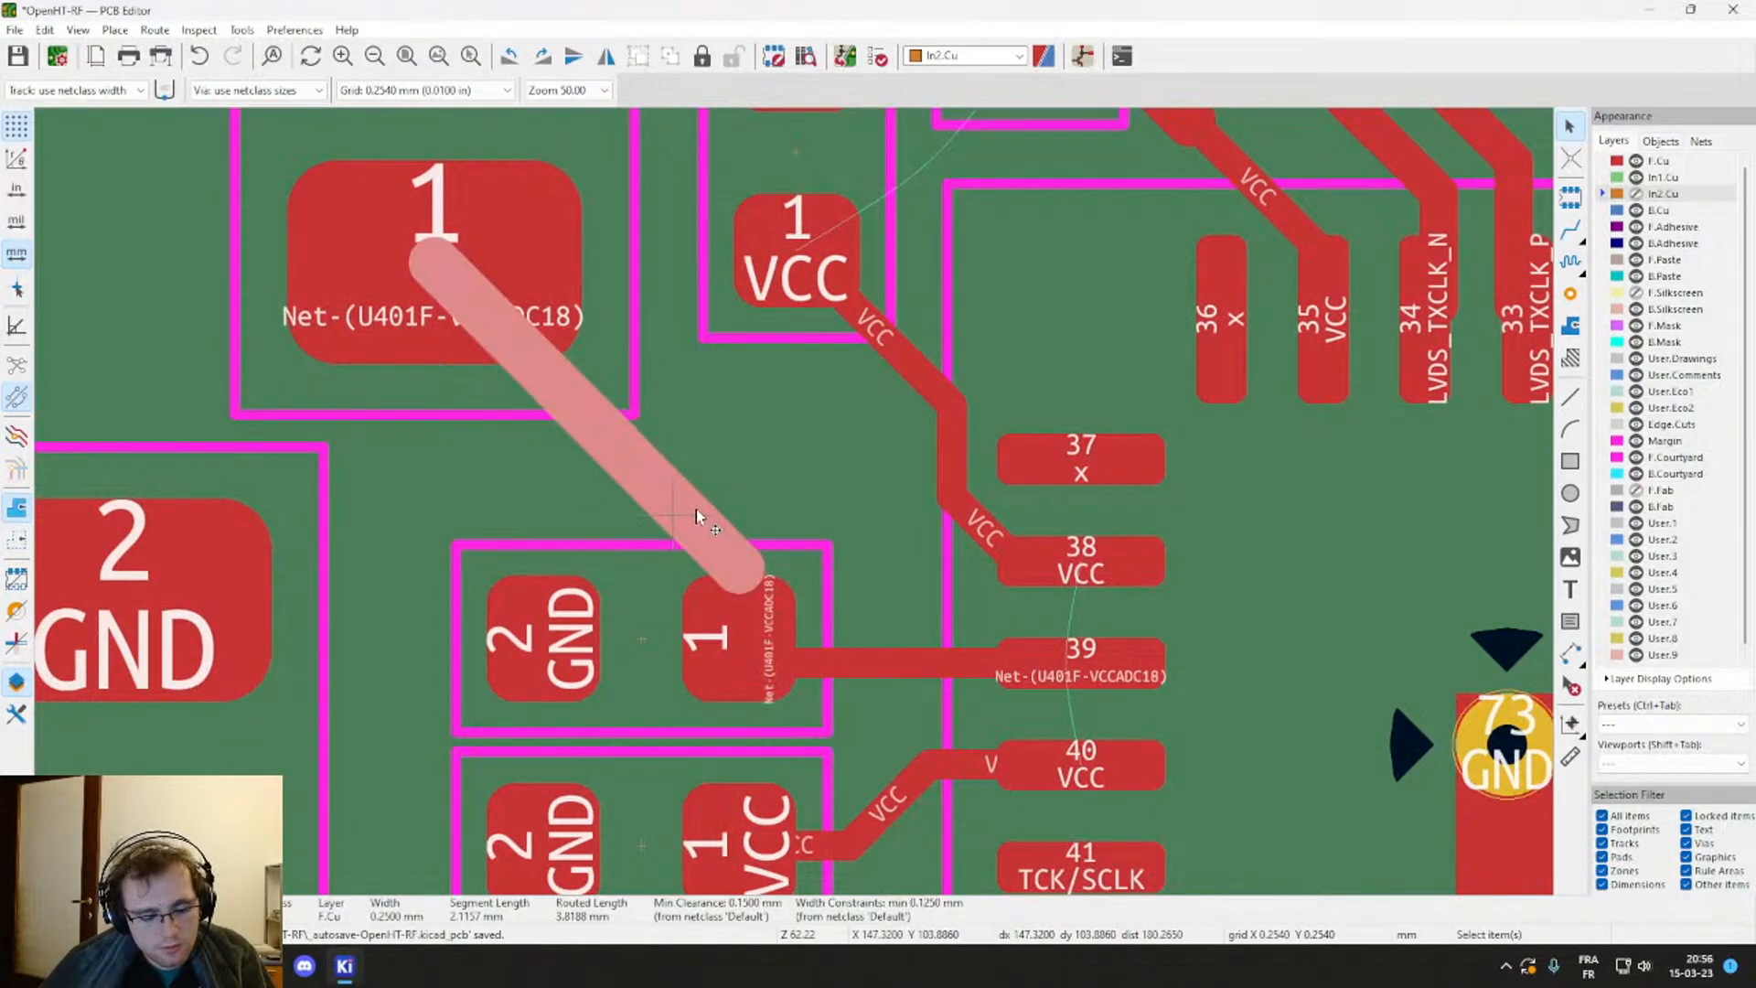
key("u")
key("Delete")
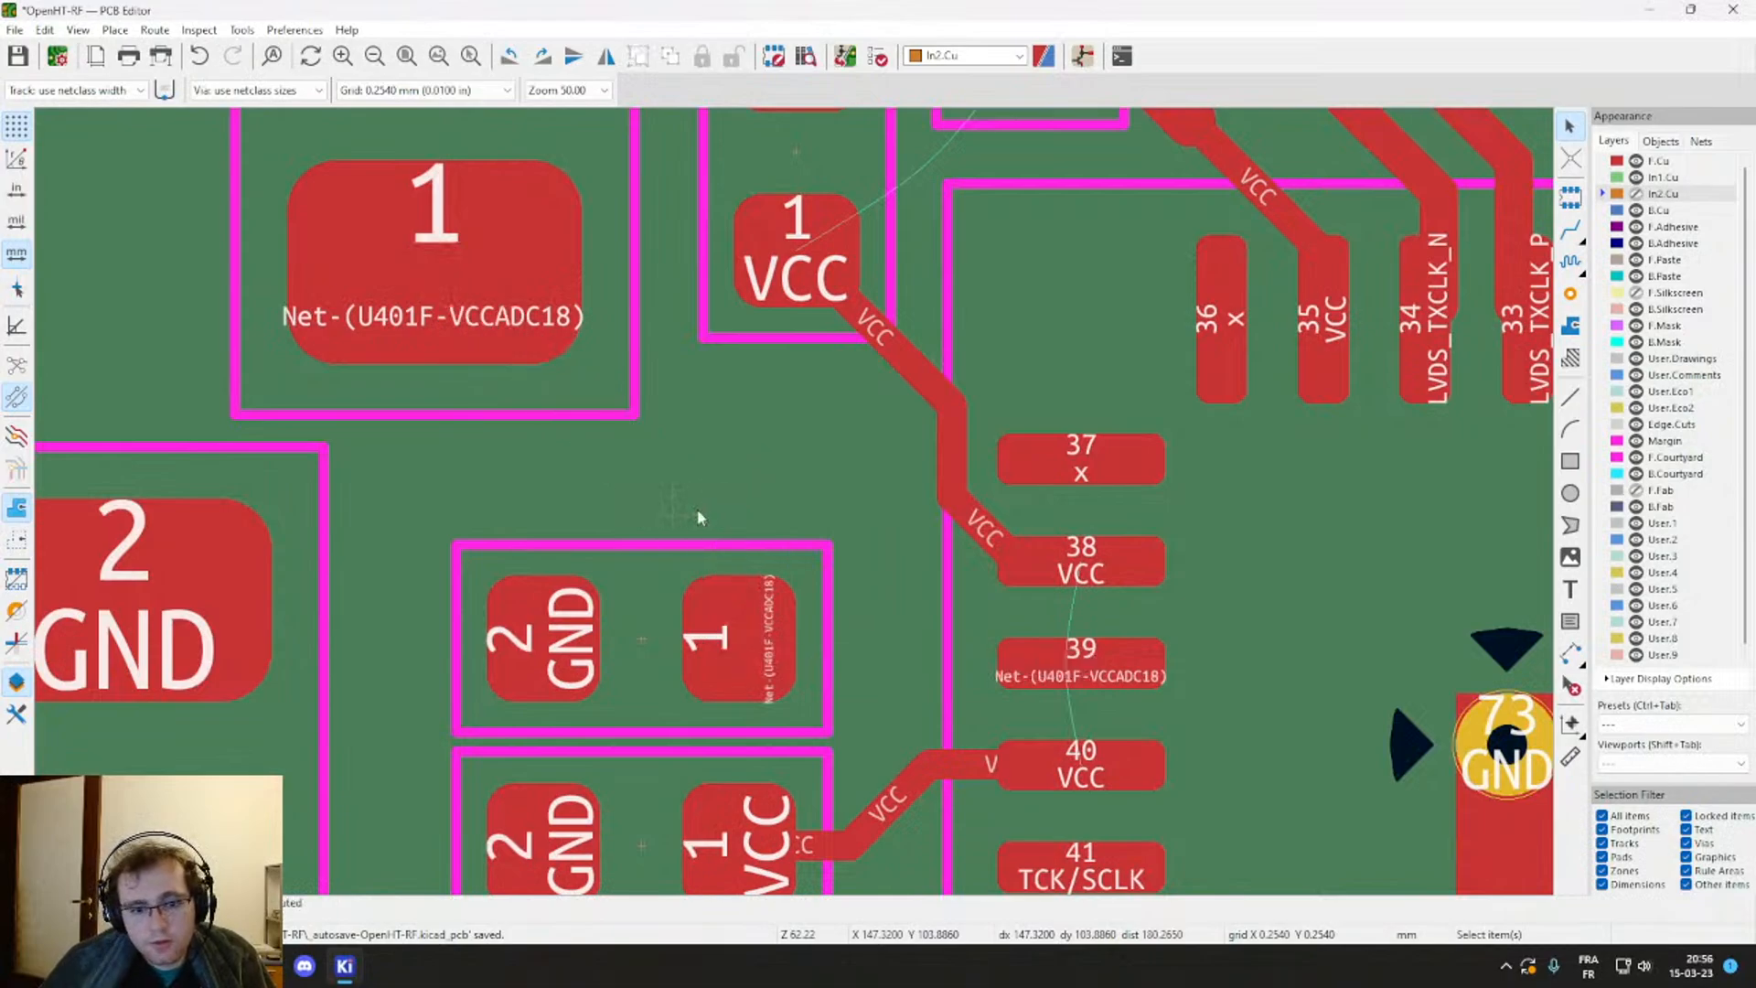
Step: Move the small VCCADC18 capacitor upward and route pad 39 to its pad 1 on F.Cu at 0.15 mm
key("m")
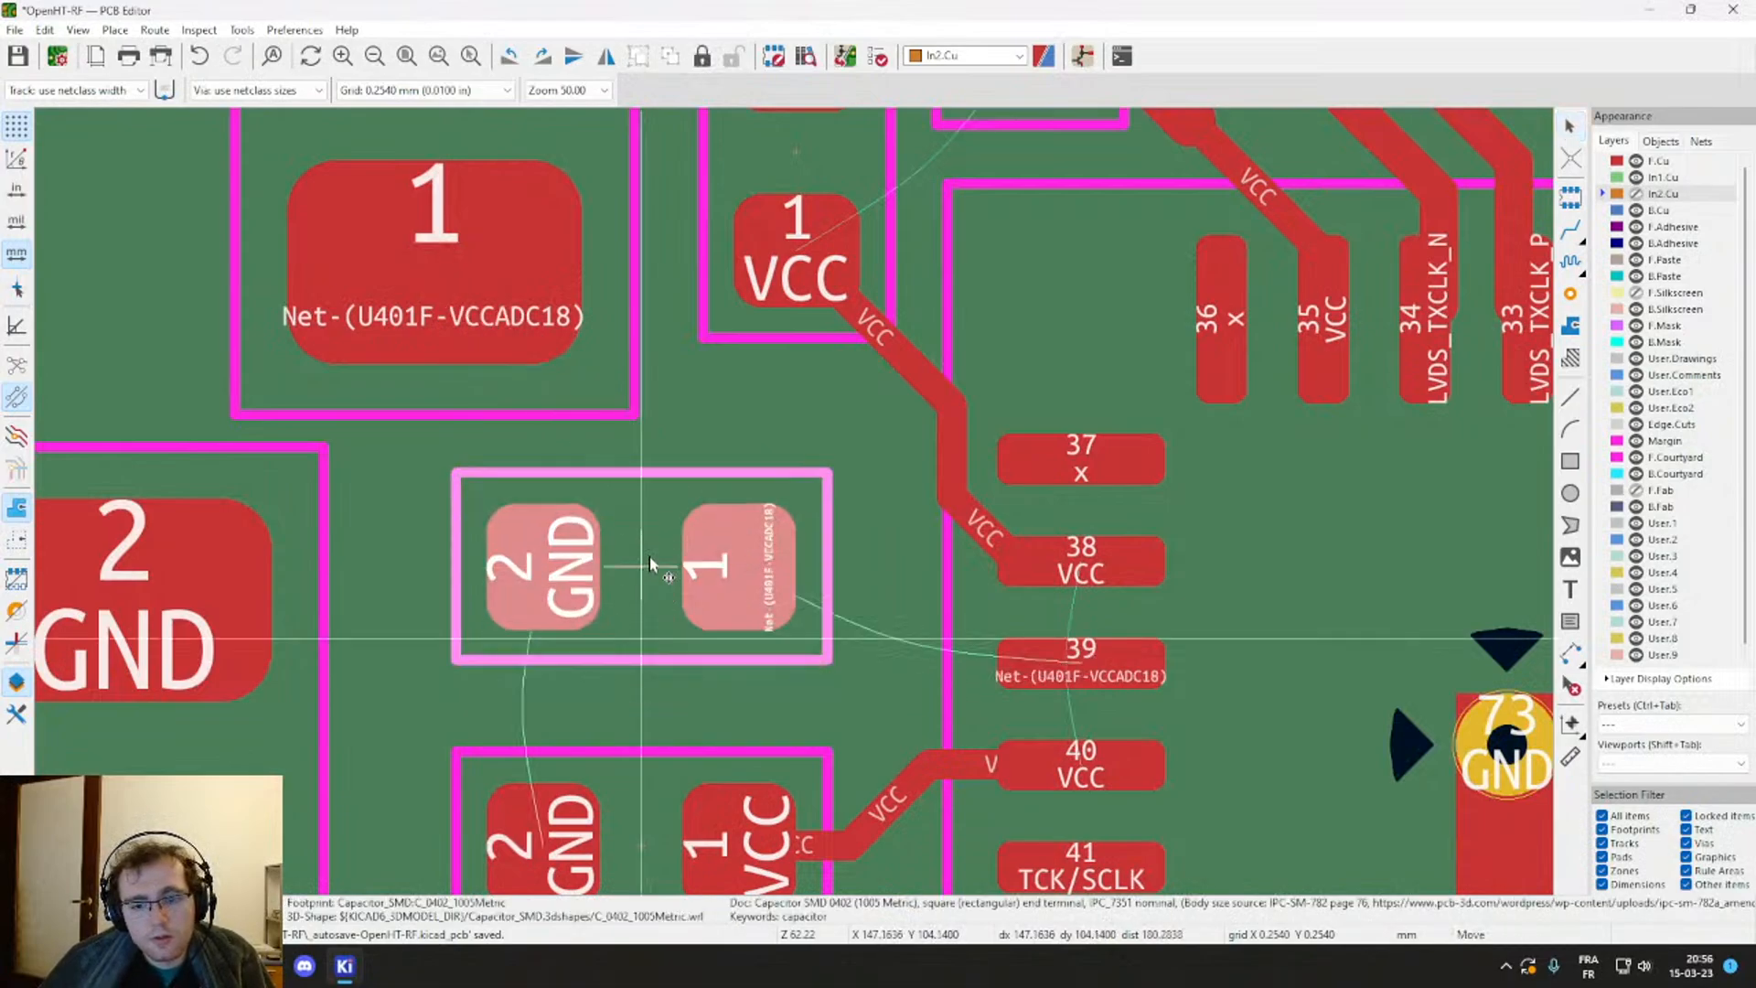
left_click(649, 556)
key("x")
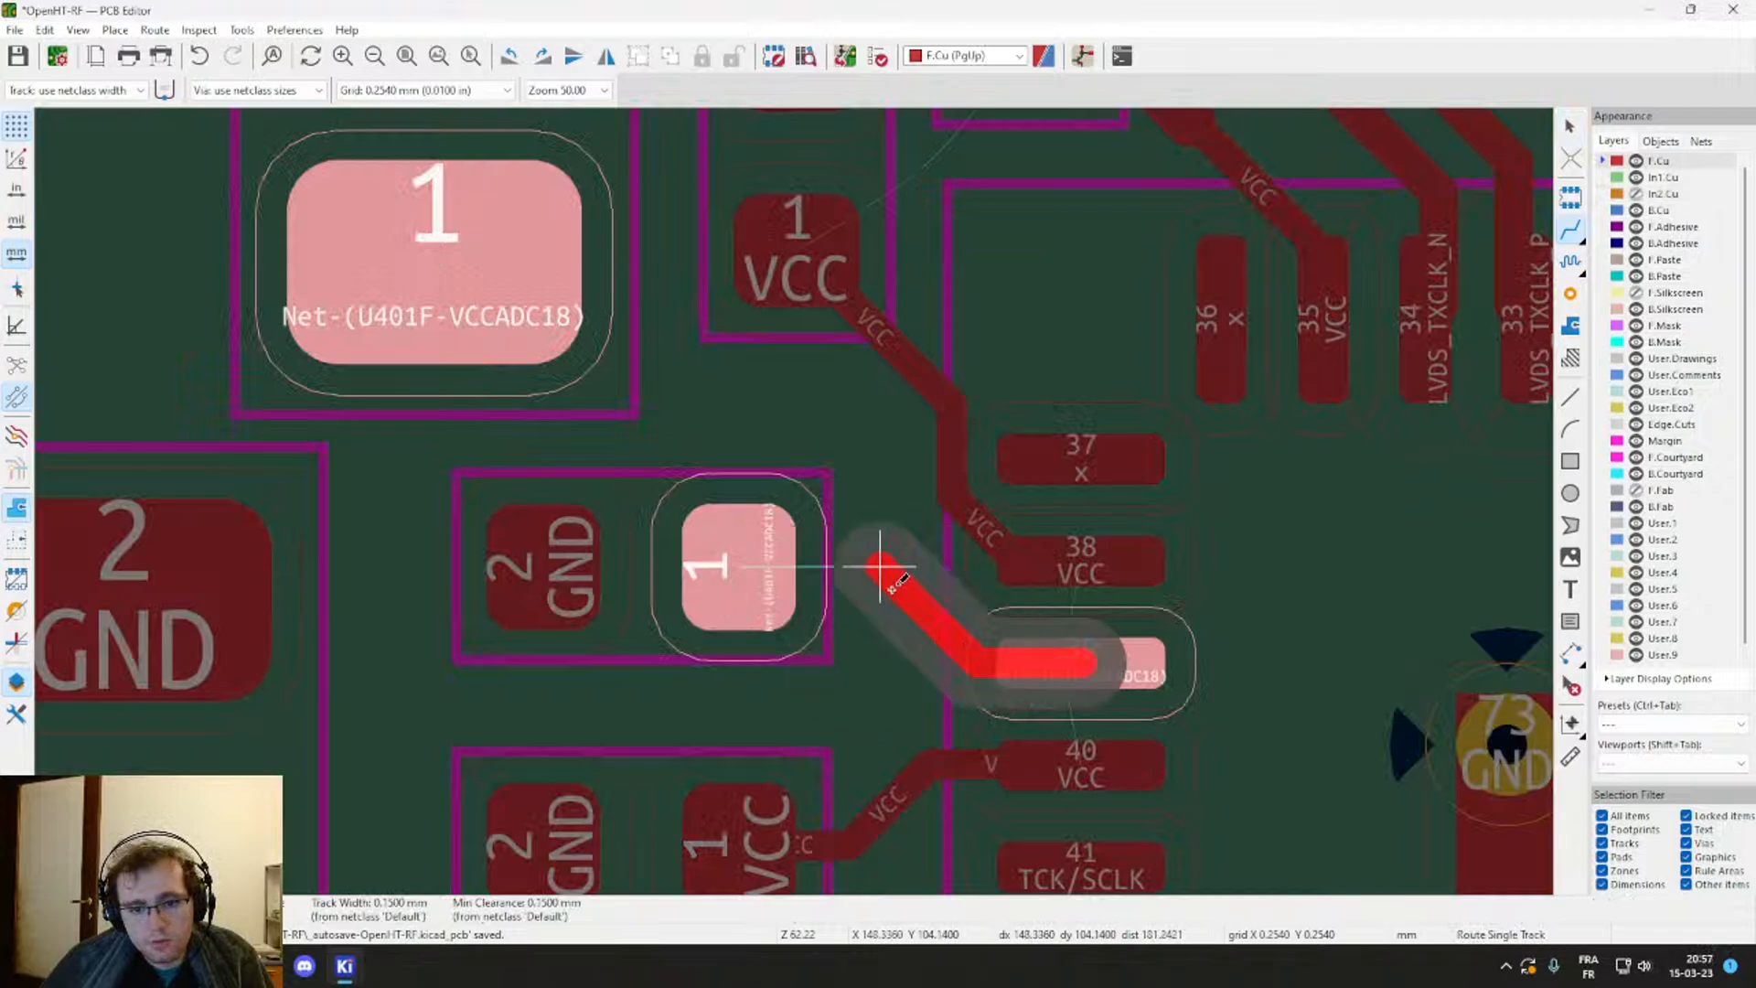
left_click(748, 561)
Step: Try to route a bent 0.15 mm F.Cu track between the small VCCADC18 capacitor's pad 1 and the large capacitor pad
left_click(748, 562)
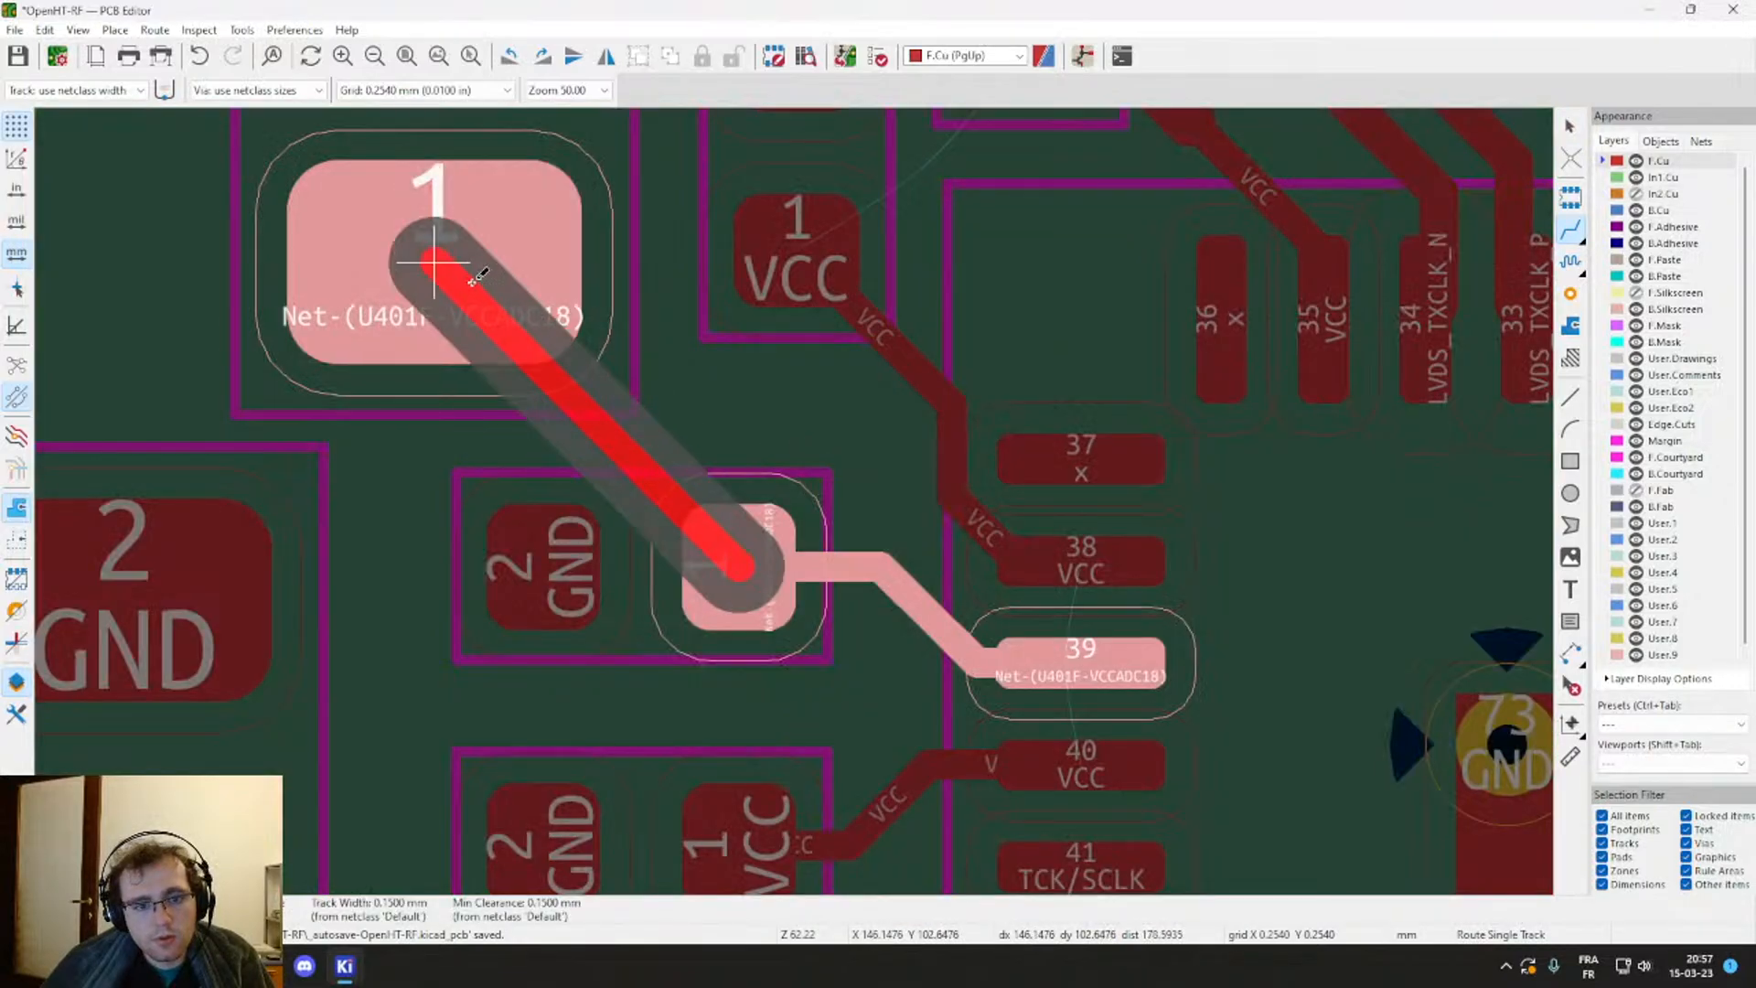
left_click(621, 359)
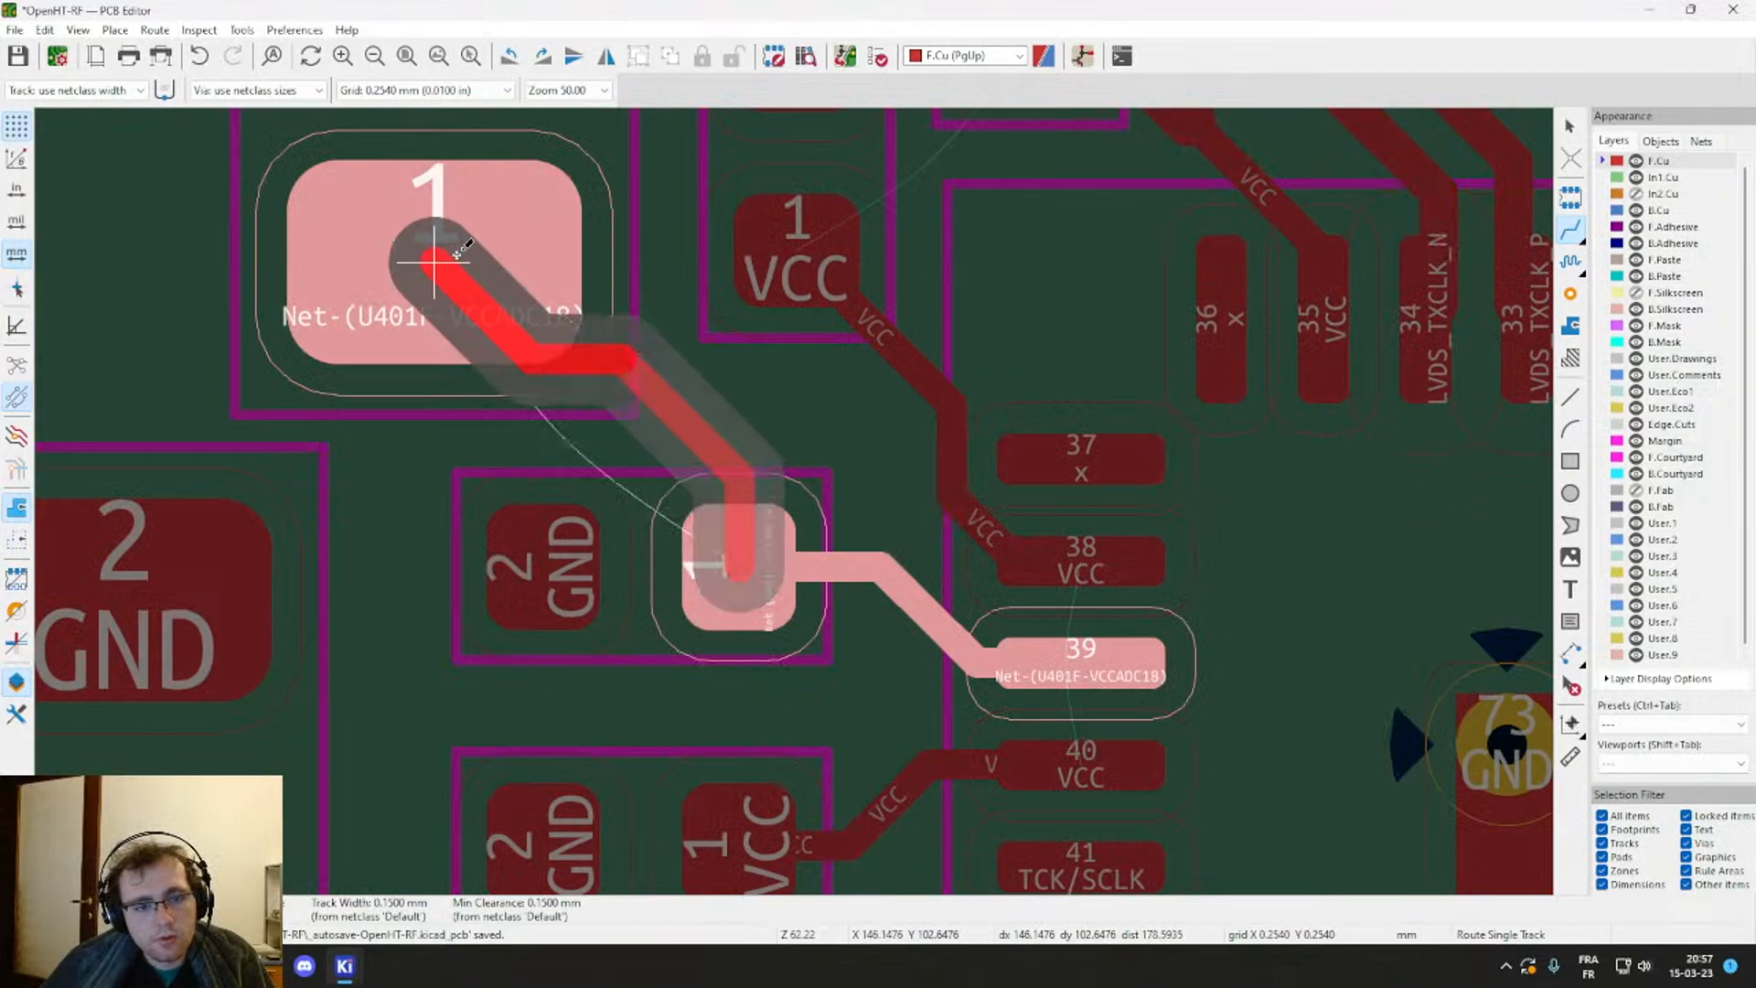
key("Escape")
left_click(451, 254)
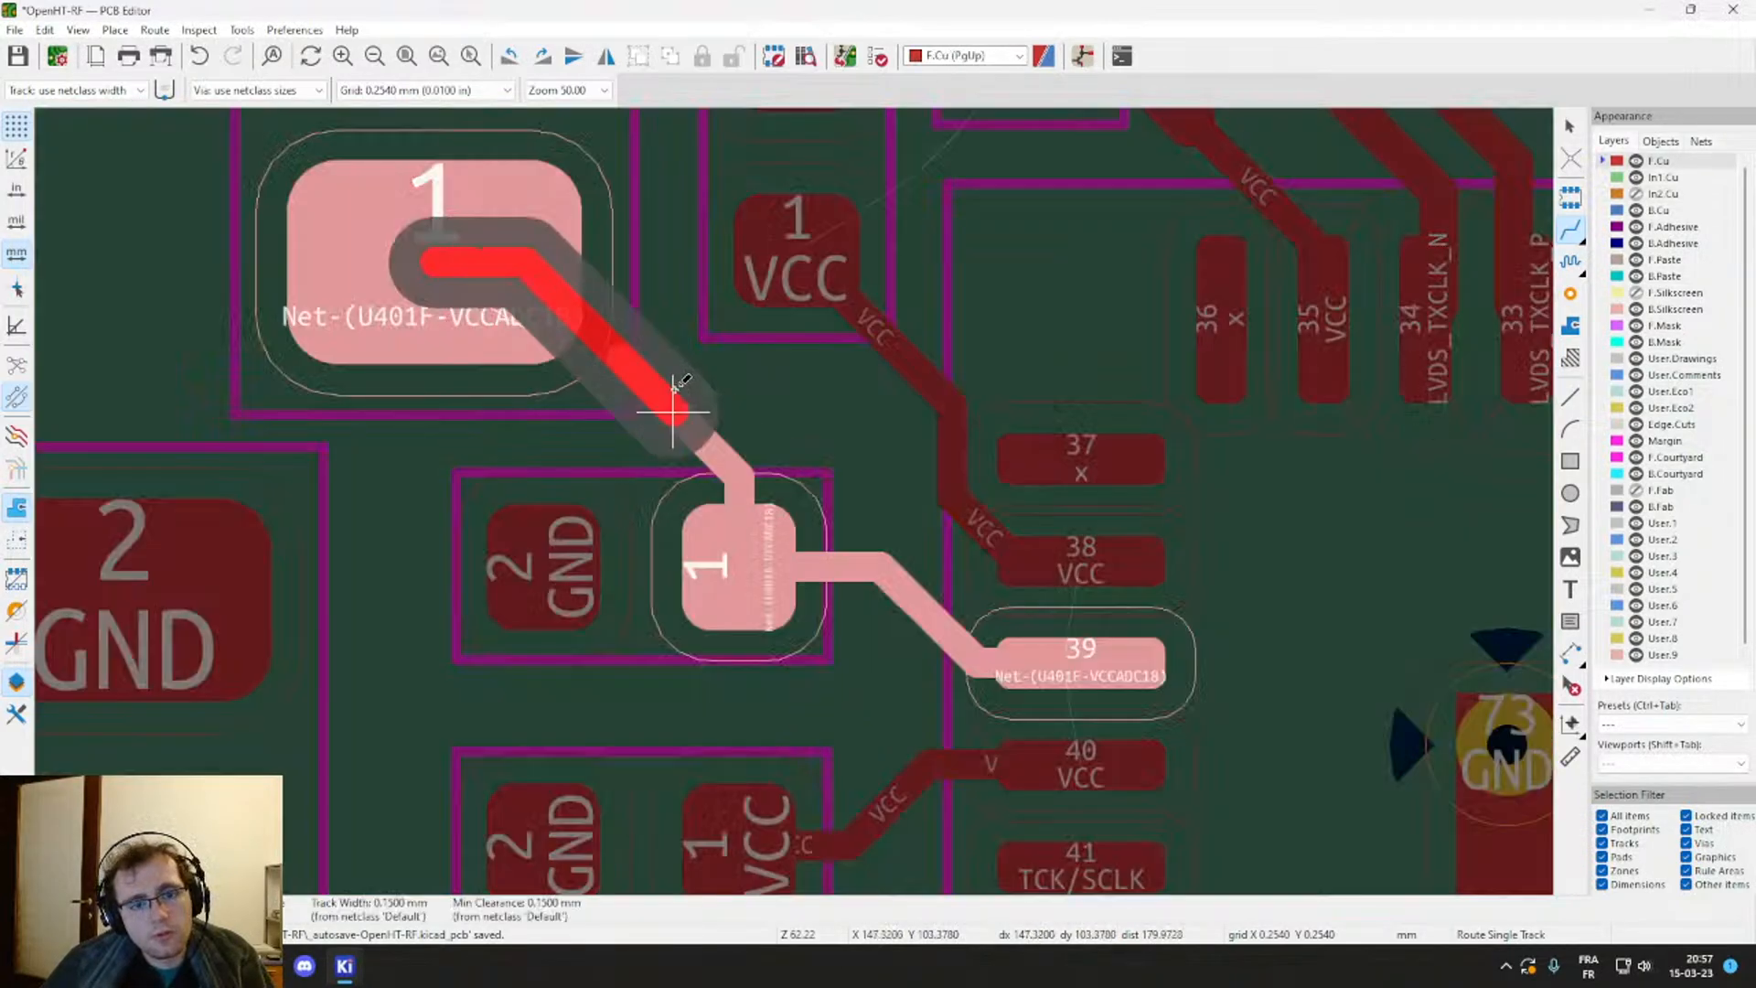
left_click(674, 411)
key("Escape")
key("Escape")
Step: Rework the VCCADC18 link into one straight diagonal between the two capacitor pads and remove the leftover segment
left_click(654, 403)
left_click(640, 376)
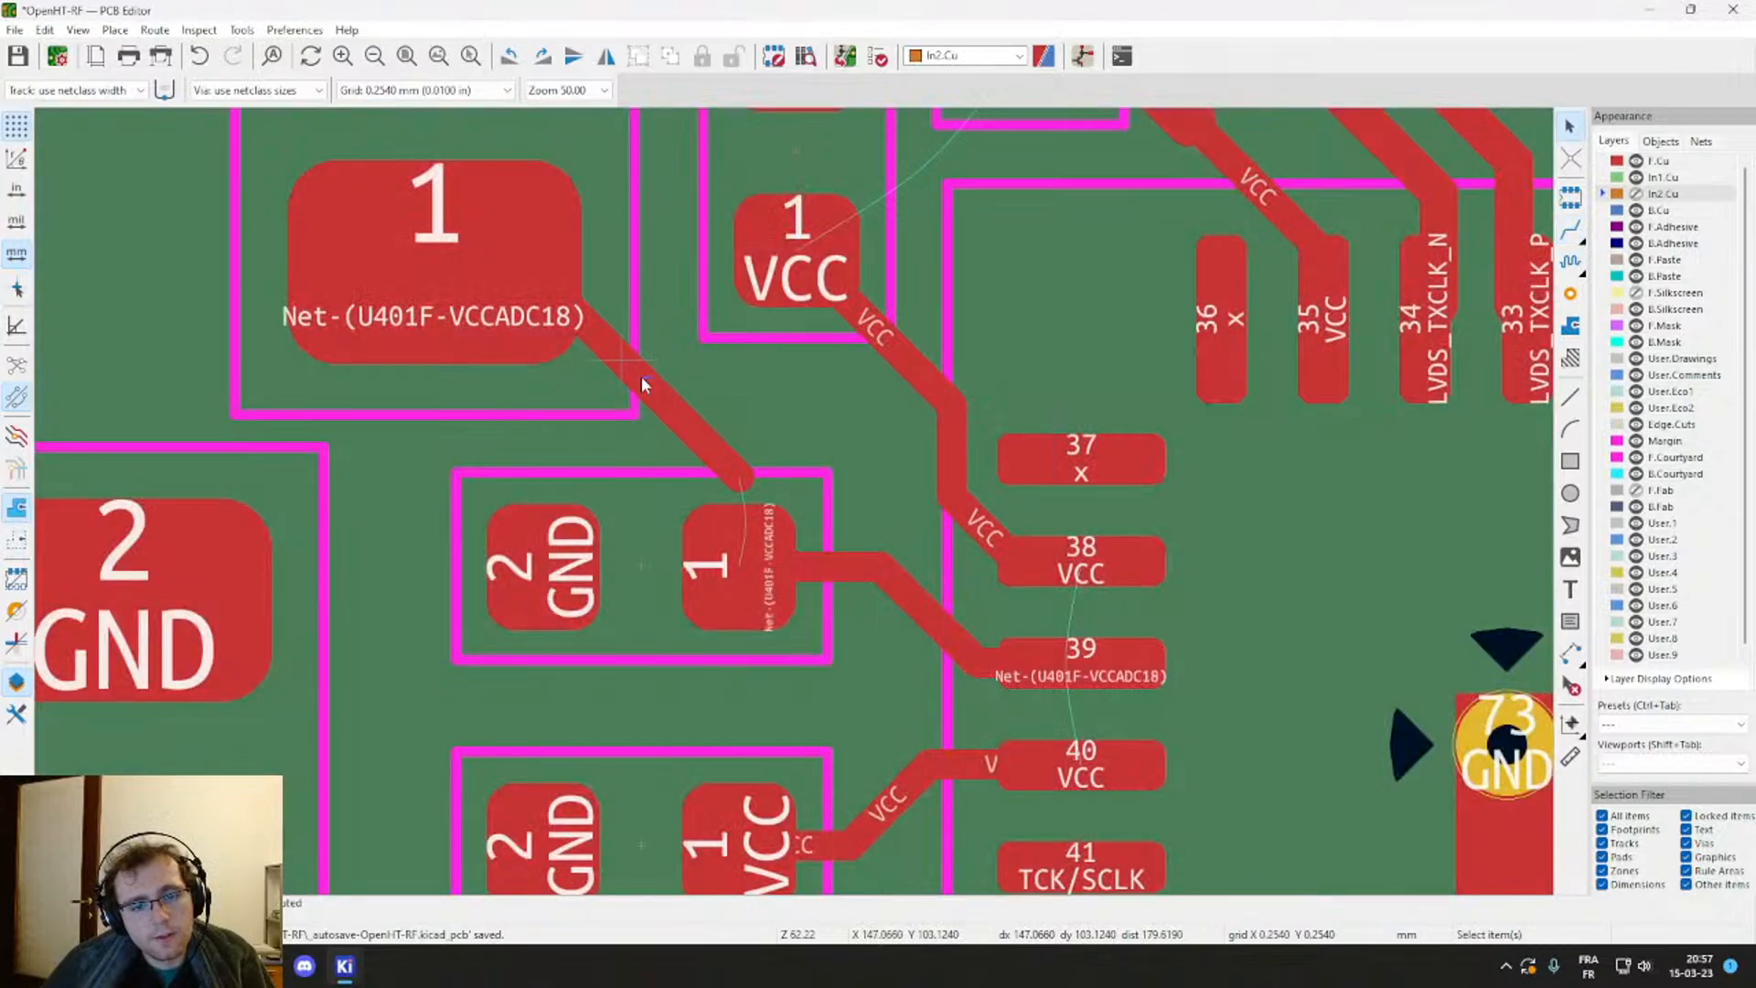
left_click(631, 358)
left_click(693, 374)
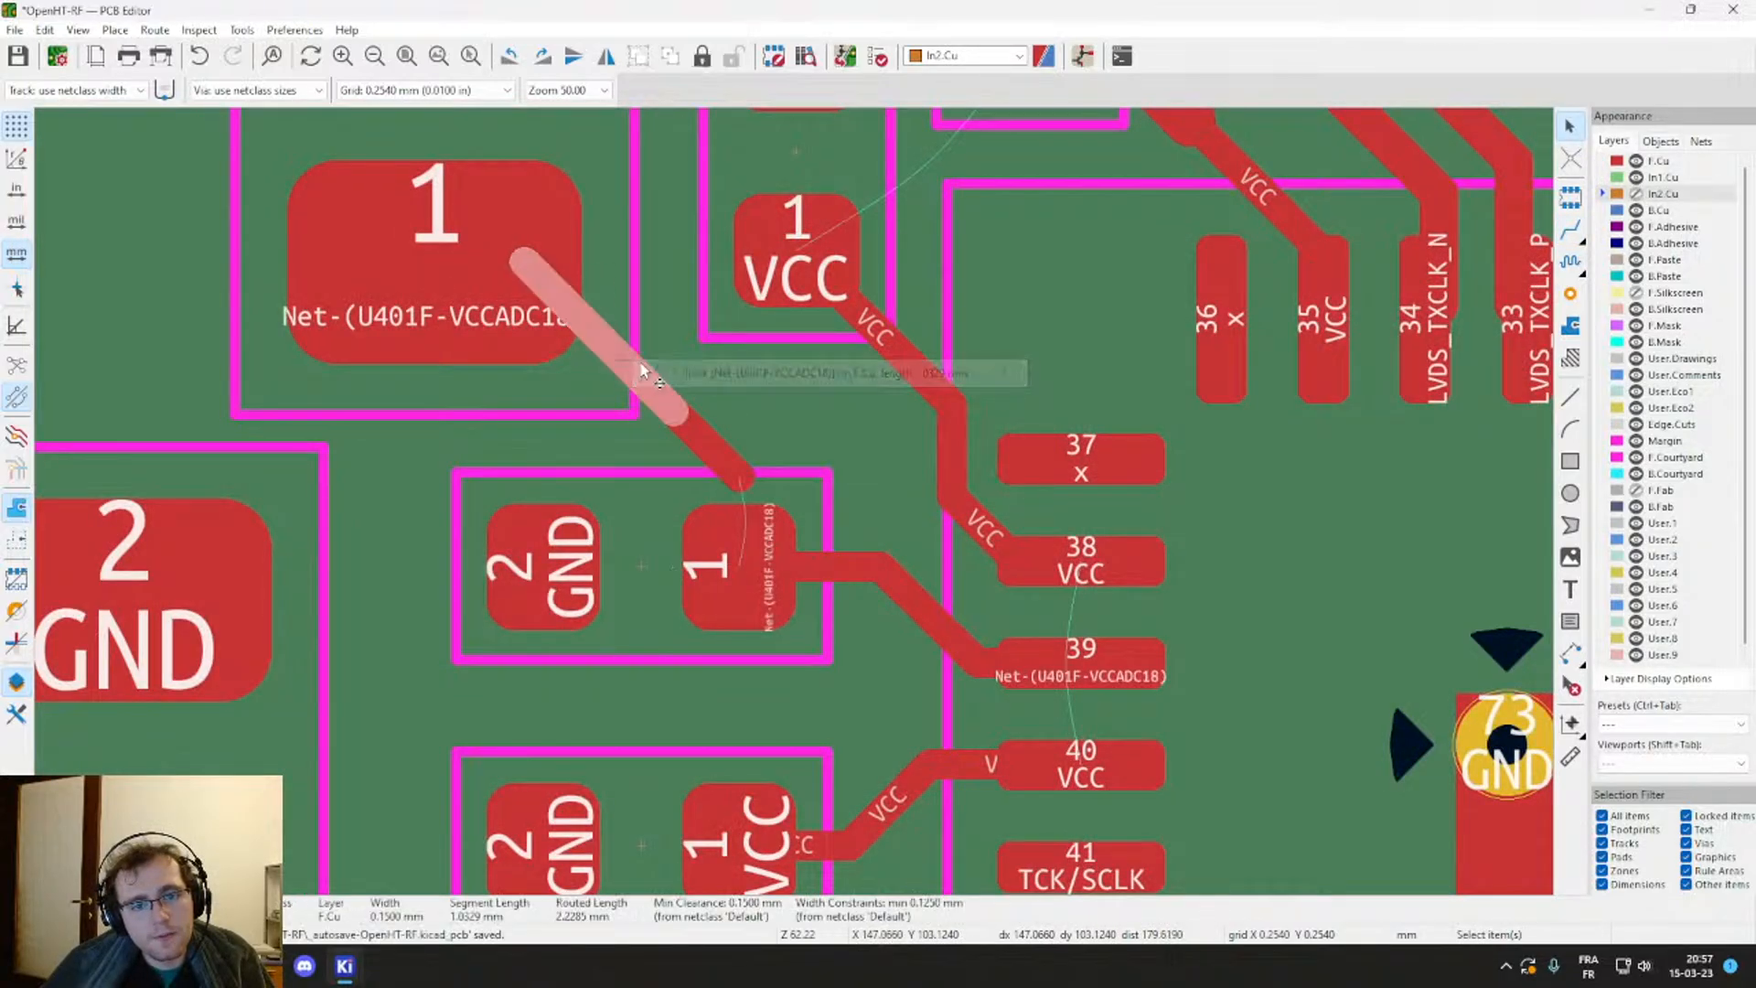
key("grave")
left_click_drag(566, 380, 709, 507)
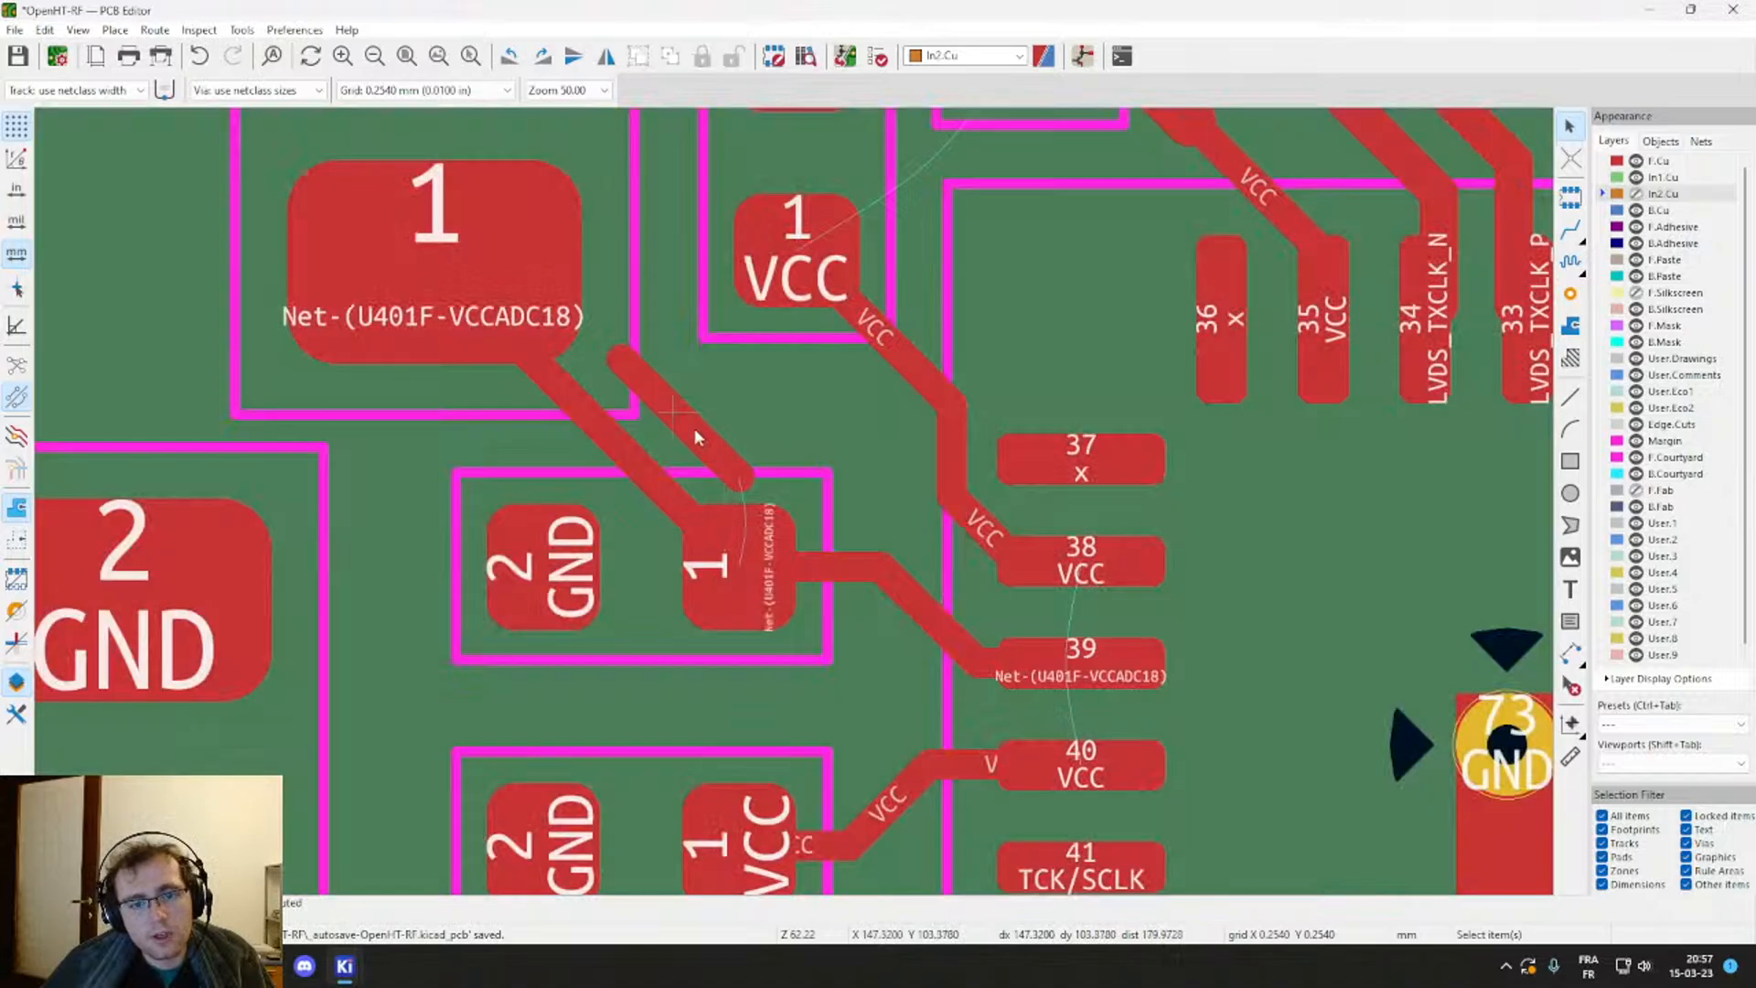
scroll(696, 437, "down", 2)
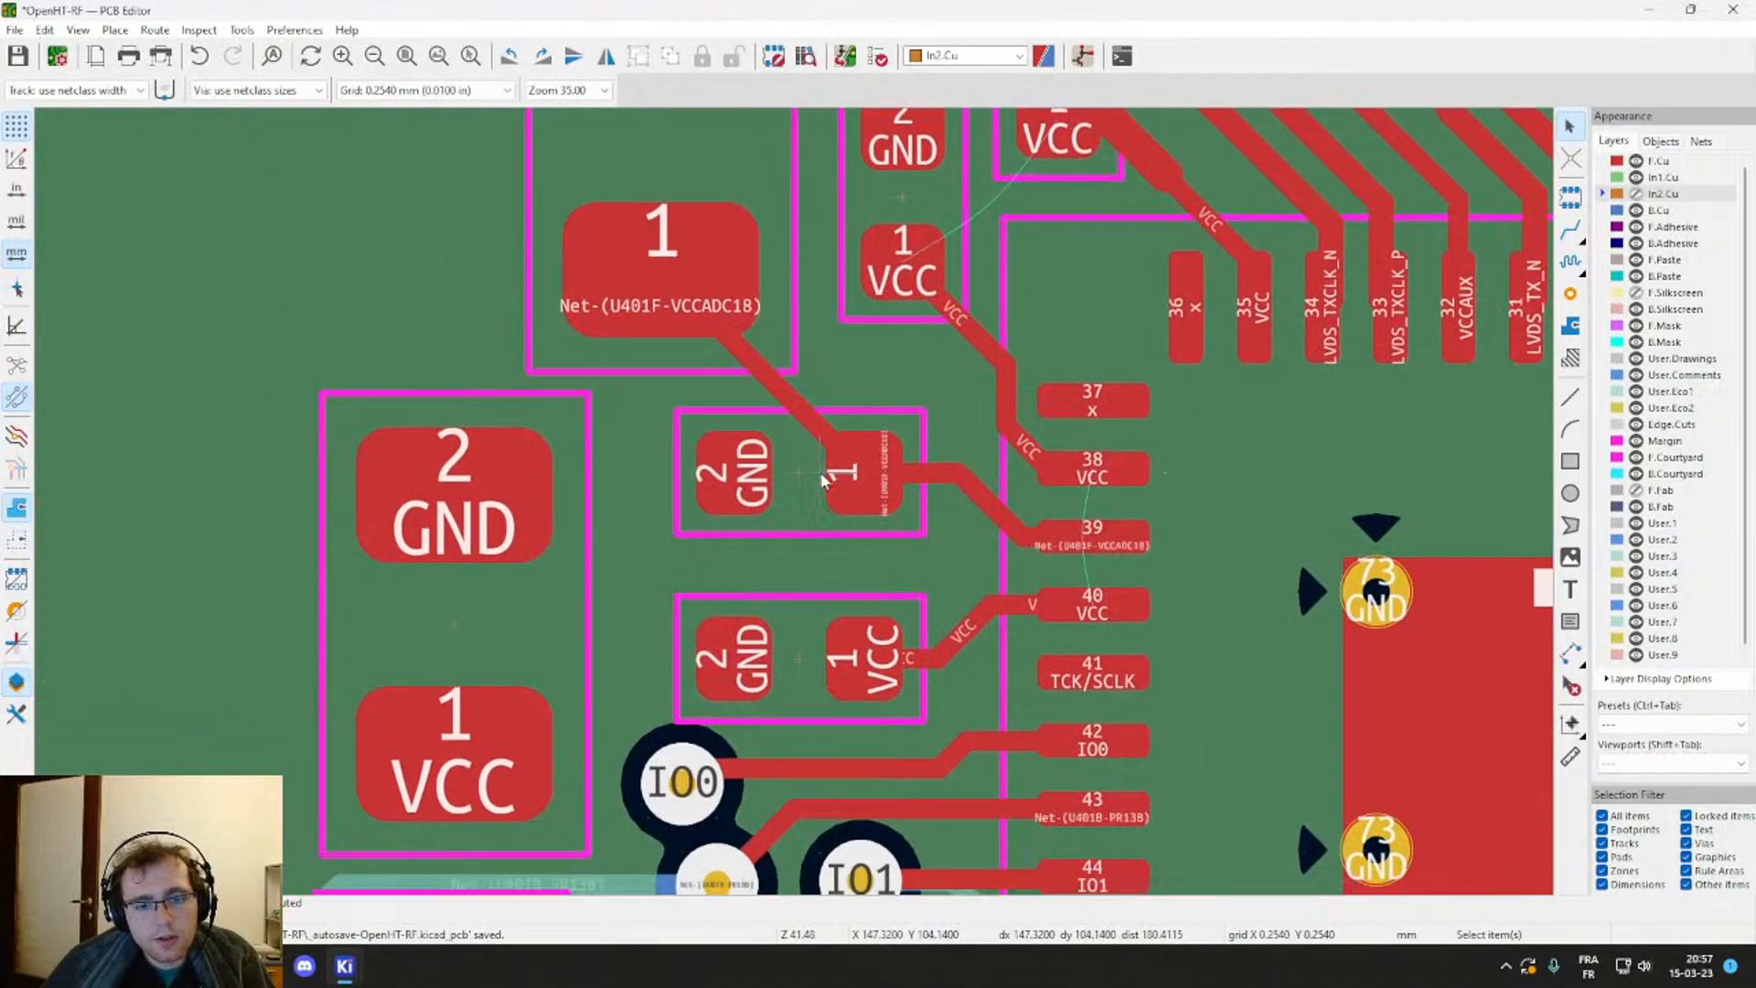
Step: Widen the diagonal VCCADC18 track between the large and small capacitor pads
double_click(628, 457)
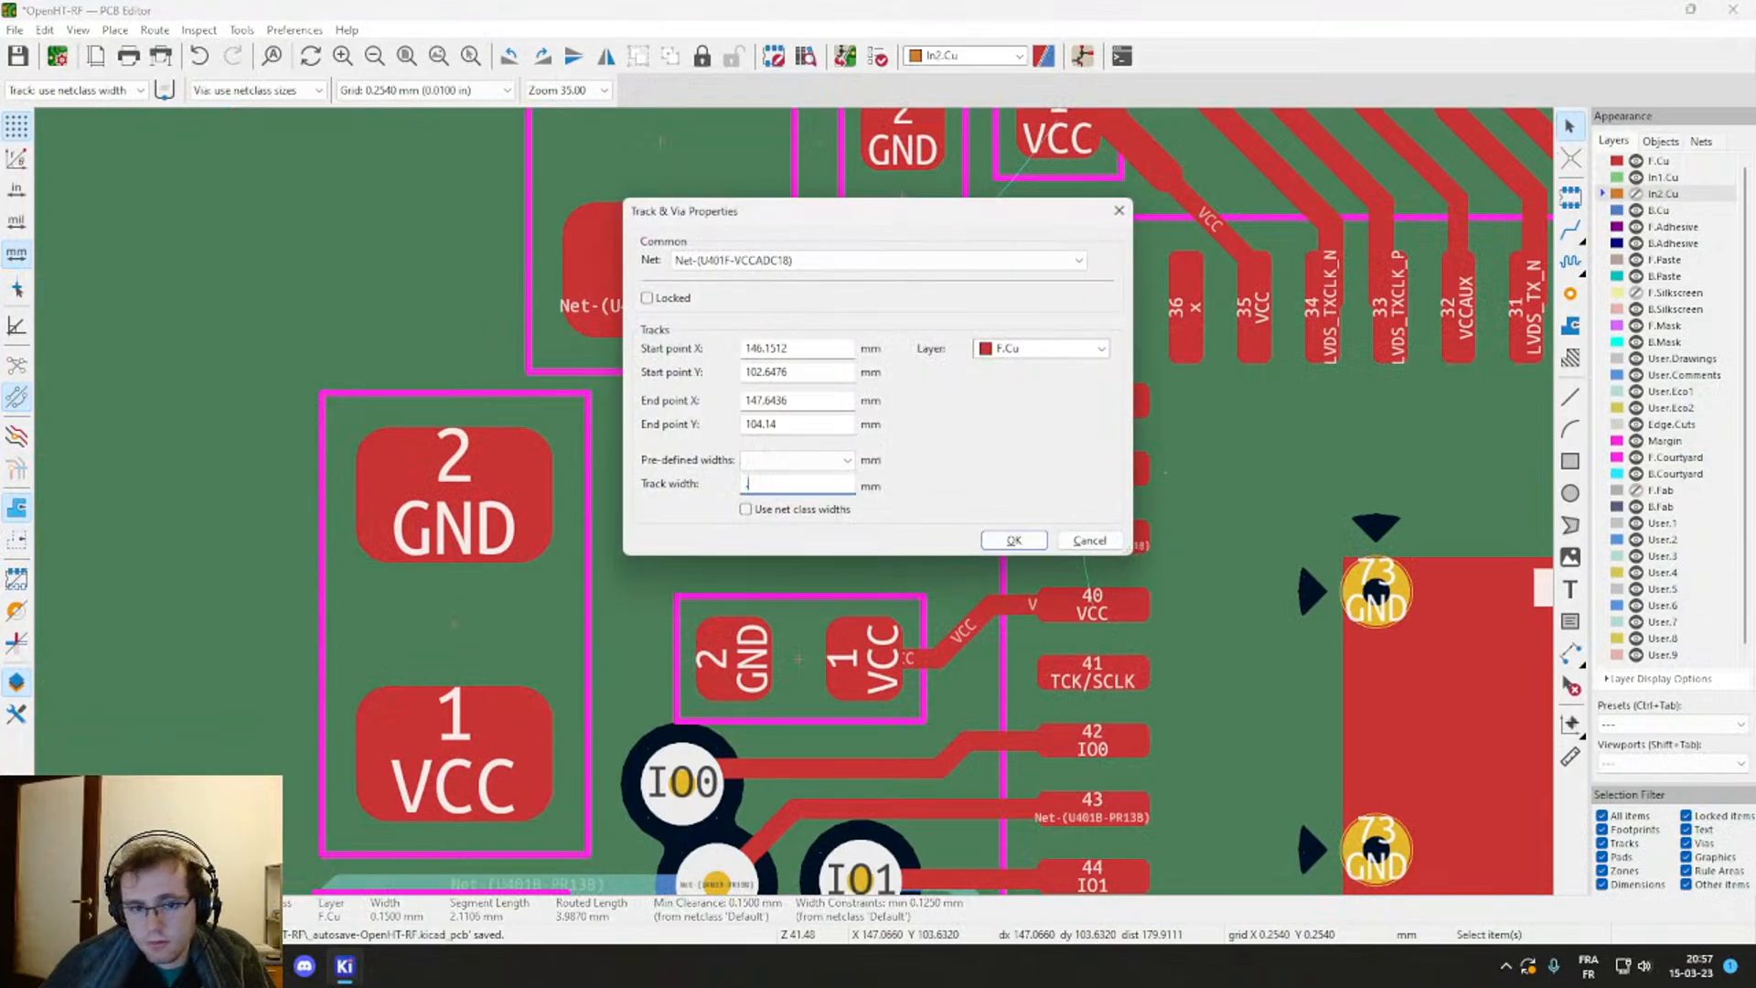
key("Return")
key("Escape")
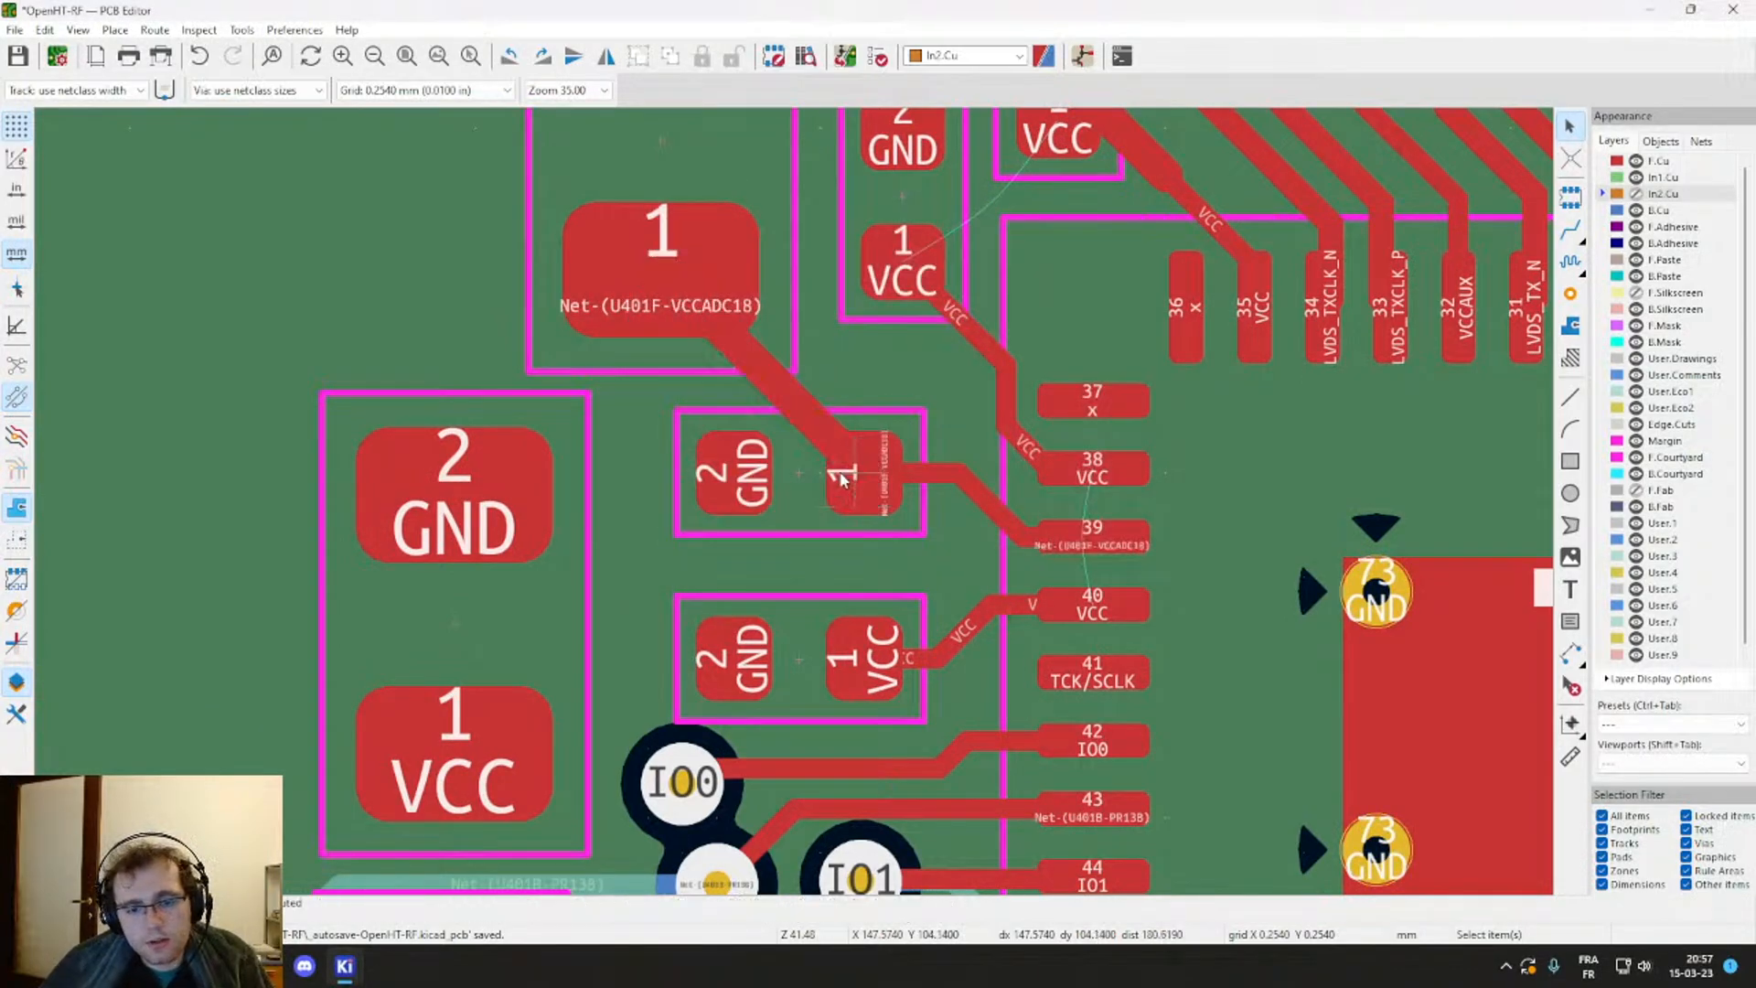
Step: Delete the diagonal VCCADC18 track between the large and small capacitor pads
left_click(820, 437)
key("Delete")
scroll(793, 503, "down", 2)
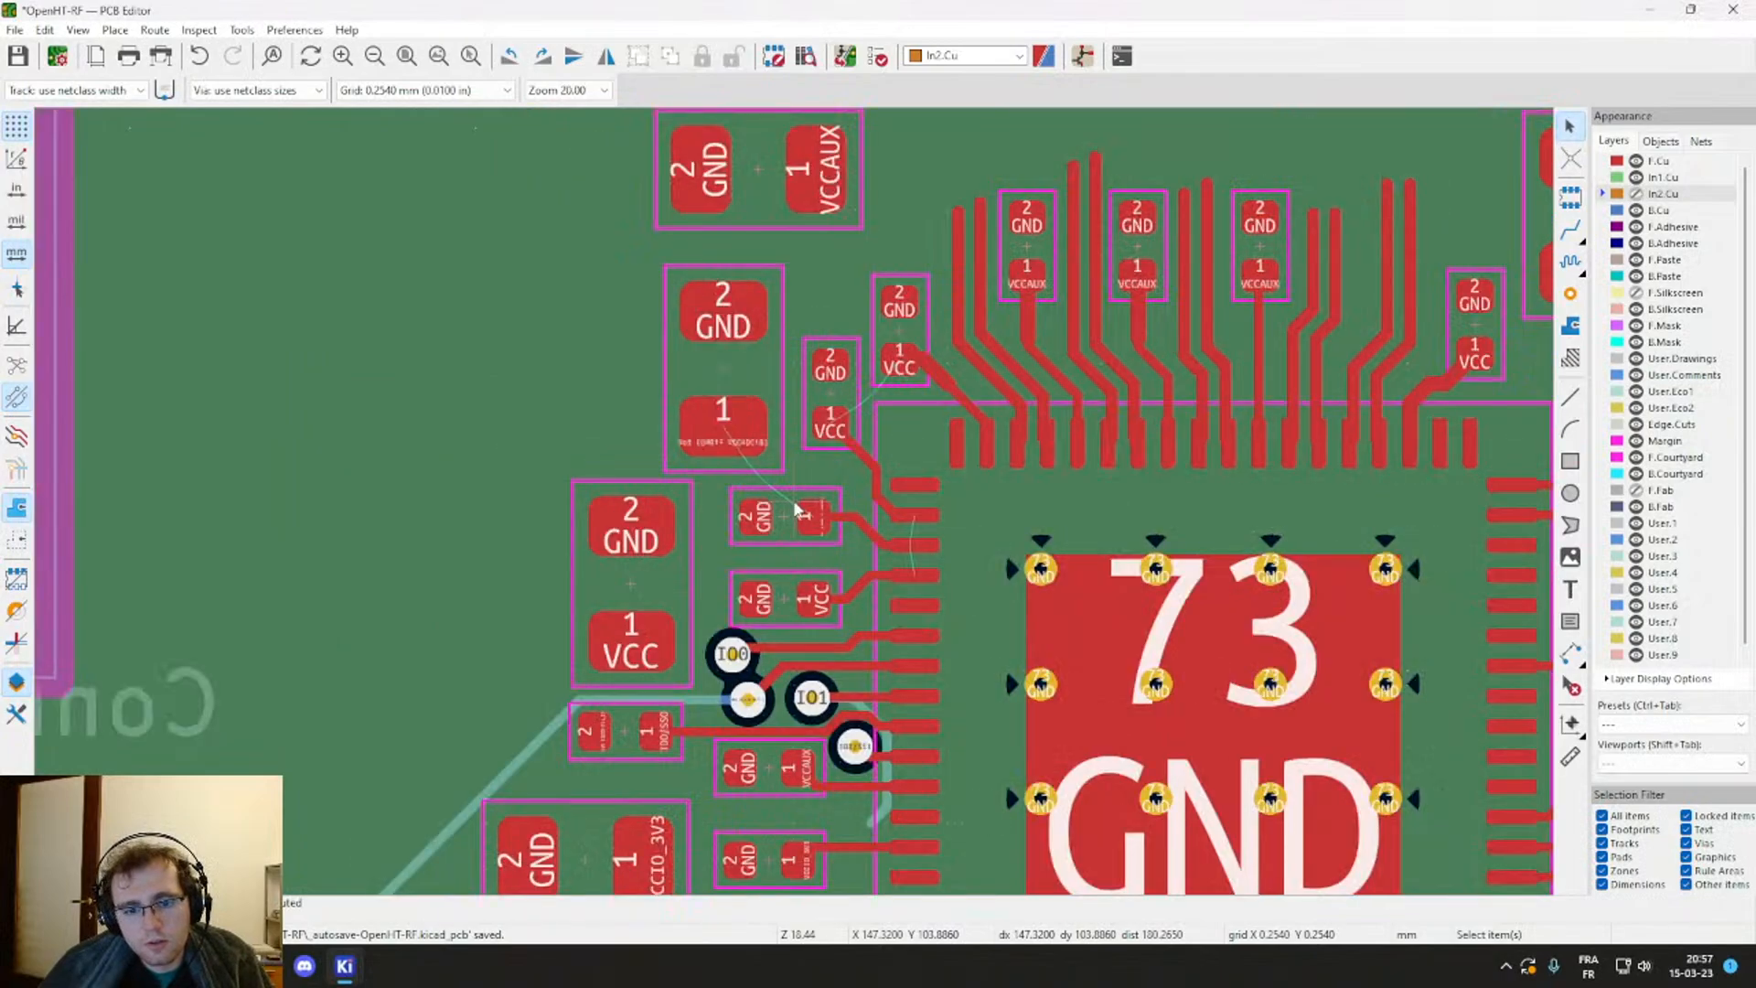
Step: Move the small VCC capacitor at pad 40 up so it sits directly beneath the small VCCADC18 capacitor
scroll(794, 501, "up", 1)
scroll(792, 487, "down", 1)
scroll(769, 486, "down", 2)
scroll(793, 499, "up", 3)
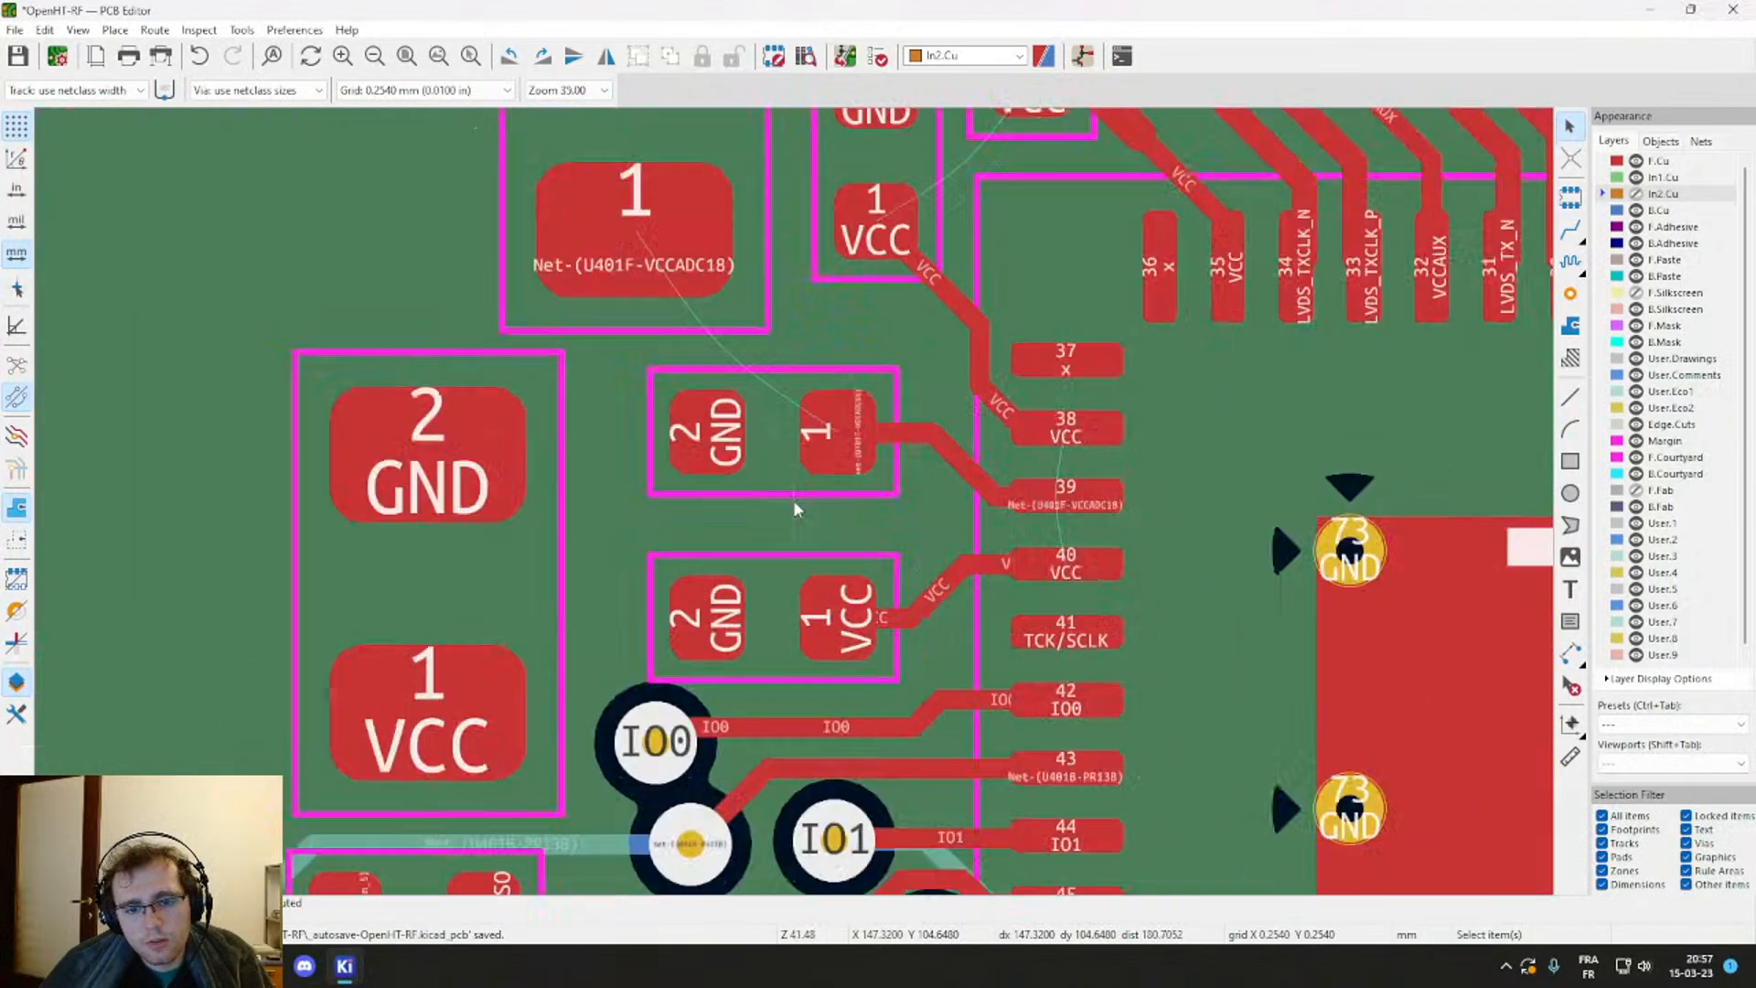
left_click(774, 625)
left_click_drag(774, 624, 774, 577)
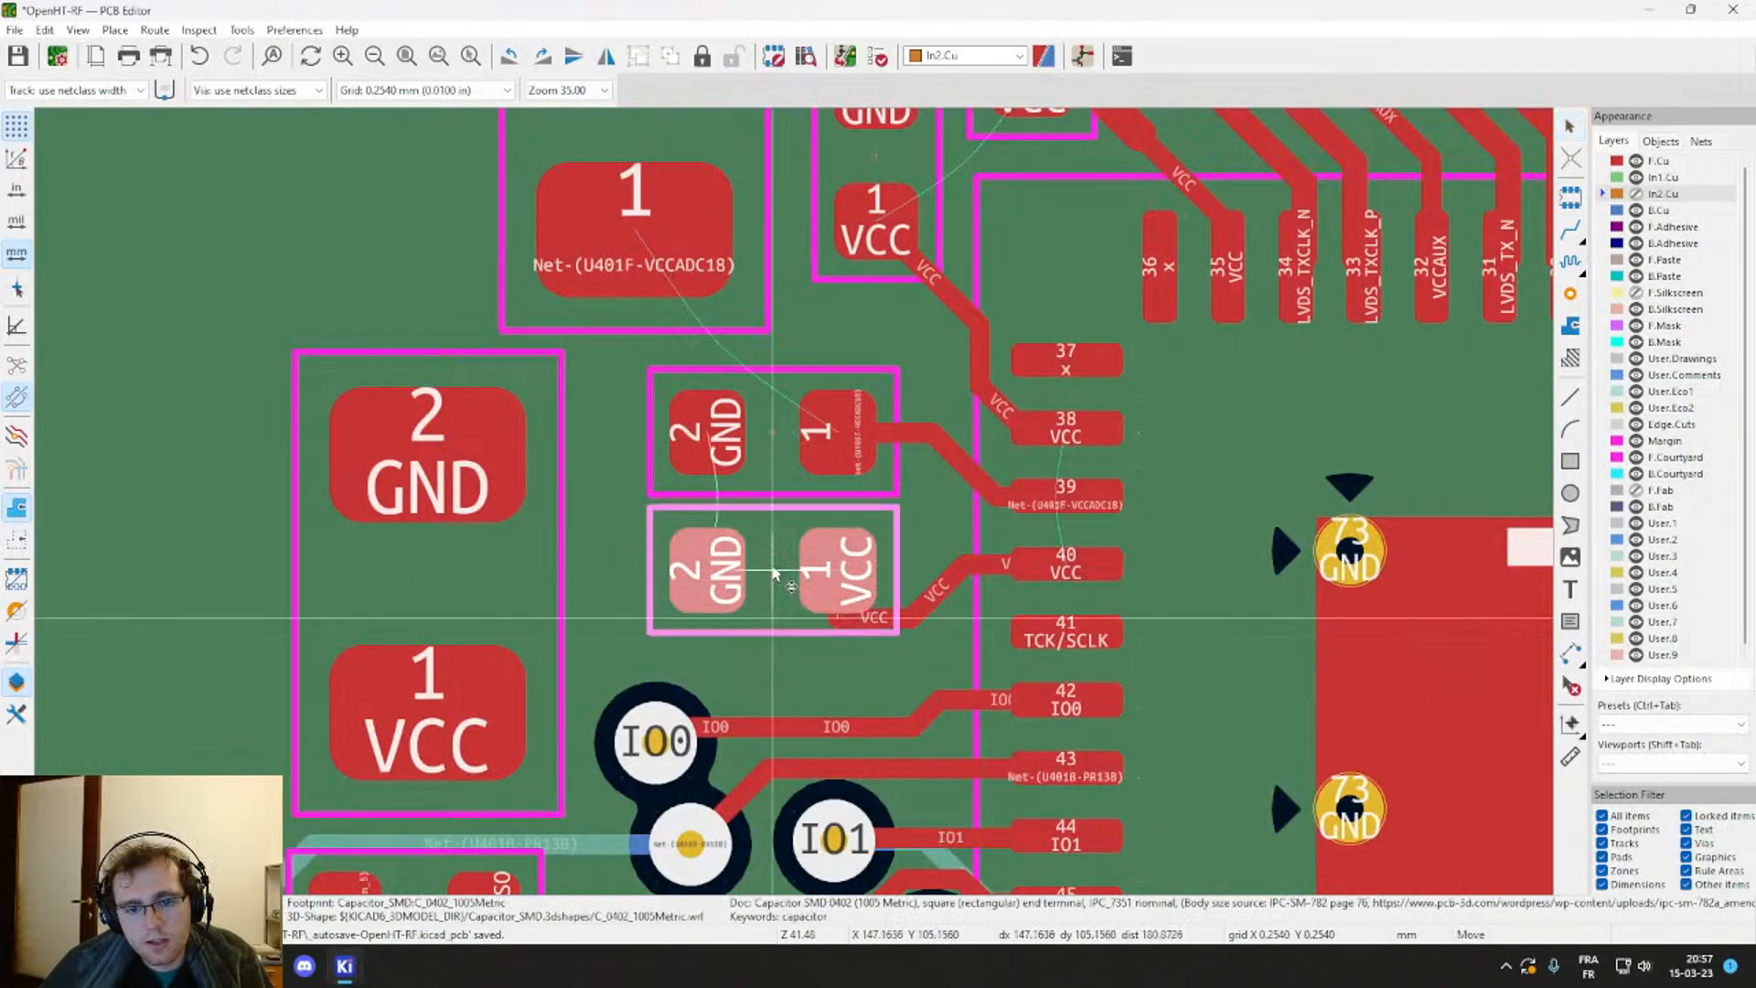
Step: Straighten the VCC track between the moved capacitor's pad 1 and FPGA pad 40 into one horizontal segment
left_click(910, 630)
left_click(975, 641)
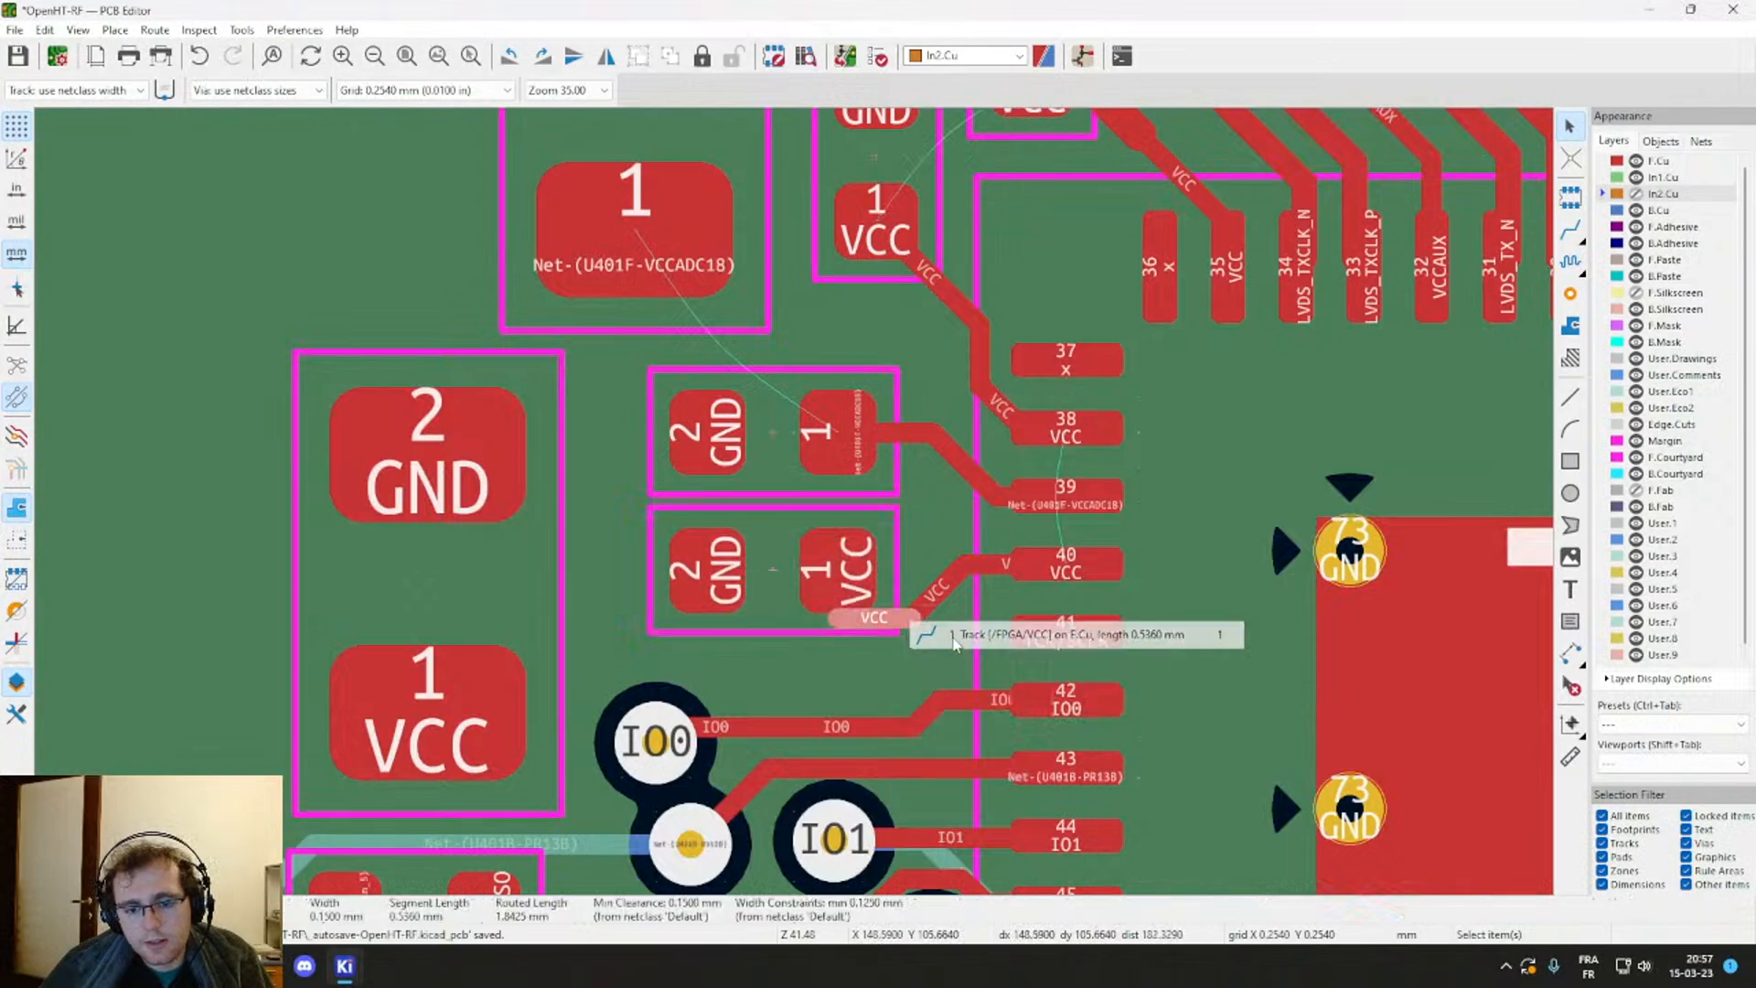
left_click_drag(863, 618, 843, 585)
left_click(838, 626)
Step: Rotate the large VCC capacitor to horizontal, place it left of the two small capacitors and delete the leftover VCC track stub
left_click(461, 596)
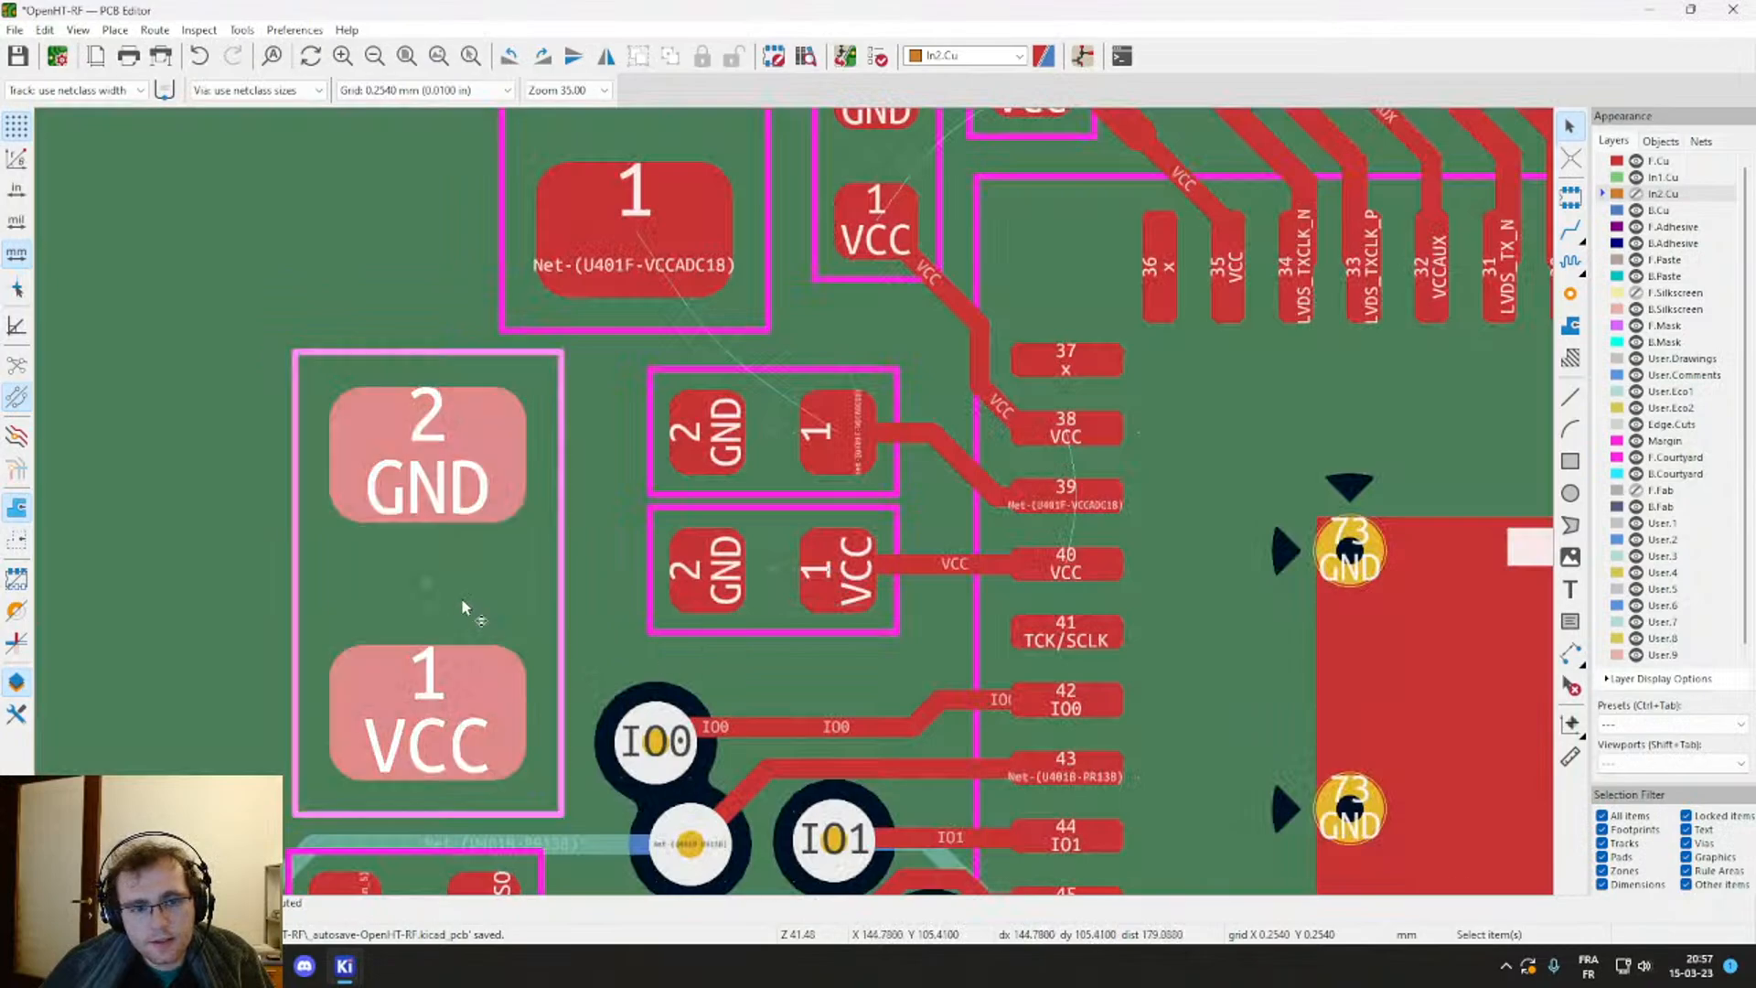
left_click_drag(461, 615, 336, 485)
key("r")
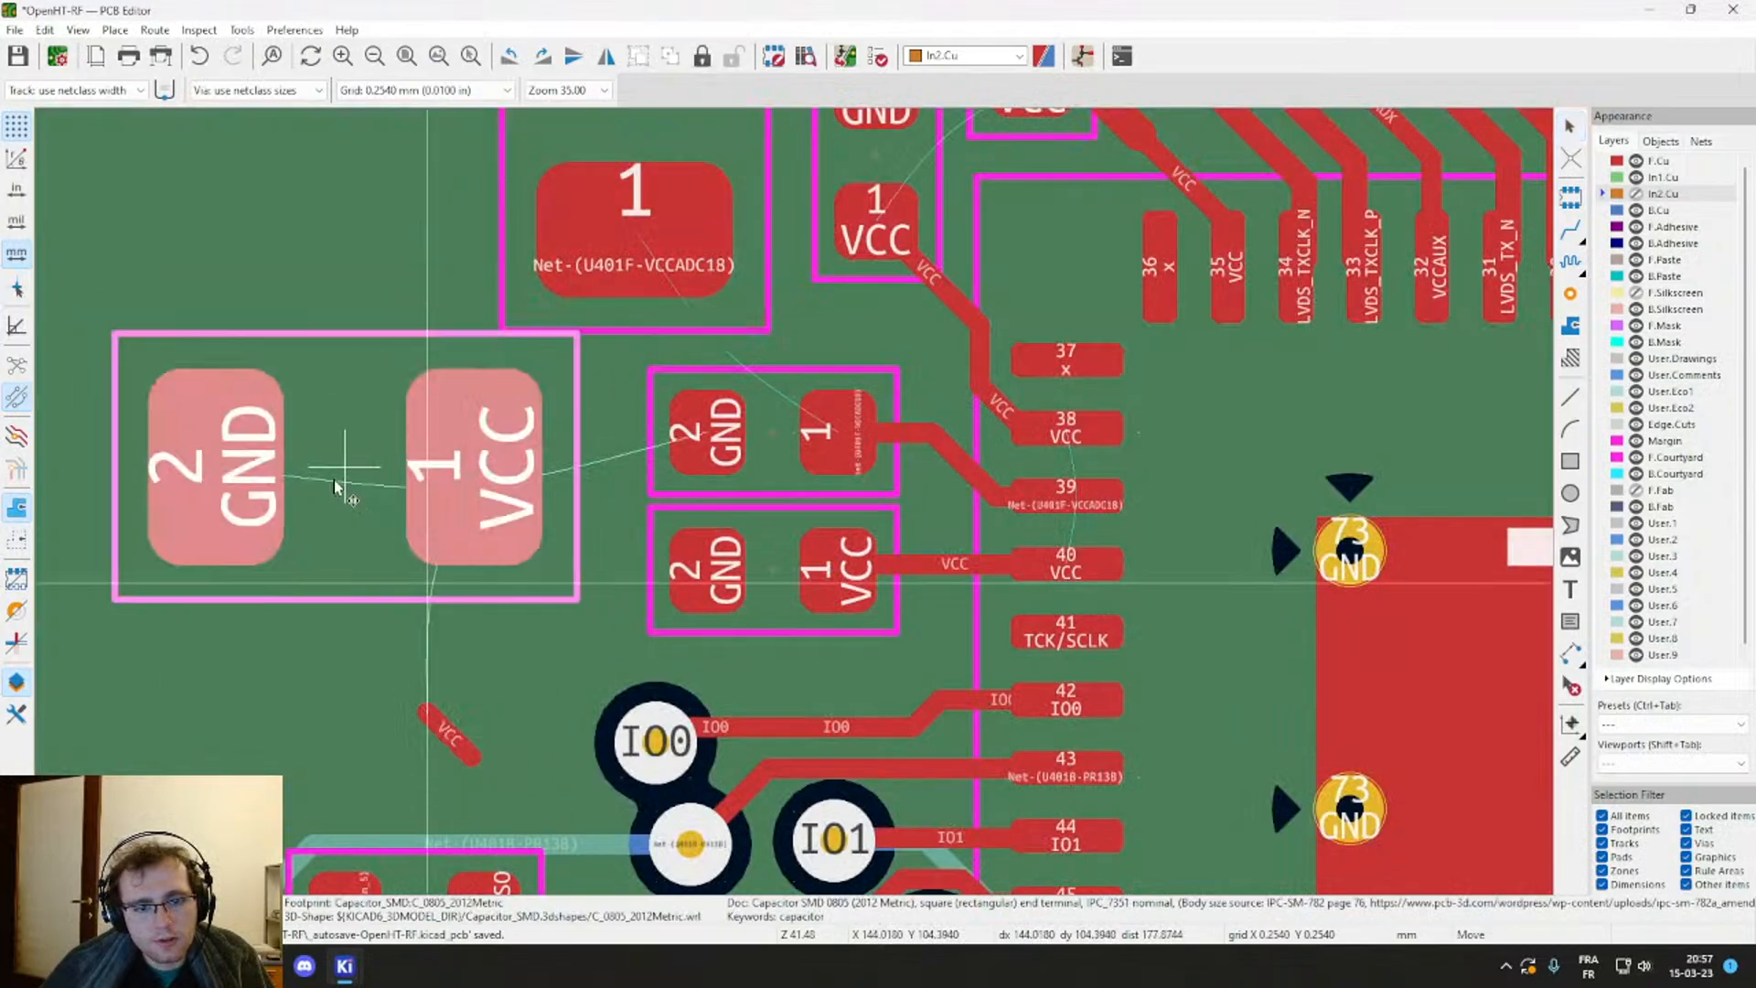
key("r")
key("r")
key("r")
key("r")
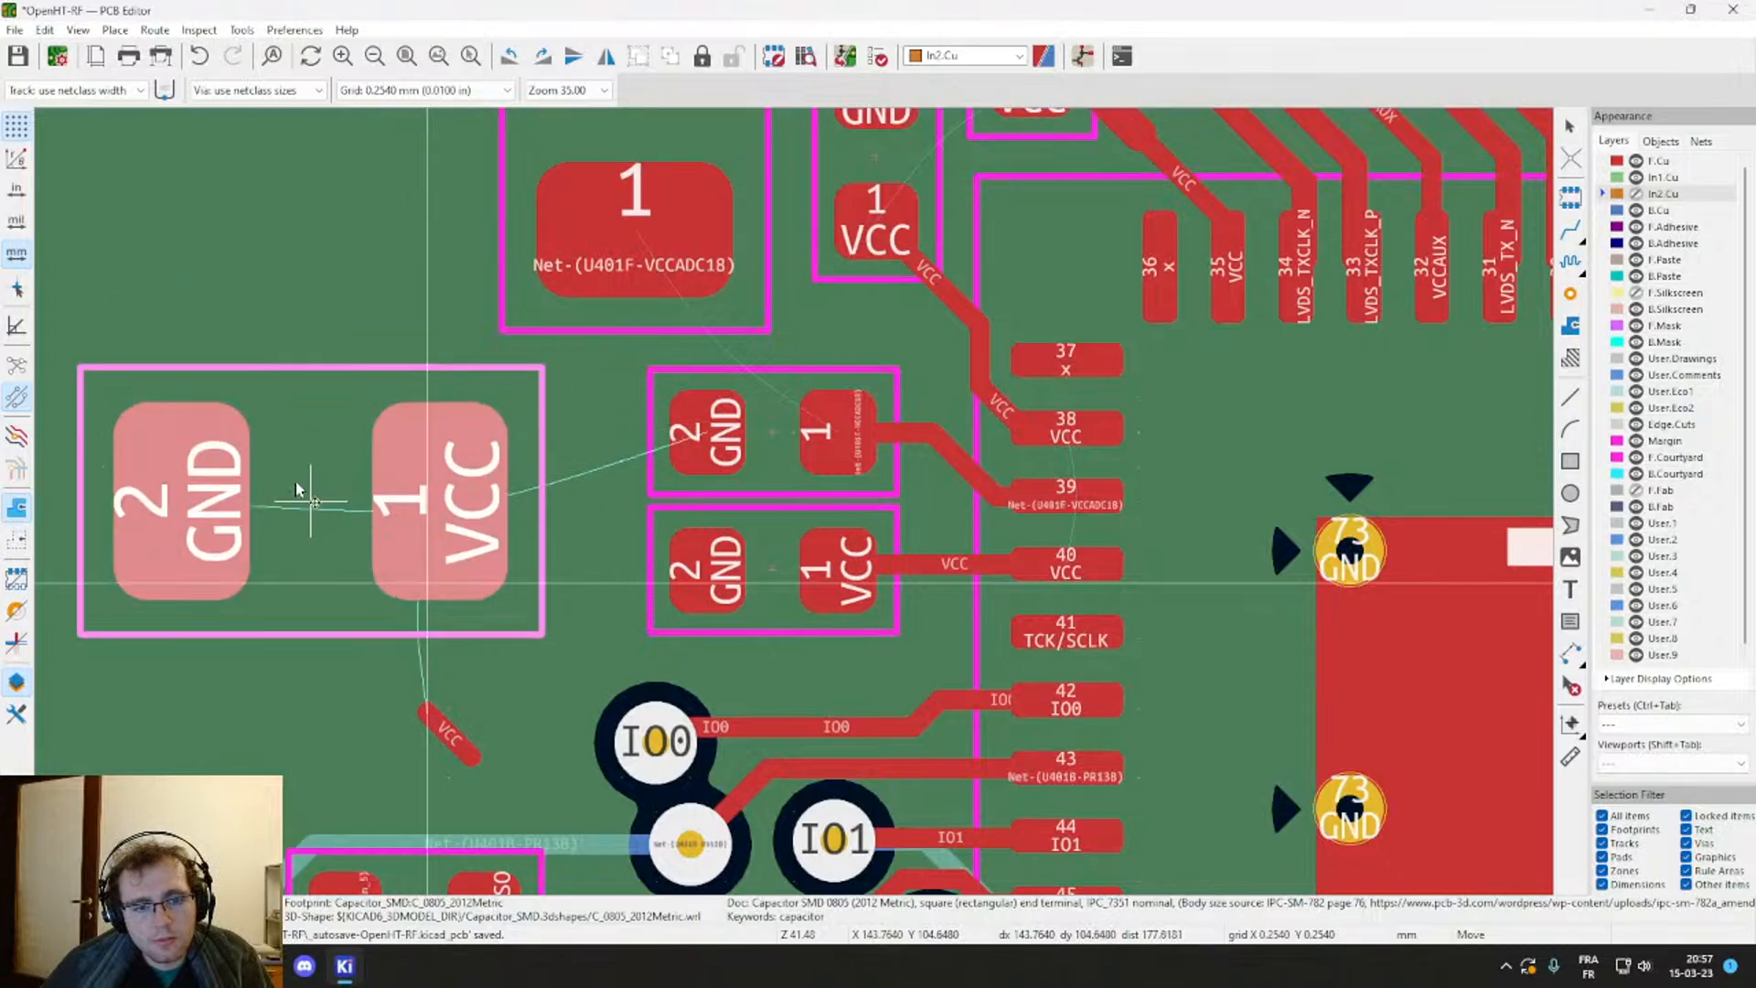
left_click(312, 499)
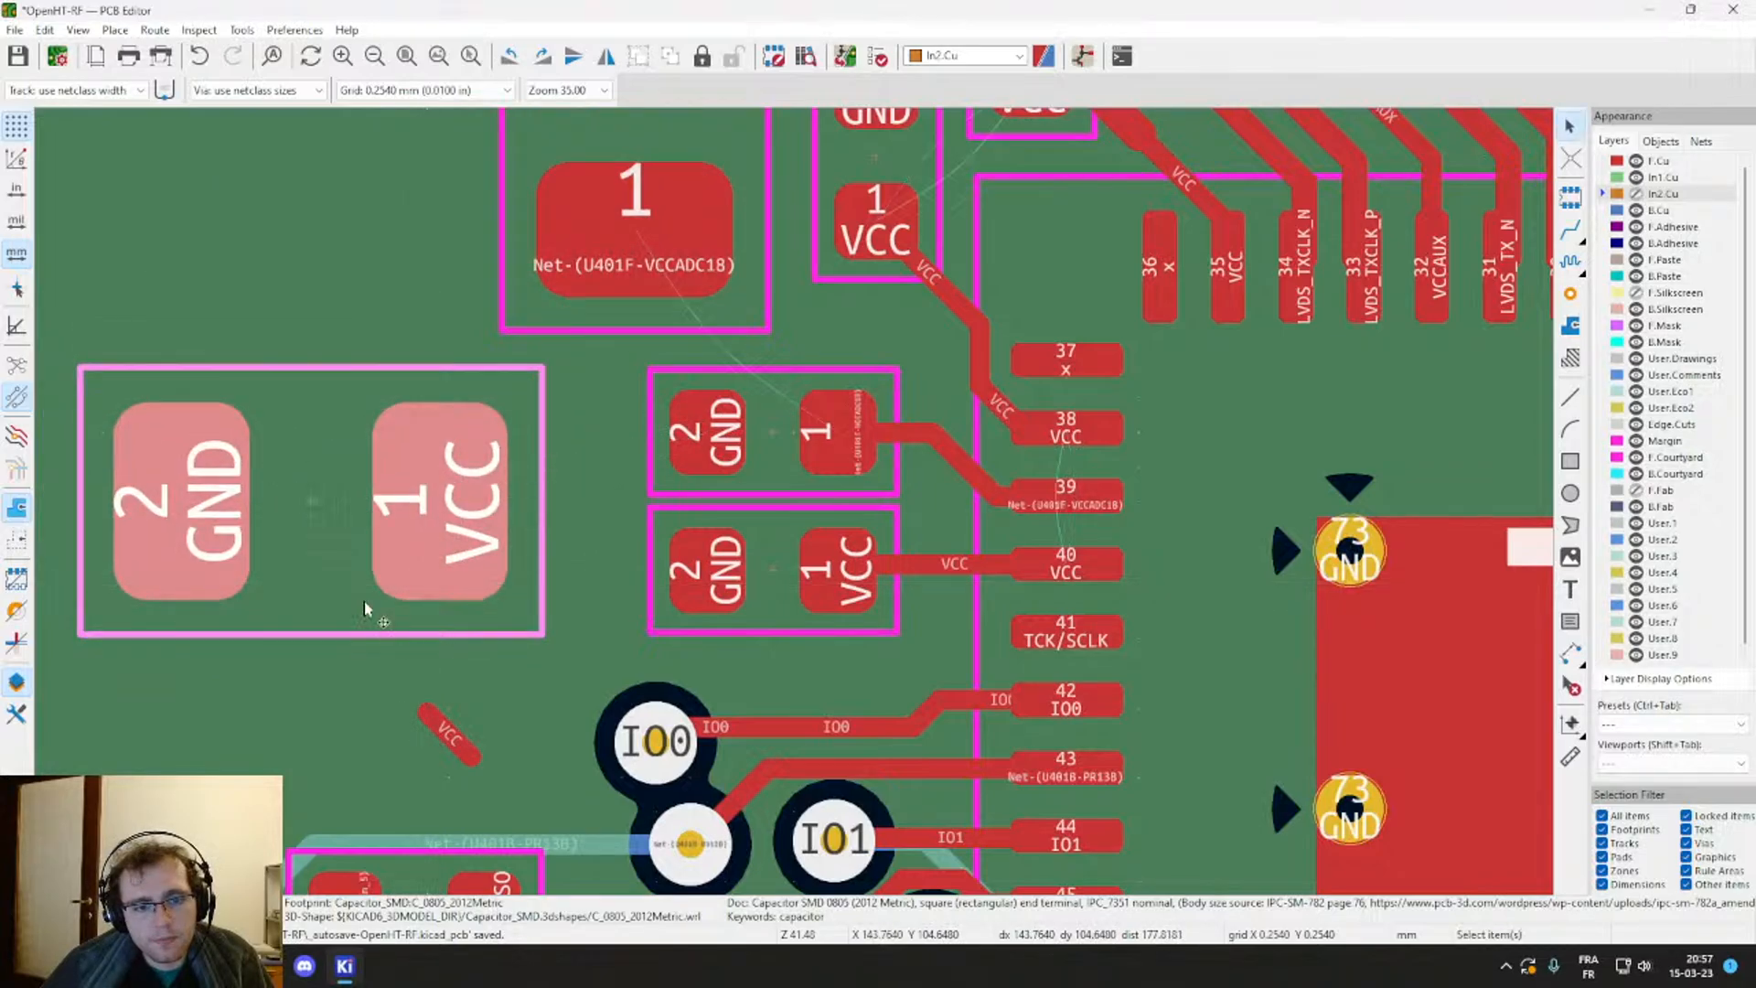
left_click(430, 730)
key("Delete")
scroll(420, 726, "down", 2)
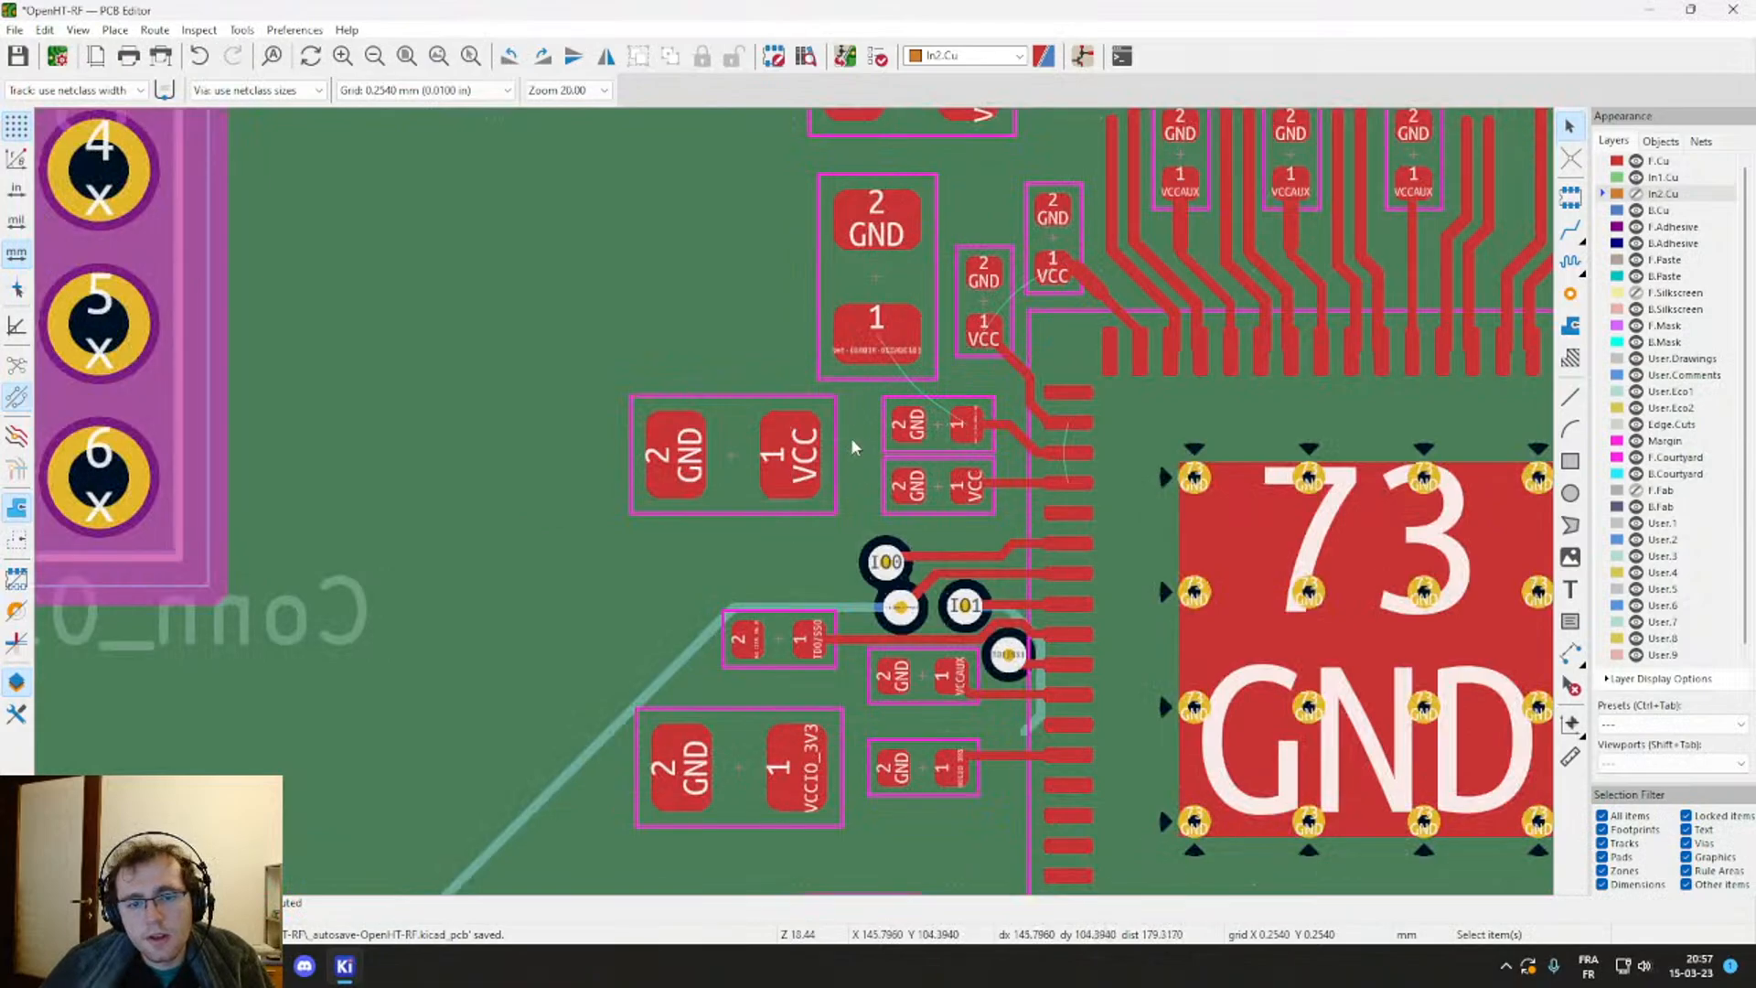
Step: Examine the placement of the large VCCADC18 capacitor and the small capacitors beside FPGA pads 38 to 43
left_click(833, 355)
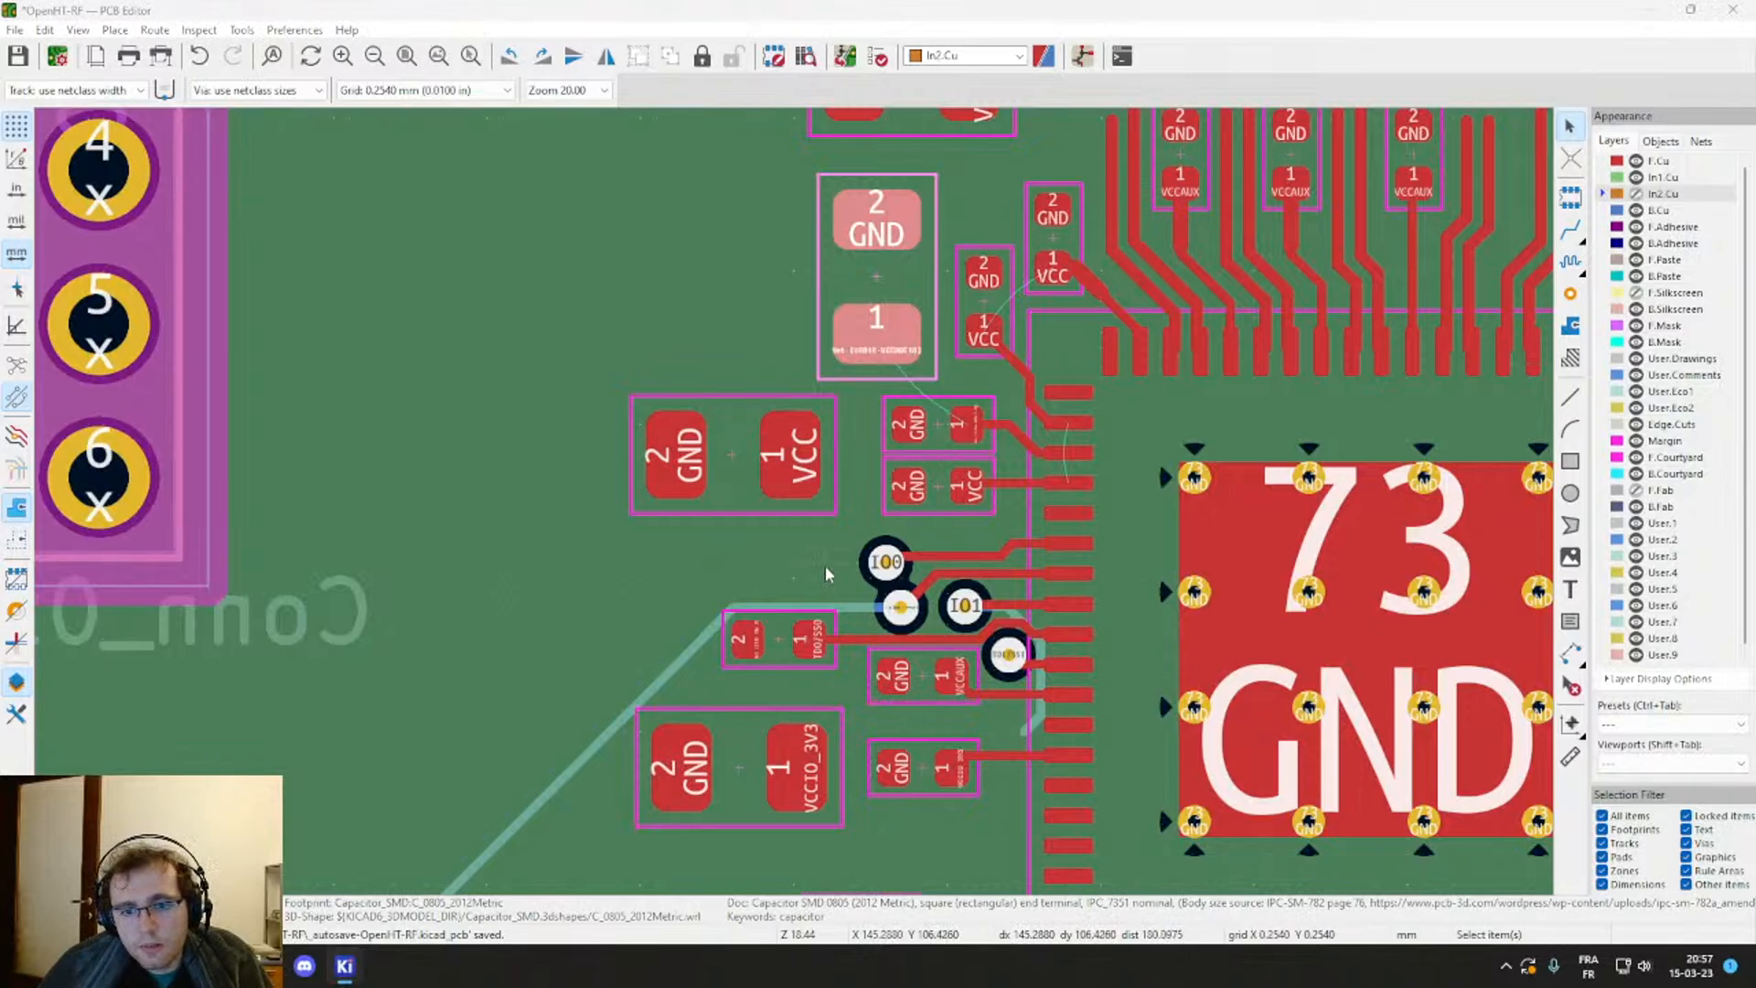
scroll(826, 574, "down", 5)
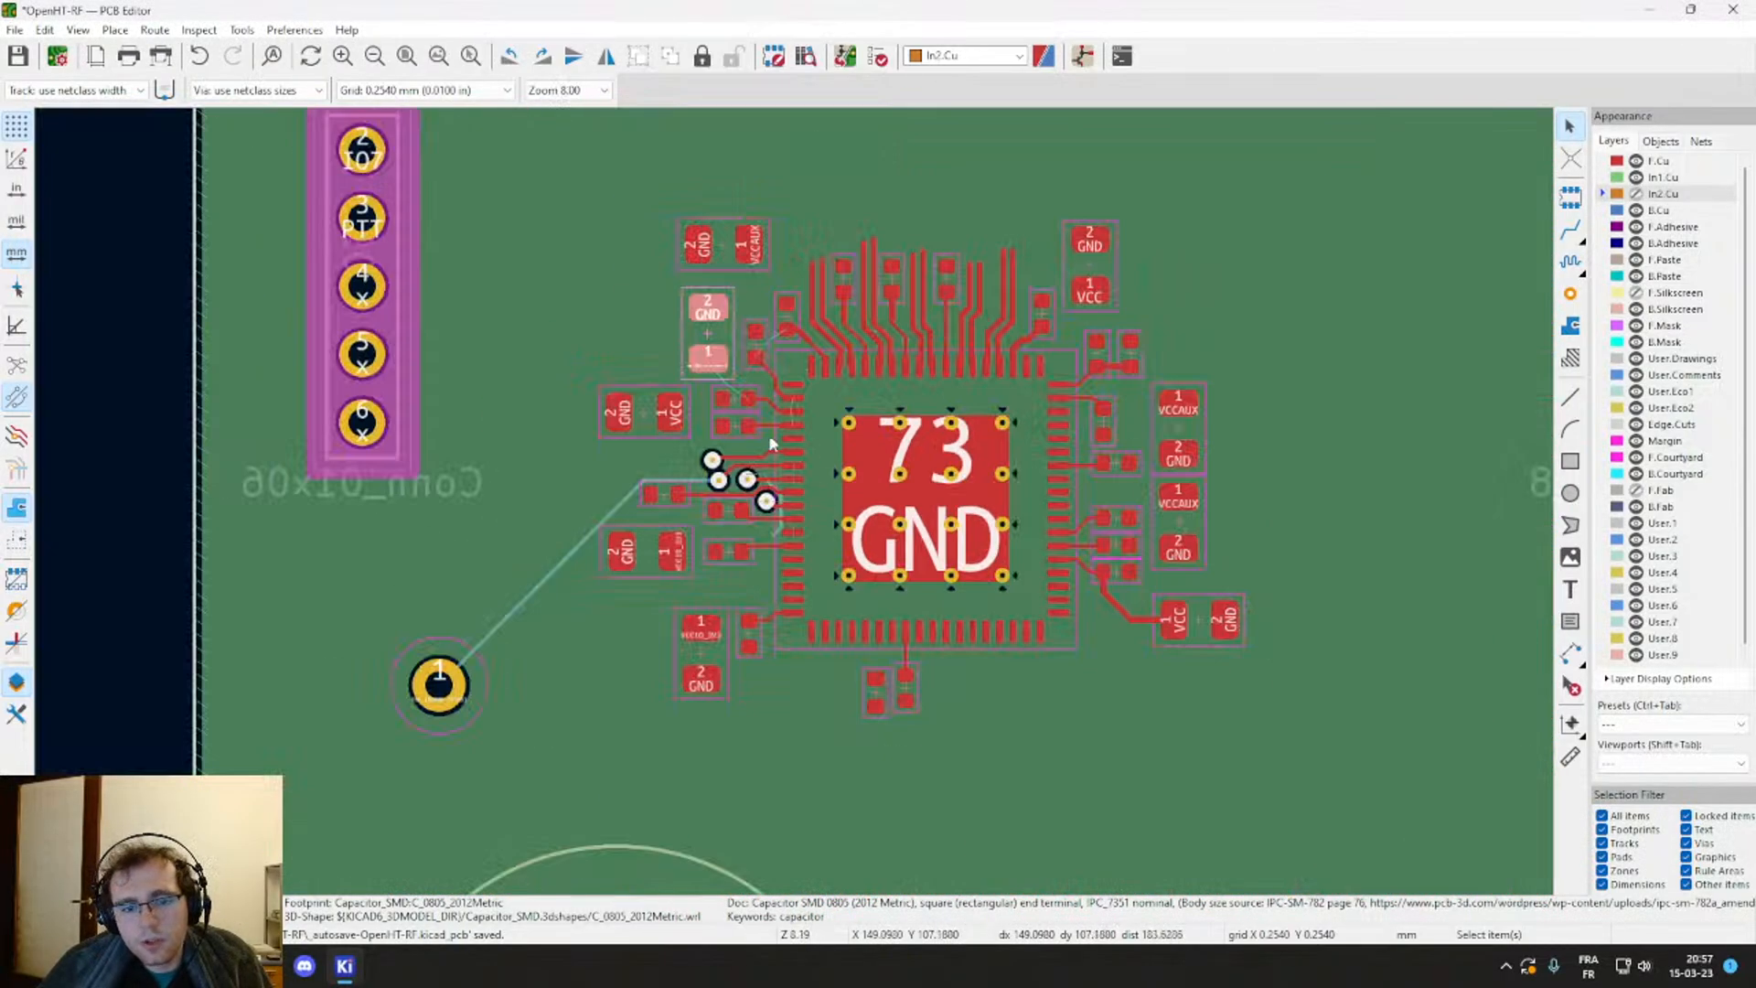
scroll(771, 444, "up", 7)
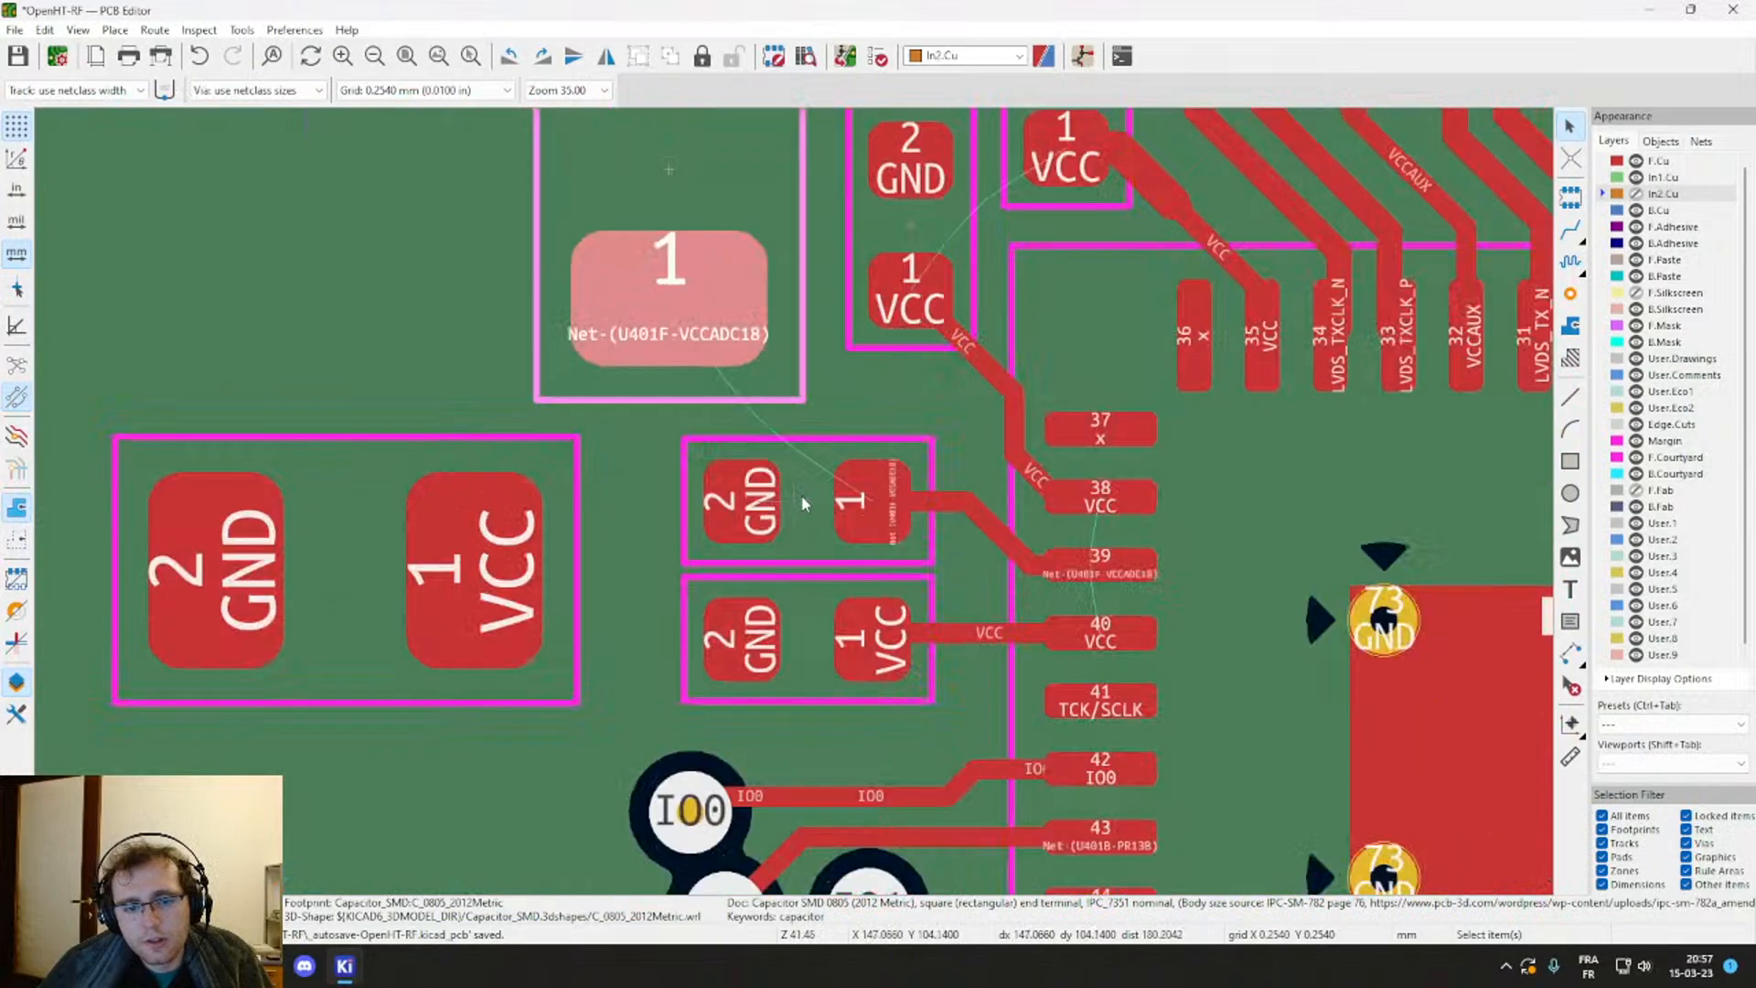
scroll(795, 509, "up", 2)
left_click(706, 470)
left_click(719, 569)
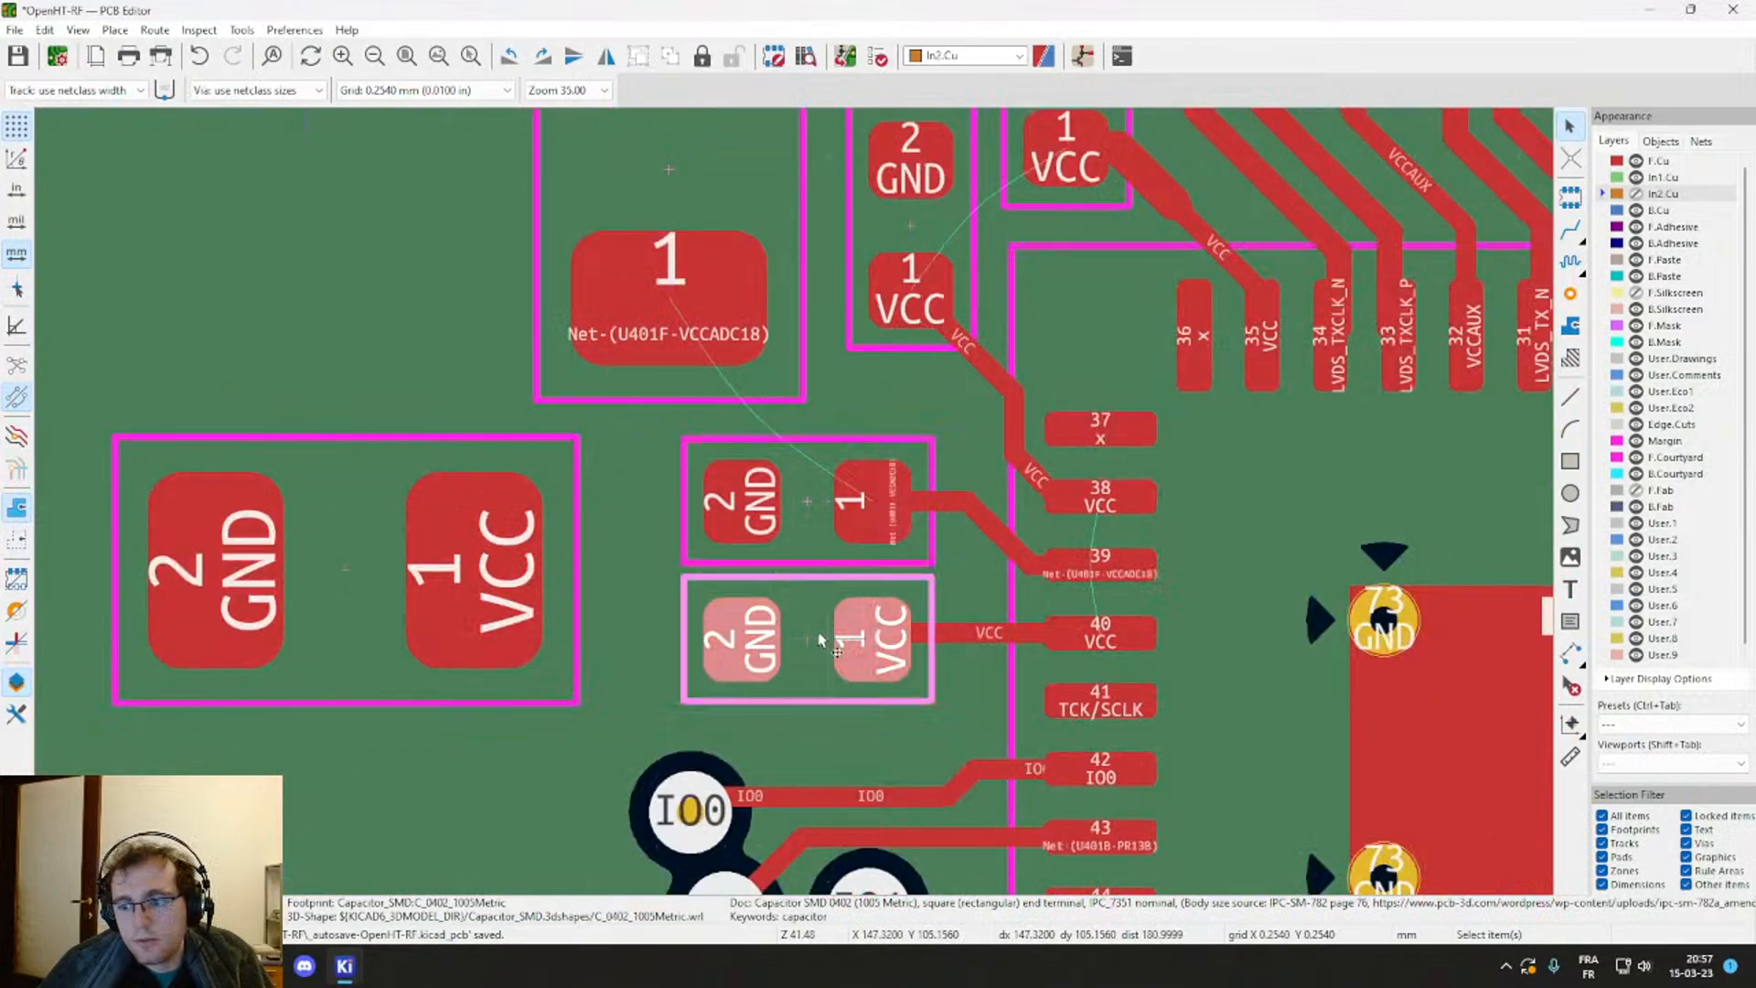
scroll(844, 652, "down", 3)
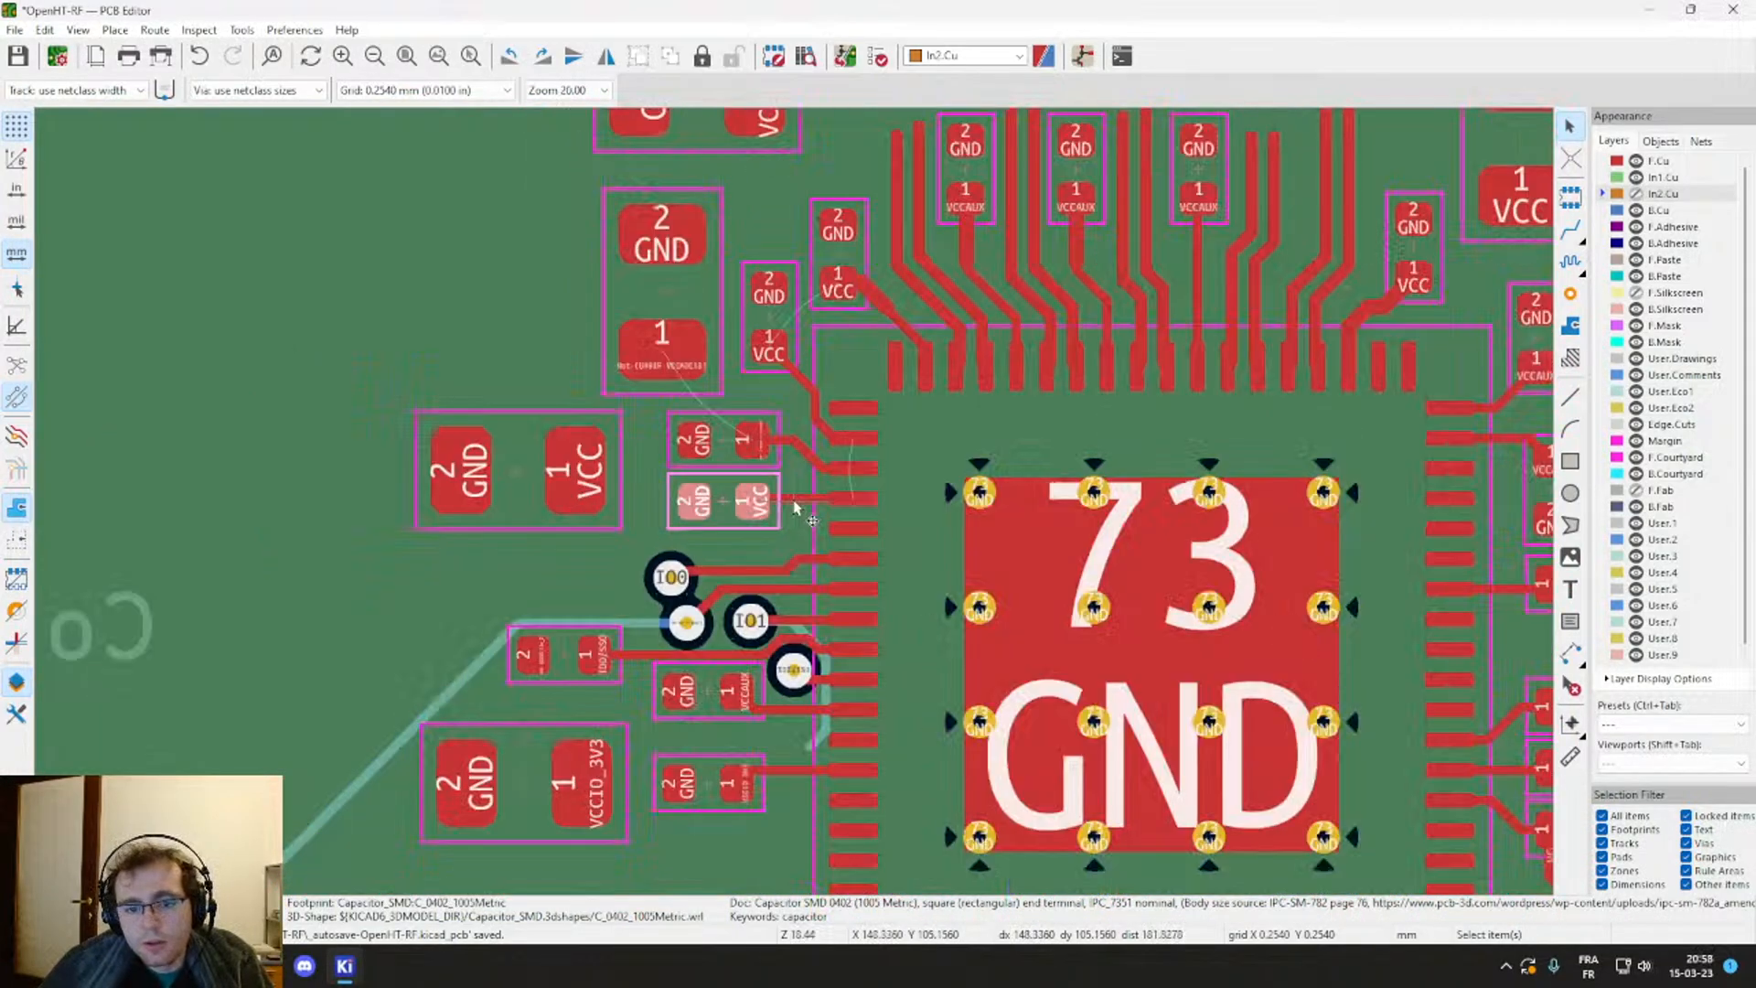
scroll(837, 466, "up", 3)
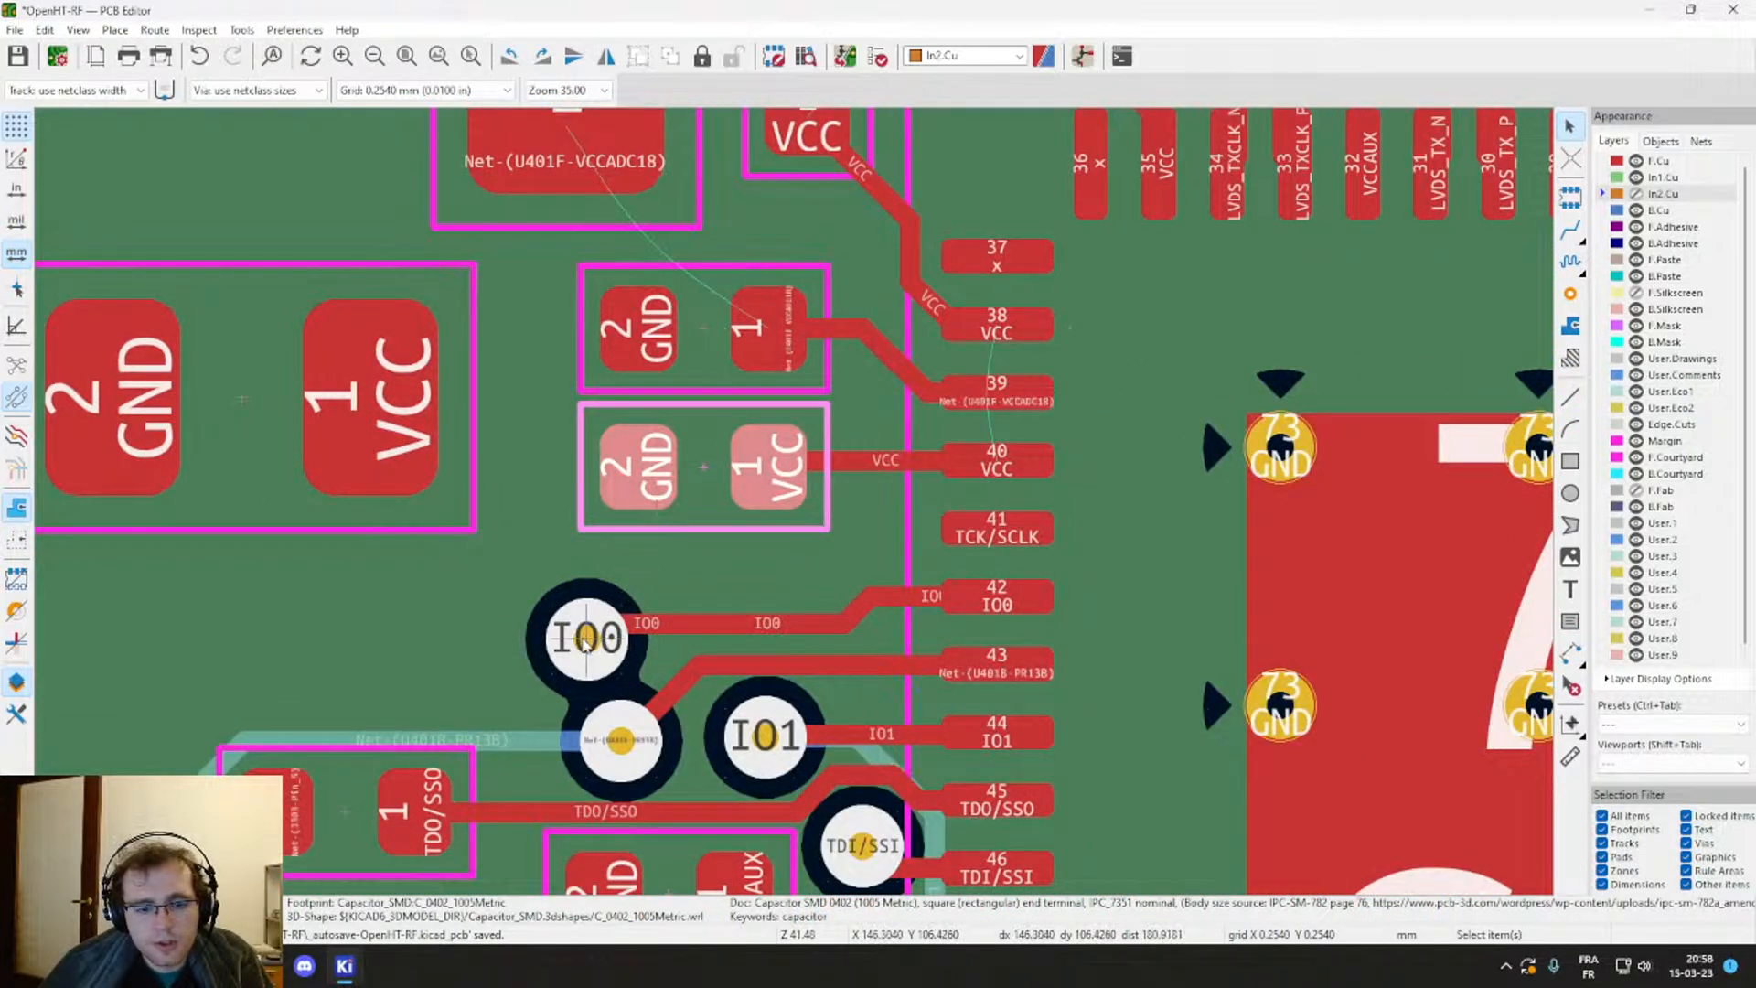
Step: Move the IO0 via left, away from the pad 43 via, and realign its track straight with pad 42
key("Escape")
left_click_drag(590, 649, 468, 655)
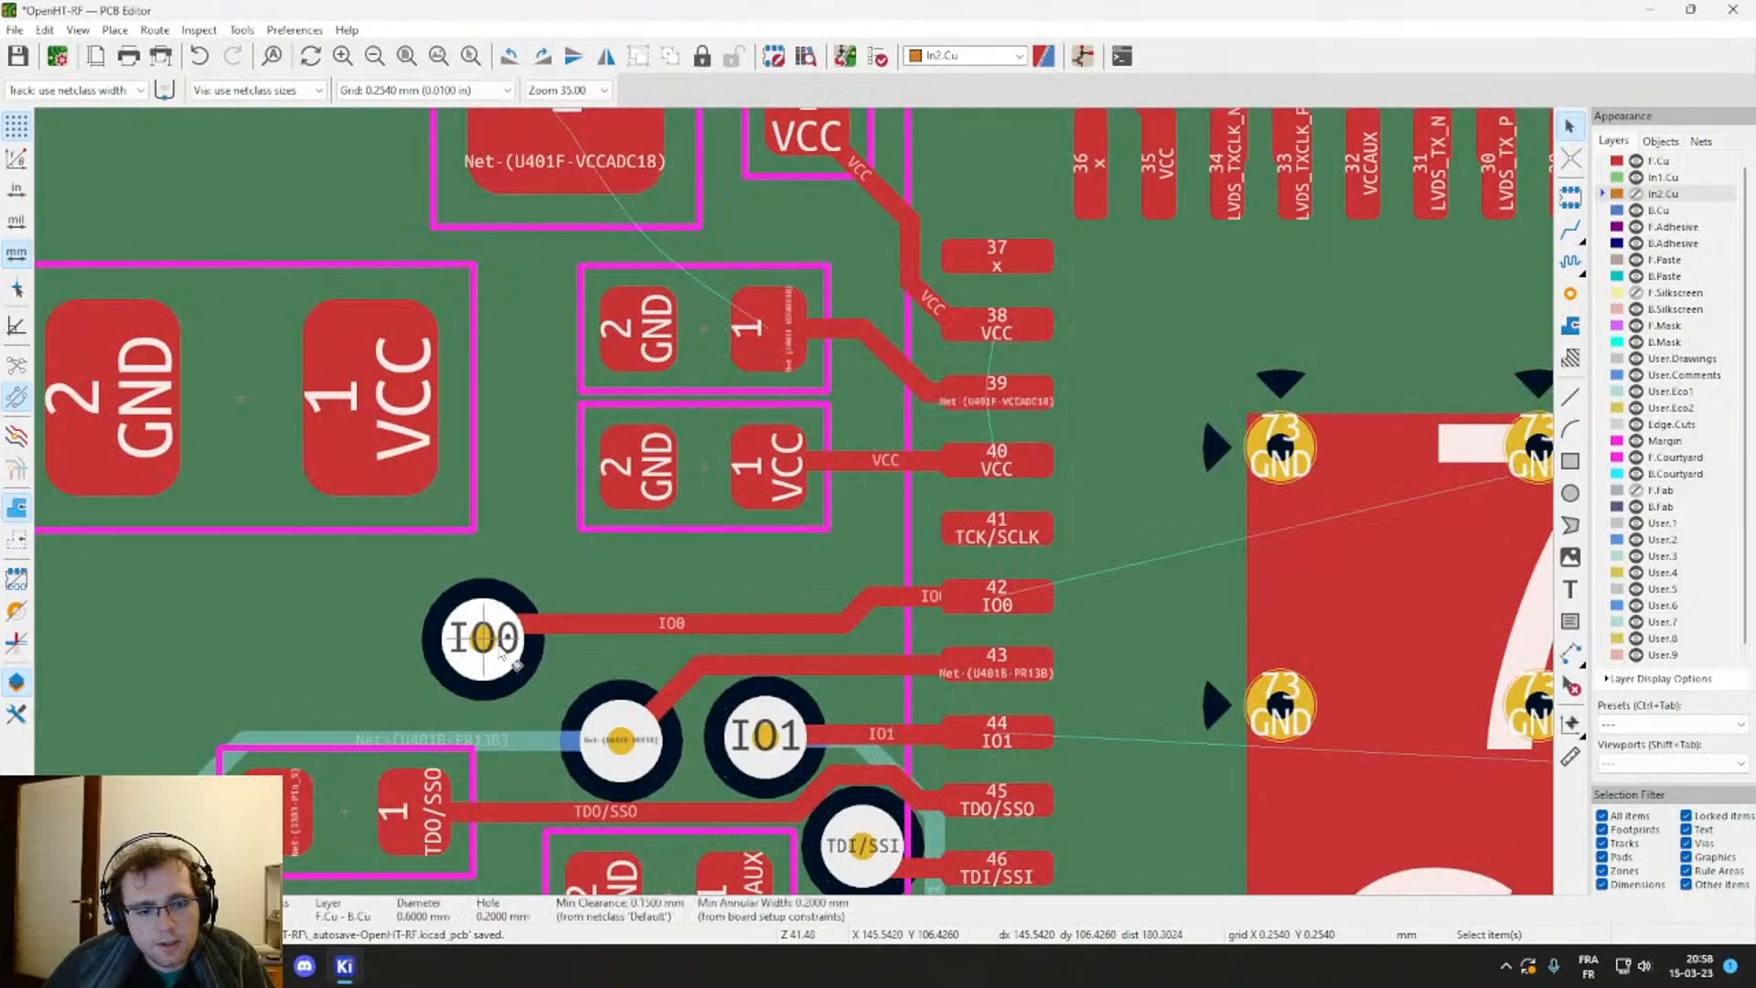
left_click(581, 624)
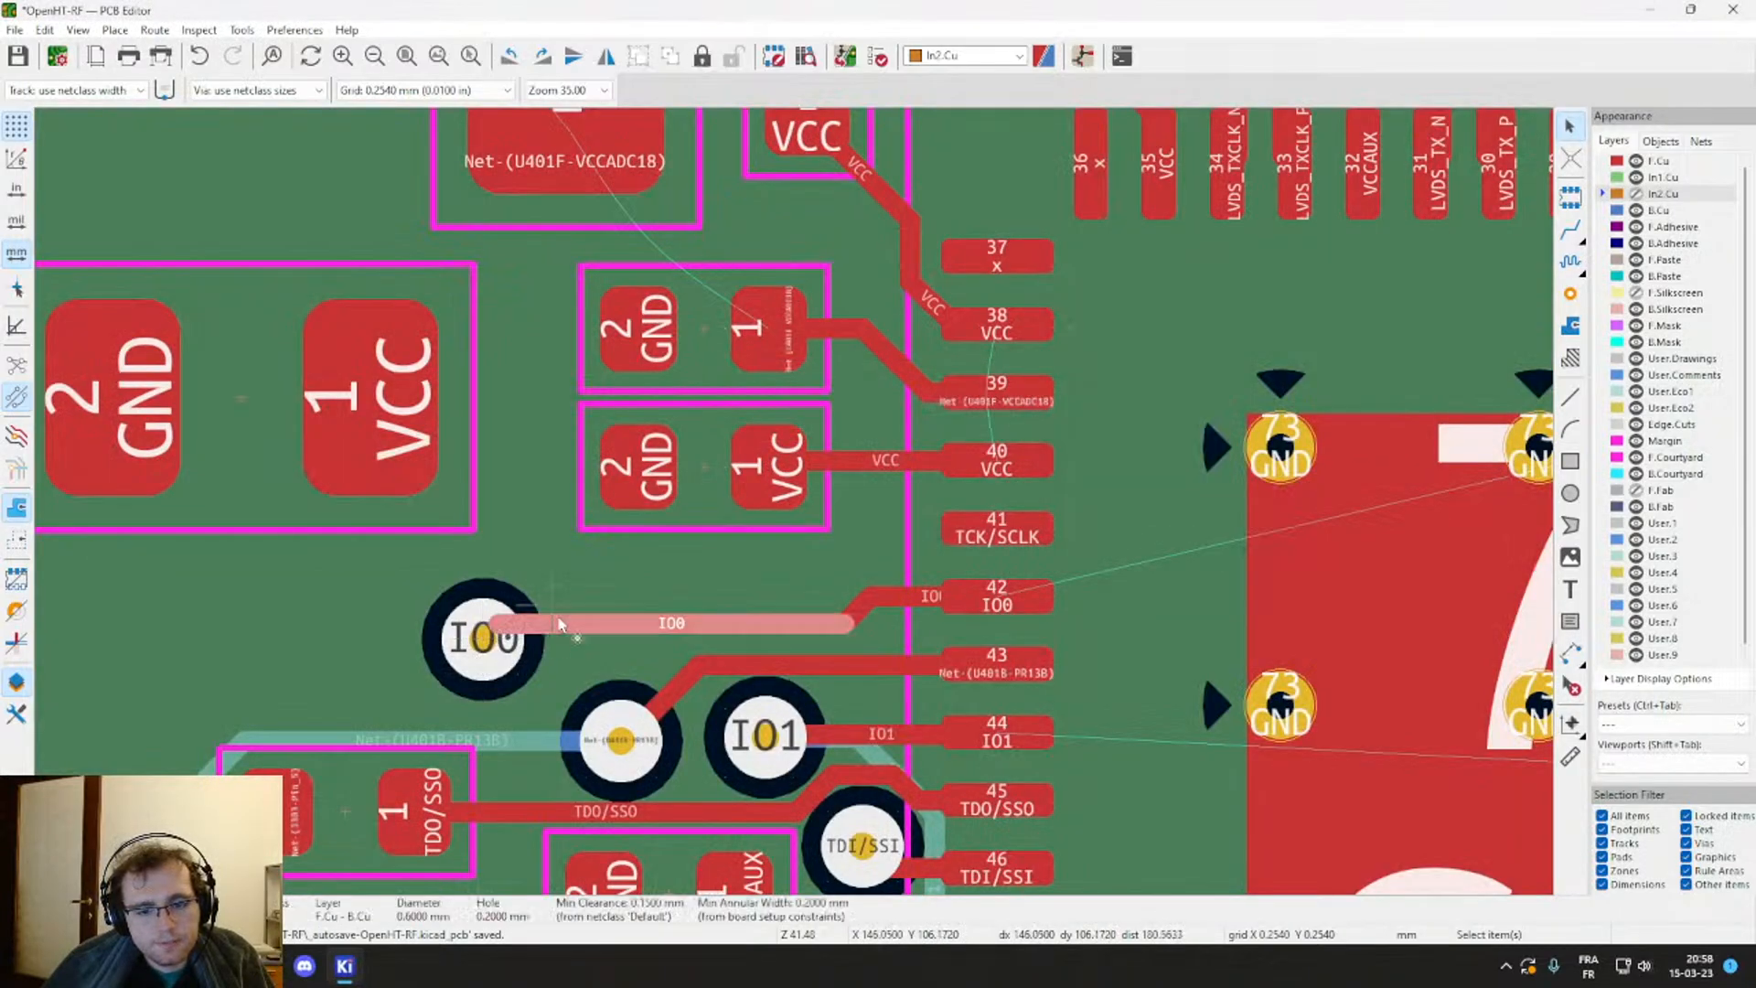
left_click_drag(583, 625, 631, 599)
scroll(631, 600, "down", 4)
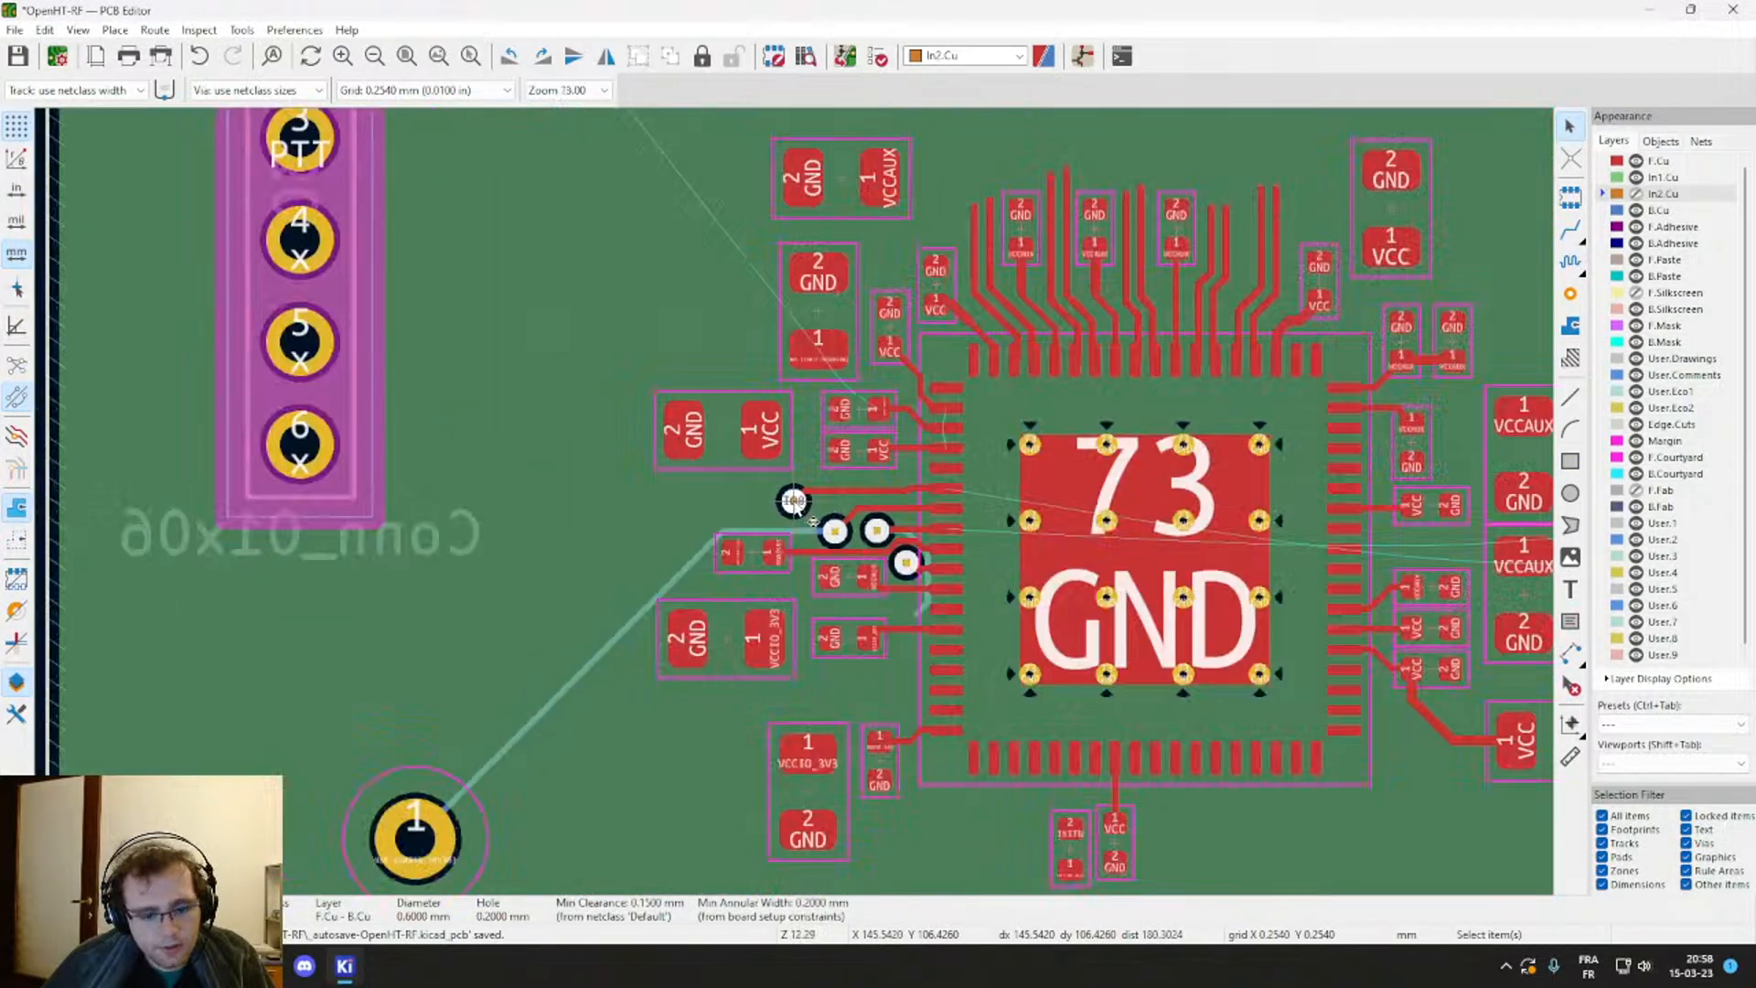
scroll(797, 508, "down", 5)
key("x")
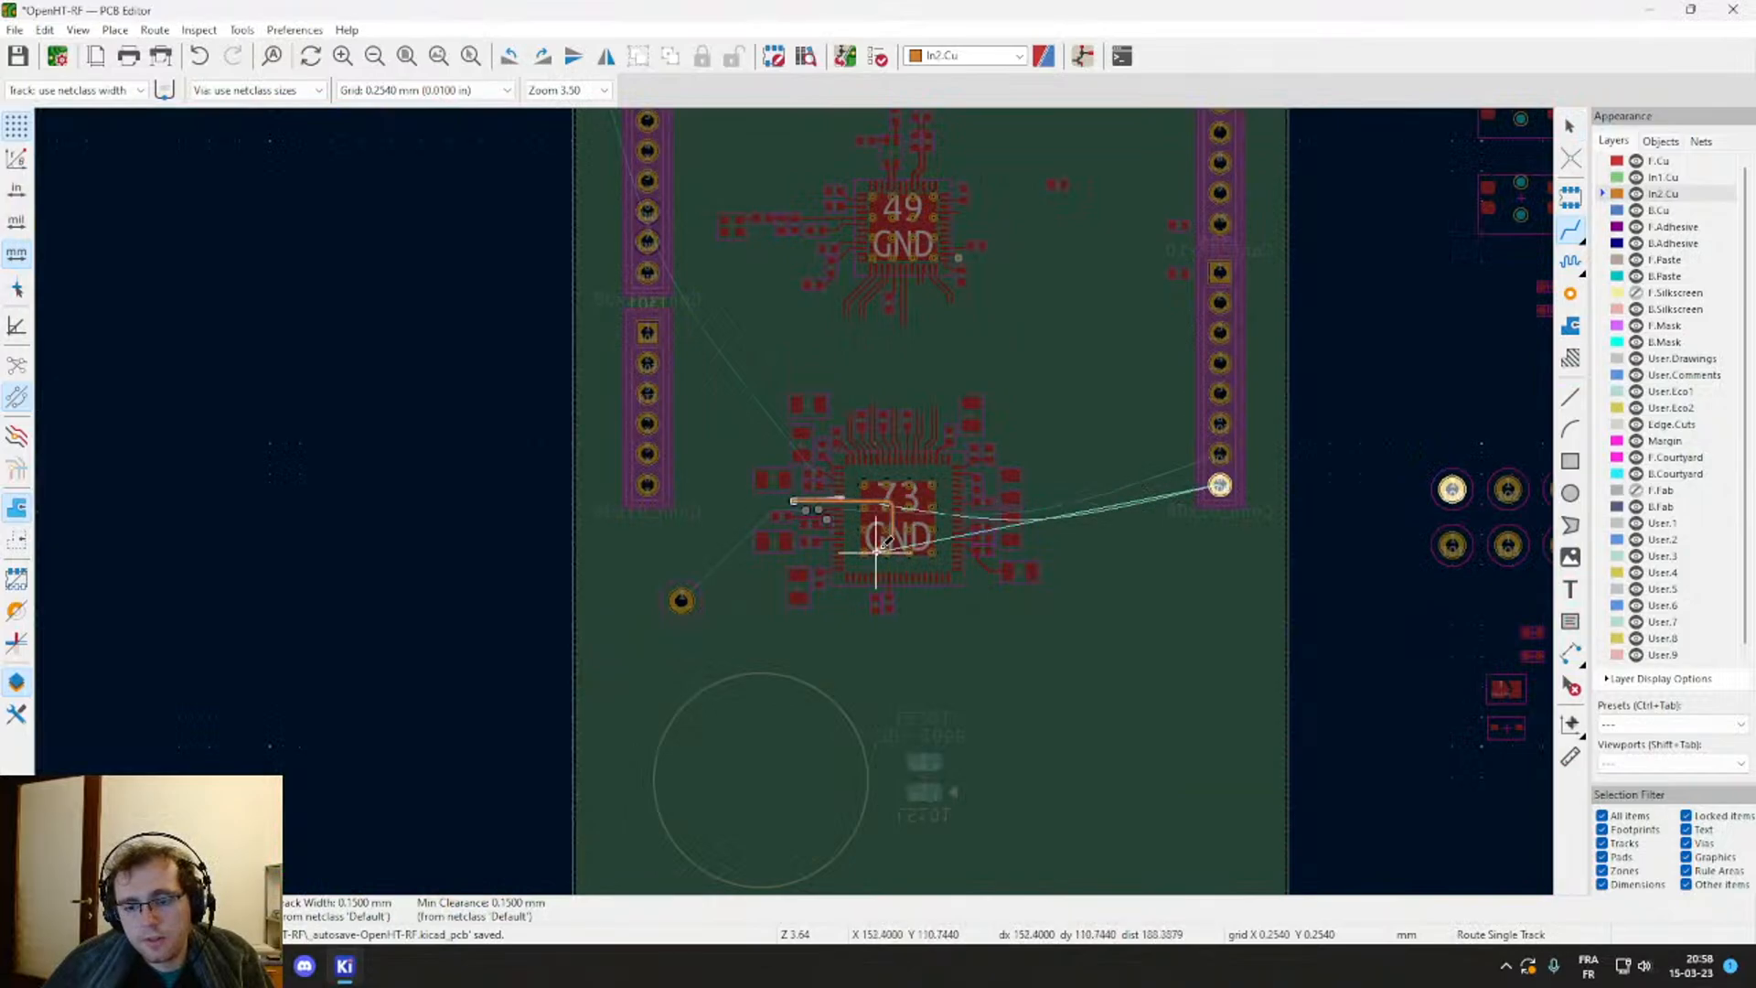
key("Escape")
Step: Make F.Cu the active layer and examine the FPGA's right and upper pads with the IO0 and IO1 connection lines
key("Page_Up")
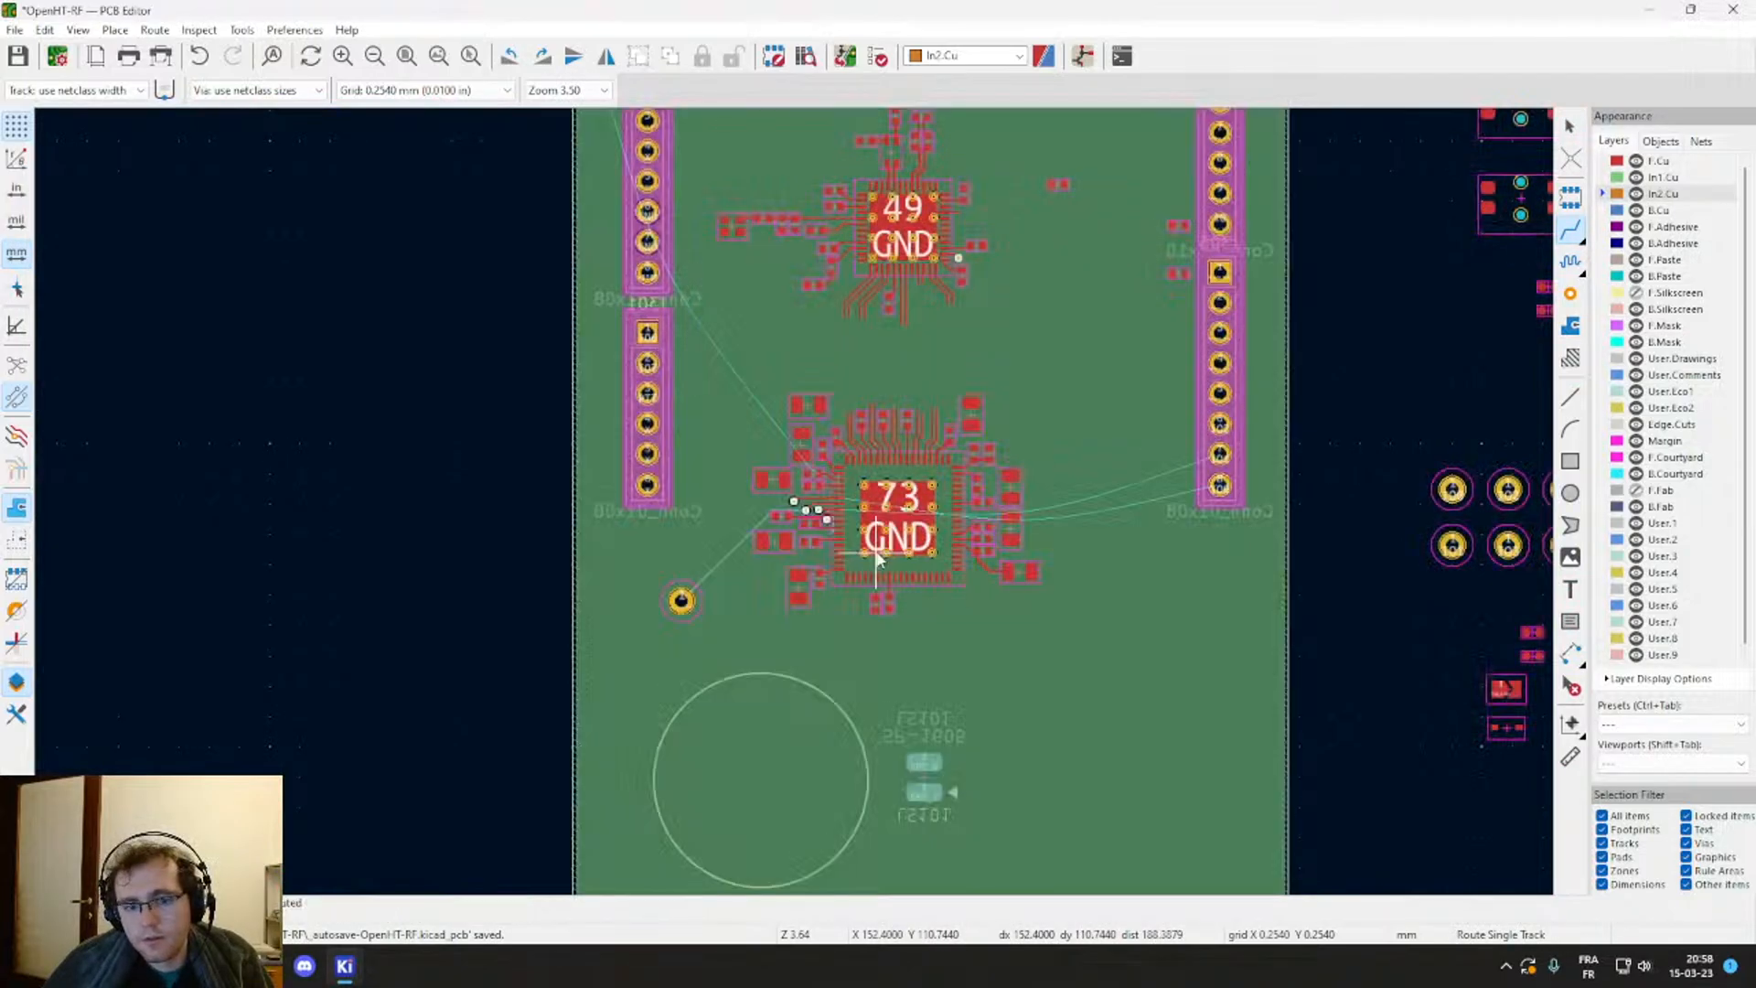
scroll(977, 477, "up", 5)
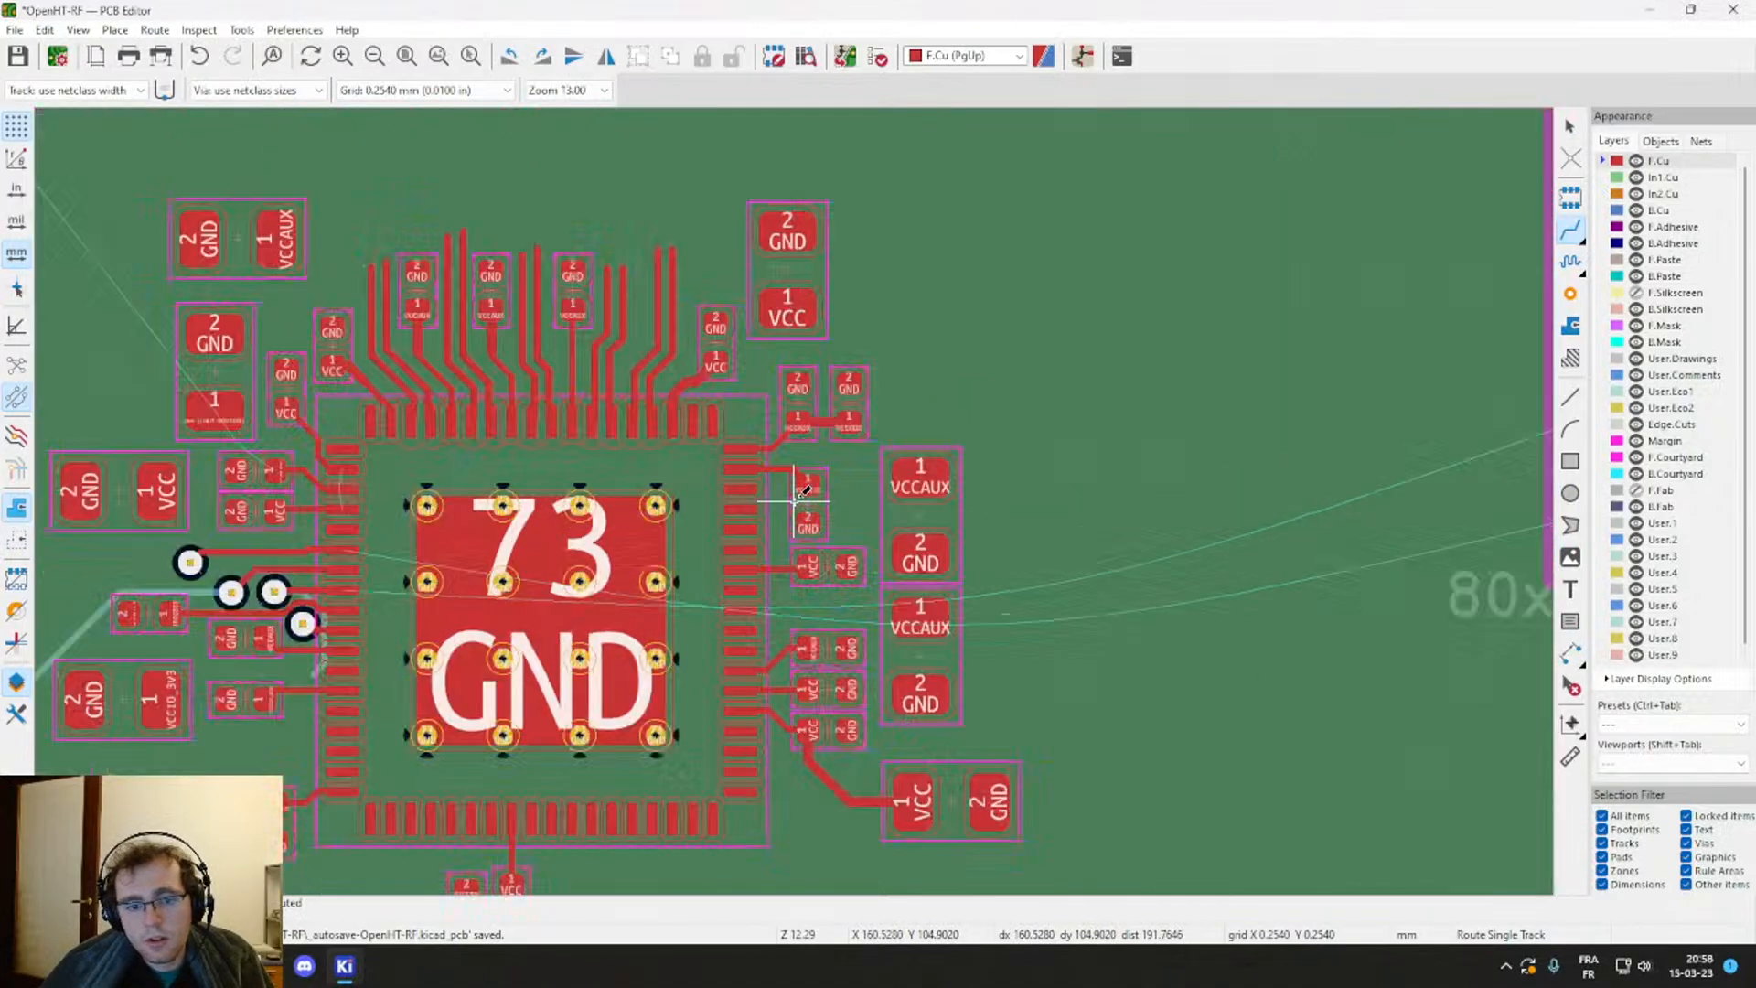
scroll(804, 540, "up", 5)
scroll(455, 651, "down", 3)
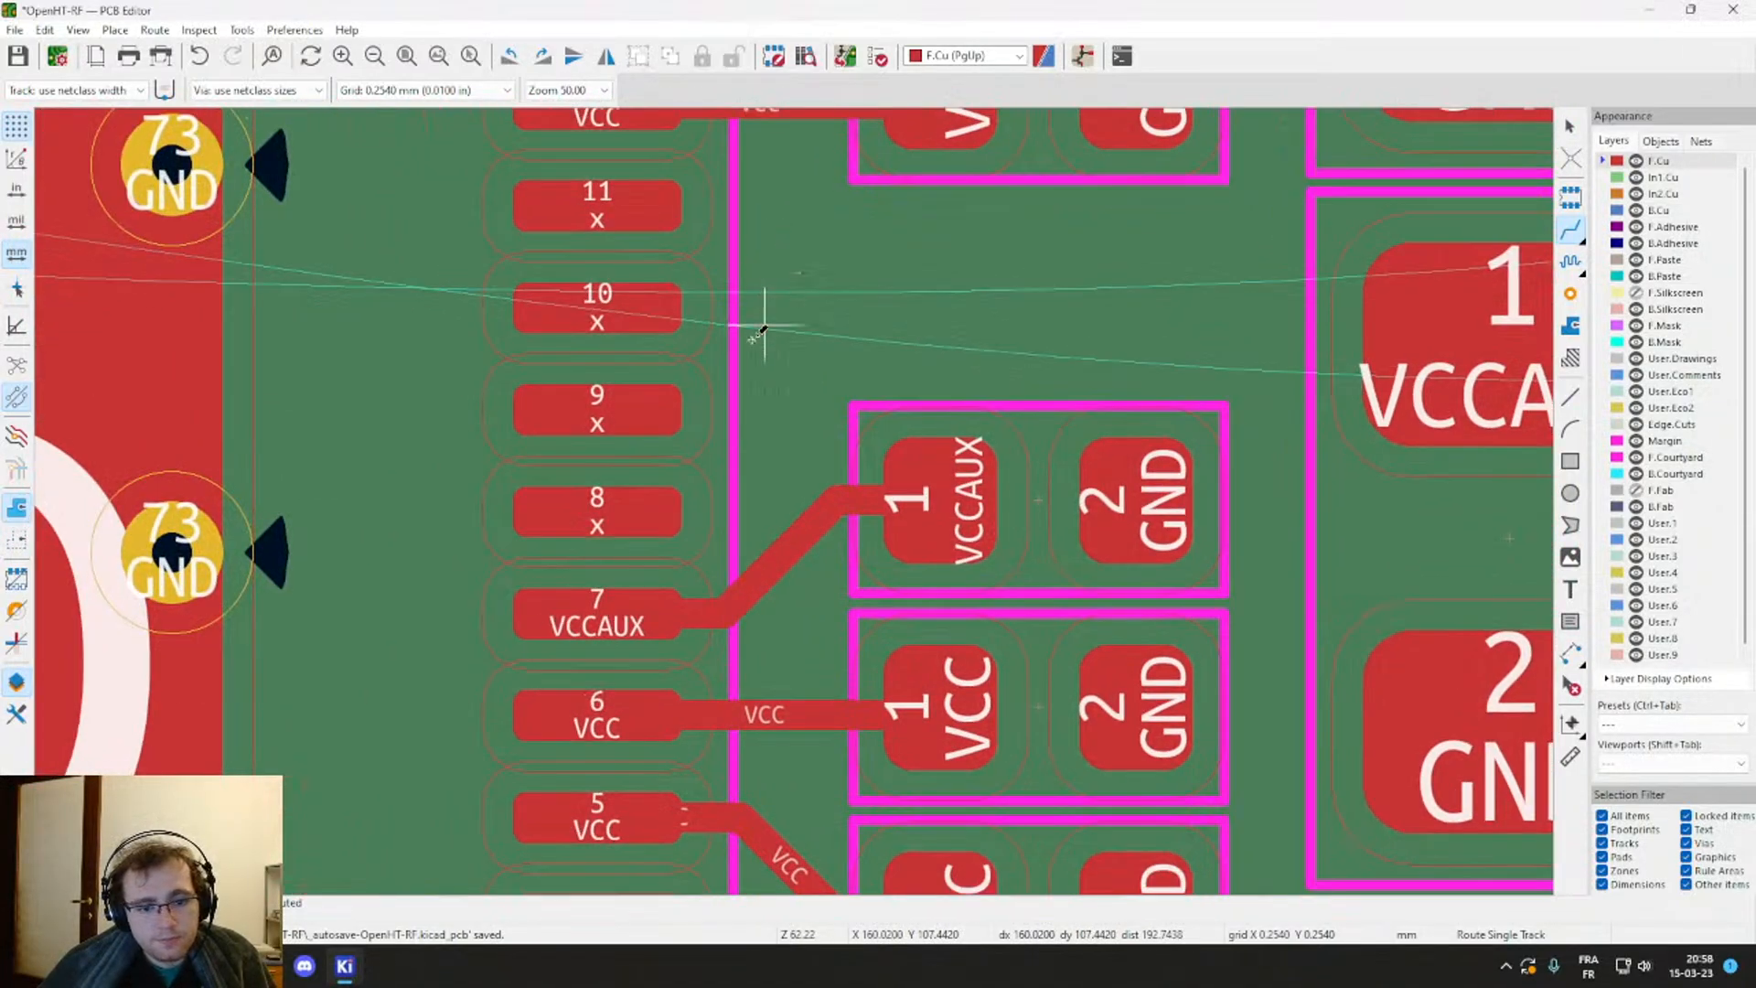
scroll(864, 384, "up", 5, "shift")
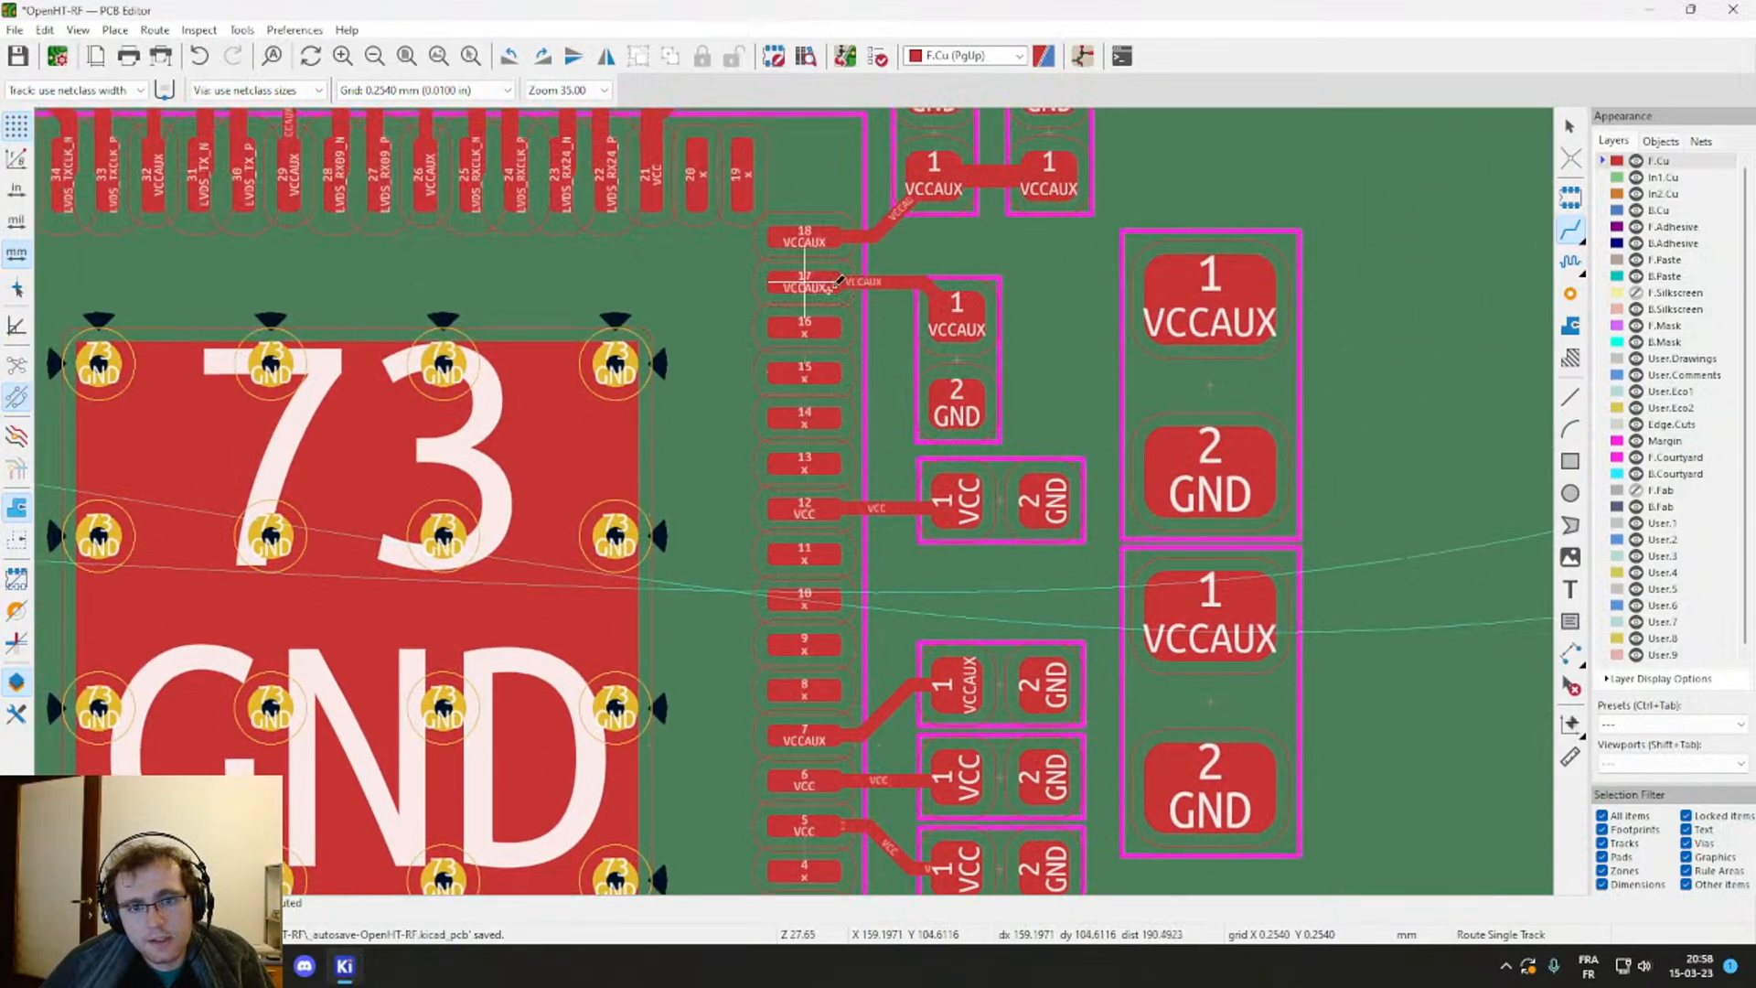
middle_click_drag(846, 291, 1287, 645)
scroll(1181, 526, "down", 1)
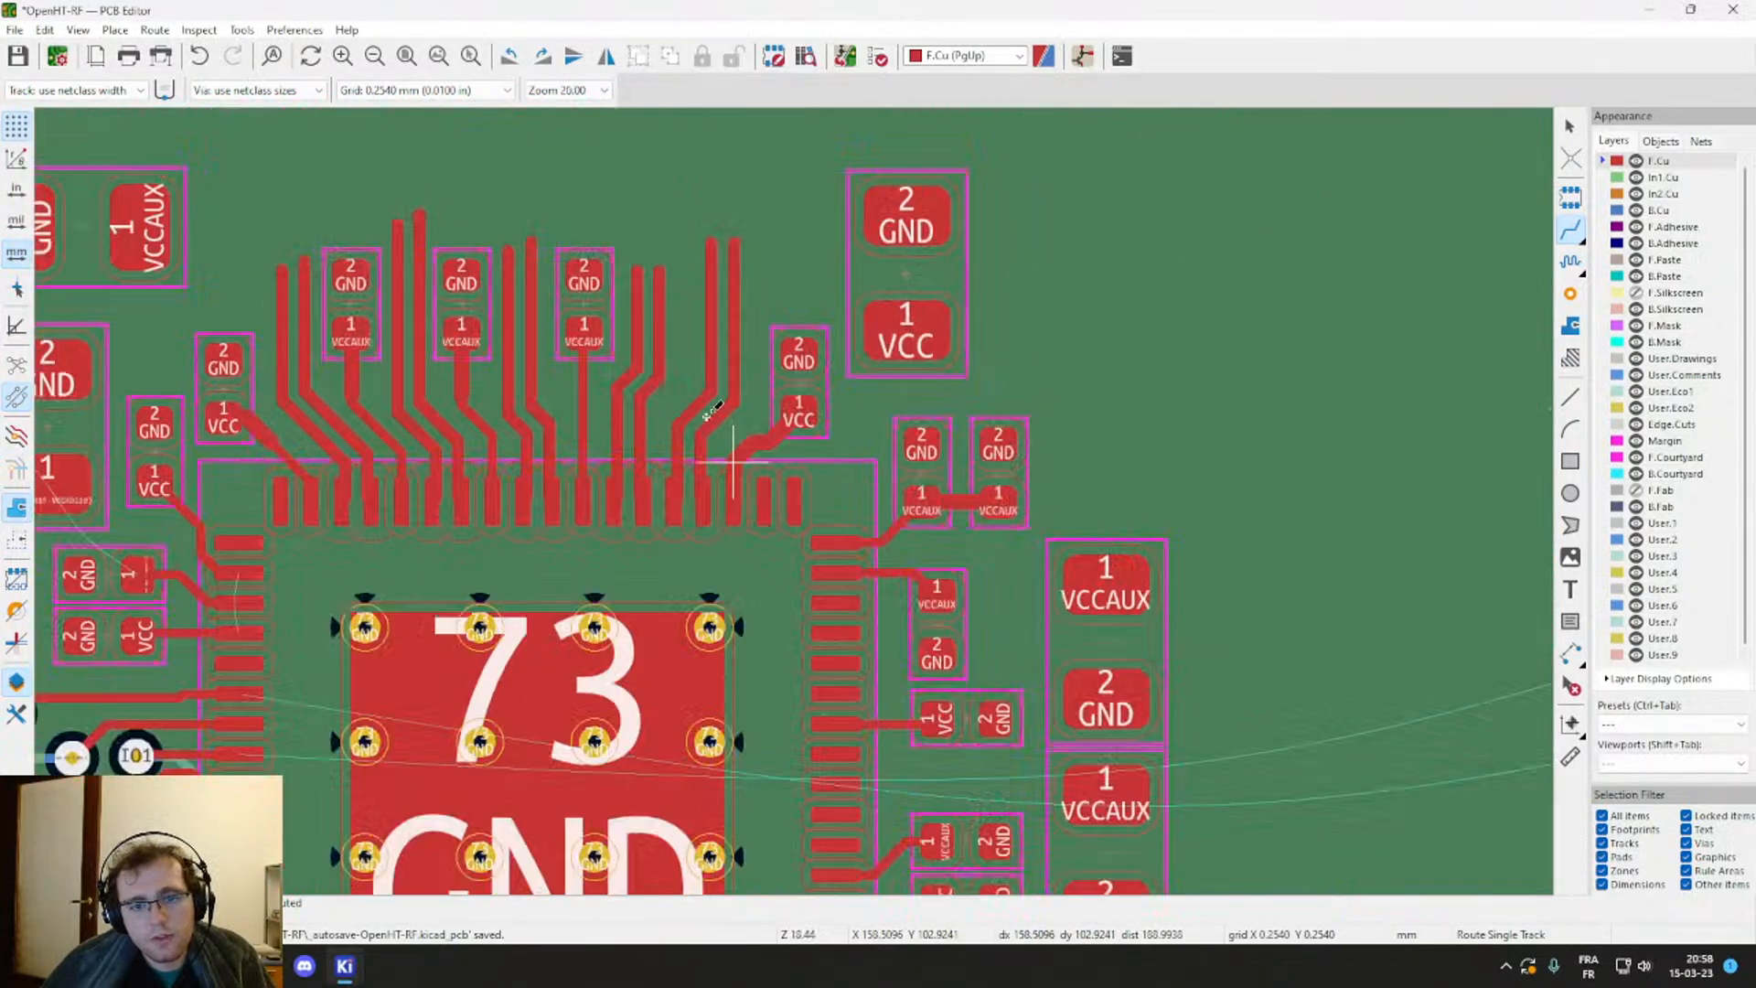
middle_click_drag(412, 291, 662, 635)
scroll(705, 624, "down", 1)
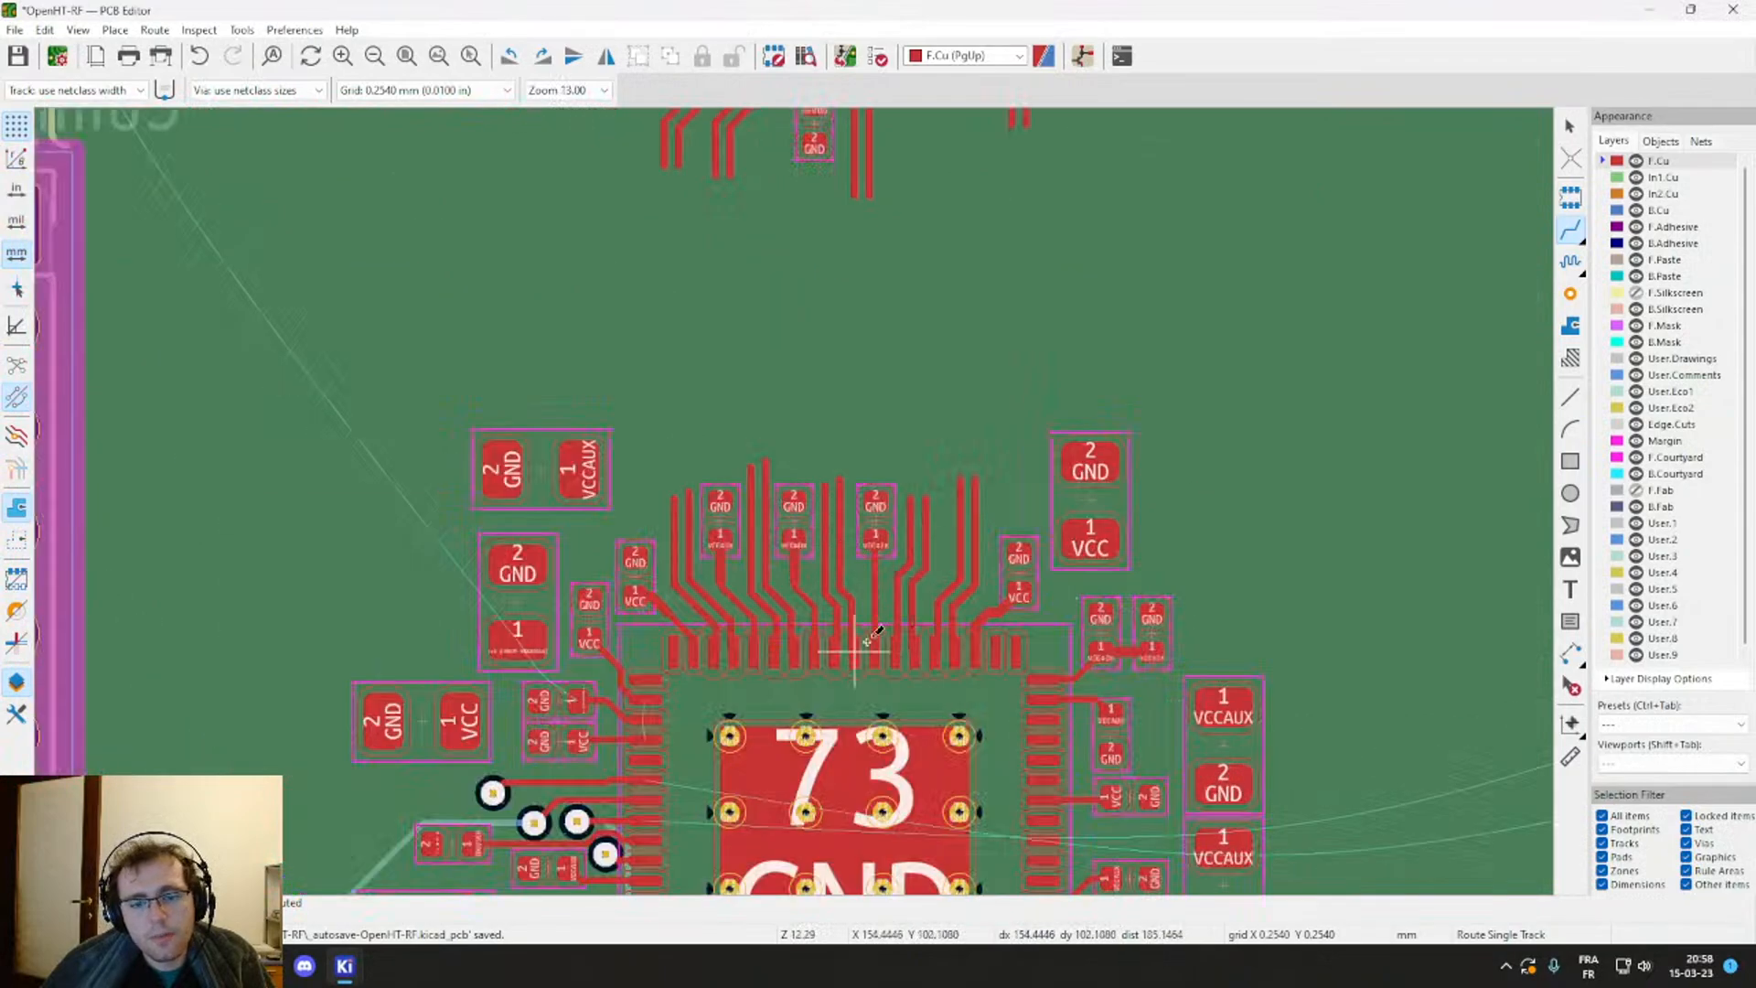
Step: Examine the area between the FPGA and the 49-pad chip, including the side connectors and facing tracks
scroll(794, 502, "down", 3)
scroll(796, 499, "up", 1)
scroll(796, 494, "down", 2)
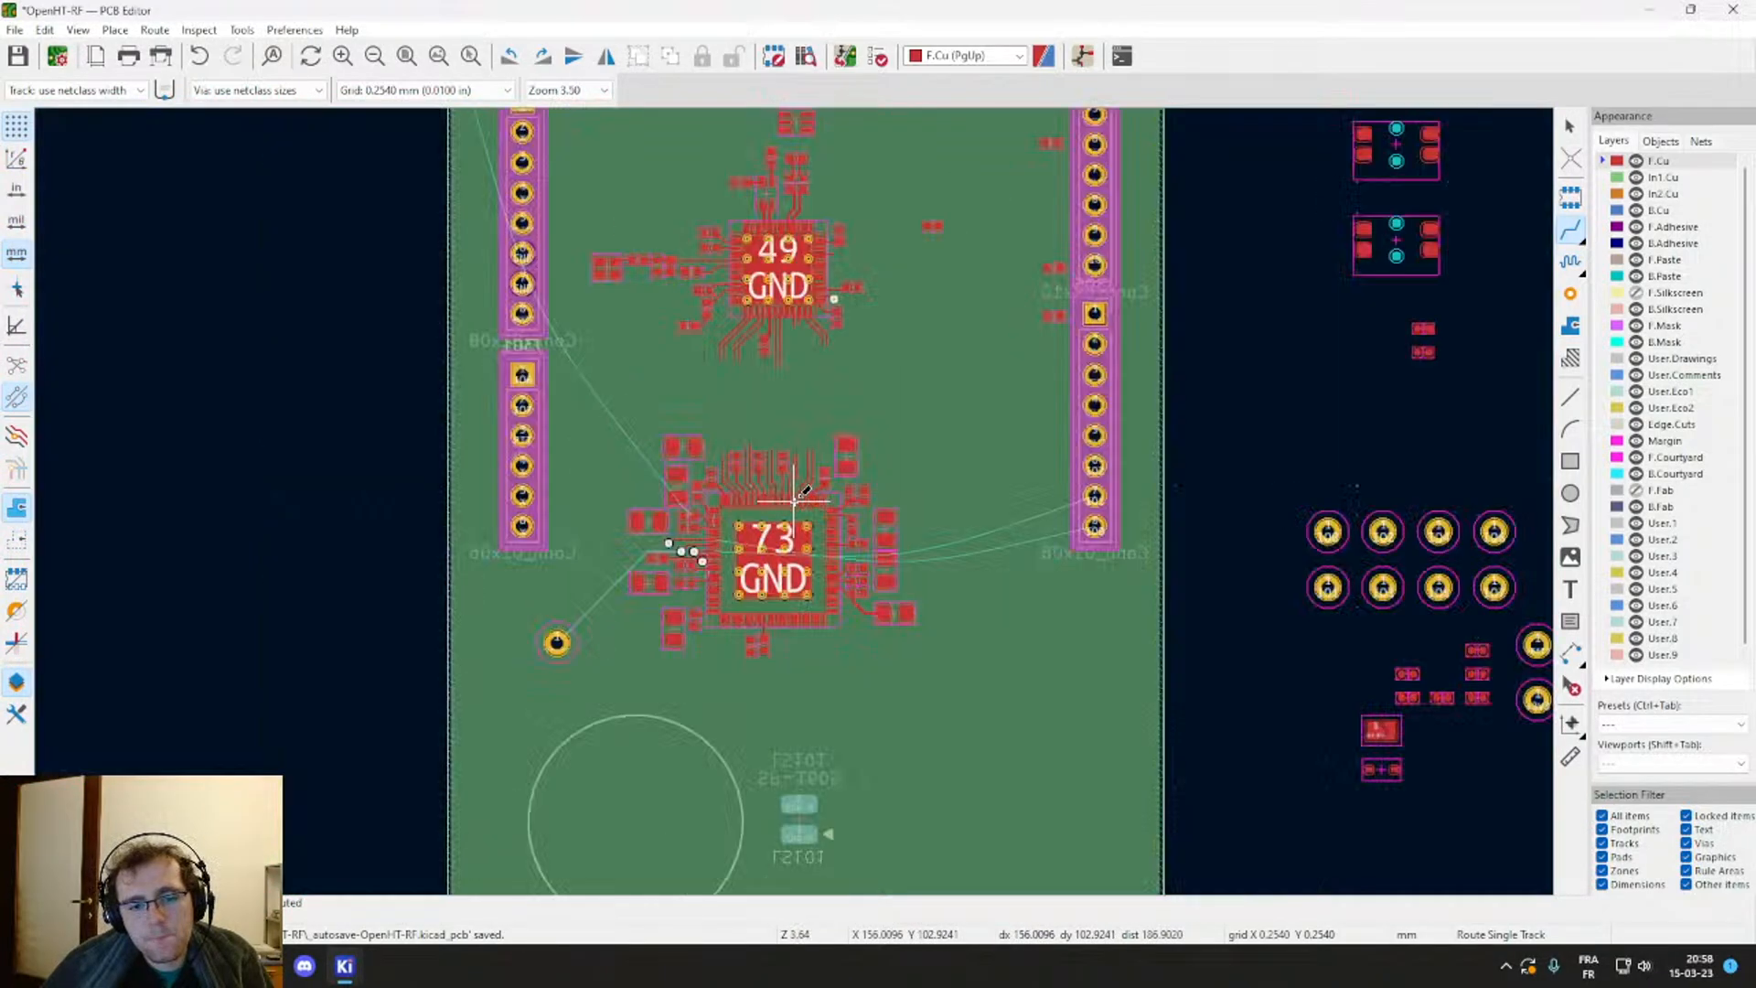
scroll(795, 494, "up", 2)
middle_click_drag(783, 365, 849, 759)
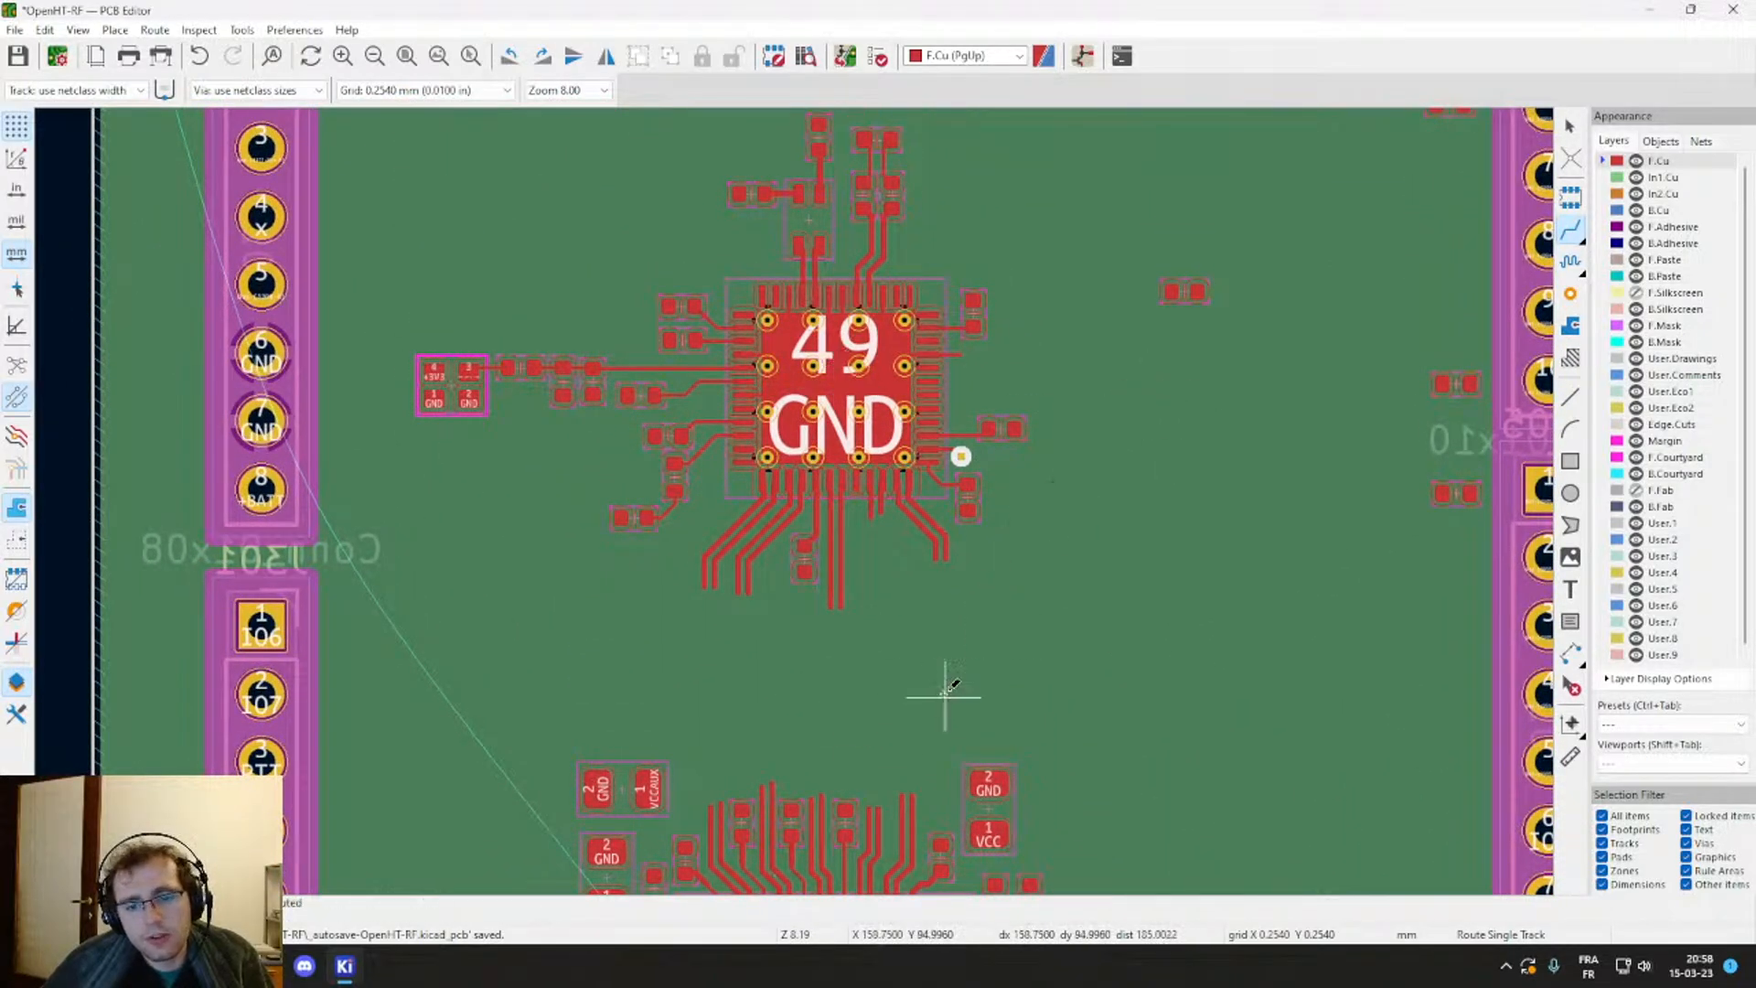
key("Escape")
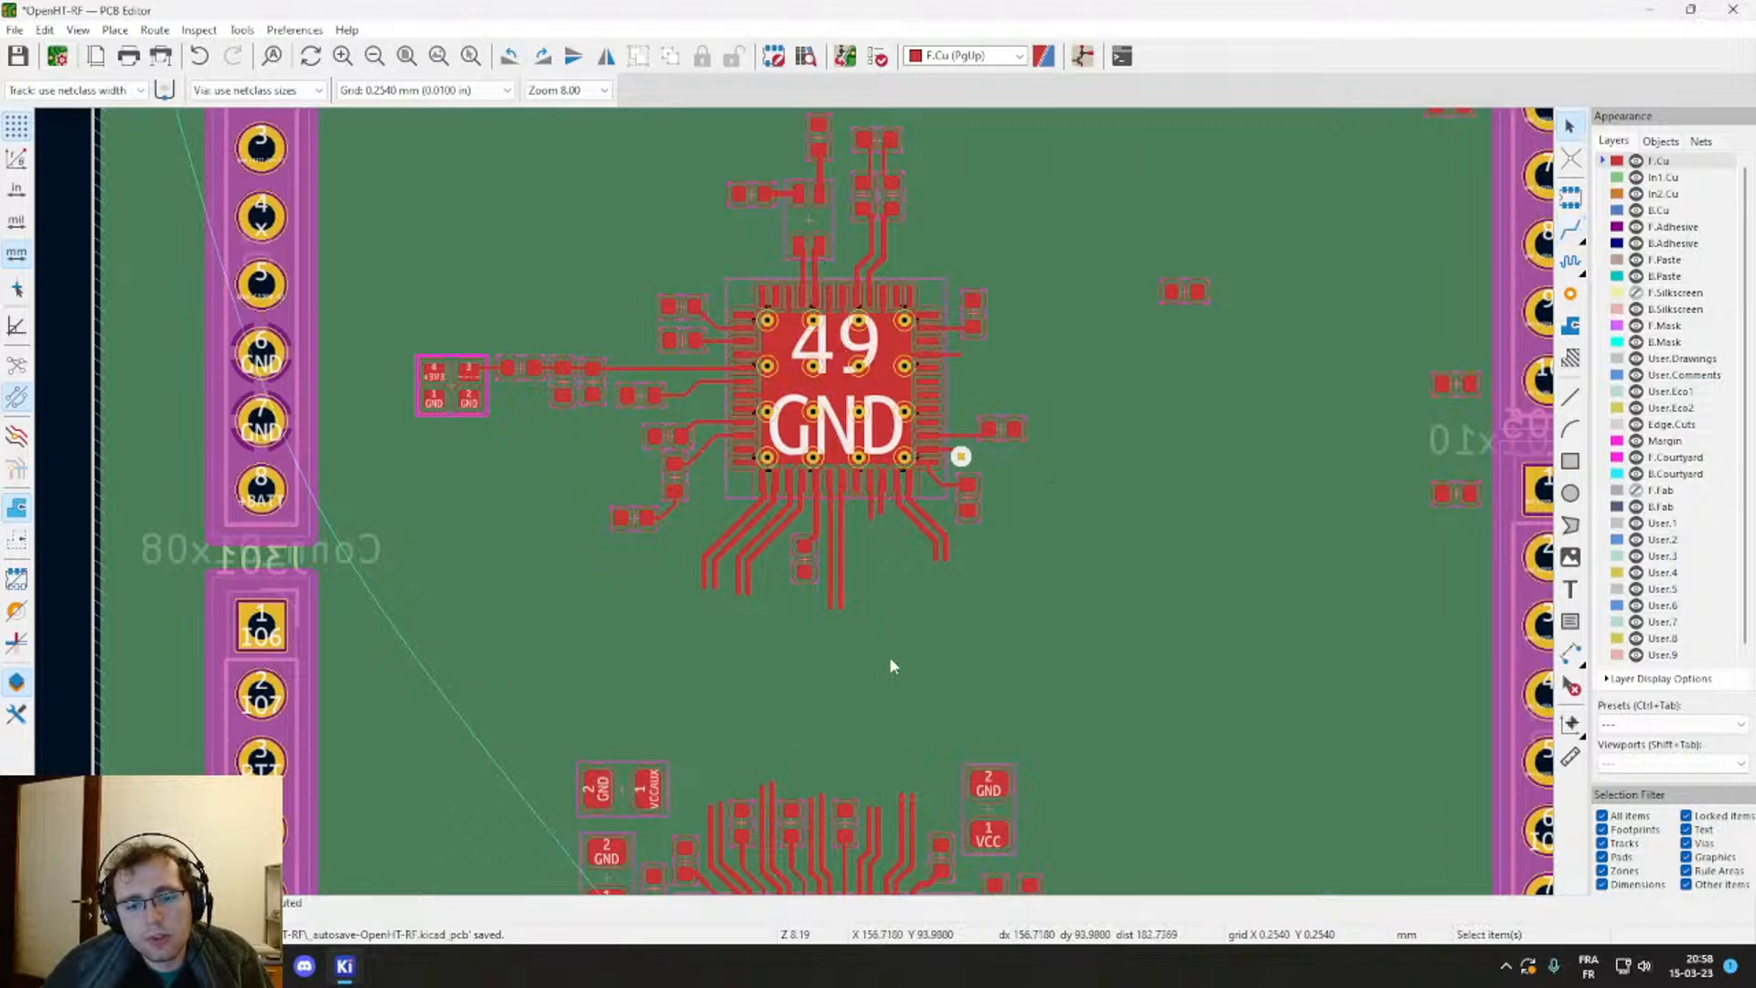
scroll(931, 501, "down", 2)
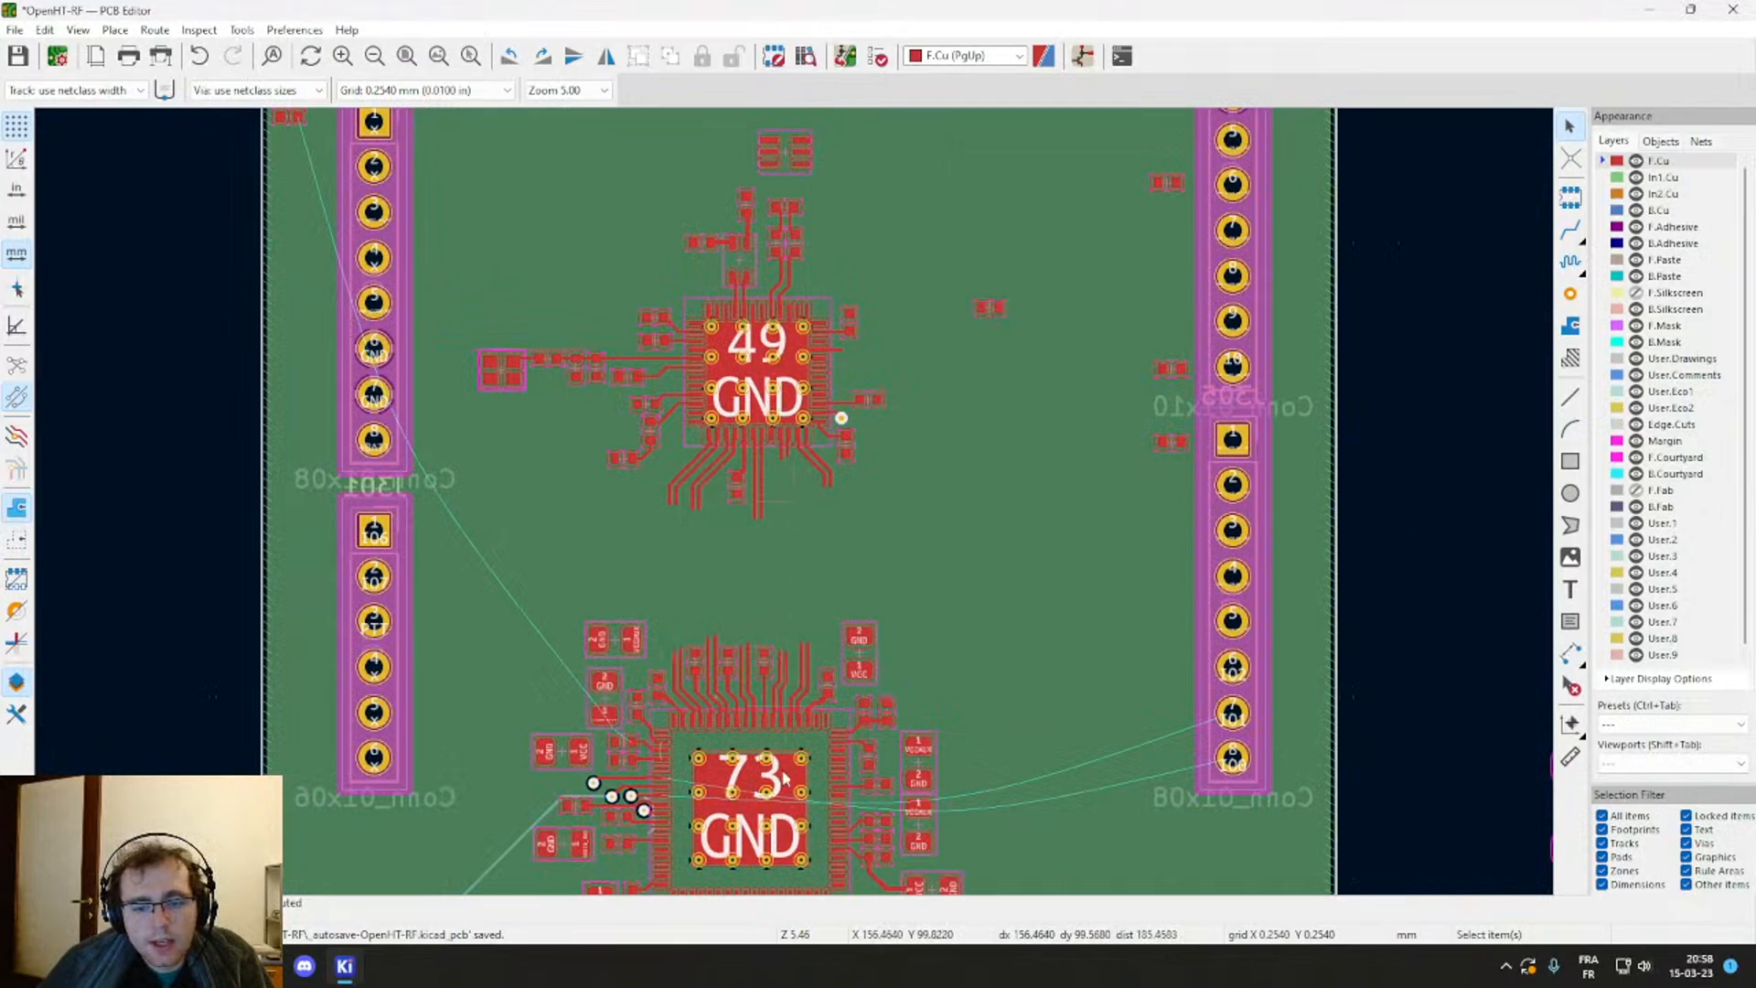
middle_click_drag(778, 763, 893, 468)
scroll(904, 443, "up", 6)
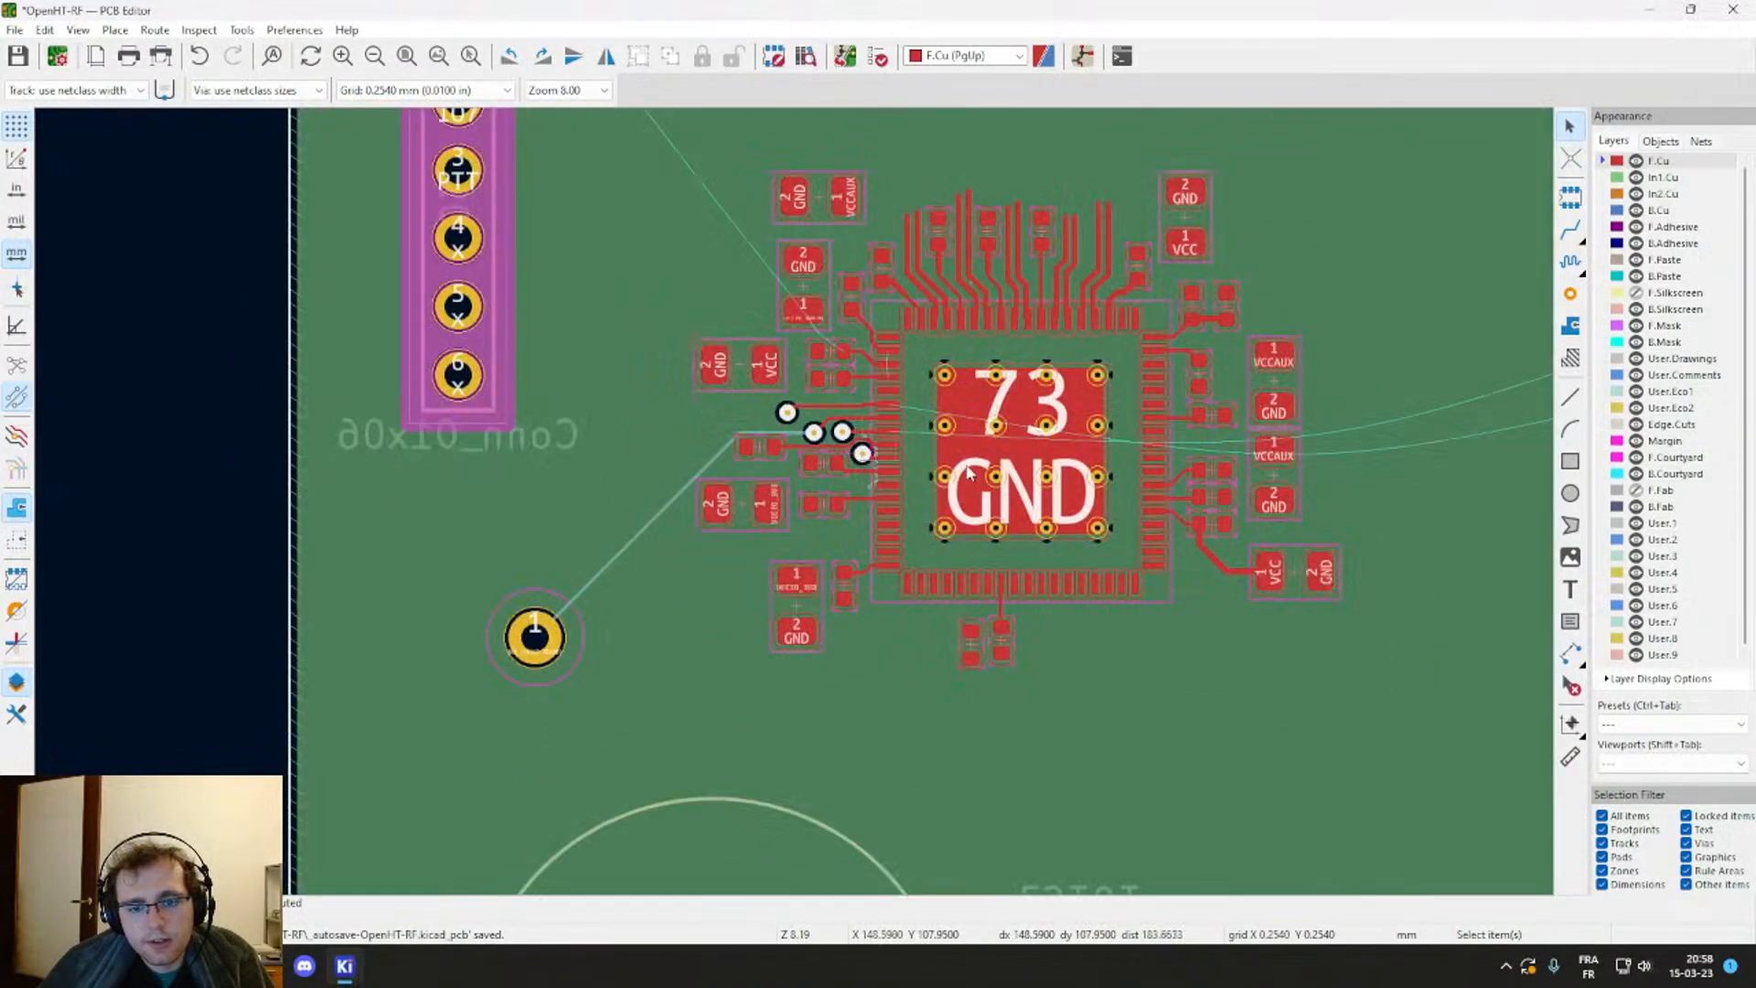
Step: Route the TMS/SCSN track on F.Cu at 0.15 mm from pad 48 around the large VCCIO_3V3 capacitor to the small component above the lower two-row connector
key("x")
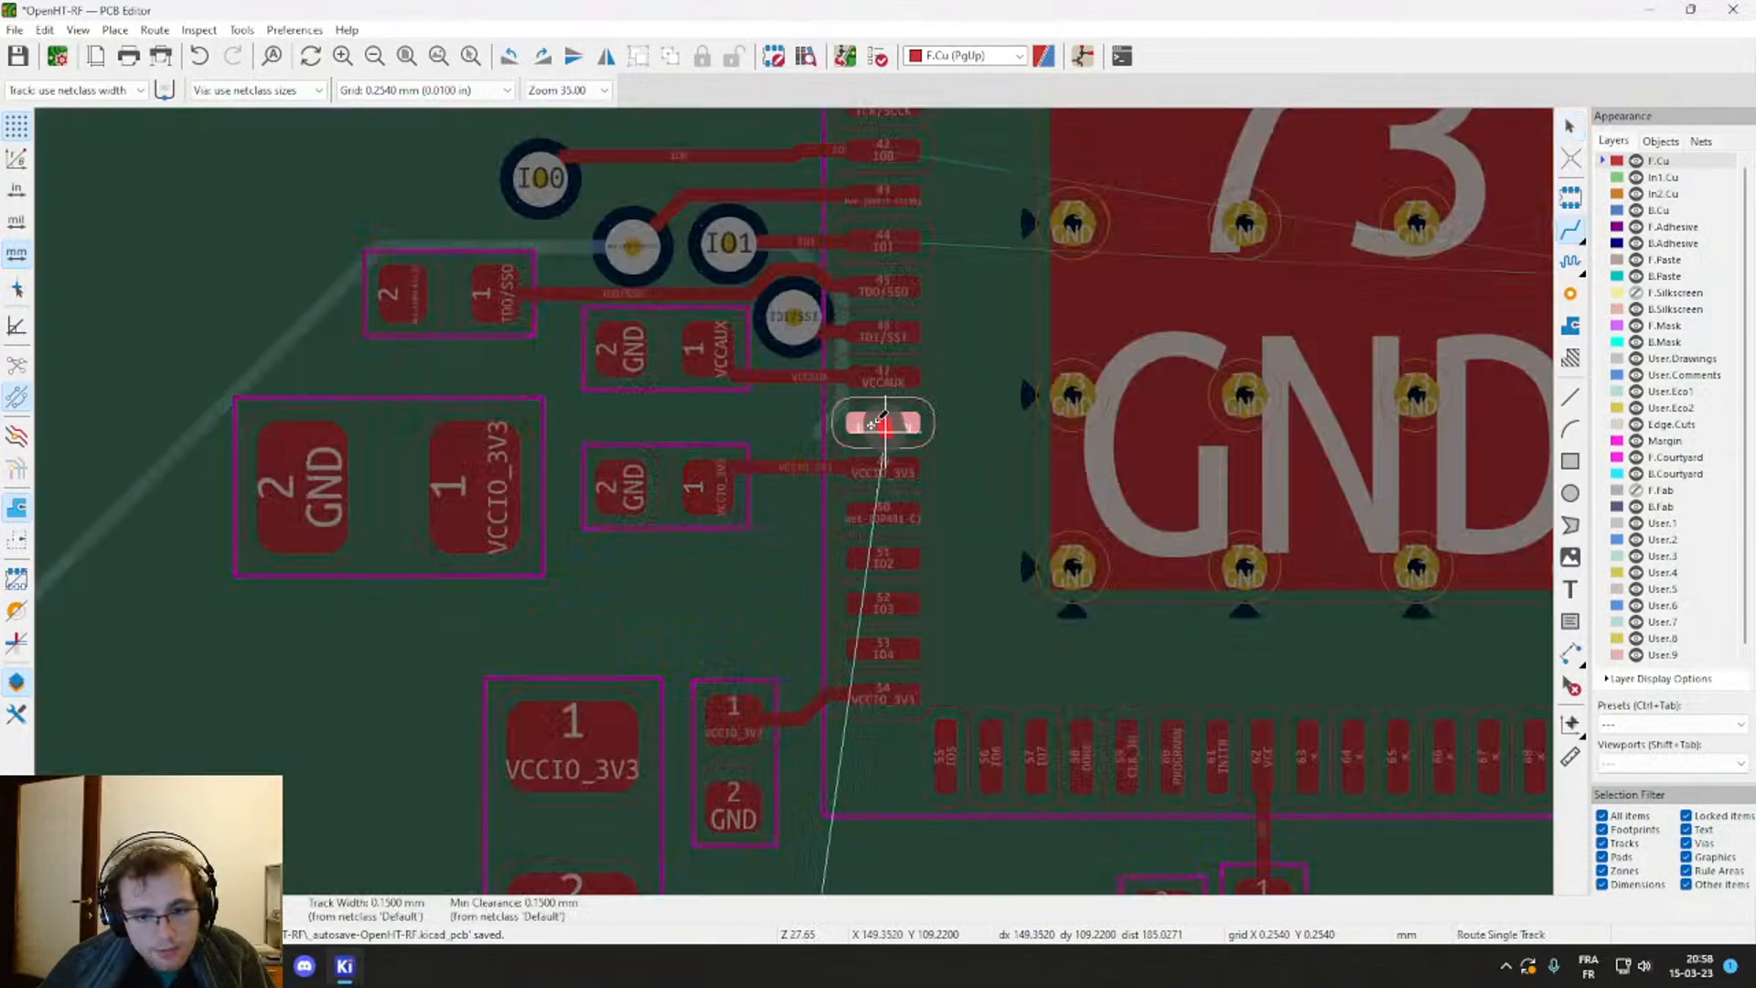
scroll(817, 430, "down", 10)
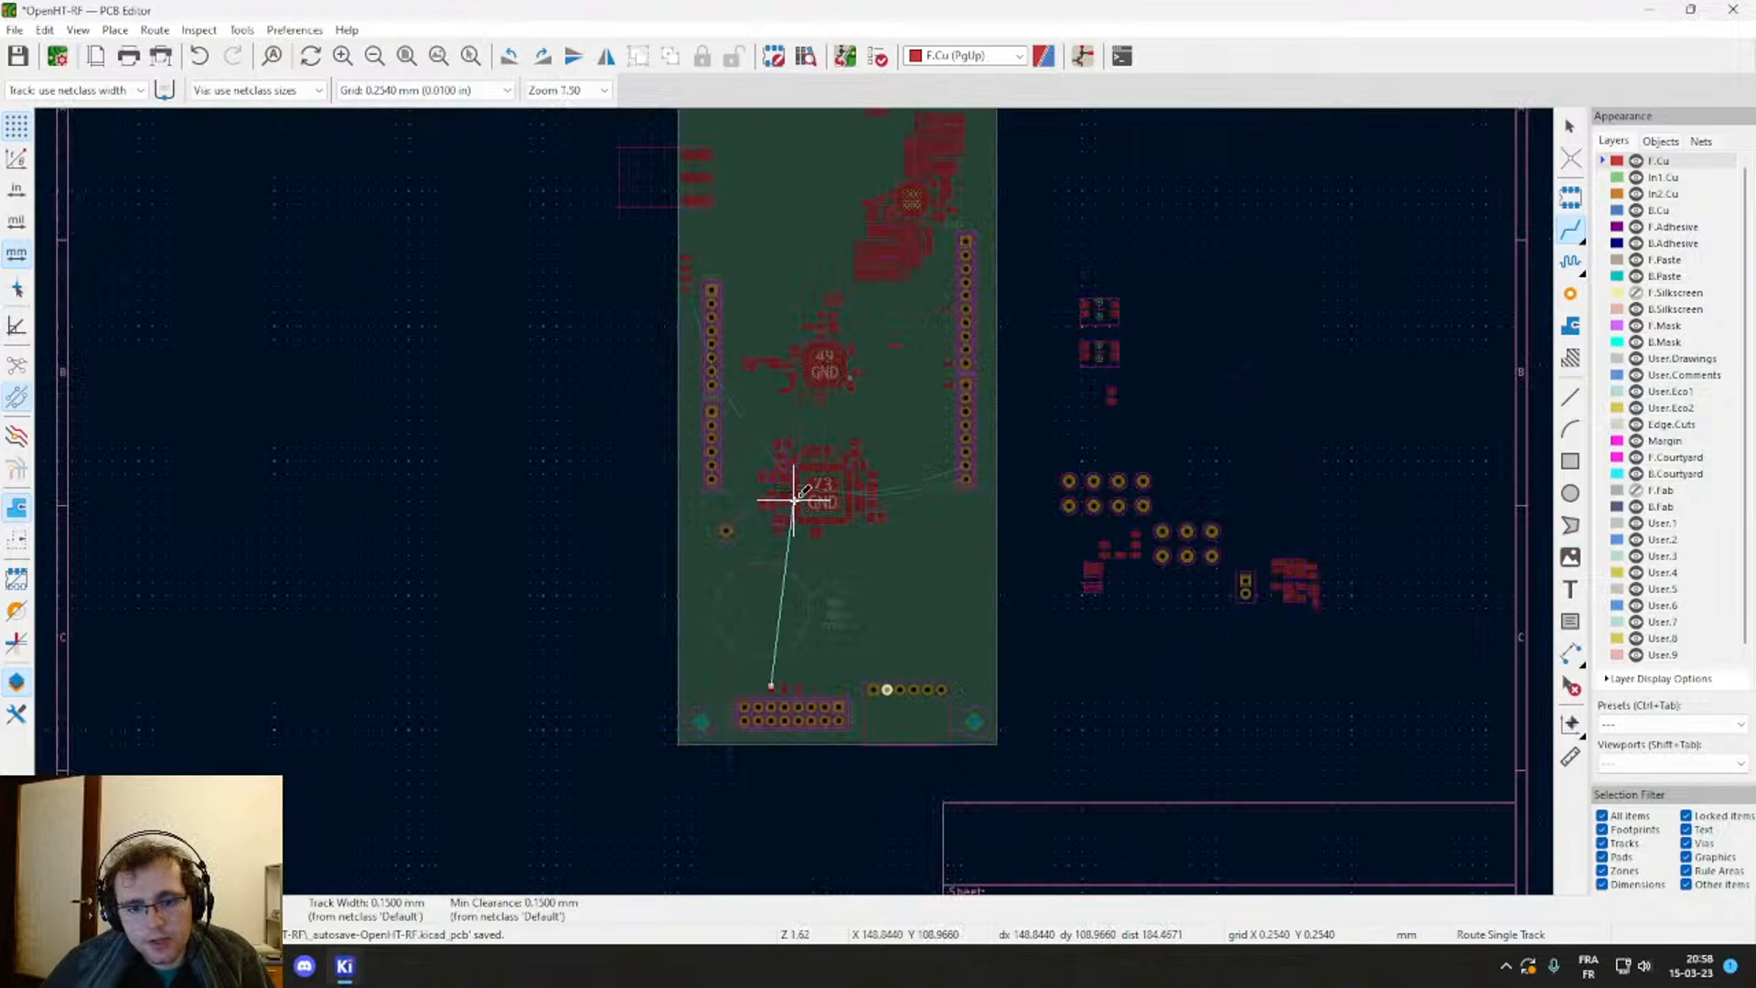
scroll(794, 499, "up", 7)
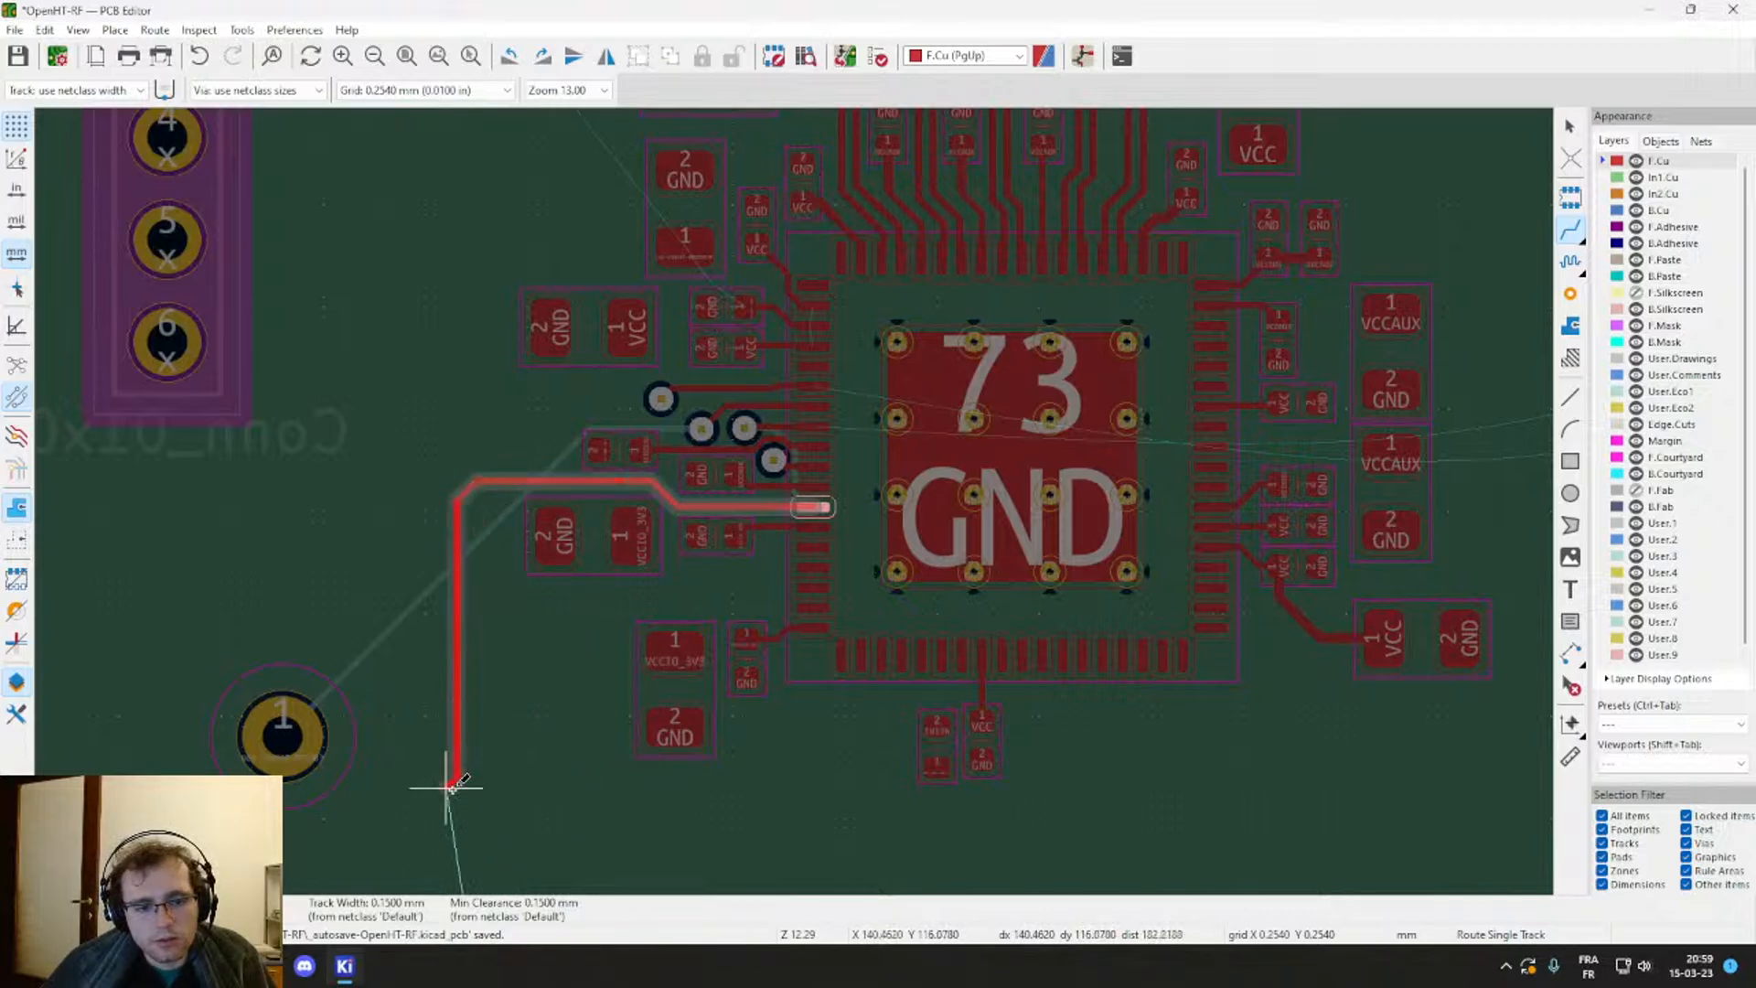
scroll(451, 785, "down", 5)
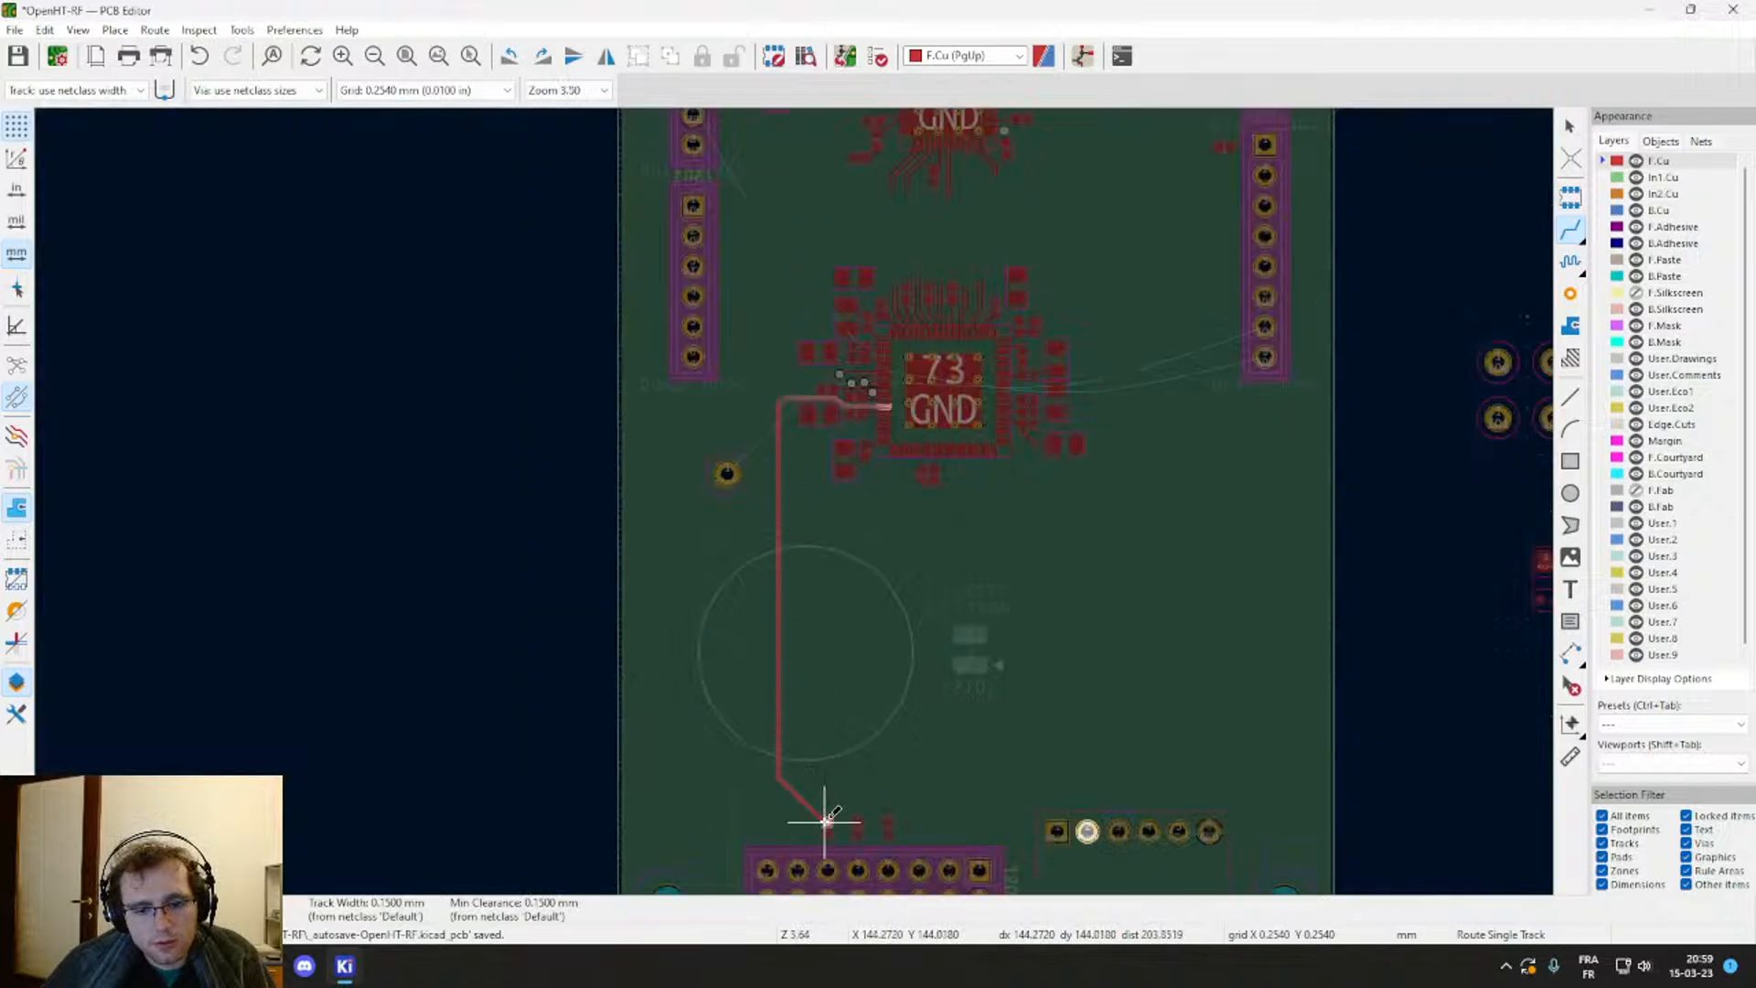
left_click(826, 820)
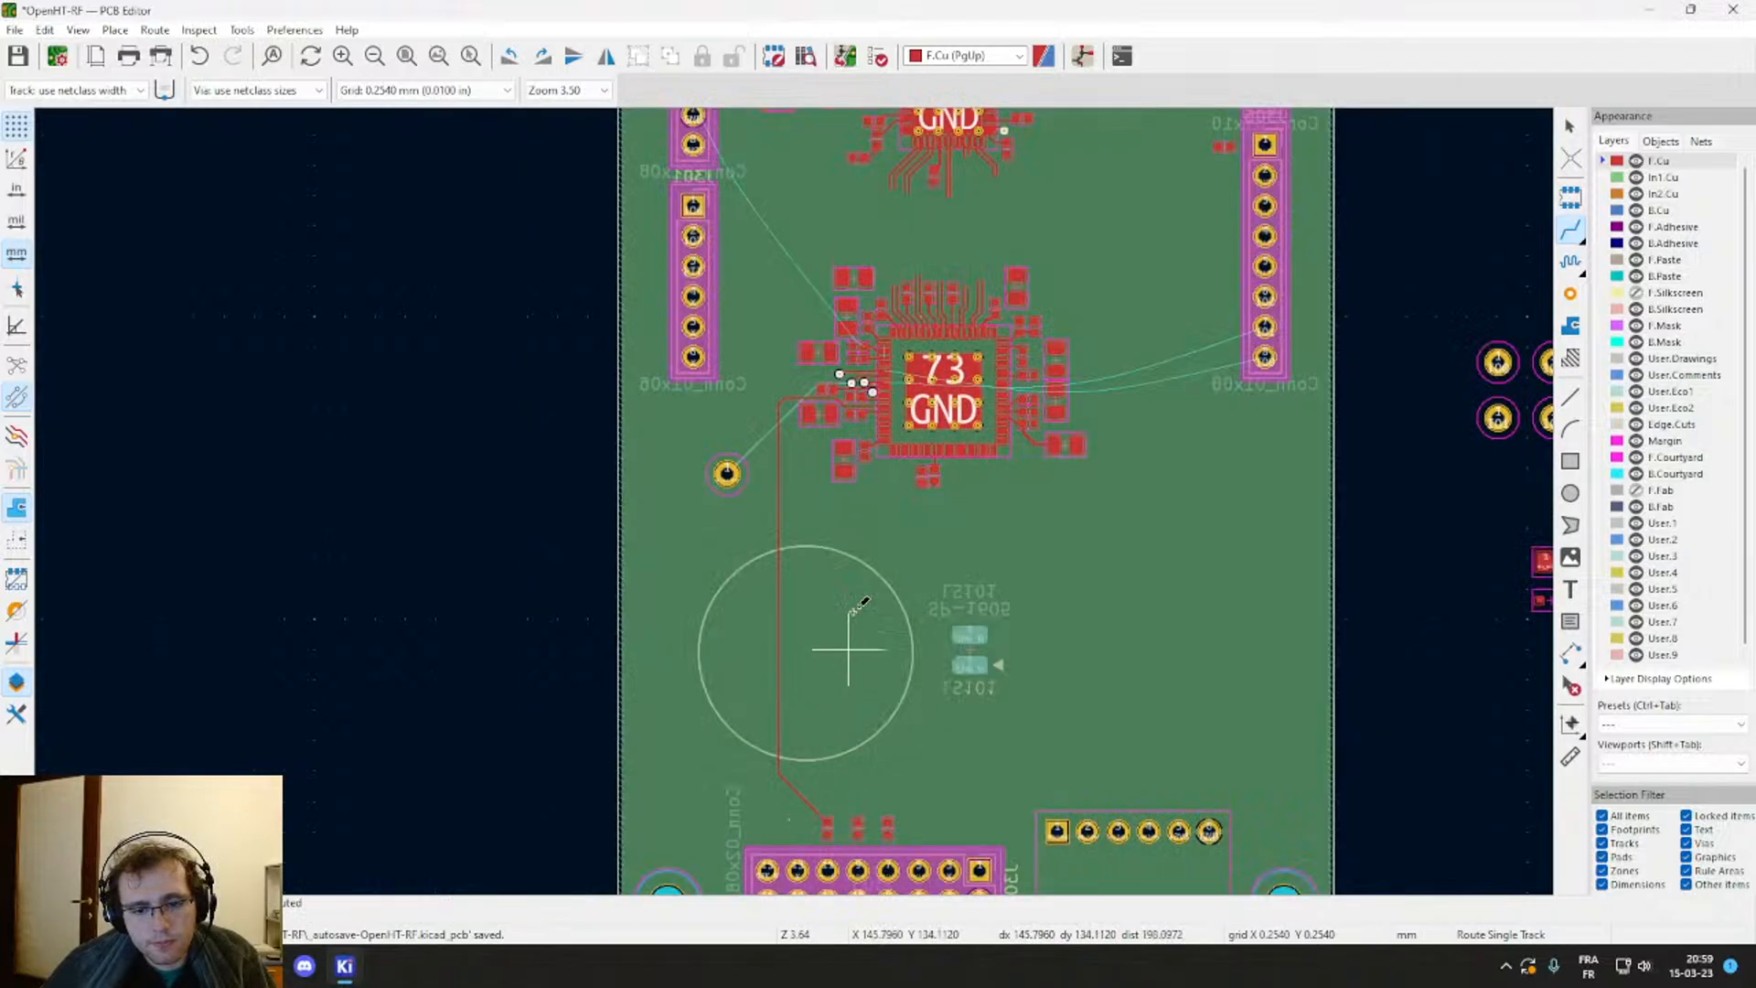
scroll(882, 416, "up", 6)
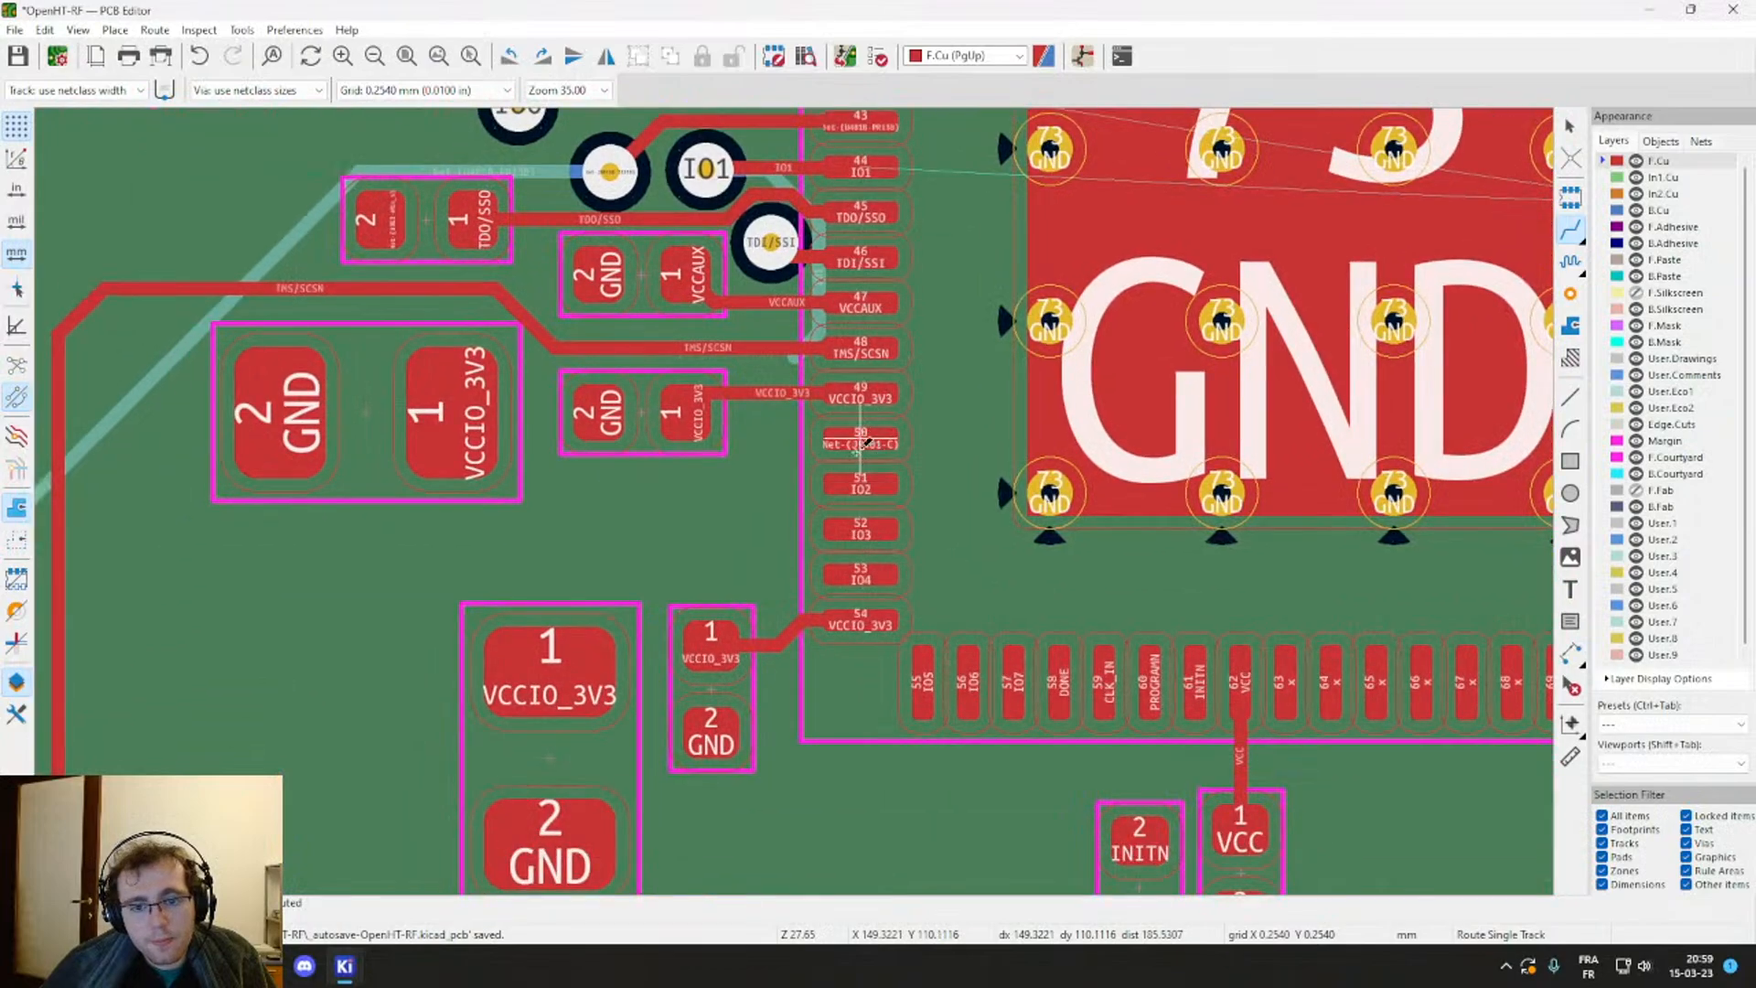
Step: Check which component FPGA pad 50, net Net-(JP401-C), connects to by starting a trial track, without routing it
left_click(865, 442)
scroll(855, 443, "down", 6)
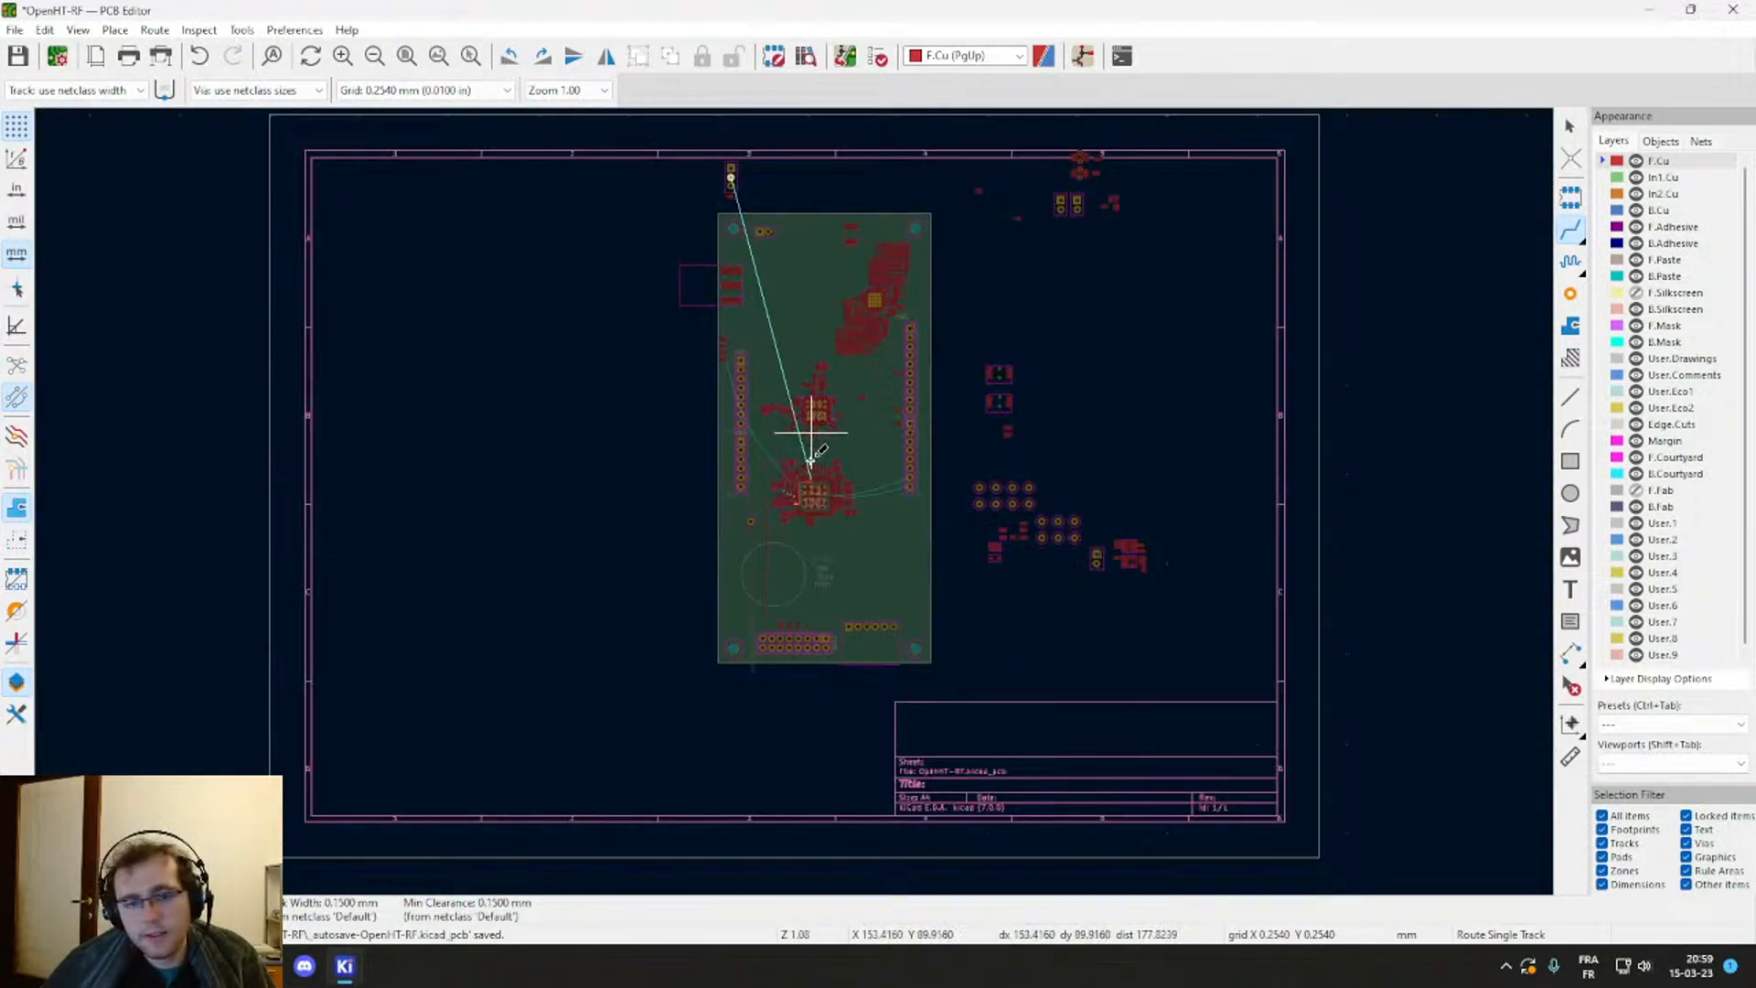
scroll(805, 484, "up", 3)
key("Escape")
scroll(794, 497, "up", 4)
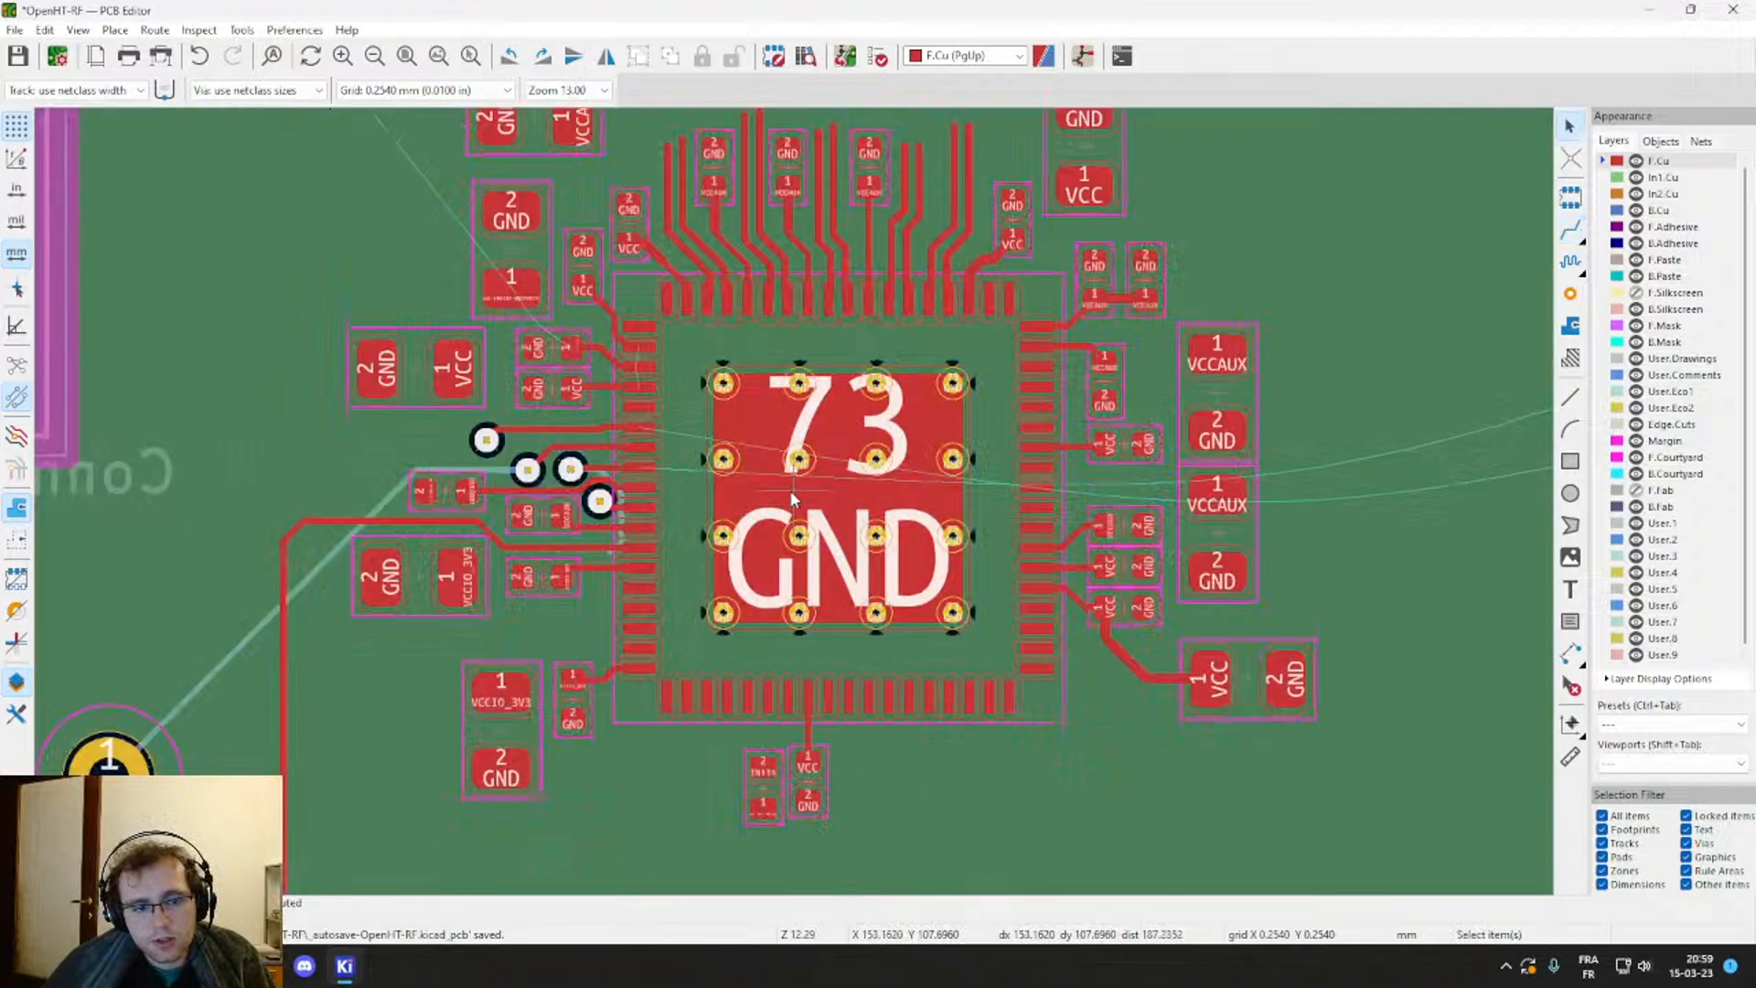
scroll(793, 499, "down", 3)
scroll(793, 500, "up", 5)
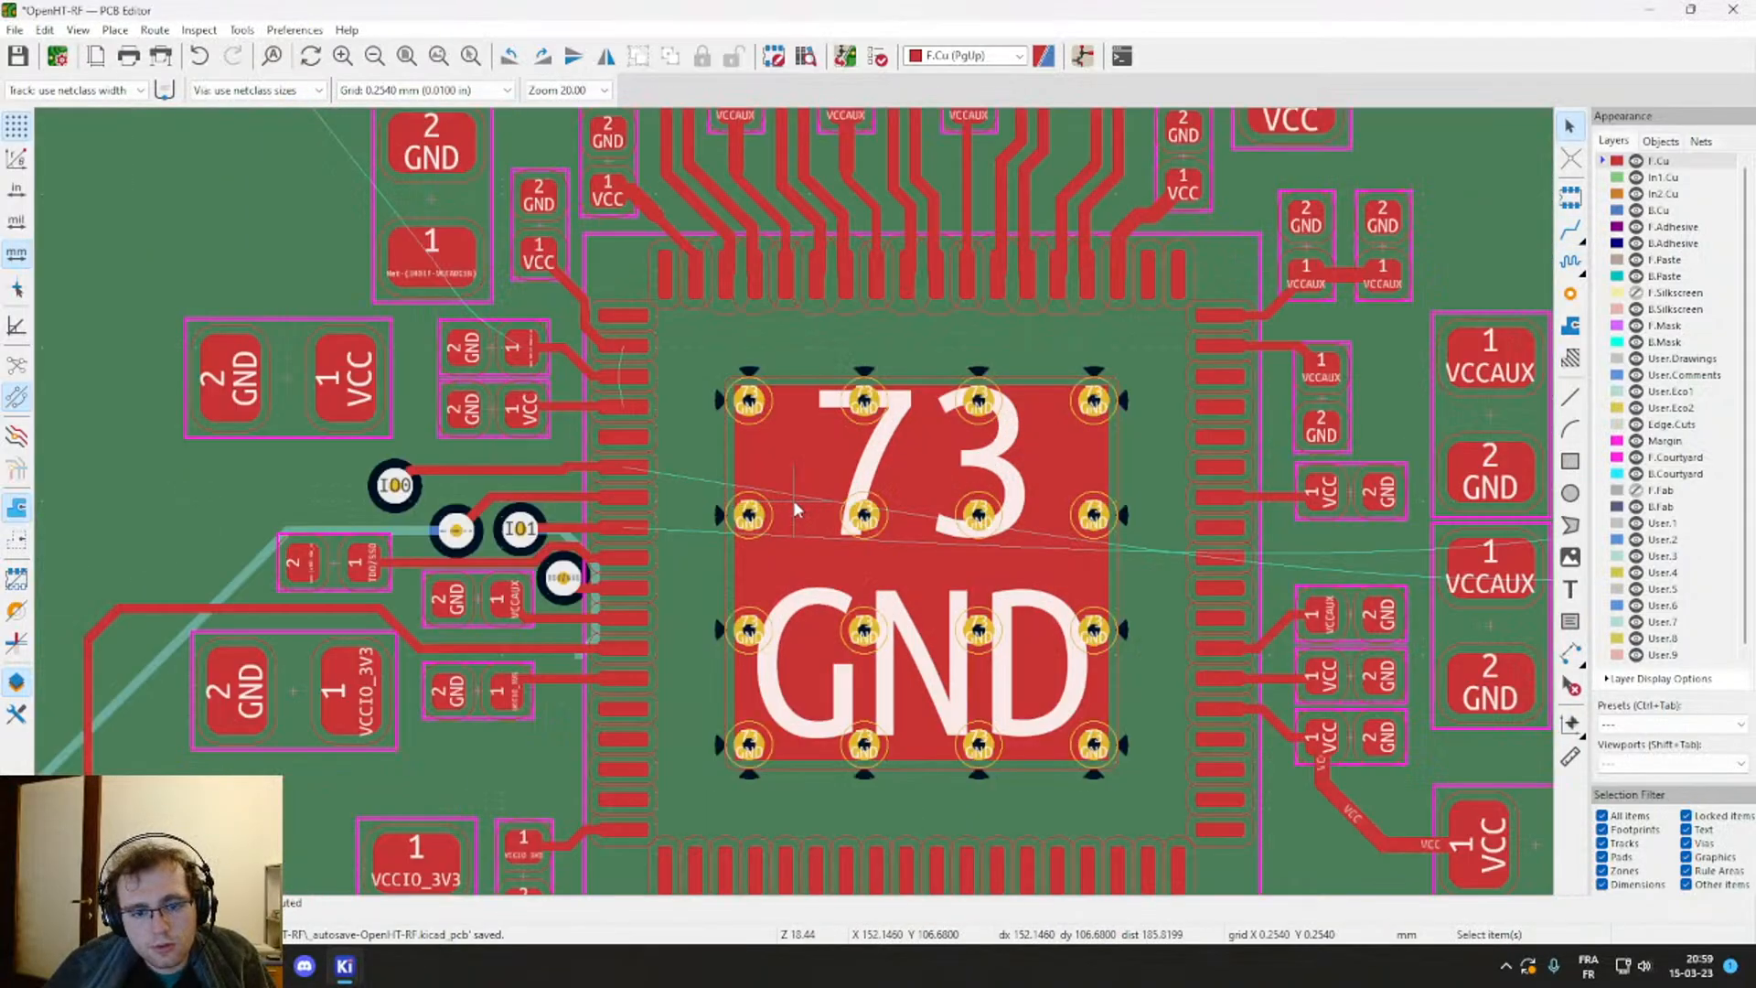
scroll(793, 499, "down", 8)
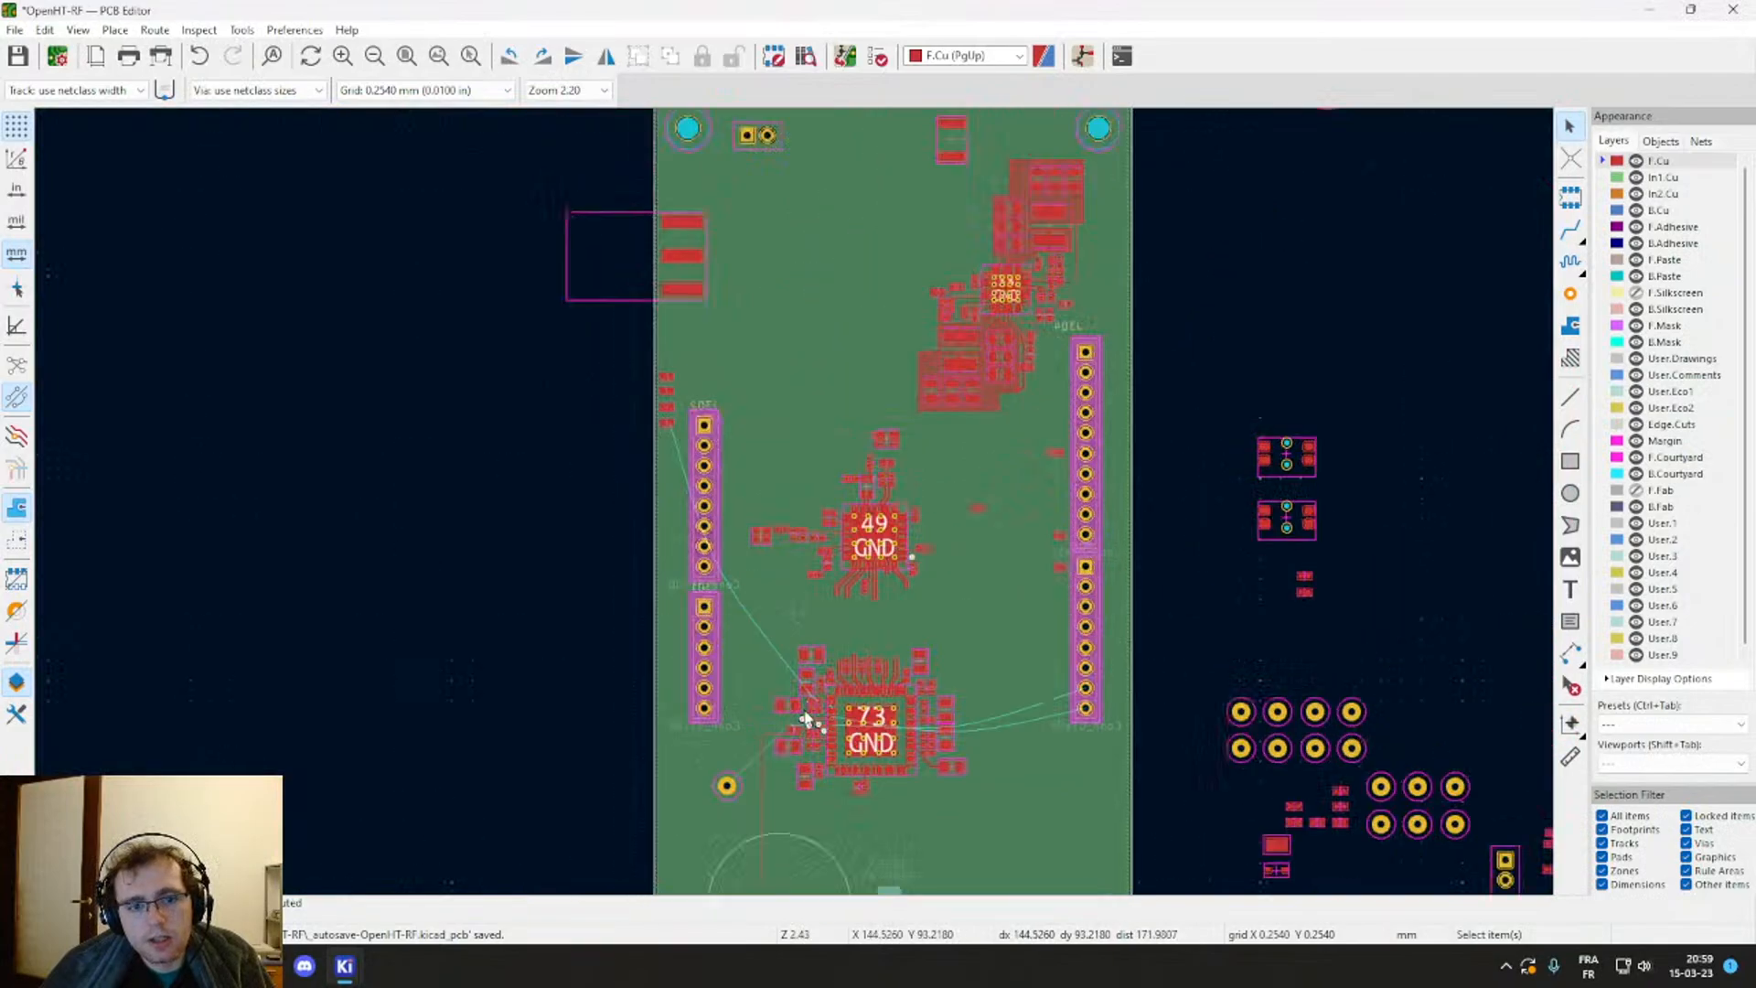
Step: Move the 1x03 pin header from above the board to the empty area left of the board, level with the FPGA
middle_click_drag(805, 718, 825, 887)
left_click(718, 276)
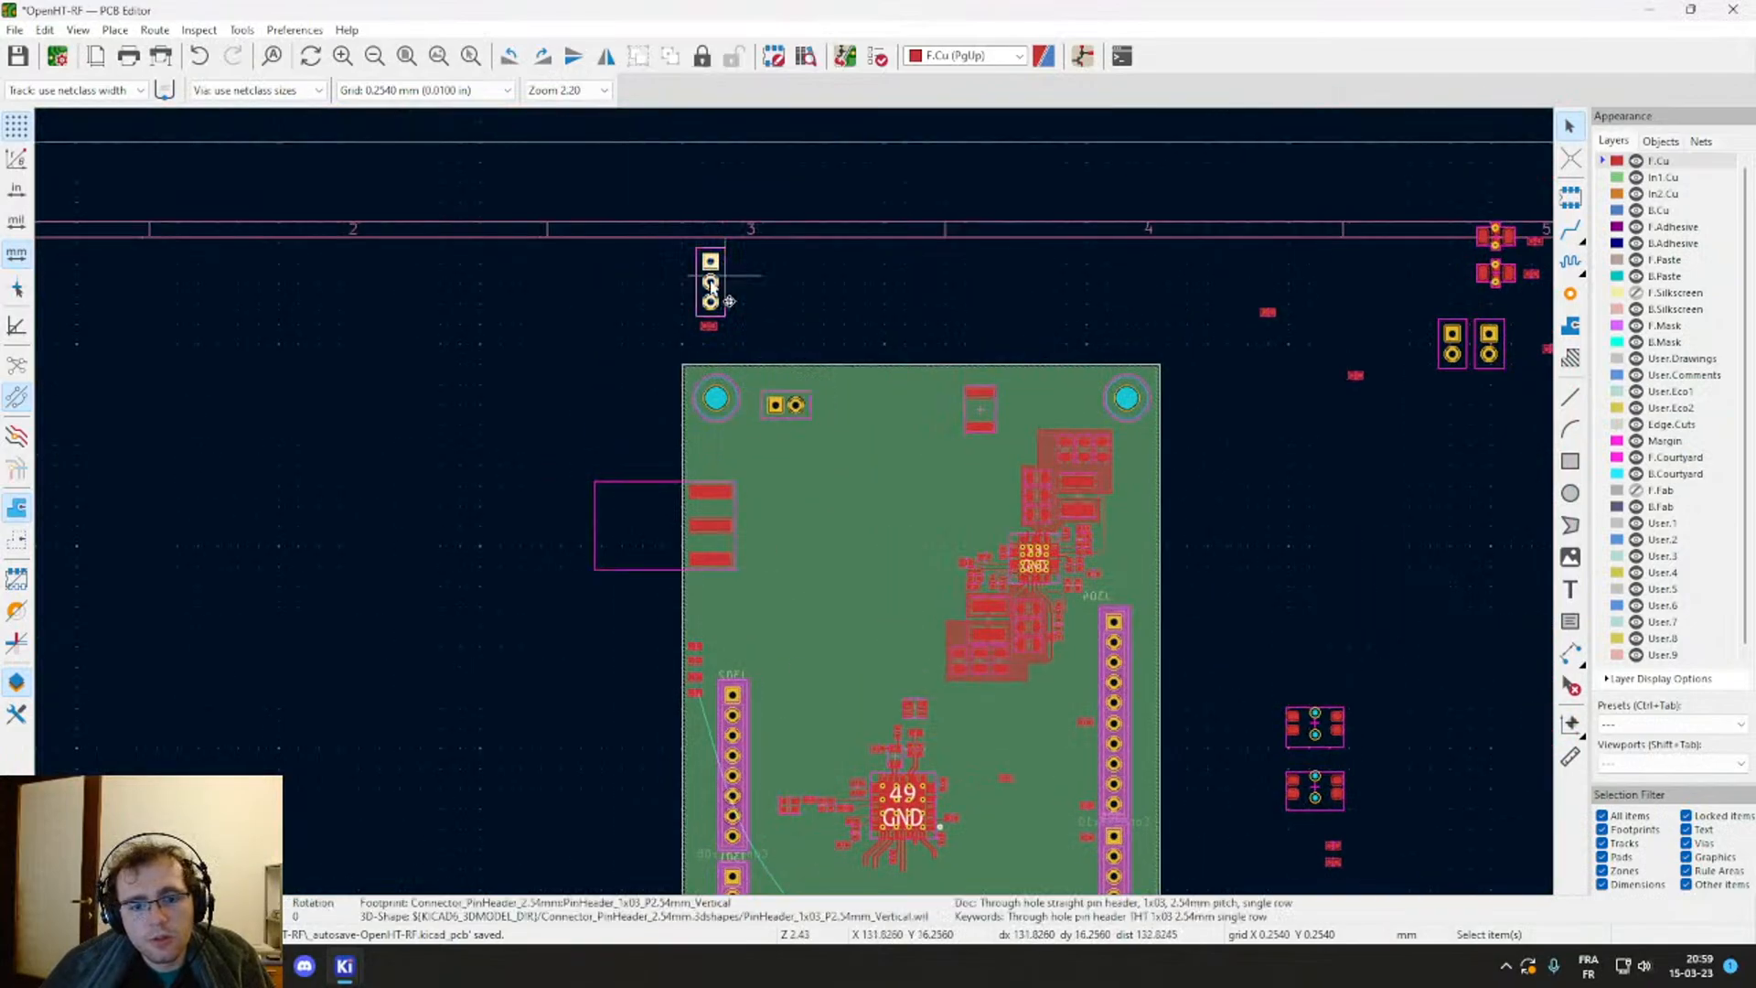
key("m")
middle_click_drag(860, 691, 823, 288)
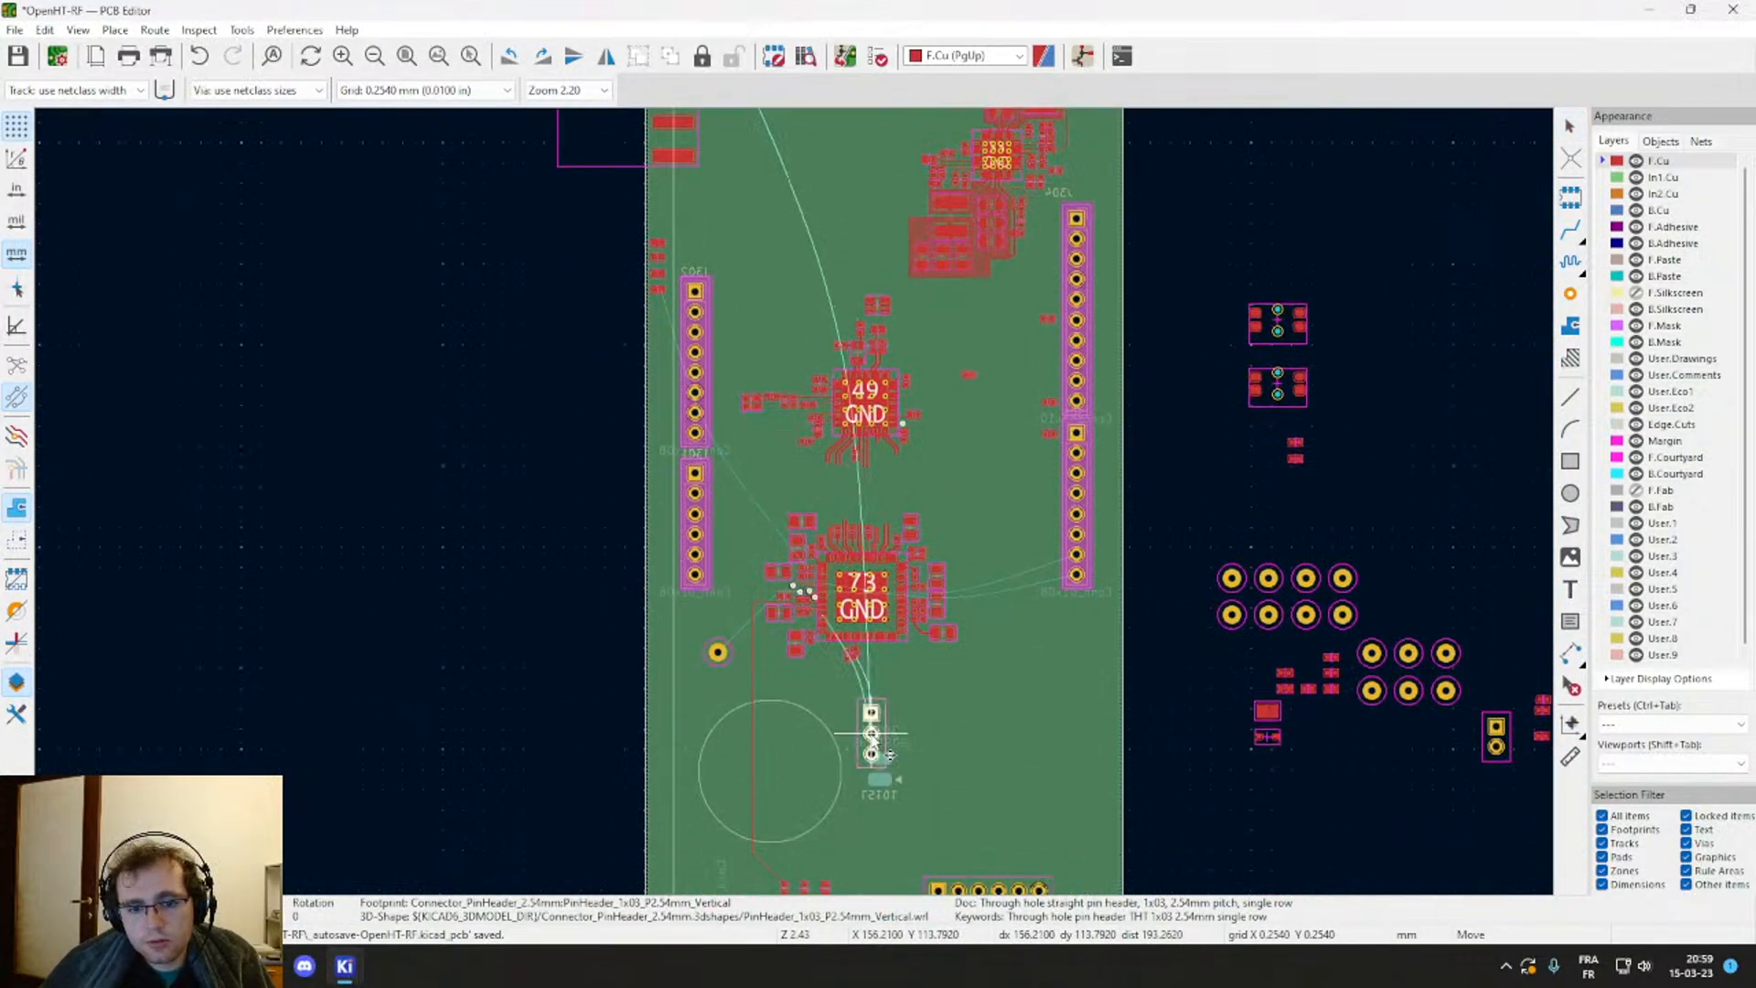
scroll(833, 727, "up", 1)
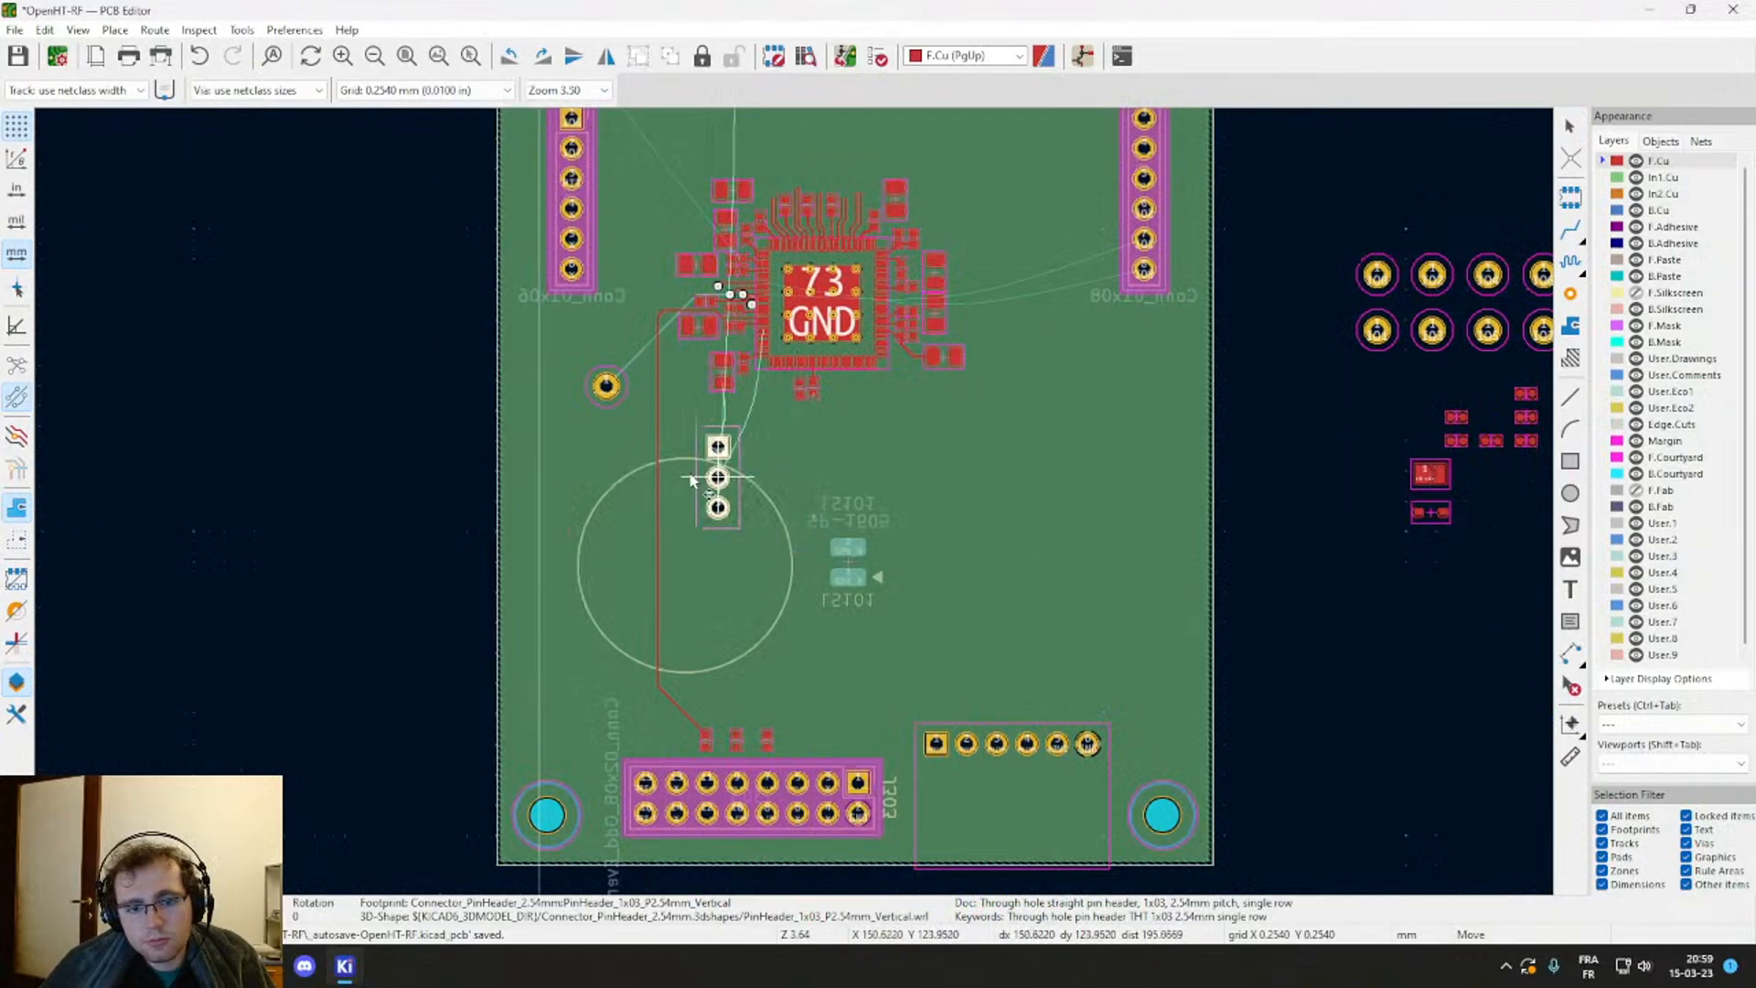
left_click(303, 340)
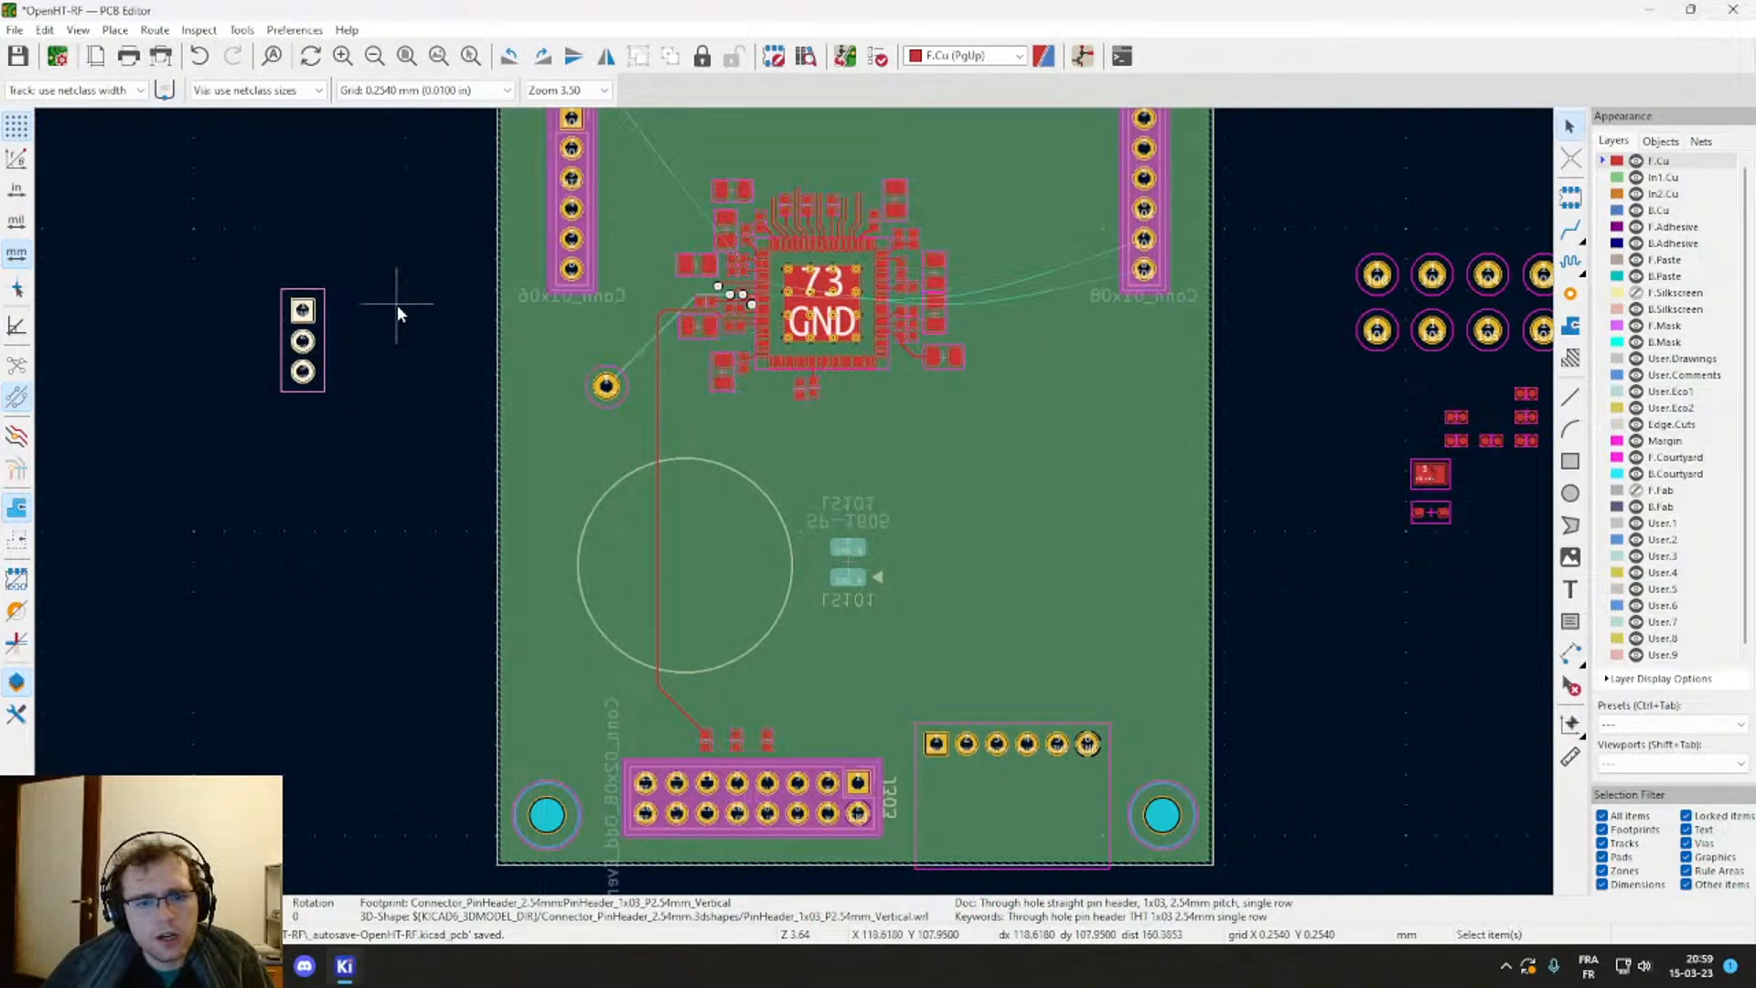
Step: Examine where the FPGA's IO2 pad 51 and DONE pad 58 connect, and inspect the pads along its lower edge
middle_click_drag(595, 337, 715, 524)
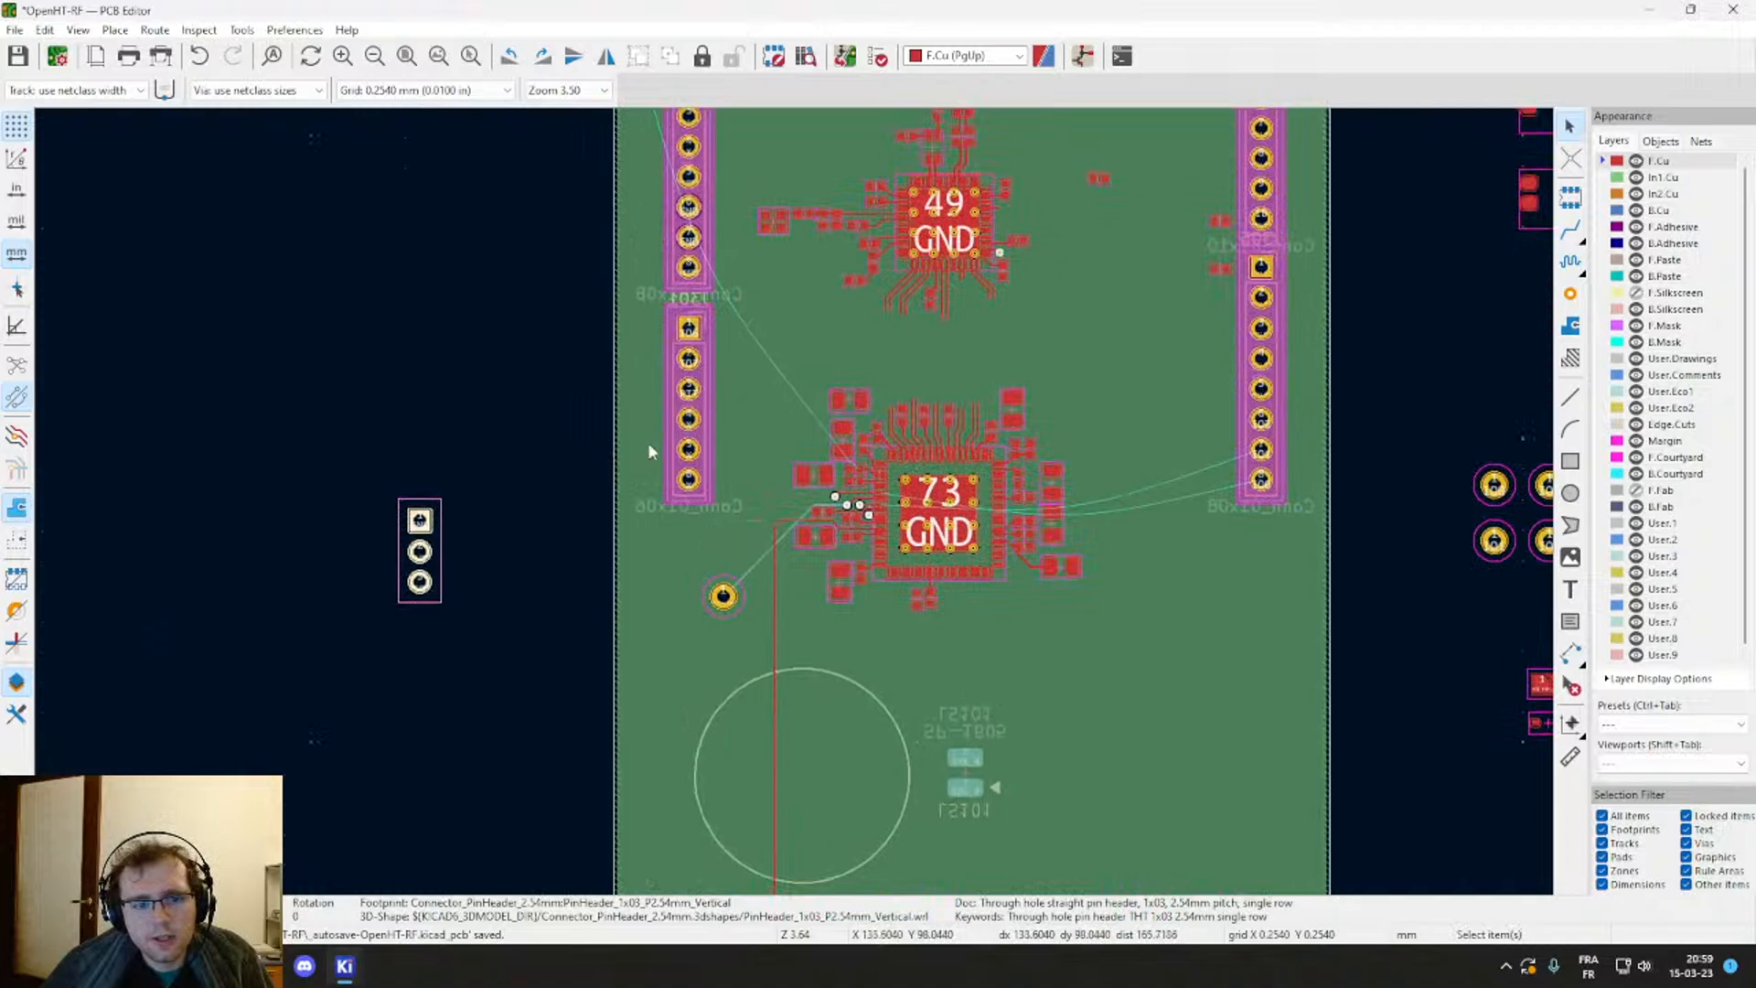
scroll(936, 547, "up", 10)
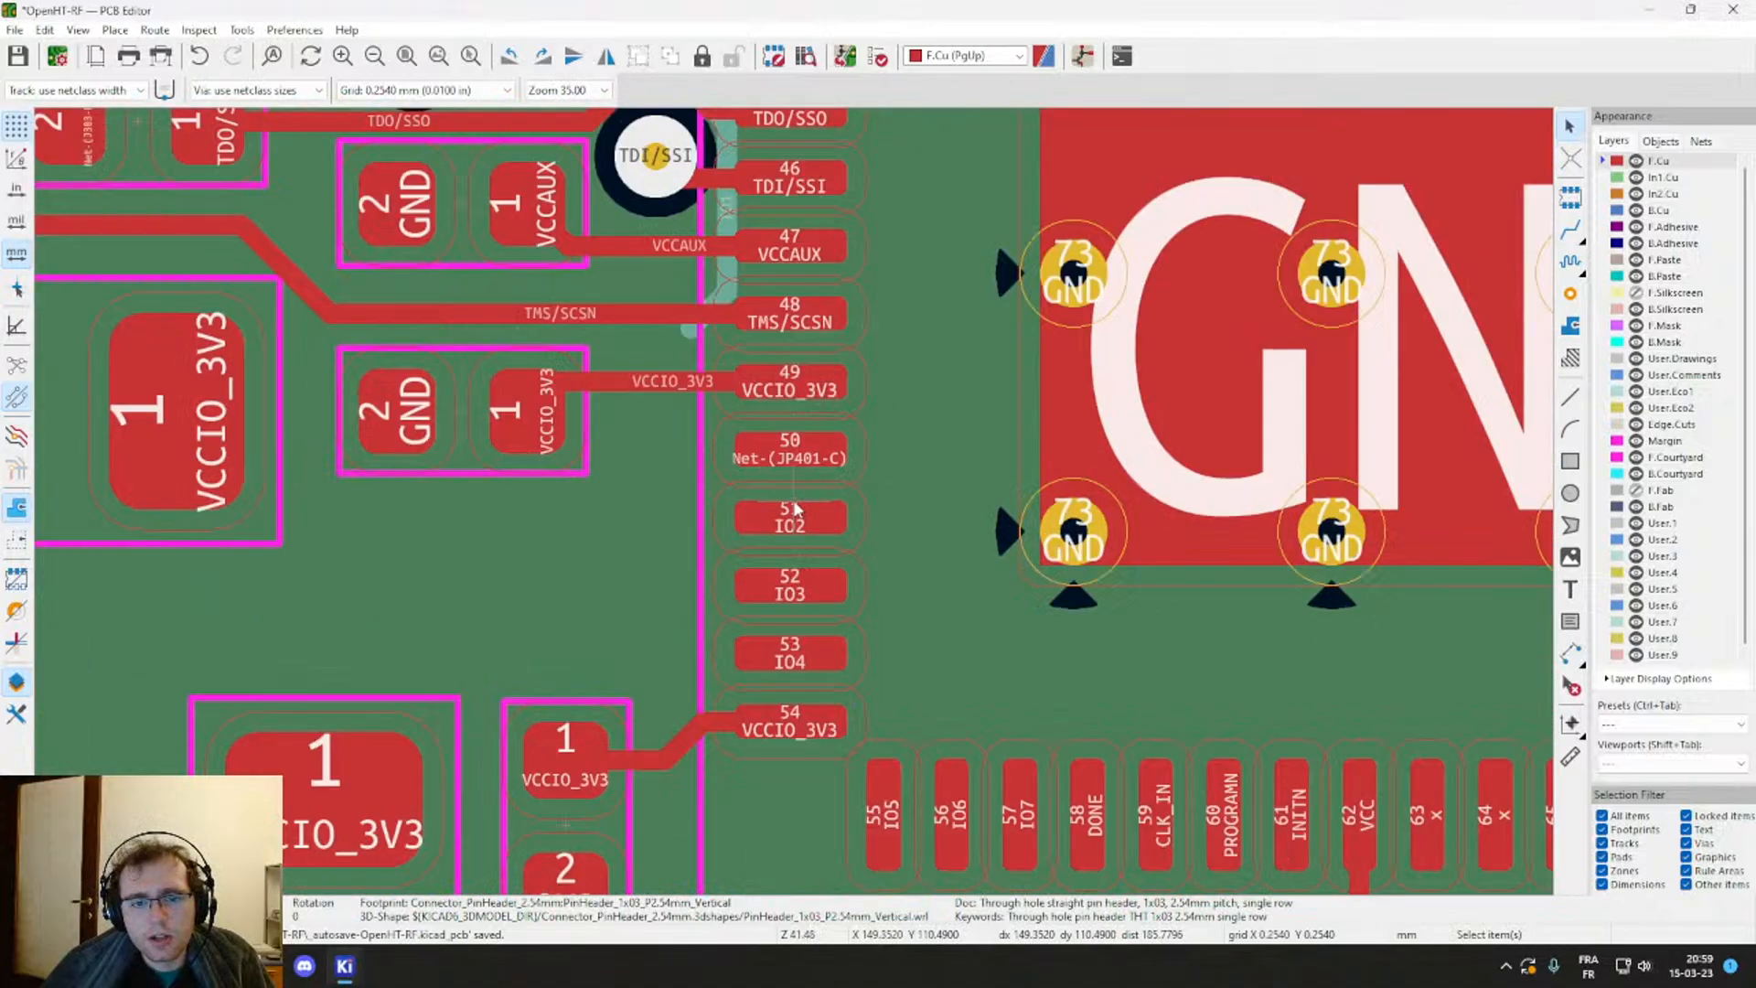
middle_click_drag(792, 543, 1046, 448)
scroll(1047, 448, "down", 1)
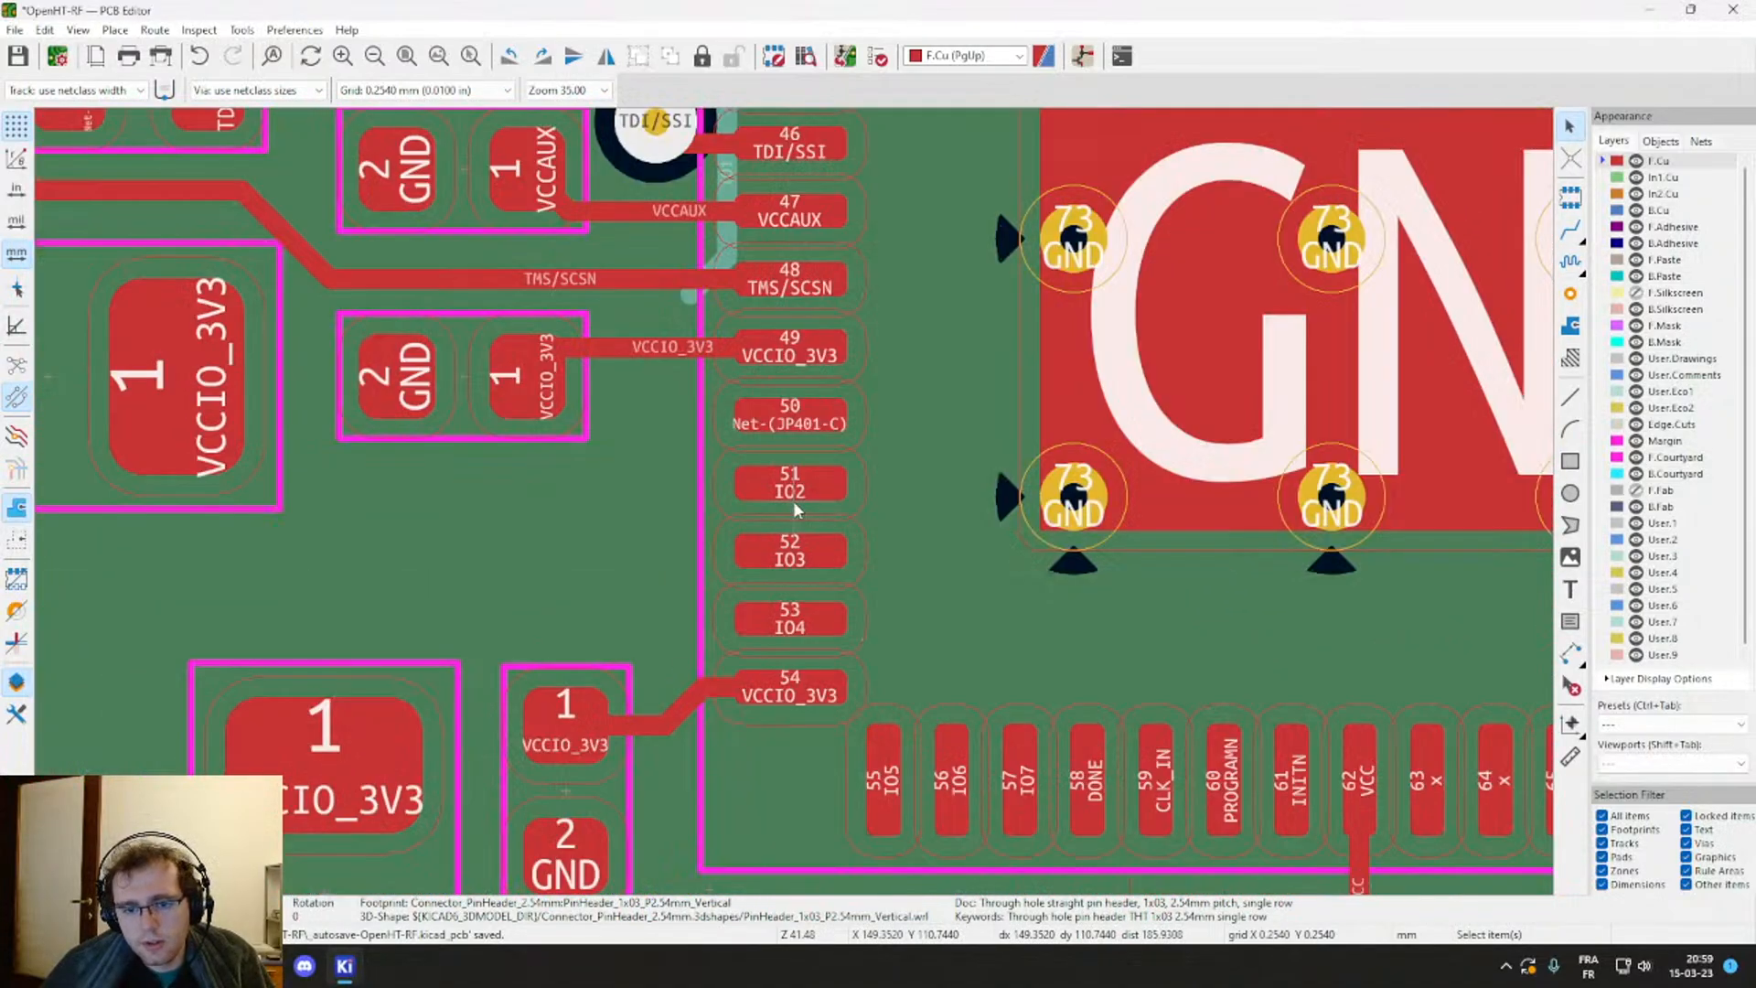
key("x")
scroll(796, 494, "down", 8)
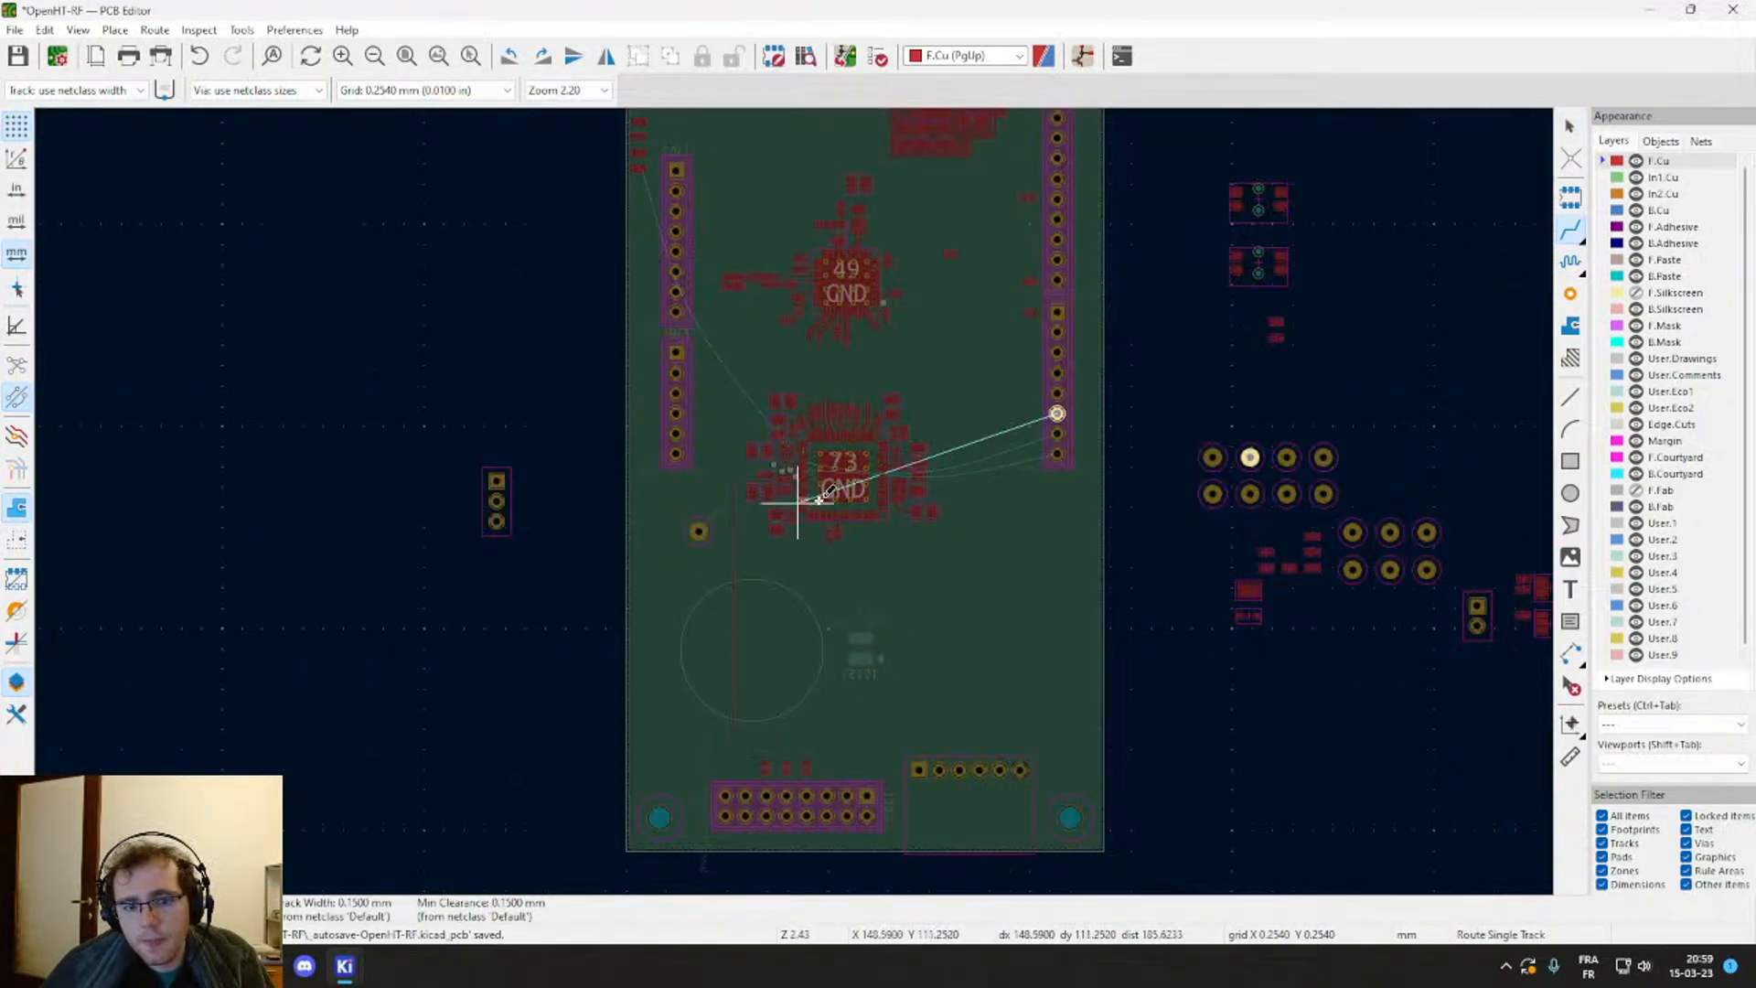
scroll(794, 499, "up", 8)
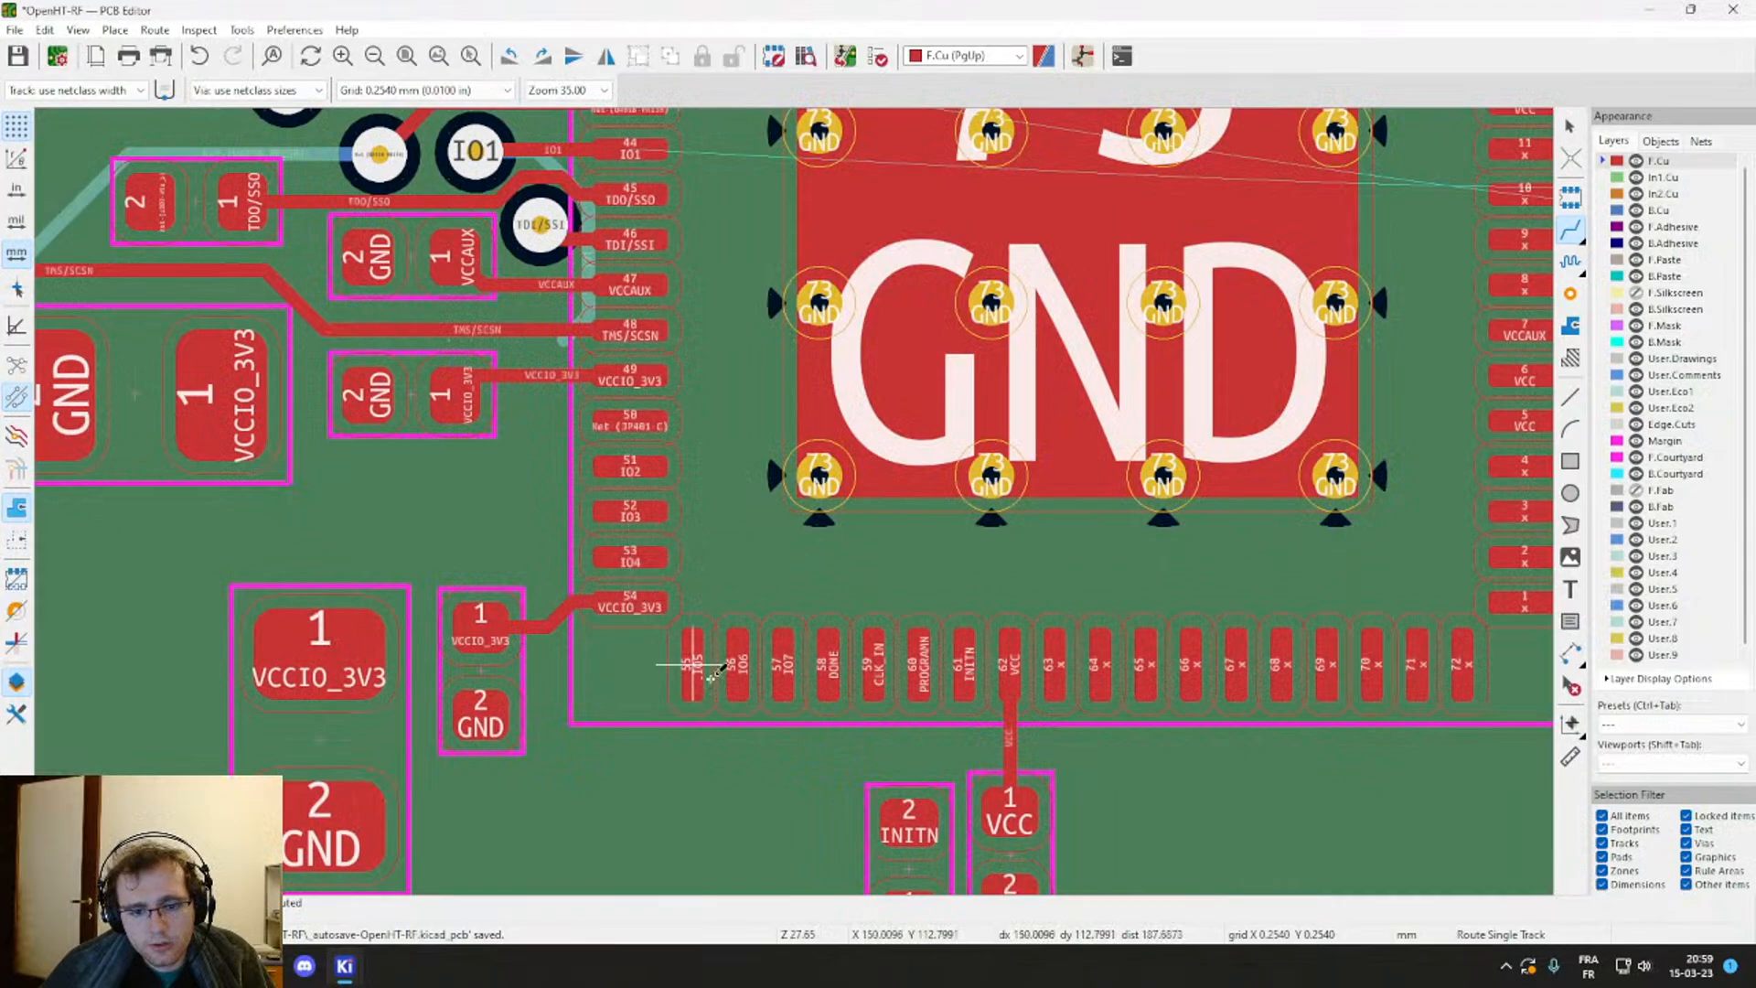
scroll(875, 663, "up", 2)
scroll(729, 261, "down", 4)
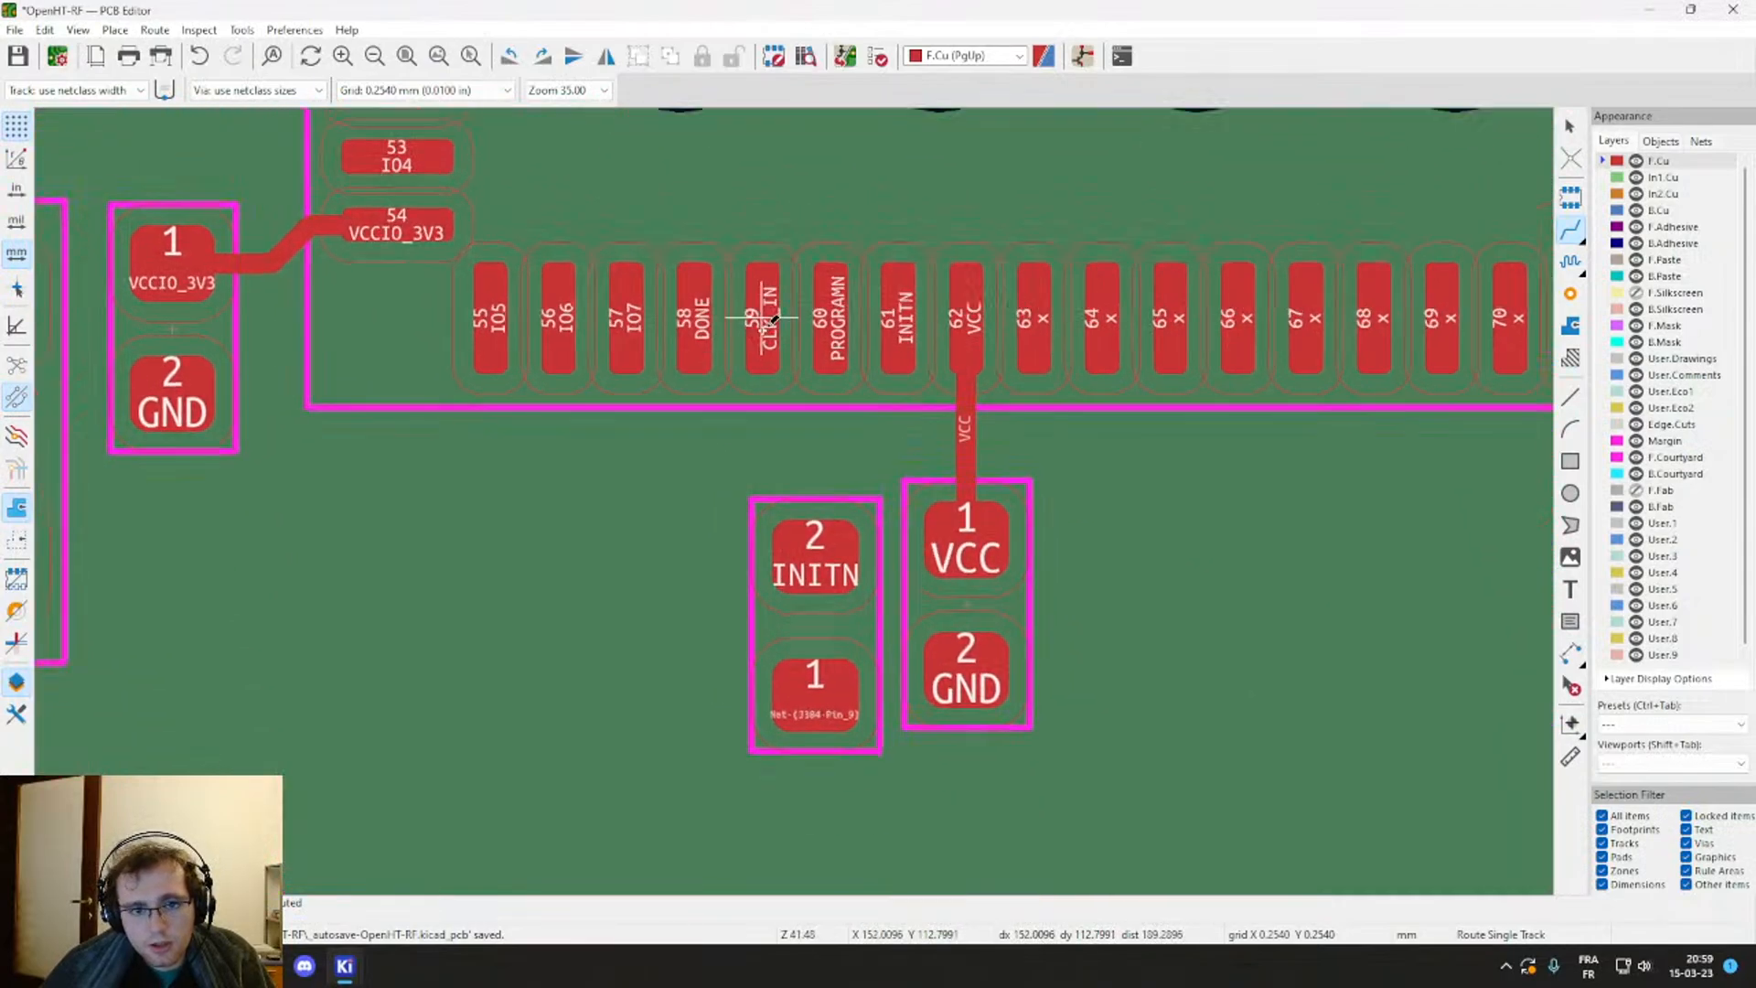
scroll(681, 510, "up", 5)
scroll(794, 501, "down", 3)
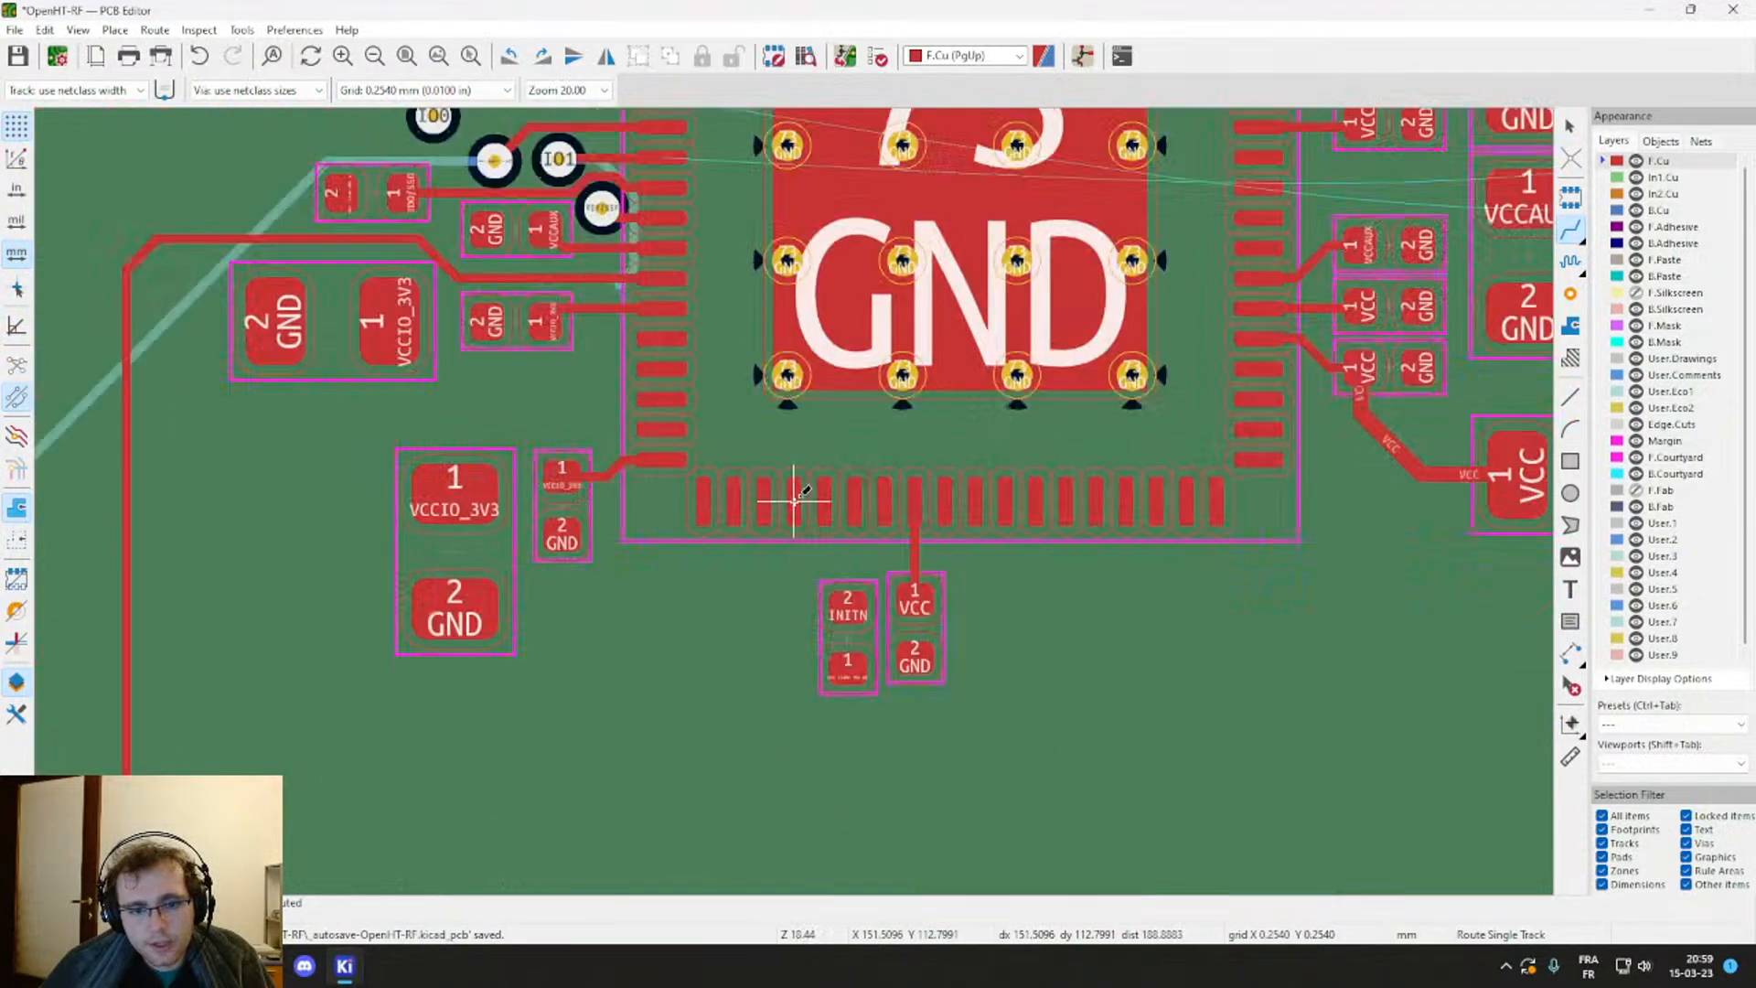
left_click(794, 500)
scroll(794, 500, "down", 6)
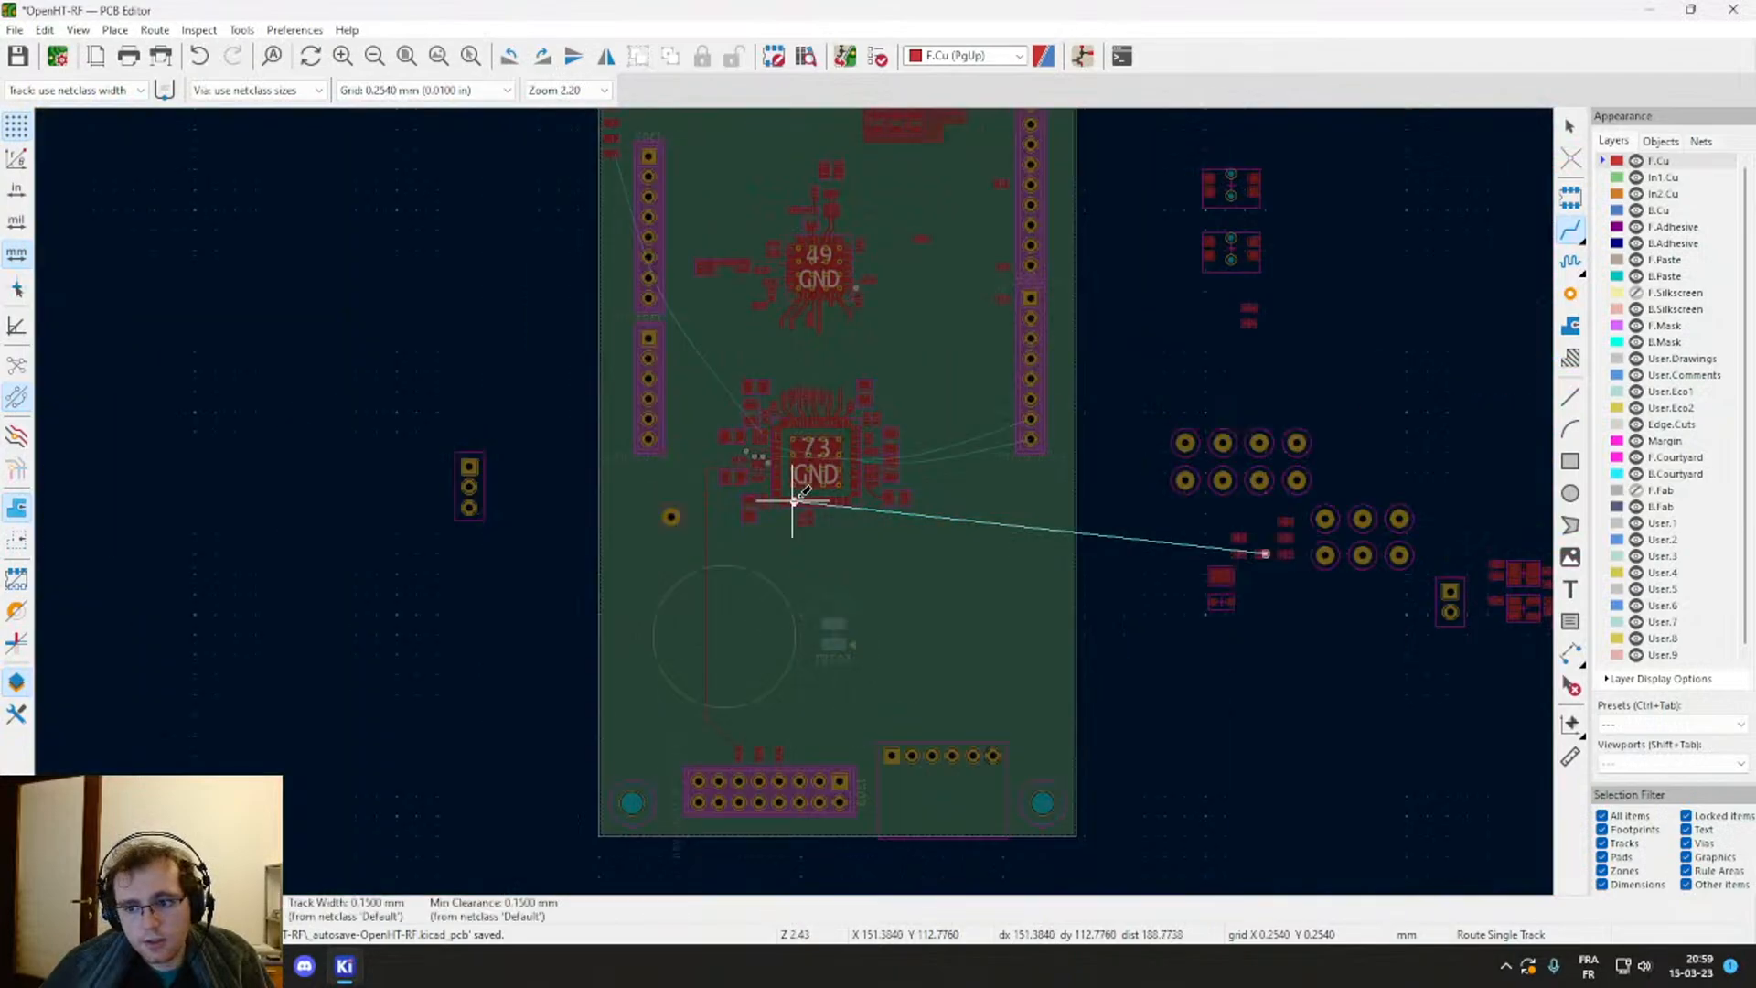
key("Escape")
key("Escape")
scroll(793, 500, "up", 4)
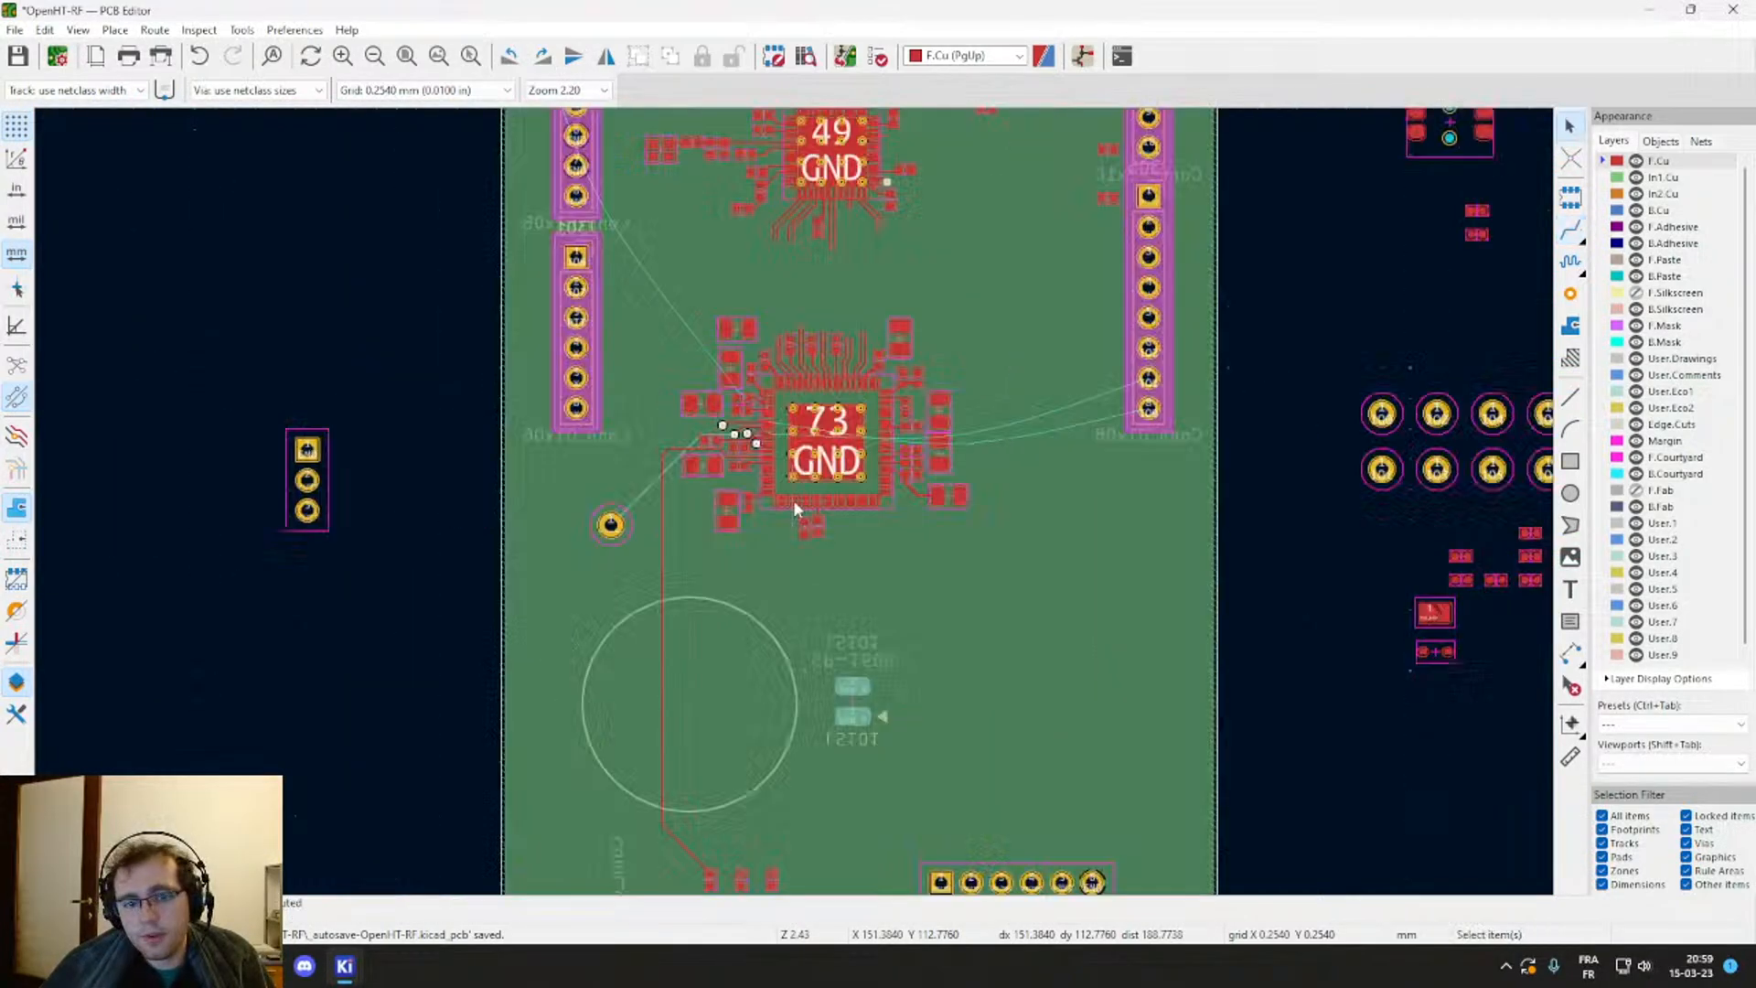
Step: Move the six loose 0402 resistors onto the board, below and right of the FPGA beside LS101, and hide the In1.Cu layer
middle_click_drag(944, 554, 71, 403)
scroll(1319, 551, "up", 3)
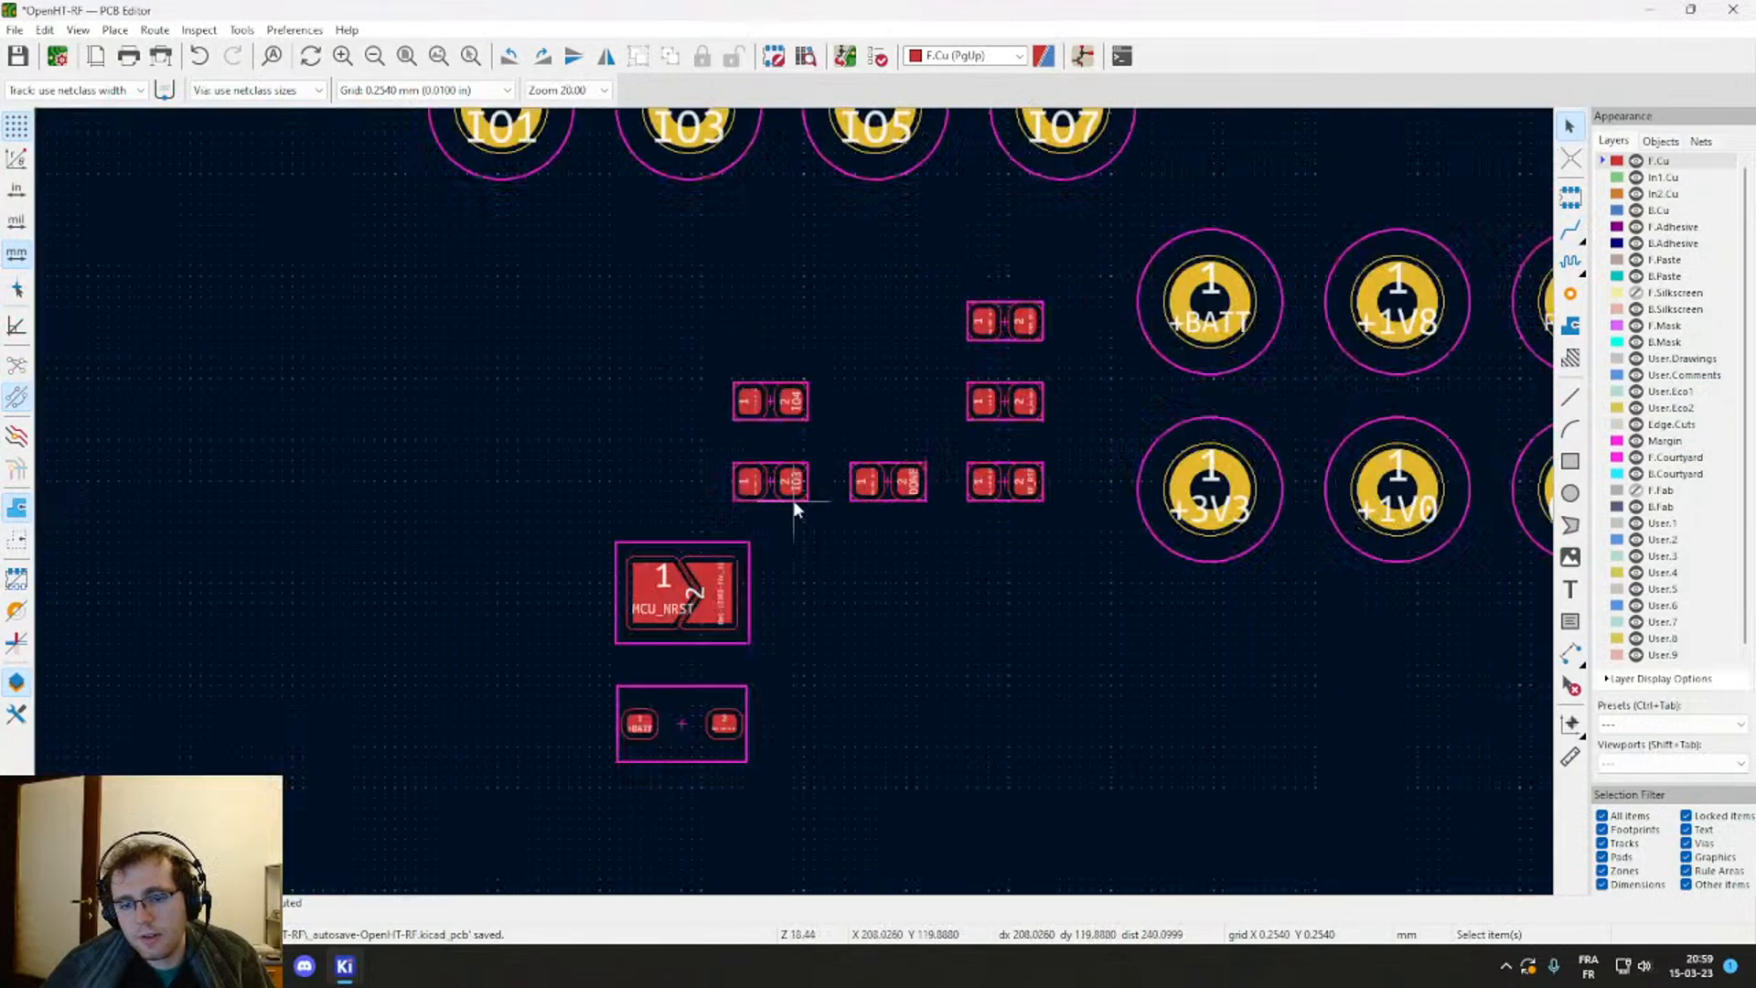
left_click_drag(1207, 519, 544, 160)
left_click_drag(1113, 359, 649, 528)
scroll(947, 343, "down", 10)
scroll(633, 505, "up", 7)
scroll(794, 501, "down", 1)
left_click(1636, 177)
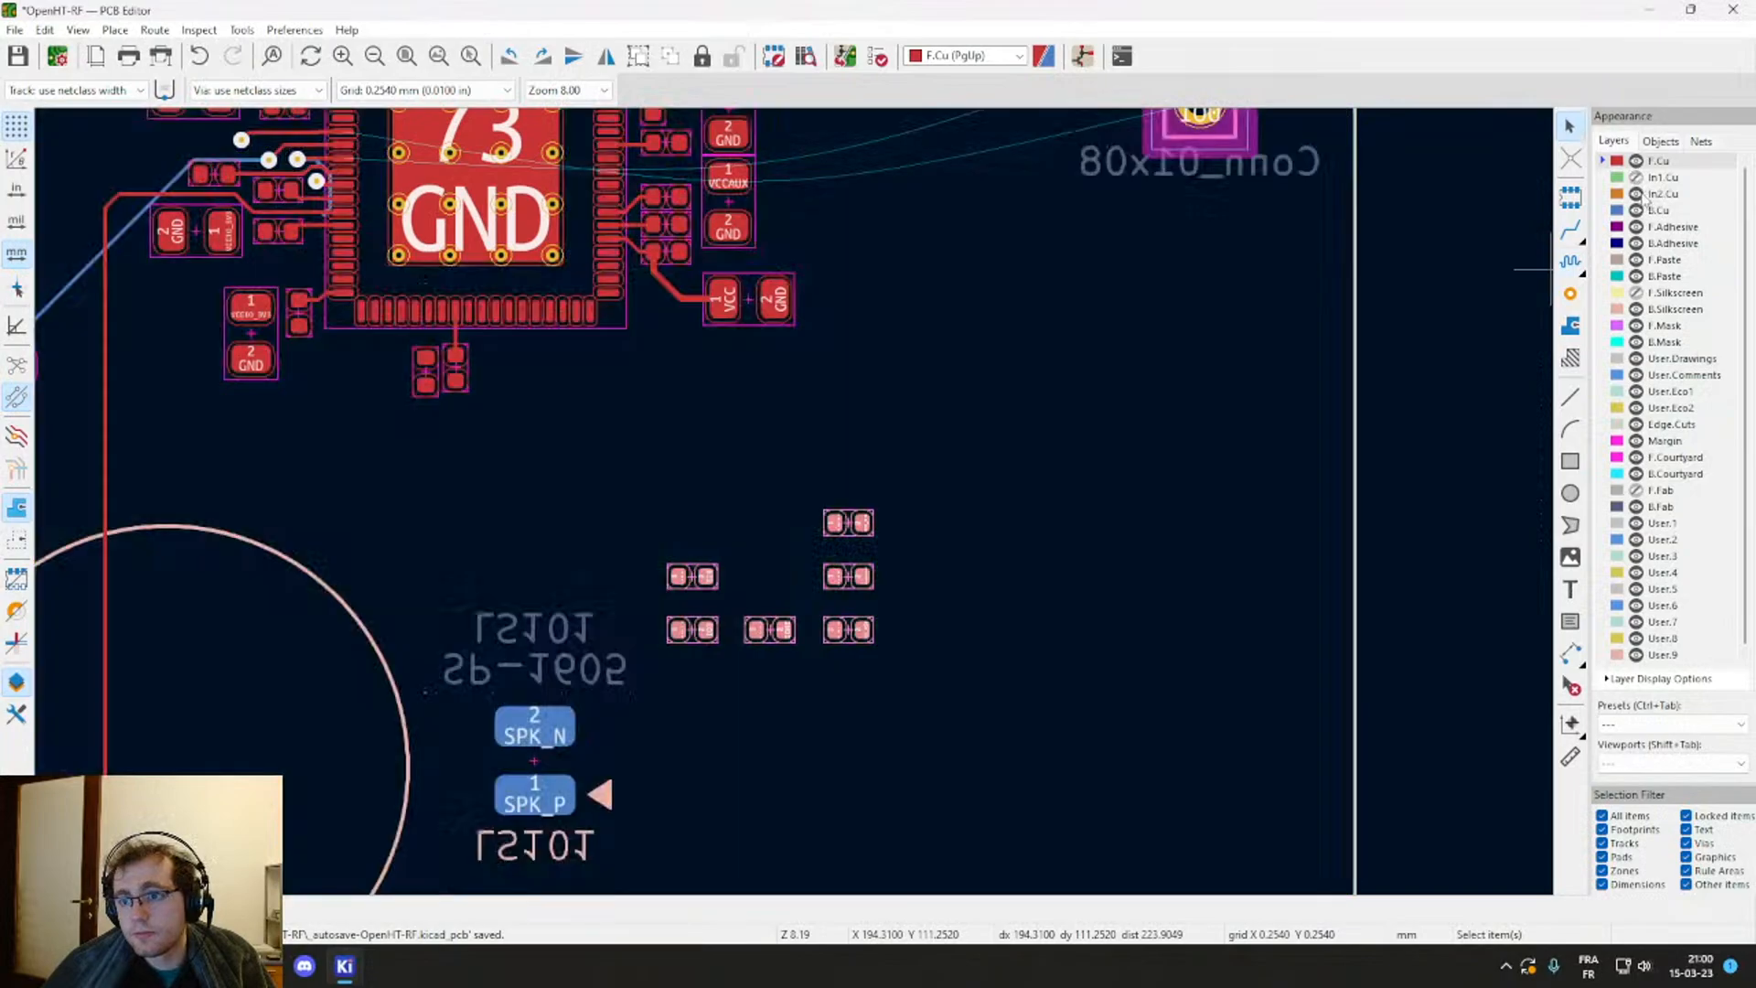
scroll(690, 441, "up", 3)
Step: Rotate the MAIN_KILL resistor 180 degrees and place it beside pin 4 of the 8-pin connector J305
left_click(792, 366)
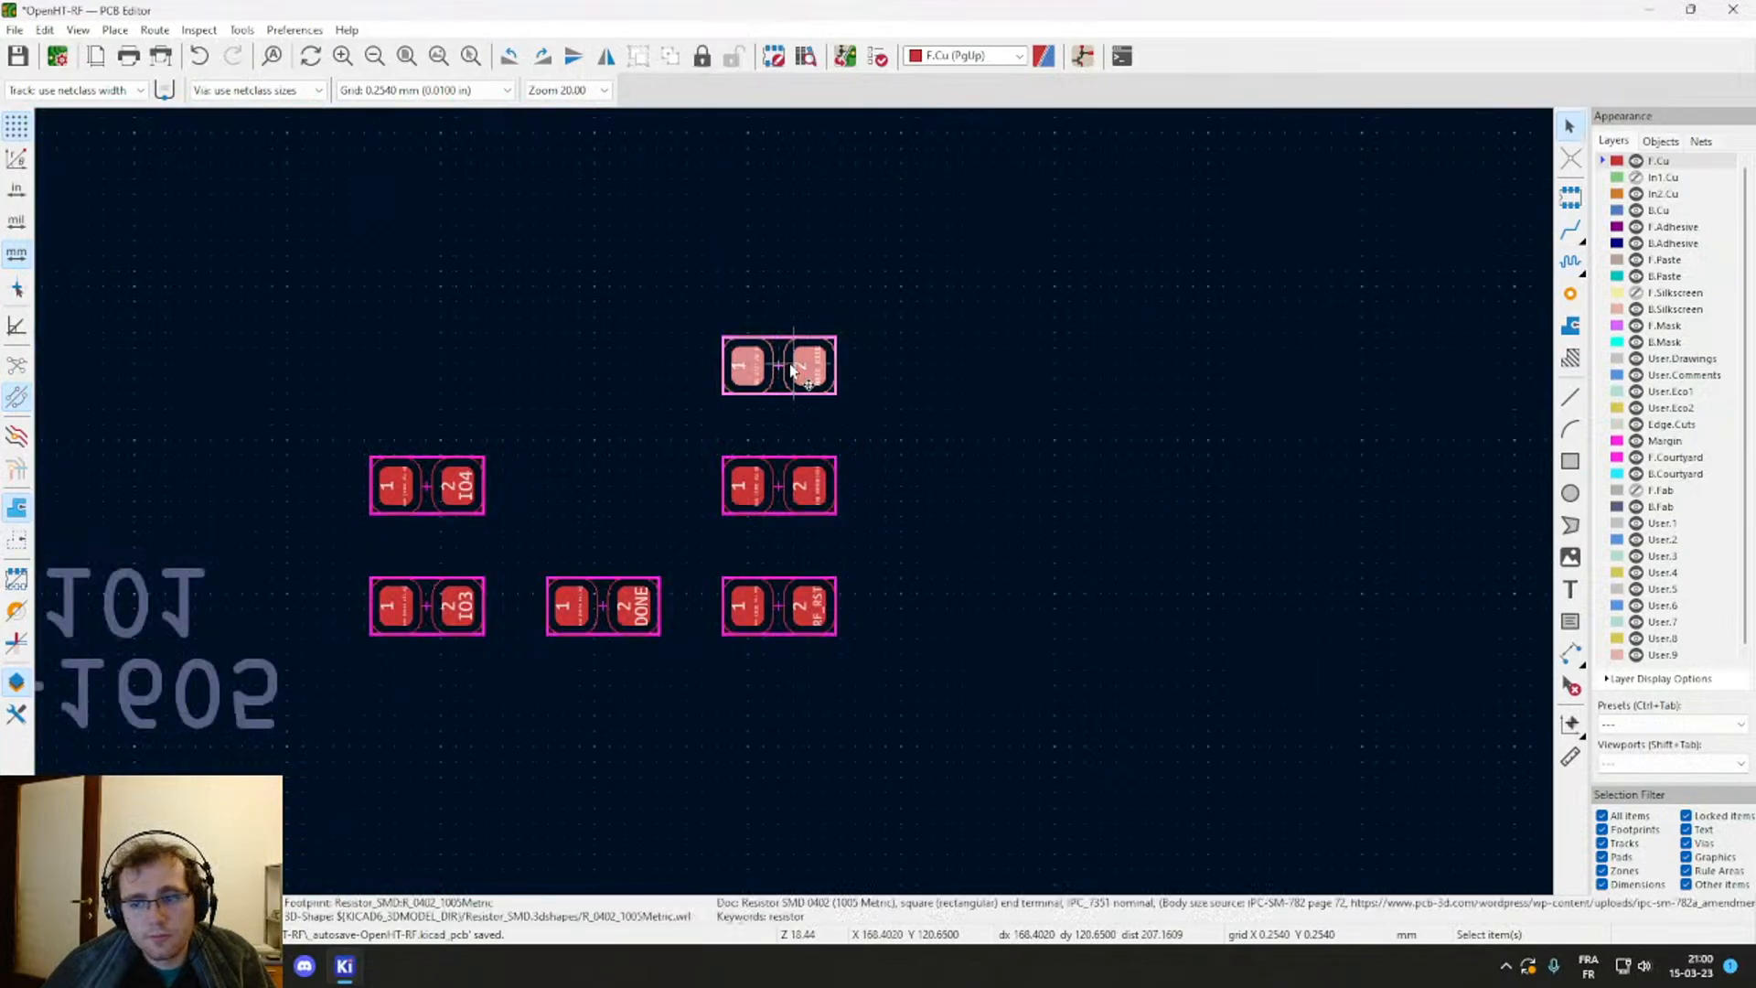
key("m")
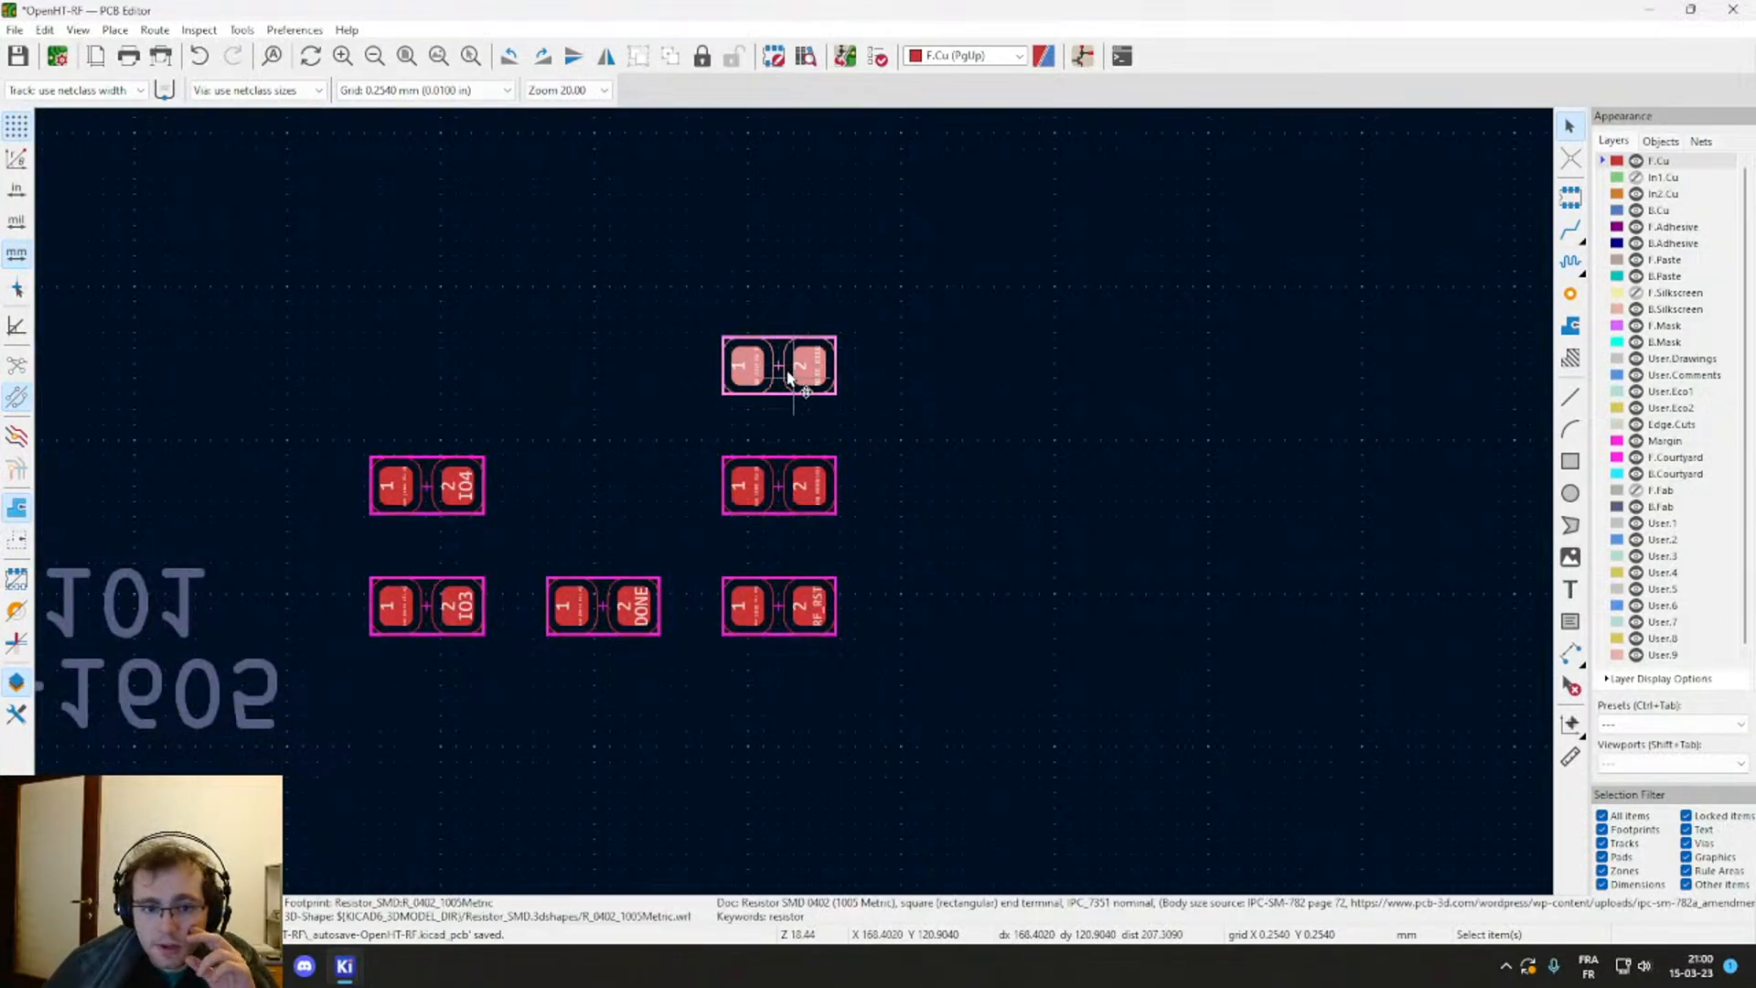
scroll(792, 367, "down", 3)
scroll(792, 506, "down", 3)
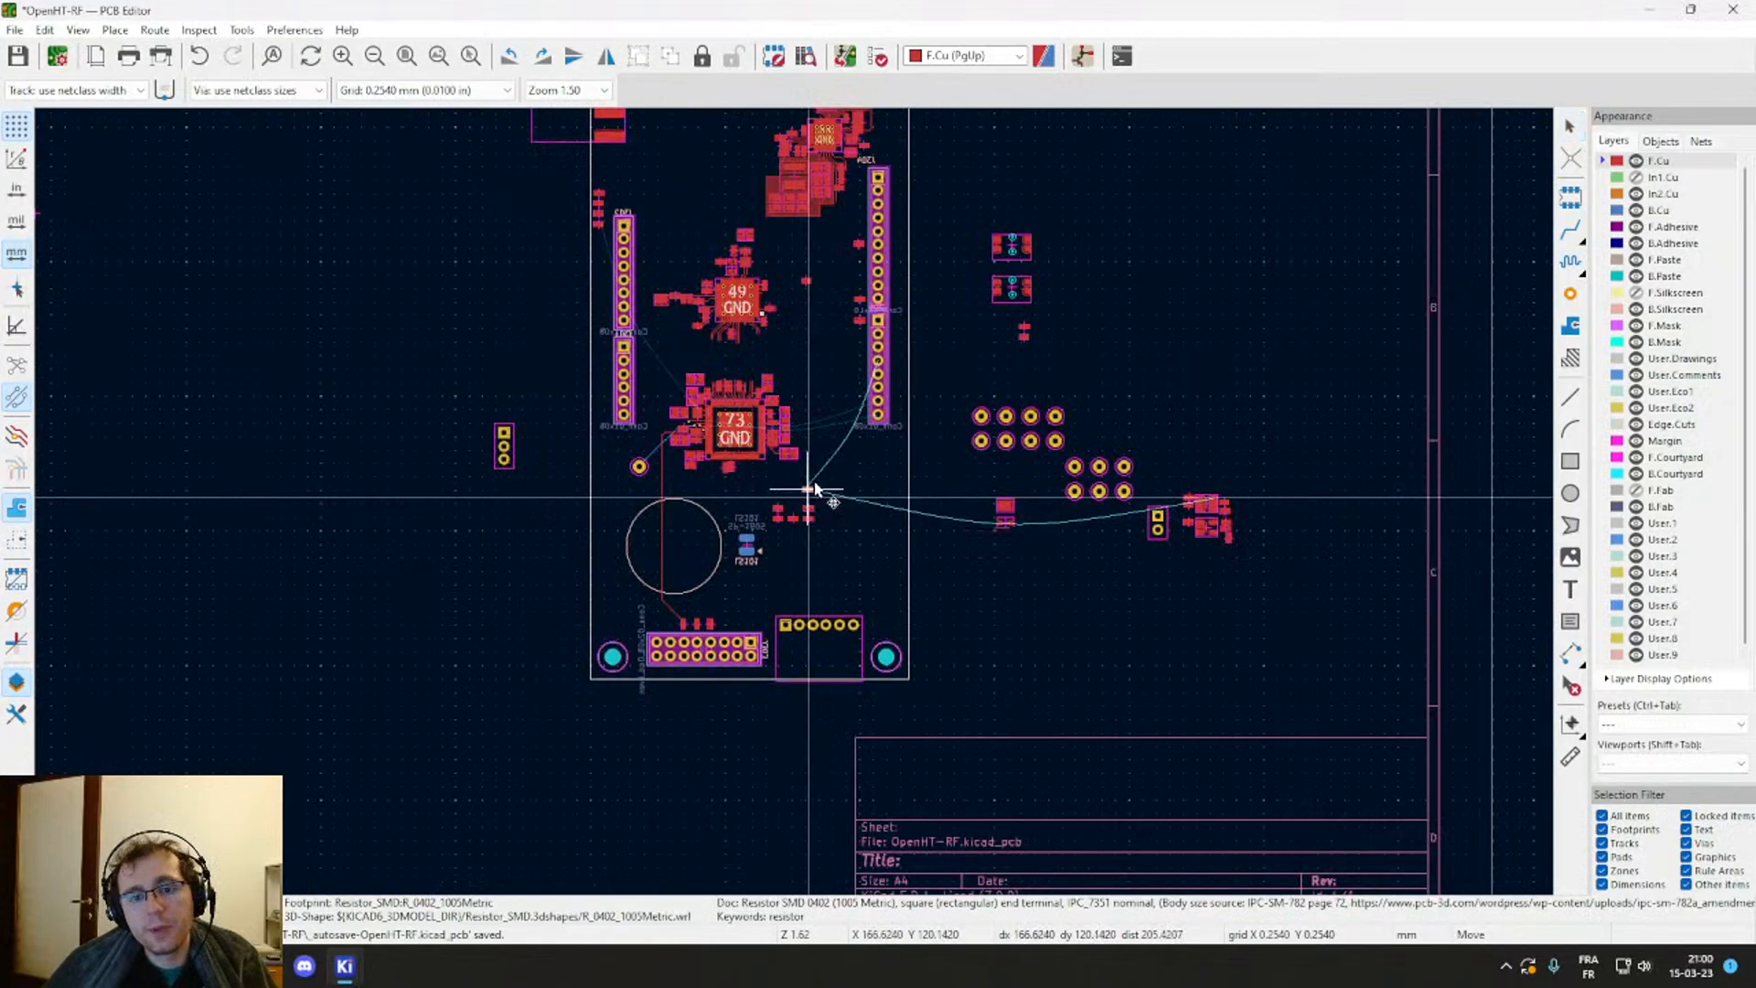
scroll(1118, 510, "up", 6)
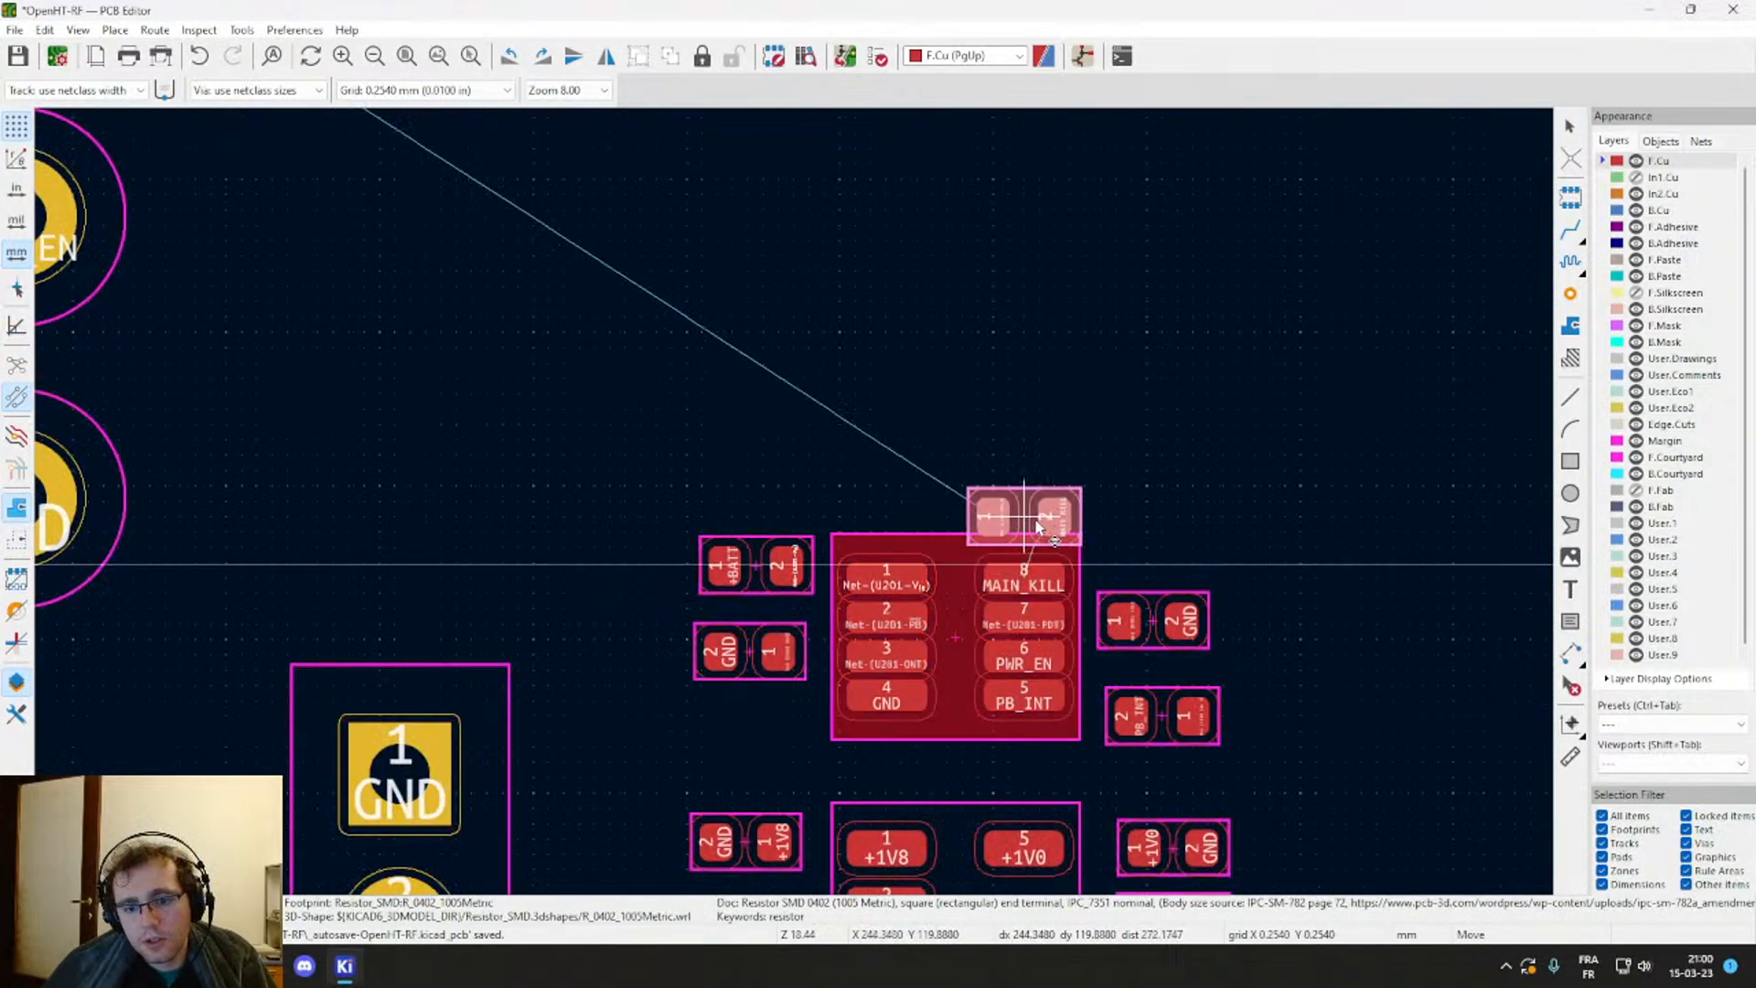
scroll(1024, 517, "up", 5)
key("r")
key("r")
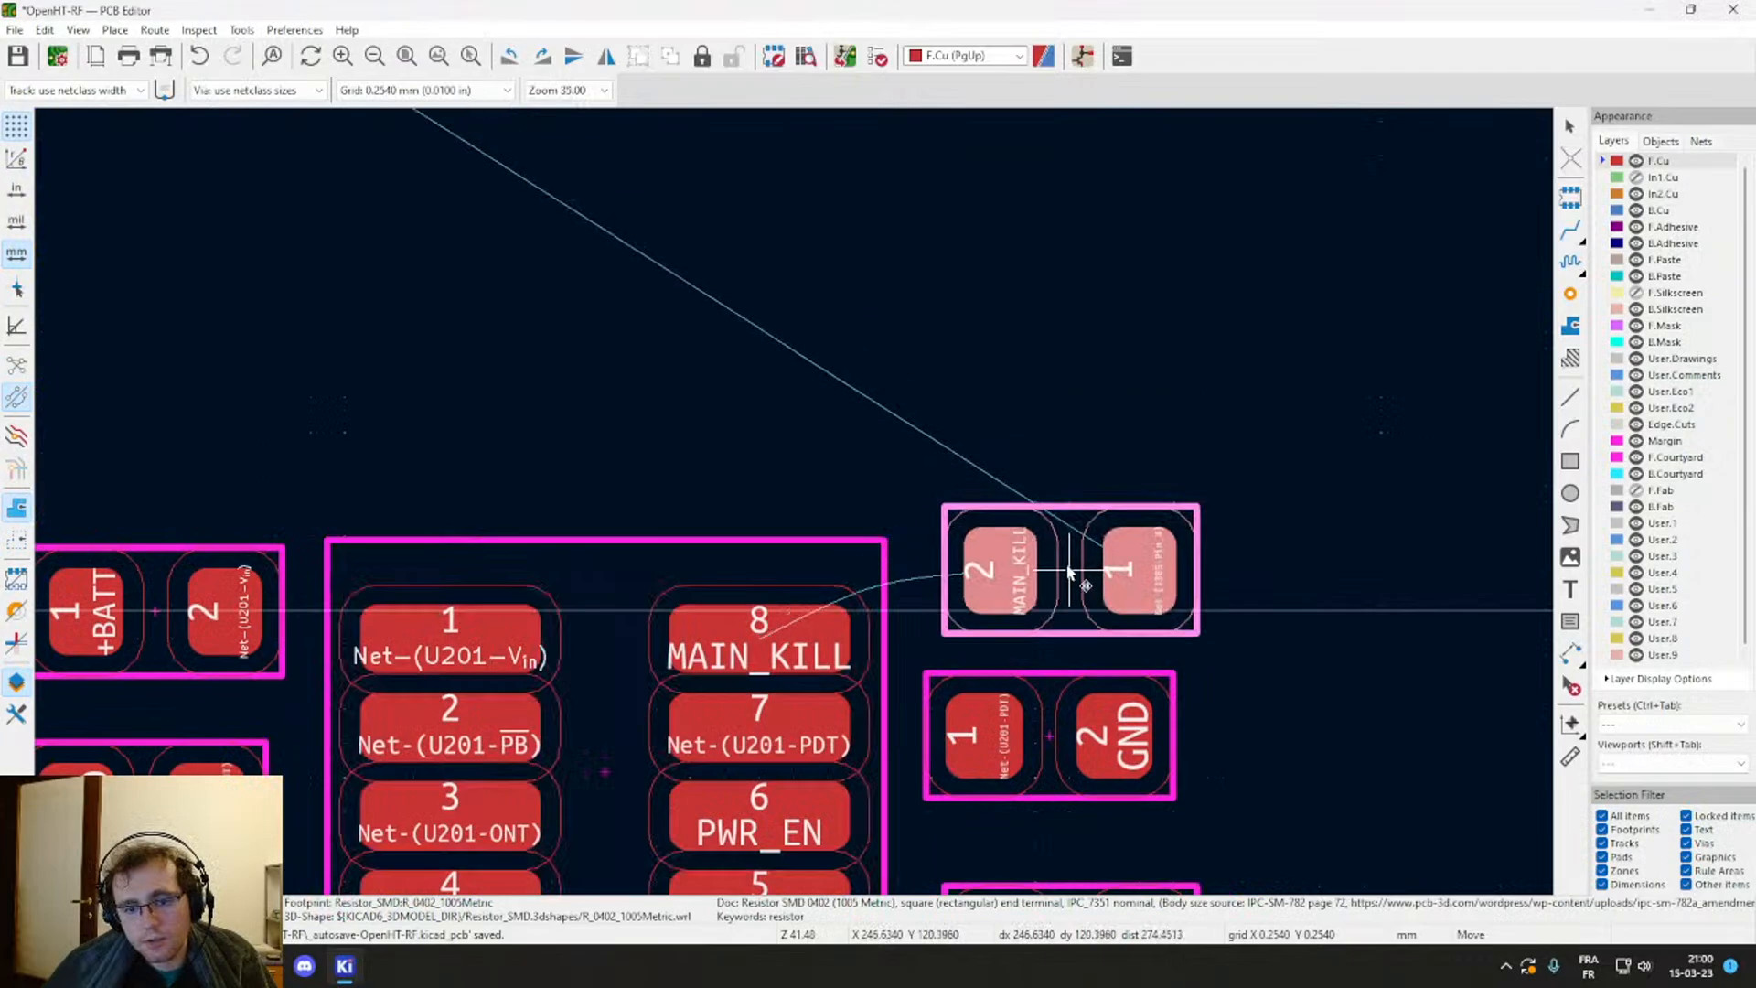
scroll(1042, 580, "down", 6)
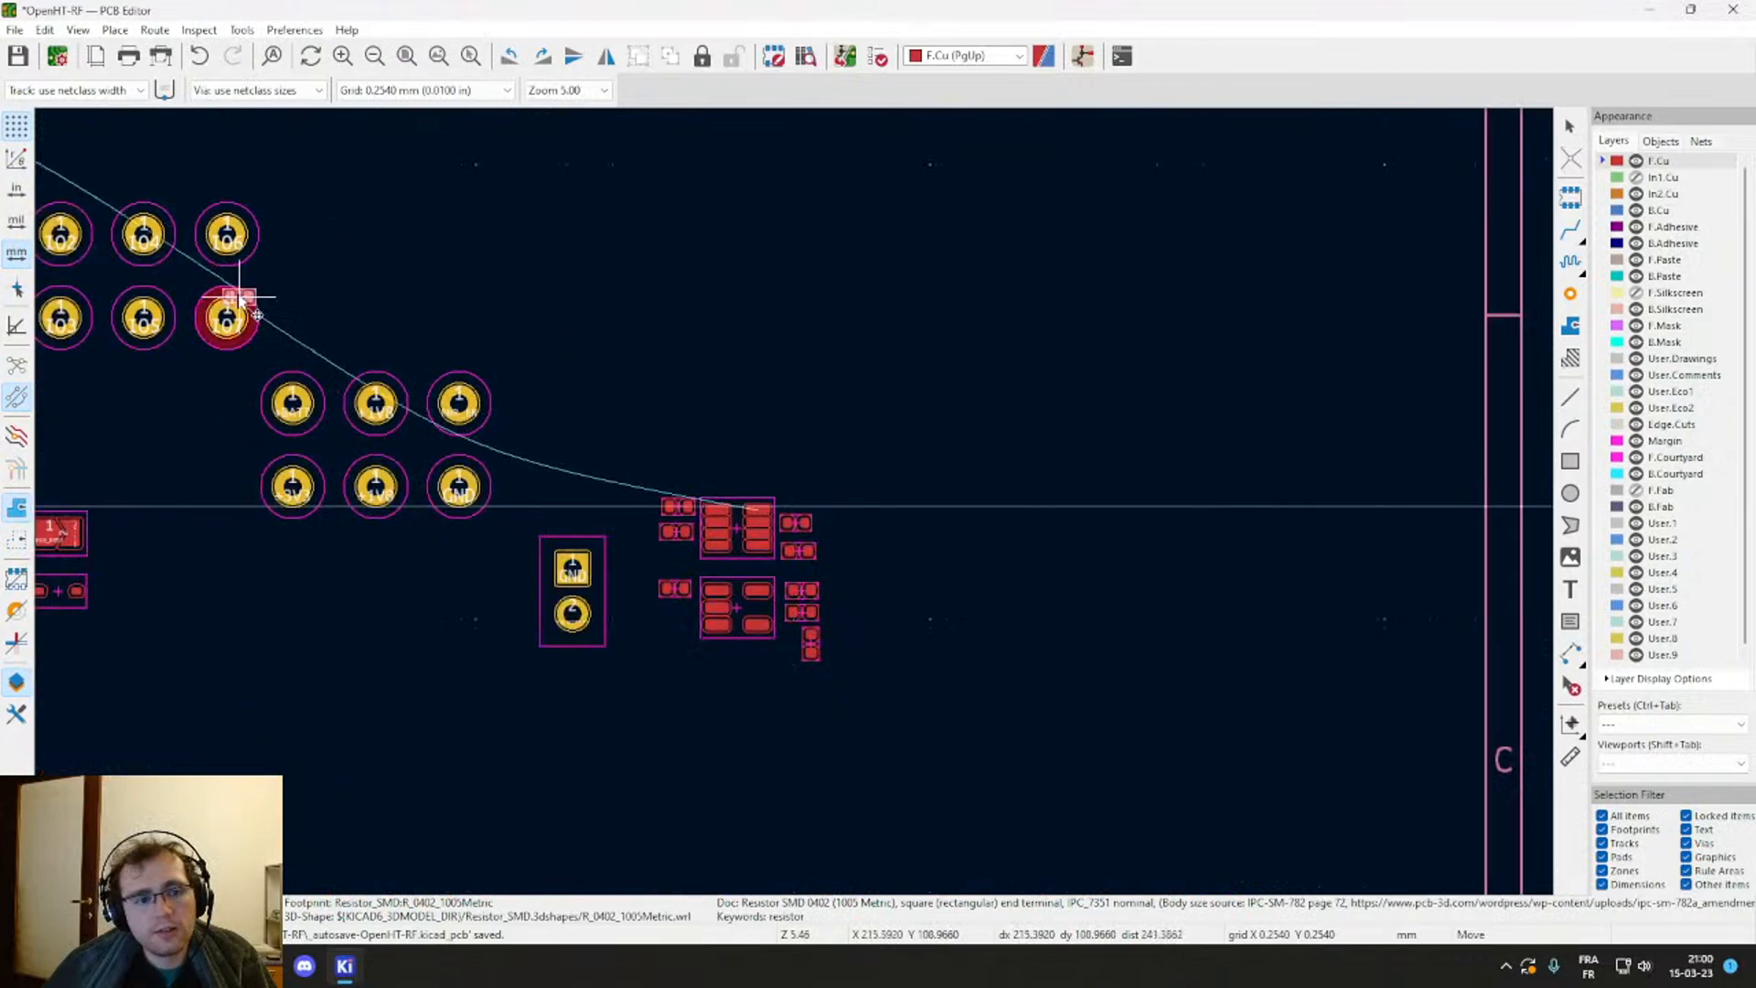
scroll(224, 311, "down", 5)
scroll(520, 431, "up", 2)
scroll(801, 509, "up", 6)
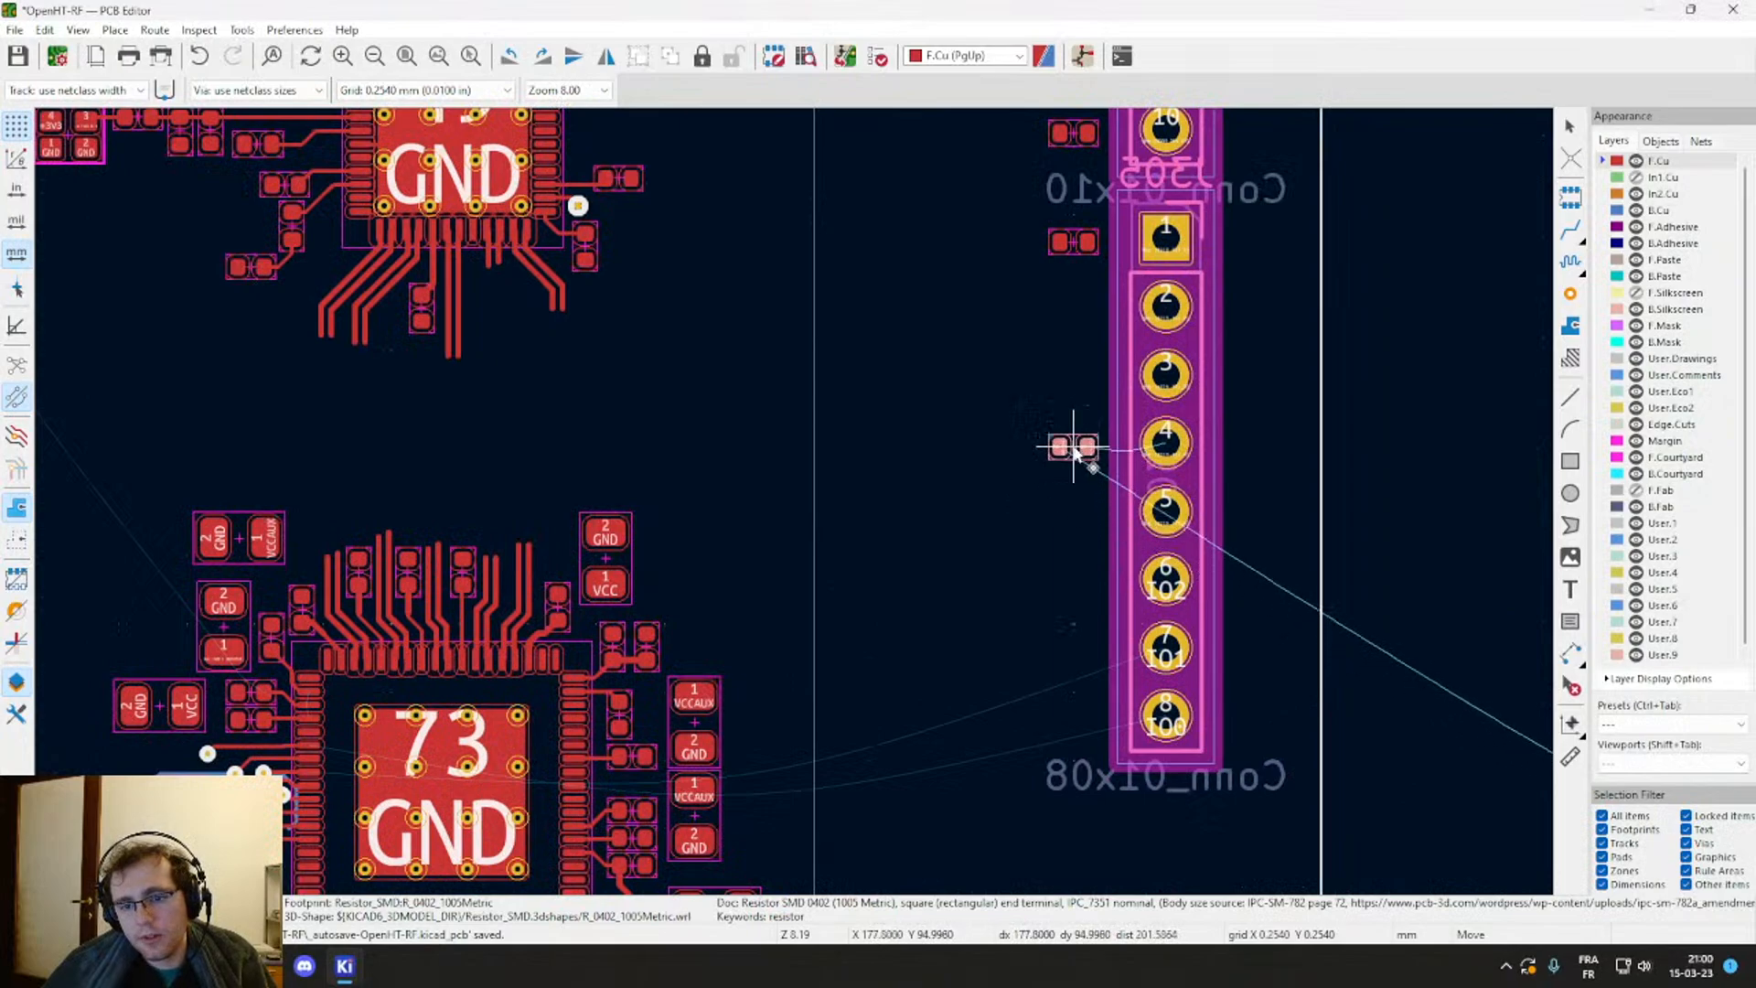
left_click(1080, 448)
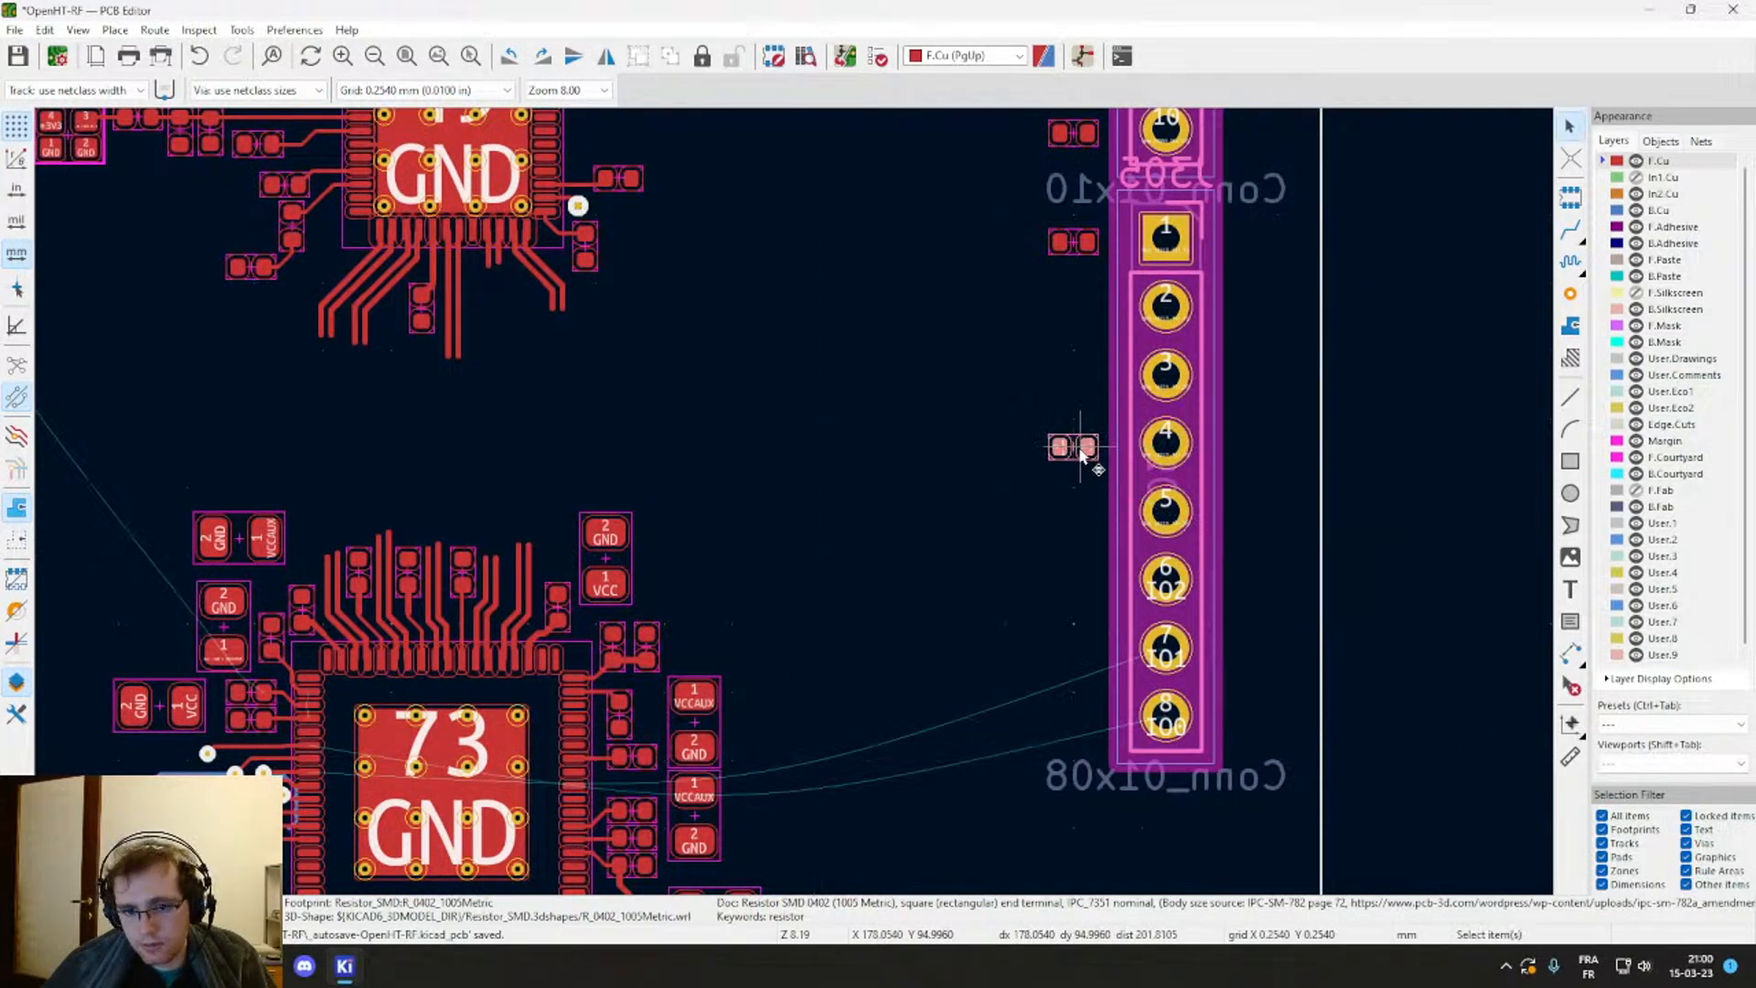
Step: Move the IRQ_AT86RF215 resistor next to the 49-pad chip, just above the DEVDD capacitor facing pads 39 and 40
scroll(847, 509, "down", 8)
scroll(402, 430, "up", 4)
scroll(836, 497, "up", 6)
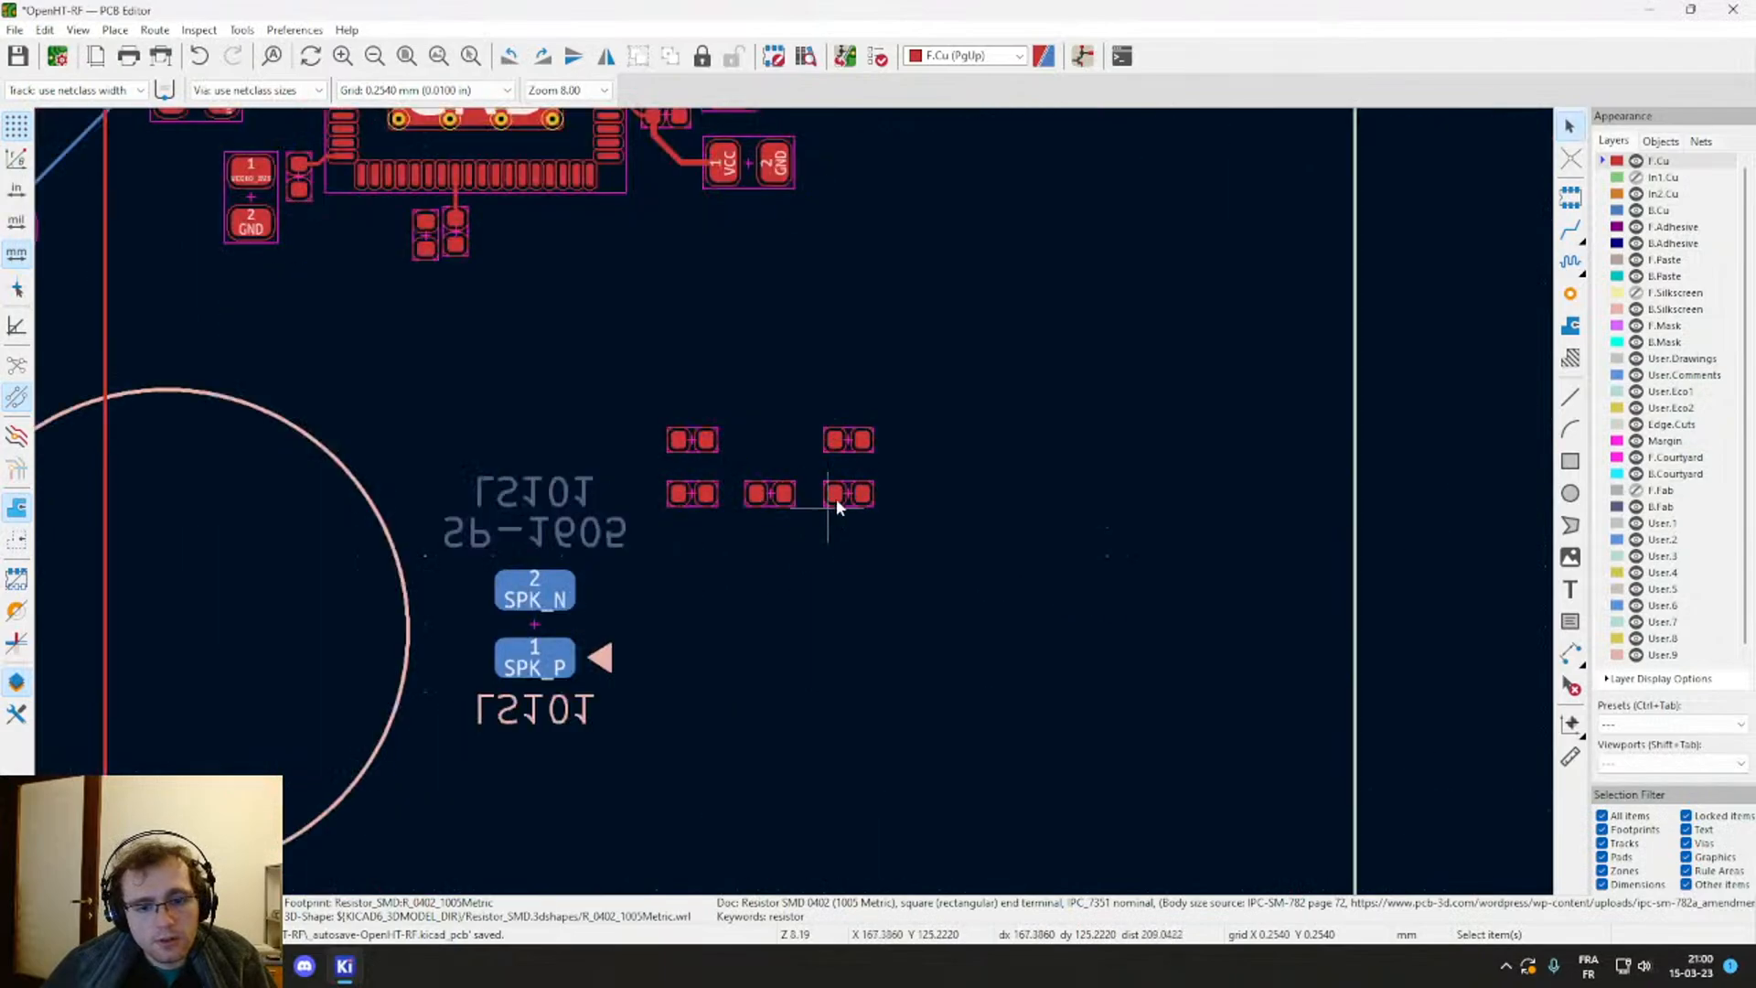
scroll(799, 513, "up", 3)
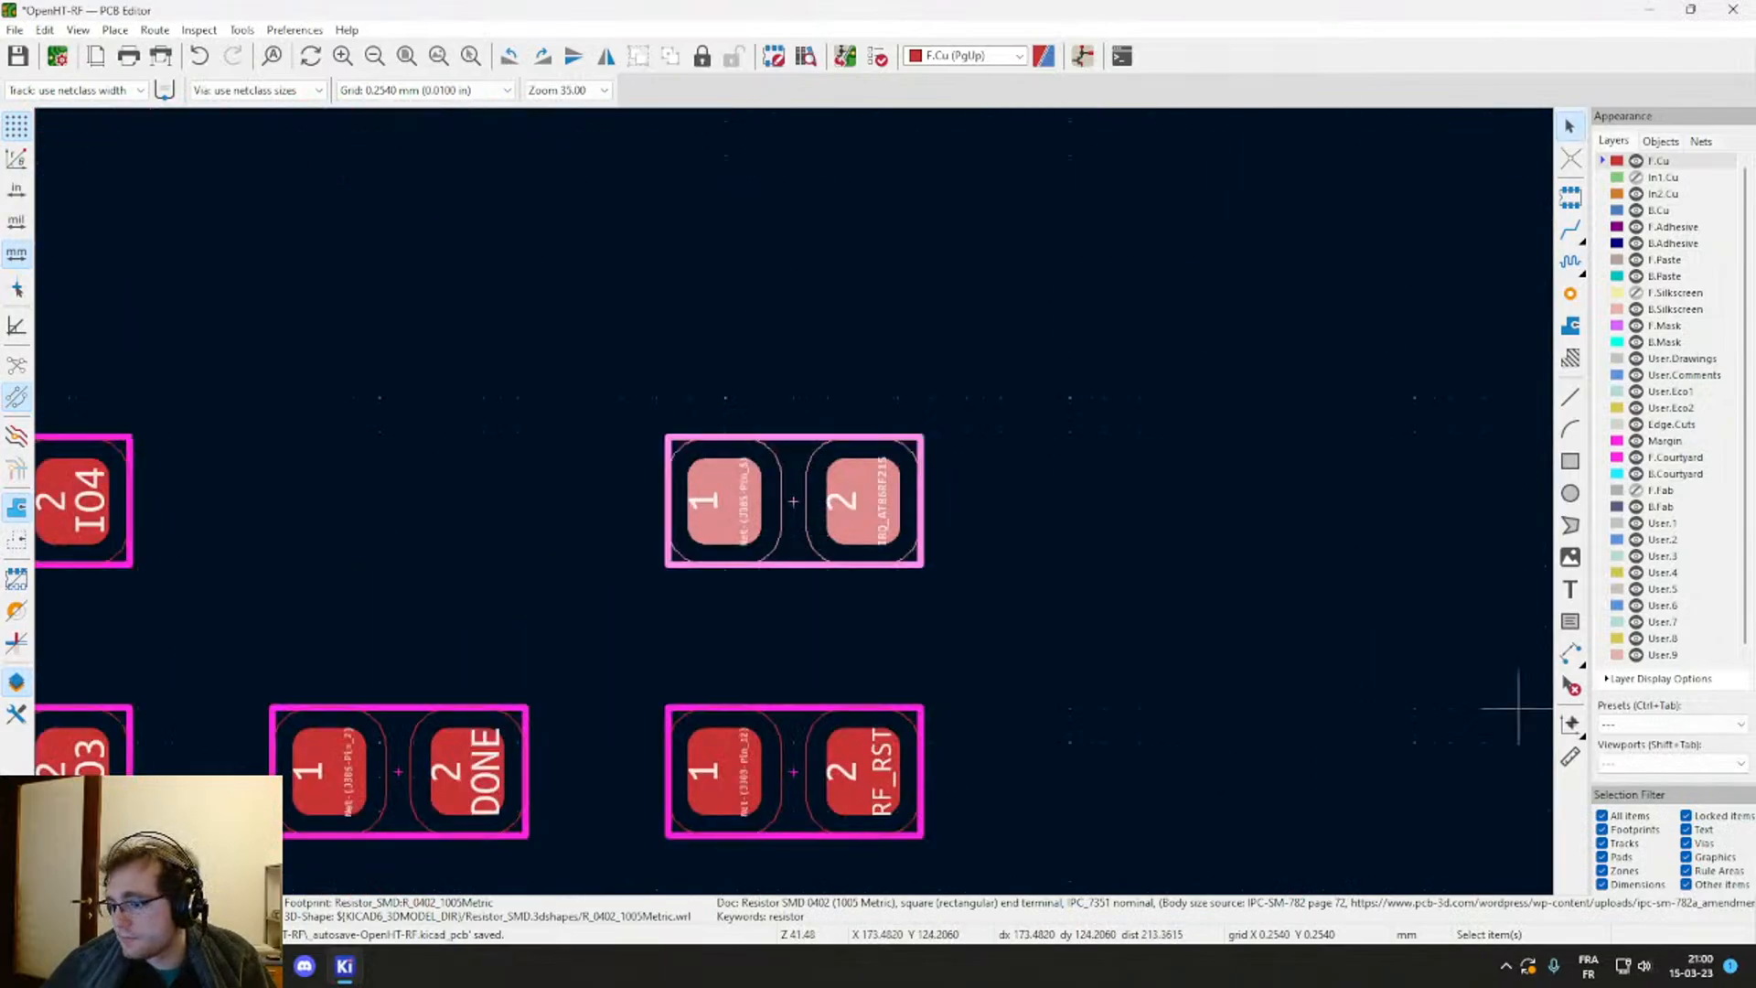
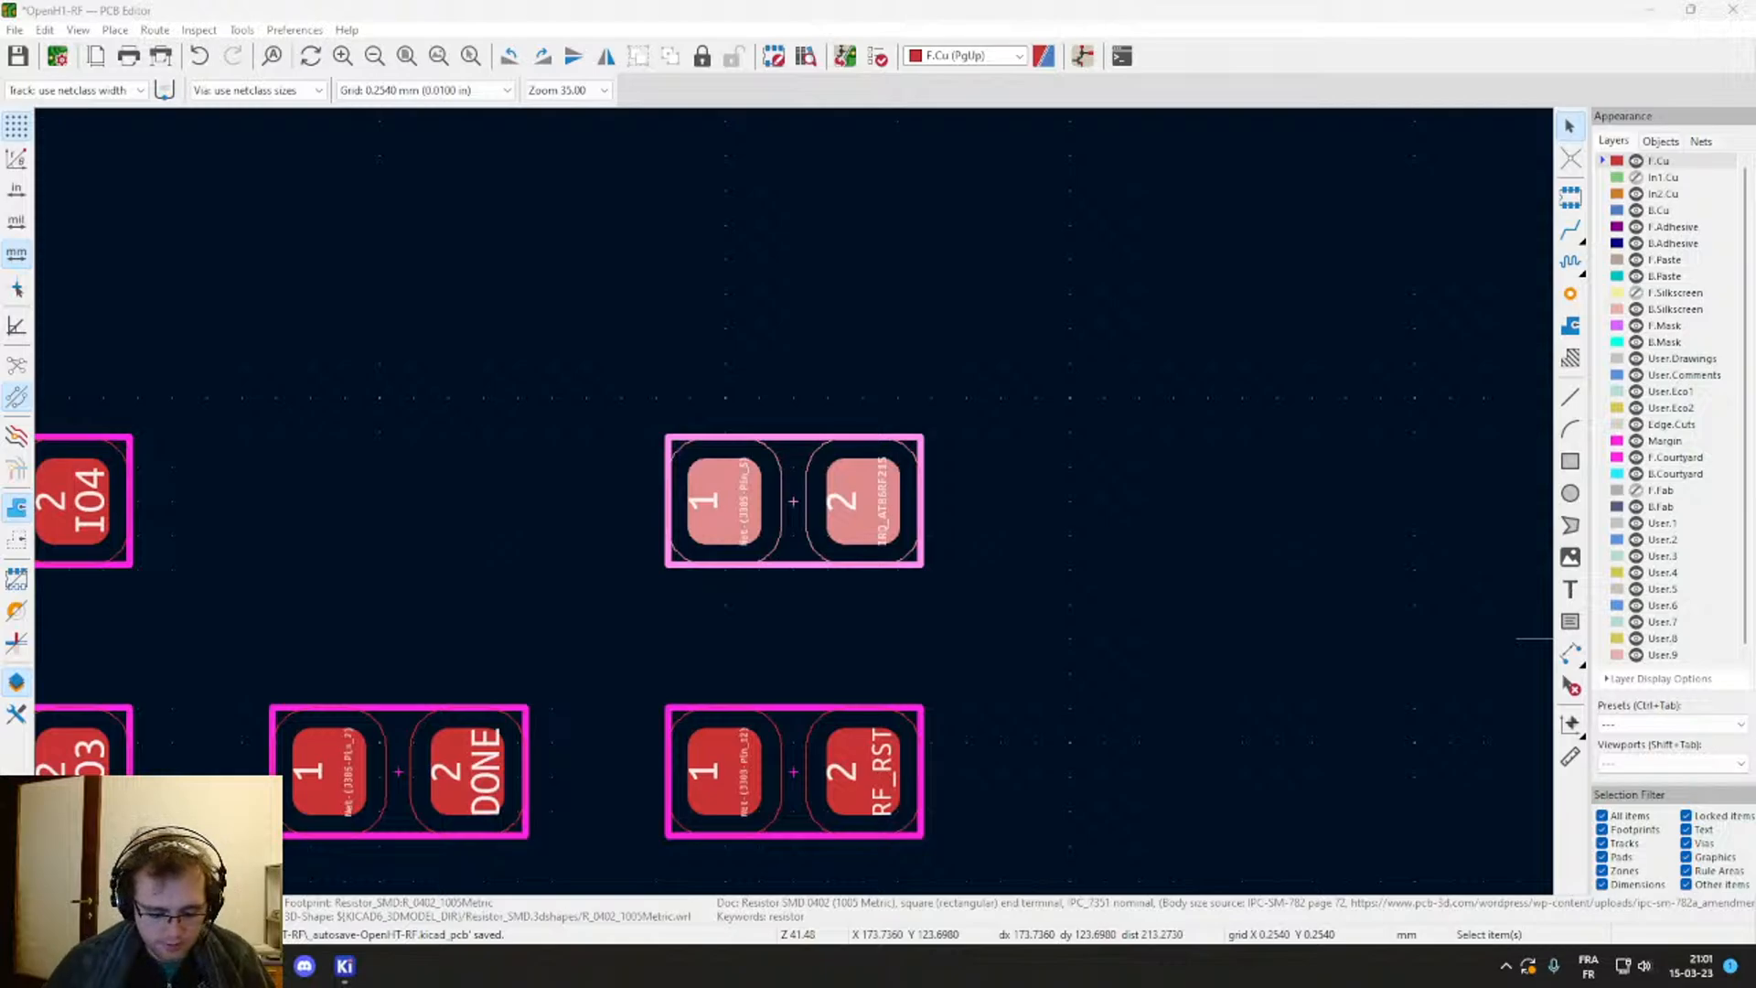
scroll(1162, 350, "down", 2)
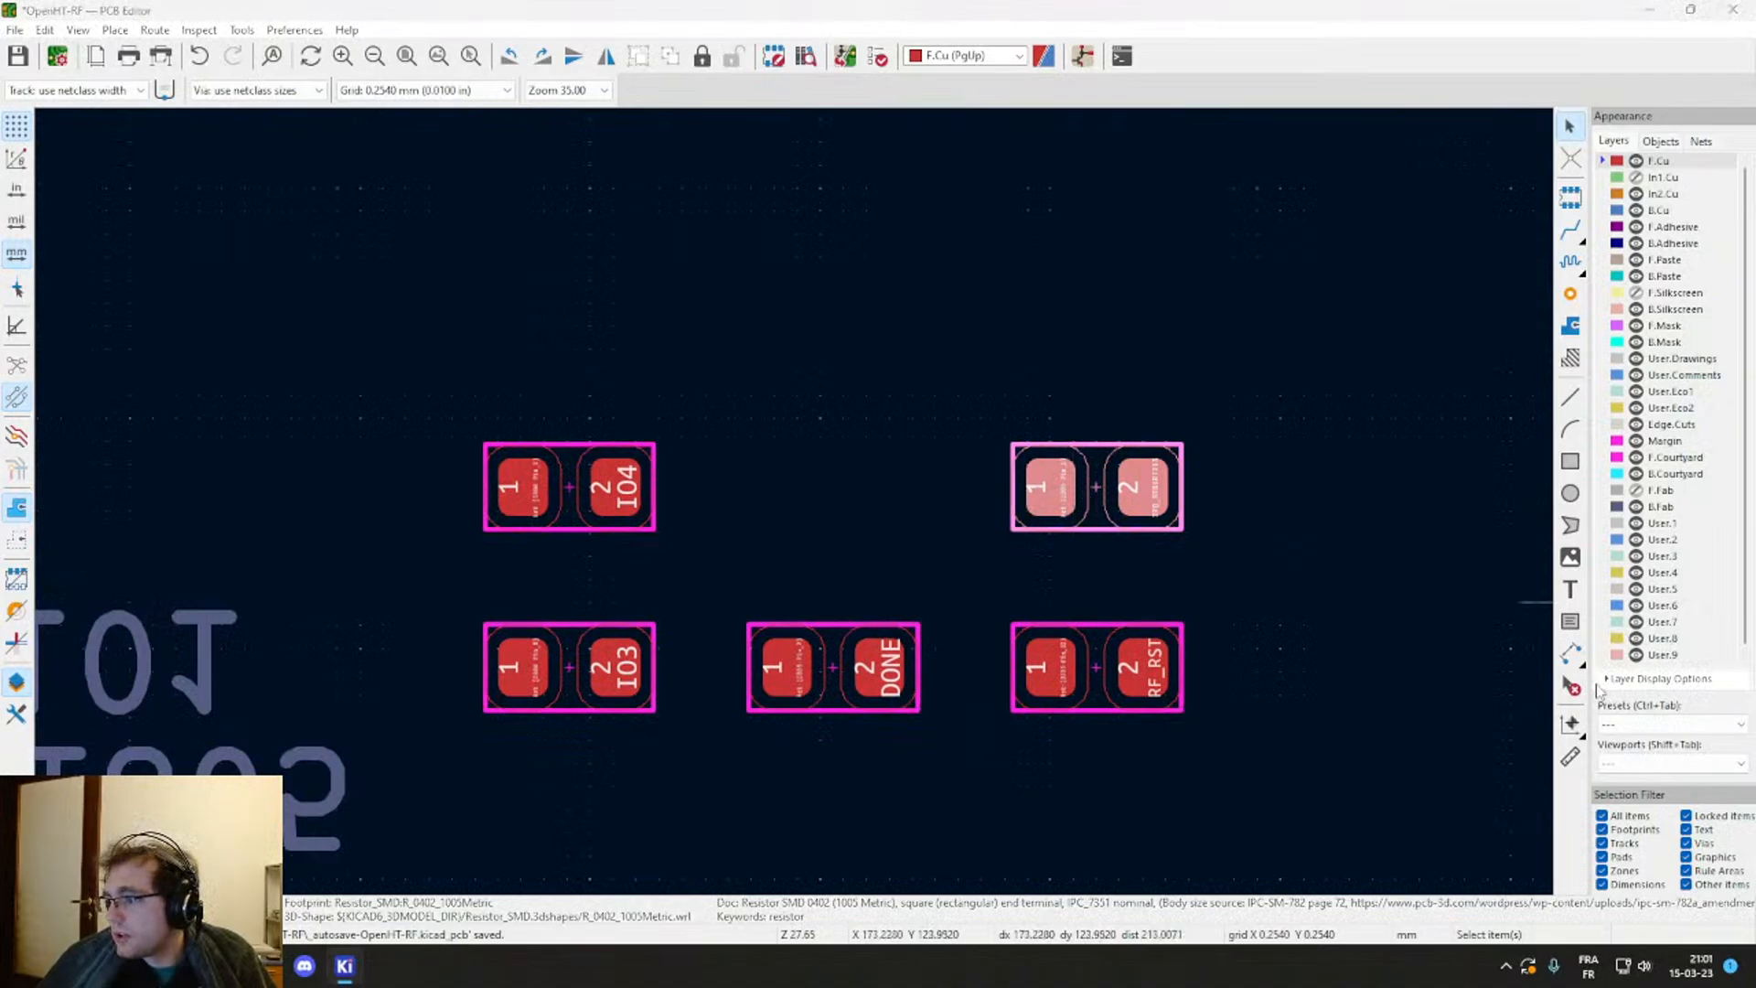
key("m")
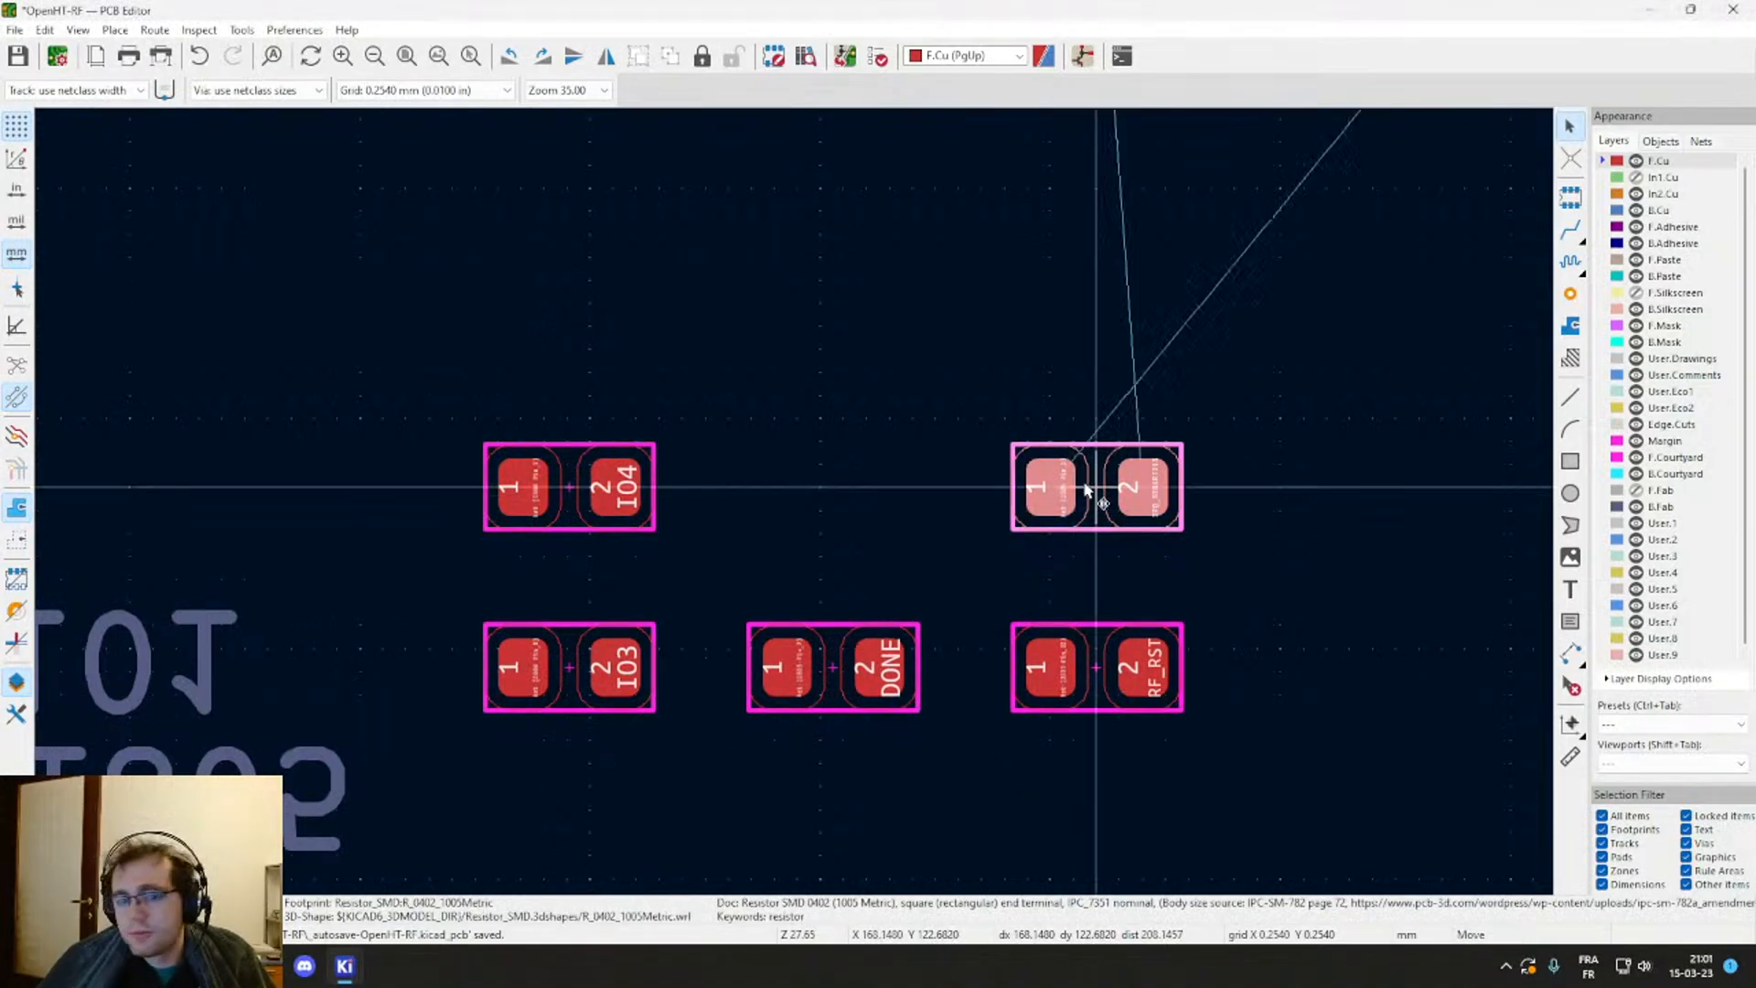
scroll(1137, 493, "down", 10)
scroll(762, 206, "up", 8)
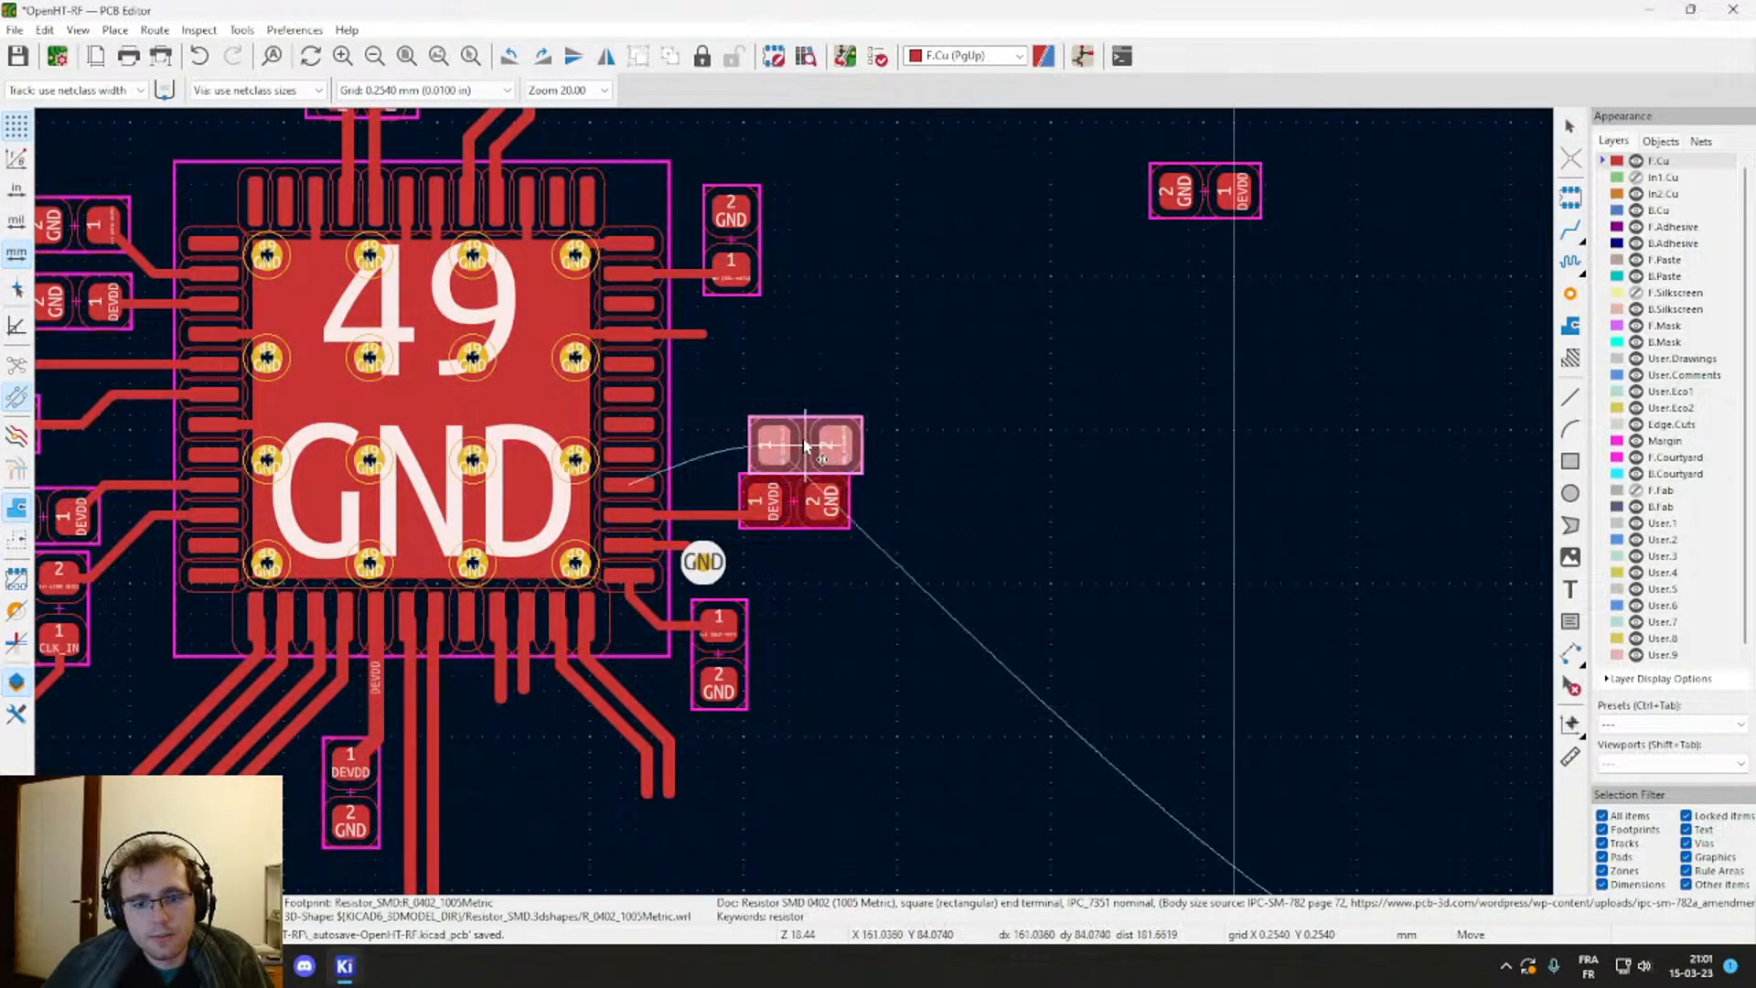
left_click(812, 408)
scroll(794, 507, "up", 3)
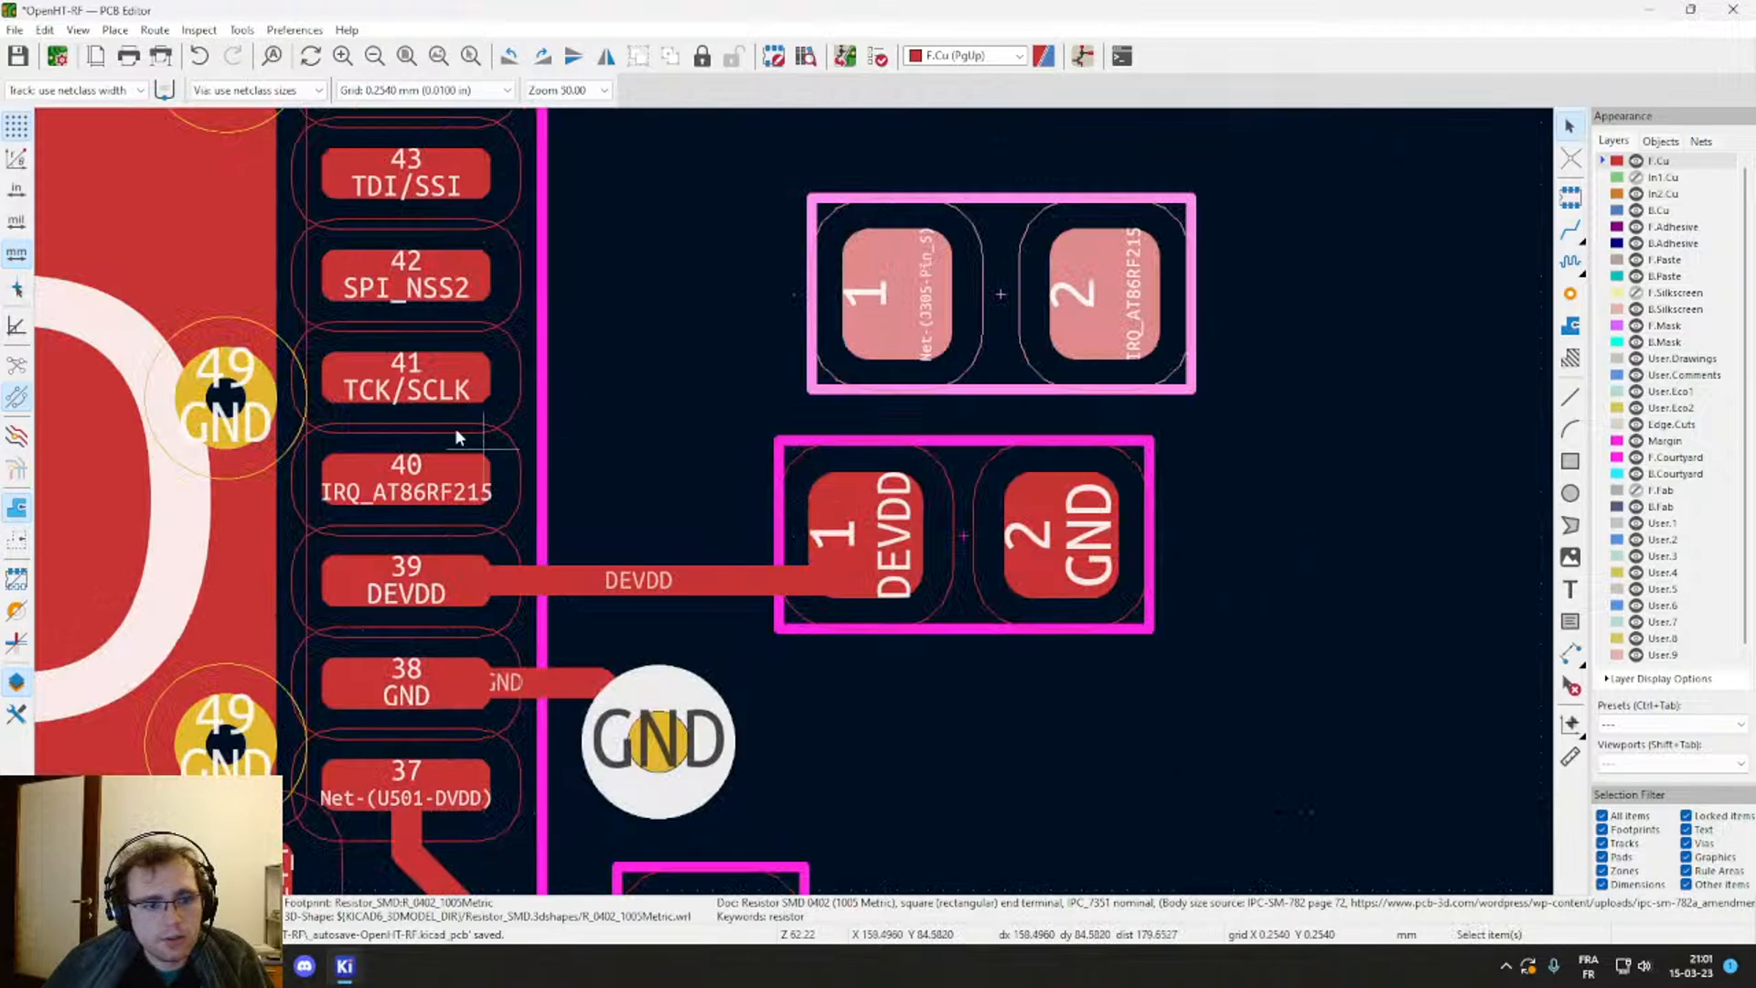
scroll(457, 437, "down", 1)
scroll(1013, 645, "up", 2)
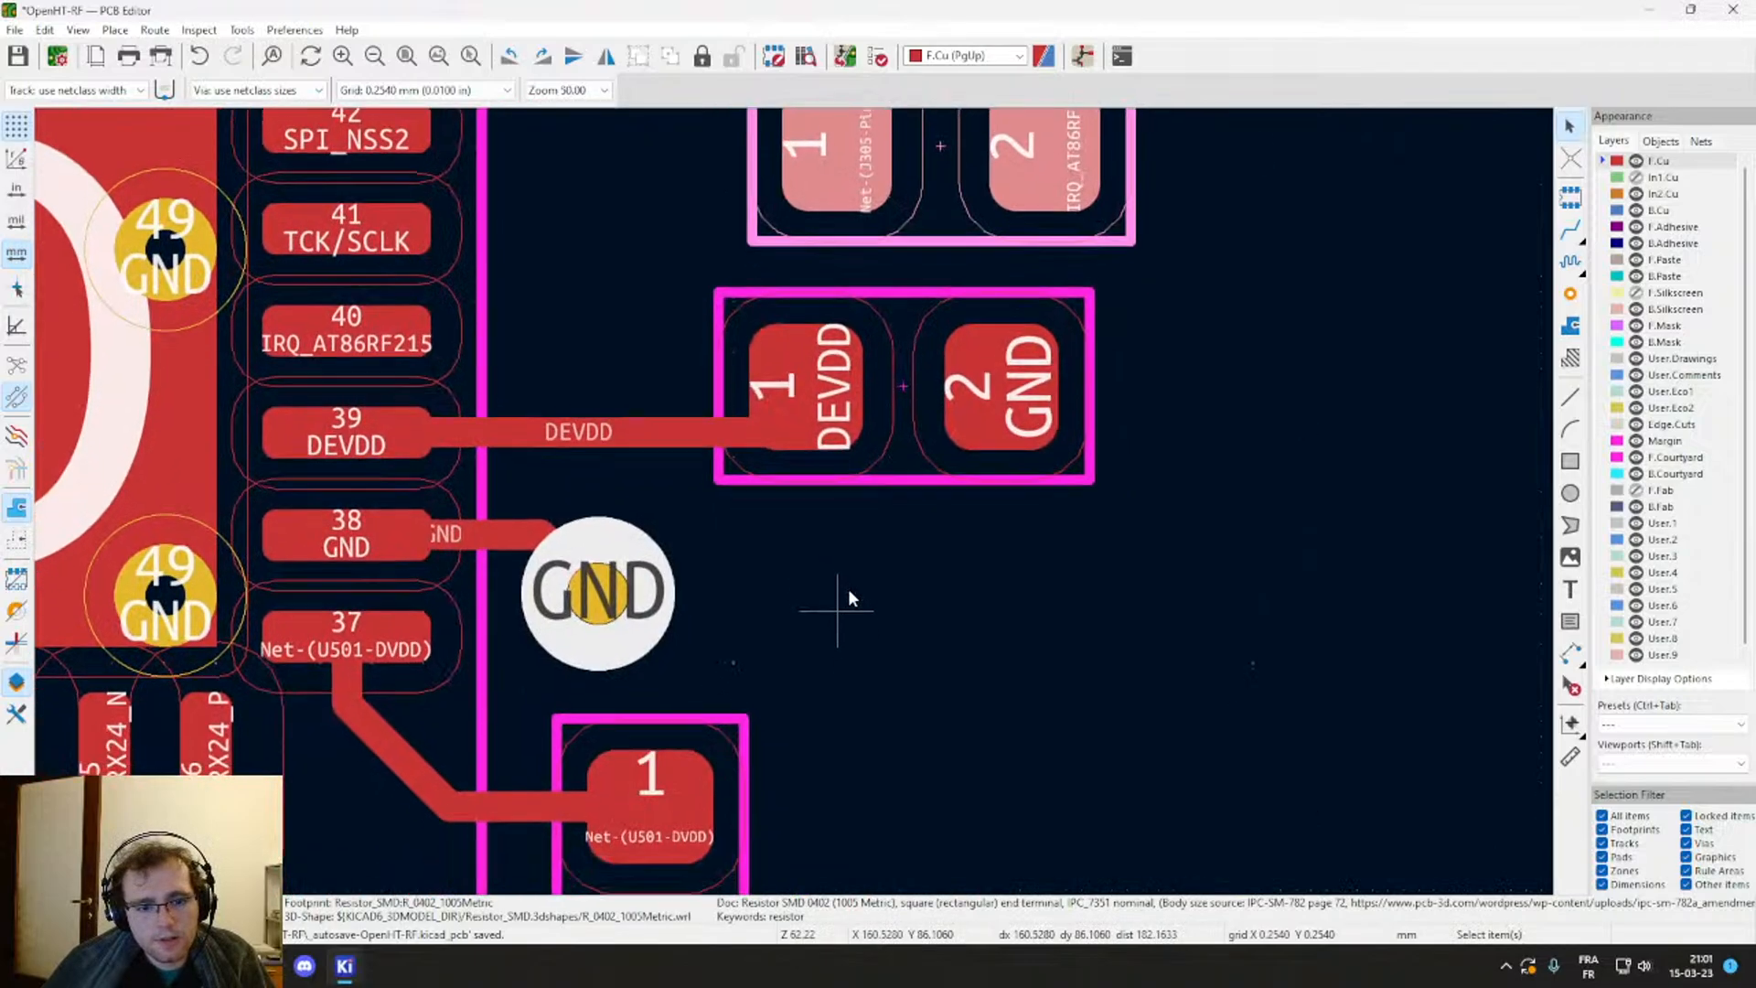
Step: Shift the DEVDD capacitor slightly down and place the IRQ_AT86RF215 resistor directly above it, beside the 49-pad chip
left_click(905, 373)
key("m")
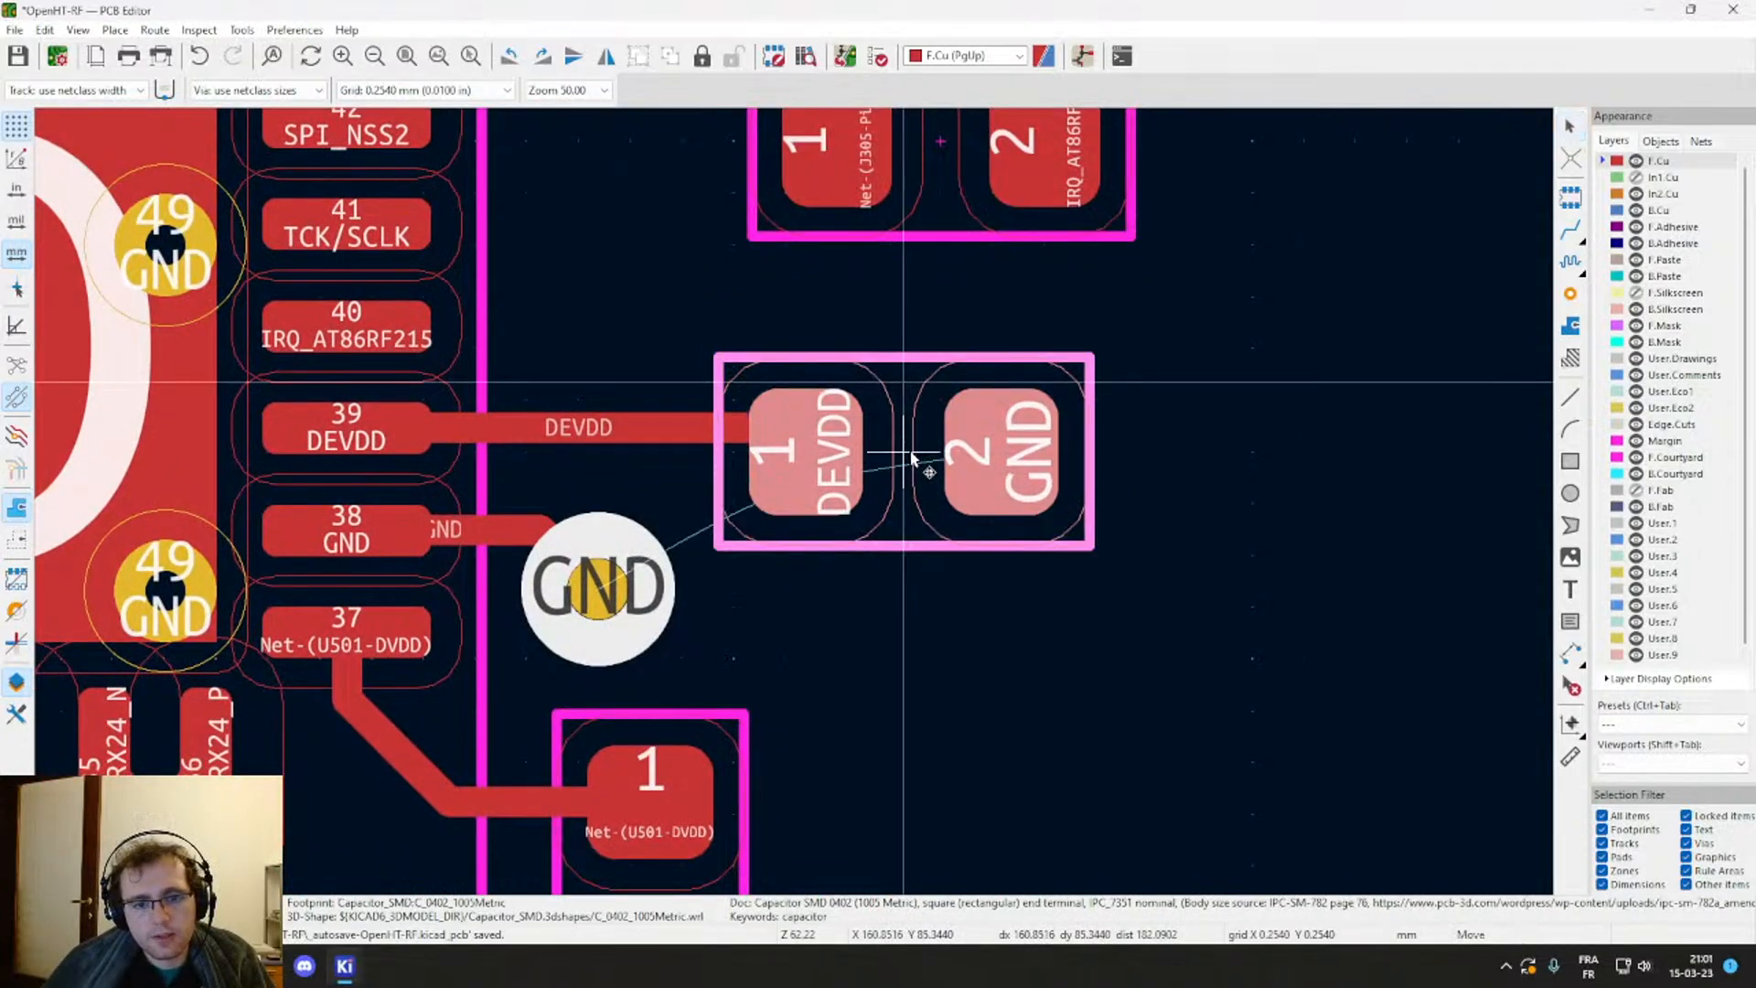
left_click(912, 455)
left_click(919, 132)
key("m")
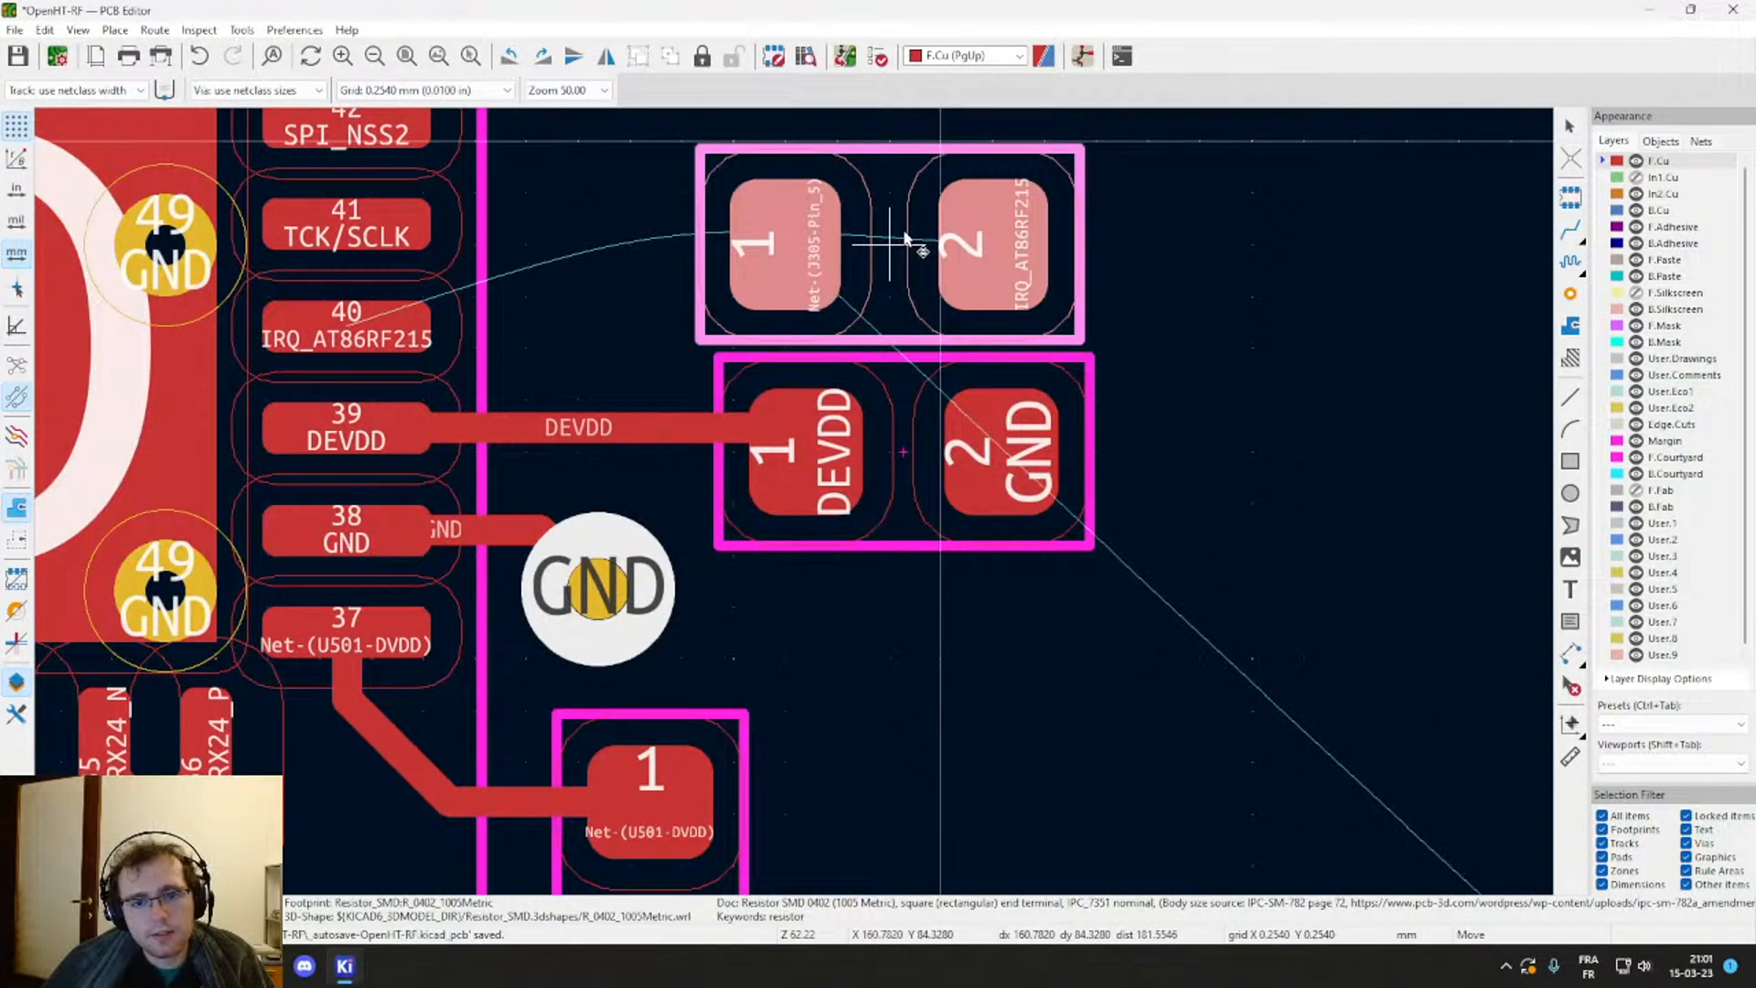
left_click(905, 239)
left_click(785, 254)
key("m")
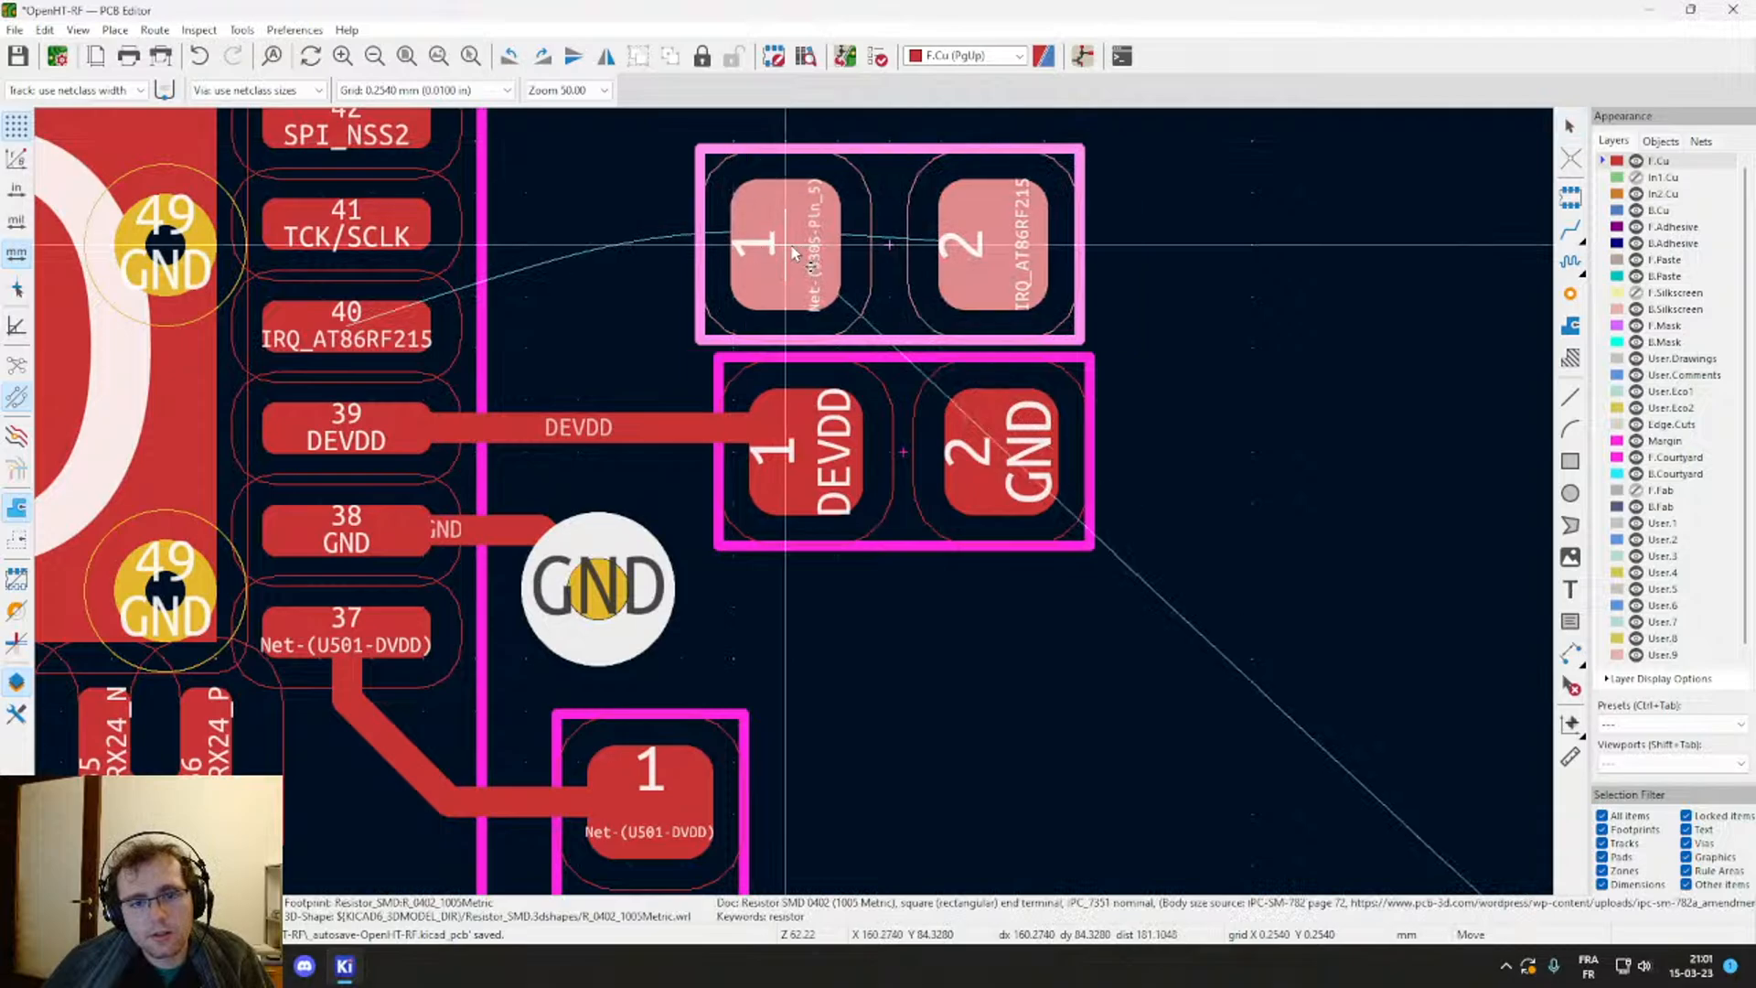
left_click(813, 259)
Step: Move the loose IO4 resistor from beside LS101 to the 10-pin connector J304, next to pin 7
scroll(794, 514, "down", 10)
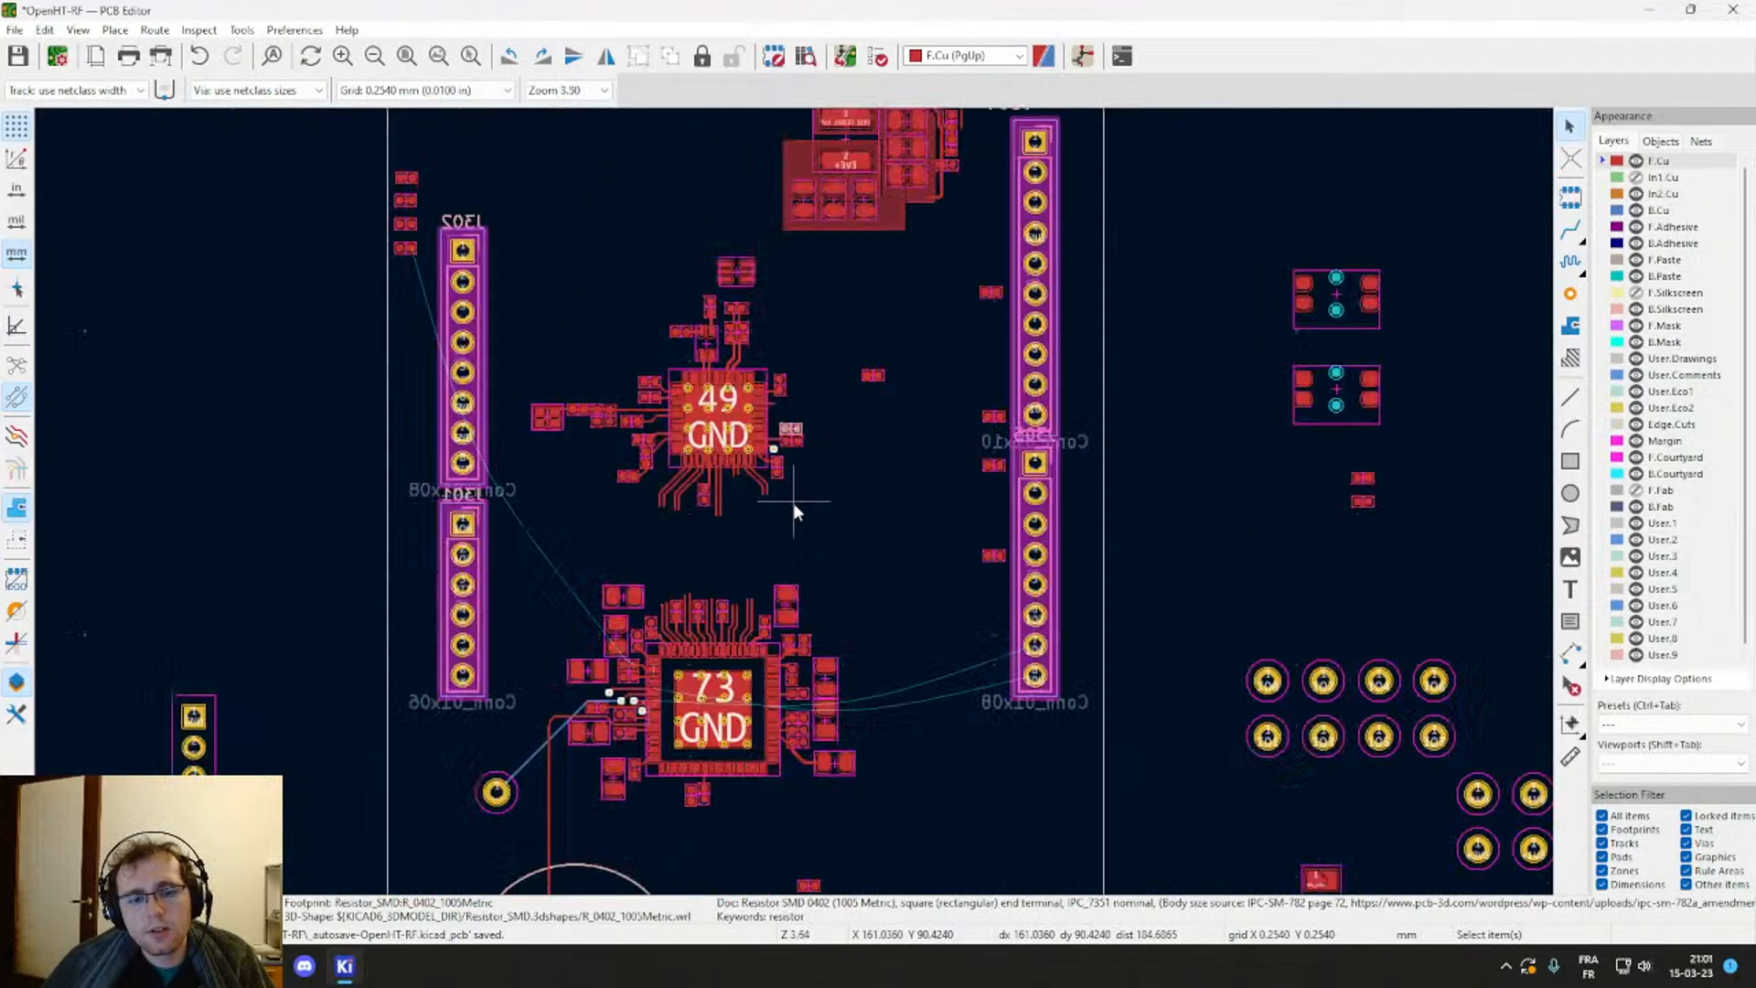
scroll(882, 589, "up", 5)
left_click(784, 460)
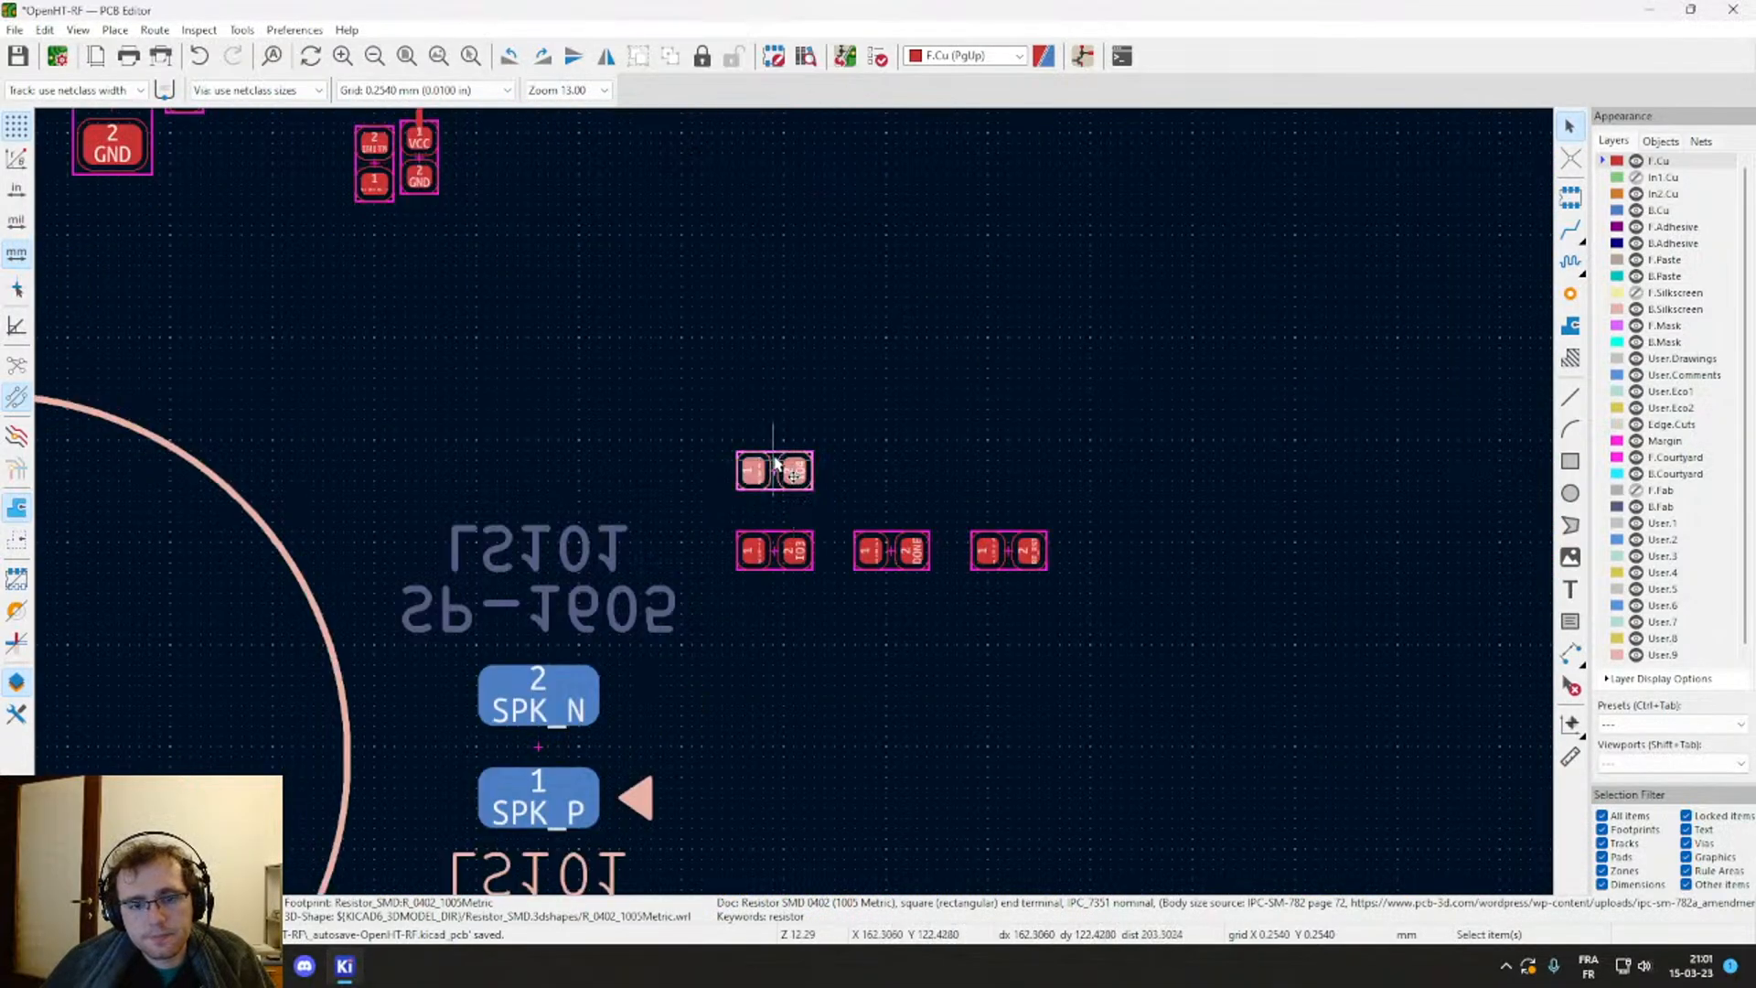
key("m")
scroll(793, 502, "down", 3)
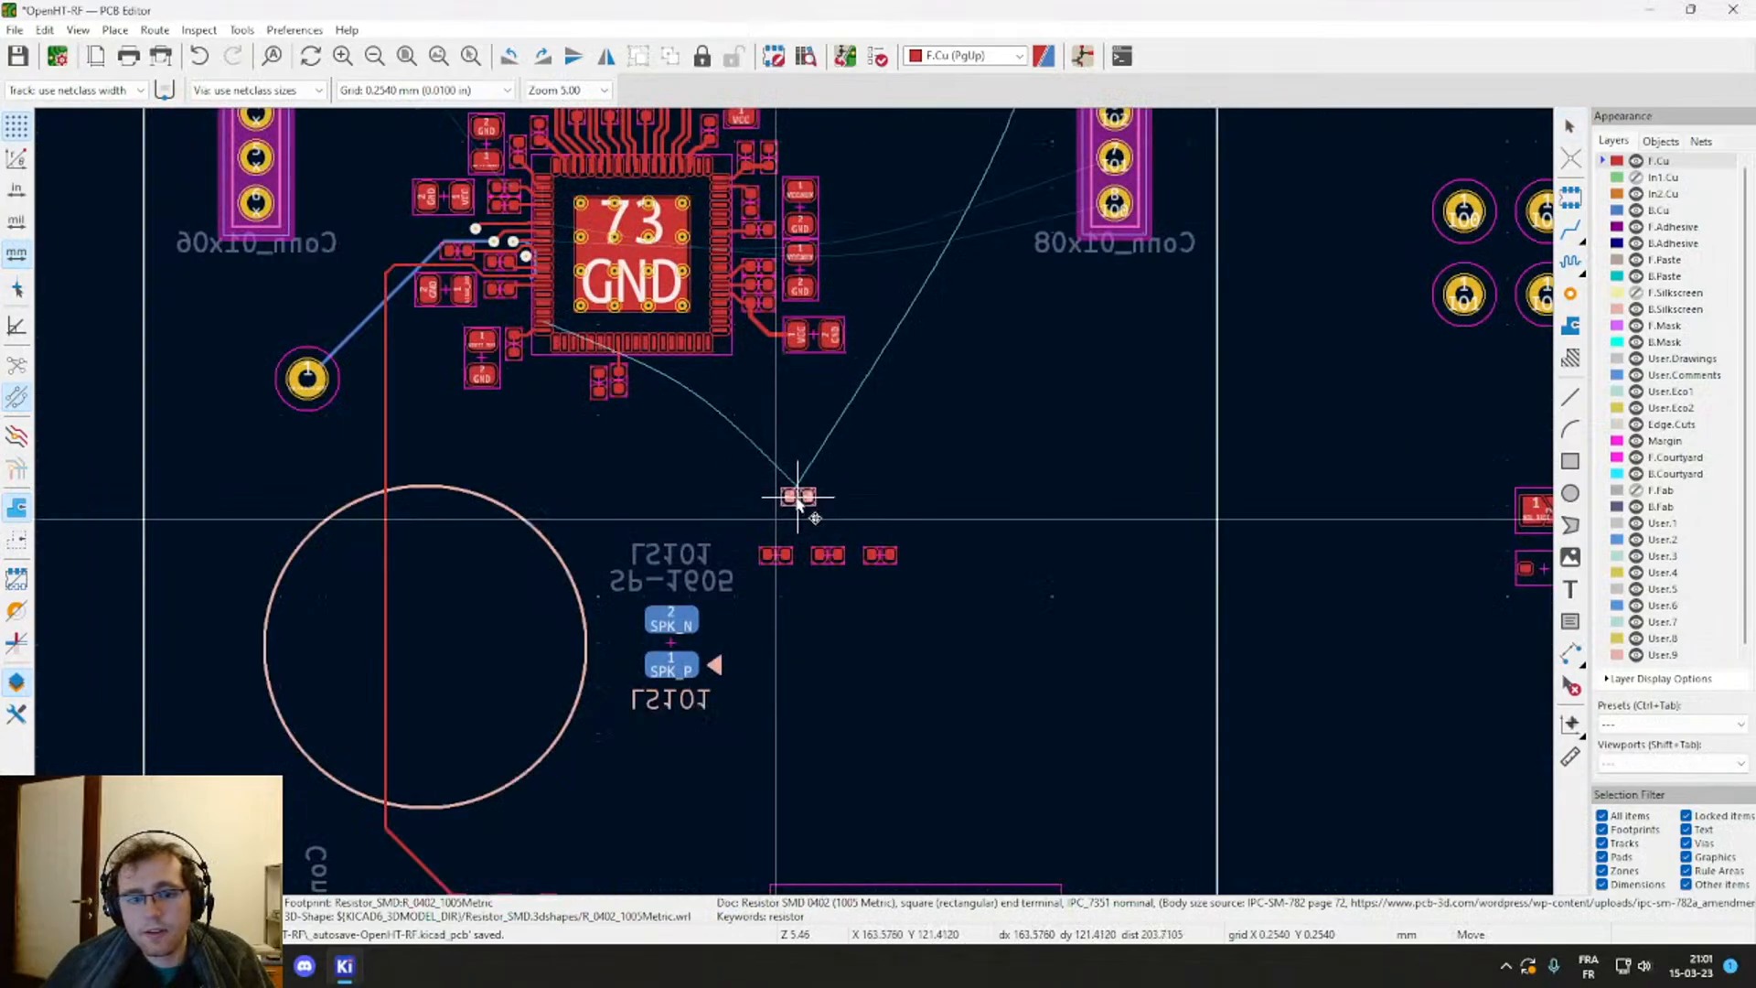
scroll(808, 395, "up", 2)
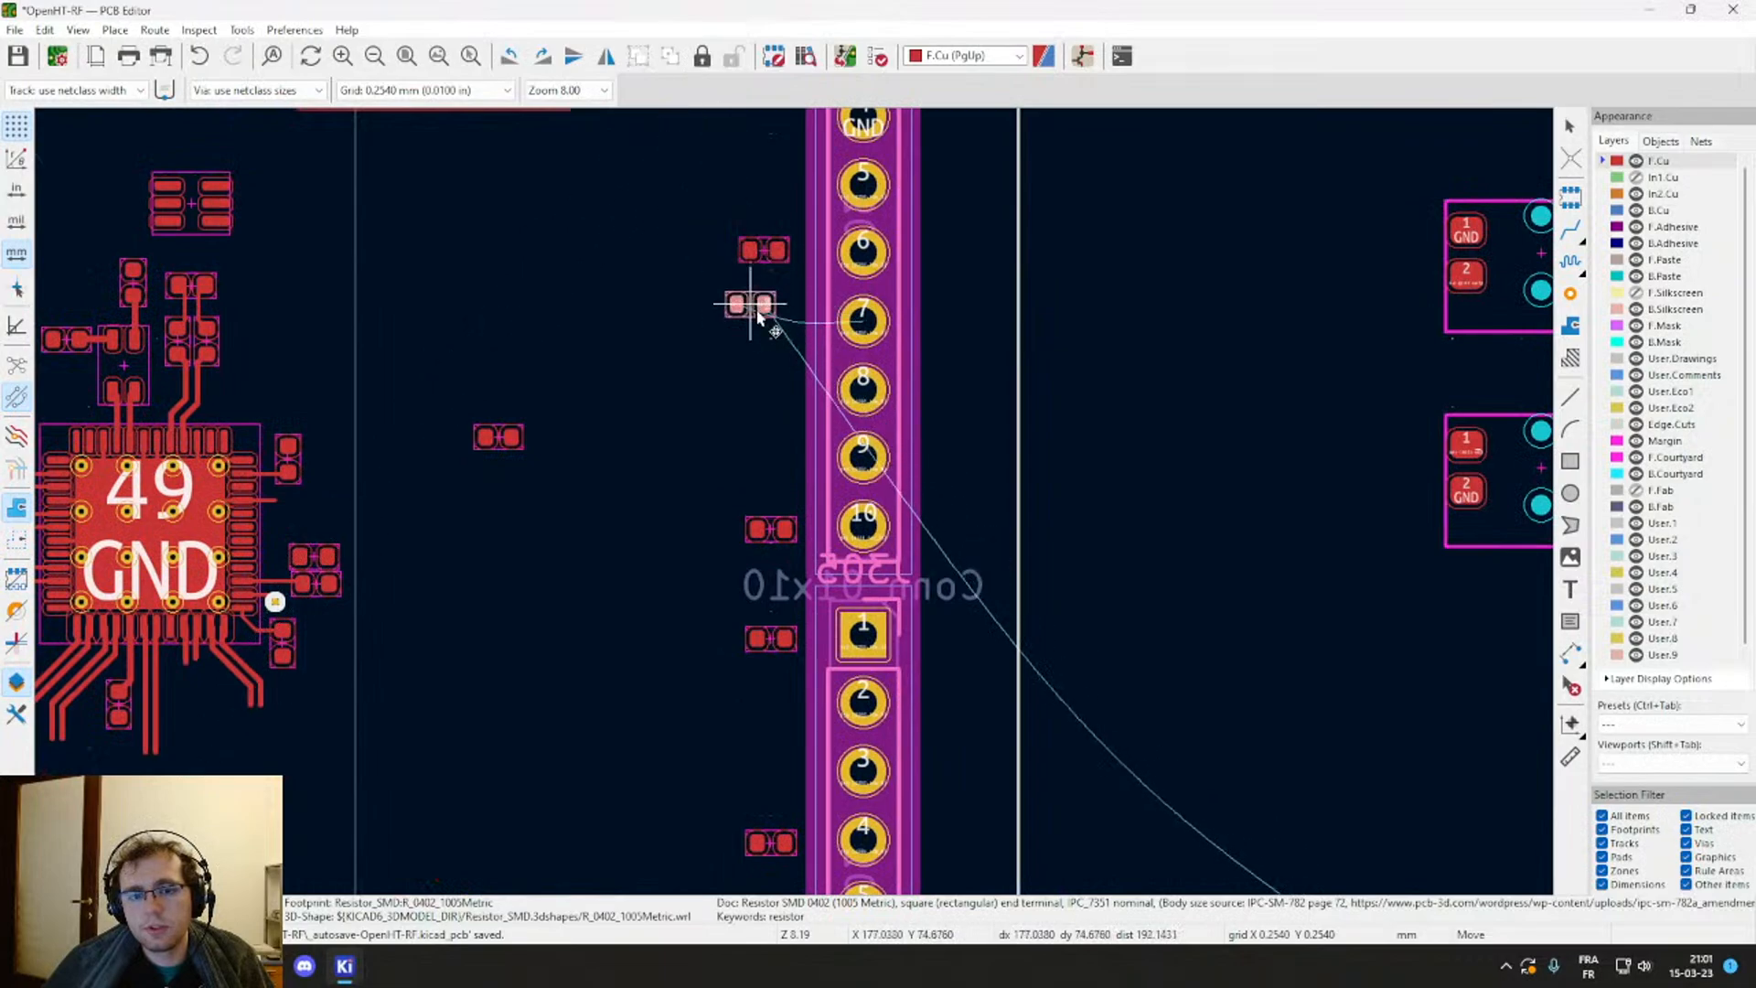
left_click(765, 311)
Step: Rotate the IO4 resistor 180 degrees so pad 1 faces J304, and align it with pin 7
scroll(773, 320, "up", 8)
key("m")
key("r")
key("r")
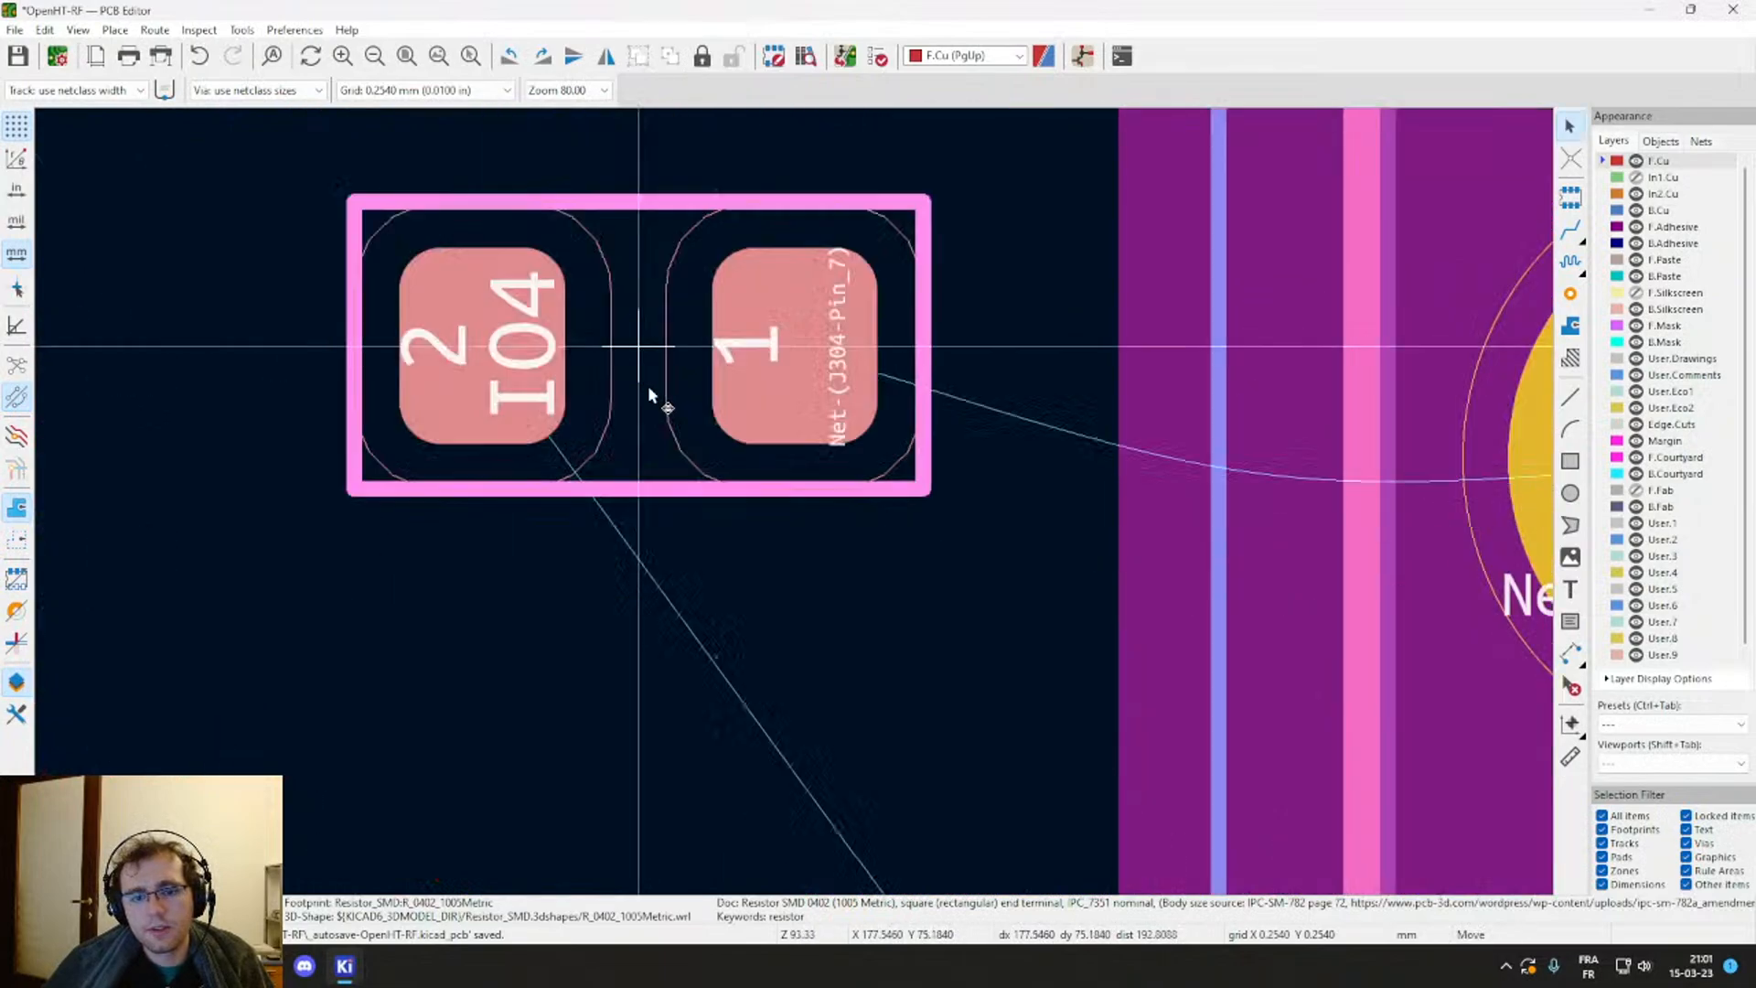
left_click(745, 480)
scroll(948, 503, "down", 2)
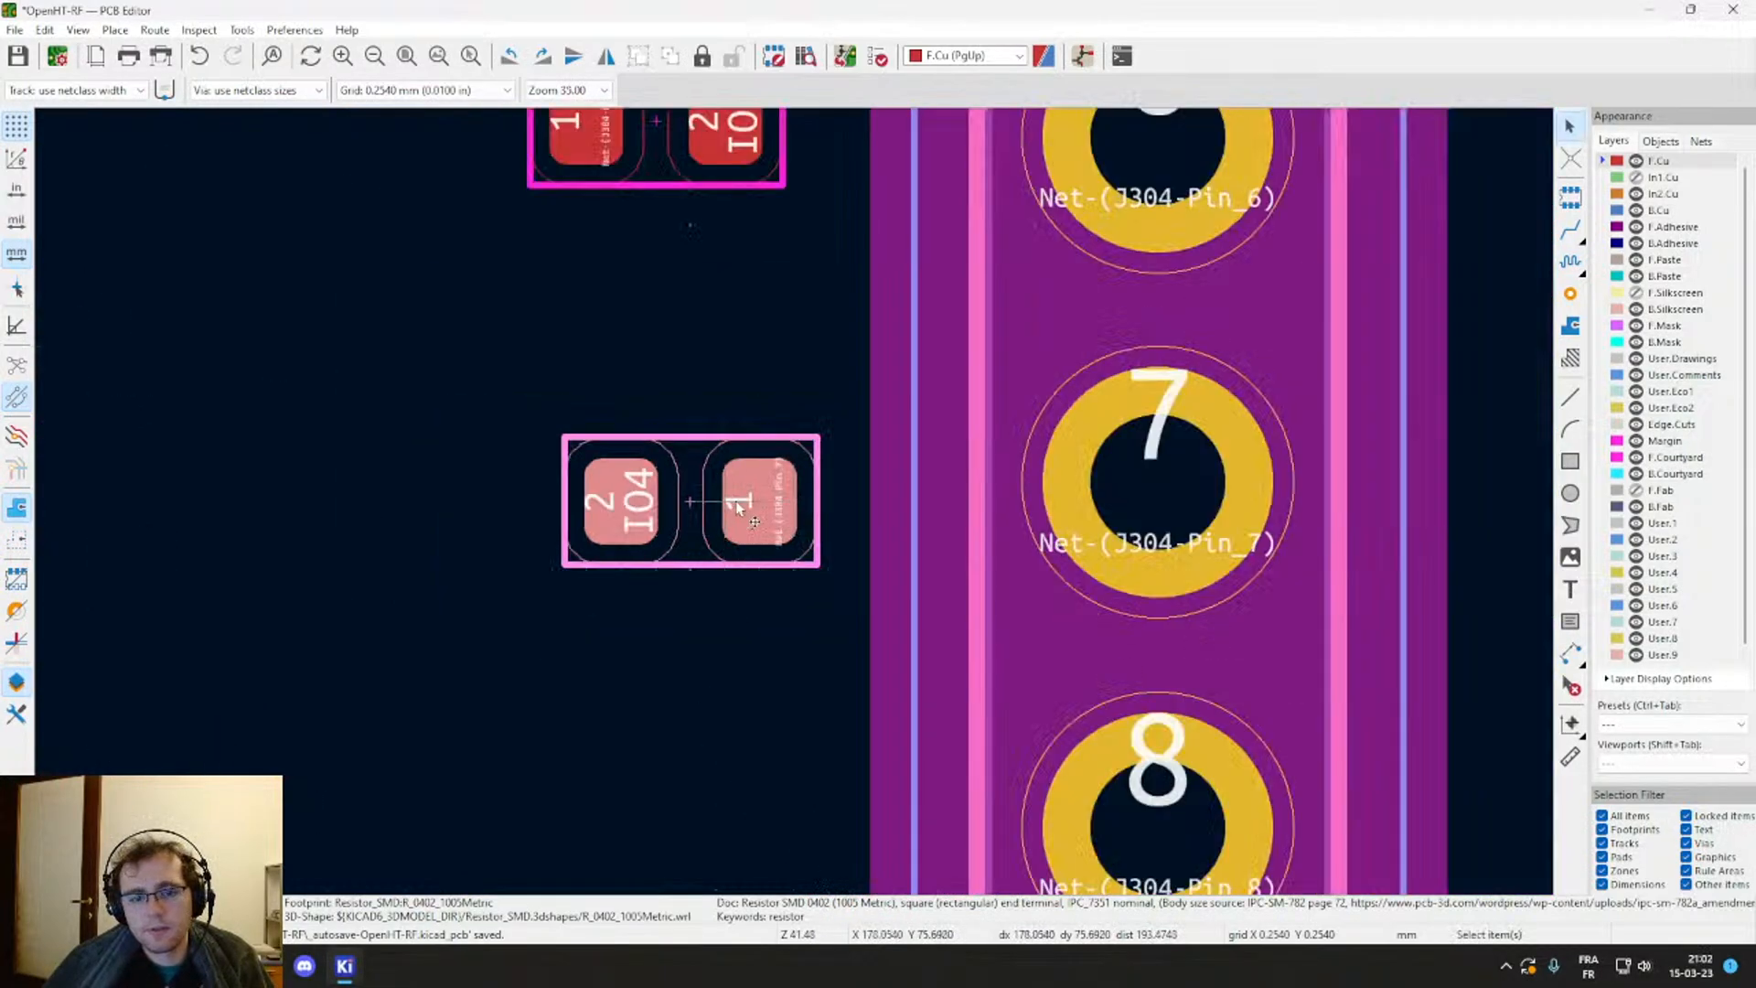
key("m")
right_click(769, 475)
left_click(760, 480)
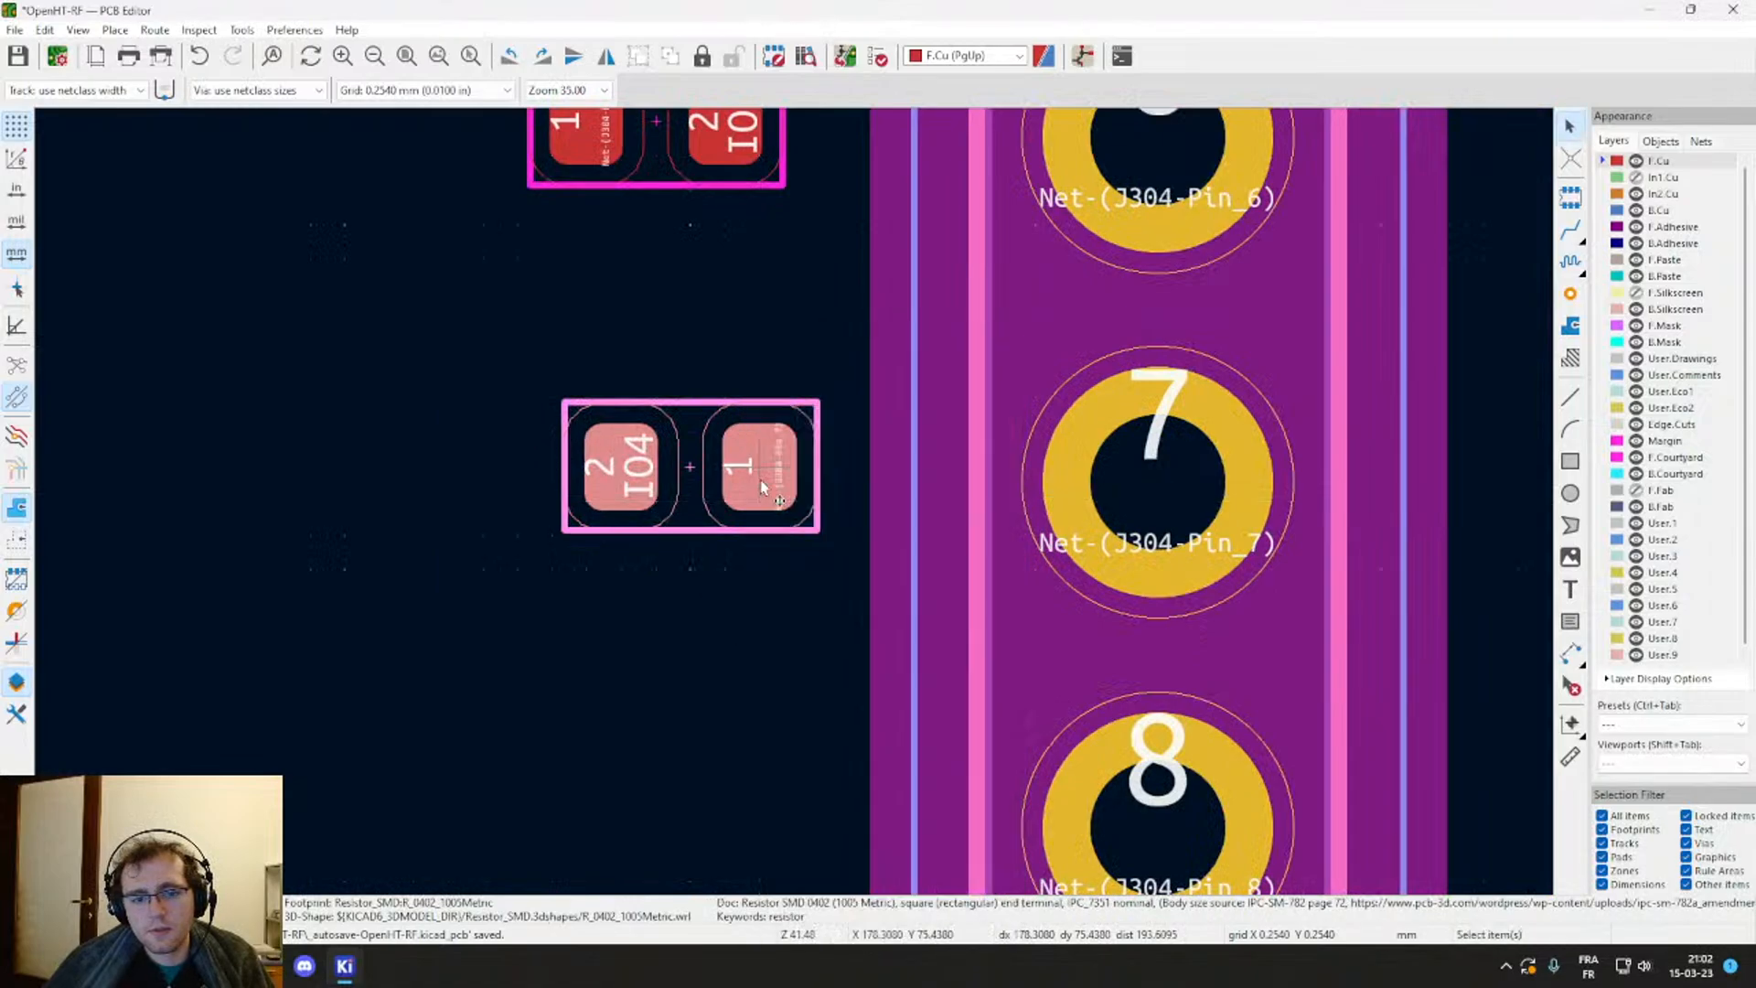
Step: Rotate the loose IO3 resistor 180 degrees and place it beside pin 8 of J304, below the IO4 resistor
scroll(760, 479, "down", 6)
scroll(792, 507, "up", 4)
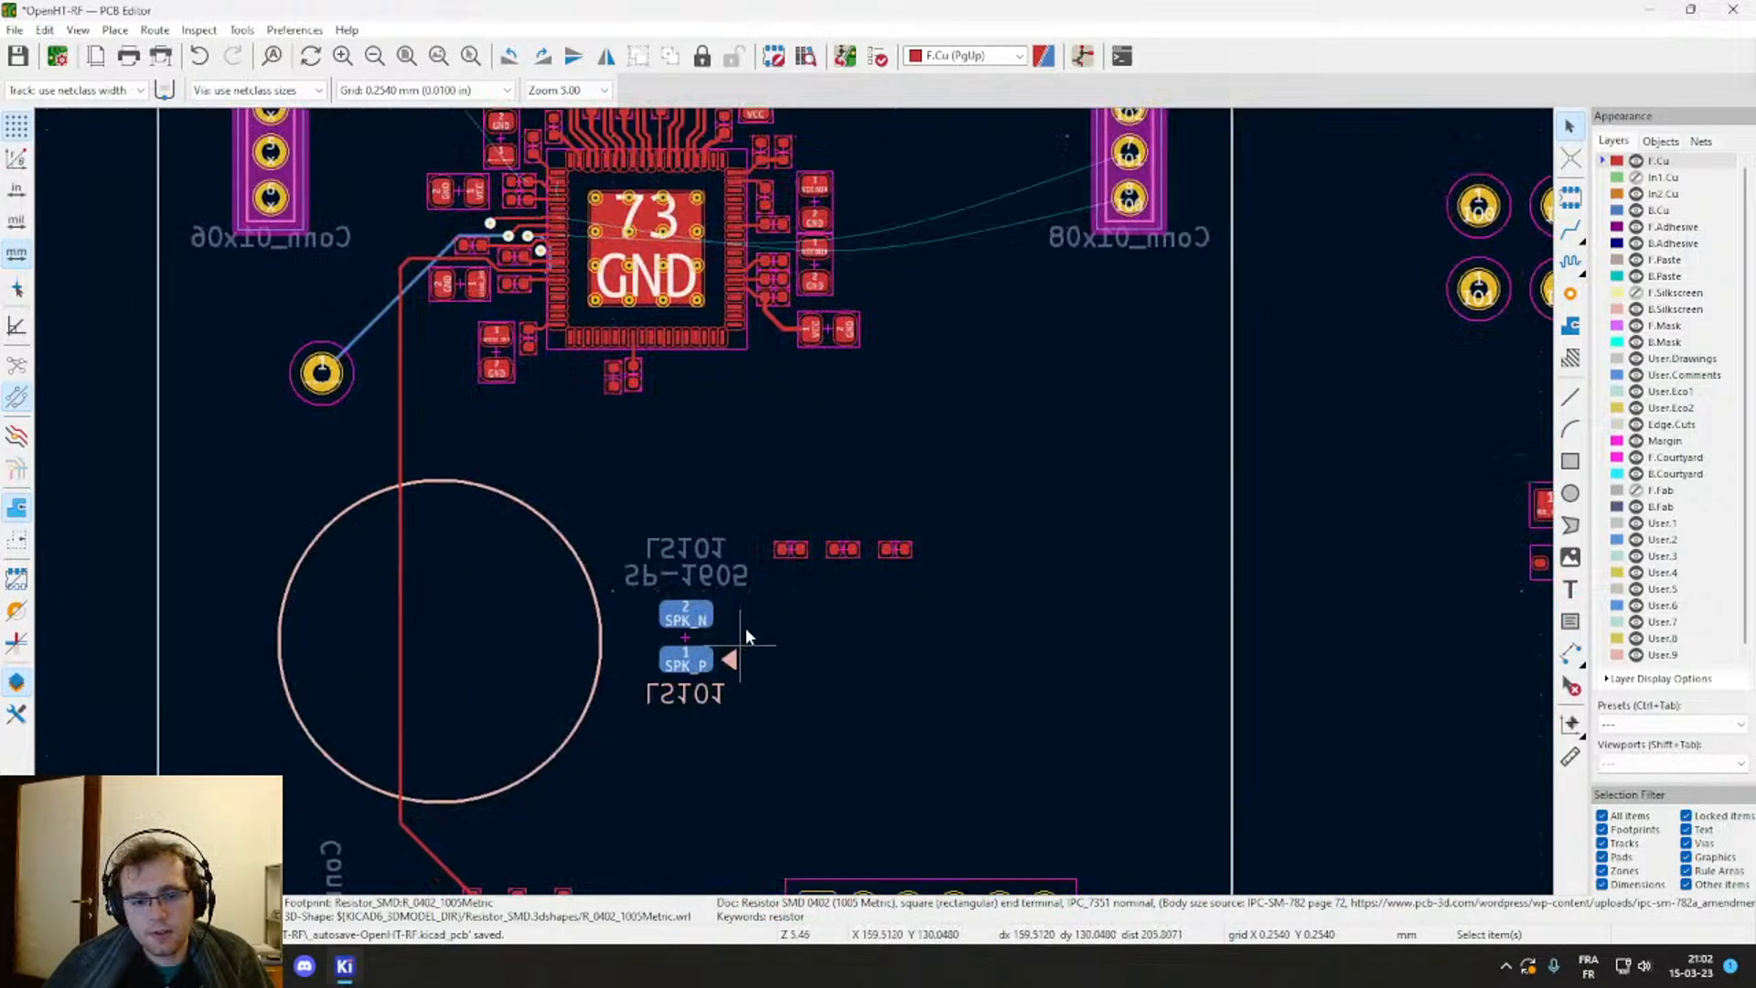
scroll(846, 408, "up", 5)
left_click(918, 466)
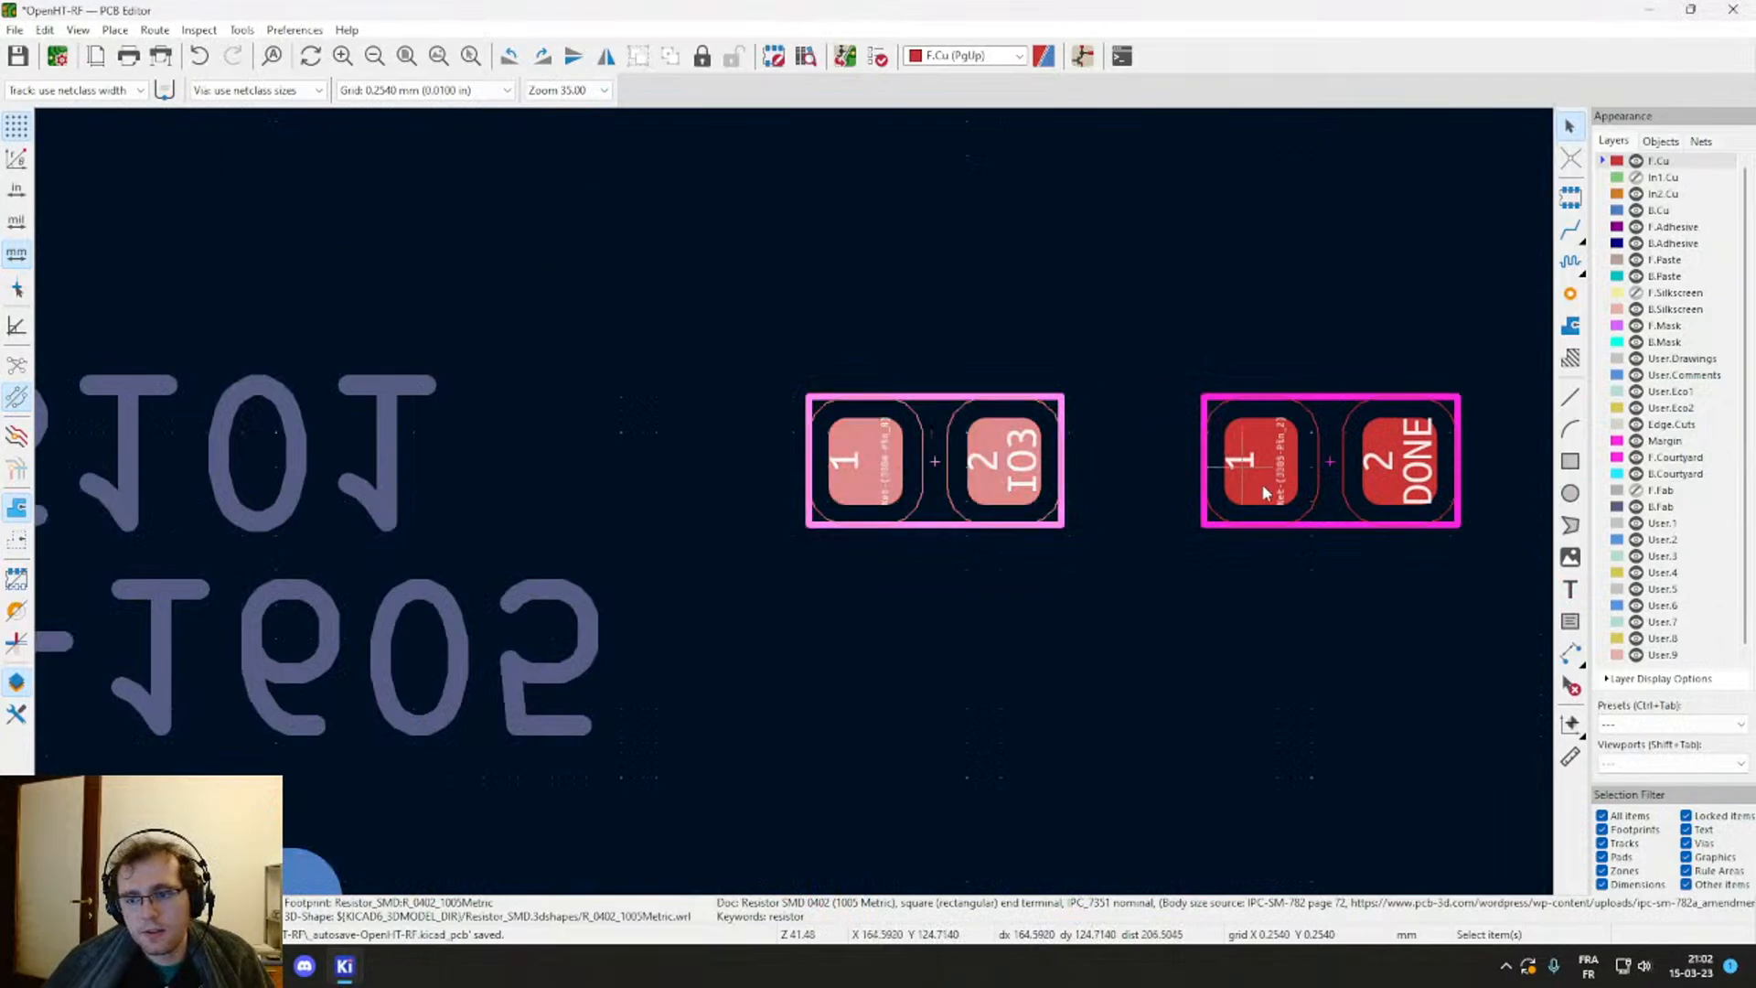
key("m")
scroll(944, 470, "down", 9)
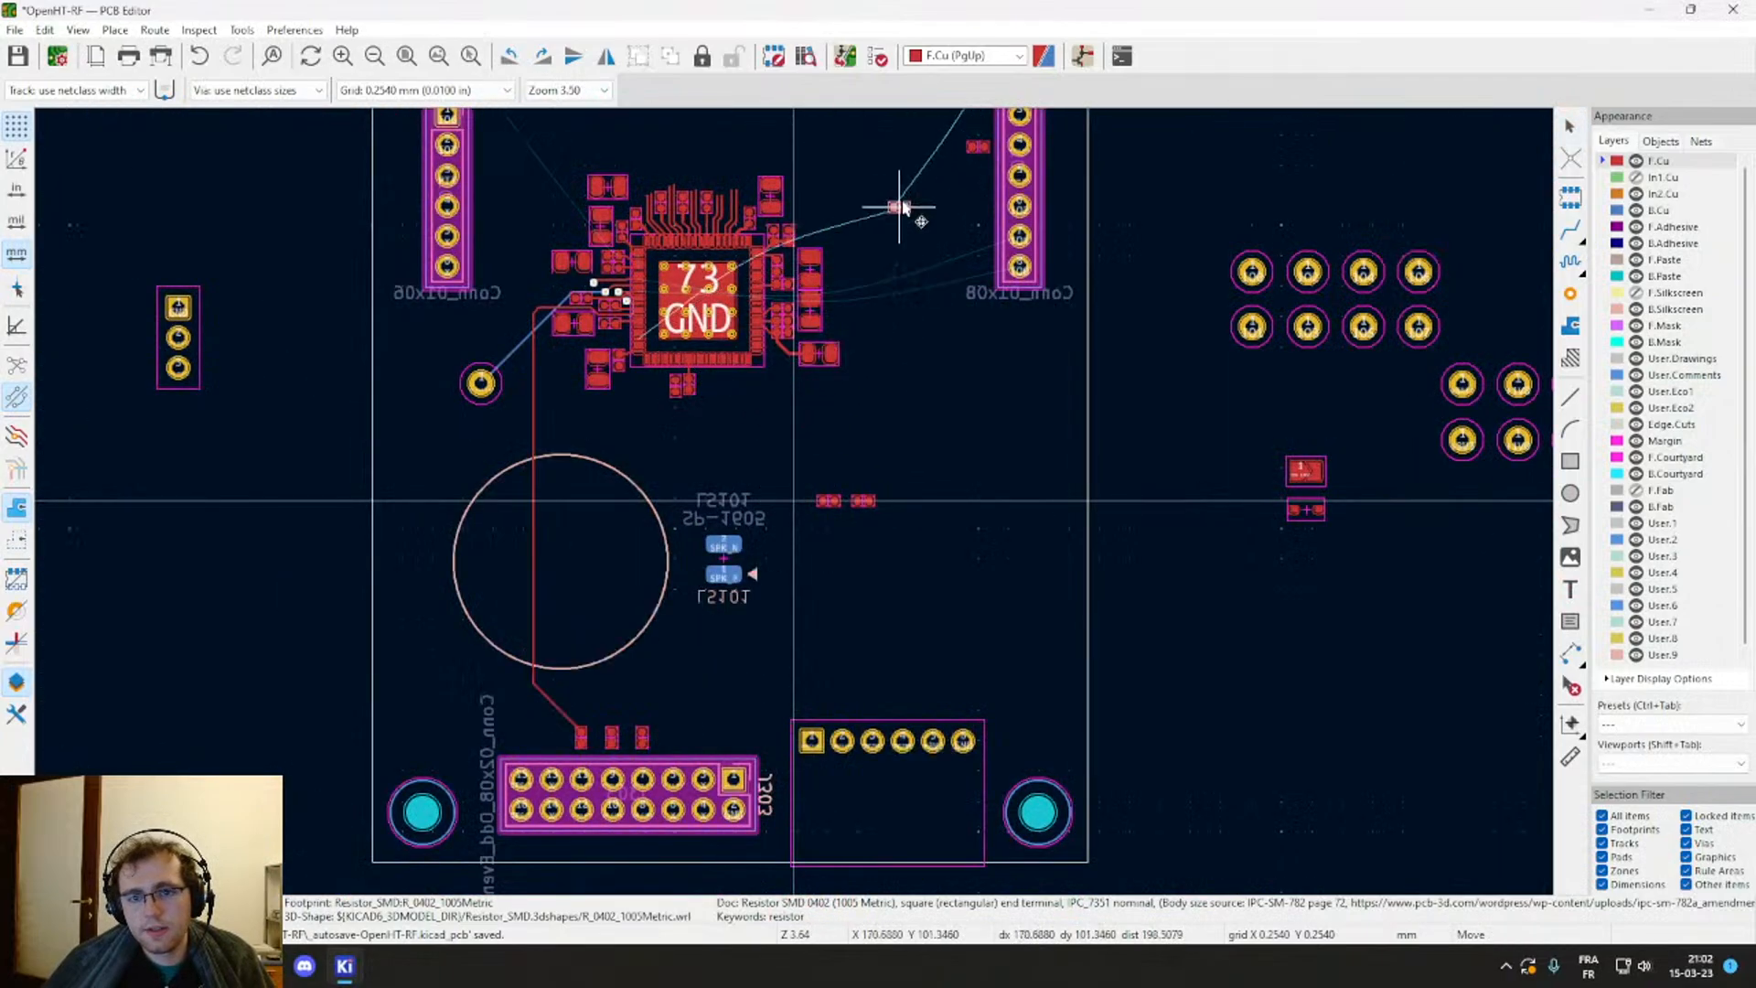
scroll(812, 457, "up", 5)
scroll(792, 503, "up", 4)
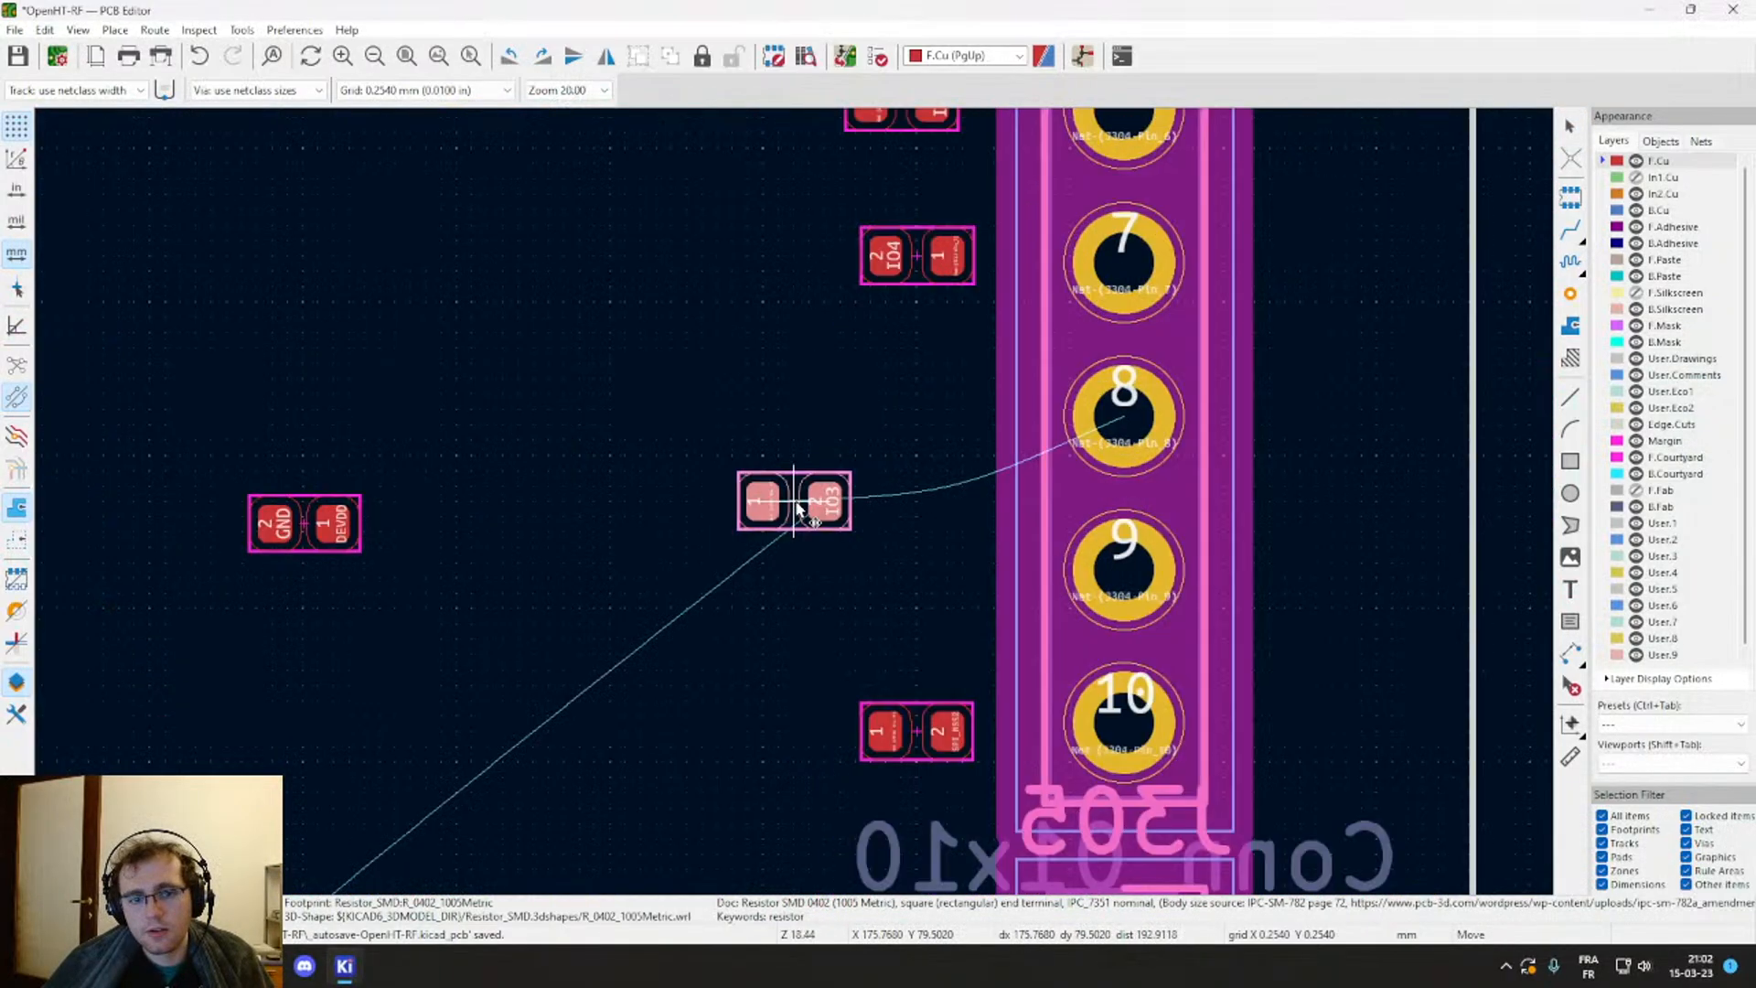
key("r")
key("r")
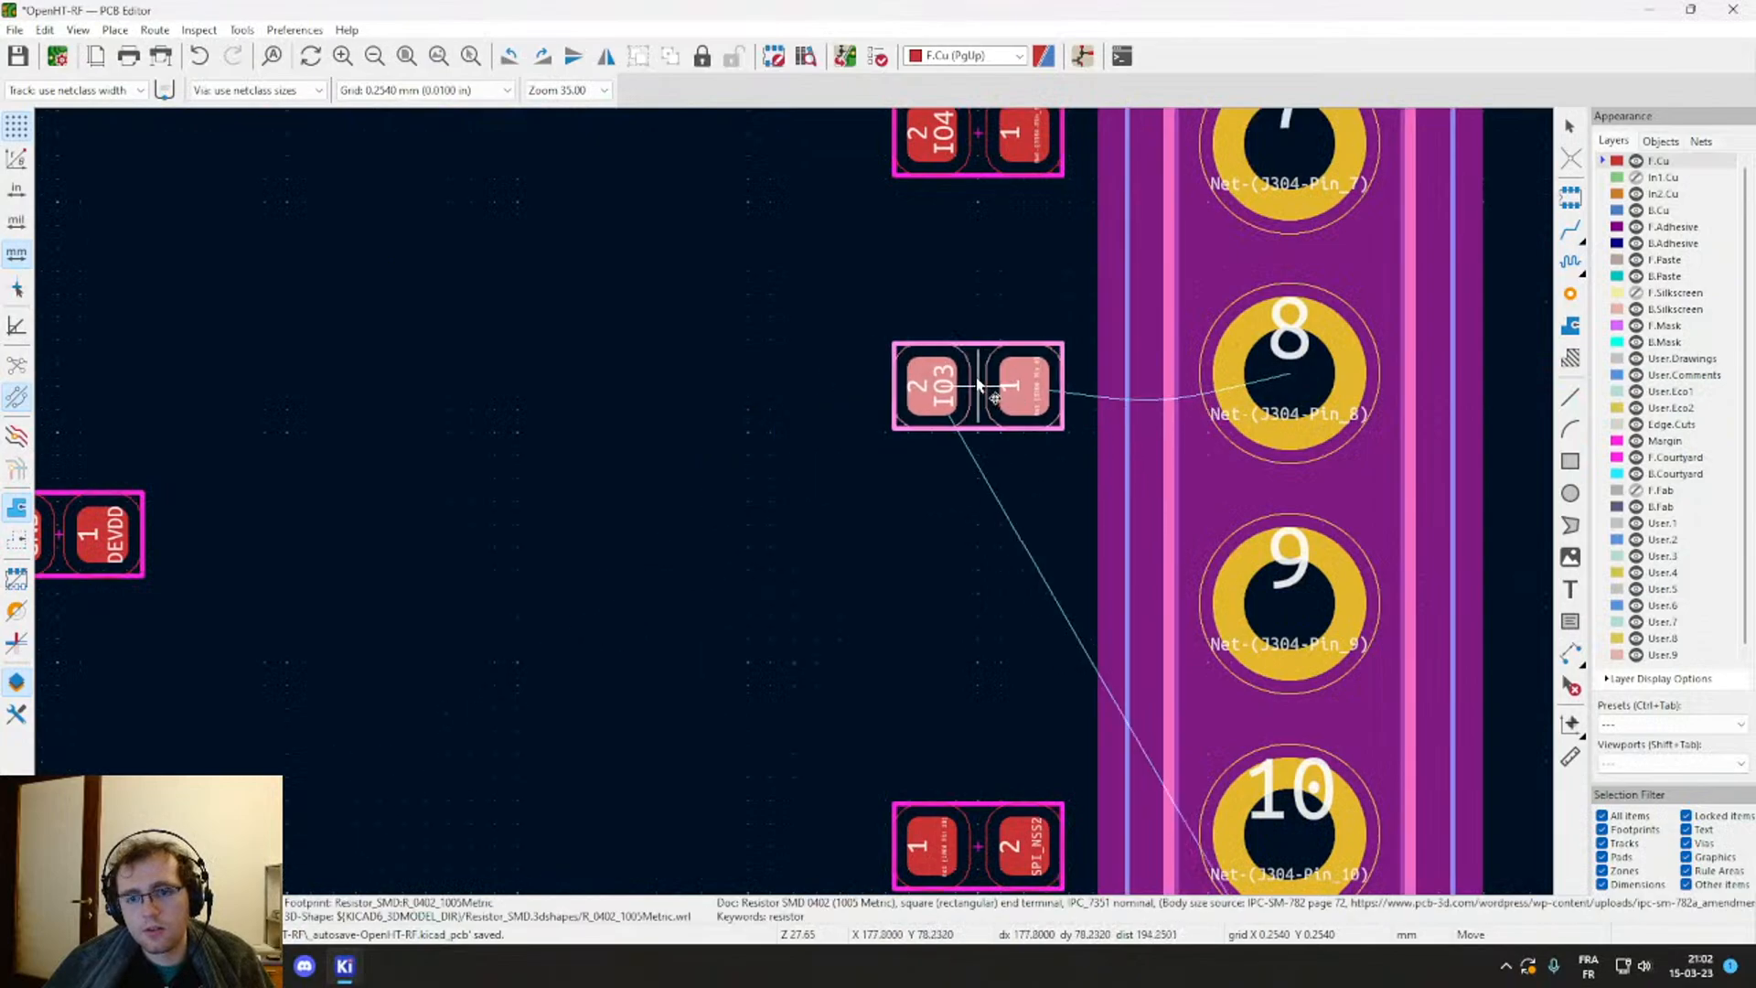
left_click(979, 383)
Step: Rotate the loose resistor wired to J303 pin 12 by 90 degrees and place it above pin 13, left of the three-resistor row
scroll(780, 518, "down", 5)
scroll(772, 403, "up", 3)
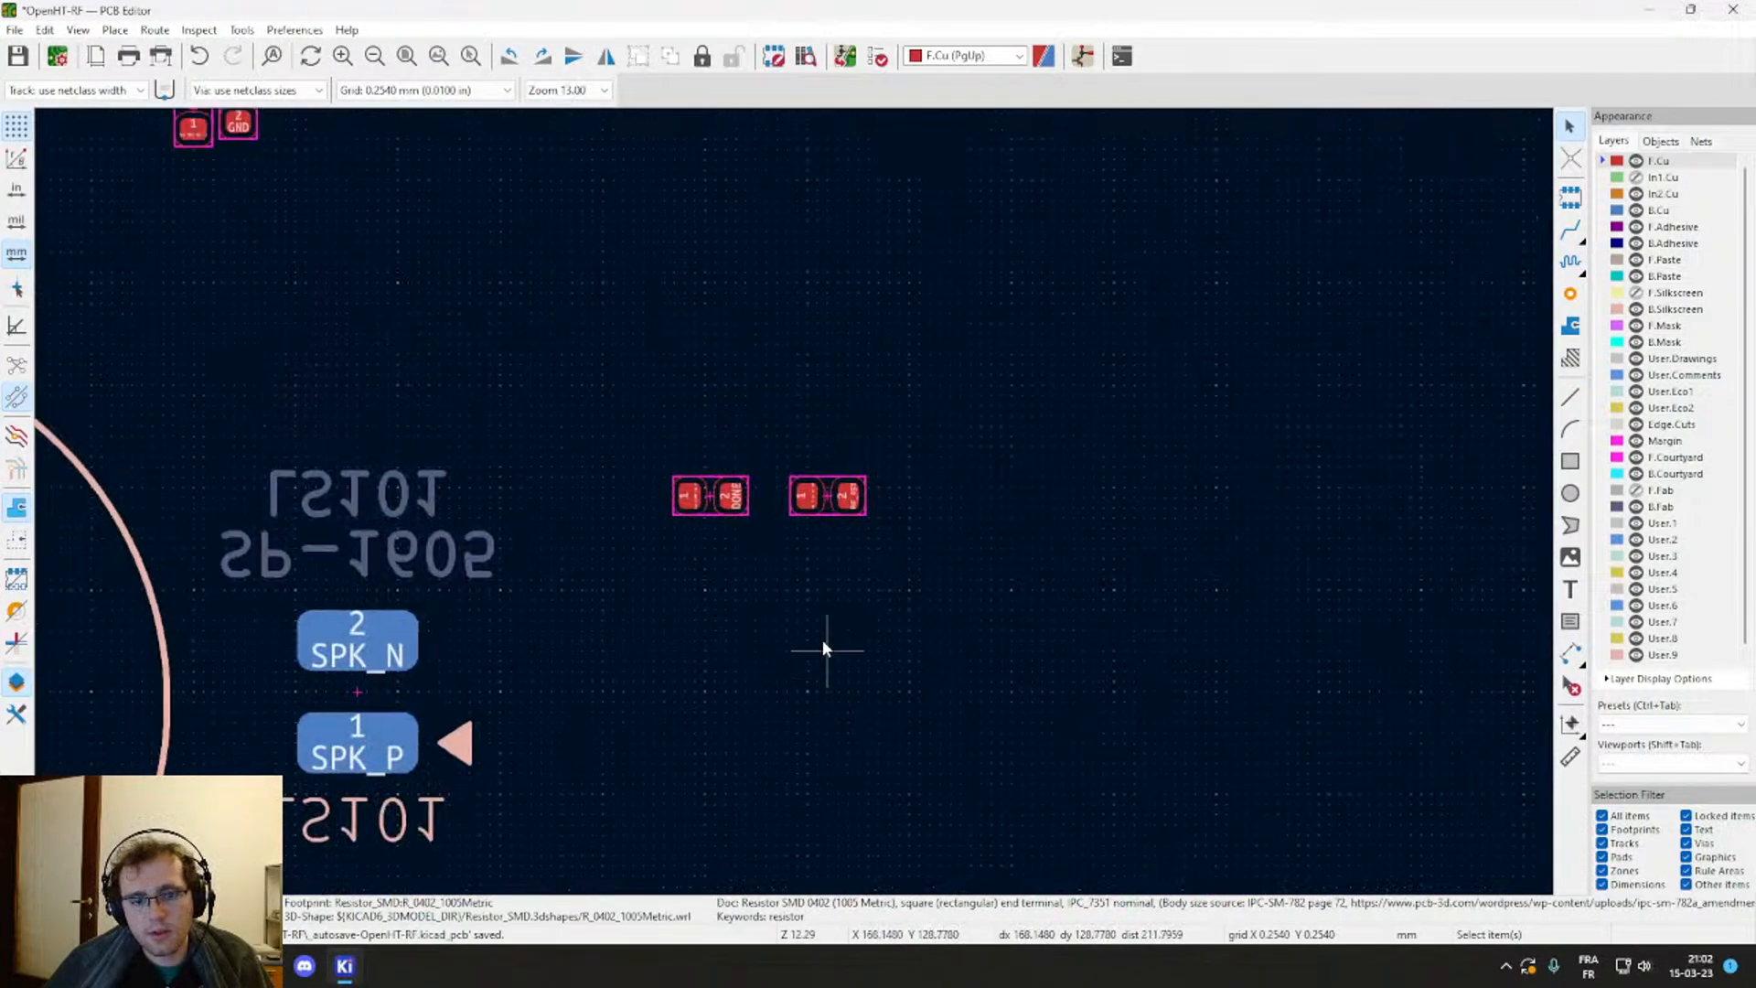
scroll(794, 506, "up", 2)
left_click(883, 547)
key("m")
scroll(795, 512, "down", 7)
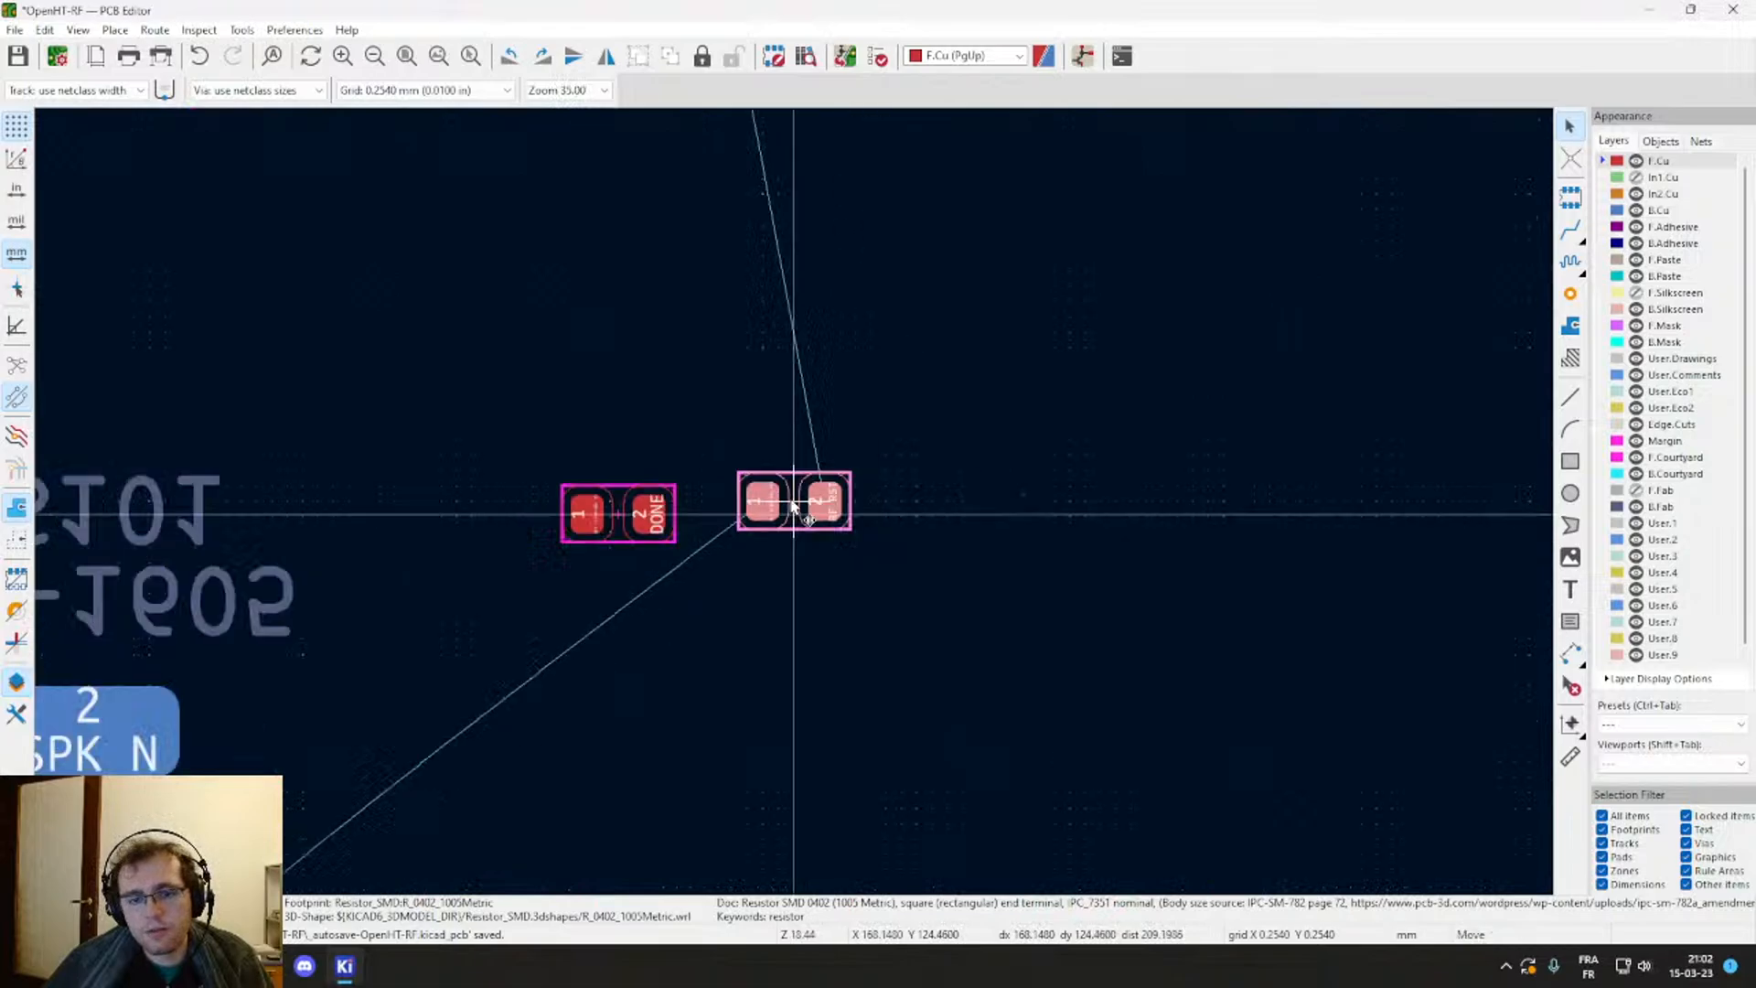
scroll(663, 534, "up", 4)
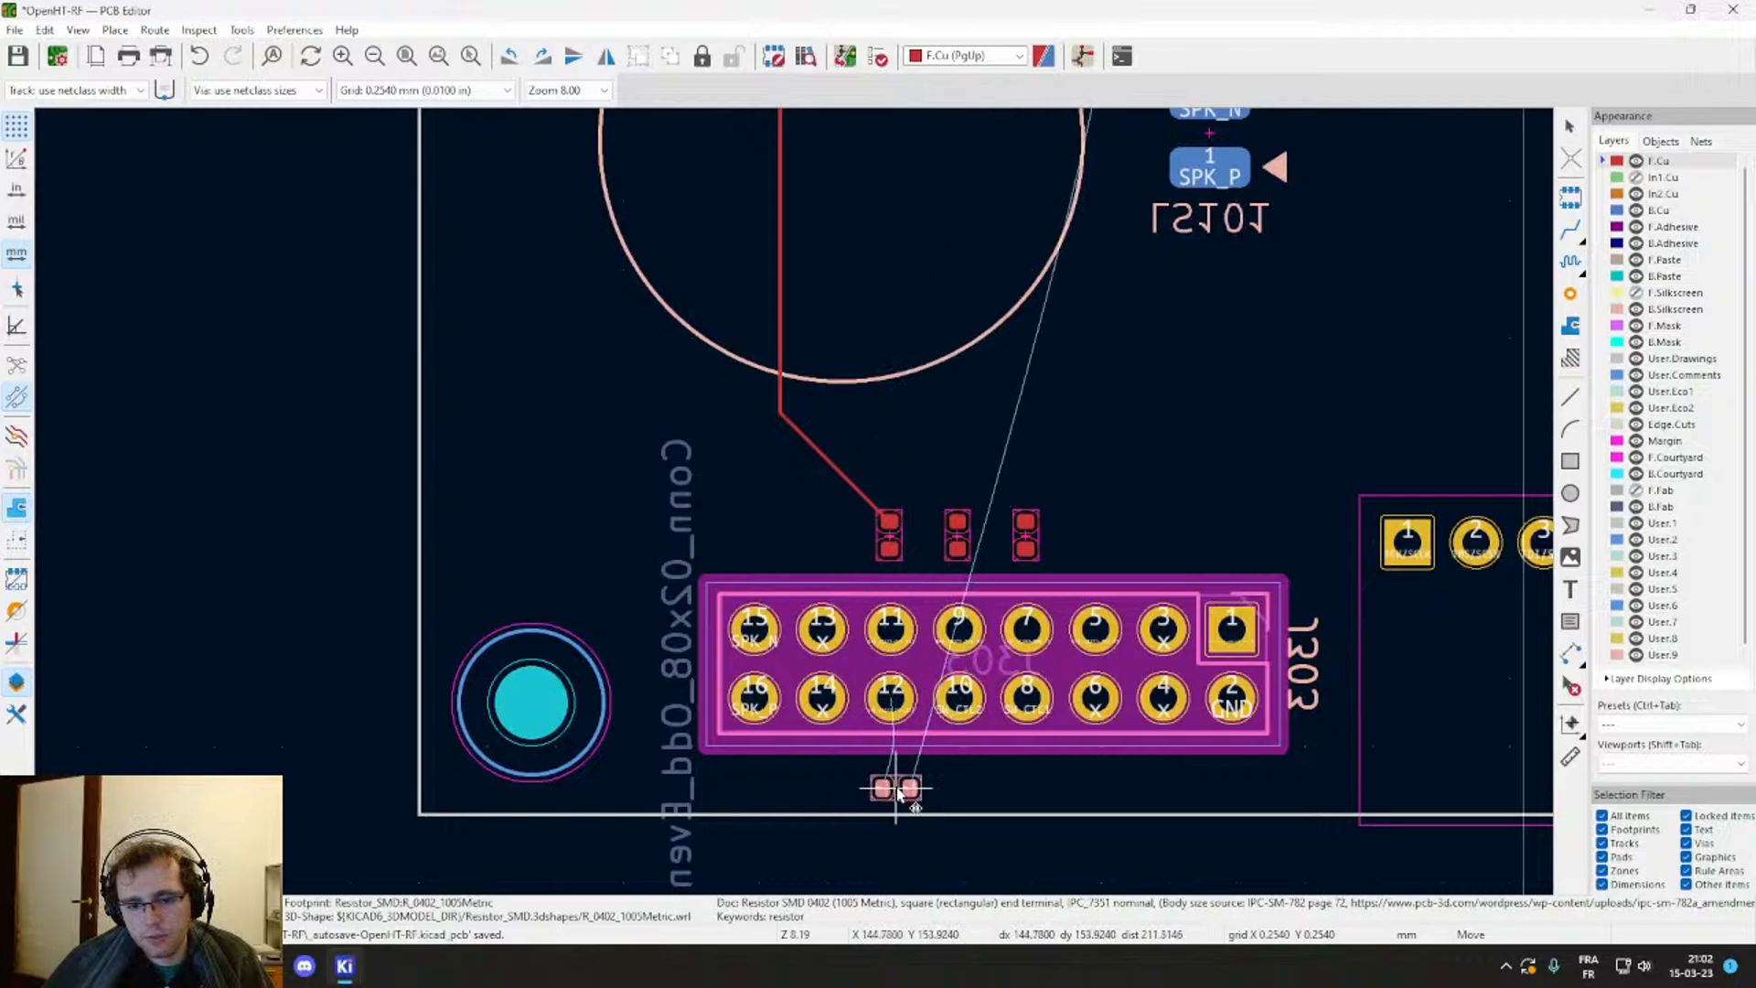
key("r")
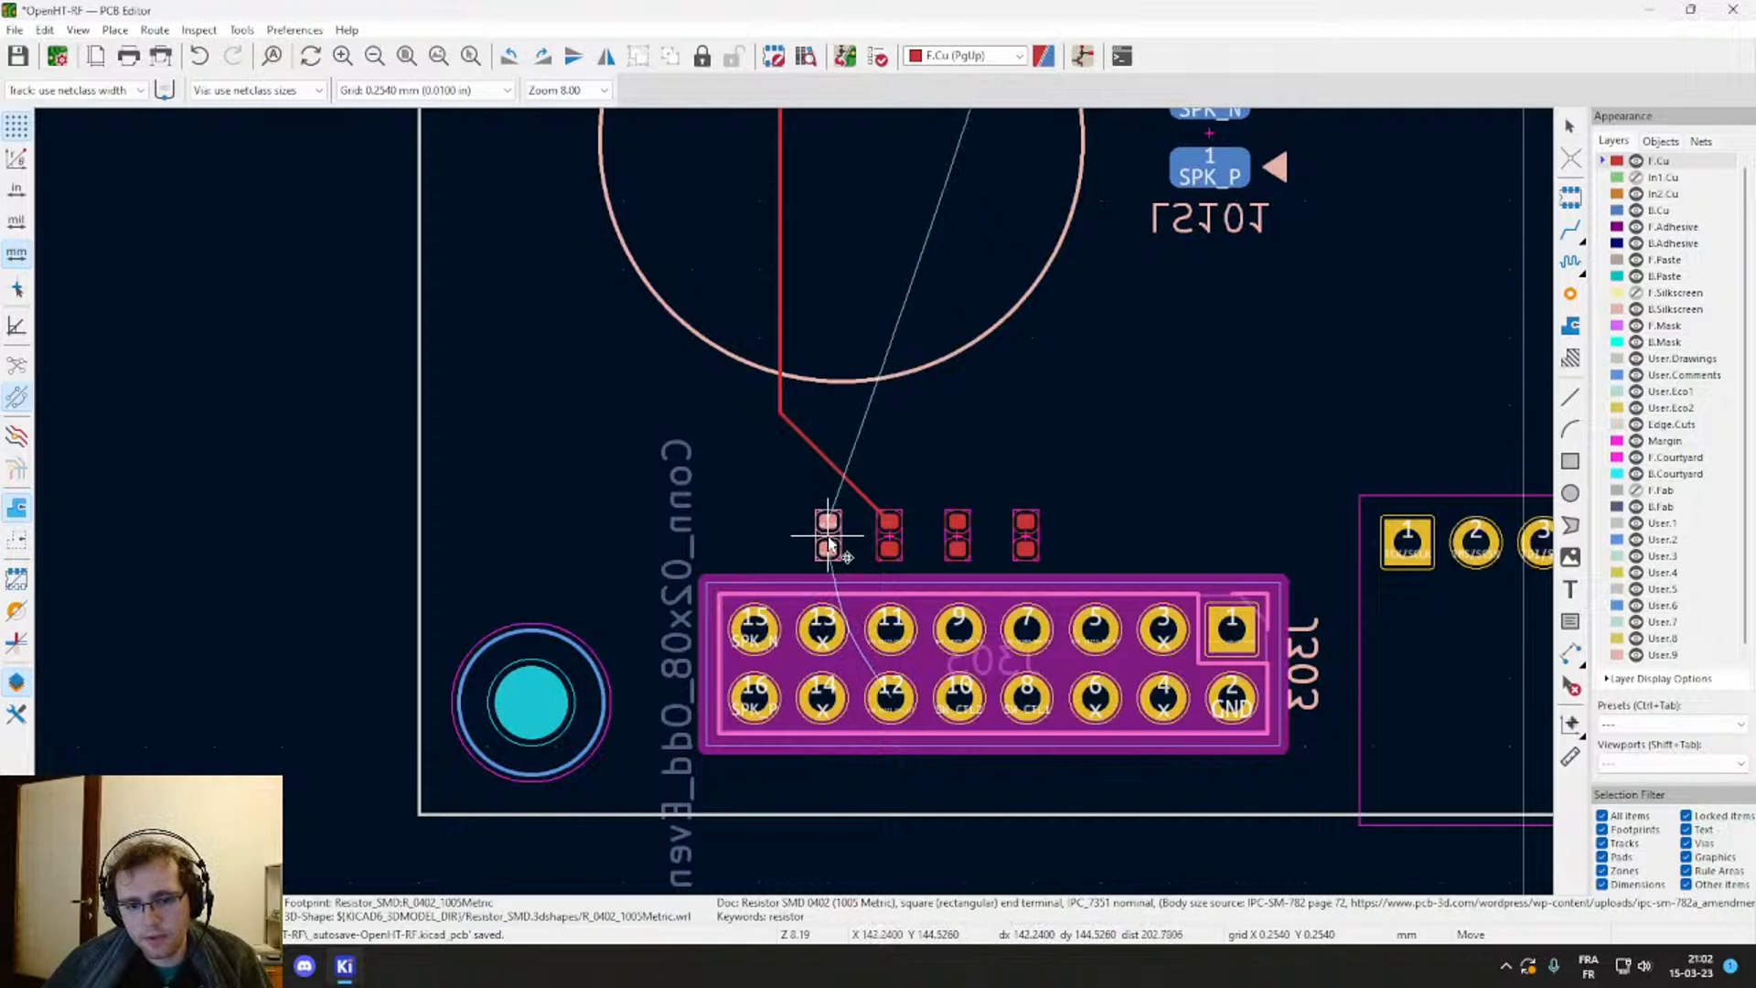
left_click(829, 545)
scroll(826, 697, "up", 3)
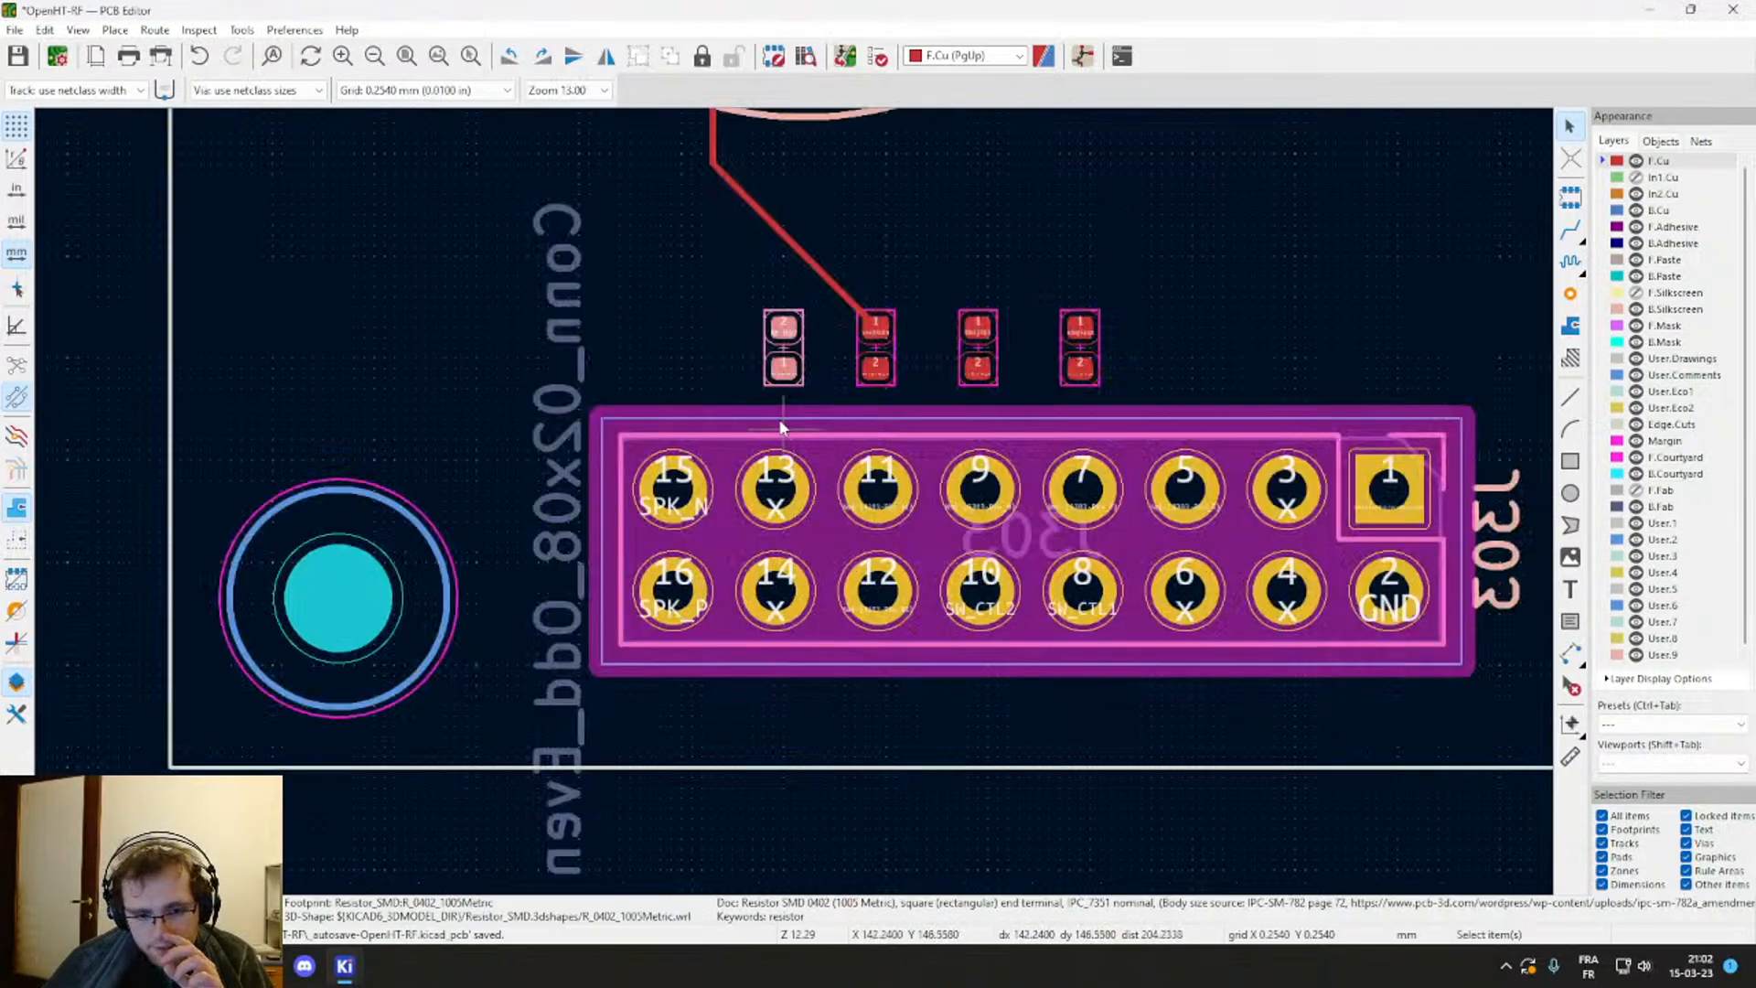
Step: Rotate the DONE resistor 90 degrees and place it below the FPGA, directly left of the INITN resistor
scroll(803, 508, "down", 3)
middle_click_drag(931, 303, 755, 502)
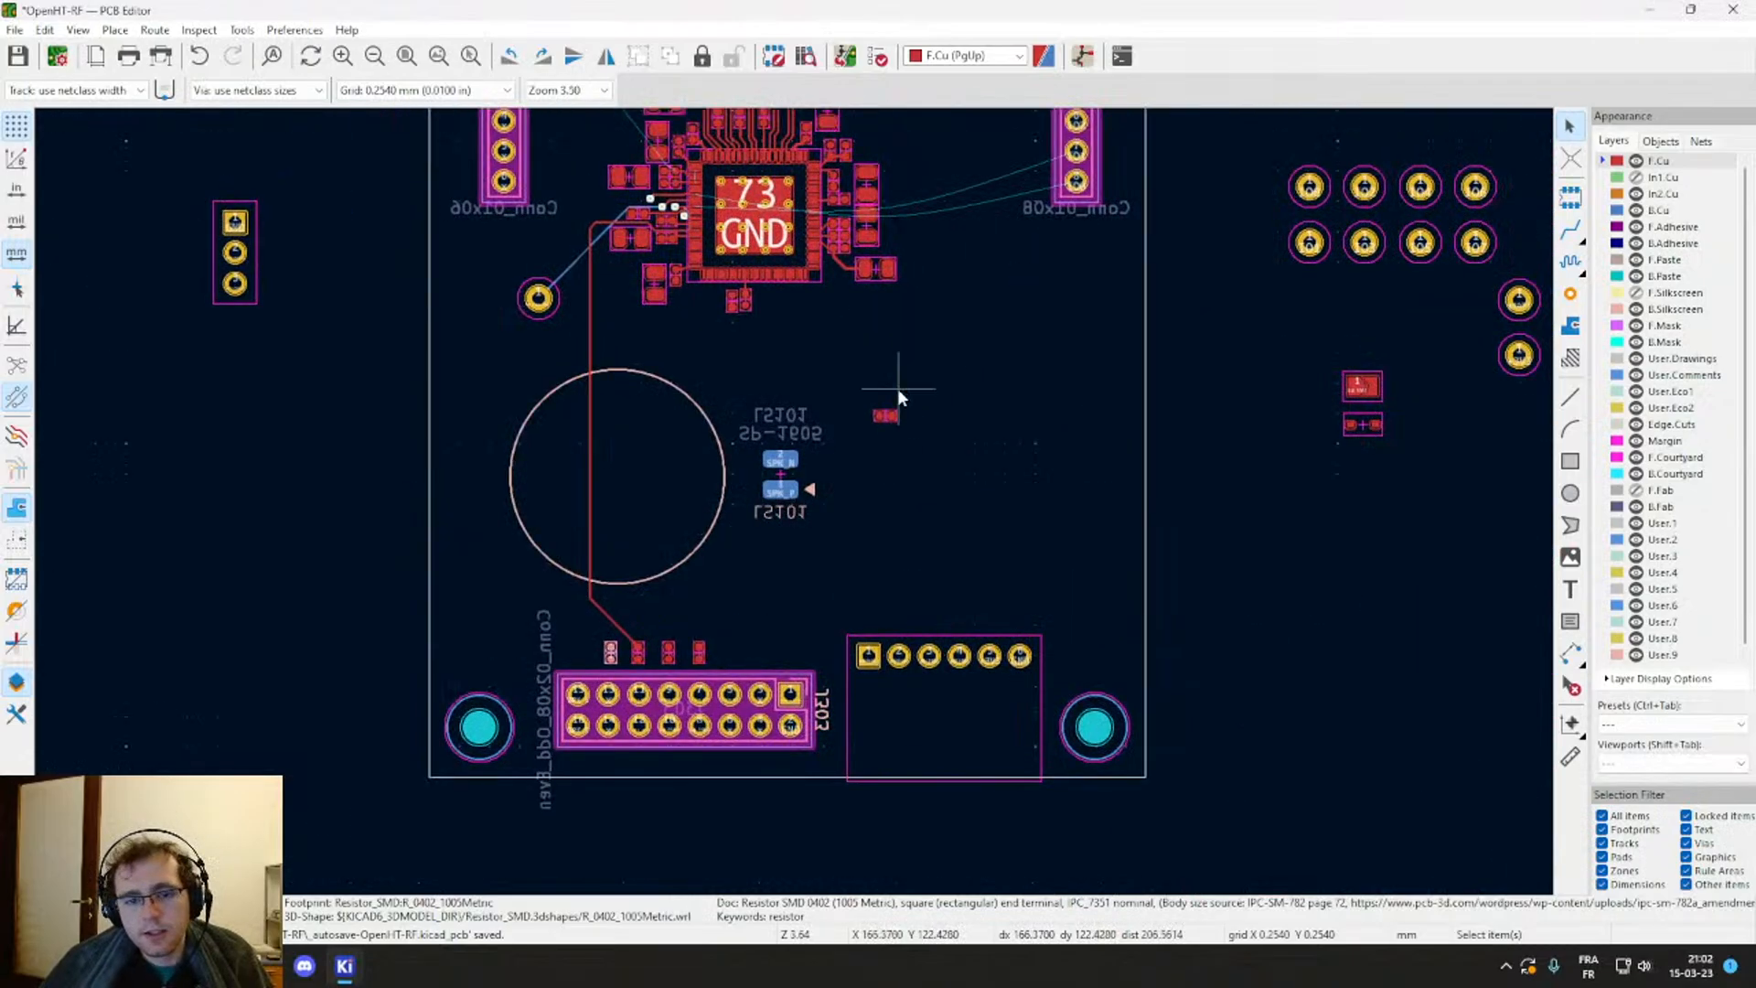
scroll(919, 366, "up", 4)
left_click(732, 626)
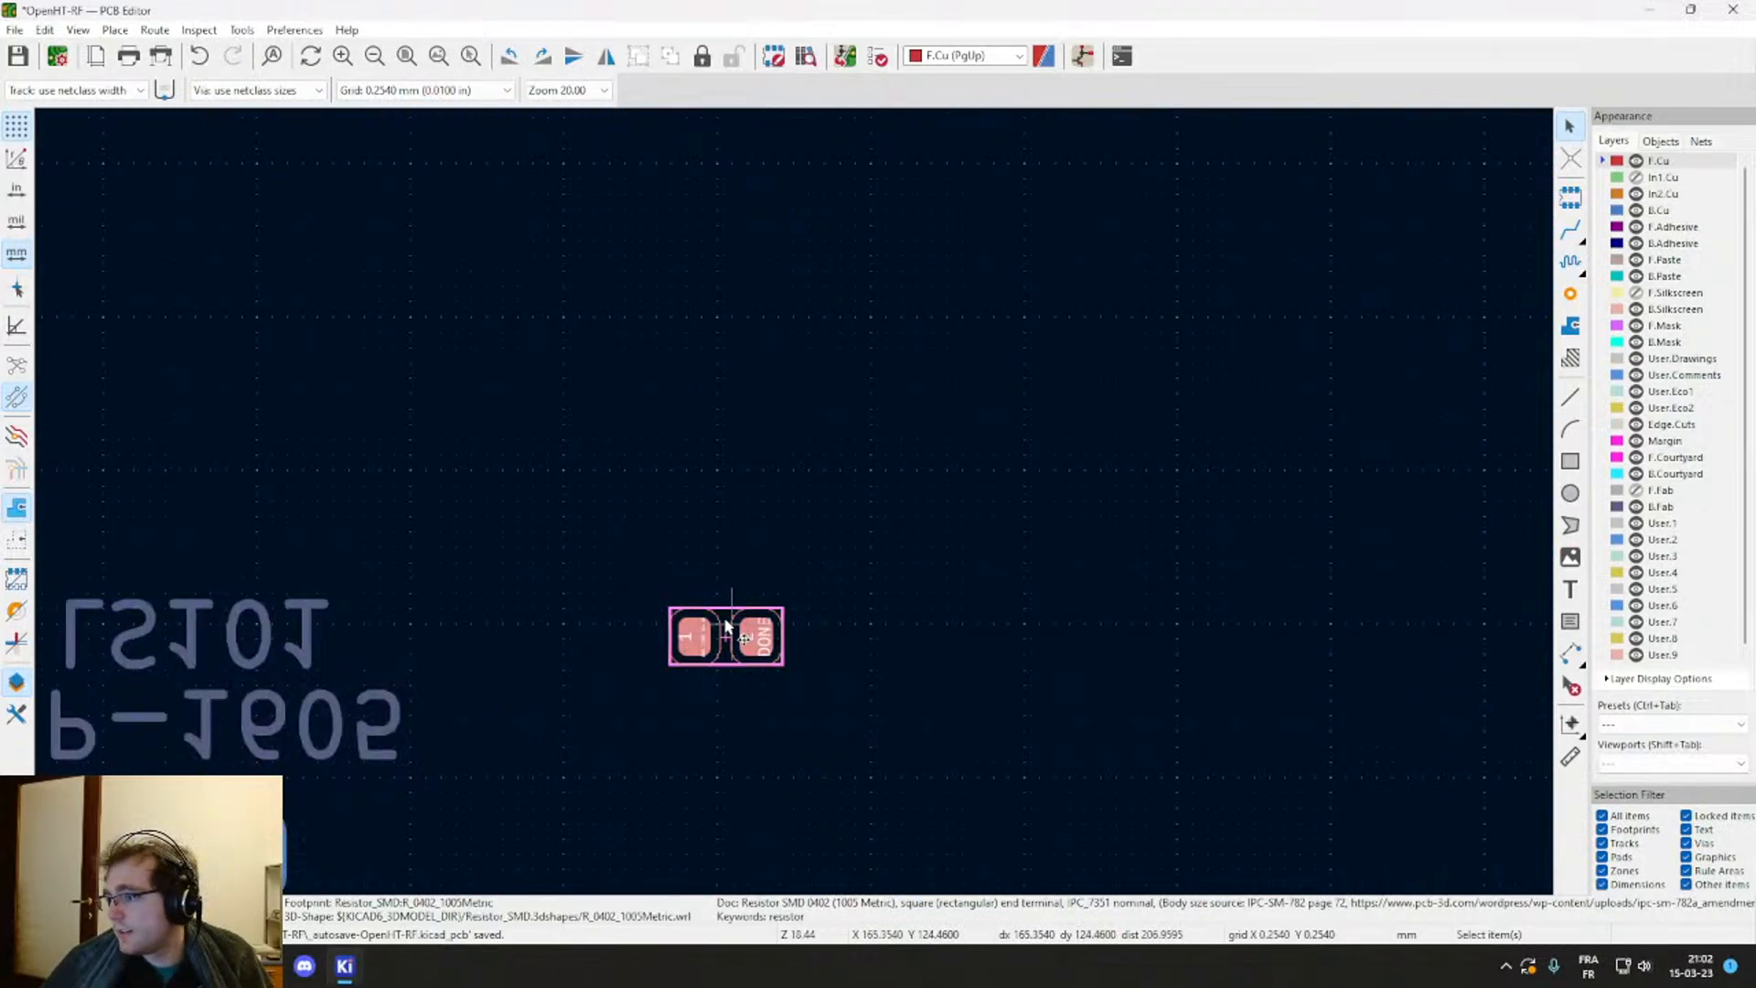
key("m")
scroll(728, 628, "down", 6)
scroll(704, 445, "up", 5)
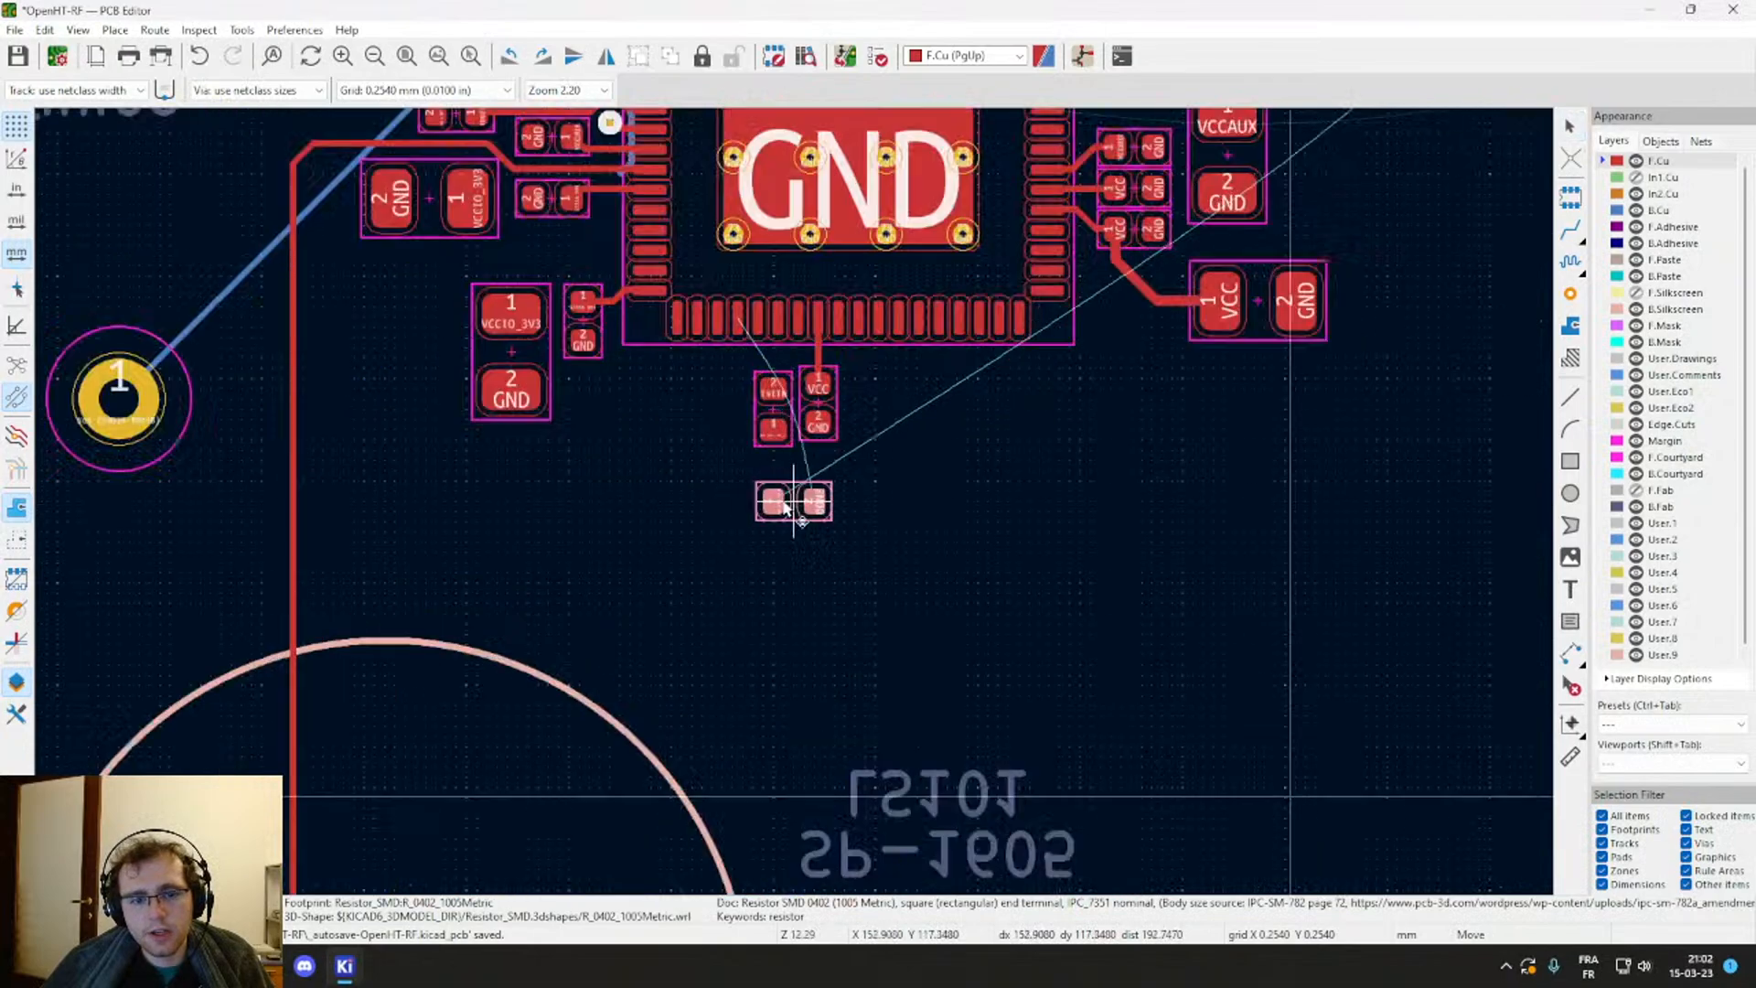
key("r")
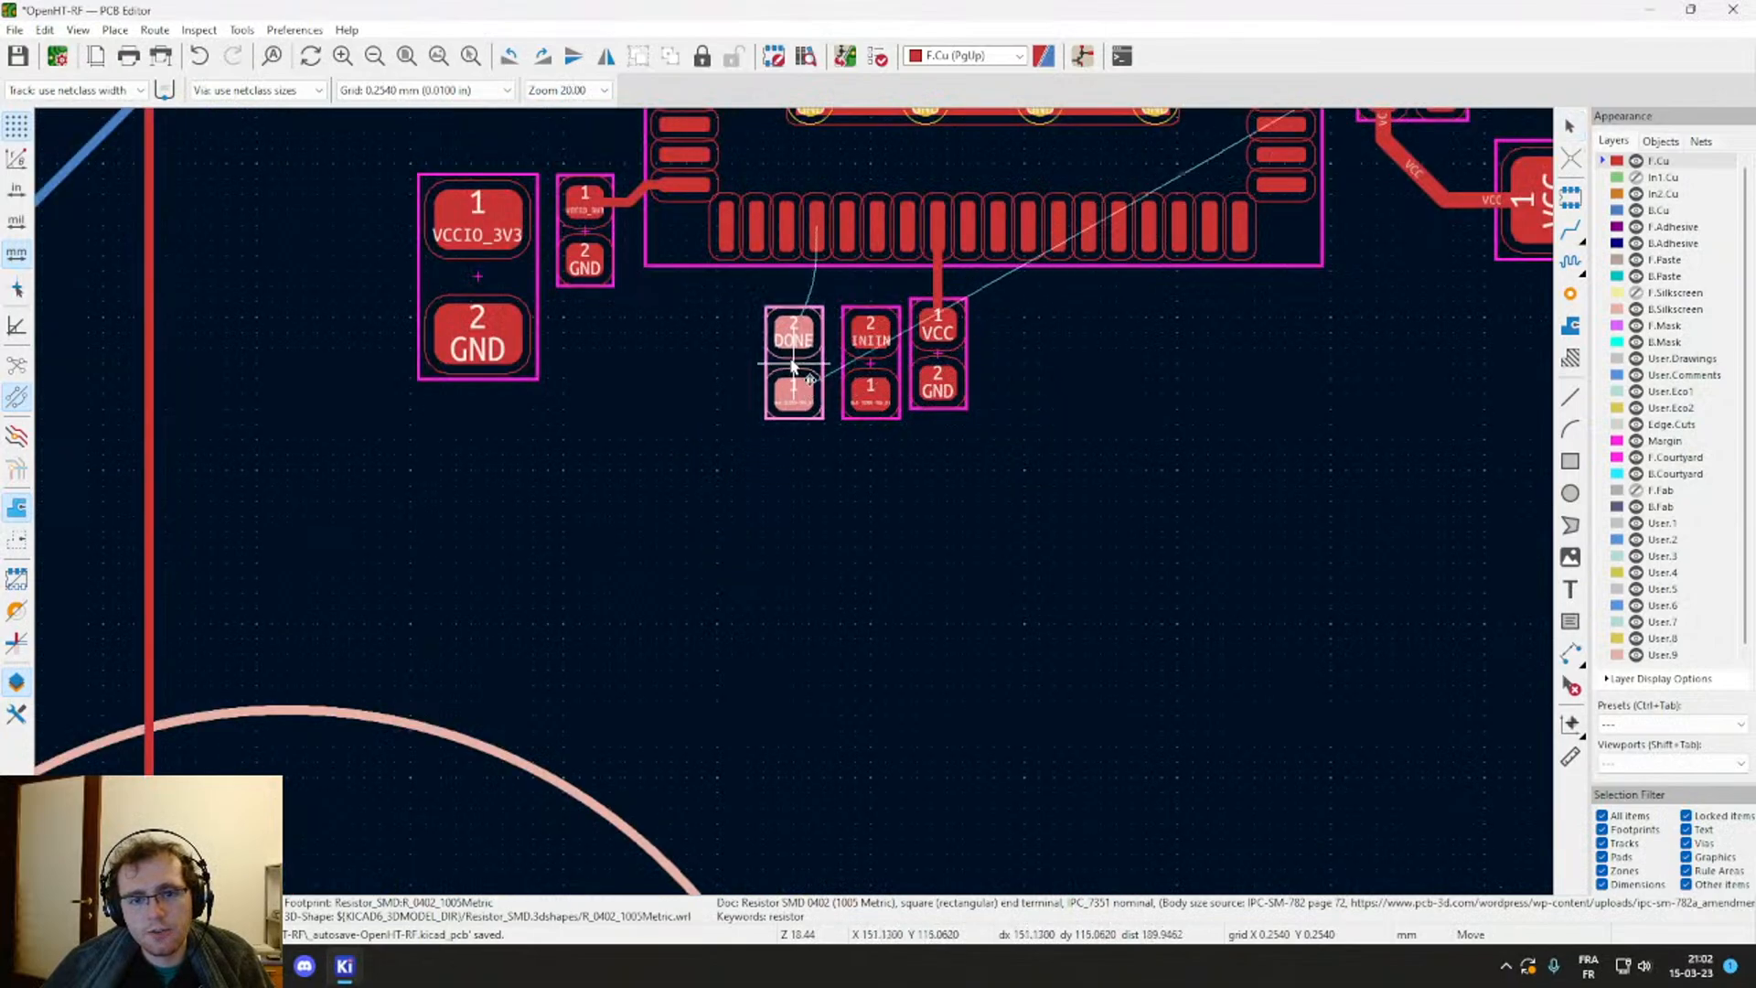
left_click(792, 366)
Step: Route an F.Cu track from the FPGA's INITN pad 61 to pad 2 of the INITN resistor
scroll(892, 352, "up", 3)
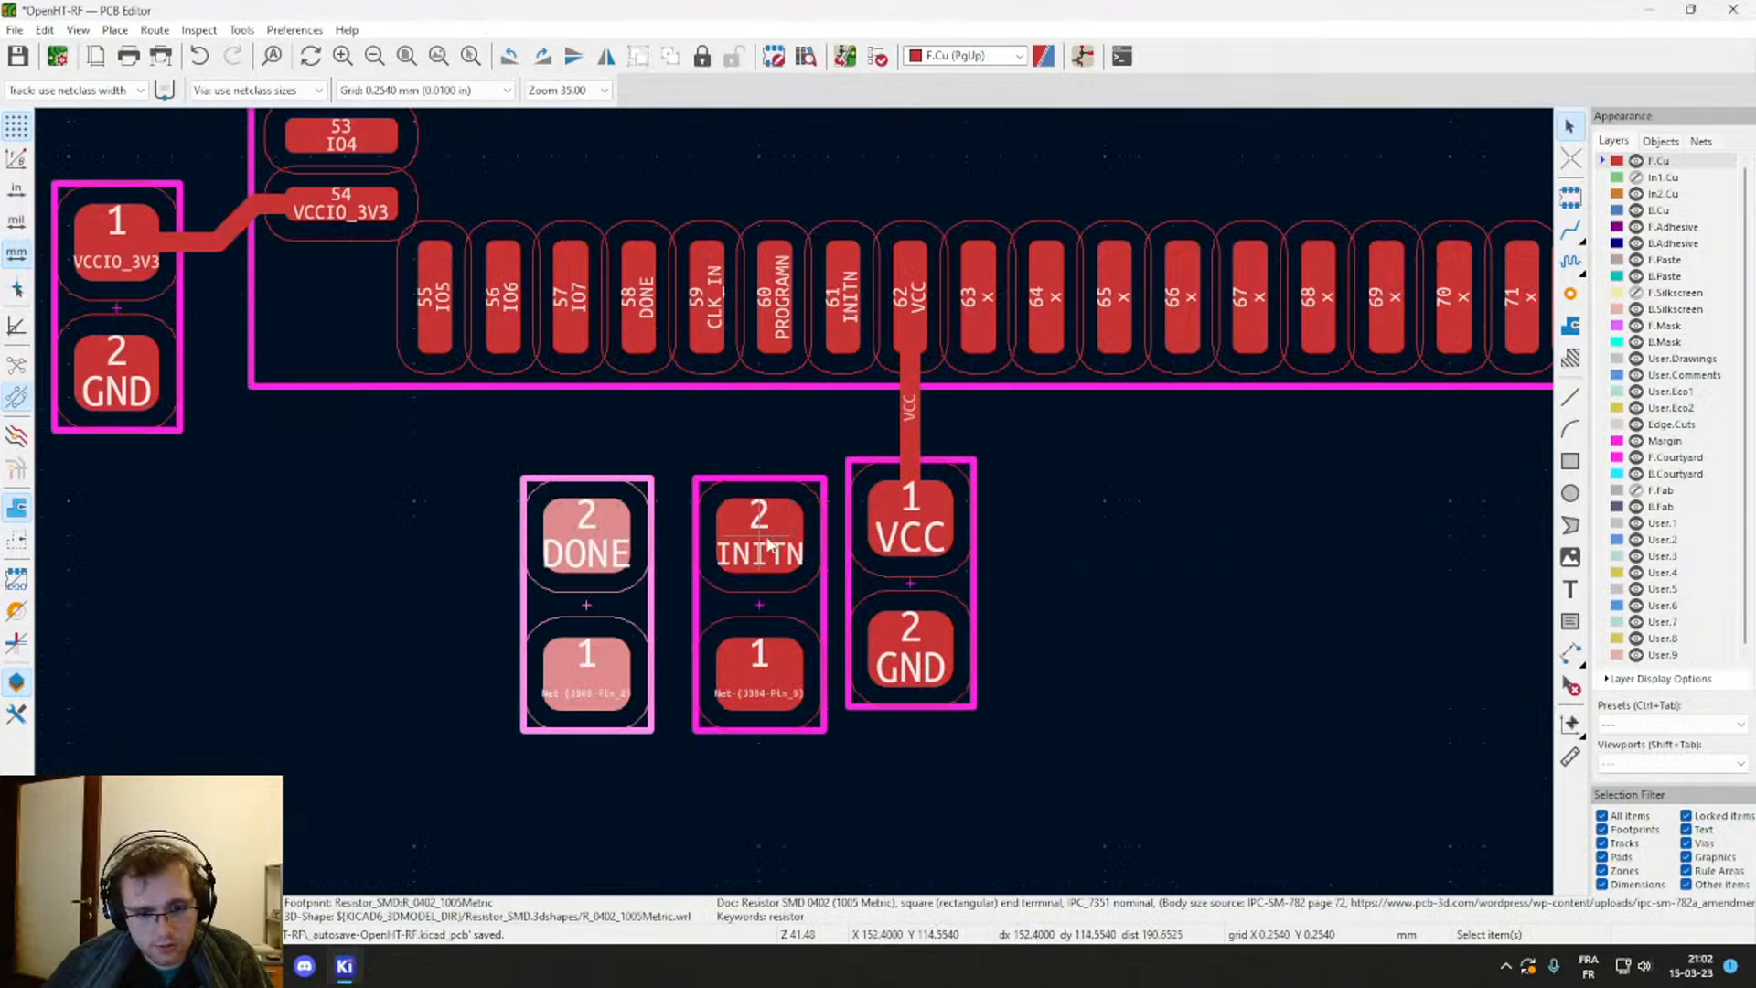
key("x")
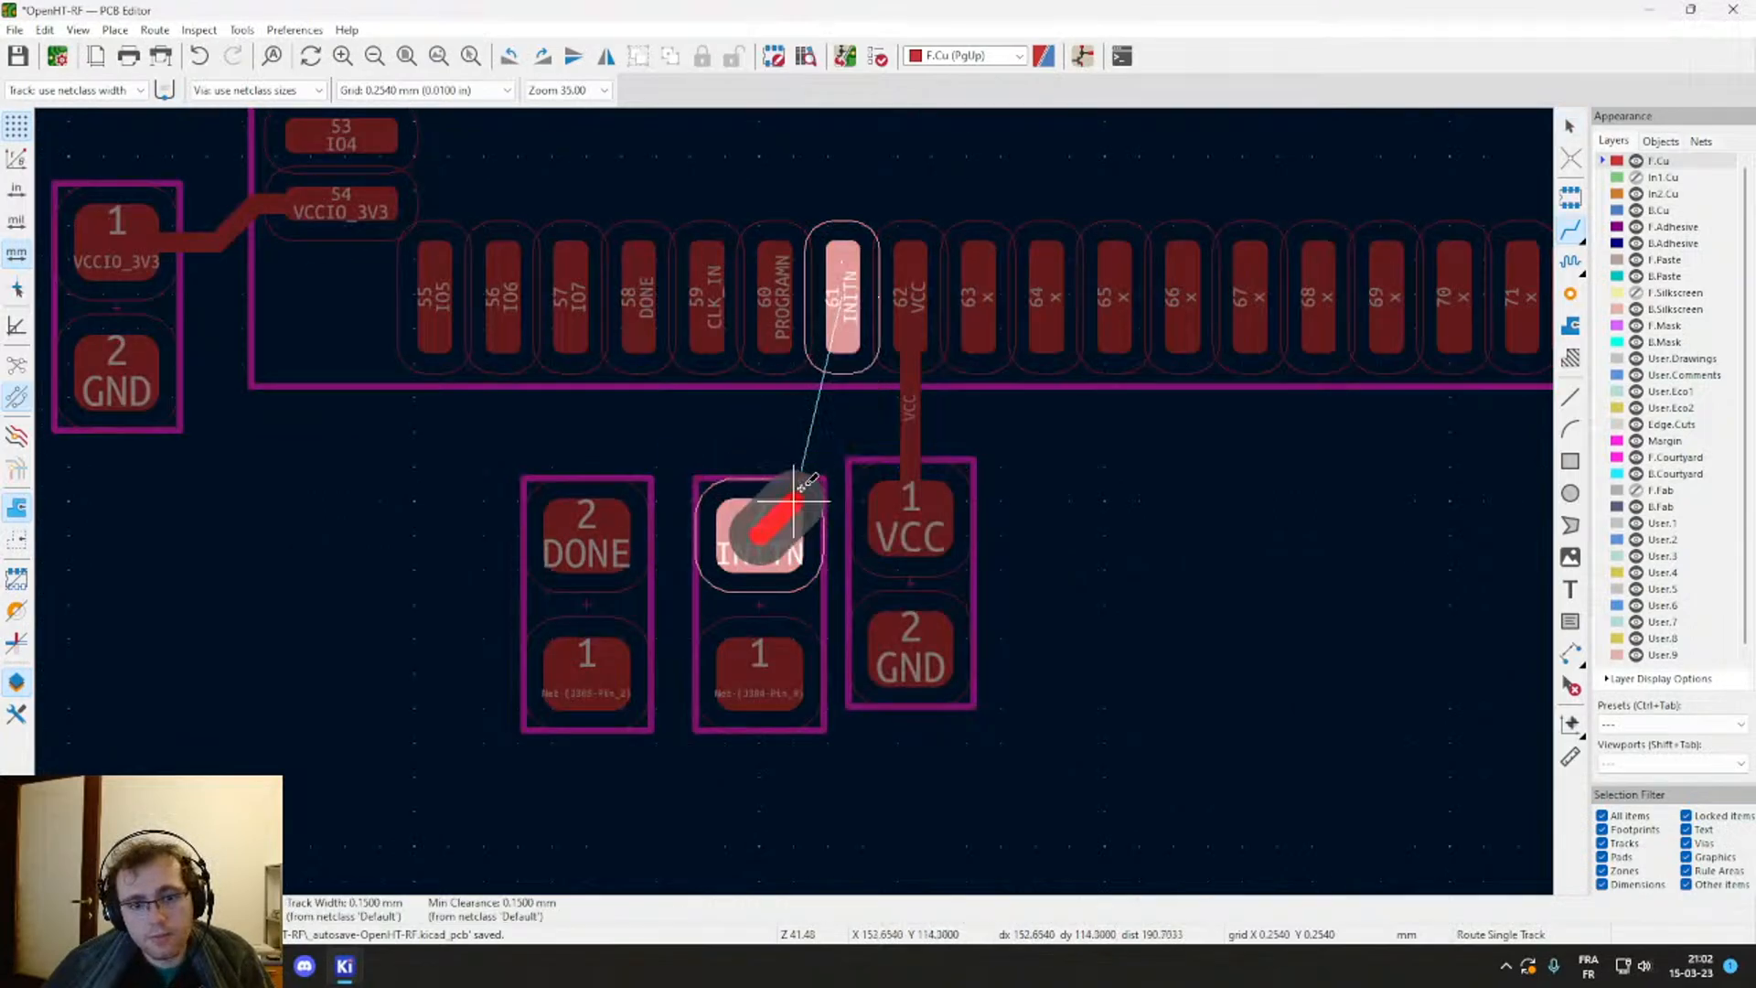
key("Escape")
left_click(843, 295)
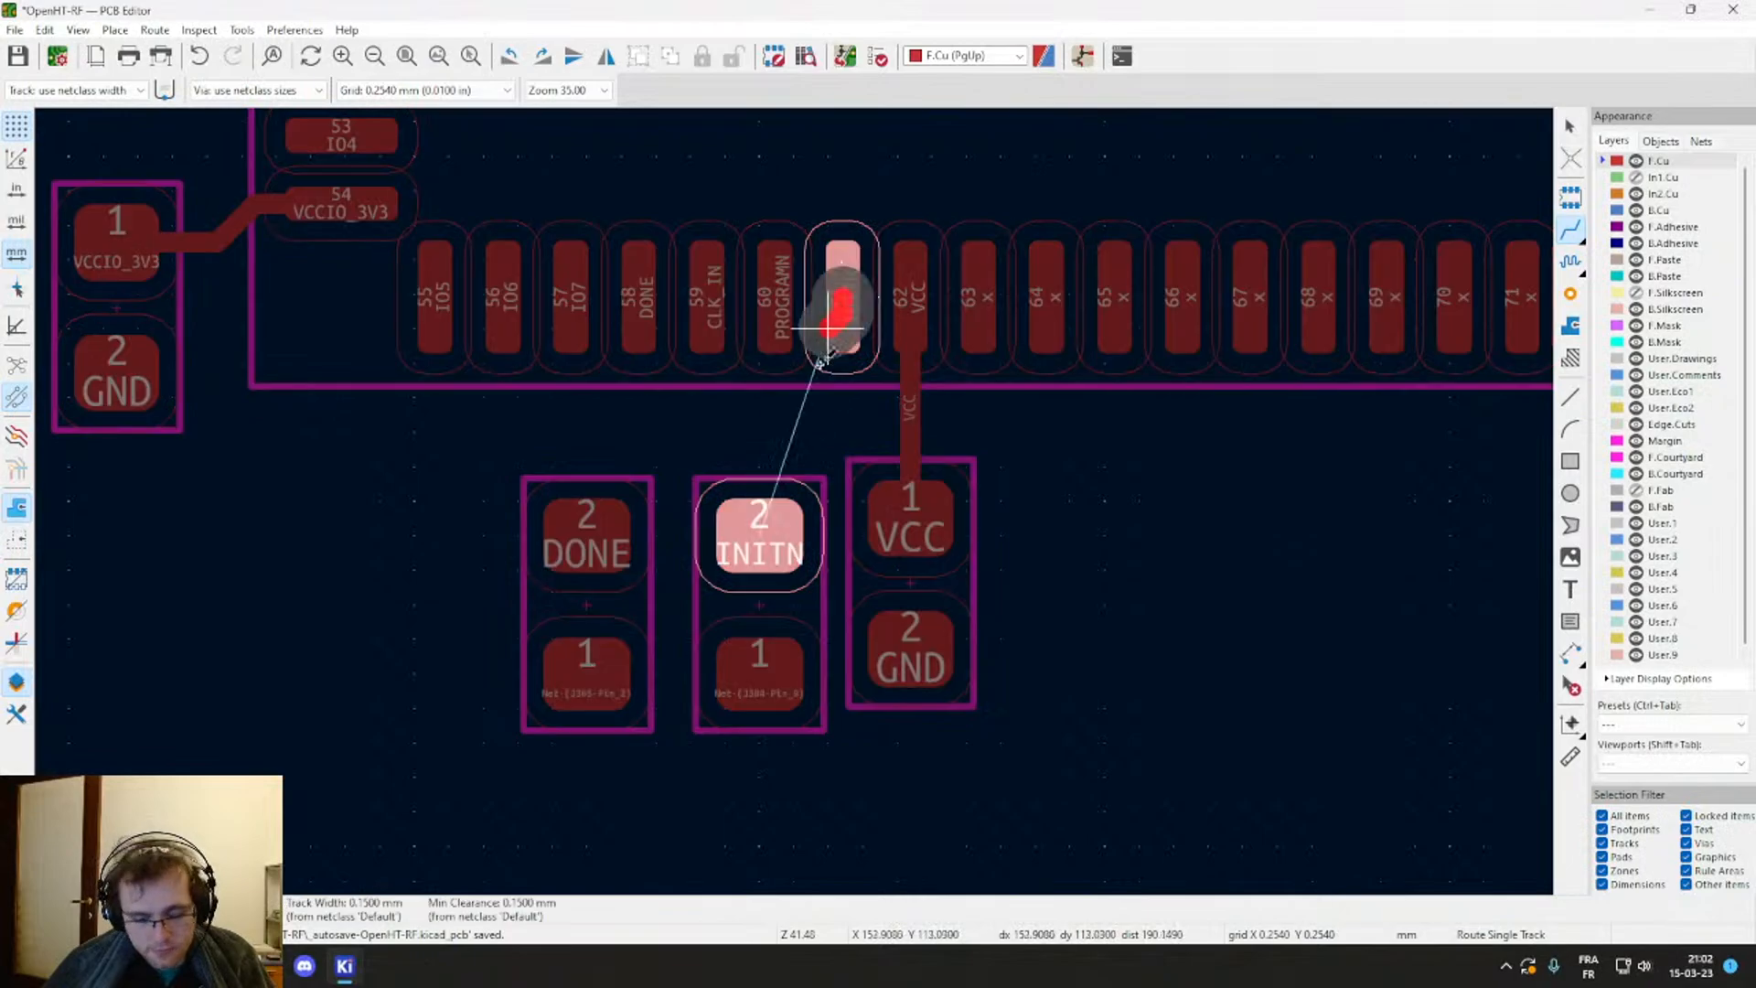
left_click(759, 526)
scroll(759, 520, "down", 3)
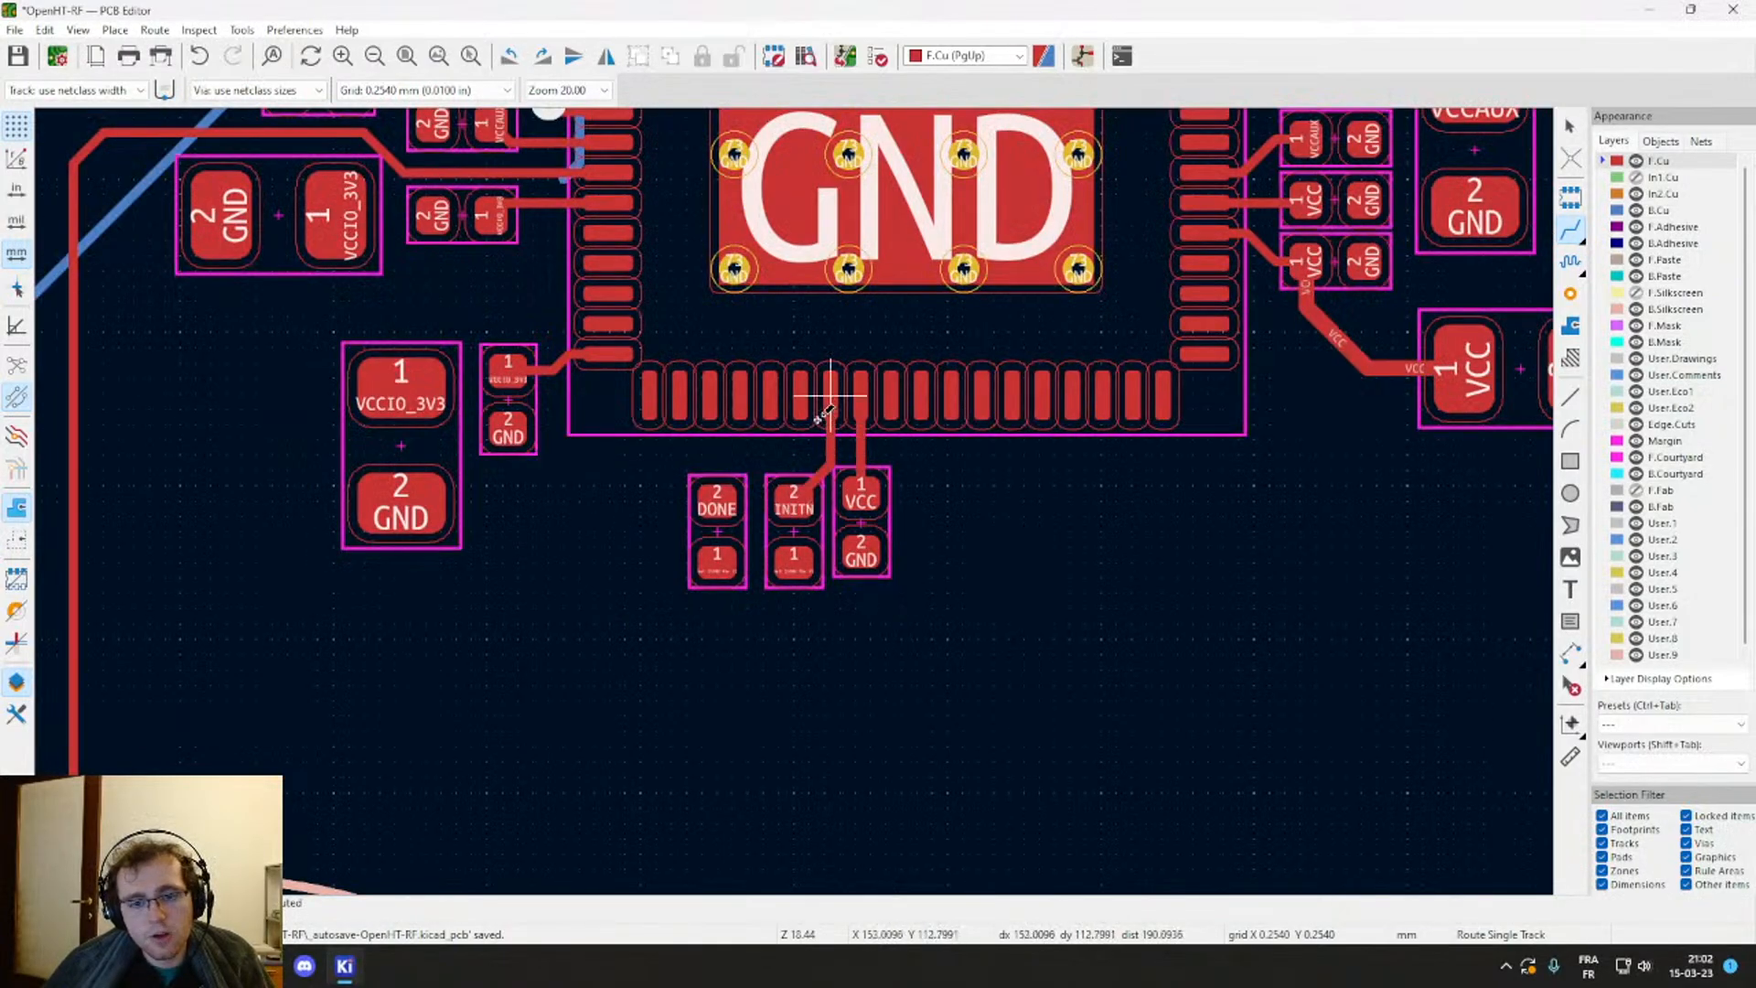
scroll(825, 416, "up", 3)
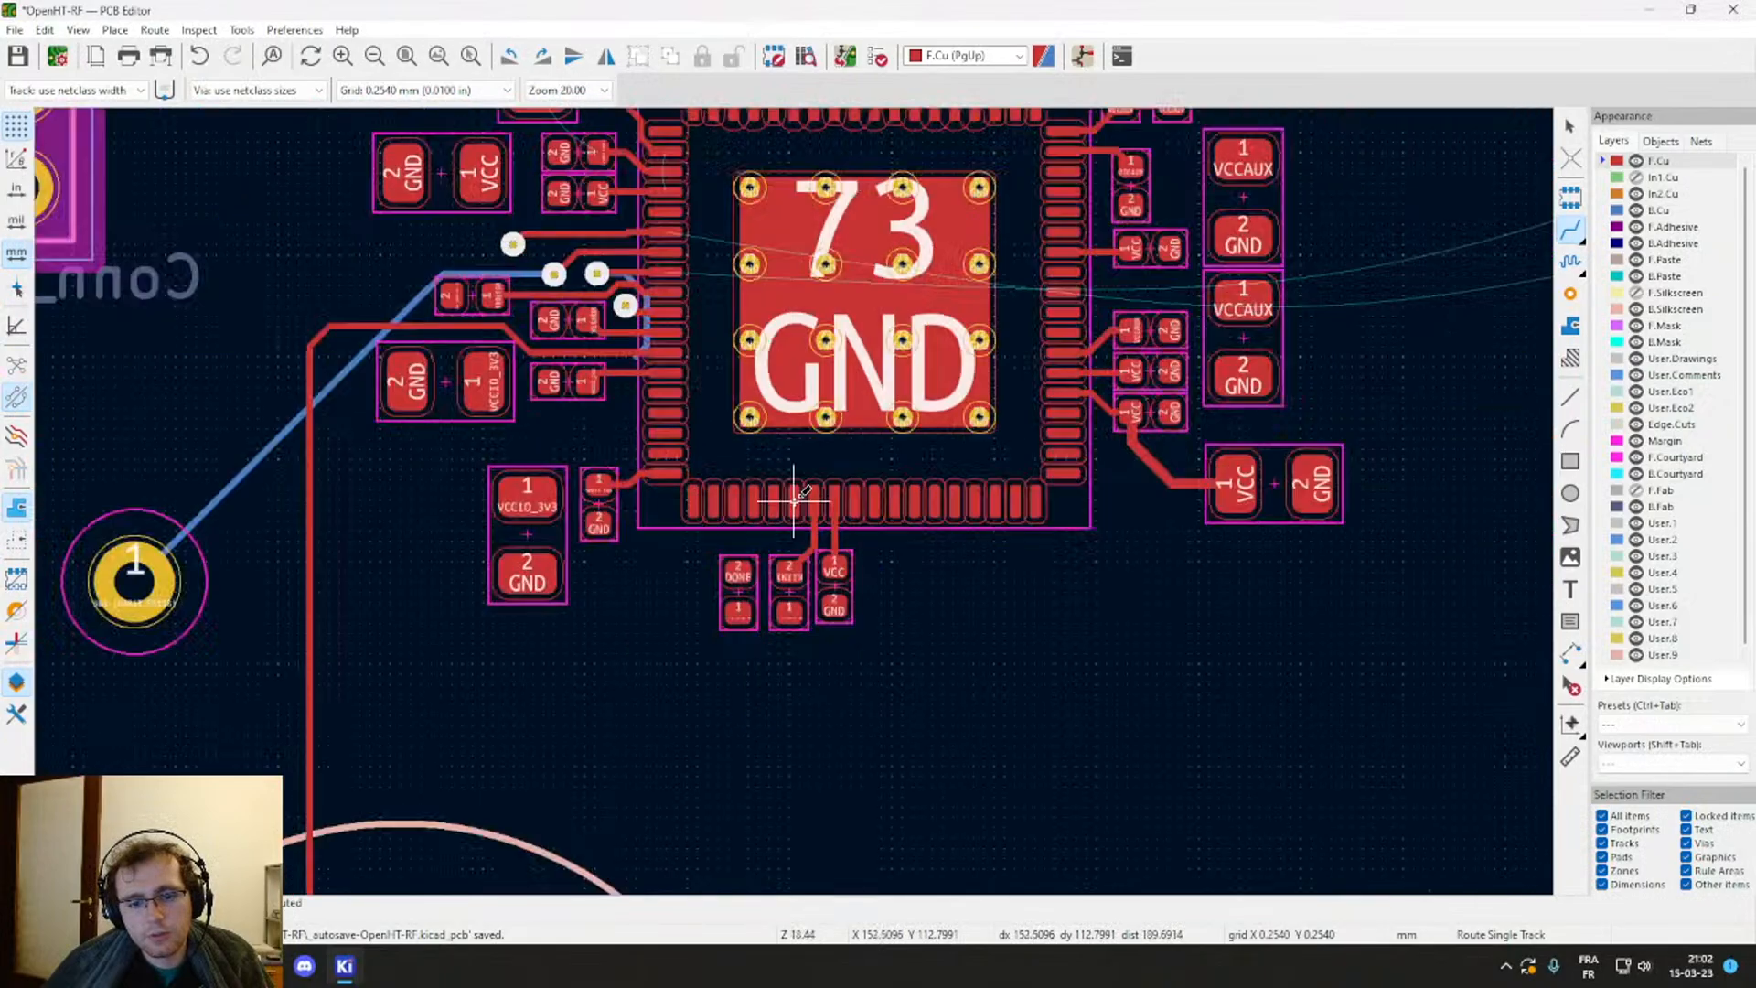
scroll(802, 494, "down", 8)
scroll(1094, 427, "up", 3)
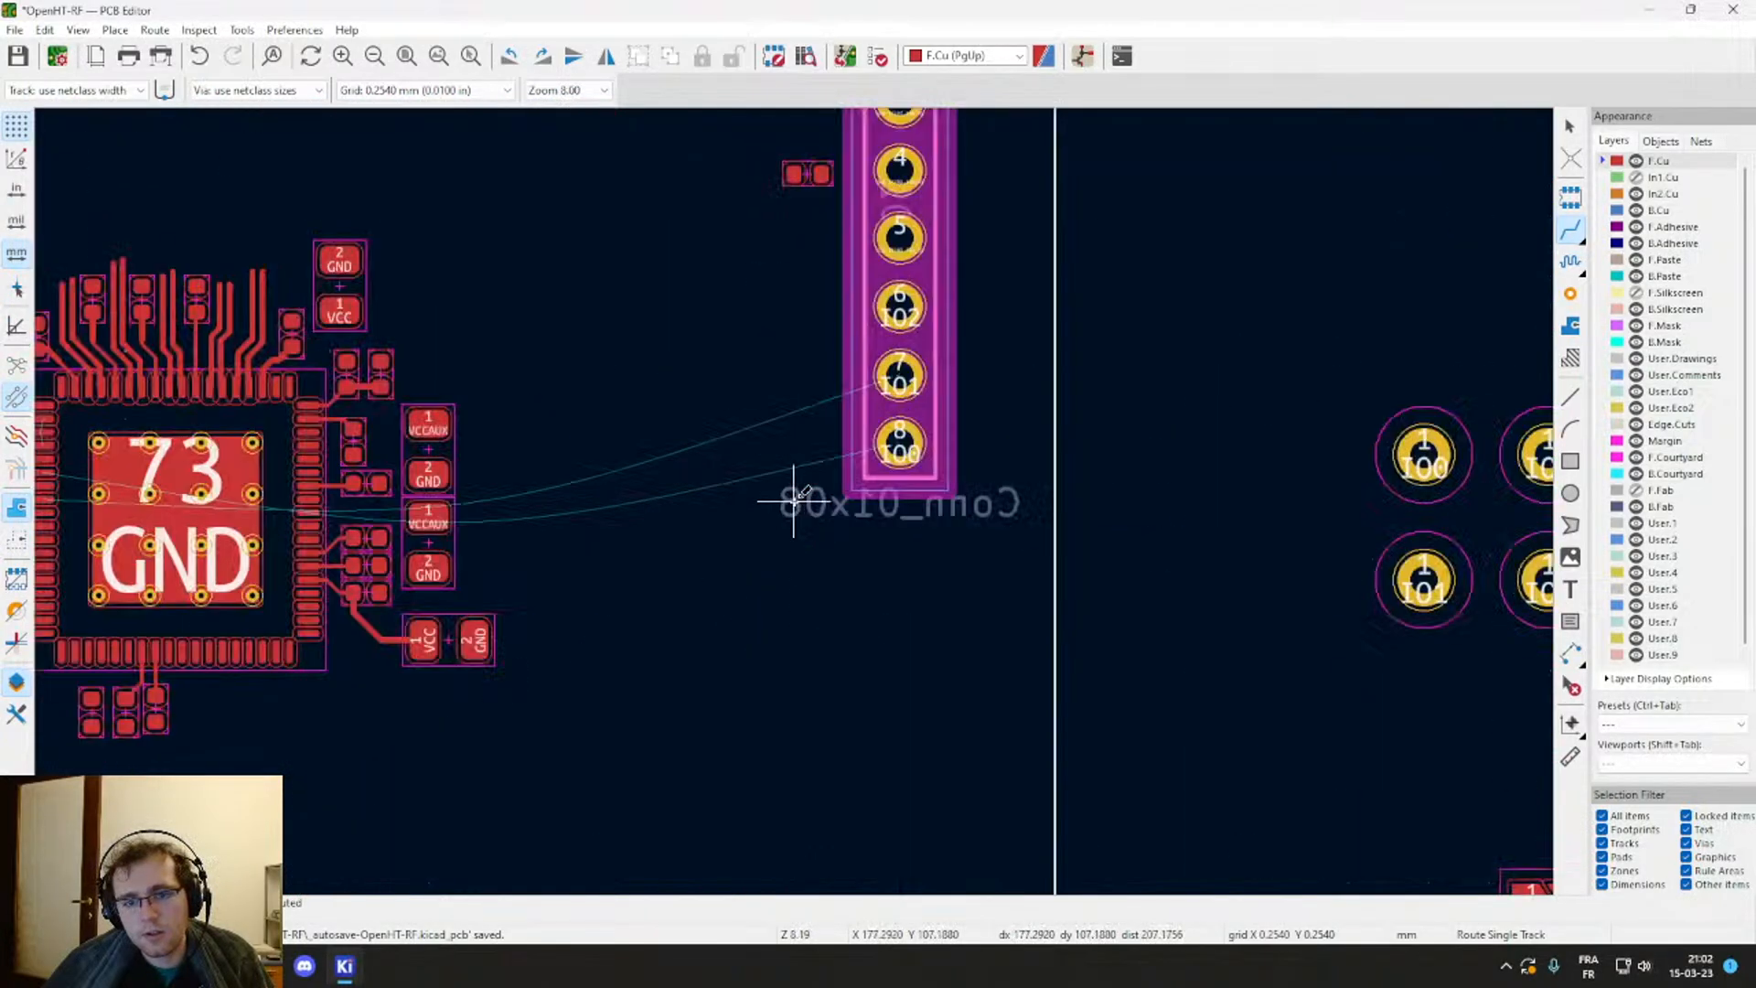
scroll(794, 499, "down", 2)
scroll(804, 361, "up", 5)
key("Escape")
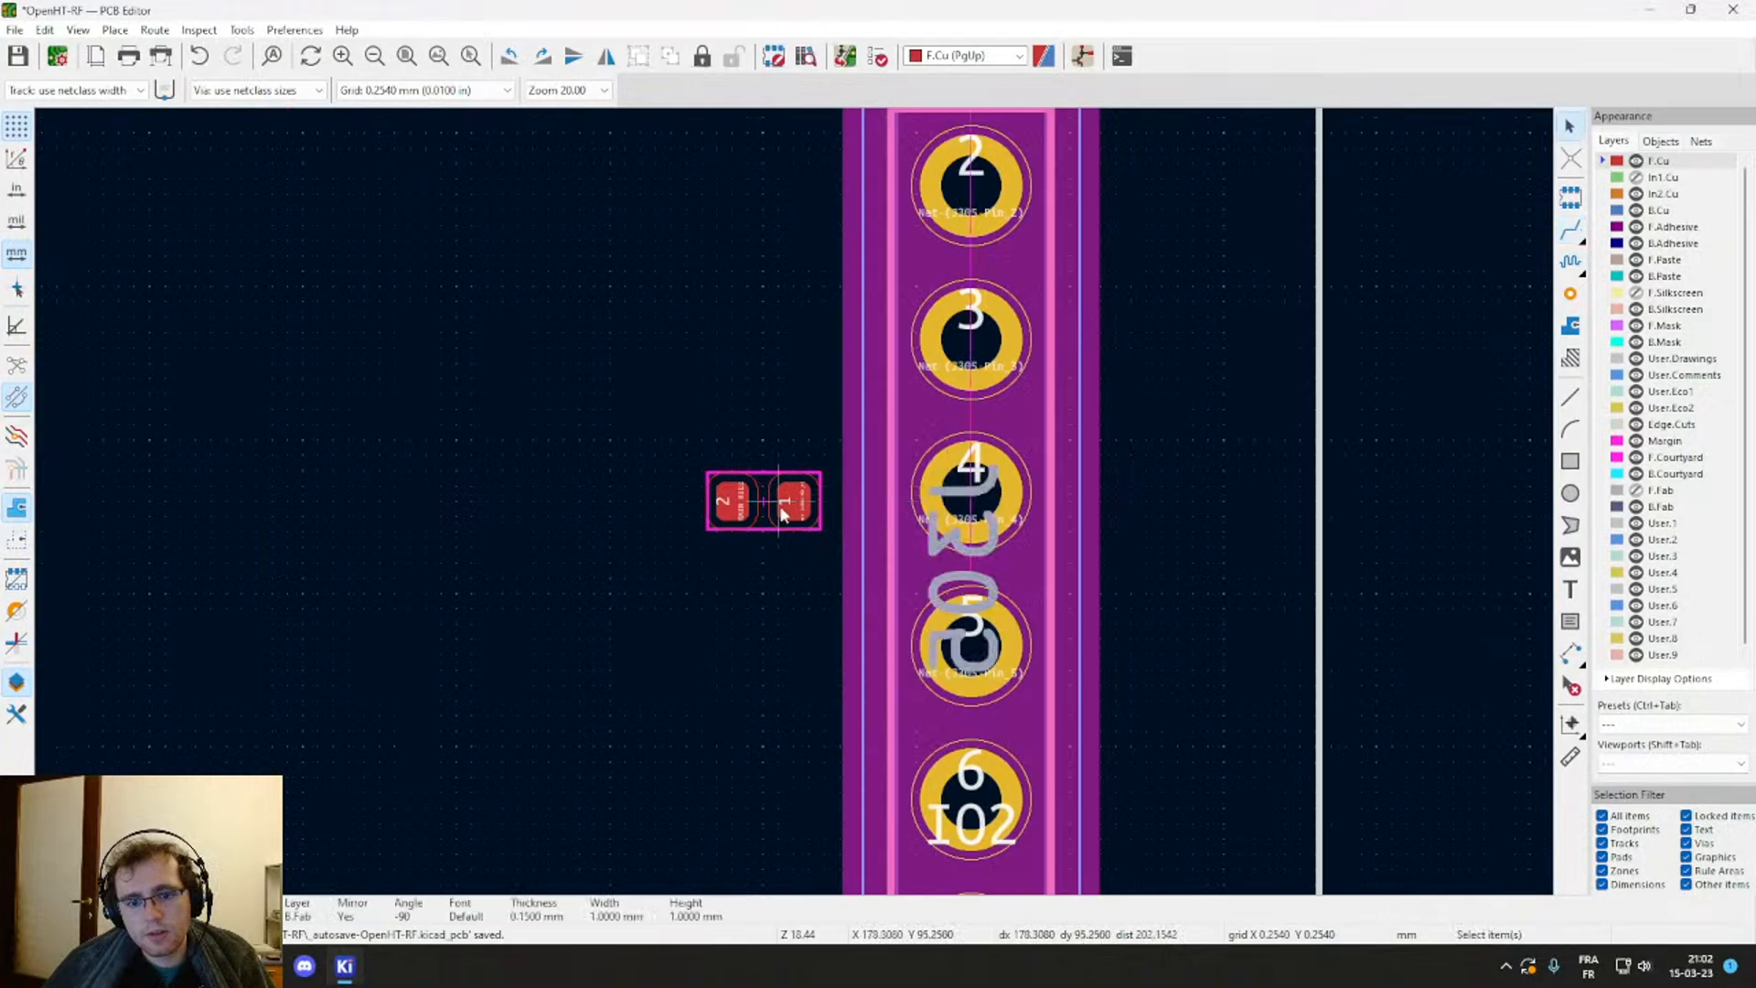
Step: Route an F.Cu track between pad 1 of the PROGRAMN resistor and pin 1 of connector J305
scroll(794, 498, "up", 5)
scroll(794, 501, "down", 6)
middle_click_drag(813, 429, 824, 540)
scroll(813, 425, "up", 4)
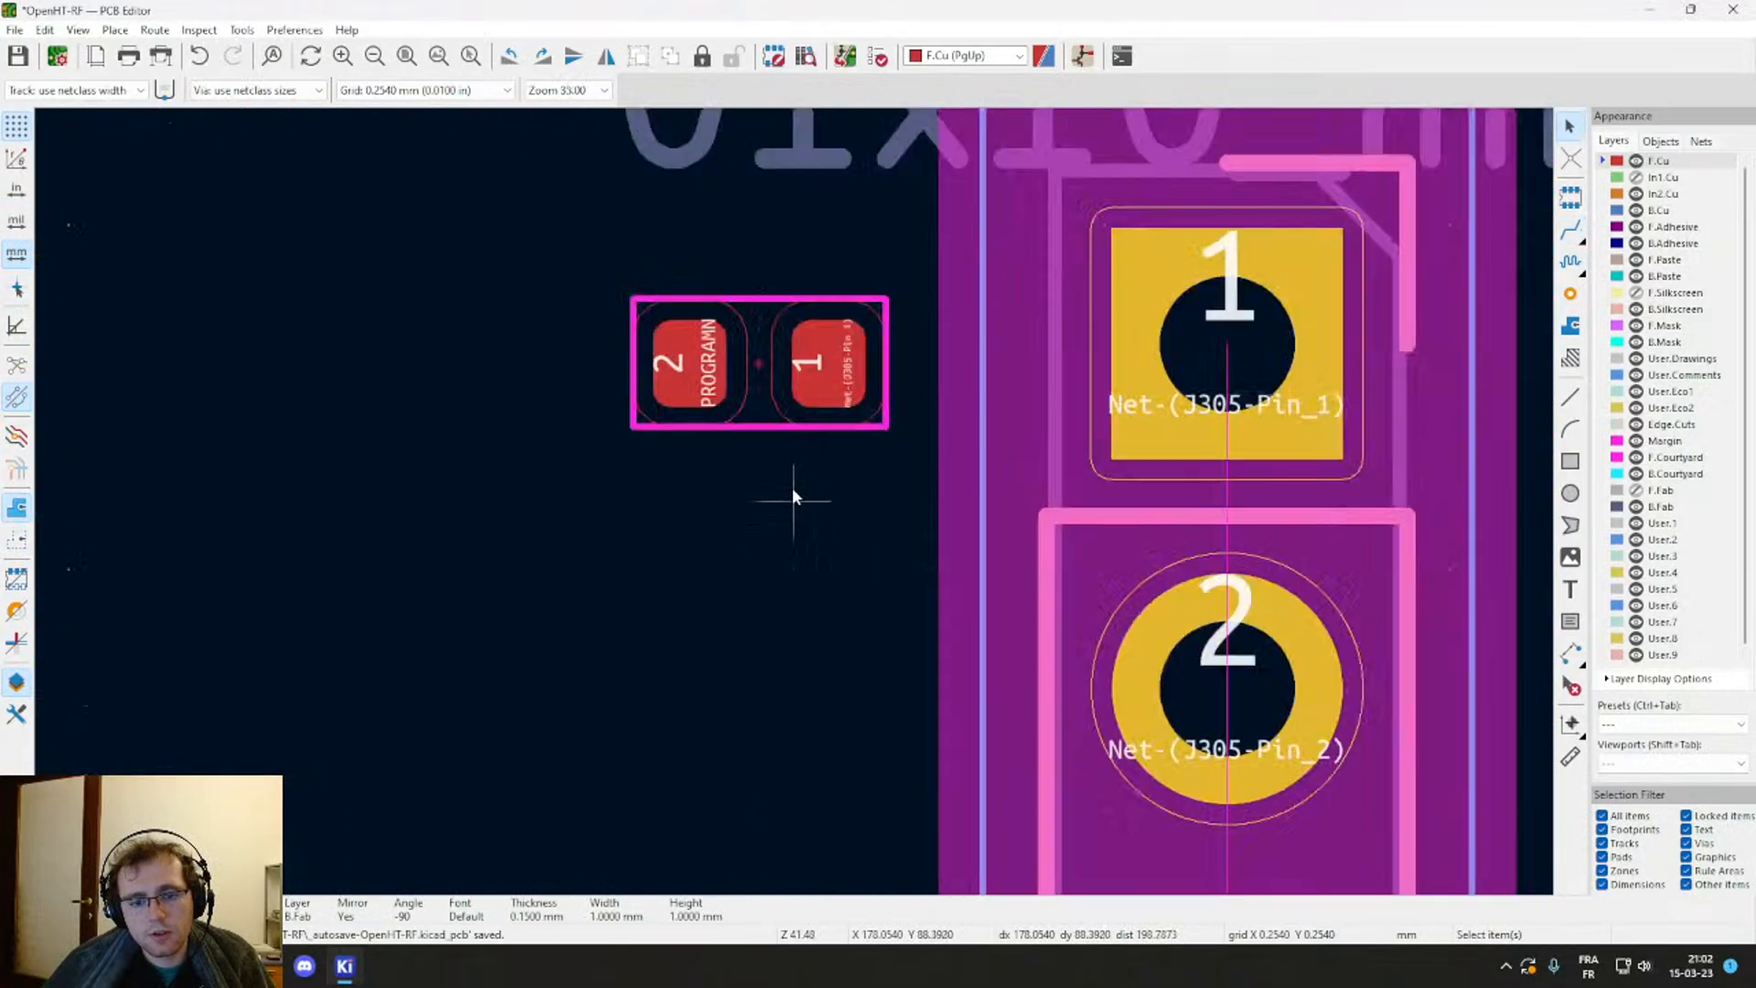
middle_click_drag(826, 299, 834, 432)
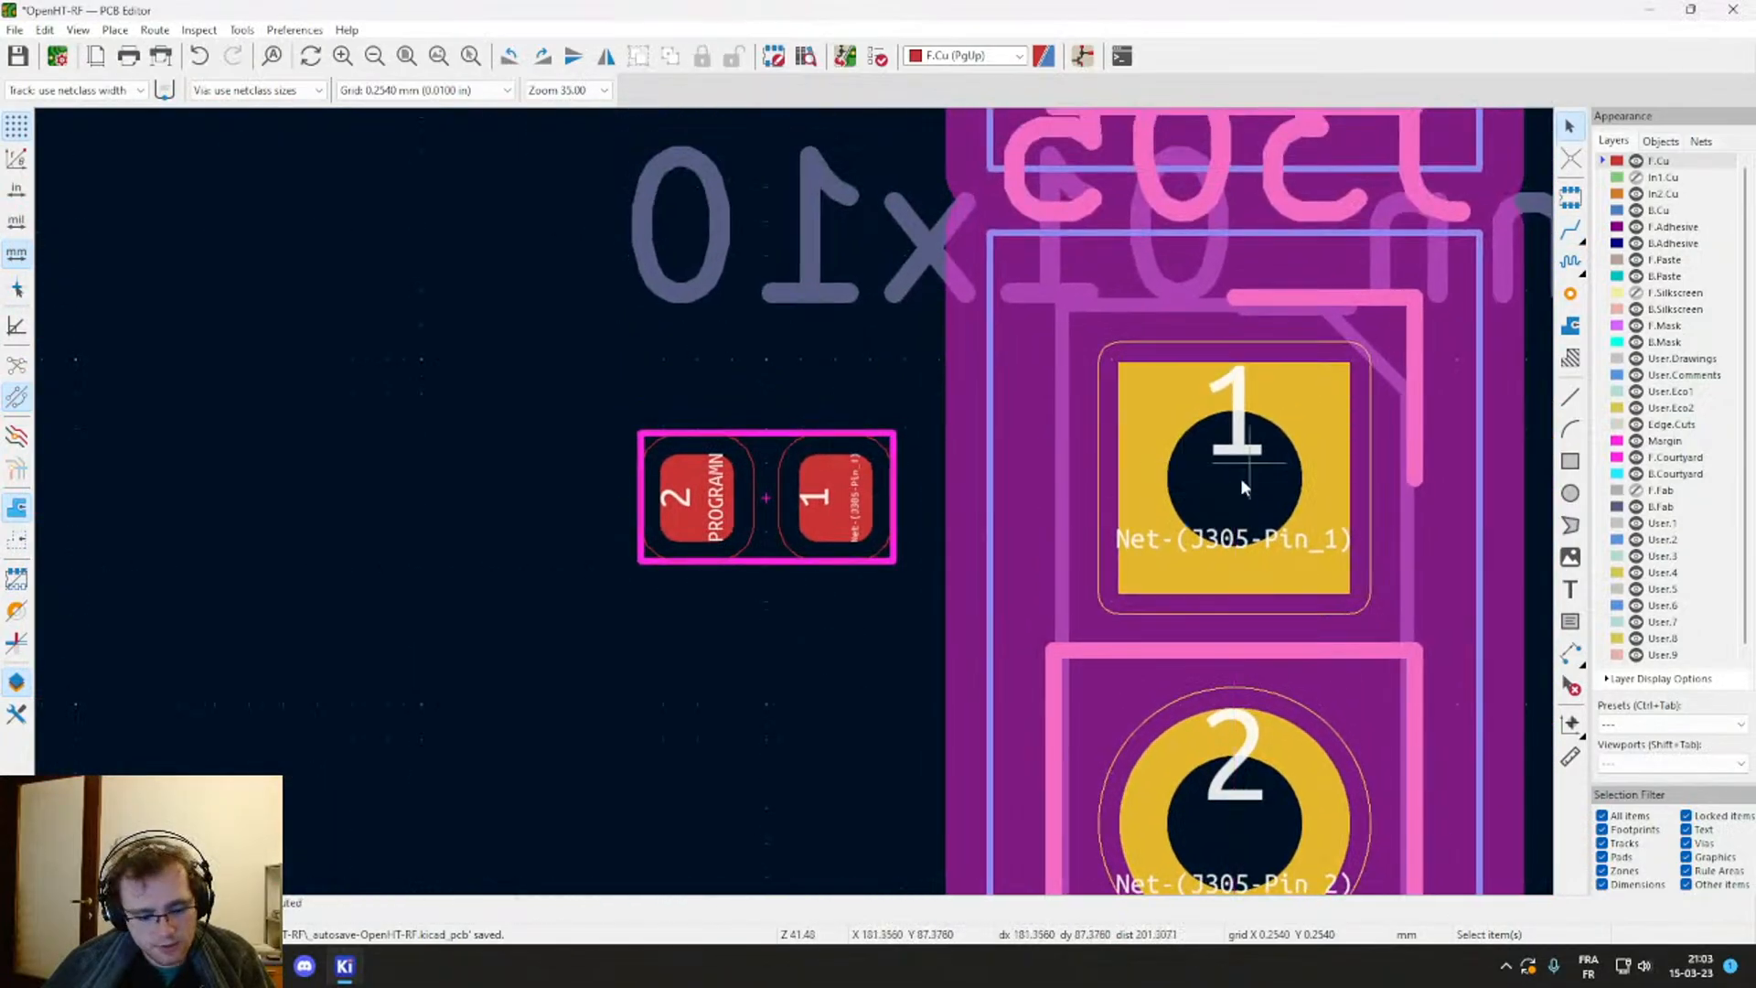
key("x")
left_click(858, 499)
key("Escape")
scroll(823, 513, "down", 6)
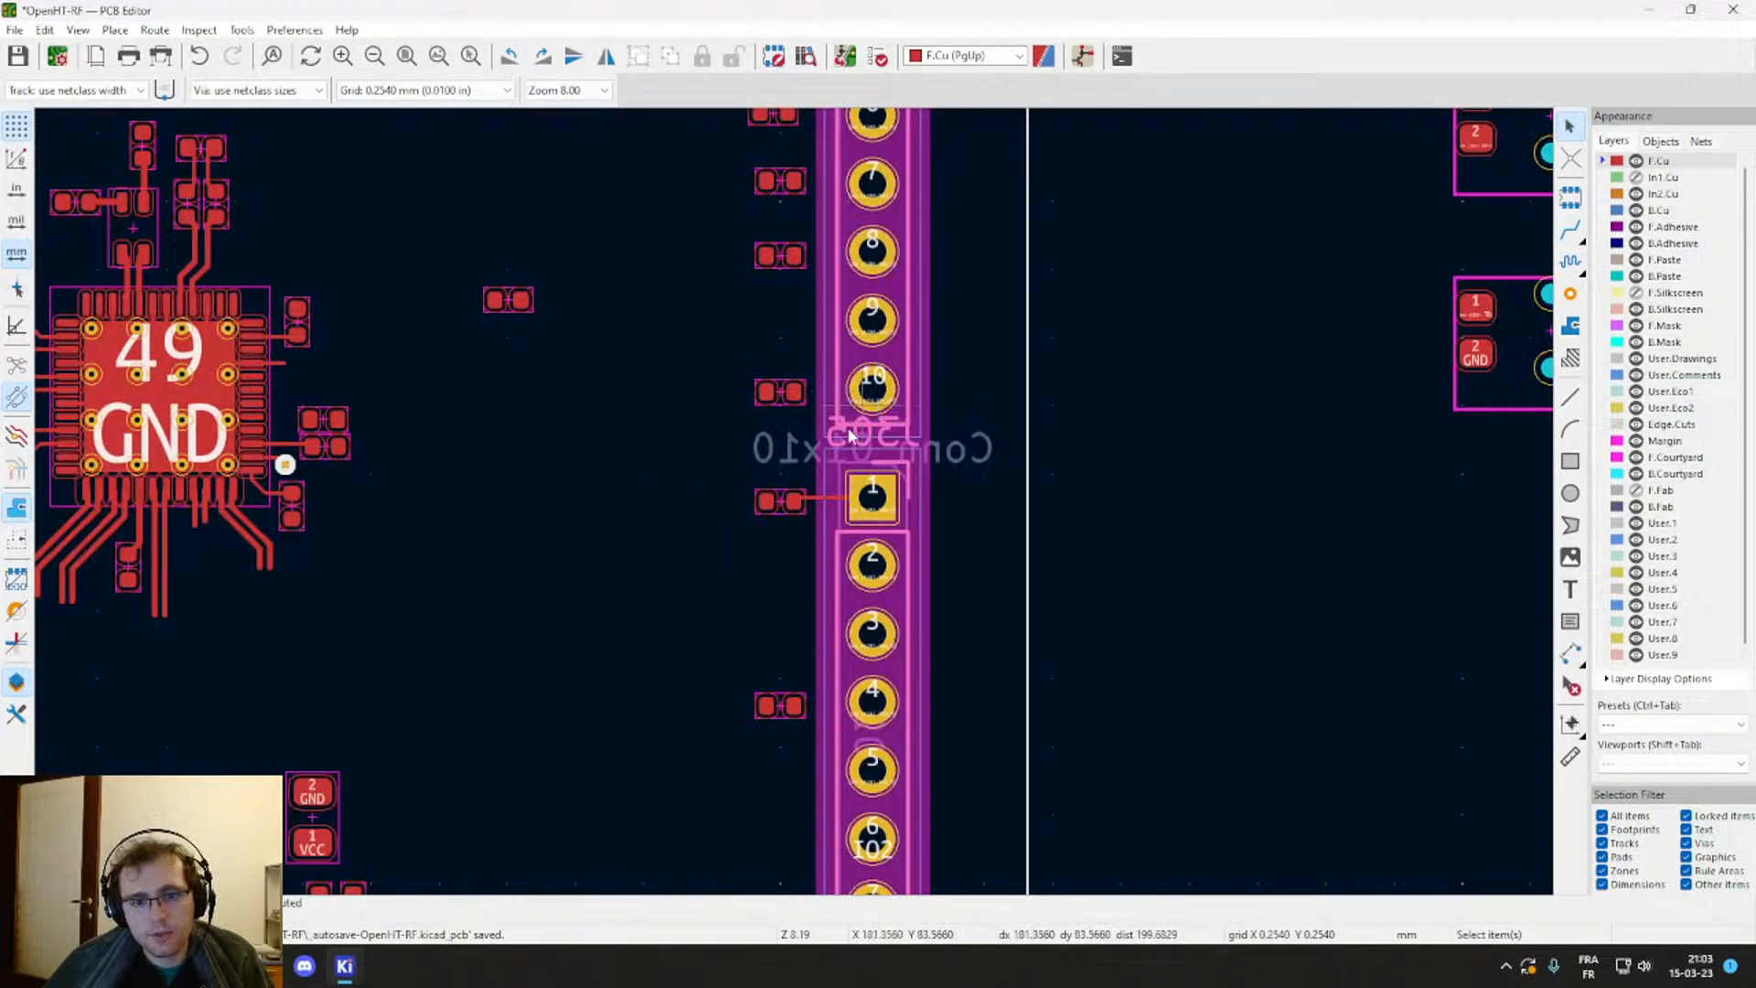
middle_click_drag(548, 616, 1039, 235)
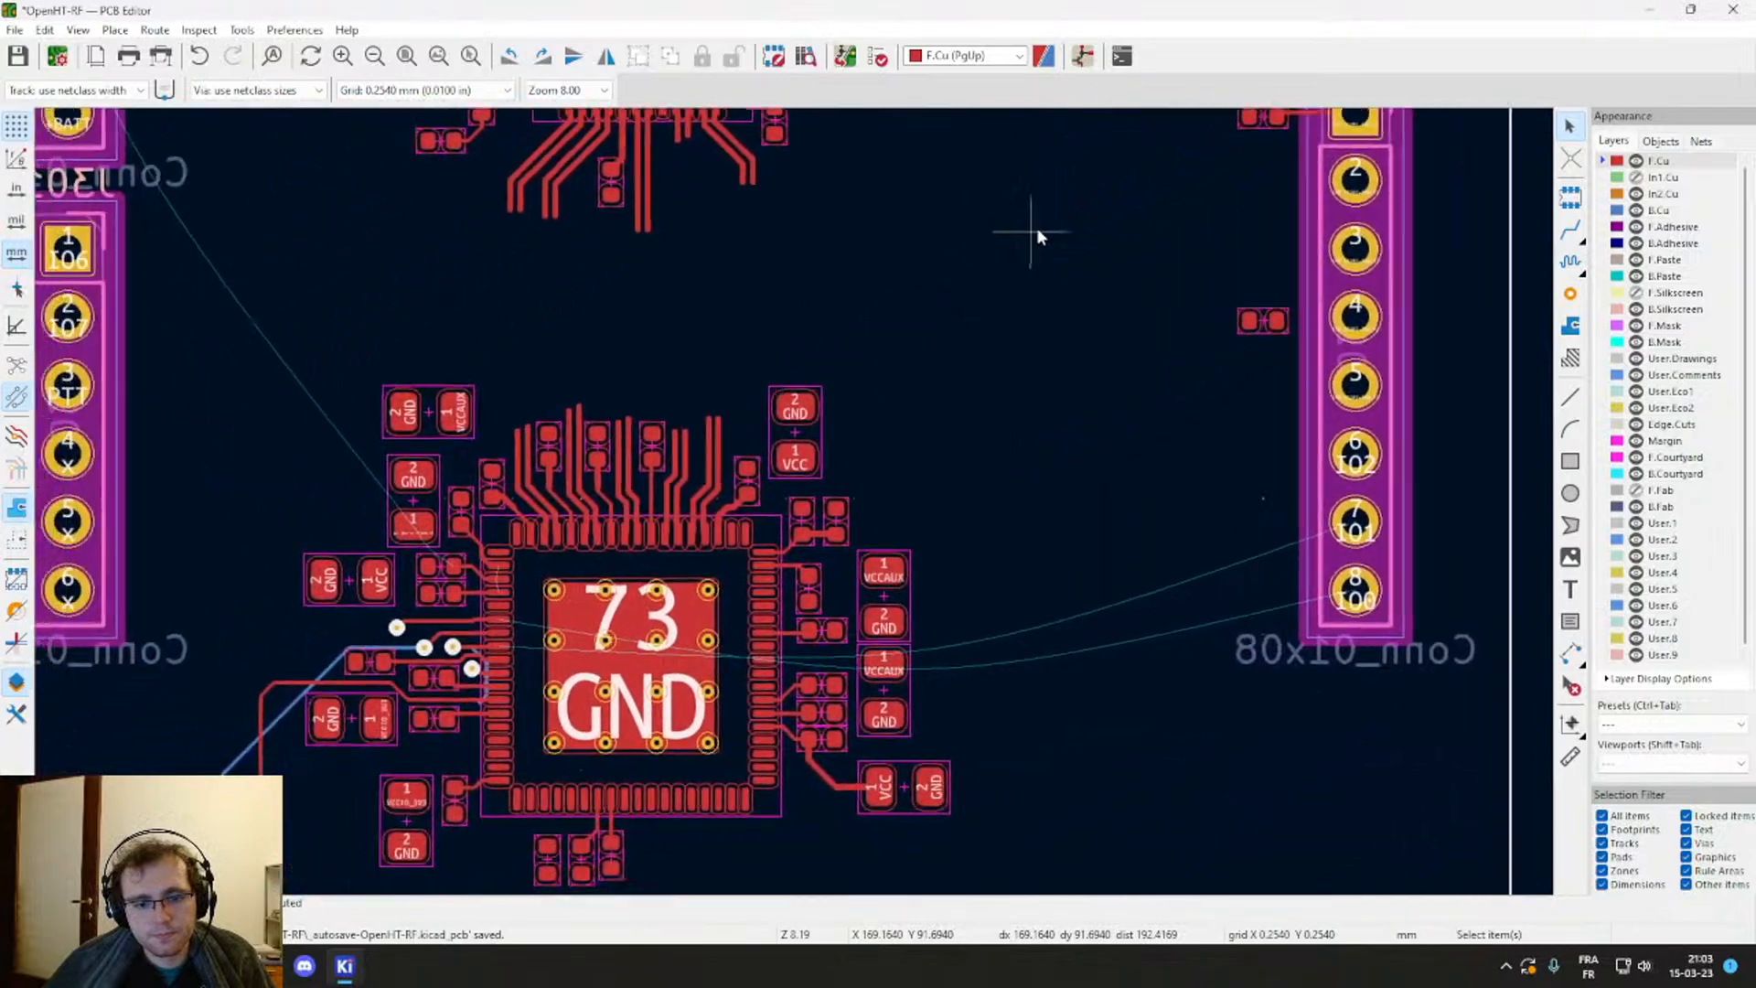
Step: Rotate the VCC/GND capacitor below the FPGA by 90 degrees and place it horizontally to the right, beneath pads 63 to 66
scroll(796, 502, "up", 6)
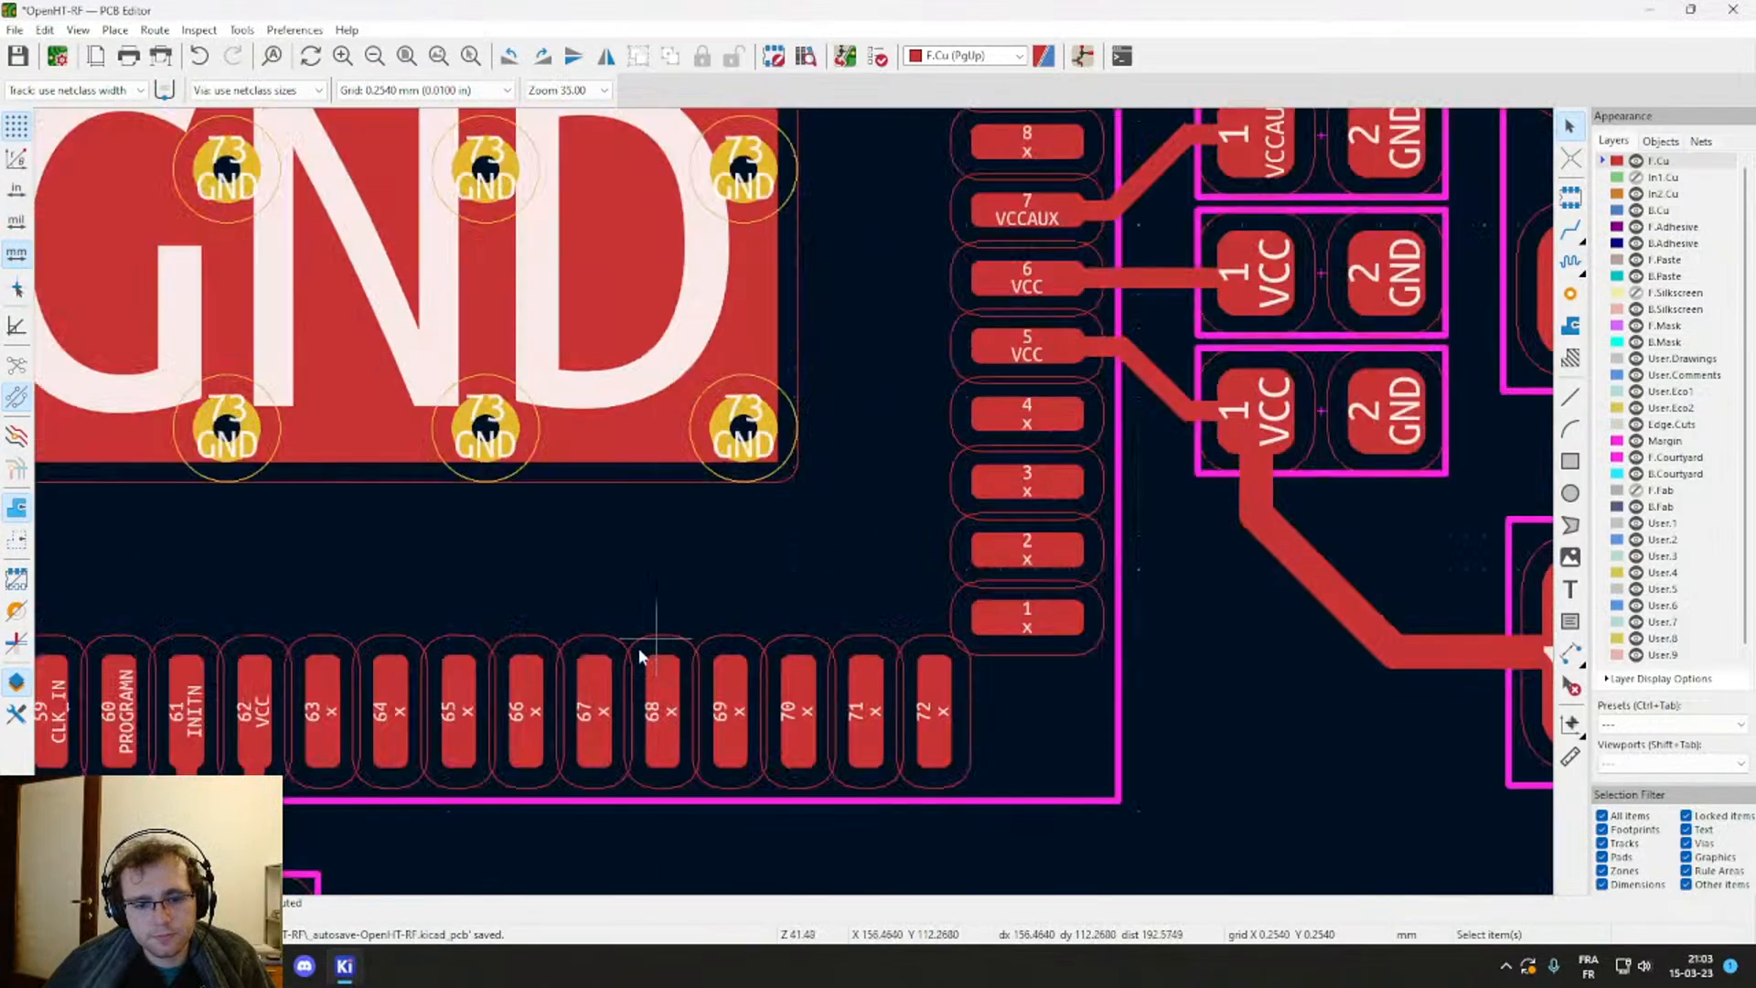
middle_click_drag(641, 655, 1042, 352)
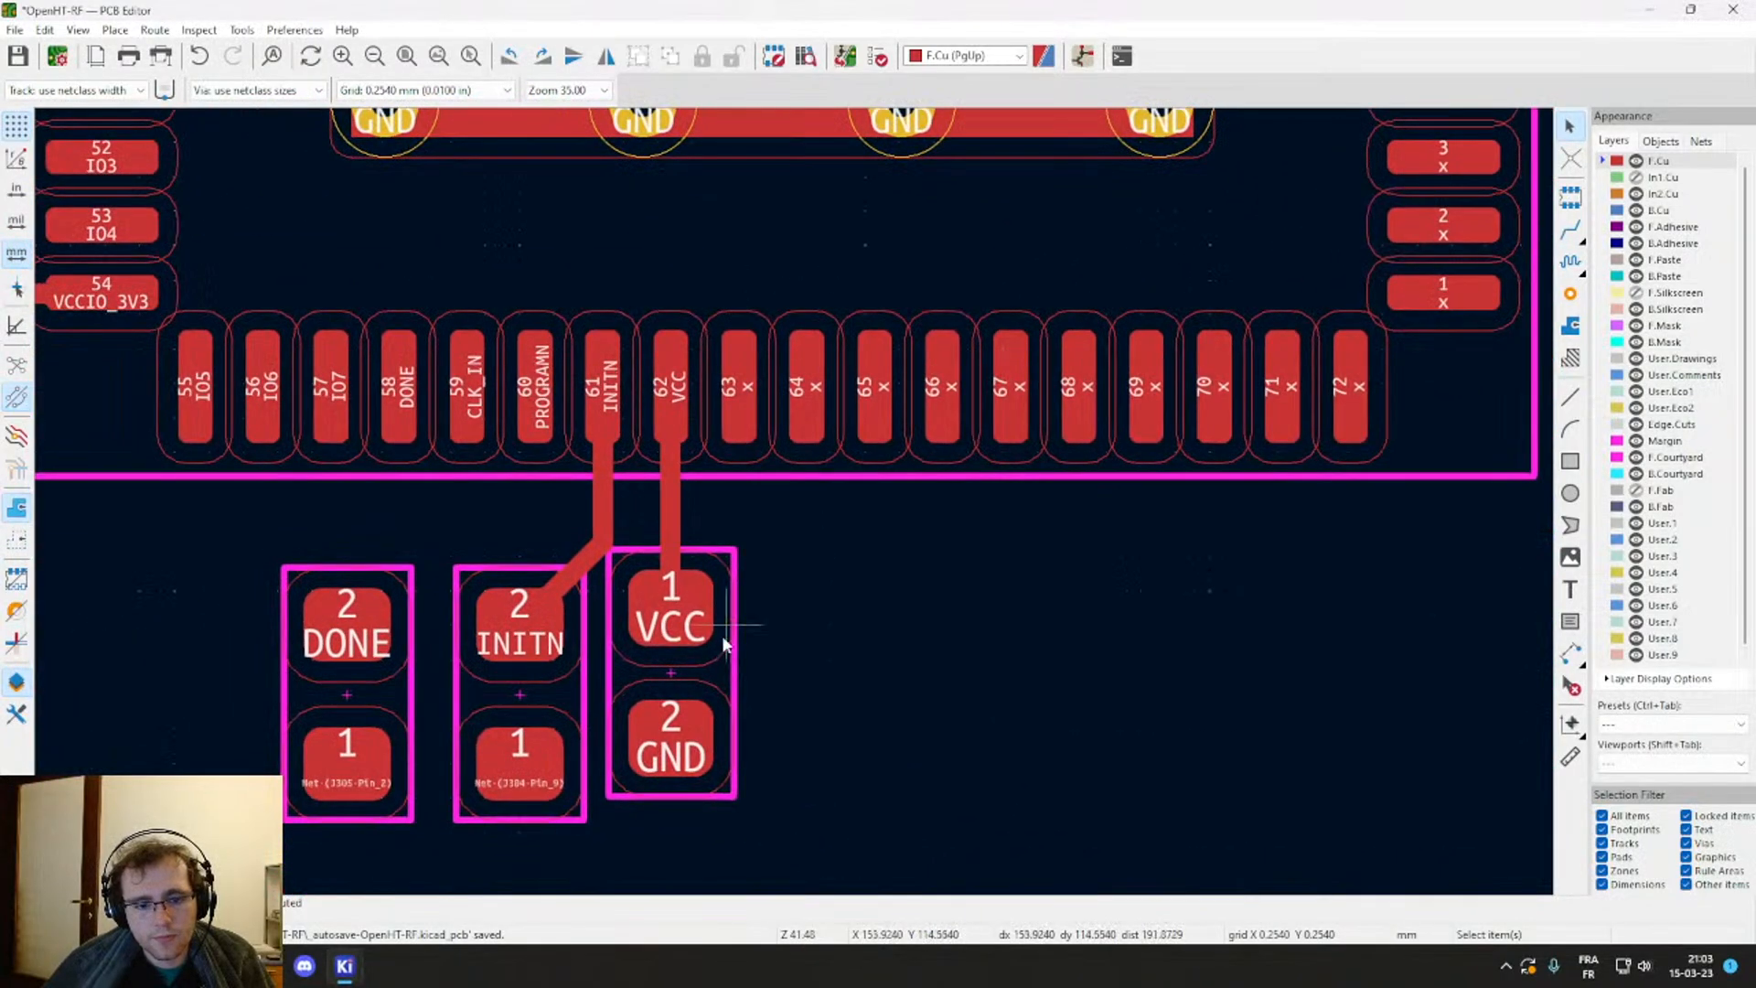
left_click(688, 686)
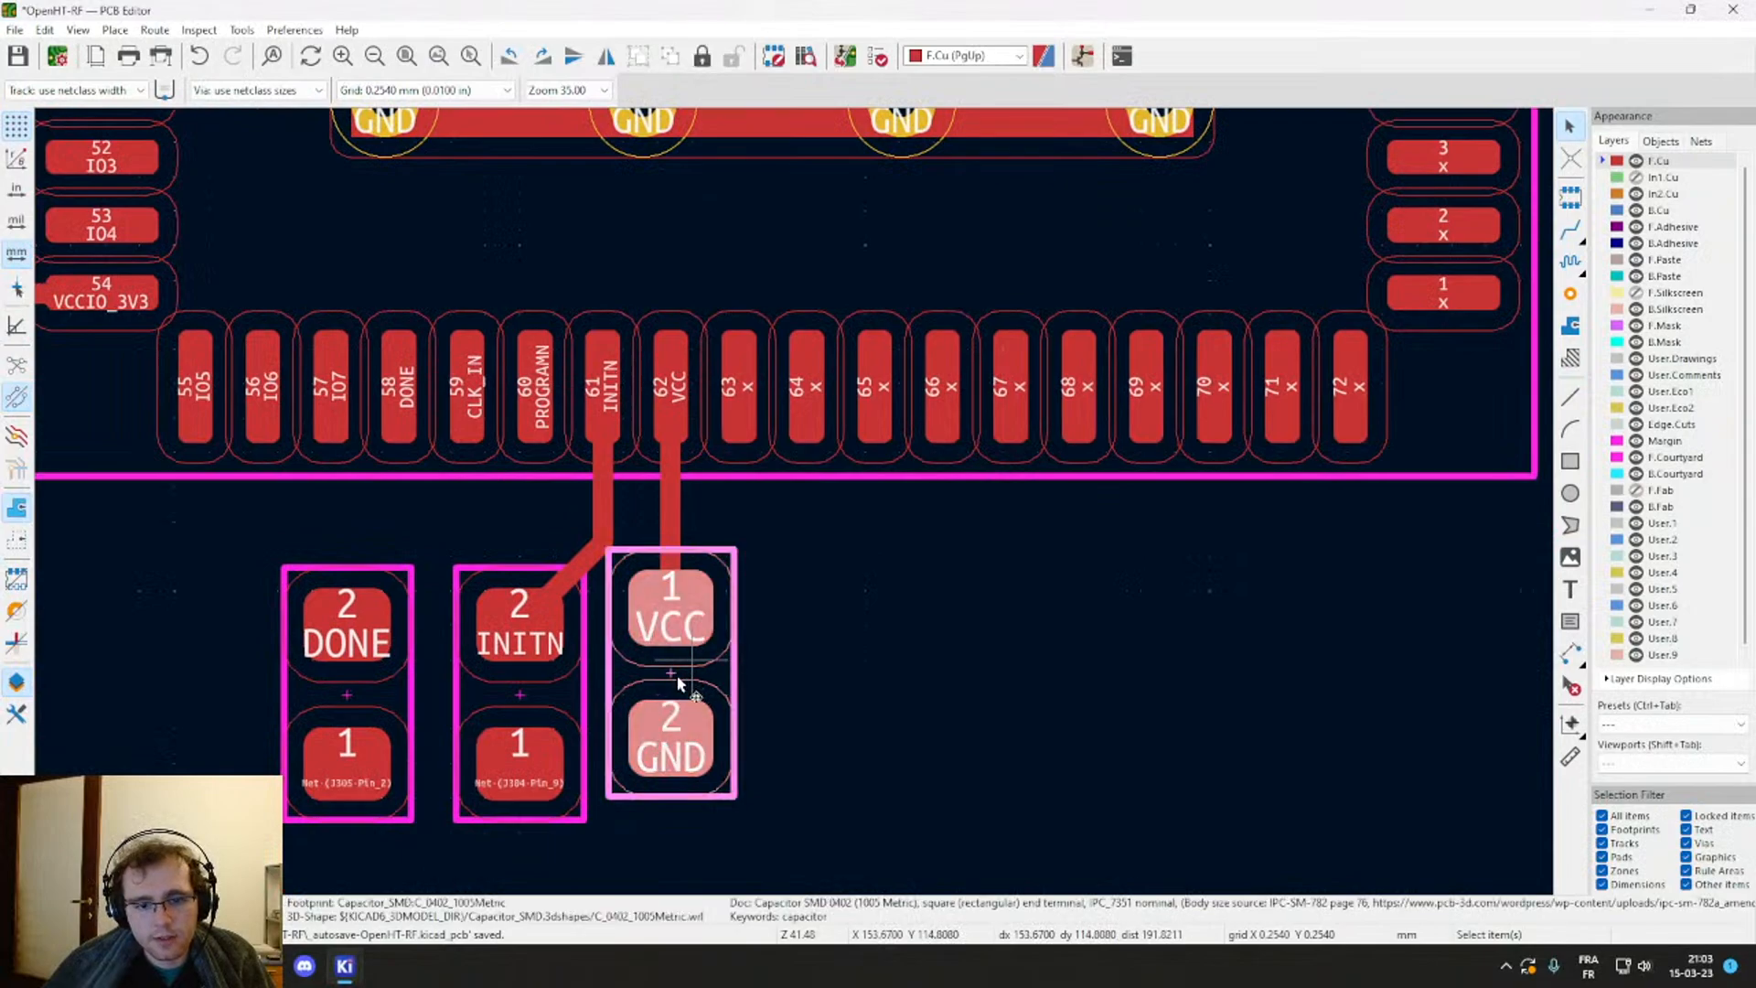
key("m")
key("r")
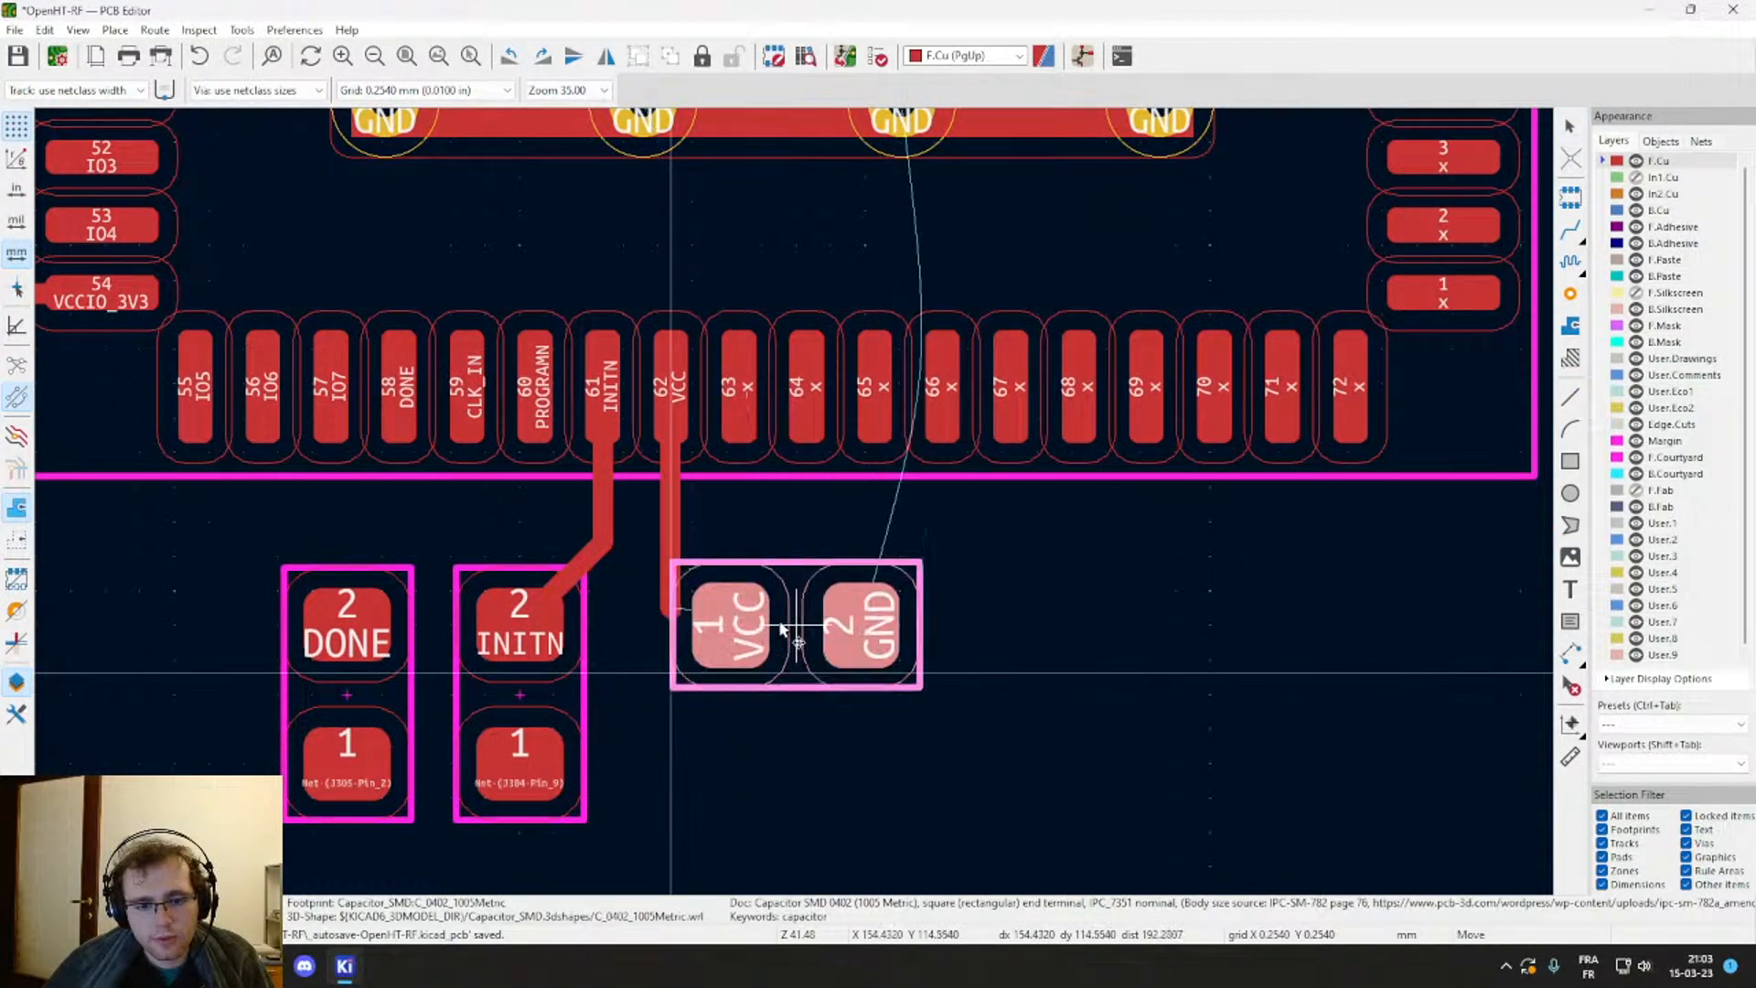
left_click(828, 604)
Step: Delete the leftover VCC track at FPGA pad 62 and route a new F.Cu track from the capacitor's pad 1 to pad 62
left_click(677, 611)
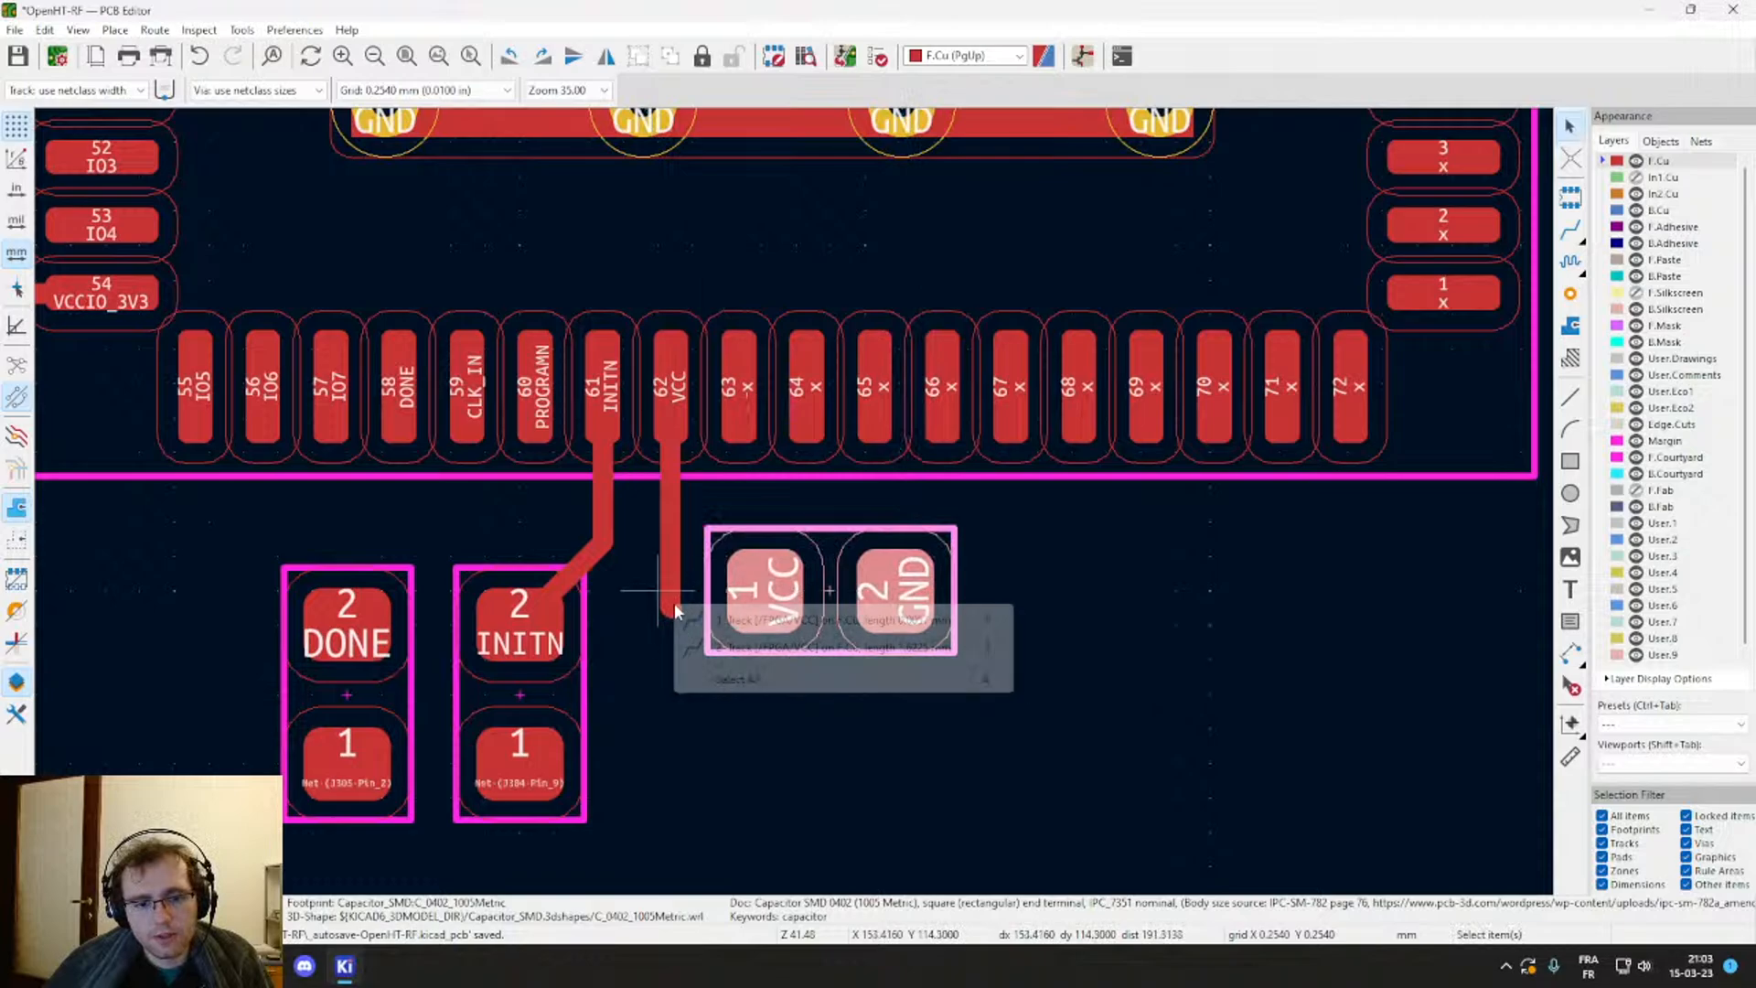
left_click(678, 619)
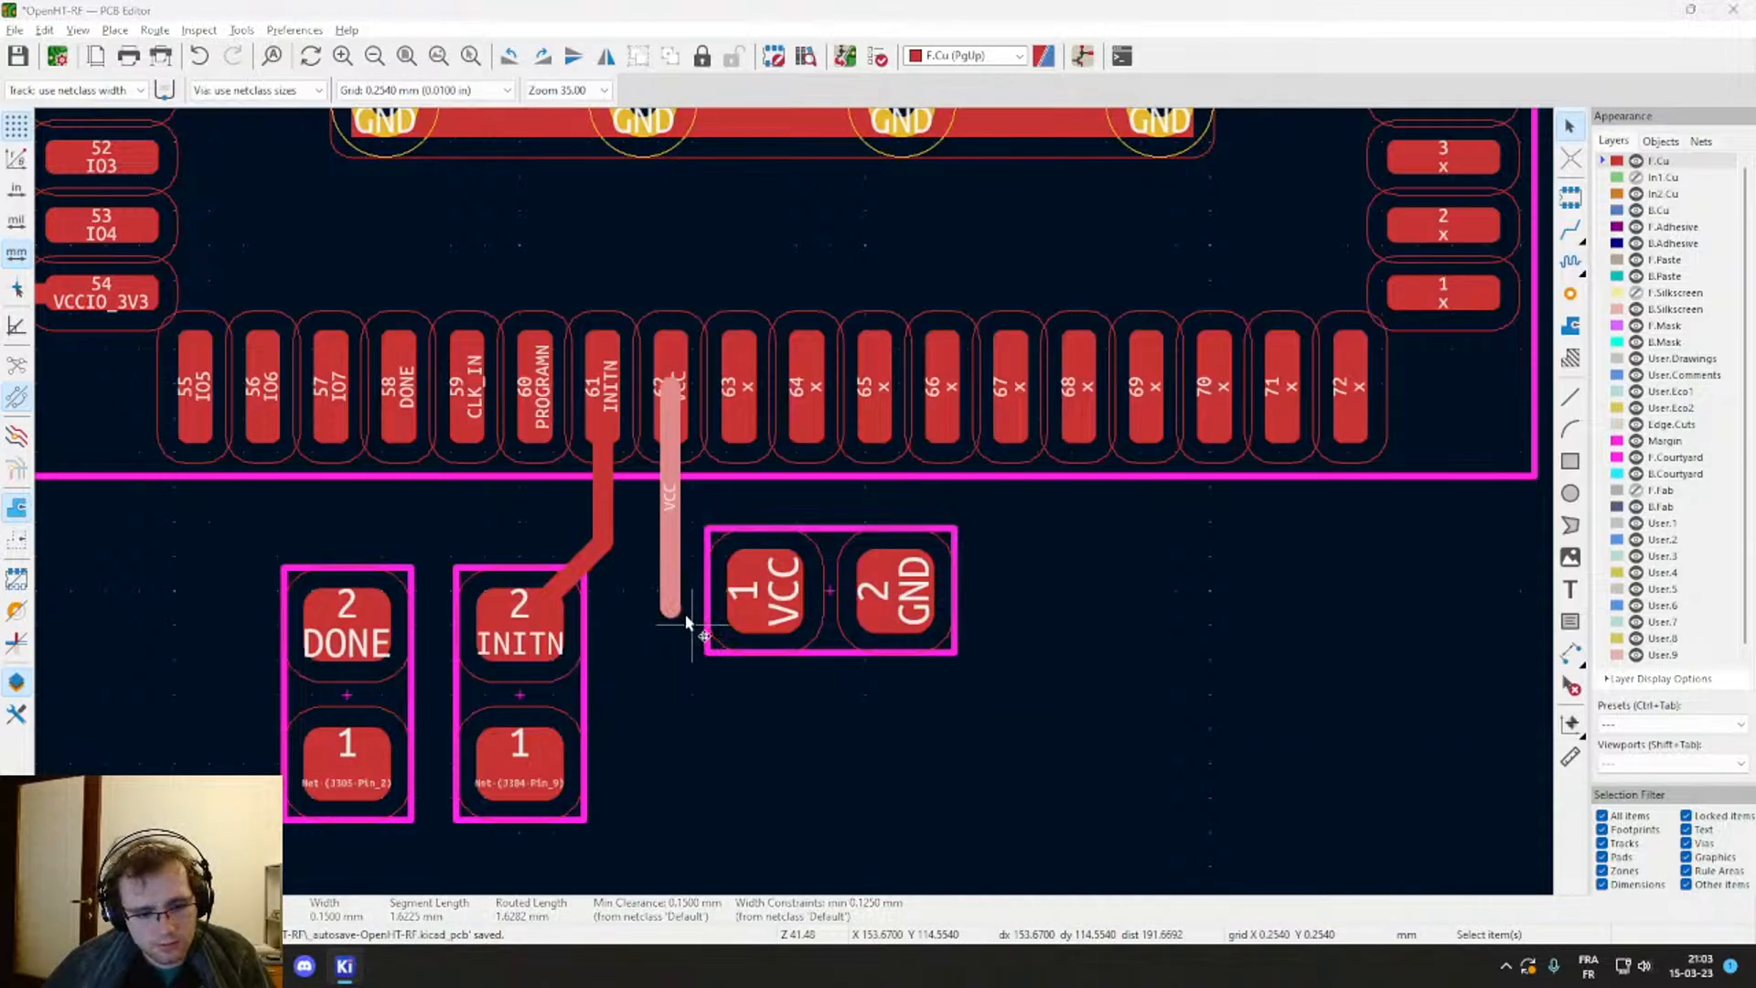
left_click(647, 635)
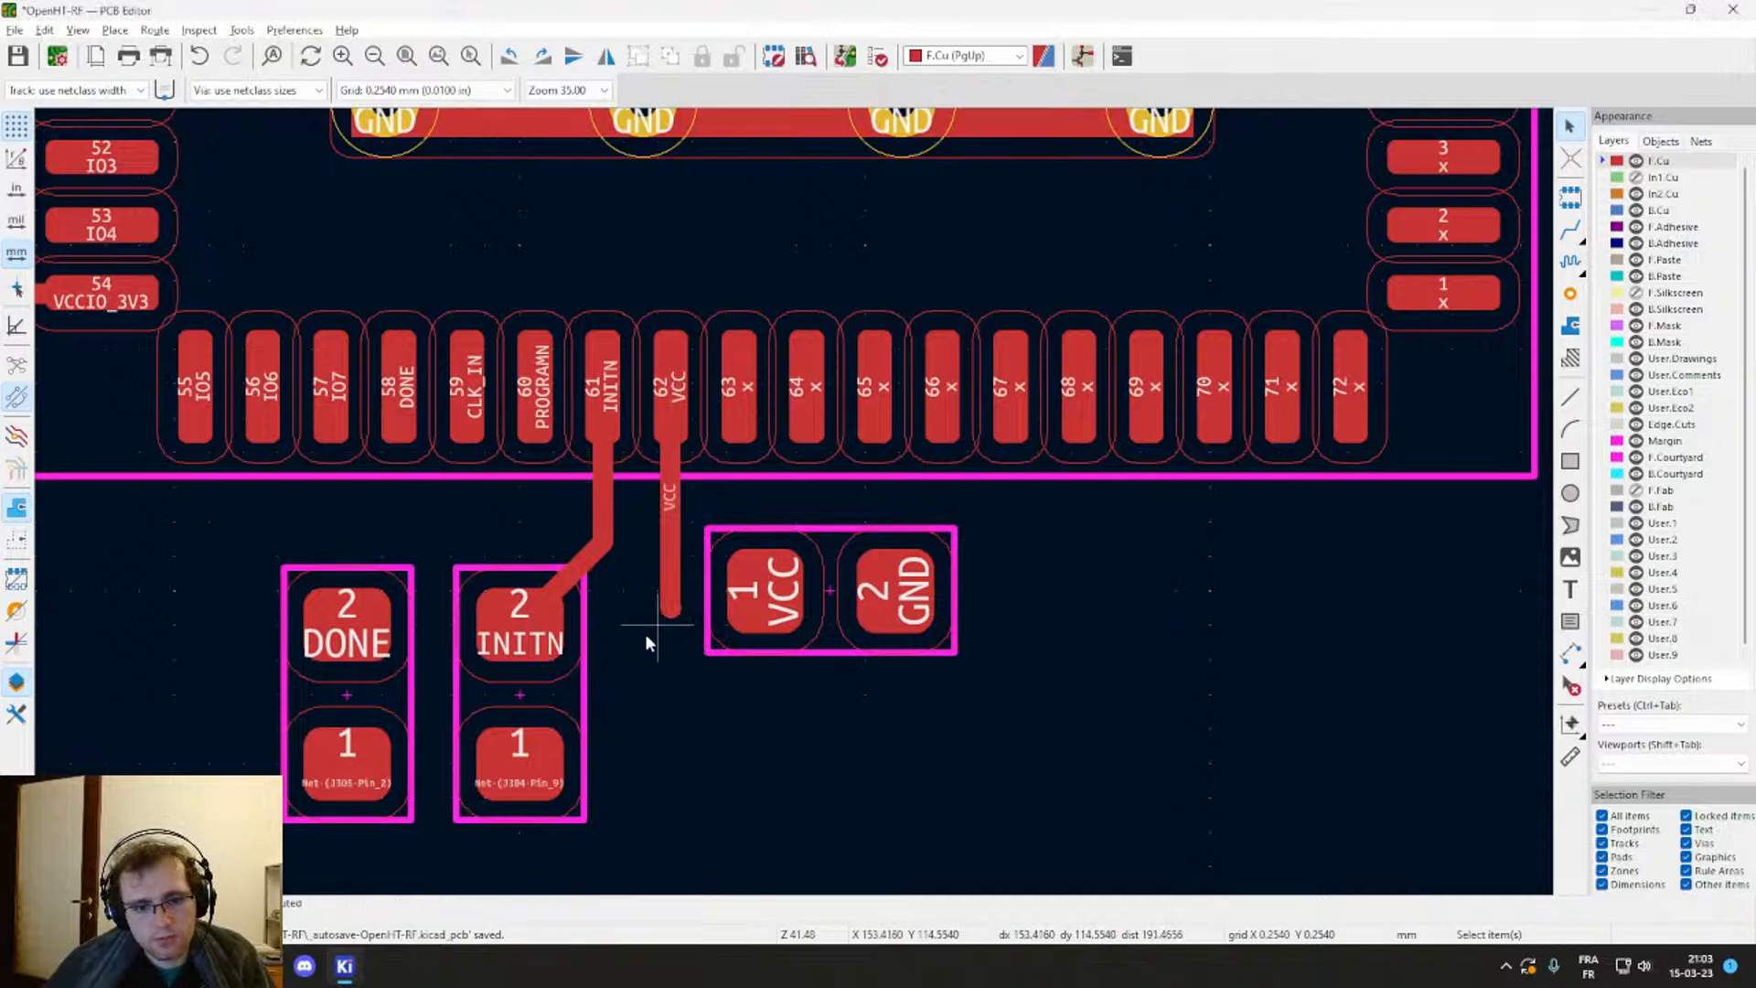
left_click(679, 572)
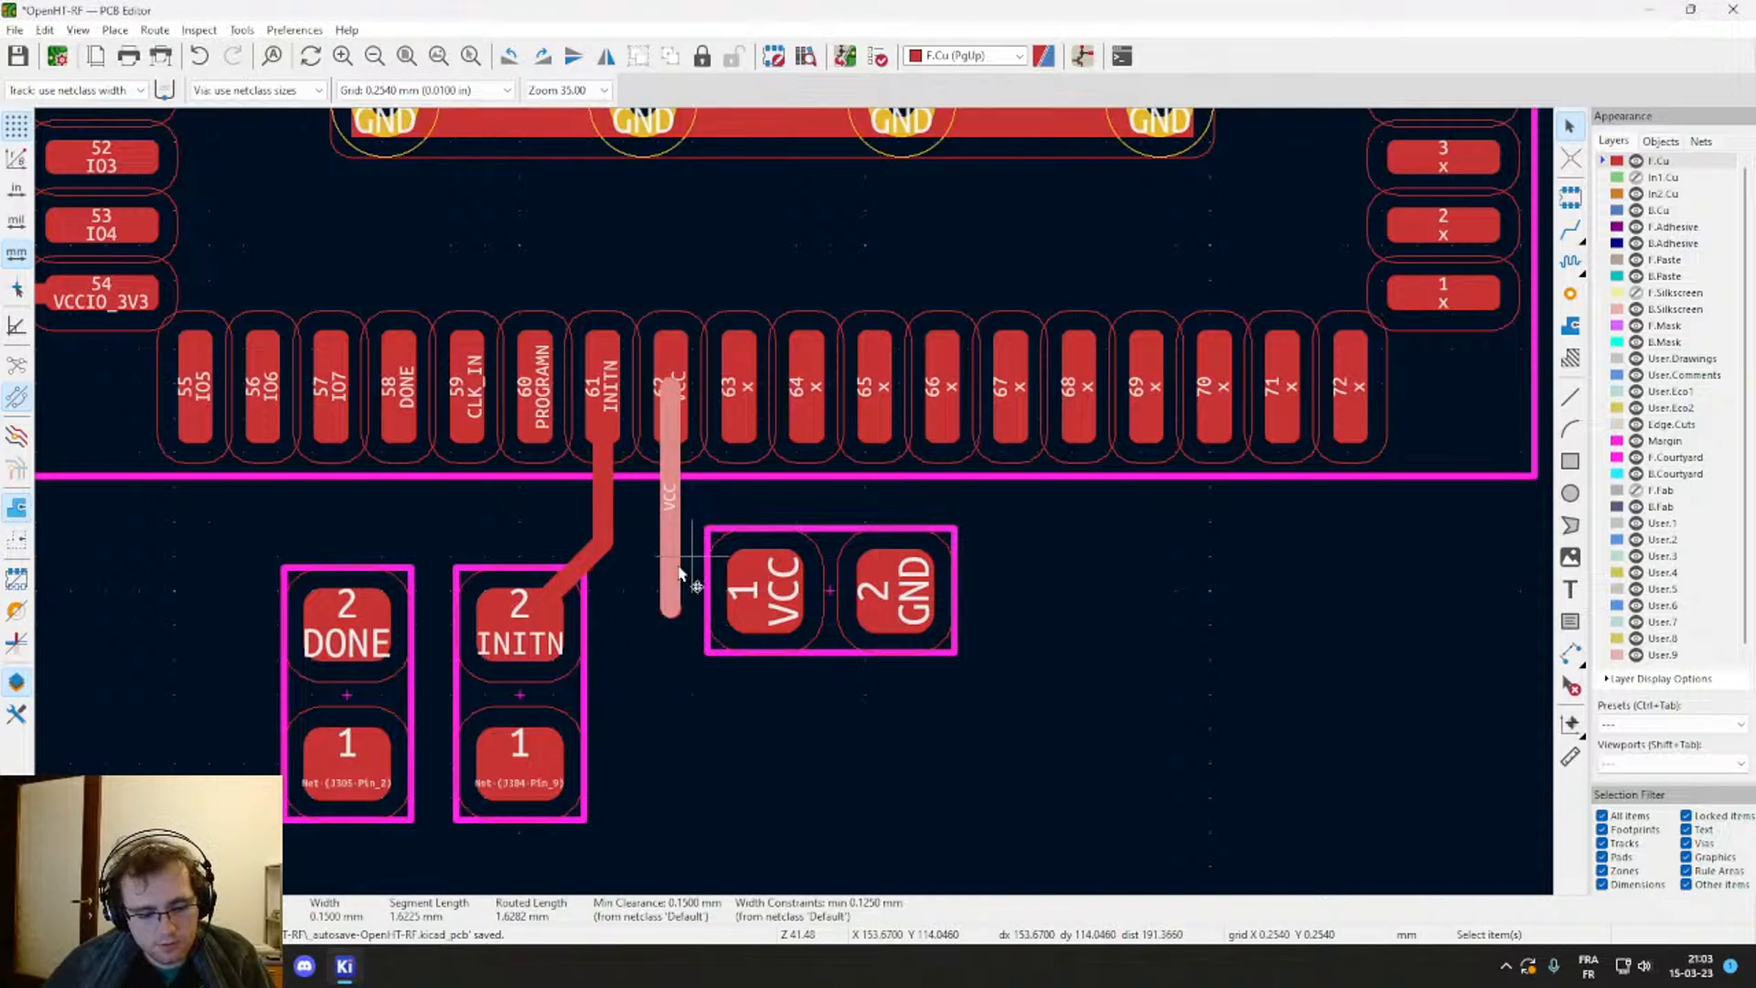
key("Delete")
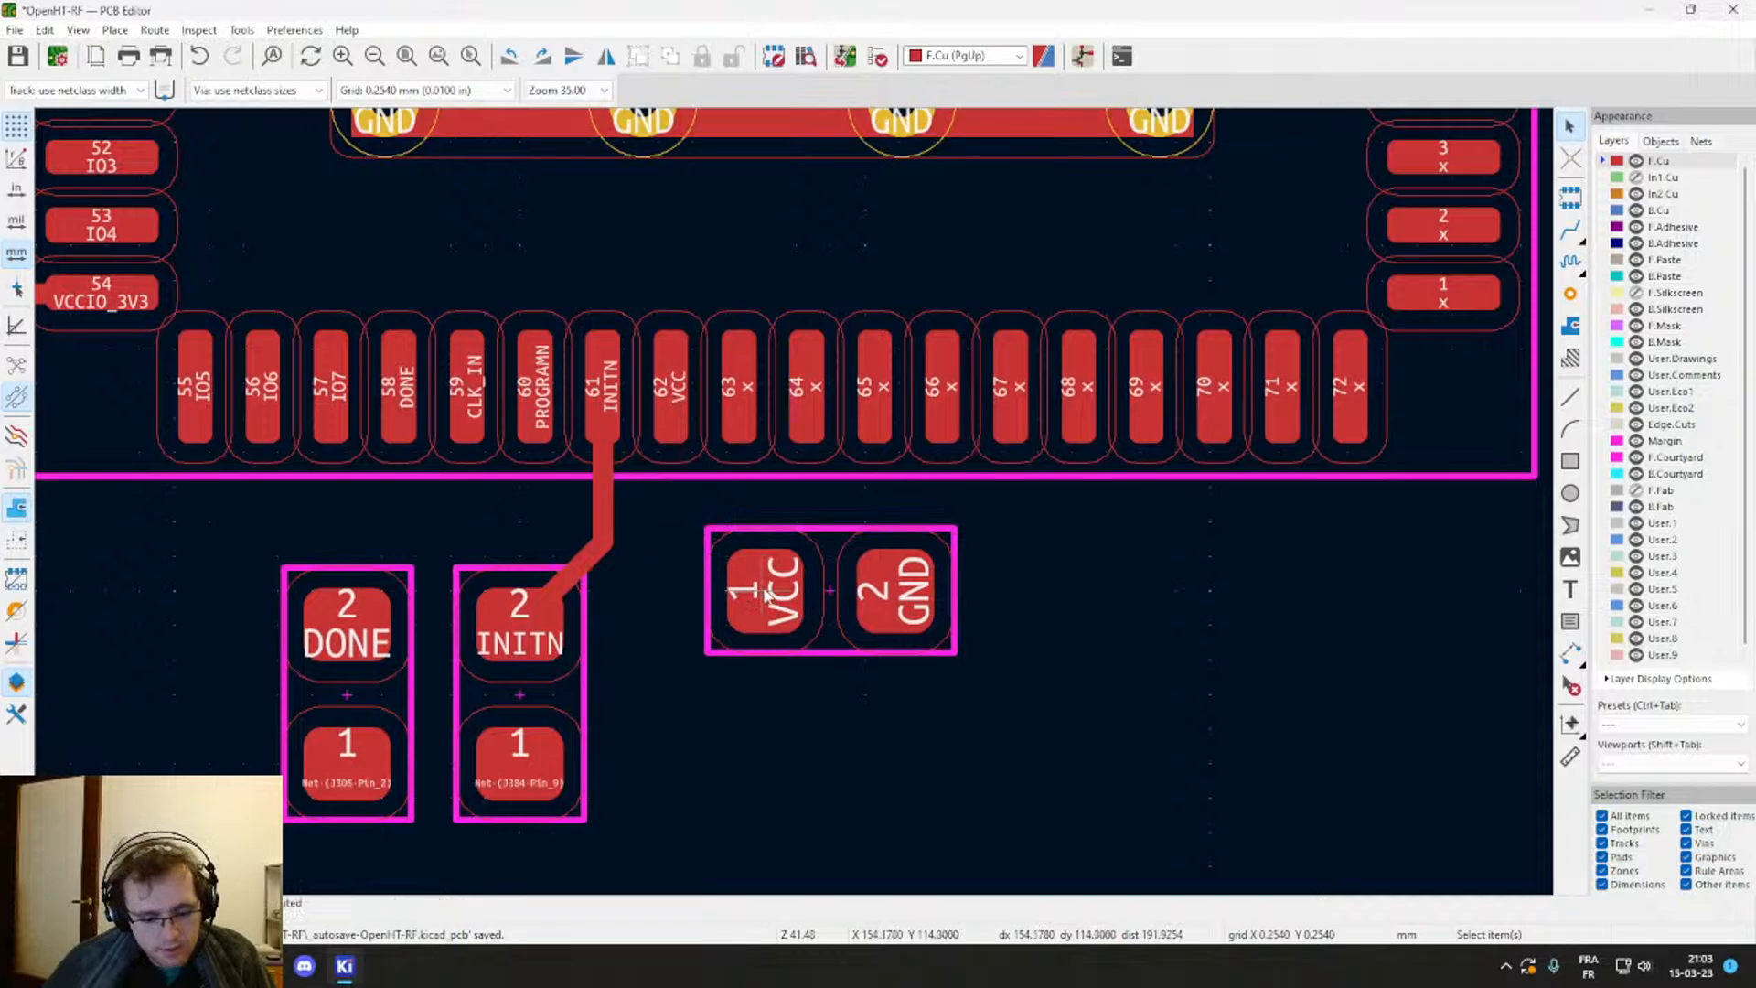
key("x")
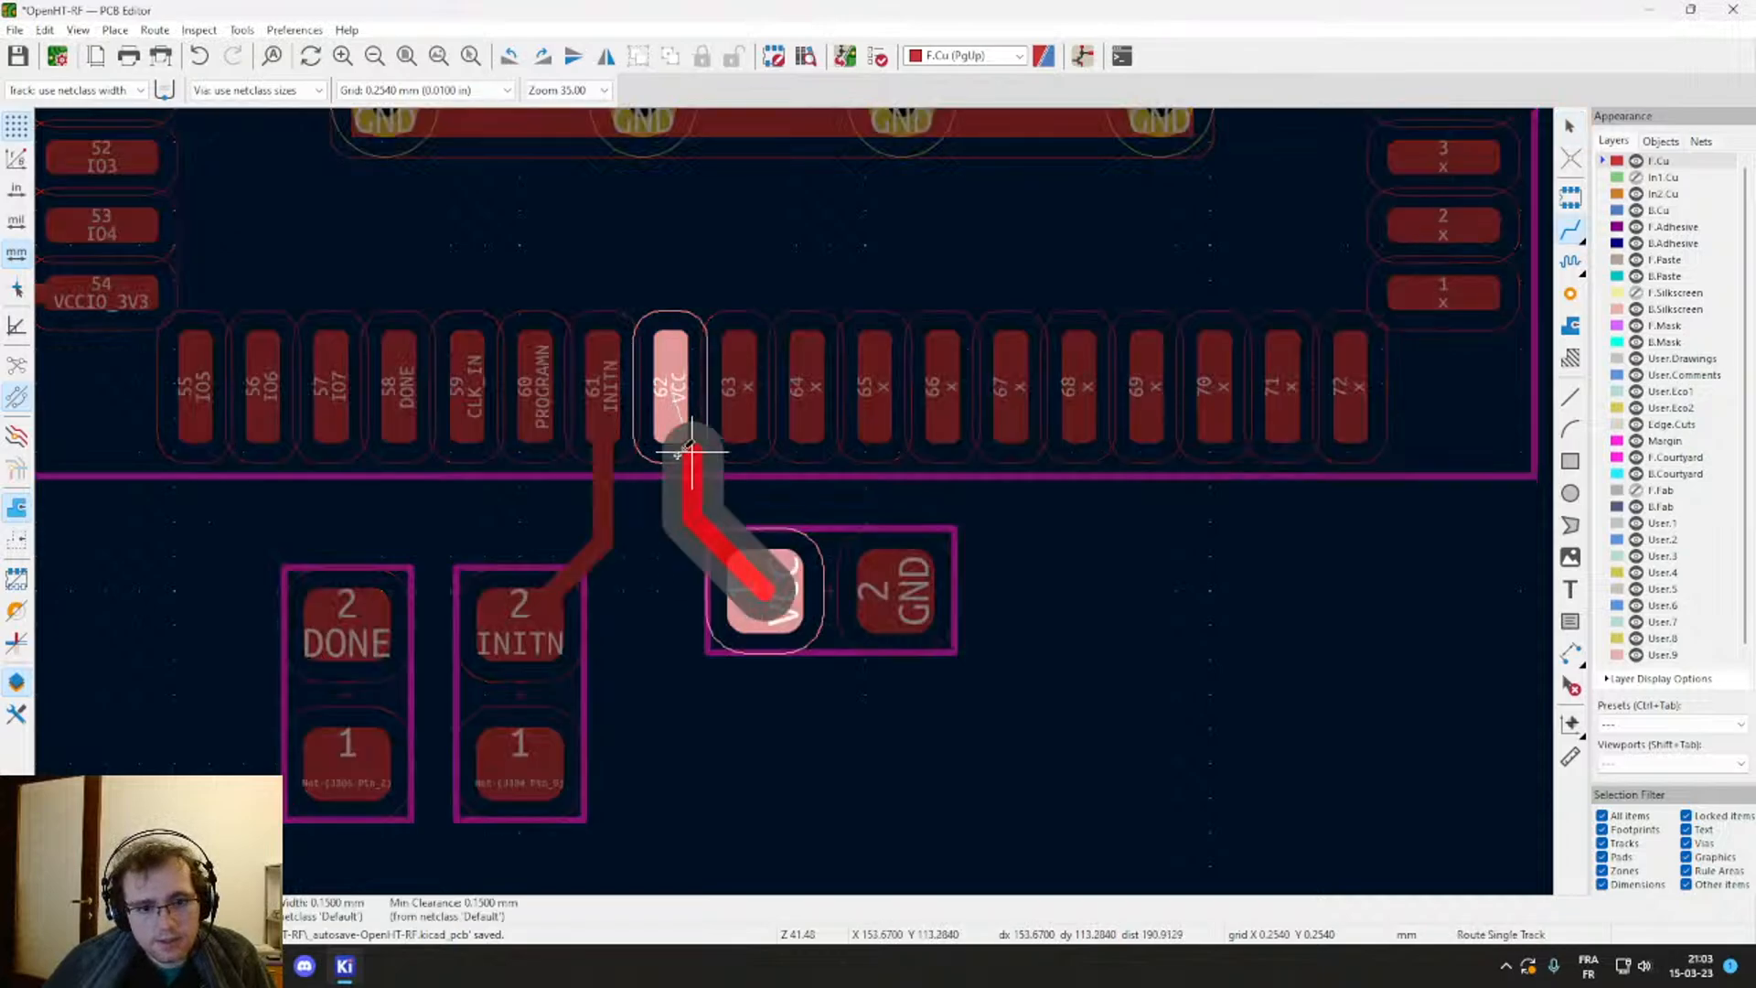
left_click(678, 403)
key("Escape")
Step: Move the INITN resistor right to sit beneath FPGA pad 61 and reshape its track so it runs straight down into pad 2
left_click(507, 684)
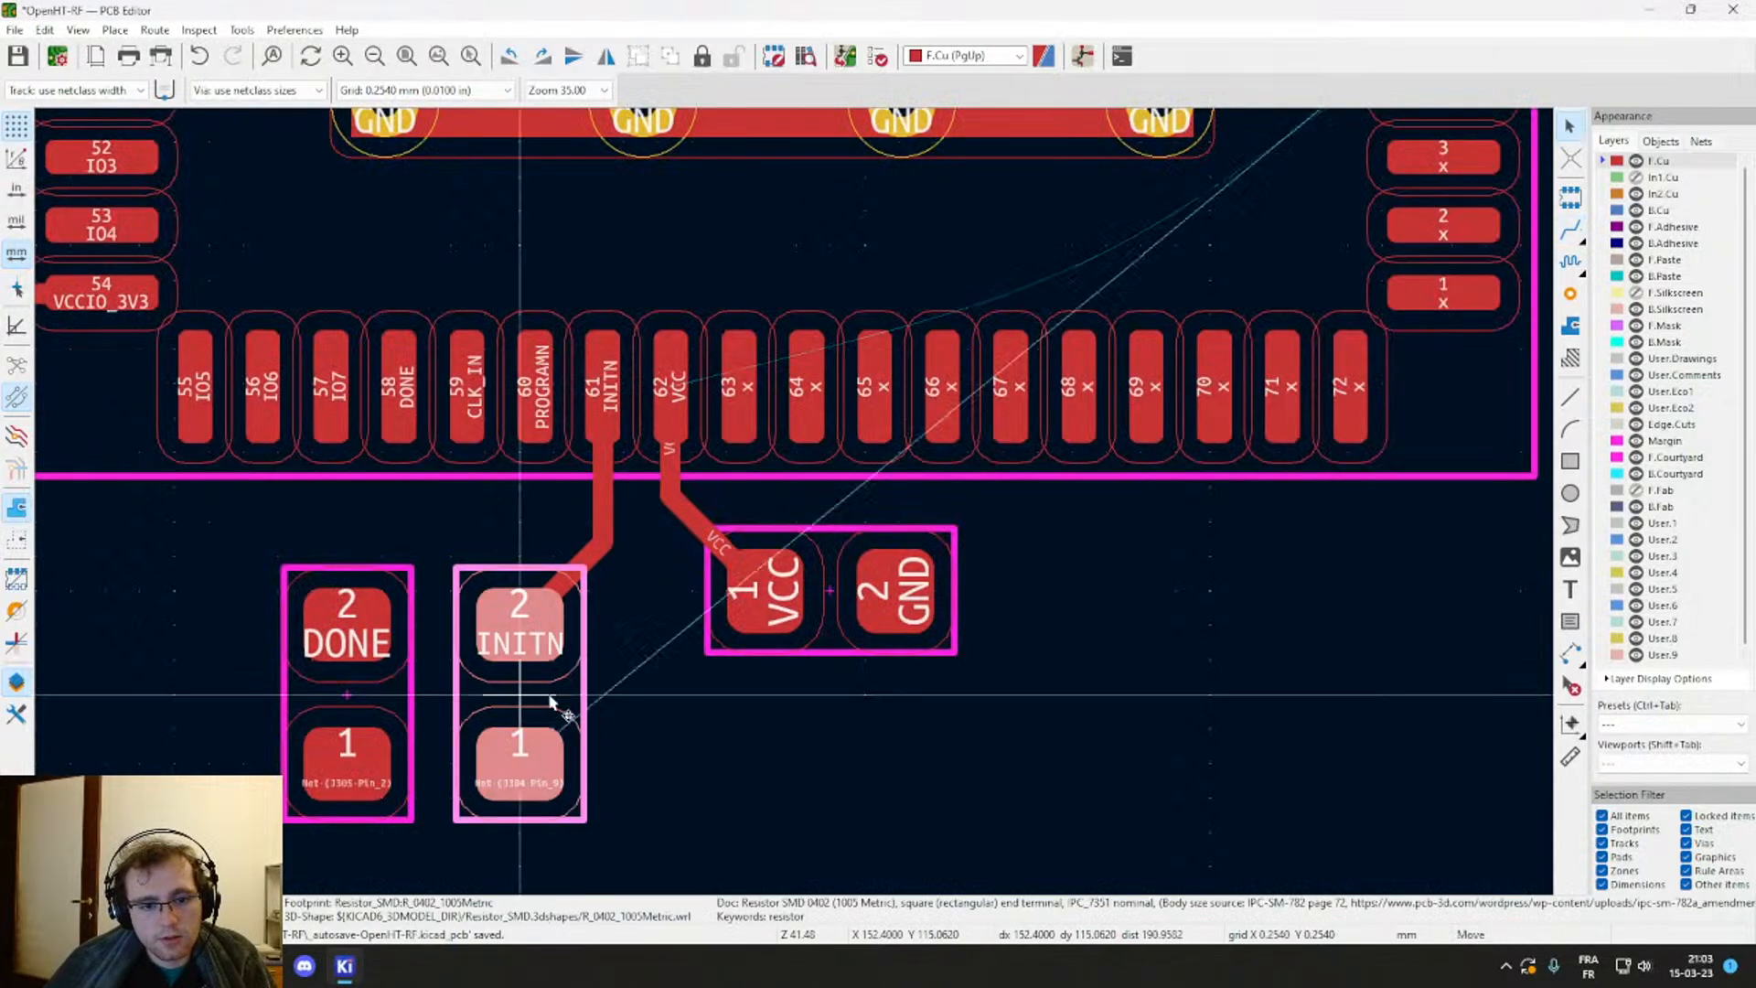
key("m")
left_click(620, 706)
left_click(538, 604)
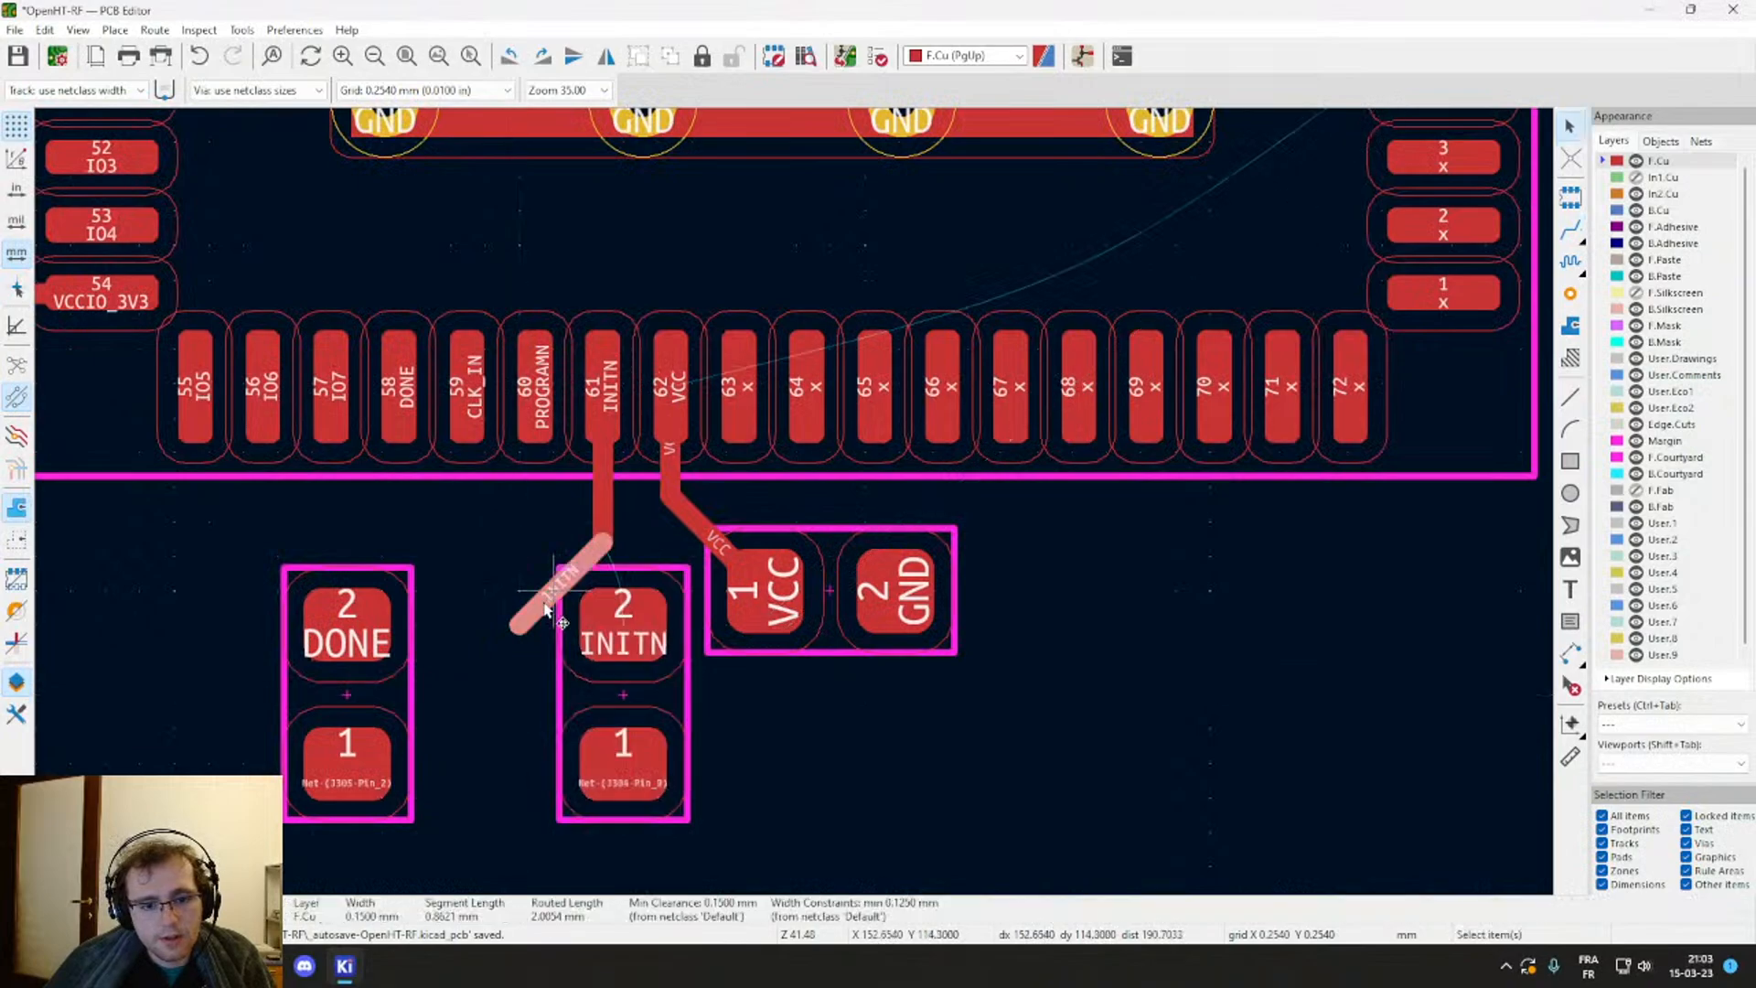
key("d")
left_click(620, 618)
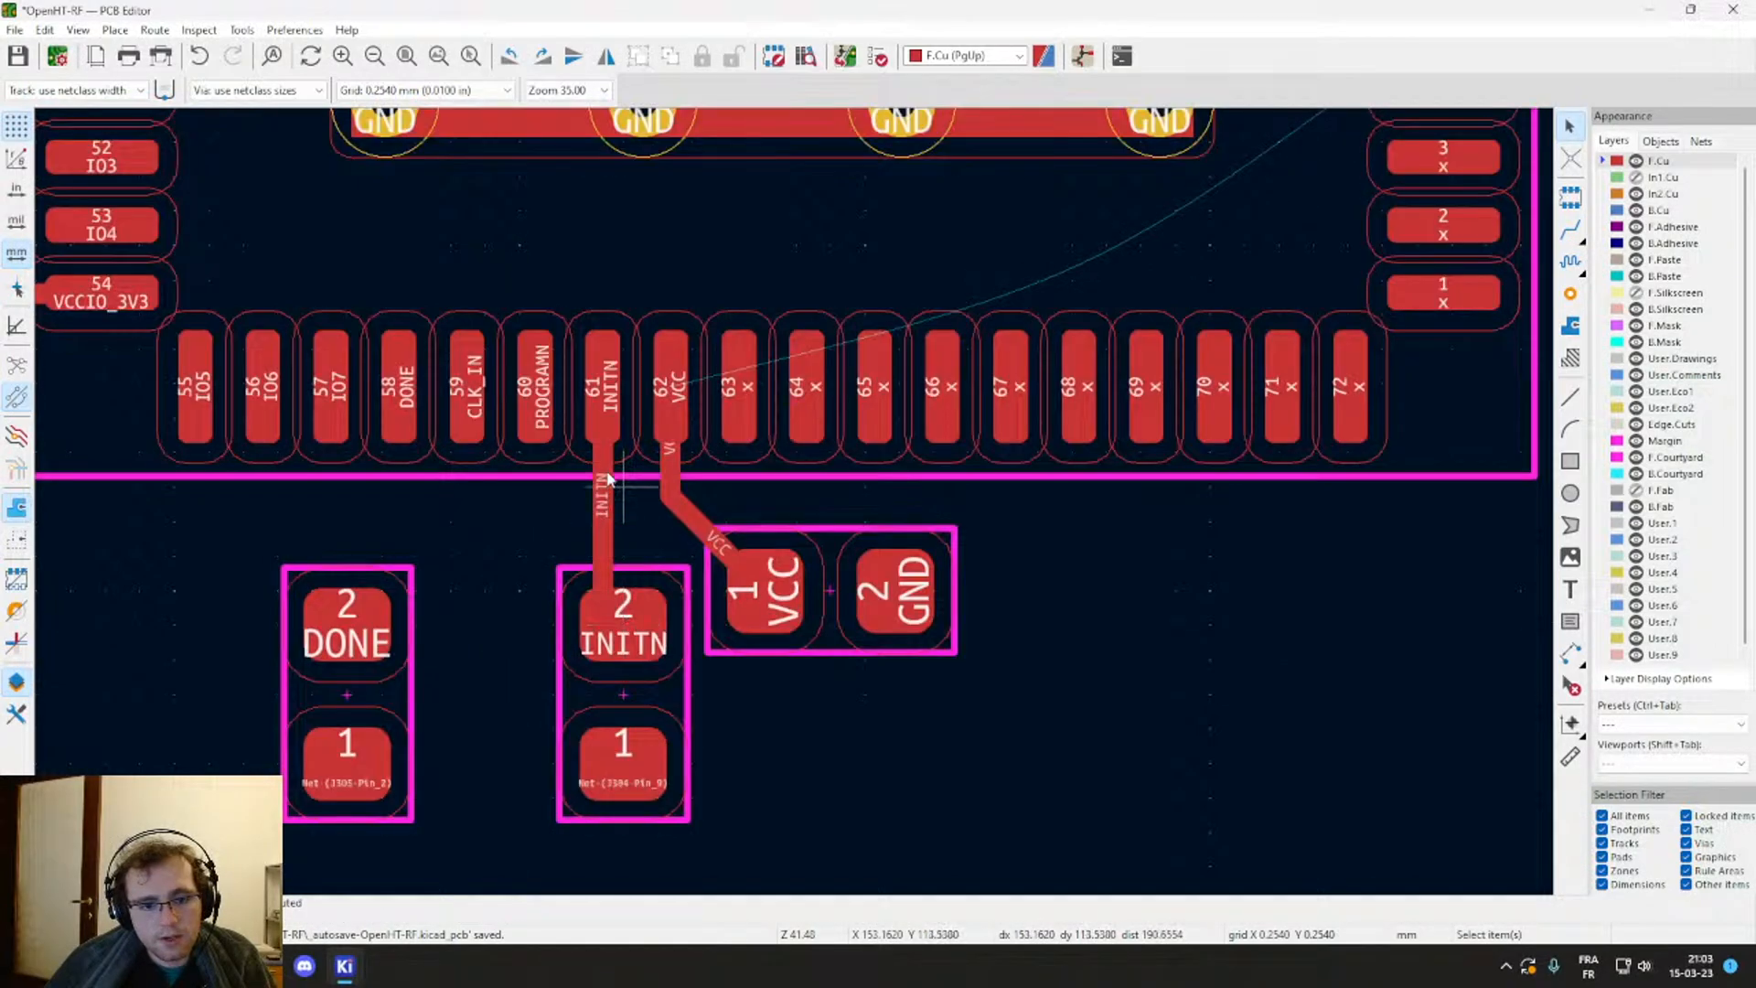
Step: Shift the DONE resistor about 0.25 mm left, away from the INITN resistor
left_click(361, 694)
left_click_drag(364, 698, 329, 697)
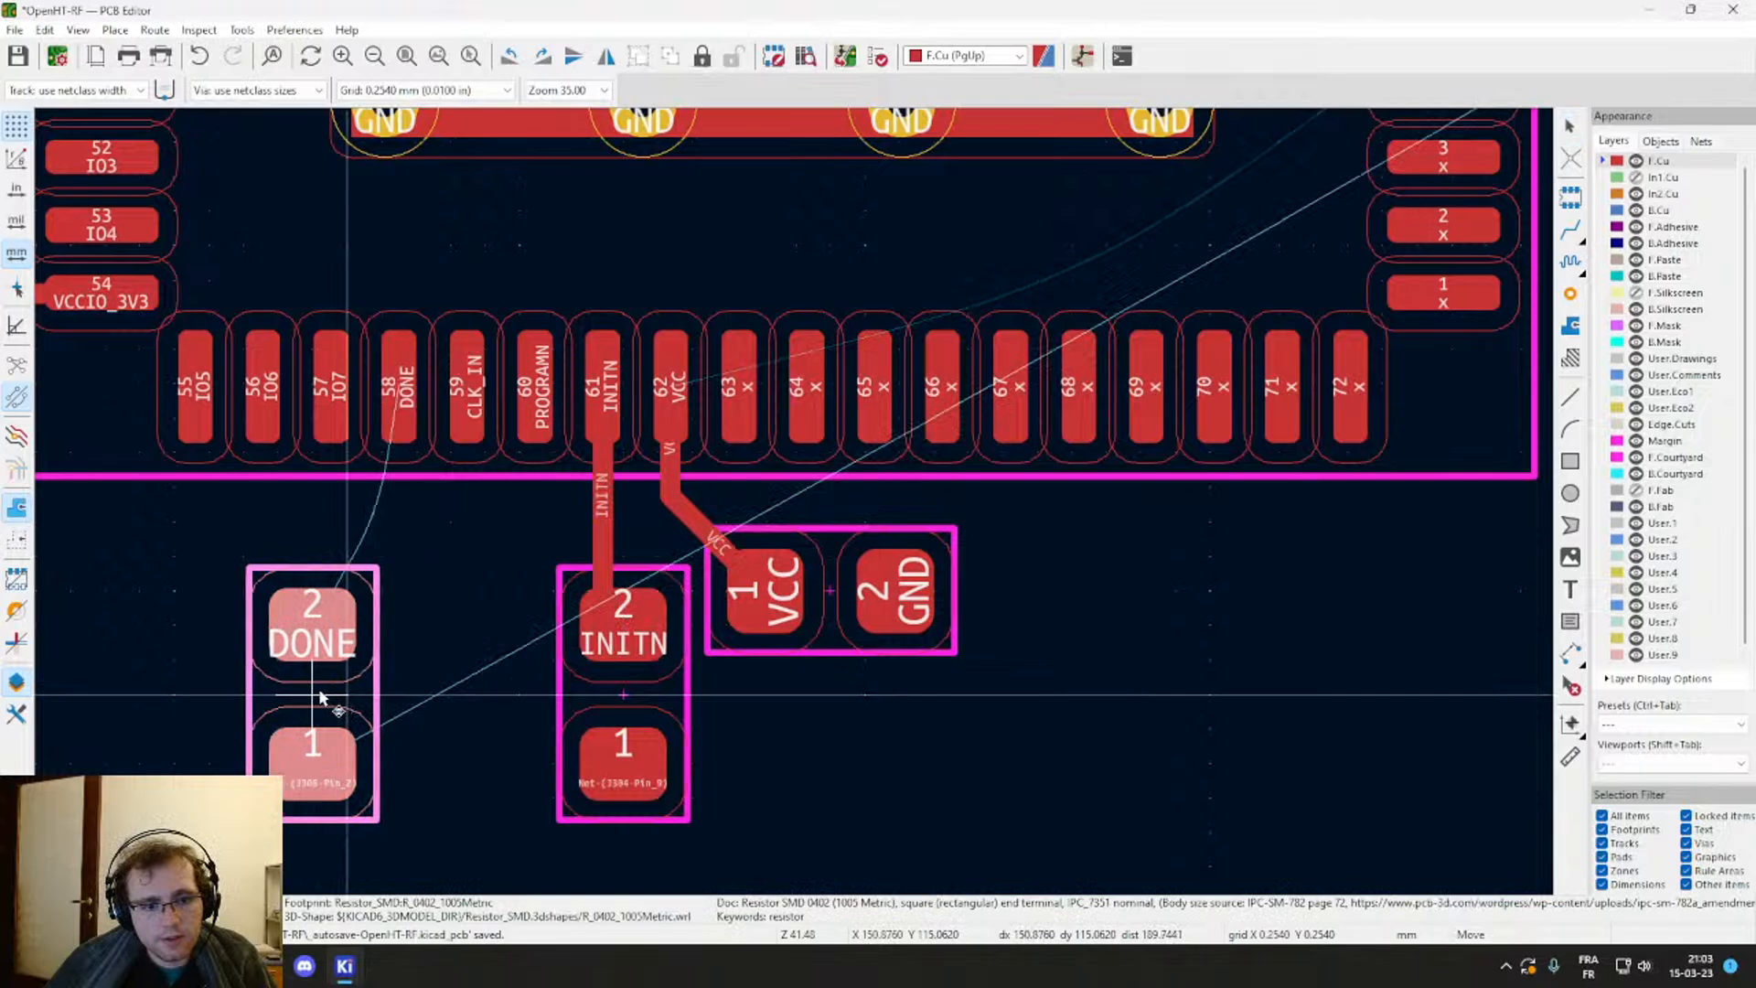
scroll(478, 411, "down", 5)
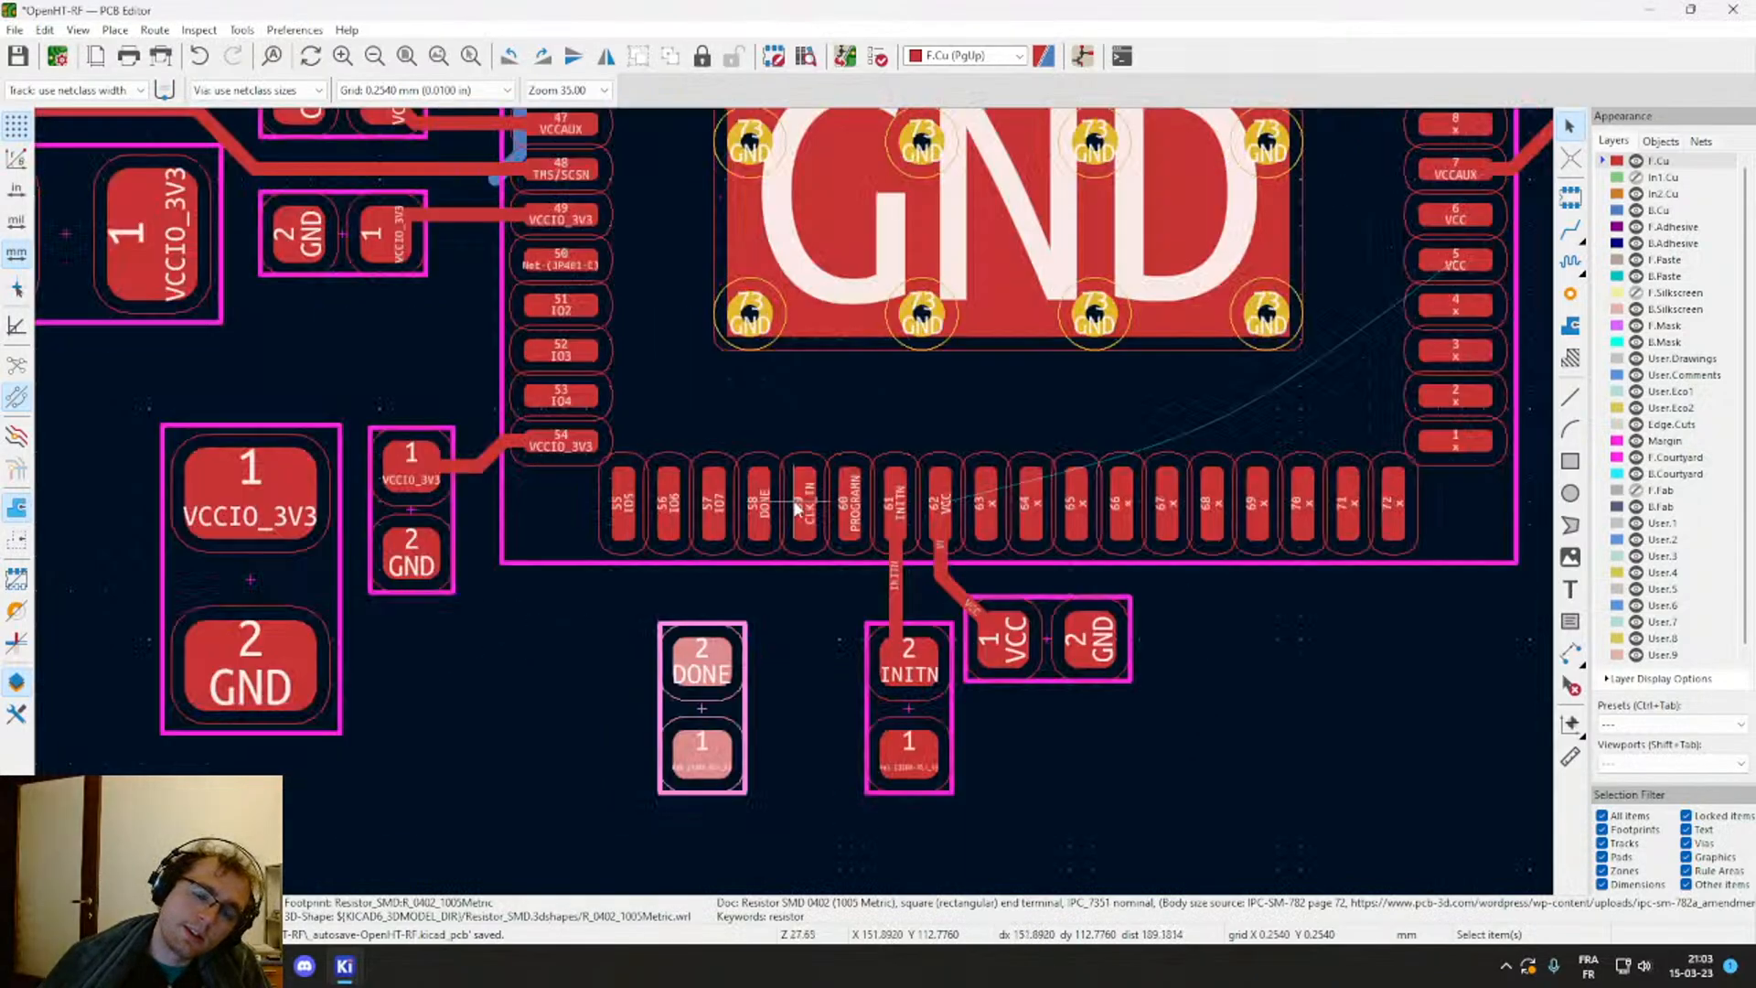
Step: Examine the 49-pad transceiver's pin nets and the unrouted tracks and free space between it and the FPGA
scroll(794, 501, "down", 4)
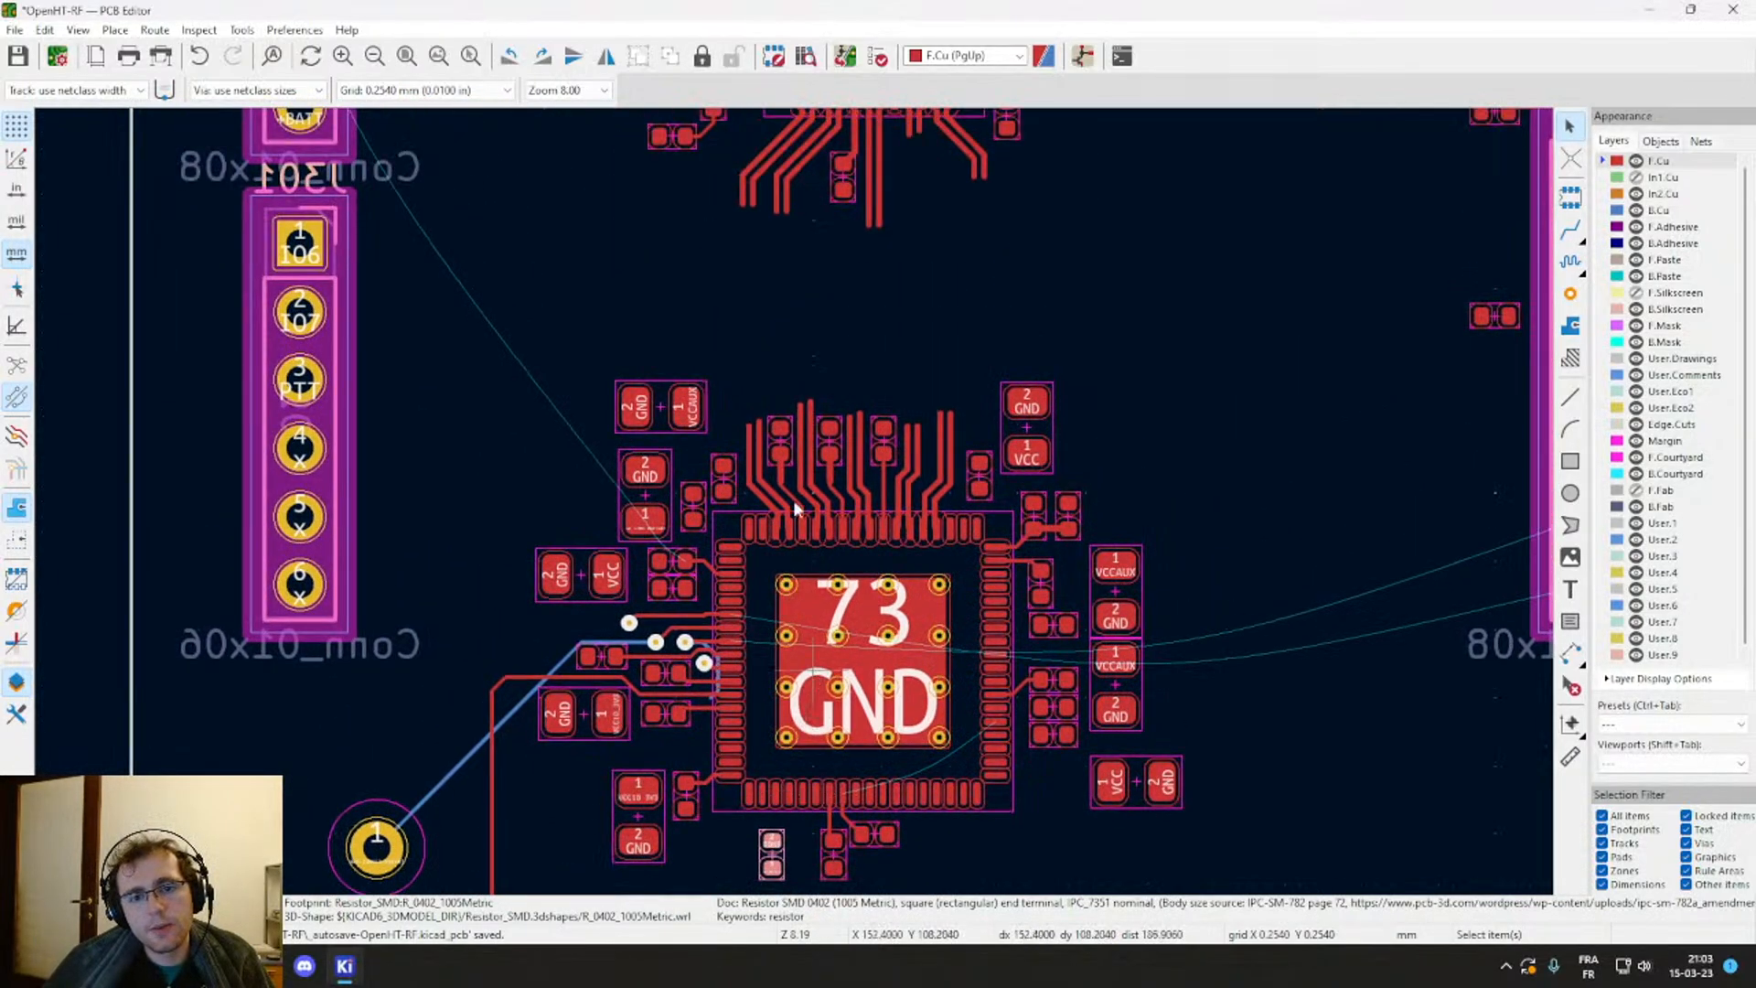
scroll(808, 392, "up", 2)
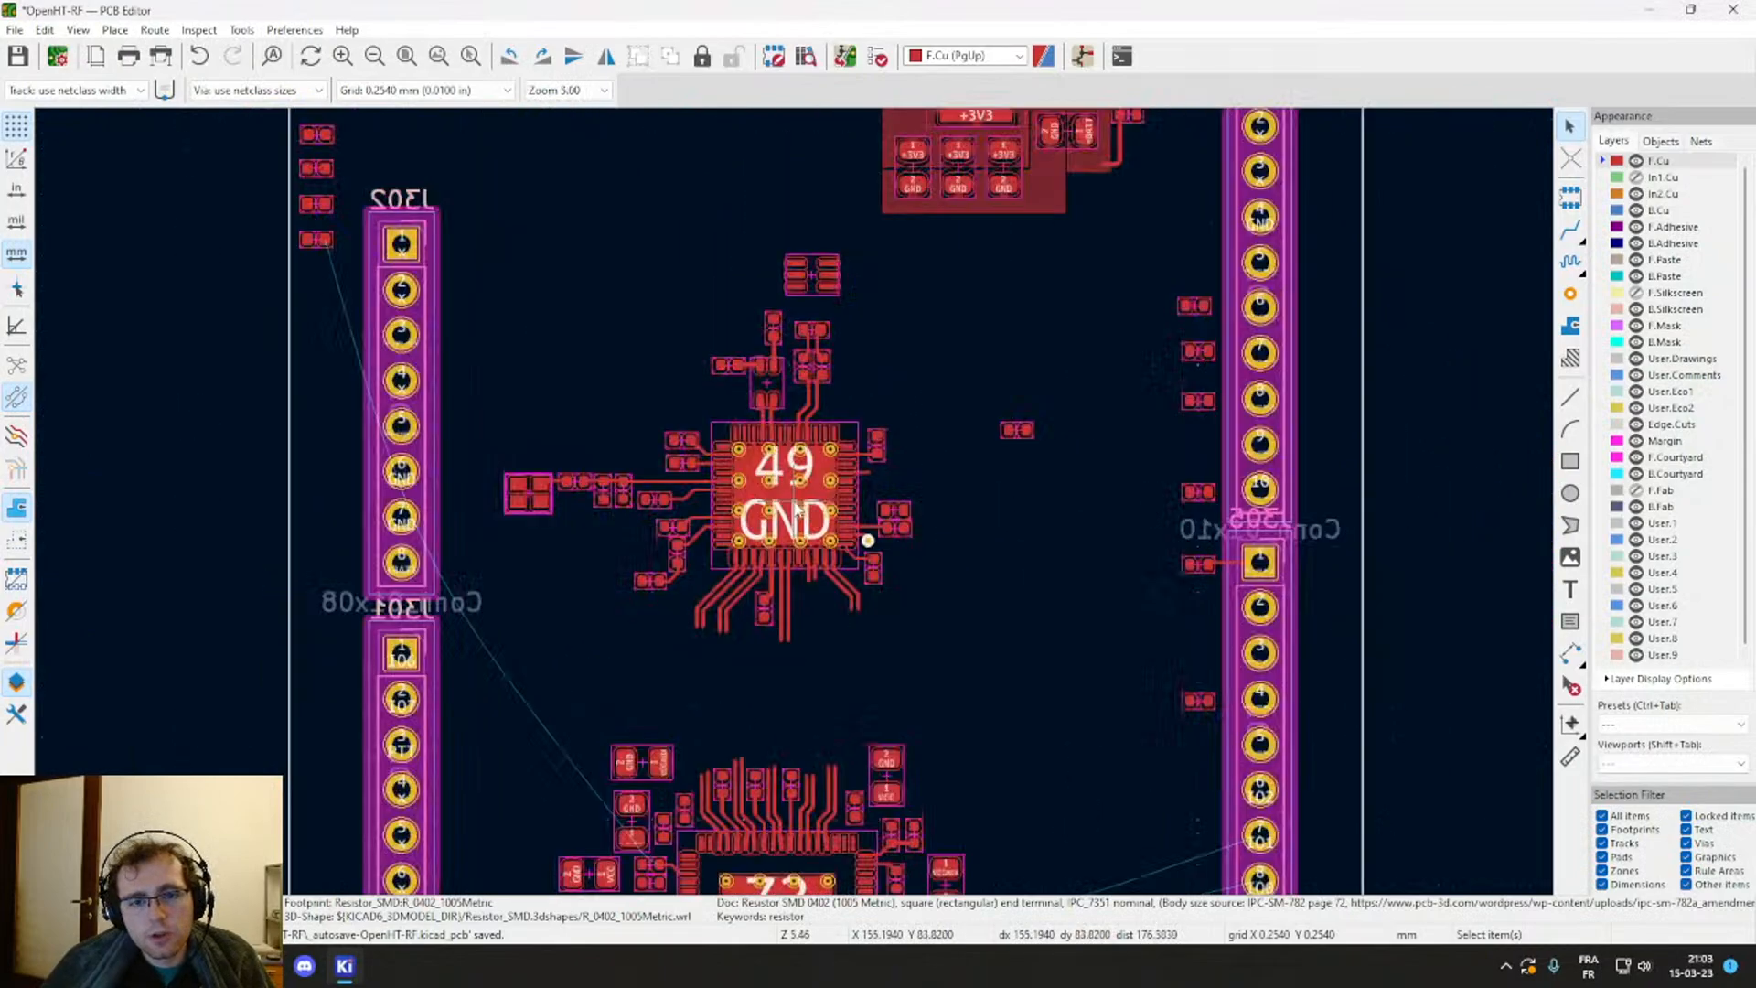
scroll(796, 514, "up", 9)
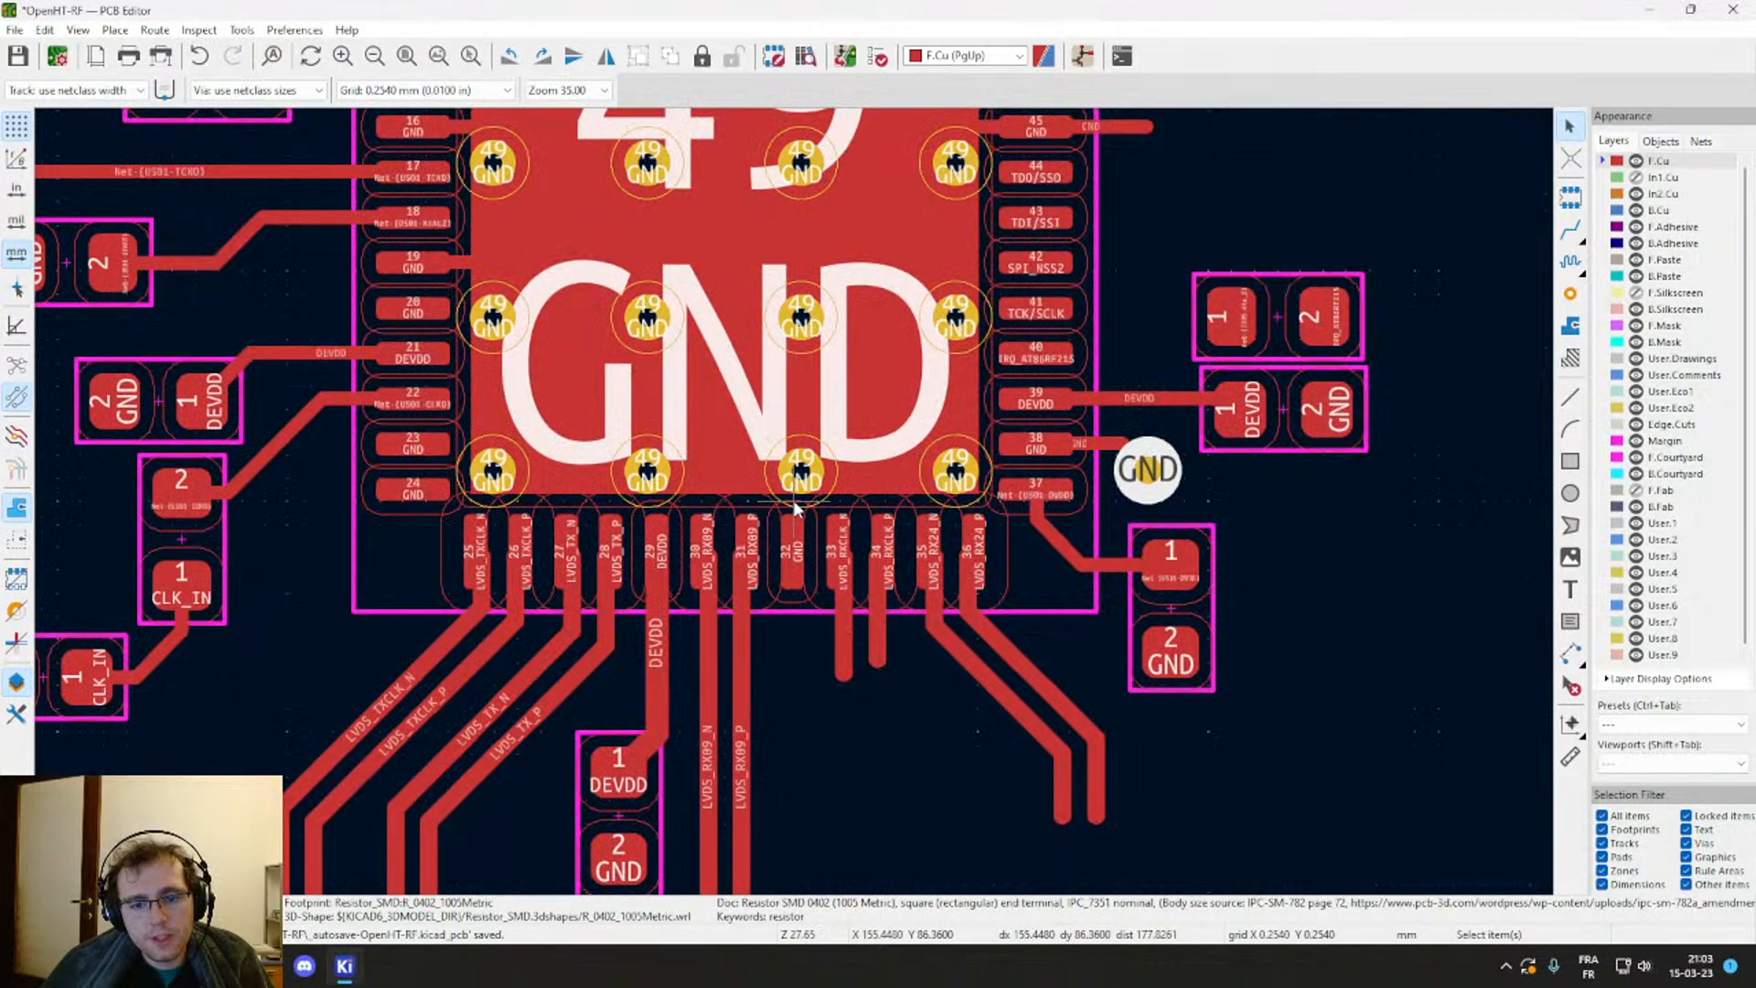
scroll(798, 503, "down", 4)
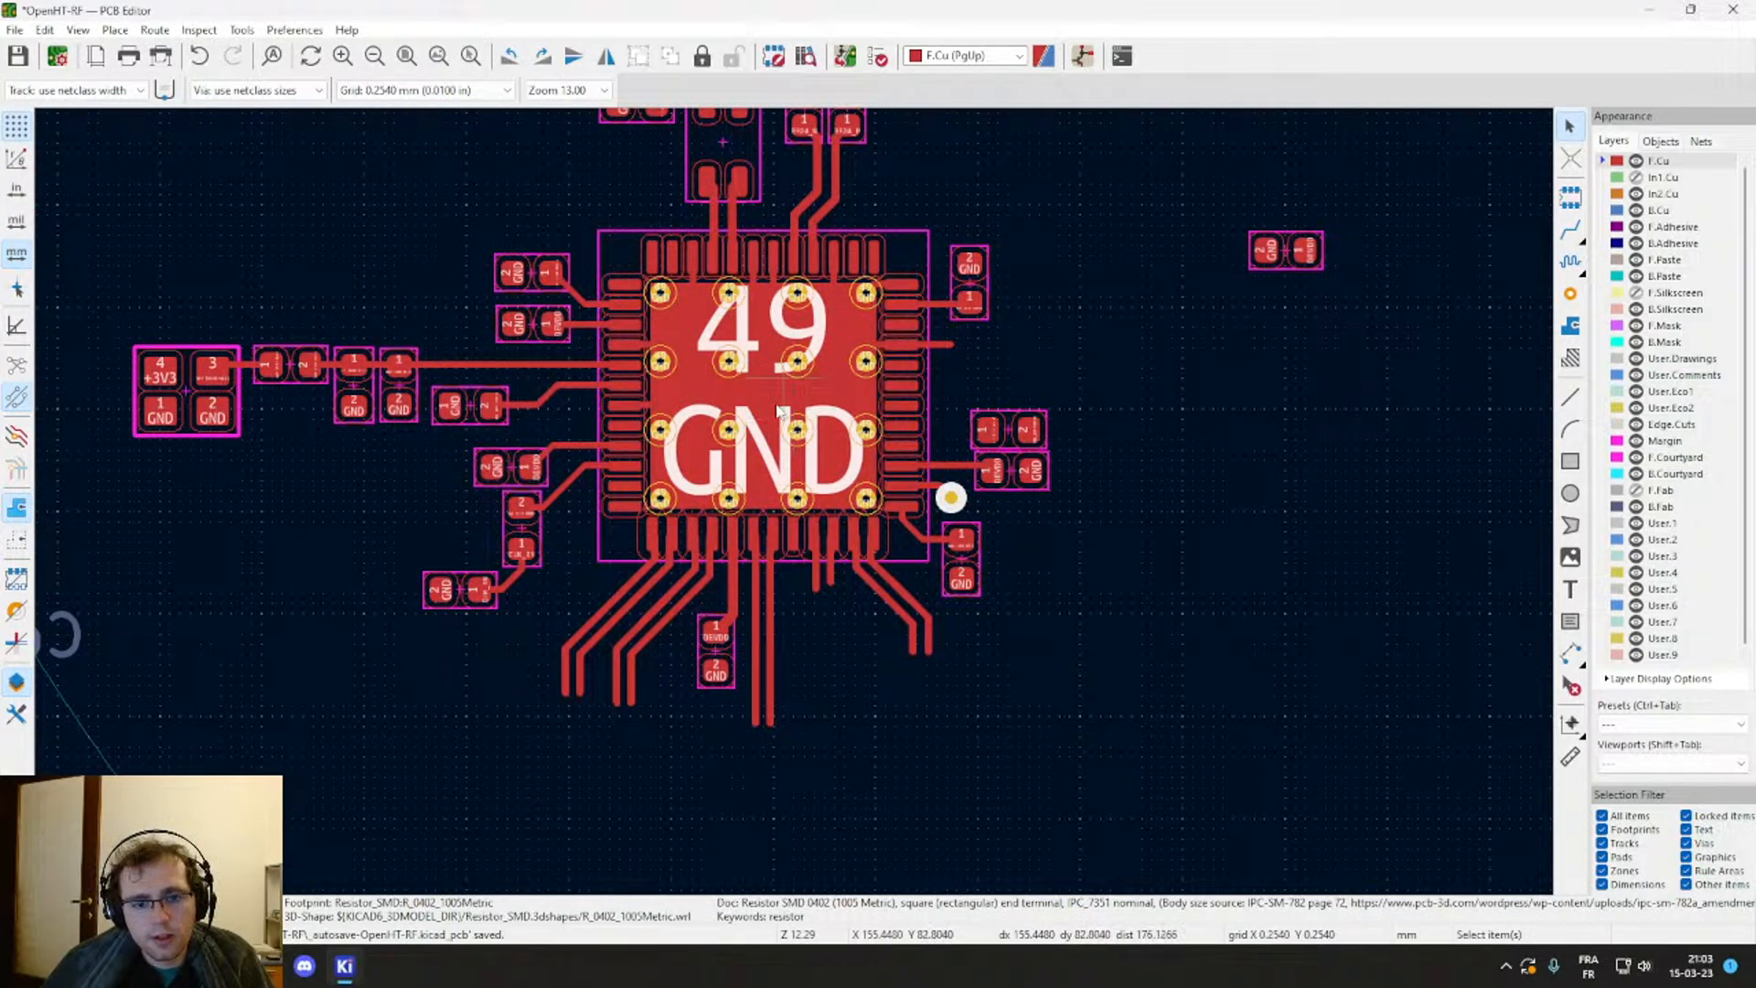
scroll(778, 412, "down", 3)
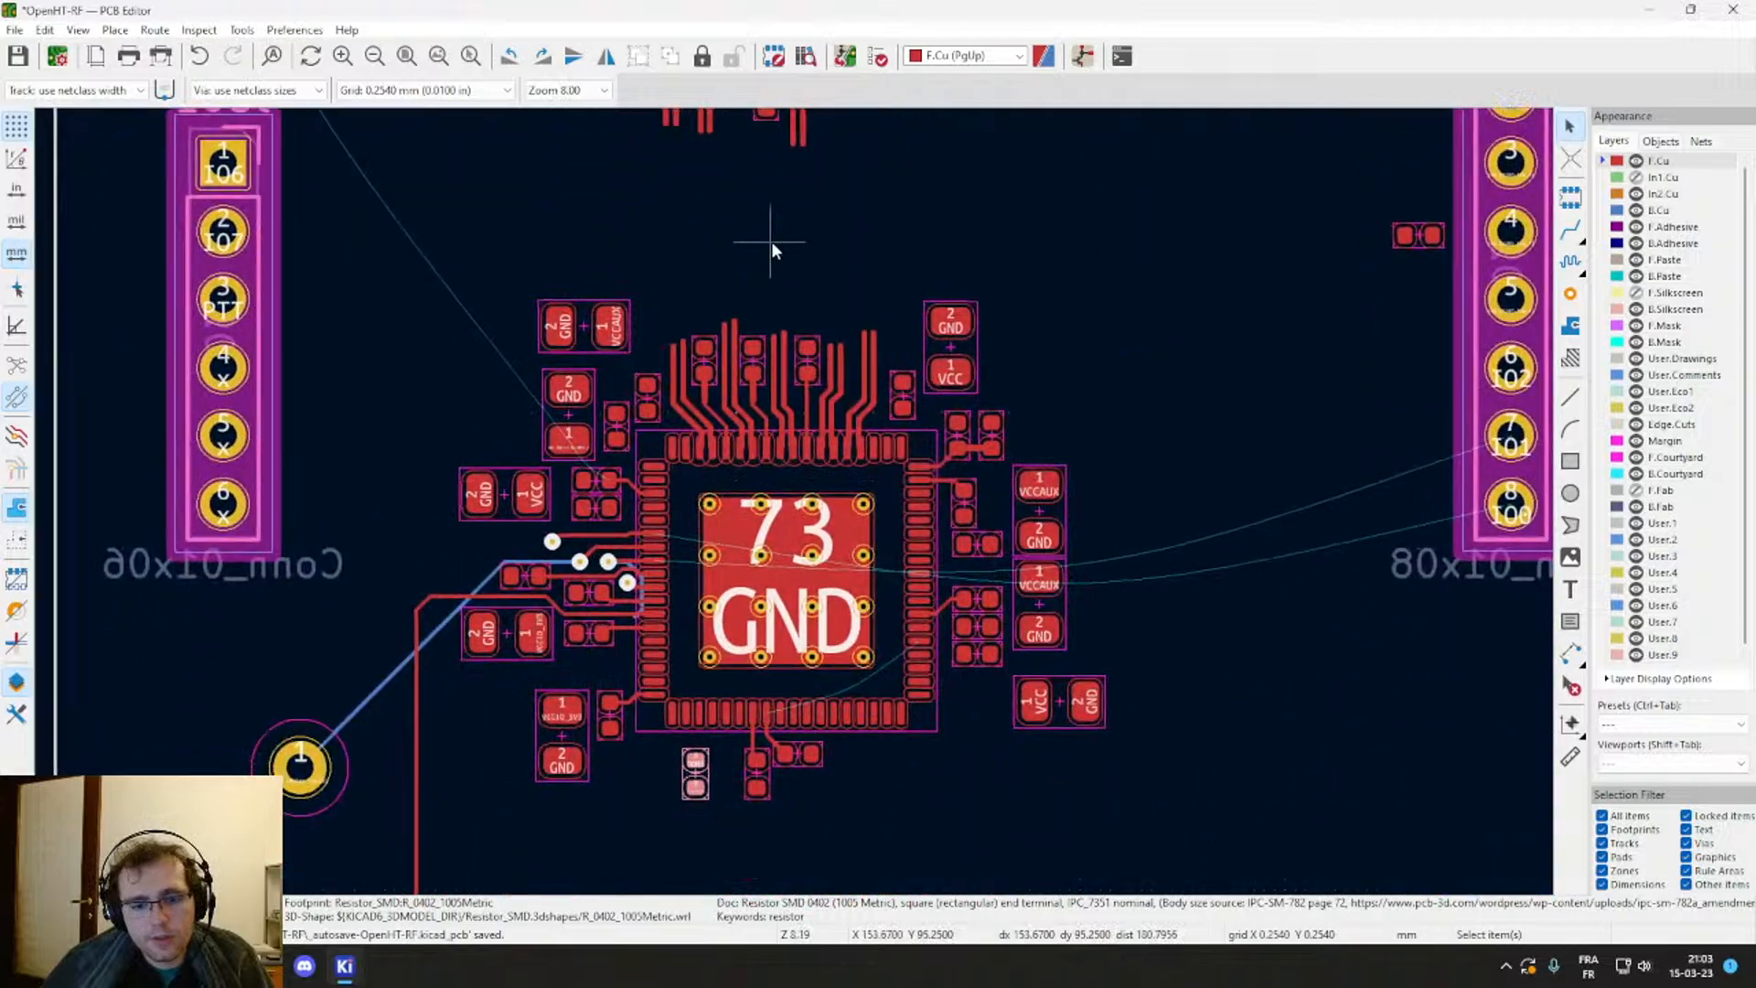
scroll(785, 434, "up", 2)
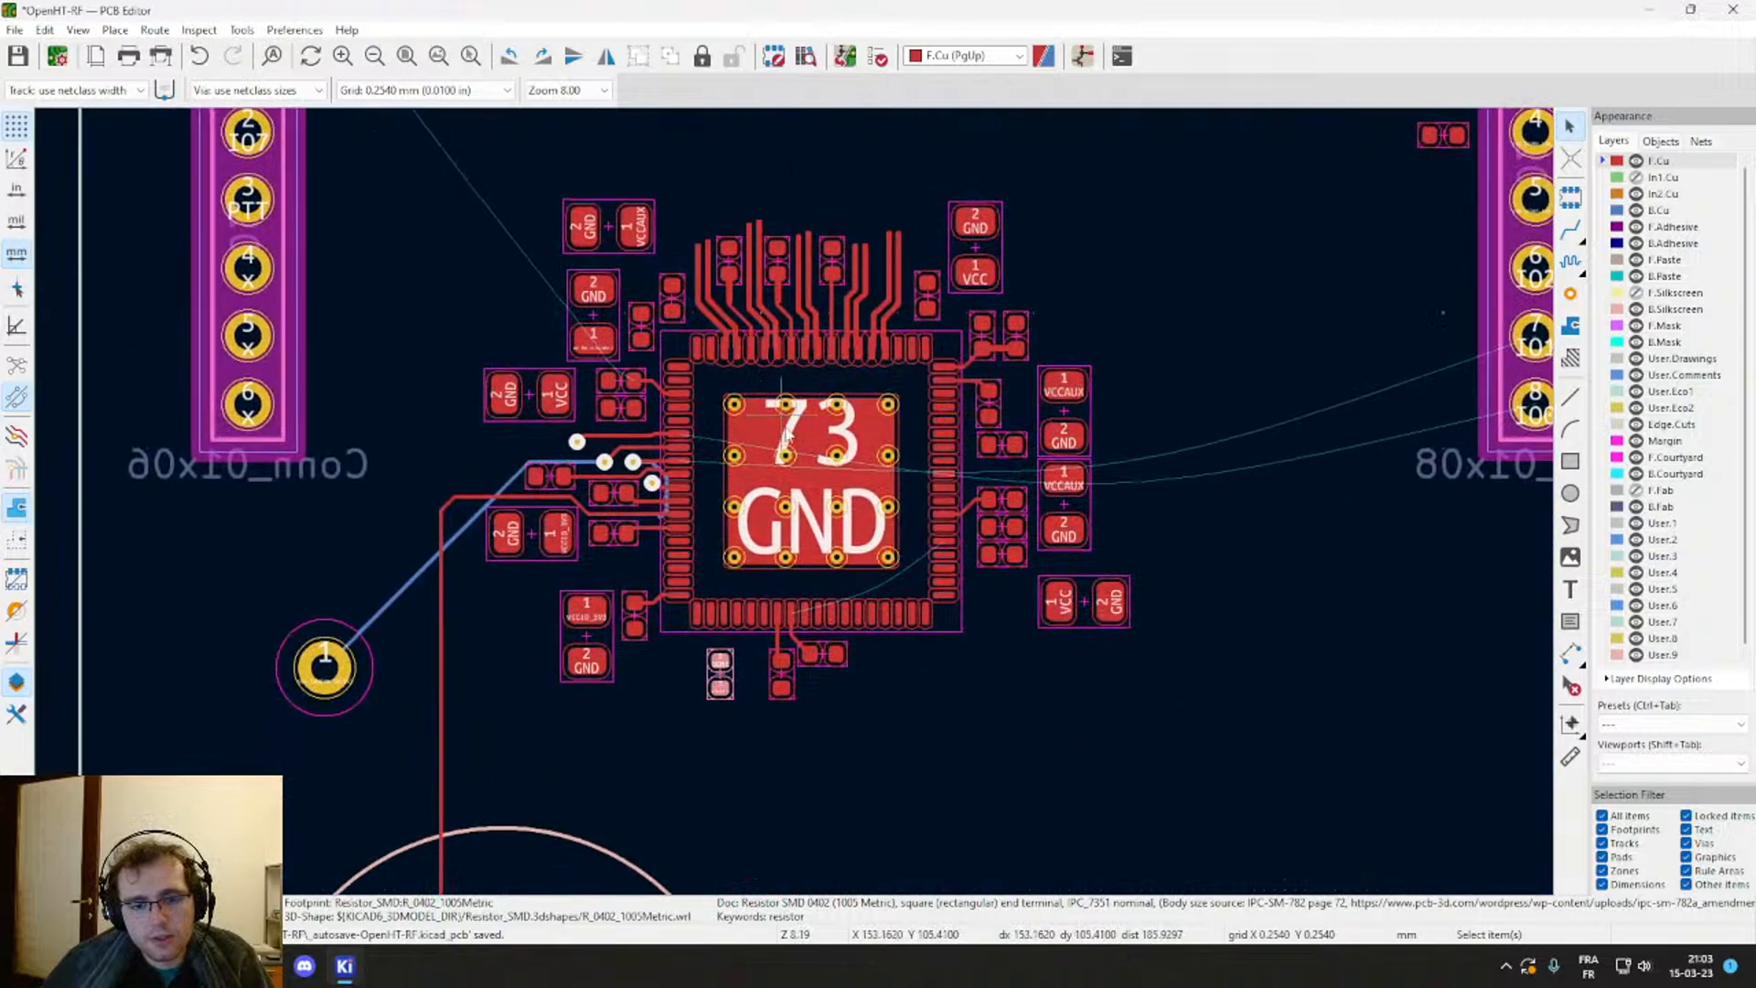
middle_click_drag(810, 381, 785, 855)
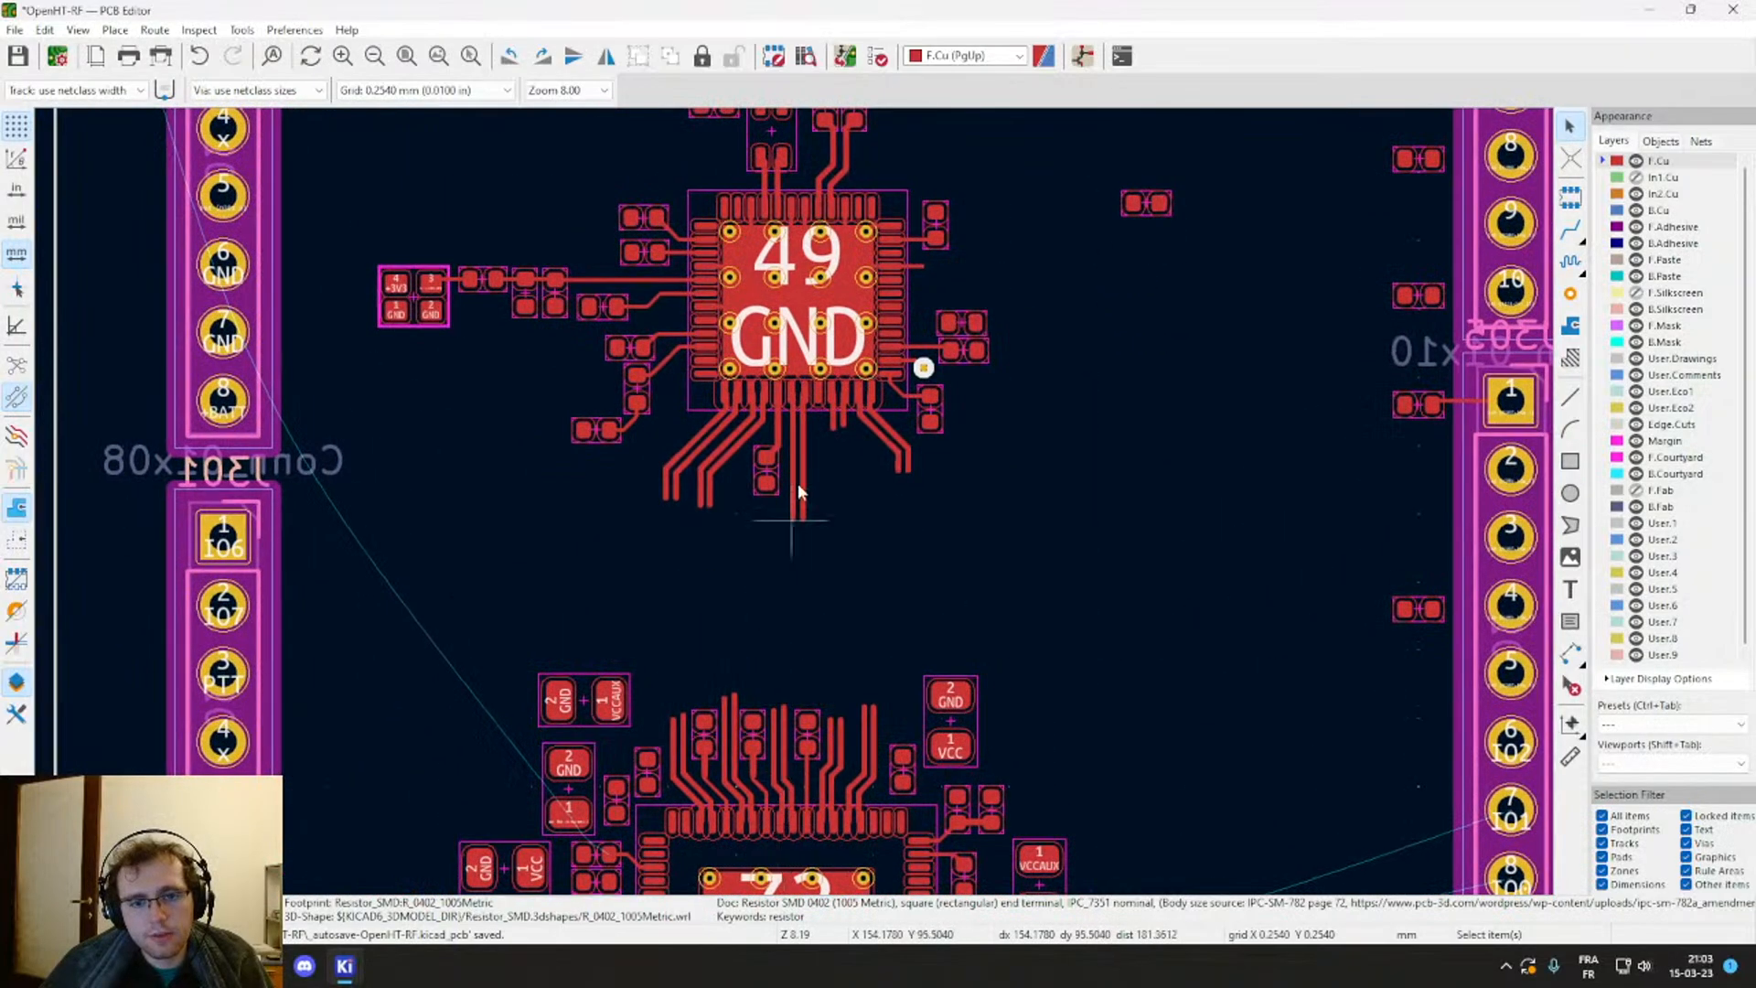
scroll(838, 476, "down", 2)
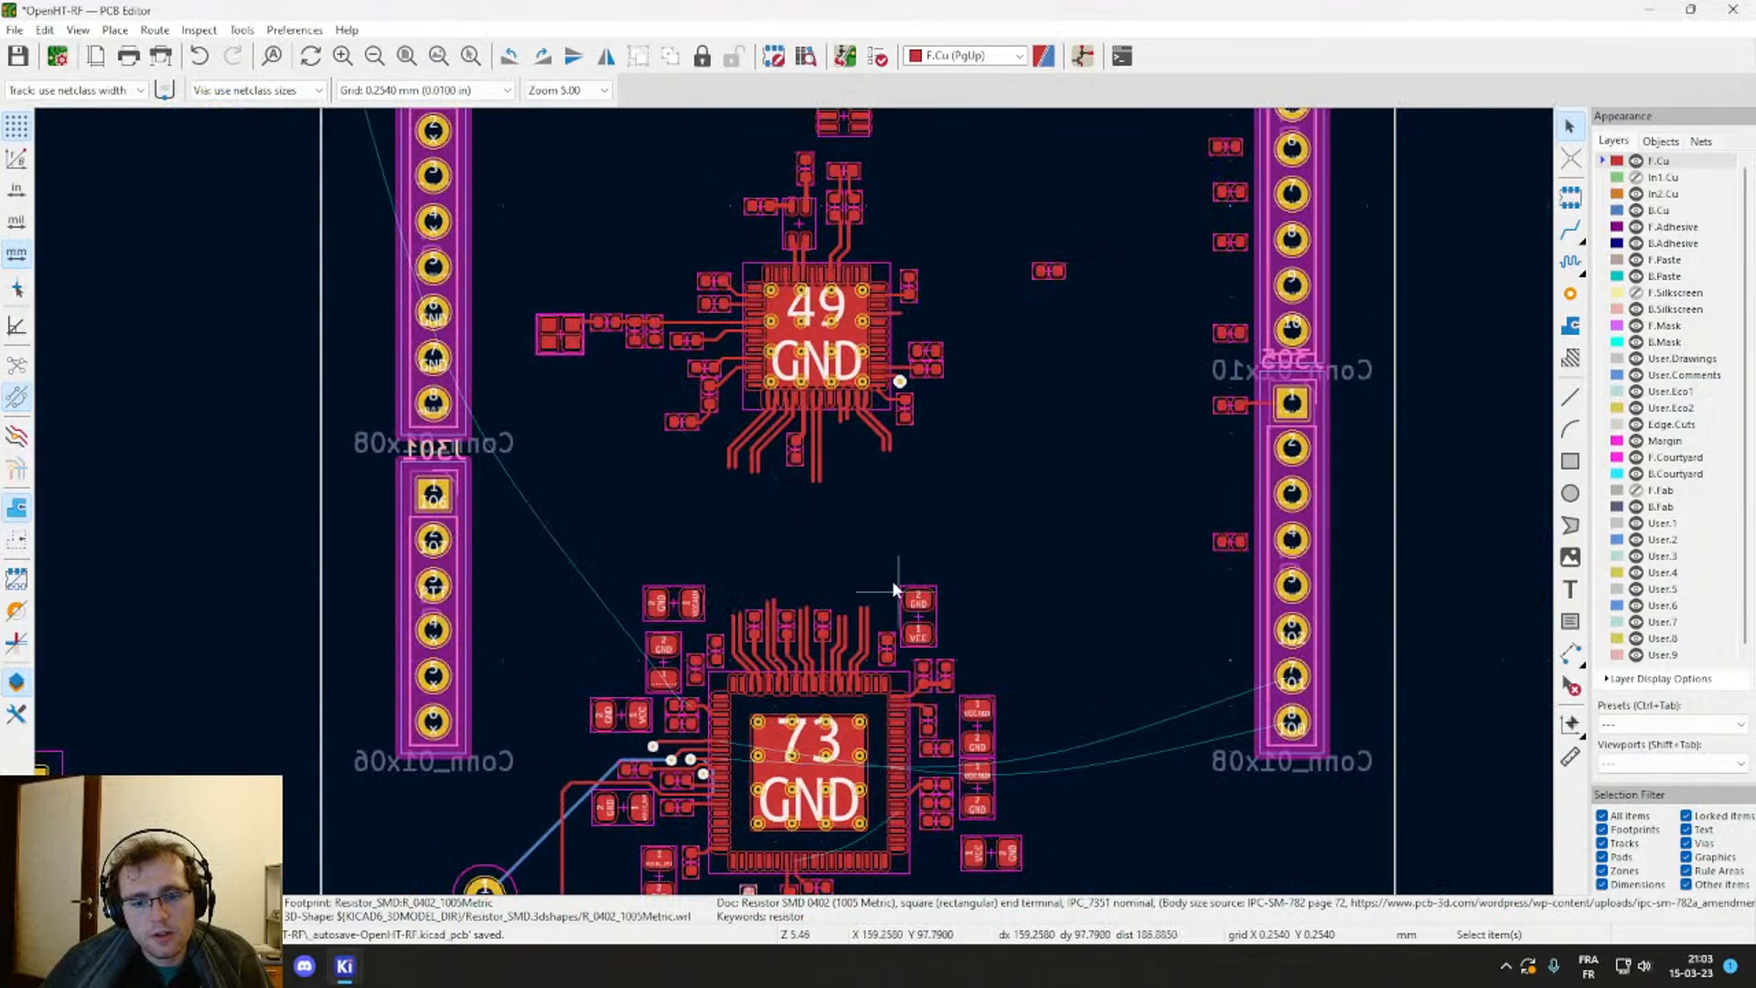
mouse_move(894, 587)
middle_mouse_down()
mouse_move(936, 272)
mouse_move(900, 578)
middle_mouse_up()
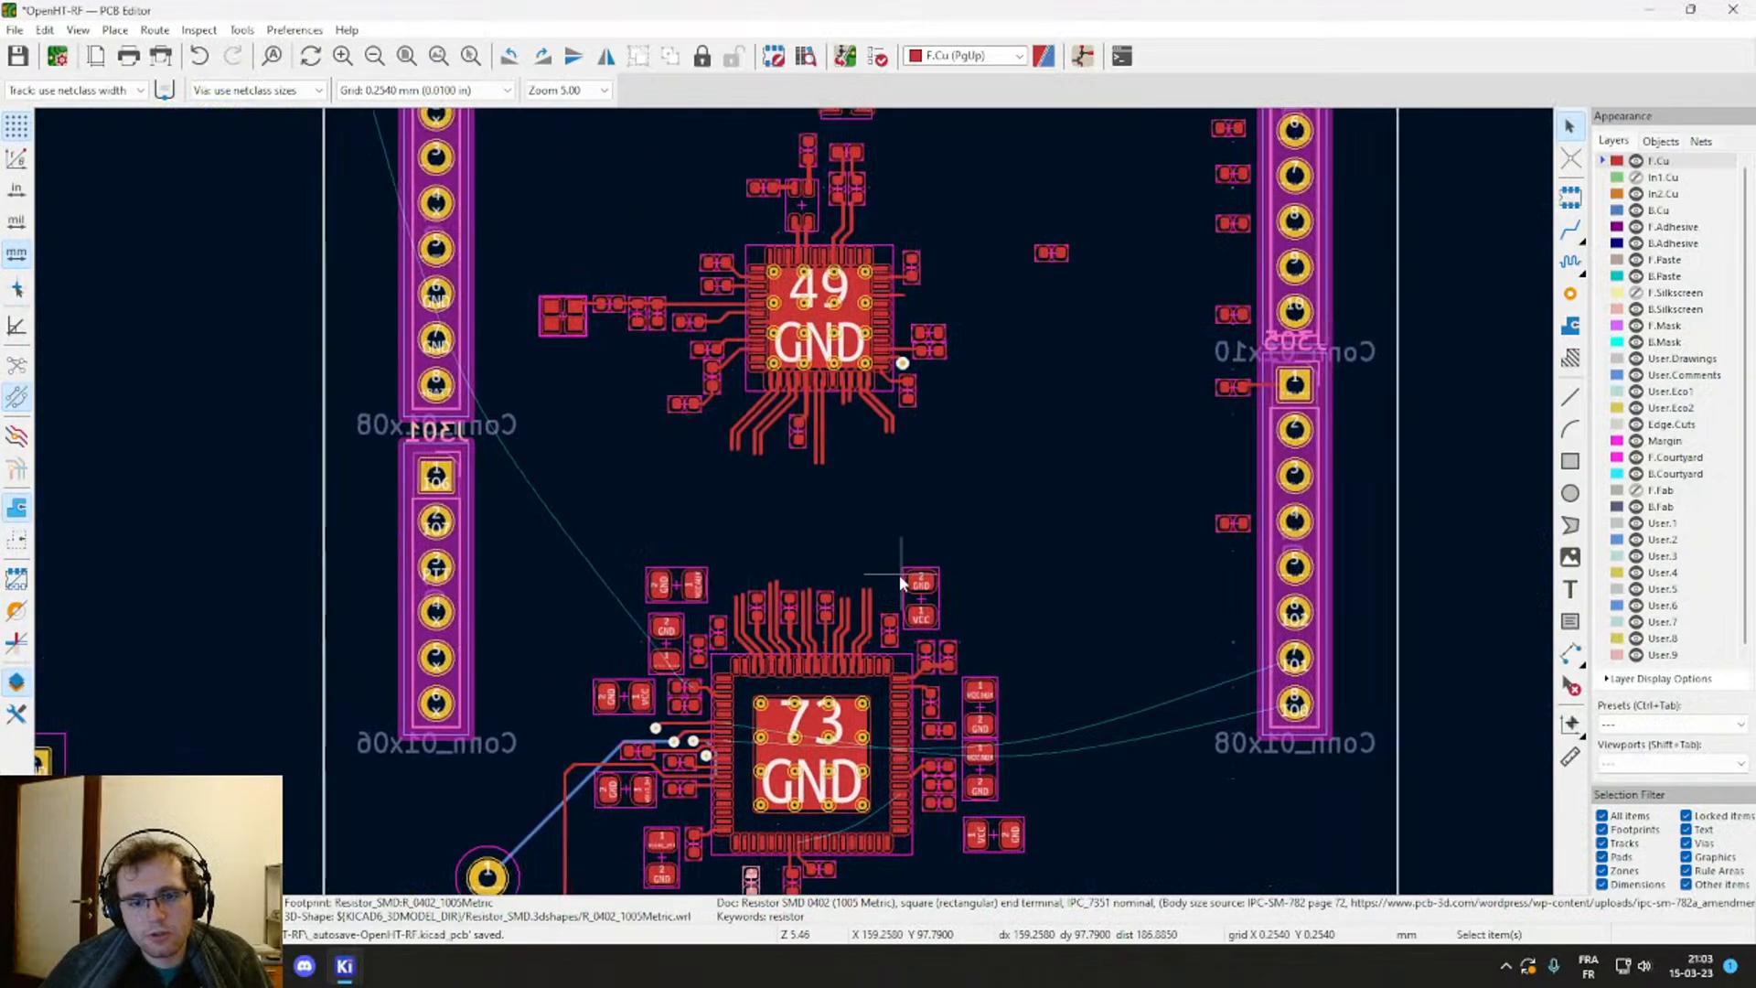
scroll(793, 499, "up", 7)
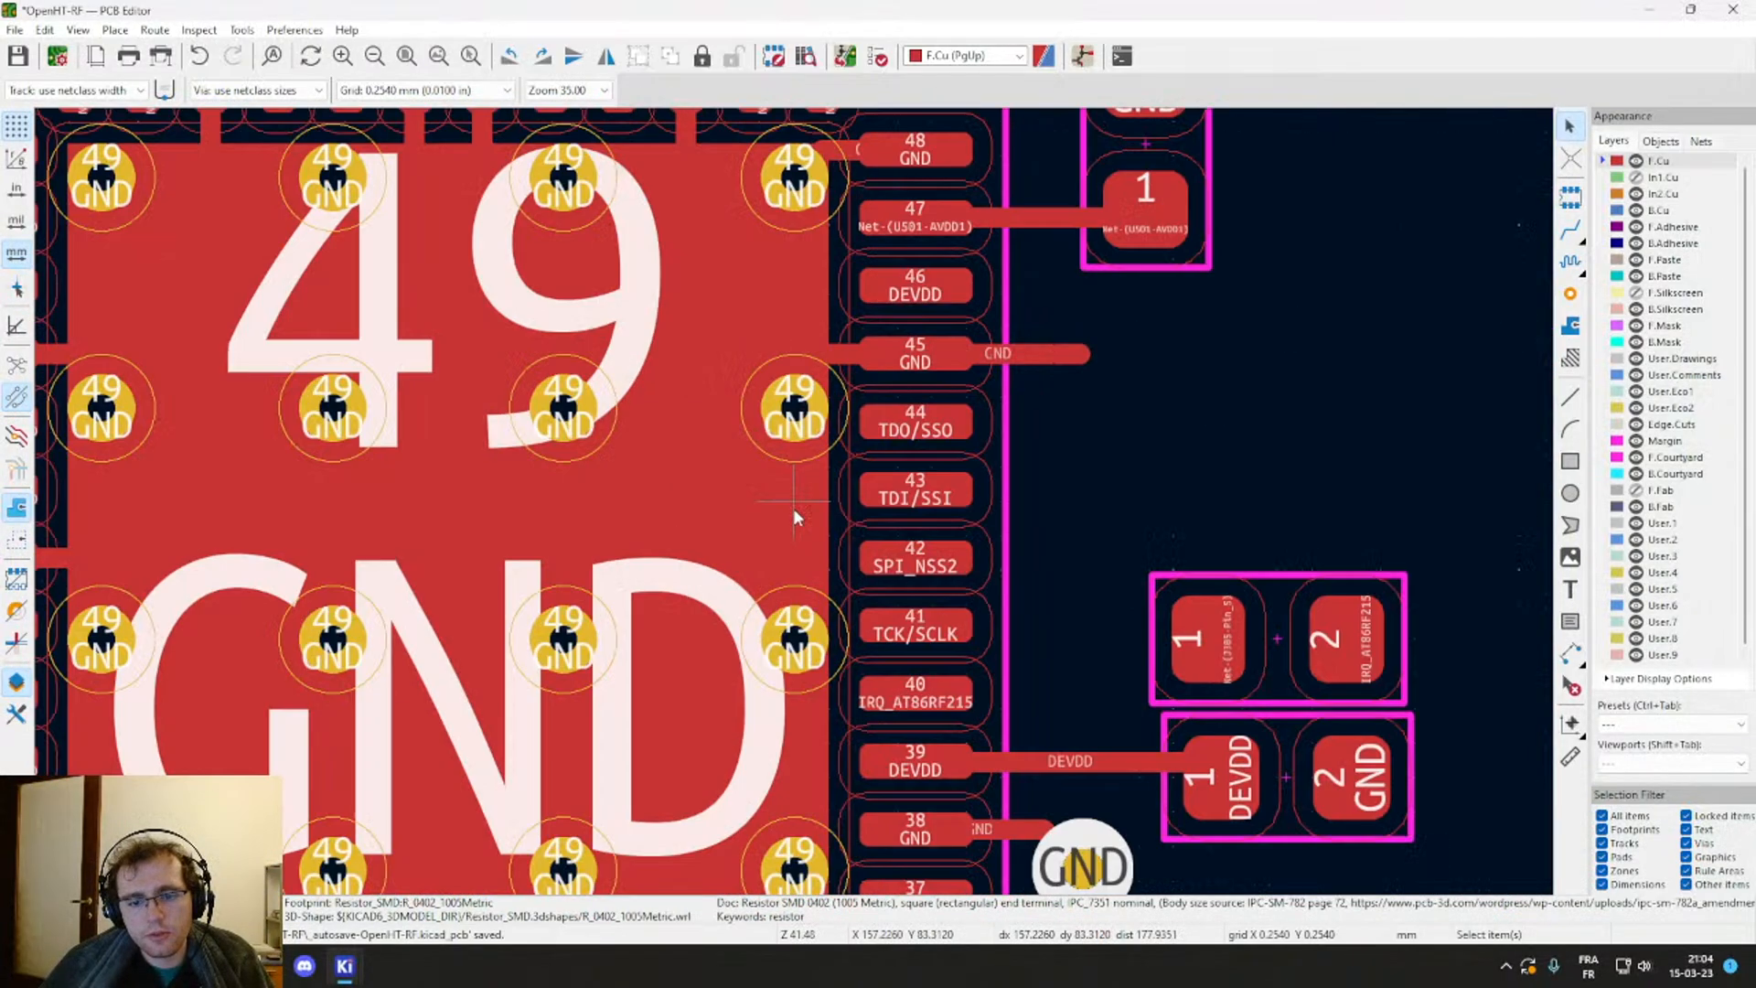
scroll(778, 512, "down", 3)
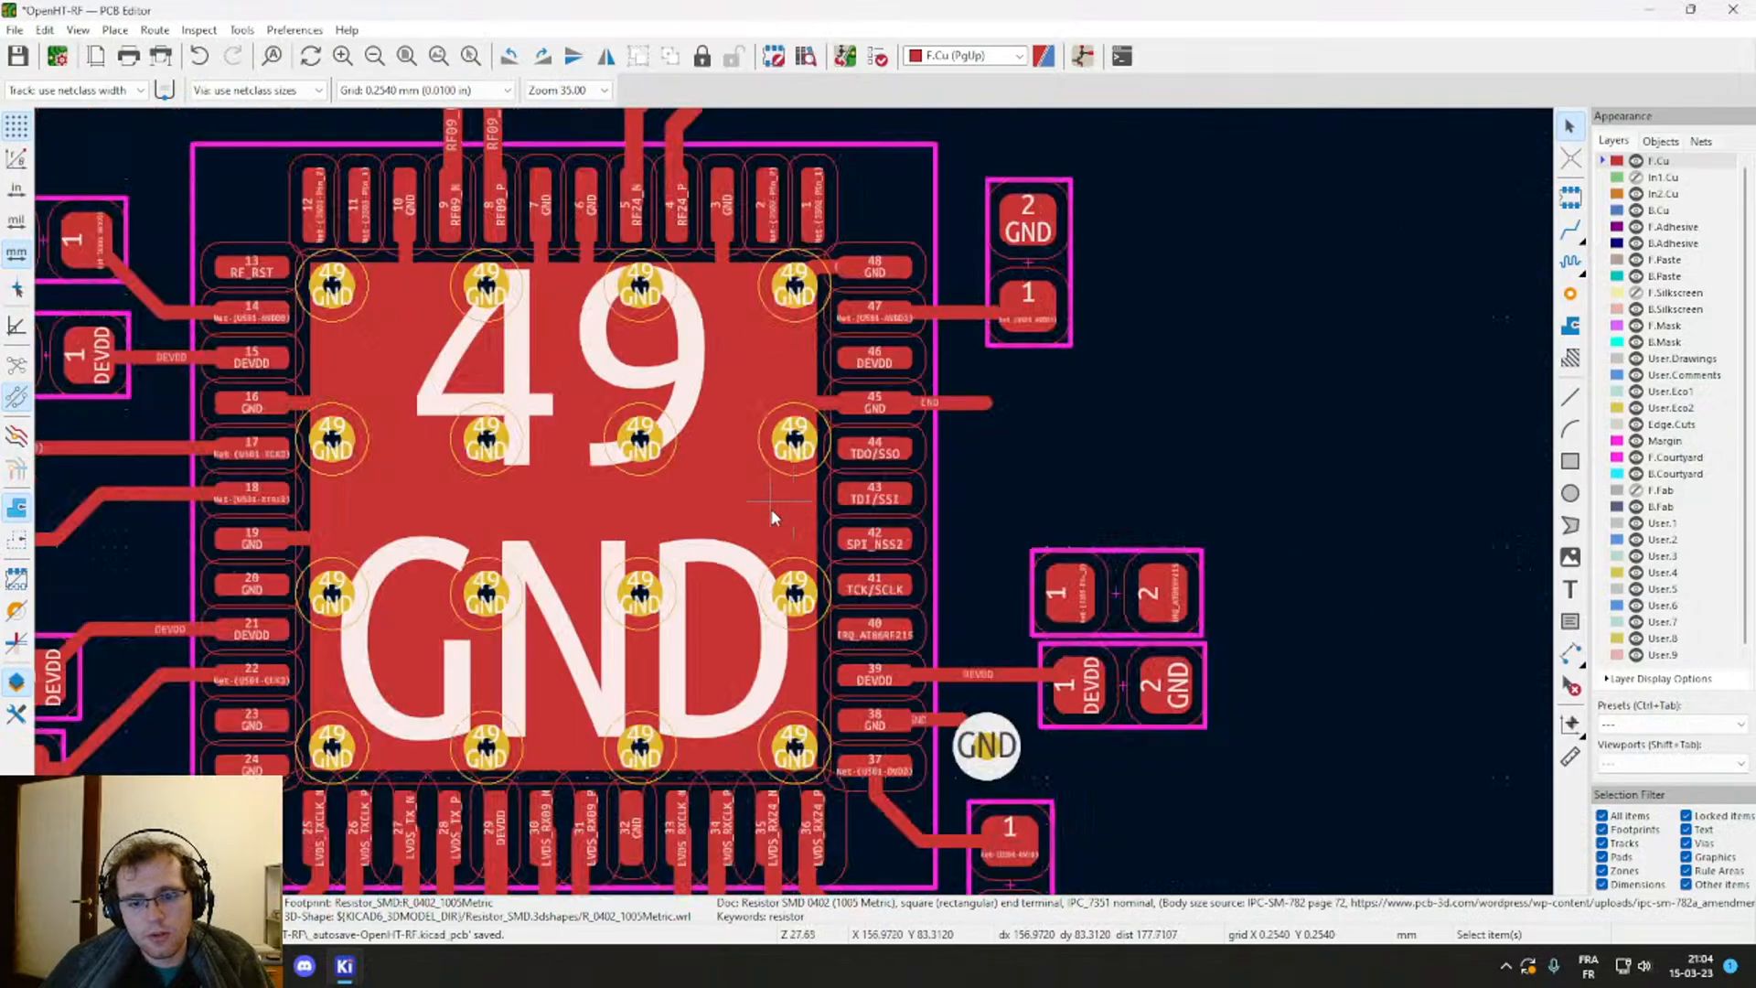
scroll(601, 513, "up", 3)
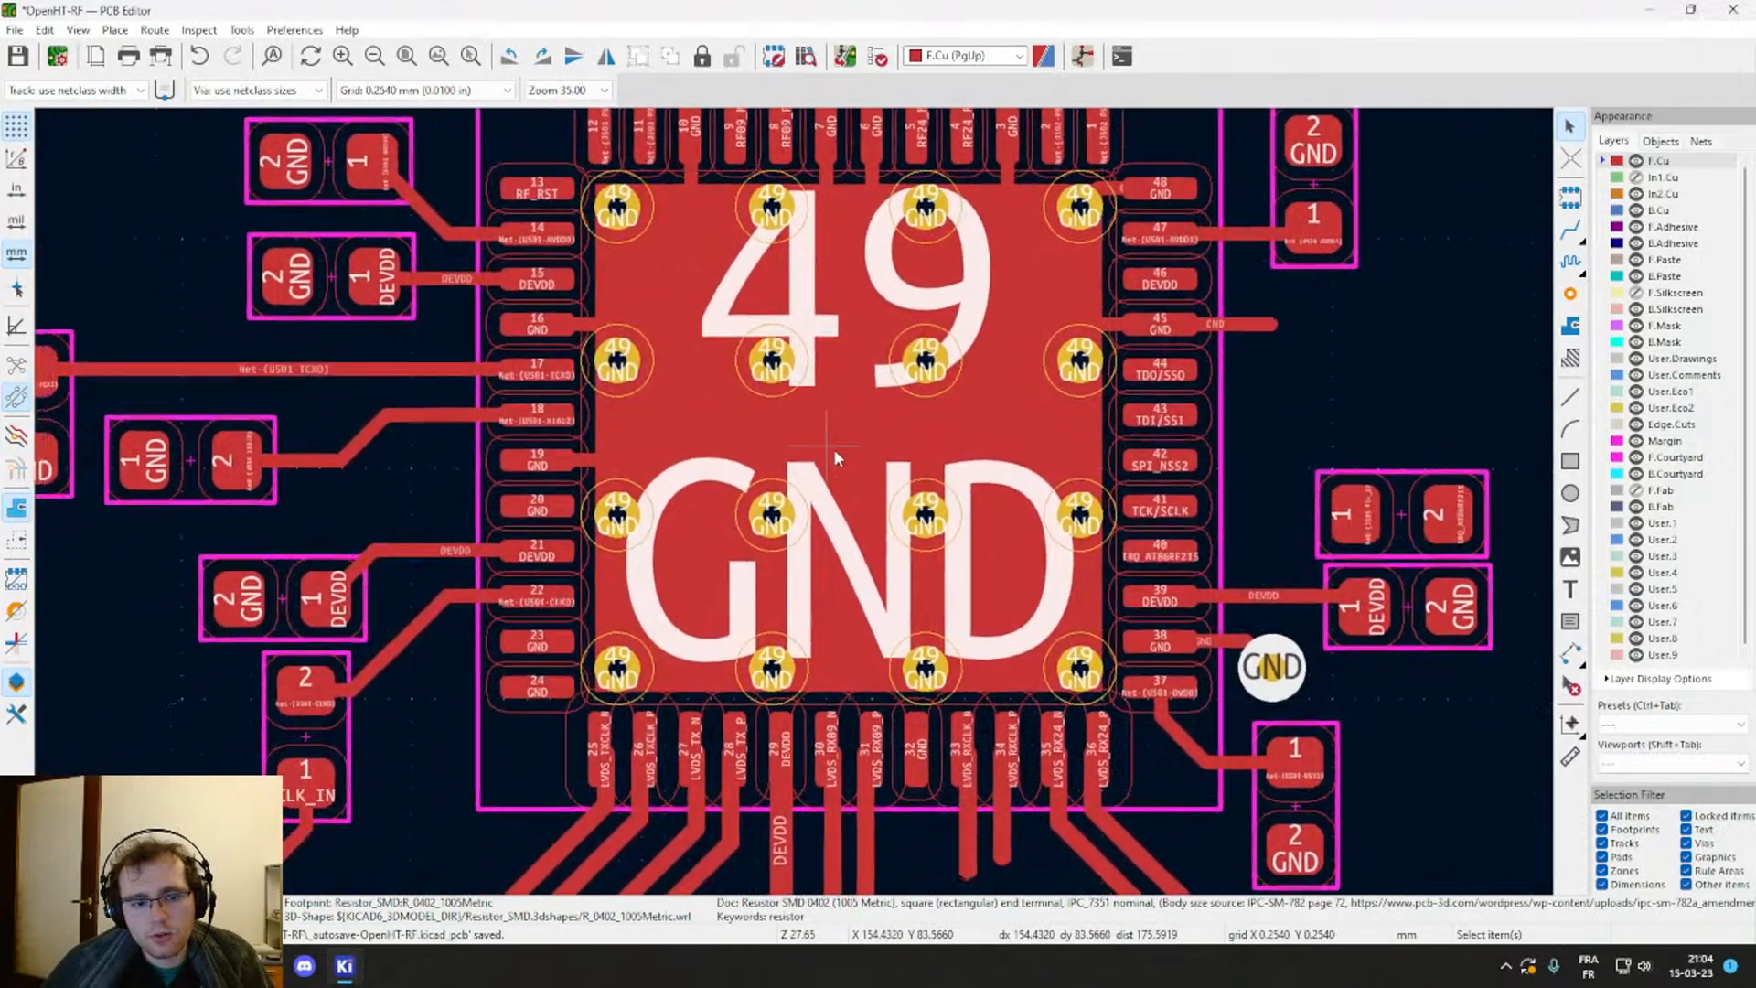
middle_click_drag(833, 448, 808, 676)
middle_click_drag(865, 607, 820, 585)
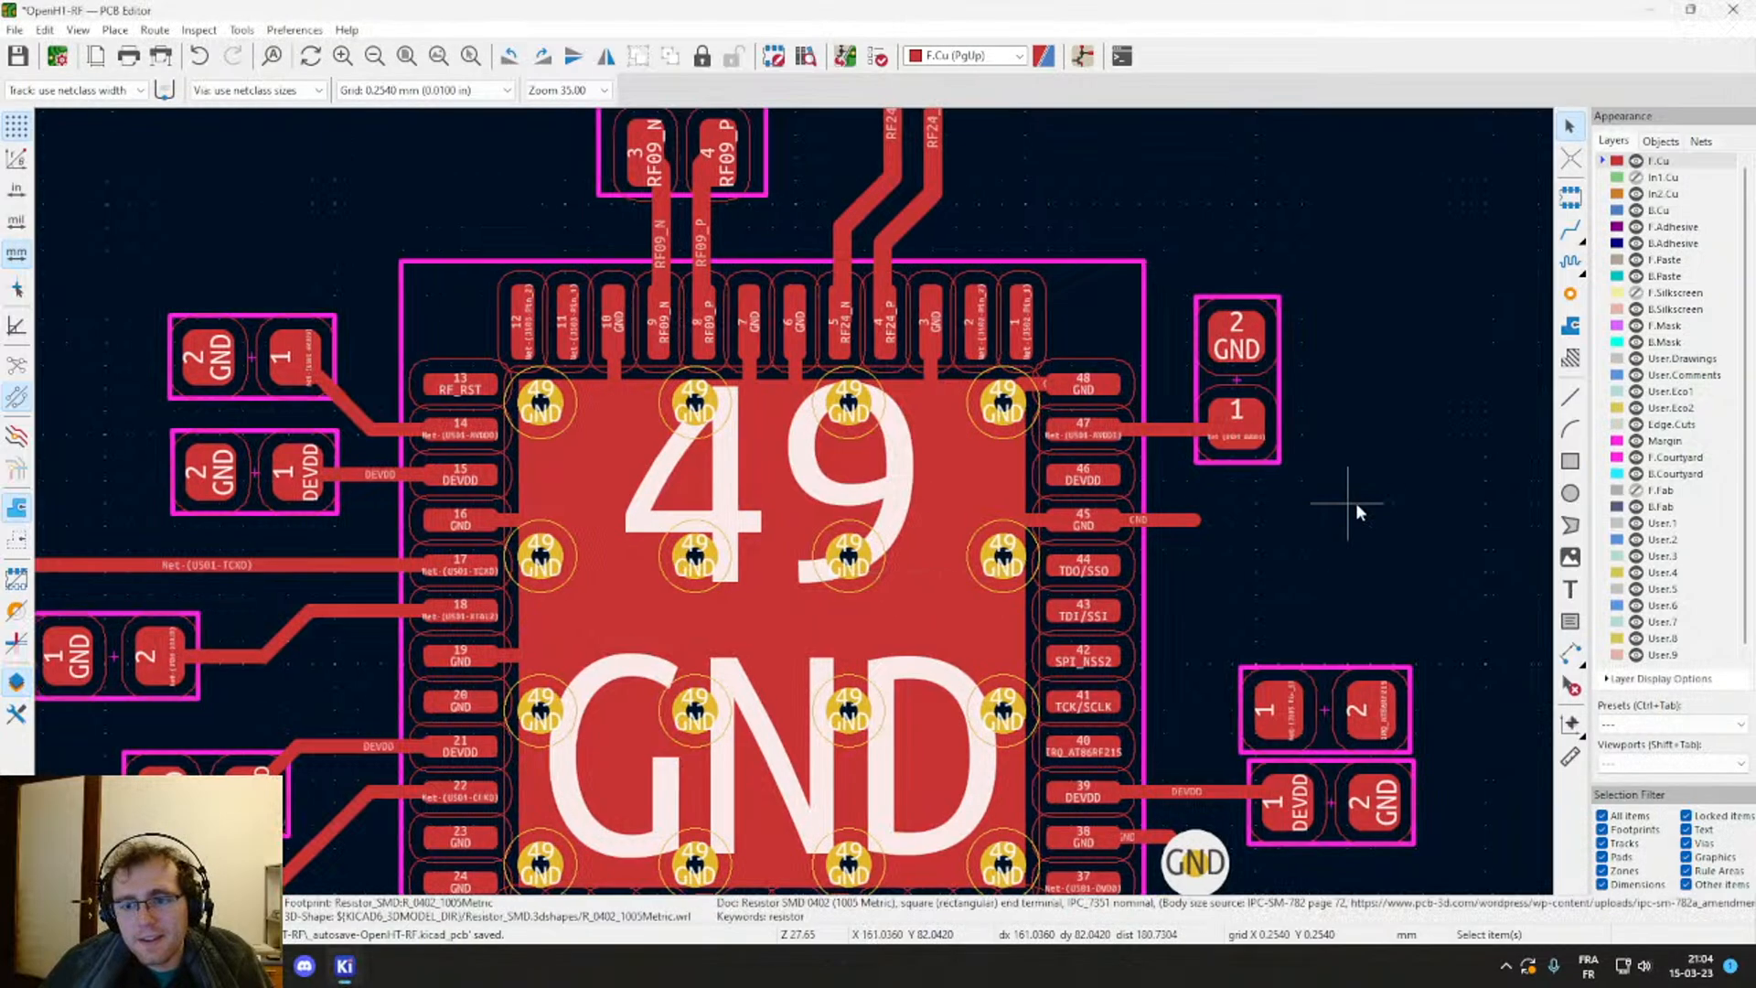
middle_click_drag(1360, 498, 1261, 514)
Step: Pick up the IRQ_AT86RF215 resistor beside the transceiver and set it down directly above the DEVDD capacitor
scroll(1155, 579, "up", 4)
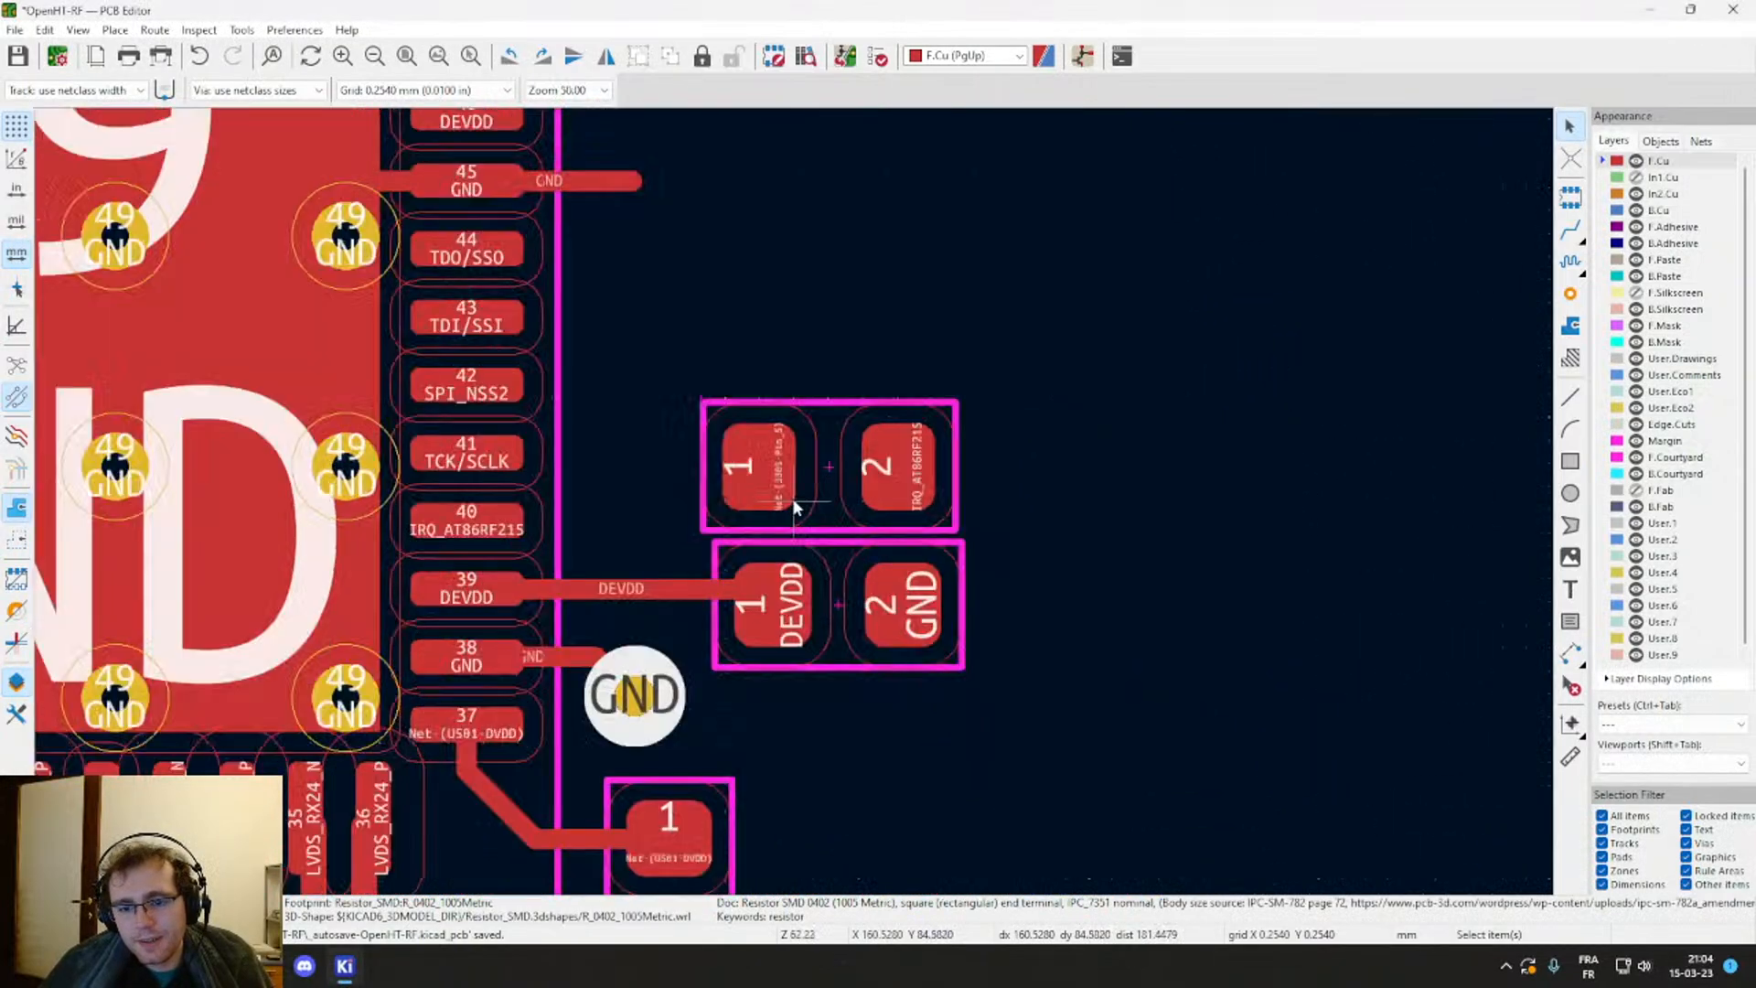
left_click(1163, 722)
key("m")
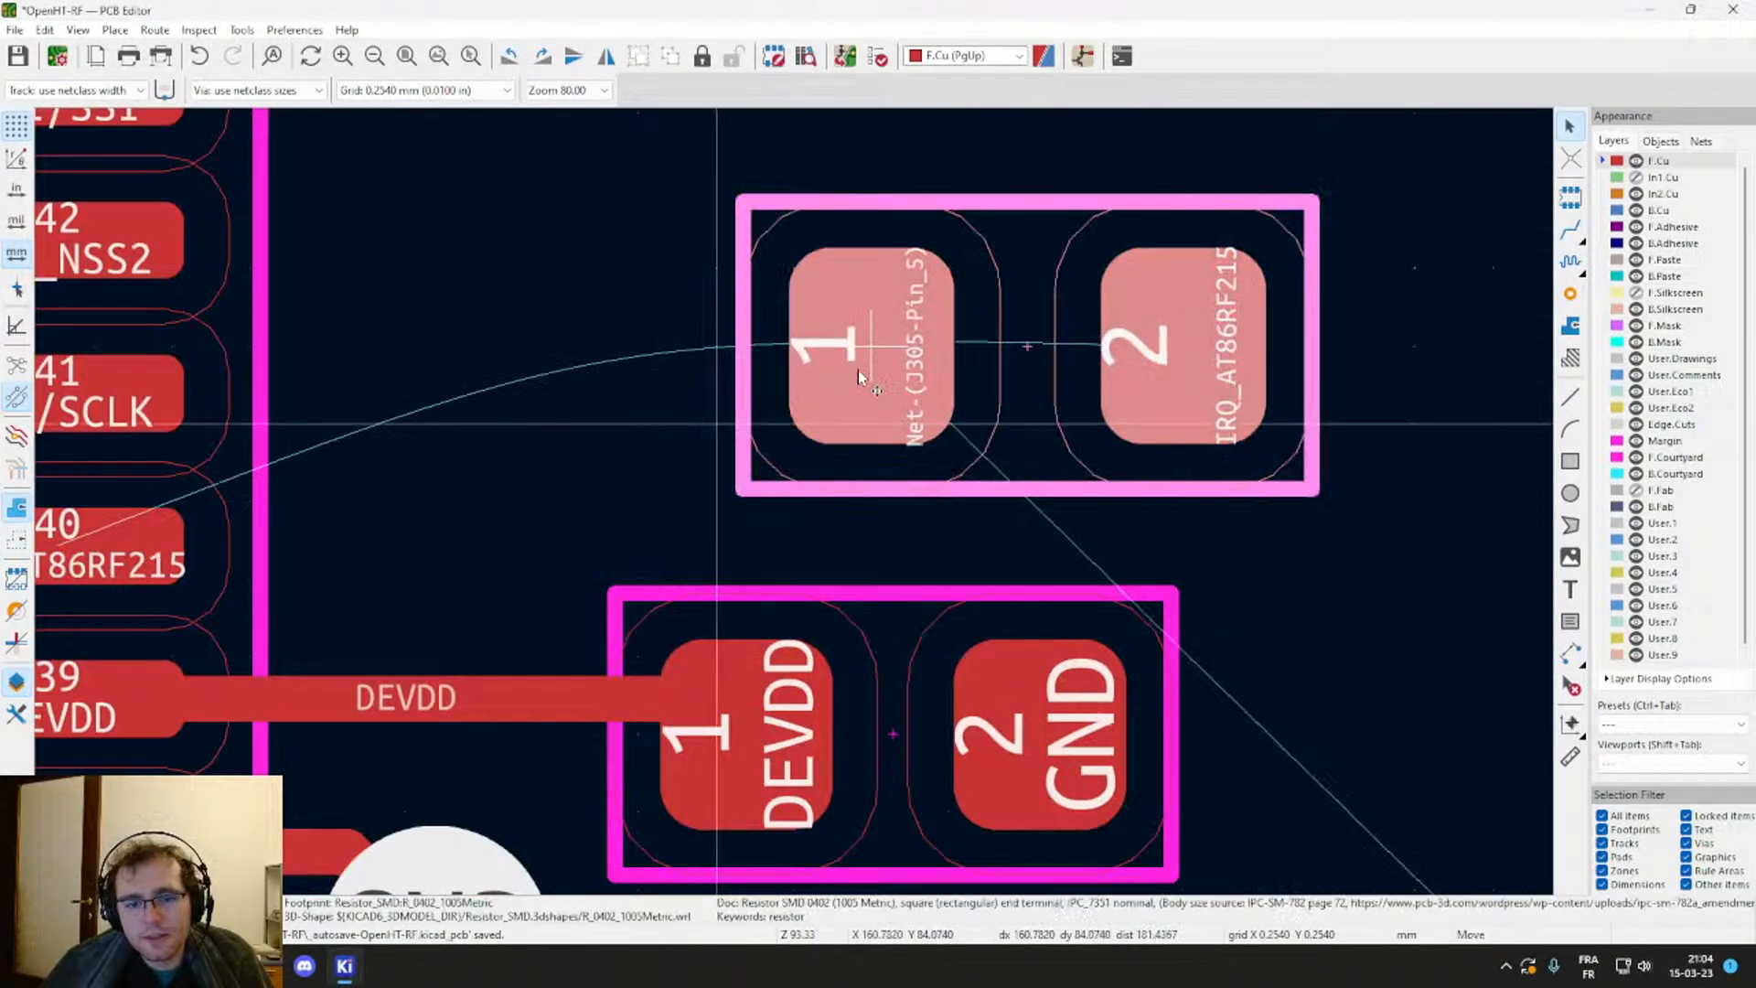
scroll(734, 404, "down", 2)
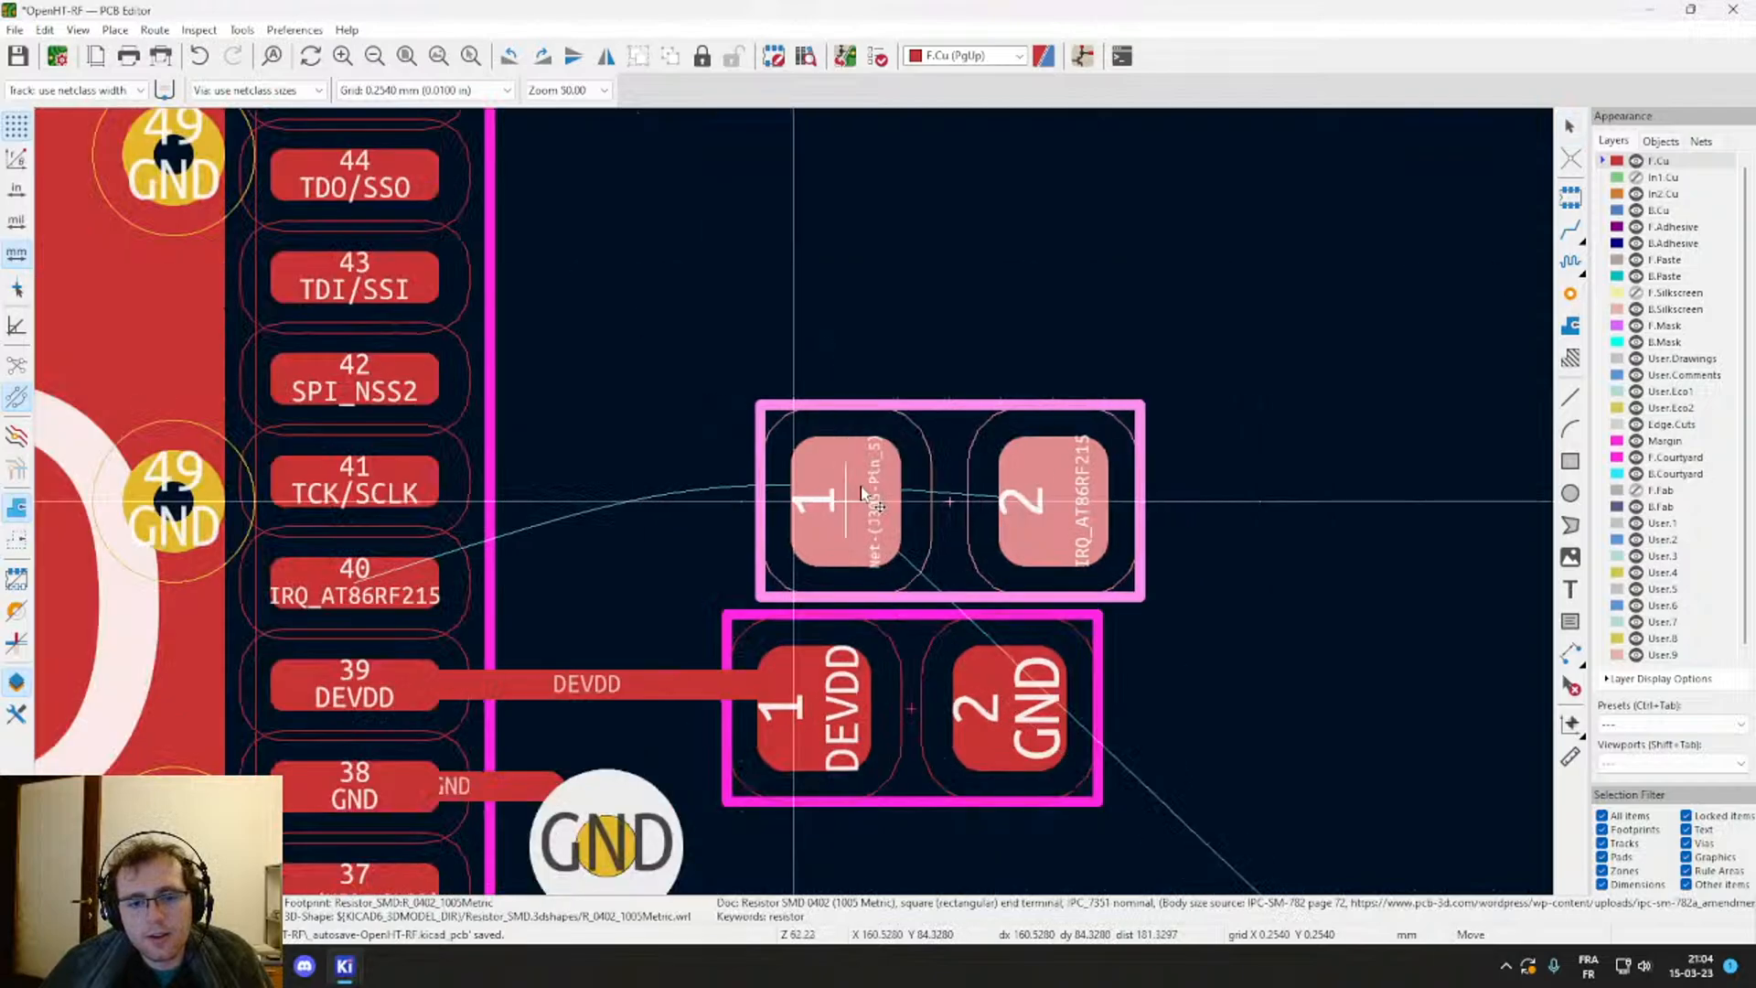
left_click(798, 503)
Step: Move the loose DEVDD/GND capacitor next to the transceiver's right side, up and right of the IRQ_AT86RF215 resistor
scroll(798, 503, "down", 5)
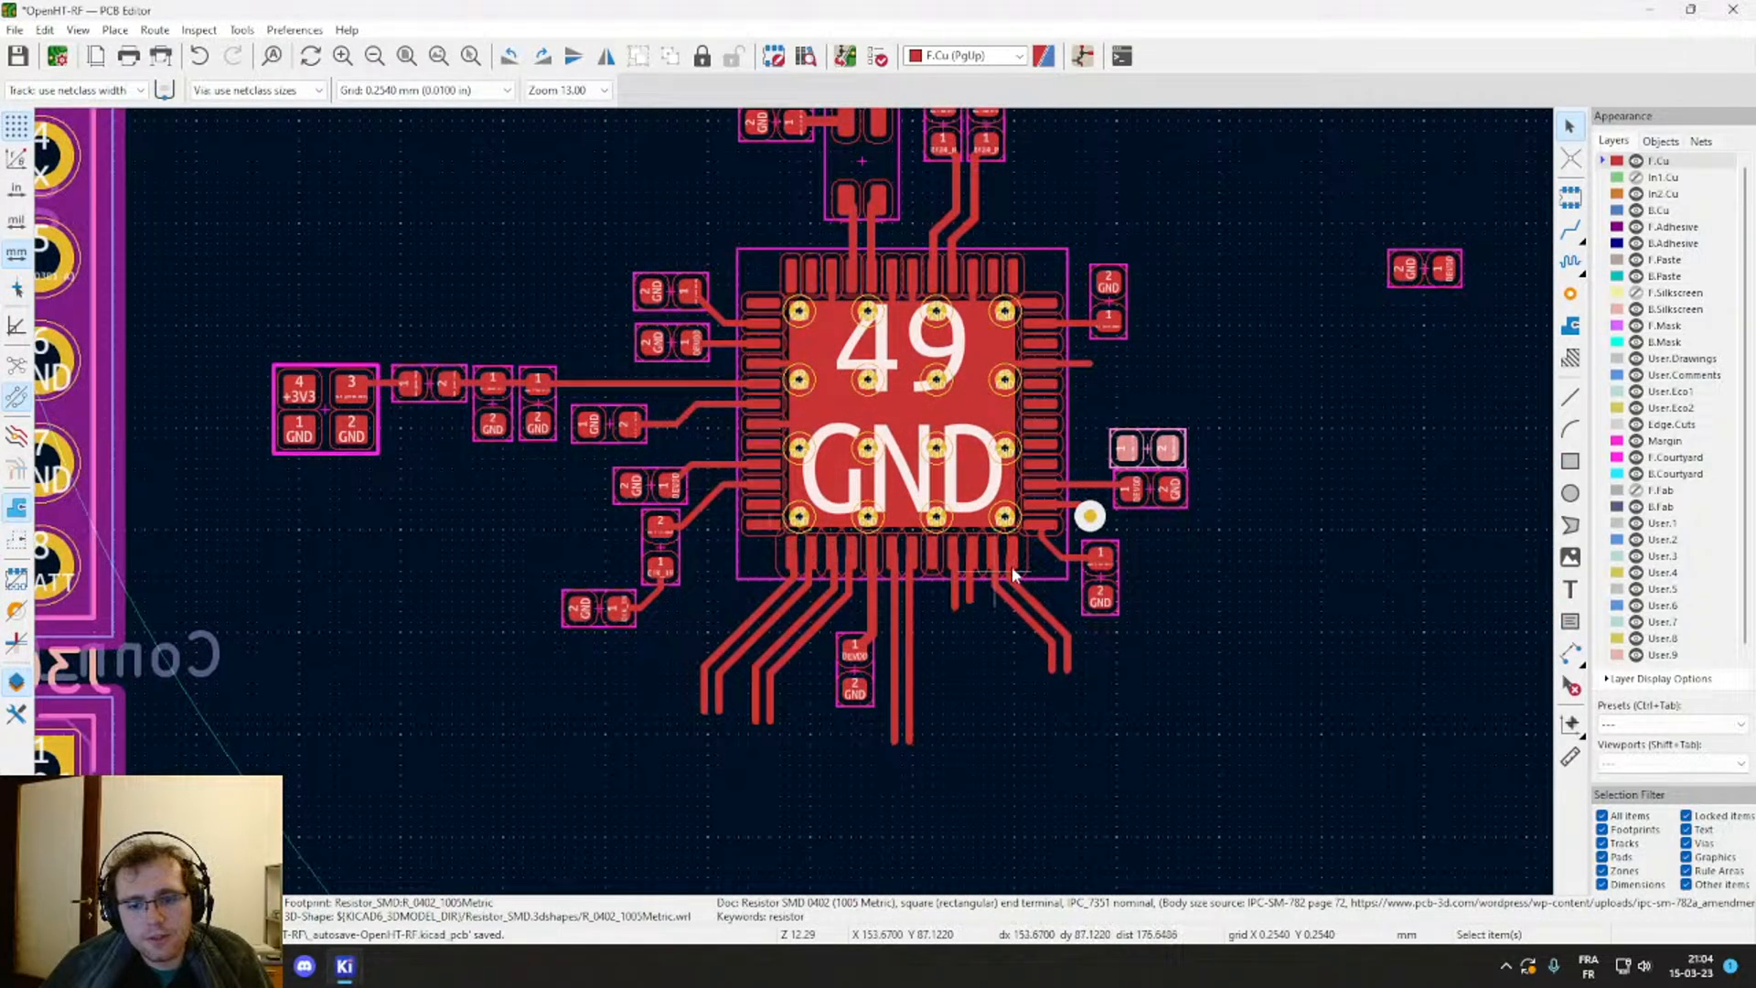
middle_click_drag(923, 266, 866, 439)
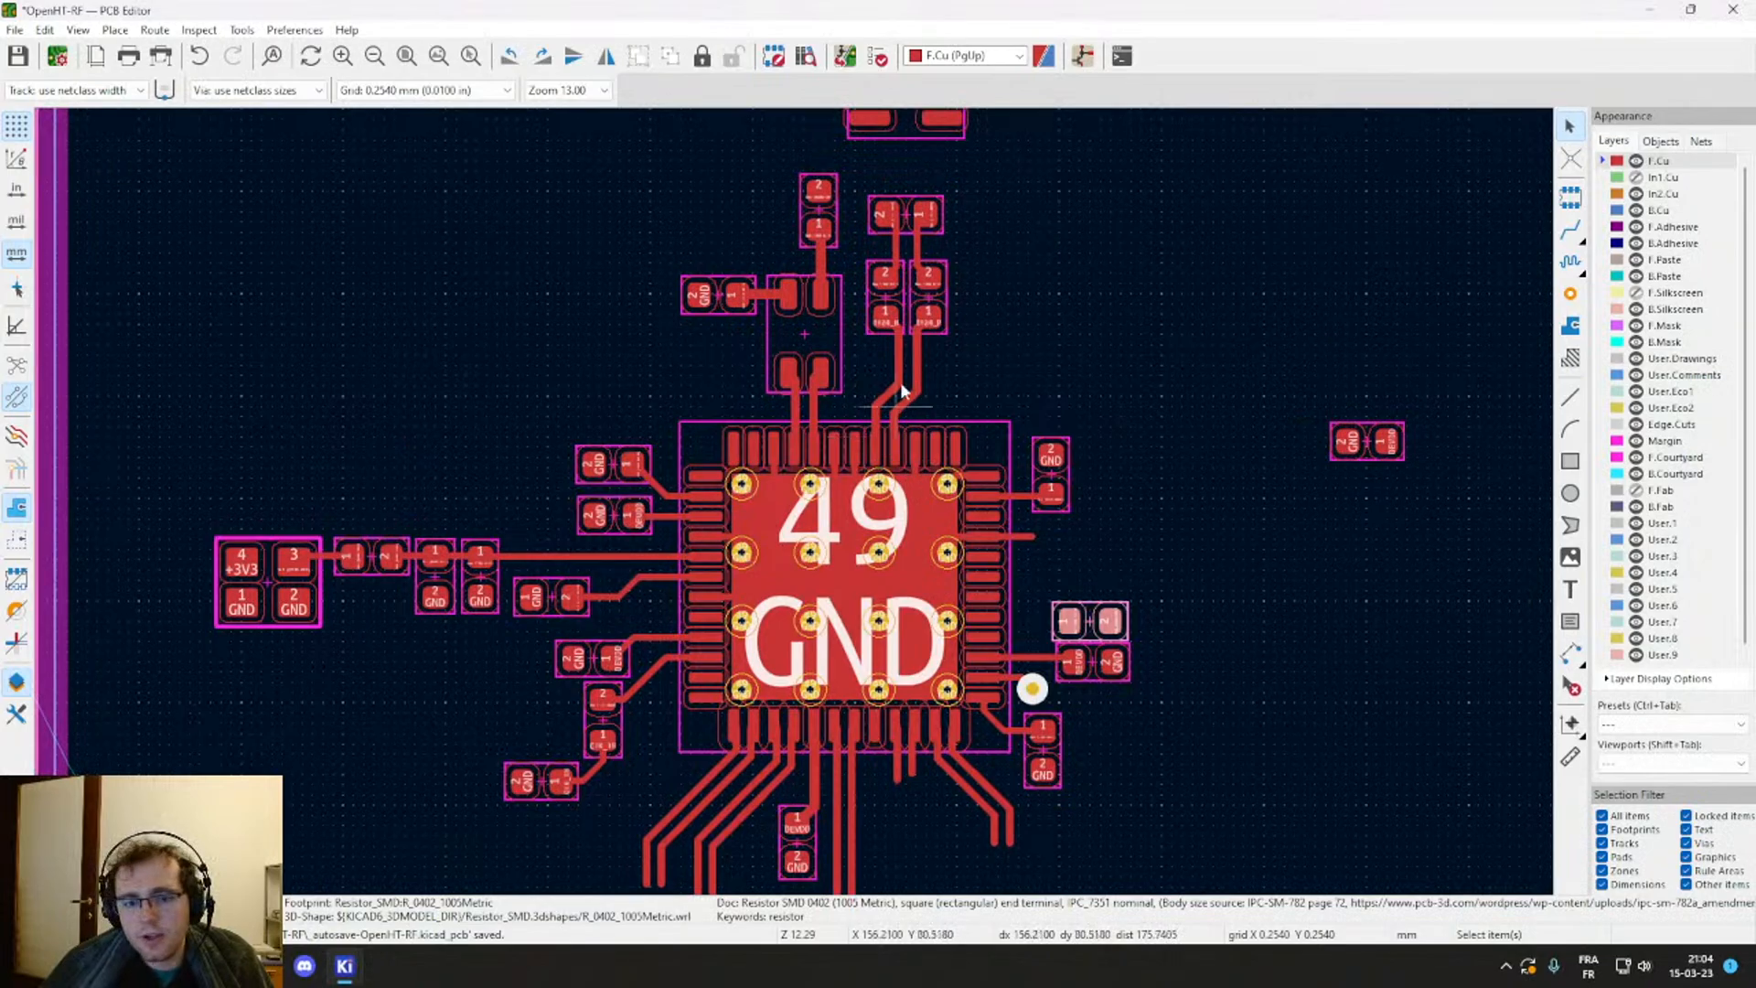
scroll(906, 378, "up", 3)
scroll(837, 543, "down", 3)
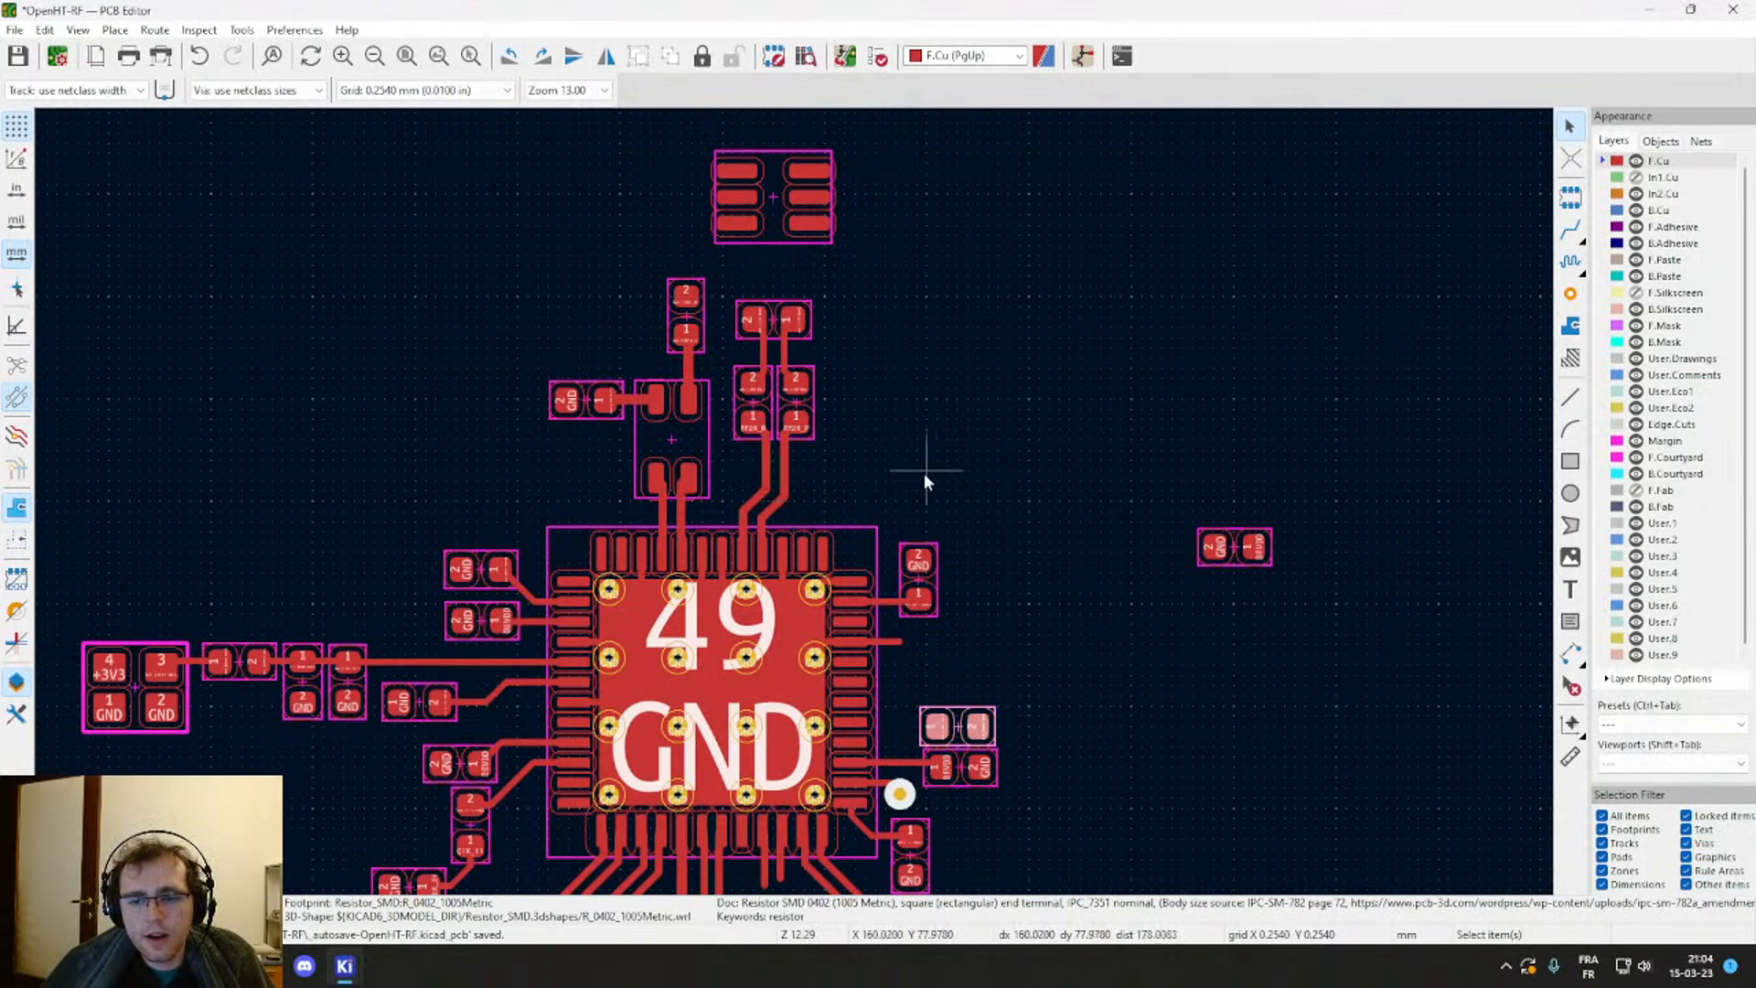
left_click(1226, 540)
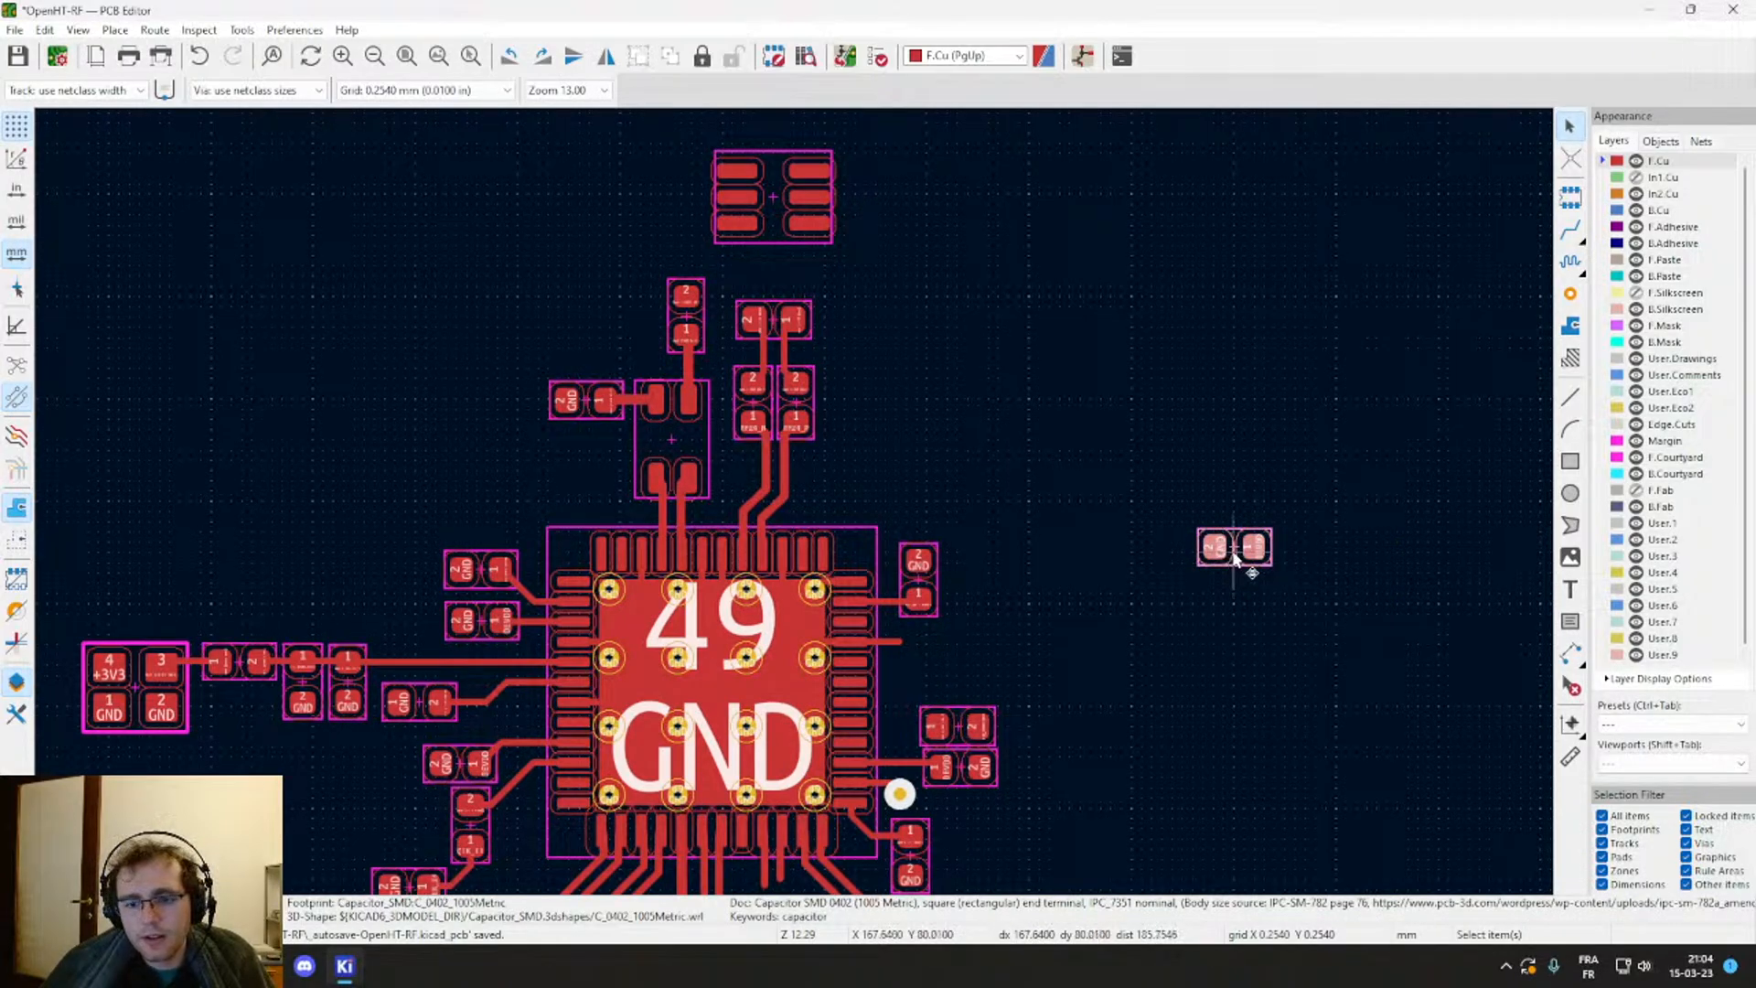
left_click_drag(1239, 555, 1242, 524)
scroll(739, 578, "down", 2)
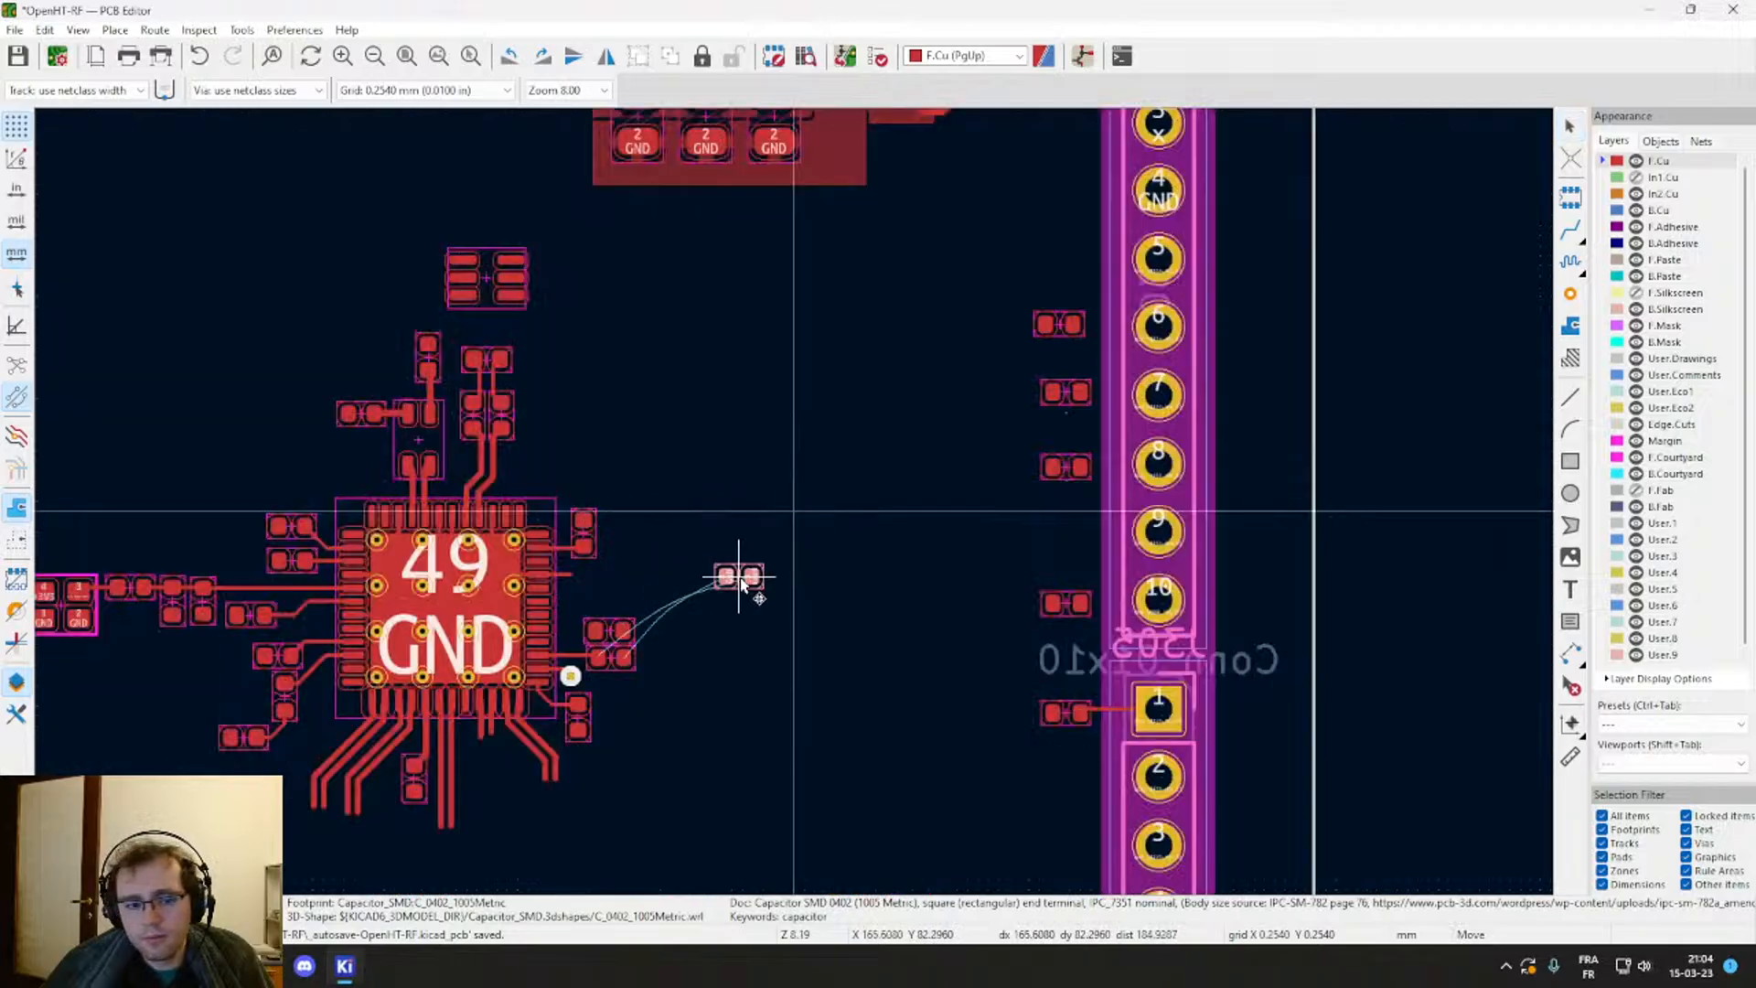
scroll(778, 498, "up", 4)
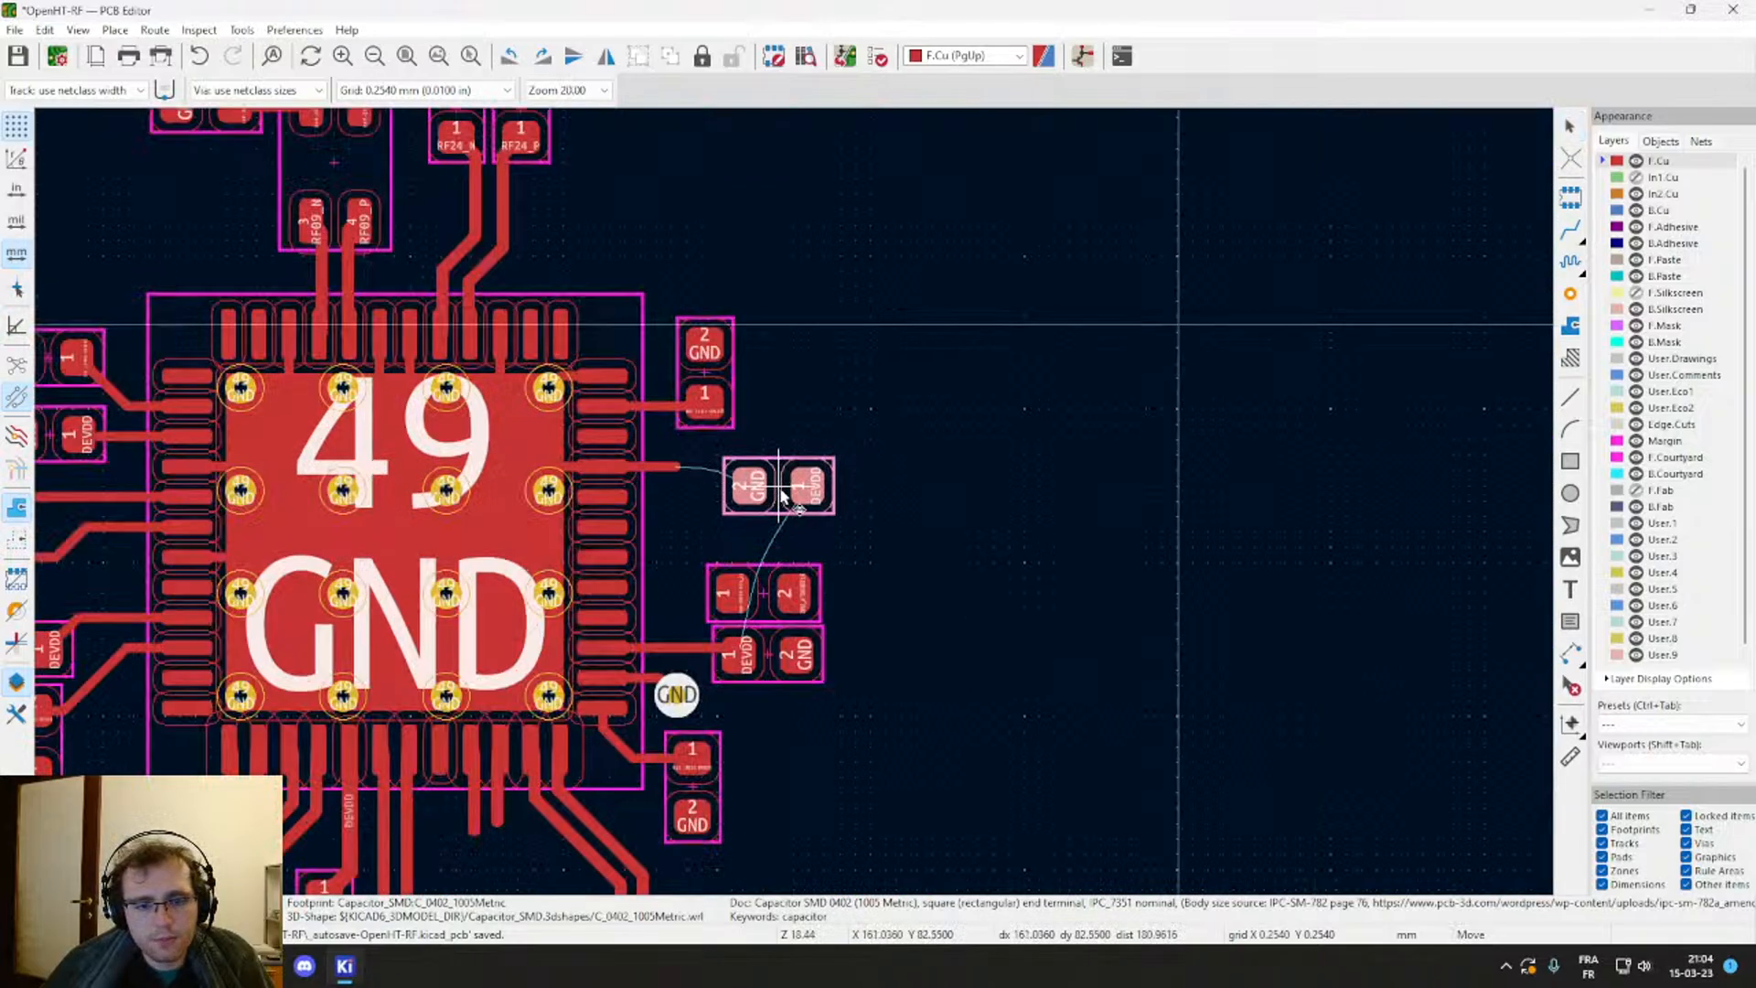
middle_click_drag(773, 489, 1072, 453)
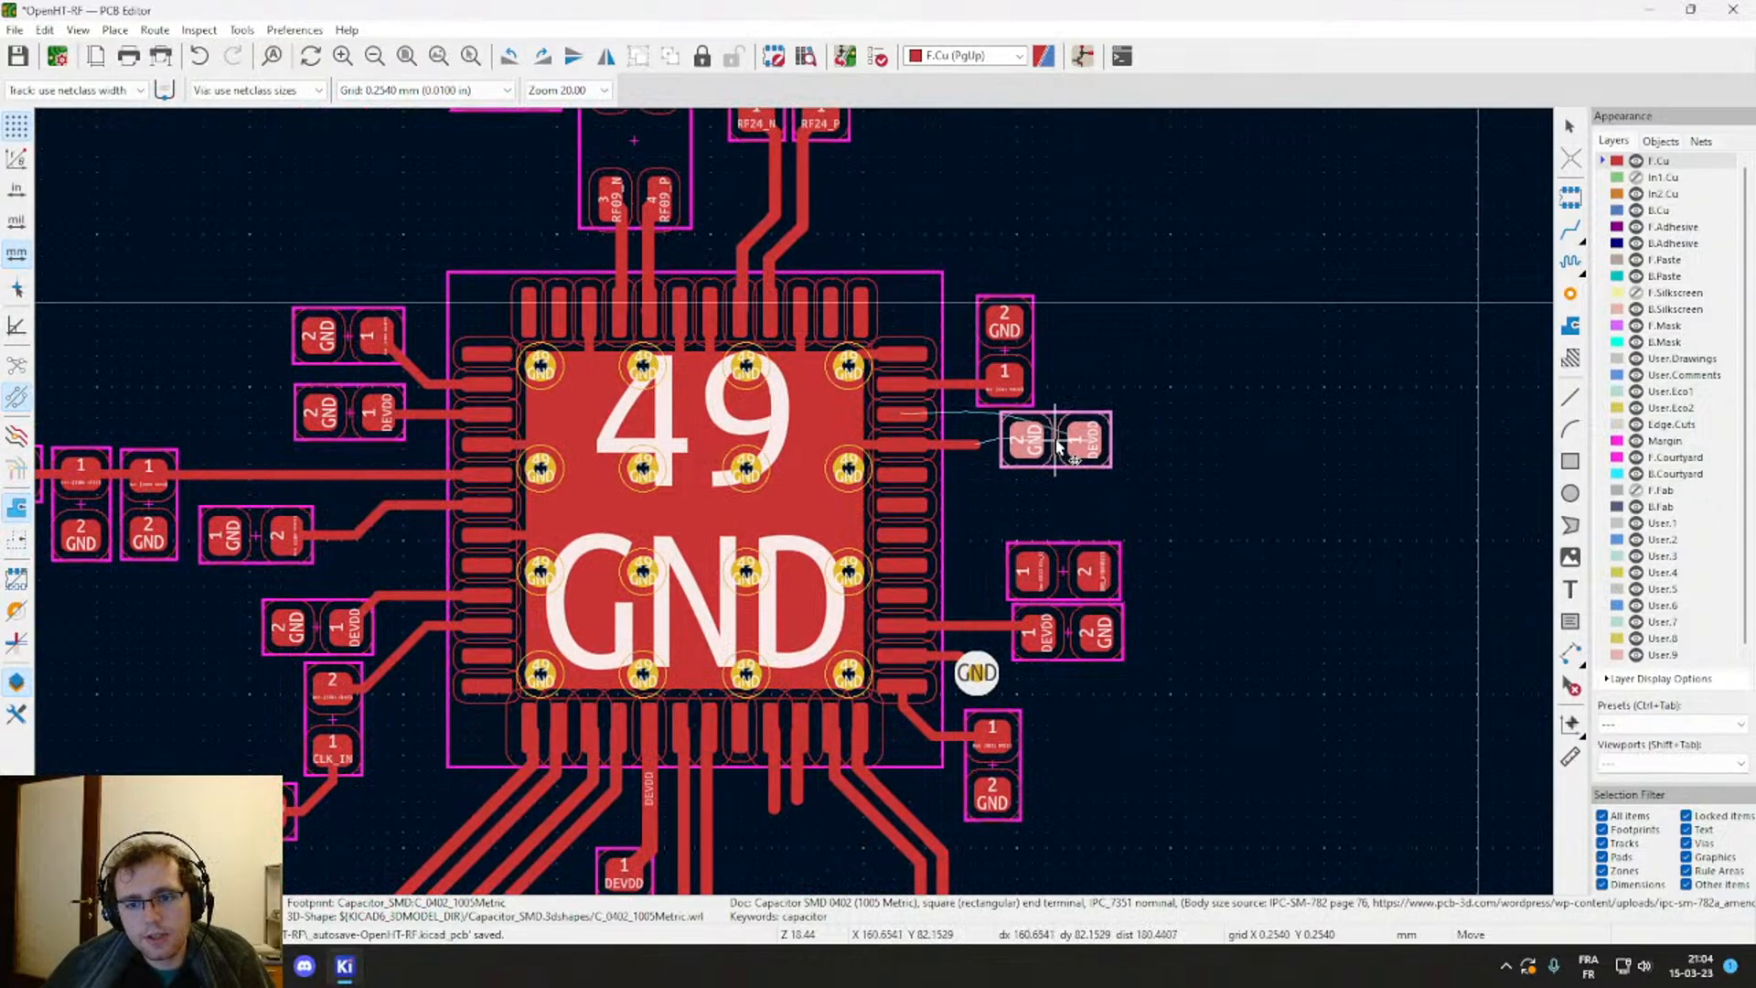
scroll(1057, 444, "down", 3, "ctrl")
scroll(479, 466, "down", 2, "ctrl")
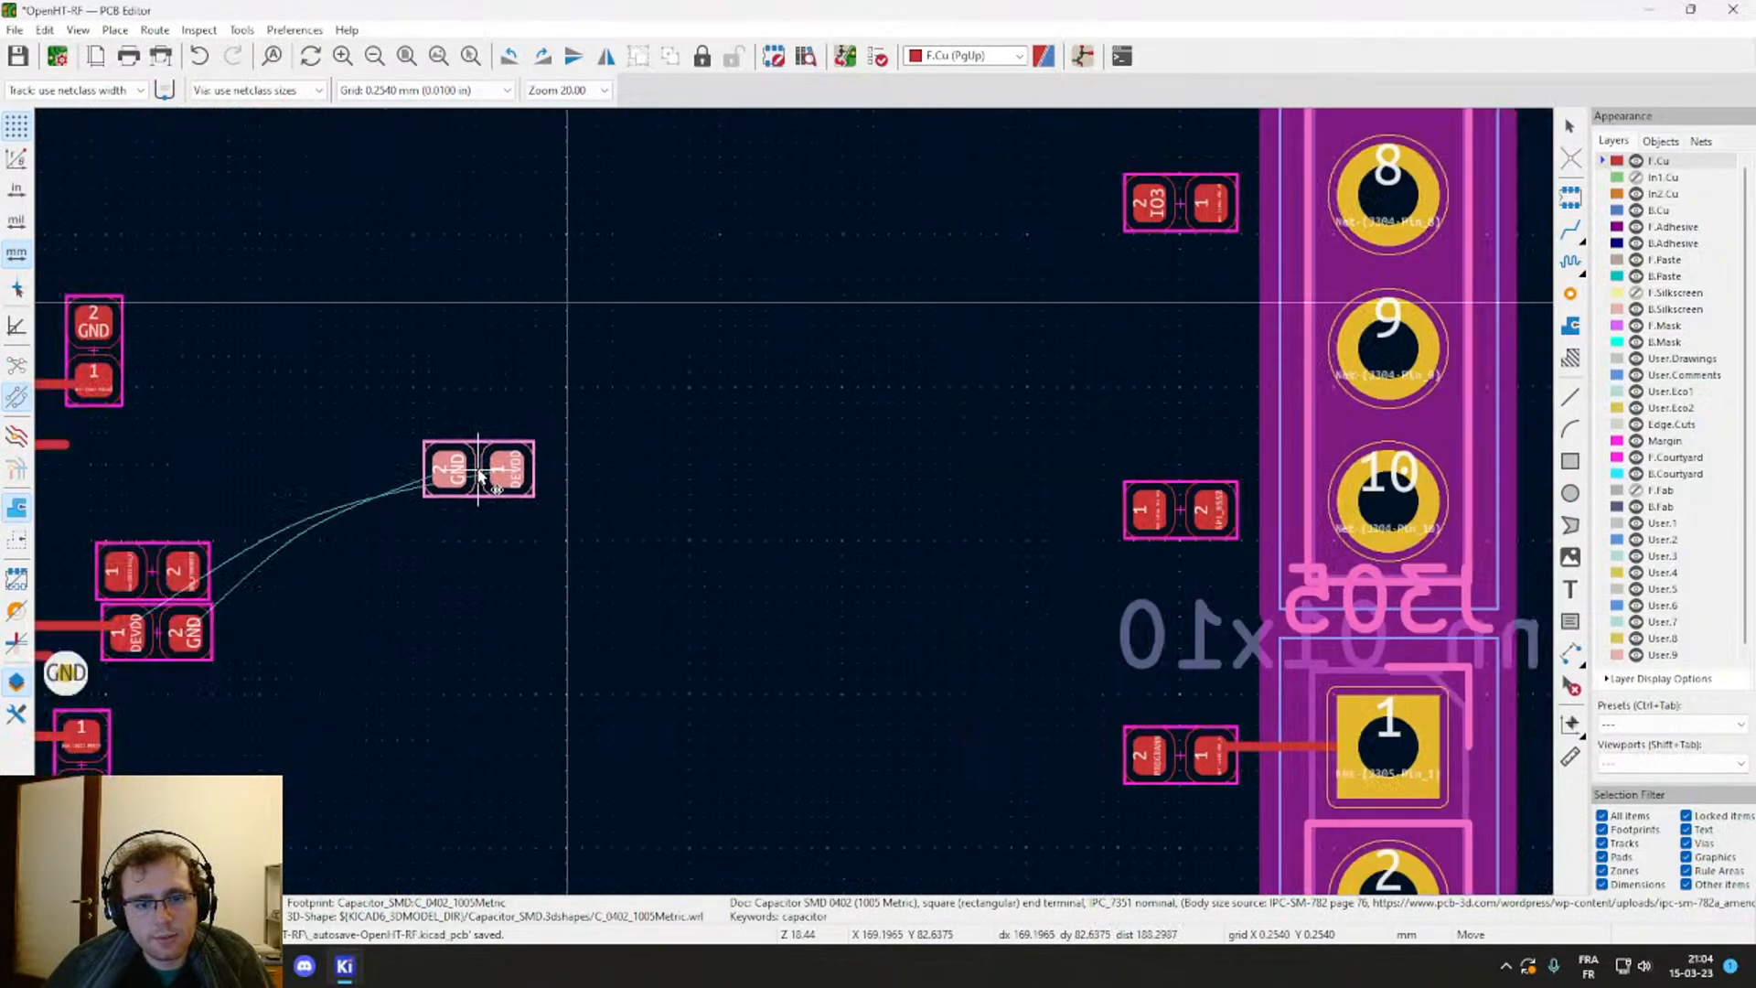
scroll(479, 468, "up", 4, "ctrl")
scroll(576, 412, "up", 3, "ctrl")
scroll(595, 389, "down", 2, "ctrl")
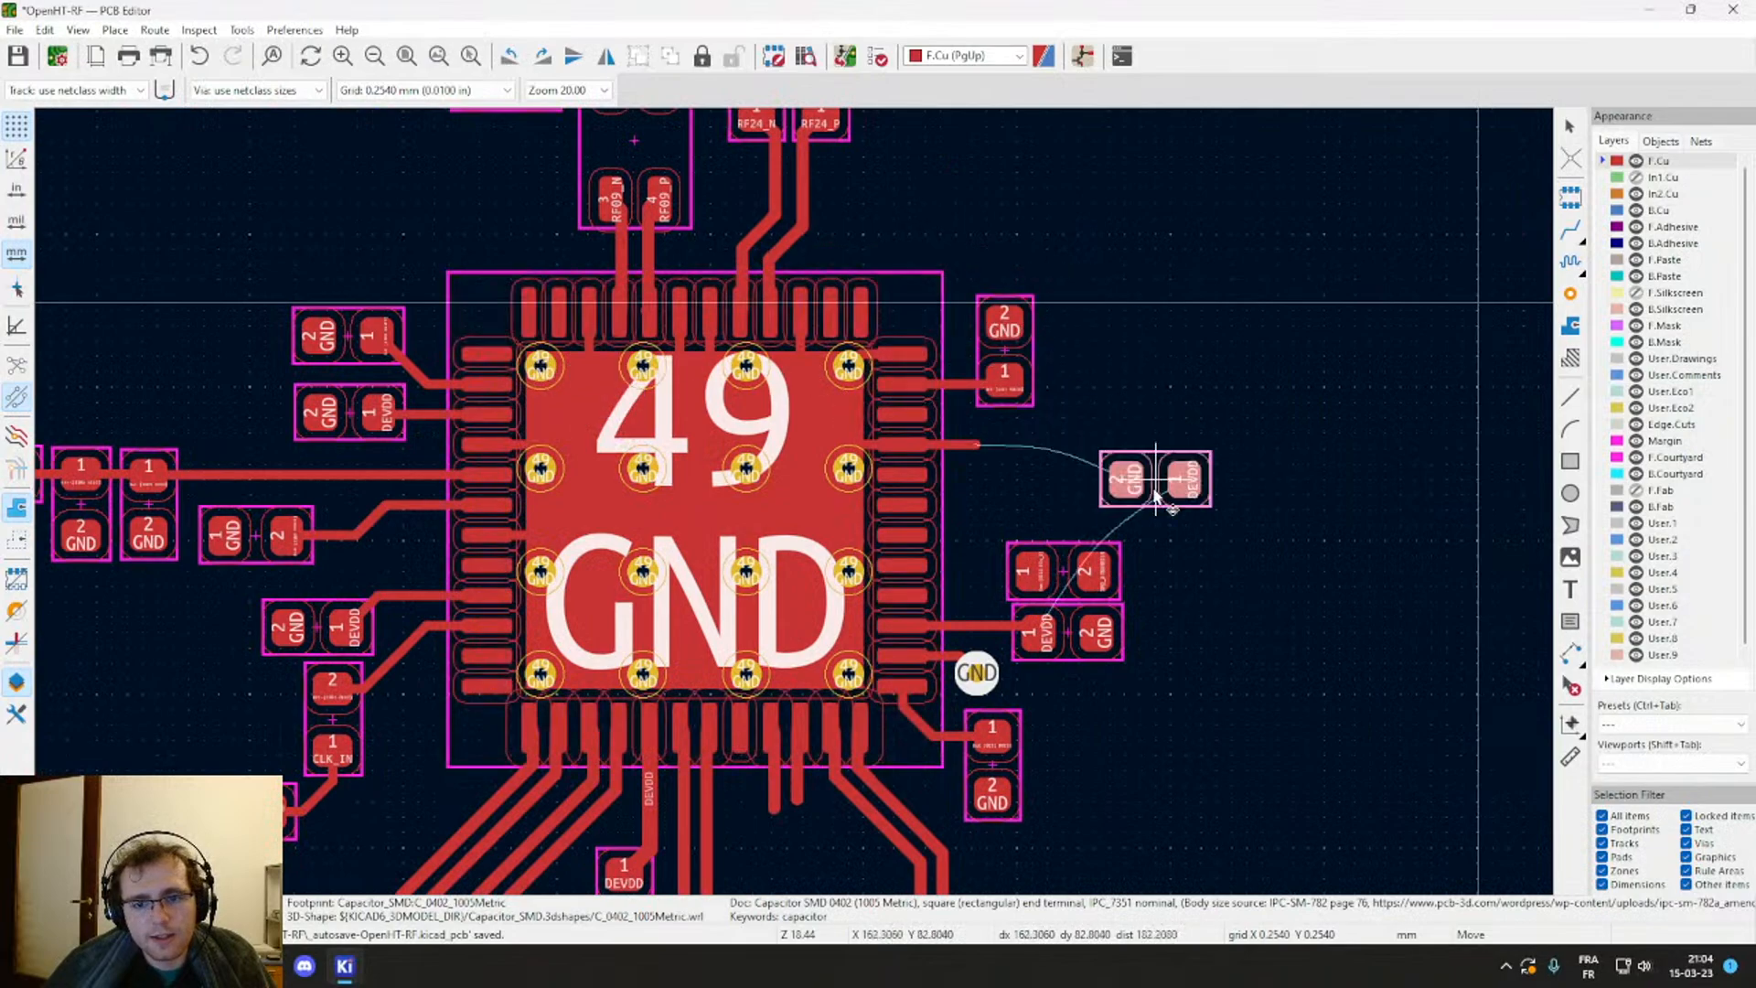
left_click(1118, 470)
Step: Nudge the IRQ_AT86RF215 resistor down and right so its courtyard meets the DEVDD capacitor below it
scroll(1073, 576, "up", 5)
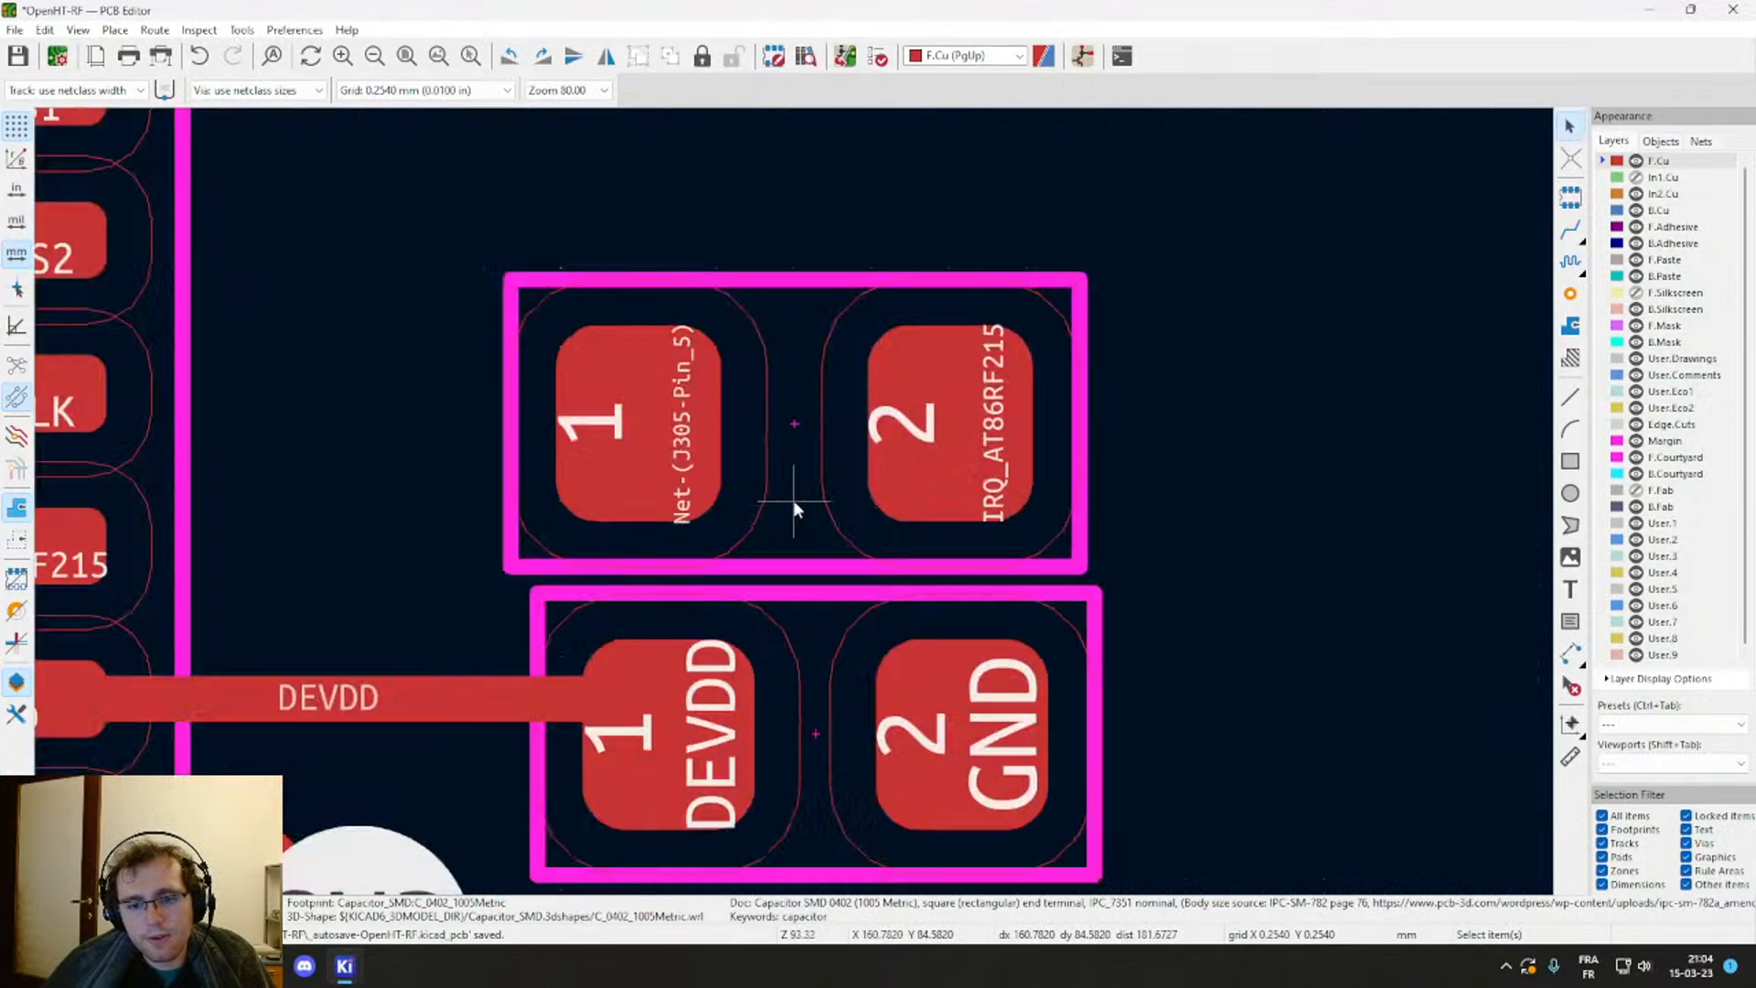
left_click(801, 441)
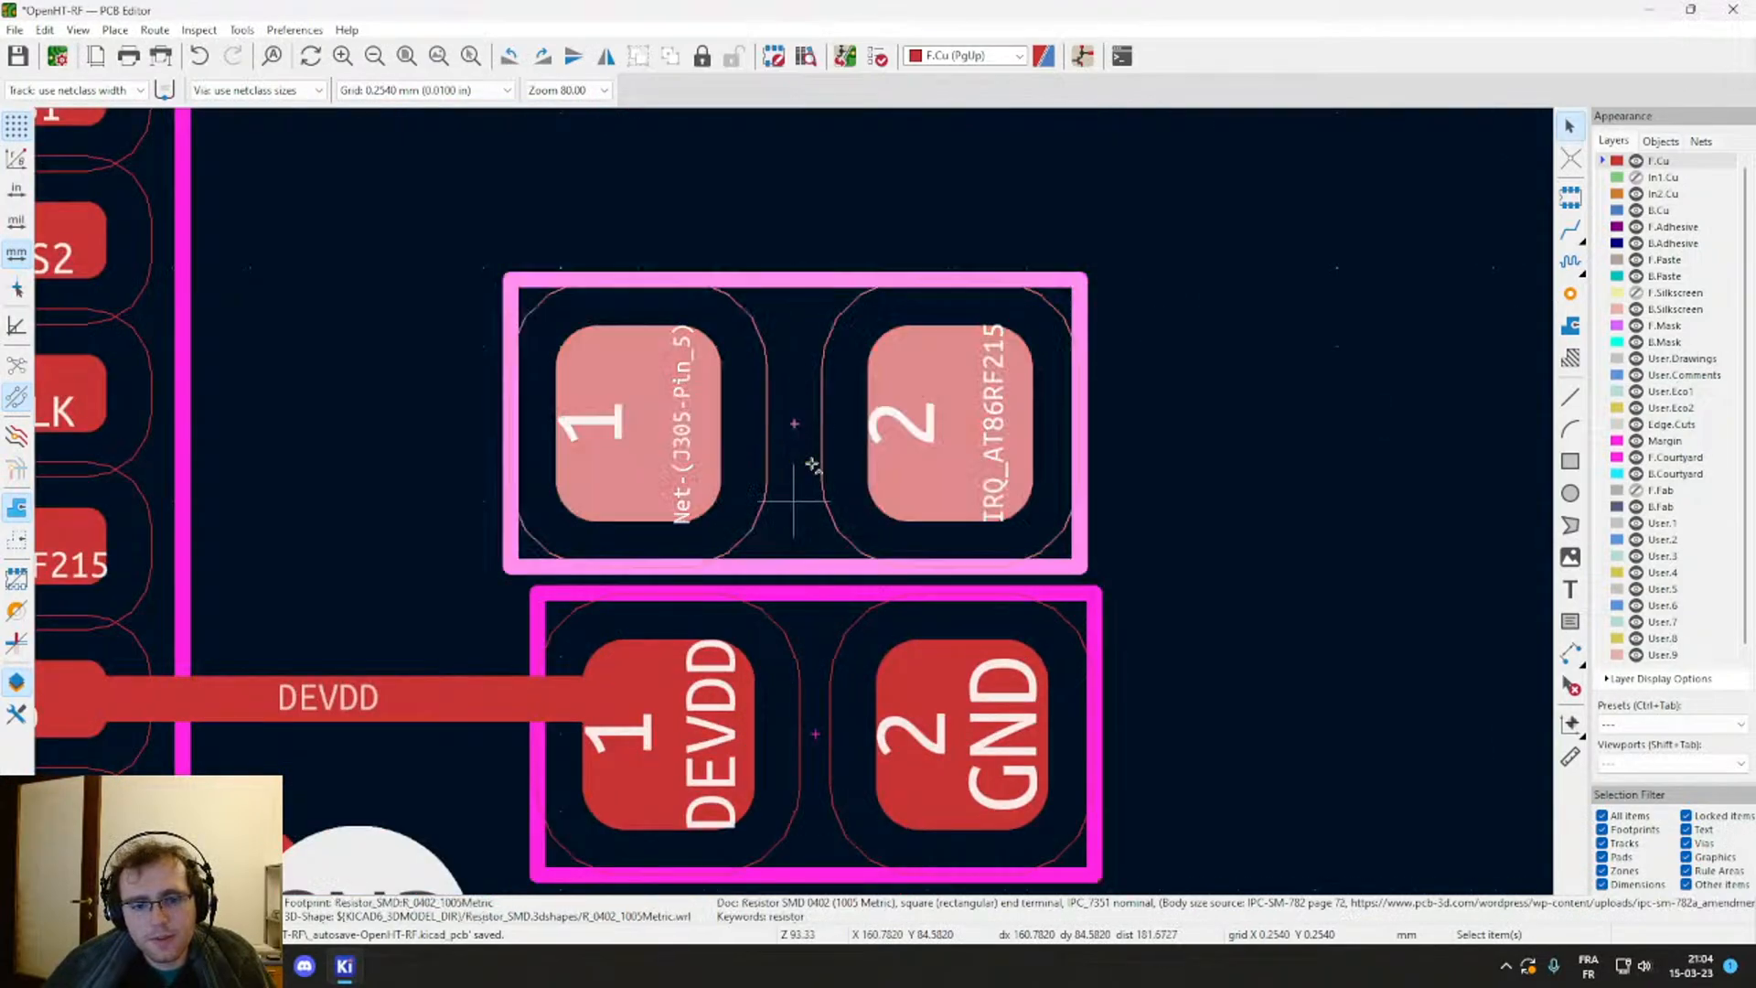
key("m")
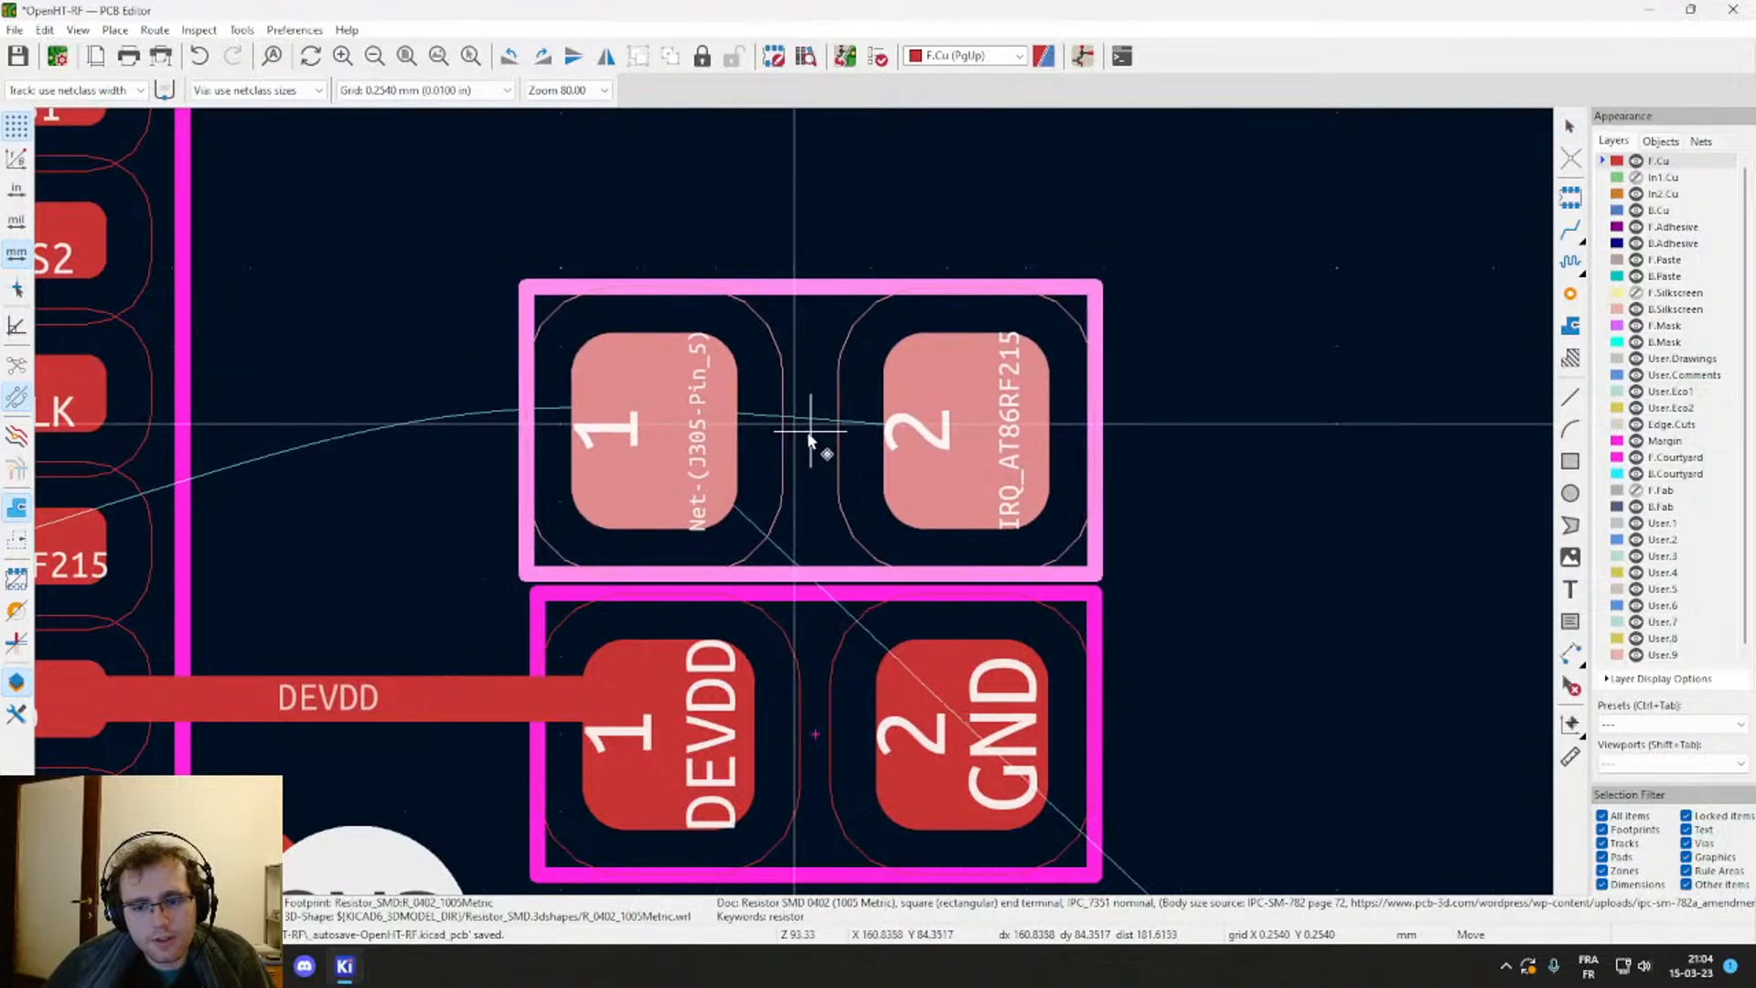
left_click(808, 443)
left_click(1235, 470)
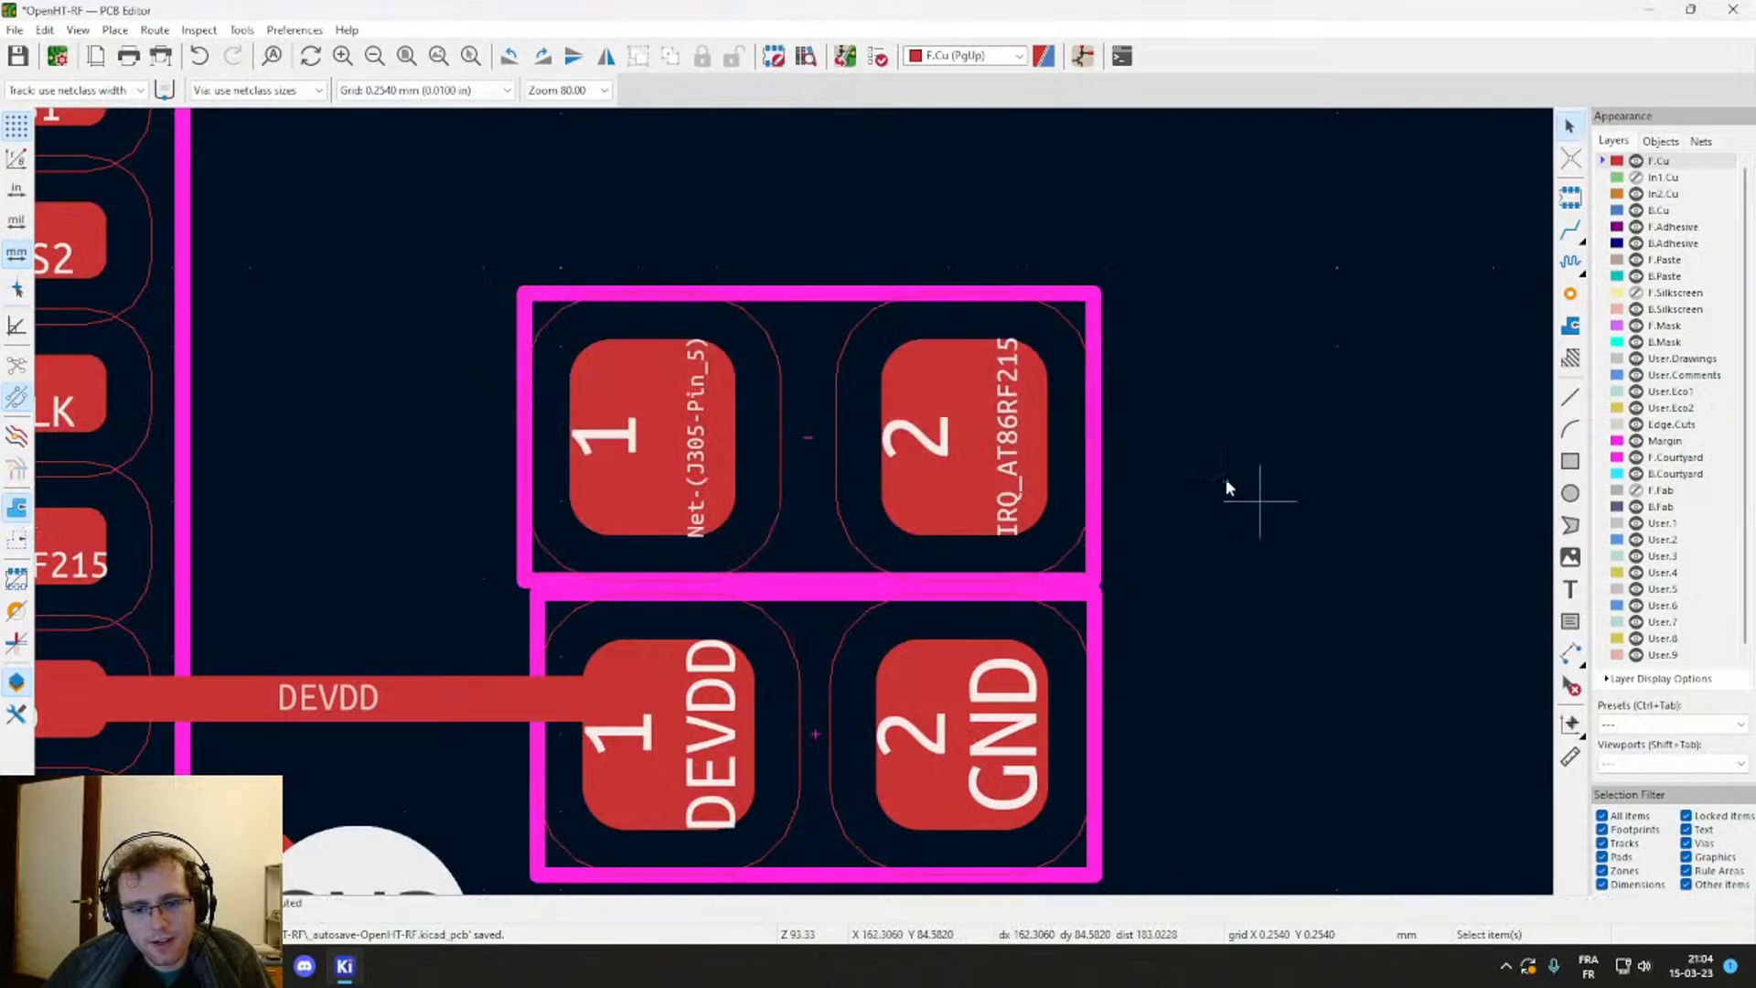
left_click(811, 434)
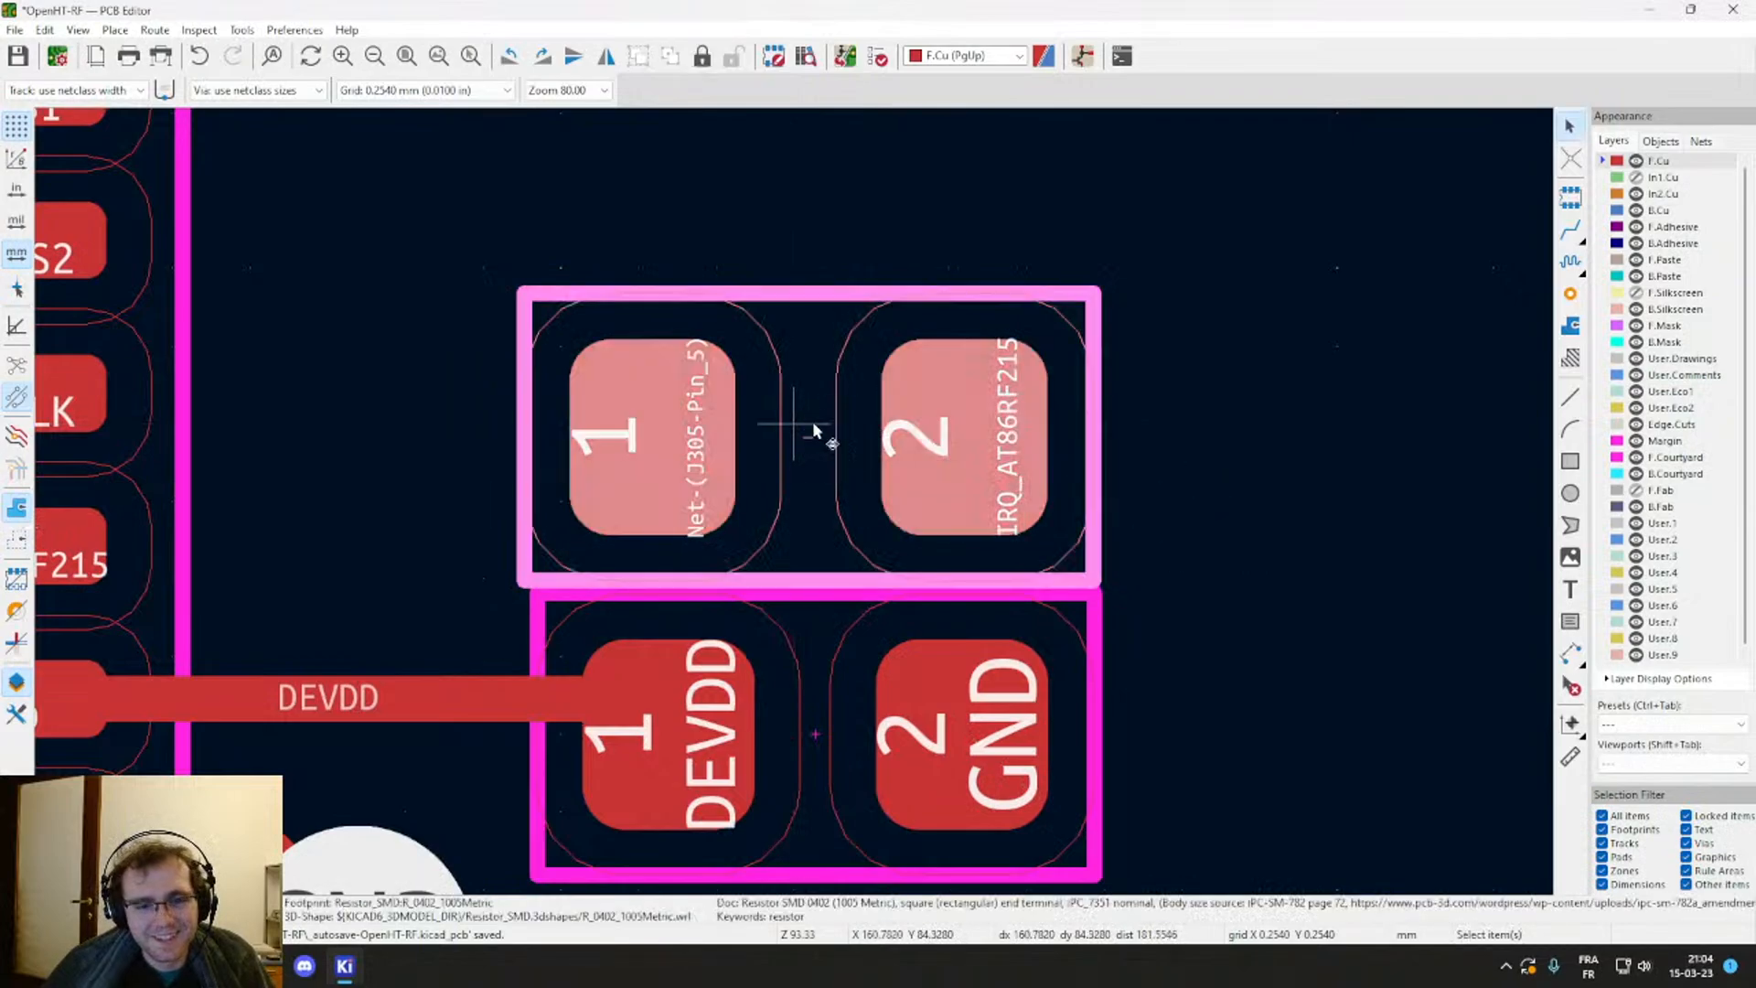
Step: Bring the loose DEVDD/GND capacitor closer to the transceiver and set it down just above the IRQ_AT86RF215 resistor
scroll(822, 402, "down", 5)
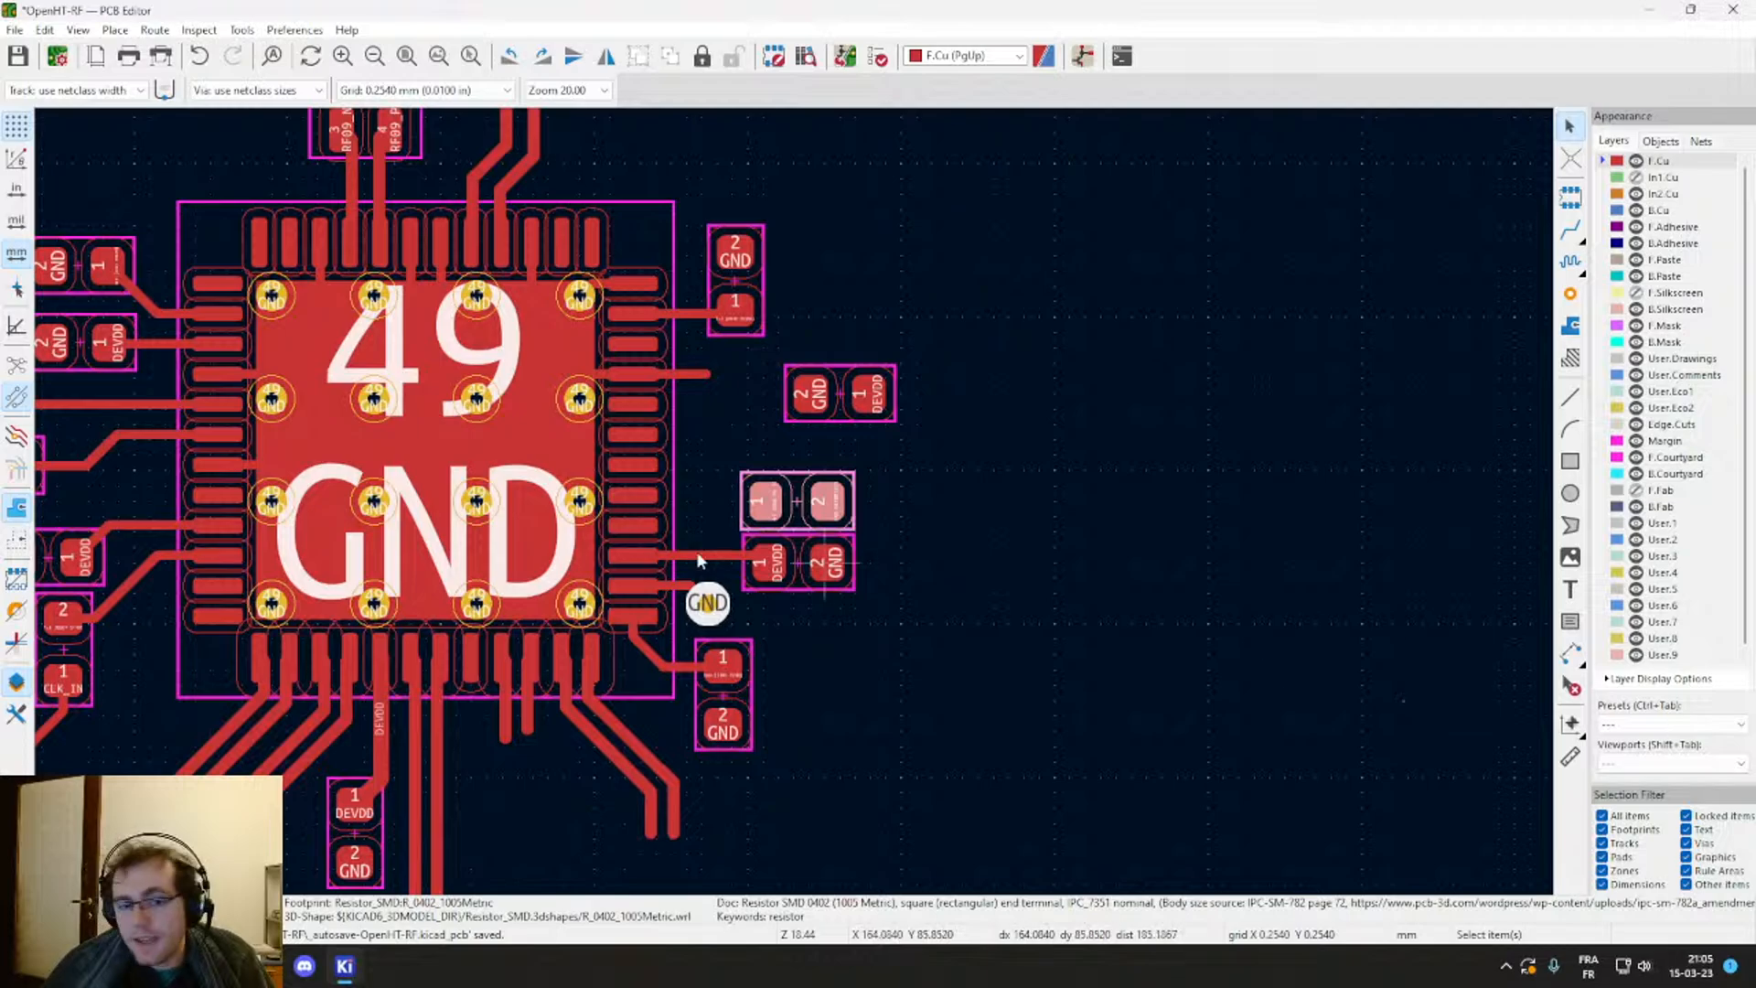
middle_click_drag(764, 430, 869, 547)
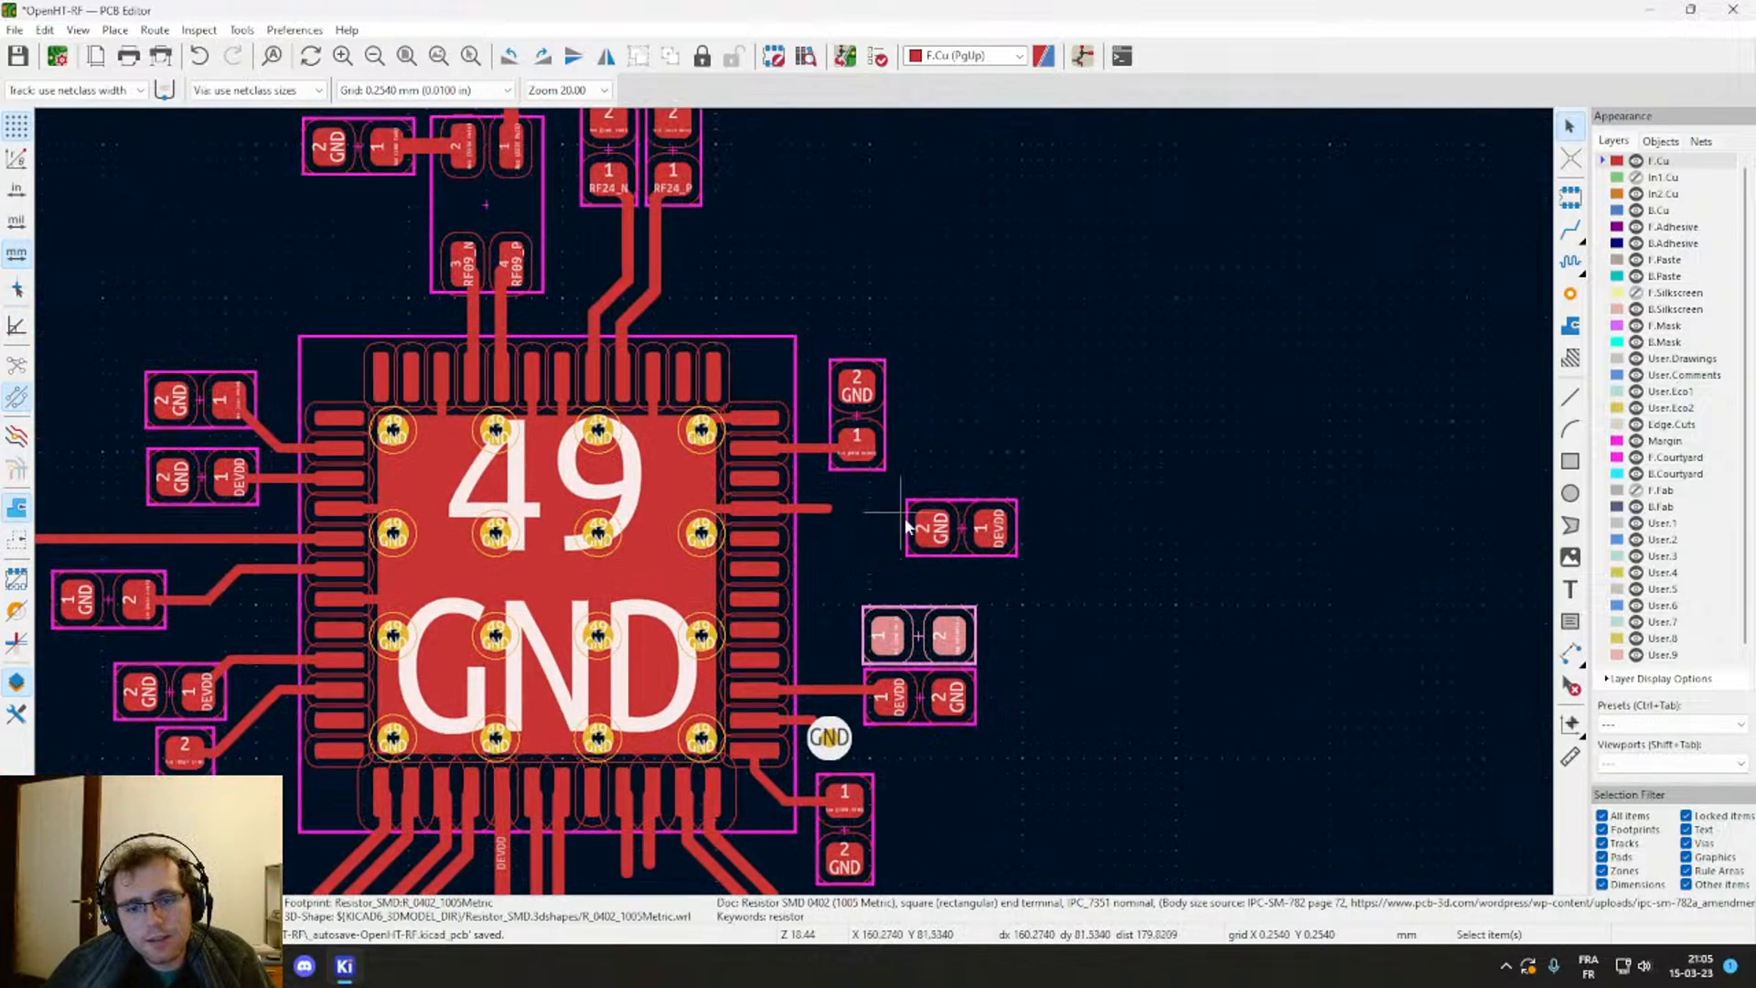
scroll(933, 527, "up", 3)
left_click(952, 531)
left_click(861, 523)
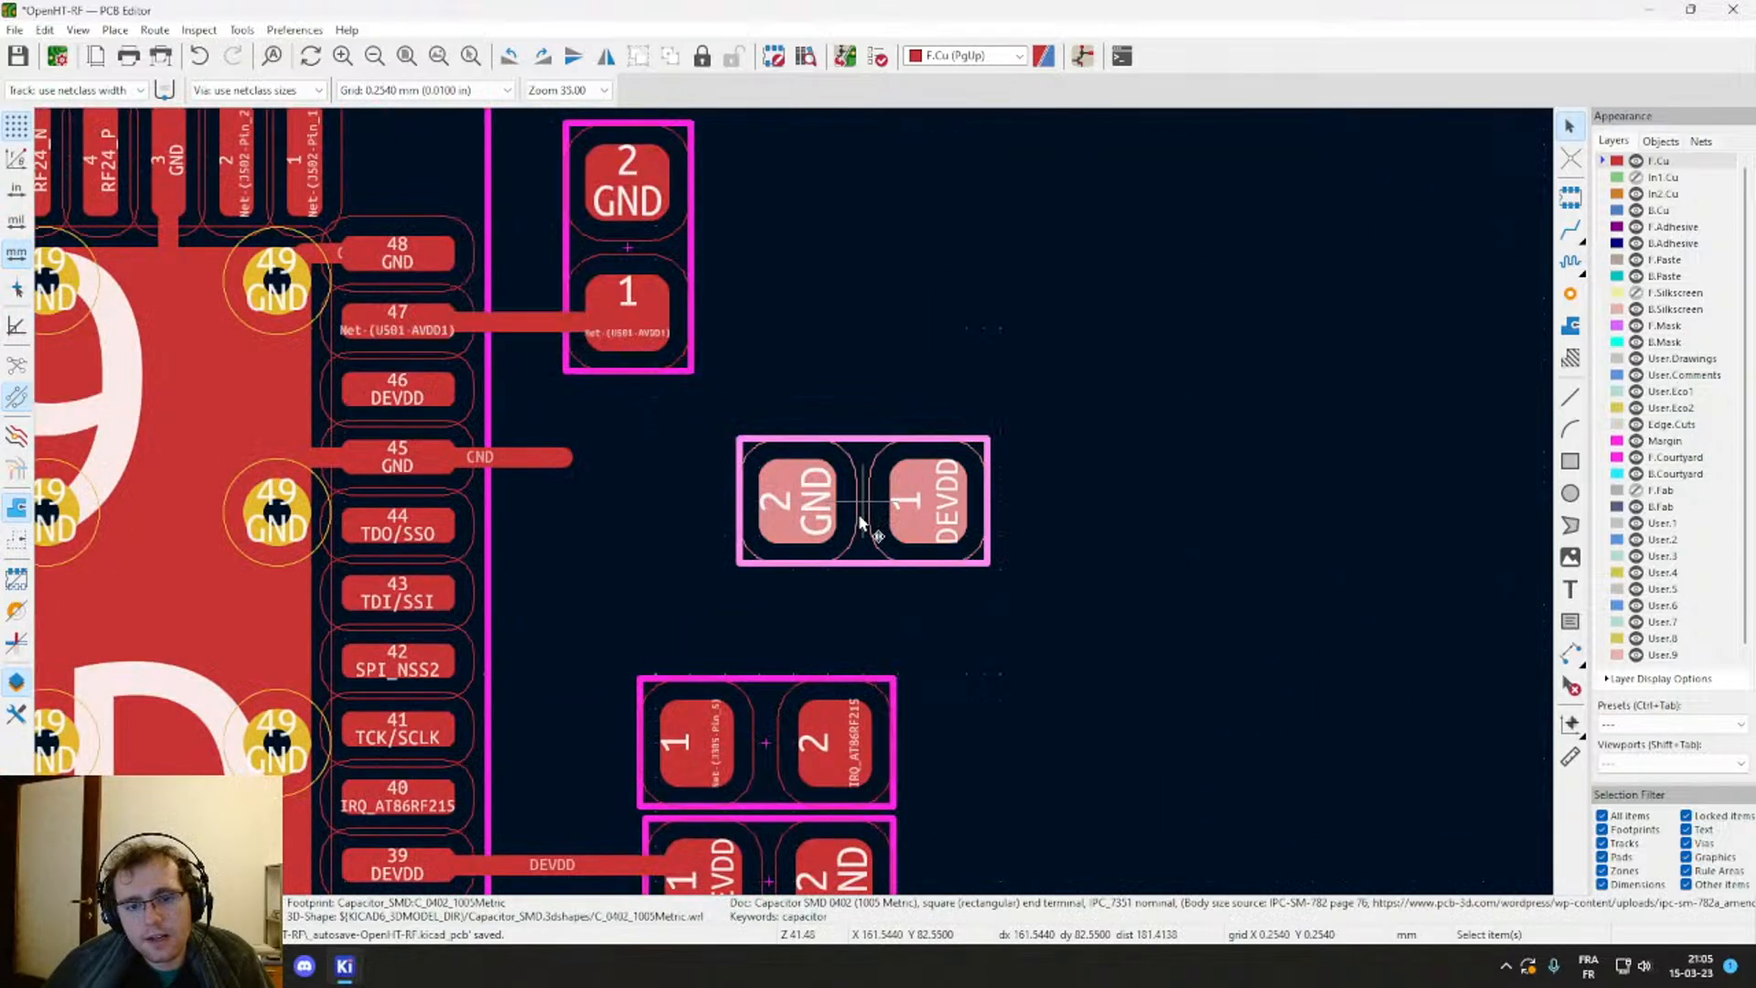
key("m")
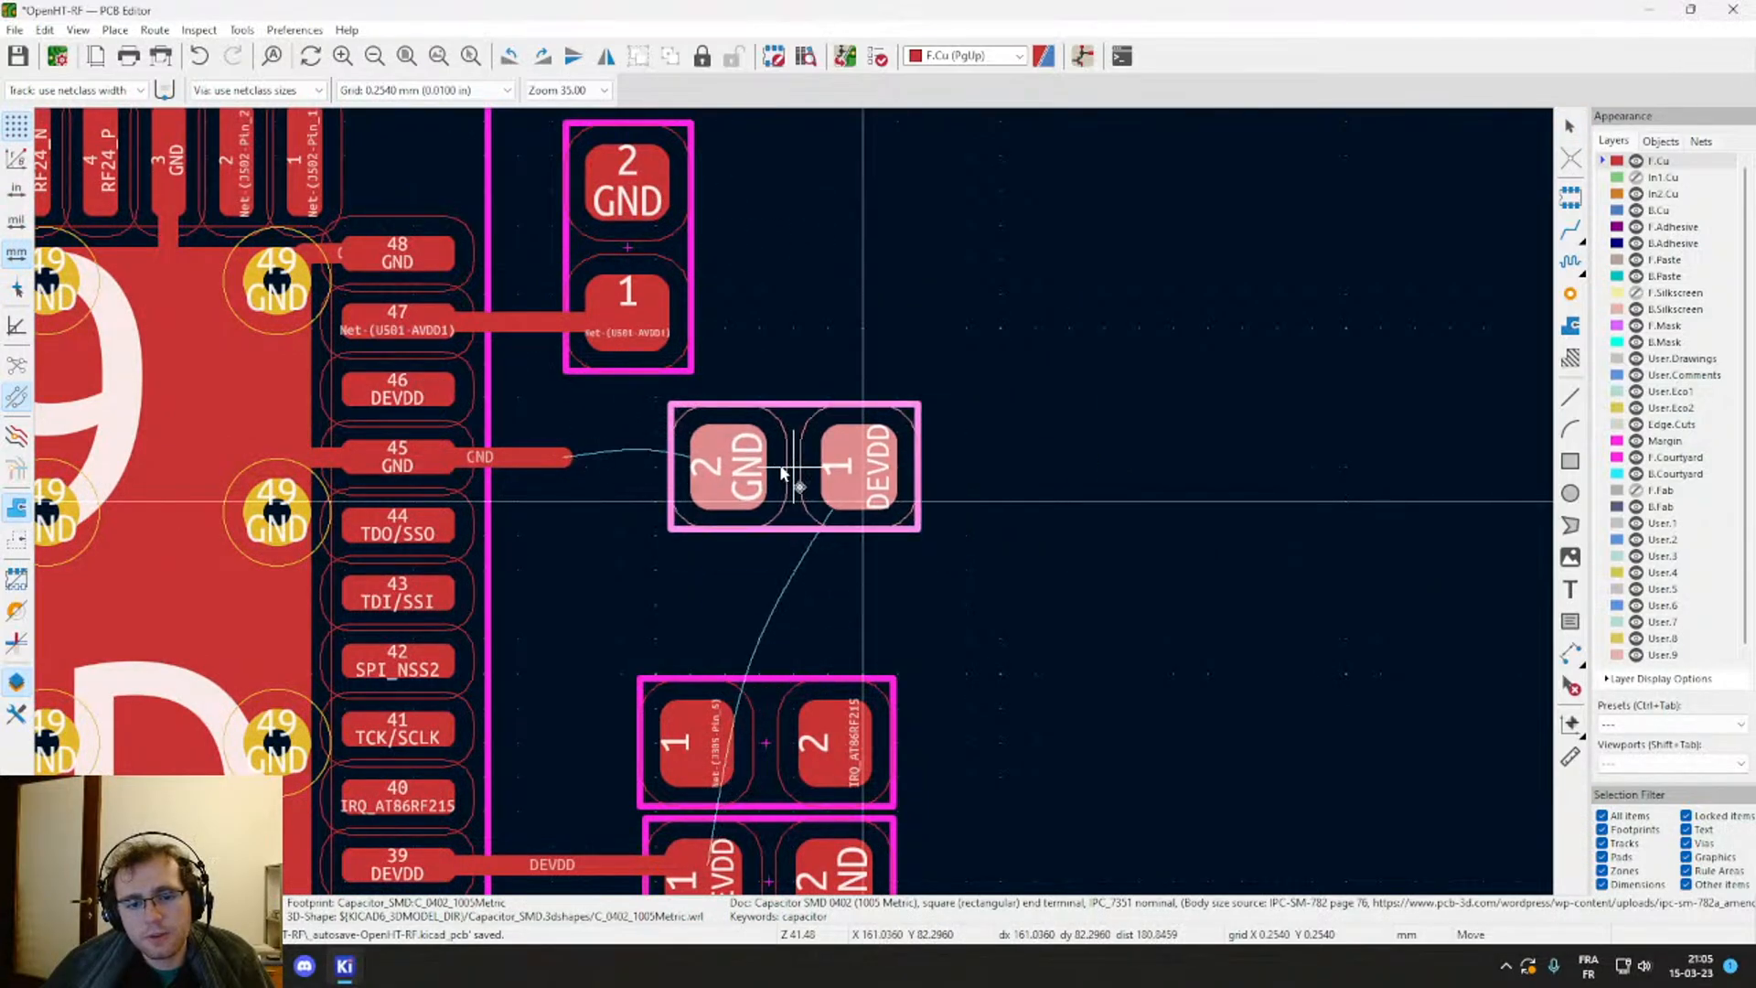
left_click(798, 488)
left_click(804, 393)
left_click(727, 485)
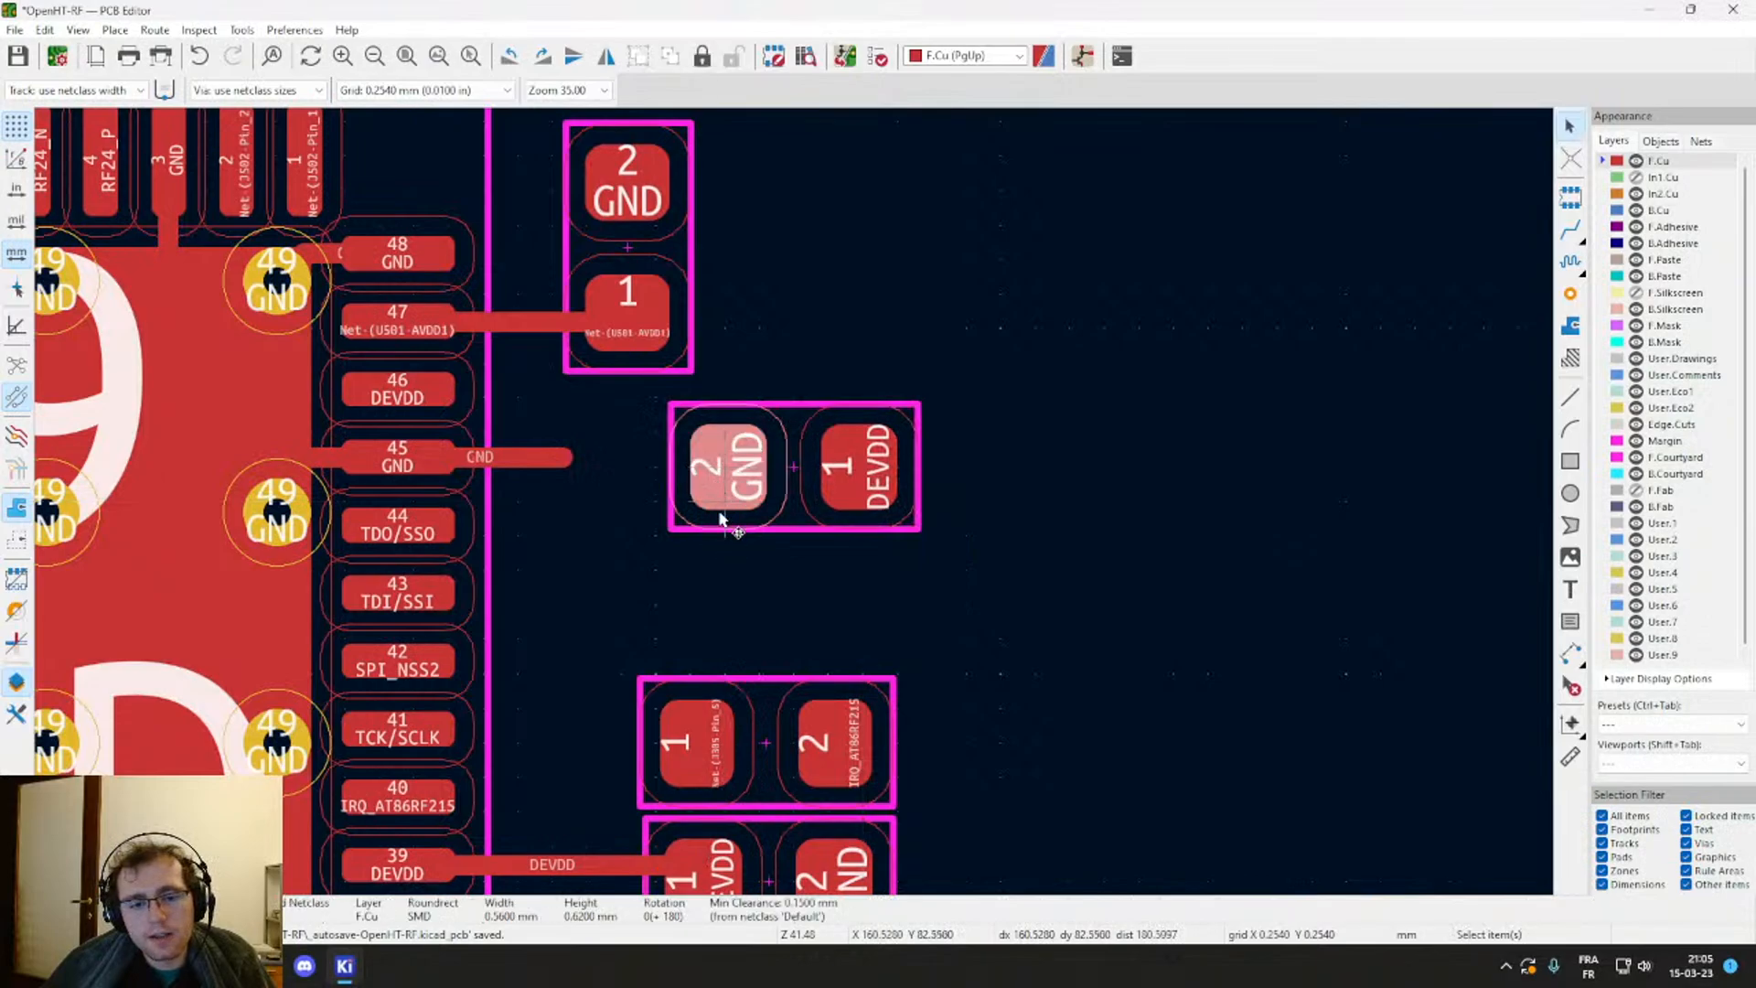
key("m")
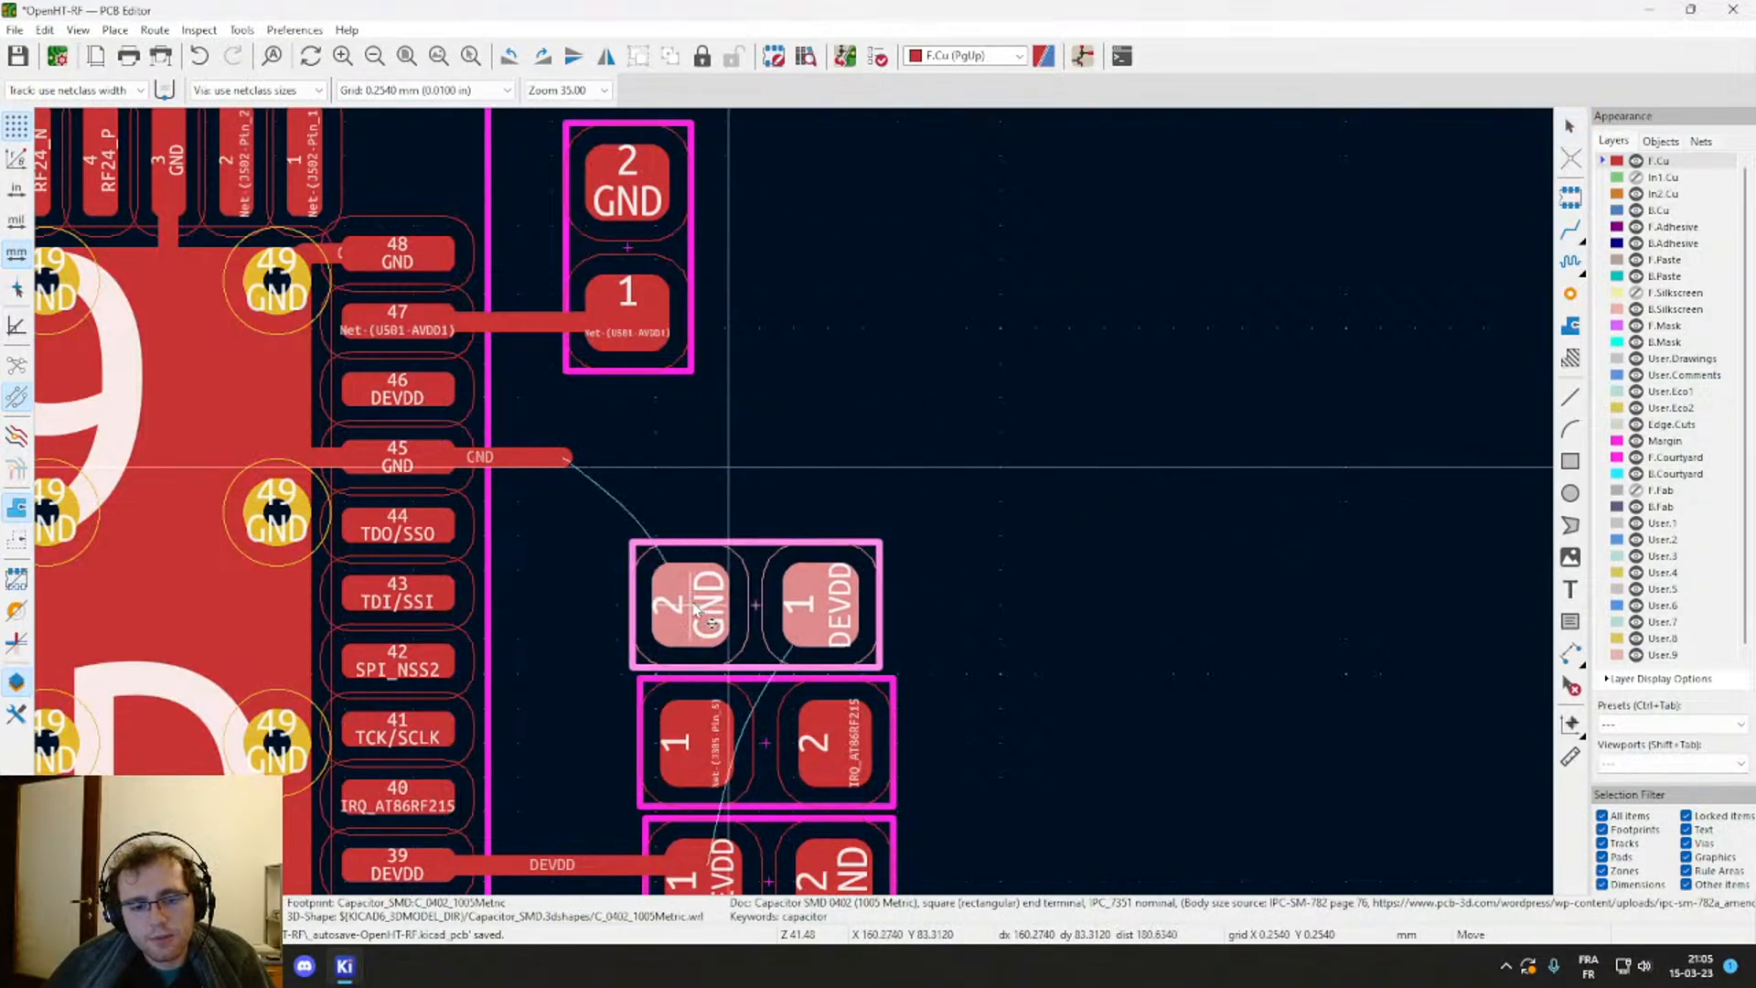
left_click(700, 565)
Step: Try the IRQ_AT86RF215 resistor directly beneath the loose capacitor and return it to just above pad 39's DEVDD capacitor
left_click(696, 755)
key("m")
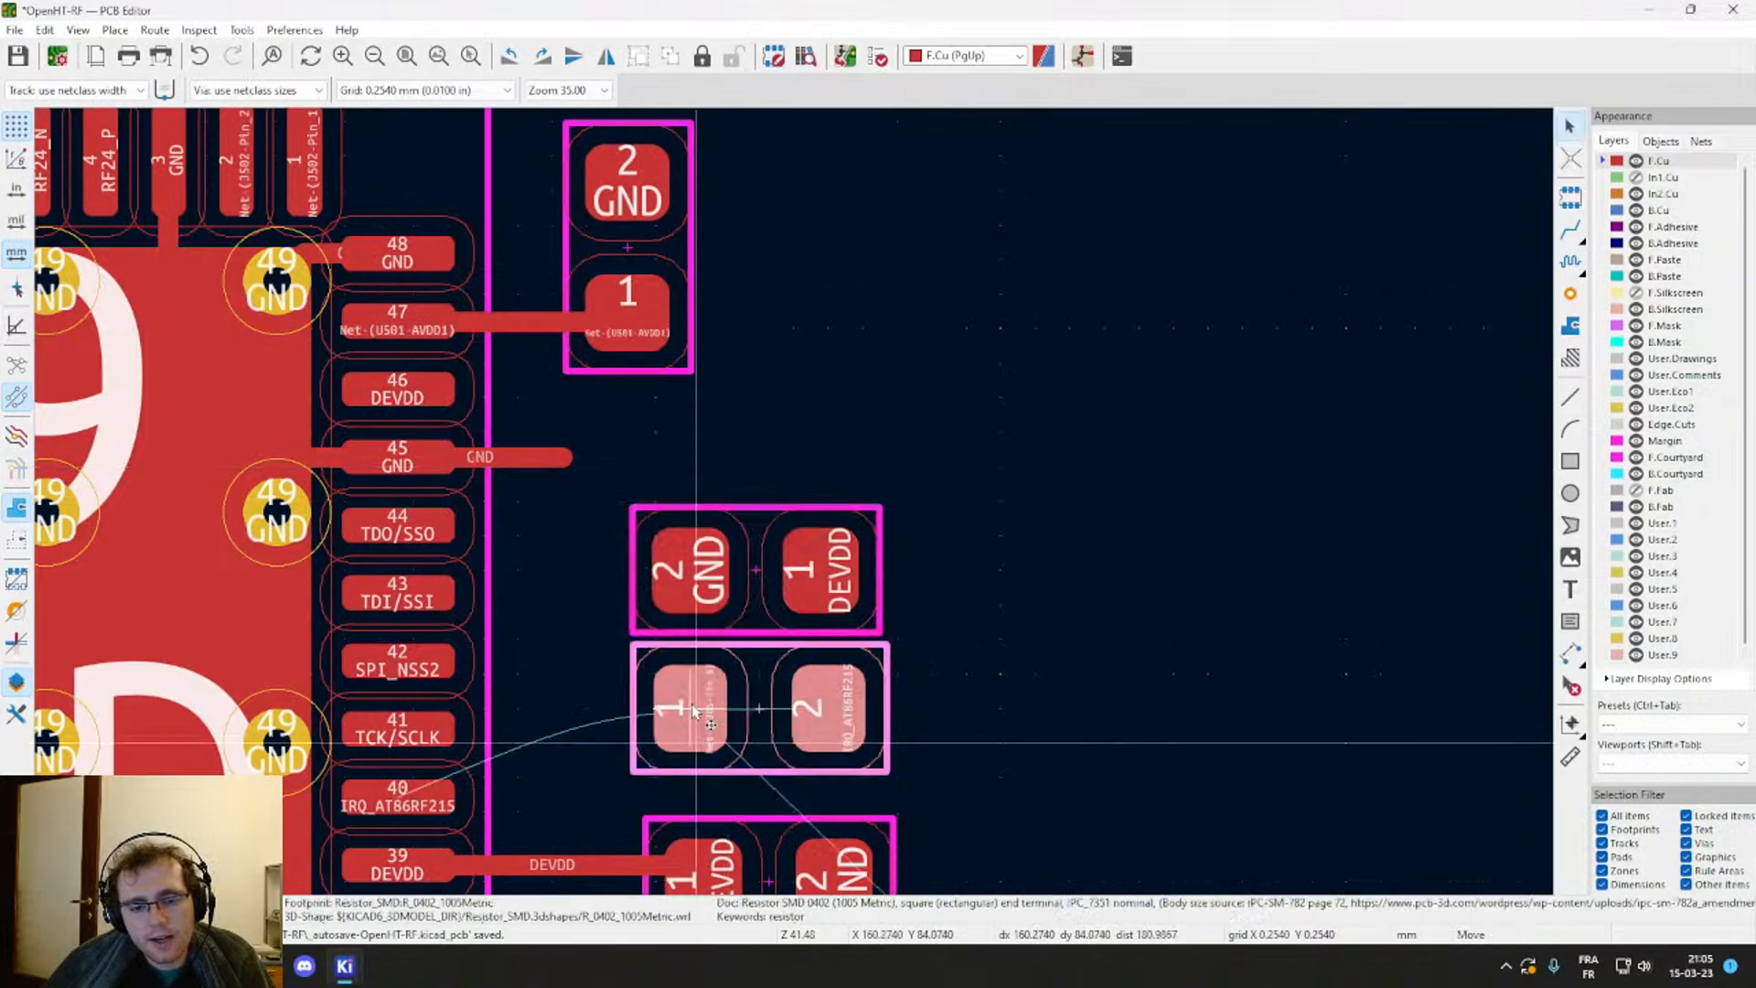
left_click(692, 711)
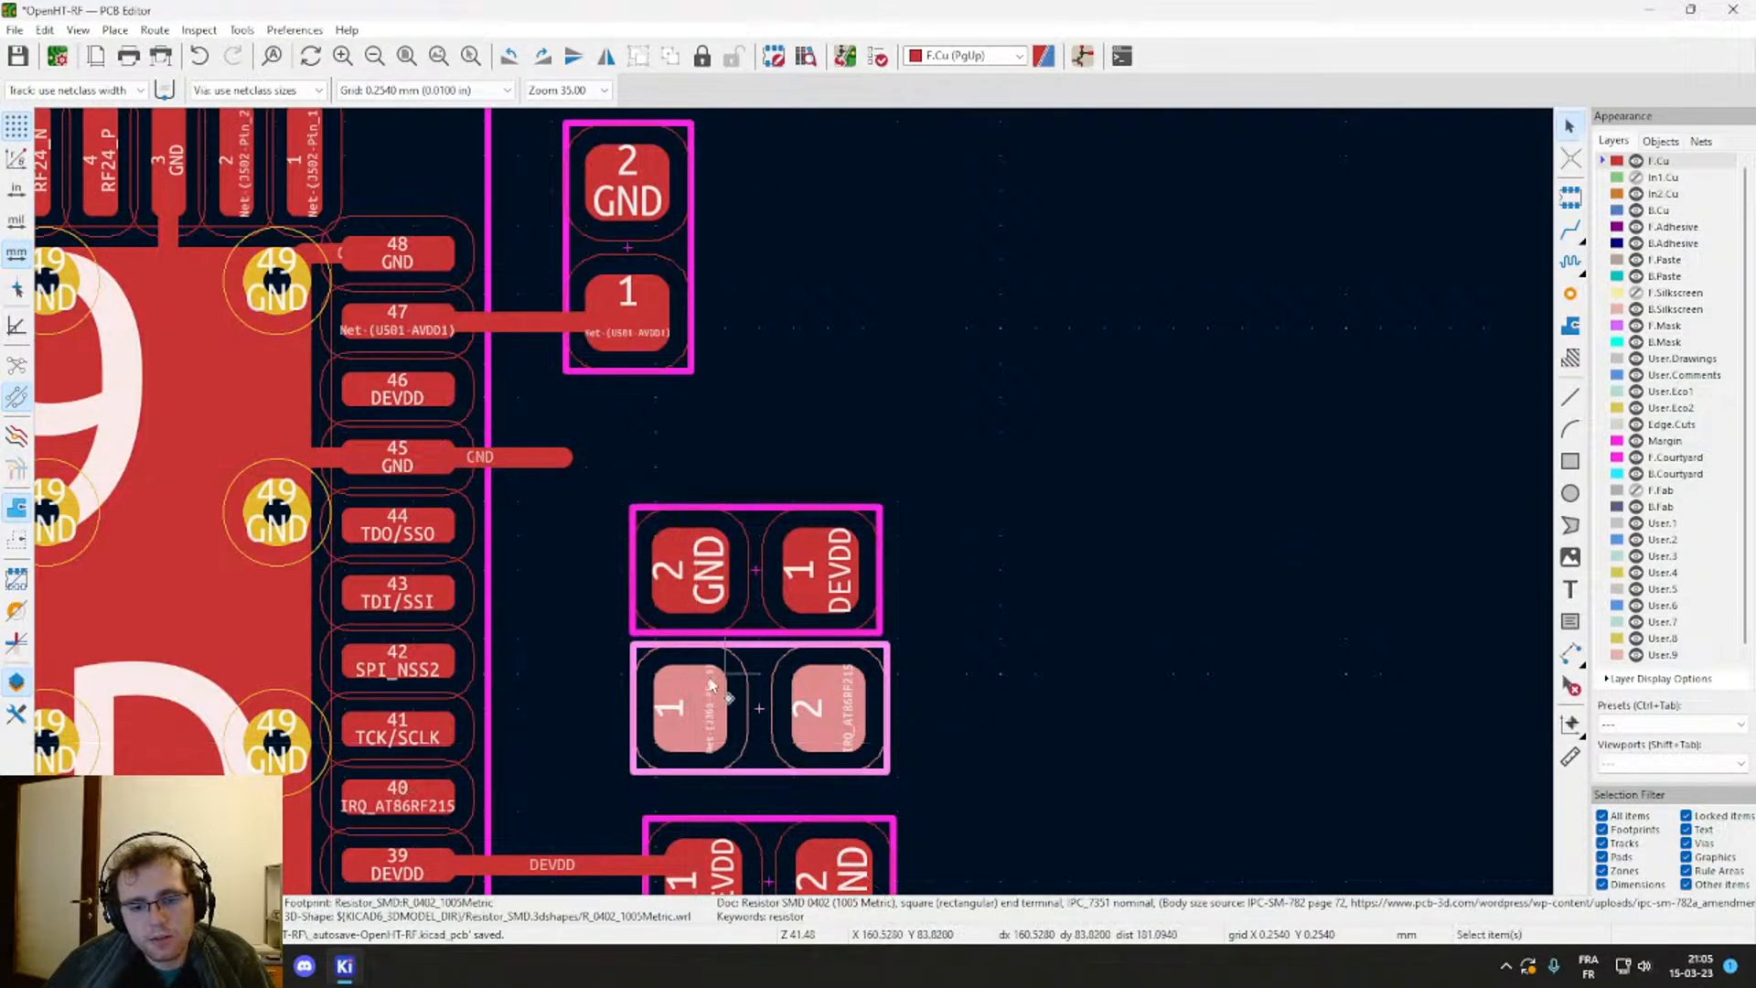
key("m")
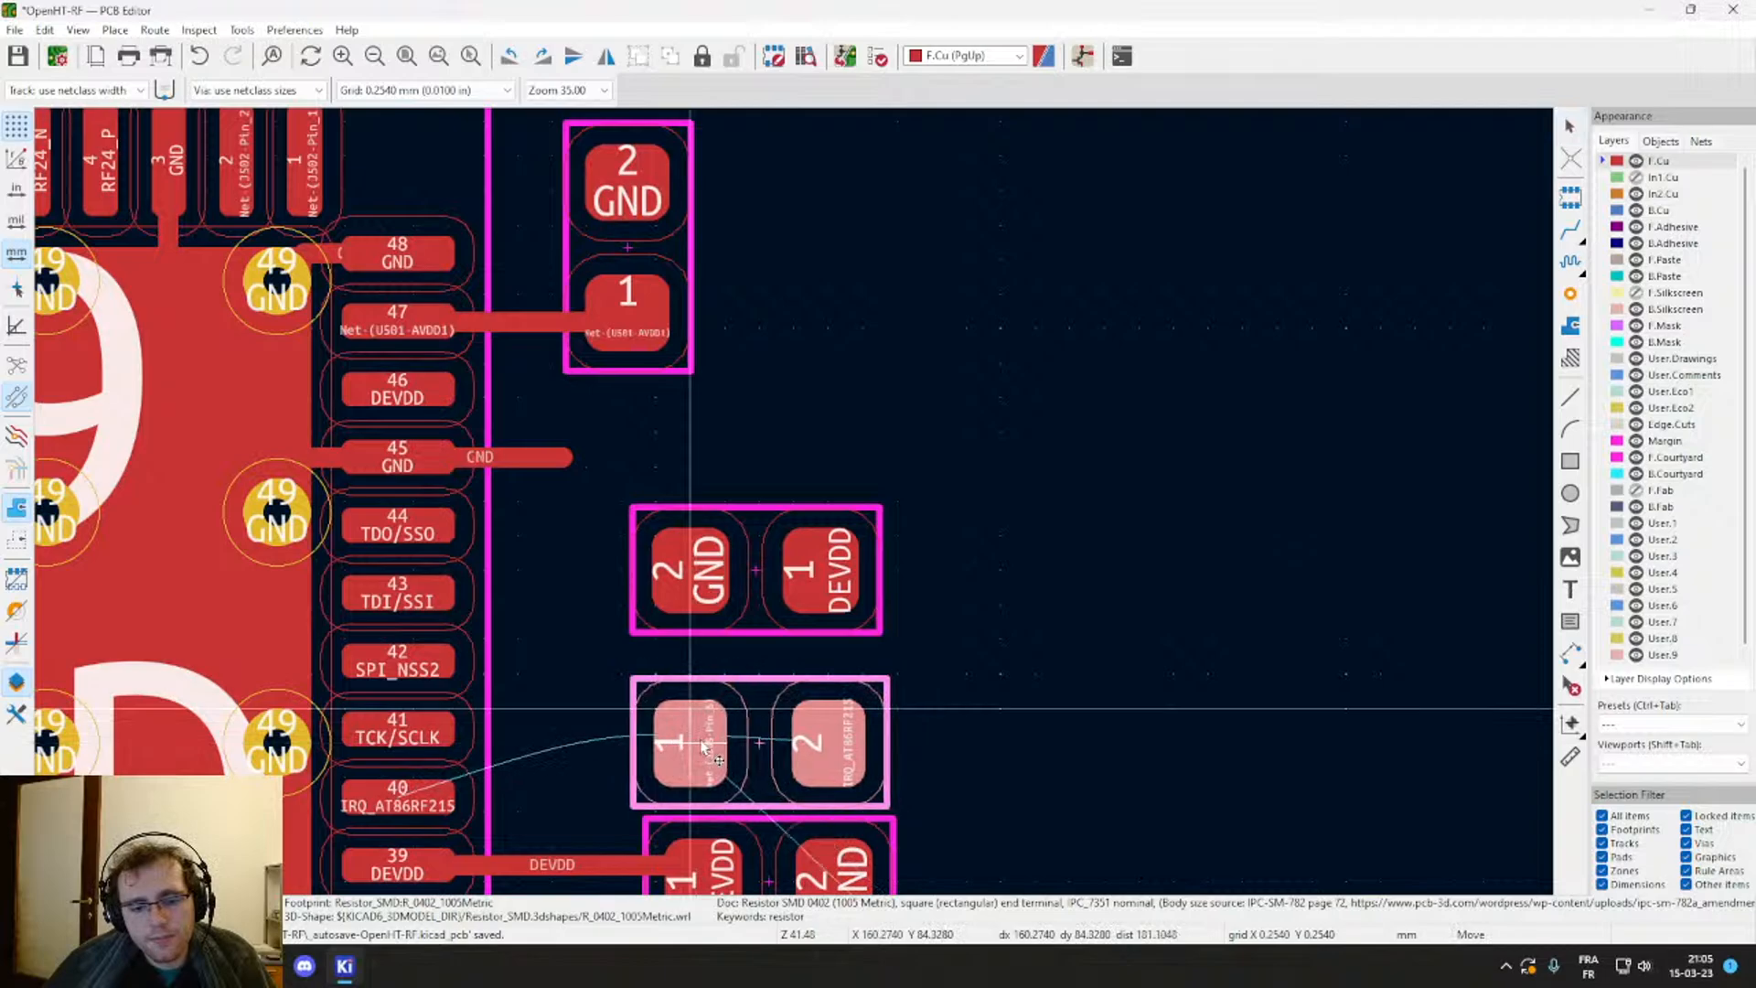
left_click(700, 749)
Step: Move the IRQ_AT86RF215 resistor up and right, beside the loose capacitor, to clear the space above pad 39's DEVDD capacitor
left_click(704, 585)
left_click(758, 602)
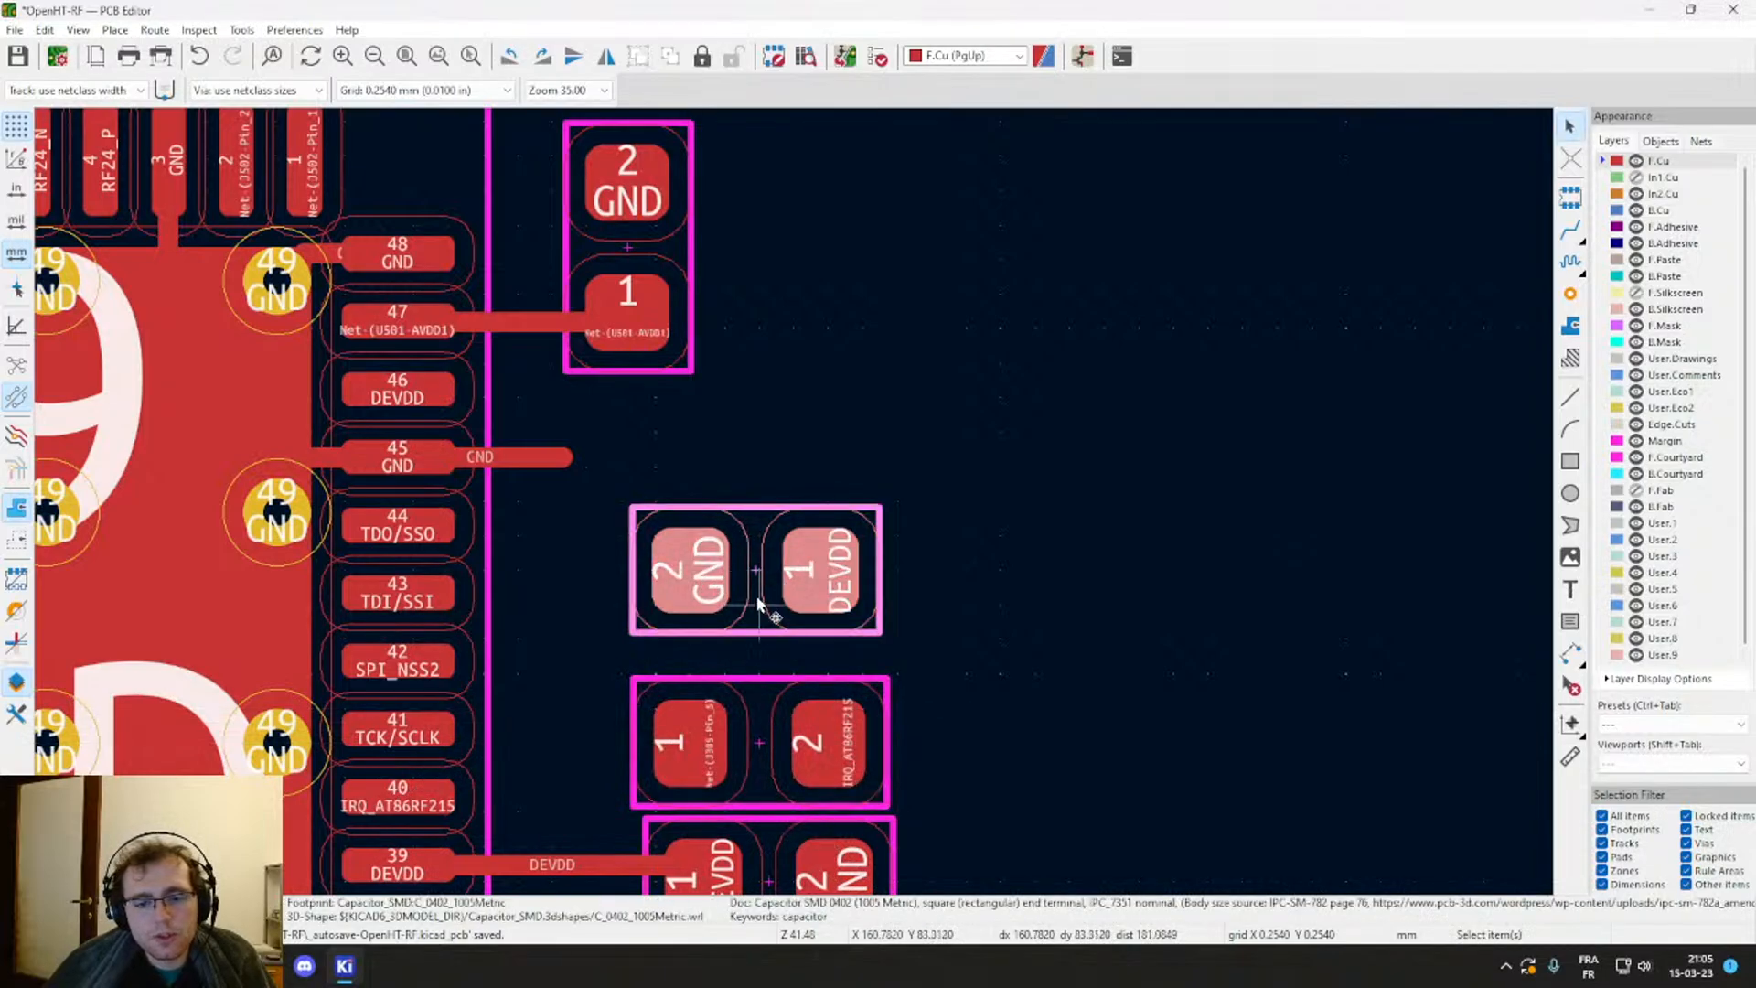
scroll(759, 641, "up", 2)
left_click(812, 640)
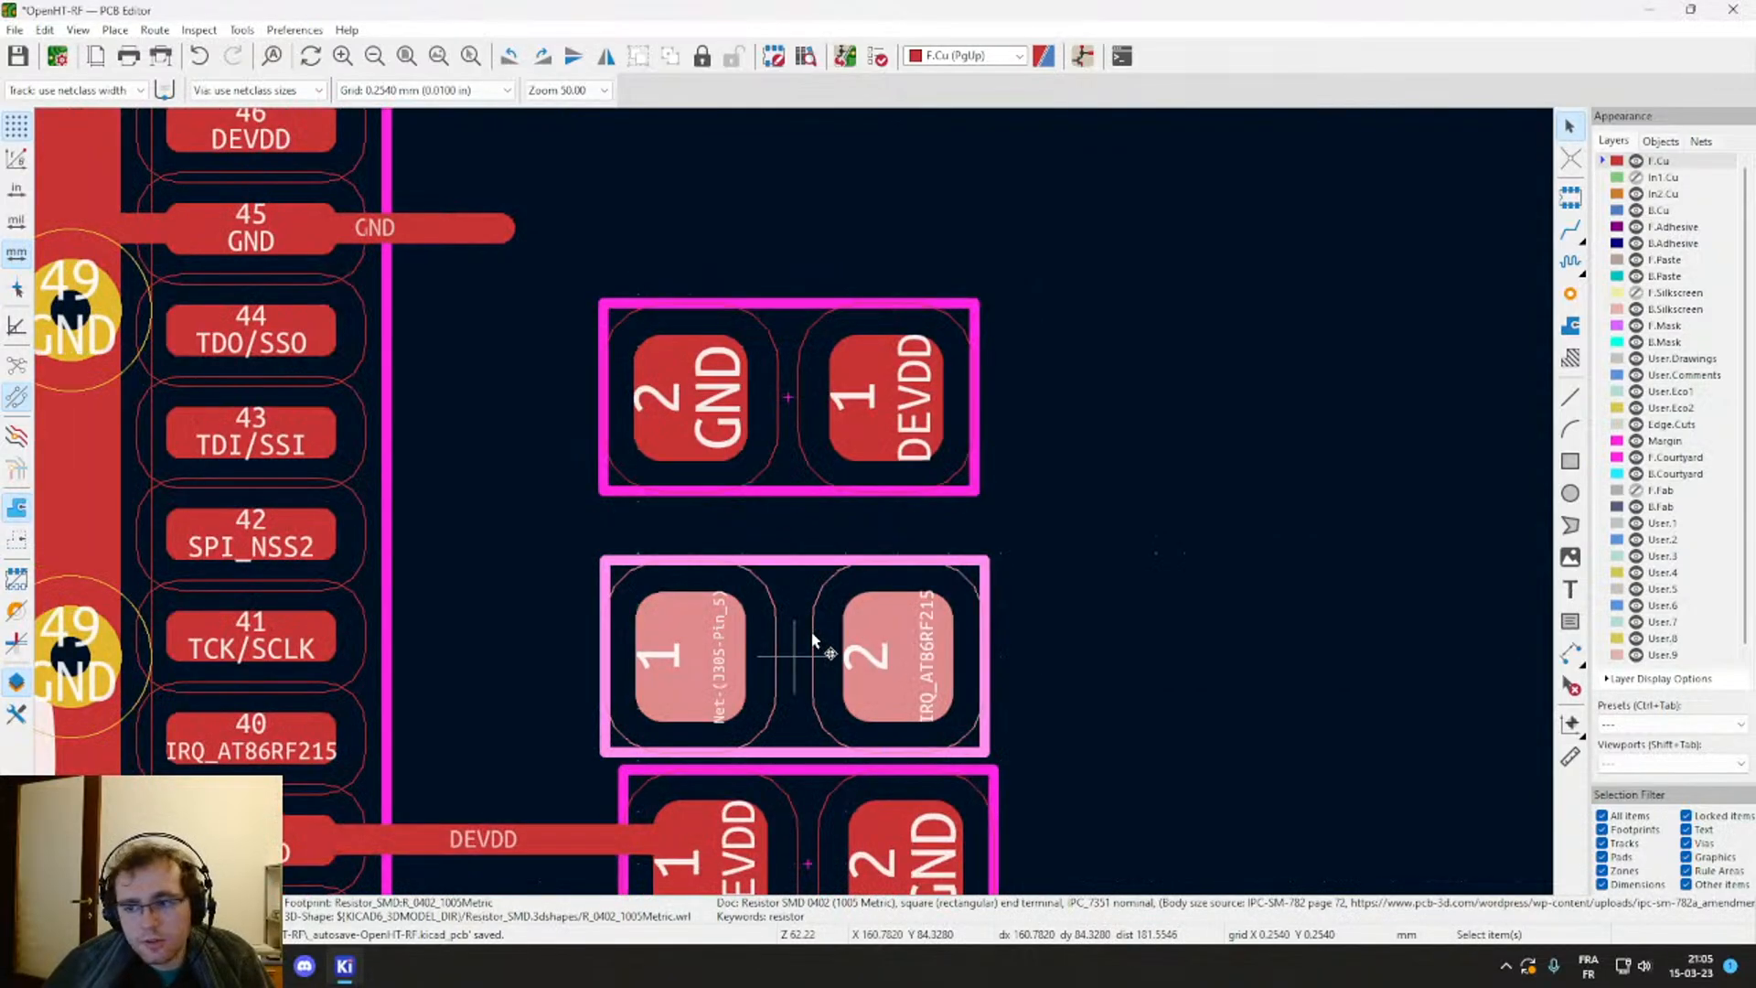
left_click(793, 405)
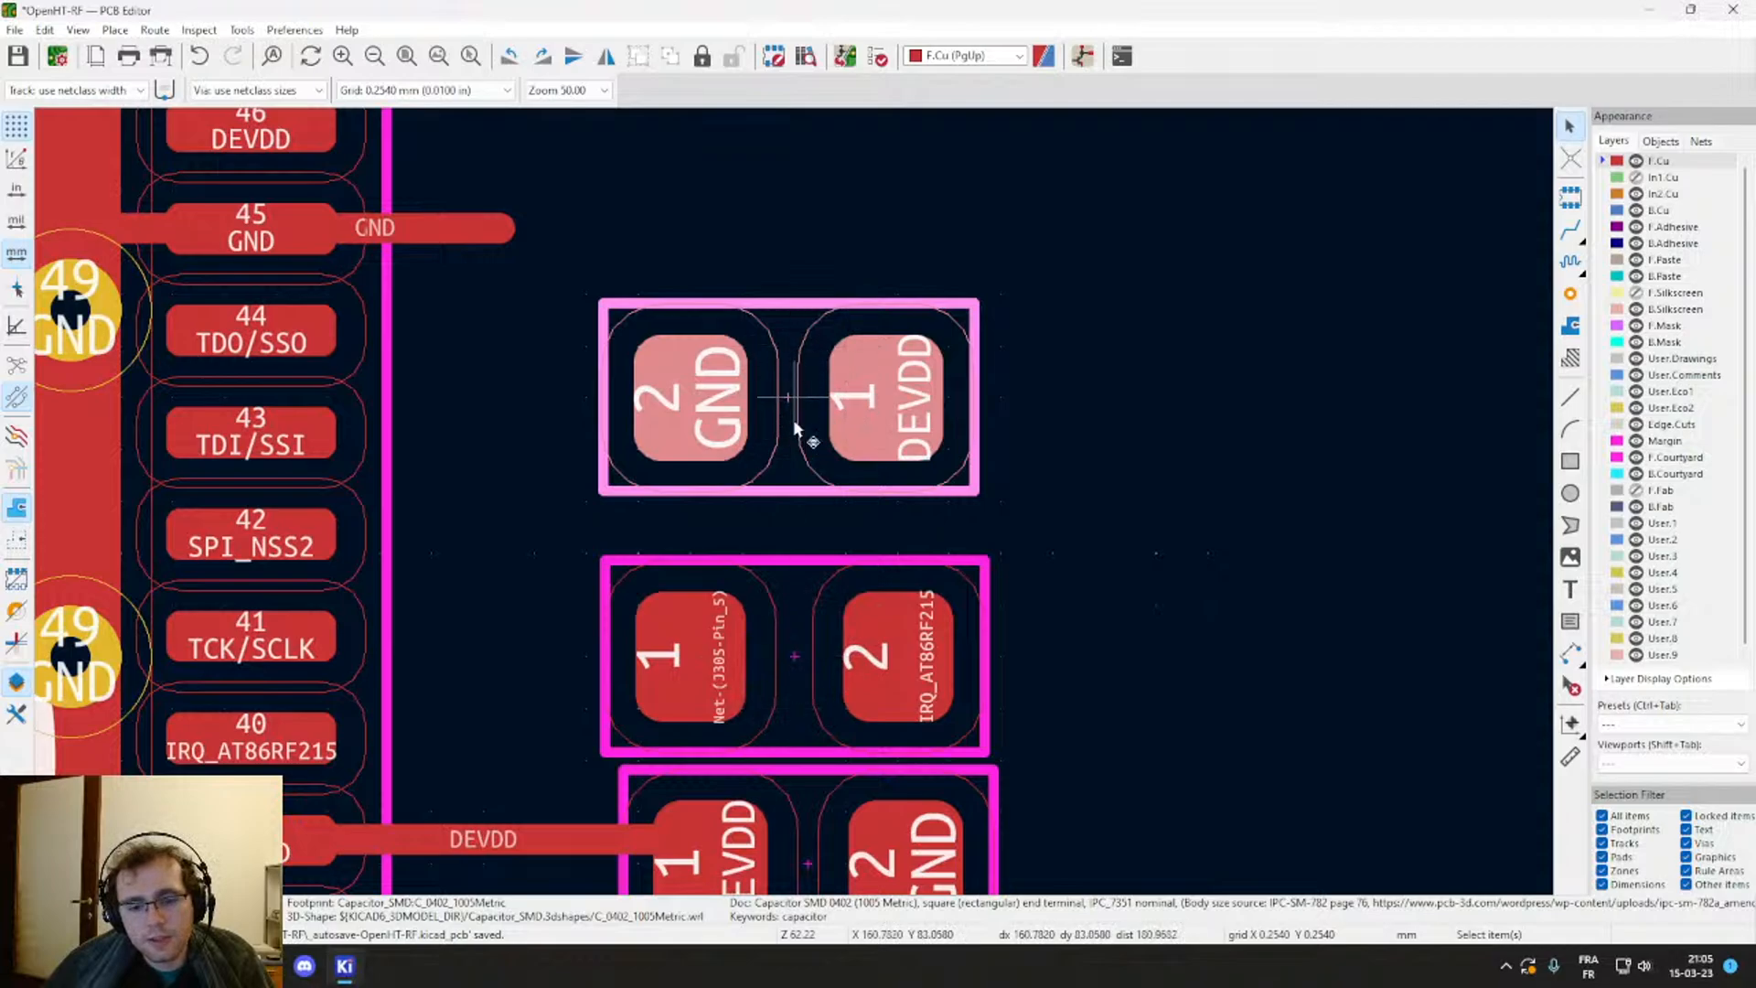
left_click(796, 659)
left_click_drag(804, 659, 1047, 362)
double_click(783, 387)
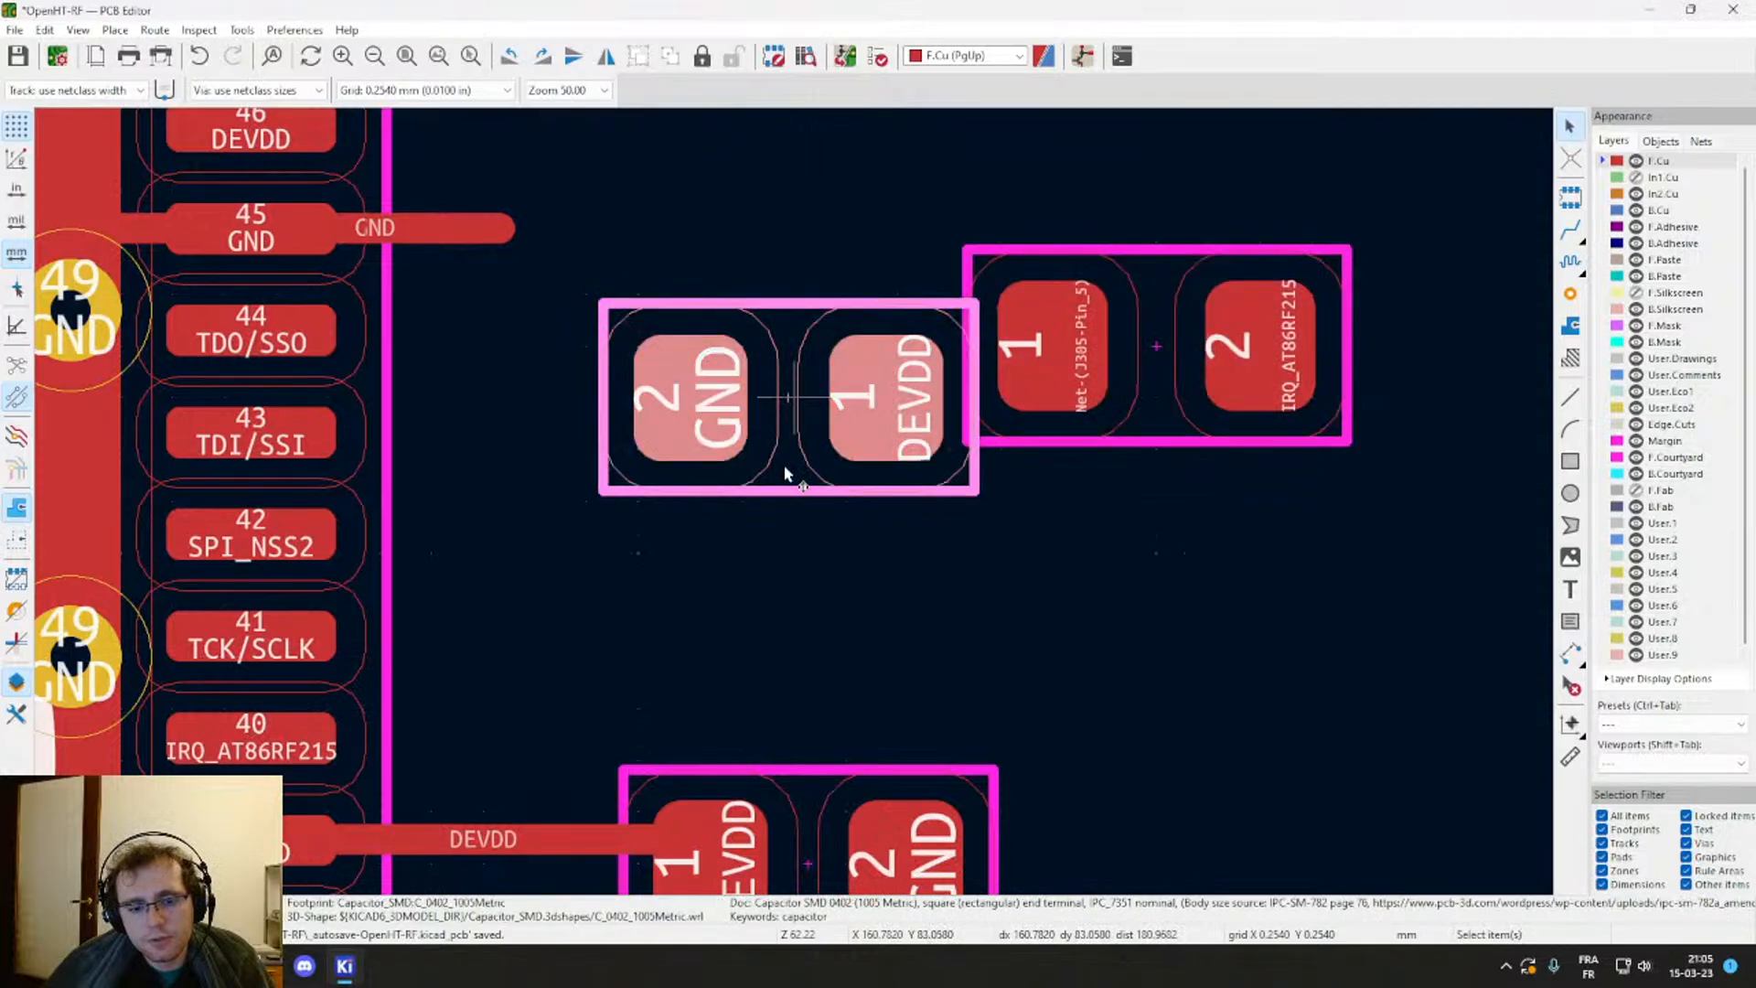
key("Escape")
Step: Place the loose capacitor directly above pad 39's DEVDD capacitor, rotated 180° so its DEVDD pad faces the transceiver
left_click(719, 399)
key("m")
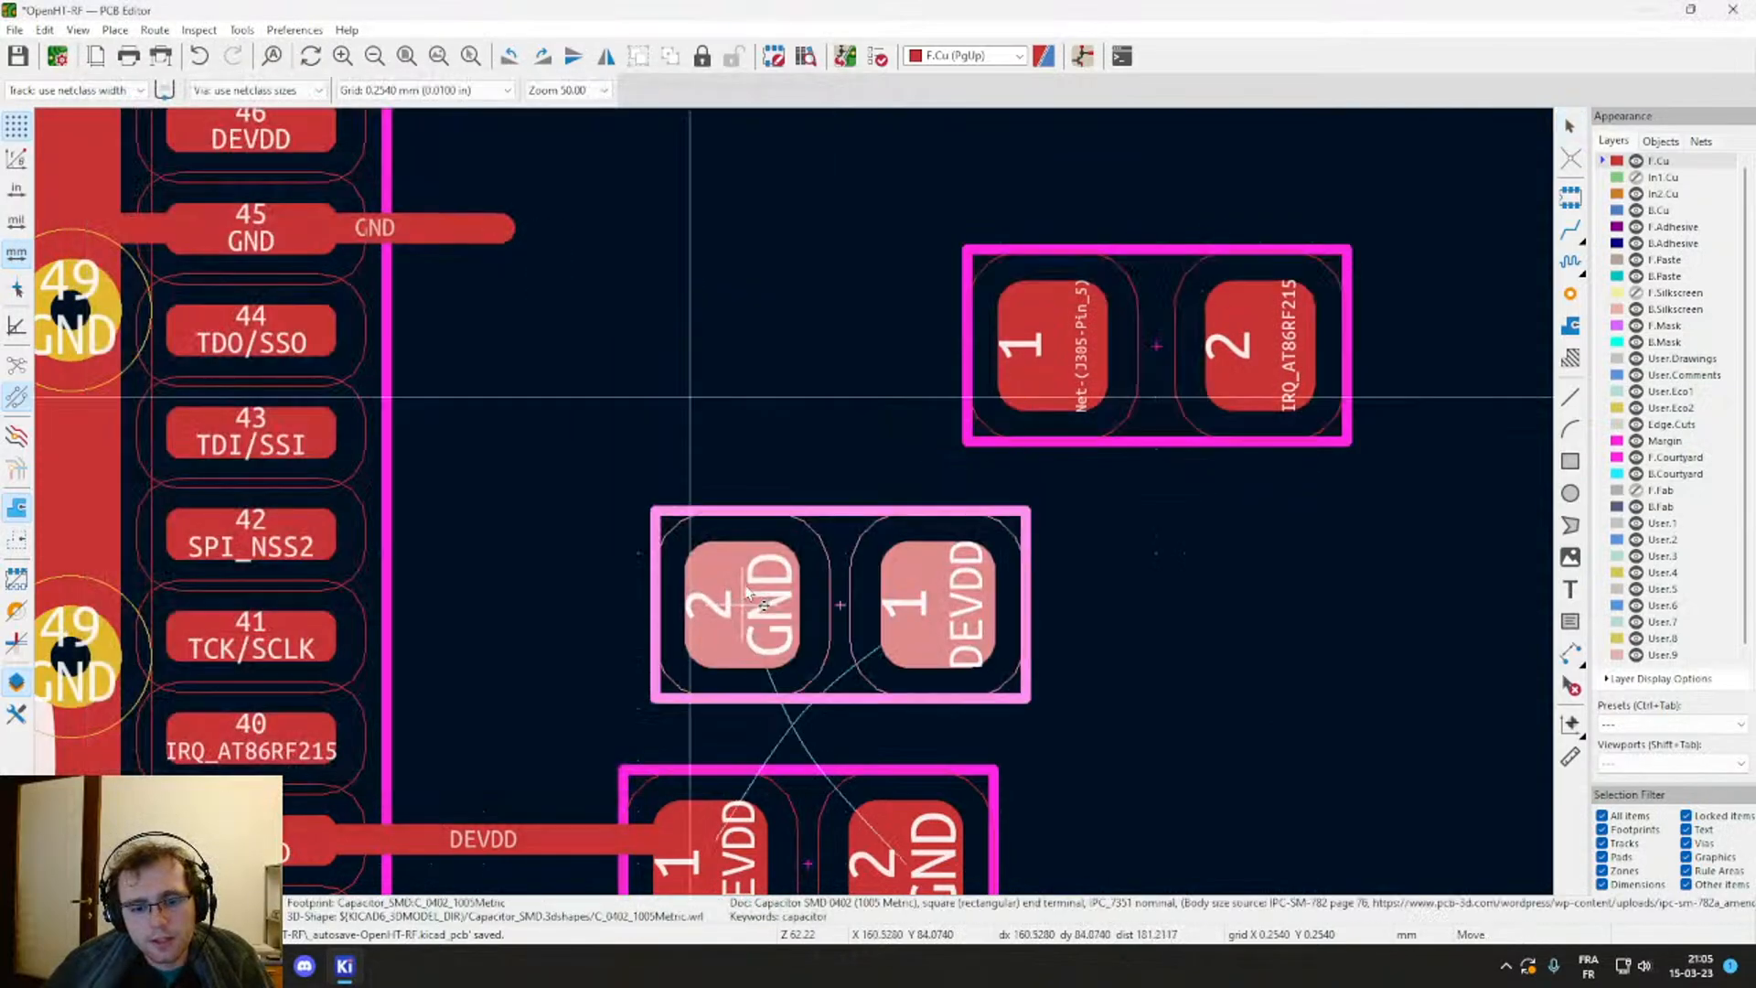
left_click(721, 651)
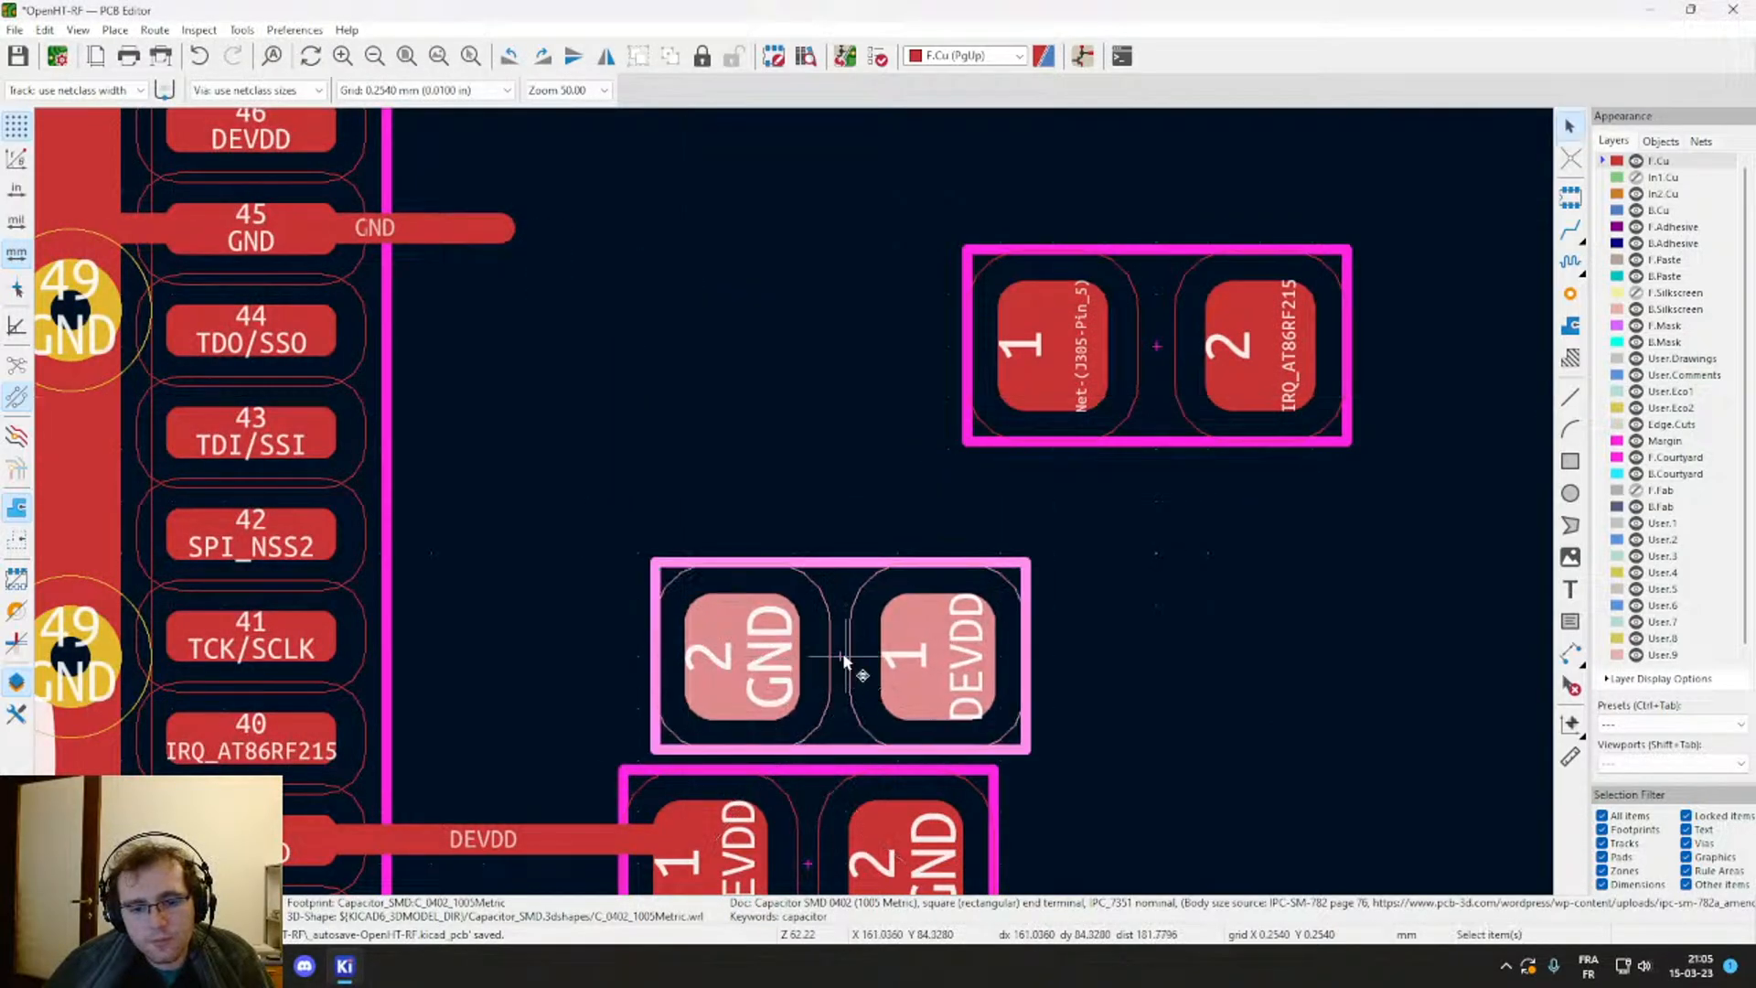
key("m")
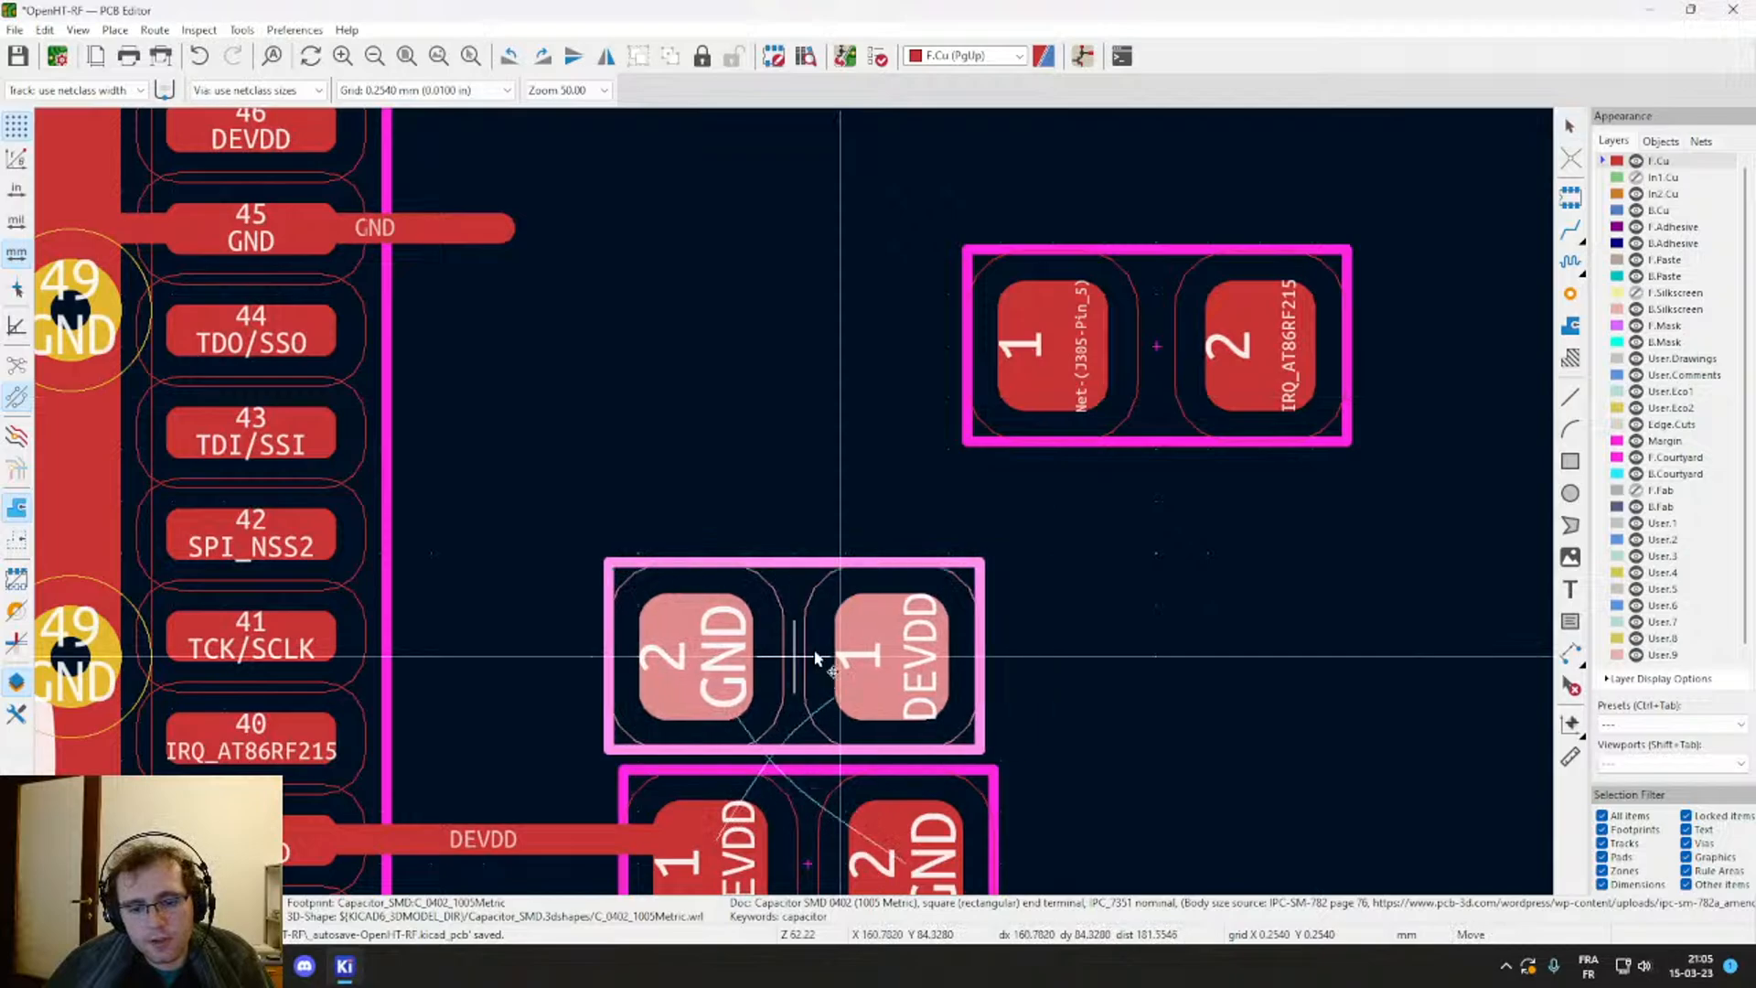
key("r")
key("r")
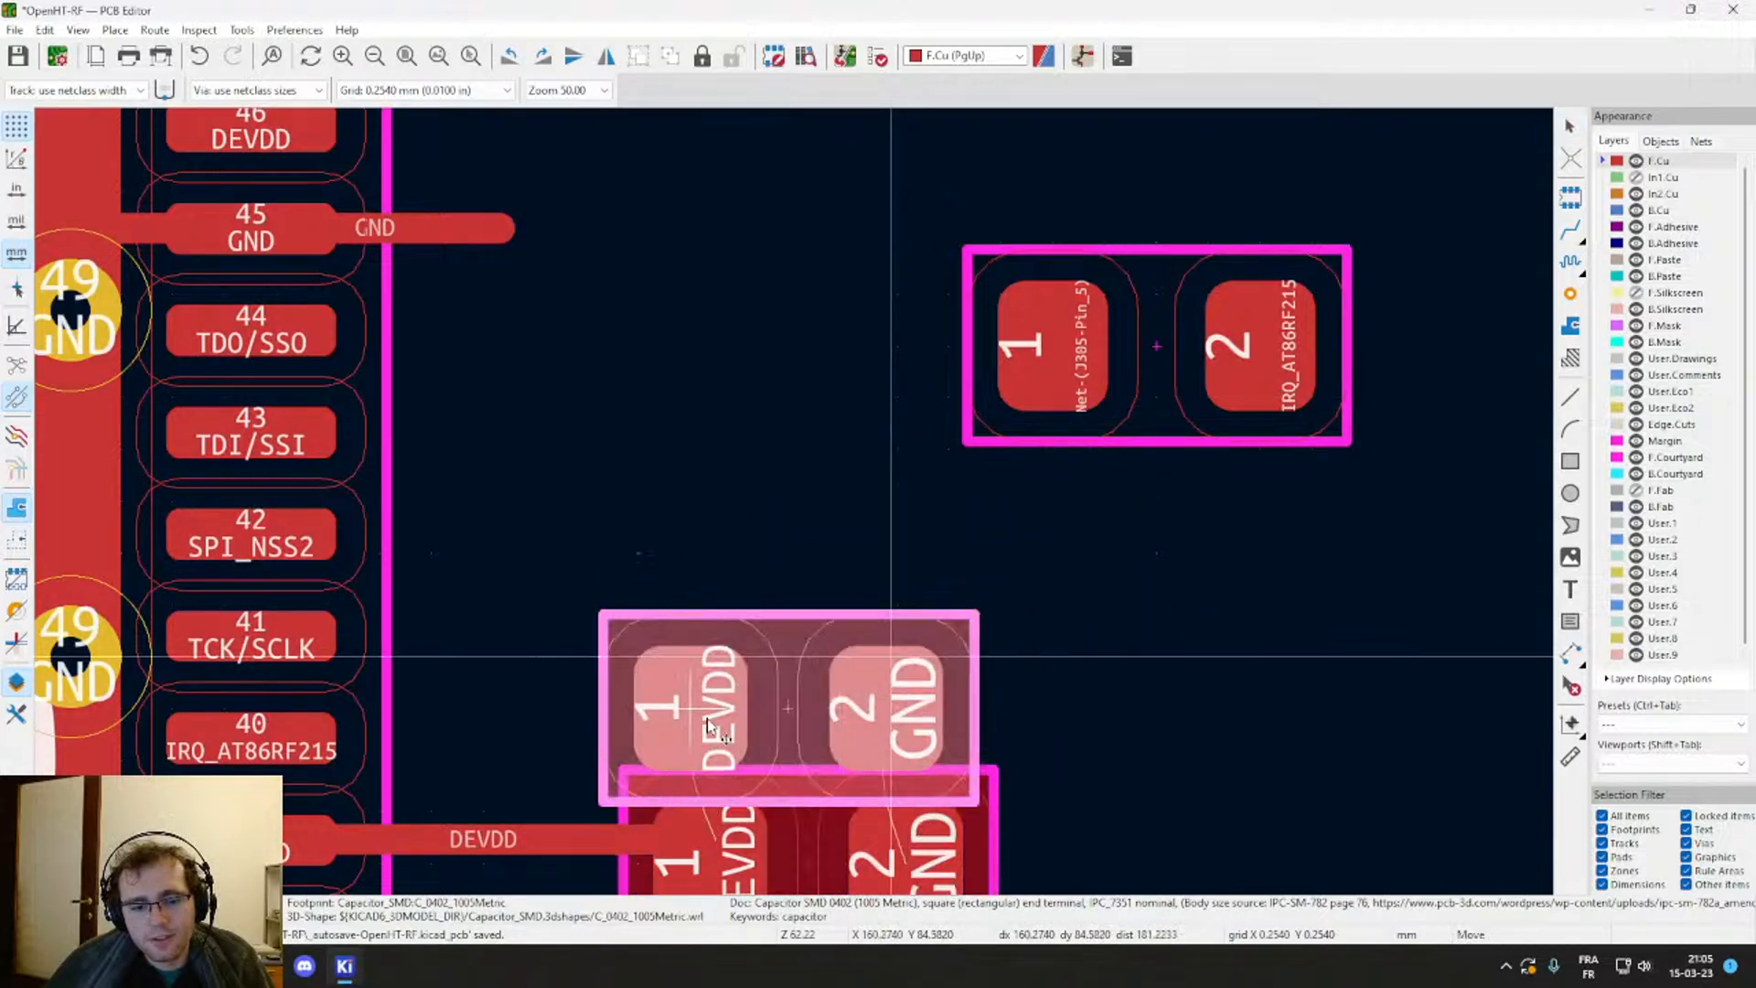
left_click(839, 675)
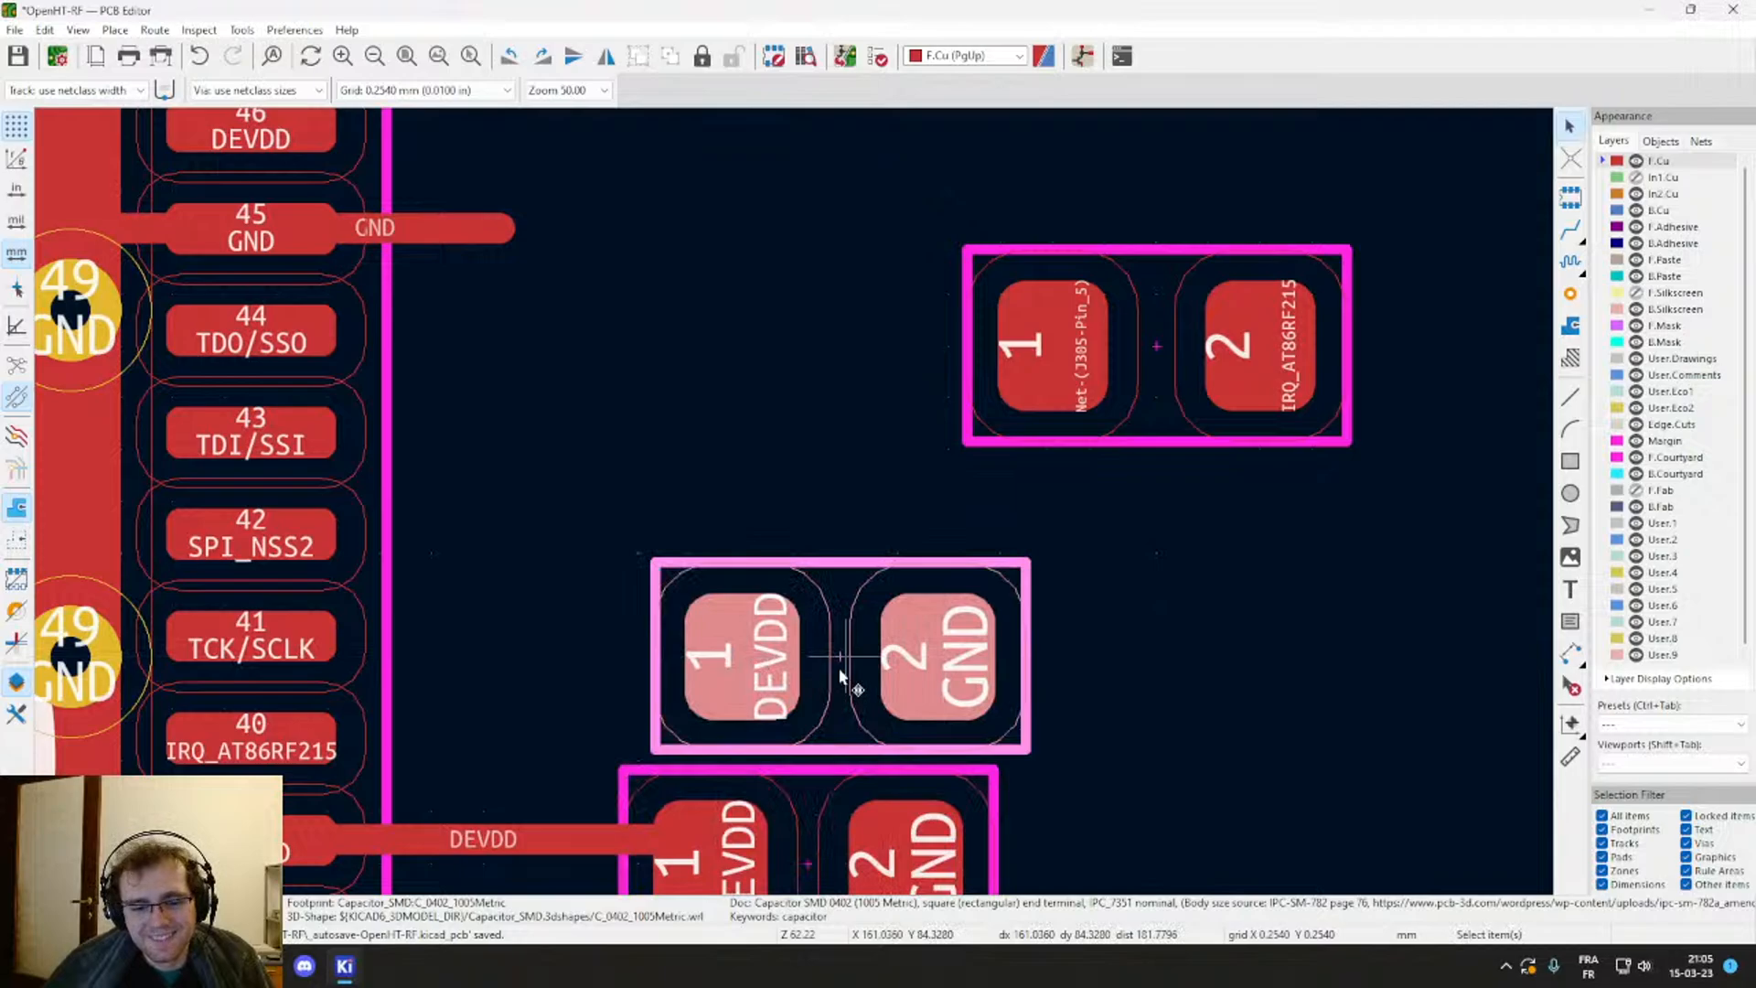
key("m")
left_click(798, 675)
Step: Shift pad 39's DEVDD capacitor slightly towards the transceiver and align the loose DEVDD capacitor directly above it
scroll(796, 509, "down", 2)
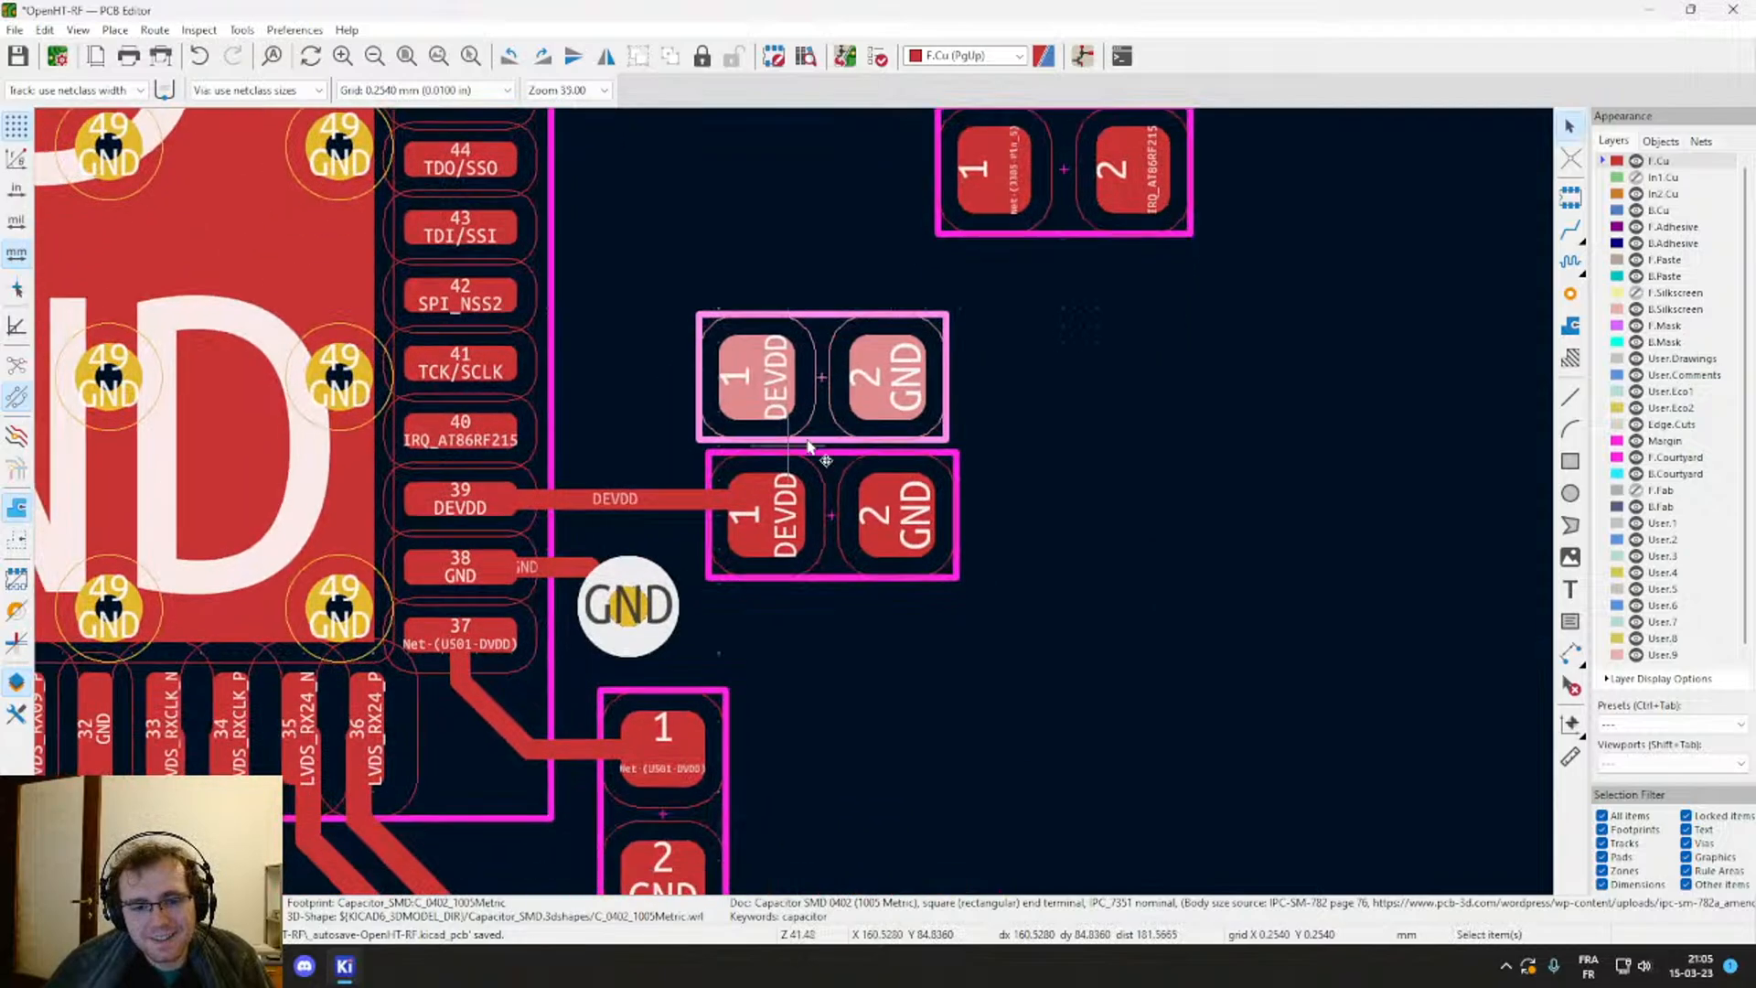
left_click(757, 515)
key("m")
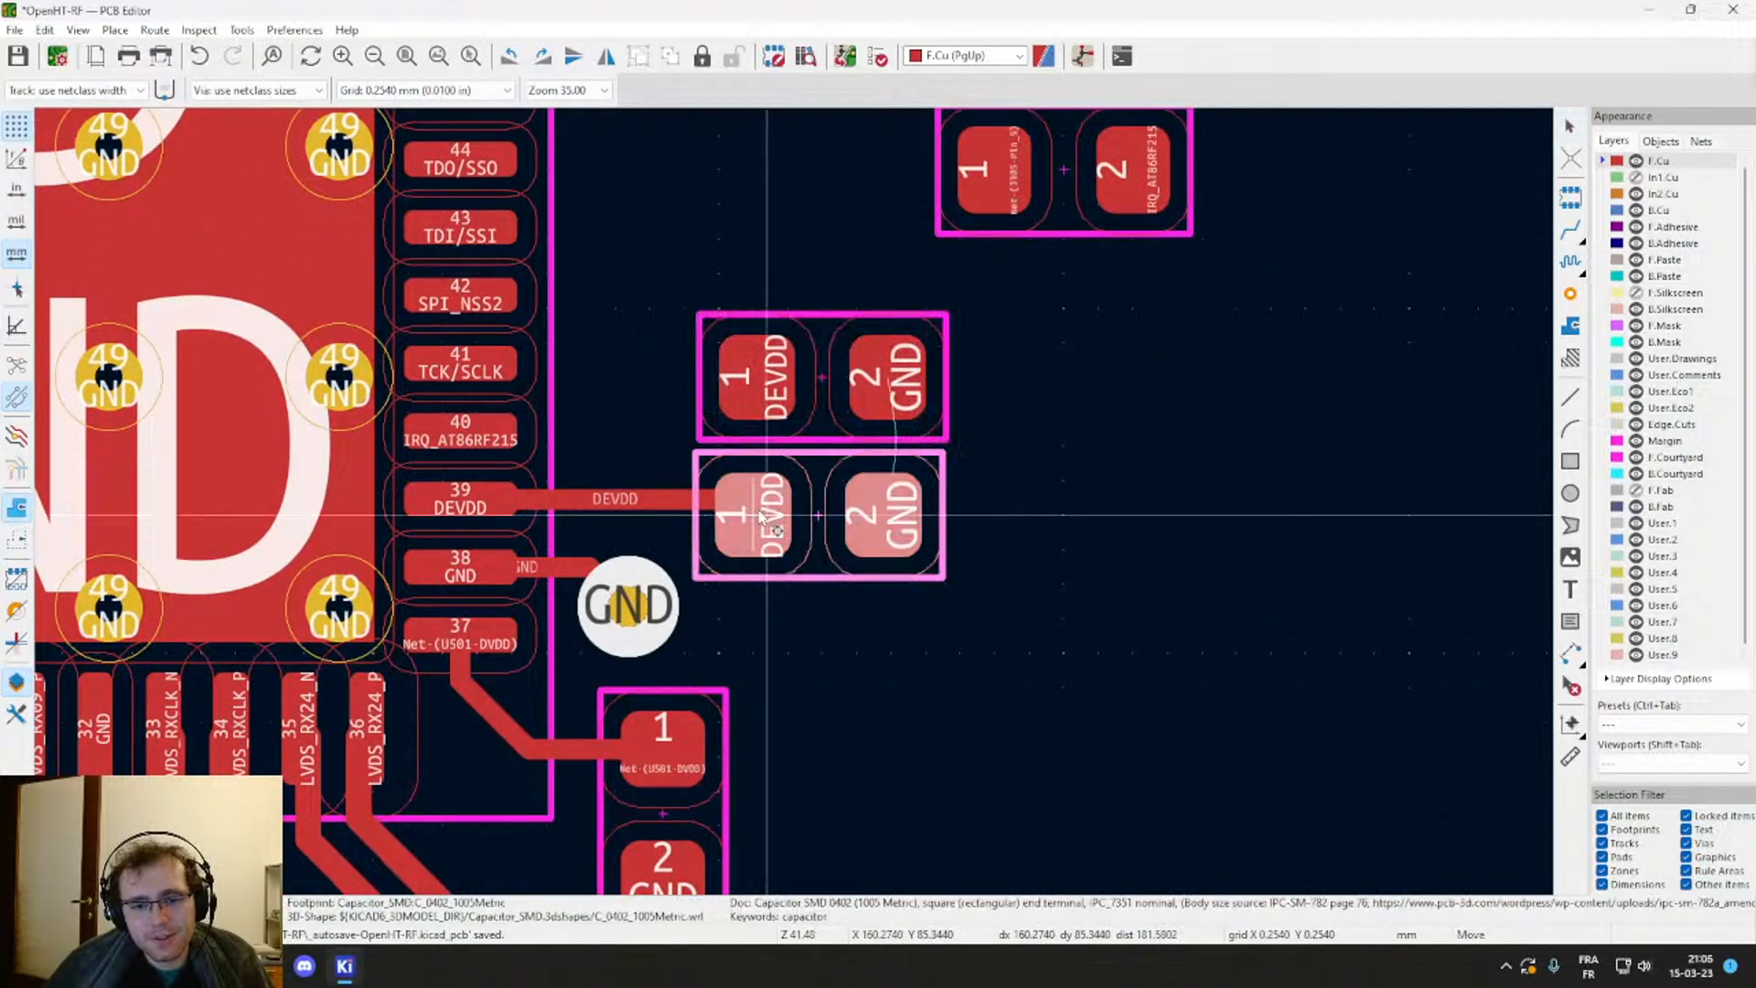
left_click(761, 515)
left_click(748, 378)
key("m")
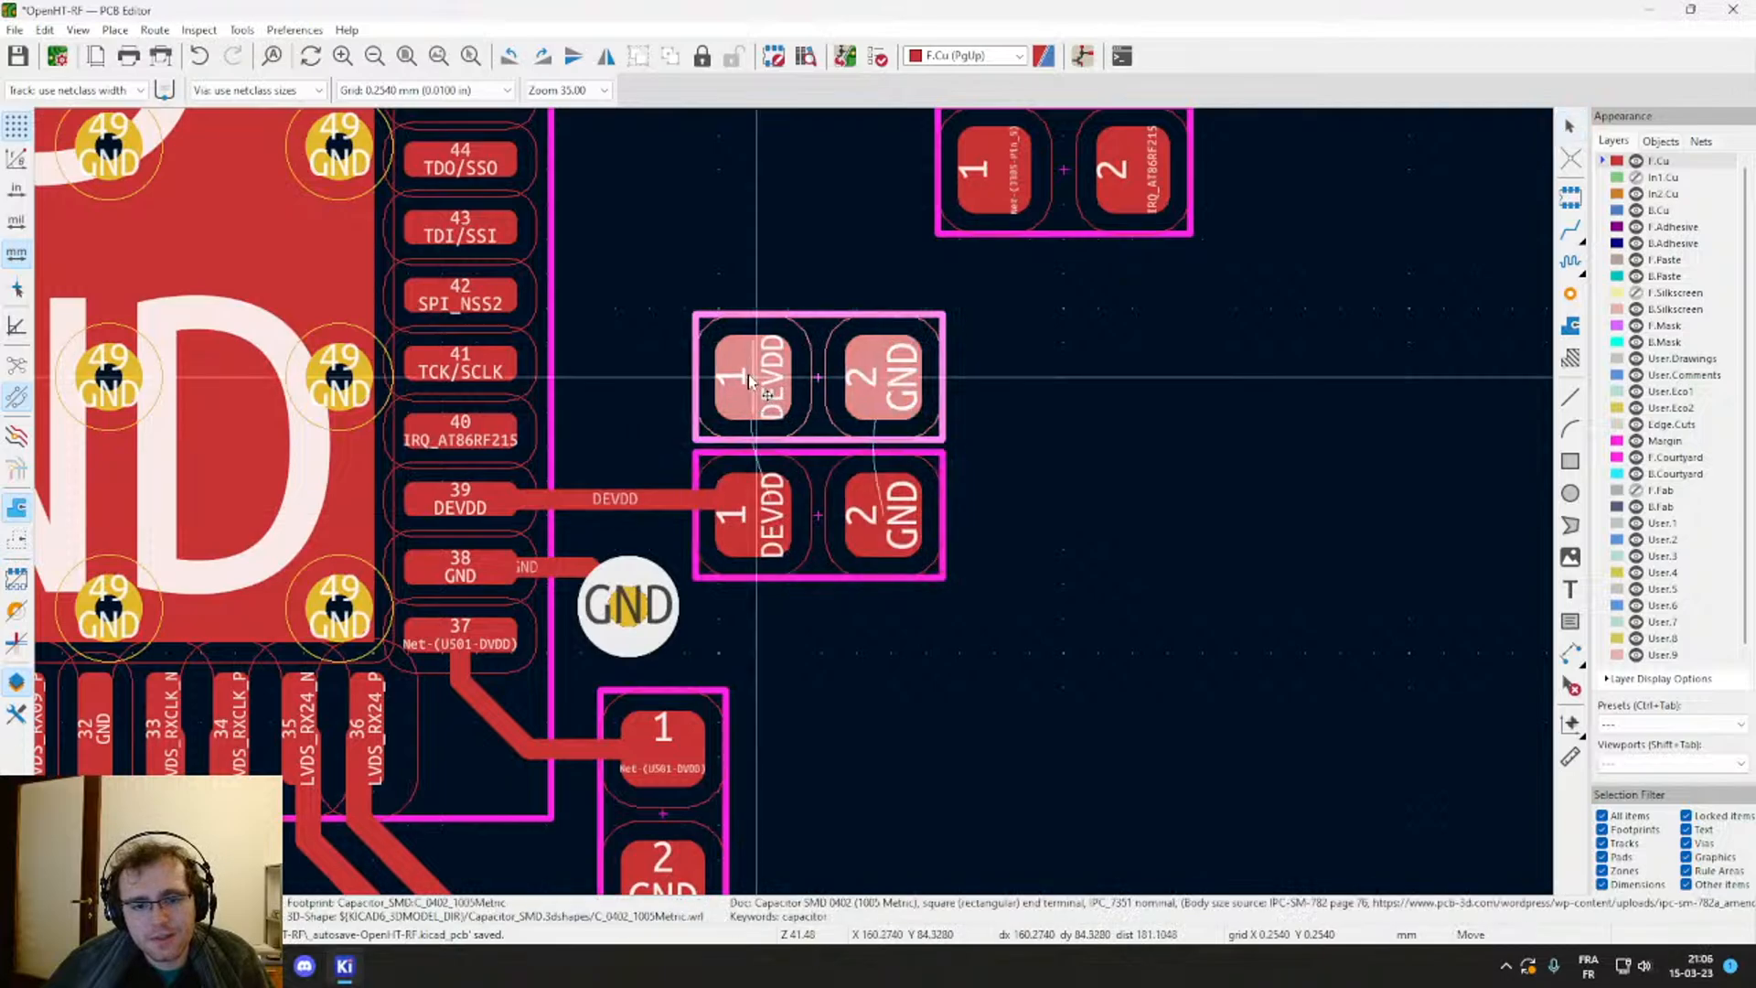
left_click(748, 378)
Step: Move the IRQ_AT86RF215 resistor directly above the two stacked DEVDD capacitors, with their outer edges lined up
scroll(793, 499, "up", 2)
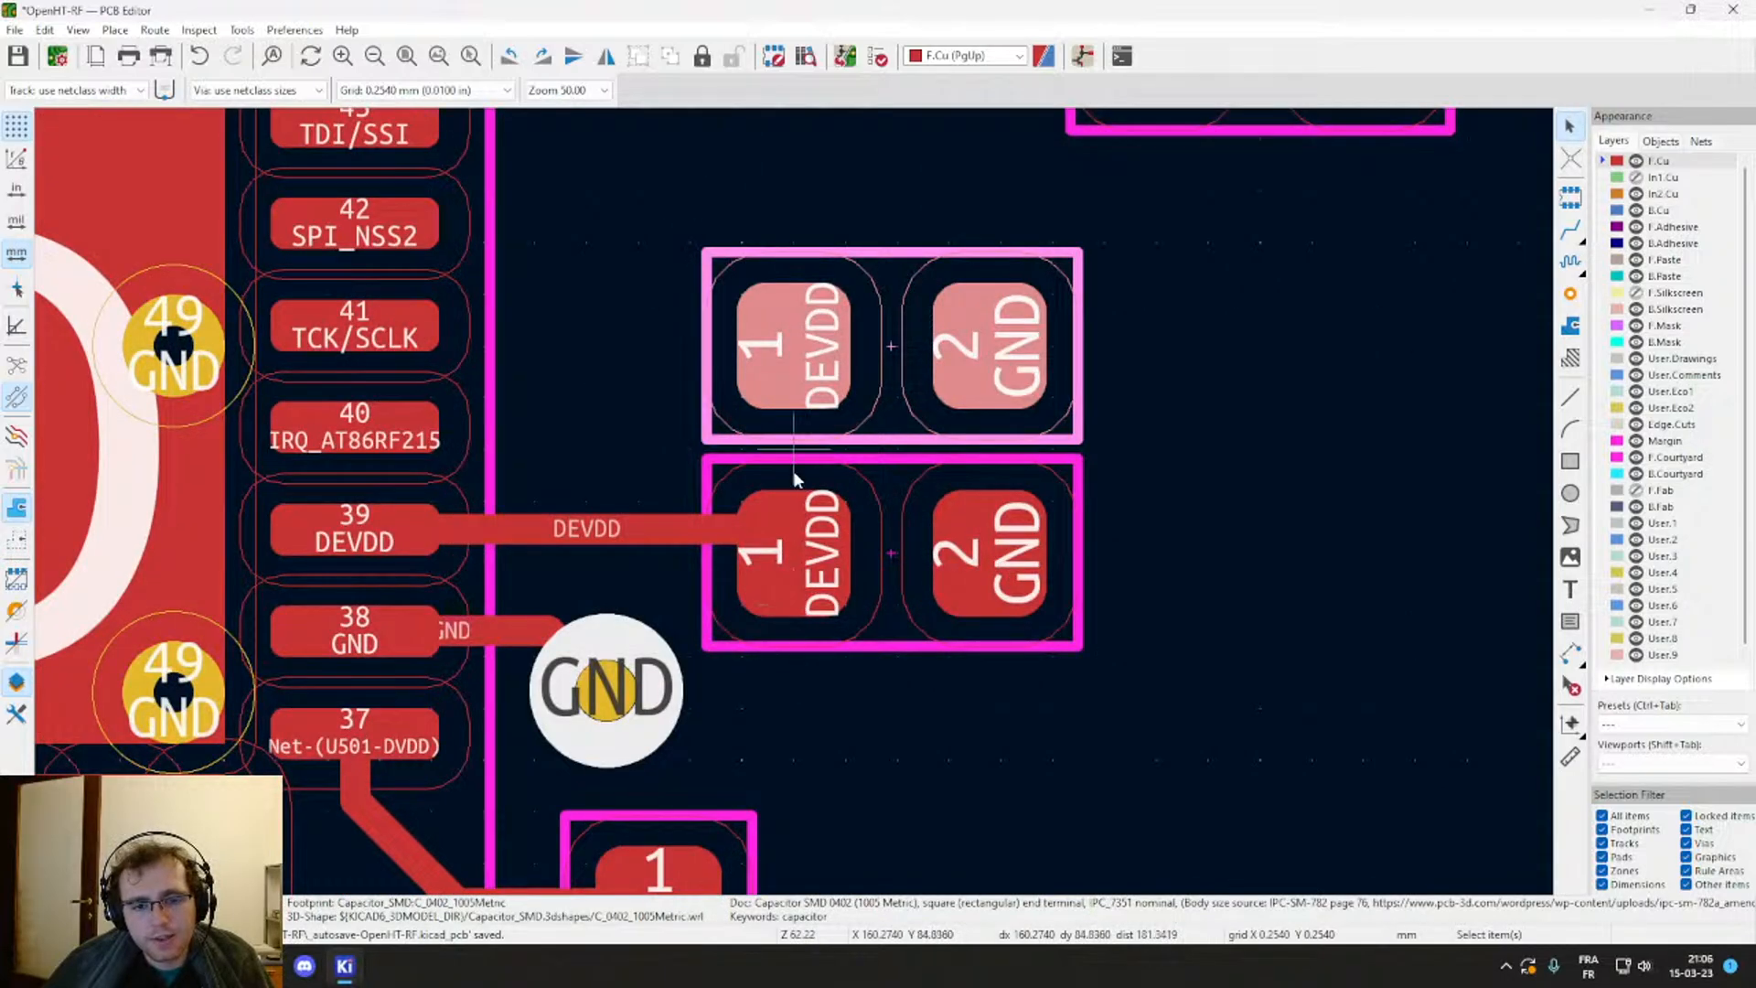
middle_click_drag(794, 473, 738, 559)
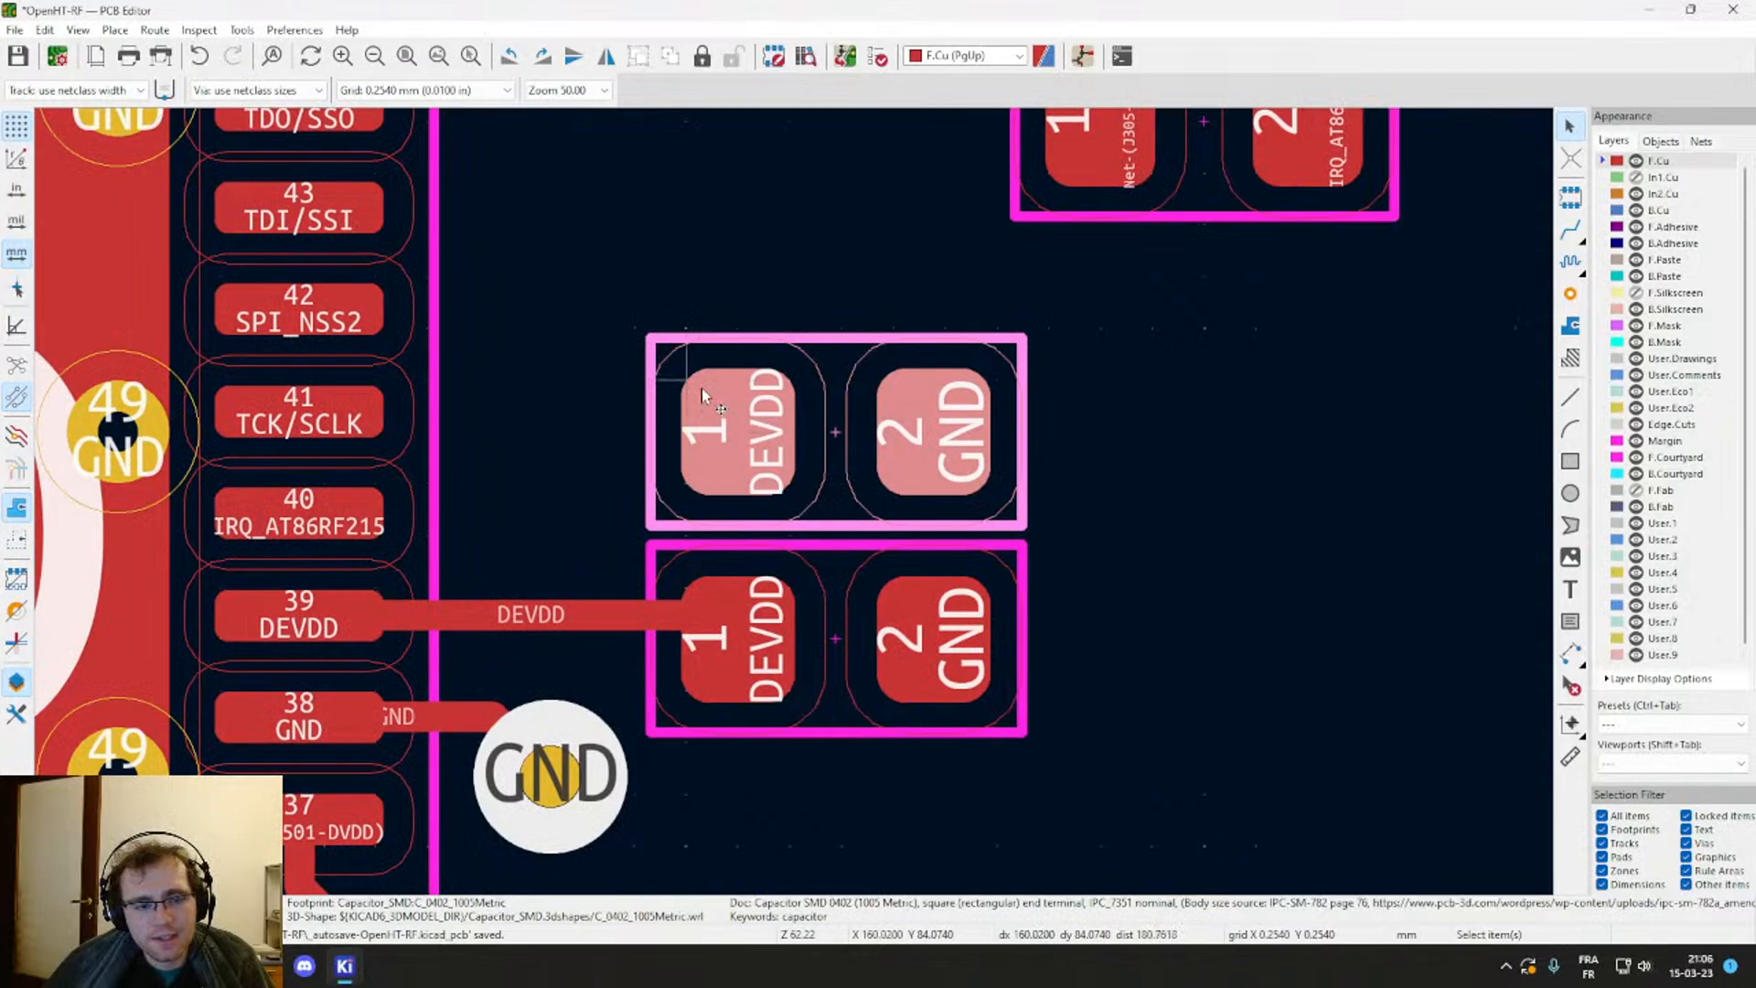
middle_click_drag(701, 387, 856, 479)
left_click_drag(1218, 219, 875, 326)
left_click(874, 331)
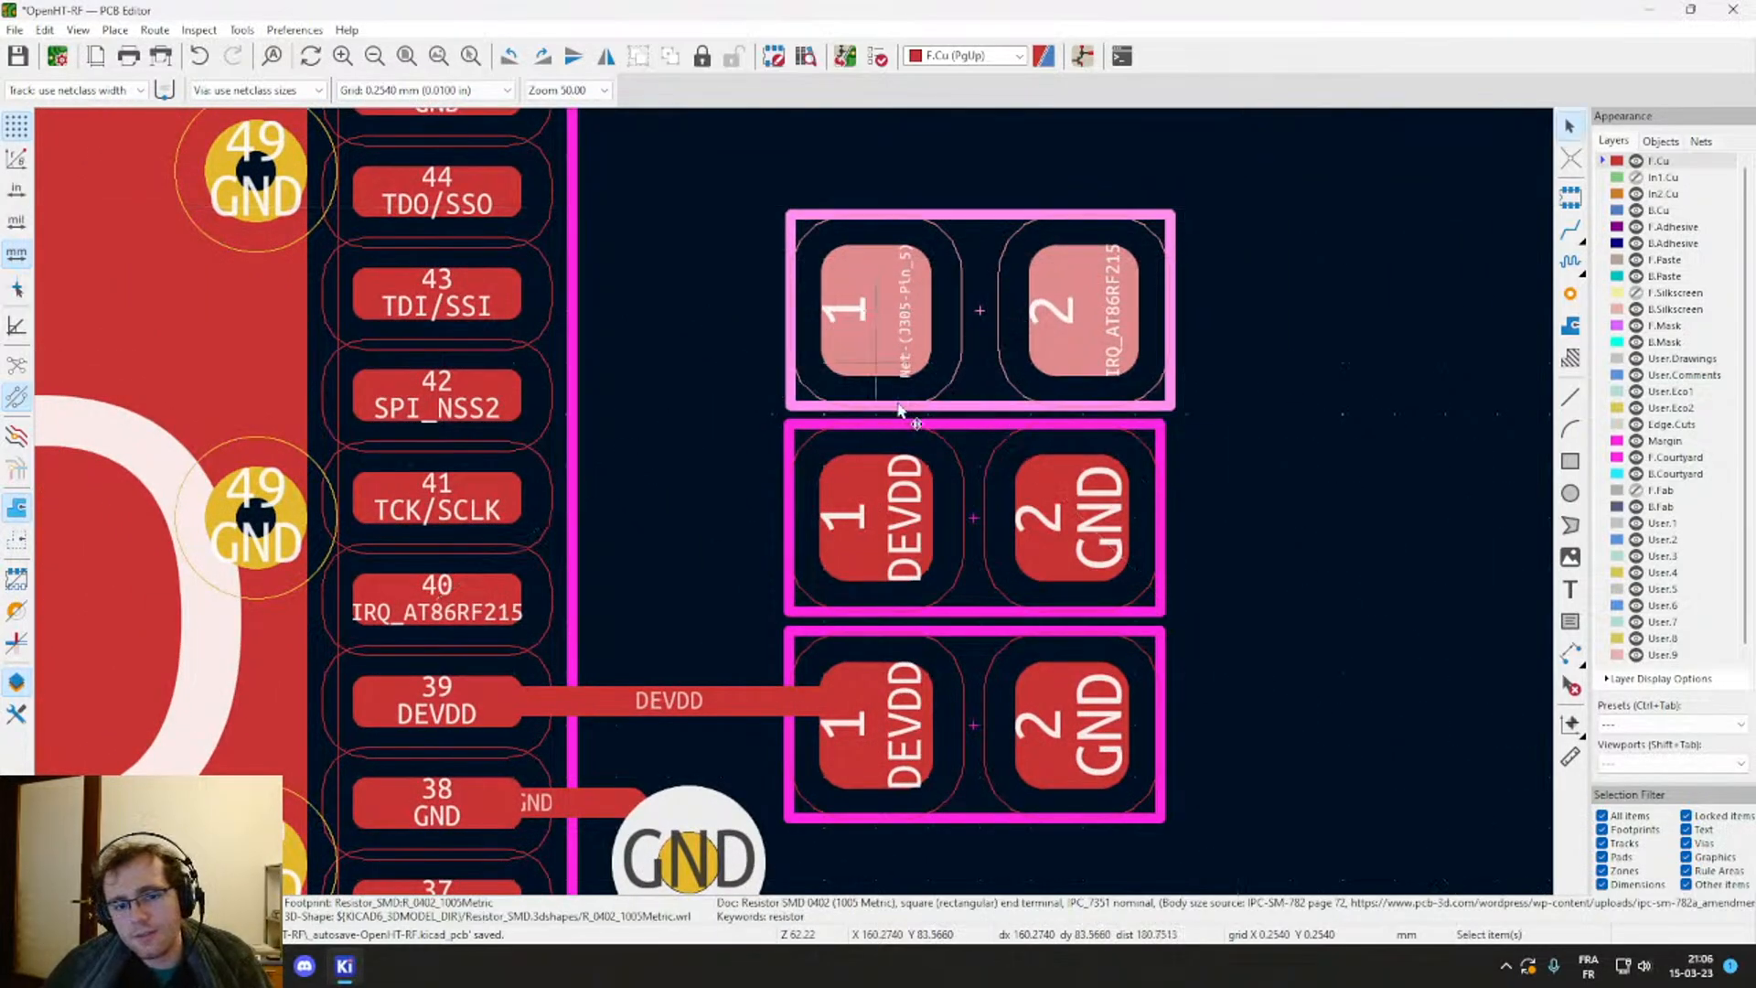
scroll(902, 410, "up", 3)
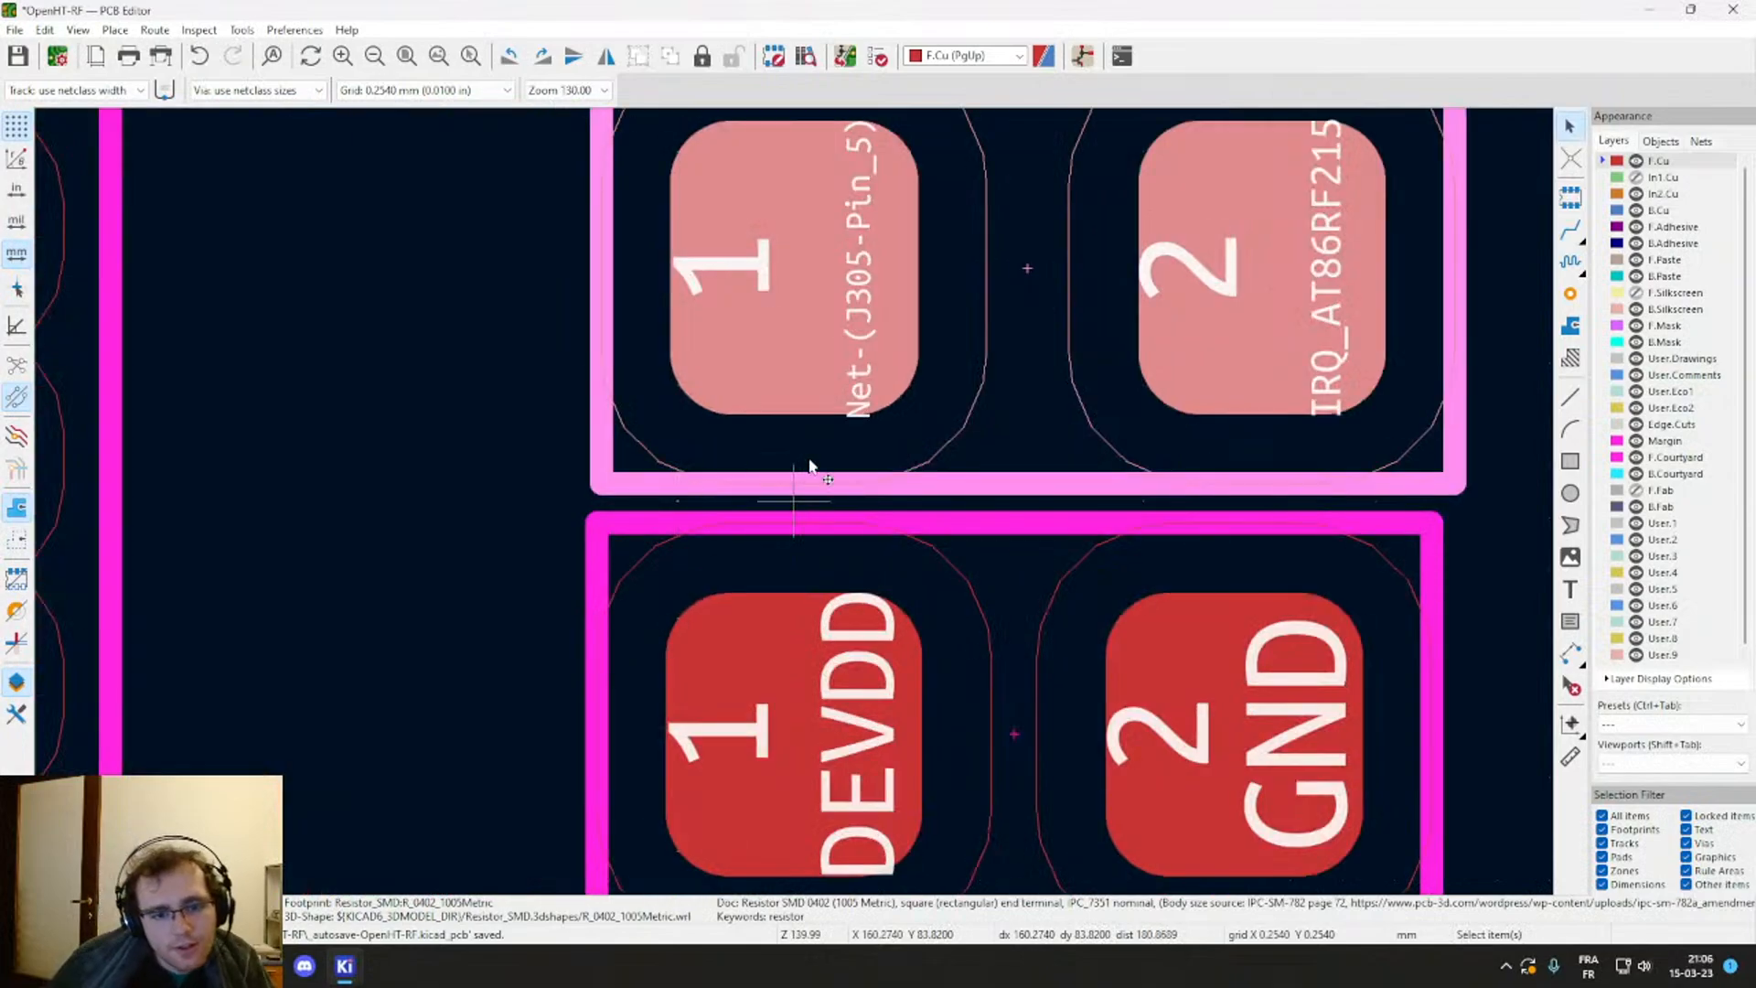
middle_click_drag(858, 450, 502, 420)
scroll(1068, 471, "down", 3)
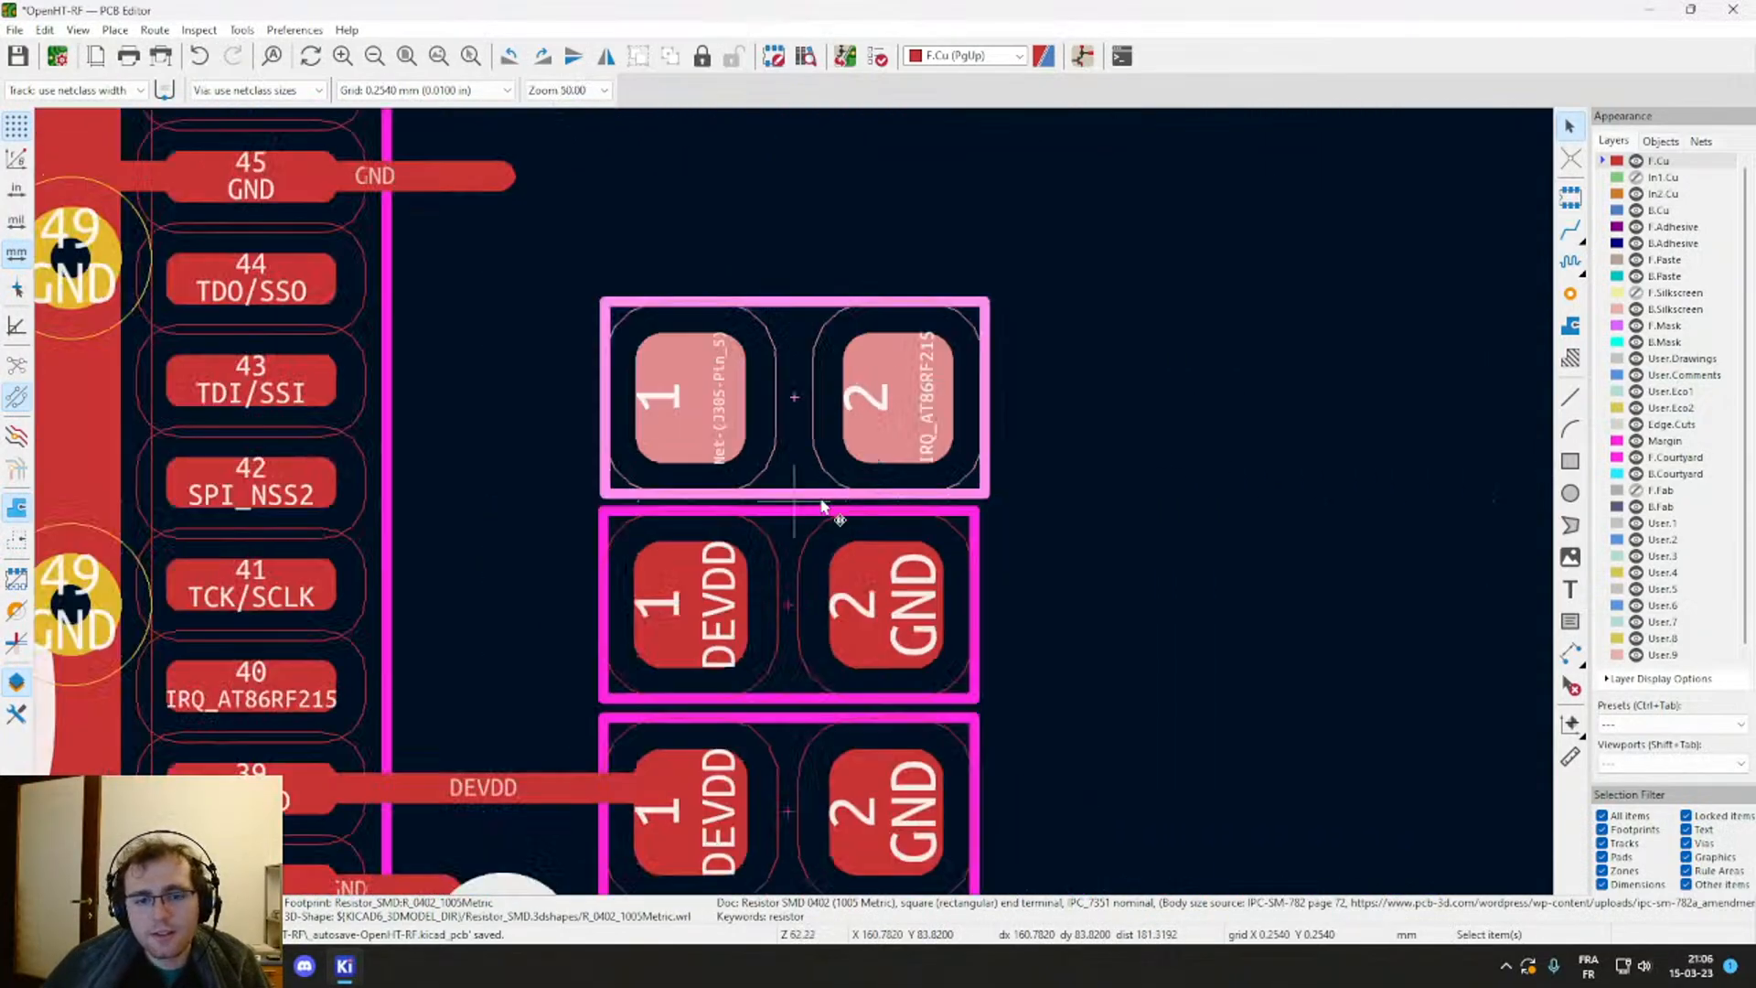
middle_click_drag(756, 470, 900, 413)
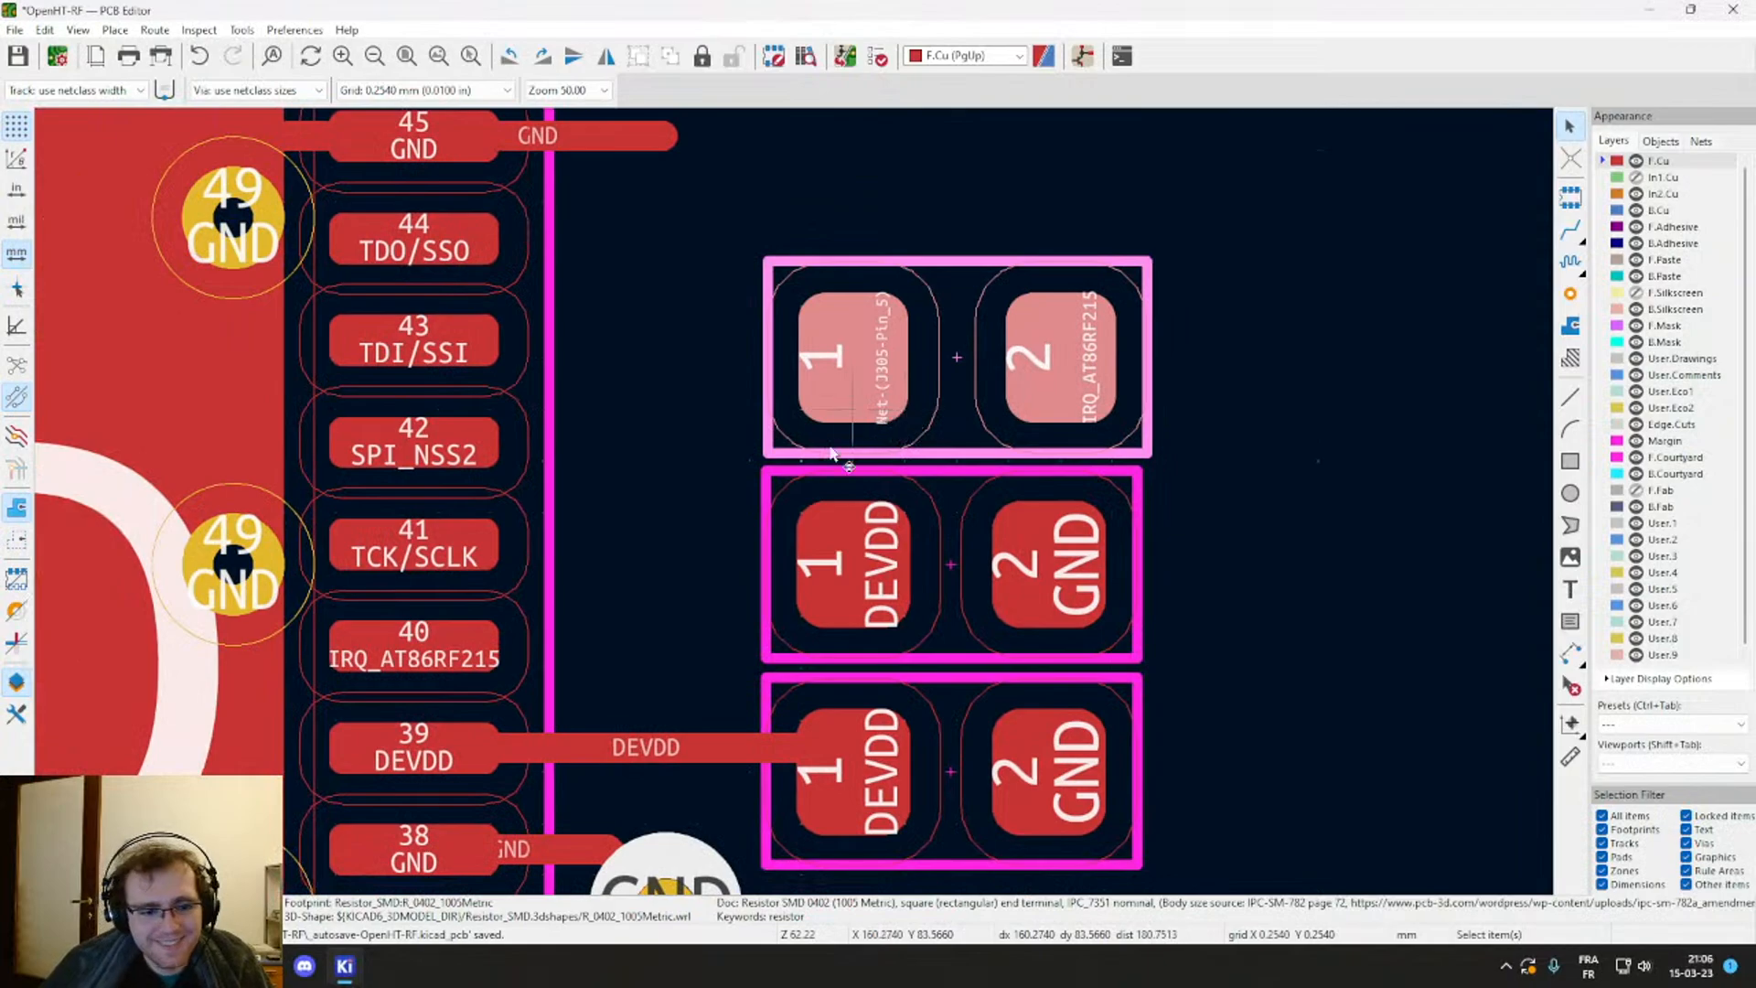
Step: Move the upper DEVDD capacitor of the stack below the transceiver, into the gap between the LVDS_RX09 and LVDS_RX24 tracks
left_click(952, 583)
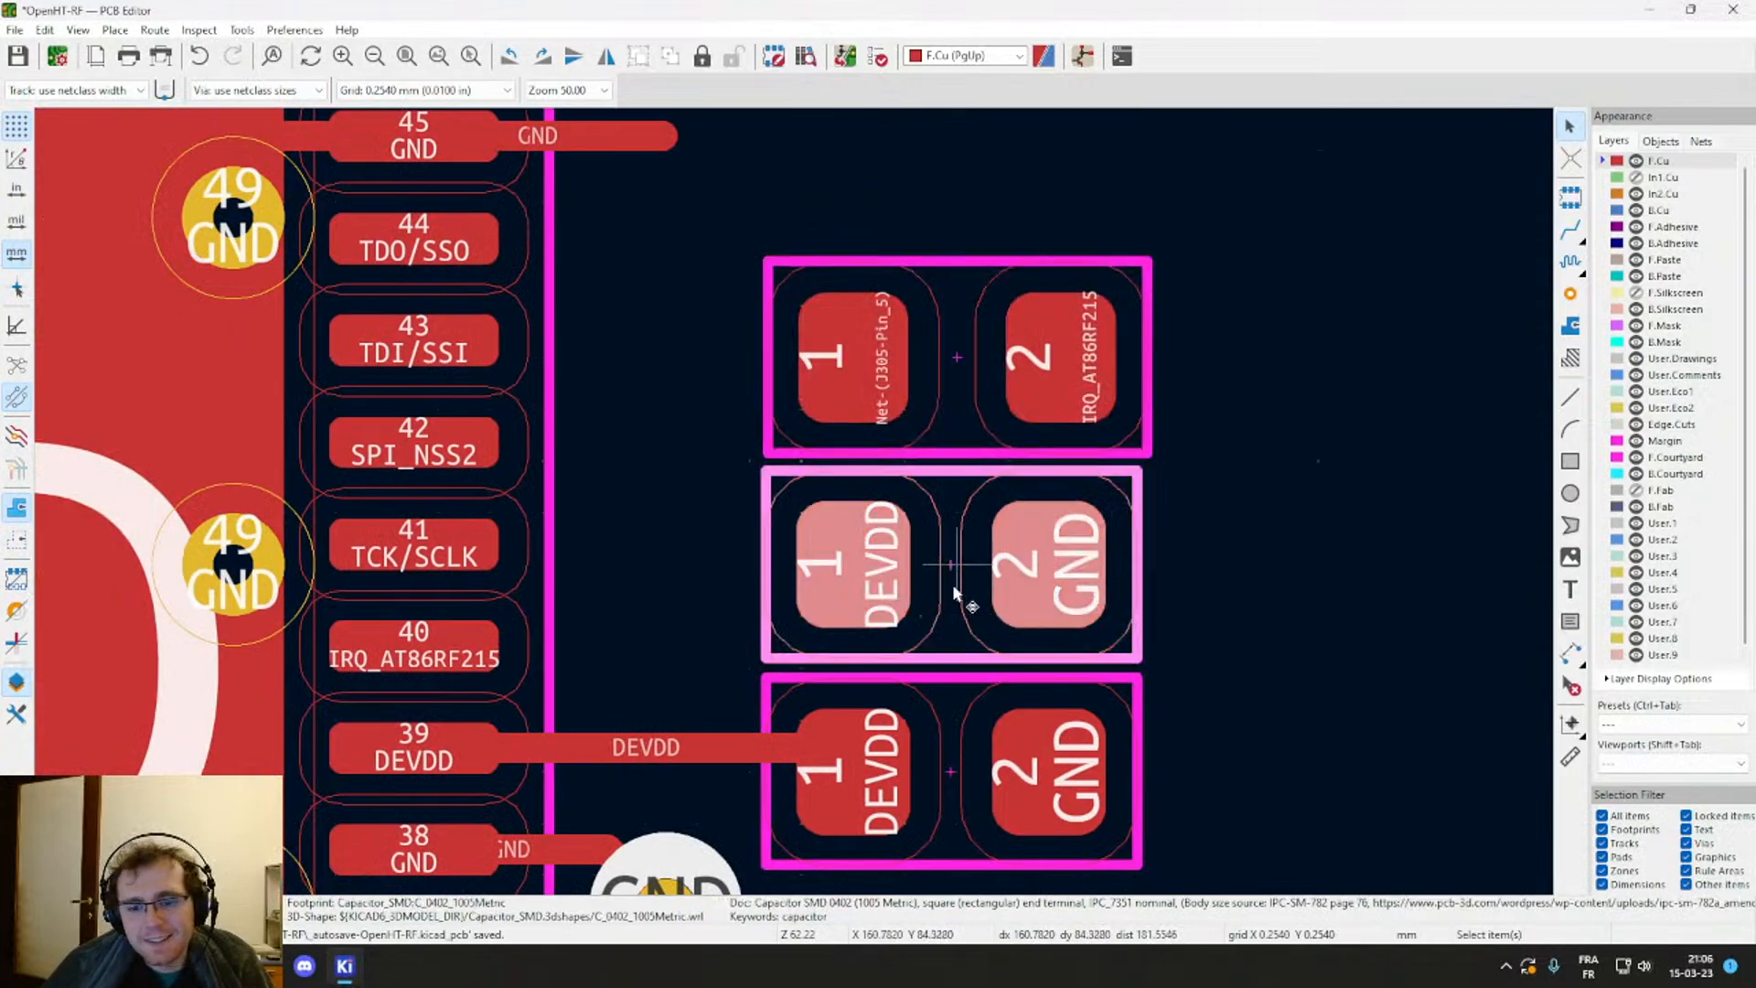
scroll(949, 580, "down", 3)
key("m")
middle_click_drag(525, 720, 792, 549)
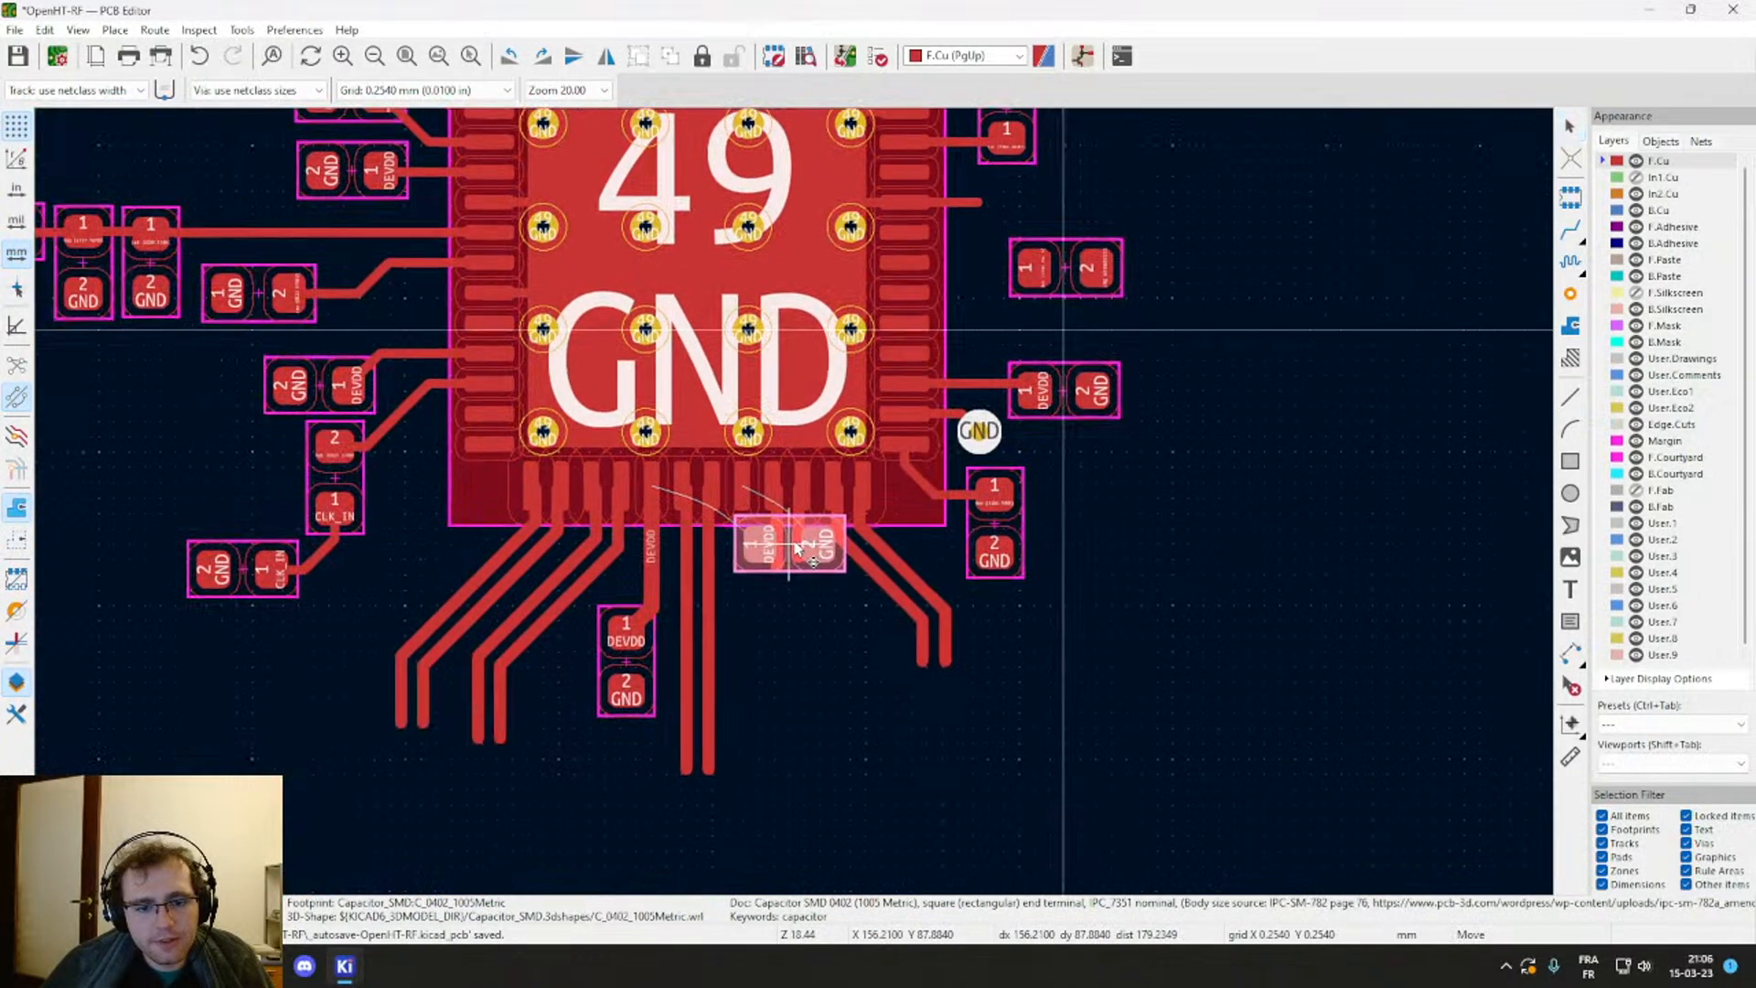
scroll(805, 613, "up", 4)
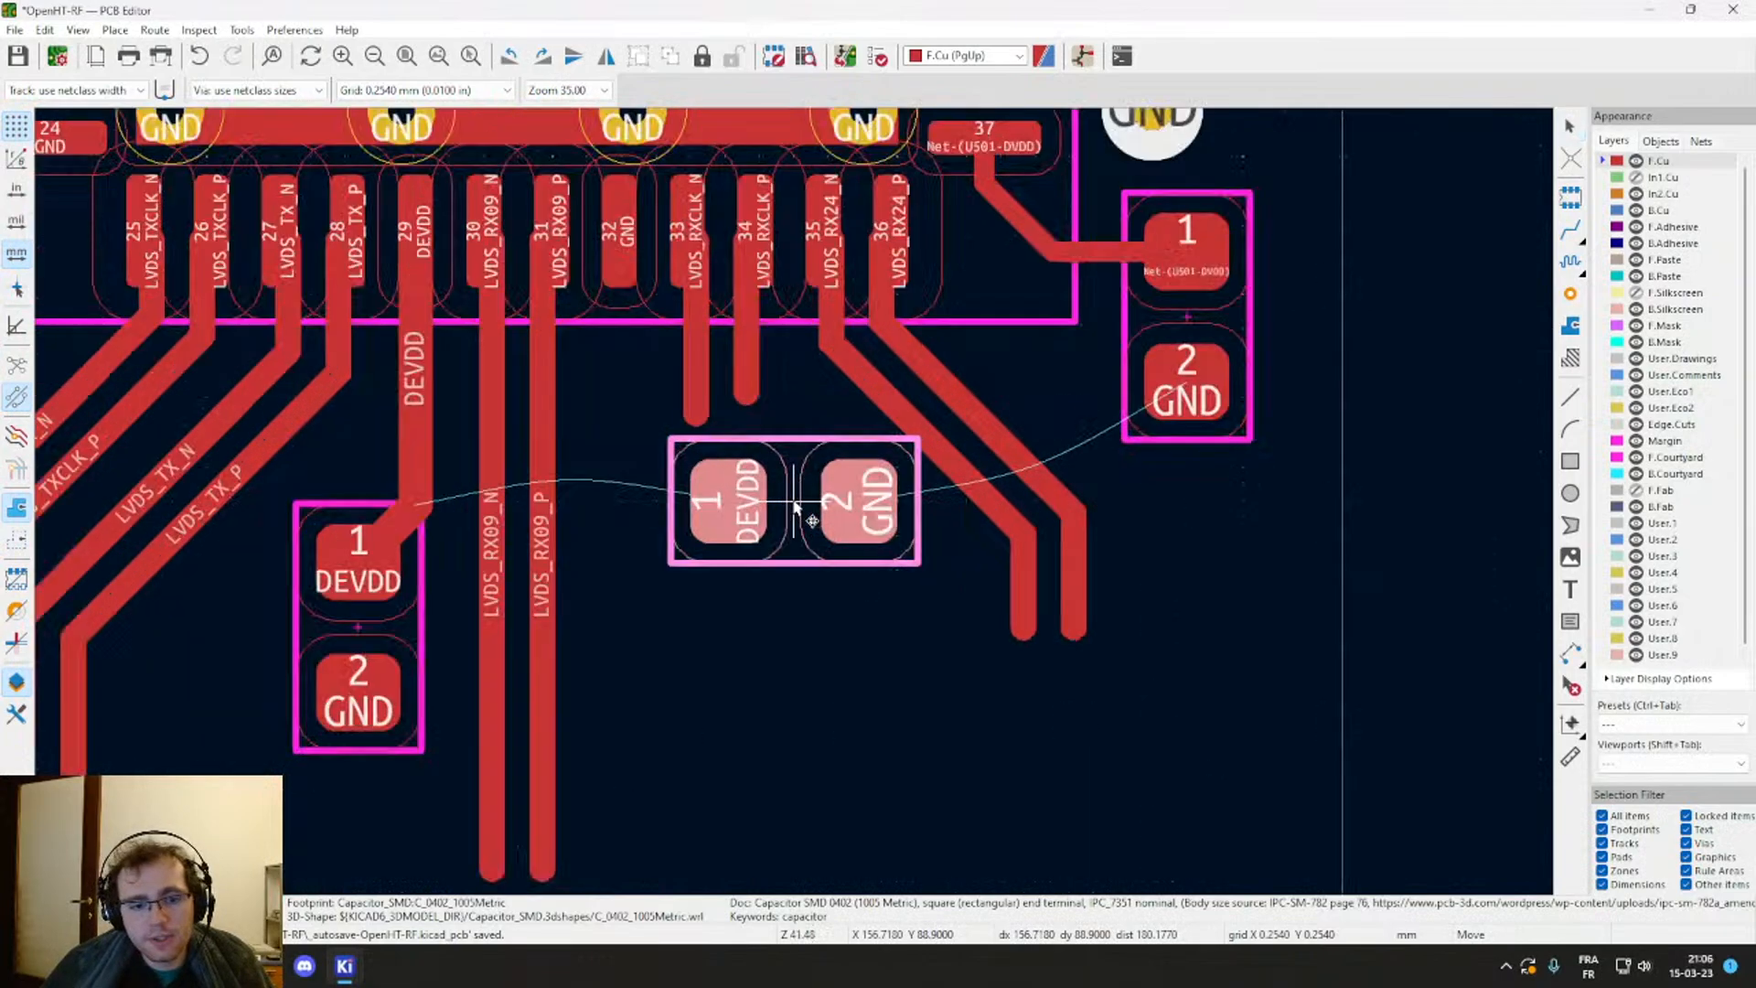
left_click(799, 731)
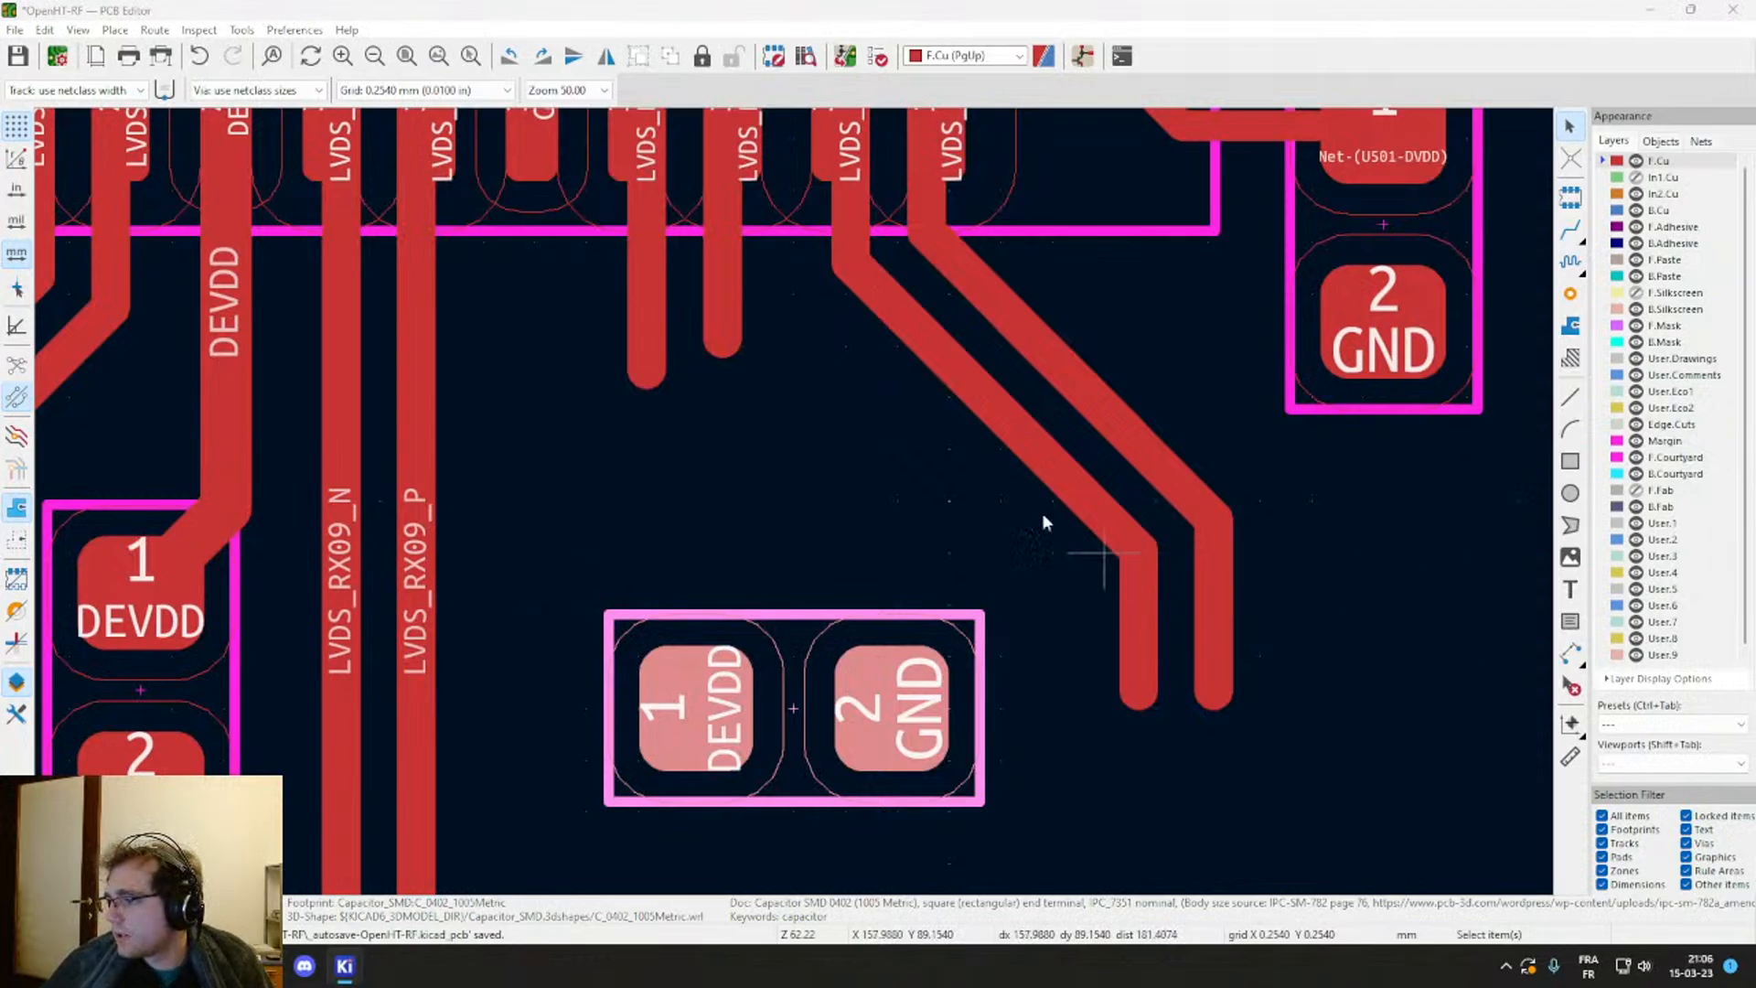
Step: Try the loose DEVDD capacitor near pads 25 to 28, and set it down just below the ends of the LVDS_RX24 tracks
middle_click_drag(1026, 489, 1316, 370)
key("m")
scroll(1075, 563, "down", 4)
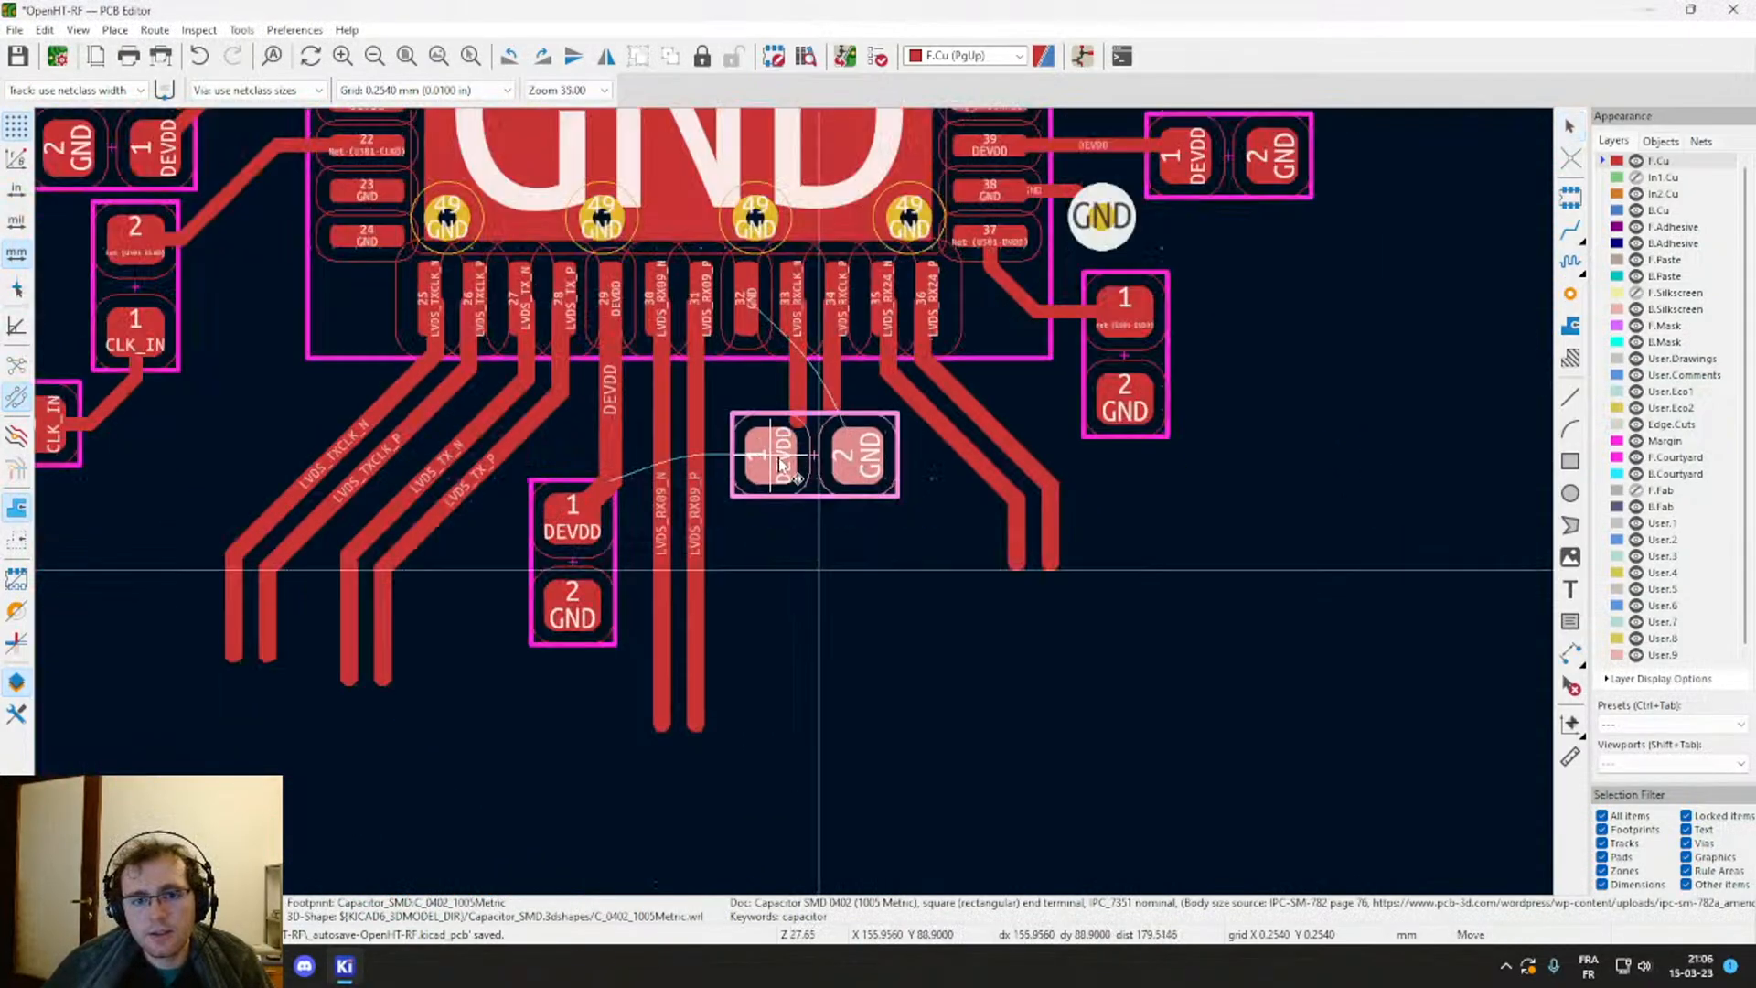
scroll(803, 462, "up", 3)
middle_click_drag(931, 501, 688, 770)
middle_click_drag(392, 641, 919, 798)
middle_click_drag(647, 650, 743, 189)
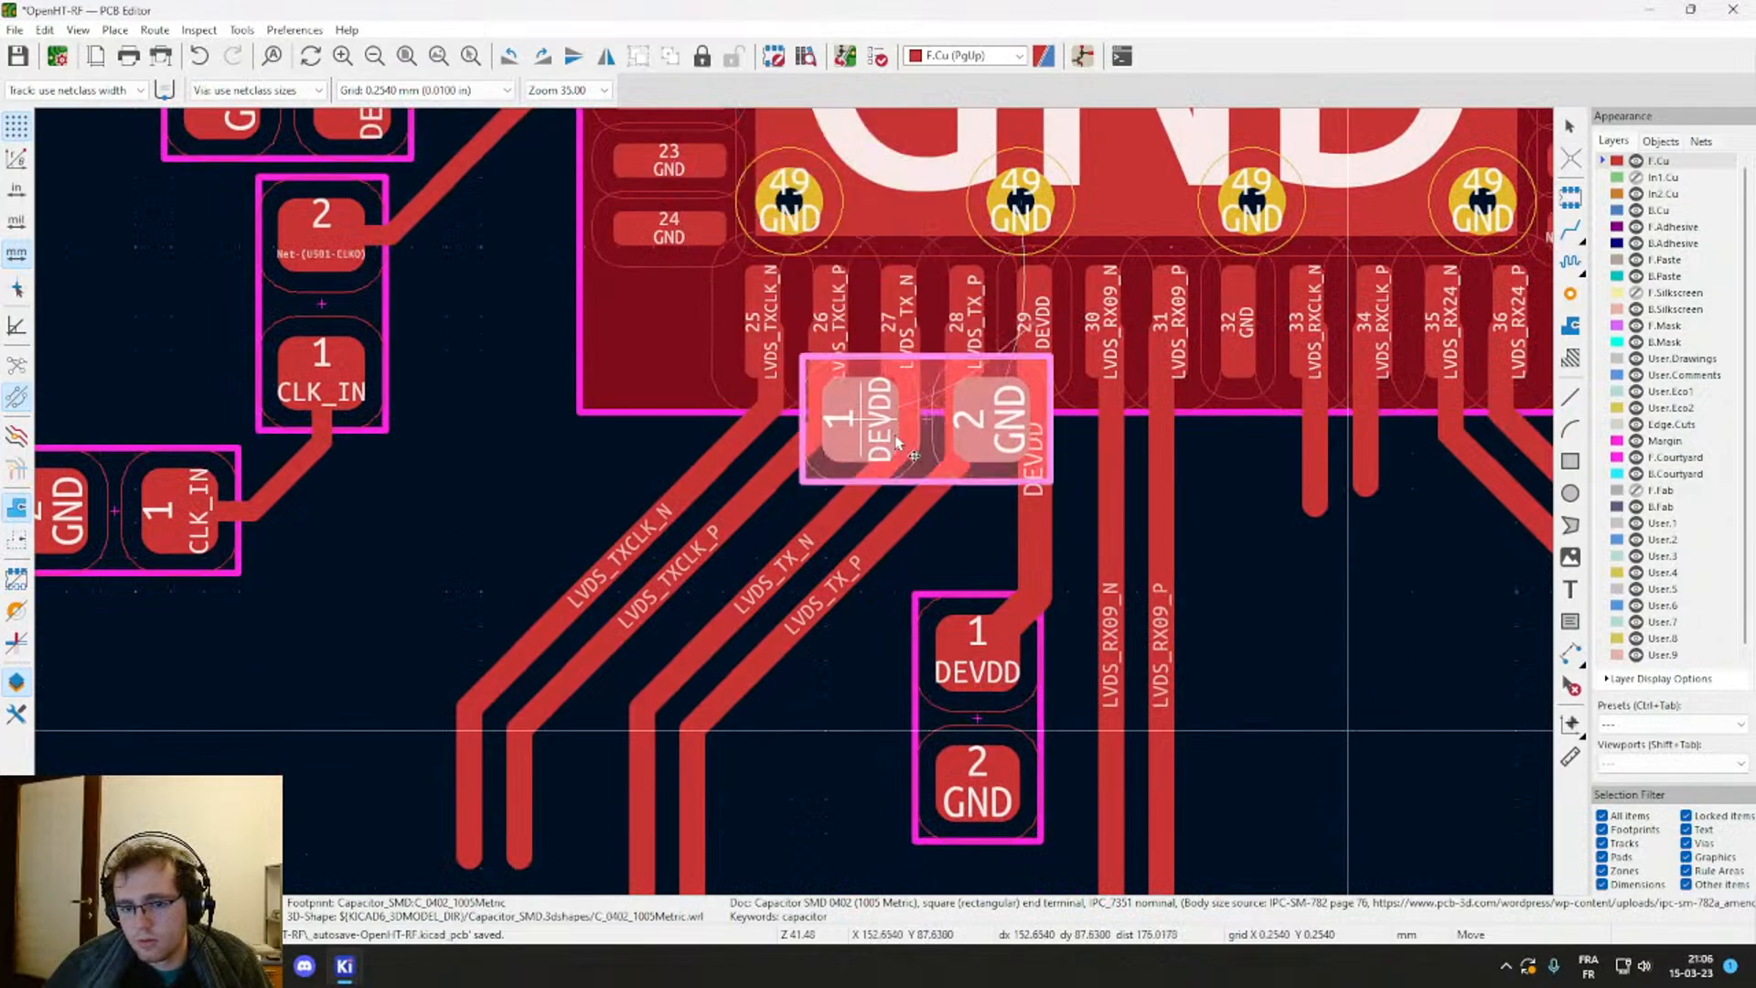
scroll(850, 416, "down", 2)
left_click(1152, 770)
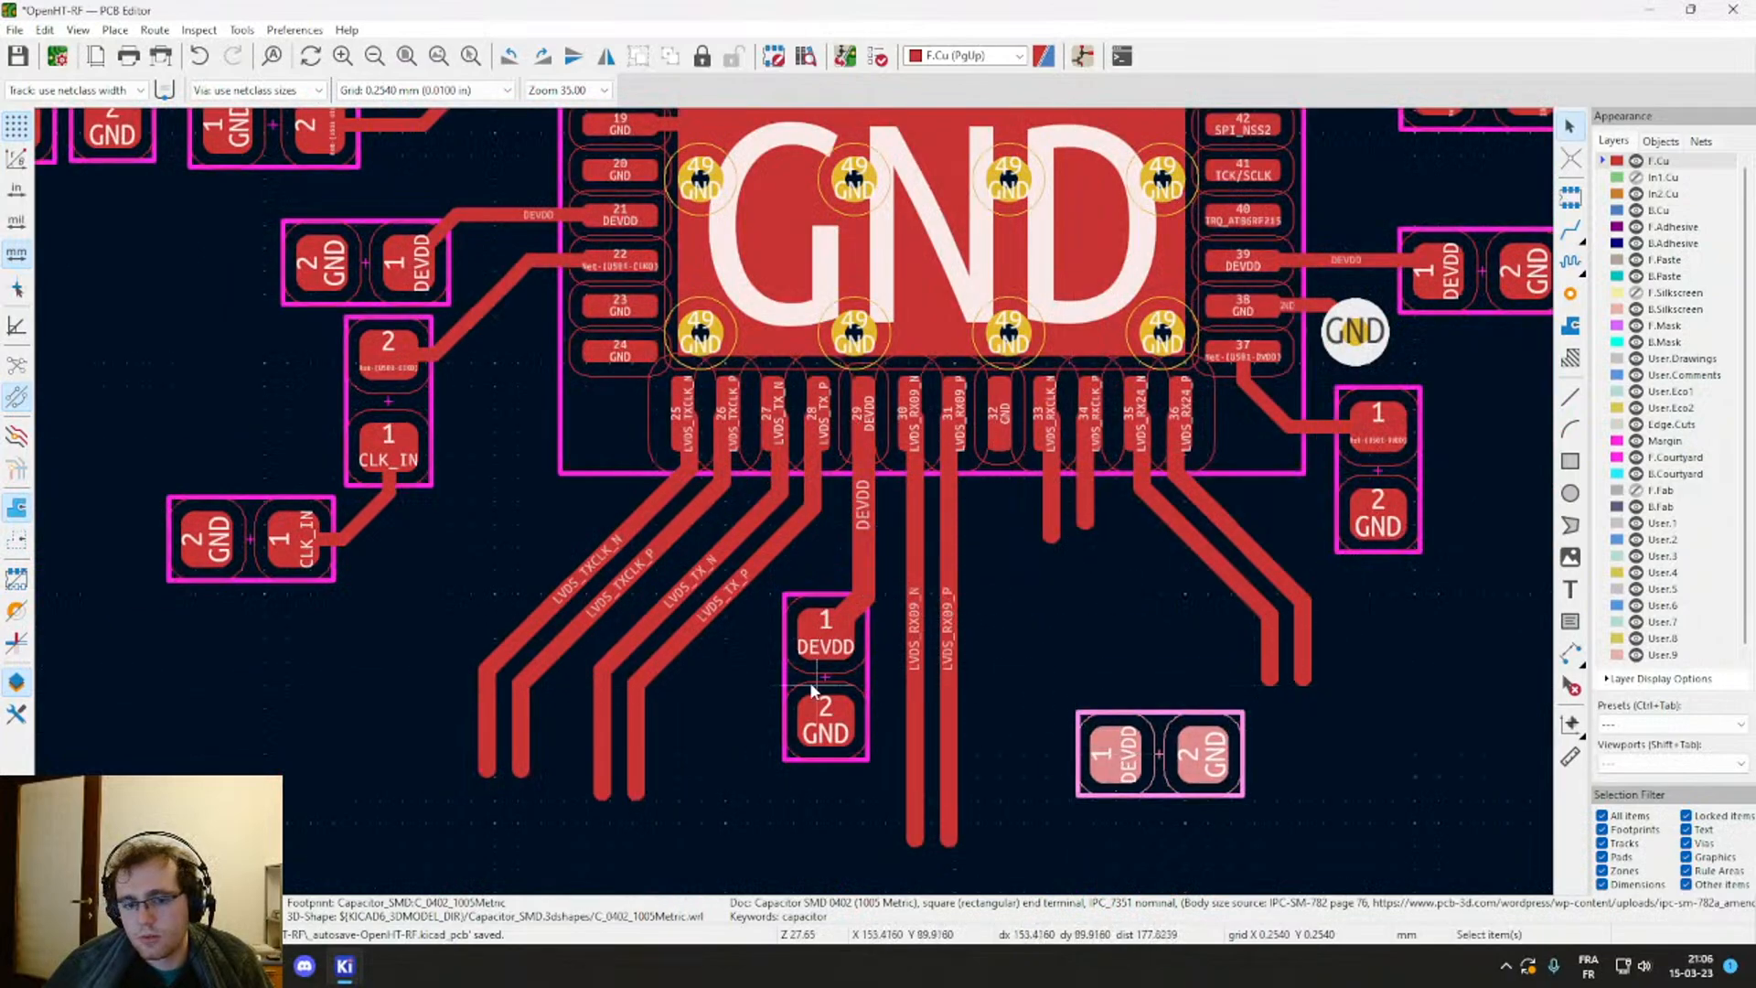
Step: Move pad 29's DEVDD capacitor to the space beside pad 46, rotated so its DEVDD pad faces the transceiver
left_click(821, 692)
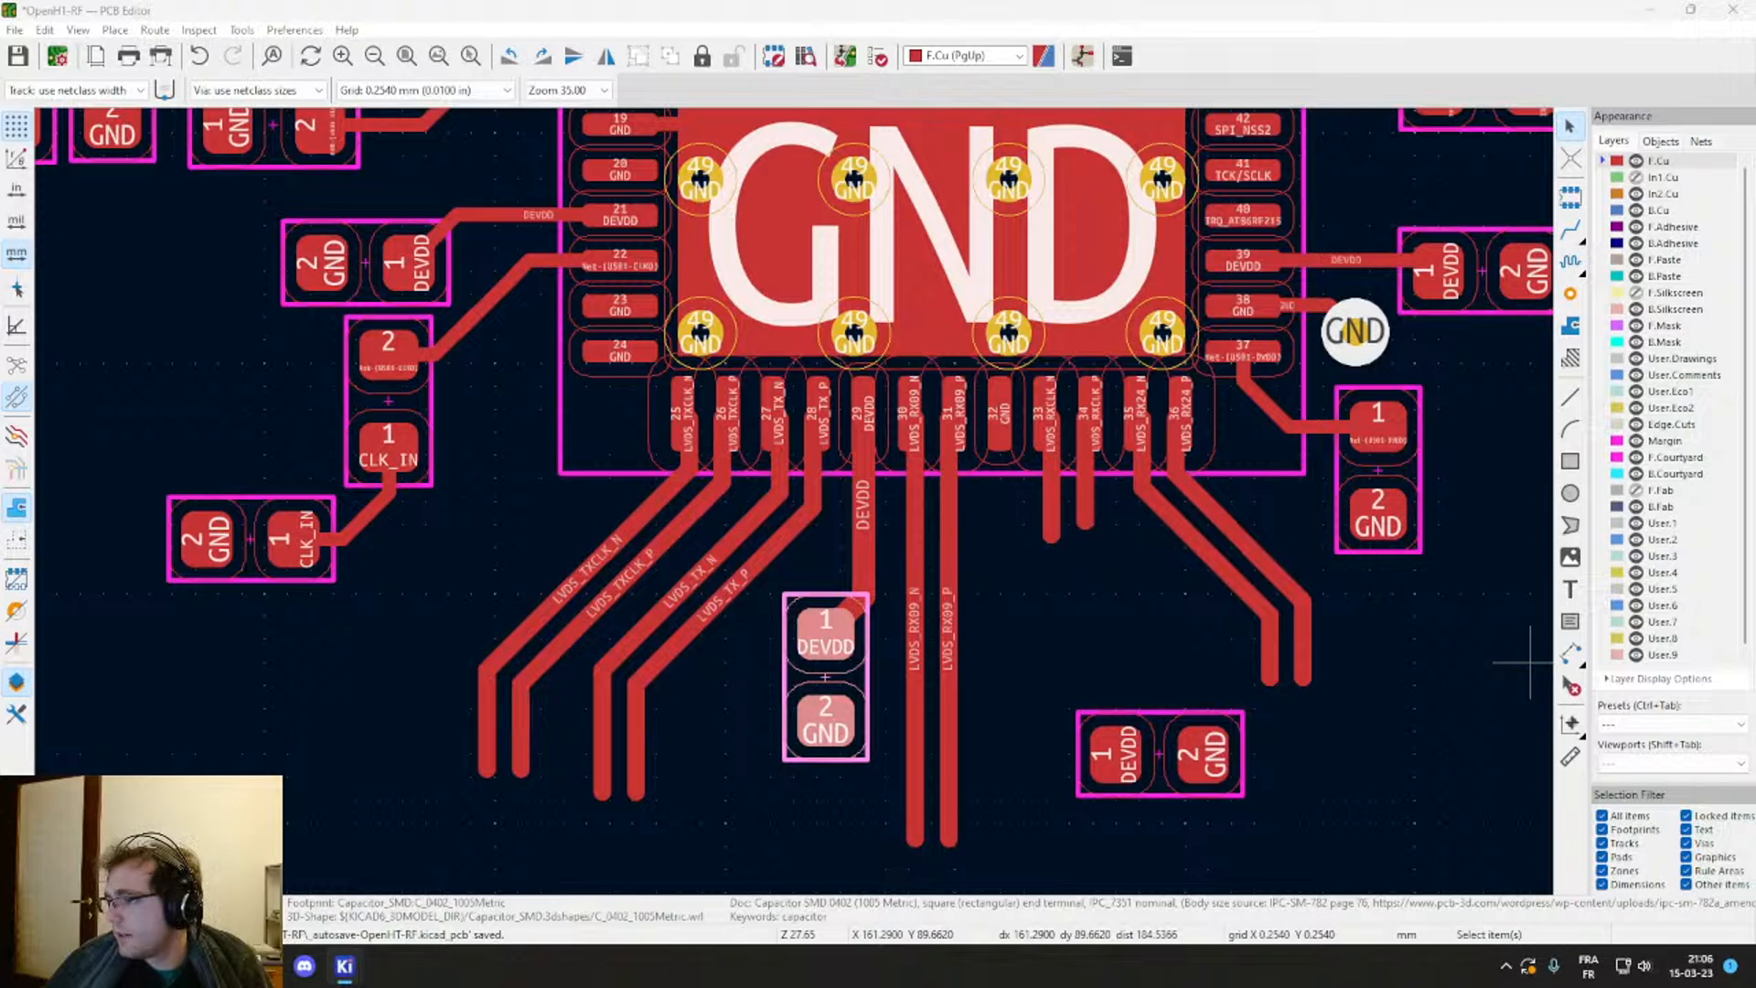
mouse_move(817, 685)
left_mouse_down()
mouse_move(698, 568)
mouse_move(815, 679)
left_mouse_up()
left_click(826, 678)
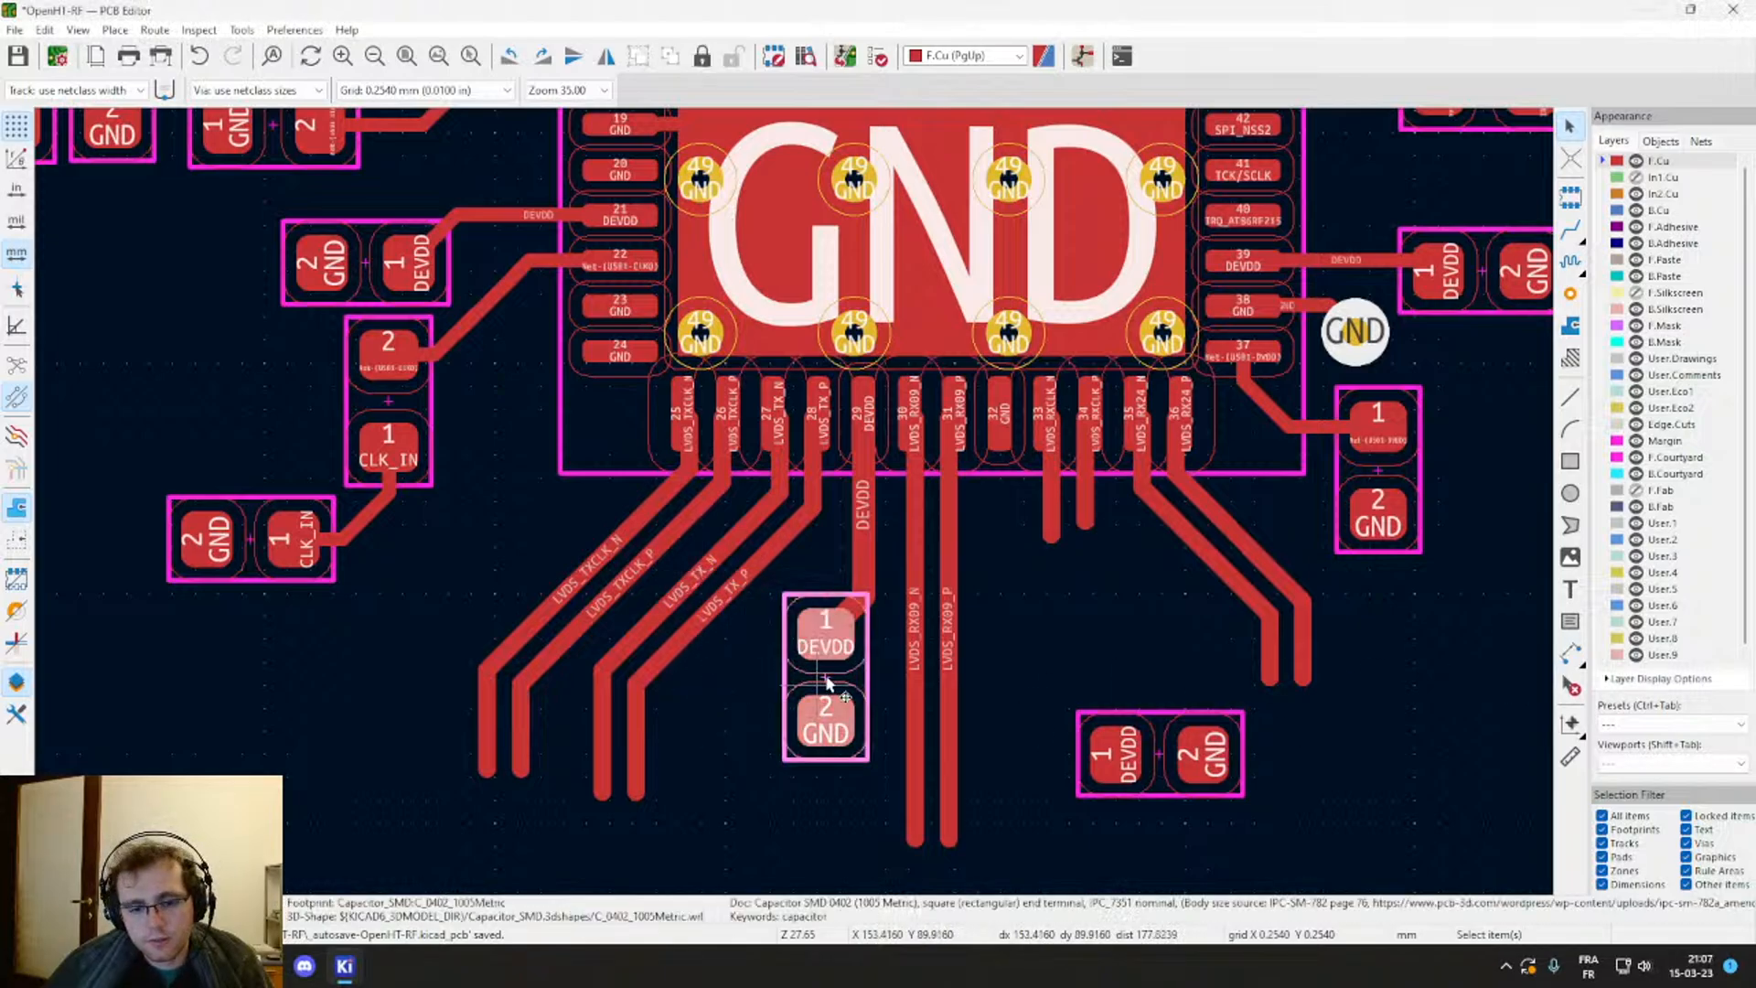
key("m")
scroll(703, 523, "down", 1)
scroll(779, 298, "up", 2)
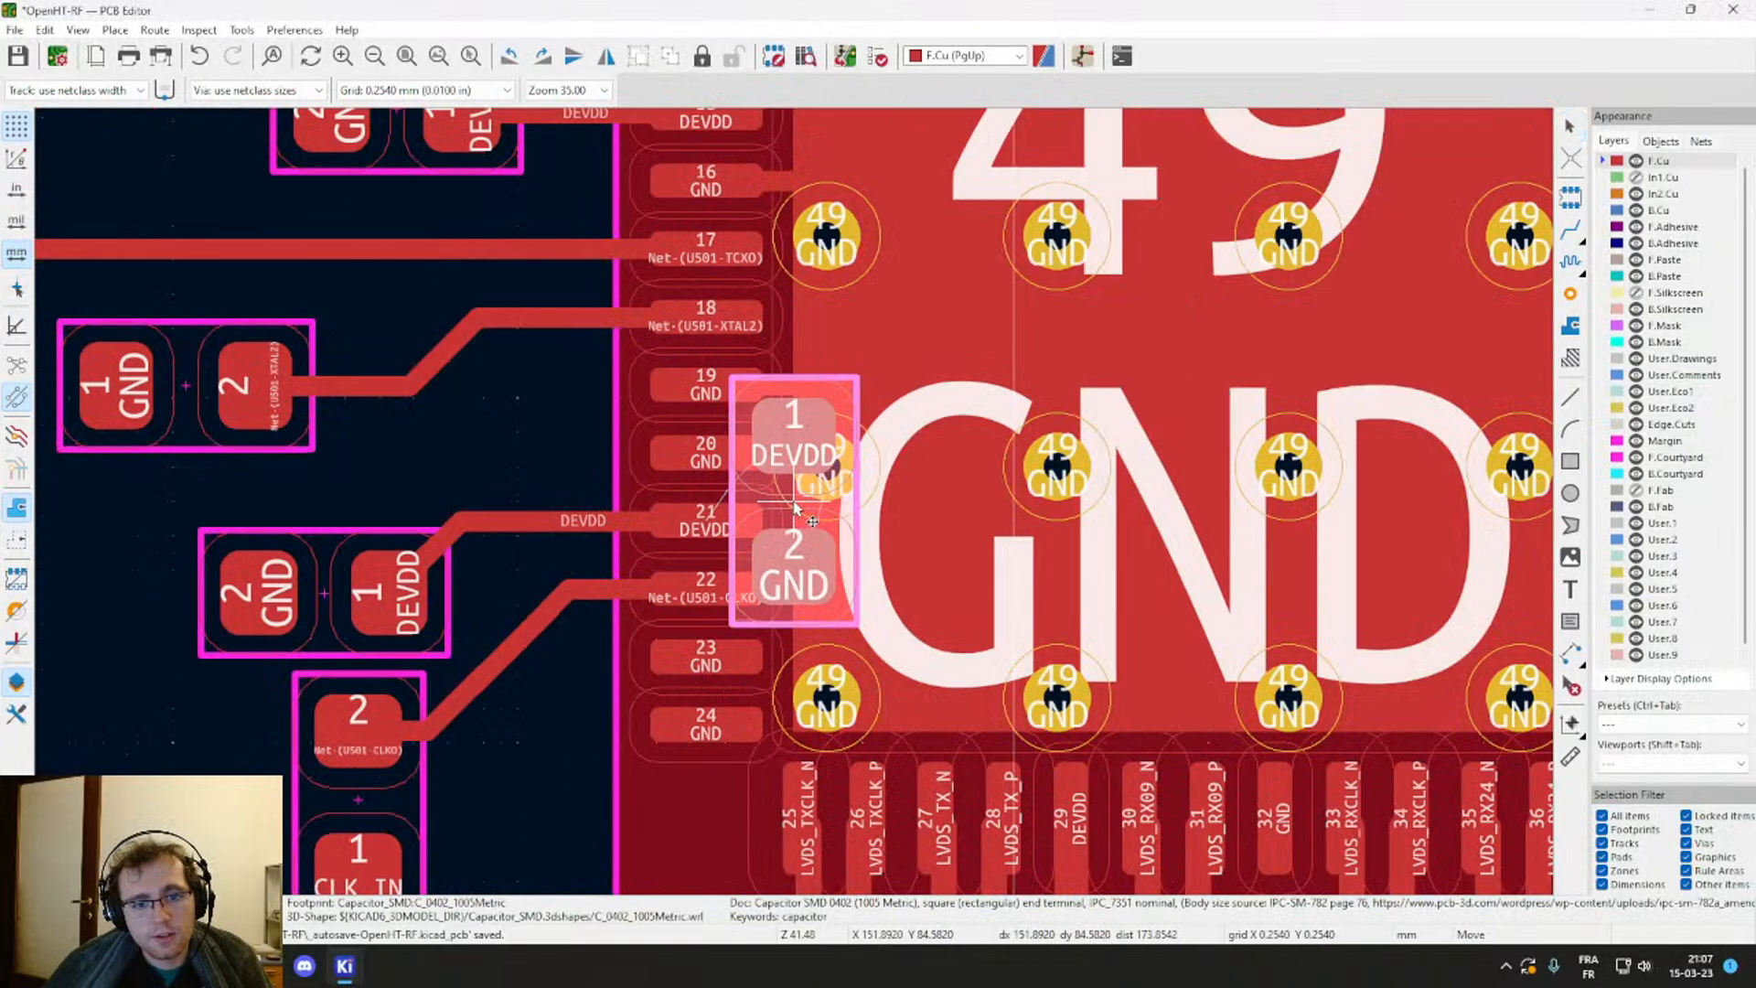
middle_click_drag(808, 471, 990, 815)
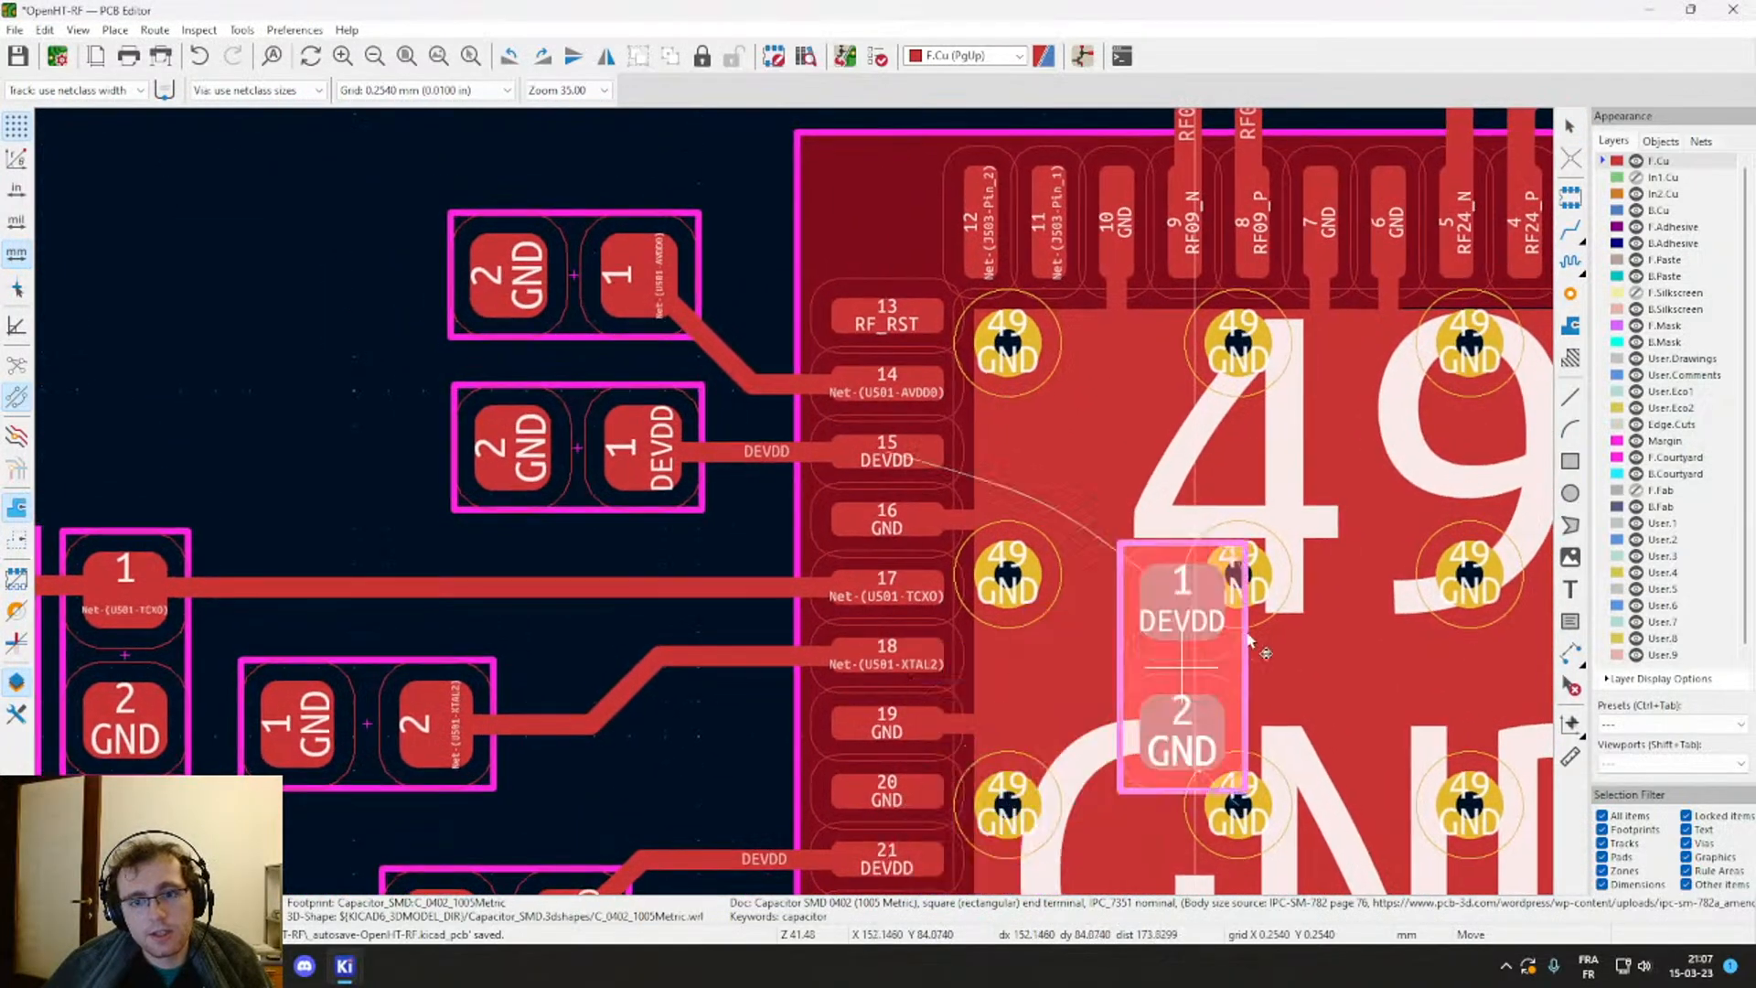
middle_click_drag(1355, 540, 331, 659)
middle_click_drag(1068, 659, 1017, 483)
key("r")
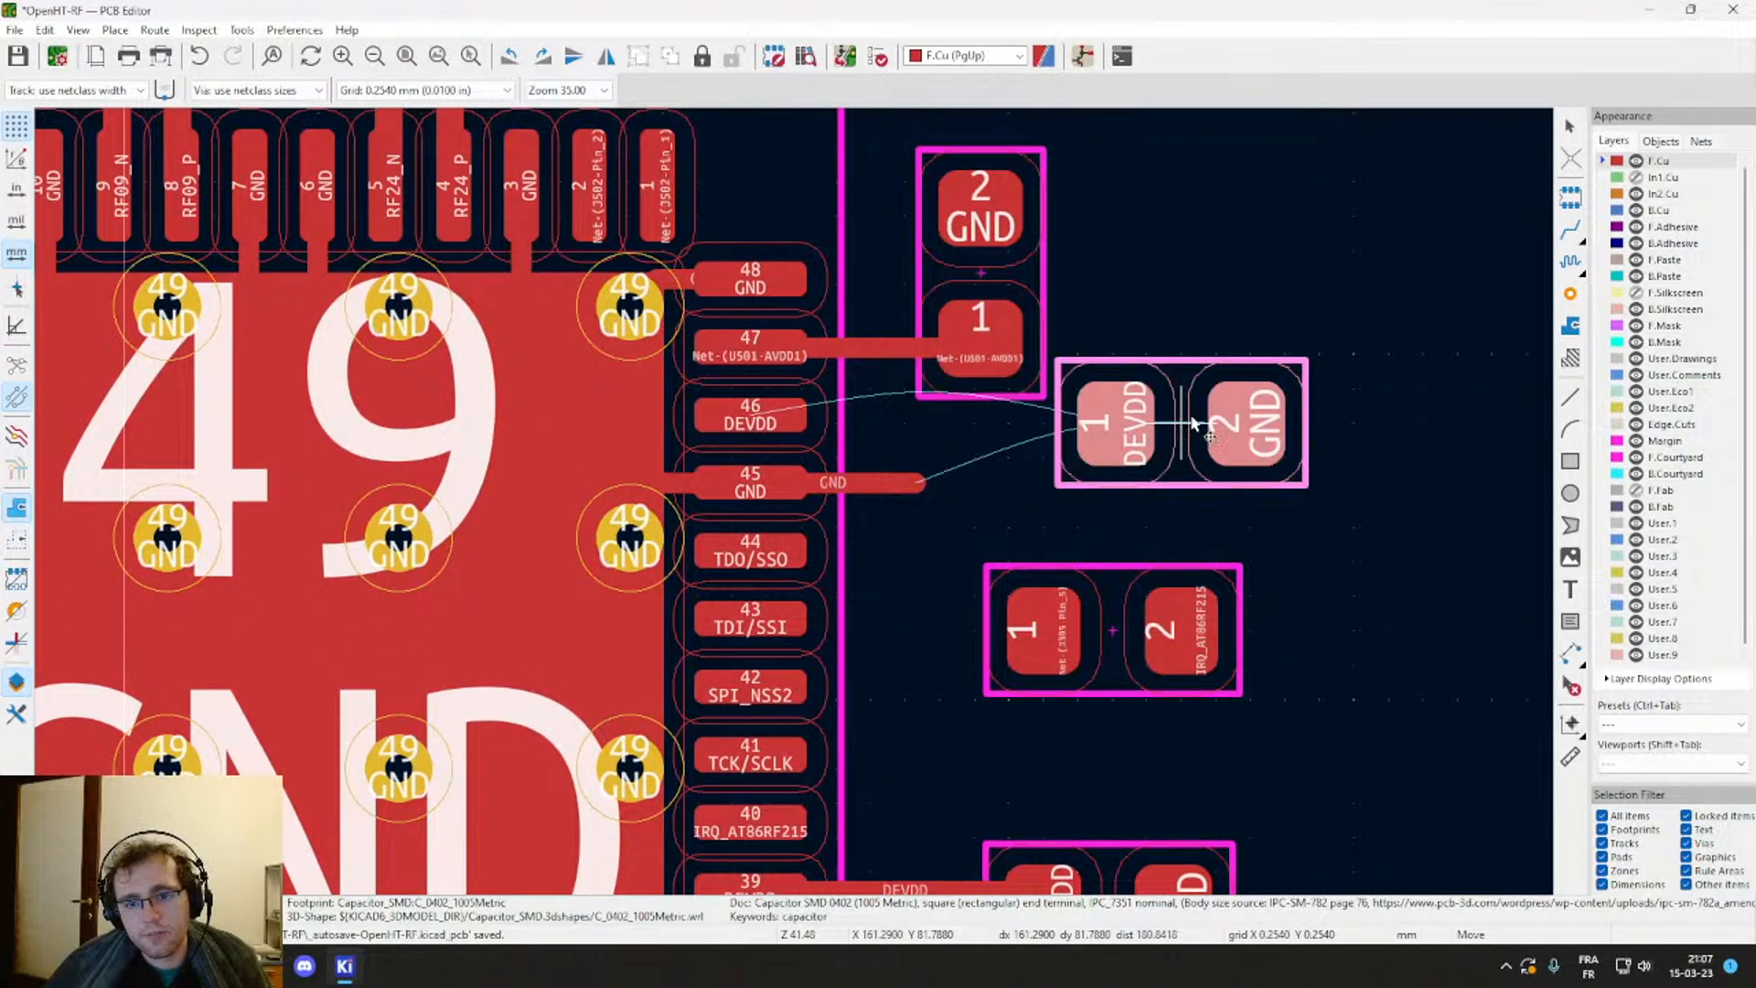
left_click(1194, 422)
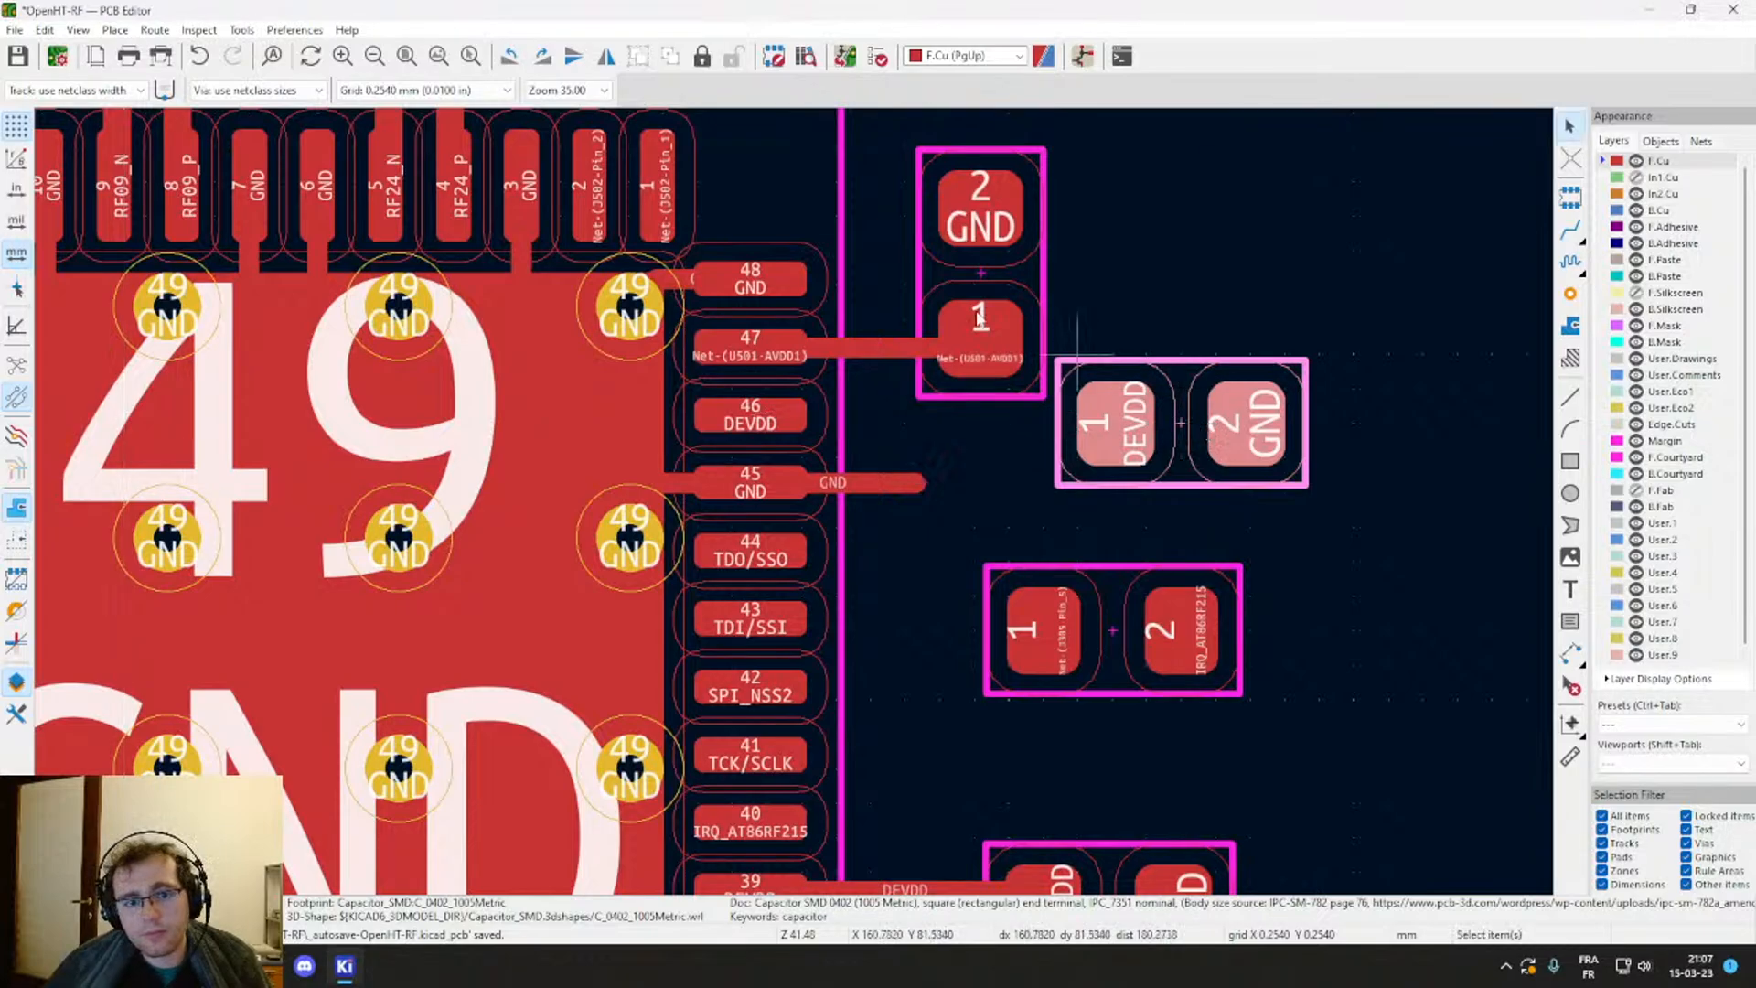
Step: Move pad 47's AVDD1 capacitor further up and reshape its track diagonally to end on the capacitor's pad 1
left_click(881, 267)
left_click(979, 275)
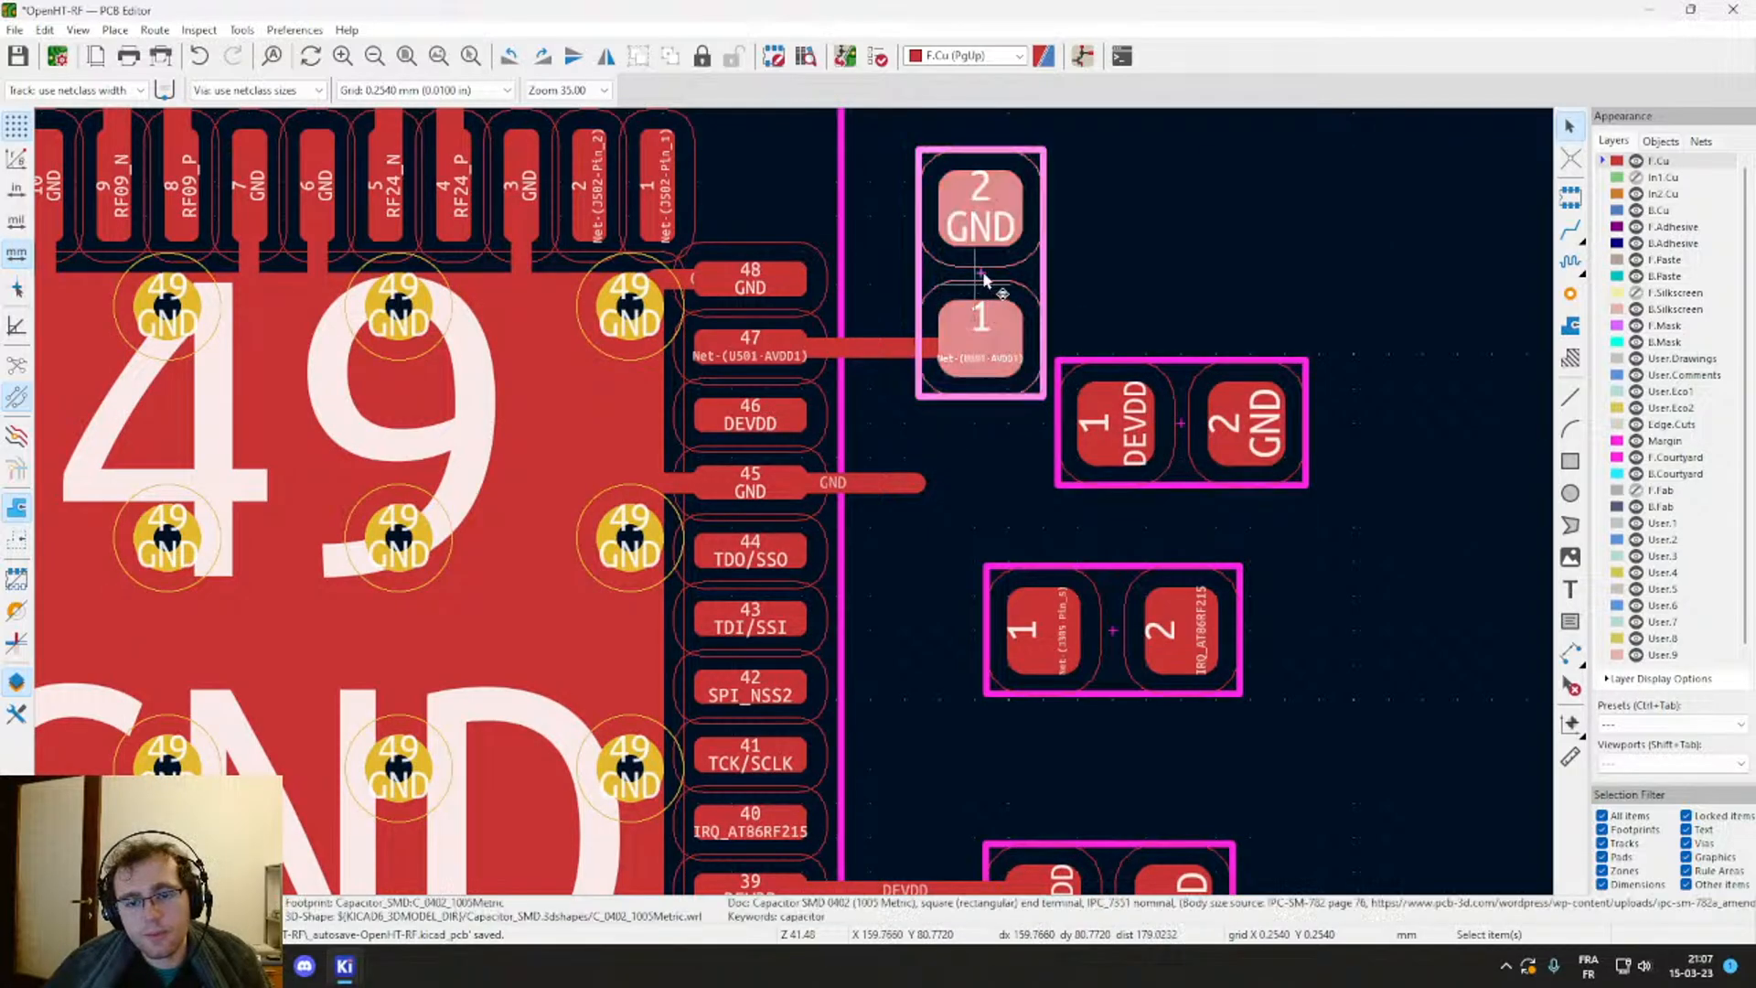
key("m")
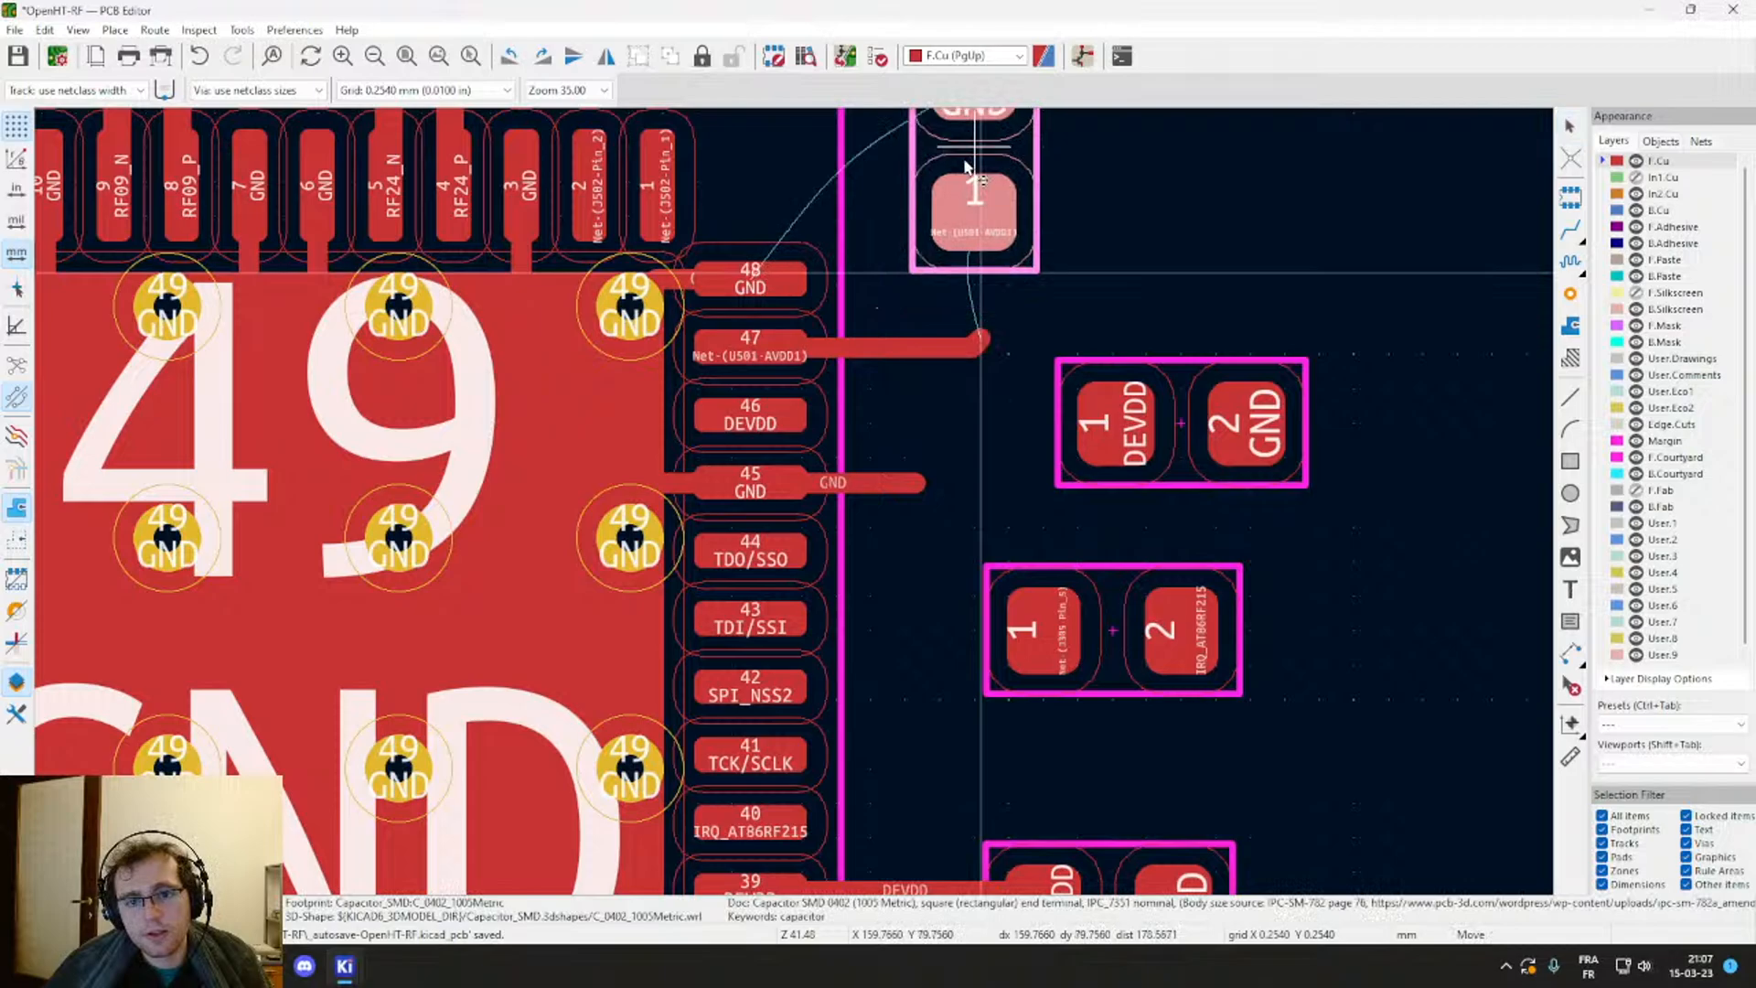
left_click(971, 145)
middle_click_drag(974, 325, 946, 463)
double_click(956, 479)
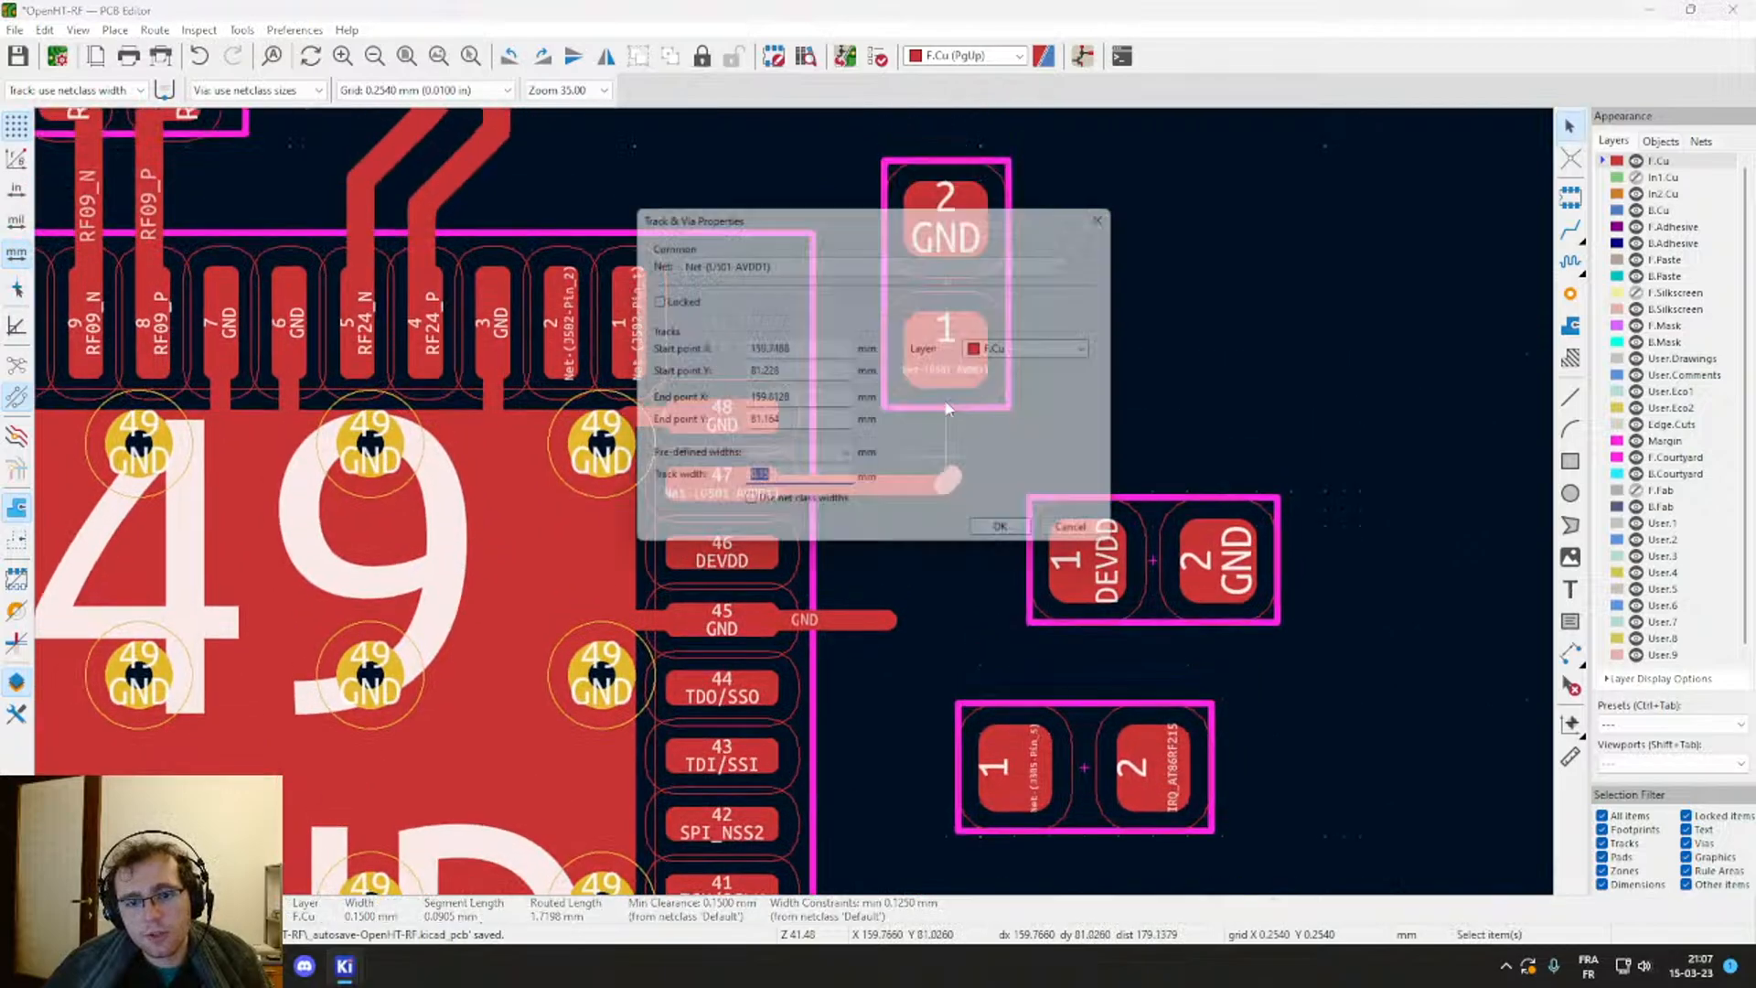
key("Escape")
left_click_drag(952, 476, 947, 370)
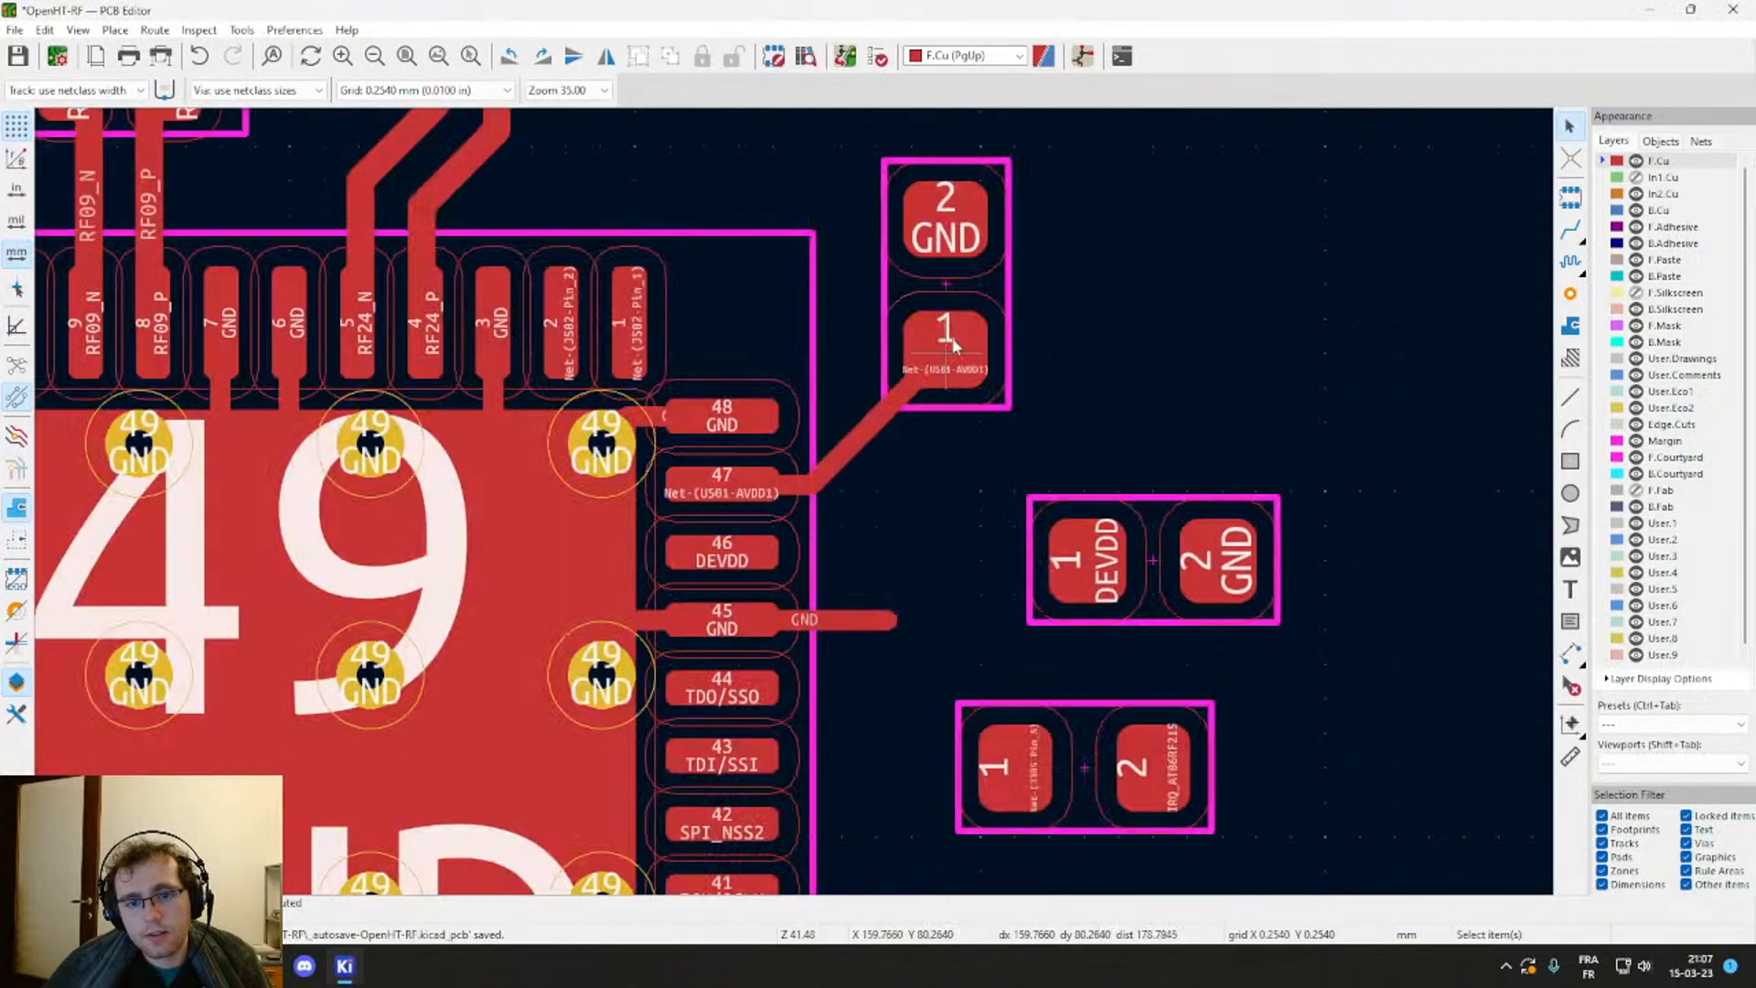
Step: Move the DEVDD capacitor closer to pad 46, just under the AVDD1 capacitor, and route pad 46 to its DEVDD pad
left_click(956, 283)
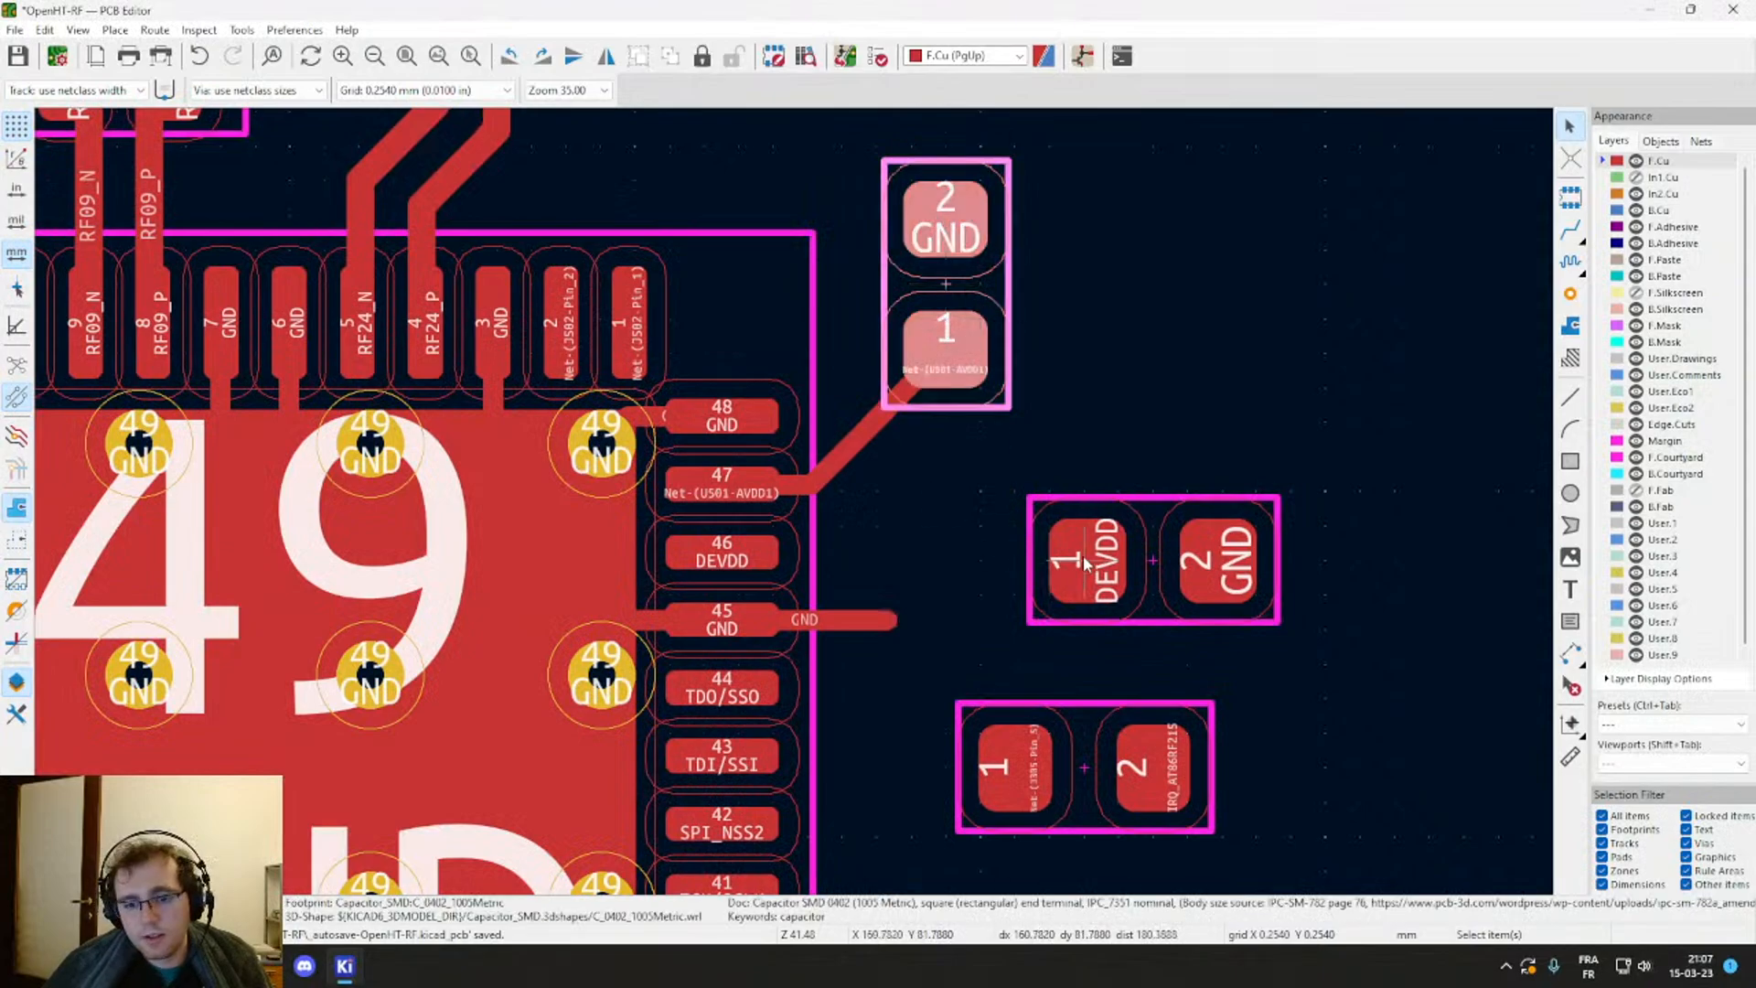
key("Escape")
left_click(1144, 533)
left_click_drag(1141, 531, 1043, 510)
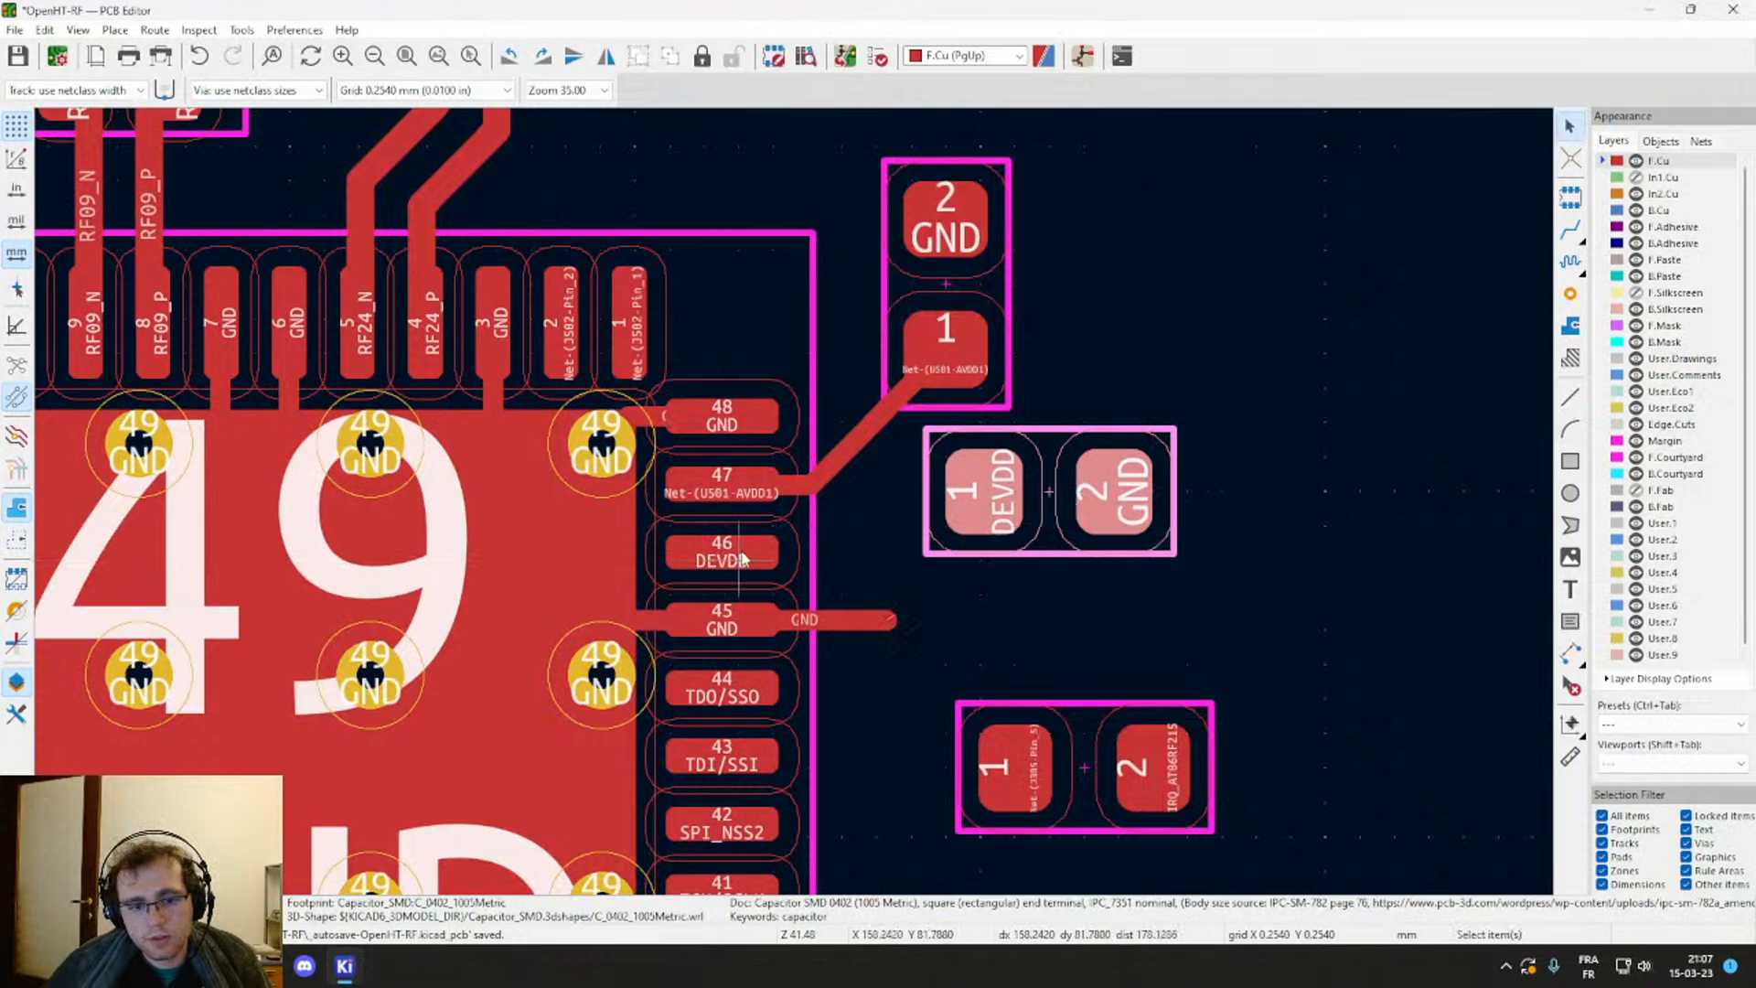
key("x")
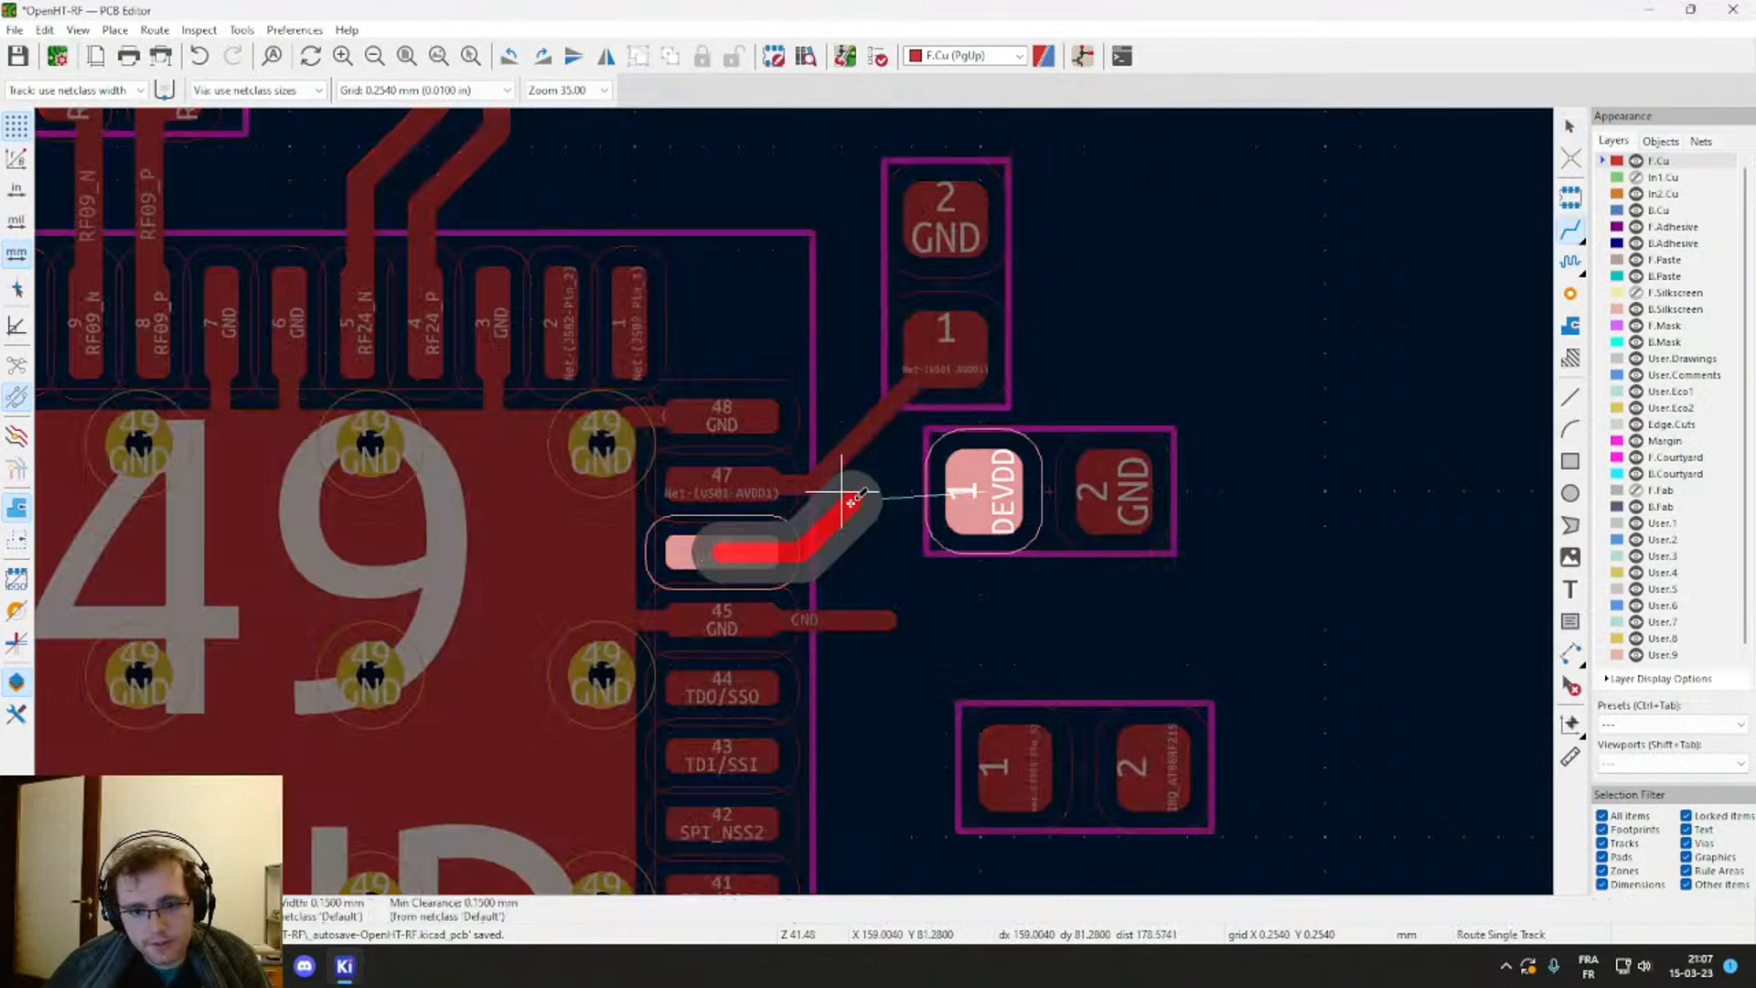
left_click(973, 491)
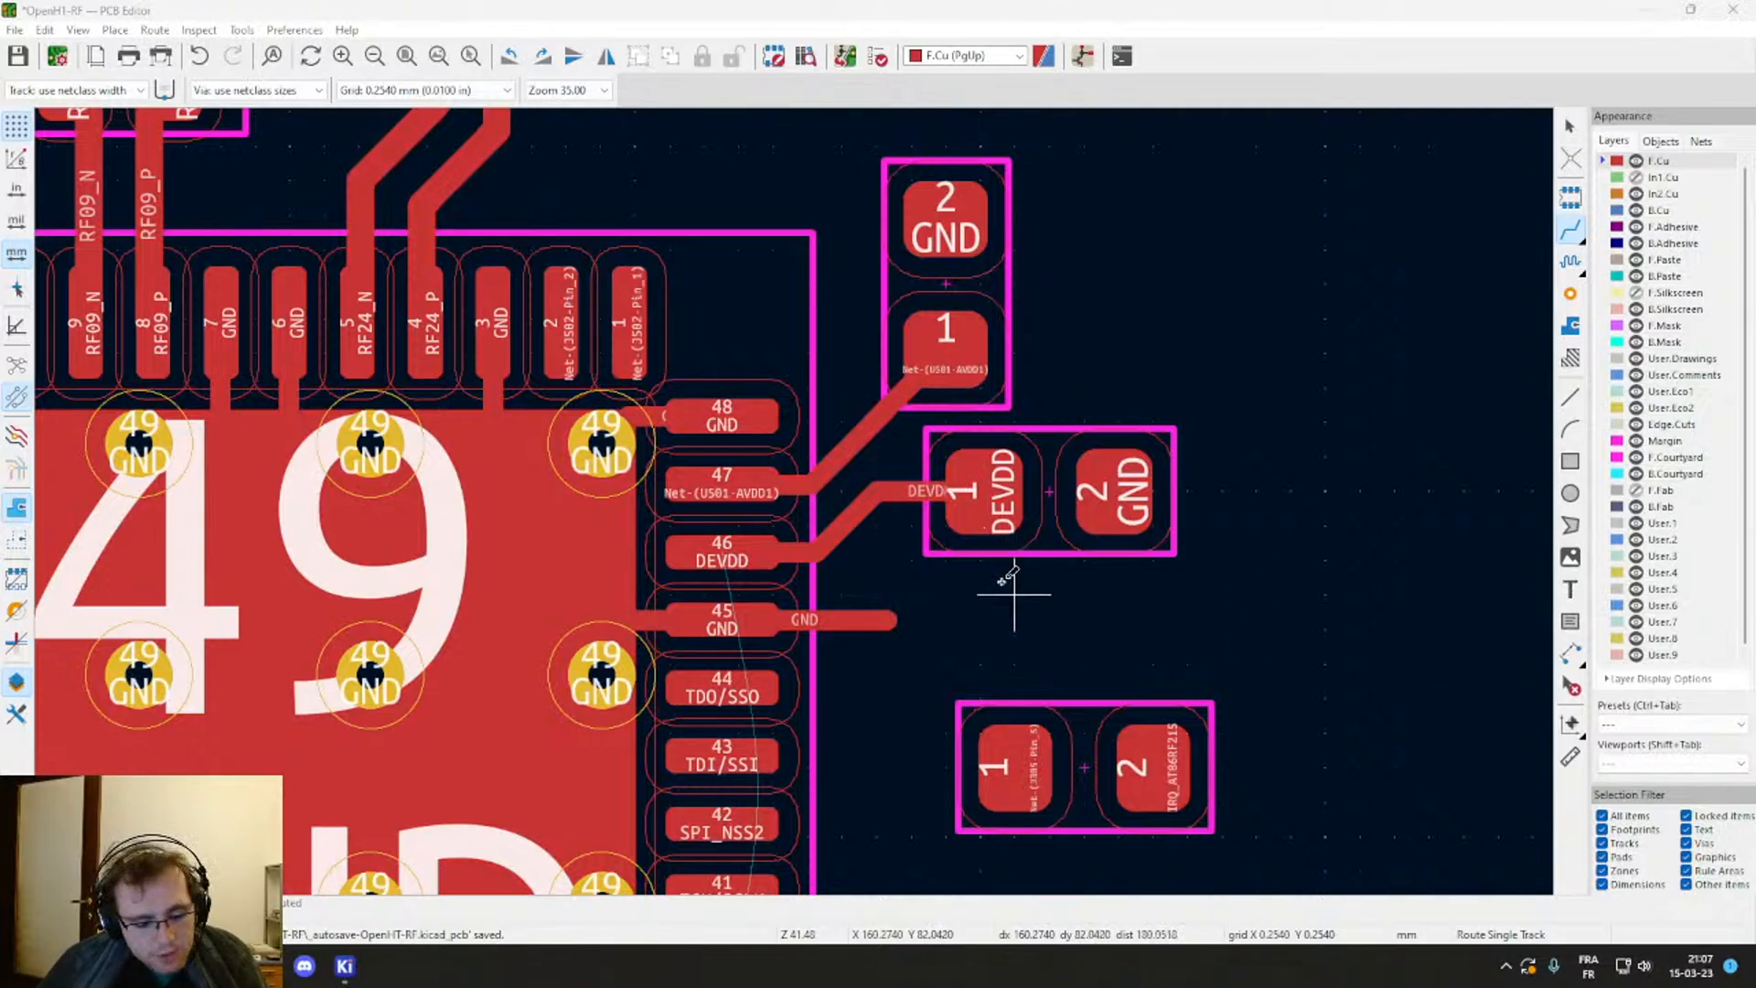
Step: Move the IRQ_AT86RF215 resistor down to just above pad 39's DEVDD capacitor
scroll(925, 607, "up", 2)
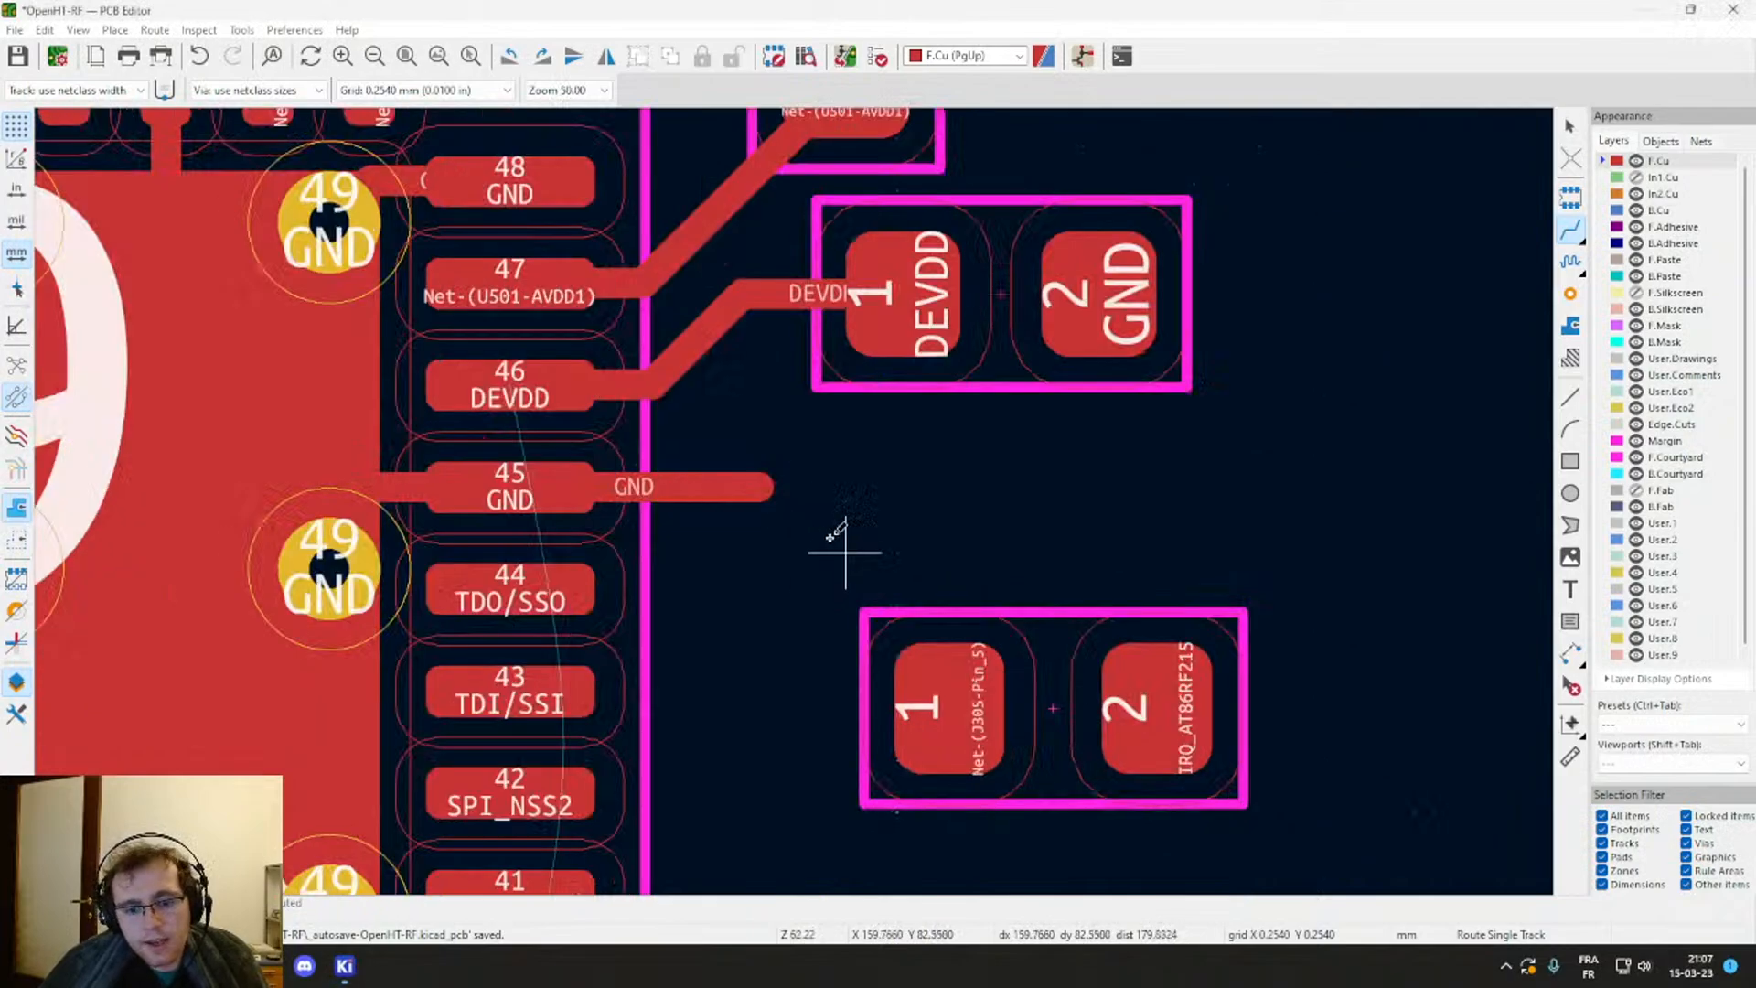
middle_click_drag(835, 533, 957, 472)
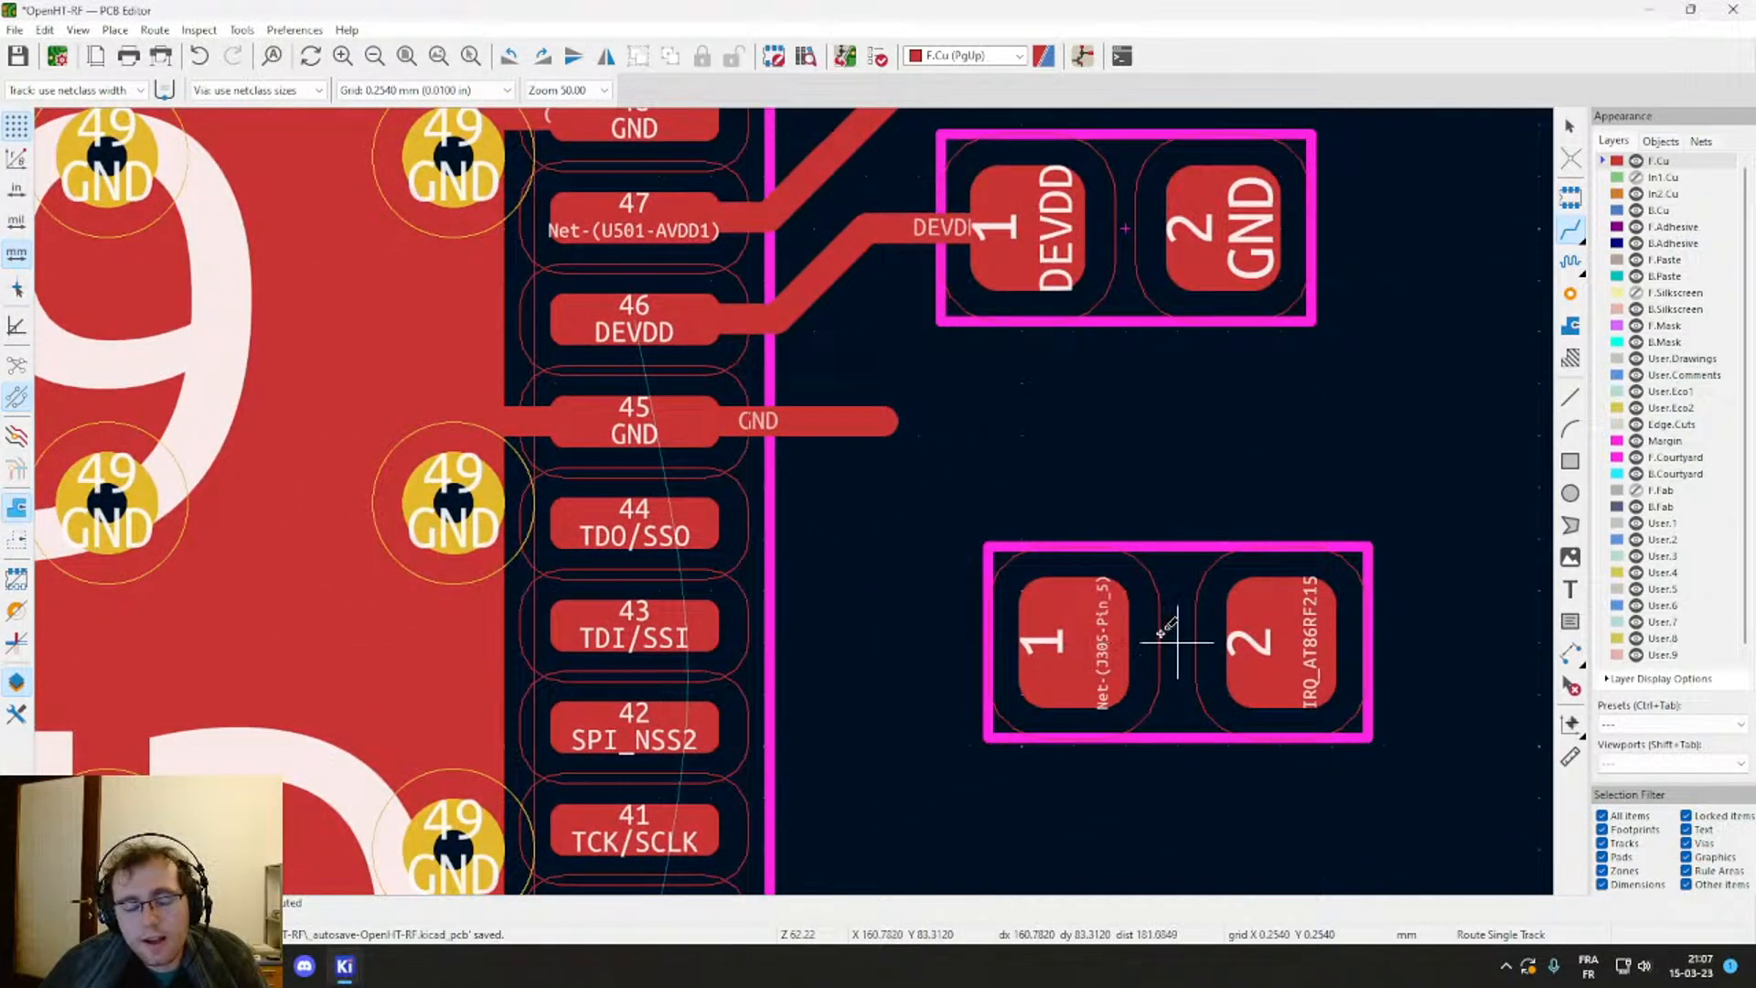
key("Escape")
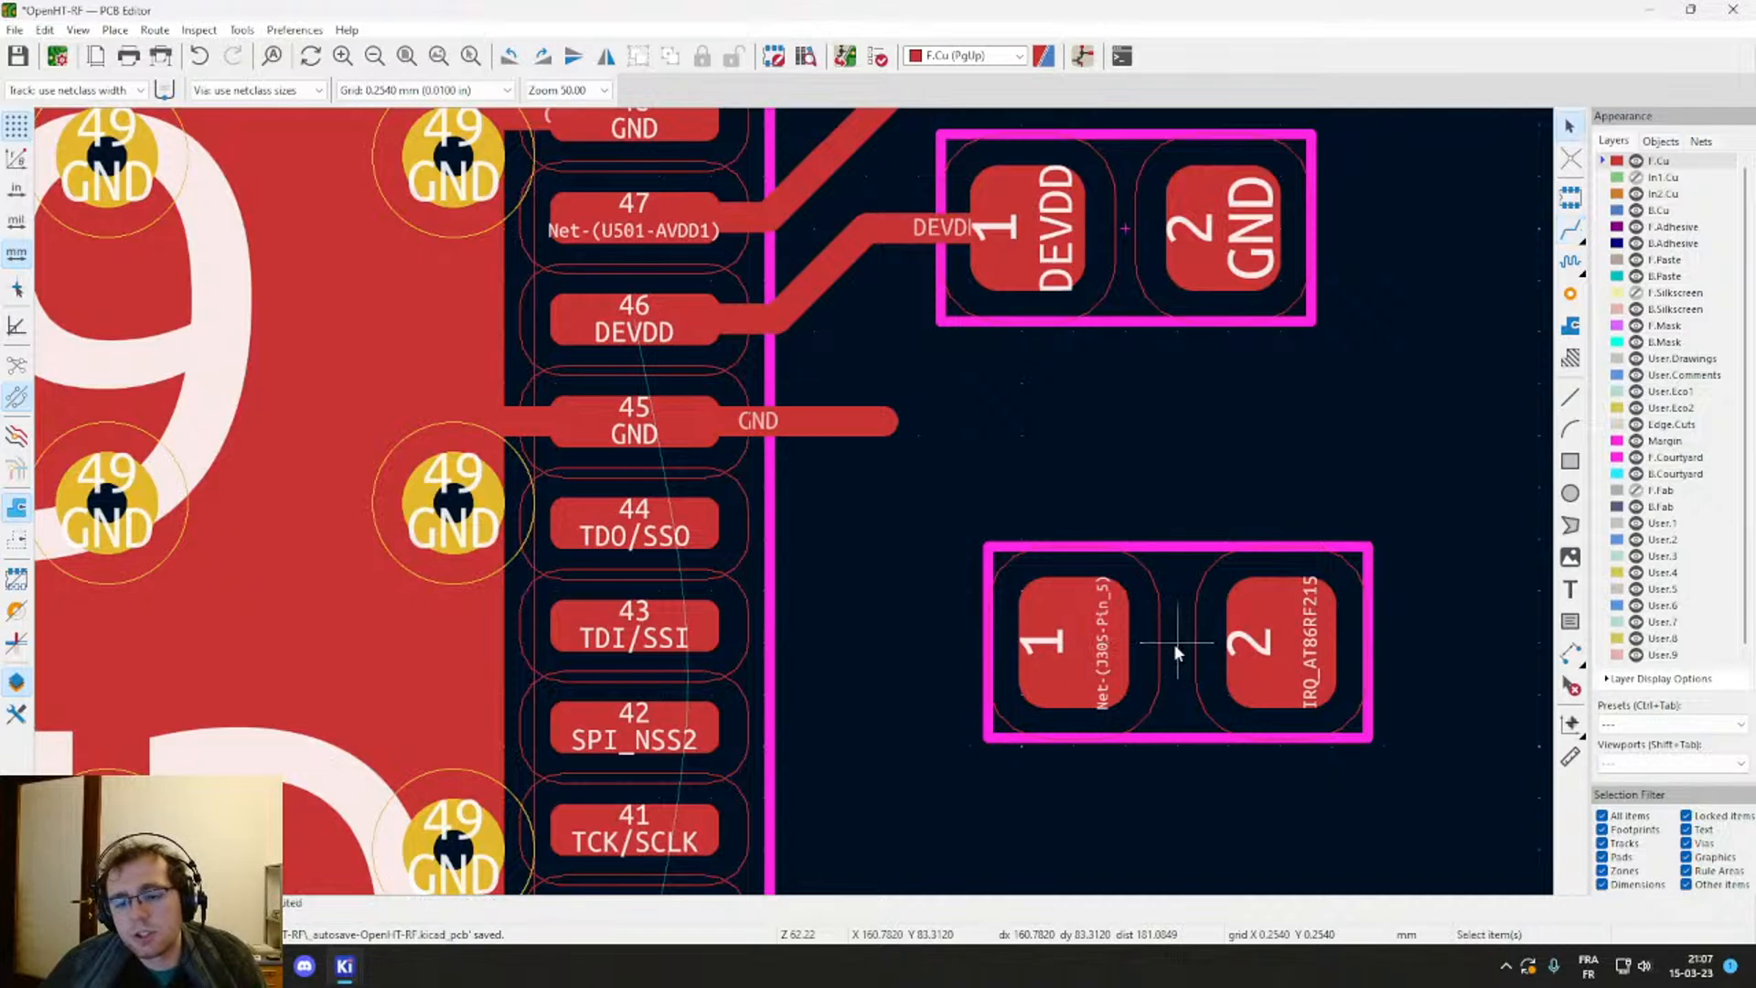
left_click(1175, 642)
key("m")
scroll(1168, 616, "down", 2)
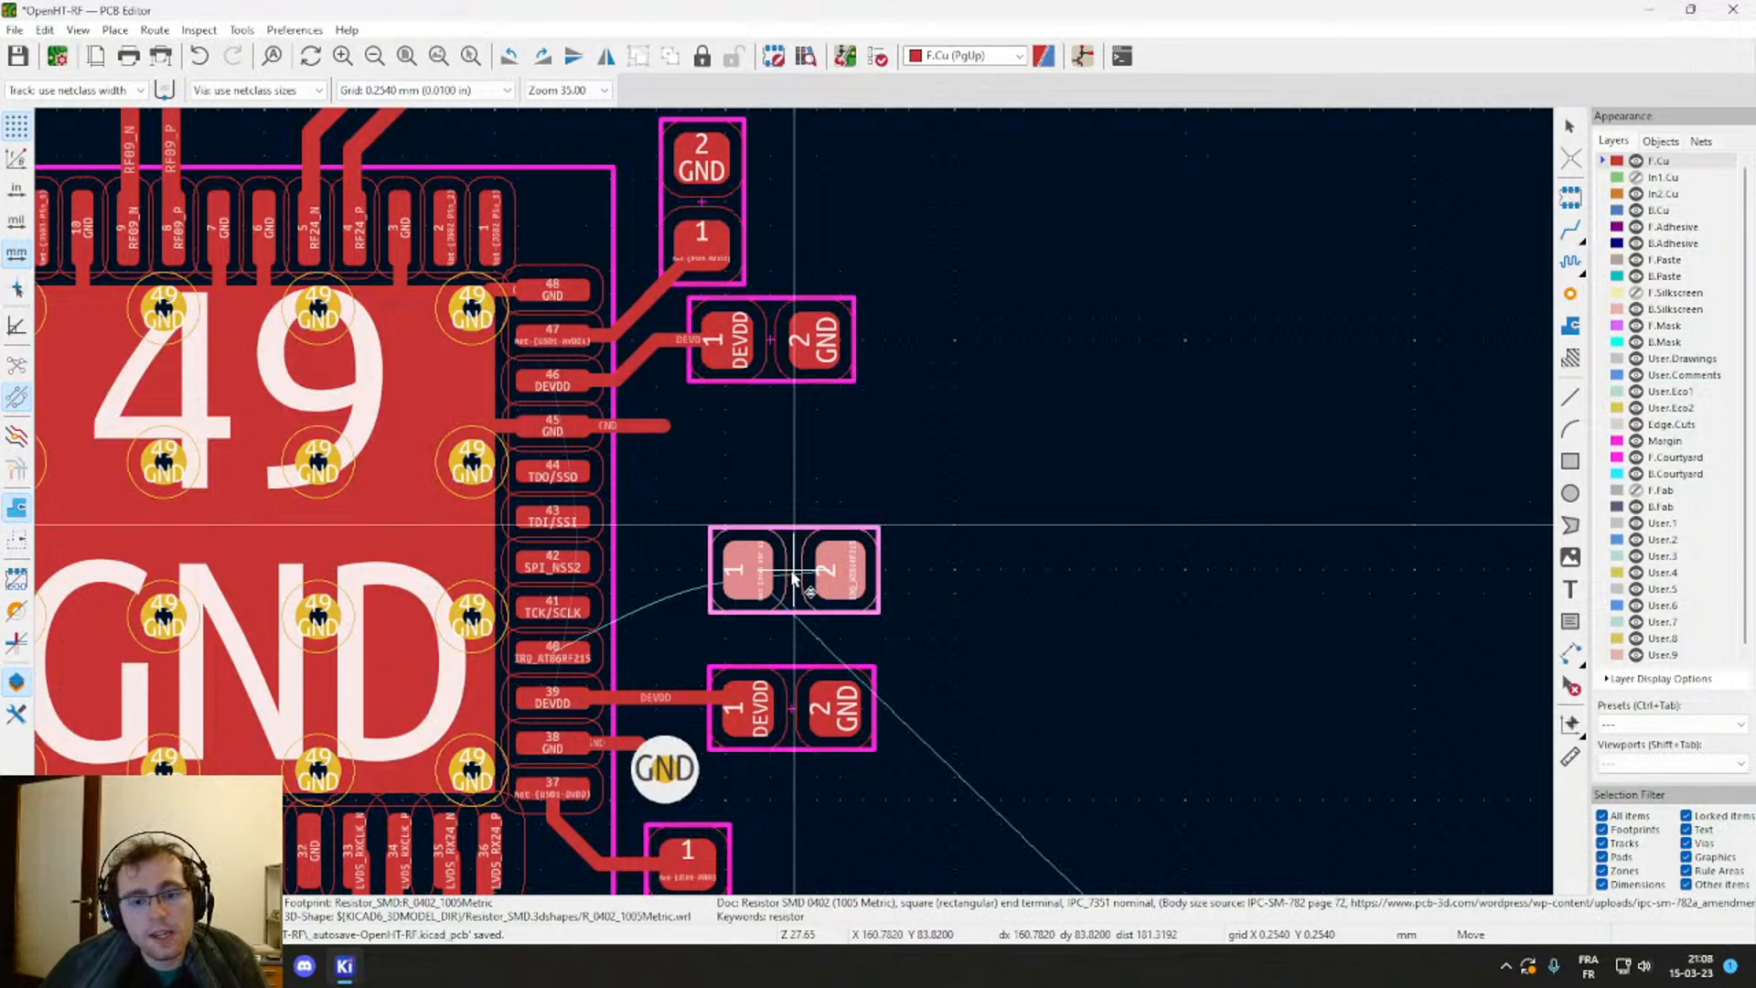
left_click_drag(792, 575, 791, 593)
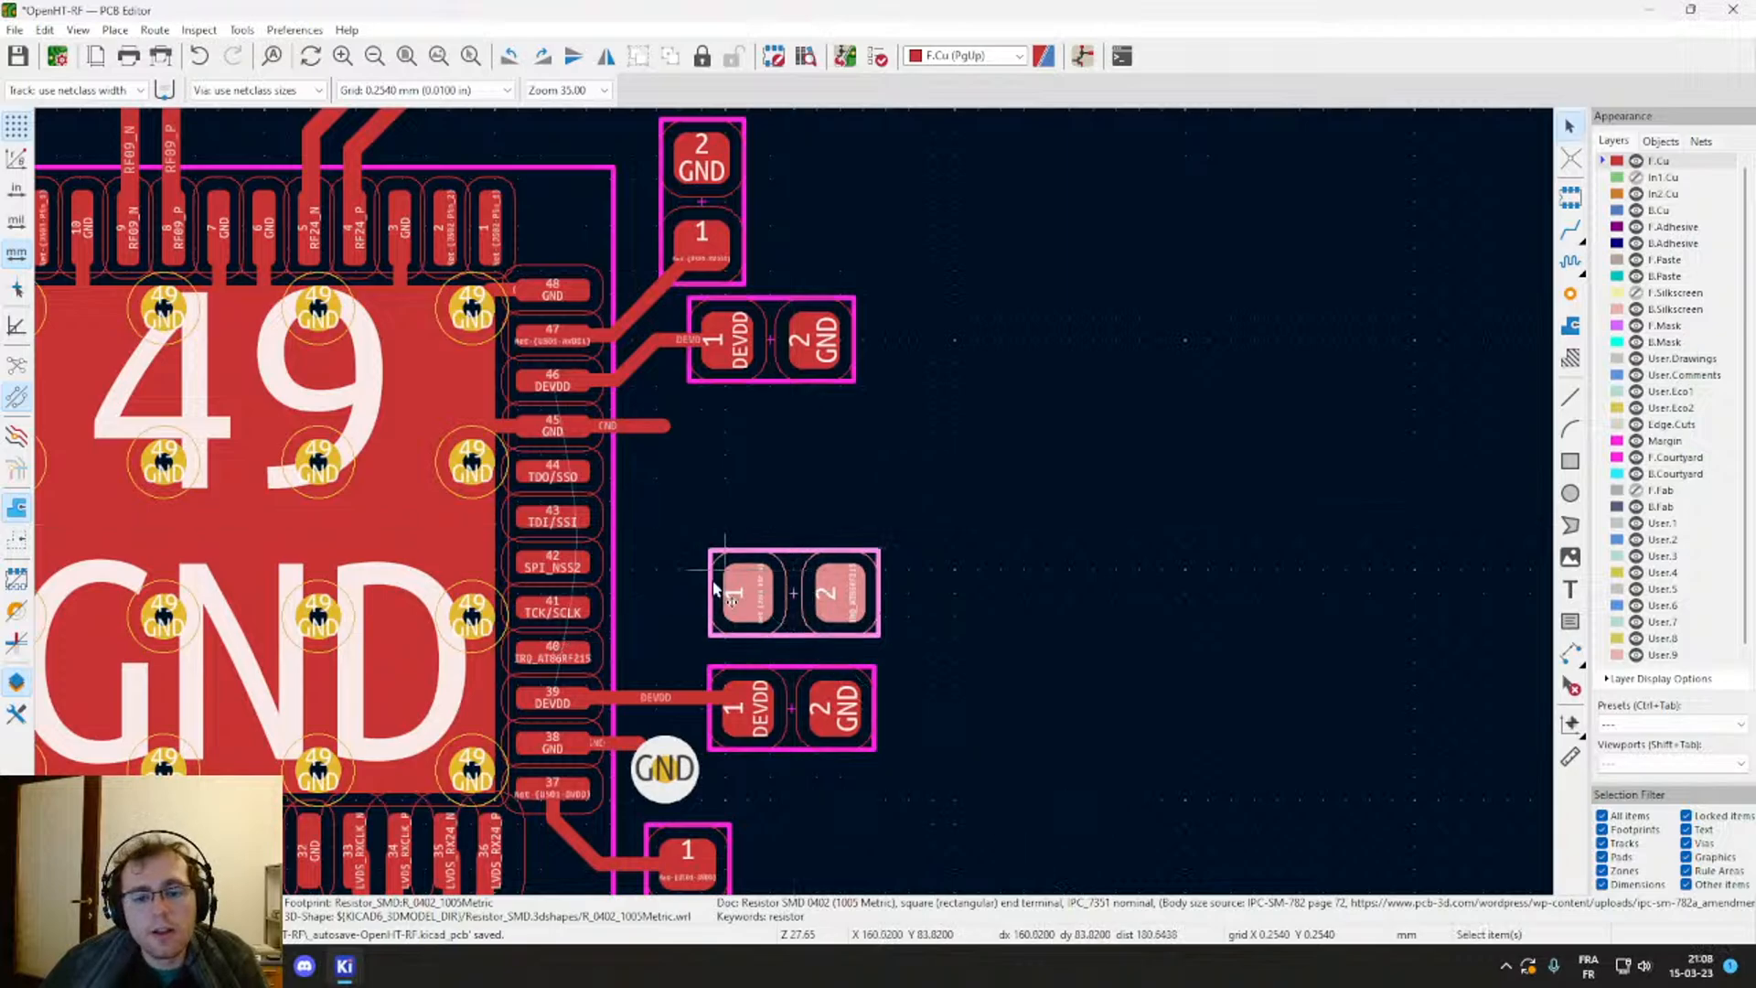
Step: Examine the IRQ_AT86RF215 resistor's placement against transceiver pads 38 to 48 and the neighbouring DEVDD and AVDD1 capacitors
scroll(713, 580, "up", 2)
middle_click_drag(718, 576, 772, 526)
middle_click_drag(714, 575, 791, 506)
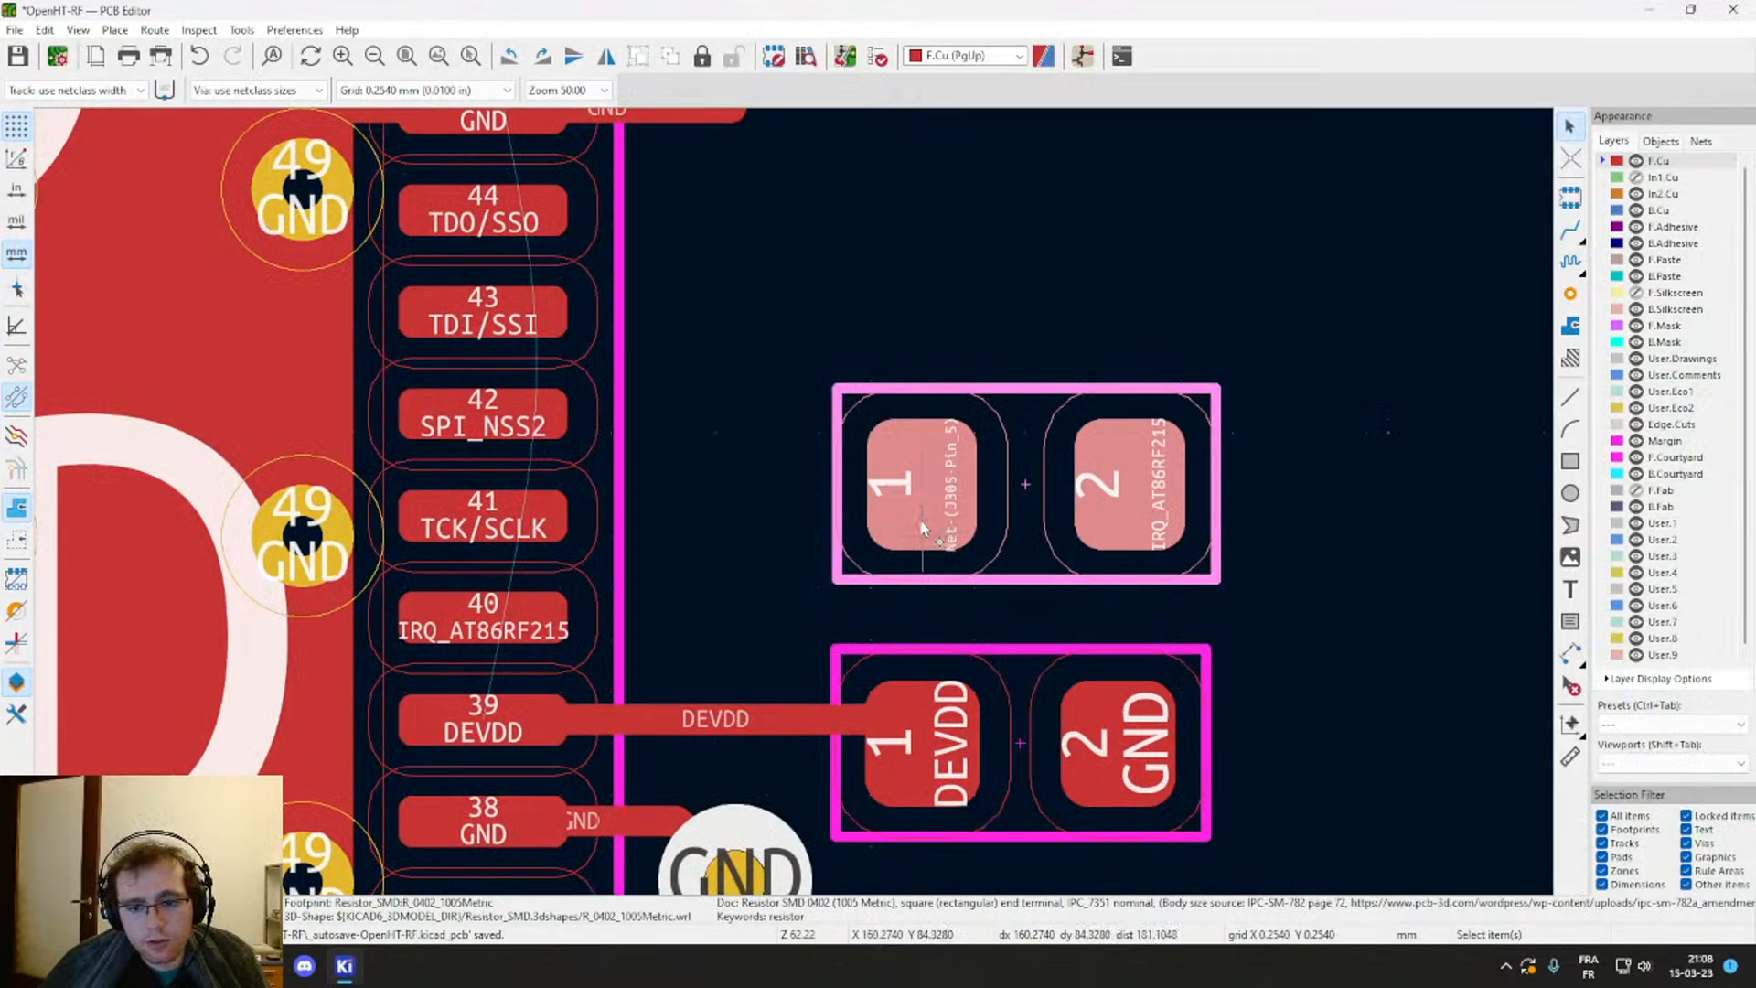
scroll(920, 518, "down", 2)
scroll(794, 509, "up", 1)
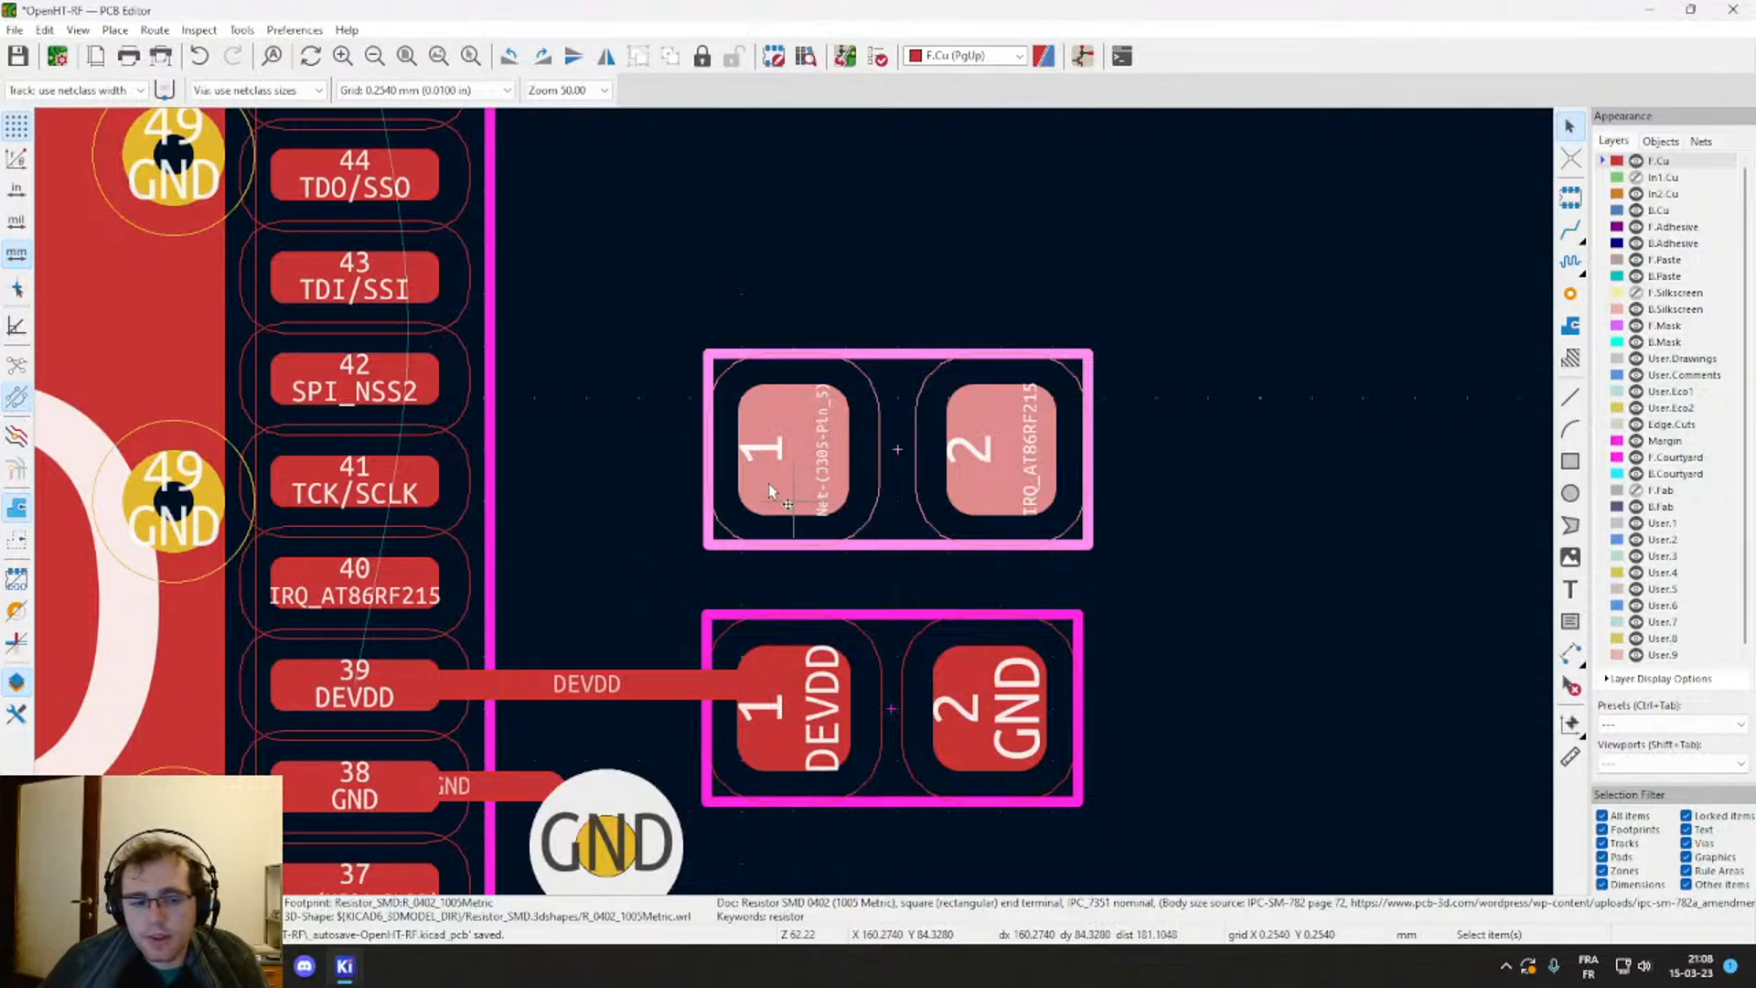
scroll(745, 449, "down", 1)
middle_click_drag(697, 501, 795, 558)
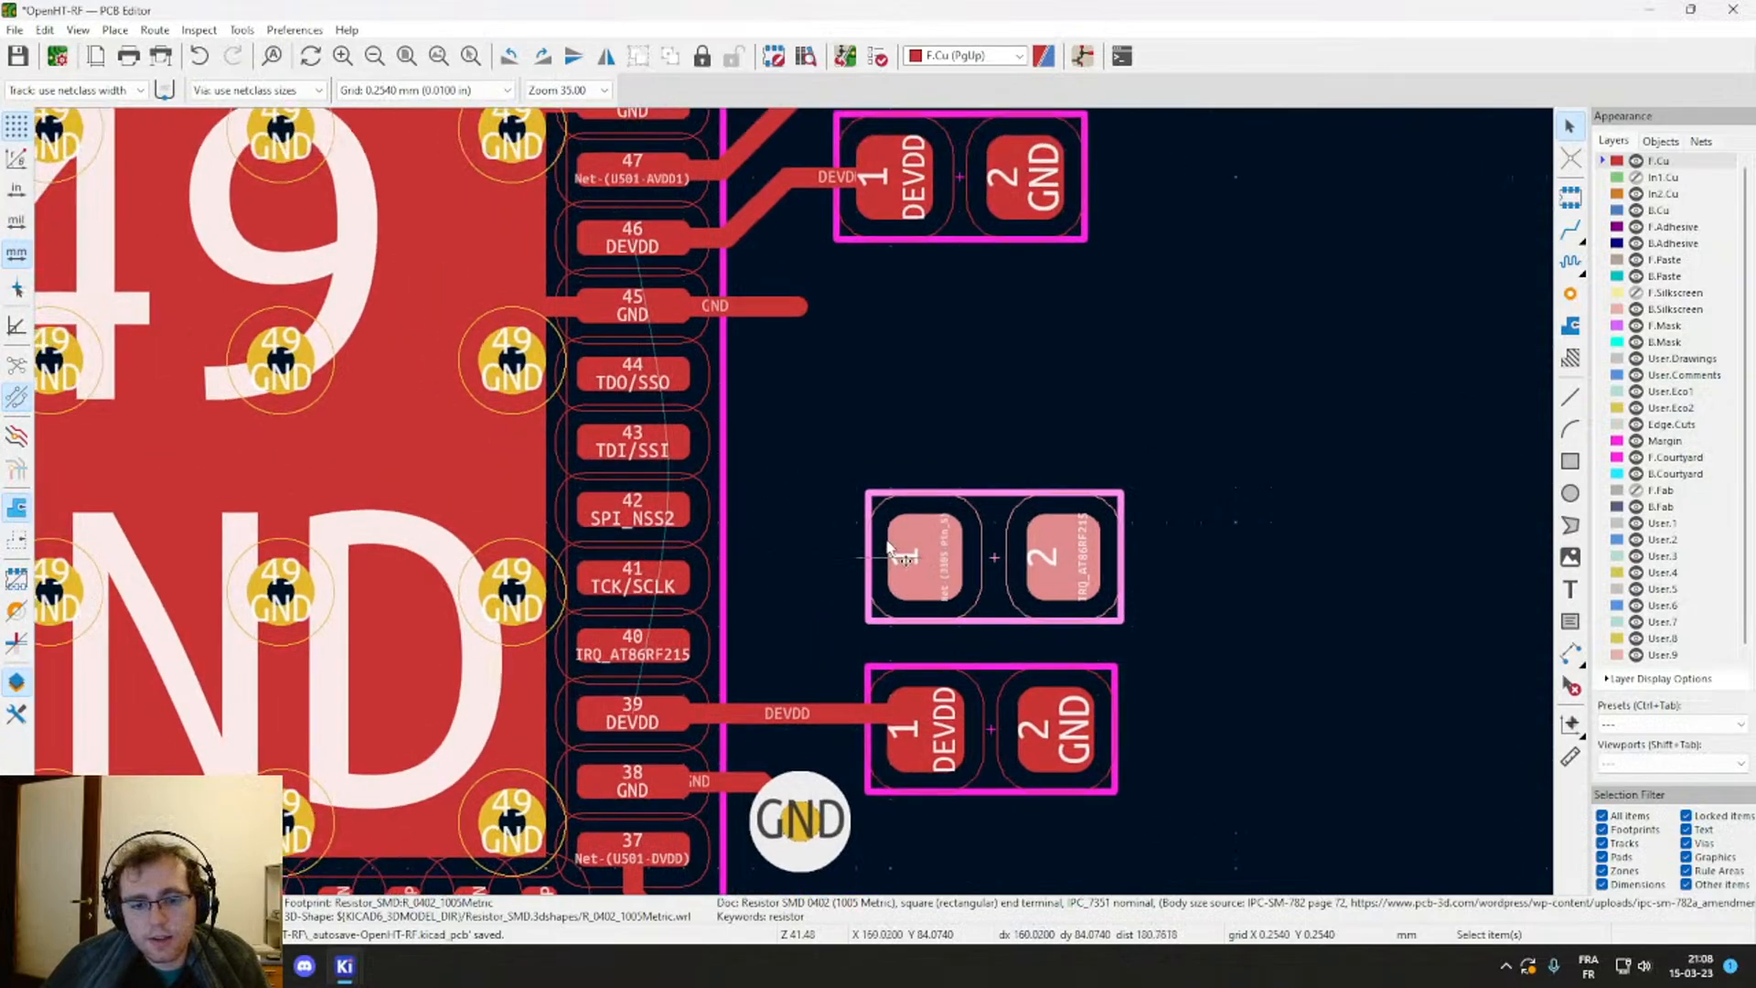
scroll(917, 562, "down", 2)
scroll(725, 463, "up", 1)
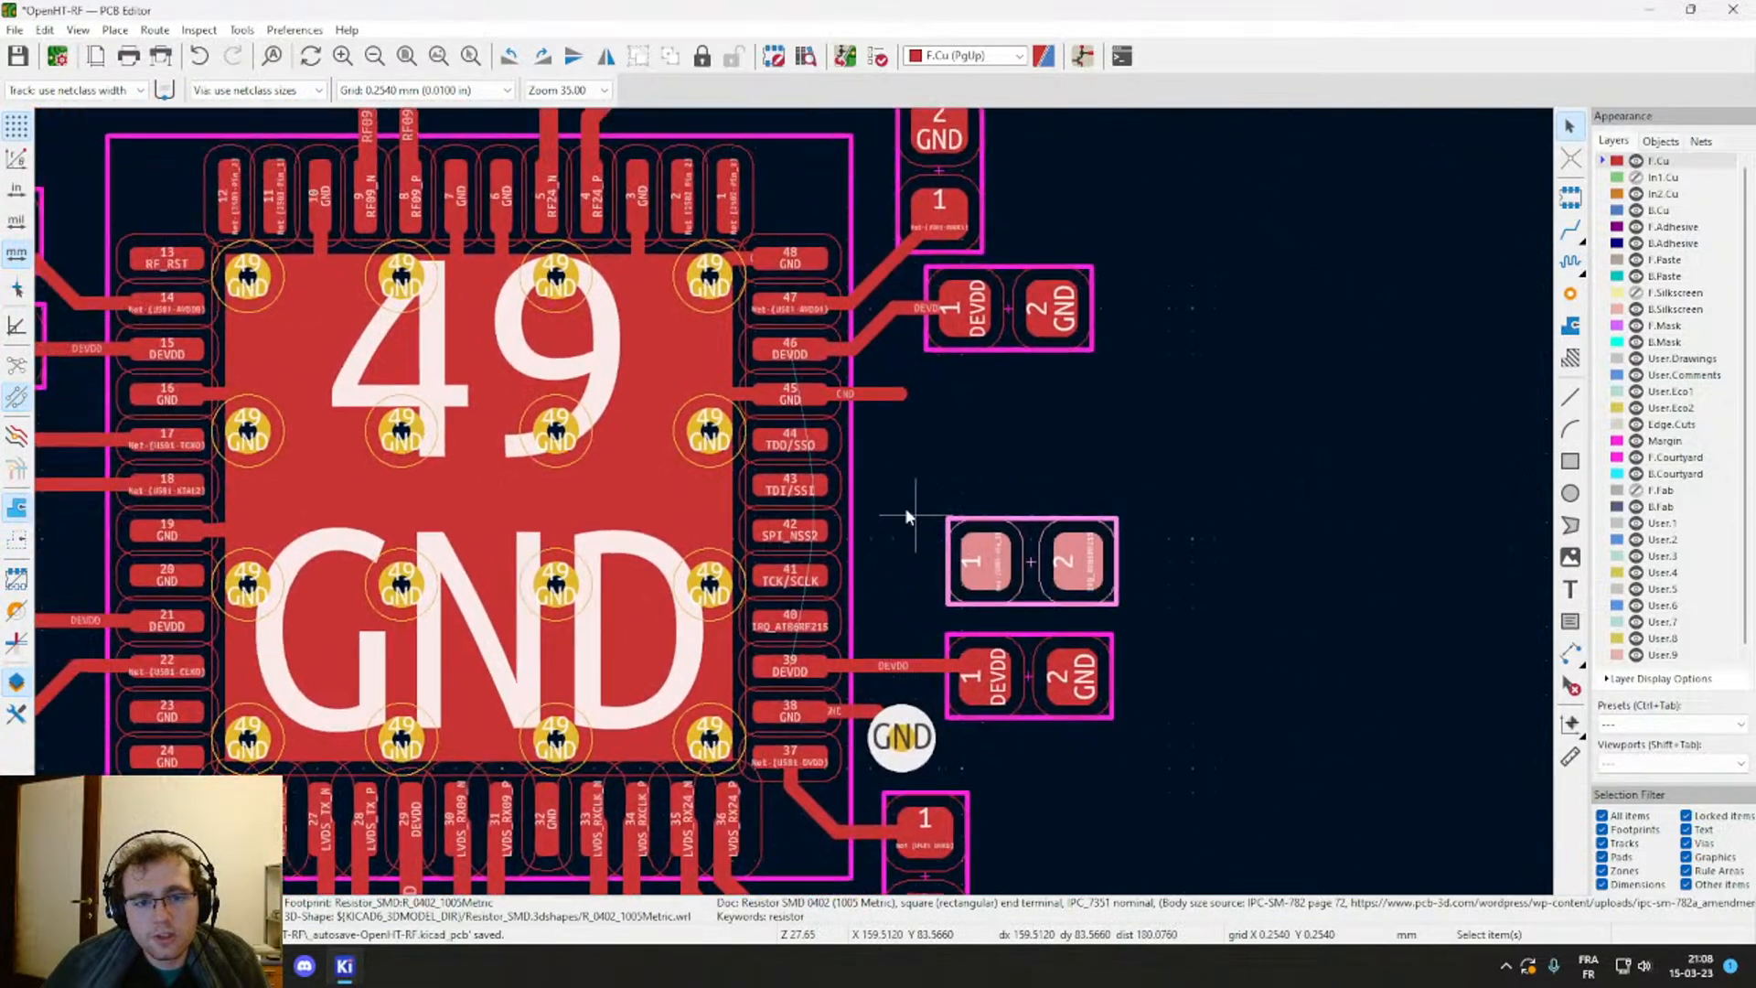
left_click(804, 200)
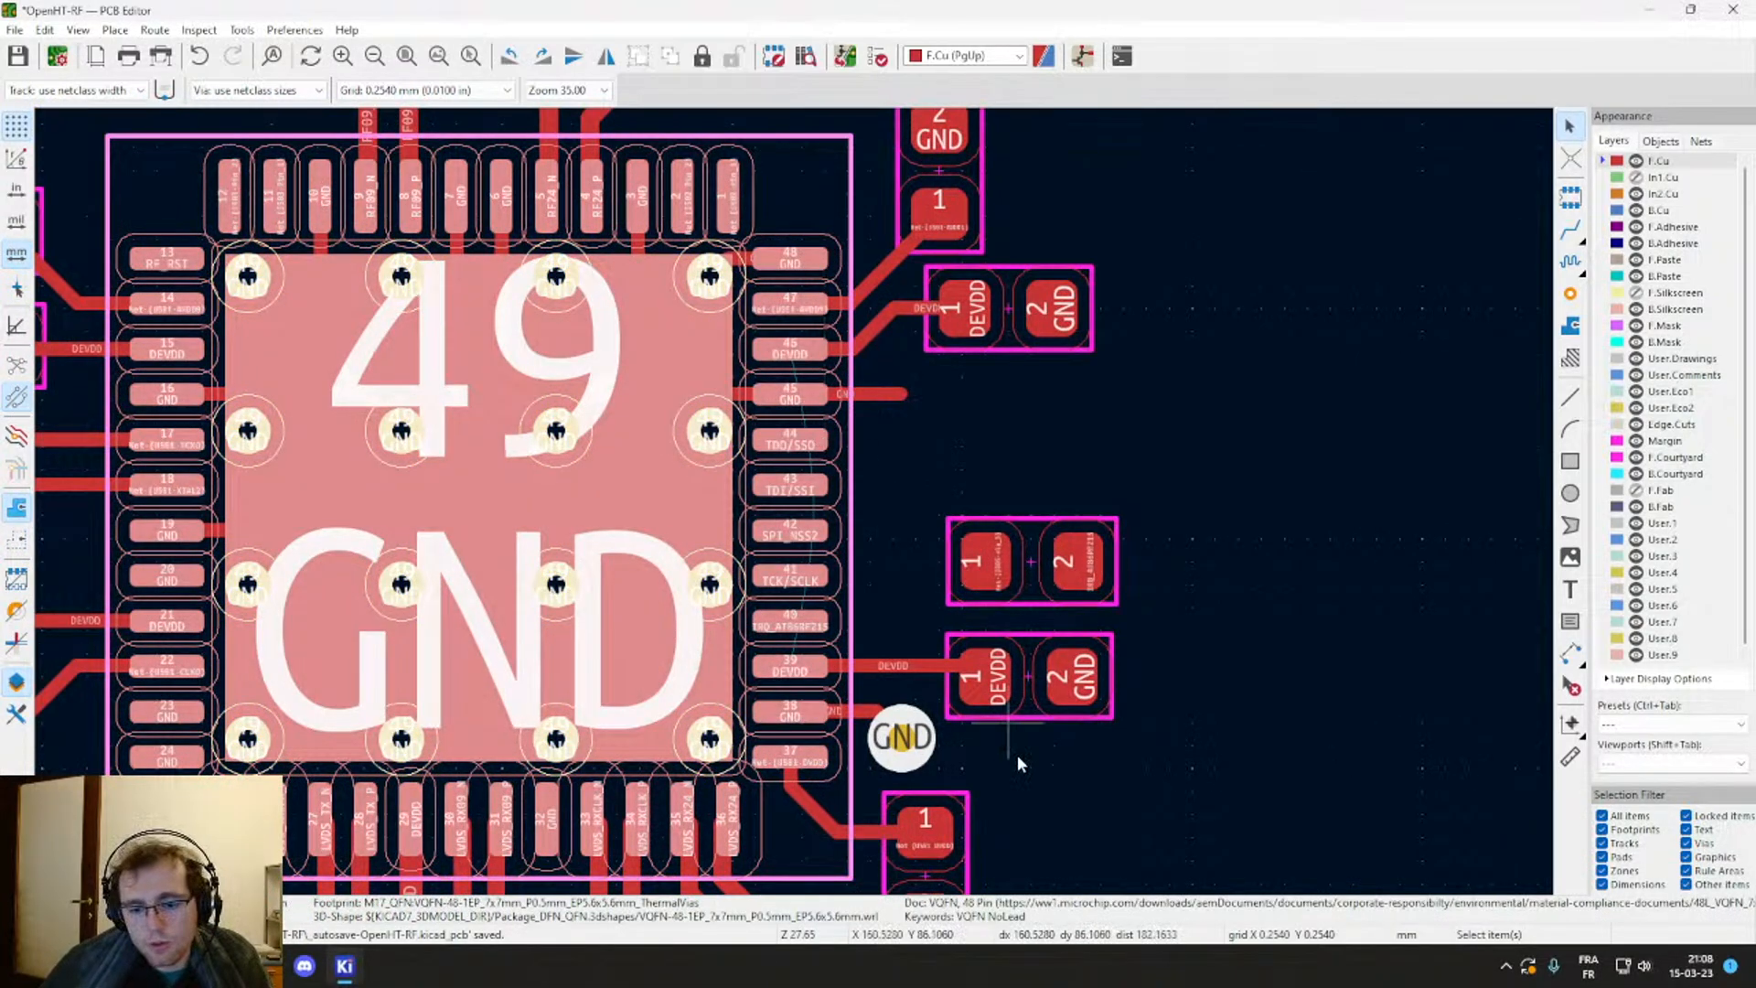
left_click(1041, 562)
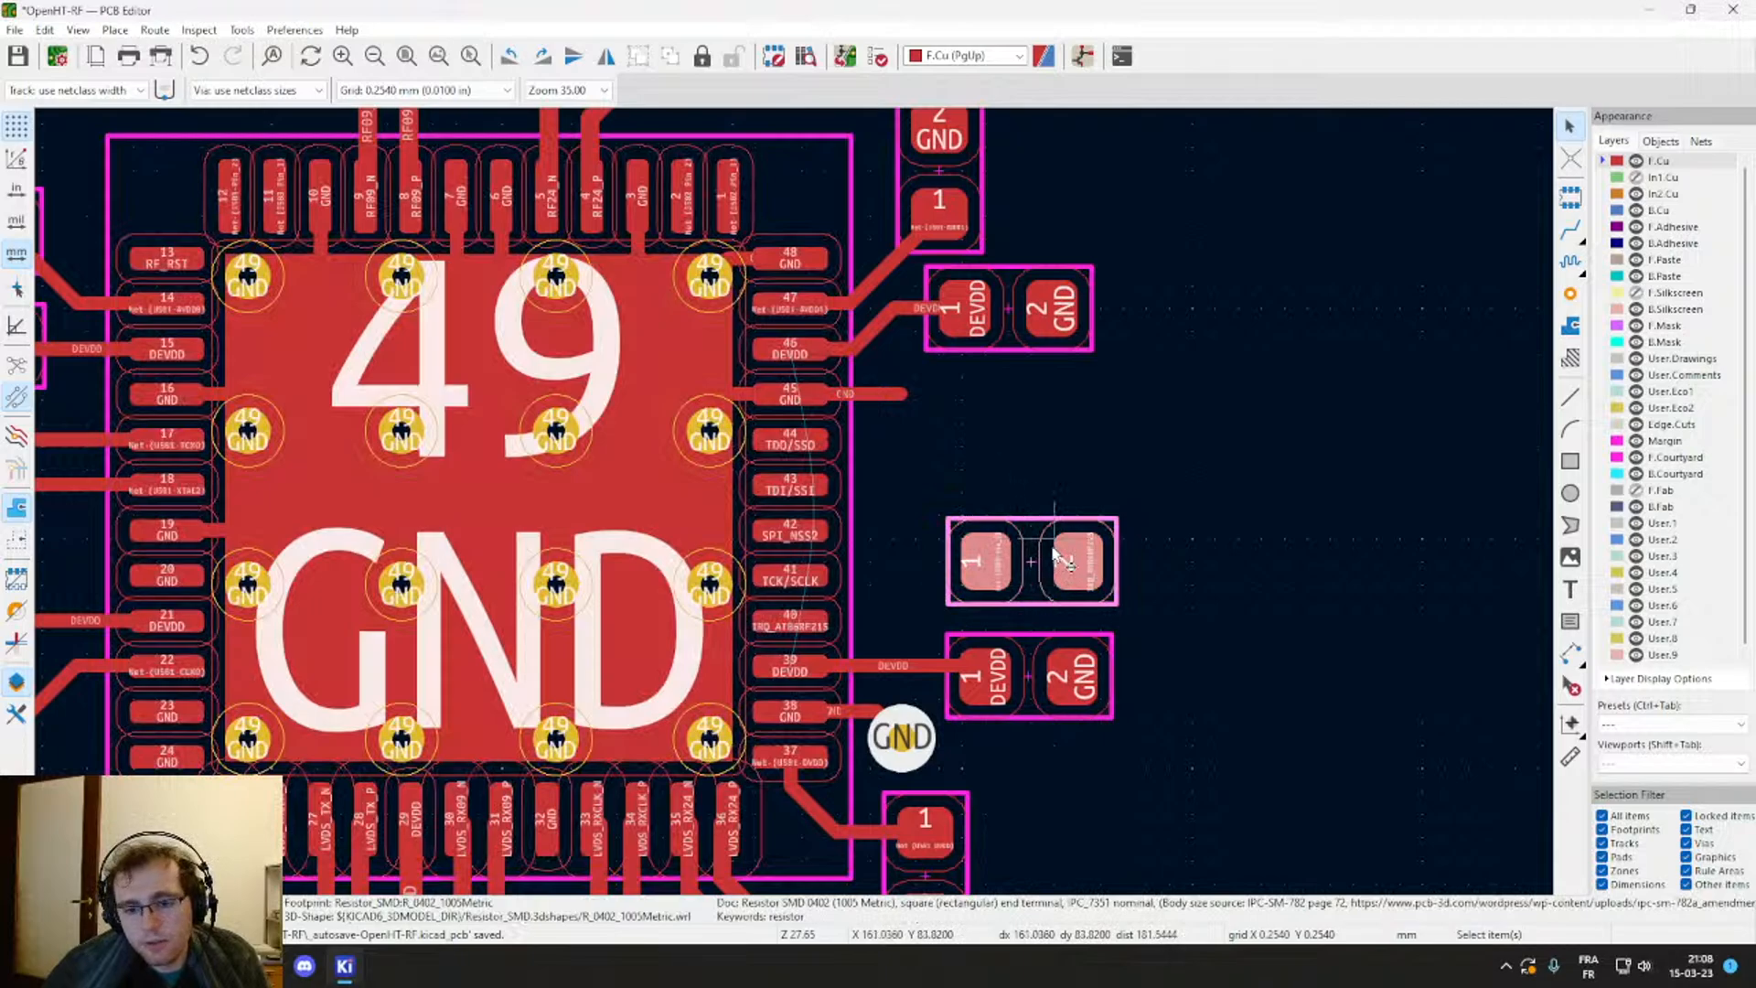
scroll(1029, 542, "up", 2)
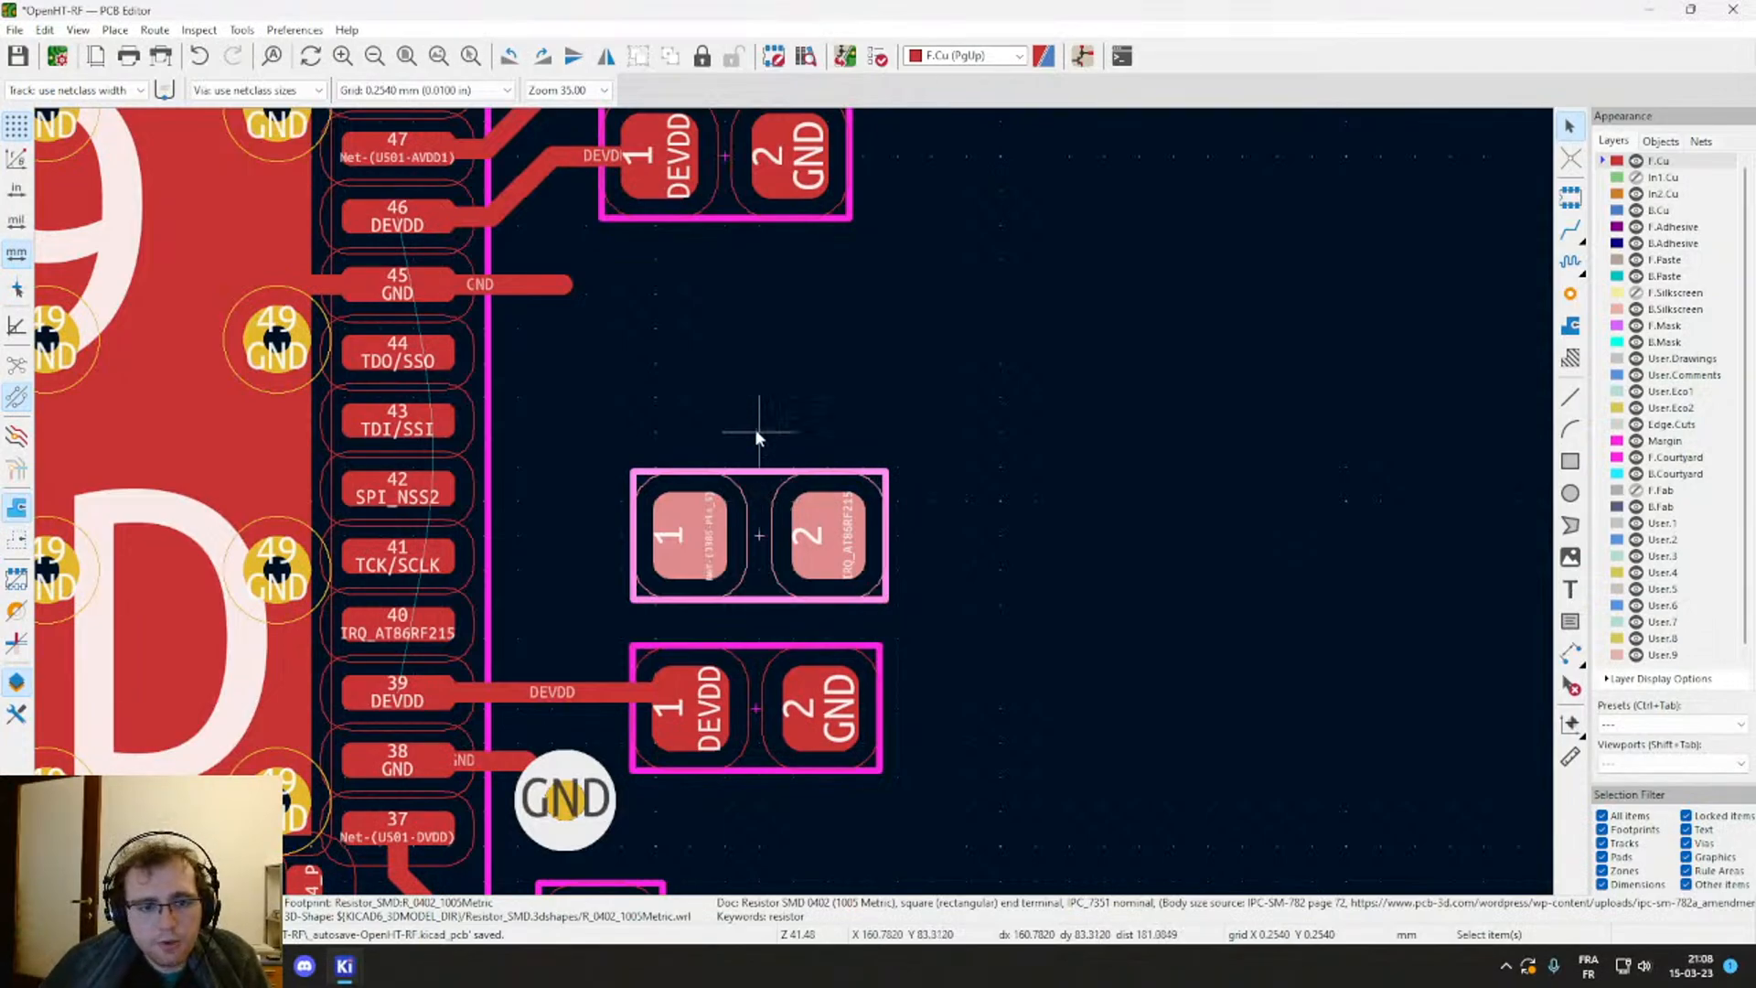
middle_click_drag(756, 431, 902, 631)
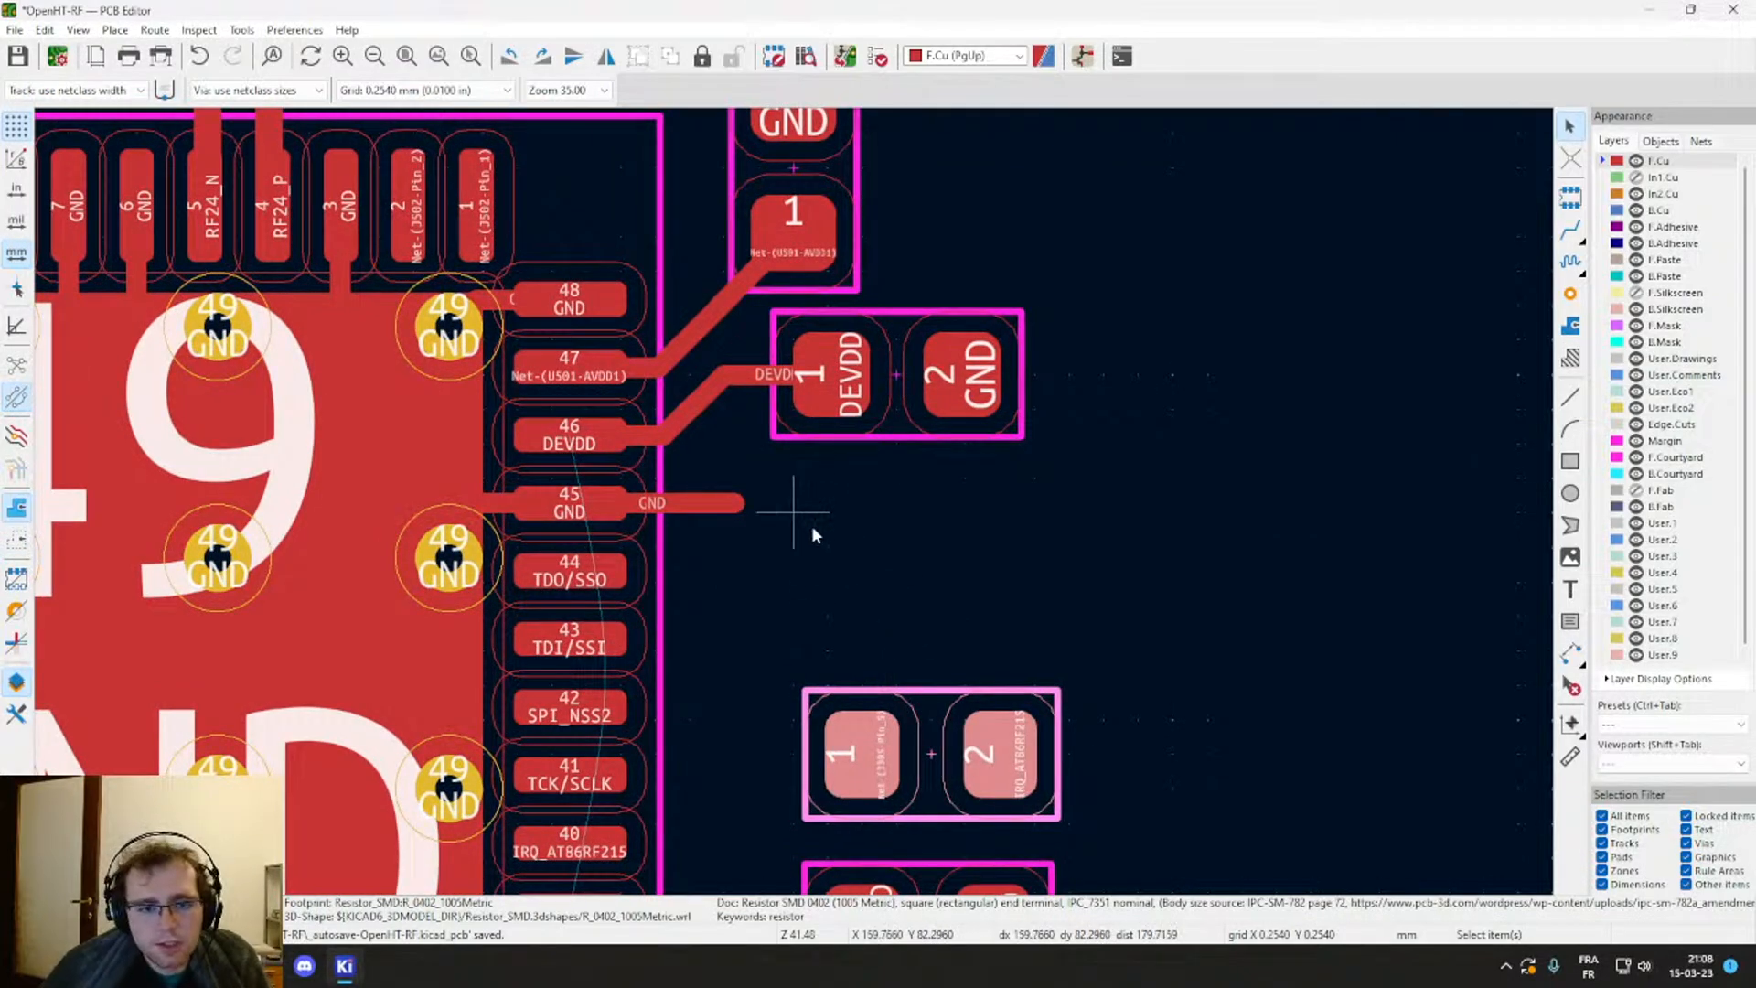
middle_click_drag(810, 525, 1127, 625)
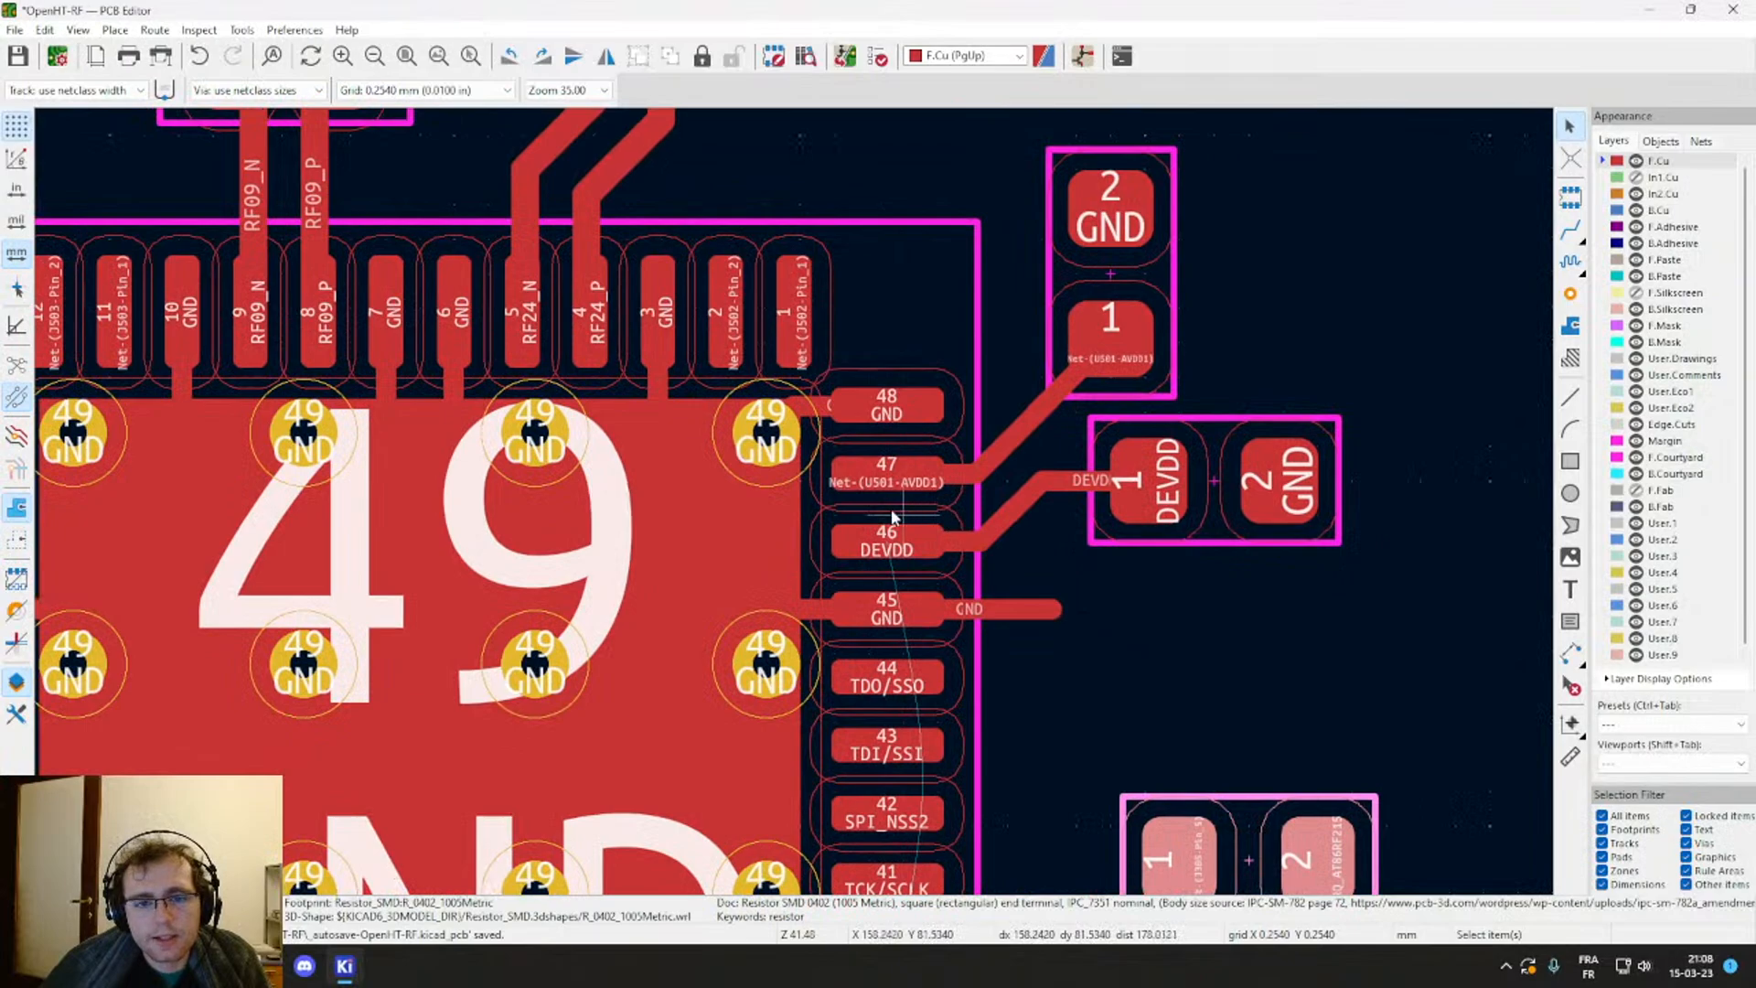
middle_click_drag(896, 518, 838, 214)
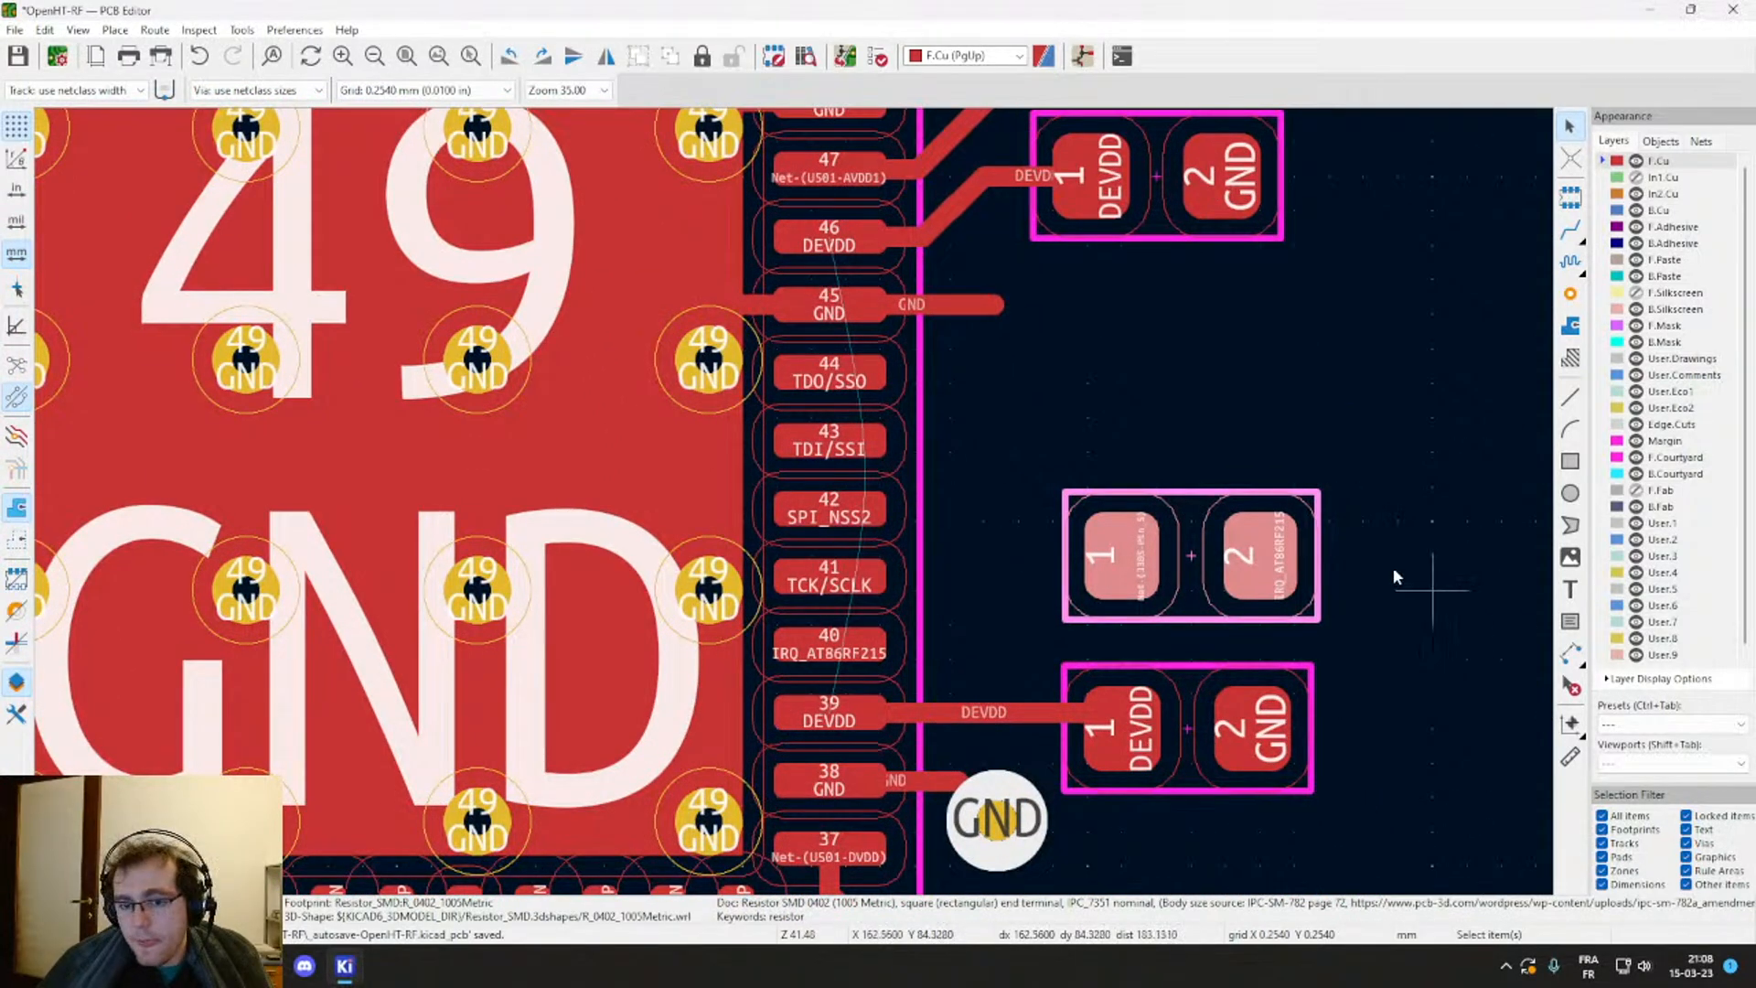
left_click(1177, 439)
left_click(1193, 543)
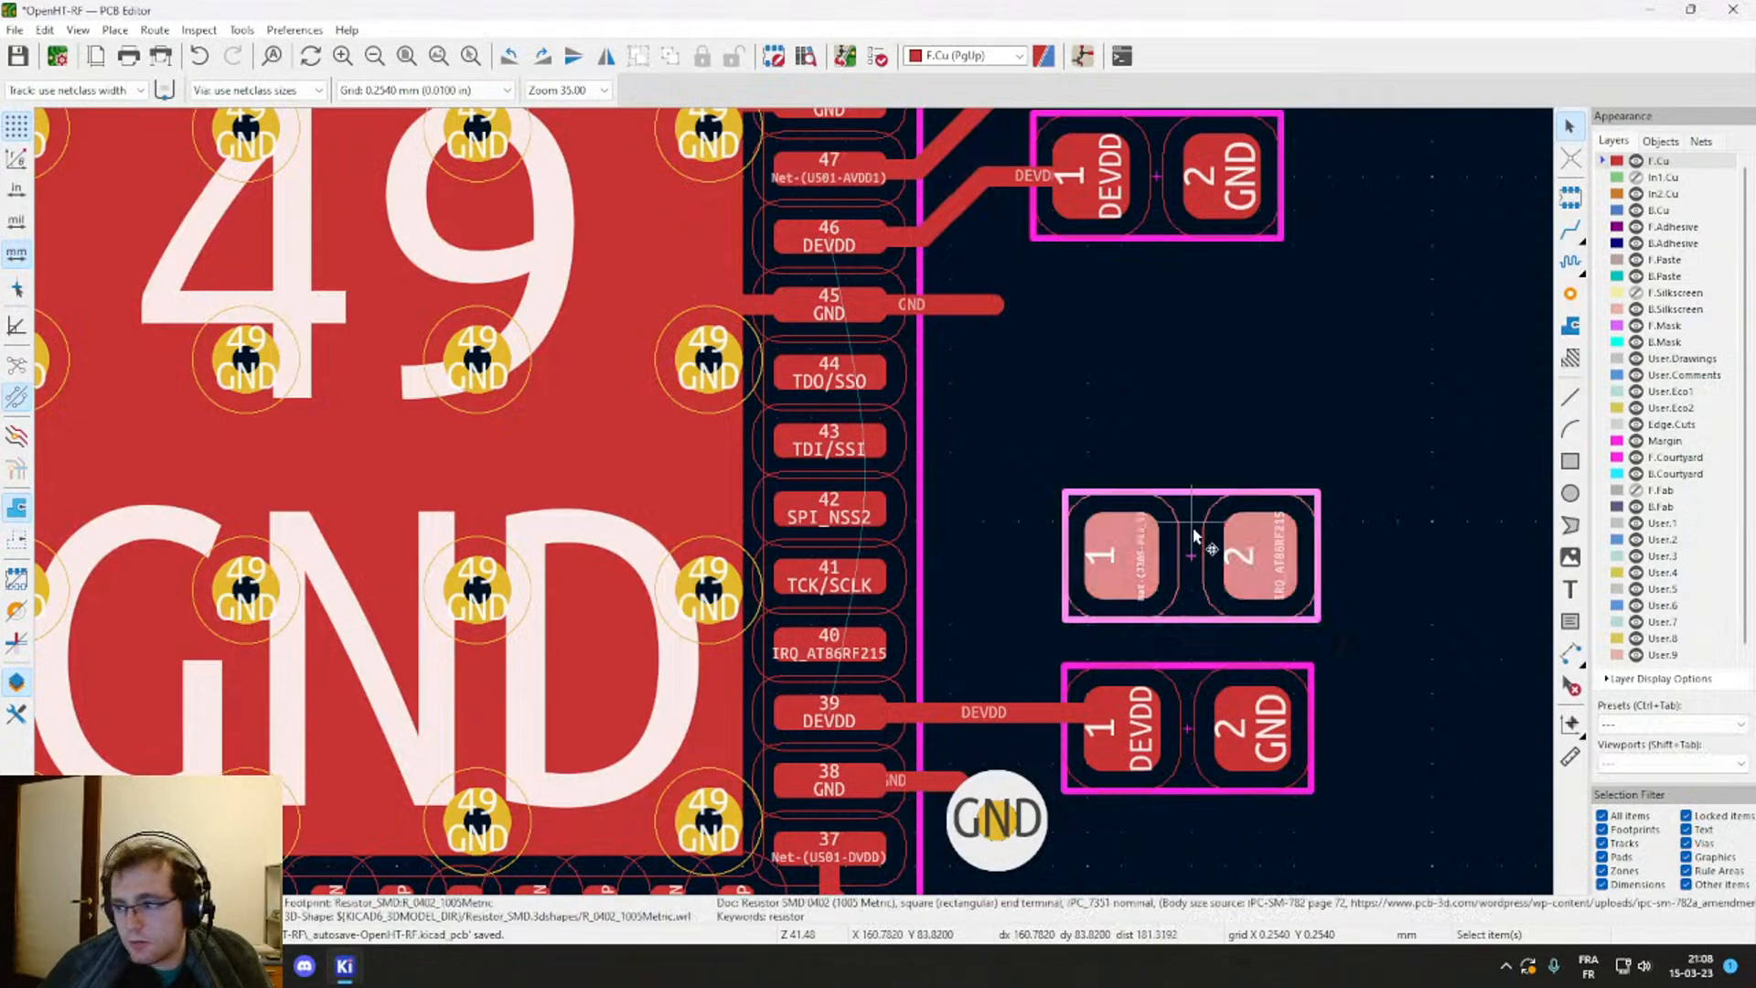
scroll(1183, 518, "down", 2)
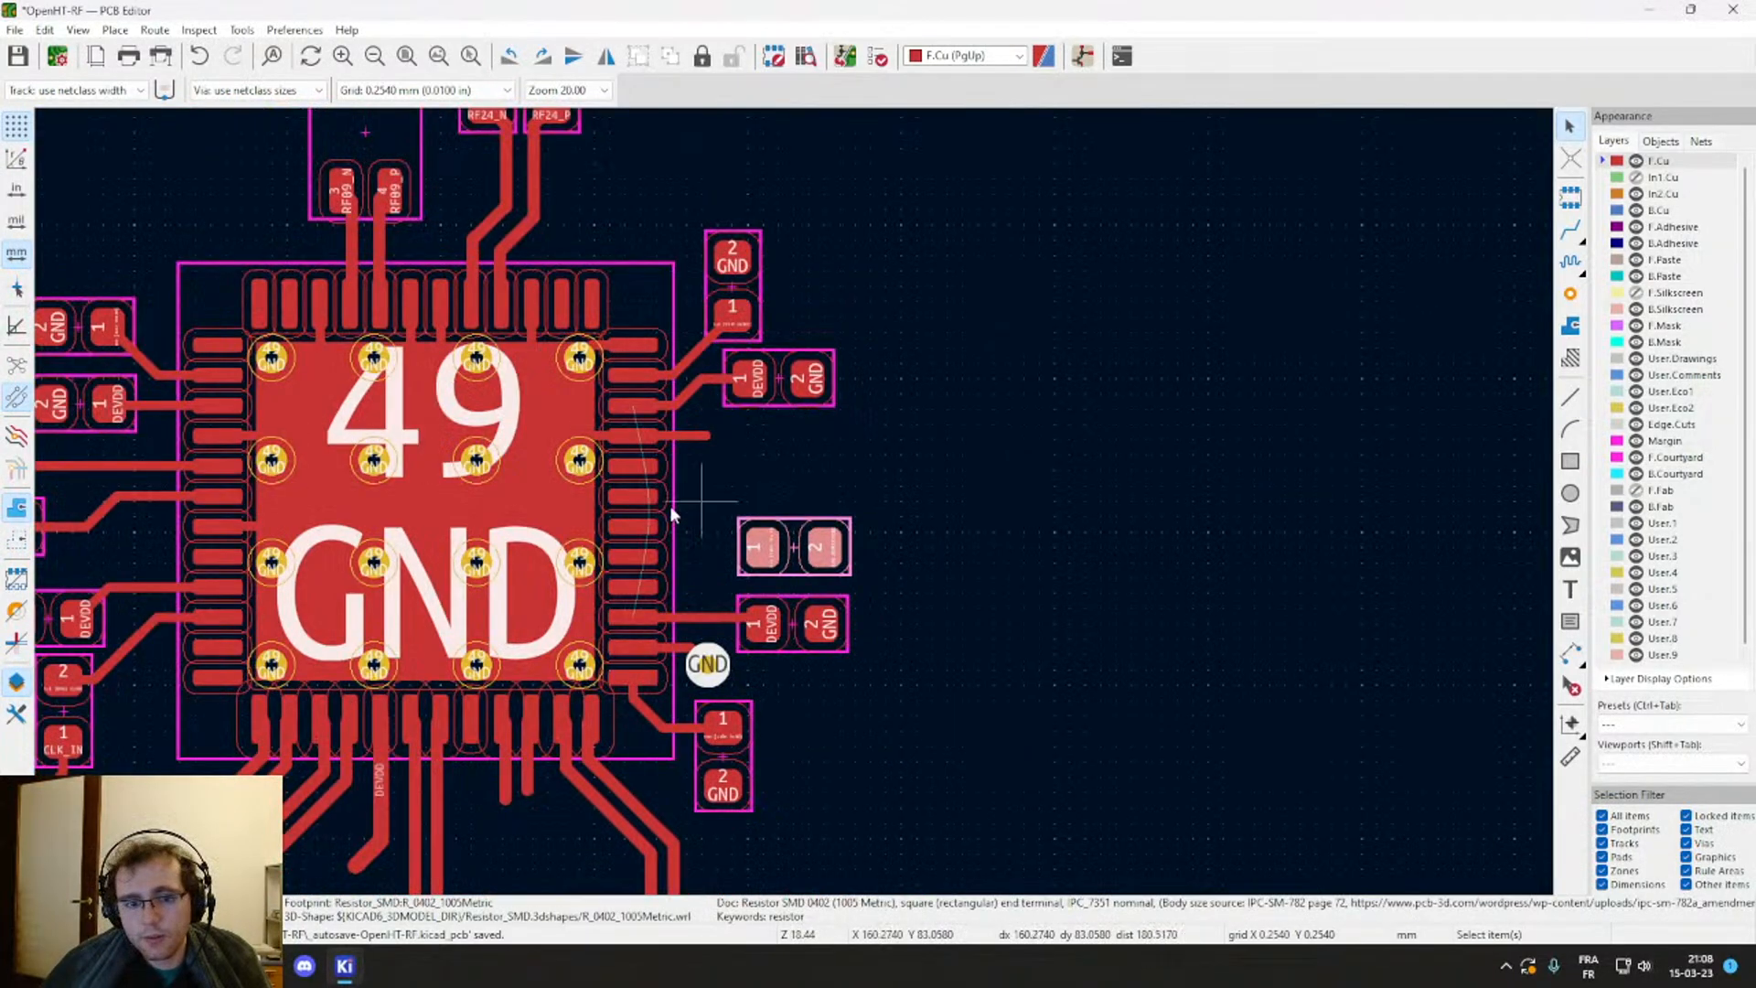
Step: Move the loose DEVDD capacitor below the end of pad 29's track, rotated so its DEVDD pad faces the transceiver
middle_click_drag(669, 507, 1188, 351)
middle_click_drag(831, 583, 781, 399)
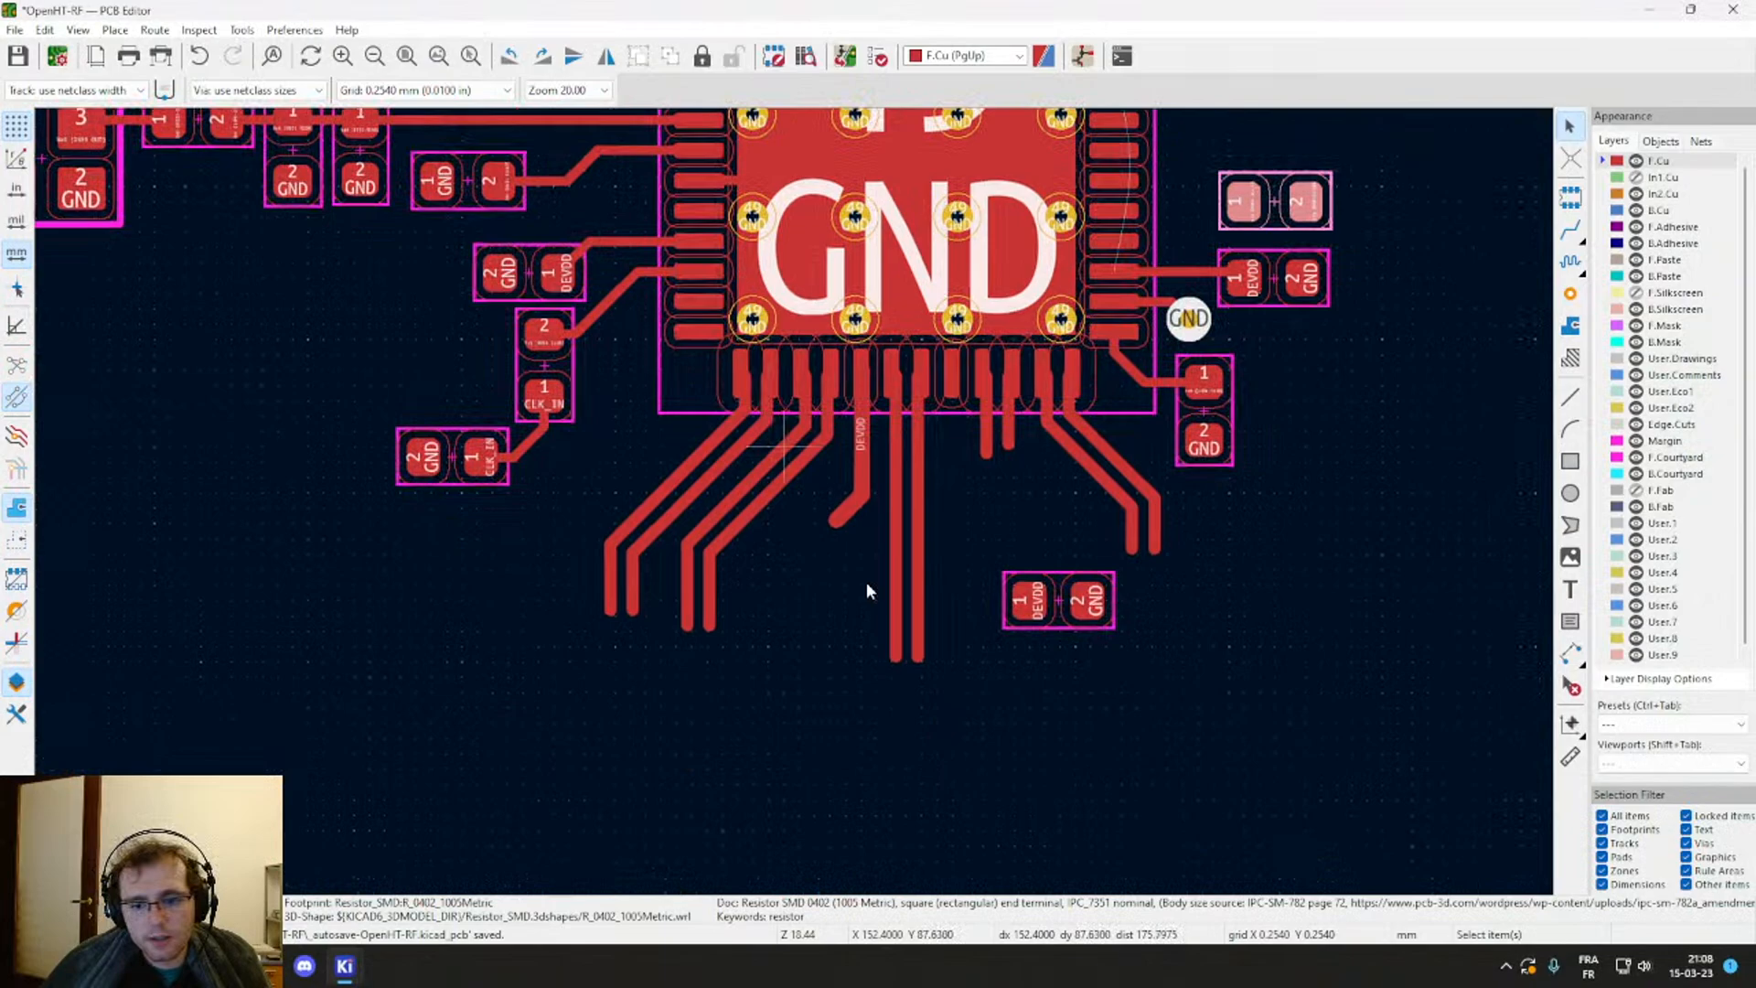
left_click(1067, 599)
key("m")
key("r")
key("r")
key("r")
left_click(792, 611)
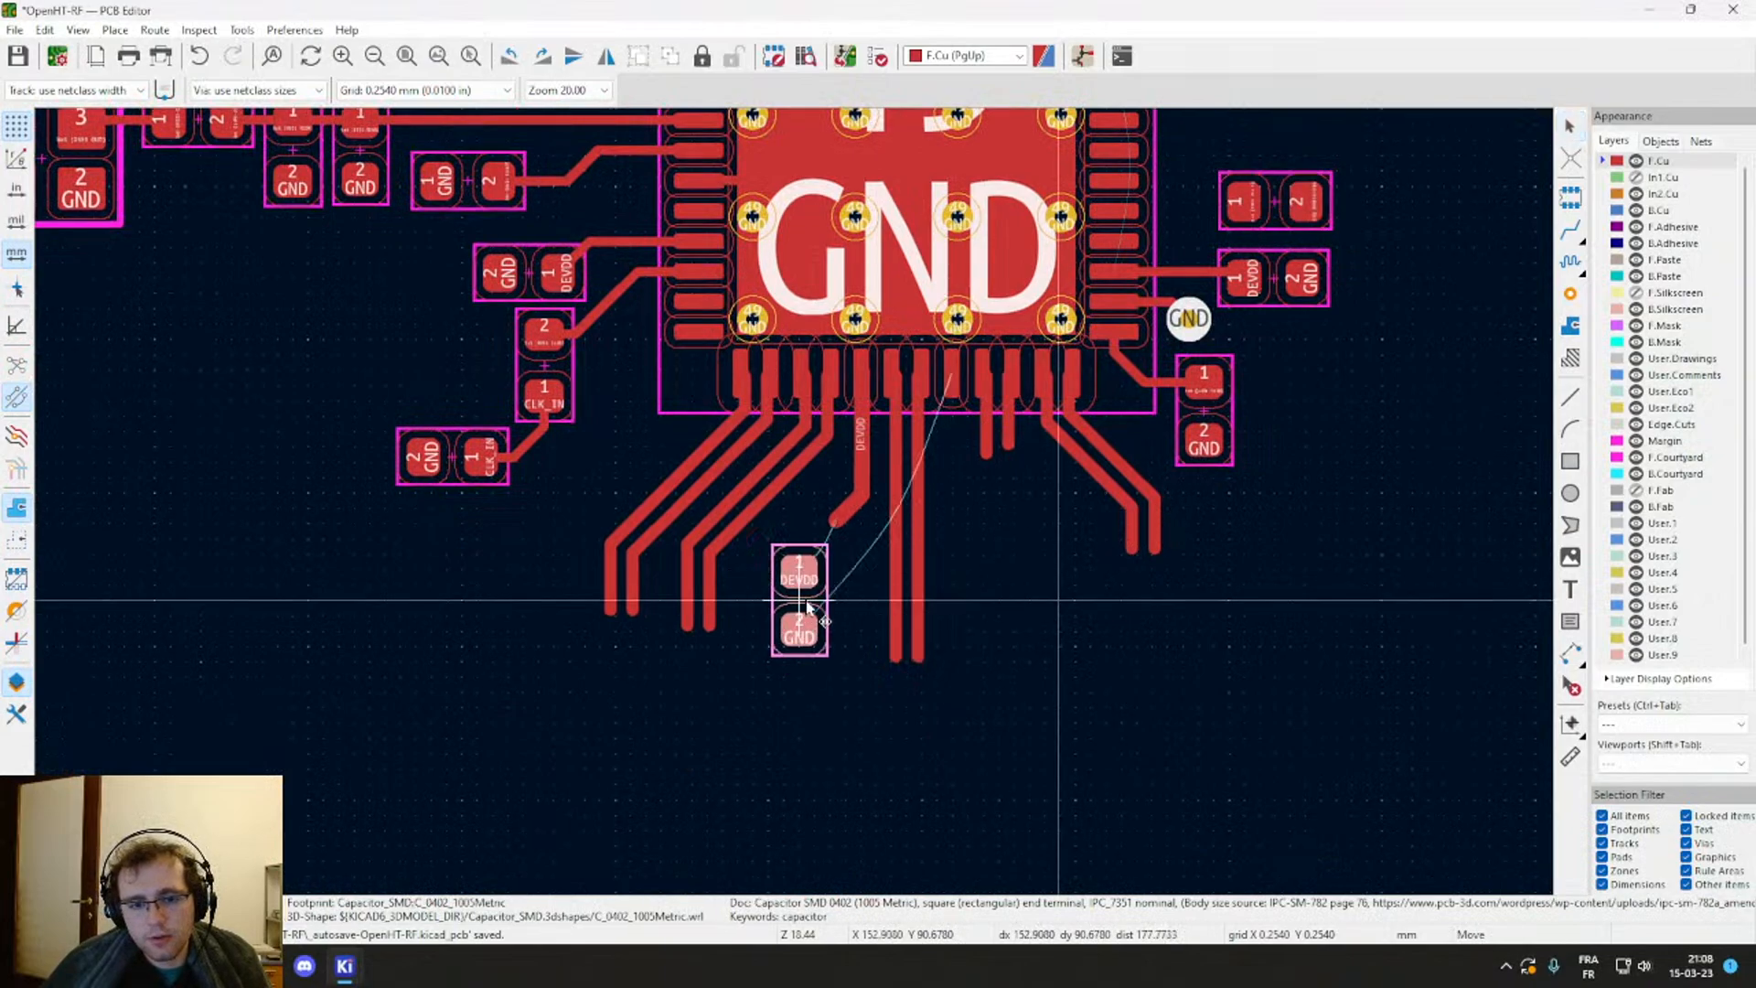
Step: Shift the capacitor up so its DEVDD pad meets the diagonal end of pad 29's track
scroll(805, 590, "up", 3)
key("e")
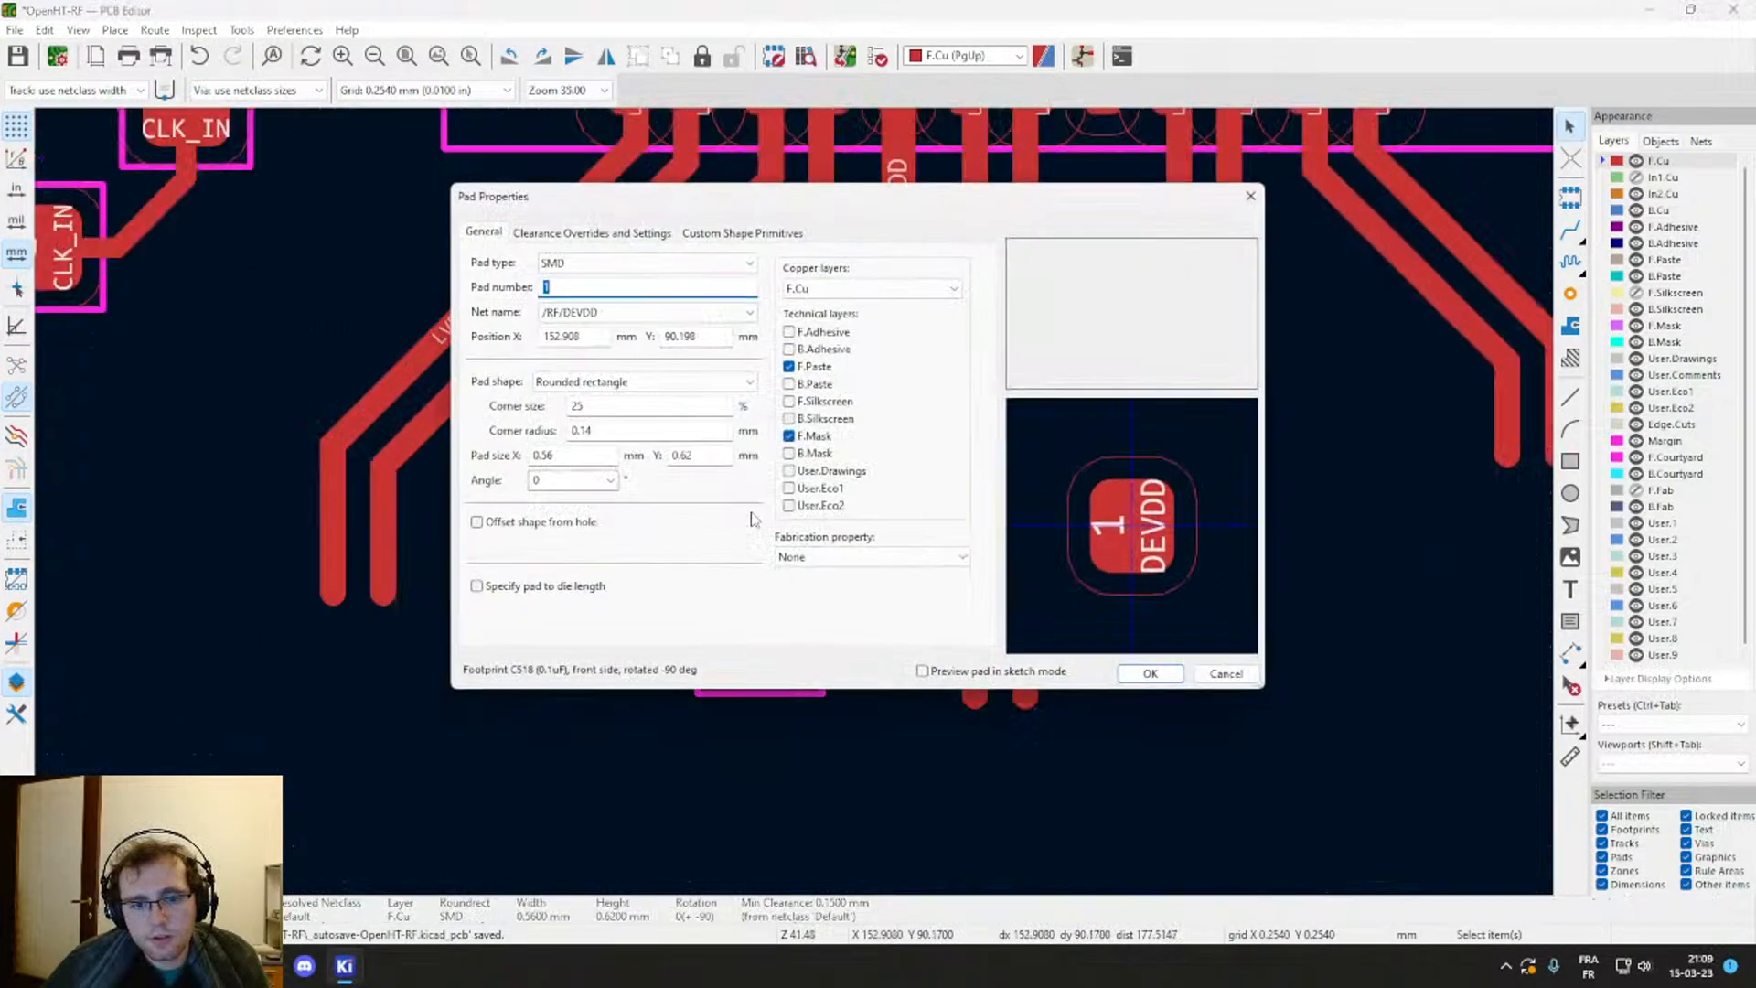
key("Escape")
key("m")
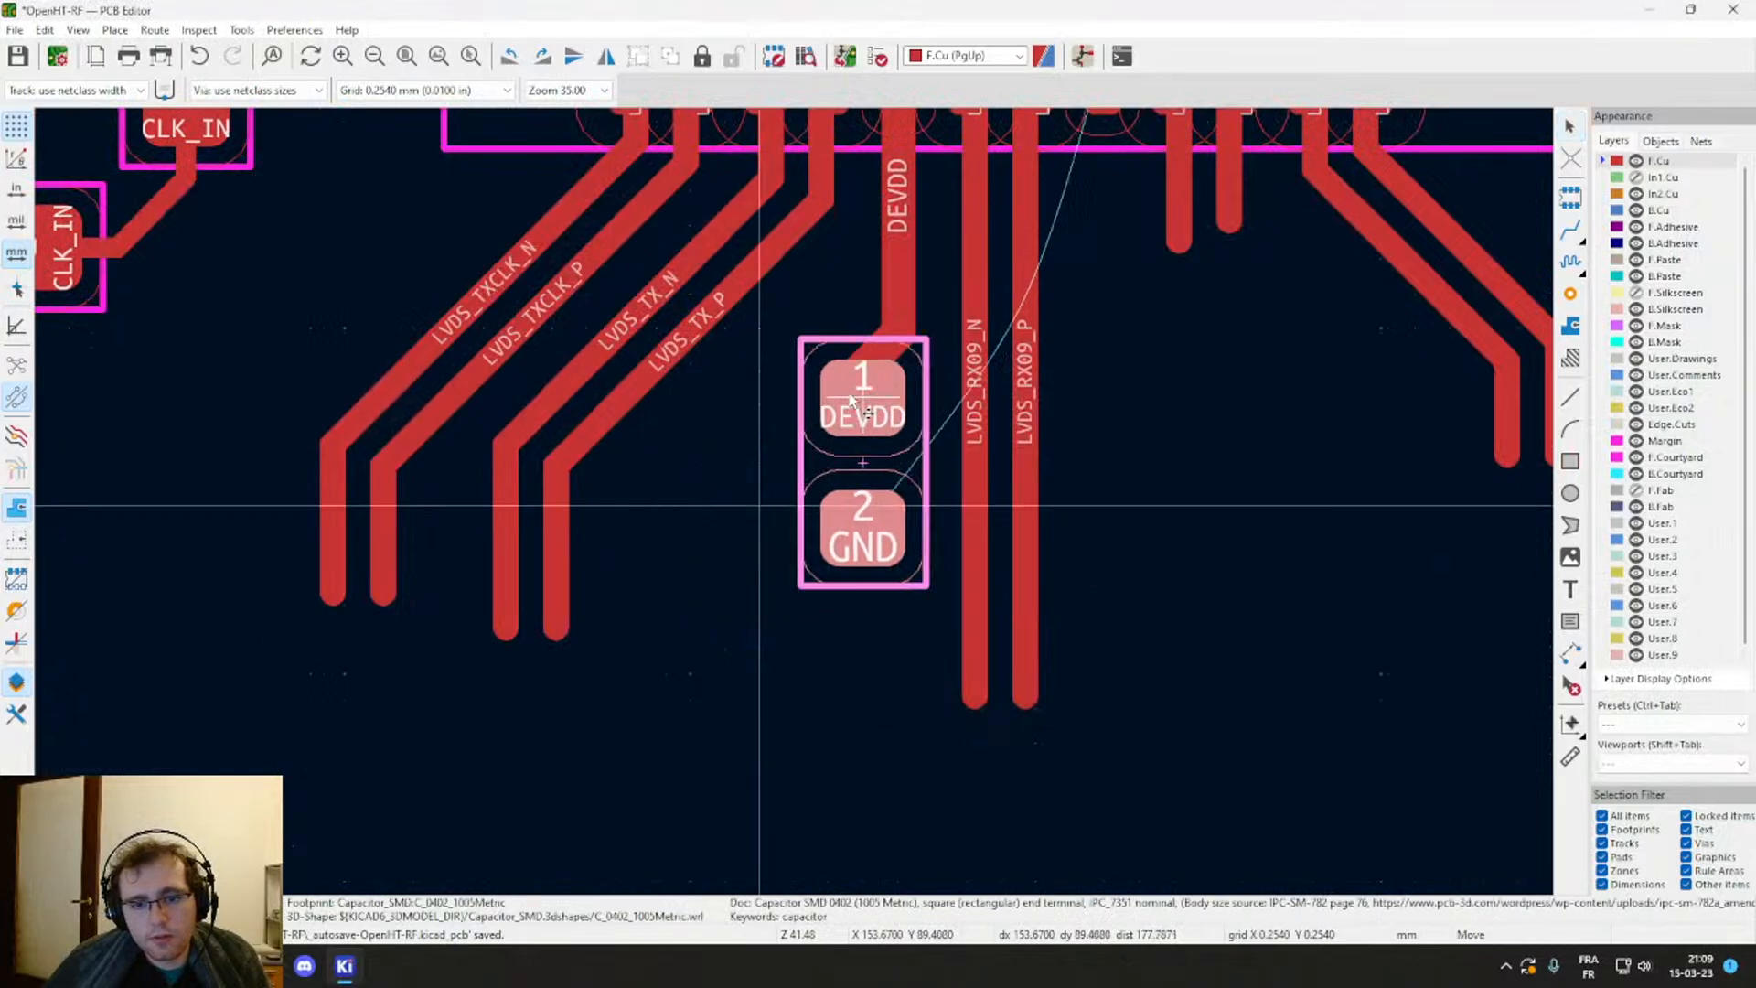
left_click(836, 396)
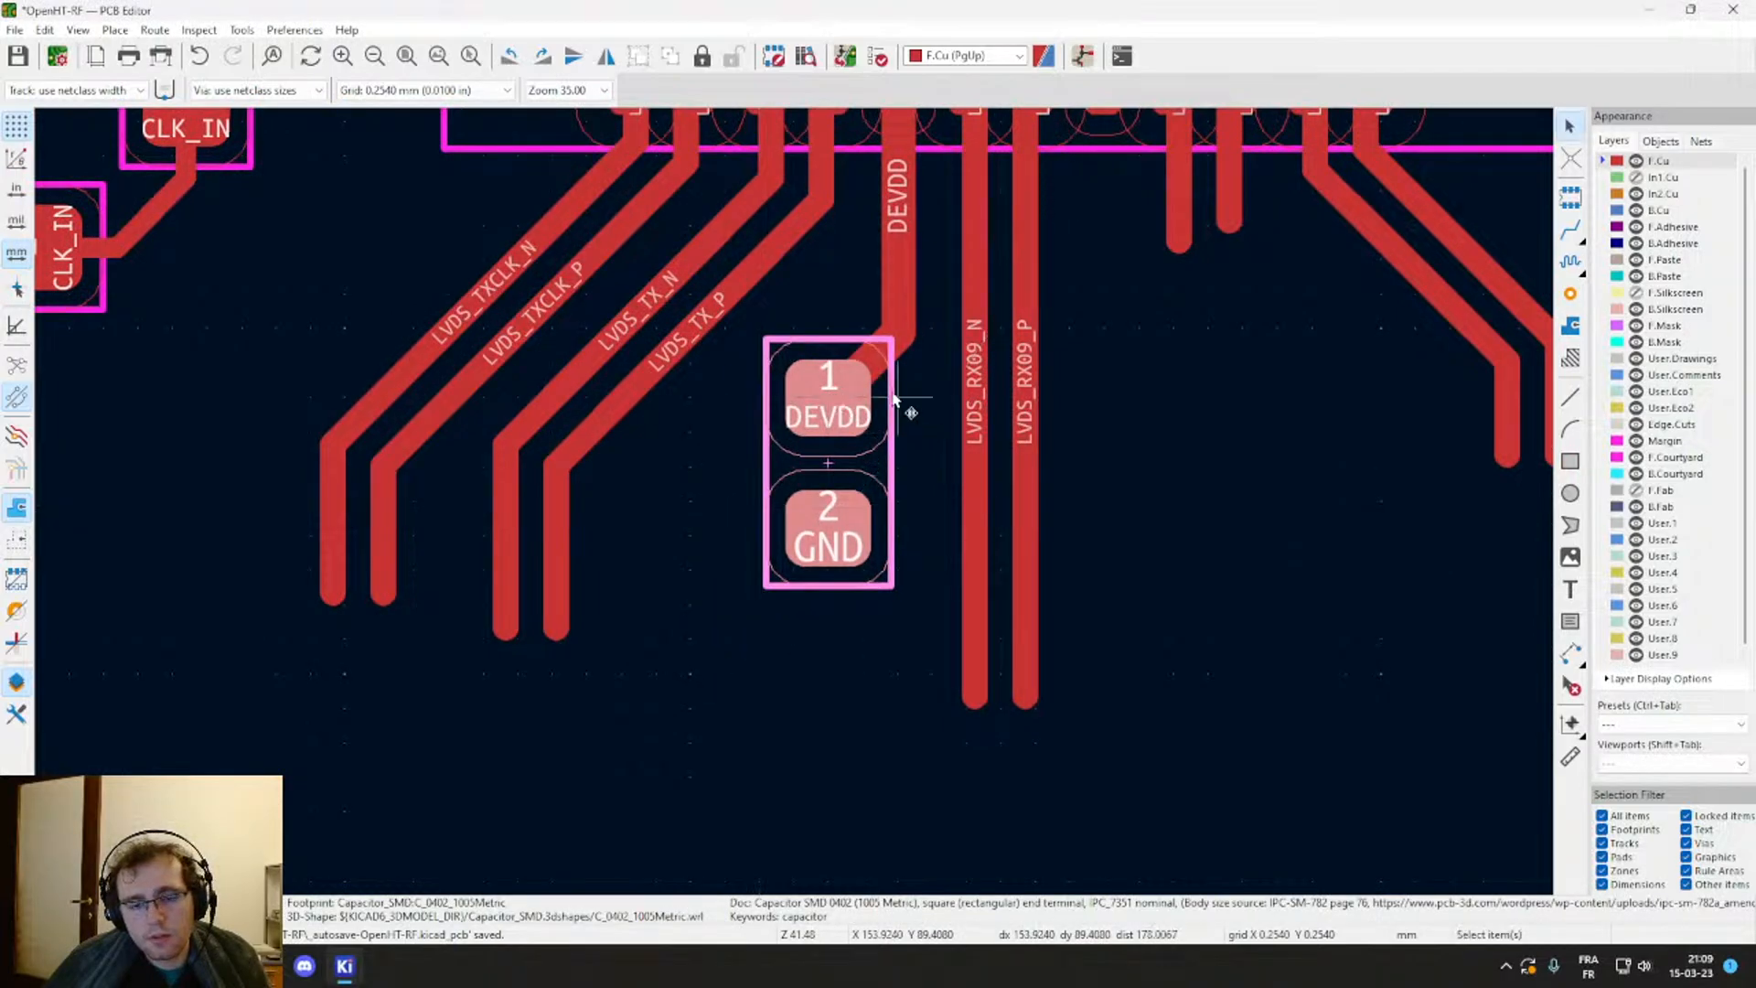
scroll(1094, 497, "up", 2)
scroll(1094, 497, "down", 4)
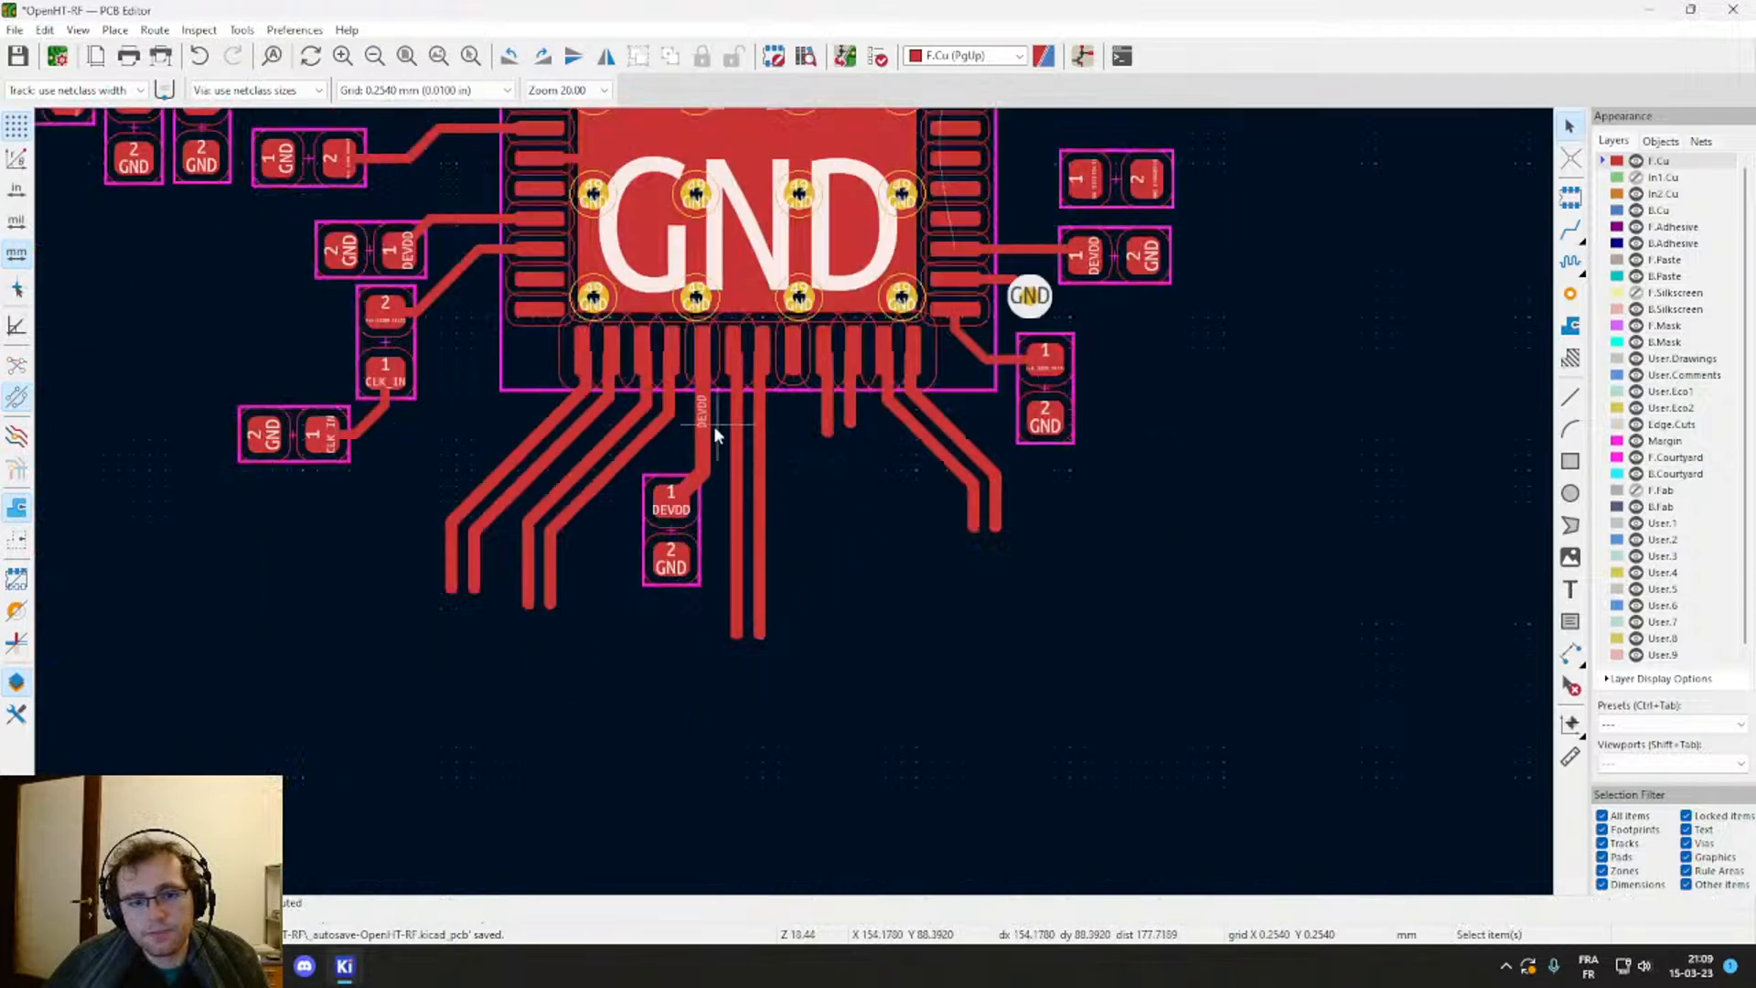
Step: Reshape pad 29's DEVDD track so its diagonal sits higher and it enters the capacitor's pad 1 vertically
scroll(794, 508, "up", 2)
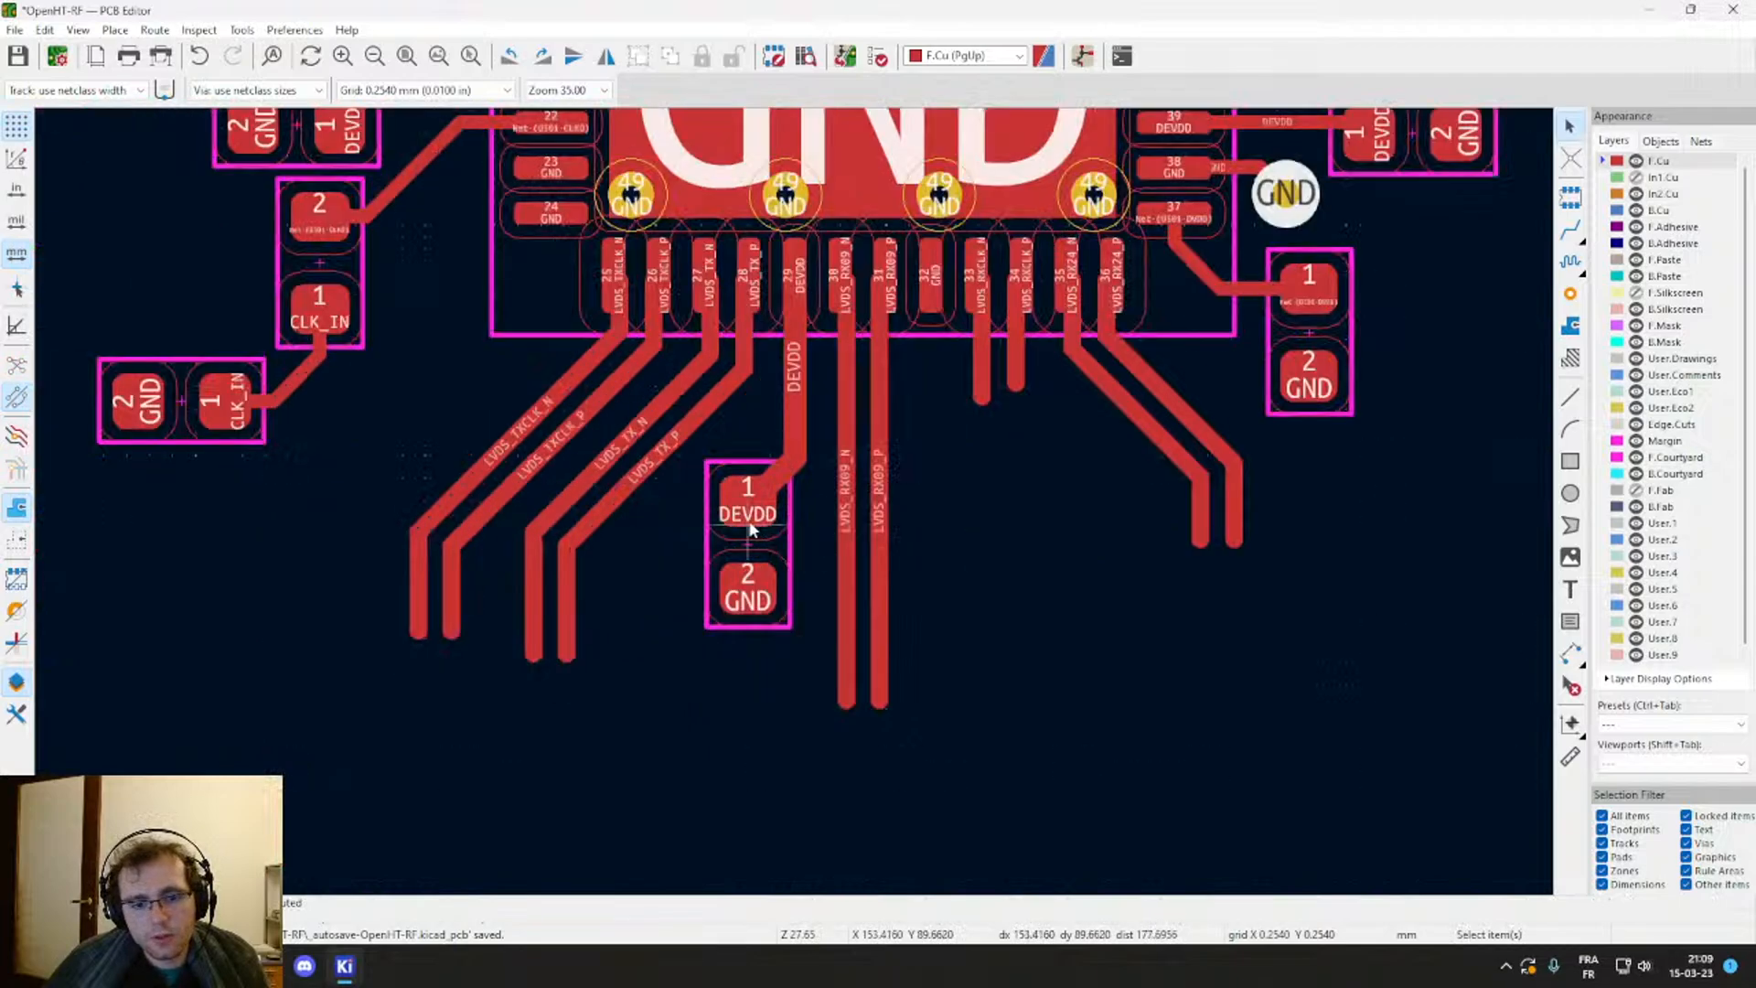
left_click(748, 521)
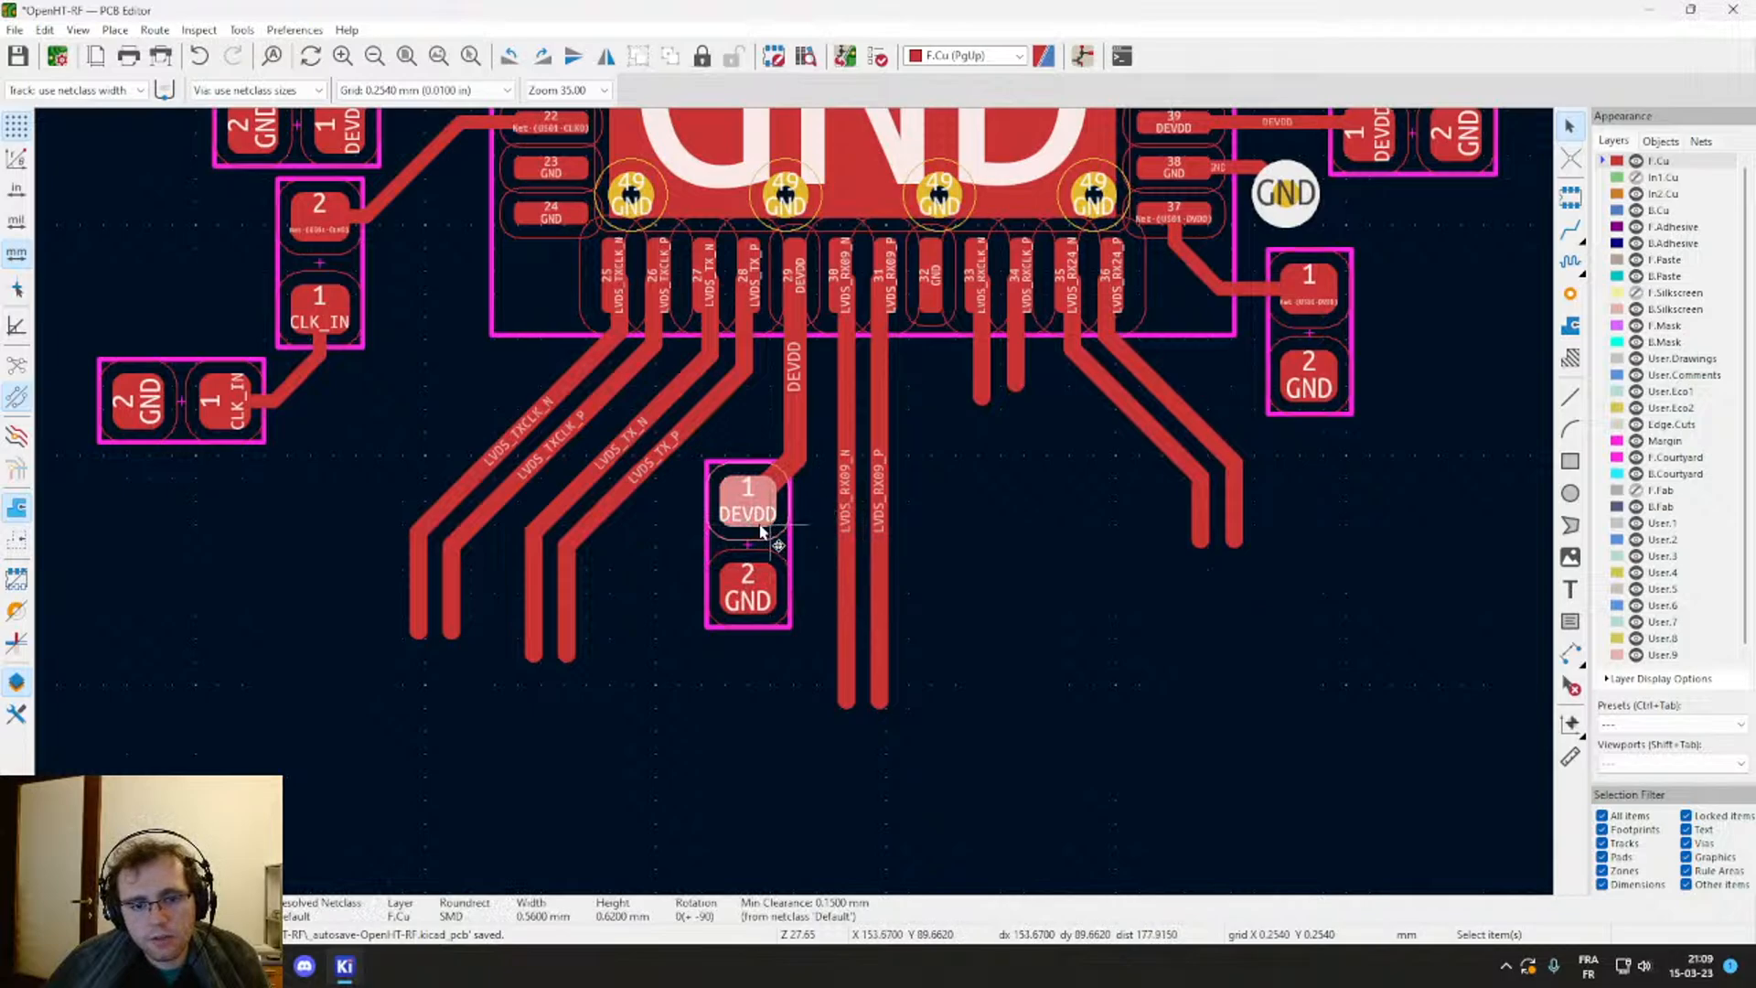
scroll(876, 573, "up", 3)
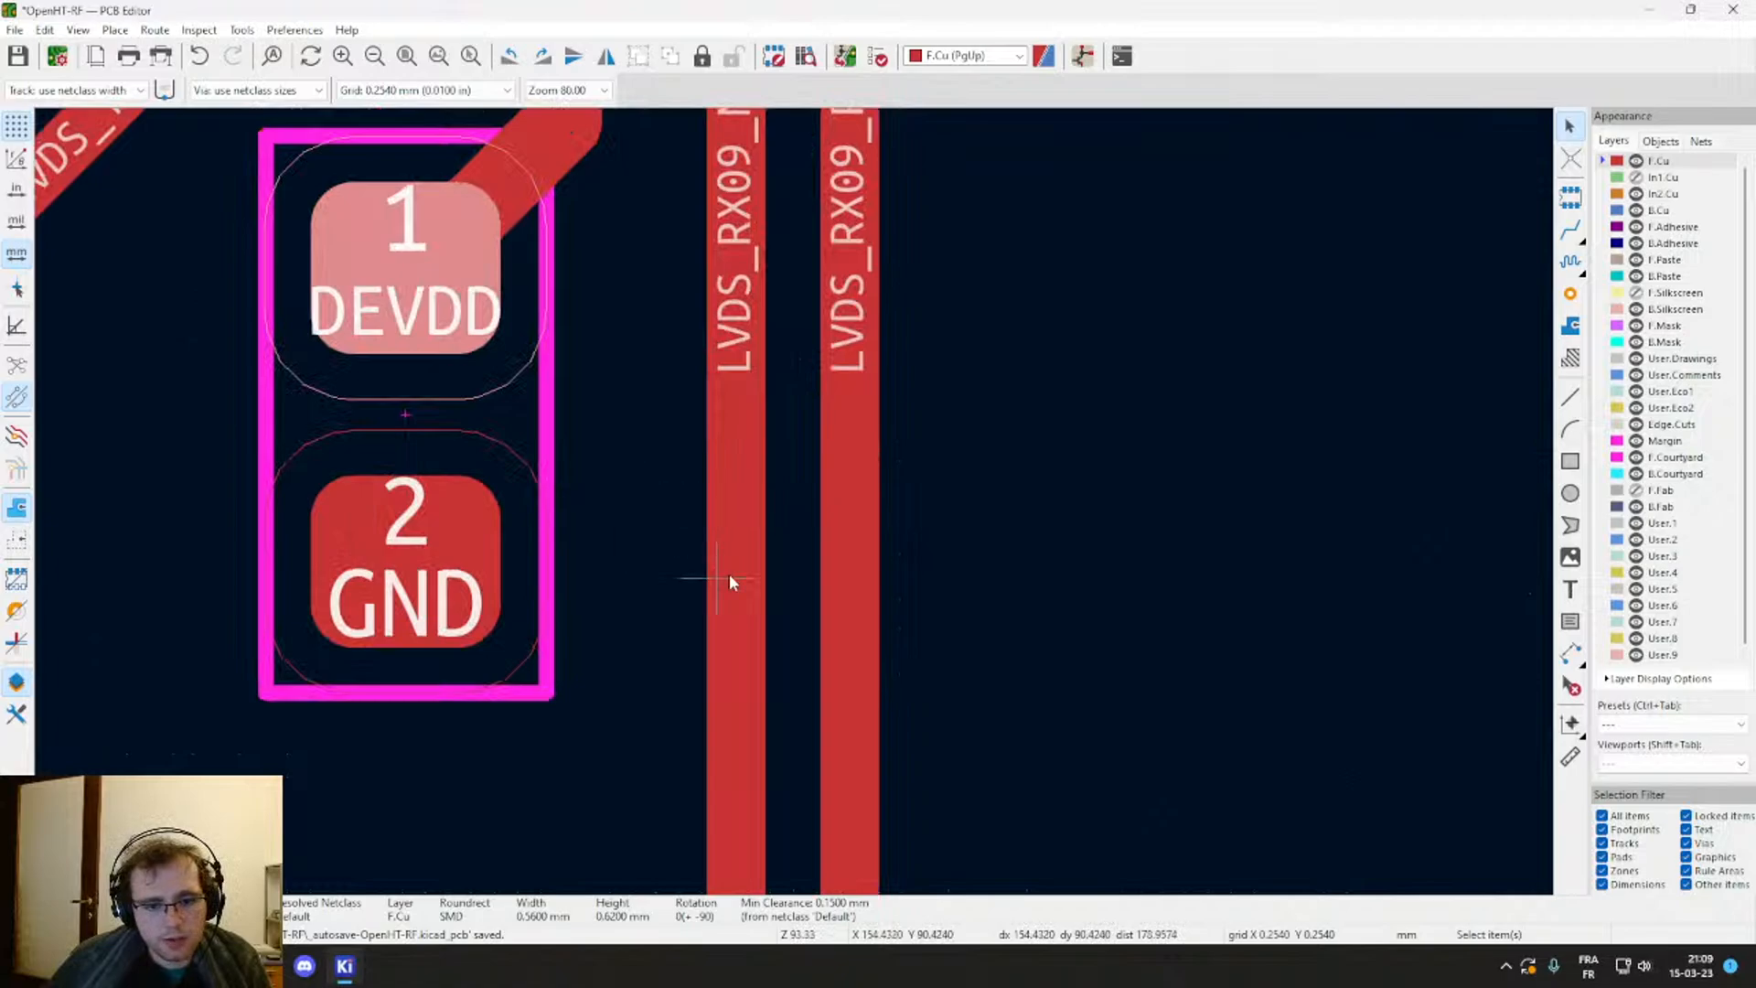
middle_click_drag(653, 443, 576, 837)
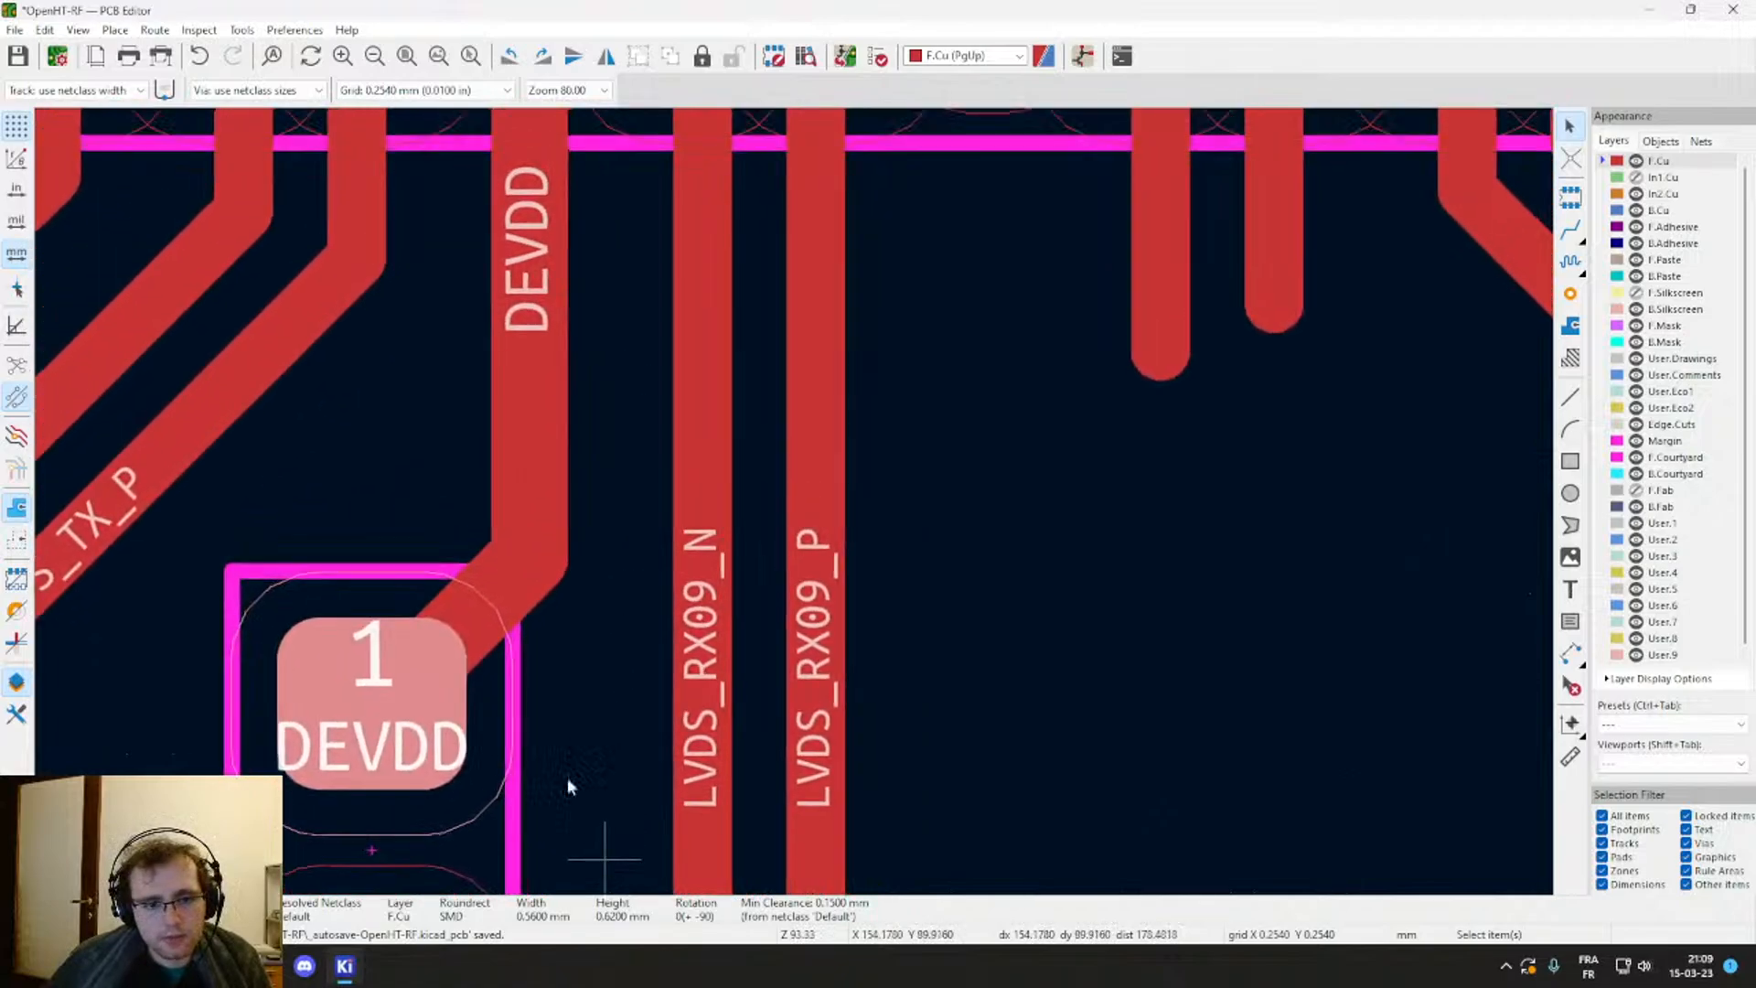
left_click(494, 588)
left_click_drag(494, 587, 478, 461)
scroll(599, 469, "down", 1)
middle_click_drag(804, 540, 800, 591)
middle_click_drag(421, 788, 480, 713)
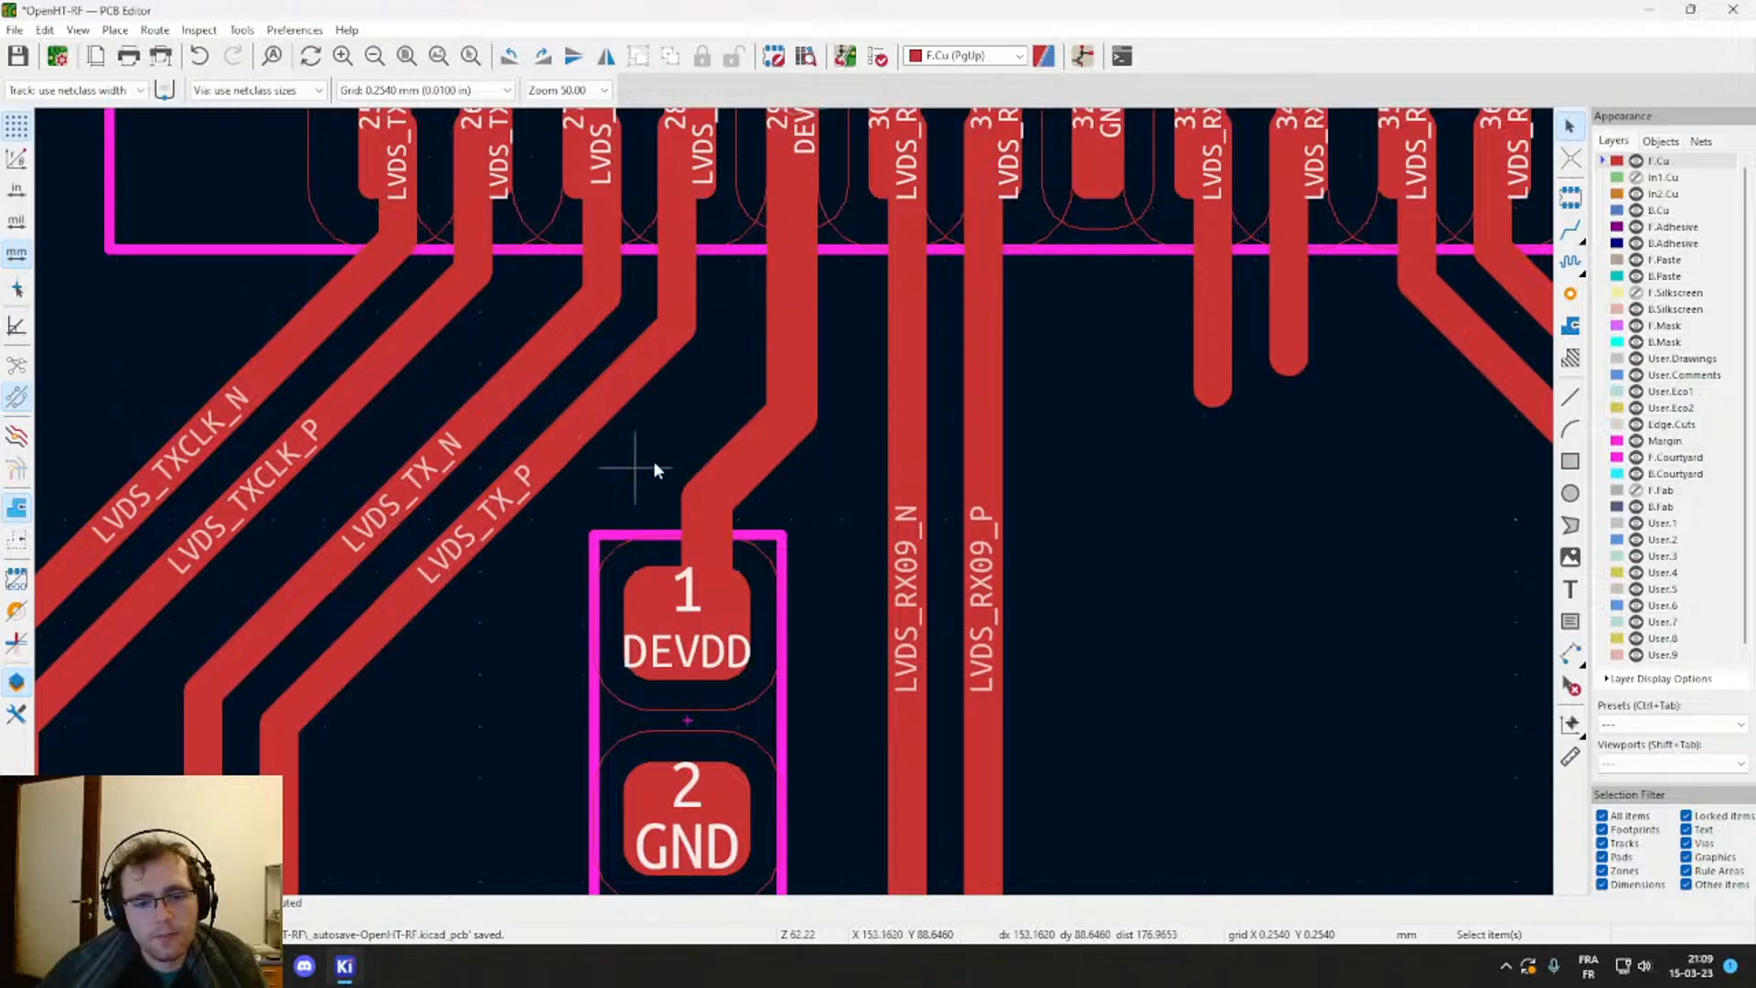
Step: Examine the LVDS tracks around pad 29's capacitor and the free space between the transceiver and the FPGA
middle_click_drag(706, 448, 919, 656)
middle_click_drag(749, 600, 713, 420)
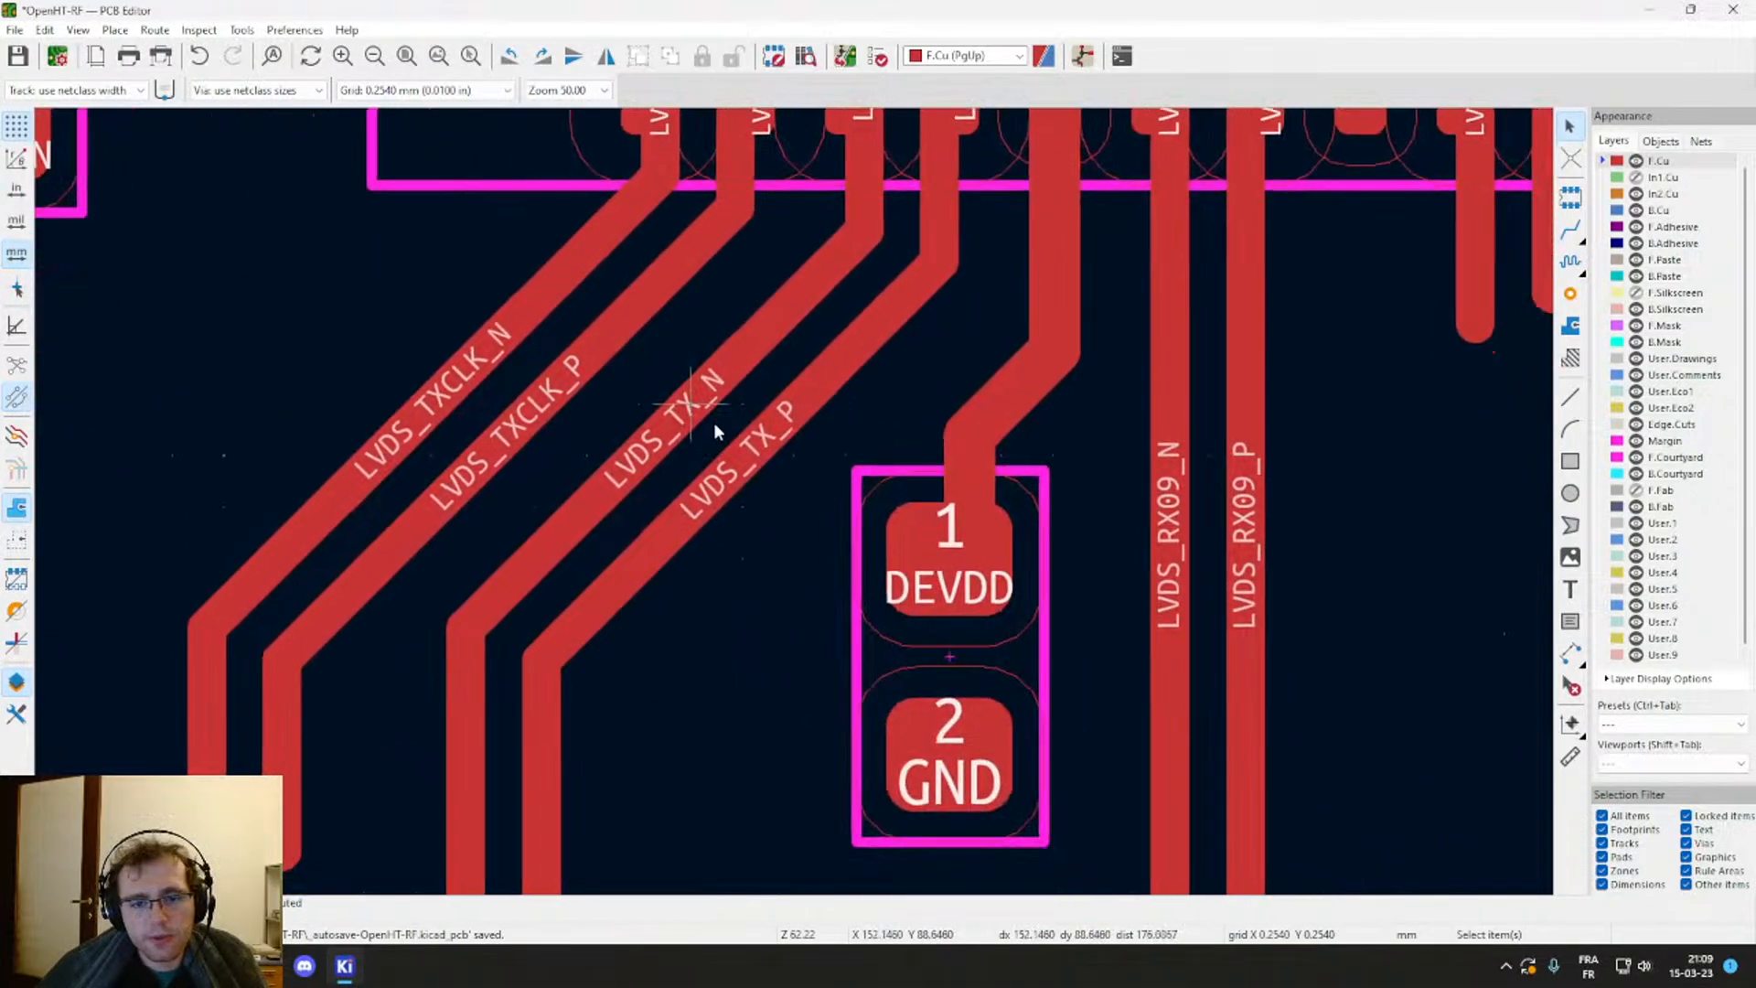
scroll(639, 503, "down", 3)
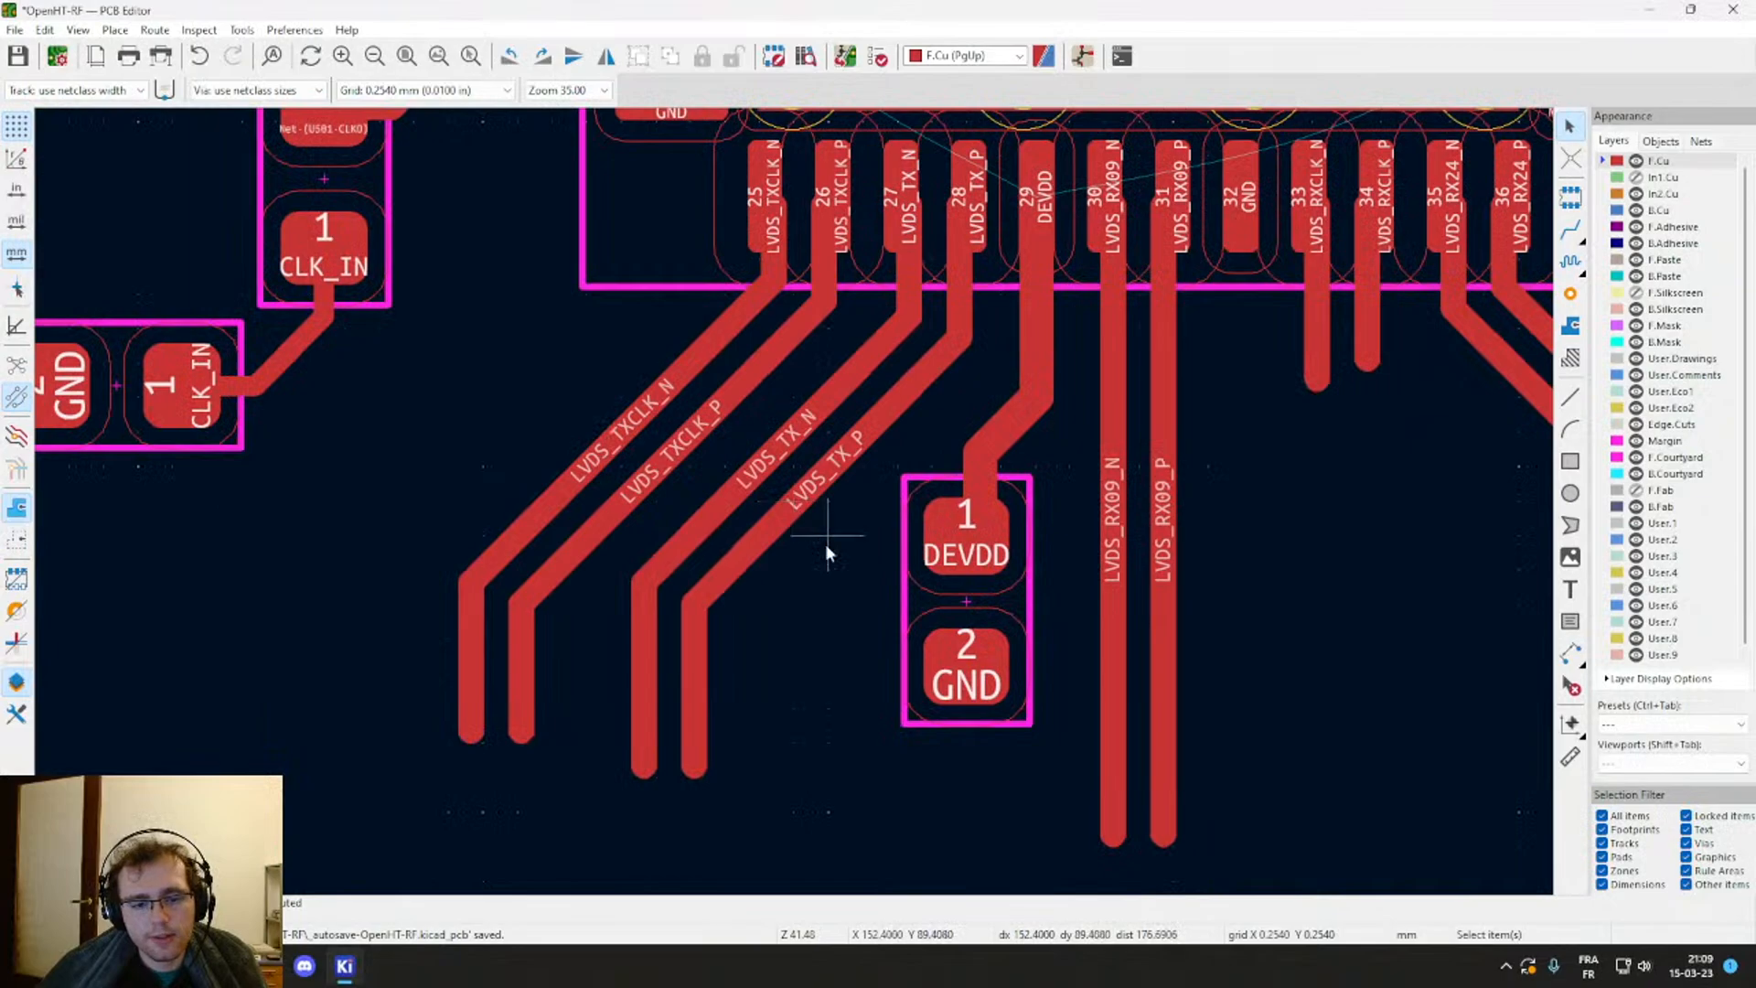
scroll(827, 549, "up", 2)
middle_click_drag(638, 630, 639, 630)
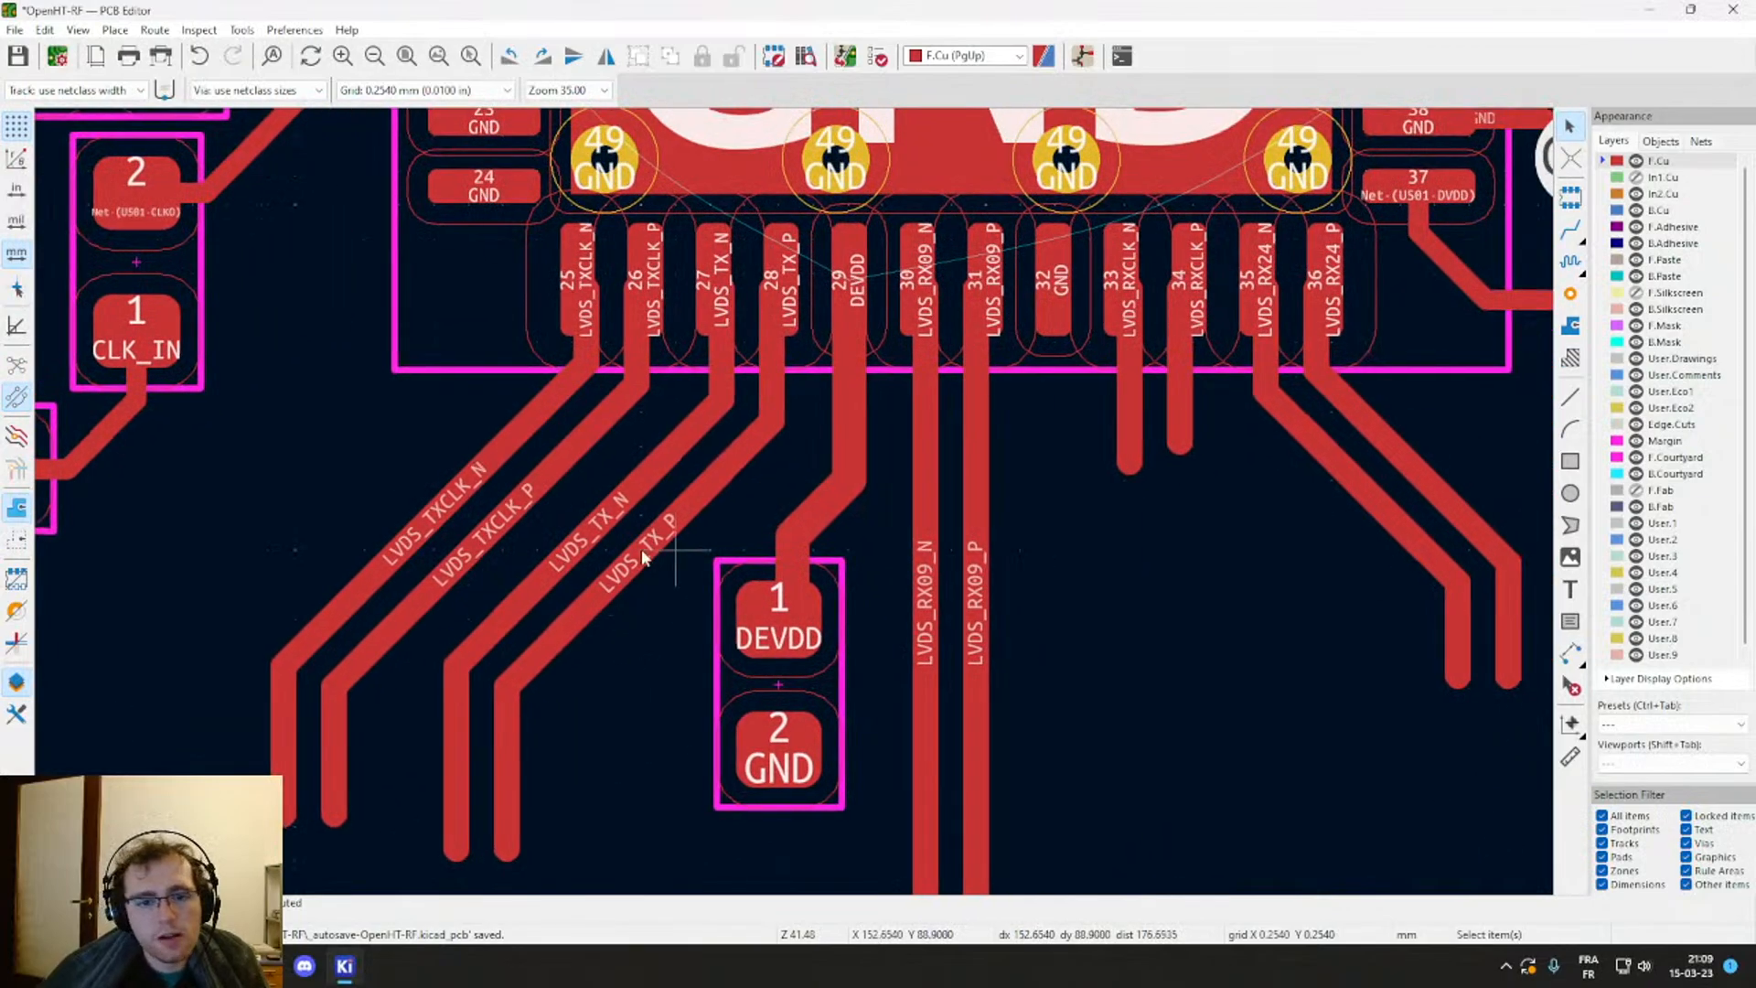
middle_click_drag(1023, 554, 1041, 302)
scroll(768, 571, "down", 4)
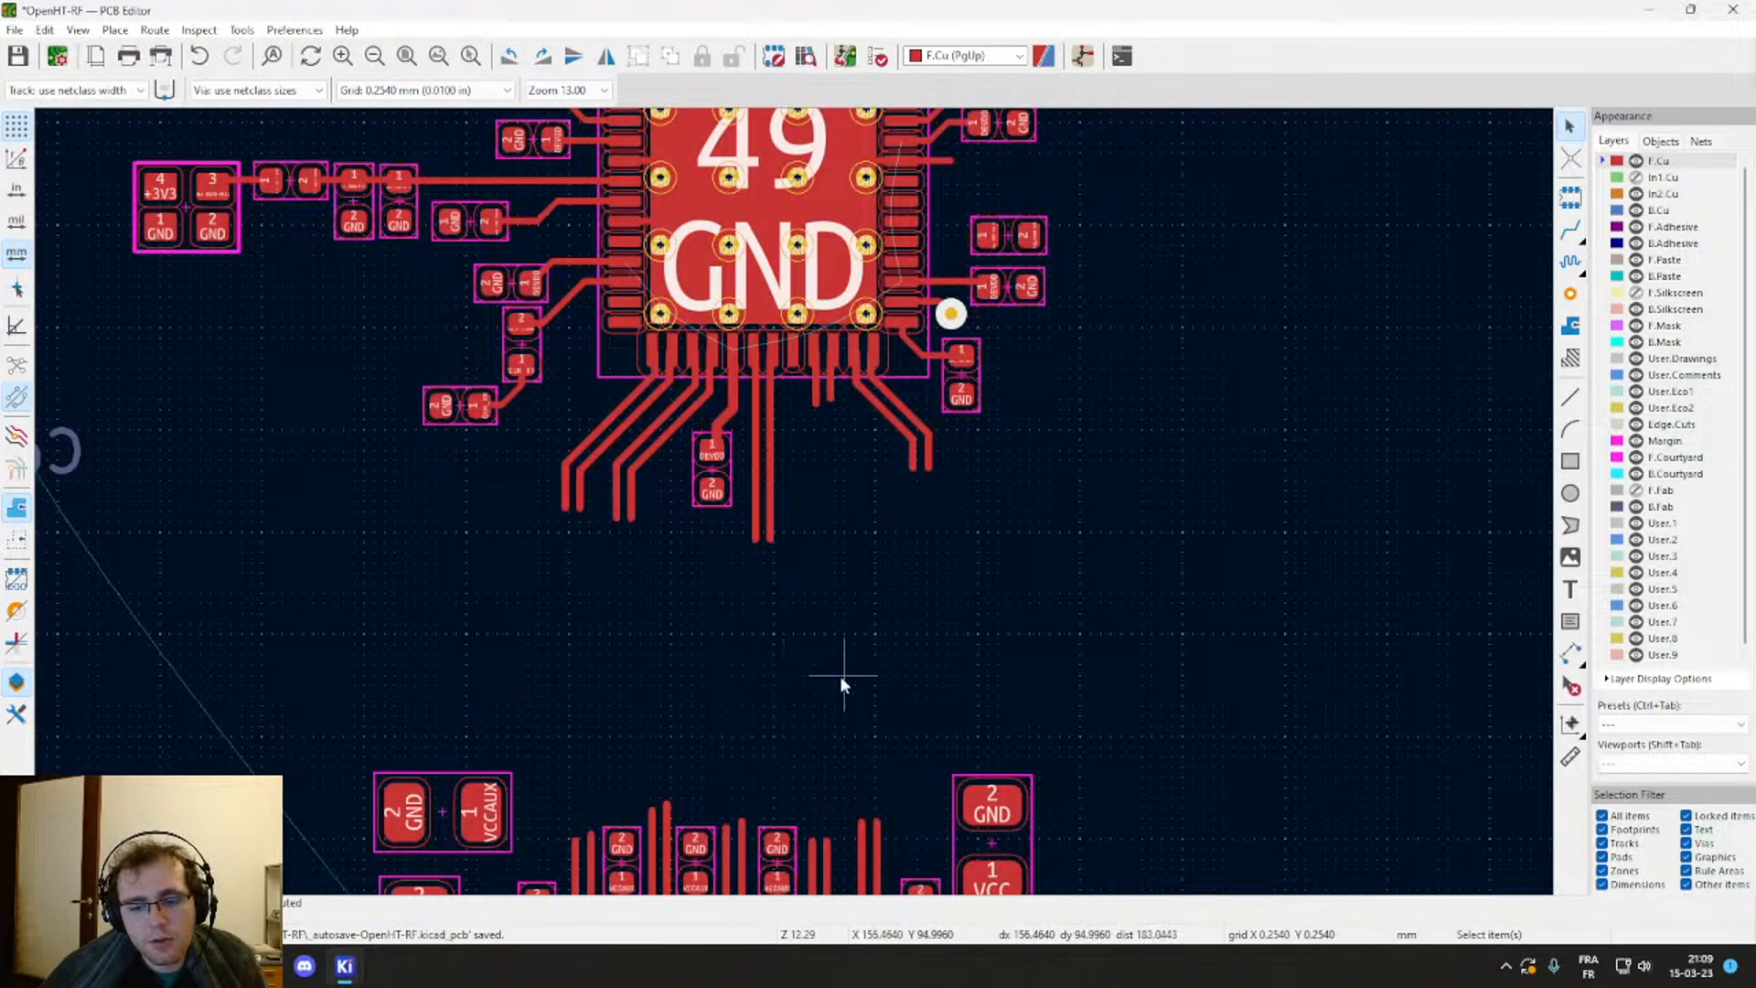
middle_click_drag(760, 638, 823, 623)
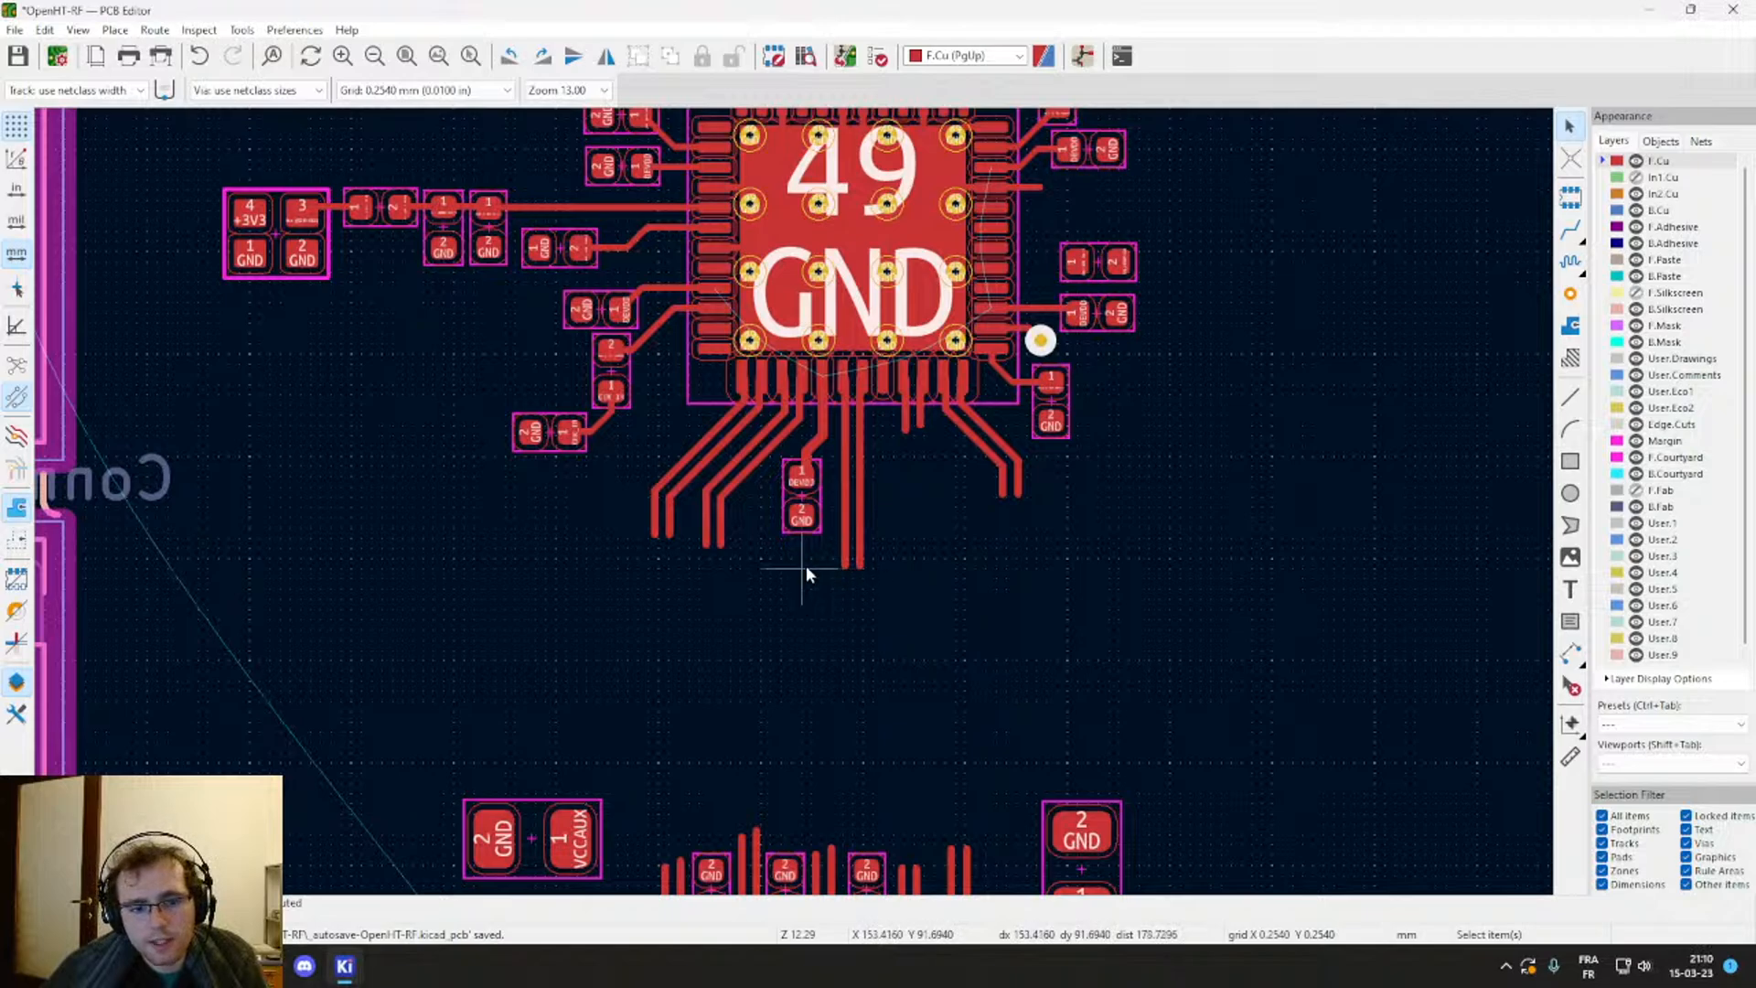
scroll(828, 576, "up", 2)
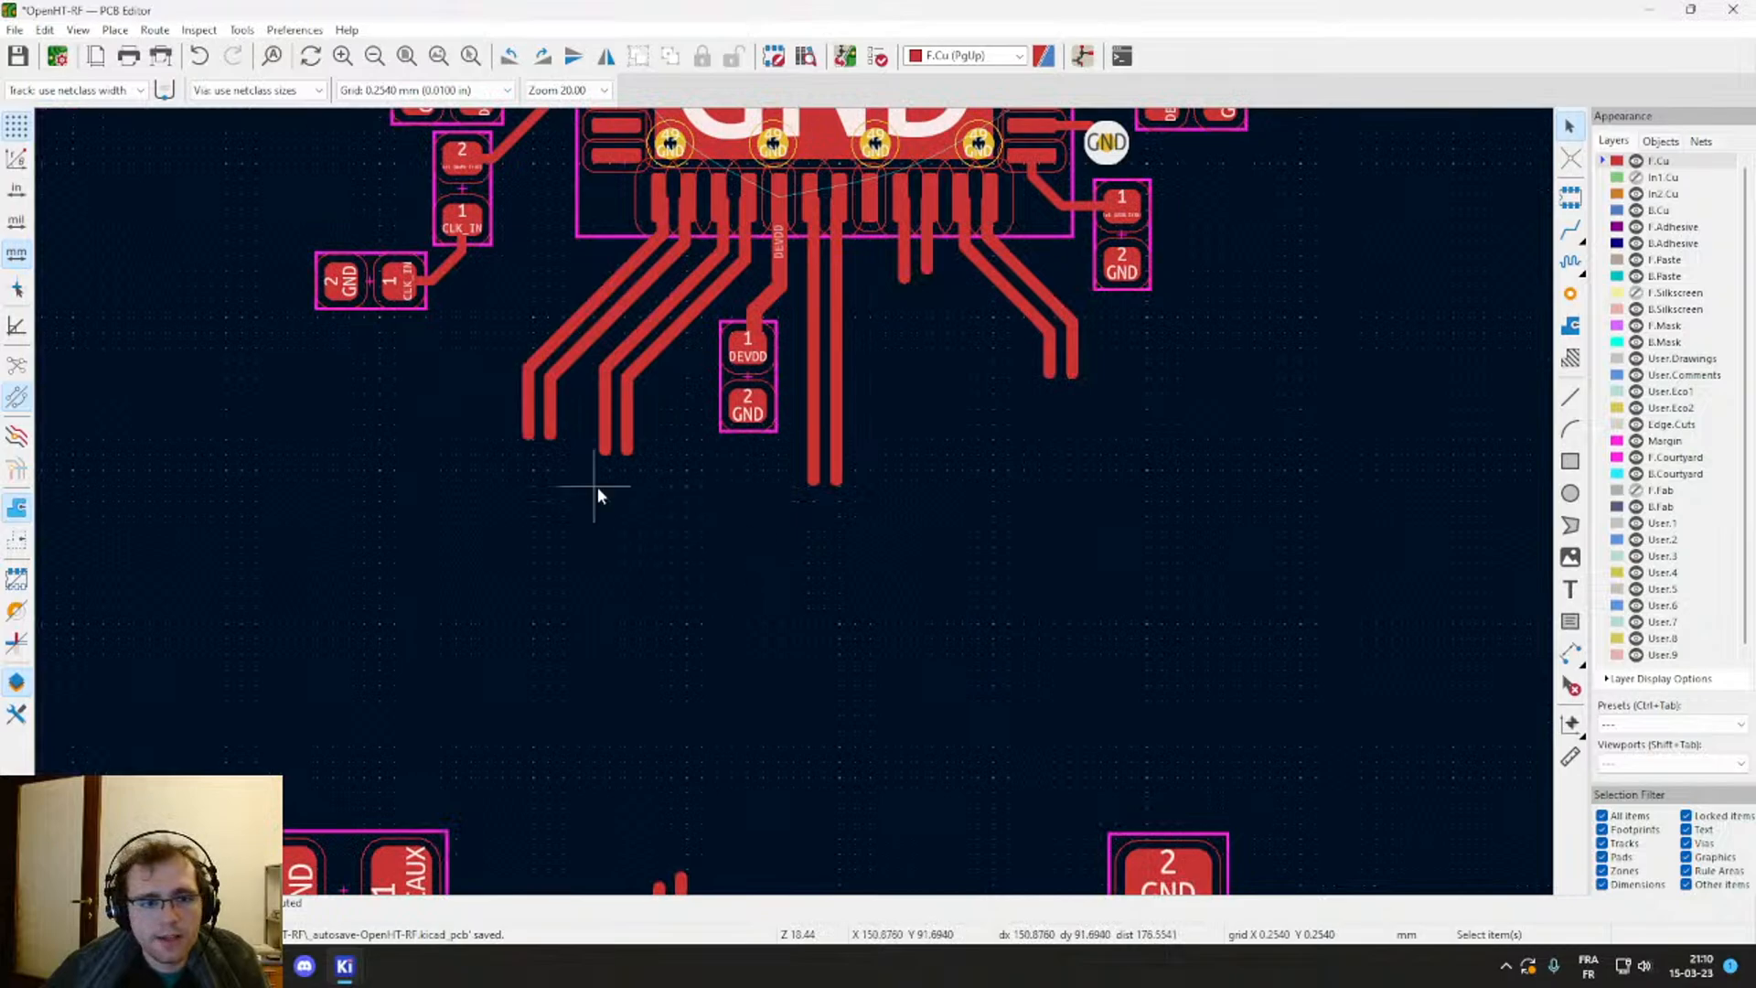
Step: Review the placement around the transceiver, including the CLK_IN parts beside pad 22, and around the FPGA
scroll(631, 512, "down", 3)
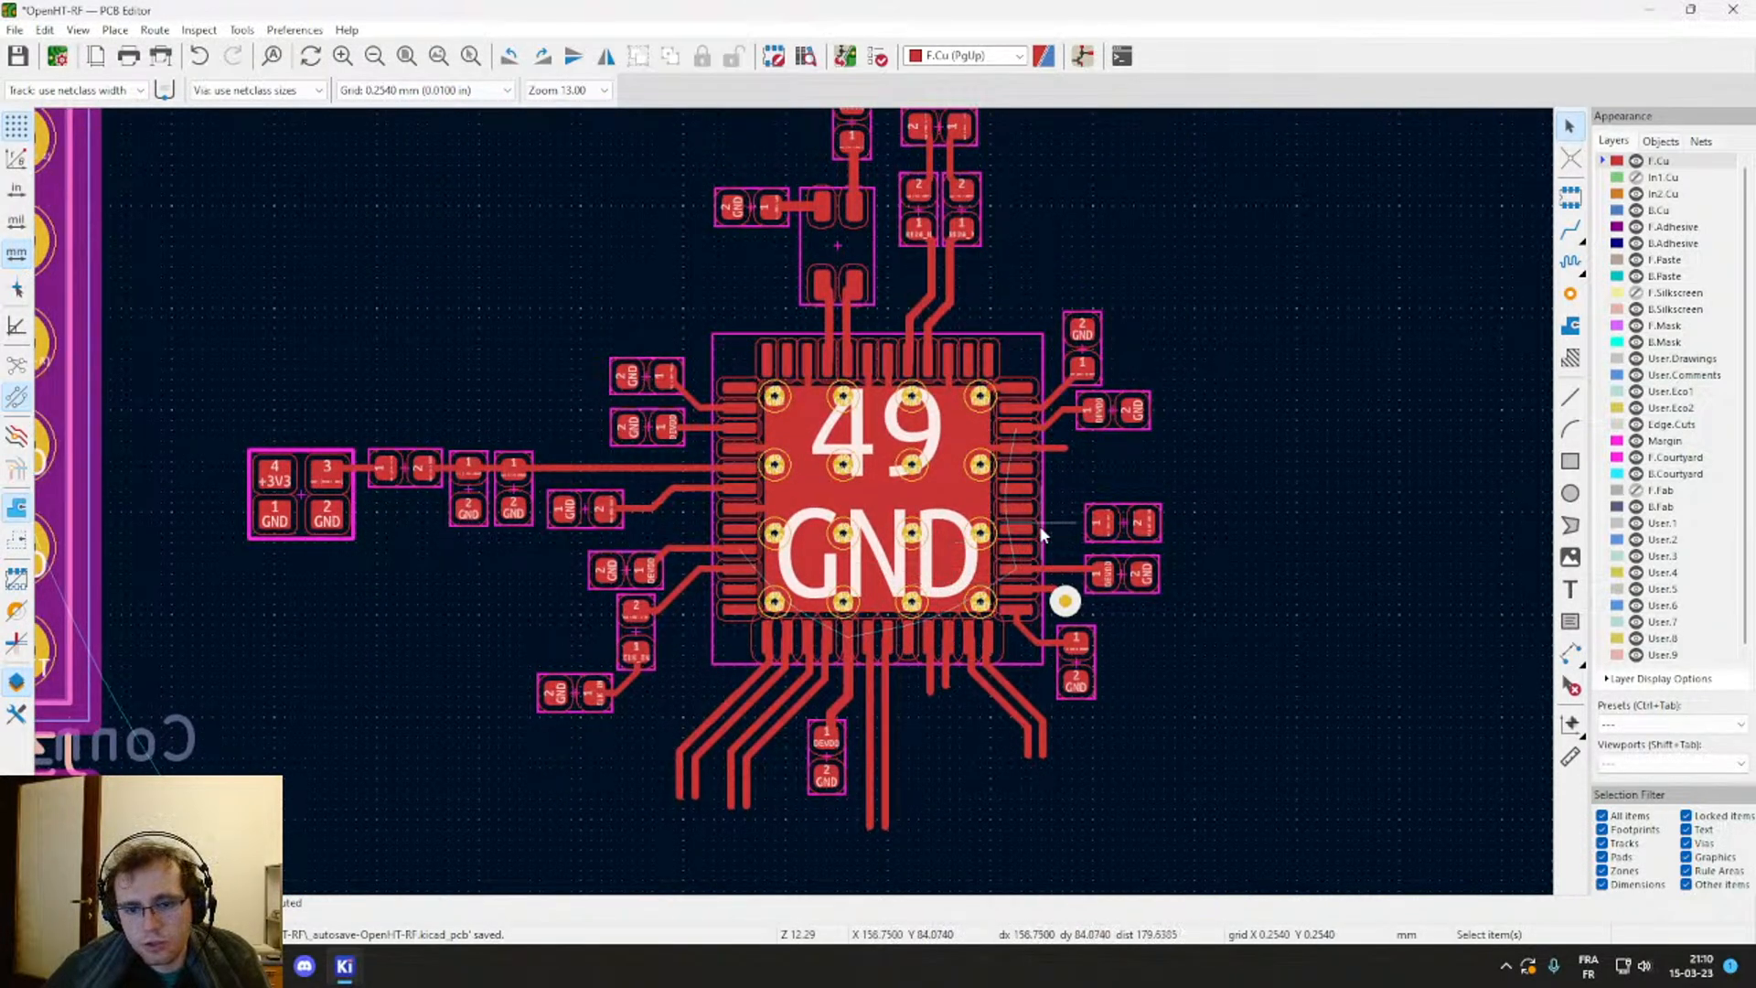
scroll(795, 508, "up", 4)
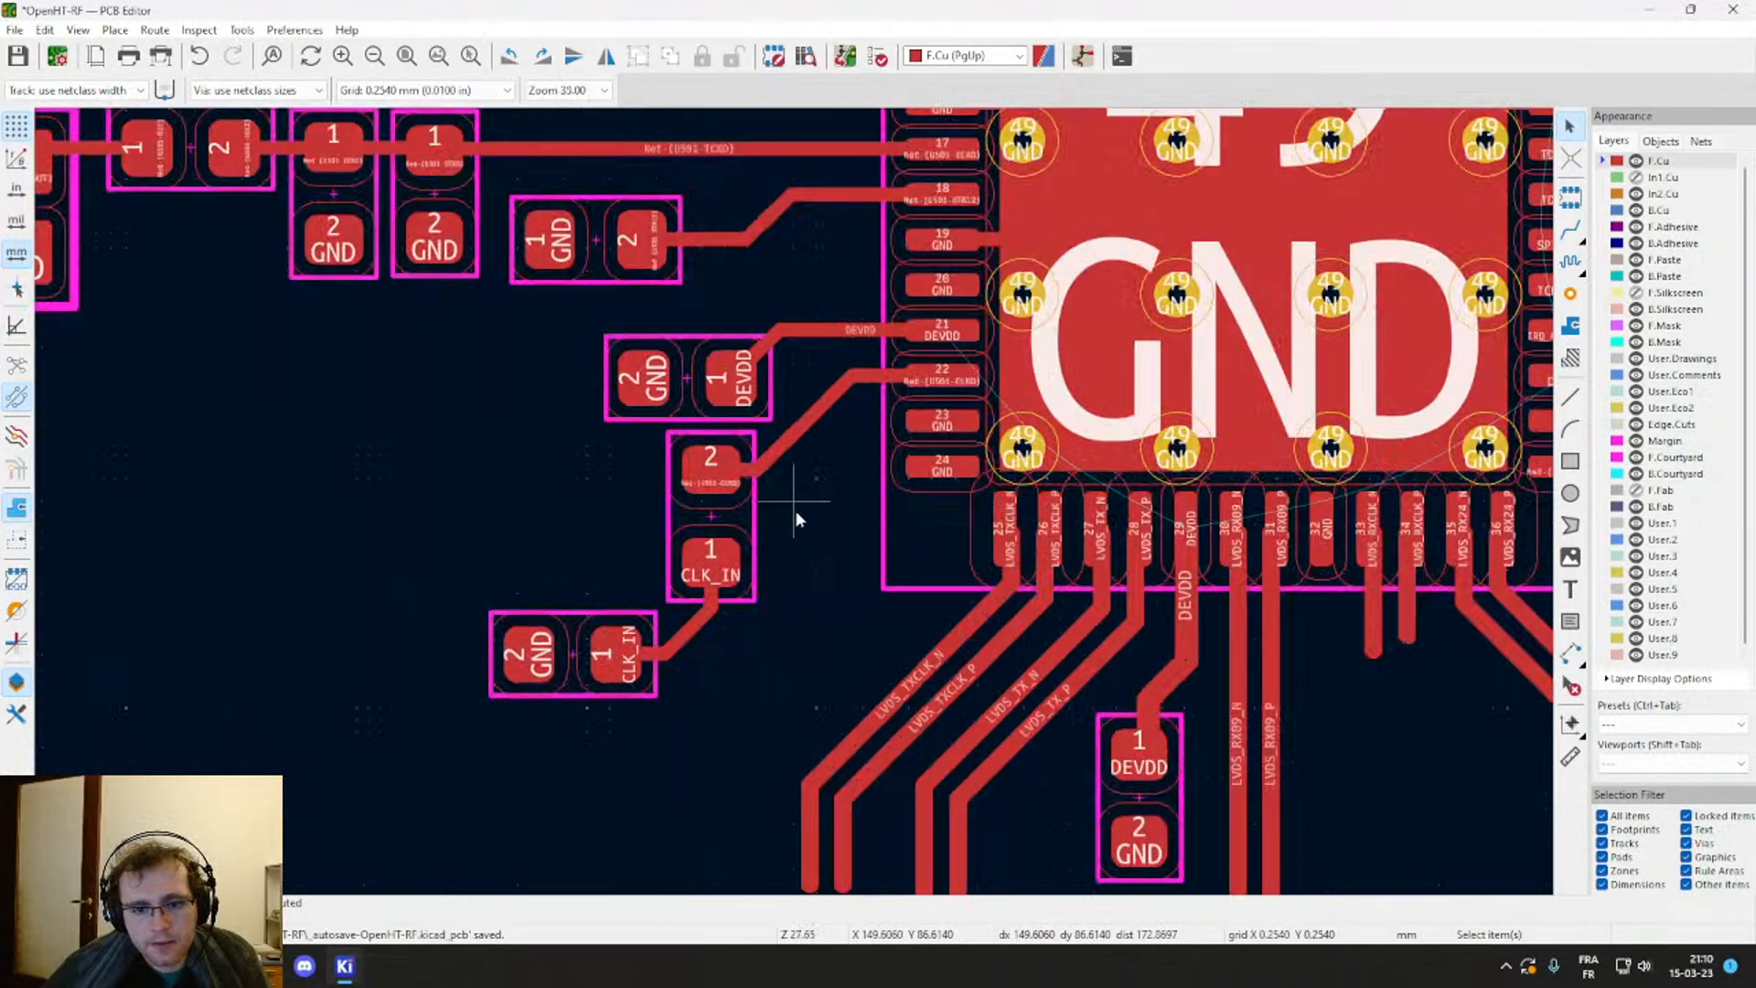
scroll(796, 514, "up", 2)
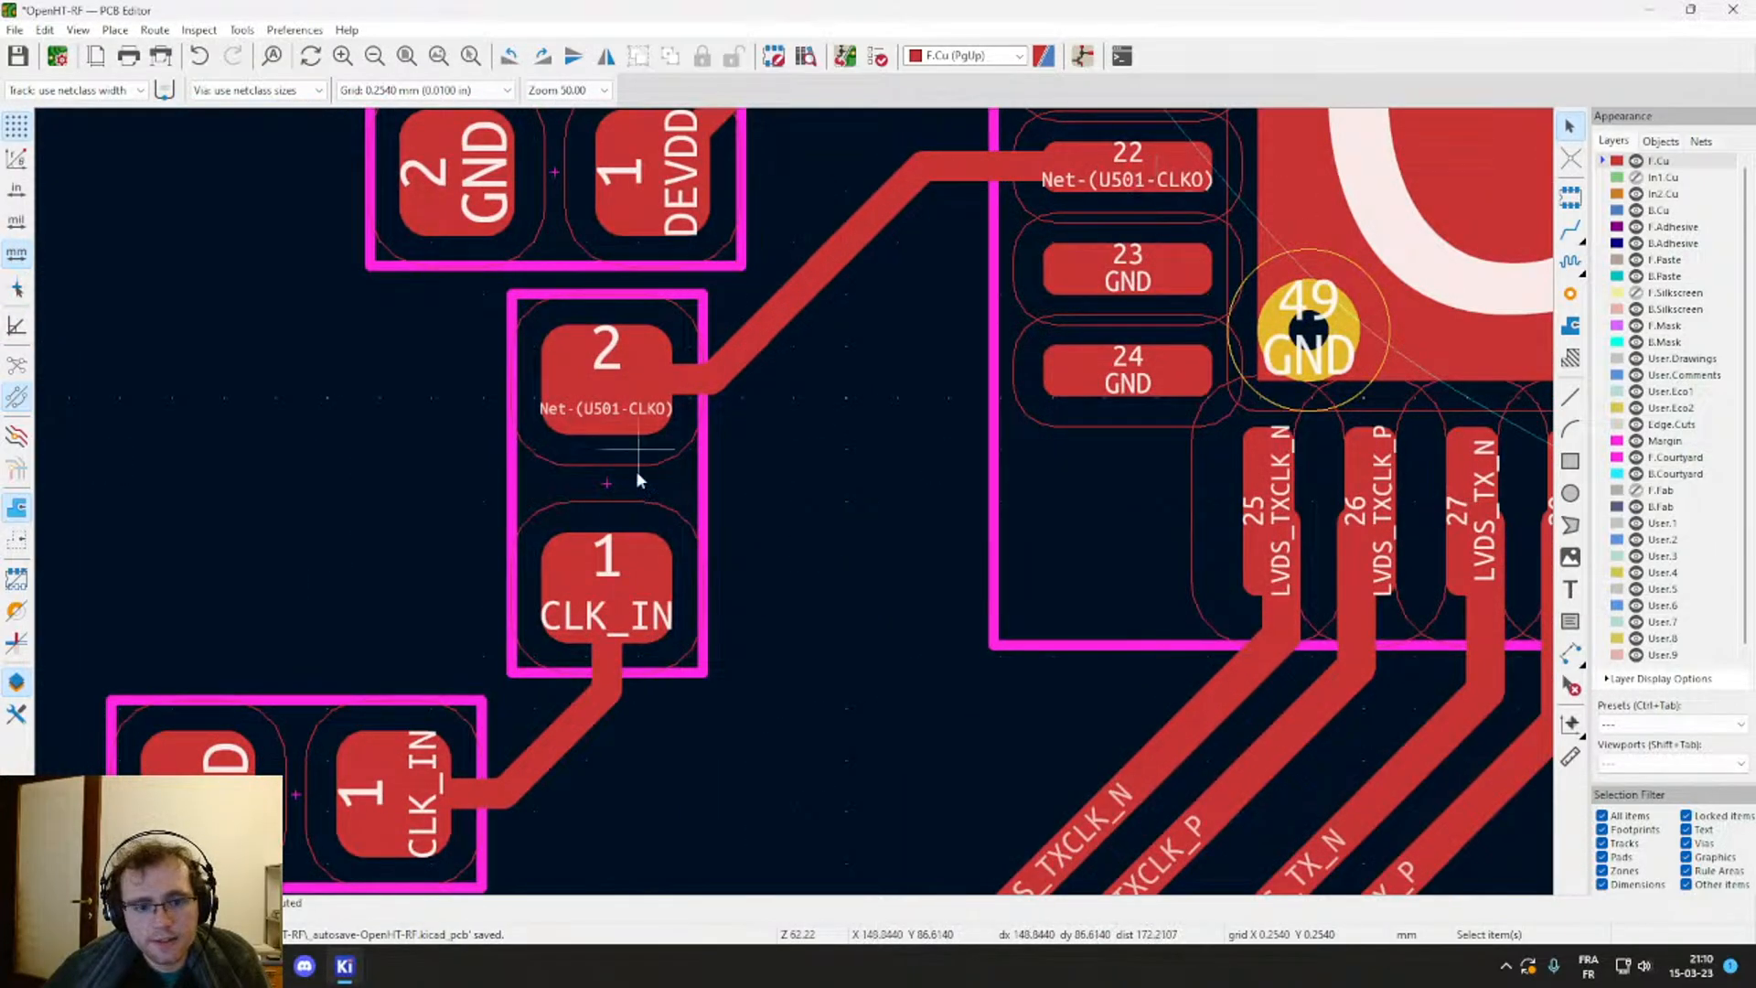
scroll(638, 477, "down", 3)
scroll(795, 507, "up", 2)
scroll(794, 510, "down", 3)
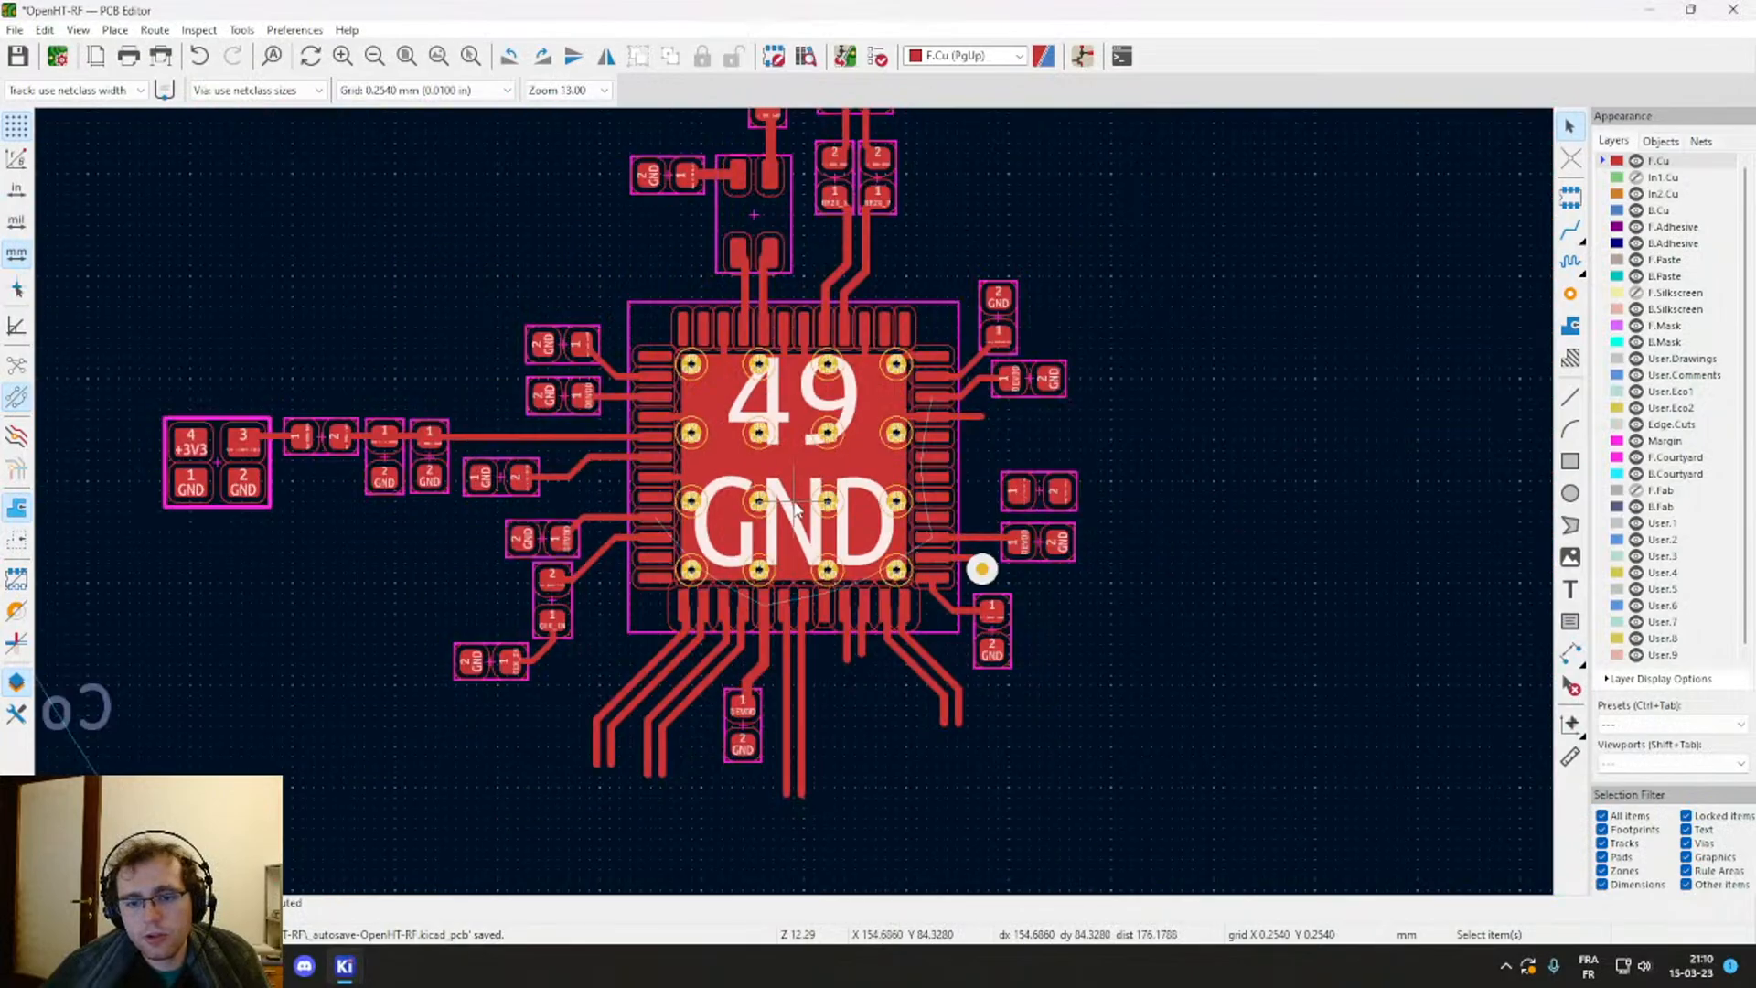
scroll(796, 507, "down", 3)
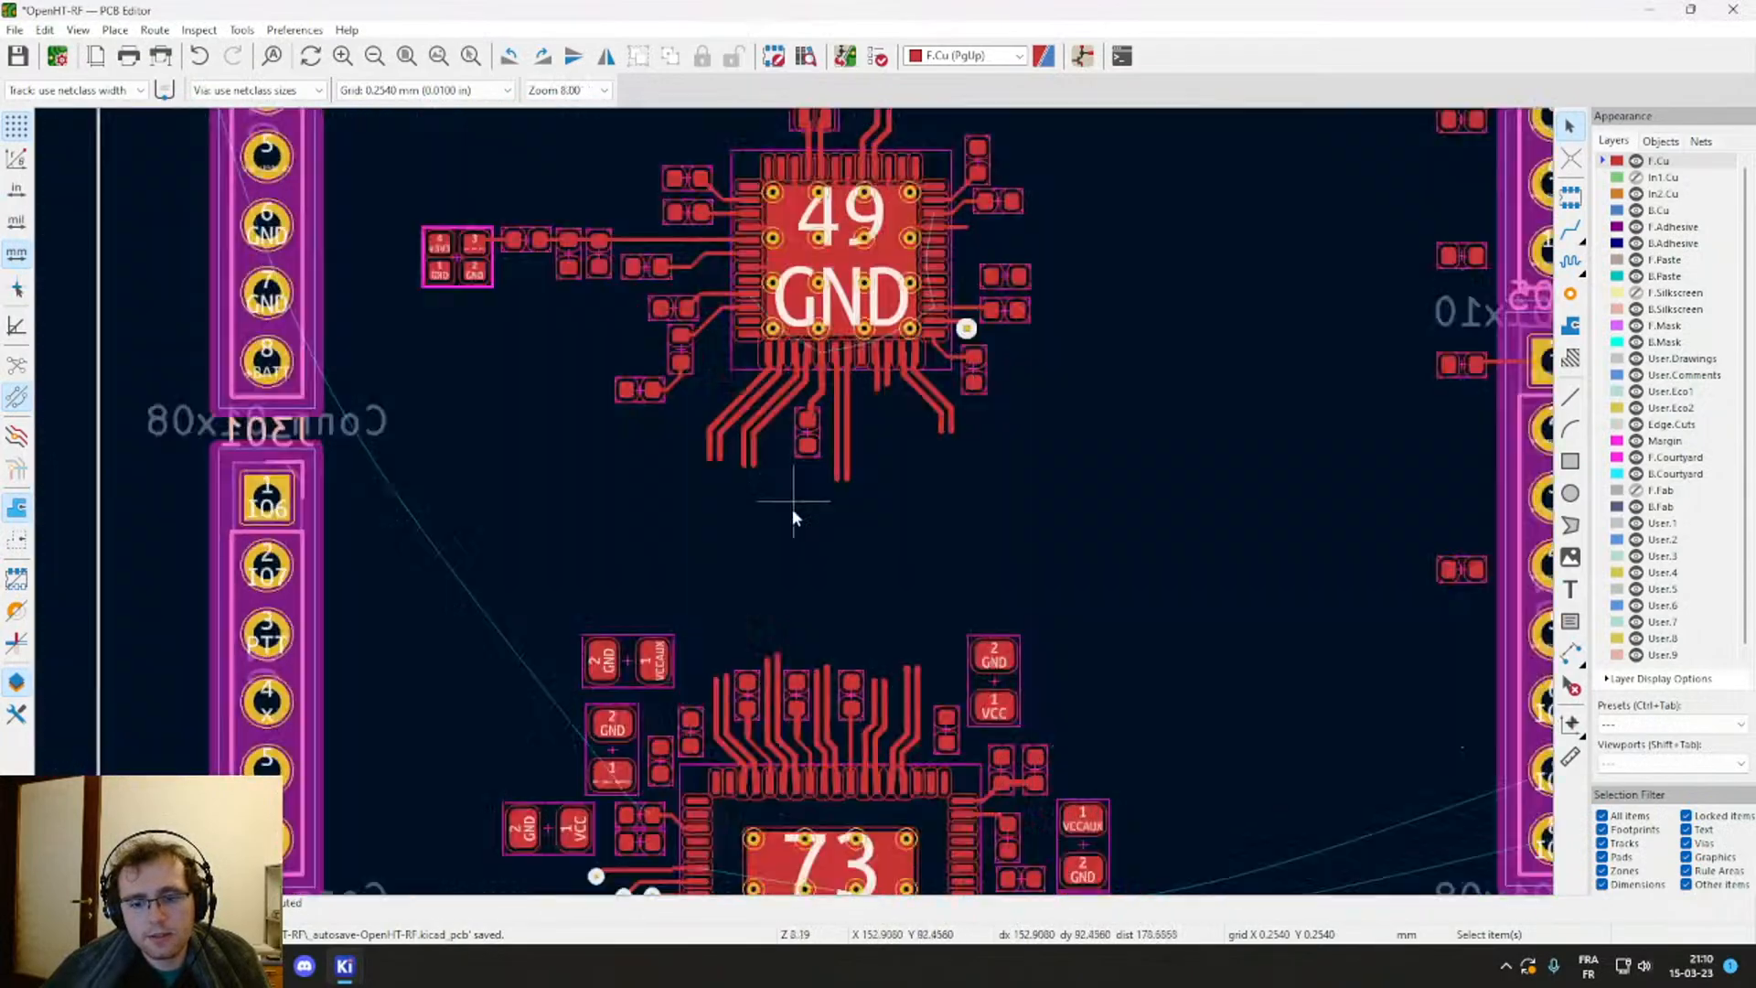
scroll(793, 518, "down", 2)
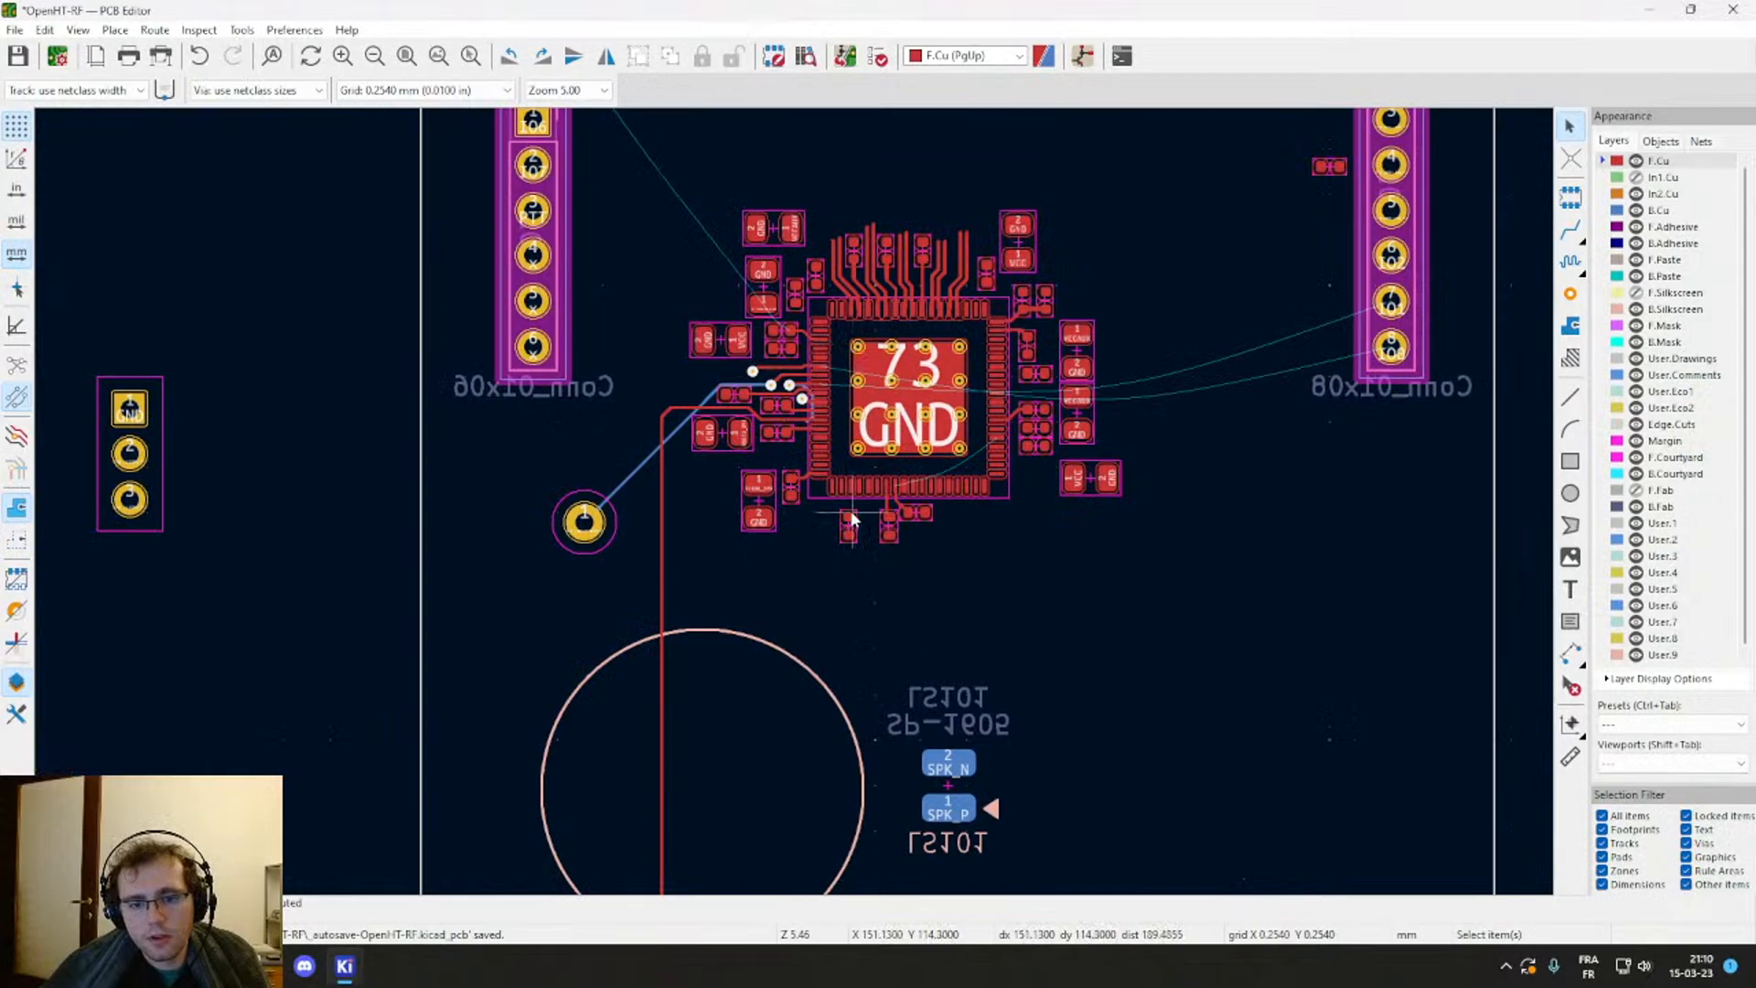
Step: Examine the FPGA's CLK_IN, PROGRAMN, INITN and DONE pads and the free space between the FPGA and the transceiver
scroll(851, 520, "up", 5)
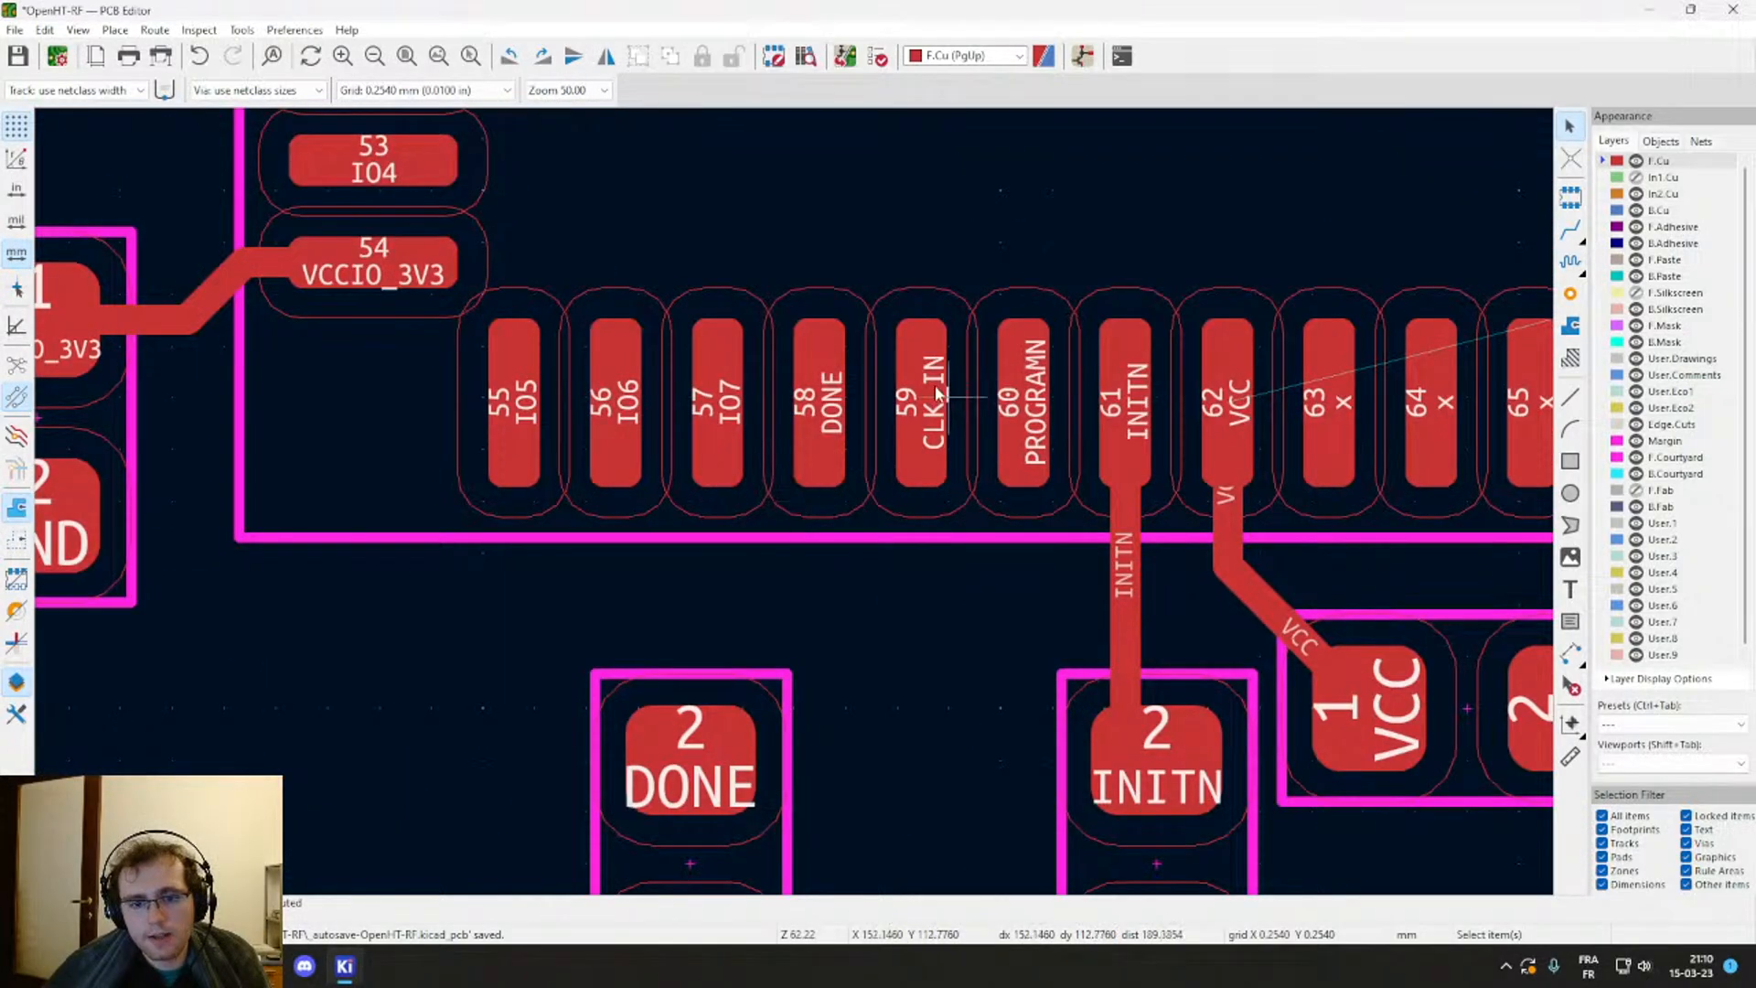
scroll(937, 393, "down", 4)
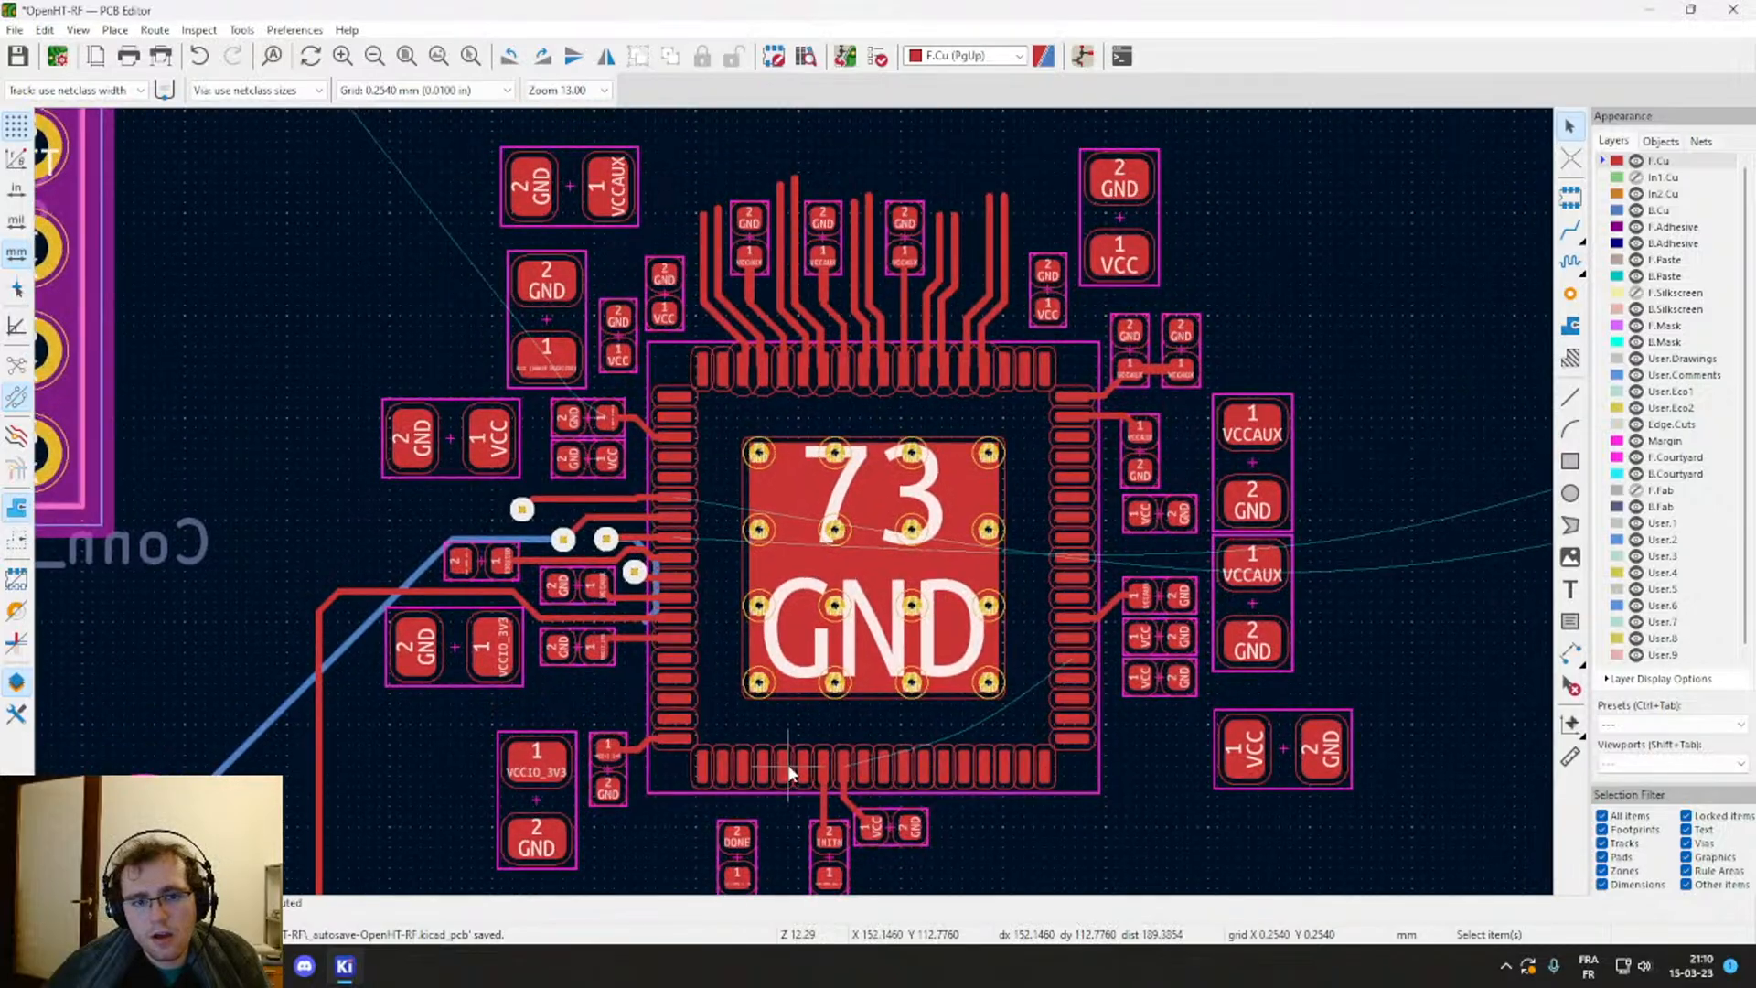
middle_click_drag(788, 764, 1101, 380)
scroll(1101, 379, "down", 3)
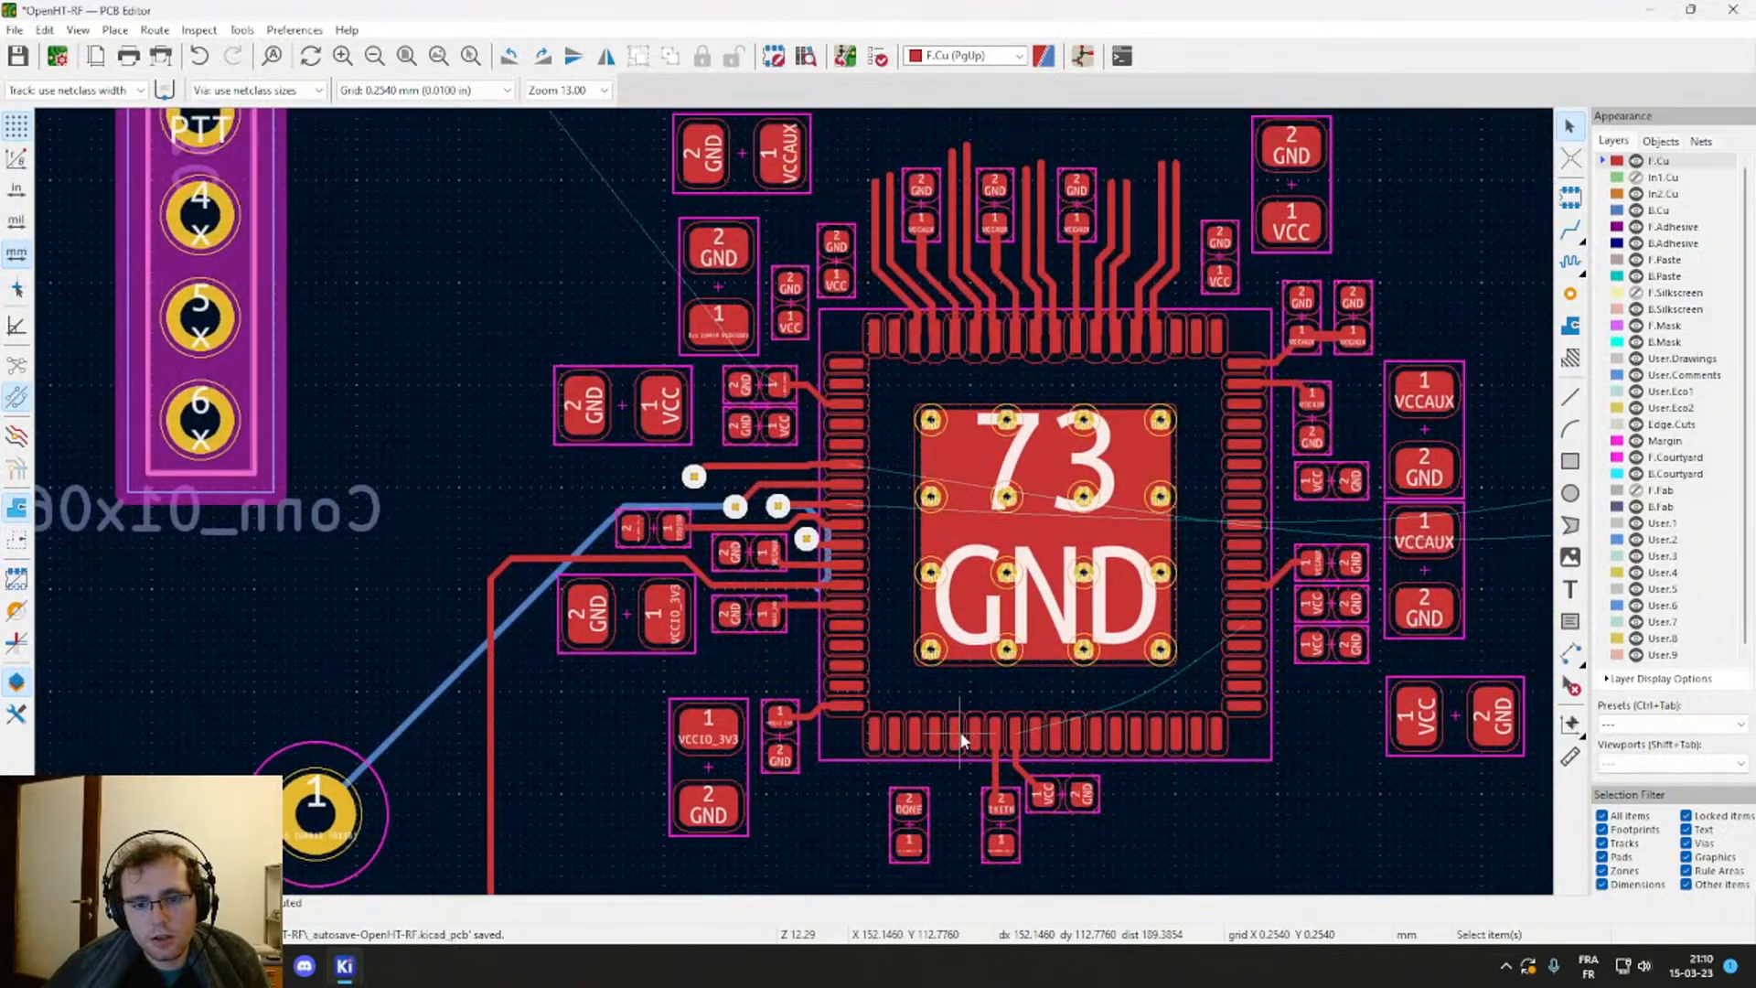
middle_click_drag(963, 723, 819, 785)
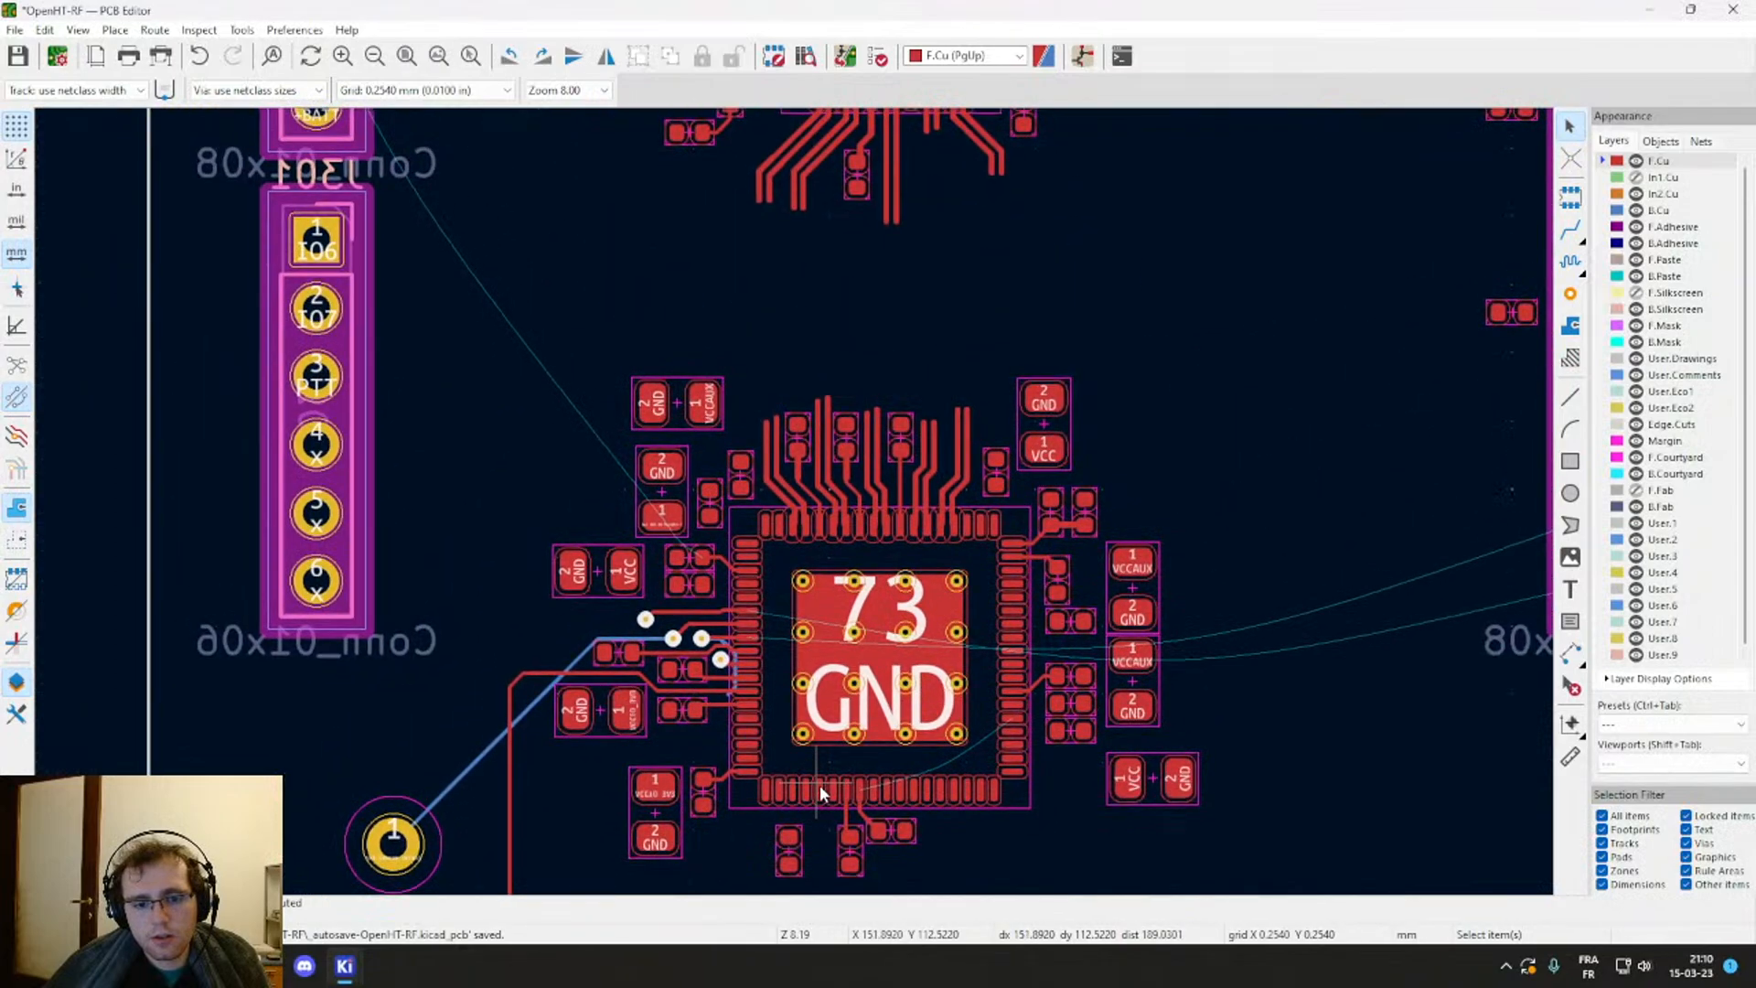
middle_click_drag(771, 487, 787, 361)
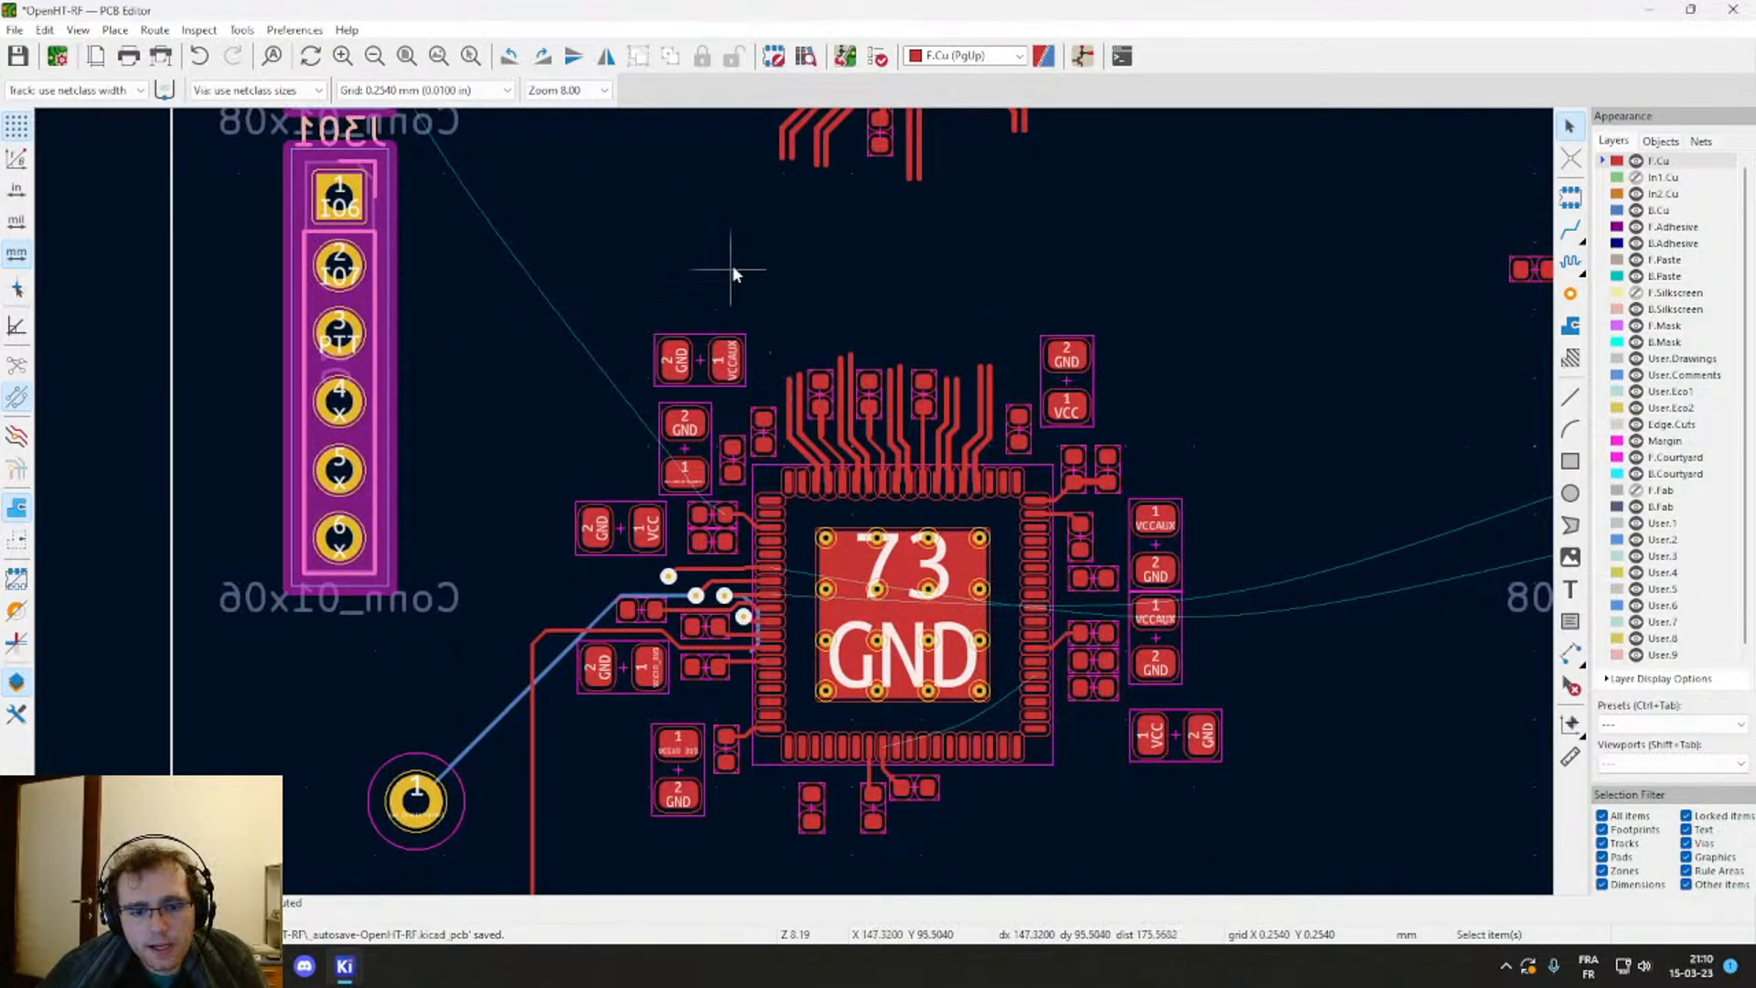
middle_click_drag(729, 267, 803, 653)
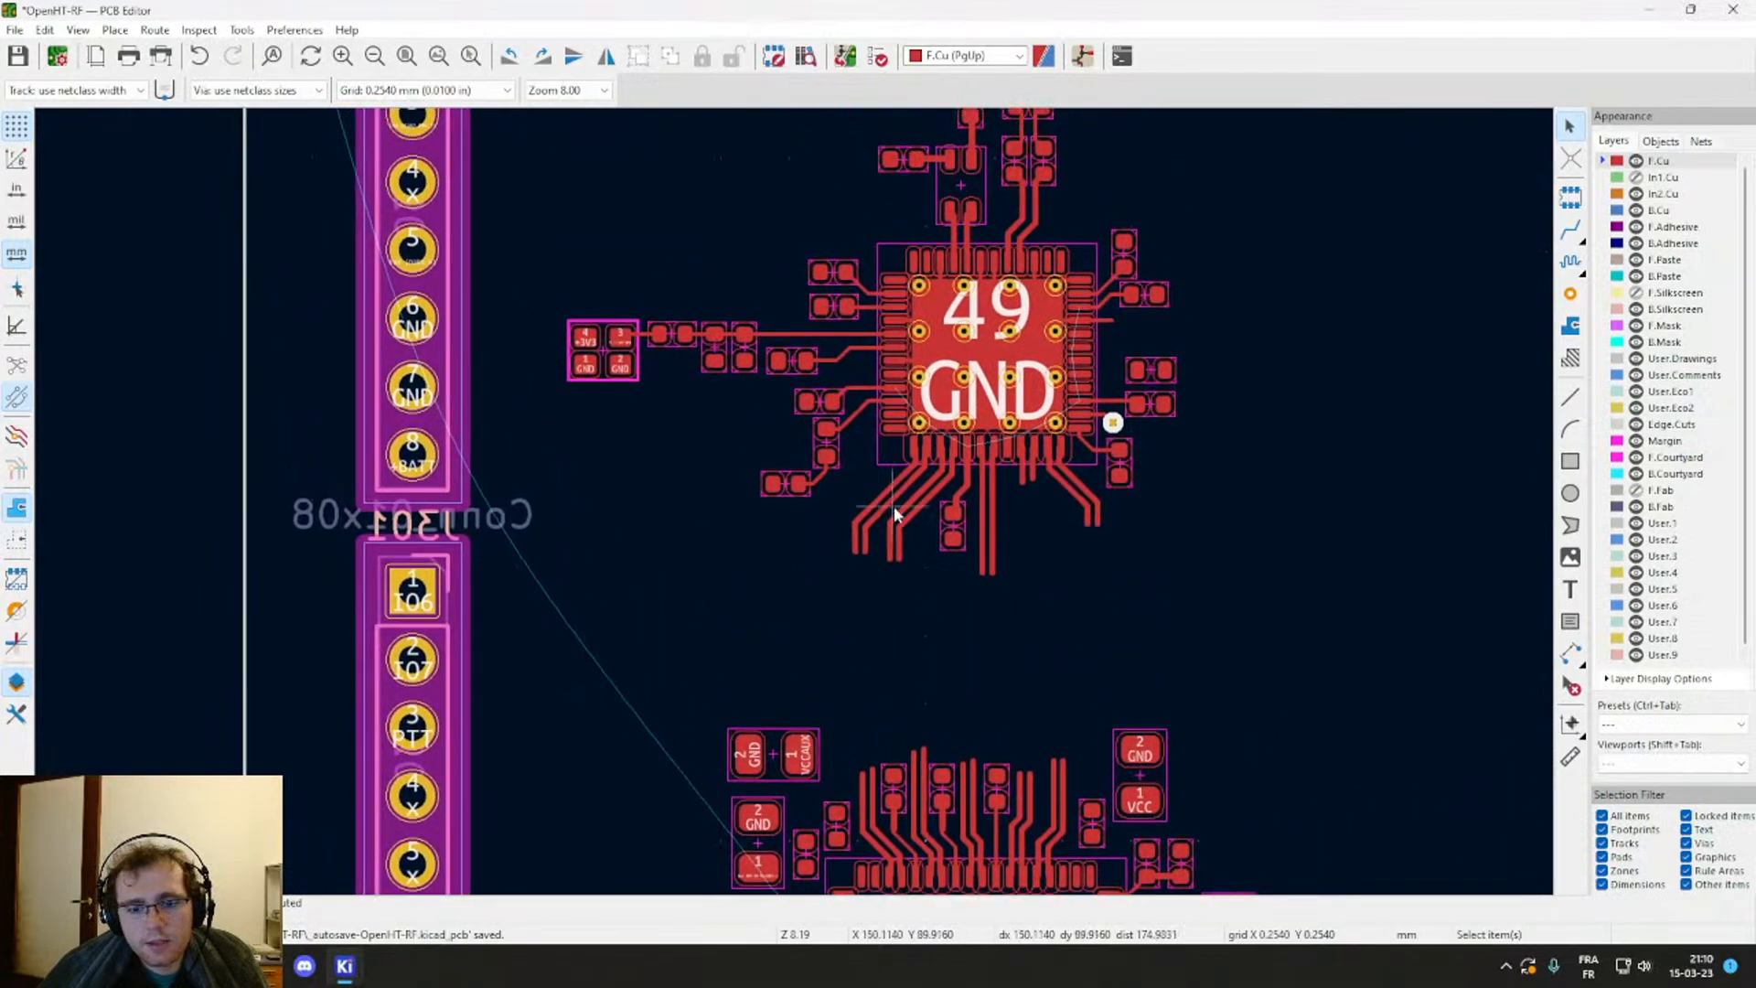
scroll(794, 519, "down", 2)
middle_click_drag(793, 520, 818, 355)
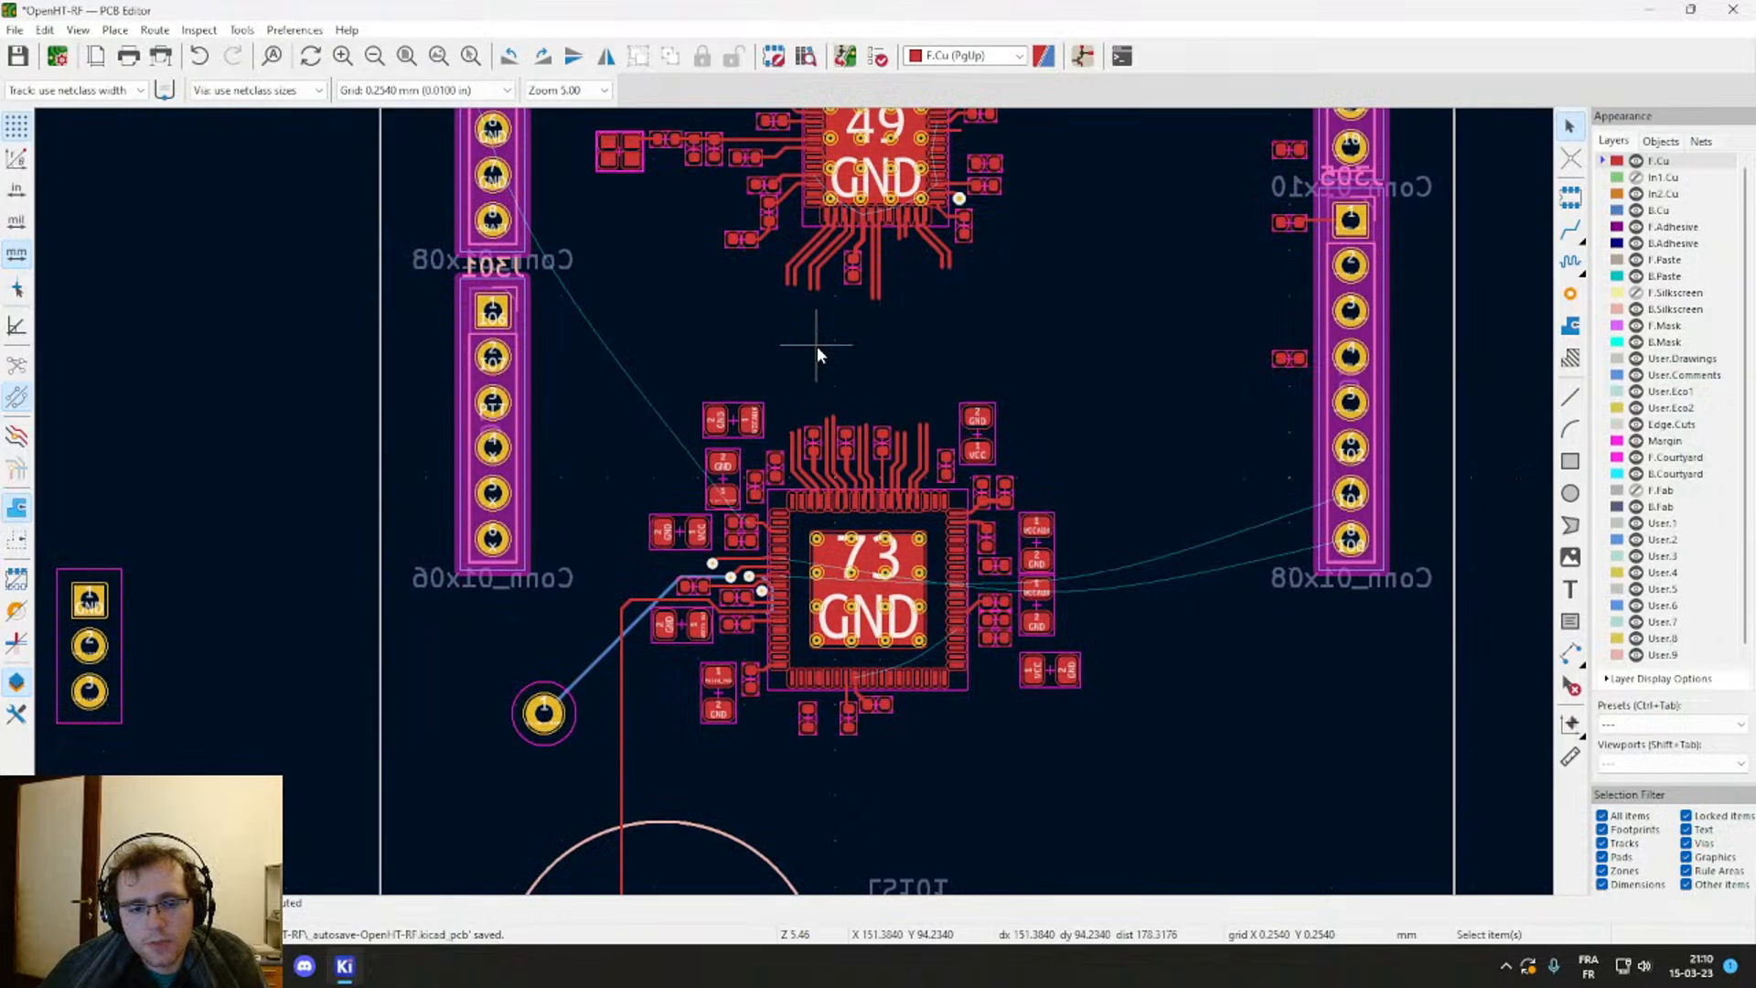
Step: Reshape the B.Cu track from the FPGA to the round single pad so its diagonal shifts outward and it enters the pad vertically
scroll(731, 531, "up", 5)
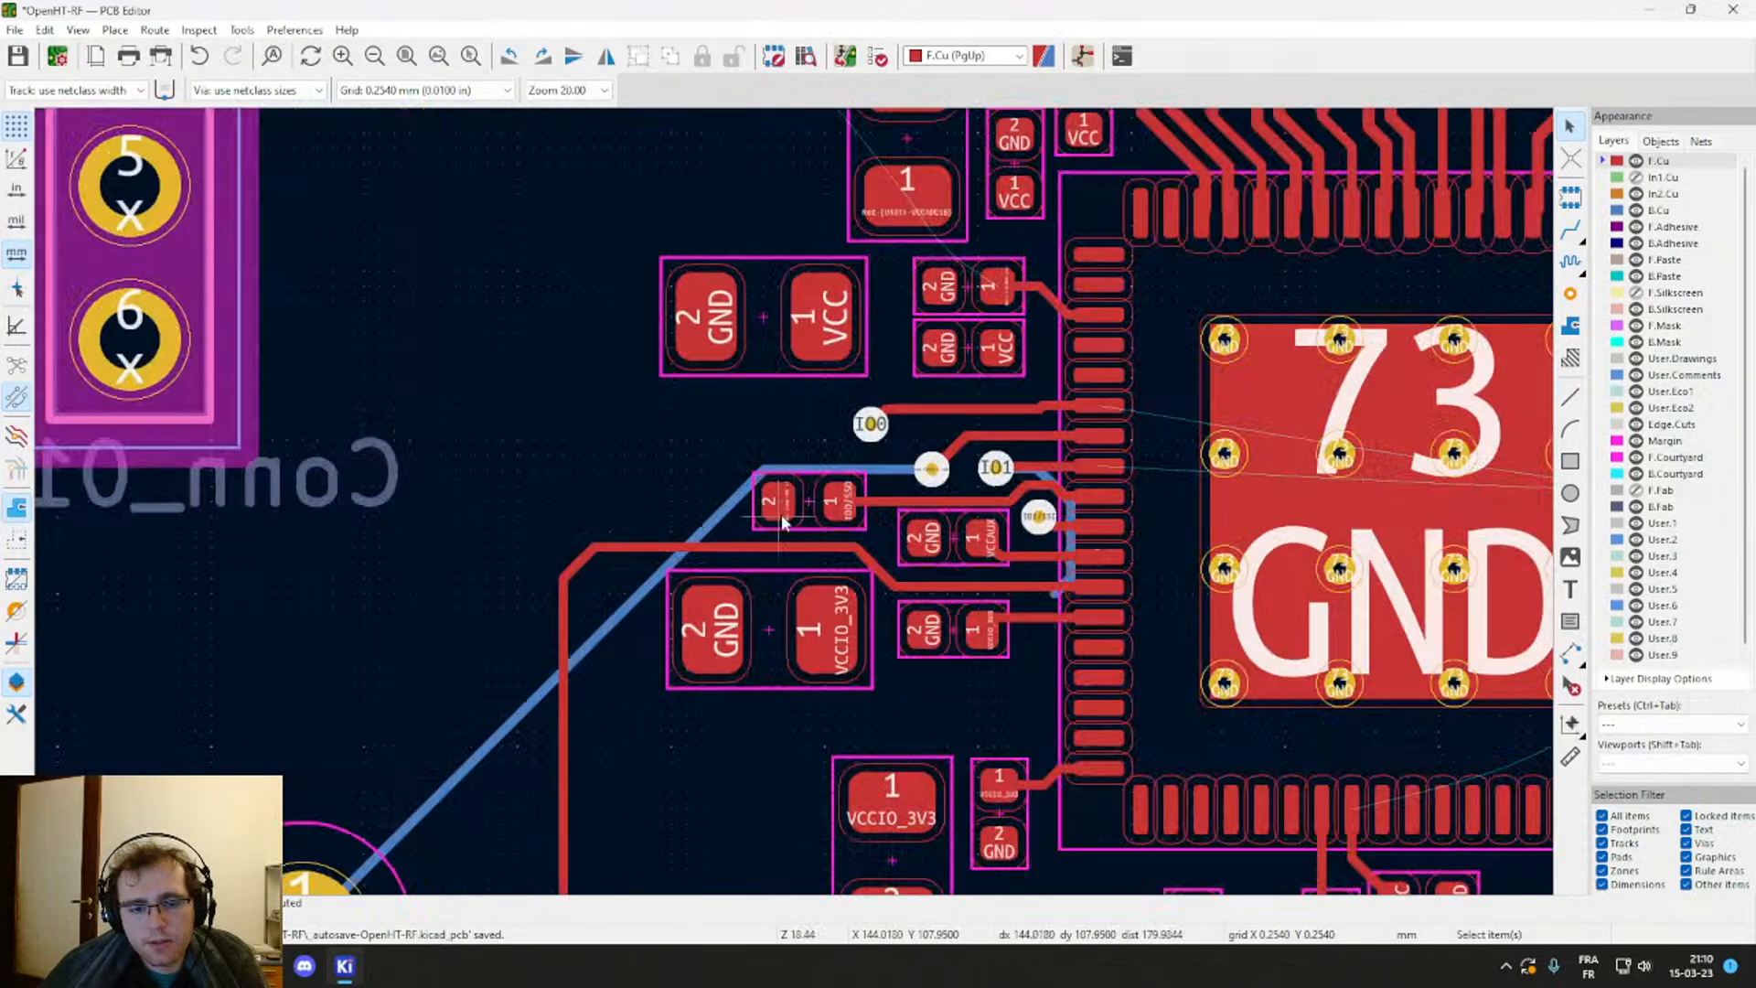
left_click(711, 535)
left_click_drag(712, 535, 501, 574)
Step: Delete the long vertical segment of the TMS/SCSN track that crosses the speaker outline
scroll(664, 428, "down", 5)
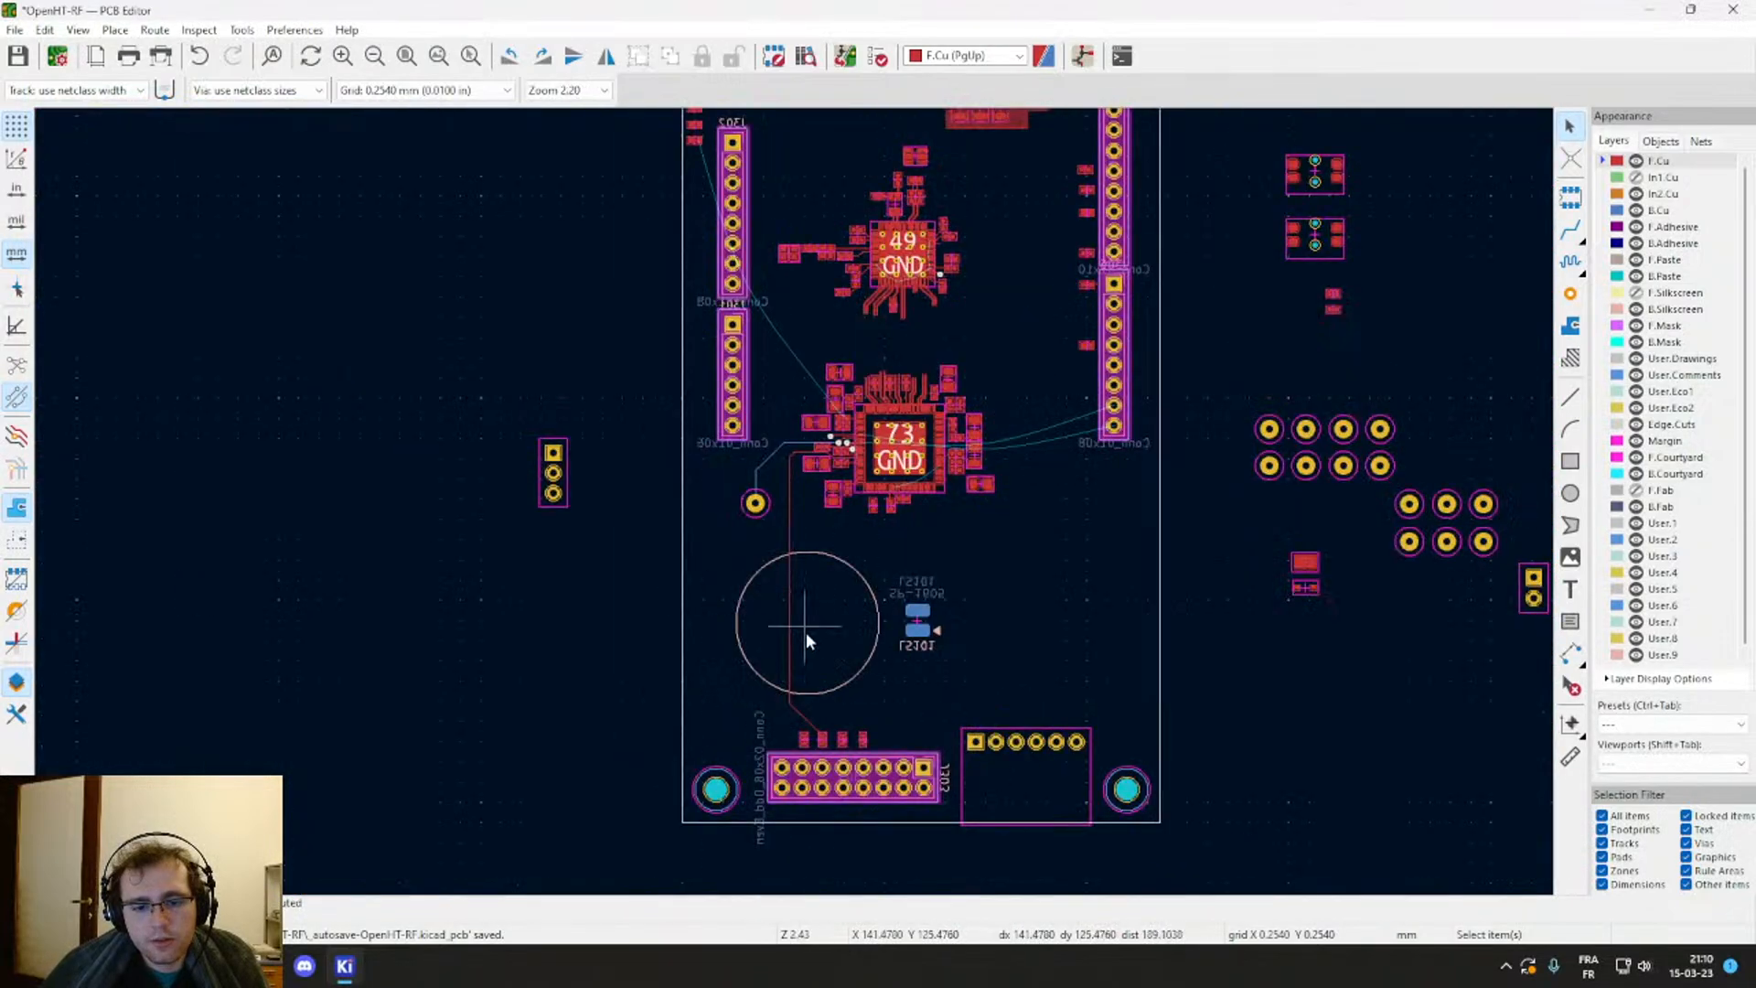
scroll(798, 661, "up", 5)
middle_click_drag(785, 119, 670, 893)
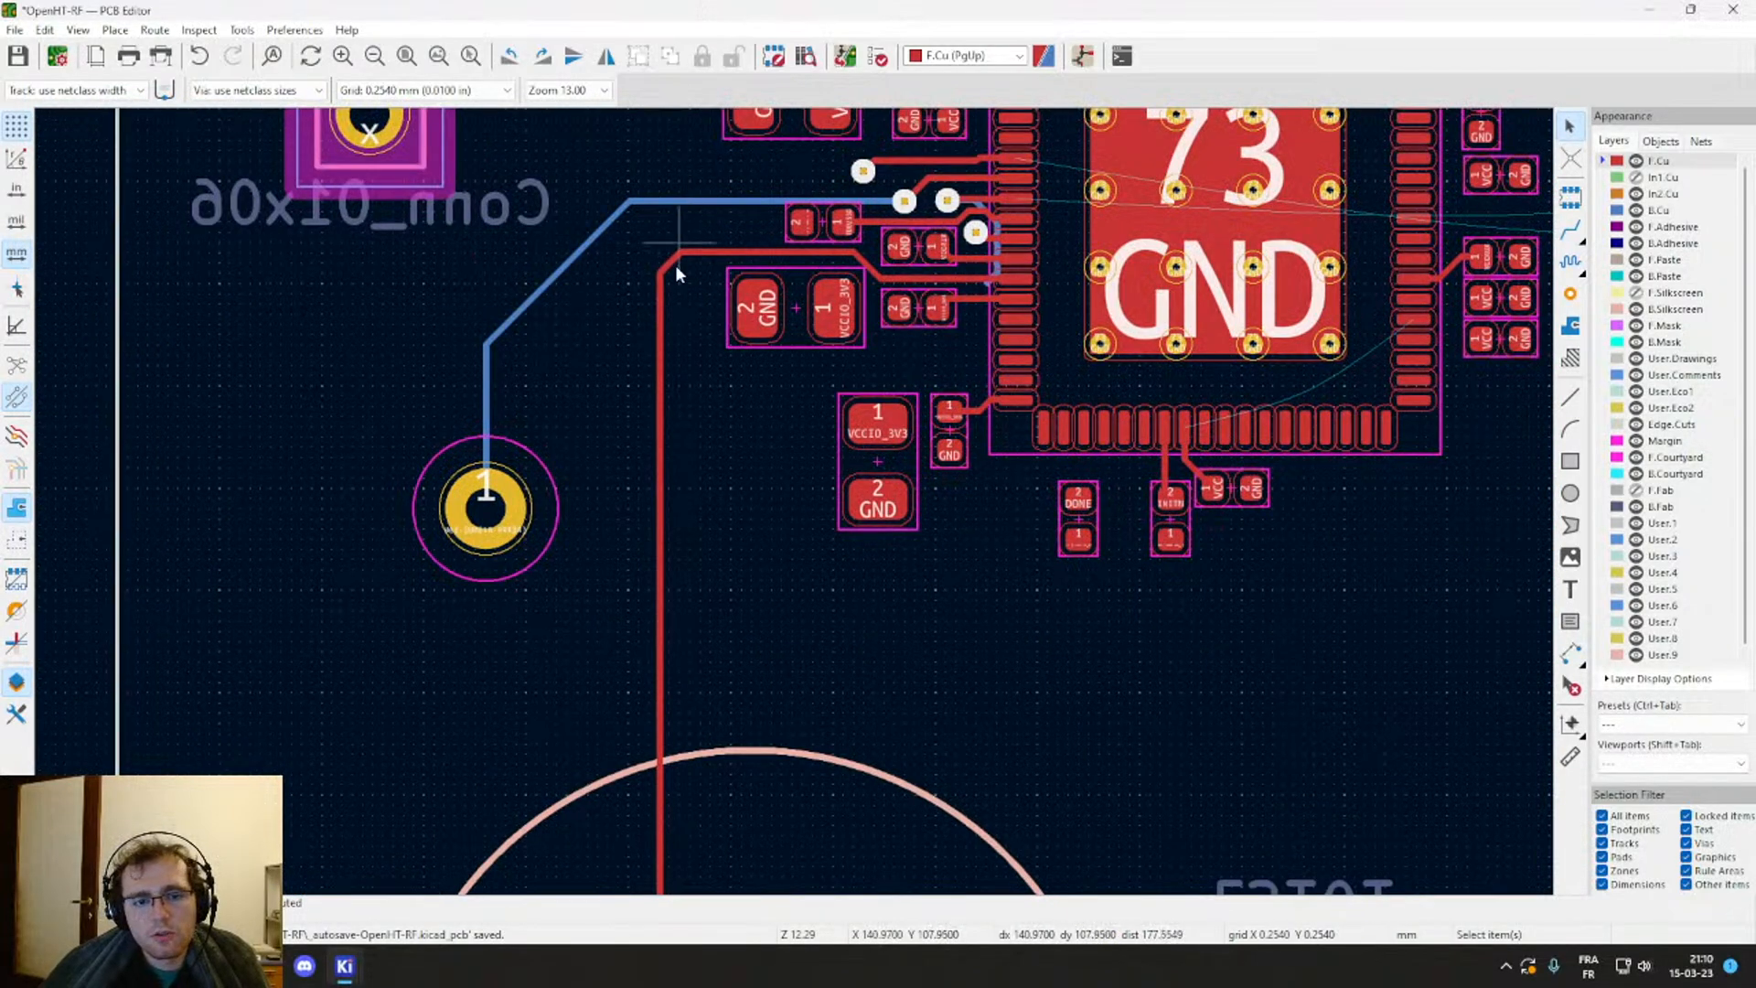
left_click(663, 315)
key("Delete")
Step: Examine the resistors above connector J303 and the open TMS/SCSN connection between them and the FPGA's IO side
scroll(662, 315, "down", 1)
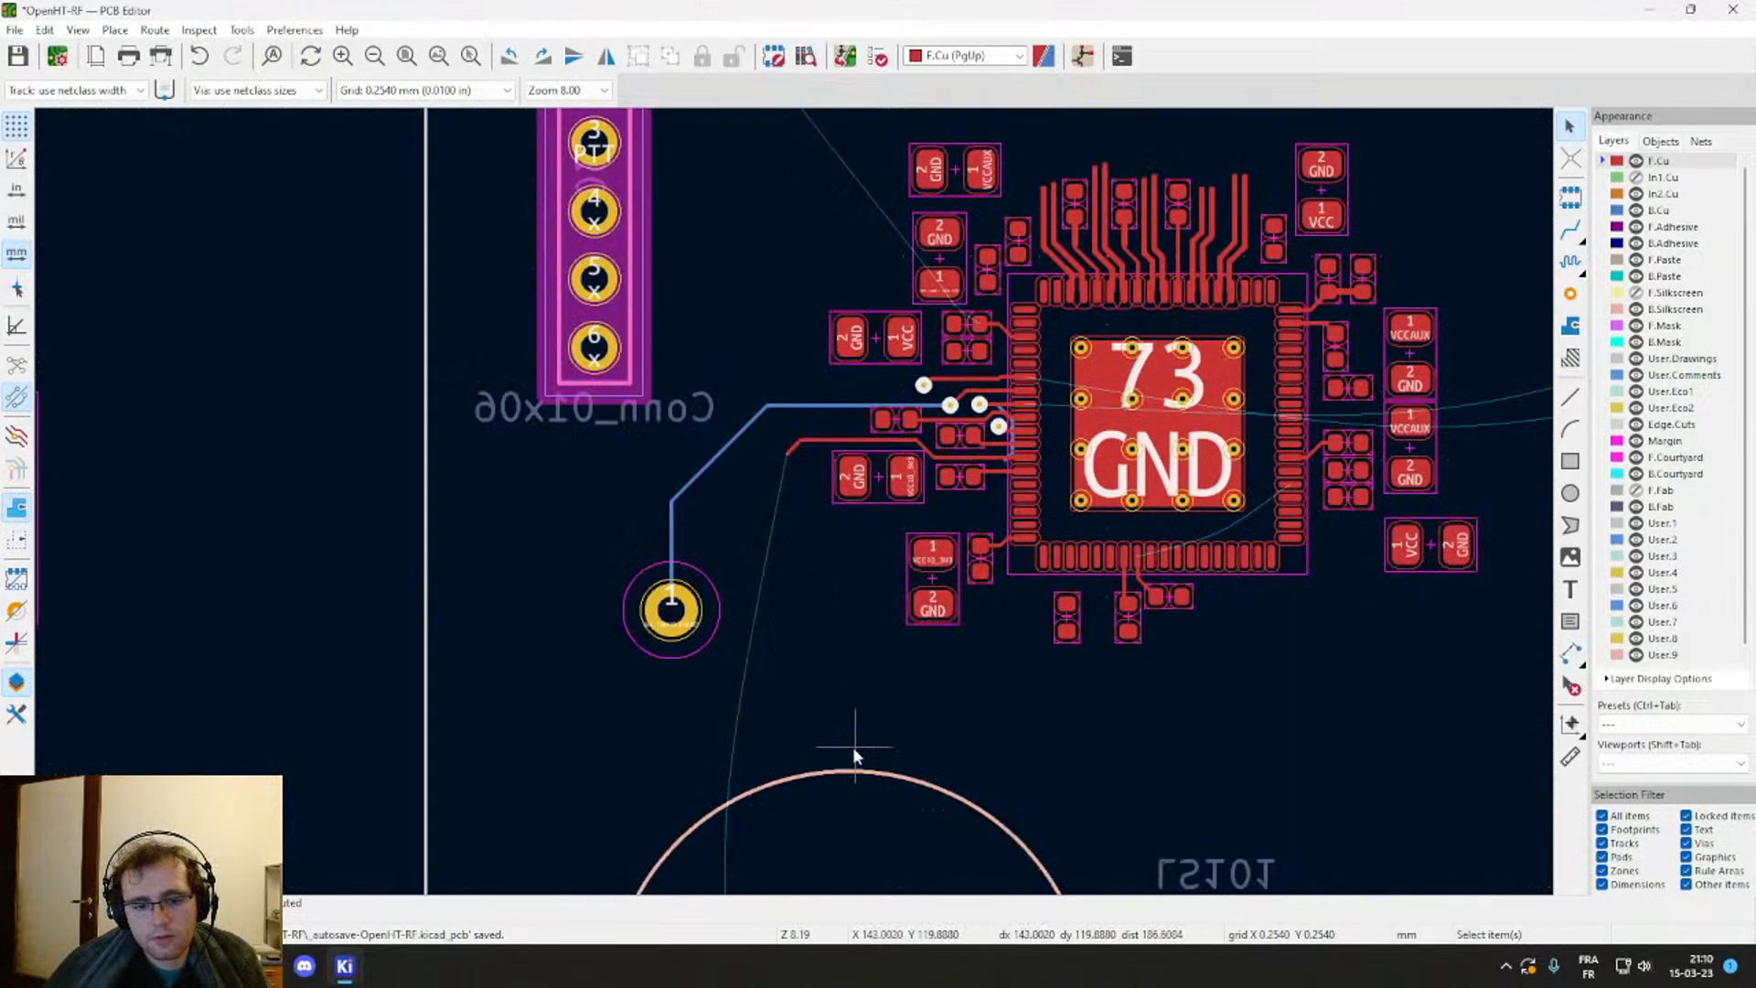
scroll(853, 746, "down", 1)
middle_click_drag(794, 503, 777, 284)
scroll(810, 649, "up", 2)
scroll(792, 532, "up", 5)
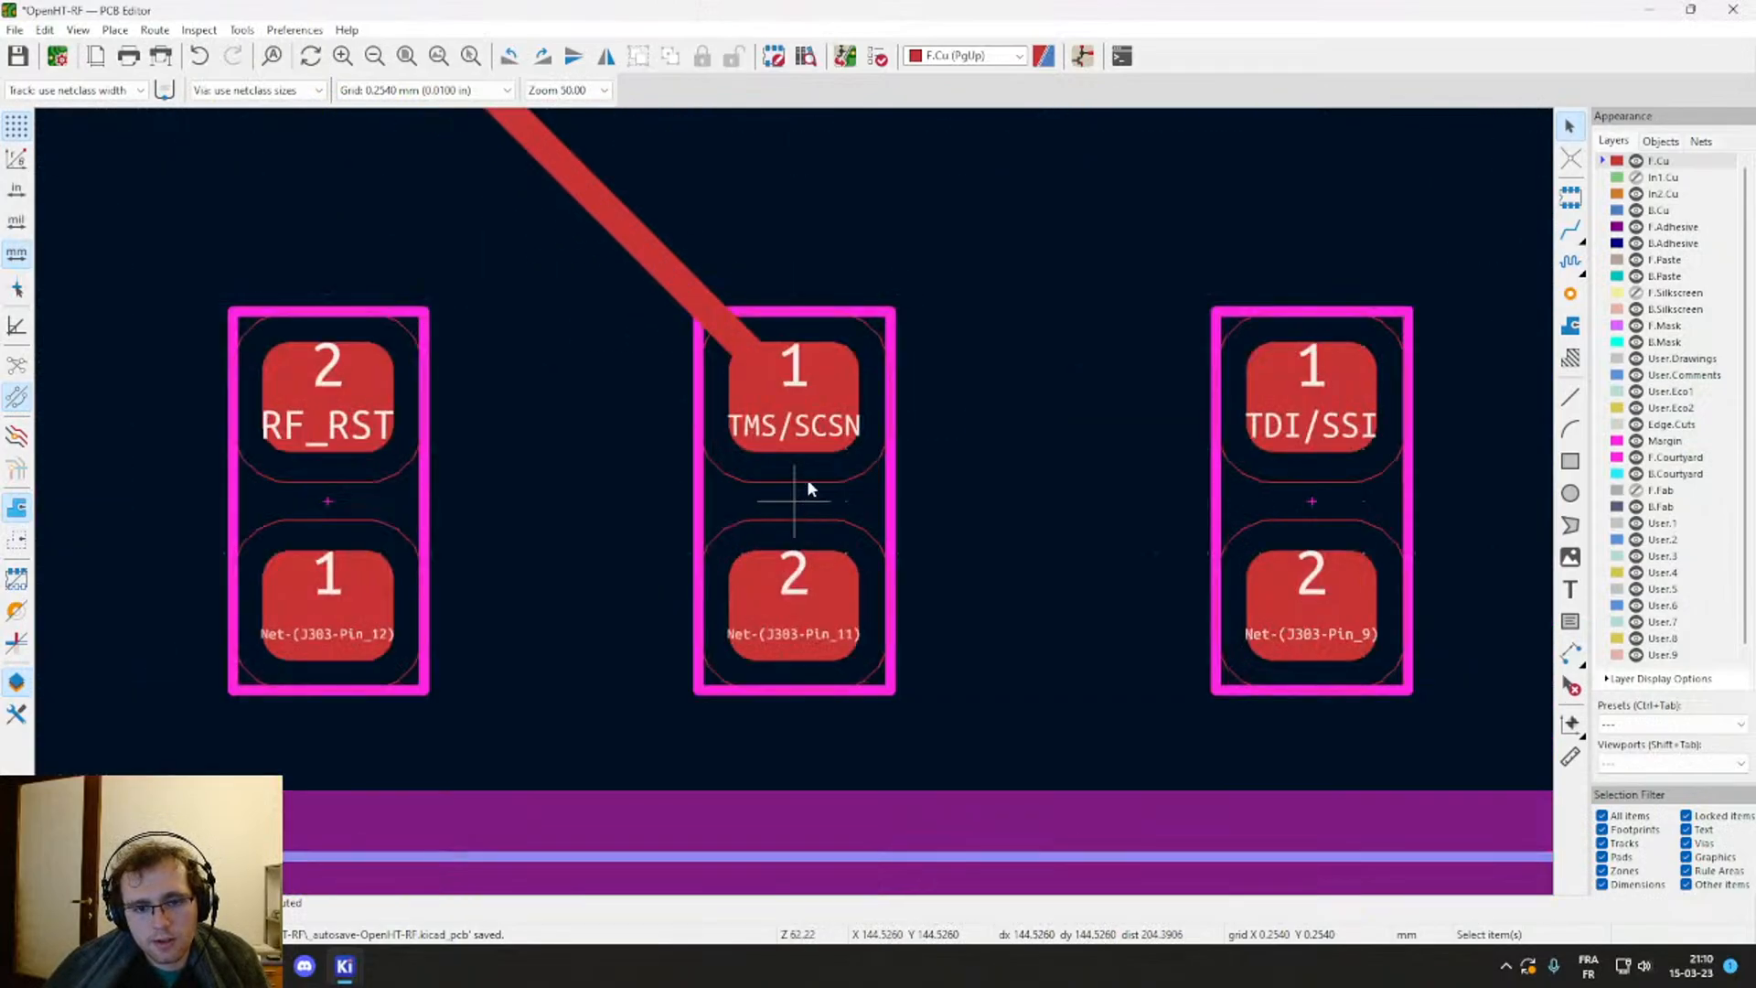
scroll(822, 487, "down", 4)
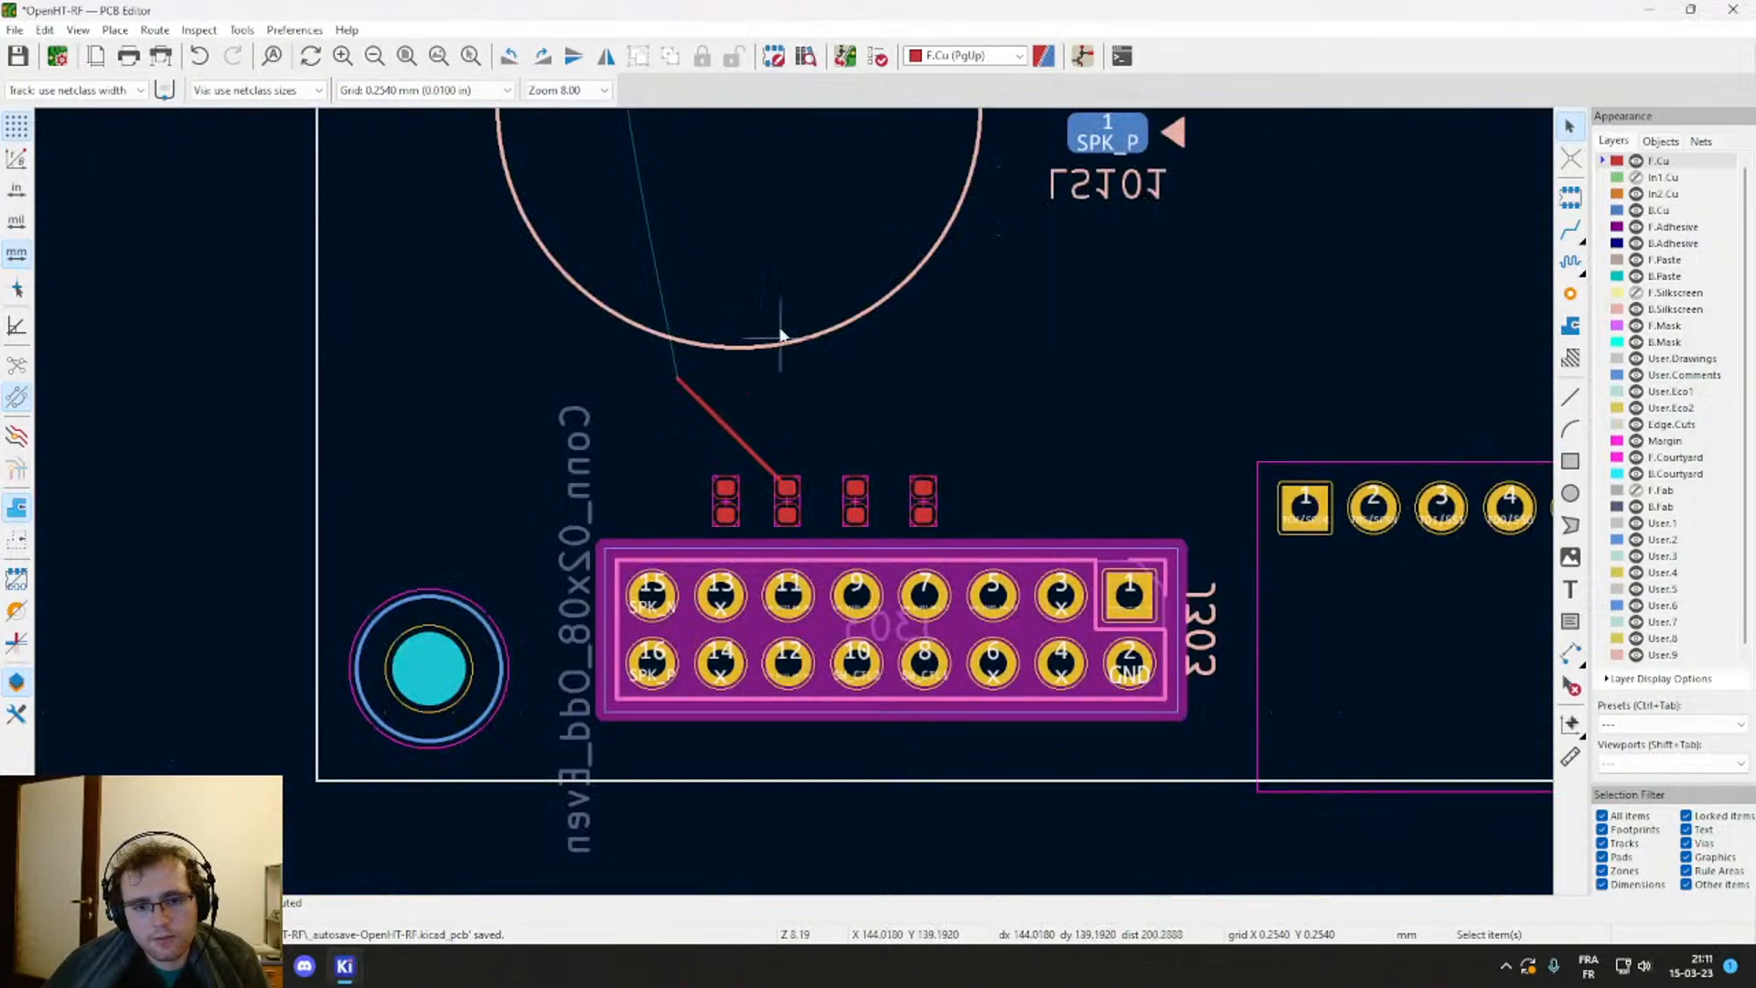
middle_click_drag(780, 311, 794, 720)
middle_click_drag(759, 220, 685, 828)
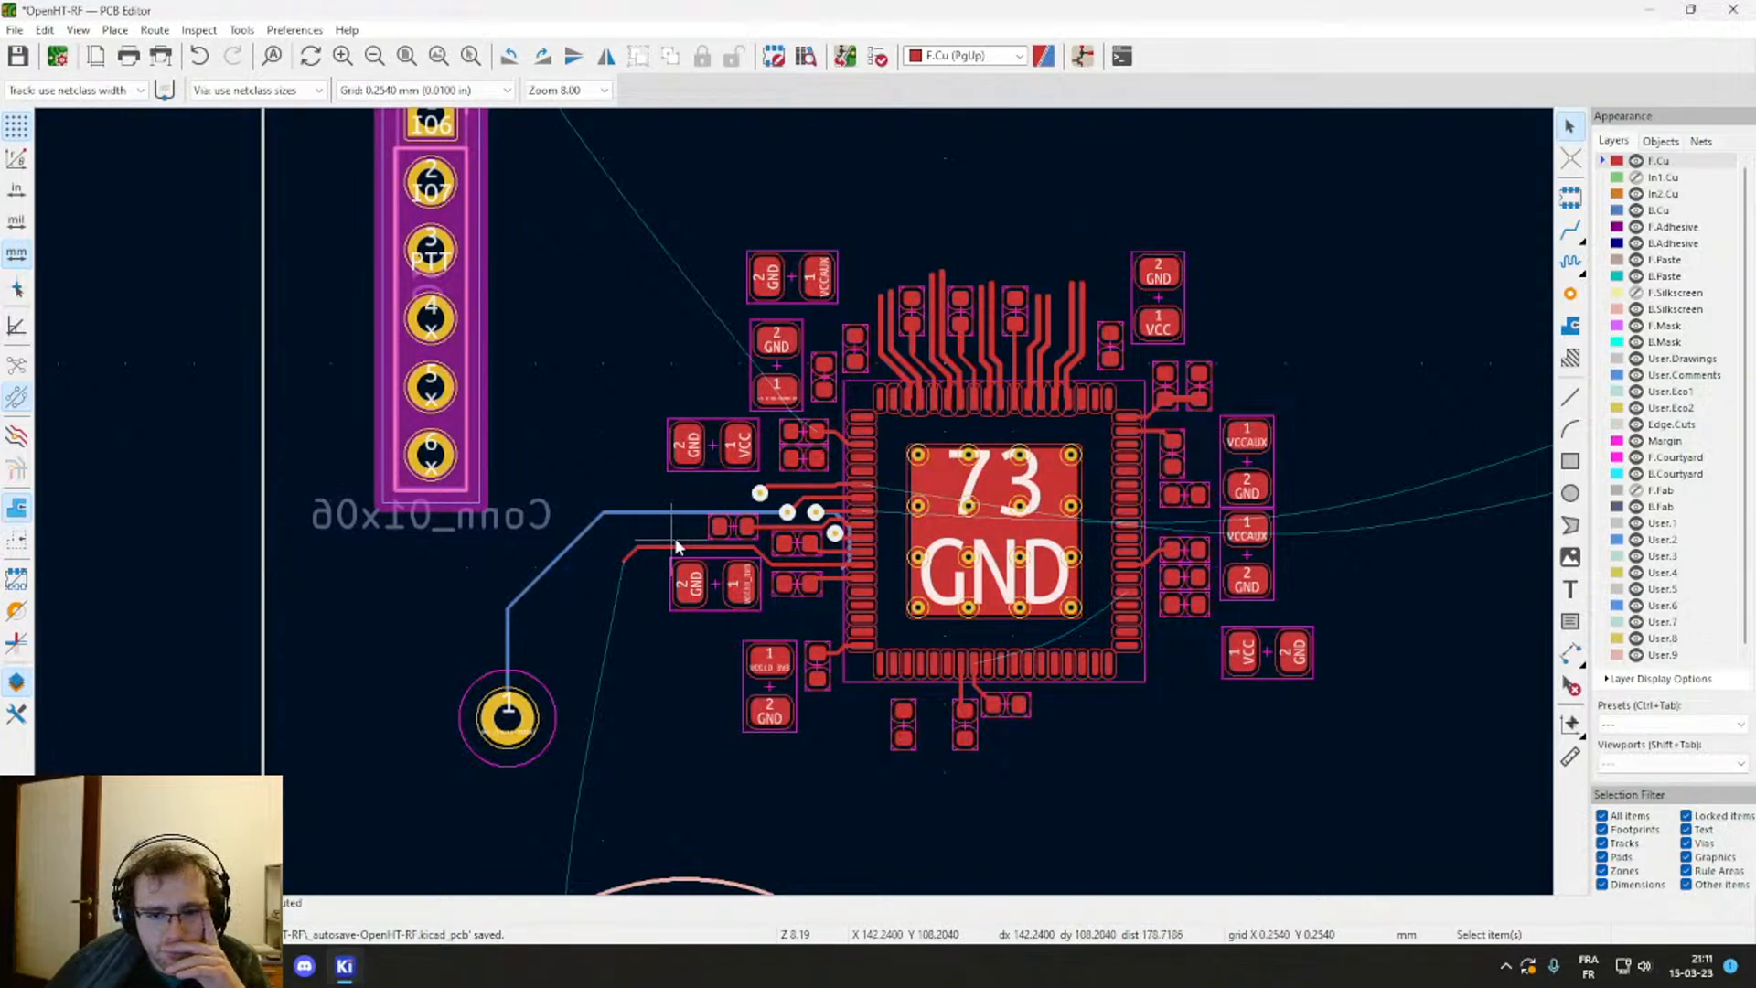
scroll(673, 536, "up", 5)
scroll(896, 510, "down", 2)
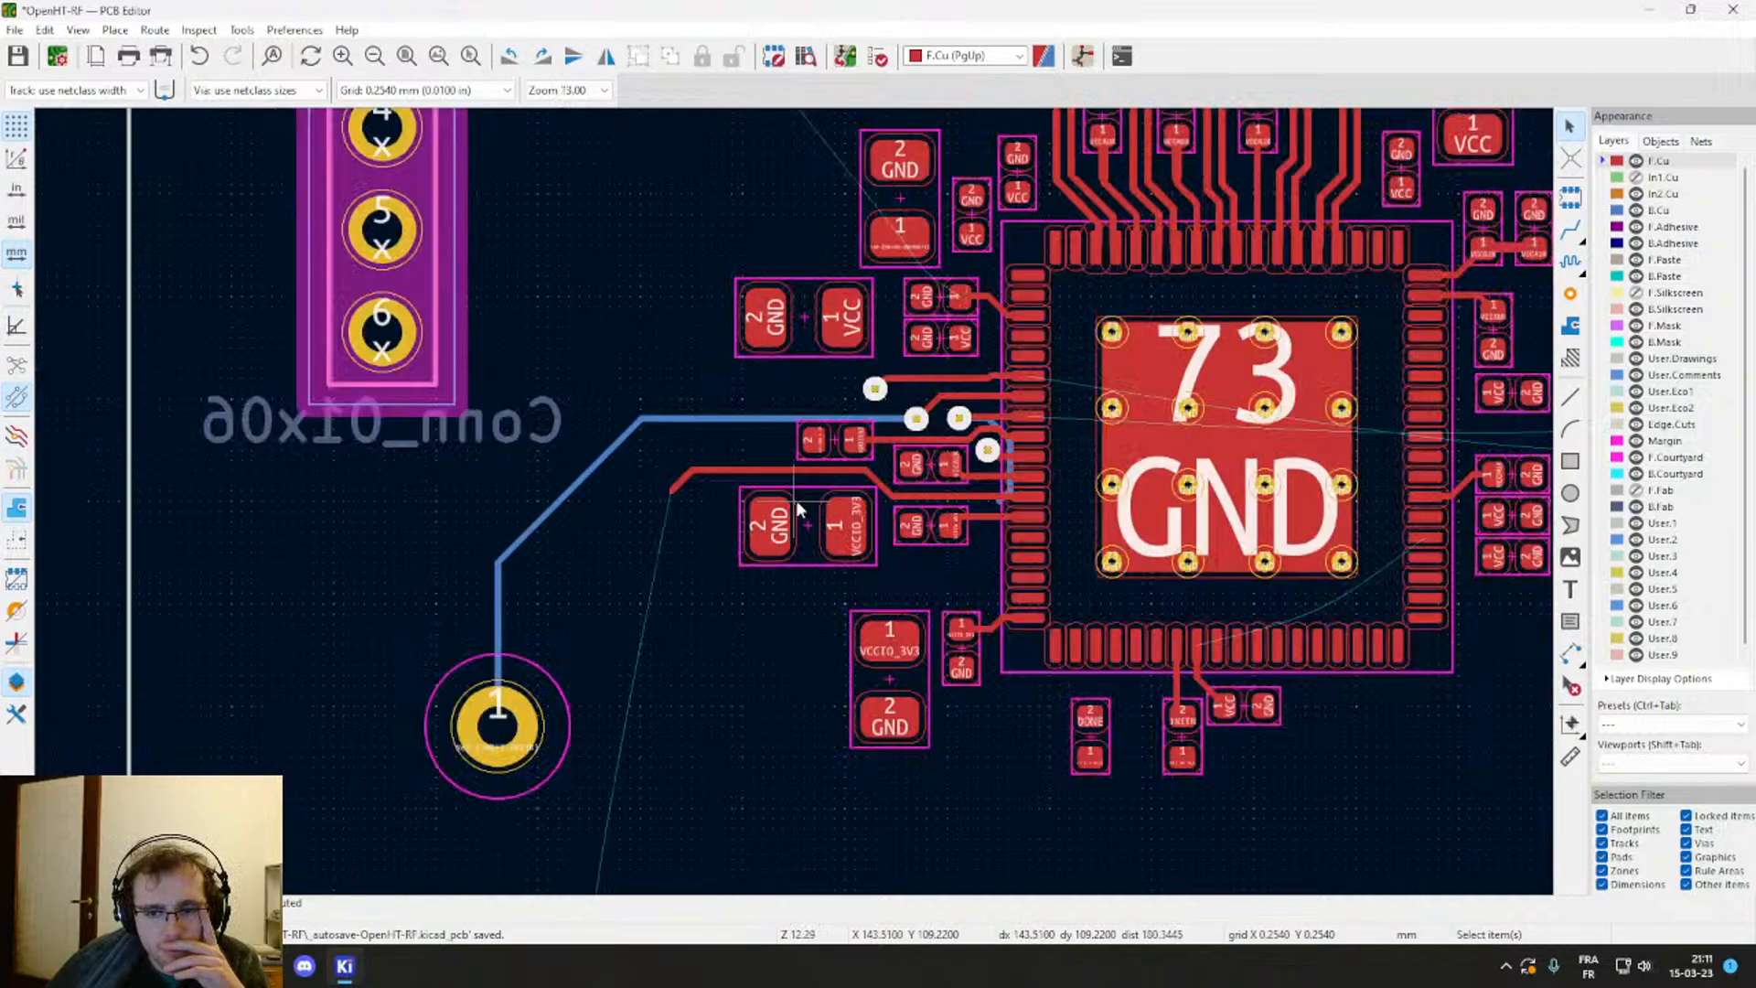
scroll(897, 510, "down", 2)
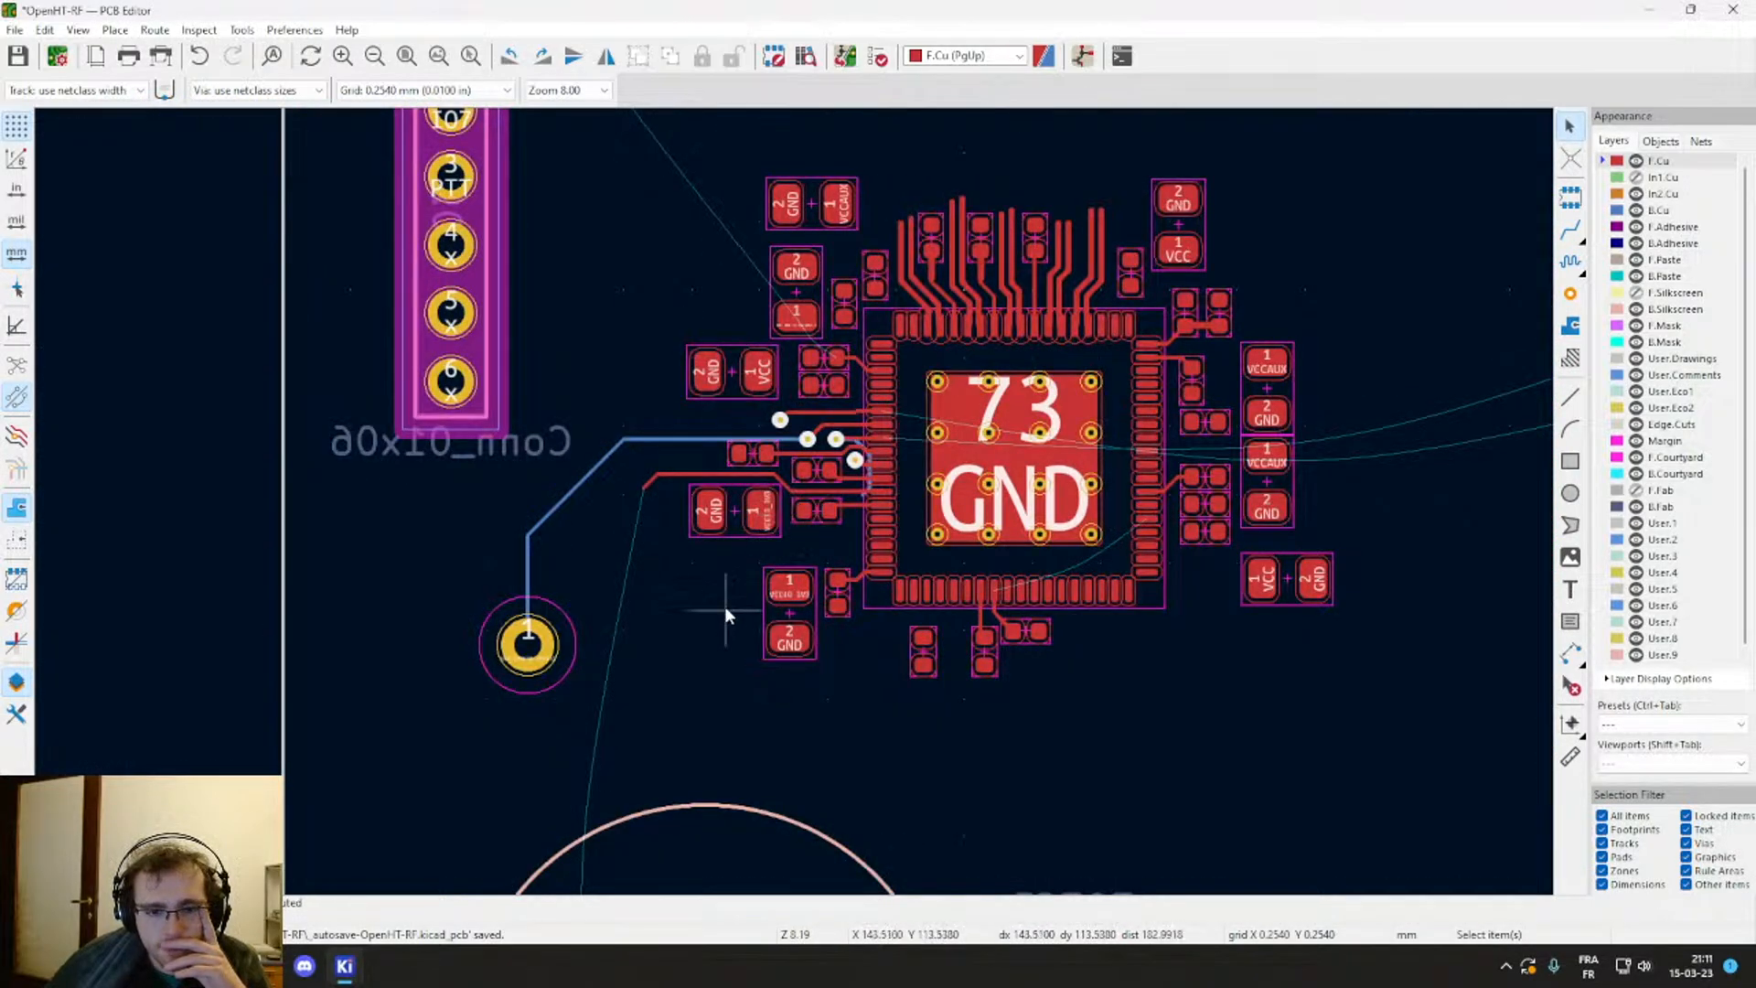
middle_click_drag(725, 608, 783, 477)
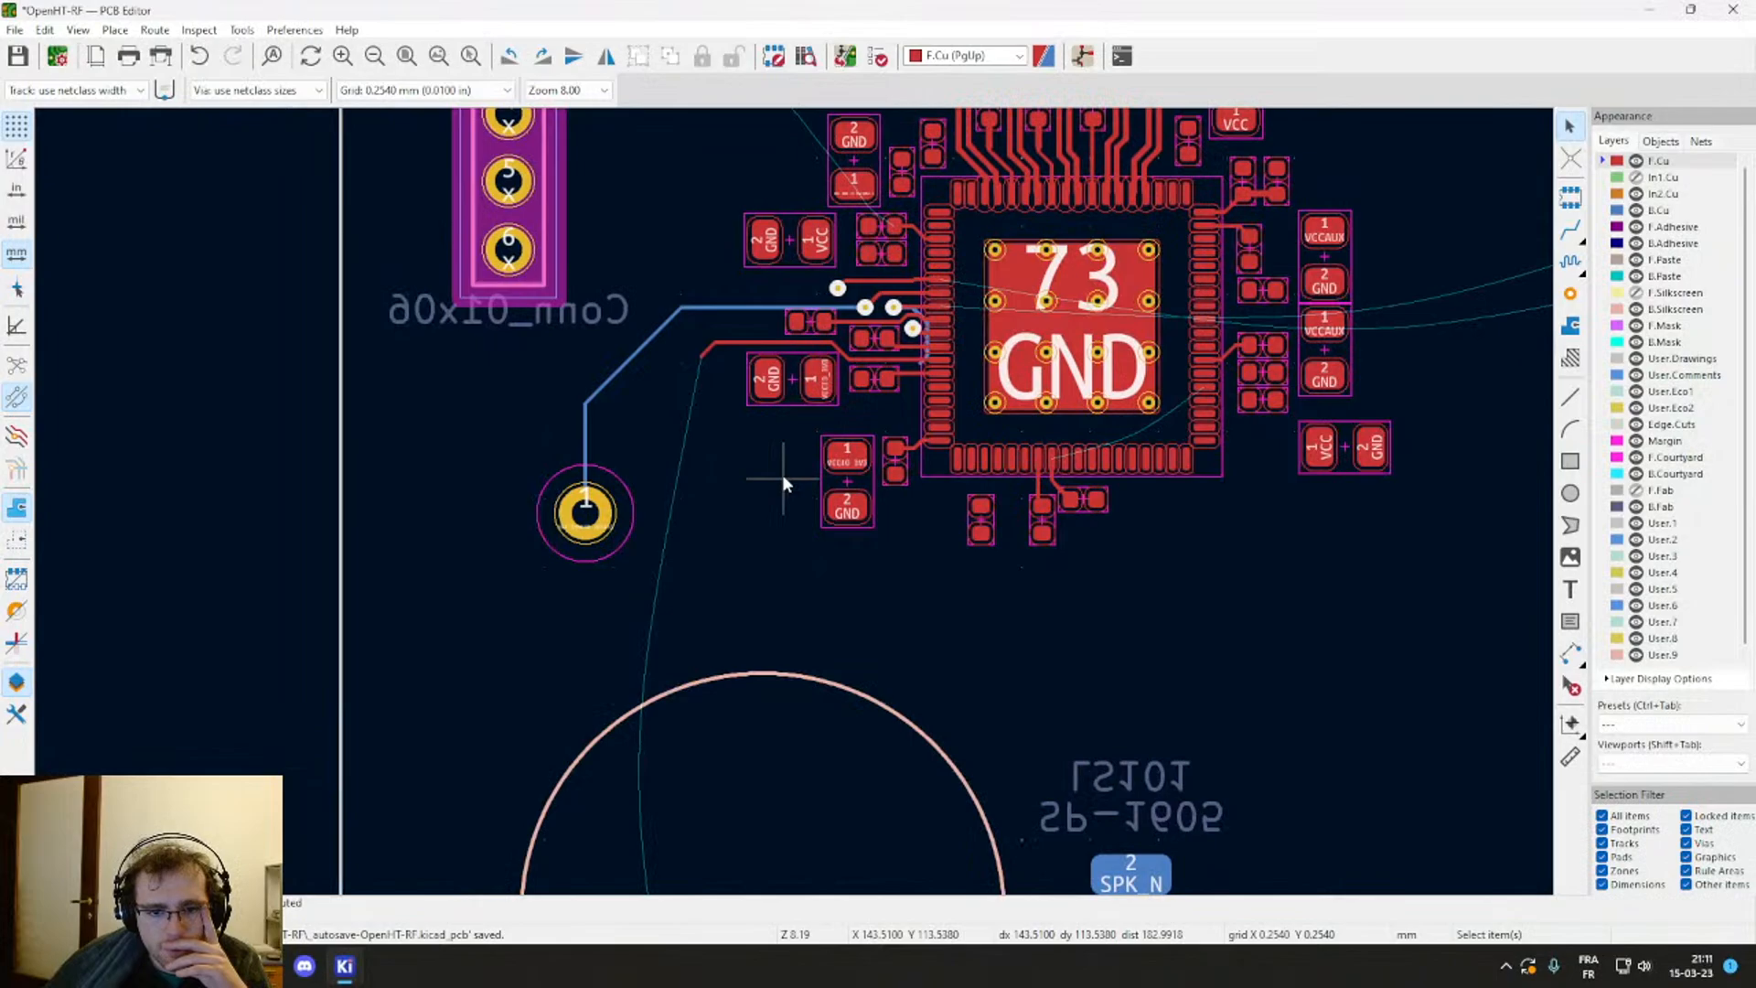
Step: Route the CLK_IN track on F.Cu from the lower capacitor pad beside the upper chip, around the lower chip, to its pin 59
middle_click_drag(782, 473, 818, 107)
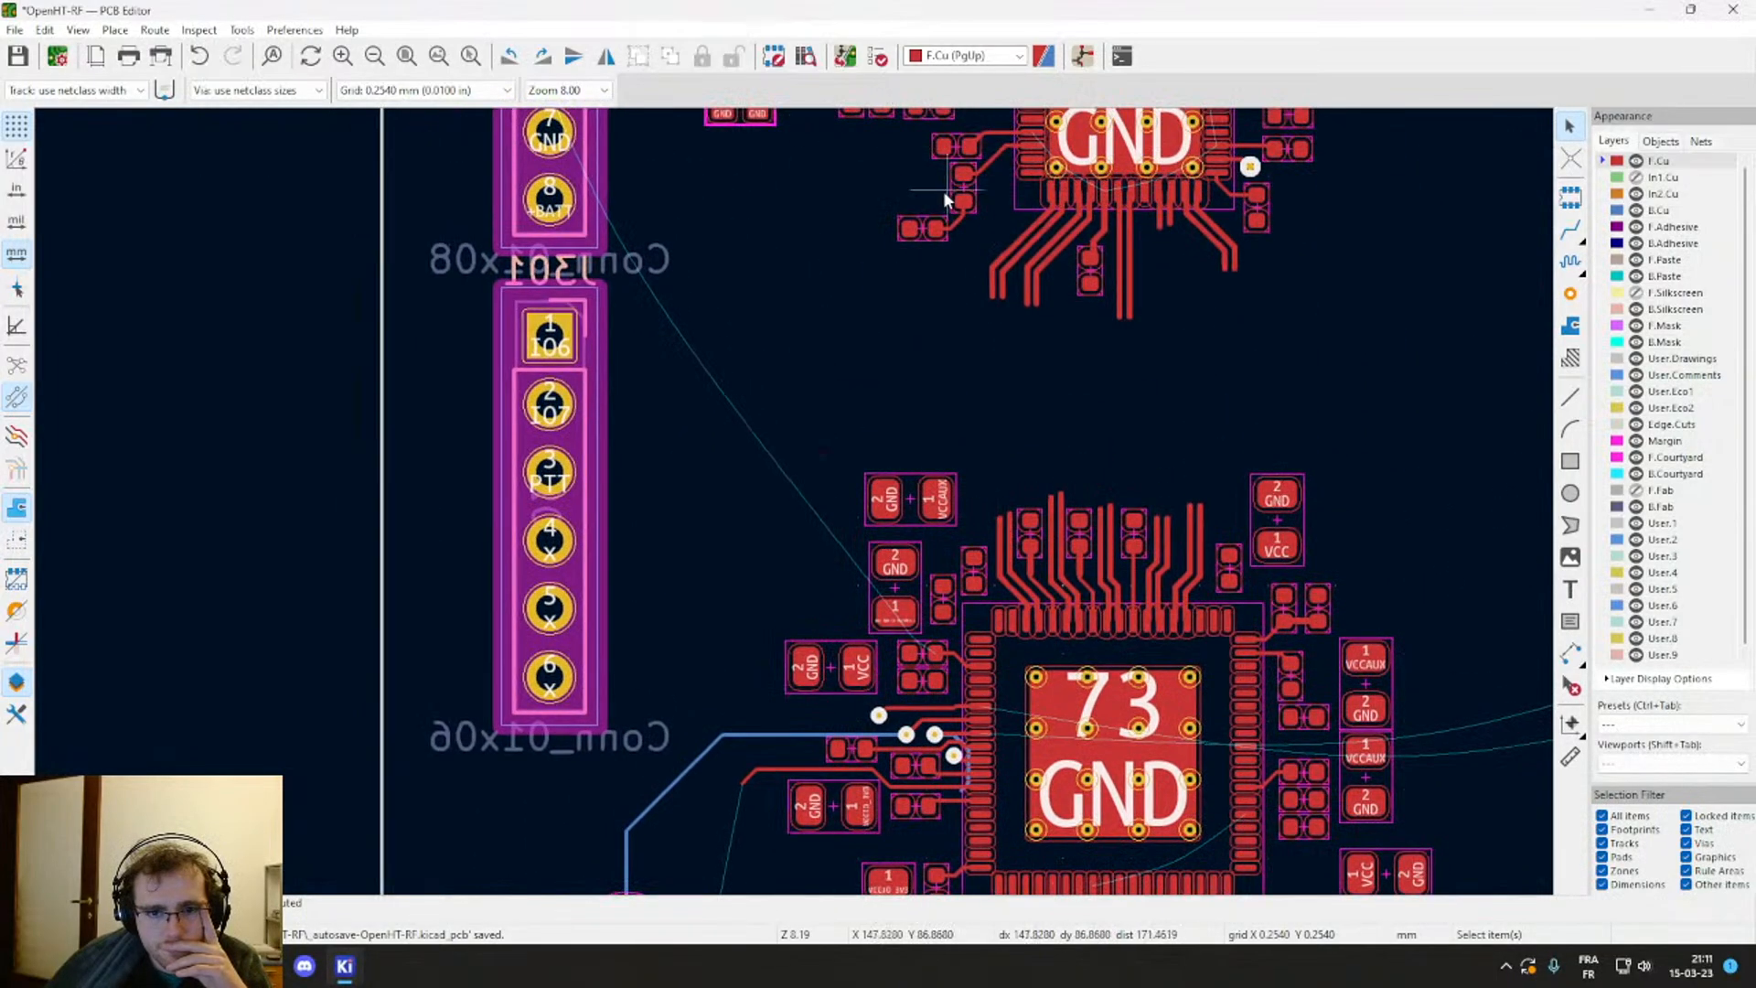
scroll(942, 190, "up", 4)
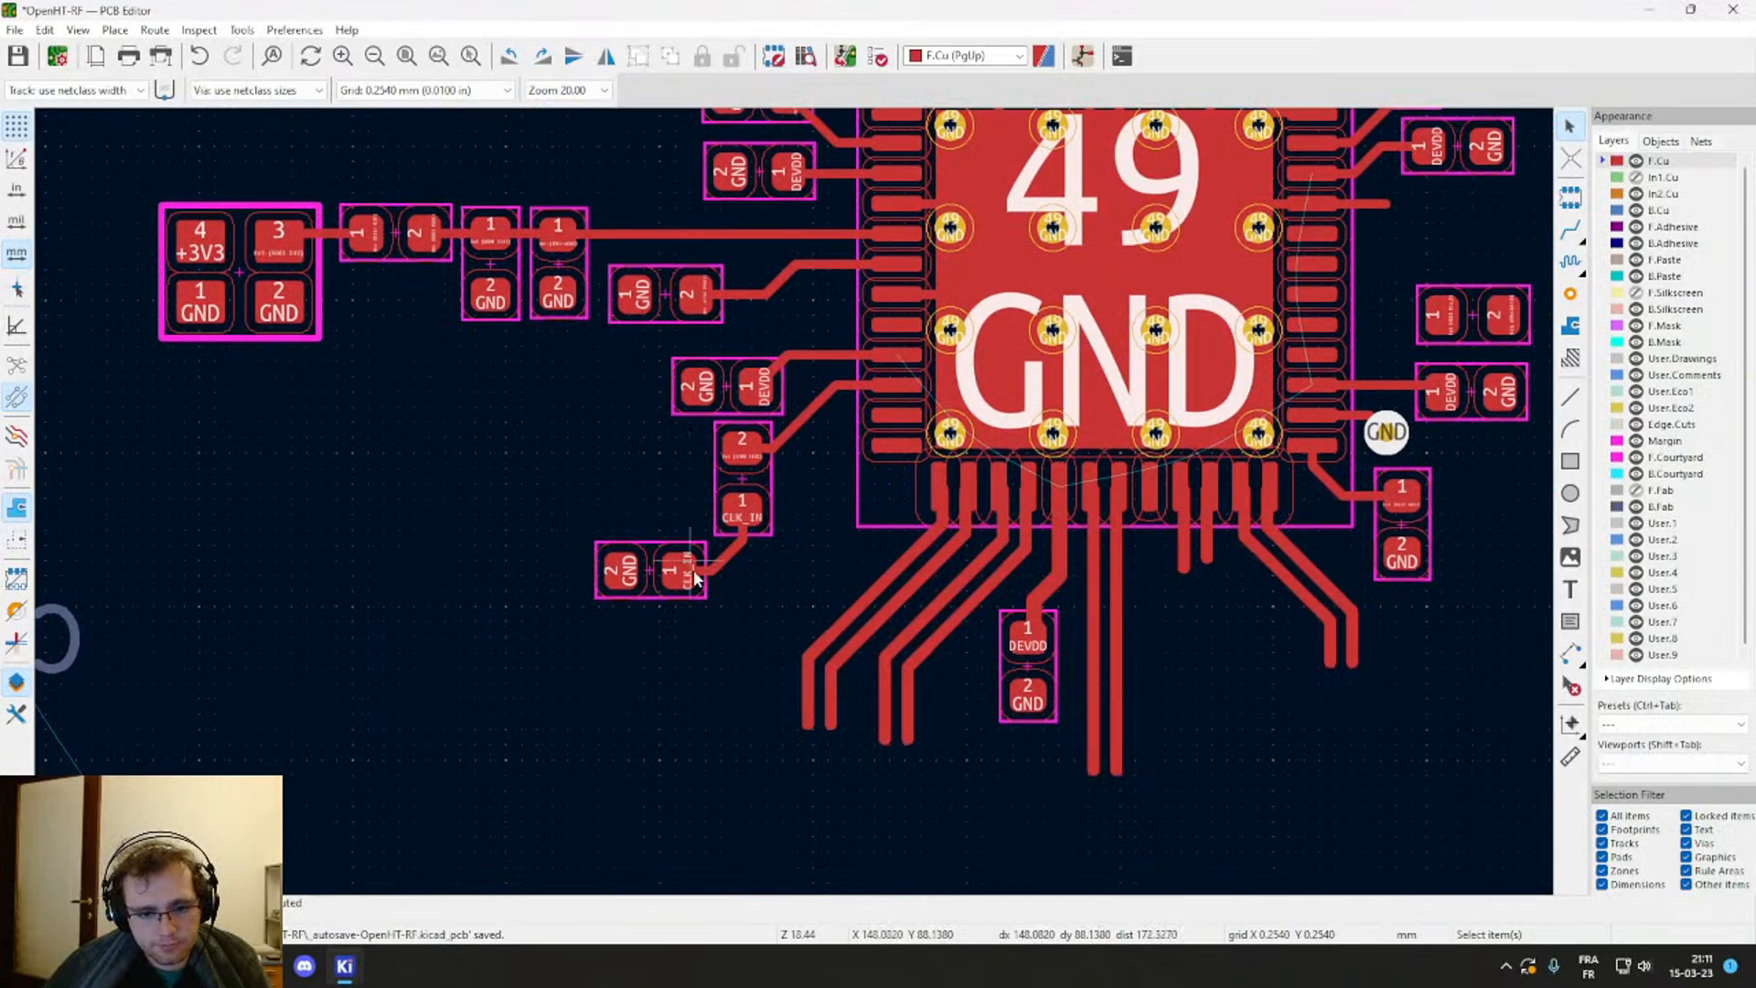
key("x")
scroll(628, 697, "down", 5)
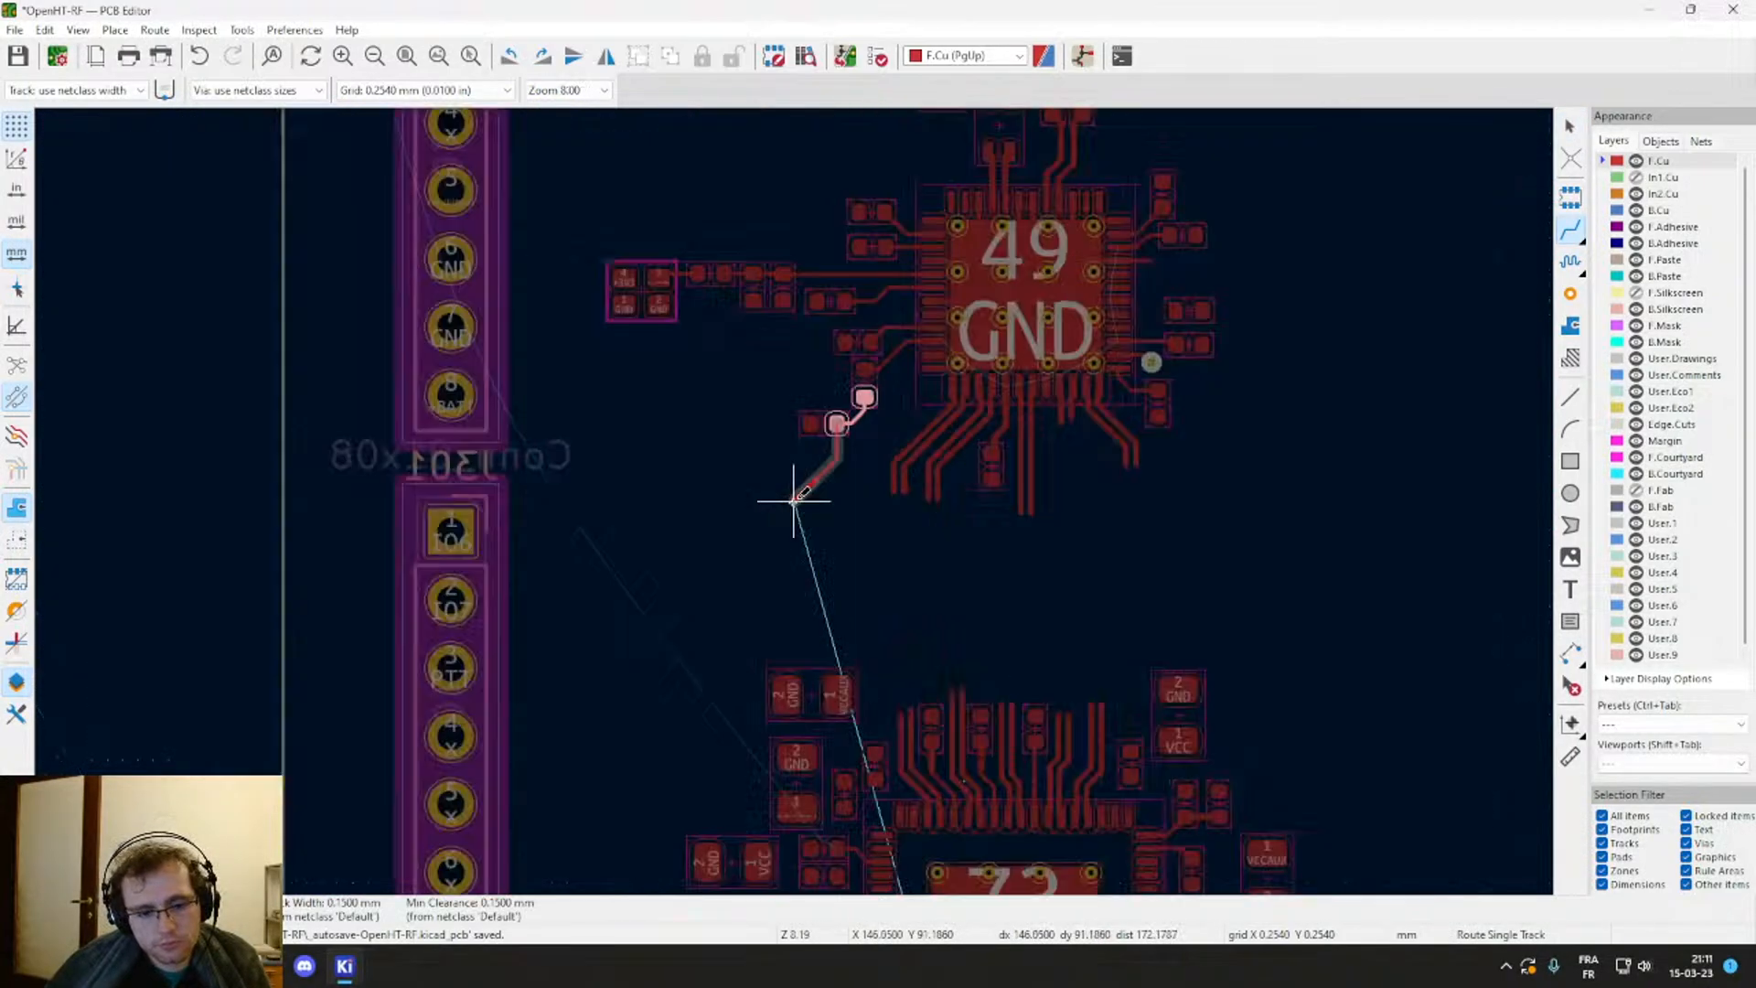
middle_click_drag(757, 615, 725, 463)
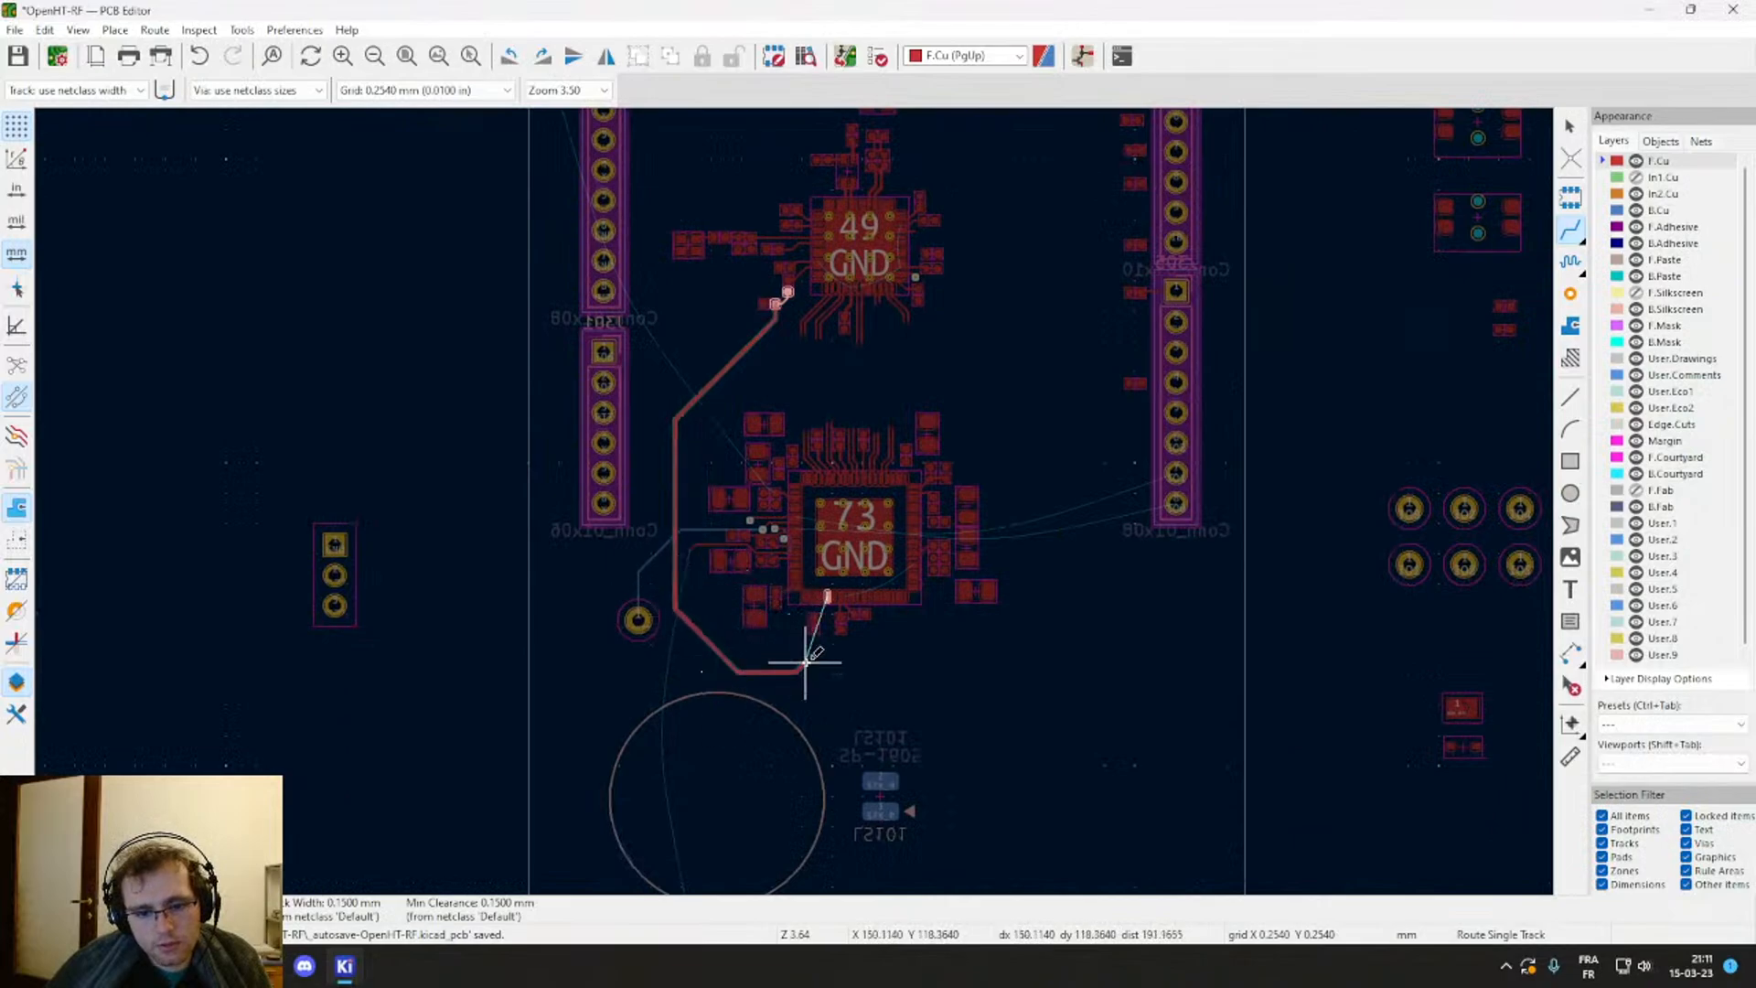
scroll(805, 655, "up", 5)
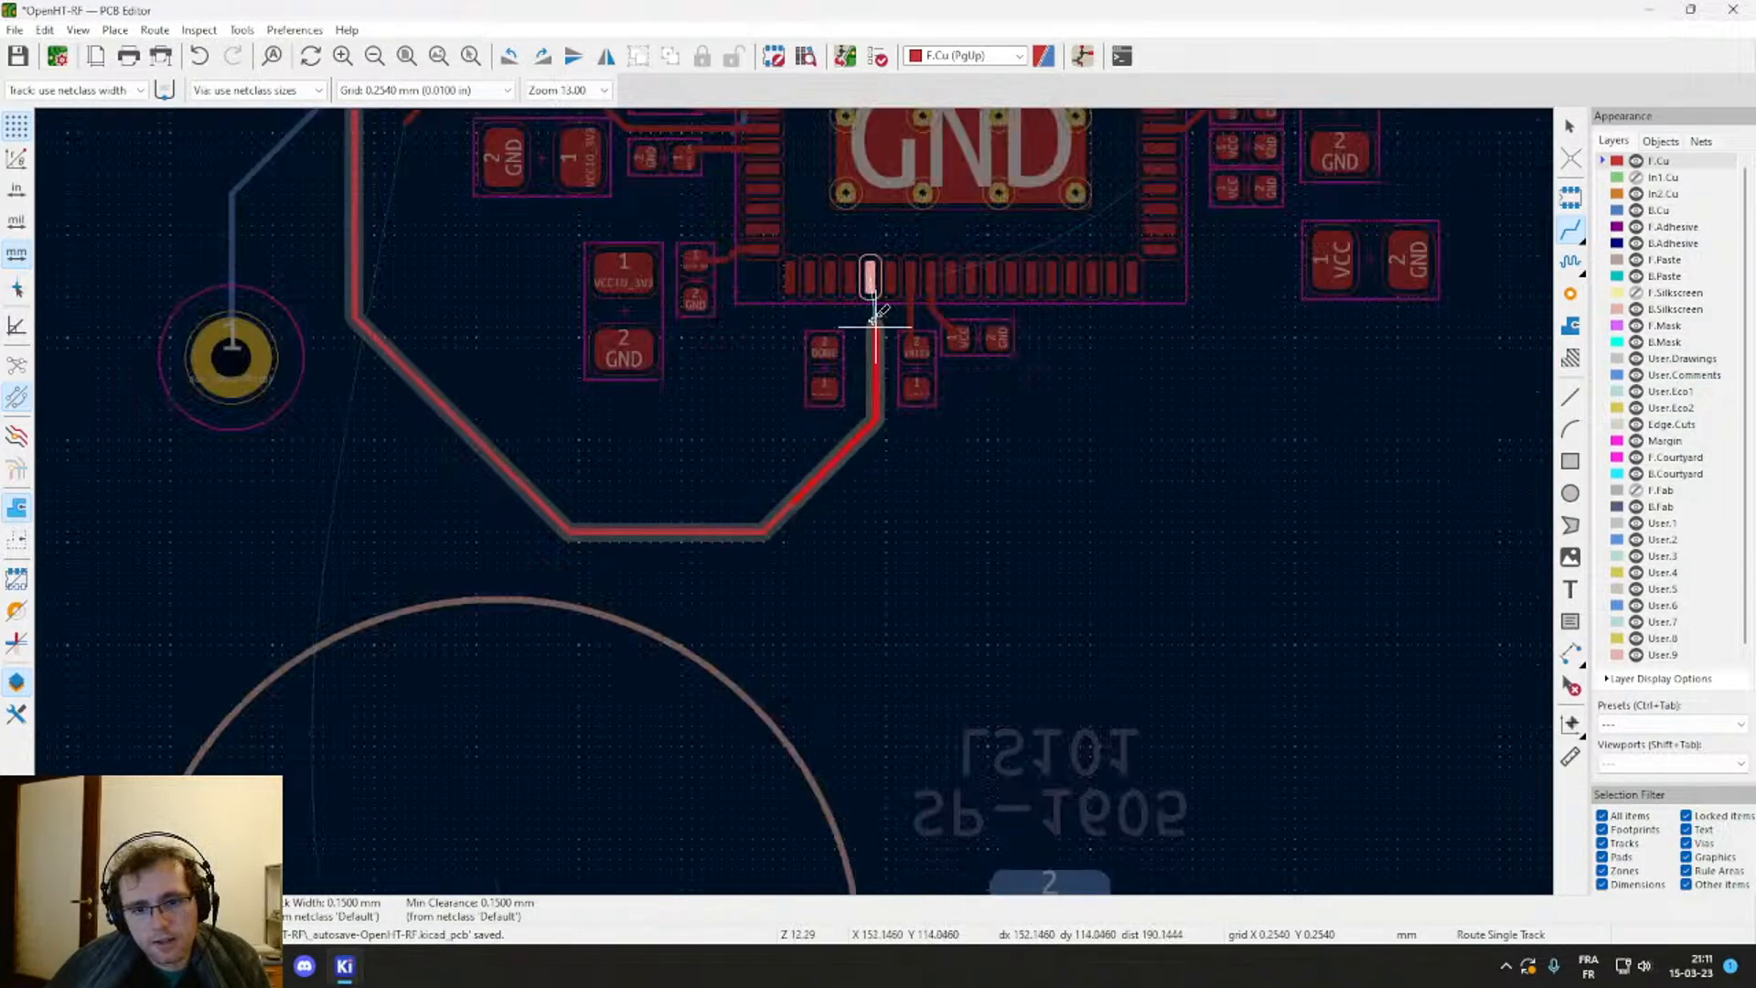
left_click(875, 265)
scroll(870, 266, "up", 5)
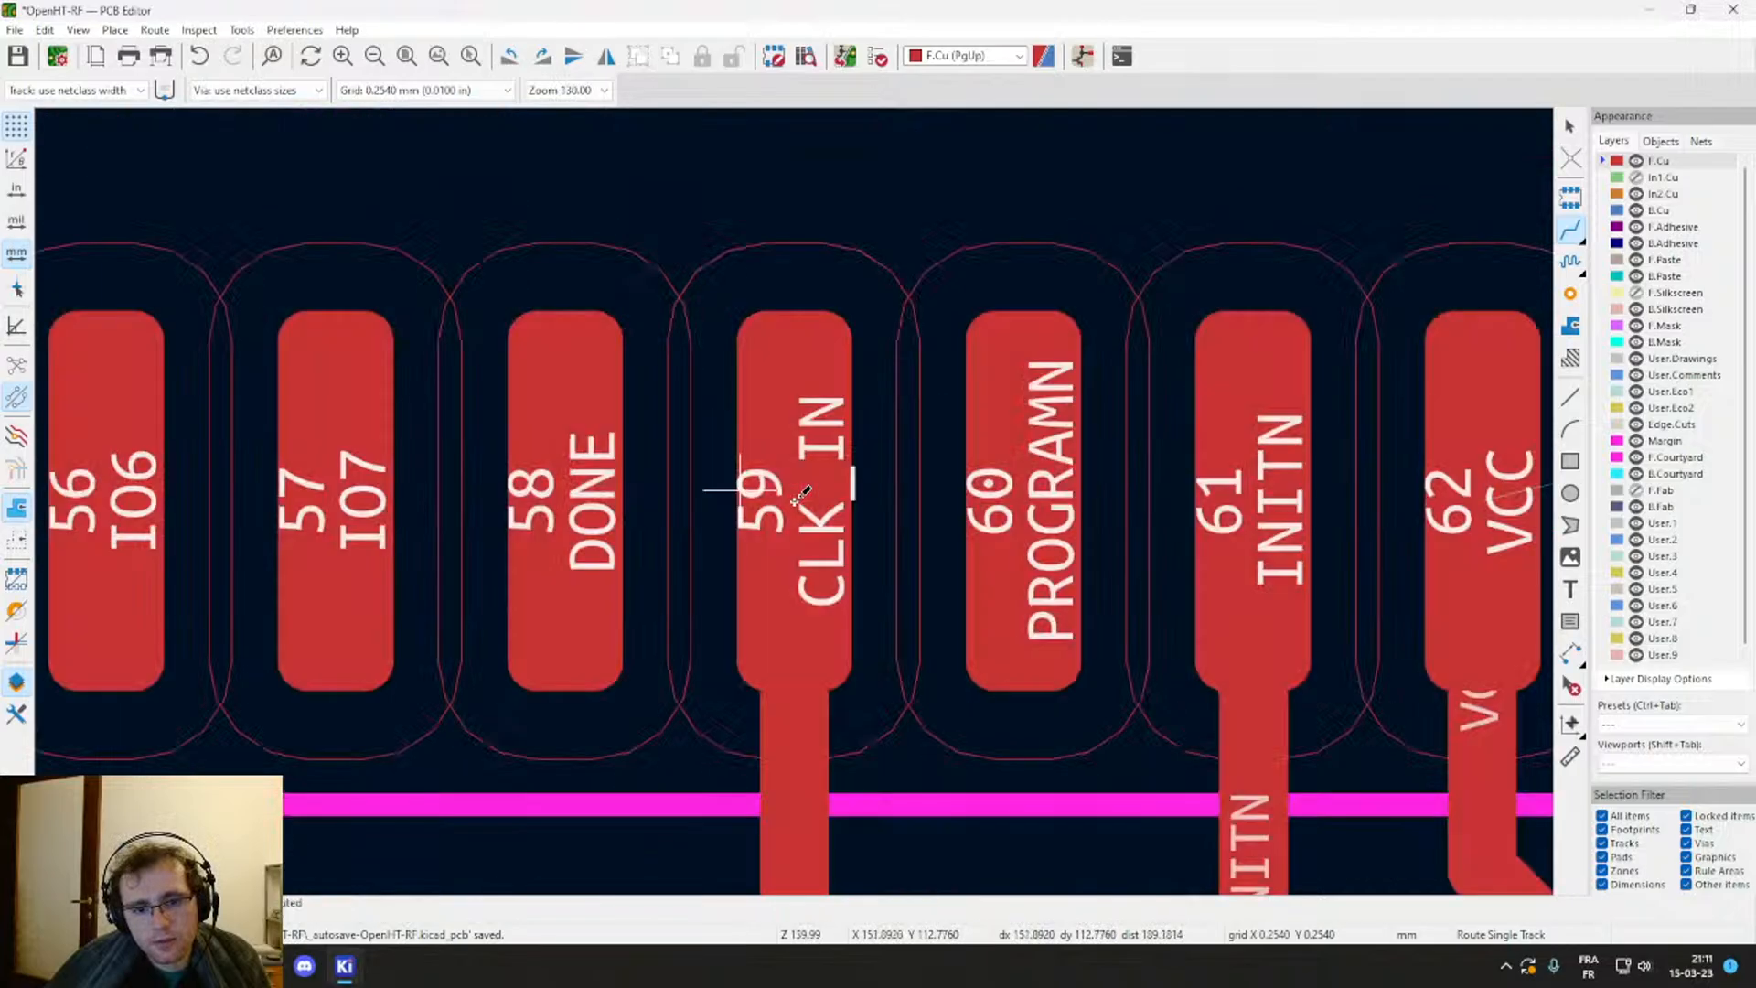
scroll(792, 494, "down", 4)
scroll(793, 551, "down", 5)
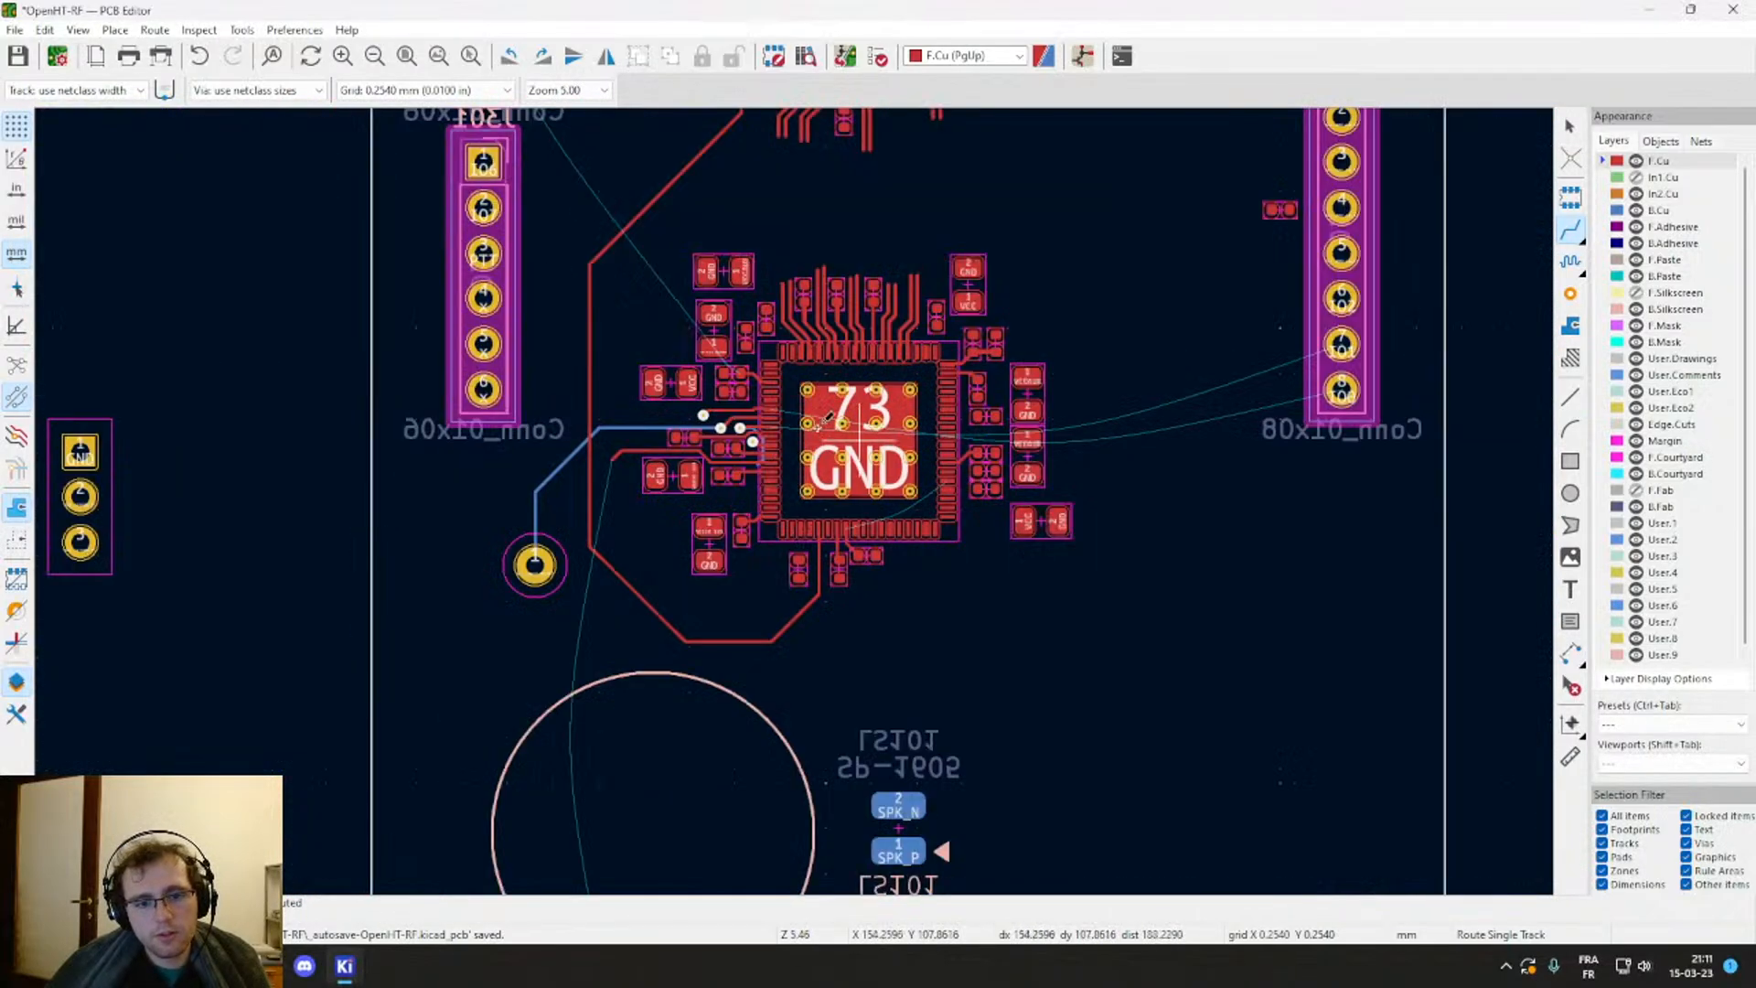
Step: Place a via at the open end of the TMS/SCSN track coming from the lower chip
middle_click_drag(797, 718, 858, 441)
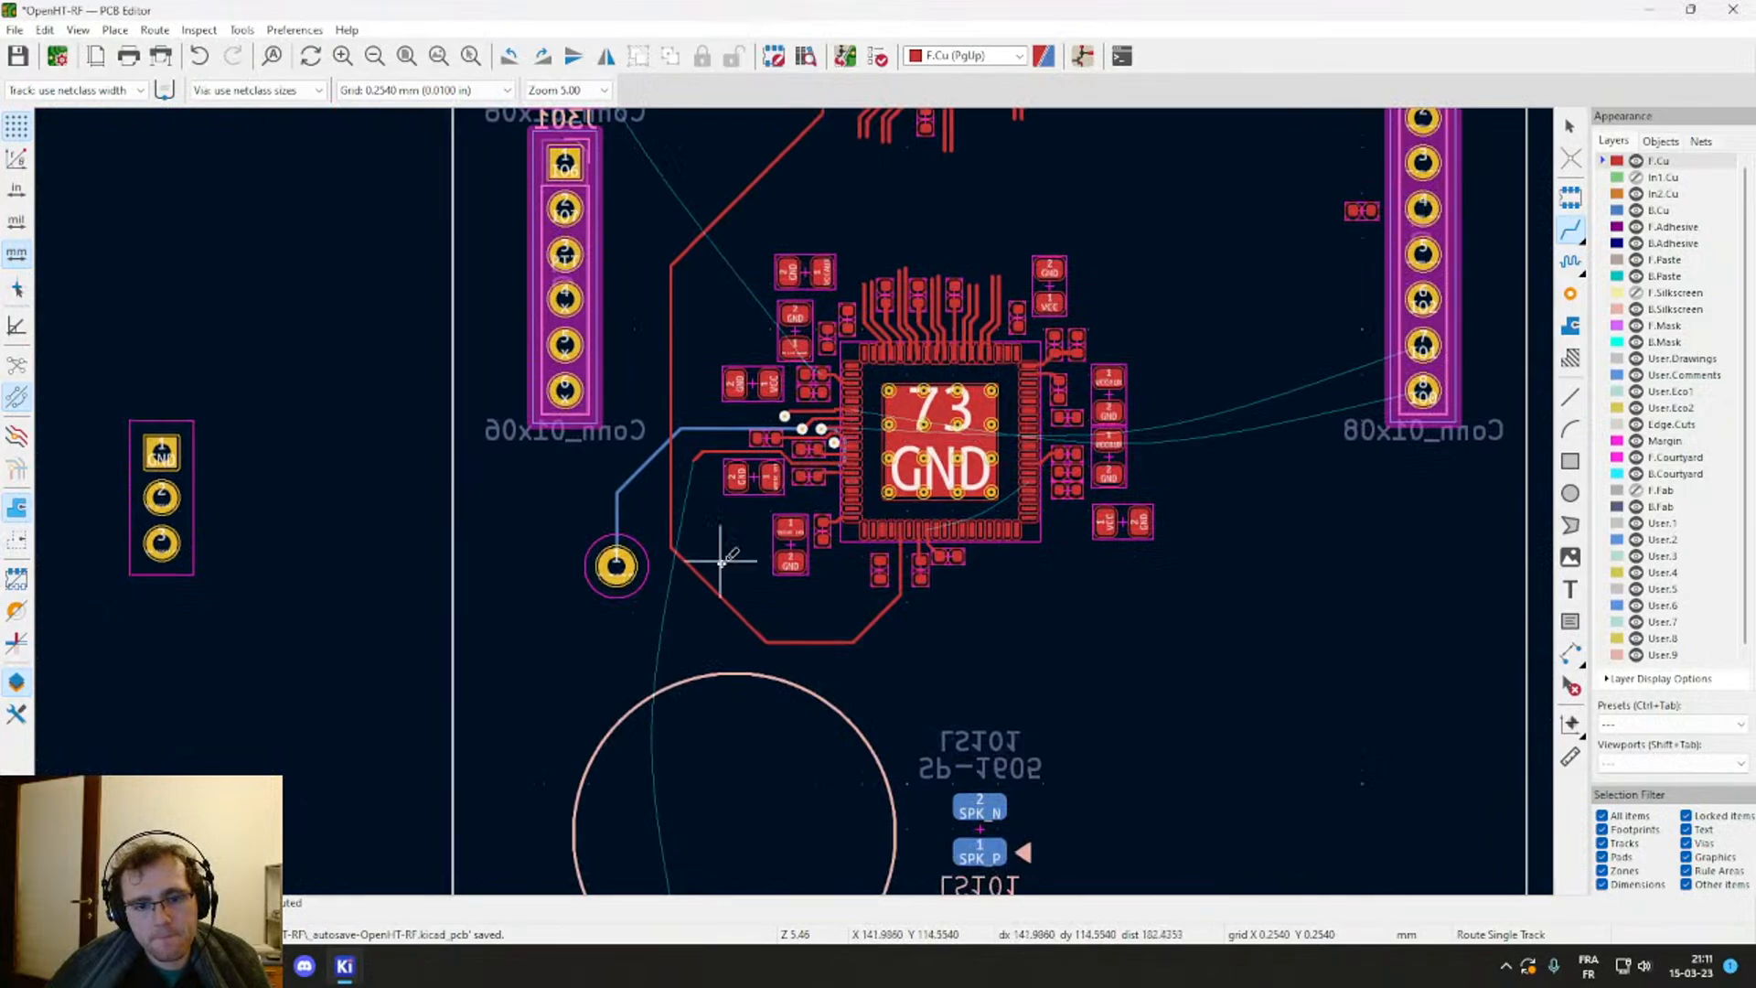
scroll(750, 508, "up", 5)
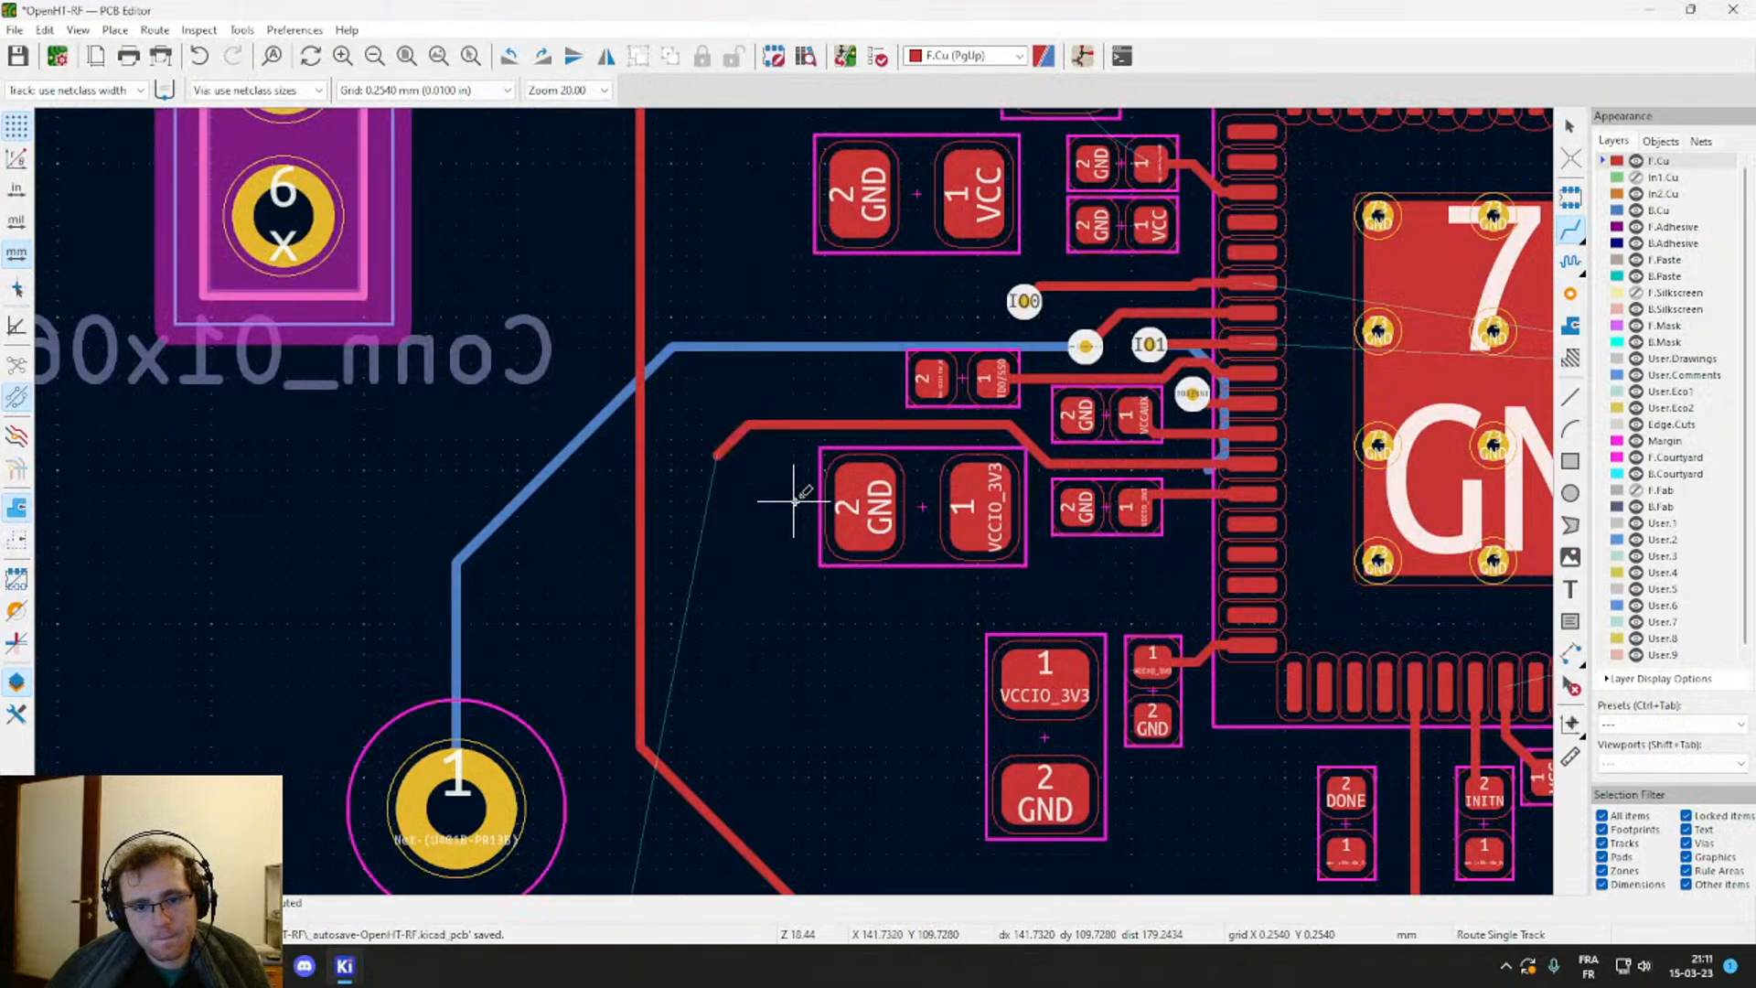
scroll(864, 471, "down", 3)
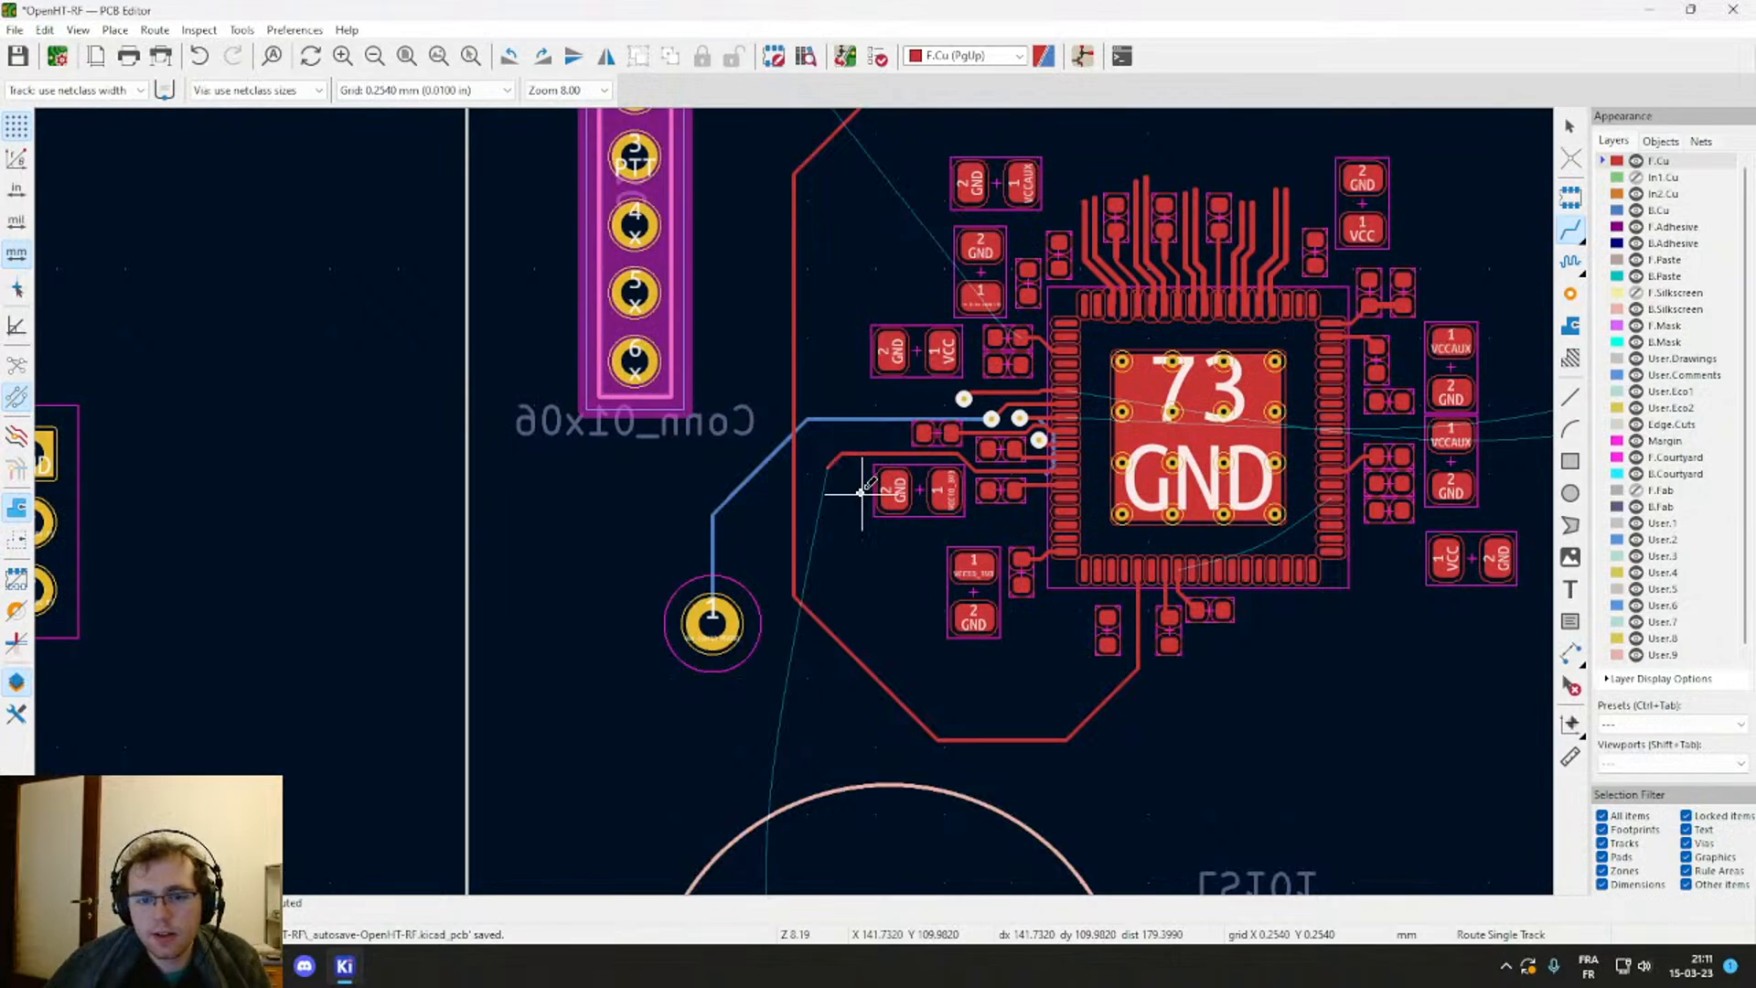
scroll(862, 491, "up", 5)
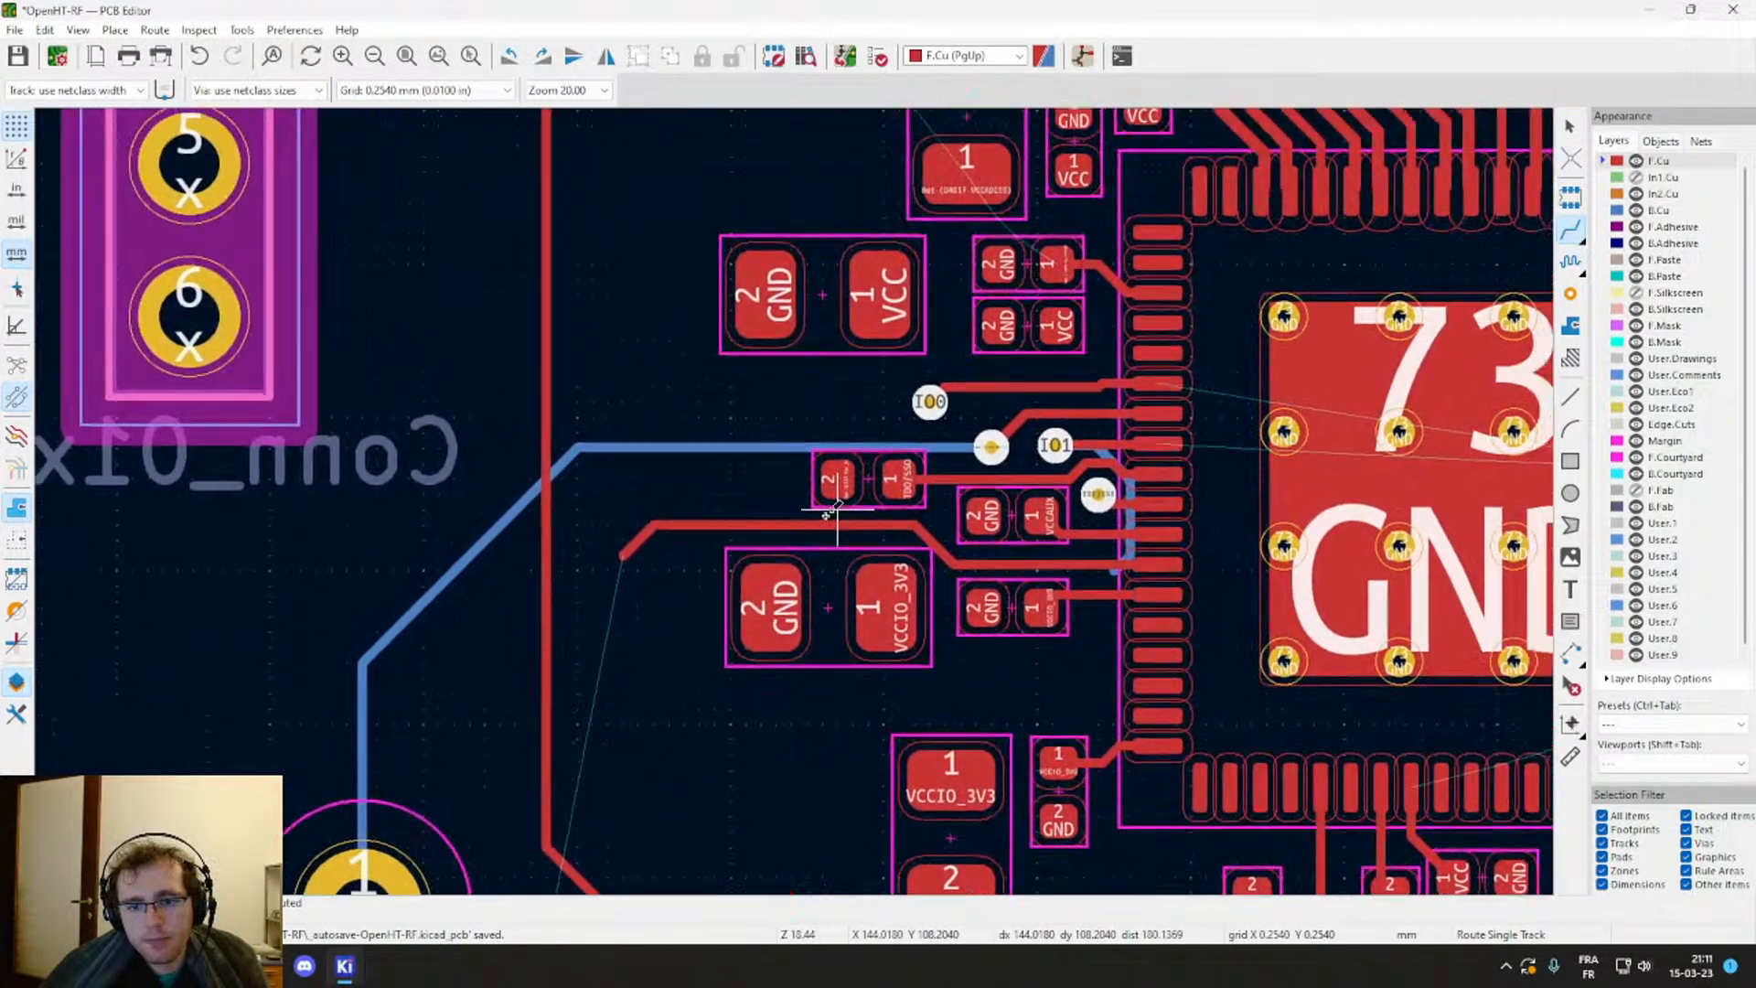
middle_click_drag(828, 513, 746, 594)
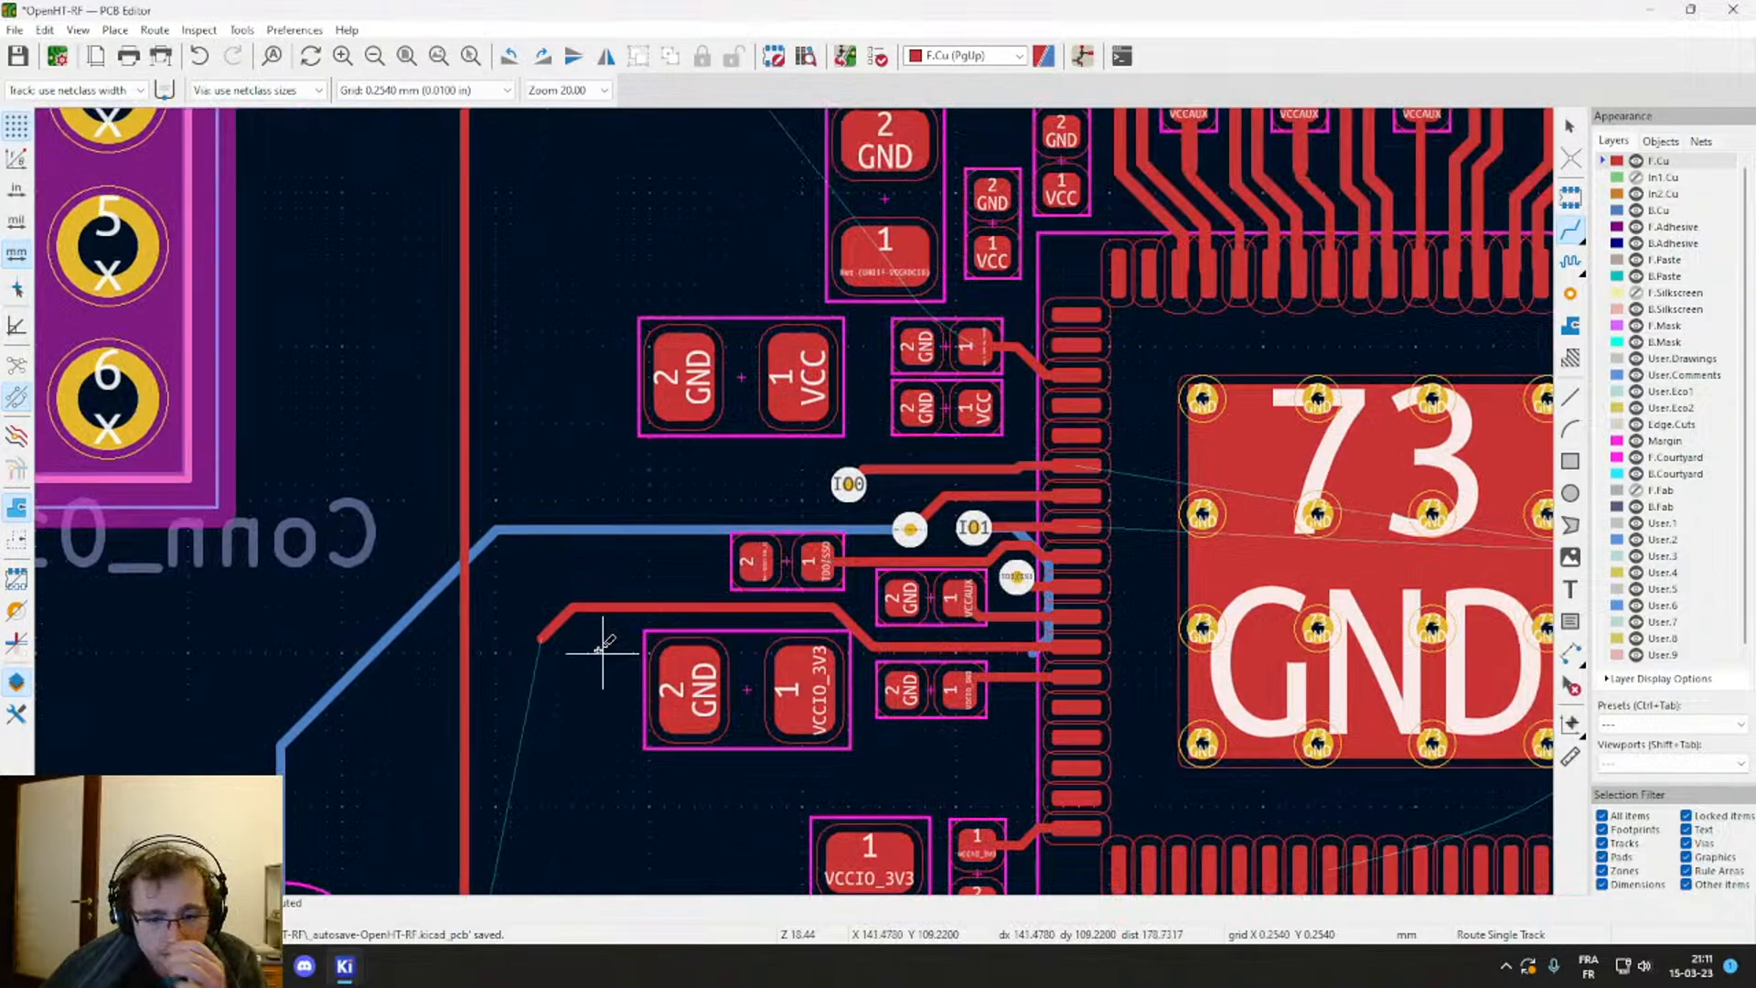
middle_click_drag(596, 647, 596, 384)
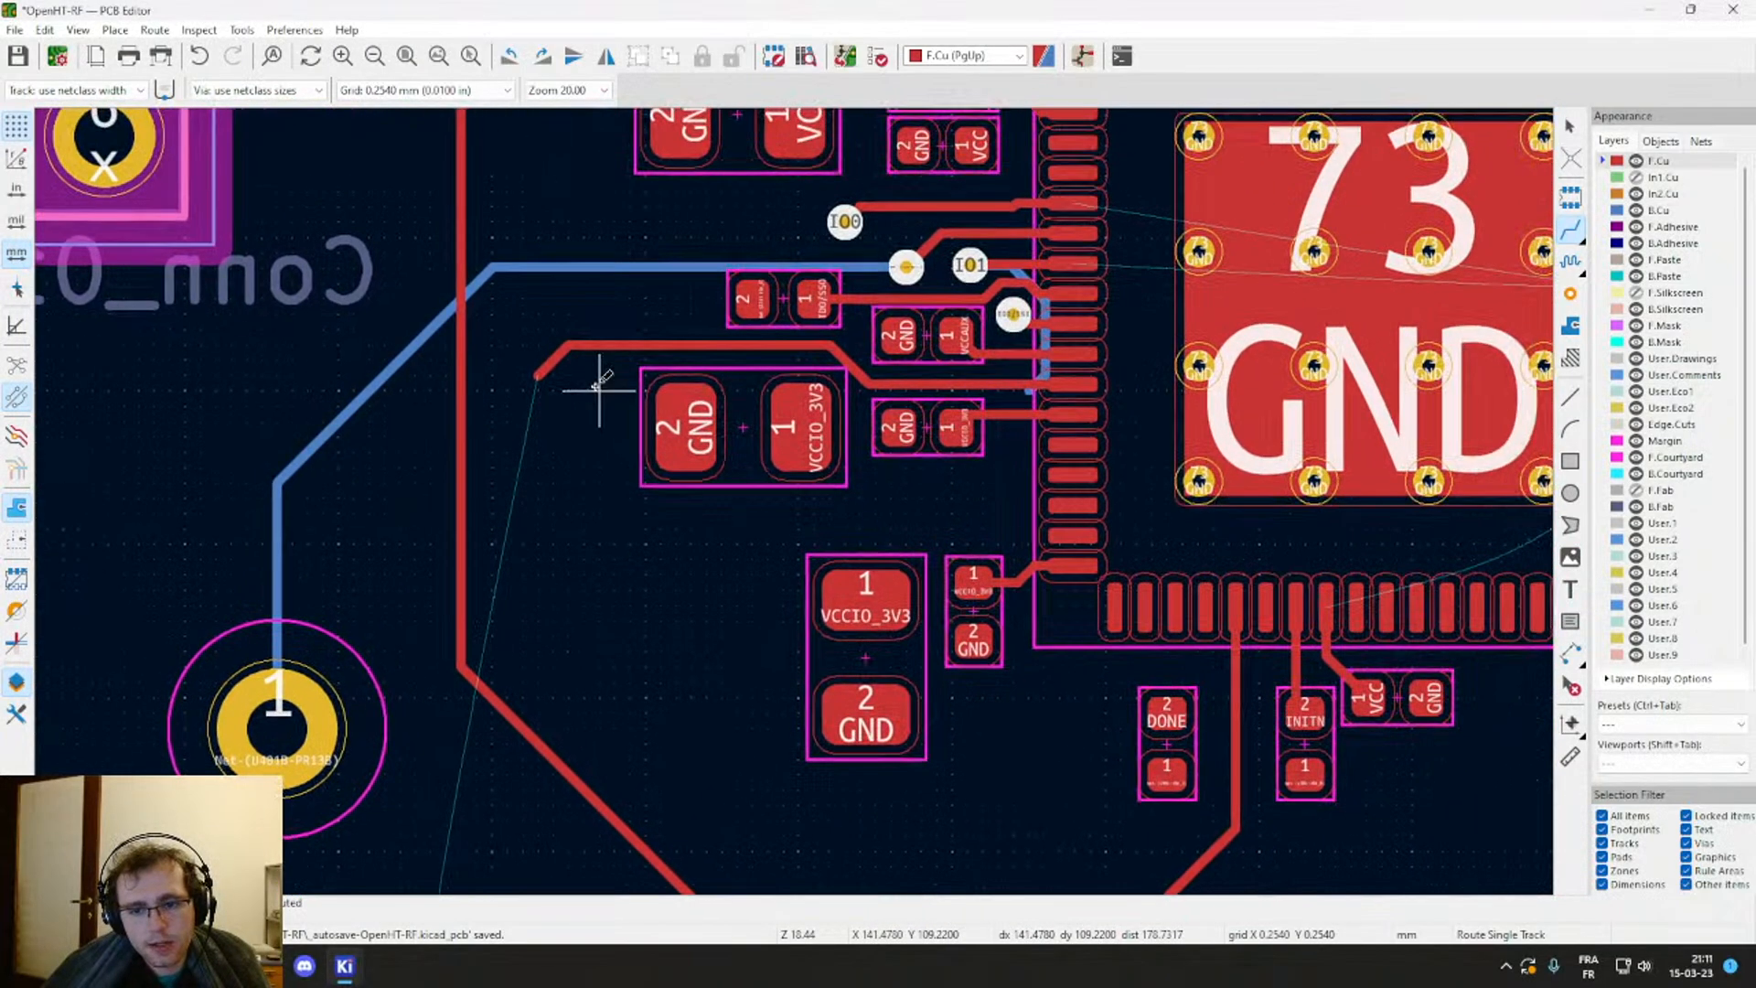
left_click(540, 373)
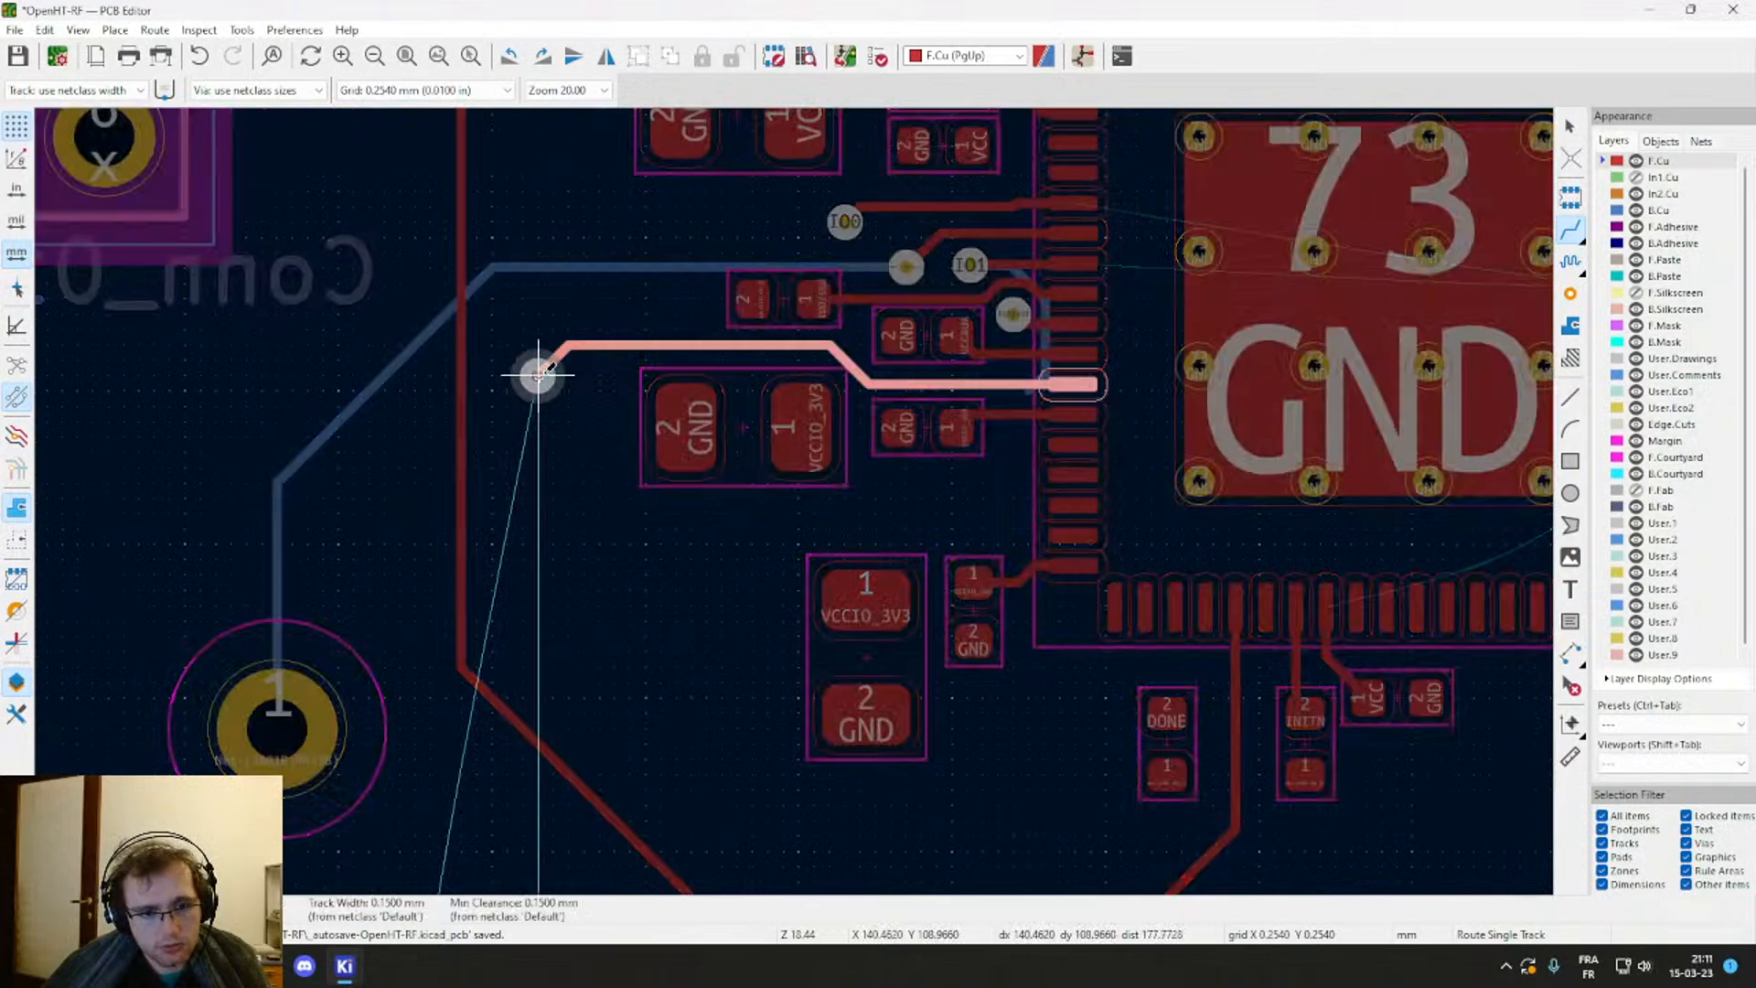
left_click(538, 375)
left_click(537, 375)
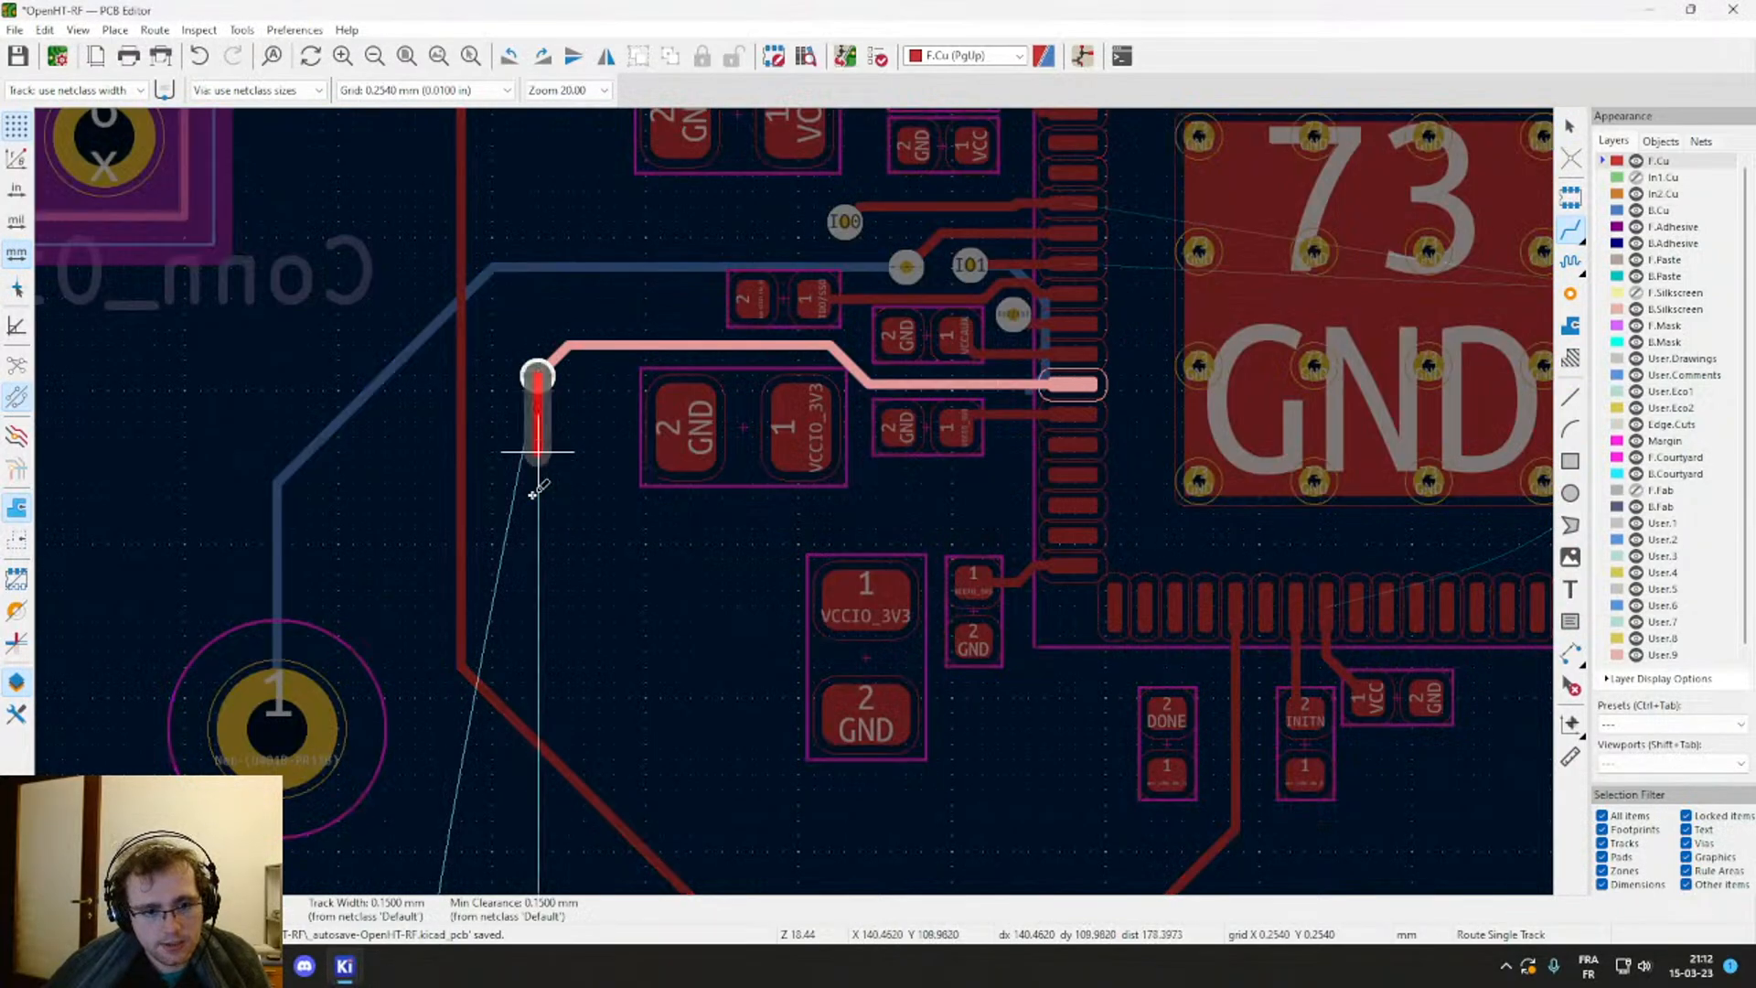
key("Escape")
Step: Route TMS/SCSN on B.Cu from the new via straight down the board and end it with a via above its resistor pad near J303
key("Page_Down")
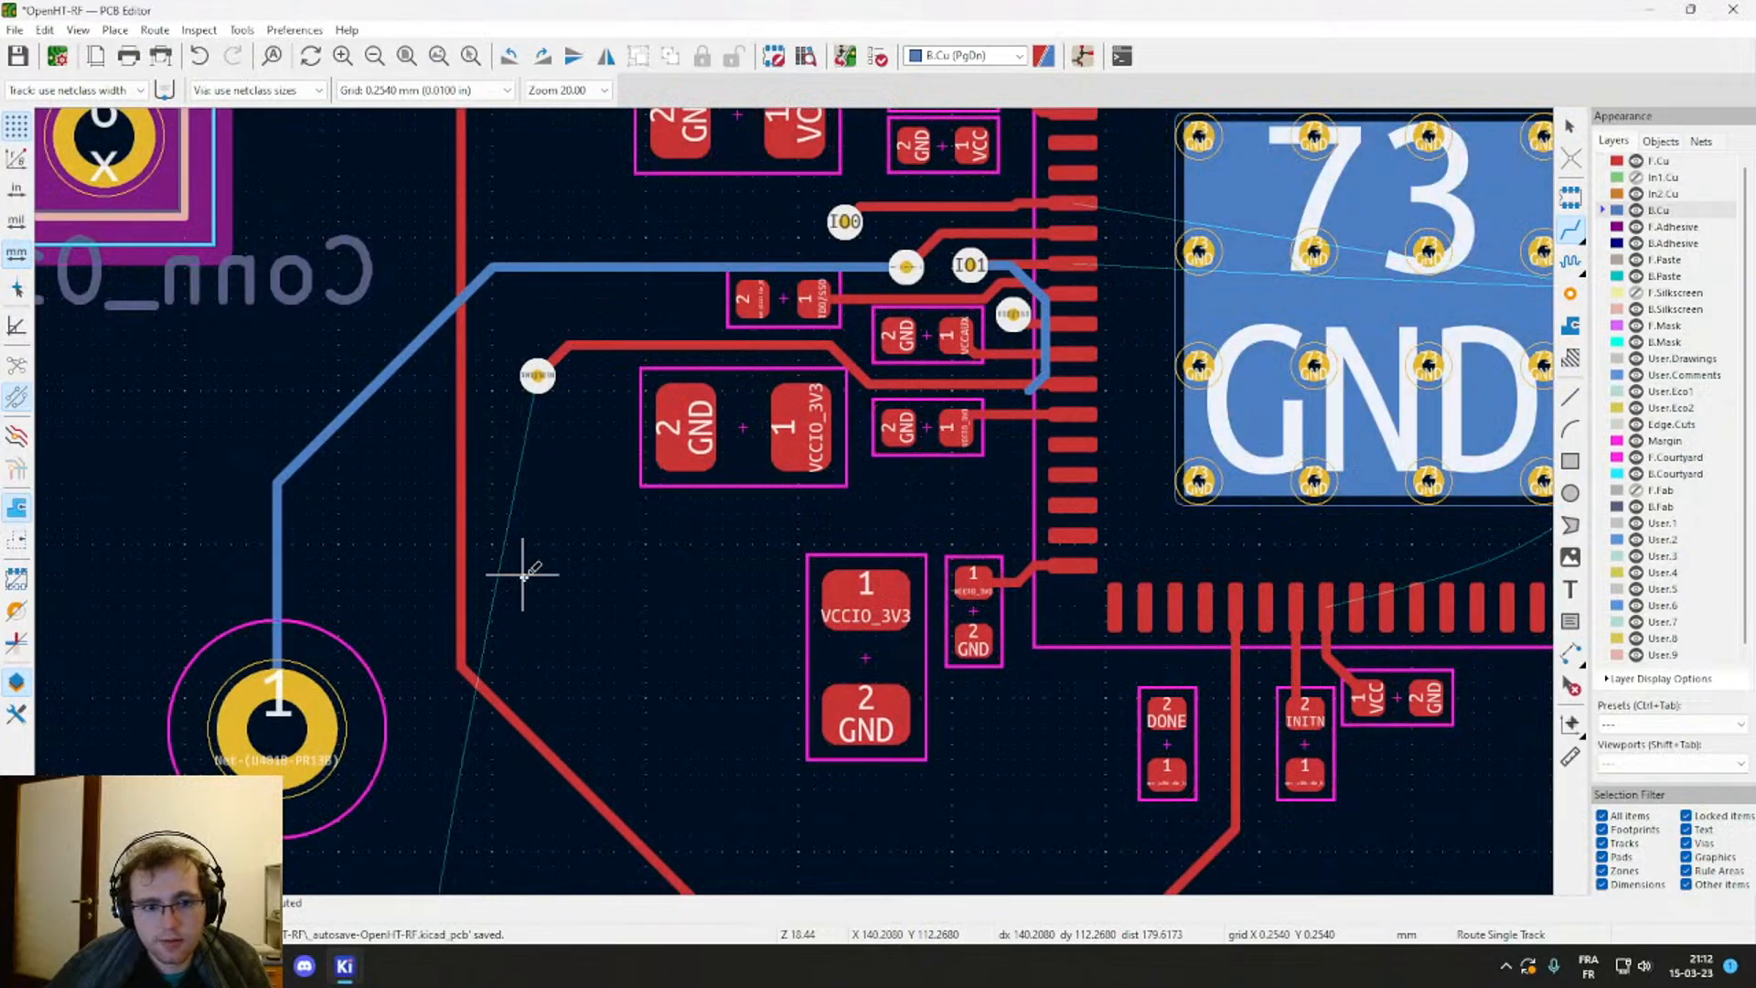
left_click(538, 375)
scroll(538, 422, "down", 5)
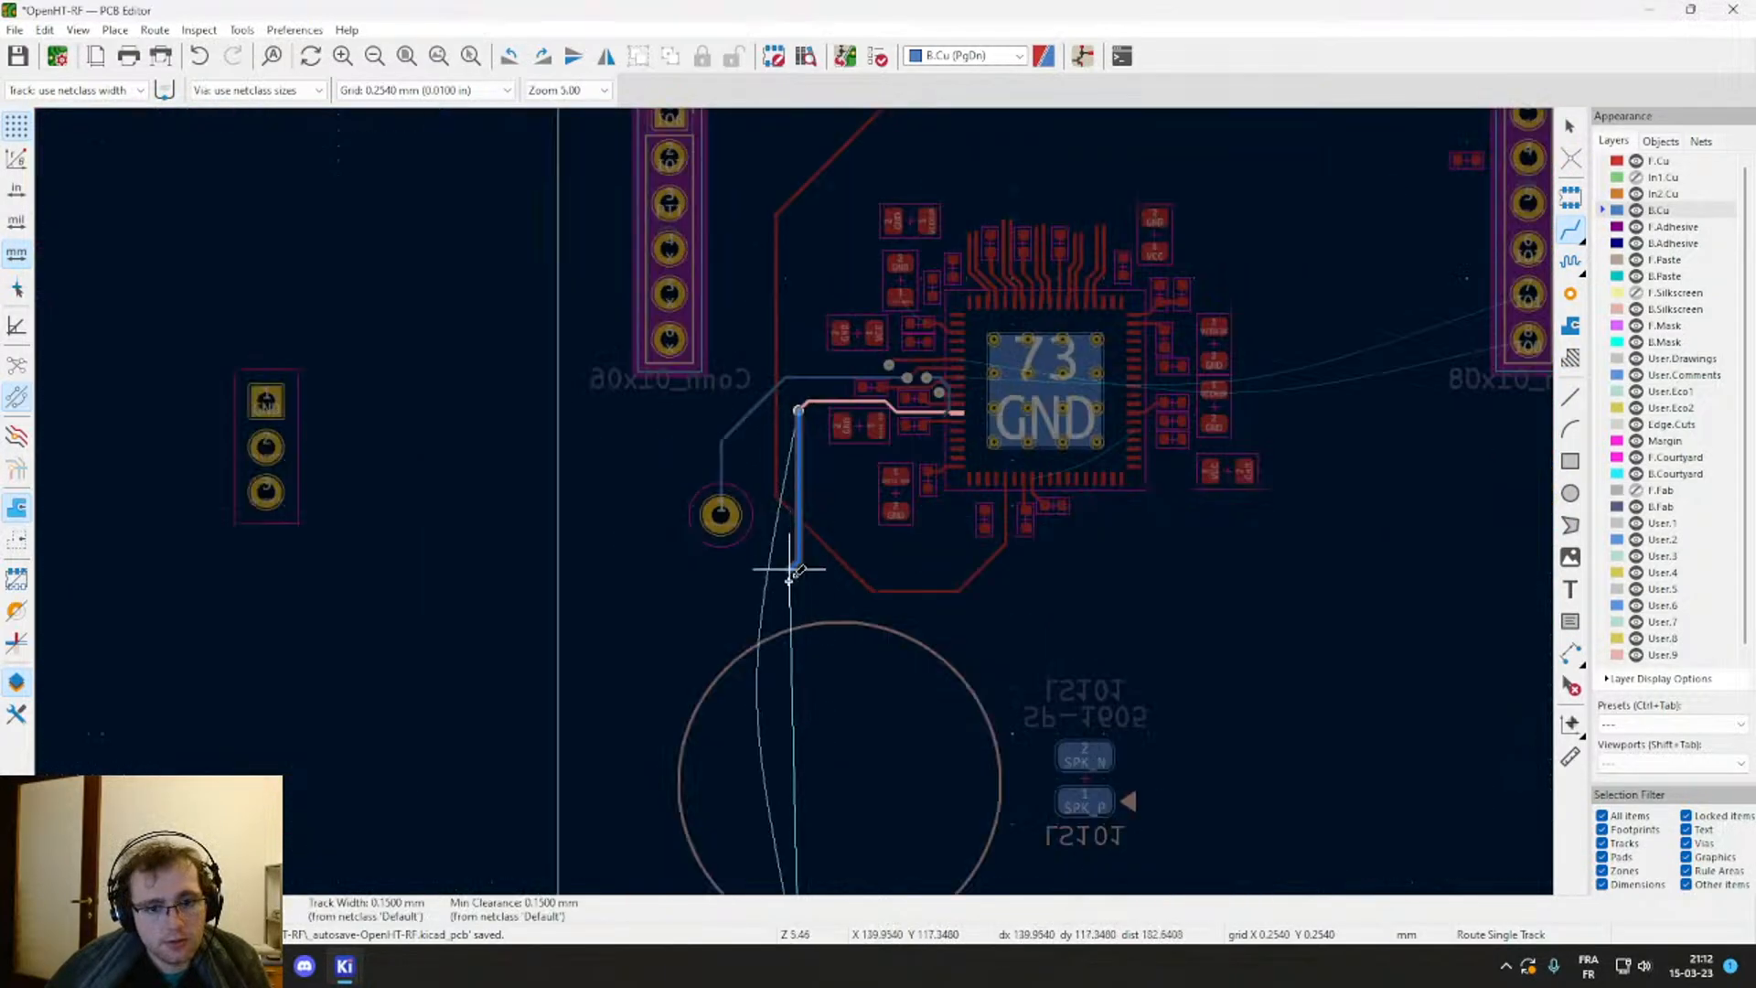
middle_click_drag(789, 763, 771, 353)
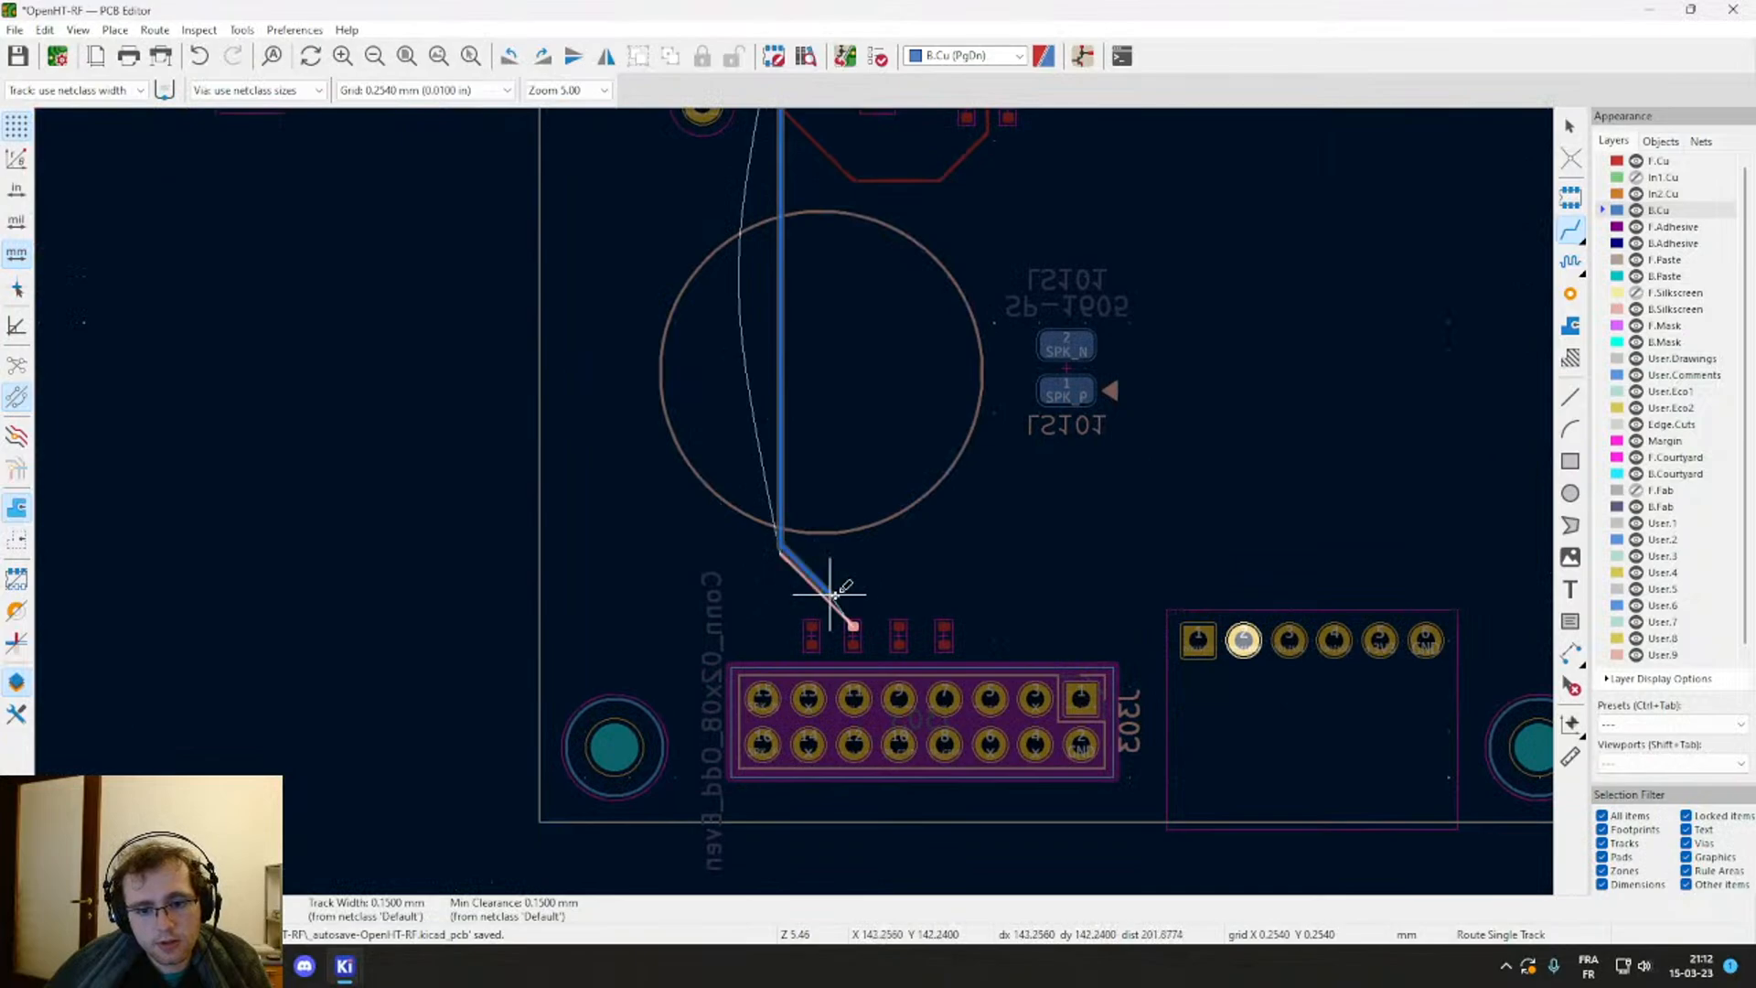
scroll(832, 599, "up", 5)
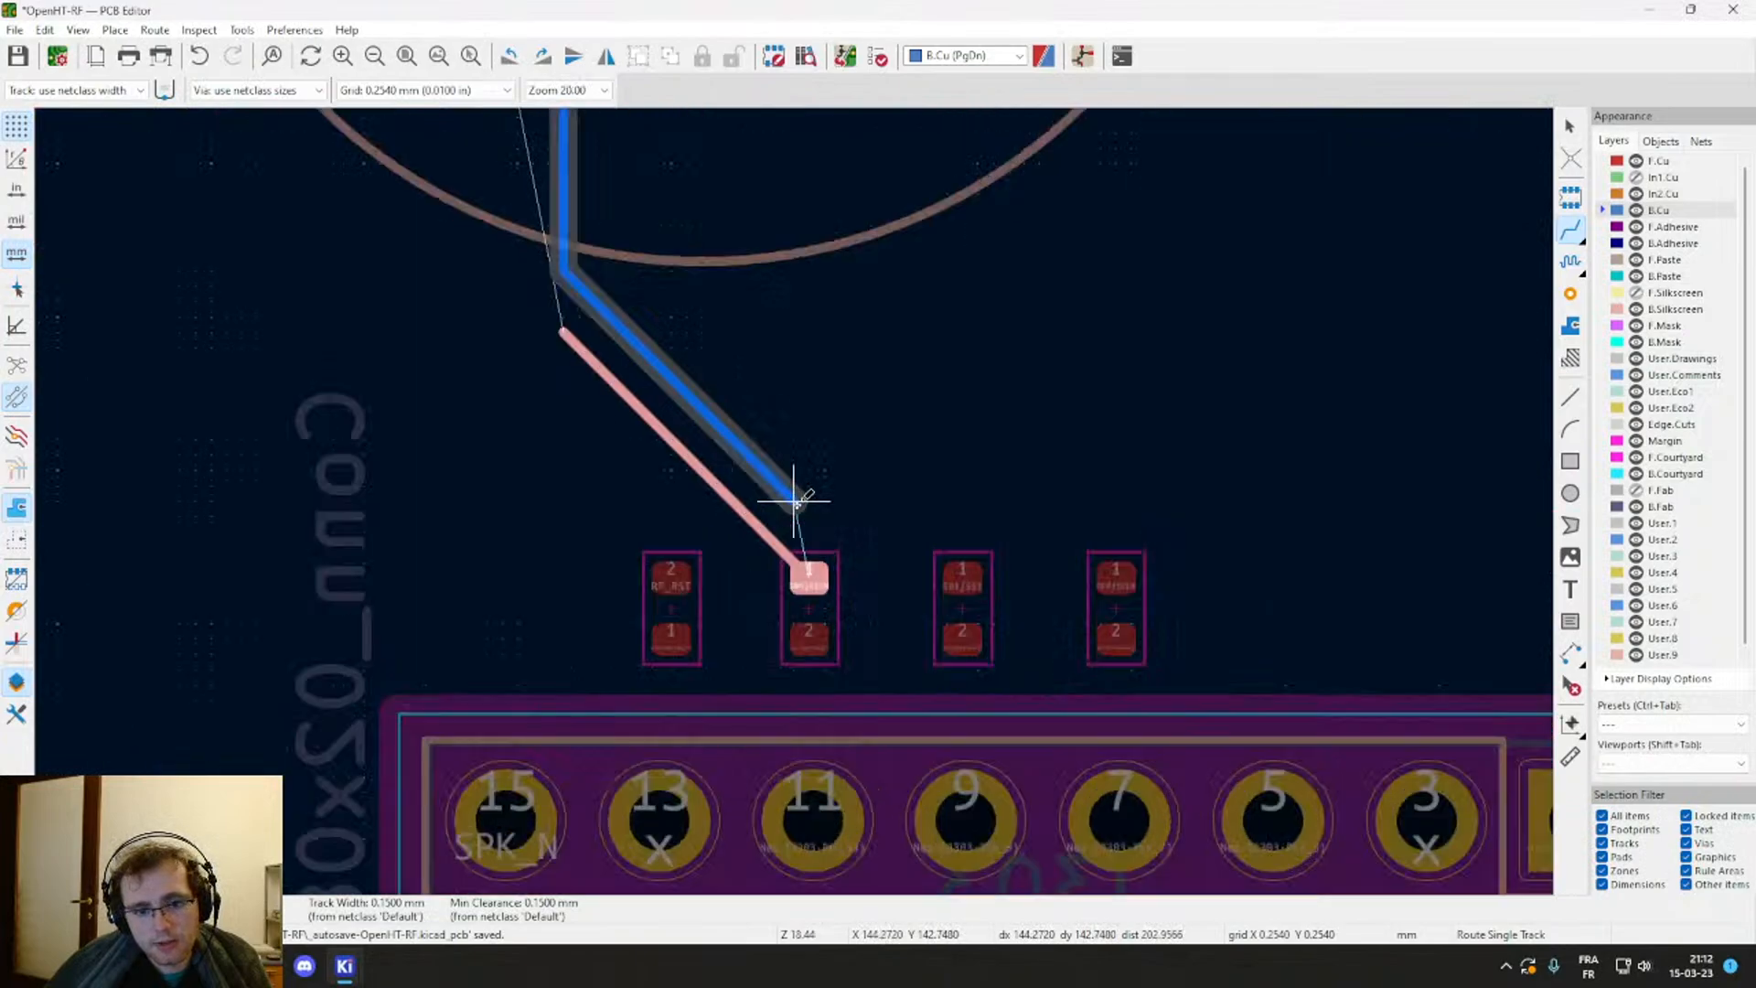
left_click(794, 498)
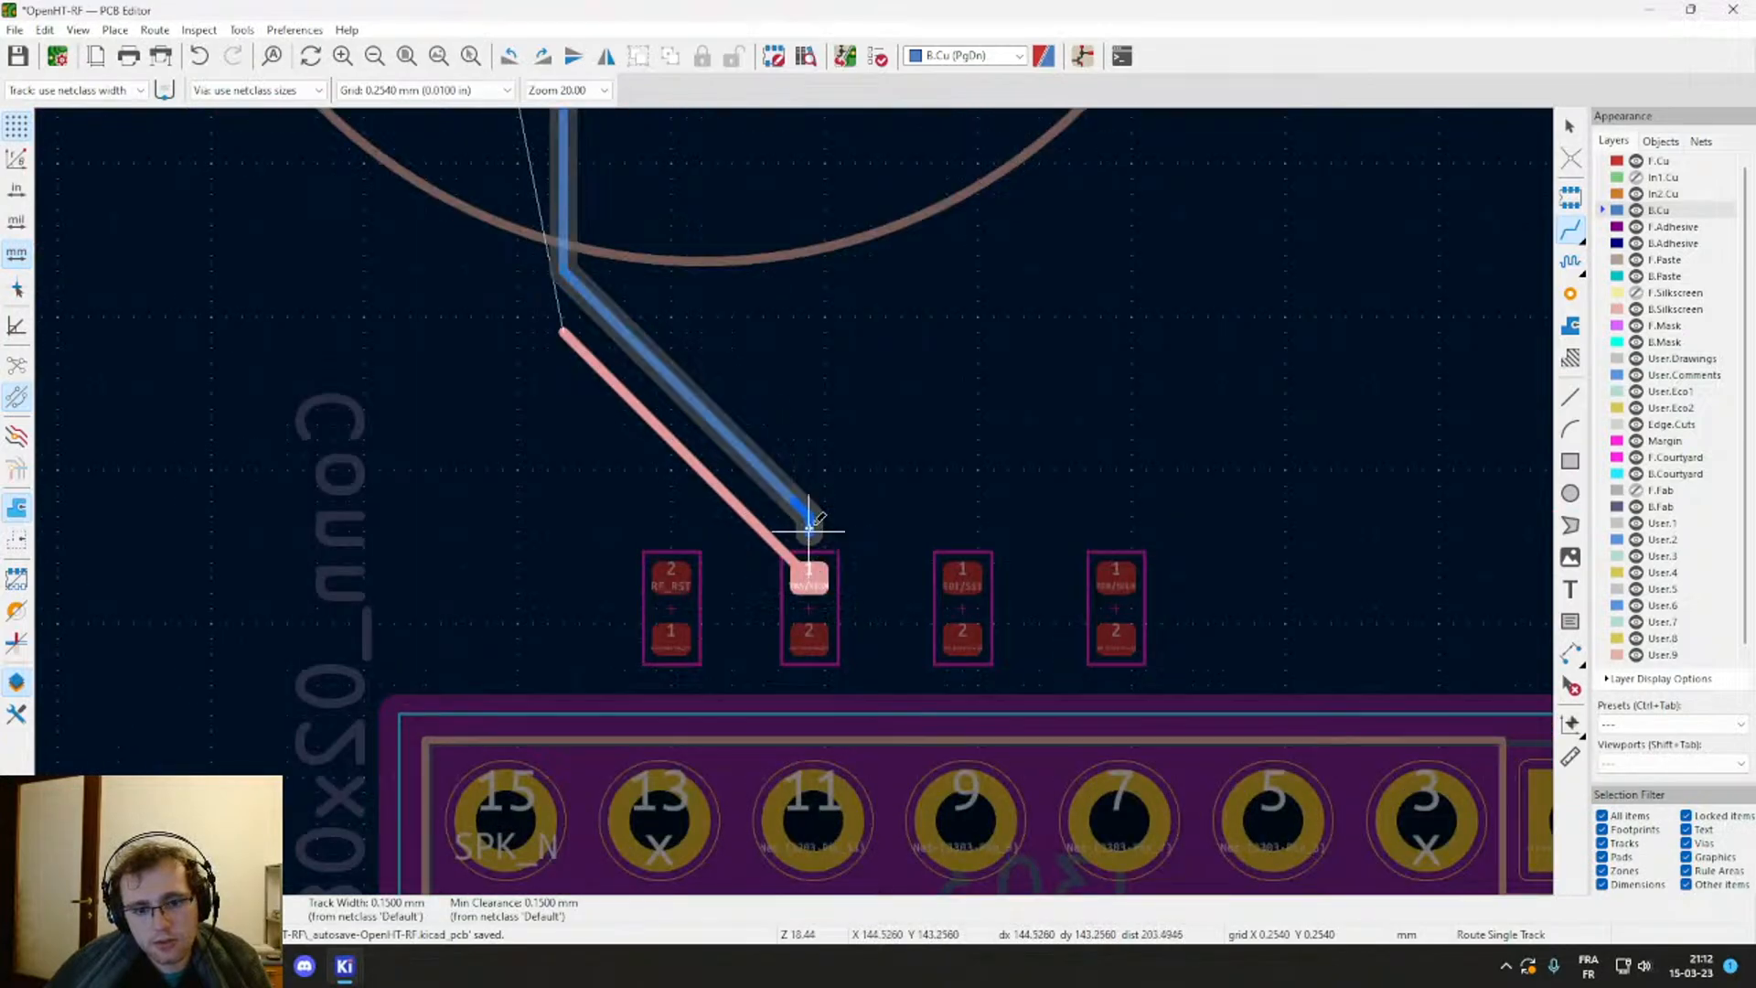
scroll(788, 502, "down", 1)
scroll(794, 500, "up", 5)
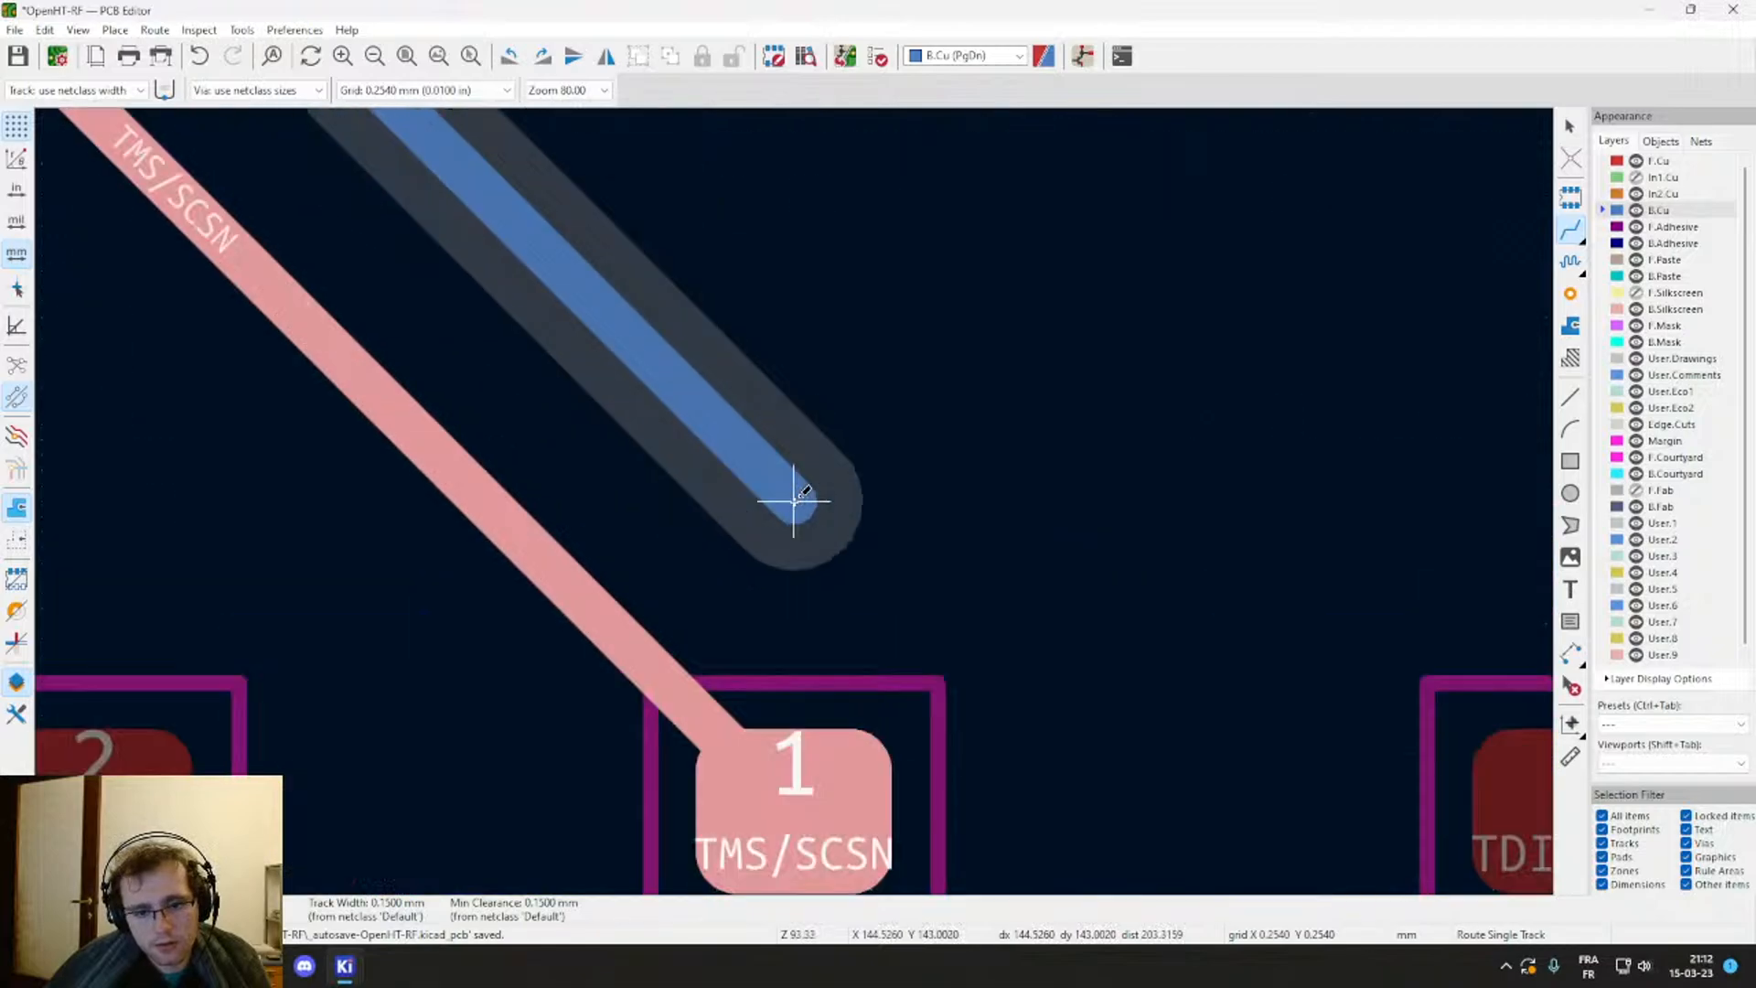
key("v")
left_click(793, 498)
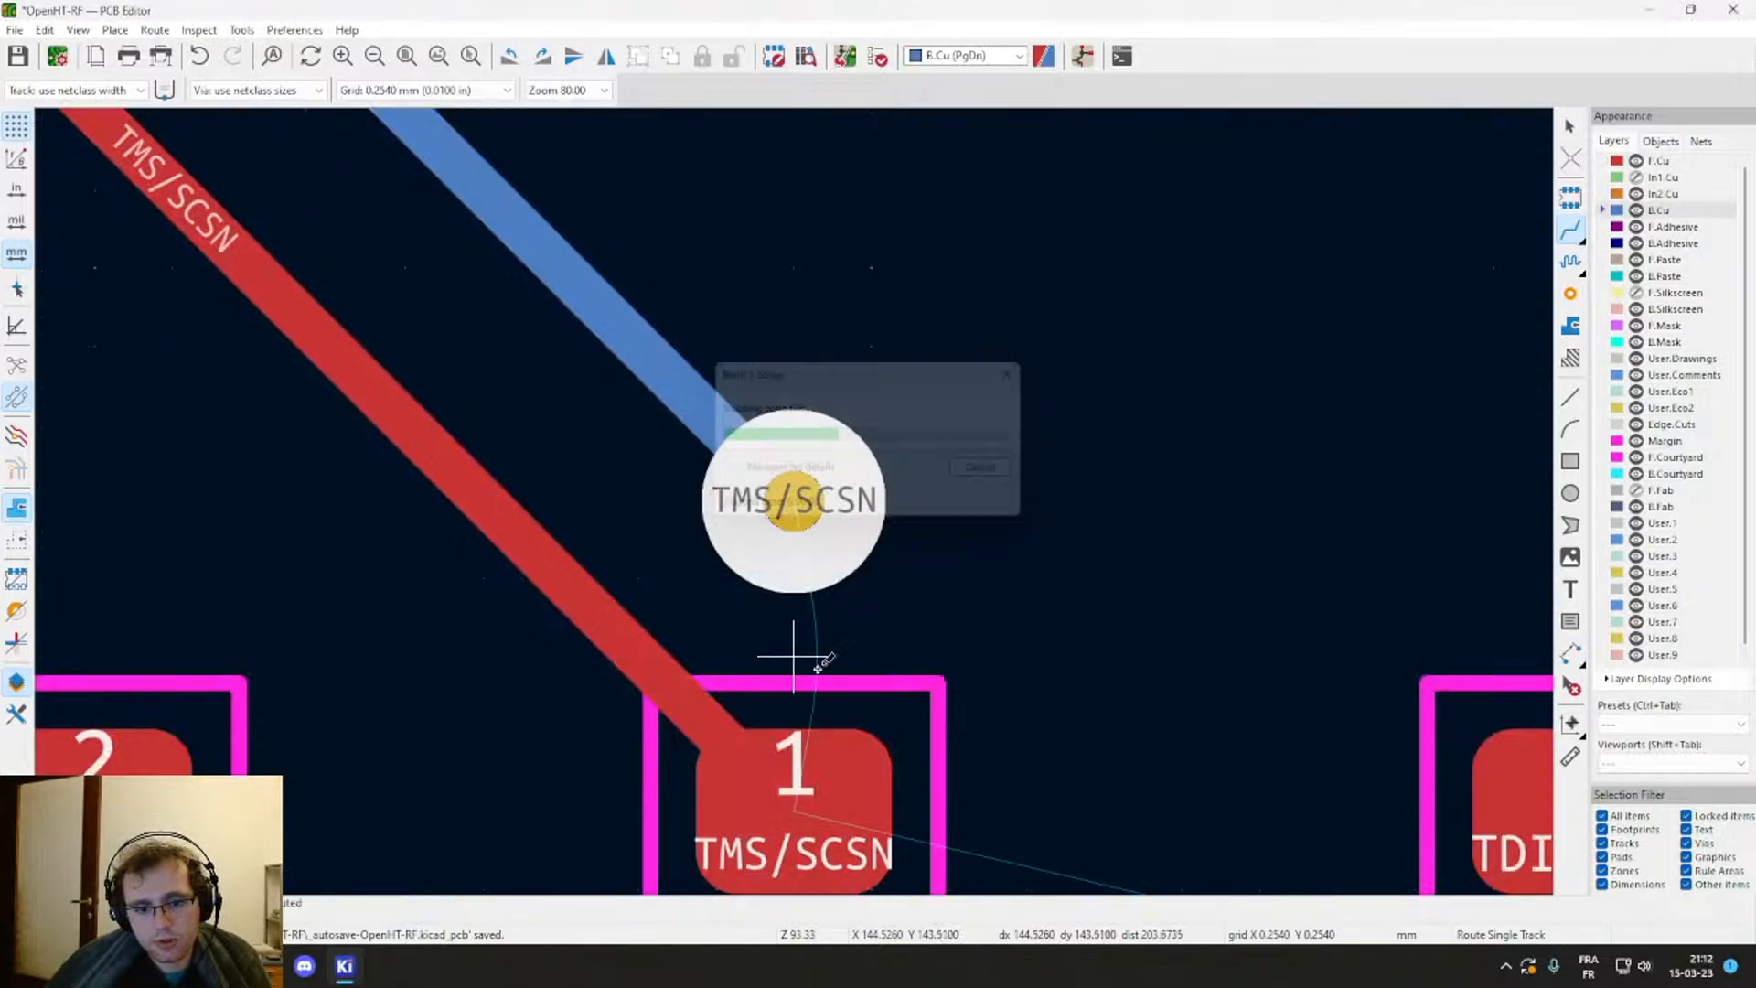
left_click(807, 497)
key("Escape")
Step: Connect the TMS/SCSN resistor pad to the via above it on F.Cu, and delete the old diagonal stub track
key("Page_Up")
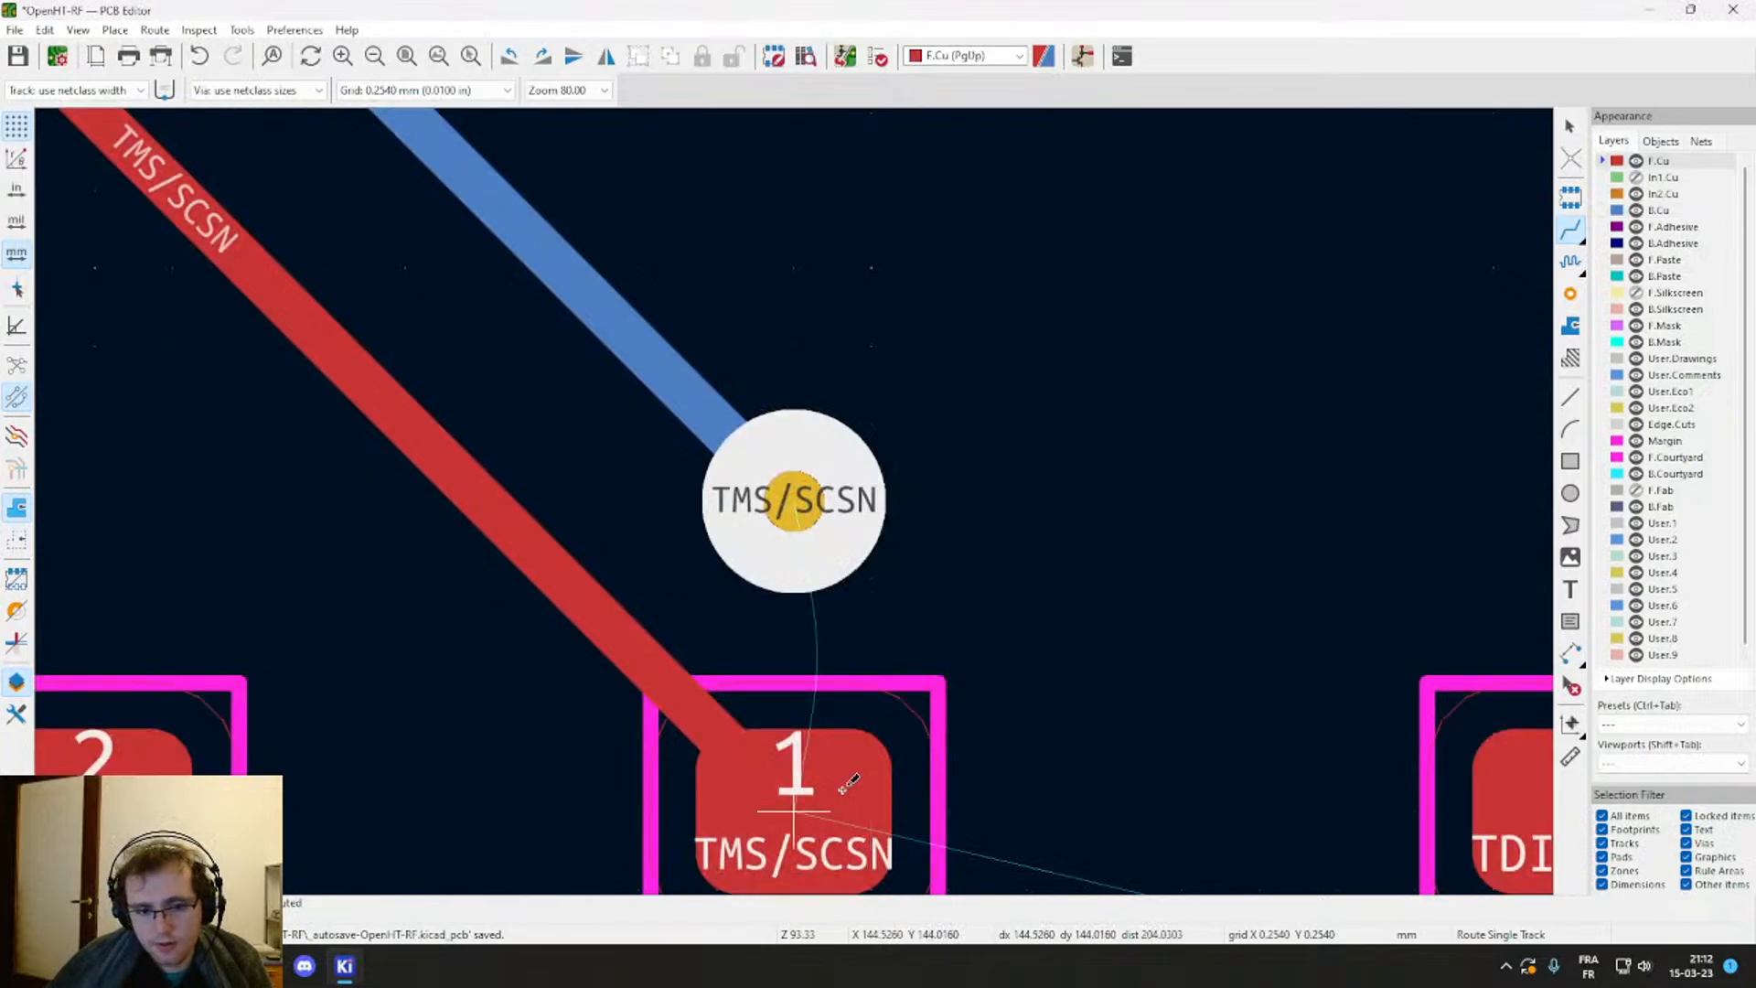
left_click(837, 793)
left_click(792, 501)
key("Escape")
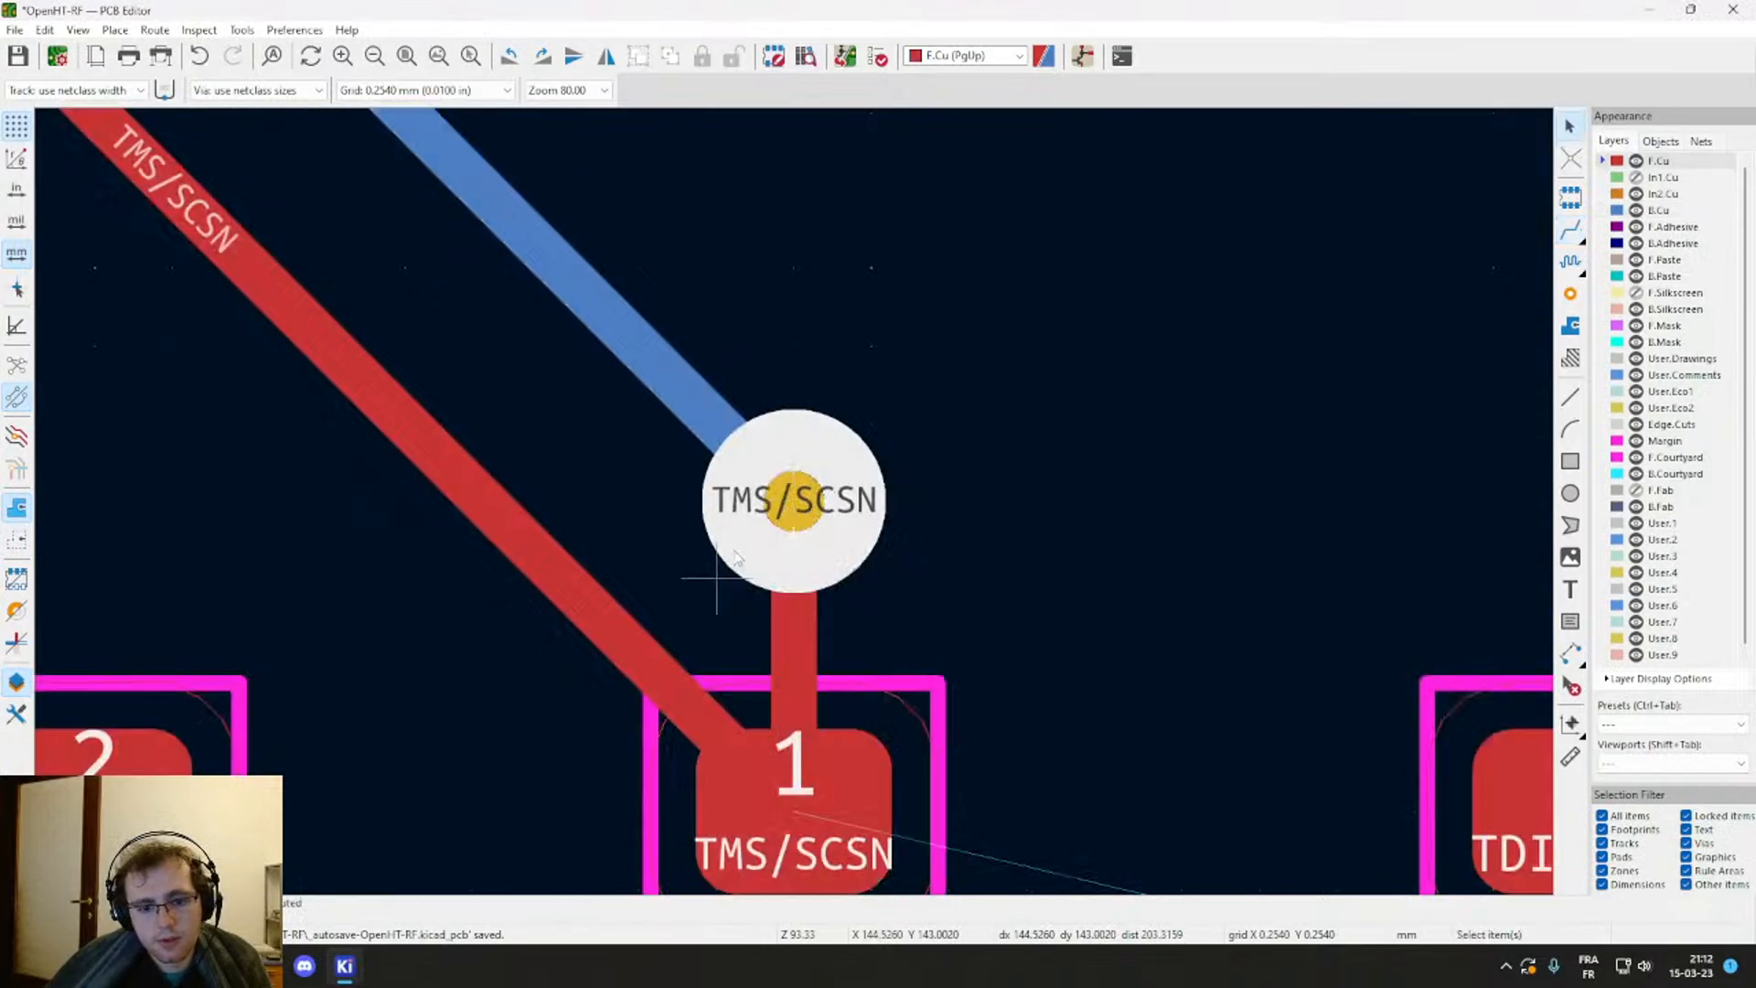
left_click(626, 631)
key("Delete")
Step: Shift the long vertical B.Cu segment of TMS/SCSN to the left, outside the circular speaker outline
scroll(490, 563, "down", 10)
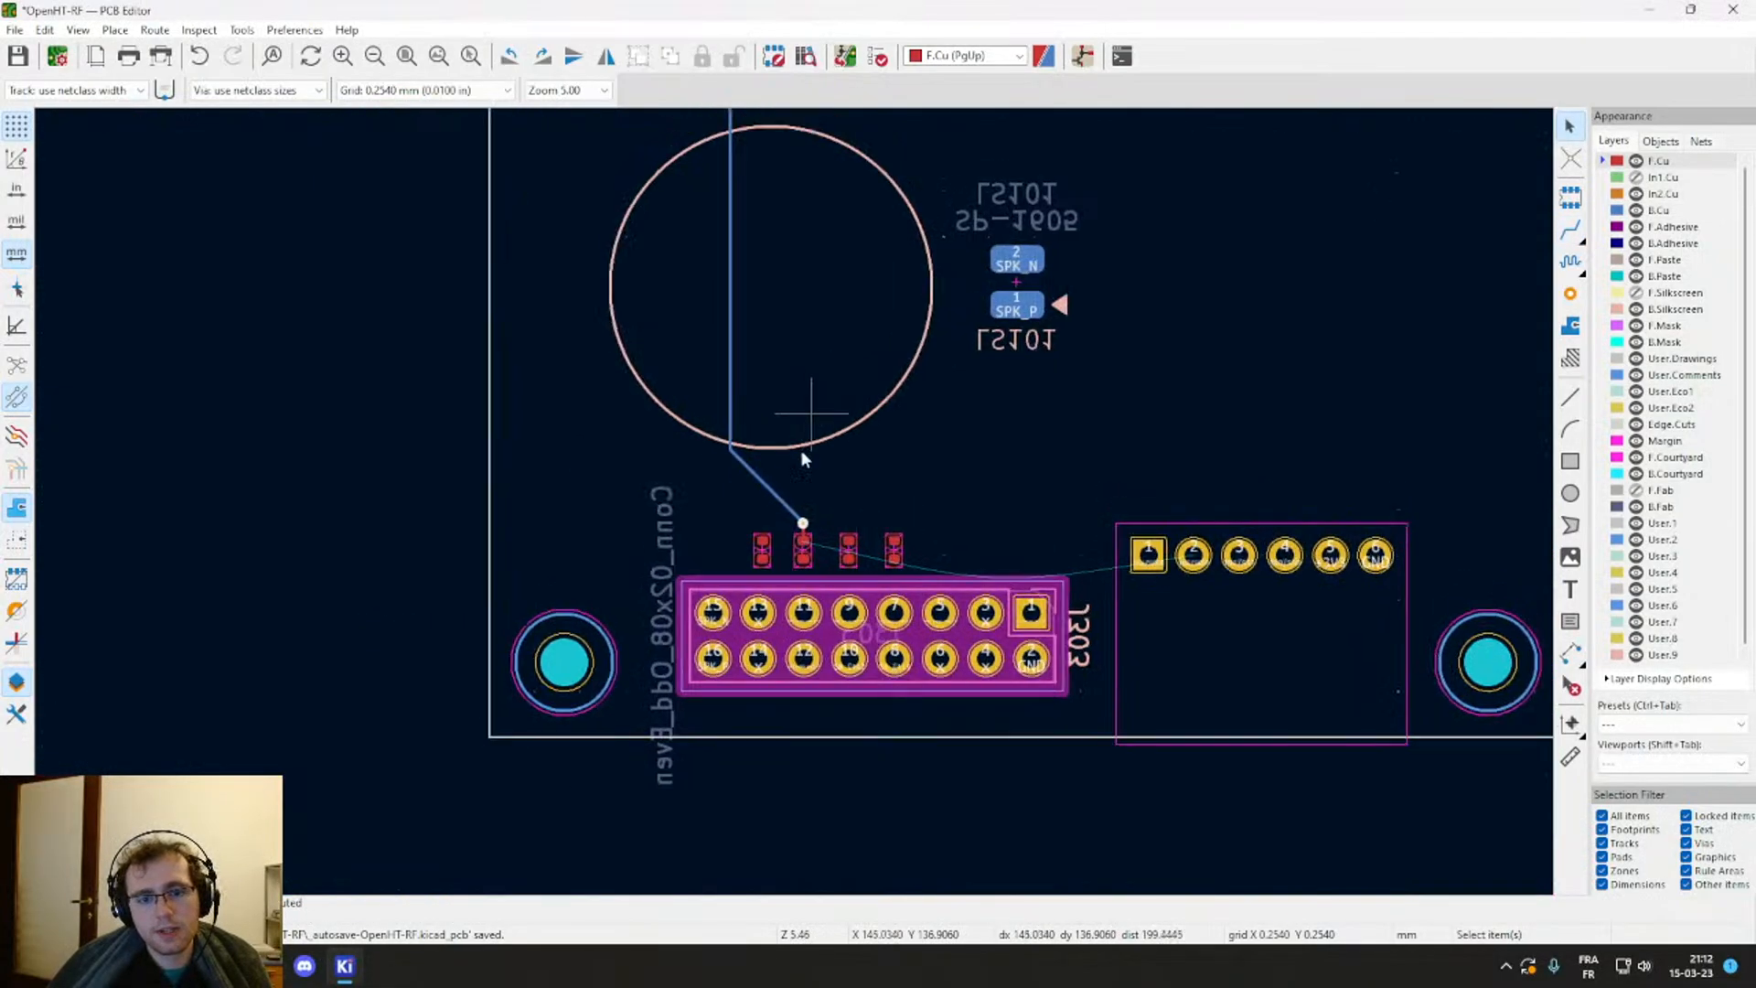
scroll(793, 501, "up", 2)
middle_click_drag(725, 504, 841, 249)
scroll(793, 501, "down", 1)
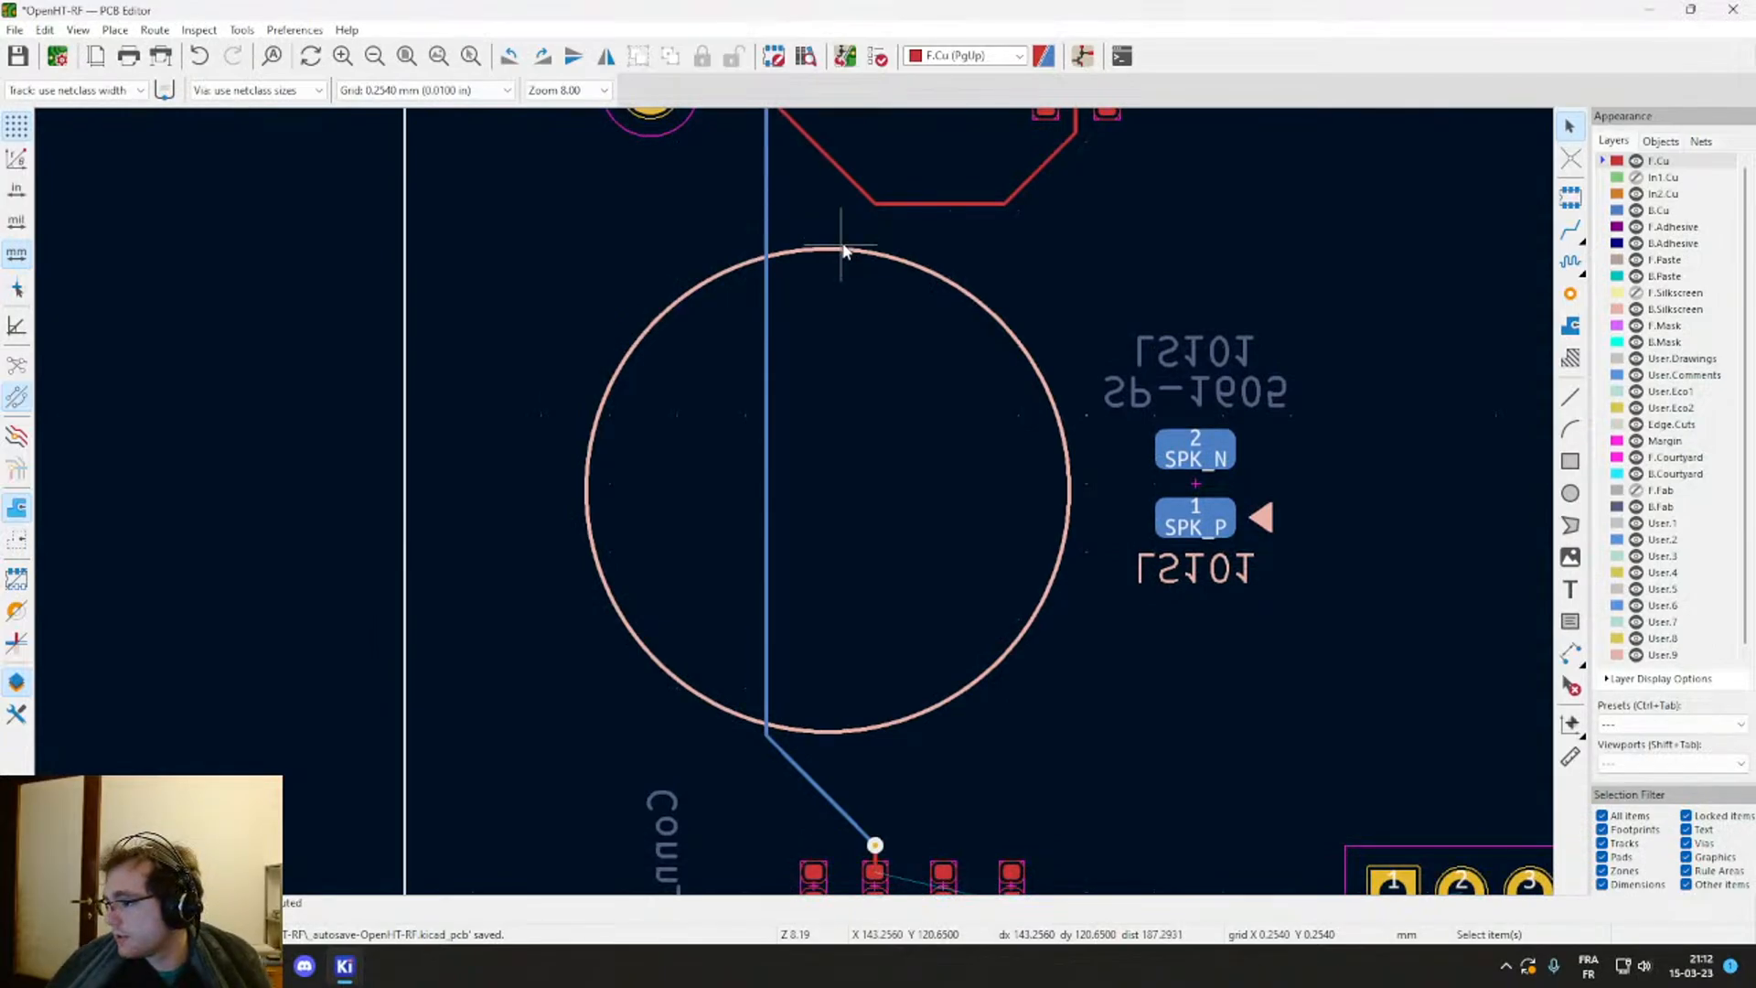
left_click(765, 196)
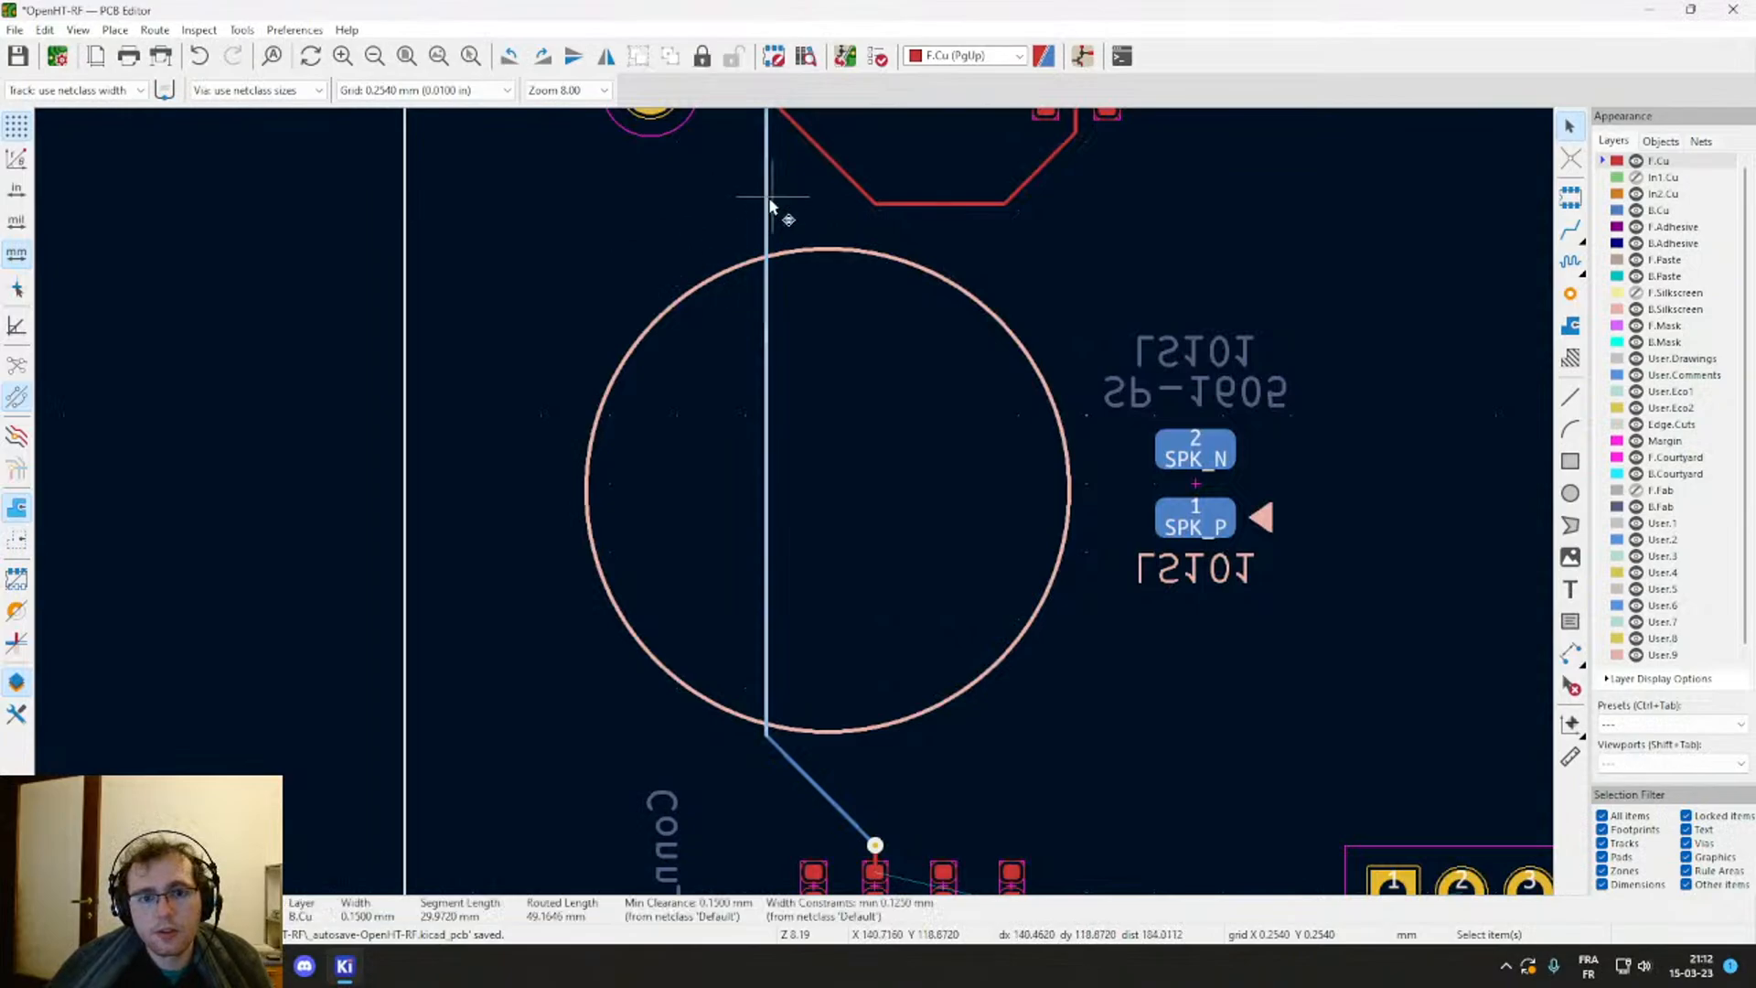
scroll(765, 198, "up", 3)
scroll(793, 499, "down", 4)
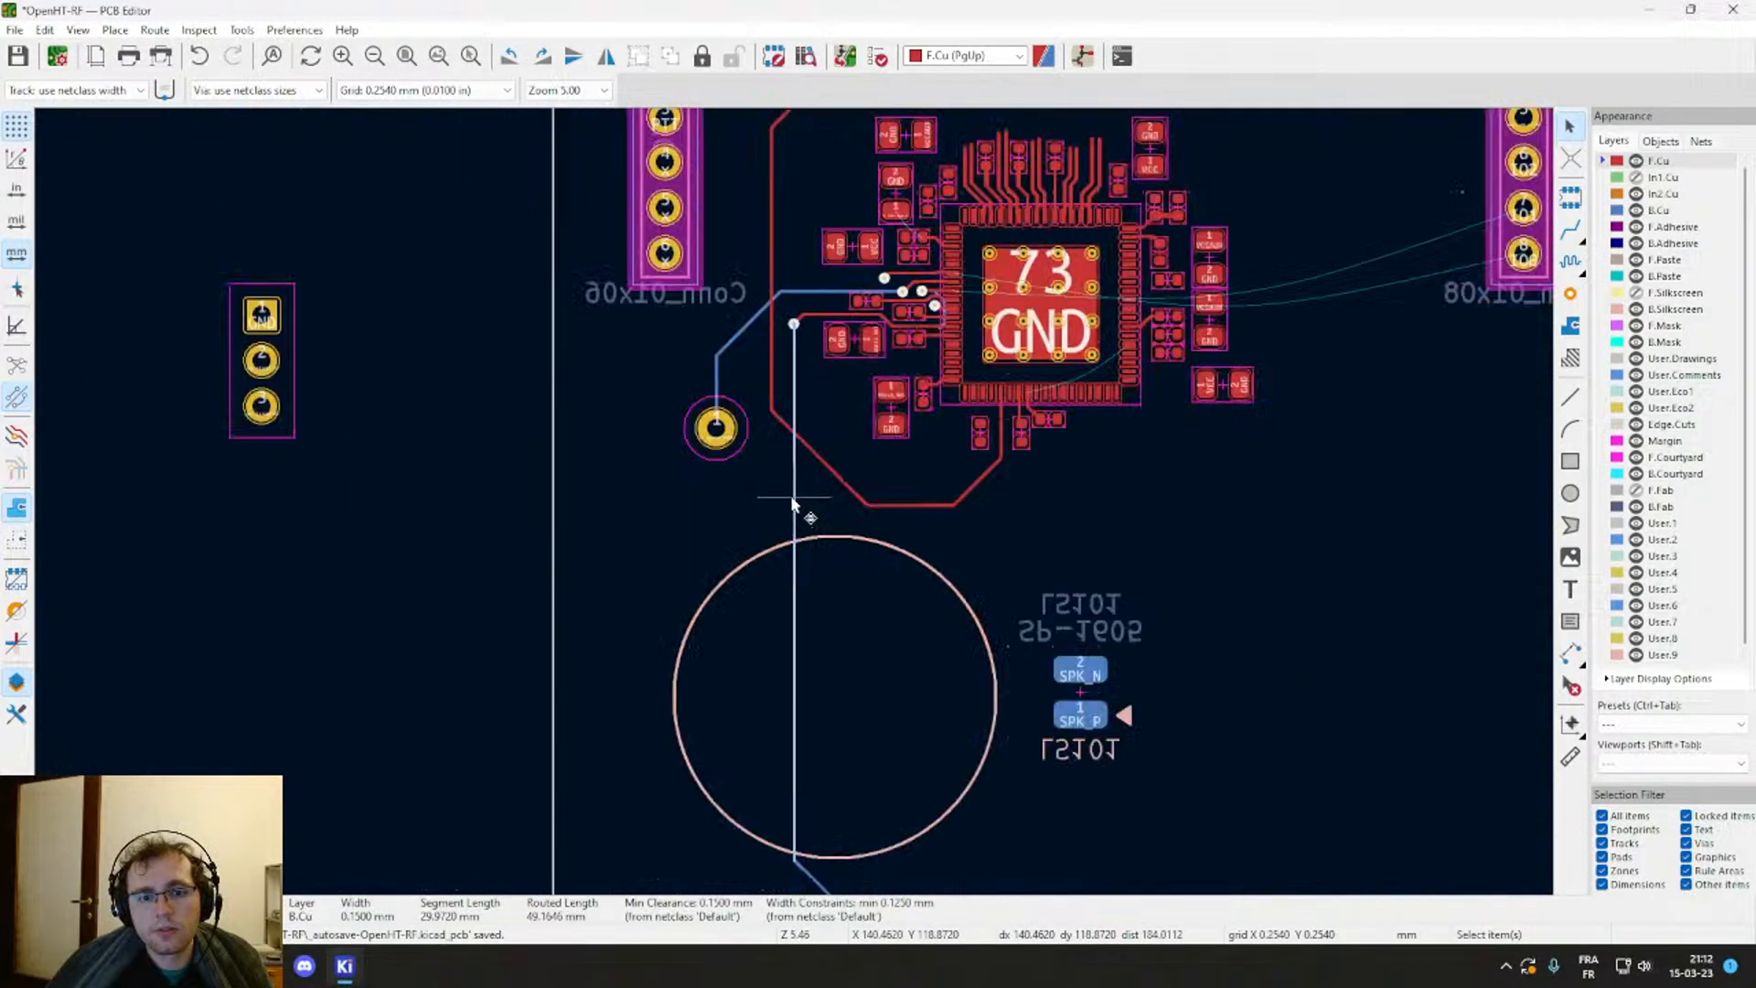
left_click_drag(792, 501, 652, 575)
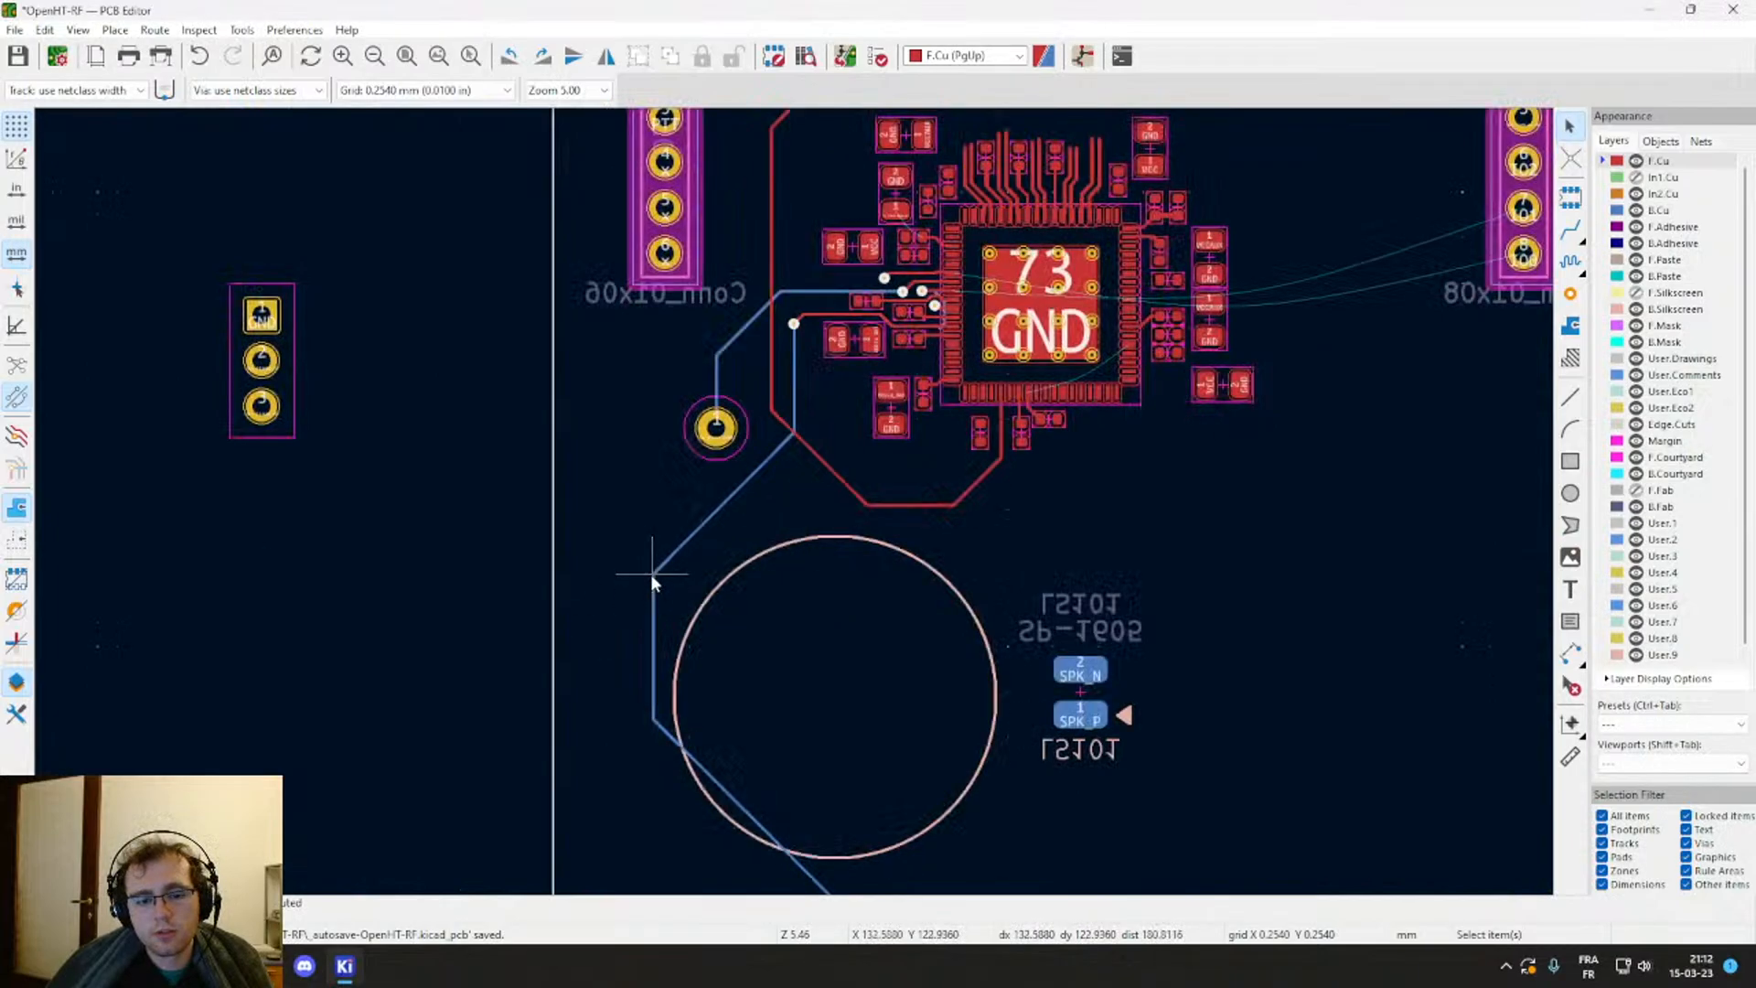
Step: Reshape the lower B.Cu section of TMS/SCSN to clear the speaker circle and reach the via diagonally
middle_click_drag(701, 655, 734, 500)
left_click_drag(775, 651, 715, 698)
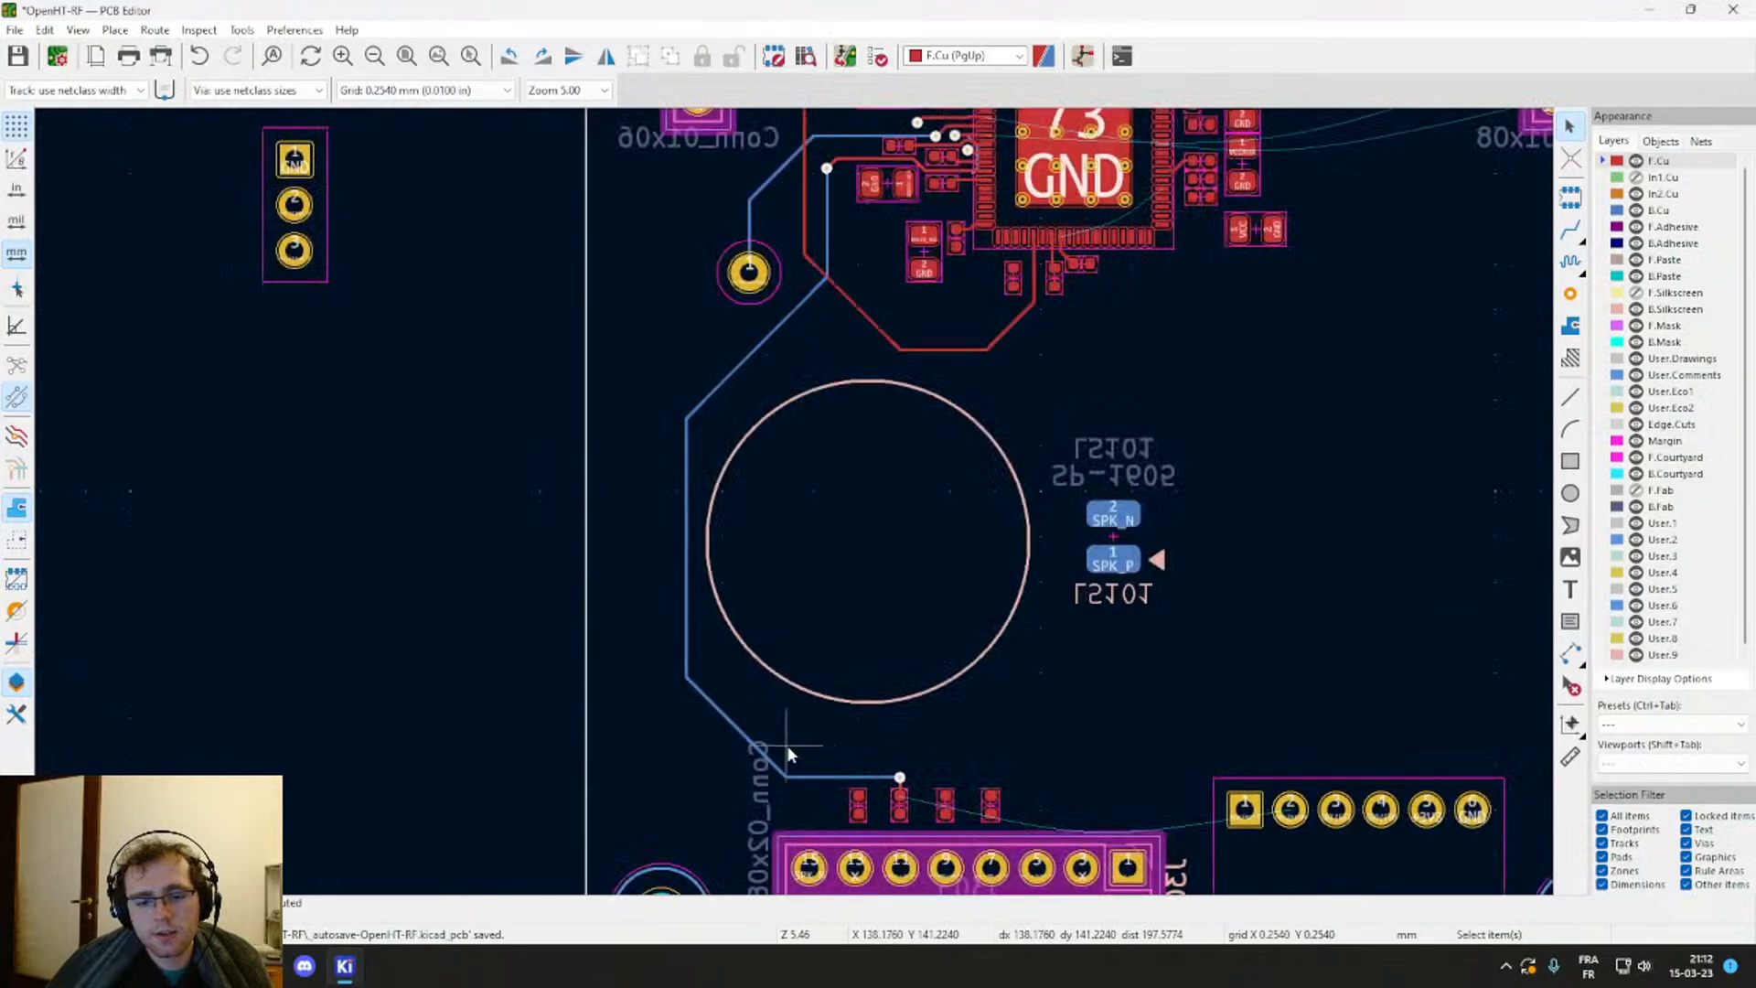
left_click(827, 777)
double_click(828, 778)
key("Escape")
left_click_drag(835, 778, 747, 697)
double_click(724, 719)
key("Escape")
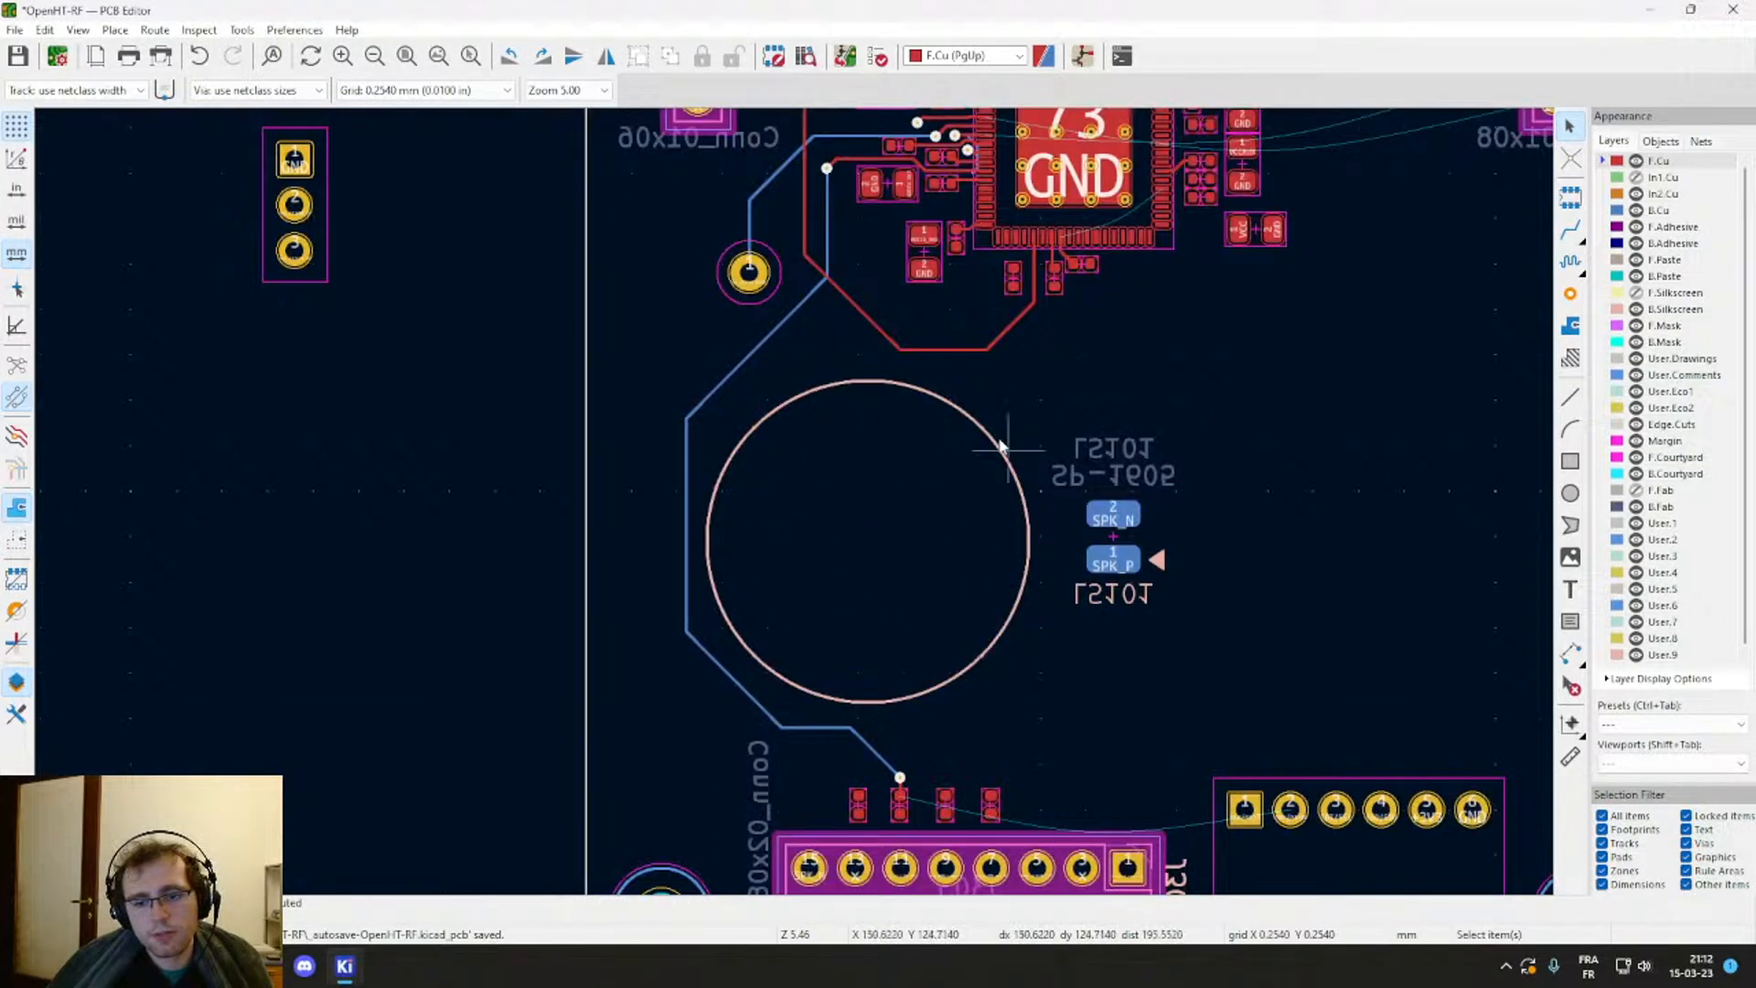
Step: Examine the net names on the lower chip's pads, from TCK/SCLK on one side to CLK_IN, PROGRAMN and INITN on another
middle_click_drag(1000, 446, 797, 518)
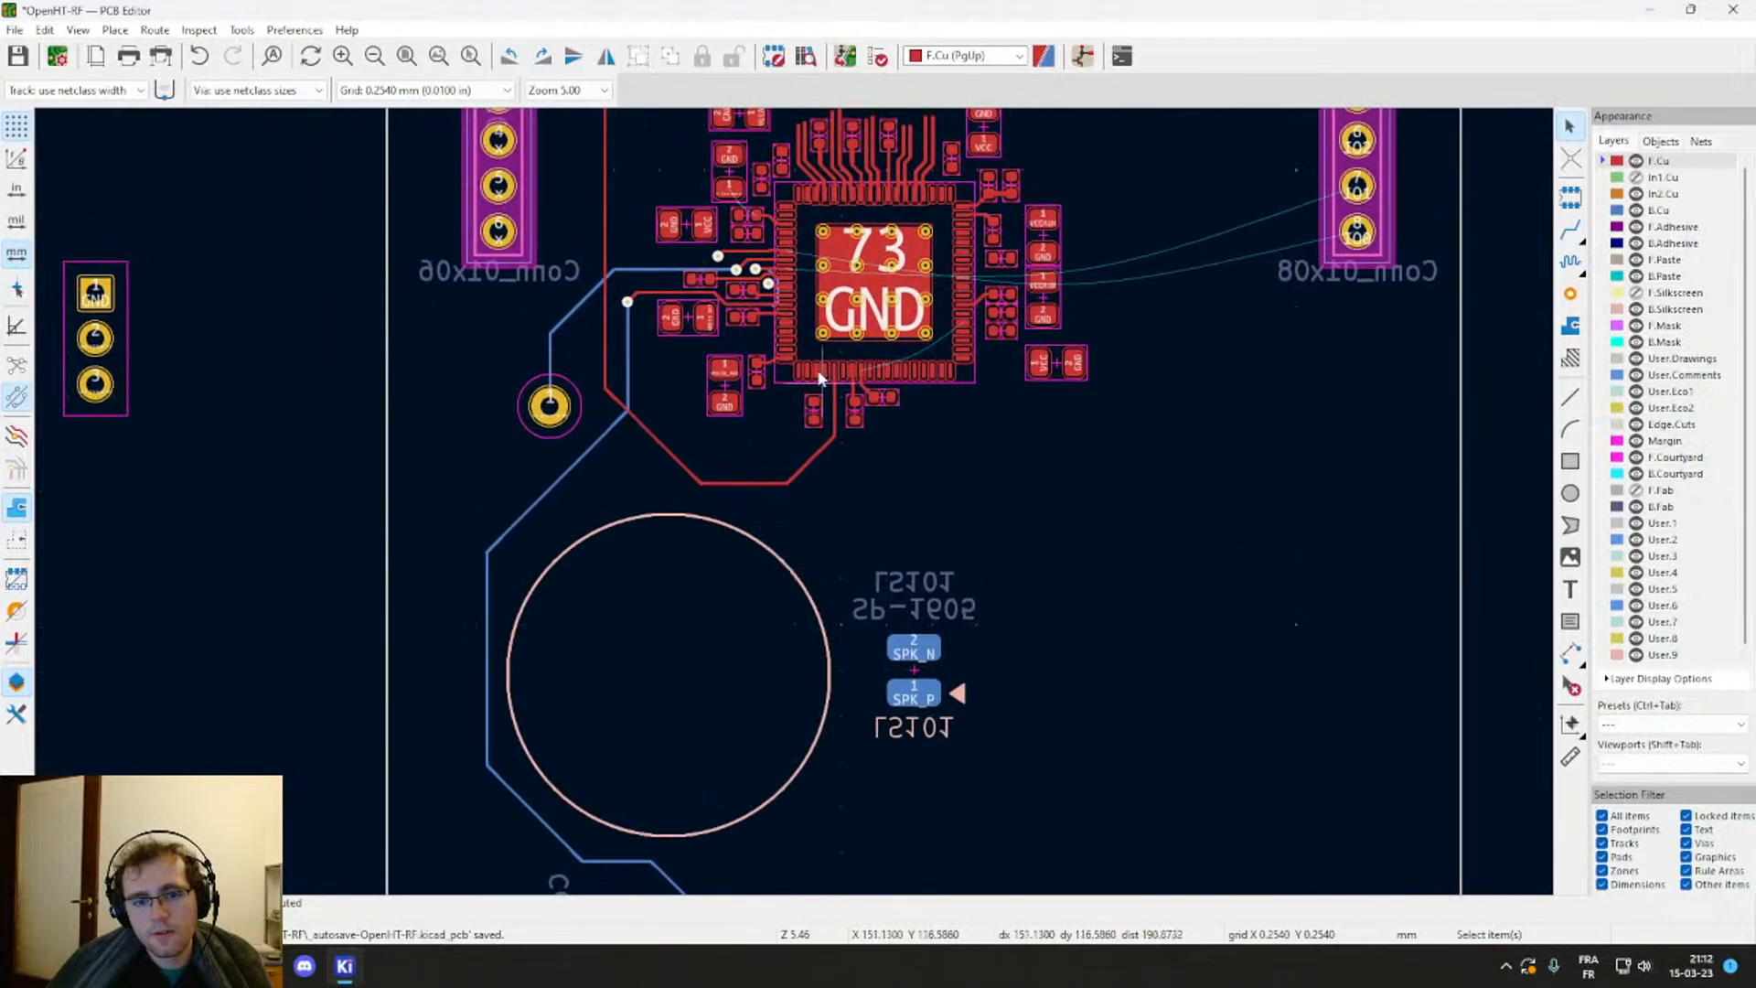
scroll(819, 378, "up", 5)
scroll(791, 502, "down", 2)
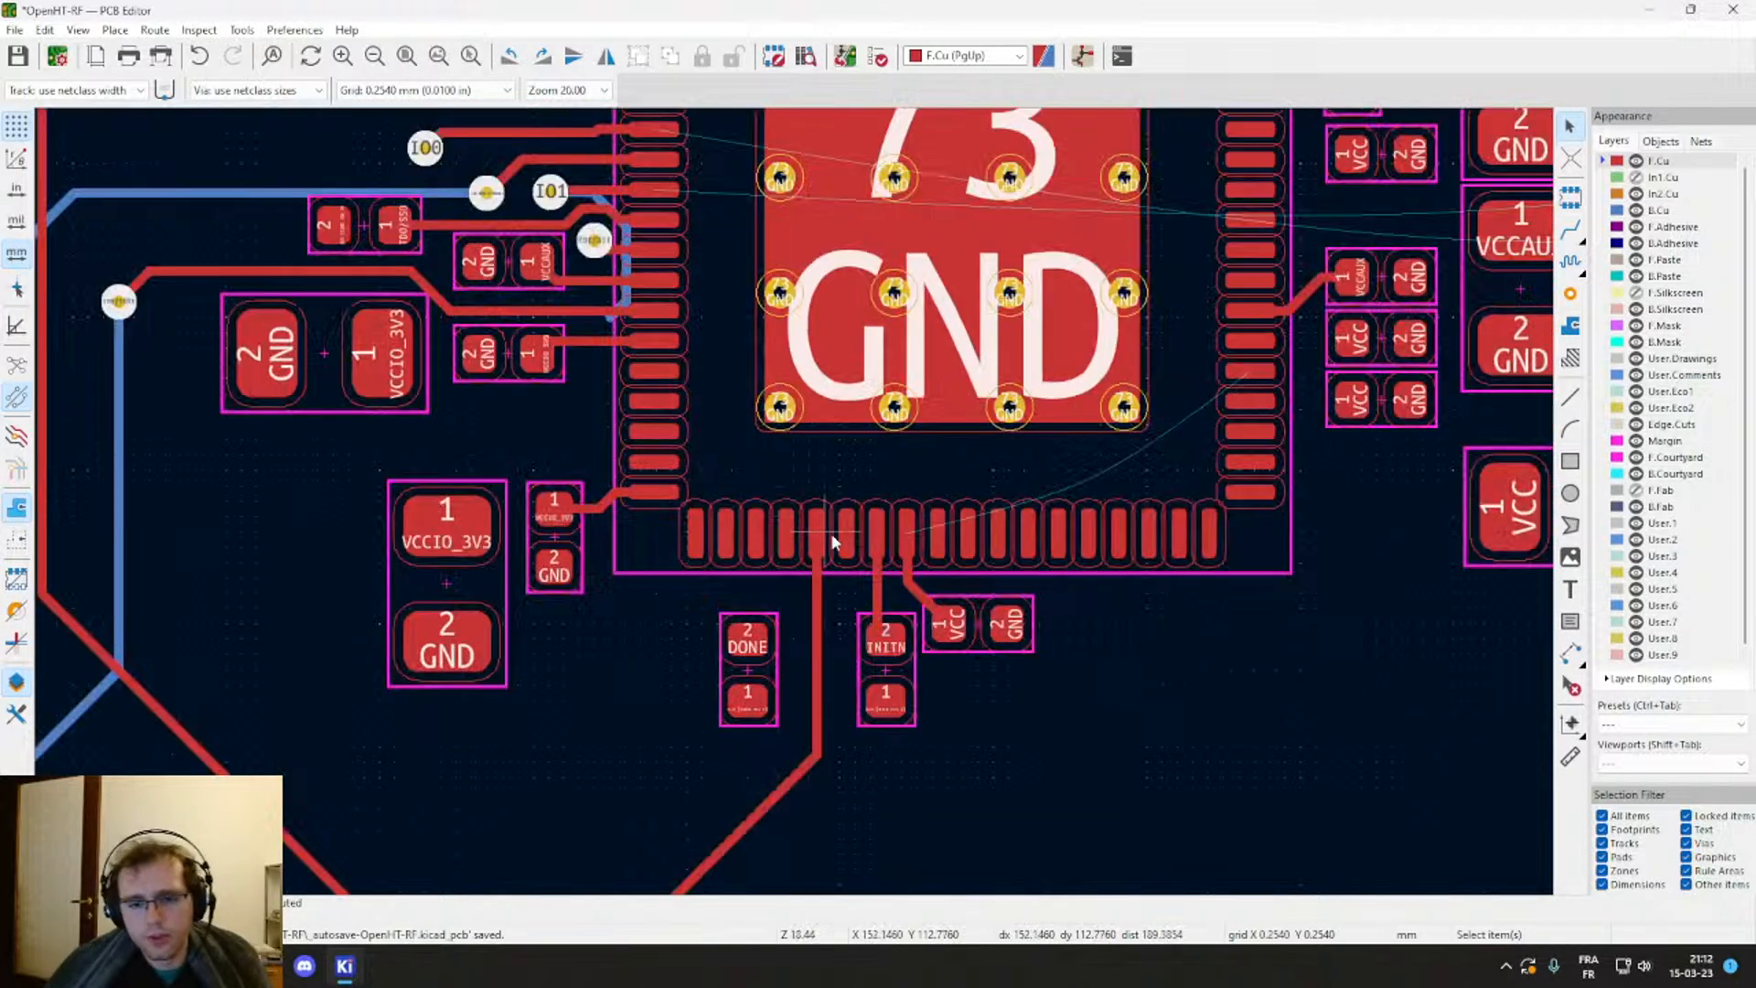
scroll(832, 542, "up", 3)
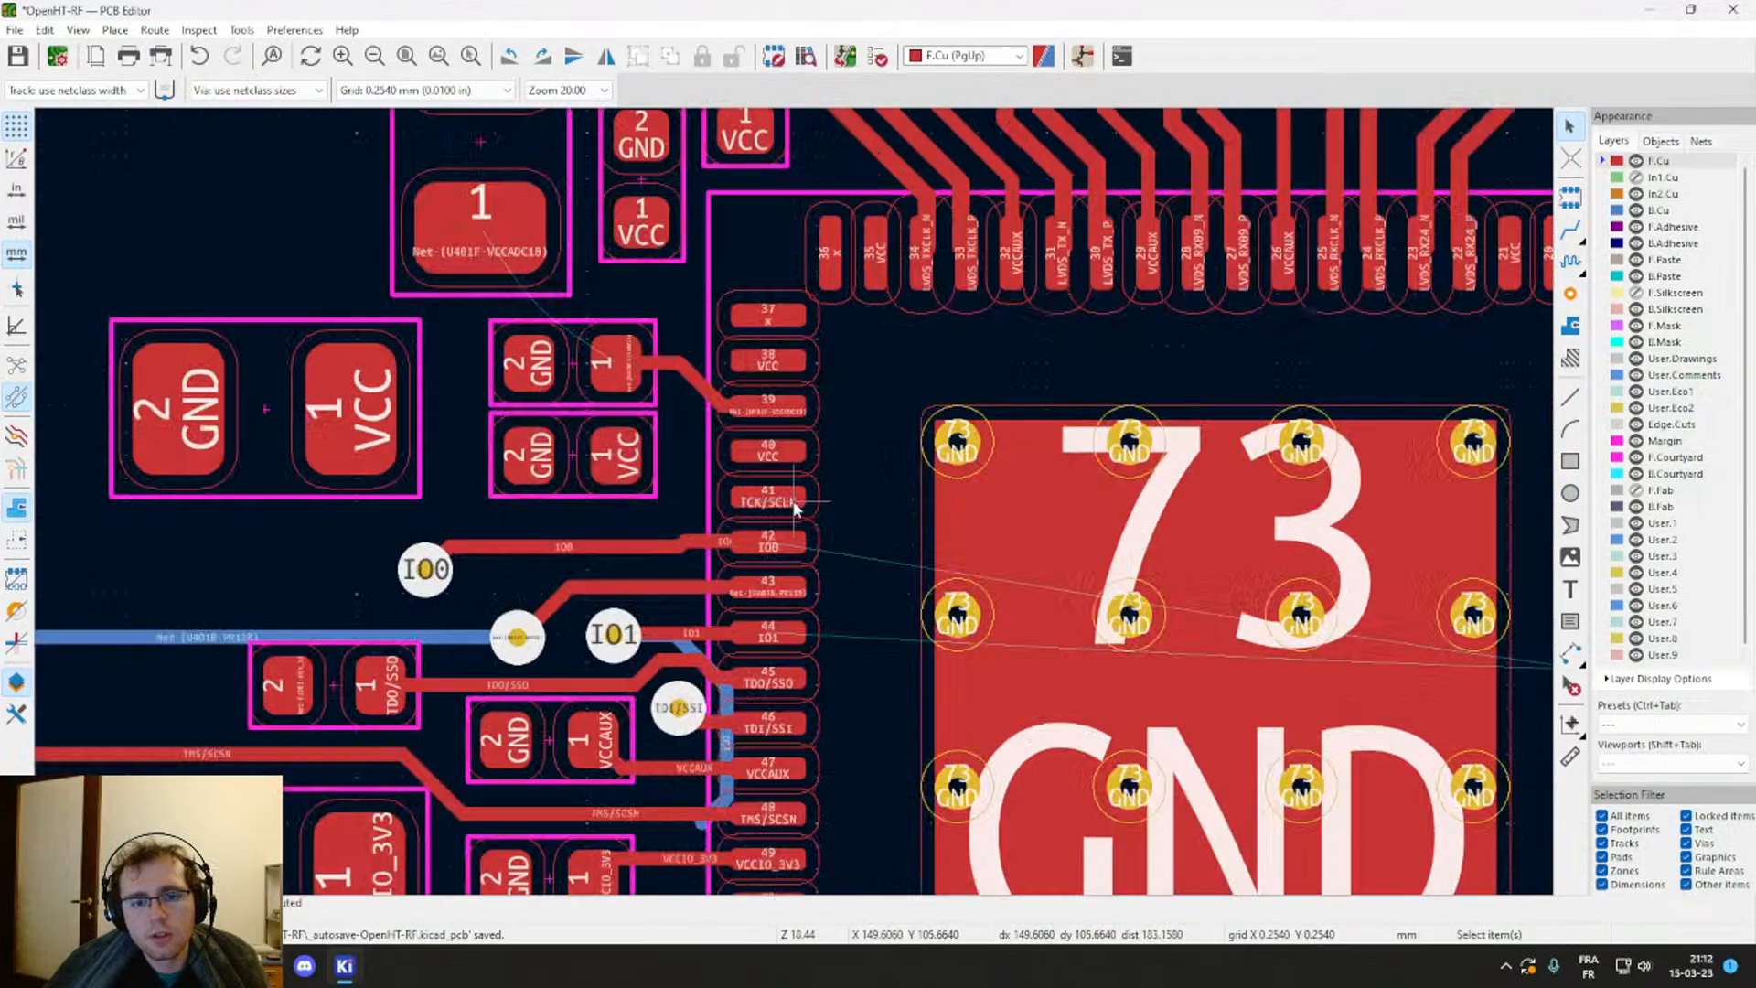
scroll(794, 508, "up", 2)
scroll(649, 497, "down", 1)
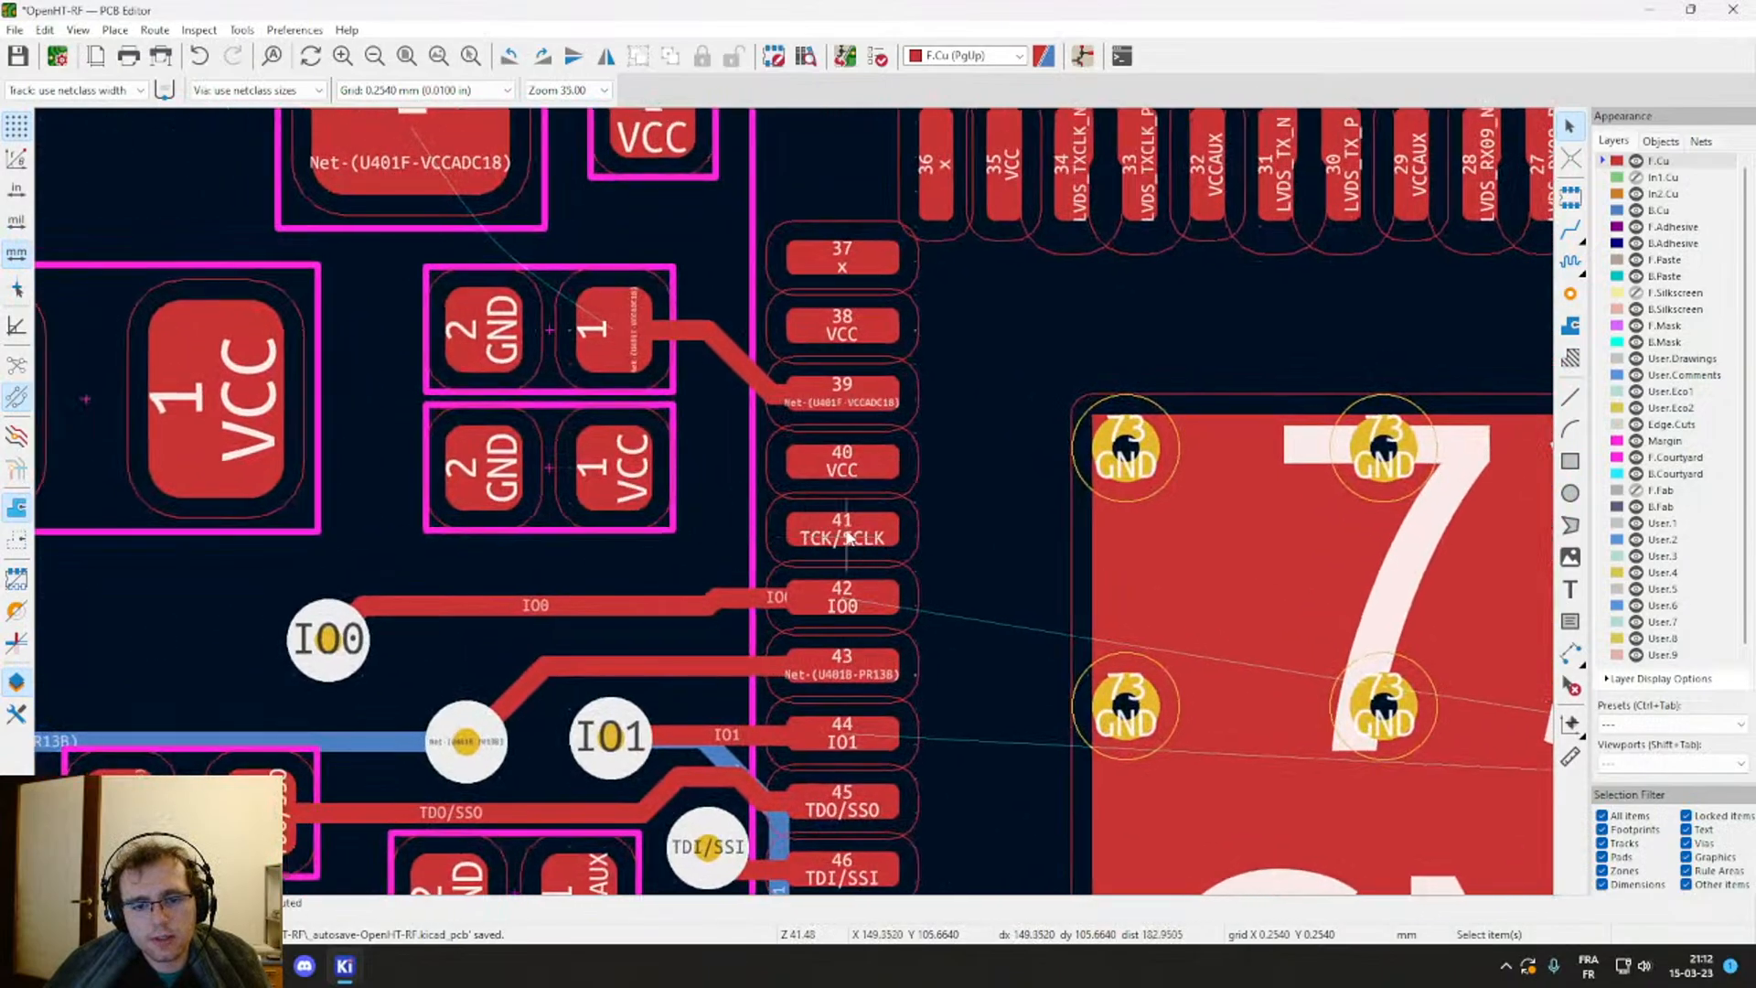
scroll(794, 509, "down", 3)
scroll(794, 509, "up", 6)
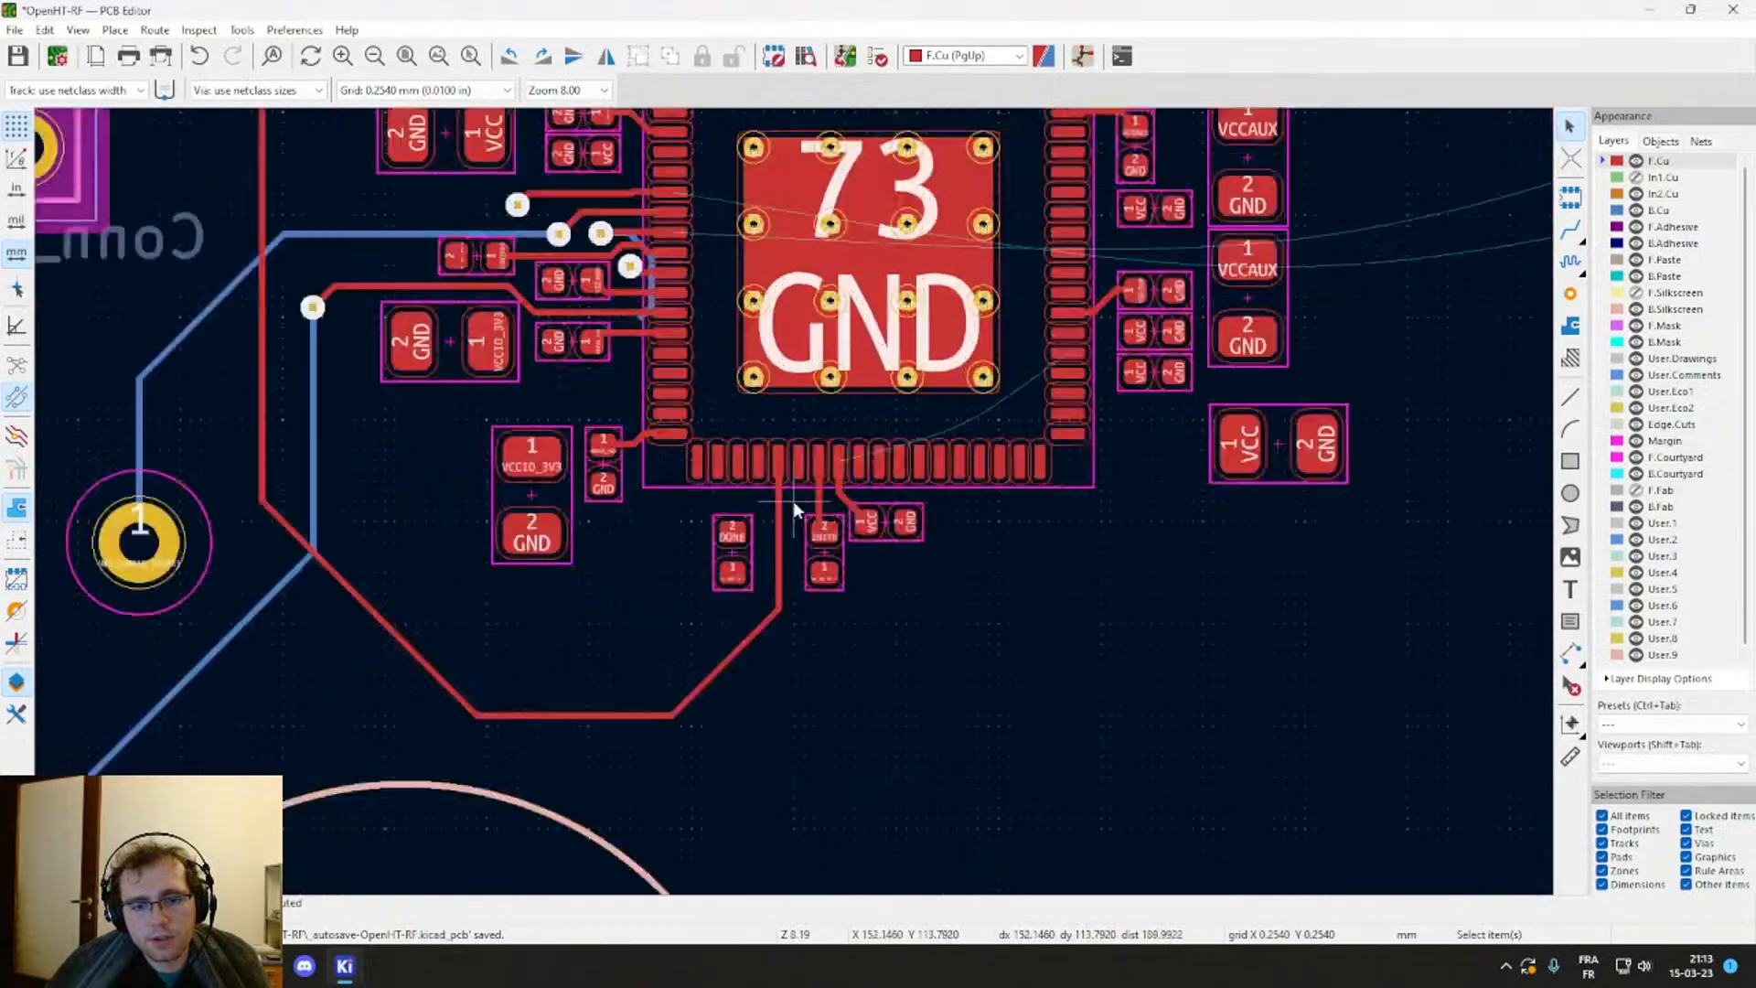
scroll(803, 509, "down", 2)
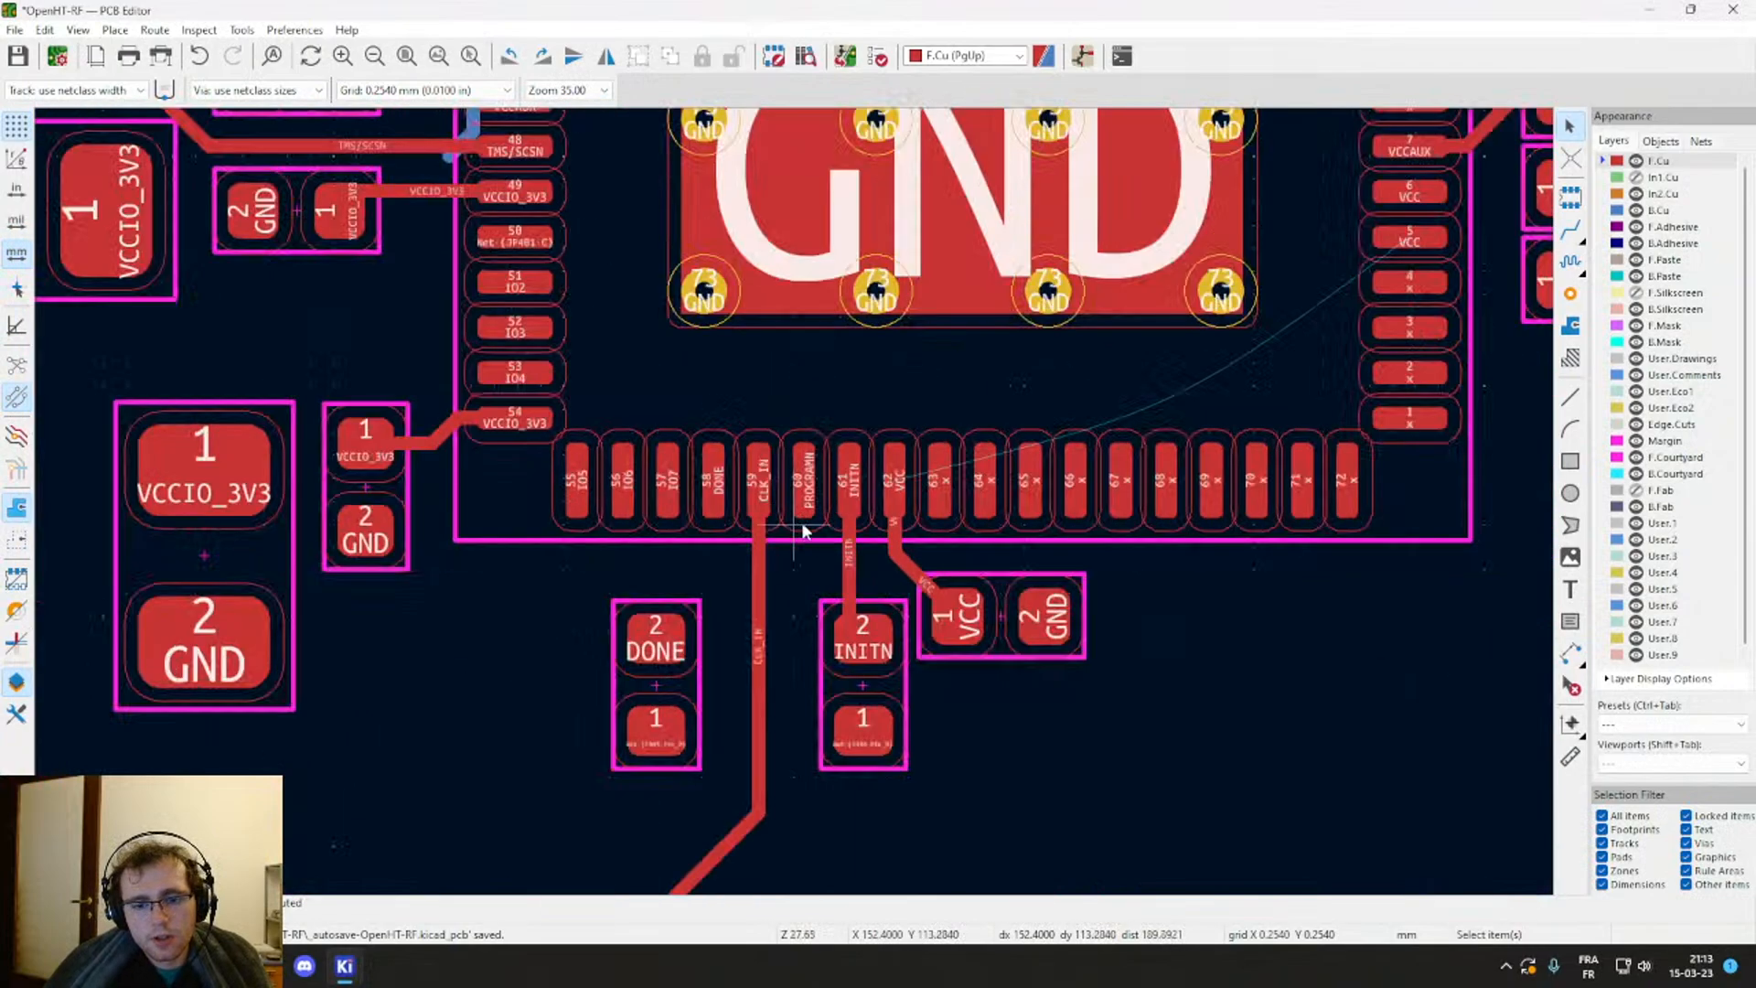
scroll(794, 509, "down", 2)
middle_click_drag(1122, 454, 742, 539)
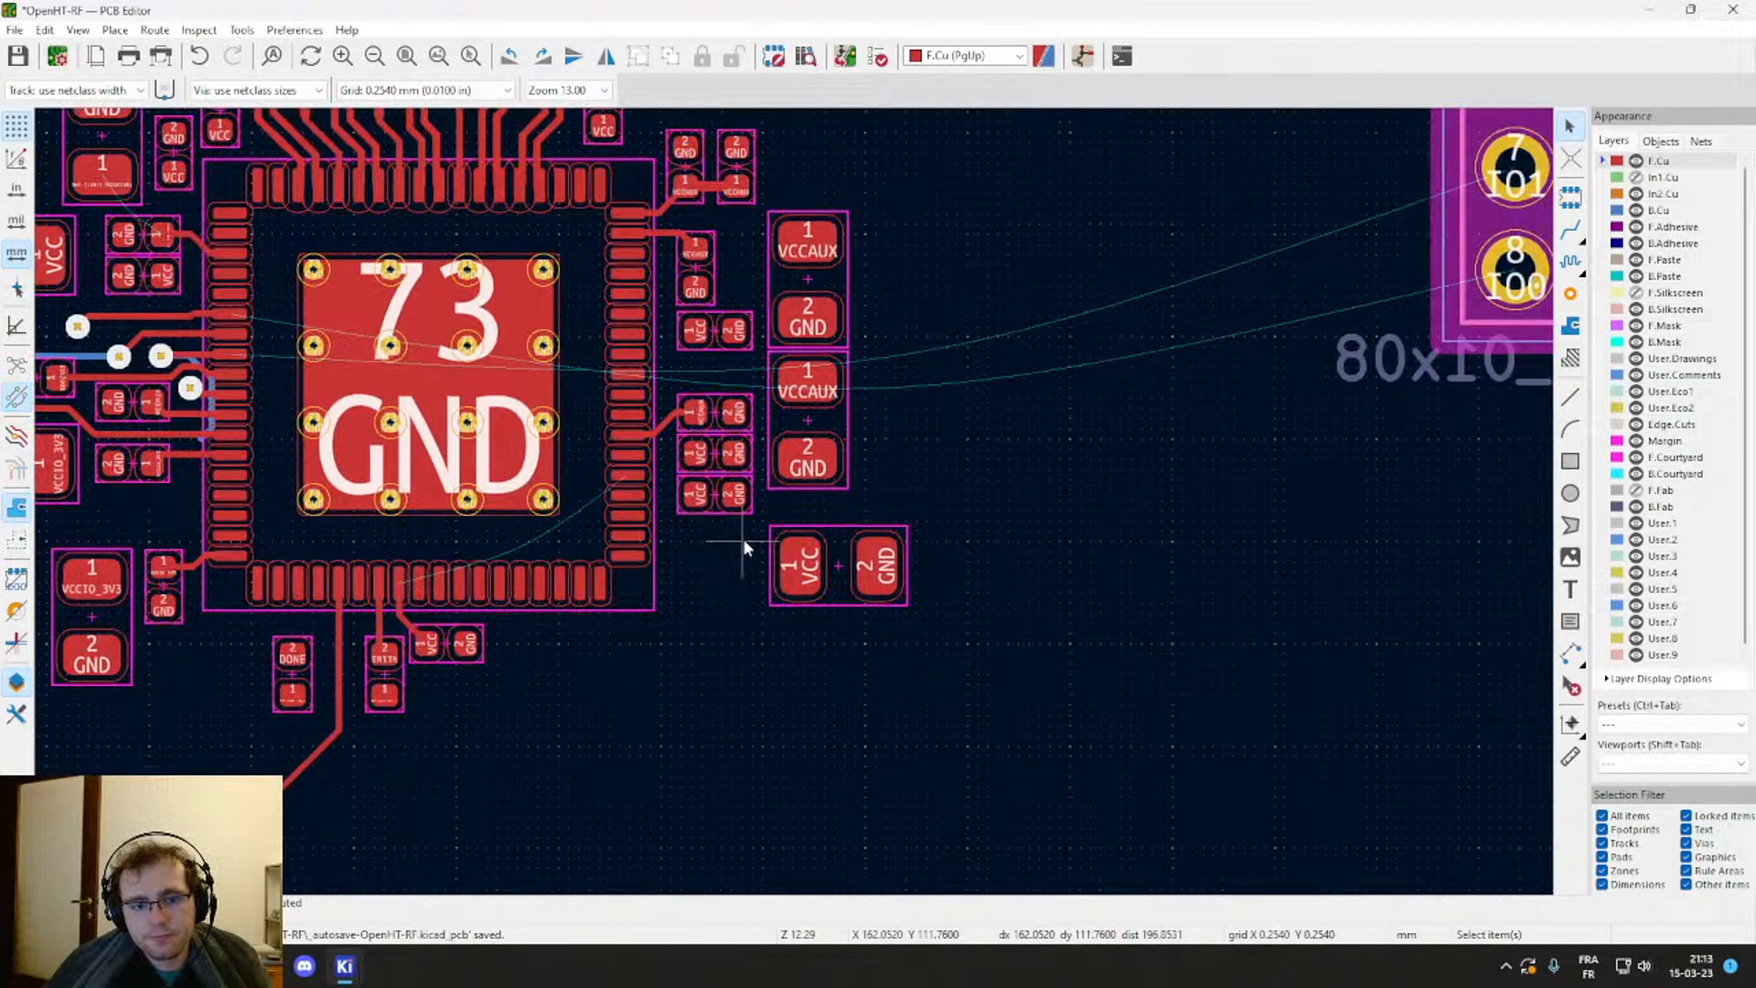
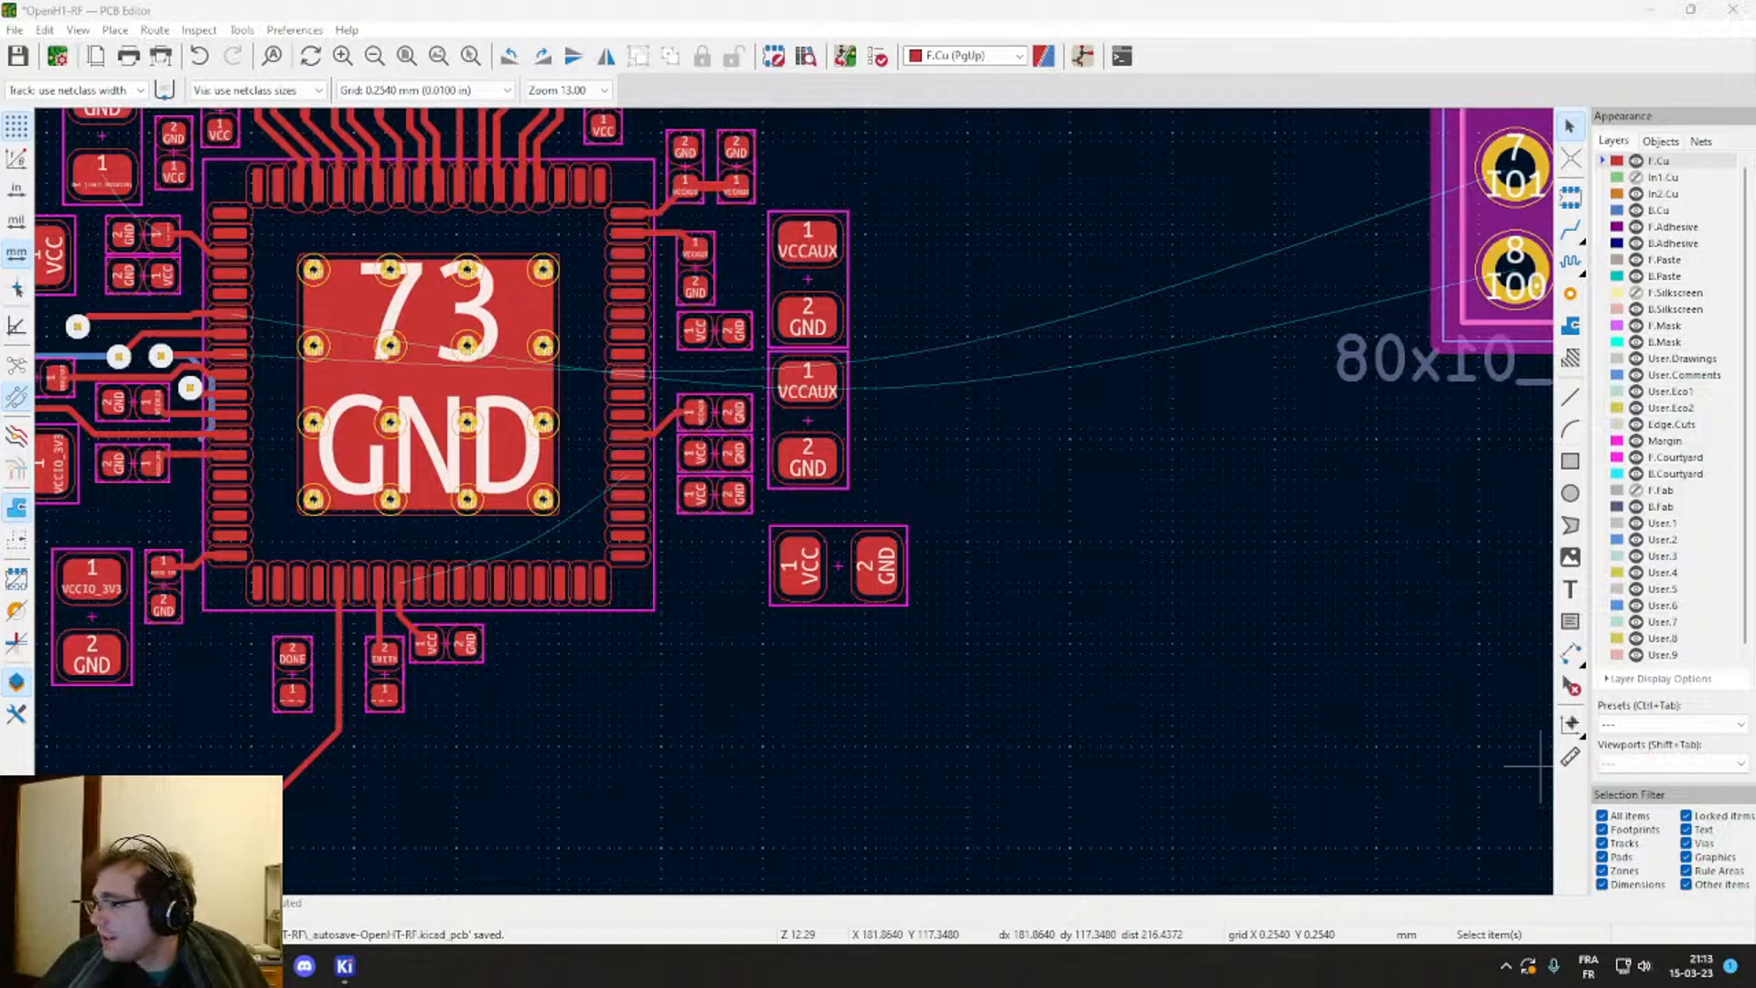
Step: Review the unrouted connections between both chips and the pin headers, and inspect the lower chip's configuration pads 58 to 62
scroll(682, 654, "down", 2)
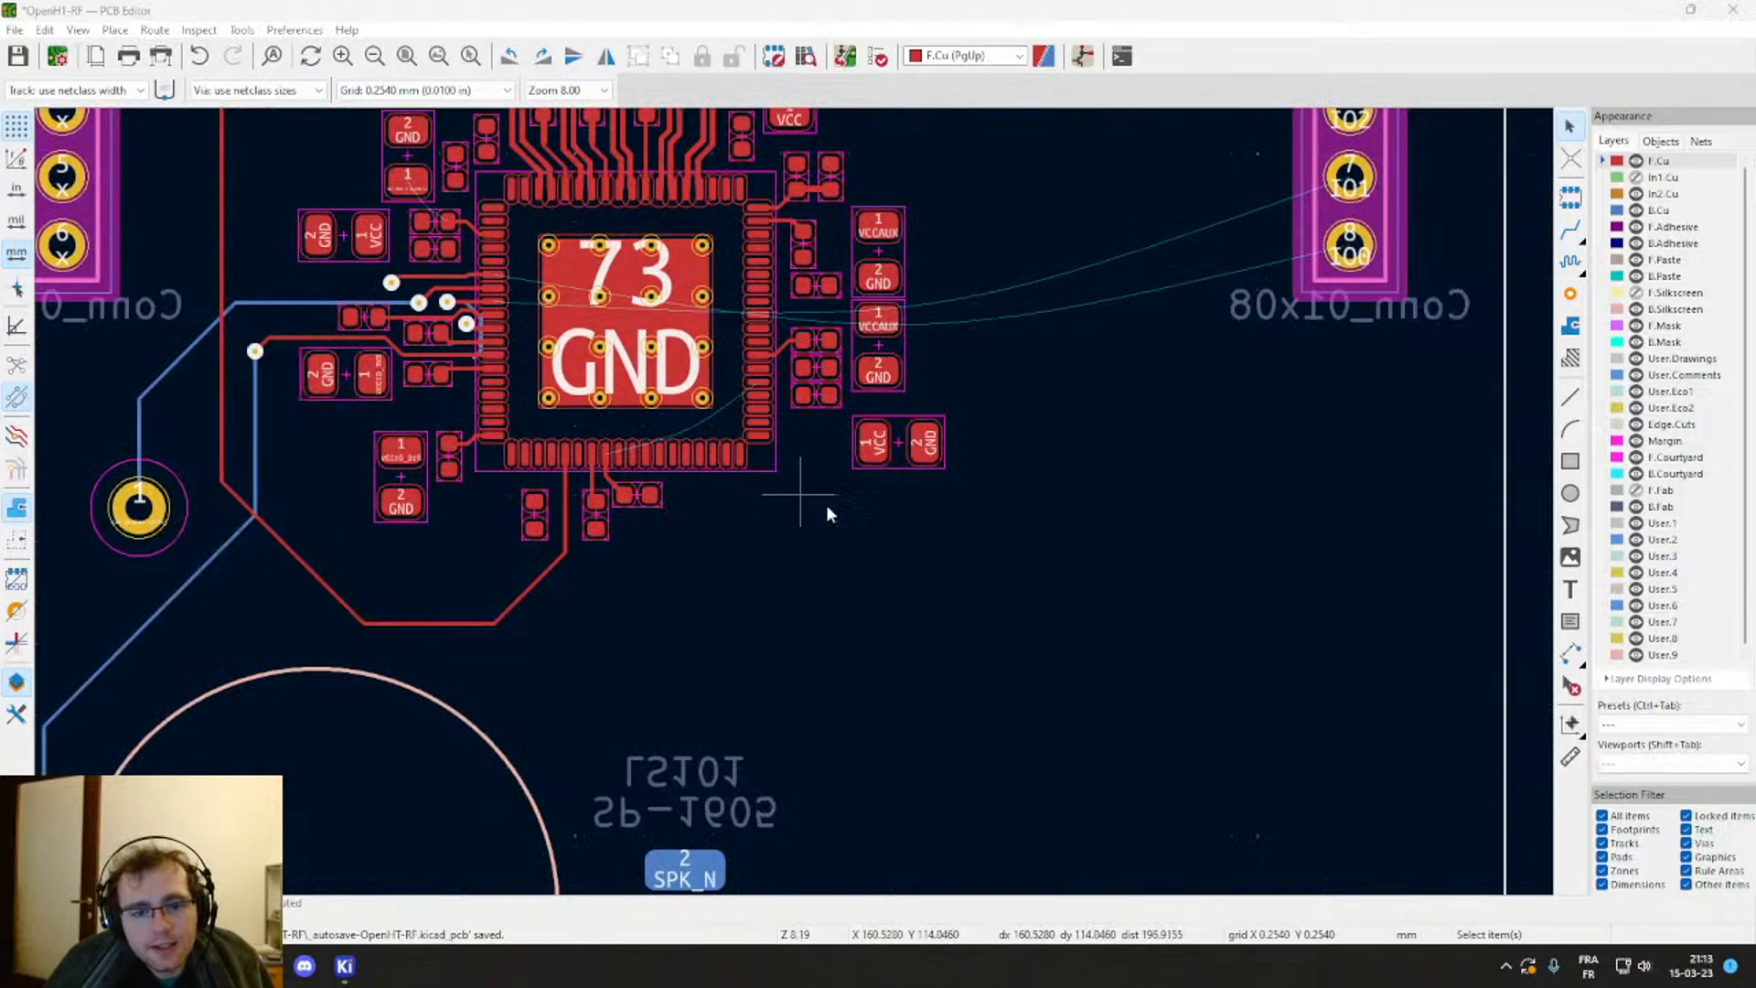
scroll(828, 510, "down", 3)
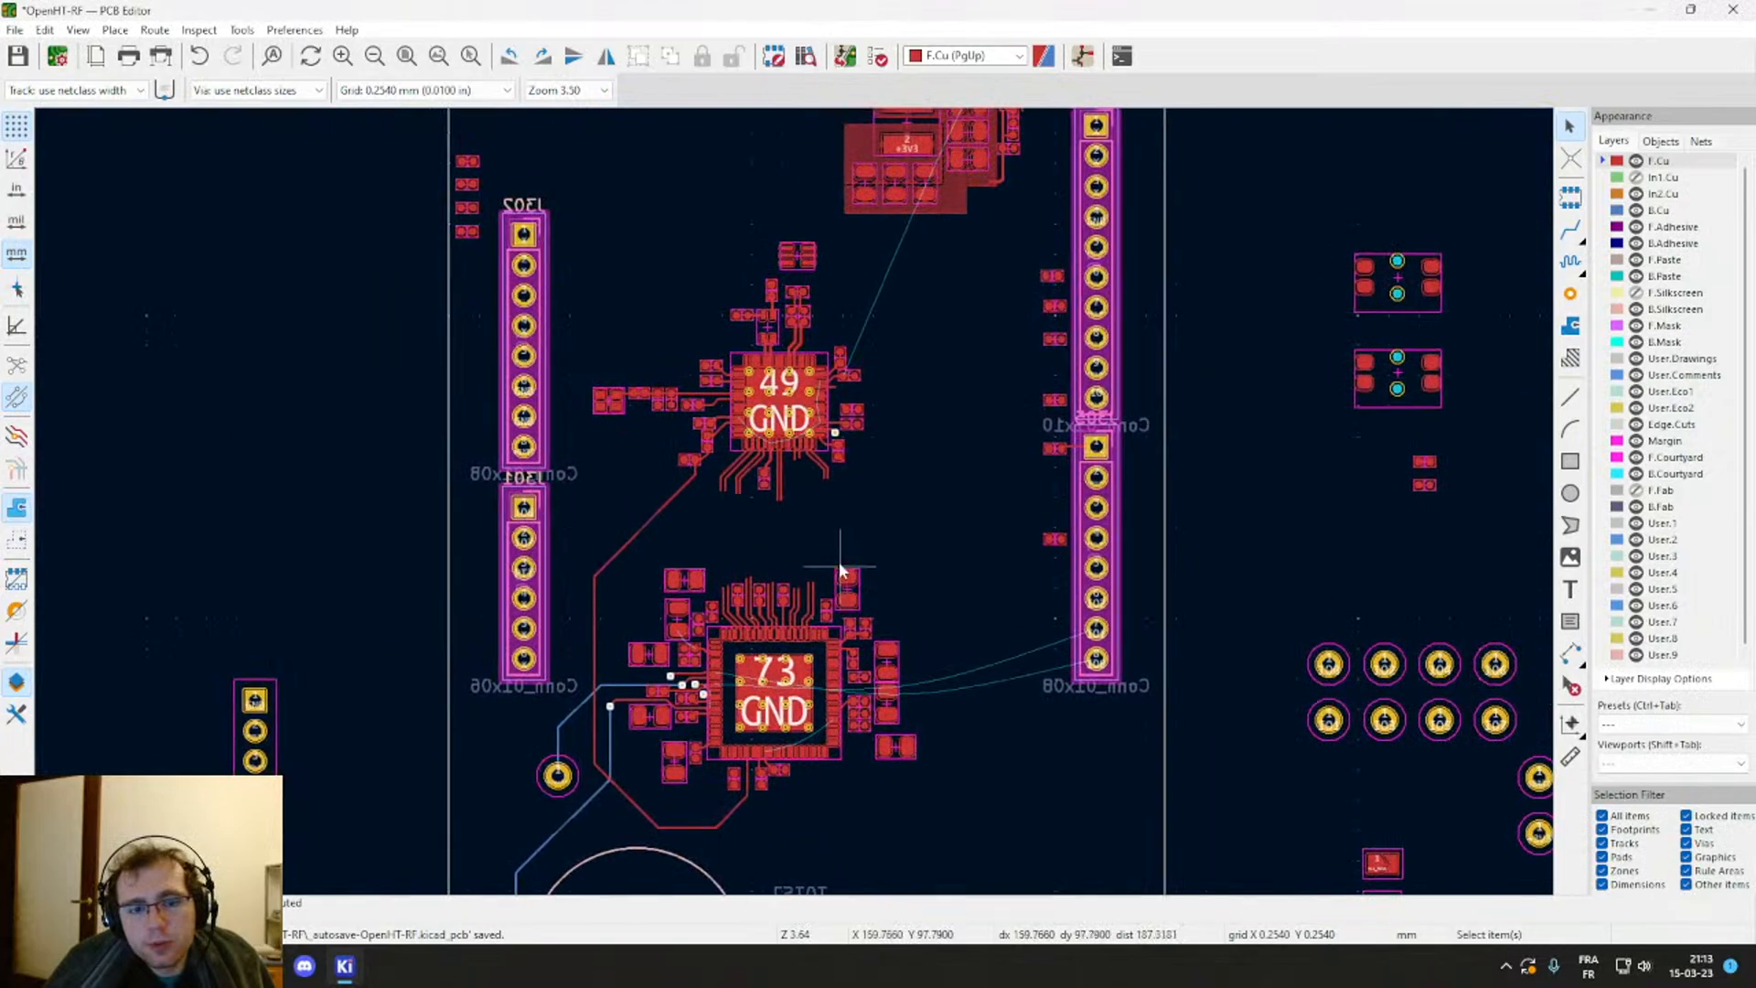
scroll(840, 568, "up", 1)
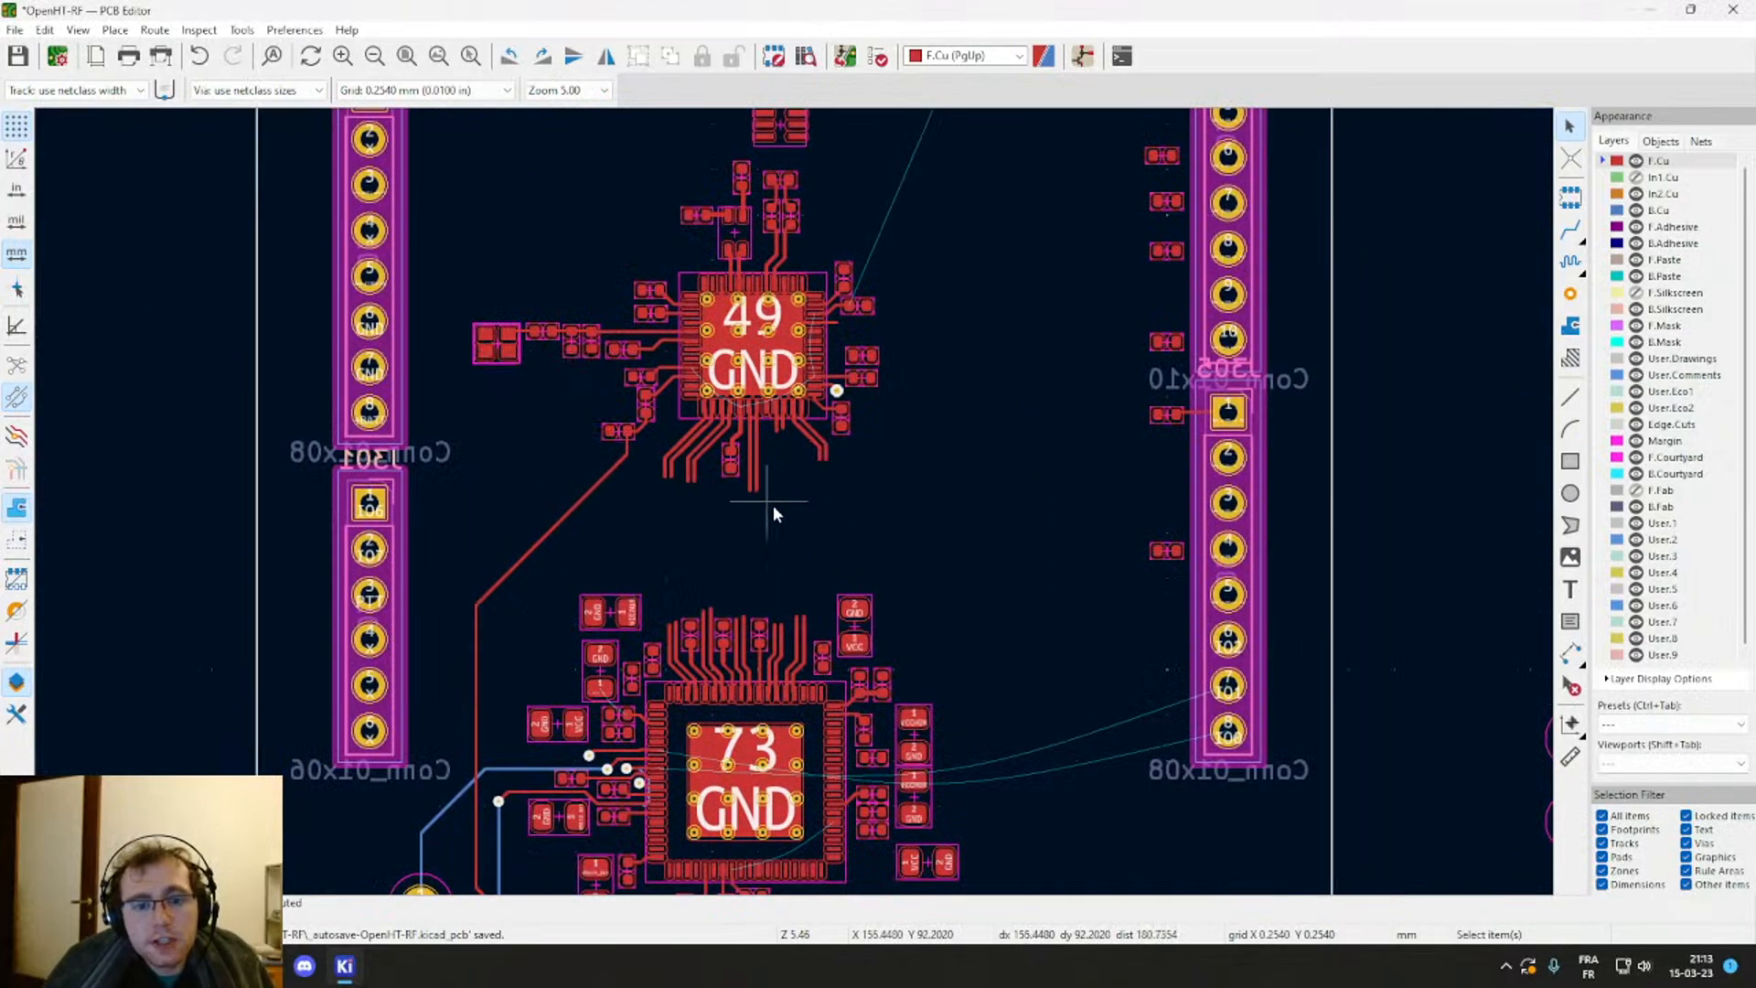
scroll(772, 505, "up", 1)
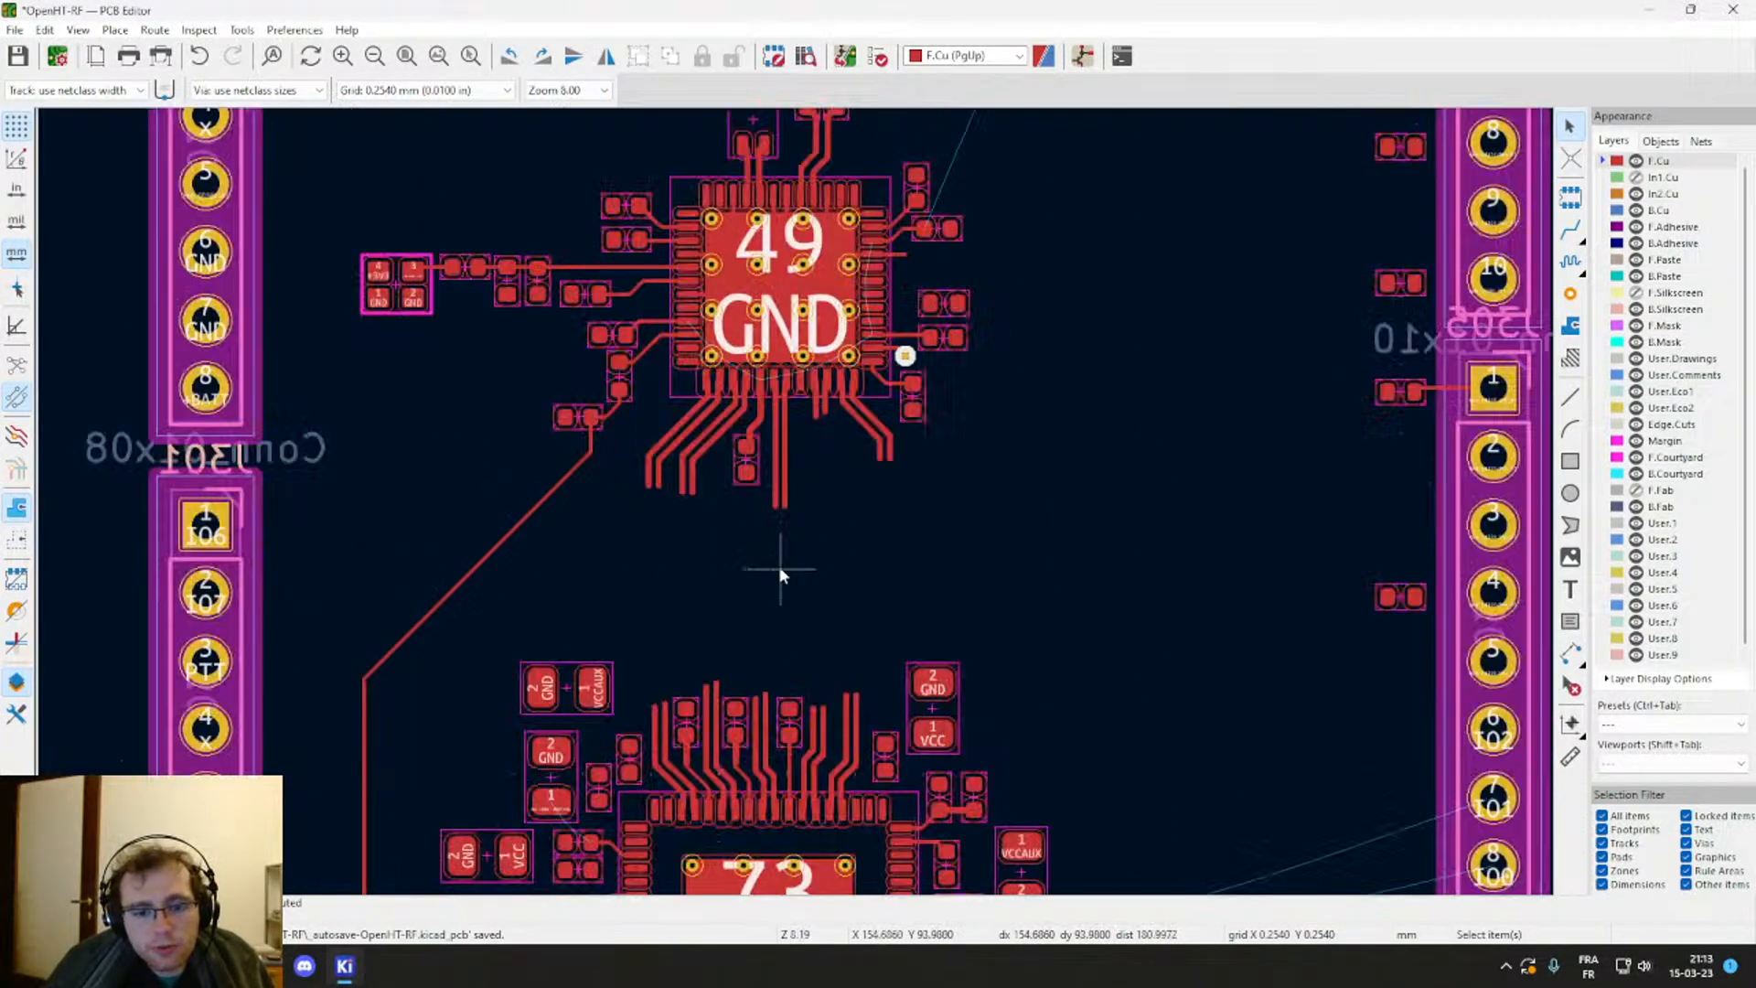
middle_click_drag(645, 573, 781, 352)
middle_click_drag(756, 588, 768, 503)
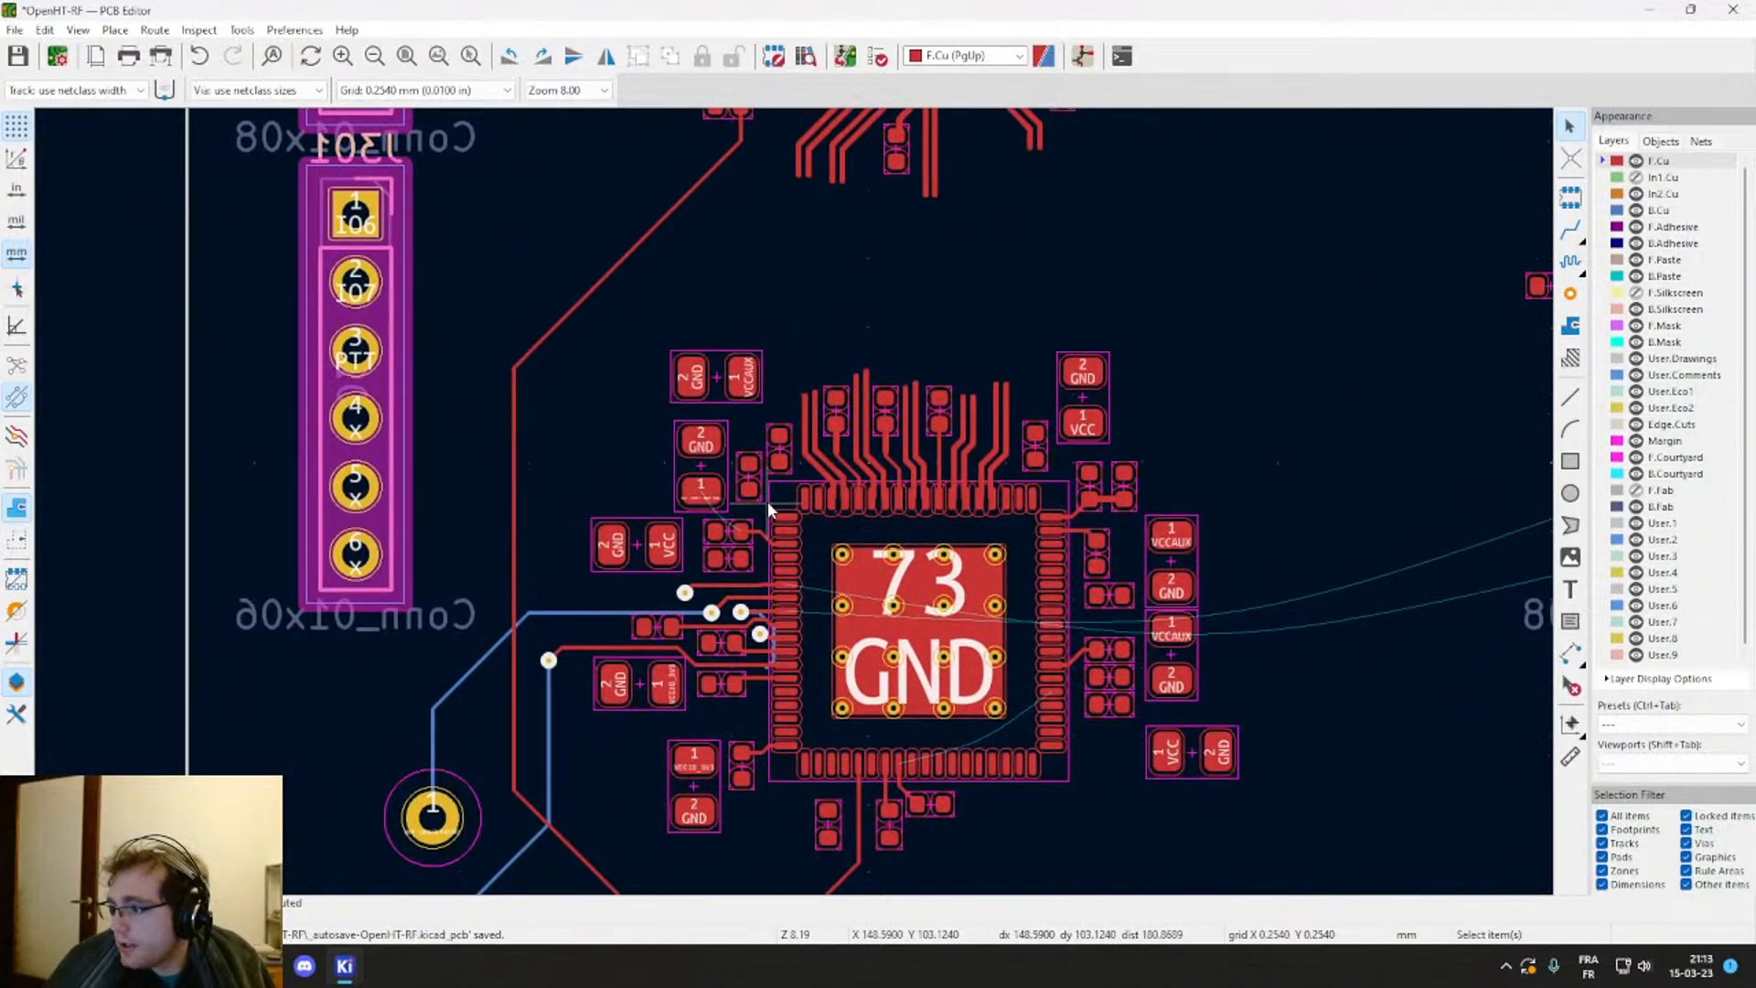
scroll(770, 505, "up", 1)
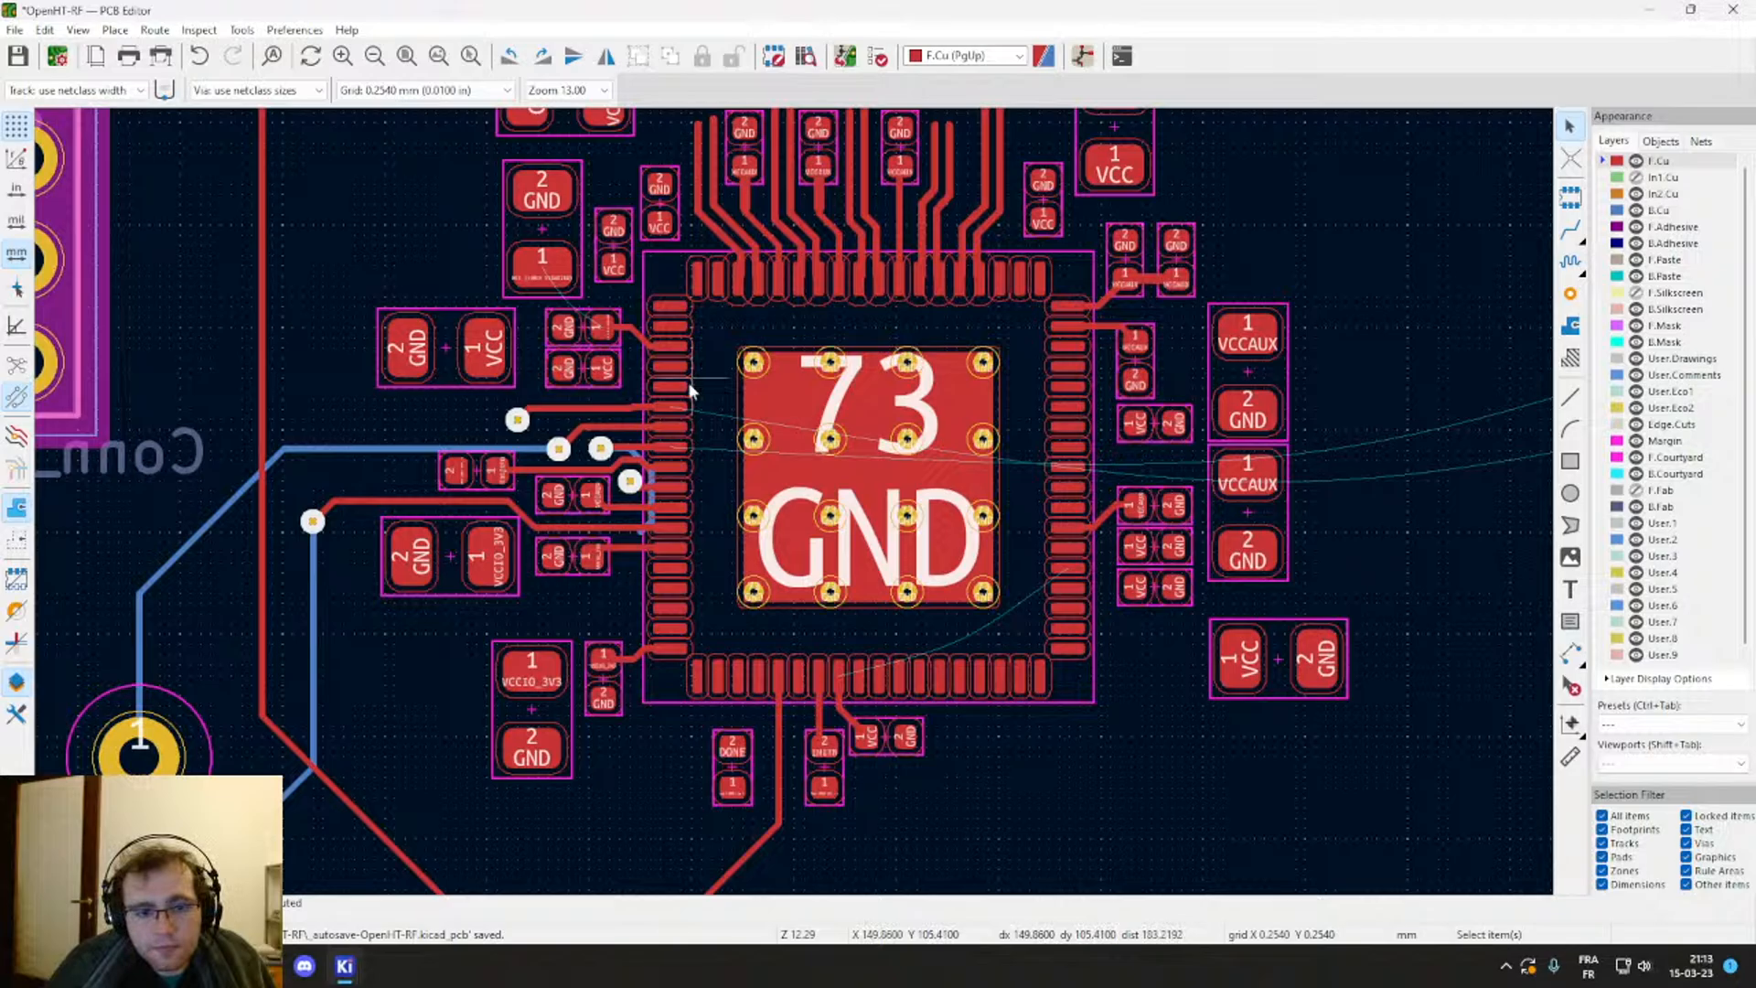
scroll(688, 381, "down", 5)
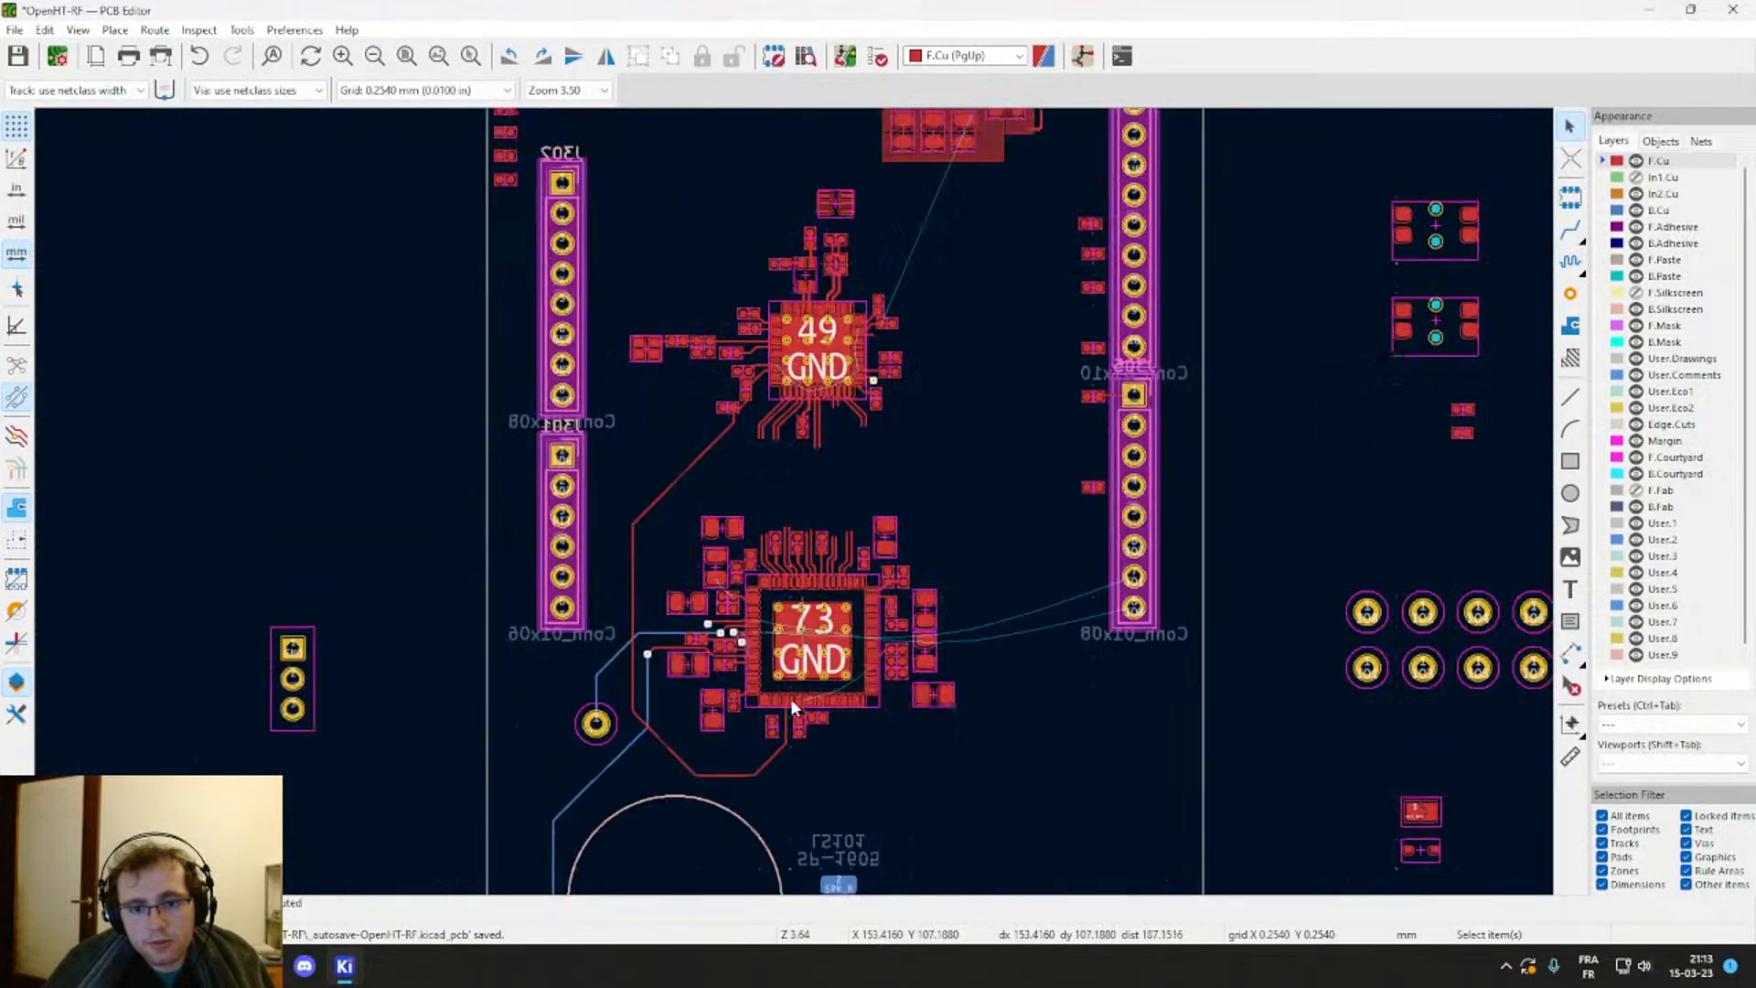
scroll(790, 698, "up", 10)
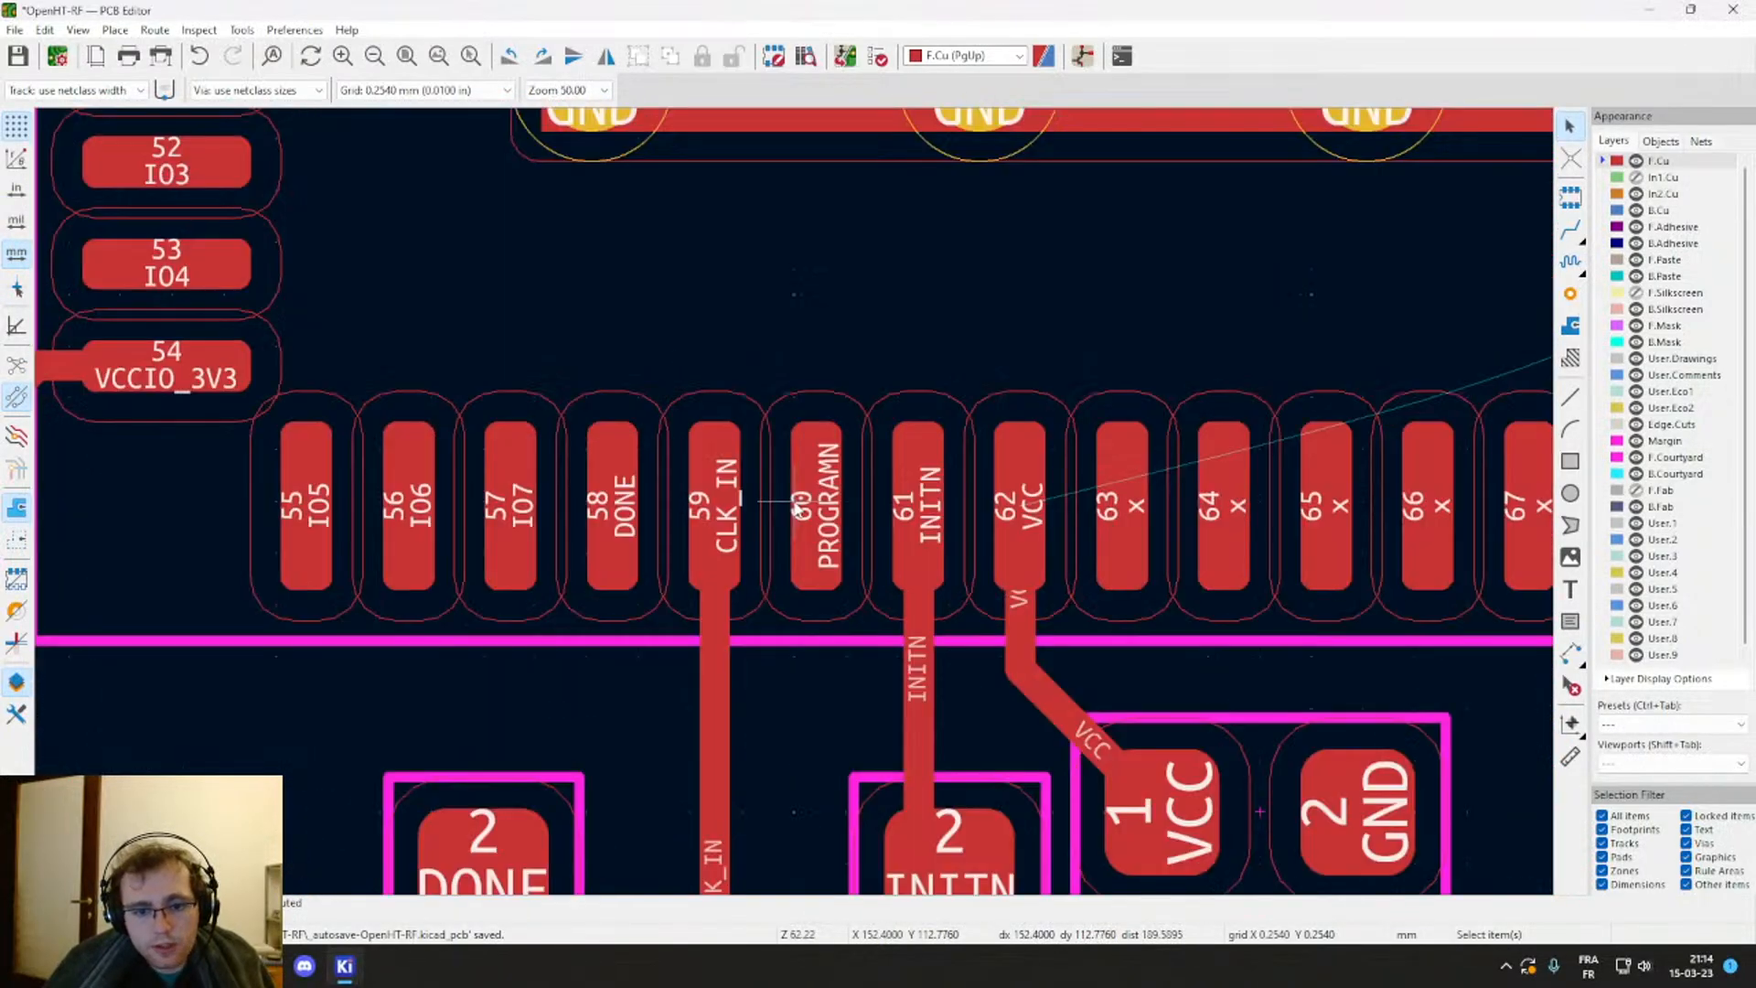
scroll(551, 481, "down", 5)
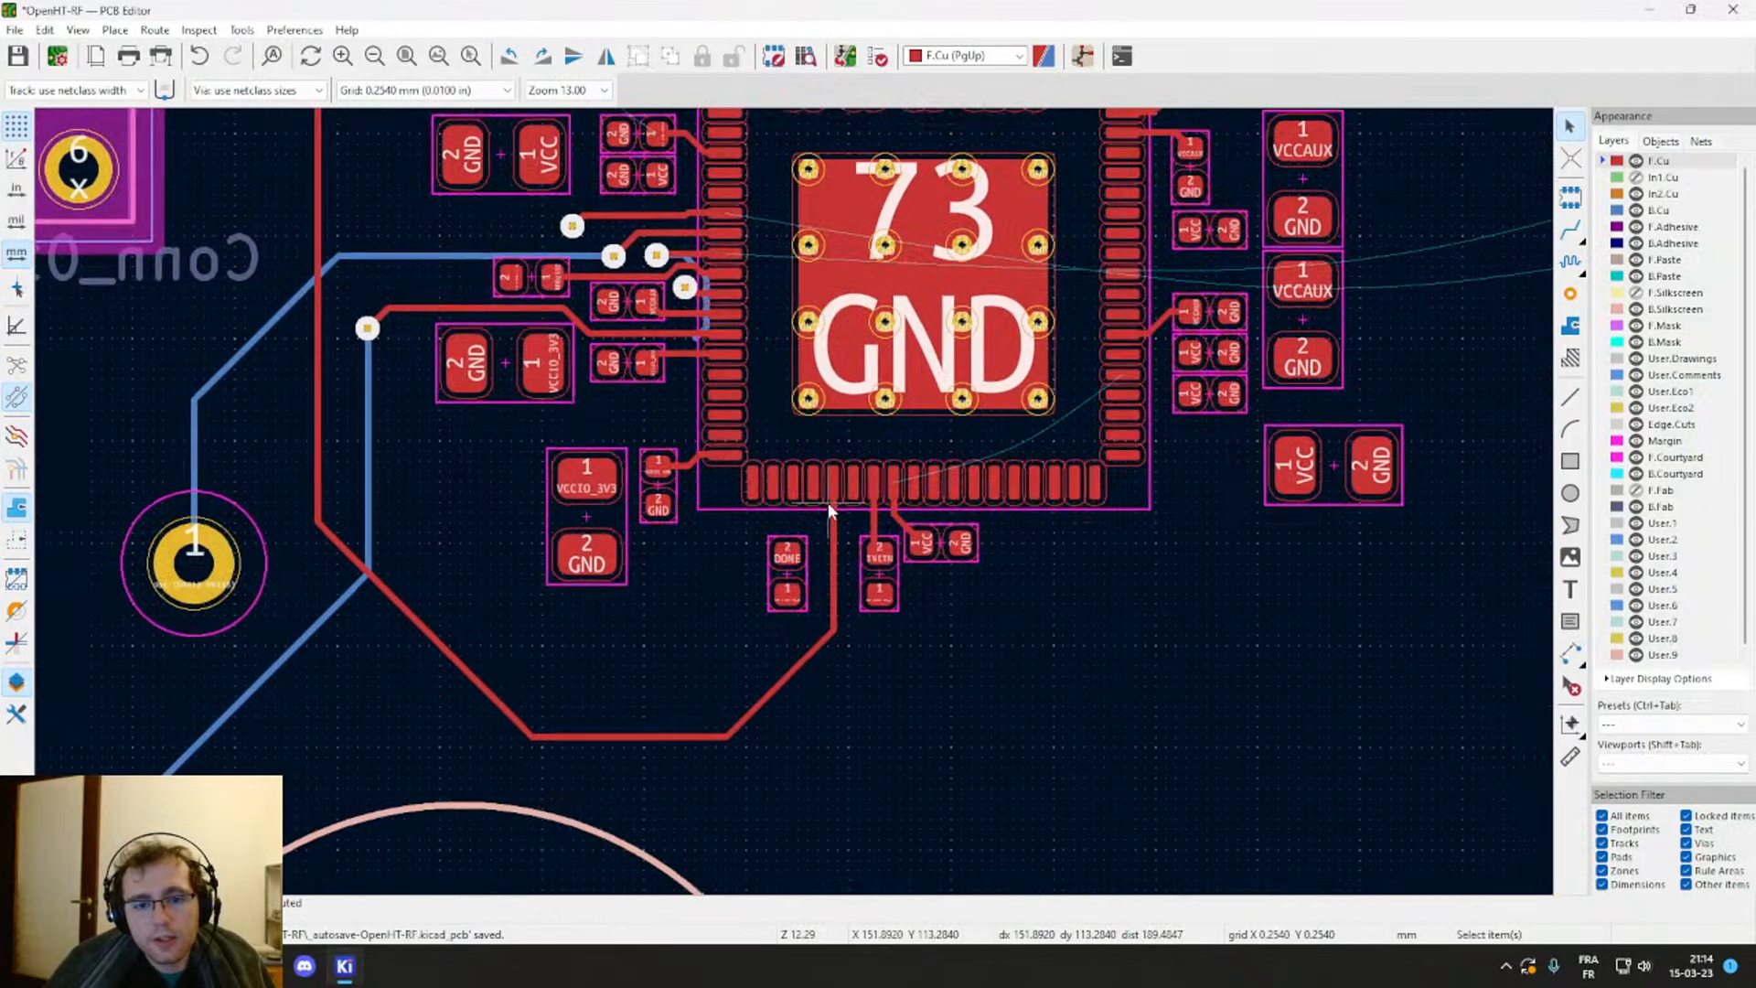
middle_click_drag(869, 472, 700, 562)
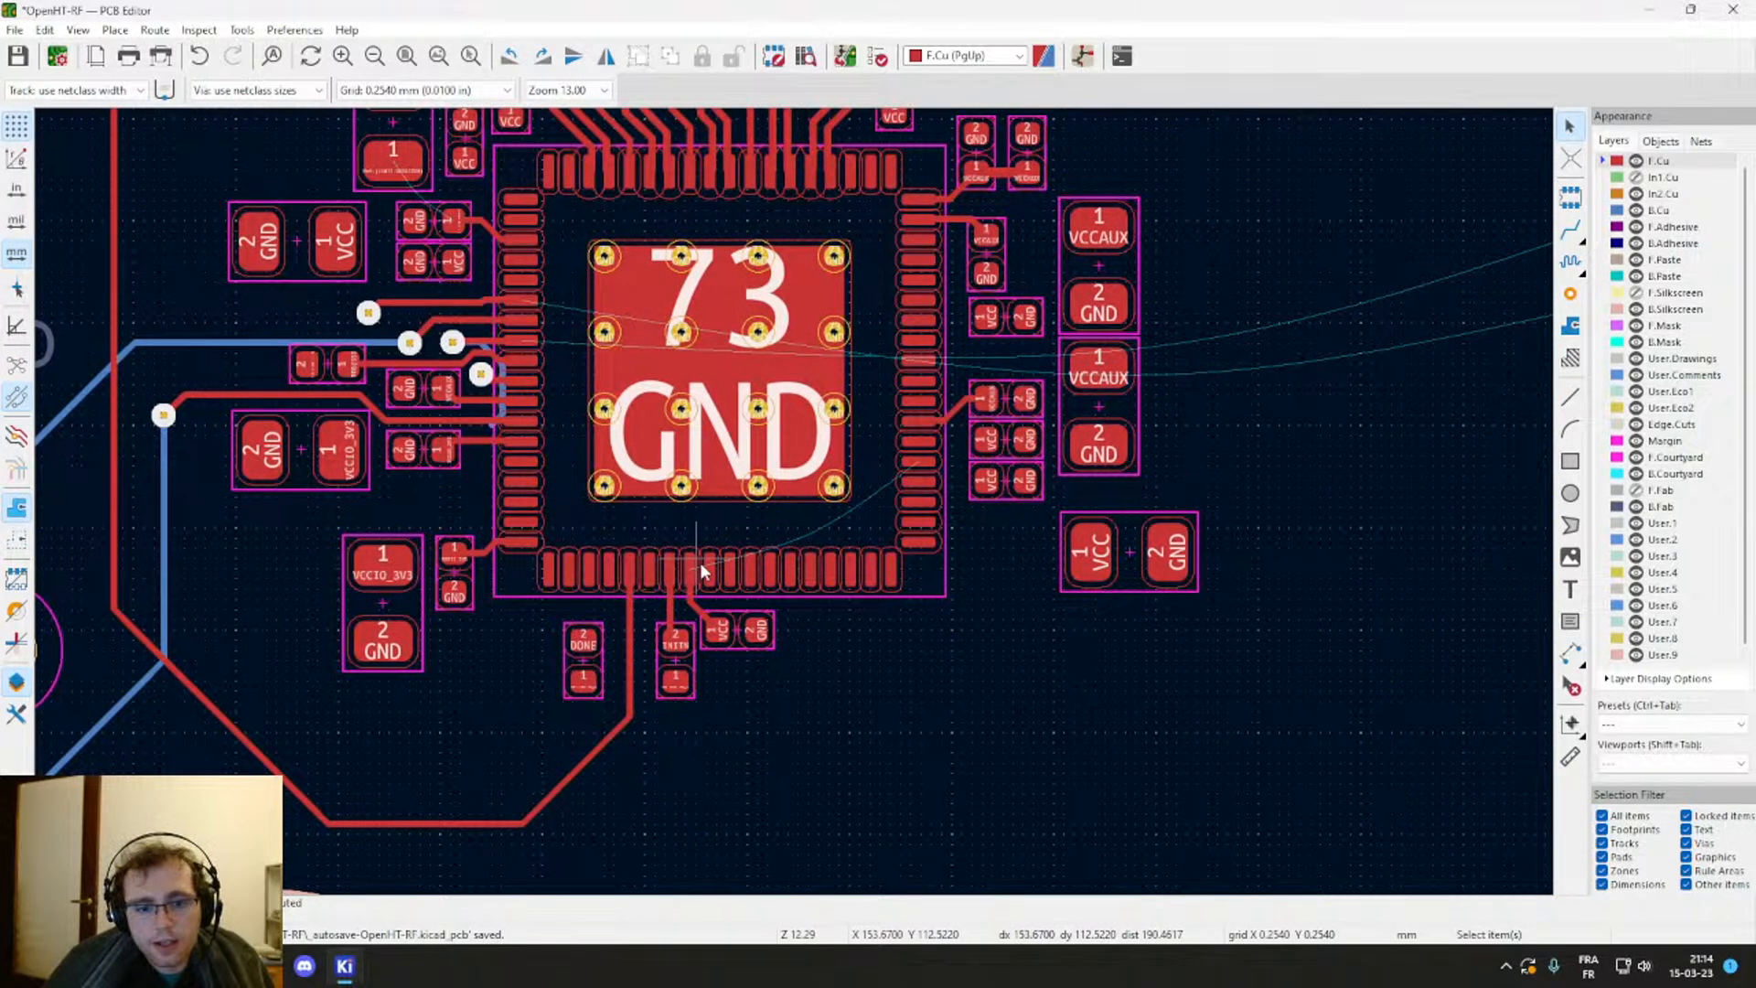
scroll(700, 562, "up", 3)
scroll(804, 585, "down", 10)
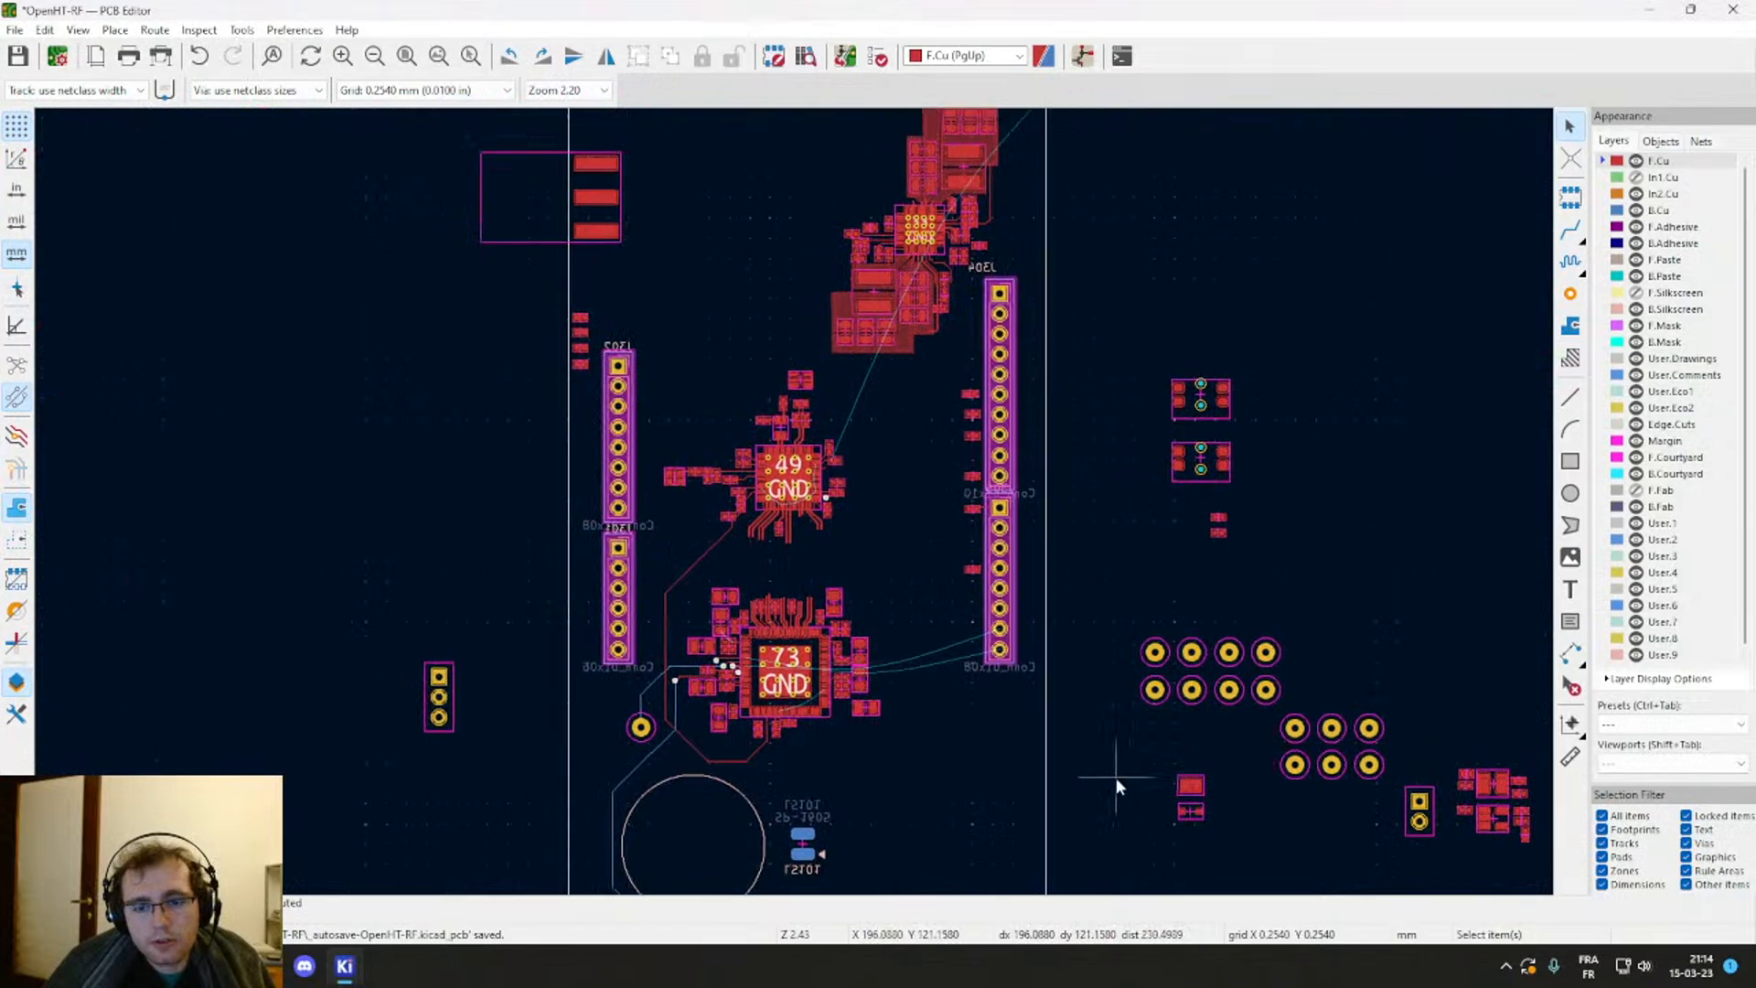
scroll(832, 637, "up", 12)
scroll(833, 637, "up", 5)
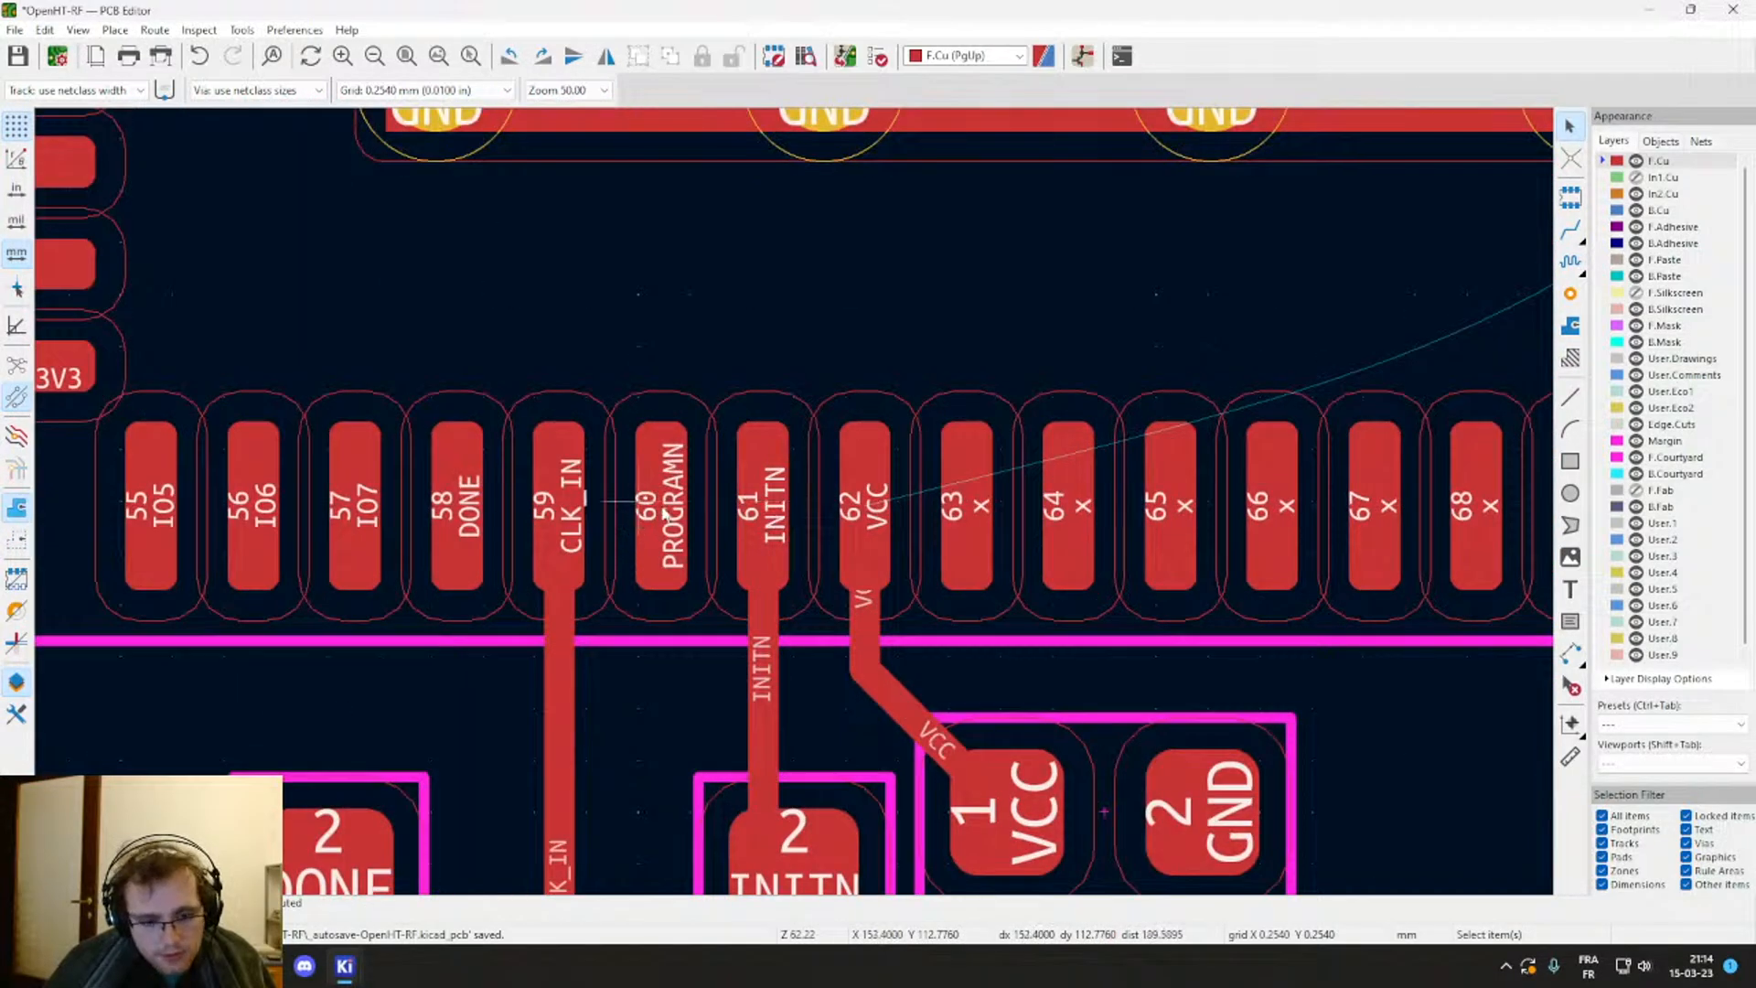
key("x")
scroll(667, 515, "down", 9)
scroll(794, 498, "down", 11)
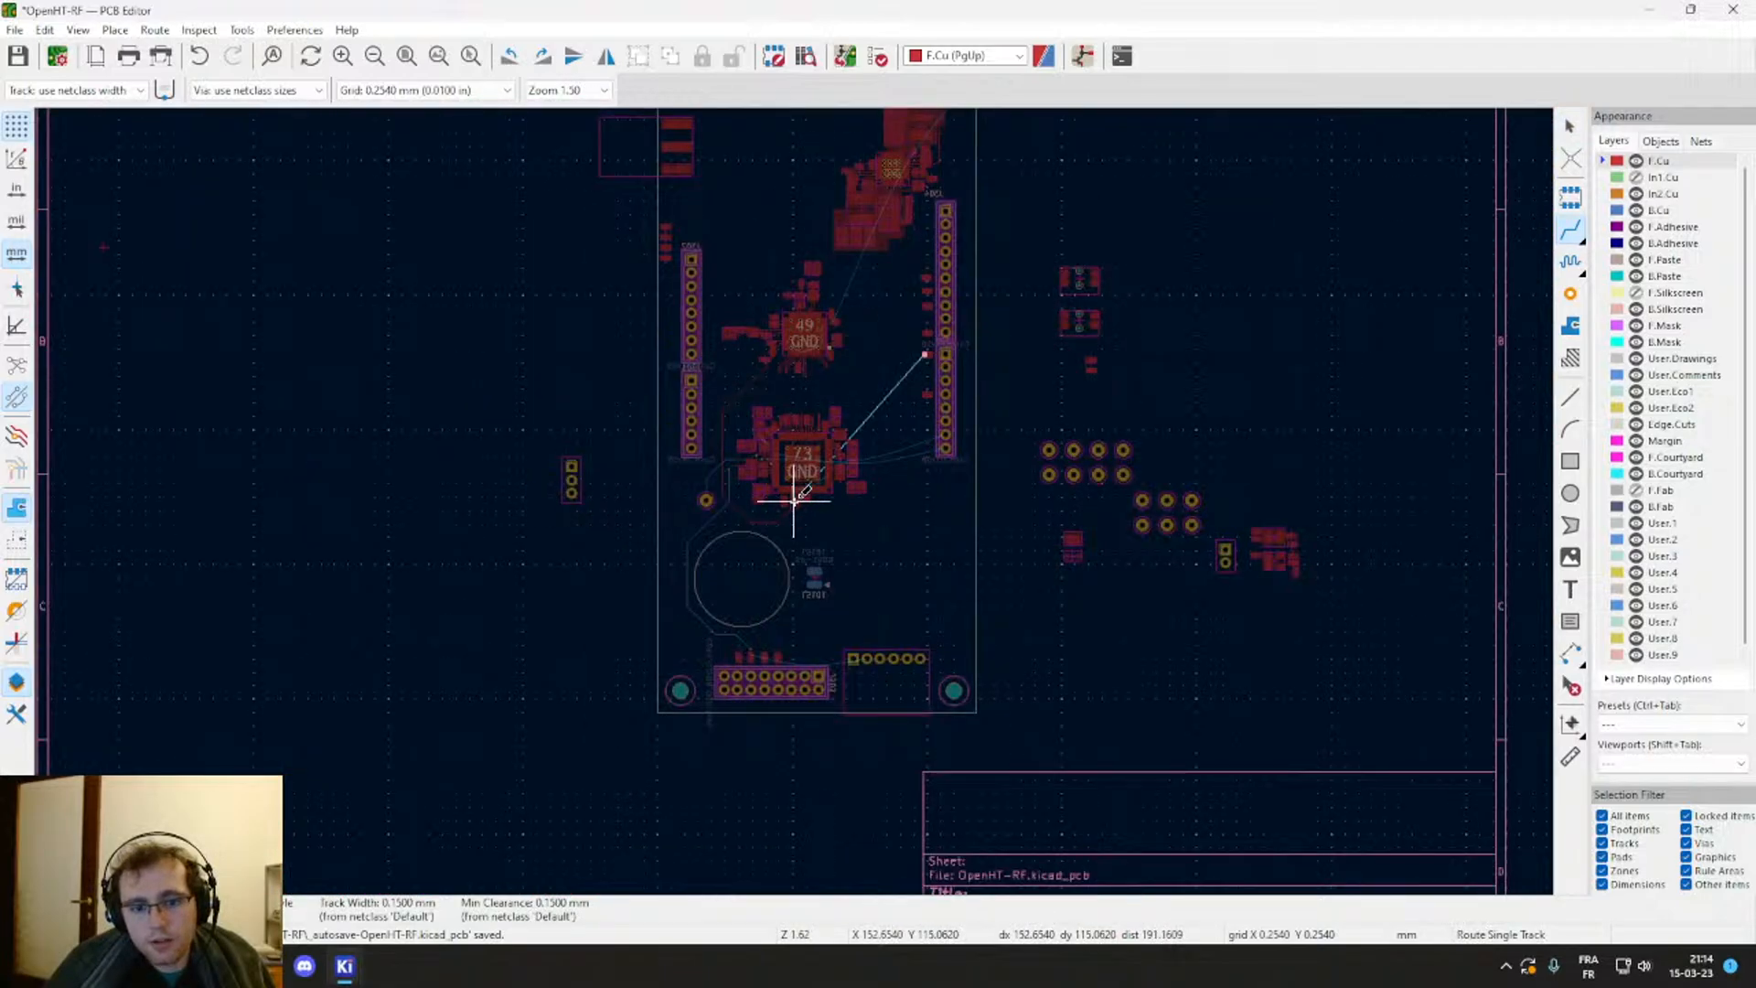
scroll(794, 498, "up", 9)
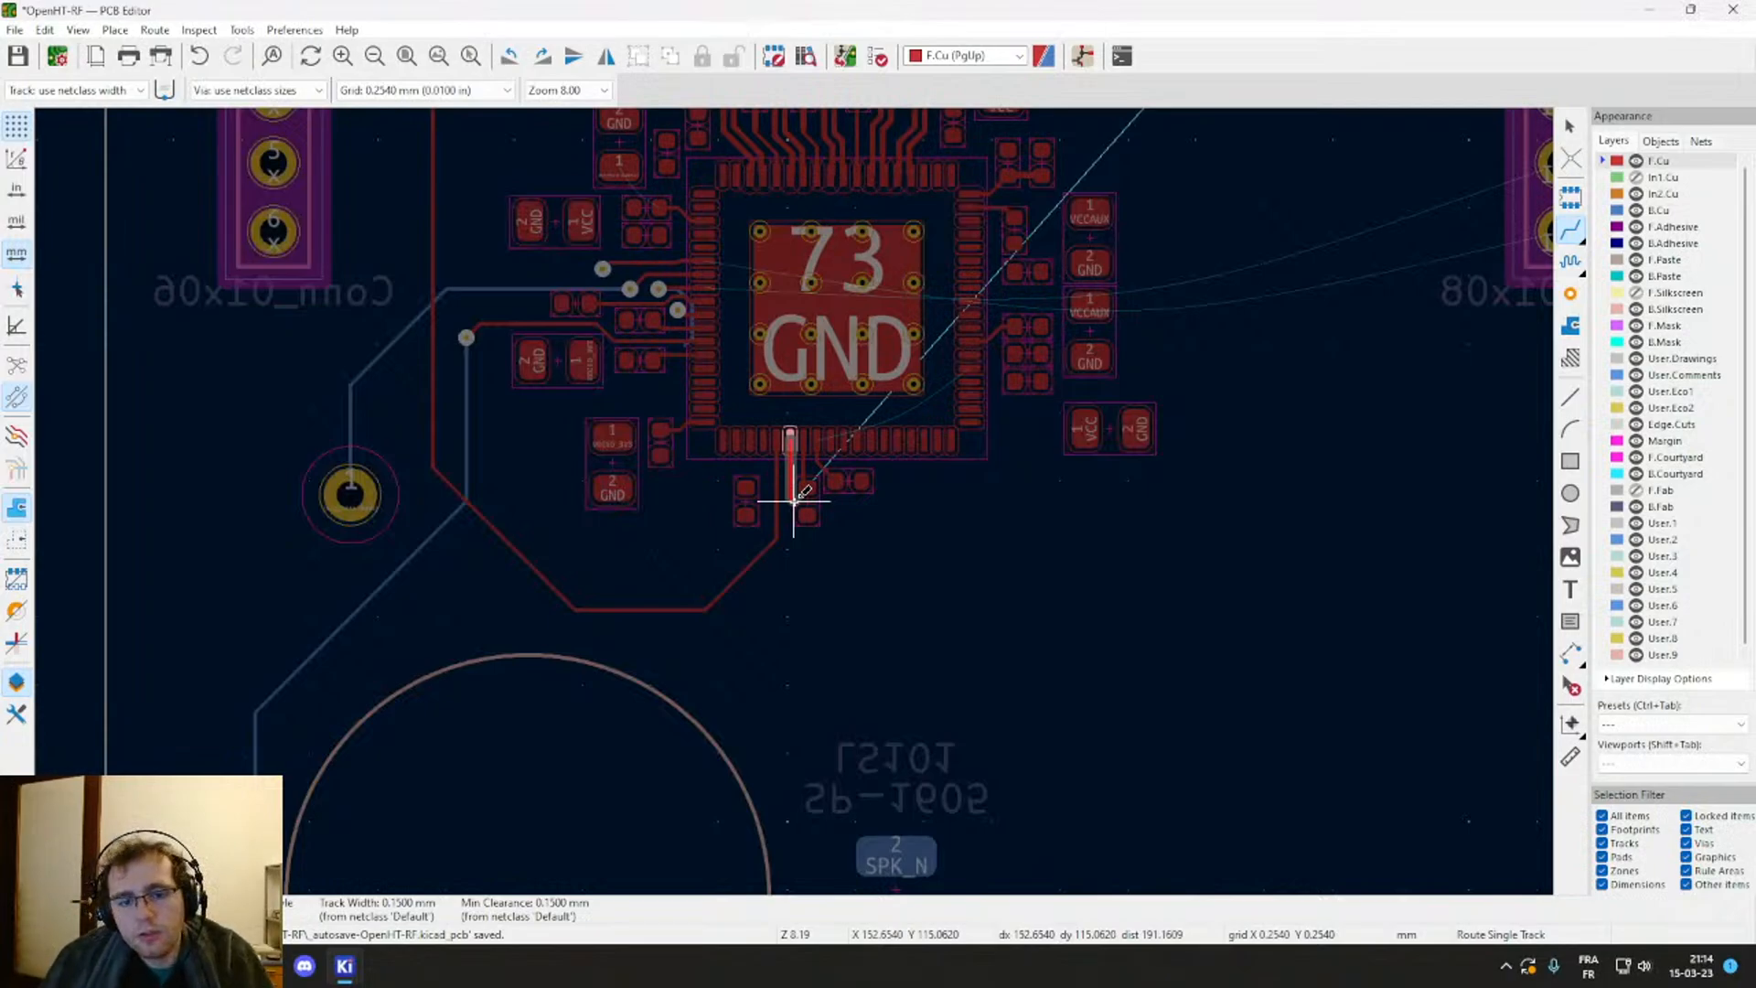
middle_click_drag(794, 498, 535, 883)
middle_click_drag(826, 539, 709, 329)
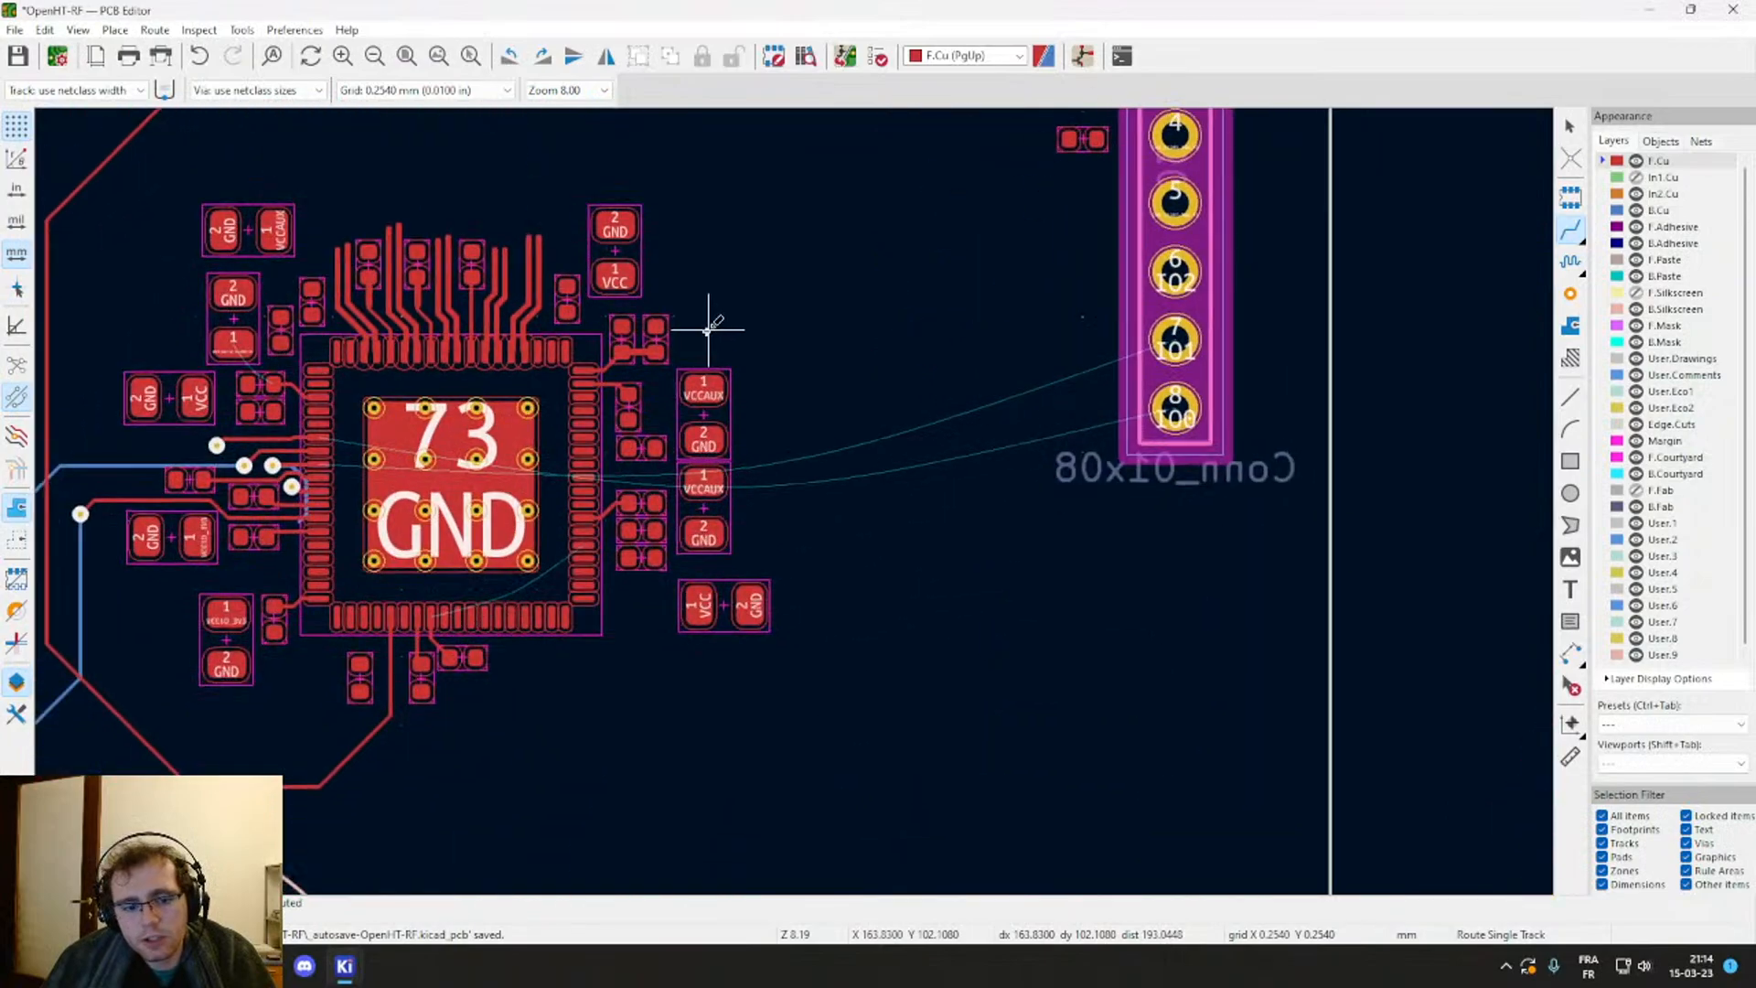
scroll(609, 556, "up", 3)
scroll(794, 512, "up", 1)
scroll(702, 607, "down", 1)
scroll(691, 513, "up", 3)
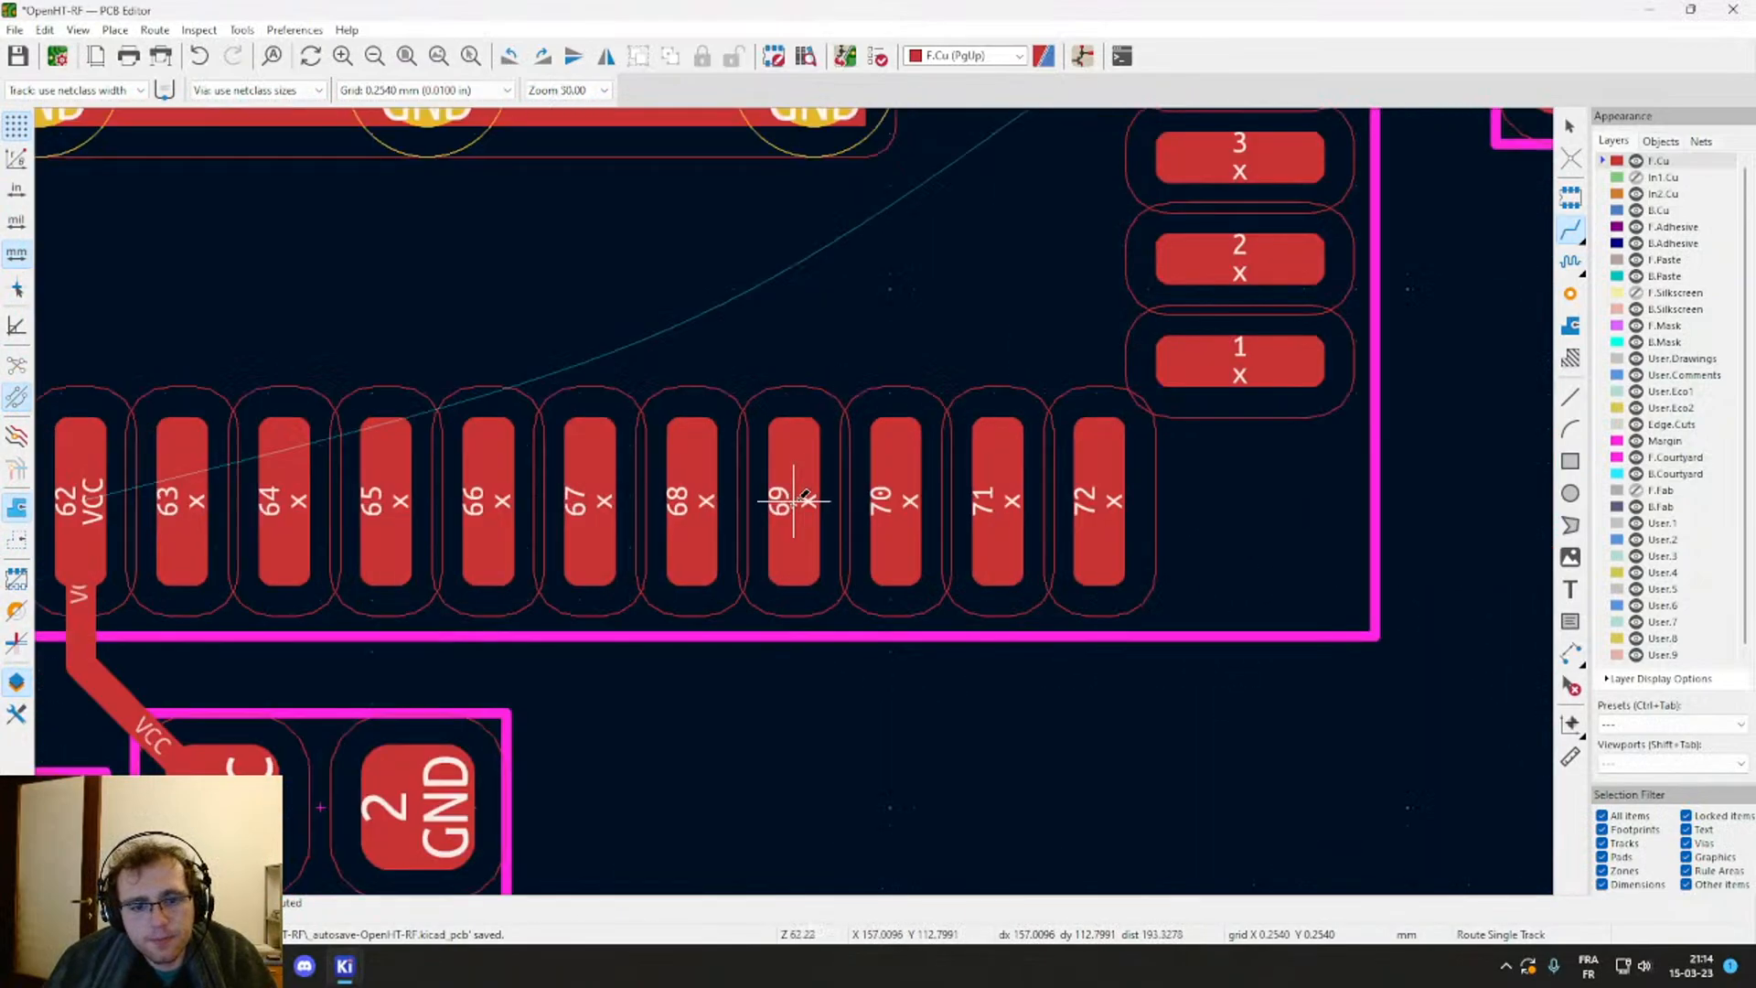
middle_click_drag(579, 651, 1138, 598)
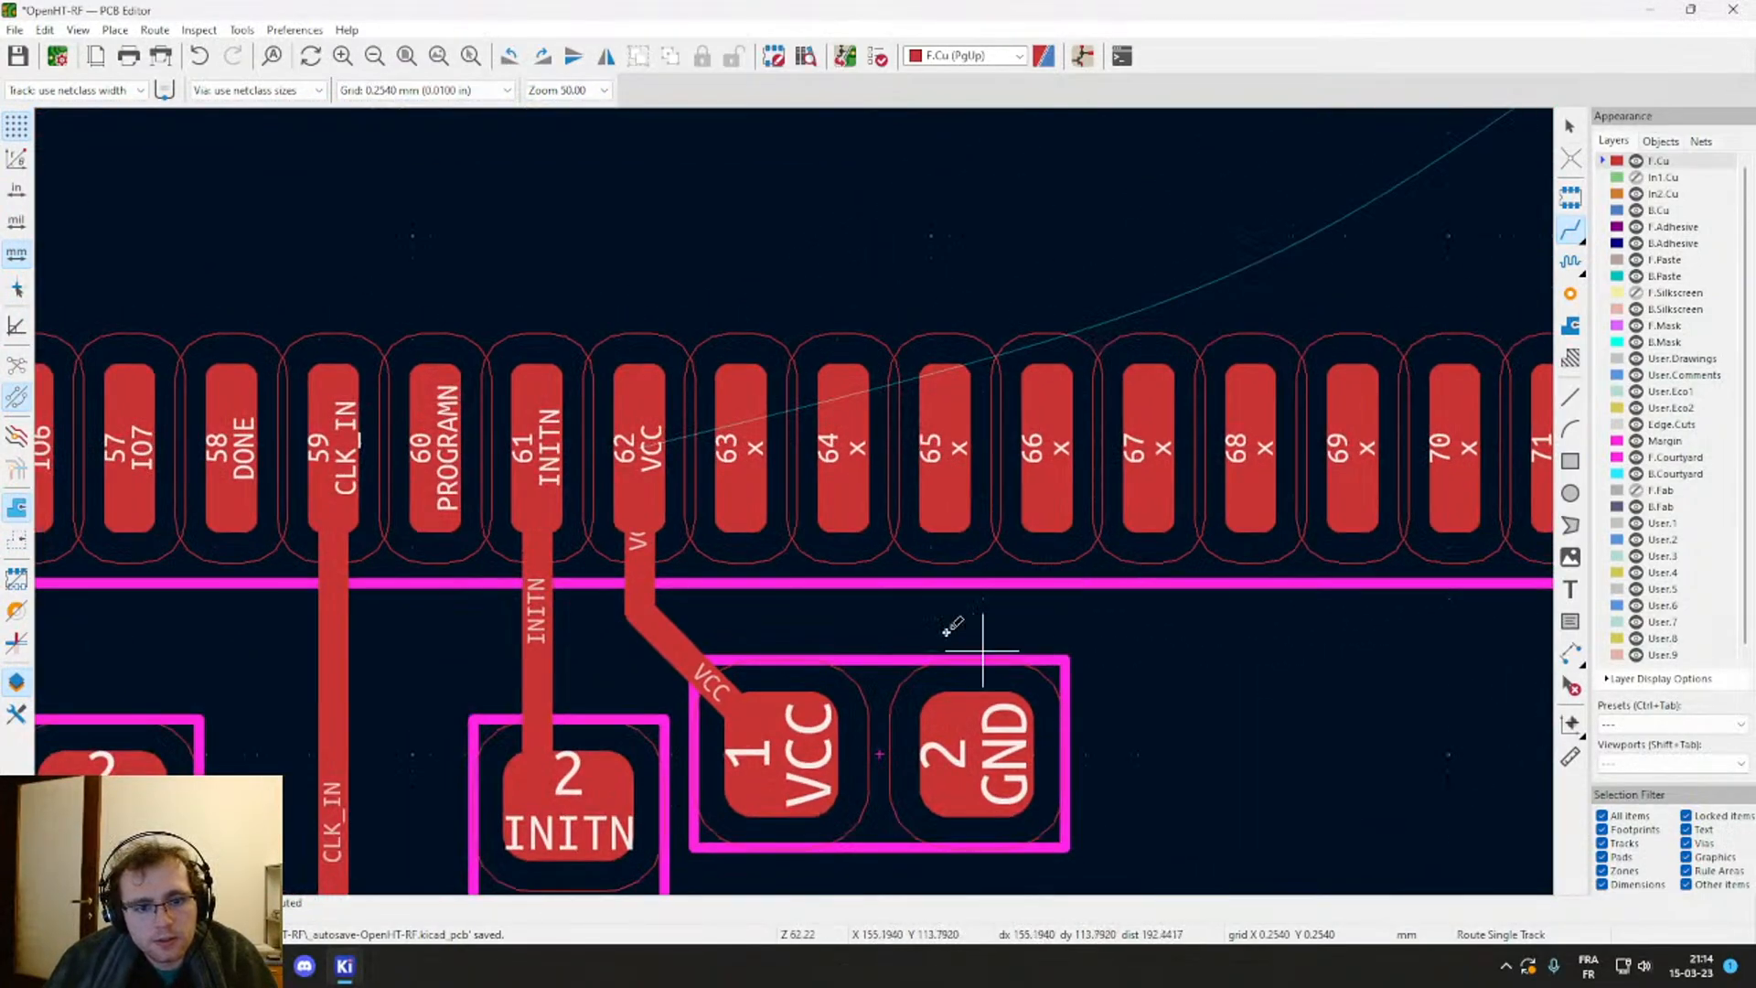
scroll(946, 620, "down", 3)
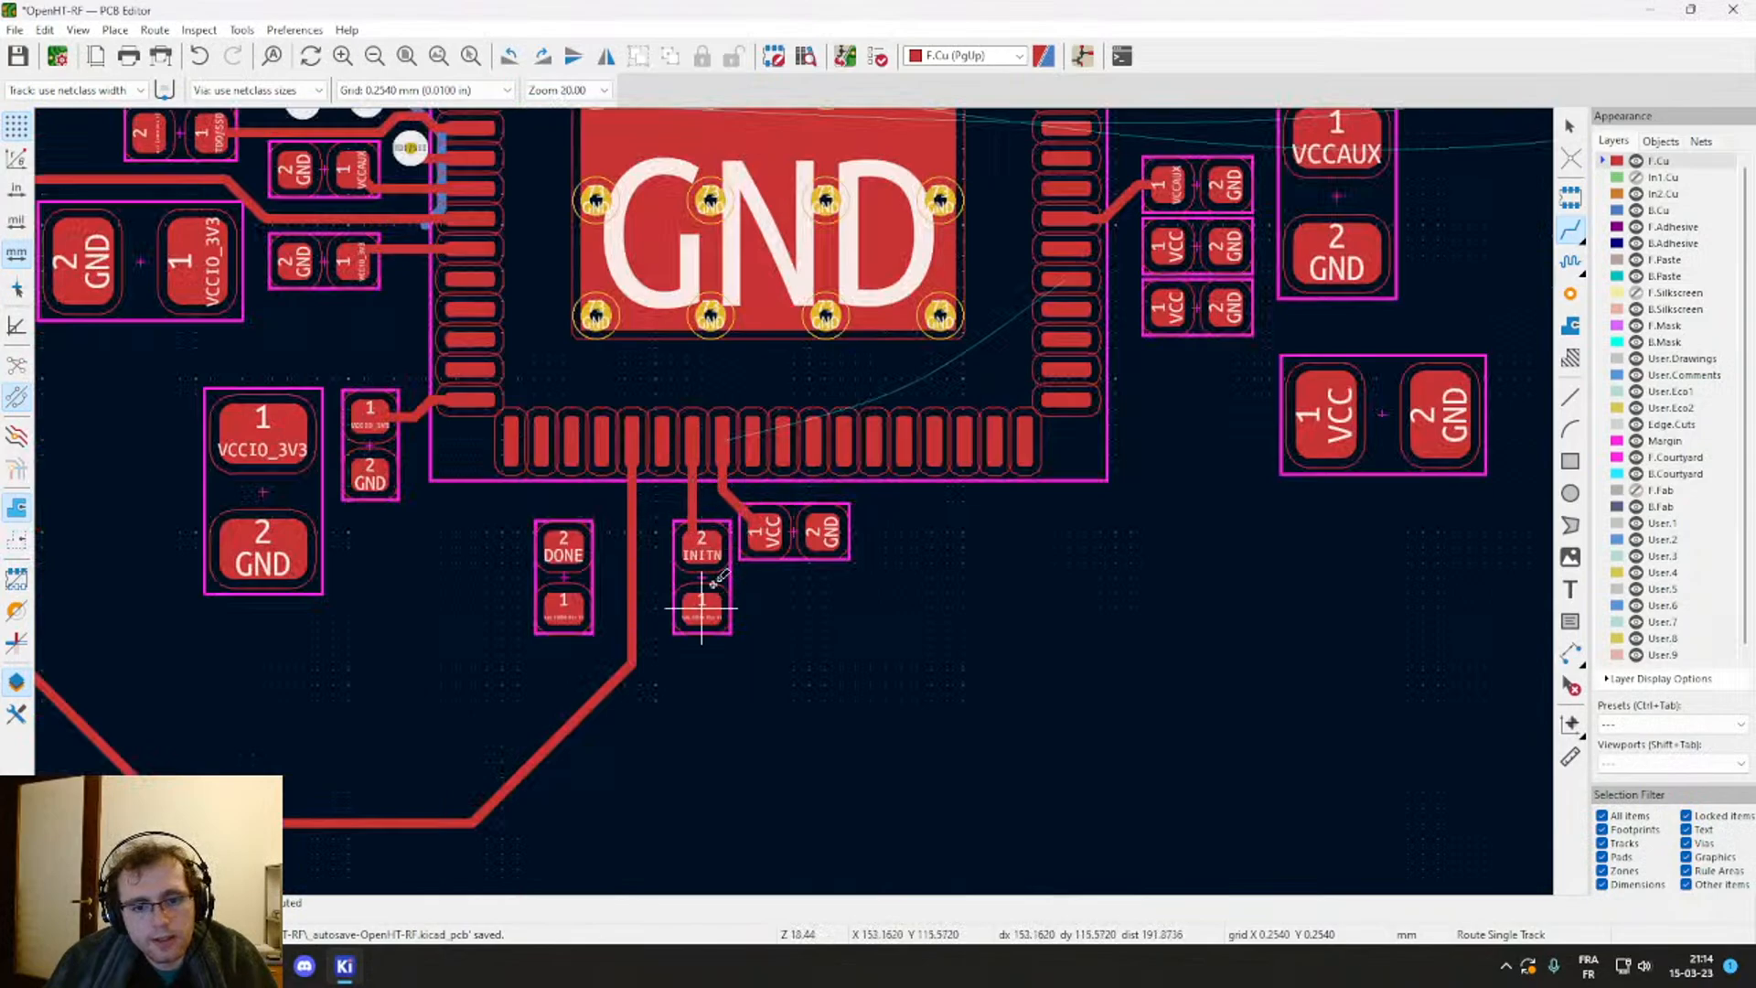
left_click(703, 554)
scroll(843, 588, "down", 3)
scroll(794, 501, "down", 3)
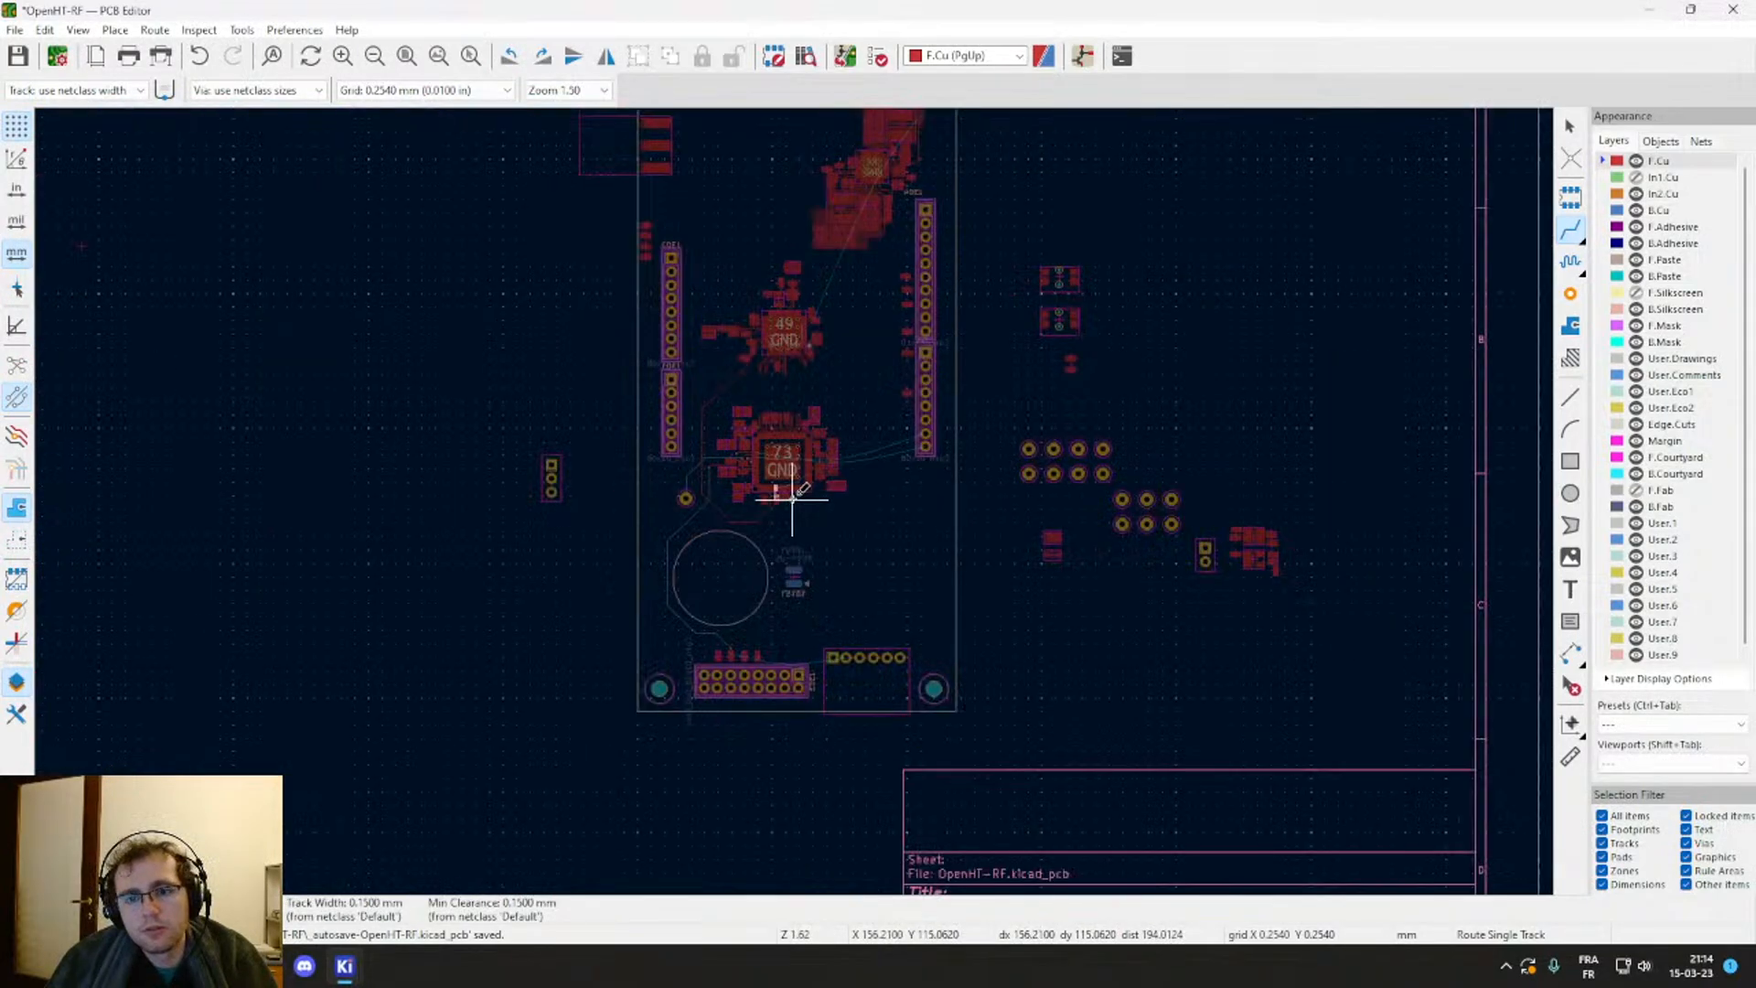
middle_click_drag(794, 501, 732, 655)
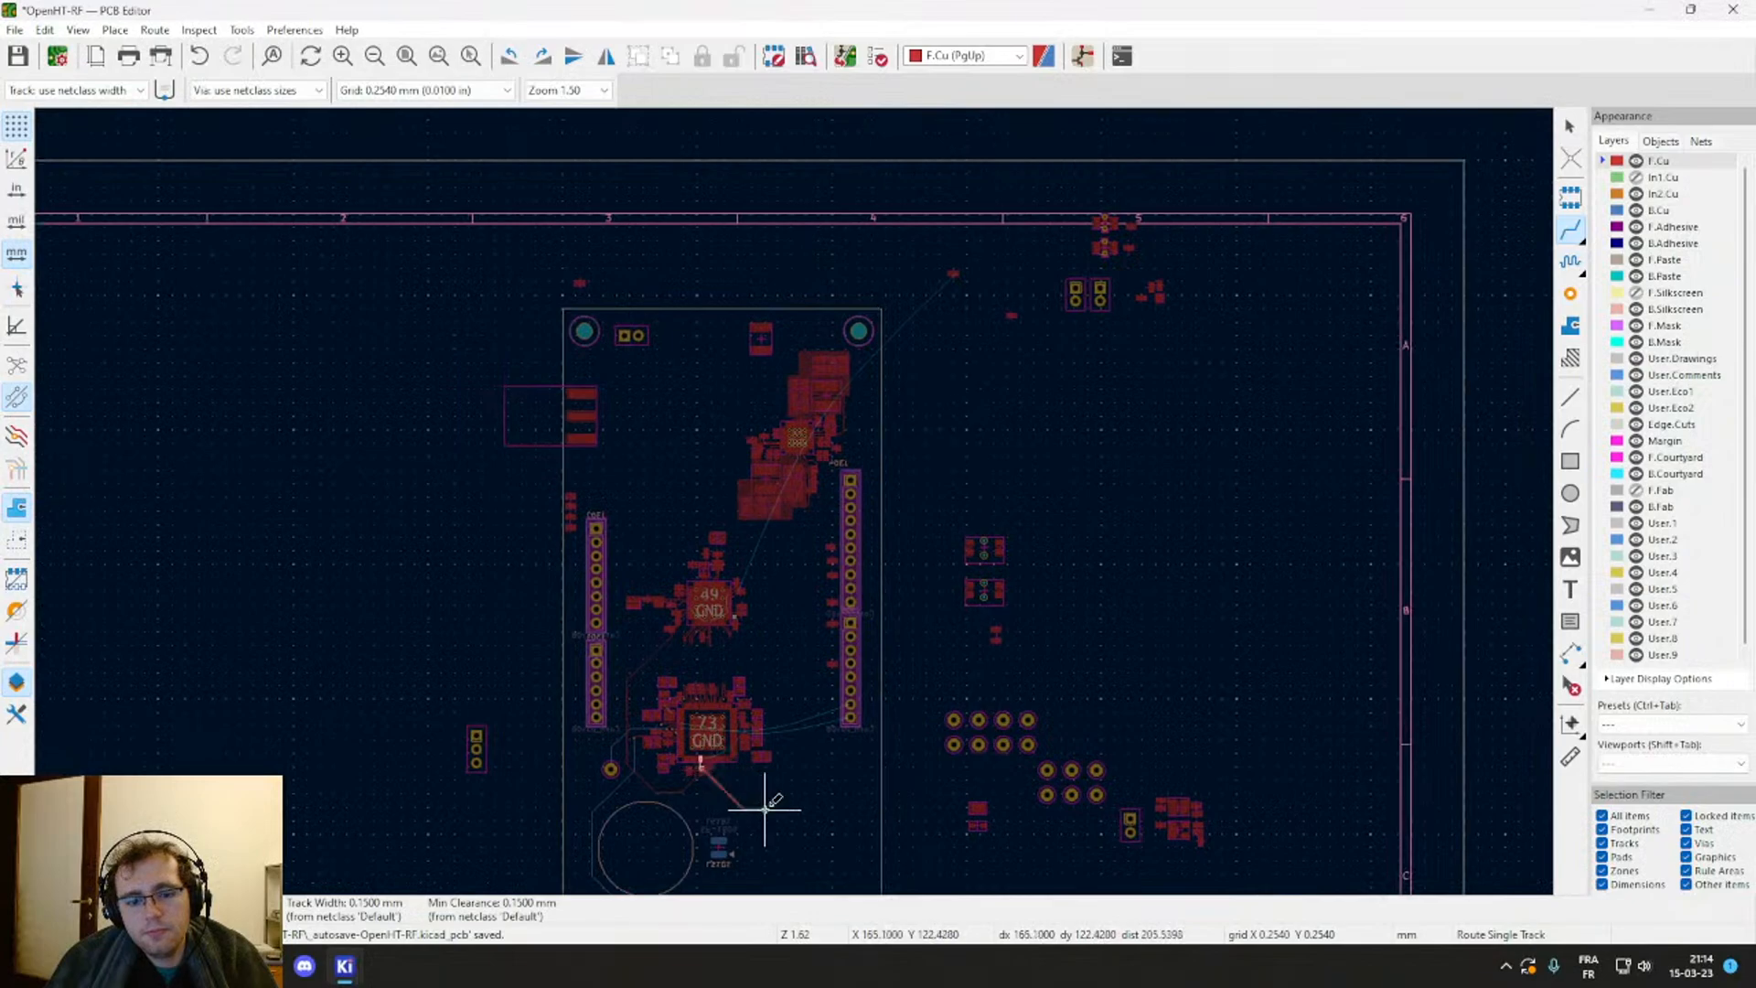
scroll(765, 809, "up", 5)
key("Escape")
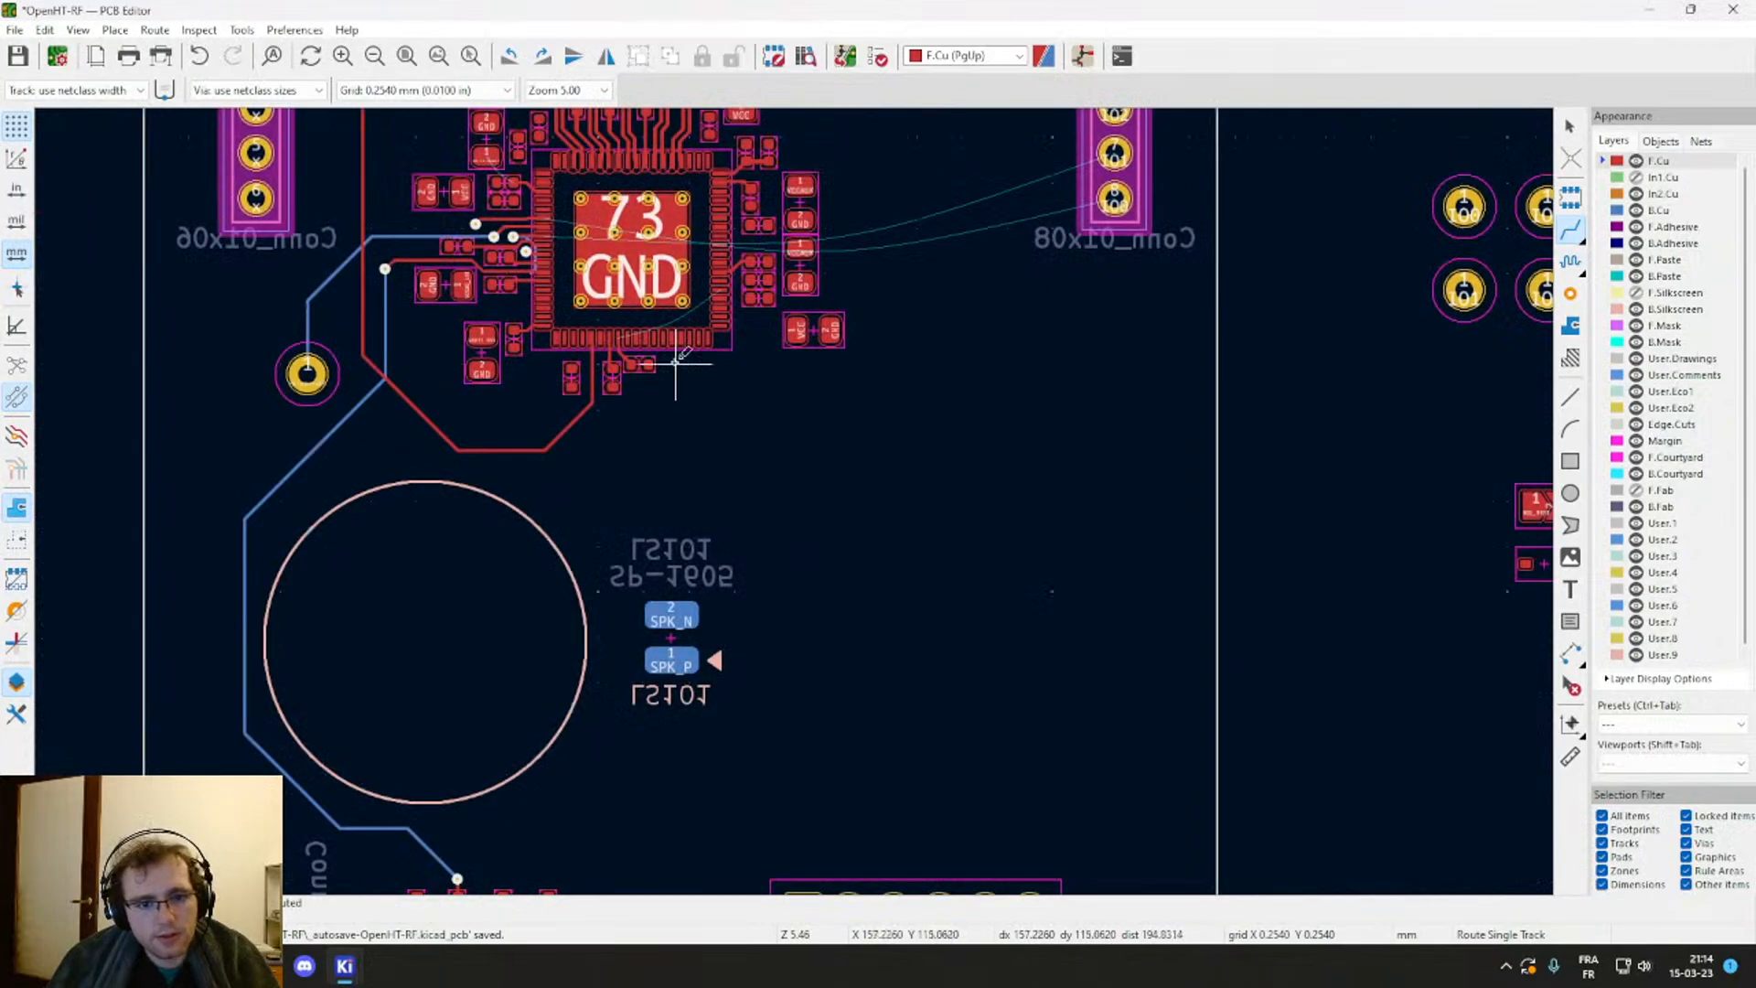
Step: Route an F.Cu track from pad 1 of the INITN resistor around the lower chip and up the board to J304 pin 9
left_click(613, 386)
scroll(674, 408, "down", 5)
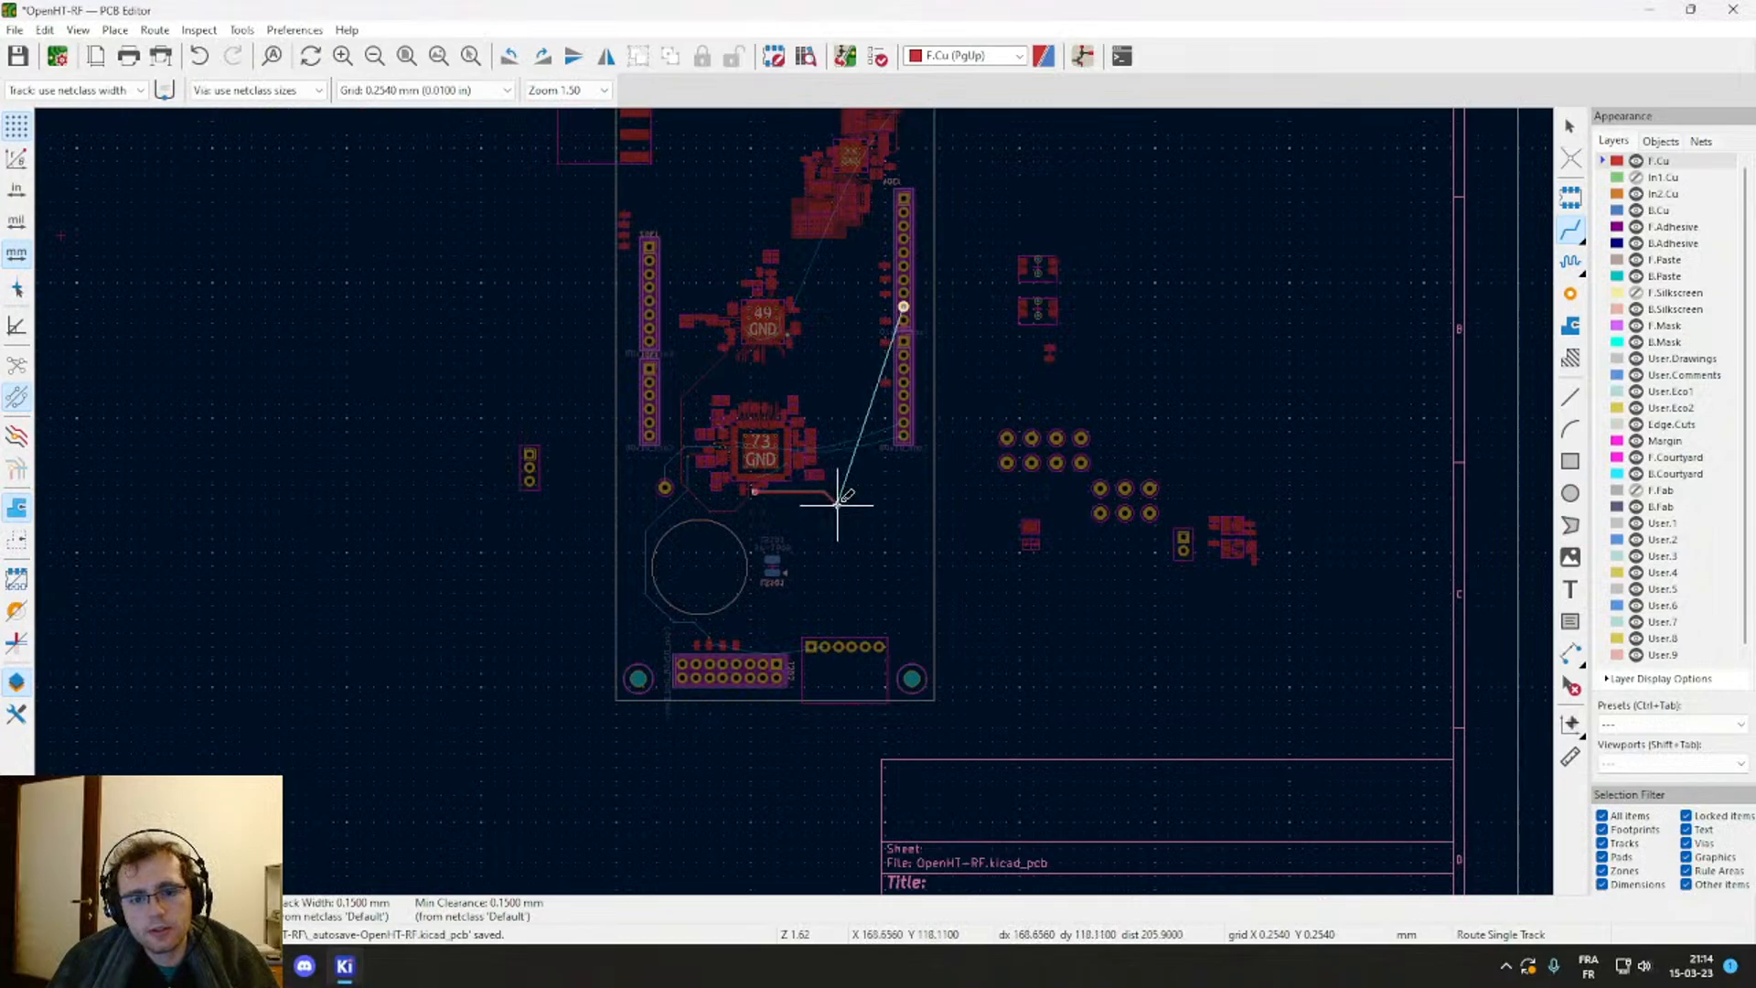
scroll(796, 499, "up", 5)
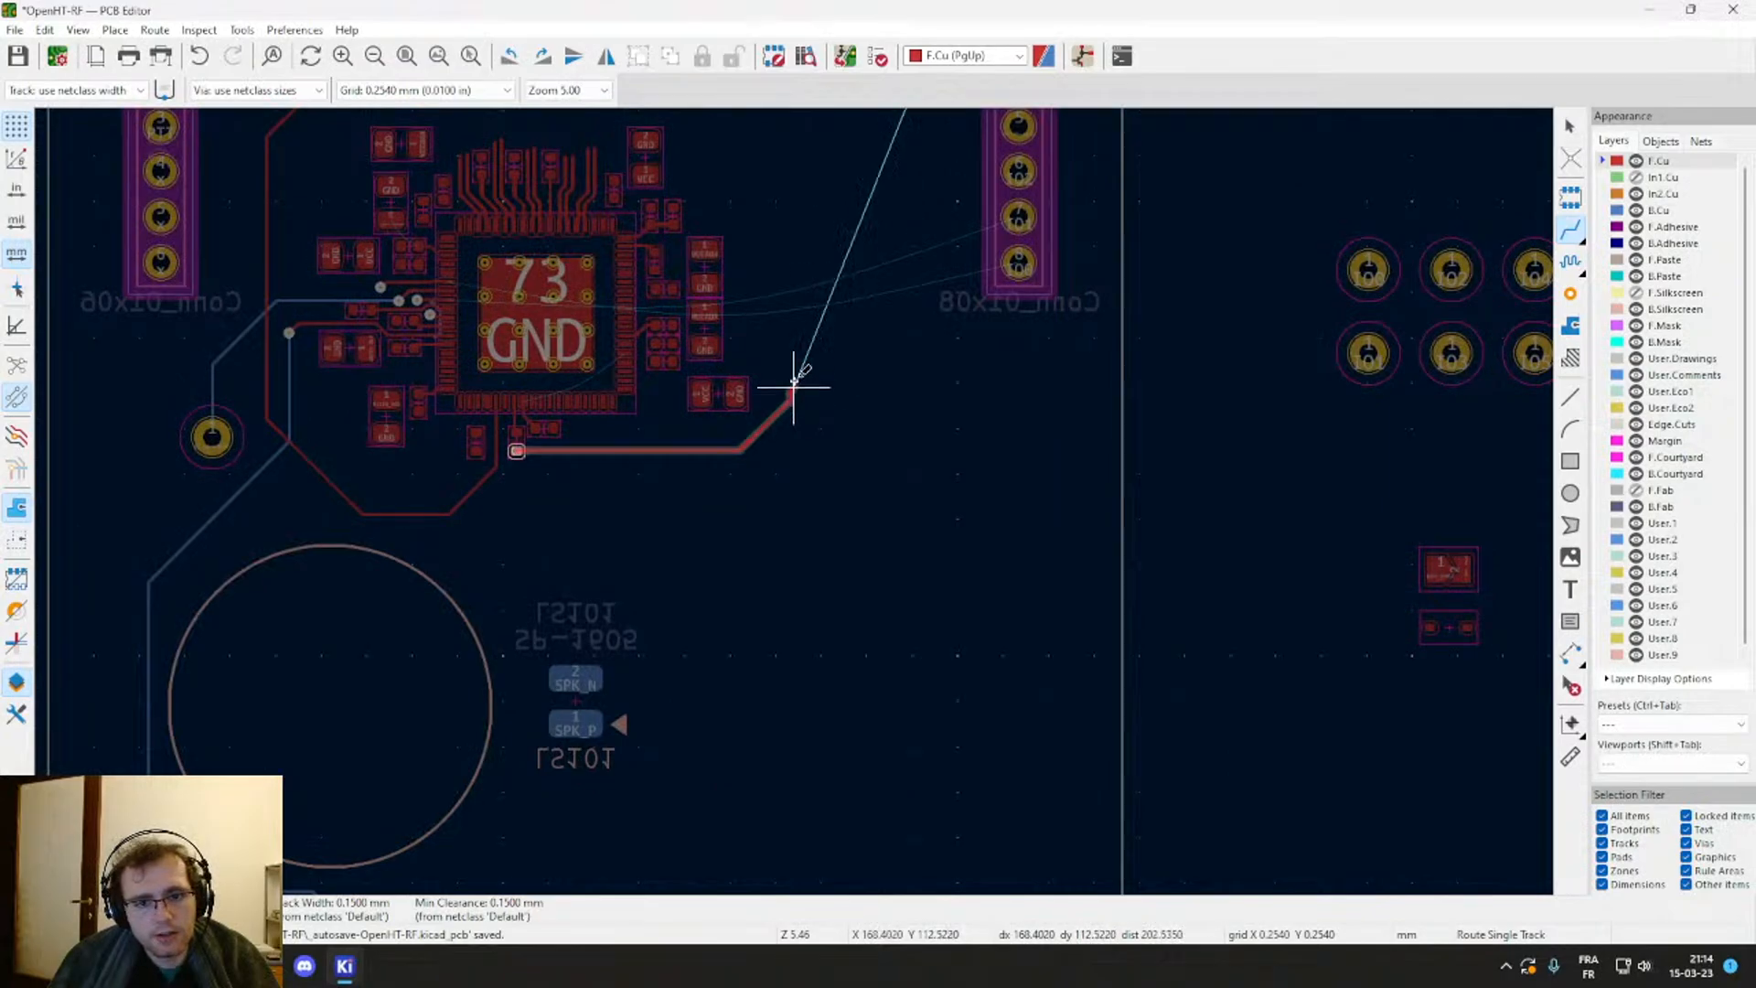
middle_click_drag(831, 283, 758, 658)
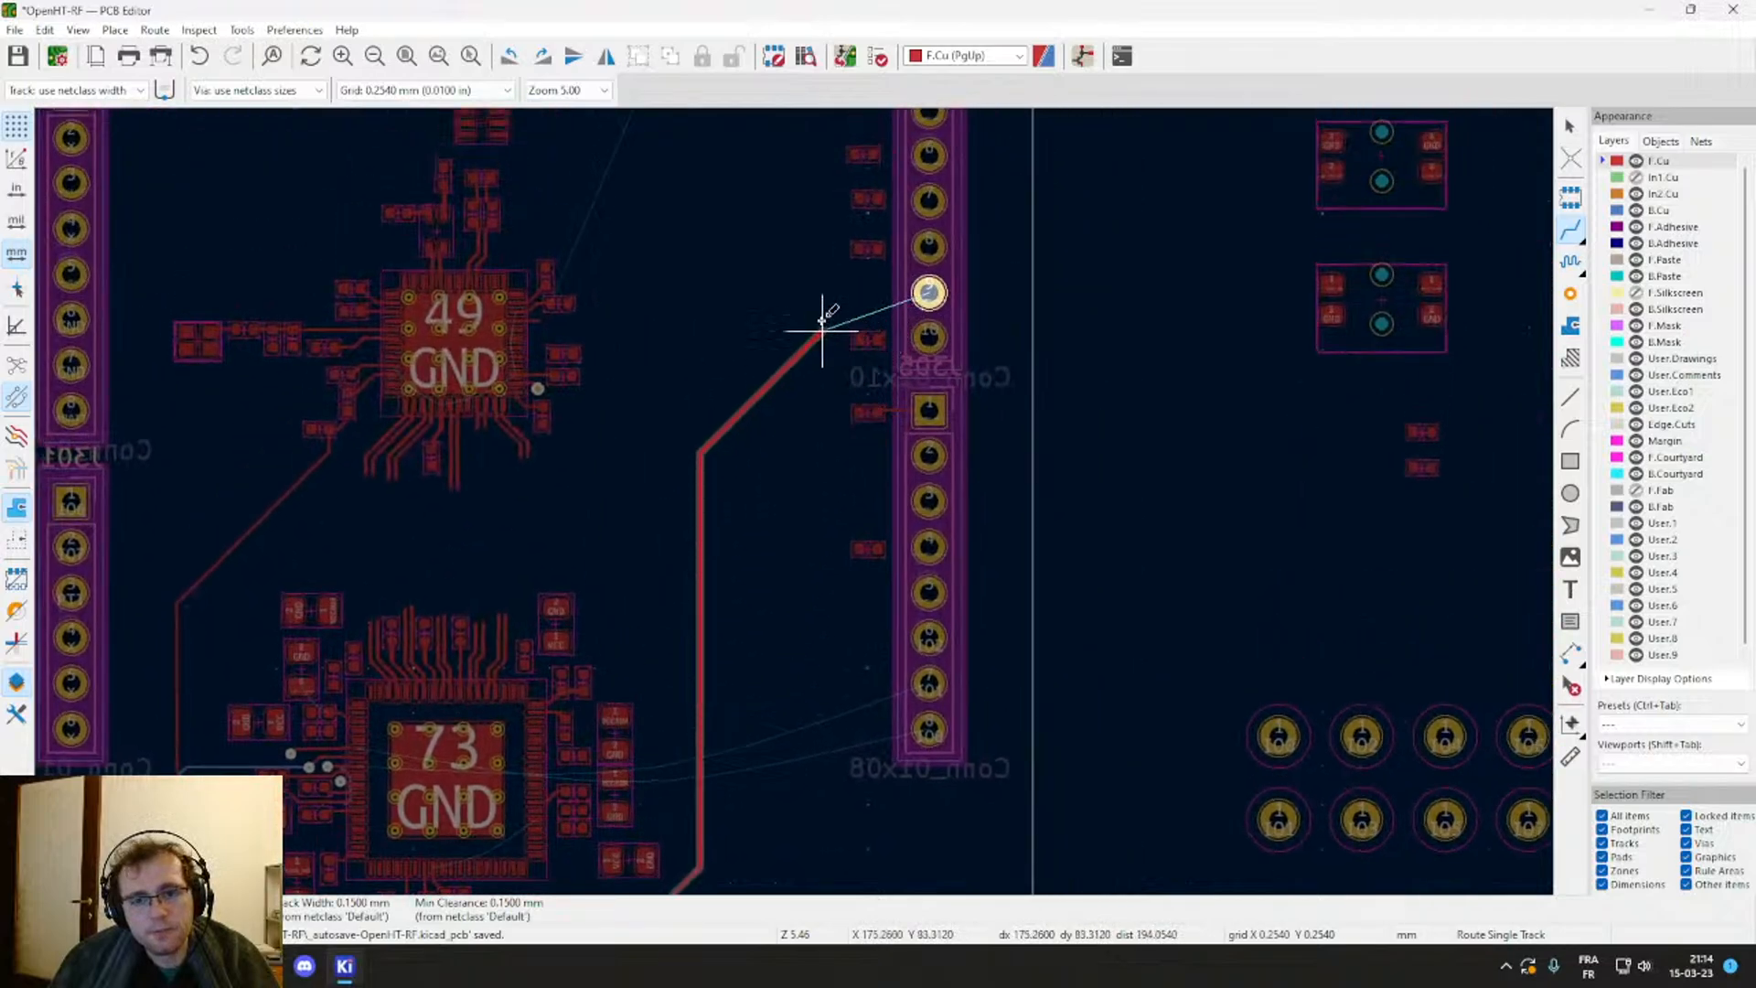
left_click(946, 288)
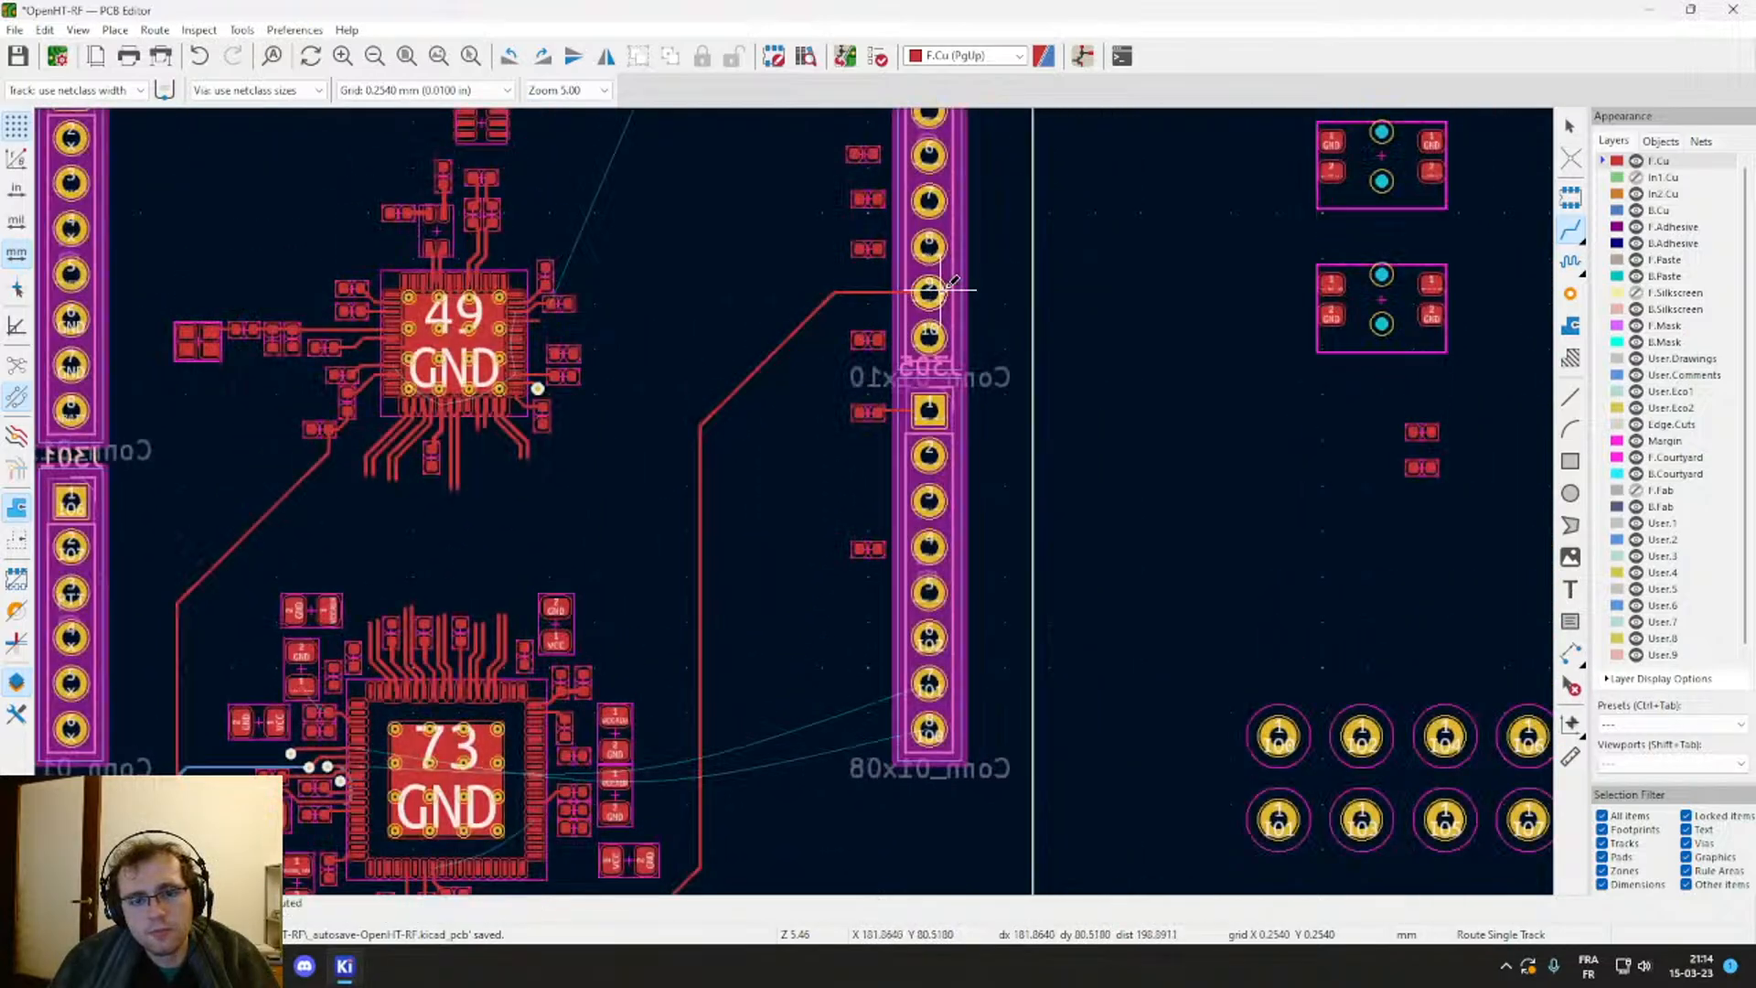
middle_click_drag(790, 457, 1024, 172)
scroll(622, 617, "up", 6)
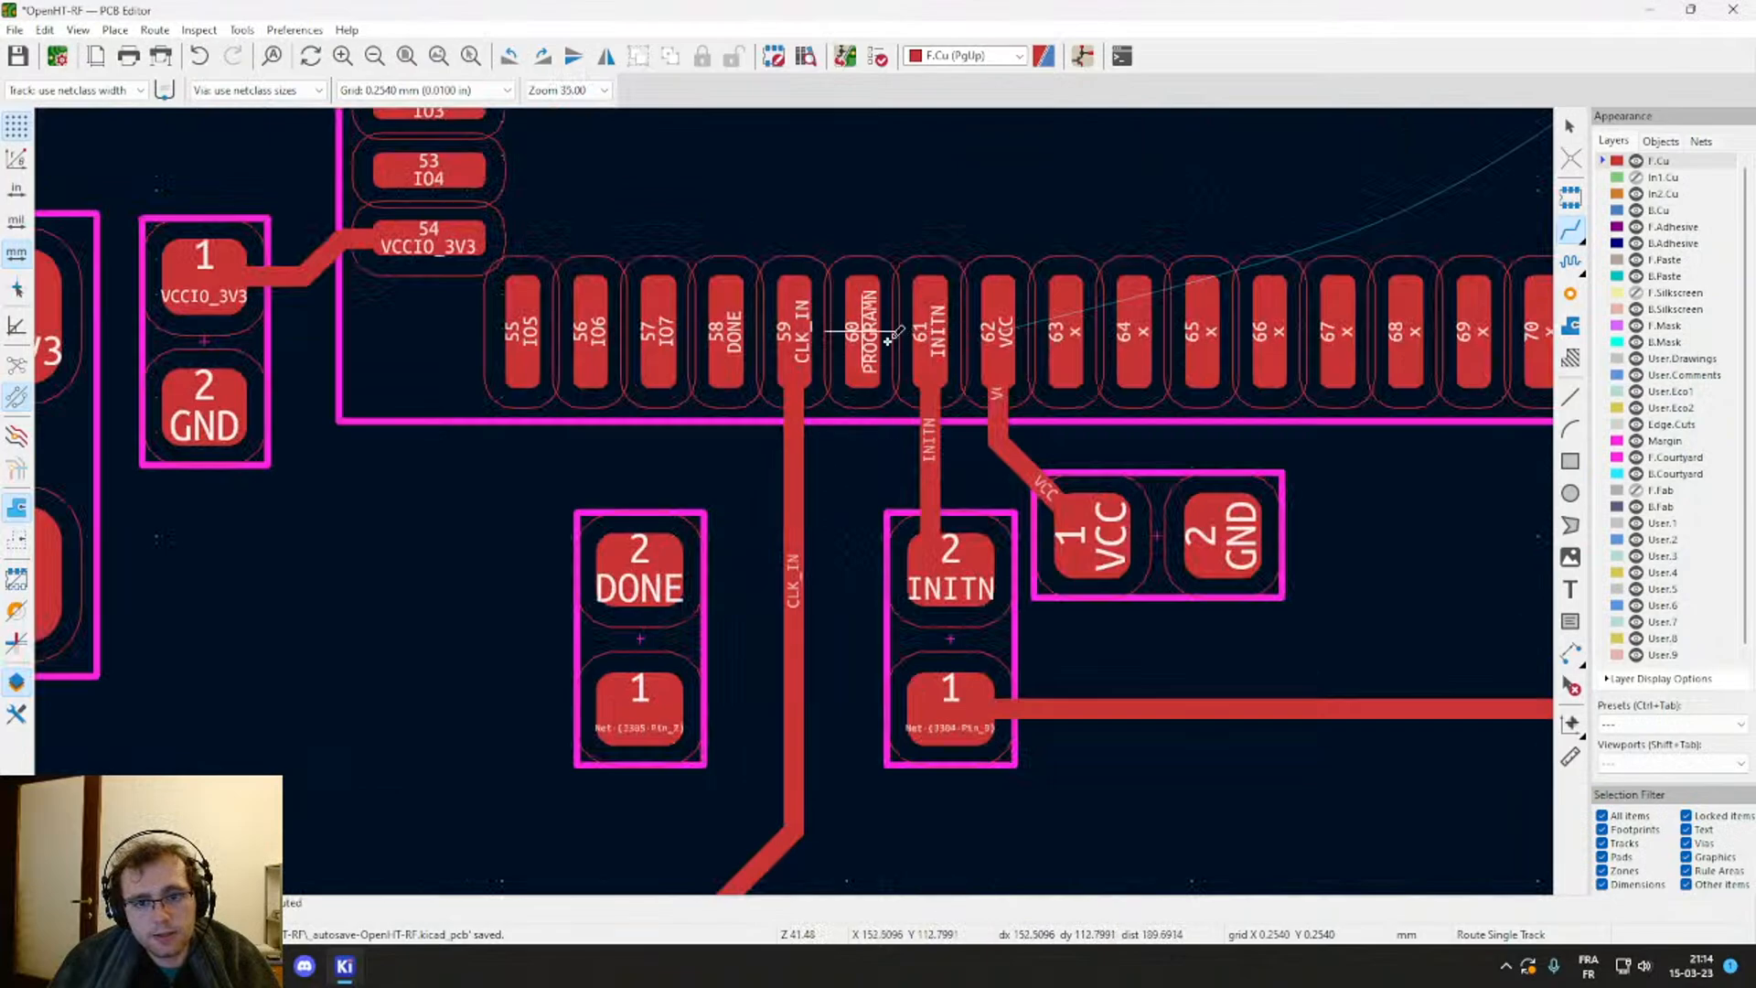
left_click(863, 325)
scroll(909, 772, "down", 3)
scroll(794, 501, "down", 4)
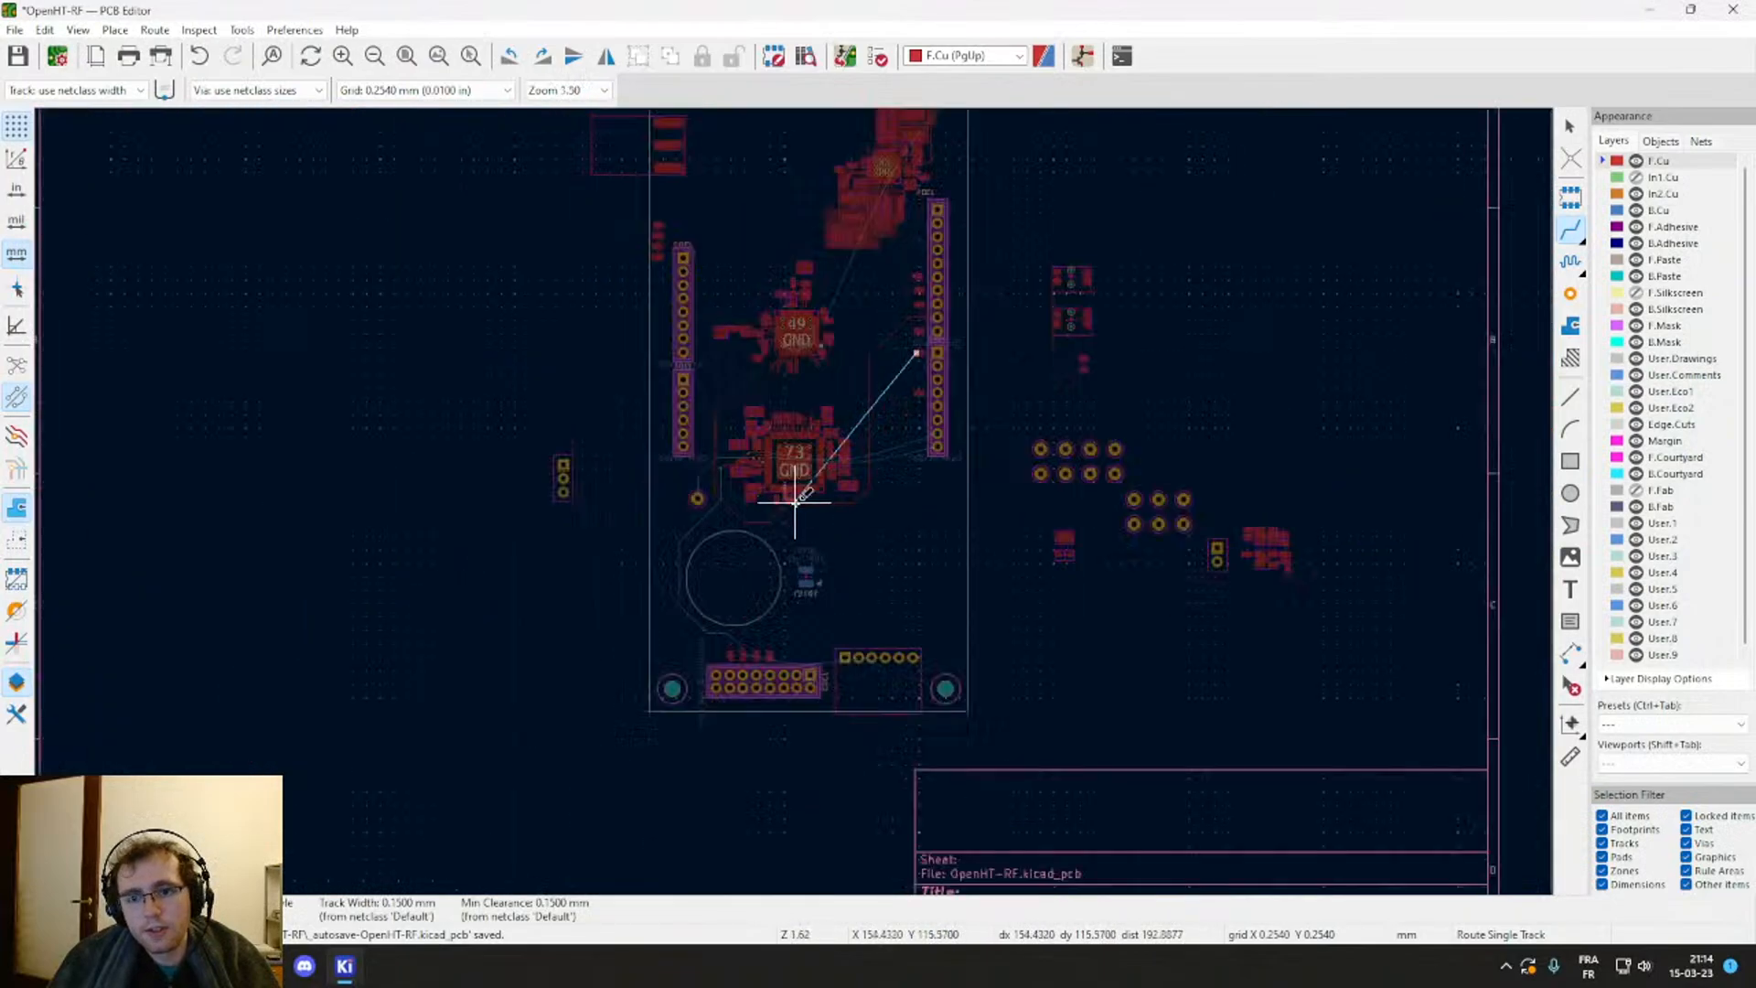
scroll(827, 509, "up", 4)
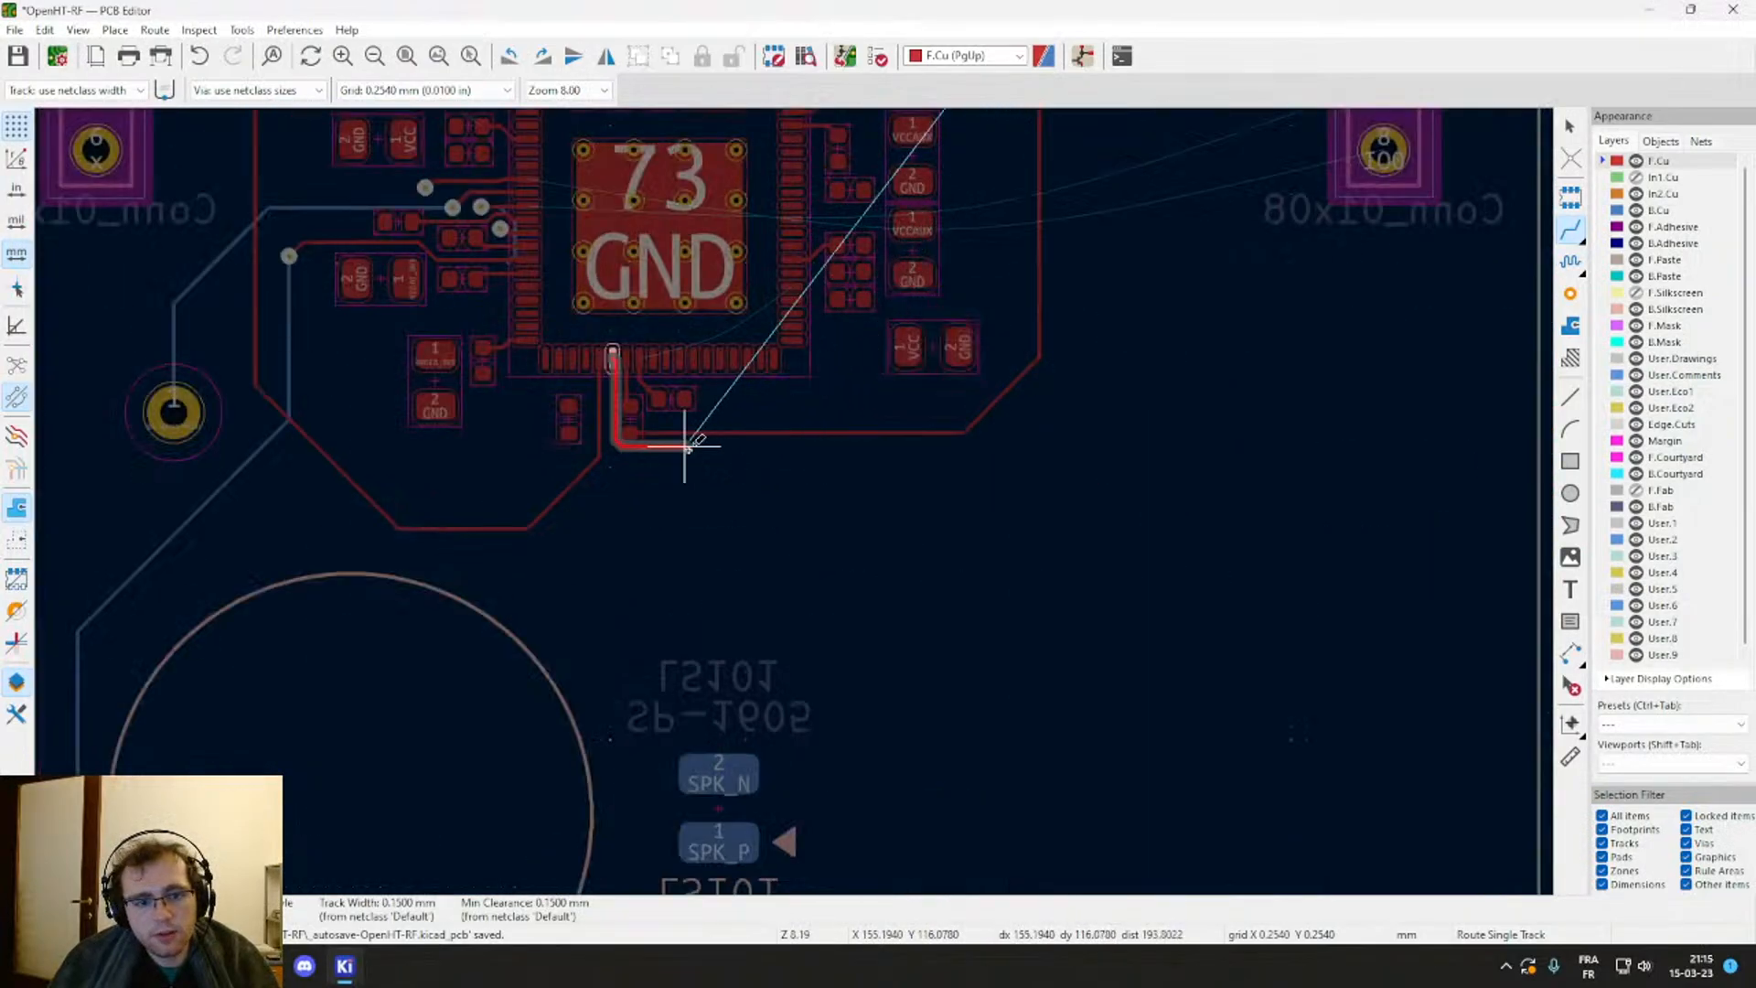
scroll(722, 462, "up", 5)
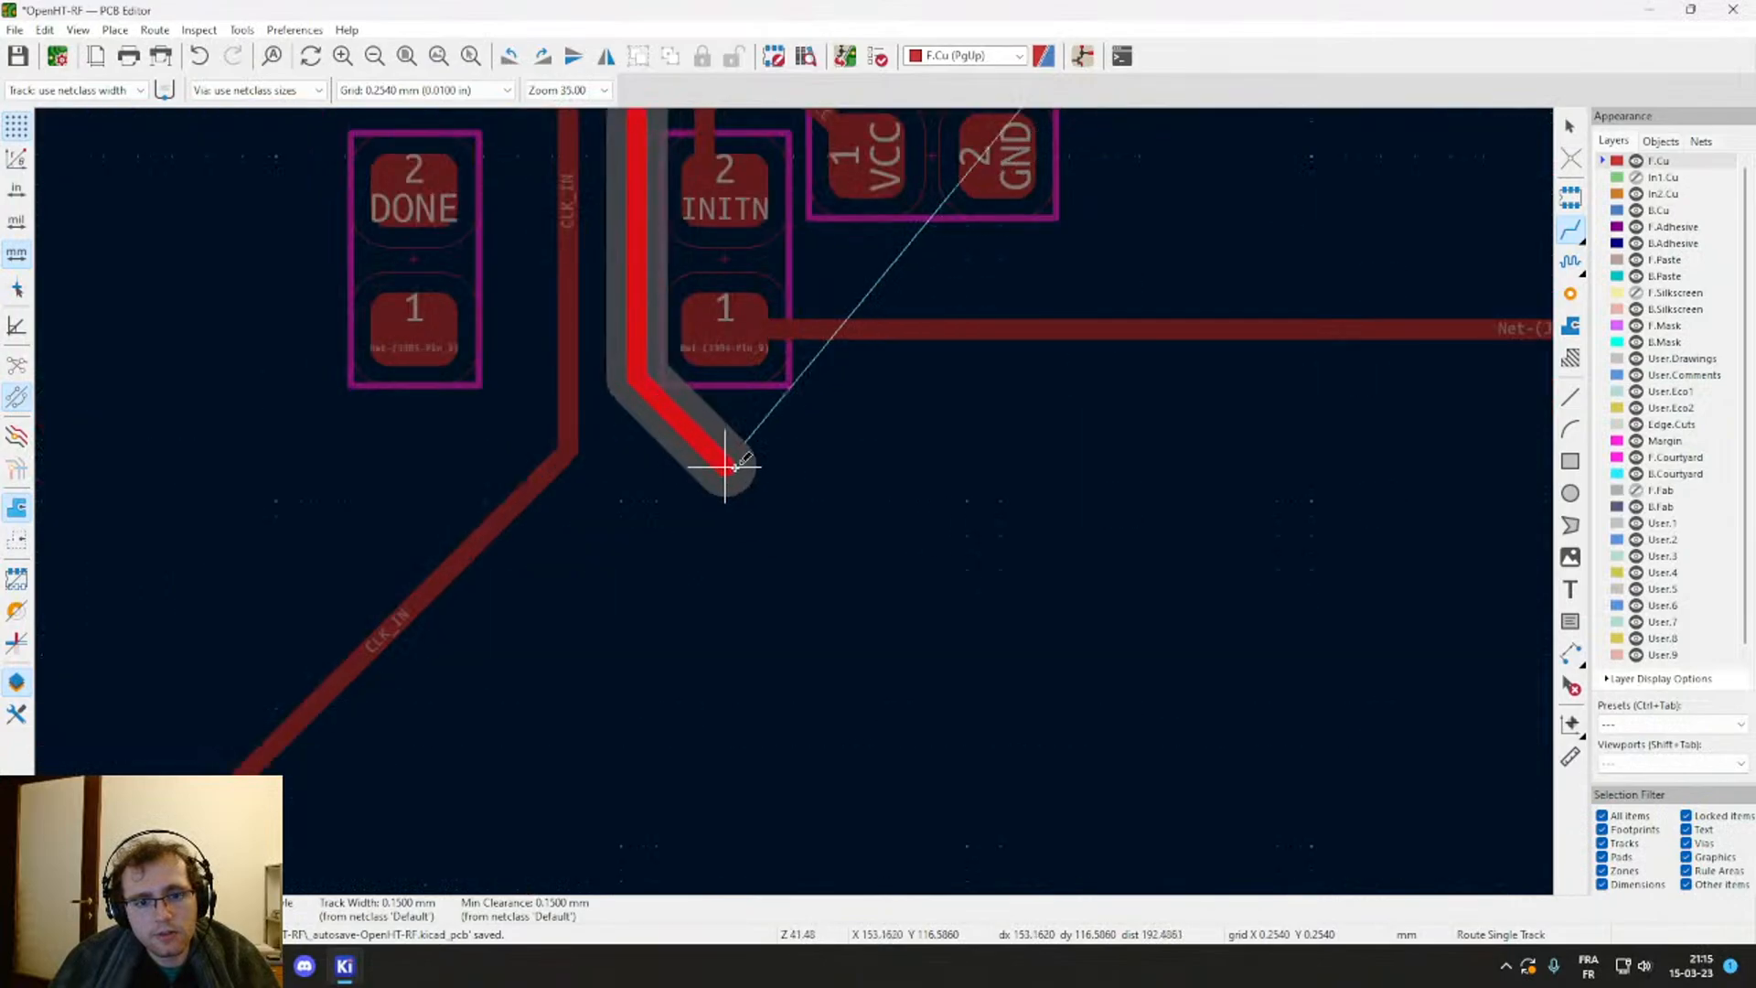
scroll(725, 461, "down", 2)
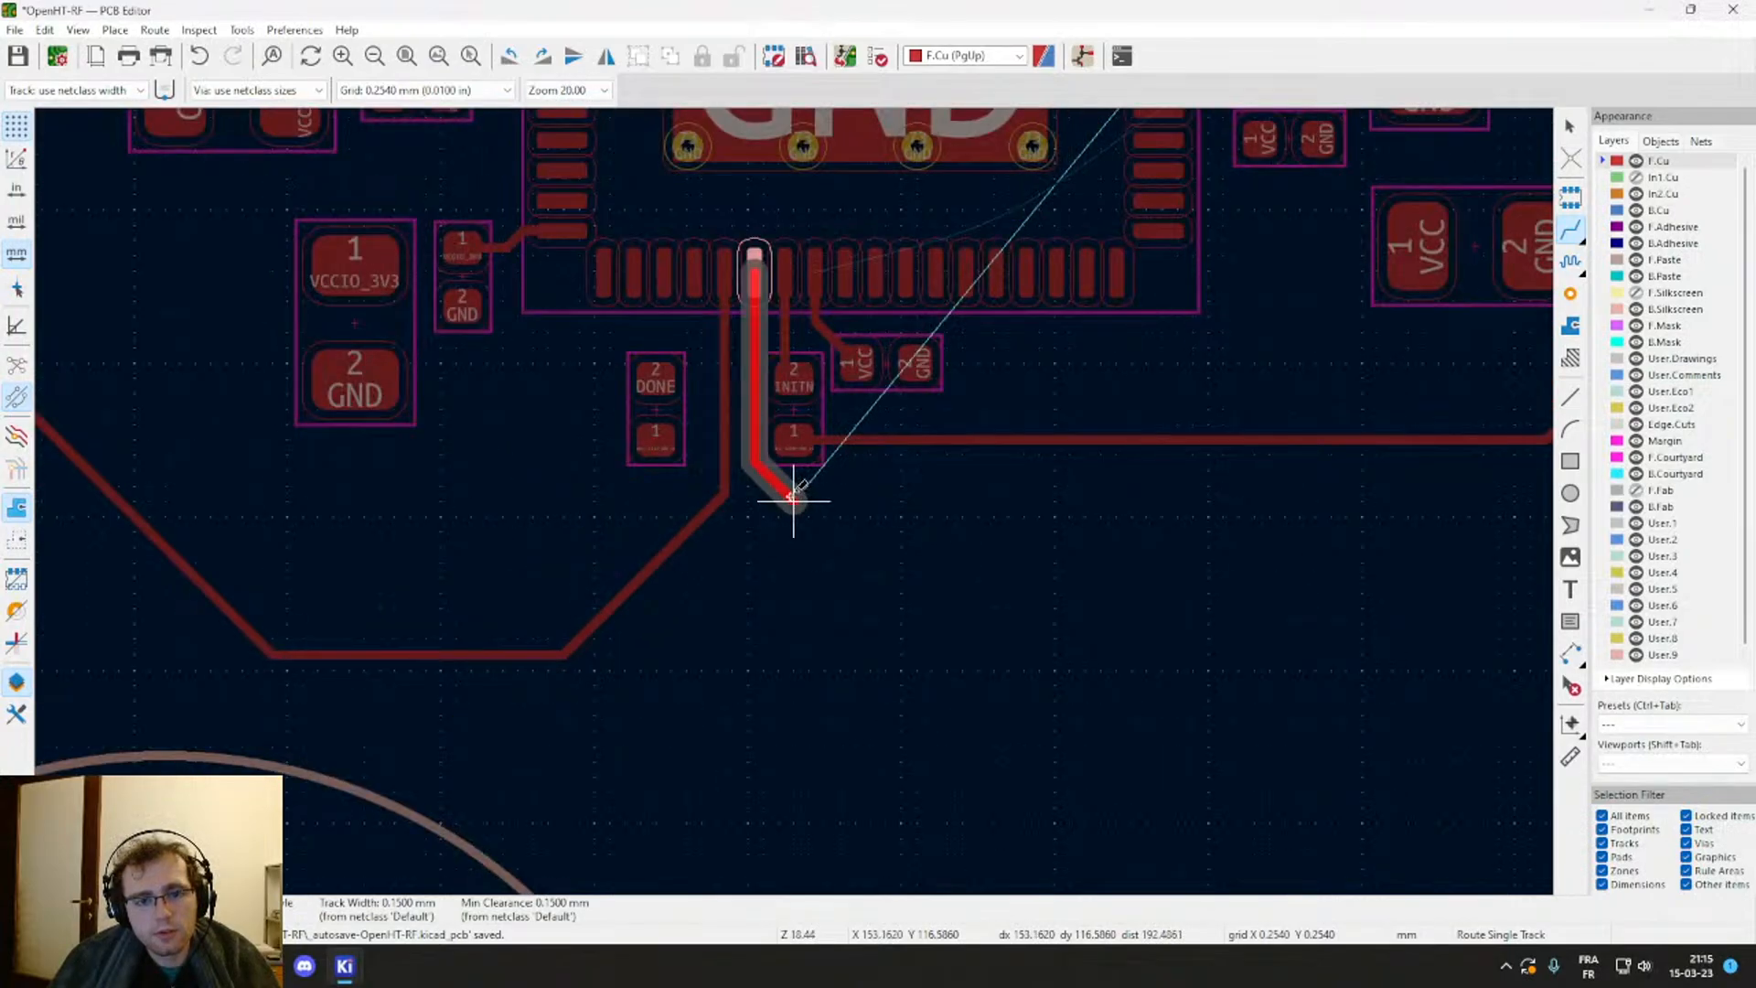
scroll(794, 501, "up", 2)
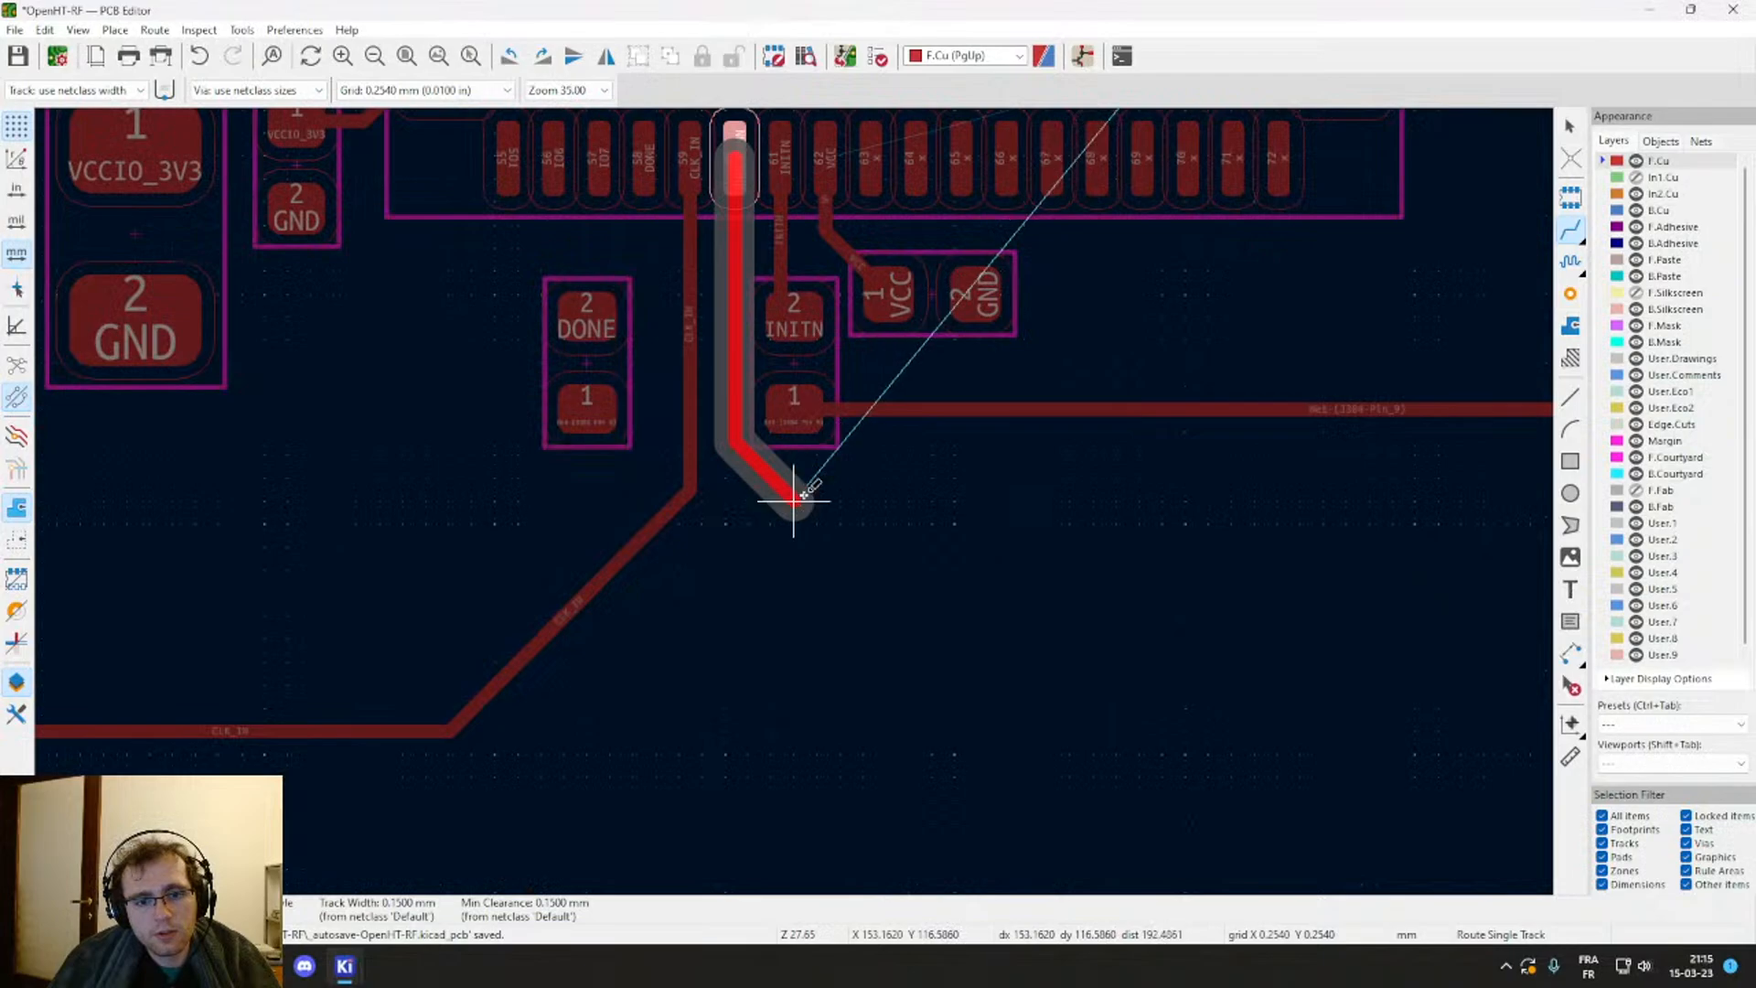
key("Escape")
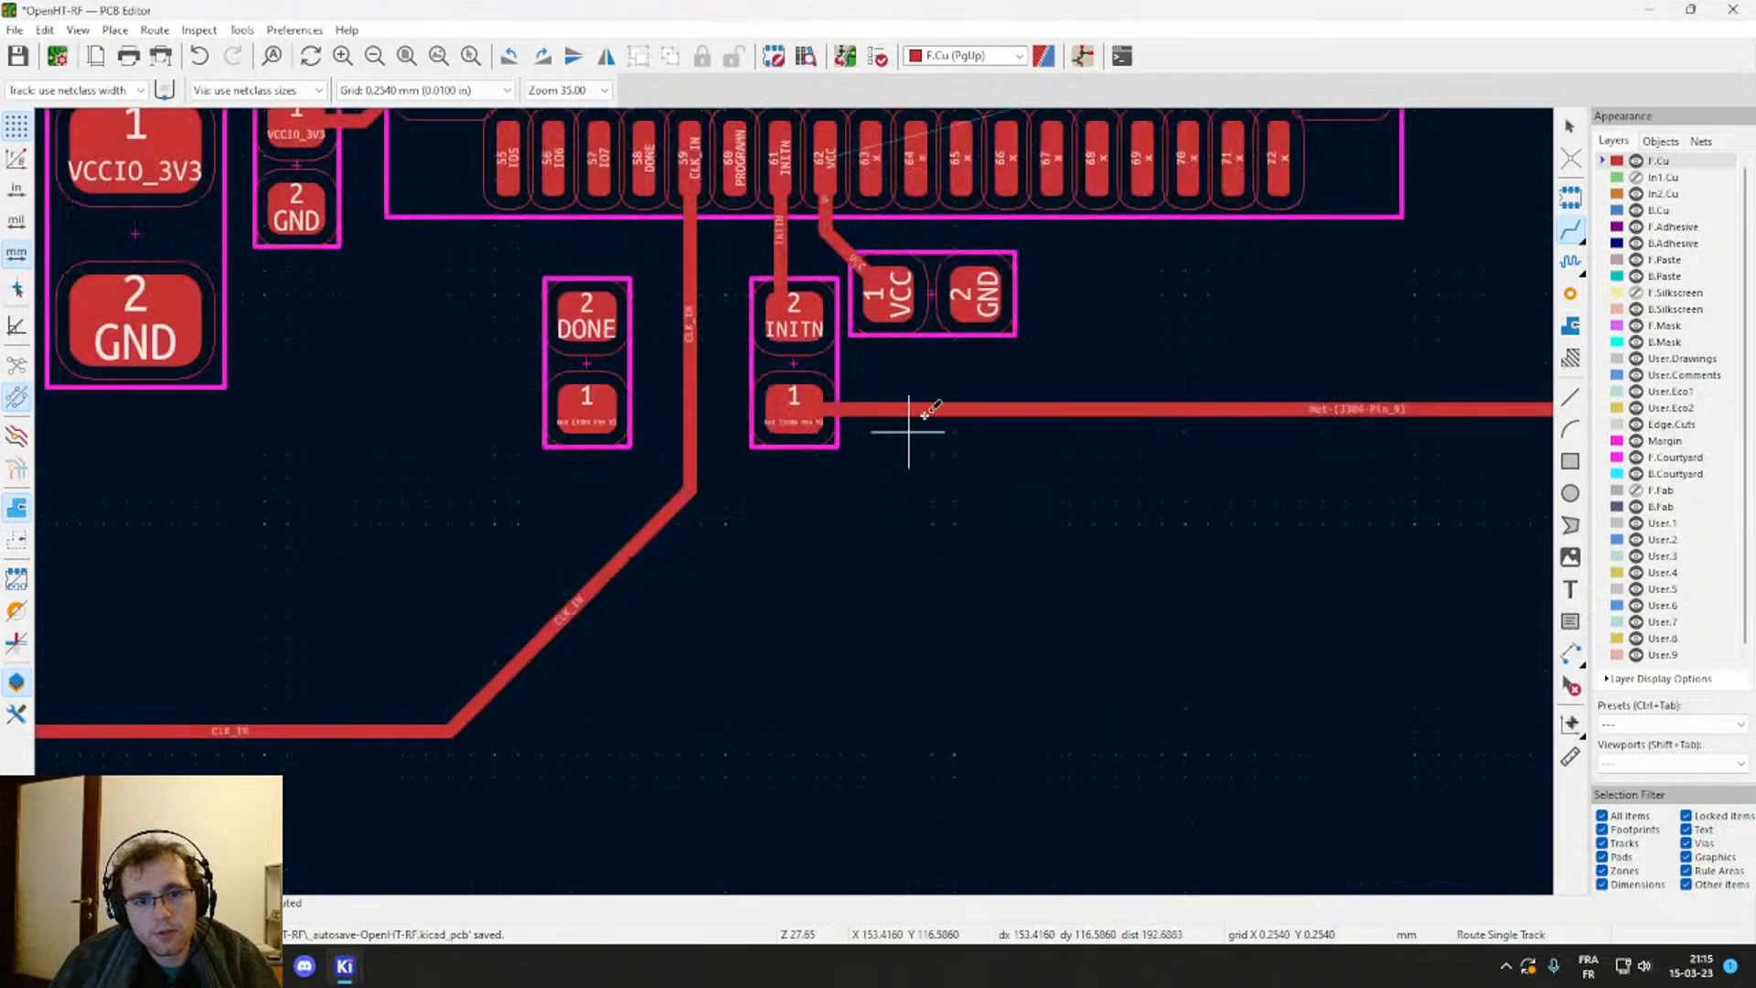
Step: Move the INITN resistor off its tracks into the free area below and rotate it to lie horizontally
scroll(910, 431, "up", 2)
middle_click_drag(805, 537, 778, 665)
key("Escape")
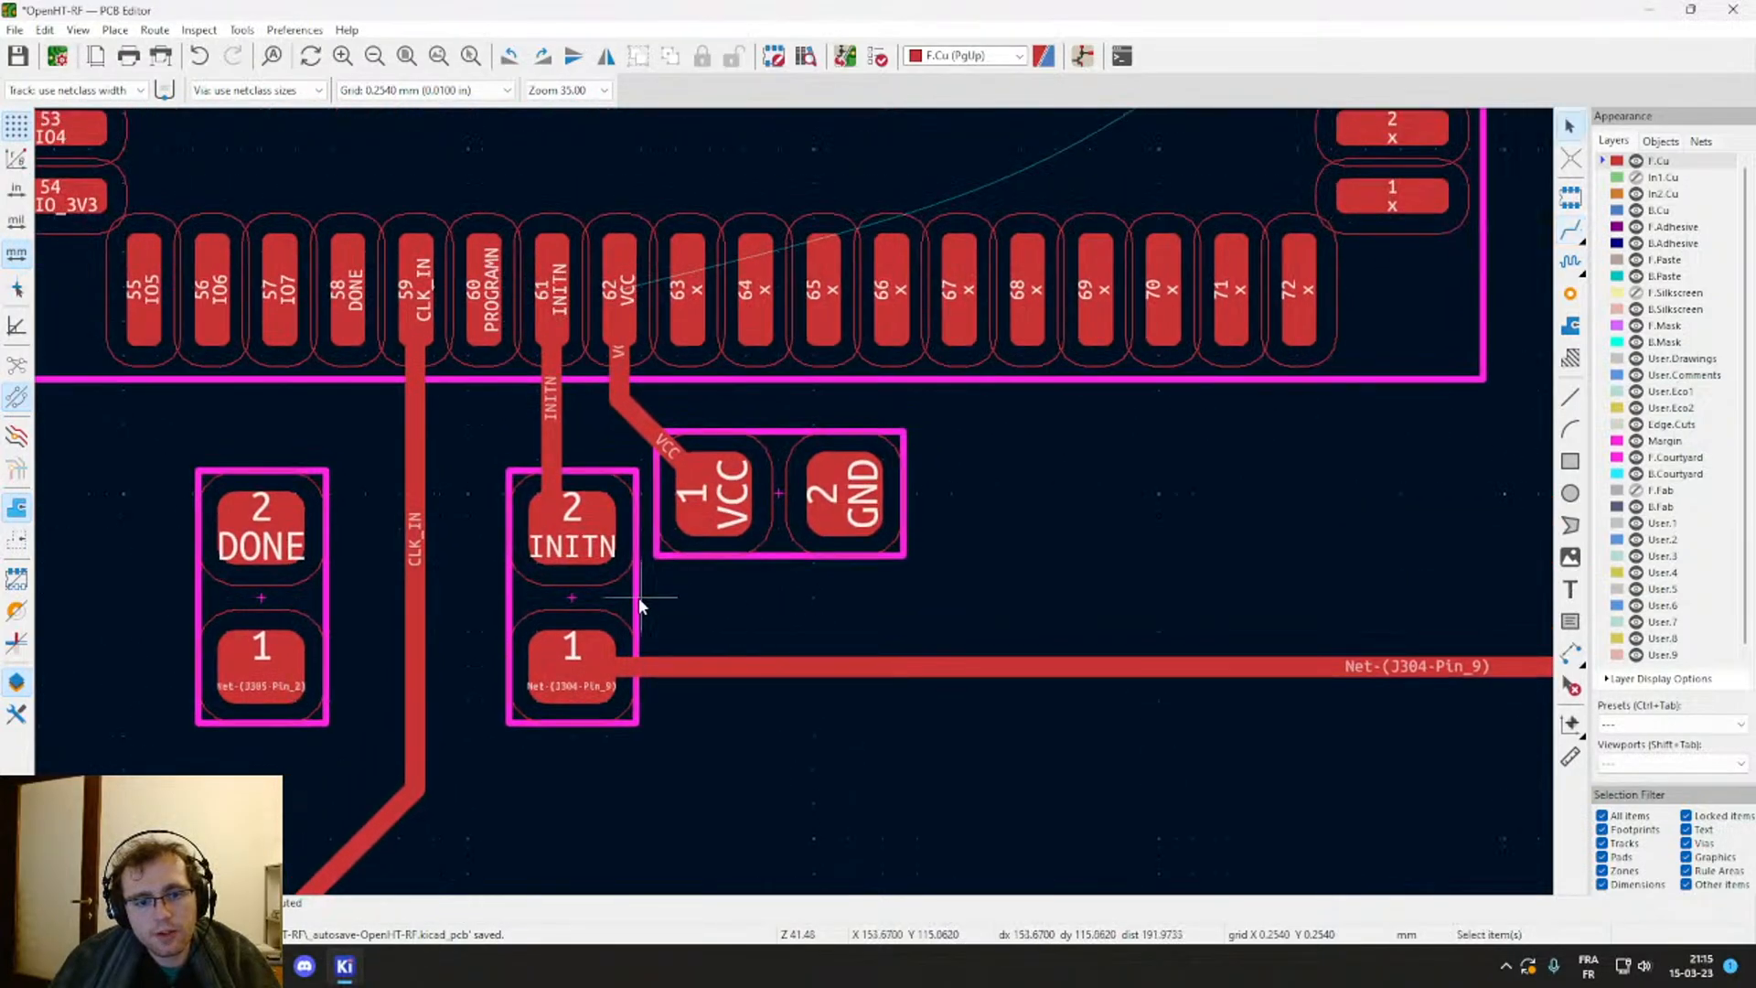
left_click(581, 600)
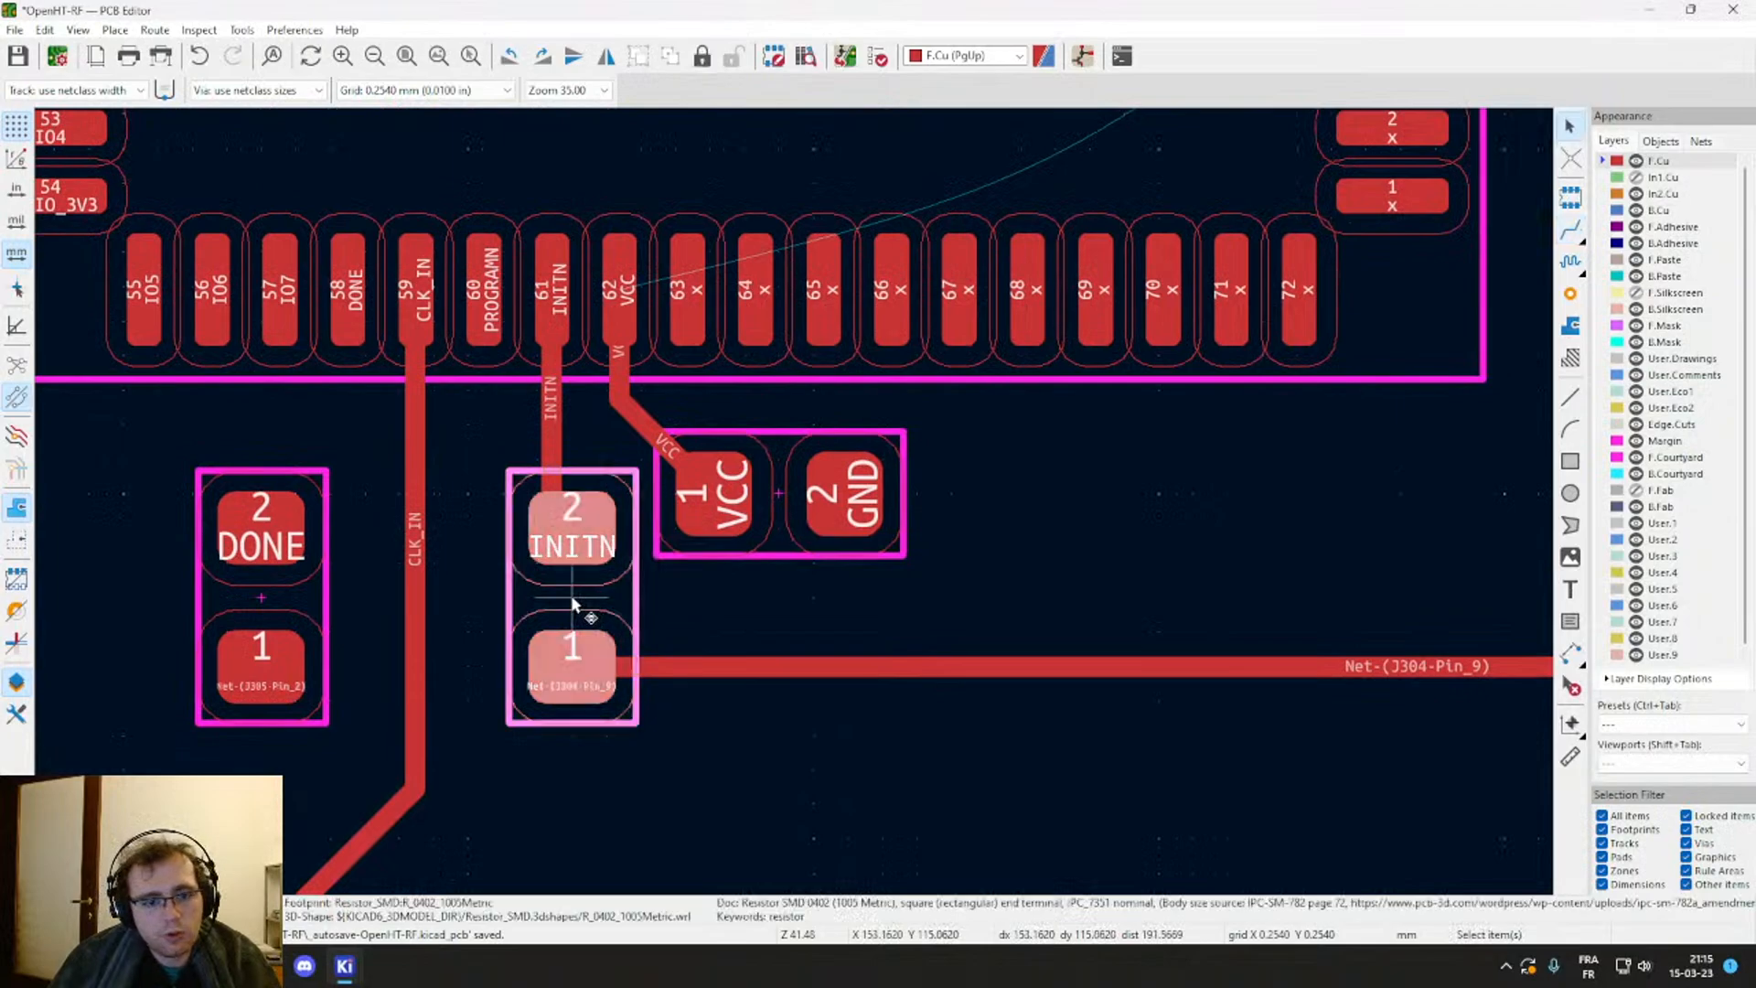
left_click_drag(572, 603, 713, 837)
key("r")
Step: Shorten the free end of the Net-(J304-Pin_9) track and place the rotated INITN resistor directly beneath the VCC/GND capacitor
left_click(637, 674)
left_click_drag(638, 674, 970, 667)
left_click(574, 670)
left_click_drag(575, 671, 749, 666)
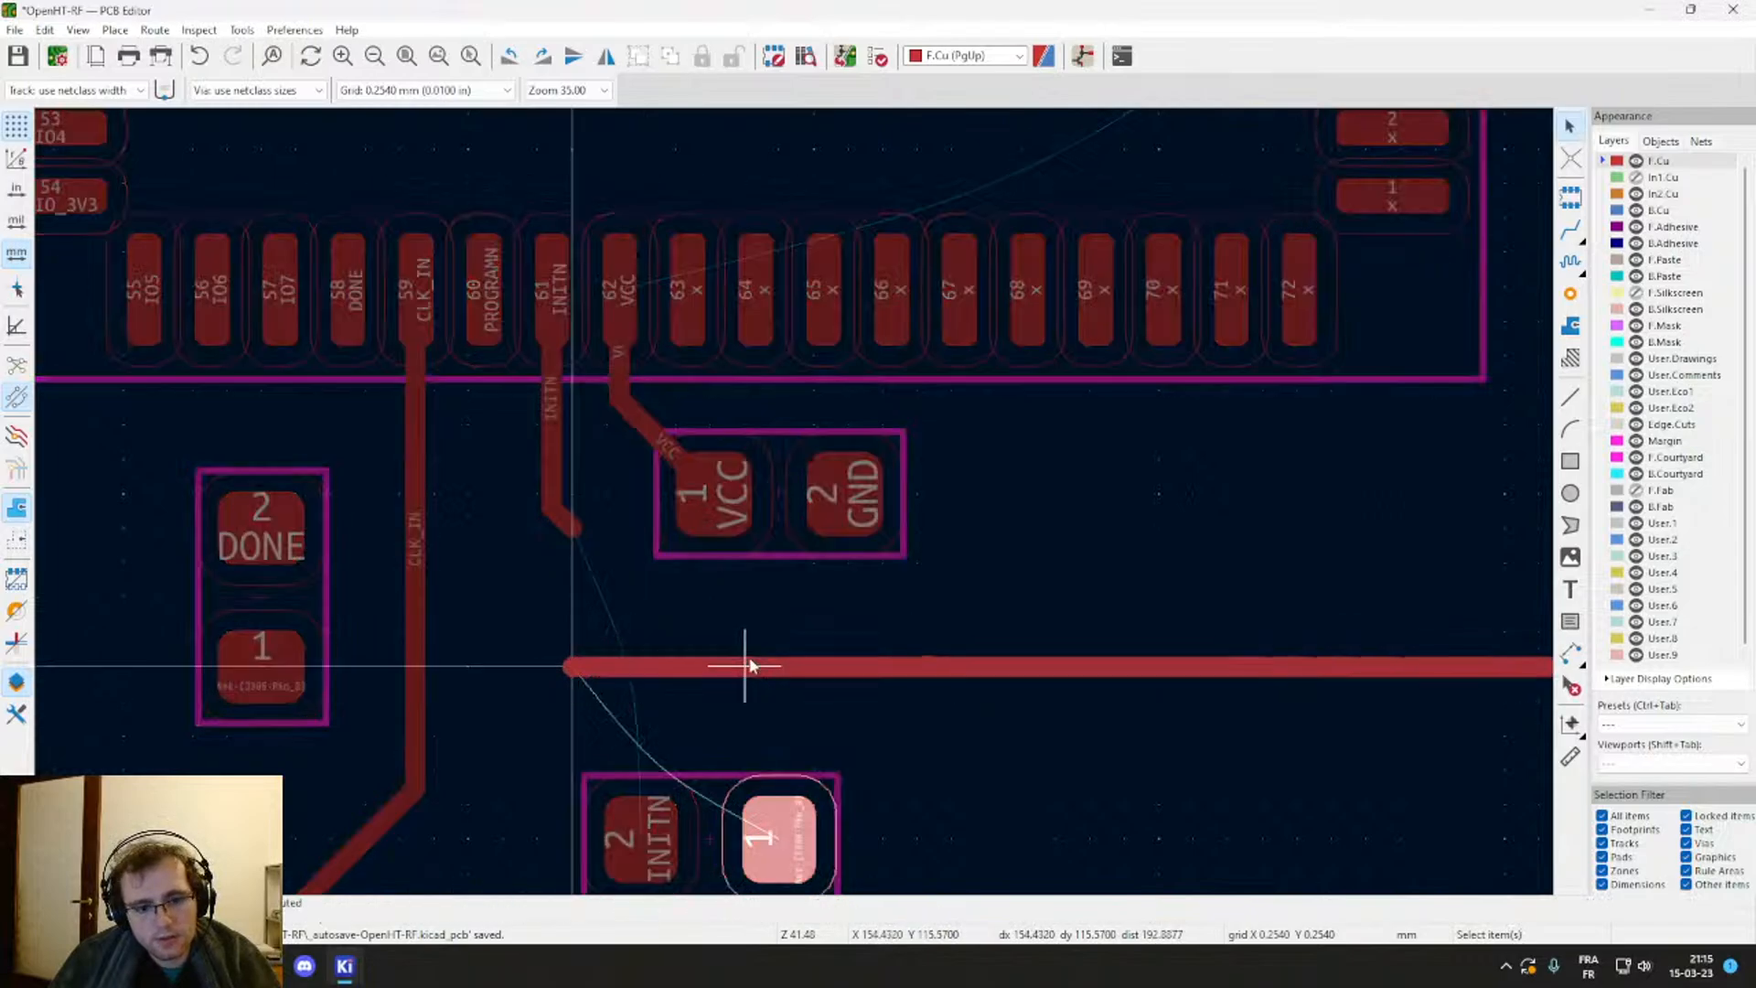
left_click_drag(969, 667, 997, 667)
left_click(594, 673)
left_click_drag(580, 667, 979, 667)
left_click(722, 837)
left_click_drag(723, 836, 796, 622)
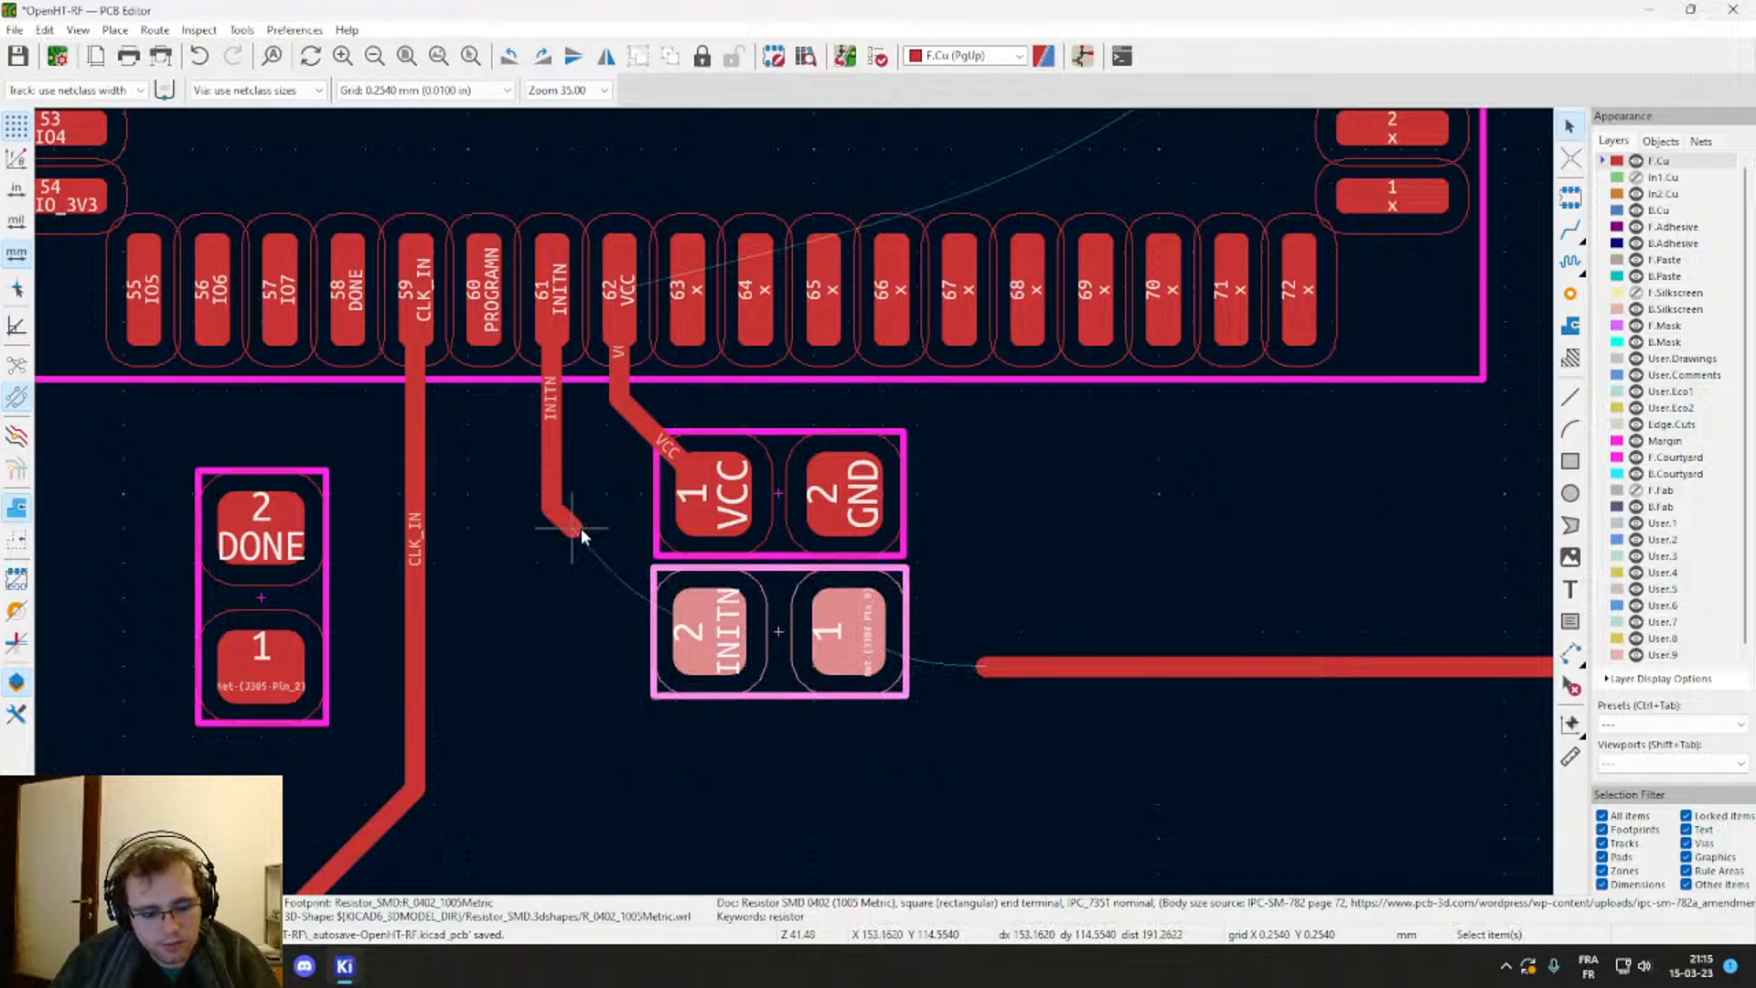
Step: Delete the short diagonal INITN stub and route a new F.Cu track to pad 2 of the relocated resistor
key("x")
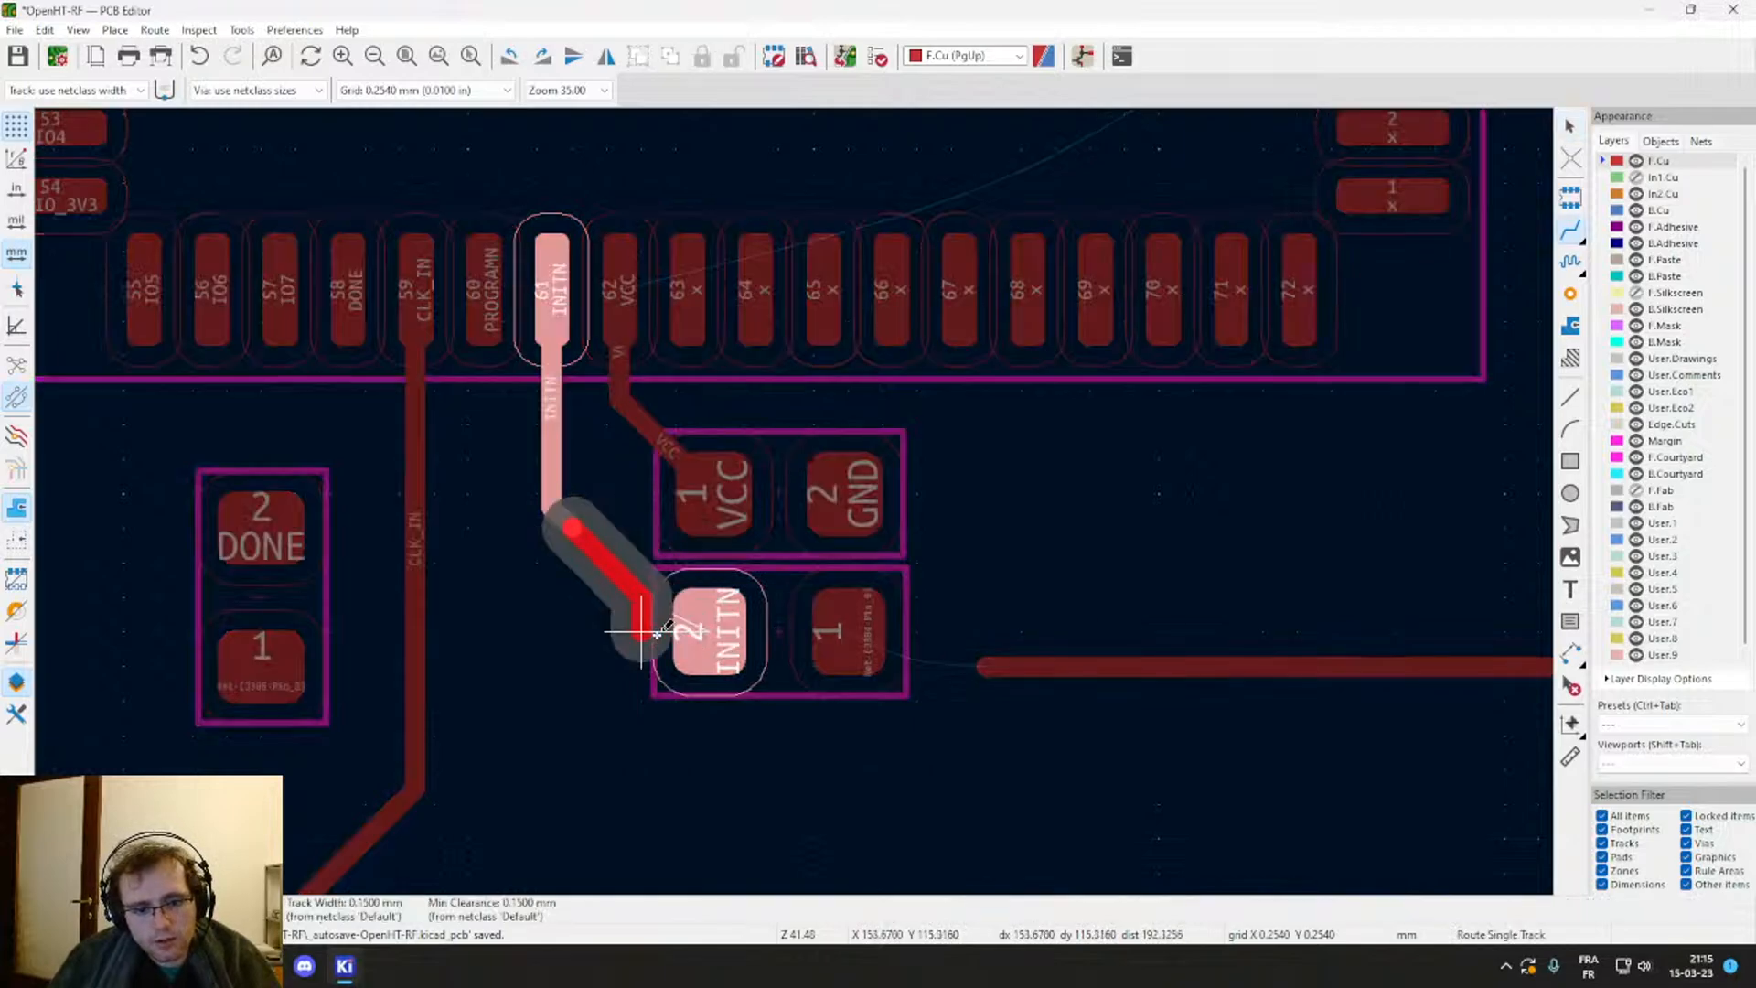
key("Escape")
key("Escape")
left_click(568, 537)
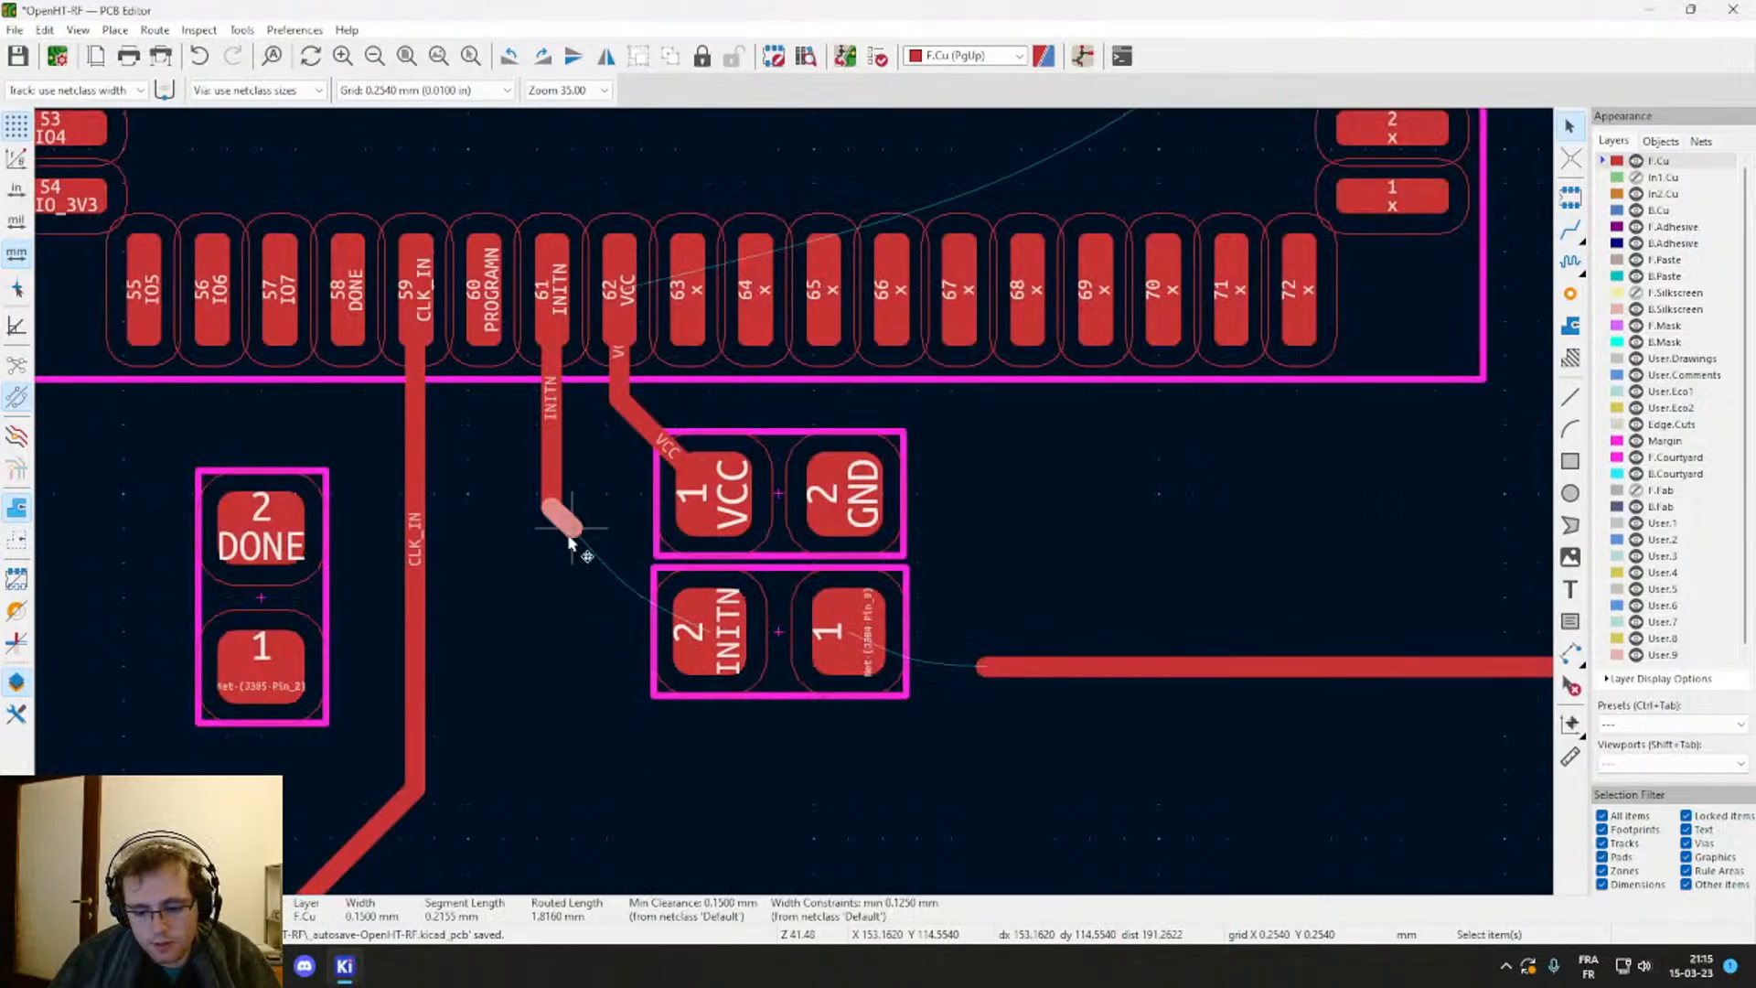
key("Delete")
key("x")
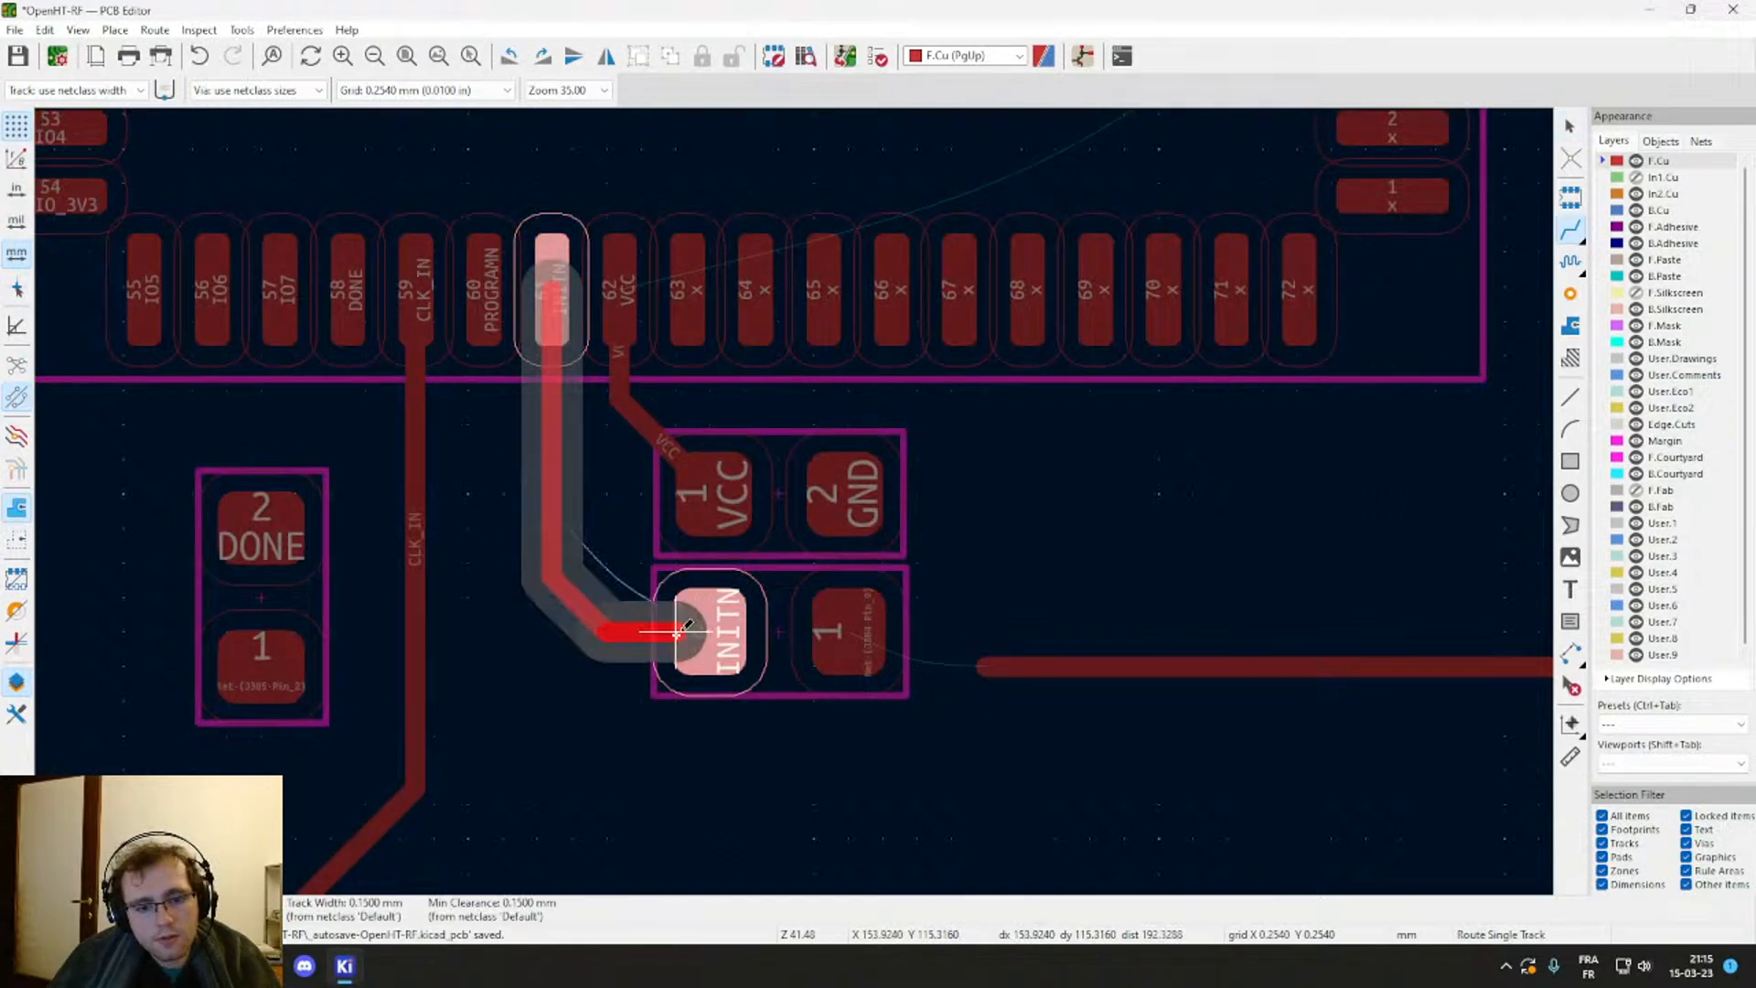
left_click(718, 624)
Step: Route an F.Cu track from pad 1 of the INITN resistor to the diagonal of the existing J304 pin 9 track
left_click(863, 631)
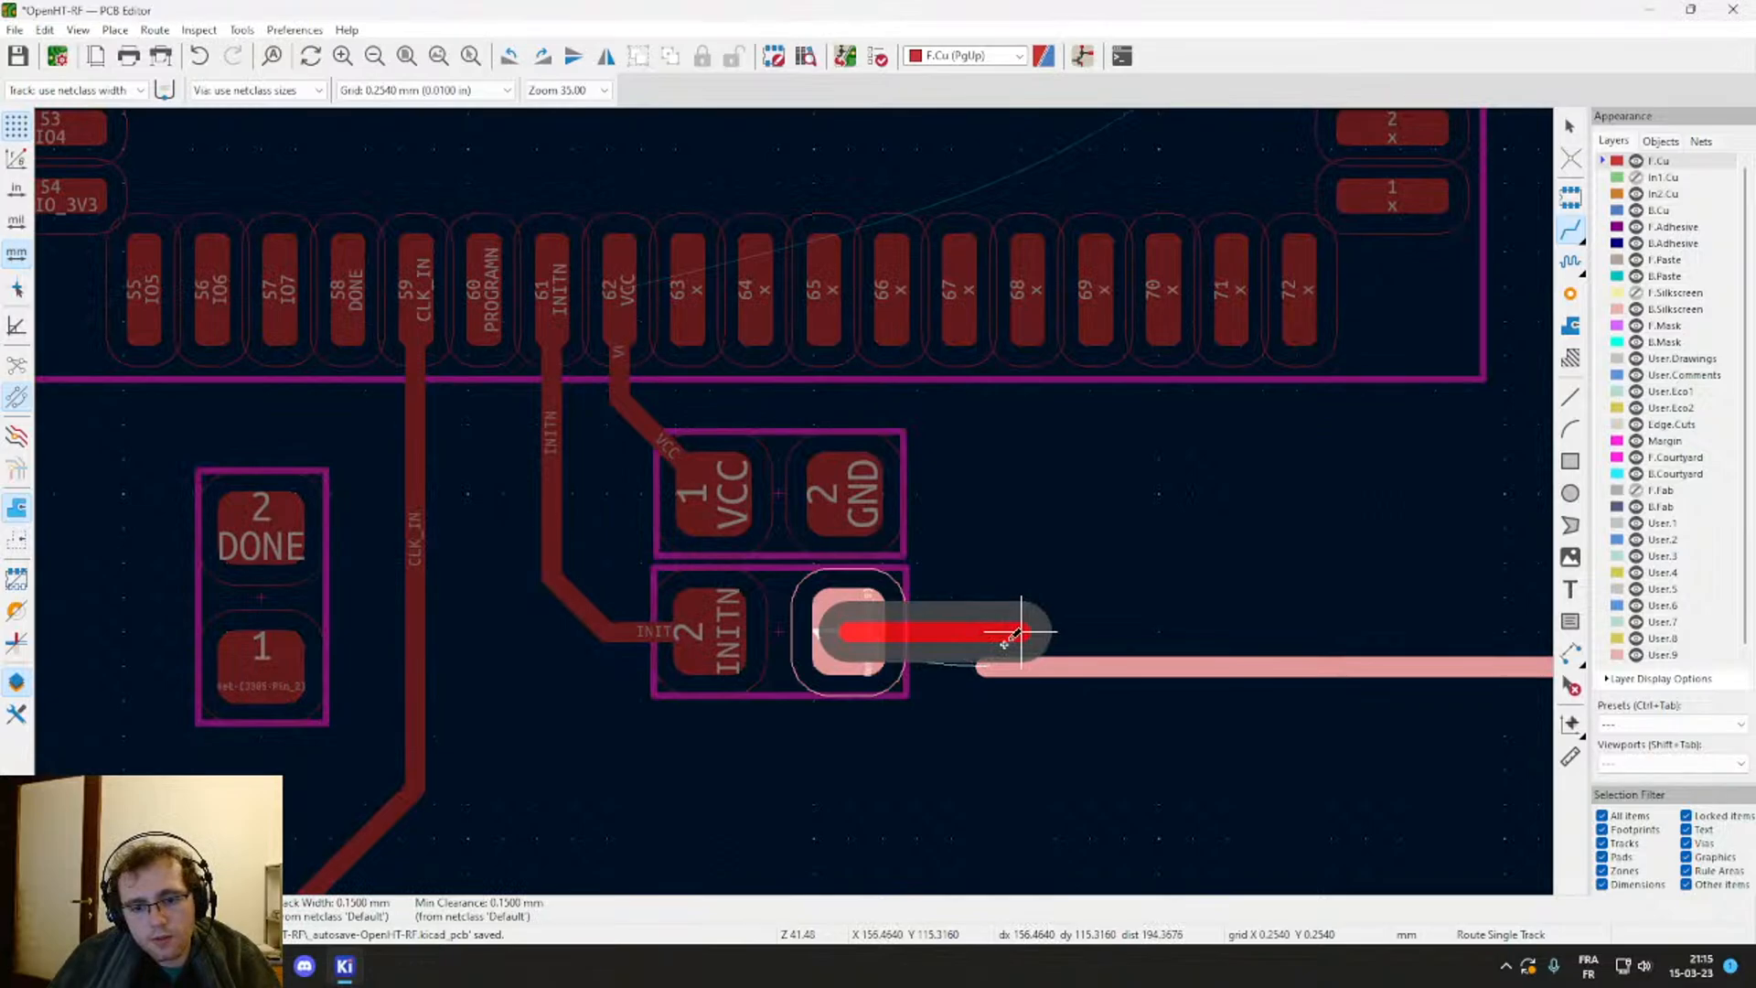
middle_click_drag(1314, 629, 379, 738)
scroll(802, 428, "down", 3)
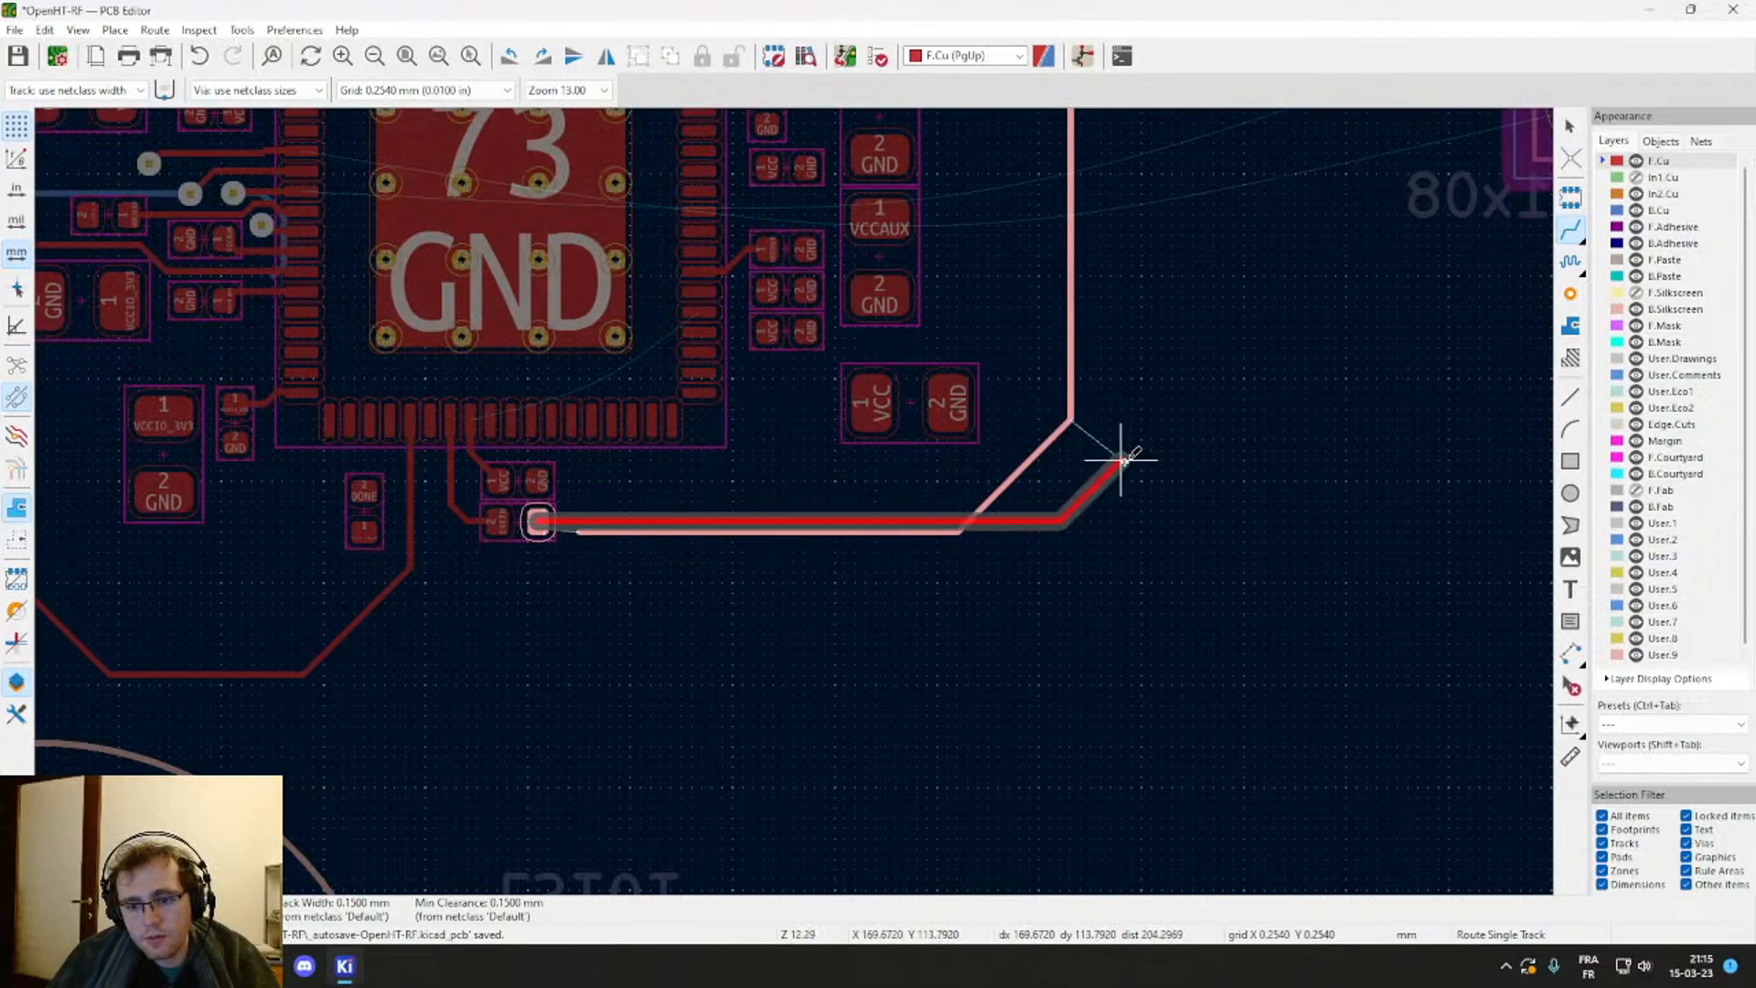
left_click(999, 487)
key("Escape")
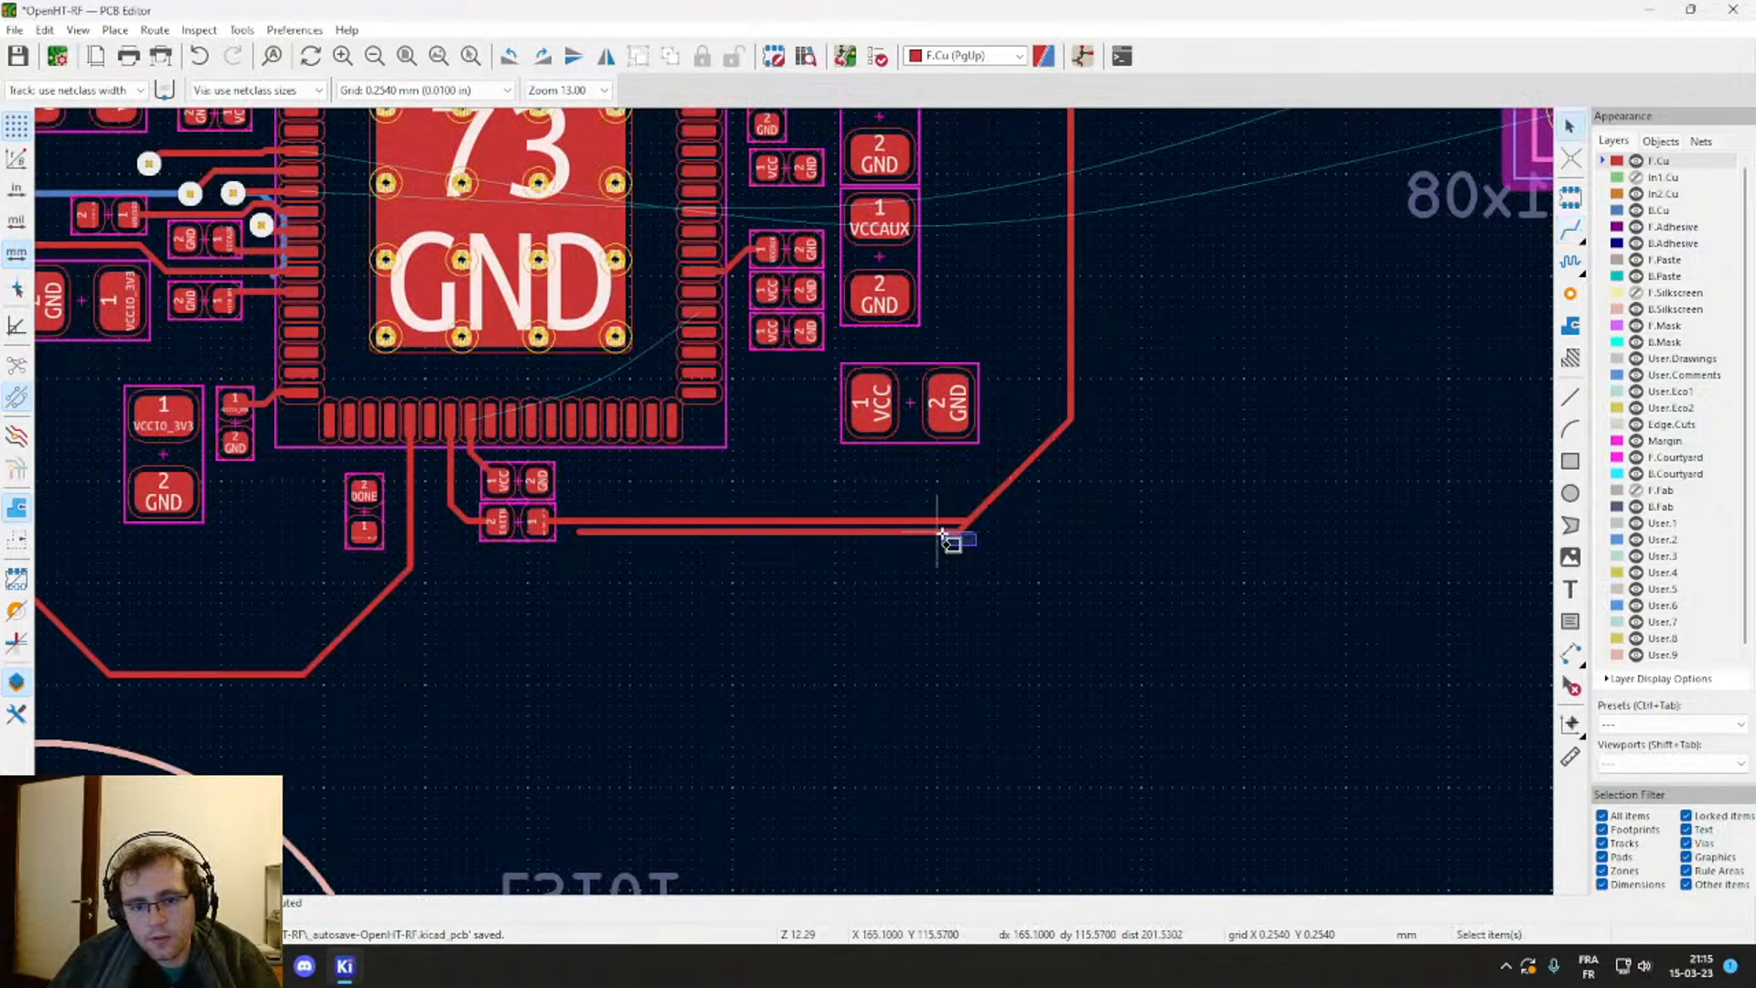
Step: Delete the redundant horizontal J304 pin 9 track segment and pull the leftover diagonal end back to the new junction
scroll(941, 533, "up", 8)
left_click_drag(476, 350, 677, 467)
left_click(494, 366)
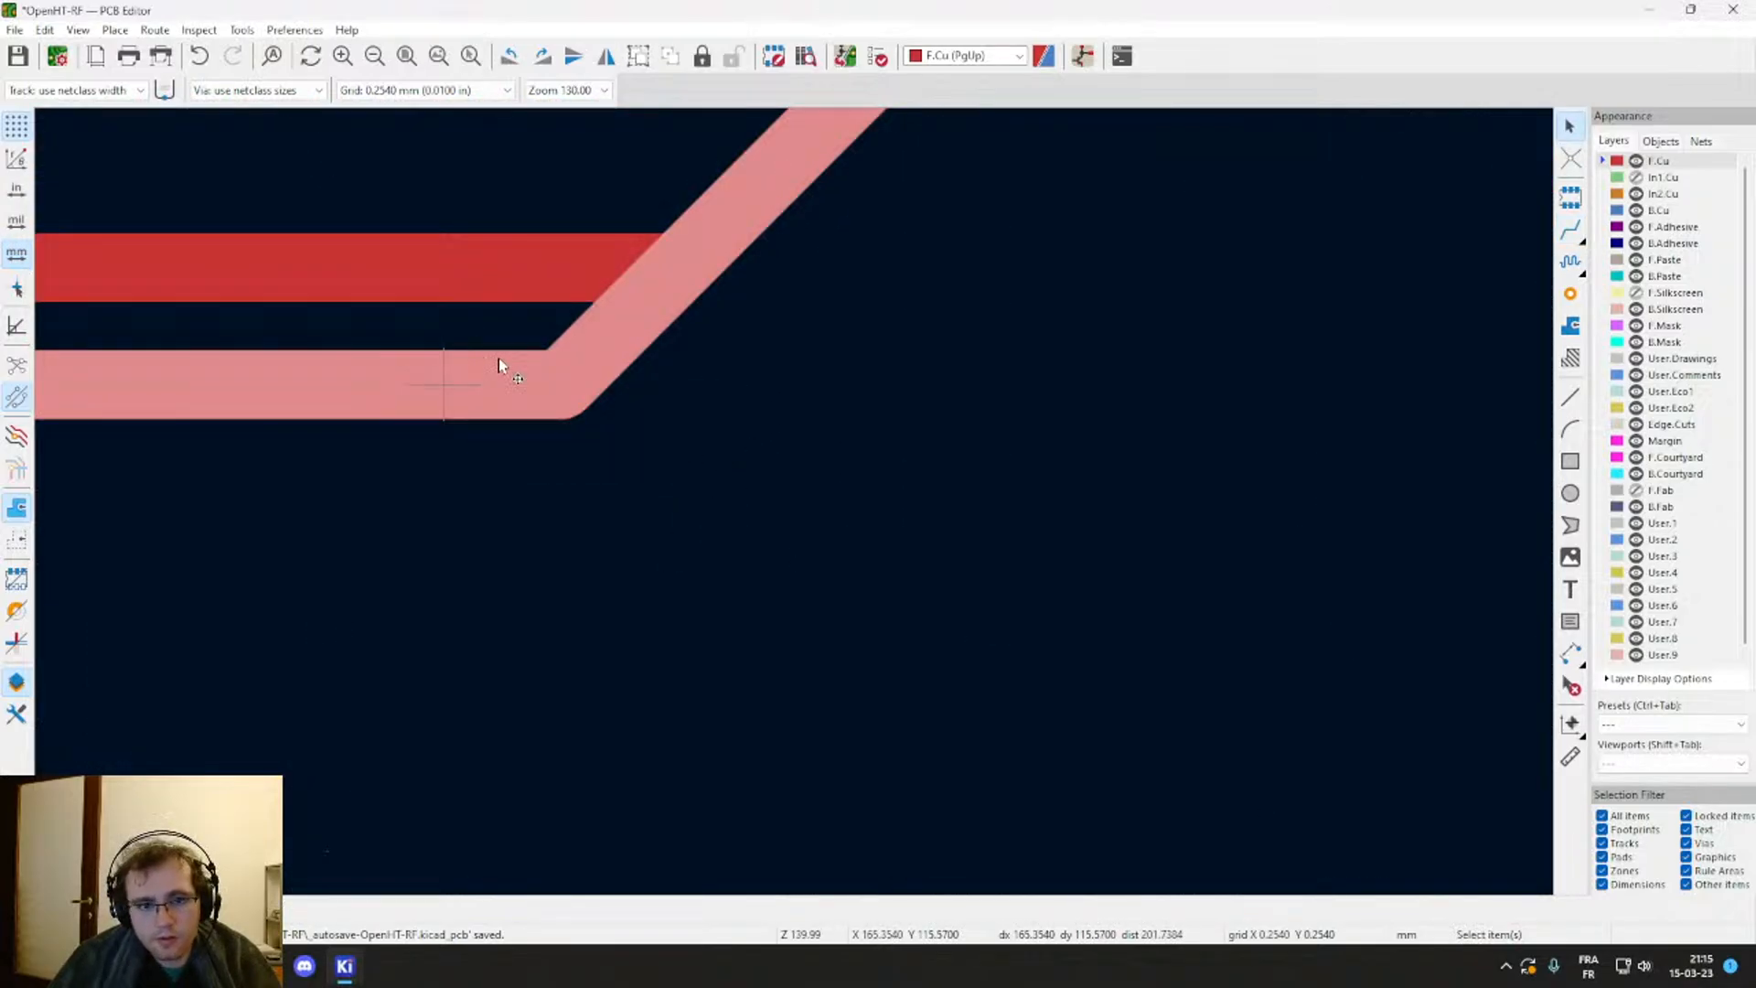
key("Escape")
left_click(497, 364)
key("Delete")
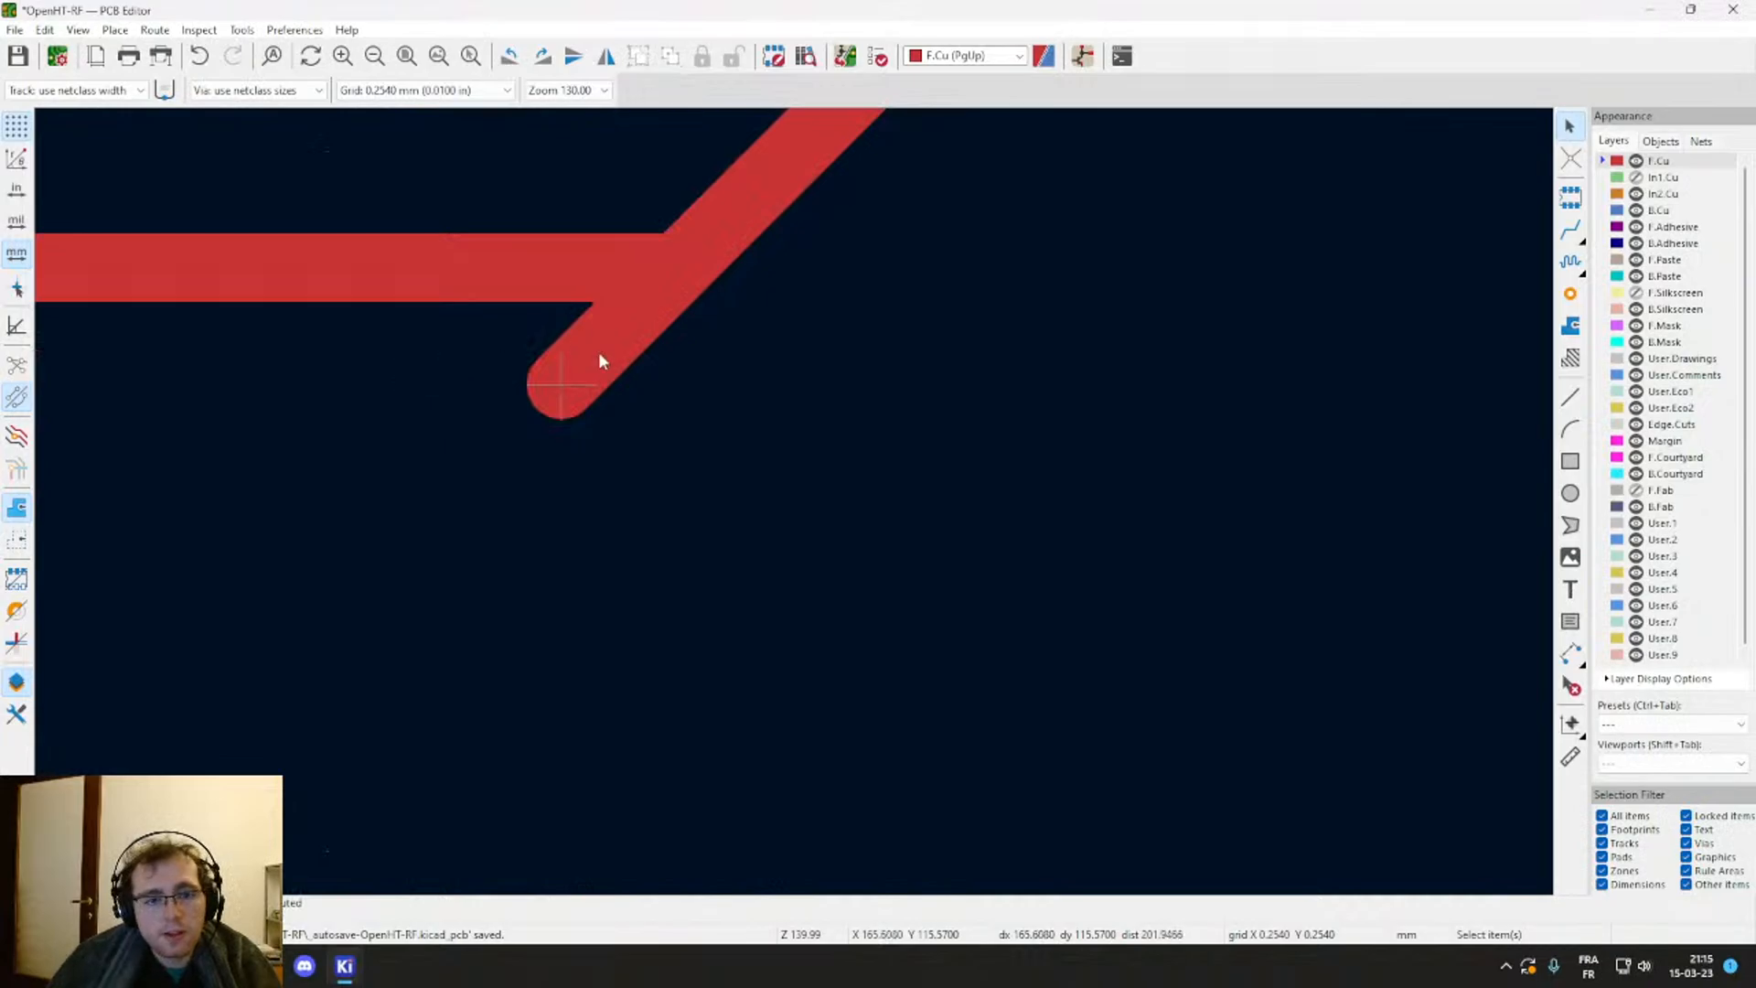
left_click(580, 391)
left_click_drag(563, 383, 695, 247)
scroll(818, 510, "down", 8)
middle_click_drag(646, 469, 835, 500)
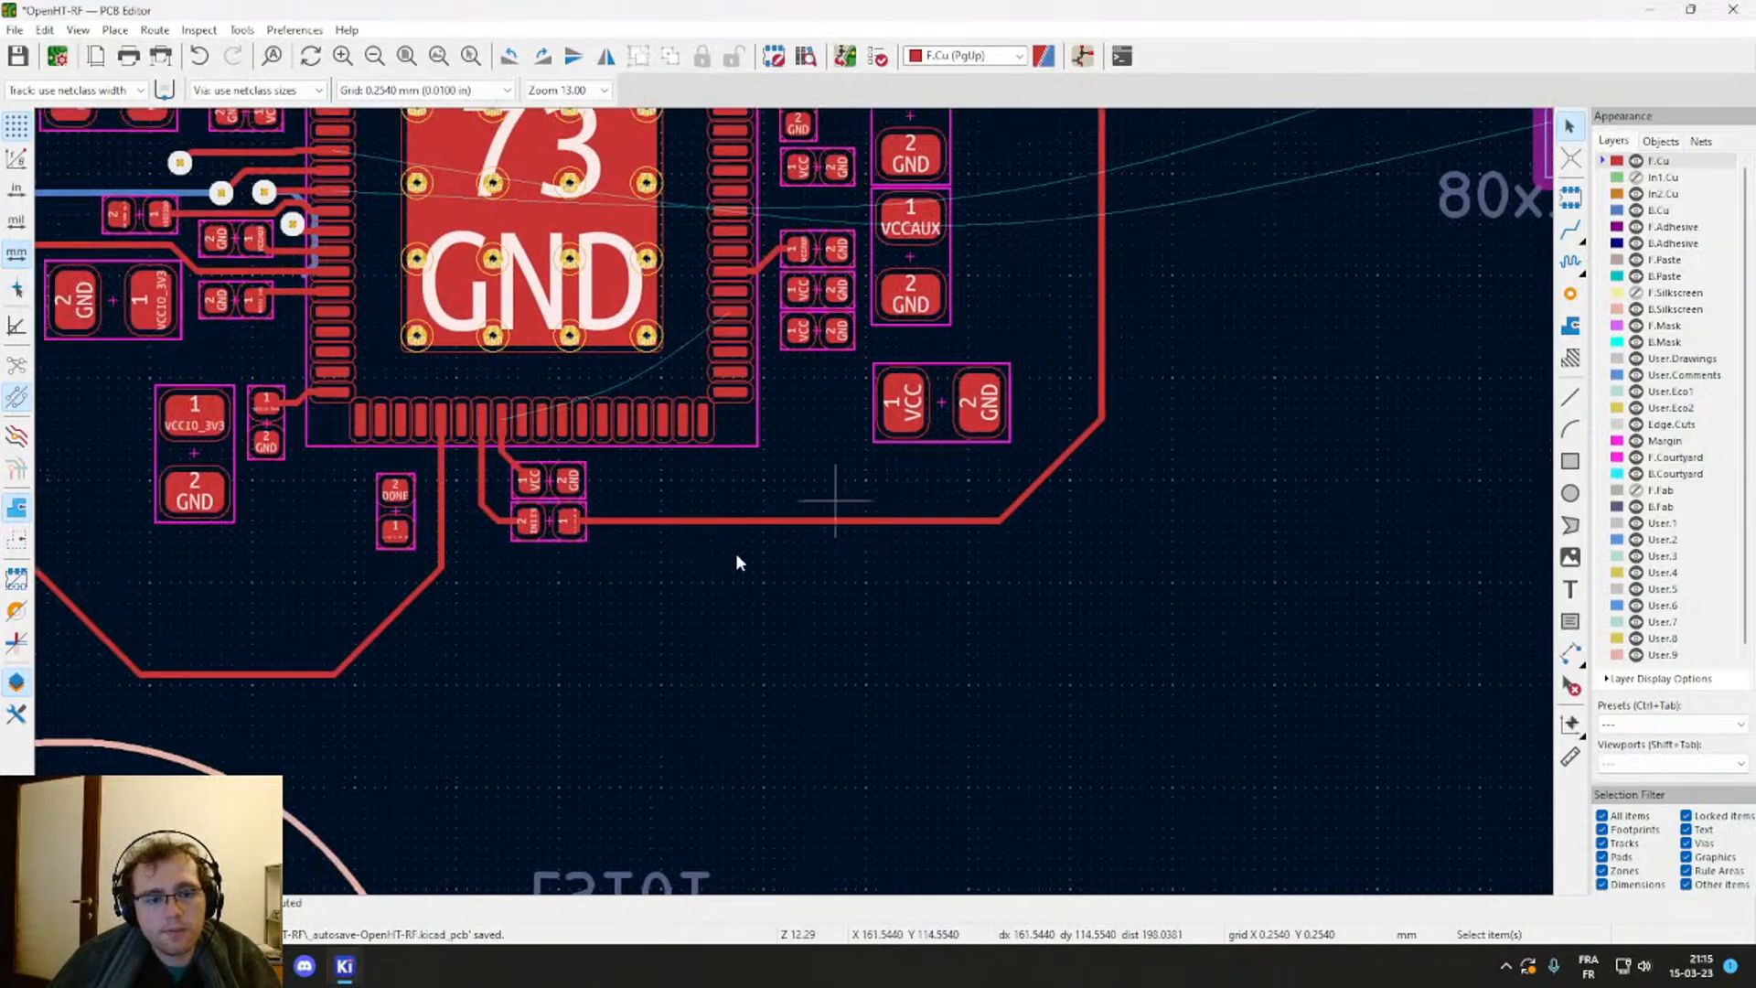
Step: Reshape the INITN track's diagonal so that it runs straight into pad 2 of the resistor
scroll(739, 562, "up", 3)
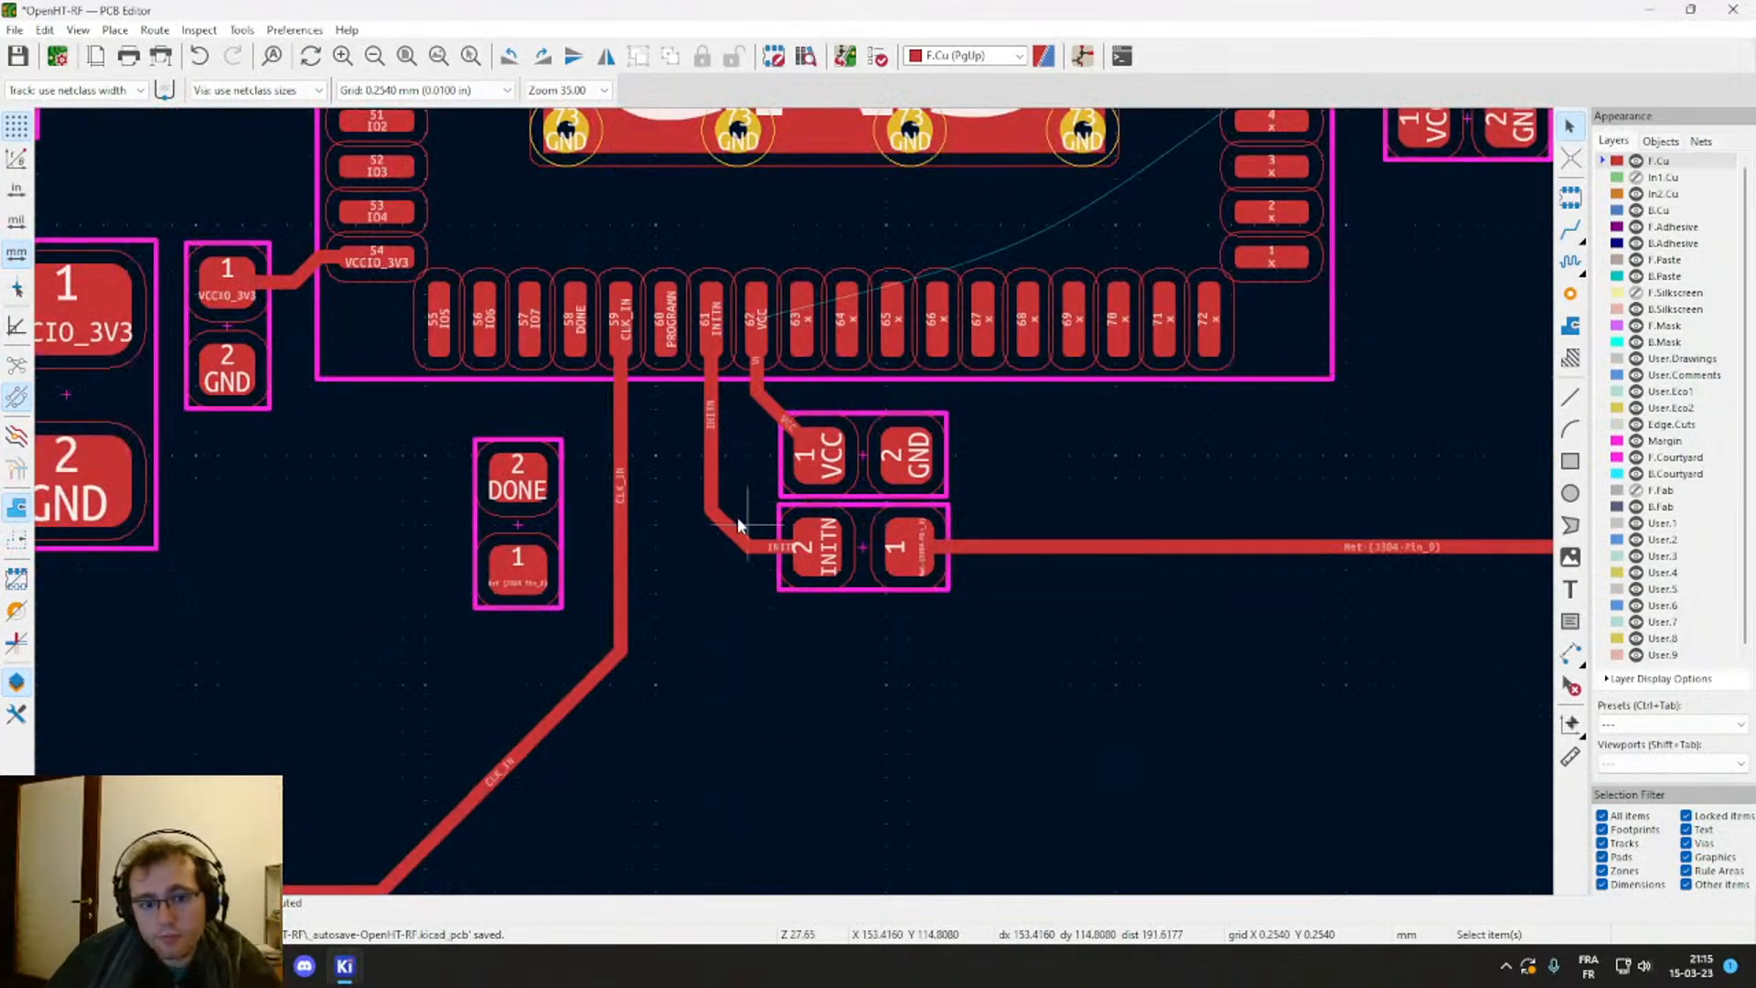
left_click(739, 525)
key("e")
key("Escape")
scroll(742, 536, "up", 3)
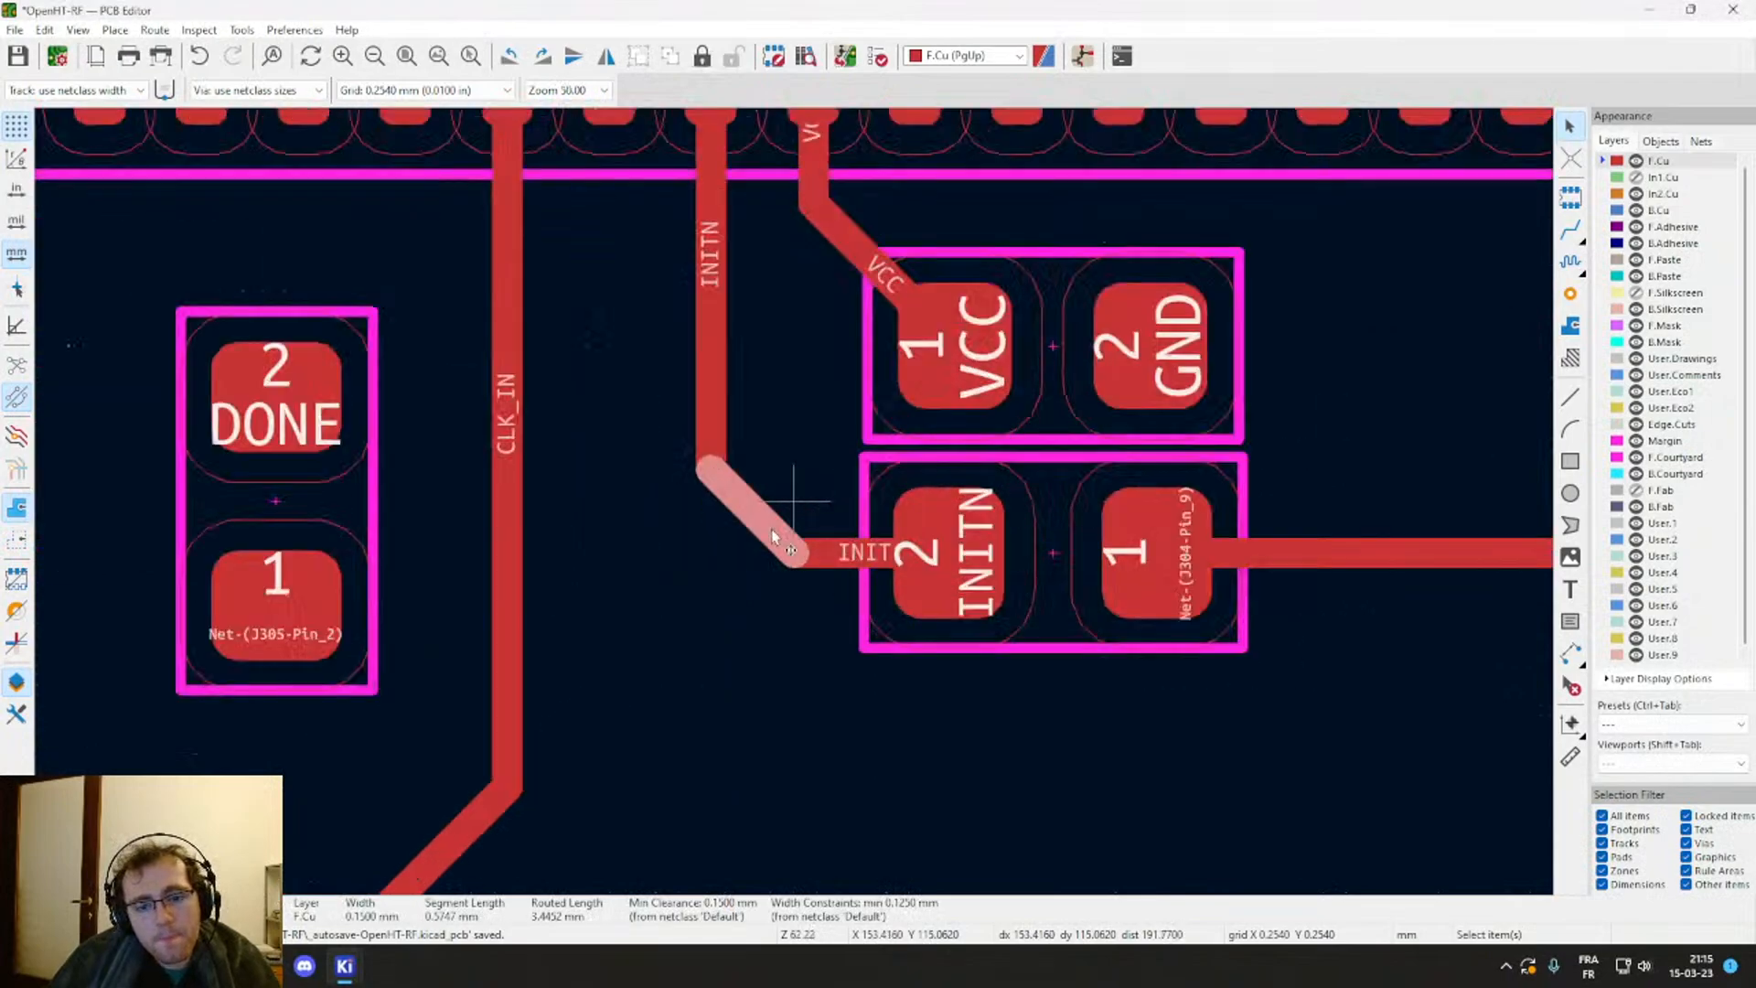
left_click_drag(776, 521, 759, 420)
scroll(756, 421, "down", 2)
Step: Route PROGRAMN on F.Cu from pad 60, around the INITN resistor and alongside the J304 track, to the resistor beside J305 pin 1
key("x")
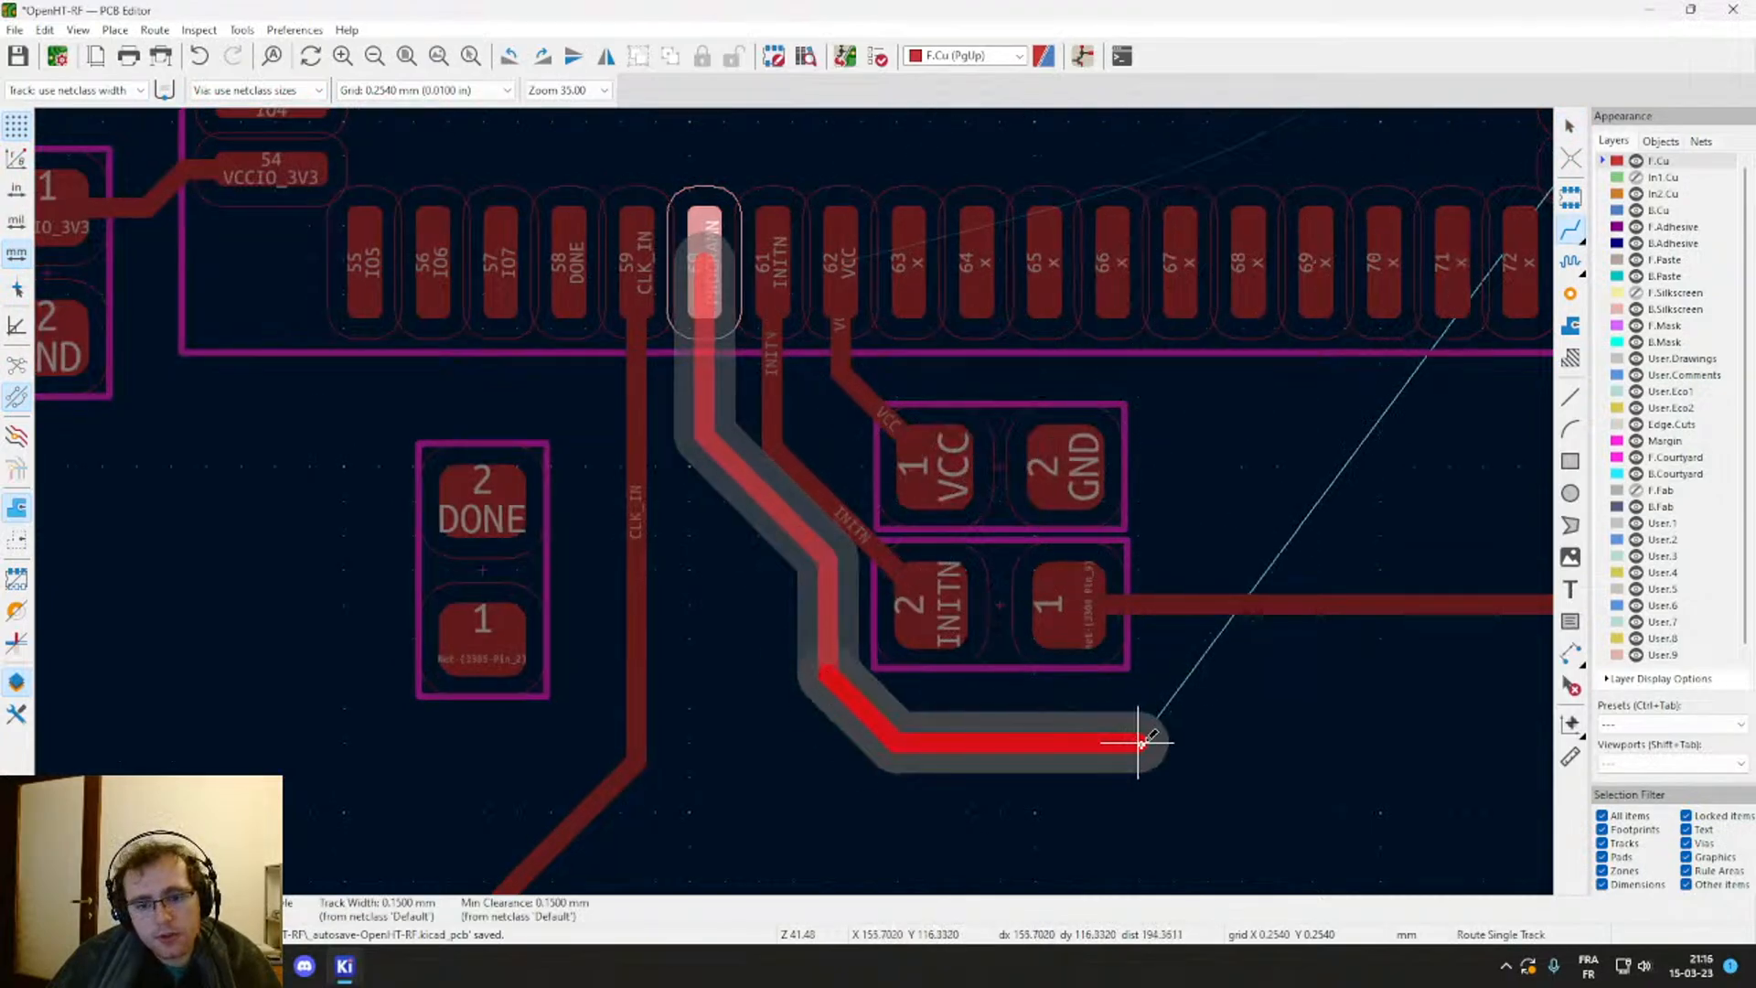
scroll(1137, 733, "down", 5)
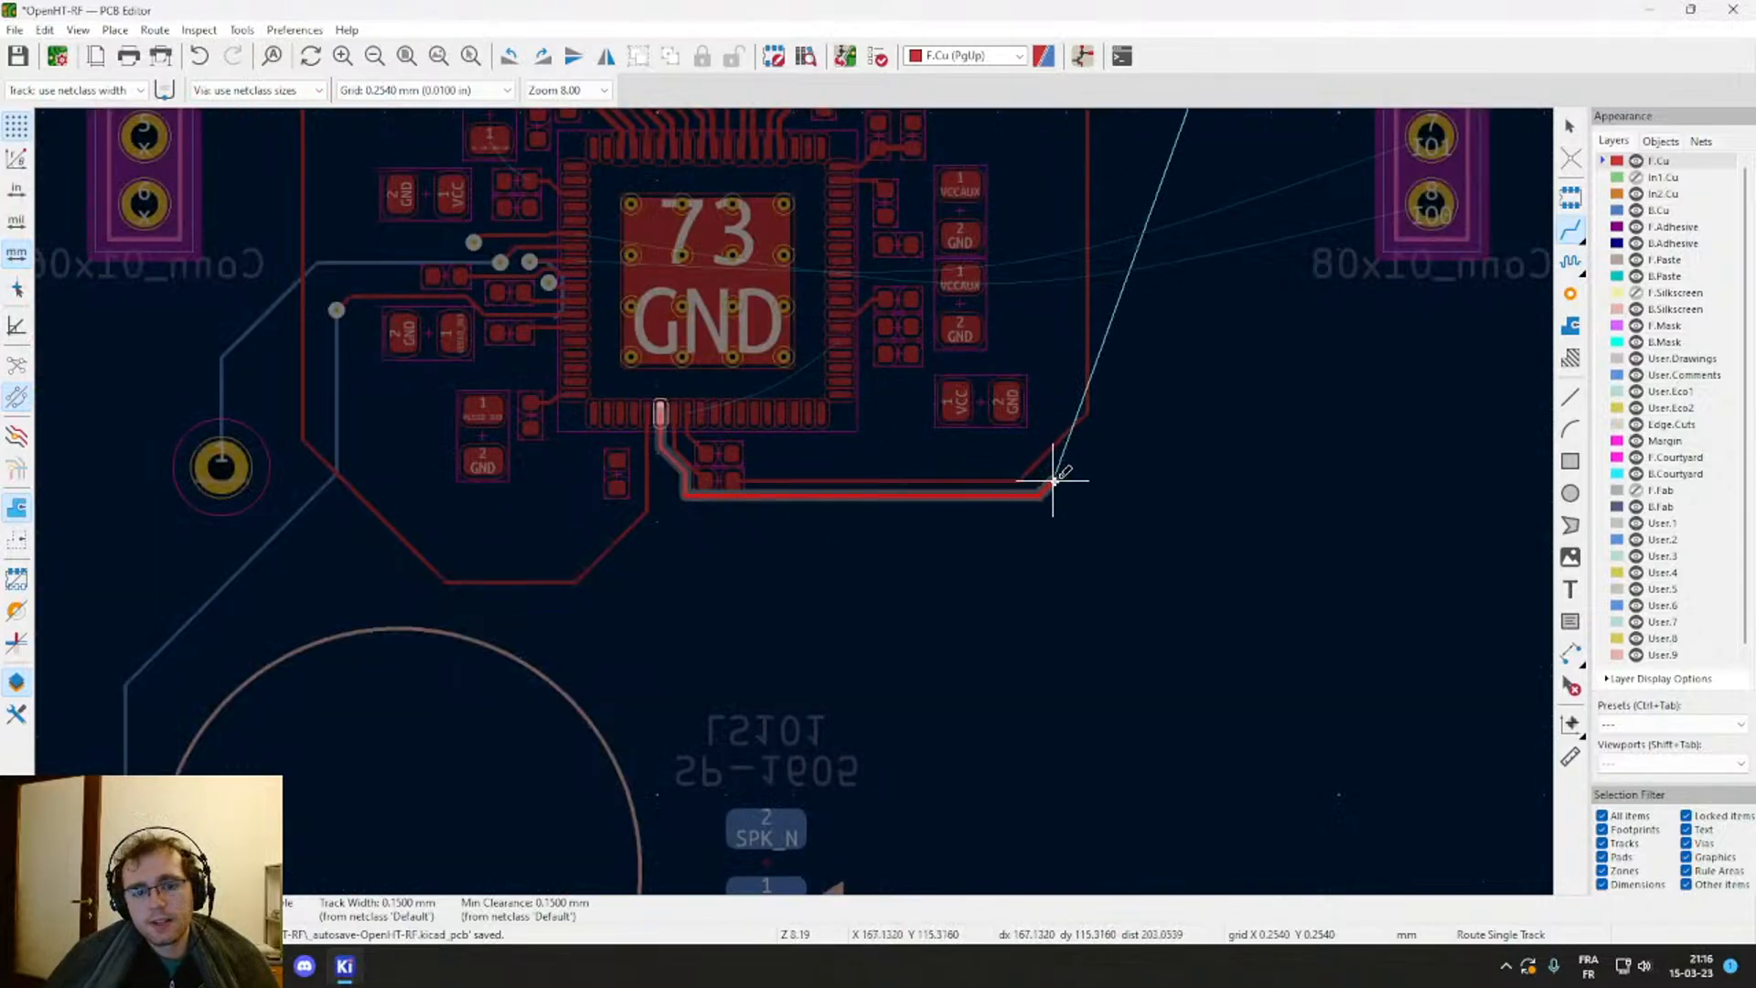
scroll(700, 521, "up", 3)
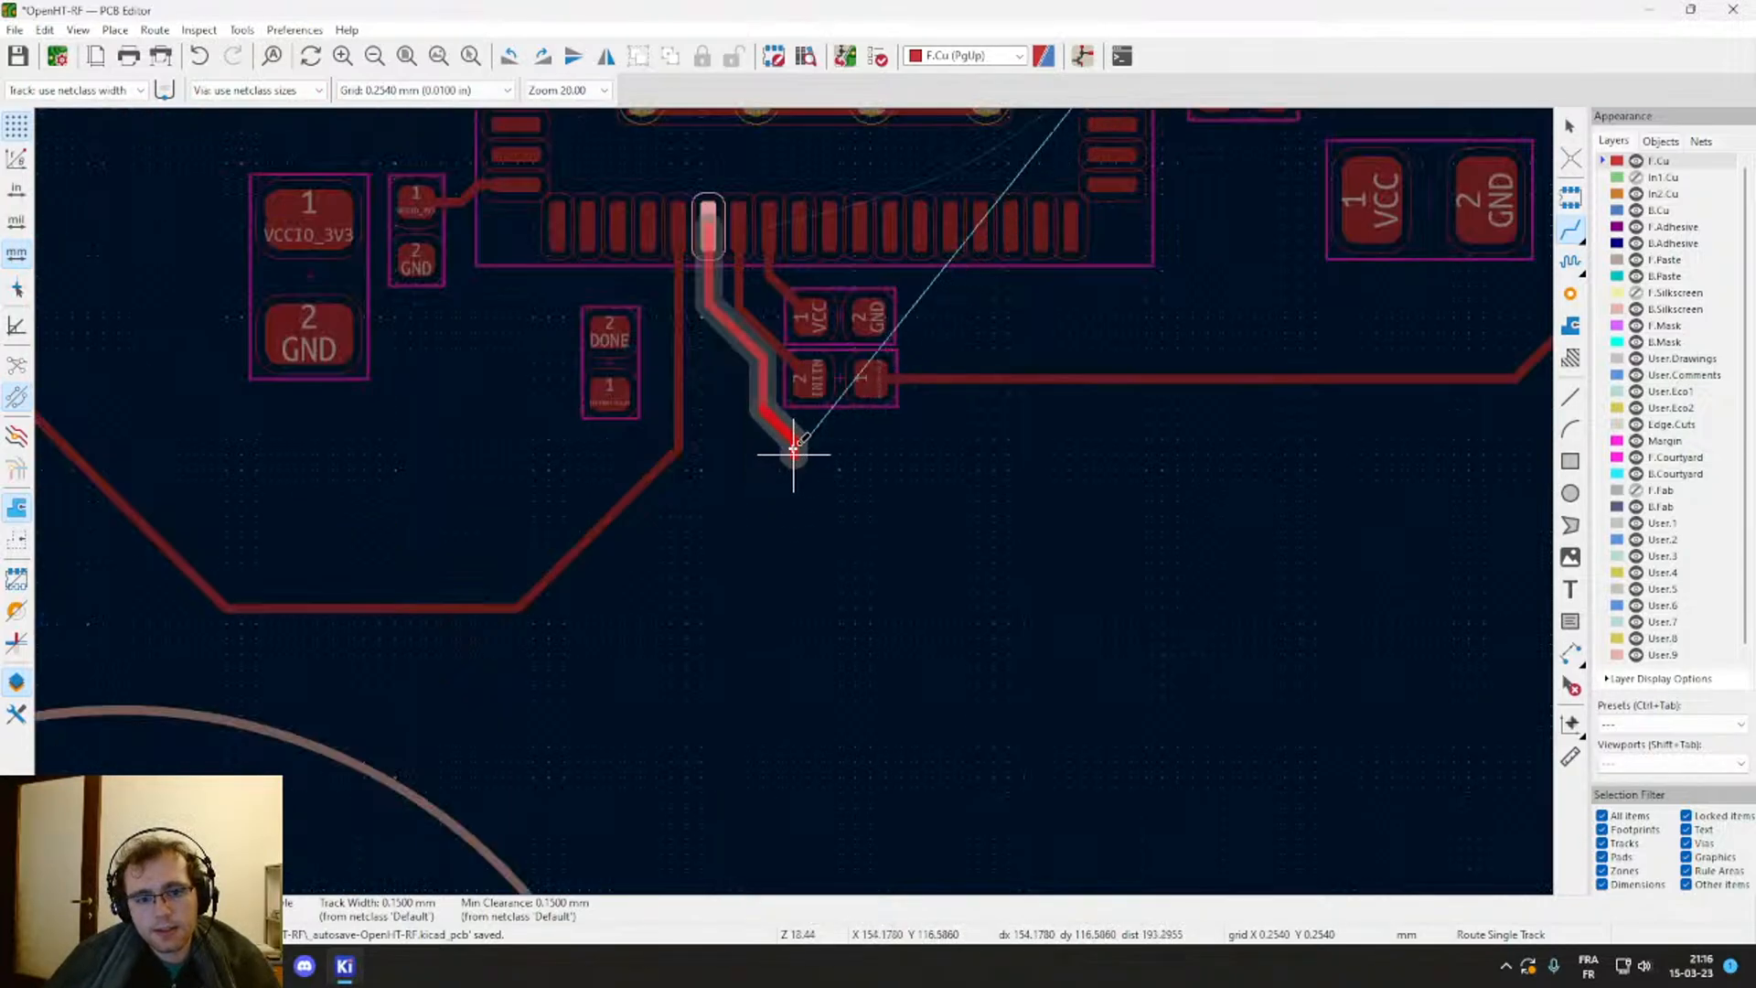
middle_click_drag(1227, 379, 627, 478)
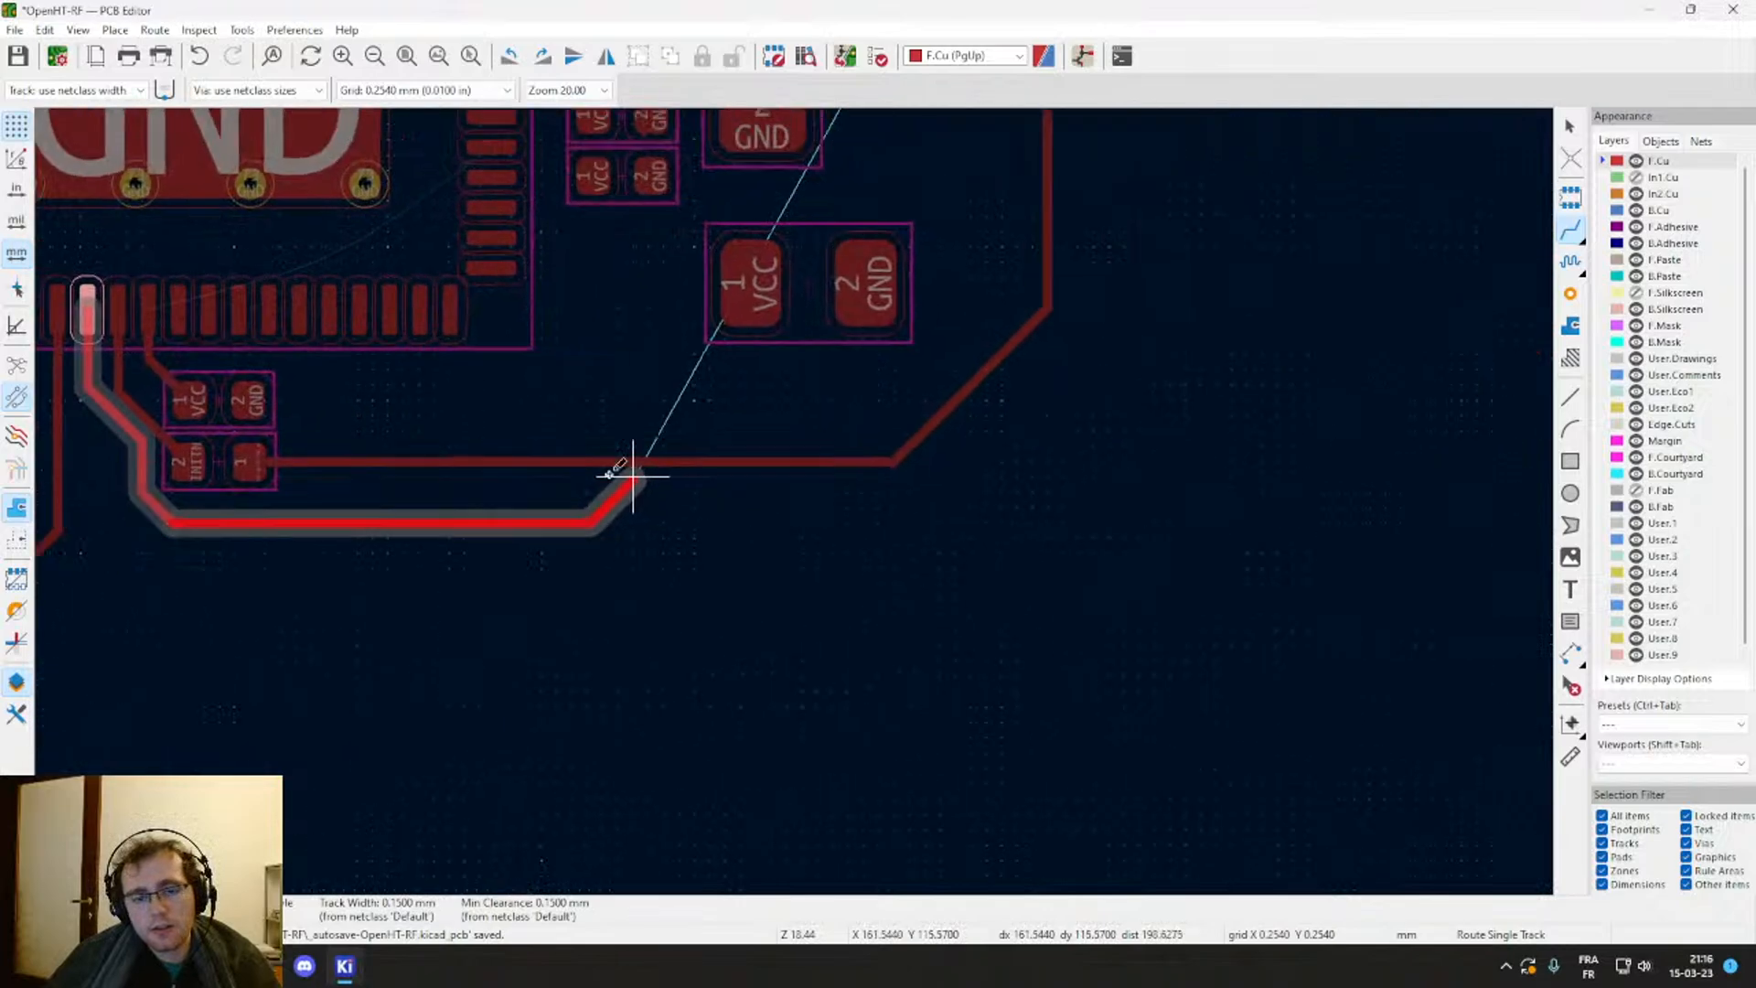
left_click(1031, 355)
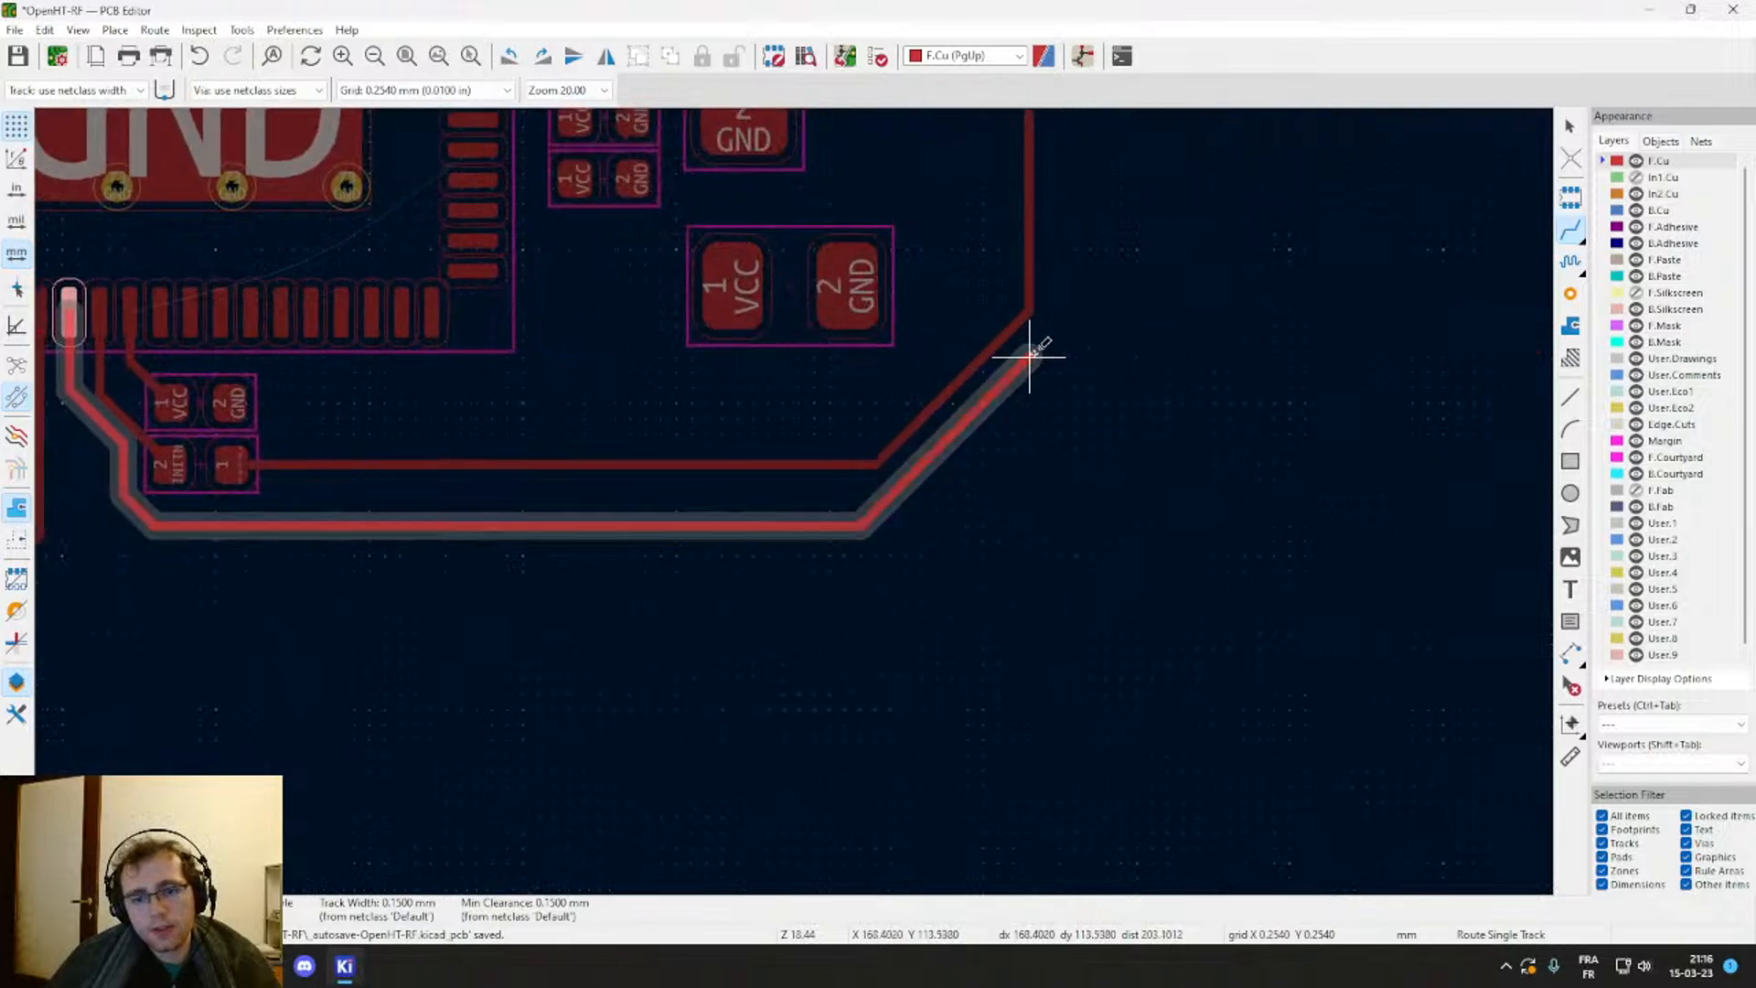
middle_click_drag(1094, 188, 863, 583)
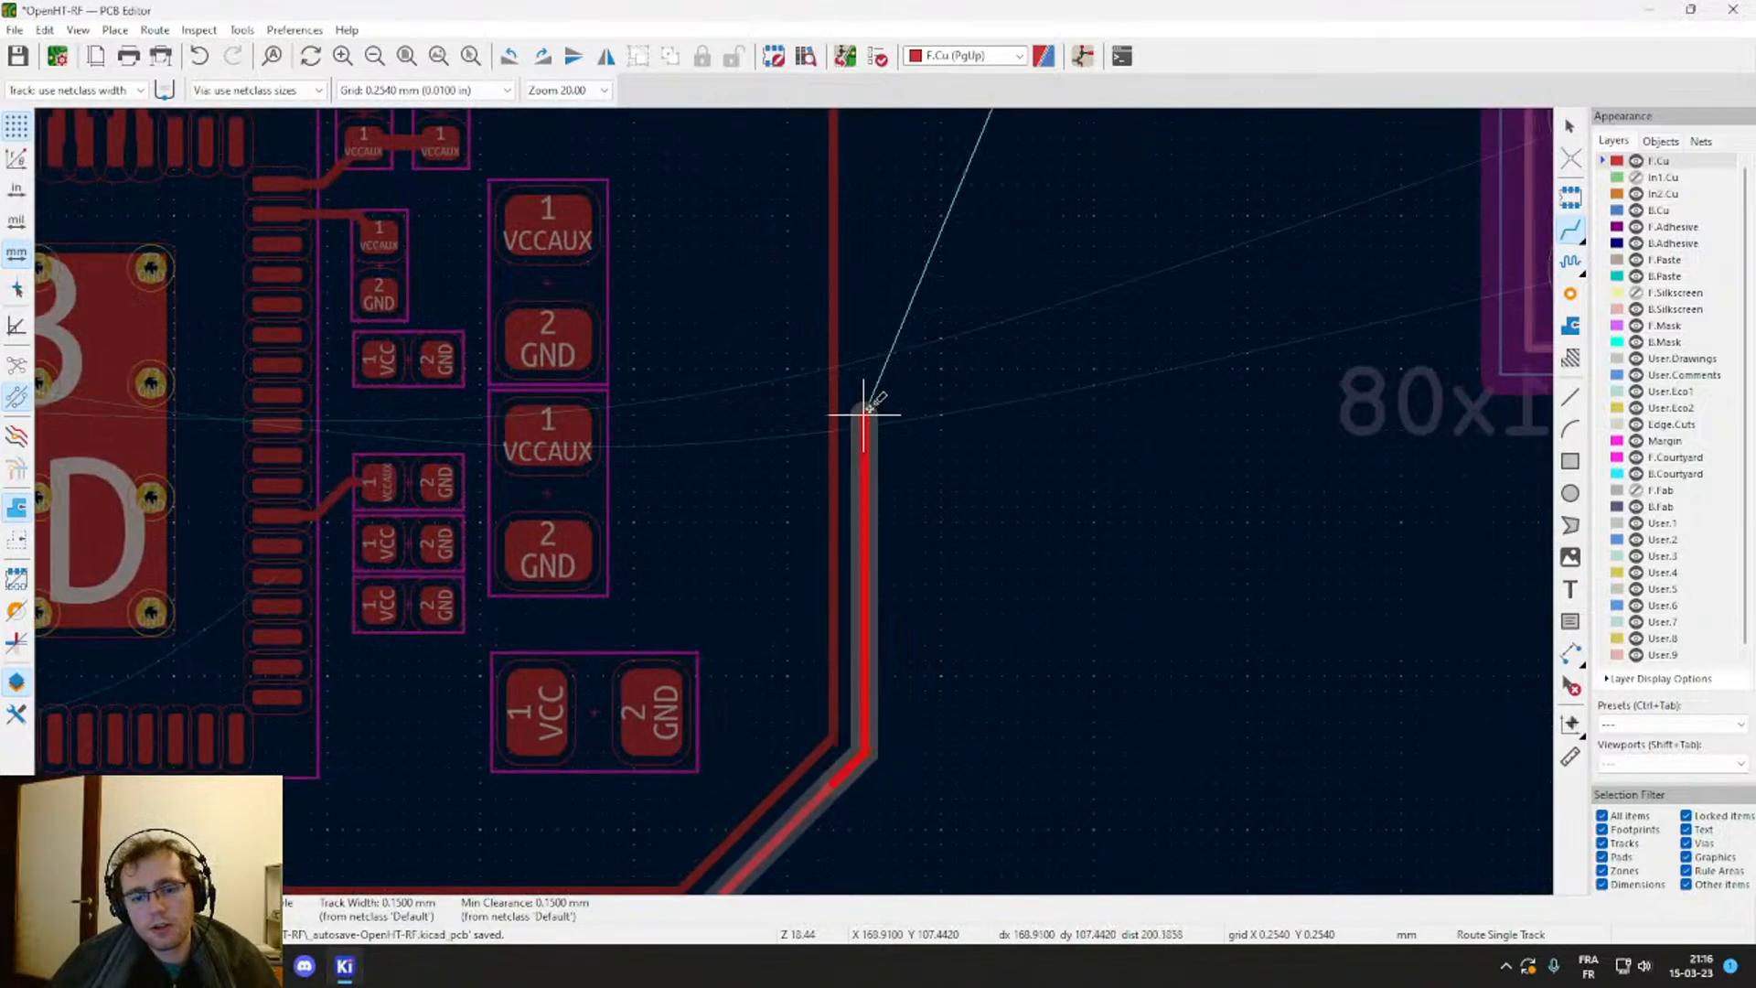
middle_click_drag(897, 183, 808, 838)
scroll(809, 838, "down", 4)
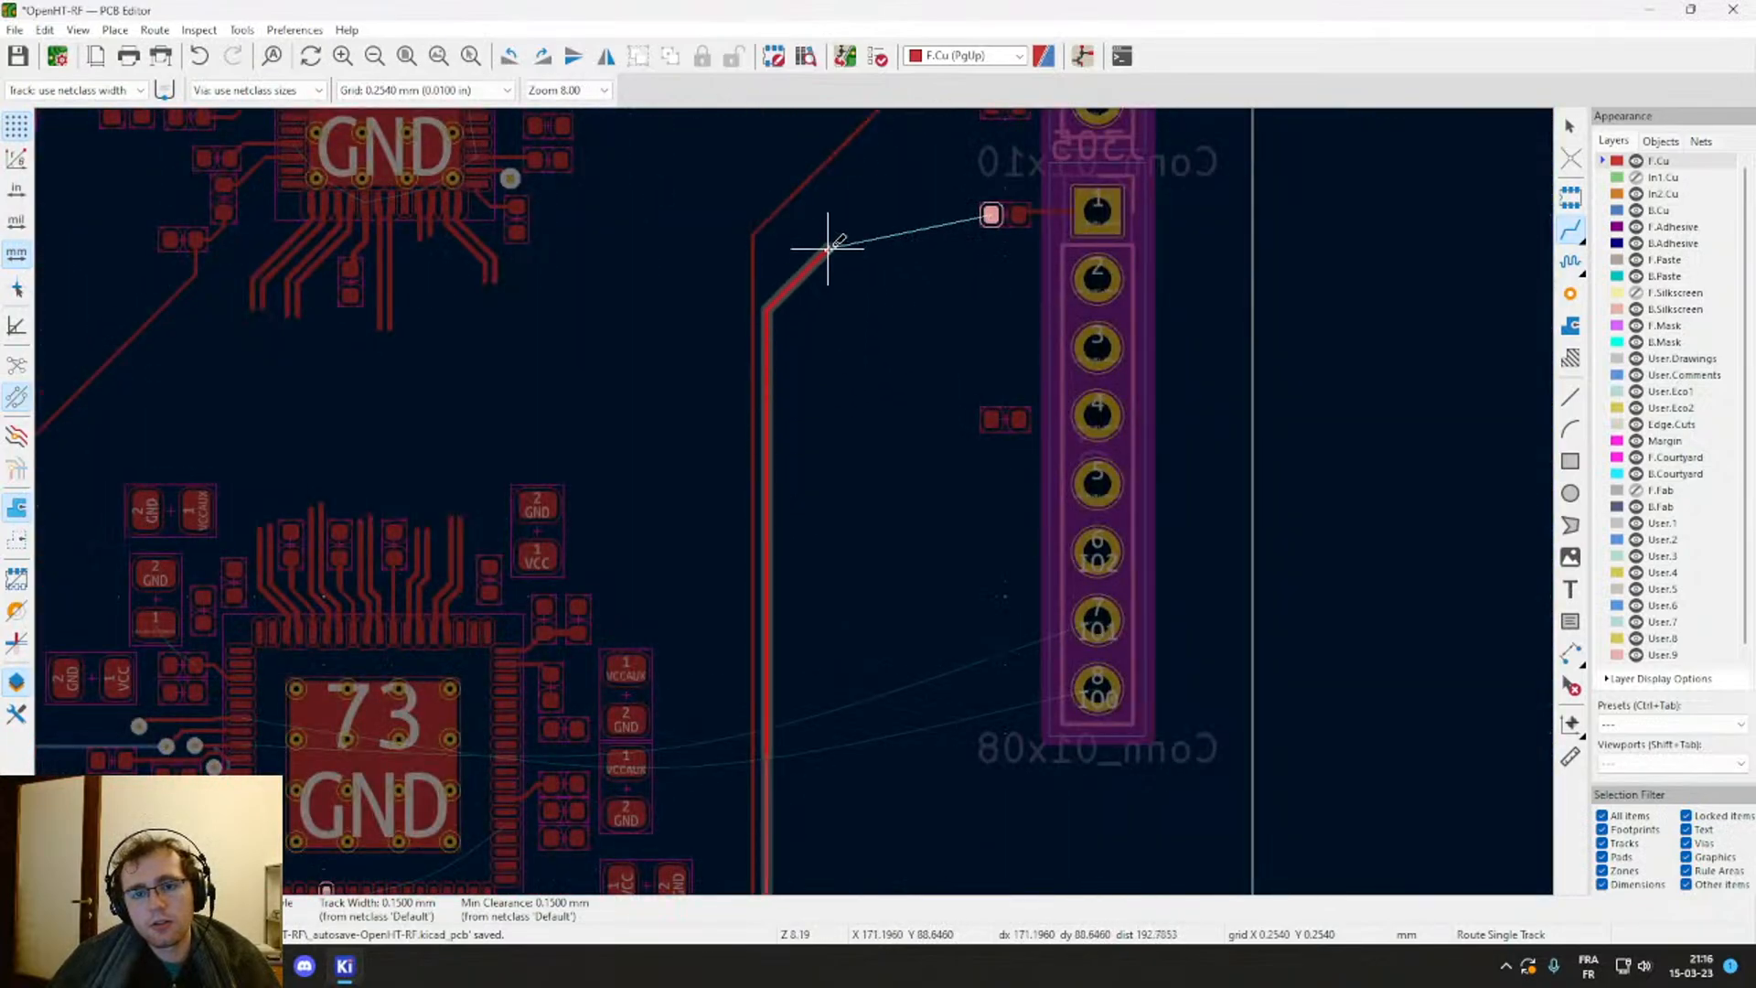
left_click(993, 215)
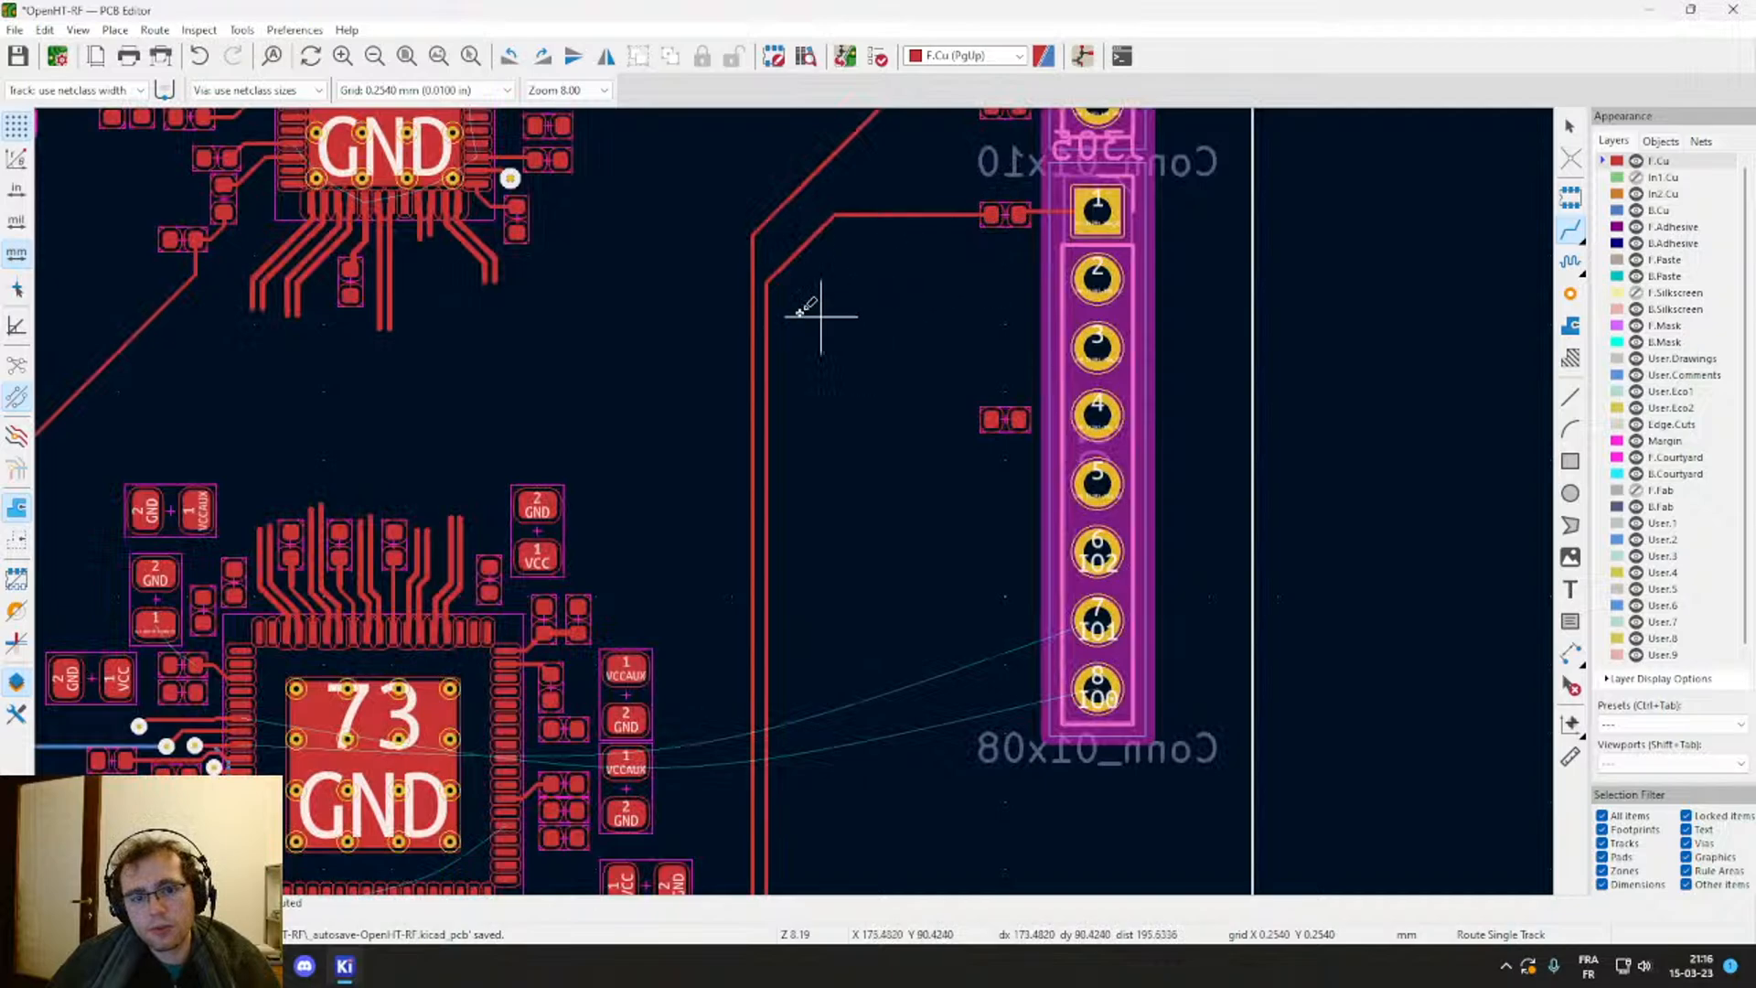
Step: Shift the lower diagonal of the PROGRAMN track closer to the corner of the INITN resistor
scroll(800, 405, "down", 1)
scroll(796, 639, "up", 5)
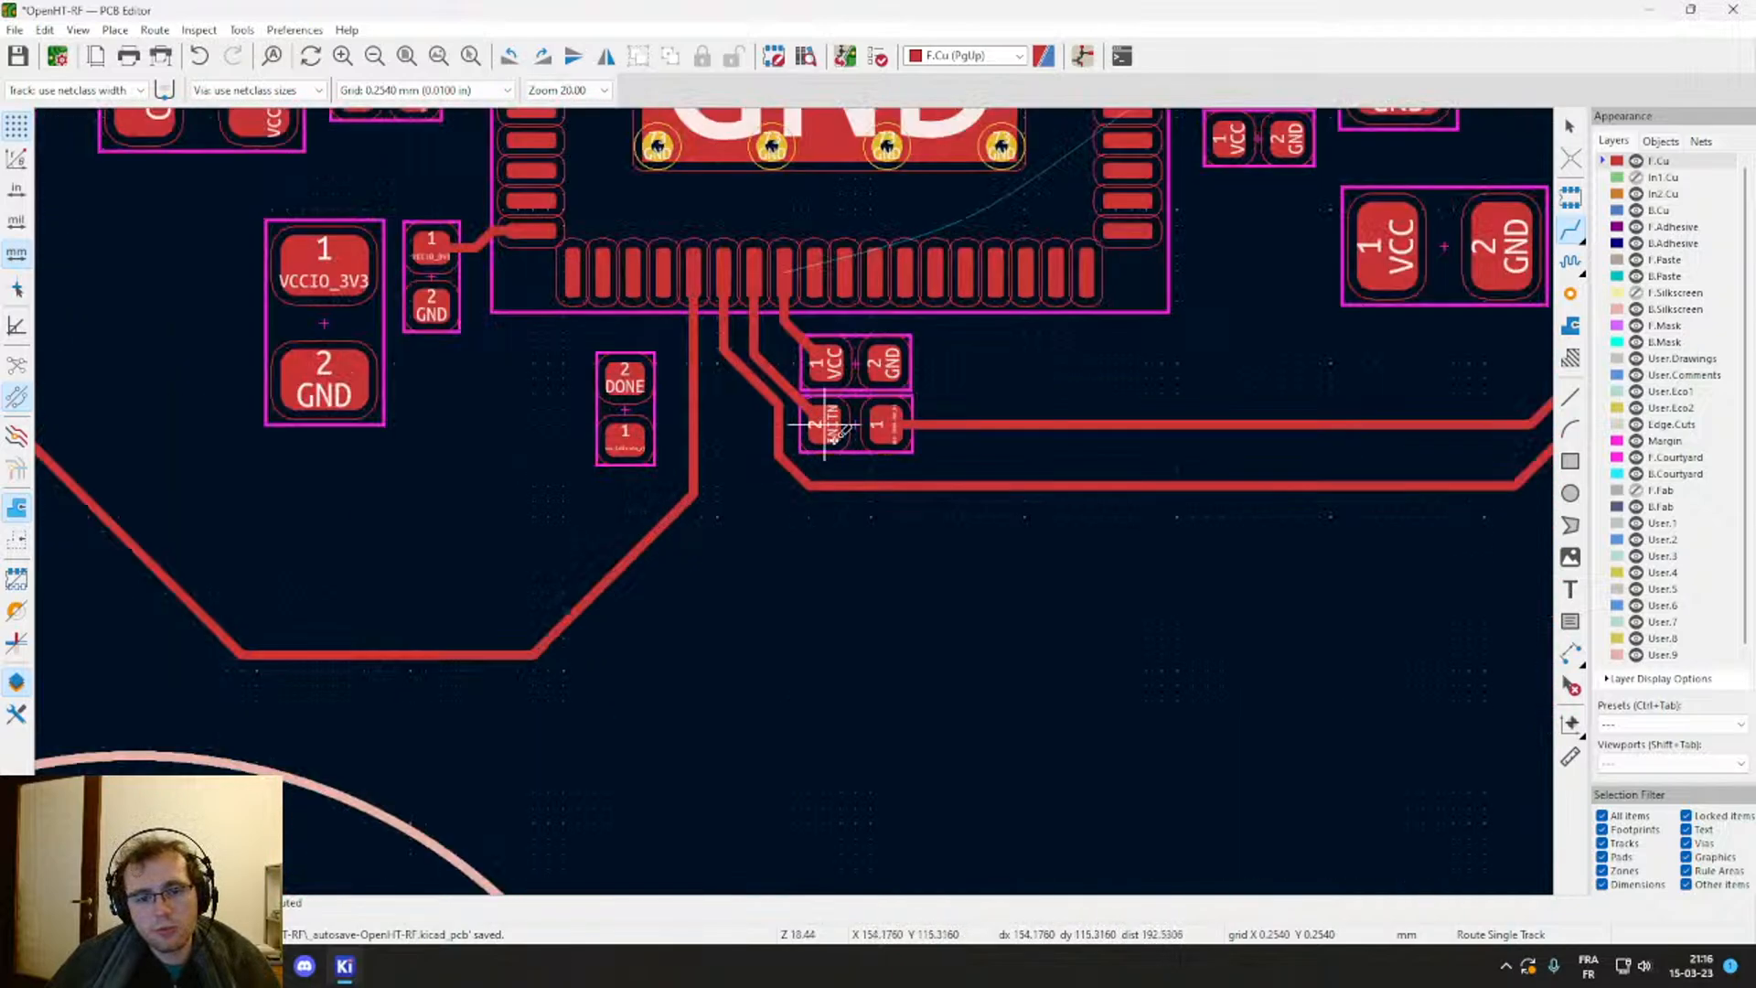
key("Escape")
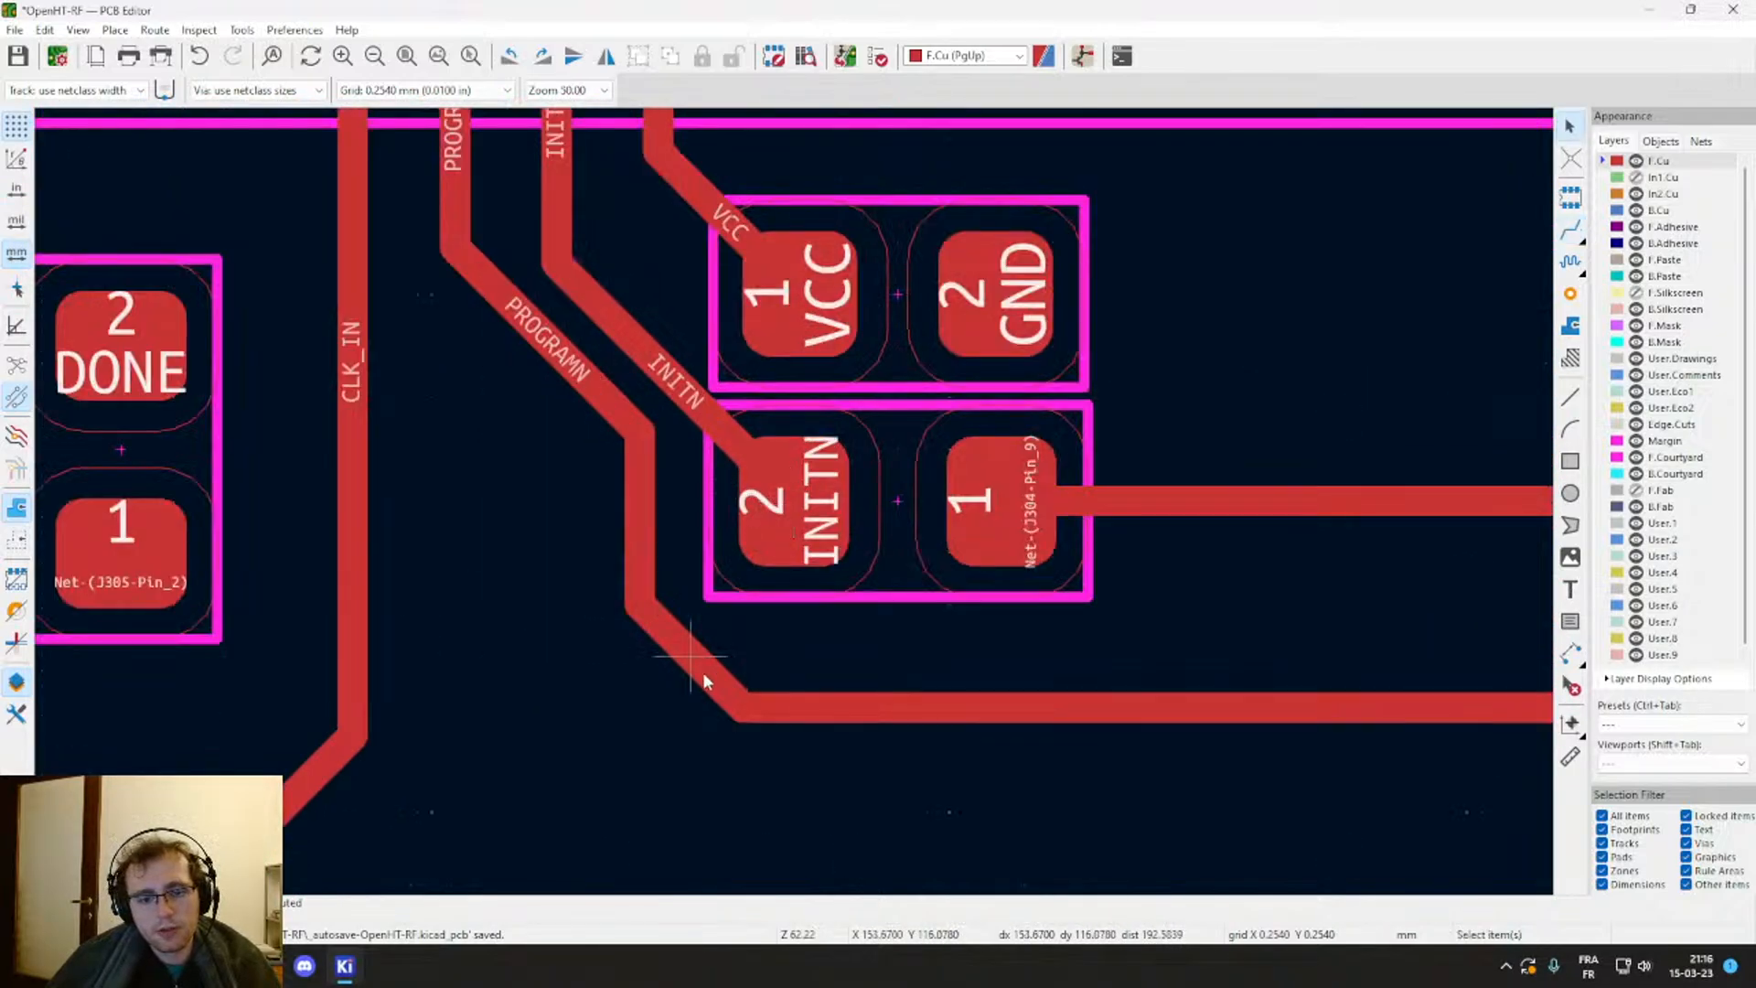
left_click(707, 679)
key("d")
left_click(737, 659)
Step: Shift the horizontal stretch of the PROGRAMN track closer to the lower edge of the INITN resistor's courtyard
left_click(1003, 713)
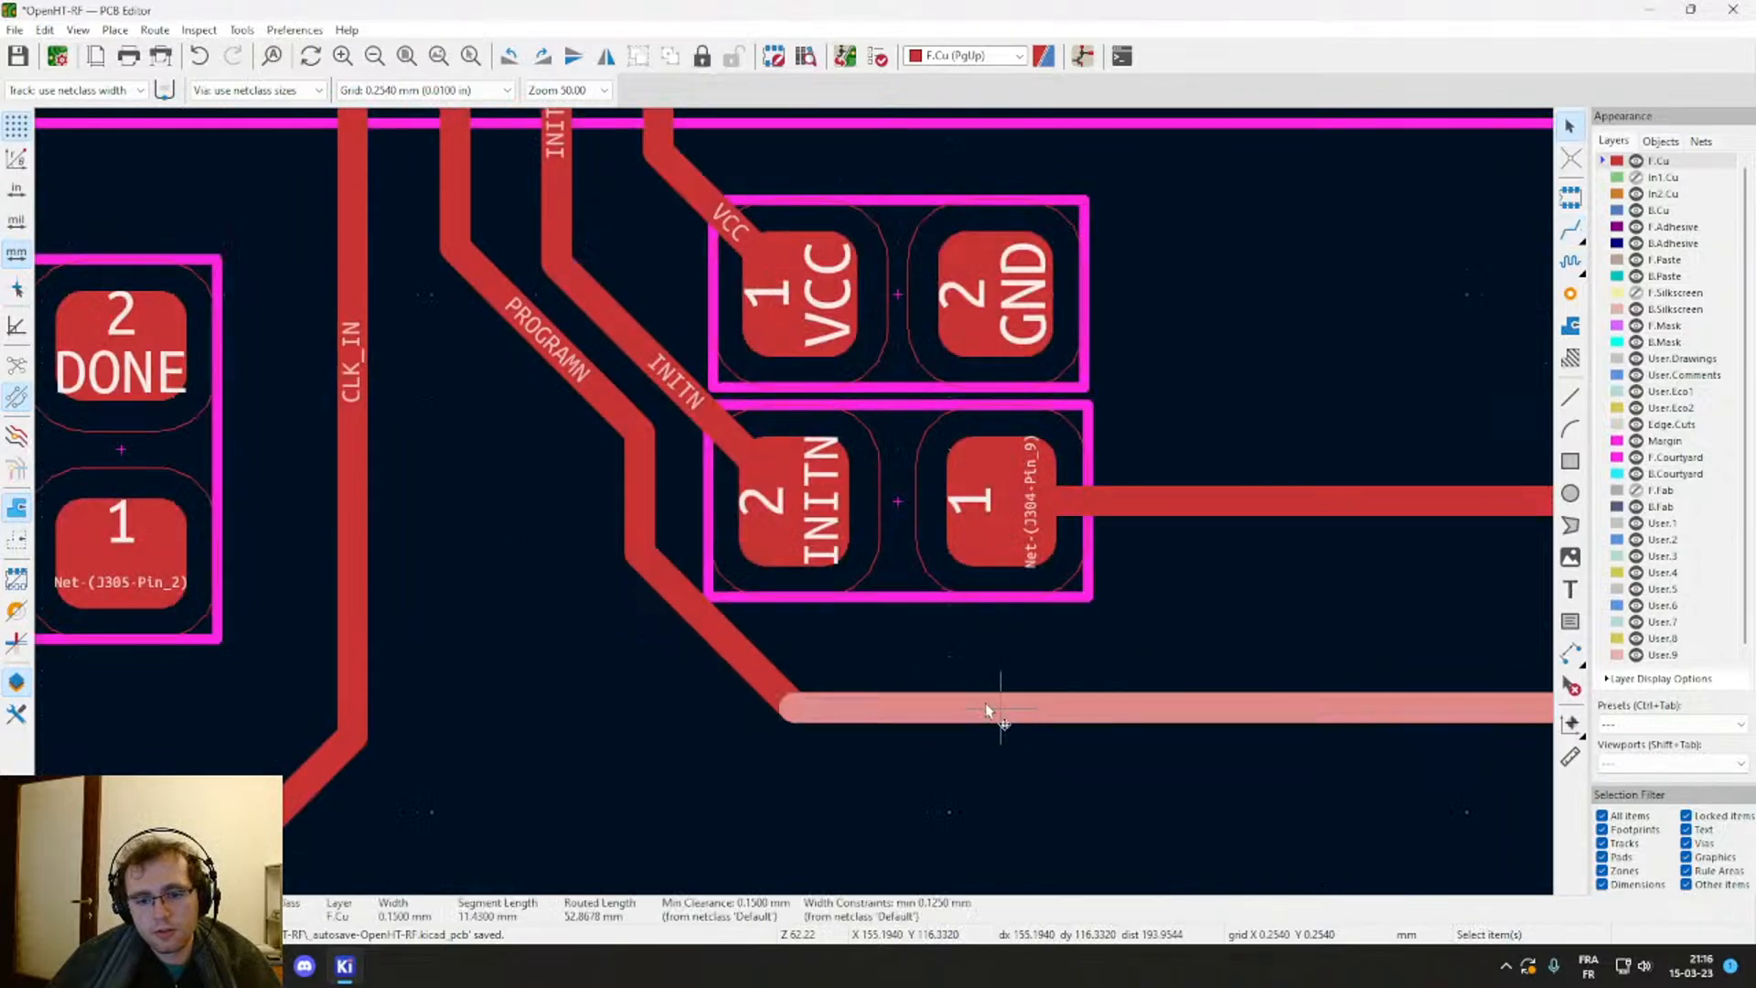
key("d")
left_click(935, 650)
scroll(1011, 597, "down", 3)
scroll(886, 500, "up", 2)
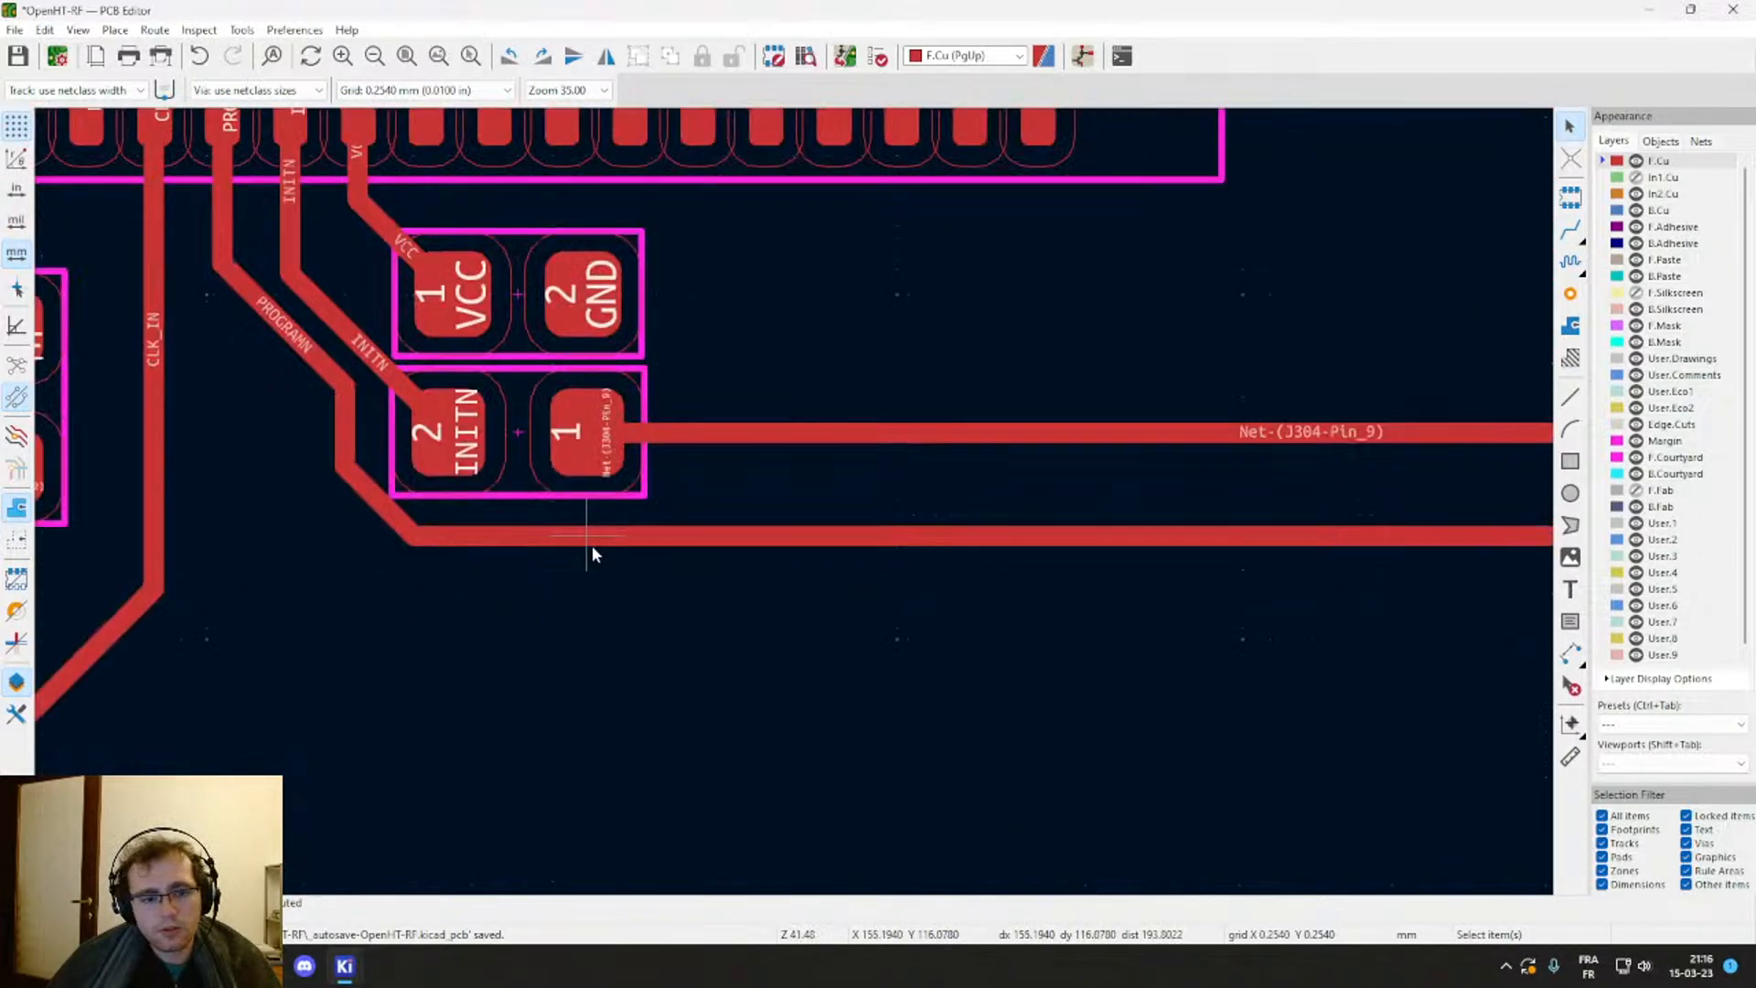
left_click(591, 541)
key("d")
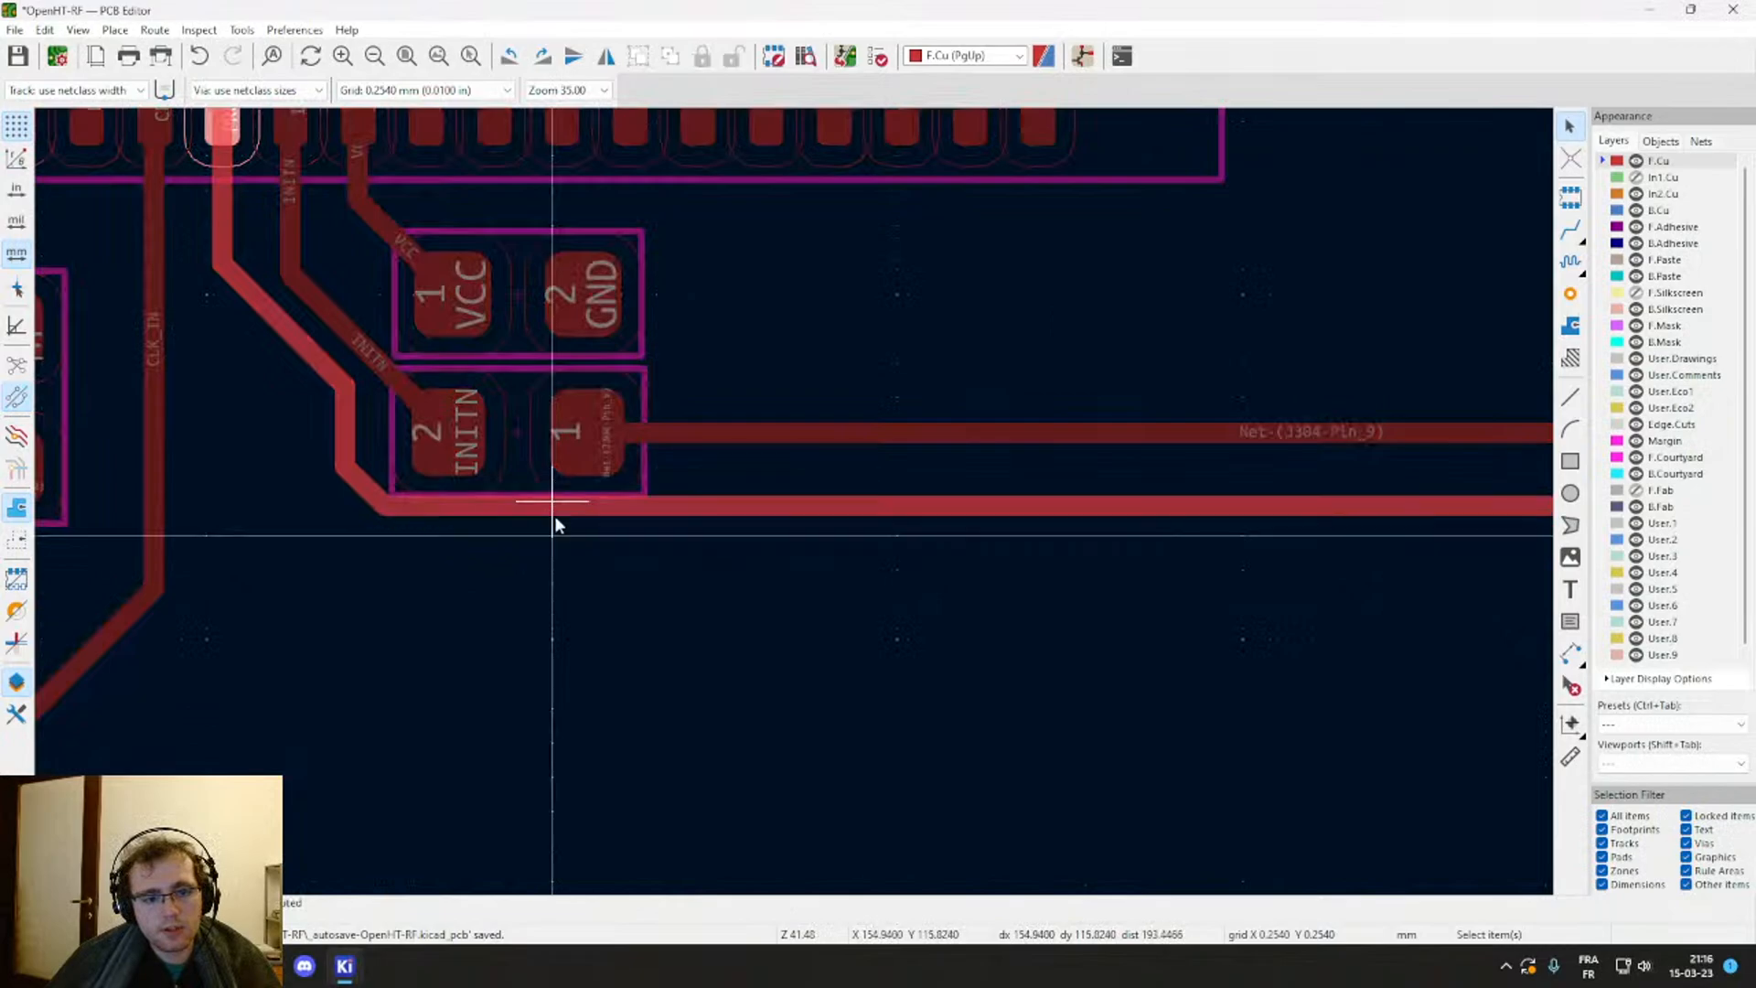
left_click(885, 526)
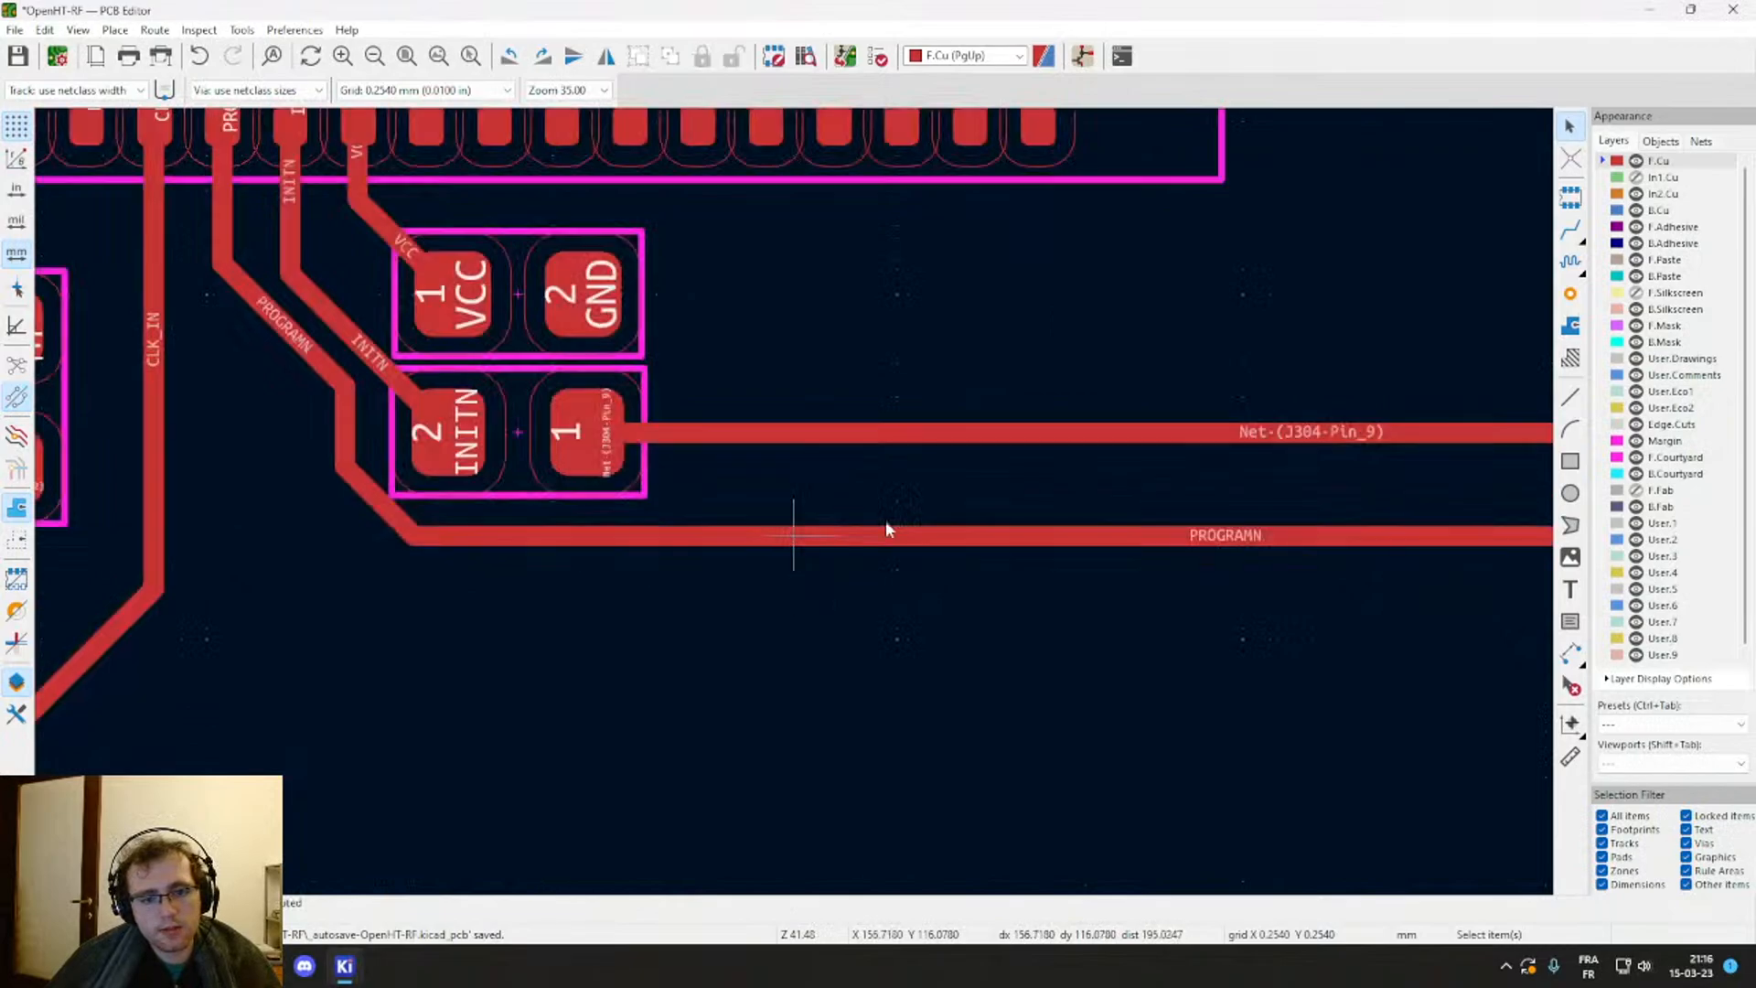
Step: Shift the diagonal at the lower corner of the PROGRAMN track closer to the parallel J304 pin 9 track
scroll(885, 528, "down", 2)
middle_click_drag(1164, 392, 829, 566)
left_click(991, 623)
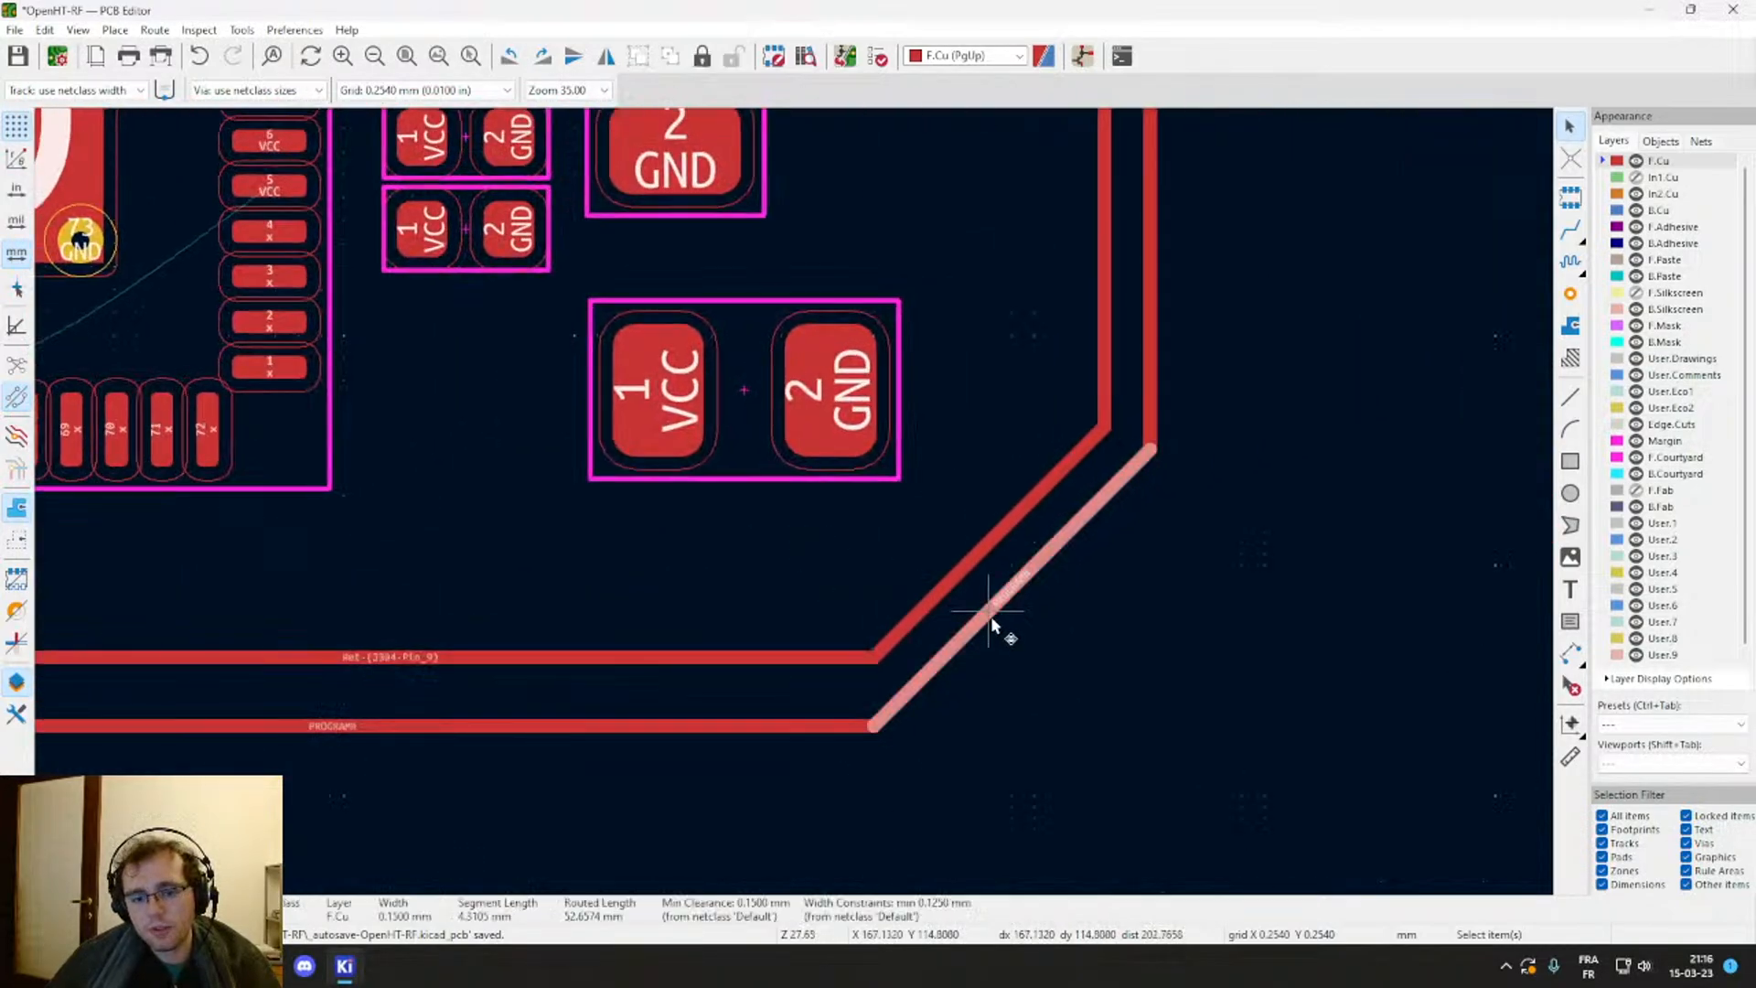
key("e")
key("Escape")
key("d")
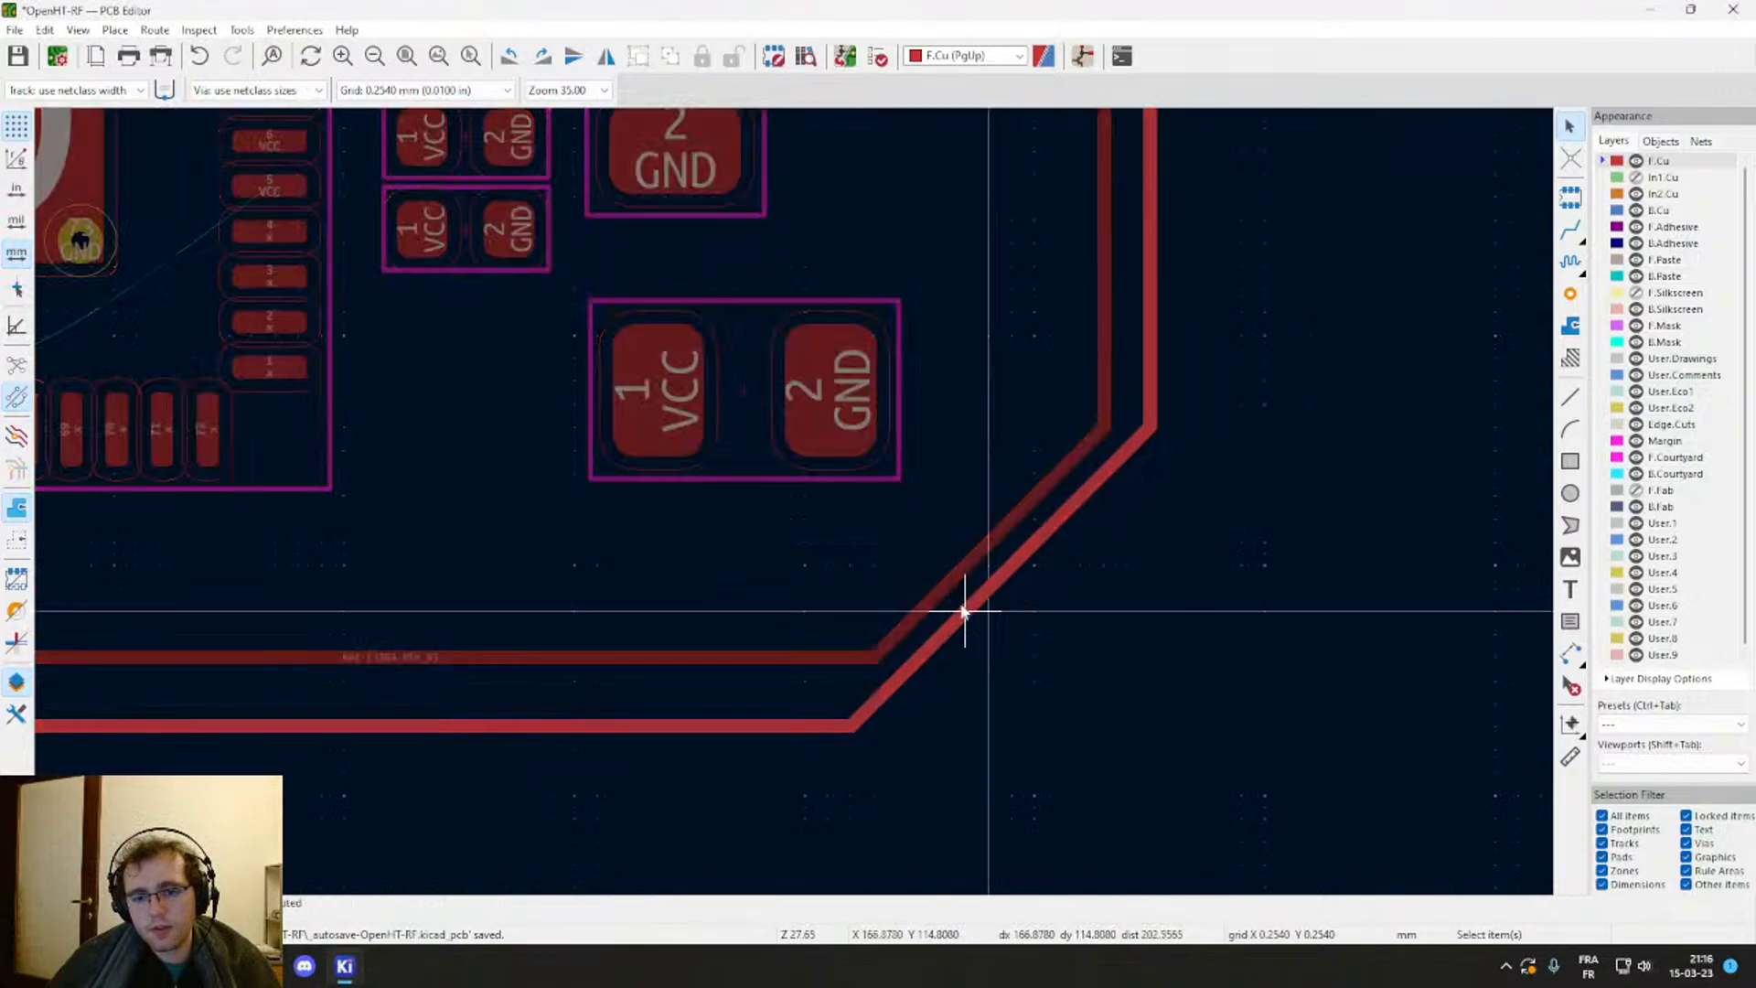
Step: Bring the vertical PROGRAMN segment closer to the J304 pin 9 track and shorten the upper diagonals of both tracks
scroll(963, 611, "down", 3)
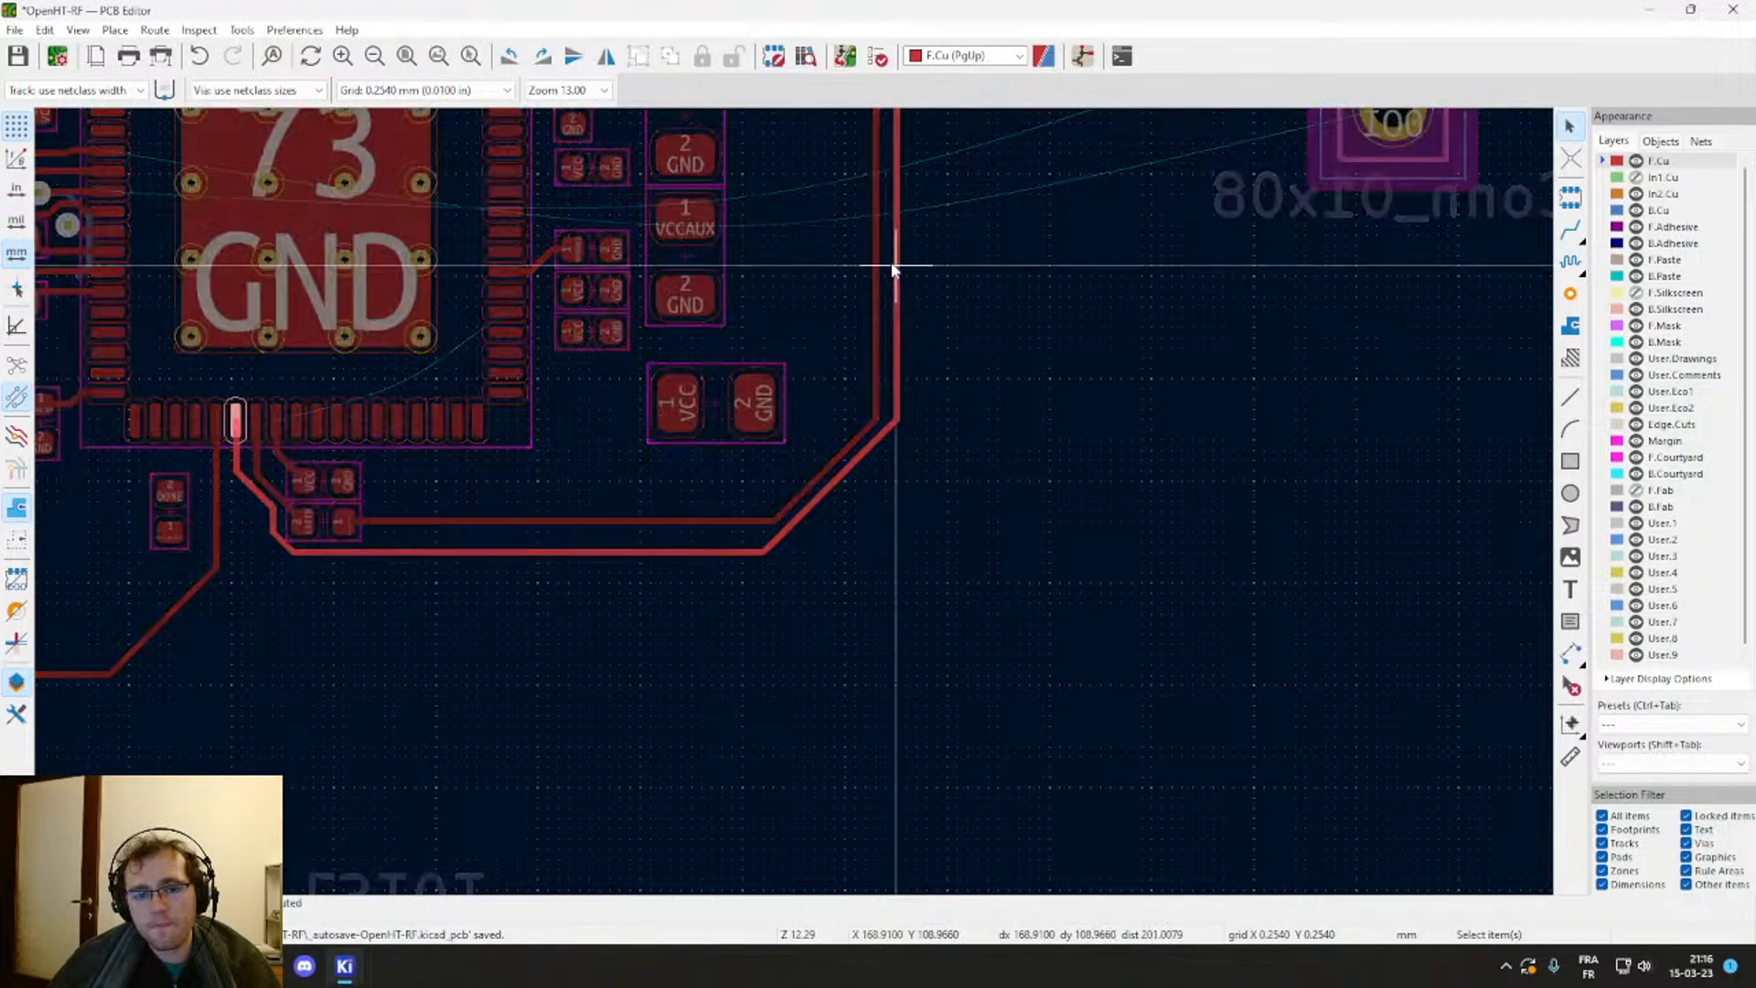
scroll(896, 267, "down", 3)
middle_click_drag(796, 431, 781, 739)
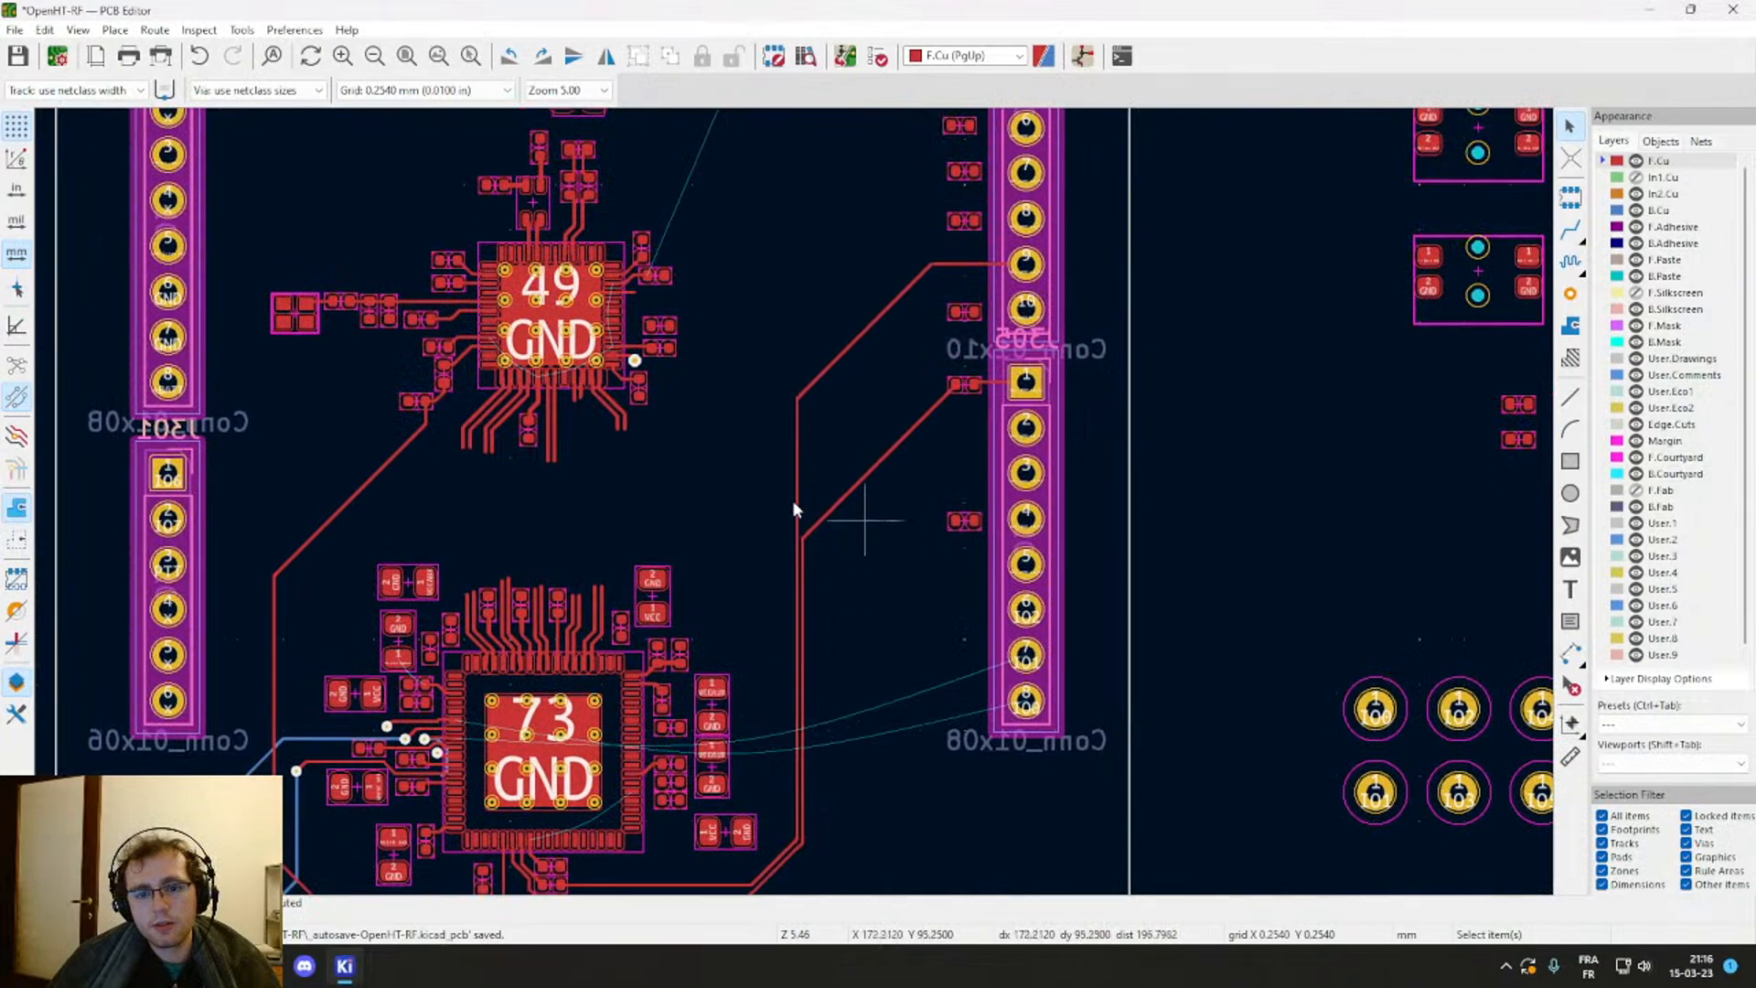
scroll(793, 501, "up", 3)
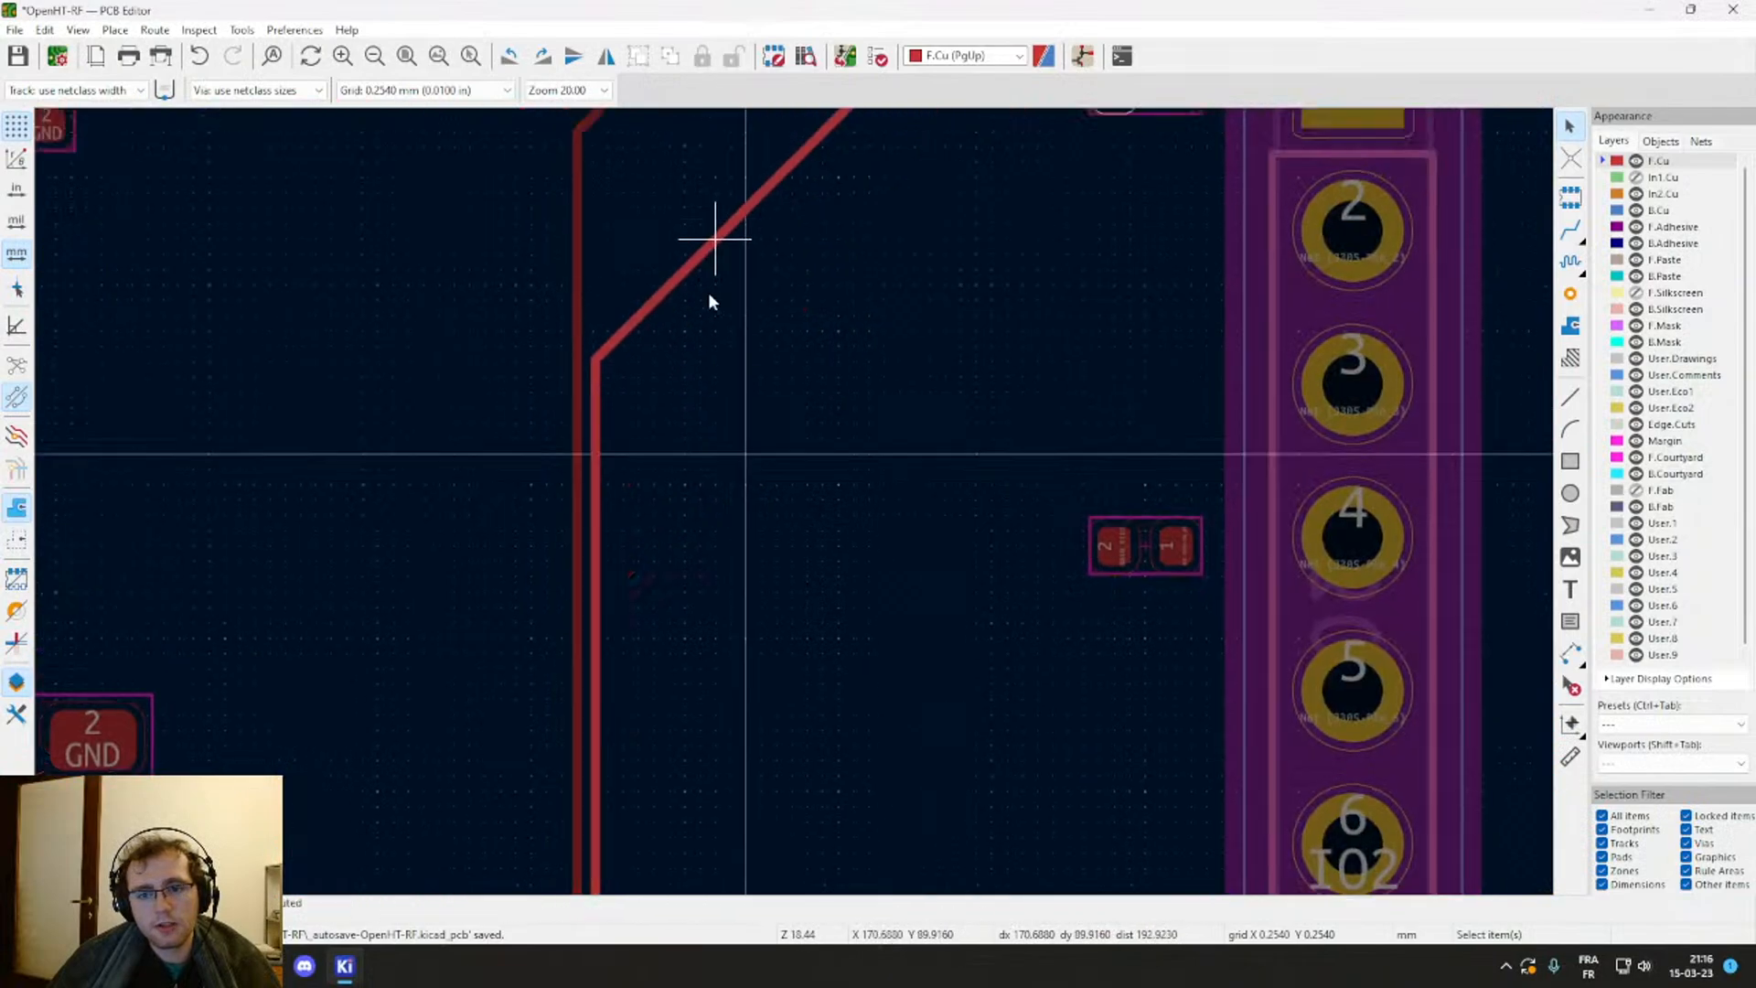
middle_click_drag(711, 302, 674, 628)
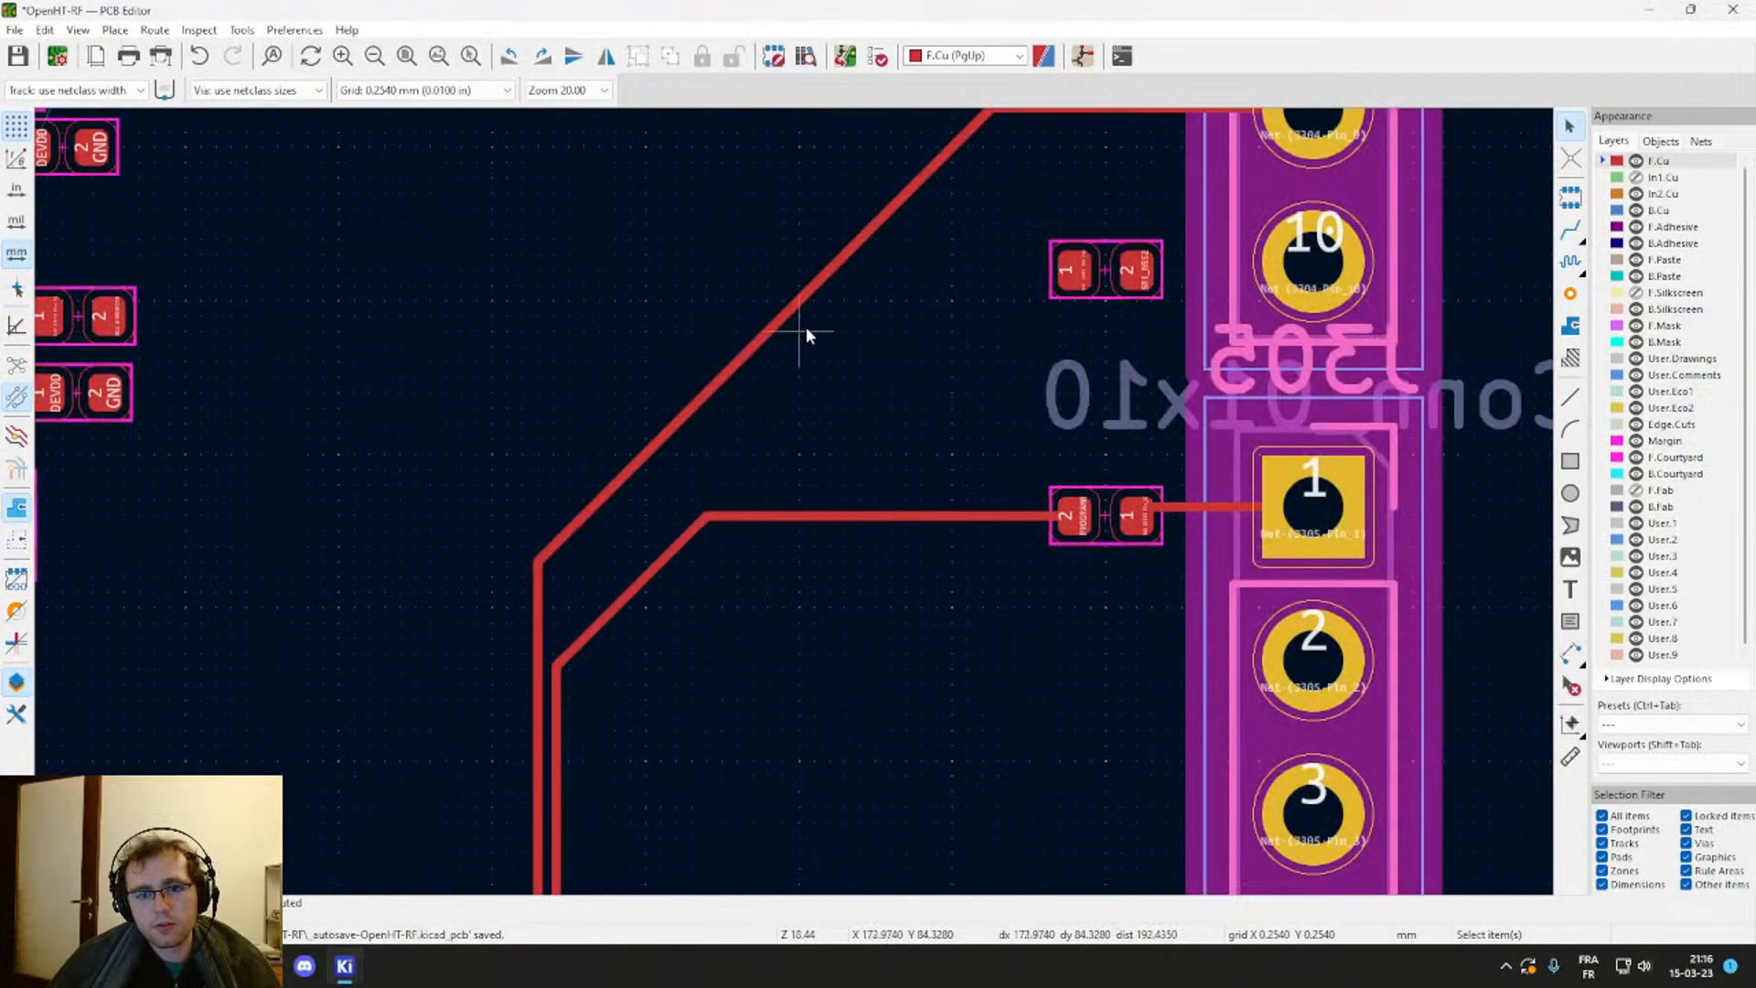
scroll(788, 312, "down", 4)
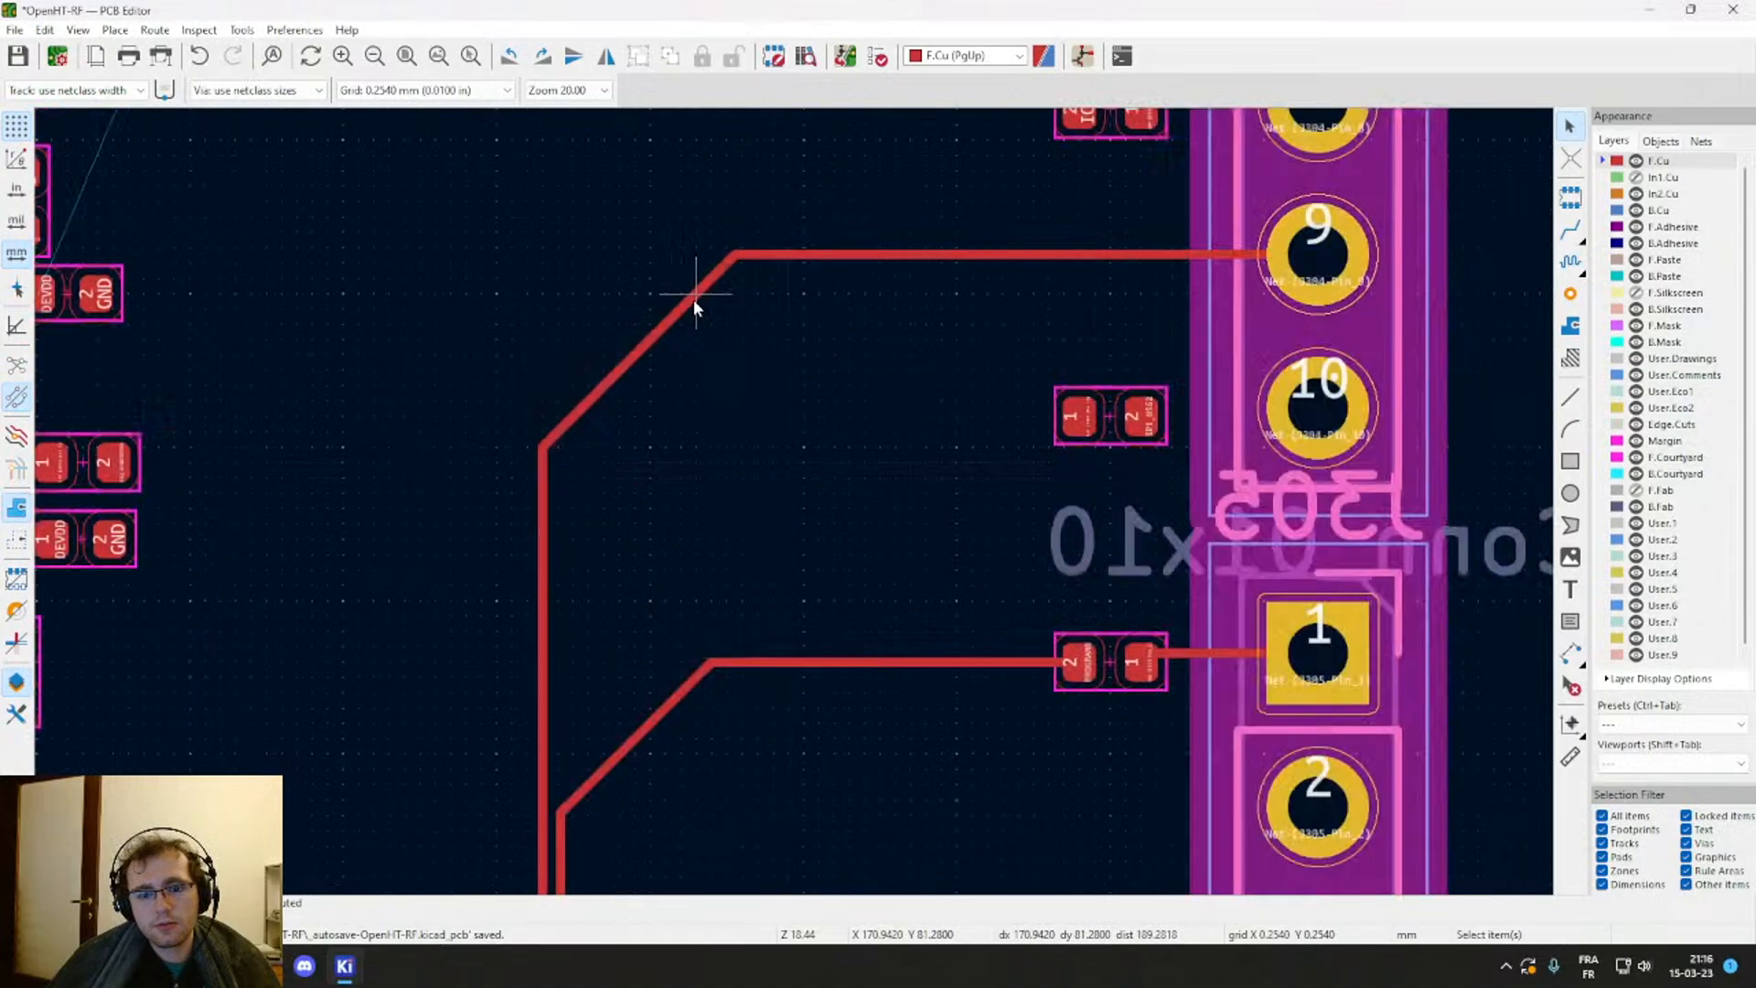
Step: Rotate the DONE resistor to horizontal with pad 2 facing the CLK_IN track and place it just below the chip's pads 55 to 58
middle_click_drag(732, 621, 979, 240)
middle_click_drag(744, 585, 925, 313)
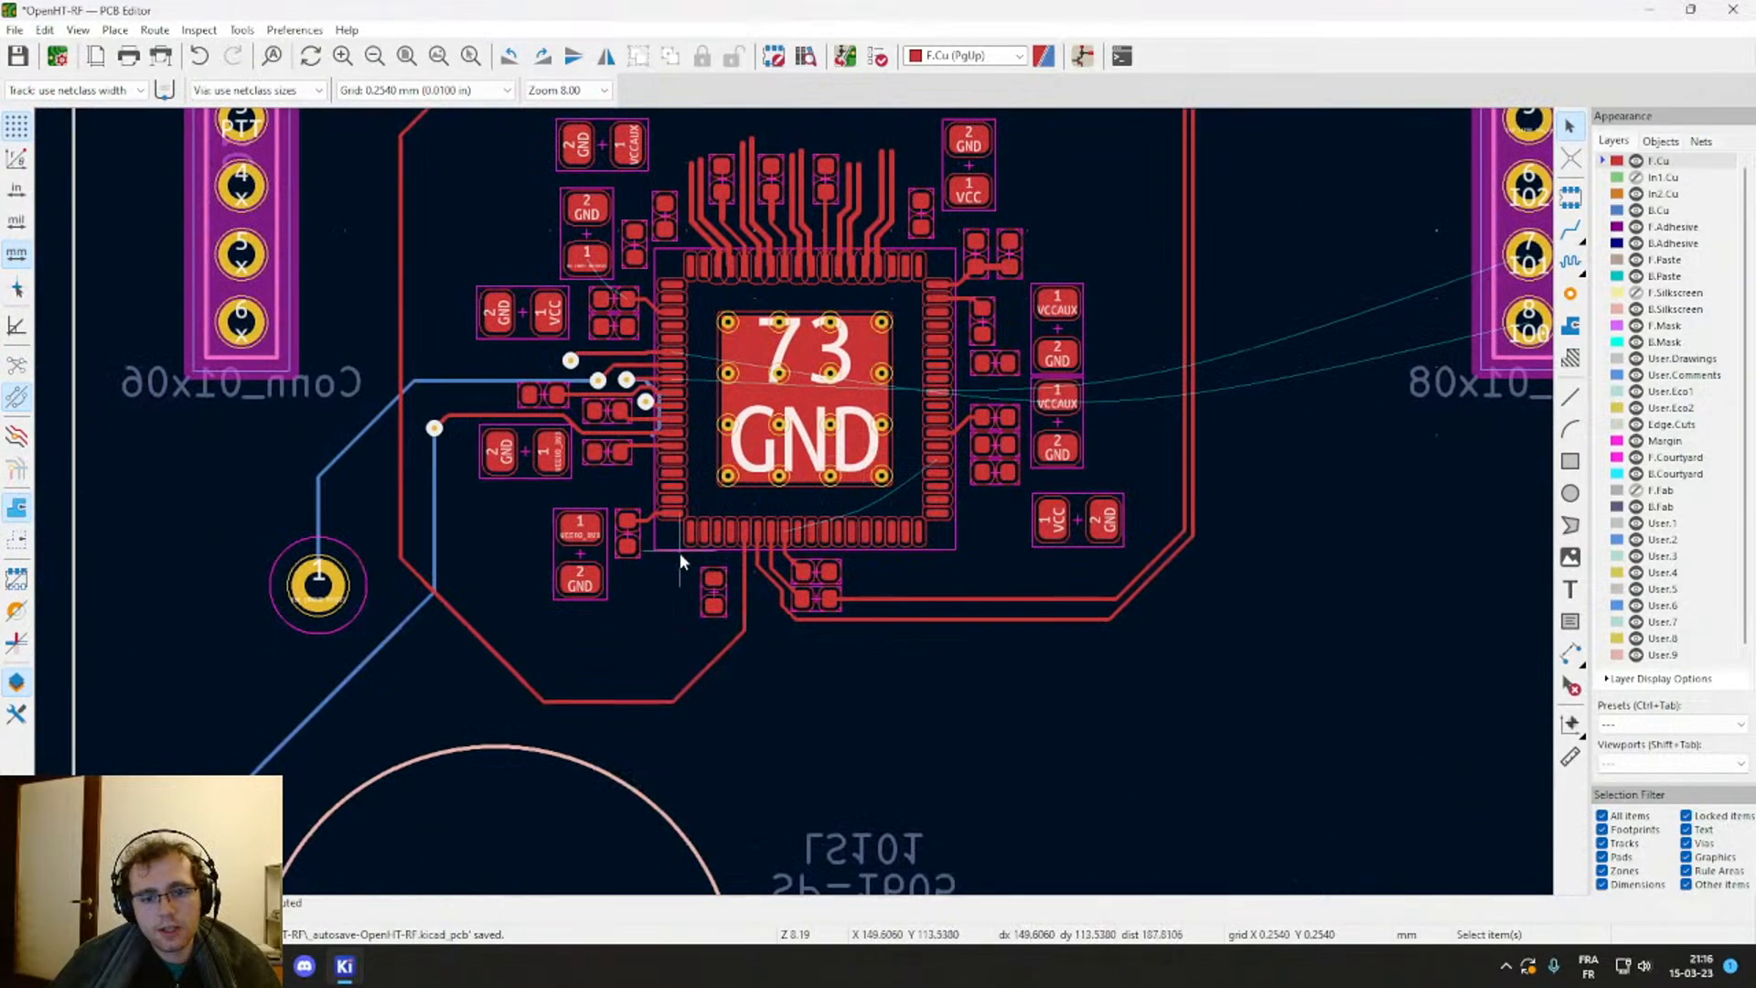
scroll(678, 553, "up", 6)
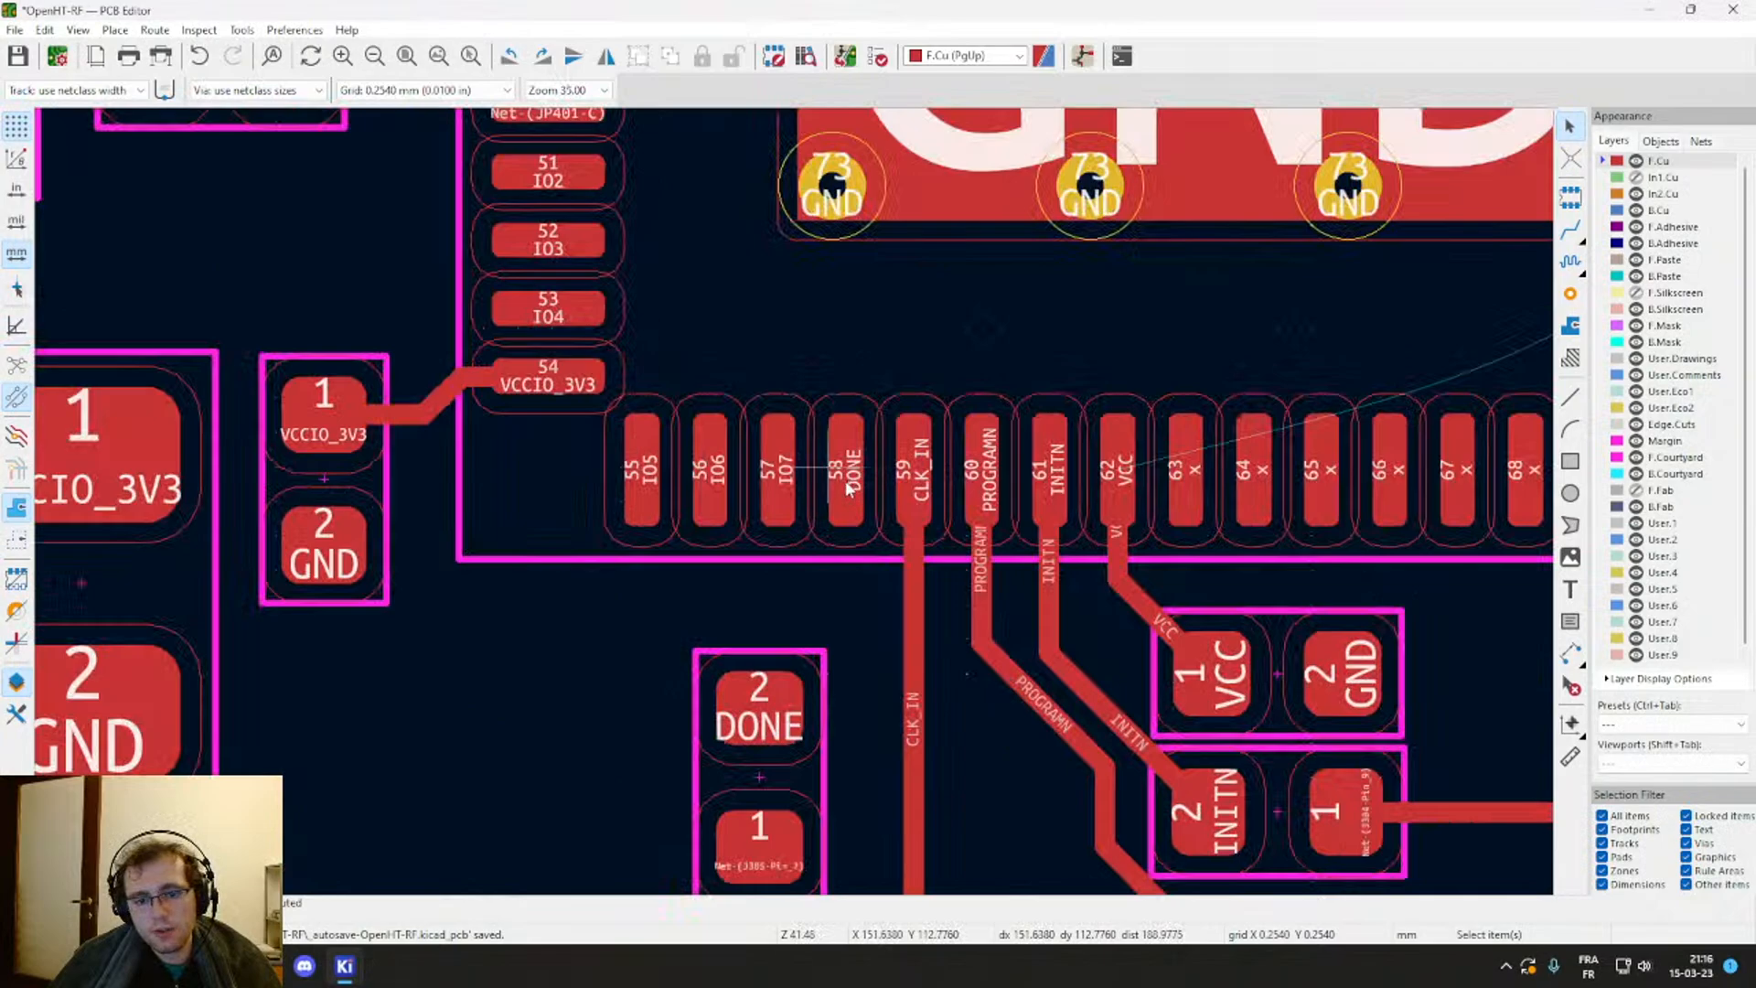
left_click(762, 784)
middle_click_drag(644, 697, 910, 434)
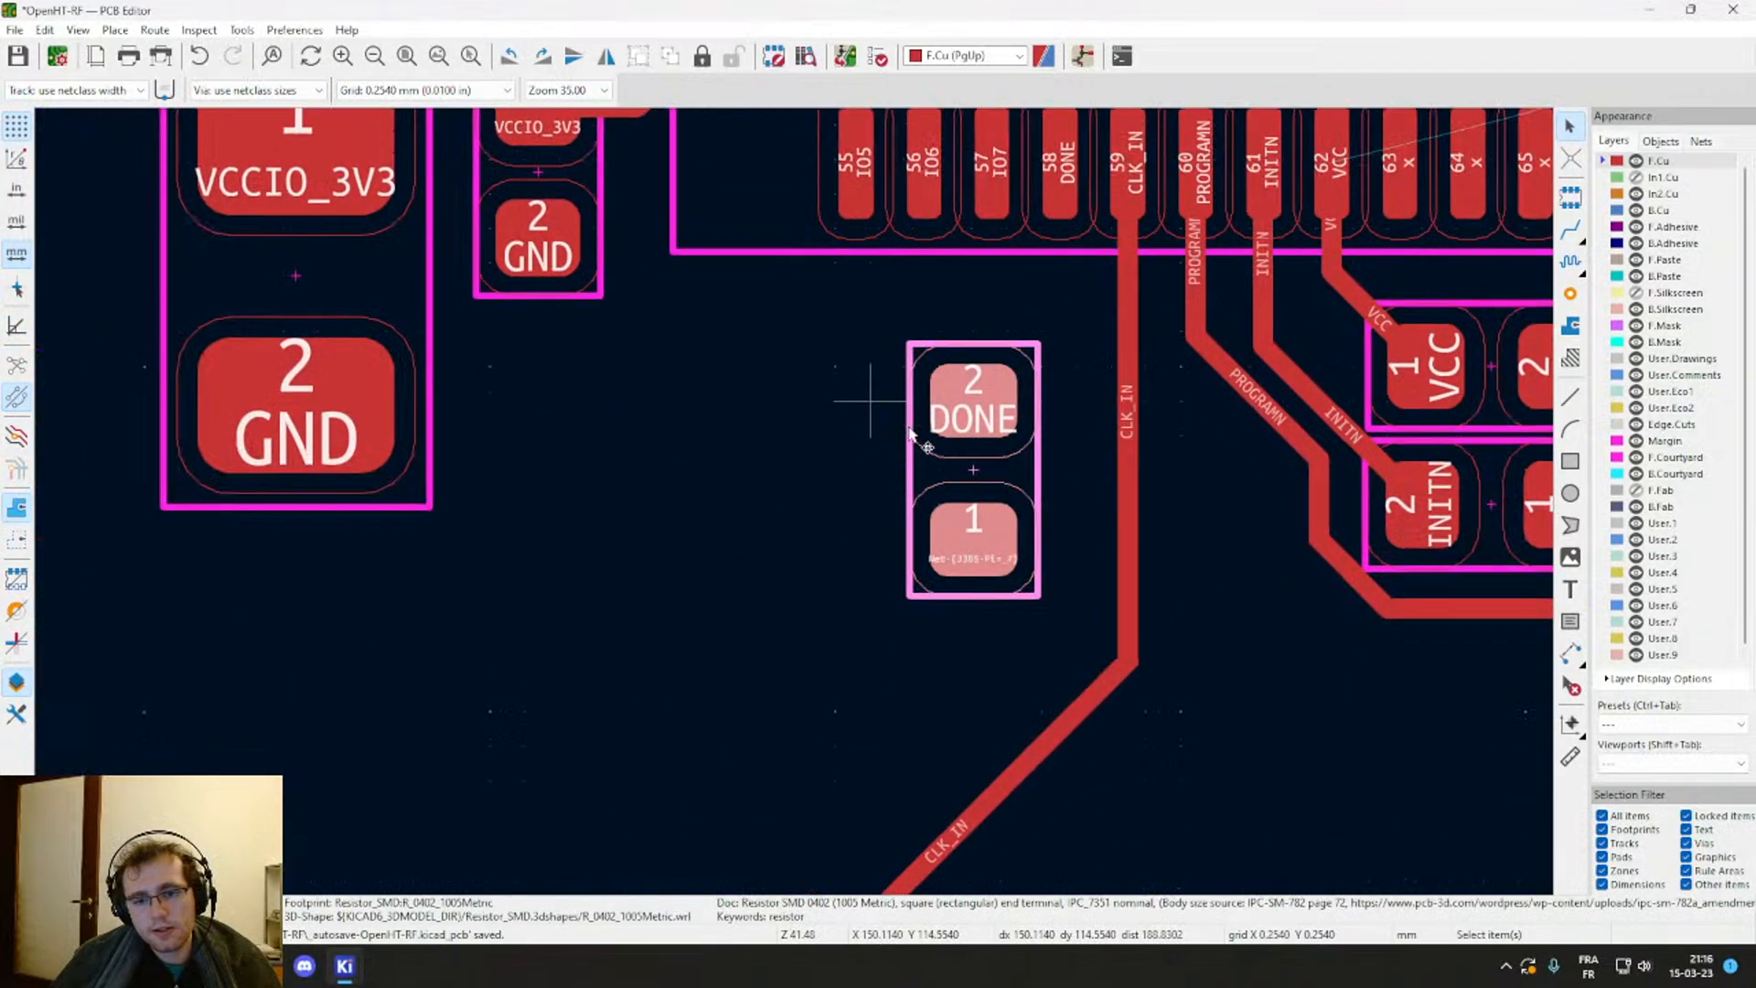
key("m")
key("r")
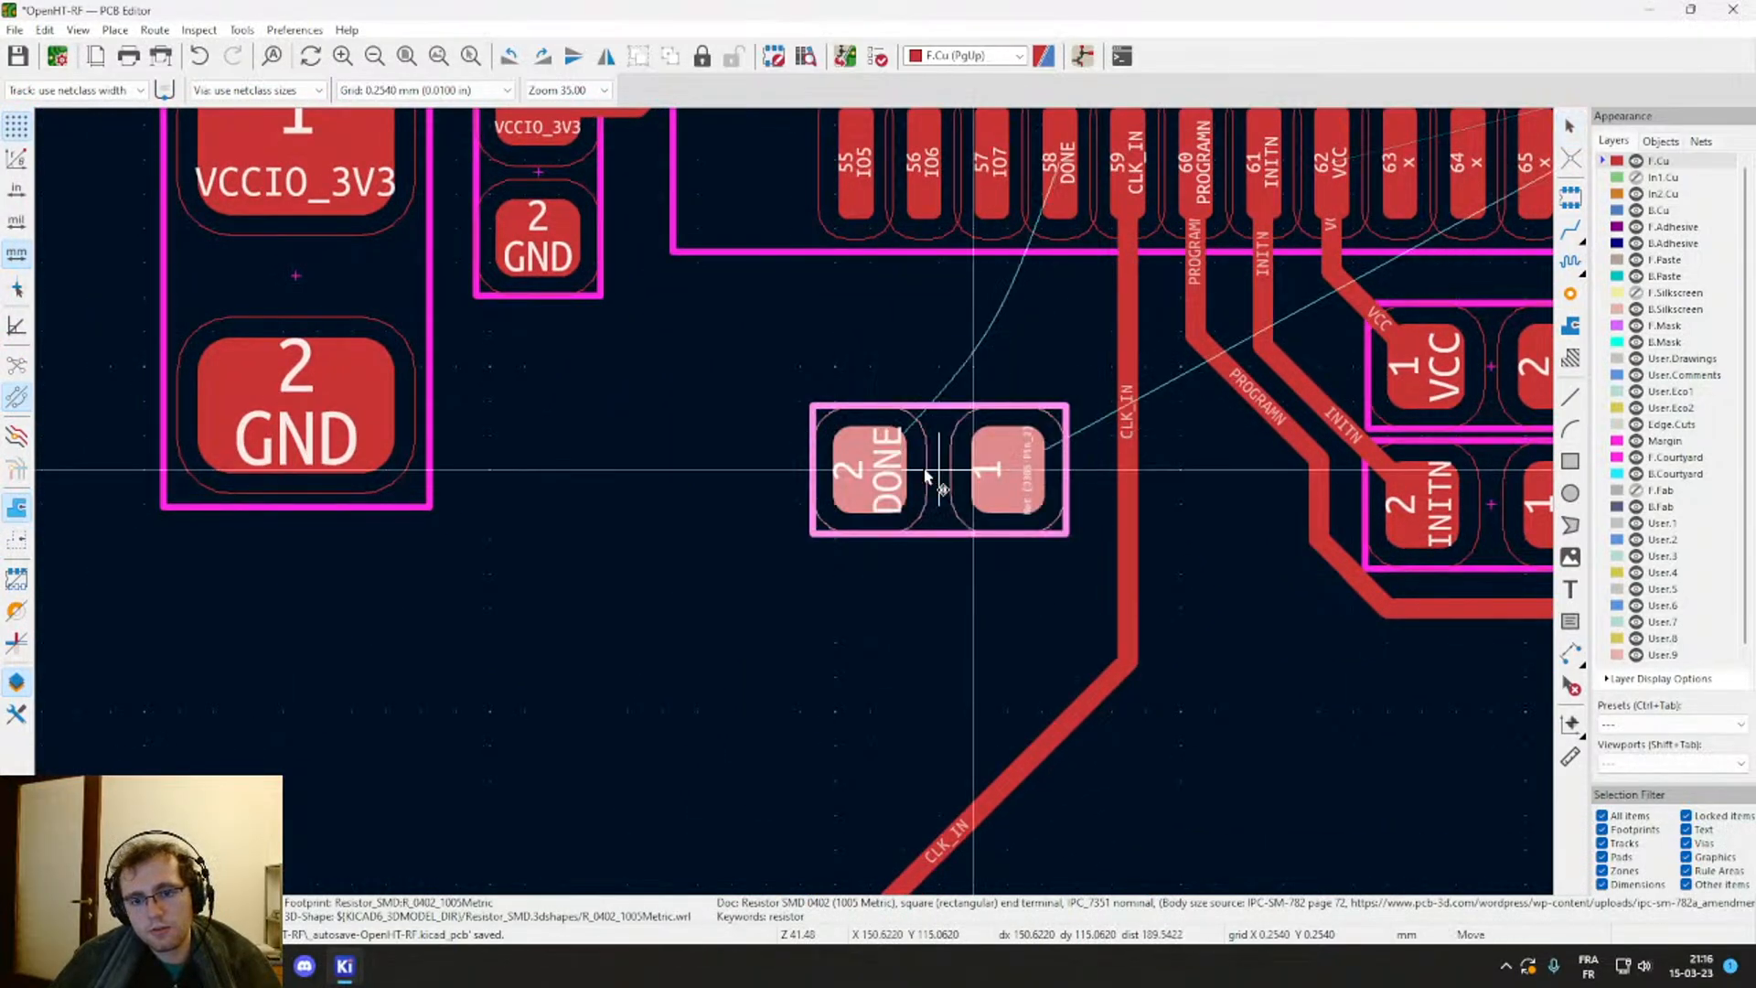
key("r")
key("r")
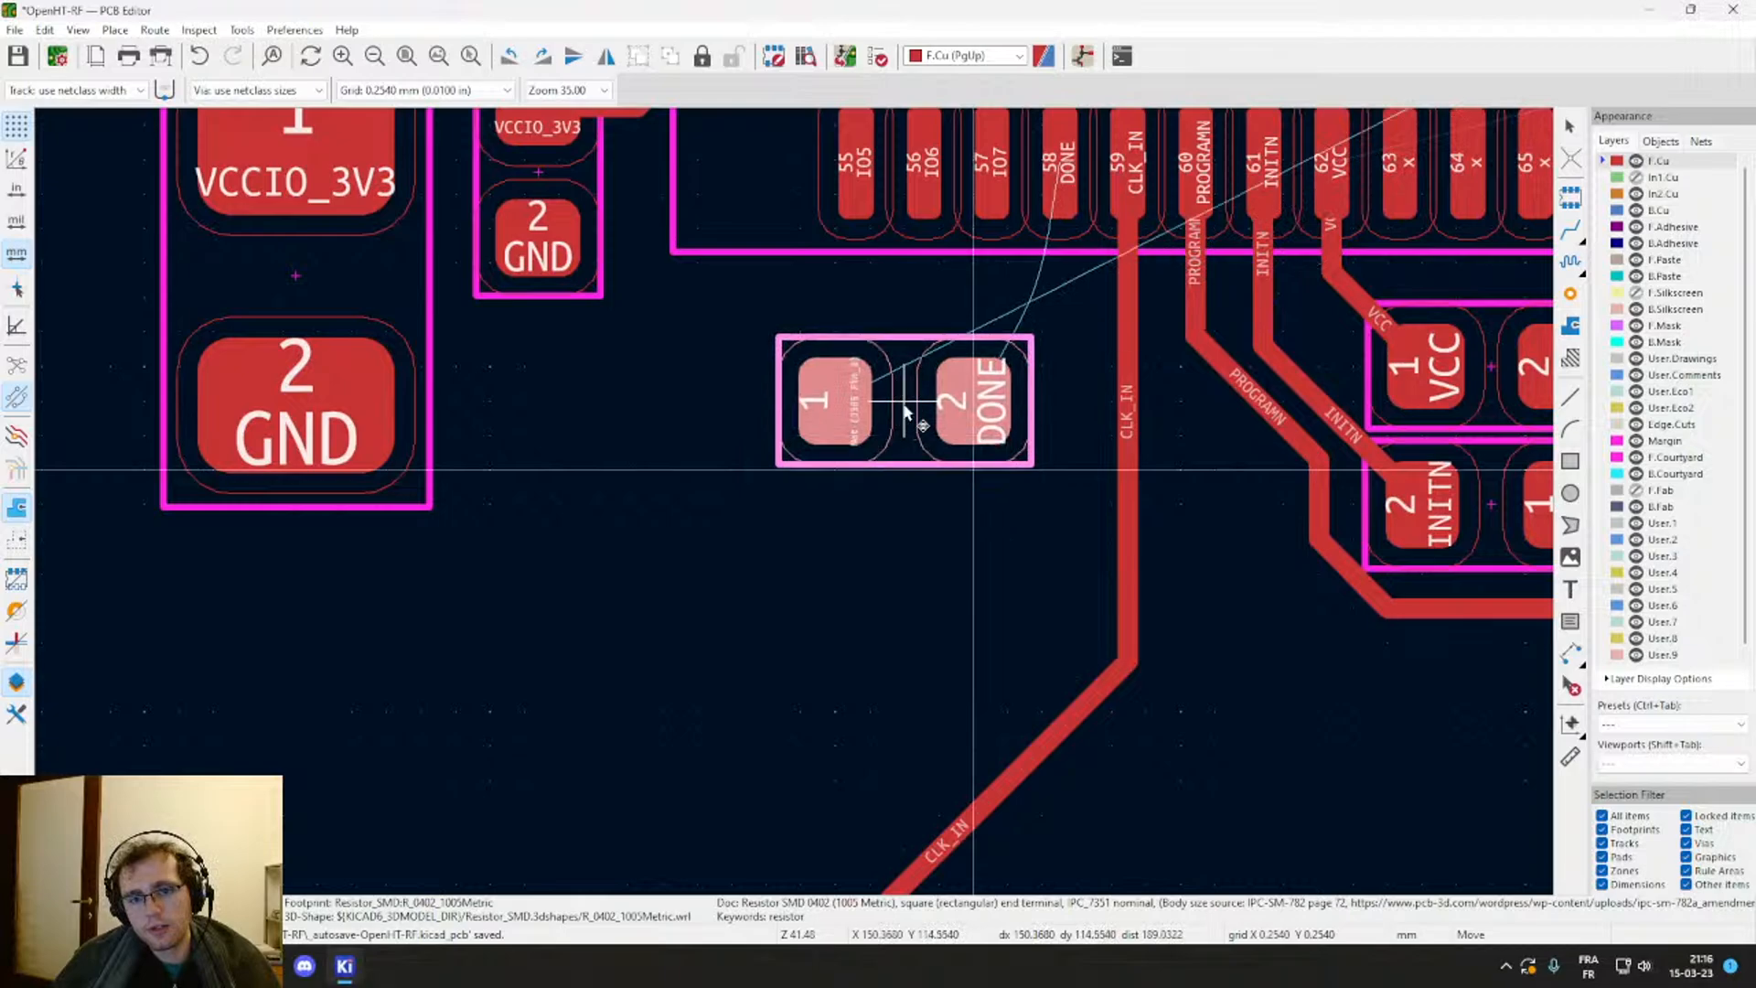
left_click(910, 408)
scroll(942, 201, "down", 2)
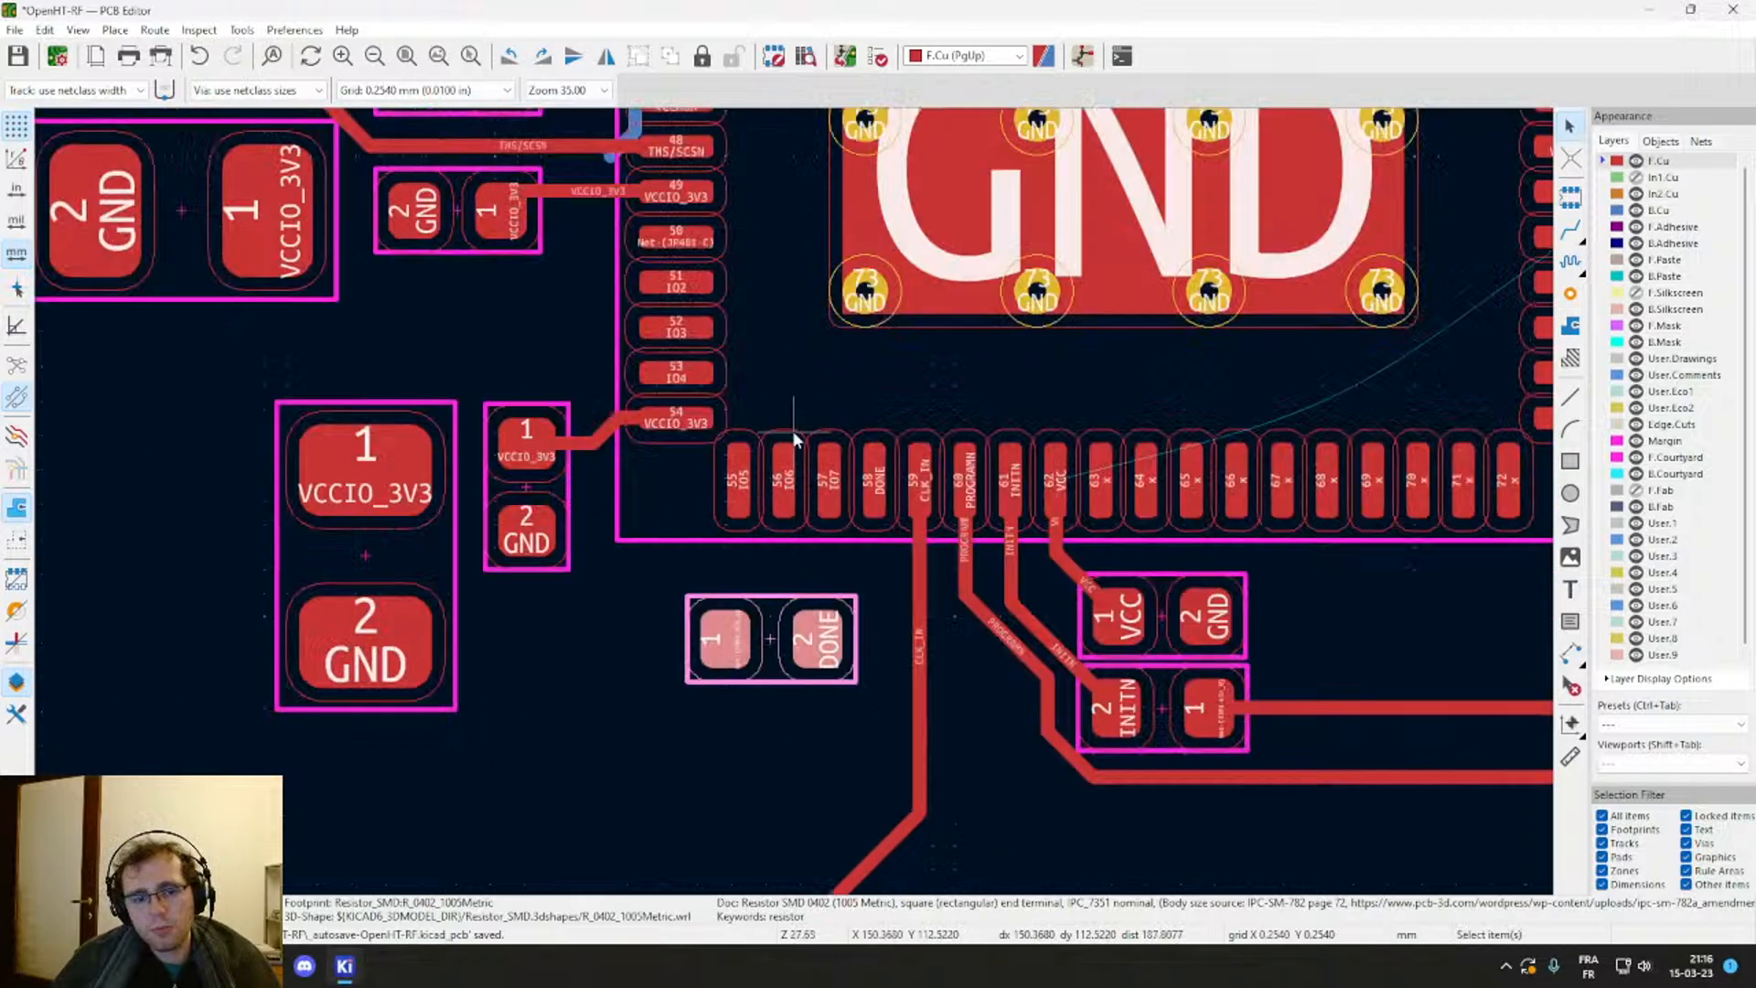
left_click_drag(773, 651, 782, 622)
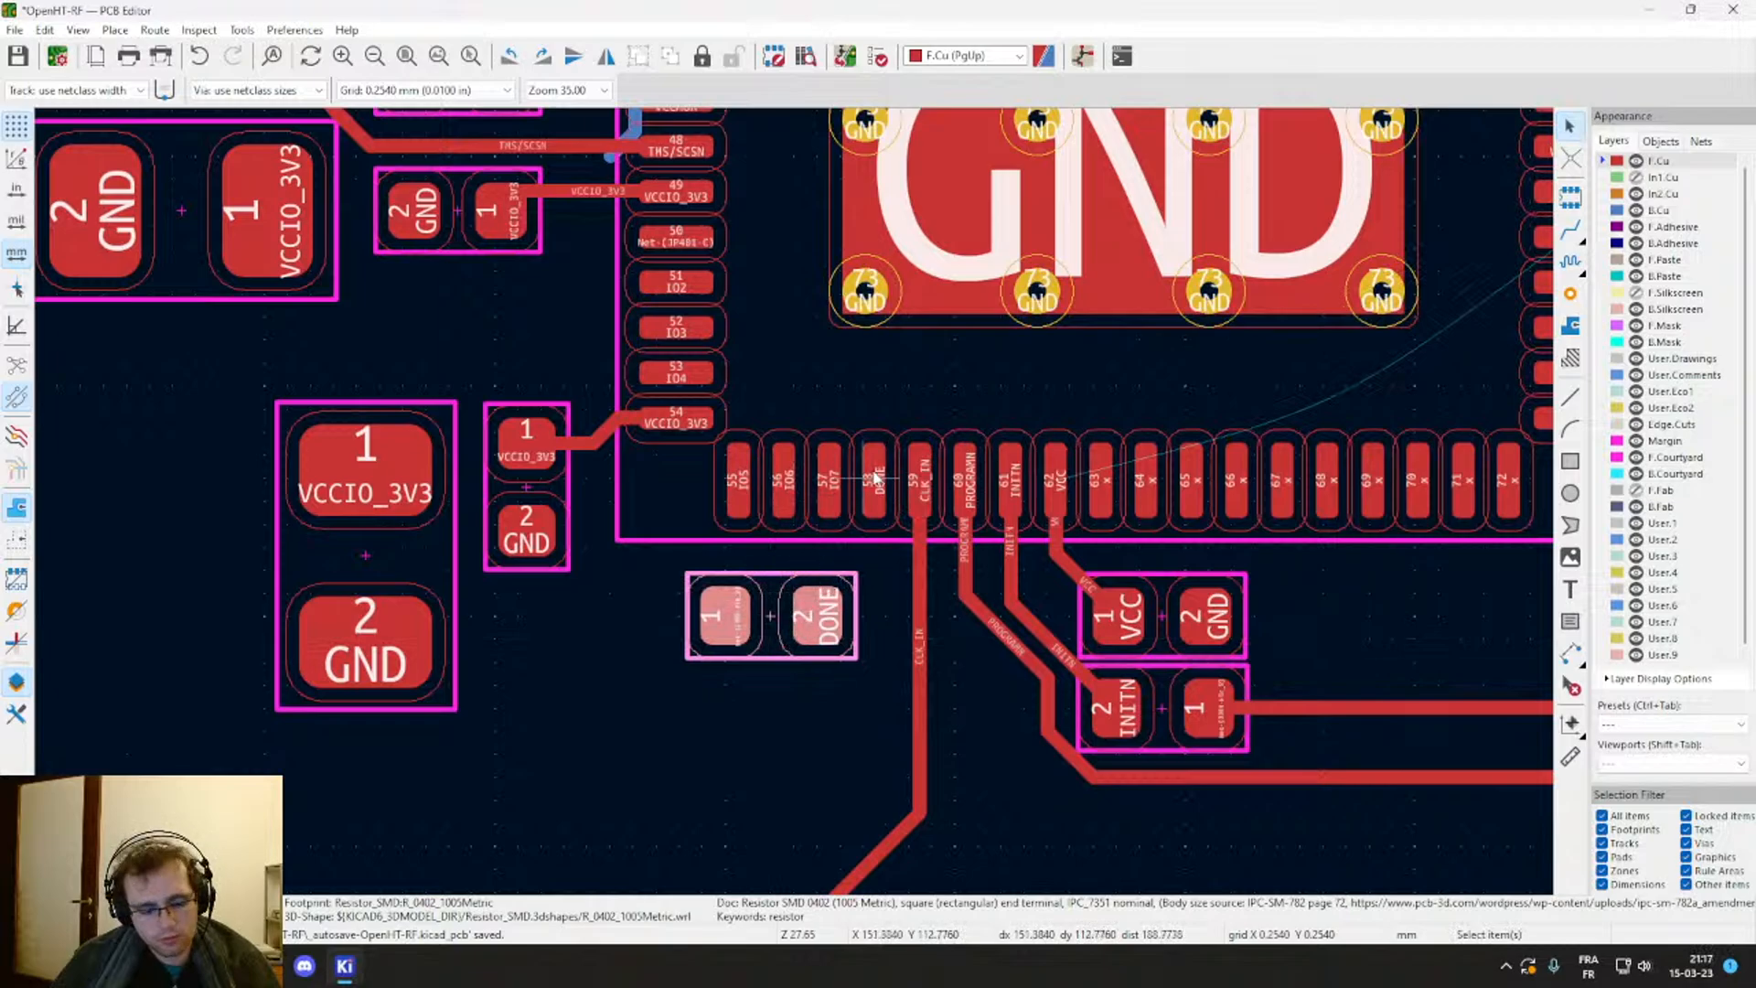
Step: Route DONE on F.Cu from pad 58 to resistor pad 2, and run a short track from pad 1 down to a new via
key("x")
left_click(823, 614)
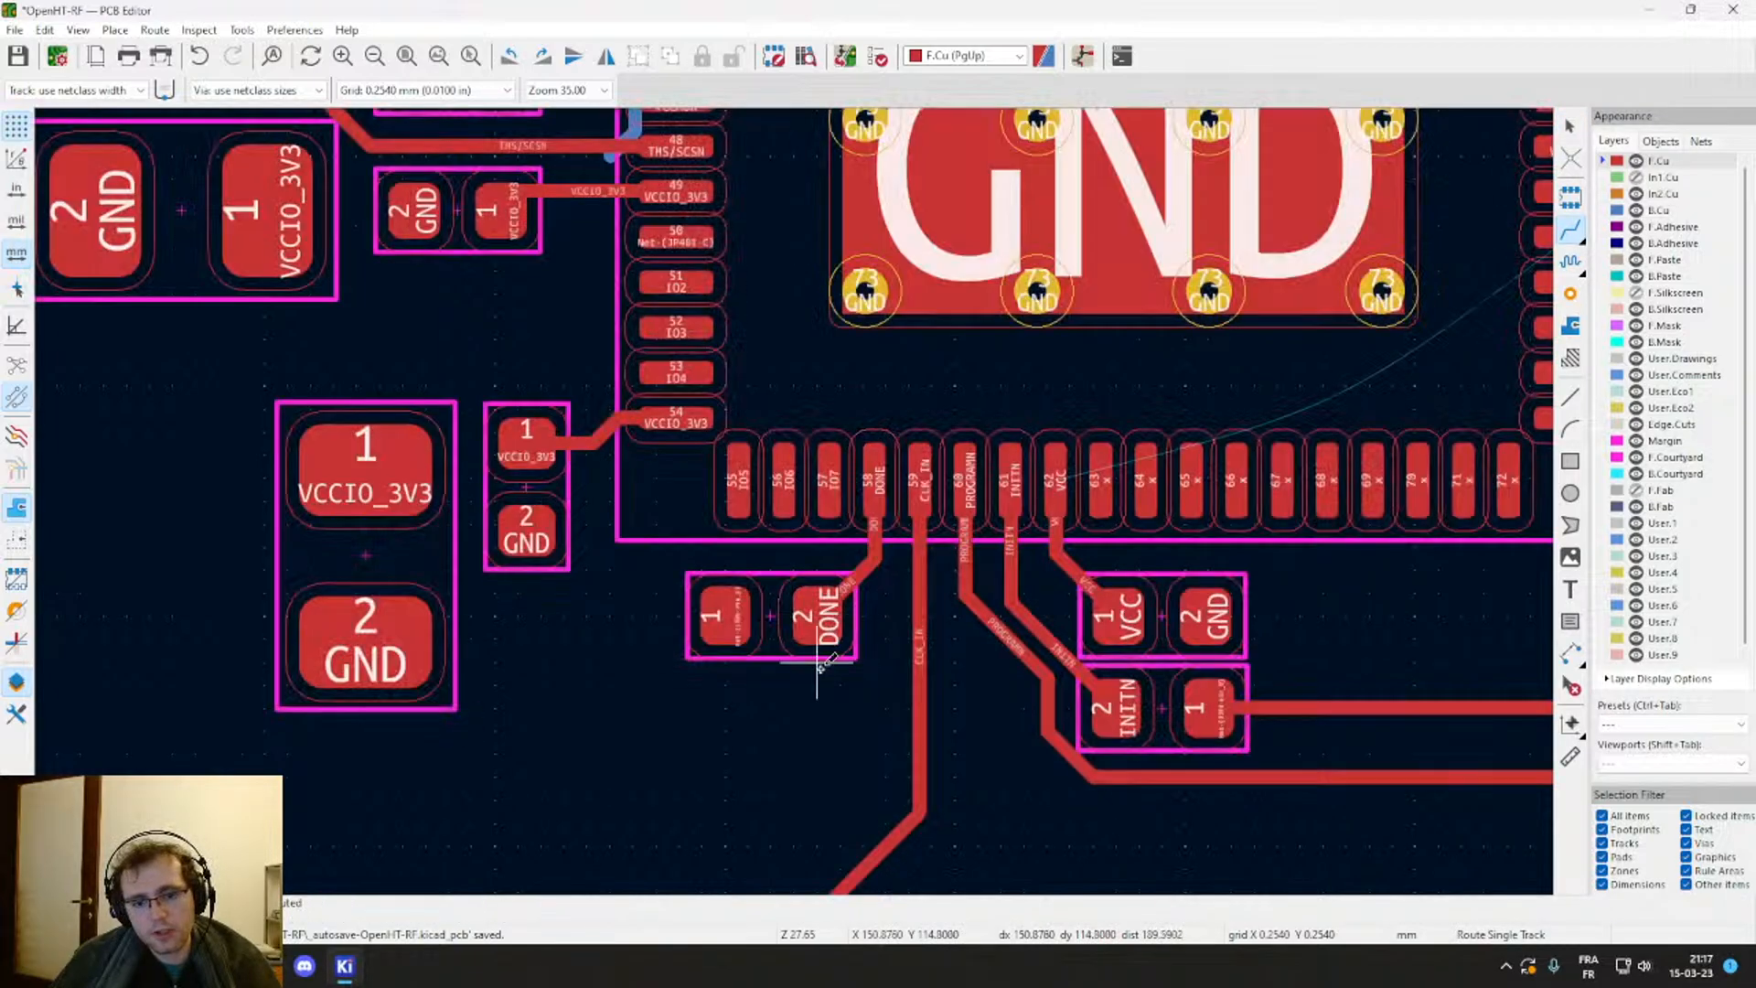
left_click(737, 626)
scroll(748, 658, "down", 10)
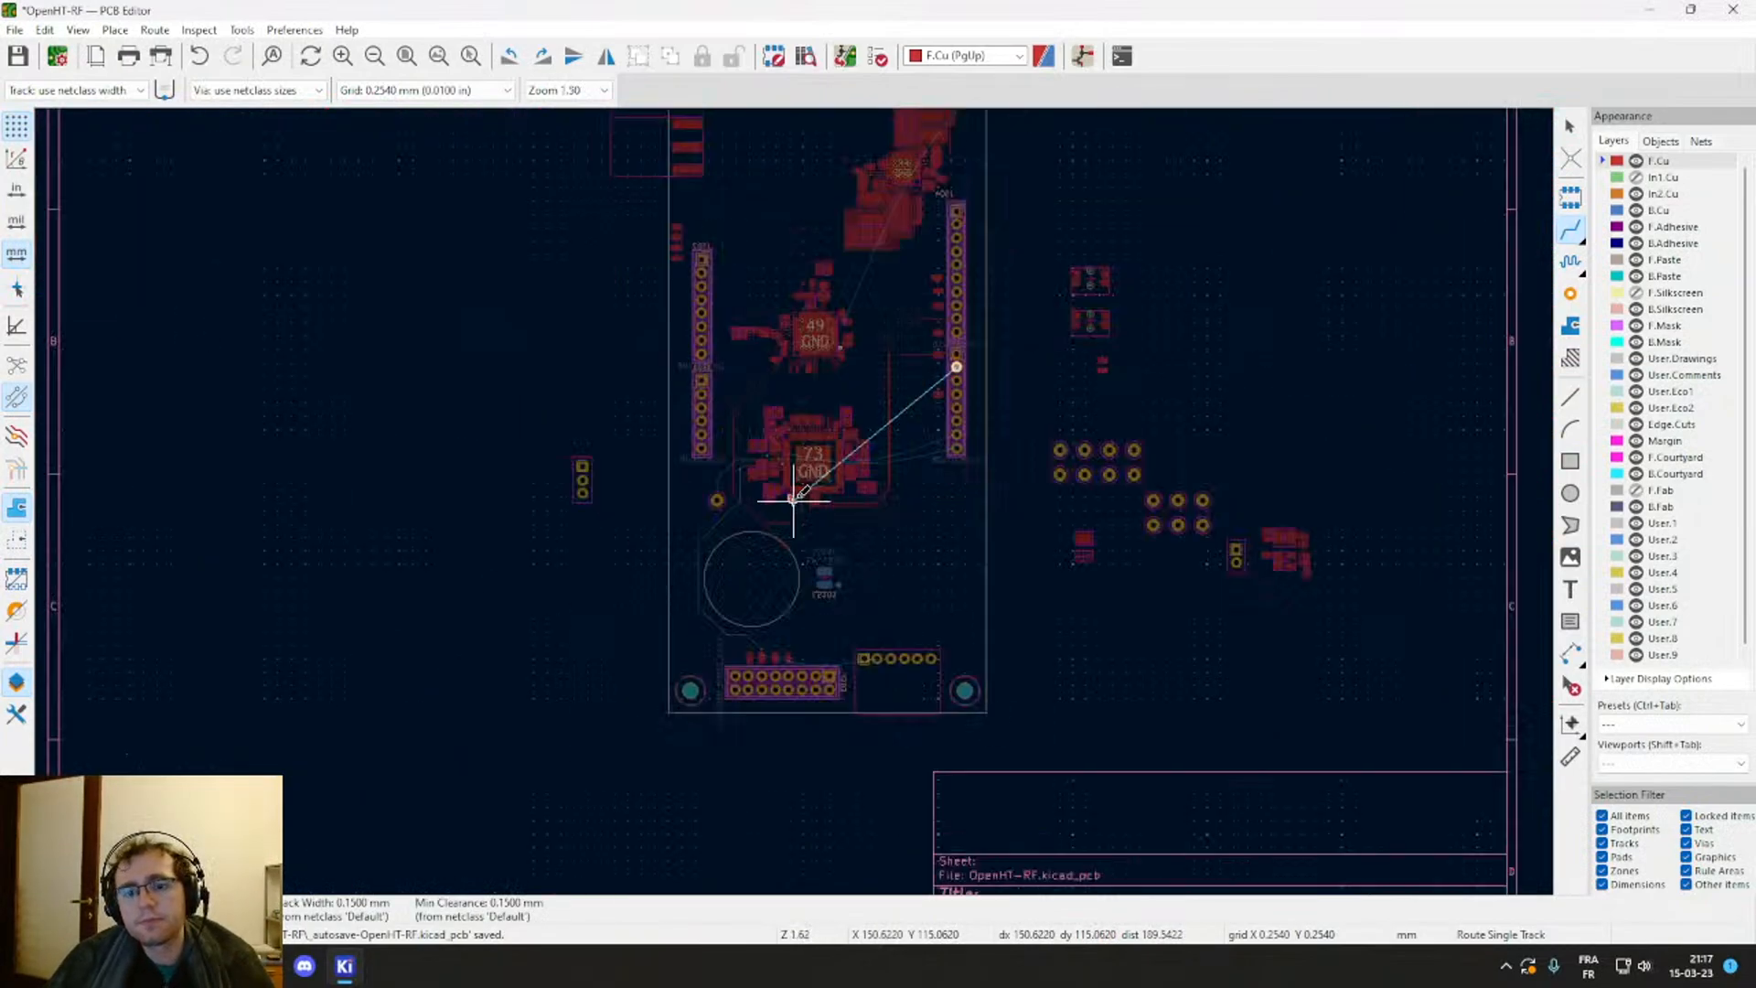
scroll(794, 499, "up", 5)
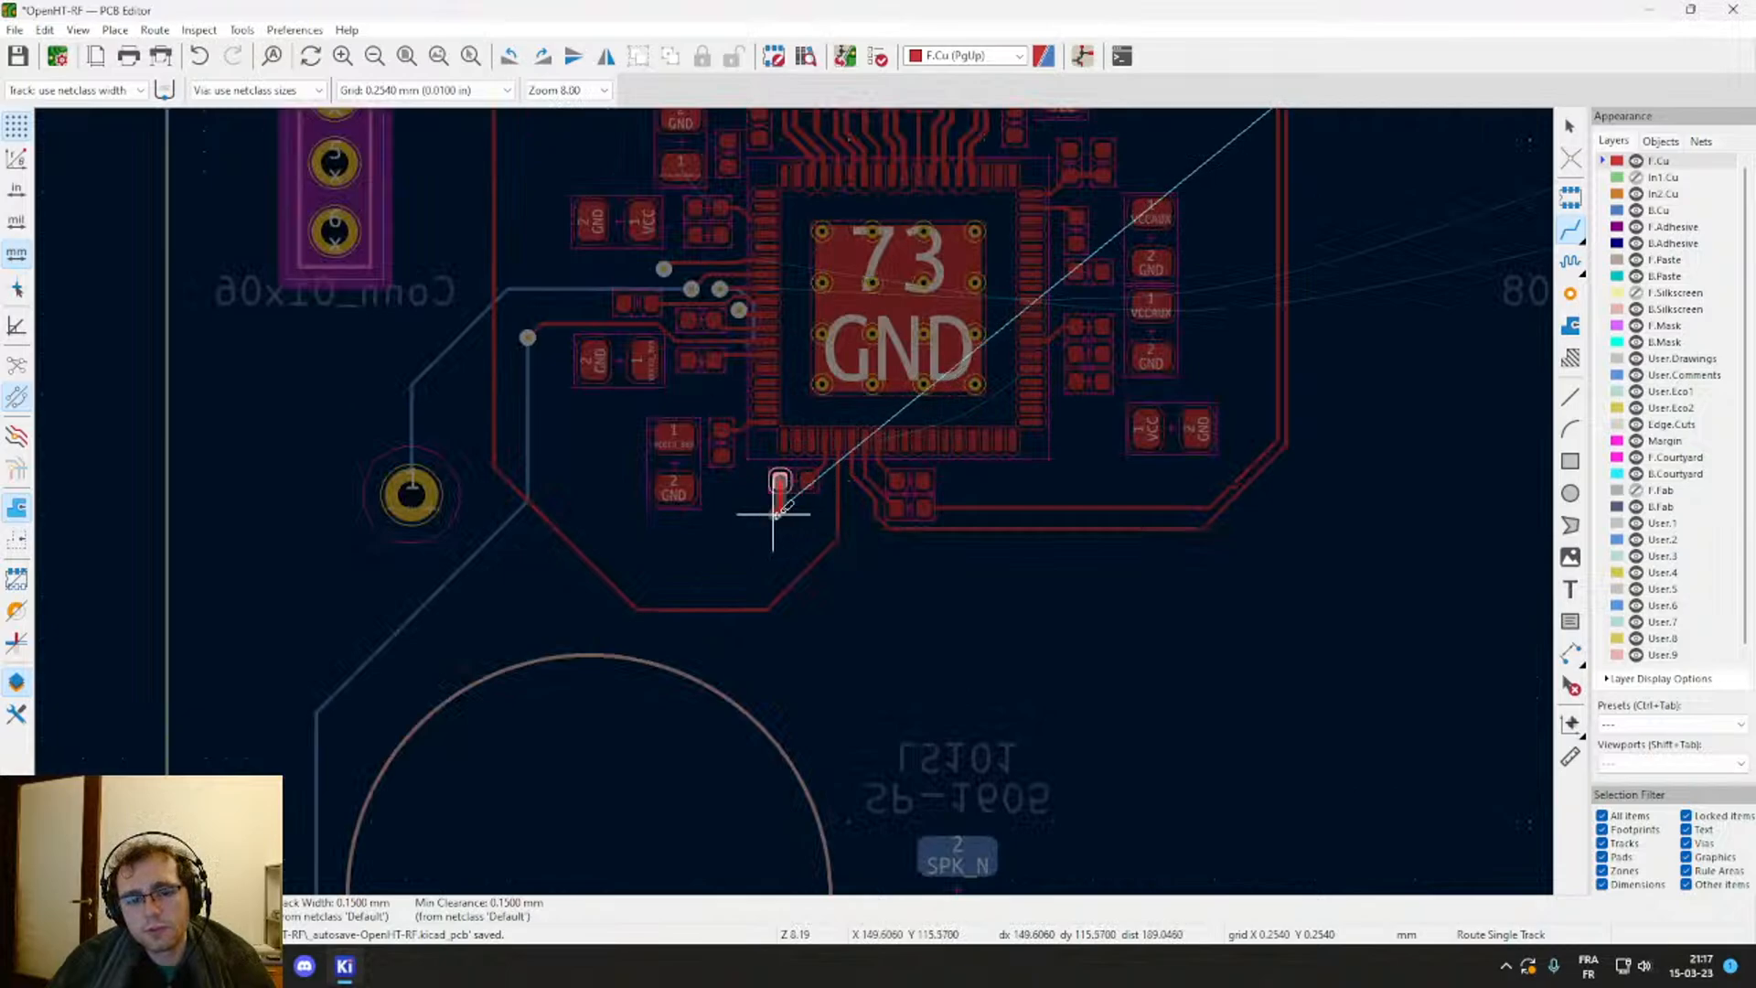
scroll(780, 505, "up", 7)
scroll(843, 523, "down", 1)
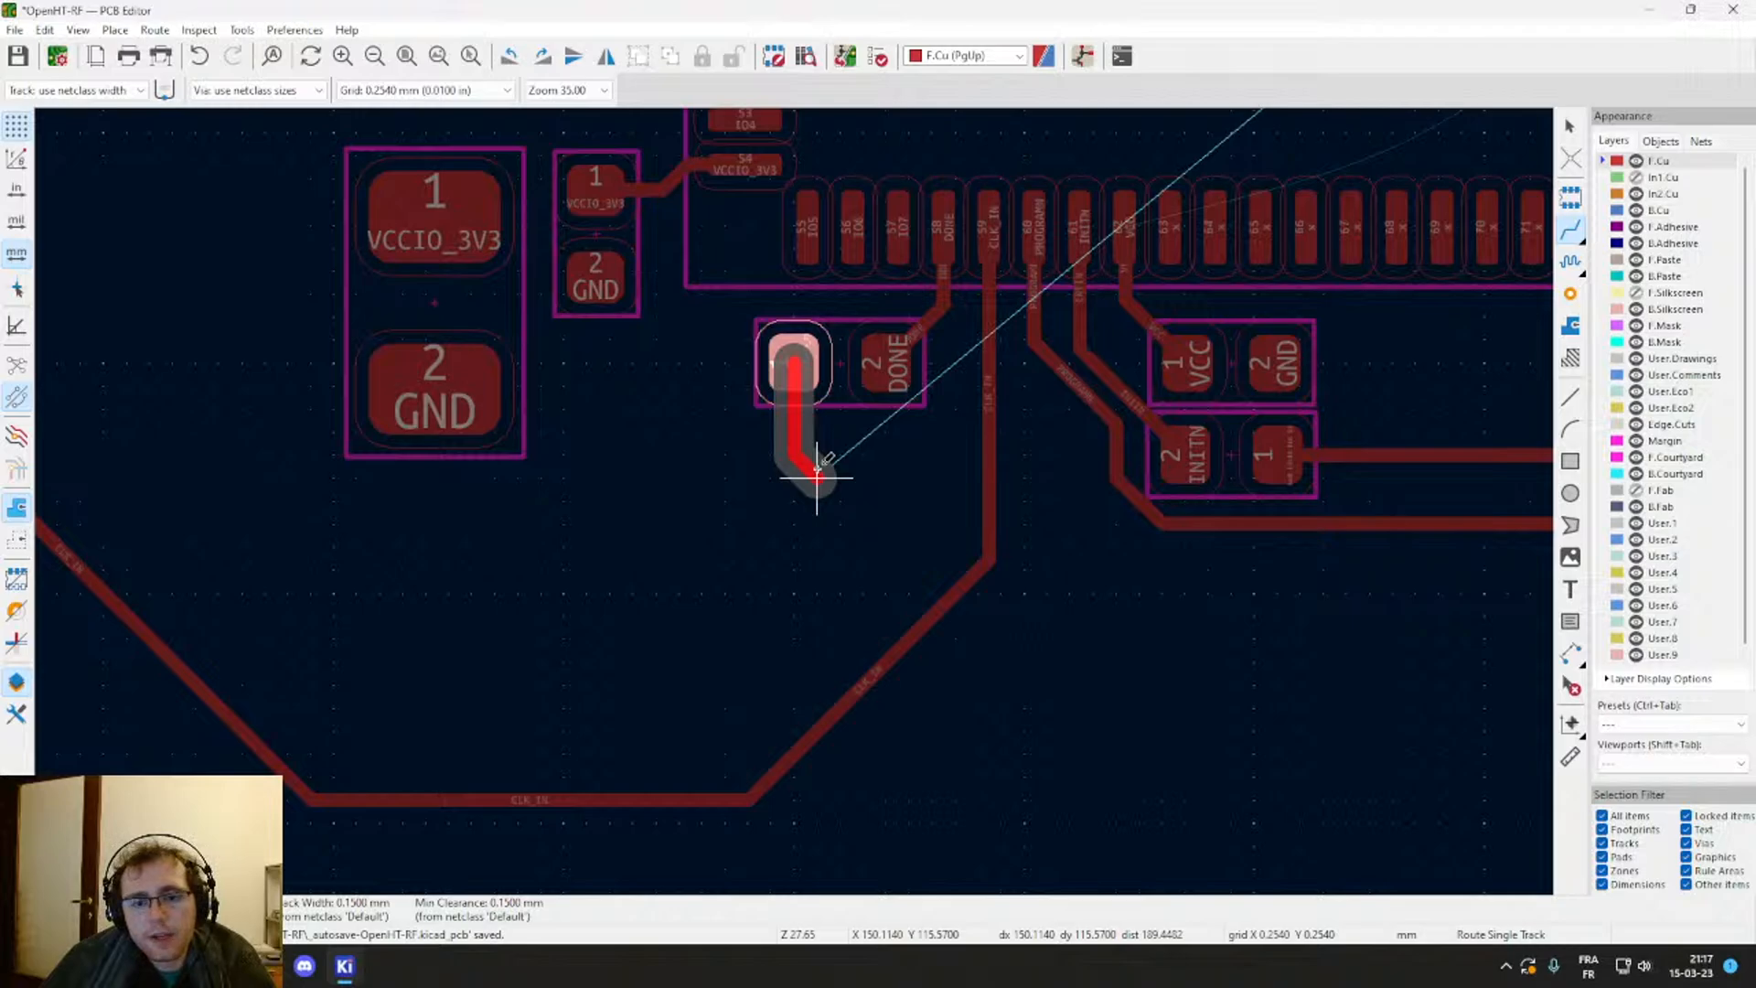
double_click(816, 471)
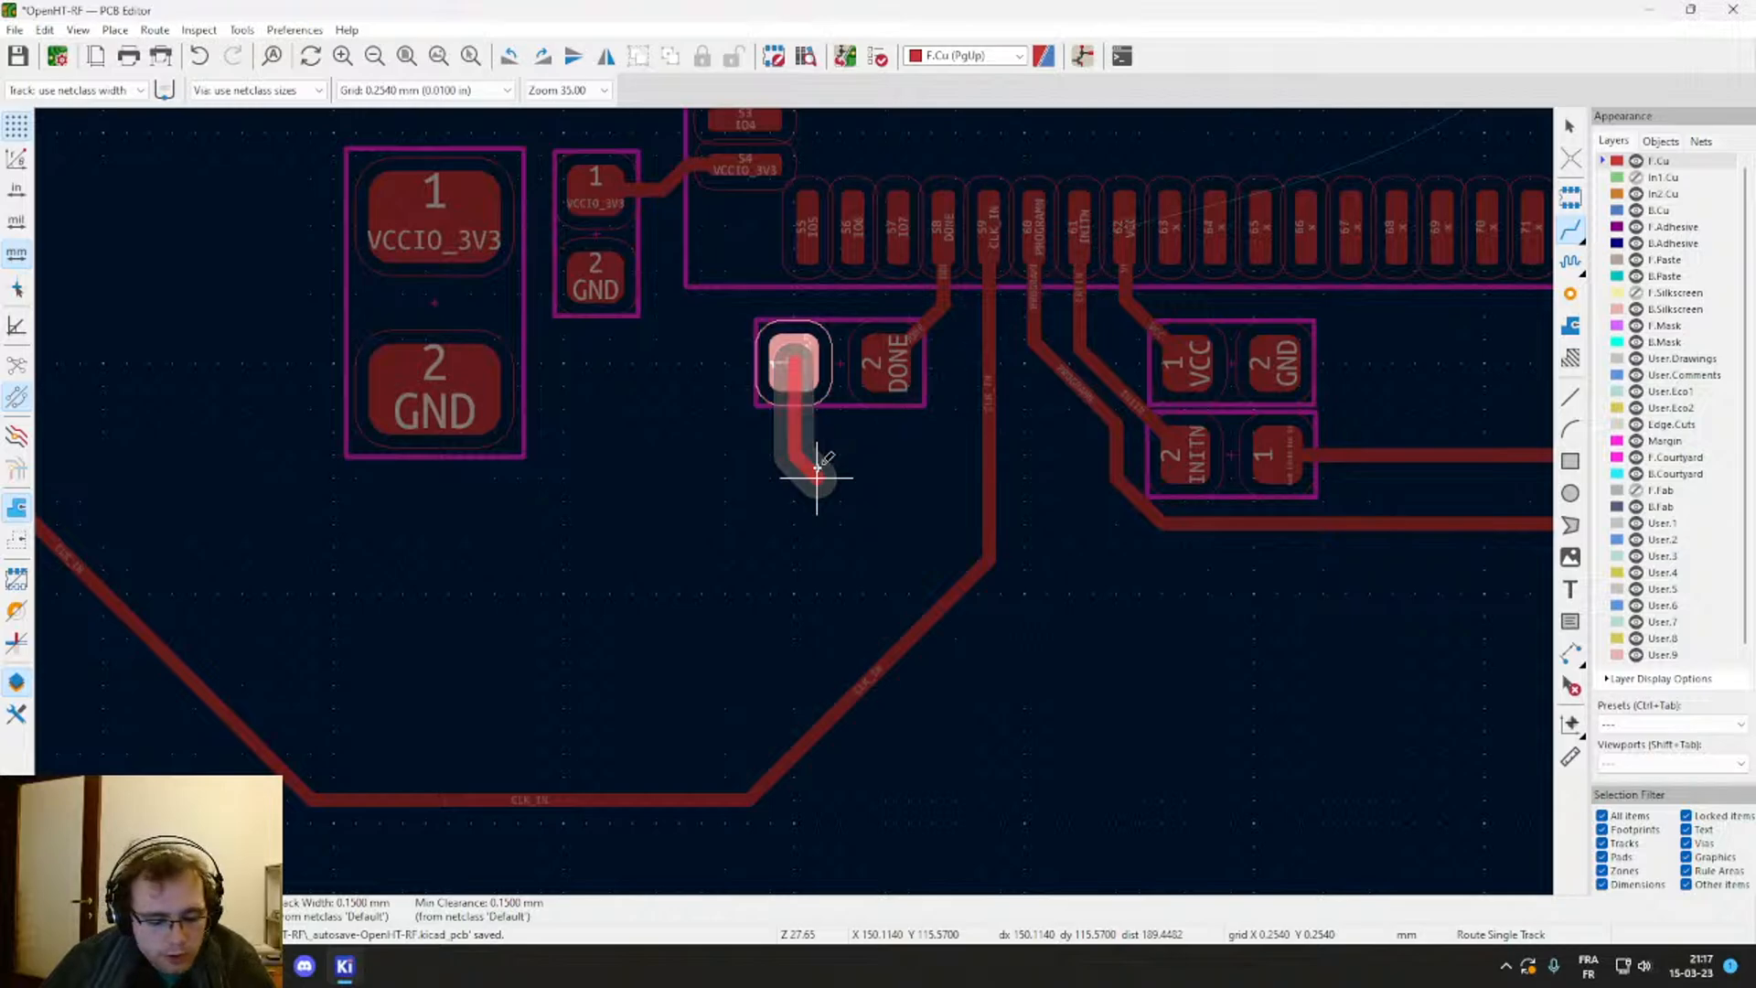
key("v")
double_click(816, 471)
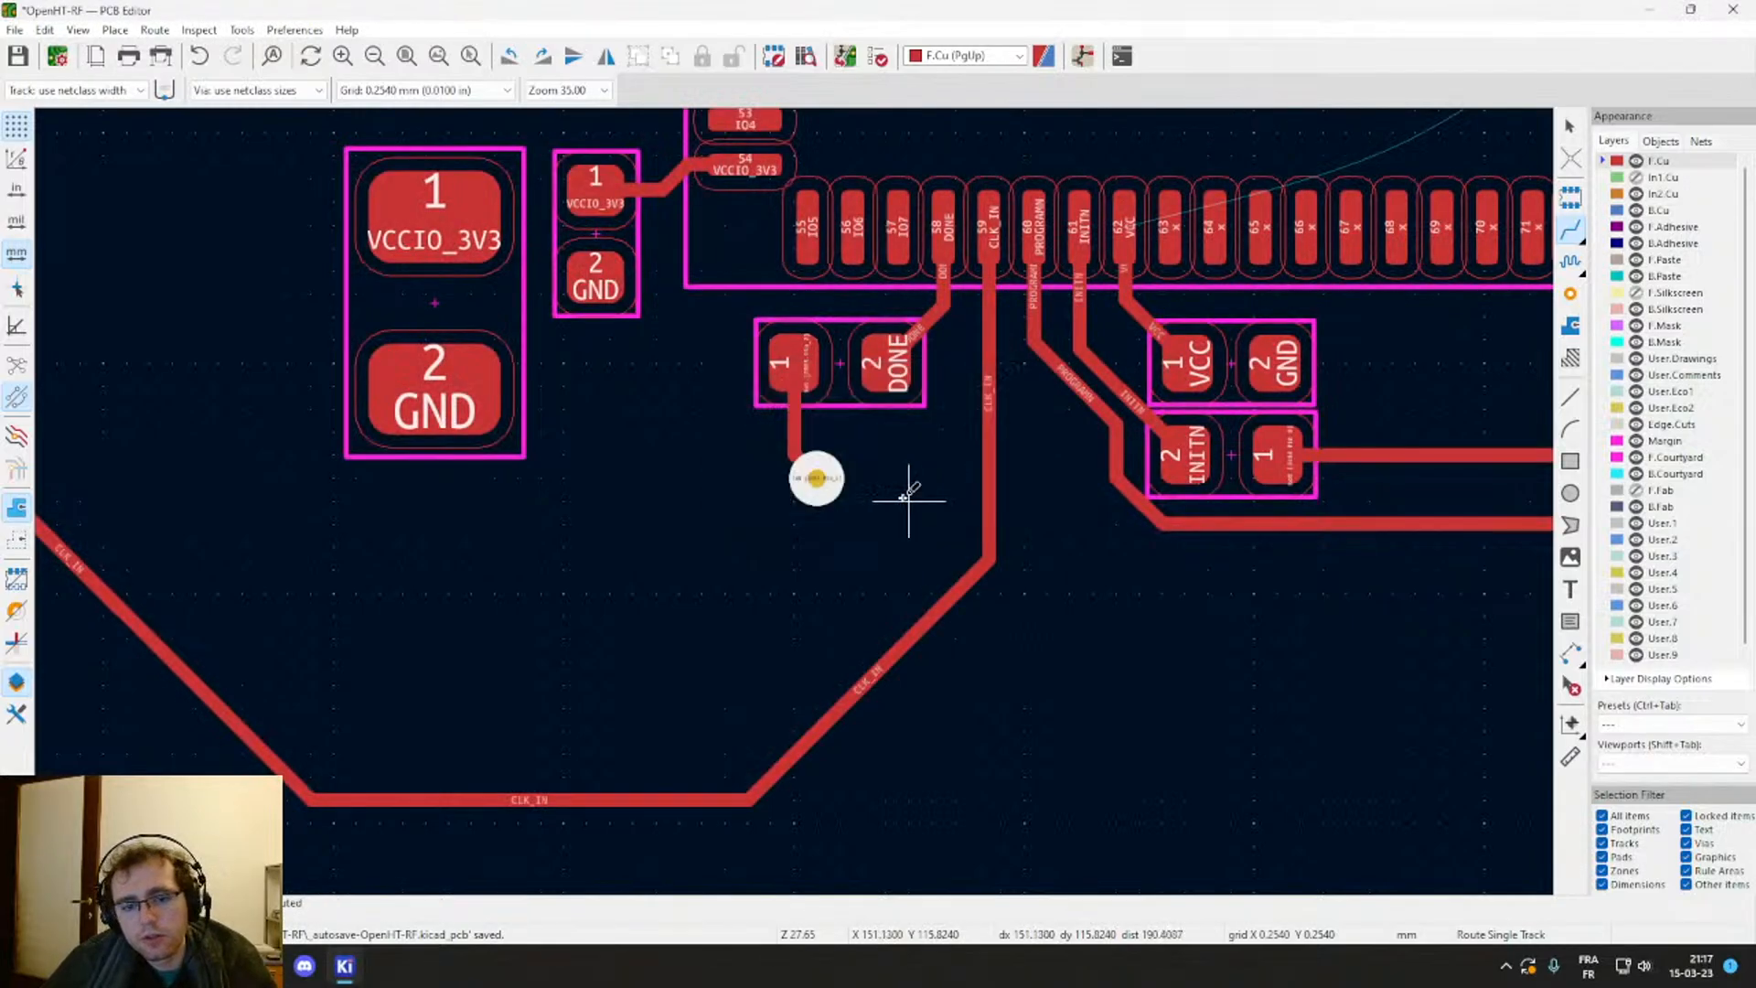
Step: Route the J305 pin 2 net on B.Cu from the via, crossing CLK_IN, to a second via below the INITN resistor
left_click(830, 476)
key("Escape")
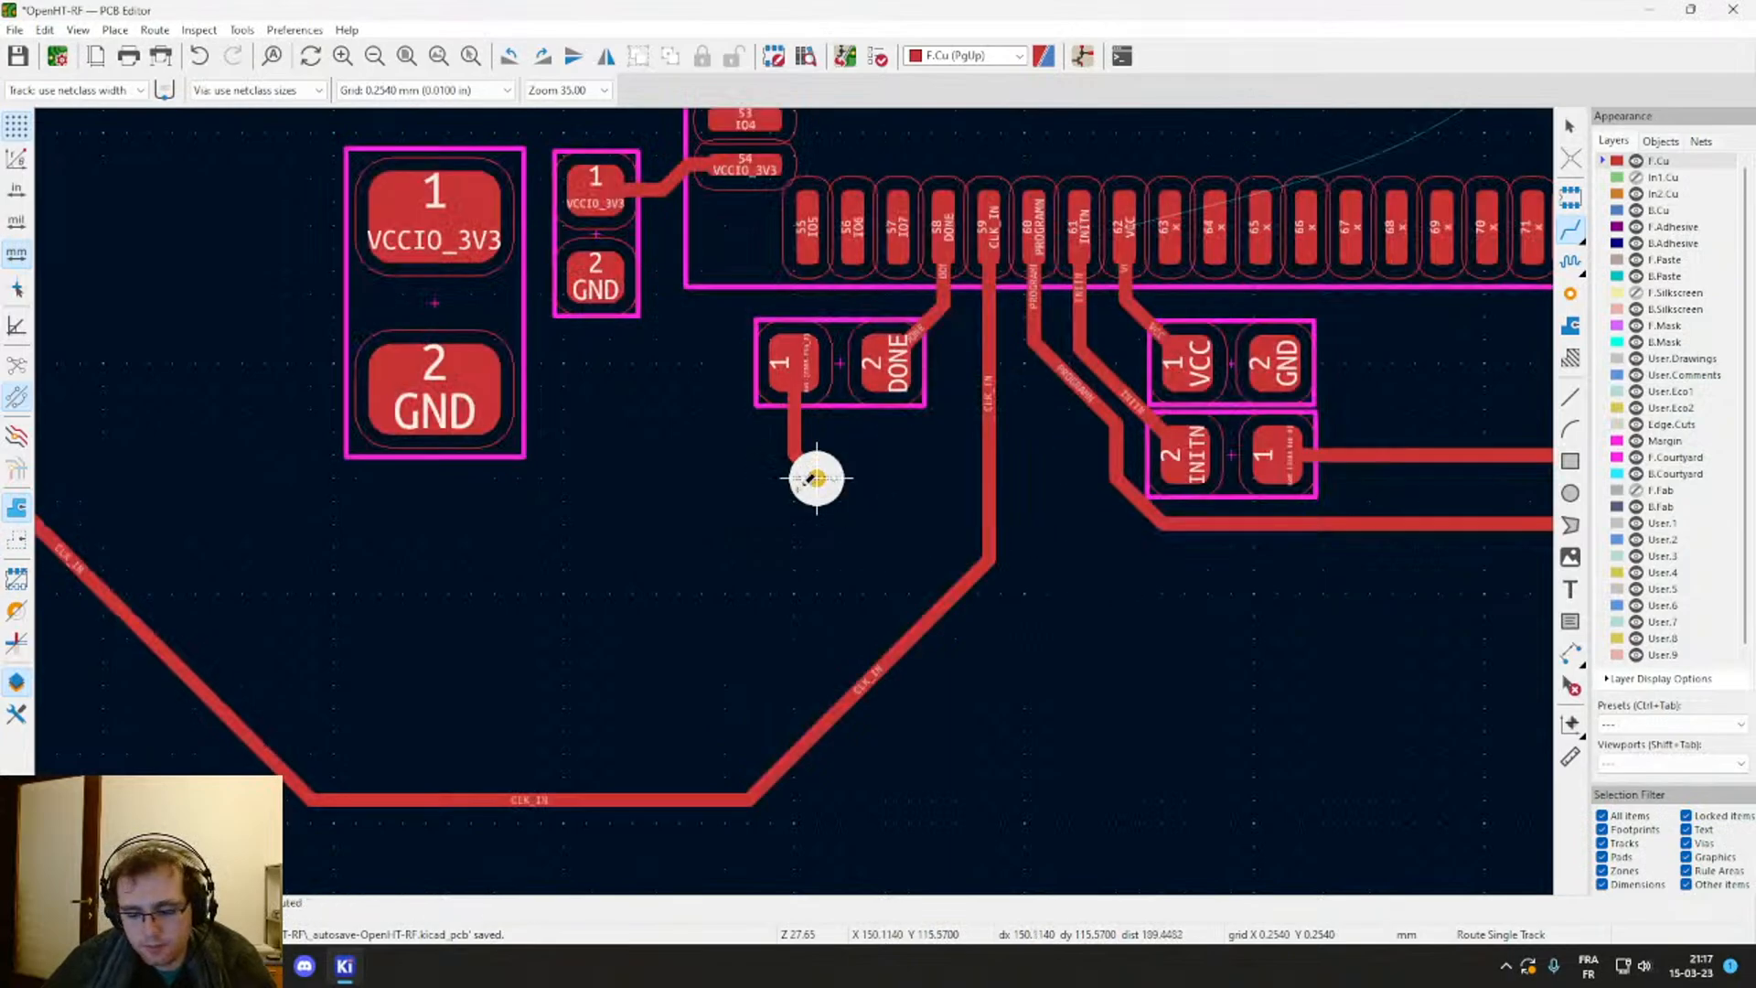
key("Page_Down")
left_click(816, 477)
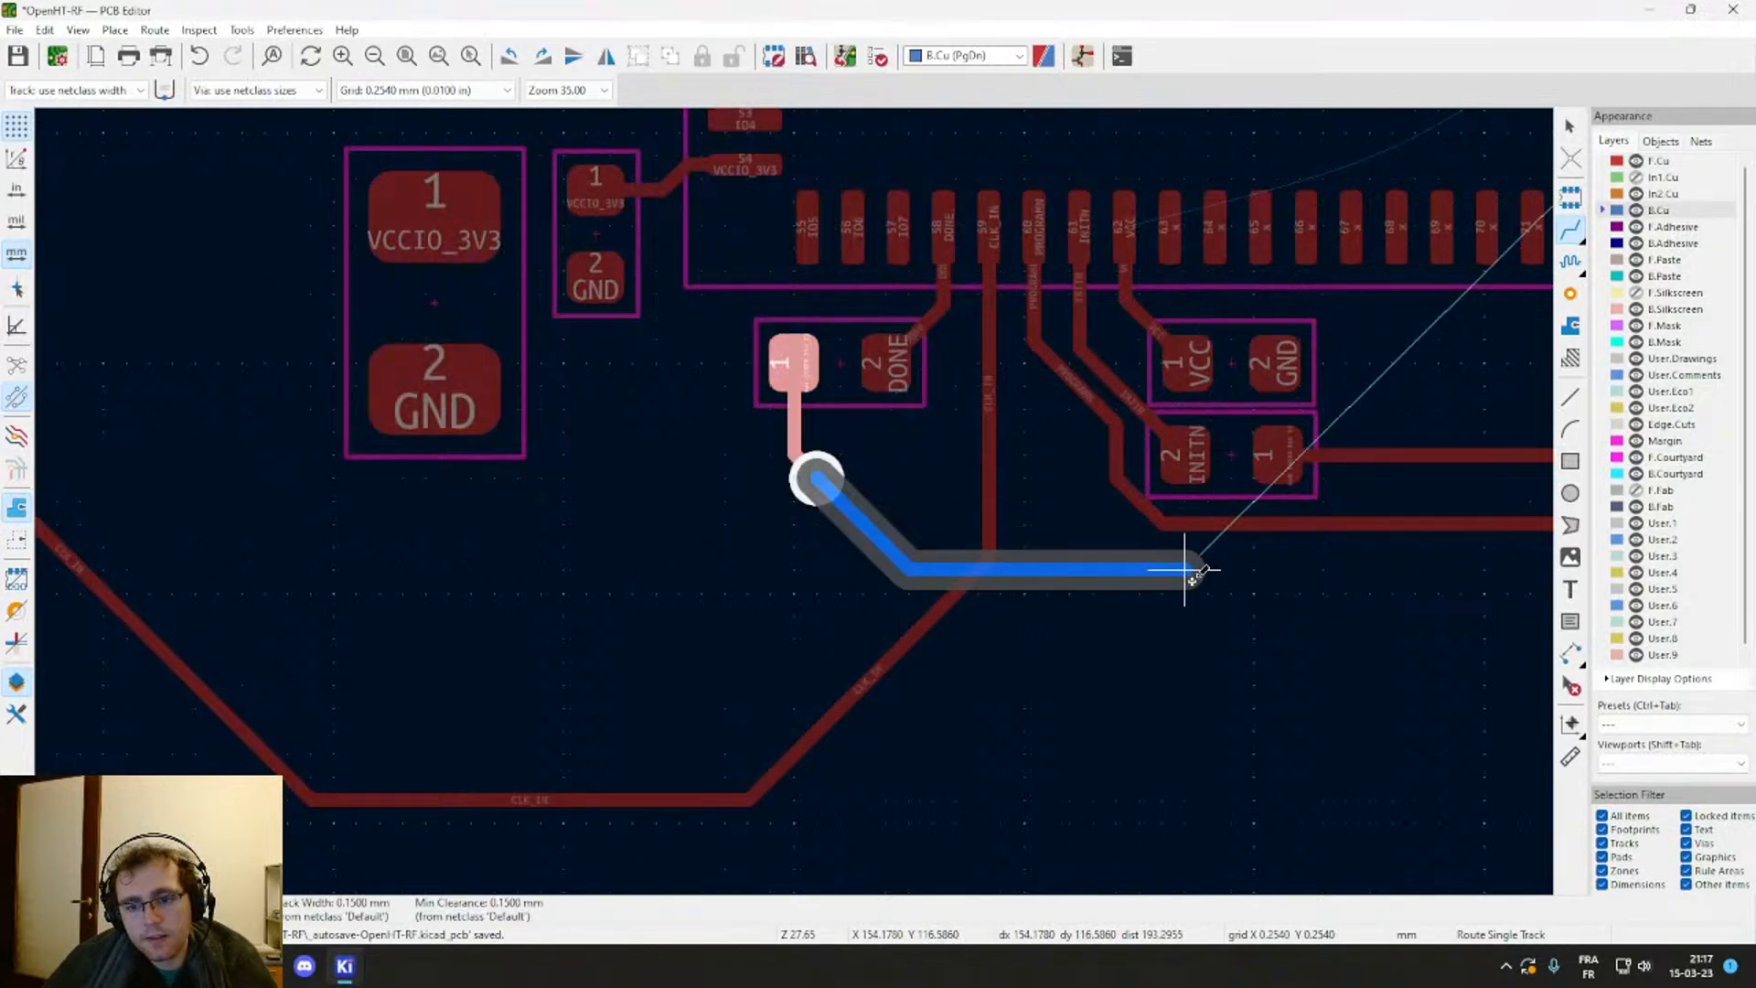
scroll(1188, 573, "down", 3)
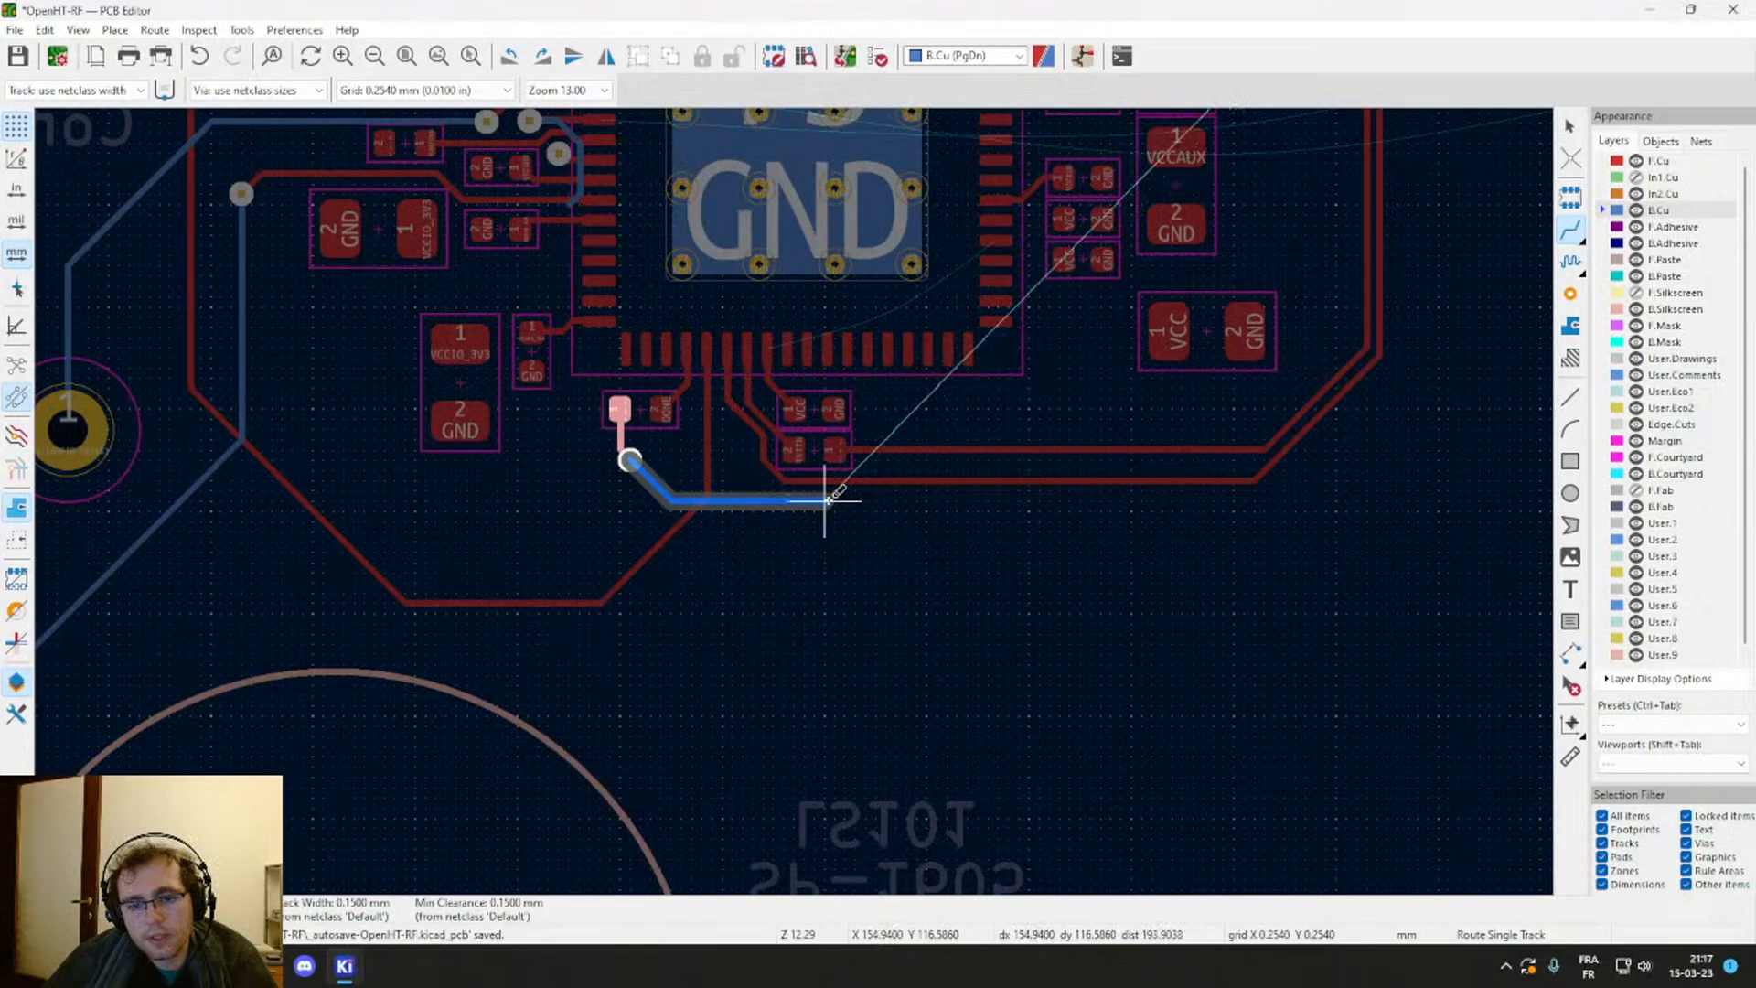
double_click(828, 499)
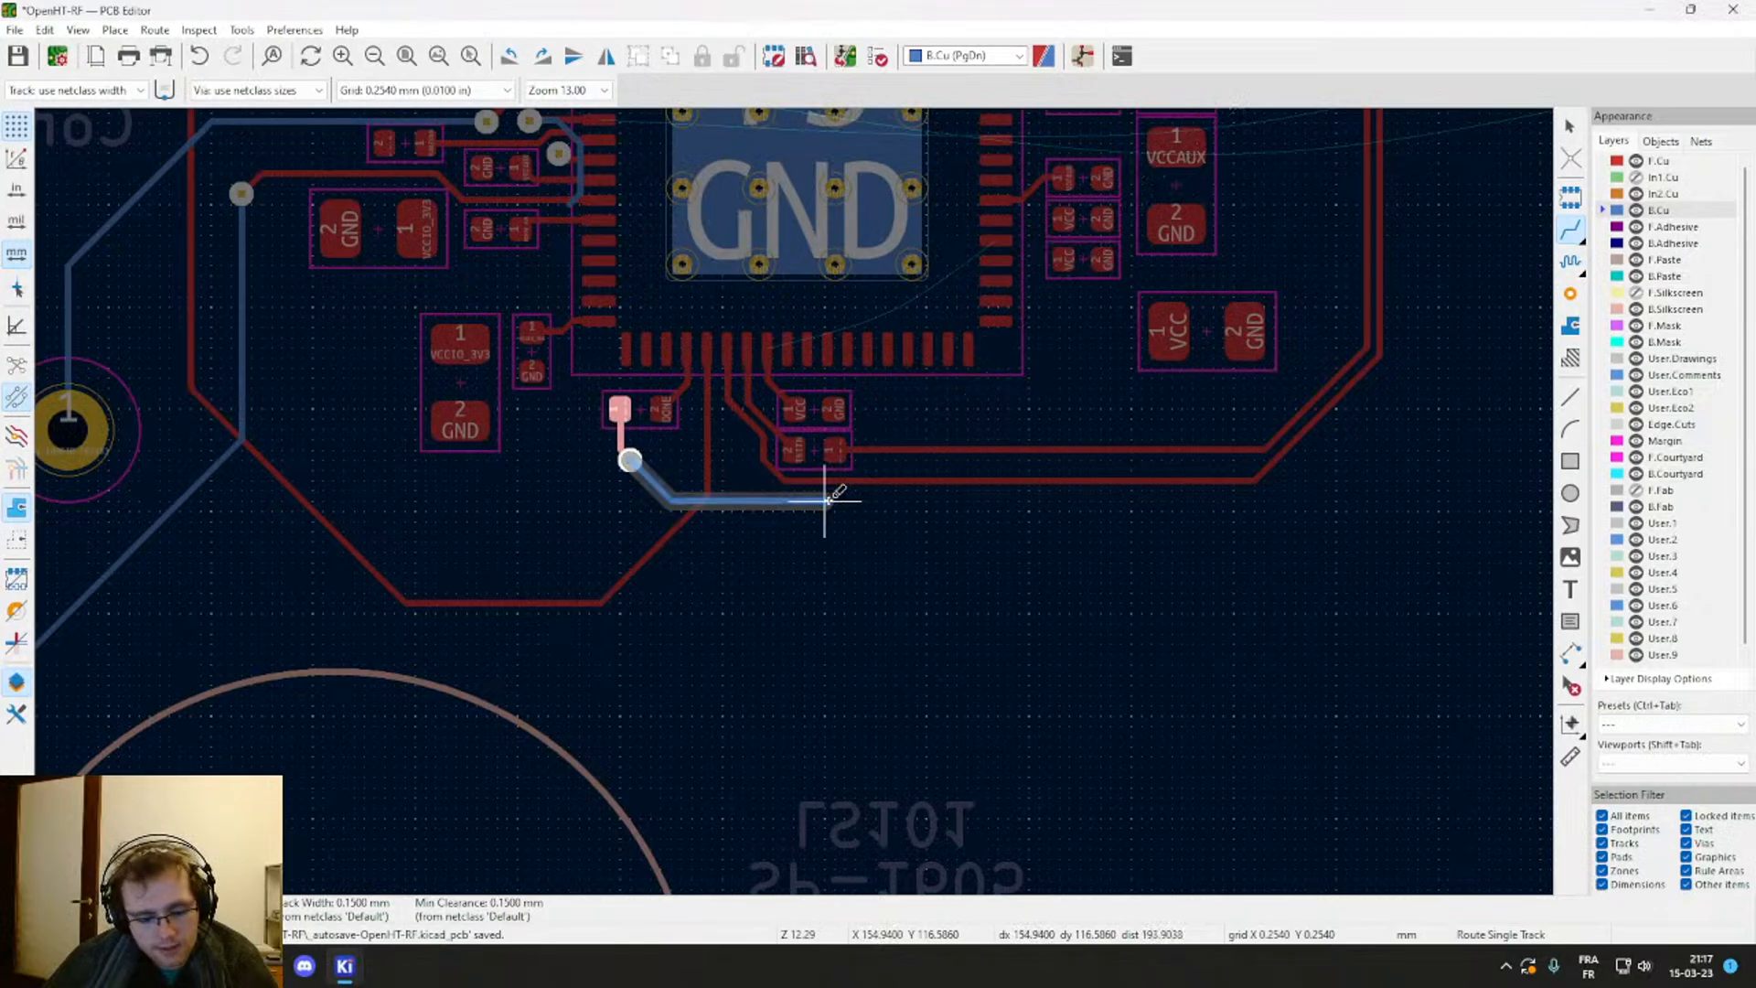
key("v")
left_click(826, 499)
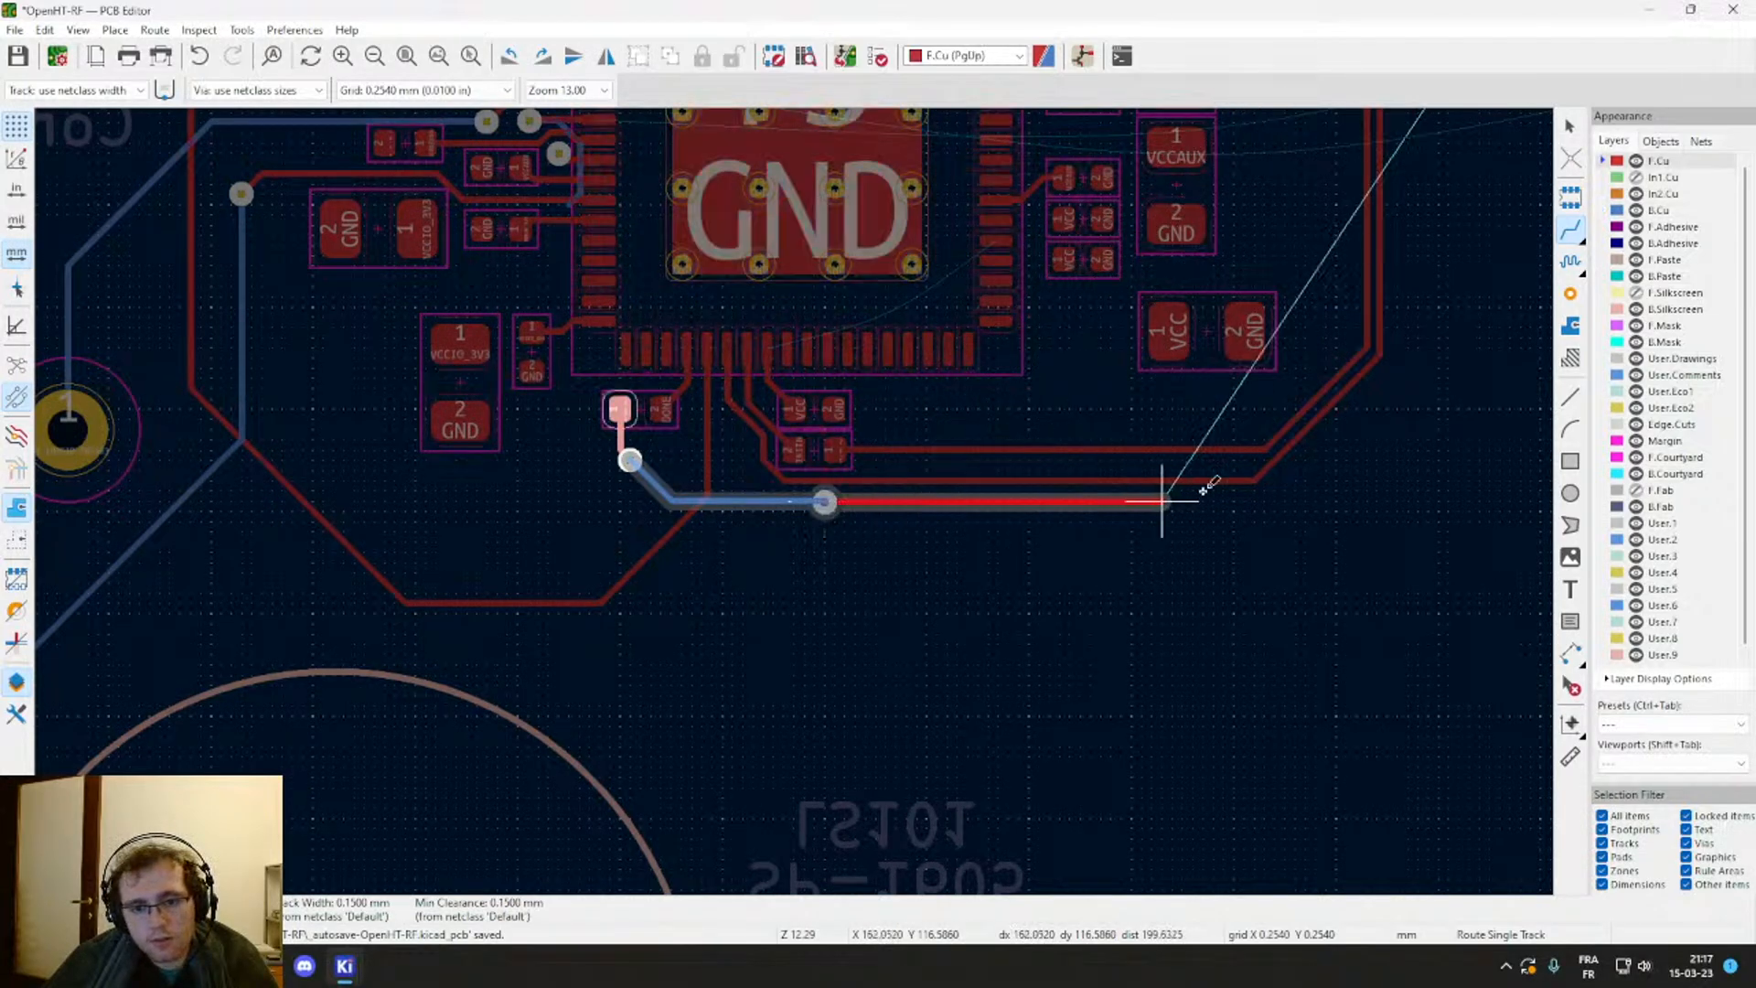
Step: Continue the net on F.Cu from the second via alongside the PROGRAMN track to J305 pin 2
middle_click_drag(1445, 224, 1149, 835)
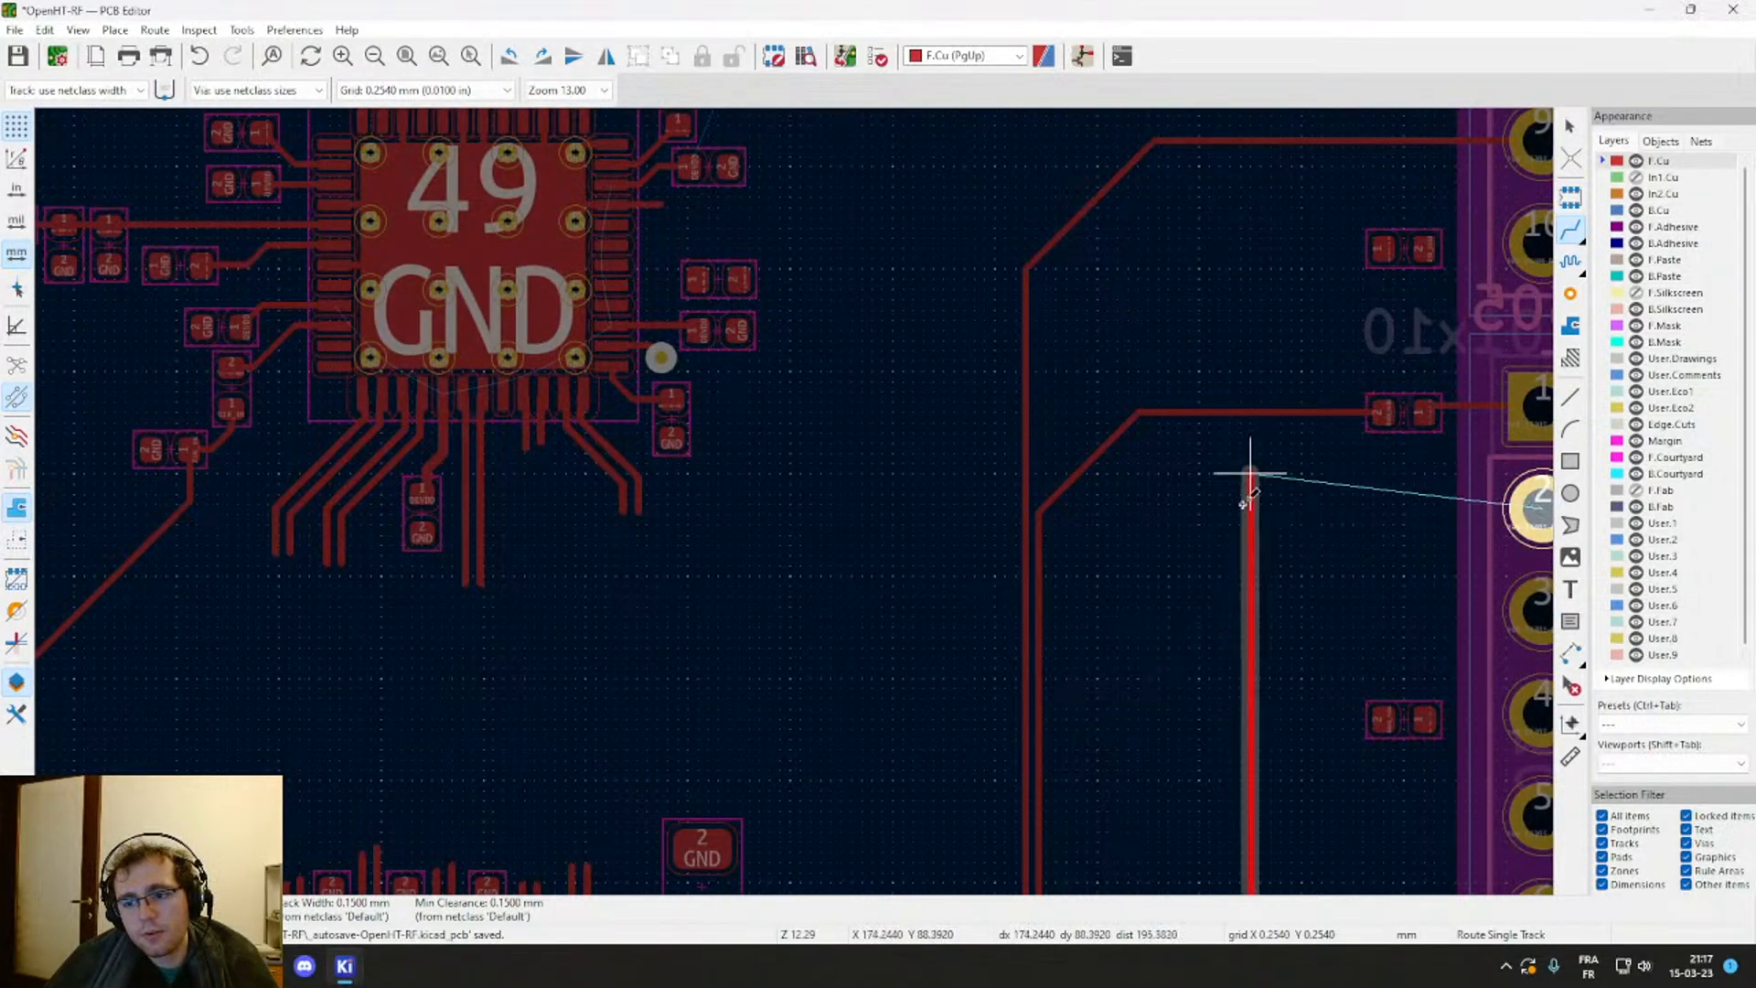
left_click(1056, 565)
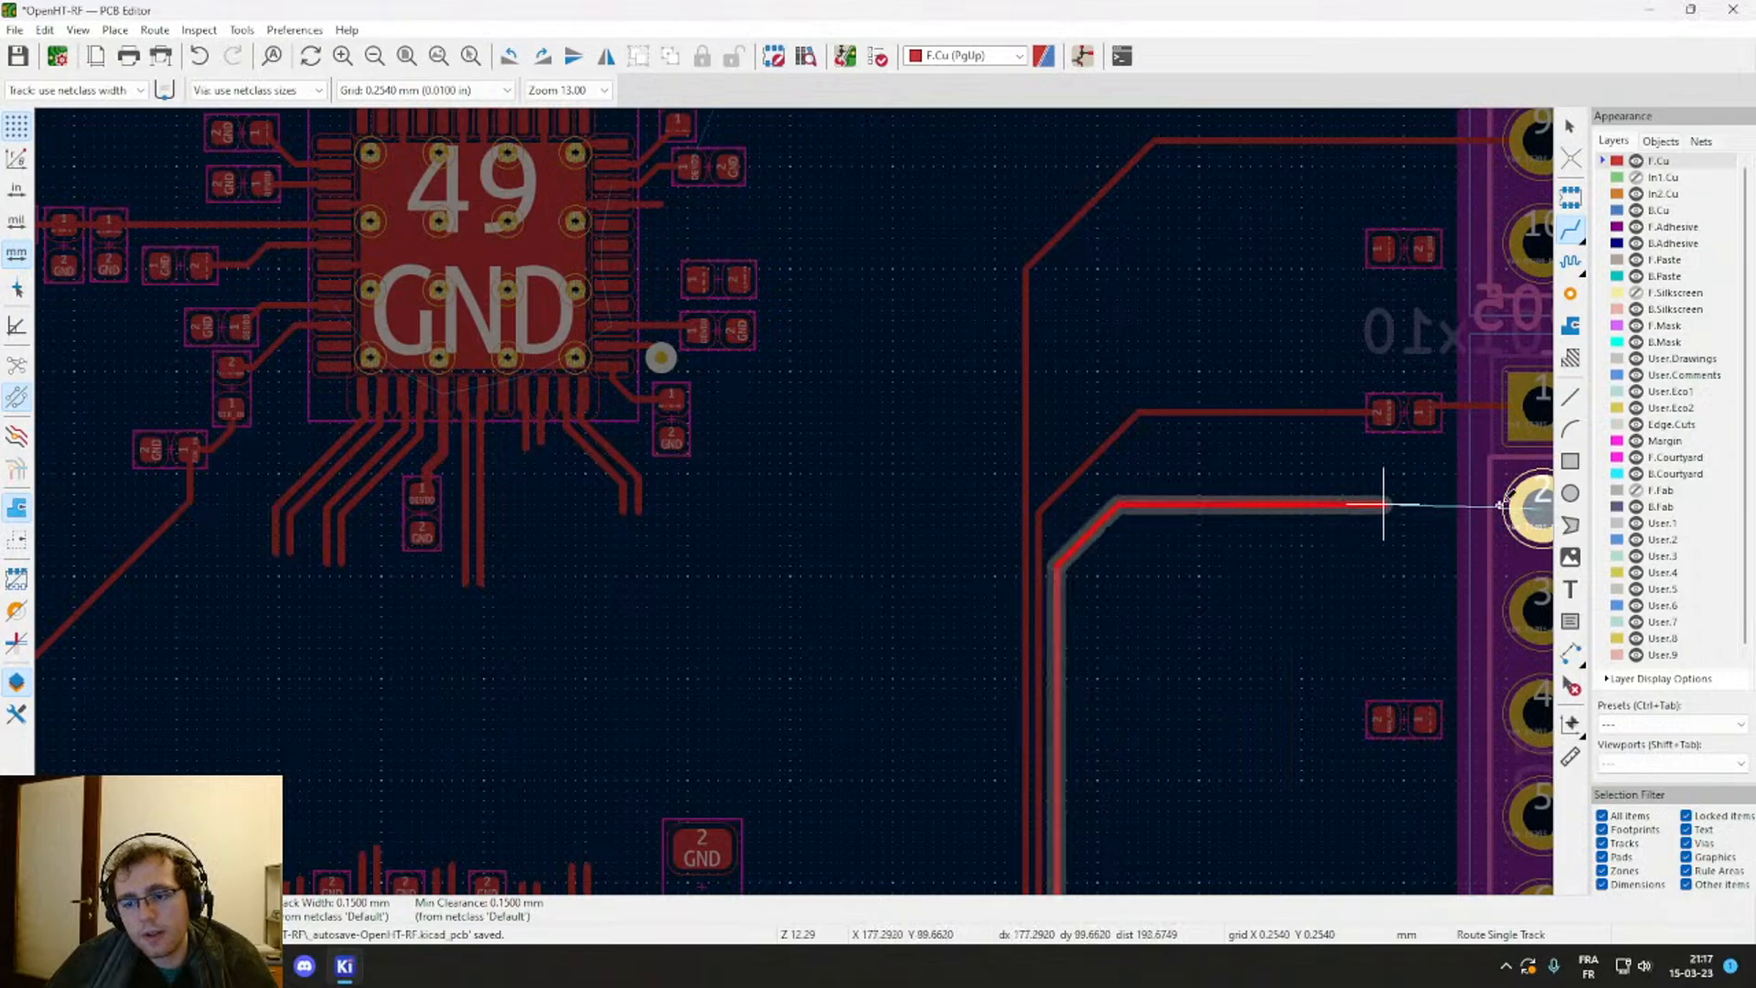
left_click(1541, 509)
Step: Move the DONE resistor farther down from the chip and lower the DONE track's diagonal to meet its pad 2
scroll(1266, 563, "down", 2)
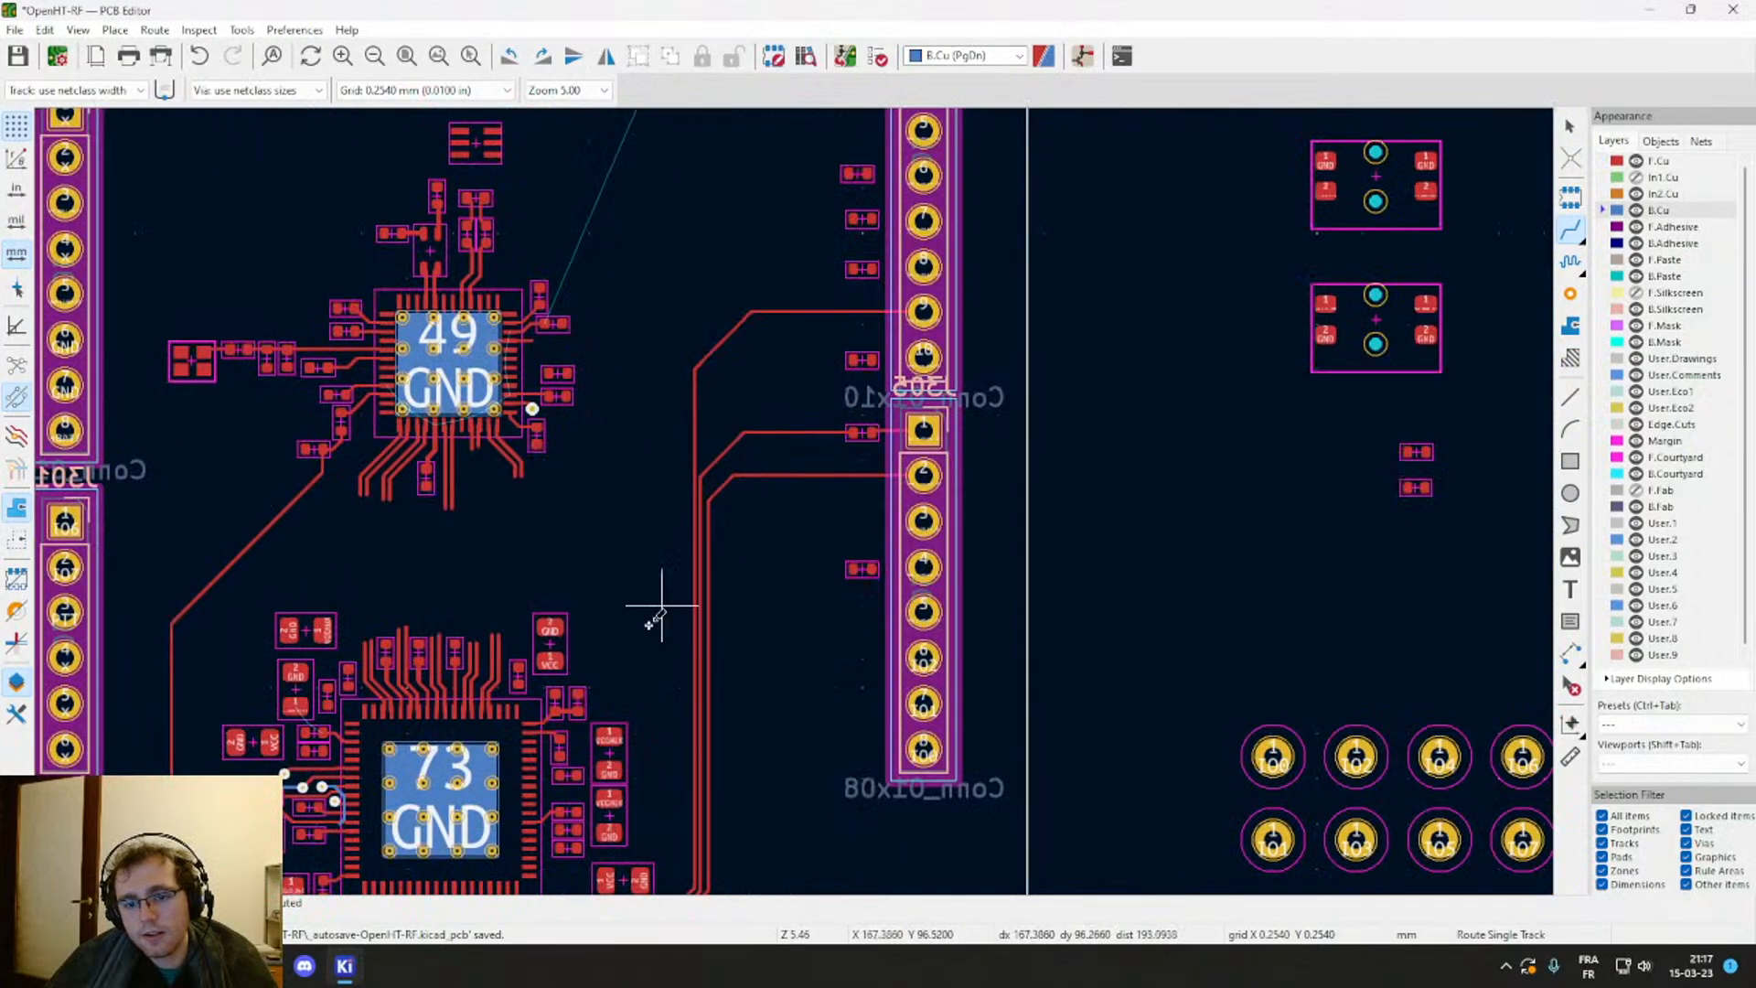
middle_click_drag(633, 679, 839, 227)
scroll(586, 473, "up", 2)
scroll(785, 454, "up", 4)
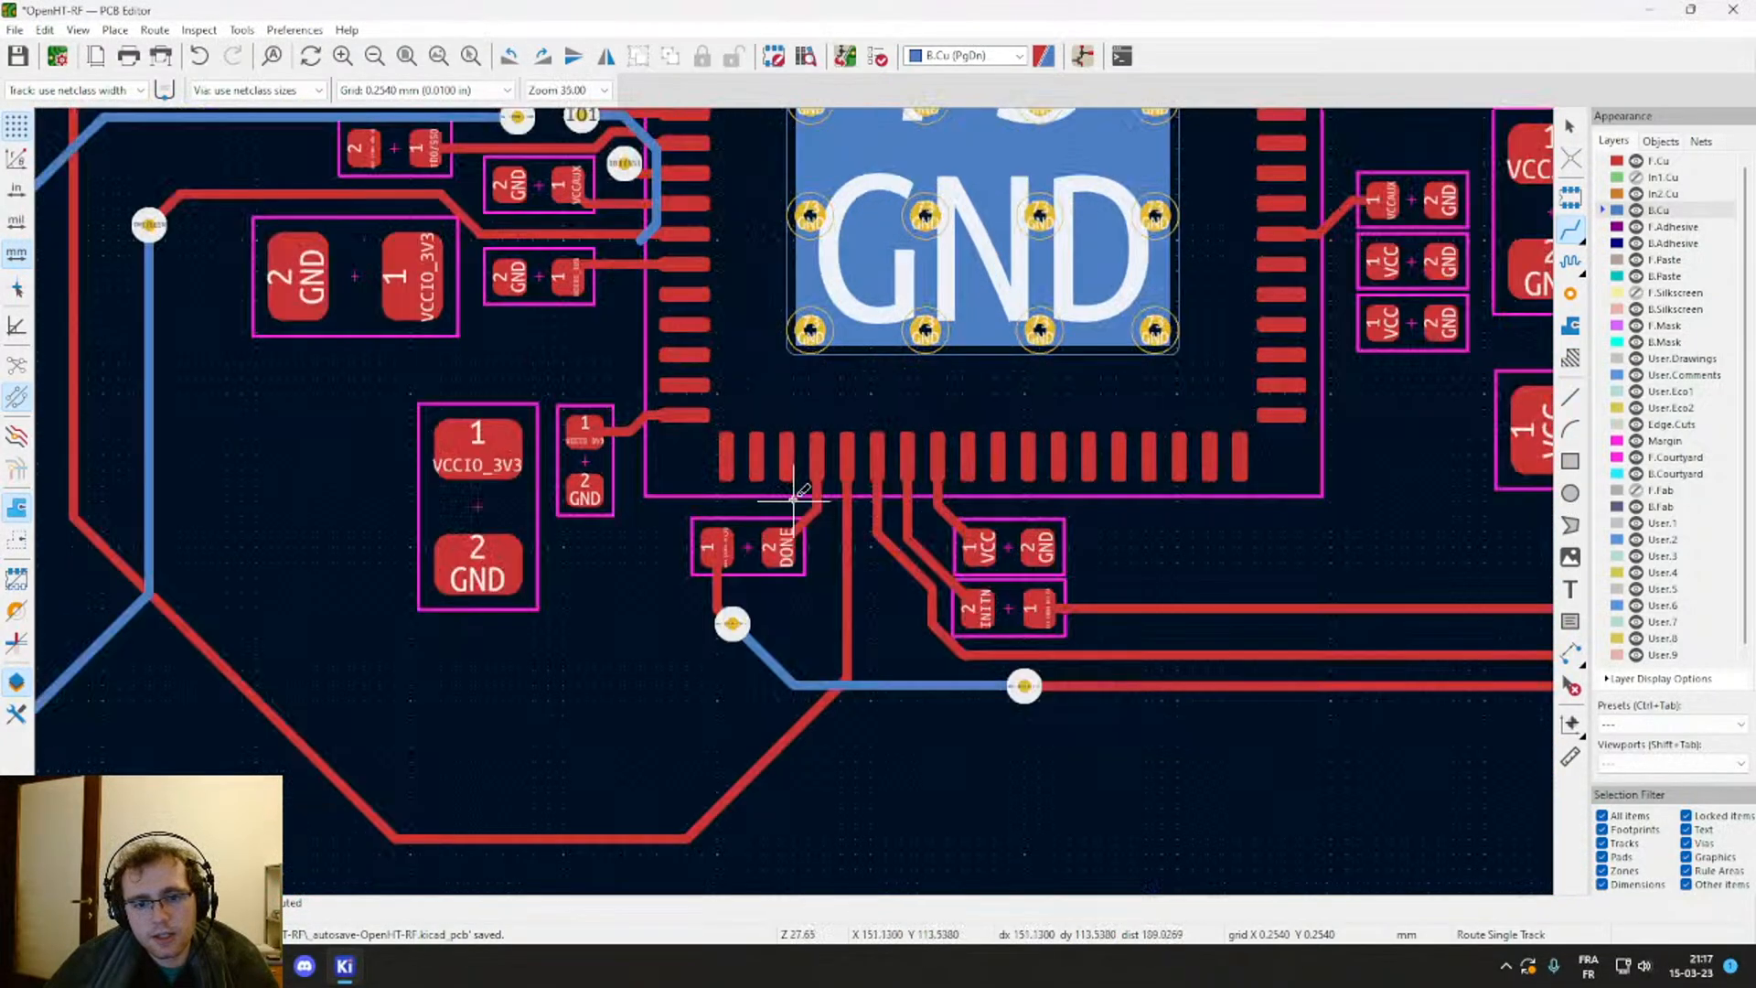
middle_click_drag(714, 594, 812, 455)
key("Escape")
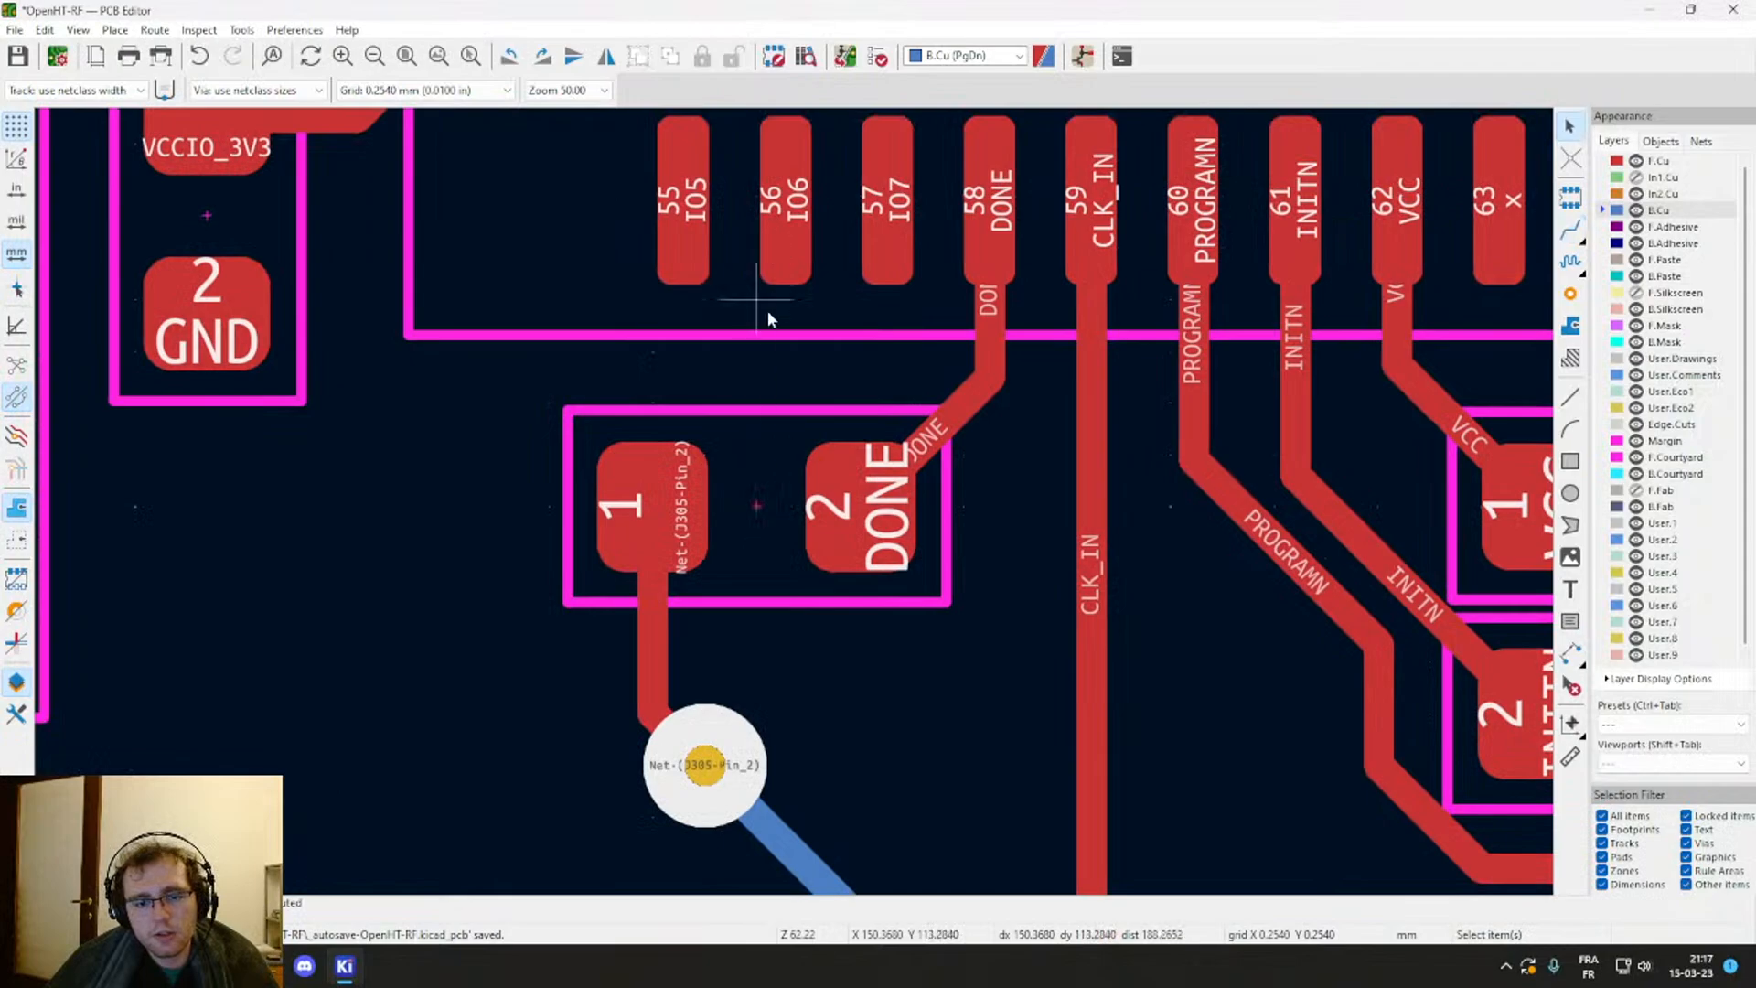
left_click(757, 522)
left_click_drag(744, 519, 755, 584)
left_click_drag(918, 447, 880, 608)
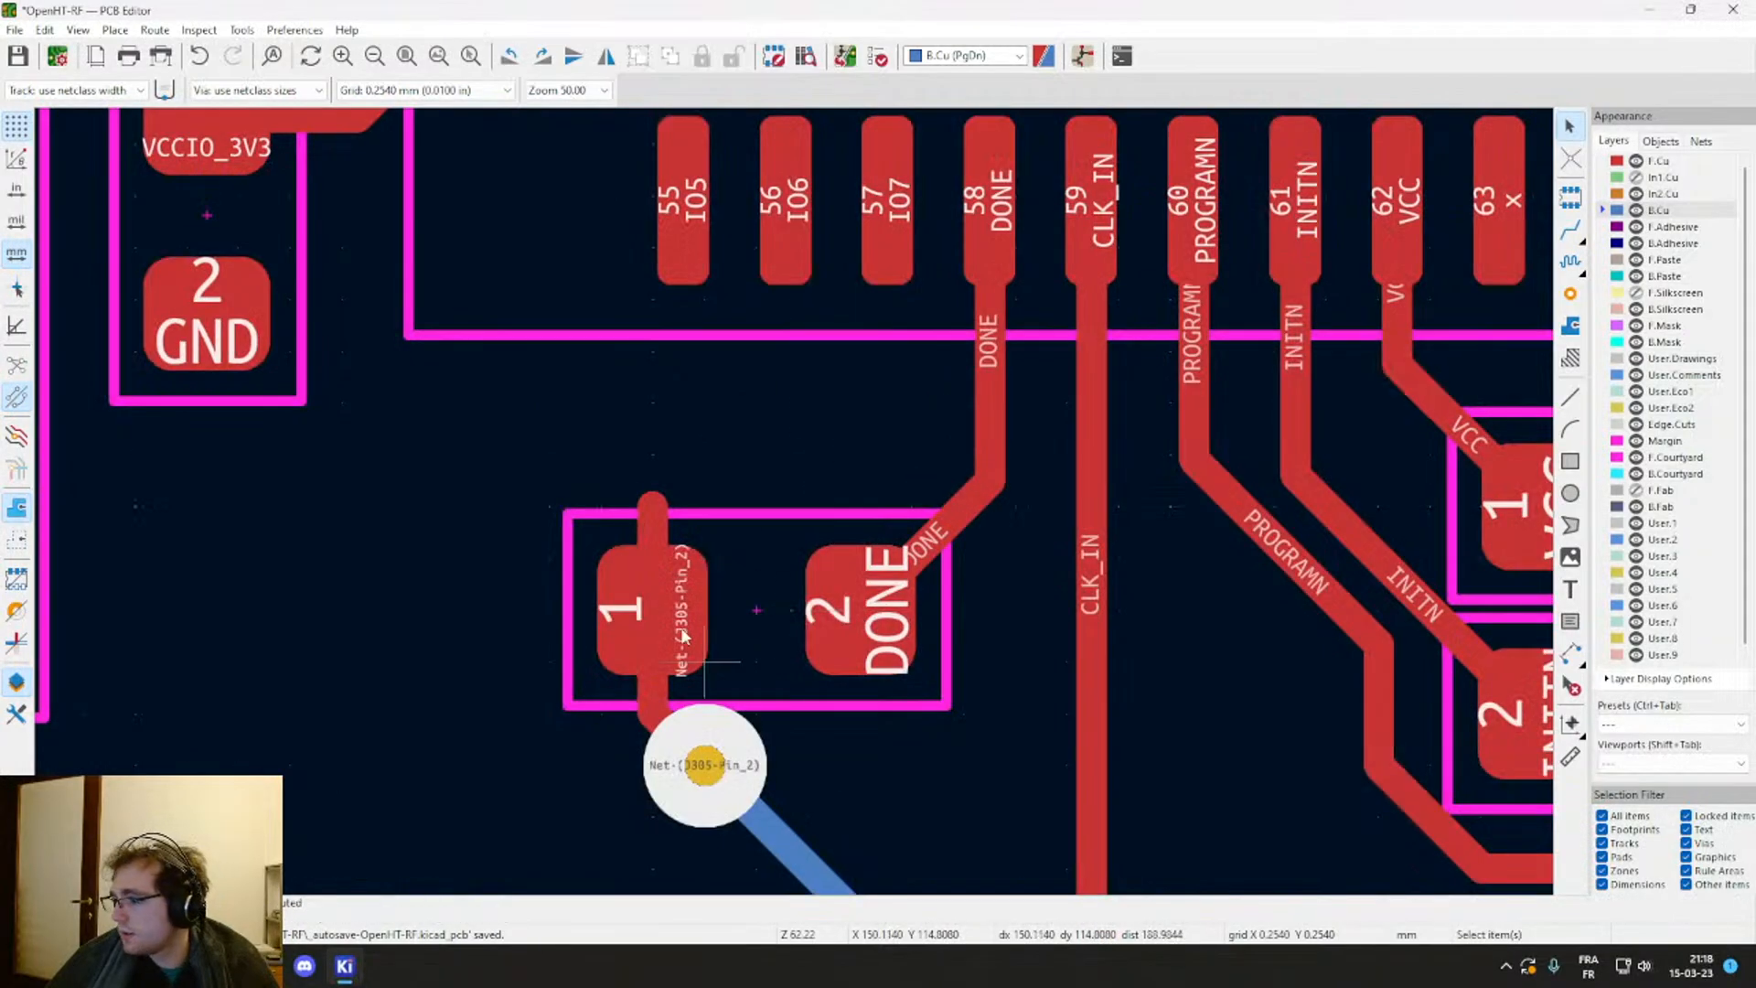
Step: Delete the old vertical track through pad 1 of the DONE resistor and reroute the pad on F.Cu to the existing stub at the via
middle_click_drag(679, 537, 791, 299)
left_click(755, 286)
key("Delete")
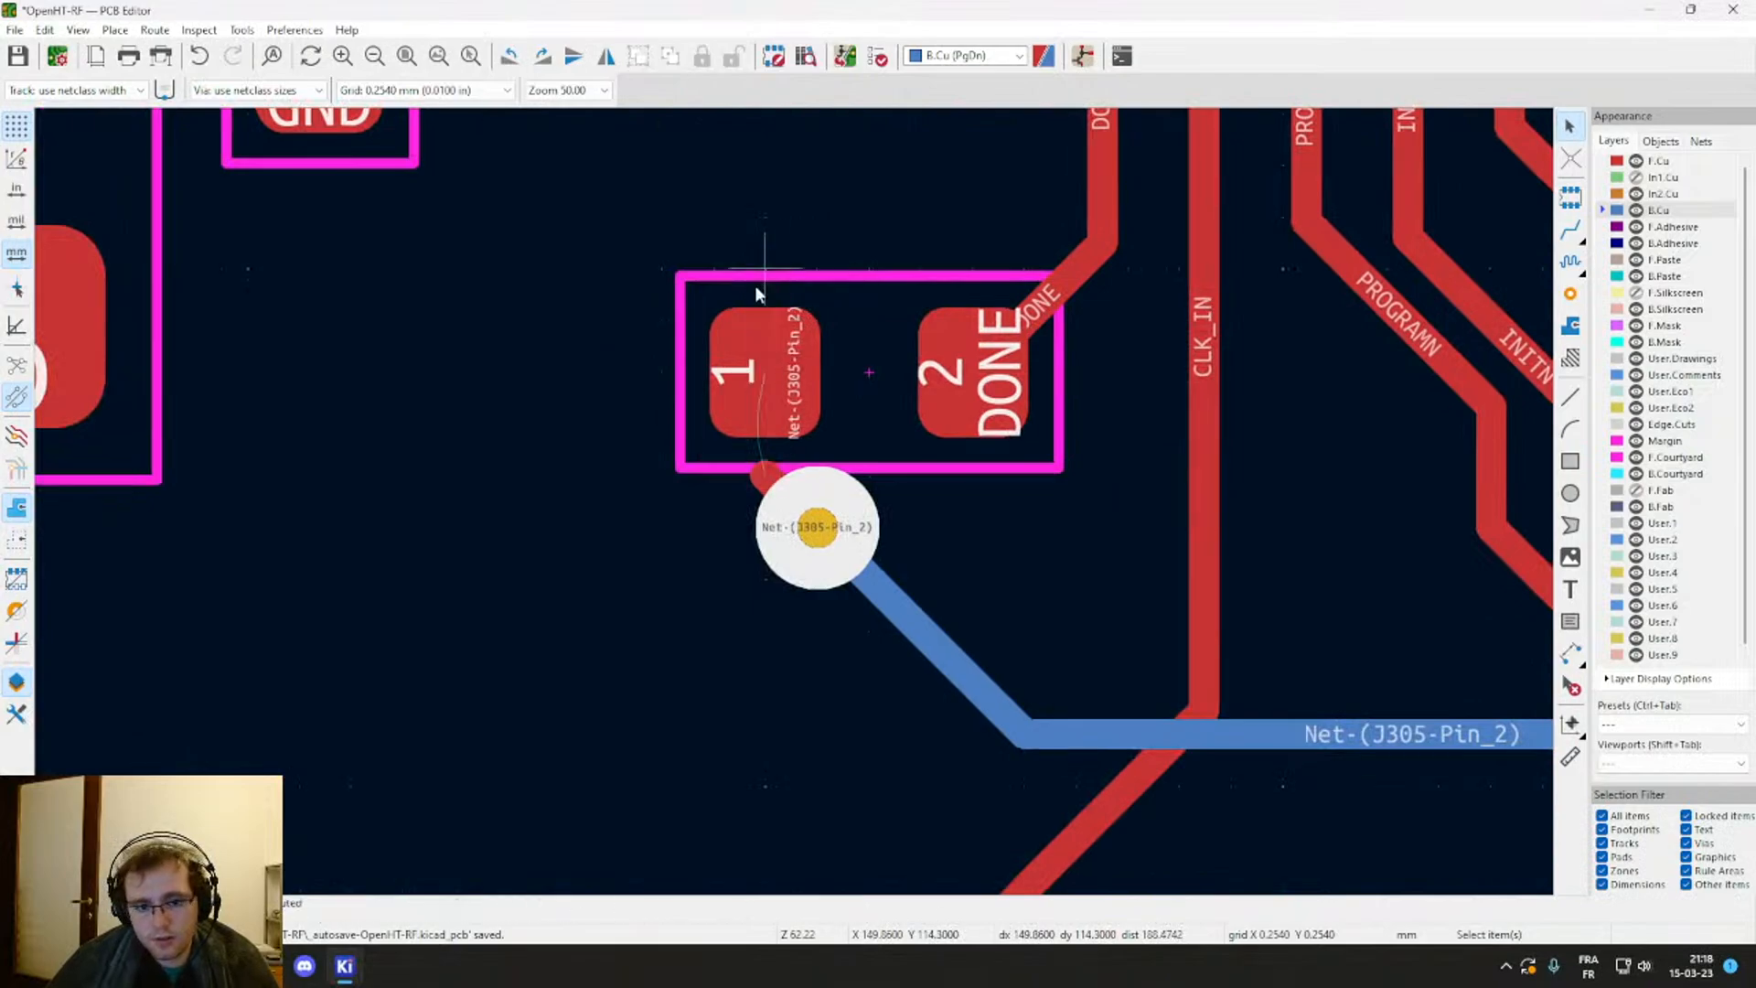
key("x")
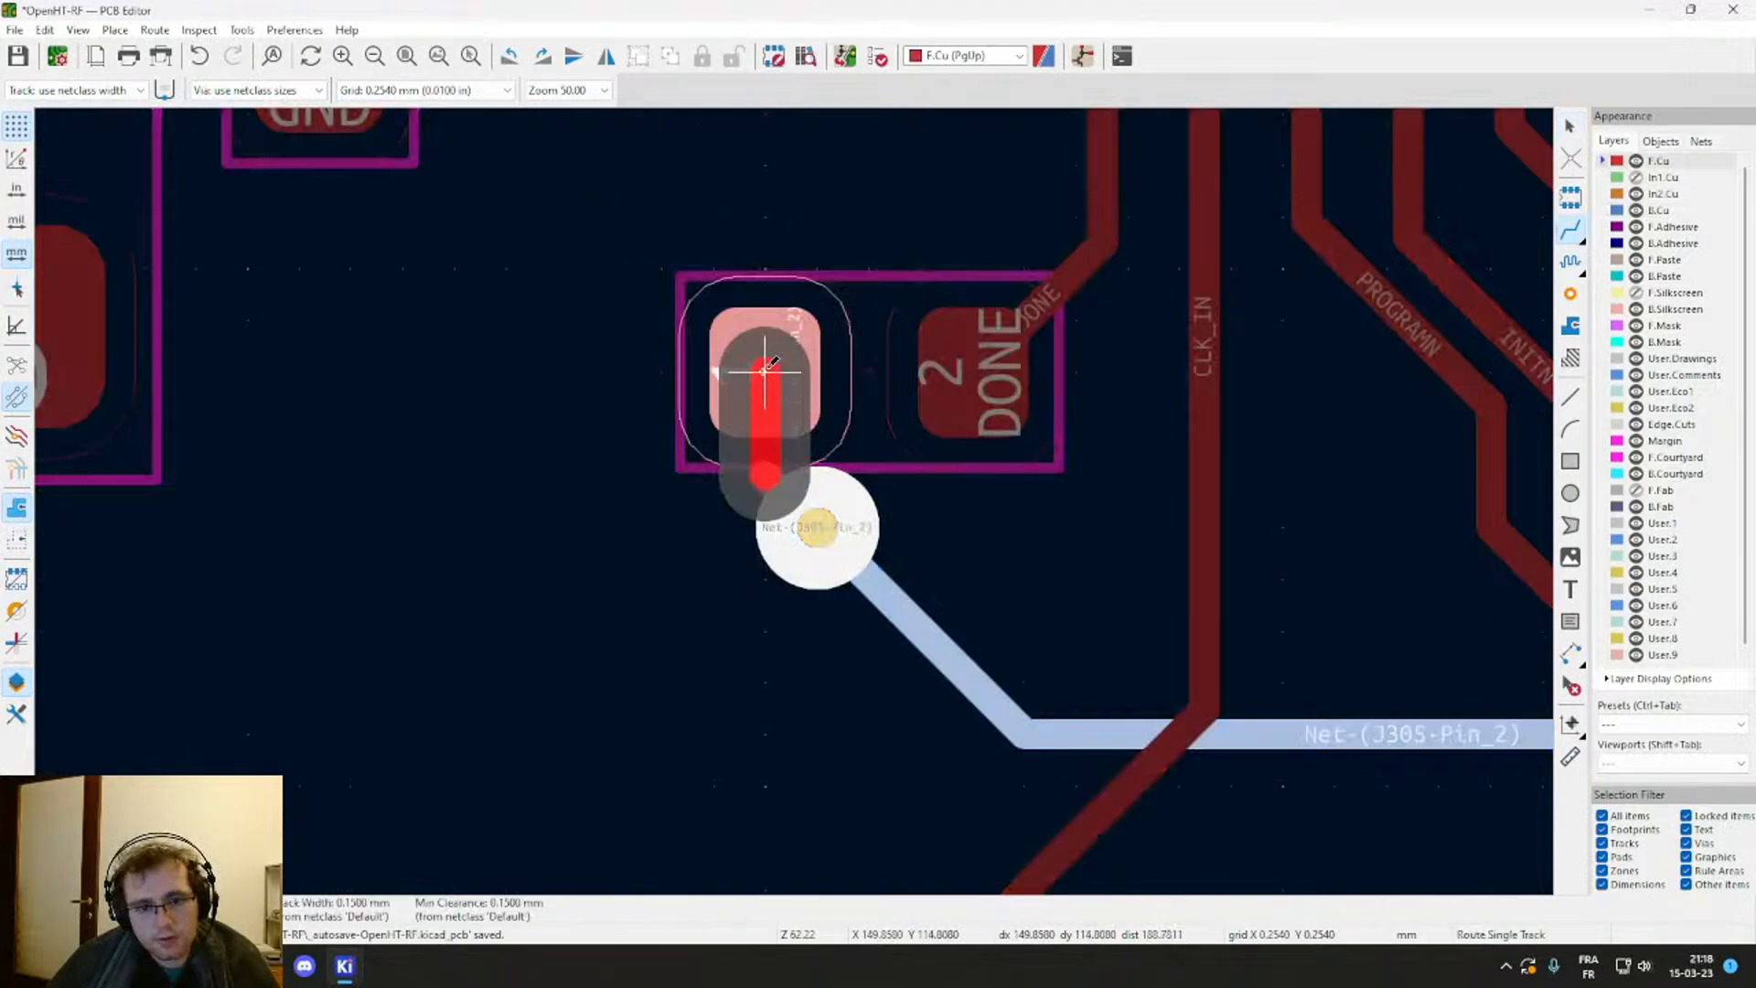
left_click(767, 362)
left_click(804, 541)
key("Escape")
Step: Move the J305 pin 2 via diagonally away from the DONE resistor, keeping its F.Cu and B.Cu tracks attached
left_click(806, 540)
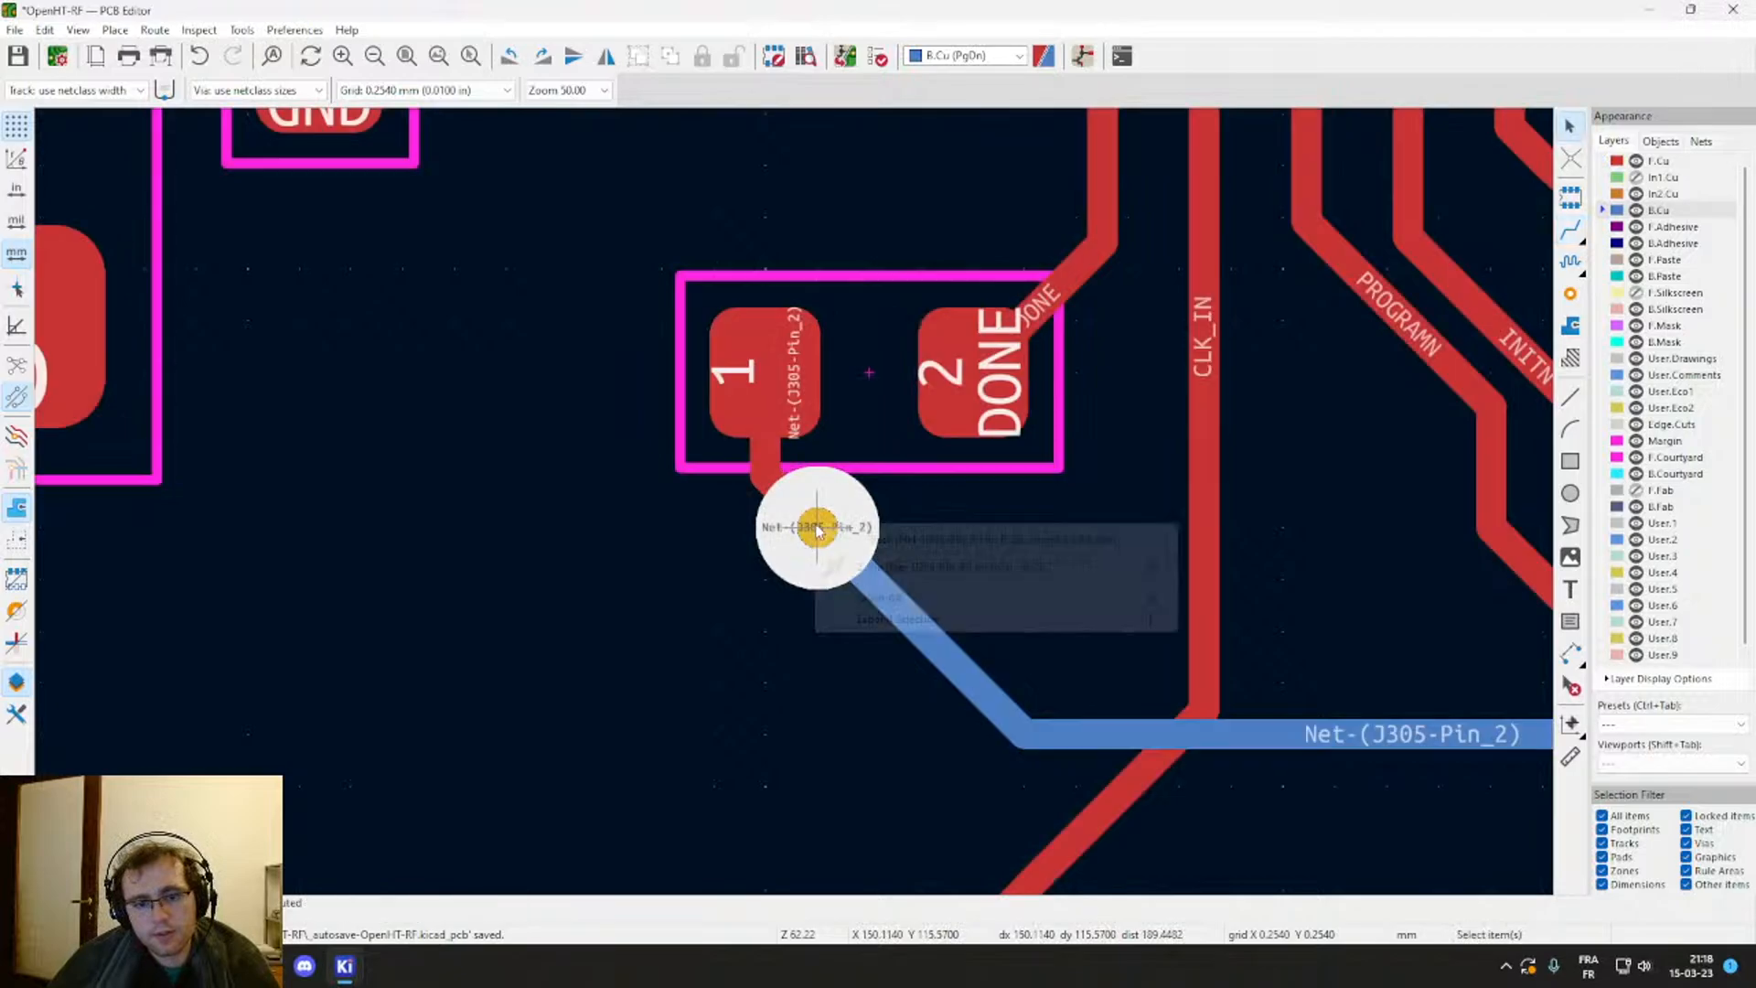
left_click(832, 566)
left_click_drag(824, 555, 873, 549)
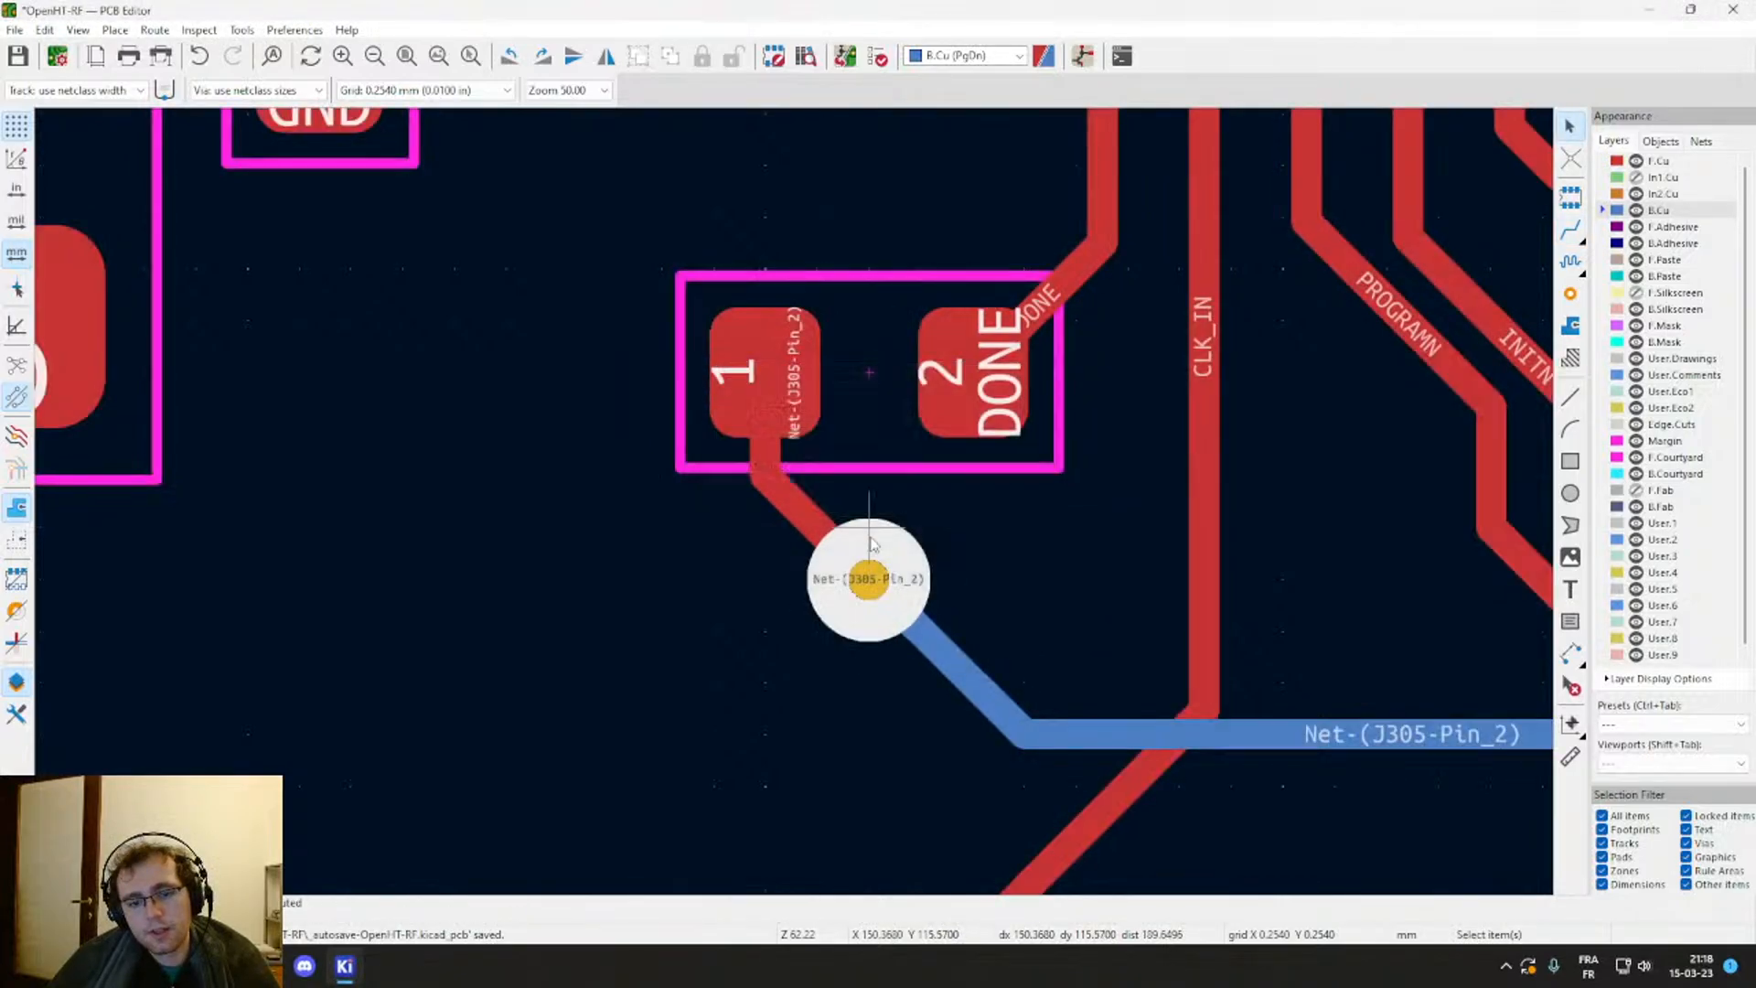
scroll(872, 533, "down", 1)
middle_click_drag(765, 331, 814, 554)
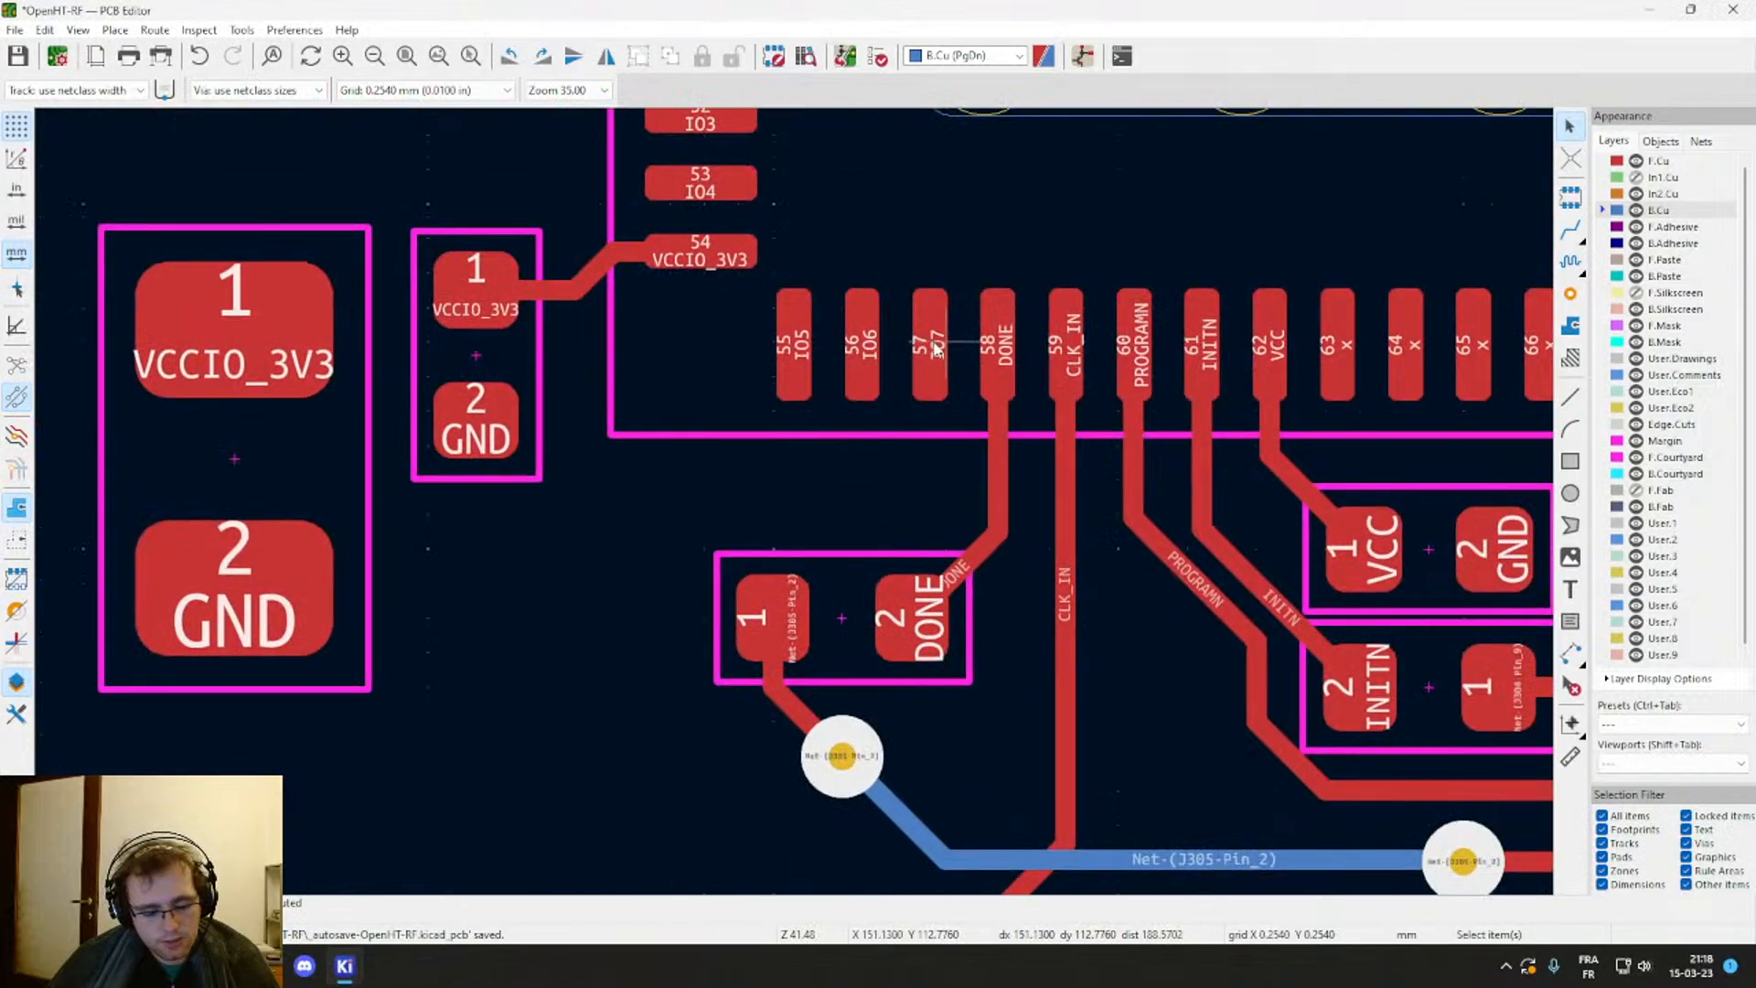
key("x")
scroll(823, 494, "down", 8)
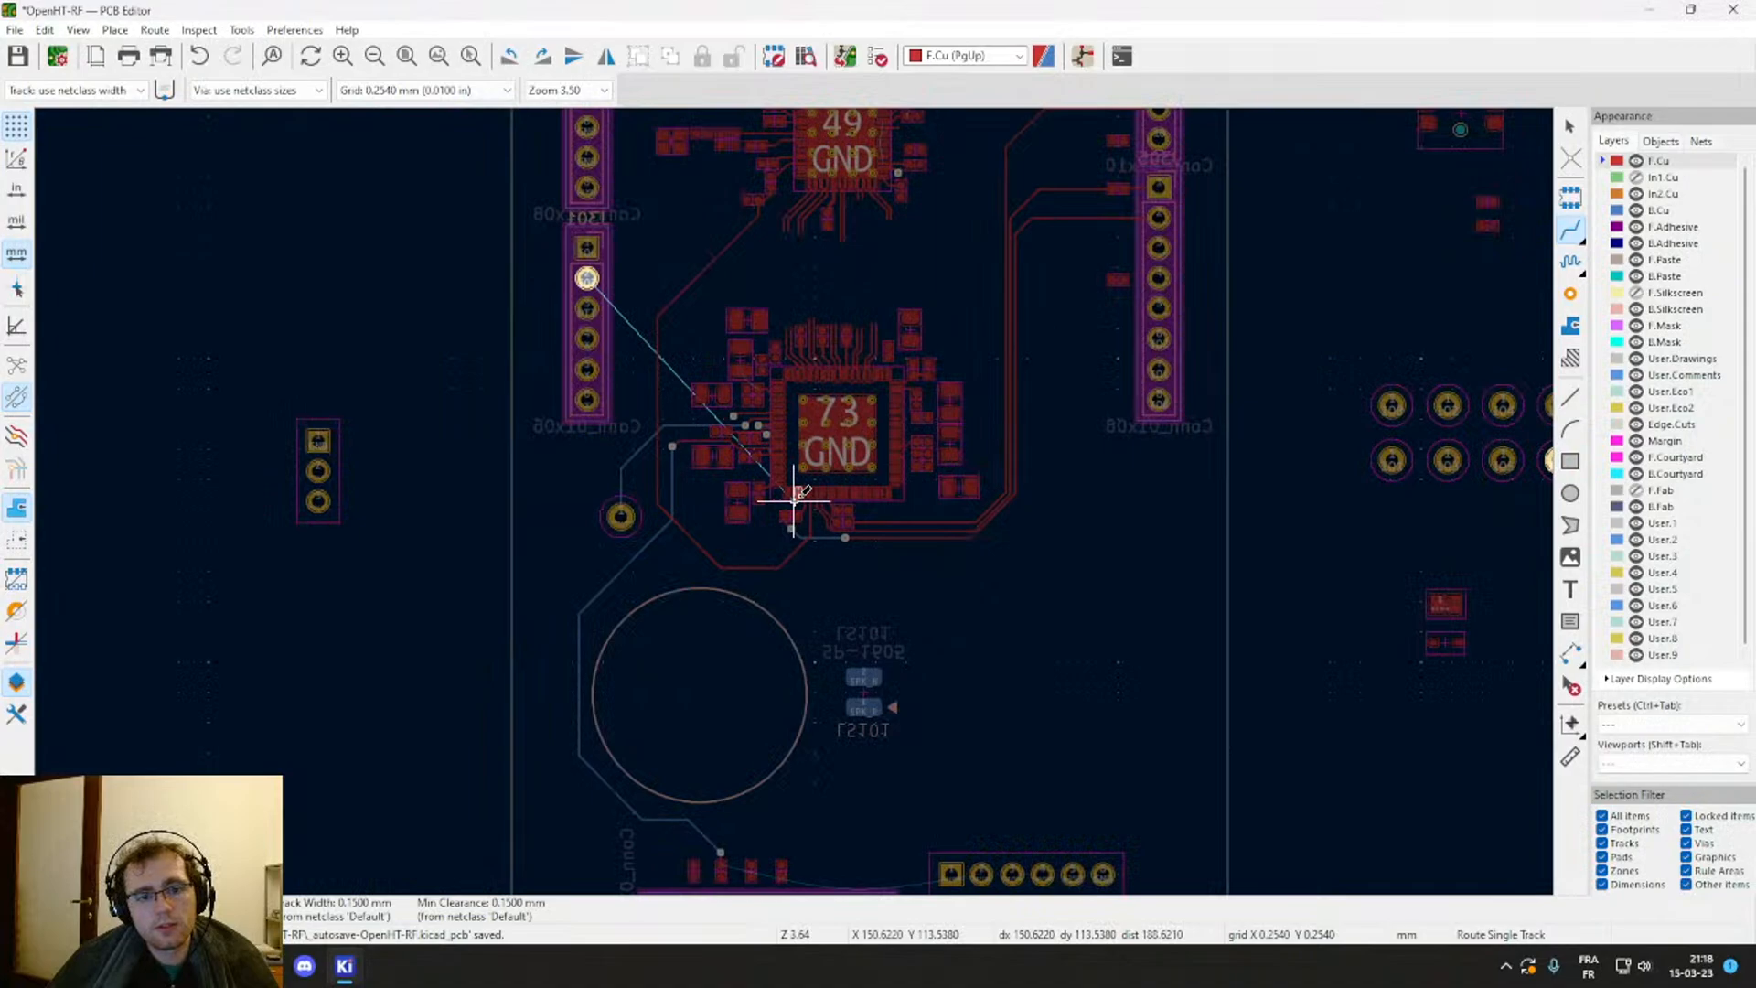
scroll(794, 499, "up", 8)
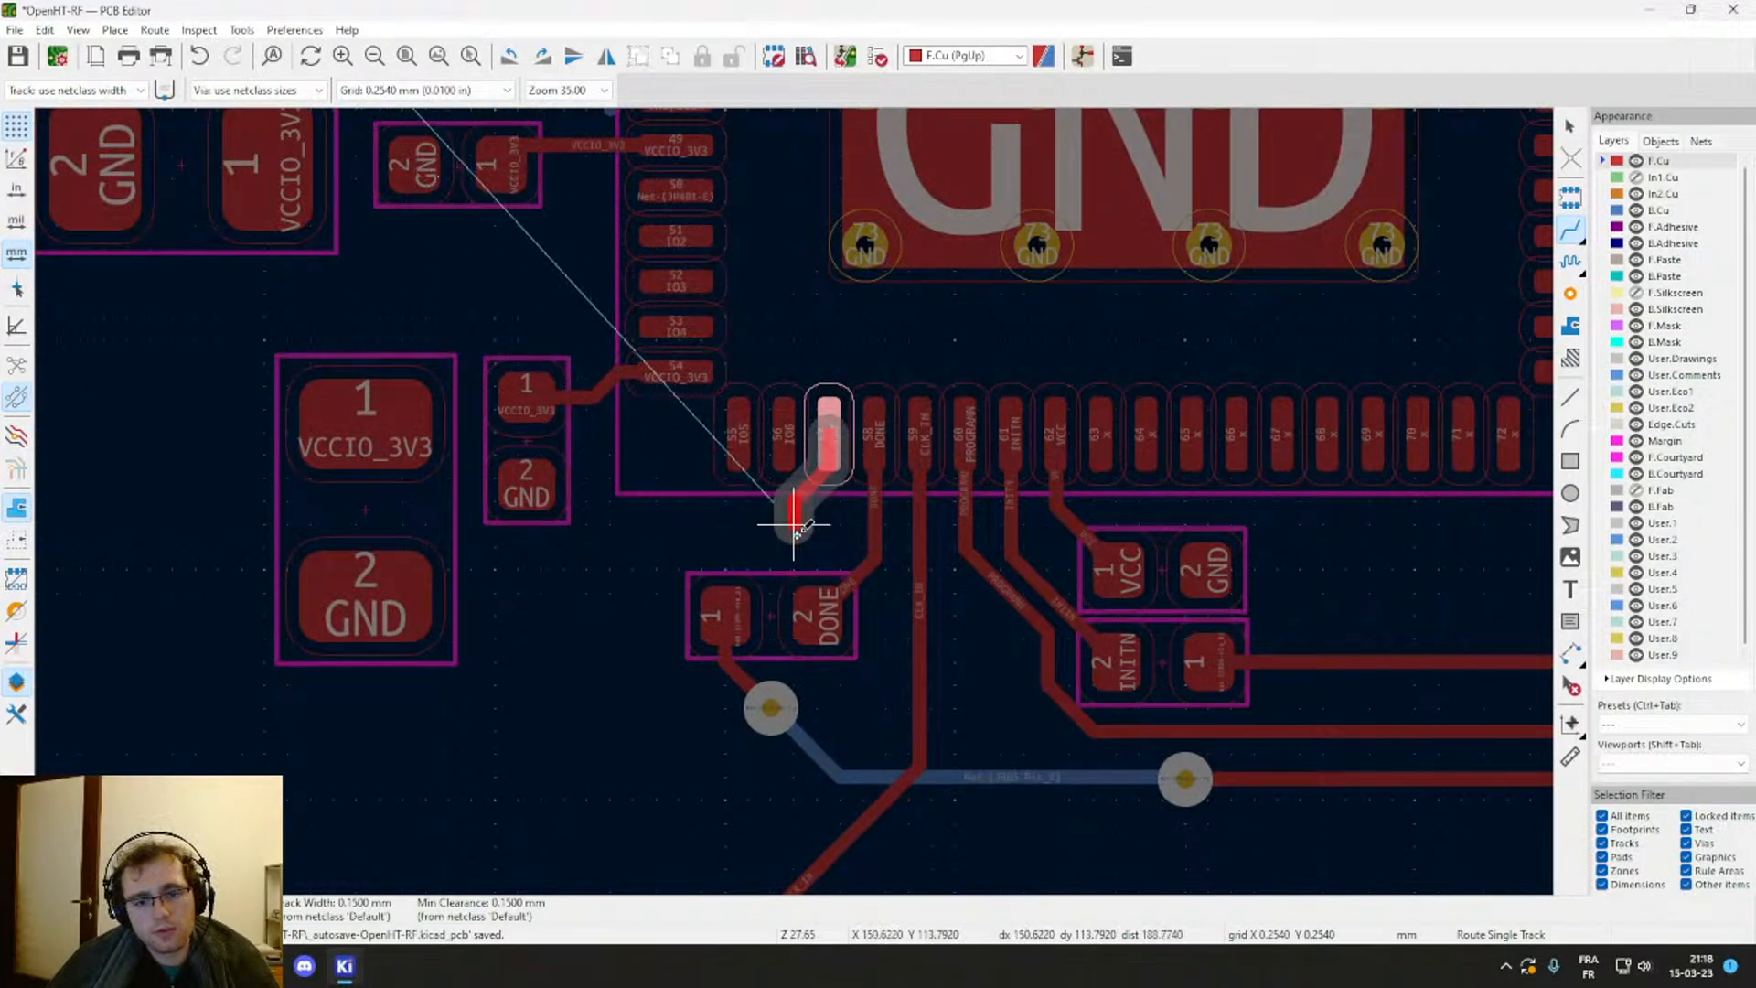
key("Page_Down")
key("Escape")
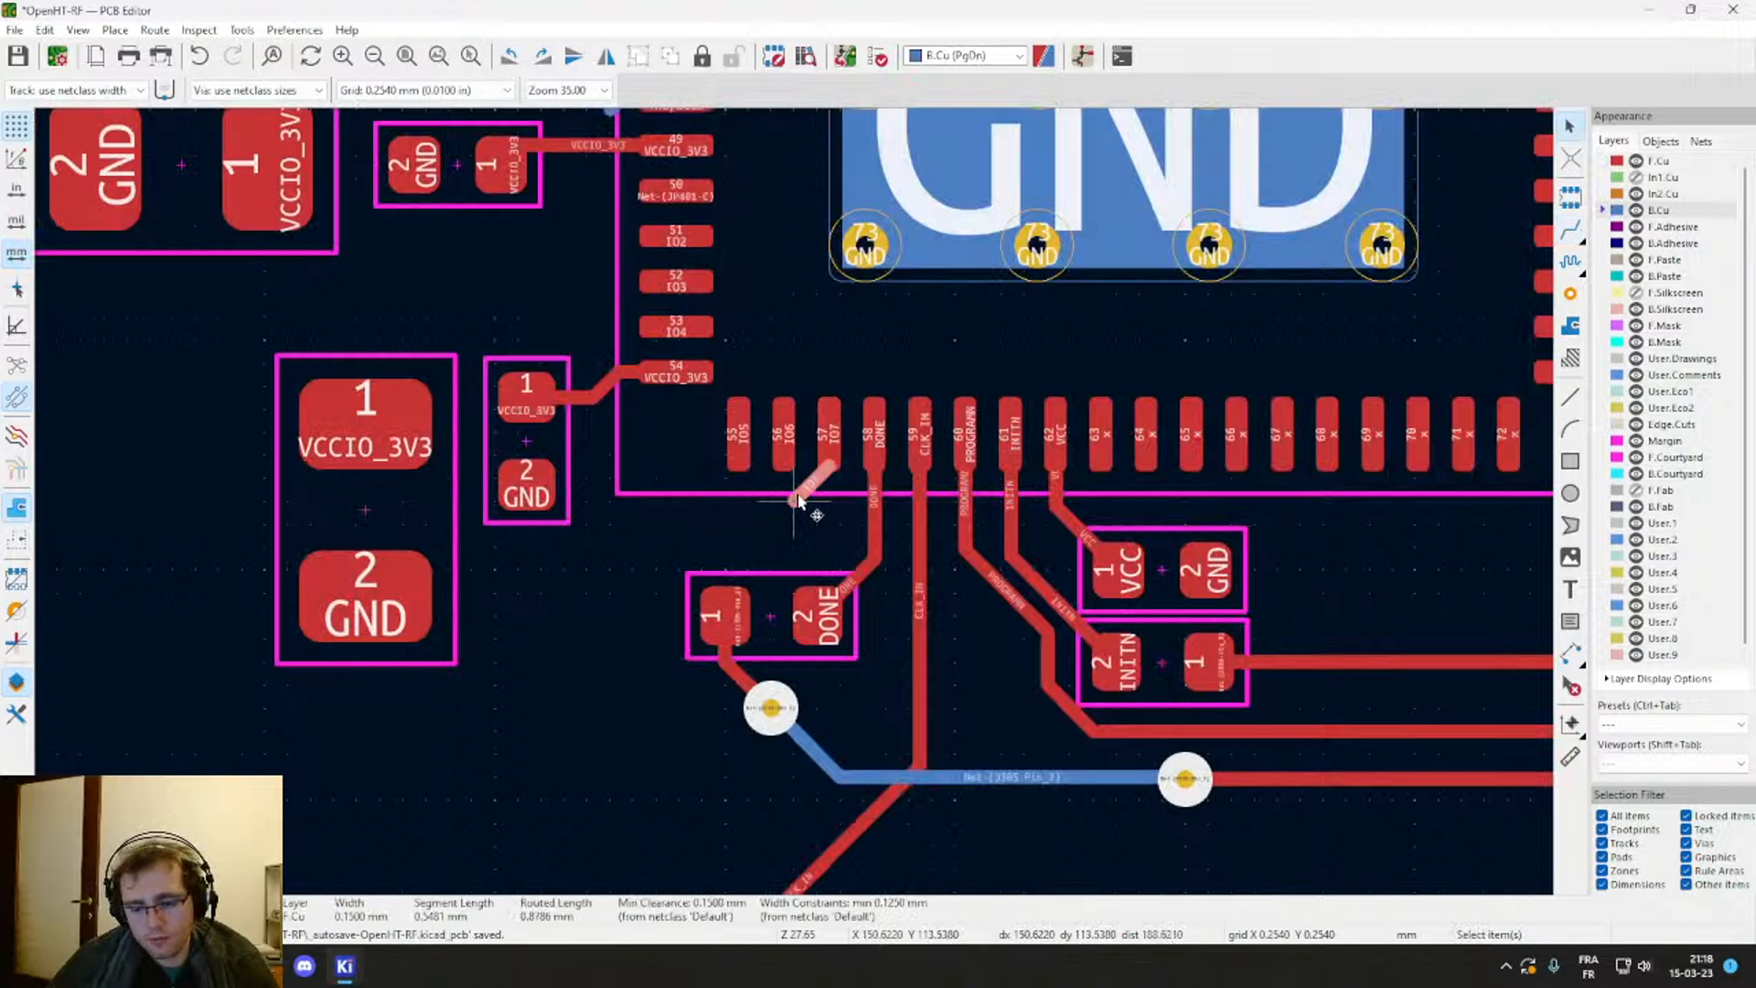
key("Escape")
Step: Route IO7 on F.Cu from pad 57 over the DONE resistor and inside the CLK_IN track, ending with a via beside the VCC capacitor
key("x")
key("Page_Up")
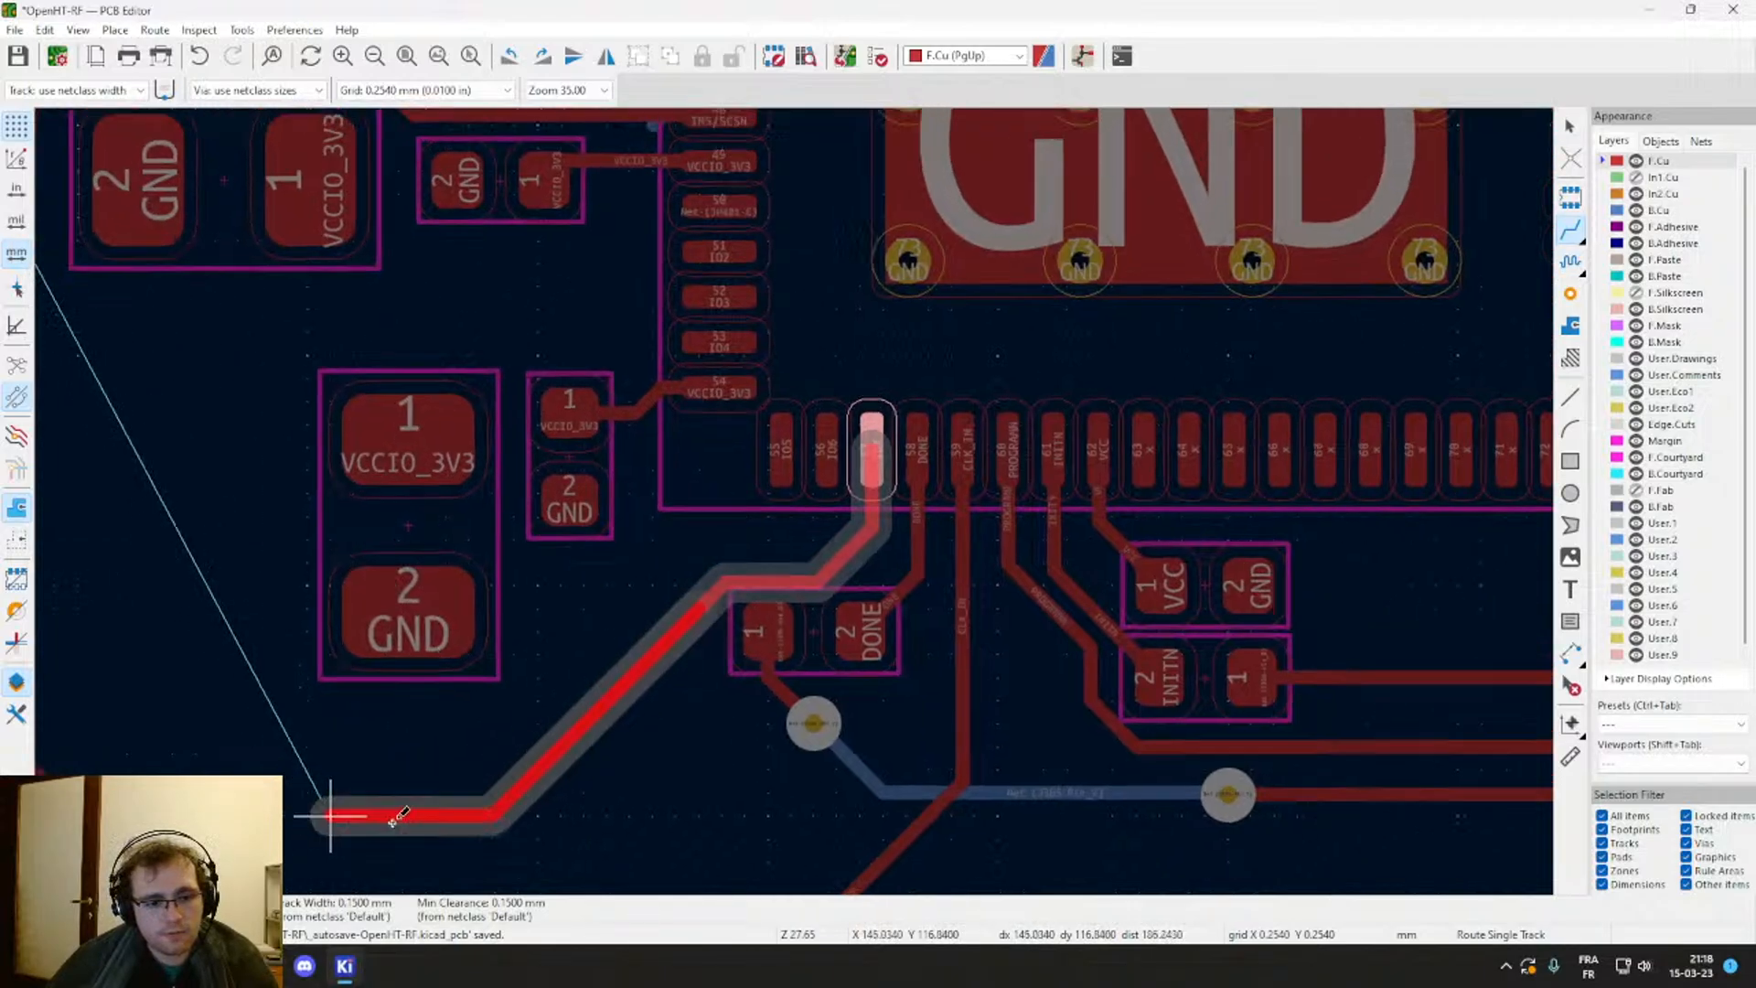
scroll(333, 812, "down", 3)
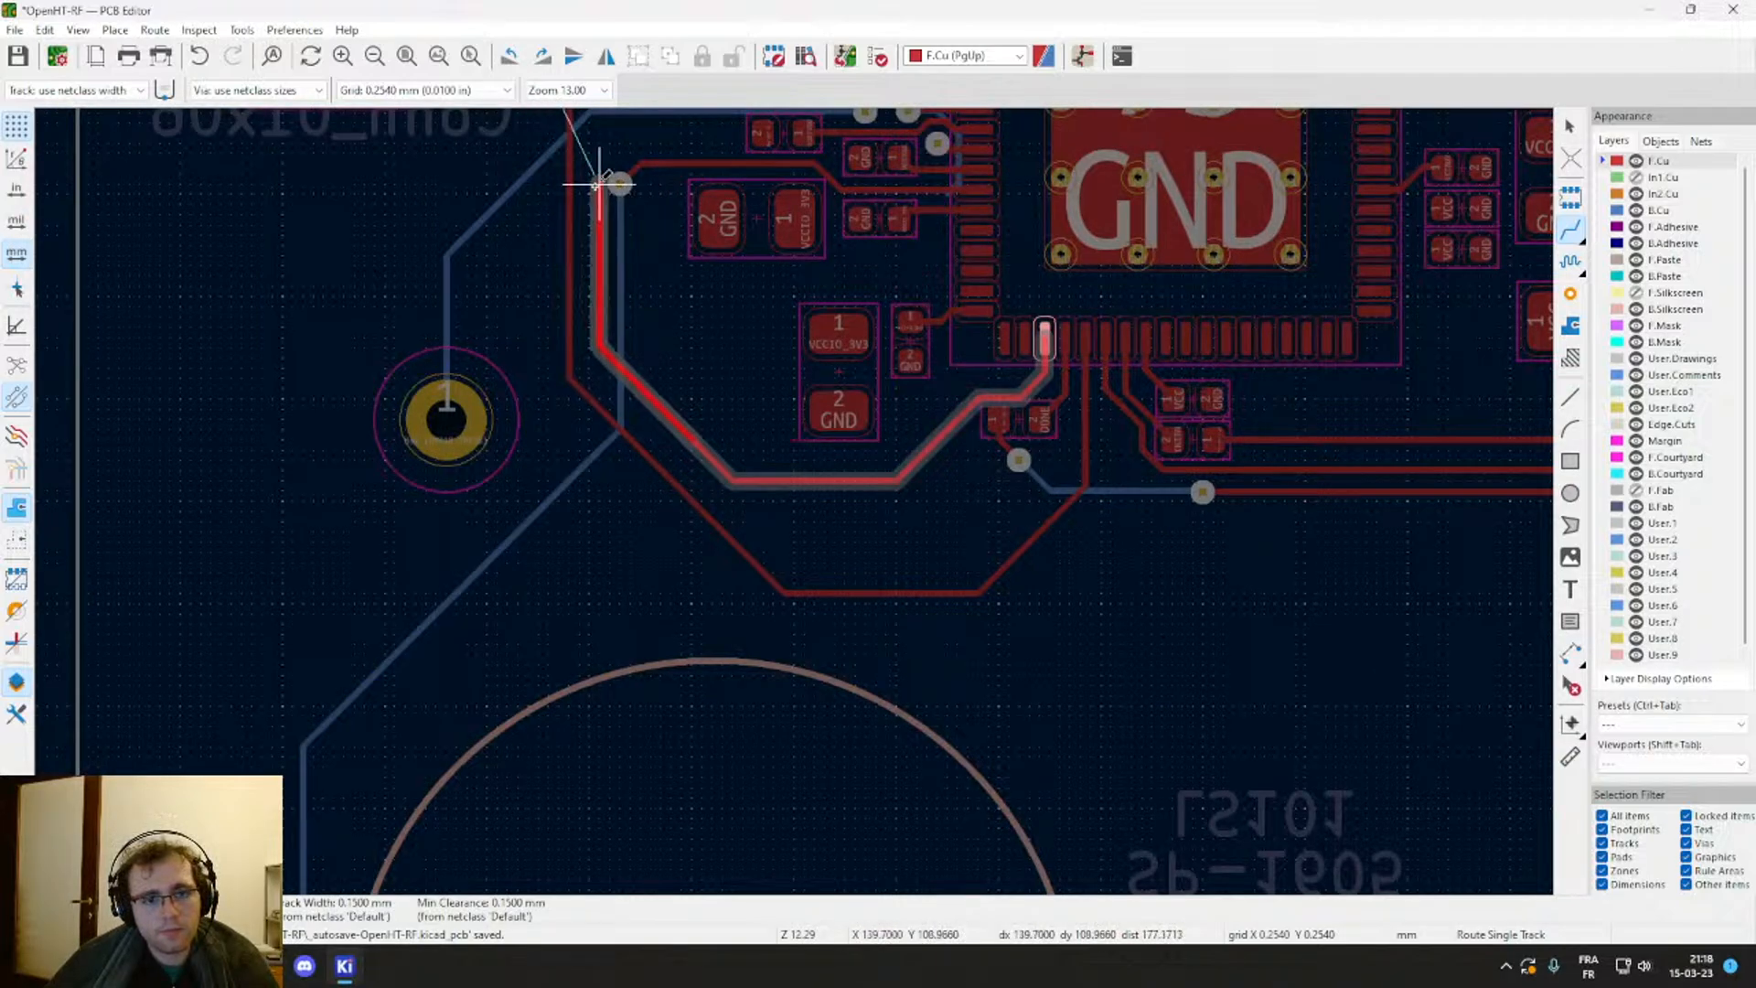
middle_click_drag(596, 166, 600, 605)
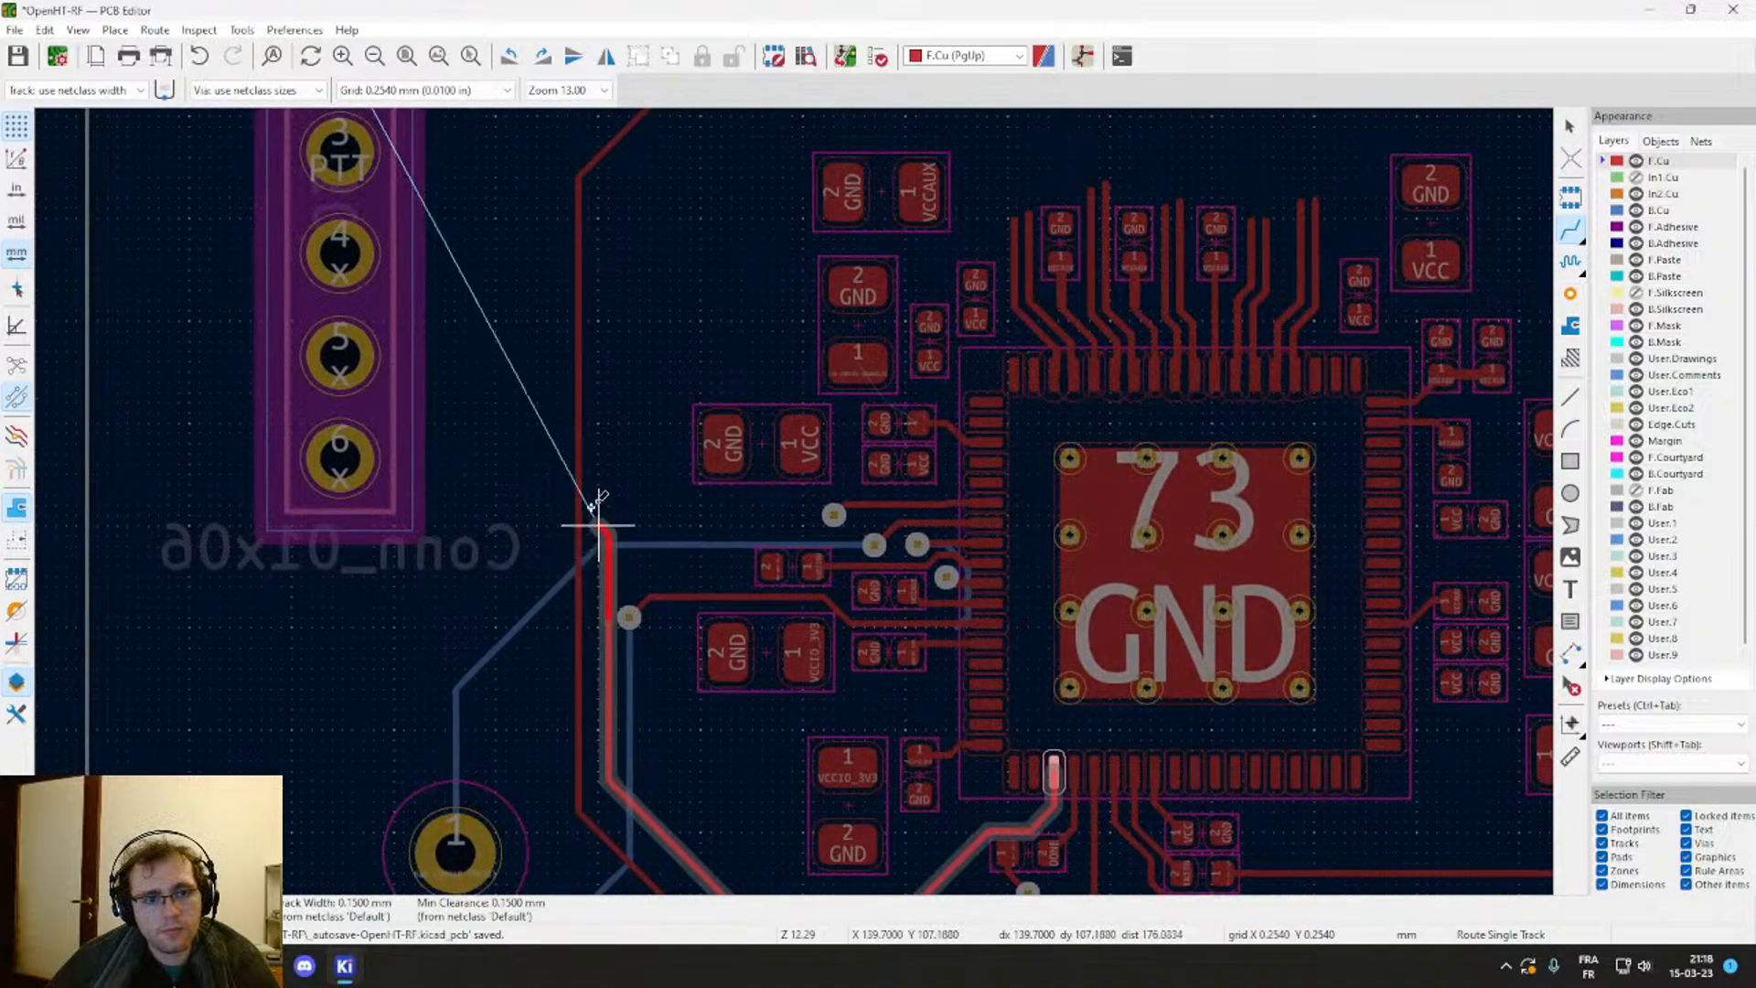
middle_click_drag(607, 263, 605, 416)
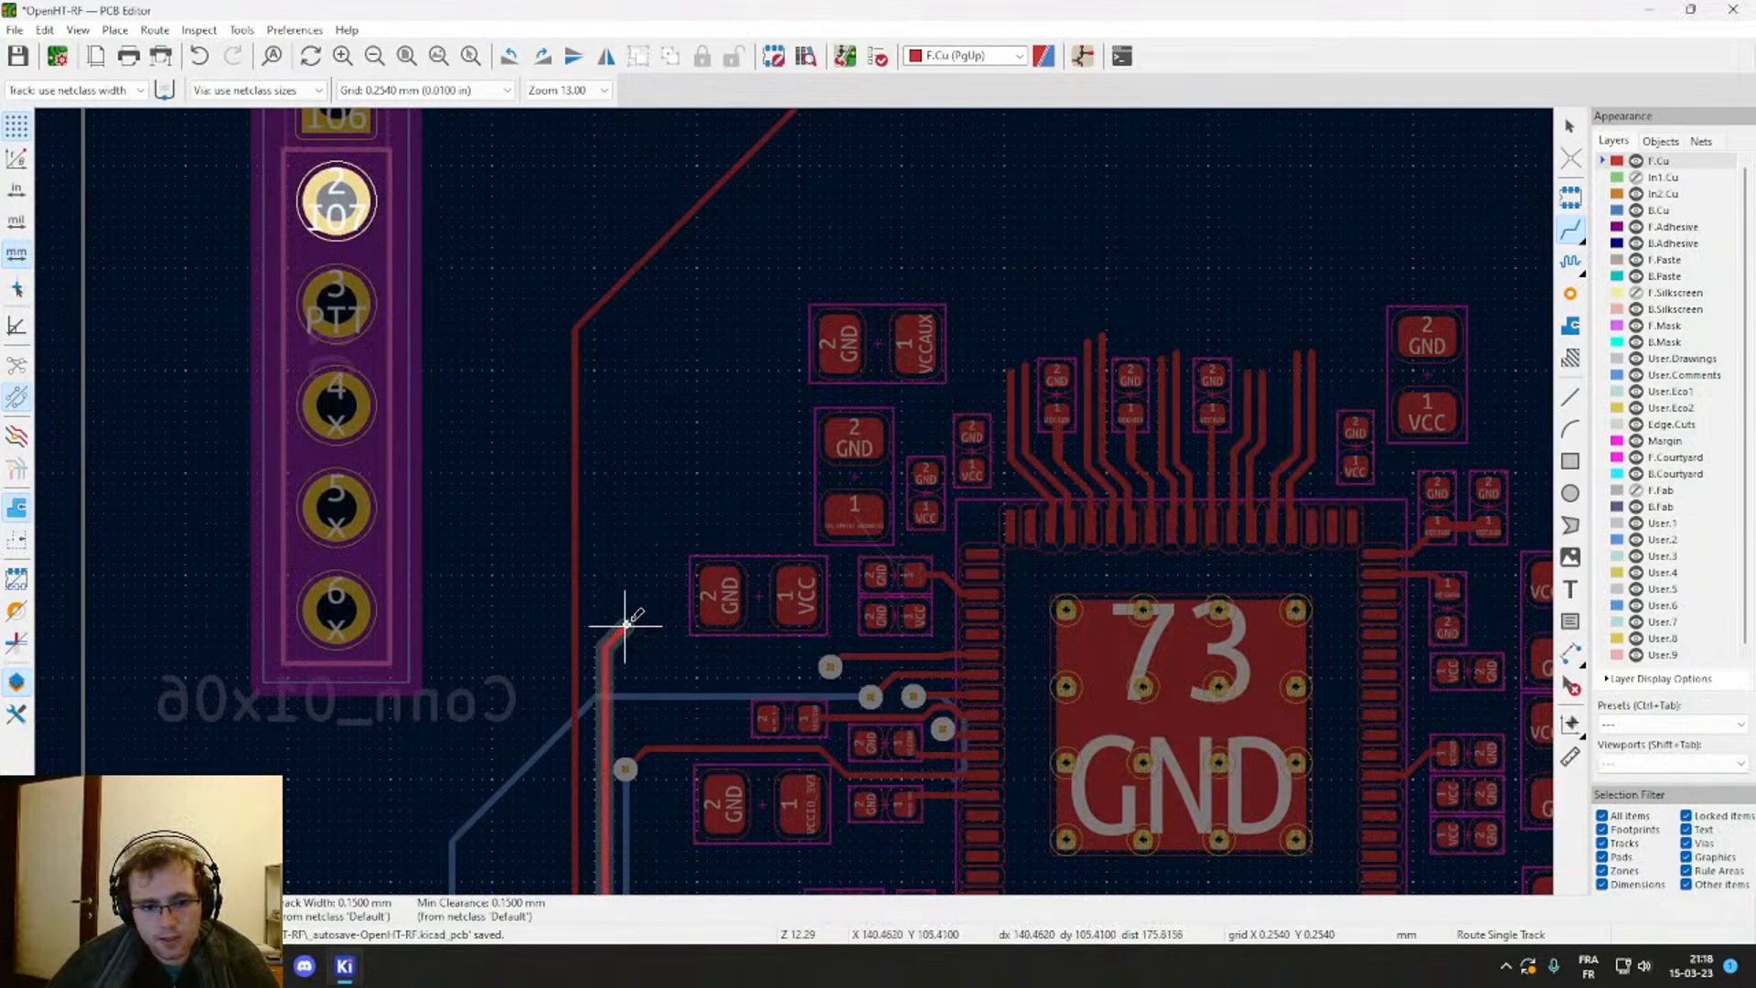
scroll(626, 624, "up", 4)
key("v")
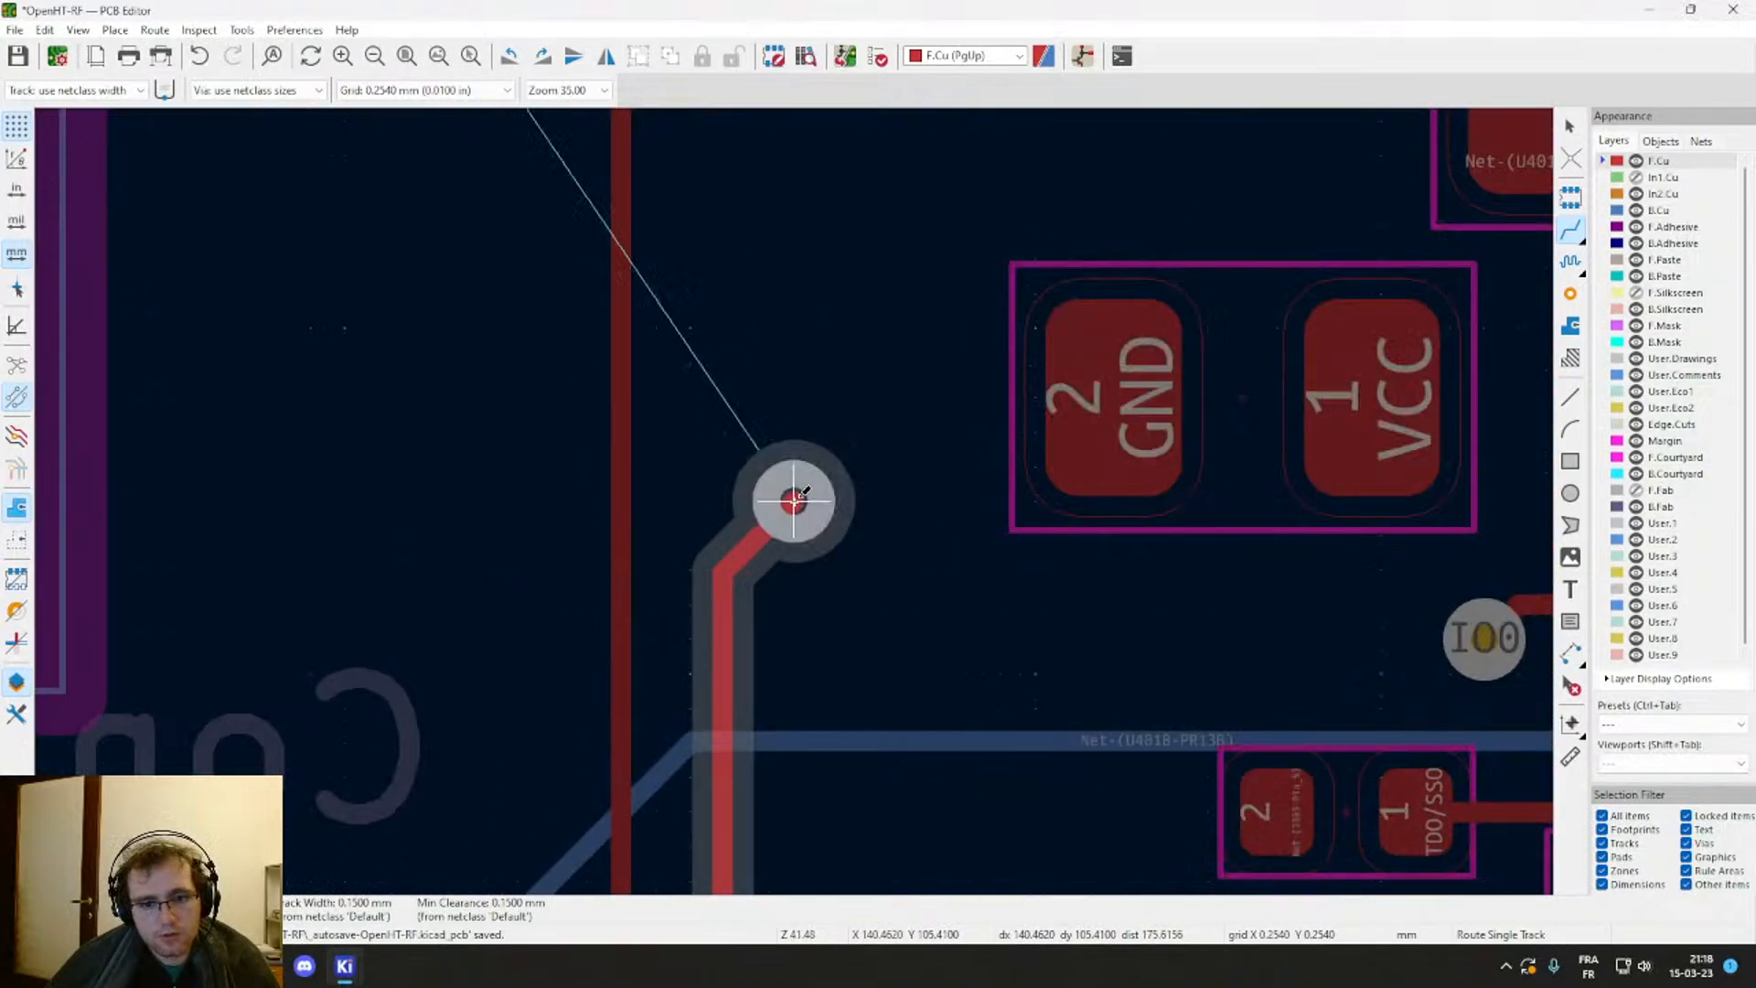
left_click(802, 493)
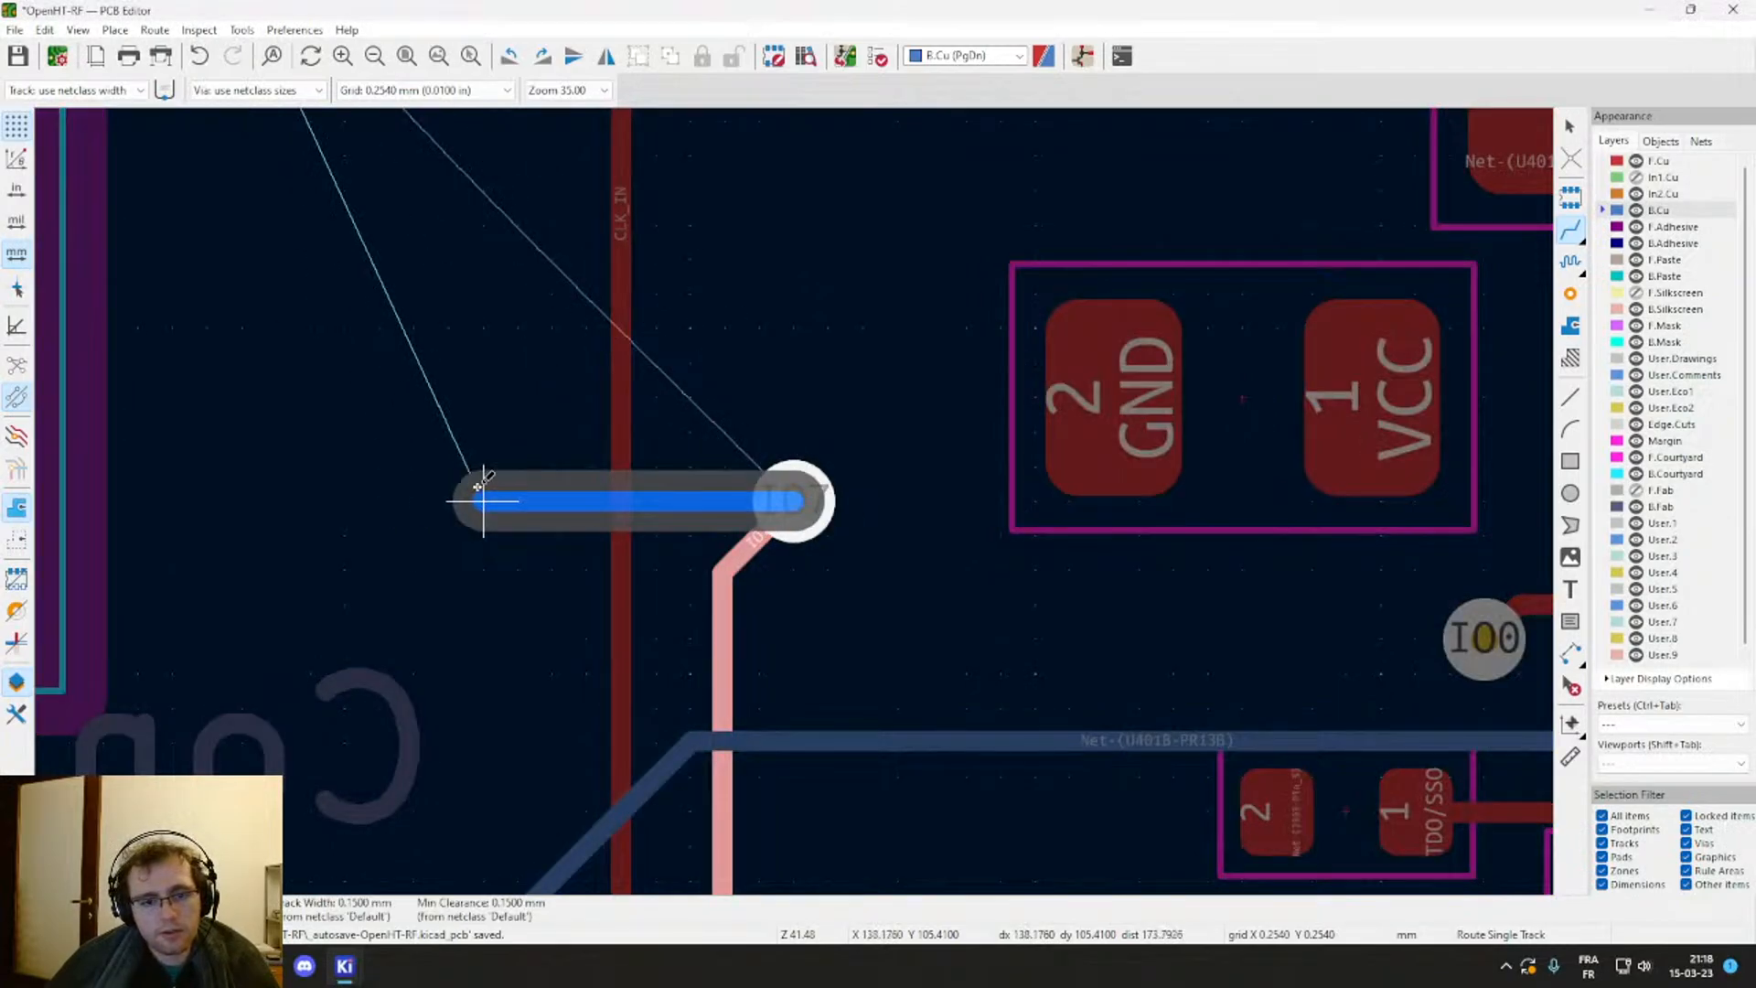
Step: Run a short horizontal IO7 track on B.Cu from the new via across the CLK_IN track
scroll(480, 465, "down", 2)
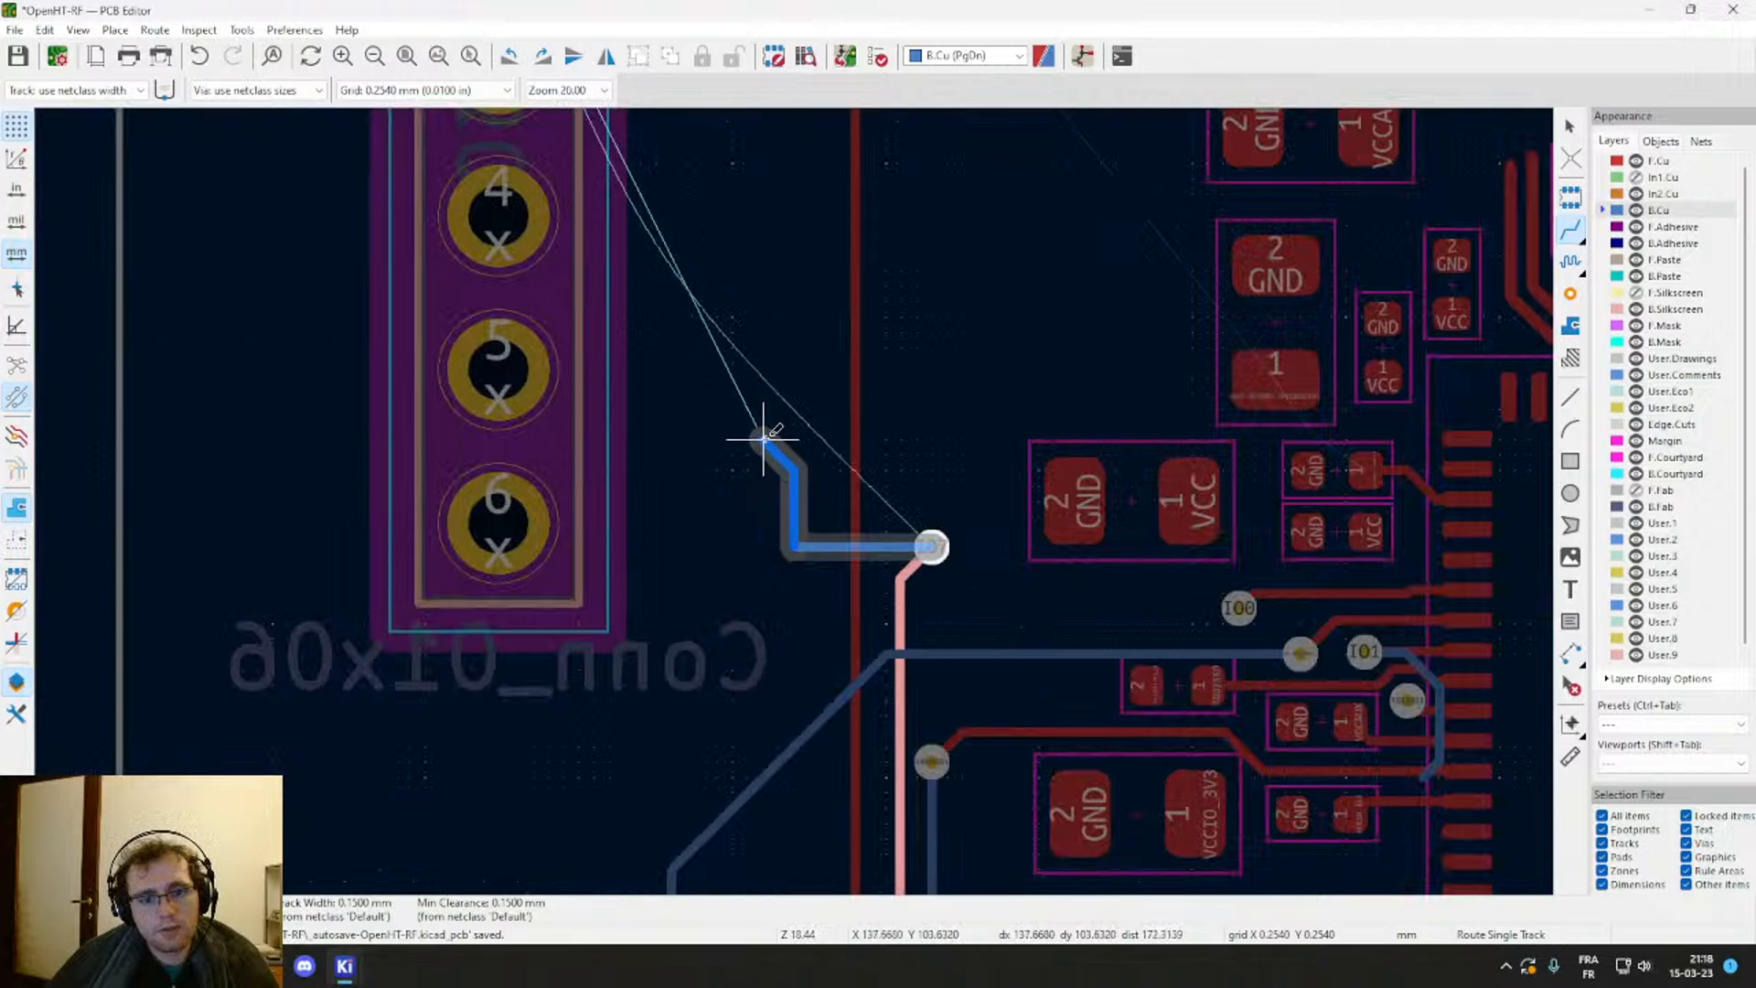
key("Escape")
left_click(837, 547)
key("Escape")
key("Escape")
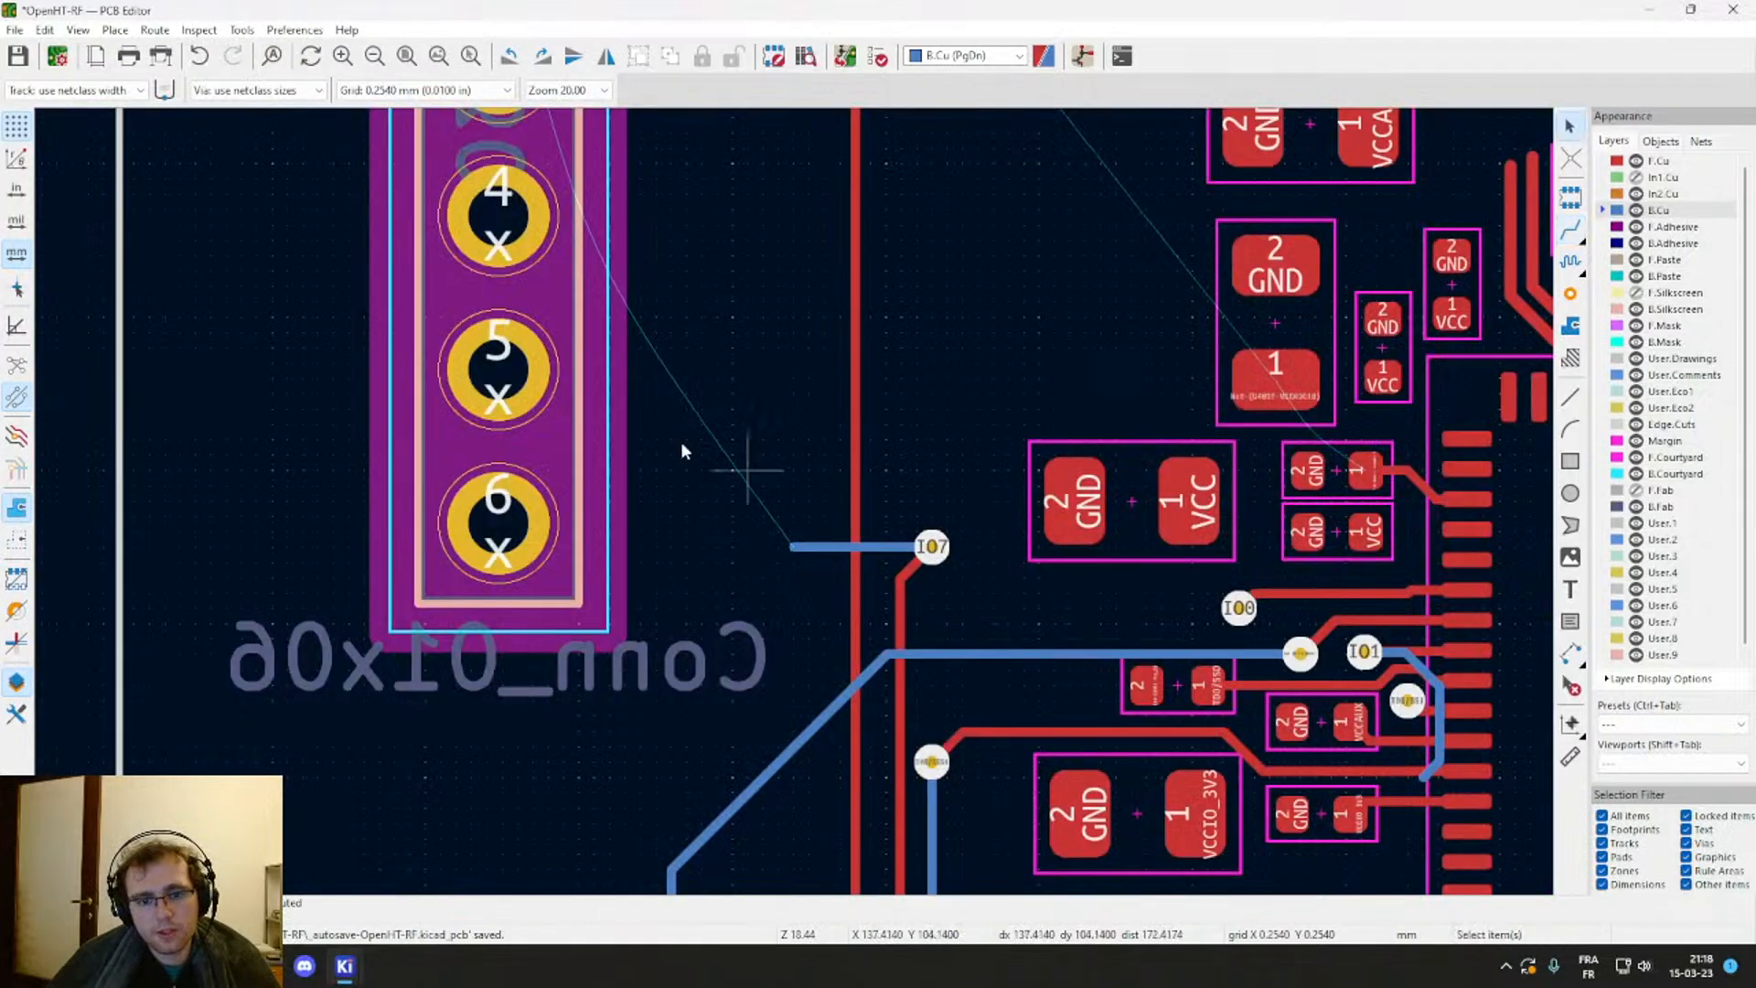
Step: Route IO7 on B.Cu from J301 pin 2 down alongside the header to the free end of the short horizontal track
scroll(681, 450, "down", 3)
left_click(701, 316)
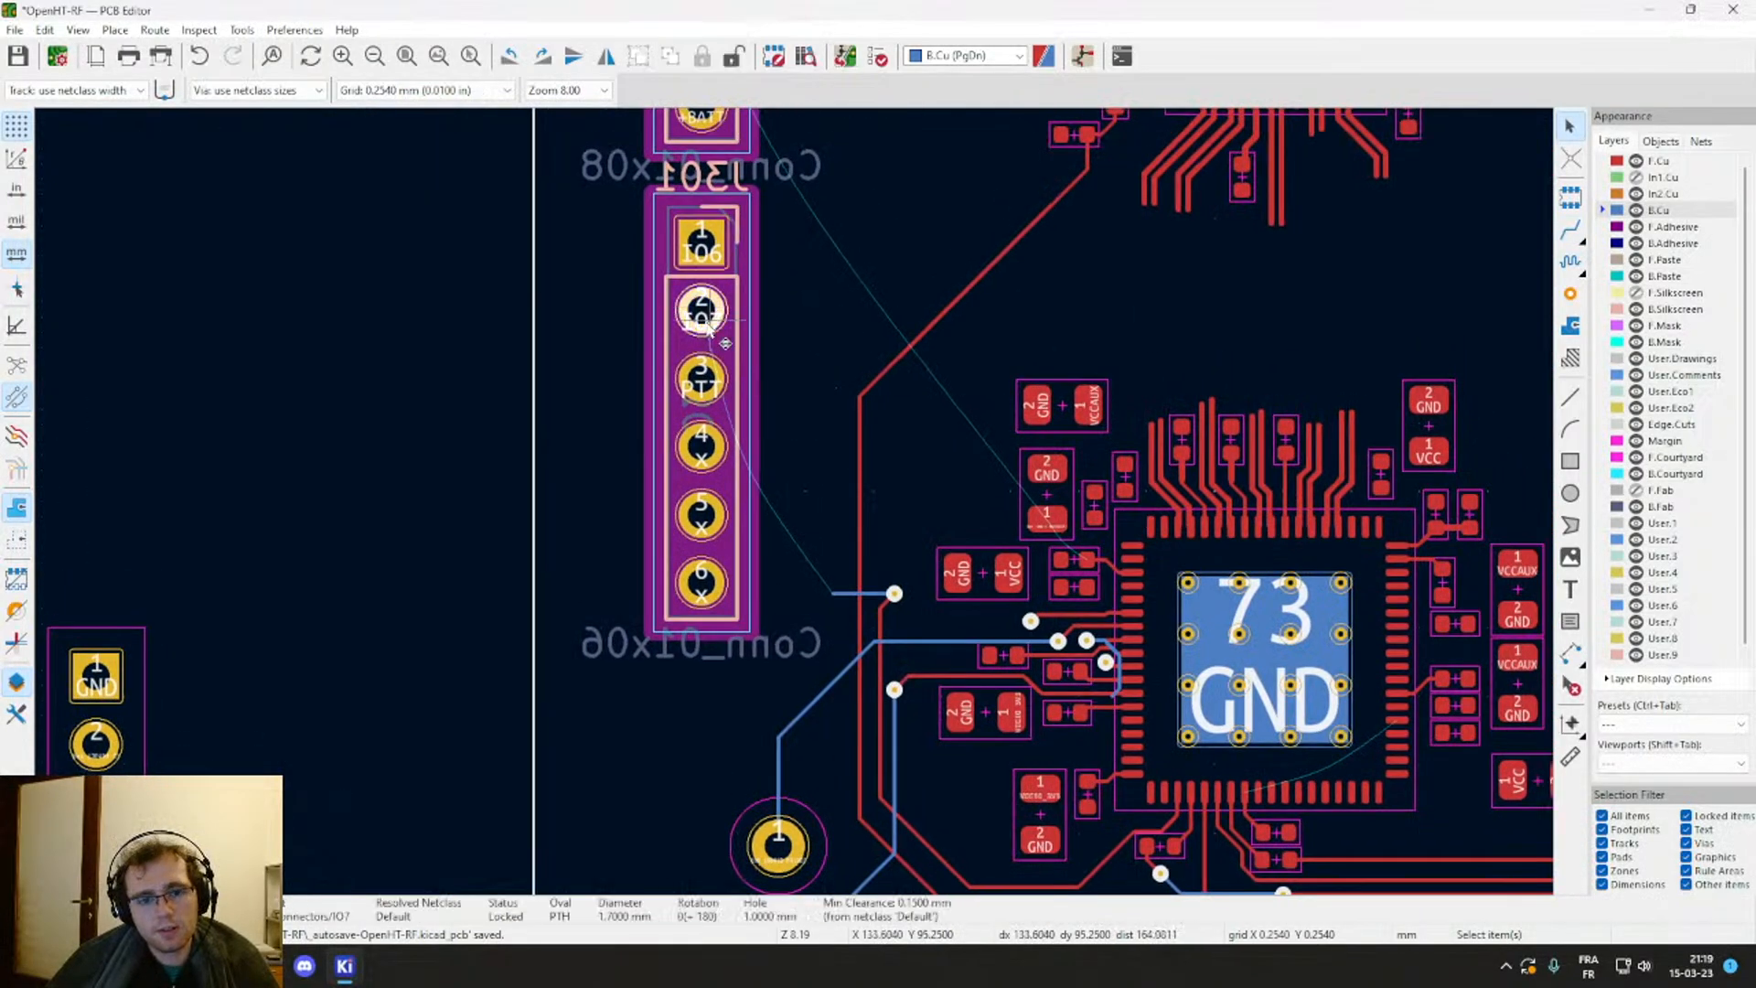
key("x")
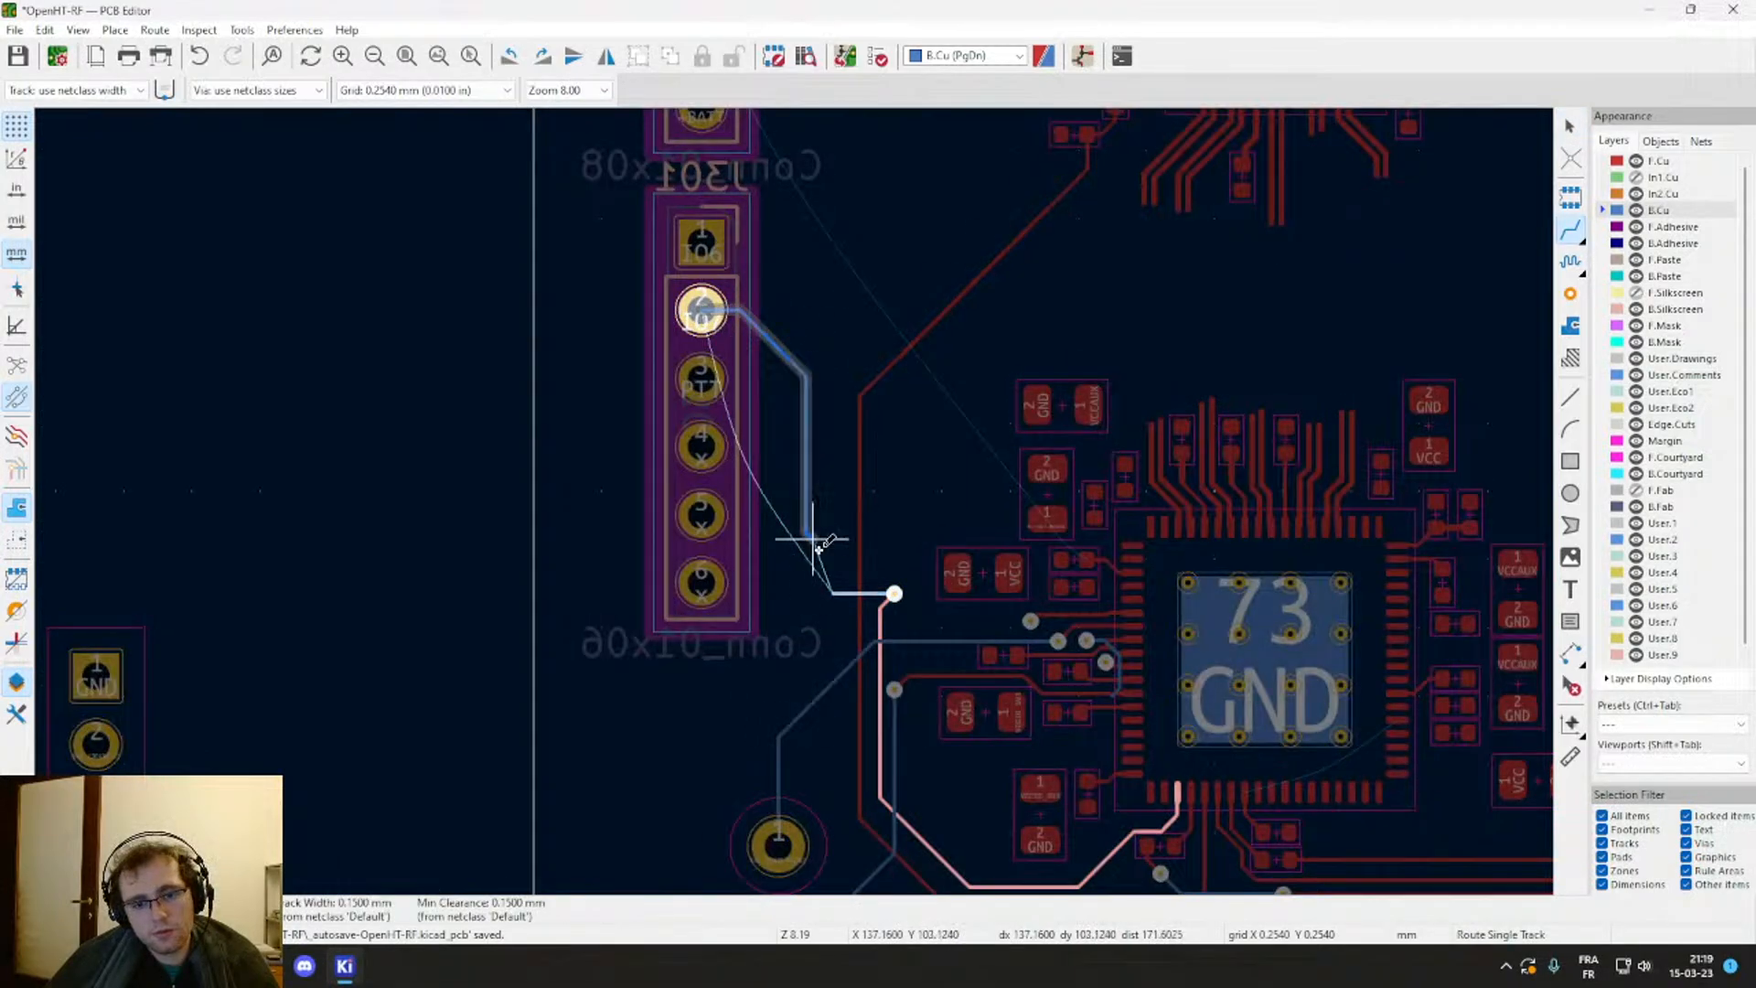
scroll(840, 588, "up", 3)
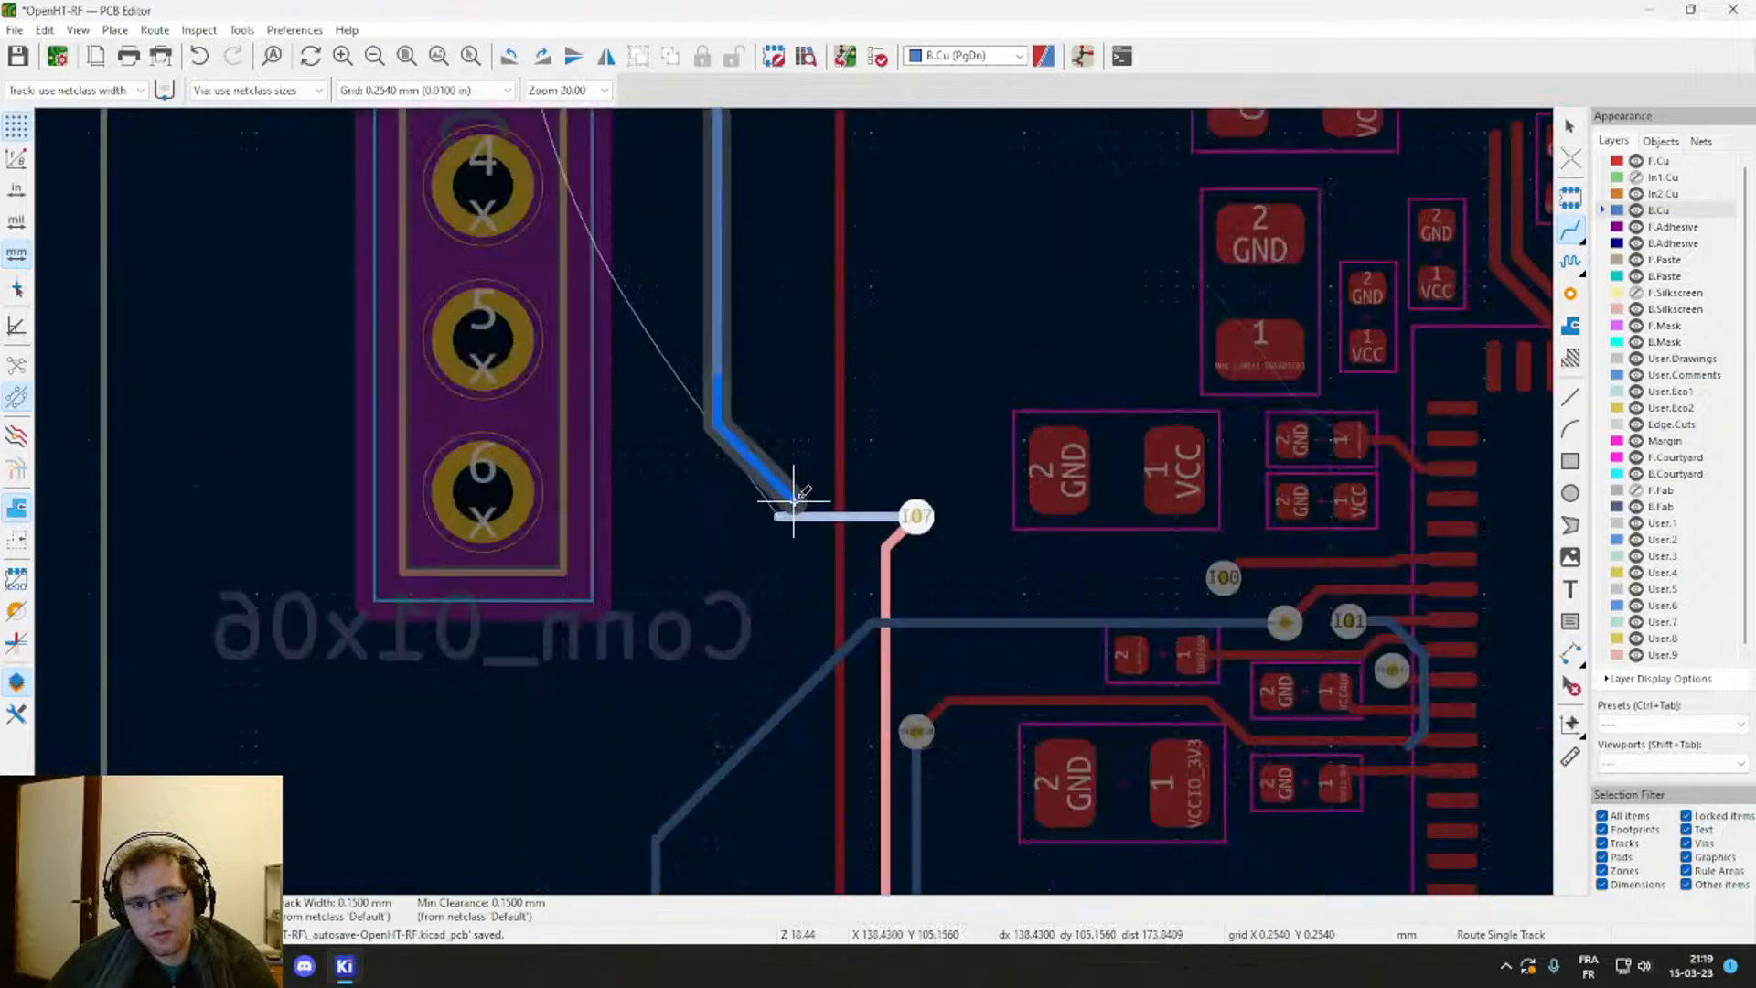
left_click(778, 517)
scroll(794, 502, "down", 1)
scroll(849, 491, "up", 3)
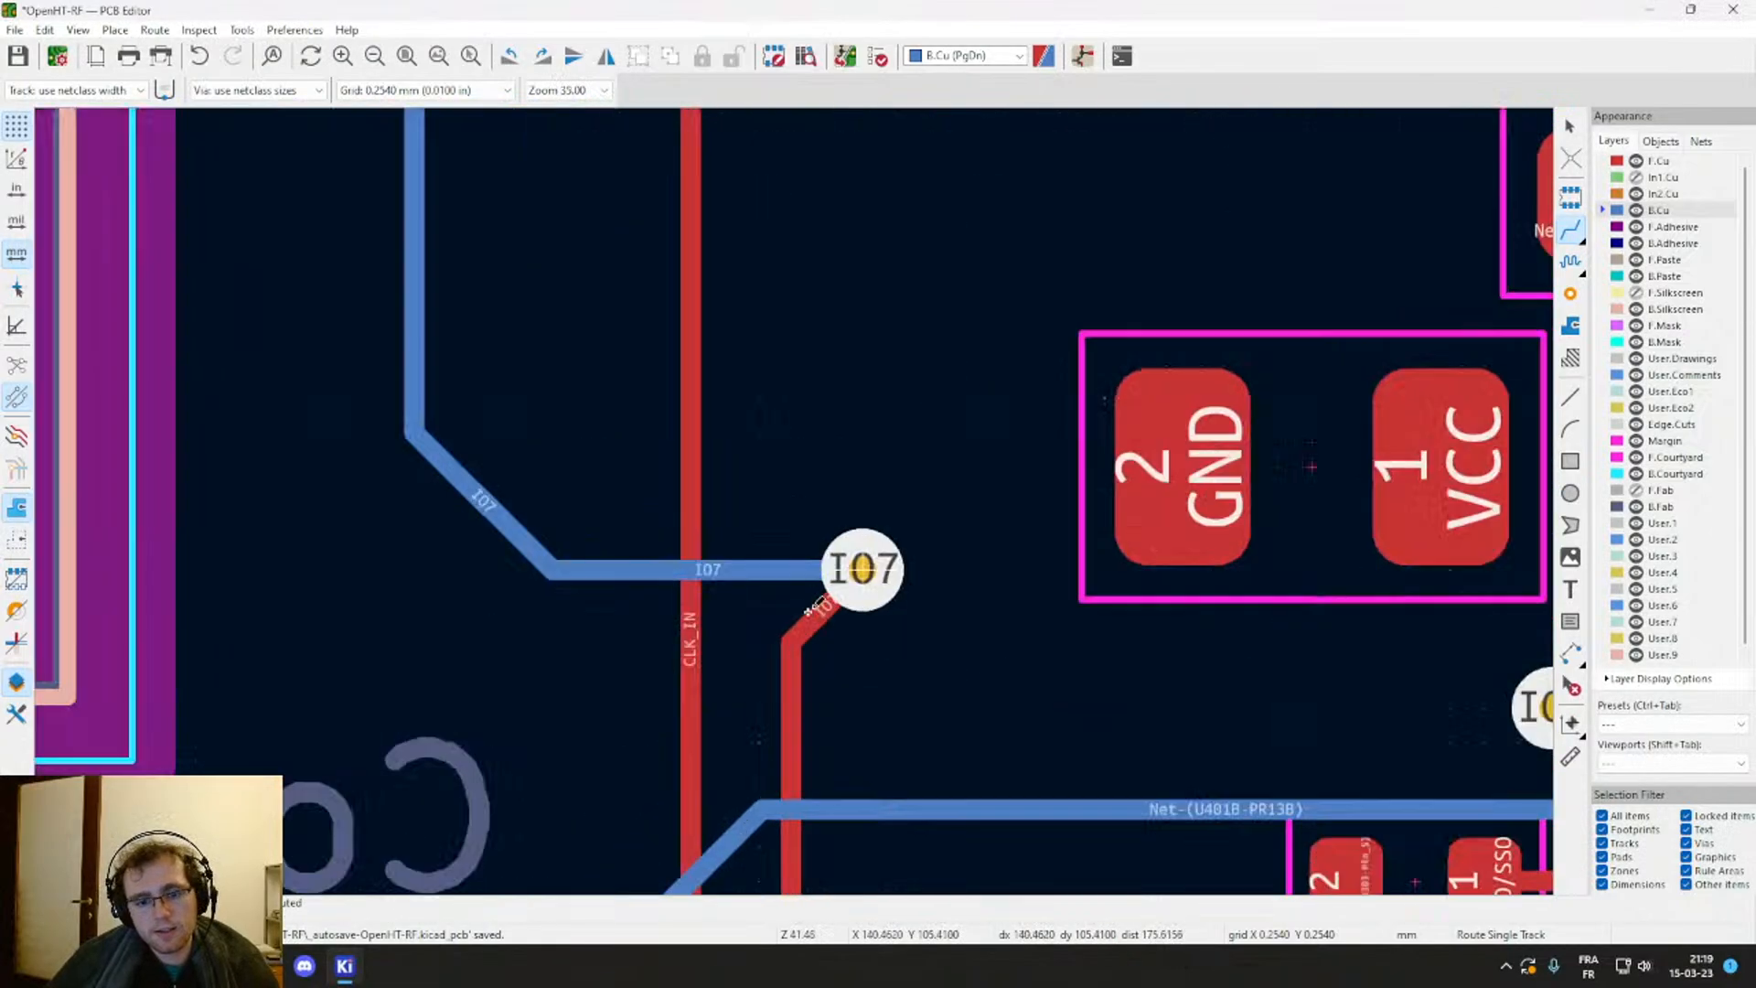
Step: Shift the IO7 diagonal on F.Cu down from the via so that a straight vertical track enters the via
key("Escape")
left_click(811, 629)
scroll(828, 663, "down", 3)
scroll(793, 508, "up", 3)
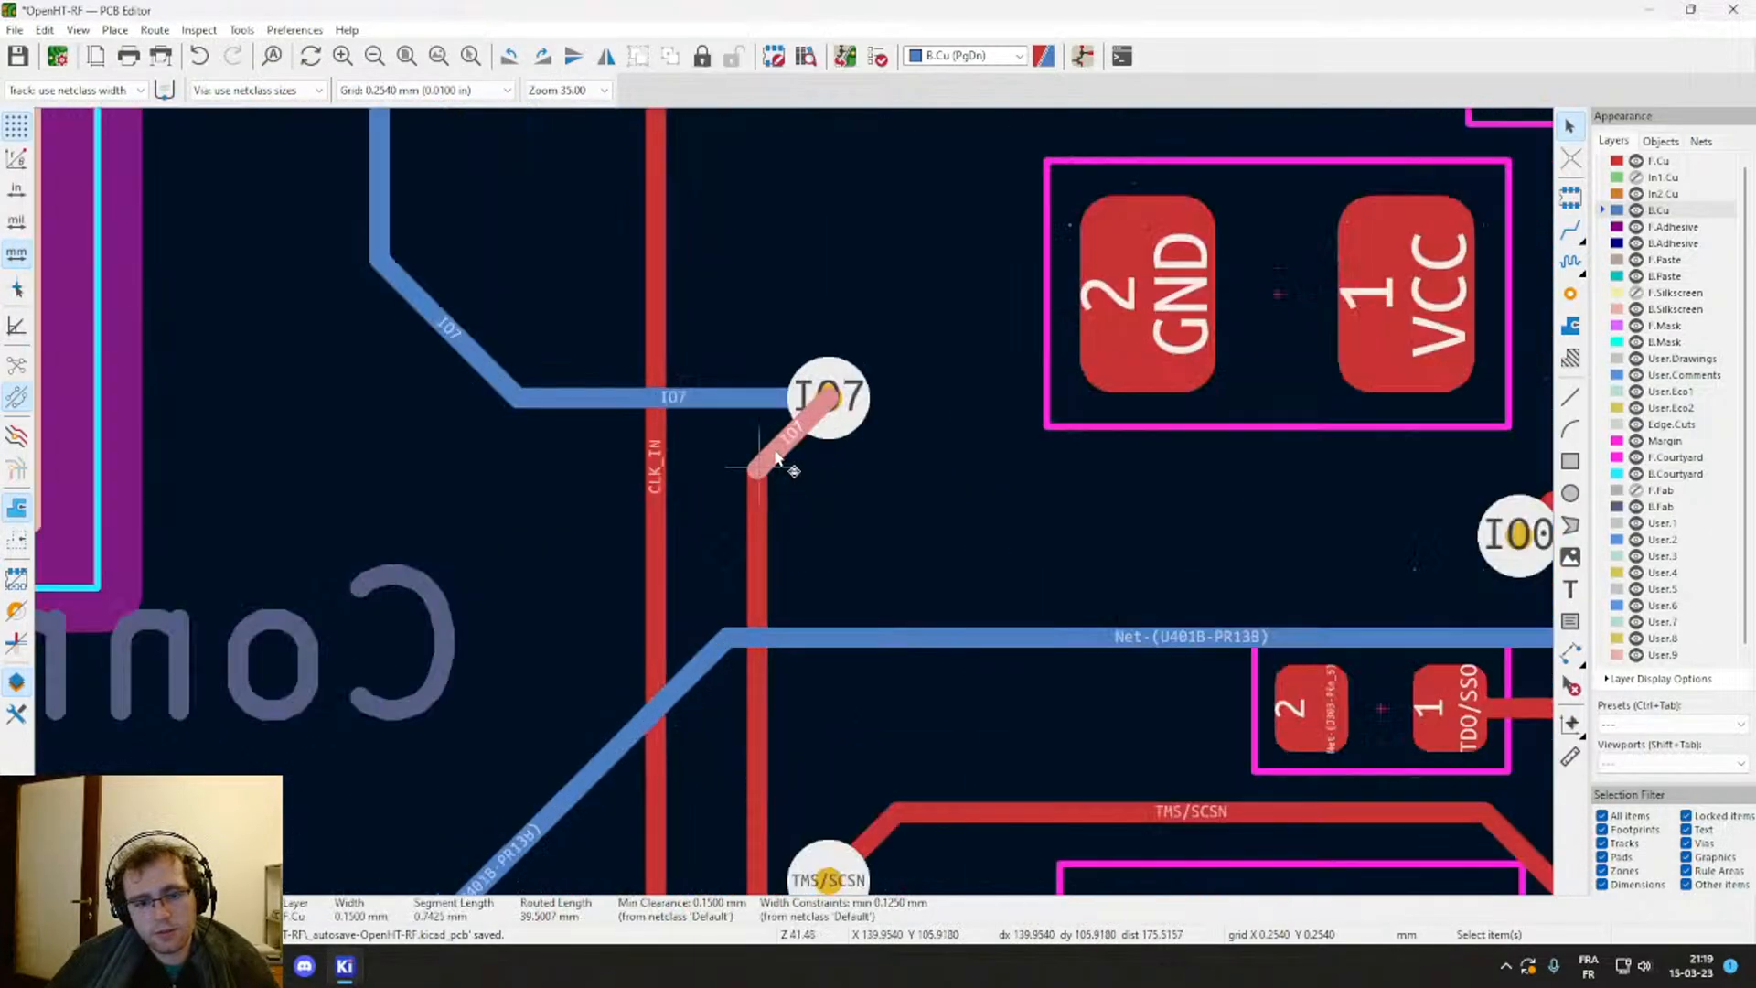
left_click_drag(787, 453, 833, 587)
scroll(833, 587, "down", 3)
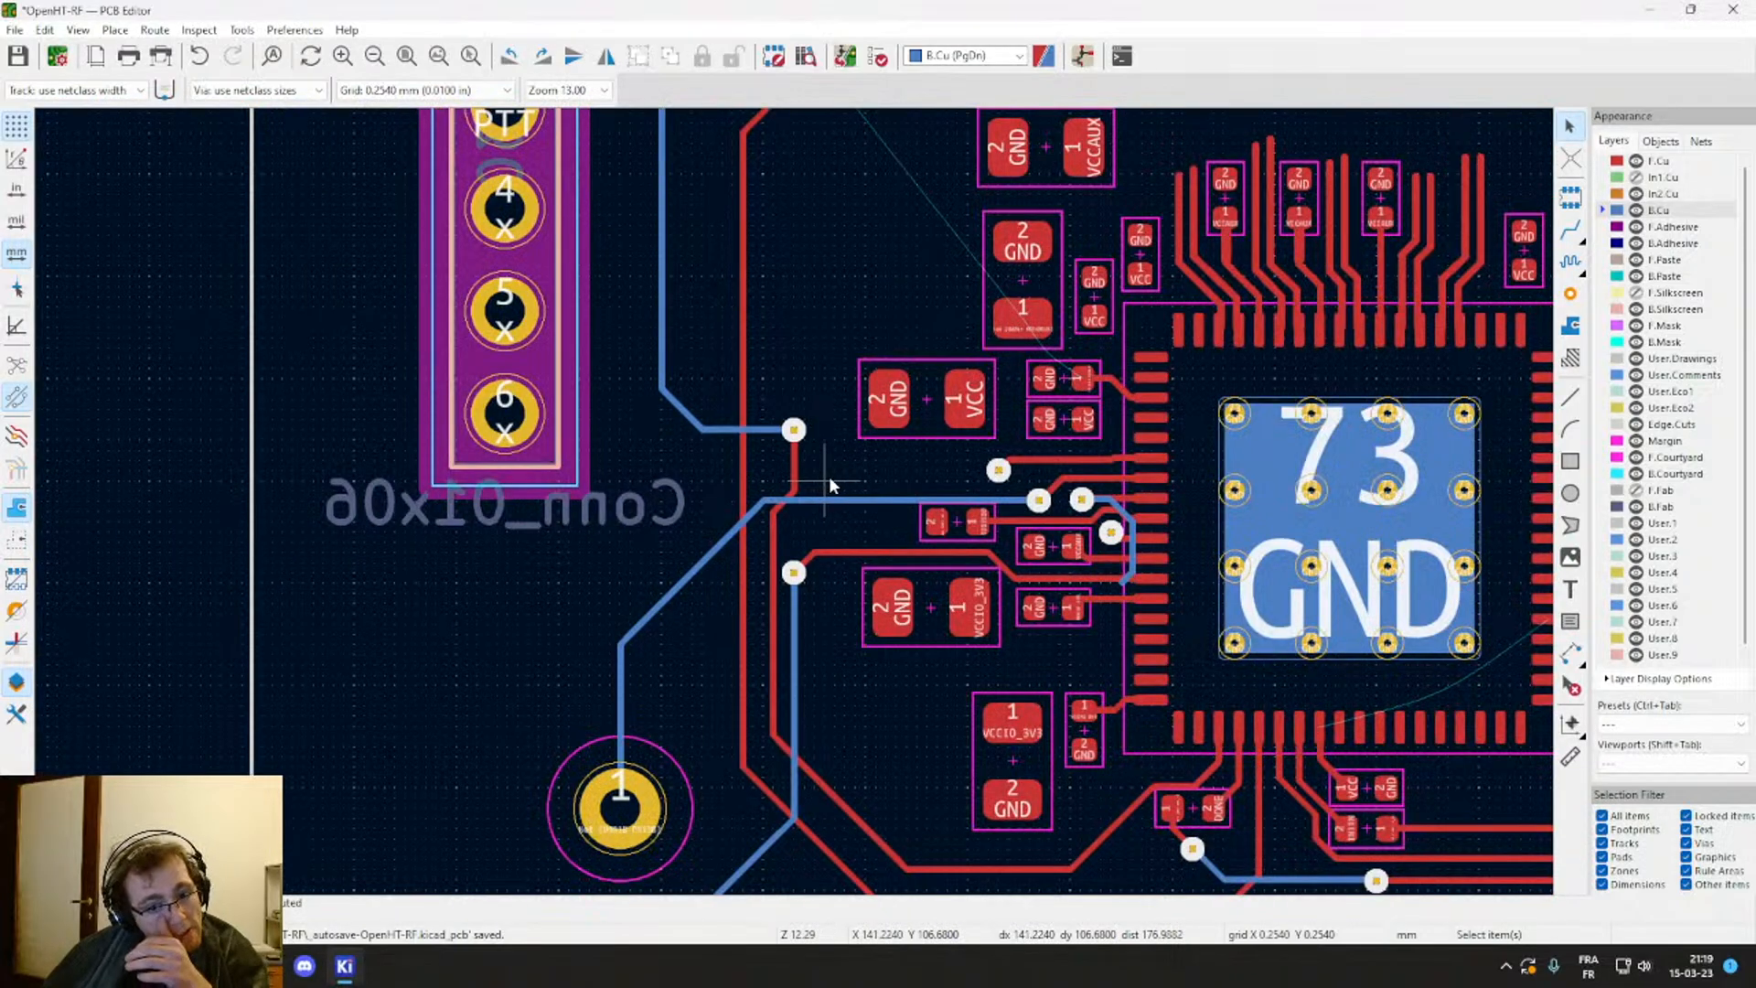
Step: Start IO6 on F.Cu from pad 56, following the IO7 track above the DONE resistor and diagonally down past it
middle_click_drag(843, 475, 771, 405)
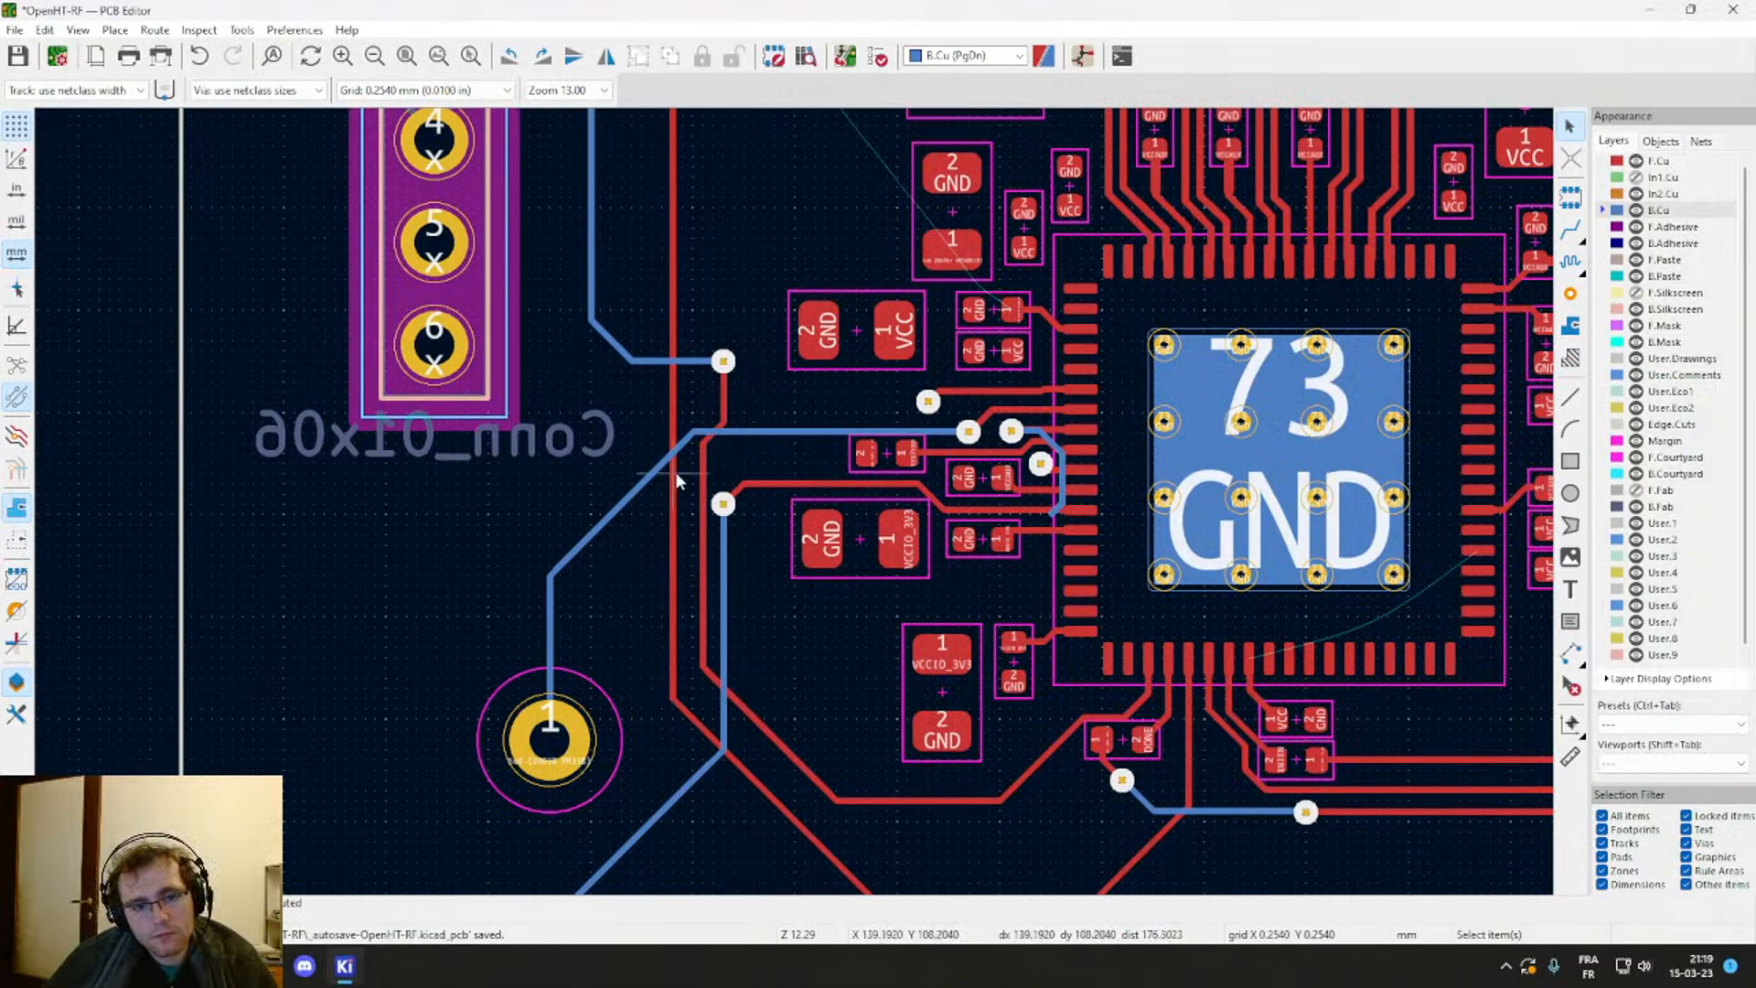
scroll(675, 470, "down", 2)
middle_click_drag(925, 418, 668, 370)
scroll(781, 414, "up", 8)
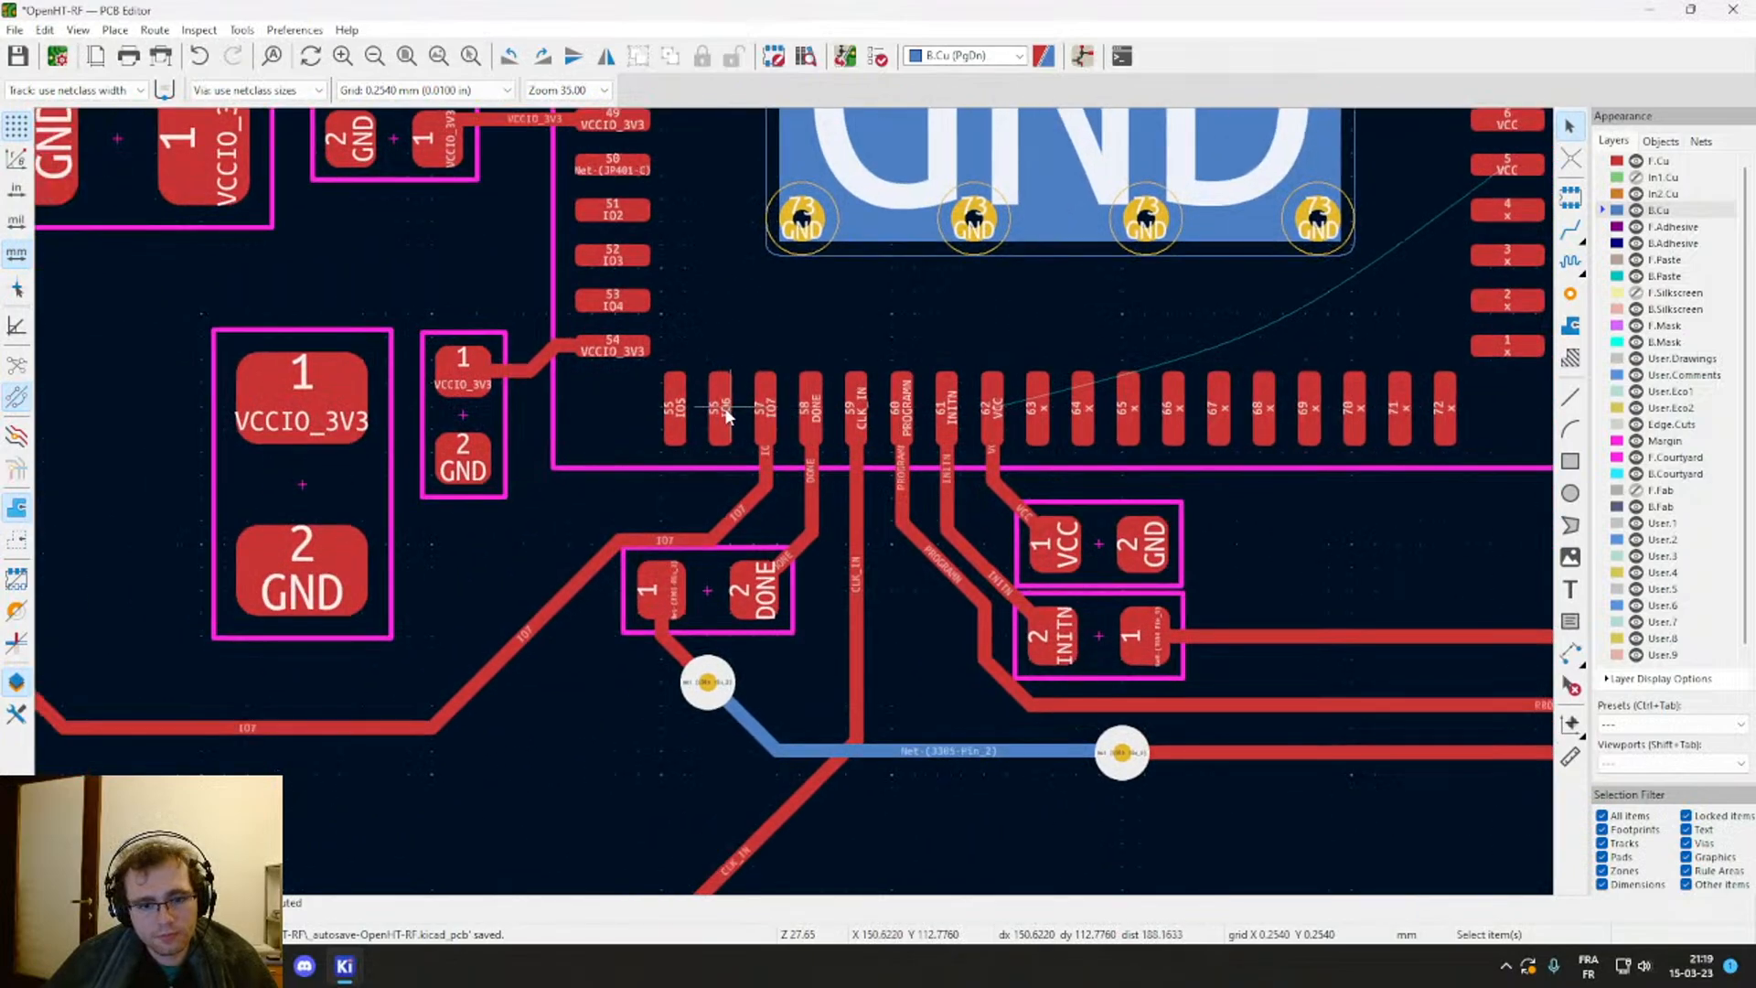
key("x")
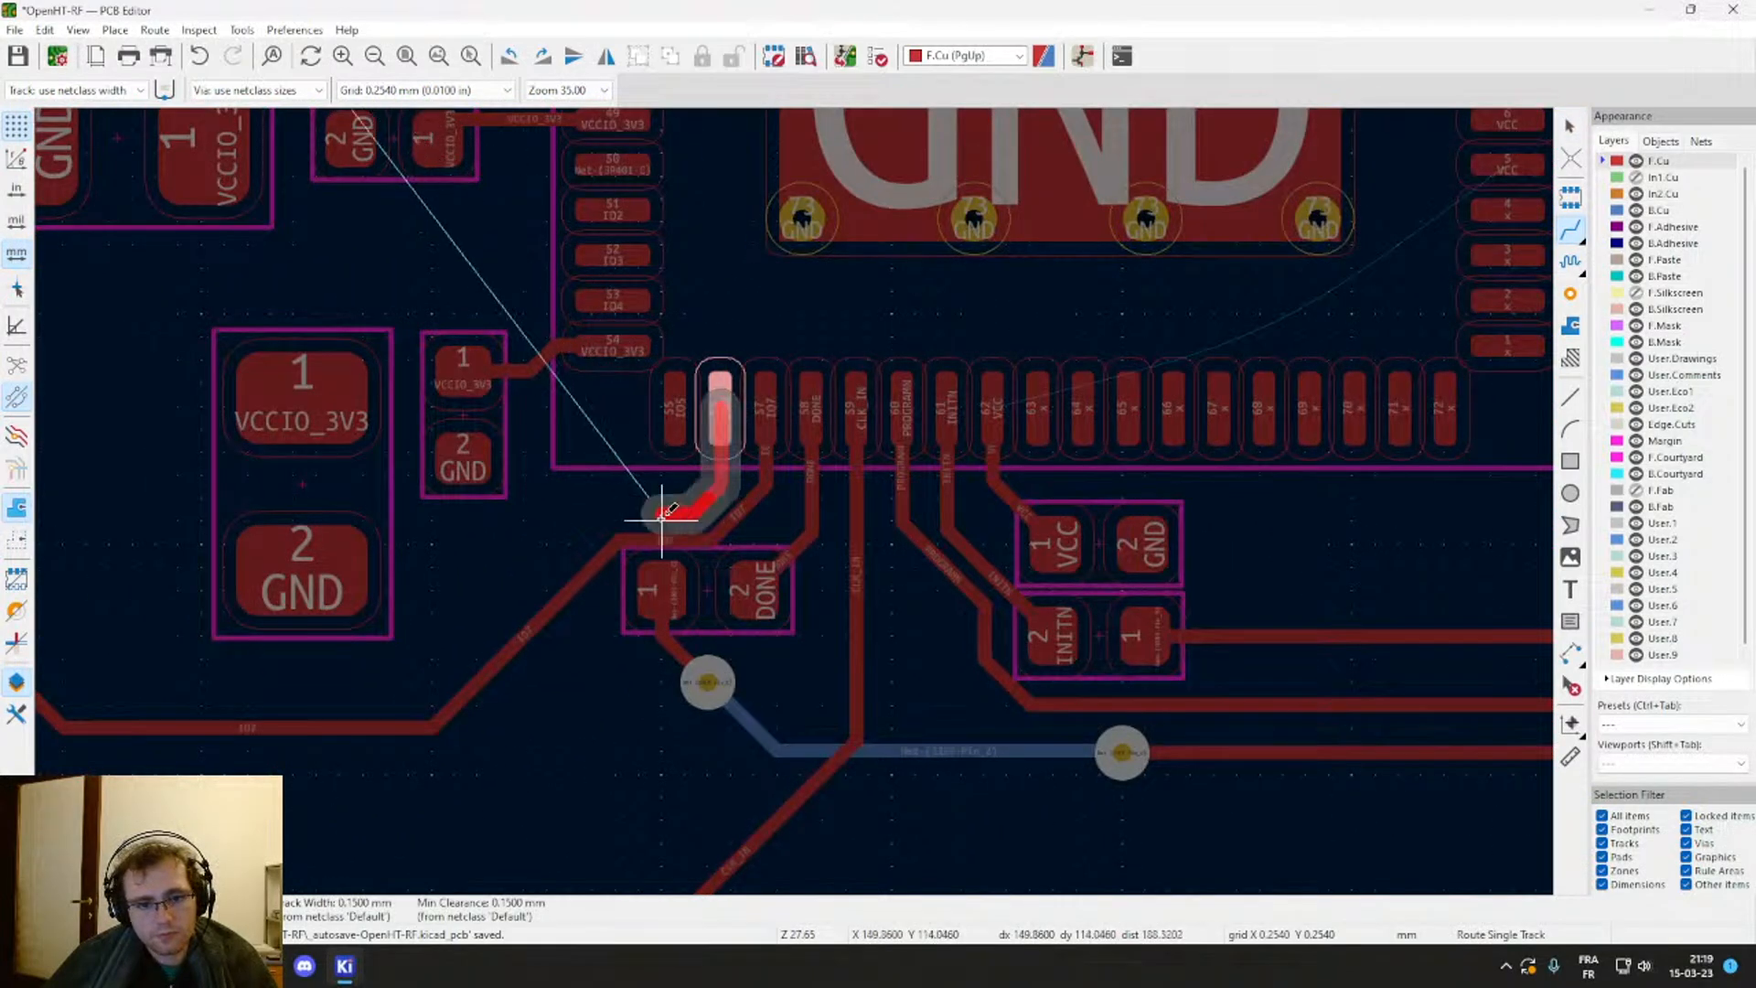
scroll(793, 499, "down", 5)
scroll(794, 499, "down", 4)
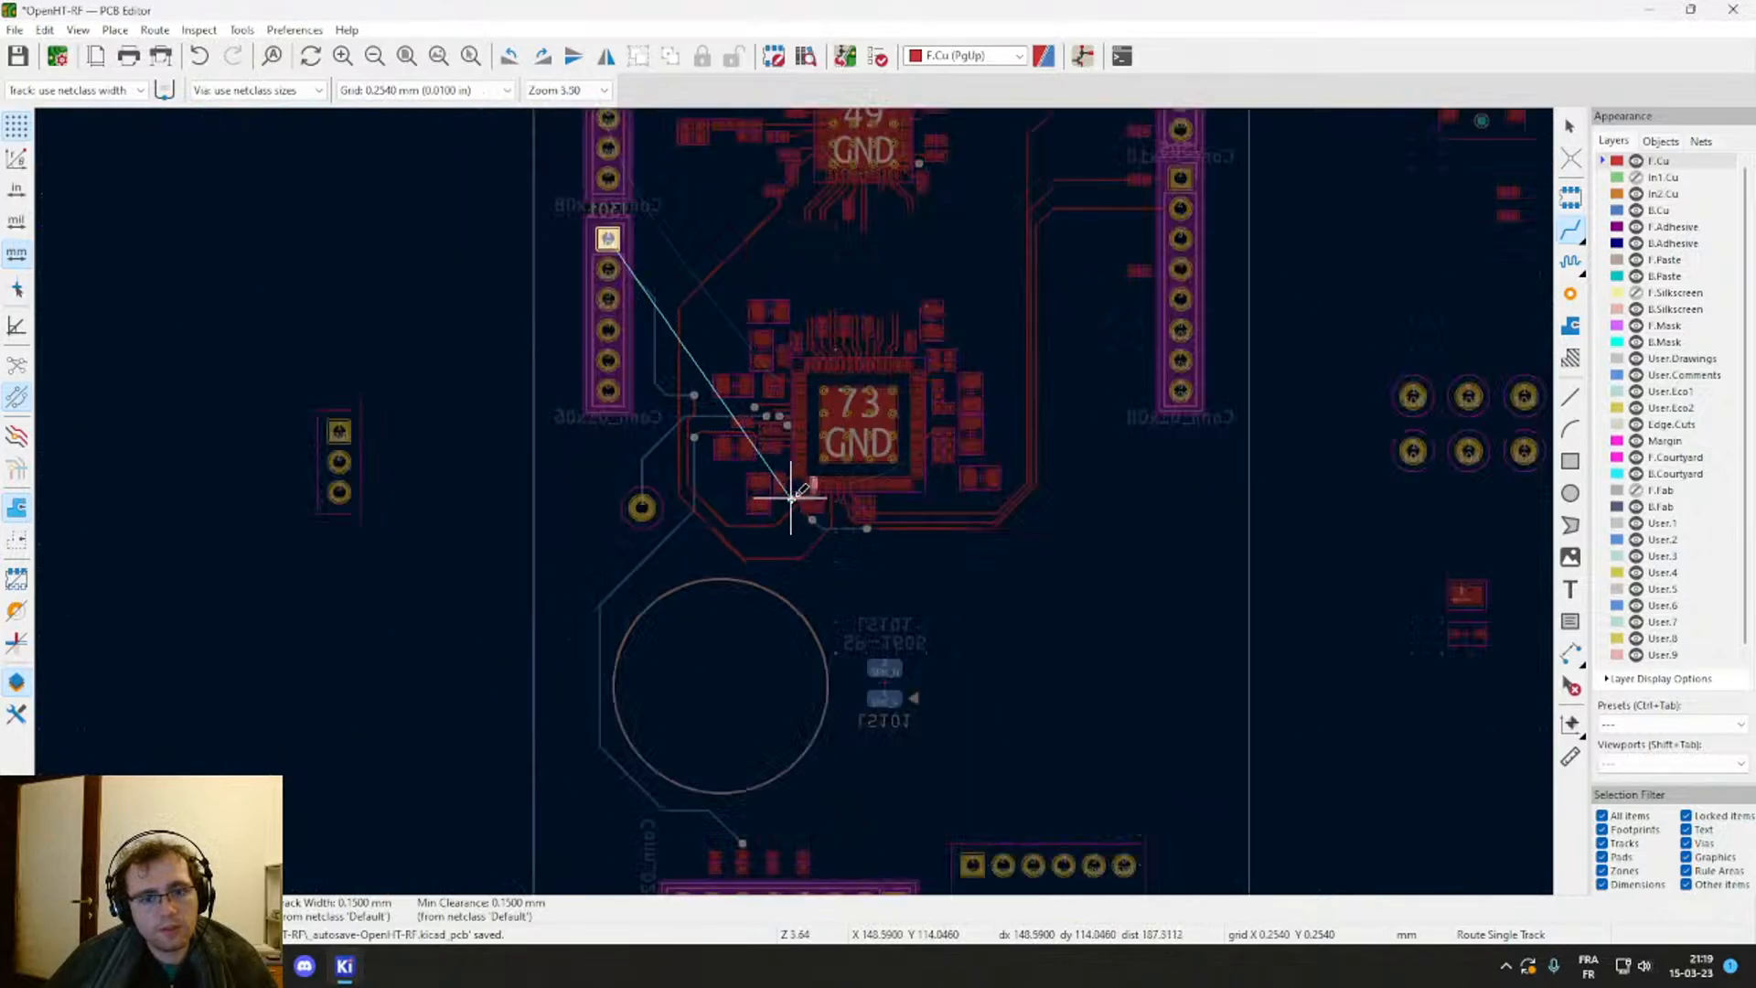
scroll(792, 498, "up", 6)
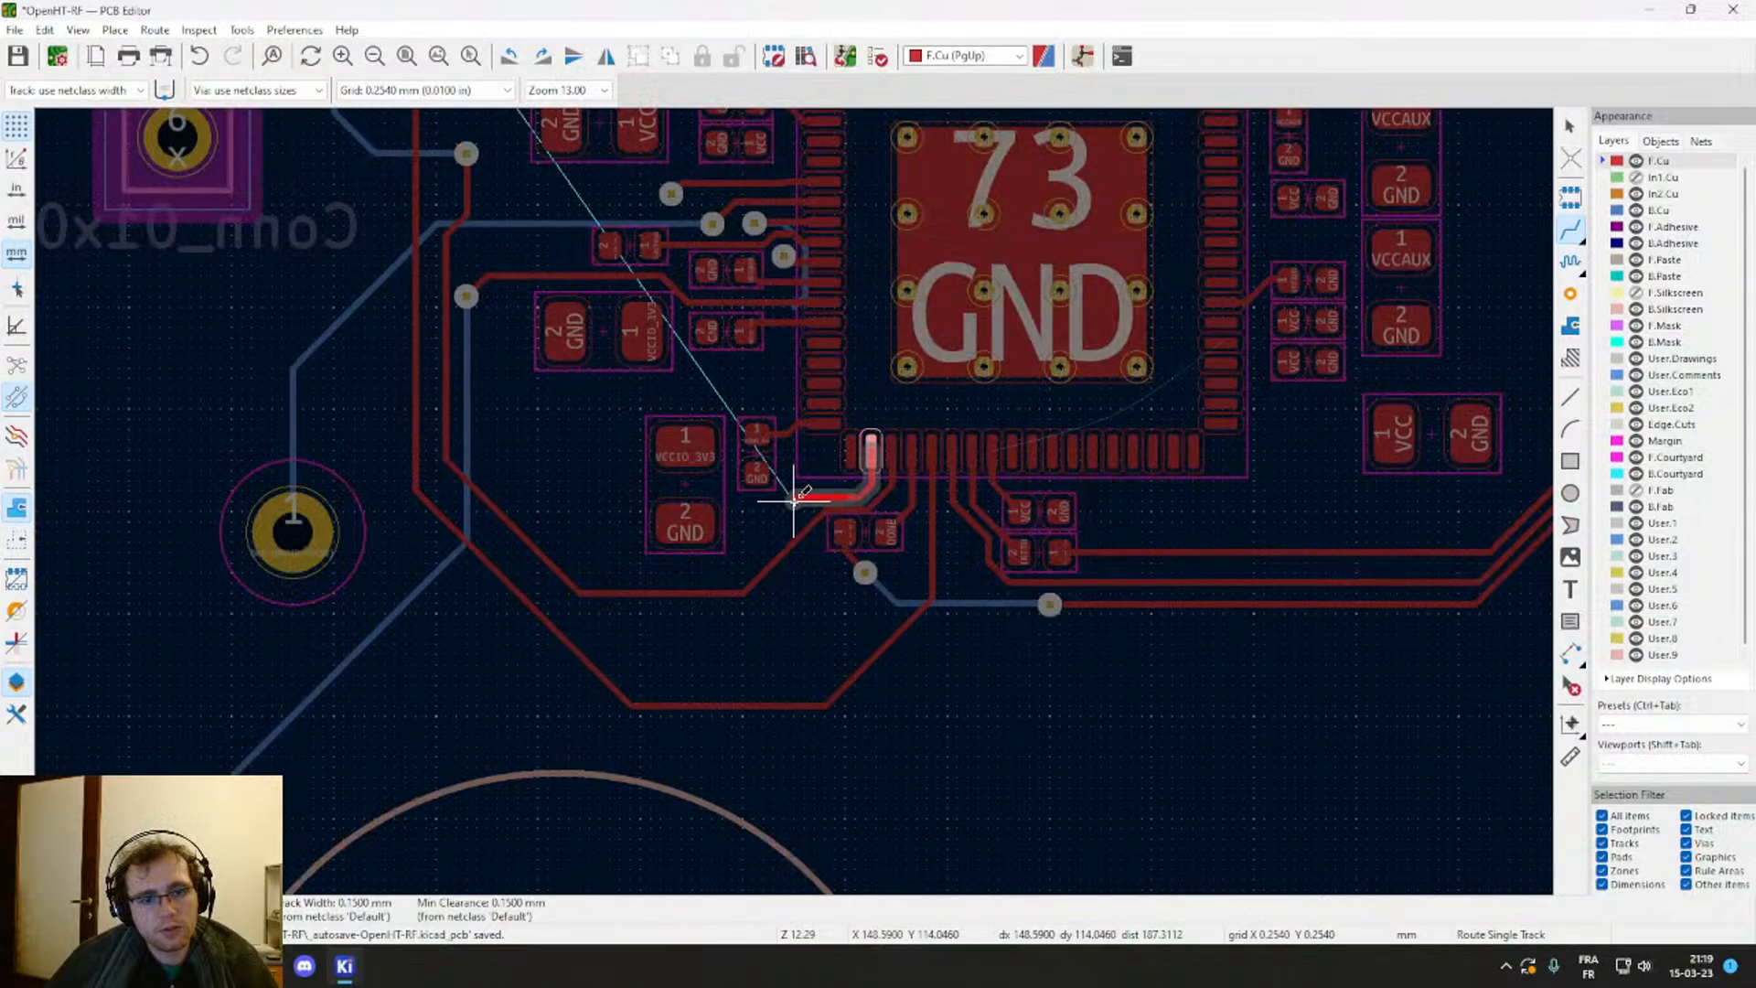
scroll(794, 498, "up", 6)
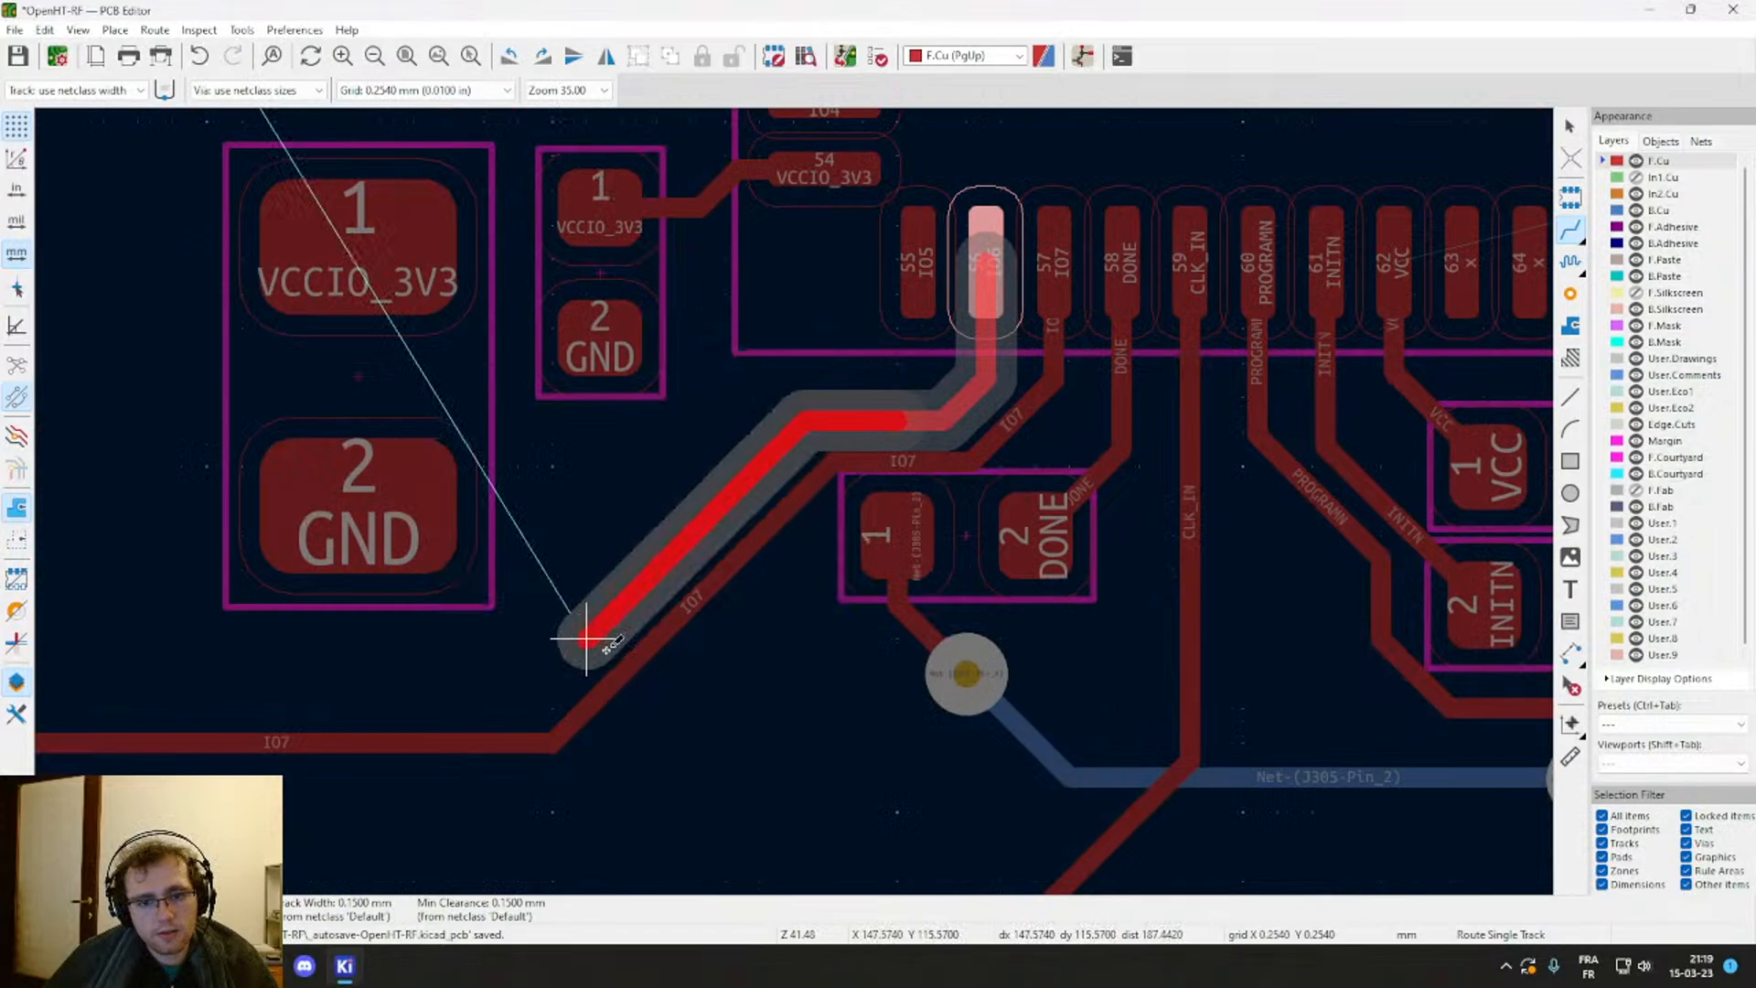
left_click(586, 639)
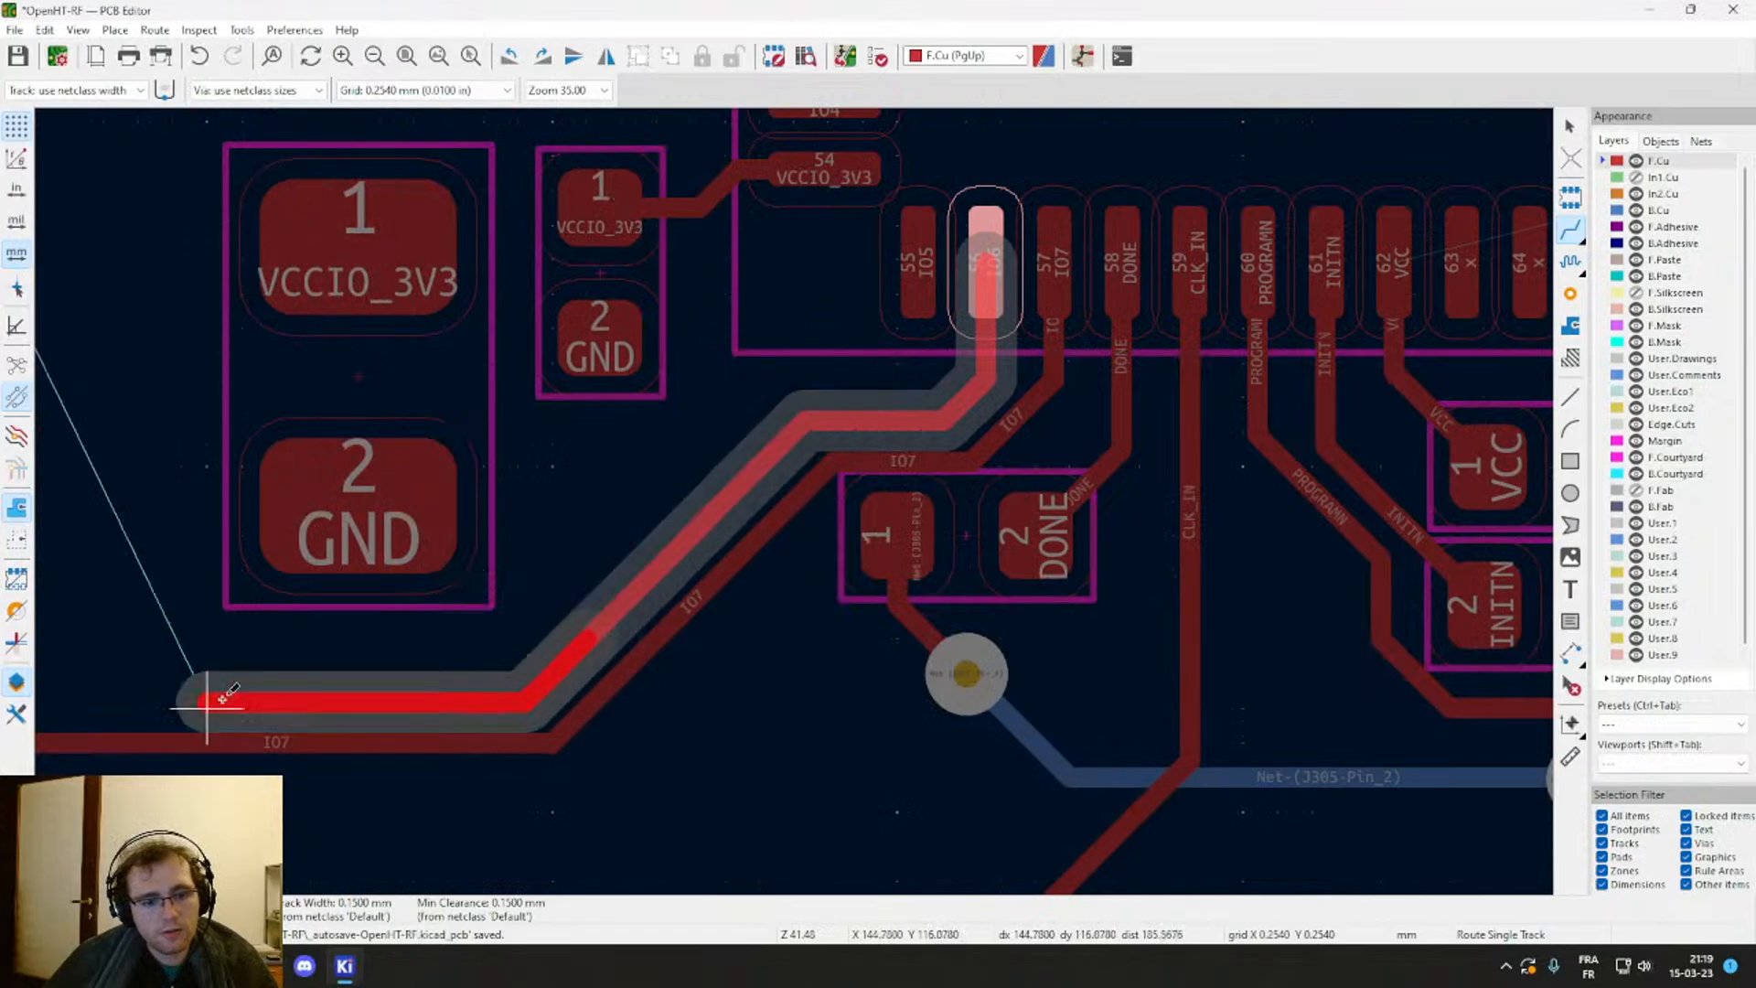
Step: Continue IO6 on F.Cu beneath the VCCIO_3V3 capacitor and diagonally up along the inside of the IO7 track
middle_click_drag(222, 700, 732, 736)
left_click(686, 739)
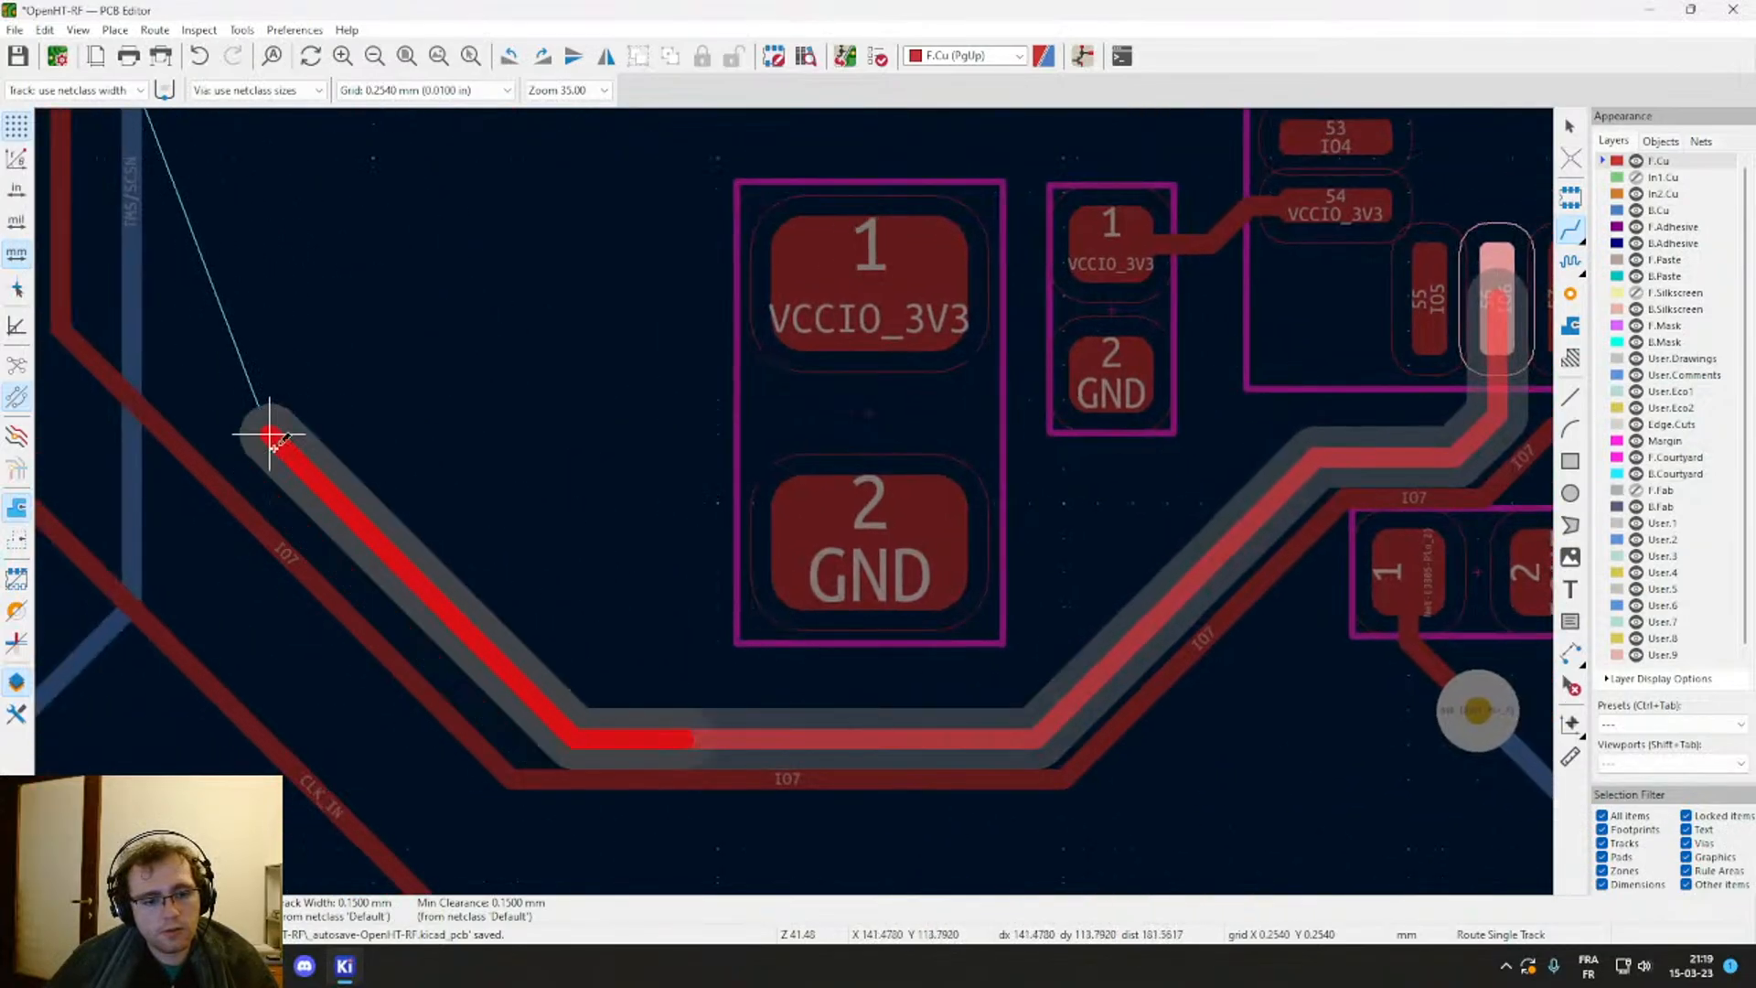
middle_click_drag(302, 481, 586, 772)
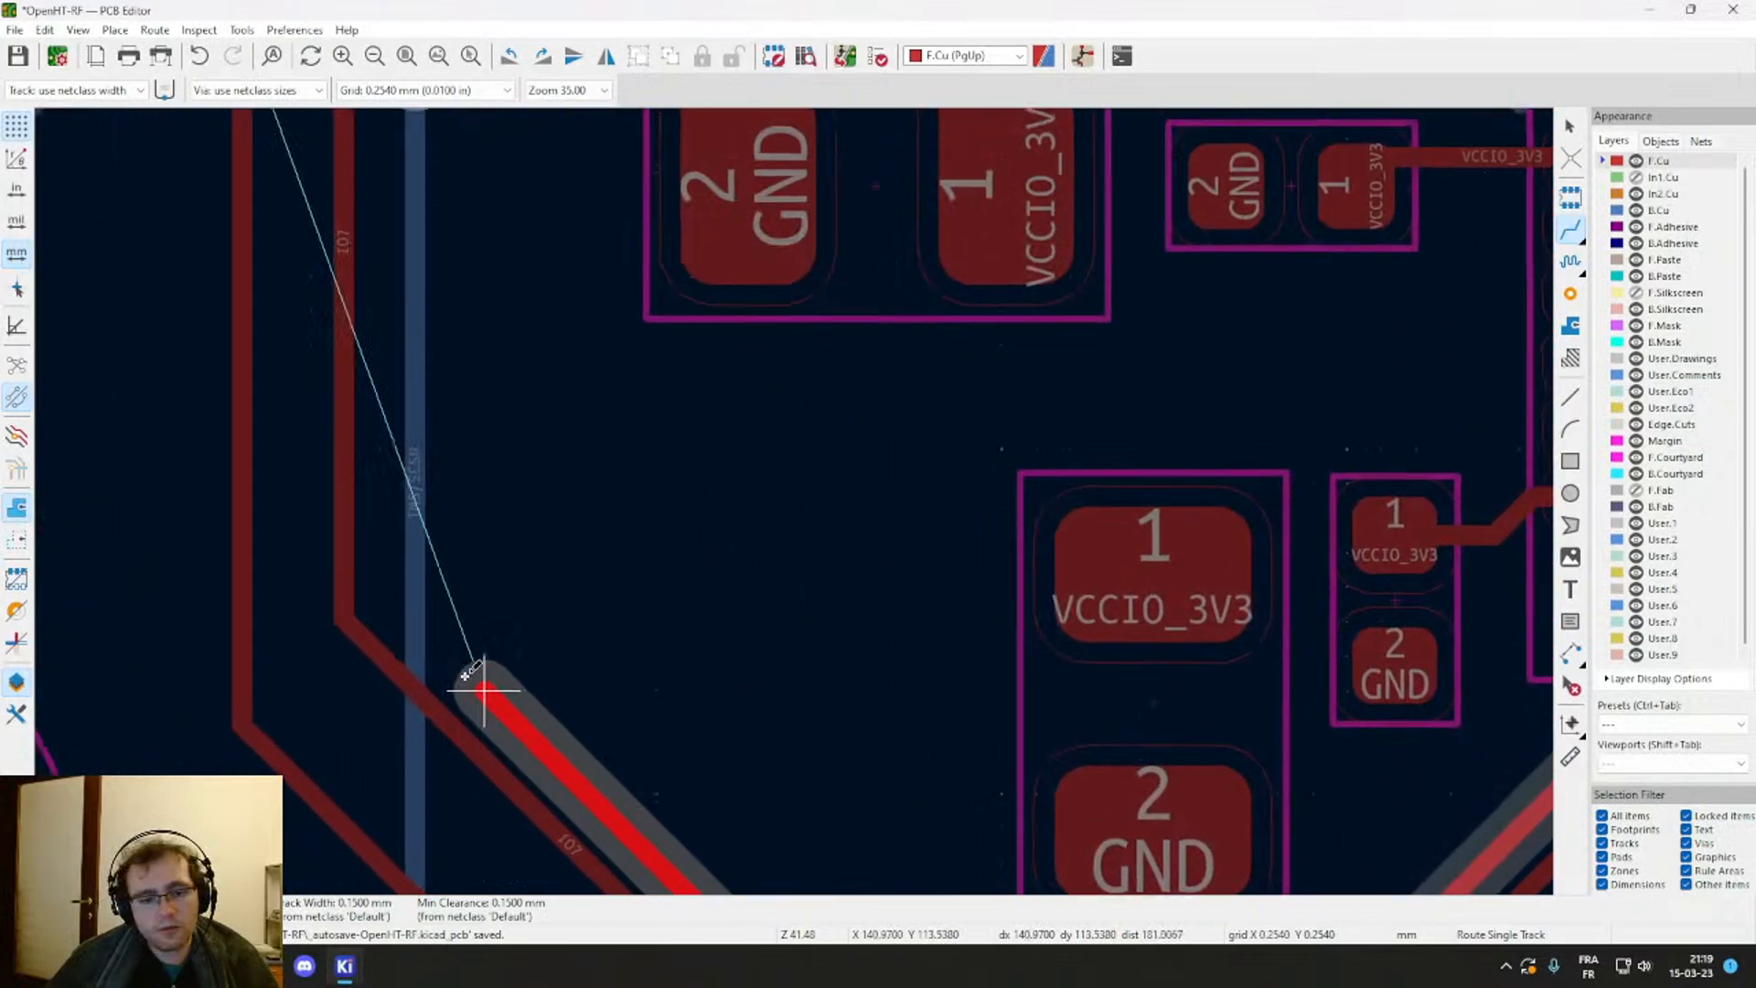
left_click(414, 622)
Step: Extend IO6 vertically on F.Cu beside the IO7 track and end it just below the TMS/SCSN via
middle_click_drag(399, 235, 421, 916)
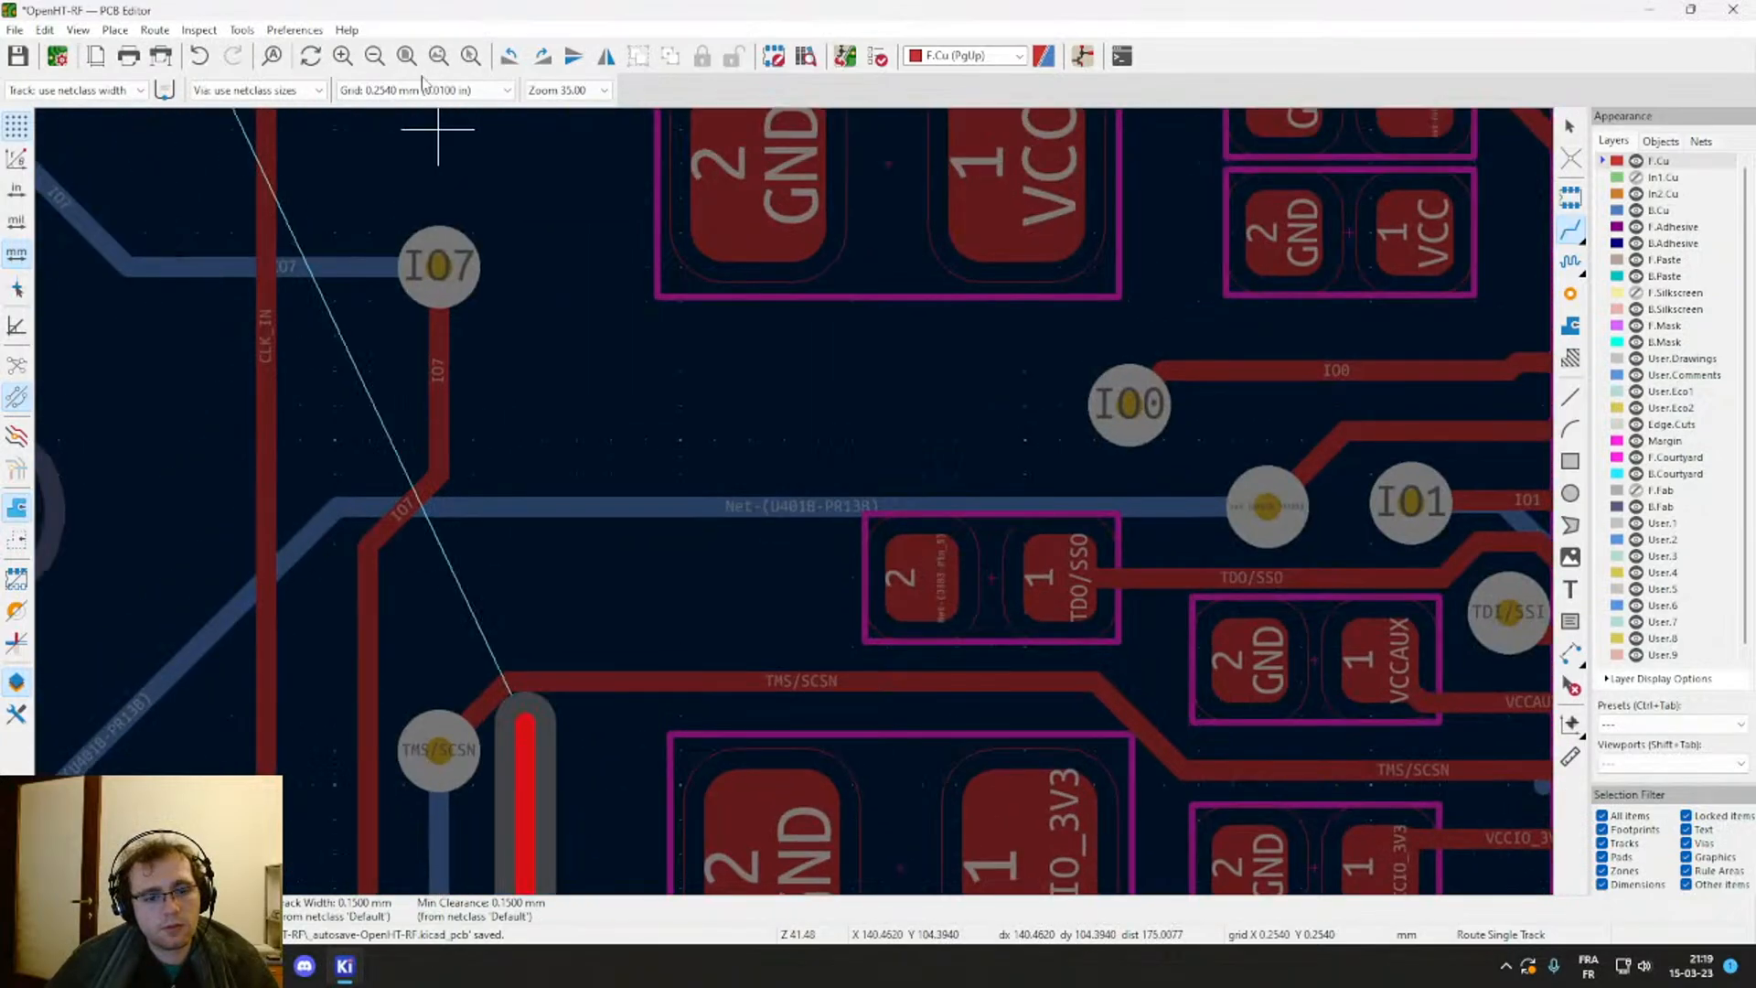
scroll(835, 772, "down", 3)
scroll(811, 498, "down", 3)
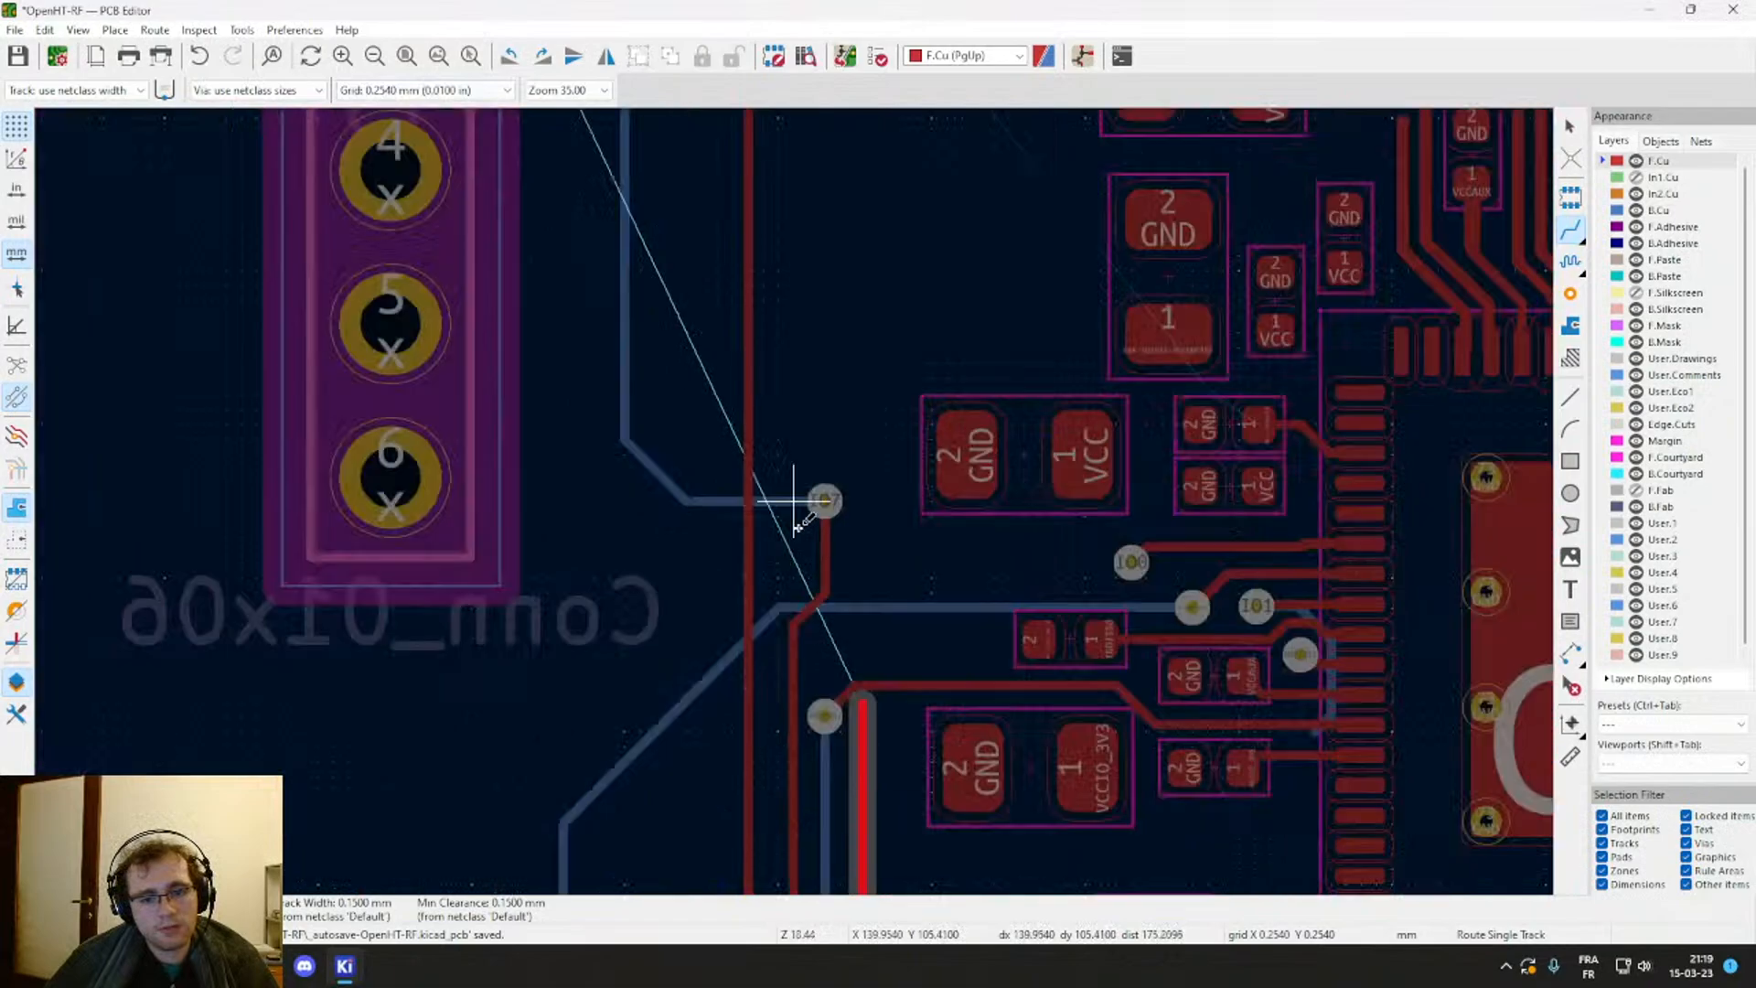
scroll(794, 505, "up", 5)
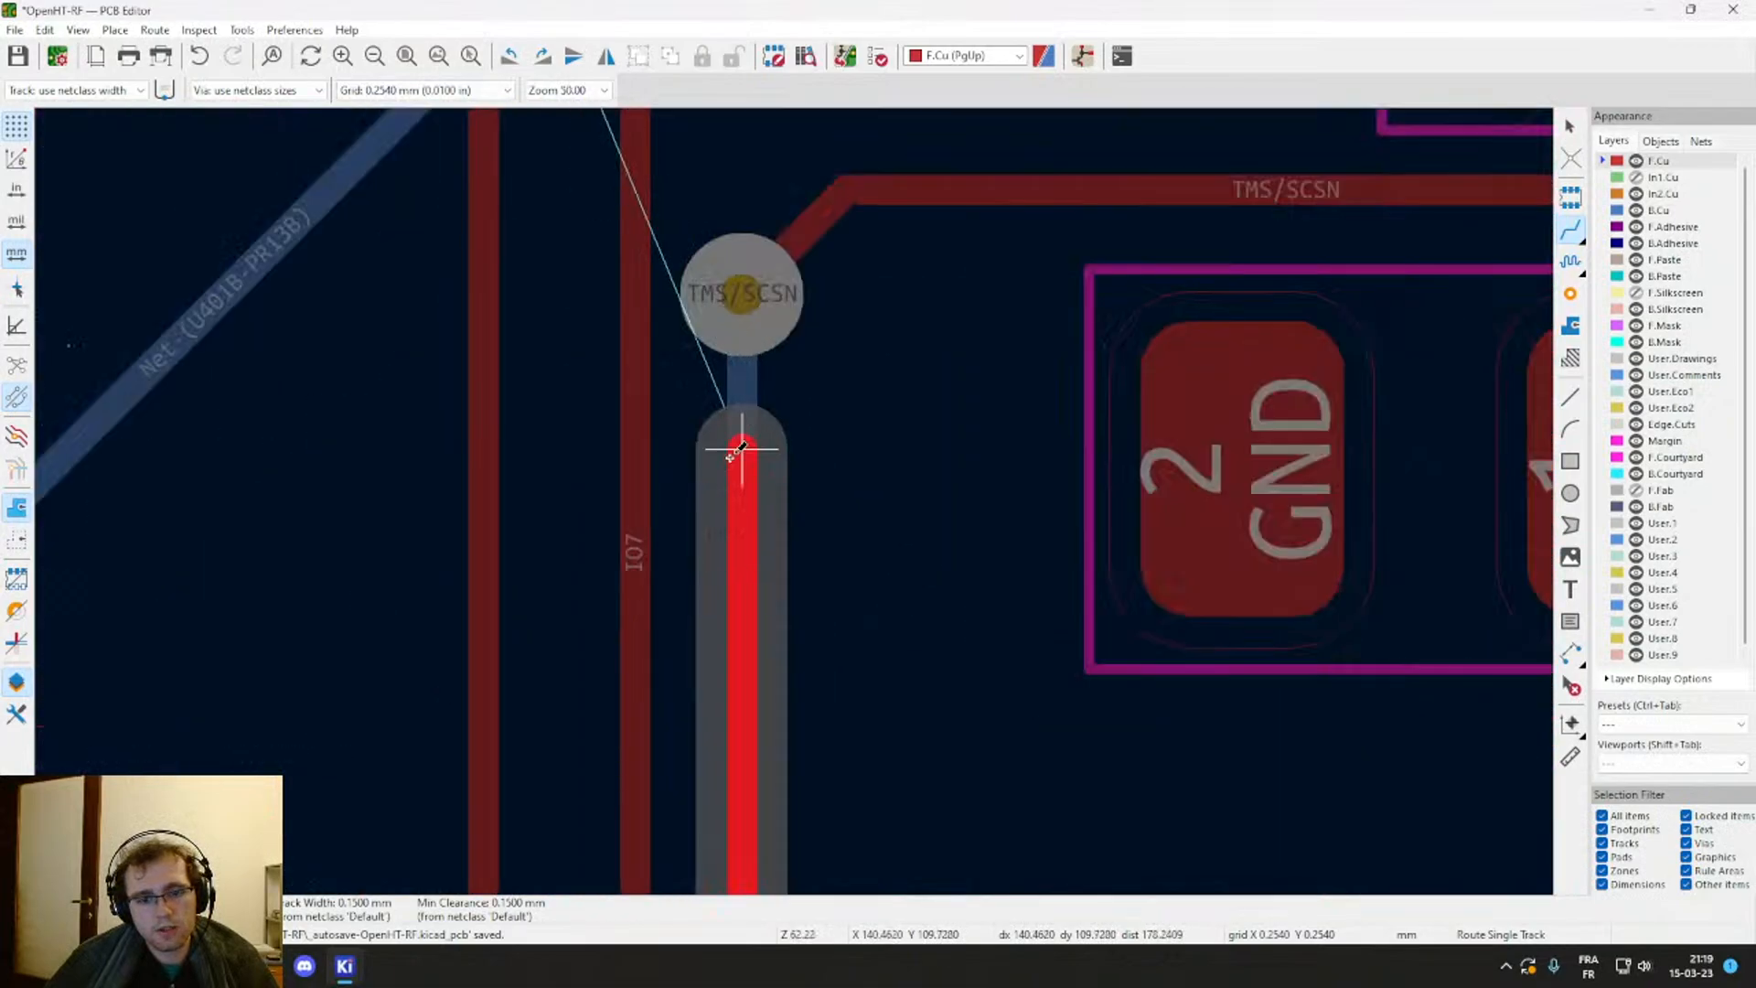
key("Escape")
key("Escape")
scroll(894, 317, "down", 3)
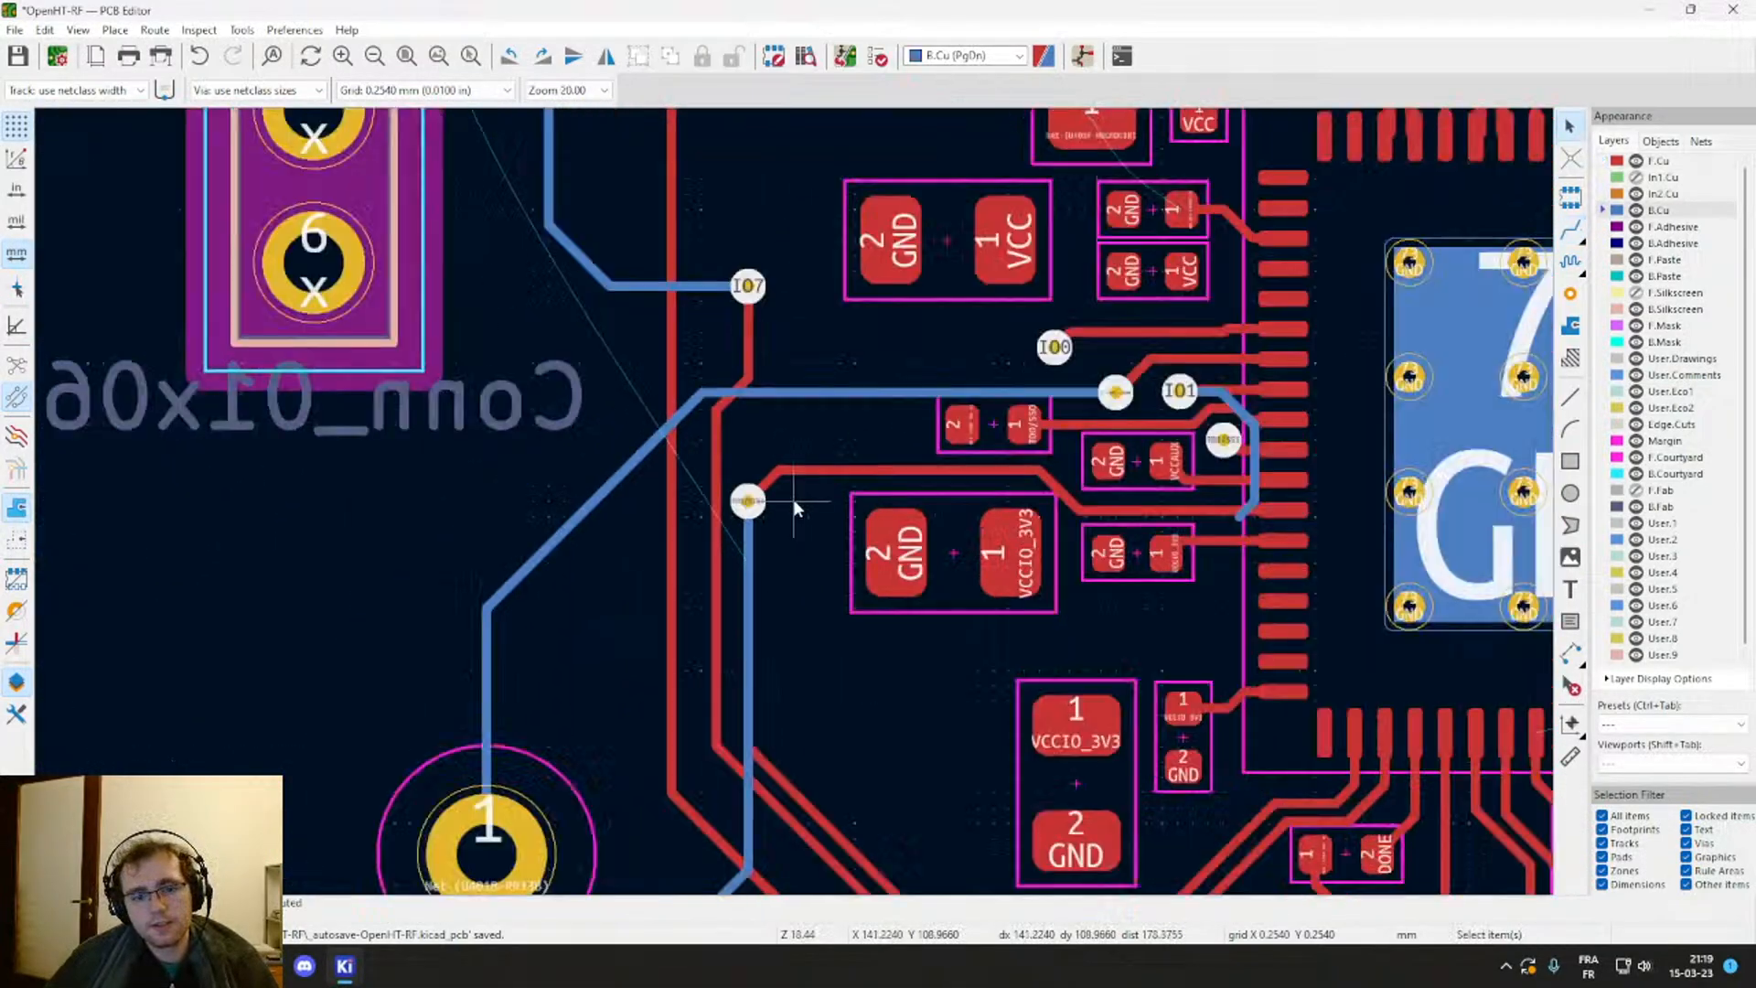
Step: Drag the TMS/SCSN via diagonally up and right, clear of IO6, to just above the VCCIO_3V3 capacitor
scroll(794, 503, "up", 2)
left_click(692, 399)
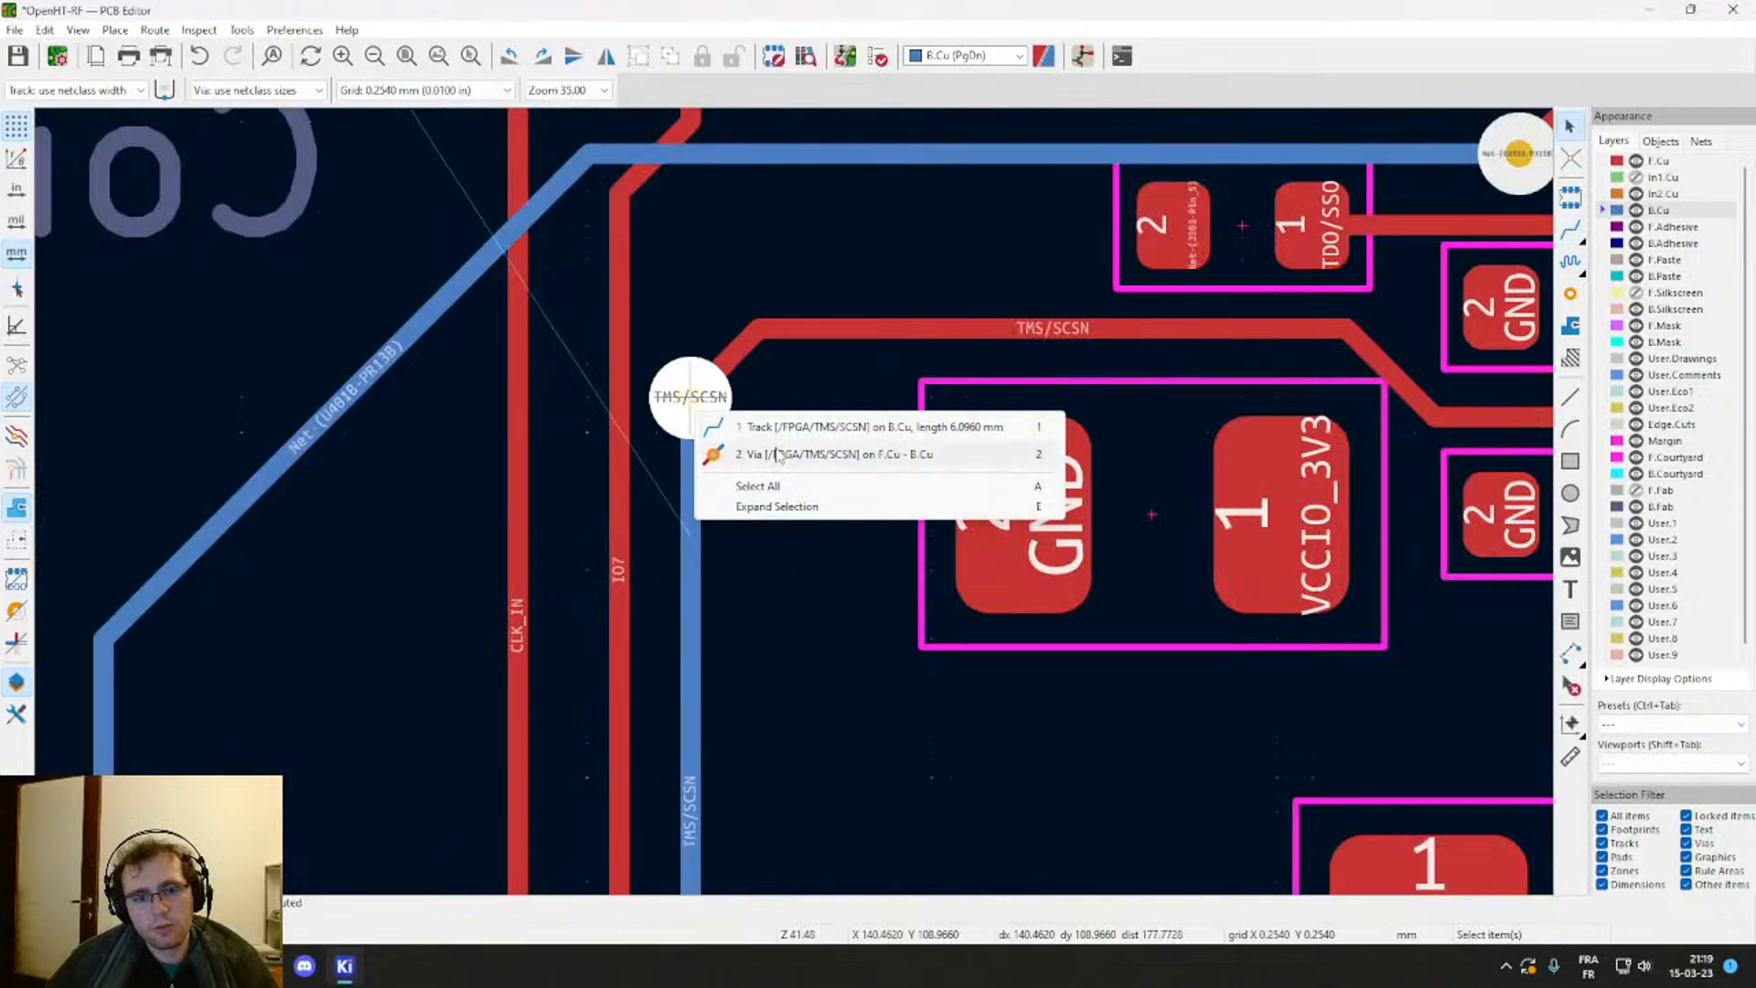
key("2")
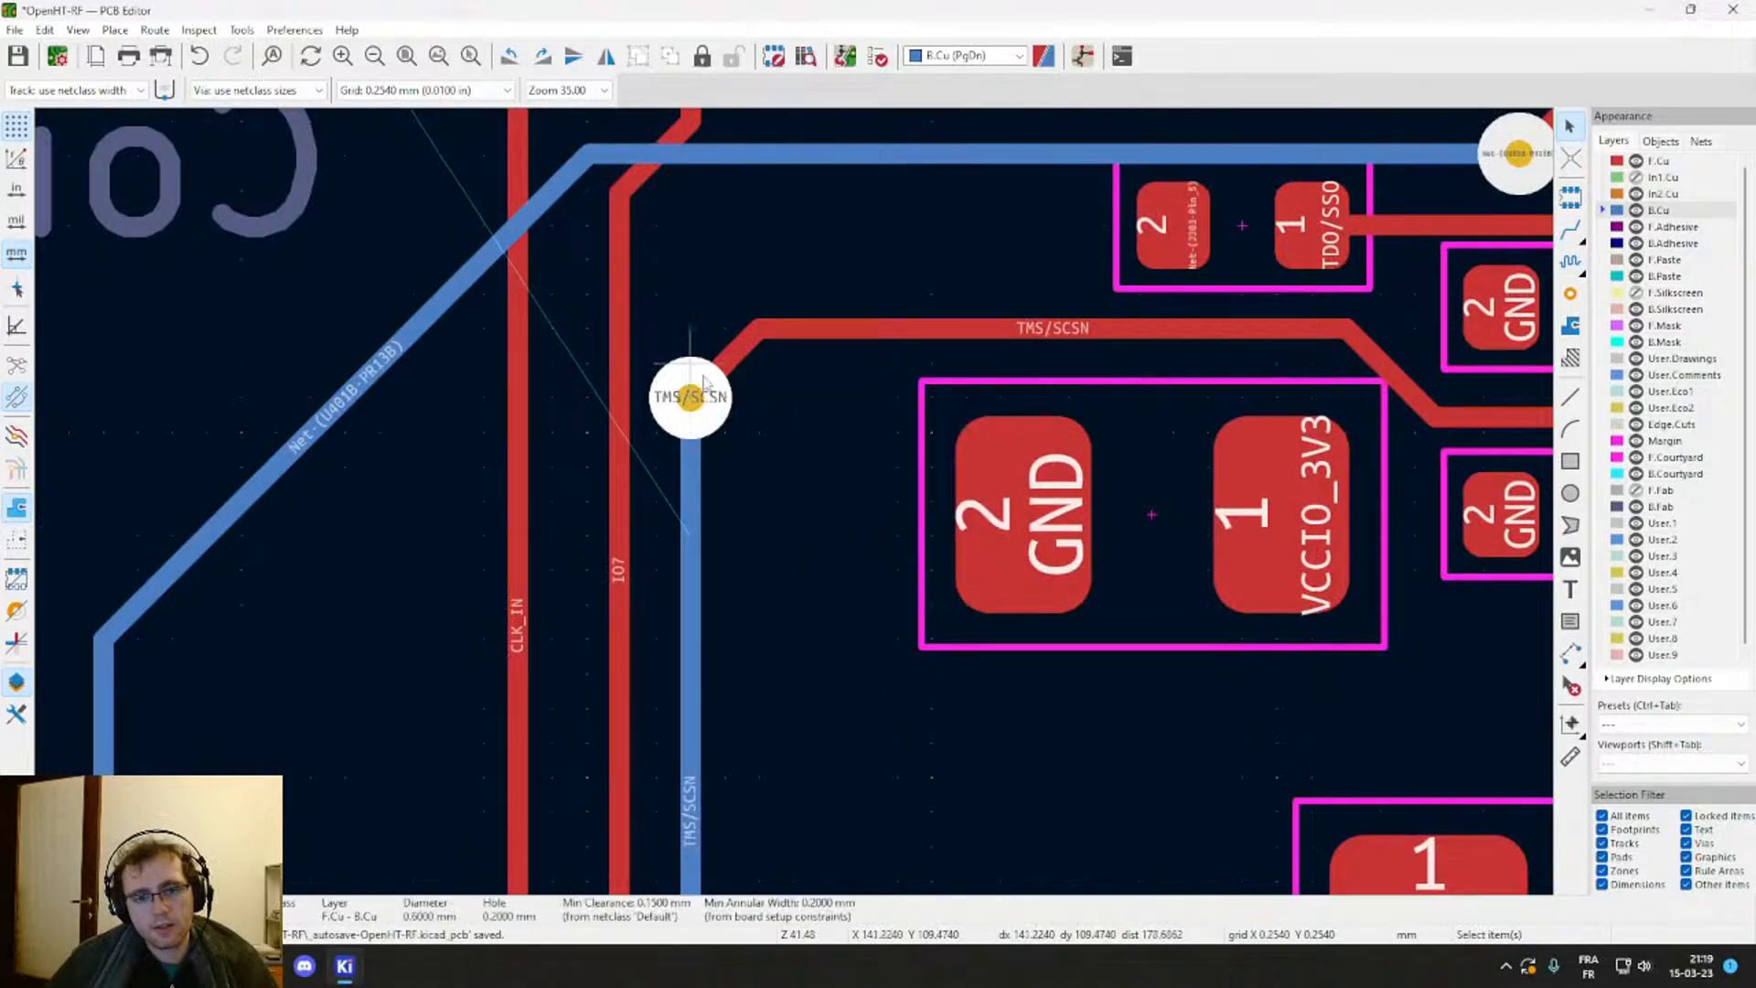
key("d")
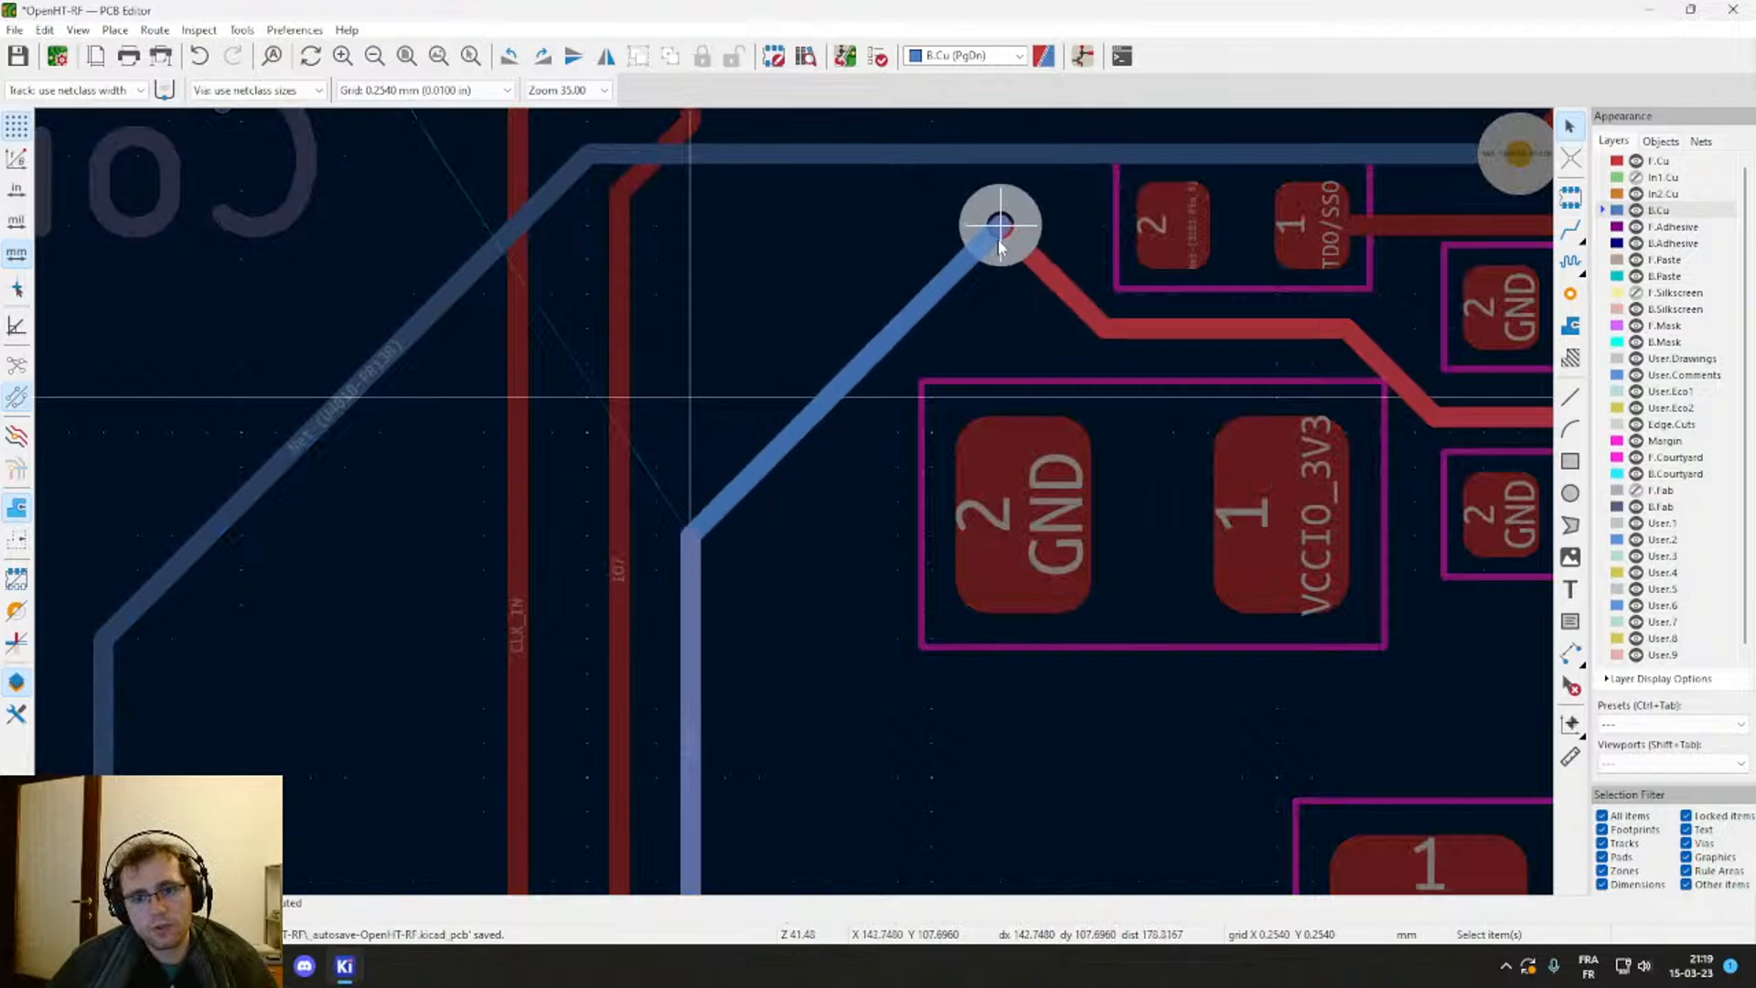
left_click(1000, 260)
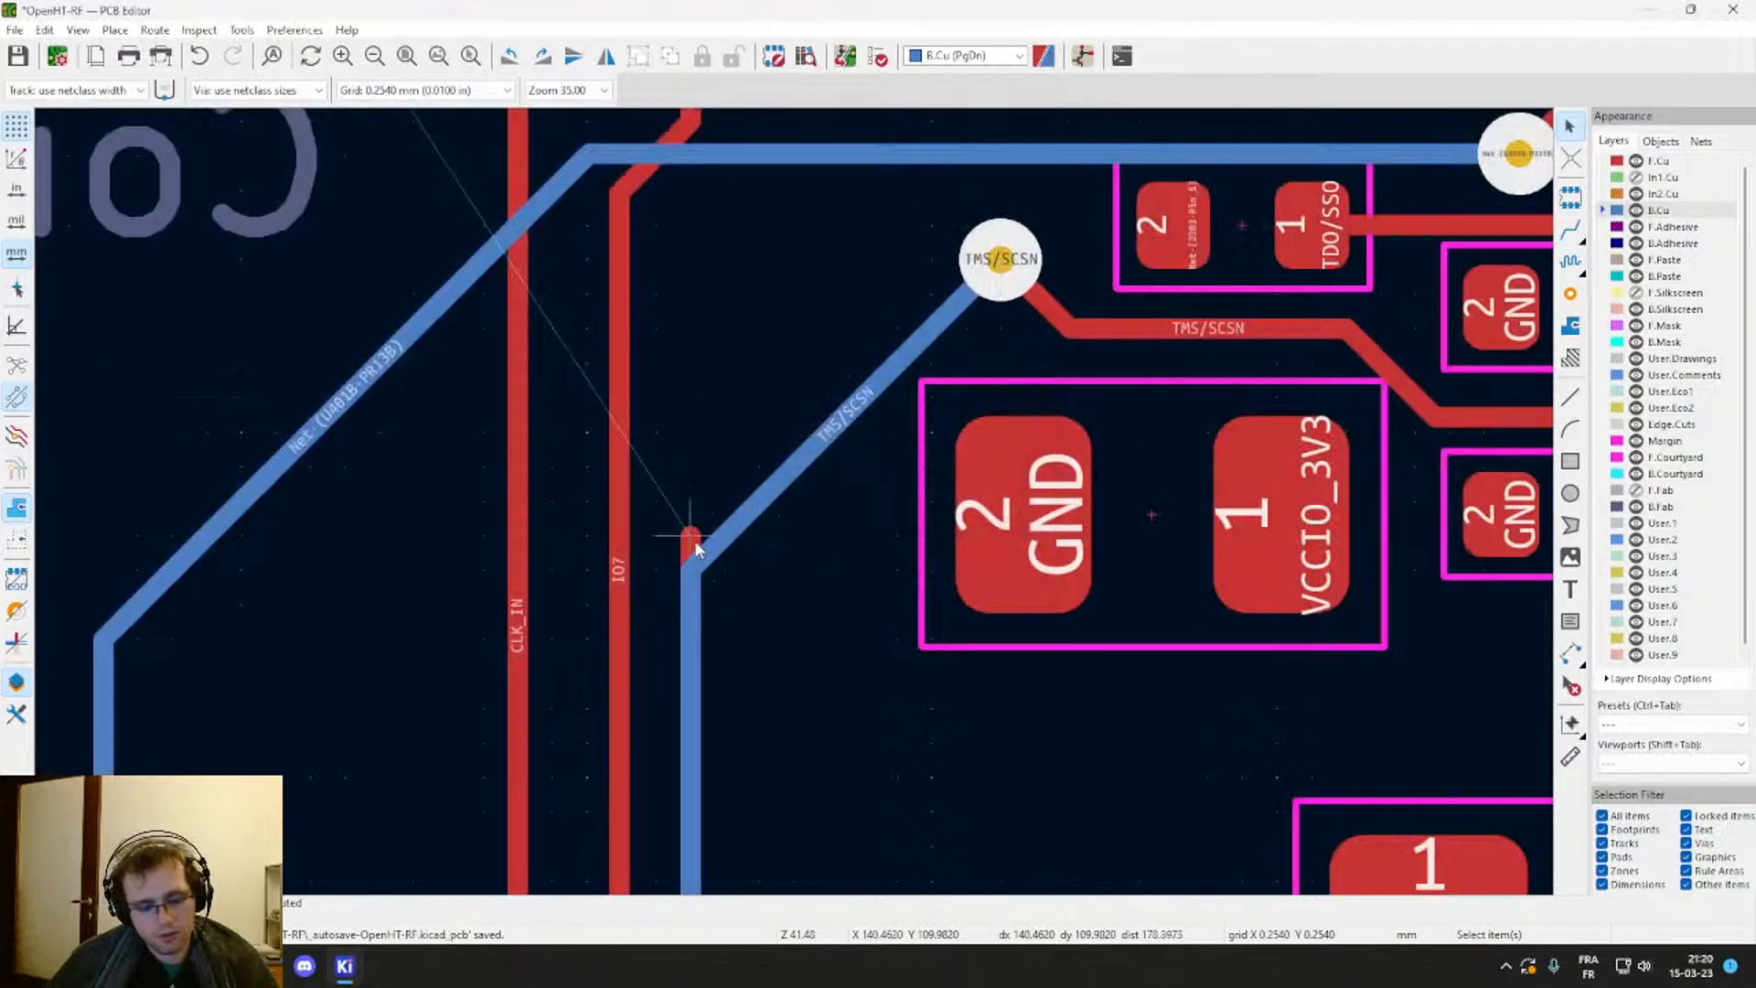
Step: Extend IO6 on F.Cu alongside the IO7 track across the B.Cu trace and place a via just below and right of the IO7 via
key("x")
middle_click_drag(748, 260, 744, 543)
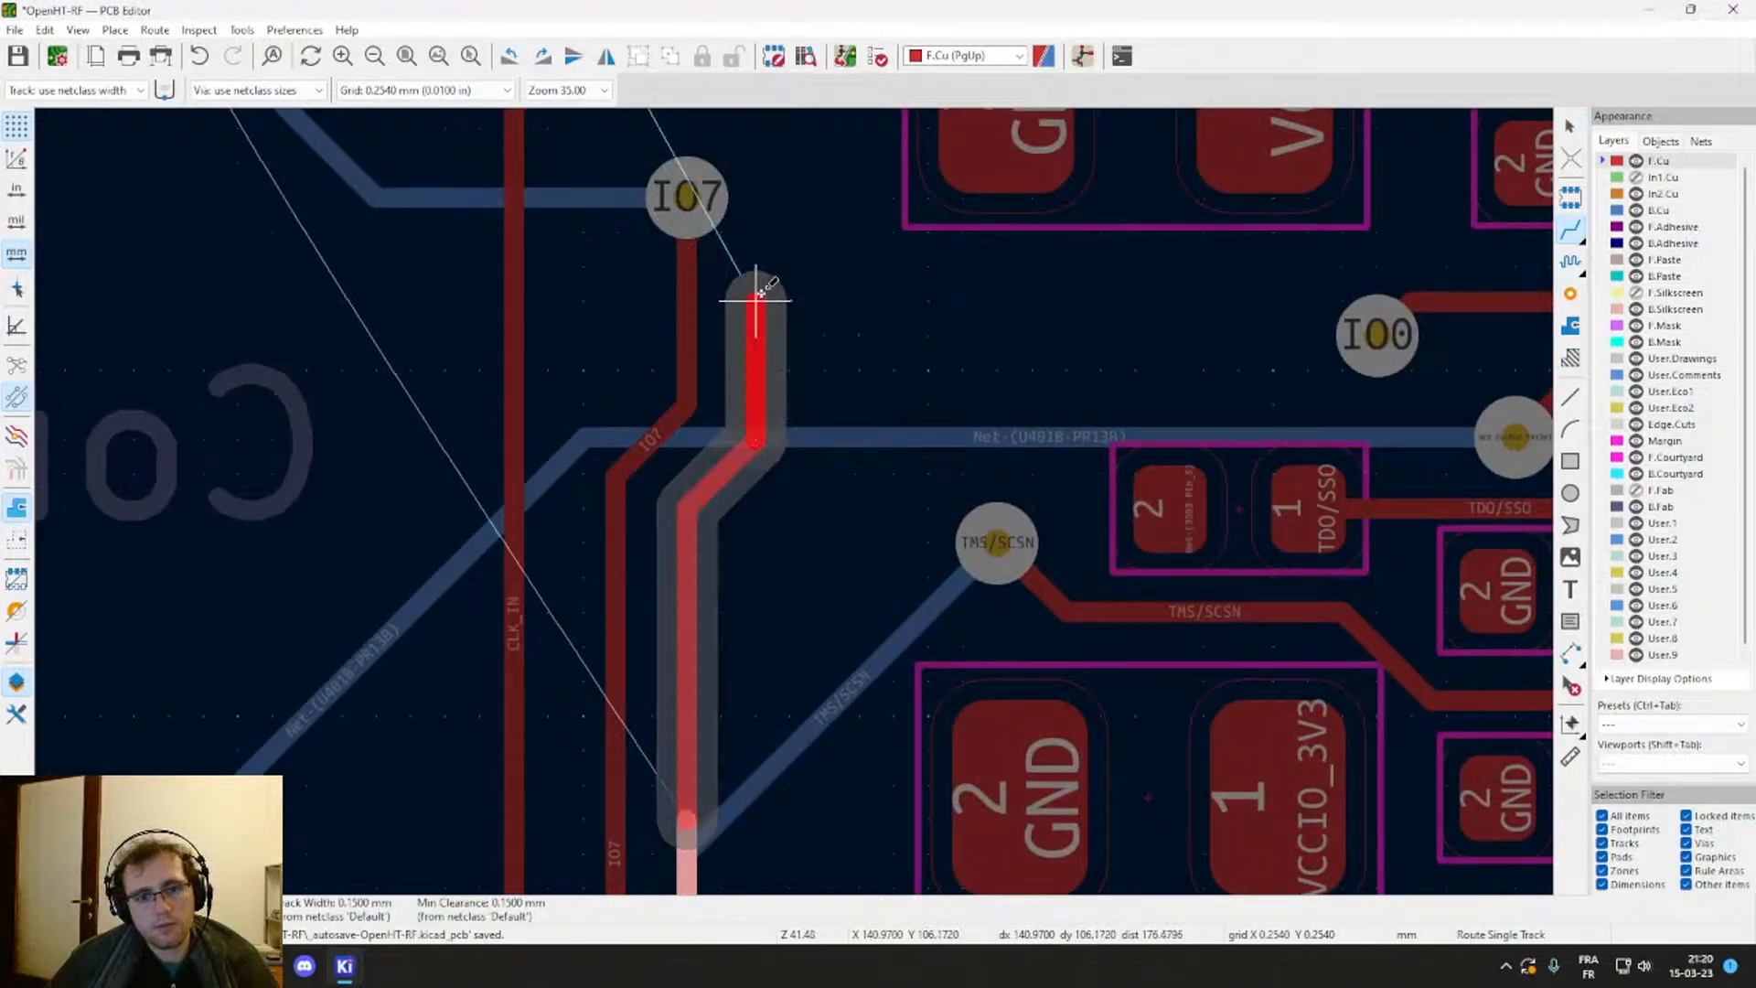
key("v")
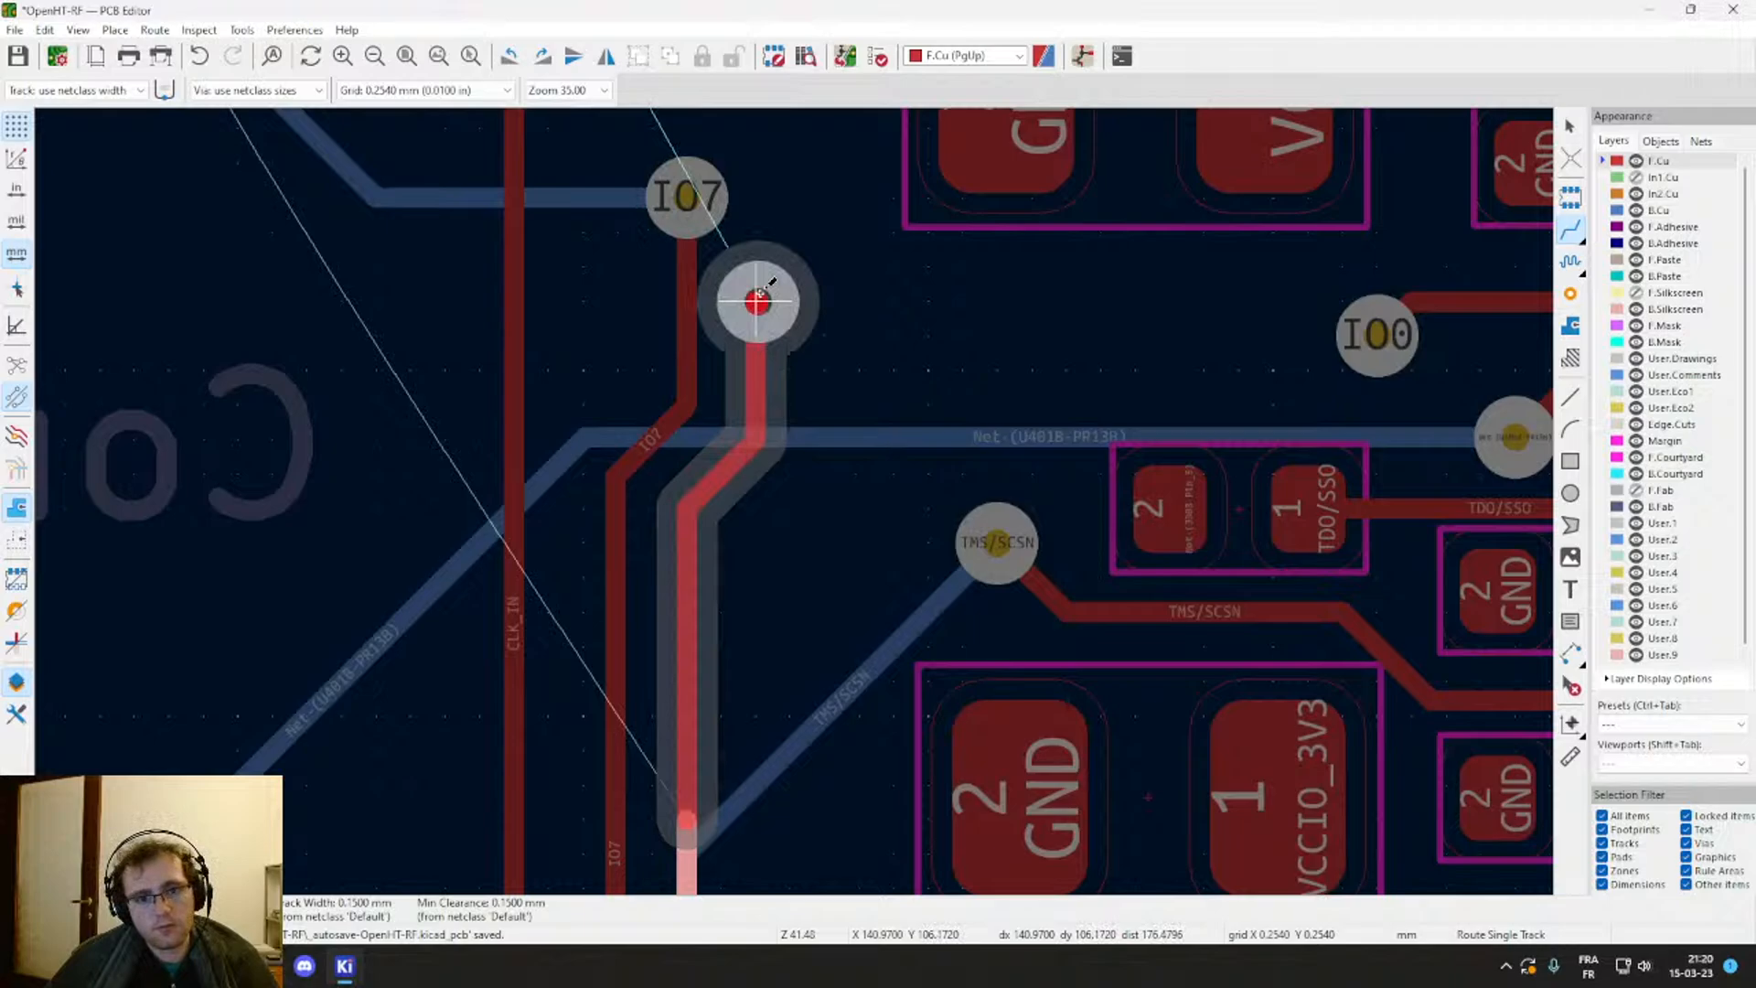
left_click(758, 300)
Step: Route IO6 on B.Cu from its via around IO7 and up beside it to pad 1 of header J301
middle_click_drag(787, 248, 833, 648)
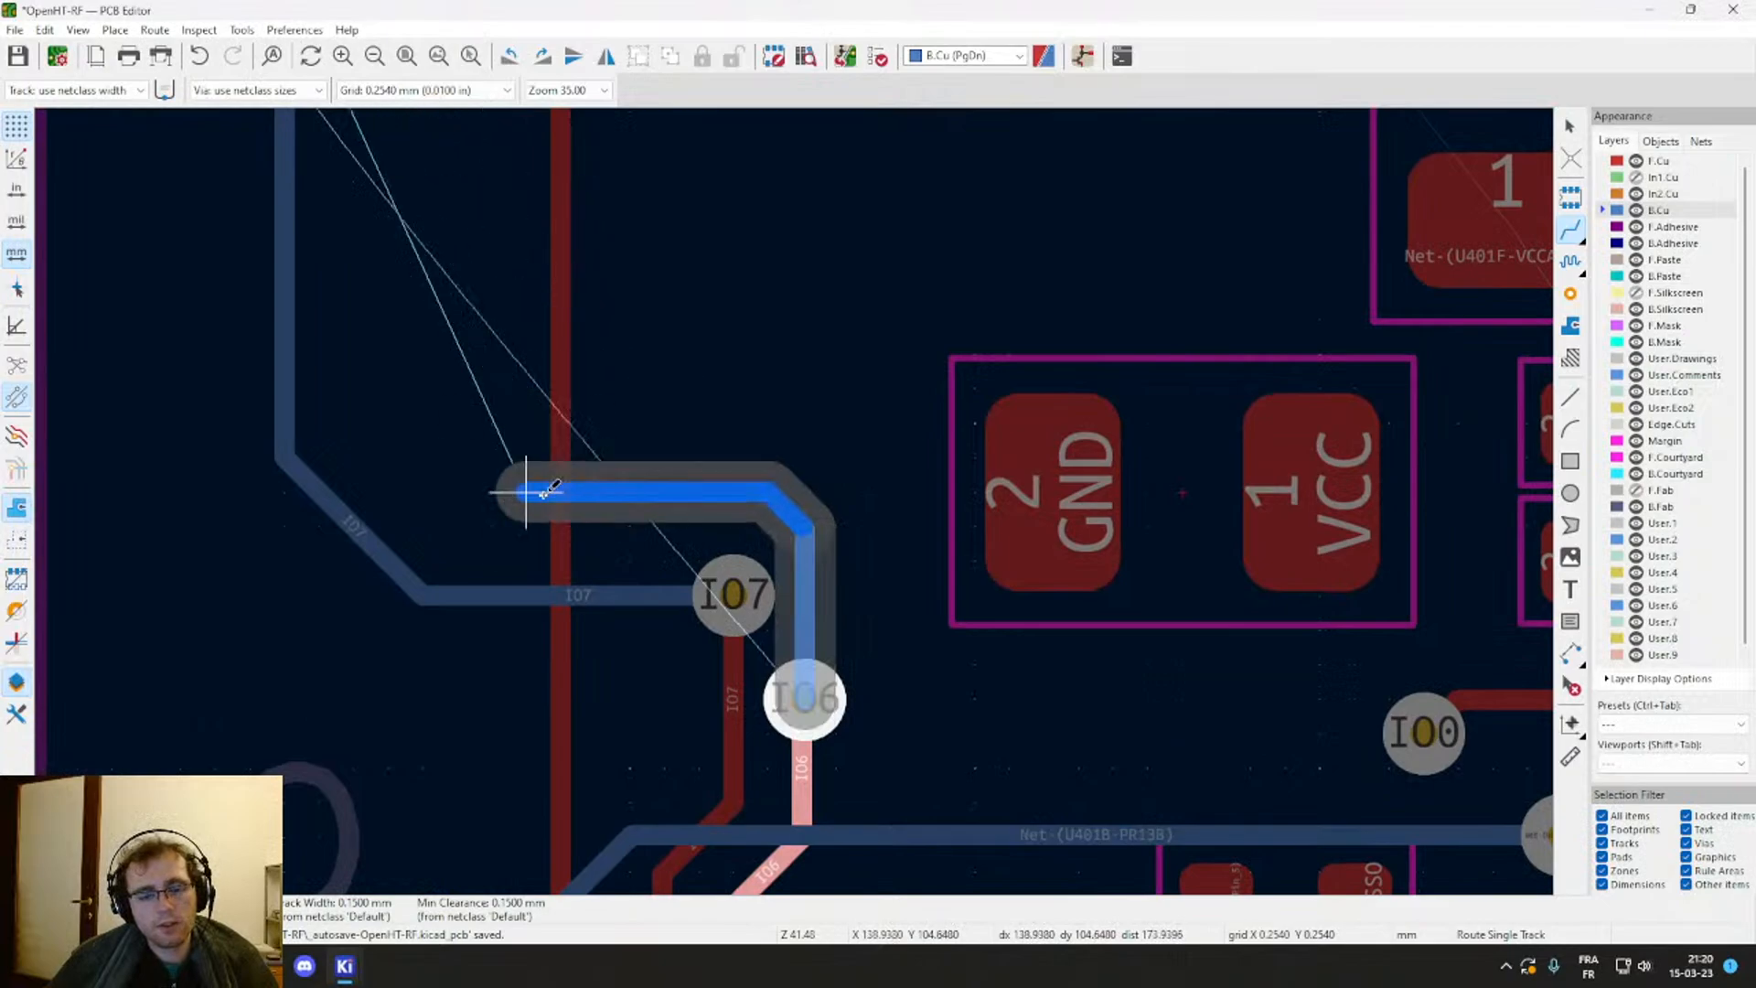
middle_click_drag(366, 236, 506, 803)
scroll(792, 361, "down", 5)
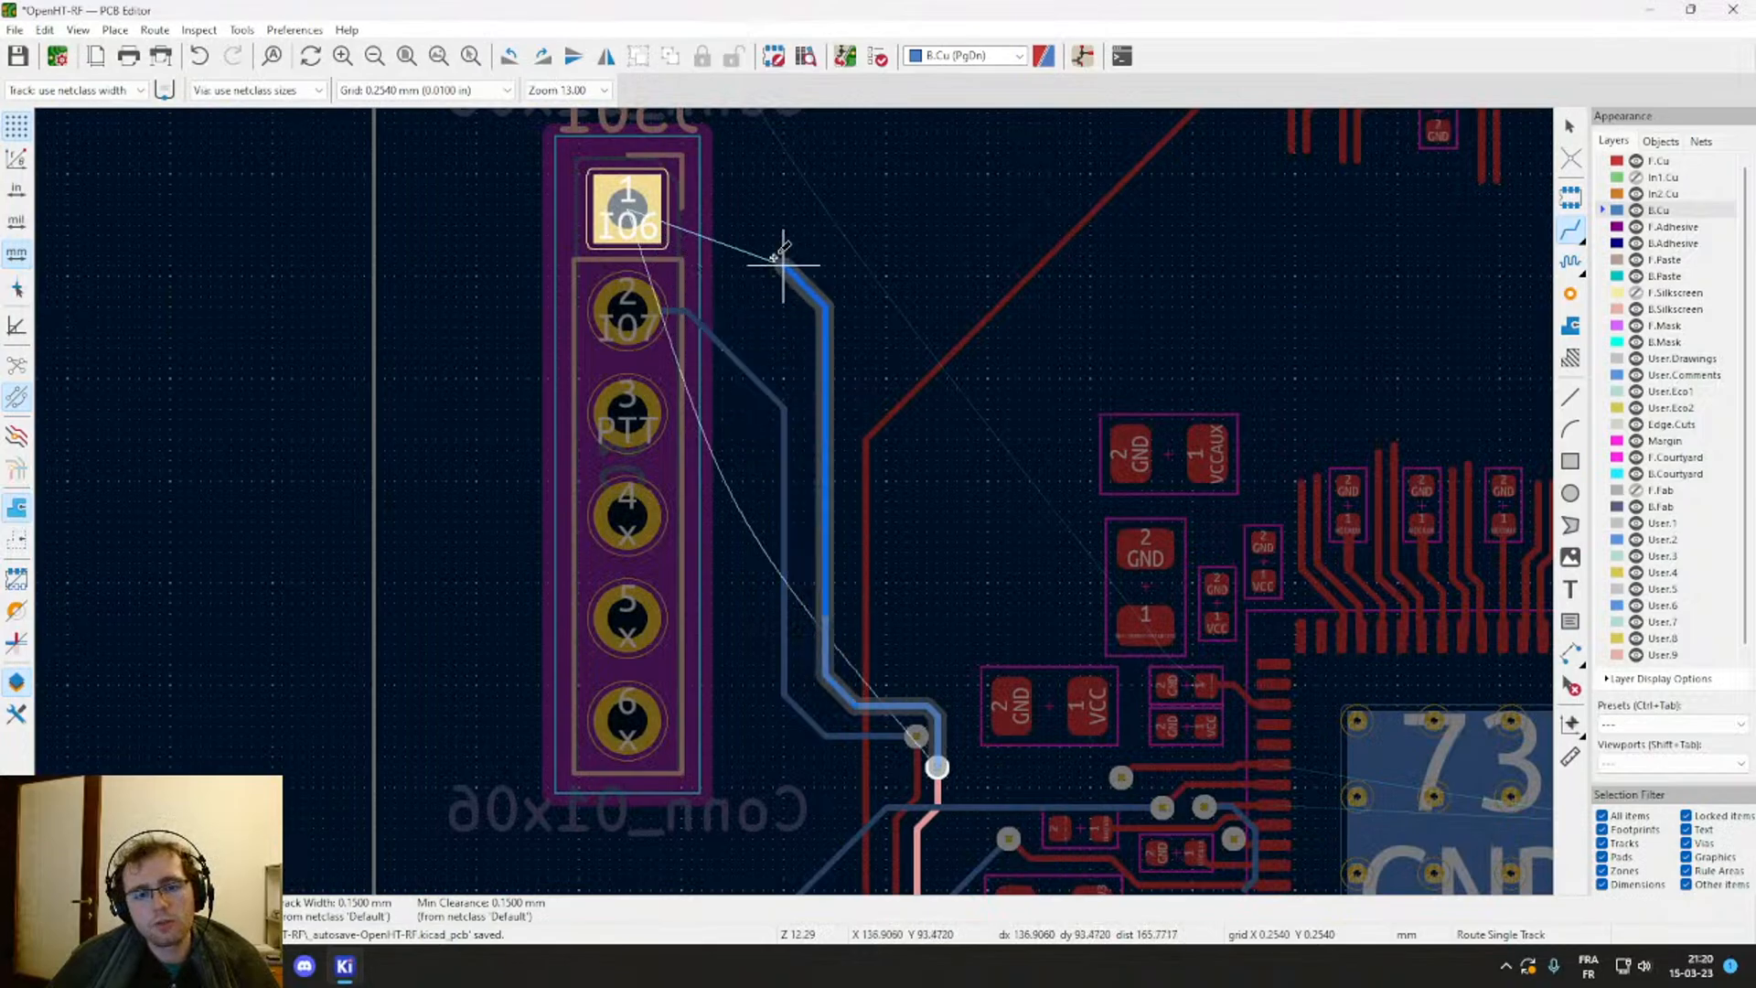
left_click(626, 209)
Step: Examine the remaining unrouted connections and pad nets along the left and lower sides of the 73-pad chip
scroll(823, 549, "down", 4)
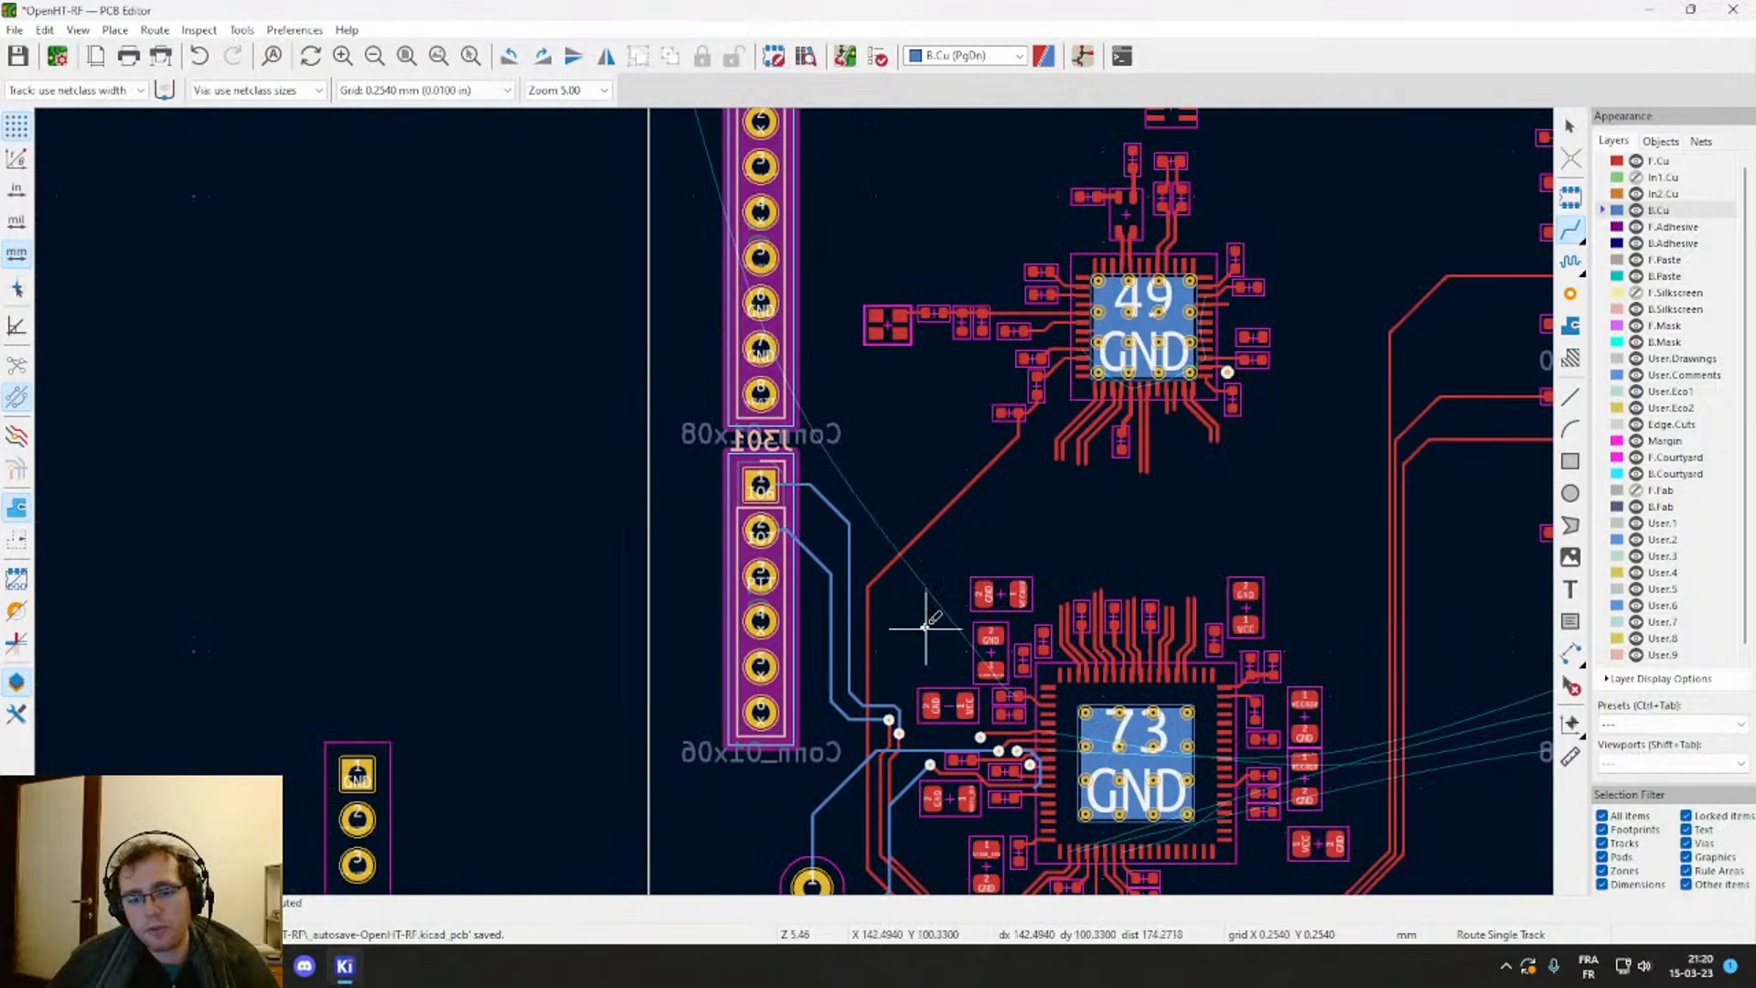
scroll(926, 627, "up", 5)
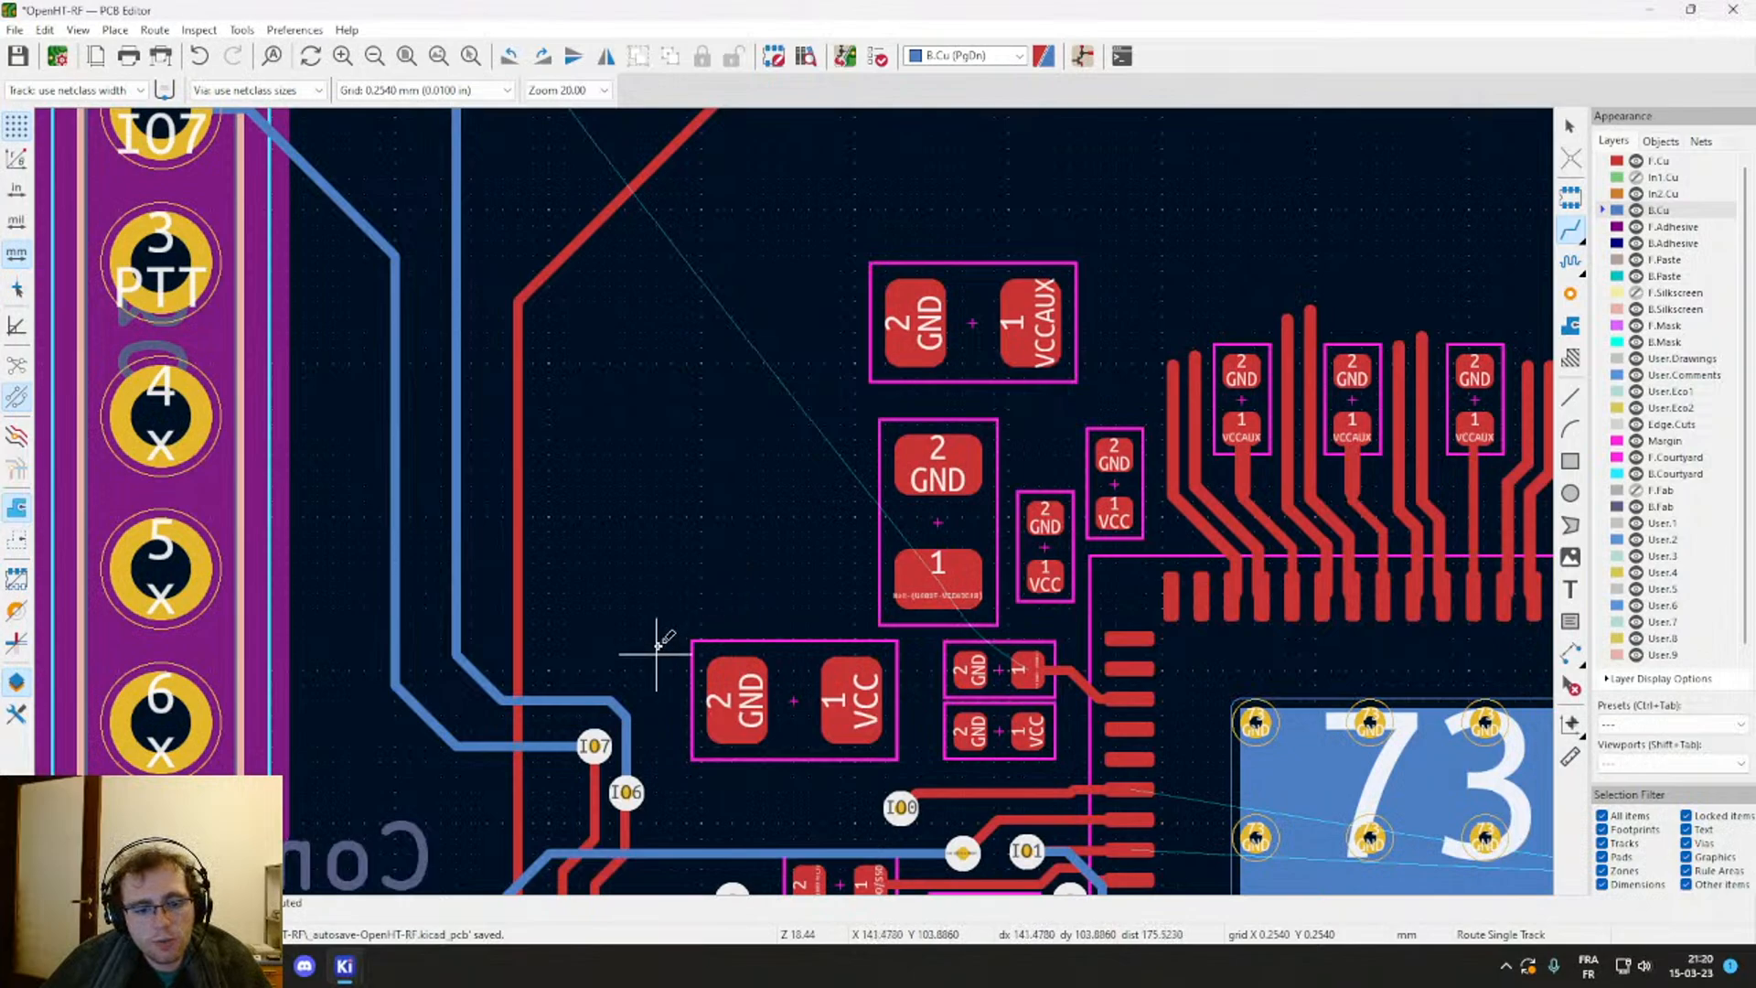
middle_click_drag(655, 640, 738, 413)
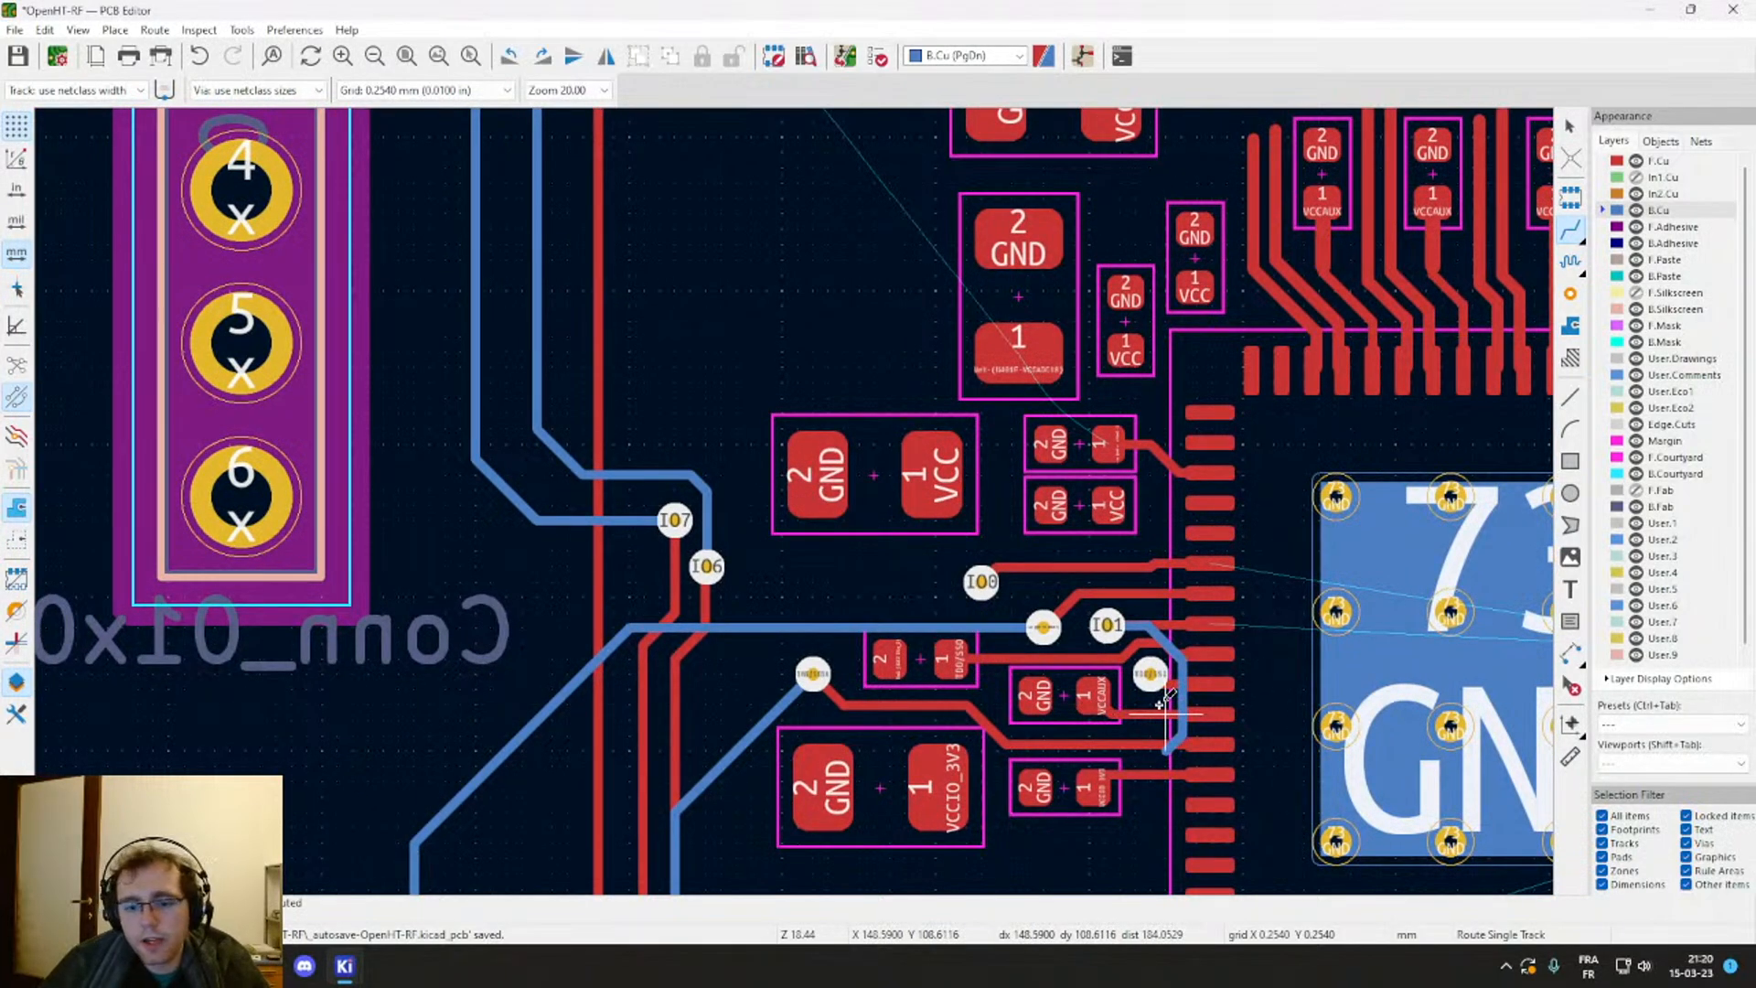
middle_click_drag(1058, 675, 916, 467)
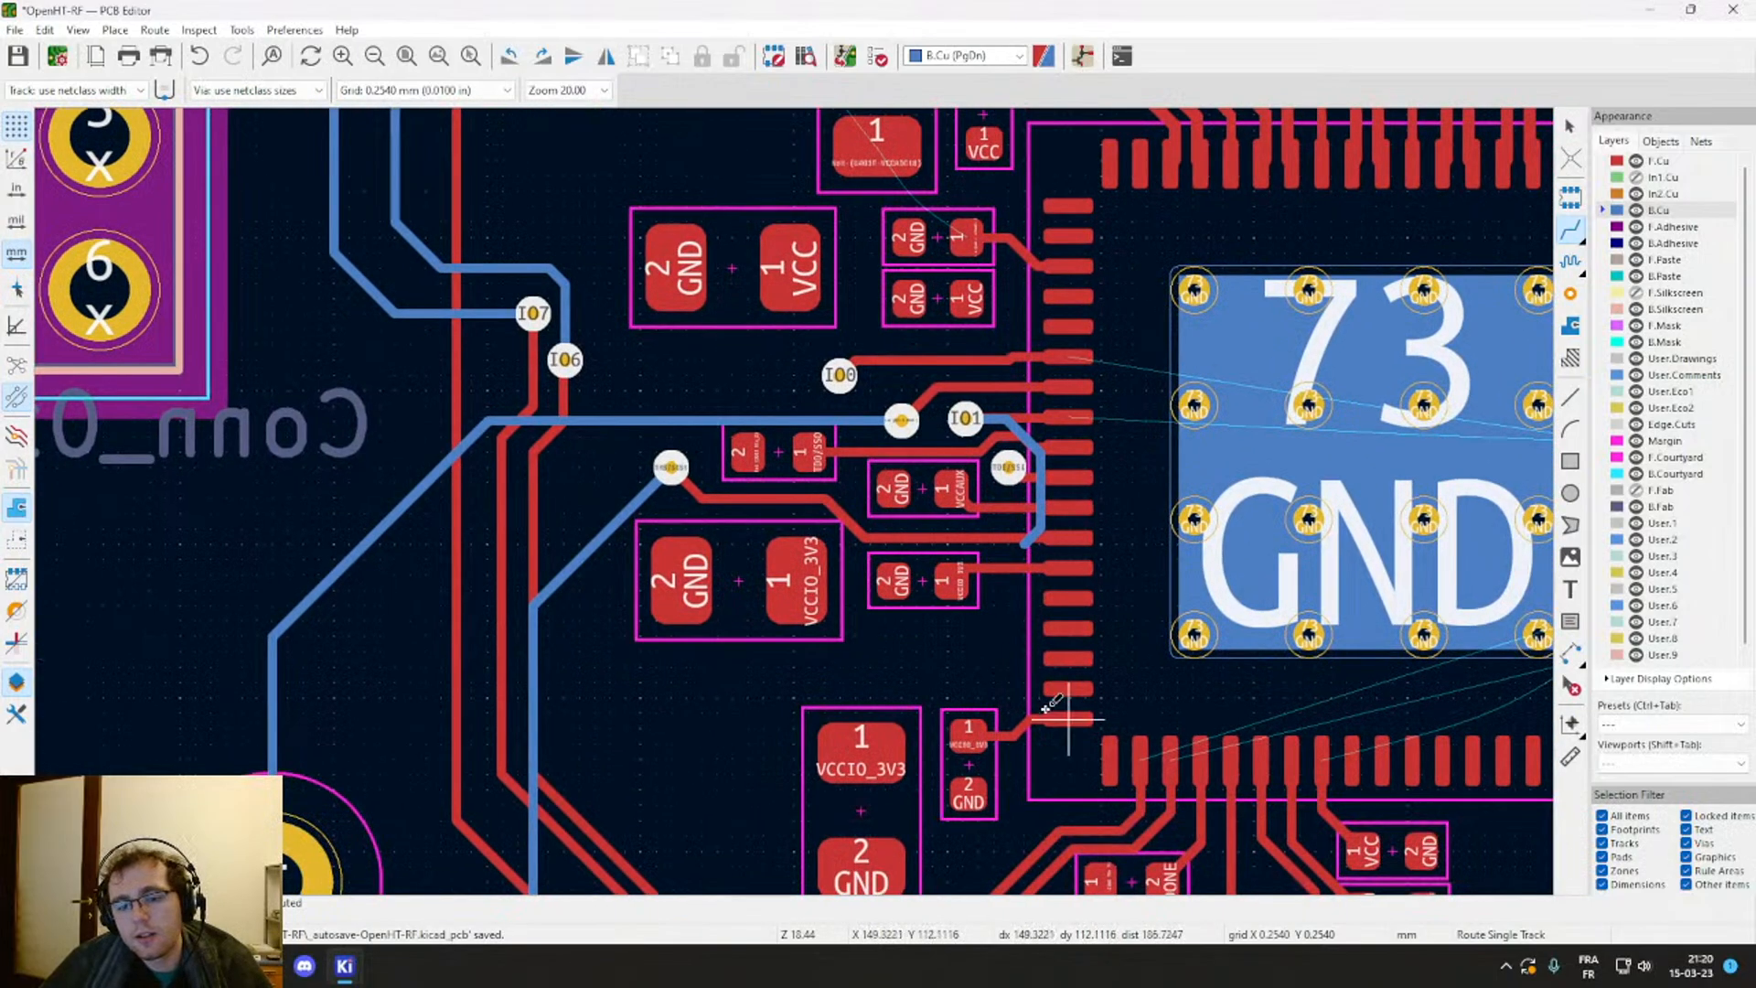
scroll(1051, 704, "up", 3)
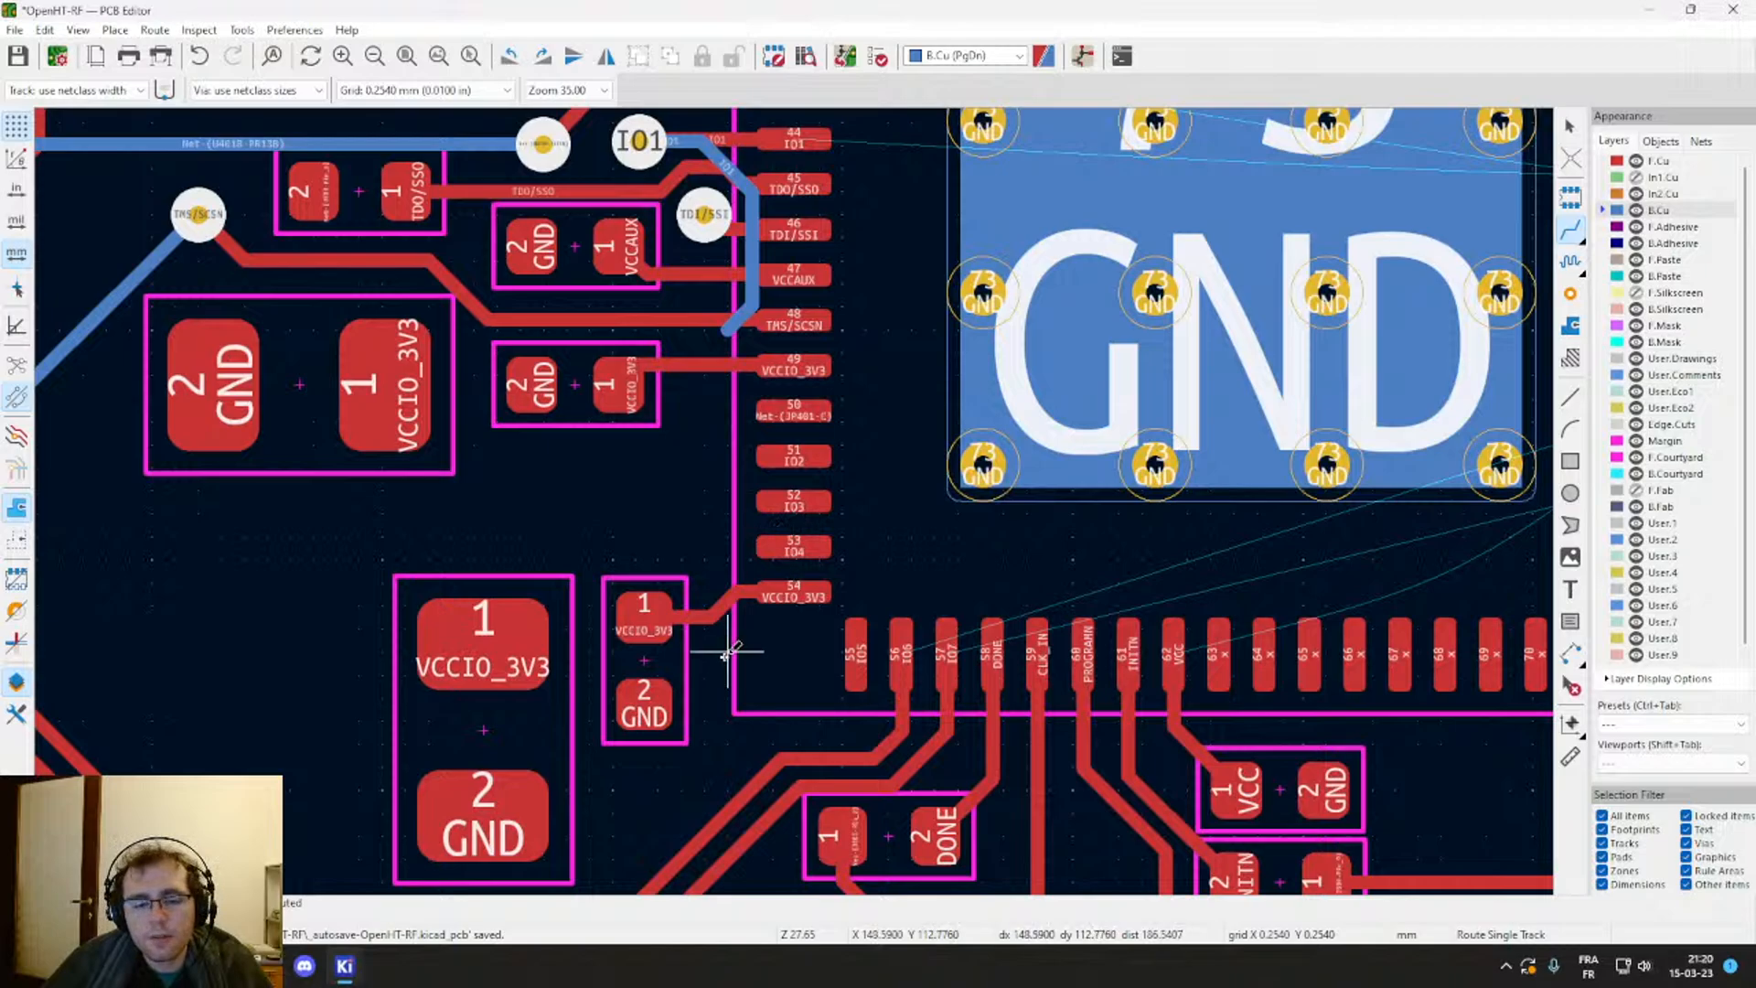
middle_click_drag(792, 592, 729, 466)
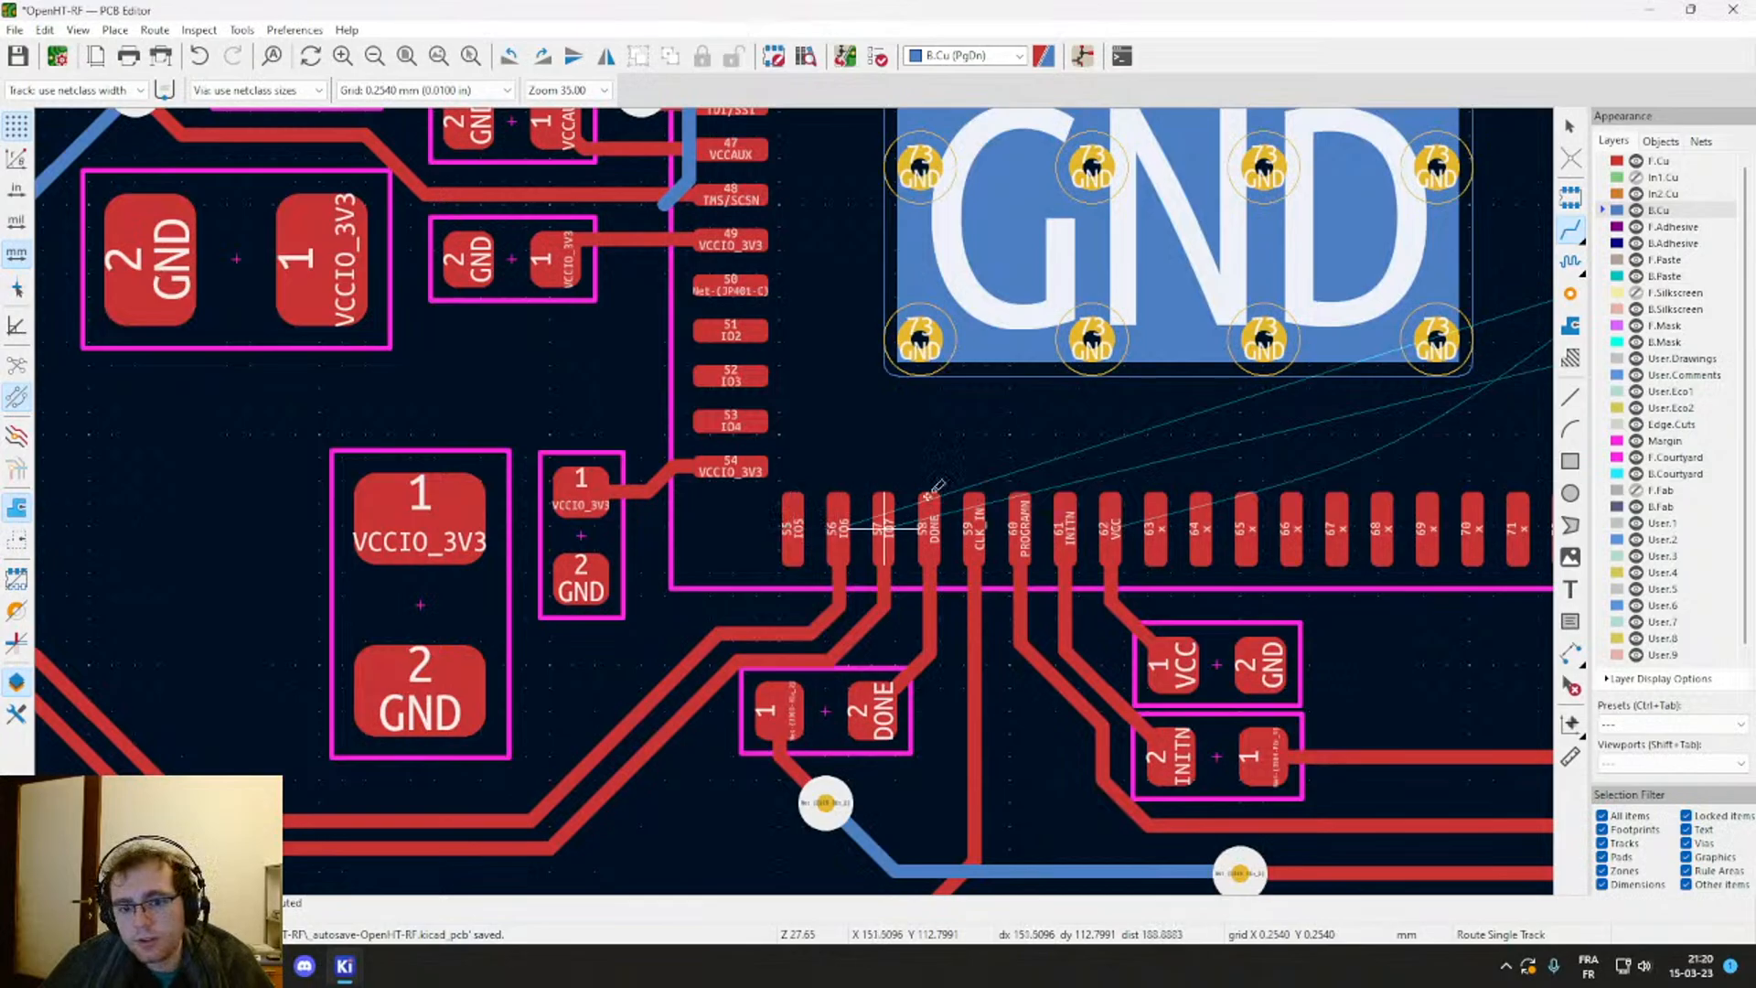
scroll(933, 489, "down", 4)
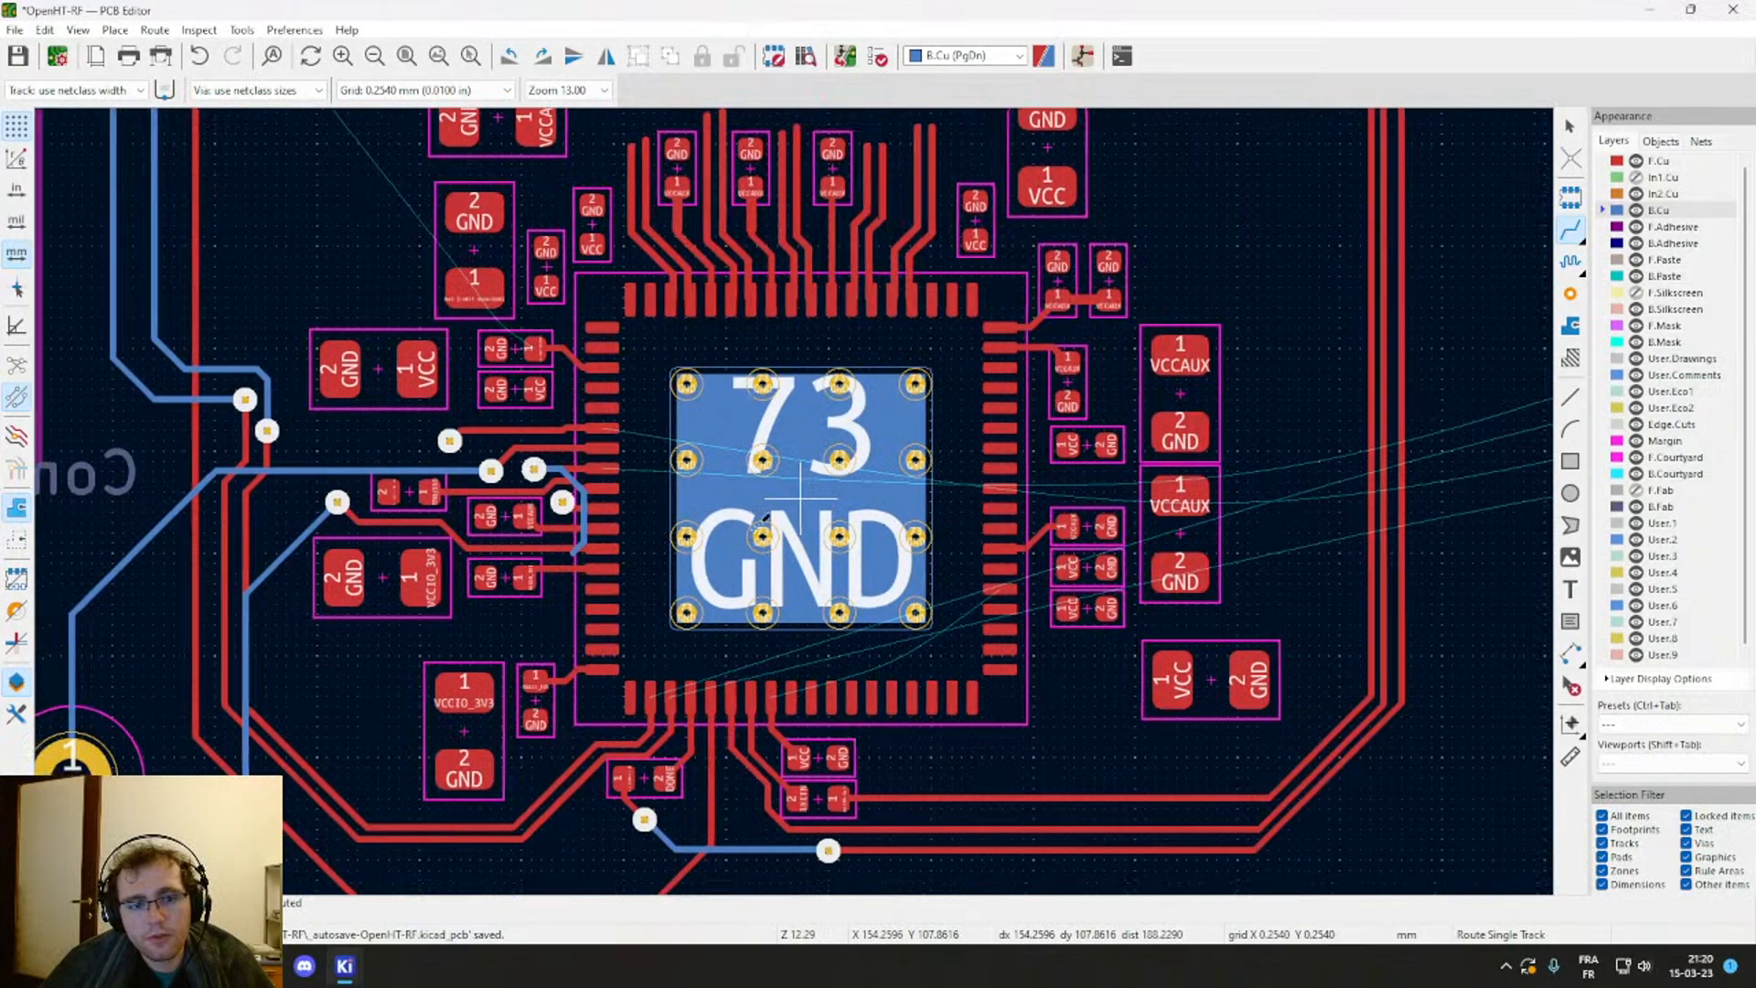
middle_click_drag(764, 521, 1046, 372)
scroll(946, 513, "up", 3)
Step: Route a short IO5 stub on F.Cu from pad 55, ending diagonally down and left of the pad
left_click(716, 610)
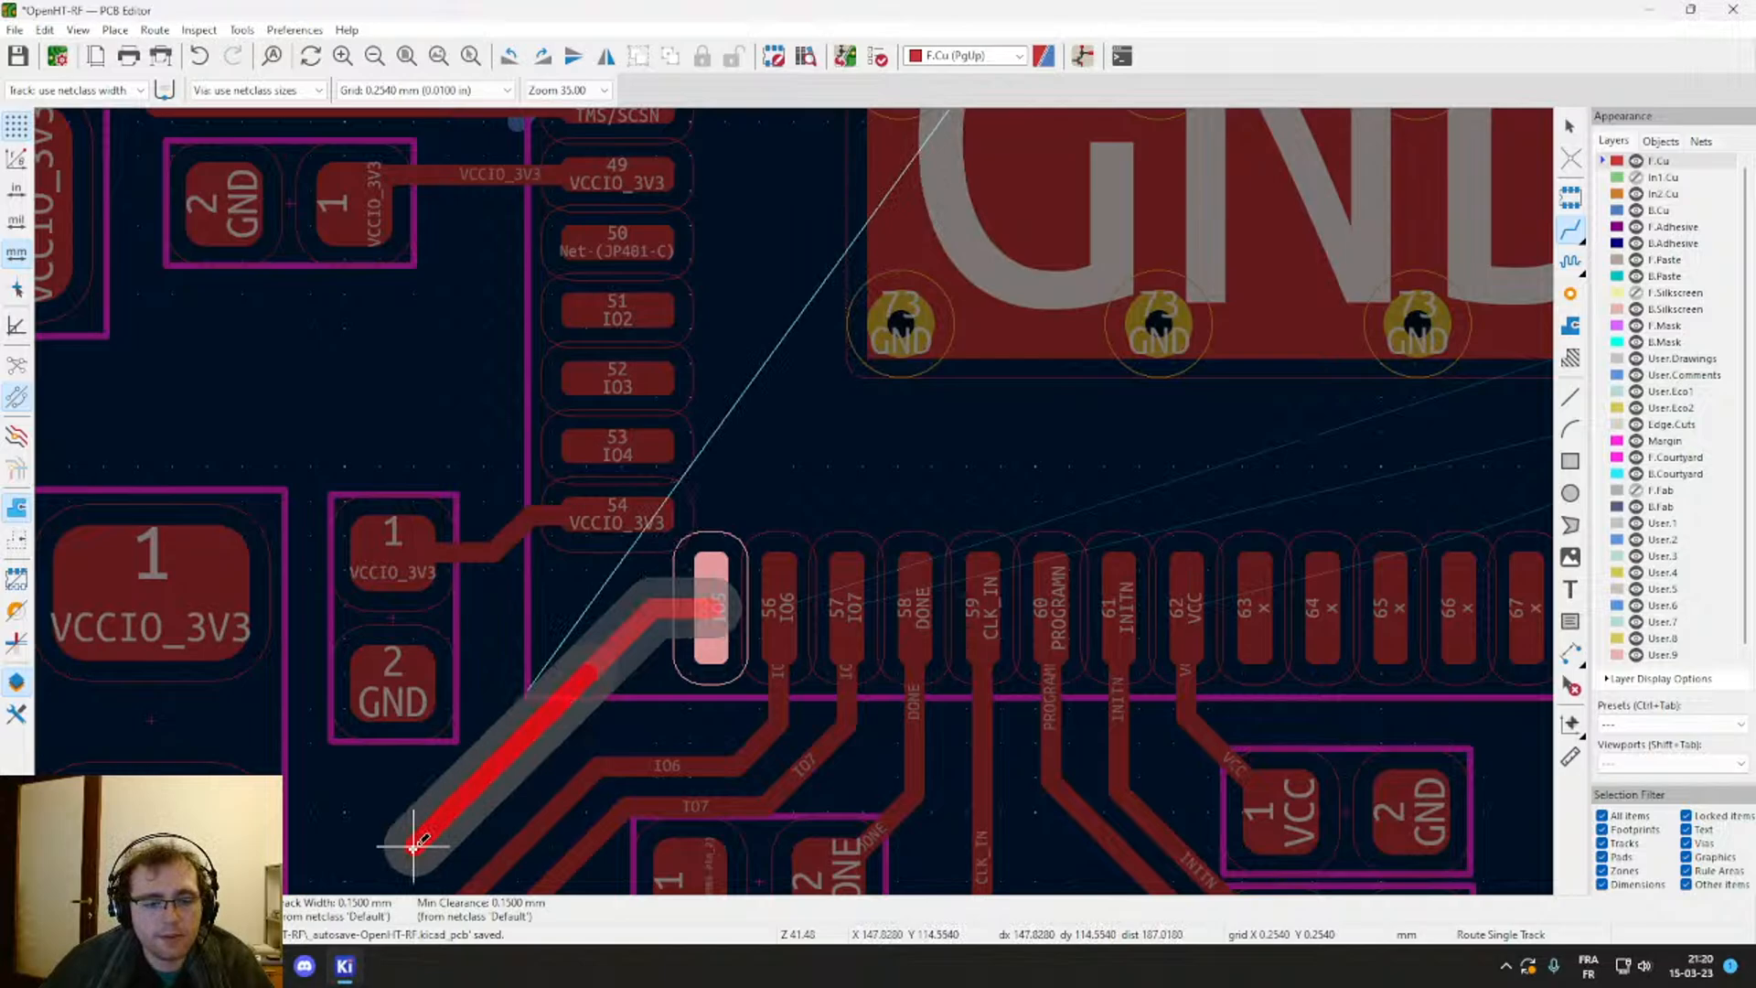
scroll(413, 844, "down", 5)
scroll(793, 501, "down", 4)
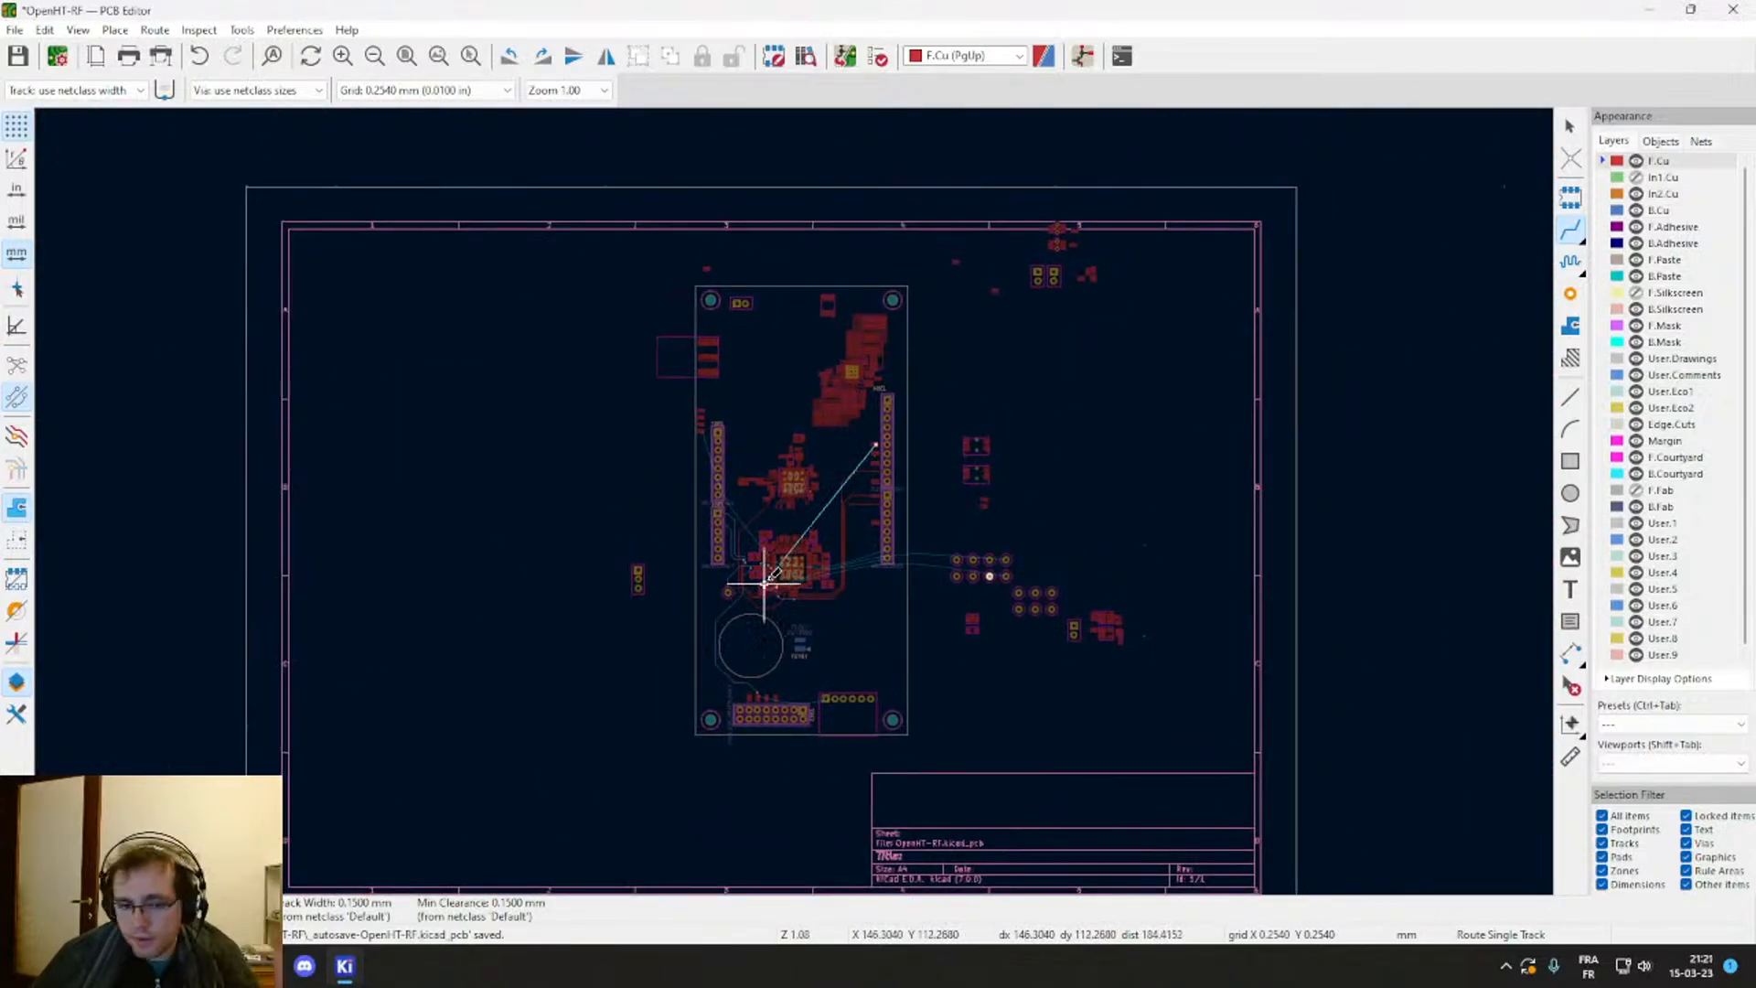
scroll(773, 572, "up", 3)
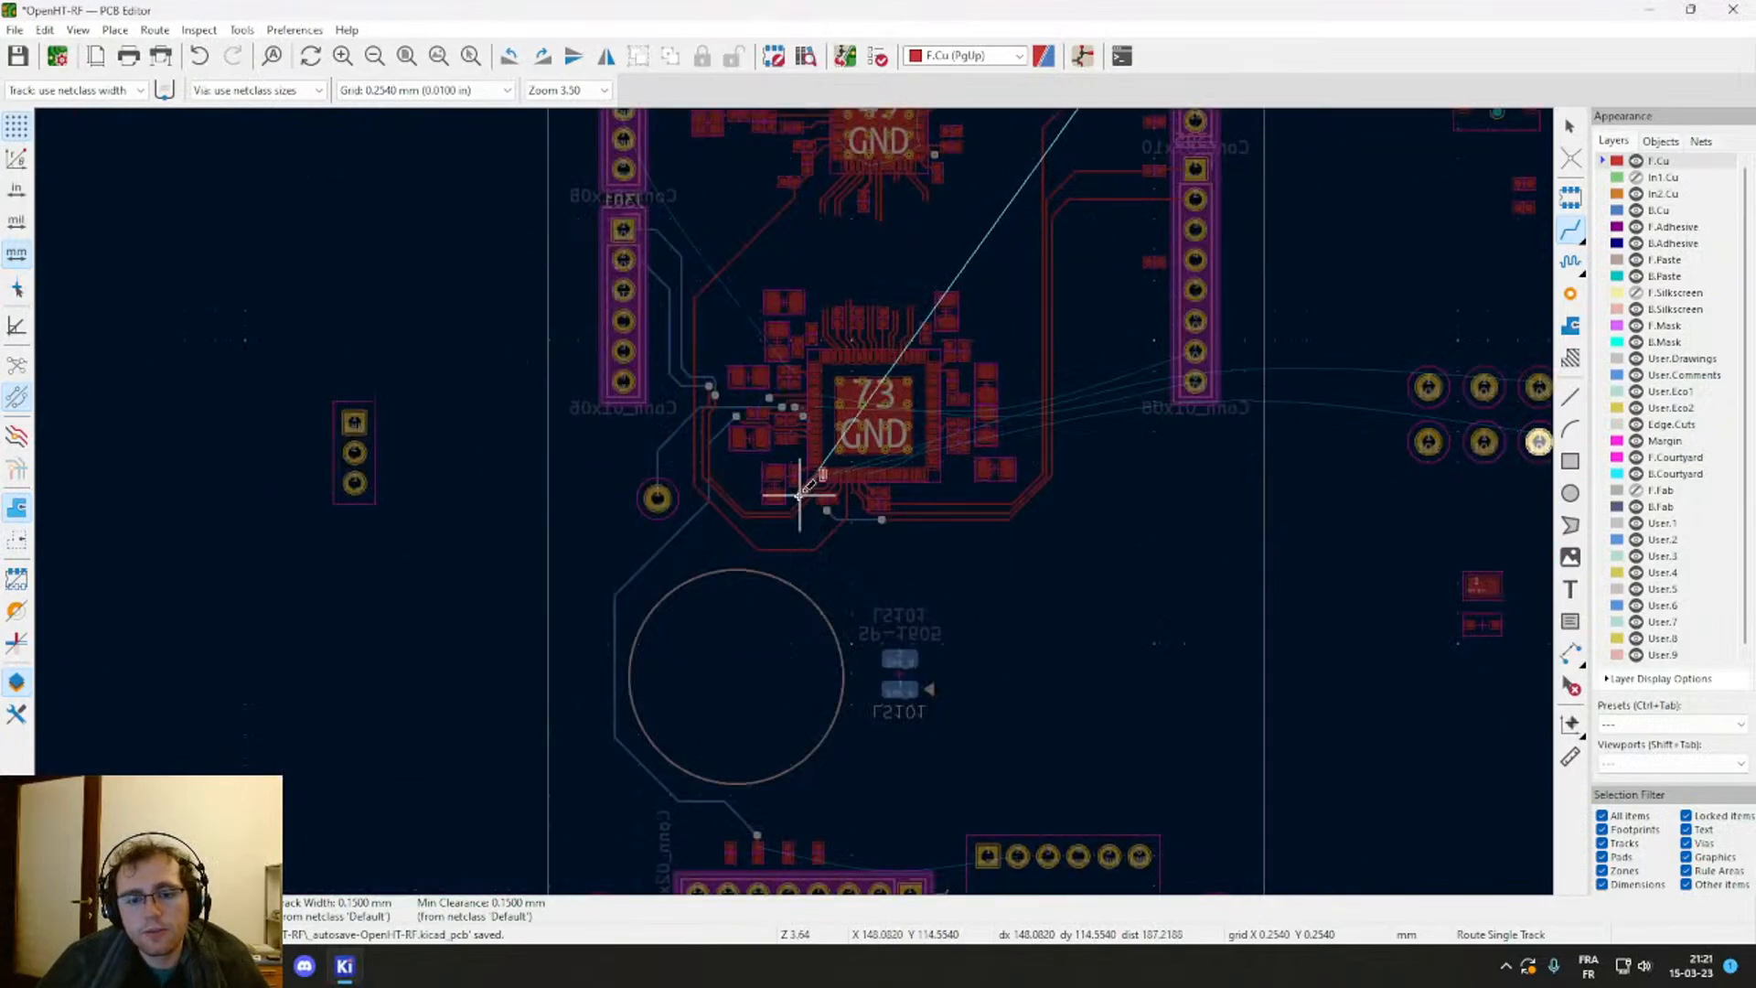
scroll(804, 502, "down", 2)
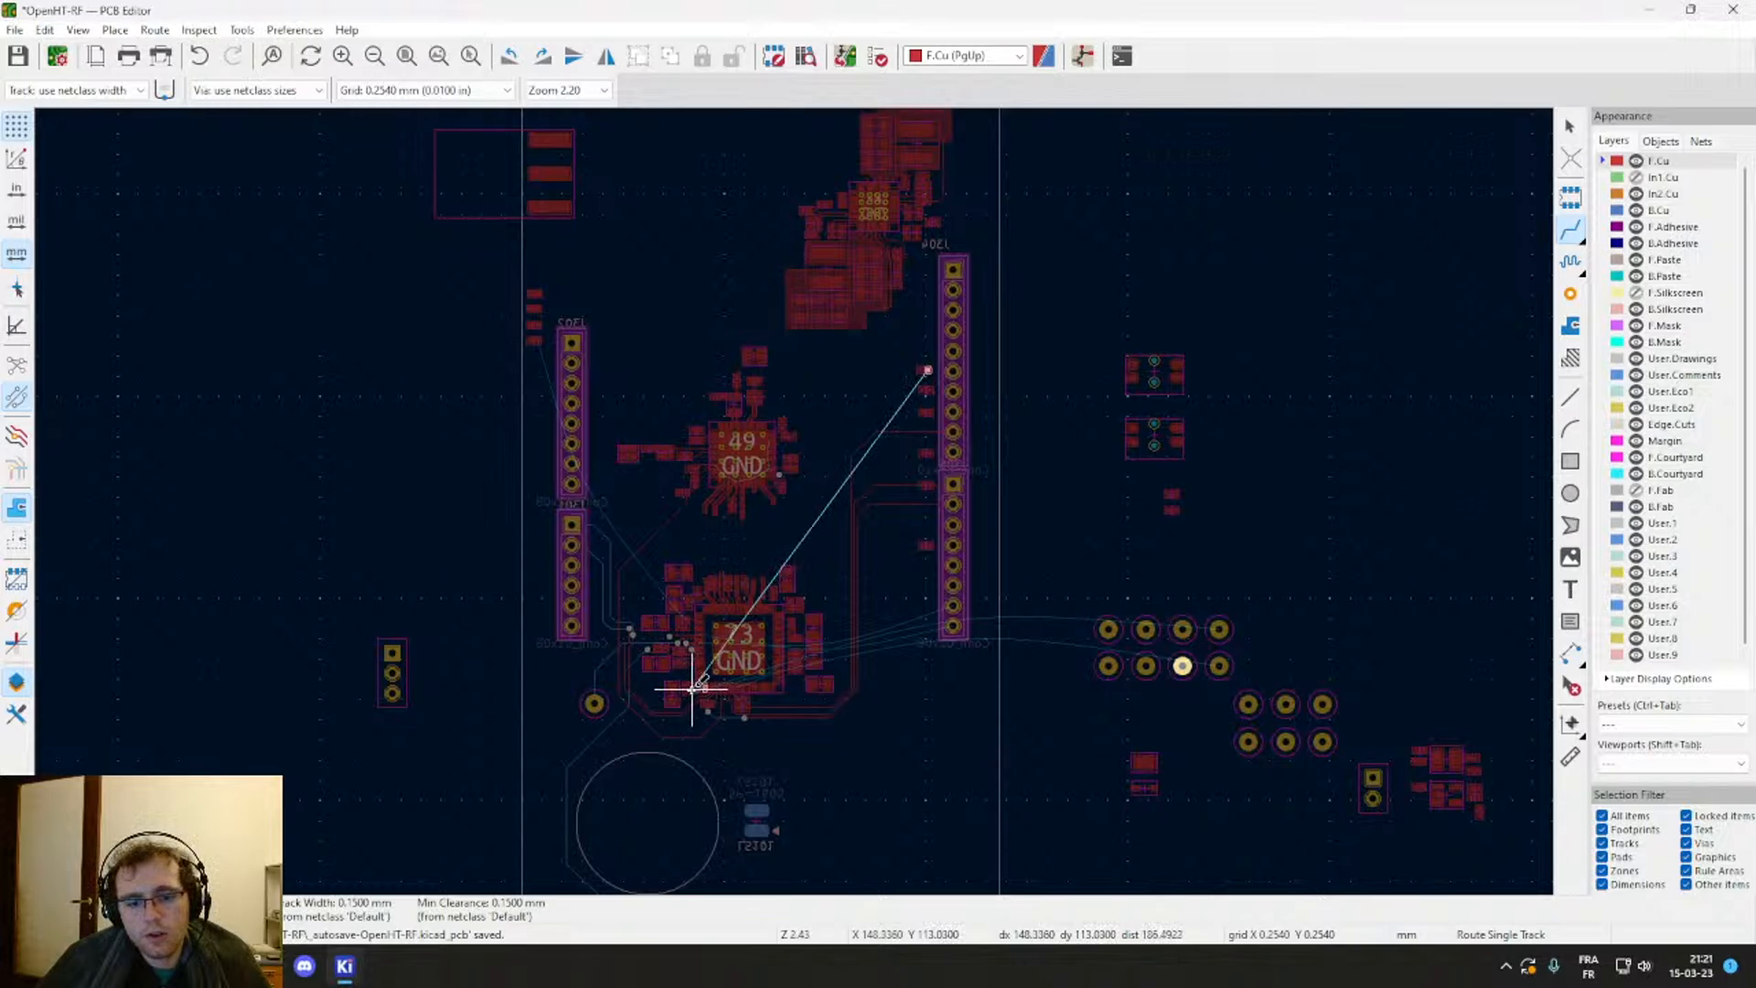
scroll(692, 687, "up", 10)
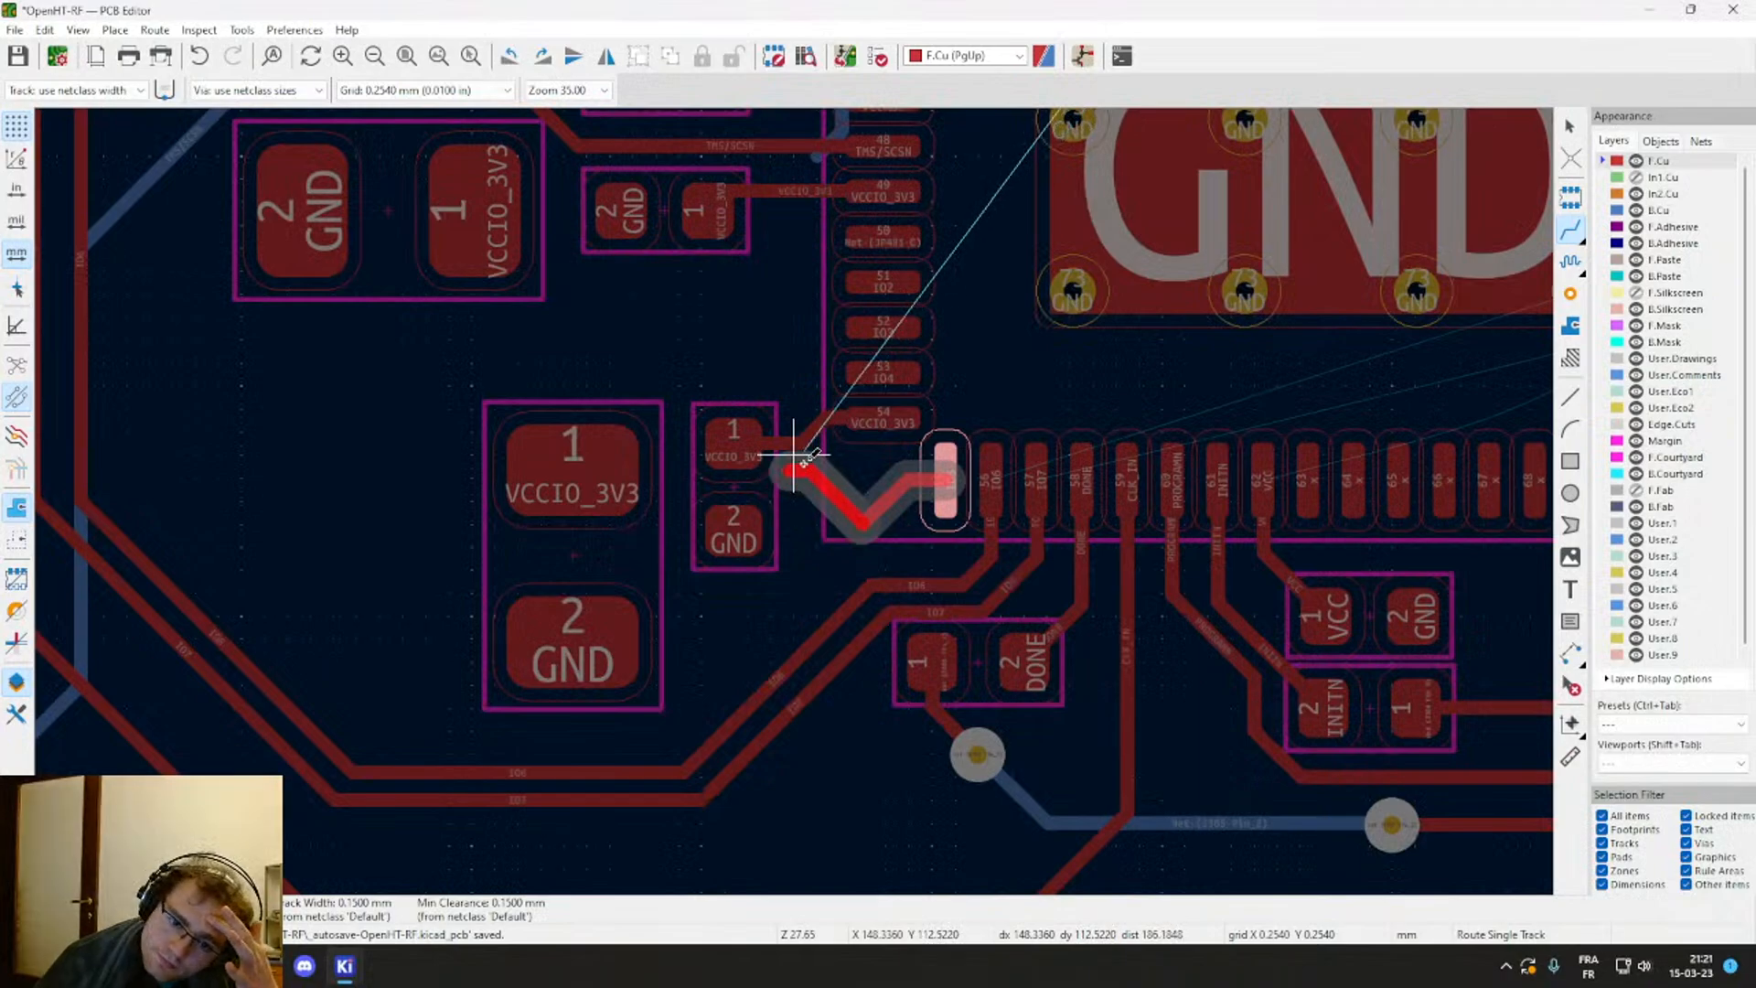
double_click(885, 500)
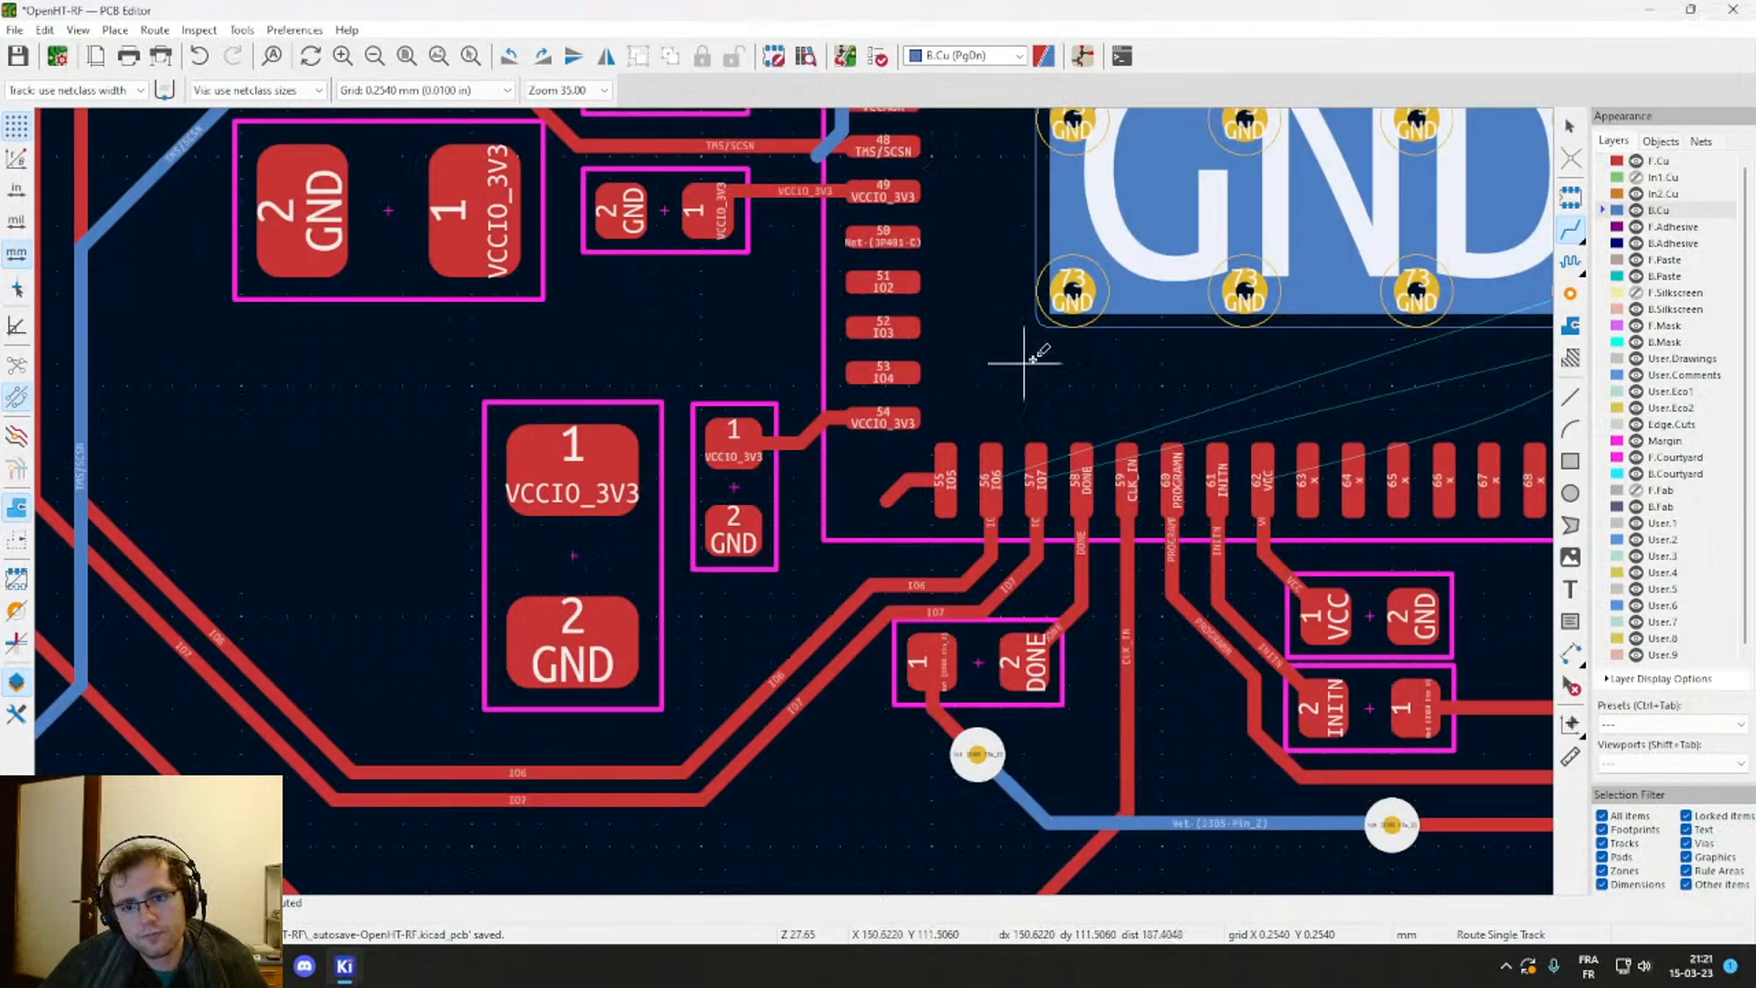
Step: Examine the tracks, capacitors and airwires around the 73-pad chip for a possible IO5 path
middle_click_drag(1047, 356, 892, 521)
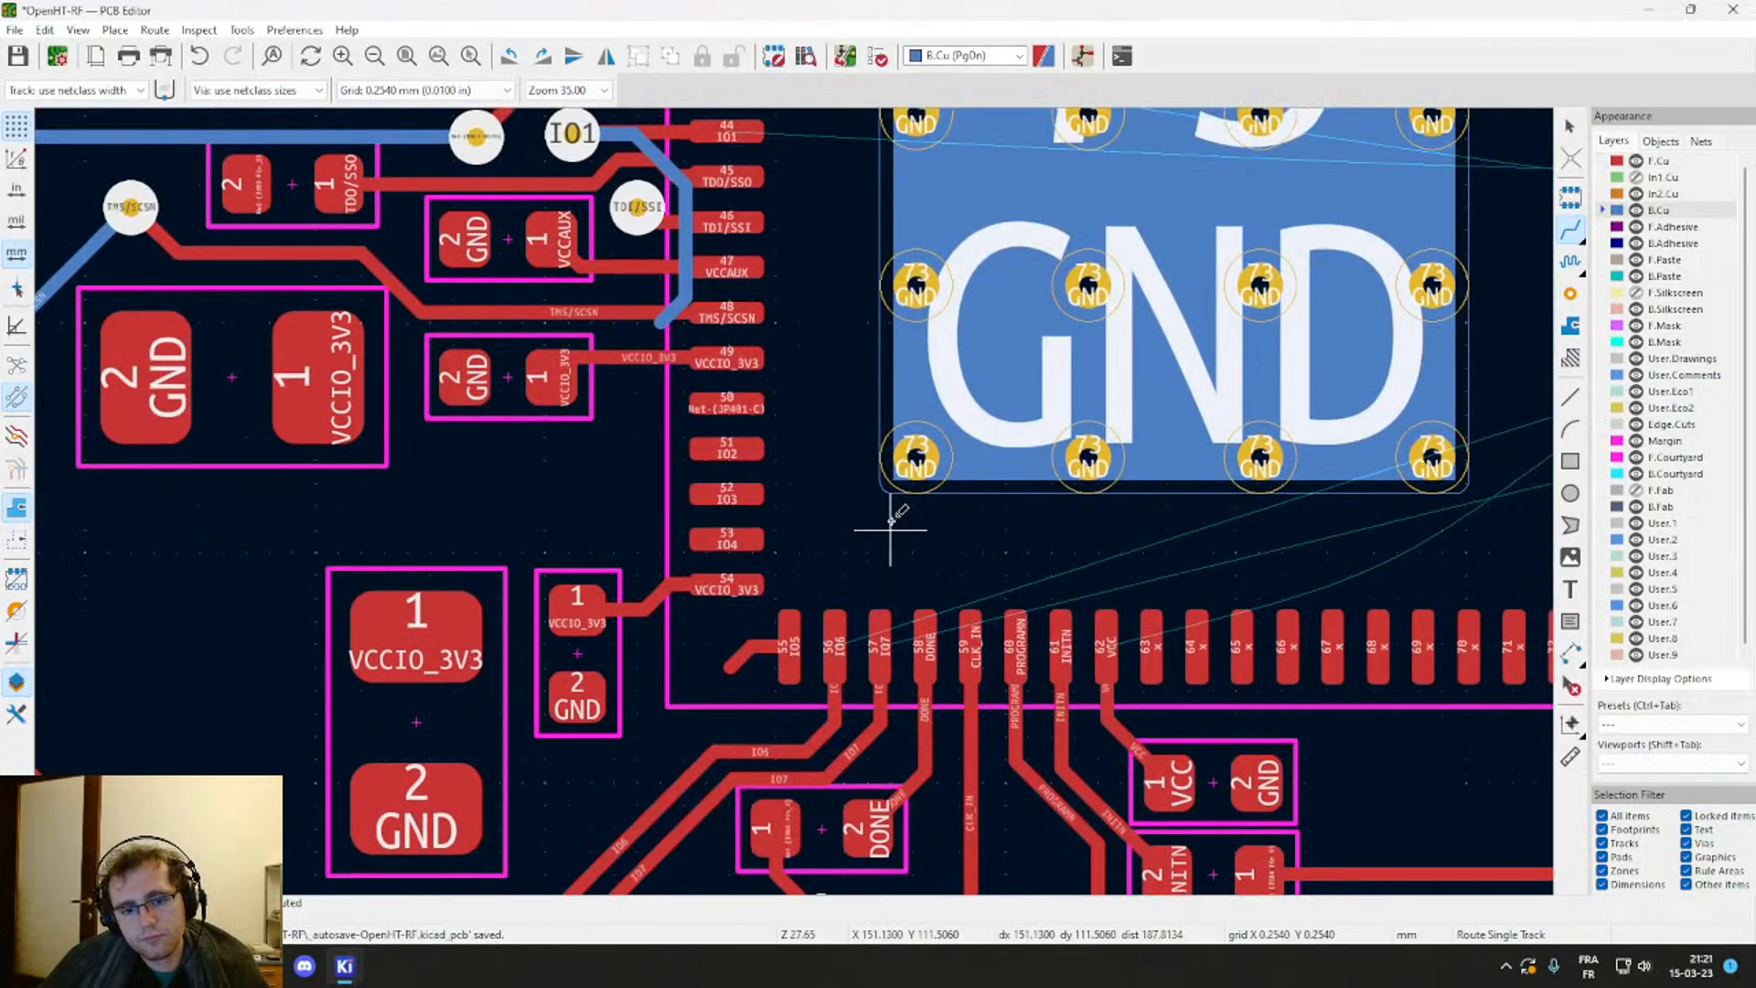
scroll(803, 490, "down", 2)
scroll(803, 490, "up", 2)
scroll(803, 490, "down", 2)
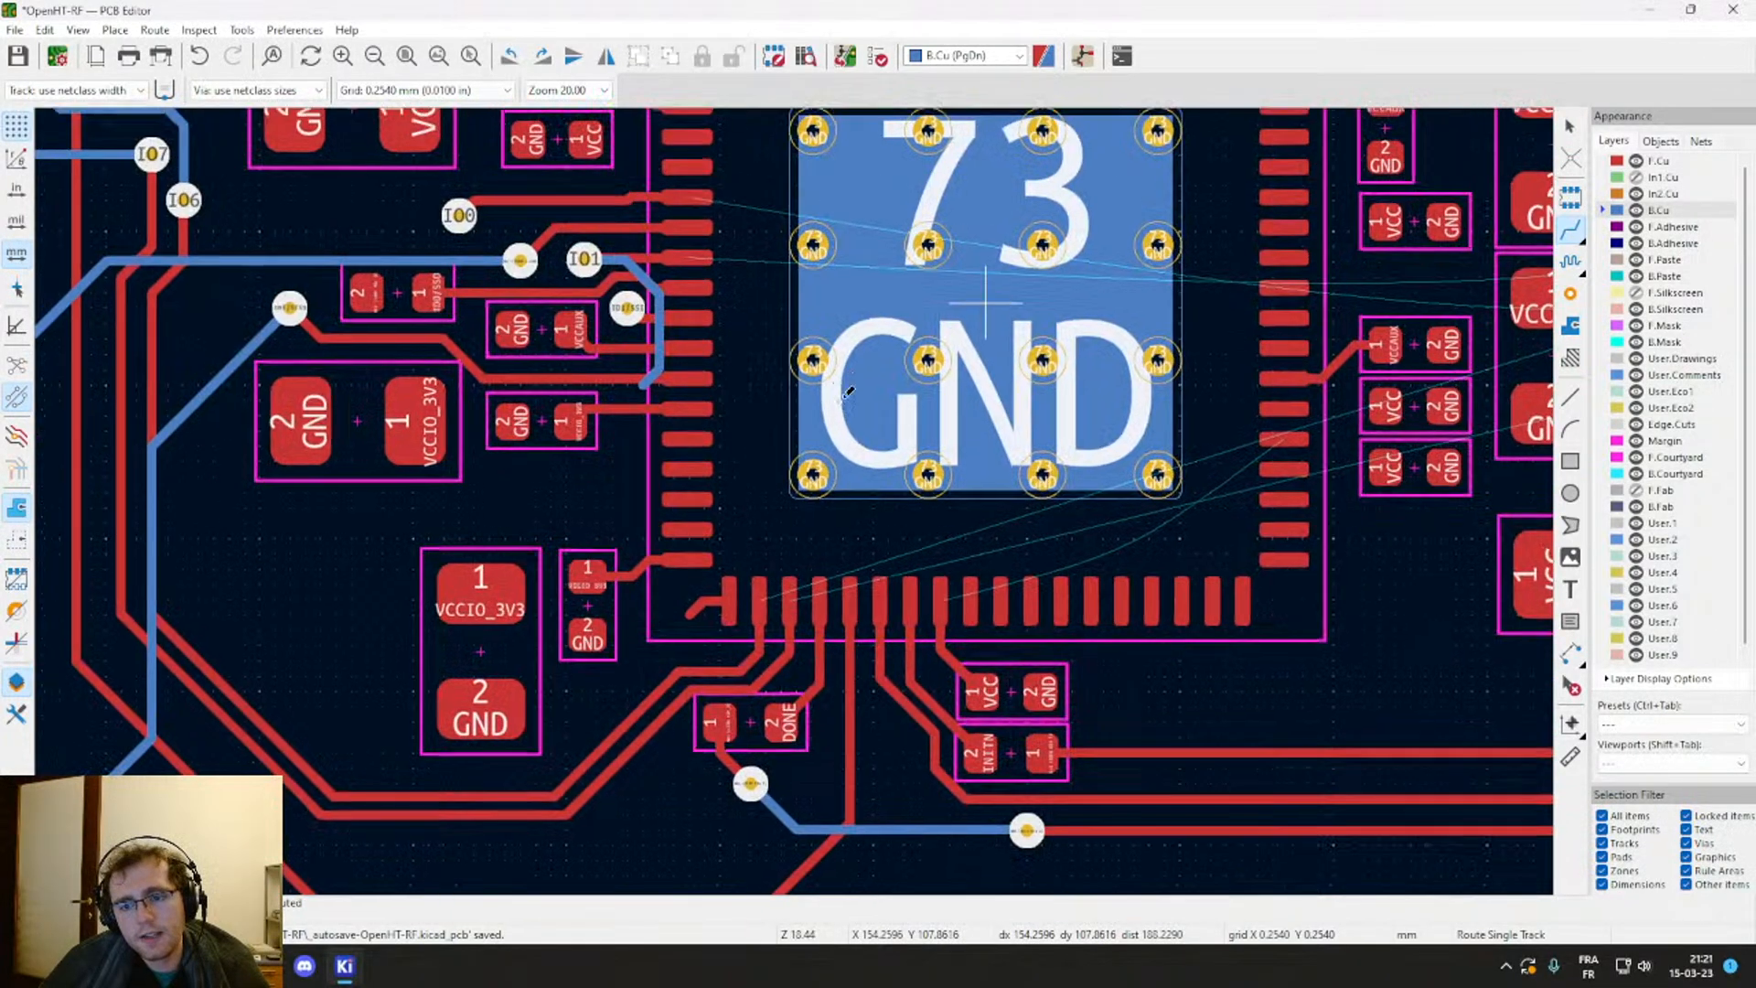
middle_click_drag(848, 392, 730, 684)
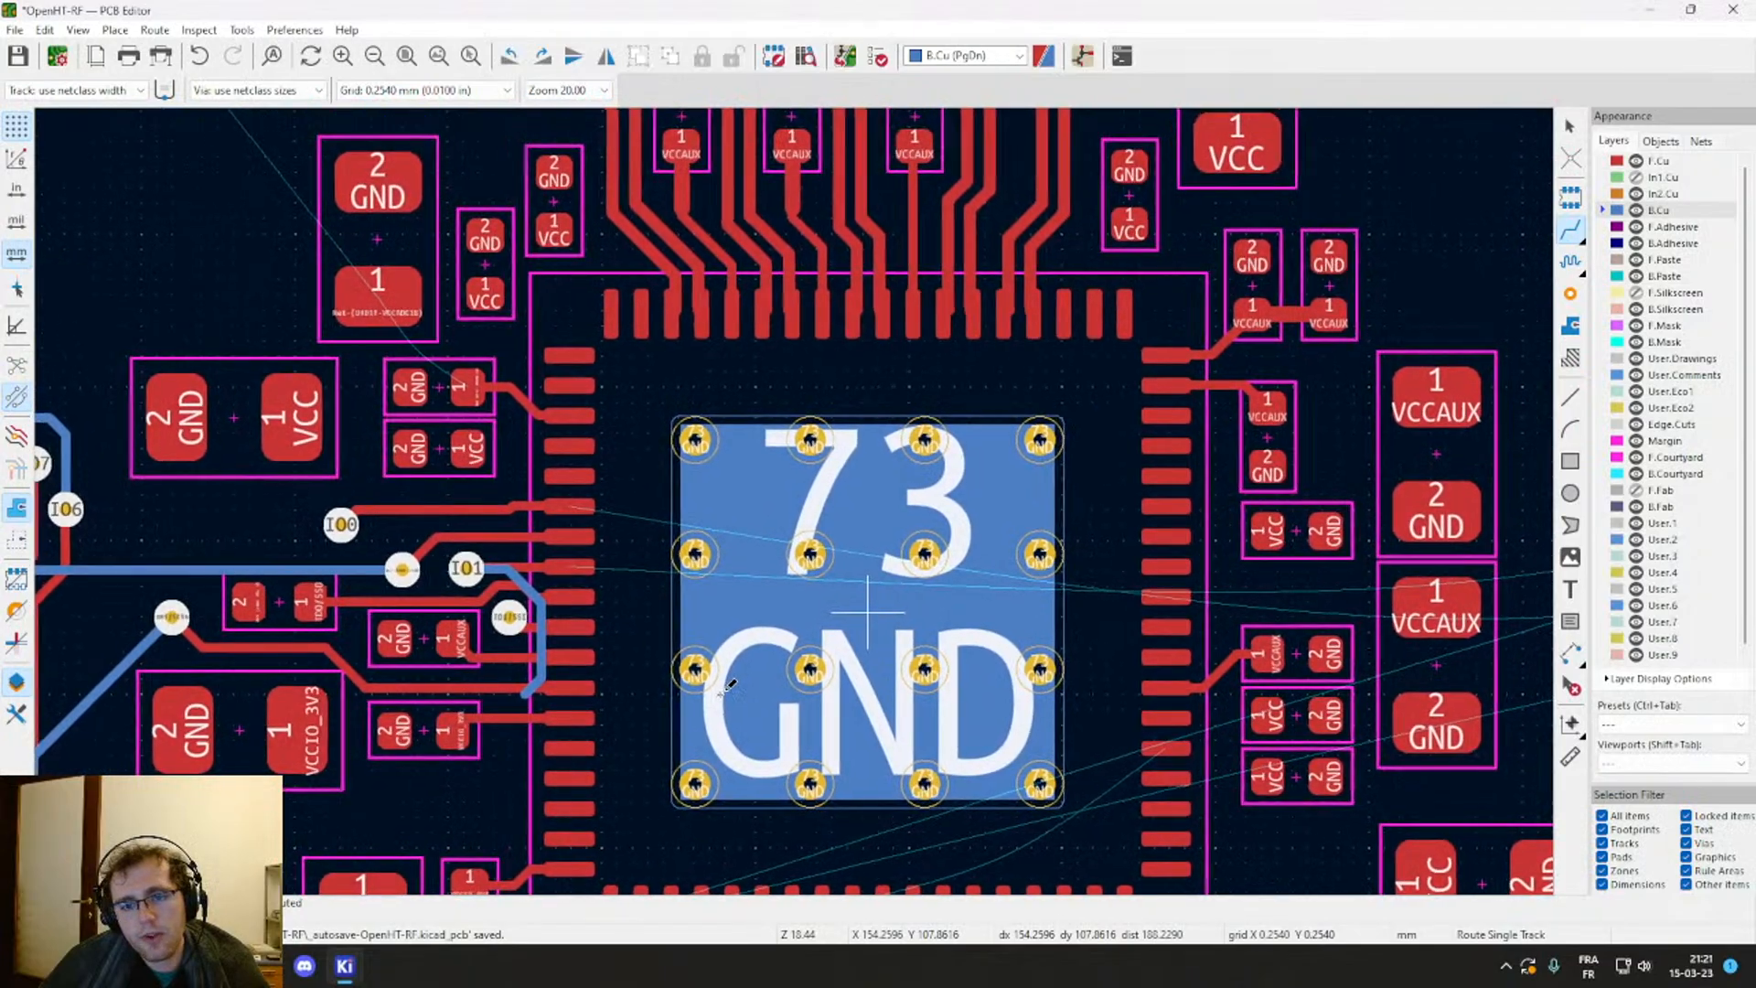
scroll(729, 684, "down", 1)
scroll(802, 492, "down", 1)
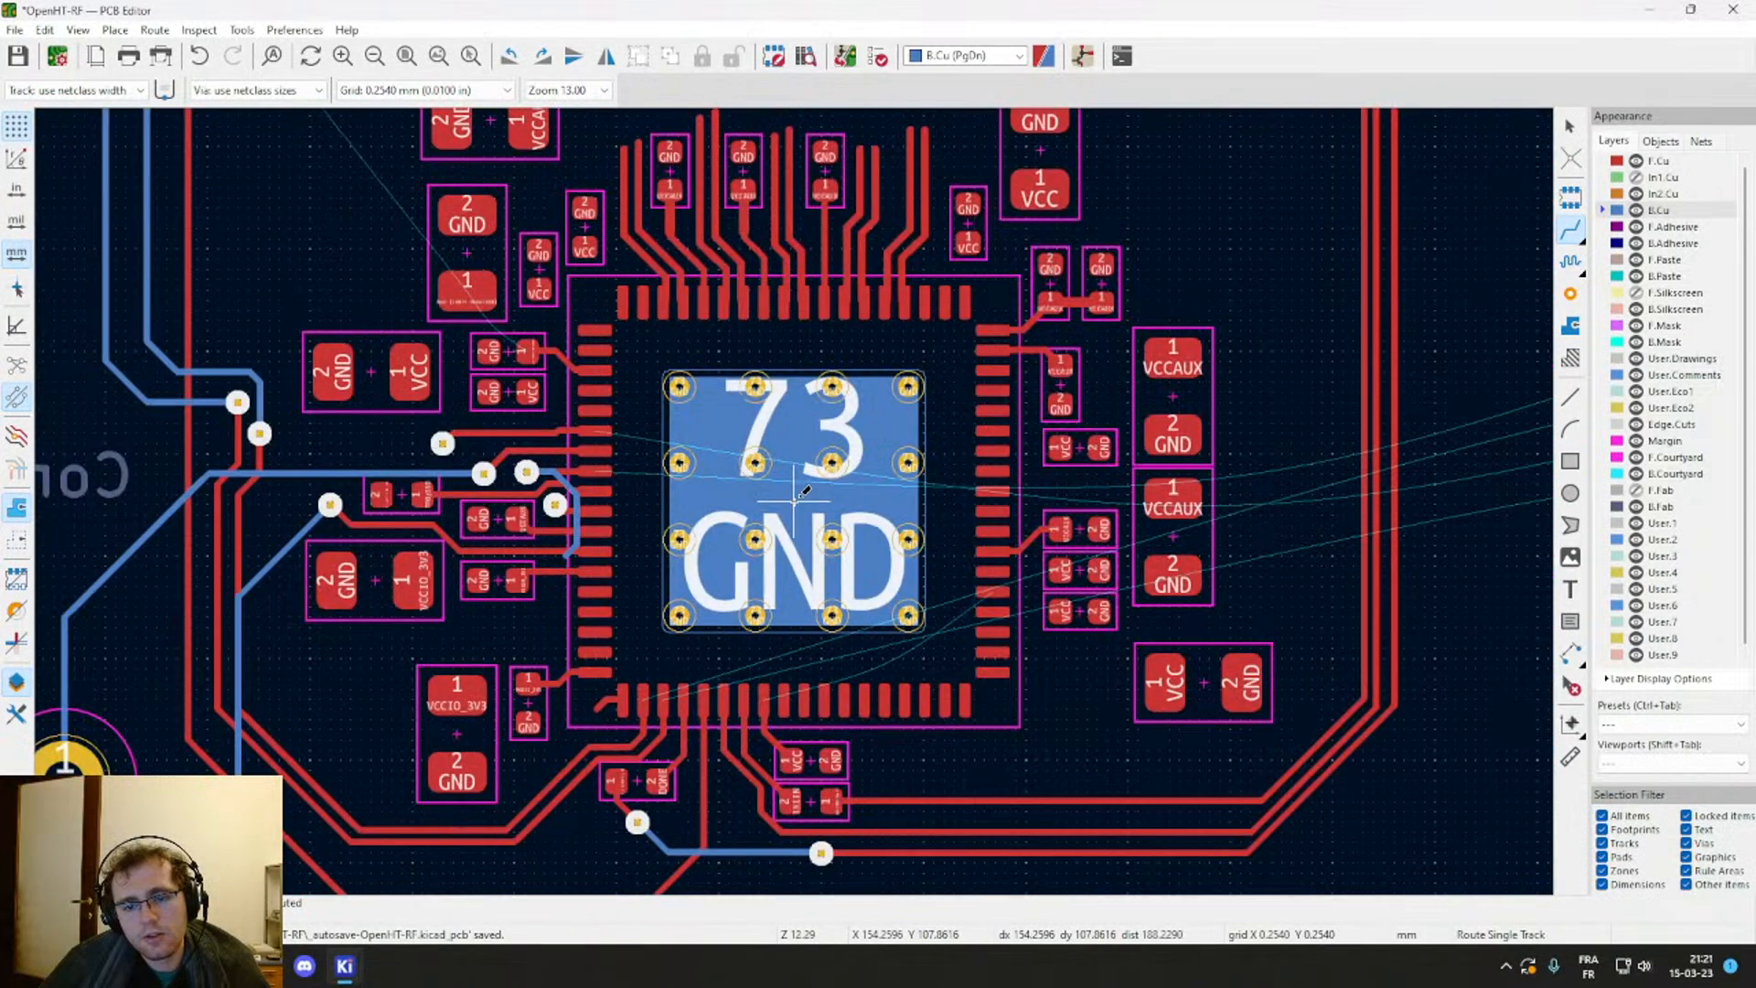
middle_click_drag(799, 361, 911, 292)
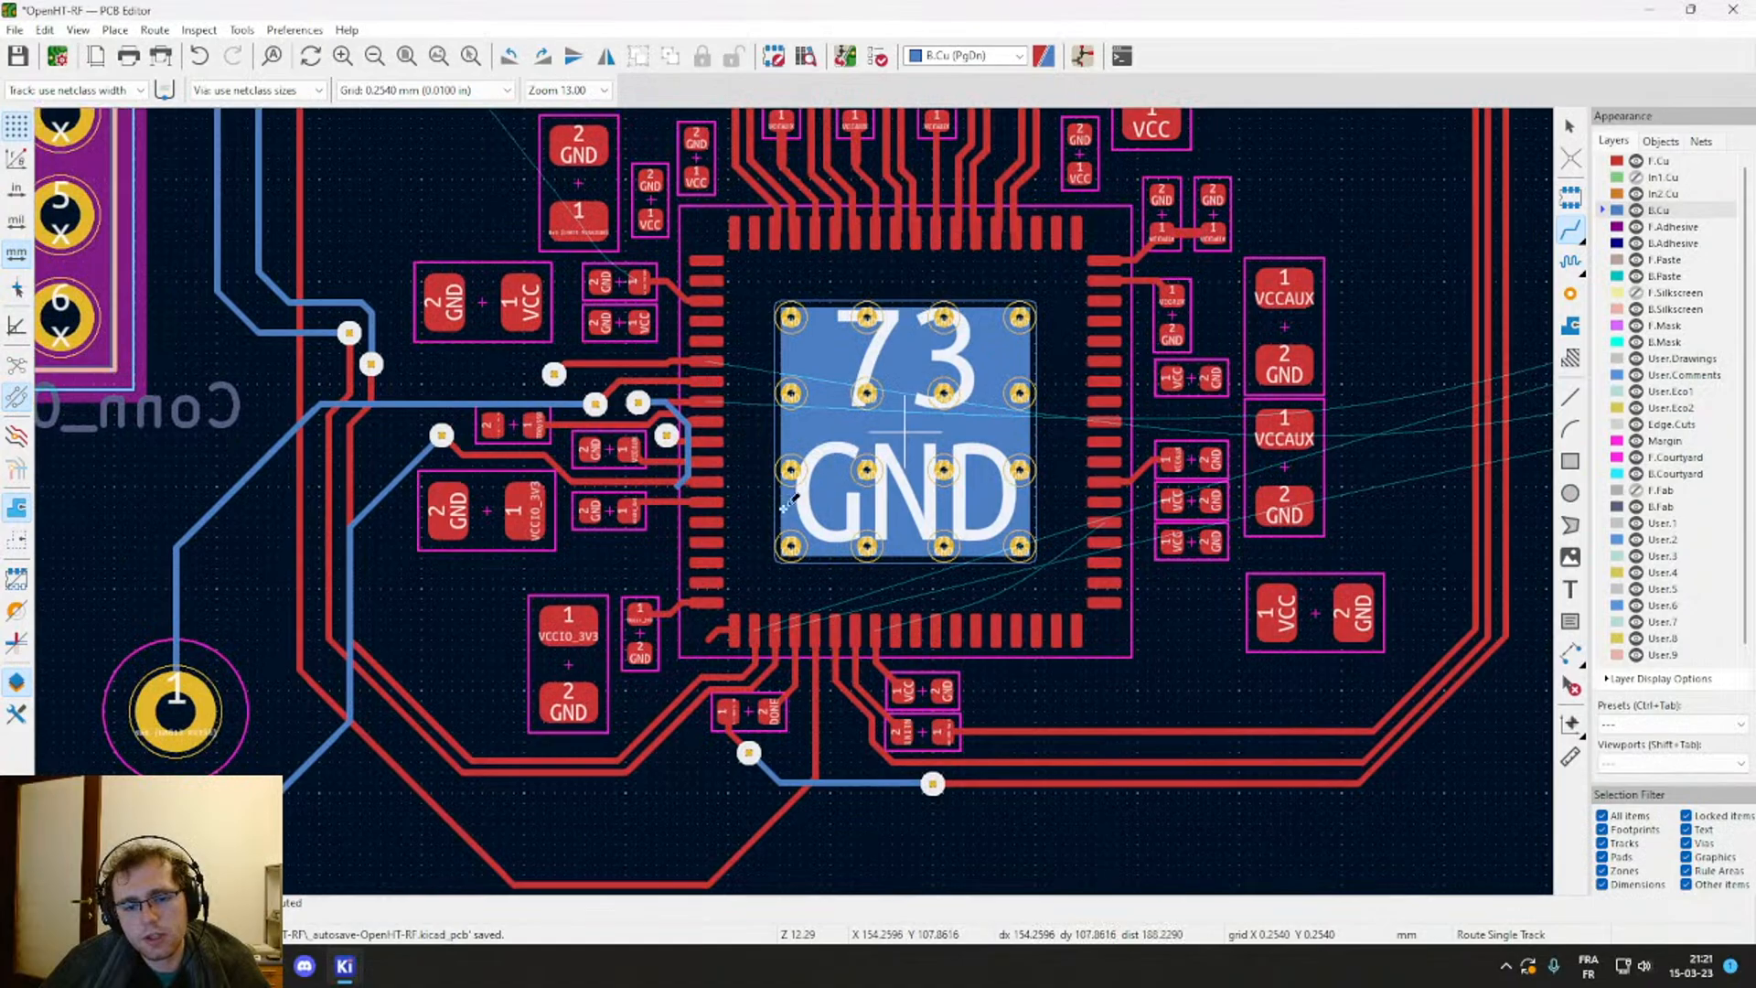
scroll(640, 653, "up", 3)
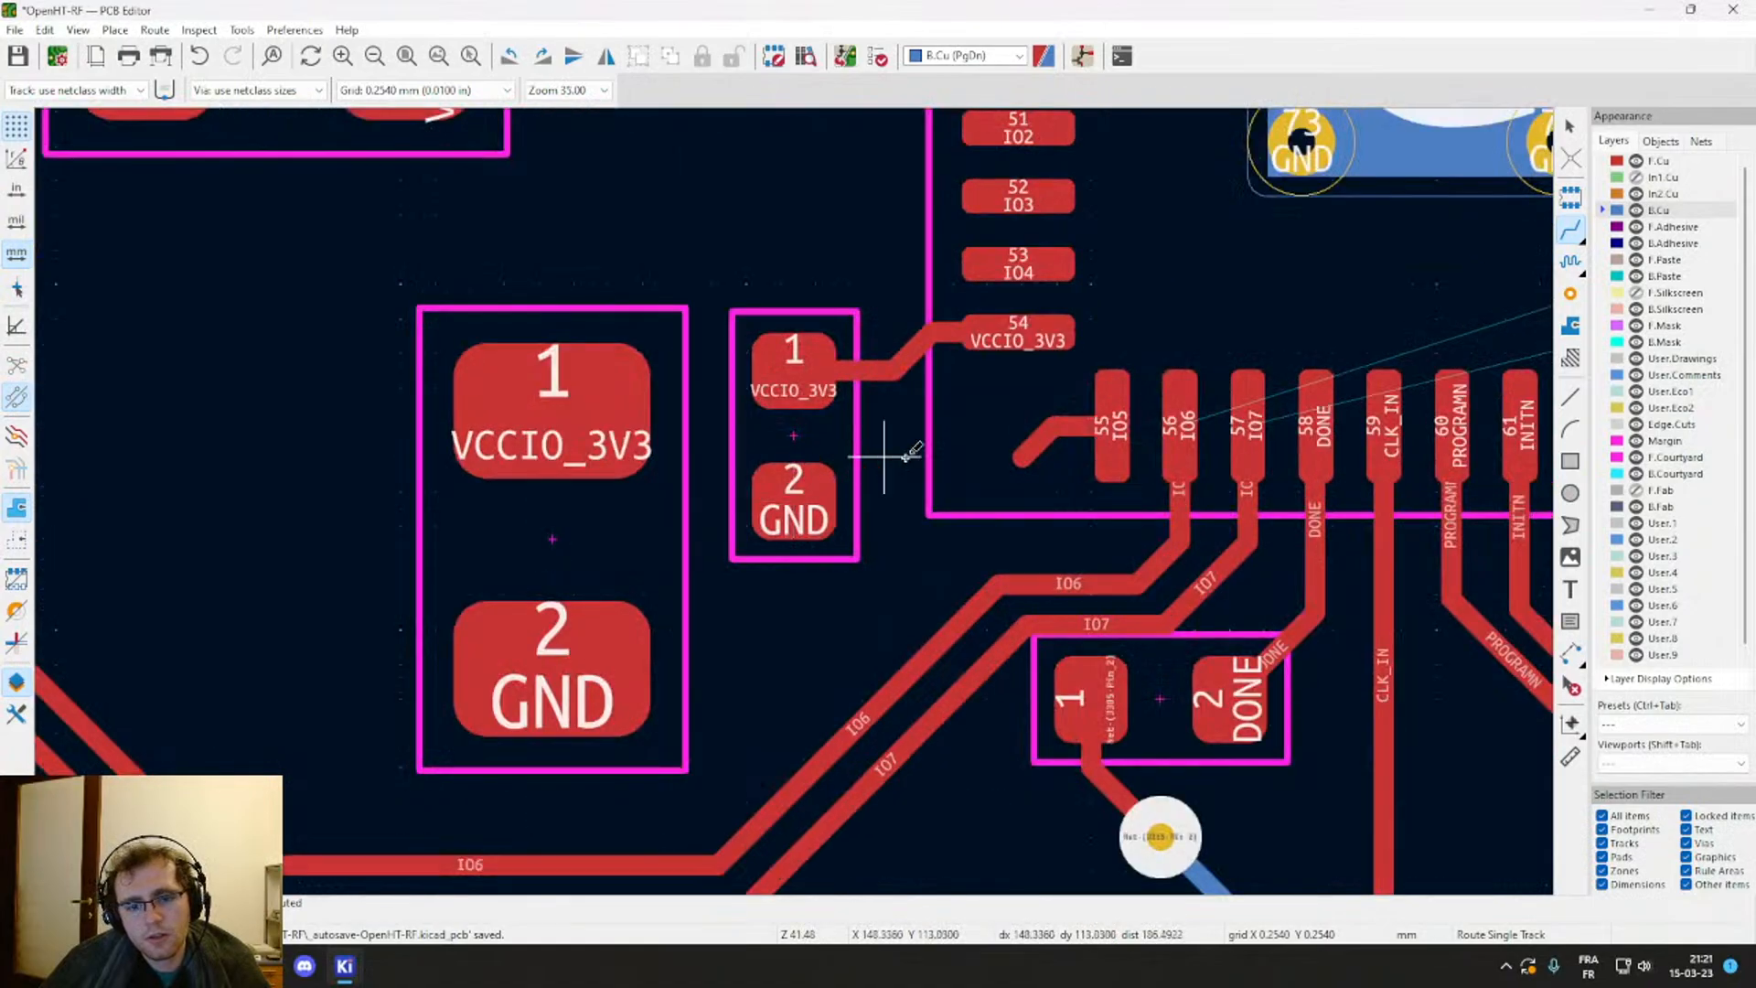
Step: Extend the IO5 stub on F.Cu diagonally down and left, and place a via to B.Cu beside the small VCCIO_3V3 capacitor
left_click(1012, 449)
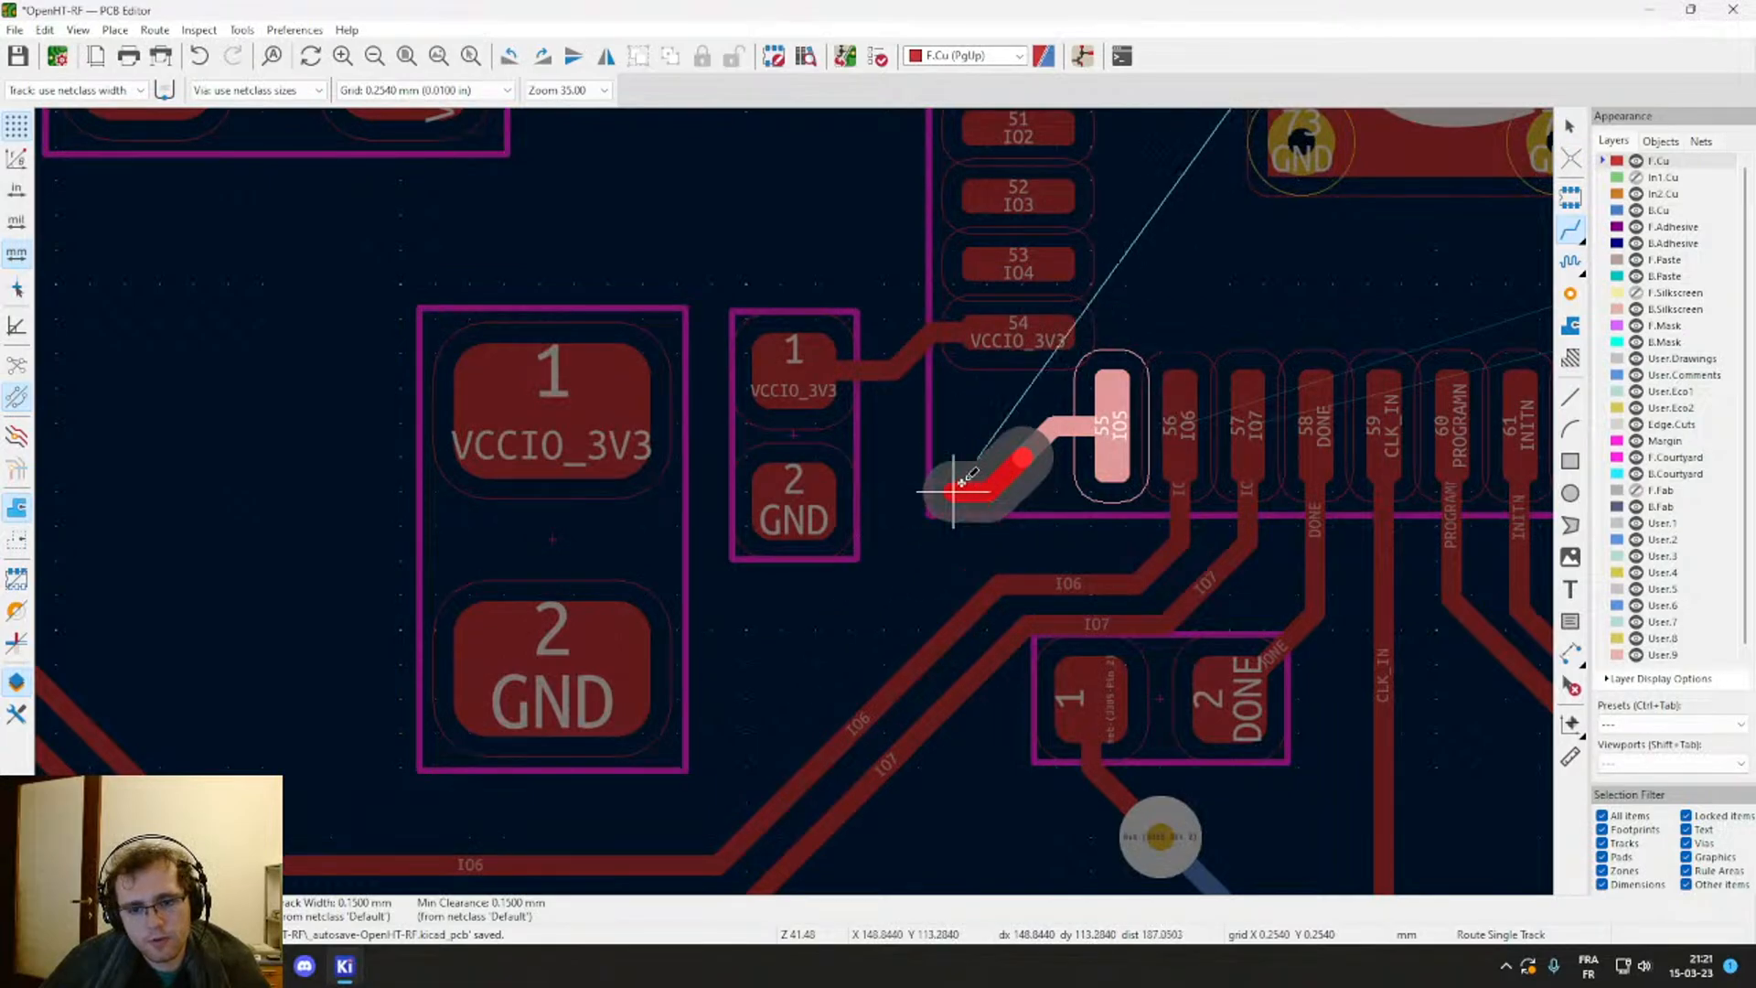
scroll(954, 491, "down", 2)
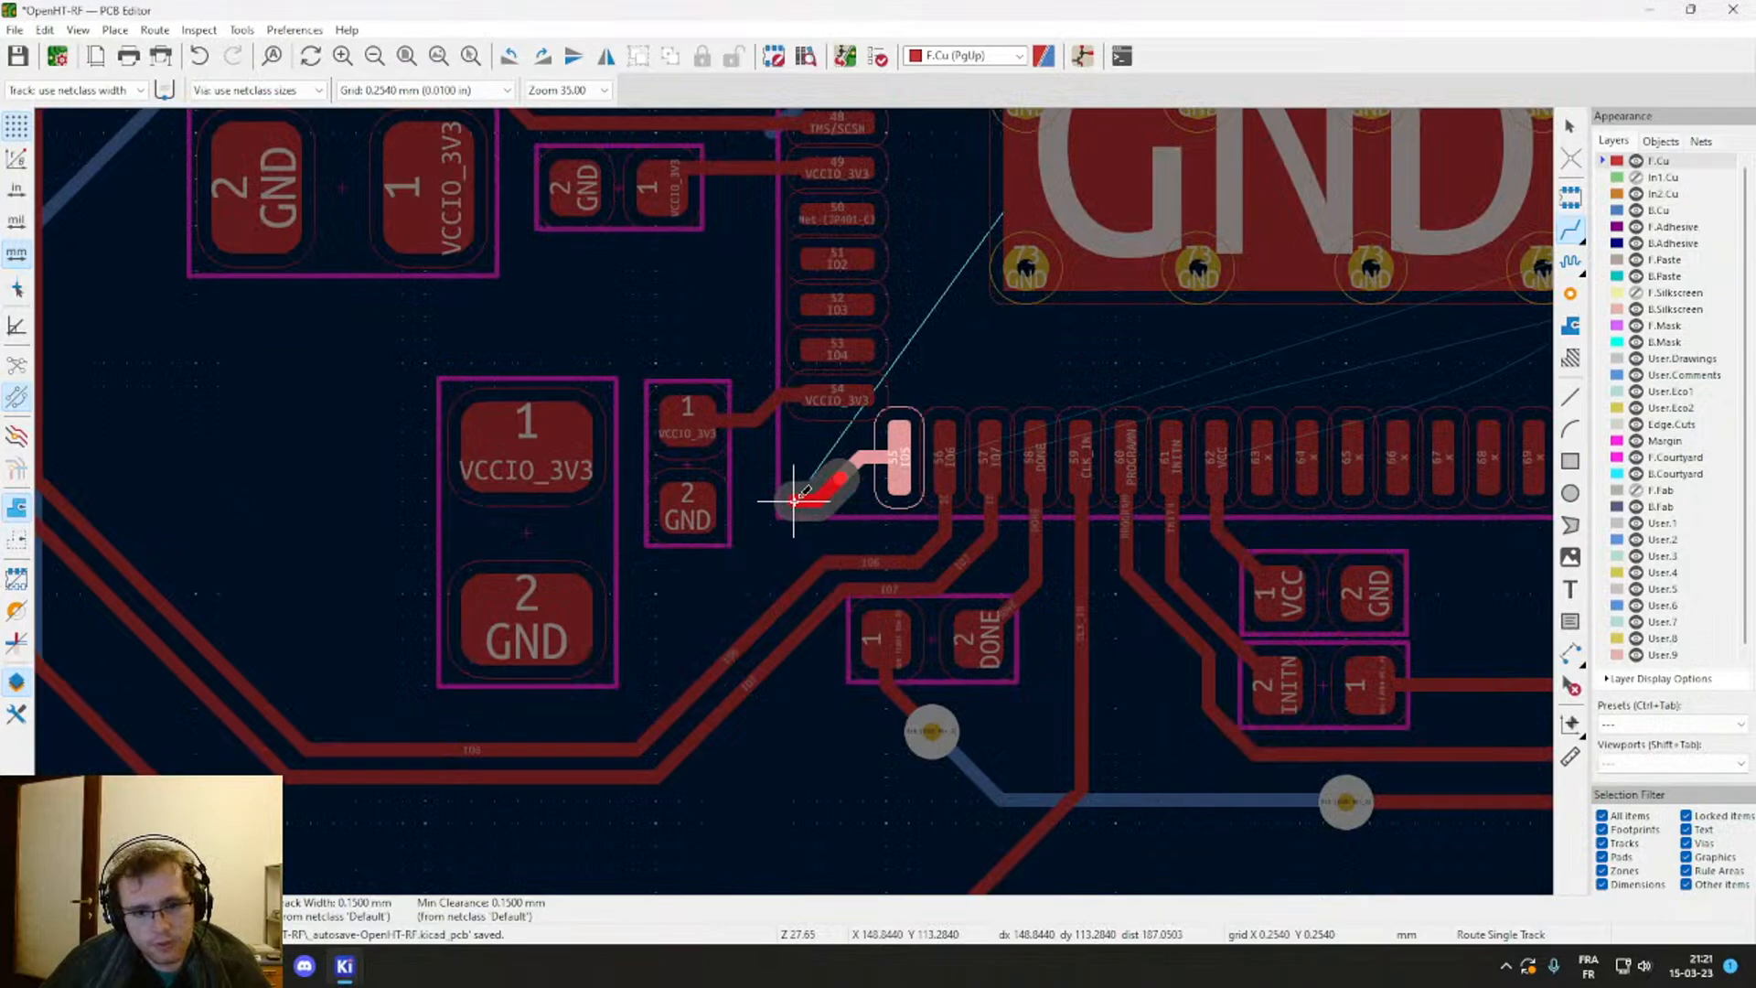
key("v")
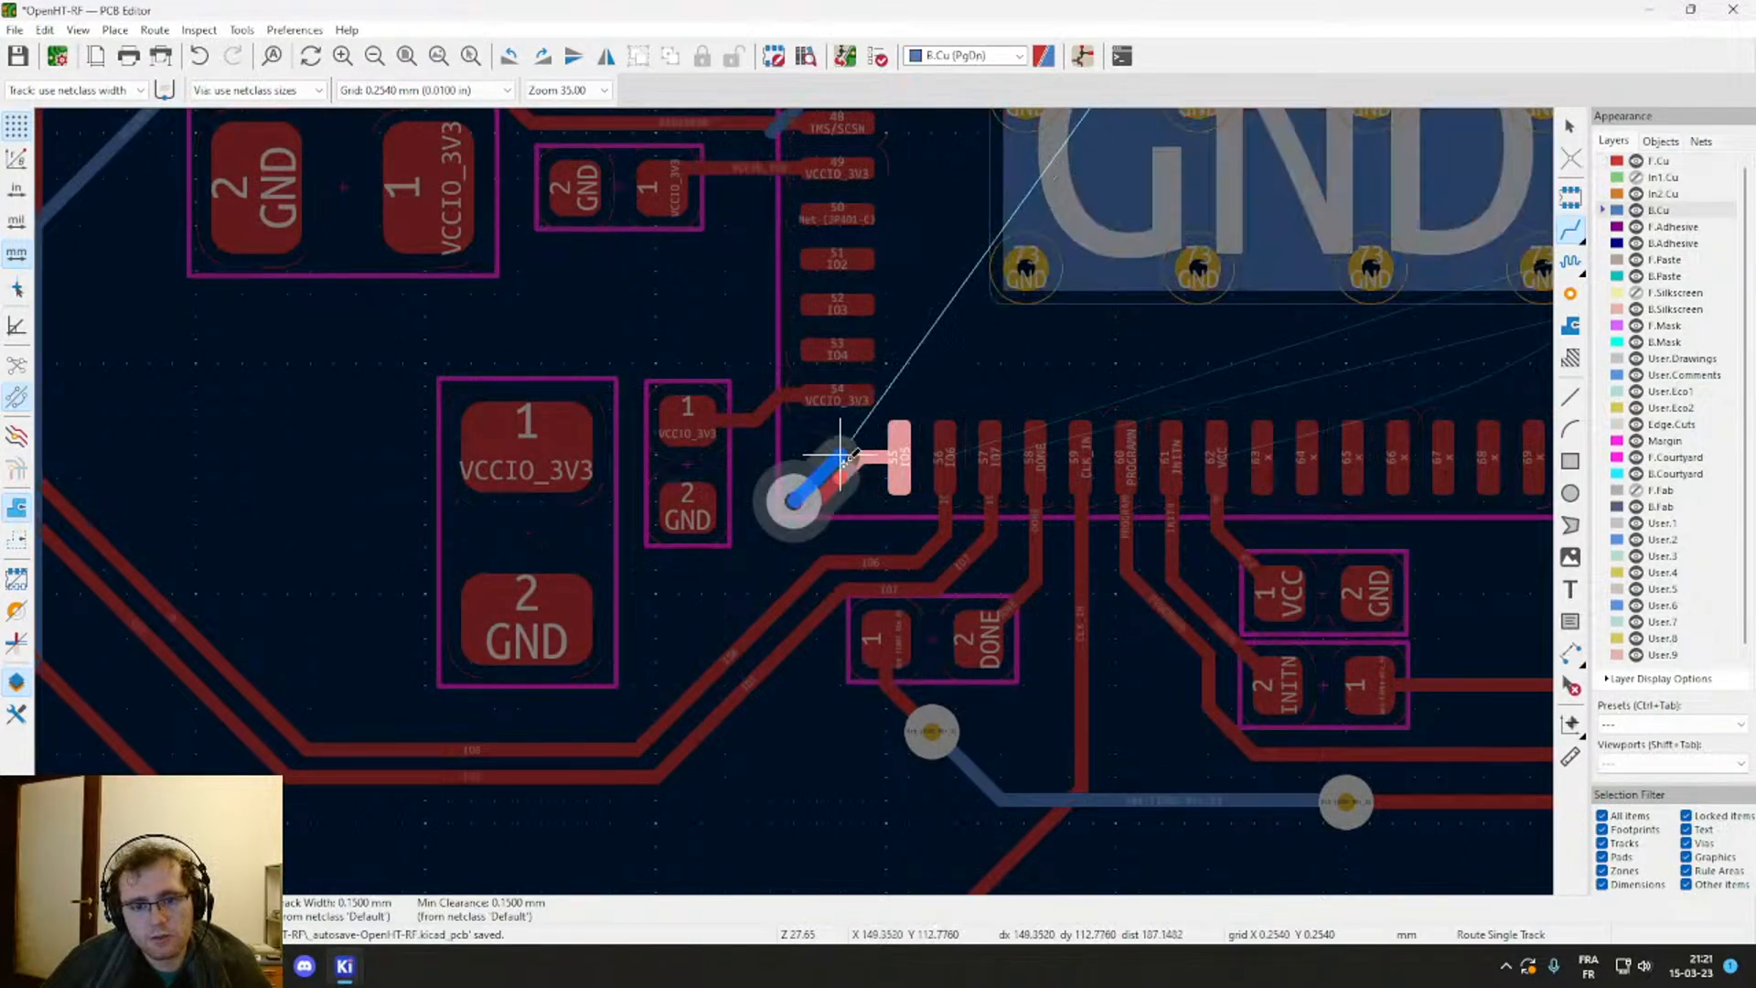
Step: Route the IO5 track on B.Cu from its via diagonally across the DONE resistor and horizontally below the 73-pad chip
scroll(839, 455, "down", 8)
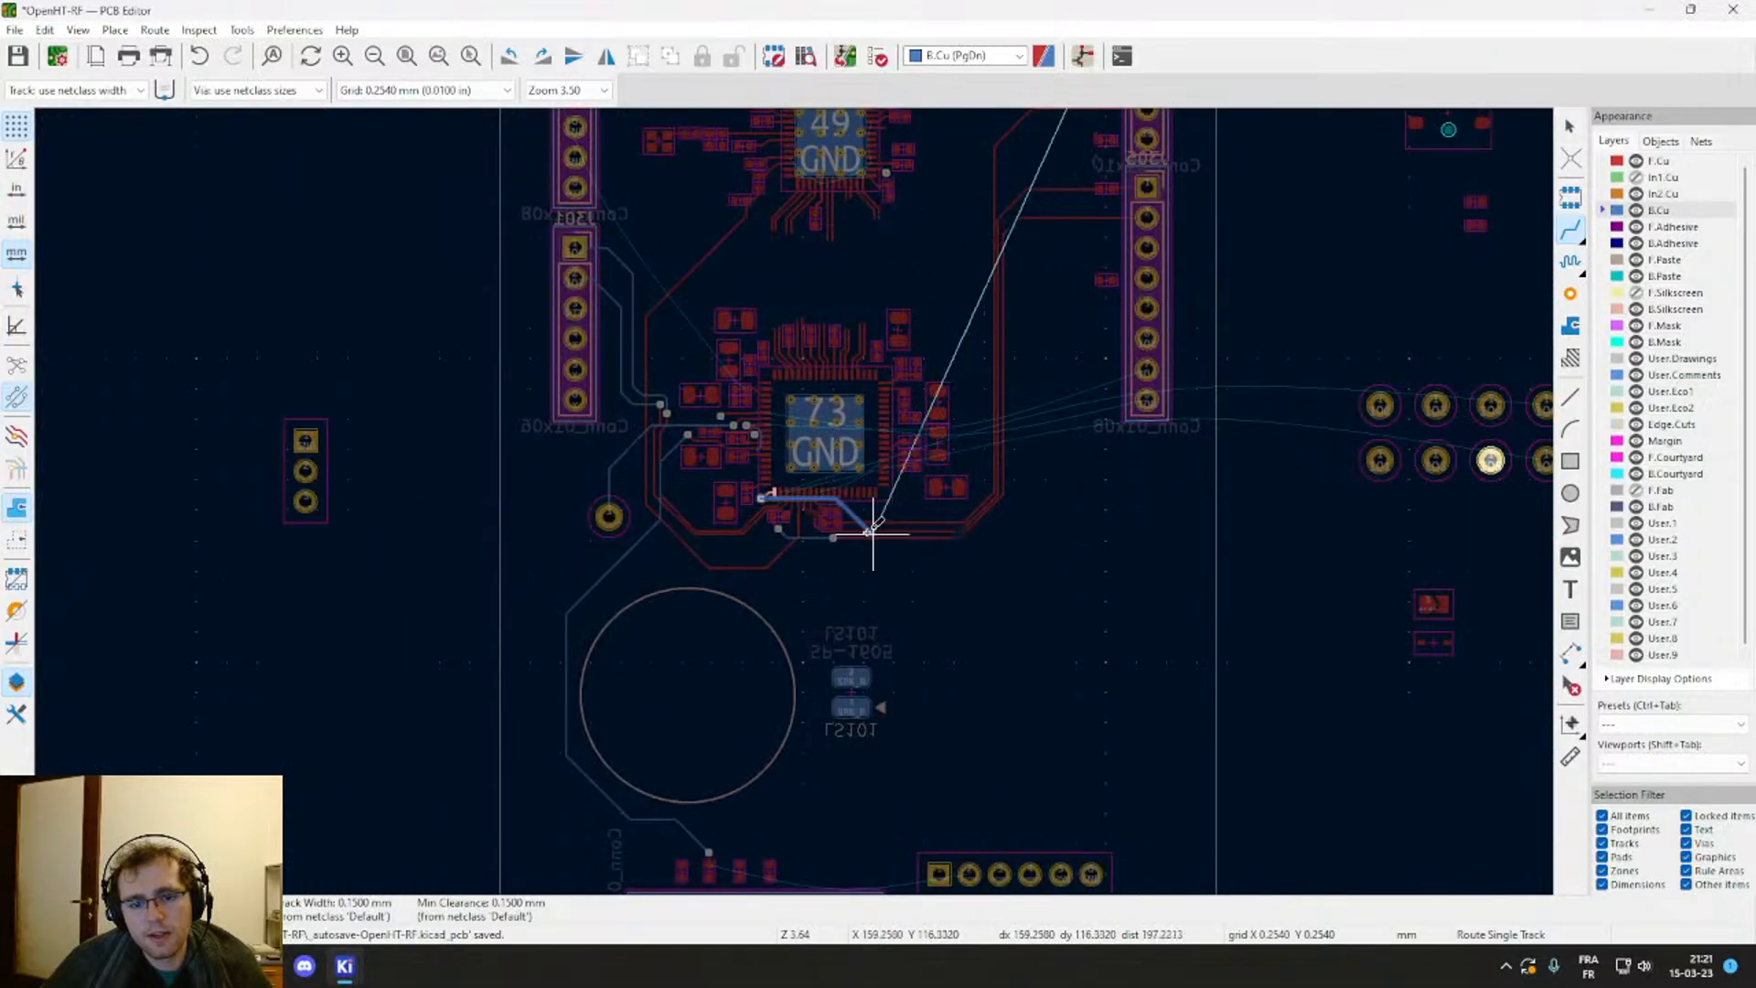
scroll(860, 520, "up", 6)
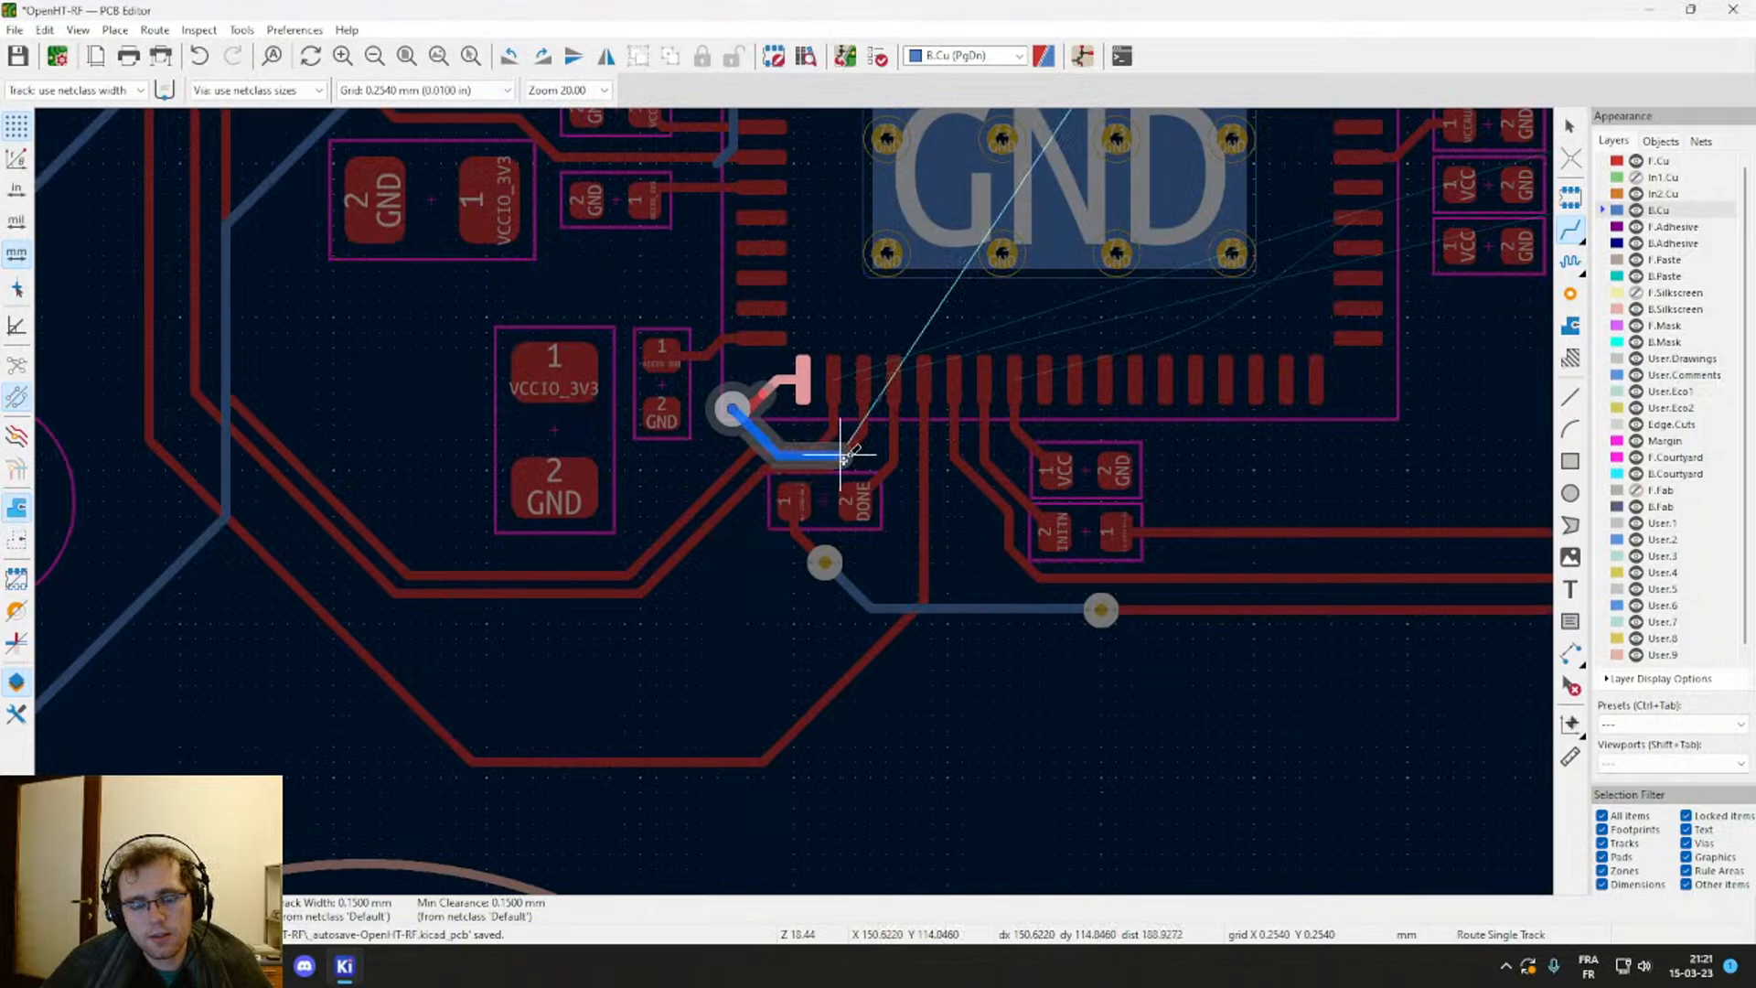
scroll(786, 492, "up", 5)
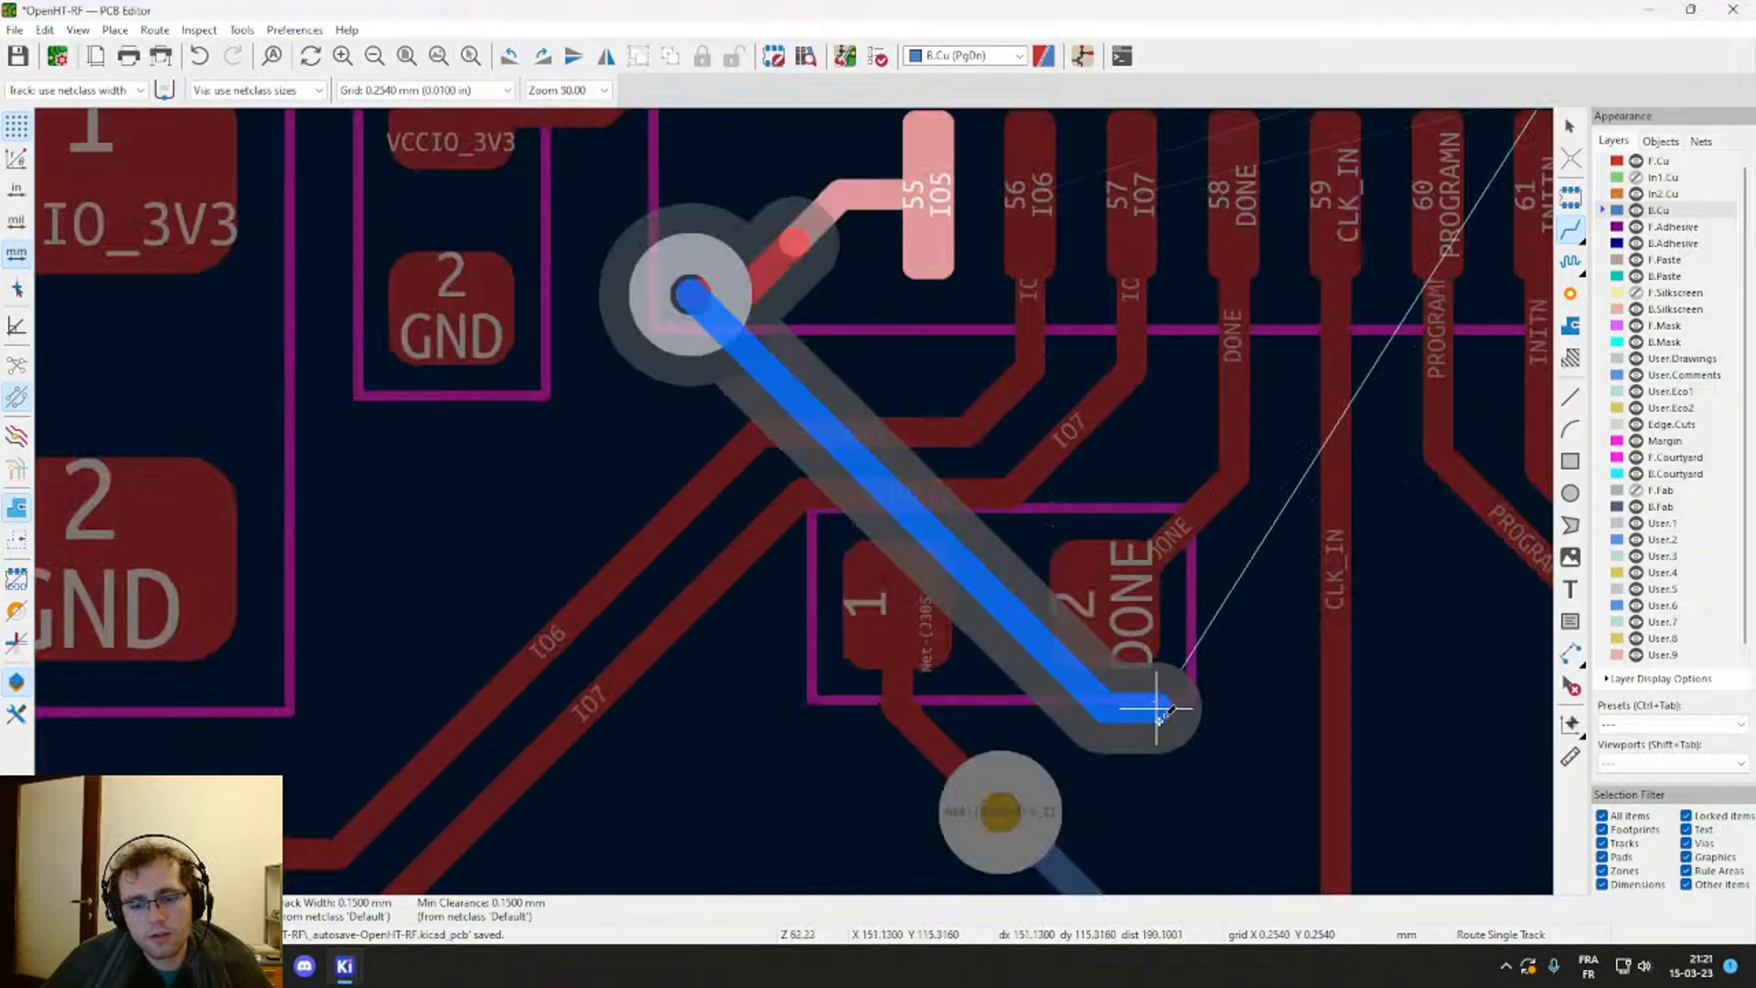
middle_click_drag(1080, 652, 523, 374)
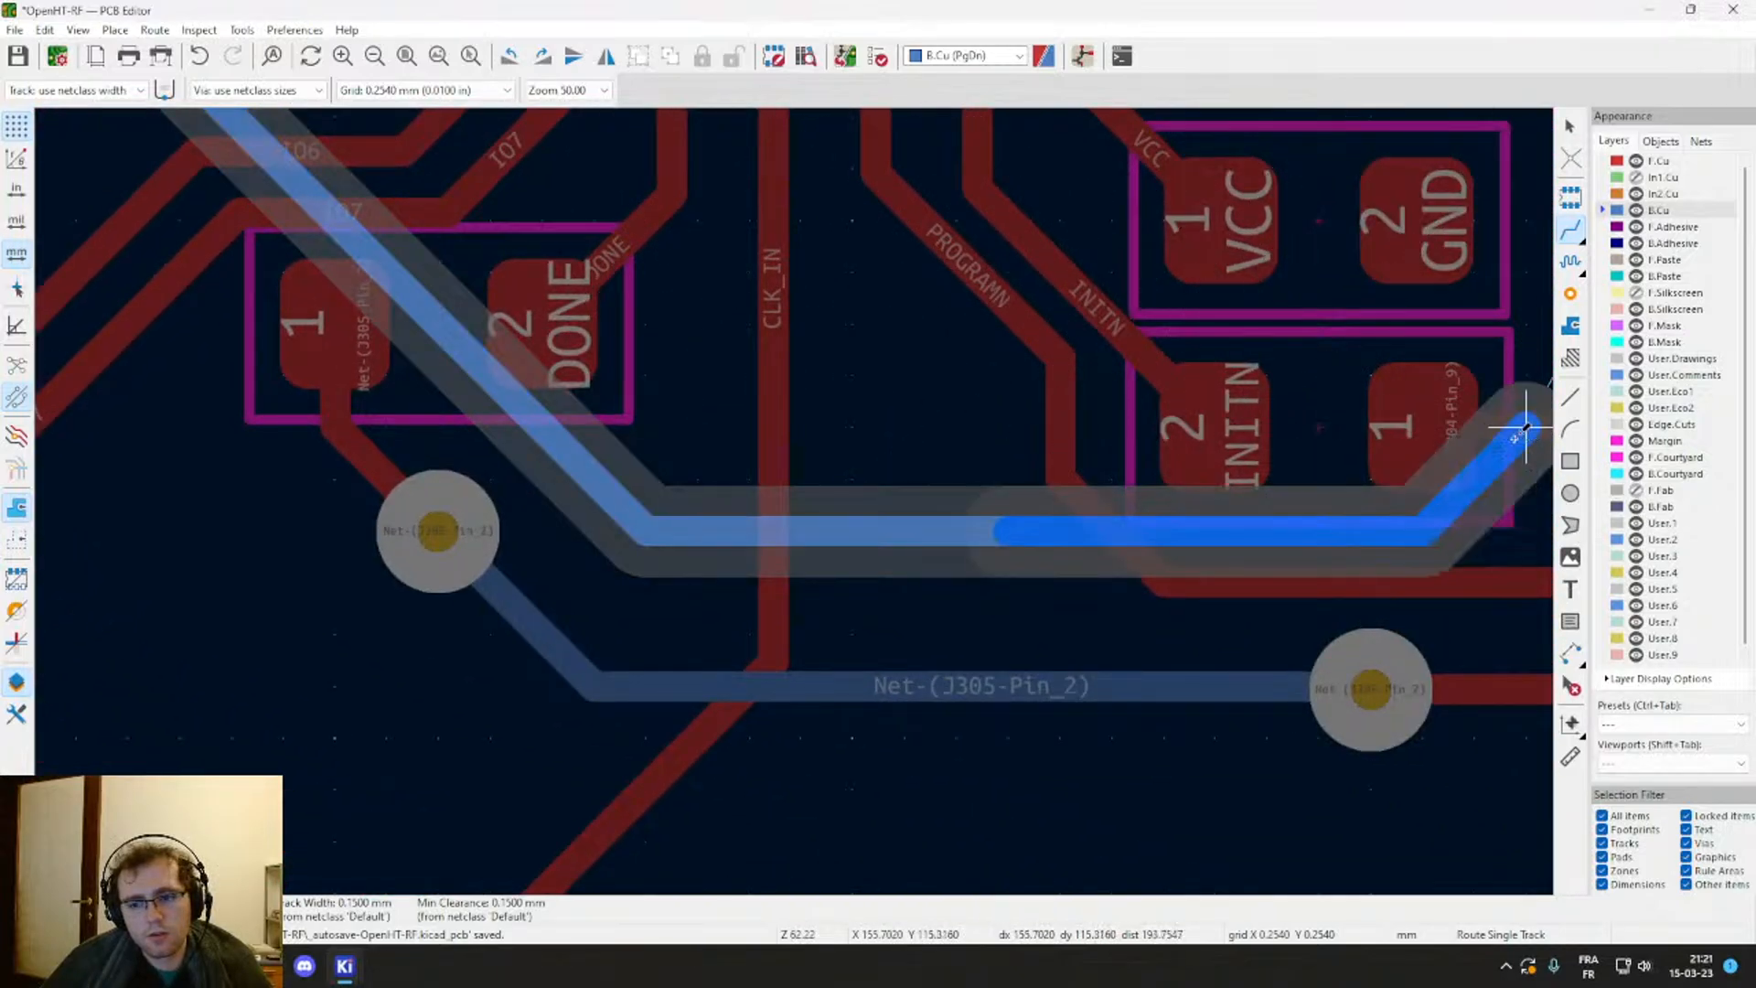
middle_click_drag(1523, 430, 362, 674)
scroll(362, 674, "down", 2)
scroll(794, 501, "down", 1)
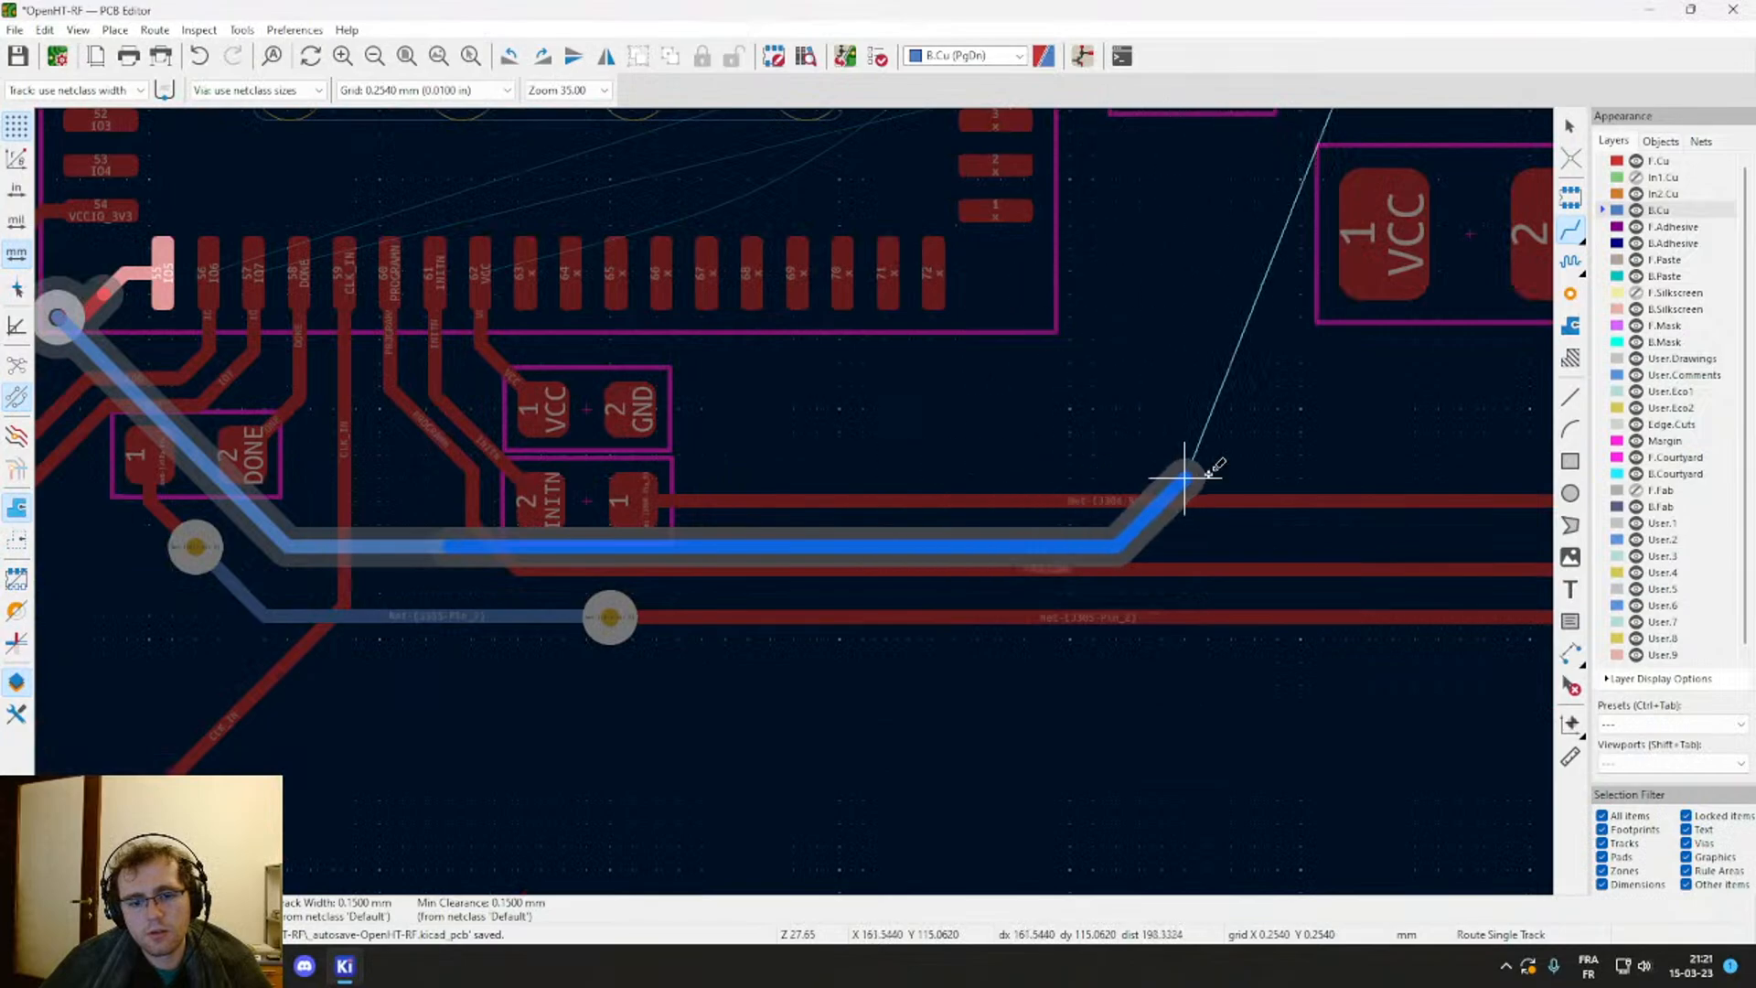
Step: Continue the IO5 track on B.Cu alongside the existing track bundle up the board, ending diagonally just short of the IO5 resistor by header pin 6
middle_click_drag(1279, 469, 530, 562)
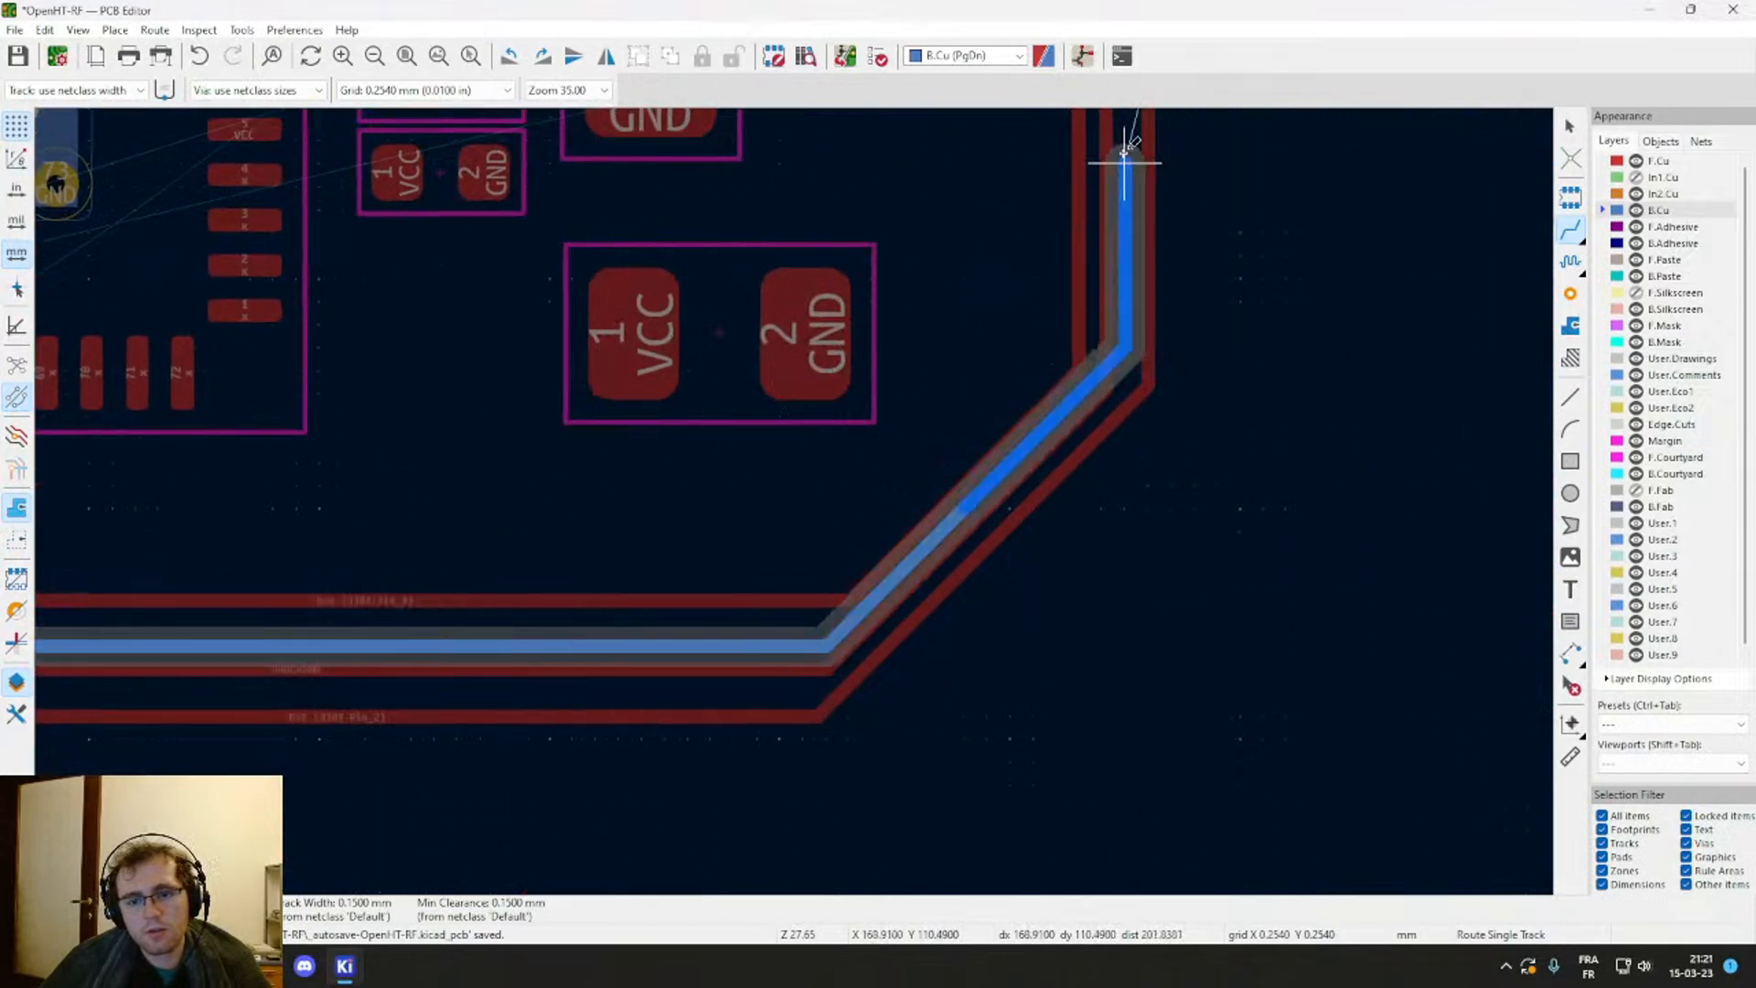
scroll(1125, 149, "down", 6)
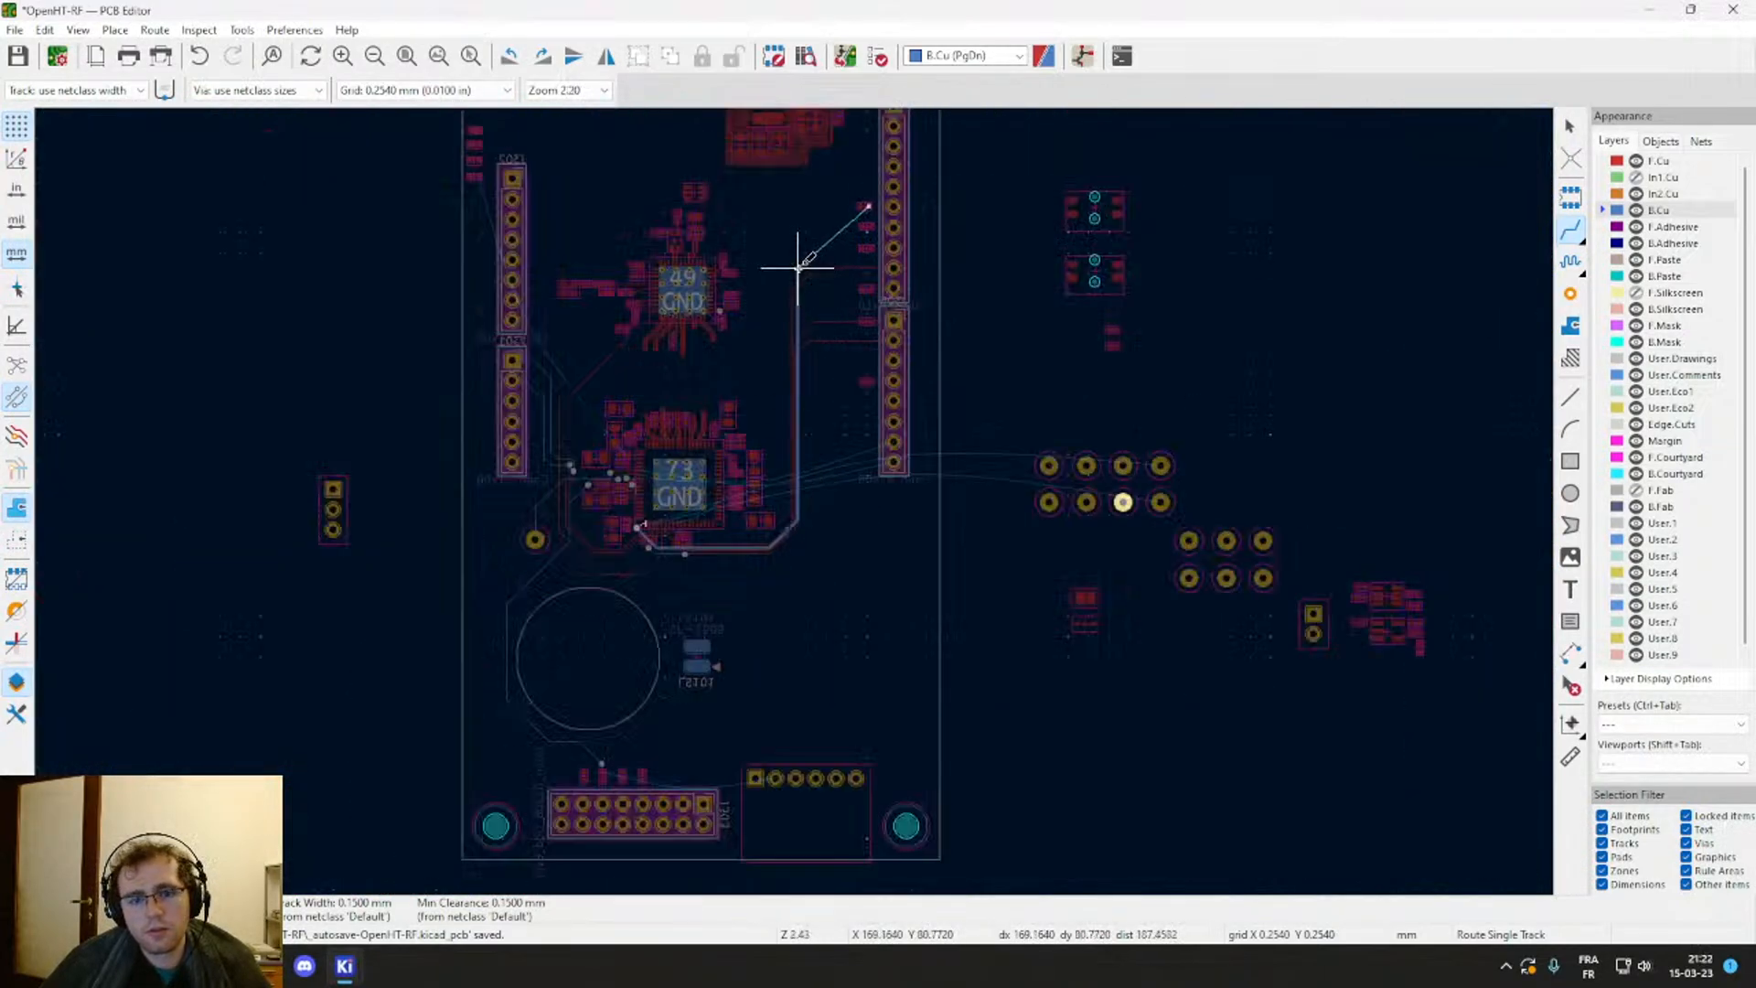
scroll(810, 239, "up", 5)
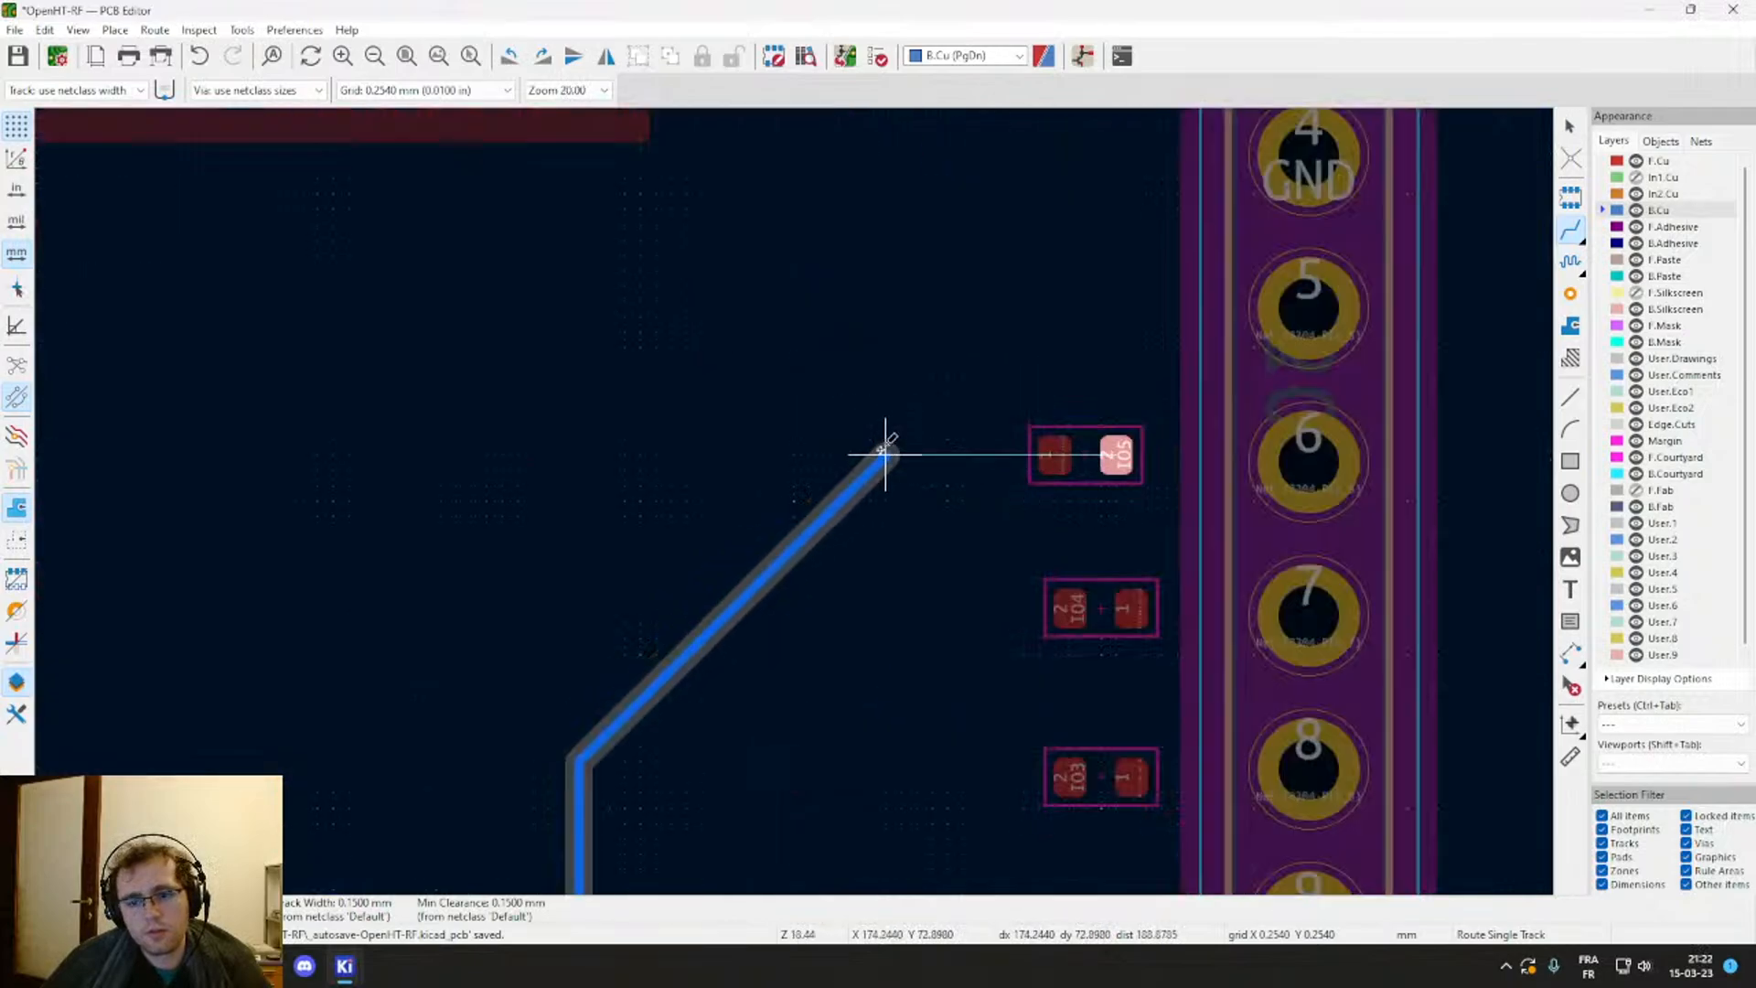
double_click(807, 465)
scroll(808, 465, "up", 2)
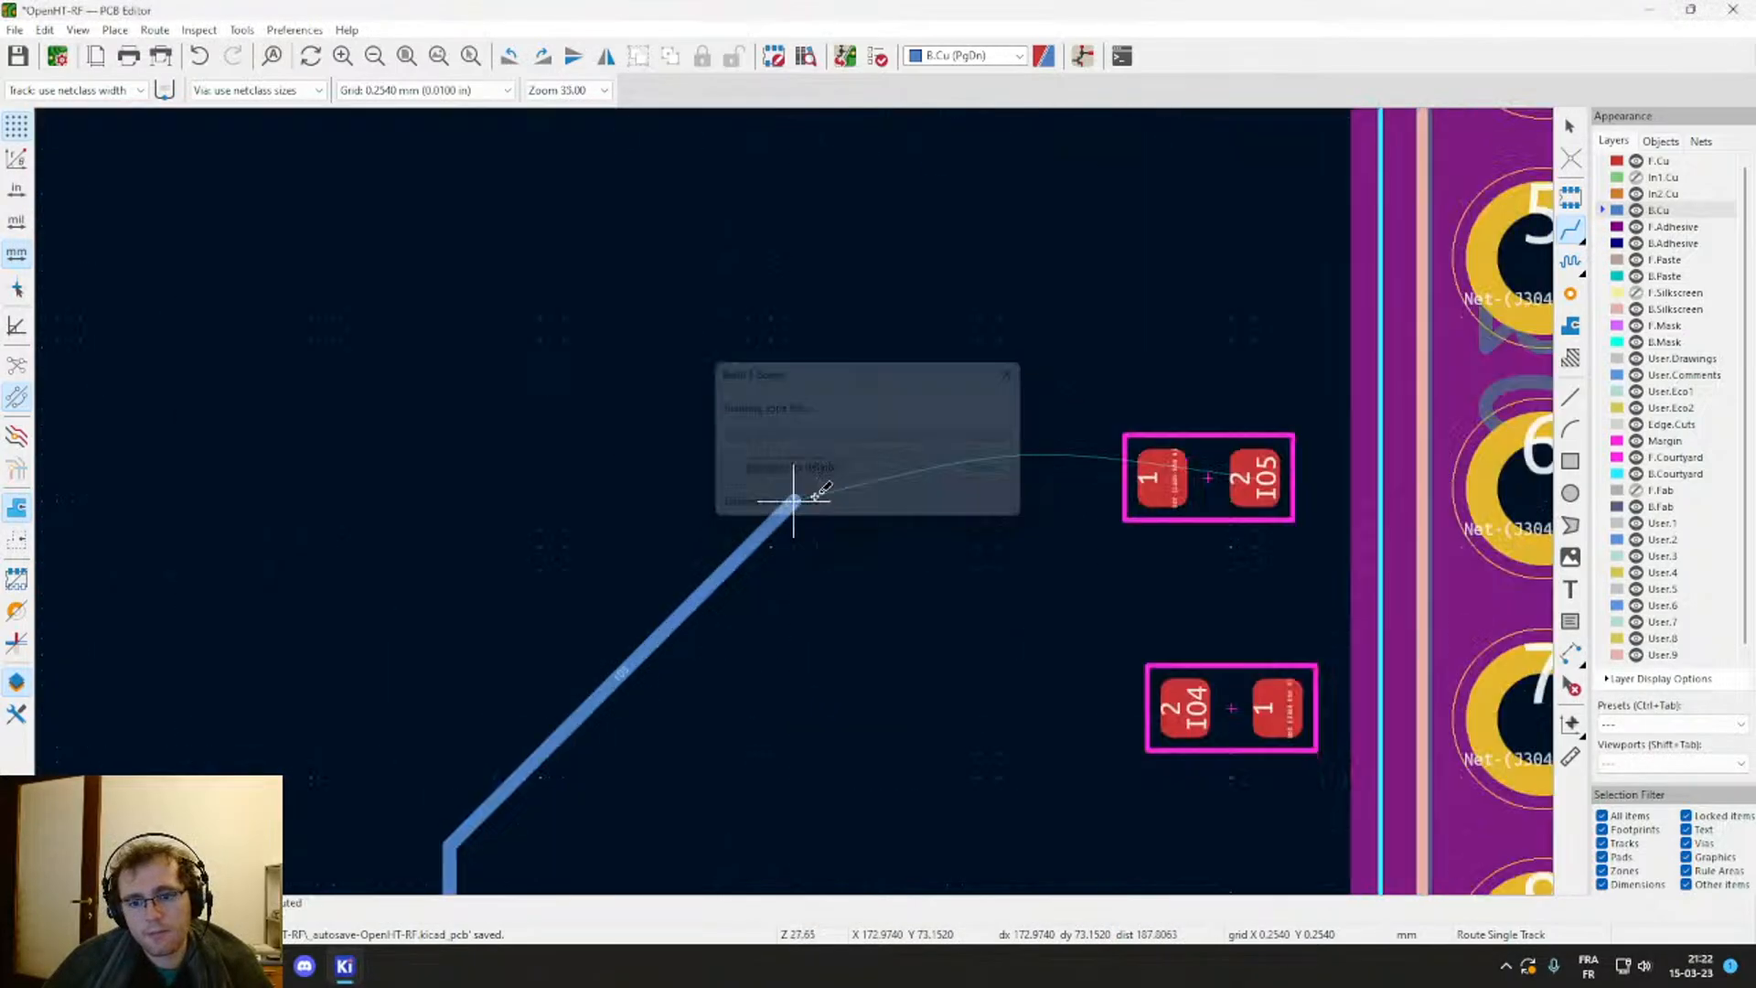
key("Escape")
Step: Rotate the IO5 resistor 180 degrees and place it in column with the IO4 resistor
left_click(1210, 481)
key("m")
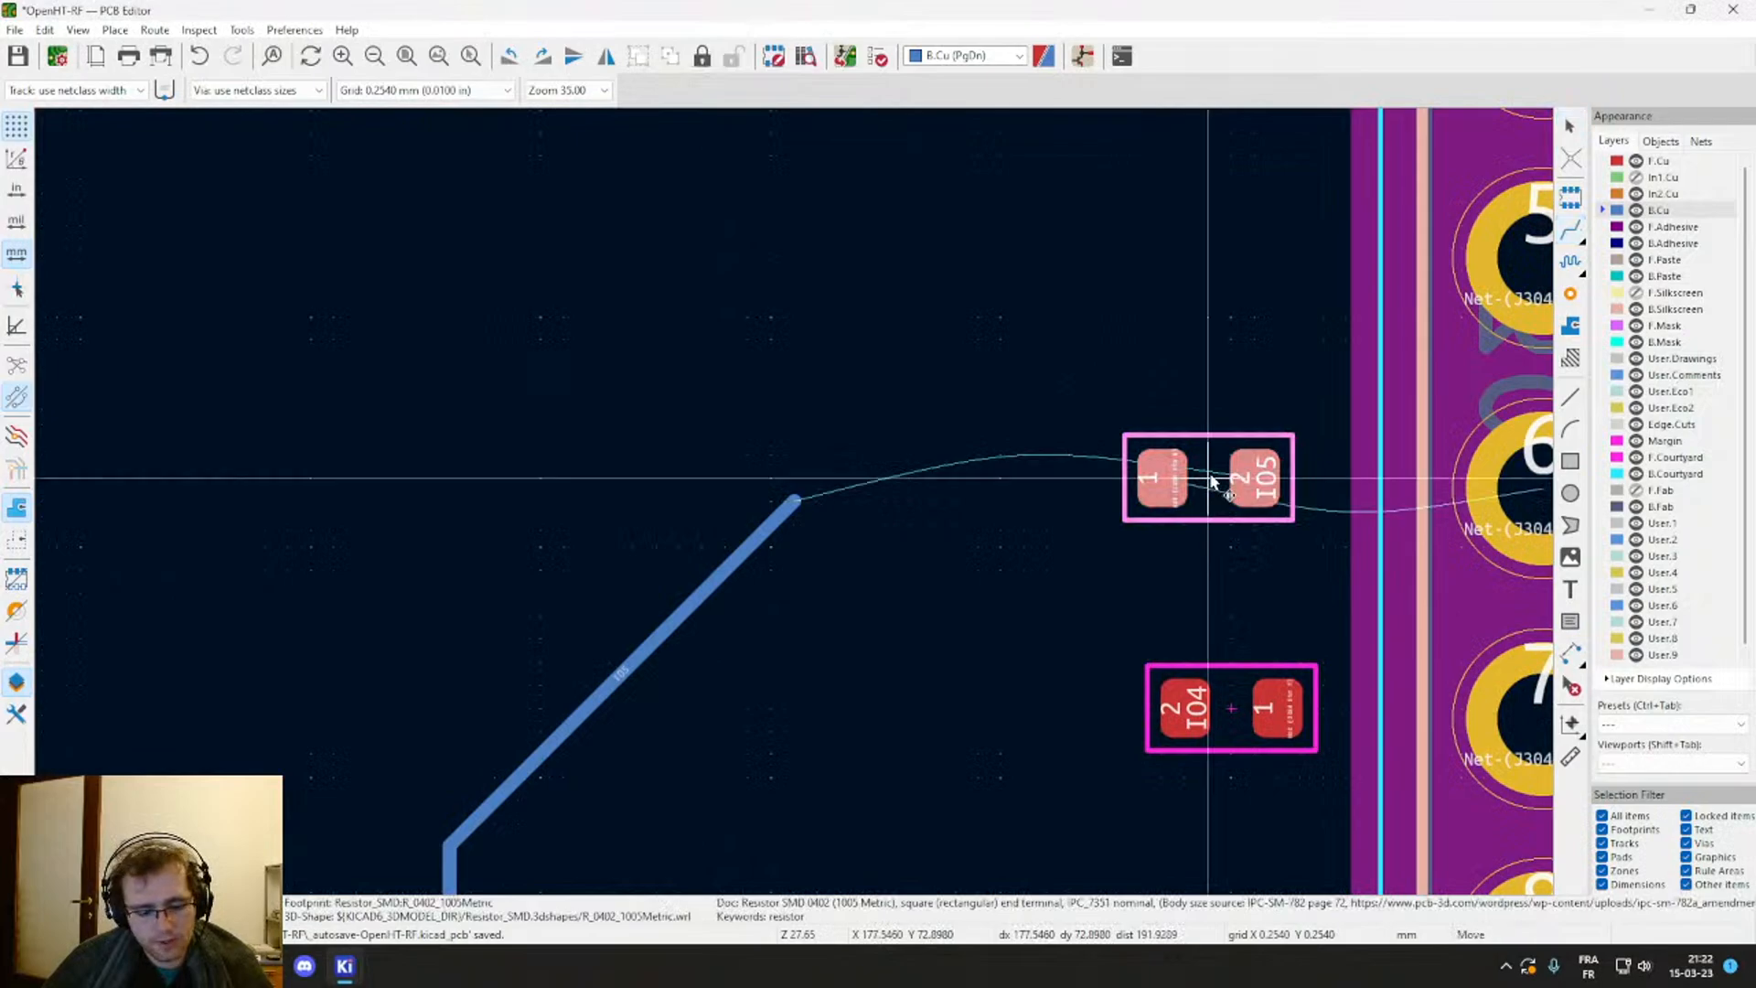
key("r")
key("r")
left_click(1231, 457)
middle_click_drag(1271, 487, 941, 455)
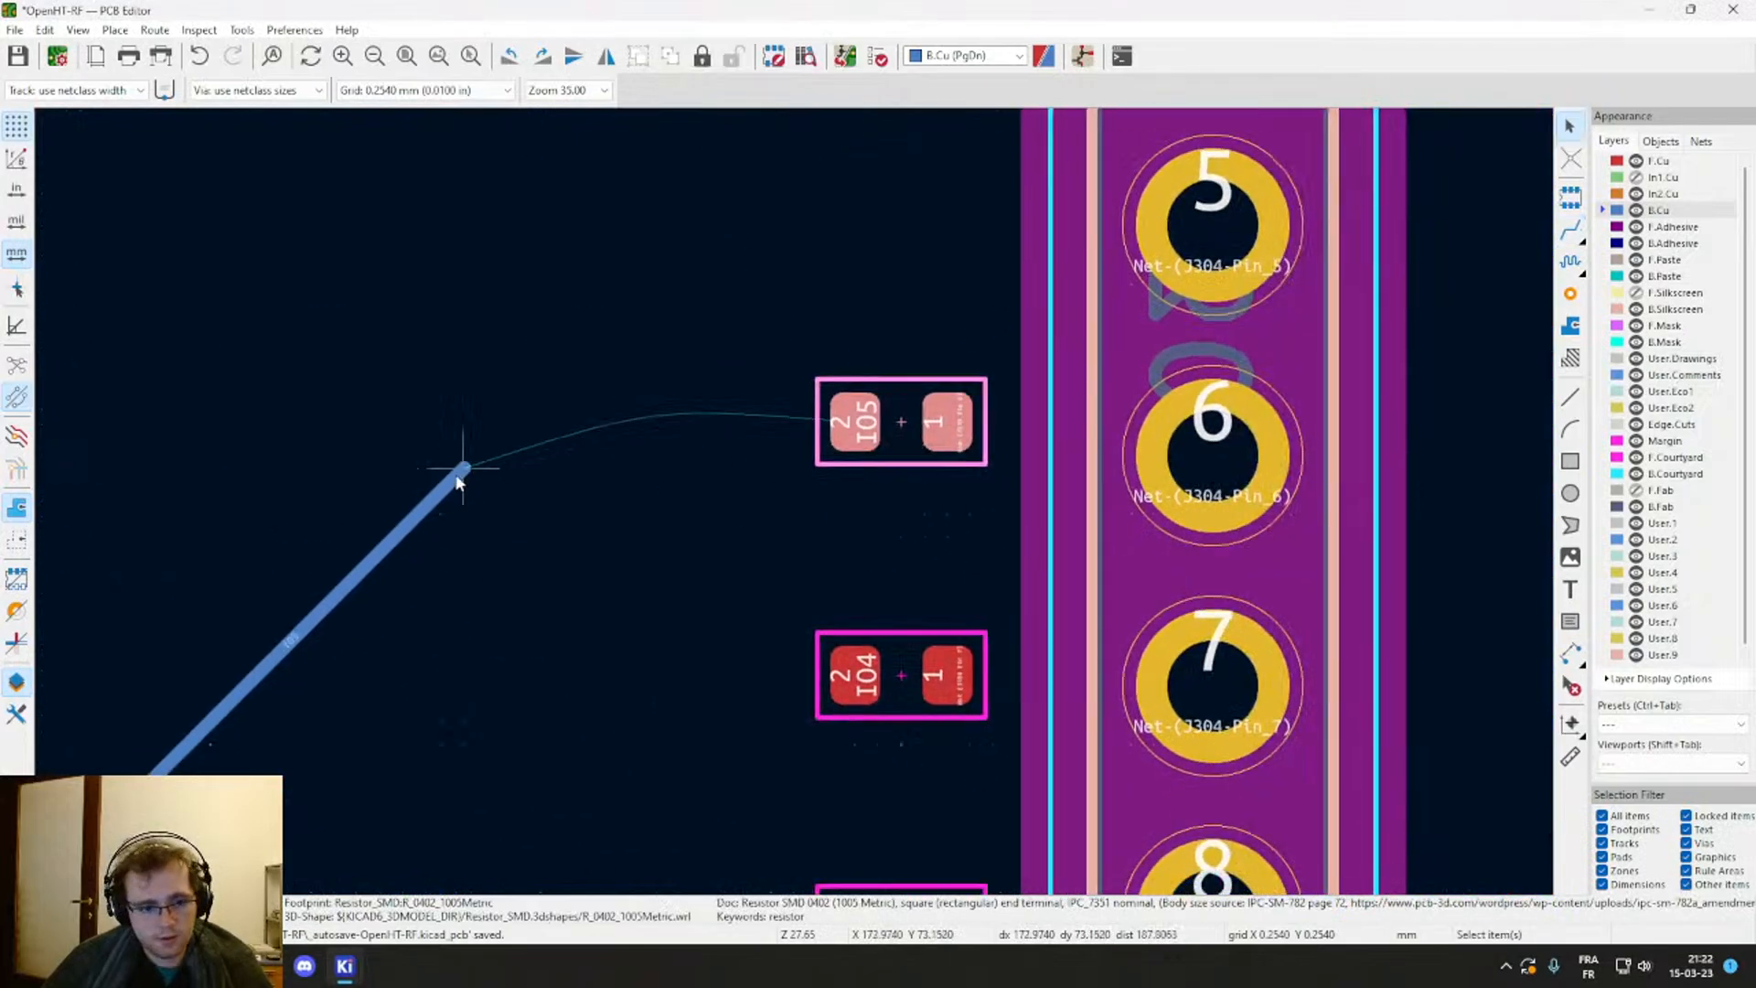
Step: Extend the IO5 track on B.Cu, place a via to F.Cu, and connect it to pad 2 of the IO5 resistor
key("x")
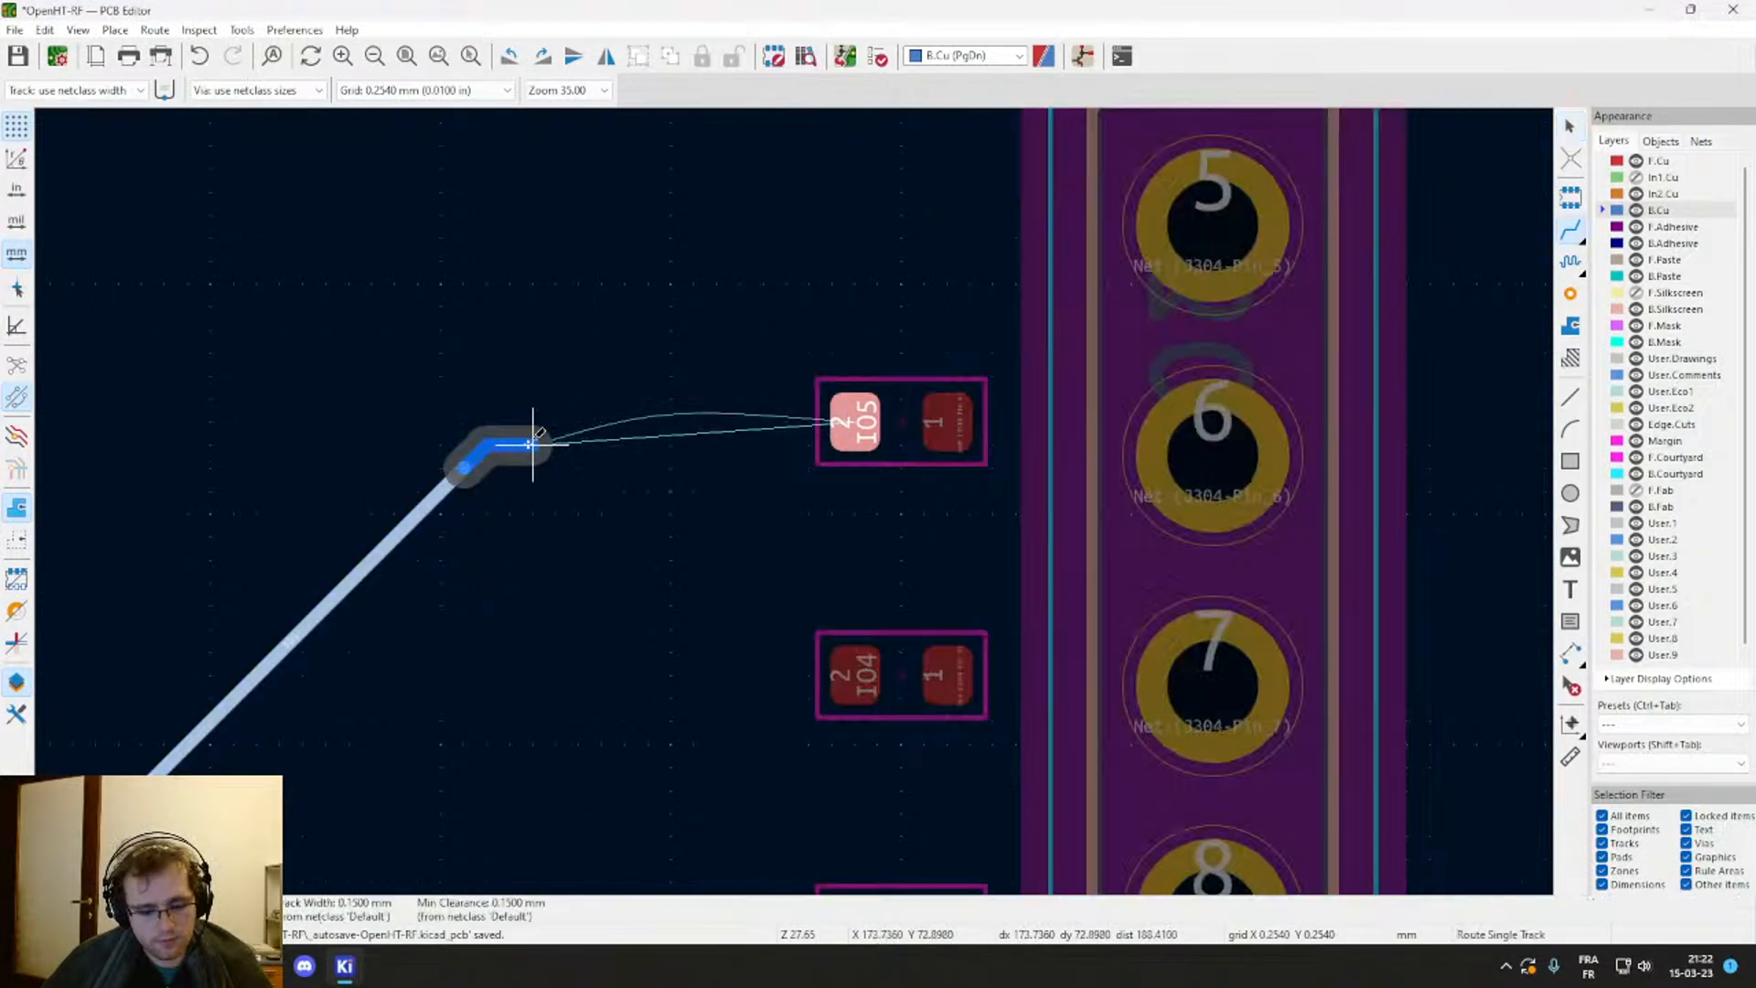
key("v")
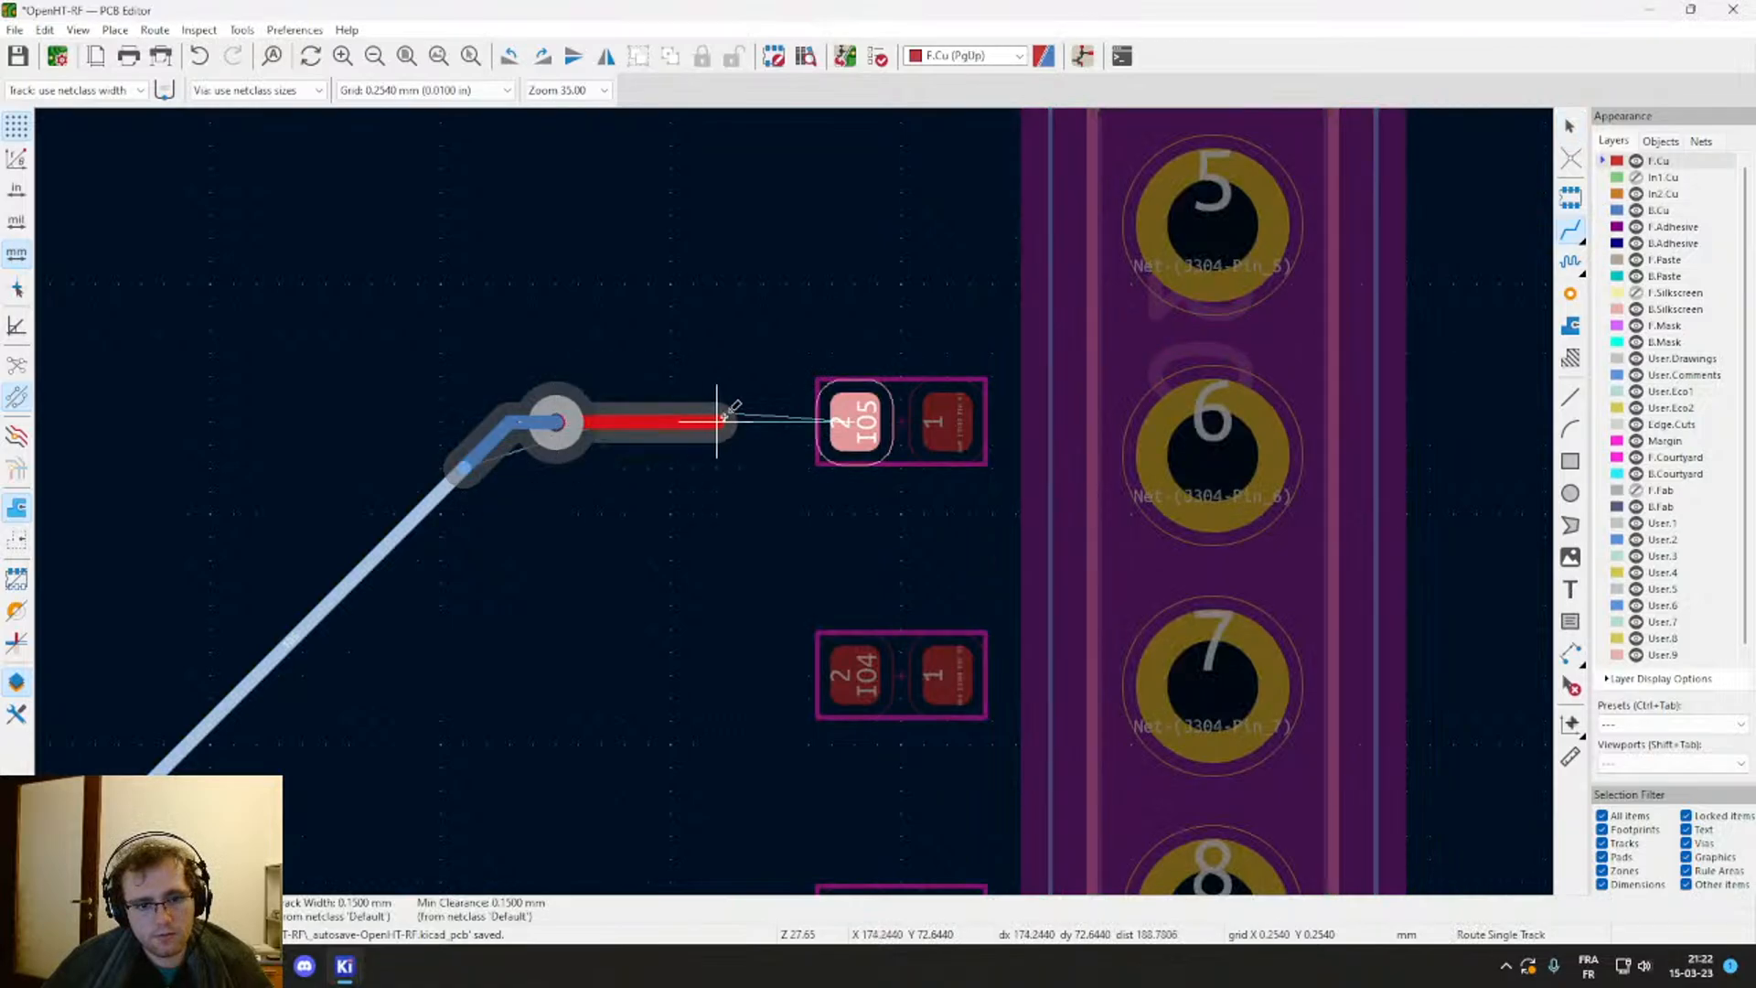
left_click(851, 419)
key("Escape")
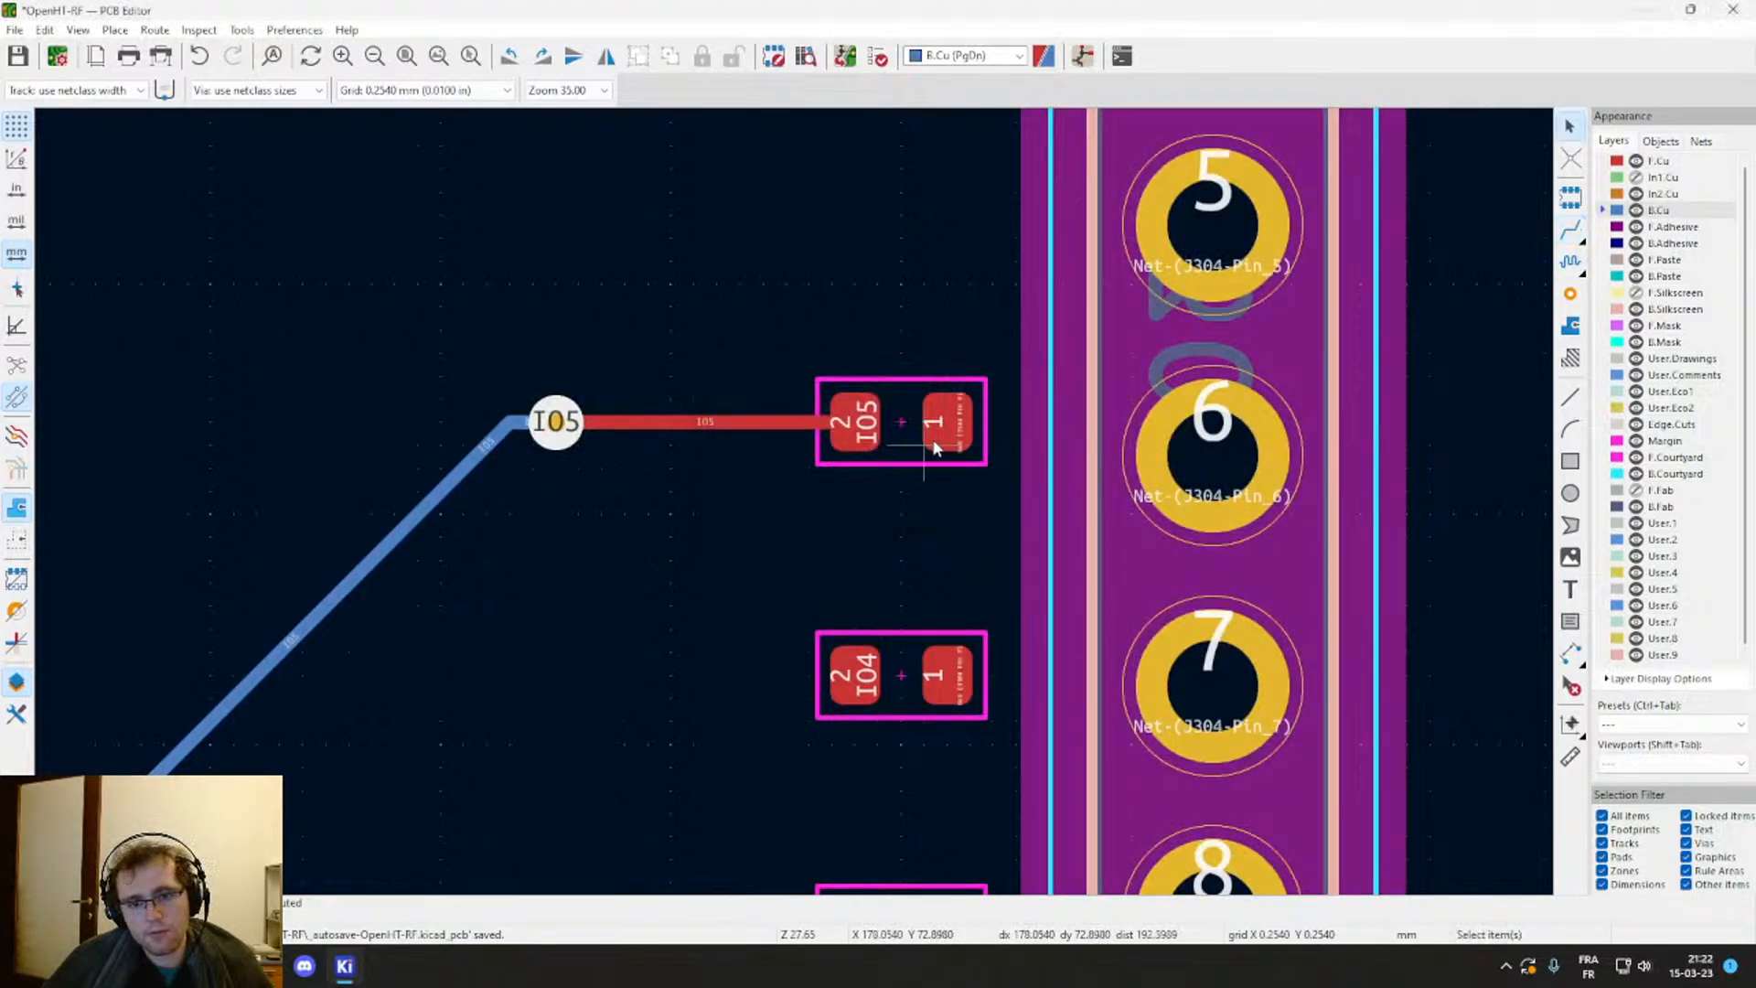
Step: Move the IO5 resistor down in two grid steps, closer to the height of header pin 6
double_click(910, 428)
key("Escape")
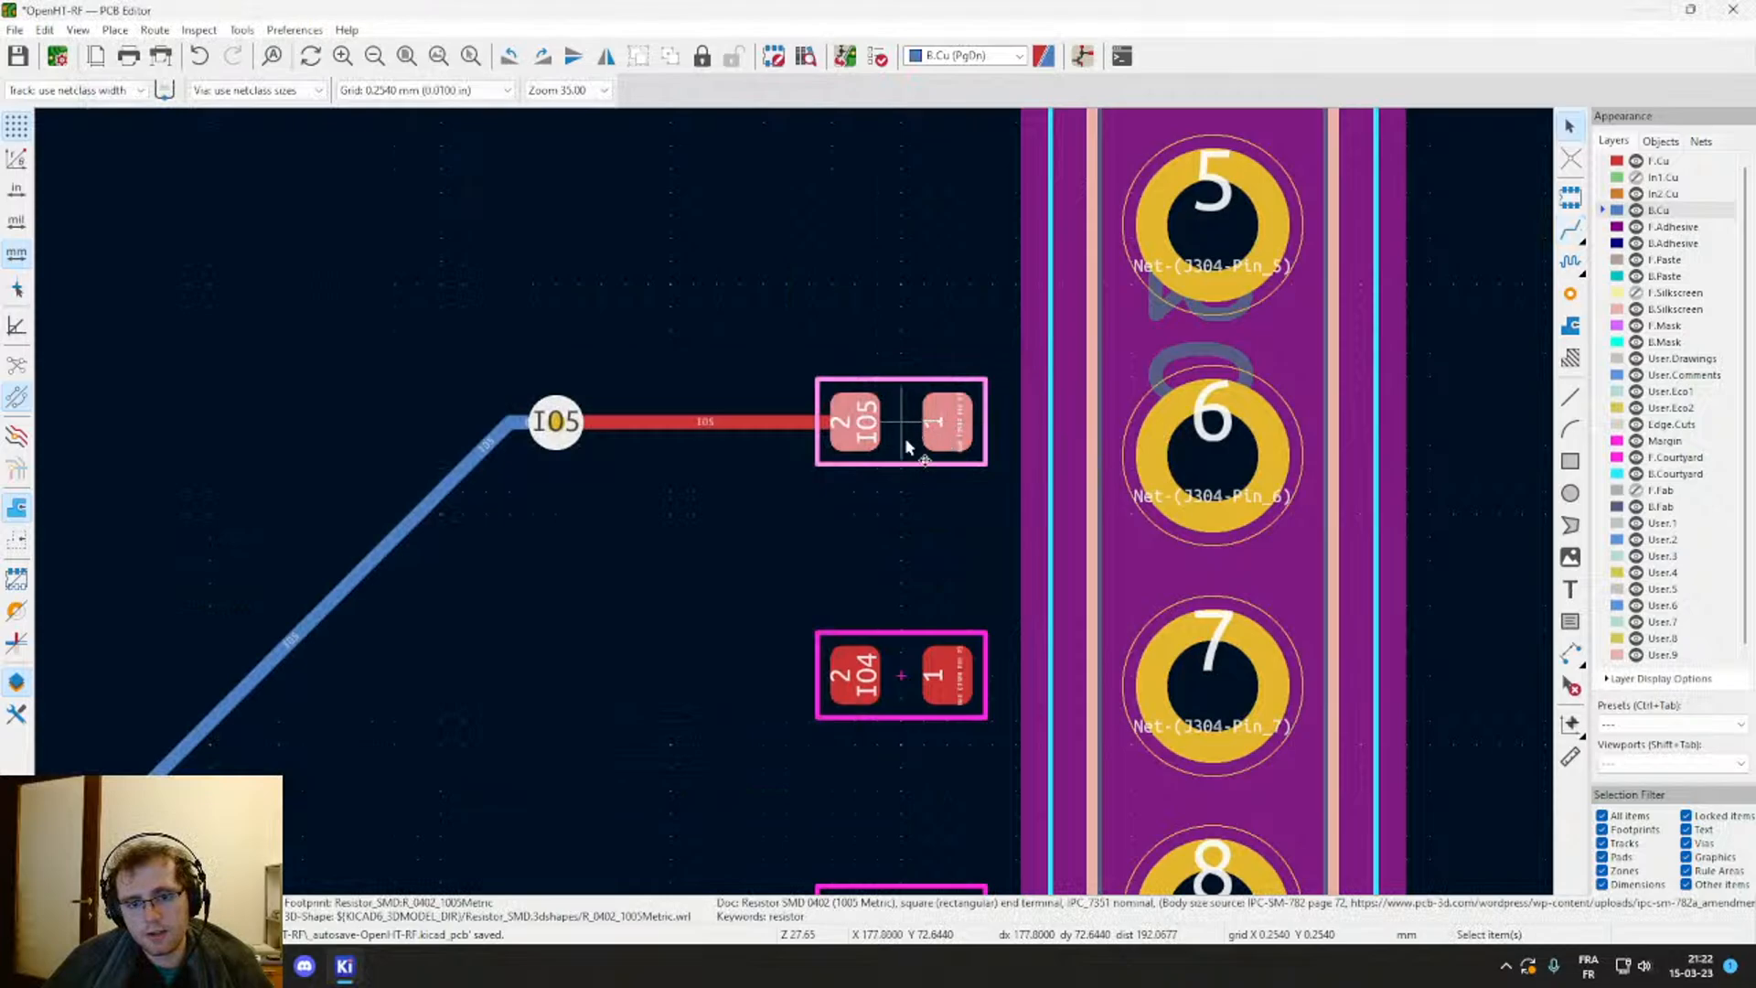
key("m")
left_click(901, 445)
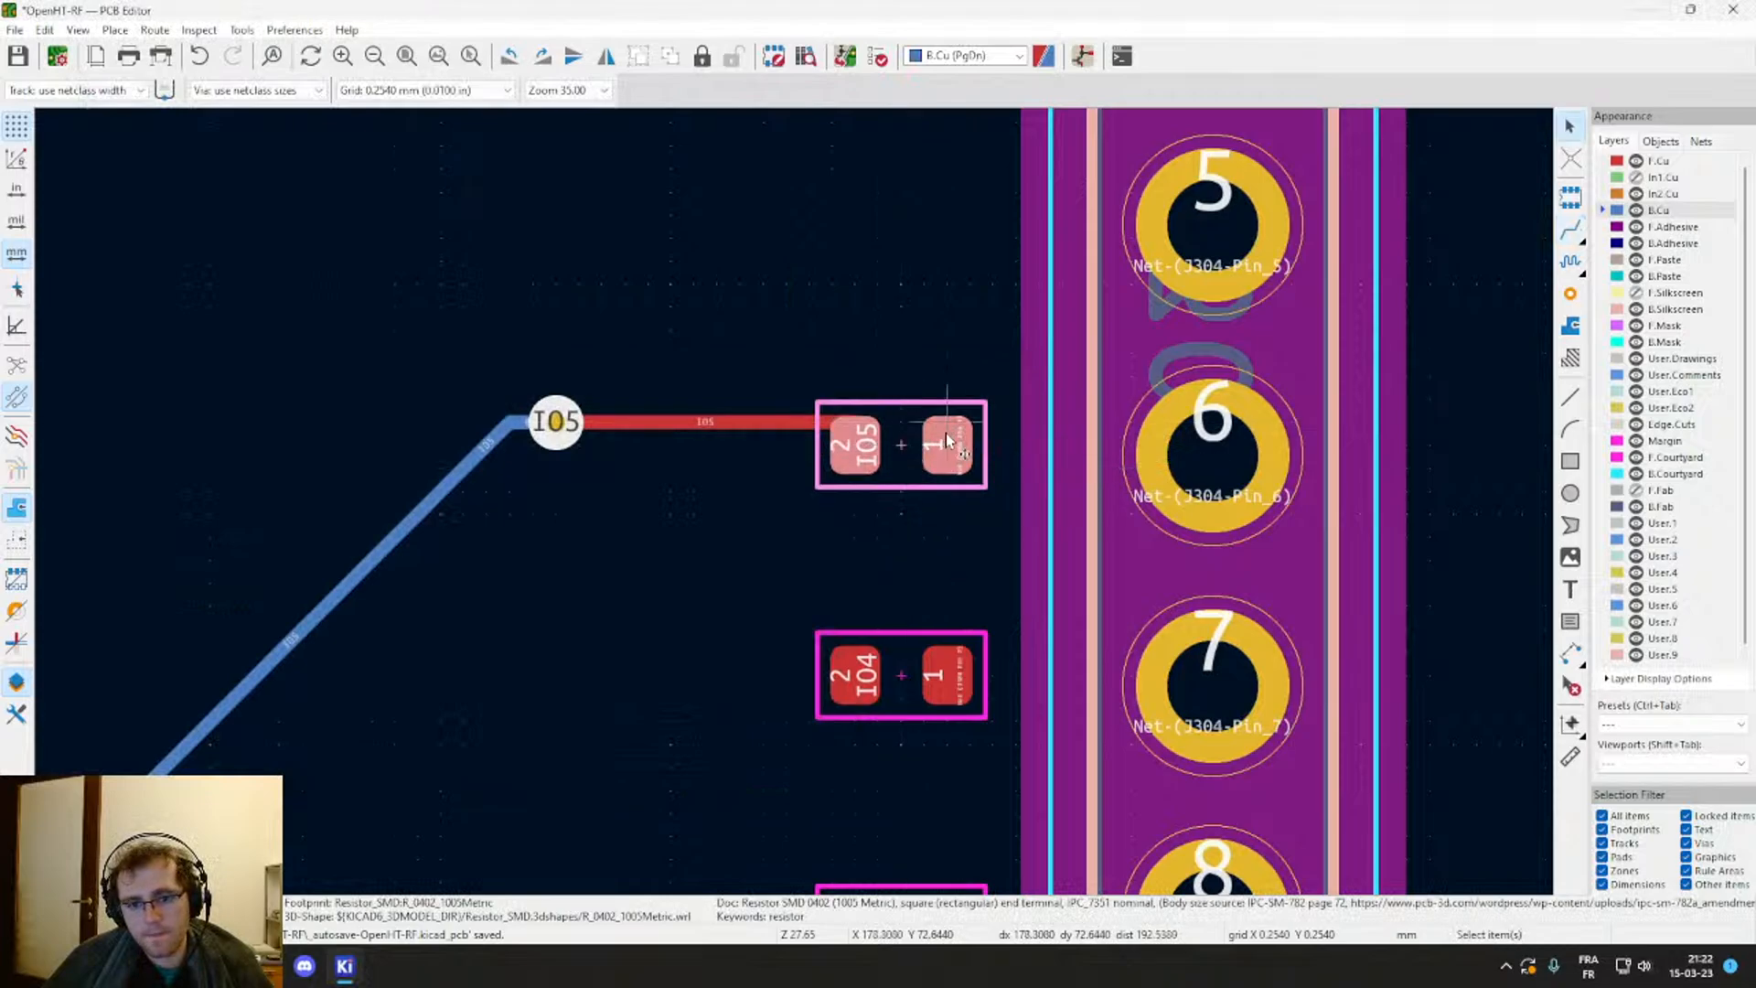
left_click(948, 447)
key("m")
left_click(948, 473)
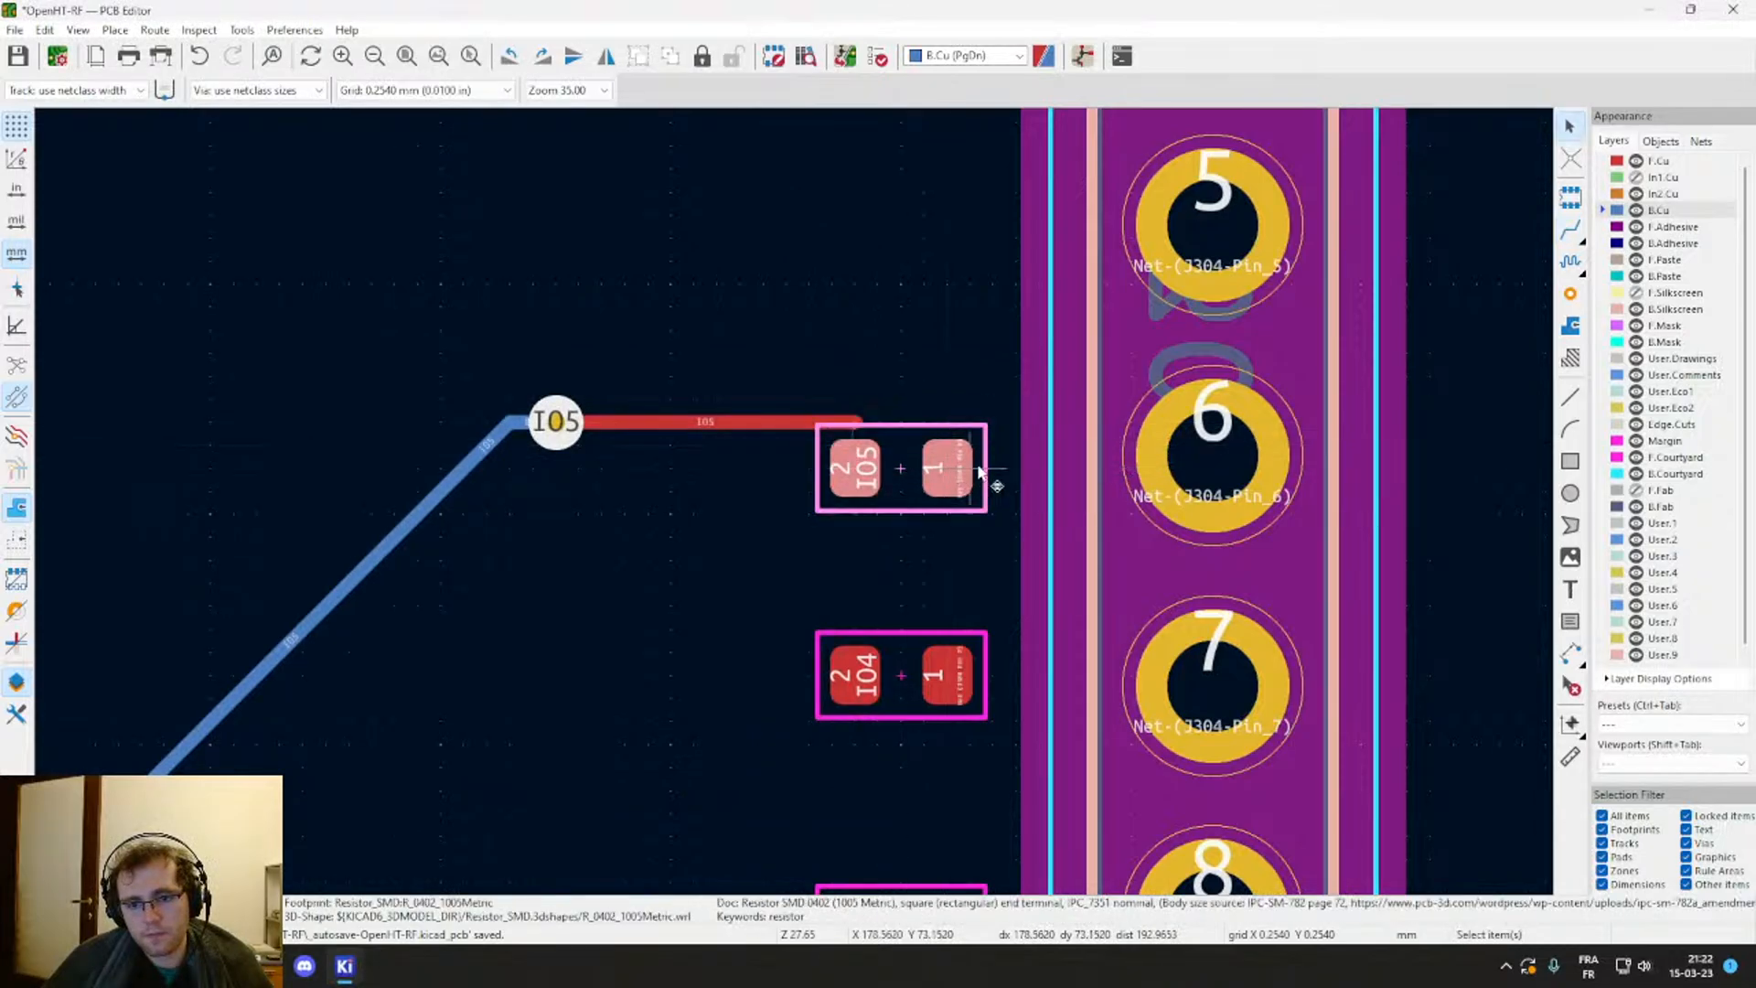
Step: Route a track on F.Cu from pad 1 of the IO5 resistor to header pin 6
key("x")
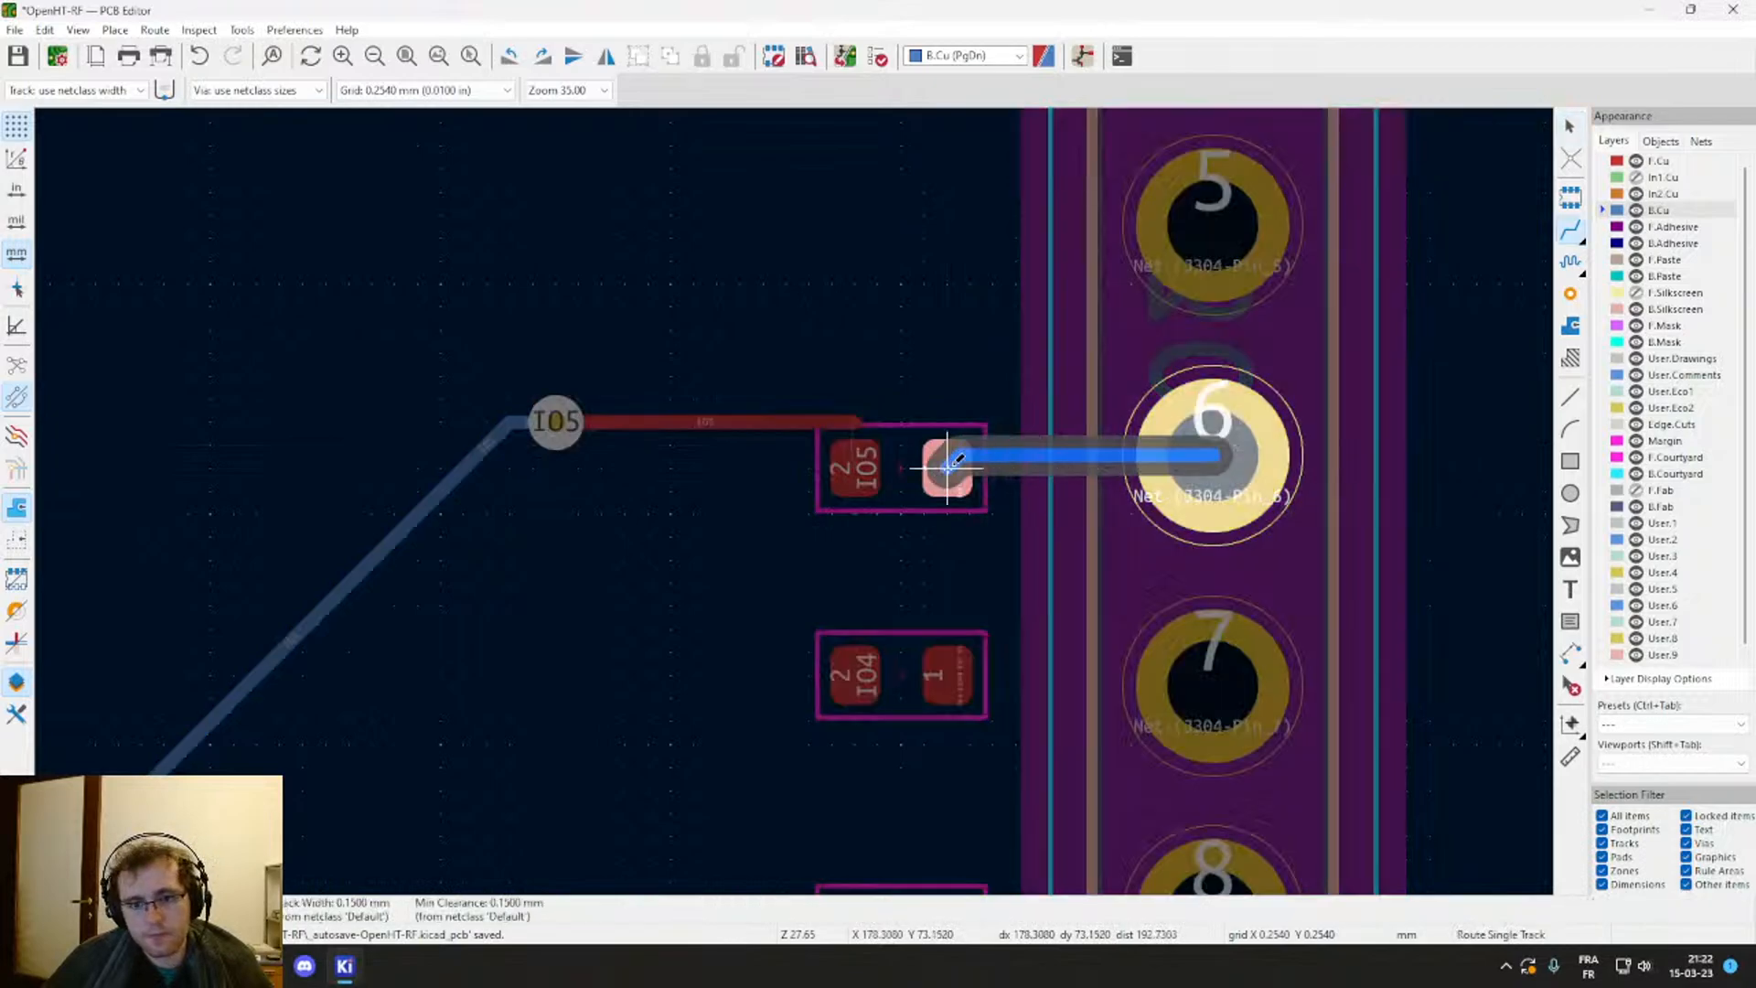
key("Escape")
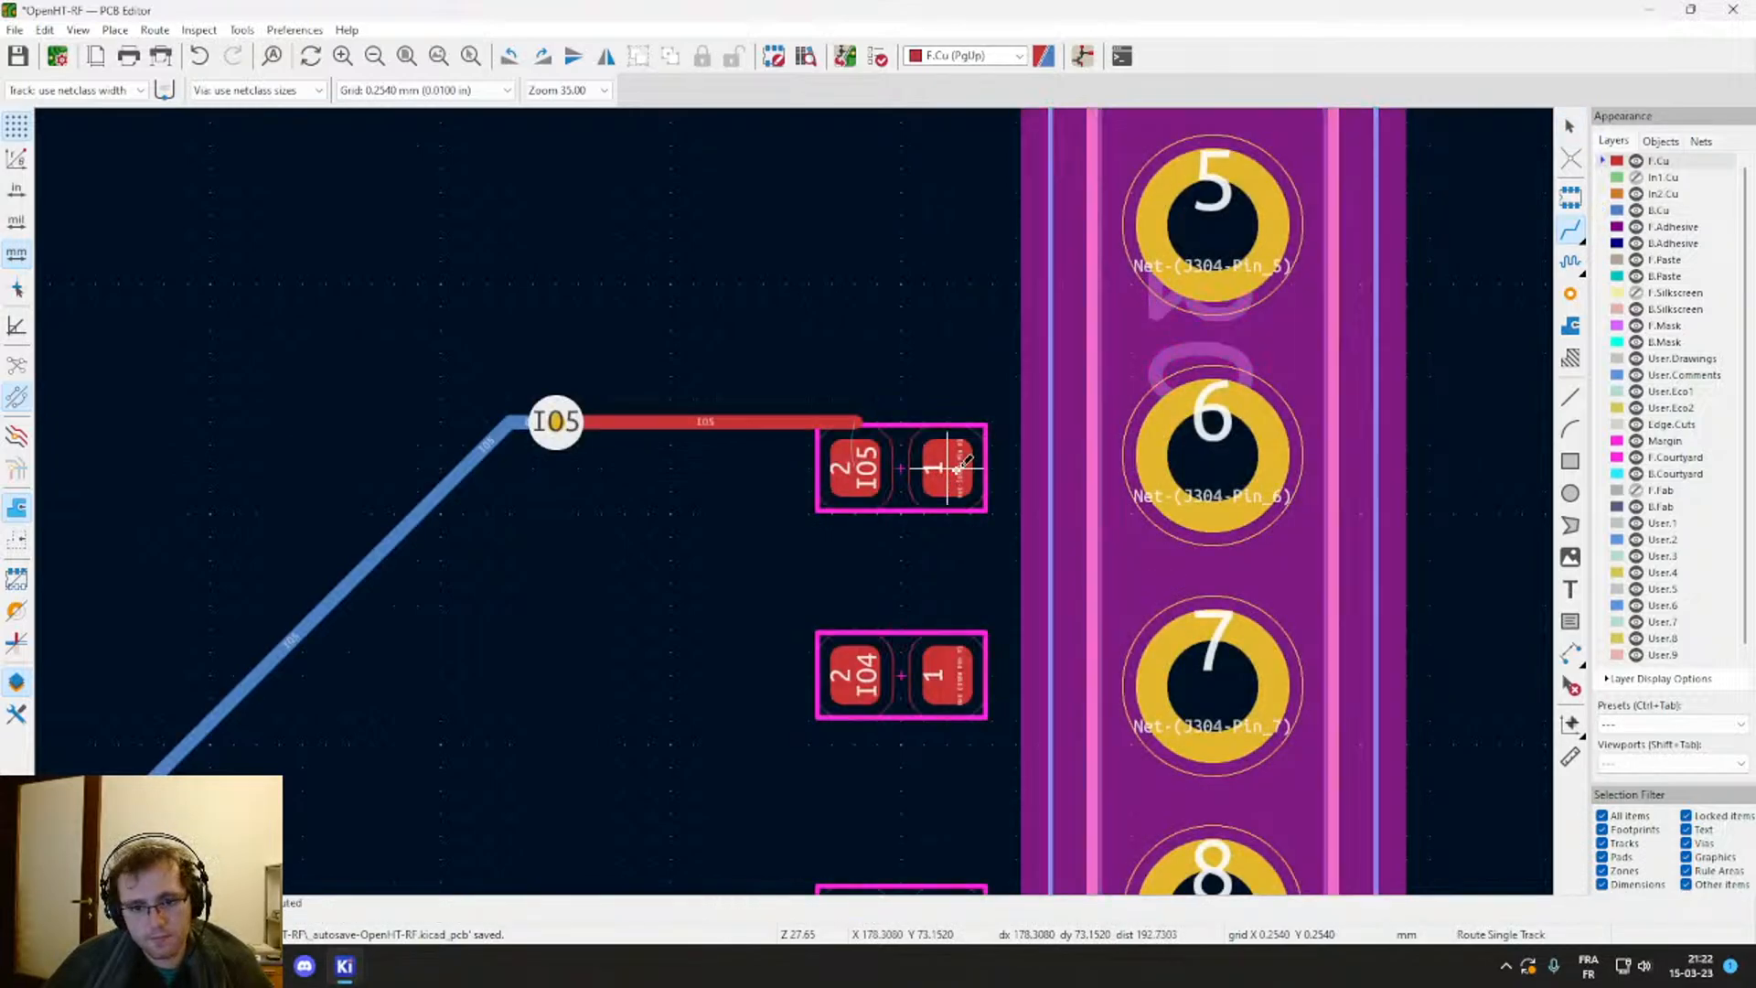
left_click(956, 467)
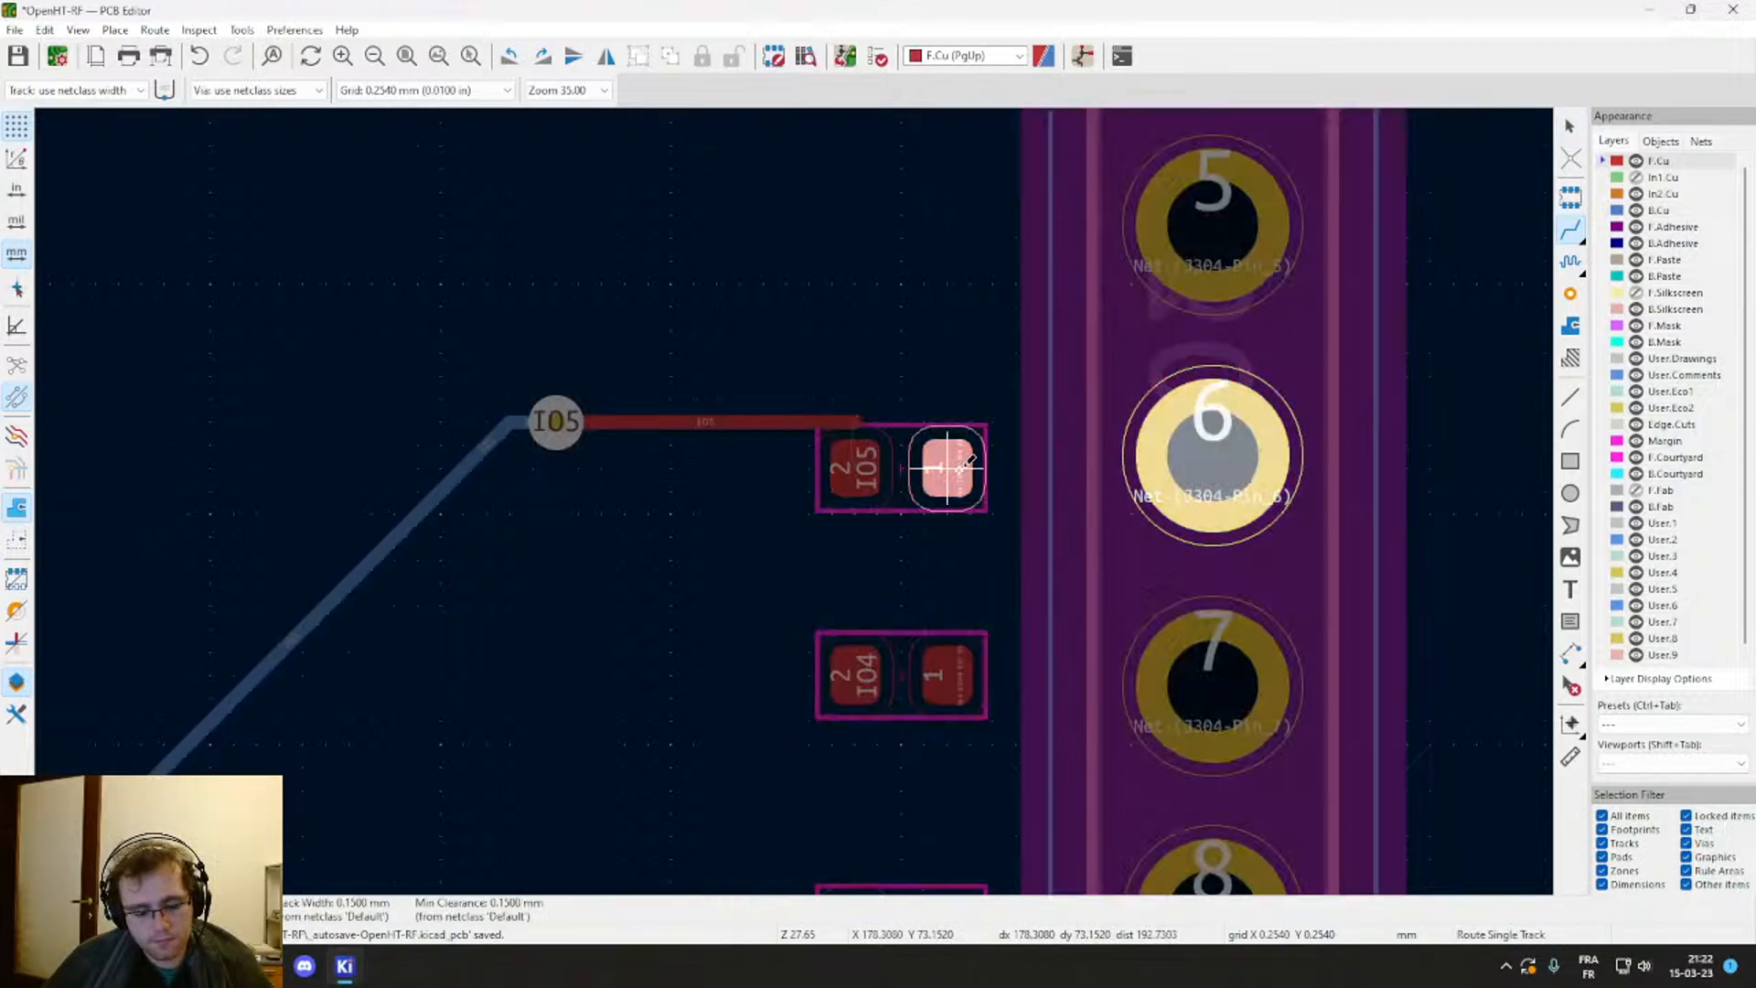
left_click(1201, 455)
key("Escape")
scroll(947, 471, "up", 3)
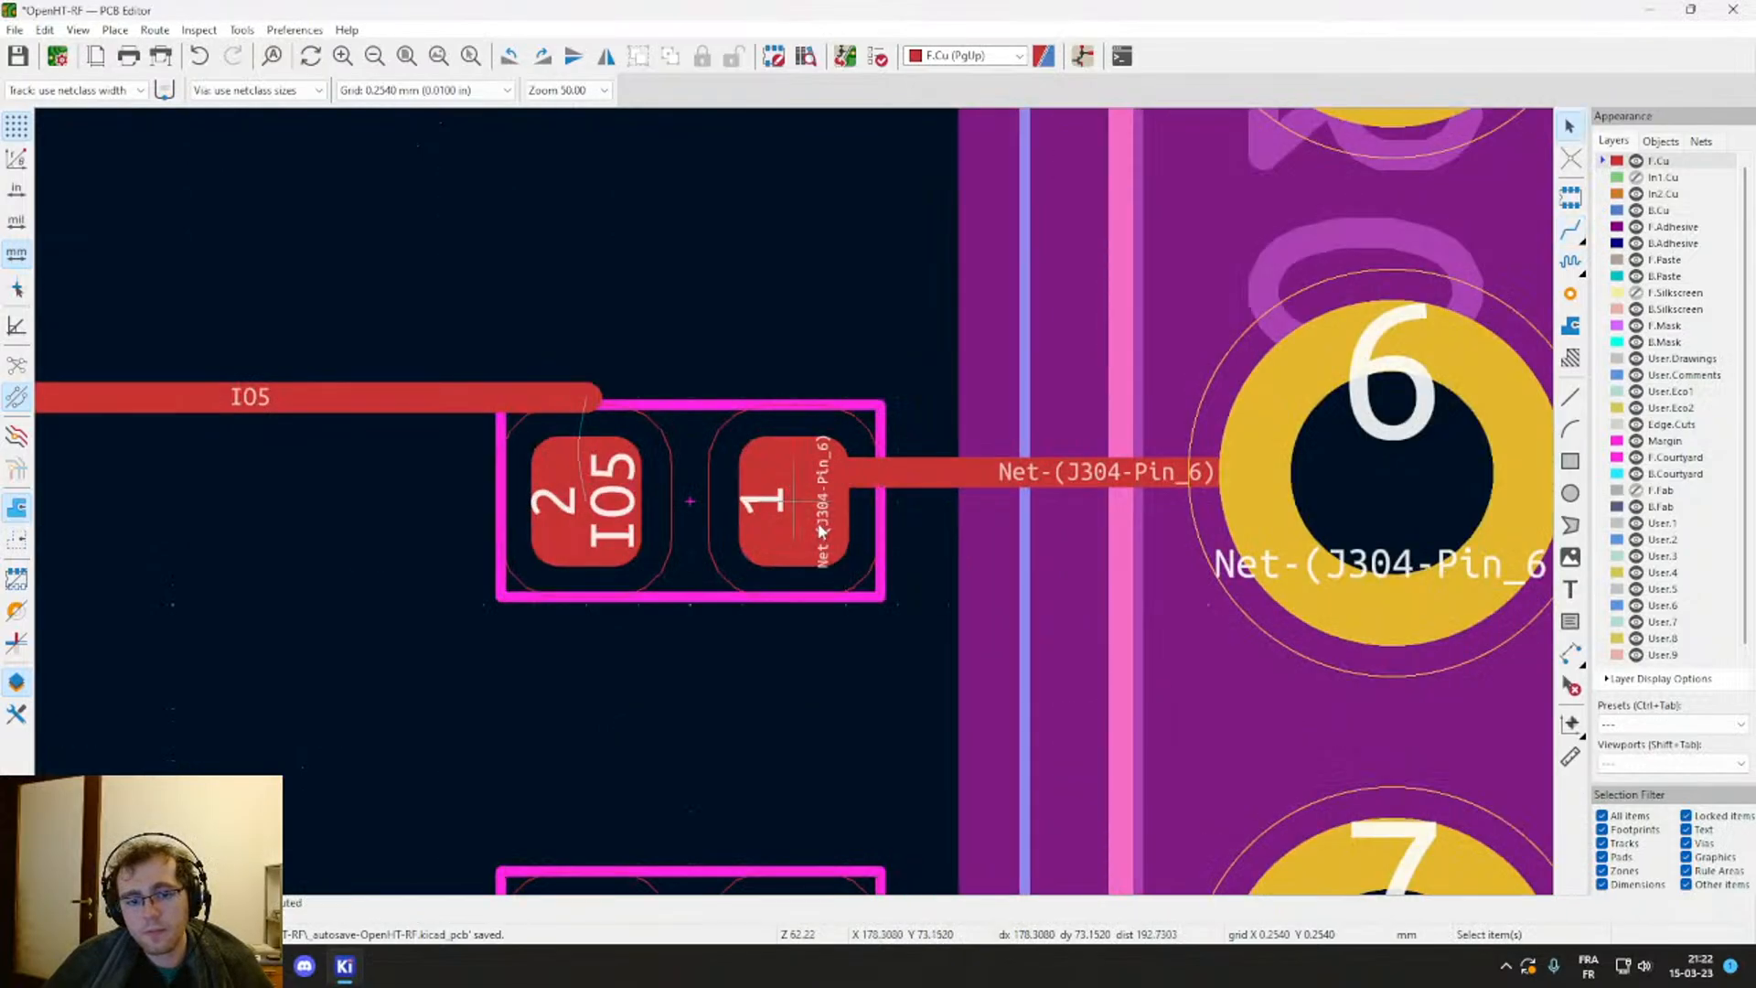
Step: Try to nudge the IO5 resistor off-grid to line it up with the header pin 6 track
left_click(810, 541)
key("m")
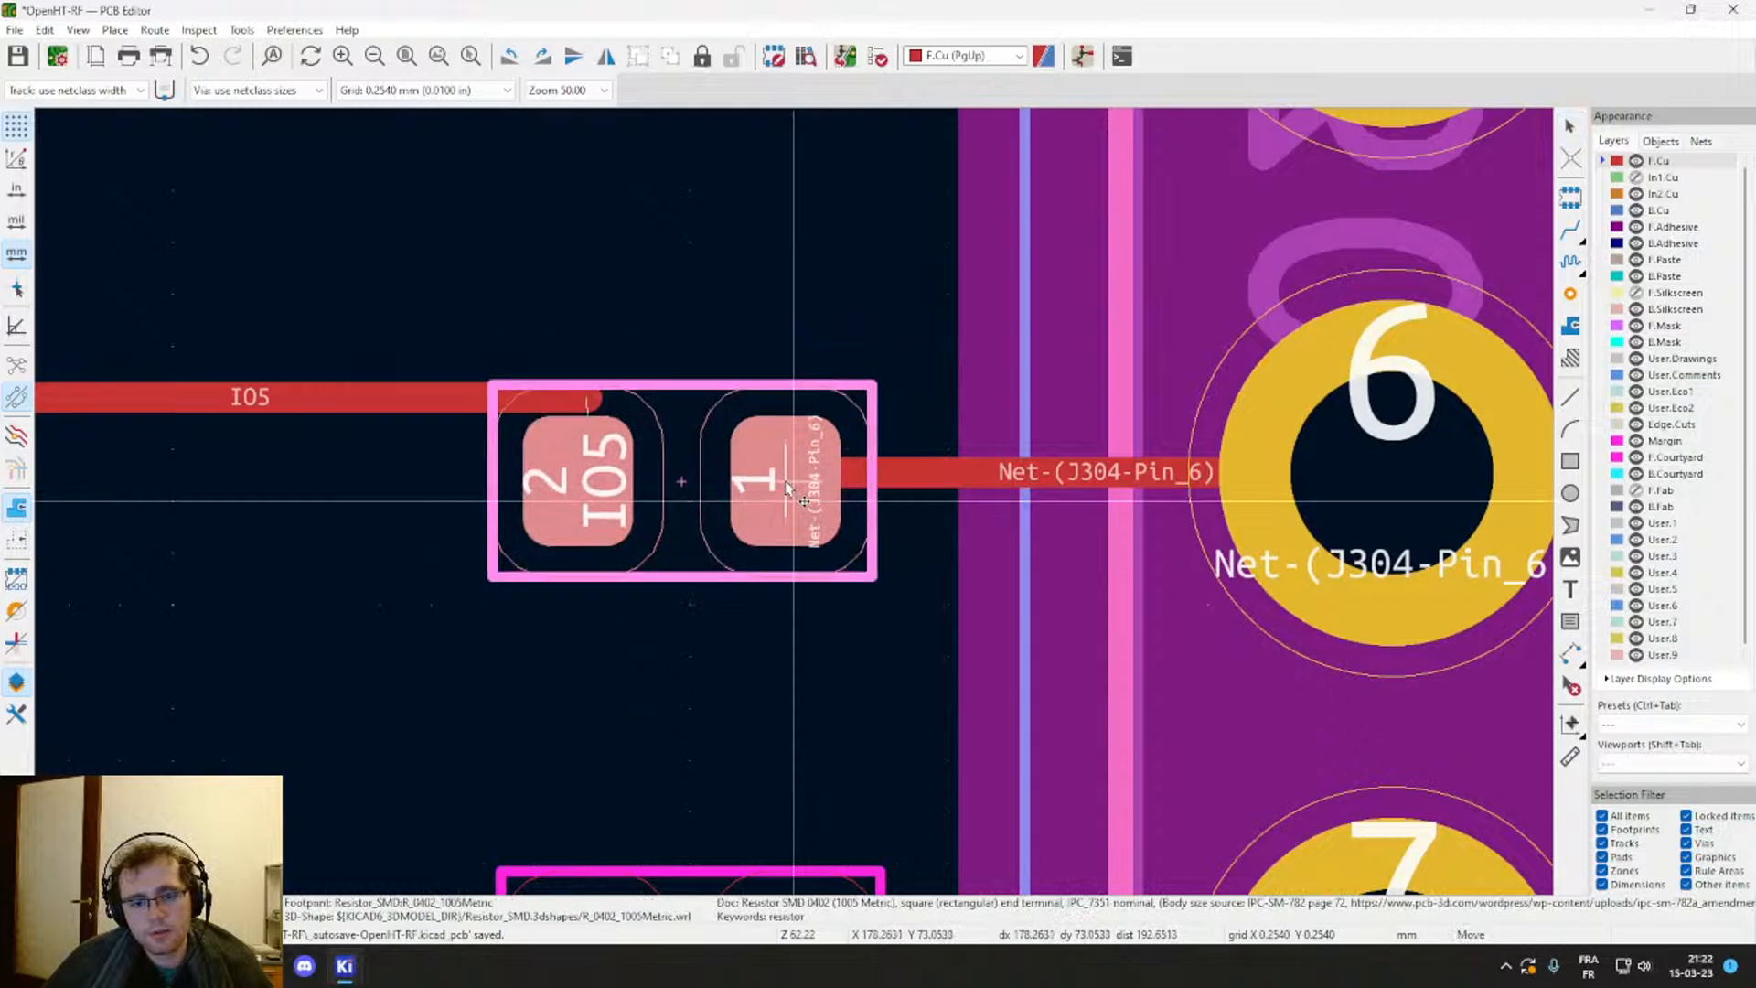
left_click(788, 490)
Step: Set the grid to 0.1270 mm
right_click(718, 636)
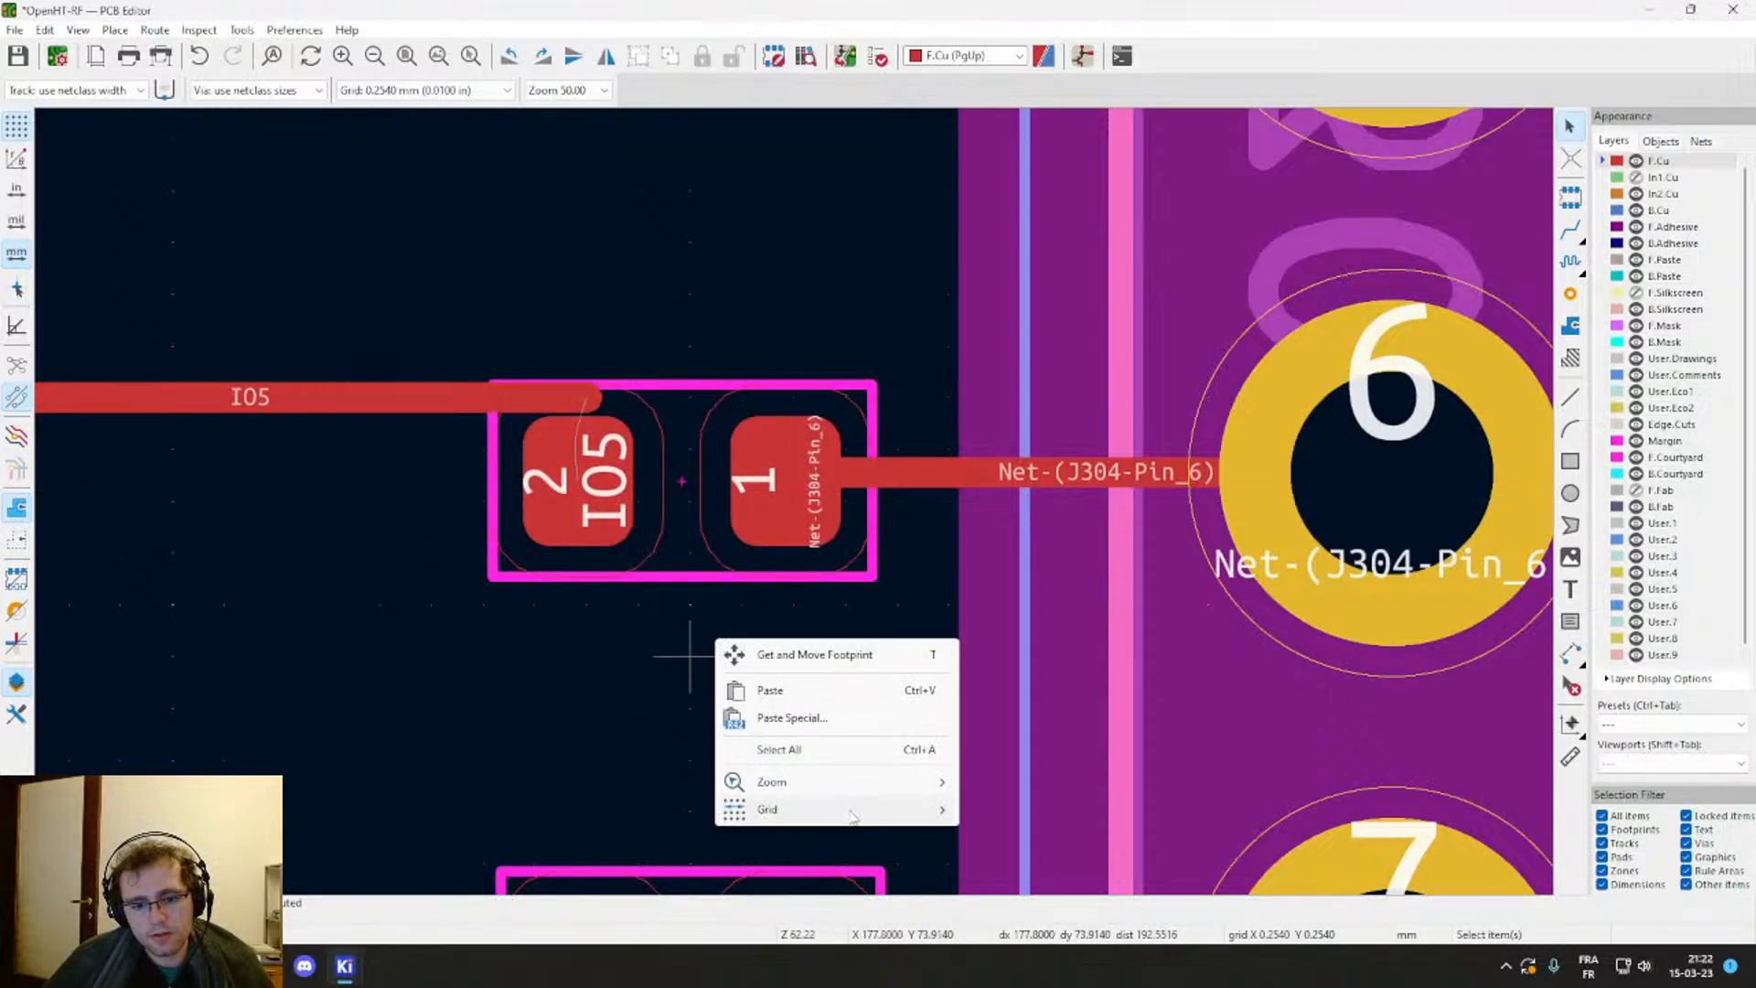
mouse_move(878, 811)
left_click(1053, 551)
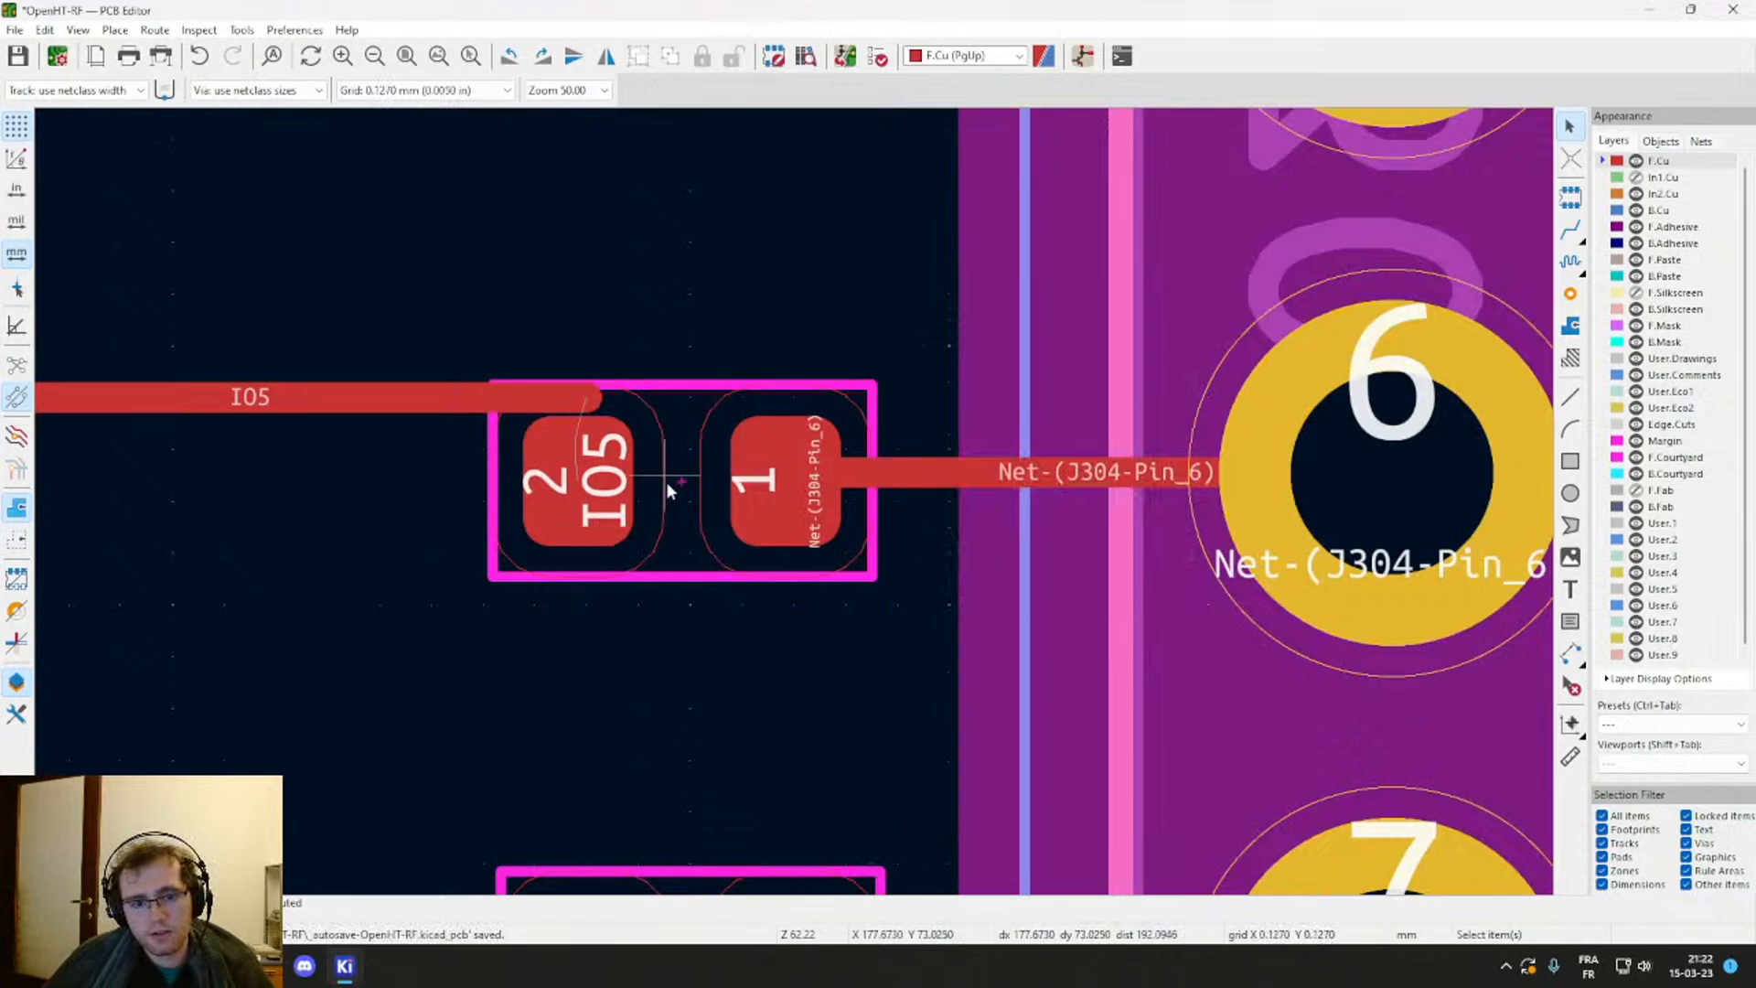
Step: Undo the last resistor moves and place the IO5 resistor with pad 1 centred on the header pin 6 track
key("ctrl+z")
key("ctrl+z")
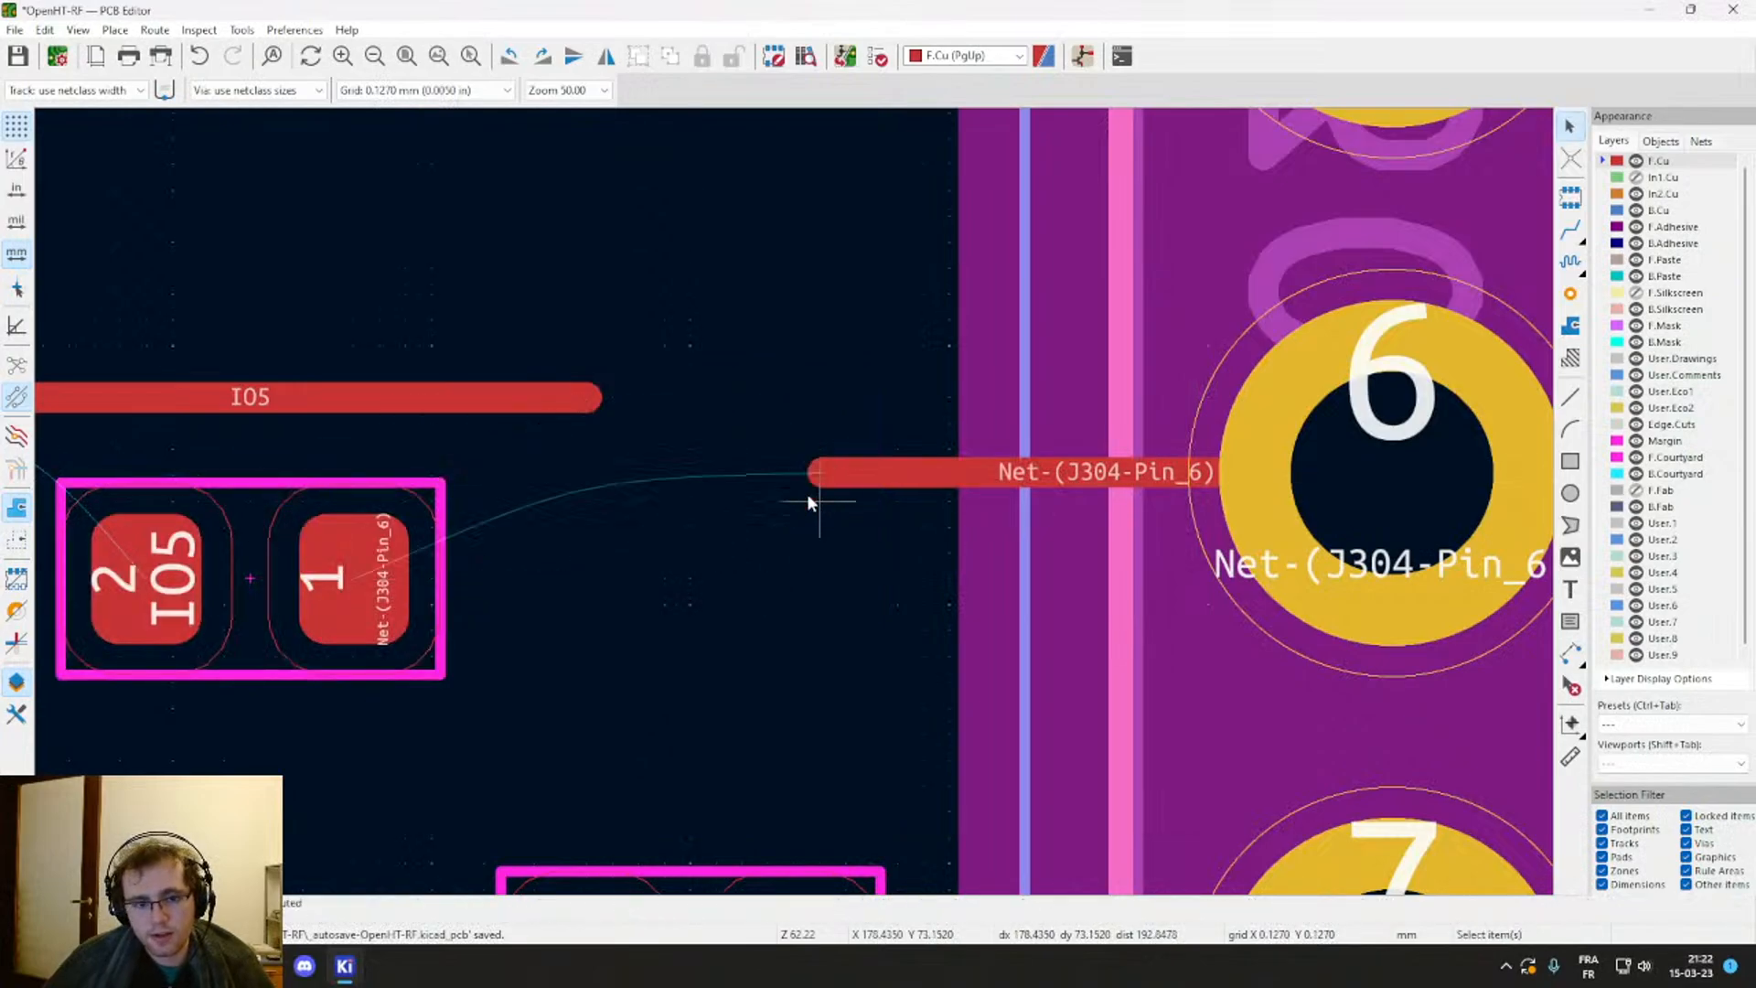
left_click(339, 591)
key("m")
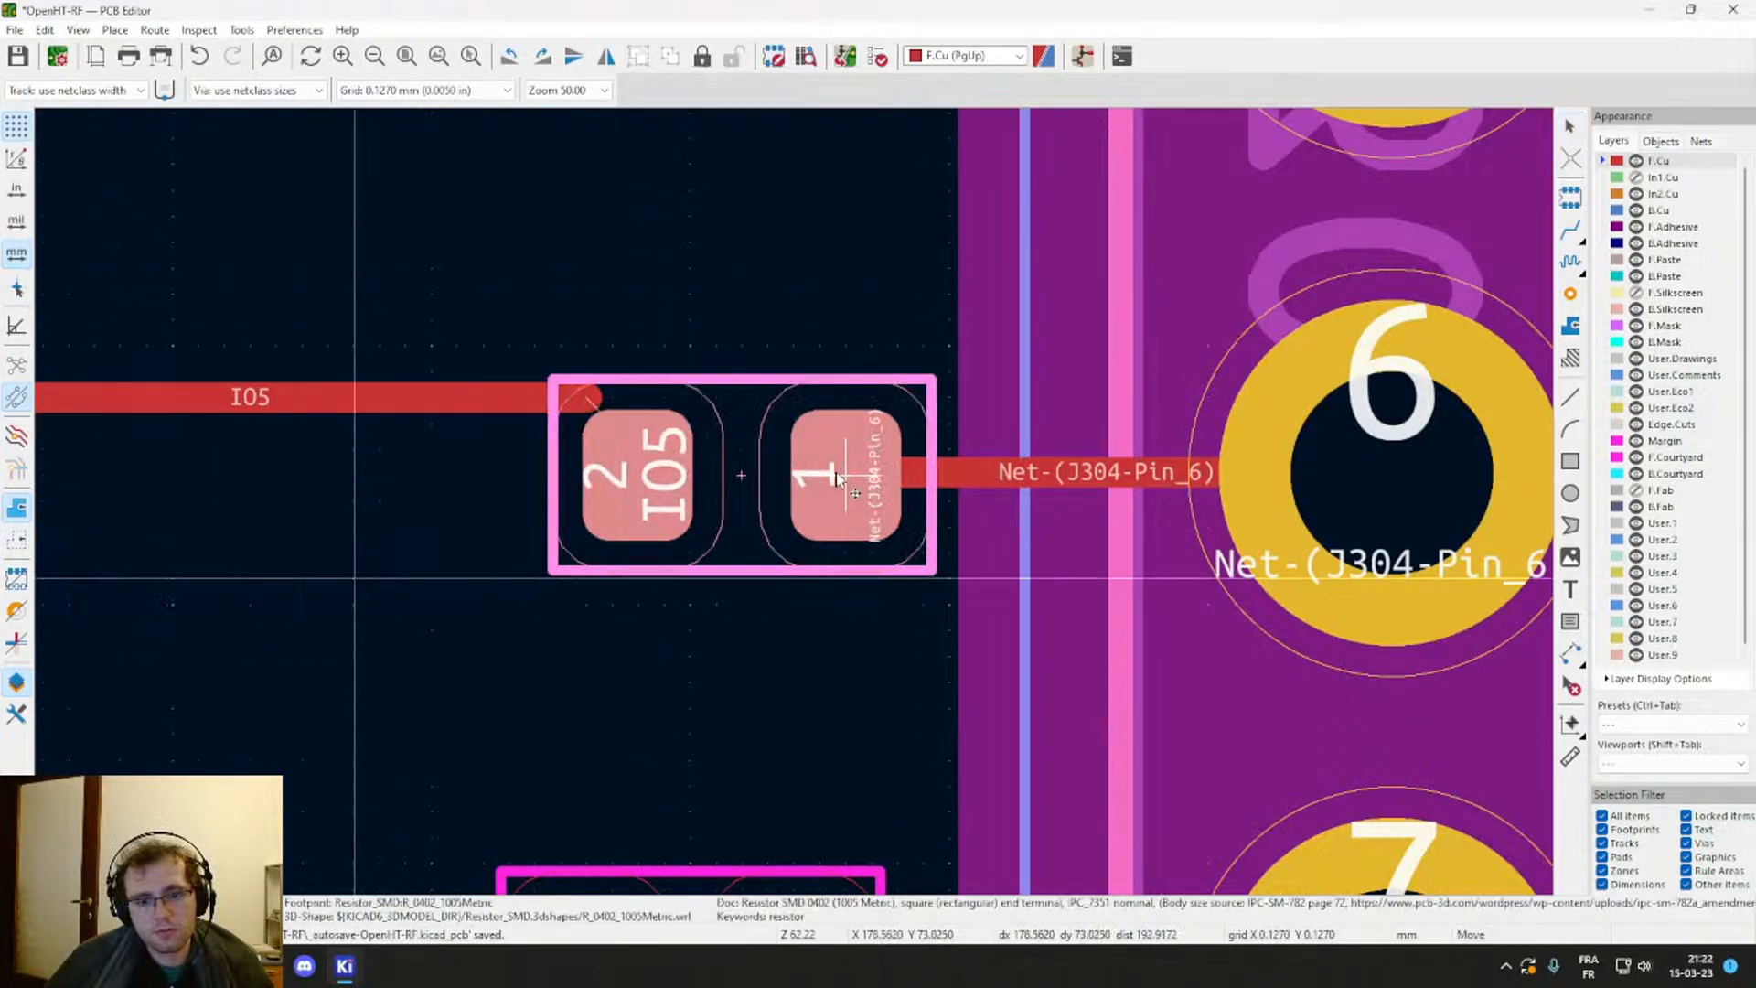
left_click(834, 479)
Step: Drag the IO5 track on F.Cu so that it ends at the centre of the resistor's pad 2
left_click(507, 397)
key("d")
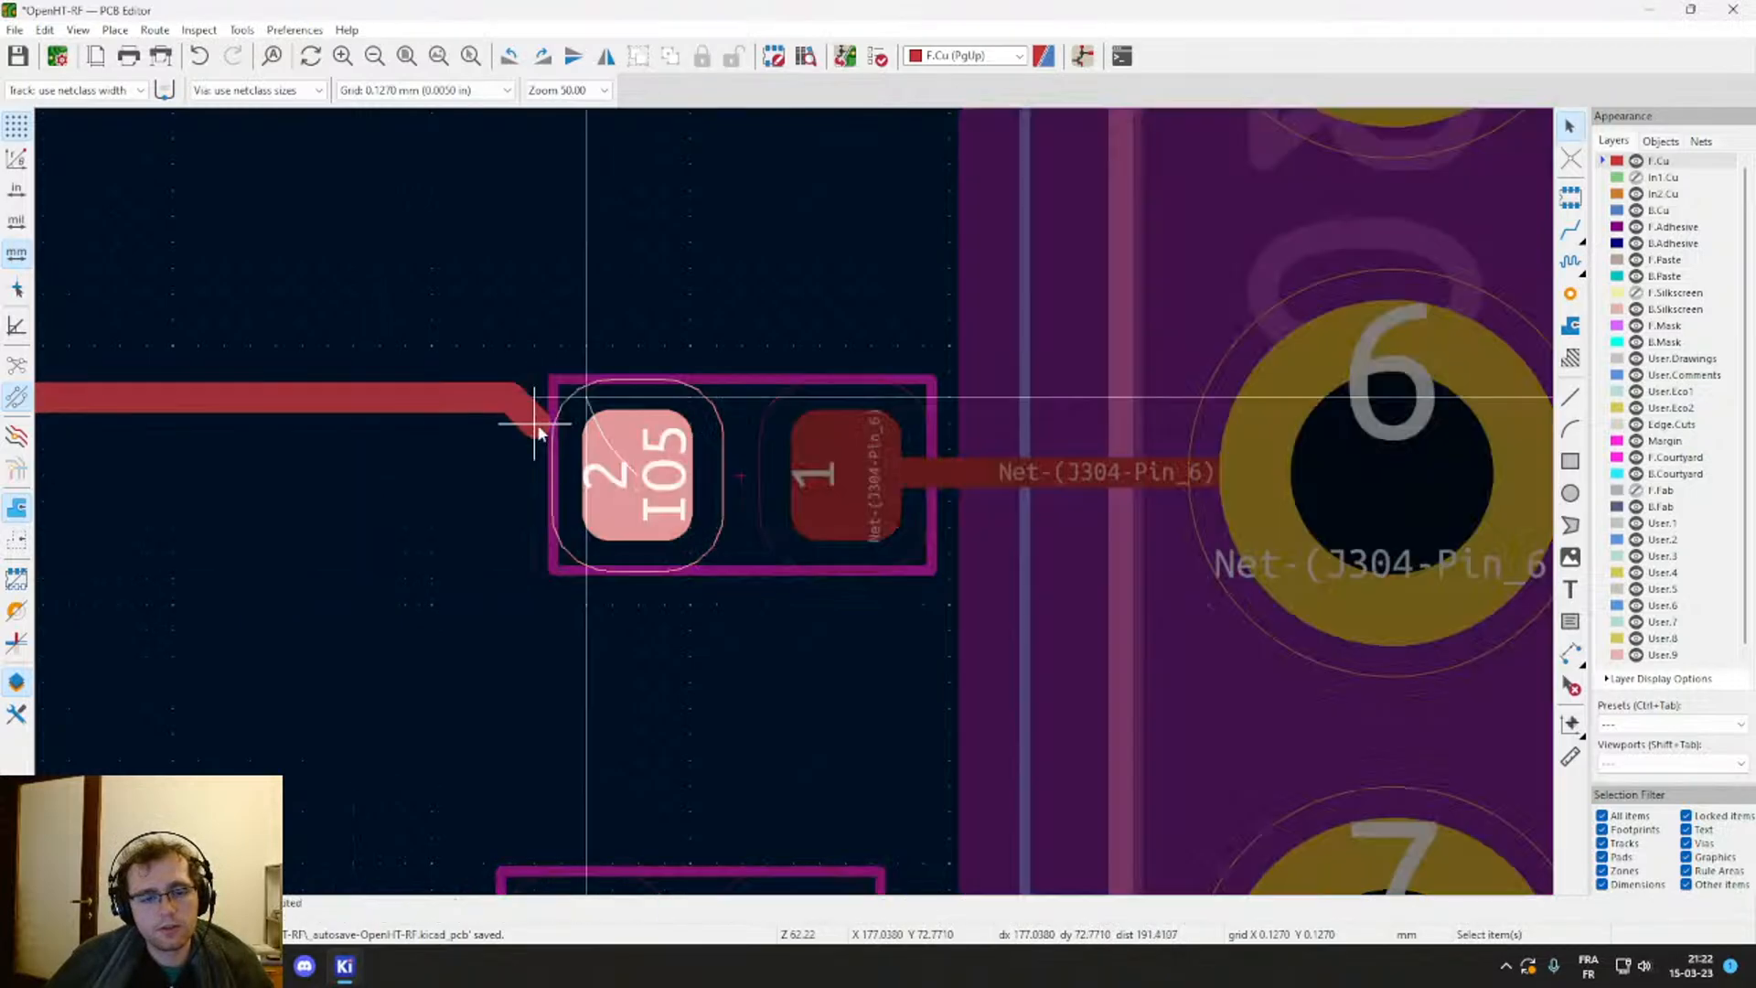
left_click(639, 475)
Step: Drag the diagonal segment of the IO5 track away from the resistor and back to the via
left_click(581, 423)
key("e")
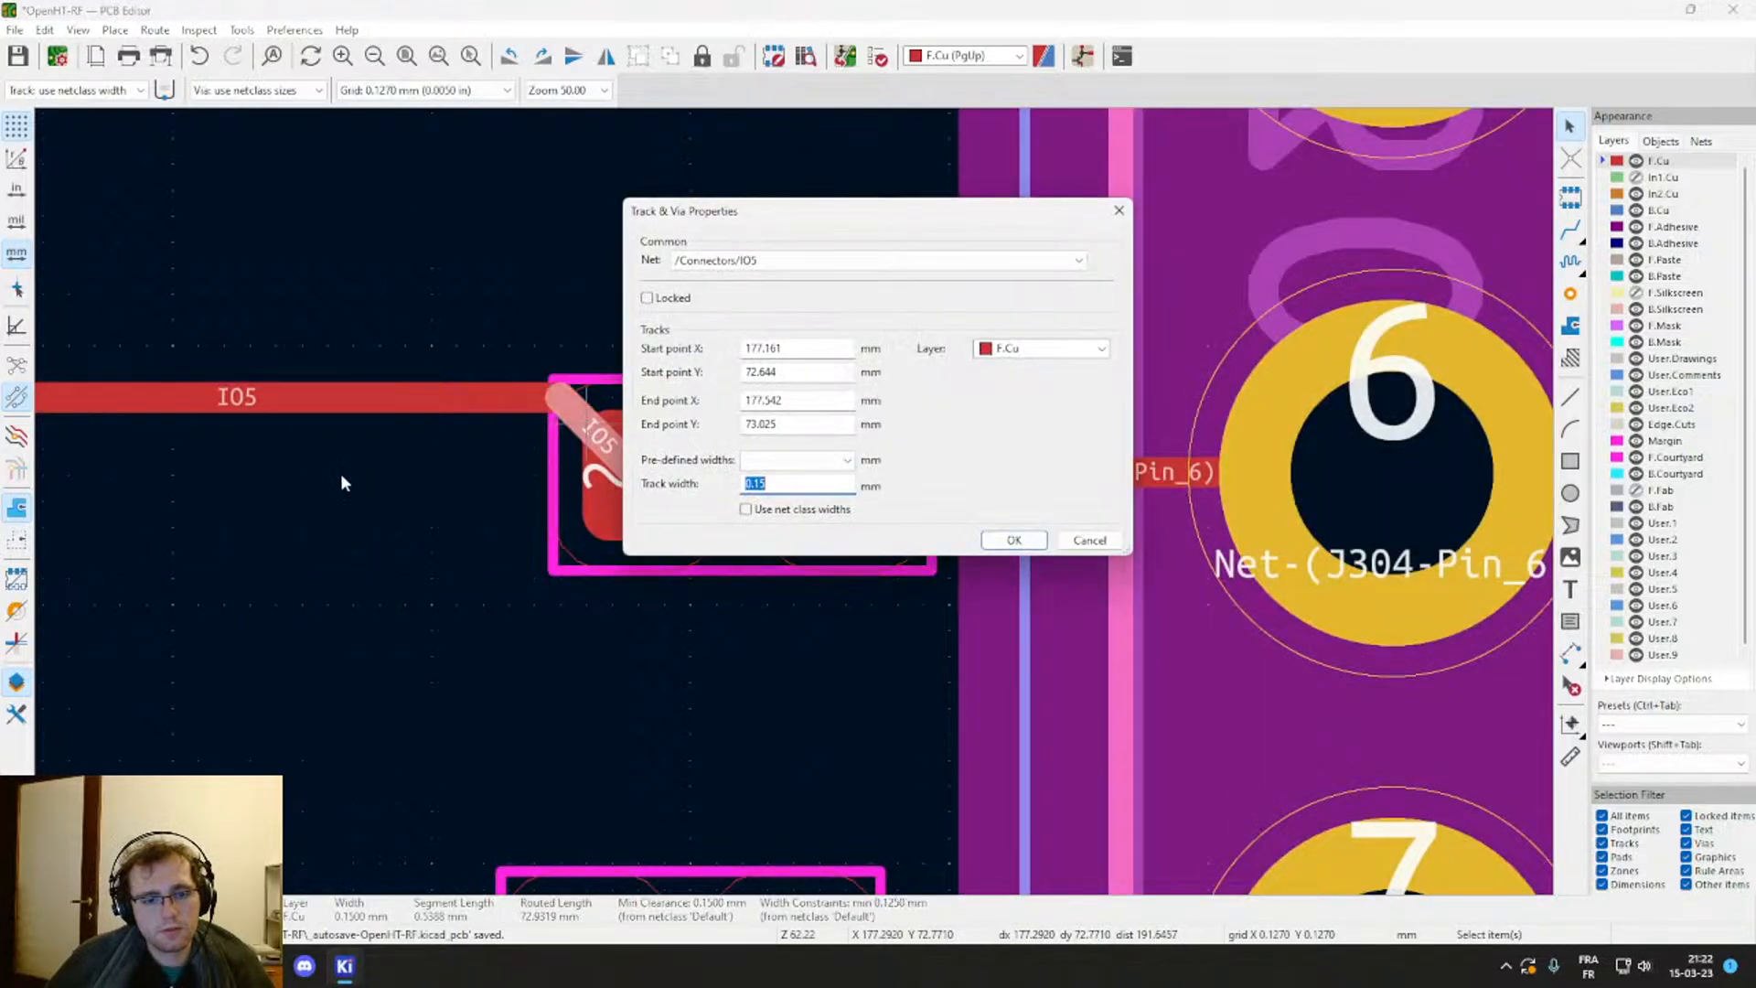
key("Escape")
key("d")
middle_click_drag(265, 469, 1189, 425)
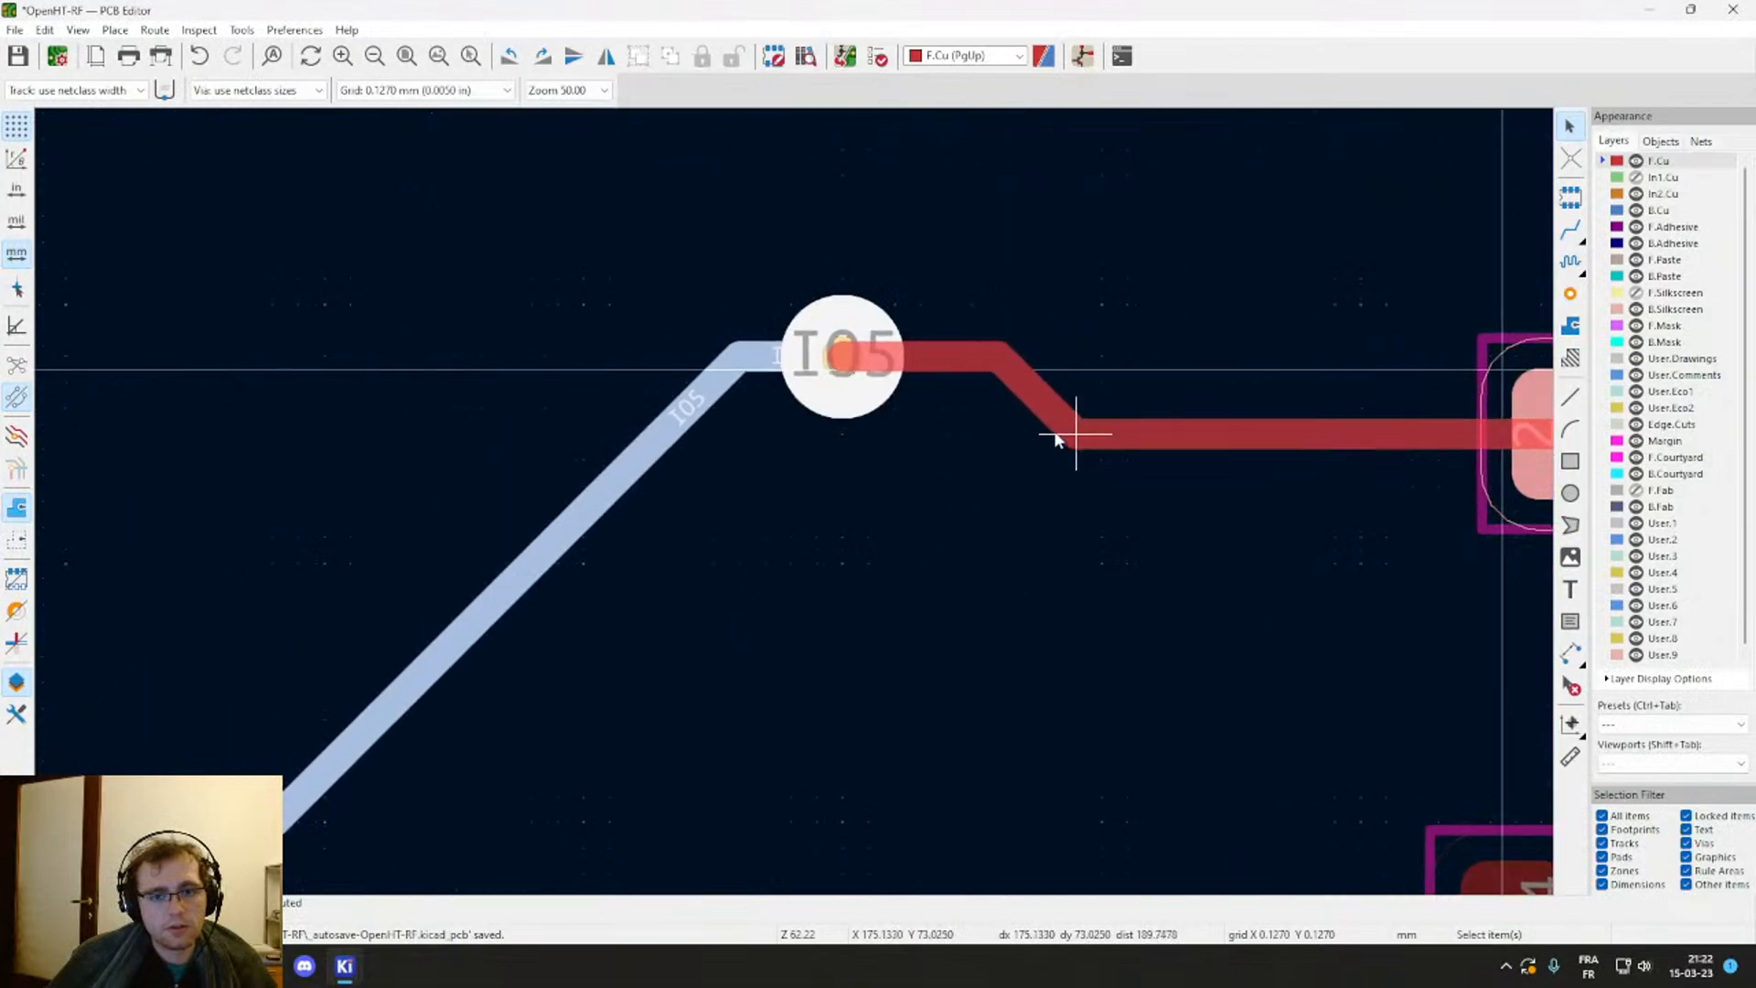
left_click(891, 405)
Step: Drag the IO5 via down into line with the horizontal F.Cu track
left_click(850, 355)
key("d")
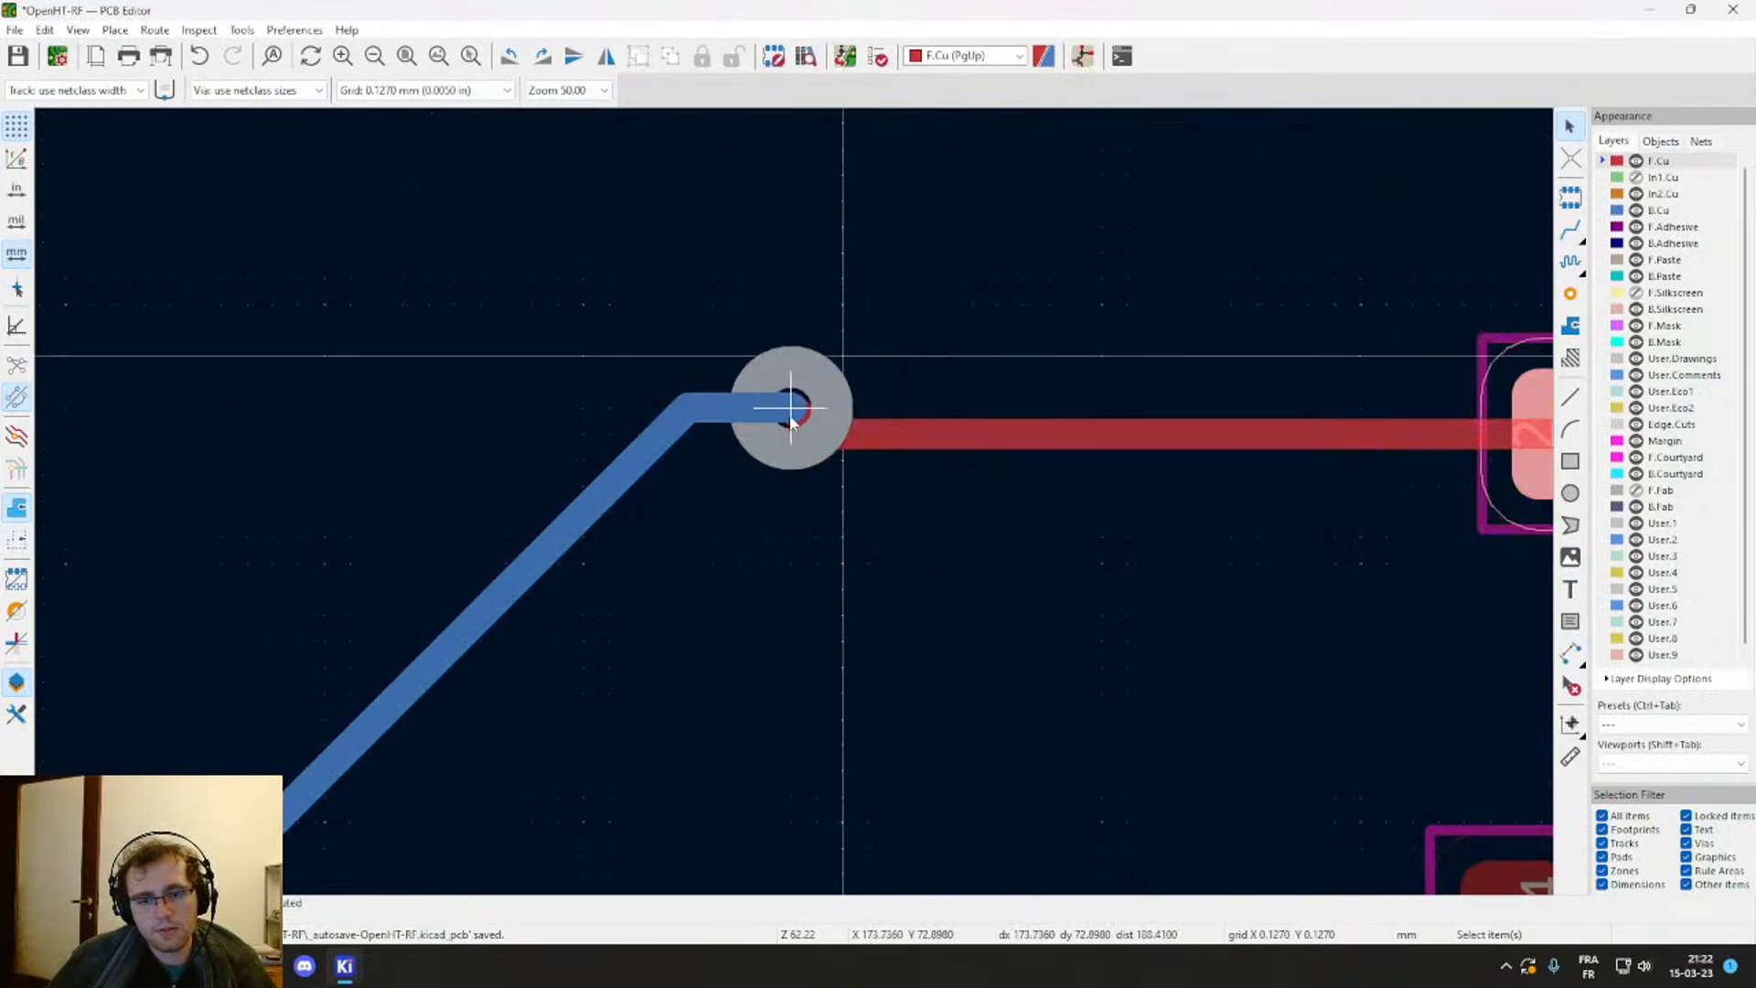
left_click(771, 434)
Step: Examine the unrouted IO2, IO3, IO4 and JP401 pads of the 73-pad chip and trace where the pad 50 net leads
scroll(759, 568, "down", 10)
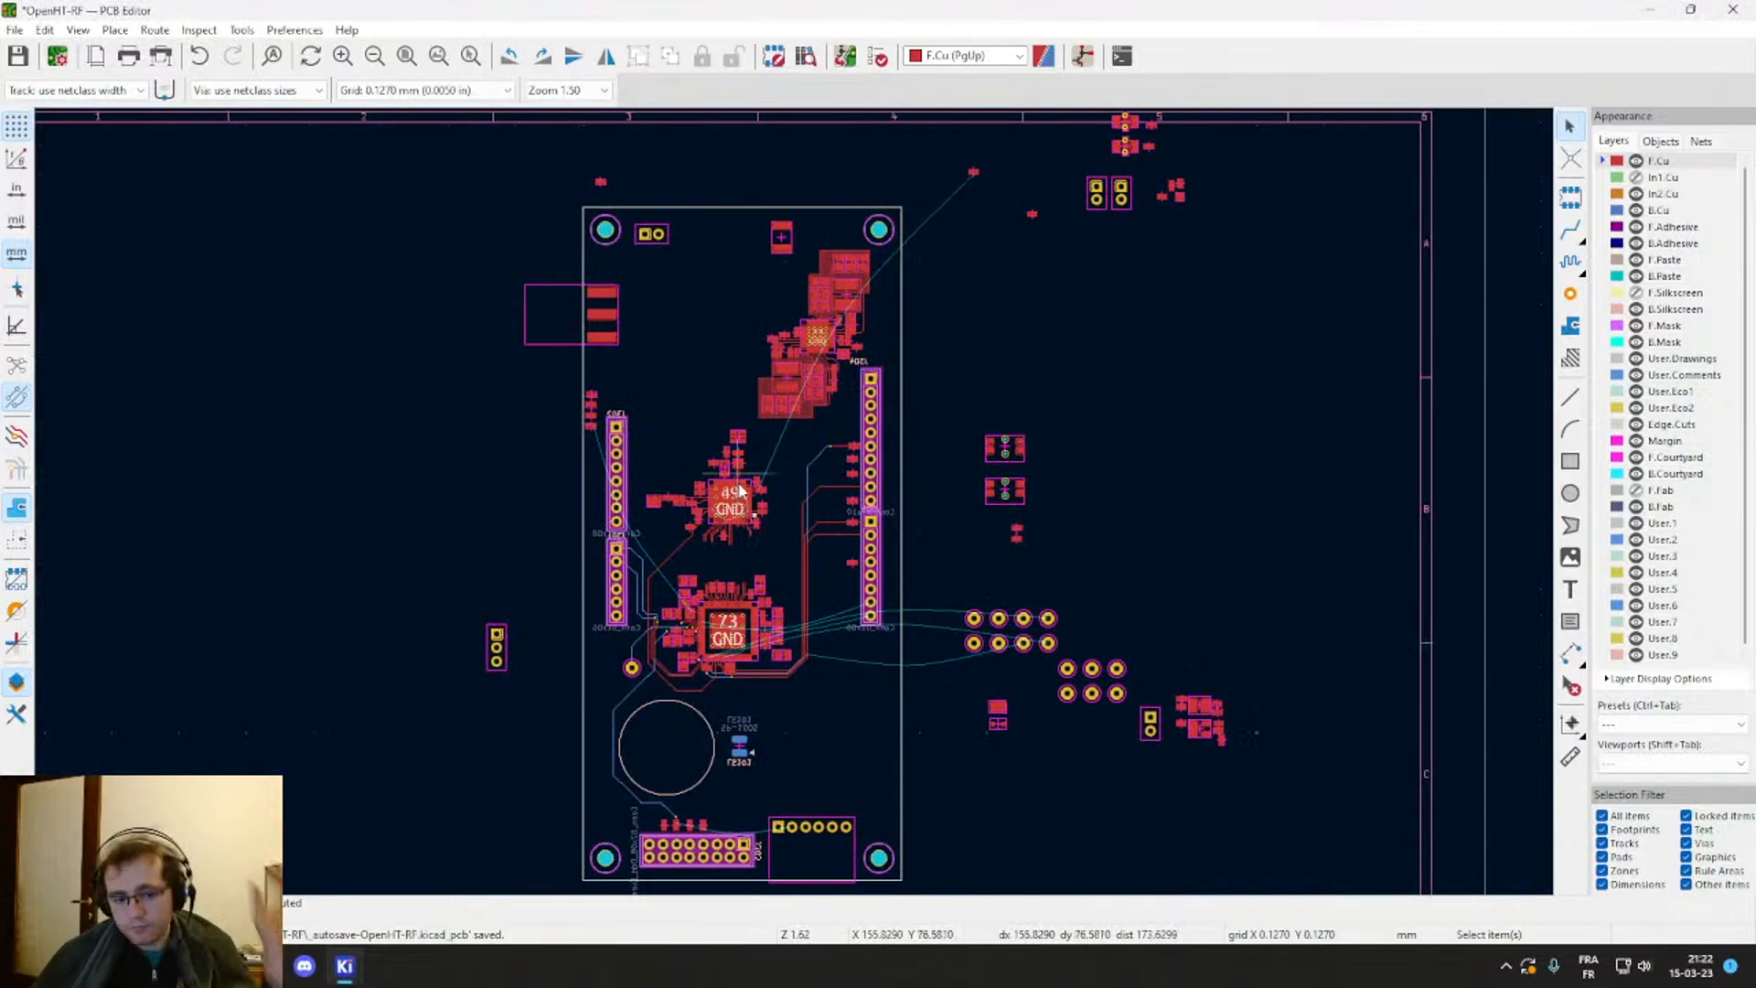
scroll(737, 521, "up", 3)
scroll(787, 508, "up", 3)
middle_click_drag(796, 624, 933, 55)
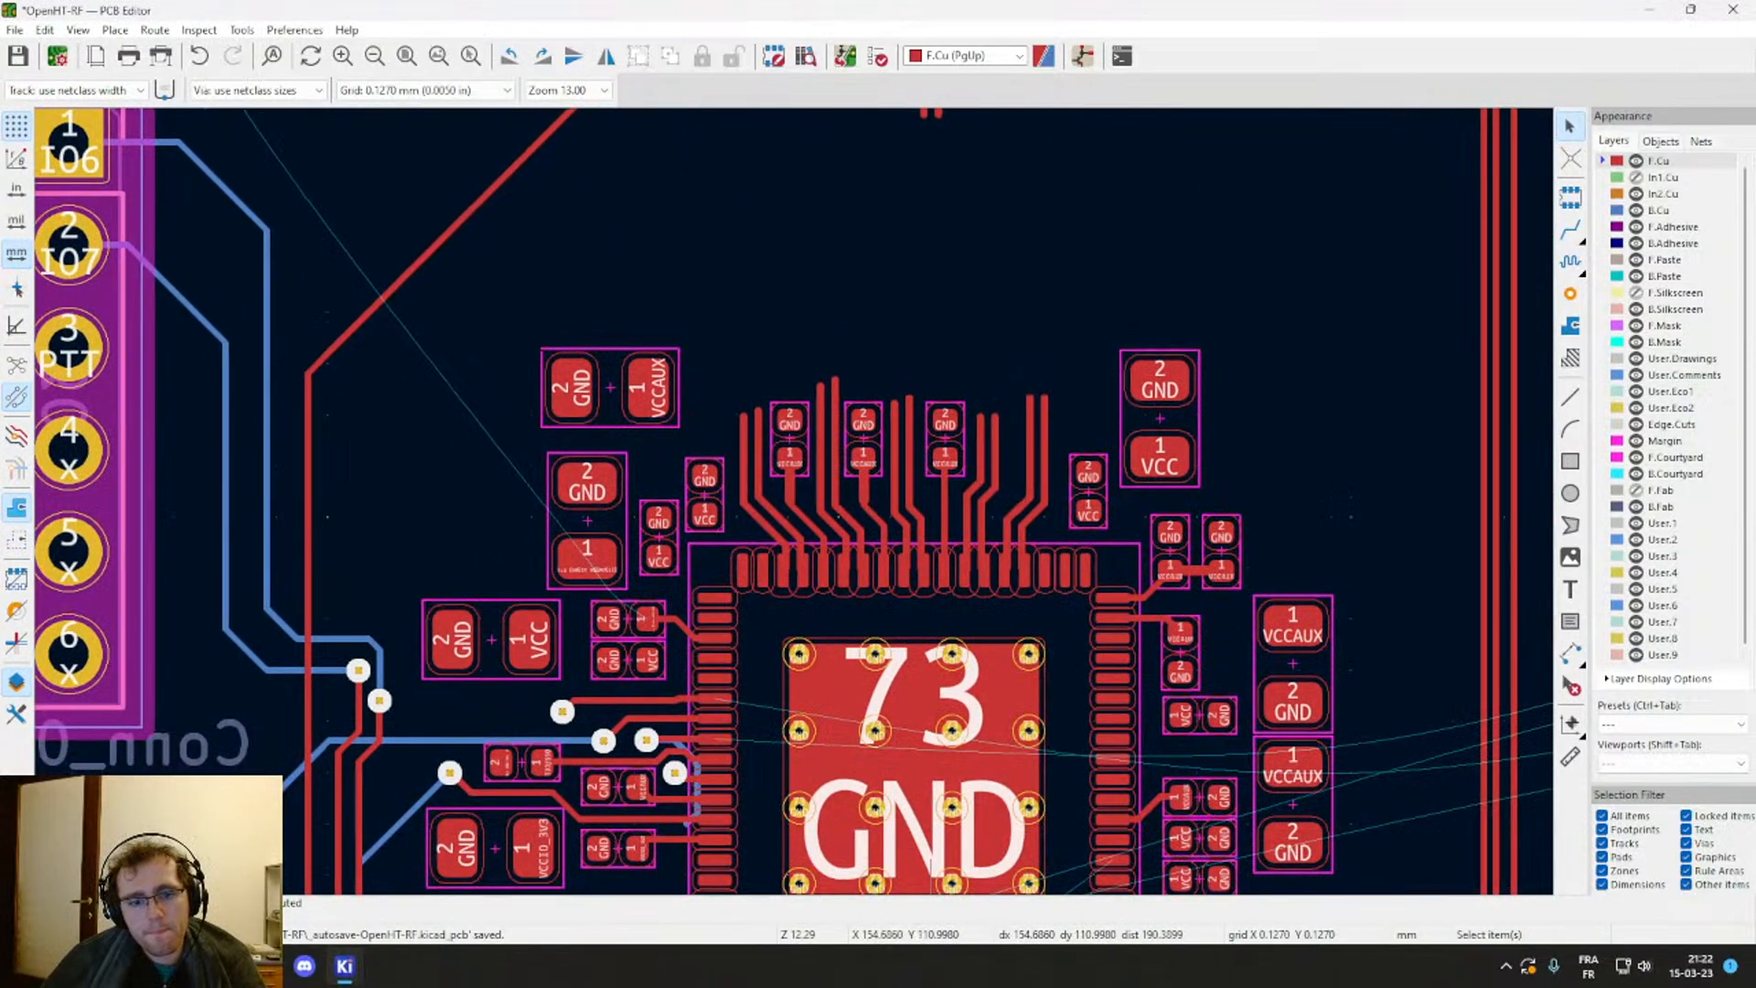
middle_click_drag(856, 660, 987, 322)
scroll(823, 640, "up", 3)
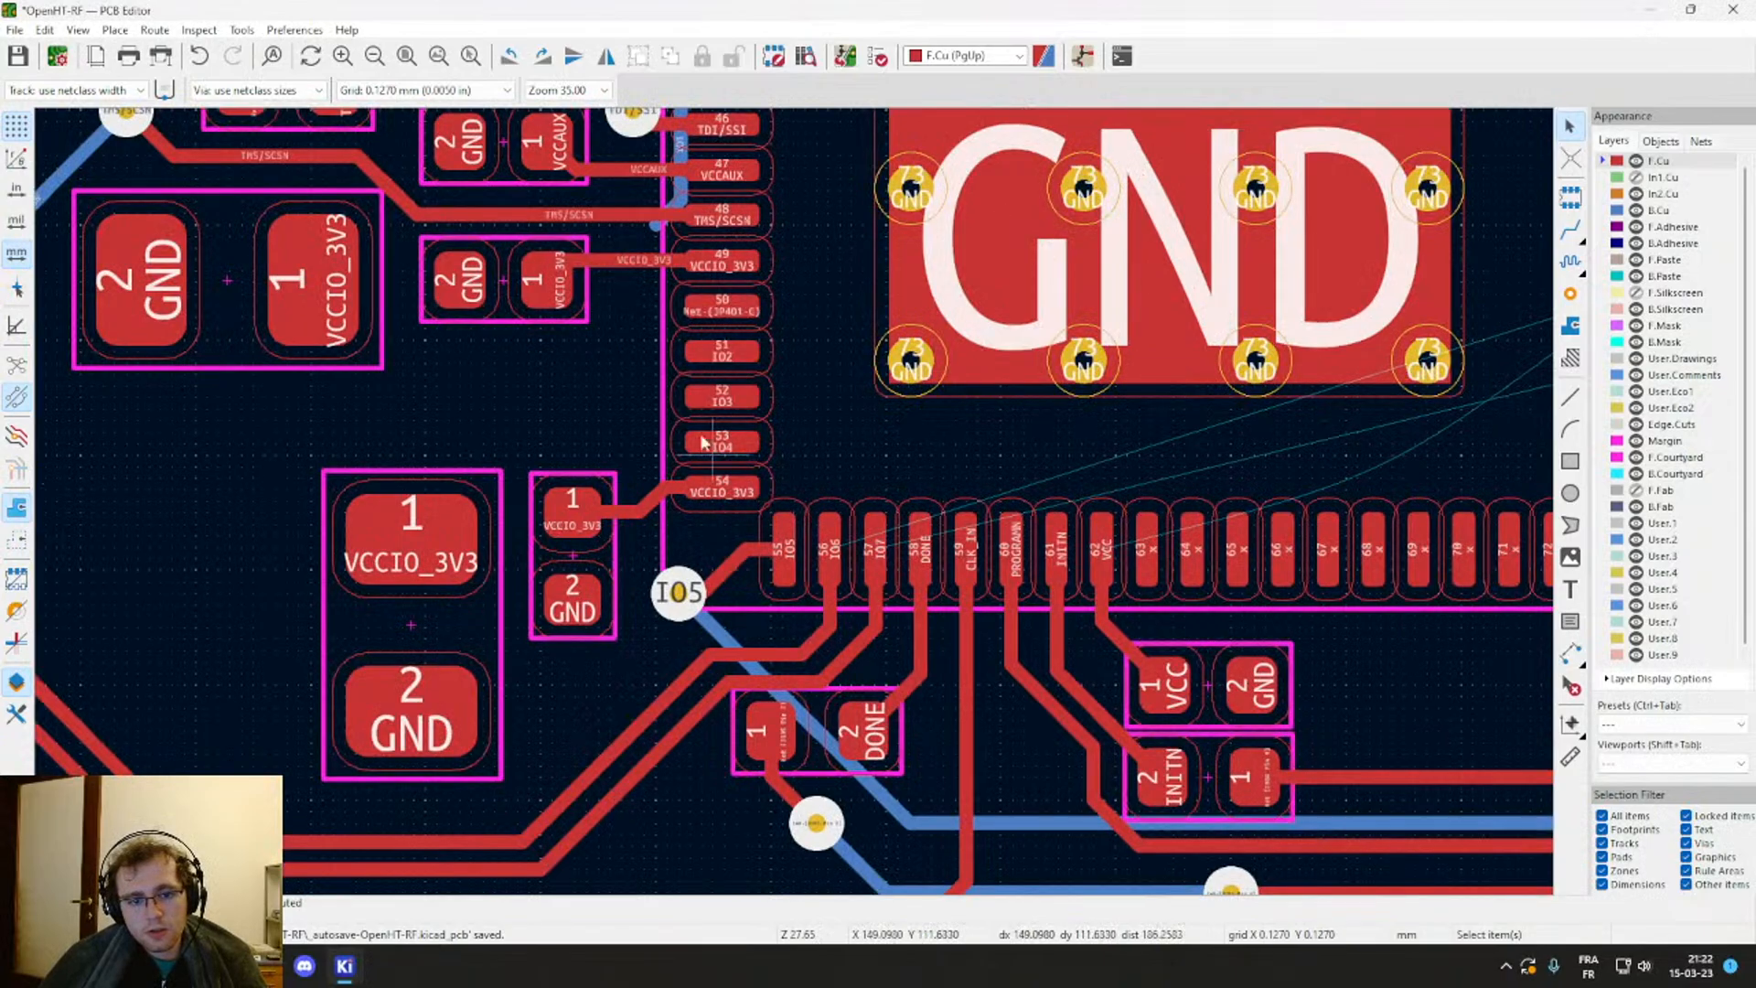
scroll(695, 425, "up", 3)
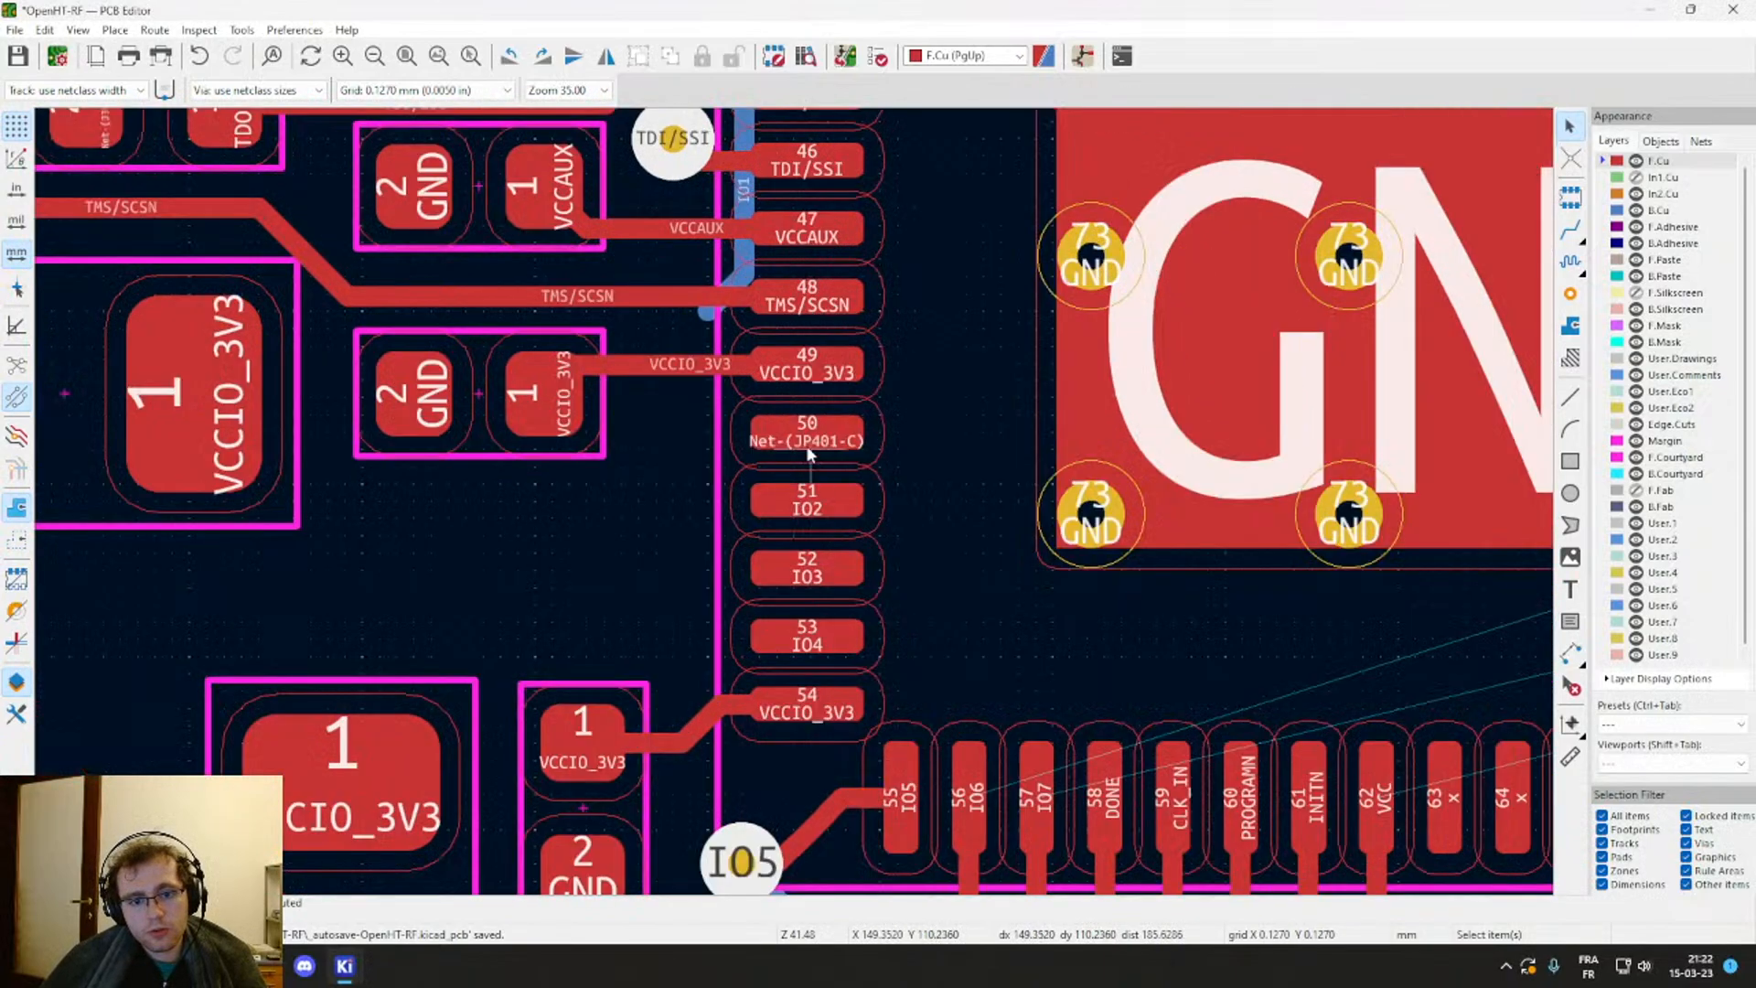
key("x")
scroll(800, 494, "down", 8)
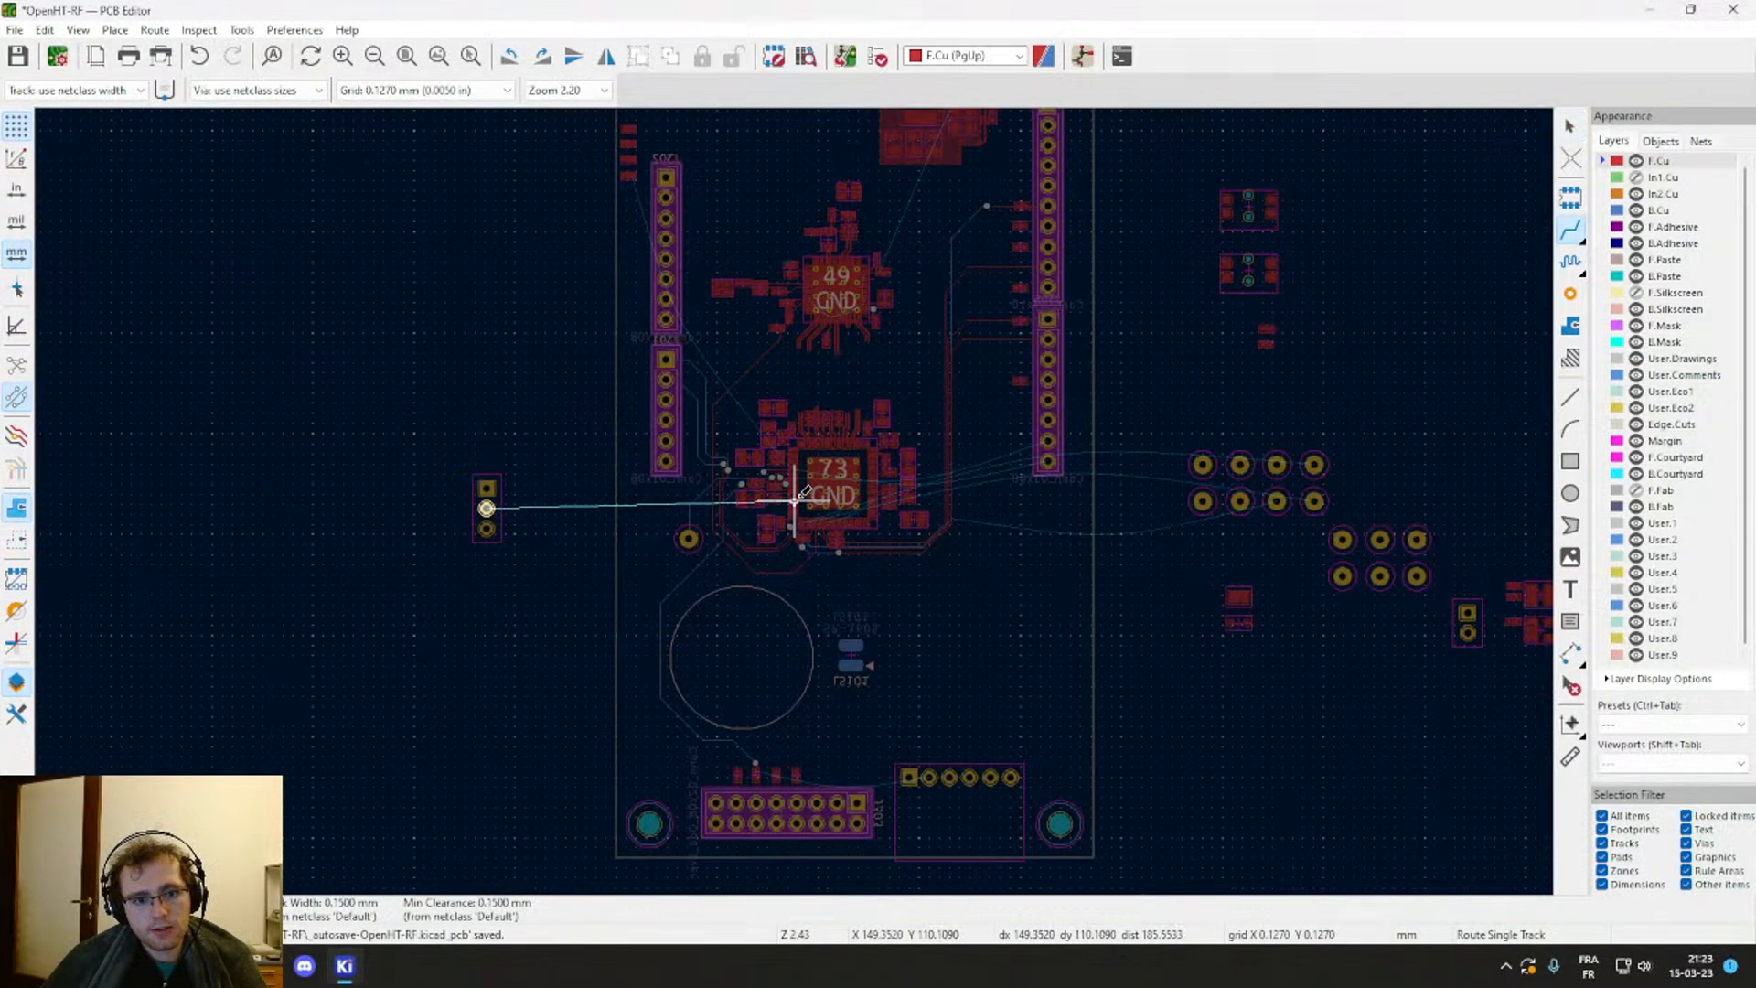
scroll(794, 508, "up", 12)
scroll(794, 501, "down", 5)
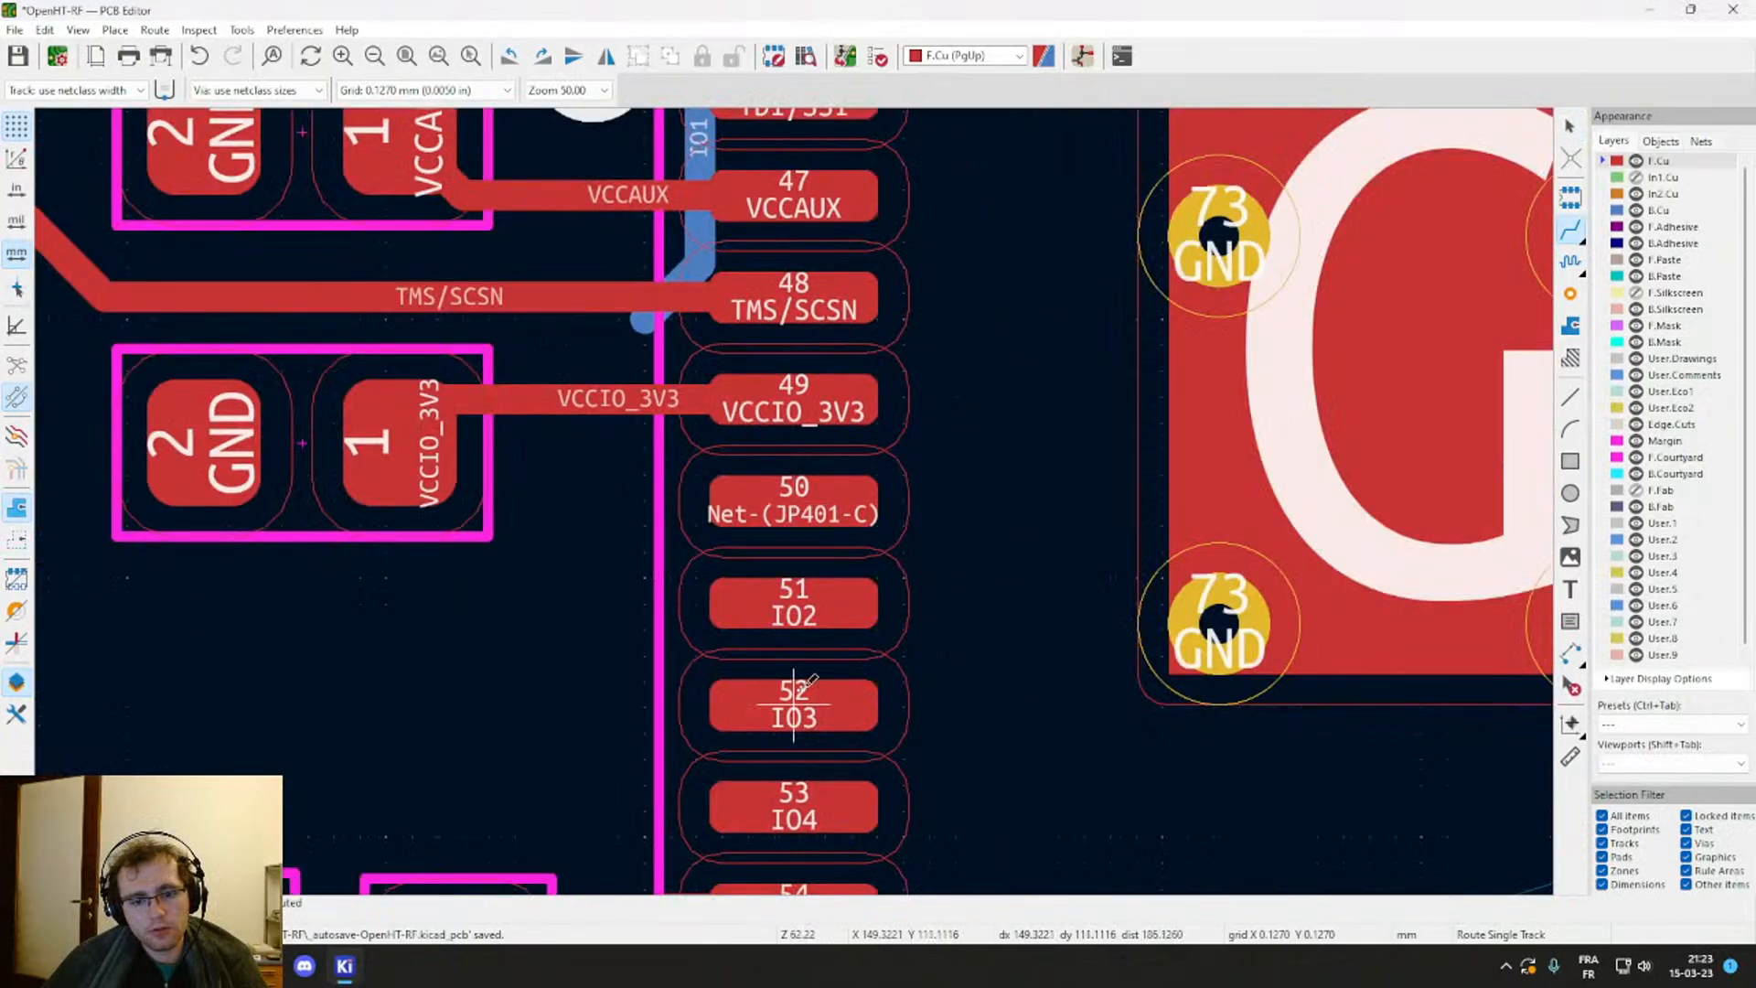
Step: Examine the IO0, IO1, TDO/SSO, TDI/SSI and TMS/SCSN tracks and vias beside chip pads 42 to 48
middle_click_drag(821, 475, 909, 721)
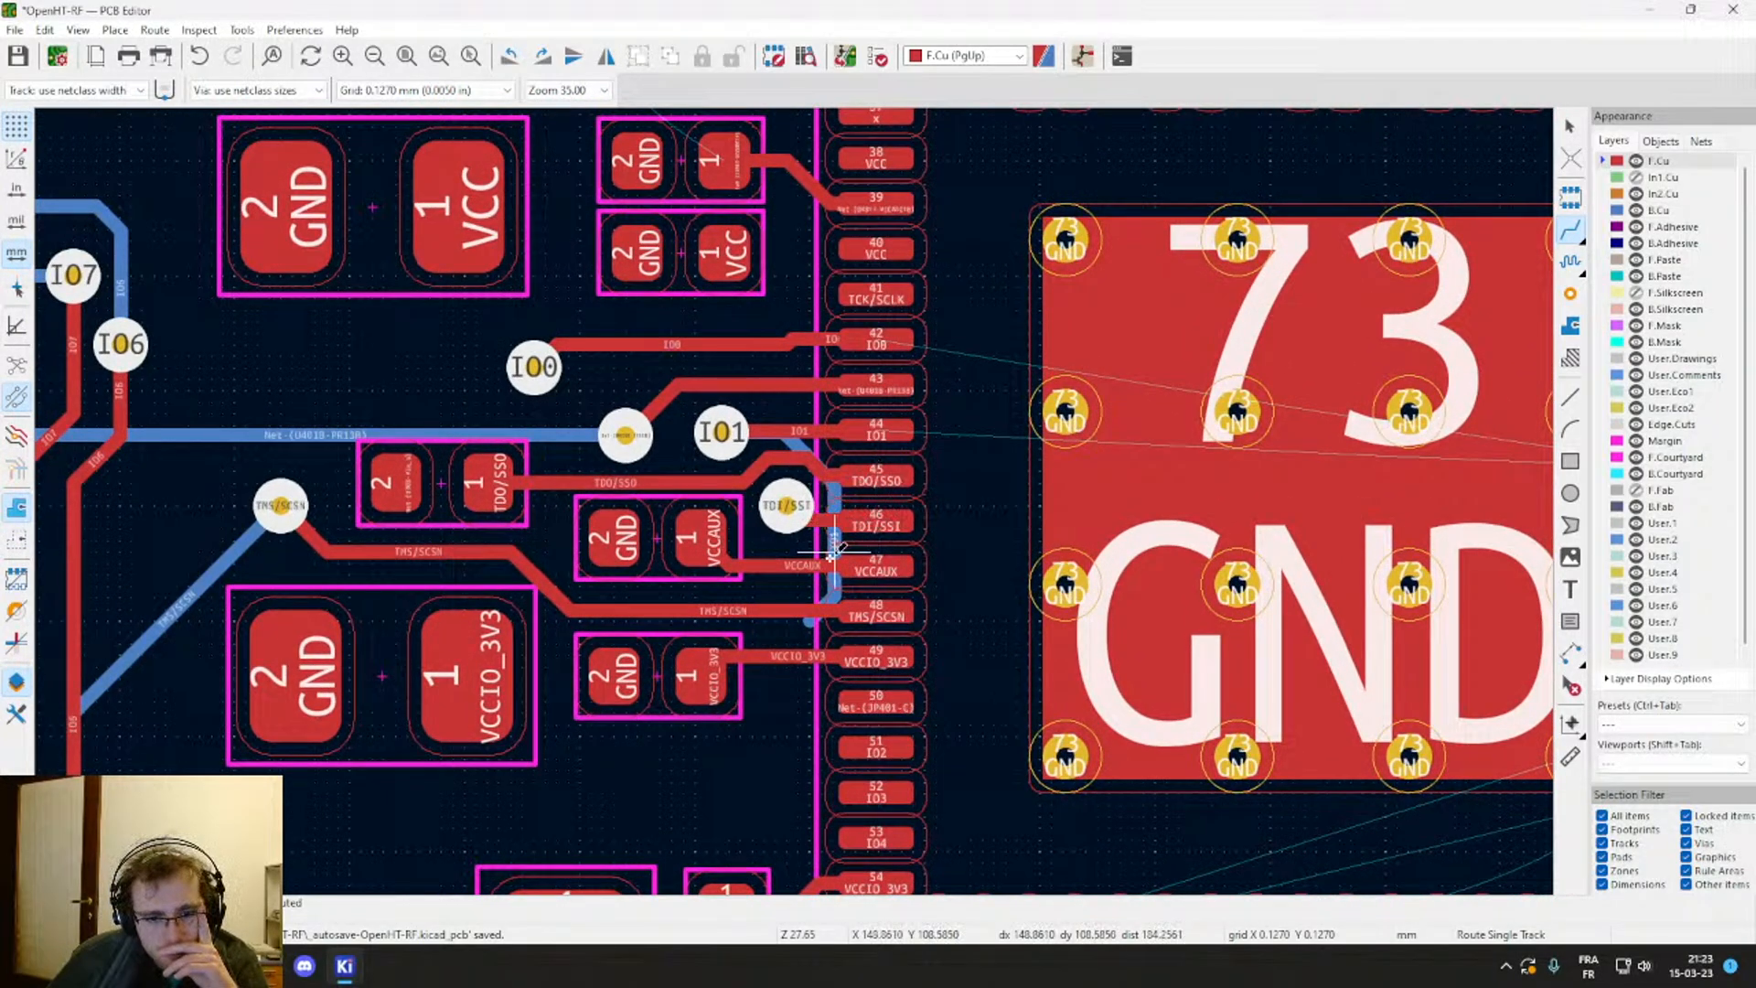
scroll(855, 522, "up", 3)
middle_click_drag(533, 417, 915, 671)
scroll(919, 665, "down", 3)
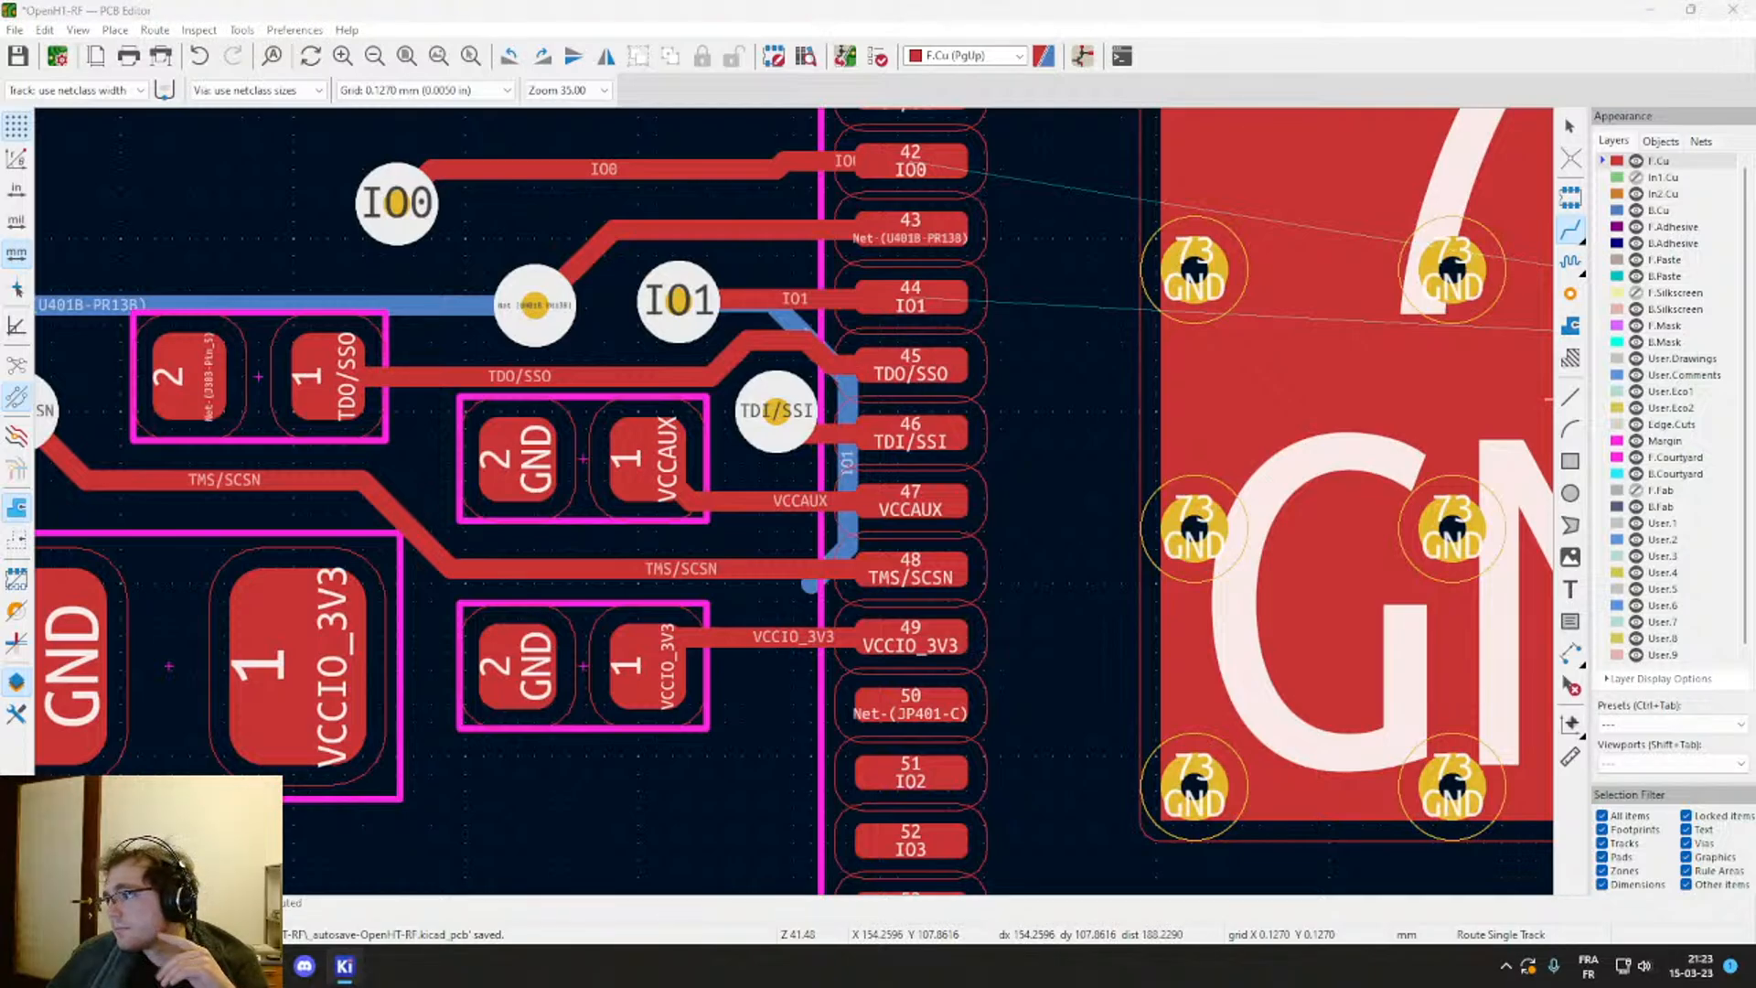
key("Home")
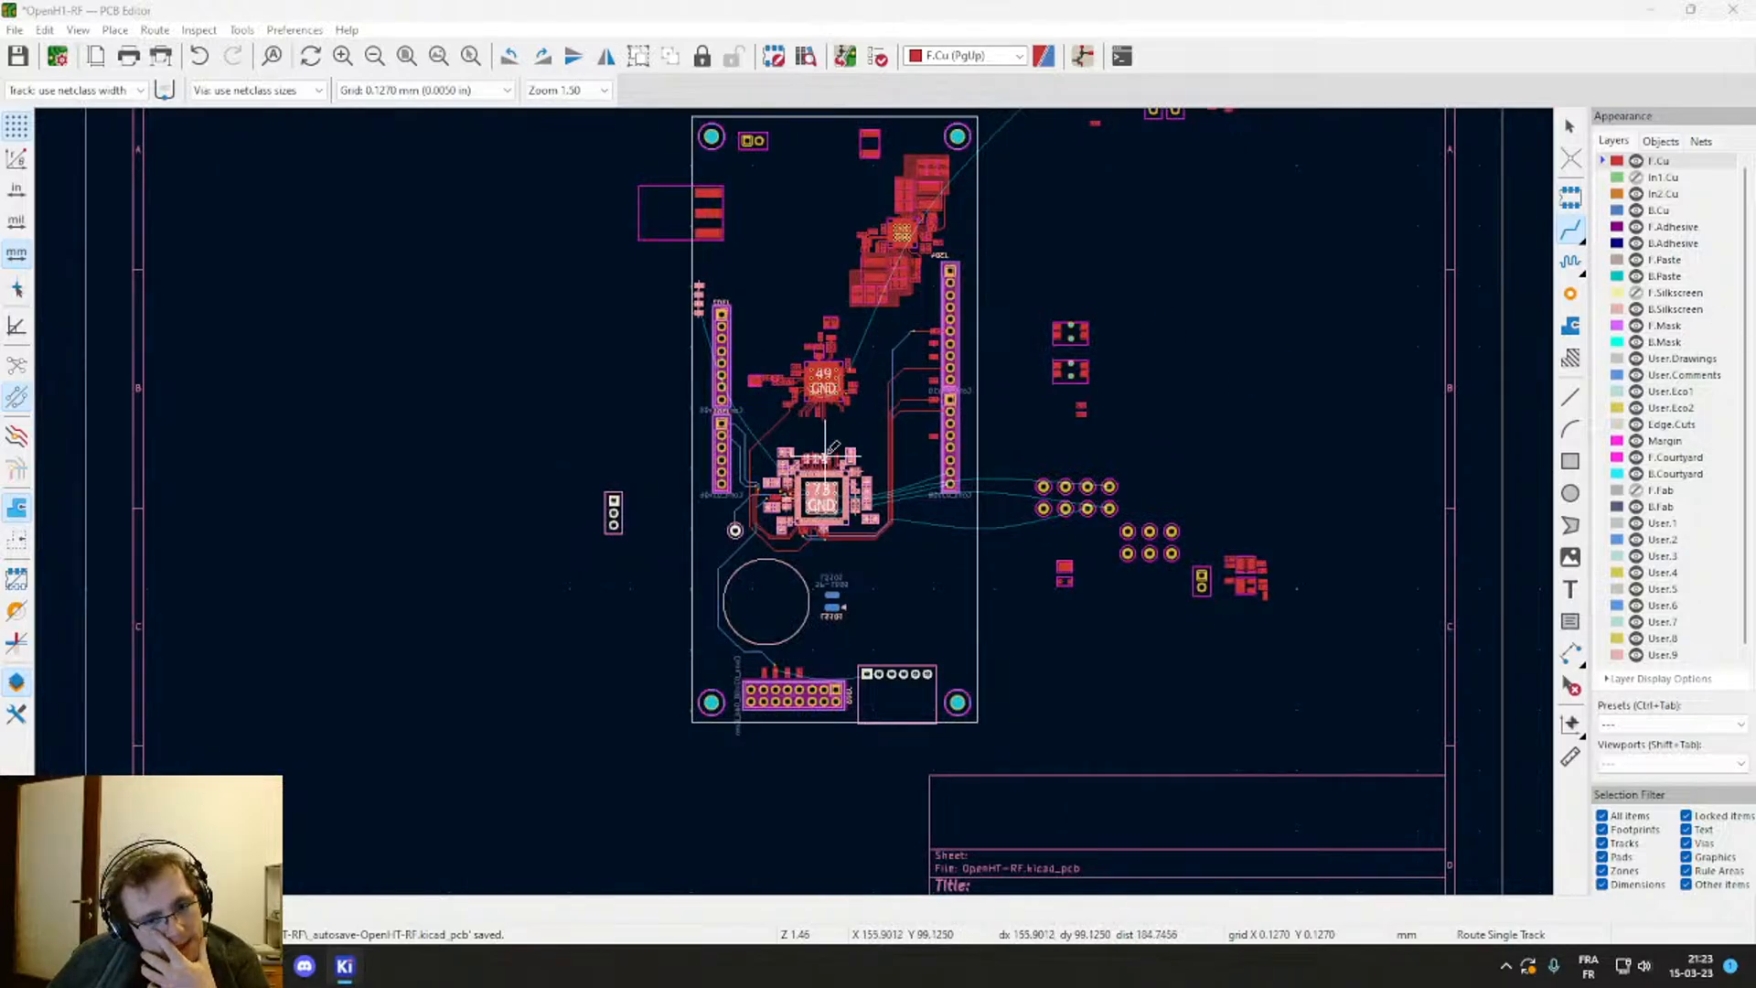
scroll(786, 489, "up", 10)
scroll(622, 507, "up", 5)
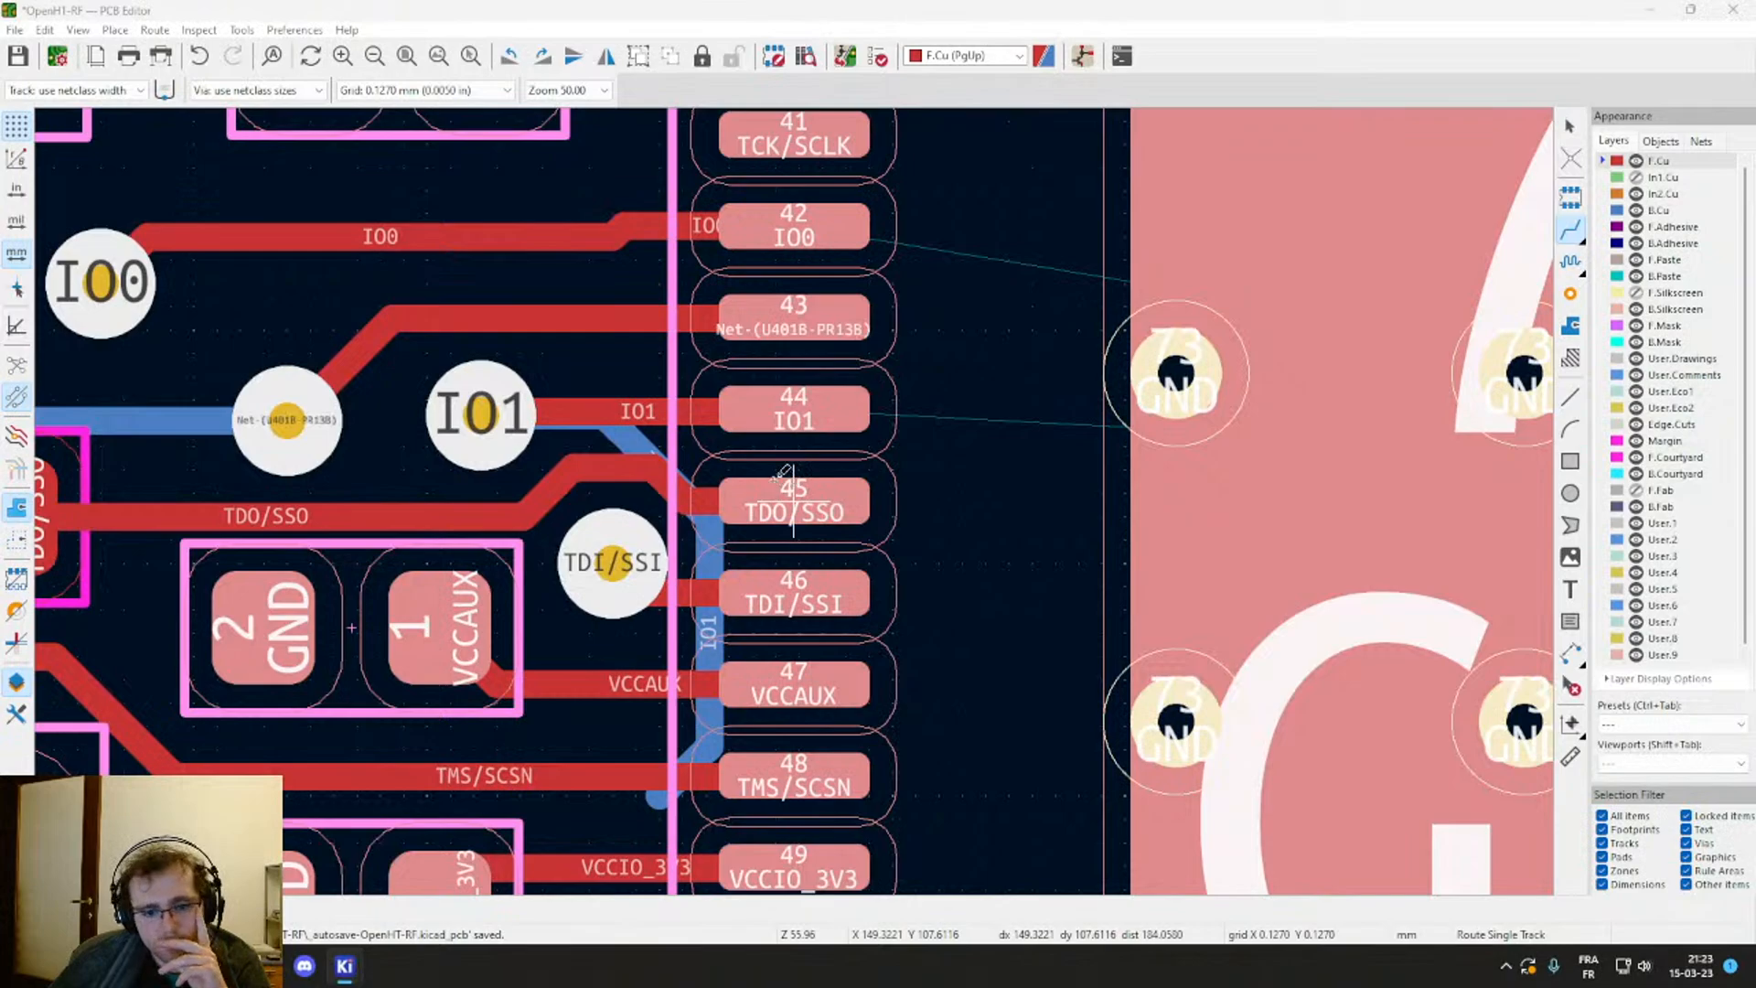
scroll(784, 471, "down", 1)
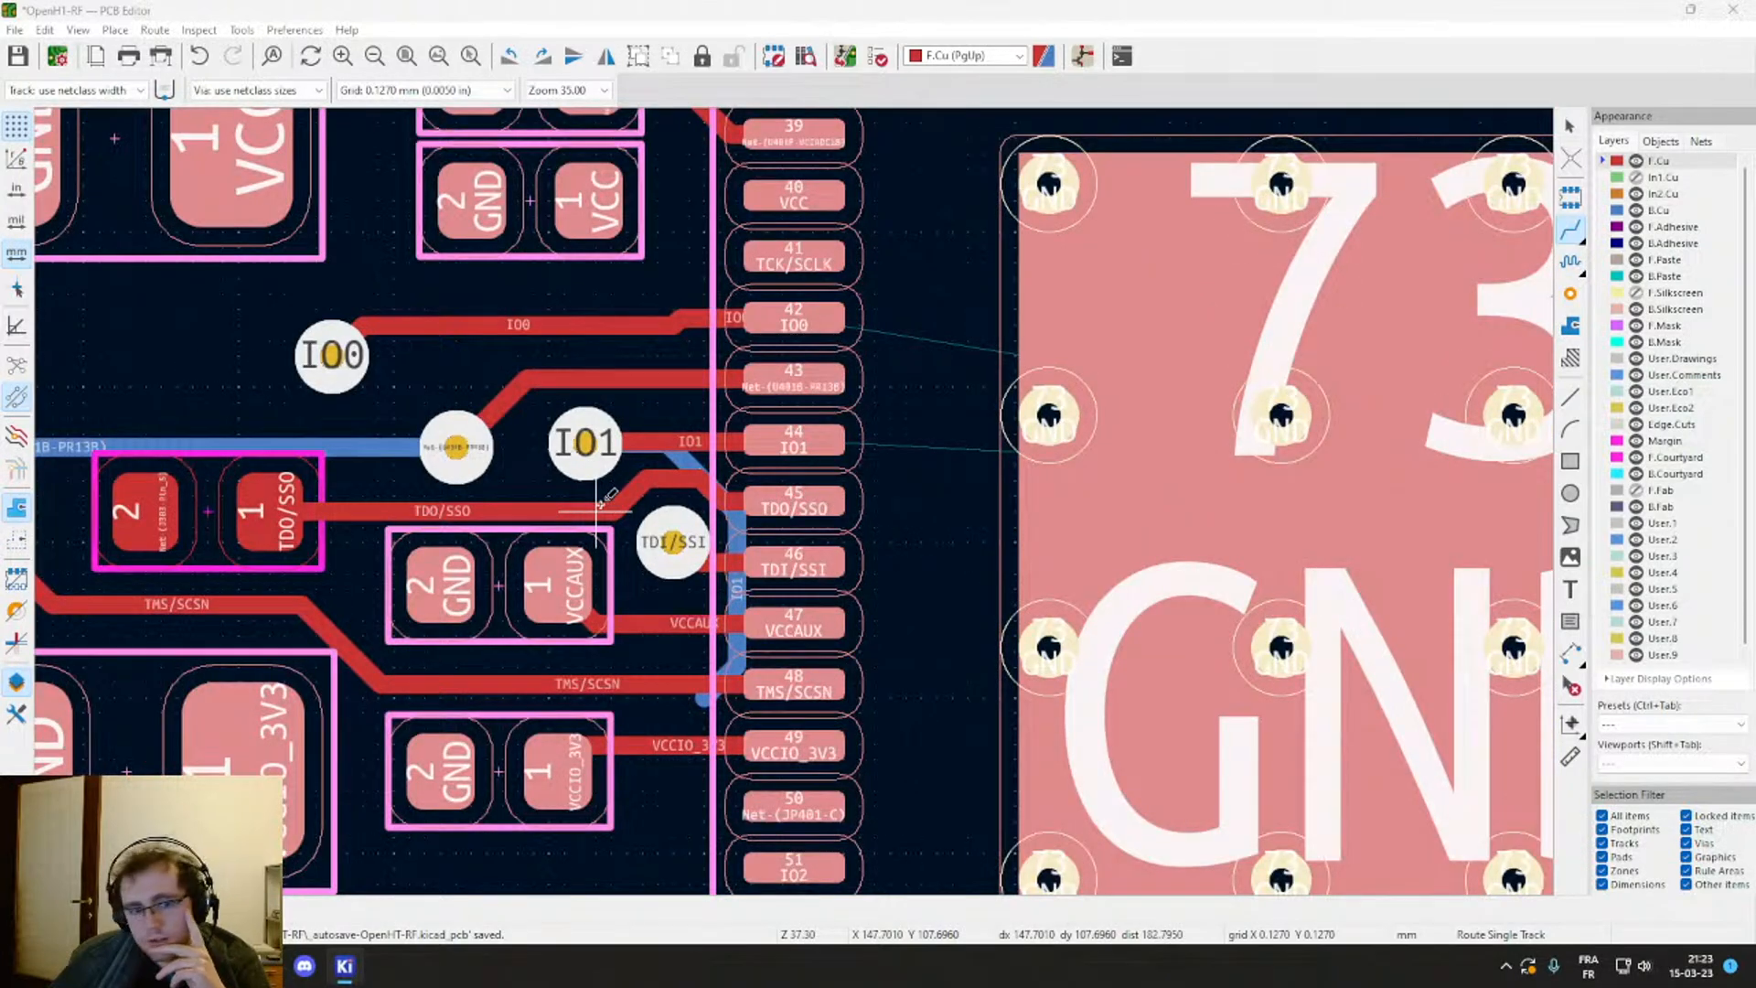
middle_click_drag(331, 520, 672, 466)
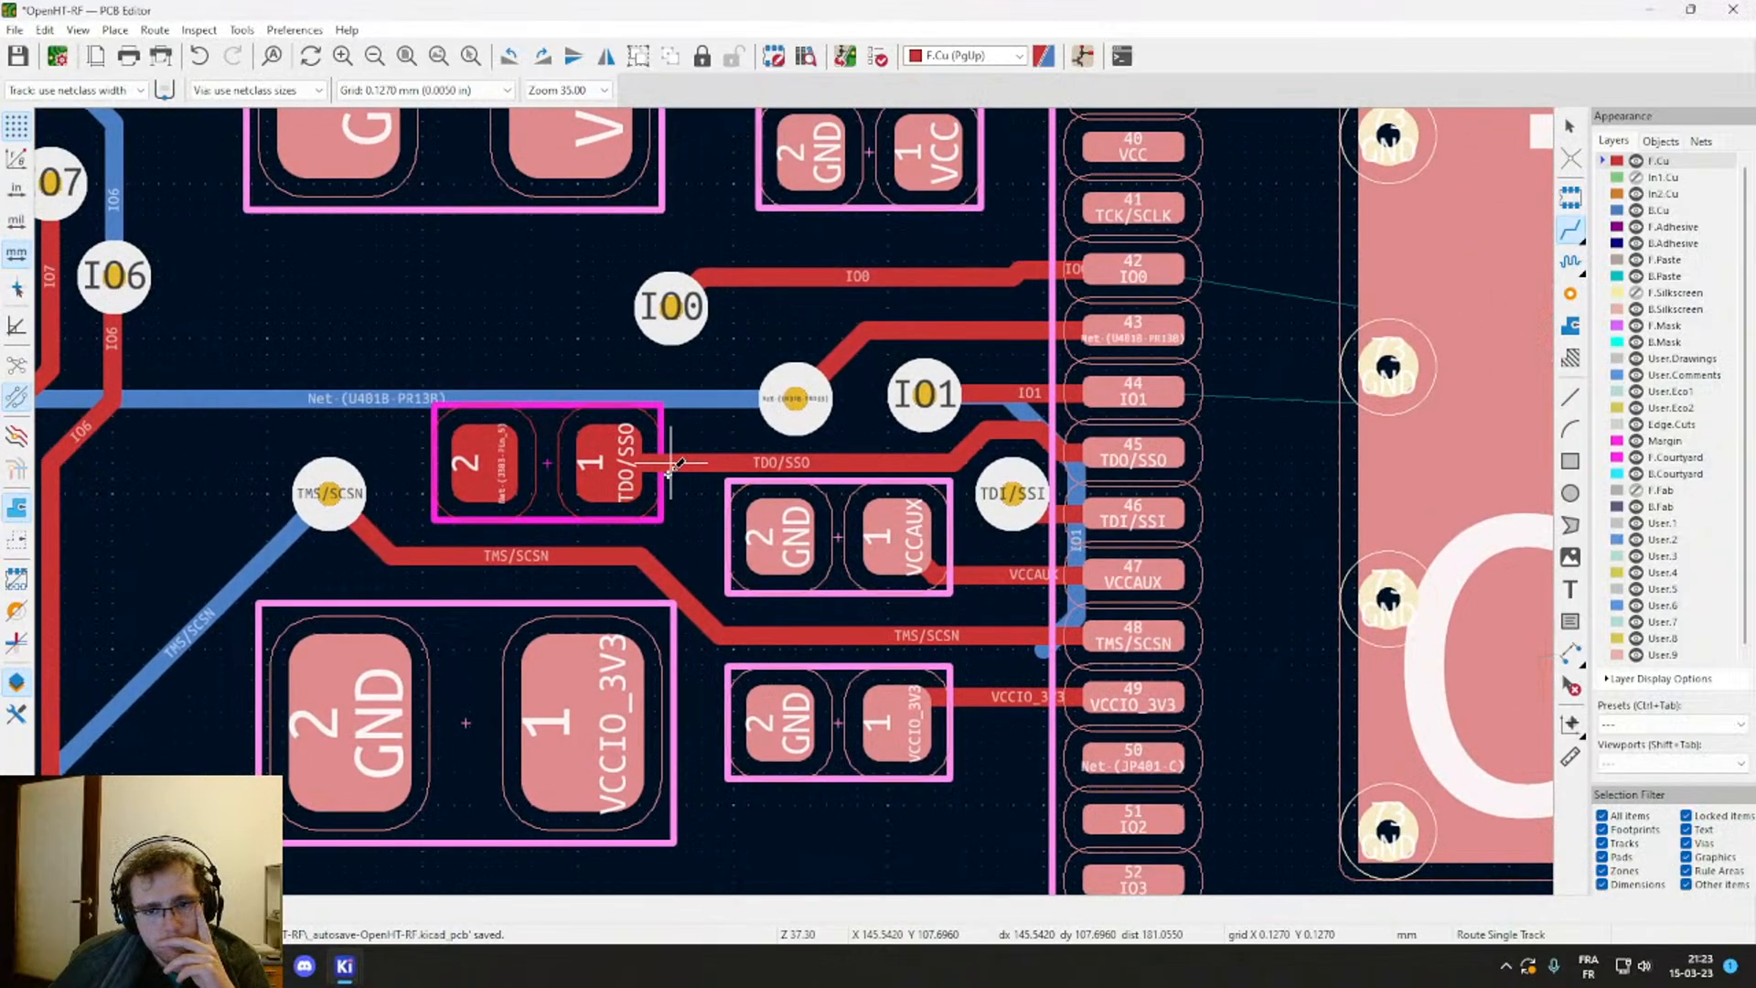
middle_click_drag(915, 265, 801, 493)
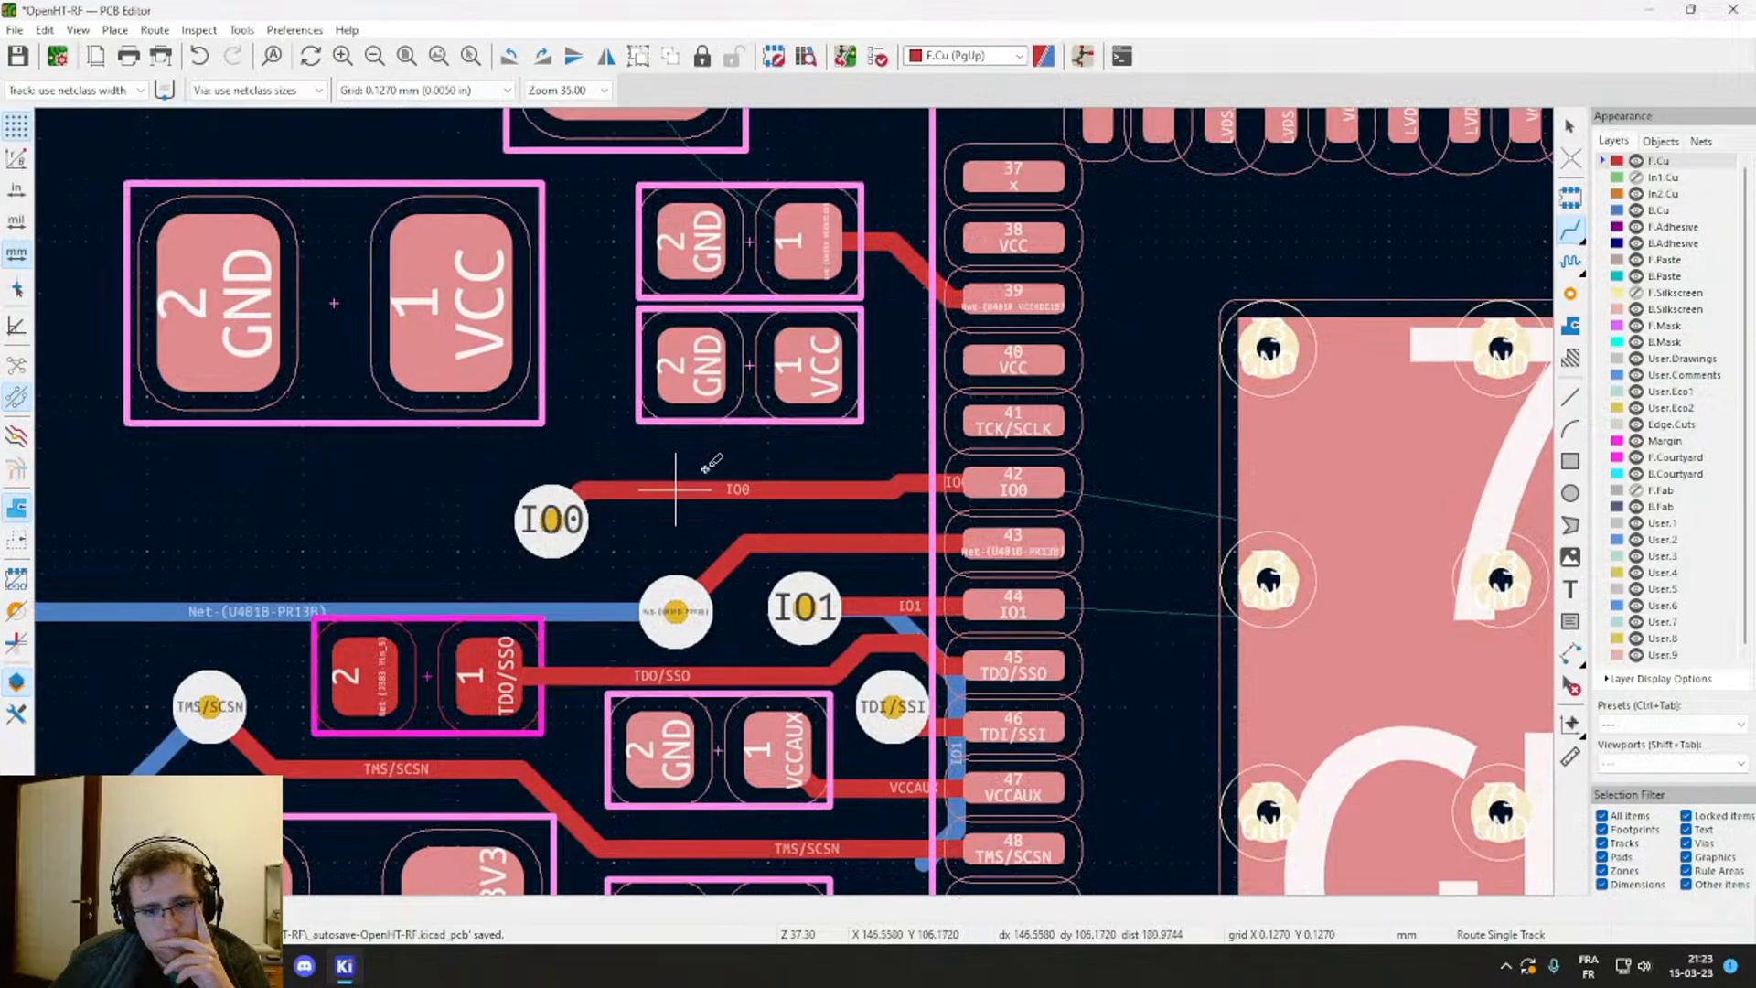
Step: Delete the complete IO1 and IO0 routing at chip pads 44 and 42, including their vias
left_click(805, 608)
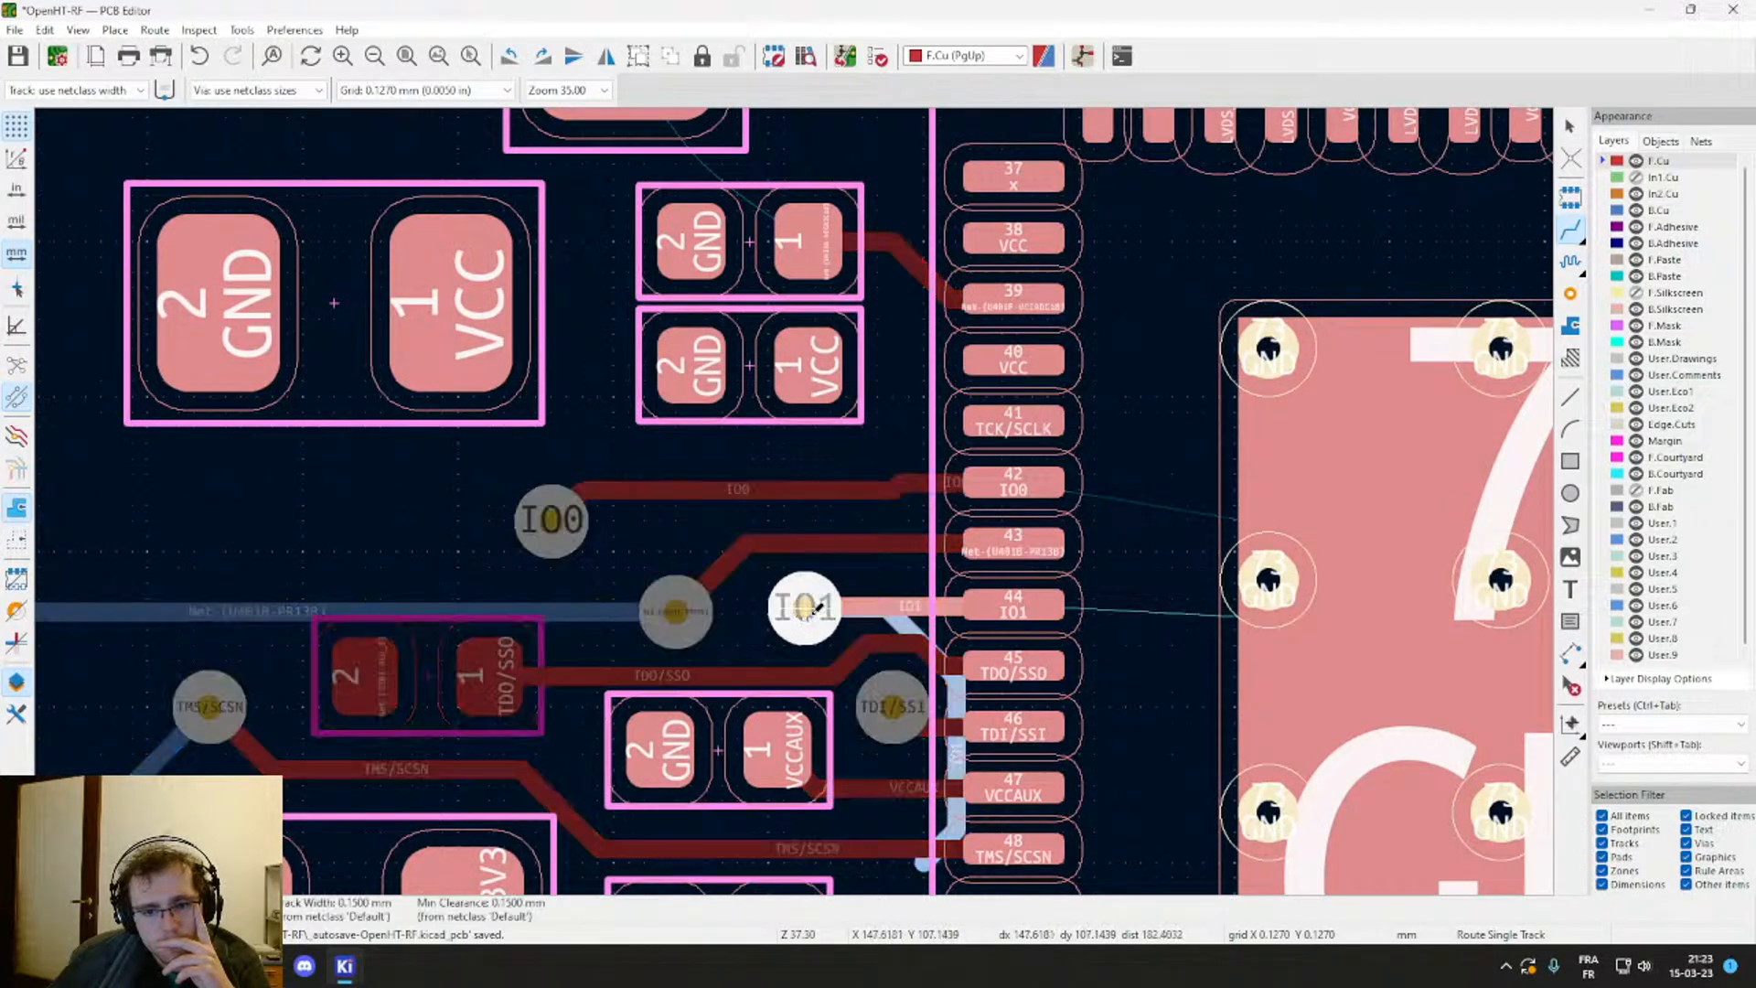
key("Escape")
key("Escape")
left_click(807, 610)
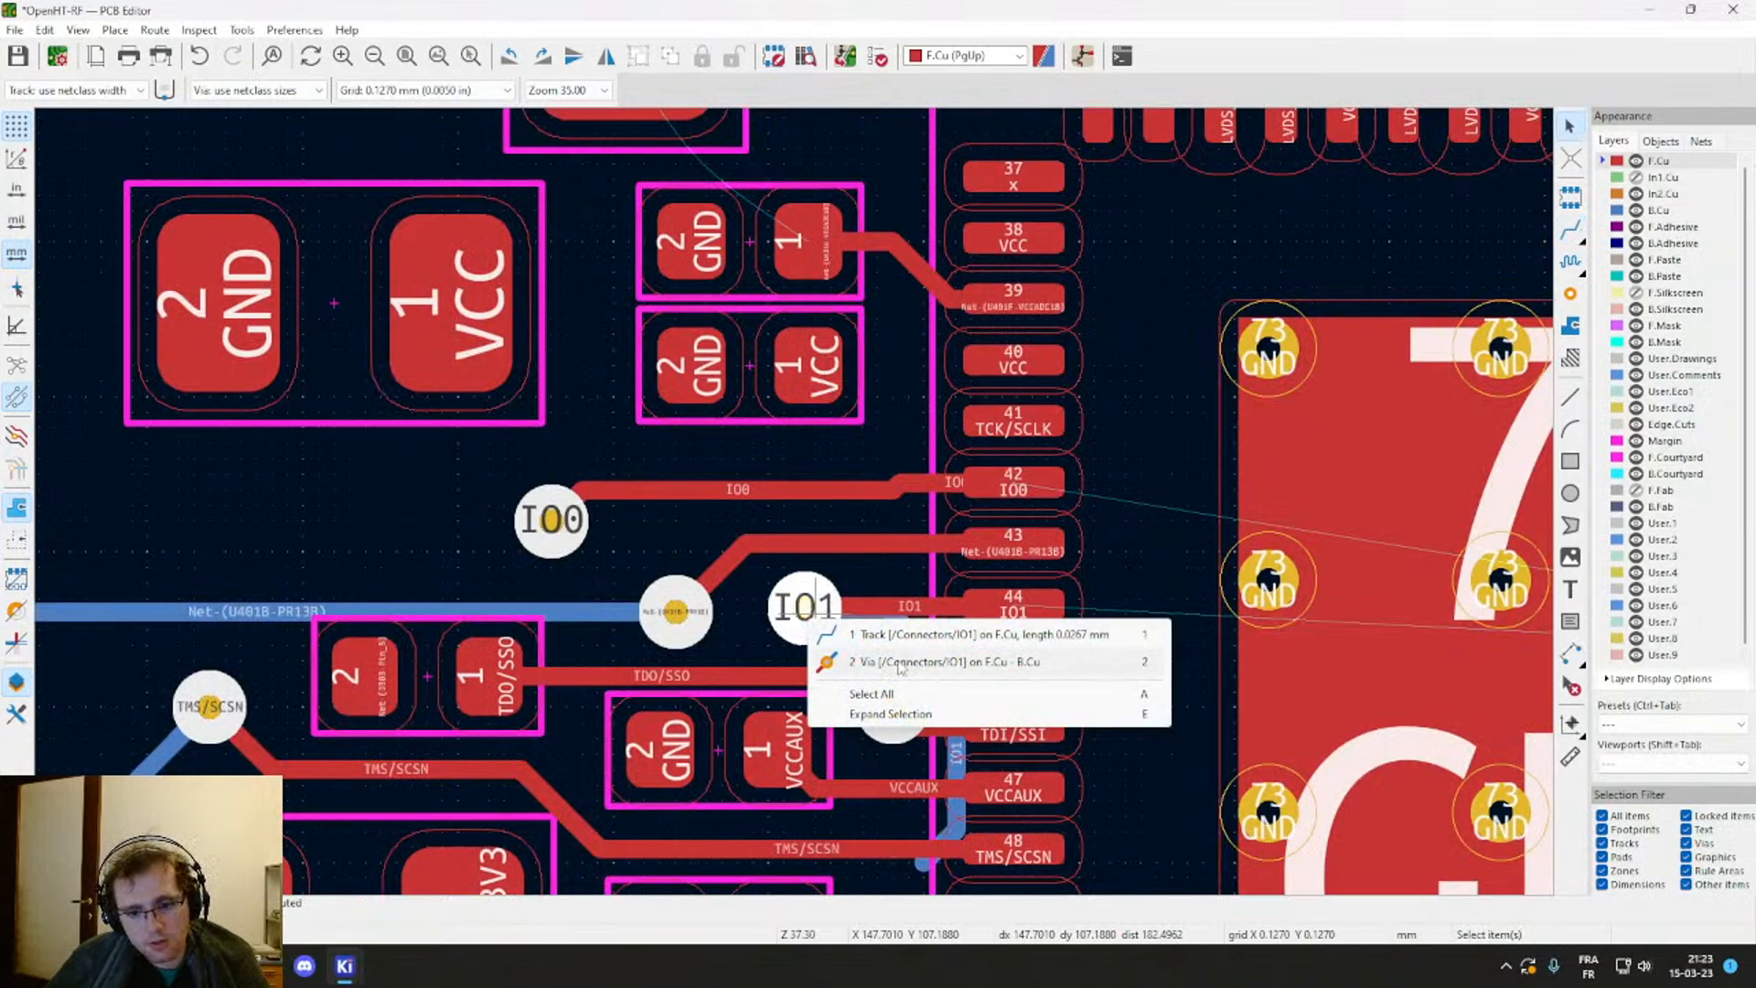
left_click(899, 663)
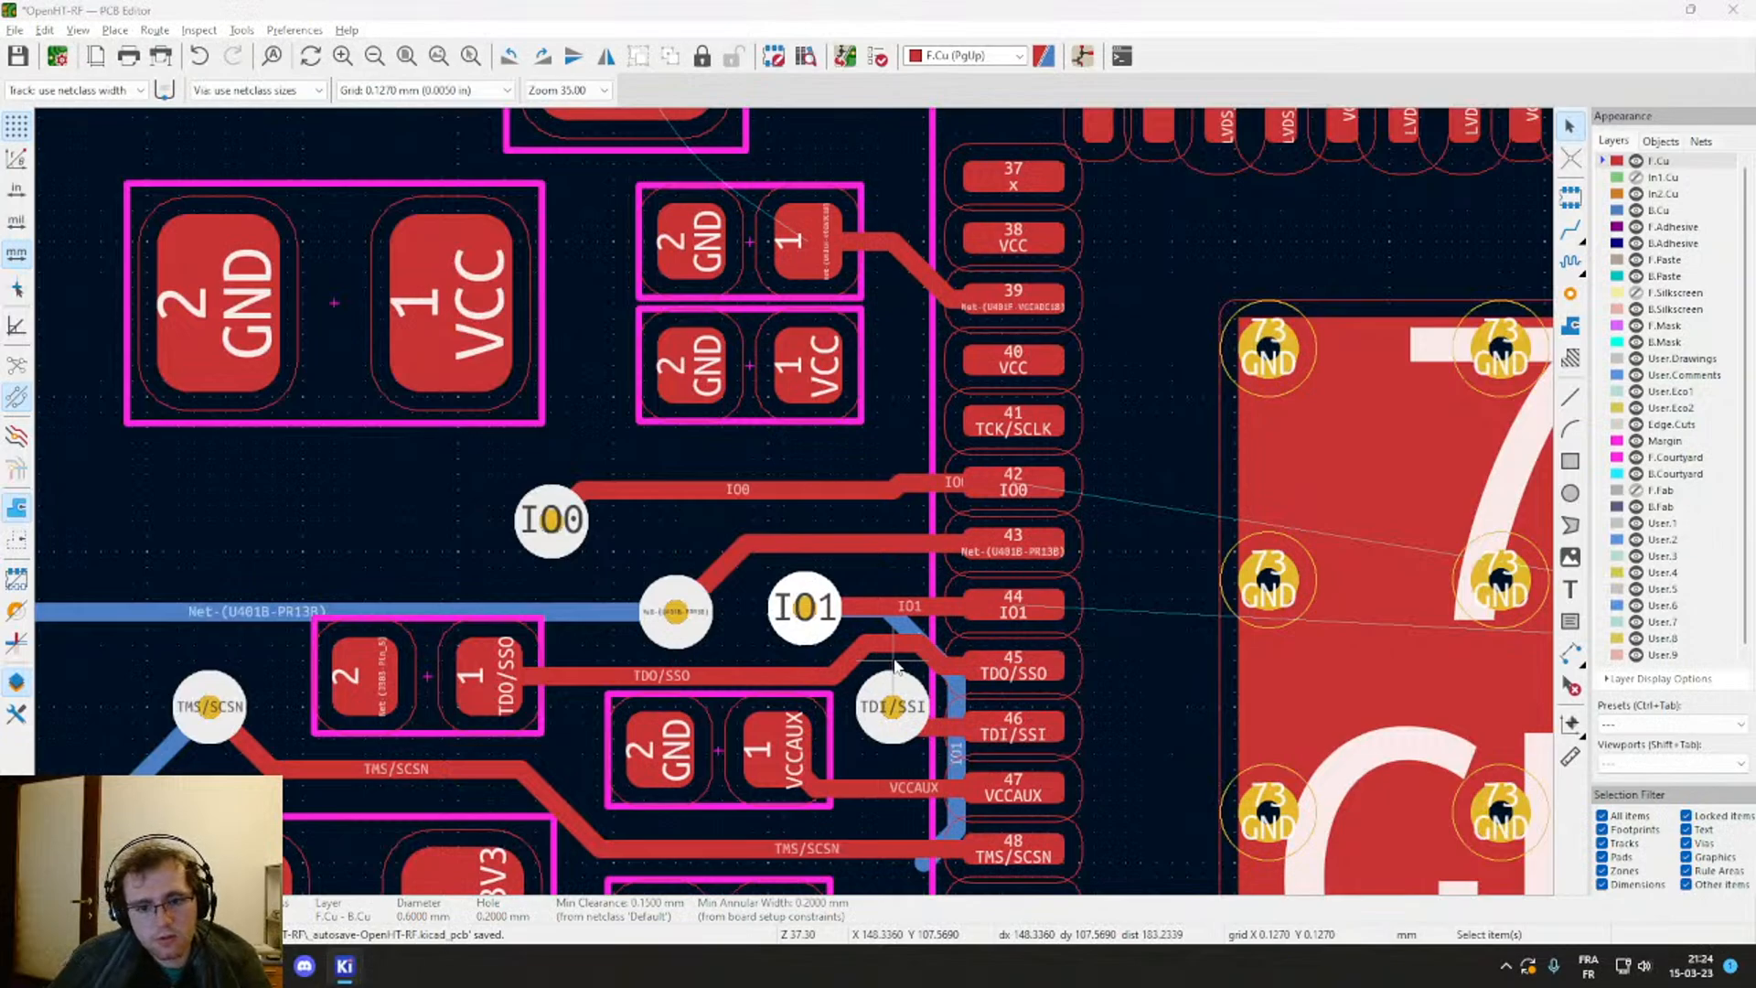
key("u")
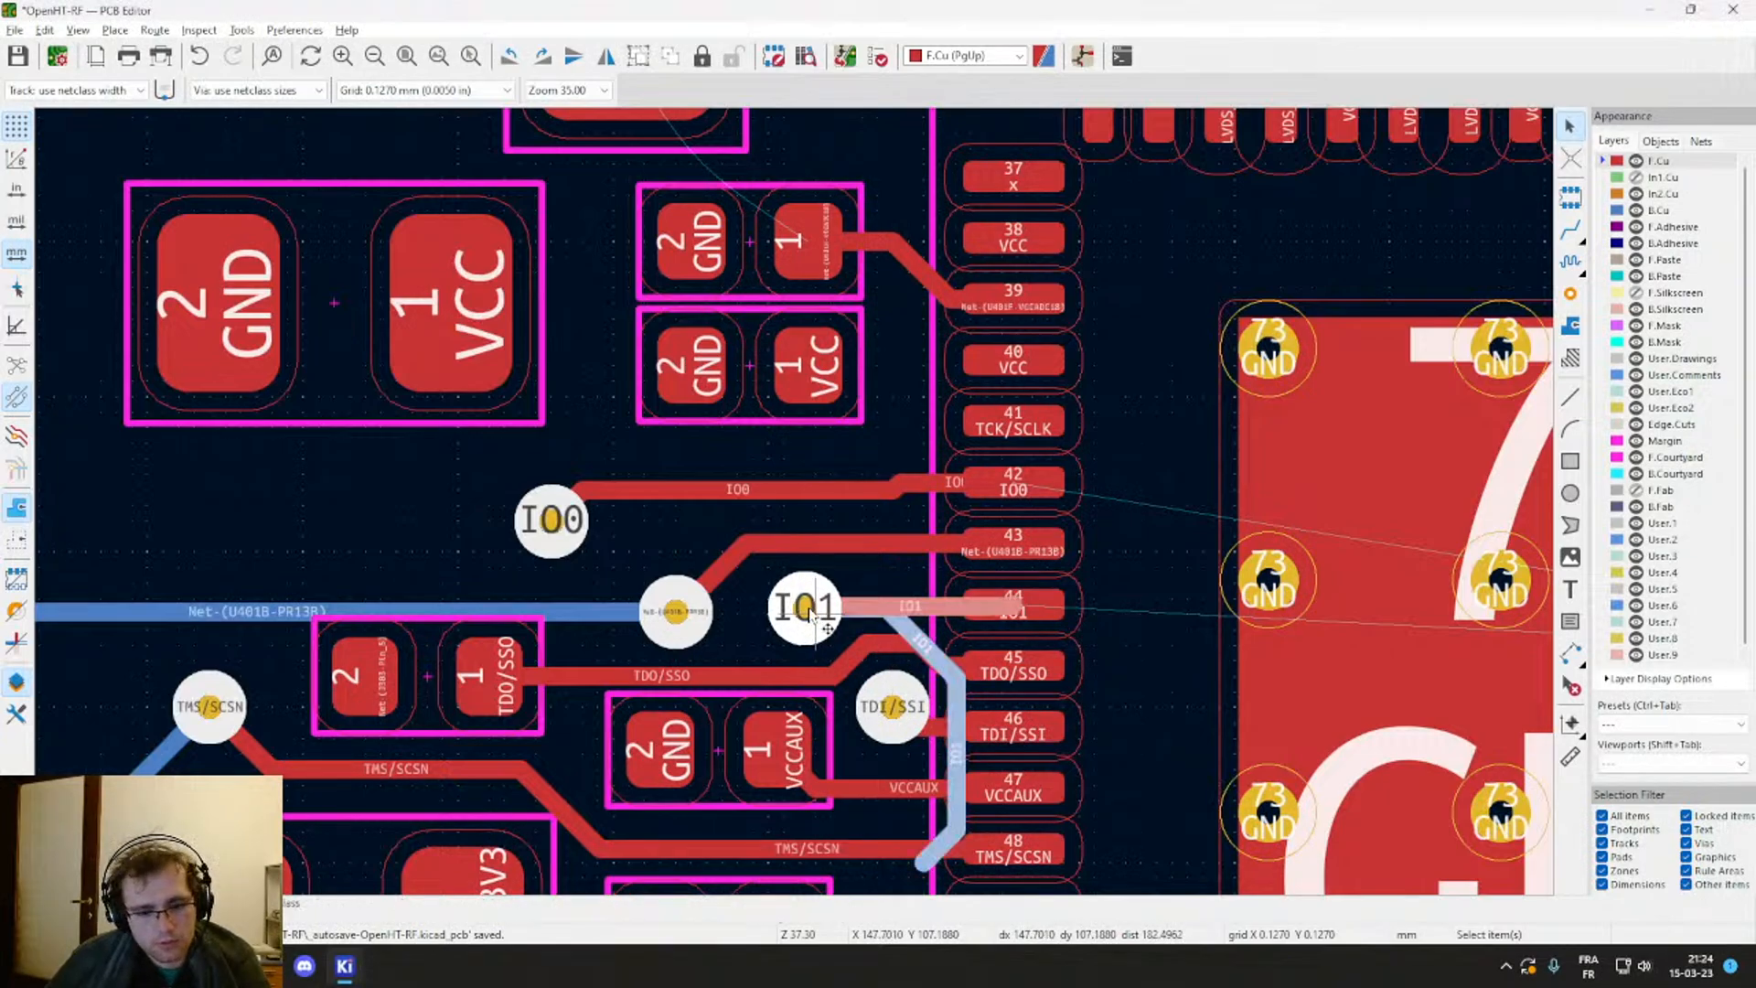
key("Delete")
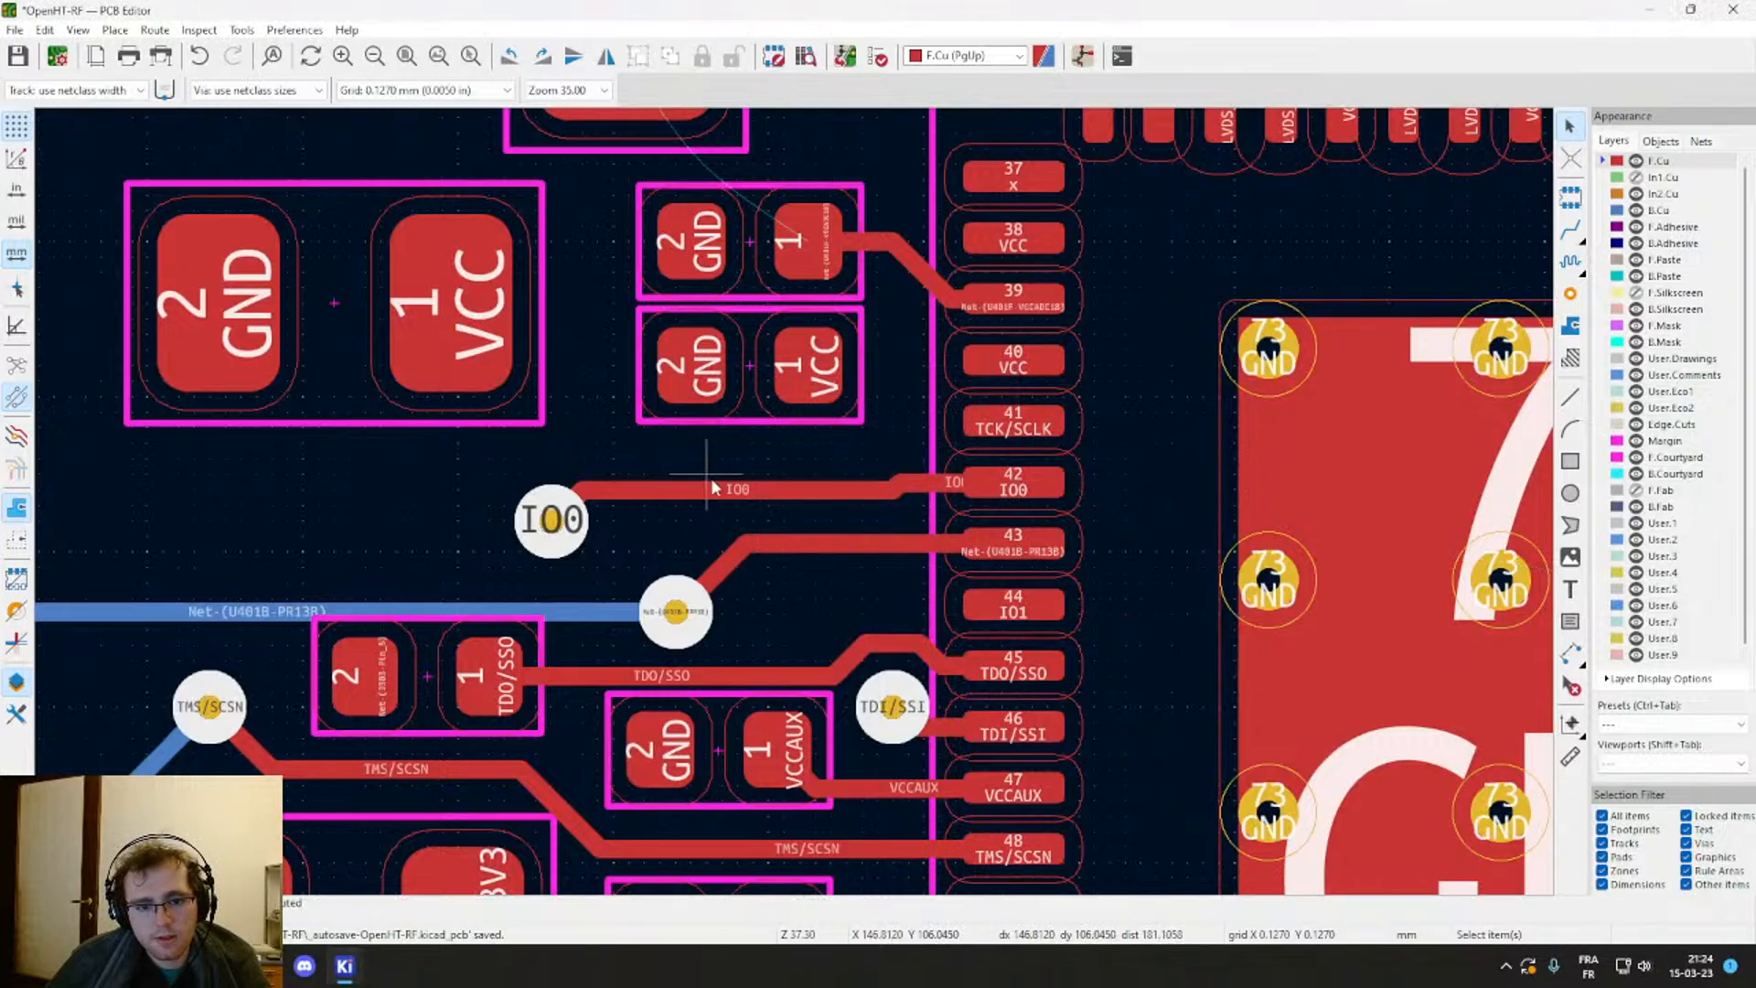
left_click(712, 487)
key("Delete")
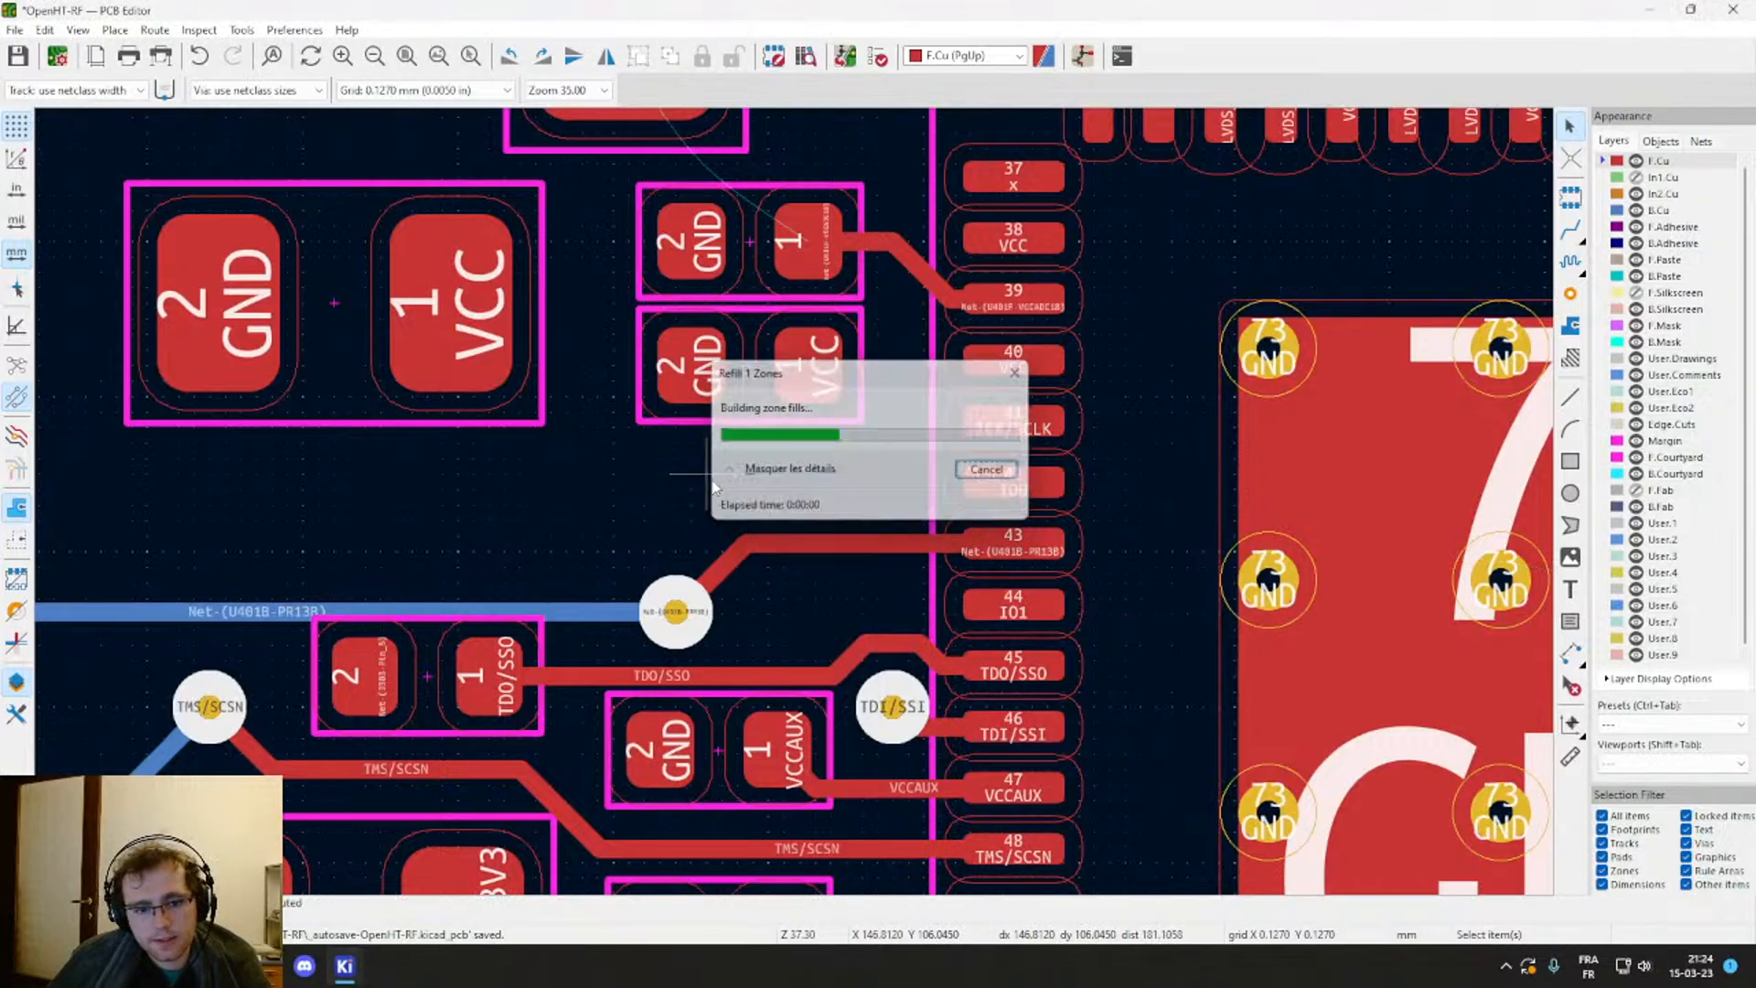
Step: Drag the Net-(U401B-PR13B) via away from the chip to beside the IO6 via, level with pad 43
scroll(788, 513, "down", 4)
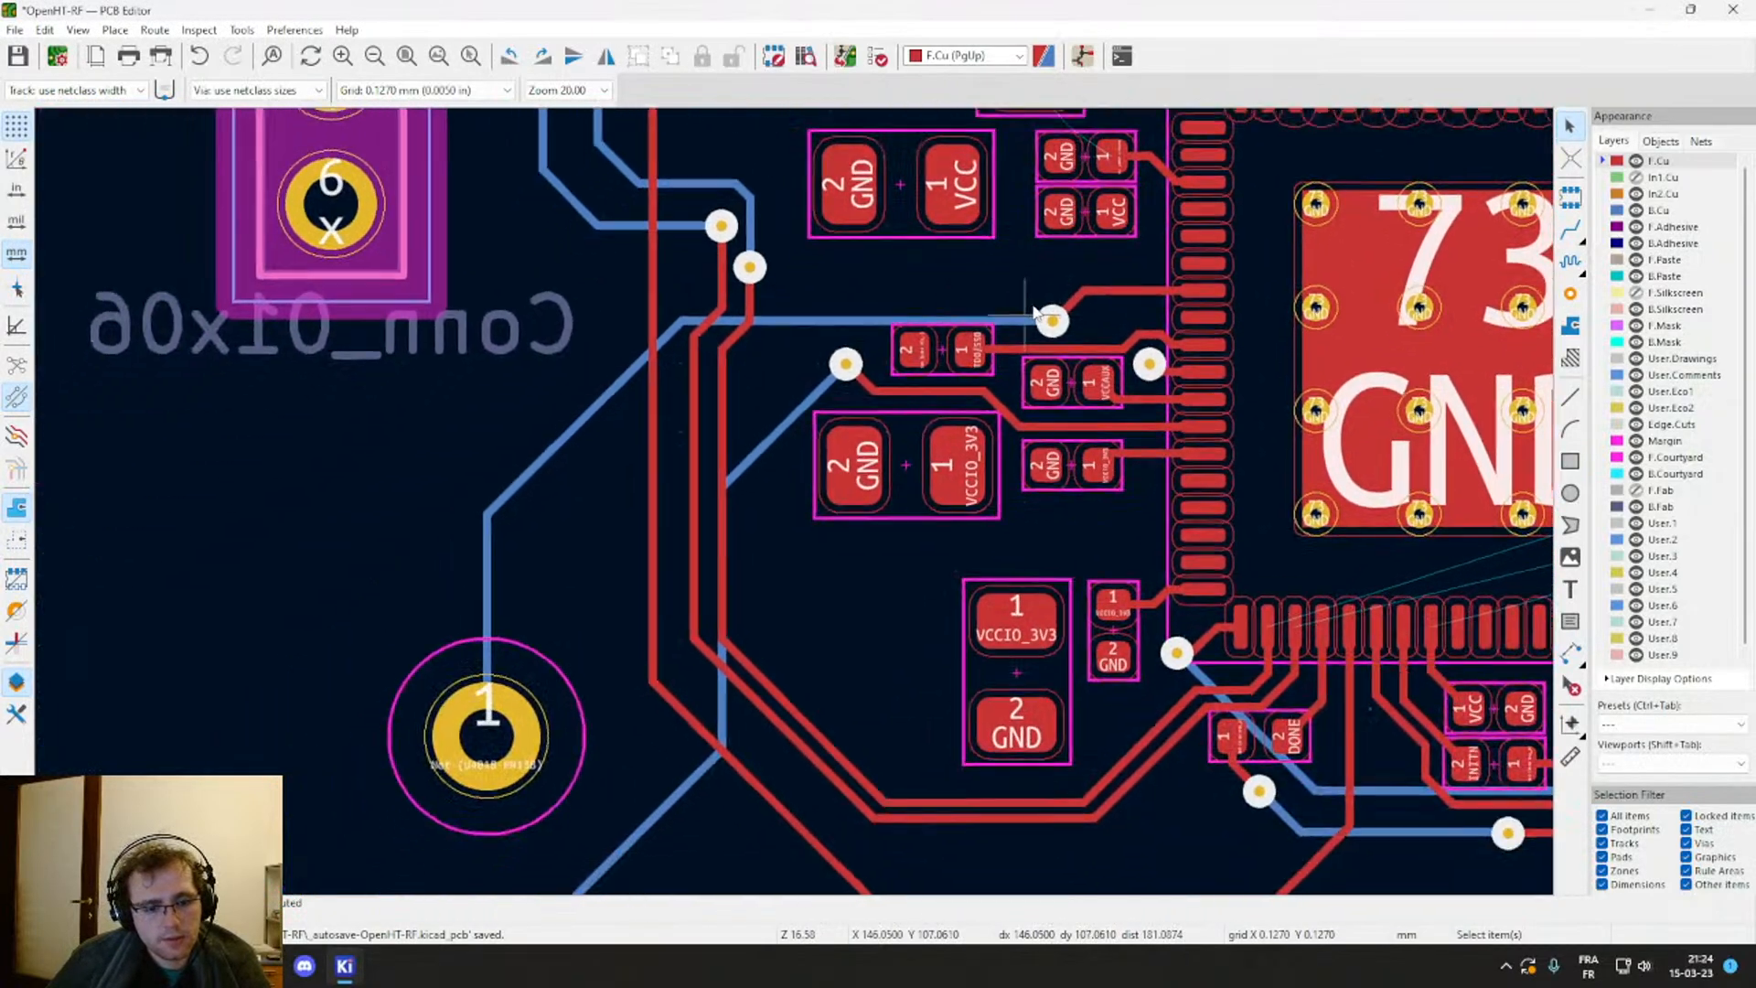
middle_click_drag(1033, 313, 861, 434)
left_click(948, 415)
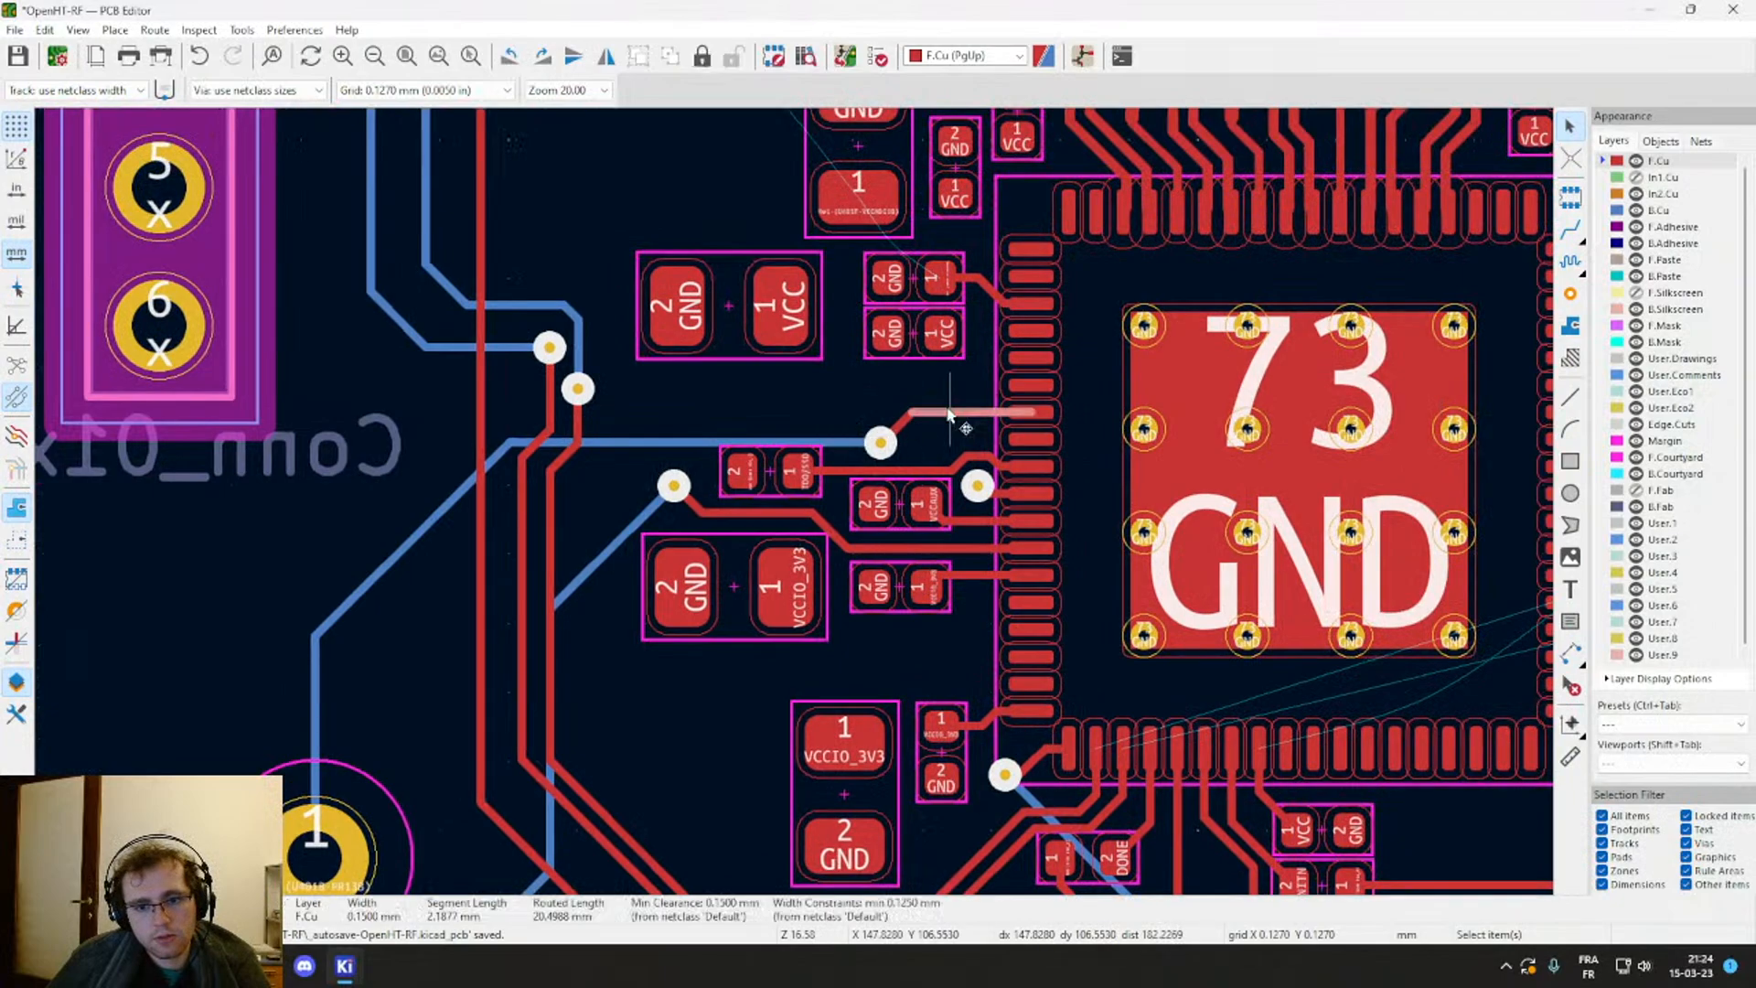
left_click(885, 440)
left_click(889, 458)
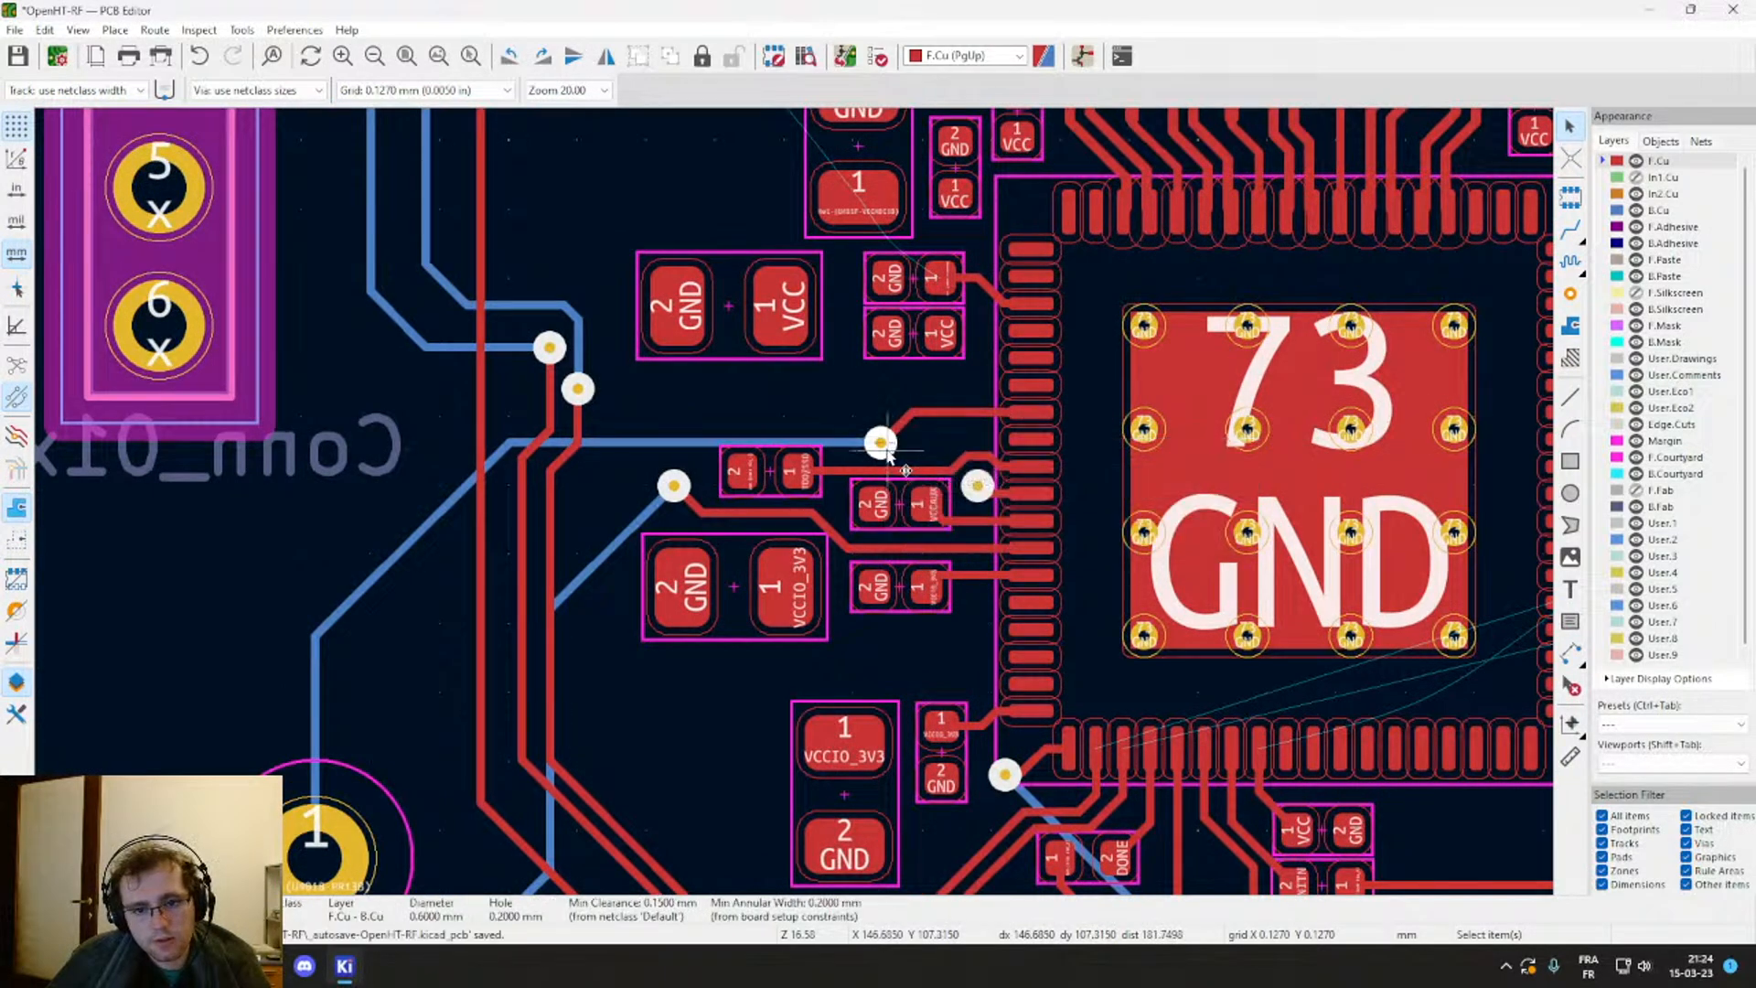
key("d")
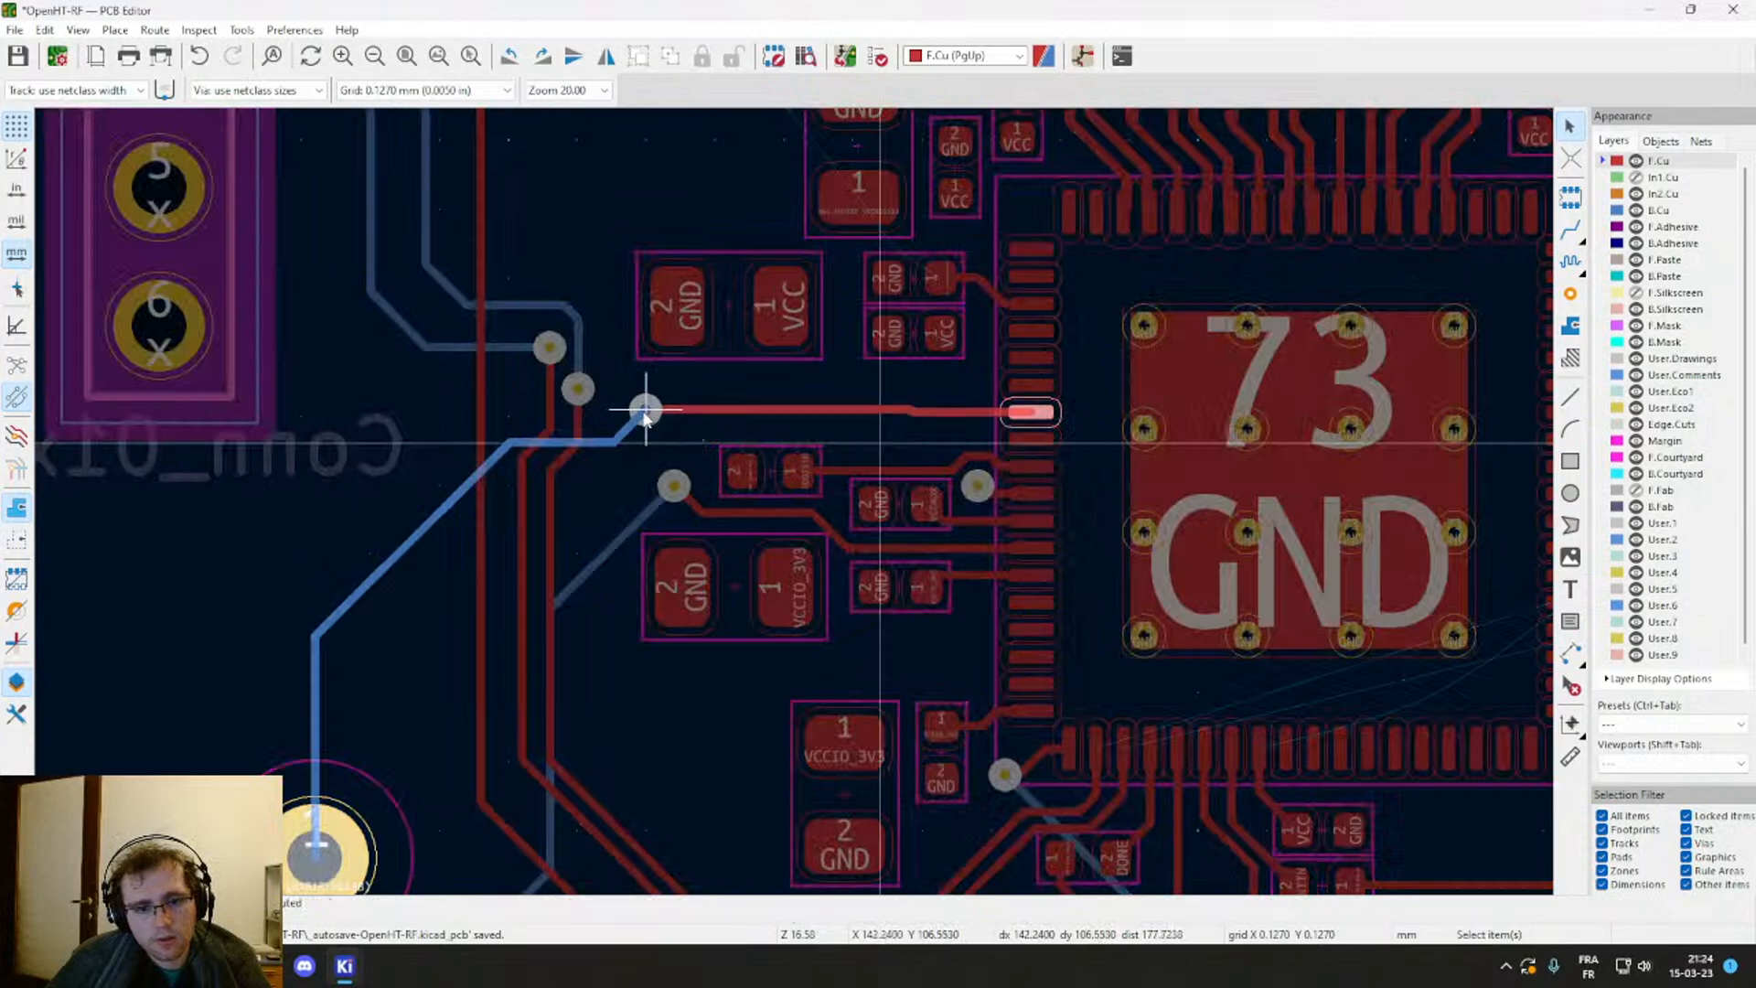
left_click(643, 412)
scroll(696, 459, "up", 1)
scroll(932, 479, "up", 1)
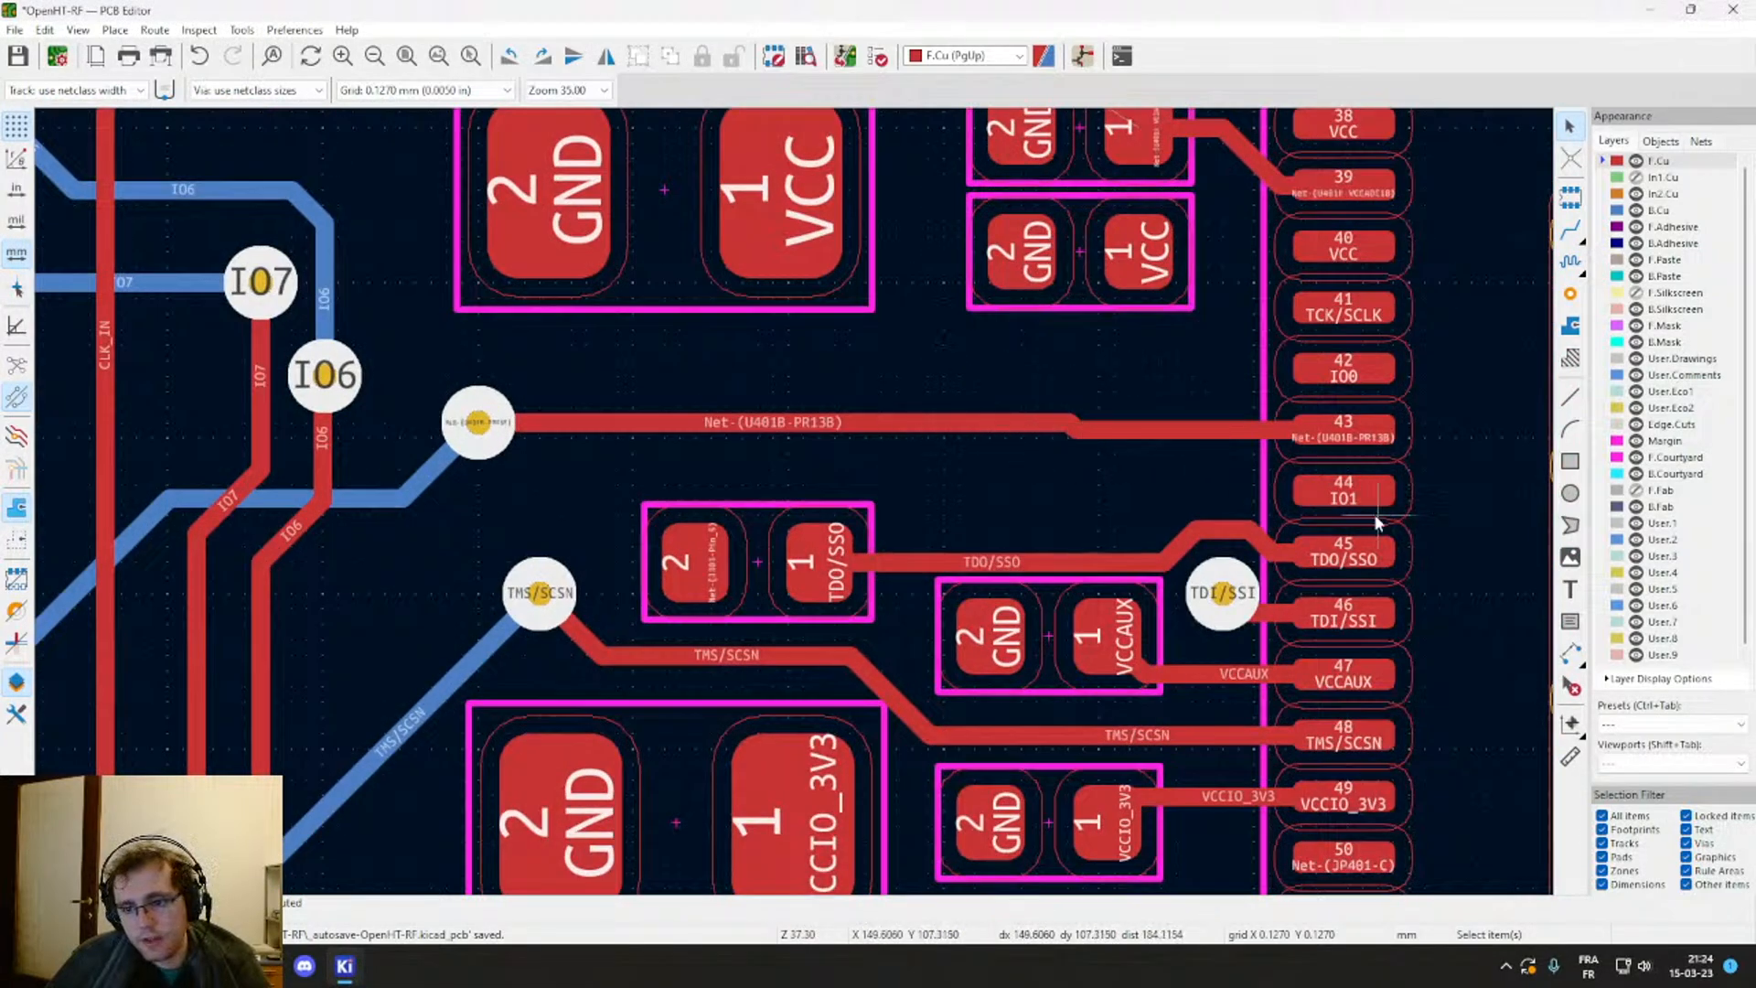
middle_click_drag(1346, 501, 1123, 364)
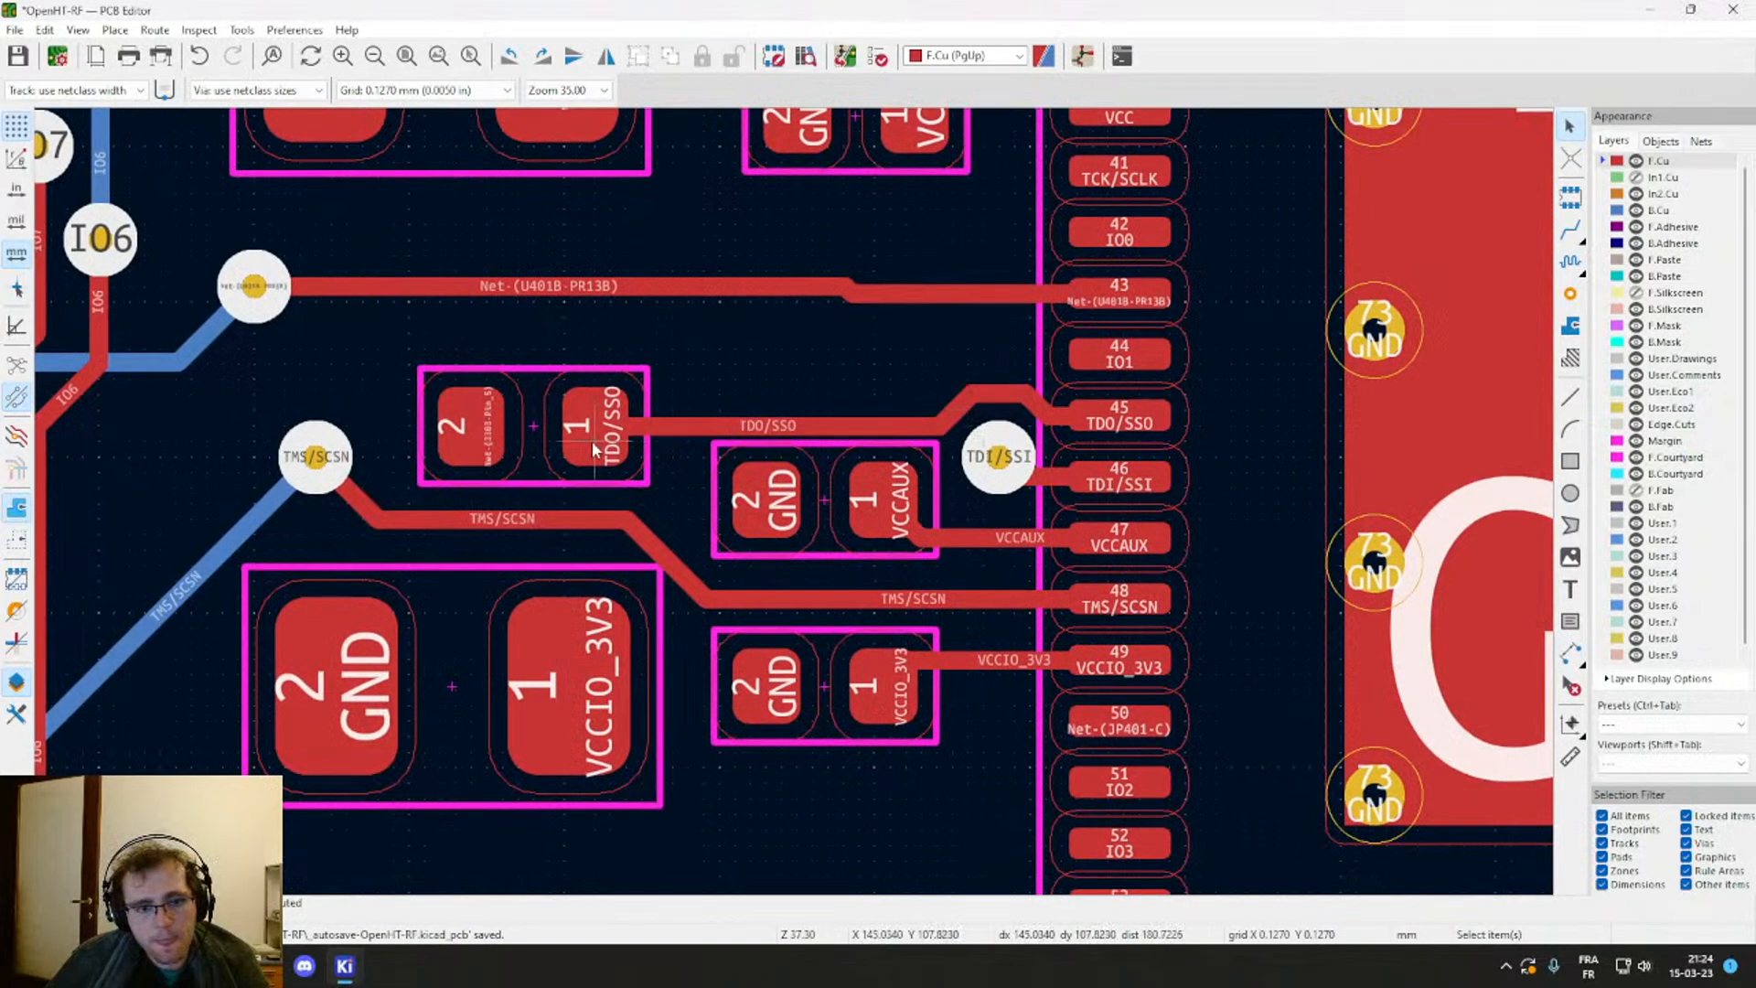
left_click(517, 431)
middle_click_drag(517, 430, 682, 426)
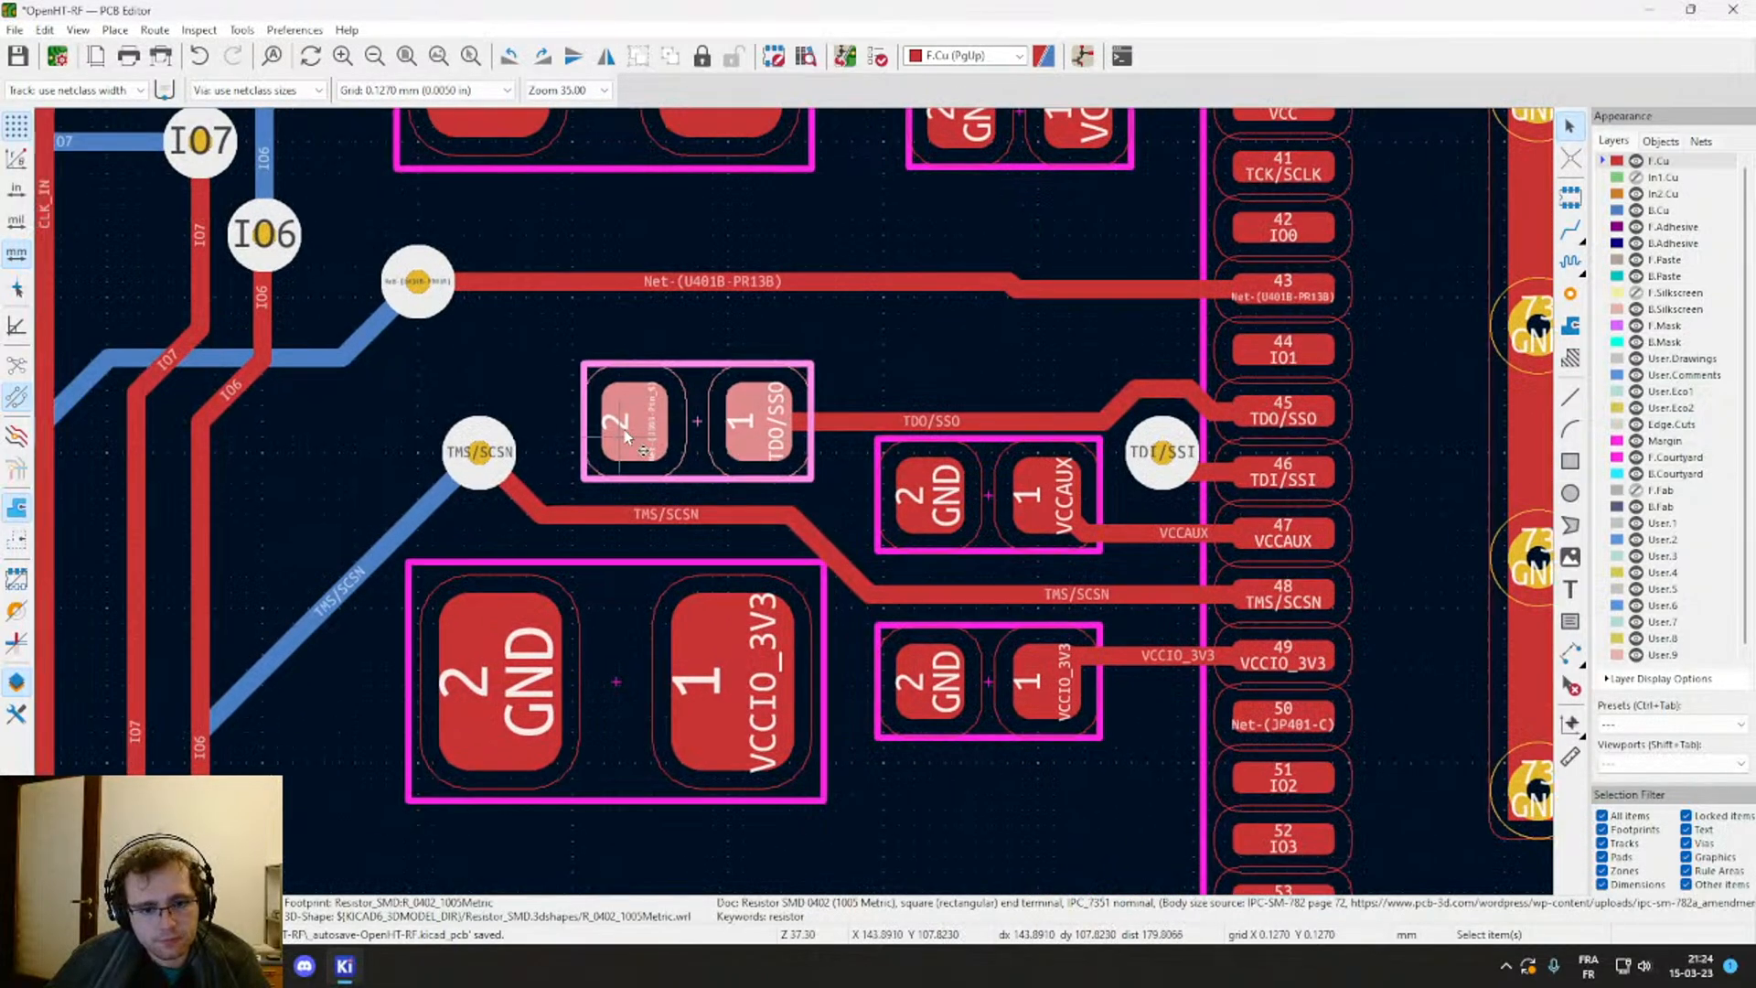
key("x")
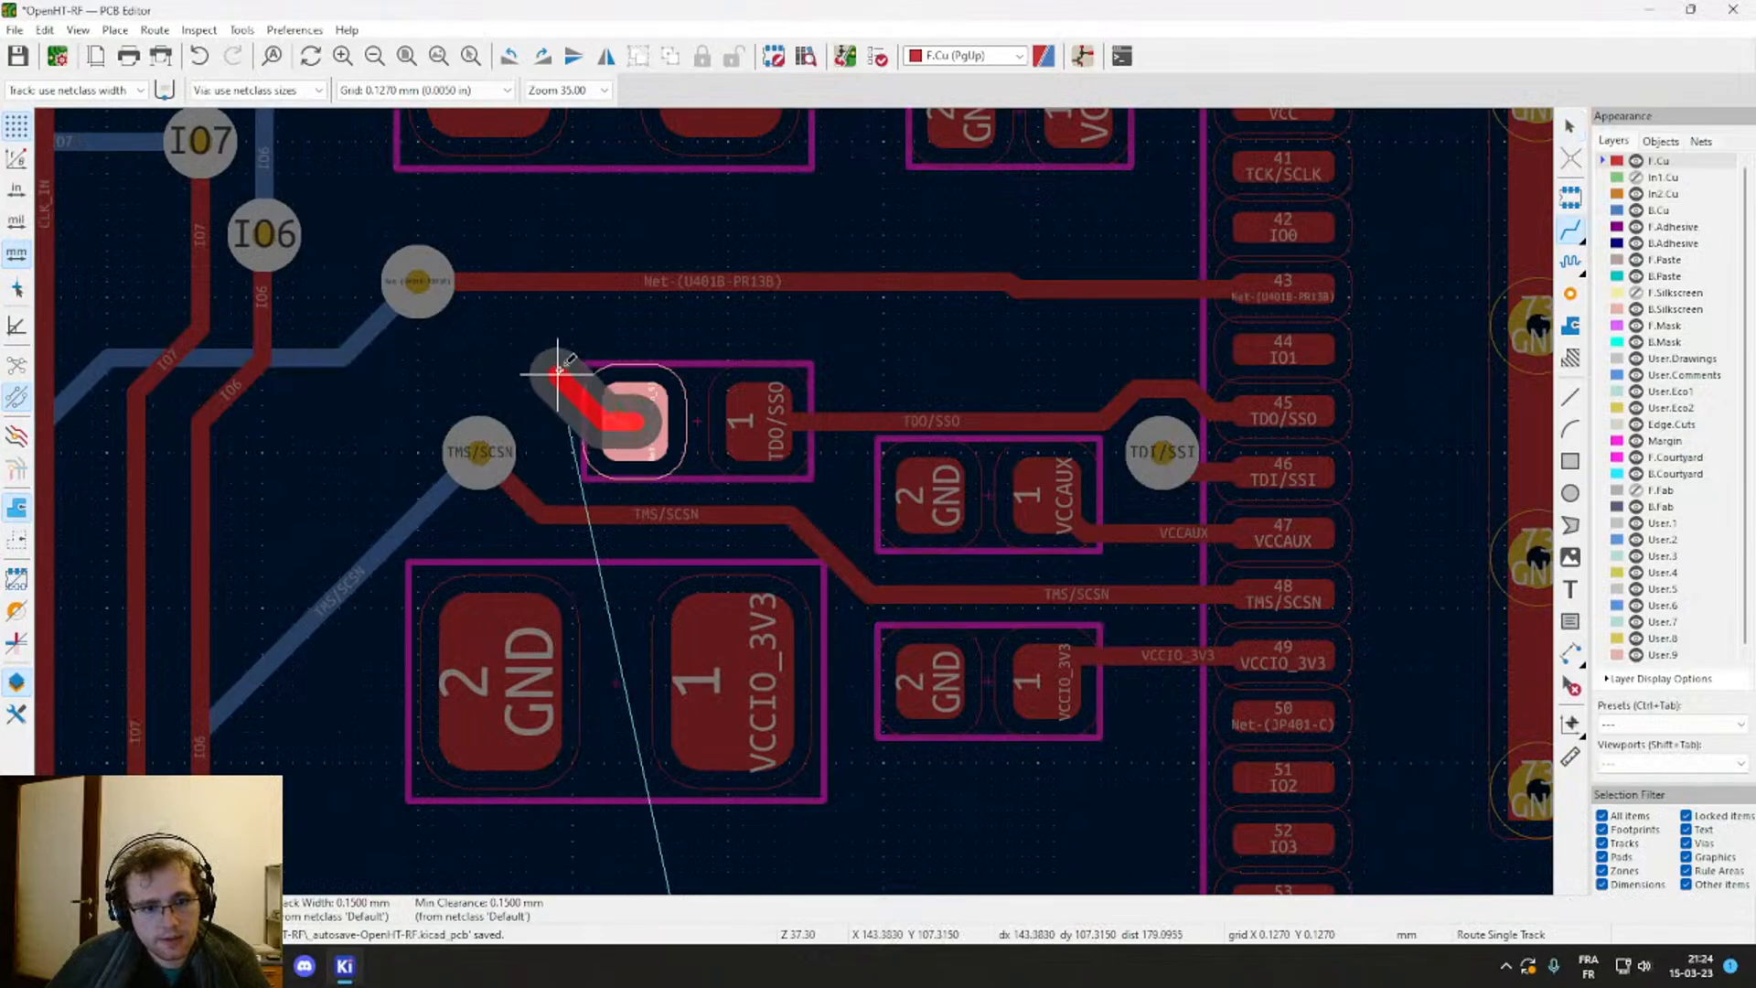
scroll(549, 365, "down", 5)
scroll(805, 506, "up", 5)
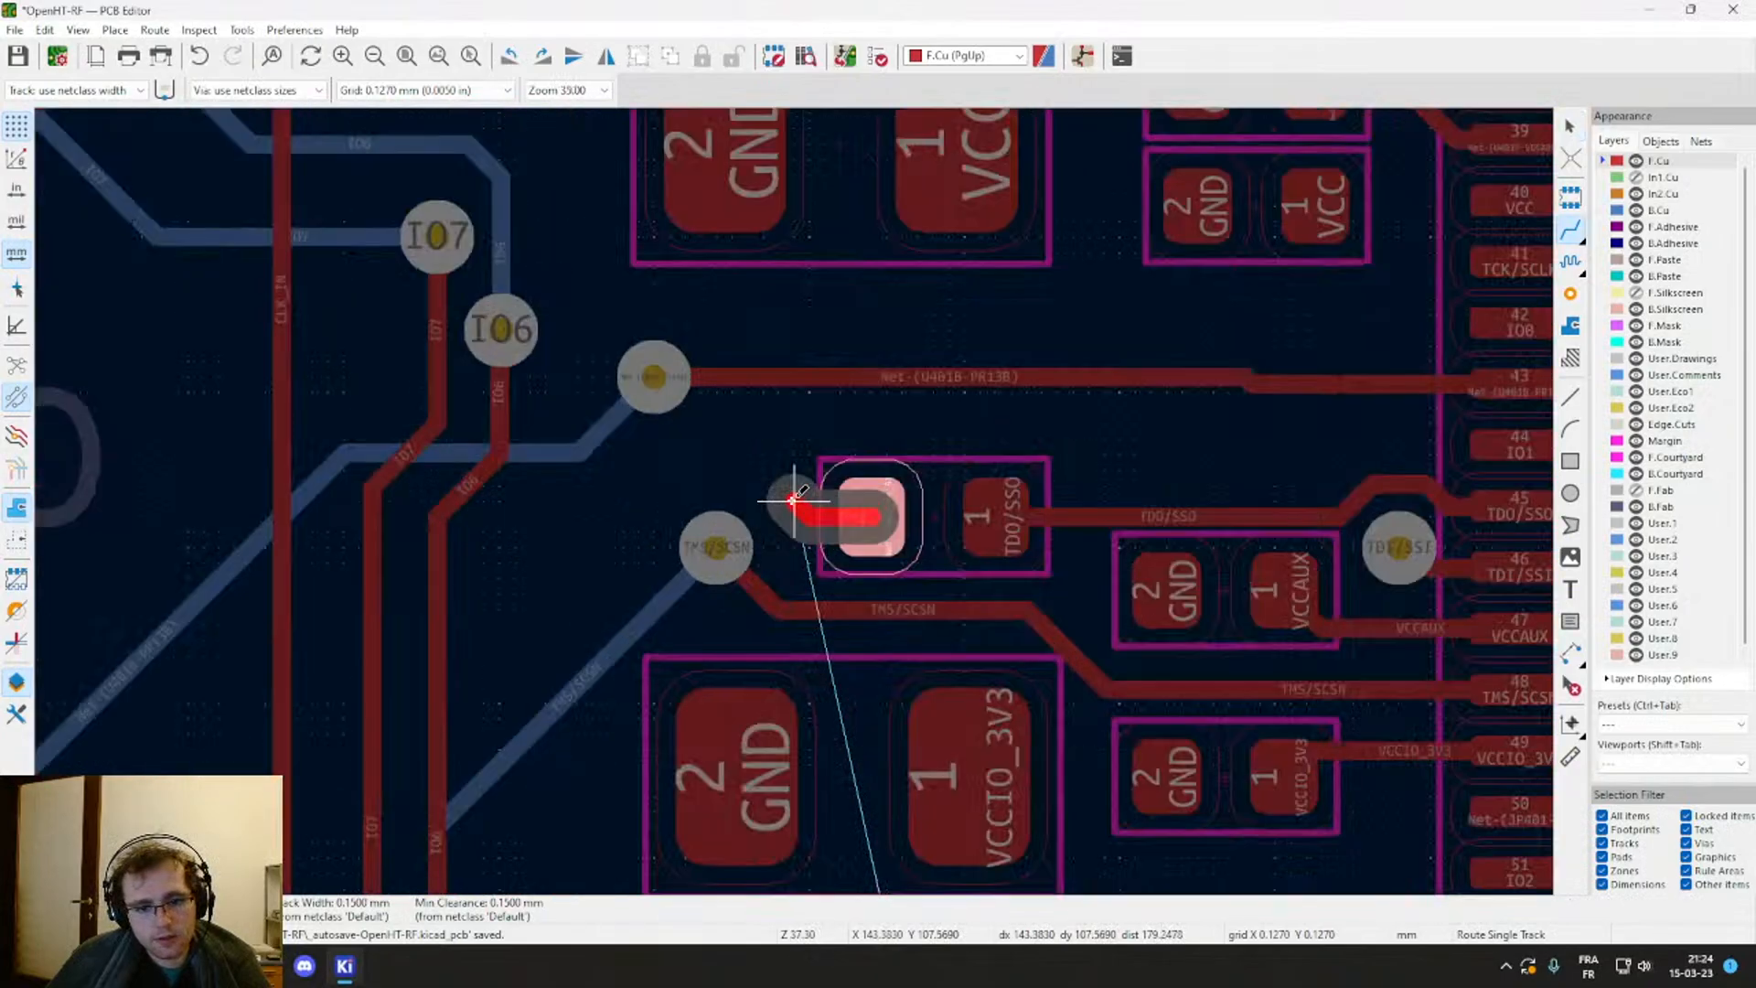
key("Escape")
middle_click_drag(1001, 514, 600, 540)
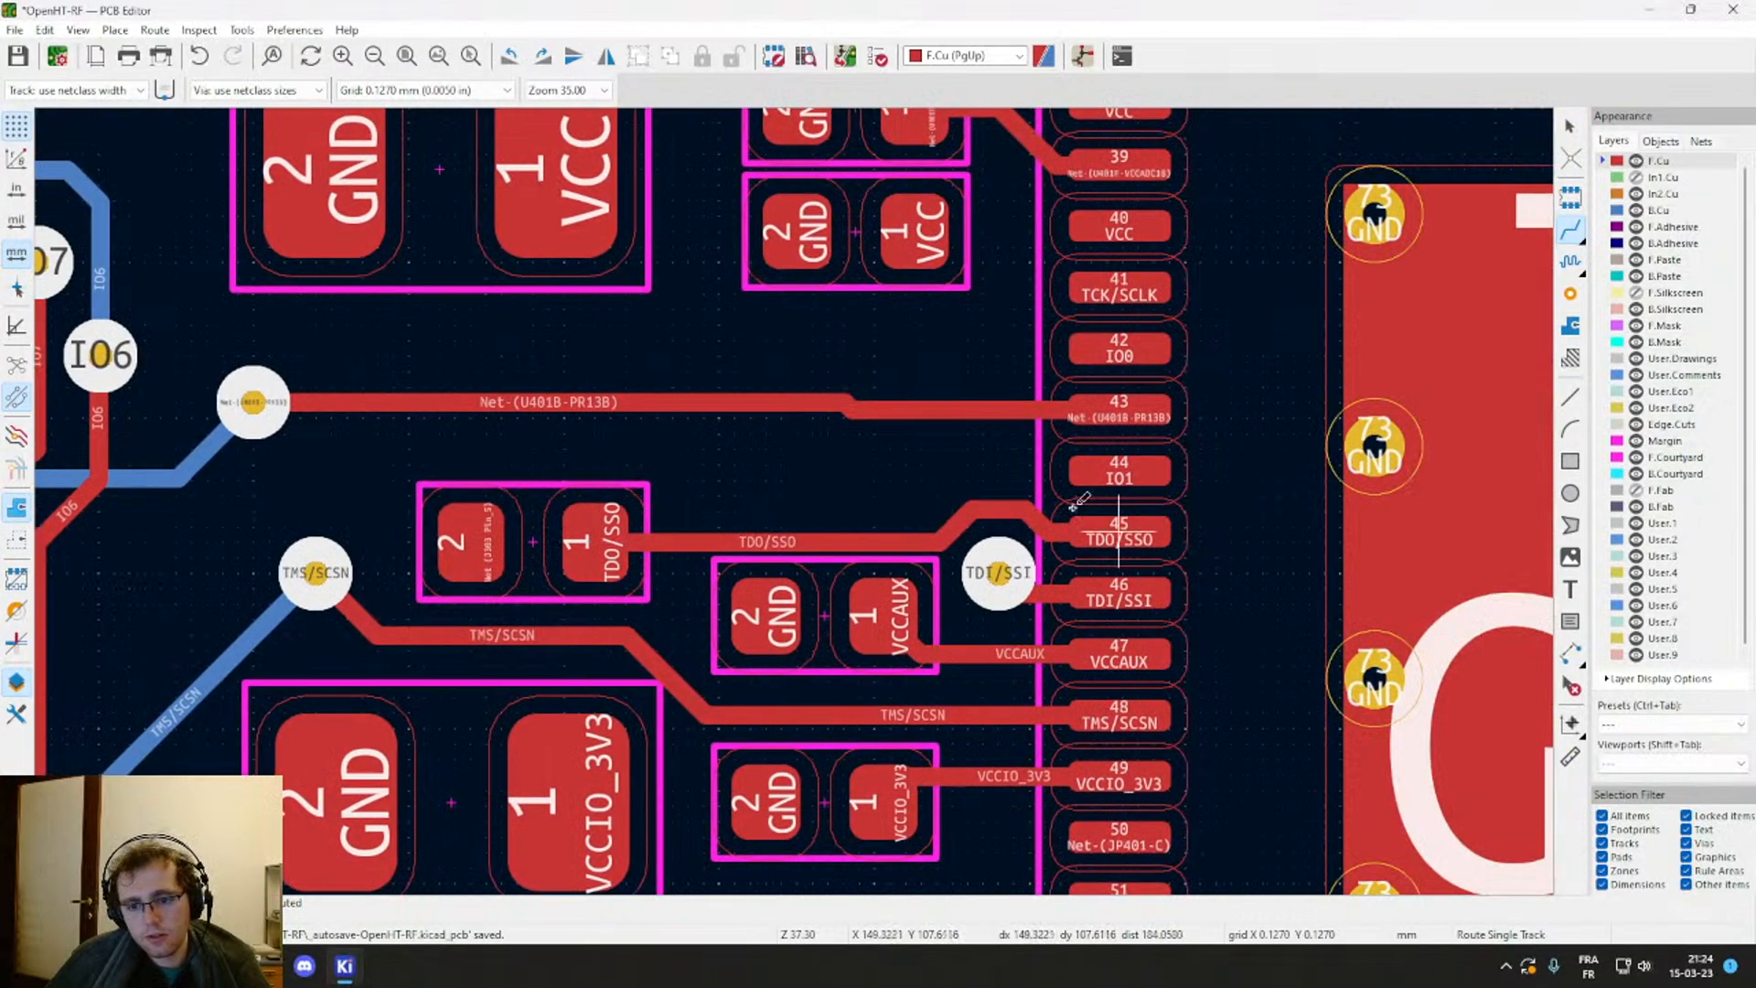
key("Escape")
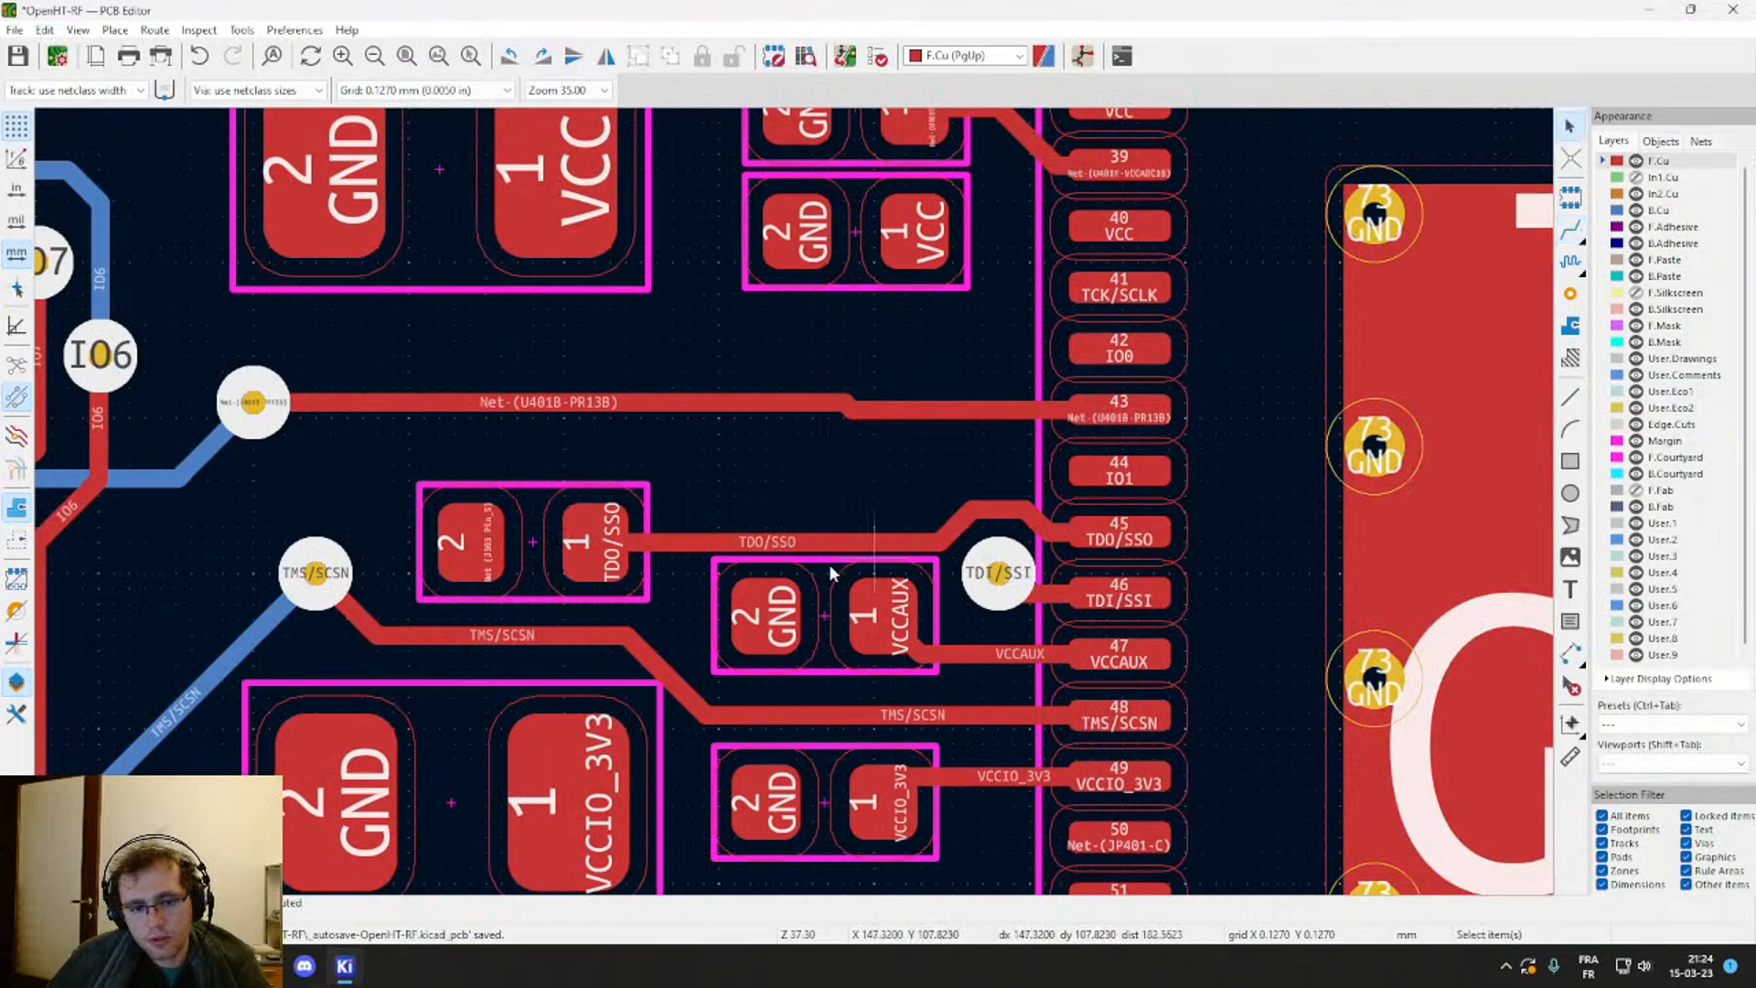
Step: Examine the TDO/SSO resistor and the nearby TMS/SCSN and TDI/SSI vias, and the resistor row beside header J303
left_click(522, 555)
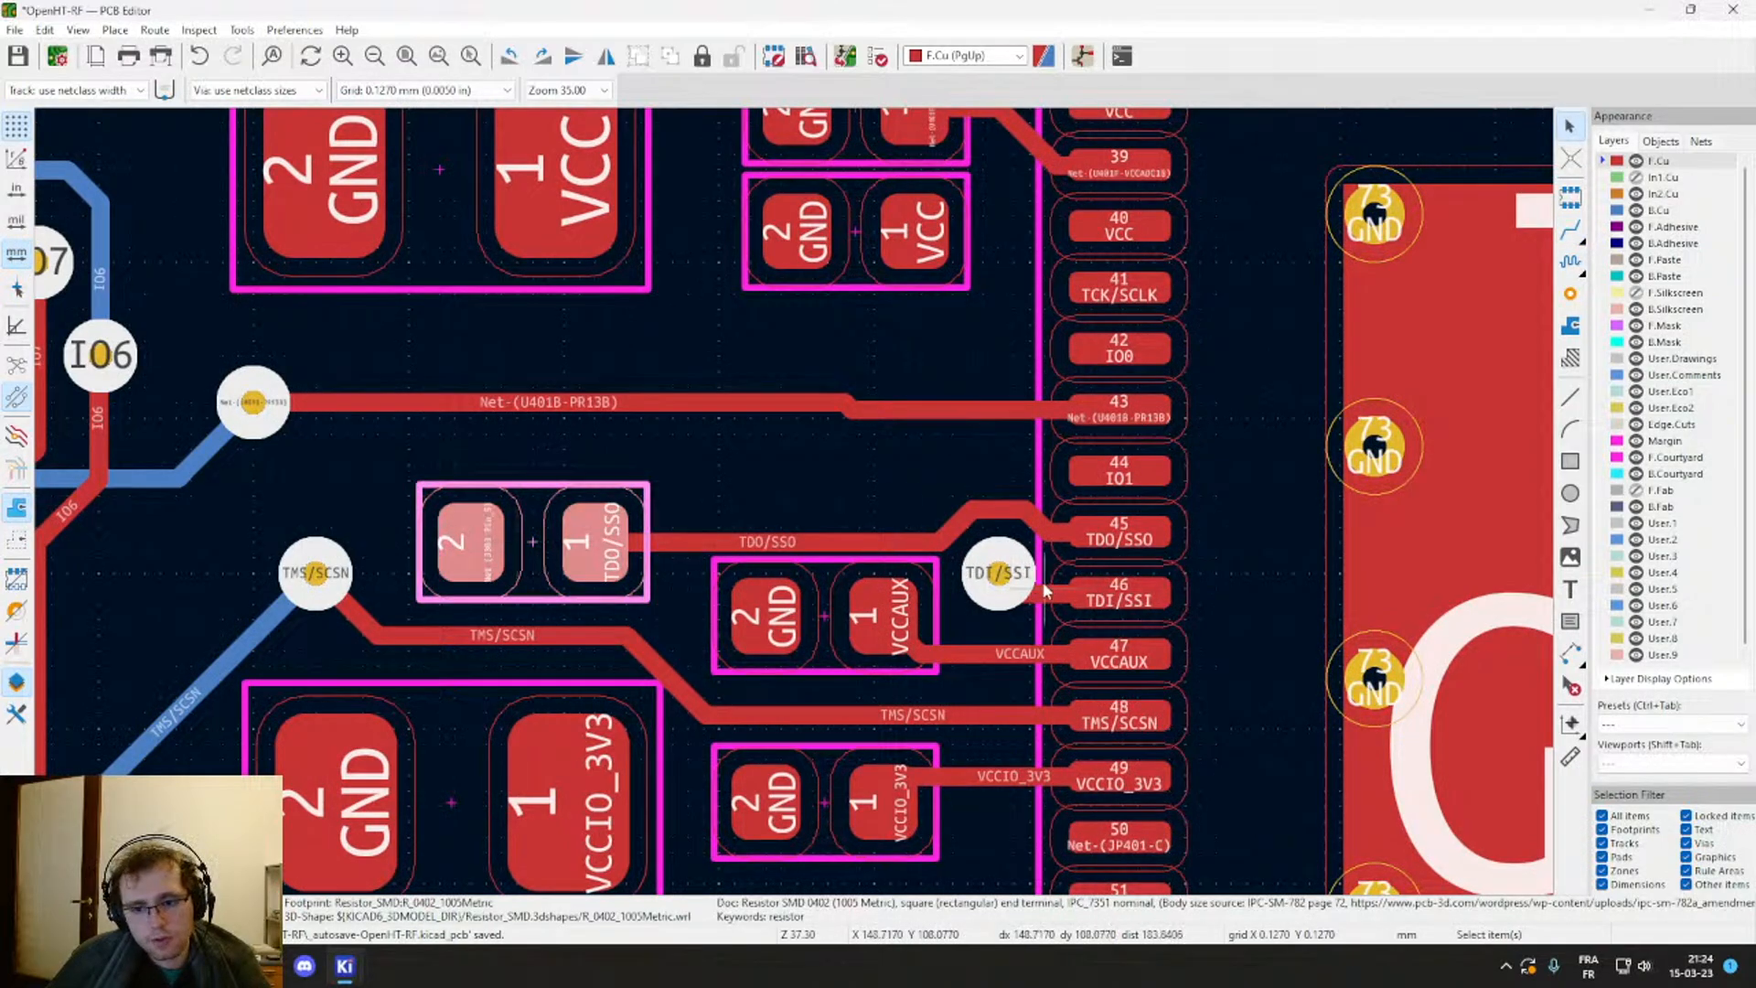
scroll(793, 499, "up", 3)
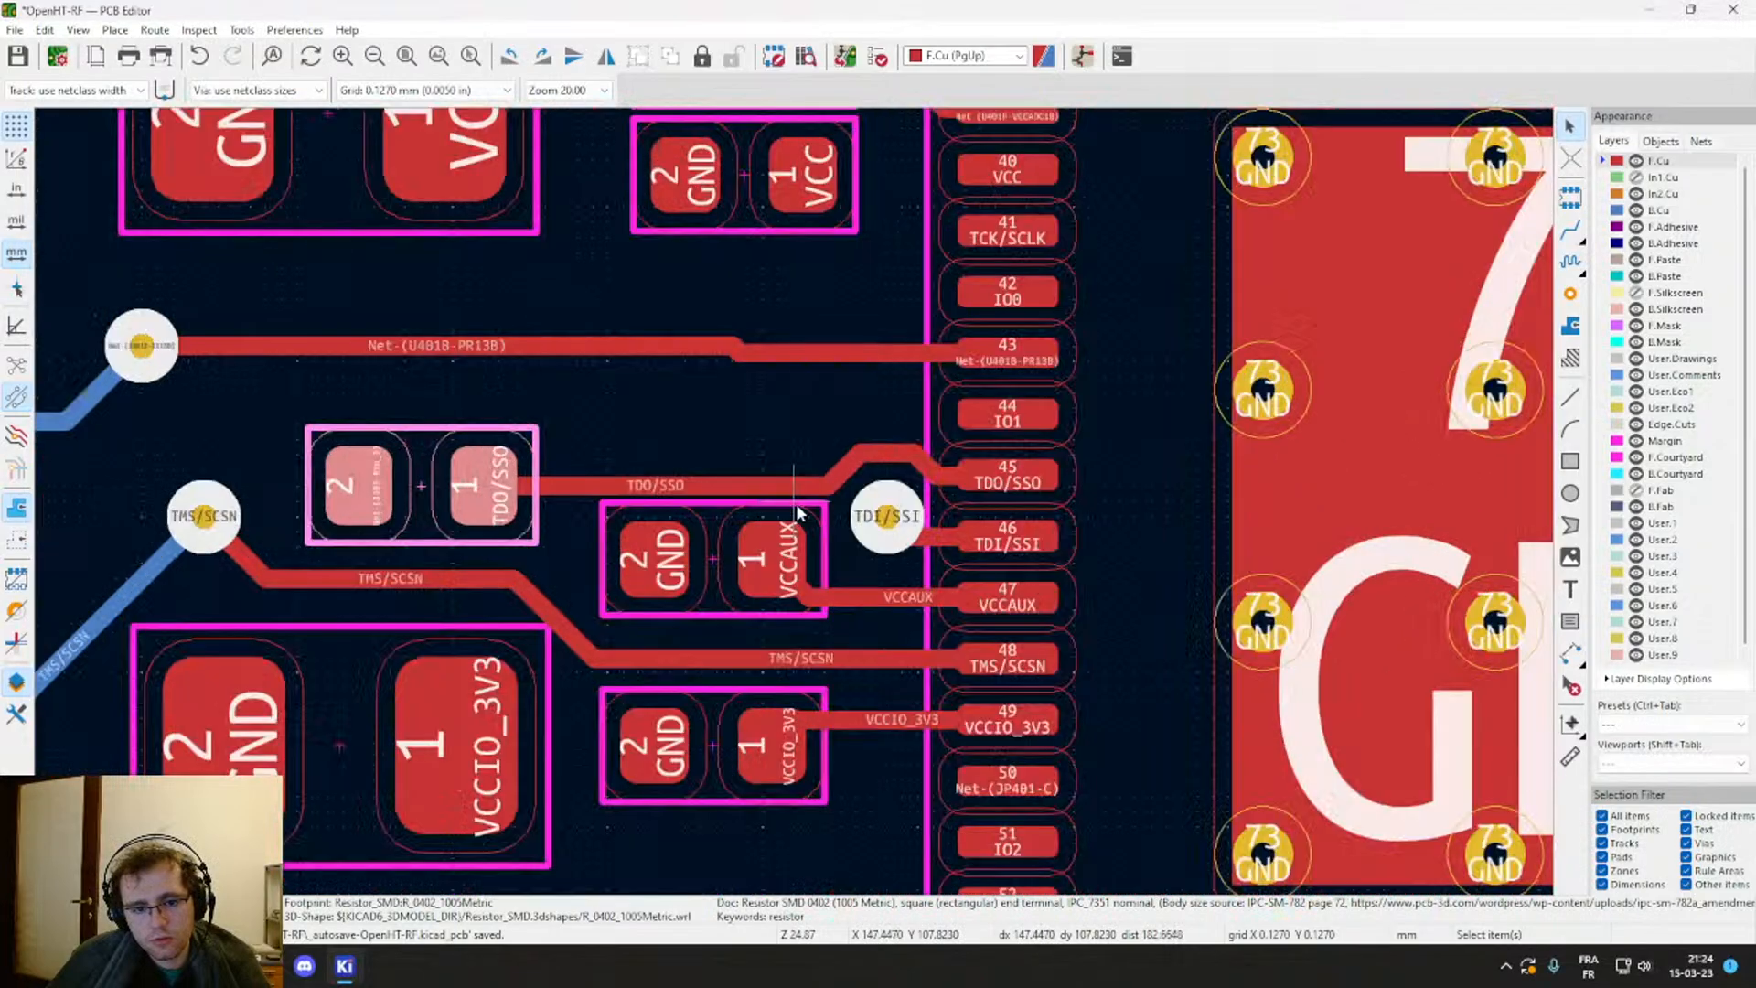
middle_click_drag(832, 561, 891, 421)
left_click(262, 398)
key("Escape")
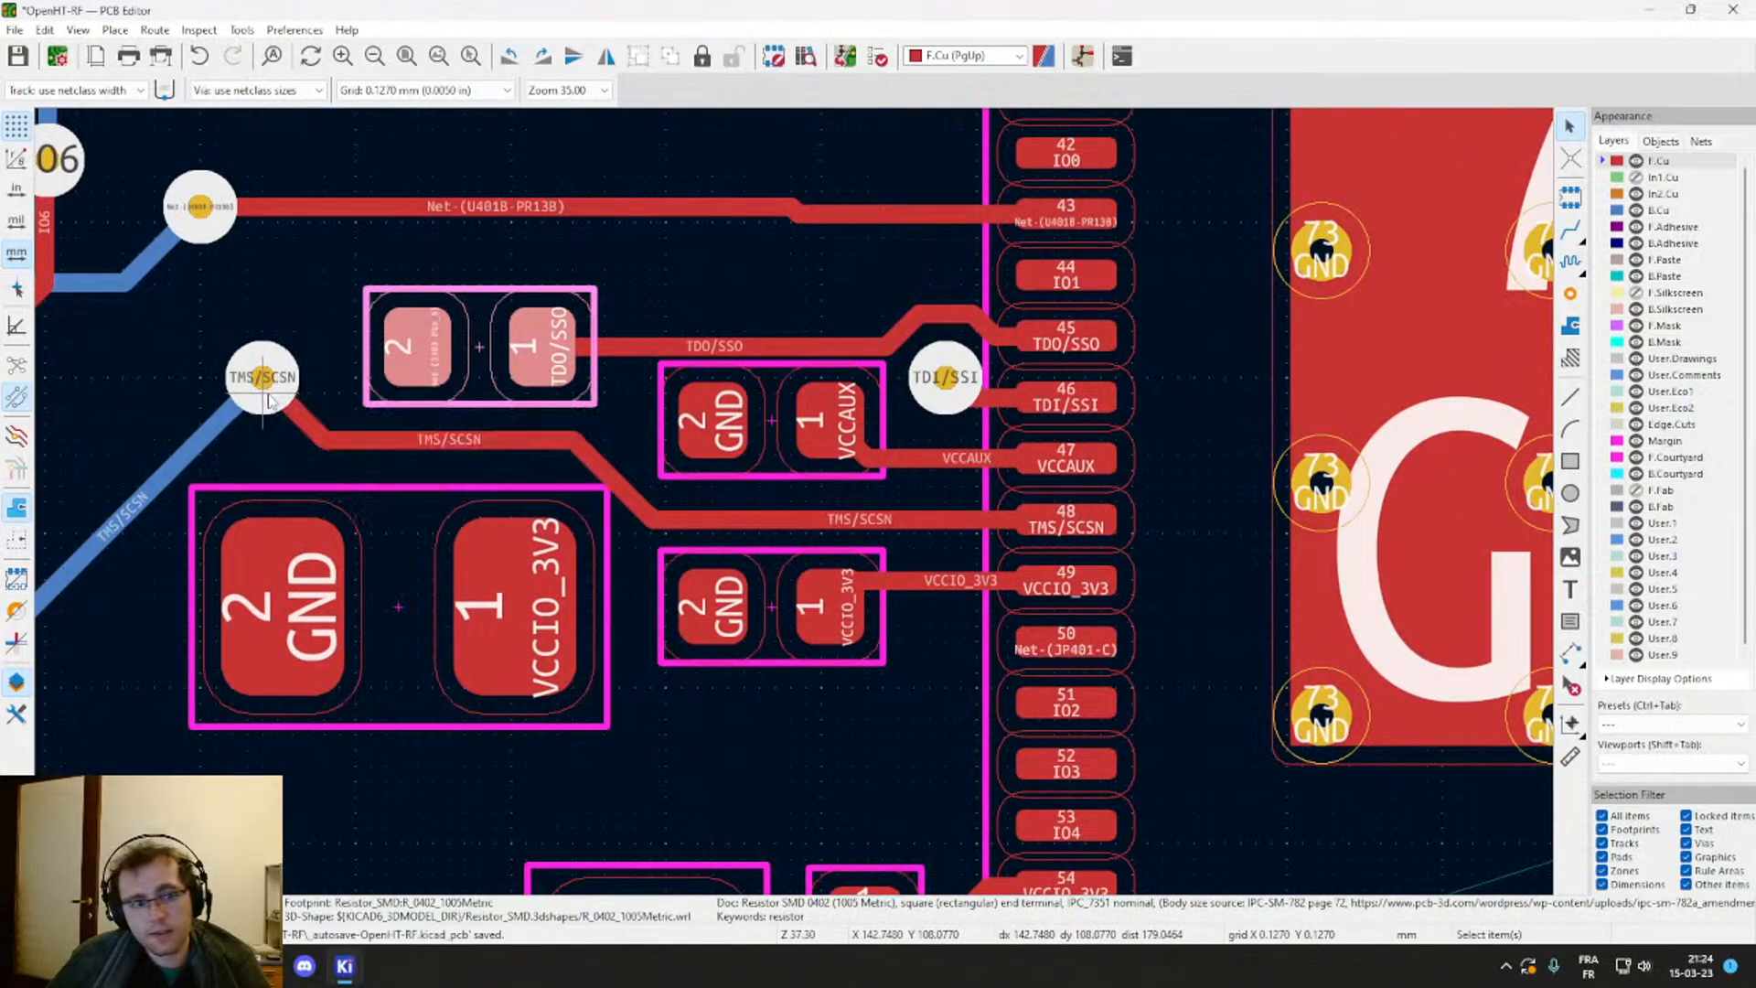
scroll(601, 519, "down", 3)
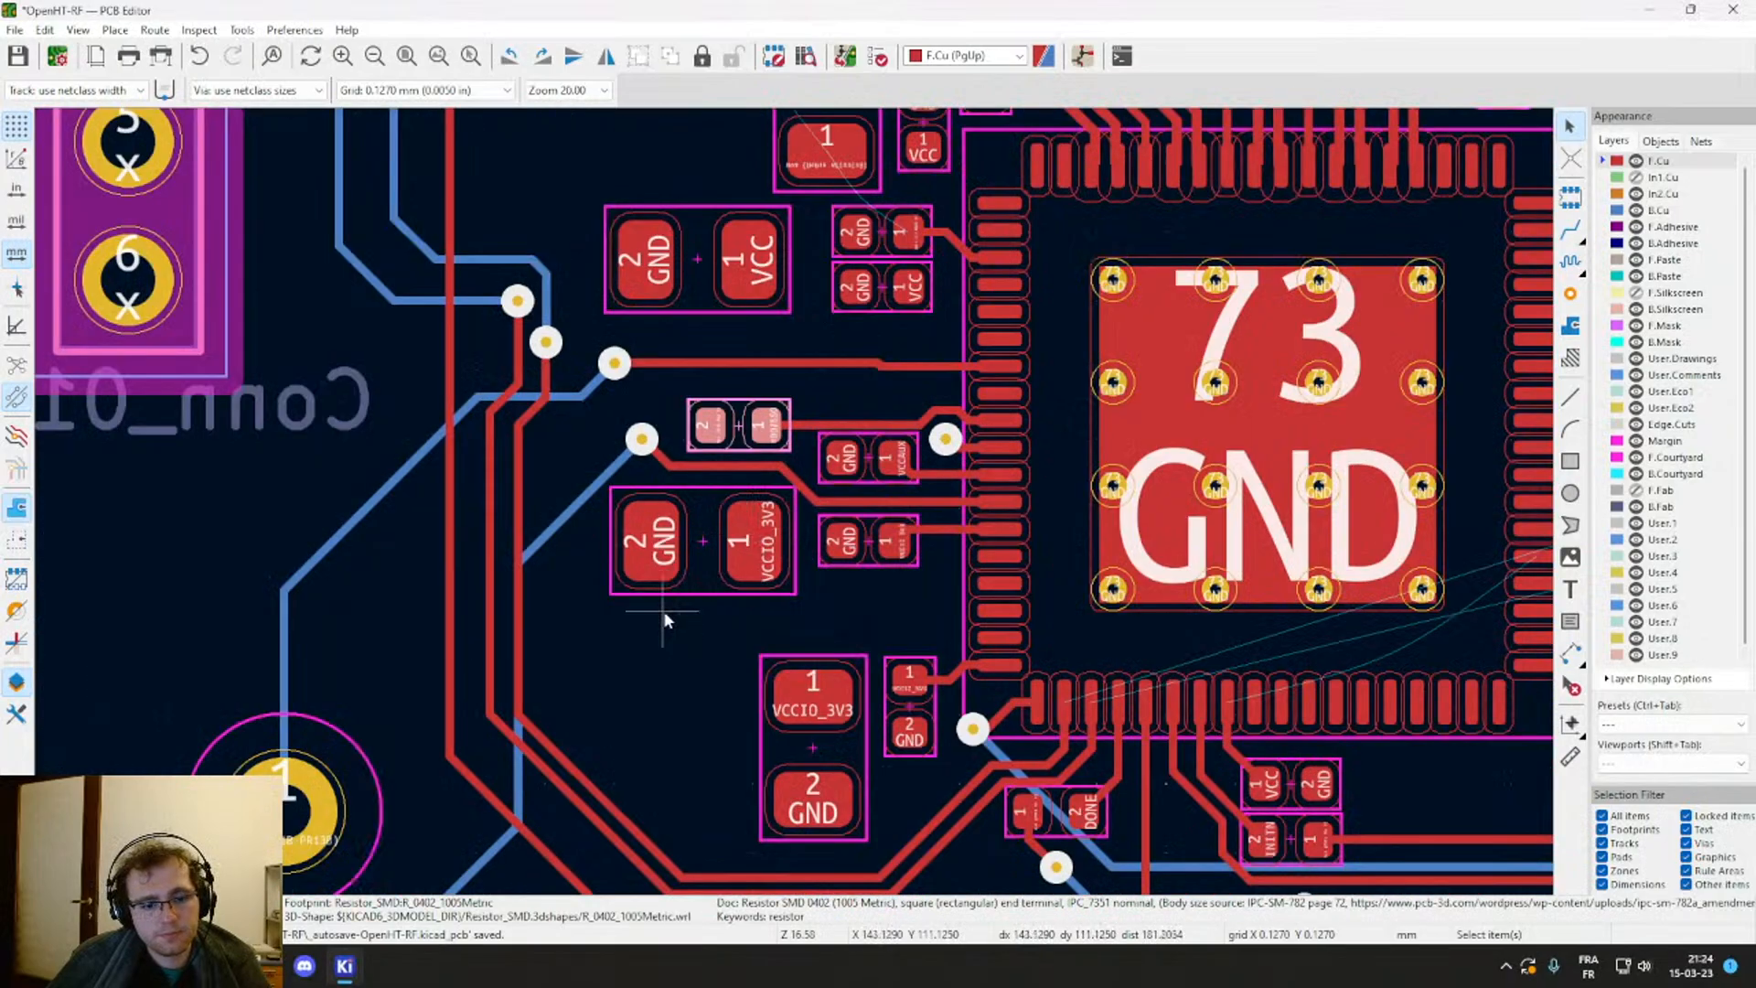
scroll(784, 505, "down", 5)
scroll(873, 503, "up", 3)
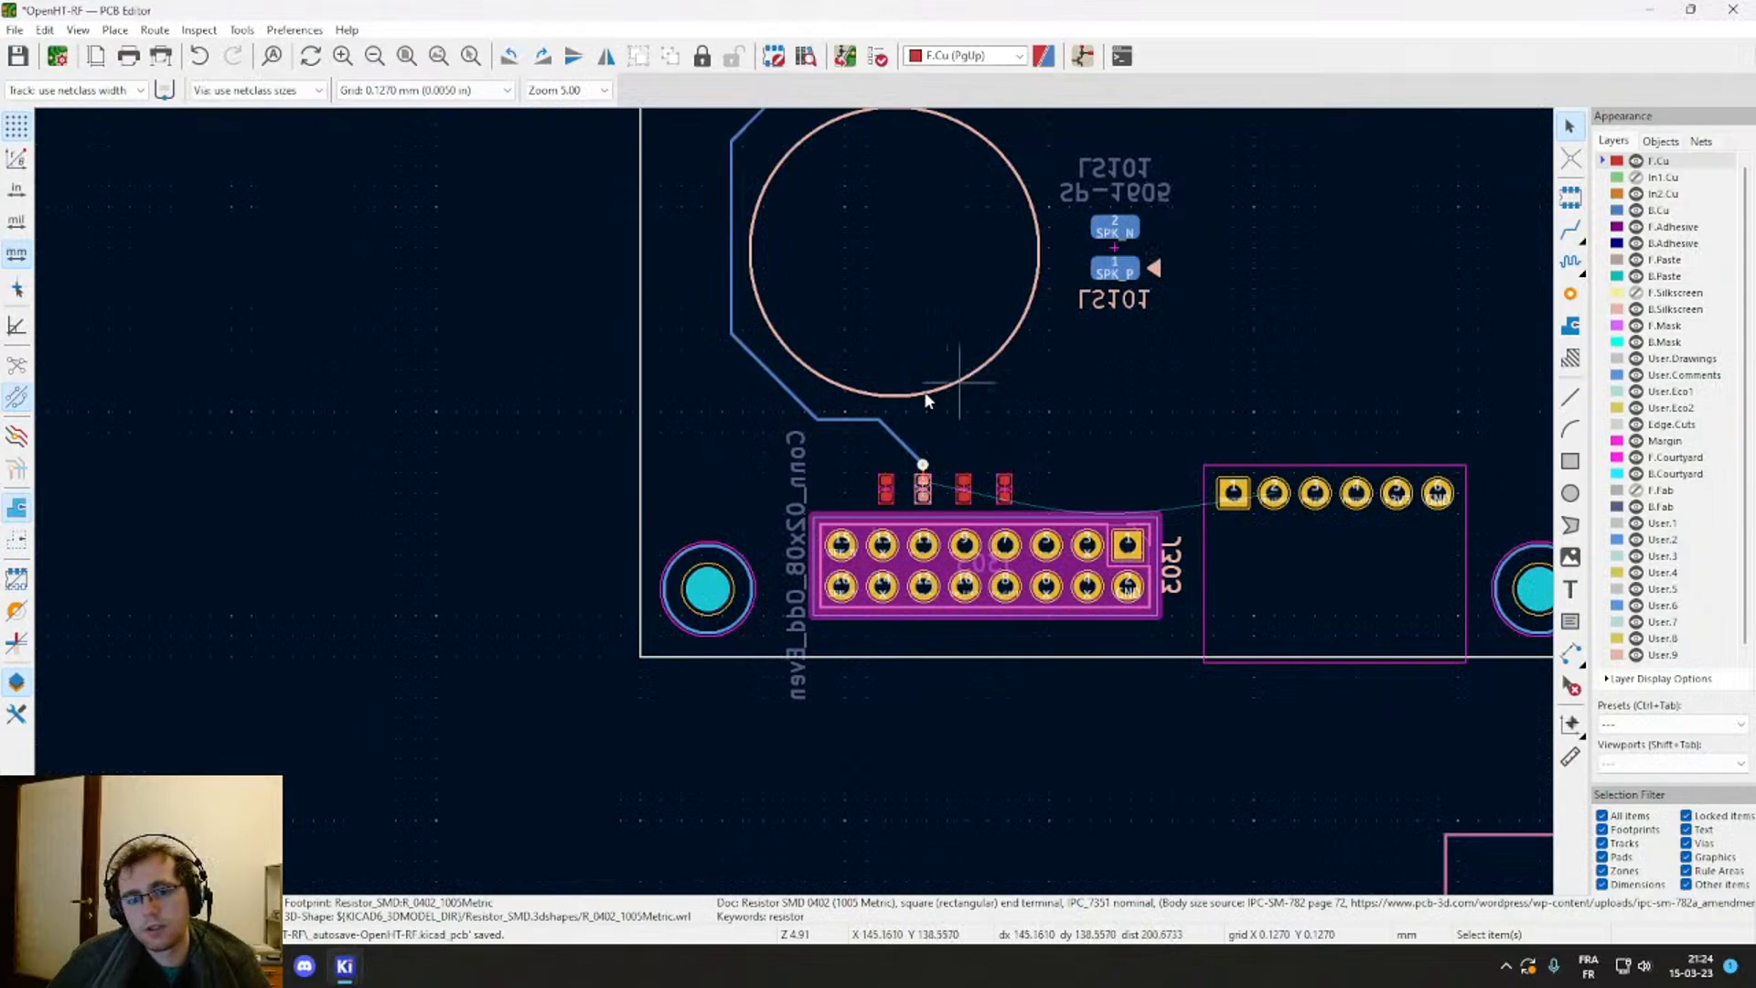
Step: Move the TMS/SCSN via down in line with its horizontal track, above the large VCCIO_3V3 capacitor
scroll(854, 562, "up", 5, "shift")
scroll(831, 476, "up", 3)
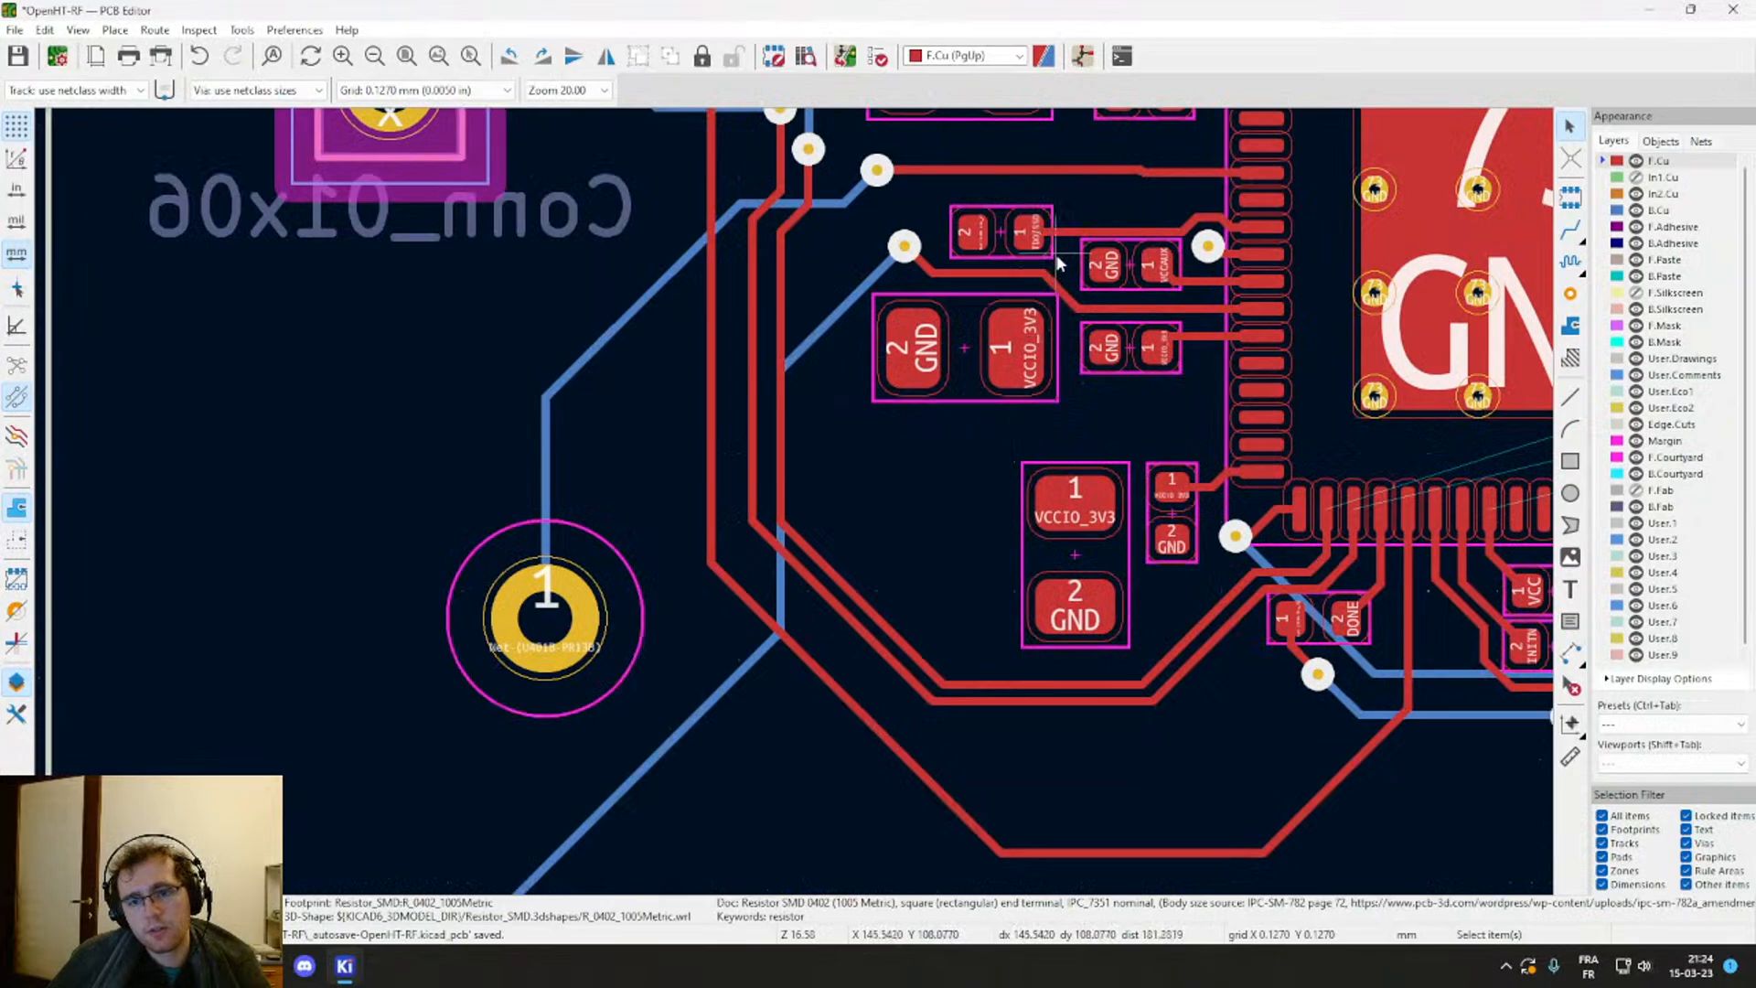
scroll(1177, 331, "up", 3)
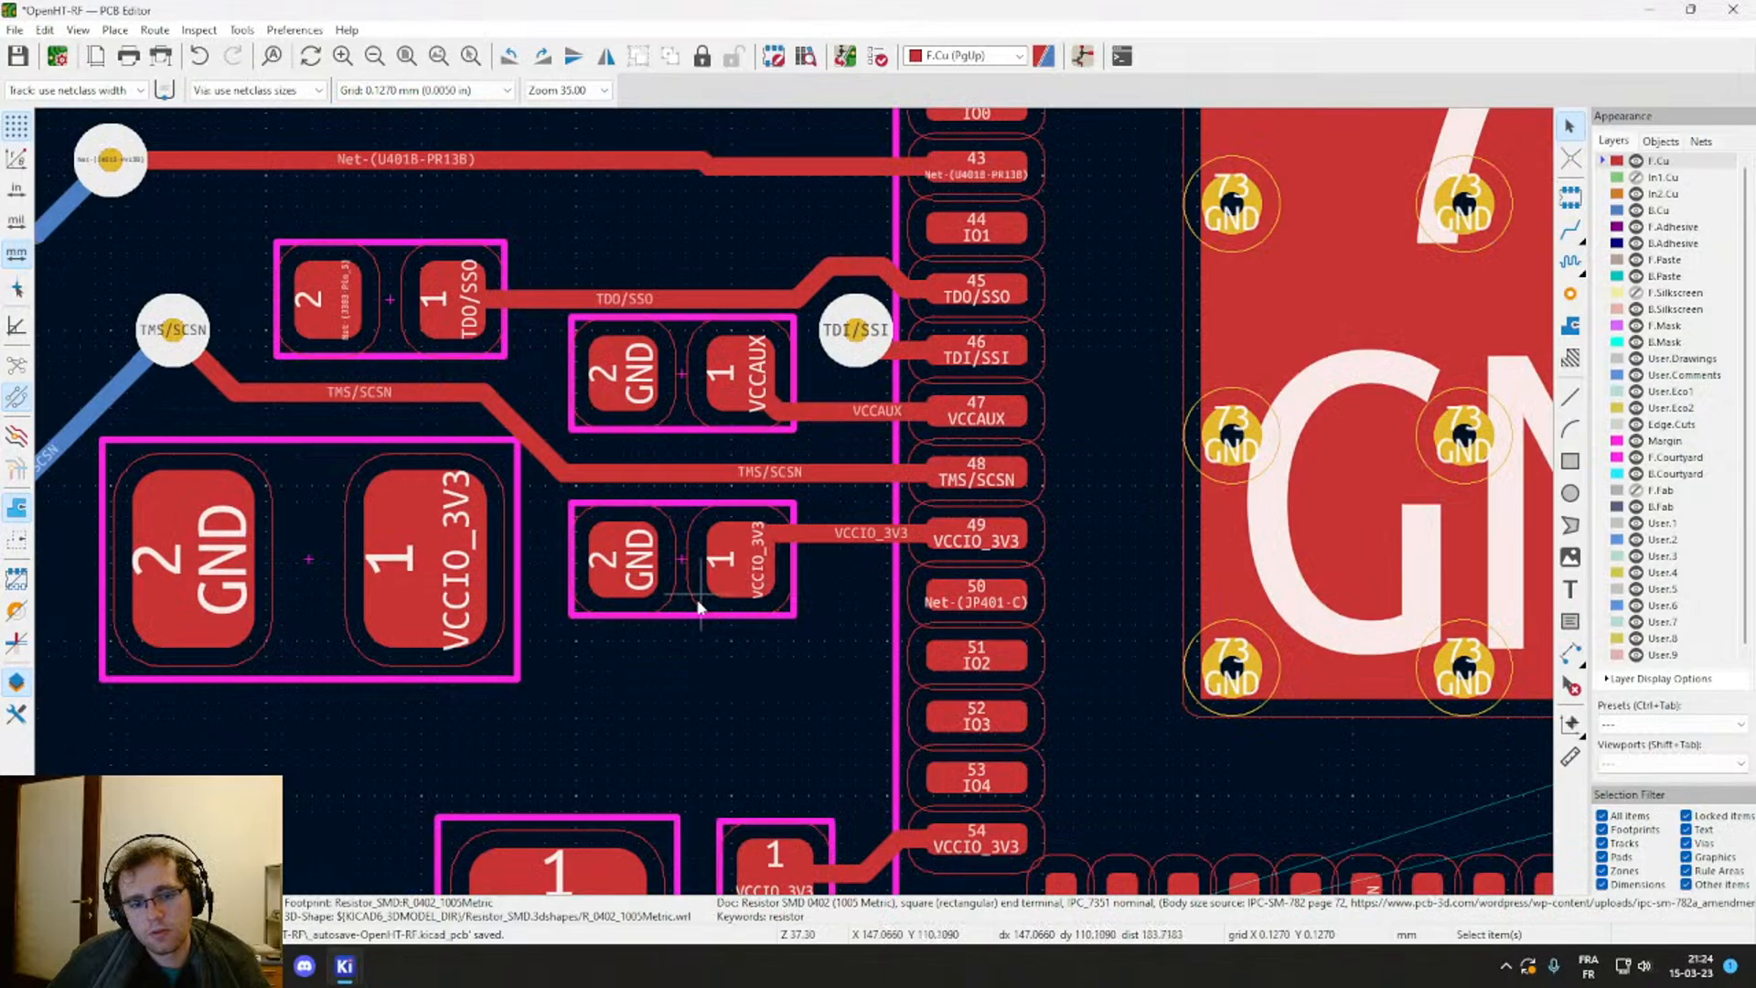
middle_click_drag(719, 502, 858, 603)
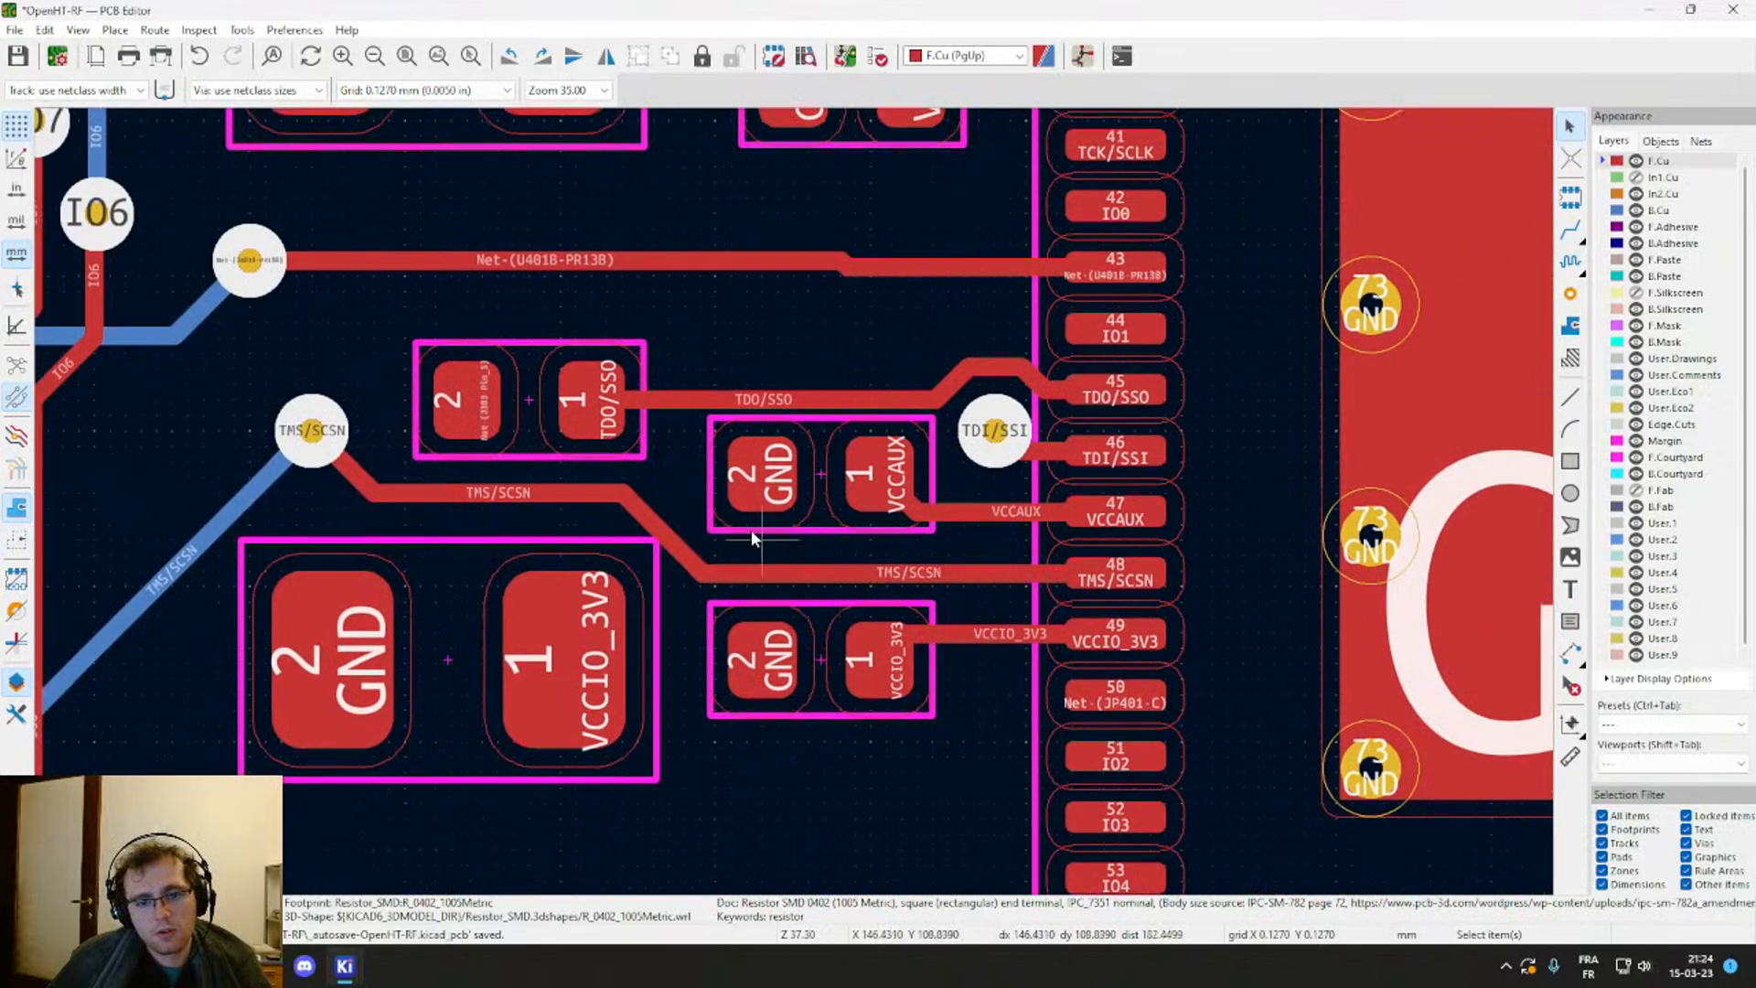
left_click_drag(321, 462, 295, 497)
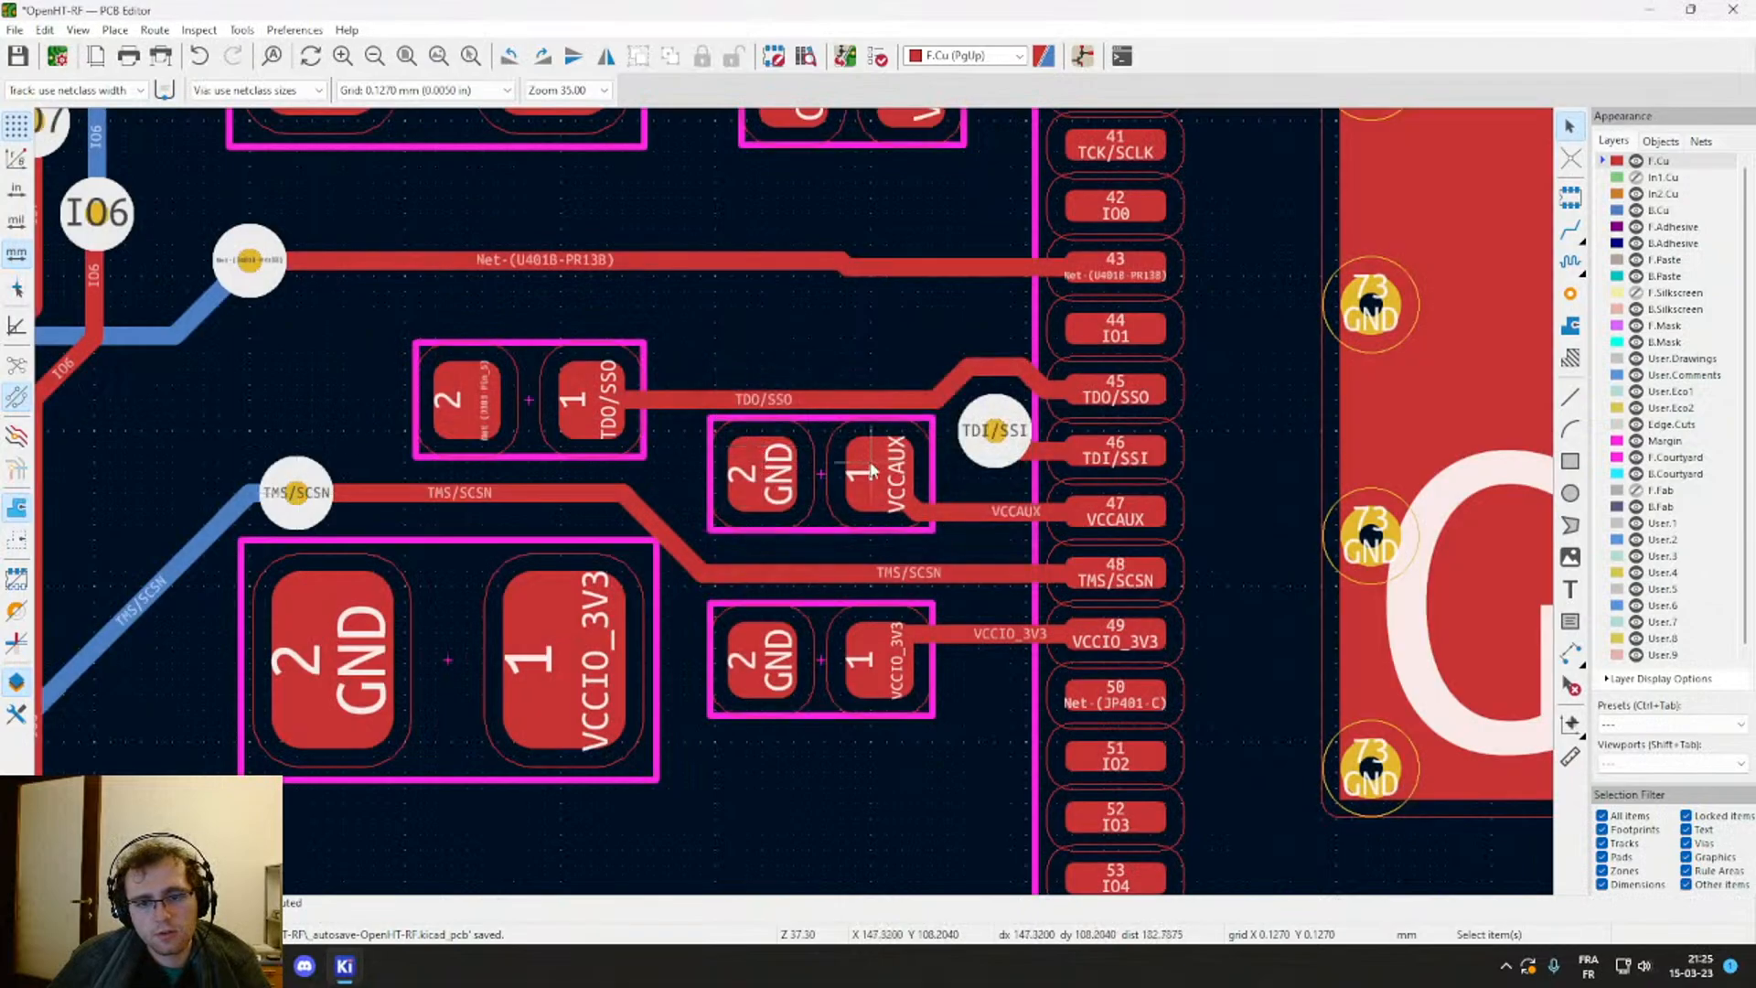
Step: Shift the VCCAUX capacitor beside pad 47 slightly toward the TMS/SCSN track and bend the VCCAUX track to meet it
left_click_drag(819, 454, 815, 484)
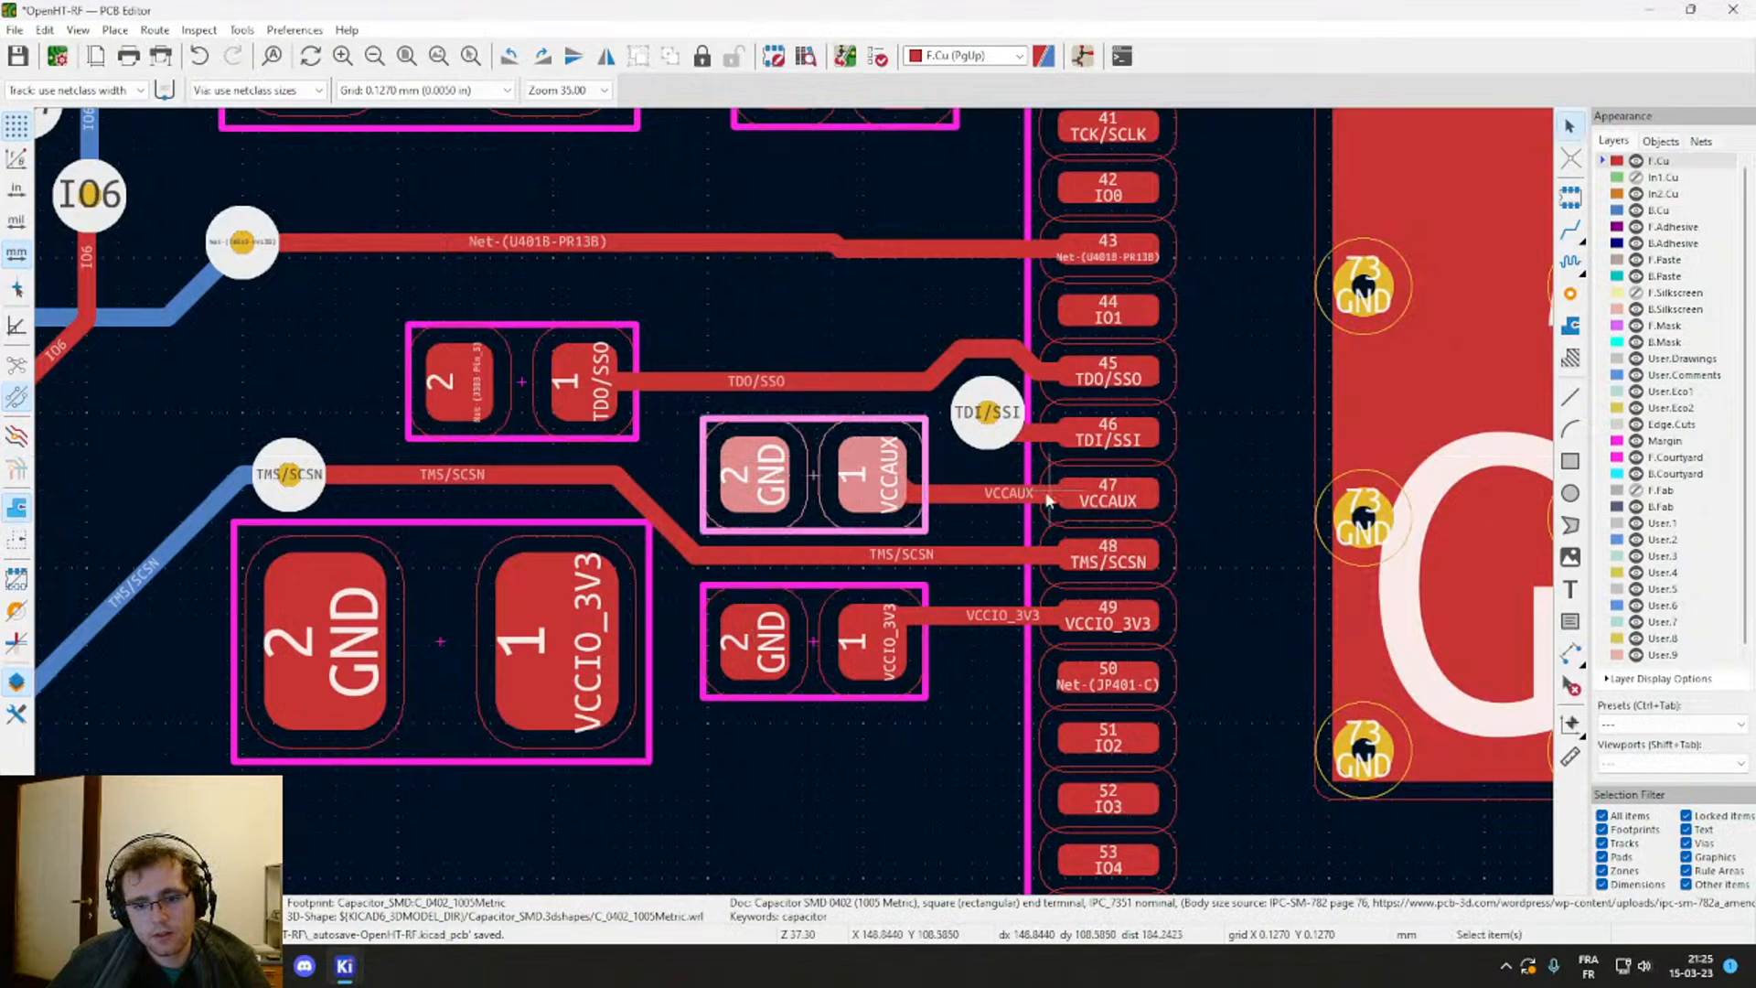
left_click(980, 498)
mouse_move(973, 498)
left_mouse_down()
mouse_move(892, 500)
mouse_move(945, 488)
left_mouse_up()
left_click(903, 481)
scroll(933, 480, "up", 2)
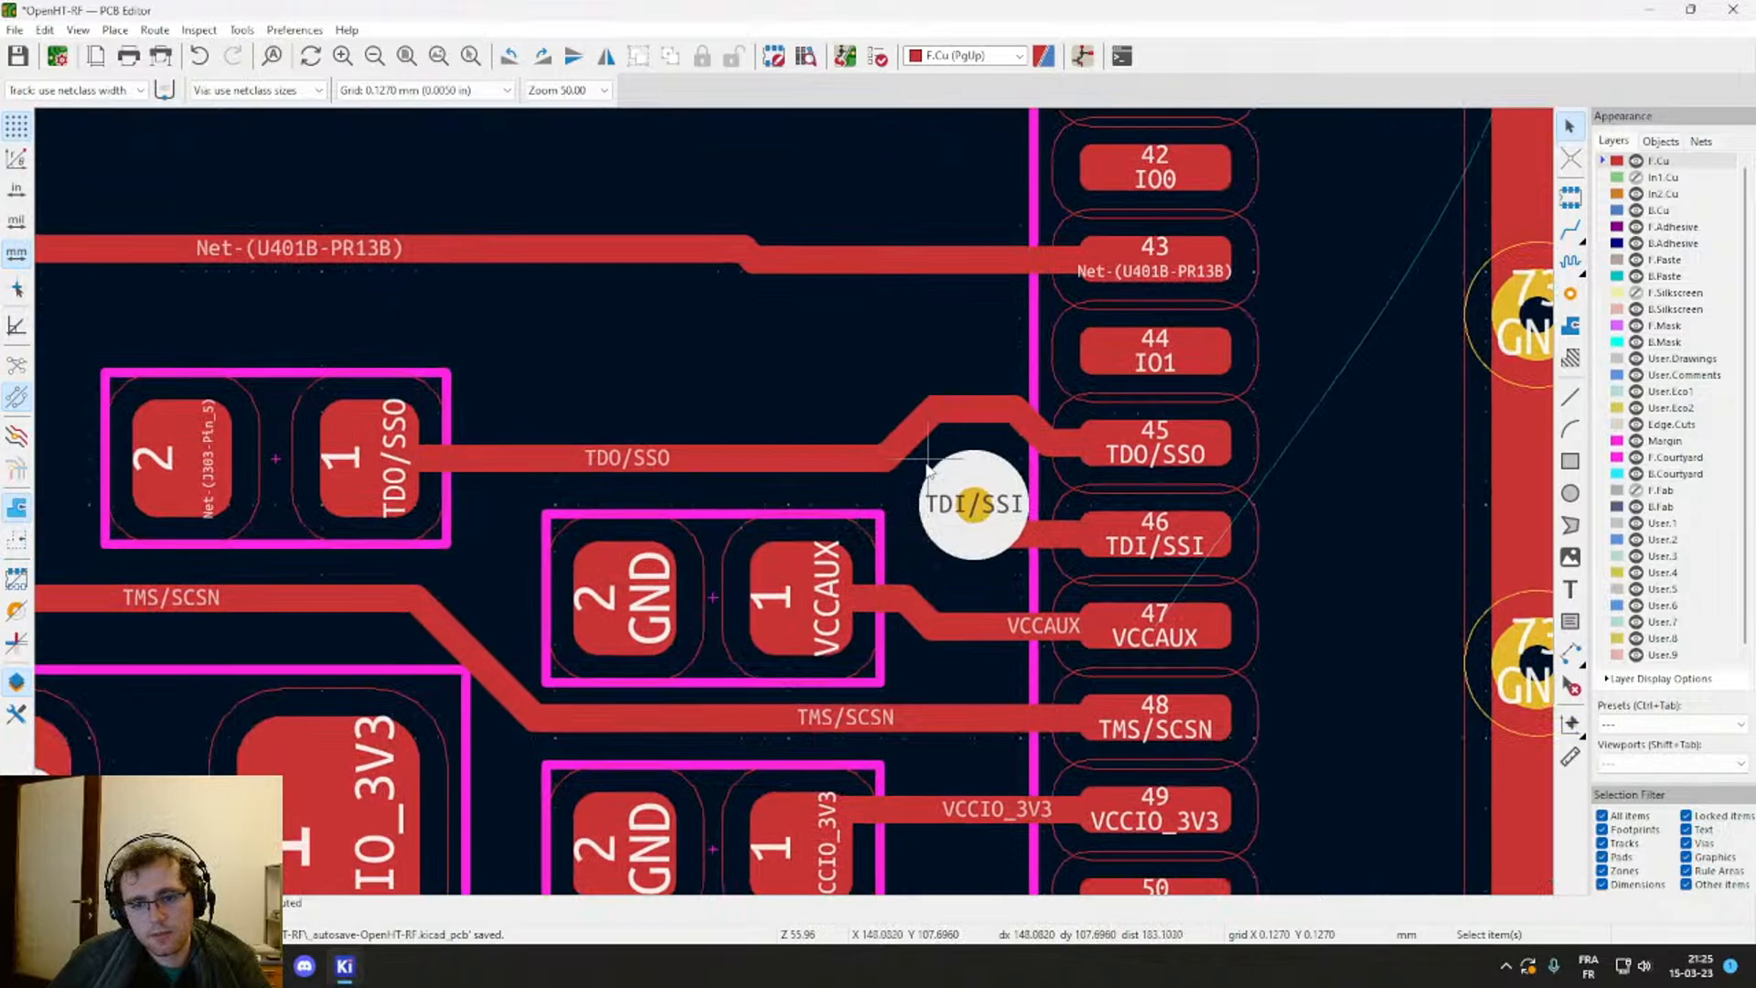
Step: Reroute Net-(U401B-PR13B) on F.Cu from pad 43 to its via beside IO6, with the long track shifted up toward pad 42
middle_click_drag(615, 408, 773, 543)
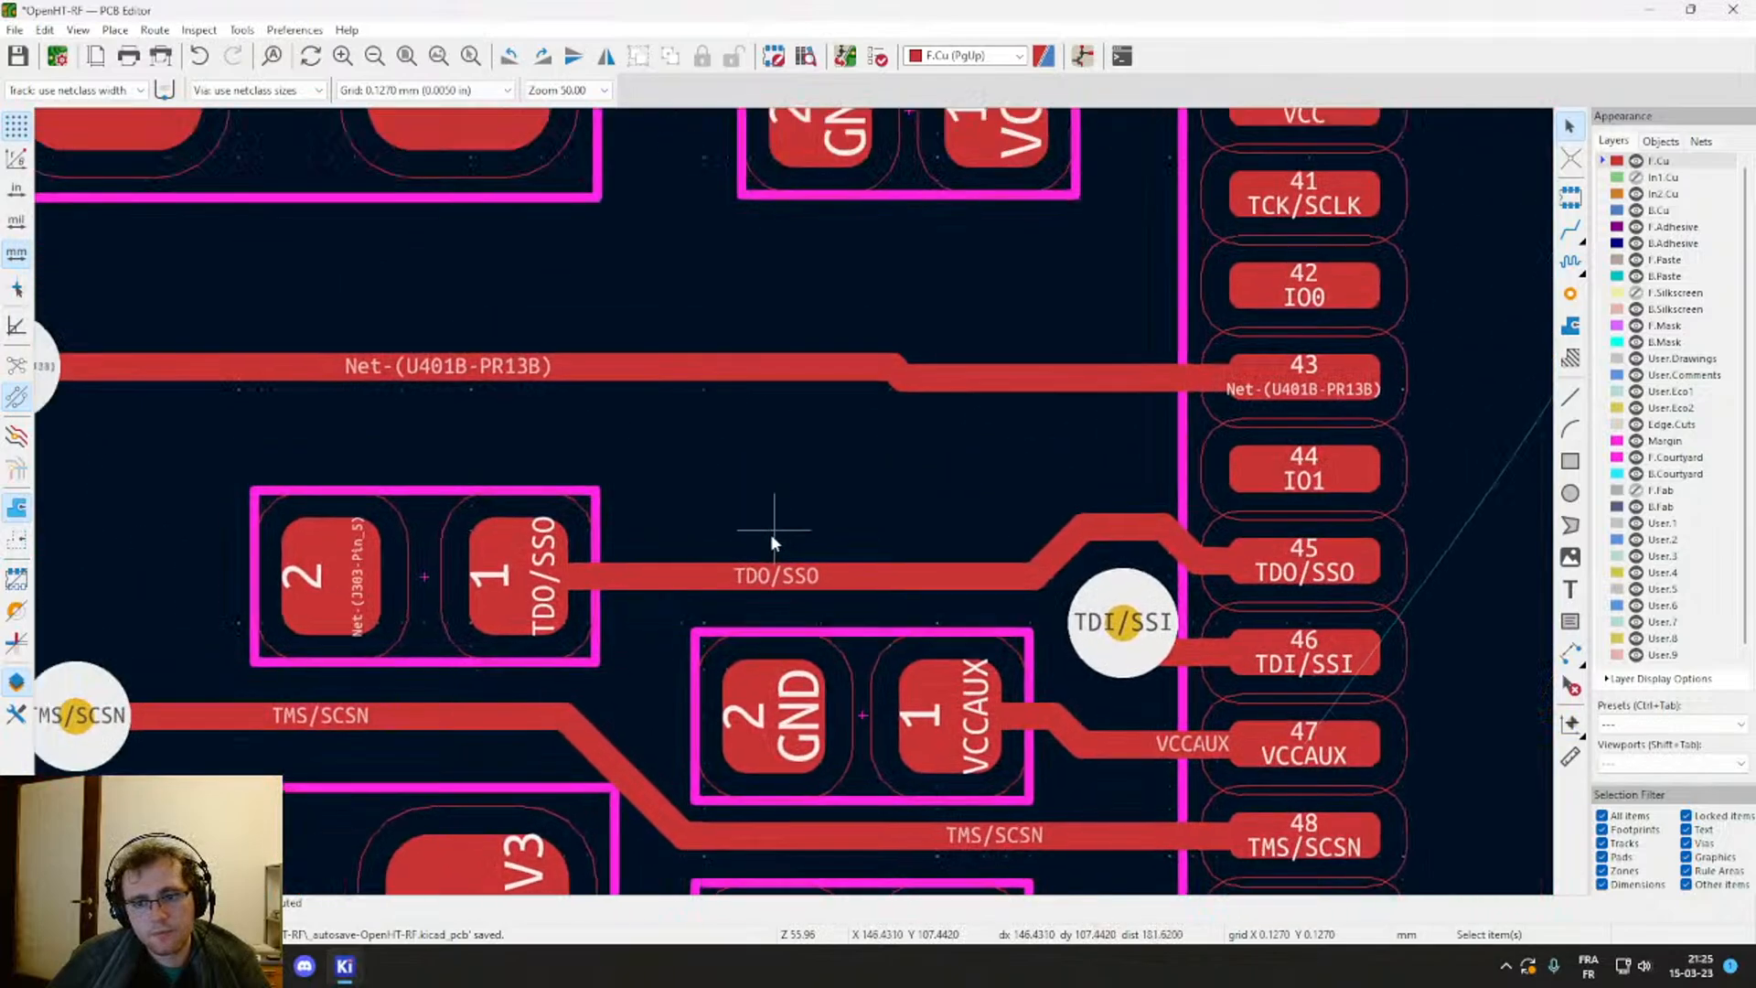
scroll(771, 541, "down", 3)
scroll(798, 497, "down", 2)
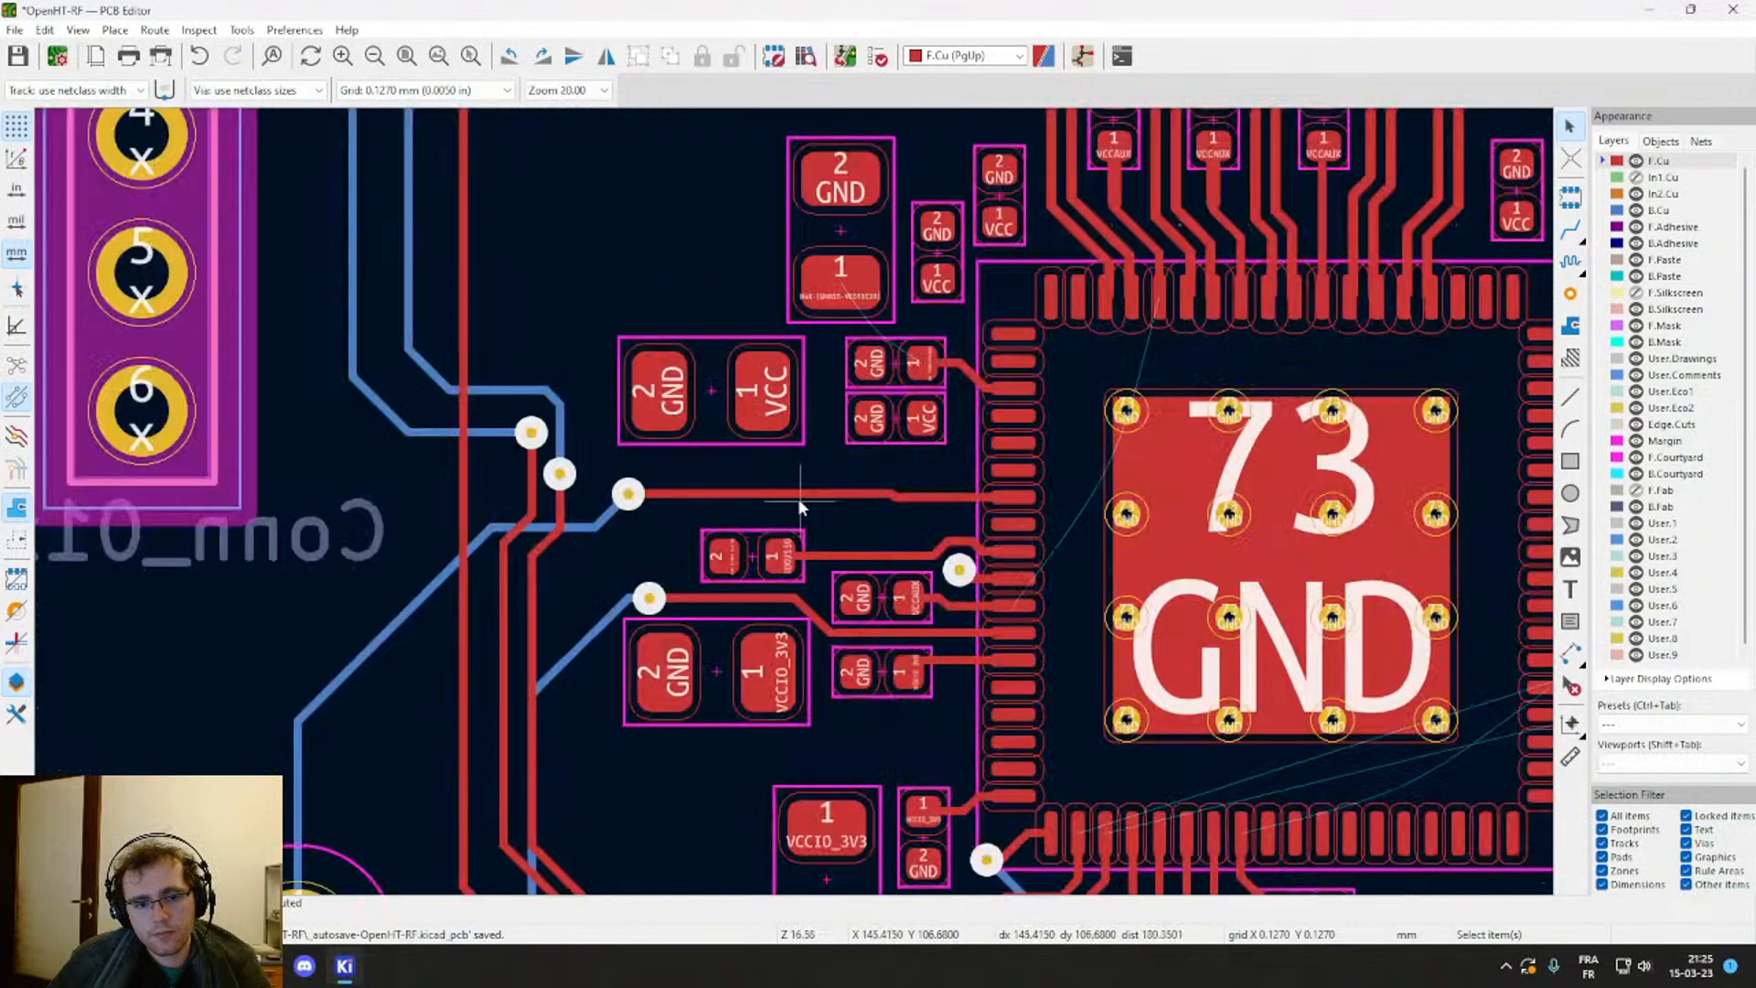
scroll(819, 496, "up", 1)
left_click(939, 499)
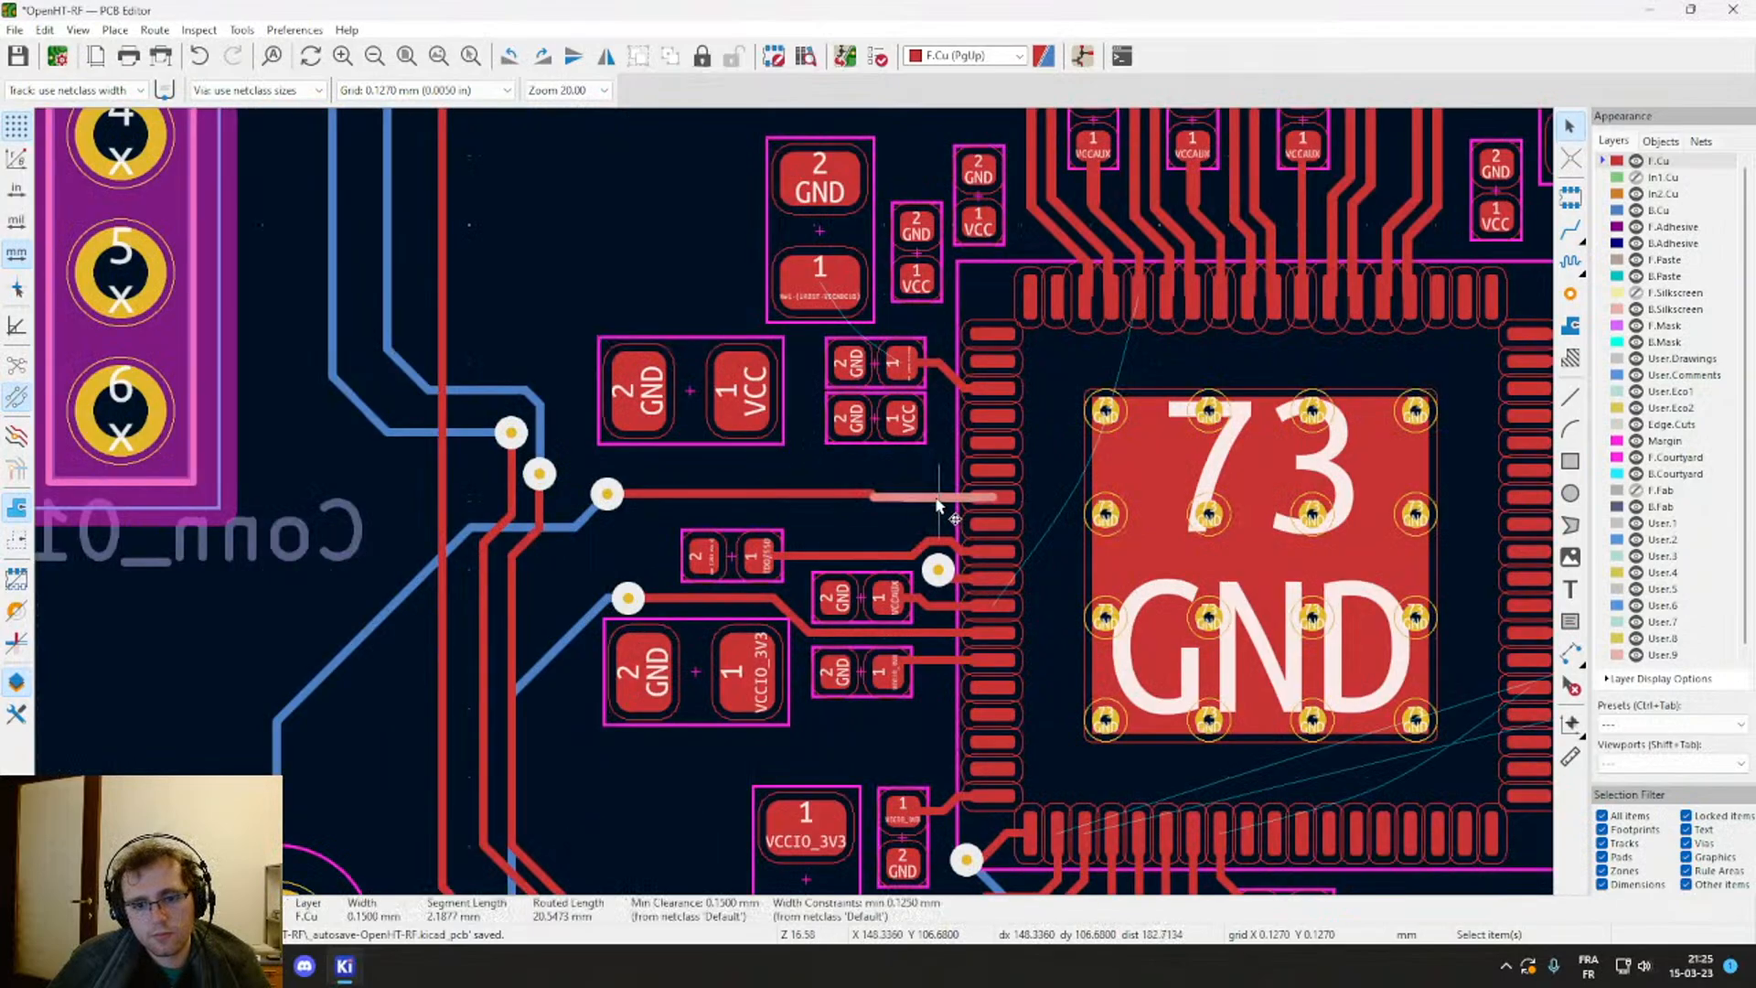
scroll(939, 501, "up", 5)
key("x")
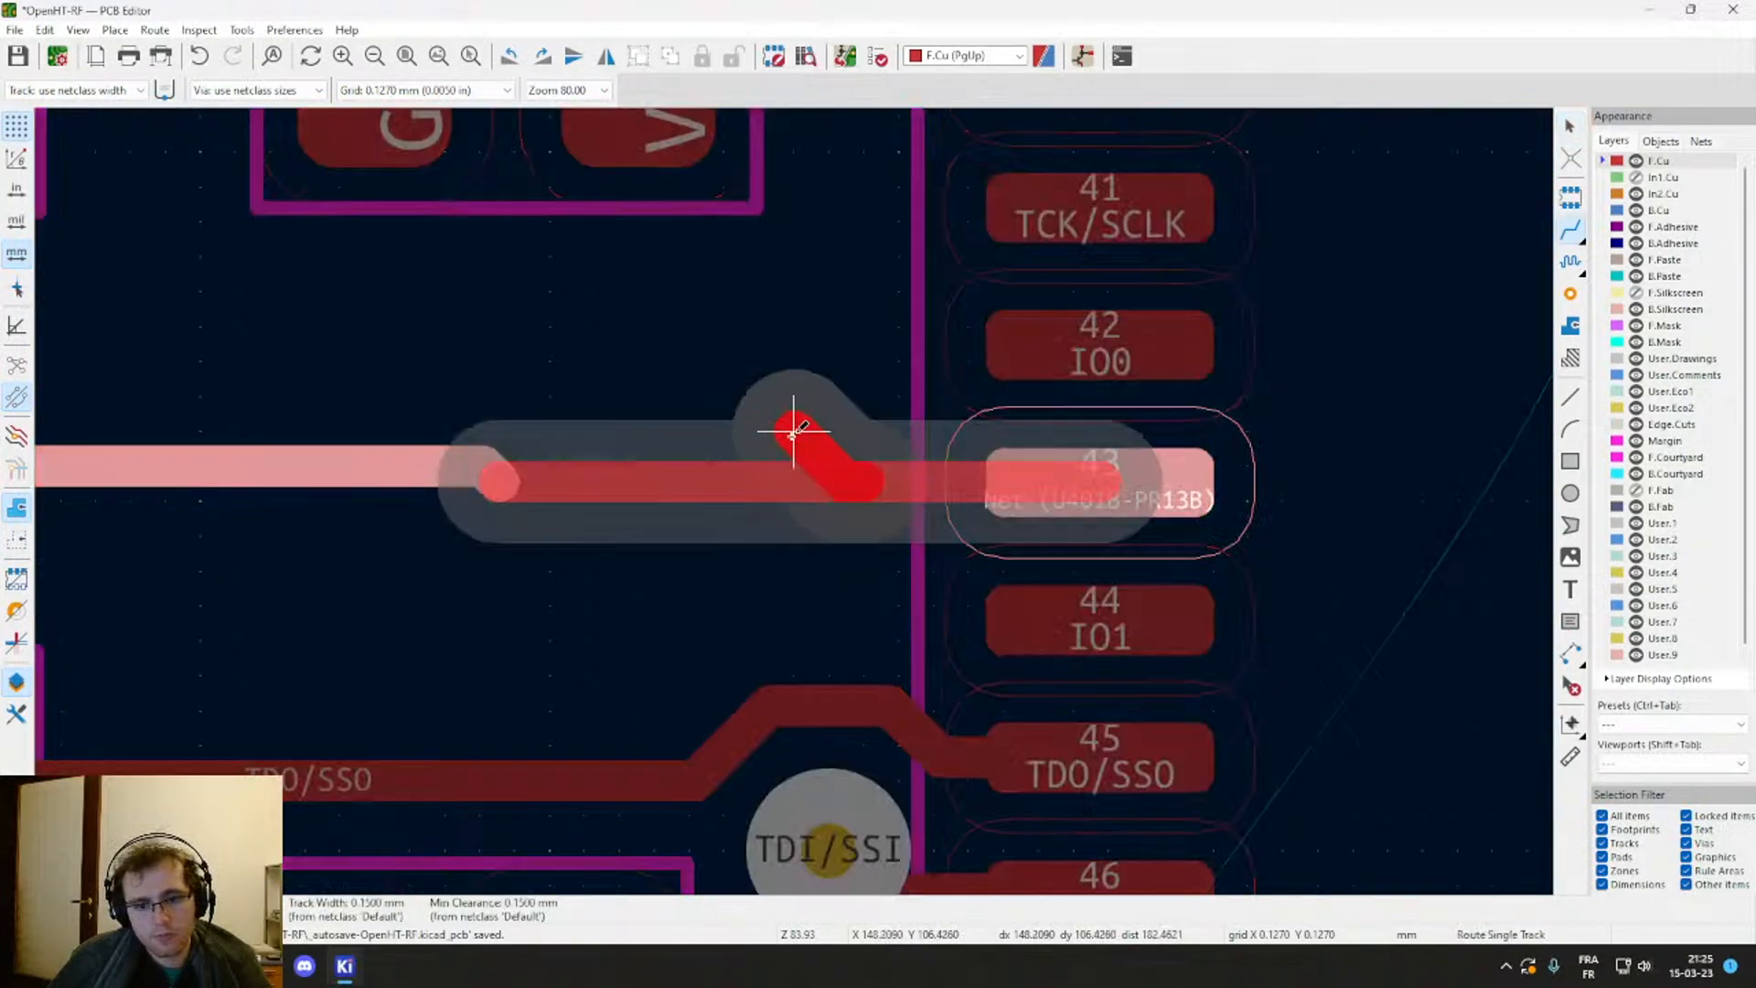
left_click(793, 428)
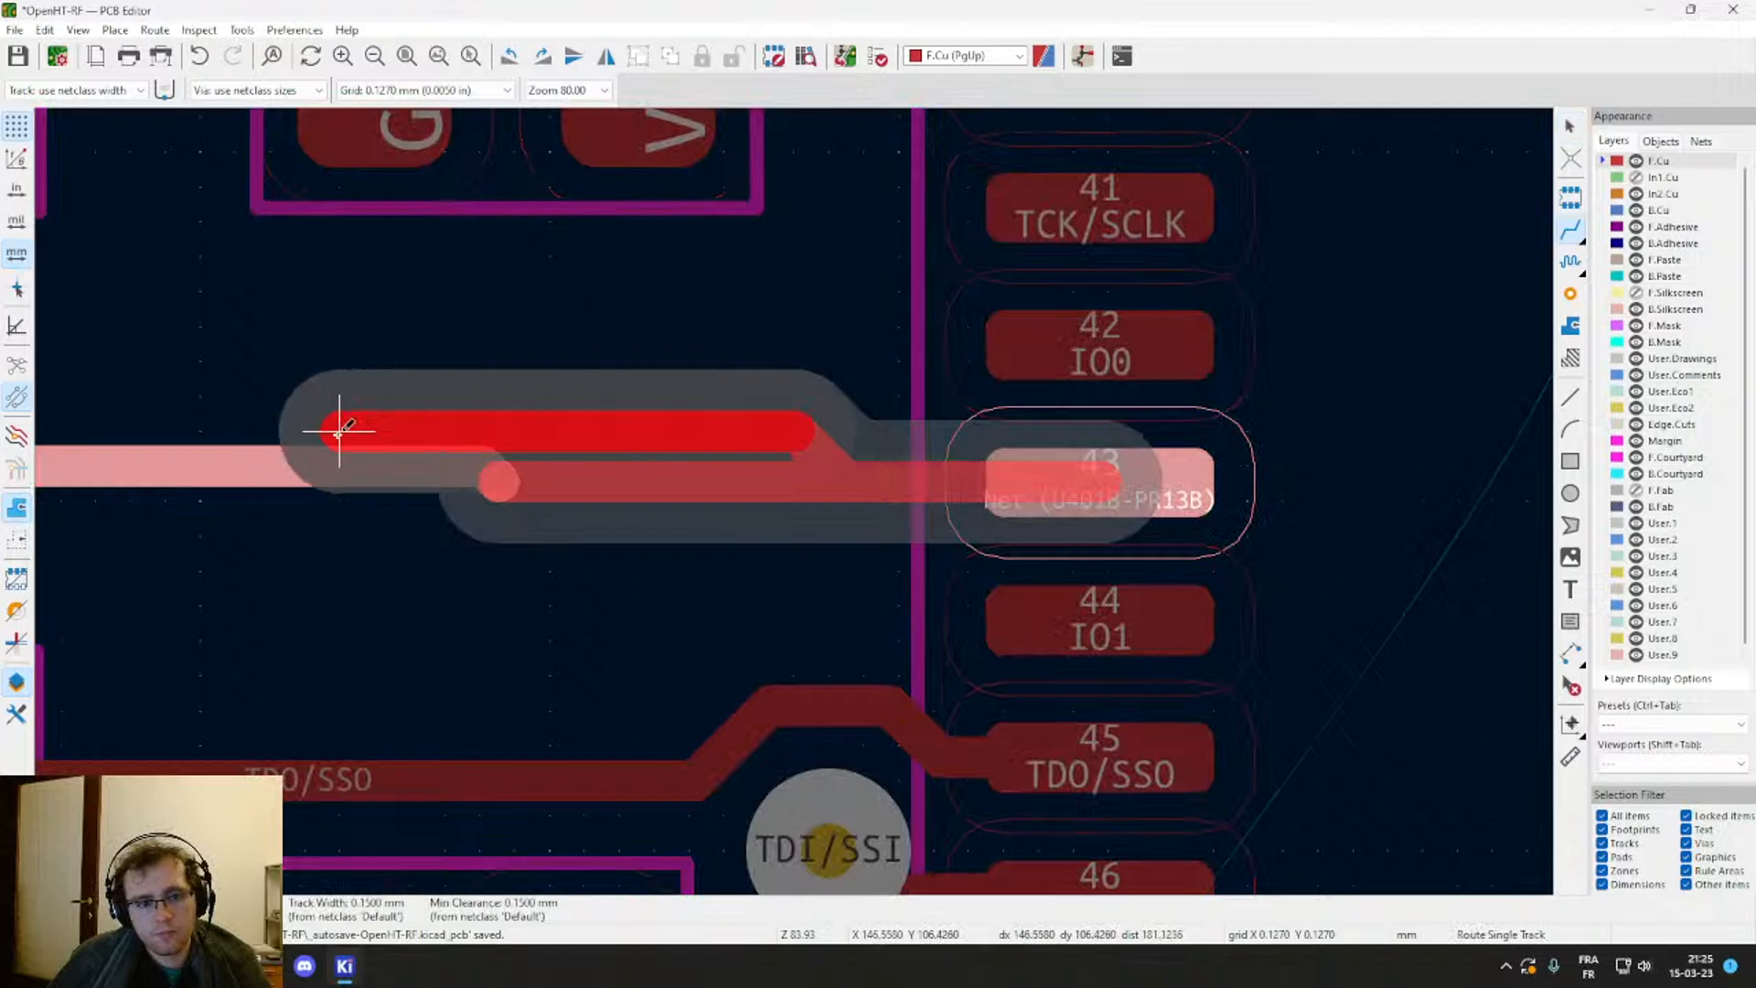
middle_click_drag(307, 432, 1028, 420)
middle_click_drag(209, 486, 993, 409)
scroll(924, 443, "down", 1)
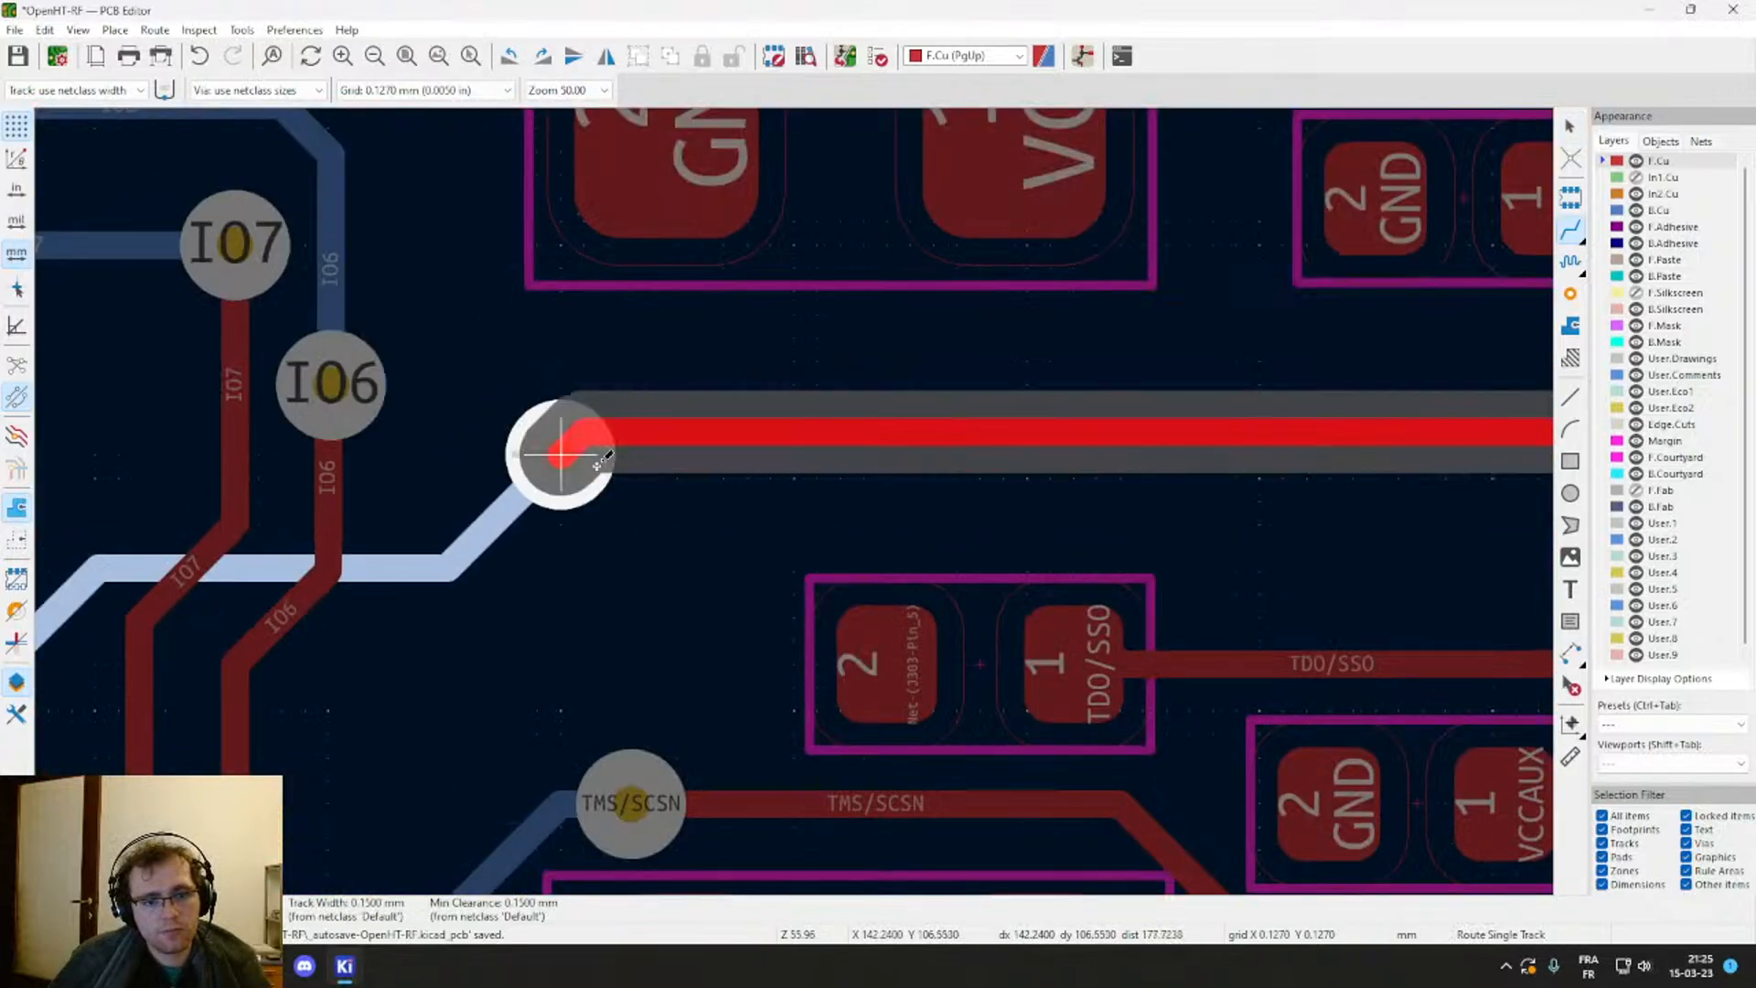
left_click(588, 465)
middle_click_drag(1120, 432, 383, 507)
scroll(495, 504, "down", 1)
scroll(1081, 501, "up", 1)
key("Escape")
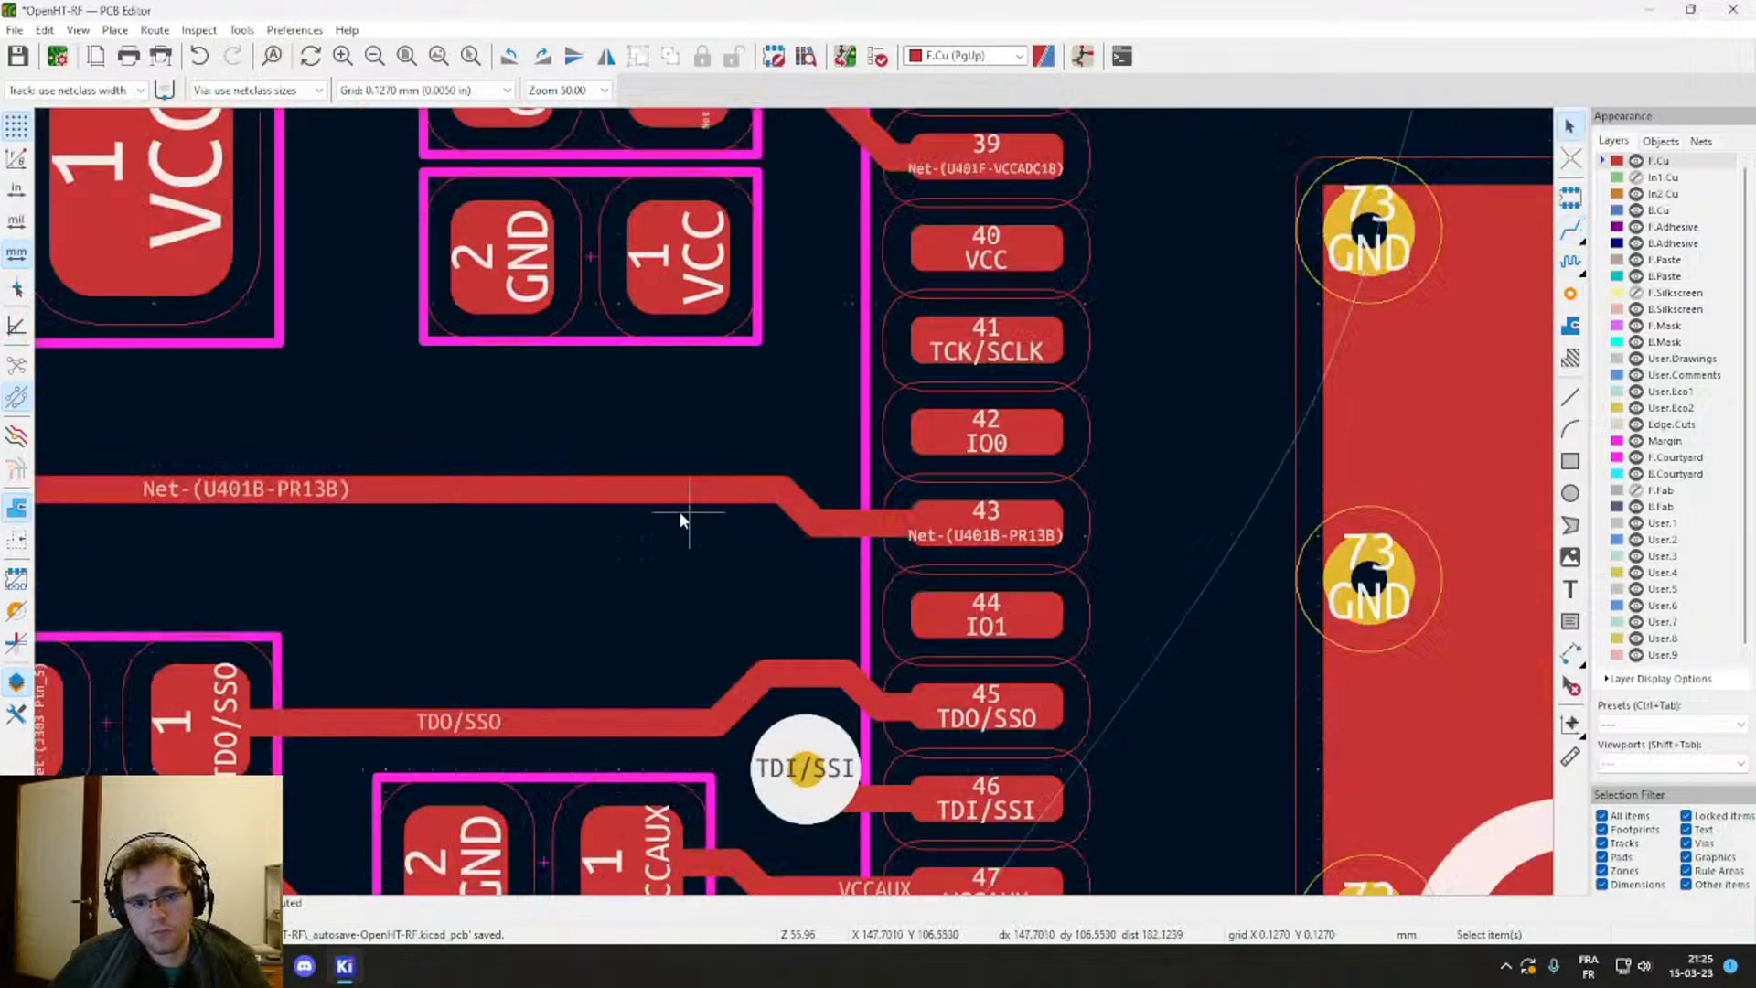
left_click_drag(655, 503, 596, 474)
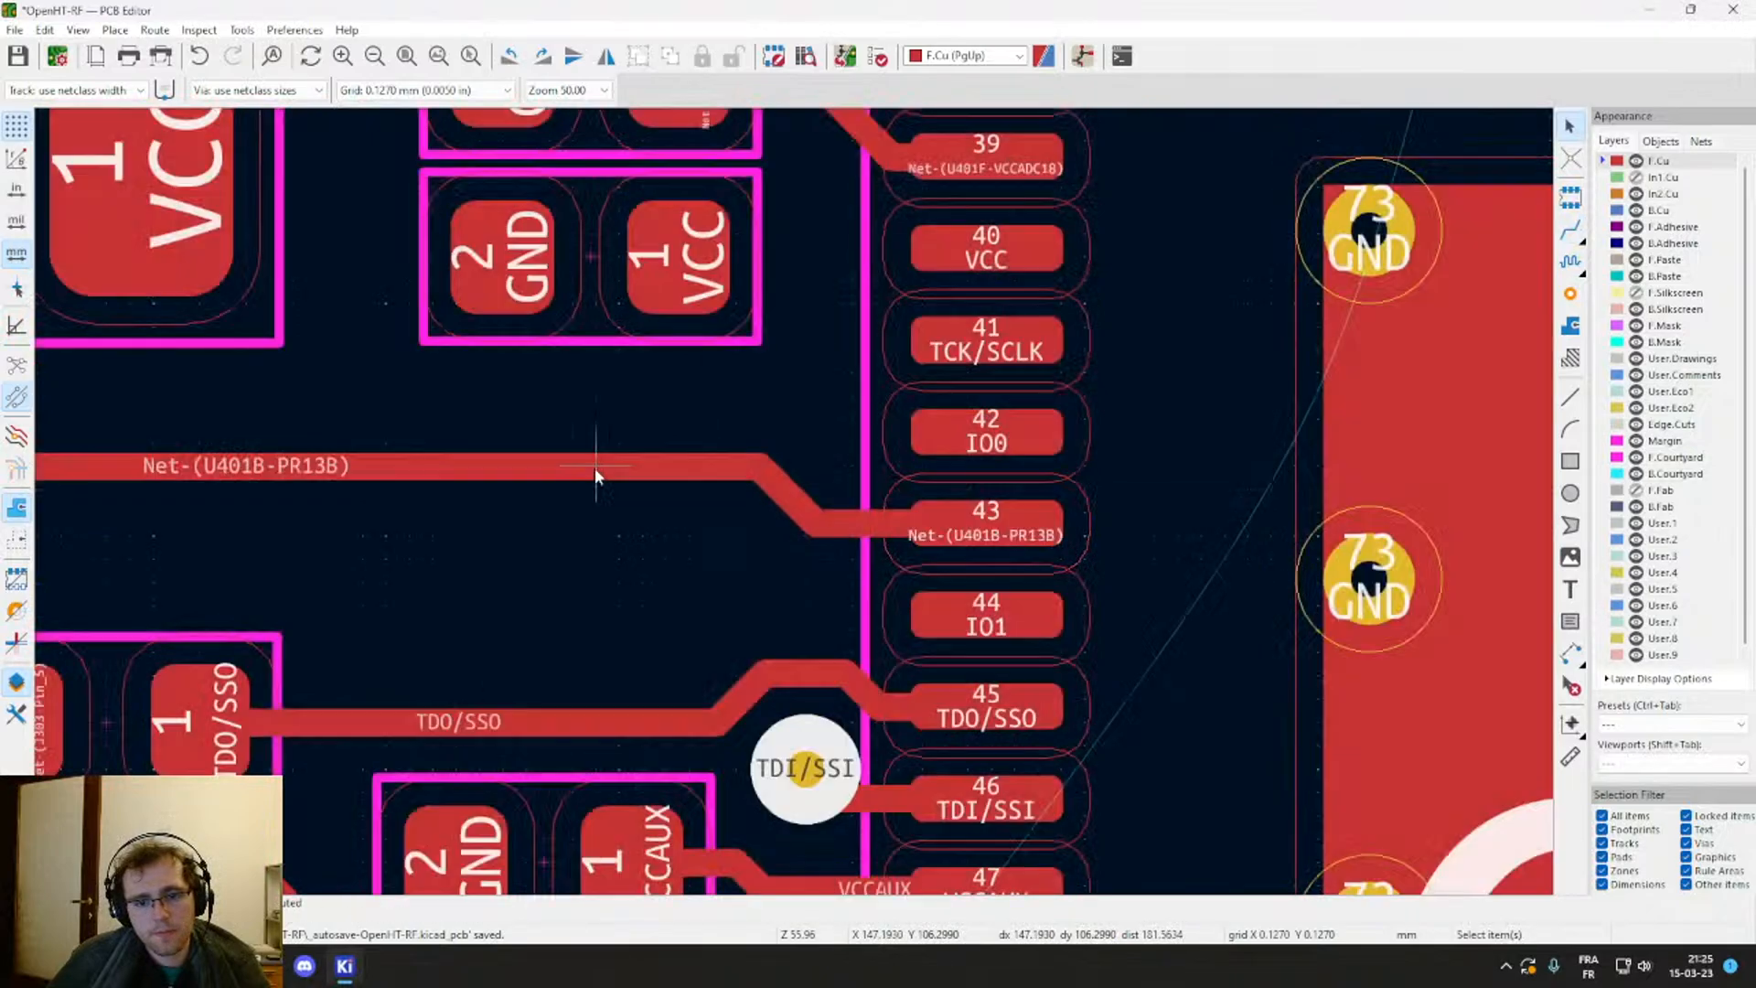
scroll(920, 457, "up", 1)
middle_click_drag(920, 457, 1012, 424)
scroll(1067, 486, "down", 1)
middle_click_drag(1067, 487, 829, 453)
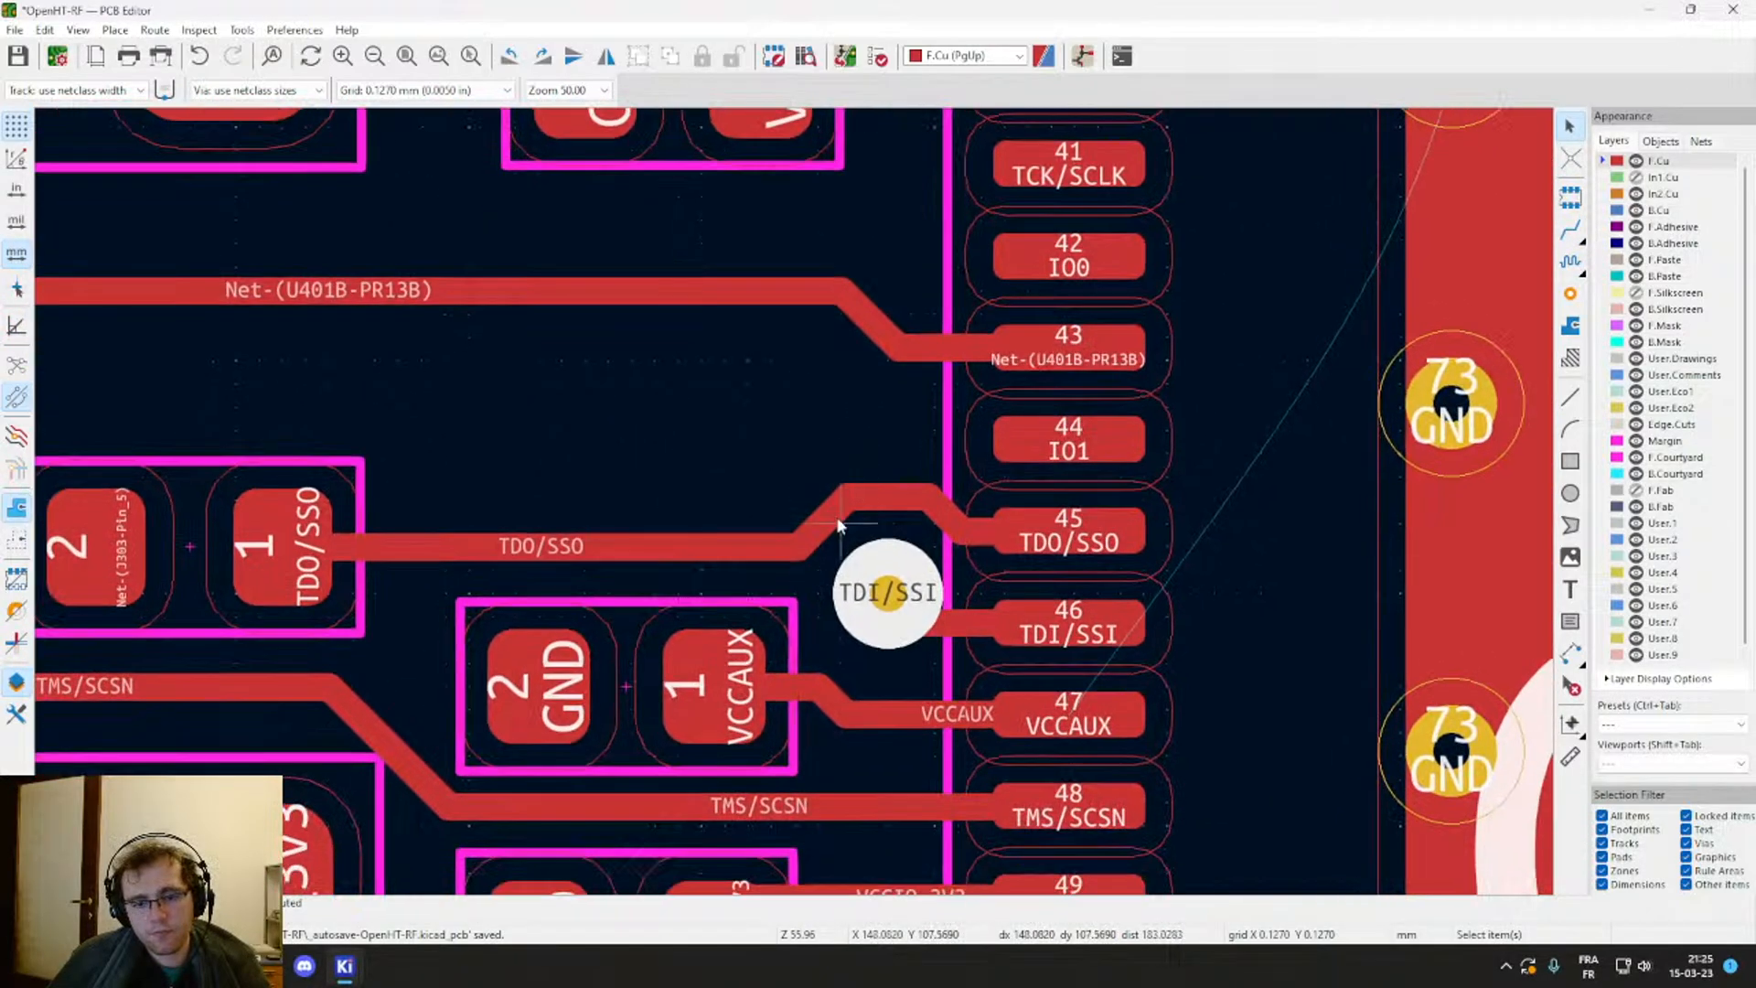
left_click(802, 532)
left_click(846, 577)
key("e")
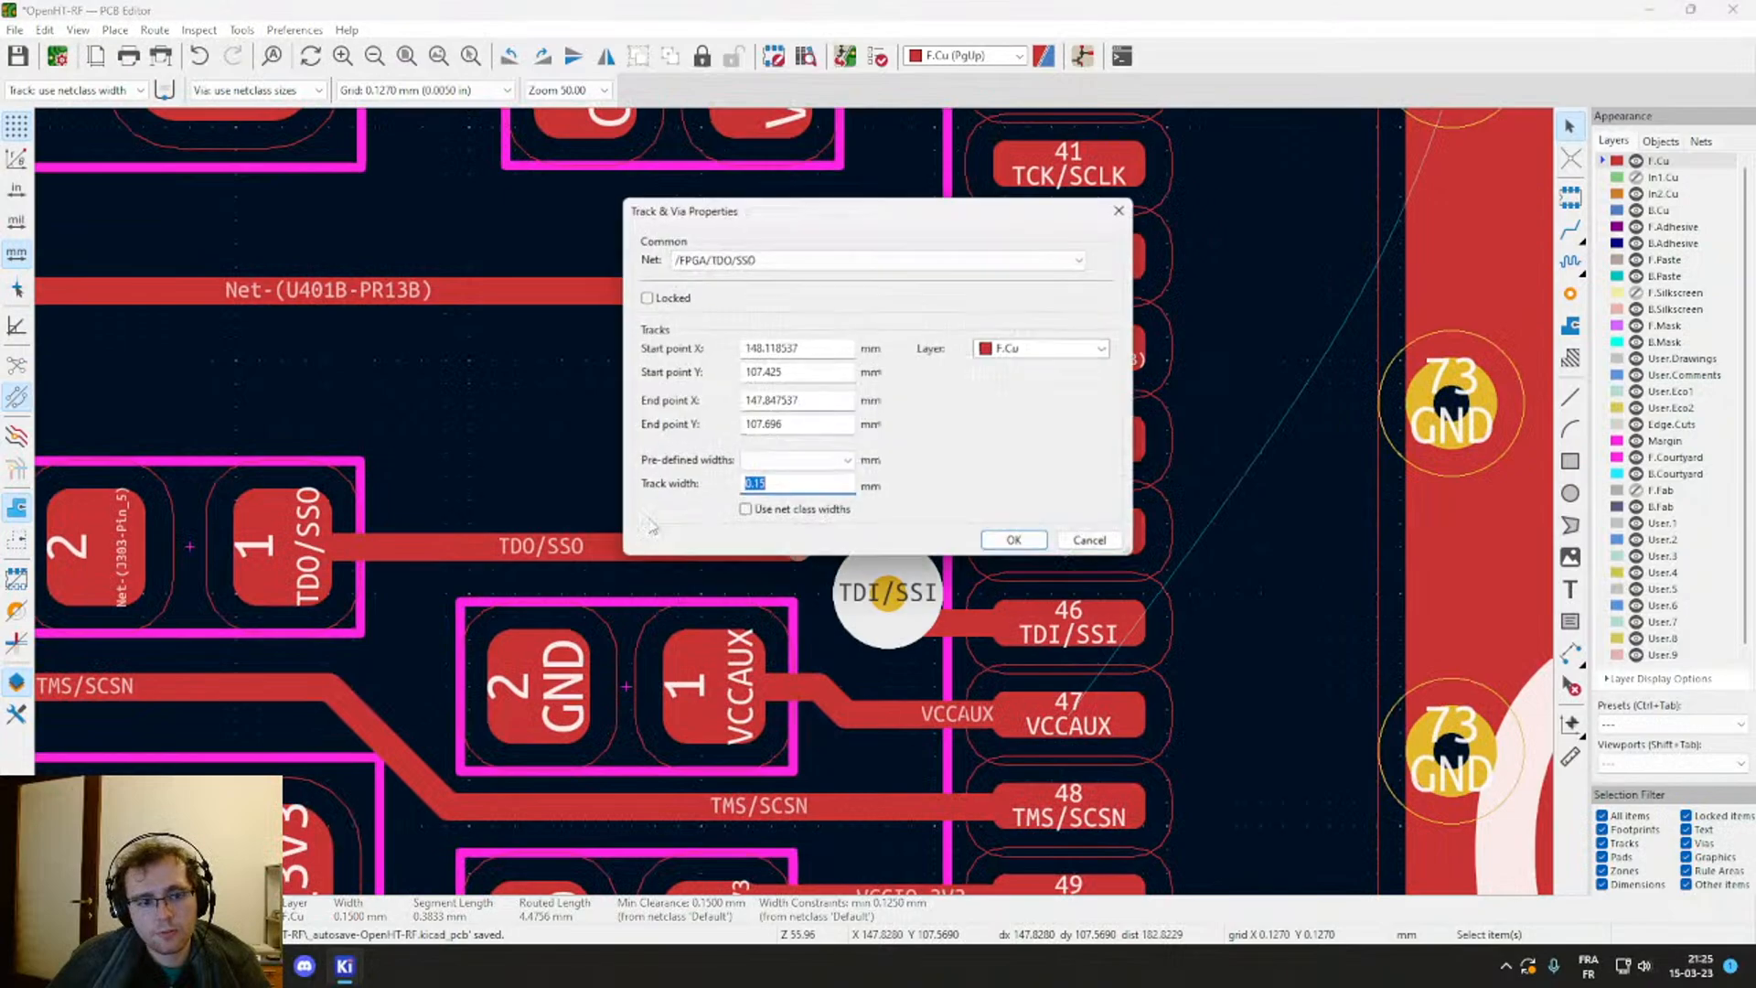
key("Escape")
Step: Straighten the TDO/SSO track between its resistor and pad 45, and shift it up to the level of pad 44
left_click_drag(828, 507, 426, 475)
left_click(465, 501)
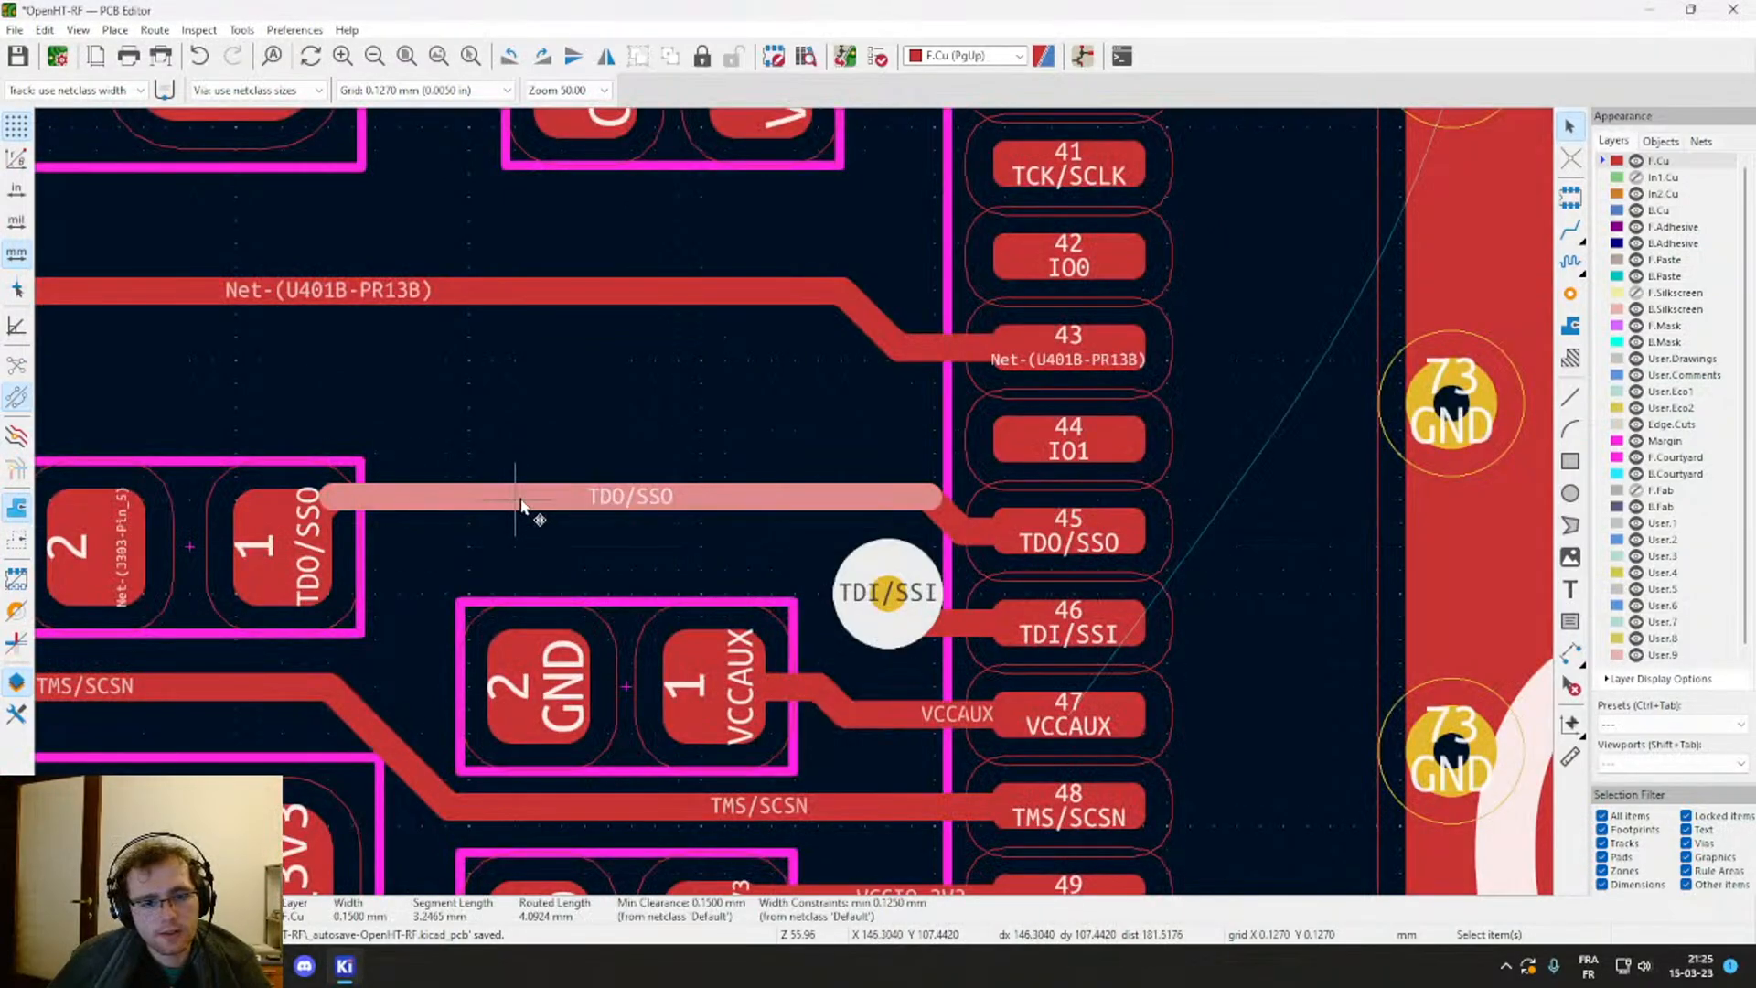
left_click_drag(522, 505, 485, 457)
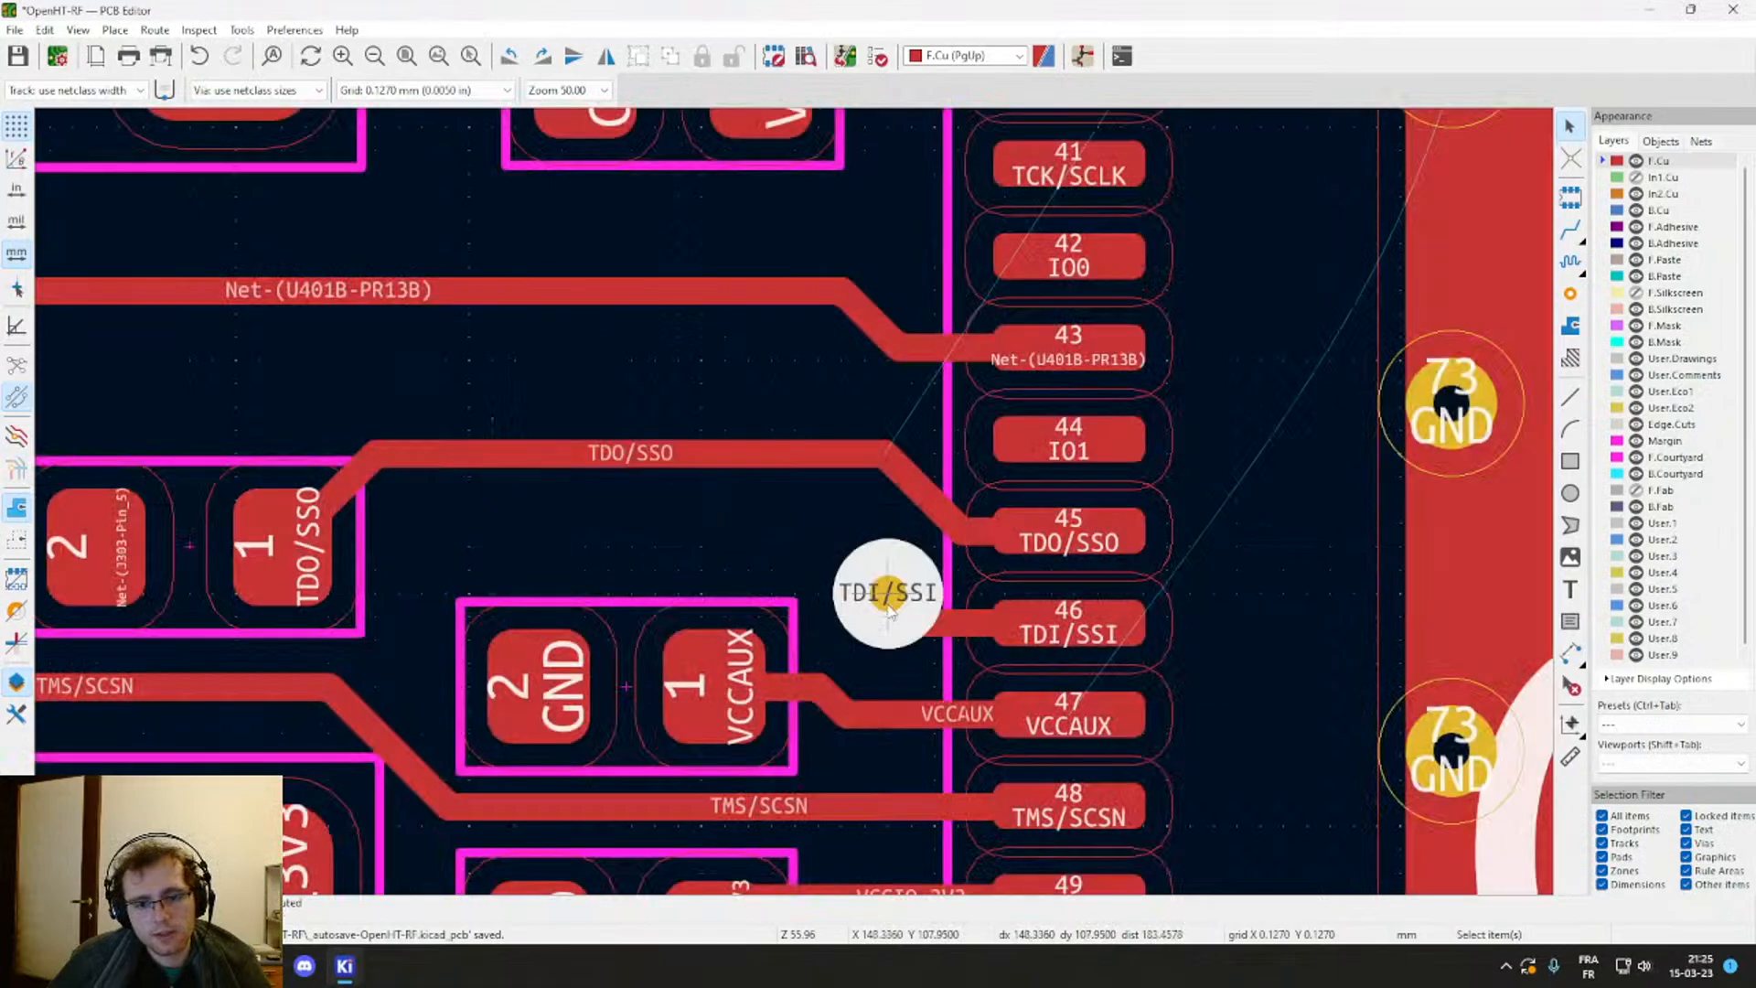
Step: Delete the TDI/SSI via beside pad 46 and extend its F.Cu track between the TDO/SSO track and the VCCAUX capacitor
left_click(875, 570)
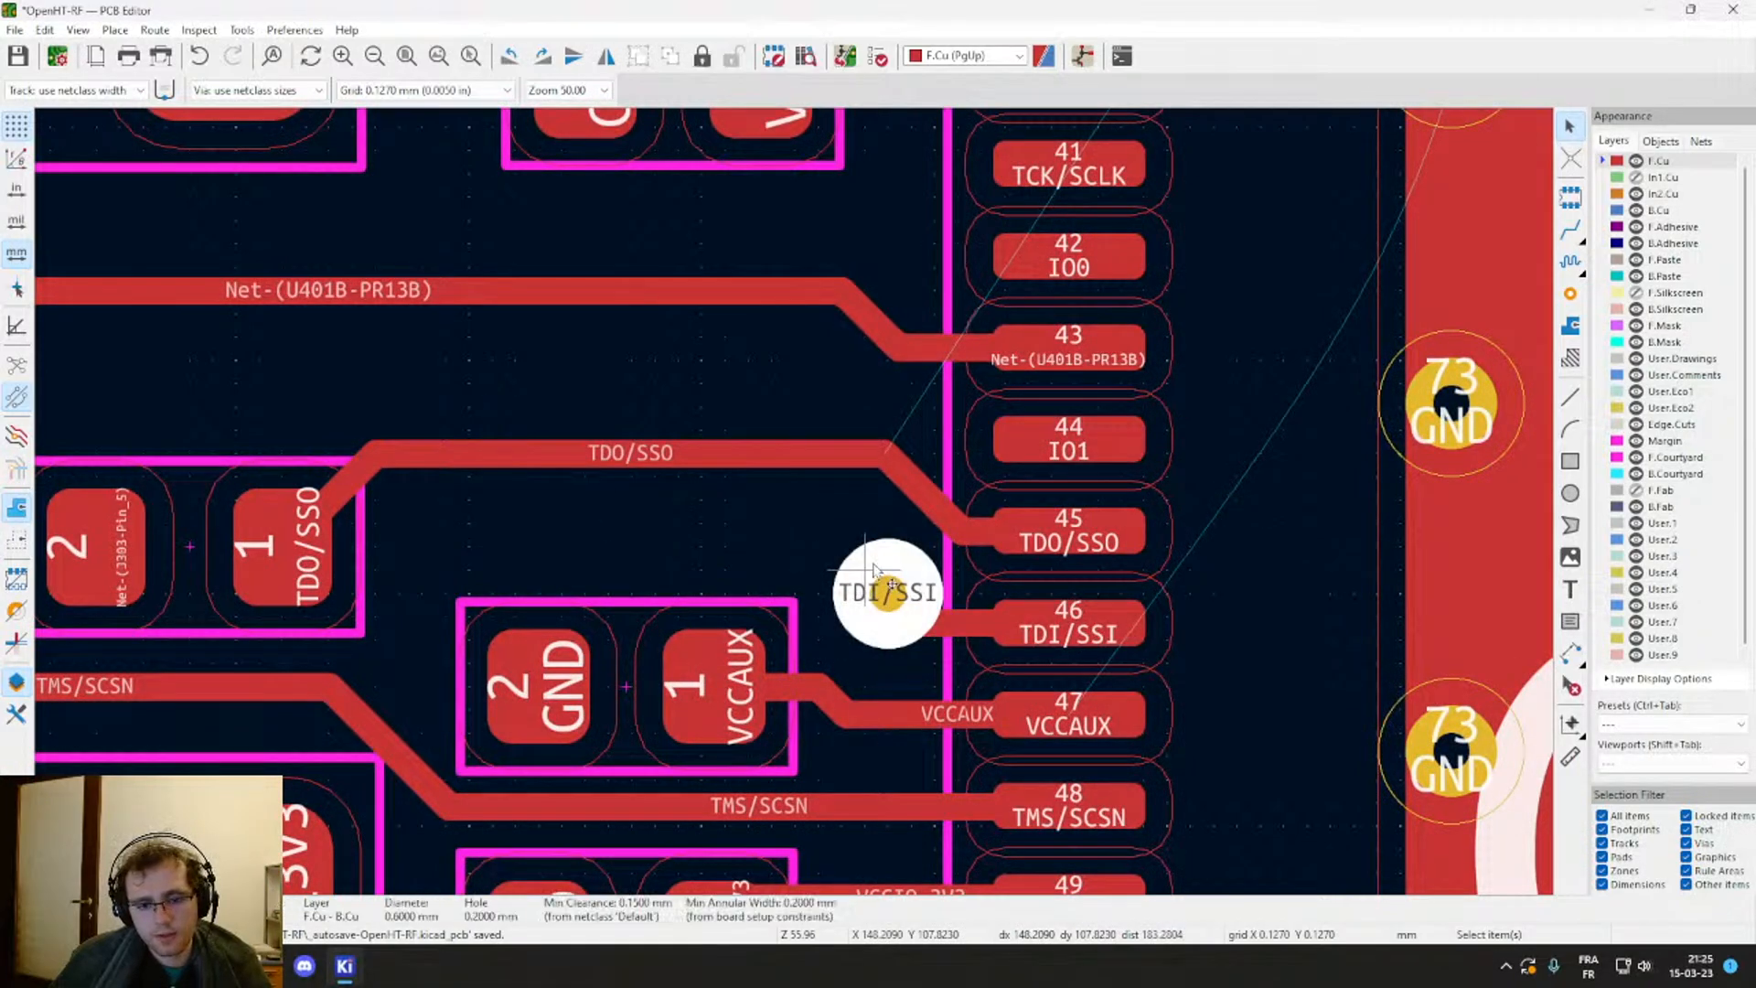
key("Delete")
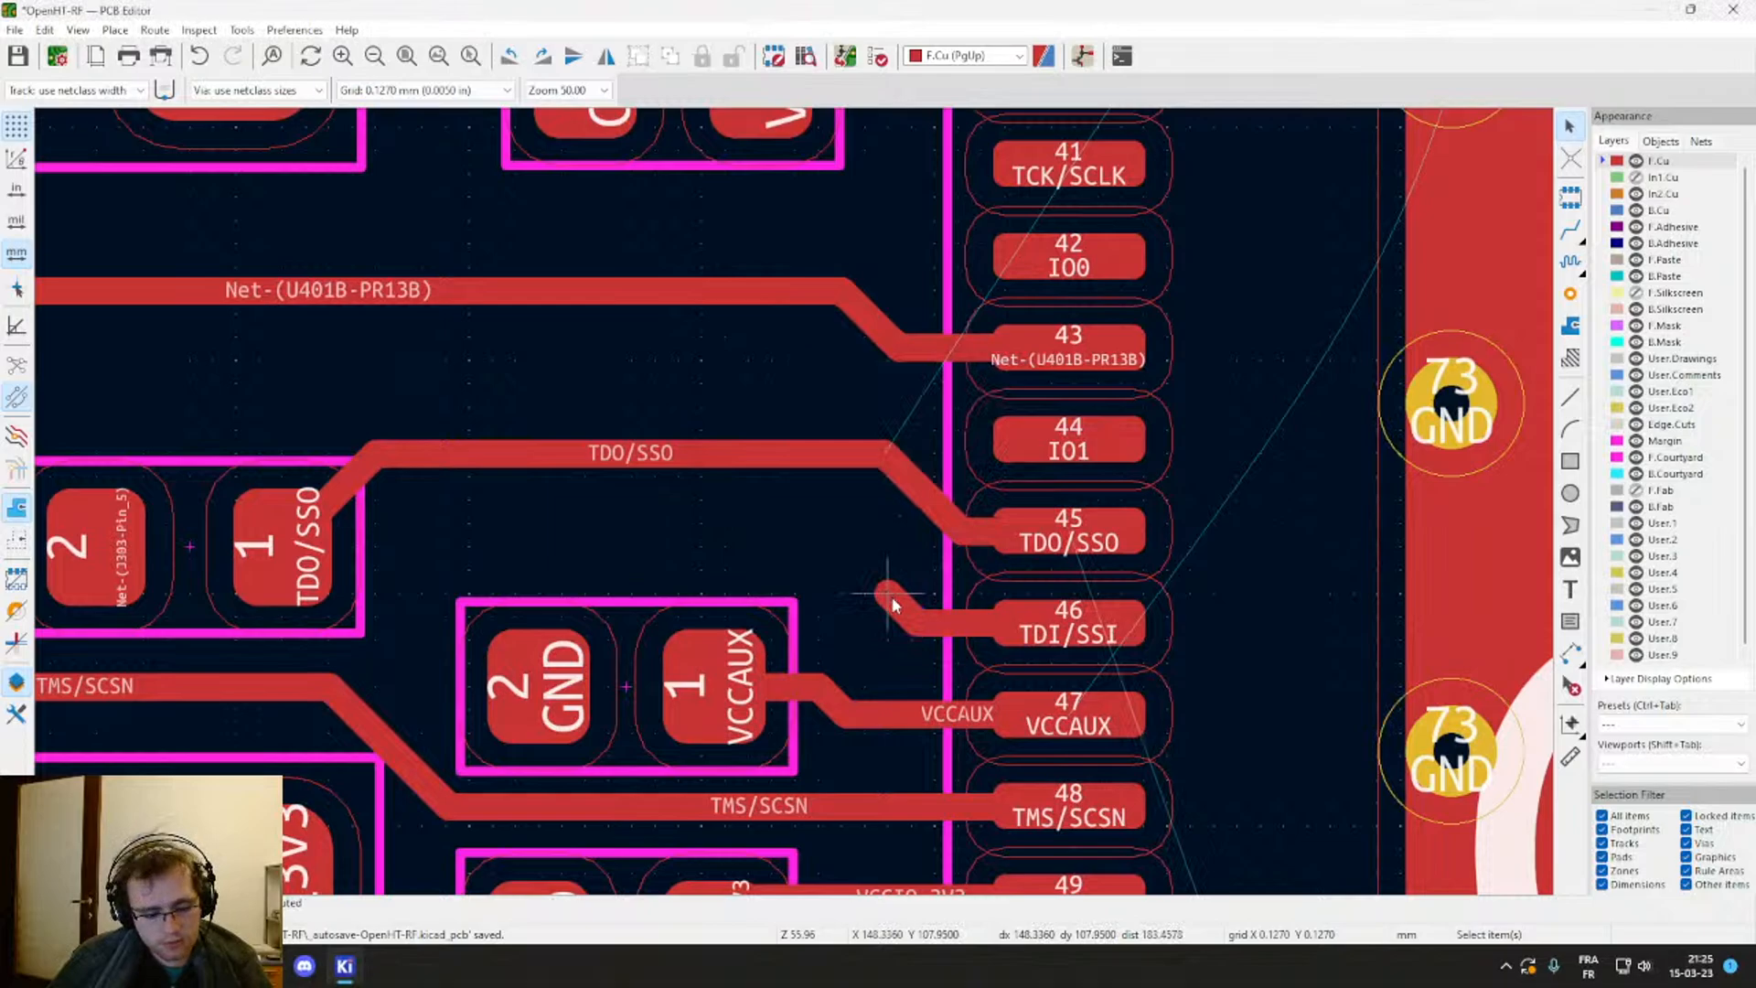
key("x")
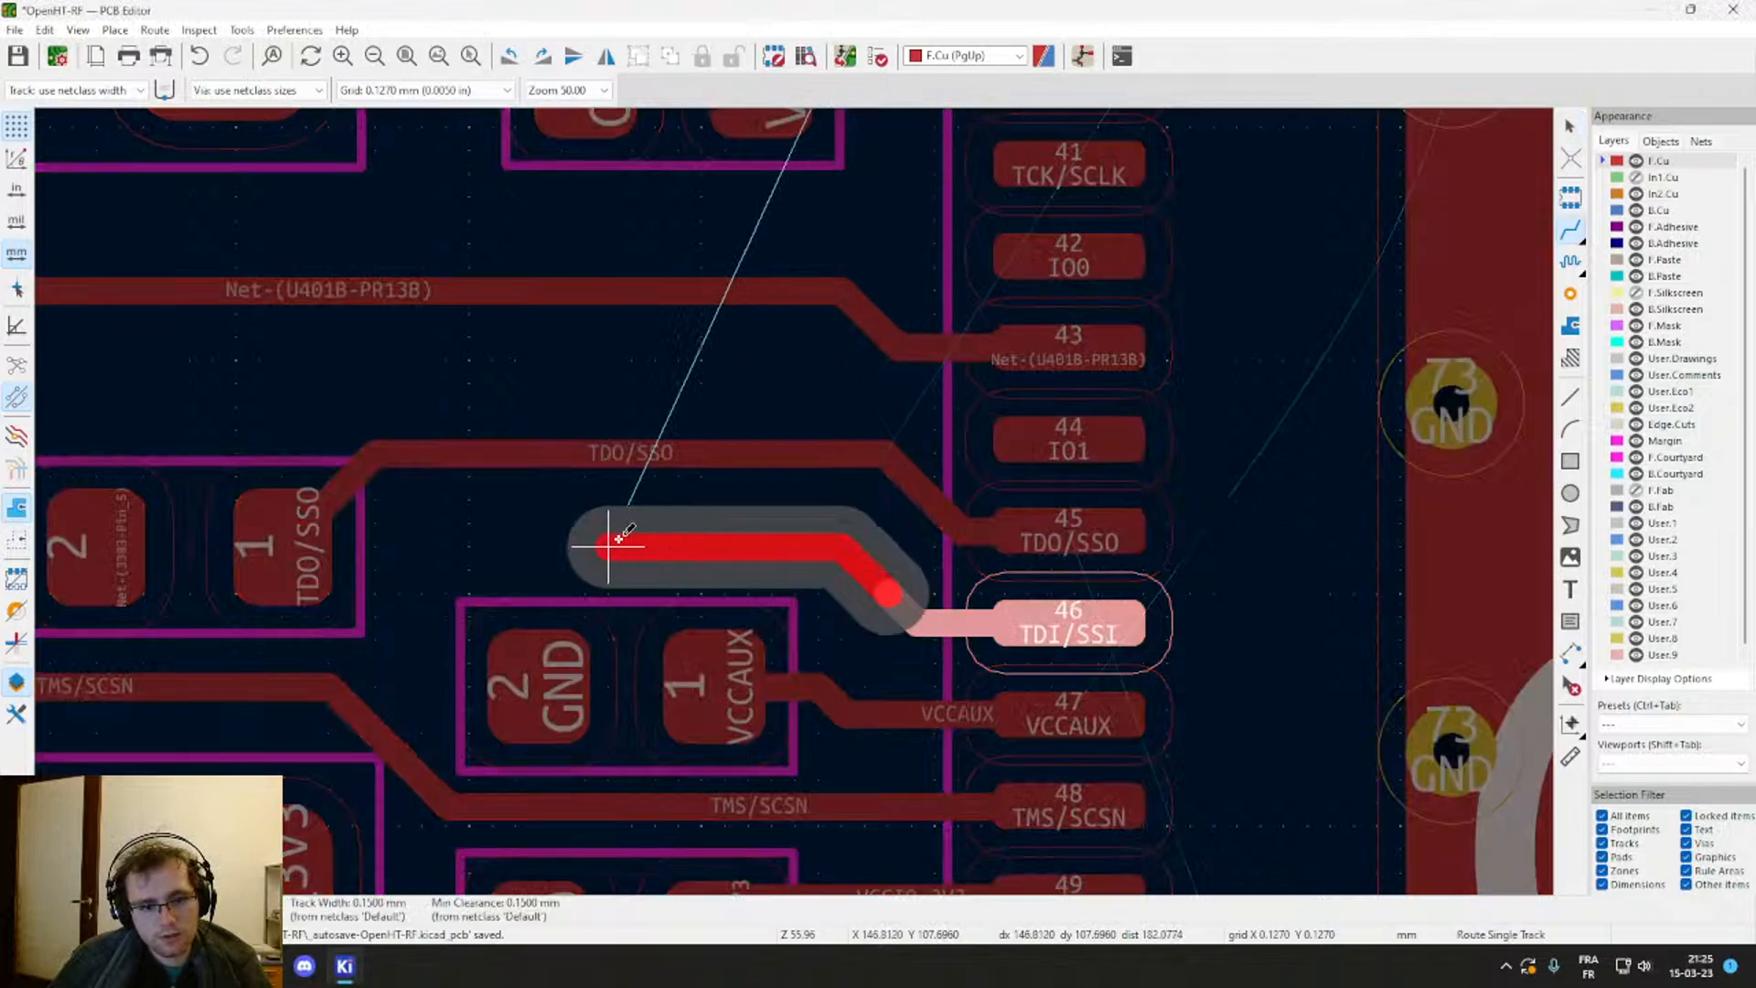
double_click(608, 546)
key("Escape")
Step: Extend the TDI/SSI track toward the TDO/SSO resistor and end it with a via beside the resistor's pad 1
scroll(560, 537, "down", 3)
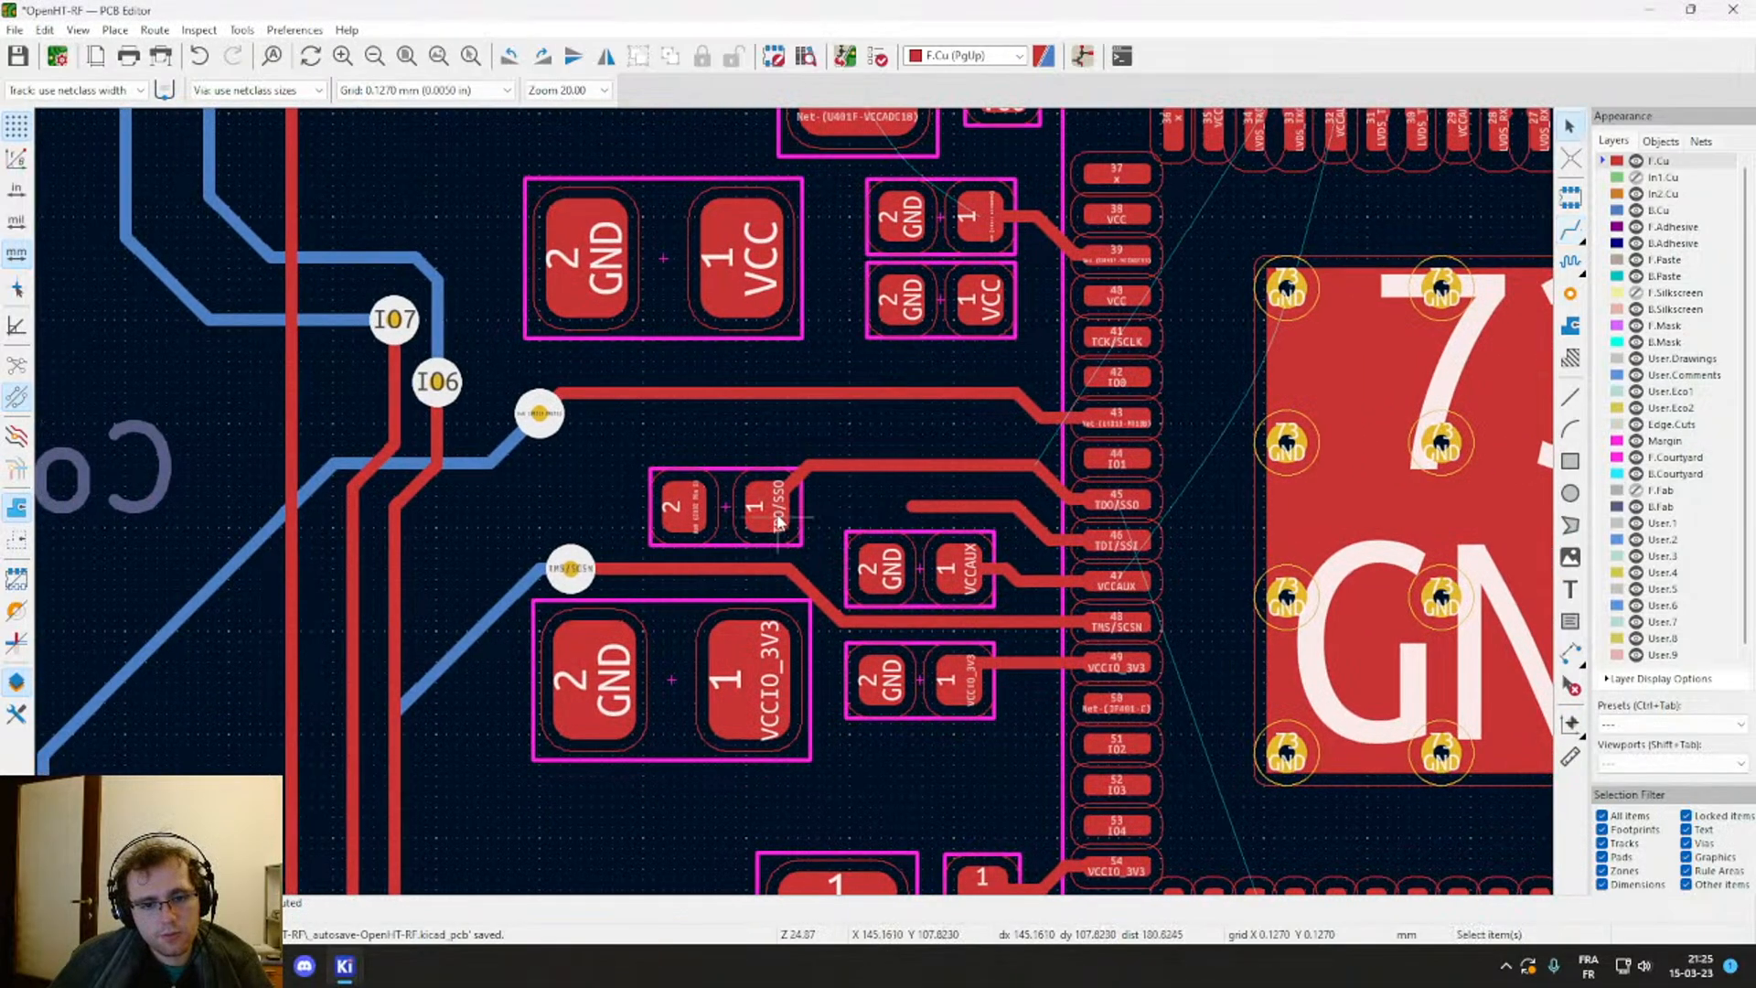
scroll(778, 520, "up", 3)
left_click(709, 479)
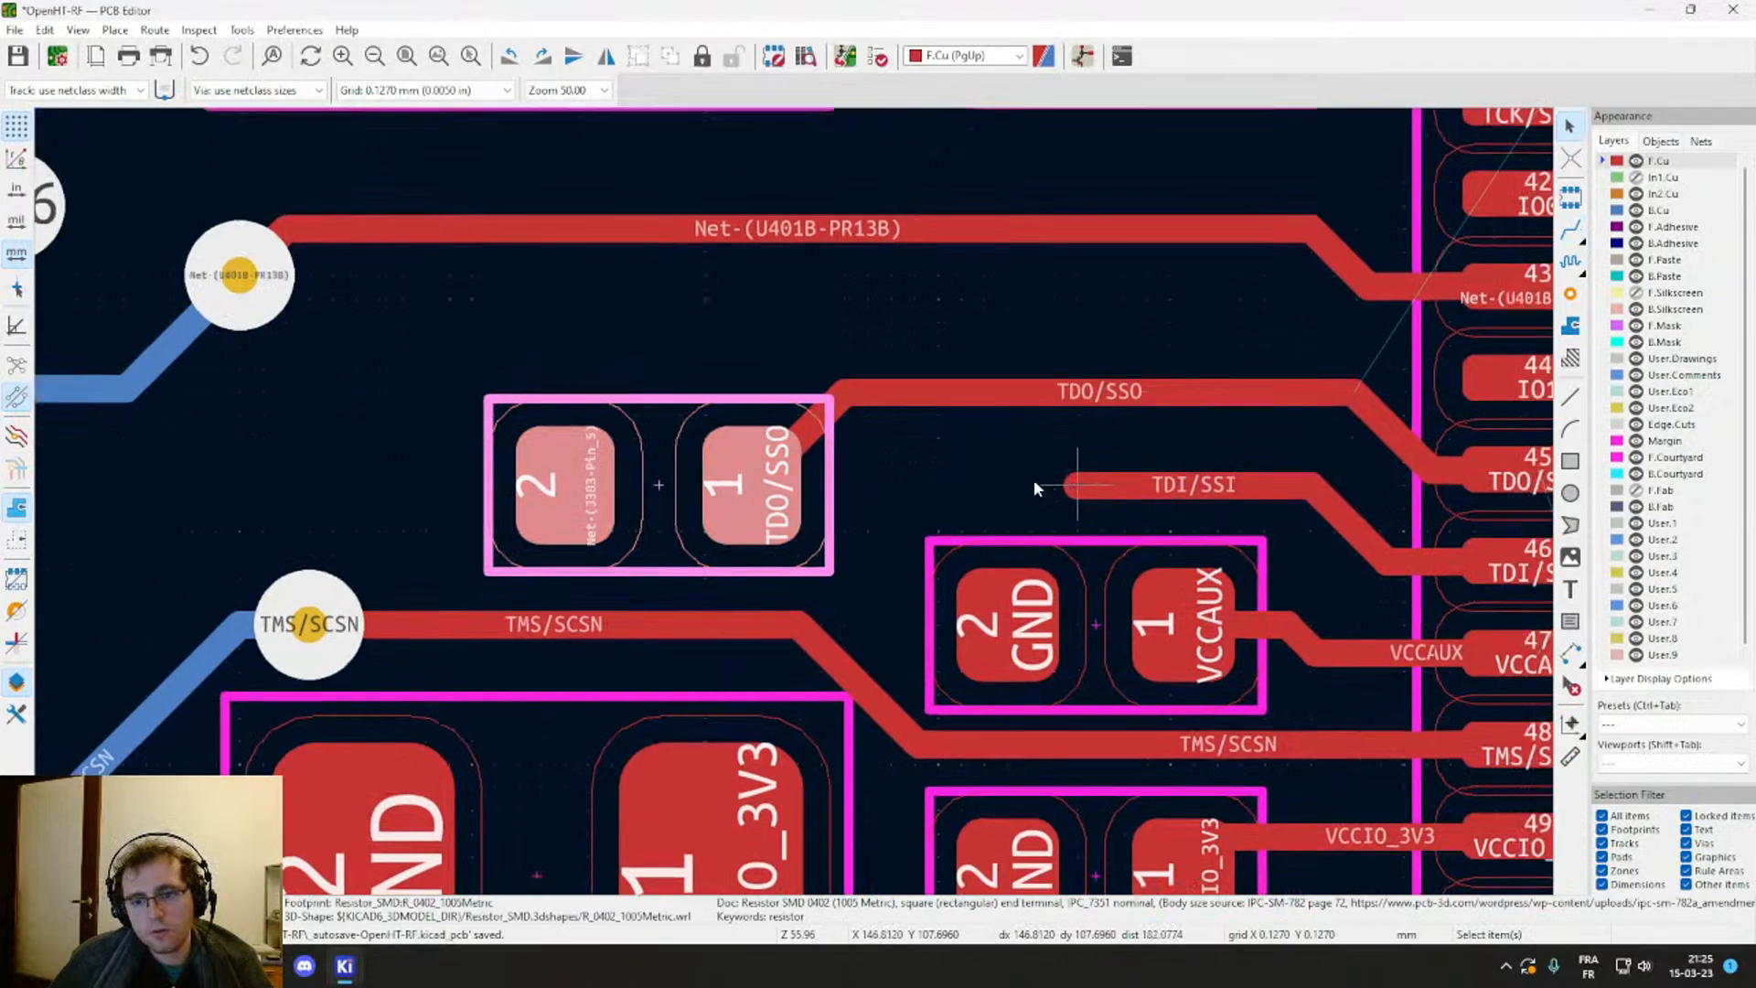
middle_click_drag(1035, 481, 819, 481)
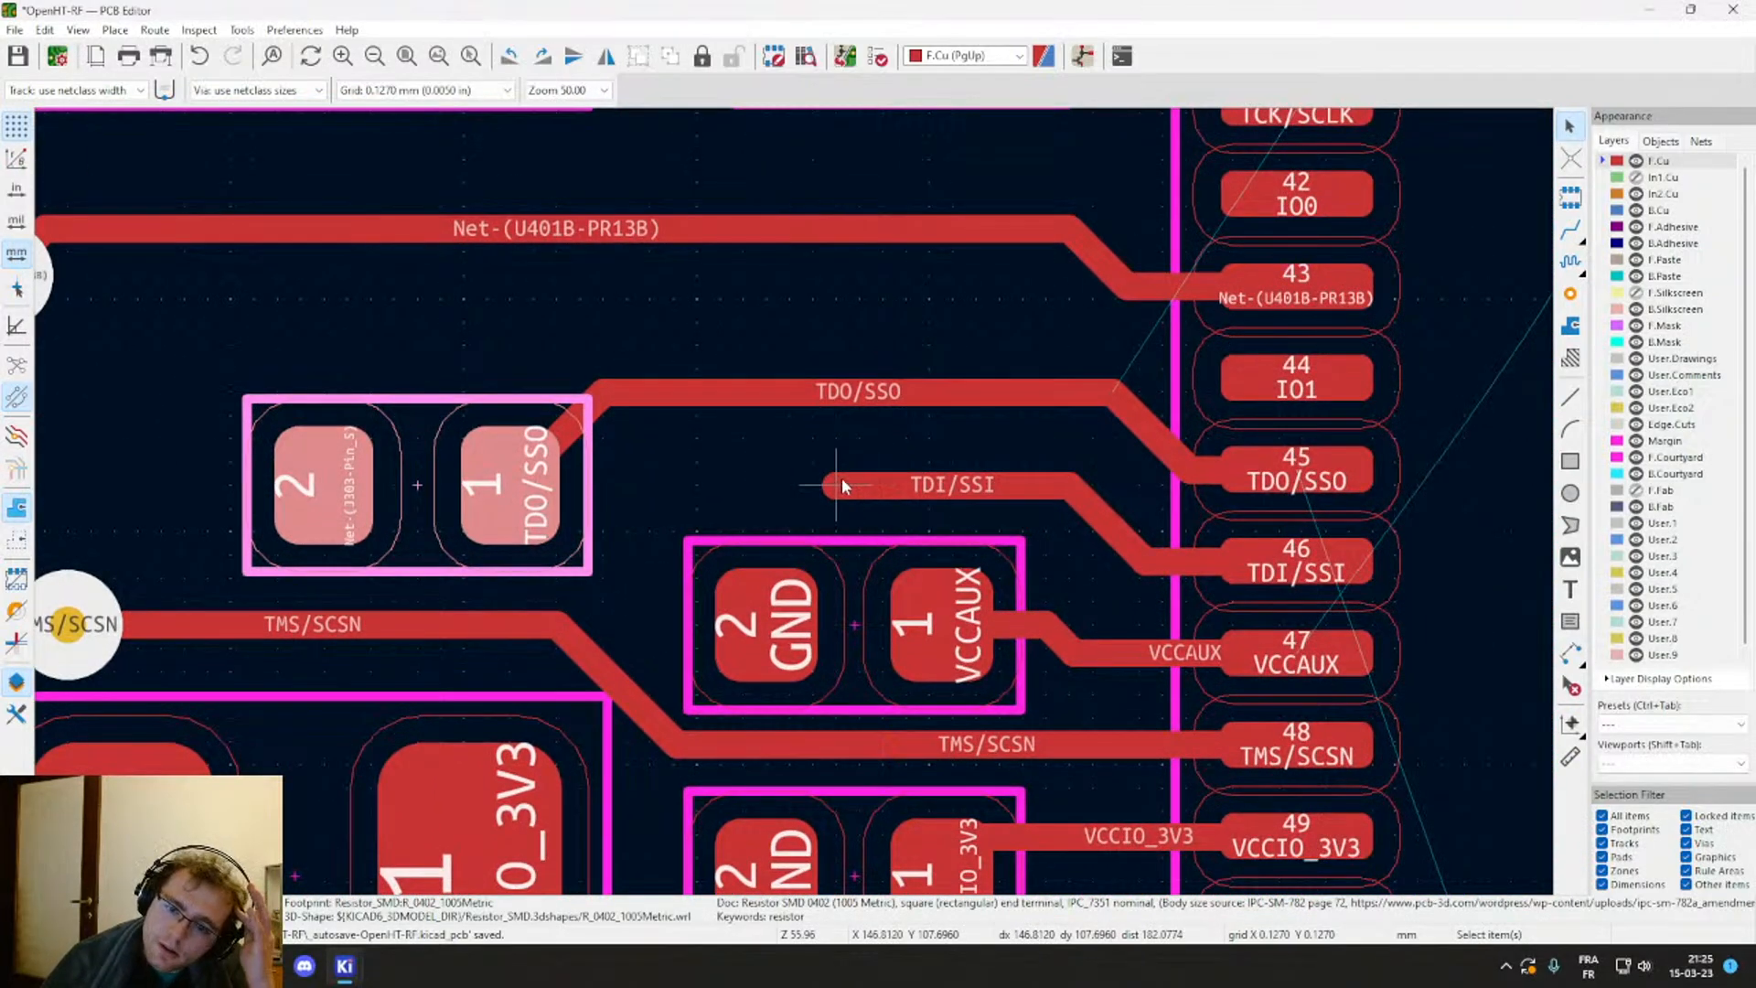
key("x")
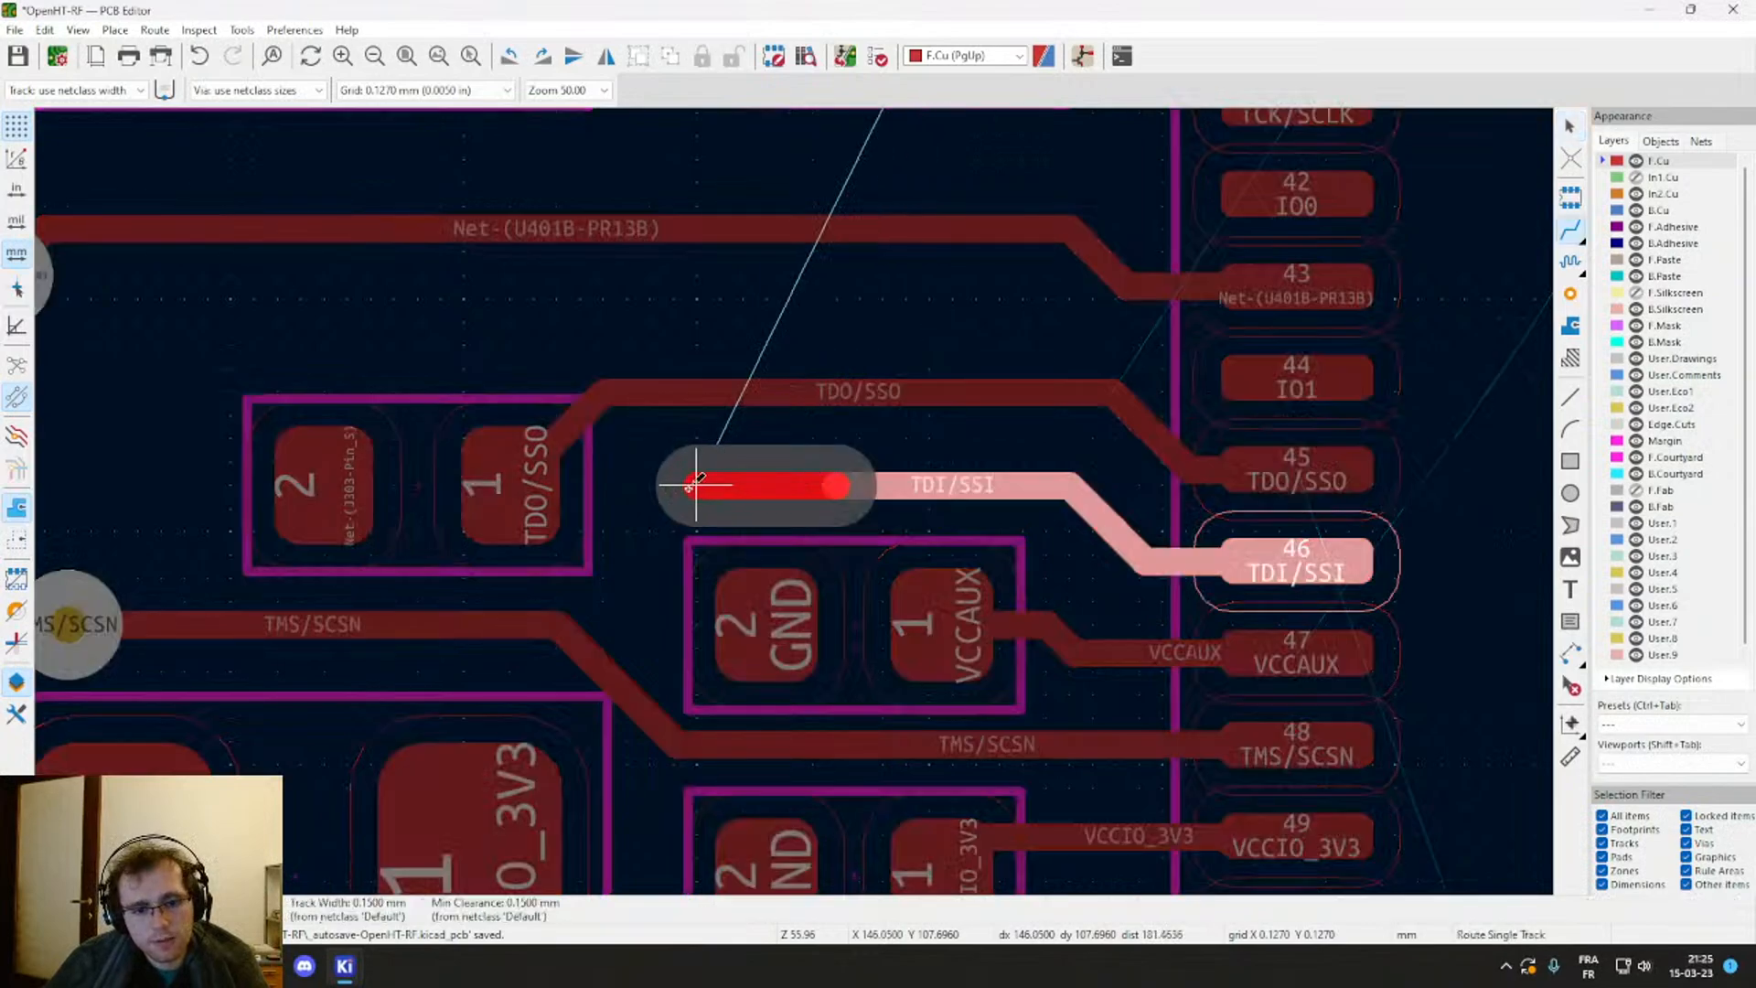
left_click(697, 481)
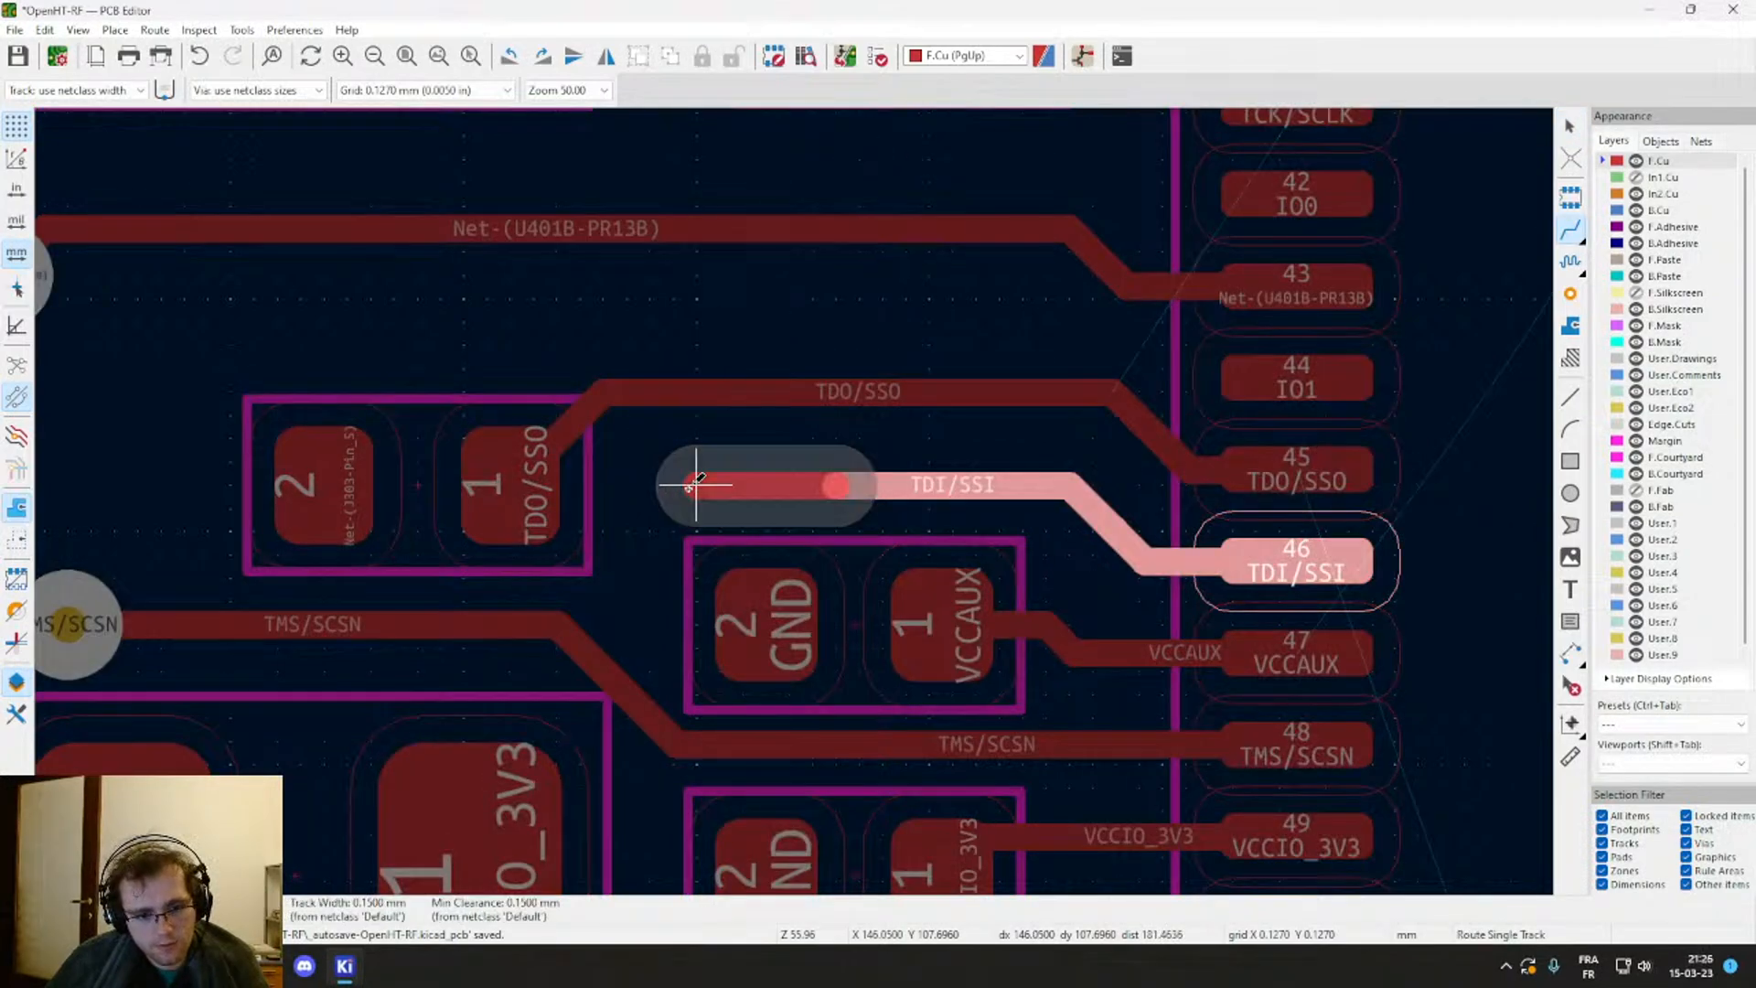
key("v")
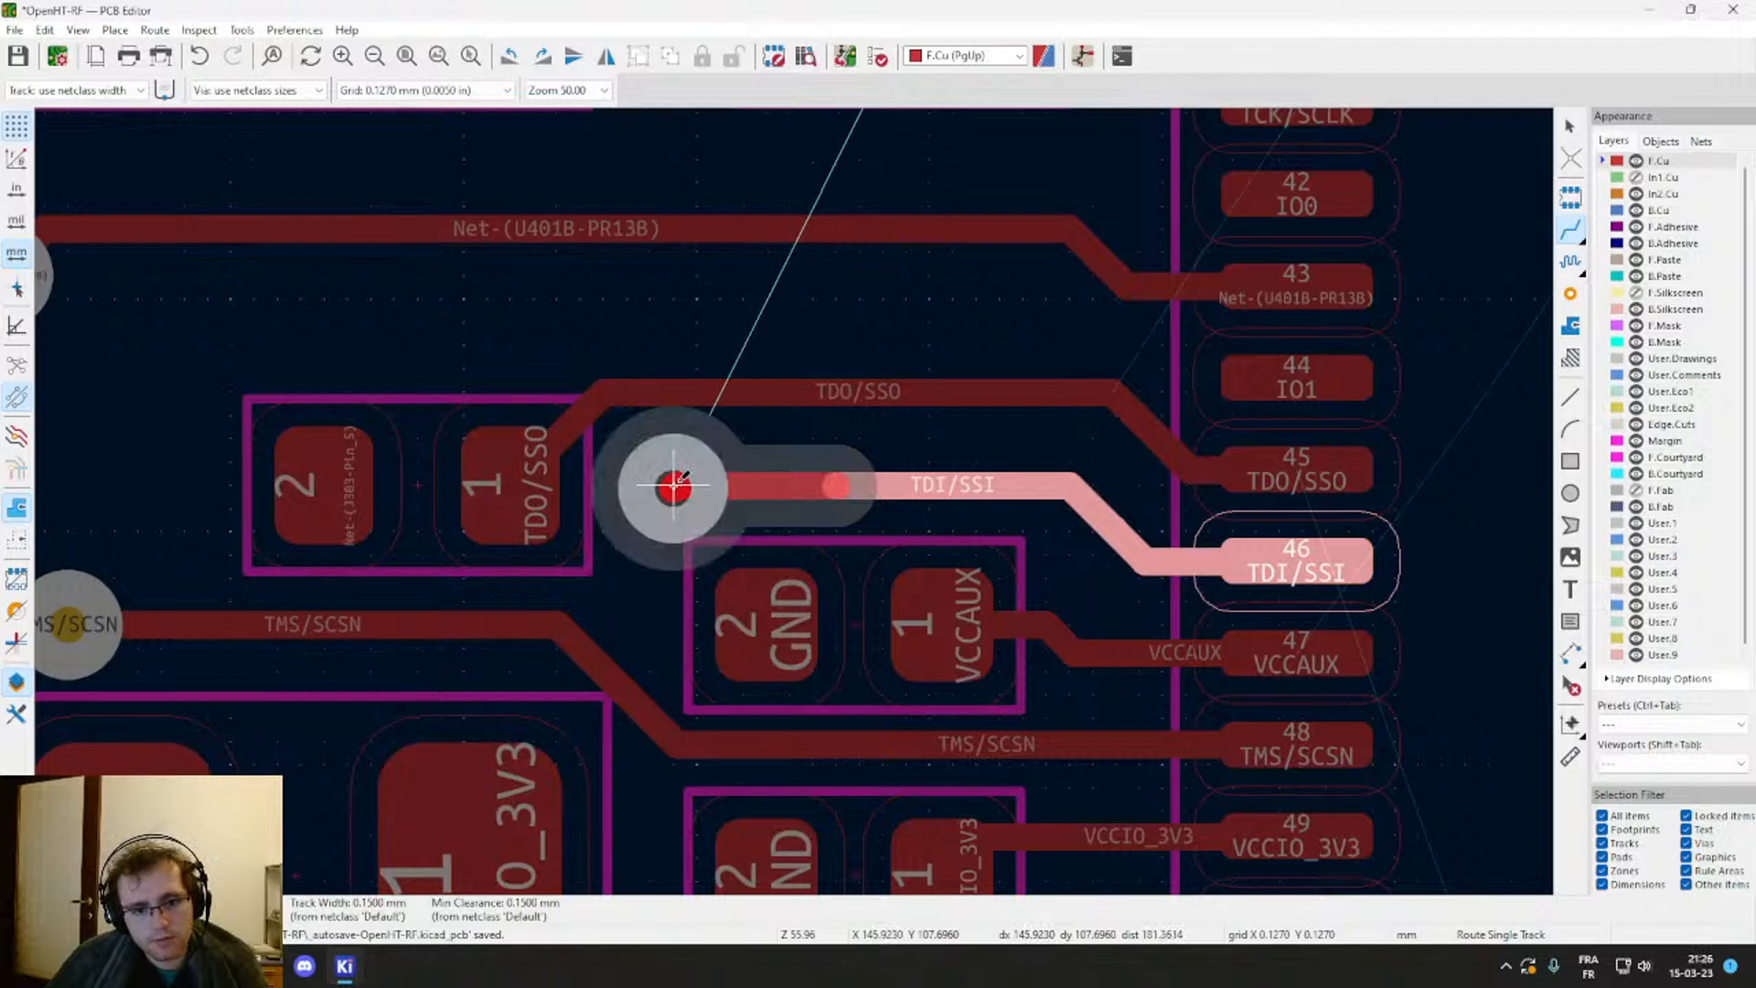
left_click(675, 486)
key("Escape")
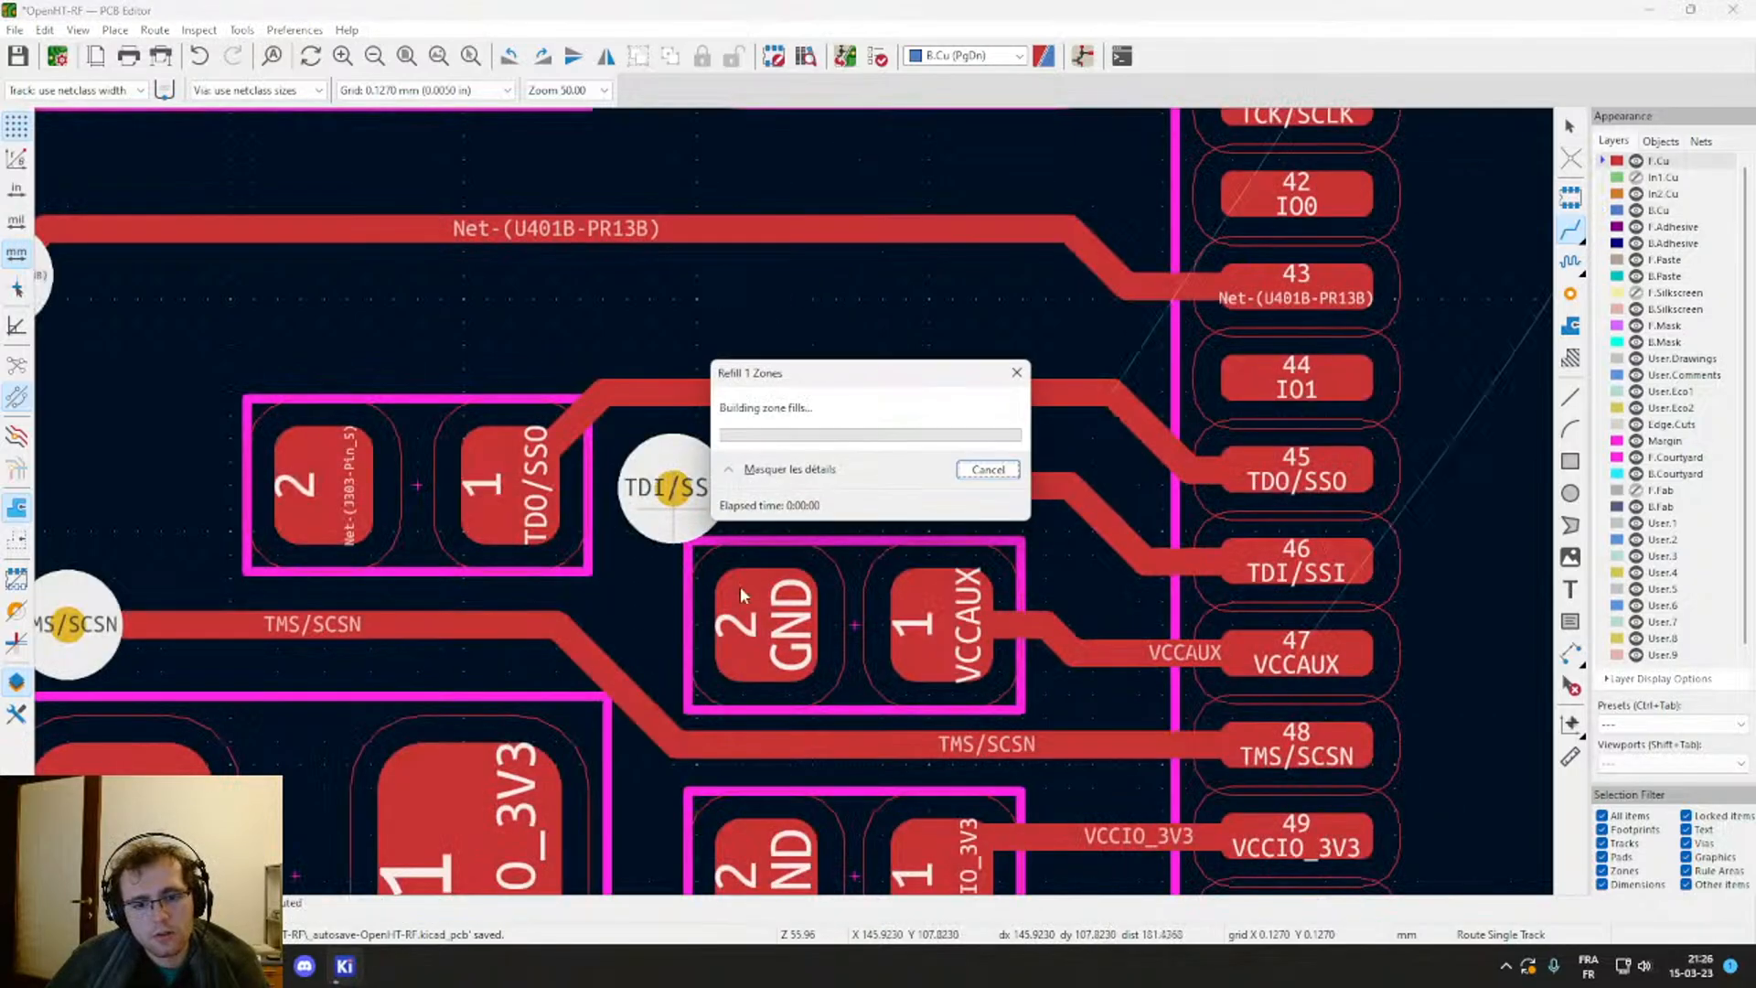
Step: Move the TDO/SSO resistor up so its pads line up with the straight TDO/SSO track
scroll(765, 625, "down", 1)
middle_click_drag(803, 509, 830, 514)
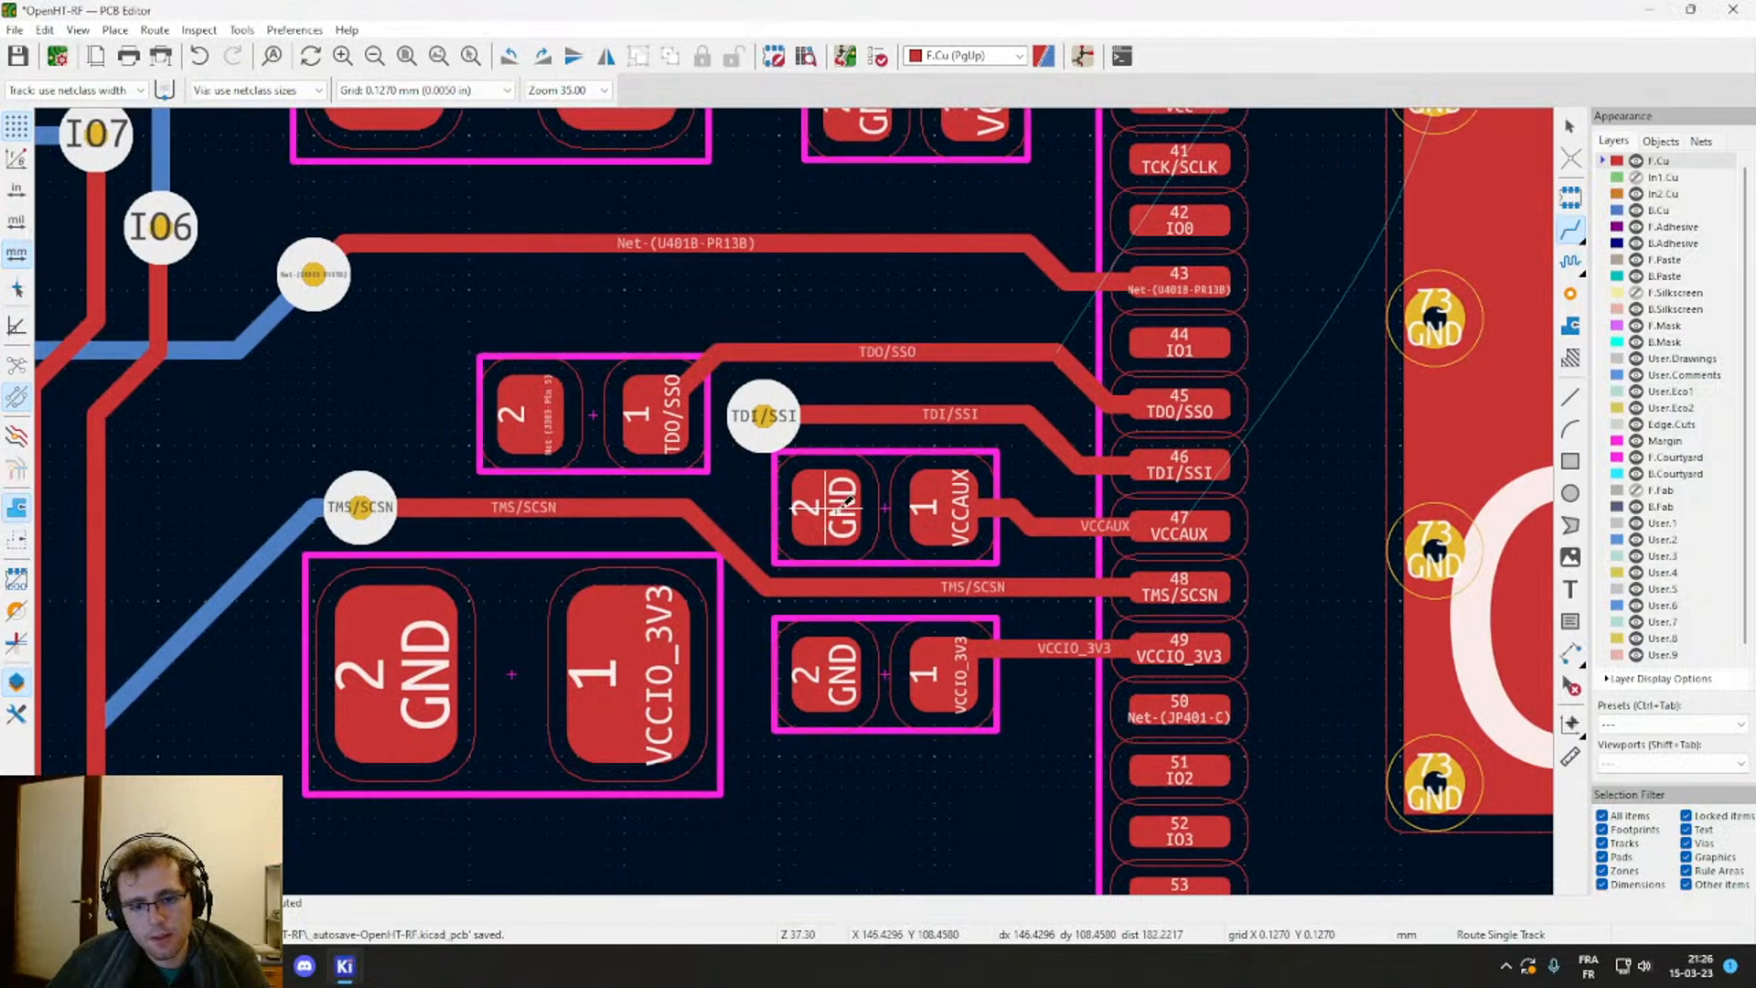
middle_click_drag(732, 439, 789, 442)
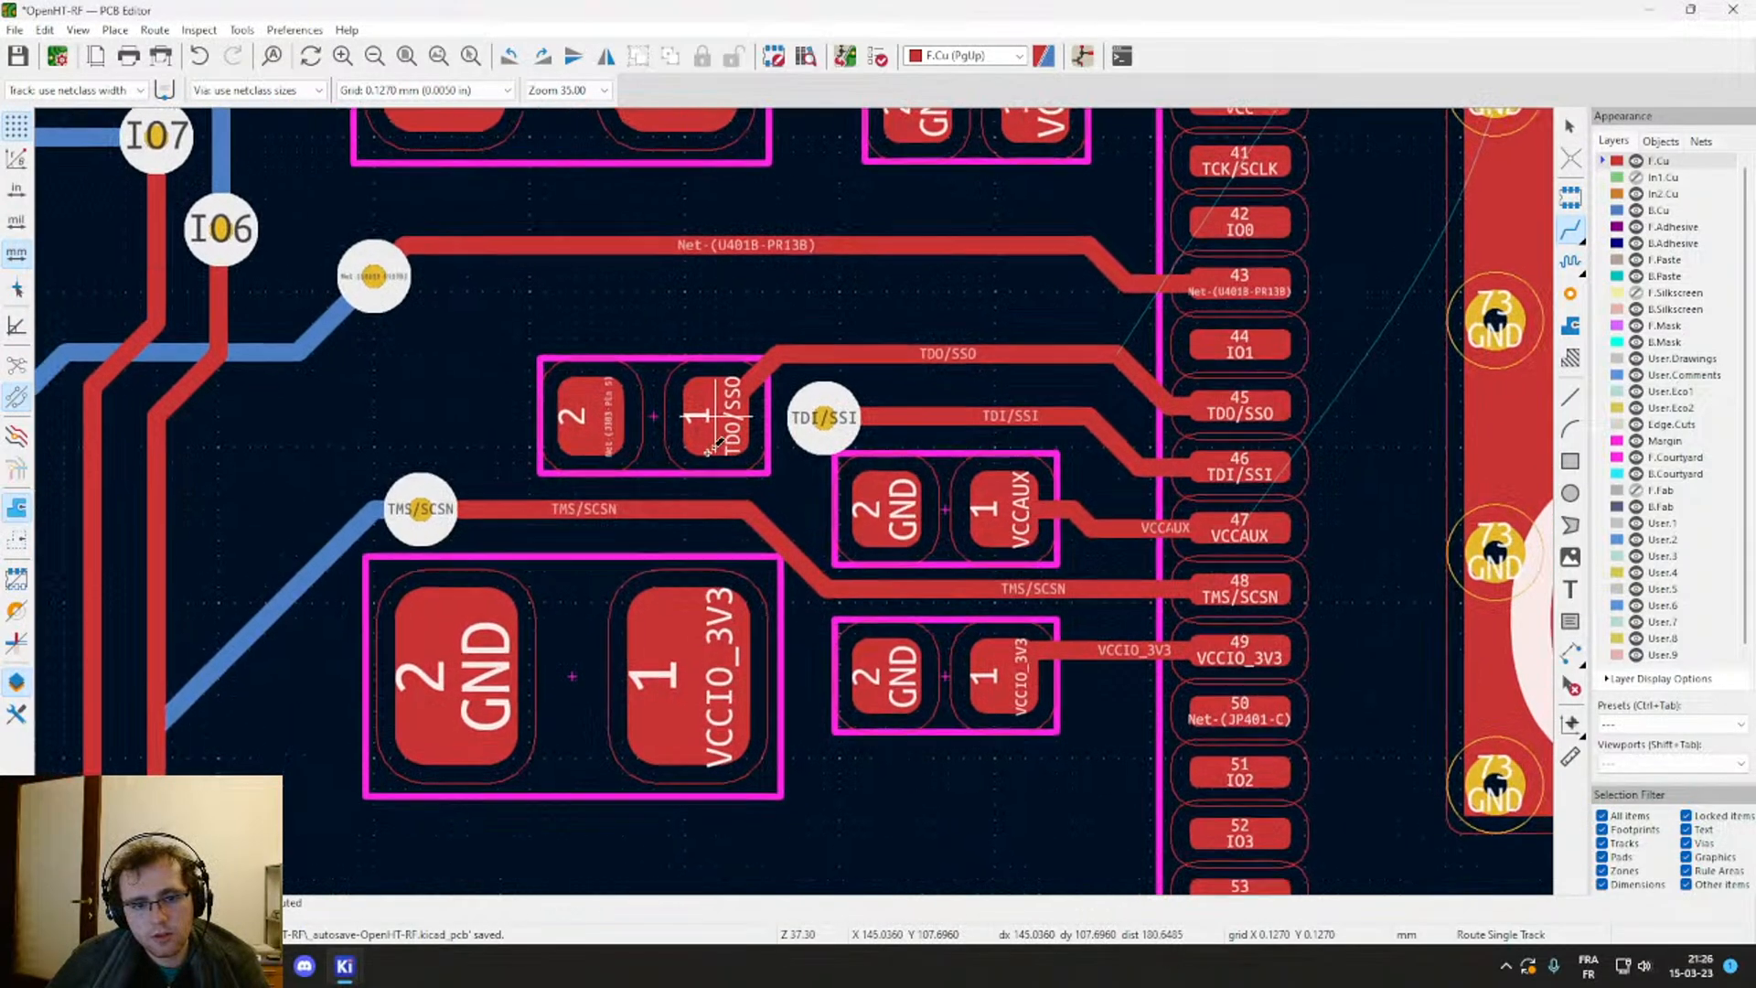
key("Escape")
left_click(651, 422)
left_click_drag(651, 421, 655, 358)
left_click(714, 420)
left_click_drag(714, 422, 714, 356)
Step: Move the TDI/SSI via to just below the TDO/SSO resistor, centred between its pads
left_click(823, 425)
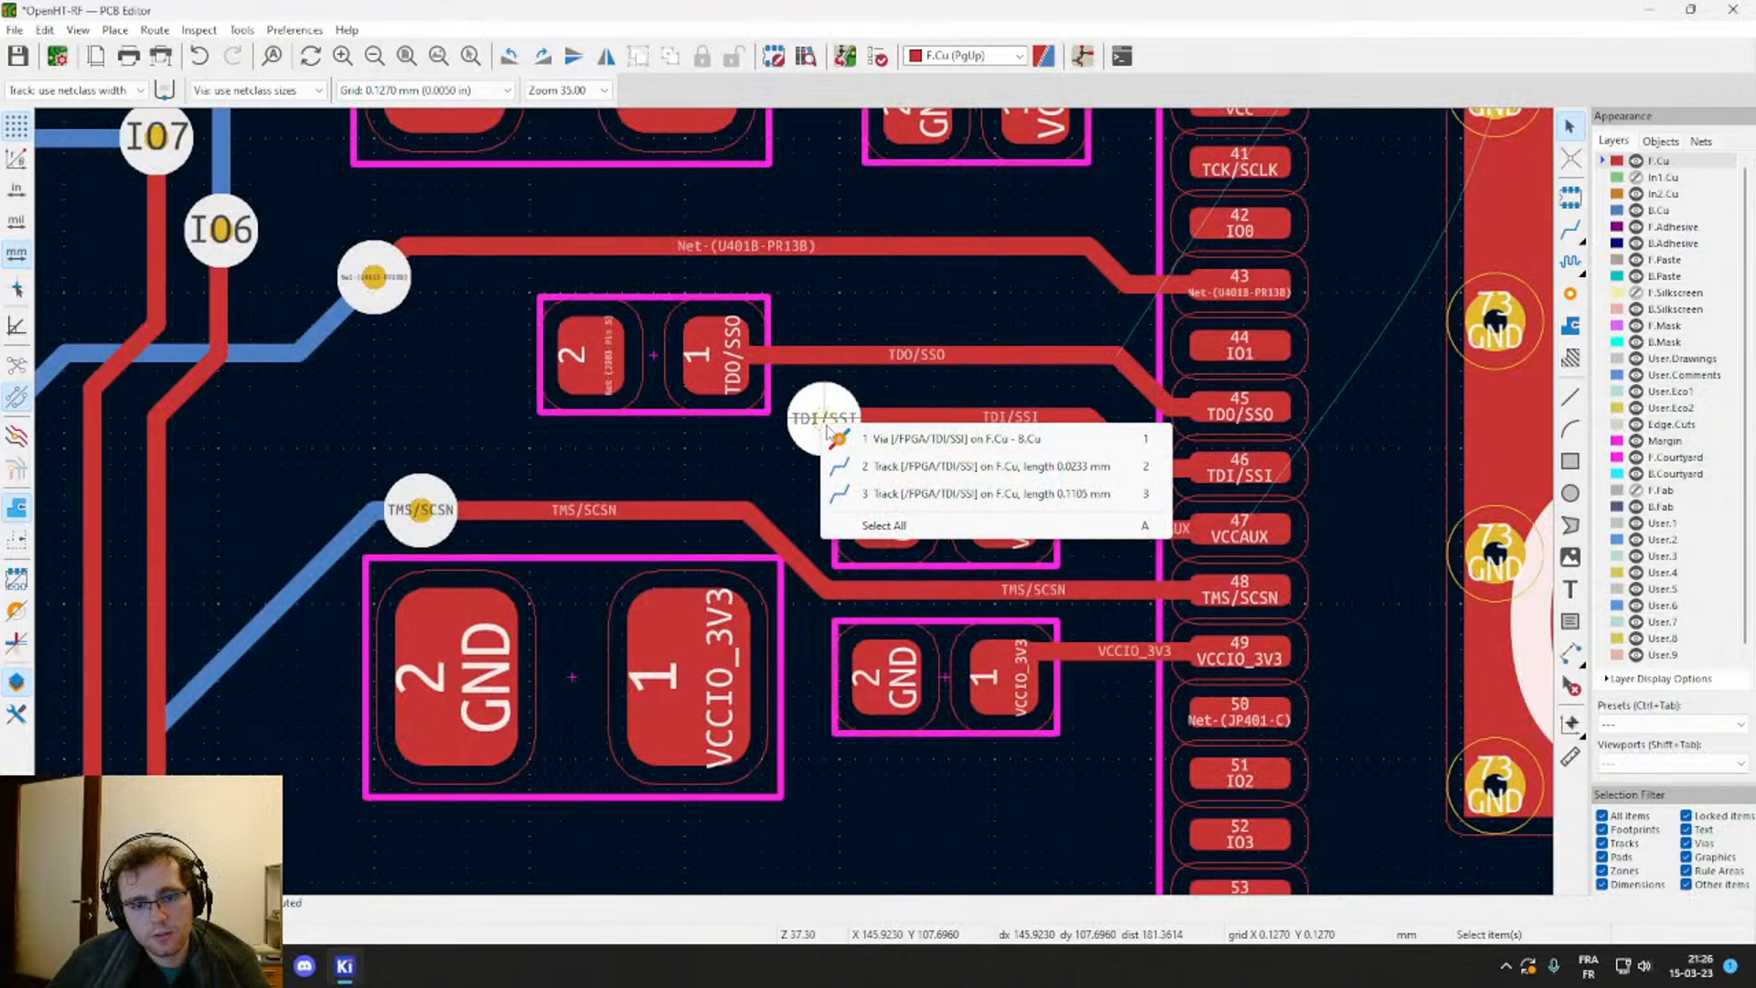
left_click(829, 434)
left_click_drag(826, 425, 651, 469)
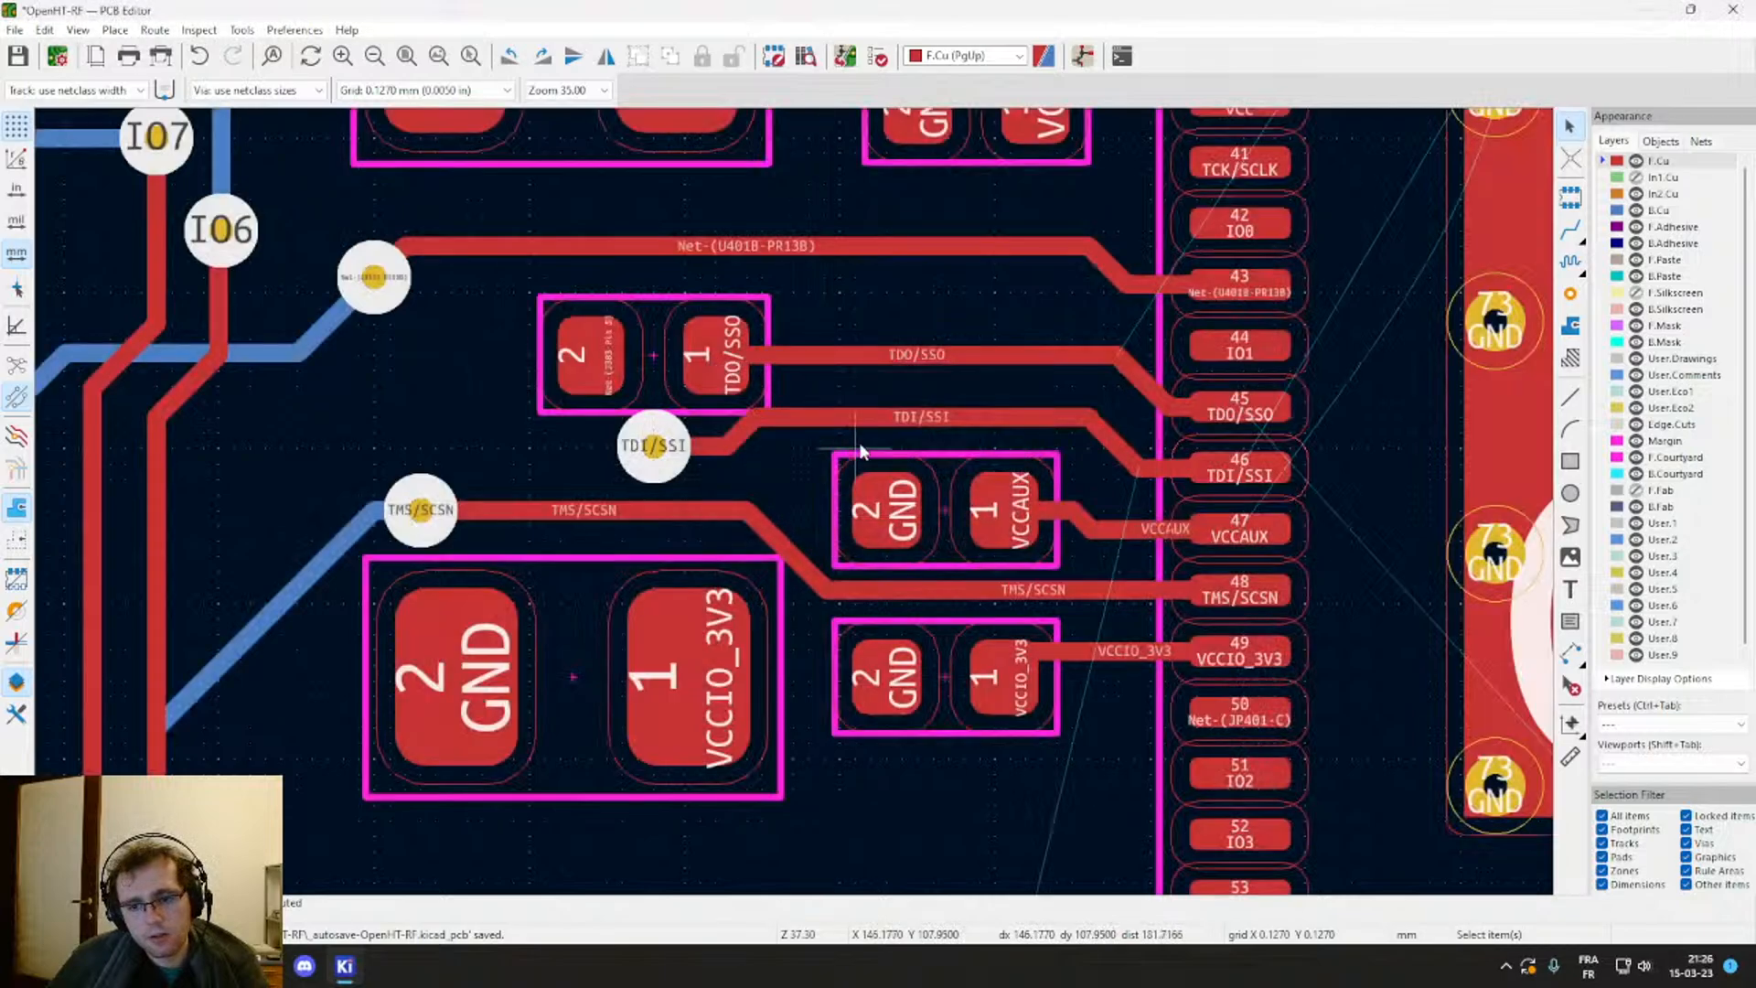
middle_click_drag(766, 472, 899, 465)
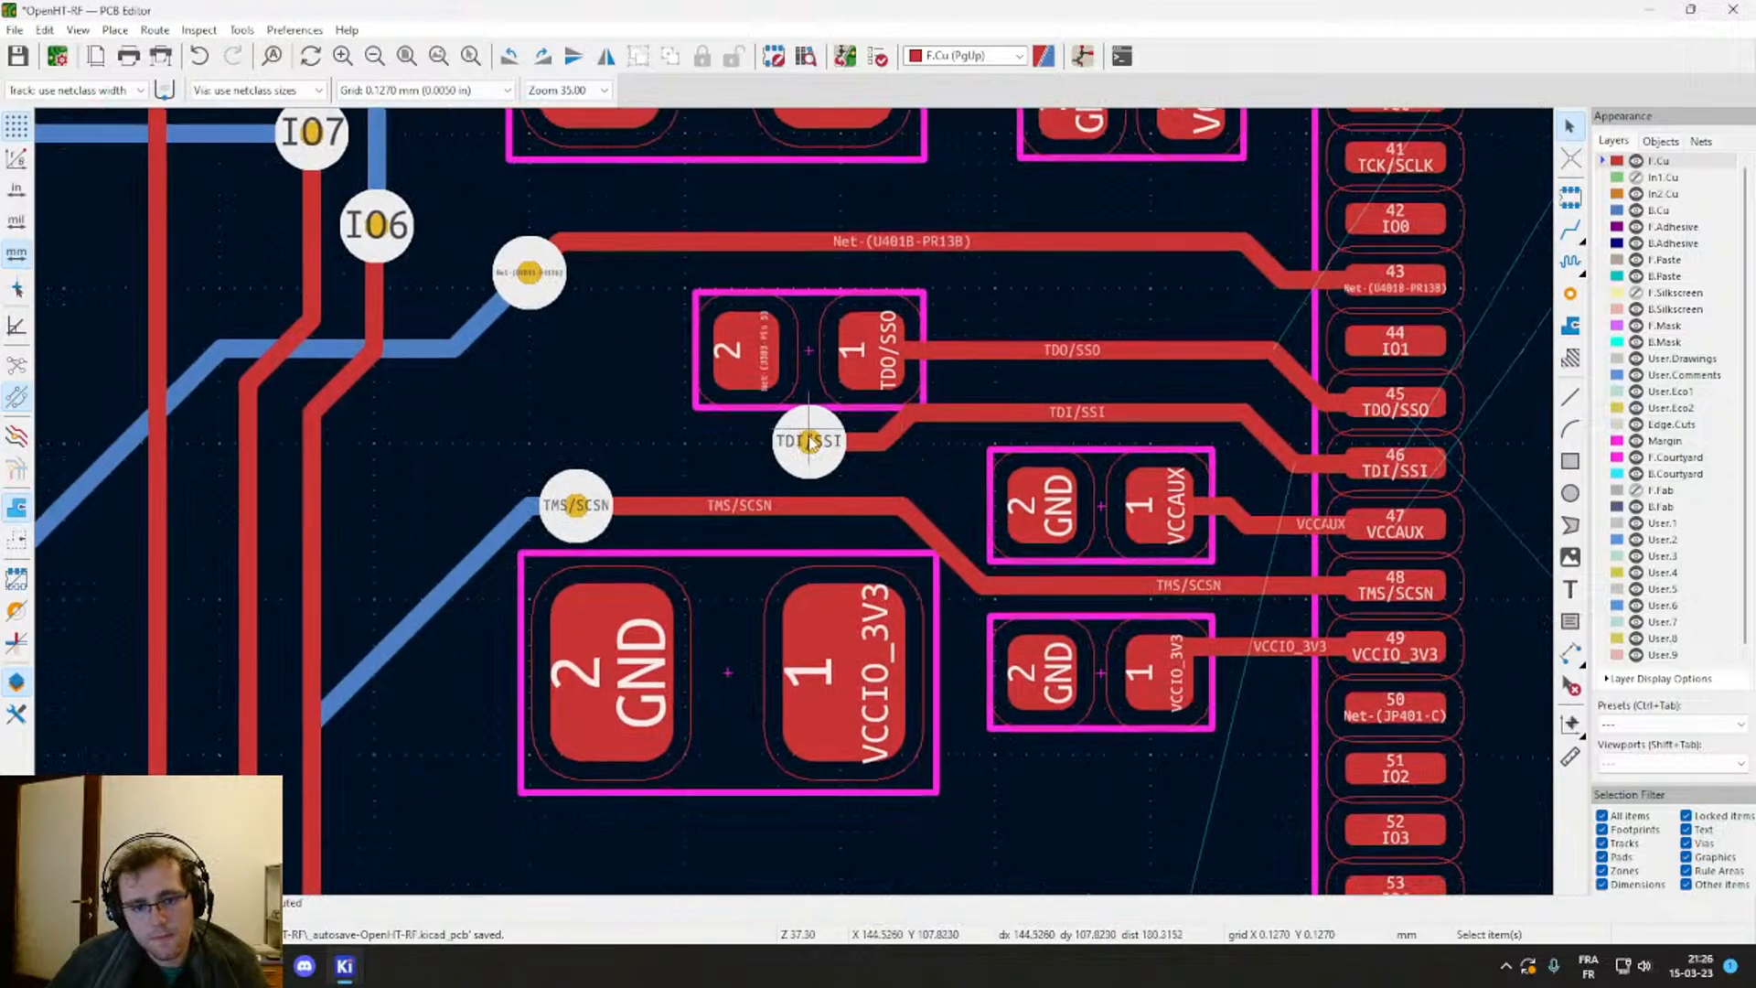
Step: Delete the TDI/SSI via just below the TDO/SSO resistor, keeping its F.Cu track
scroll(808, 444, "down", 2)
scroll(793, 501, "down", 1)
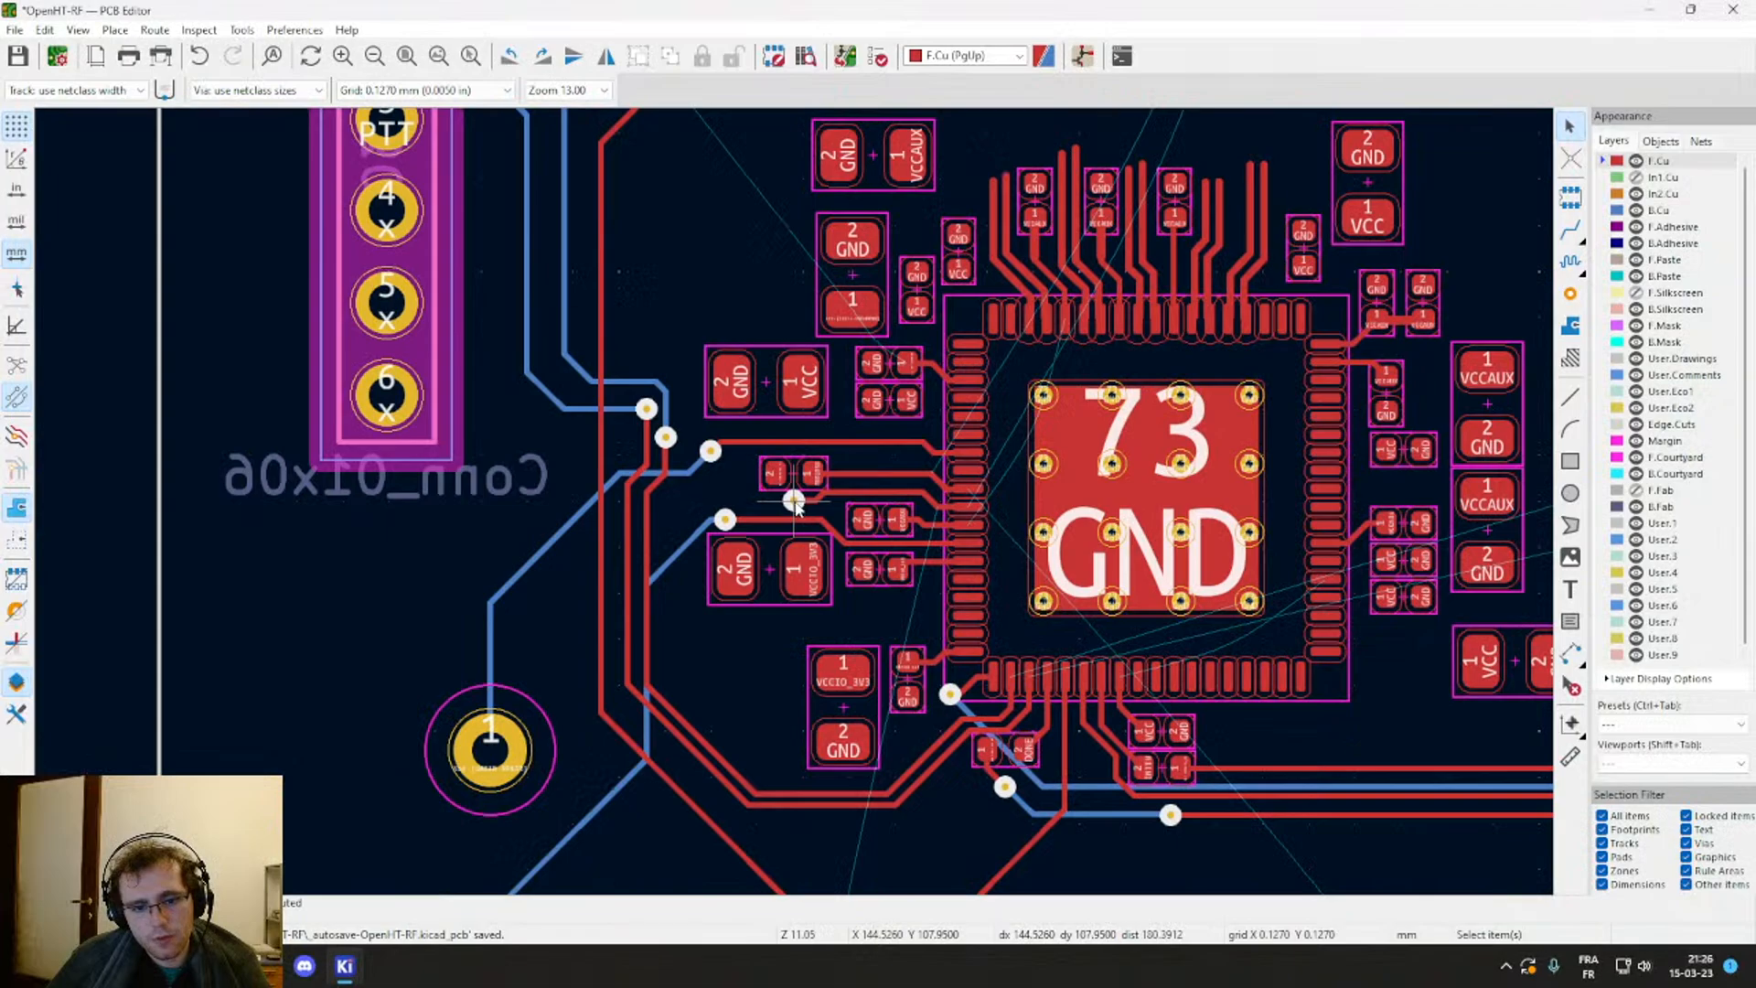
left_click(794, 503)
scroll(794, 503, "up", 6)
left_click(795, 507)
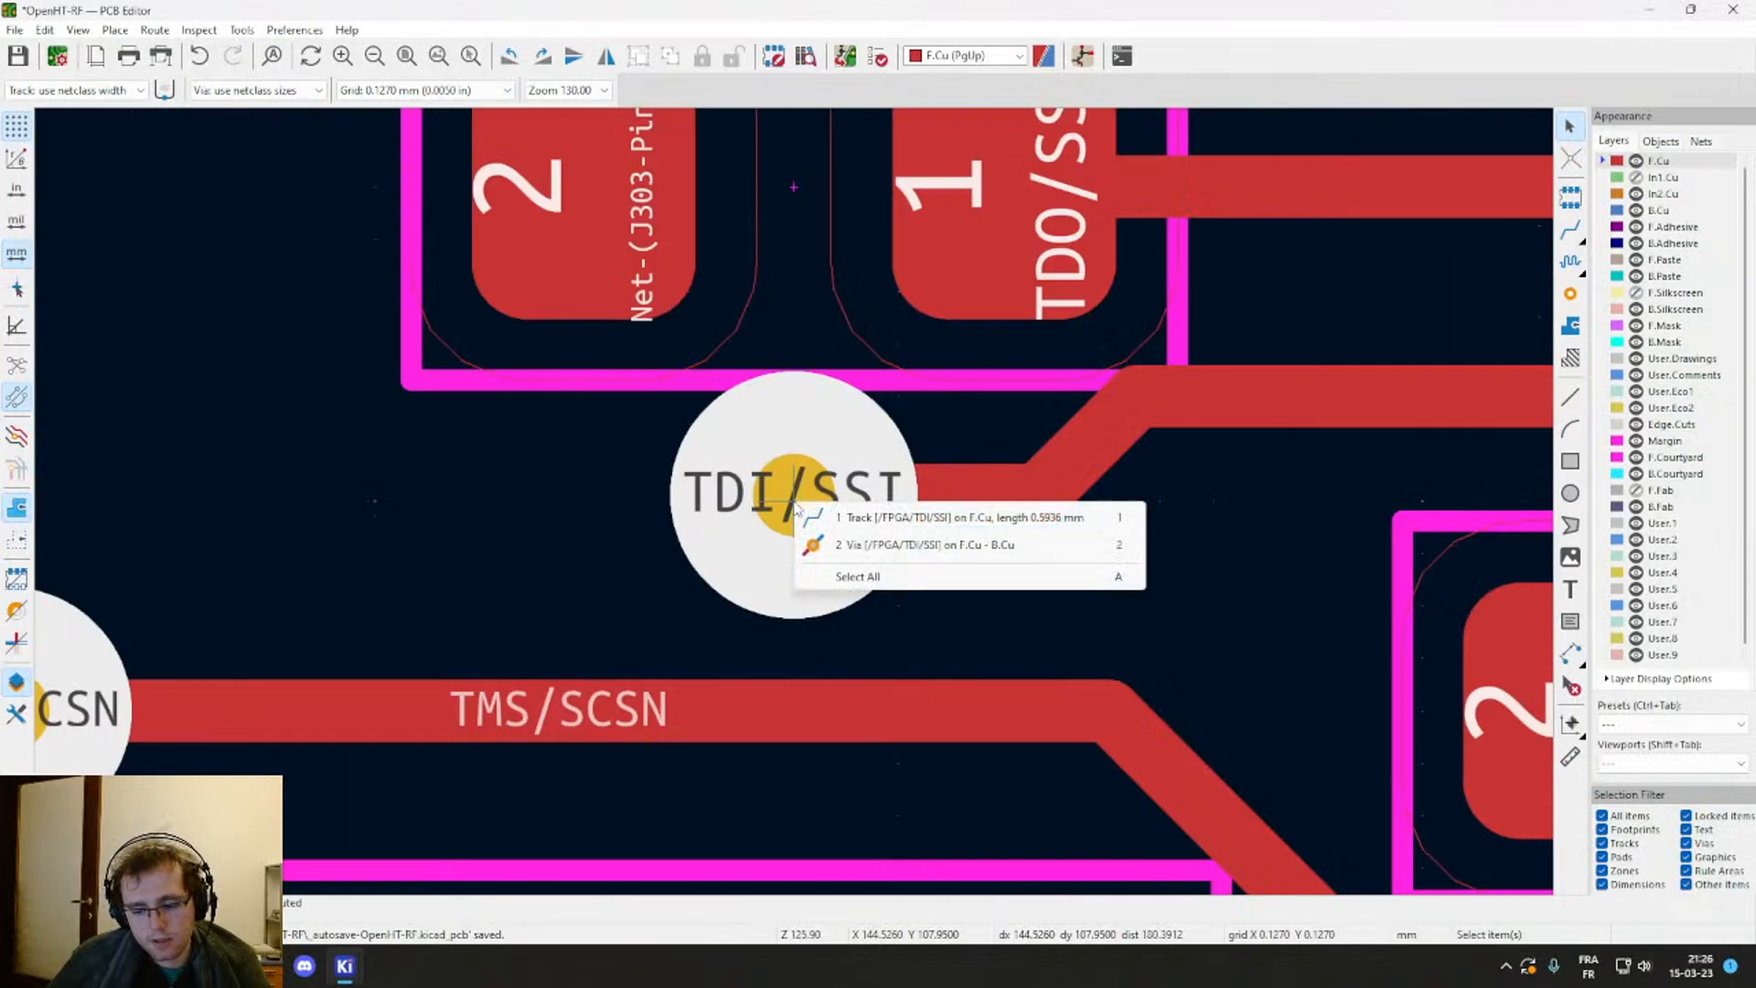
left_click(814, 544)
scroll(804, 503, "up", 1)
key("Delete")
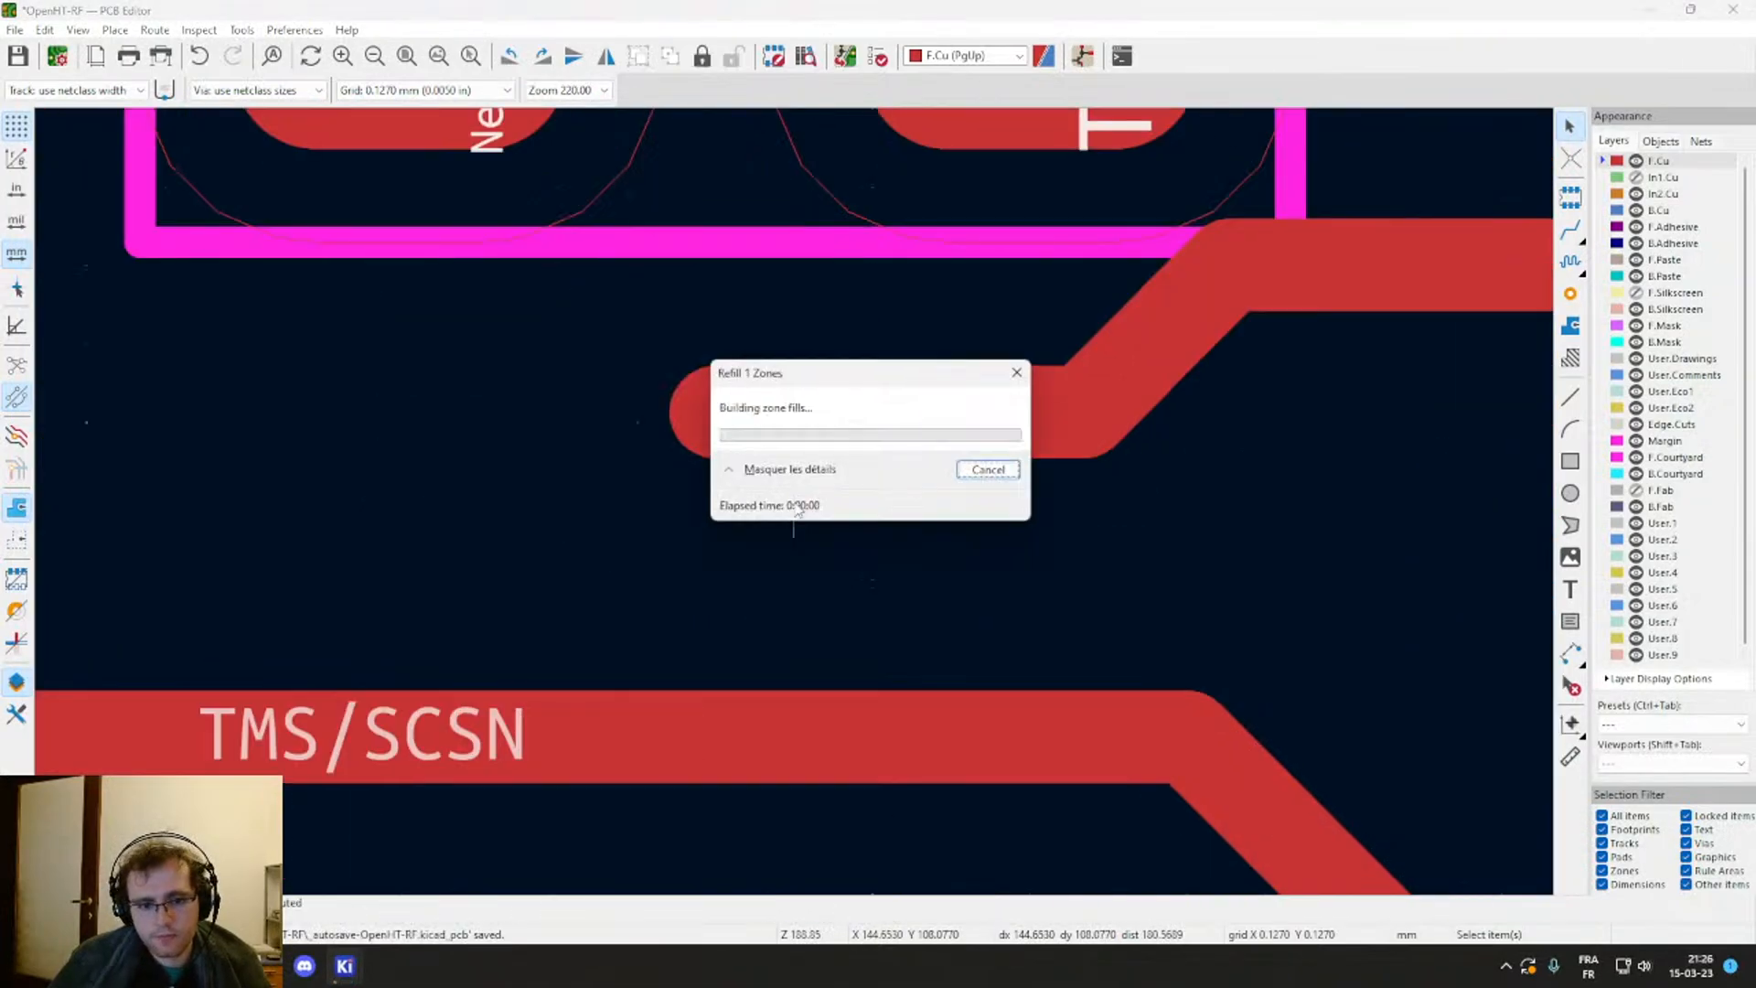
Step: Extend the TDI/SSI track on F.Cu around the 0805 VCCIO_3V3 capacitor and down beside the IO tracks, ending with a via
scroll(710, 429, "down", 6)
key("x")
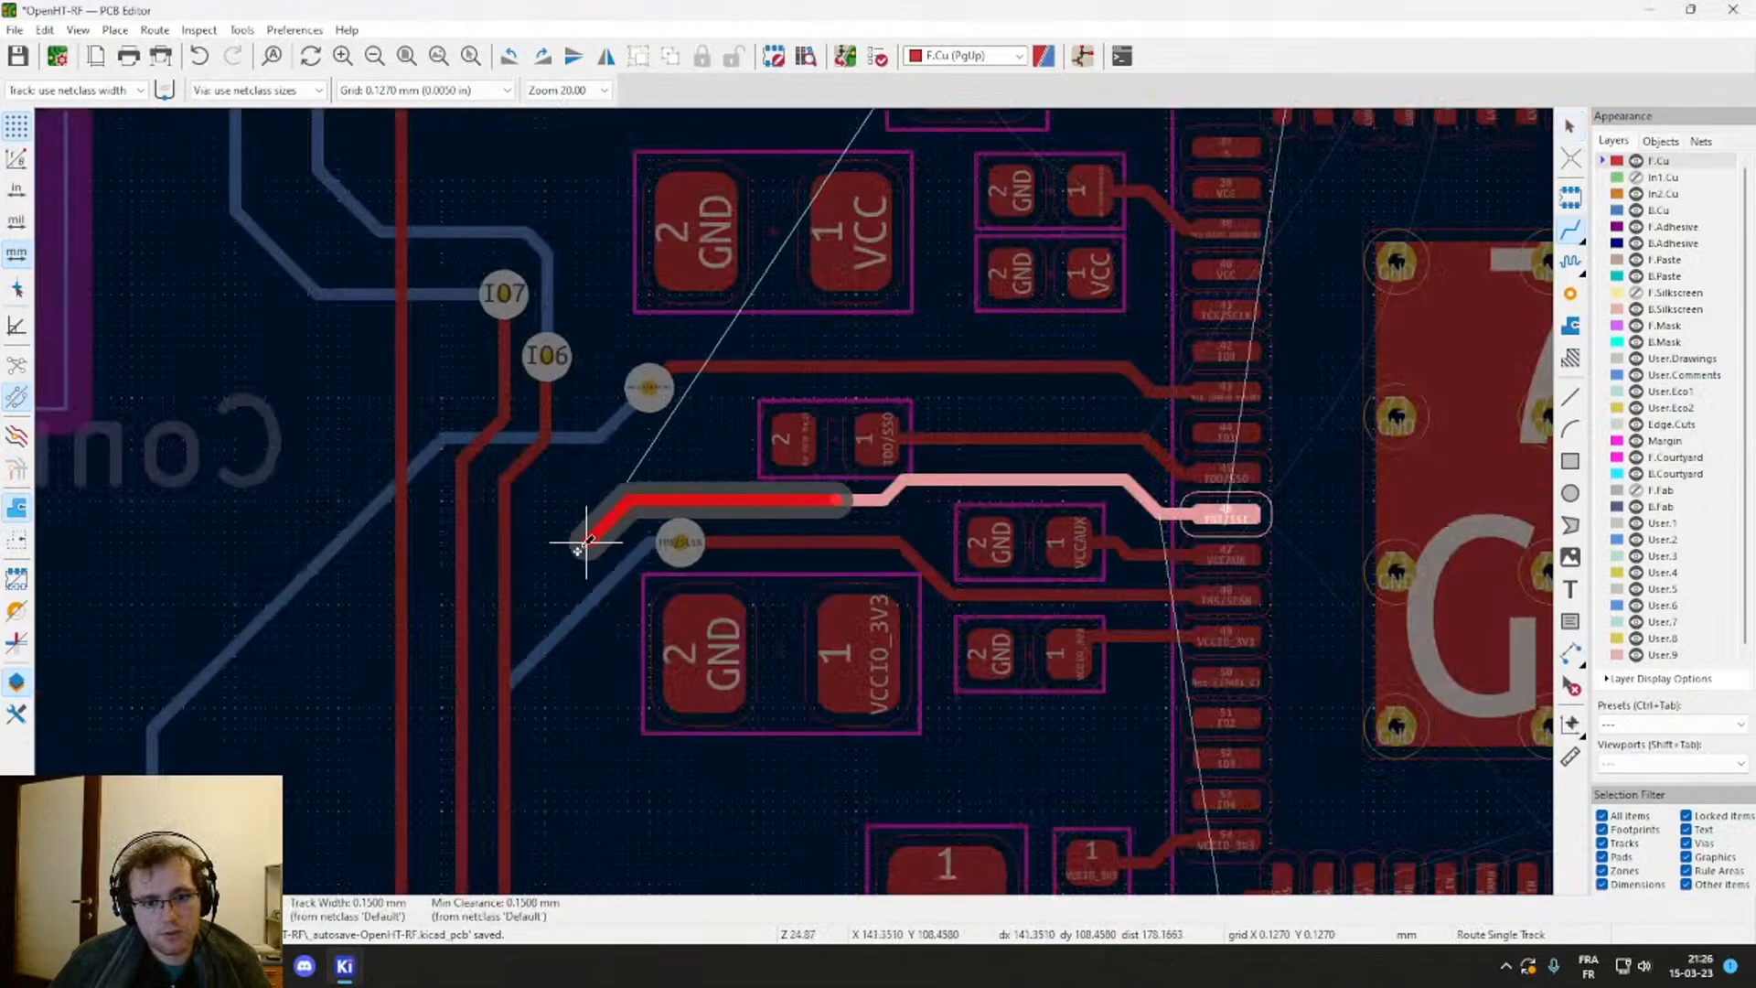
middle_click_drag(561, 784, 580, 412)
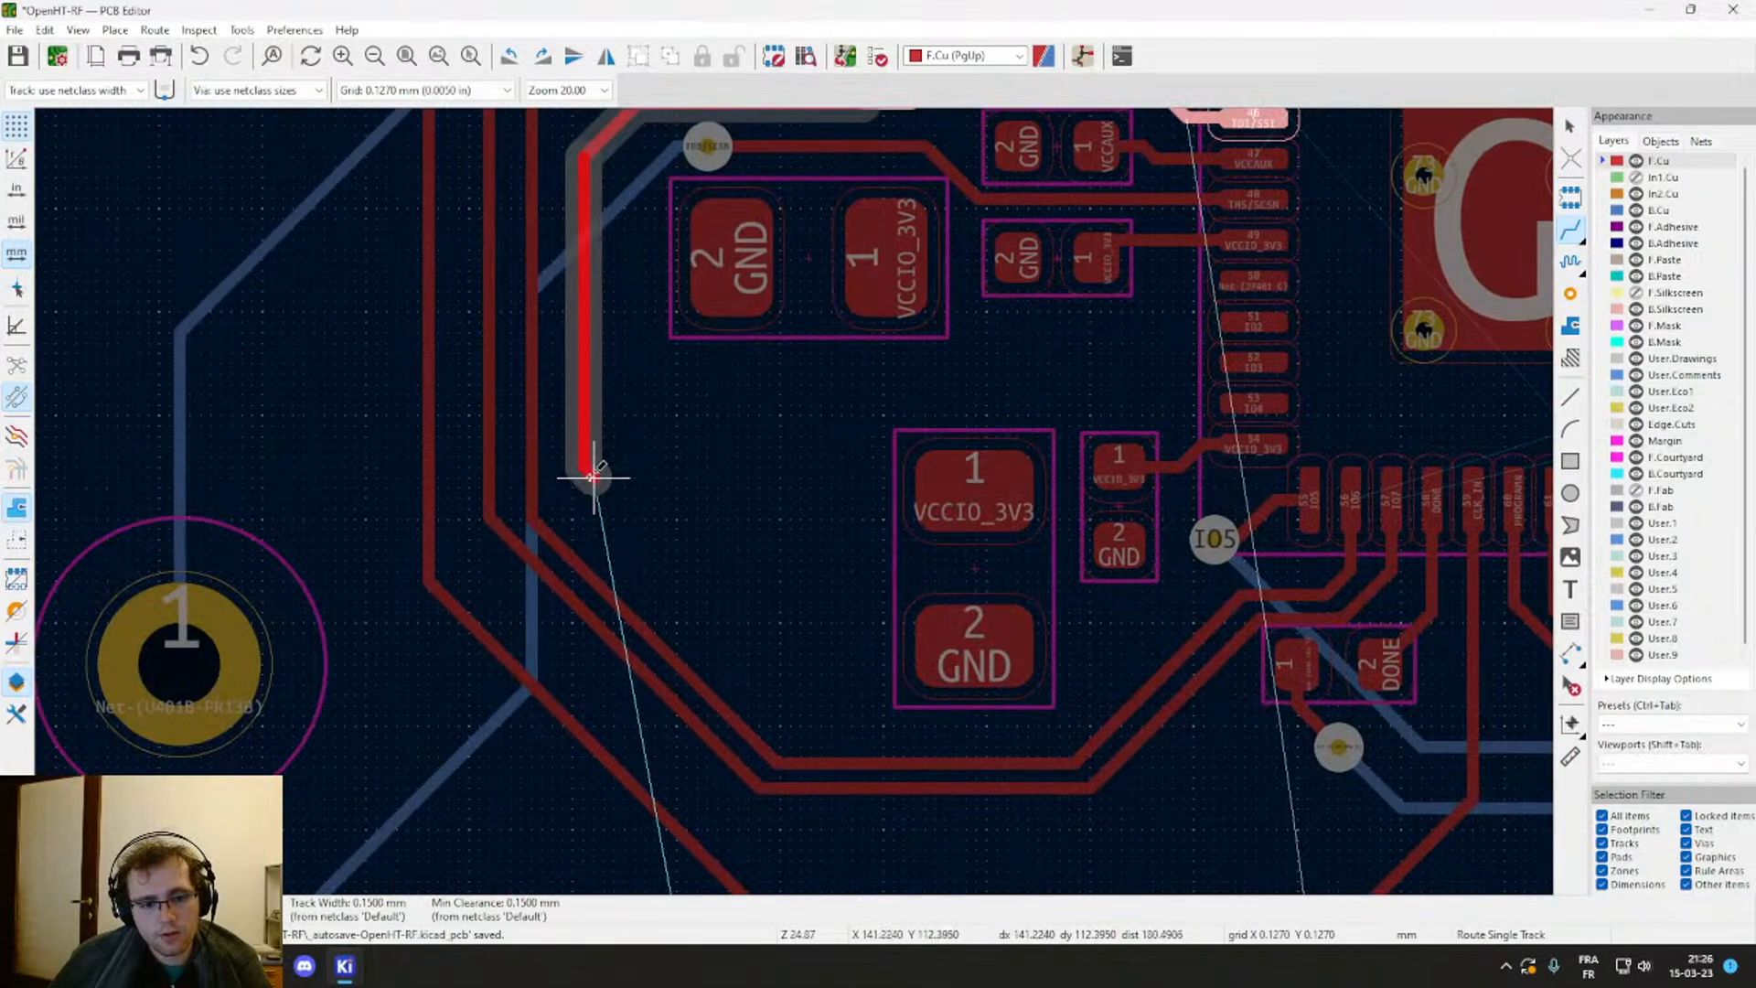
left_click(635, 549)
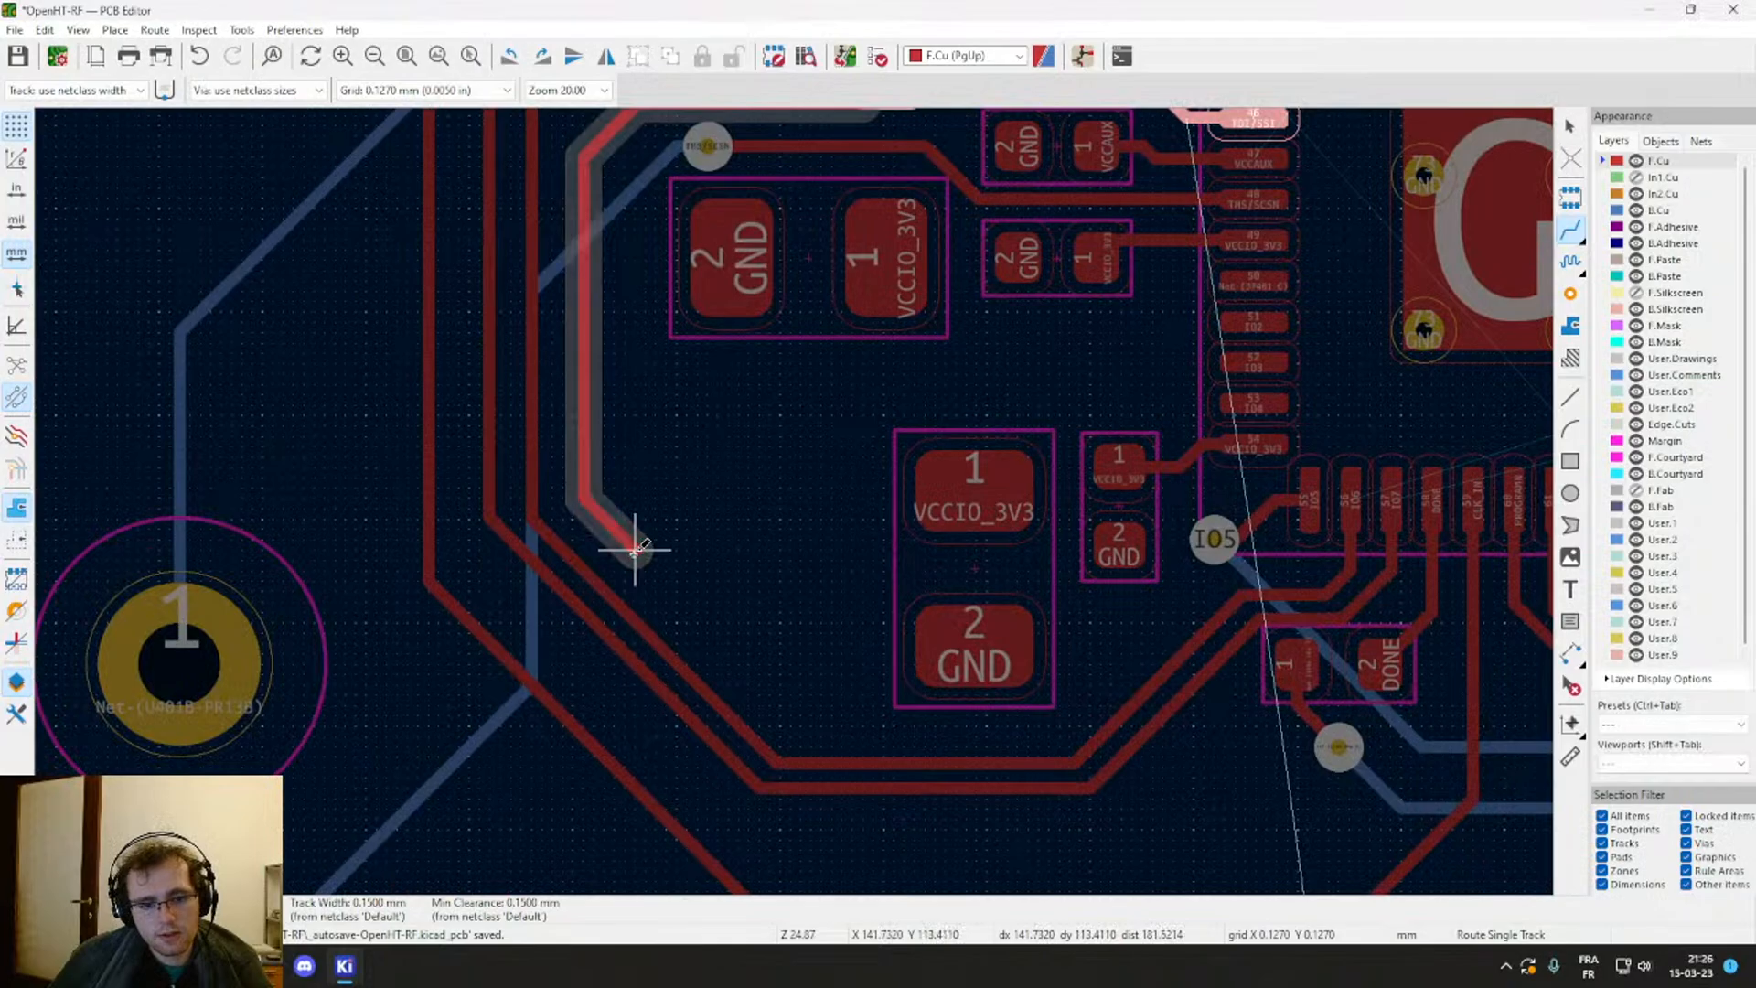
key("v")
left_click(635, 551)
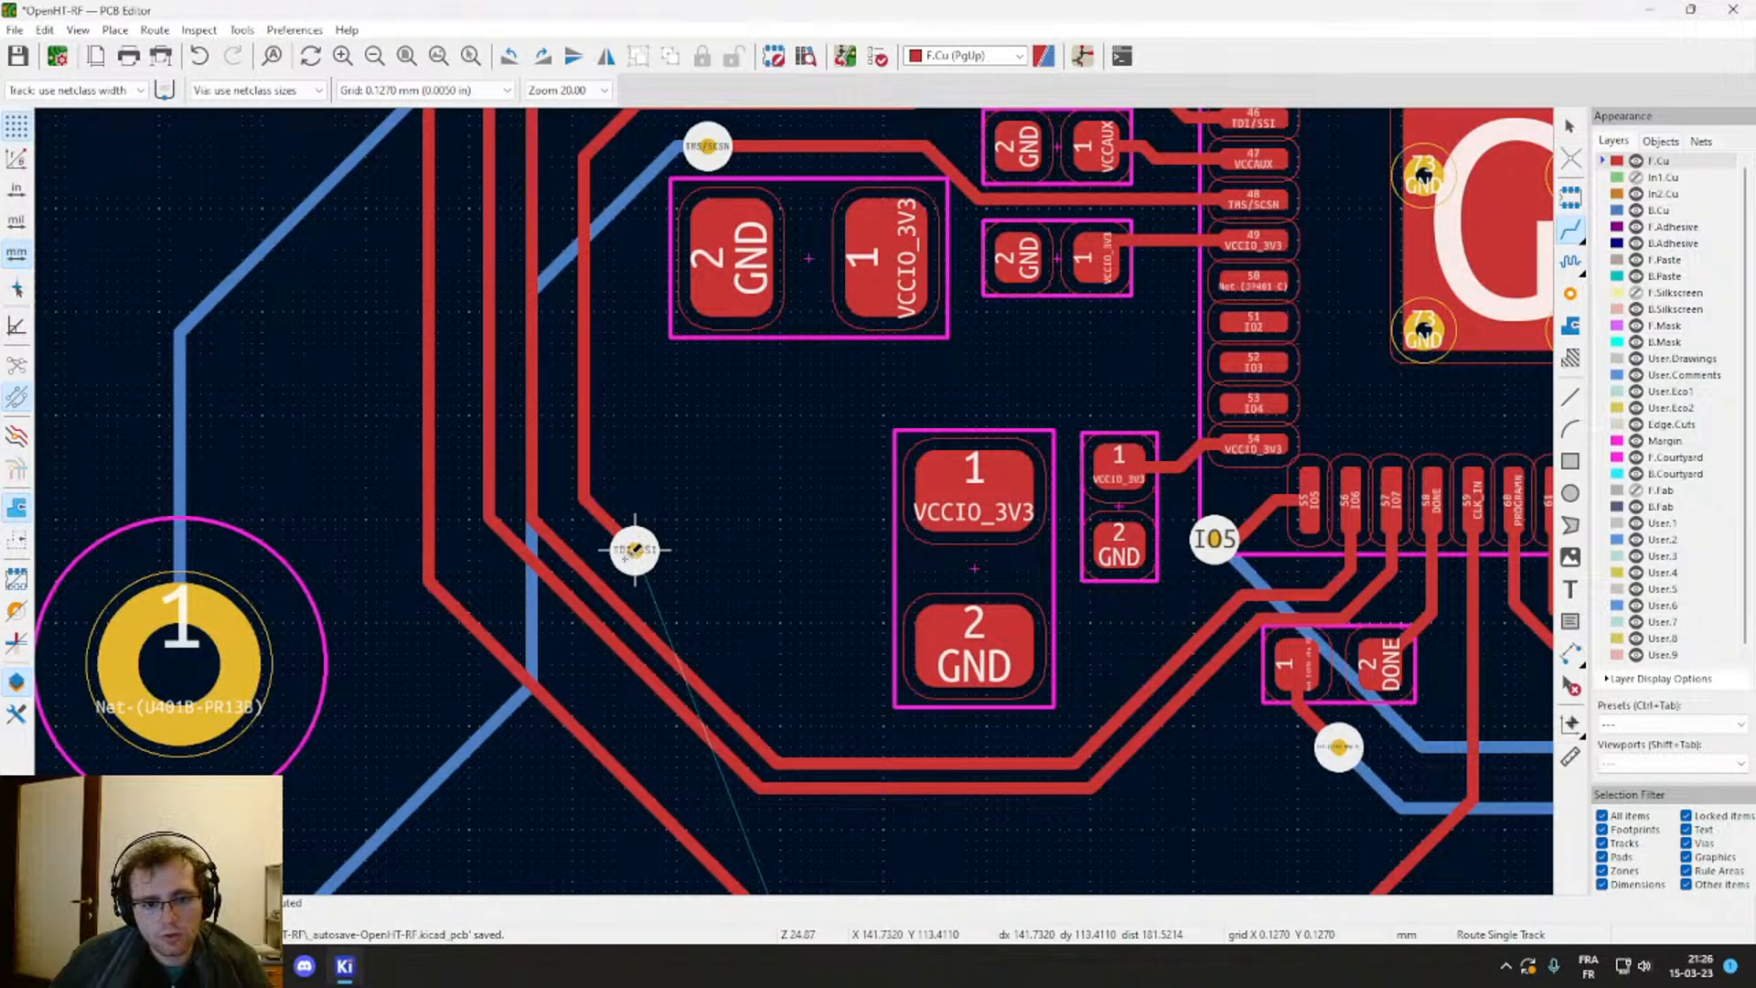
Step: Route TDI/SSI on B.Cu from the new via across the speaker area, ending with a via above its J303 resistor
left_click(628, 555)
key("Escape")
key("Page_Down")
left_click(631, 554)
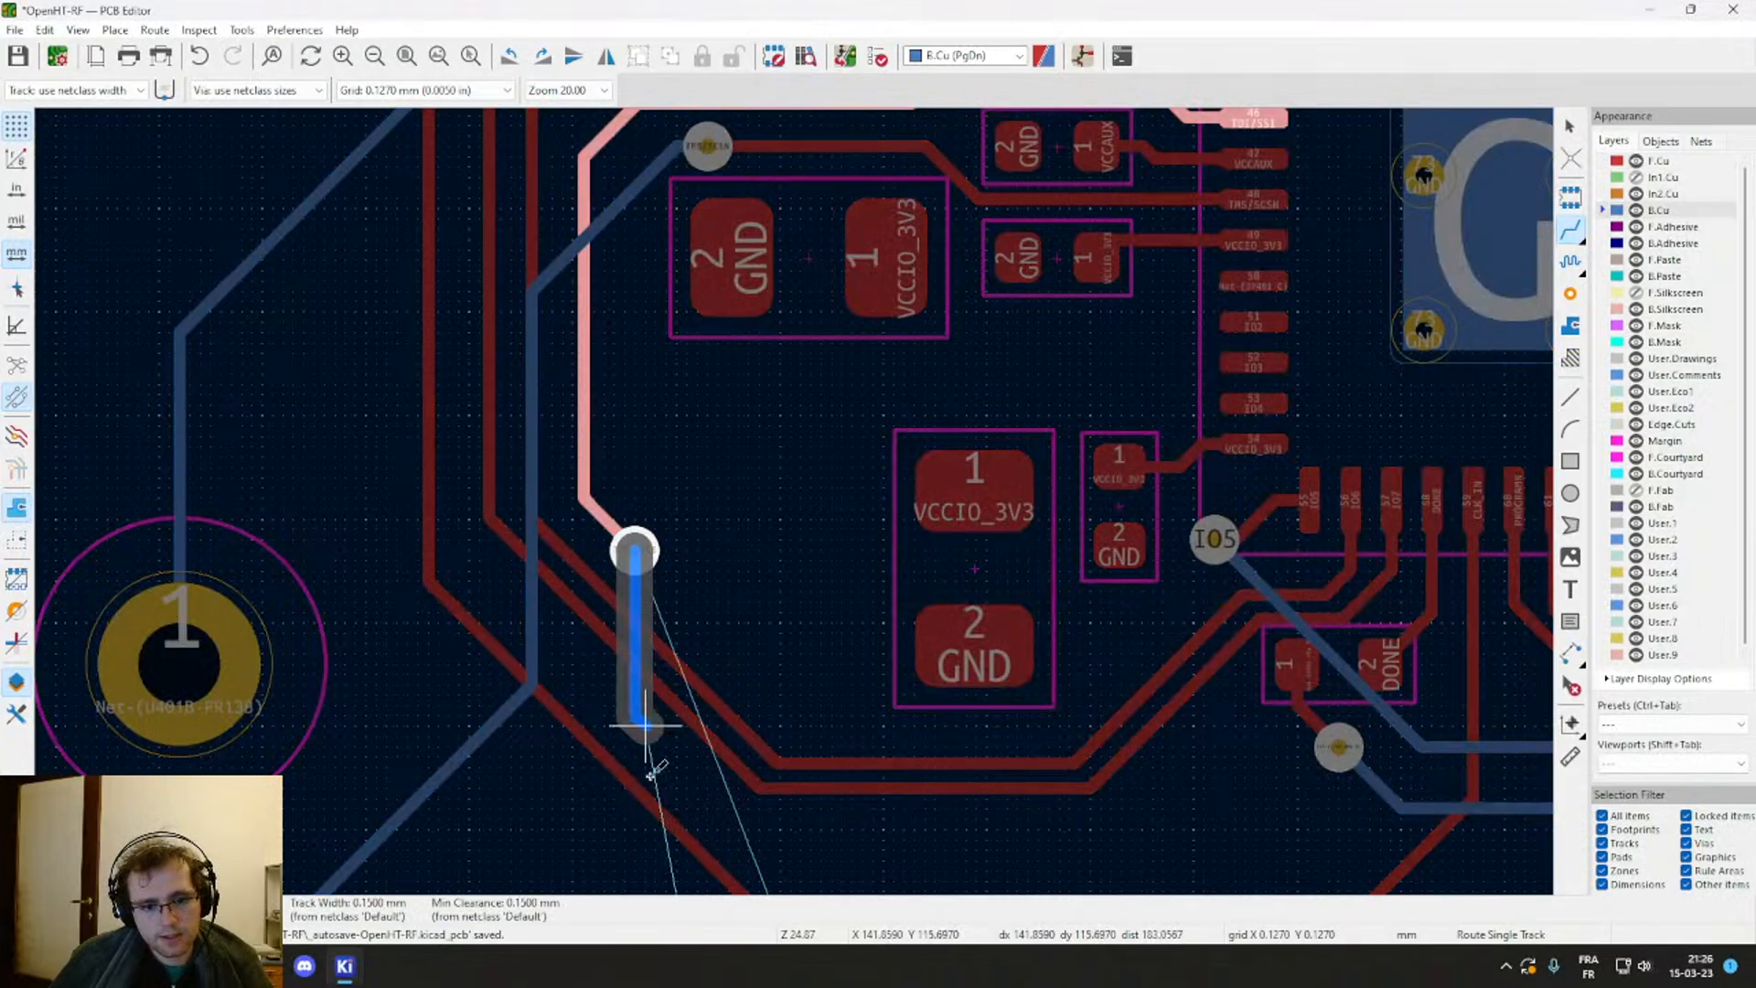
scroll(646, 725, "down", 6)
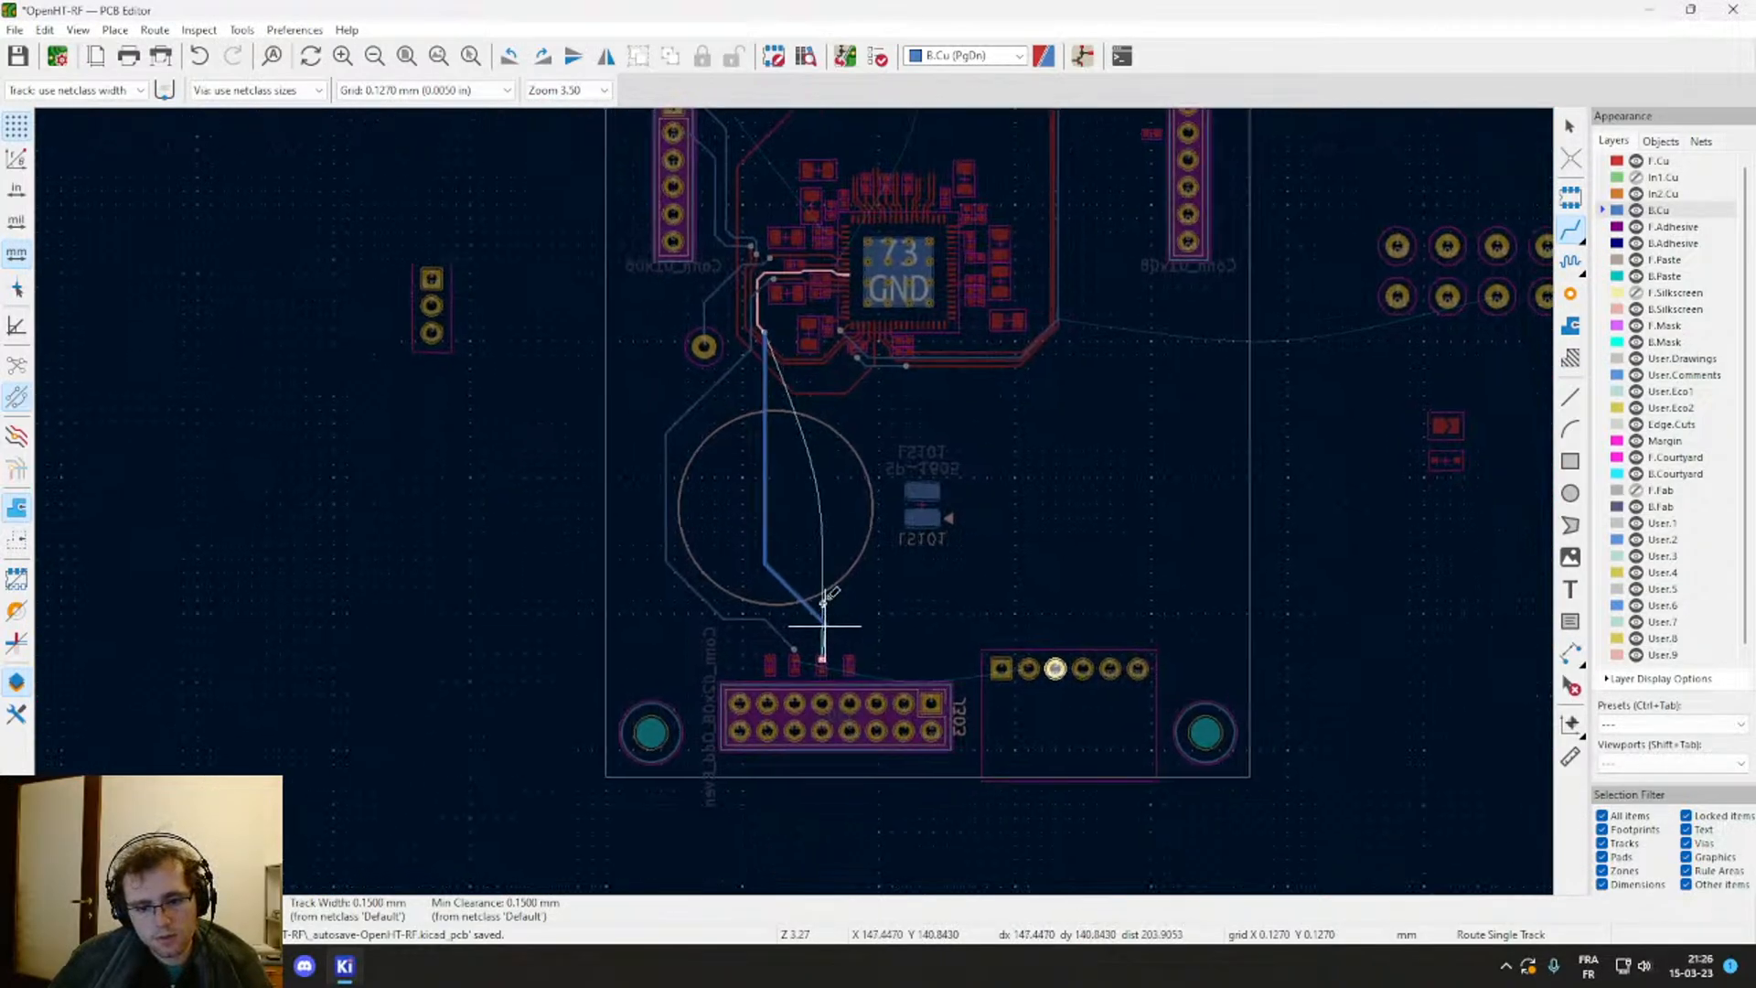
scroll(828, 593, "up", 6)
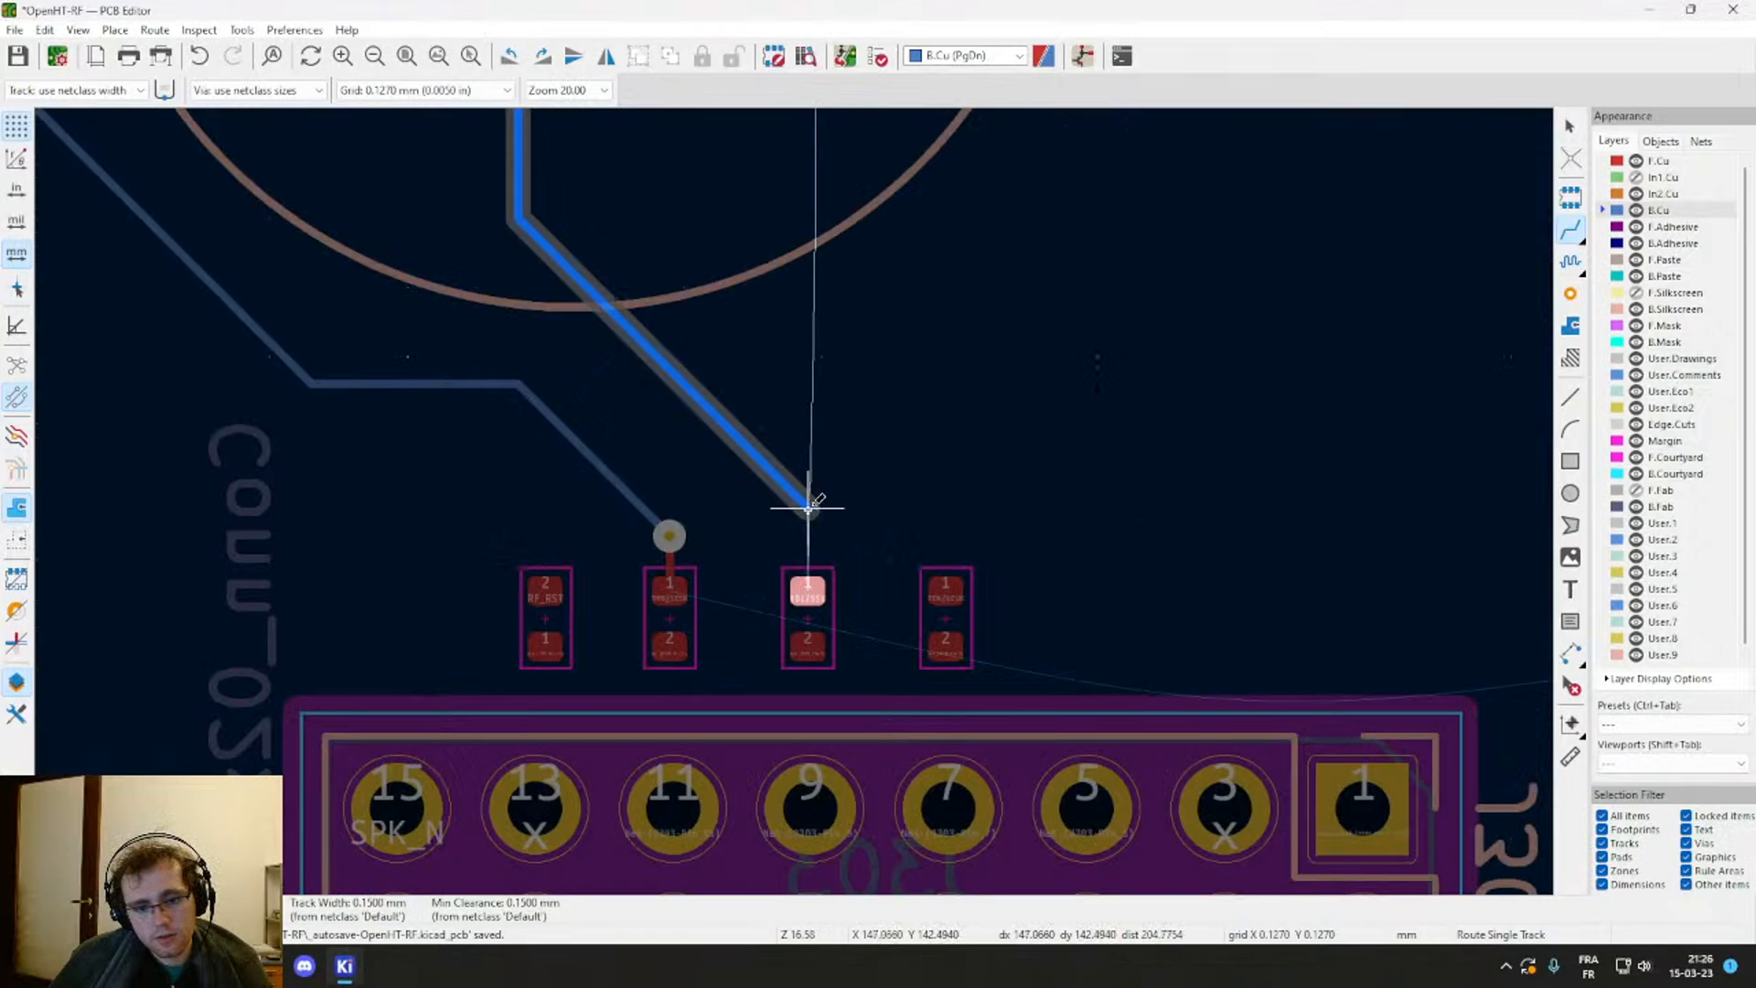
left_click(810, 508)
key("v")
left_click(810, 510)
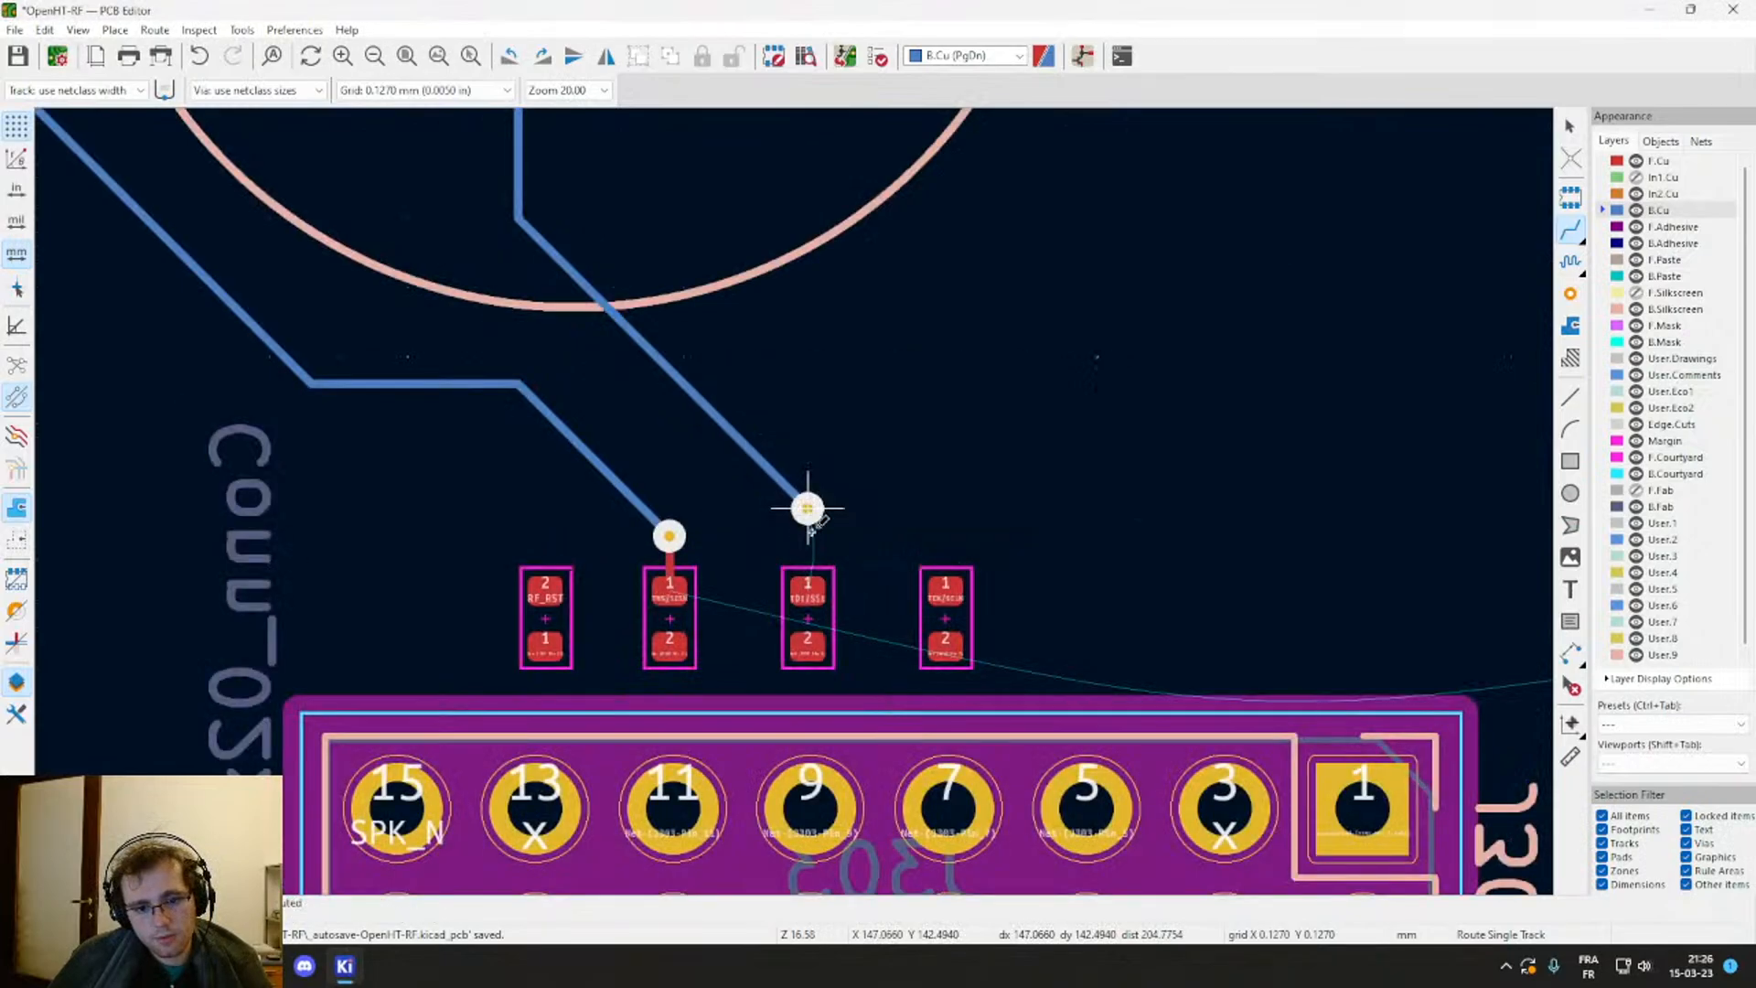
Step: Connect the TDI/SSI via to pad 1 of its resistor and pad 2 to J303 pin 9 on F.Cu
left_click(808, 588)
left_click(808, 509)
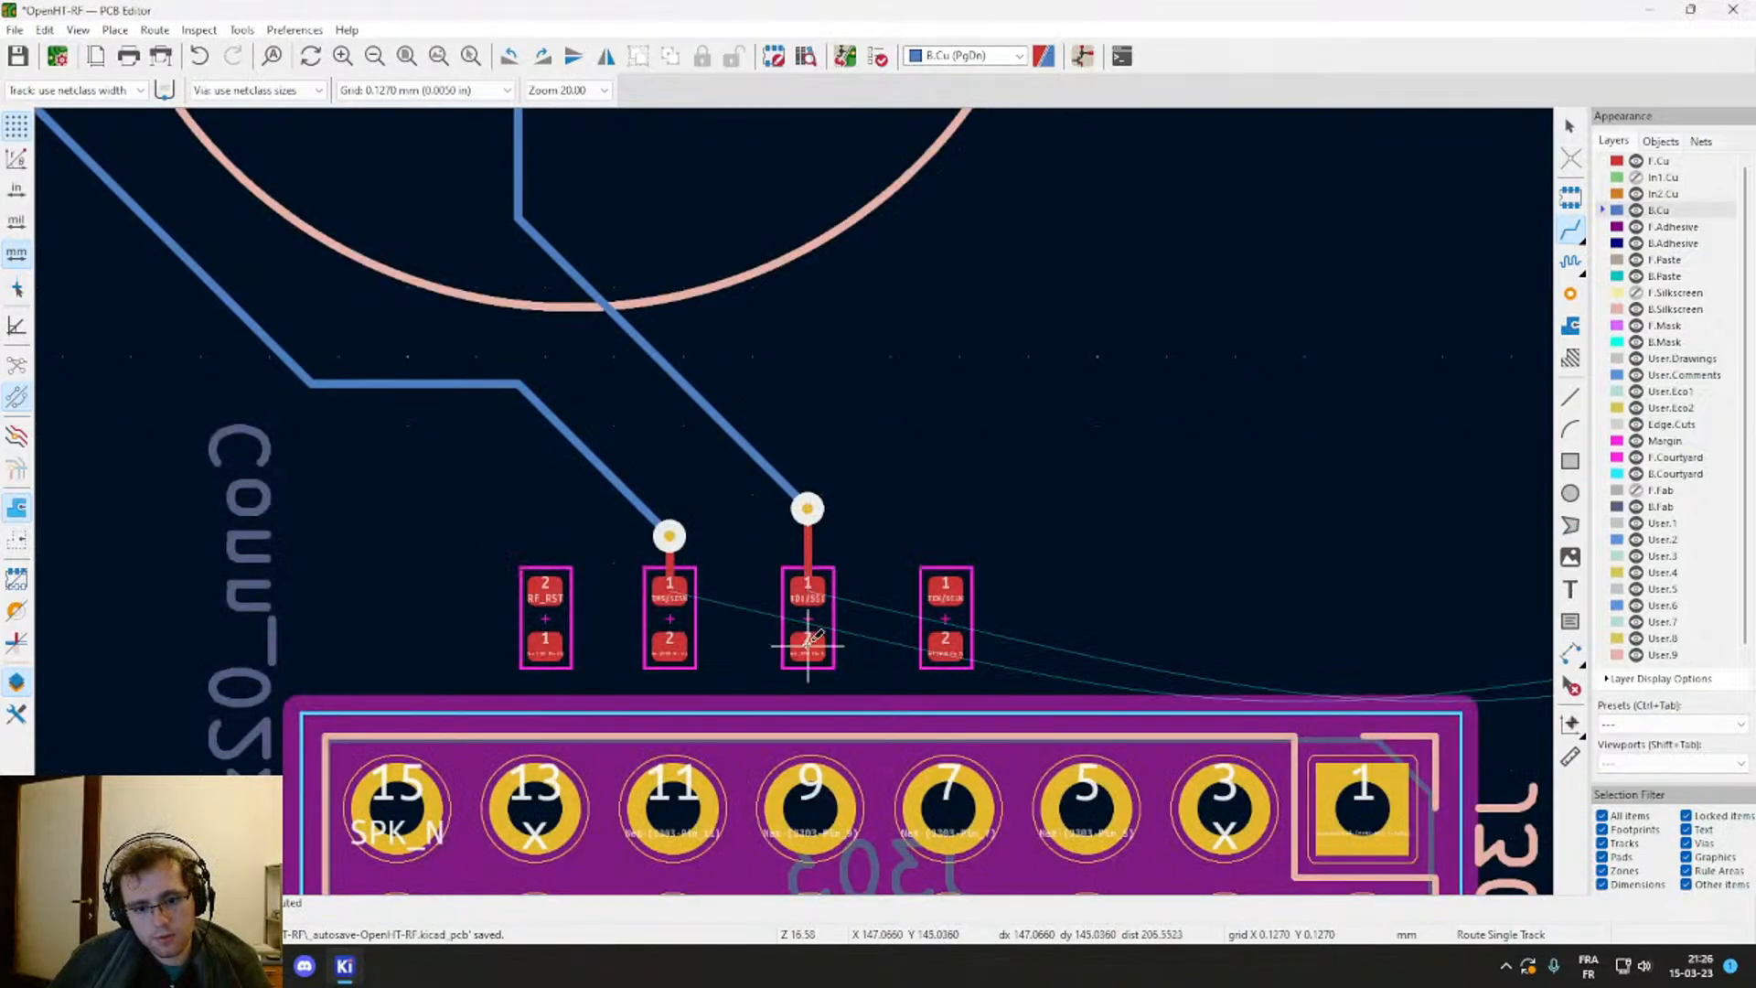
scroll(810, 643, "down", 5)
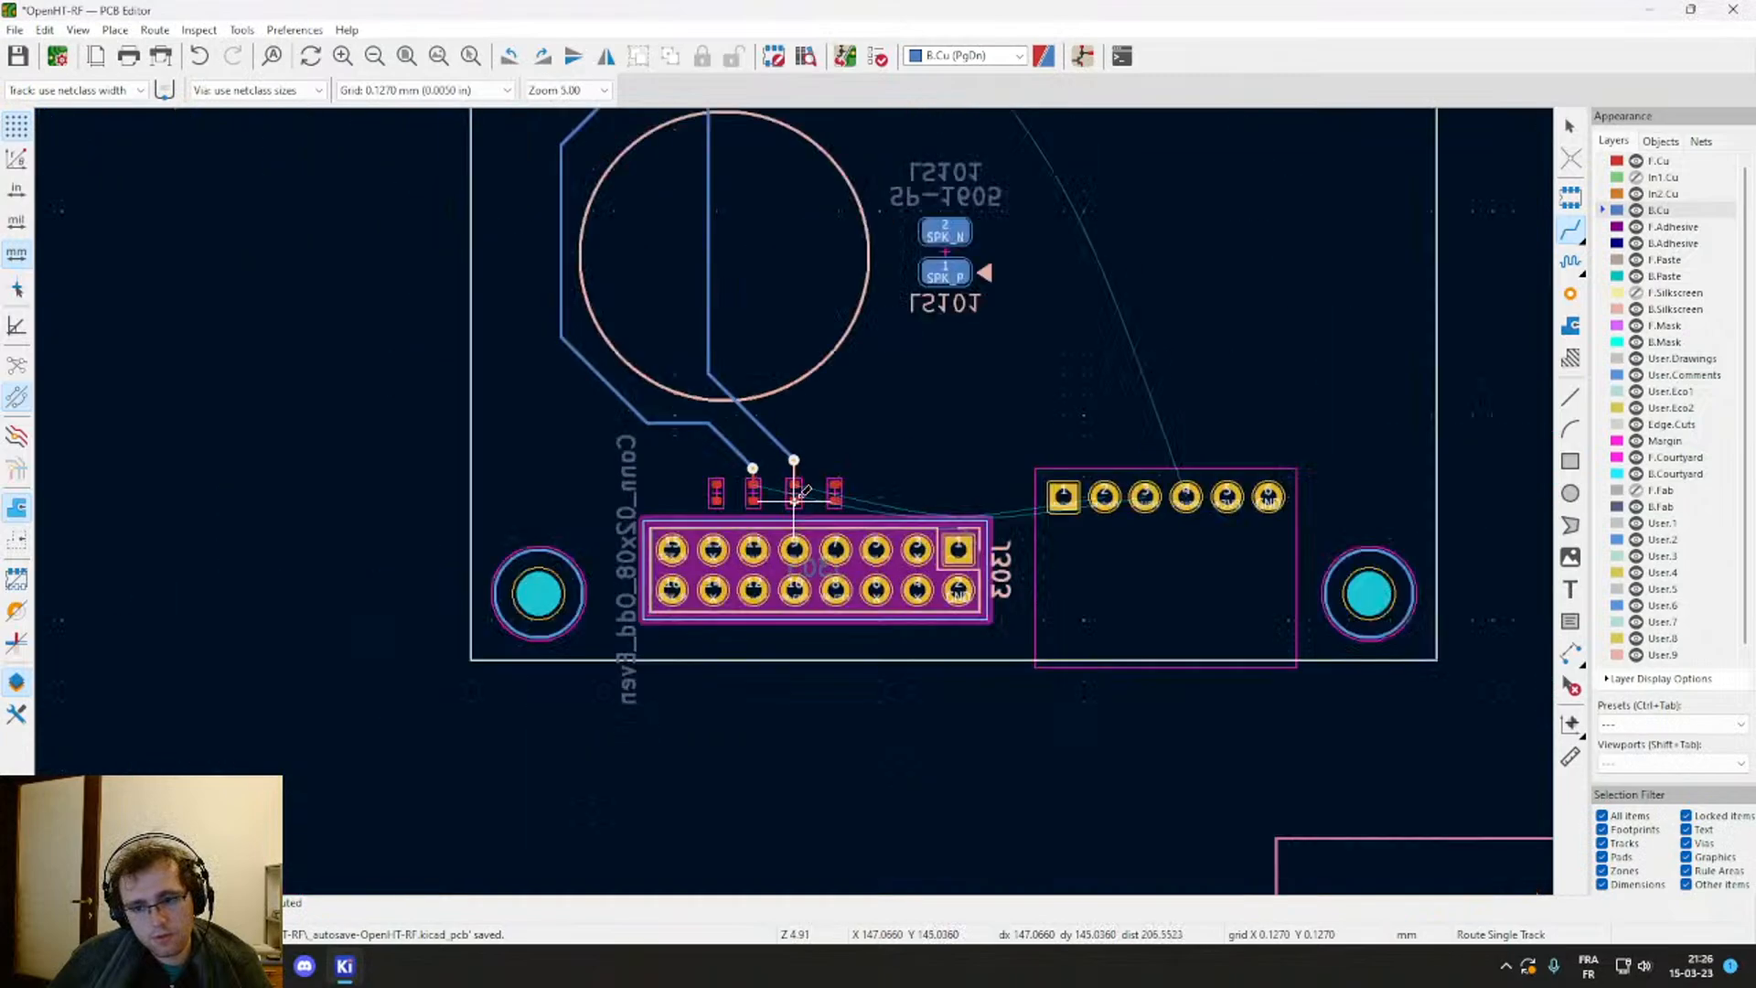
scroll(796, 497, "up", 5)
left_click(793, 501)
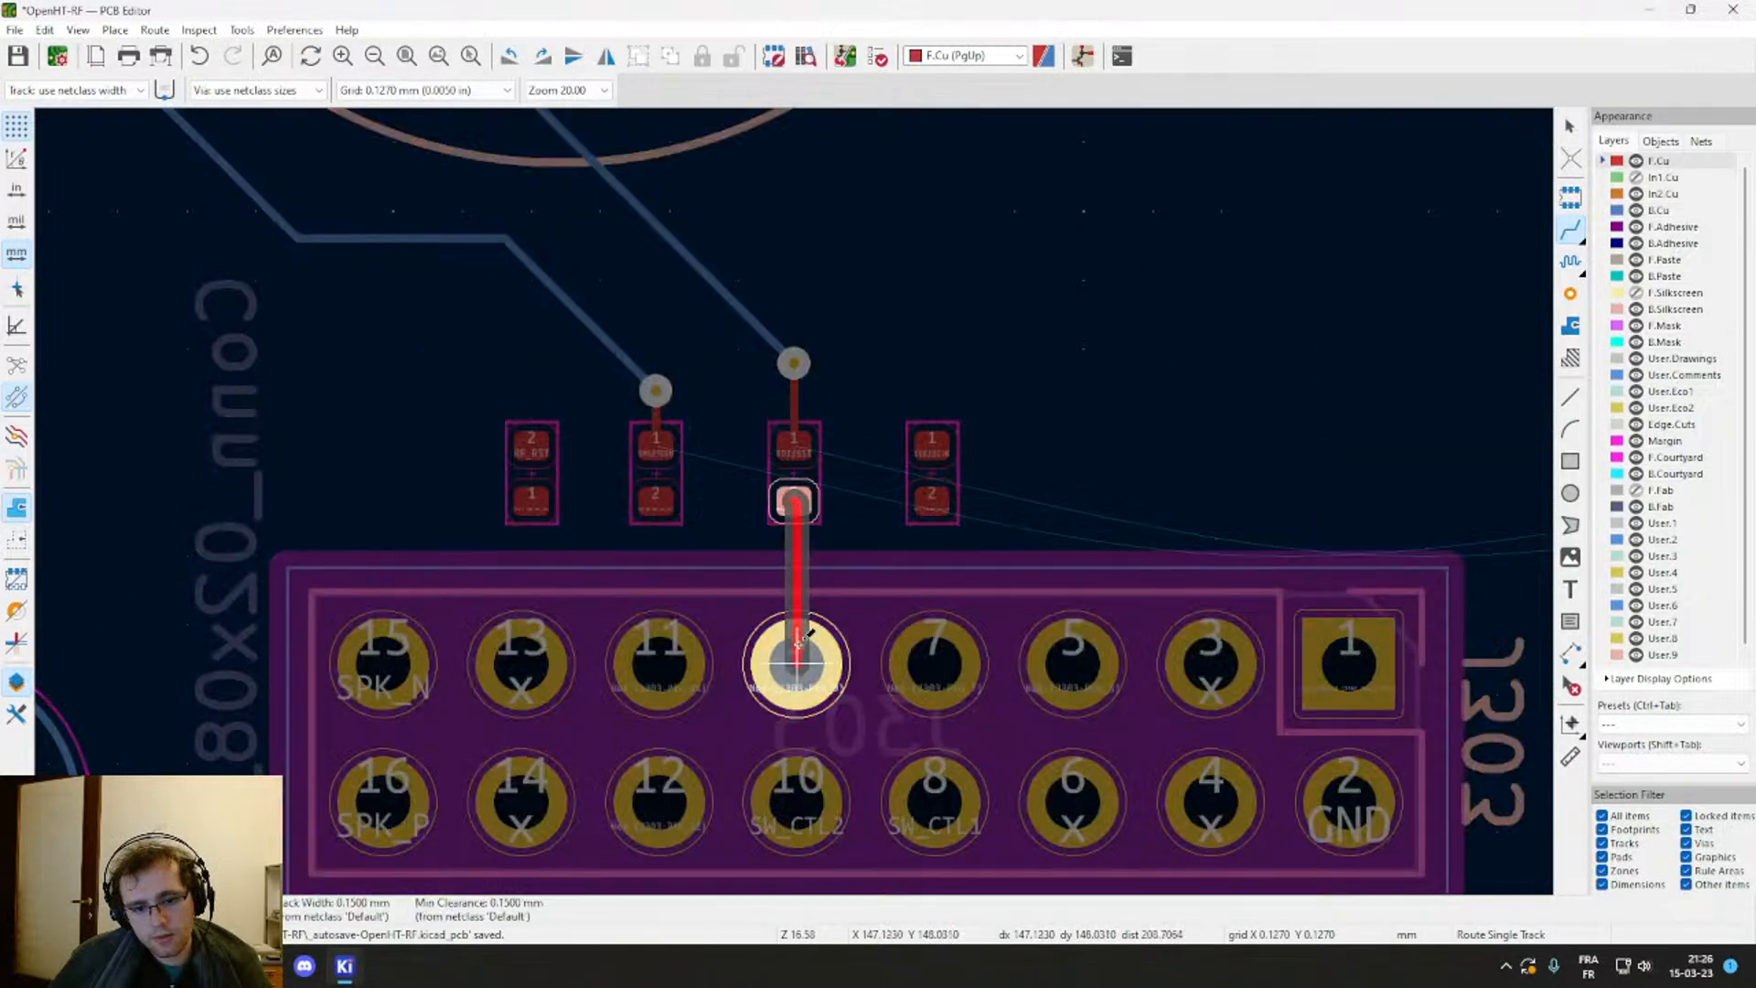
middle_click_drag(870, 398, 583, 431)
Step: Examine the TCK/SCLK, TMS/SCSN, TDI/SSI and TDO/SSO pins of the six-pin header and their unrouted connections to the J303 resistors
scroll(583, 430, "up", 1)
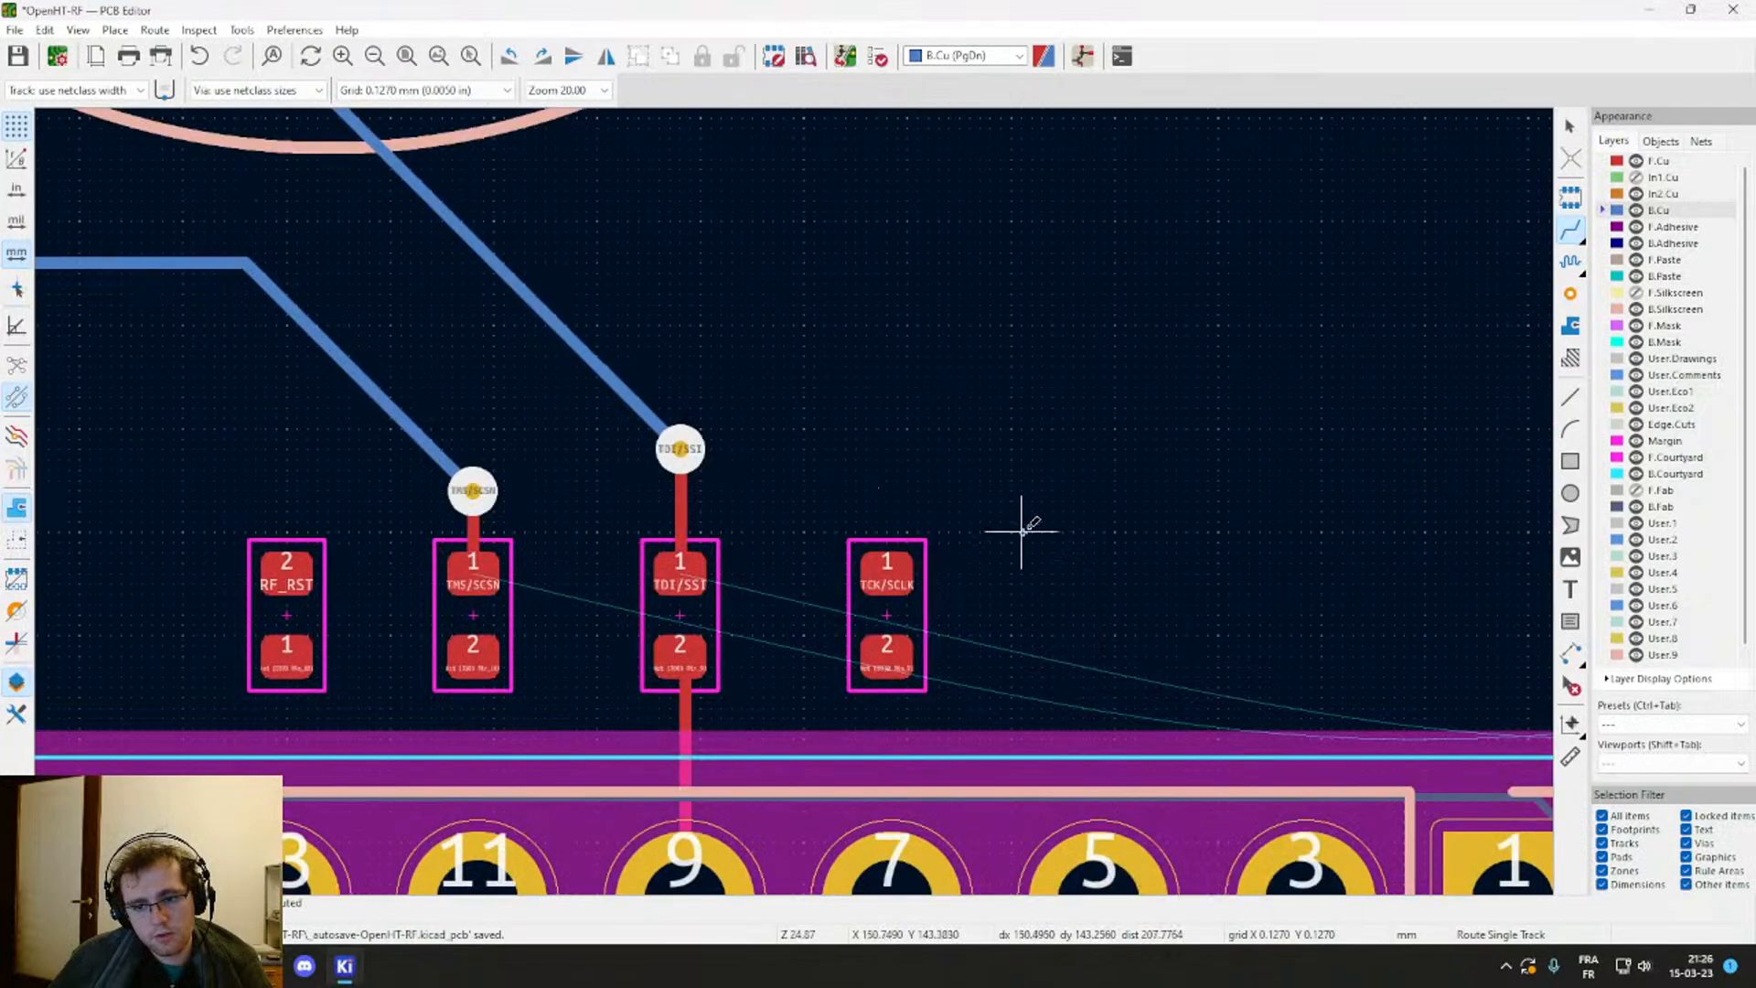
scroll(887, 574, "down", 1)
scroll(794, 498, "down", 1)
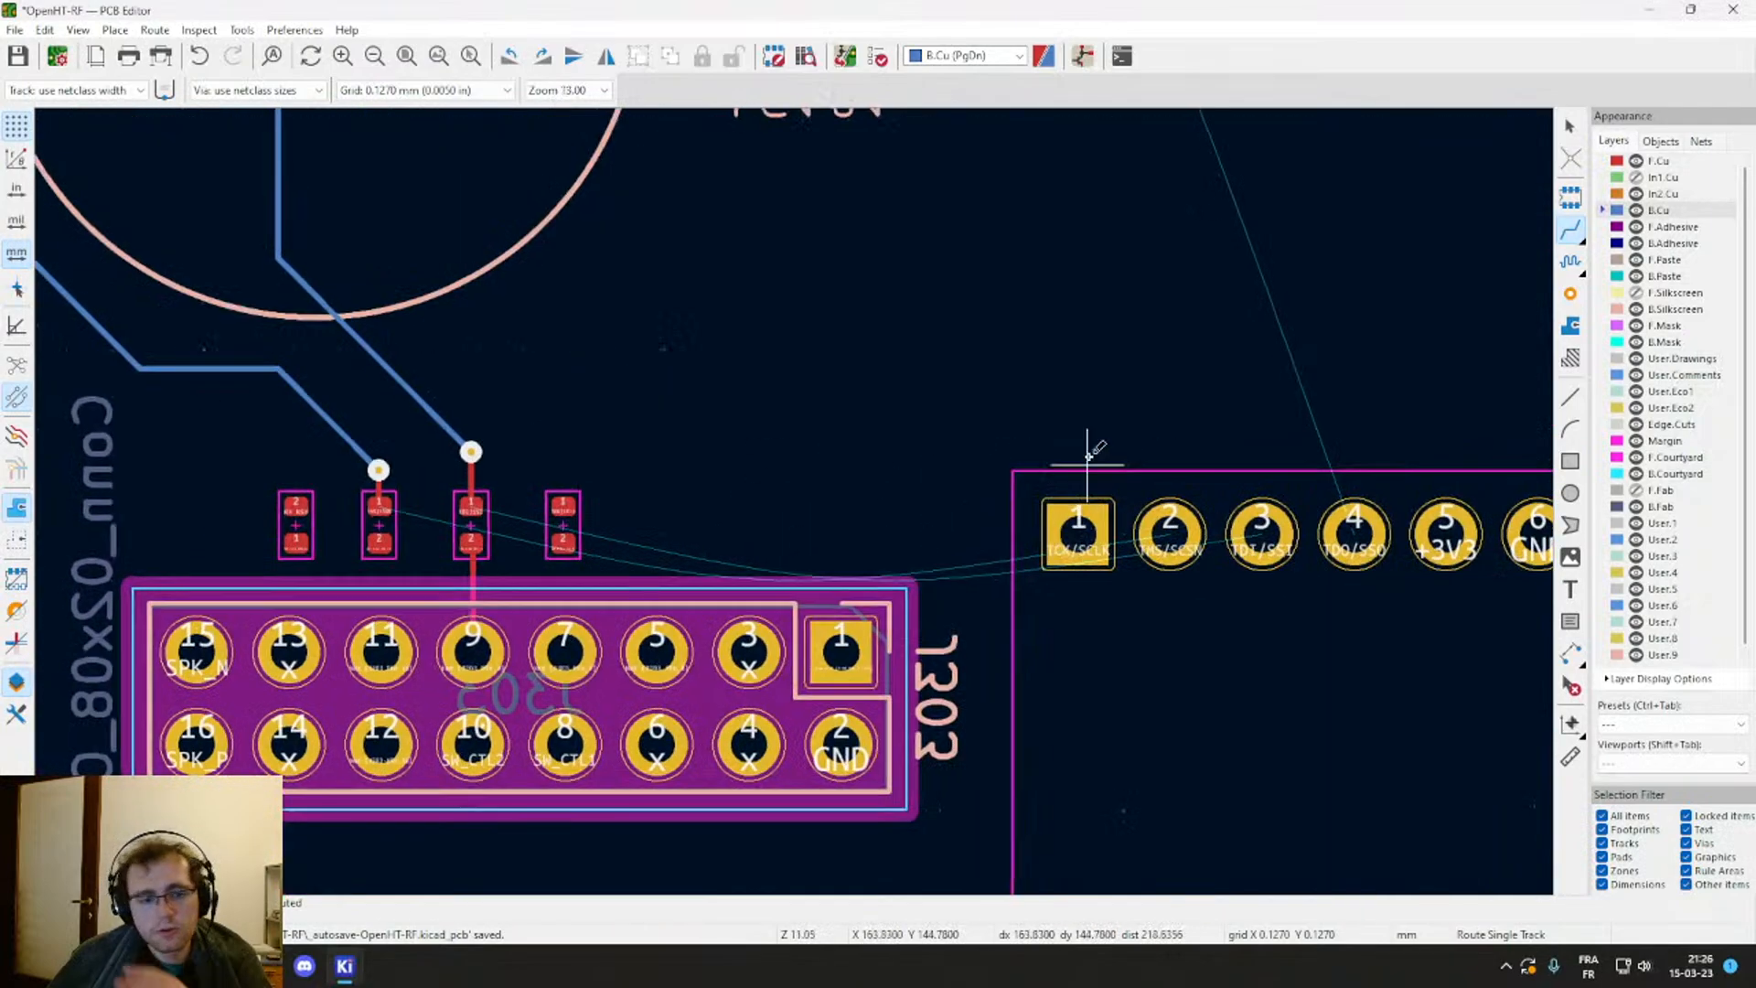
scroll(1267, 560, "down", 1)
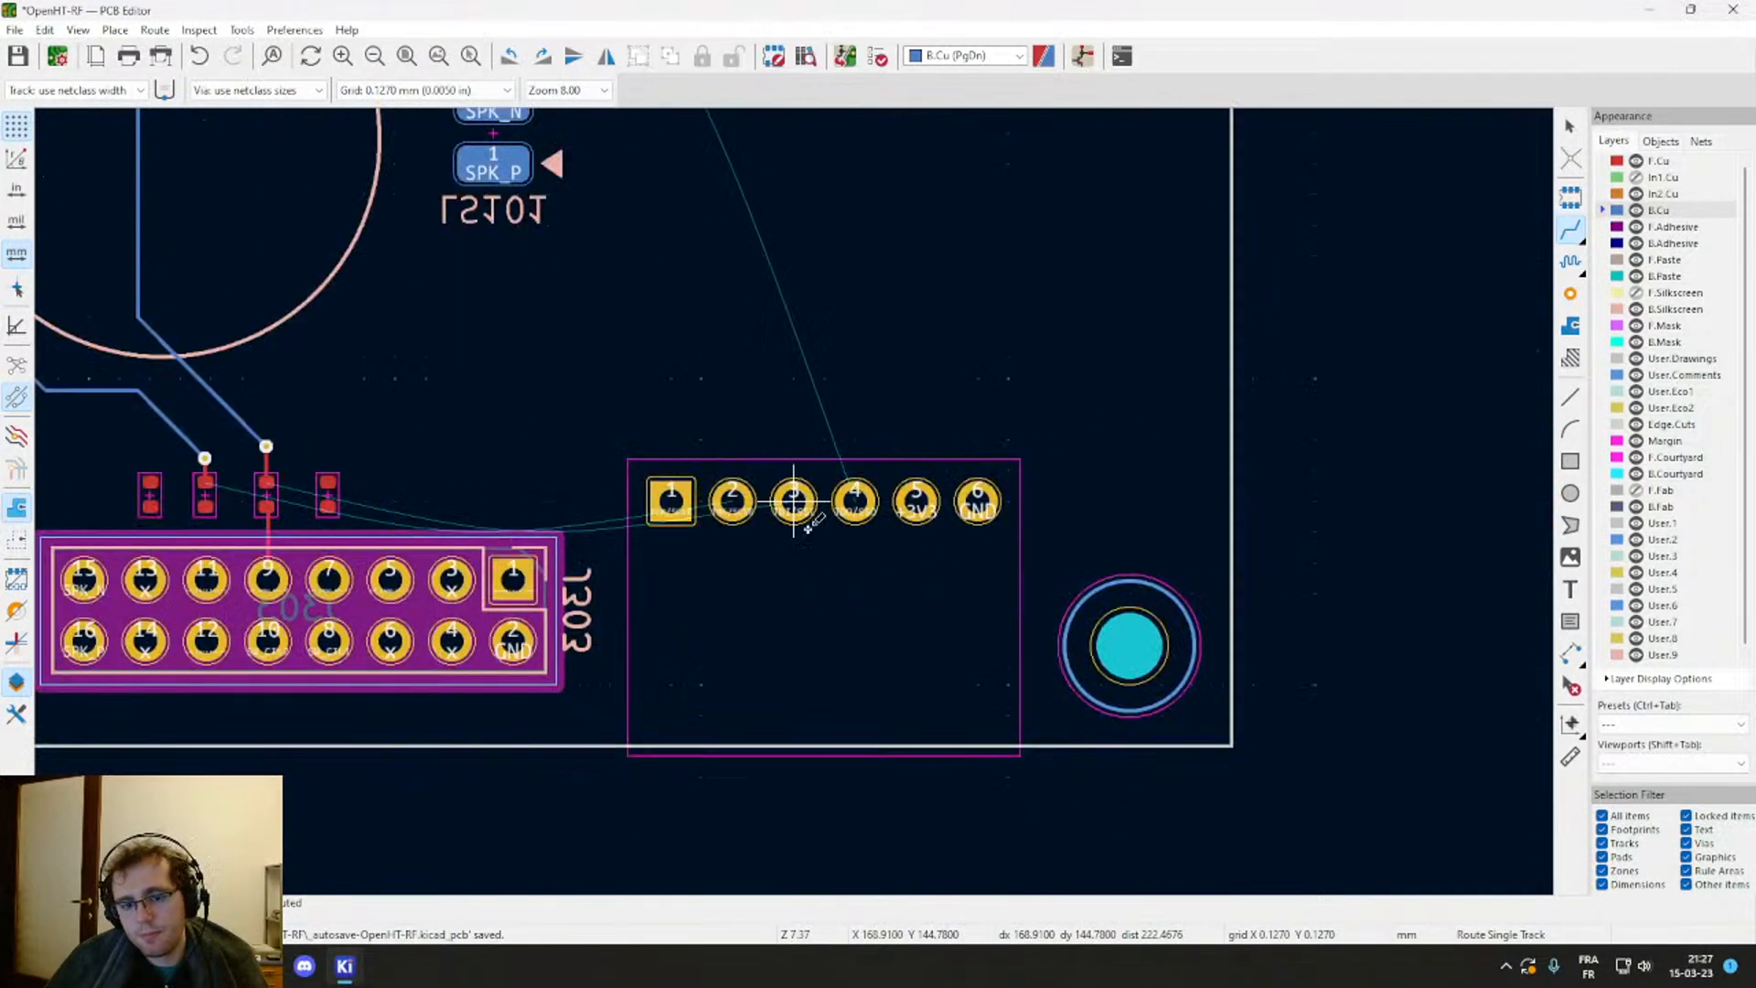
scroll(795, 505, "up", 1)
scroll(794, 502, "up", 1)
middle_click_drag(538, 306, 869, 398)
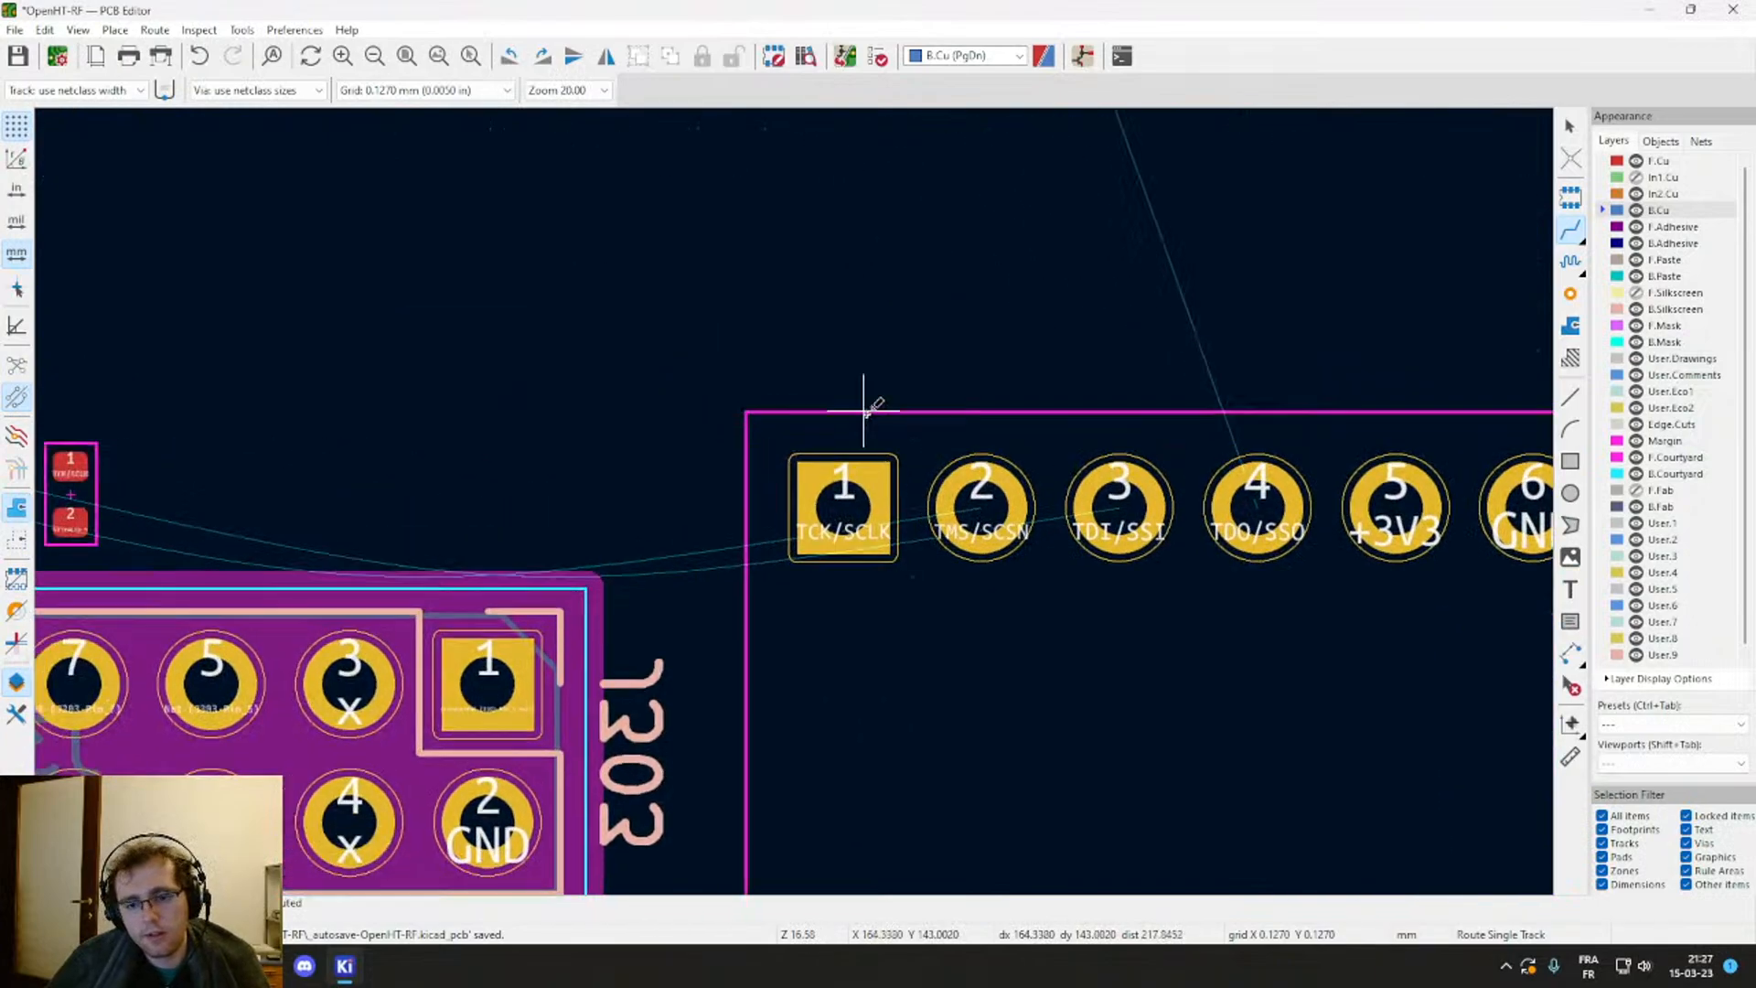
scroll(869, 398, "down", 1)
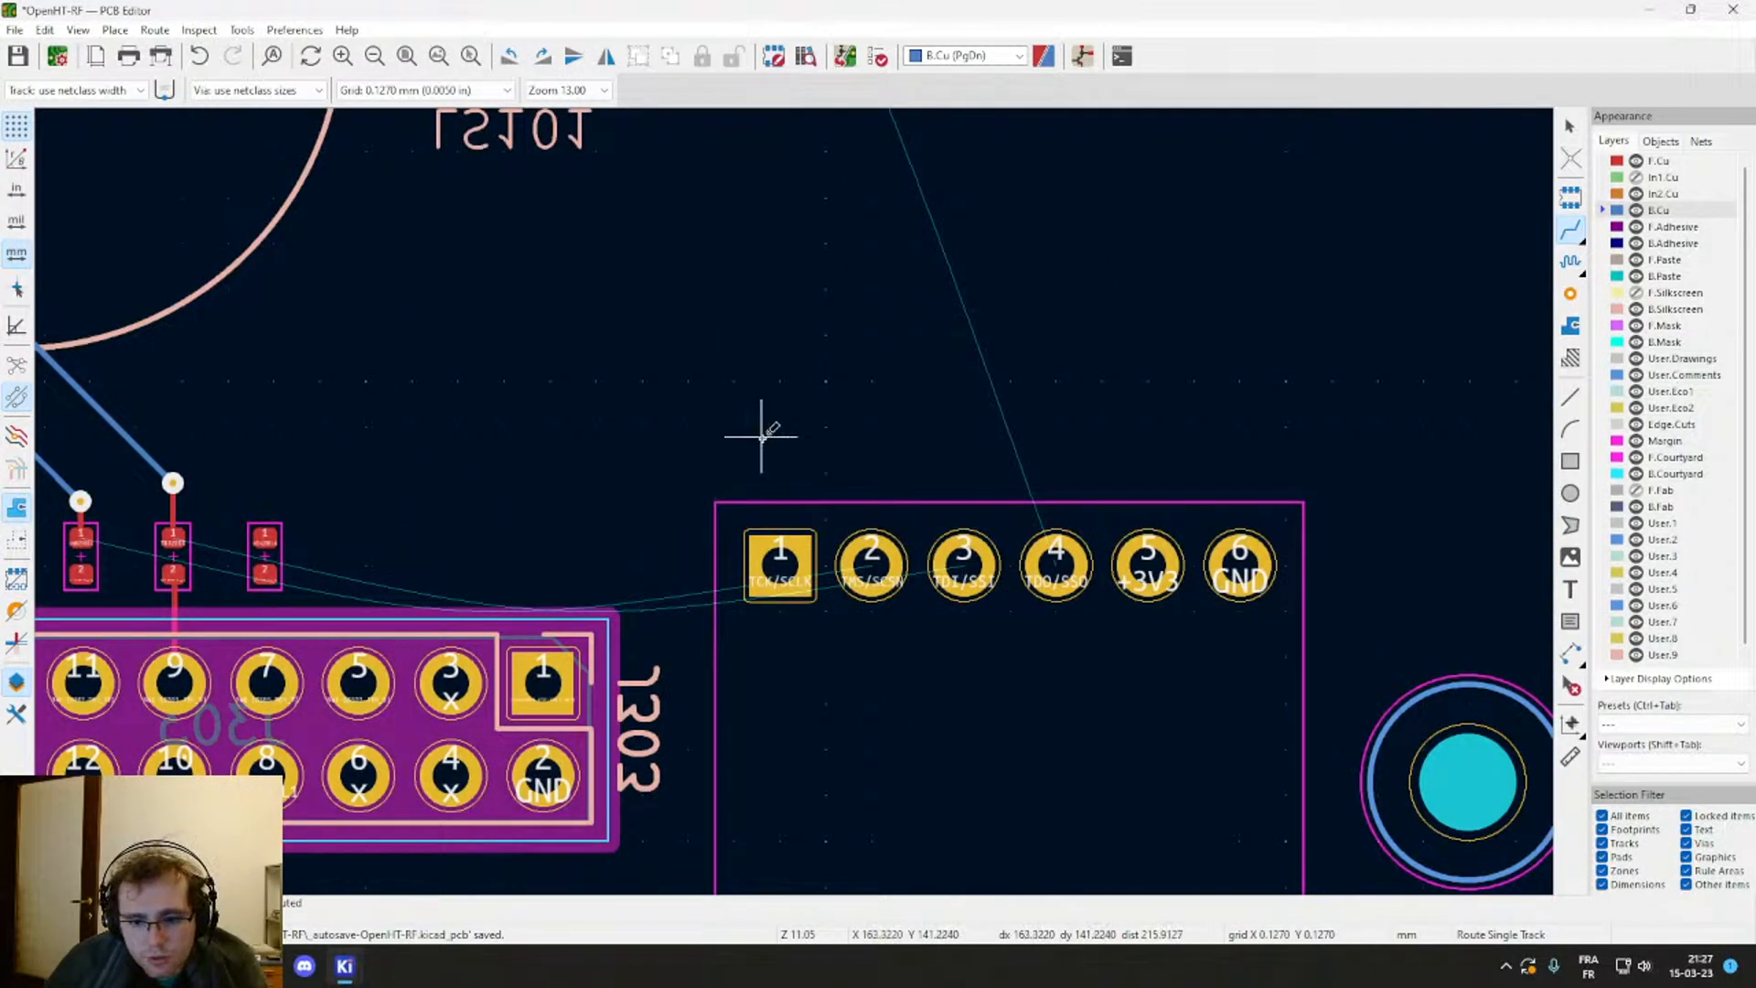
middle_click_drag(729, 457, 973, 500)
middle_click_drag(560, 551, 986, 502)
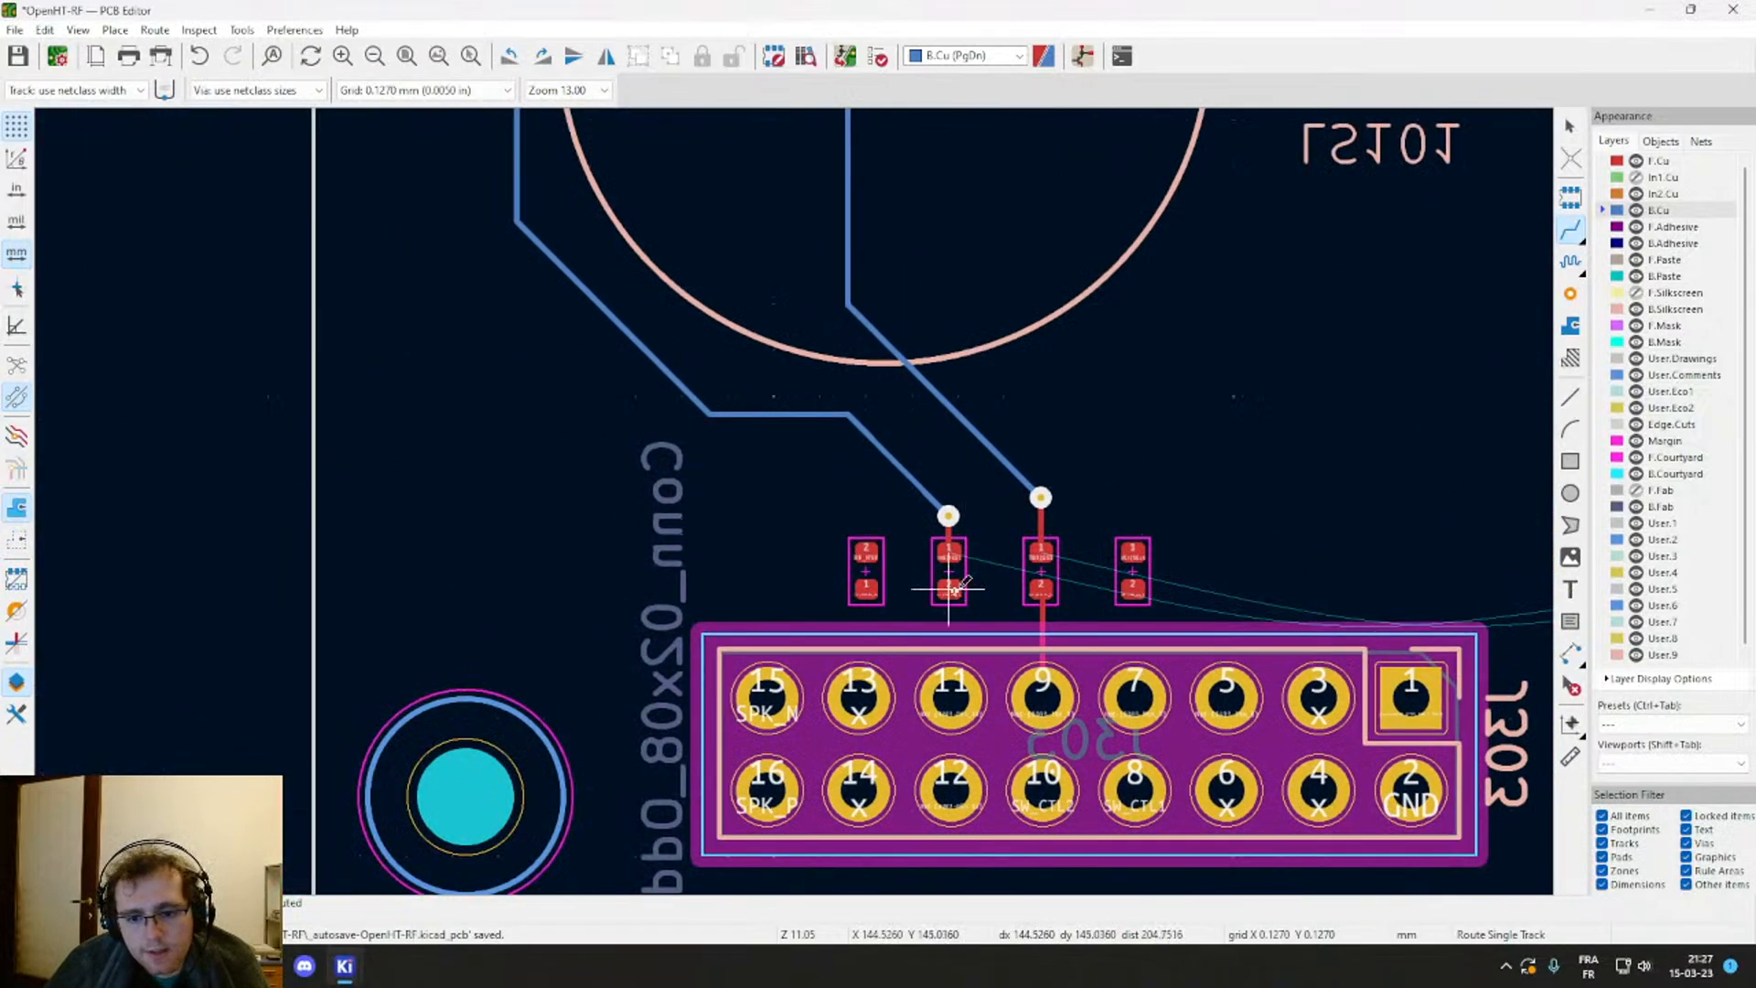
Step: Connect pad 2 of the TMS/SCSN resistor to J303 pin 11
left_click(949, 589)
left_click(960, 697)
scroll(971, 599, "up", 4)
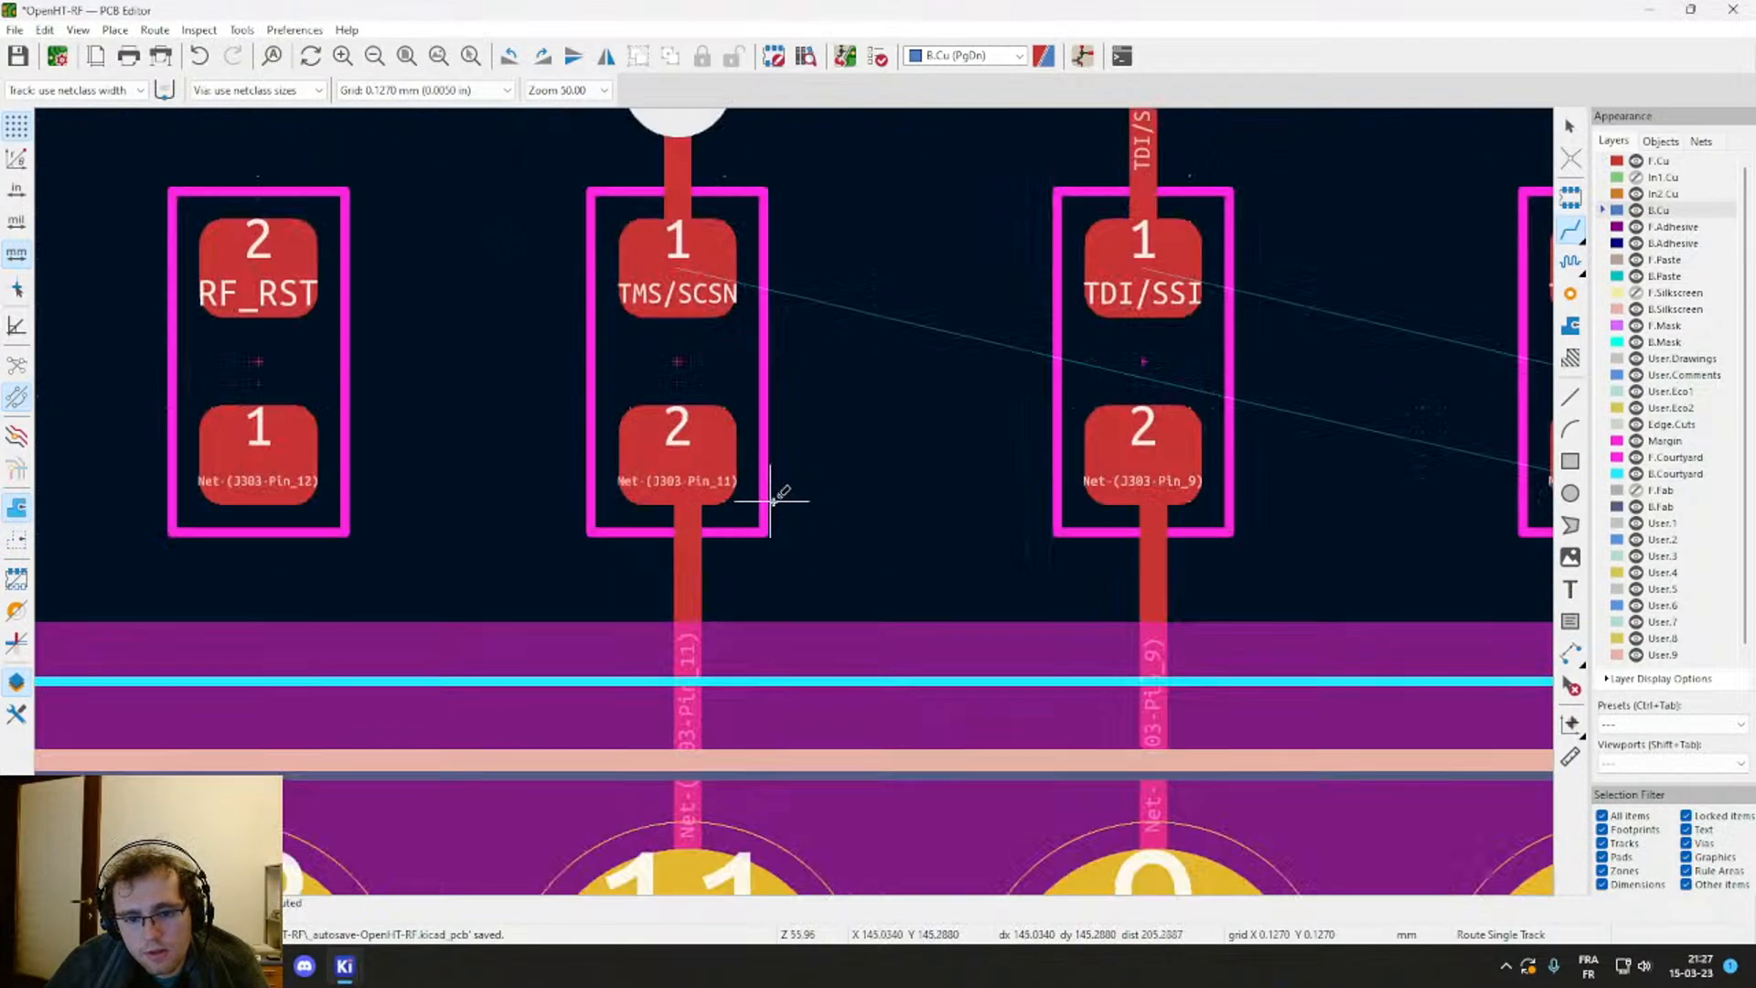
key("Escape")
left_click(660, 474)
key("m")
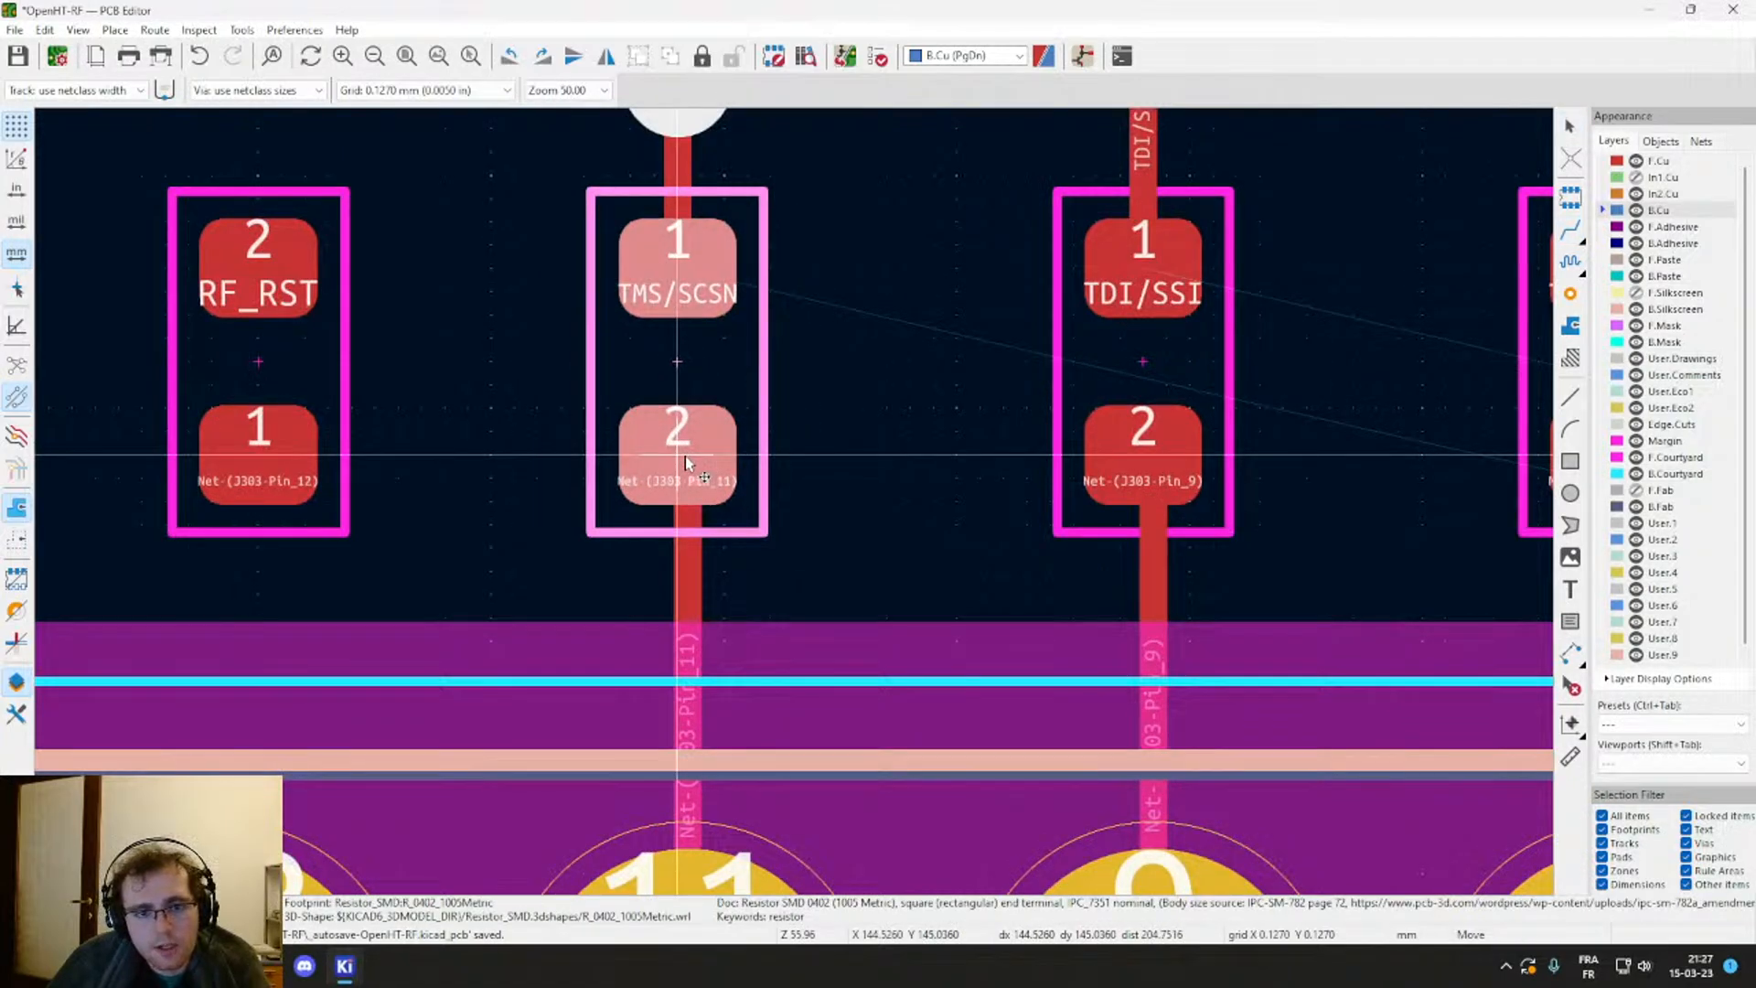
key("Escape")
scroll(624, 448, "down", 2)
left_click(765, 446)
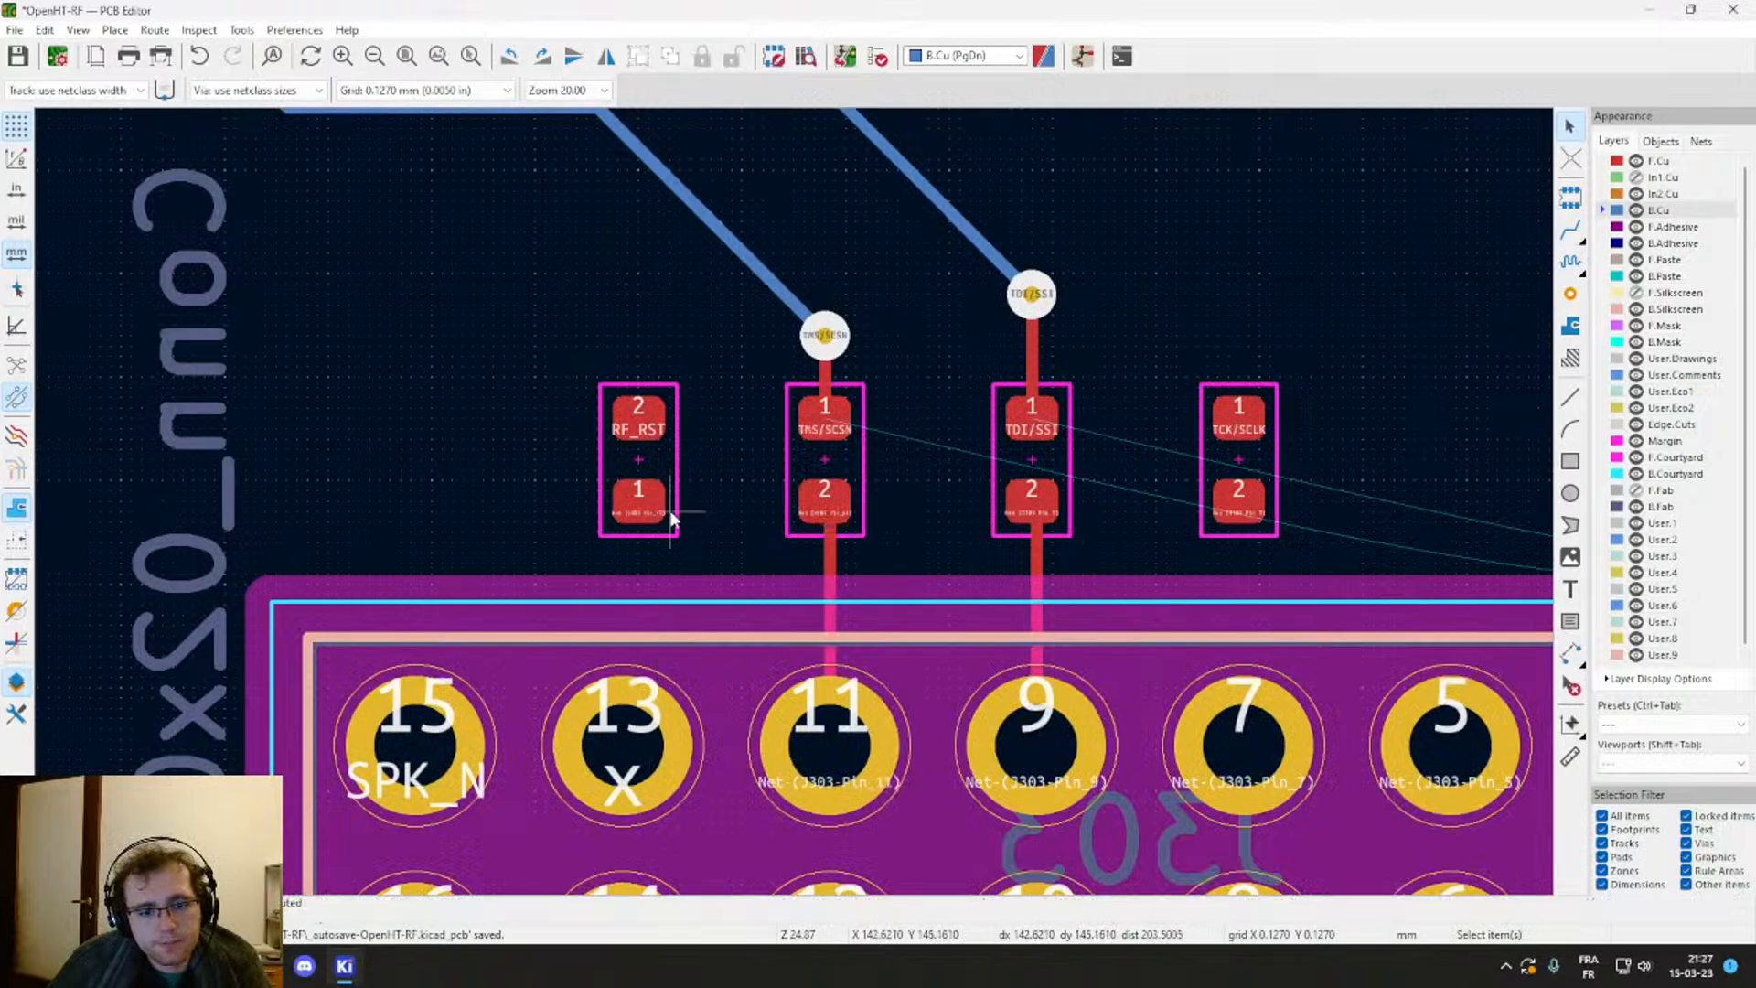
Step: Reshape the TDI/SSI track on B.Cu to run around the outside of the LS101 circle, shifting the parallel TMS/SCSN track outward with it
scroll(681, 404, "down", 4)
middle_click_drag(880, 335, 836, 708)
left_click_drag(725, 381, 537, 404)
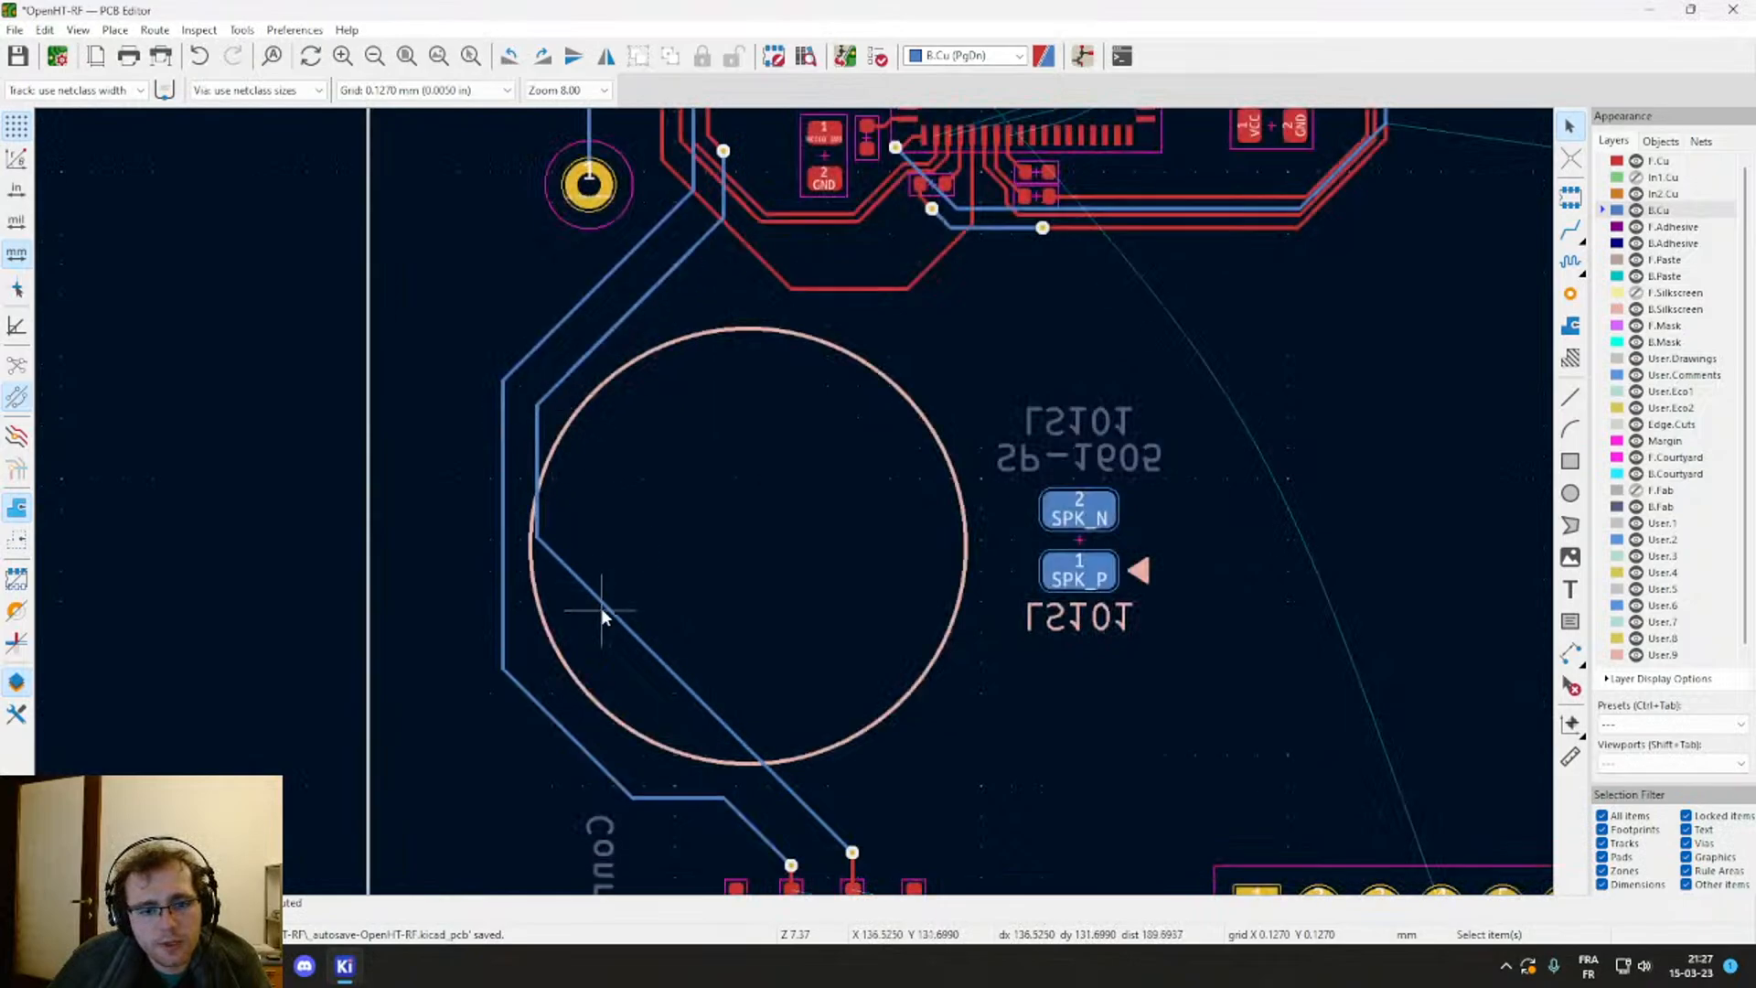
left_click_drag(616, 618, 567, 662)
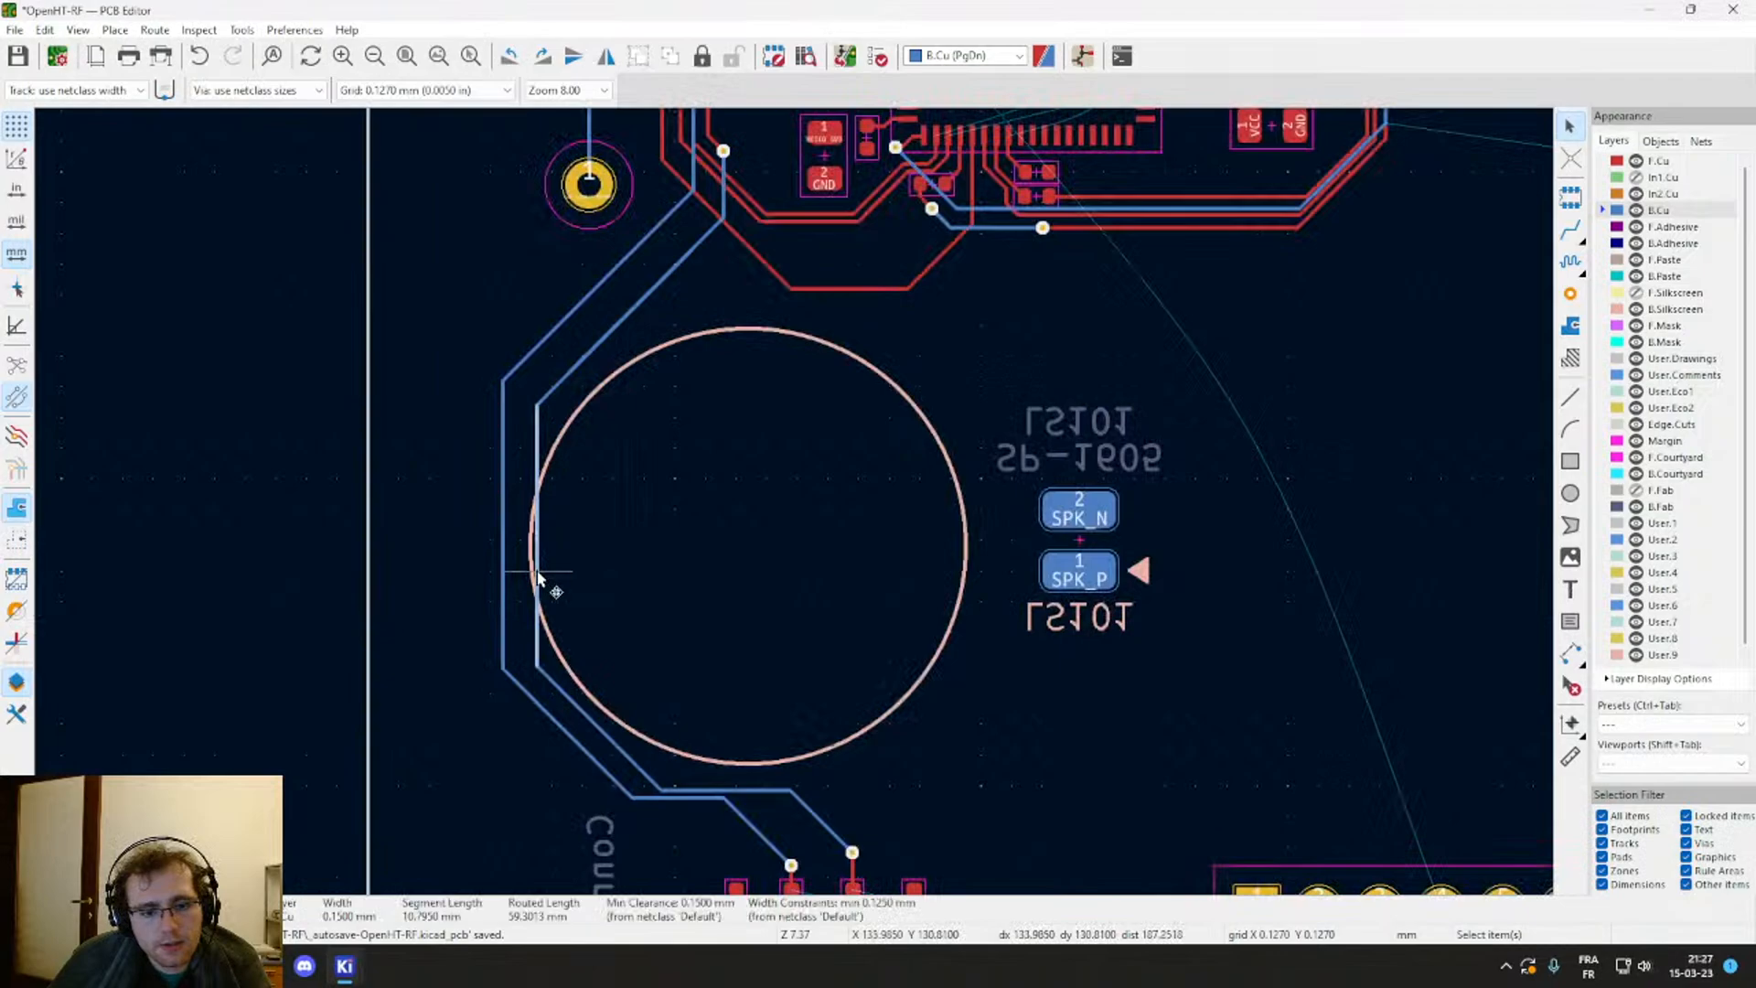
left_click_drag(539, 578, 506, 608)
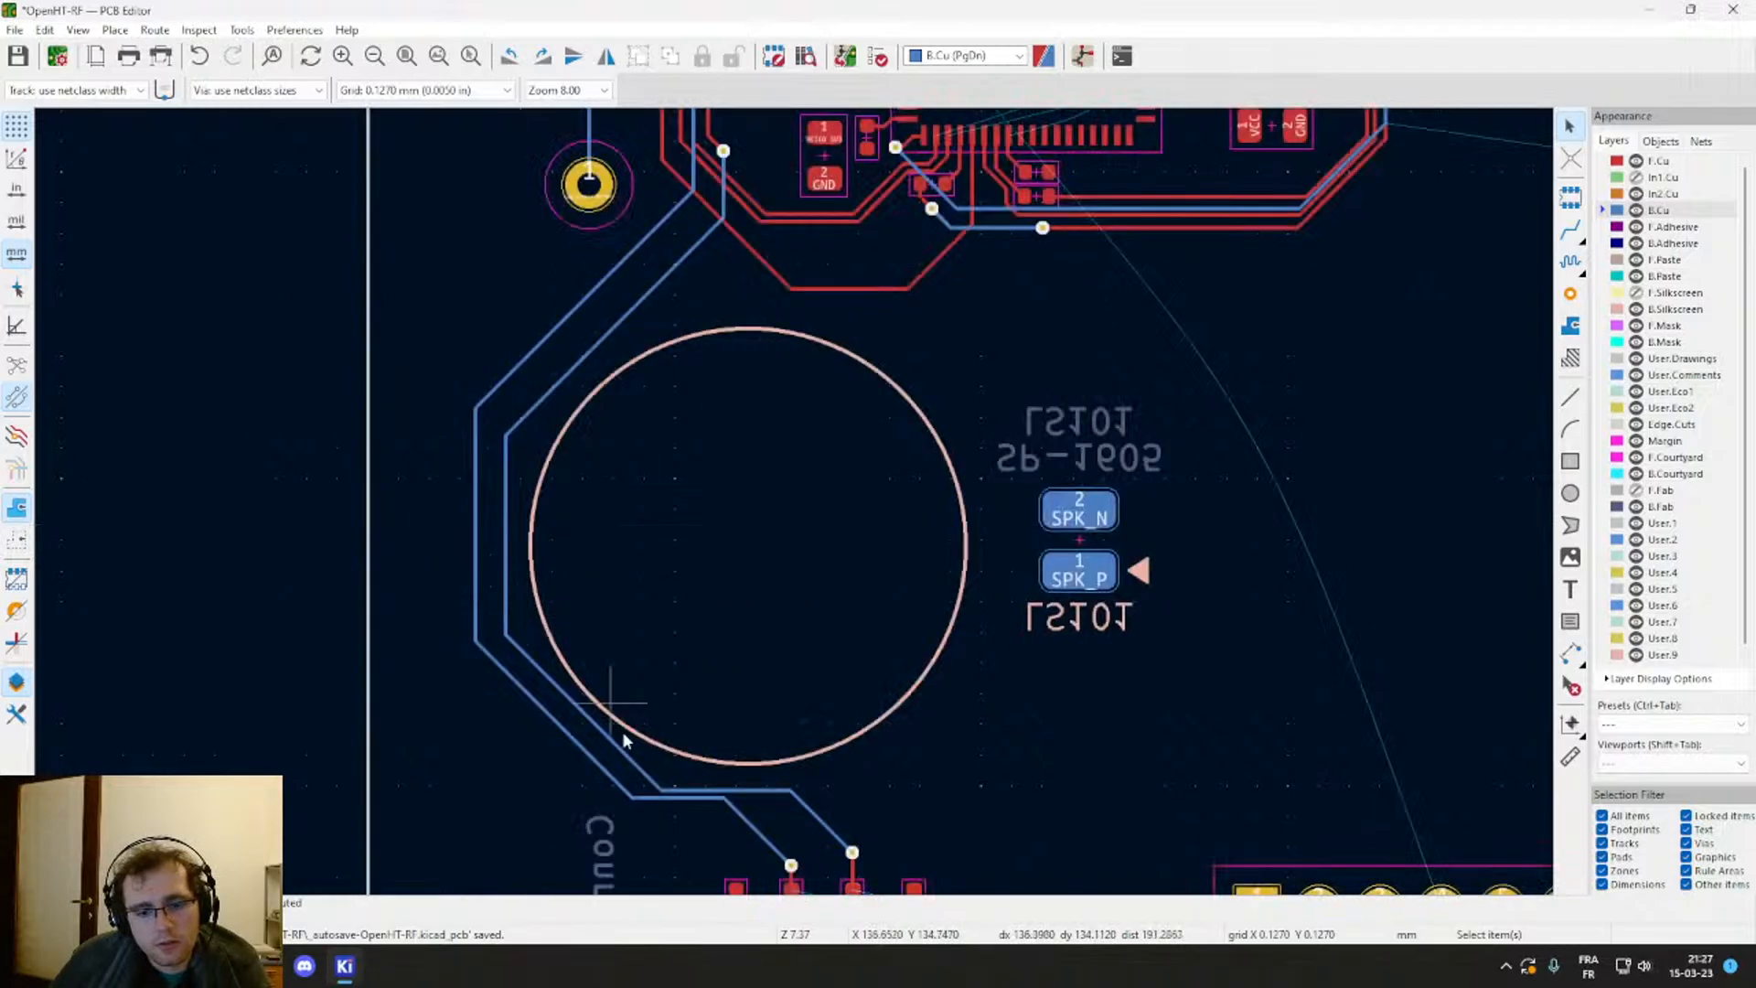
left_click_drag(712, 785, 700, 783)
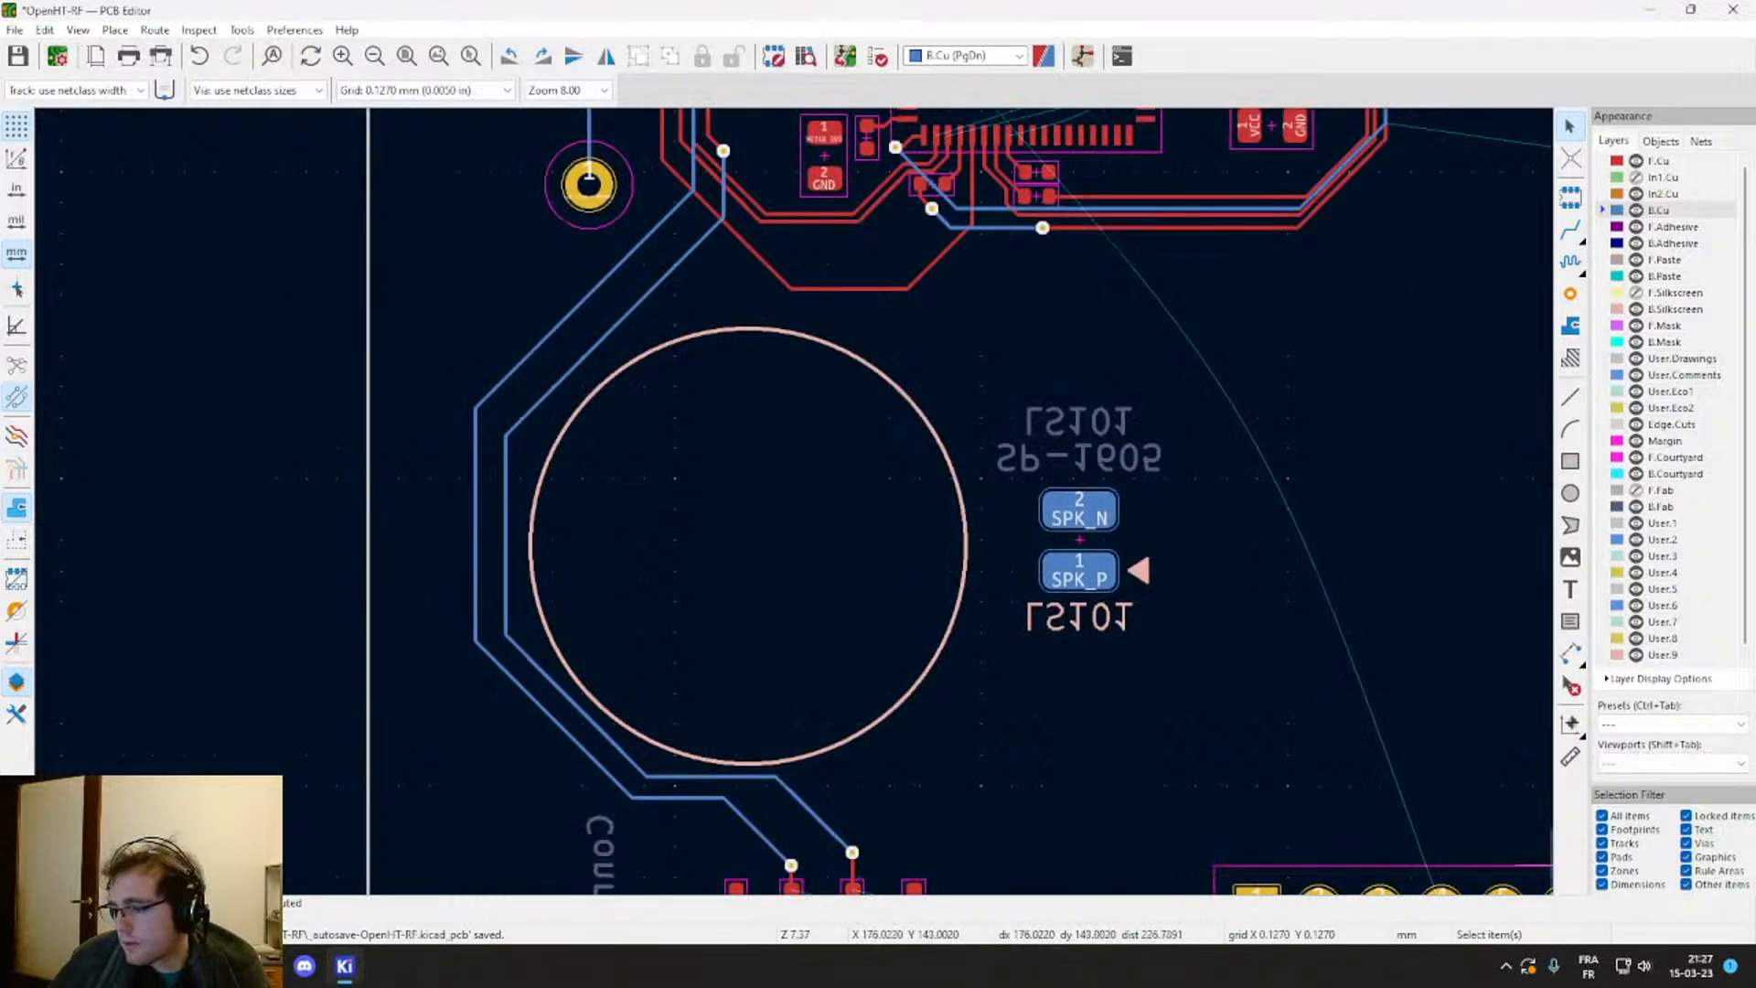
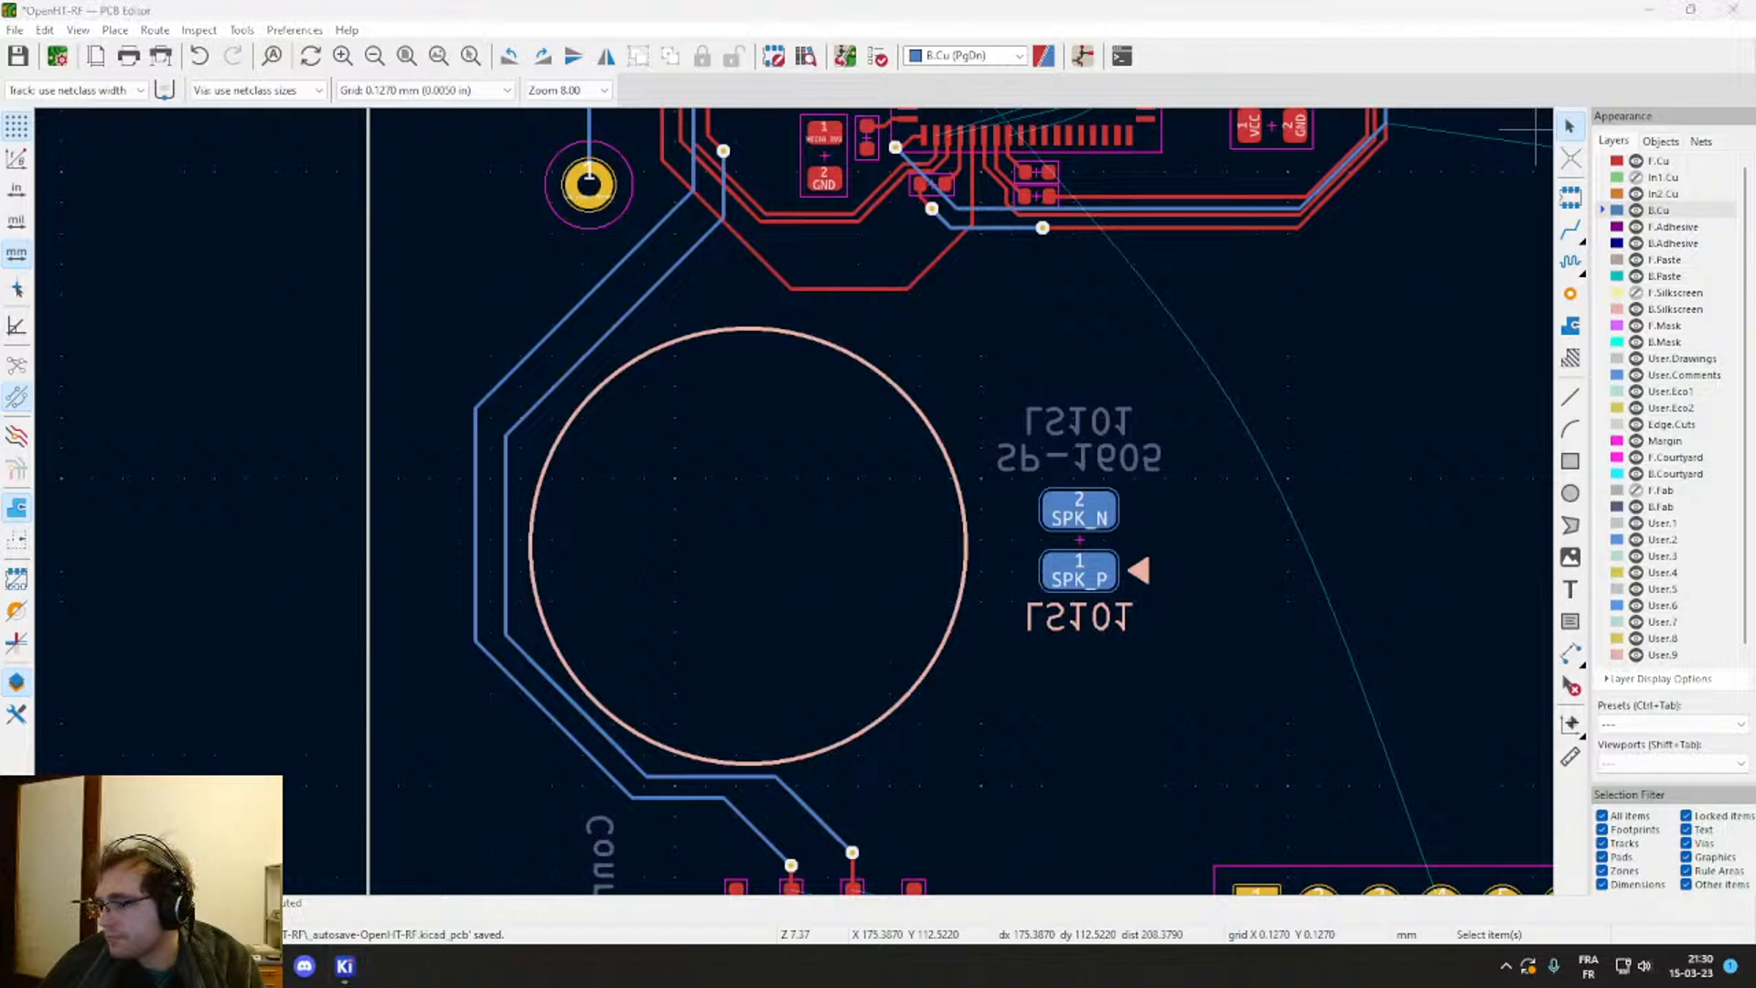
Step: Inspect the routing around the chip and the 0402 and 0805 VCCIO_3V3 capacitors beside its pads
scroll(1097, 590, "down", 1)
middle_click_drag(657, 365, 704, 662)
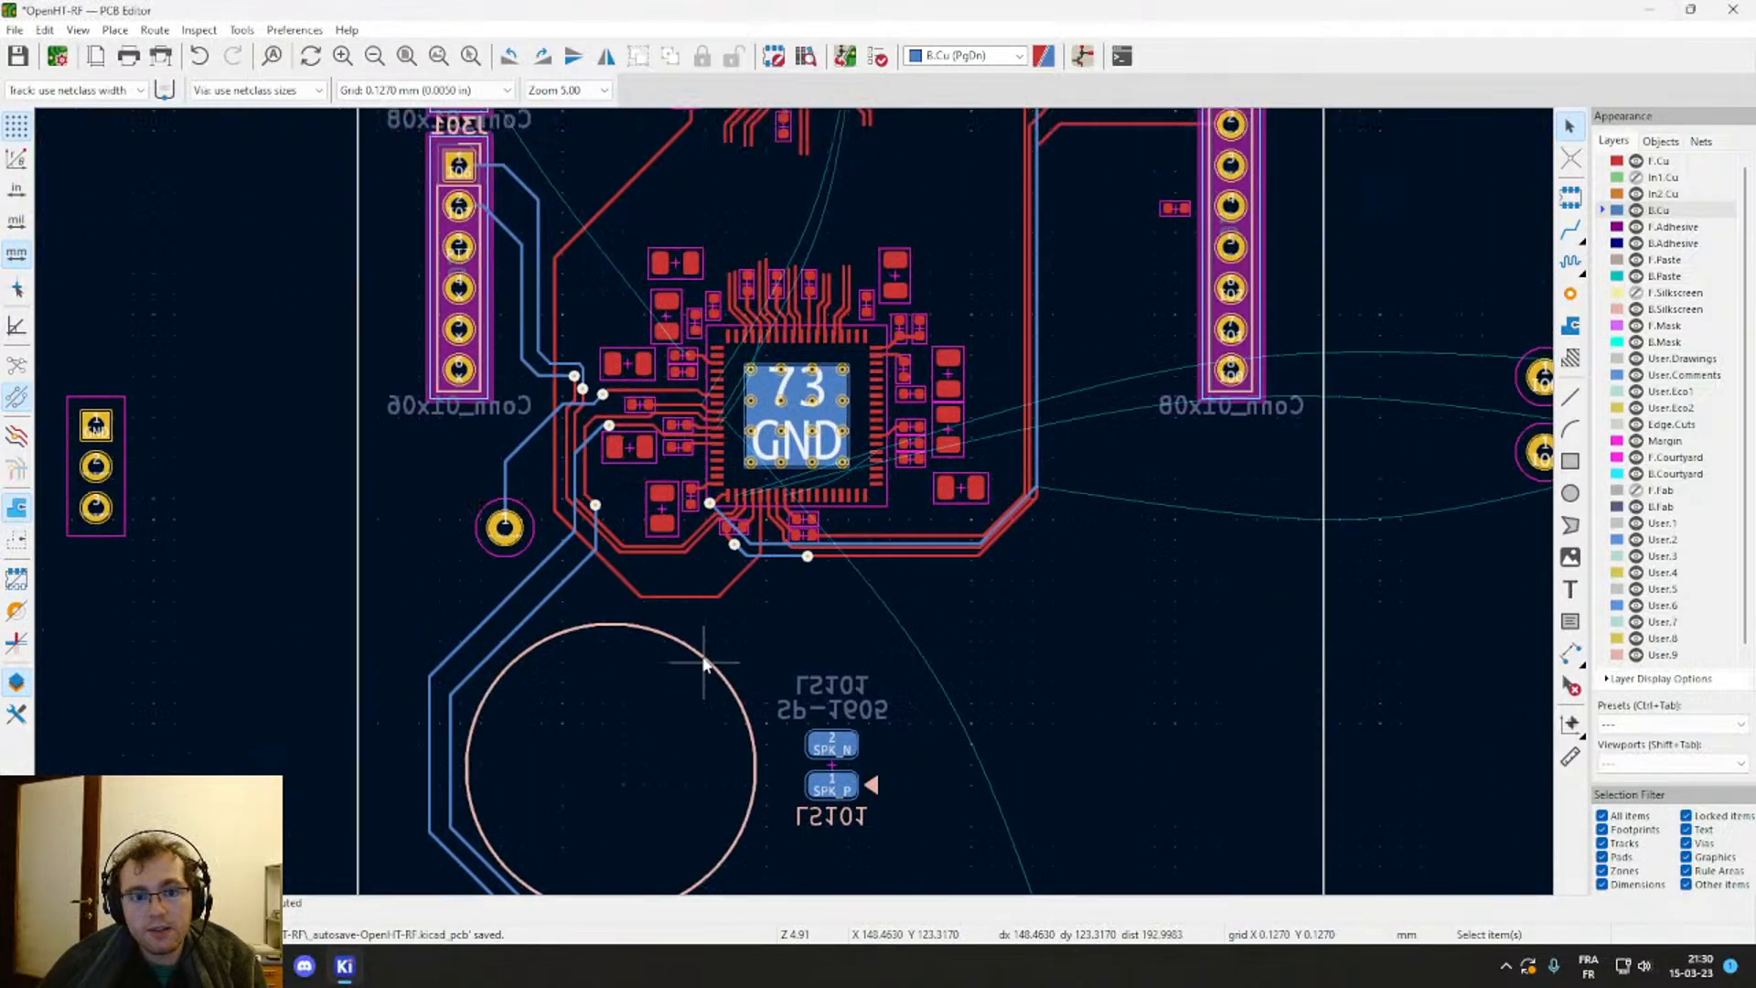
scroll(749, 480, "up", 3)
scroll(794, 510, "down", 1)
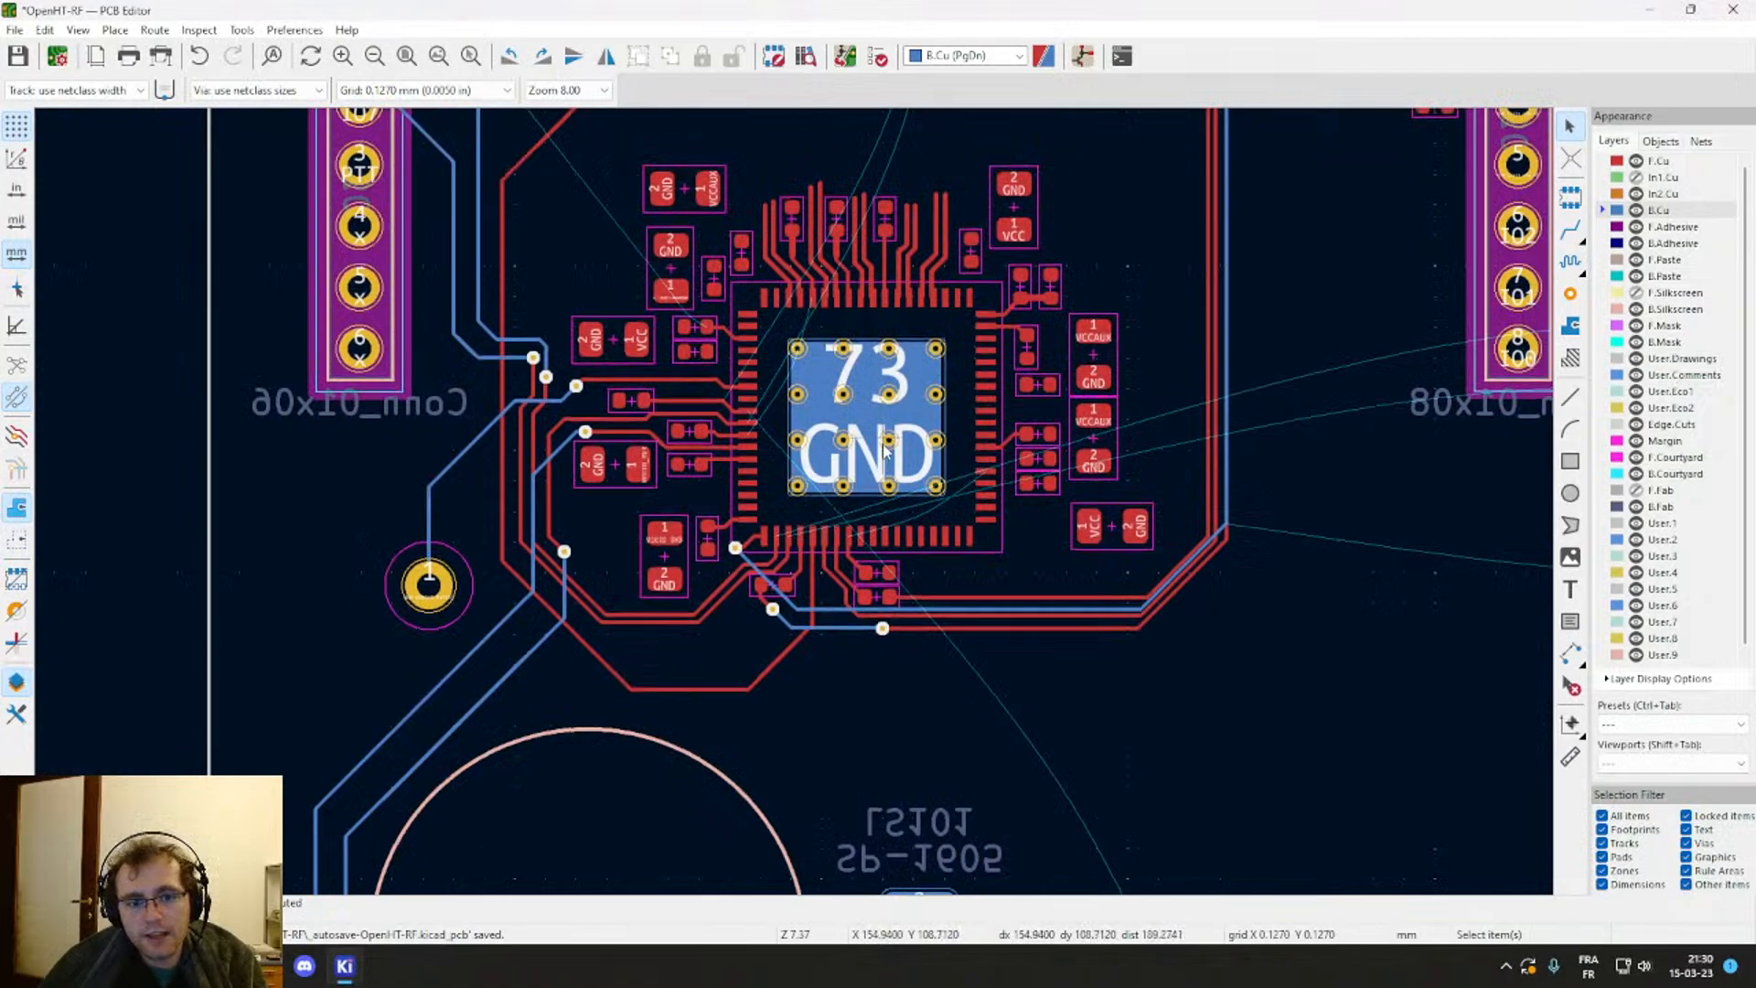
middle_click_drag(880, 439, 884, 504)
scroll(887, 510, "up", 2)
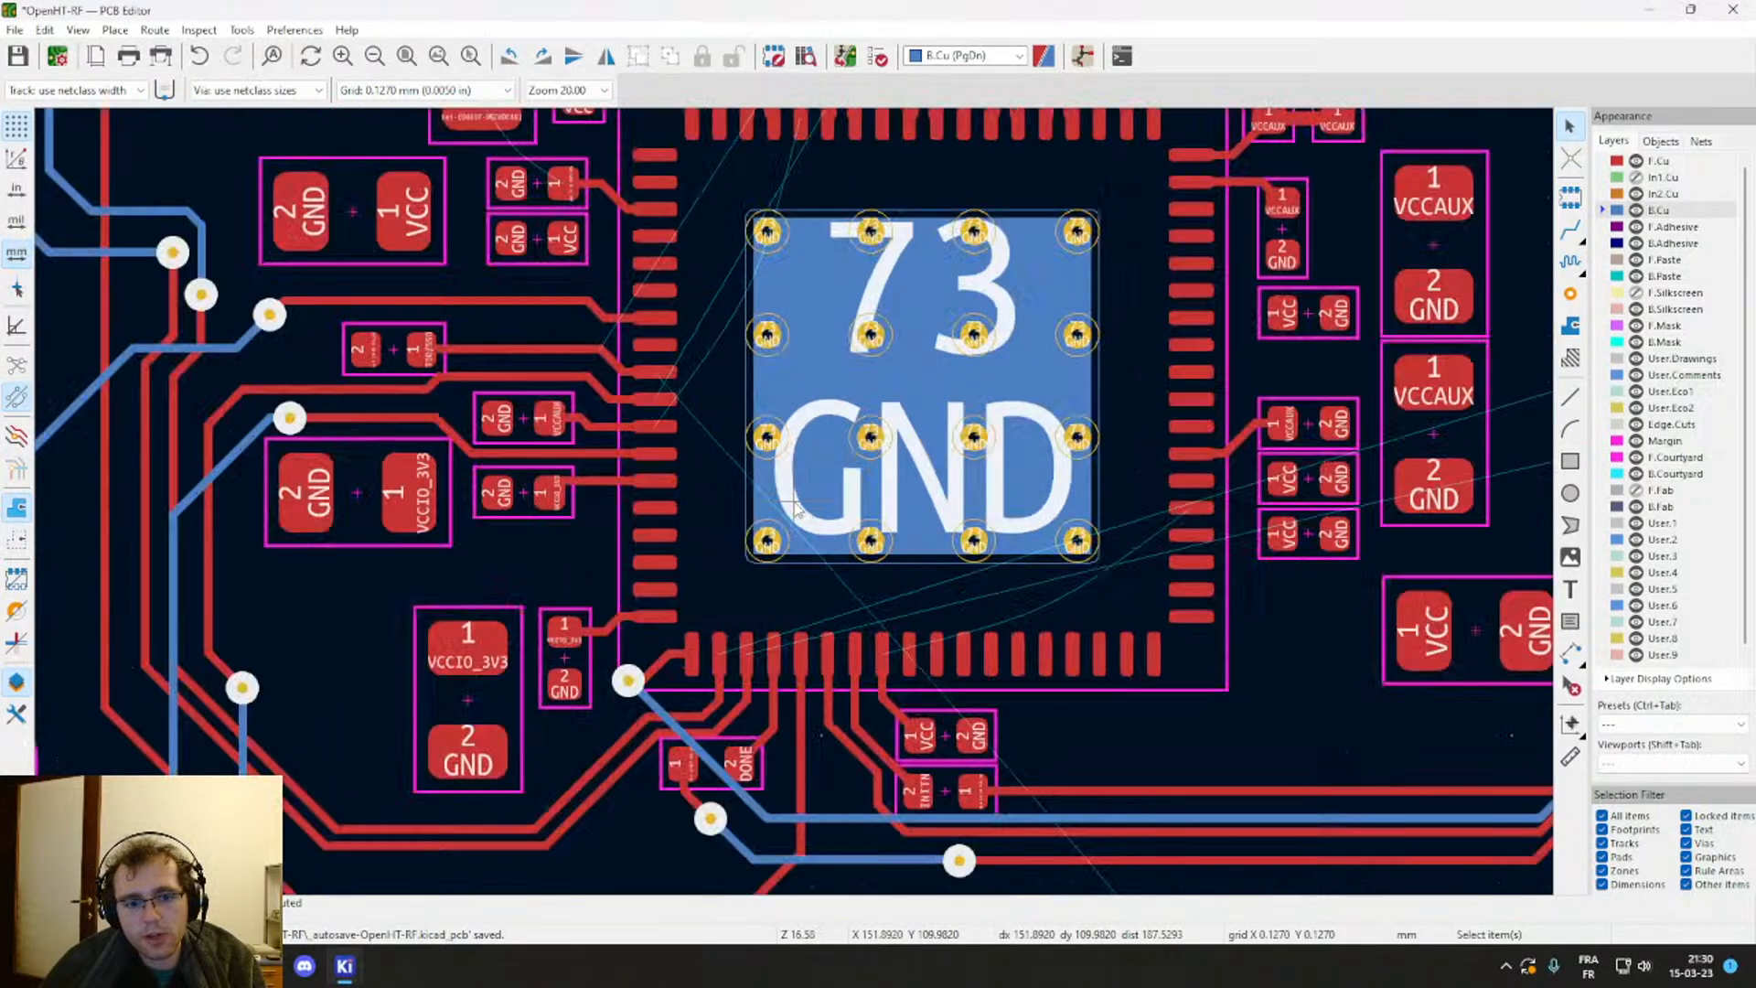
left_click(692, 531)
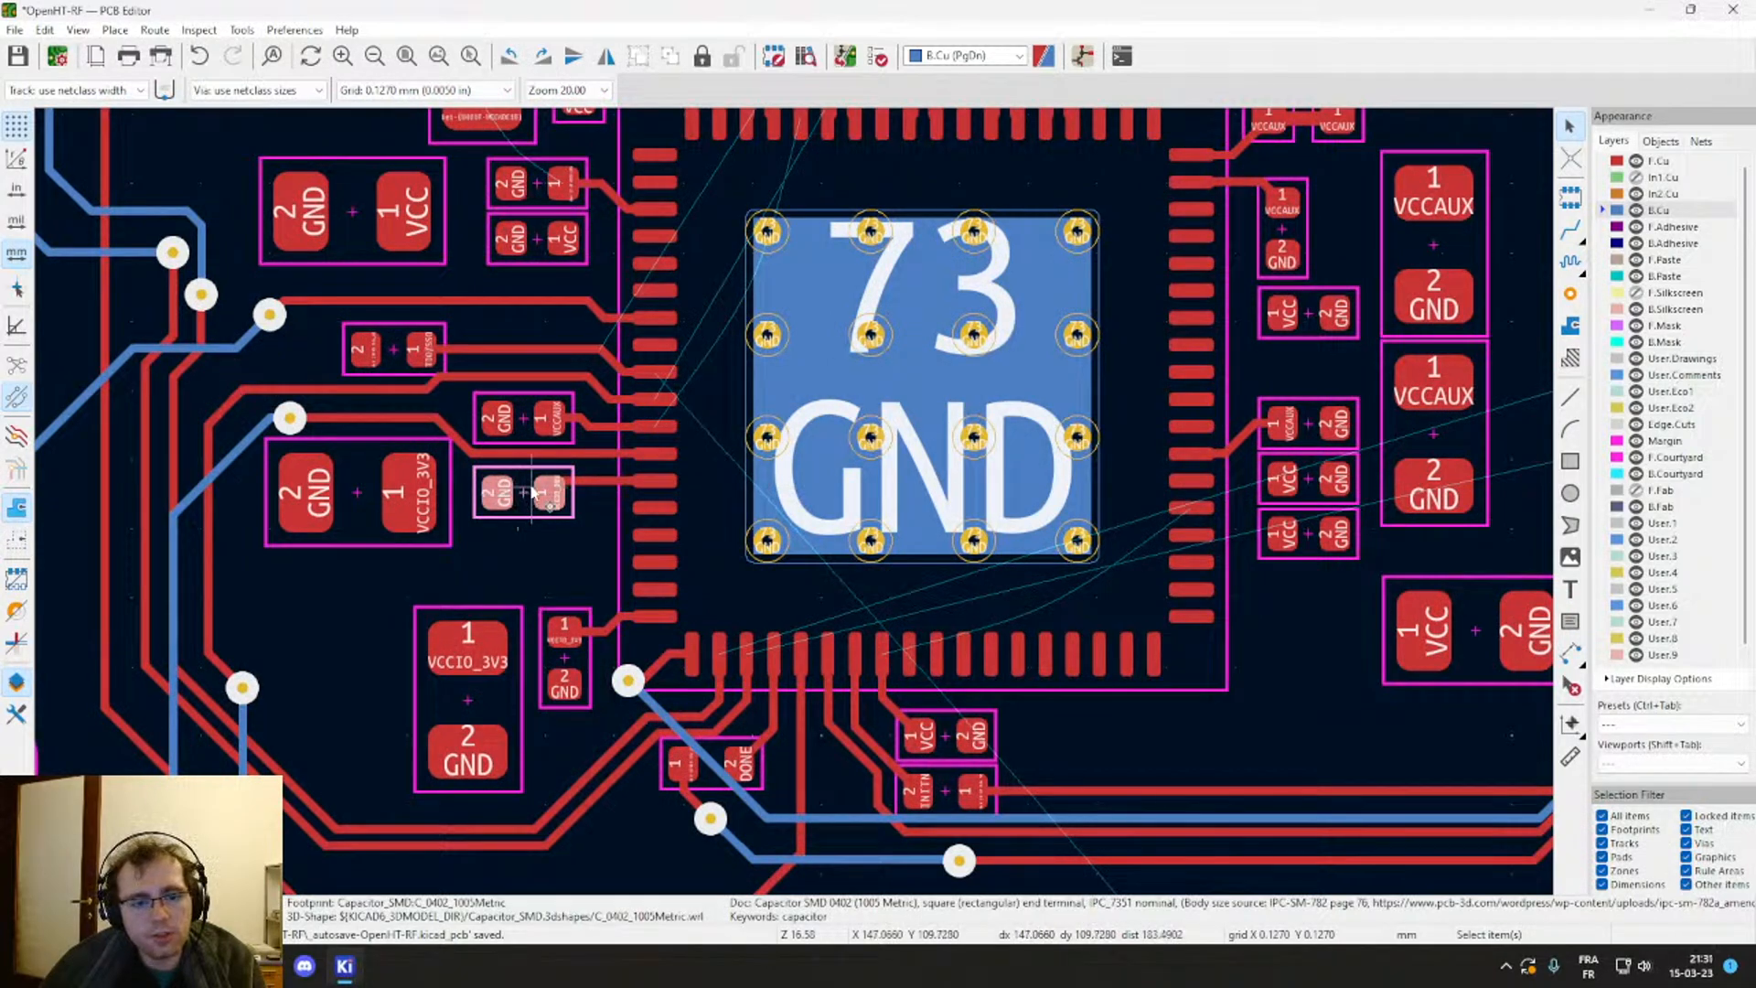
scroll(793, 501, "down", 1)
middle_click_drag(801, 515, 770, 564)
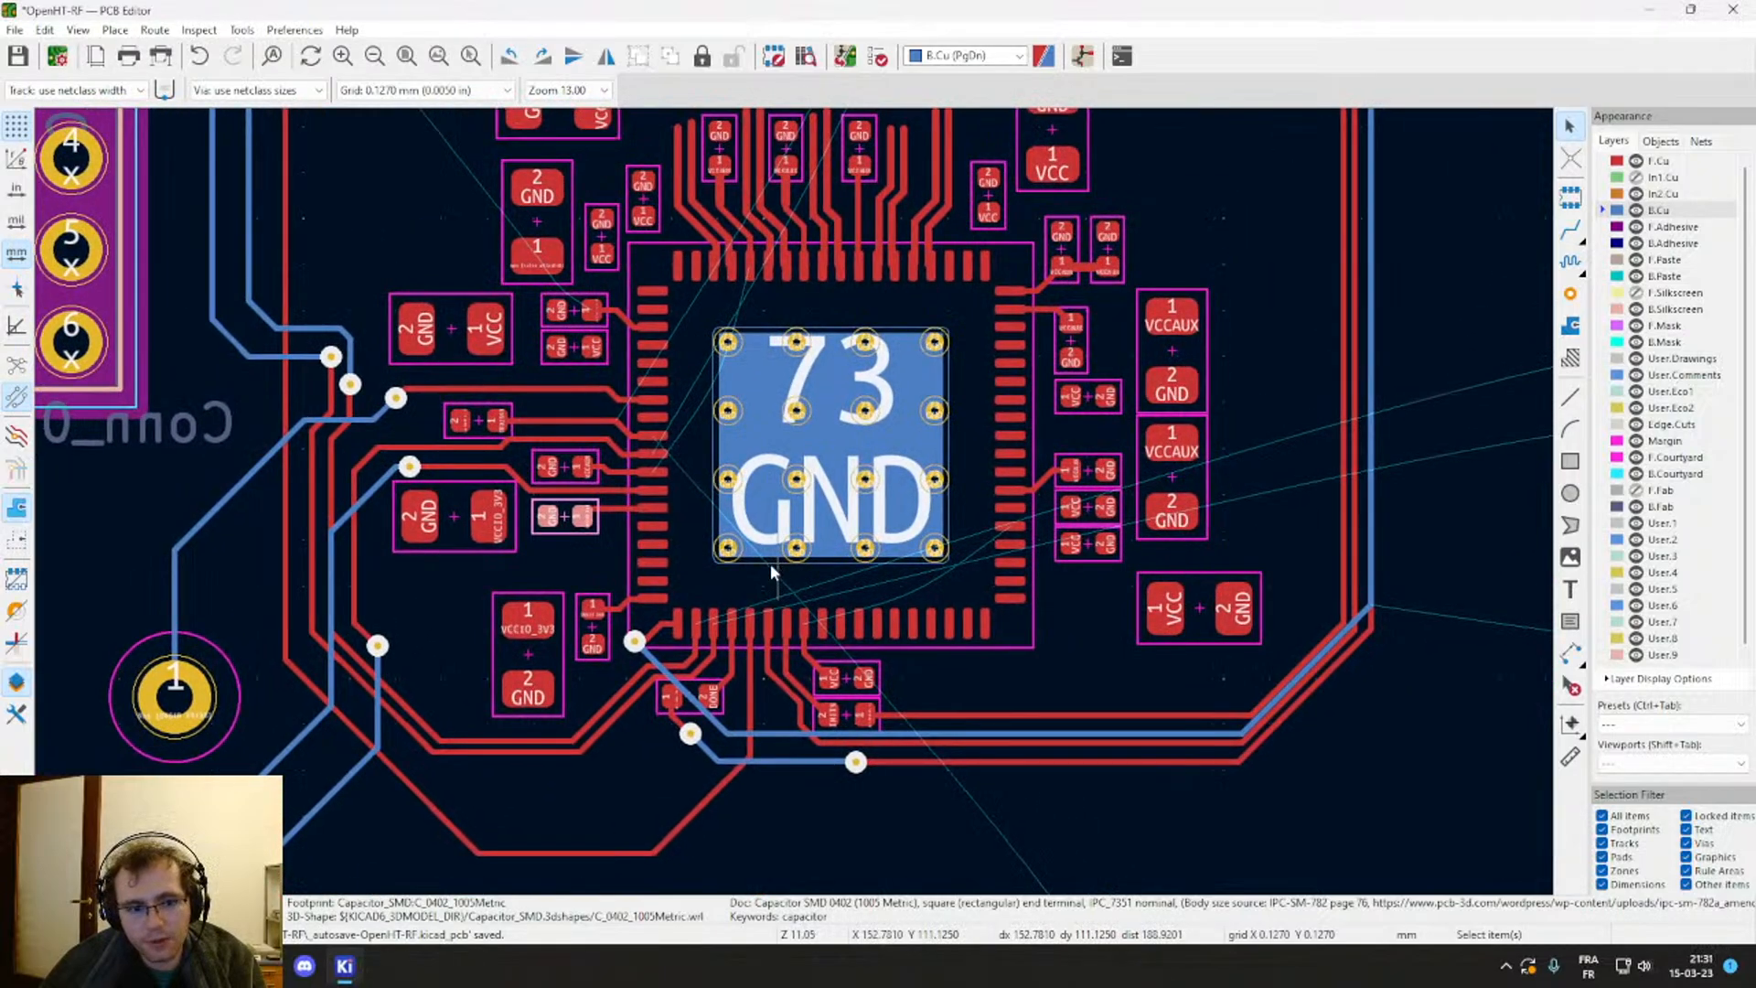
left_click(457, 518)
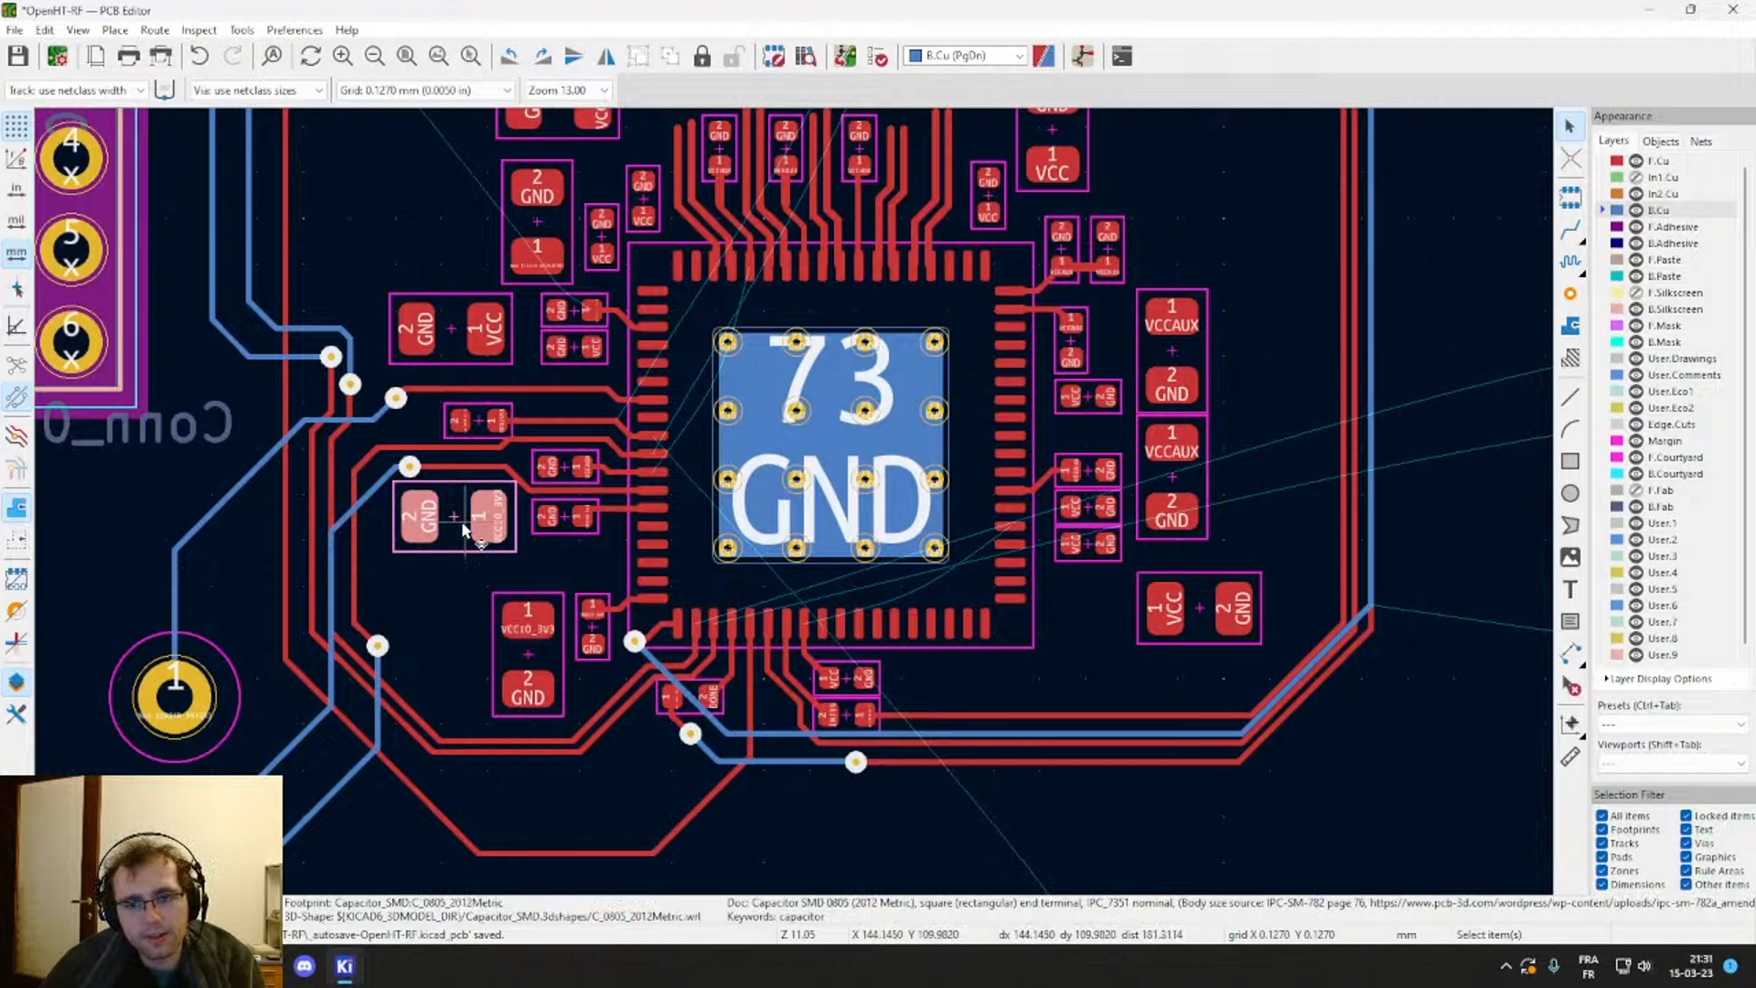
middle_click_drag(458, 521, 486, 672)
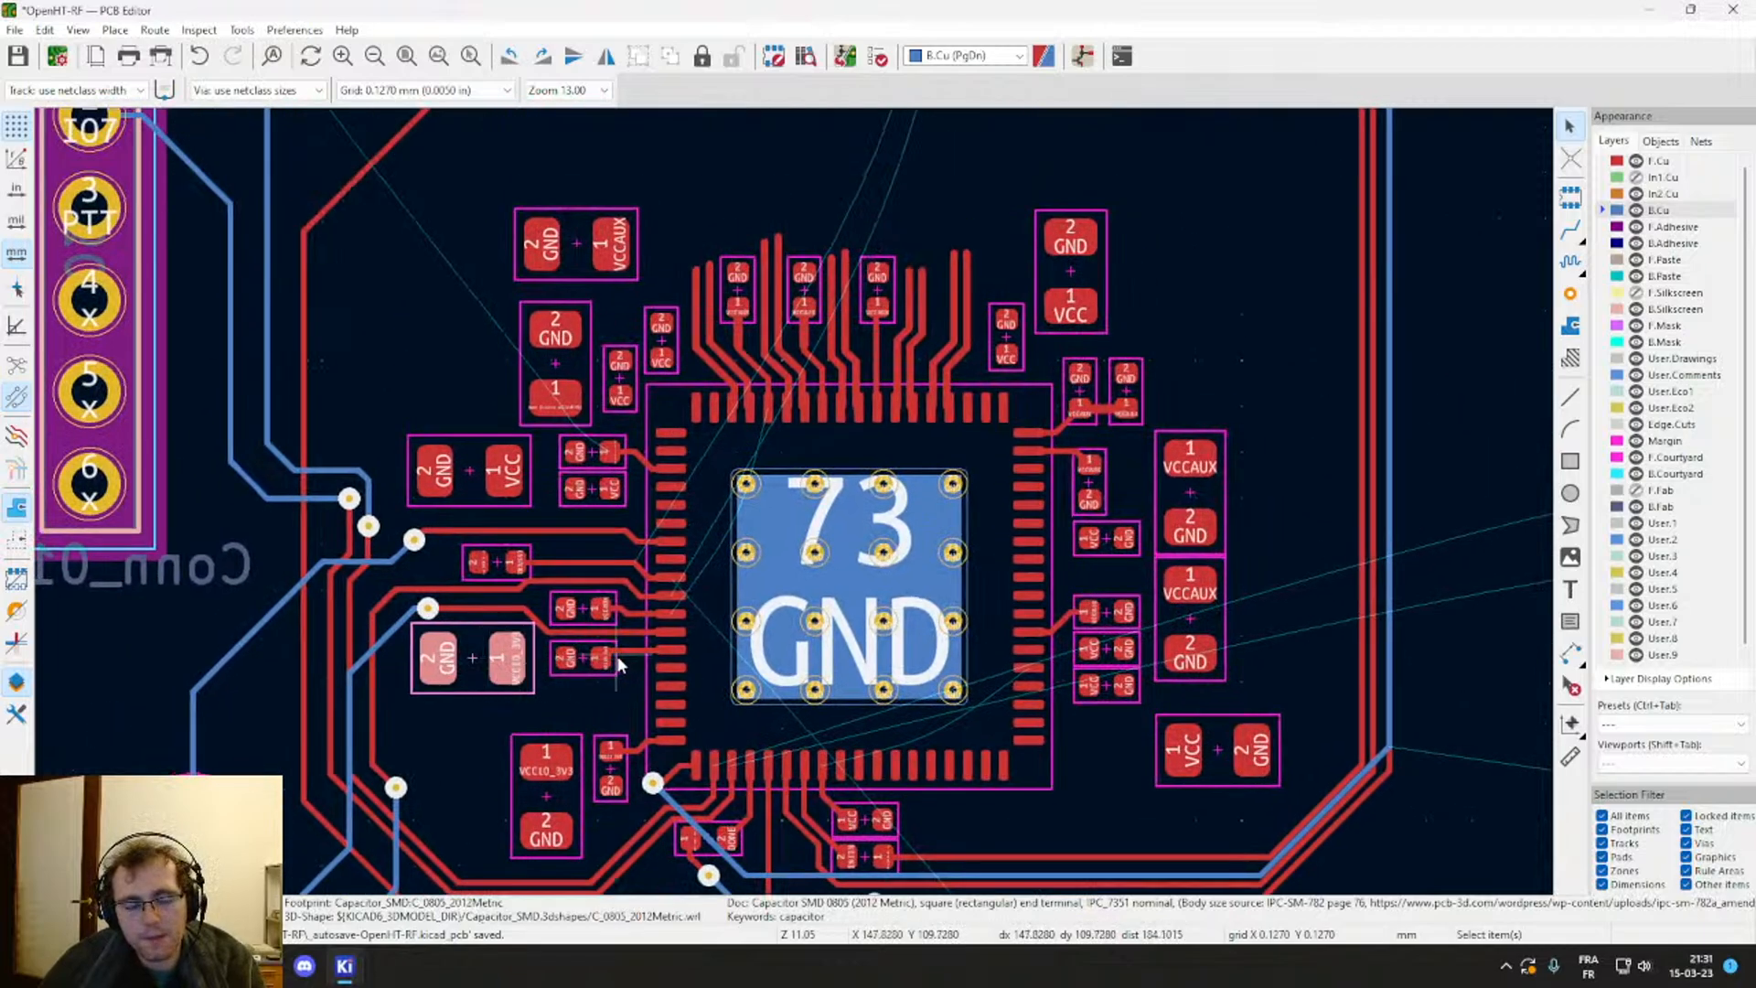
Step: Route a track from pad 2 of the TDO/SSO resistor through a via to B.Cu, running alongside the TMS/SCSN track past the test point
middle_click_drag(569, 683, 605, 594)
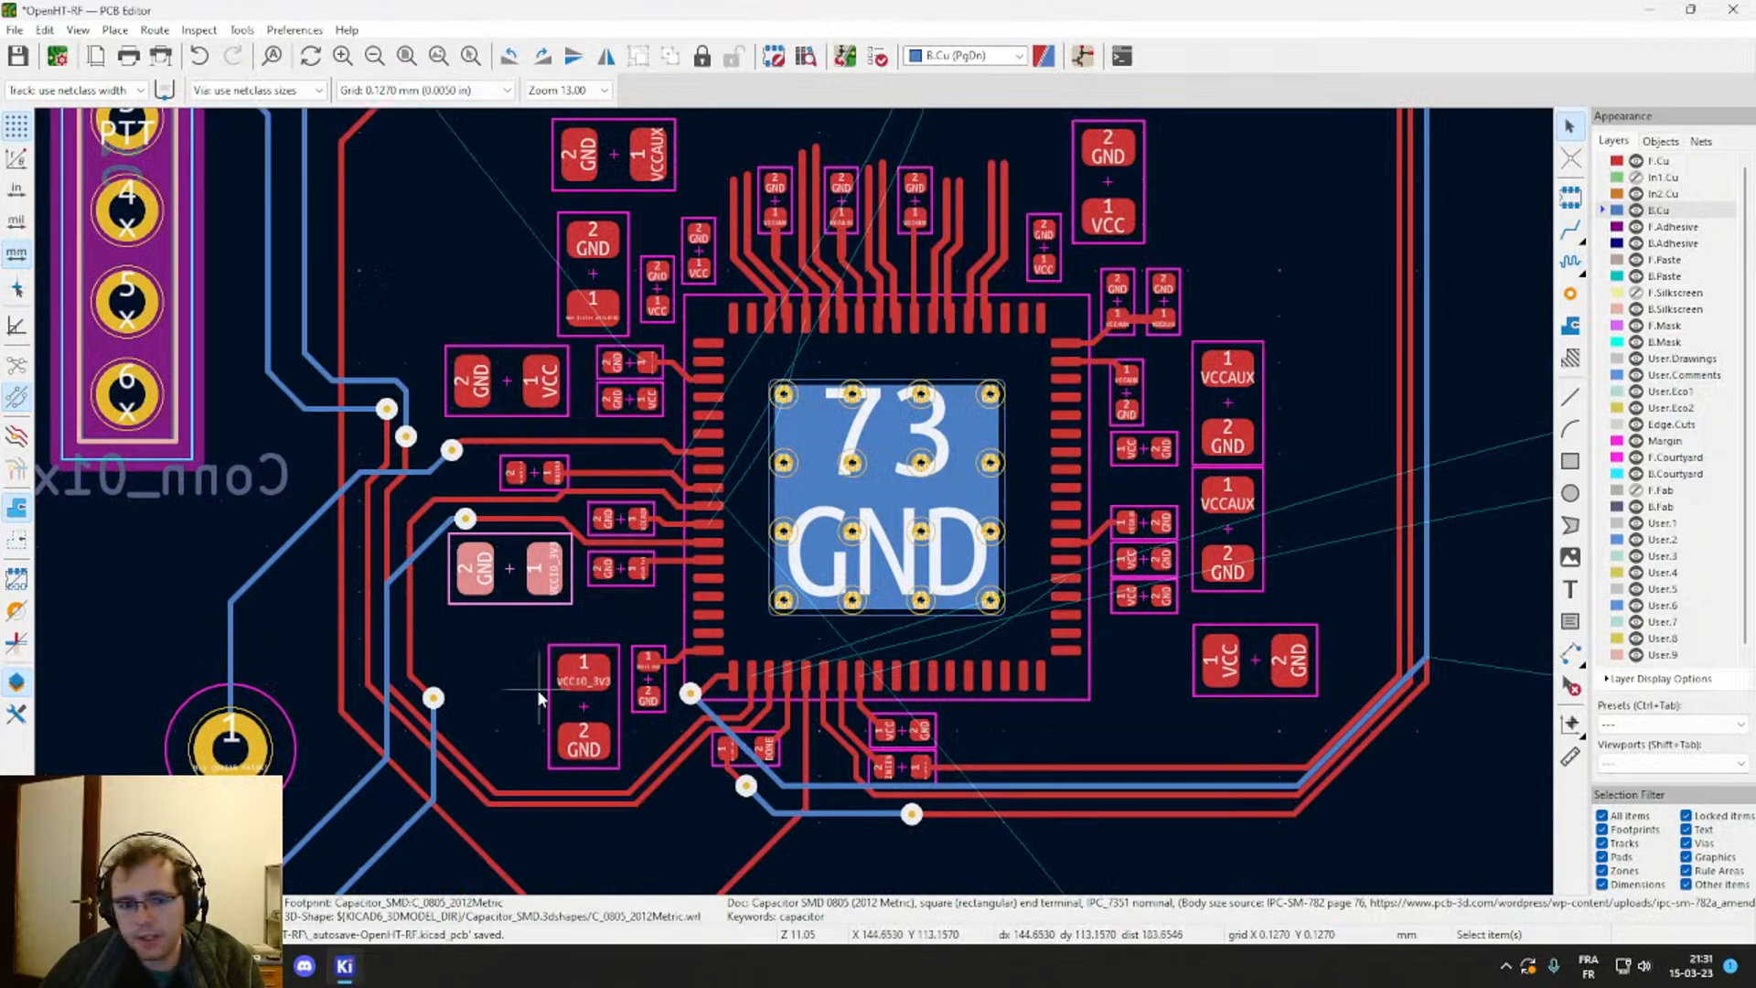
scroll(649, 662, "up", 4)
middle_click_drag(875, 336, 852, 811)
scroll(659, 640, "down", 3)
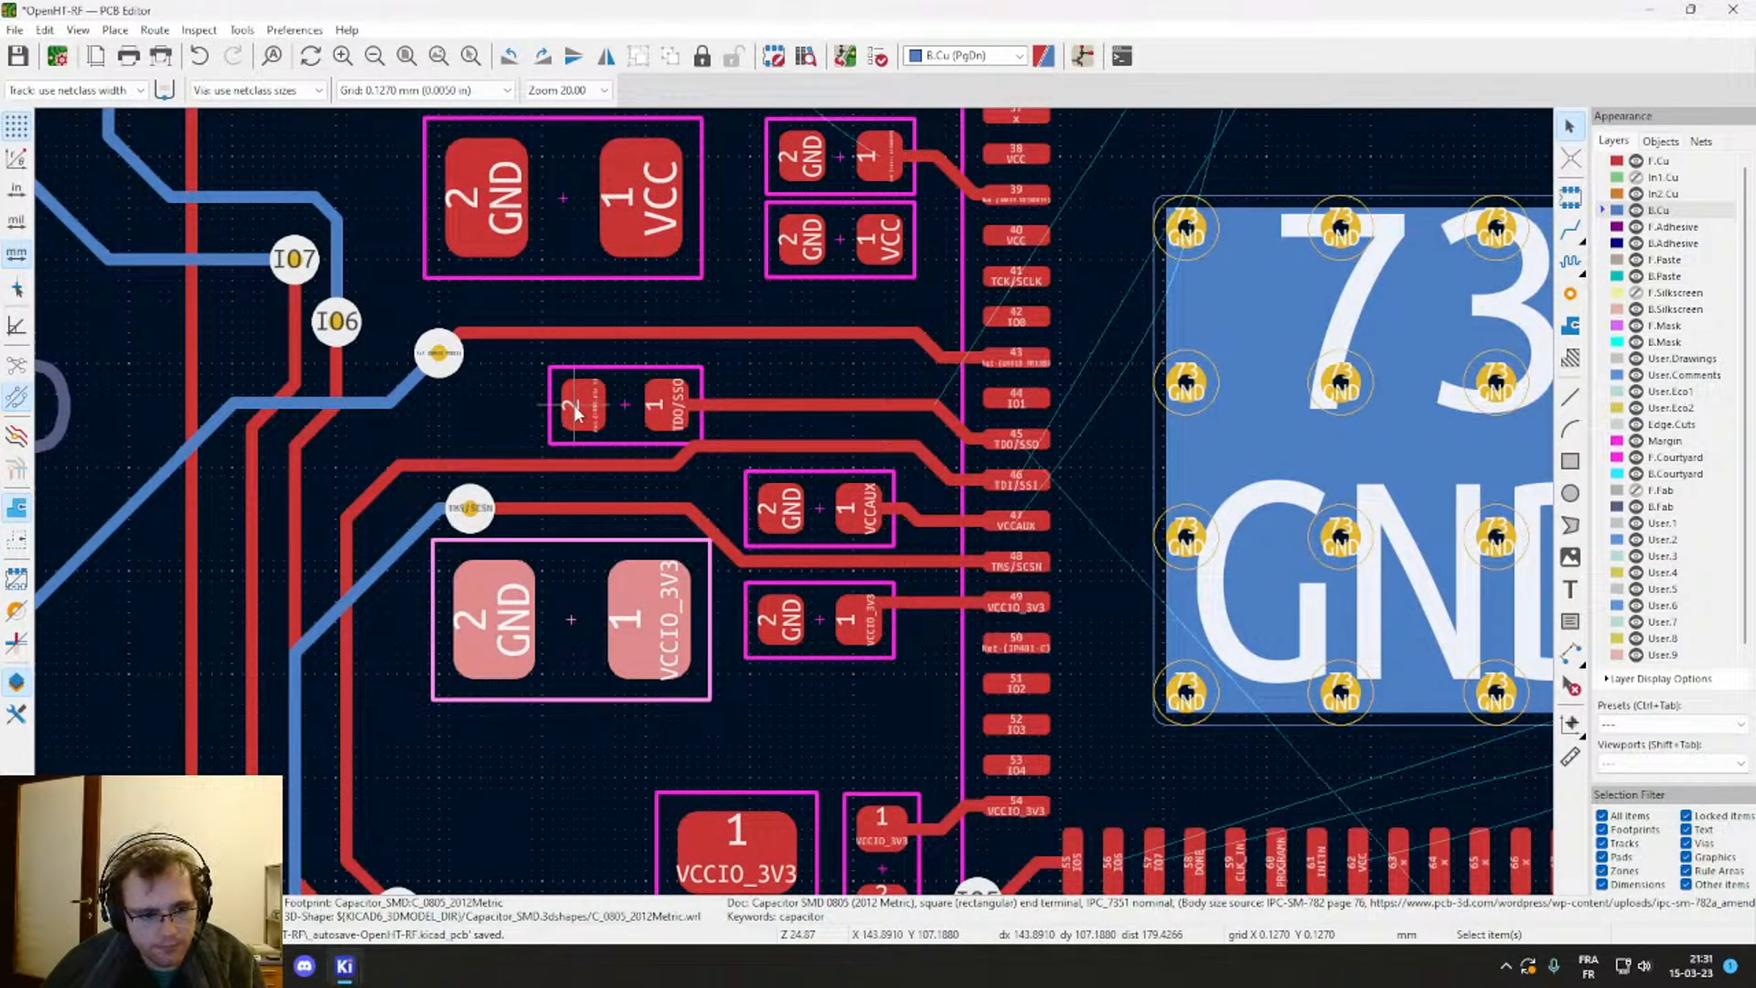
key("x")
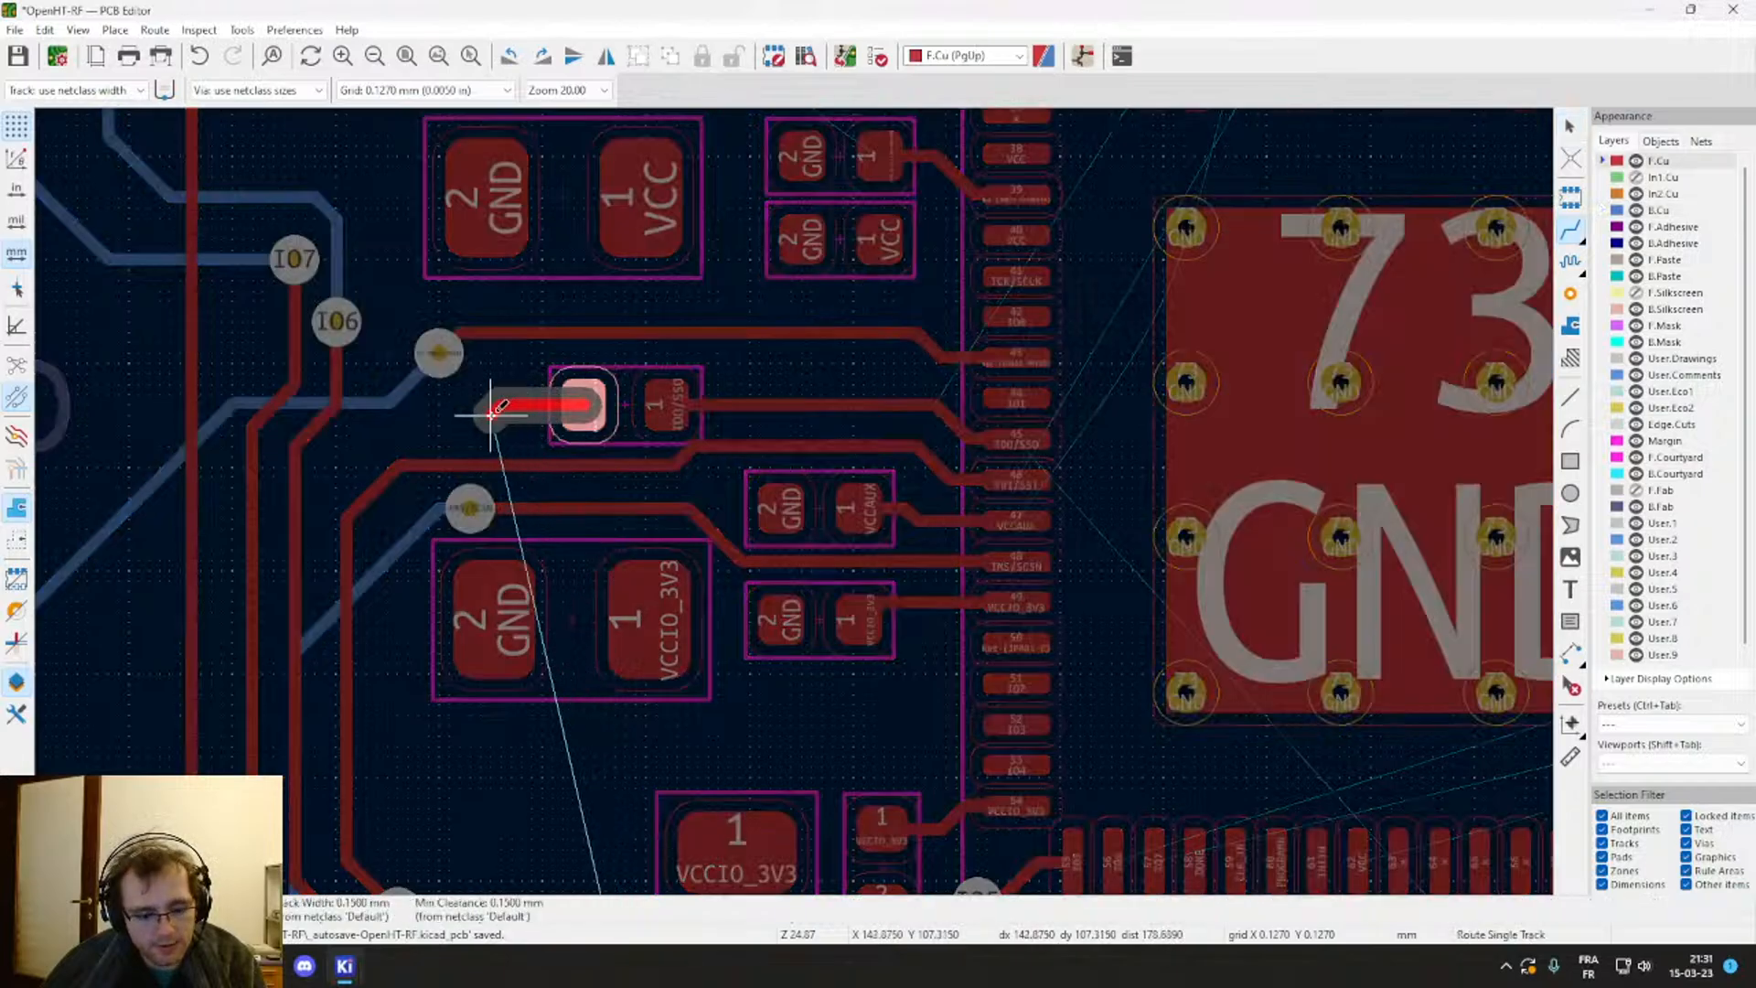
key("v")
left_click(491, 415)
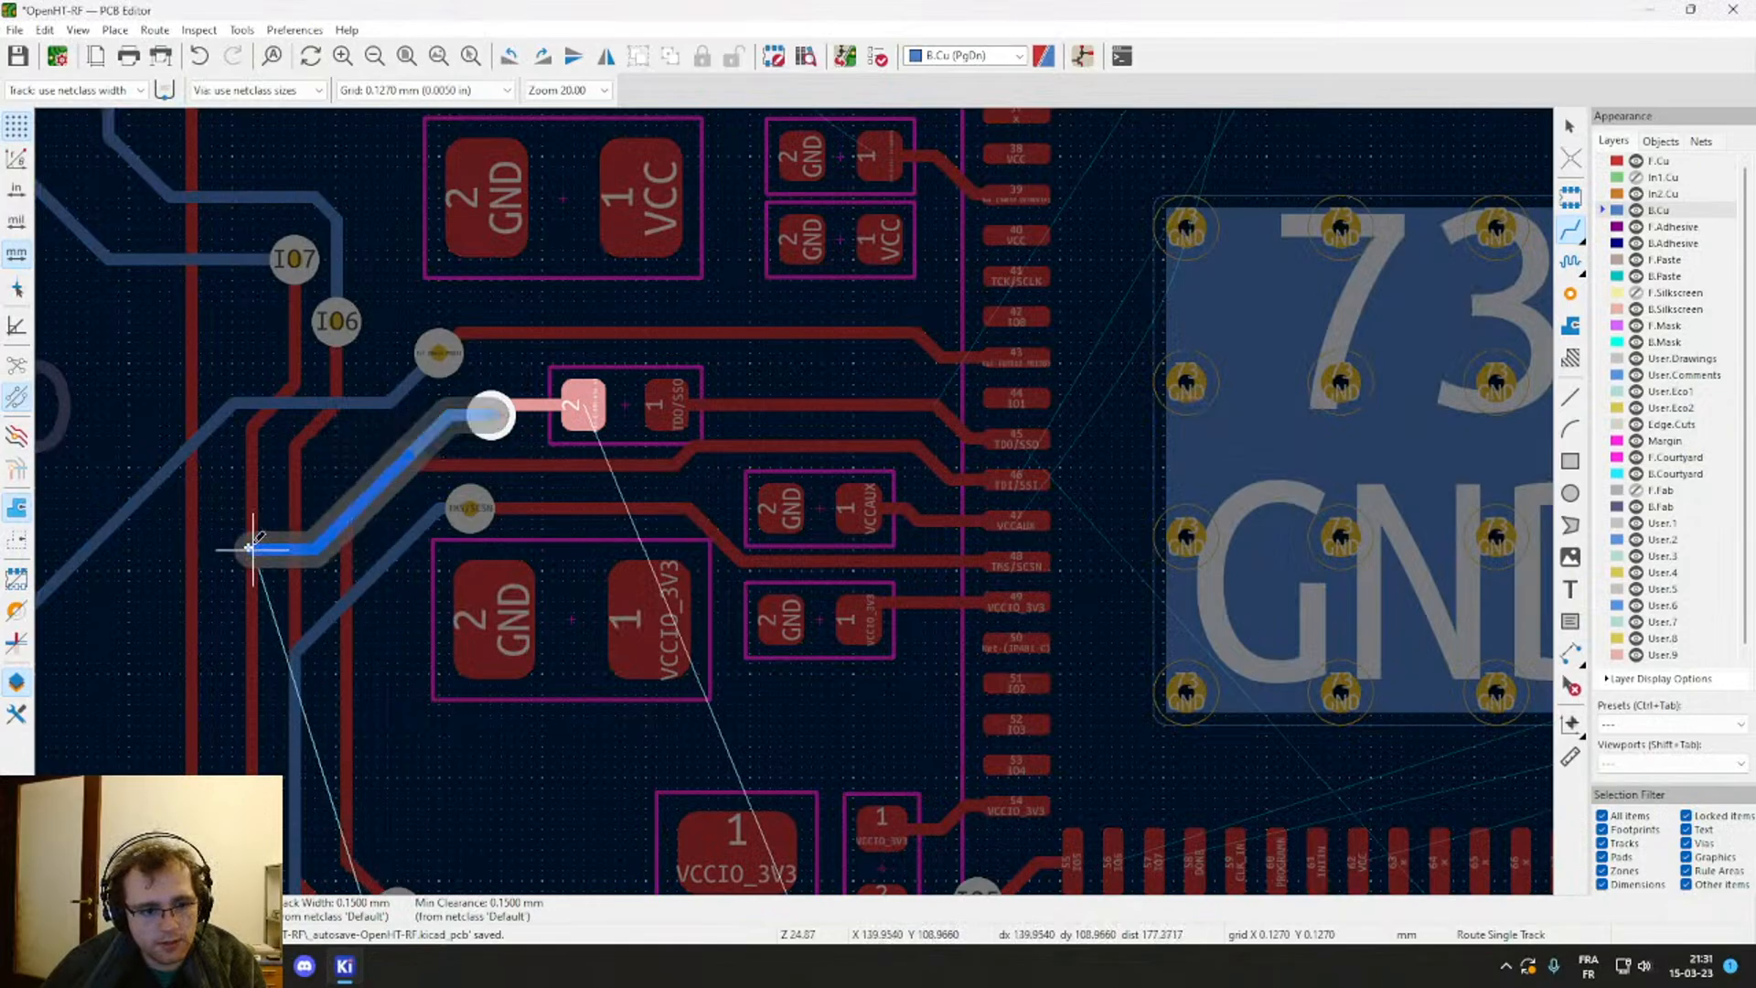
scroll(200, 682, "down", 3)
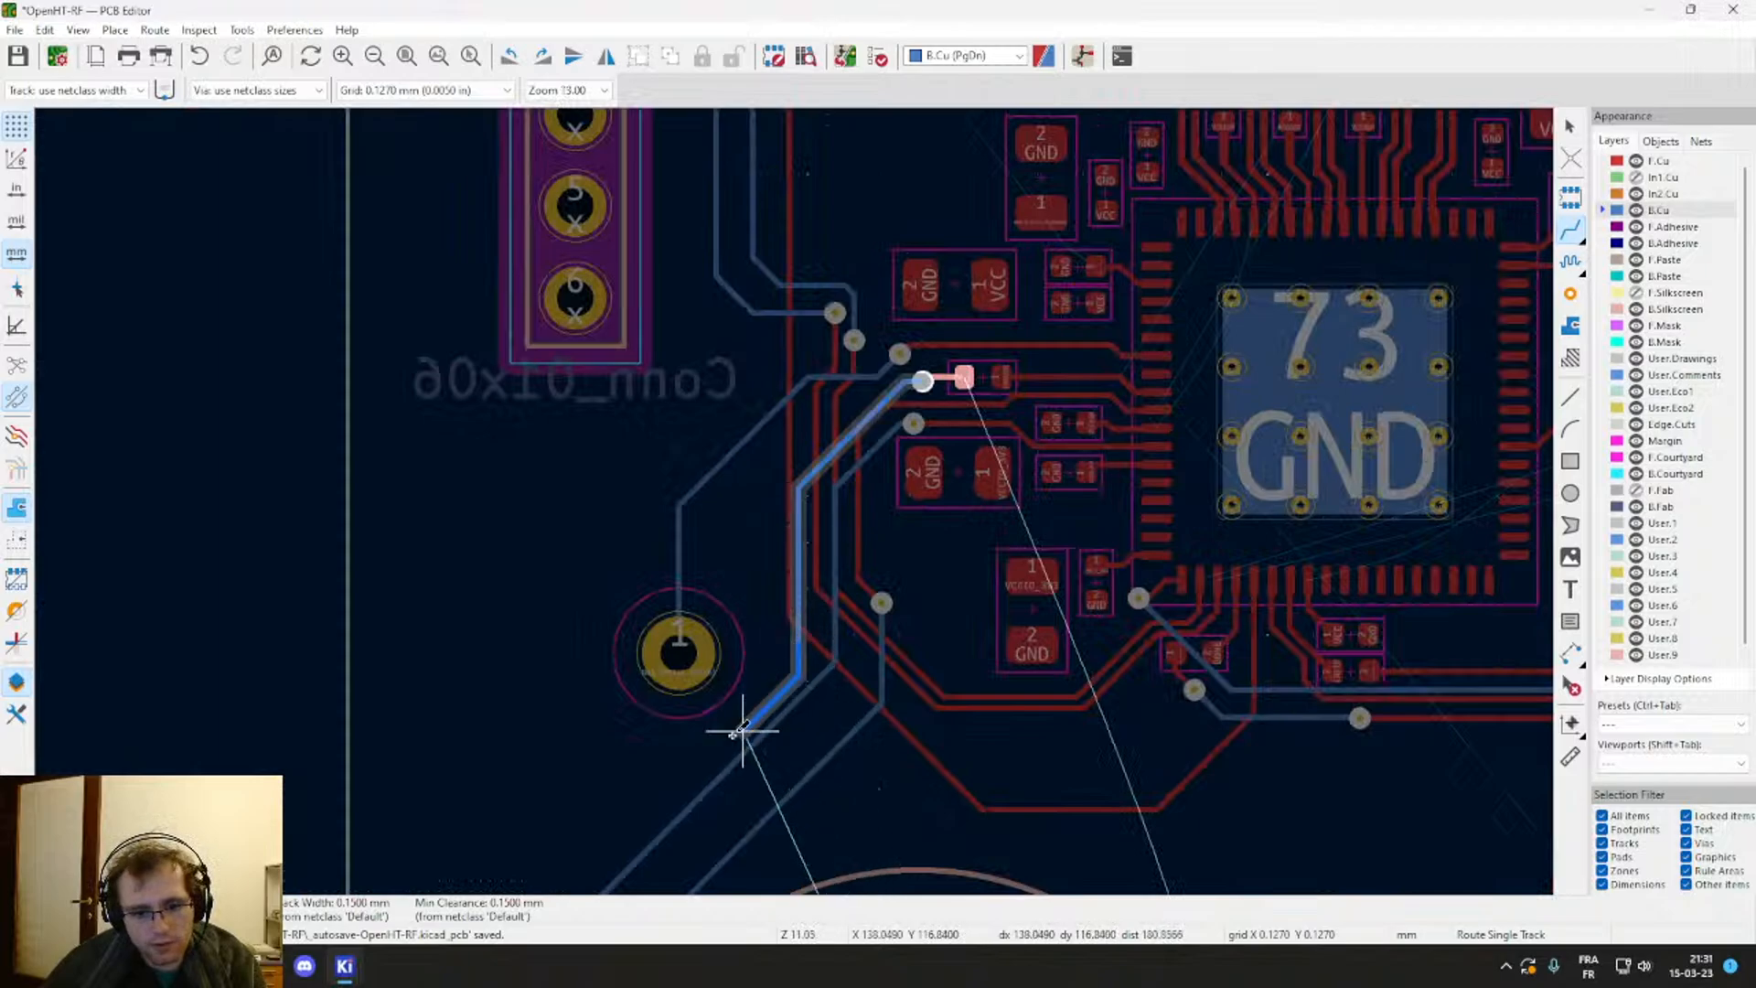
middle_click_drag(705, 744, 881, 324)
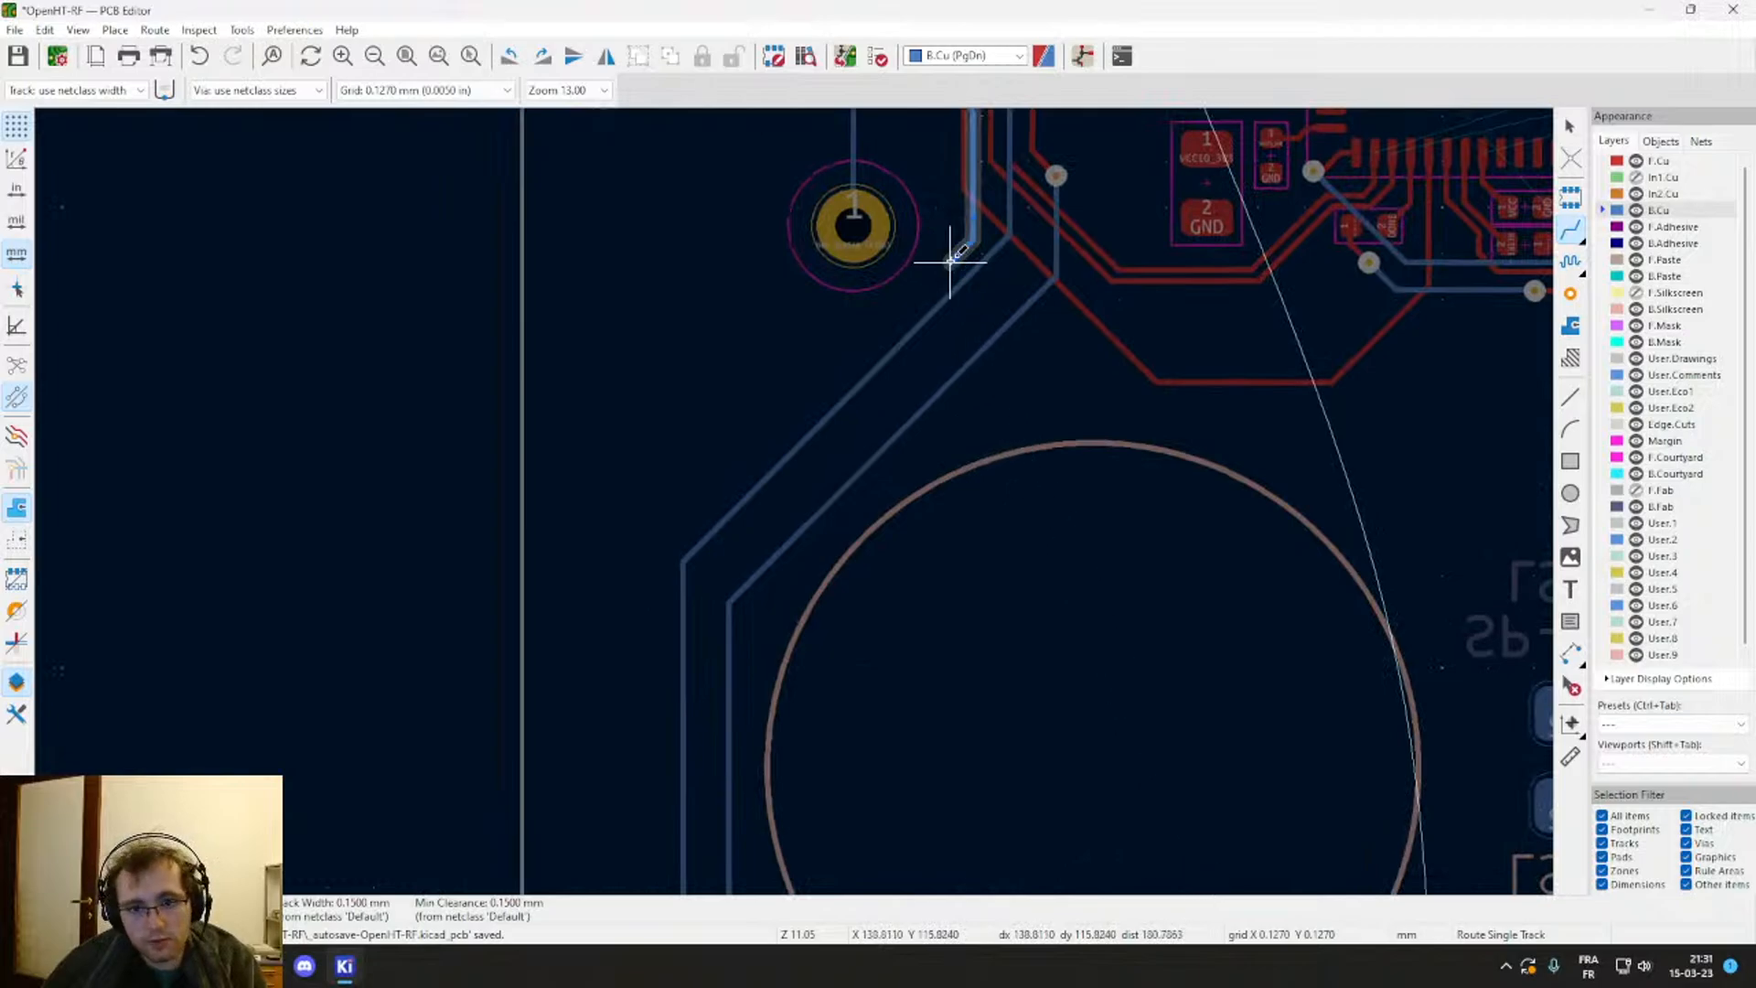
scroll(952, 263, "up", 6)
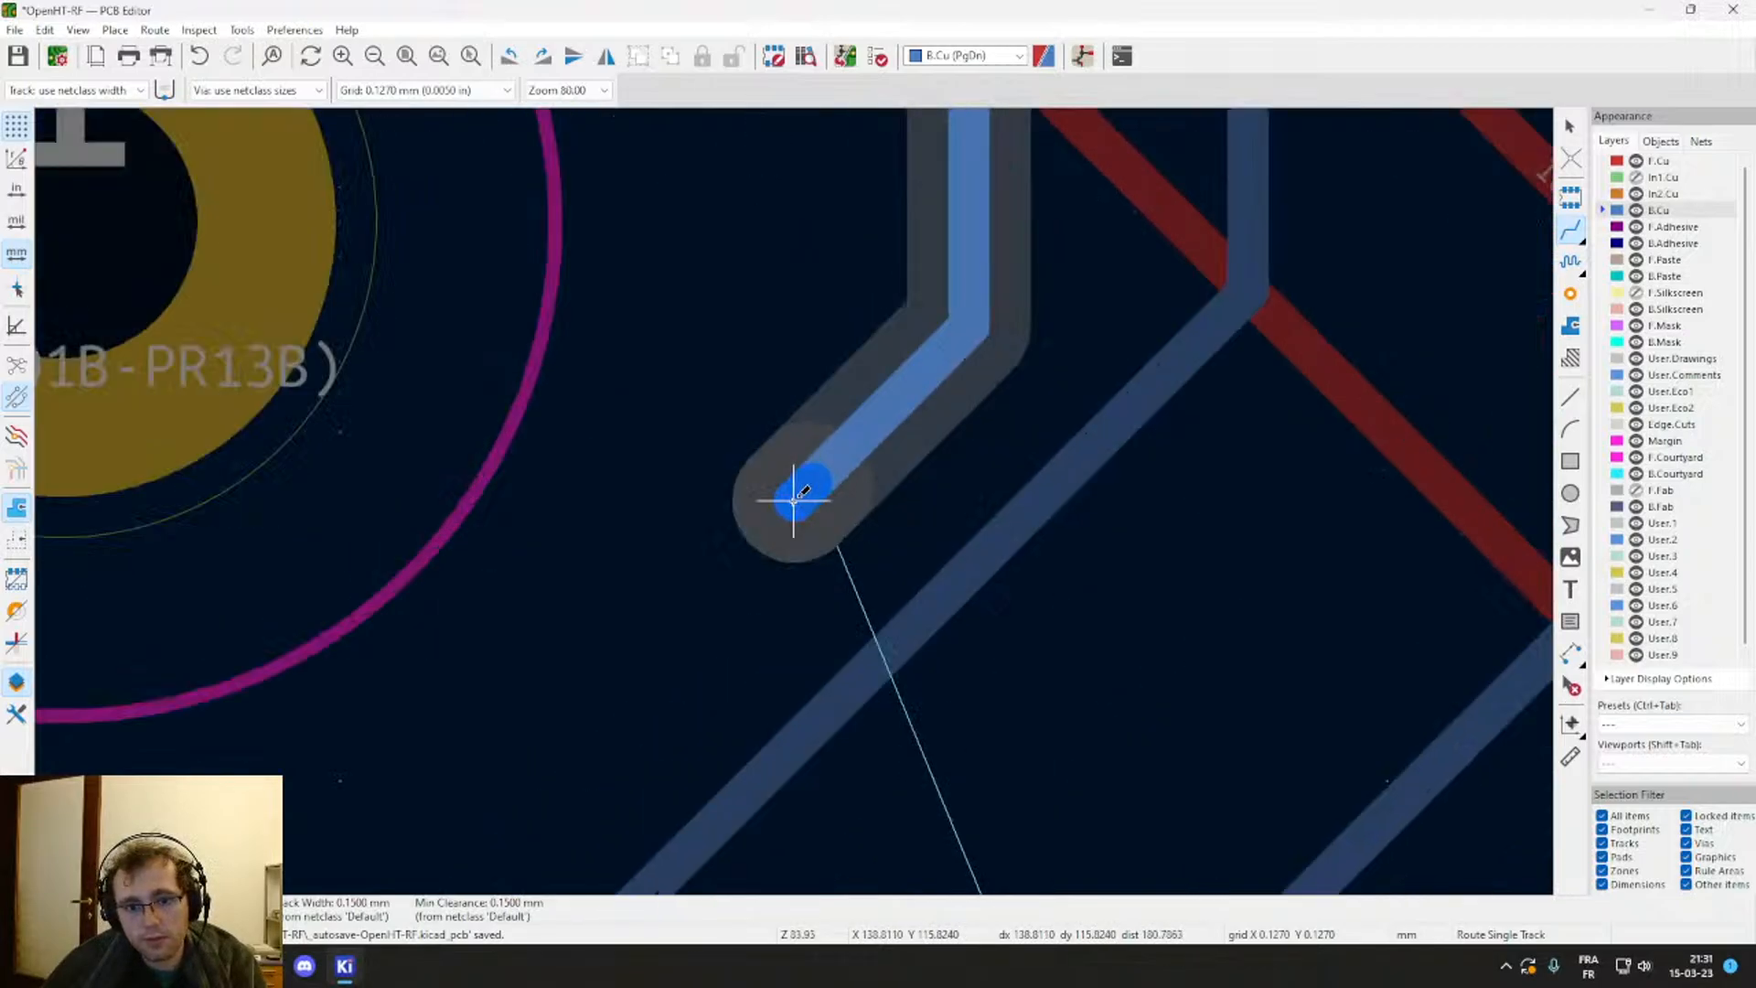
left_click(726, 571)
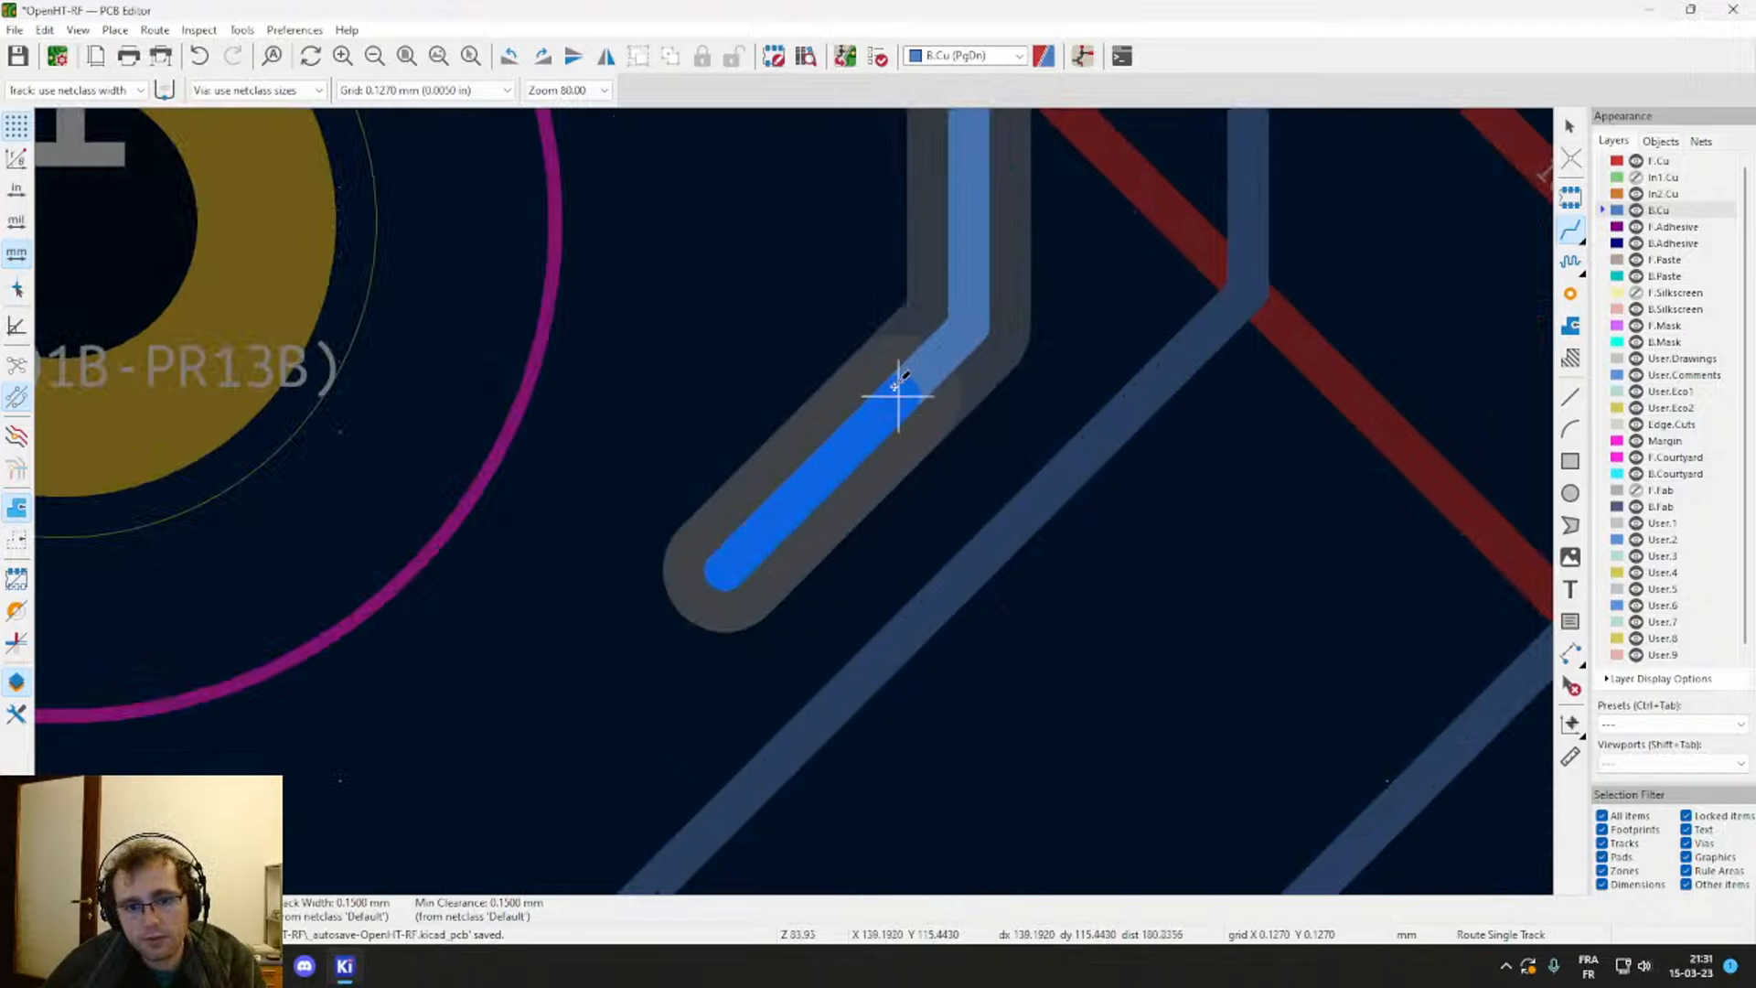
Step: End the routing and delete the diagonal end segment of the new B.Cu track beside the test point
key("Escape")
key("Escape")
left_click(765, 554)
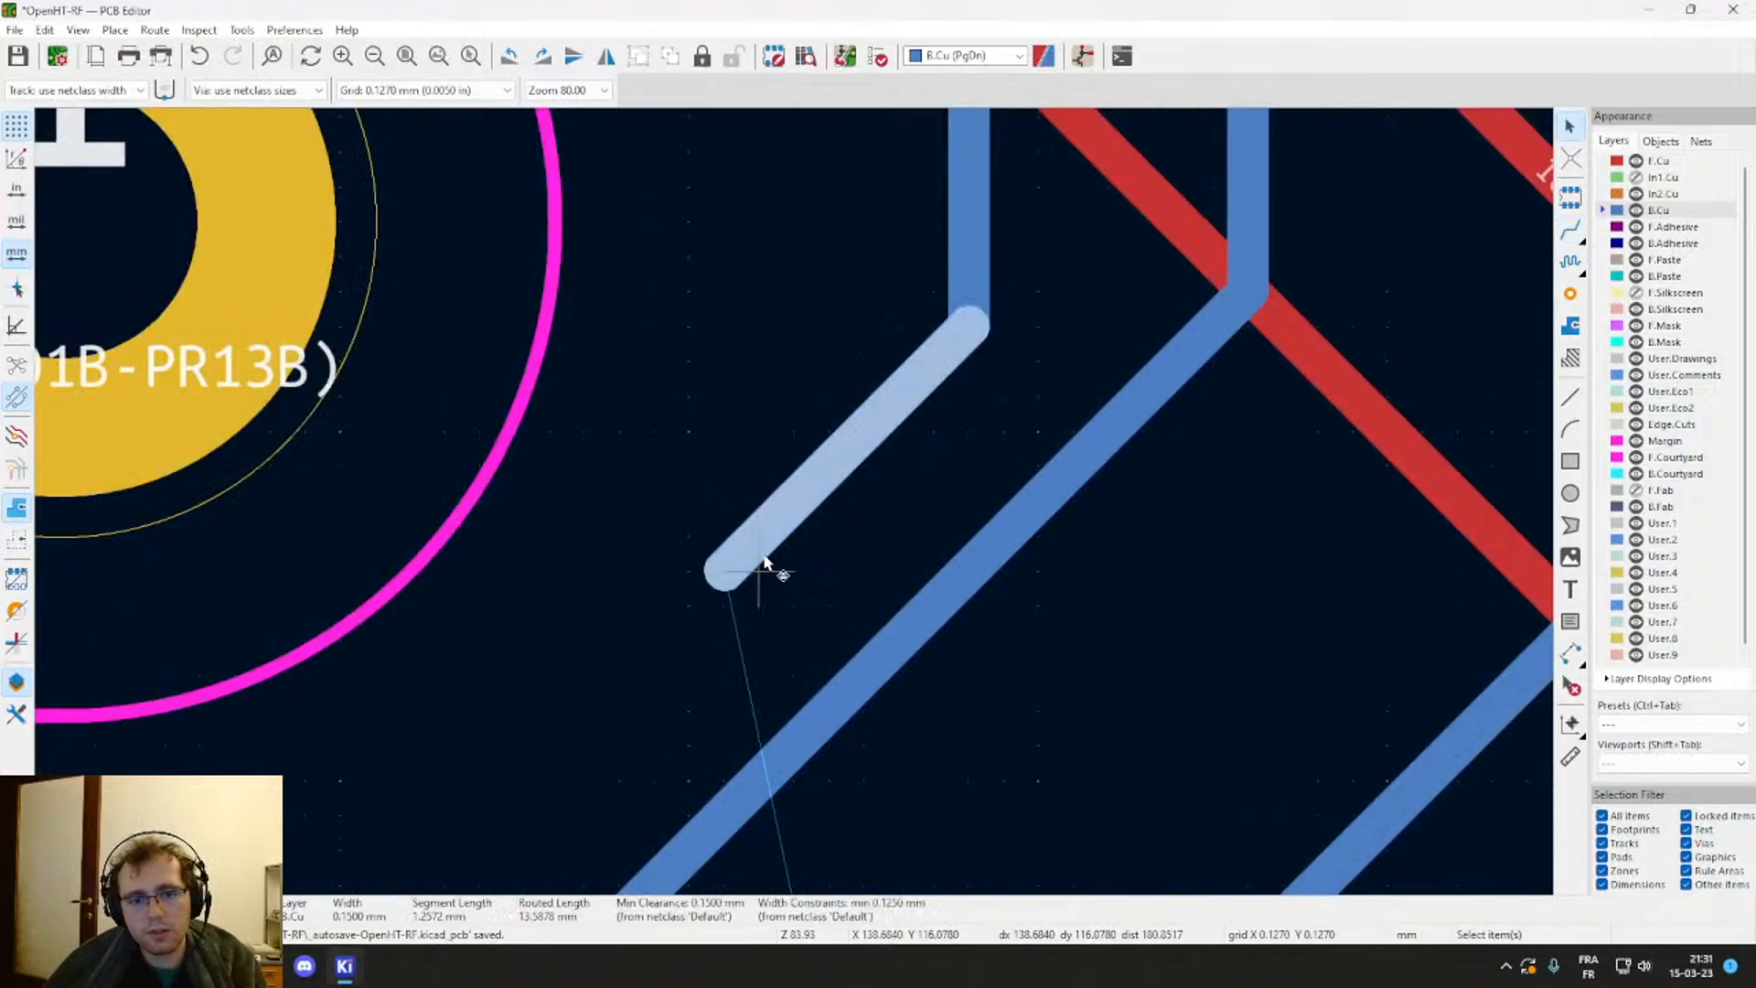
key("Delete")
Step: Move test point TP401 farther from the B.Cu tracks and delete the vertical track segment that ended at its former position
scroll(764, 554, "down", 3)
middle_click_drag(838, 449, 767, 612)
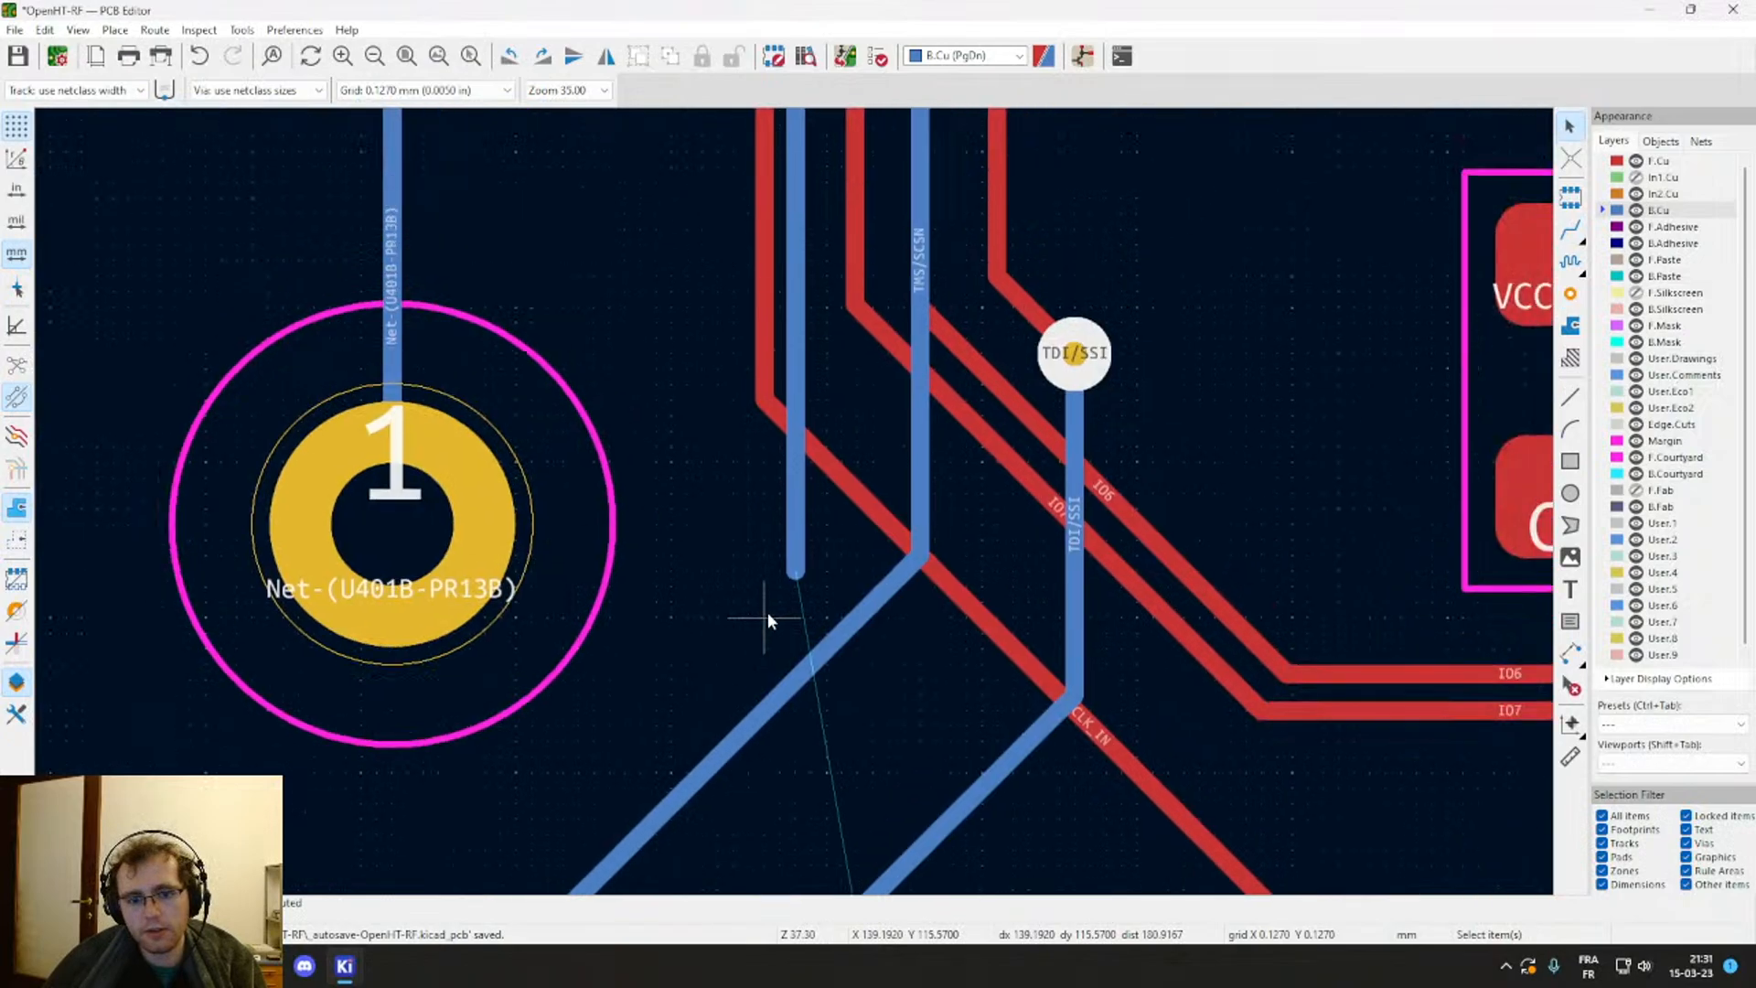
left_click(404, 523)
double_click(404, 523)
key("Escape")
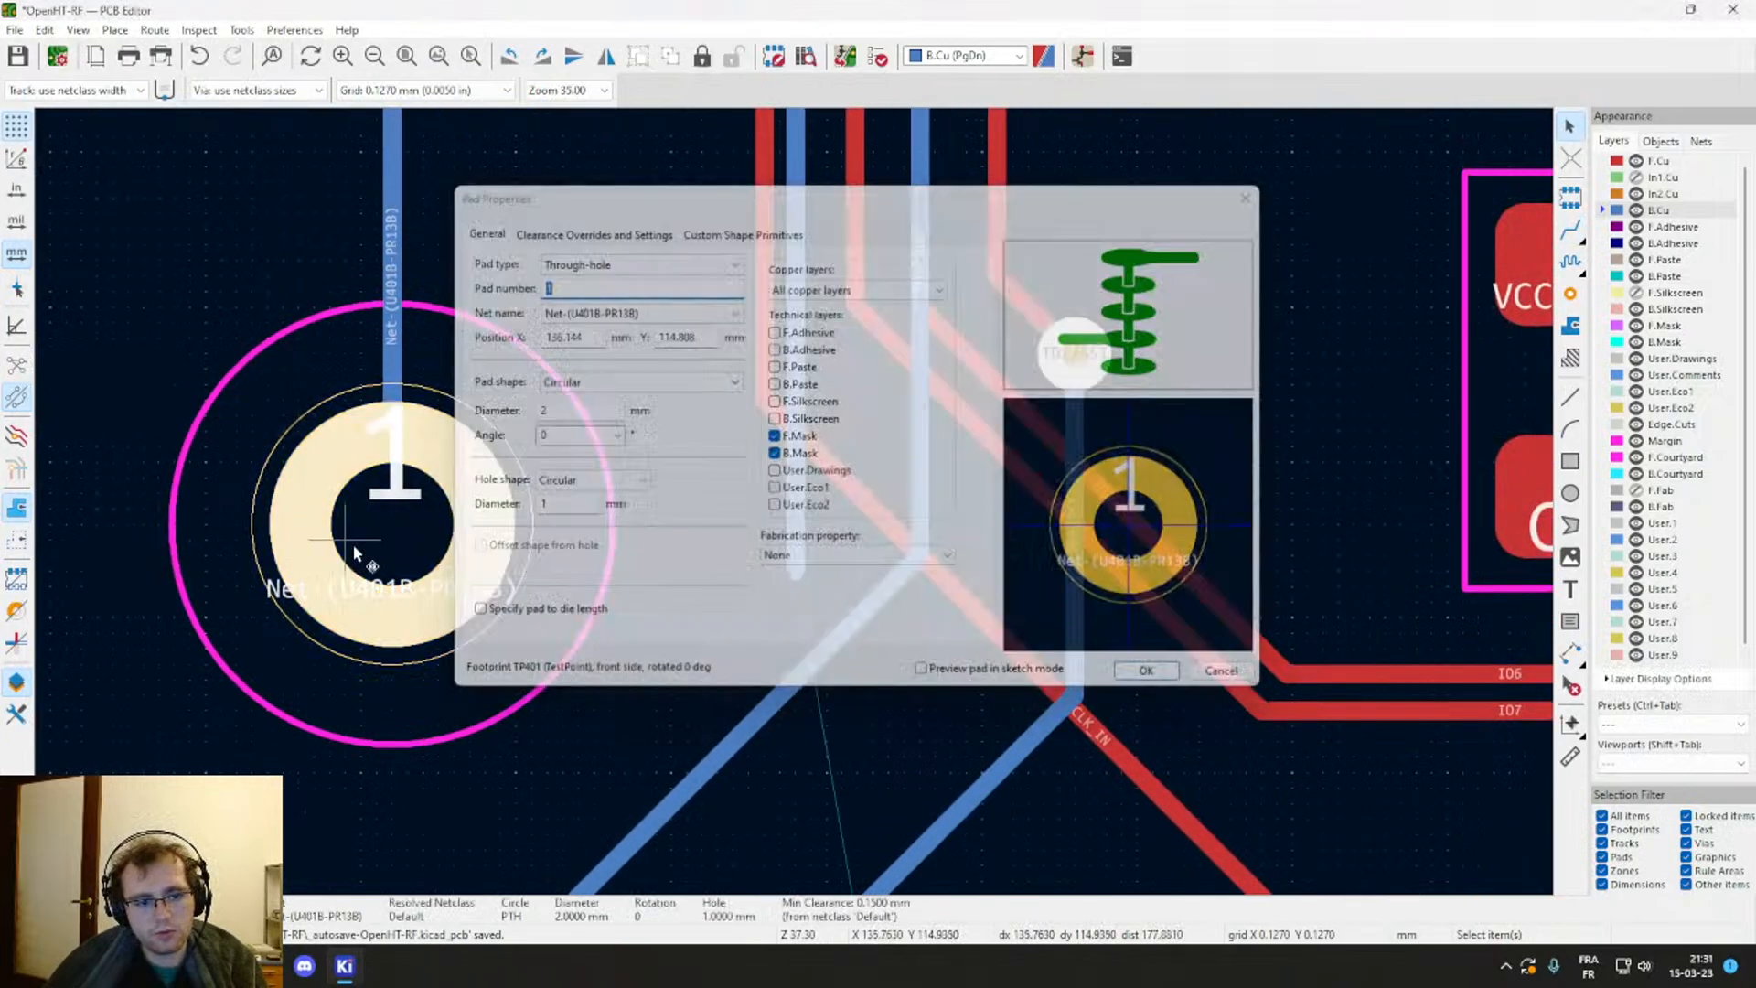
left_click_drag(366, 530, 110, 462)
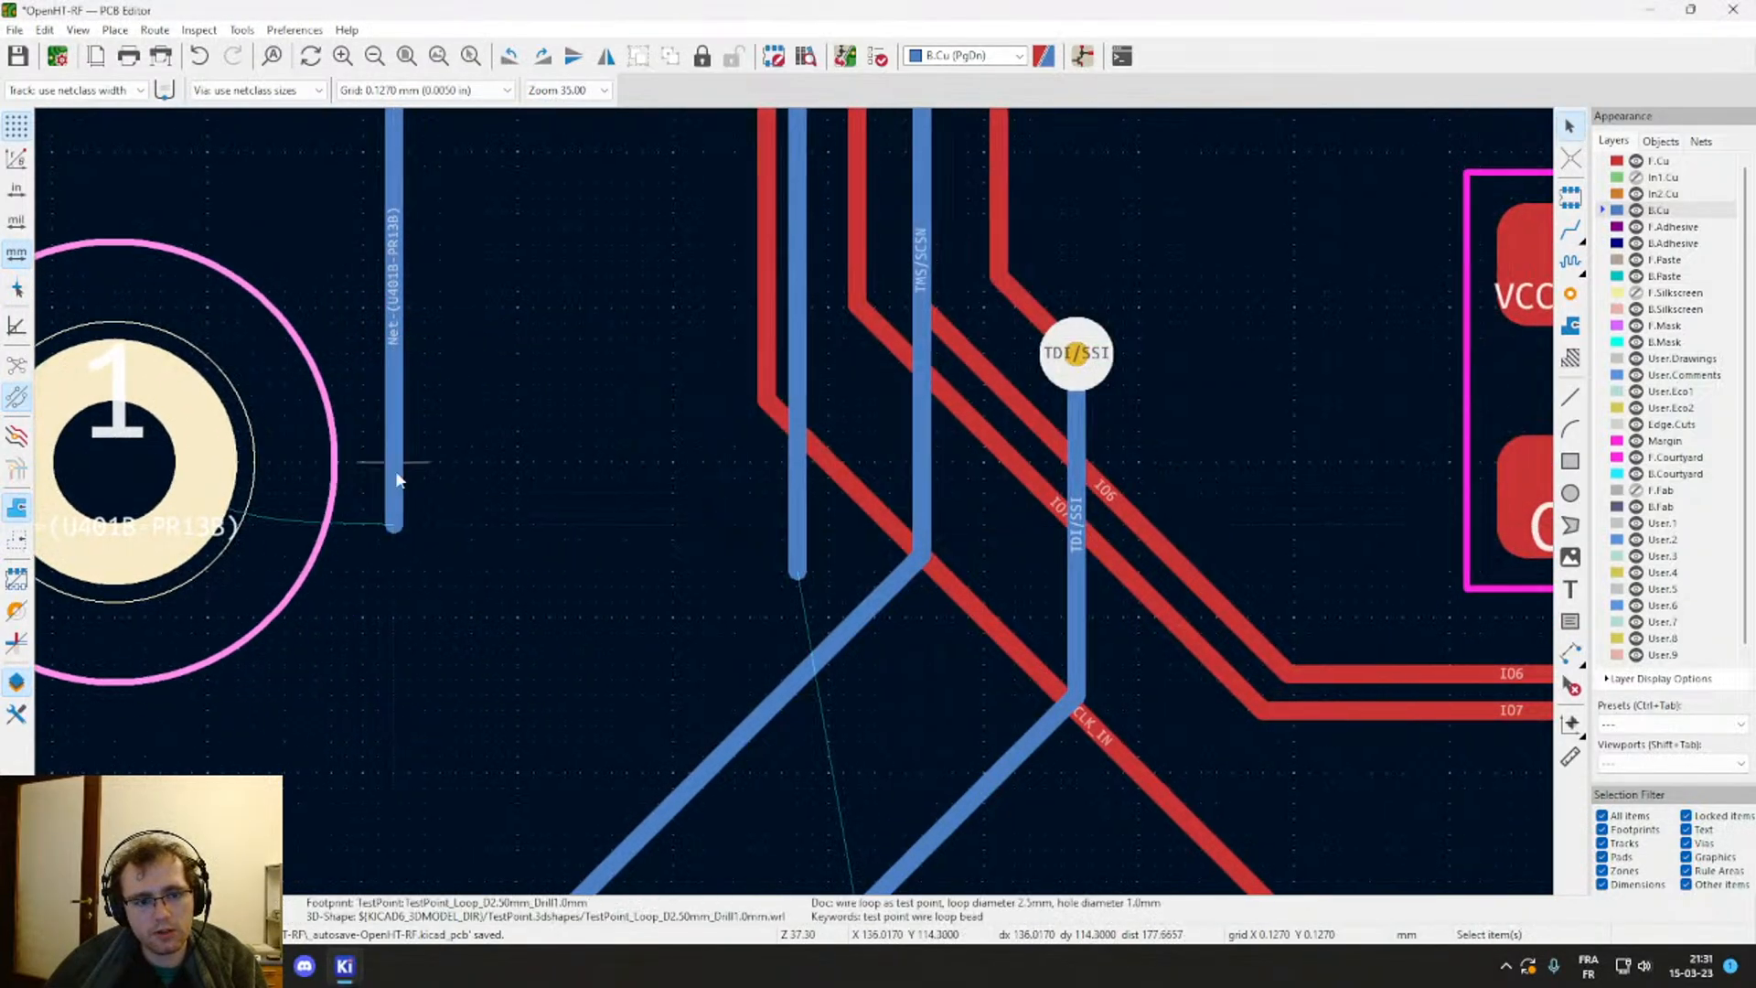
middle_click_drag(382, 441, 678, 591)
left_click(677, 591)
key("Delete")
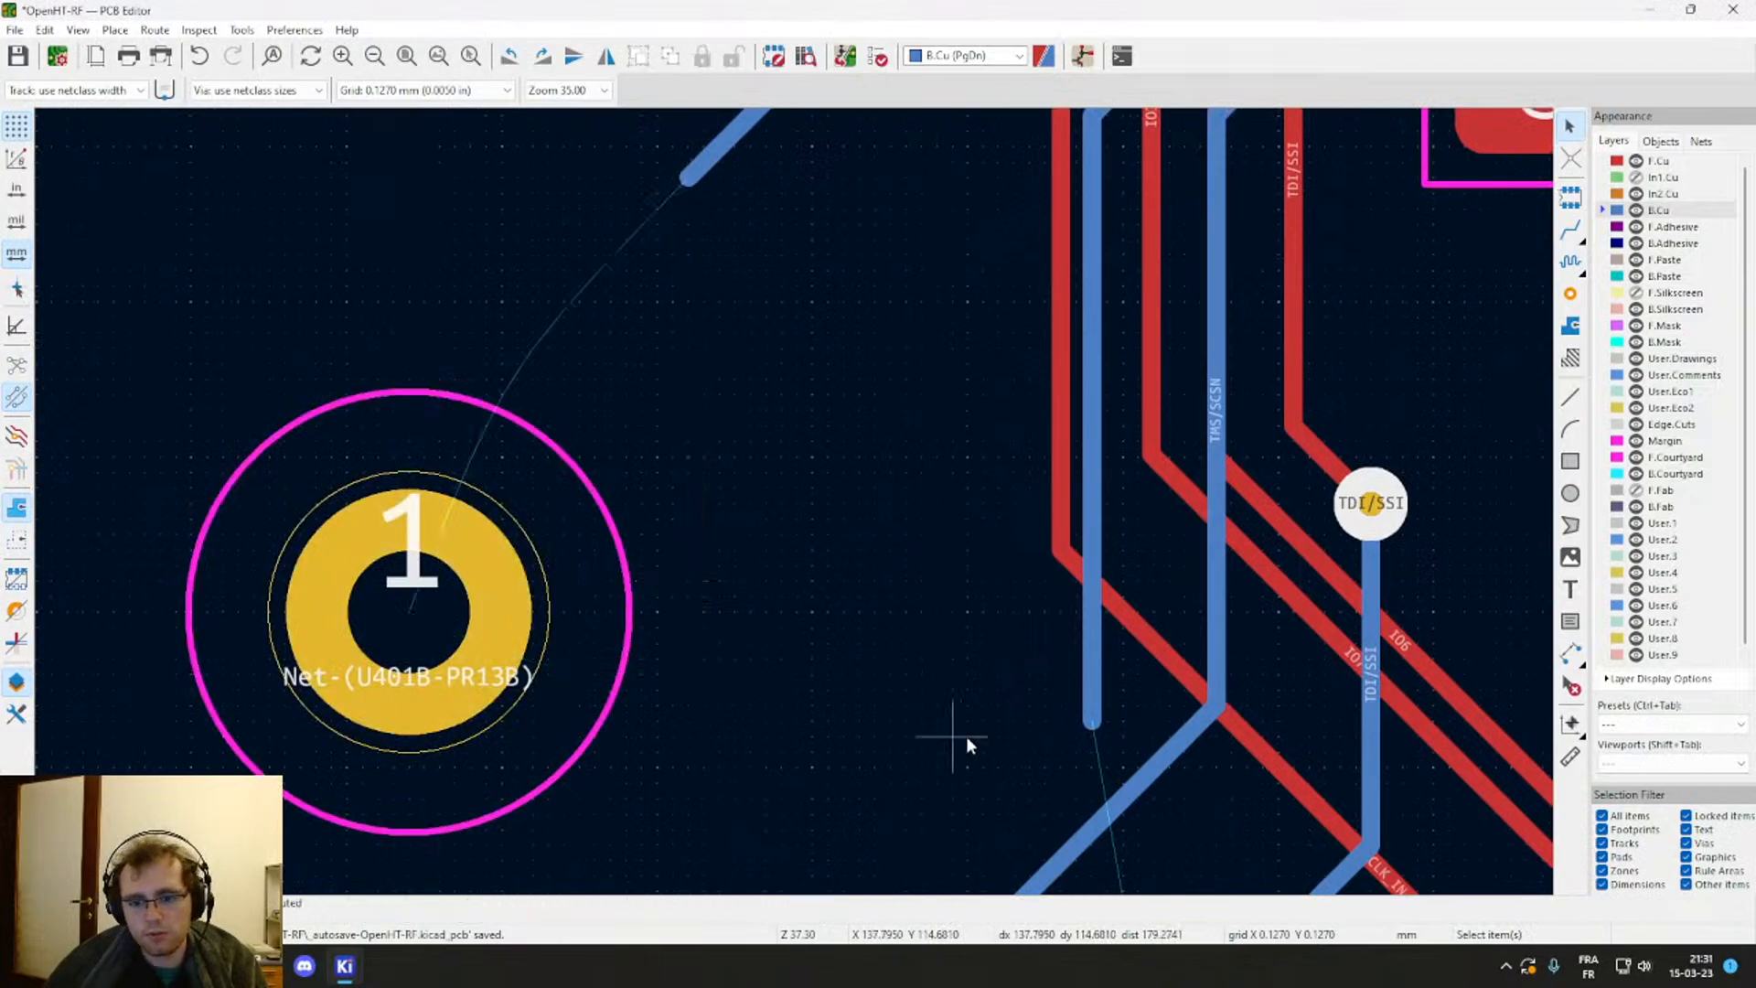
Step: Extend the open B.Cu track diagonally to a new via and route it on F.Cu across the LS101 circle to J303 pin 5
middle_click_drag(965, 735, 812, 523)
key("x")
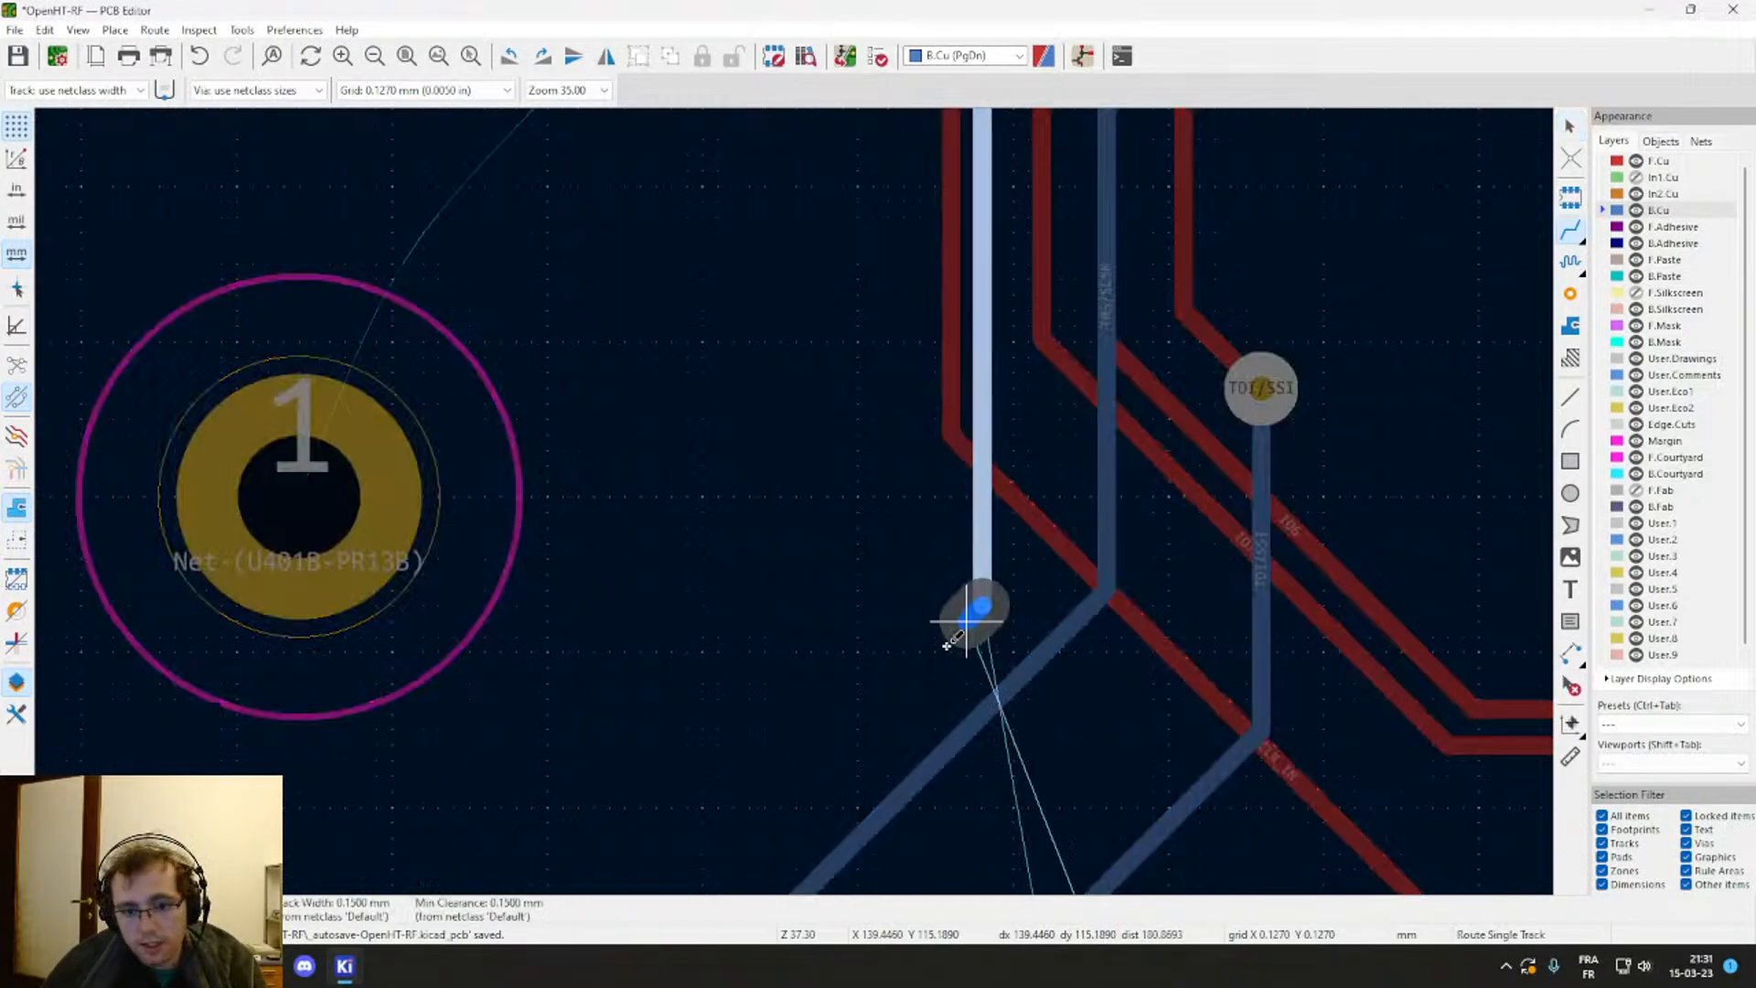
key("v")
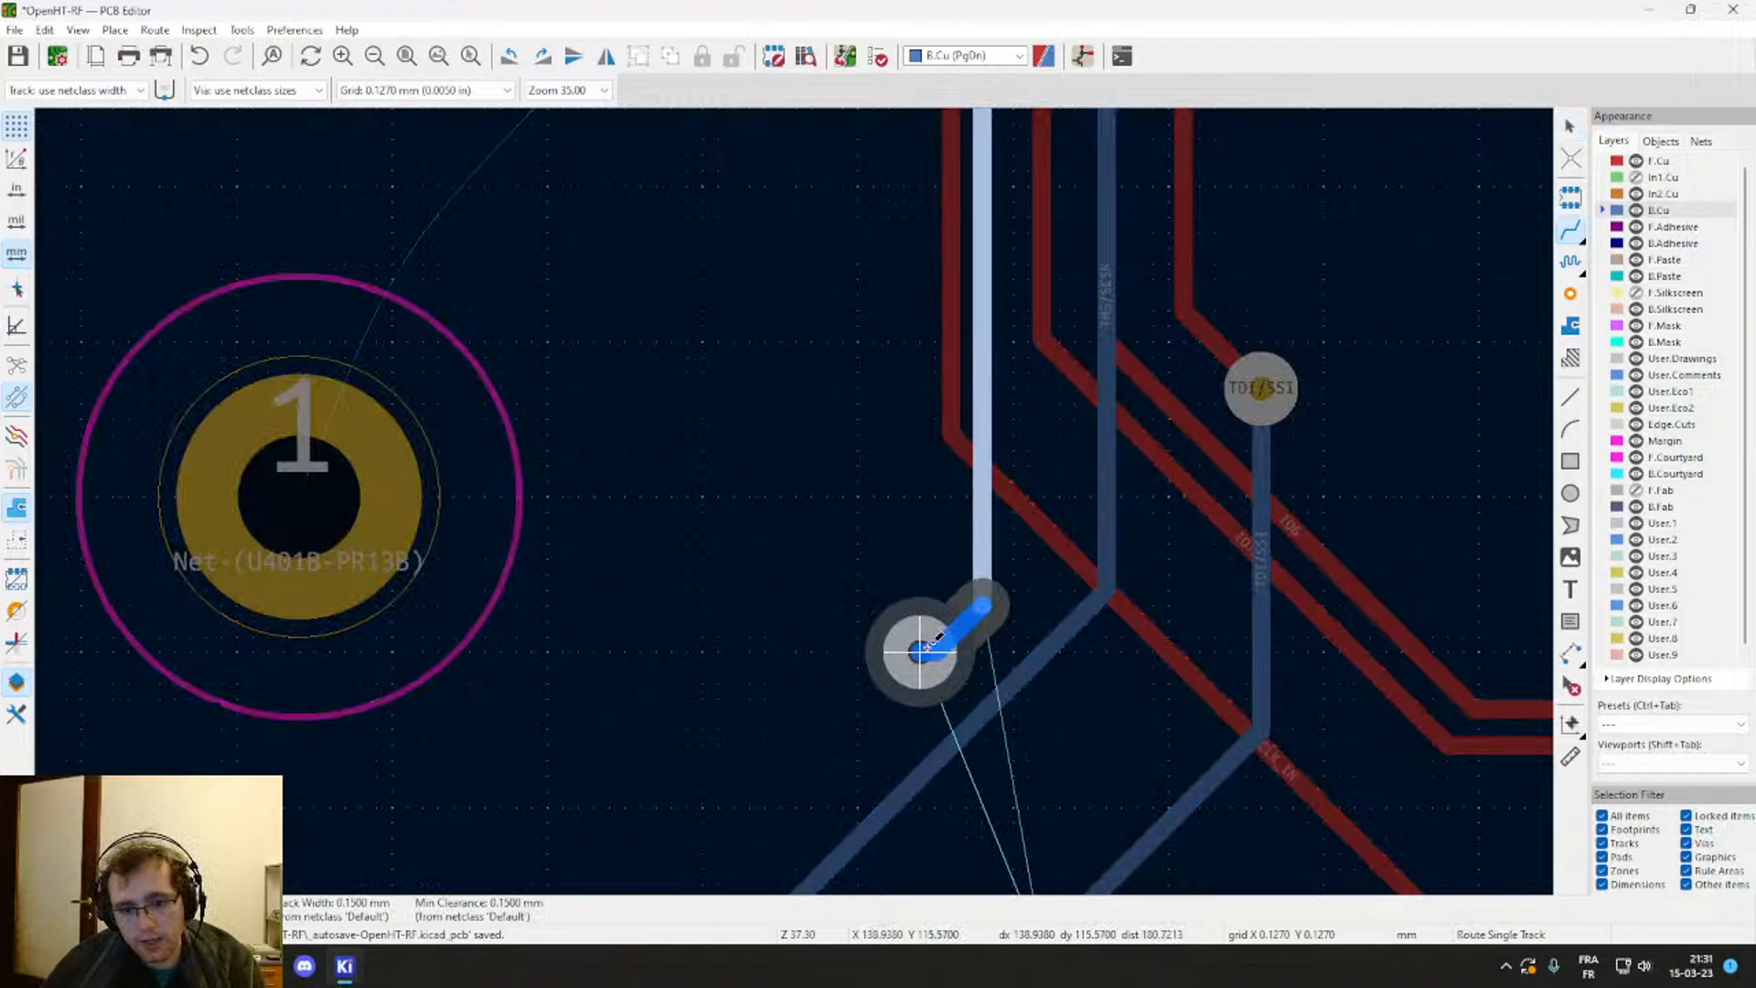
left_click(916, 646)
scroll(917, 749, "down", 5)
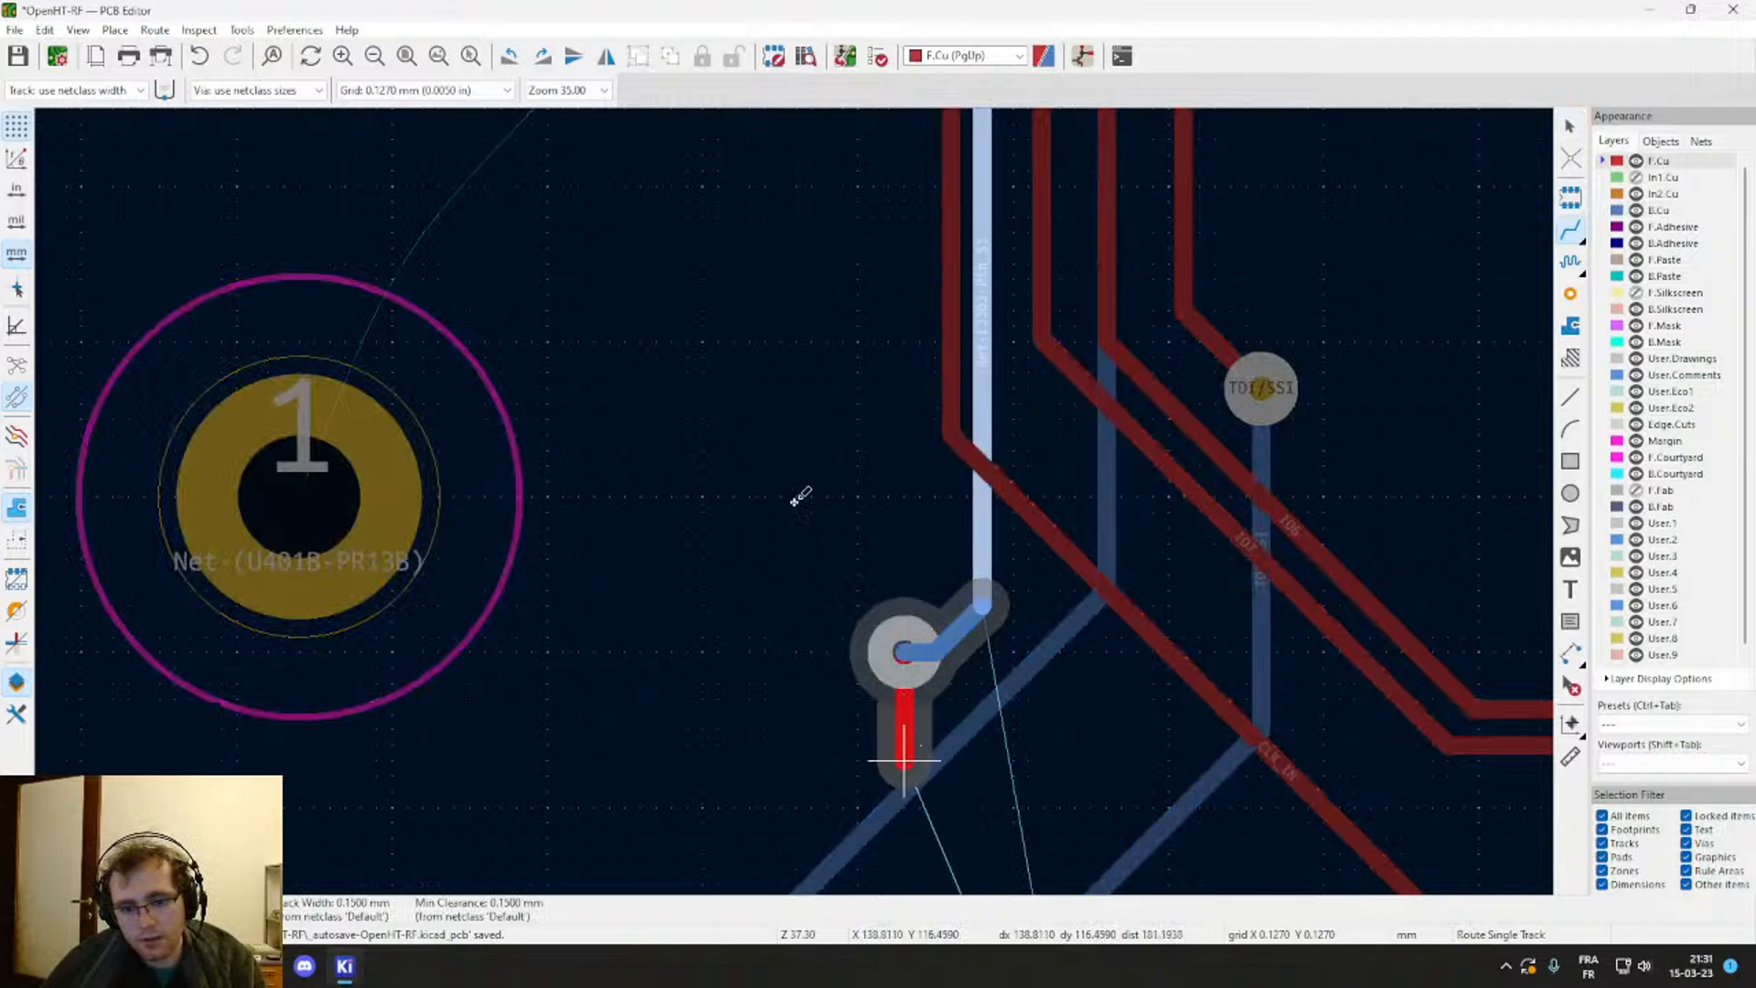
middle_click_drag(869, 767, 792, 372)
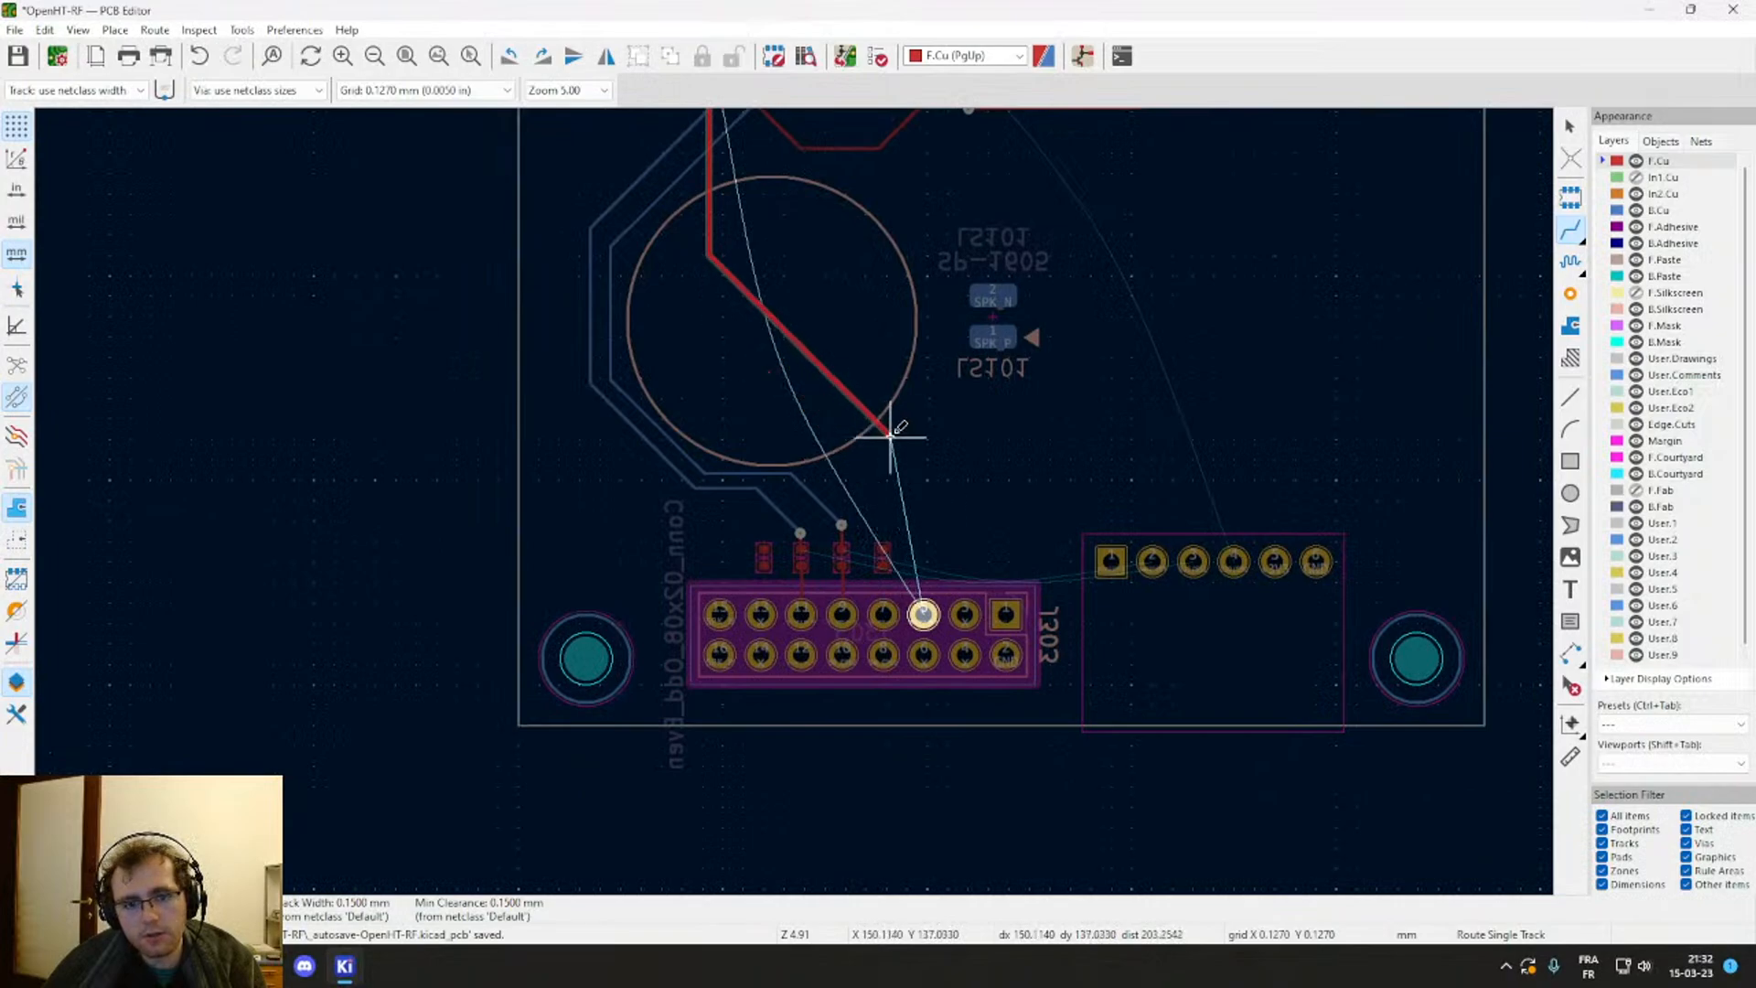
left_click(924, 614)
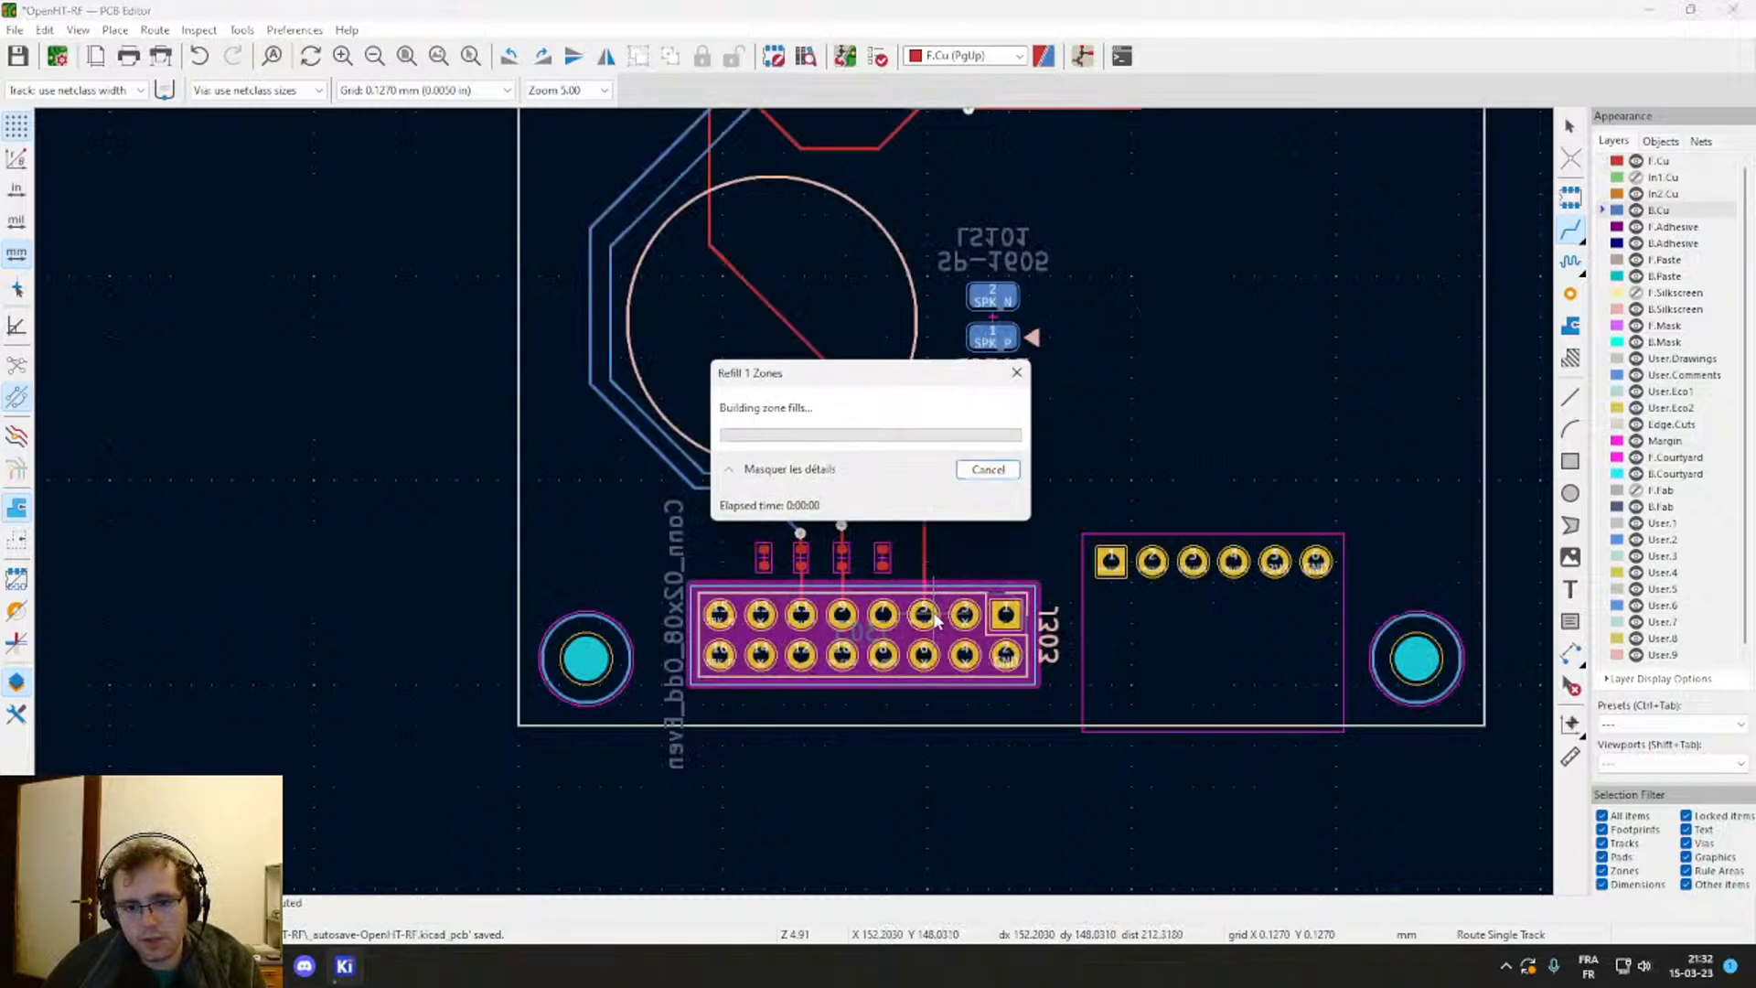
Step: Switch to B.Cu and inspect the new connection from J303 pin 5 up to the via beside the test point
key("Page_Down")
scroll(951, 555, "up", 4)
scroll(701, 692, "down", 2)
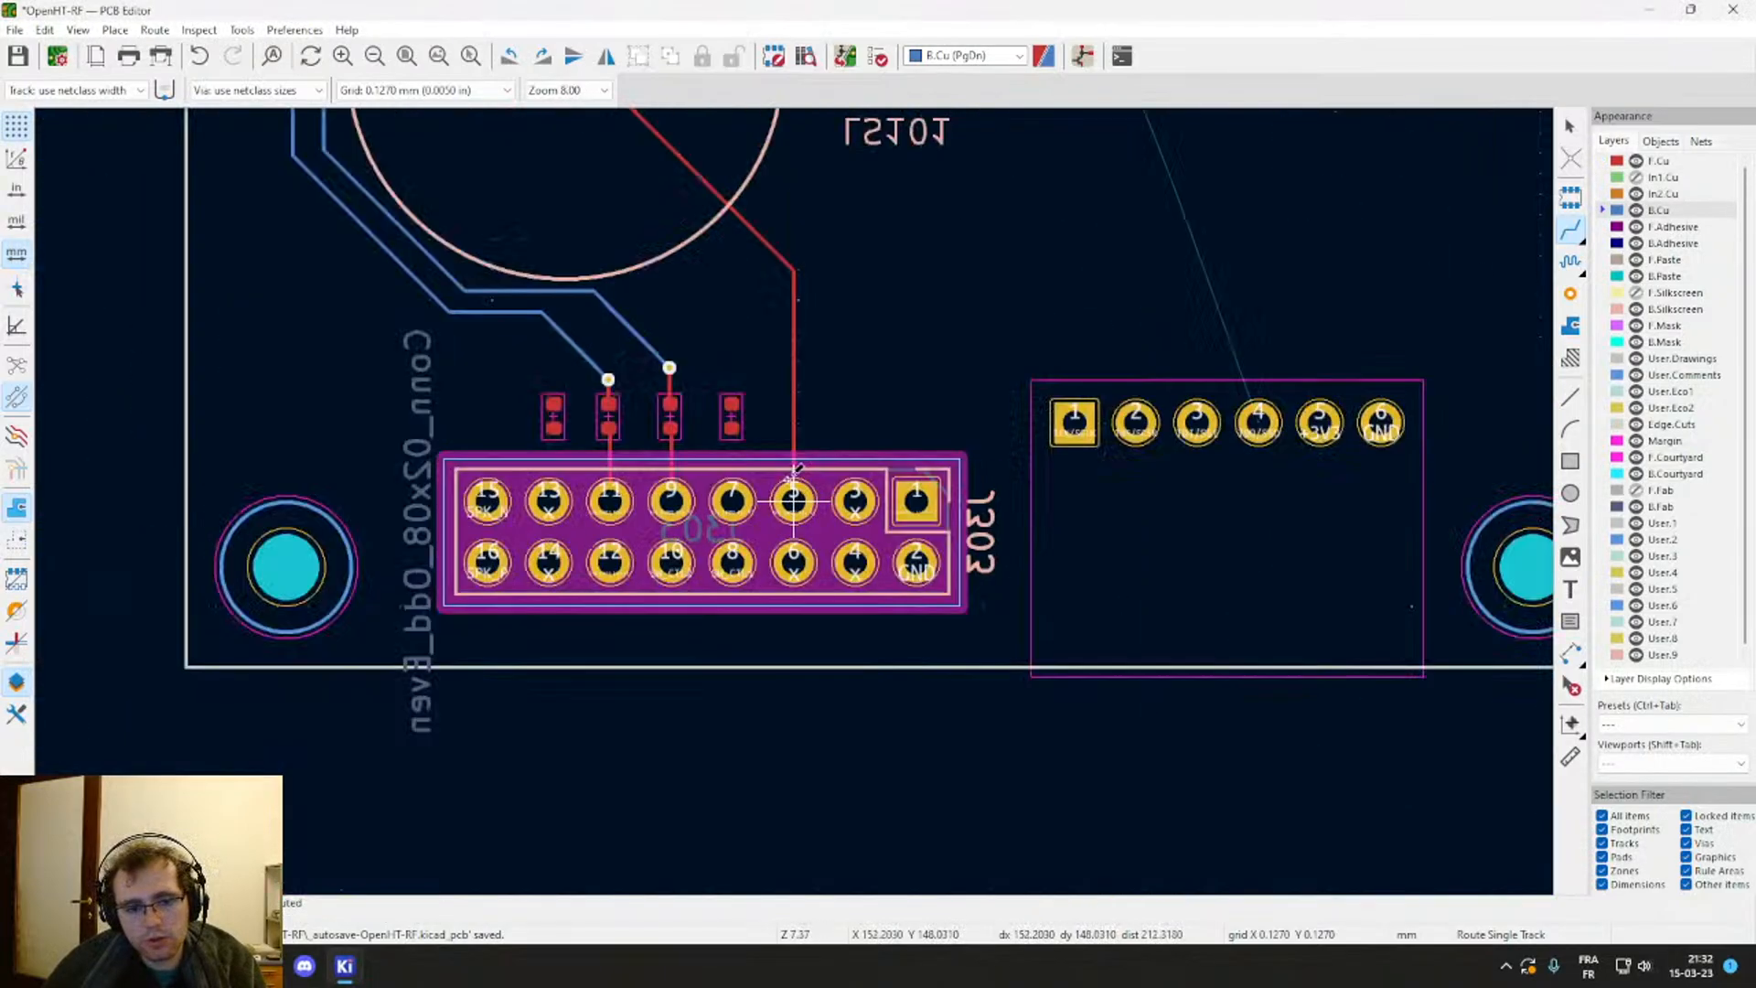
middle_click_drag(749, 296, 984, 893)
scroll(914, 648, "down", 1)
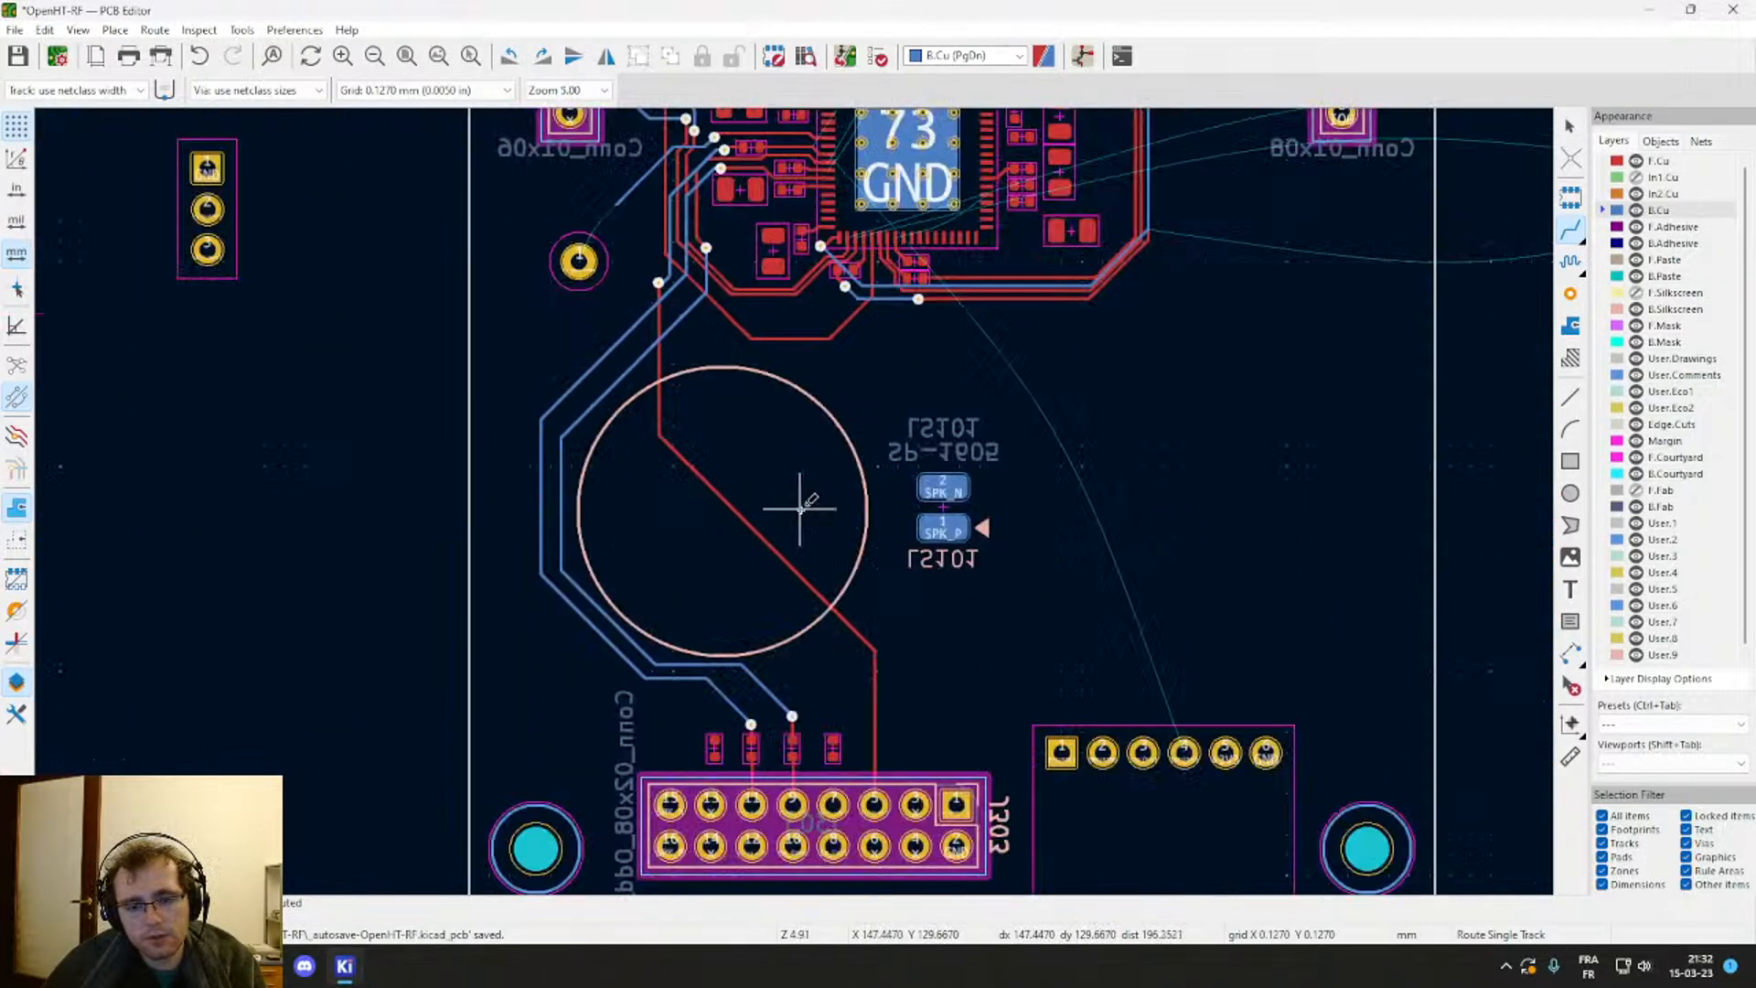
scroll(860, 645, "down", 1)
middle_click_drag(800, 500, 812, 345)
scroll(813, 347, "up", 4)
scroll(807, 613, "down", 1)
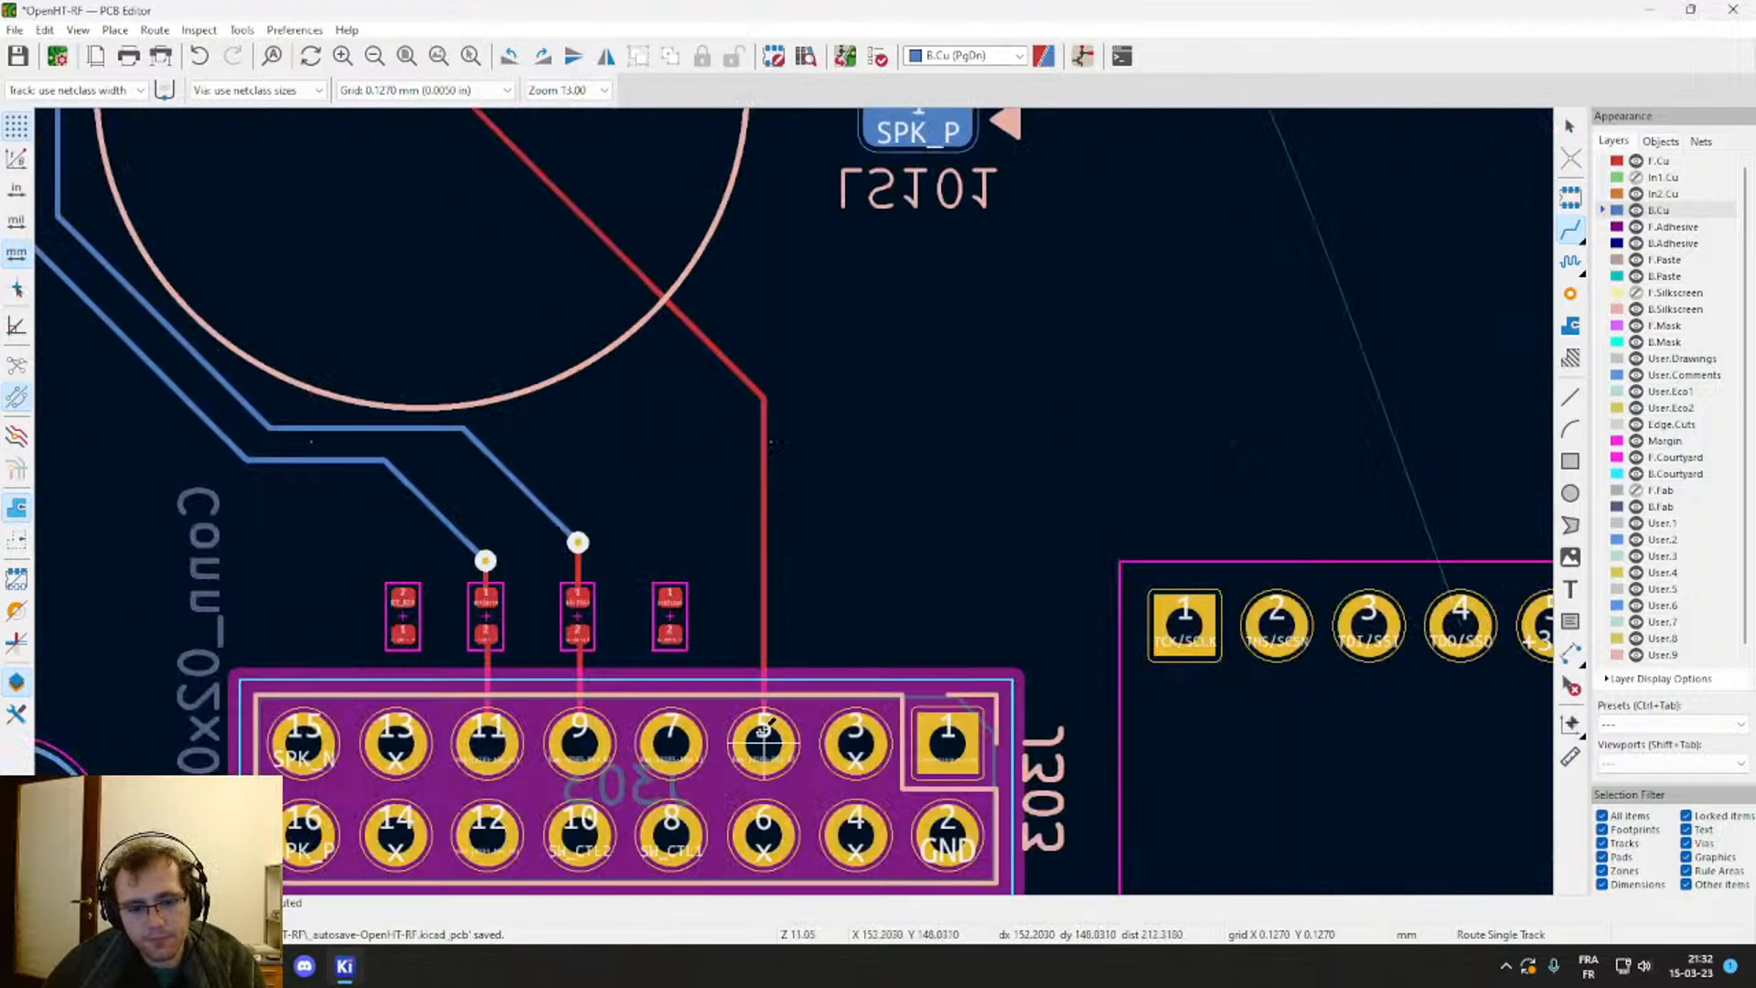
middle_click_drag(713, 561, 803, 893)
scroll(516, 264, "down", 1)
middle_click_drag(810, 426, 866, 858)
scroll(786, 565, "up", 1)
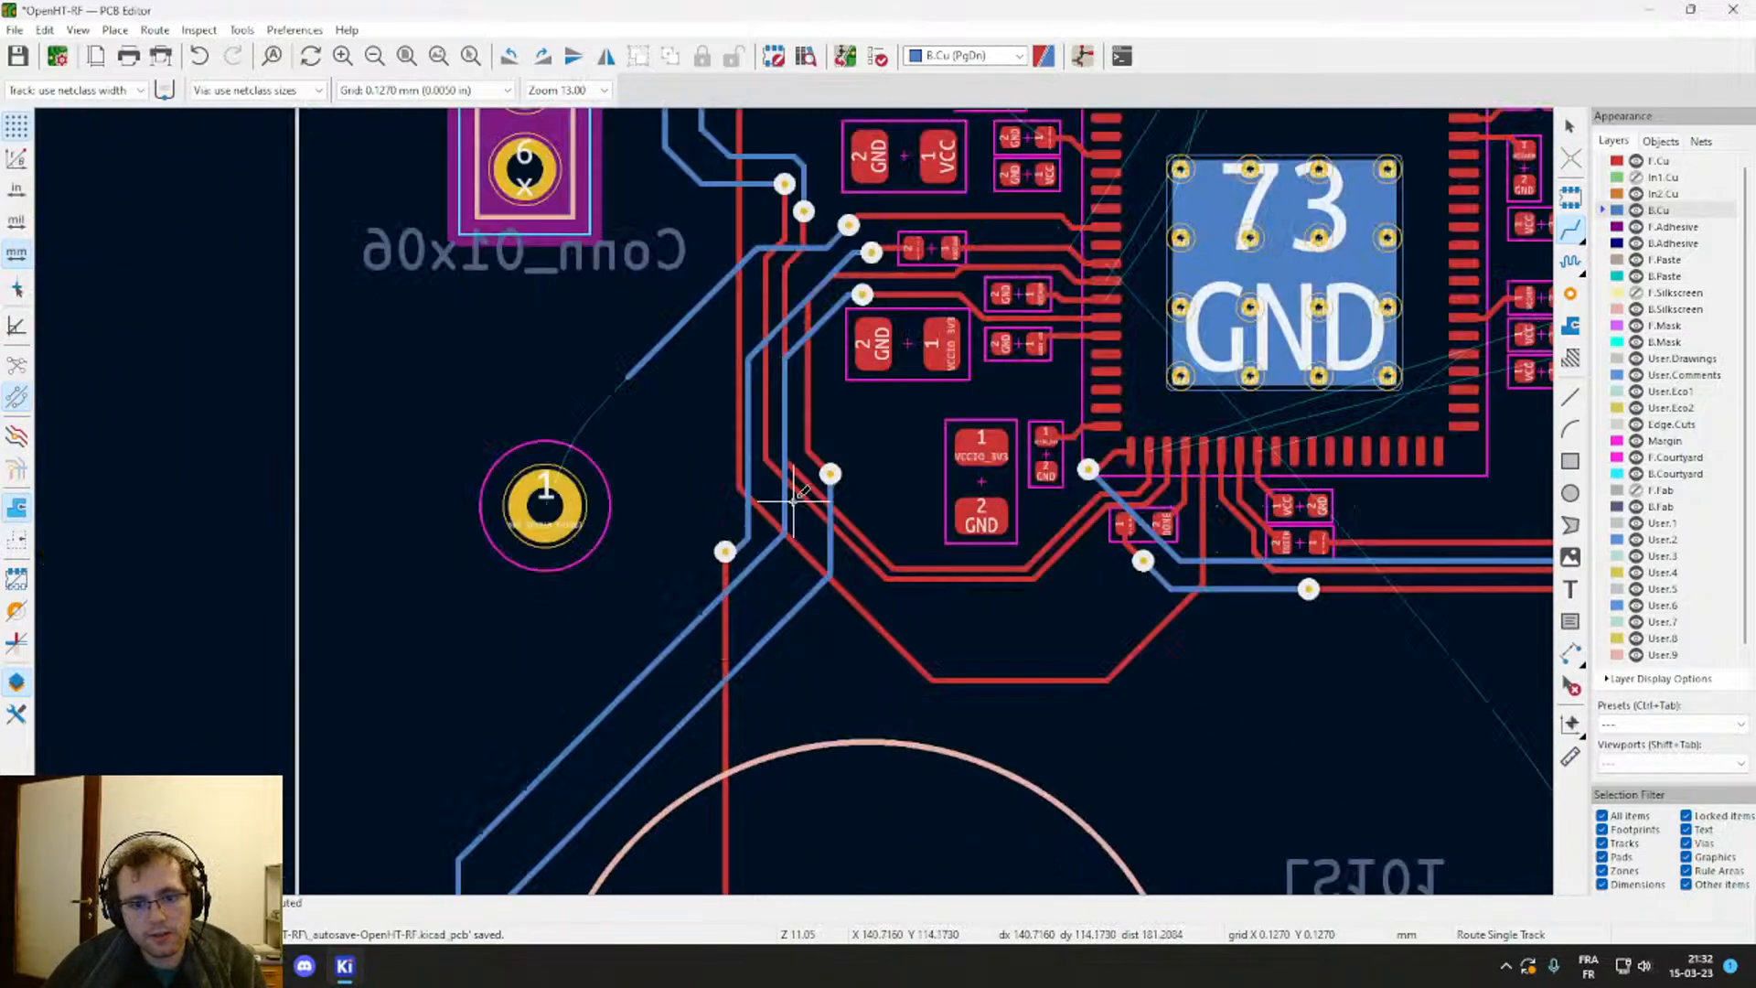
Step: Drag the B.Cu track above the new via so that its vertical run lines up straight with the via
key("Escape")
left_click(745, 543)
key("e")
key("Escape")
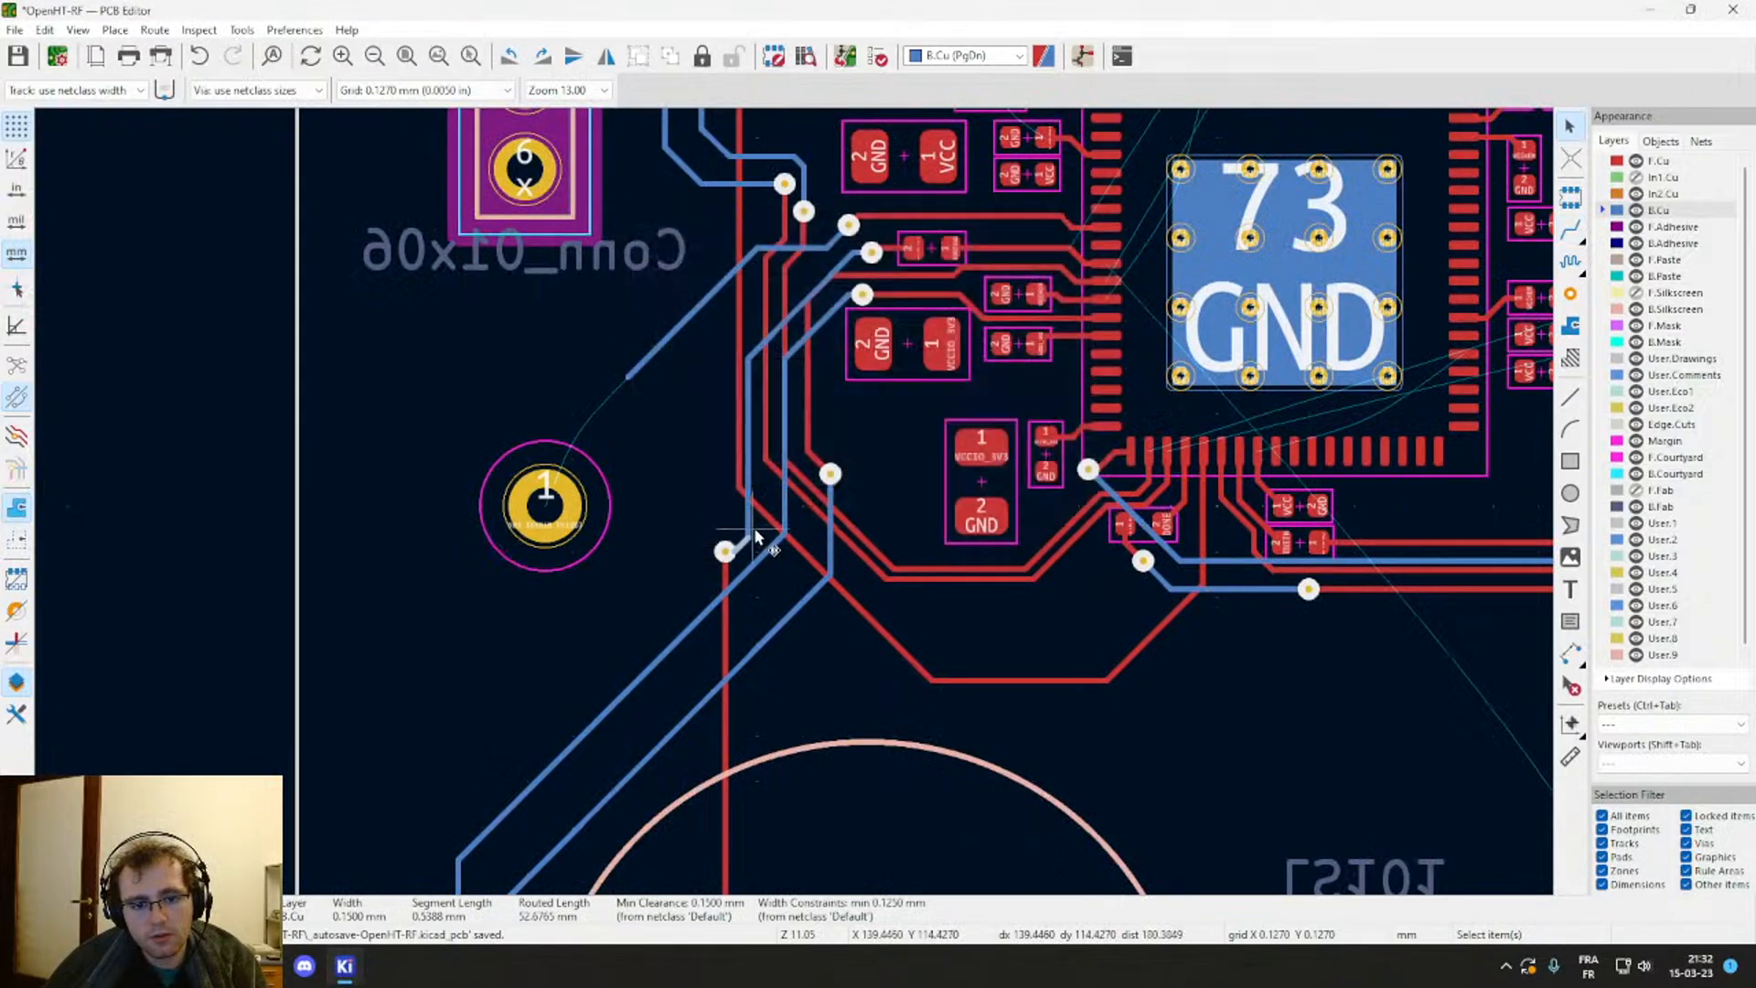
key("d")
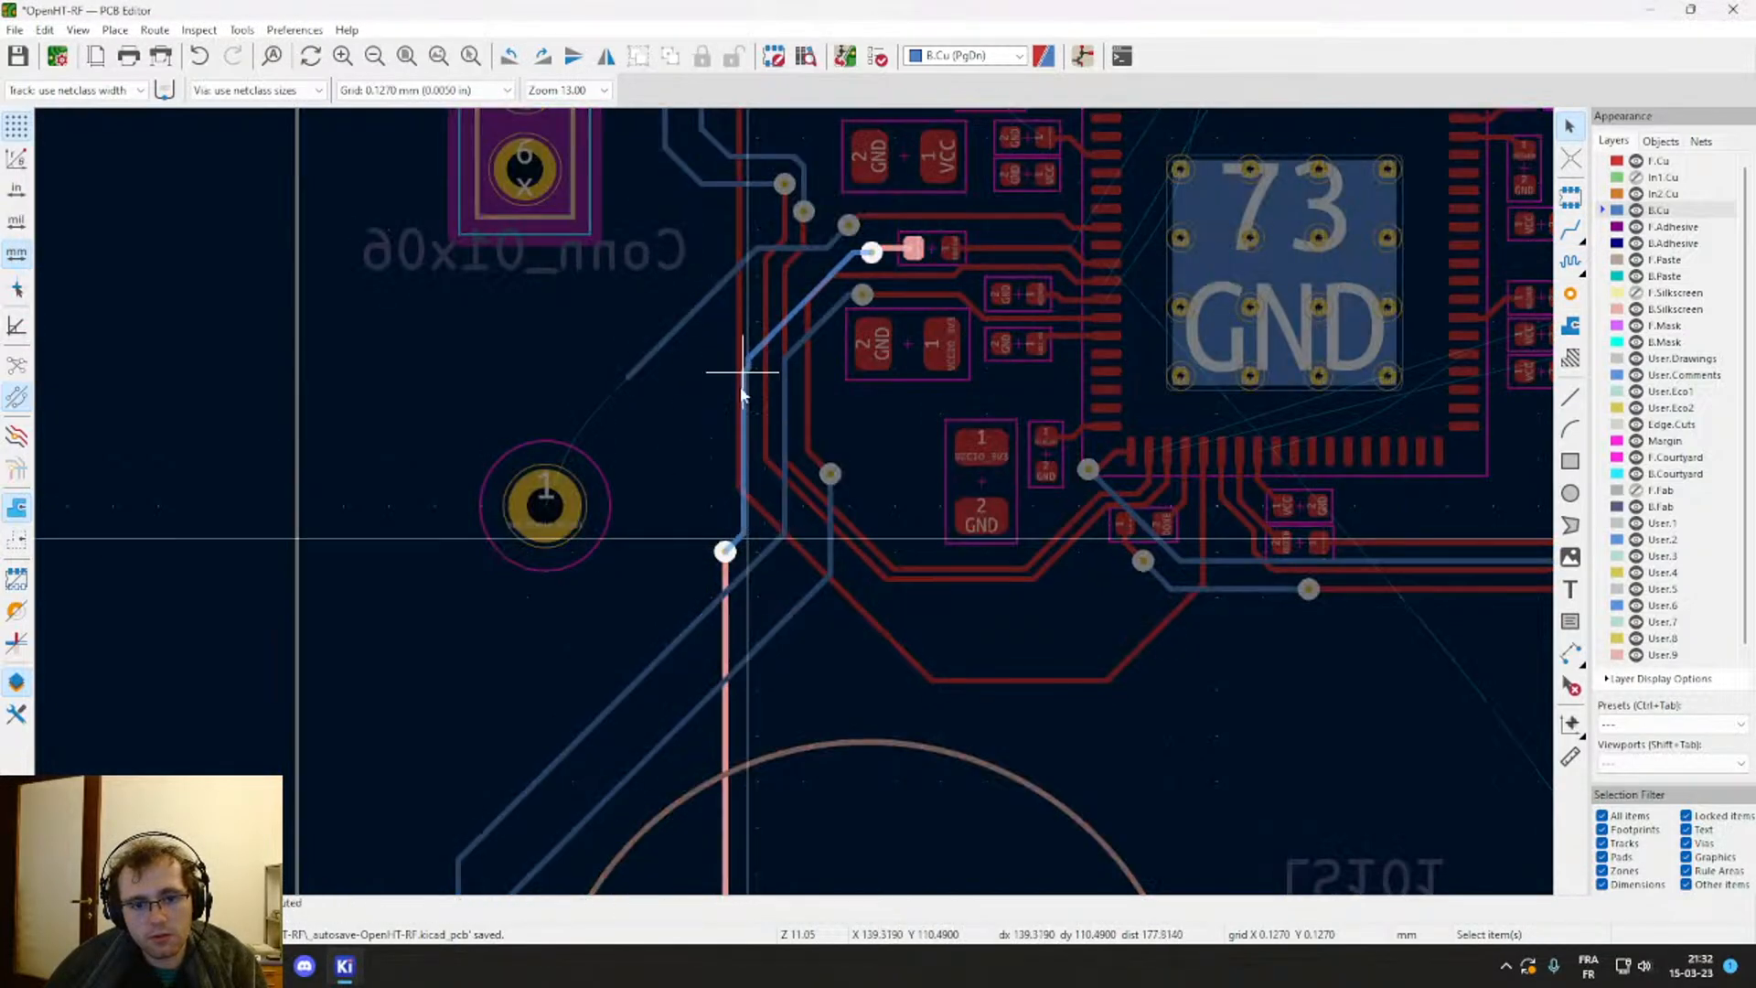
left_click(729, 551)
left_click(743, 538)
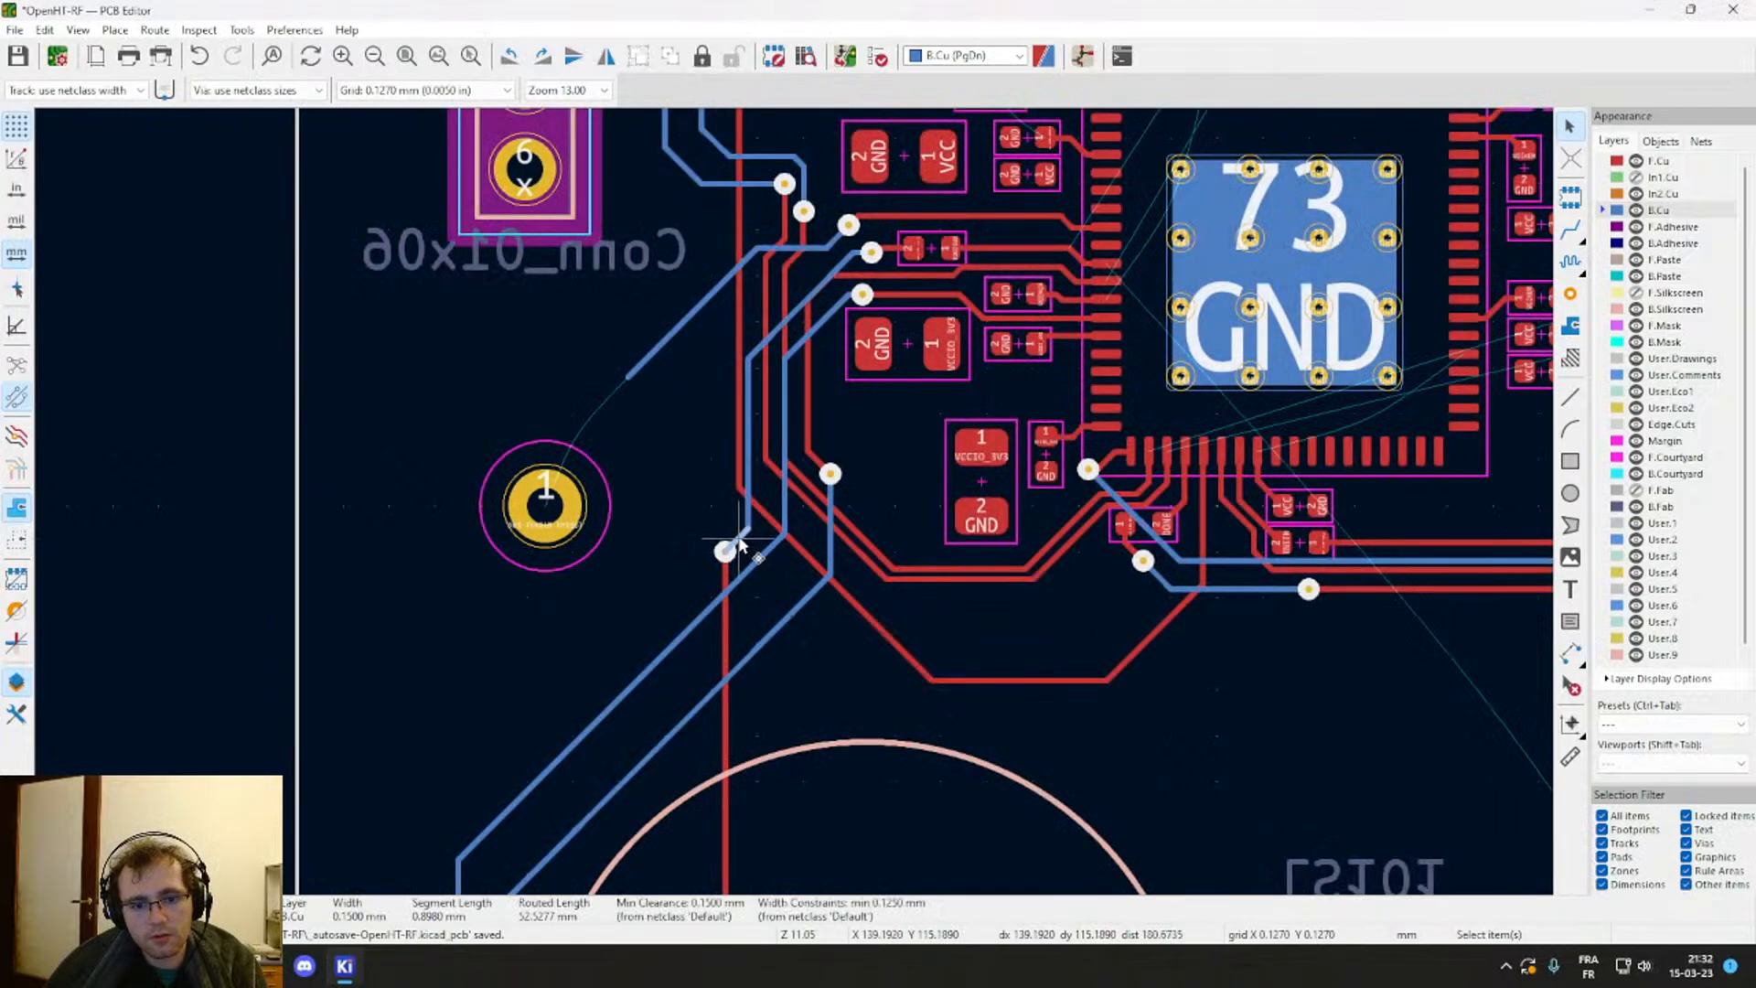
key("d")
left_click(758, 362)
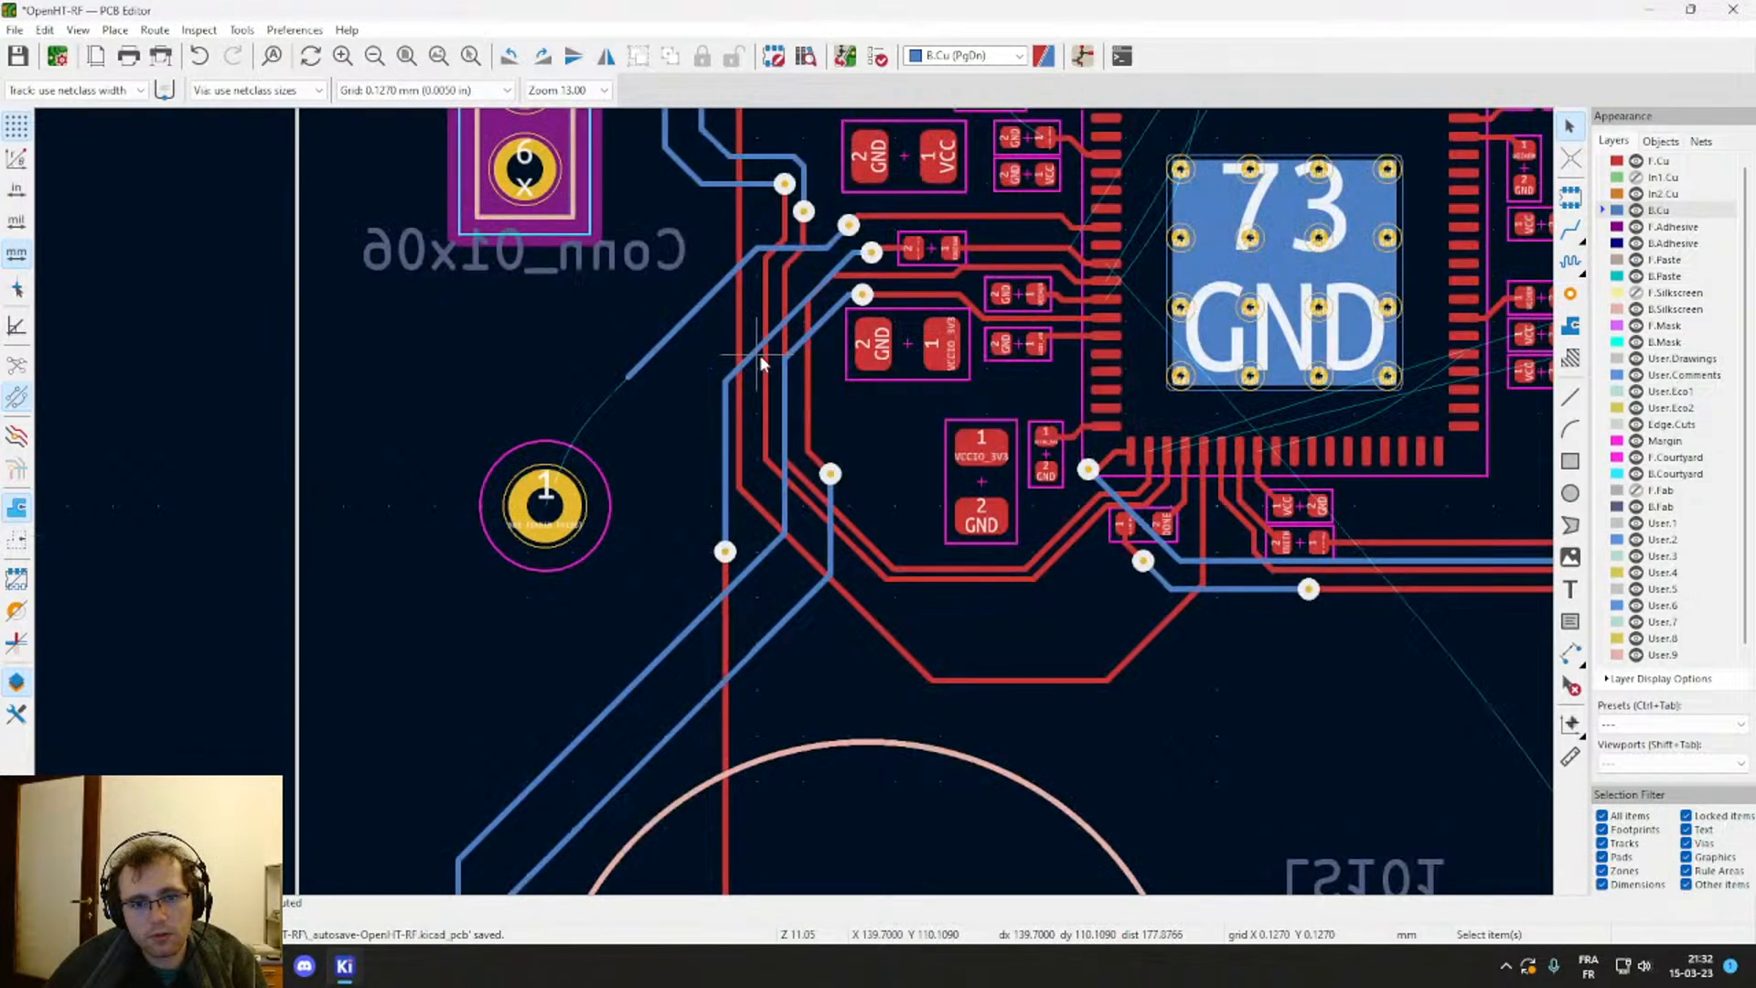
Step: Route a short F.Cu stub from IO1 pad 44 into the gap between the pad 43 and TDO/SSO tracks
scroll(947, 255, "up", 5)
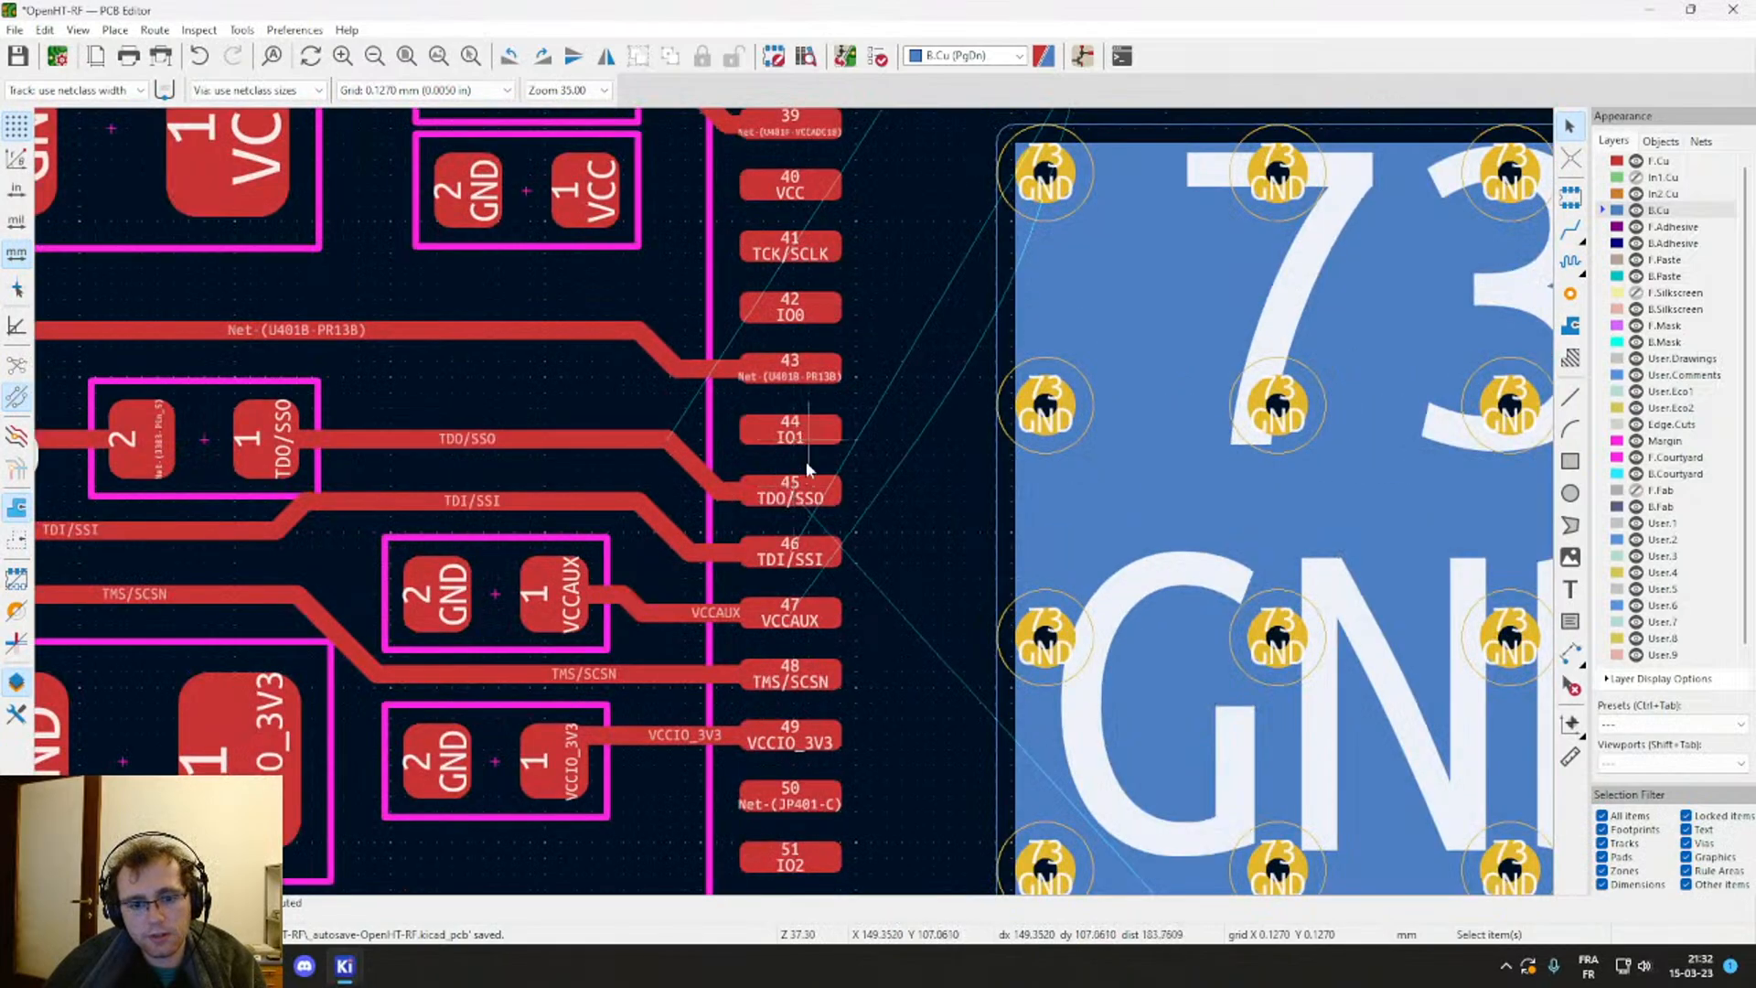
middle_click_drag(759, 390, 931, 581)
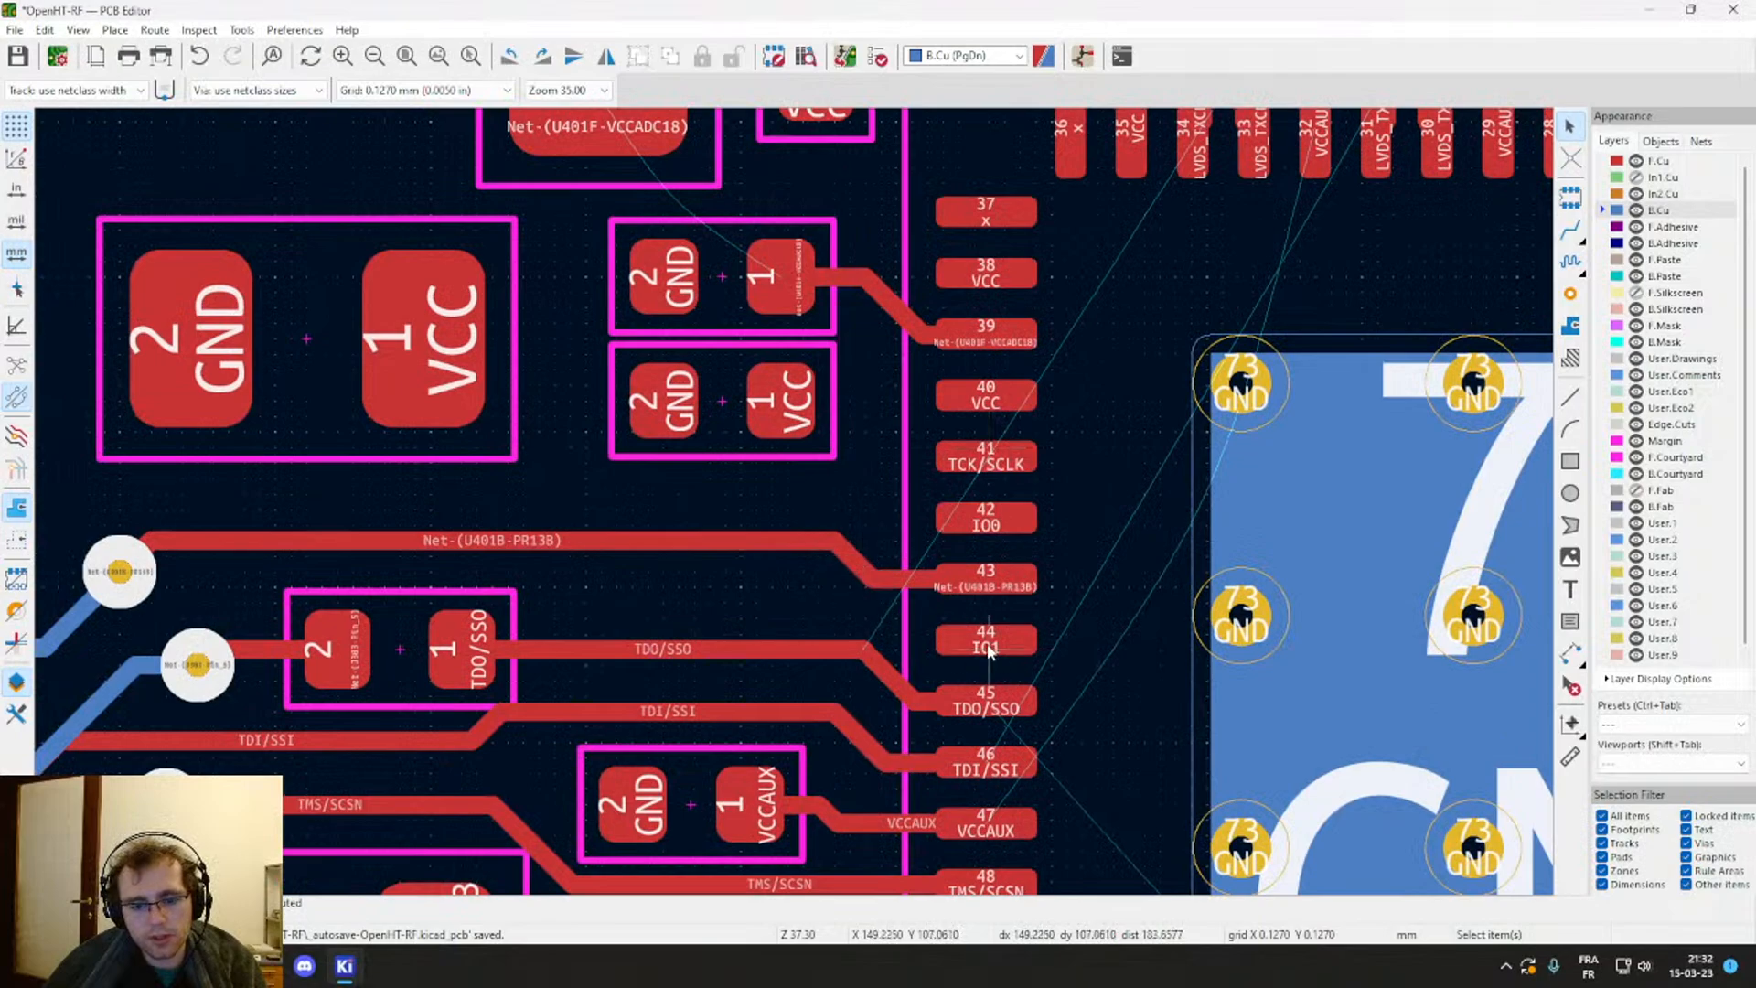
key("x")
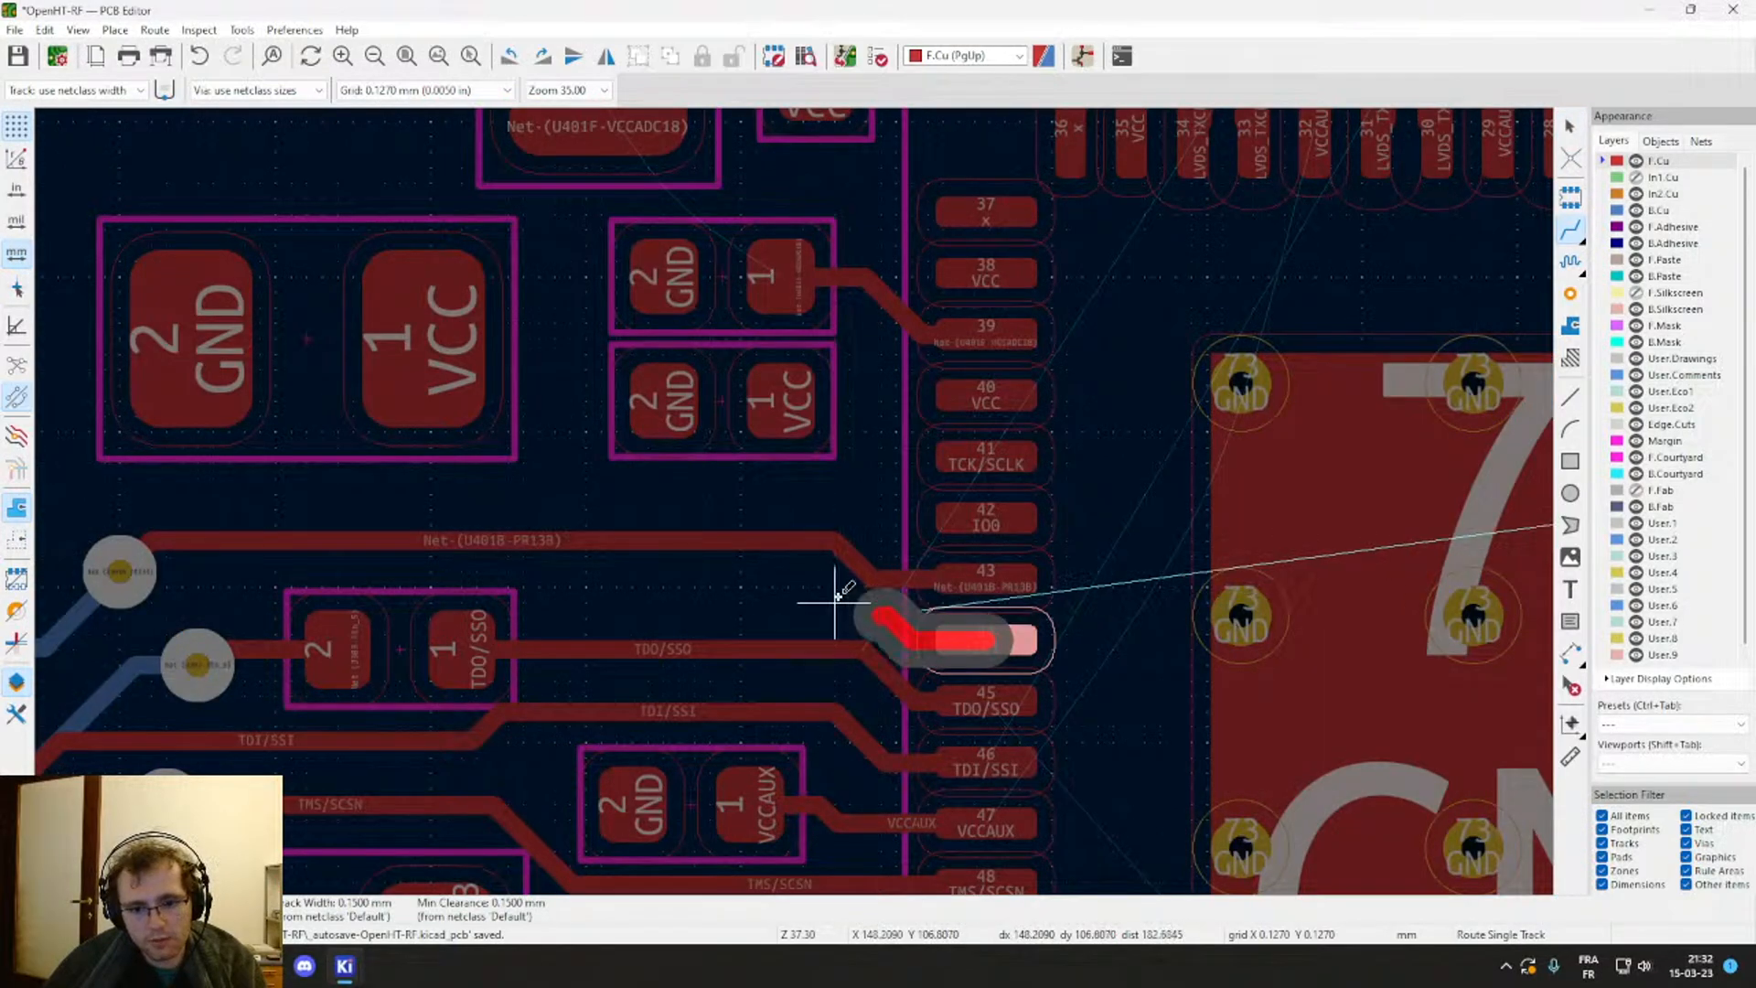
key("Escape")
key("Escape")
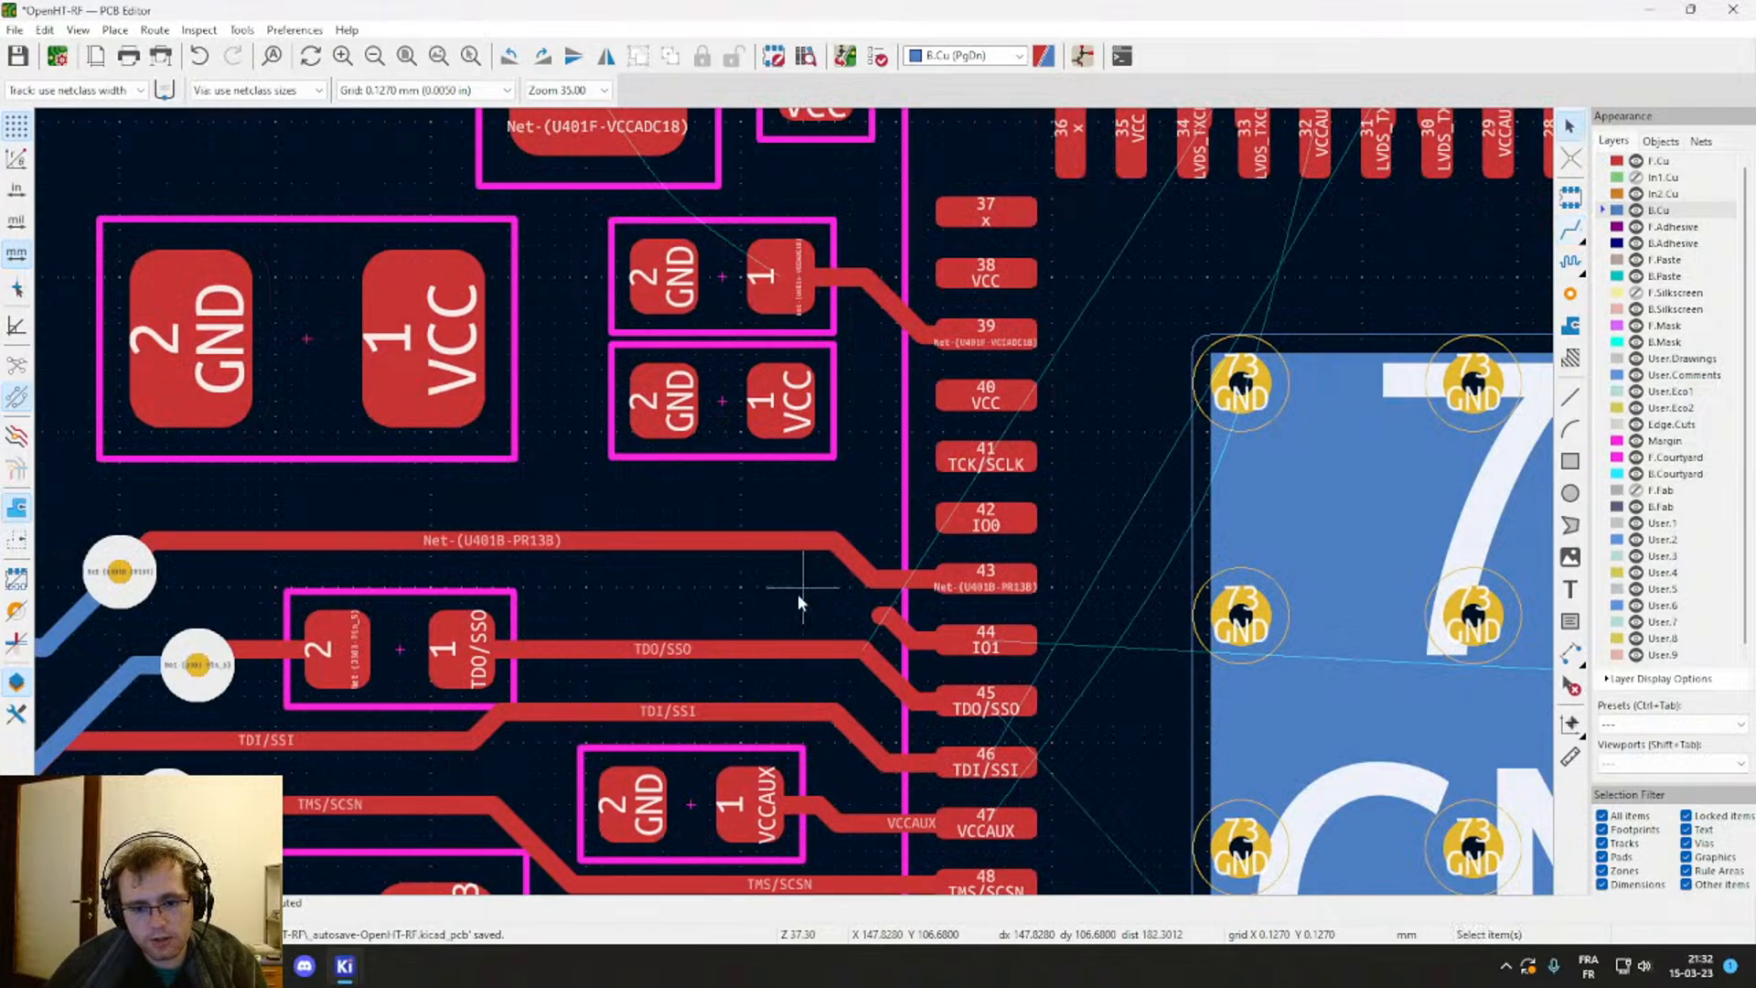
Step: Drag the diagonal segment of the TDO/SSO track near pad 45 away from the IO1 stub to widen the gap
left_click(912, 686)
key("d")
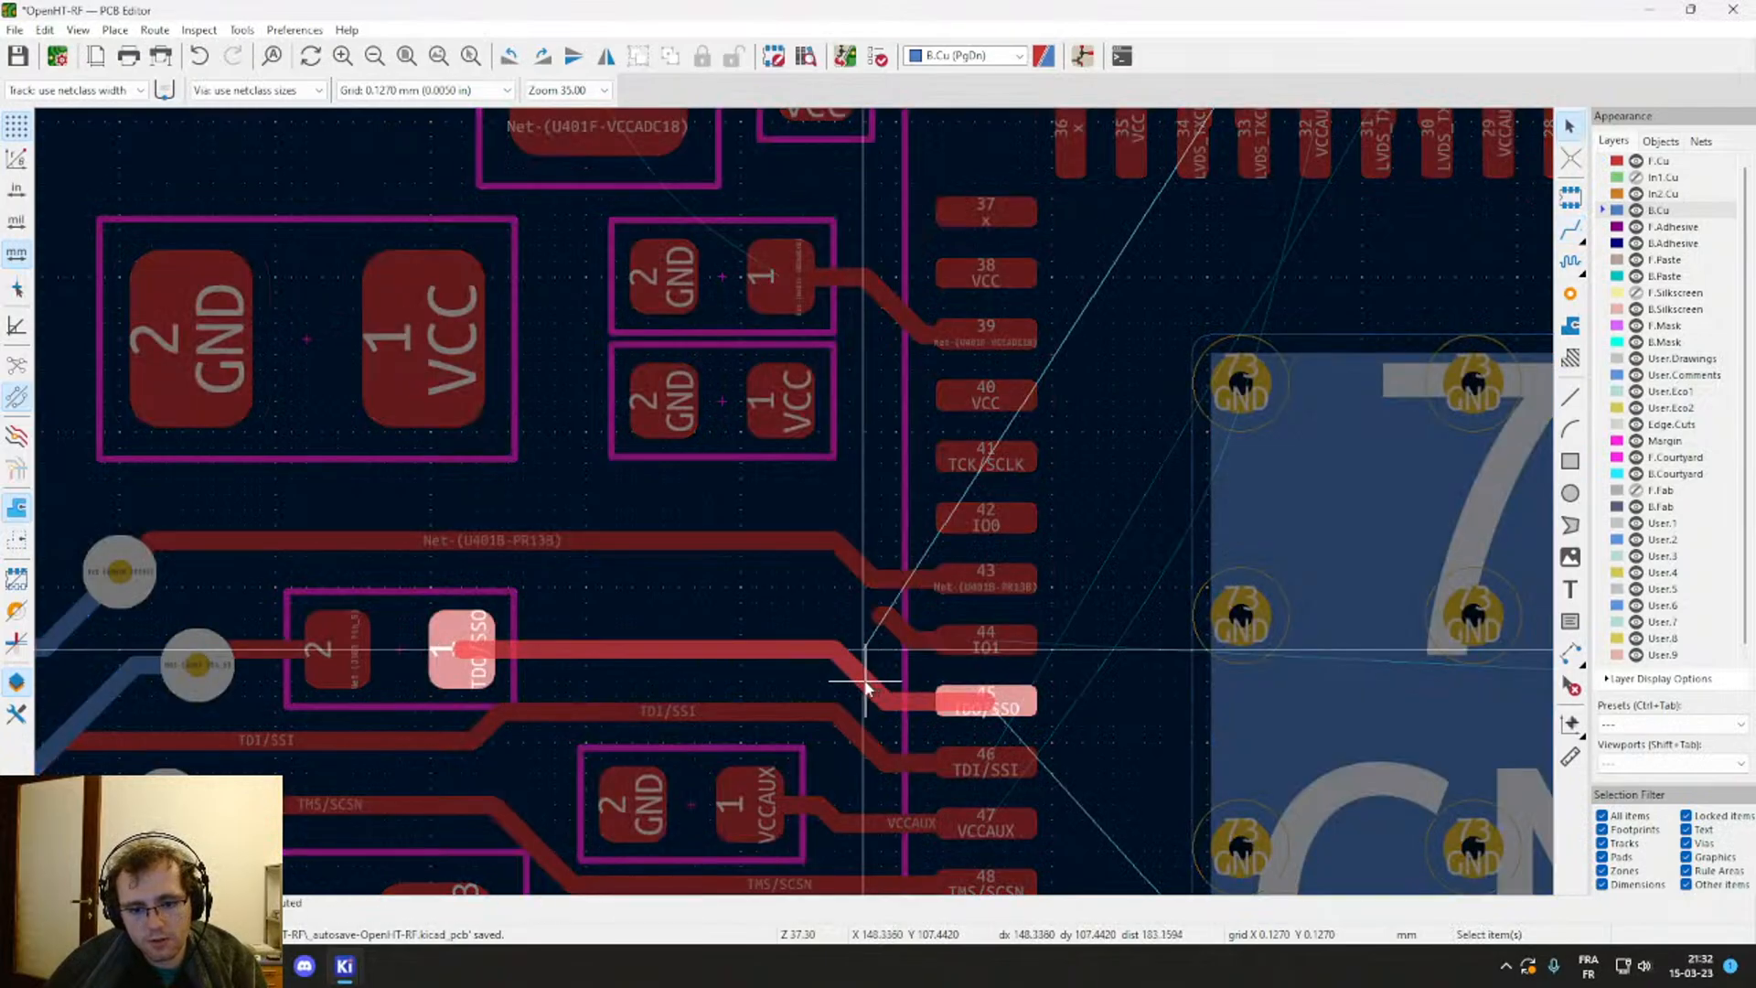
Step: Place the dragged TDO/SSO track and extend the IO1 track from pad 44 on F.Cu, between the U401B-PR13B and TDO/SSO tracks
left_click(866, 688)
key("Page_Up")
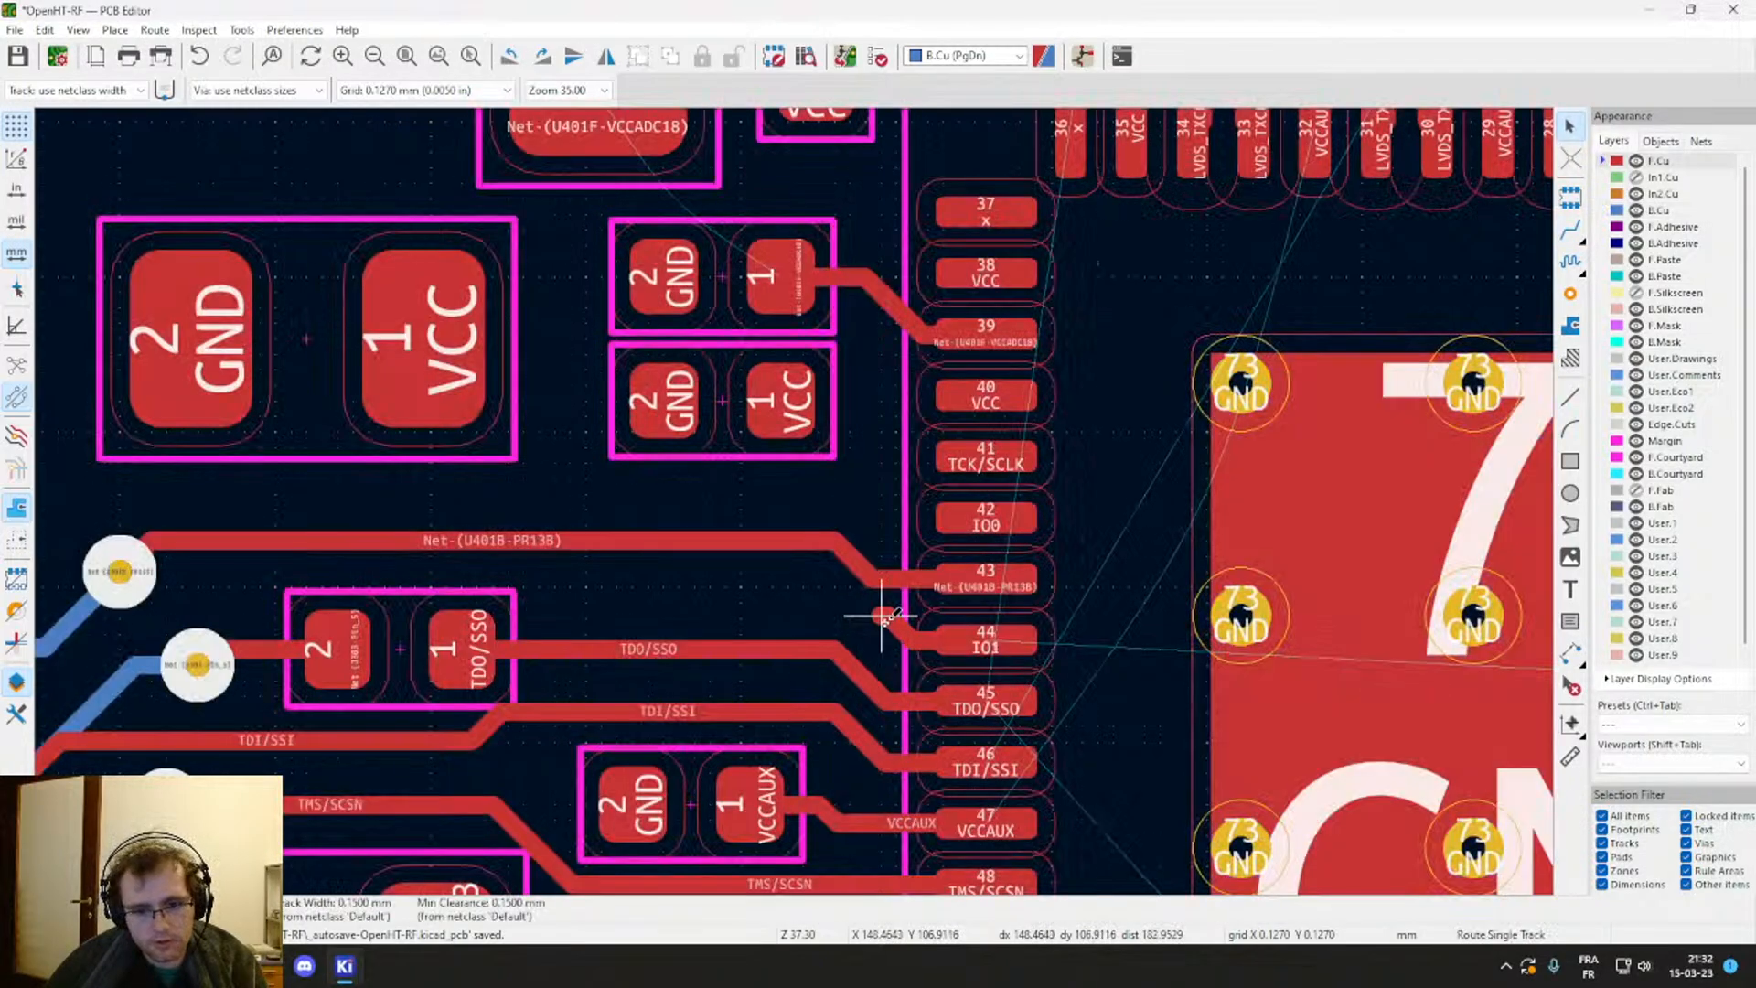
key("x")
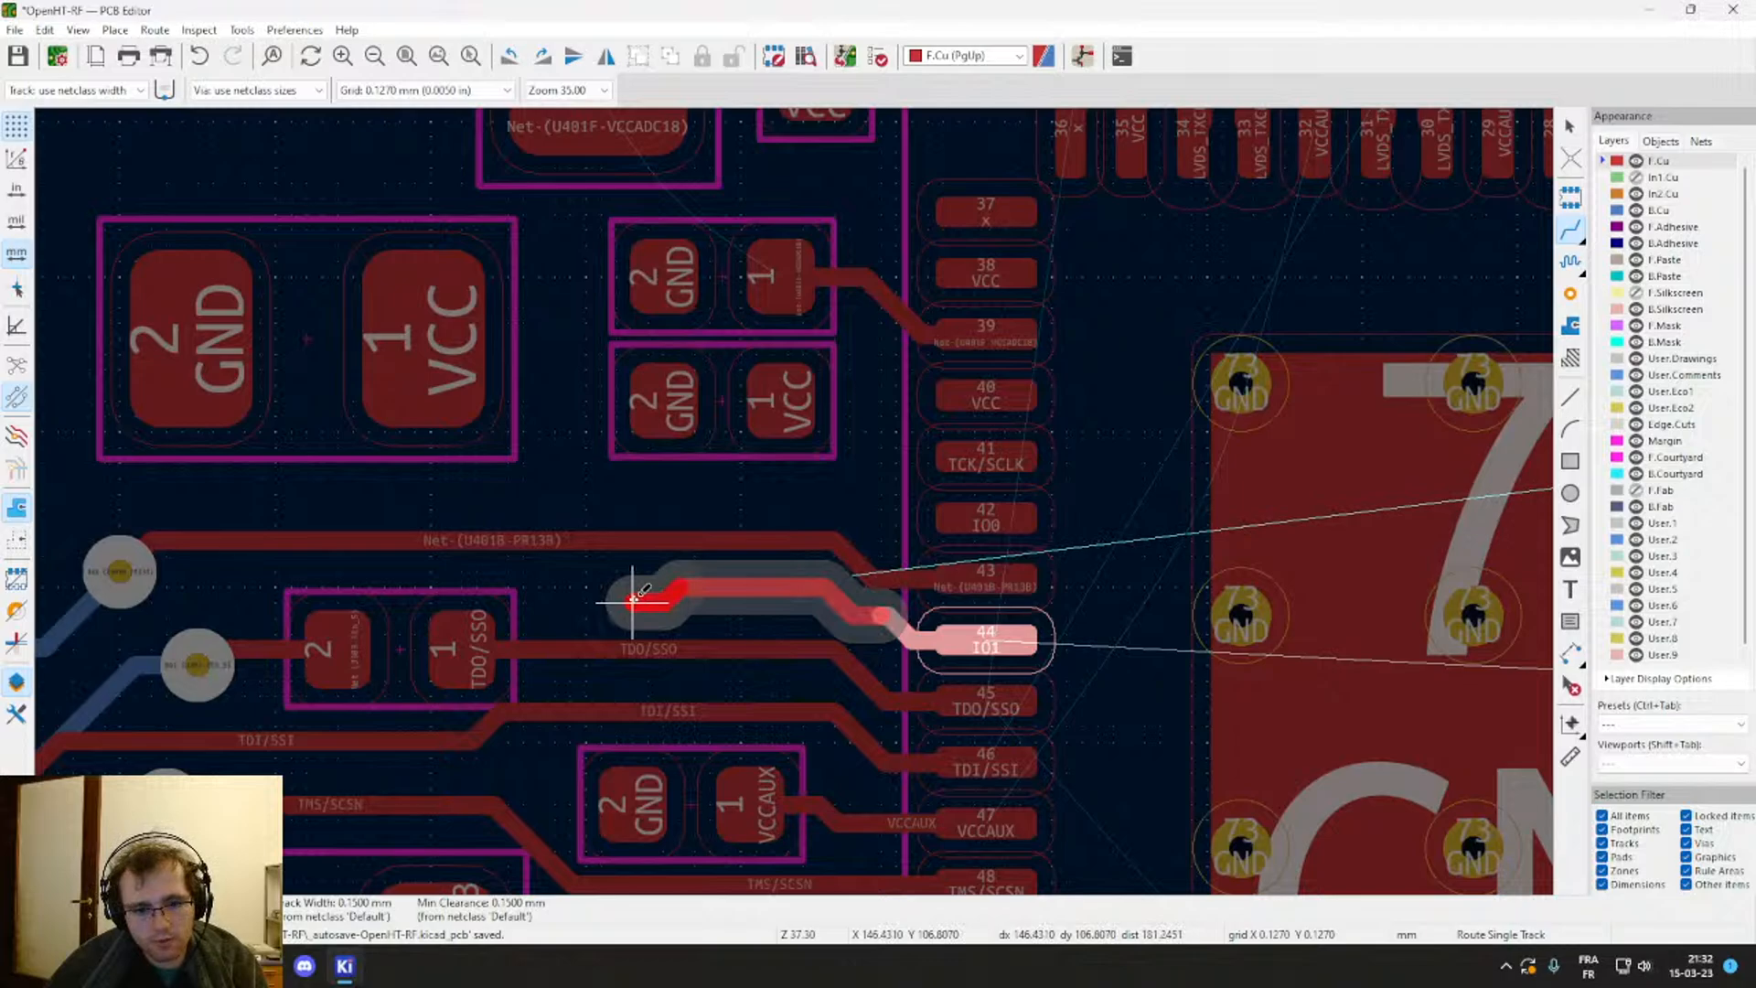
key("v")
key("Escape")
key("Escape")
Step: Drag the horizontal TDO/SSO track segment down toward the TDI/SSI track to widen the gap below the IO1 track
scroll(663, 623, "up", 2)
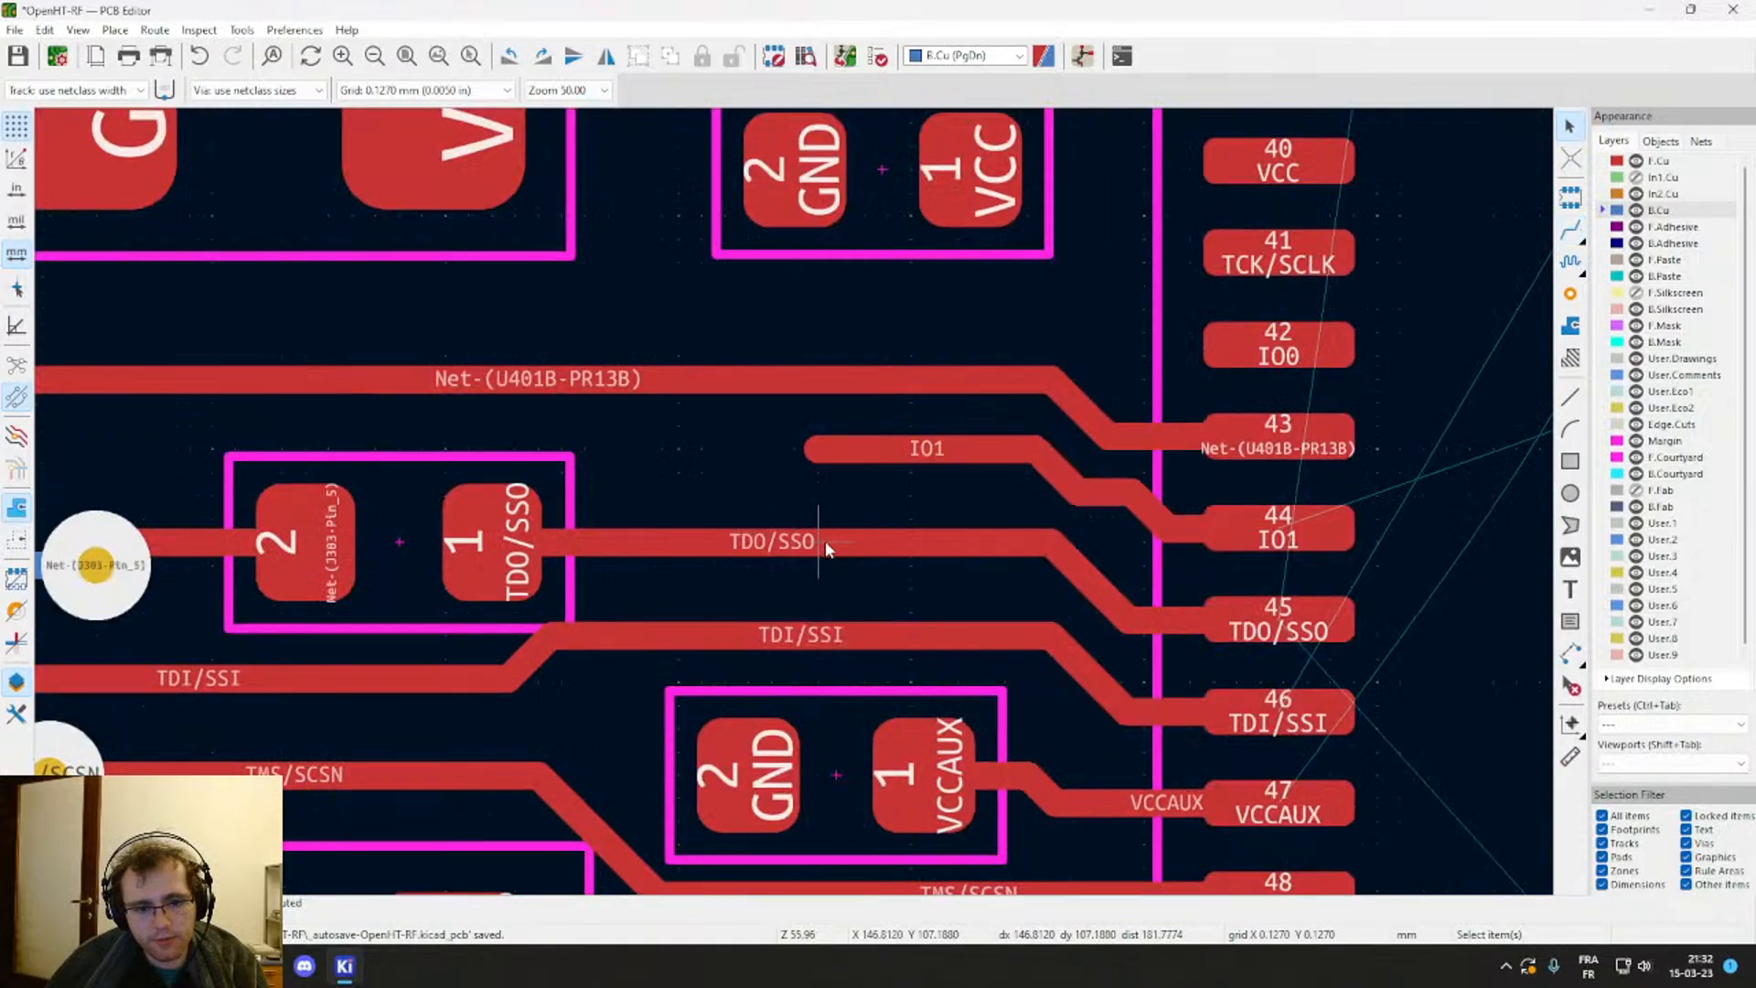
left_click(825, 540)
key("d")
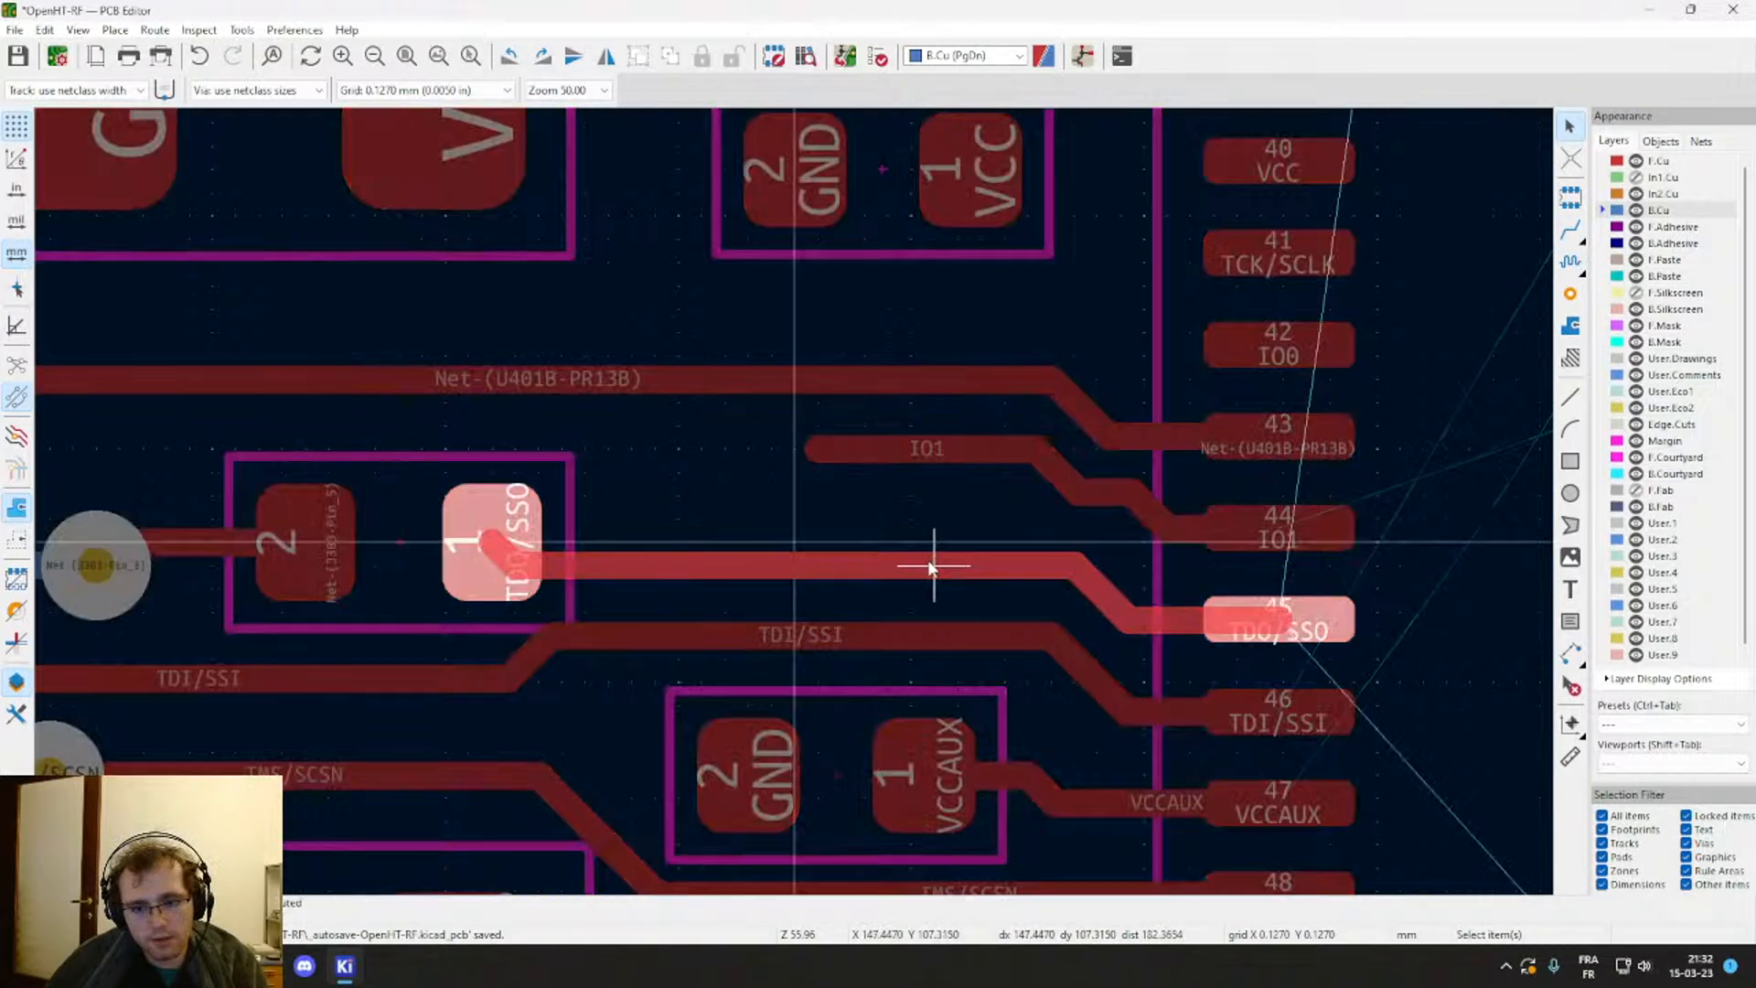
left_click(932, 567)
key("x")
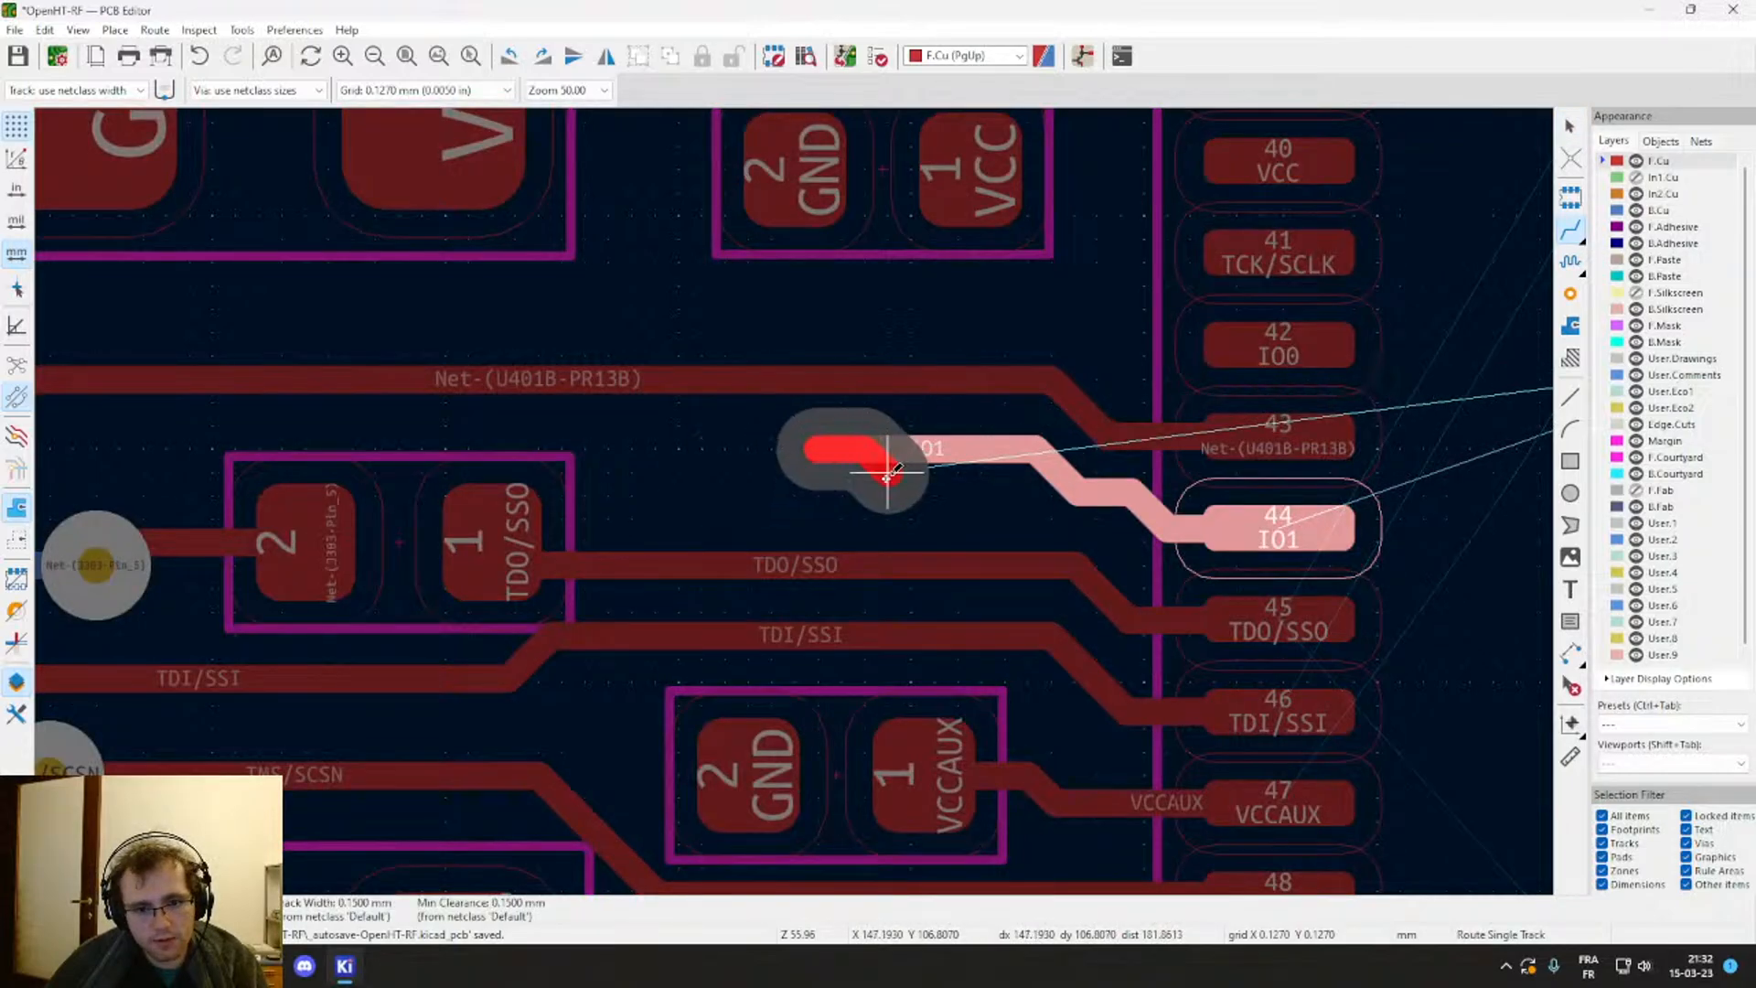
key("Escape")
key("v")
key("Escape")
scroll(1072, 495, "down", 1)
scroll(782, 571, "down", 1)
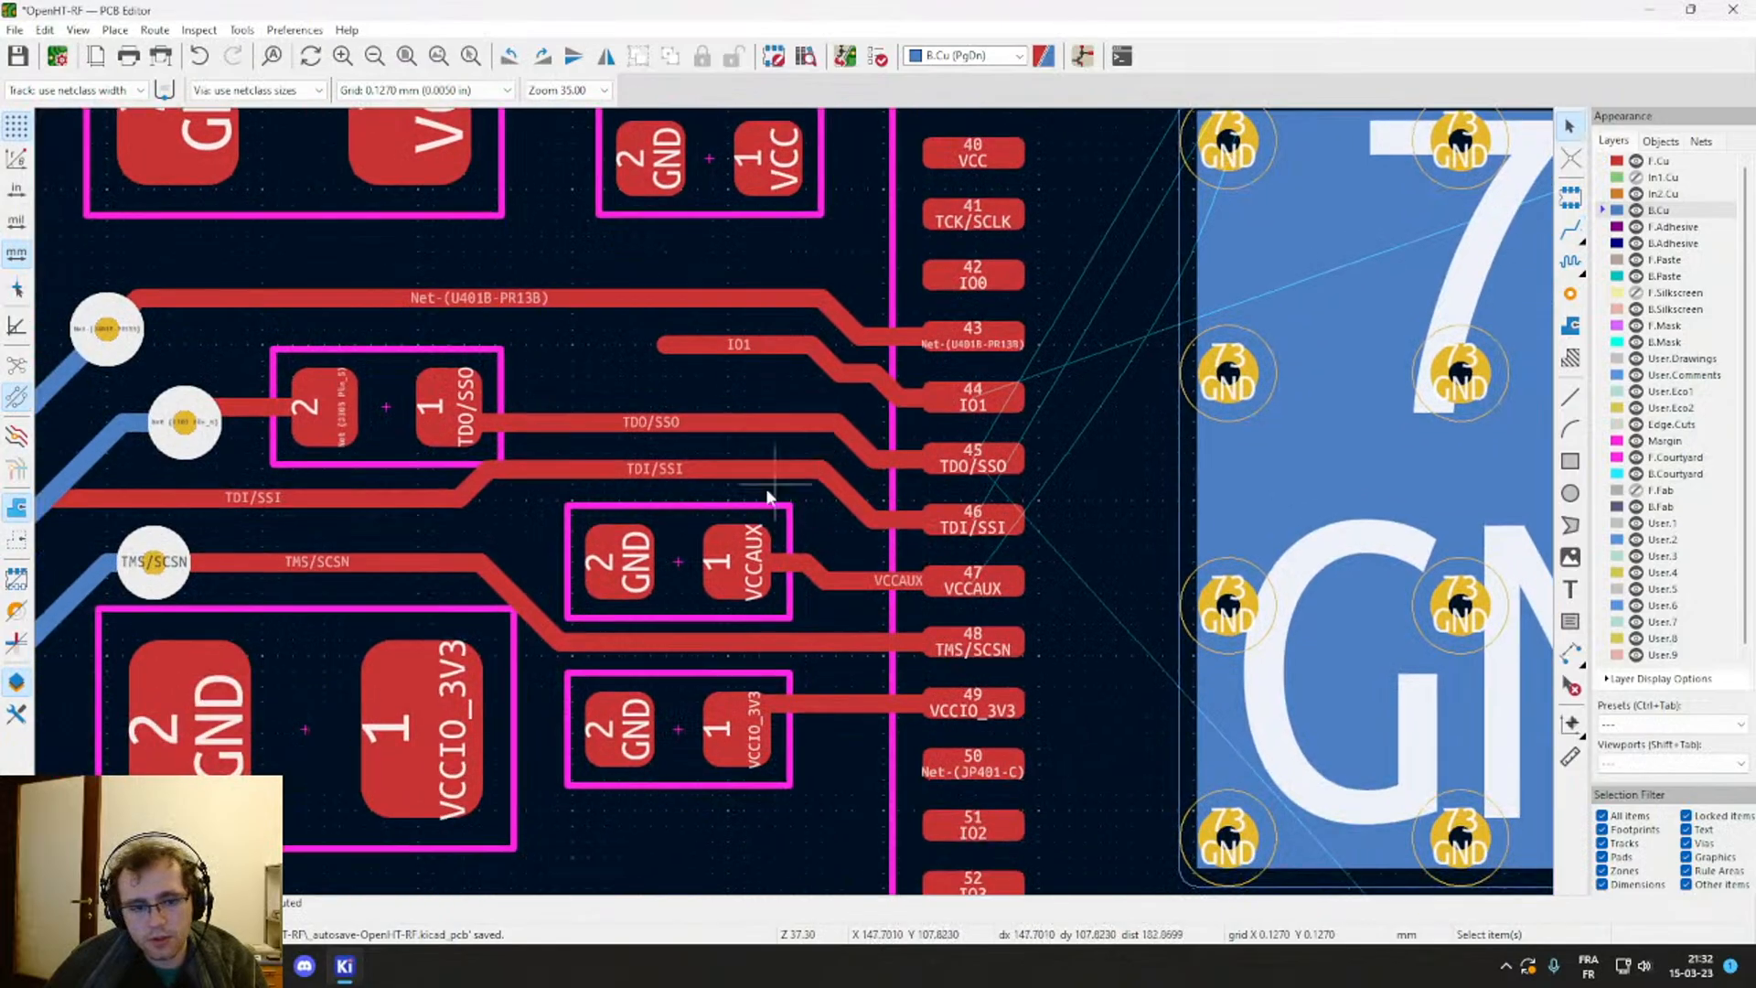
scroll(722, 494, "up", 3)
left_click(727, 498)
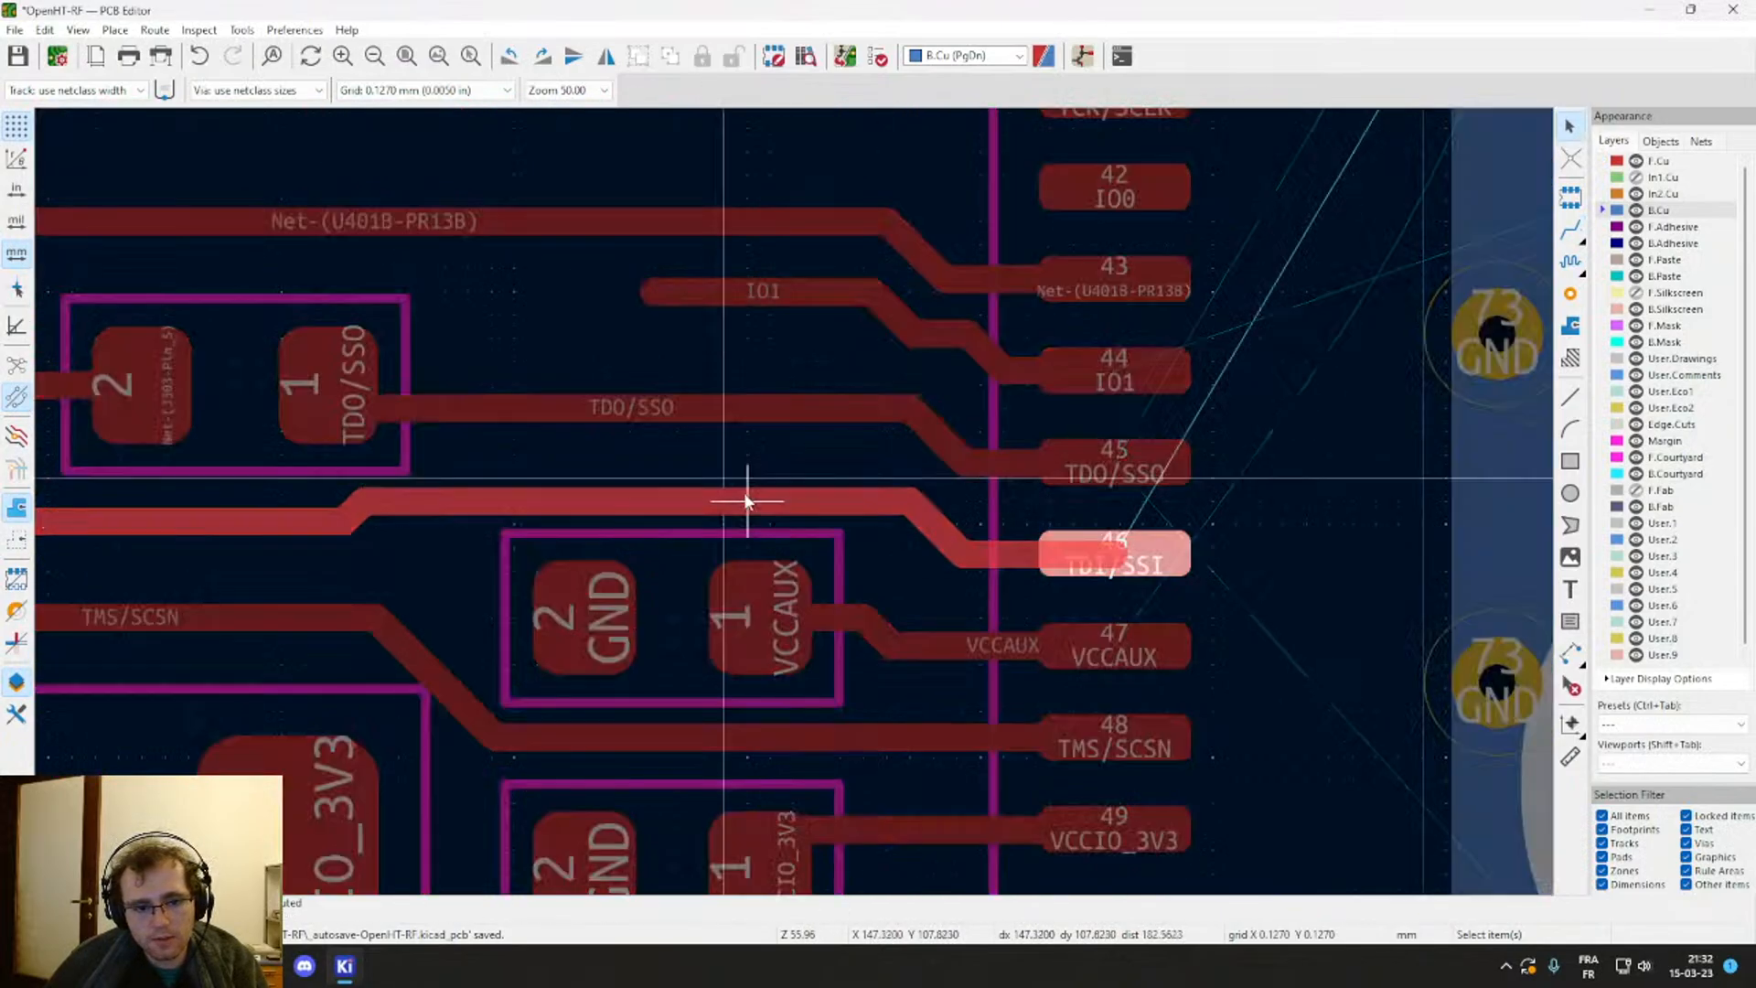
key("Escape")
Step: Move the 0402 resistor on TDO/SSO slightly up and left, and realign the J303-Pin_5 track with its pad 2
middle_click_drag(444, 576, 1091, 554)
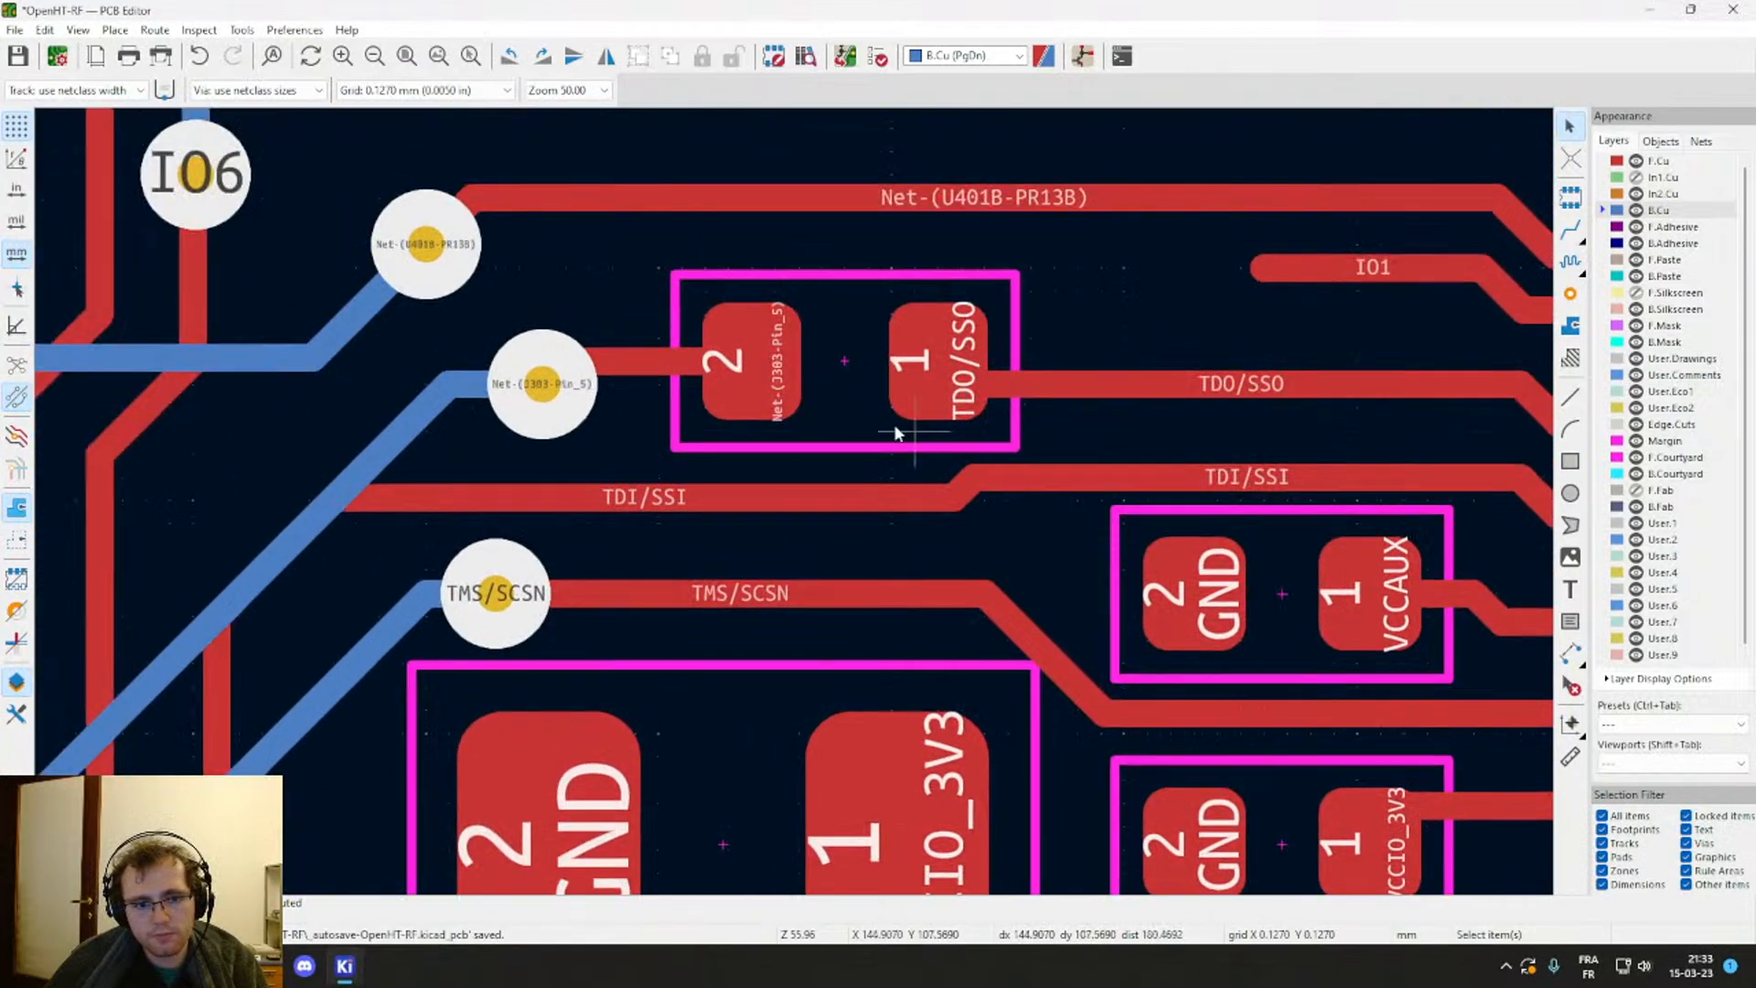
left_click(865, 357)
key("m")
left_click(803, 343)
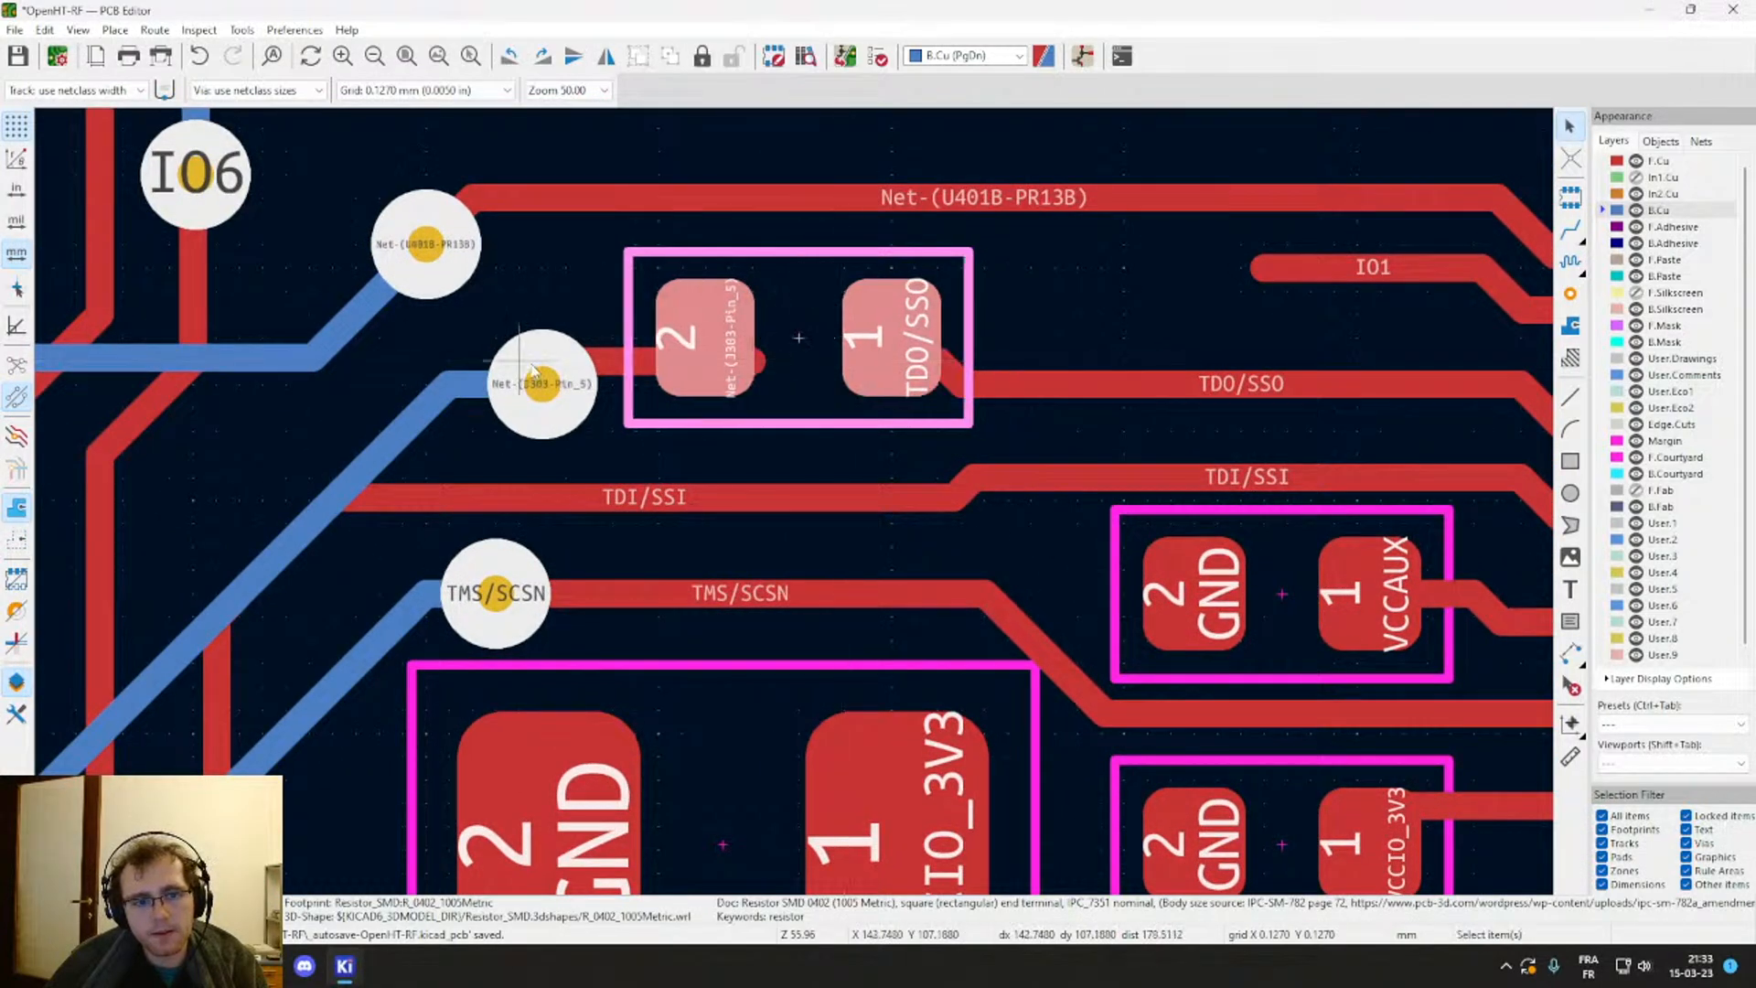
left_click(620, 371)
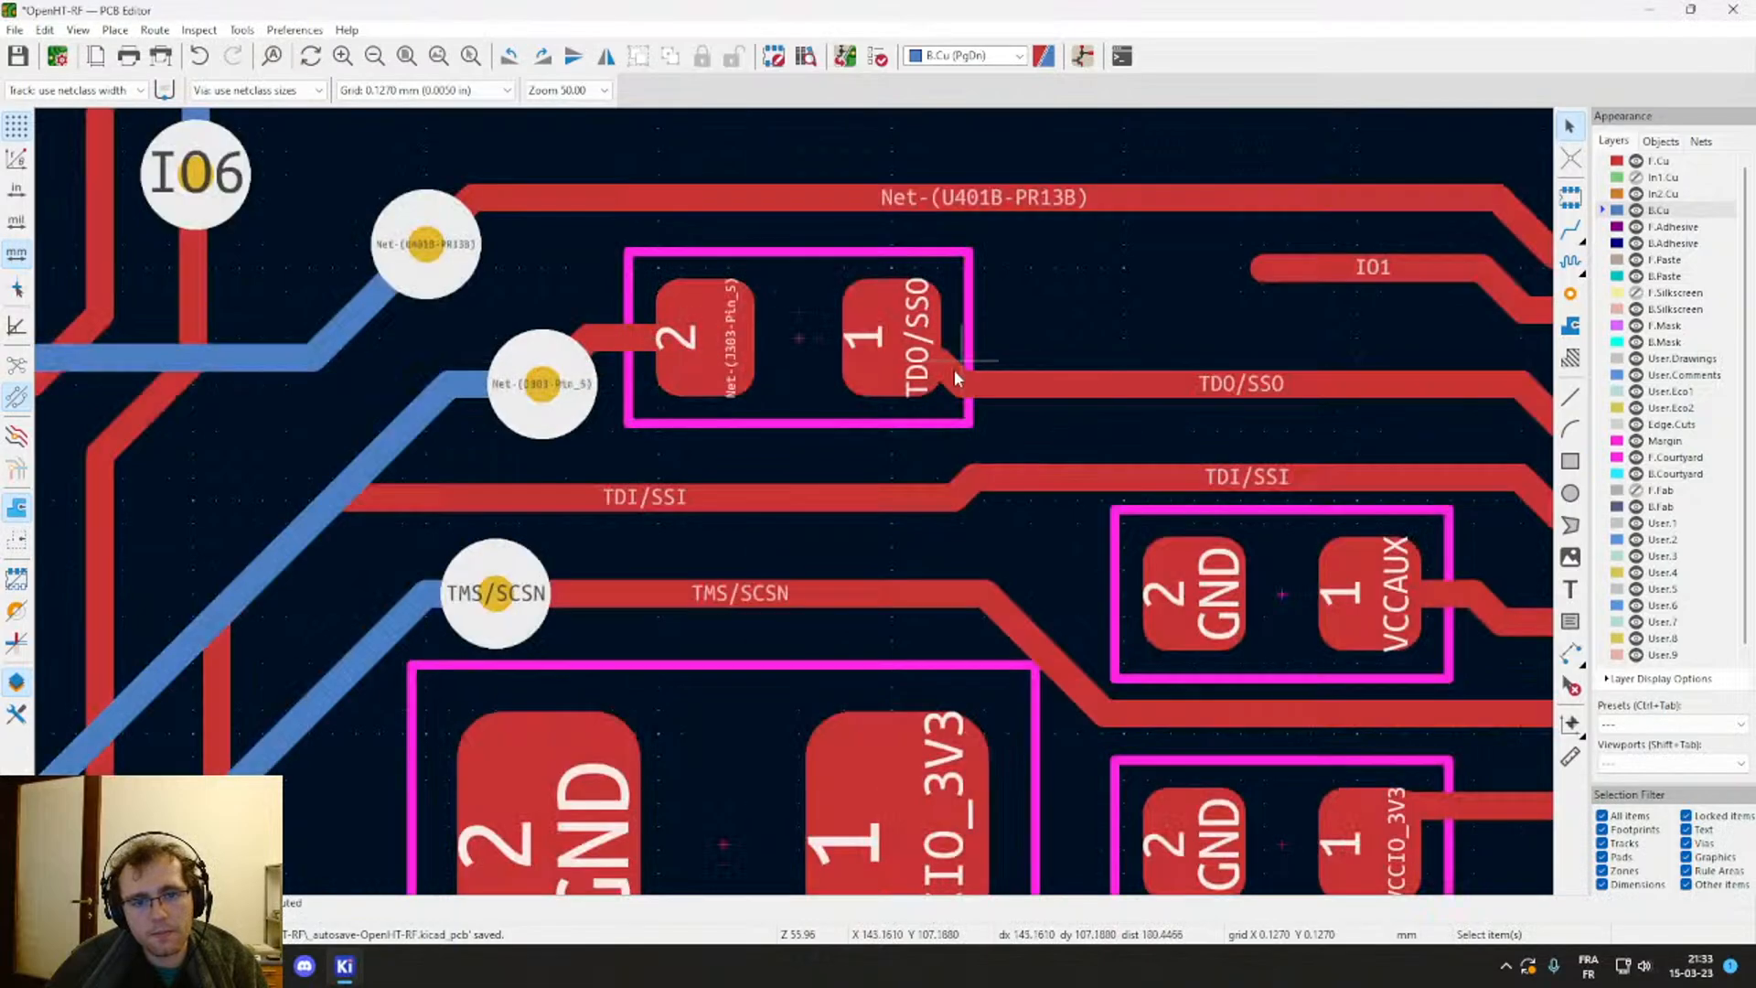
Step: Drag the TDO/SSO track at resistor pad 1 so it leaves the pad horizontally and jogs down just outside the courtyard
double_click(926, 361)
key("Escape")
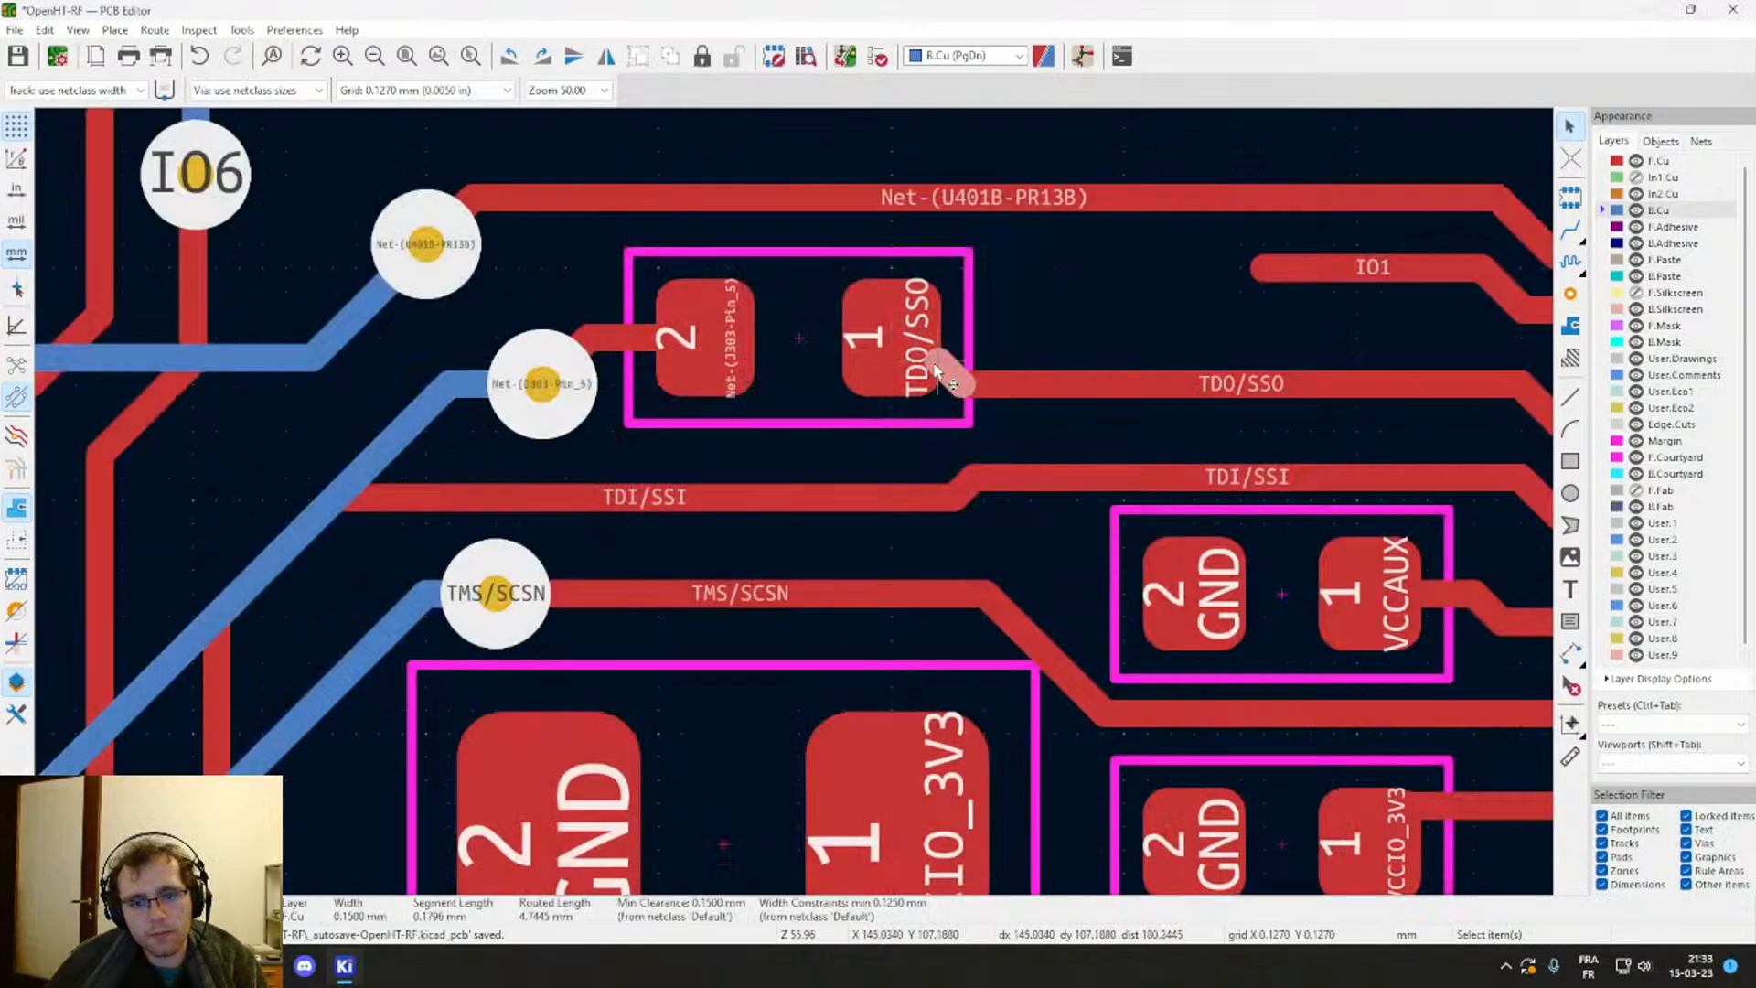
key("d")
left_click(939, 382)
left_click(1006, 380)
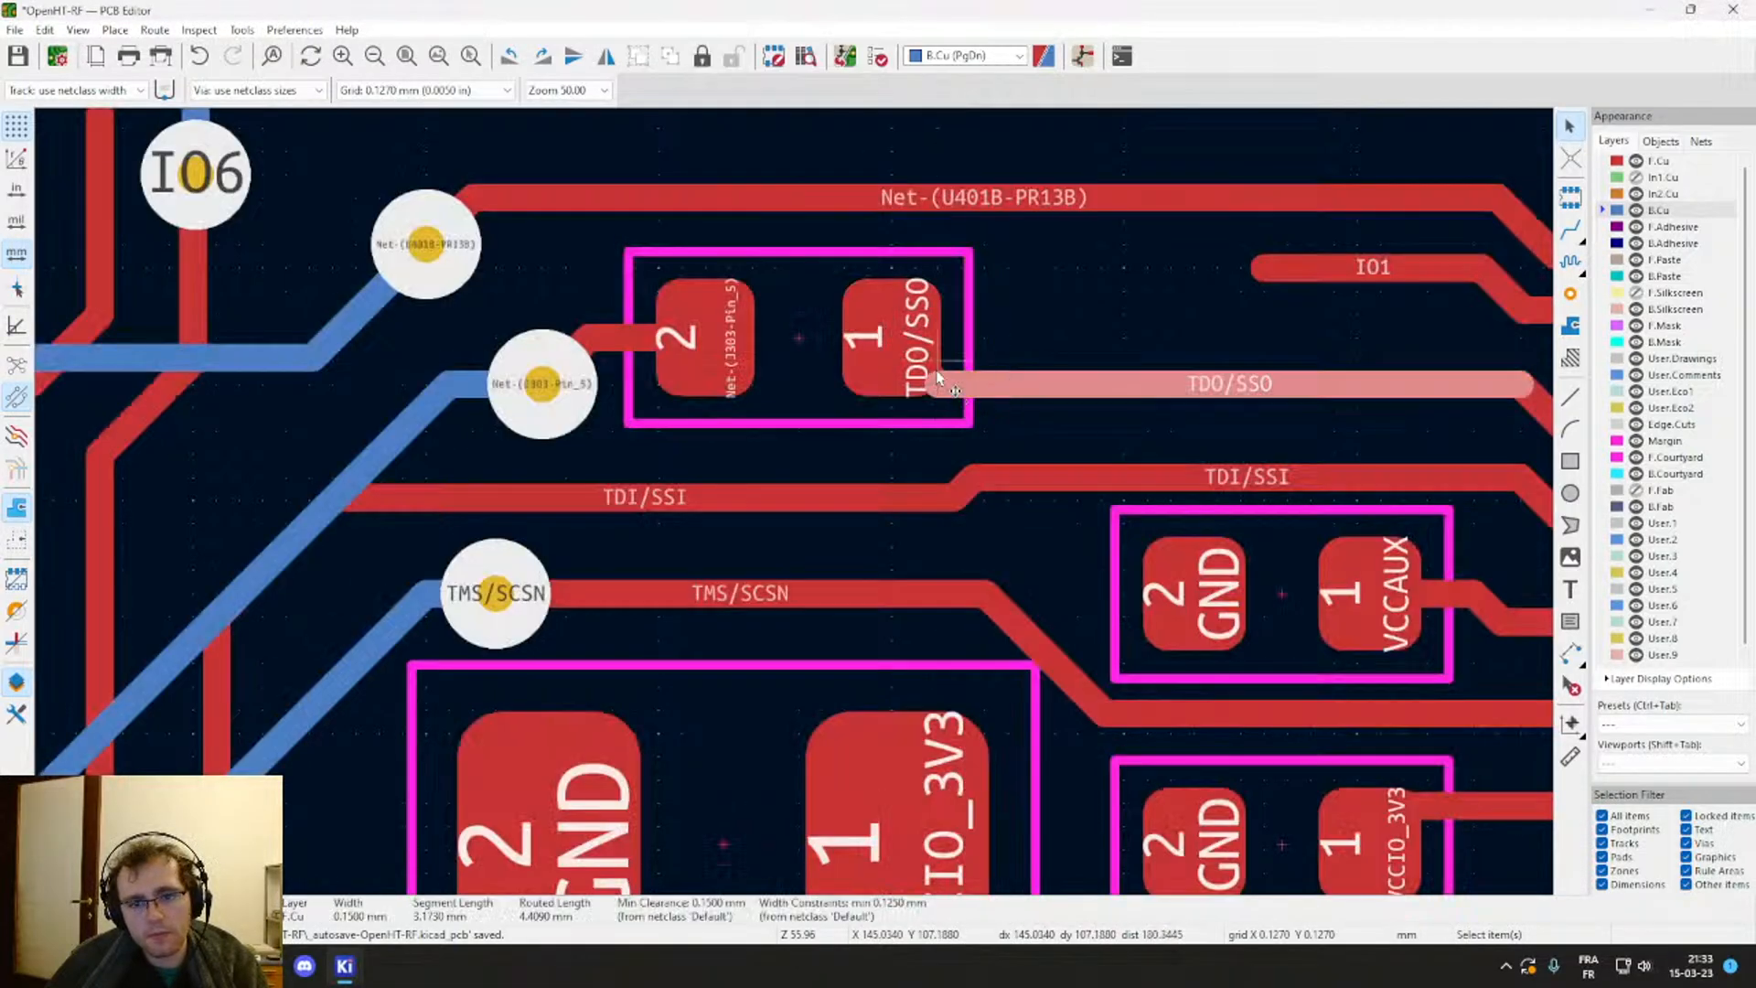
left_click(933, 370)
key("d")
left_click(1016, 358)
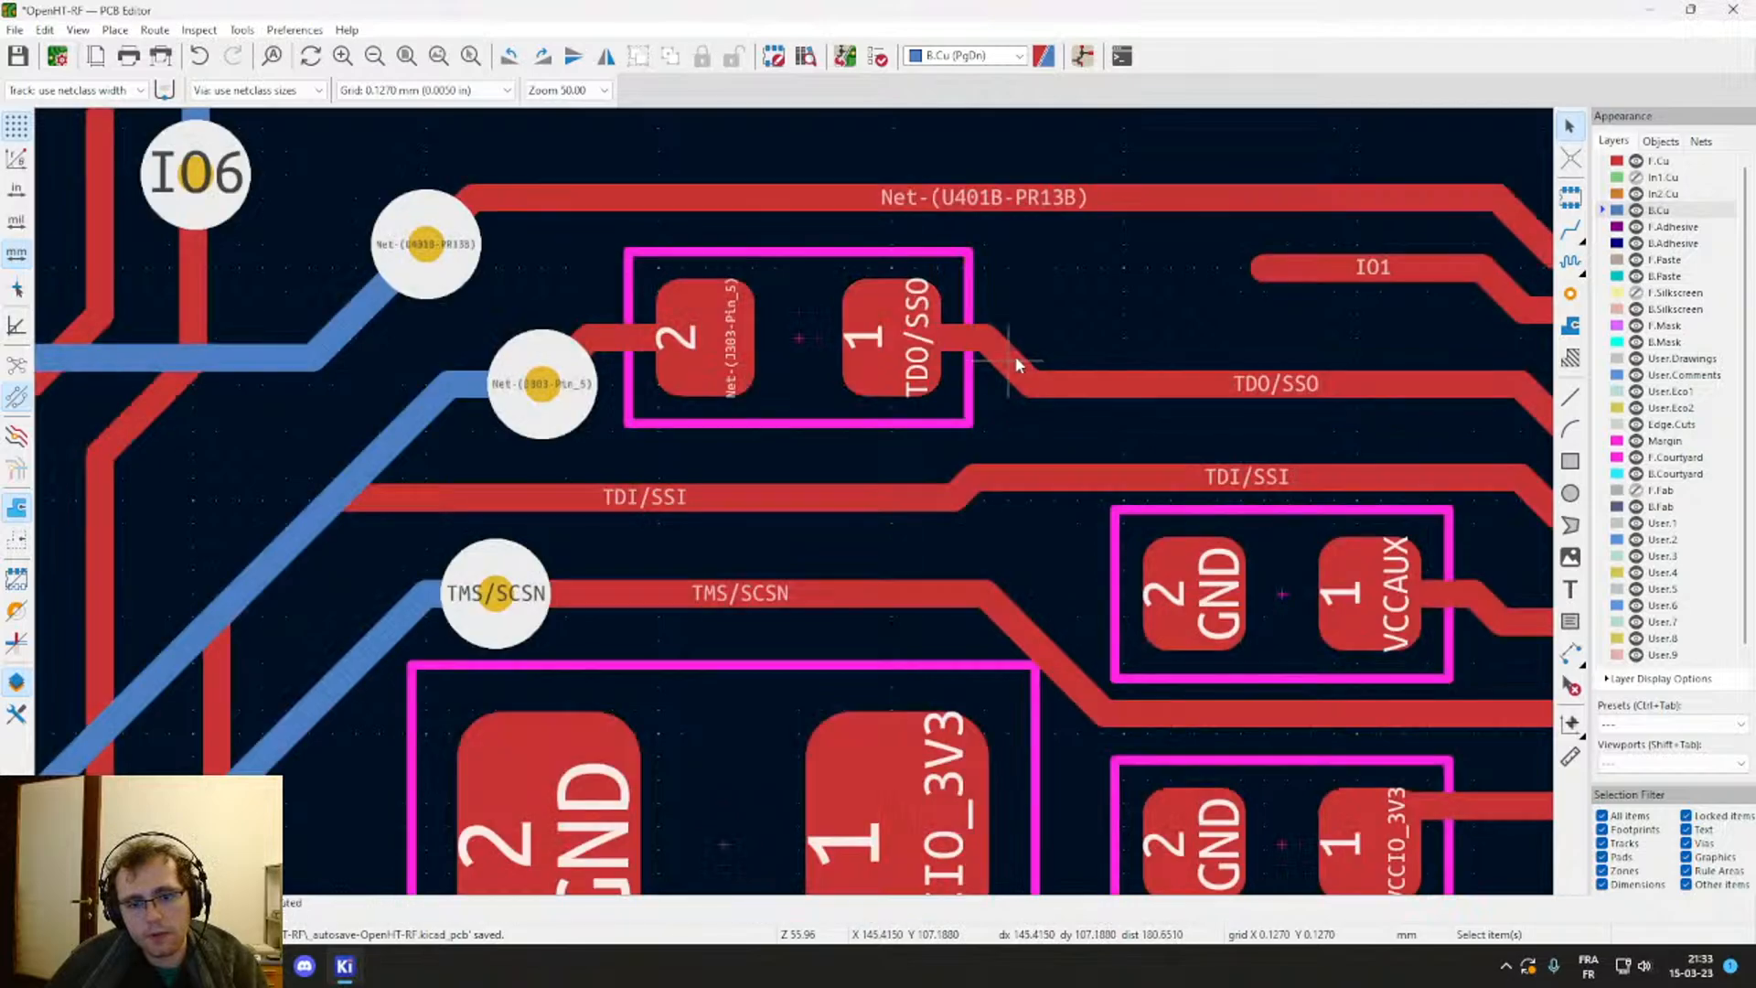
Step: Reshape the TDI/SSI track to run straight beneath the resistor, with its diagonal jog near the J303-Pin_5 via
left_click(801, 510)
key("d")
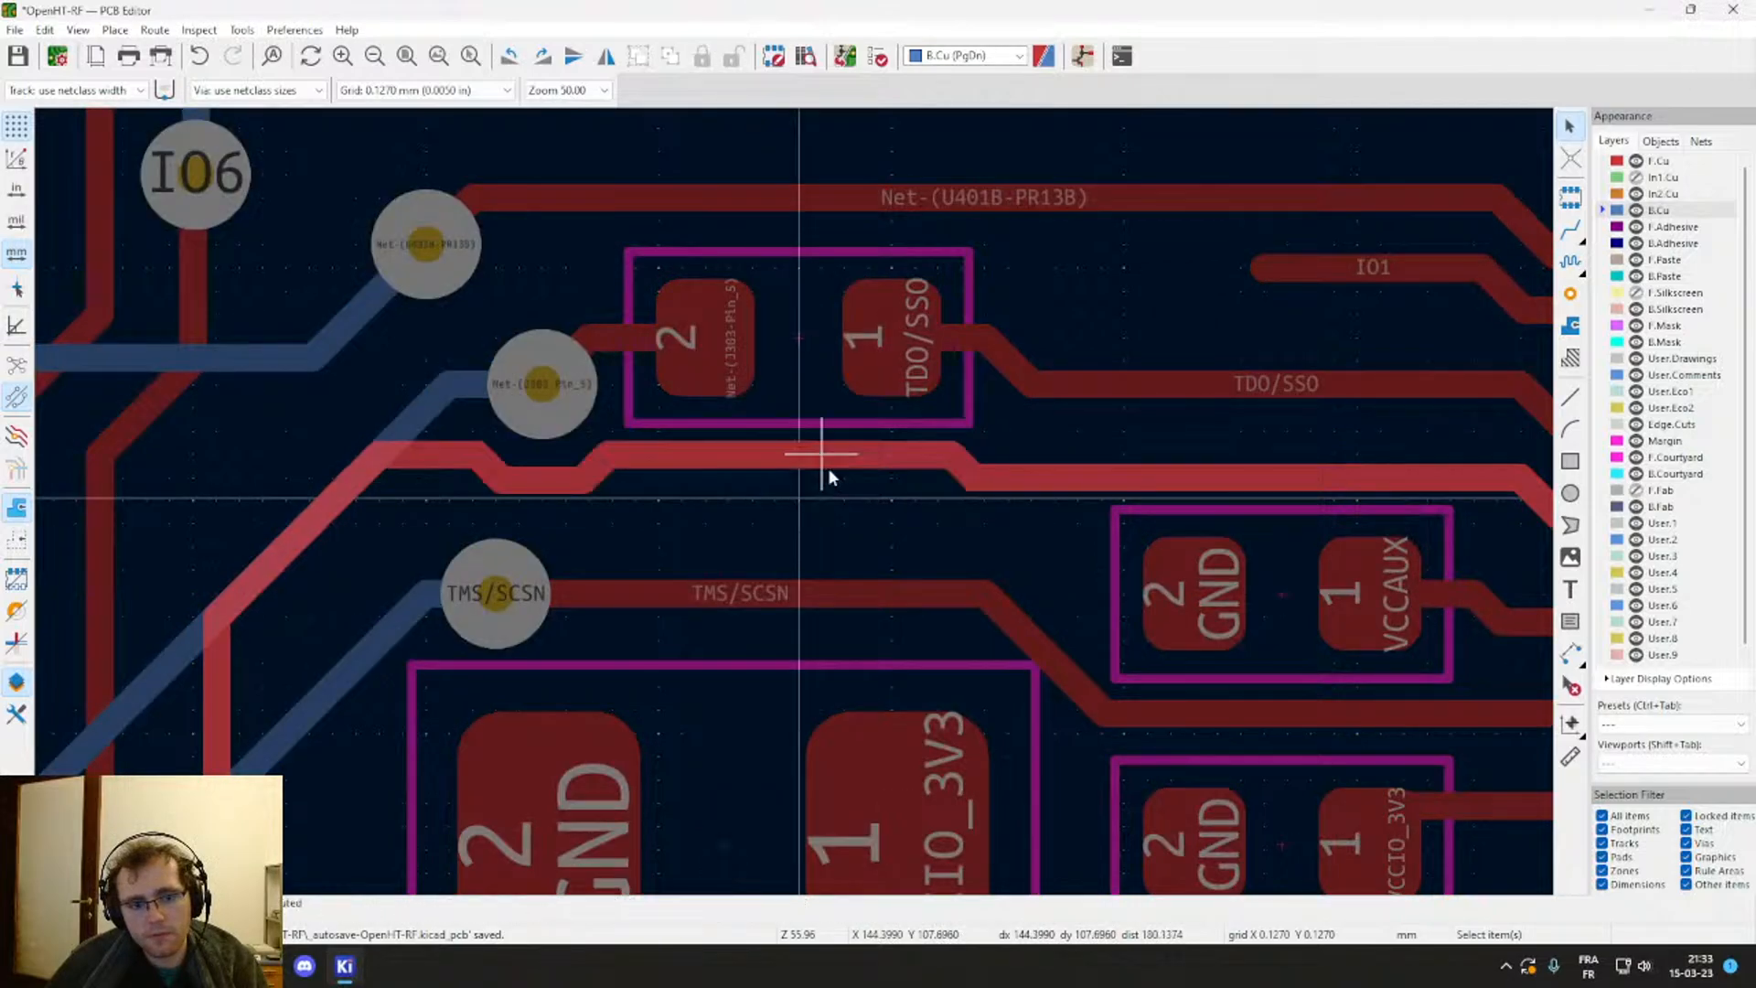
left_click(820, 480)
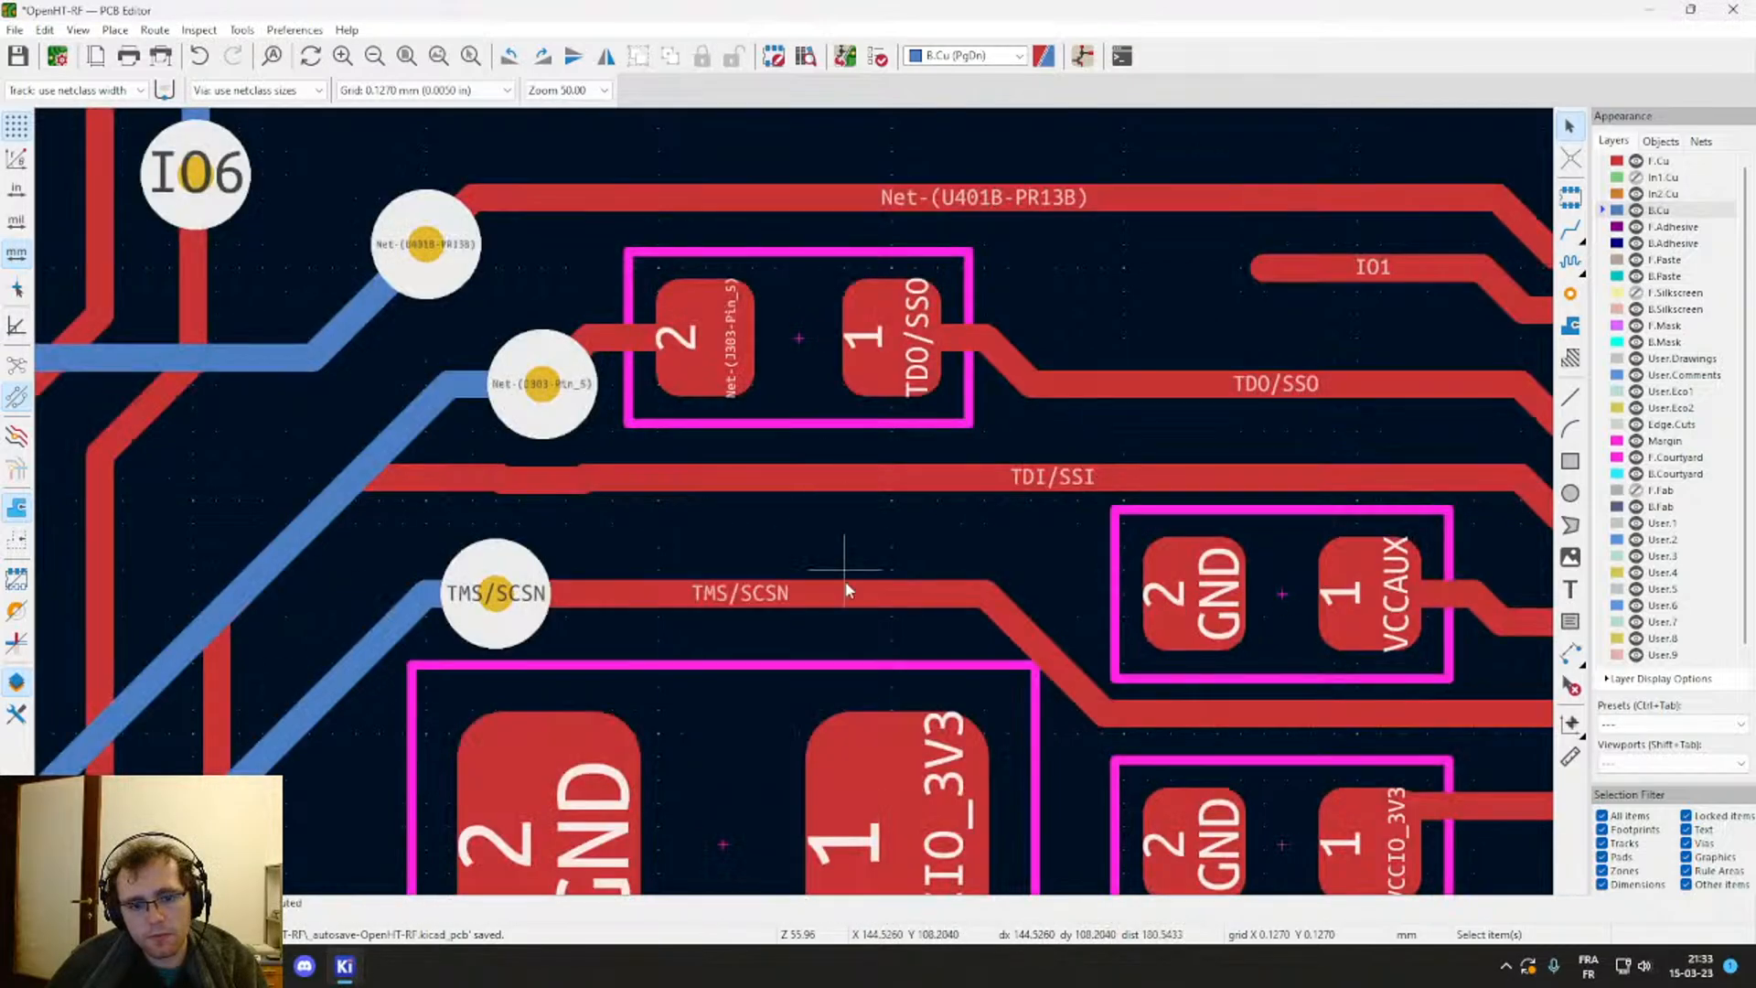
left_click(450, 476)
key("d")
left_click(441, 485)
left_click(657, 476)
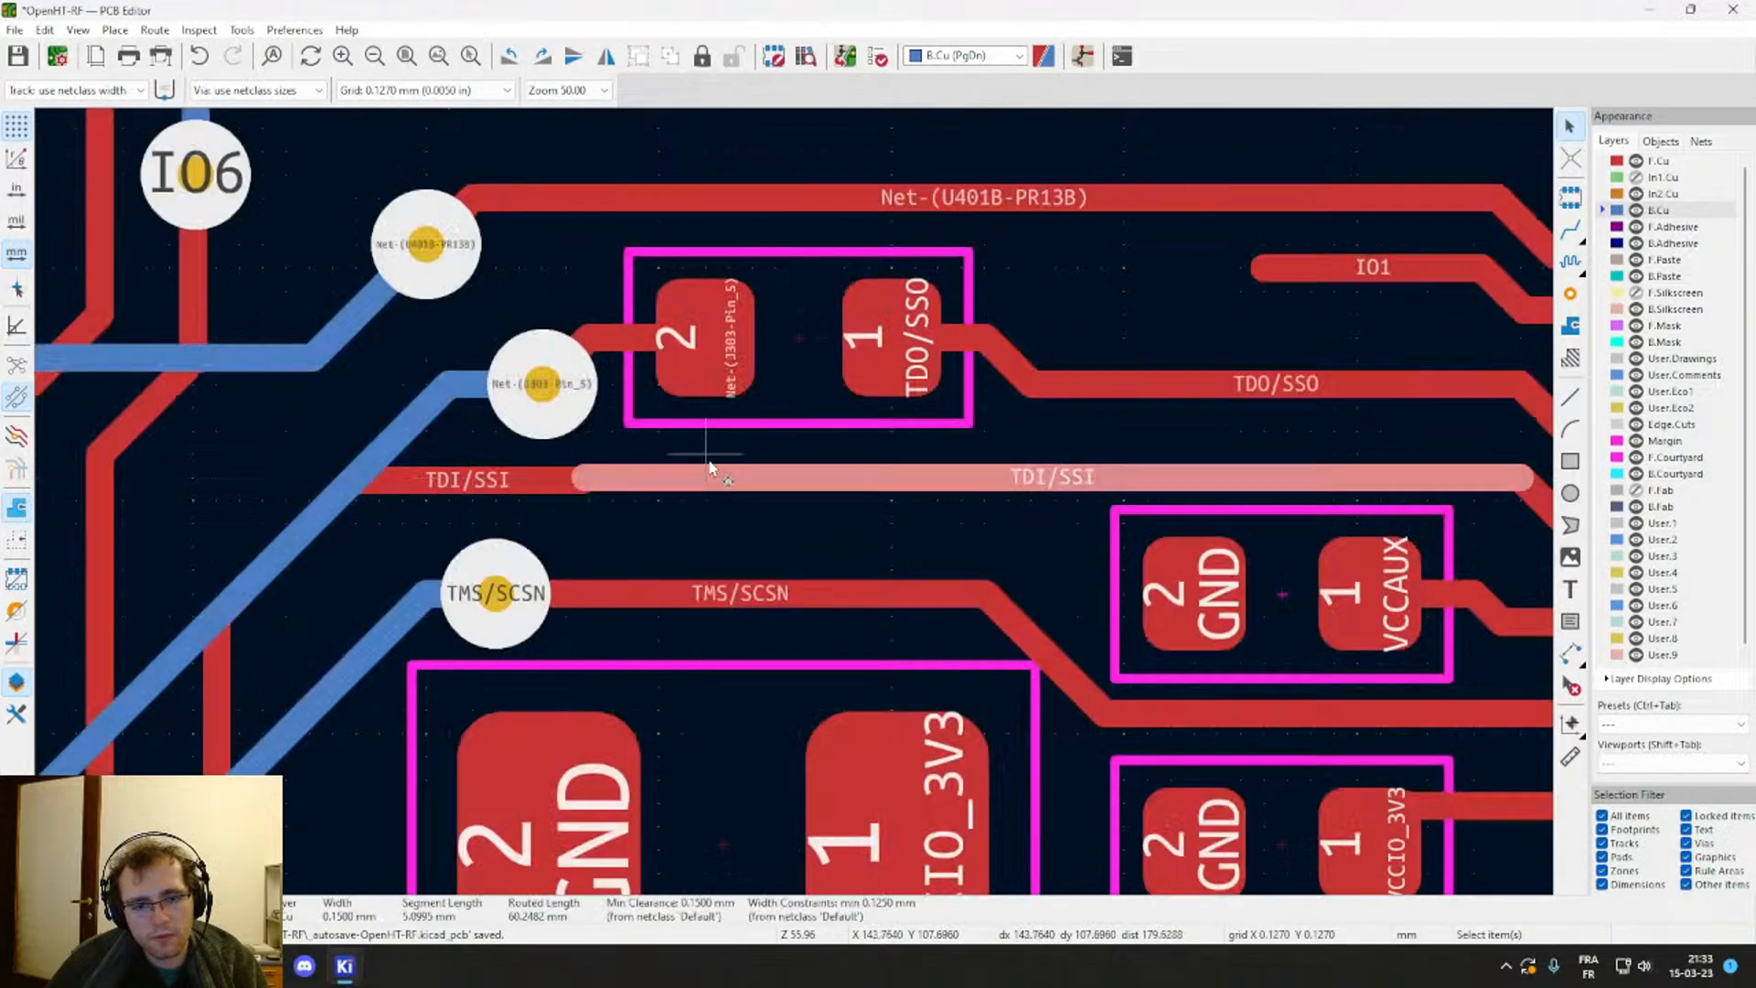
key("d")
left_click(727, 448)
Step: Drag the horizontal TMS/SCSN track segment down close to the upper edge of the large VCCIO_3V3 capacitor
middle_click_drag(747, 482, 678, 372)
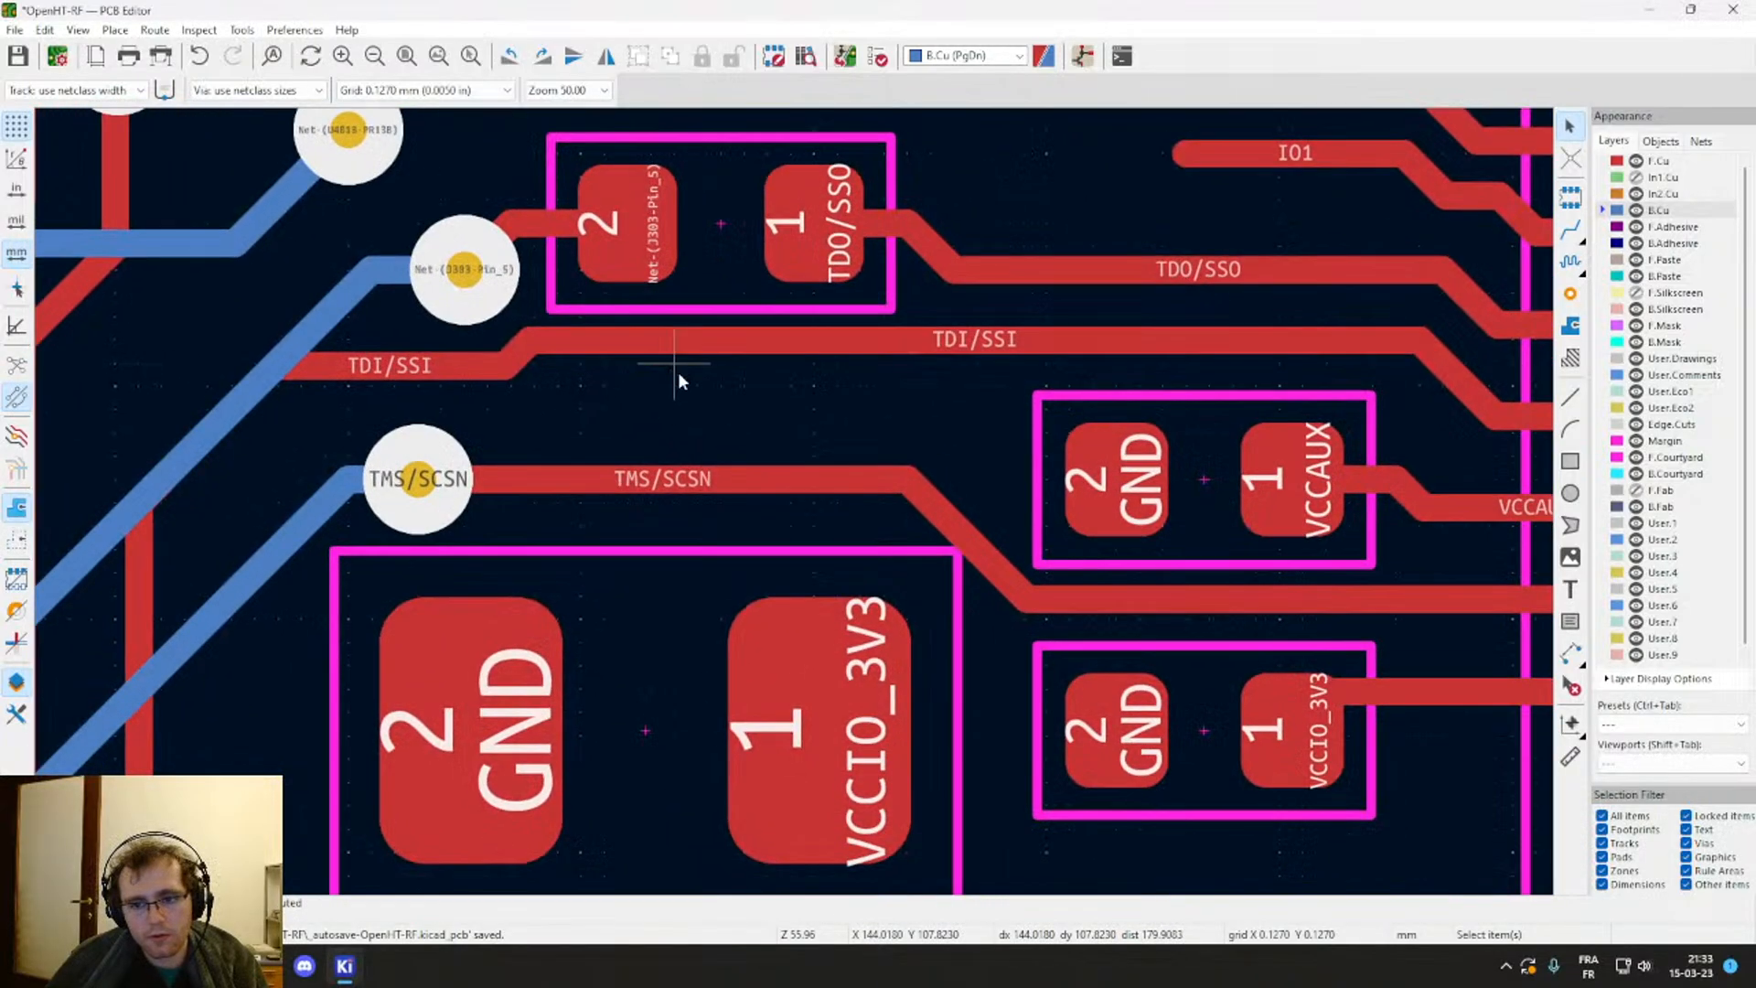
scroll(678, 371, "down", 1)
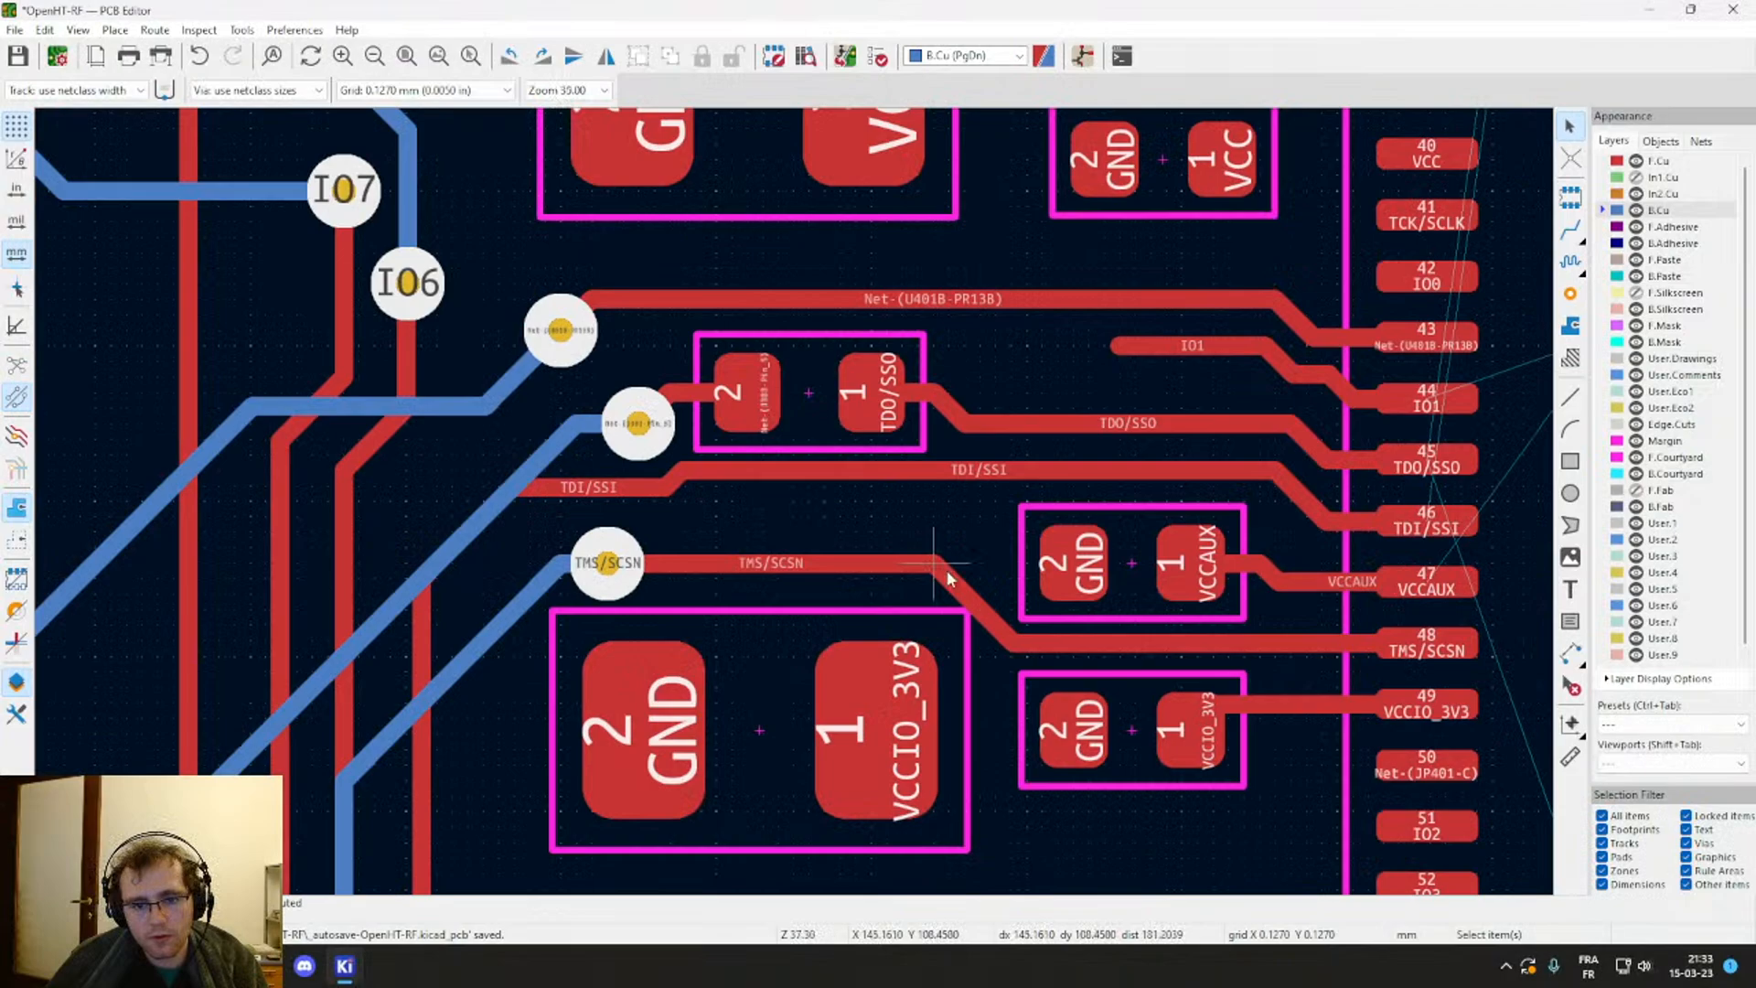
left_click(846, 565)
key("d")
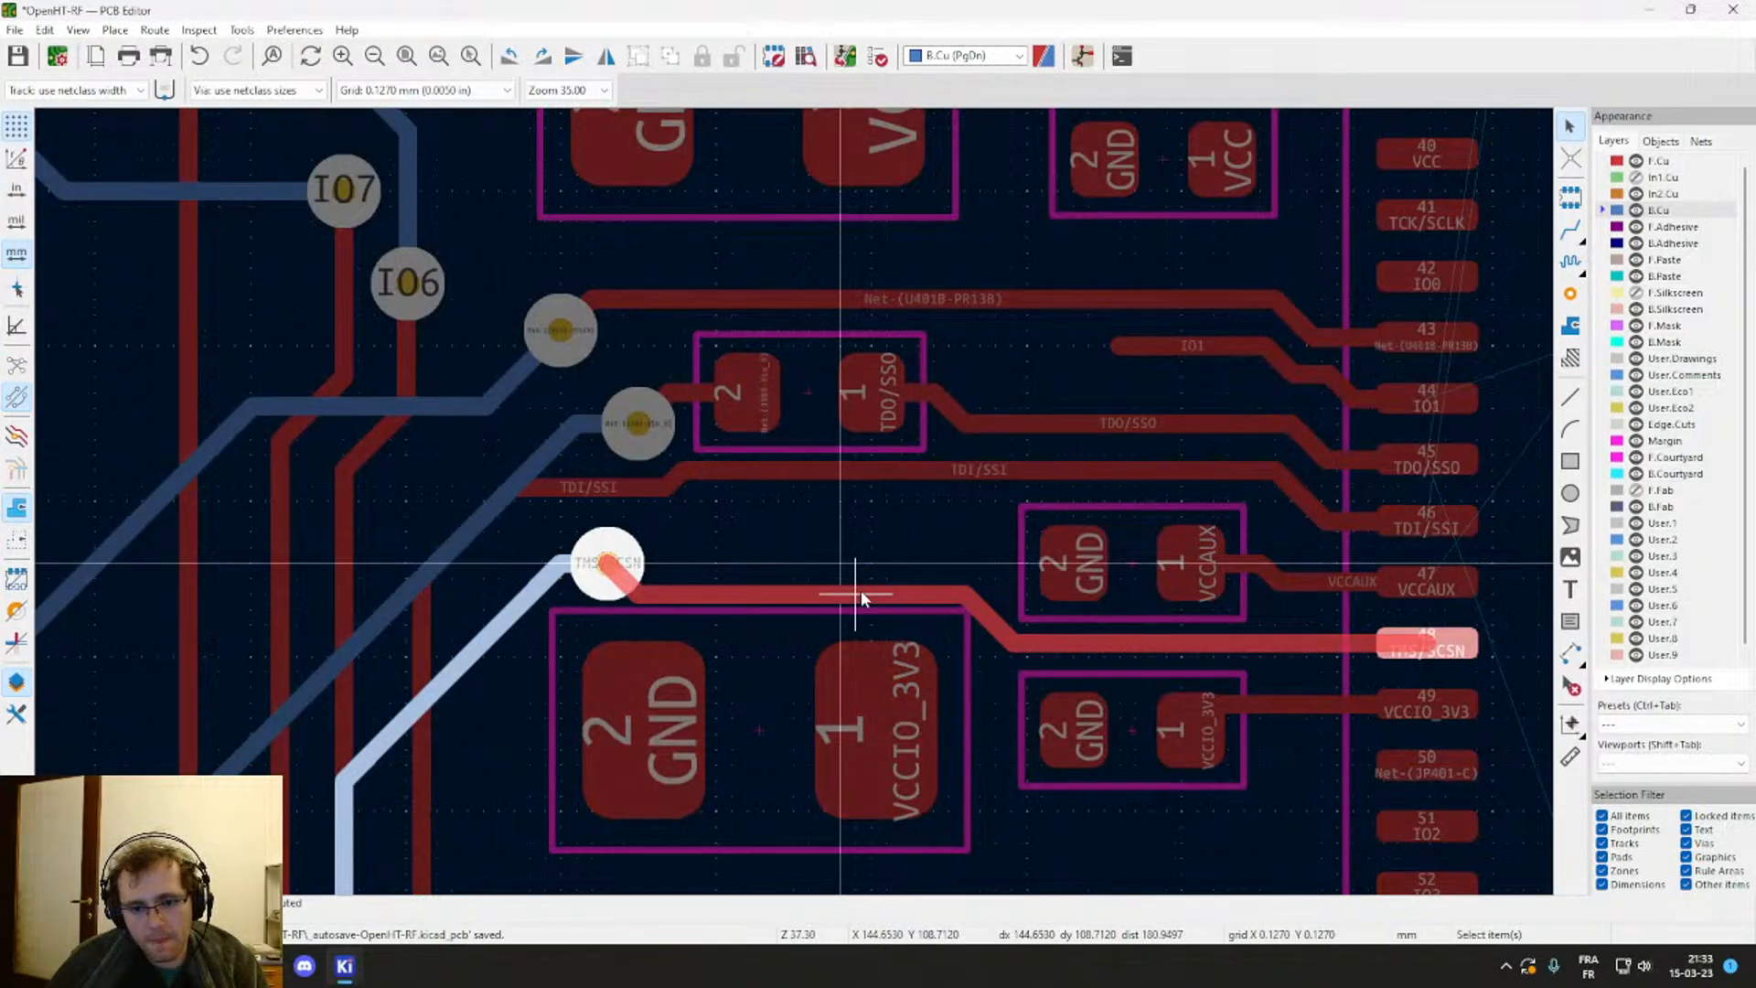
left_click(860, 590)
Step: Try to place a free via between the TDI/SSI and TMS/SCSN tracks
middle_click_drag(868, 582, 809, 571)
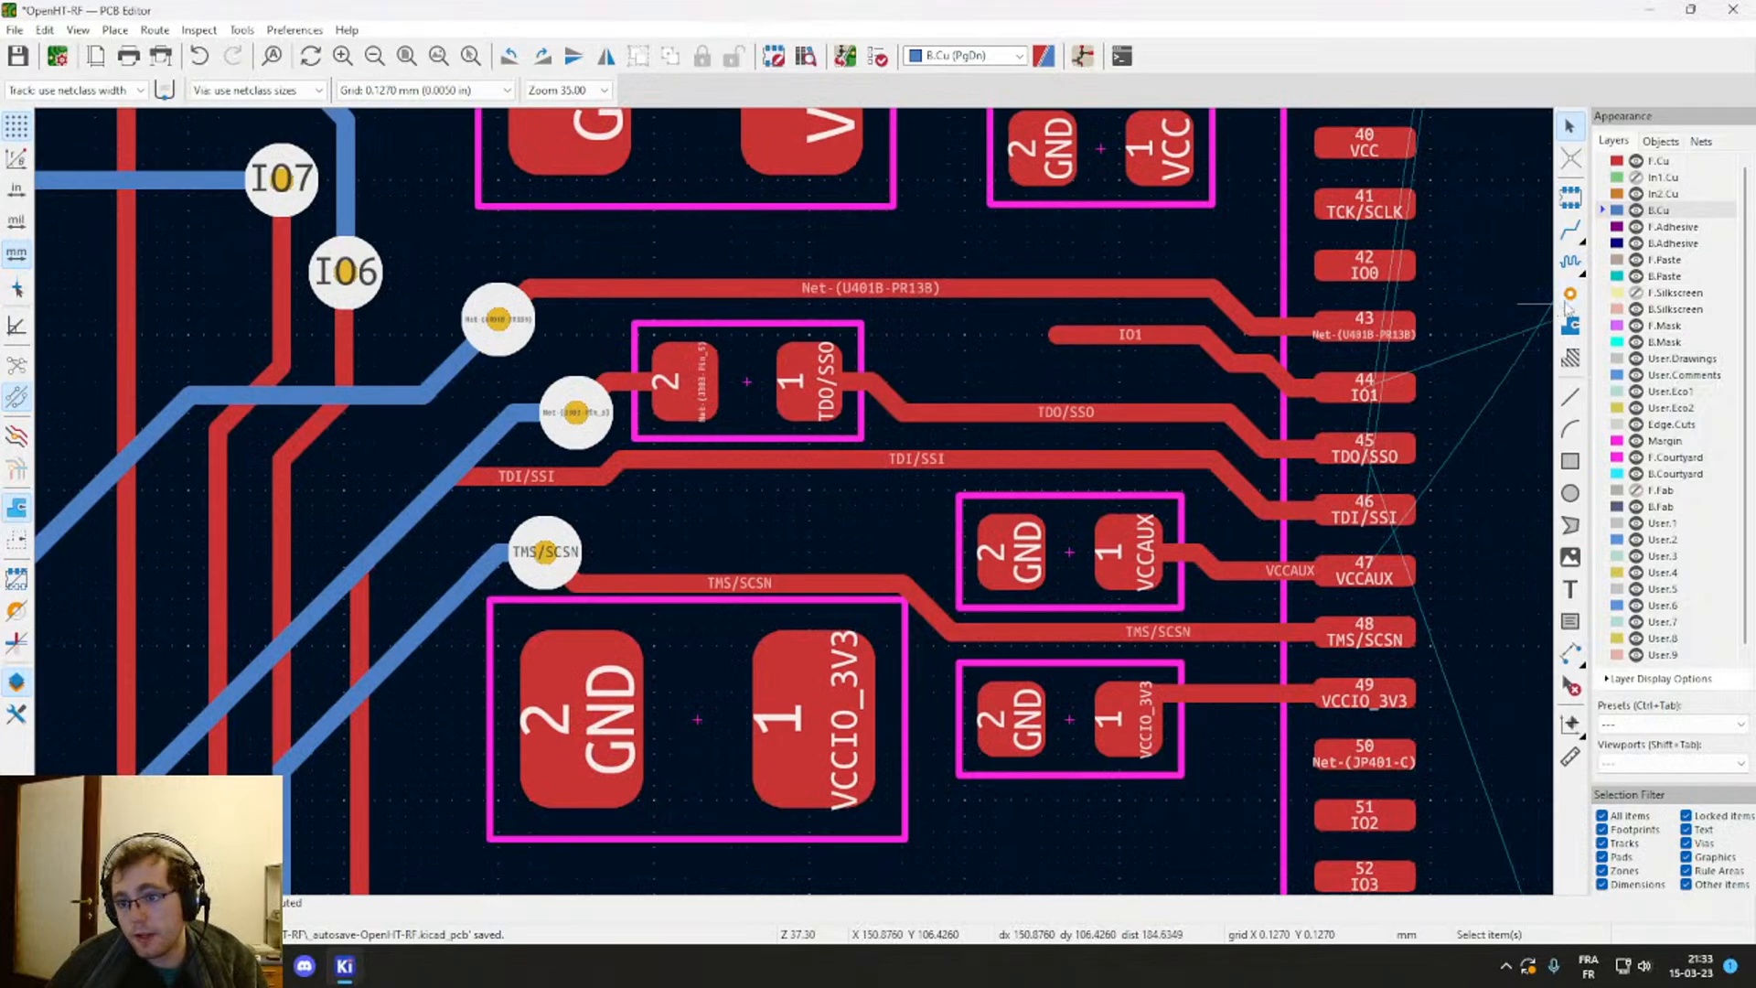
left_click(1569, 298)
left_click(825, 537)
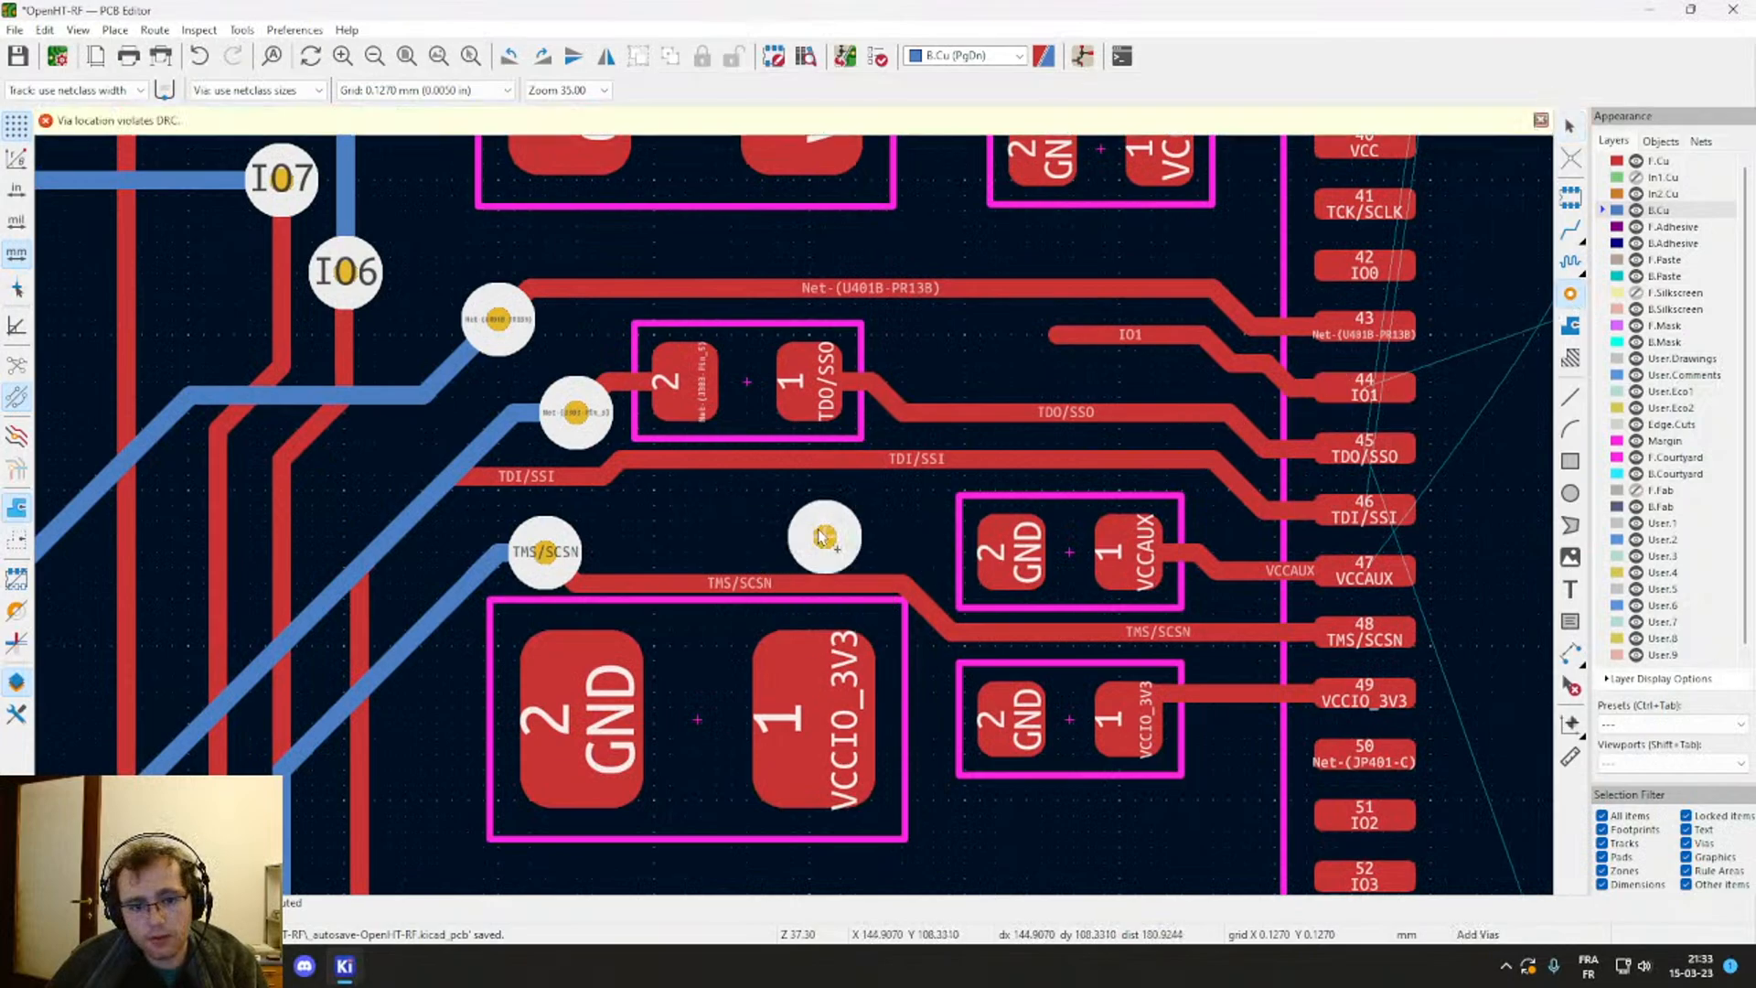
scroll(794, 567, "down", 1)
scroll(813, 587, "up", 1)
key("Escape")
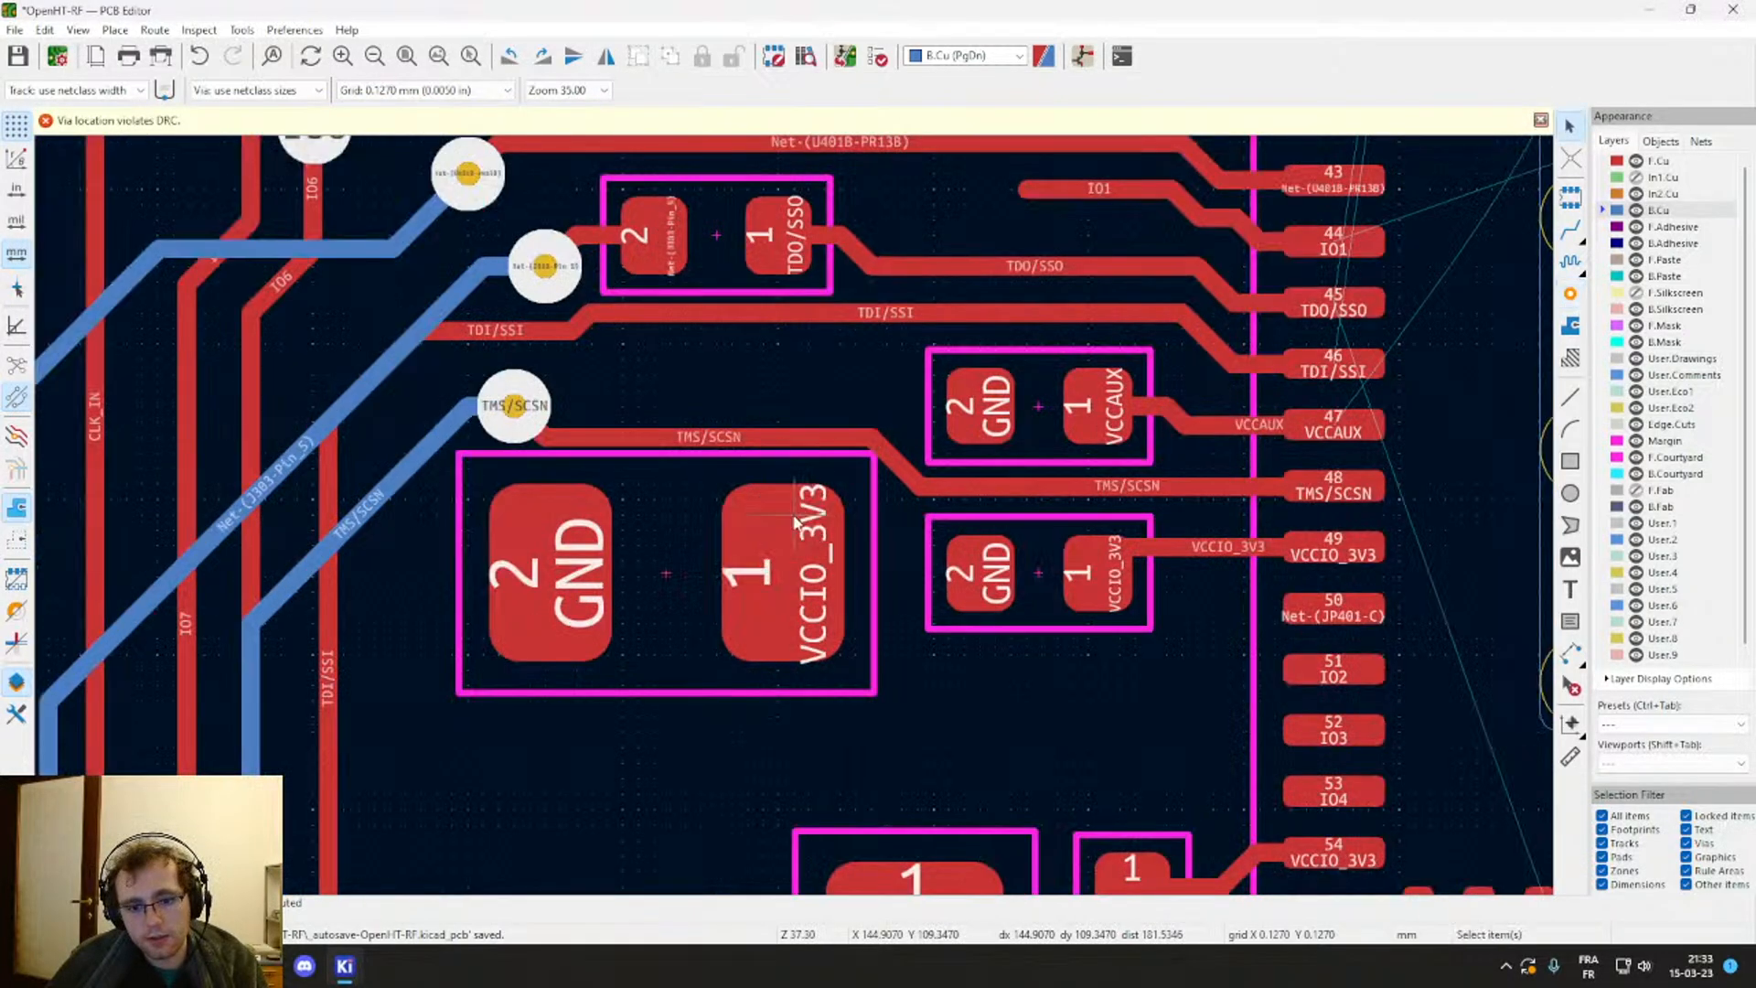
Step: Move the large 0805 VCCIO_3V3 capacitor down and slightly right, and lower the TMS/SCSN track toward it
left_click(697, 553)
key("m")
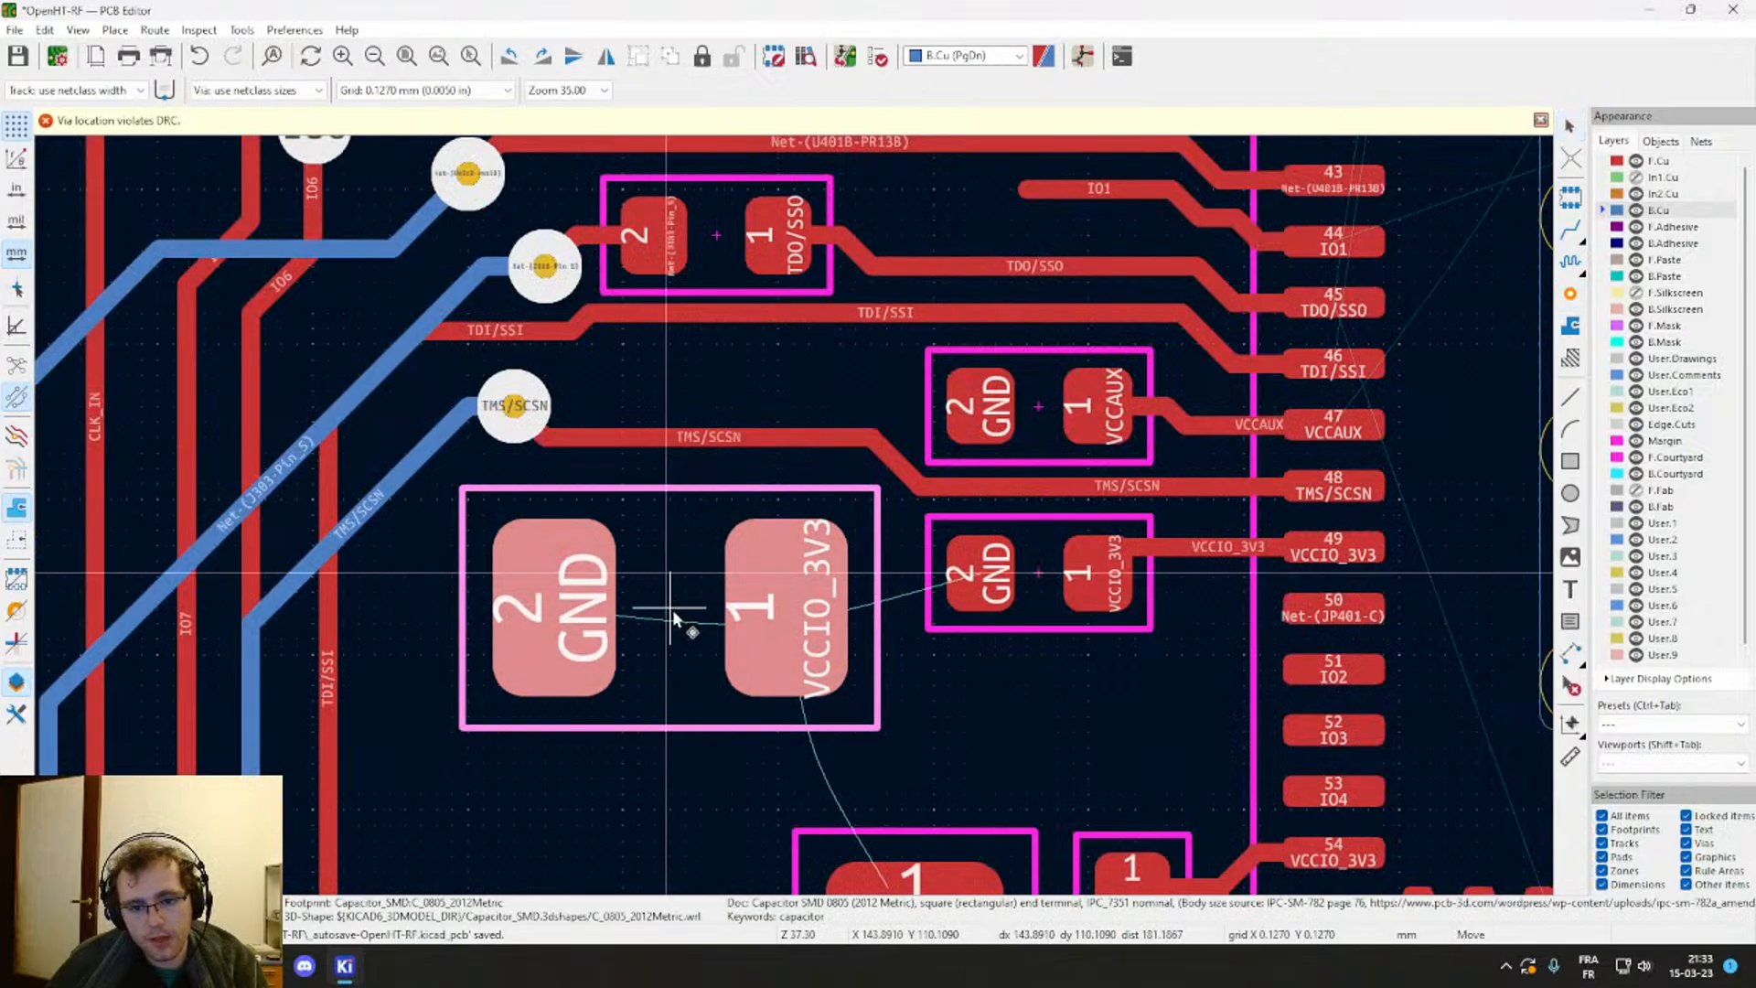
left_click(685, 624)
left_click_drag(792, 439, 764, 467)
Step: With F.Cu active, place two vias between the TDI/SSI and TMS/SCSN tracks at X 145.161 and 144.399, Y 108.331 mm
key("Page_Up")
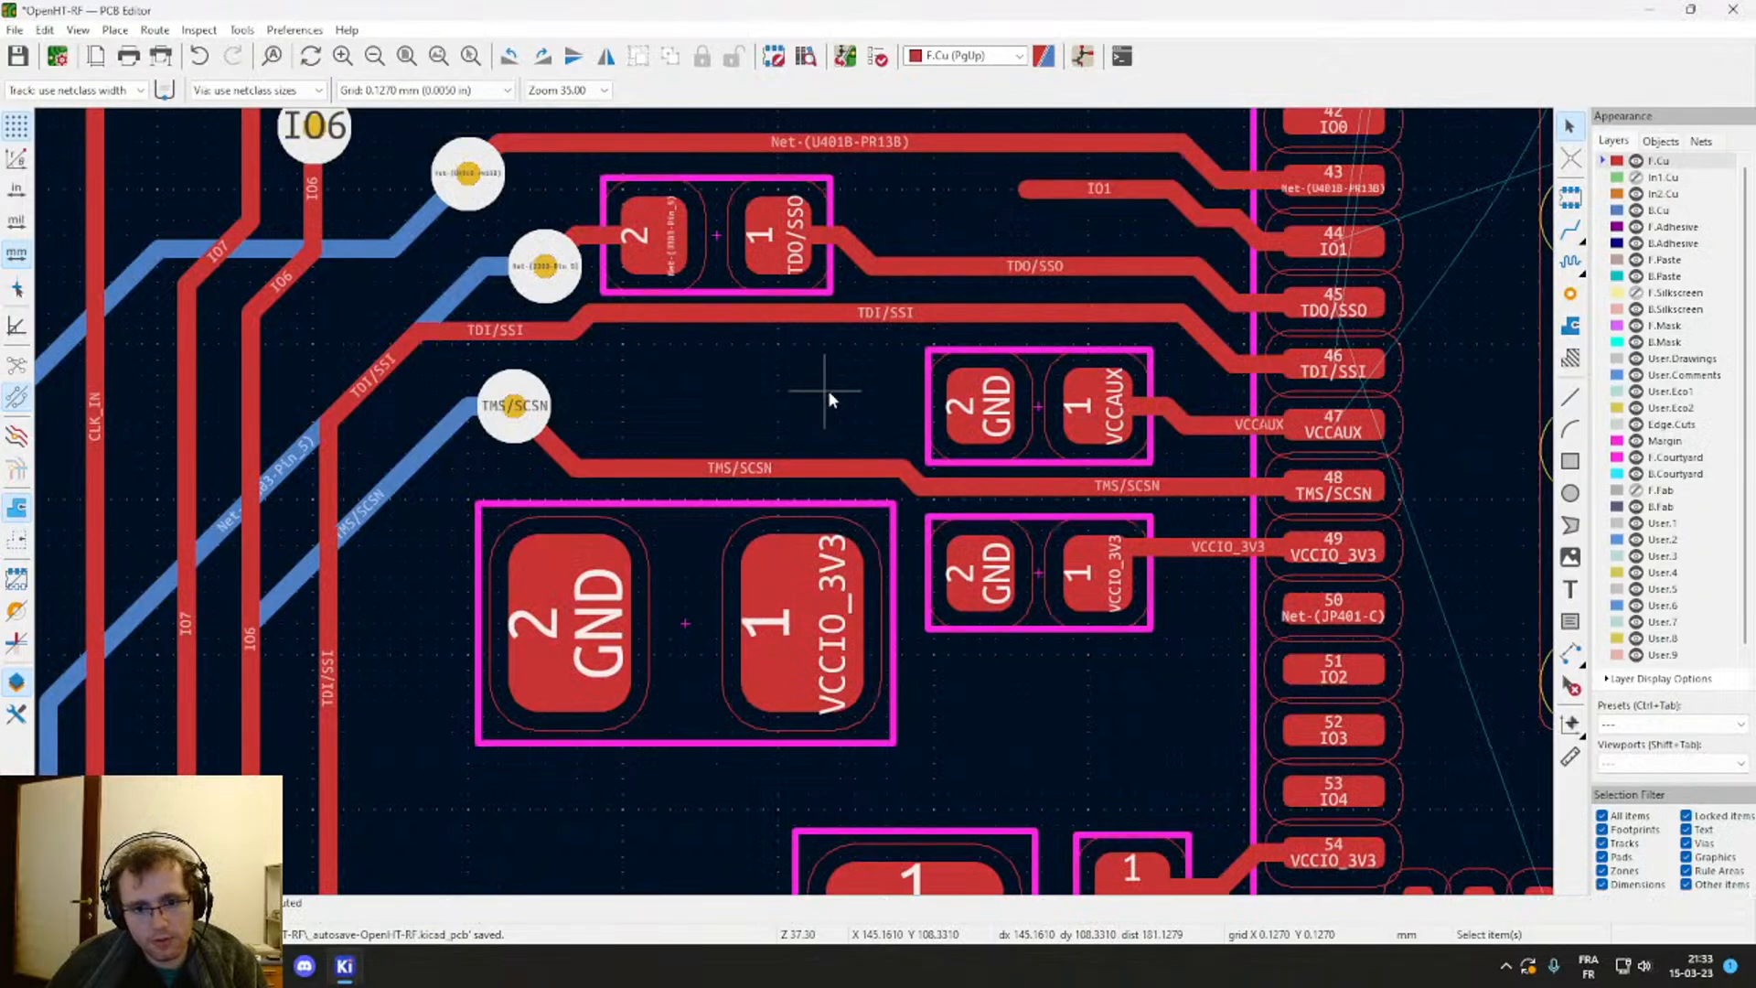
left_click(1571, 294)
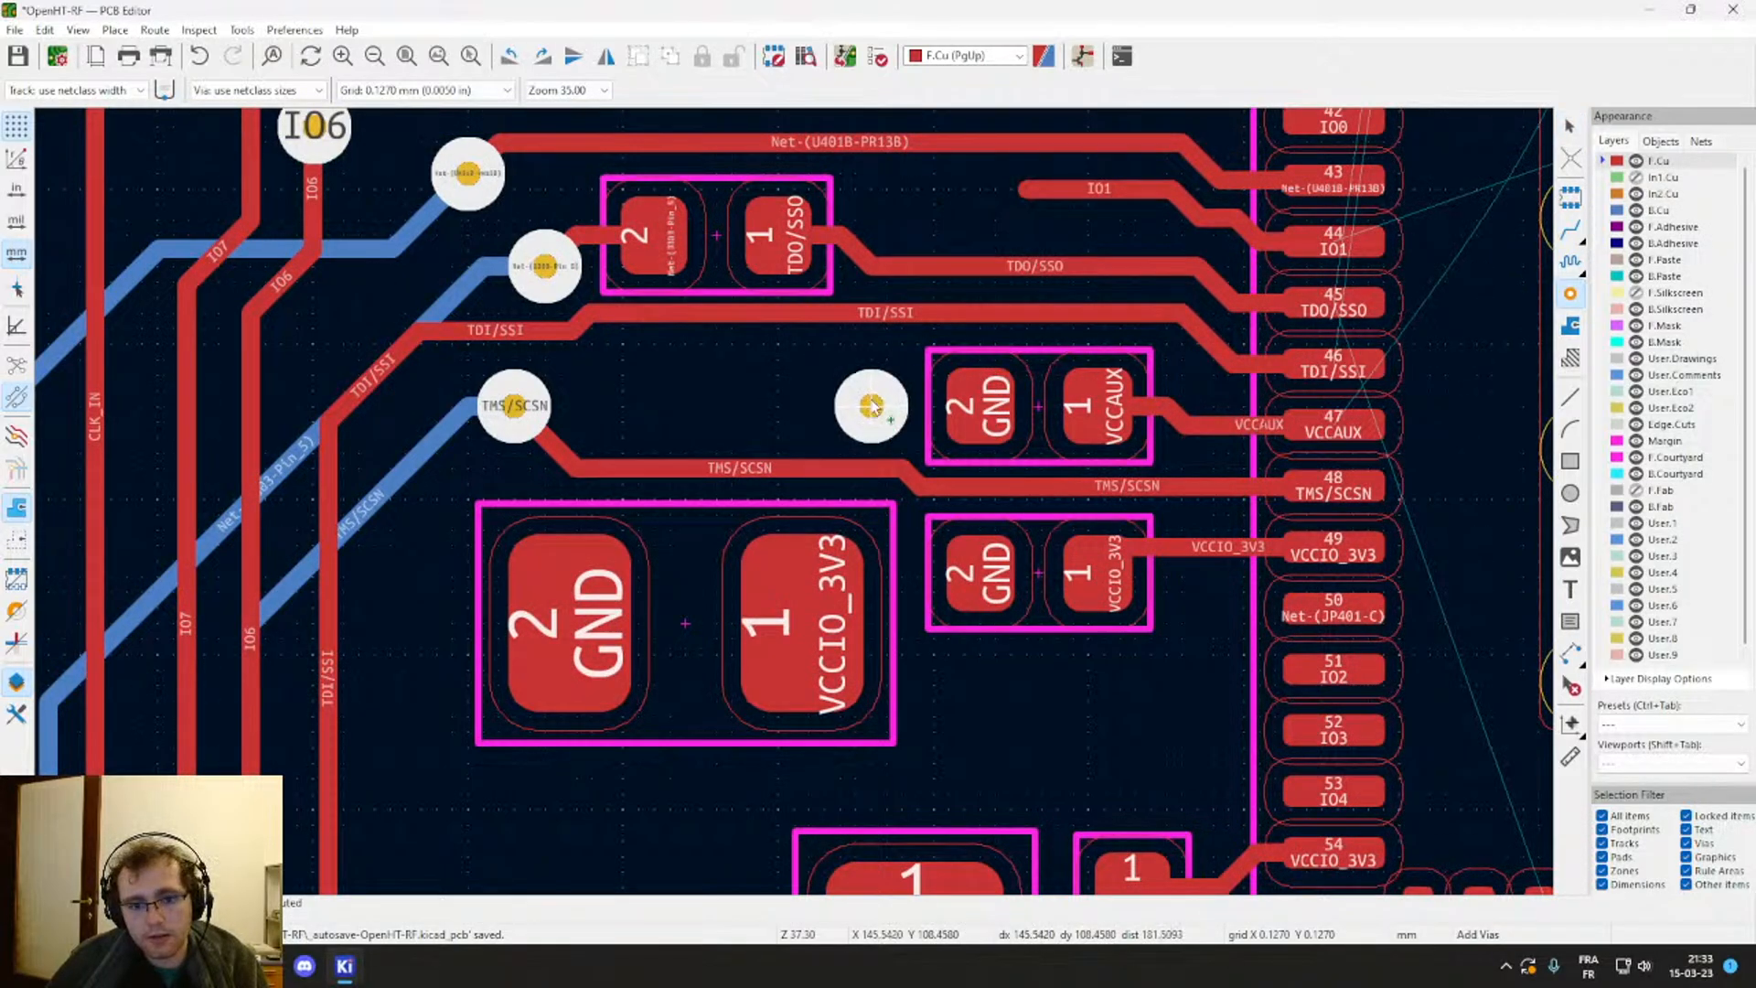
left_click(865, 400)
left_click(839, 395)
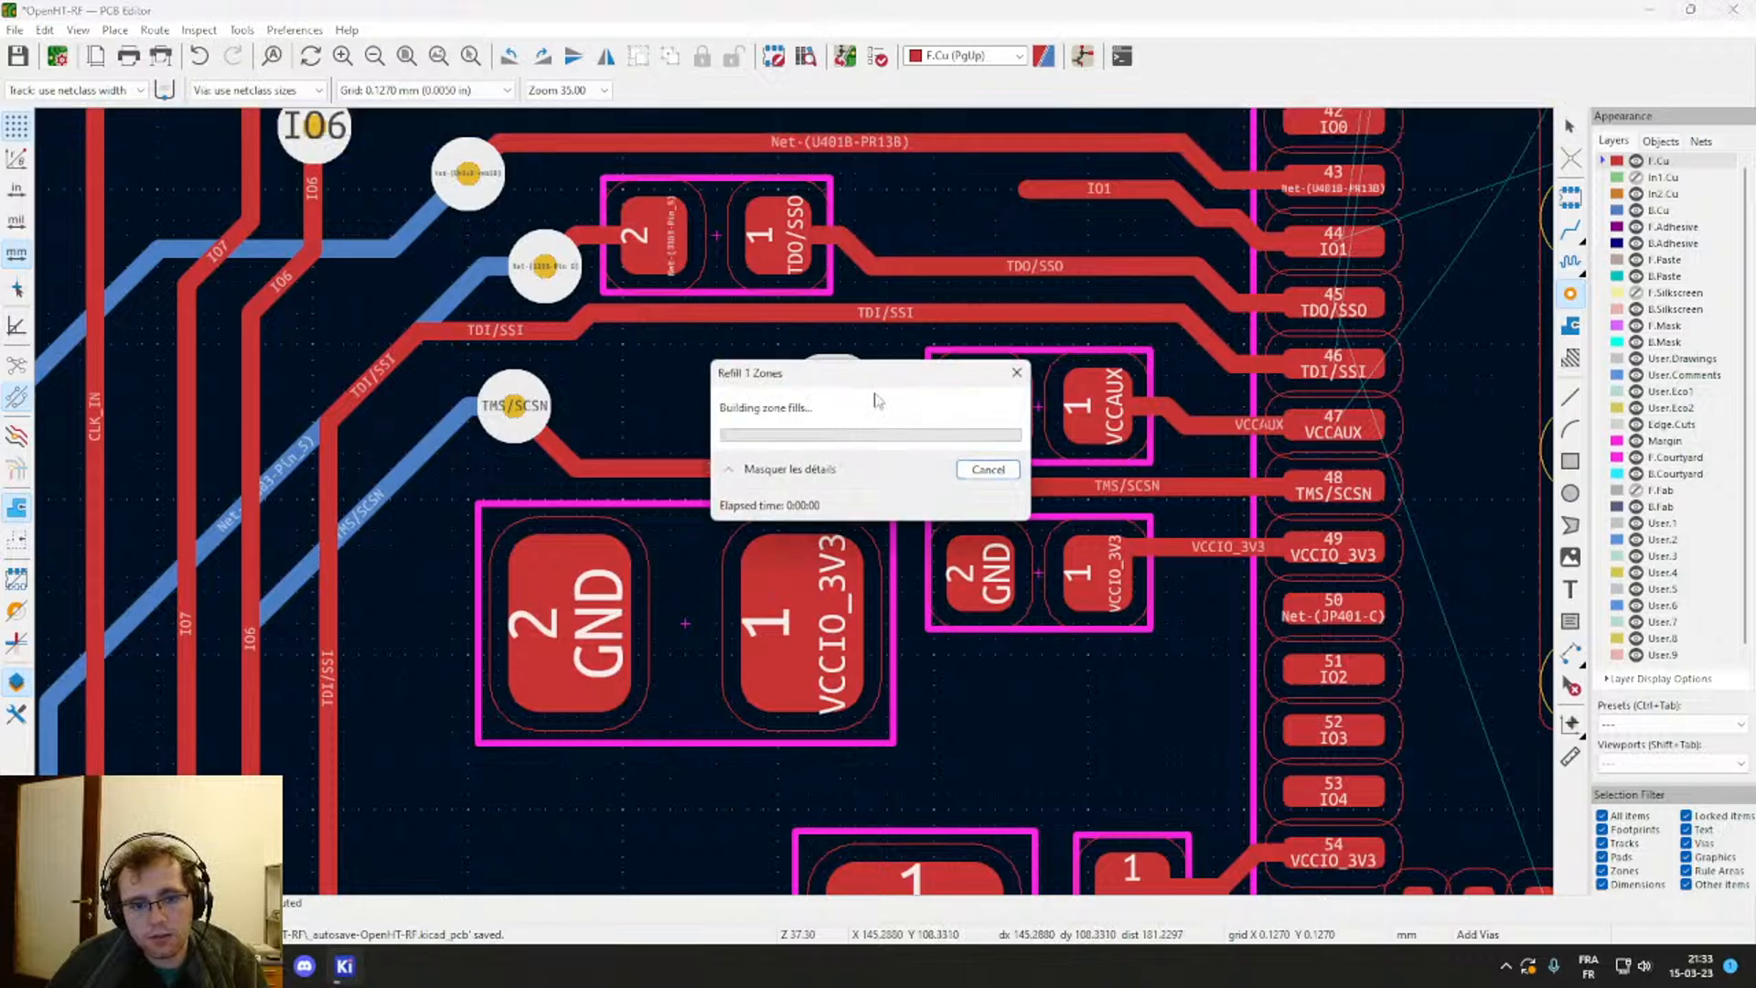
key("Return")
left_click(731, 392)
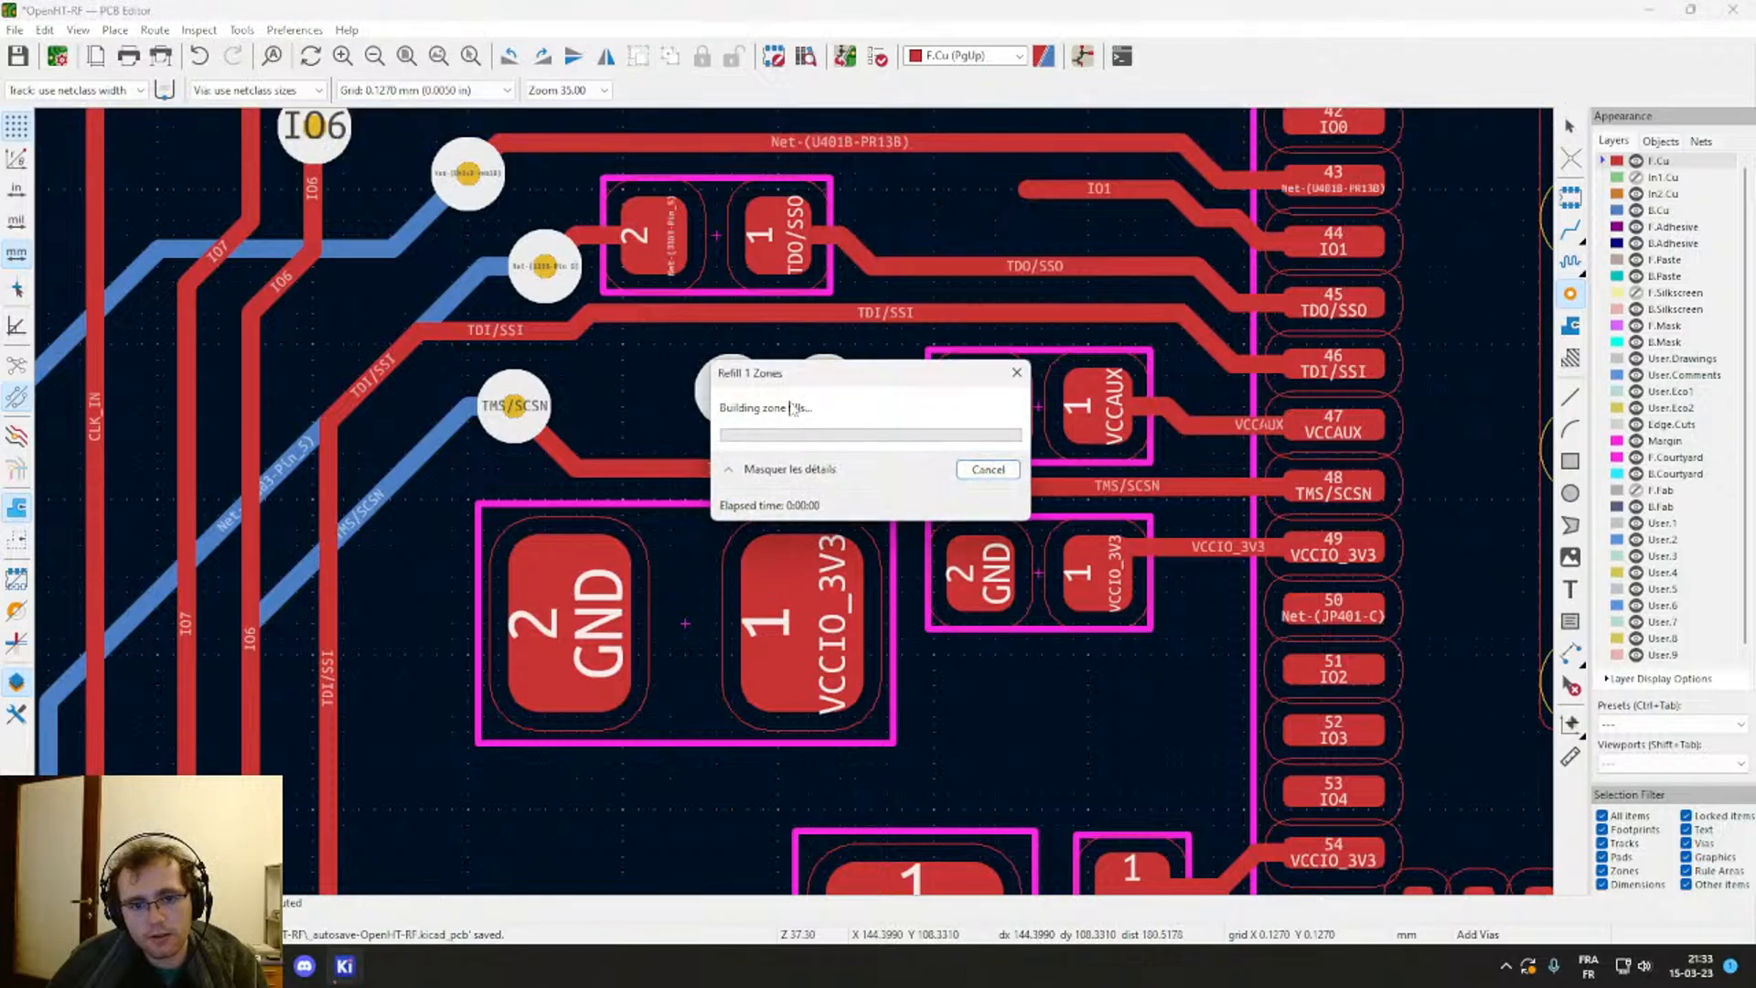
key("Return")
key("Escape")
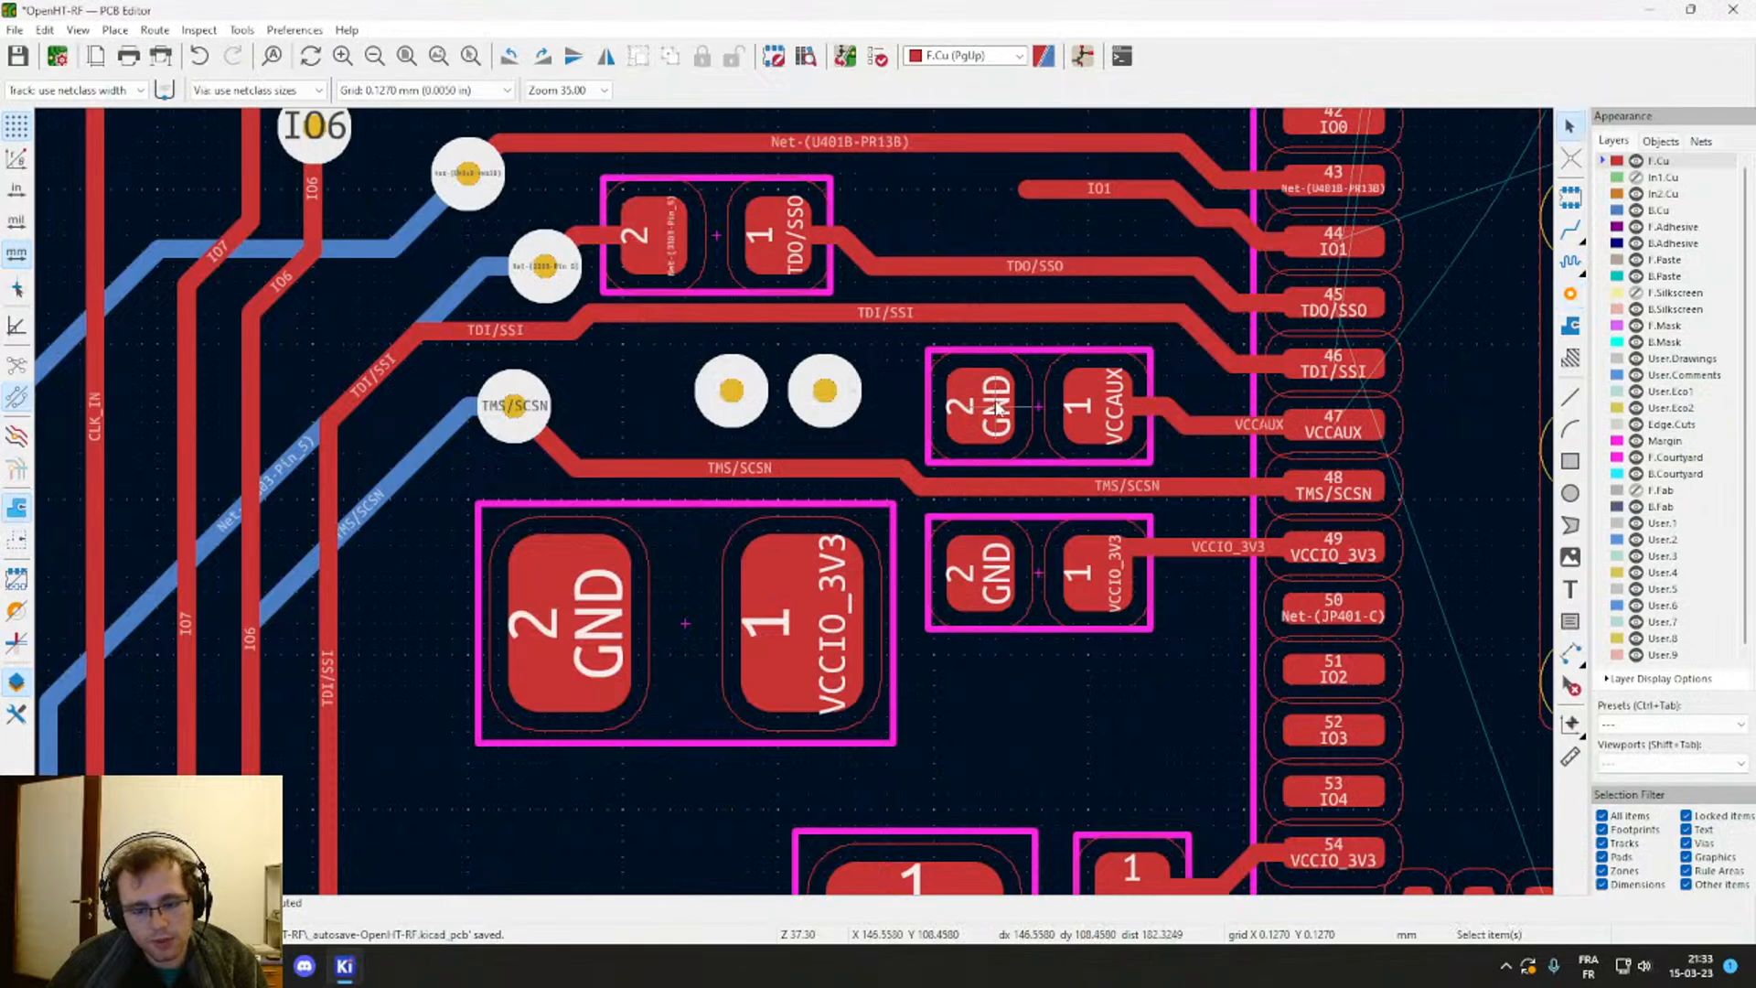
Step: Turn off automatic net updating for the via at X 144.399 mm and assign it to the GND net
scroll(793, 499, "up", 5)
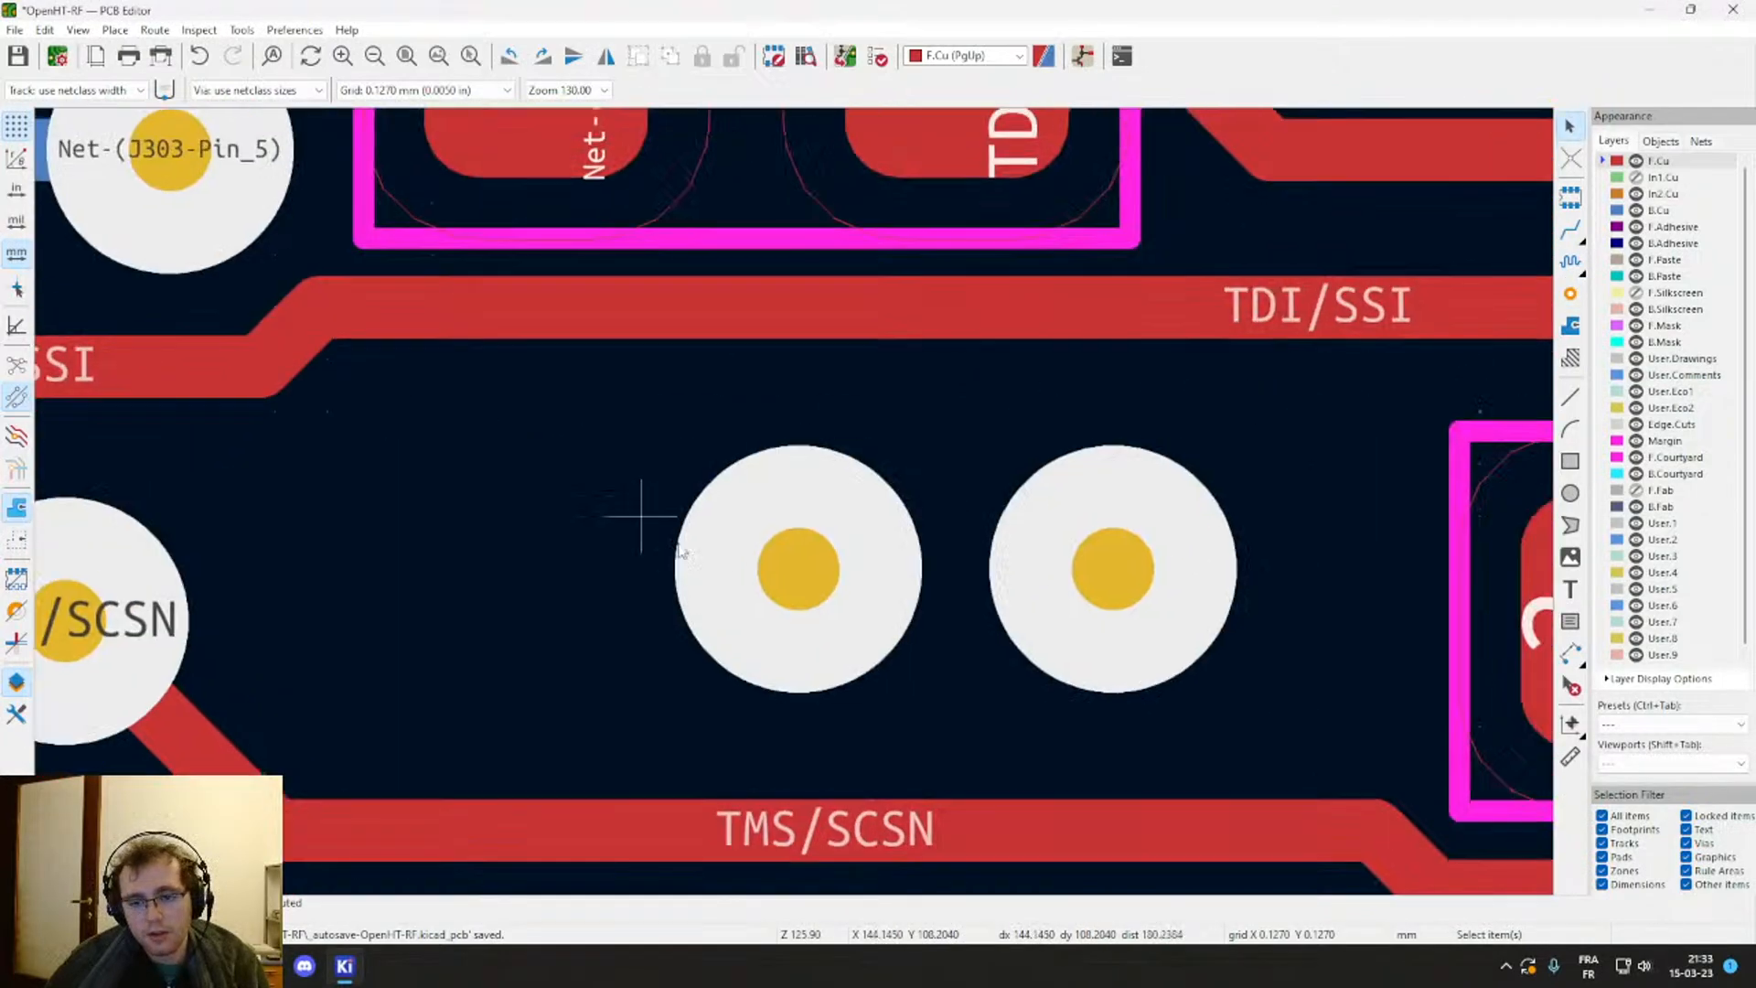
double_click(768, 567)
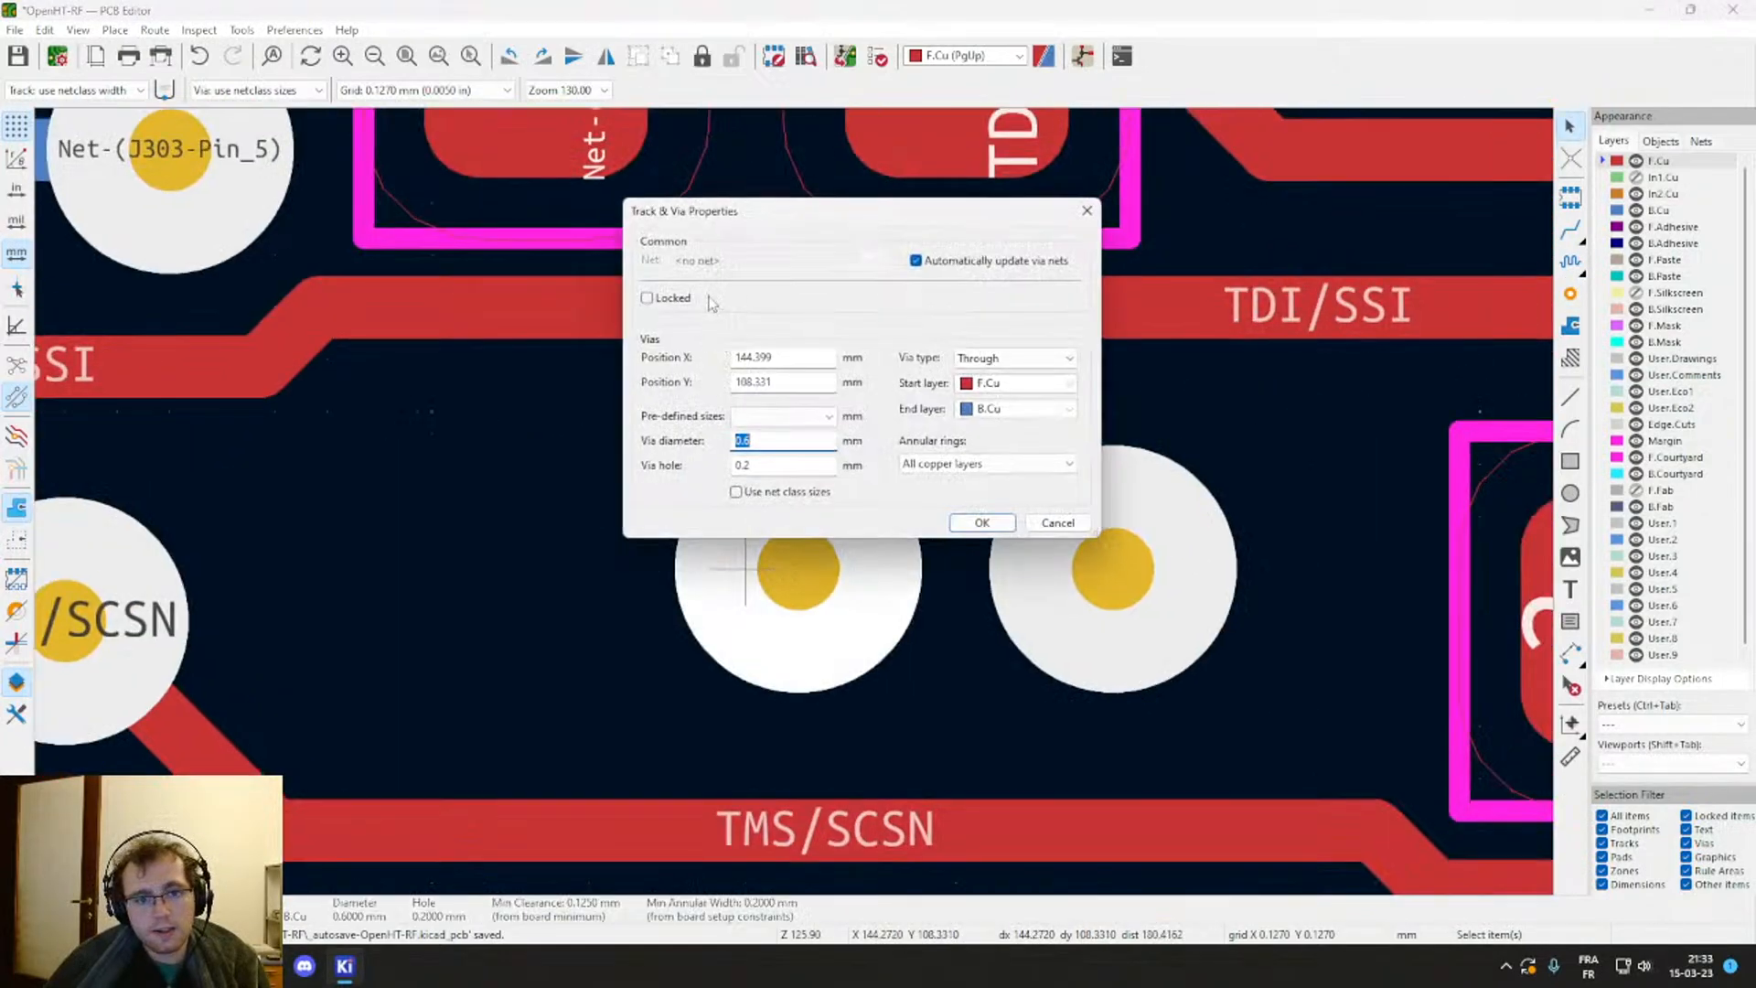
left_click(940, 263)
left_click(777, 261)
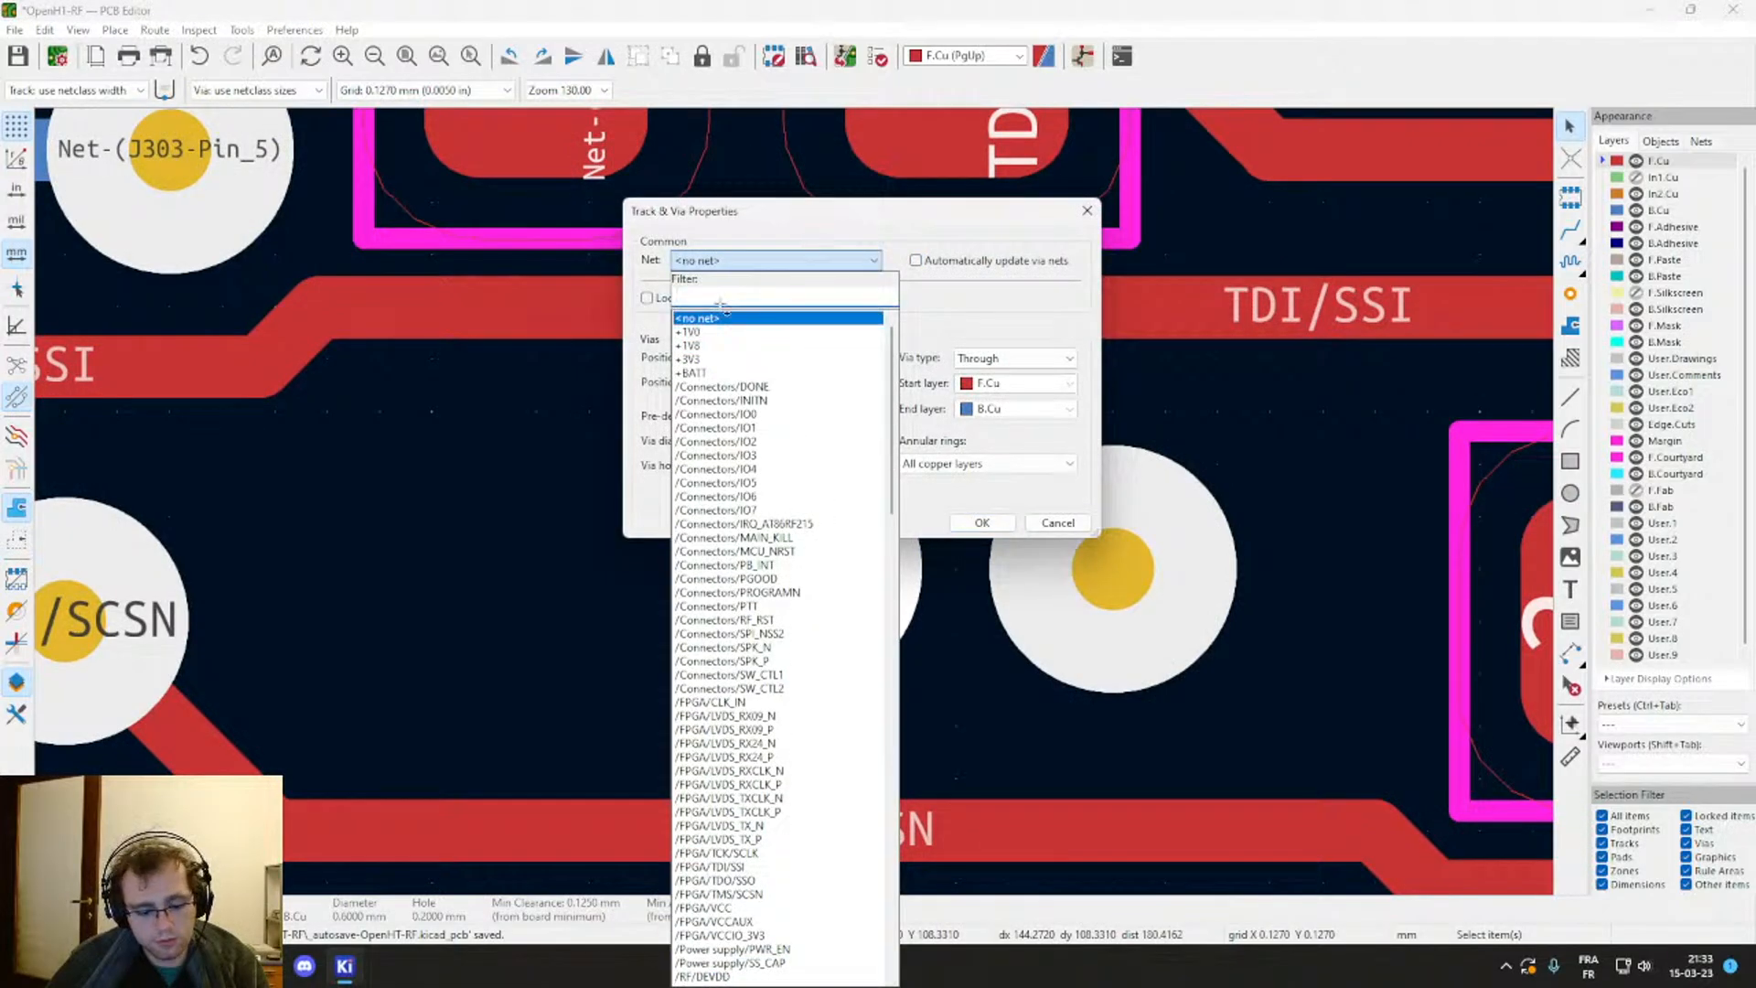
type("GBND")
key("BackSpace")
key("BackSpace")
key("BackSpace")
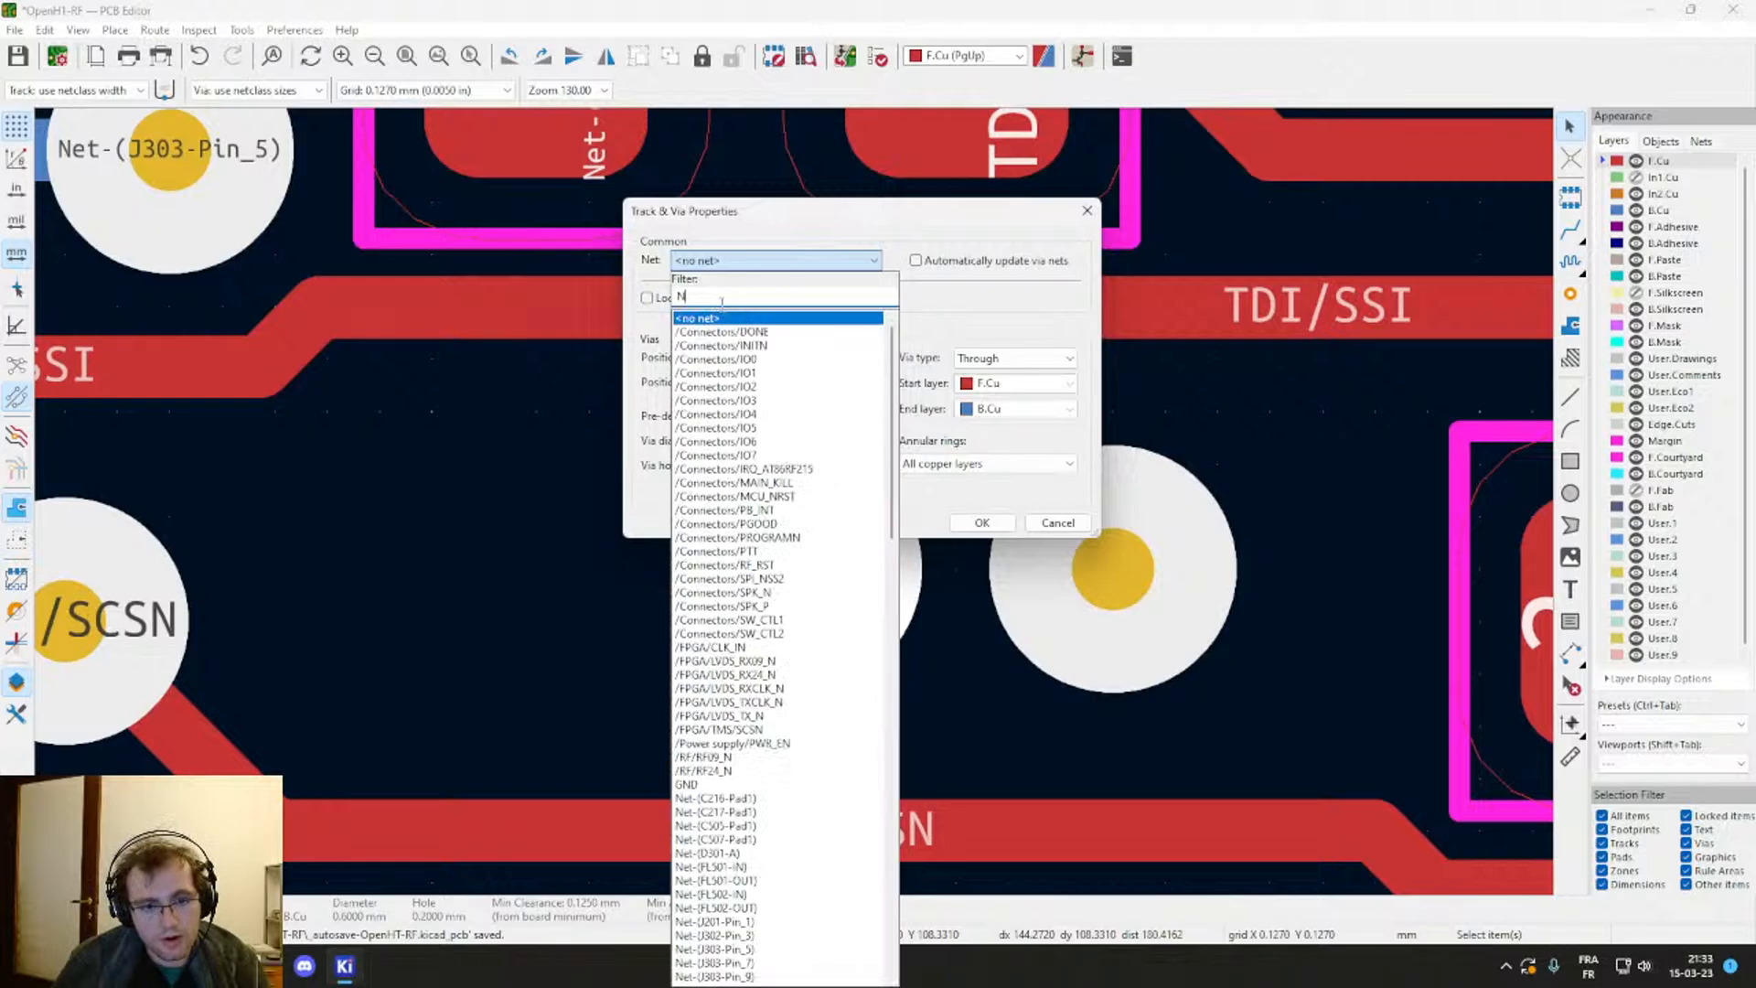
type("GND")
key("Return")
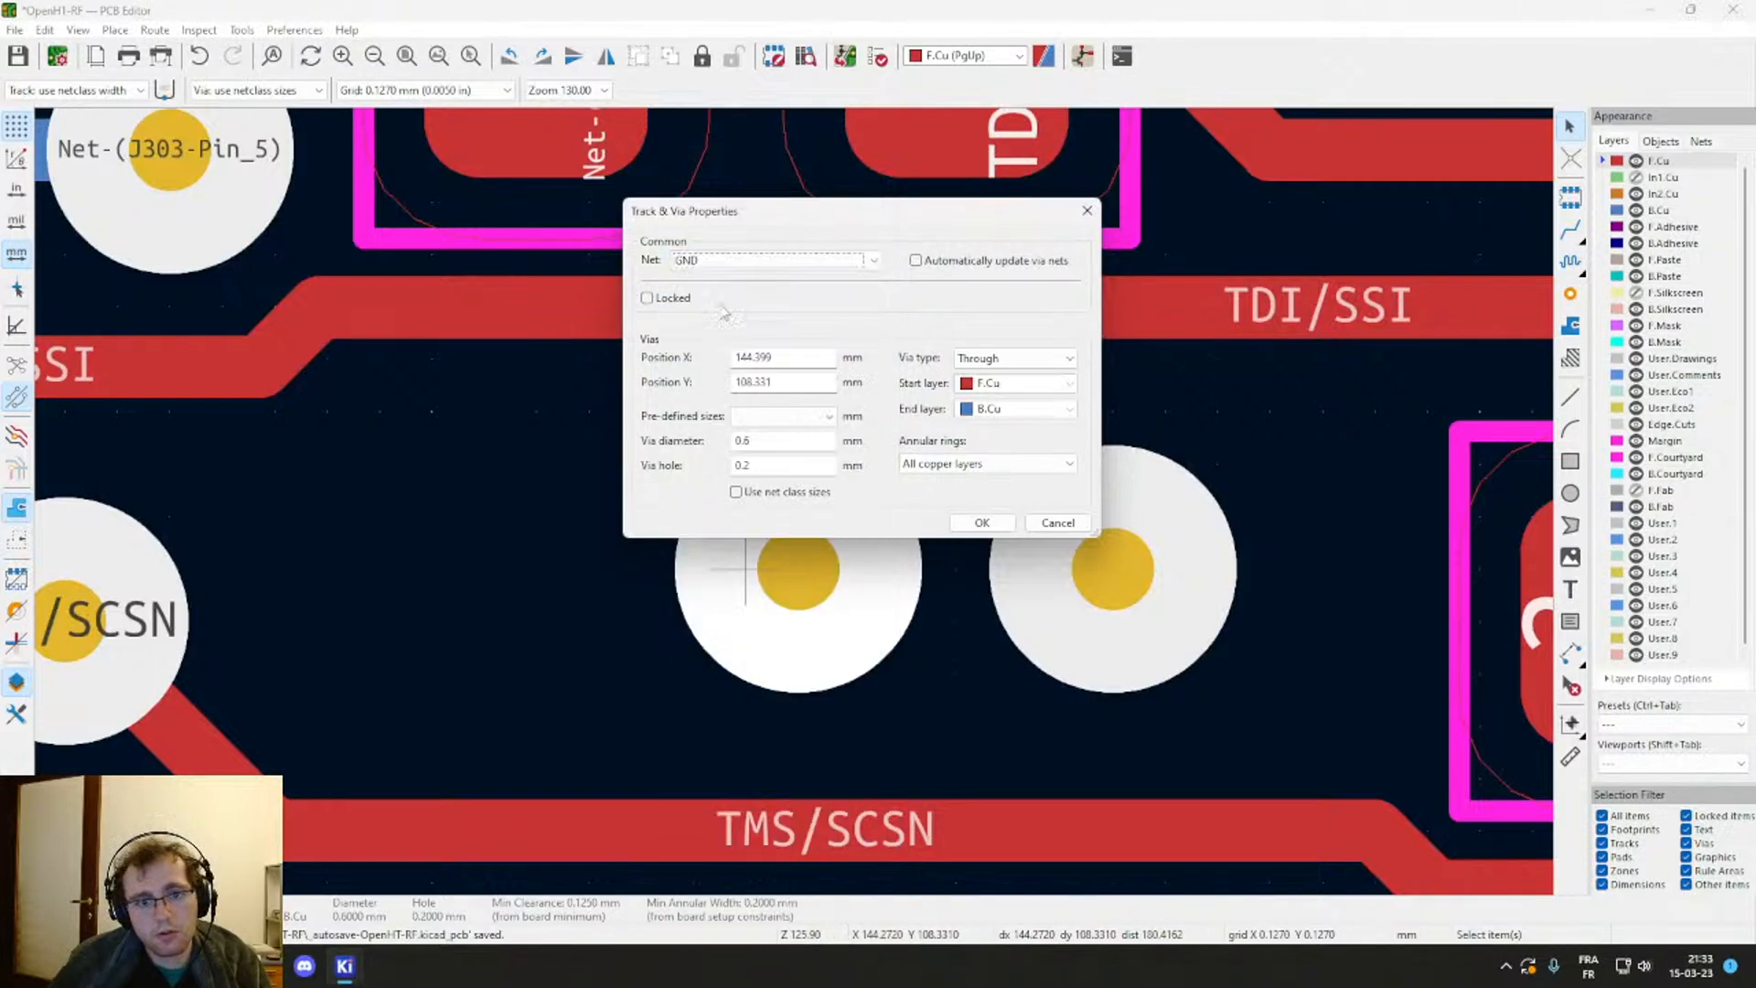
left_click(995, 518)
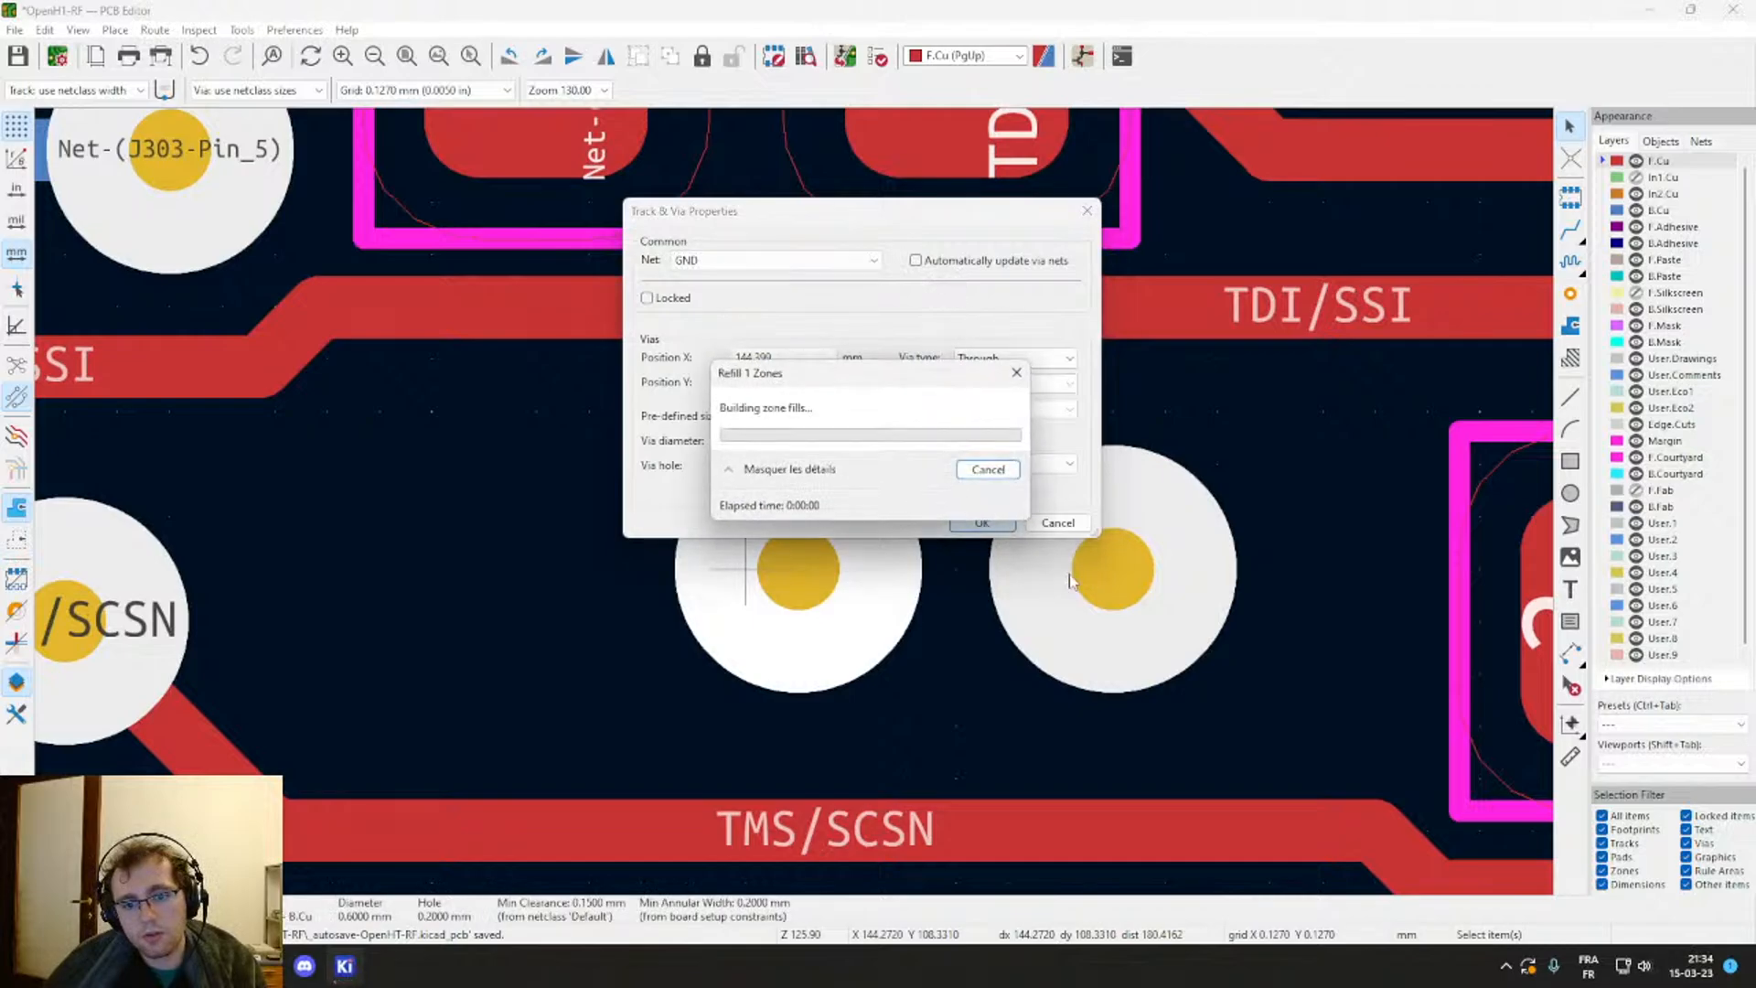
Step: Turn off automatic net updating for the via at X 145.161 mm and assign it to the GND net
left_click(1116, 556)
double_click(1115, 558)
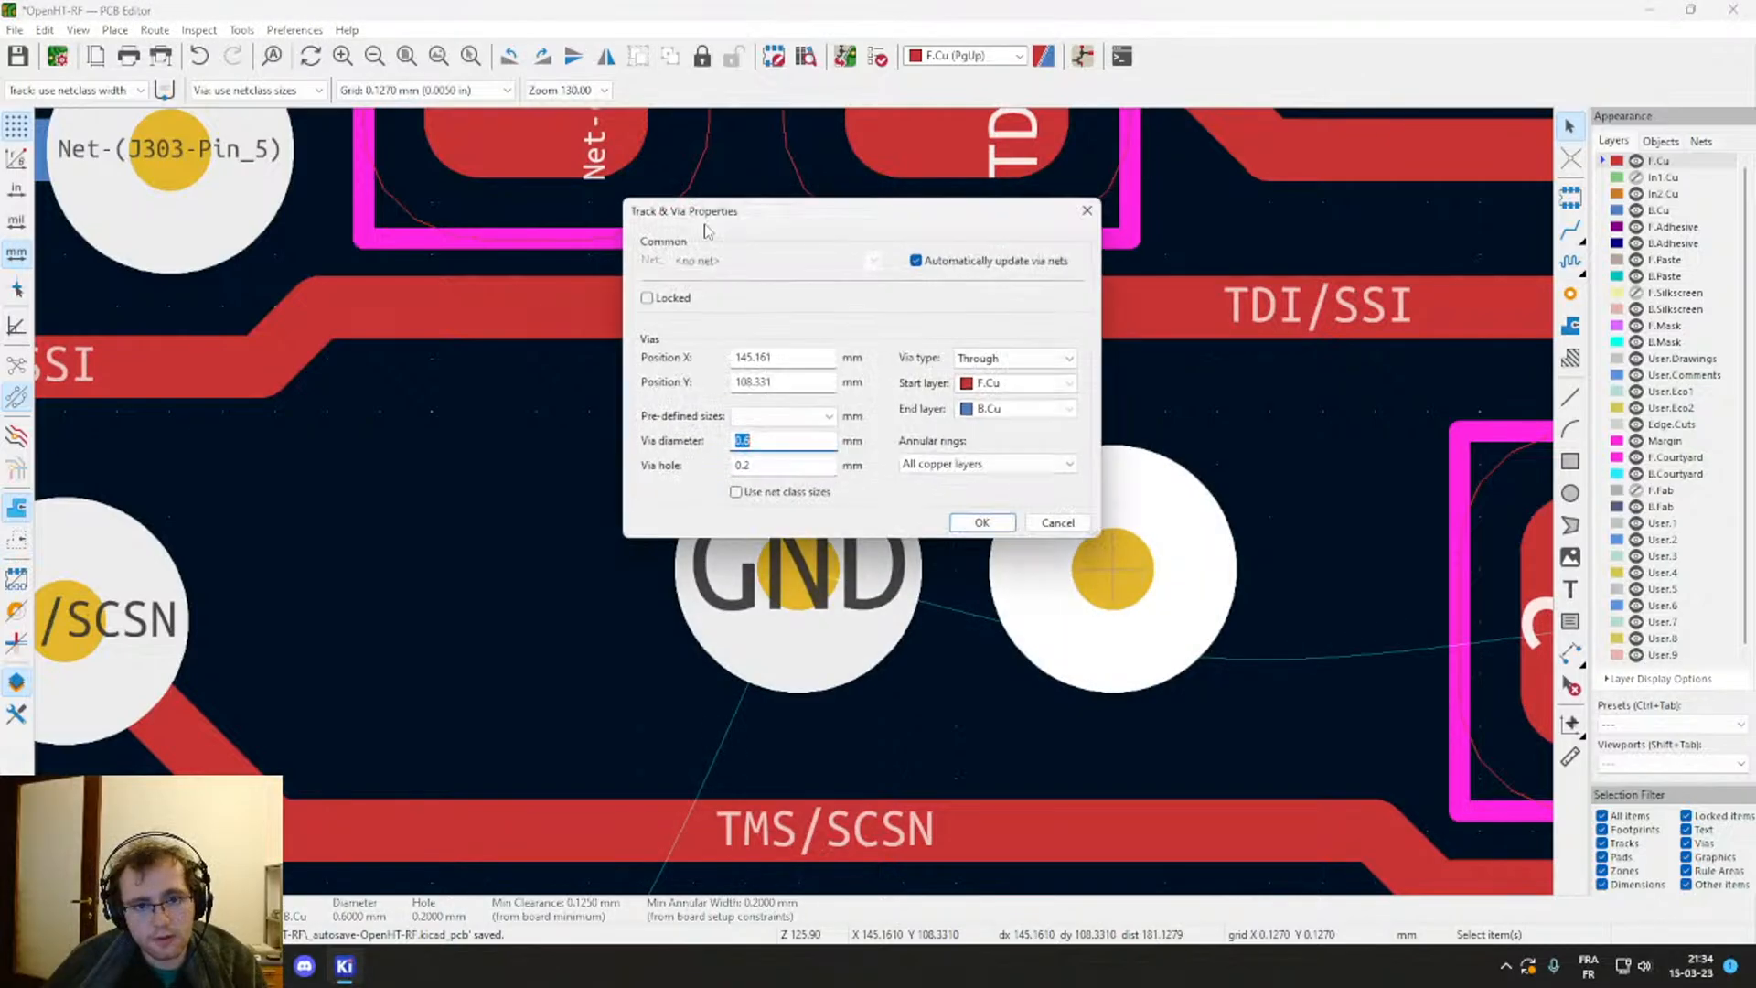
left_click(914, 261)
left_click(841, 262)
left_click(841, 263)
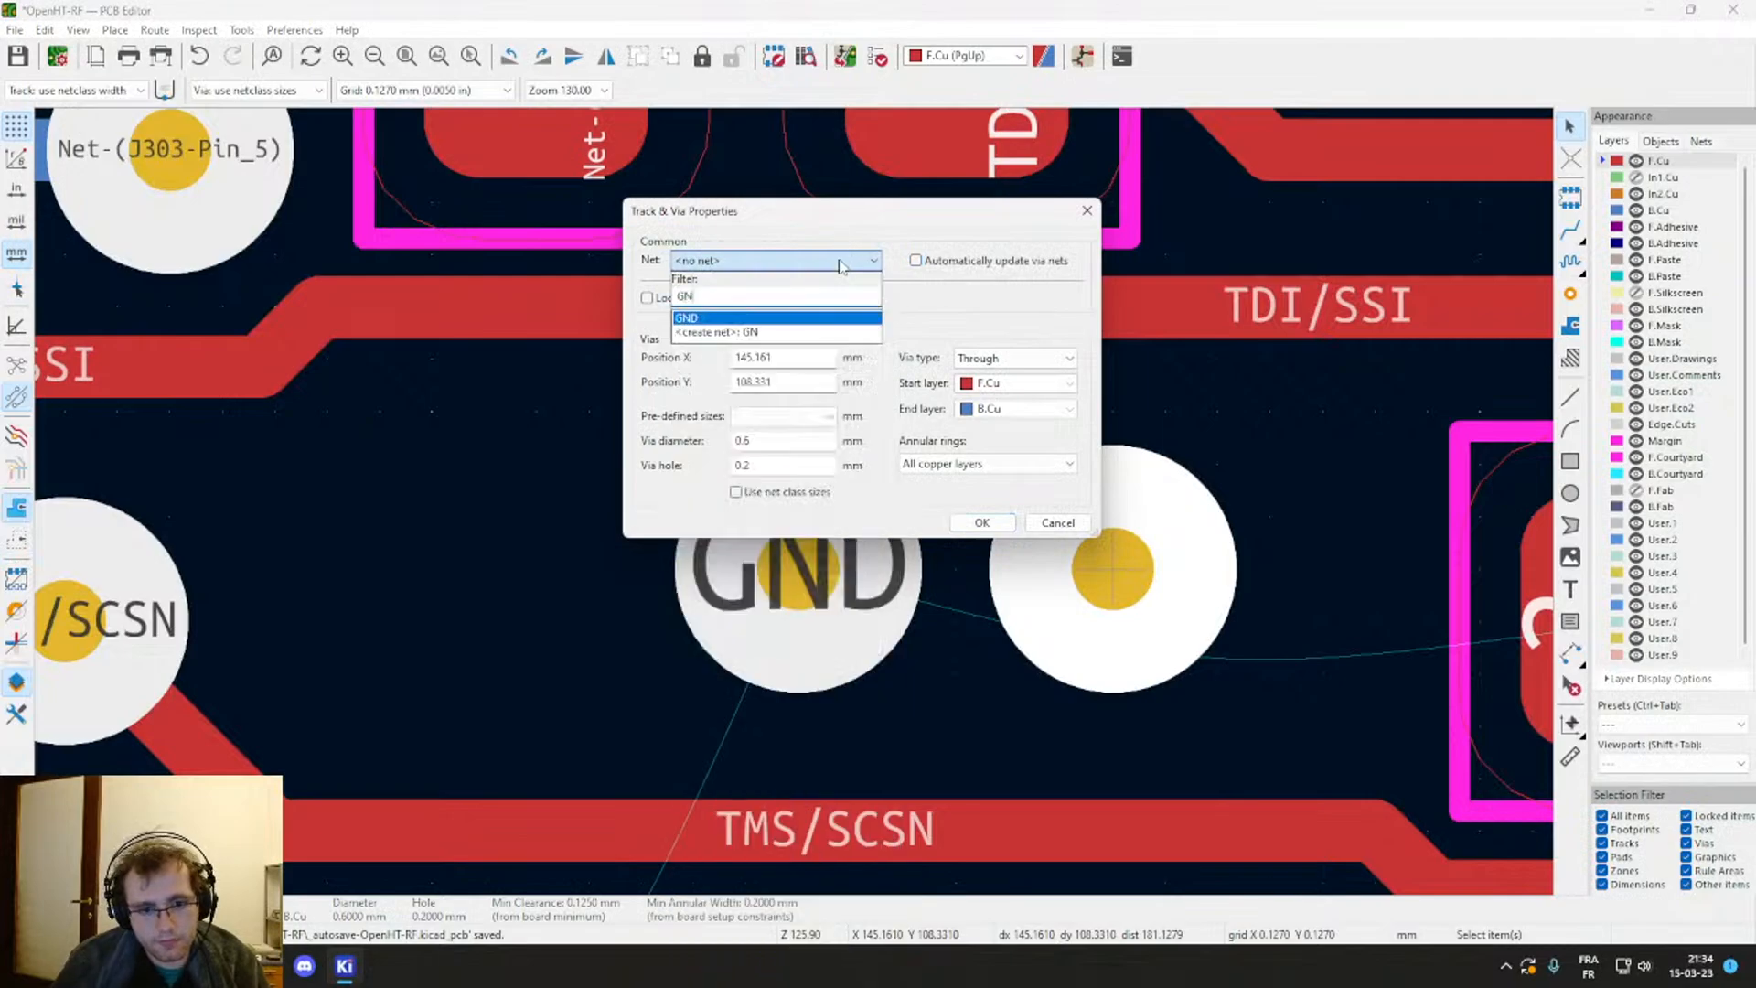
key("Return")
left_click(843, 262)
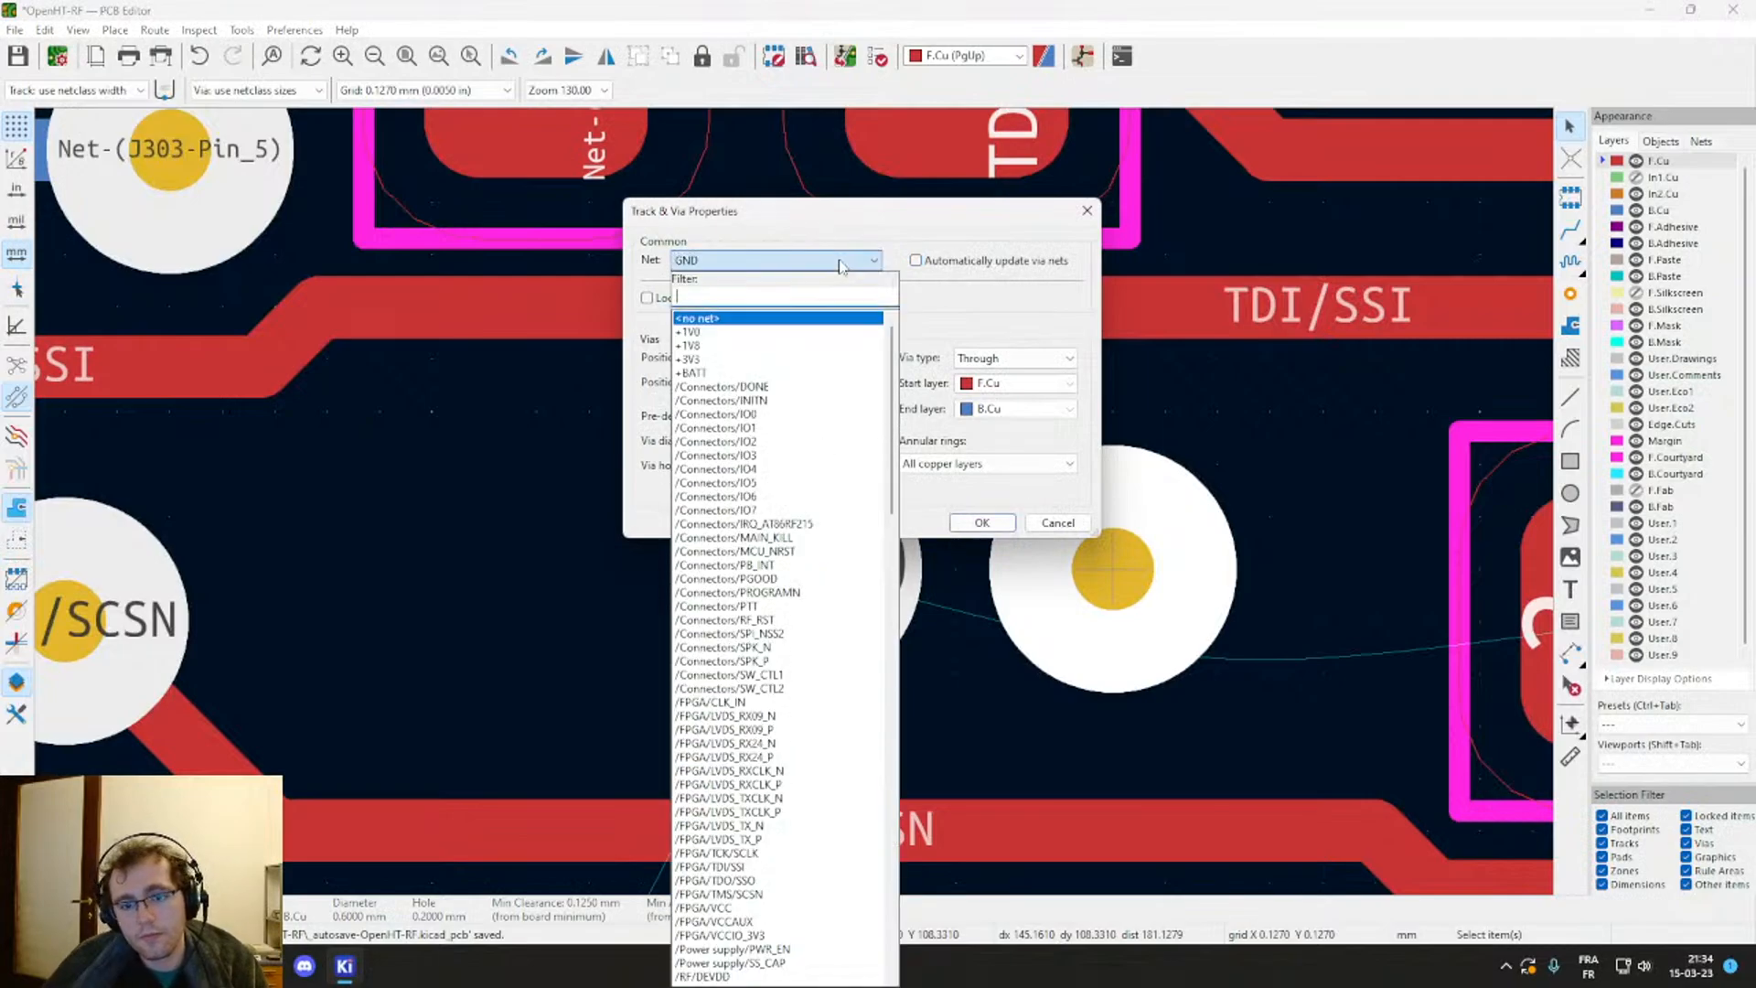
left_click(842, 263)
left_click(843, 263)
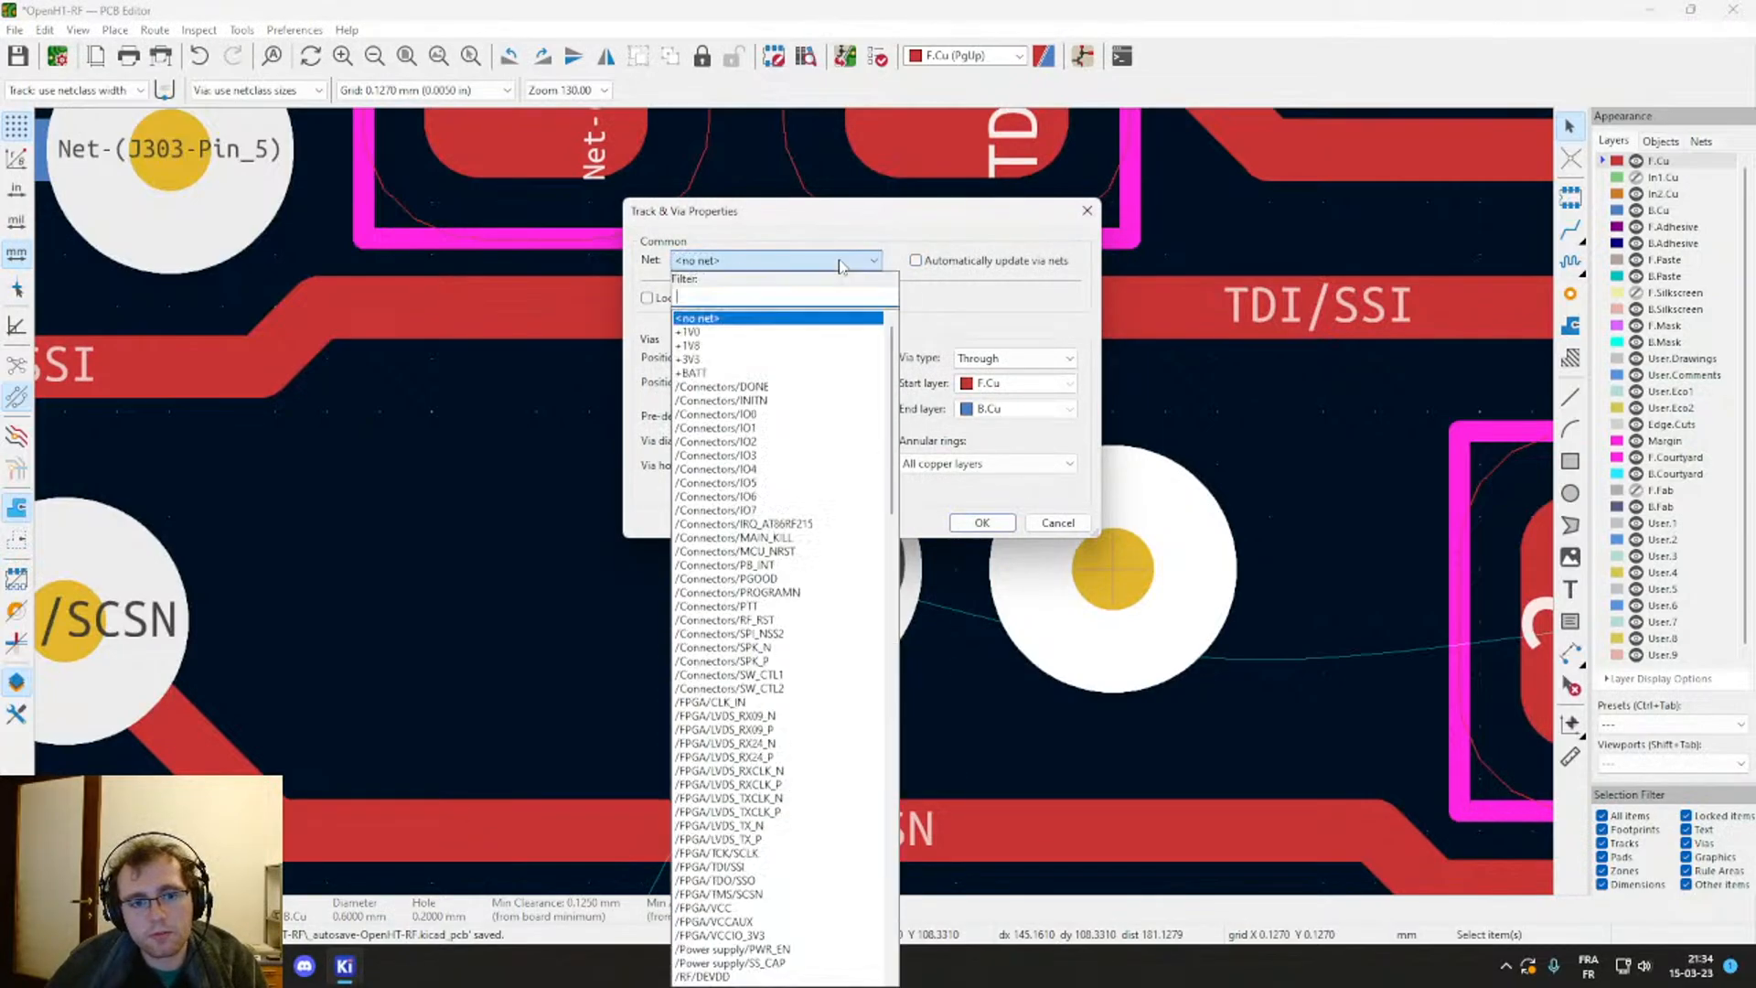
type("gnd")
key("Return")
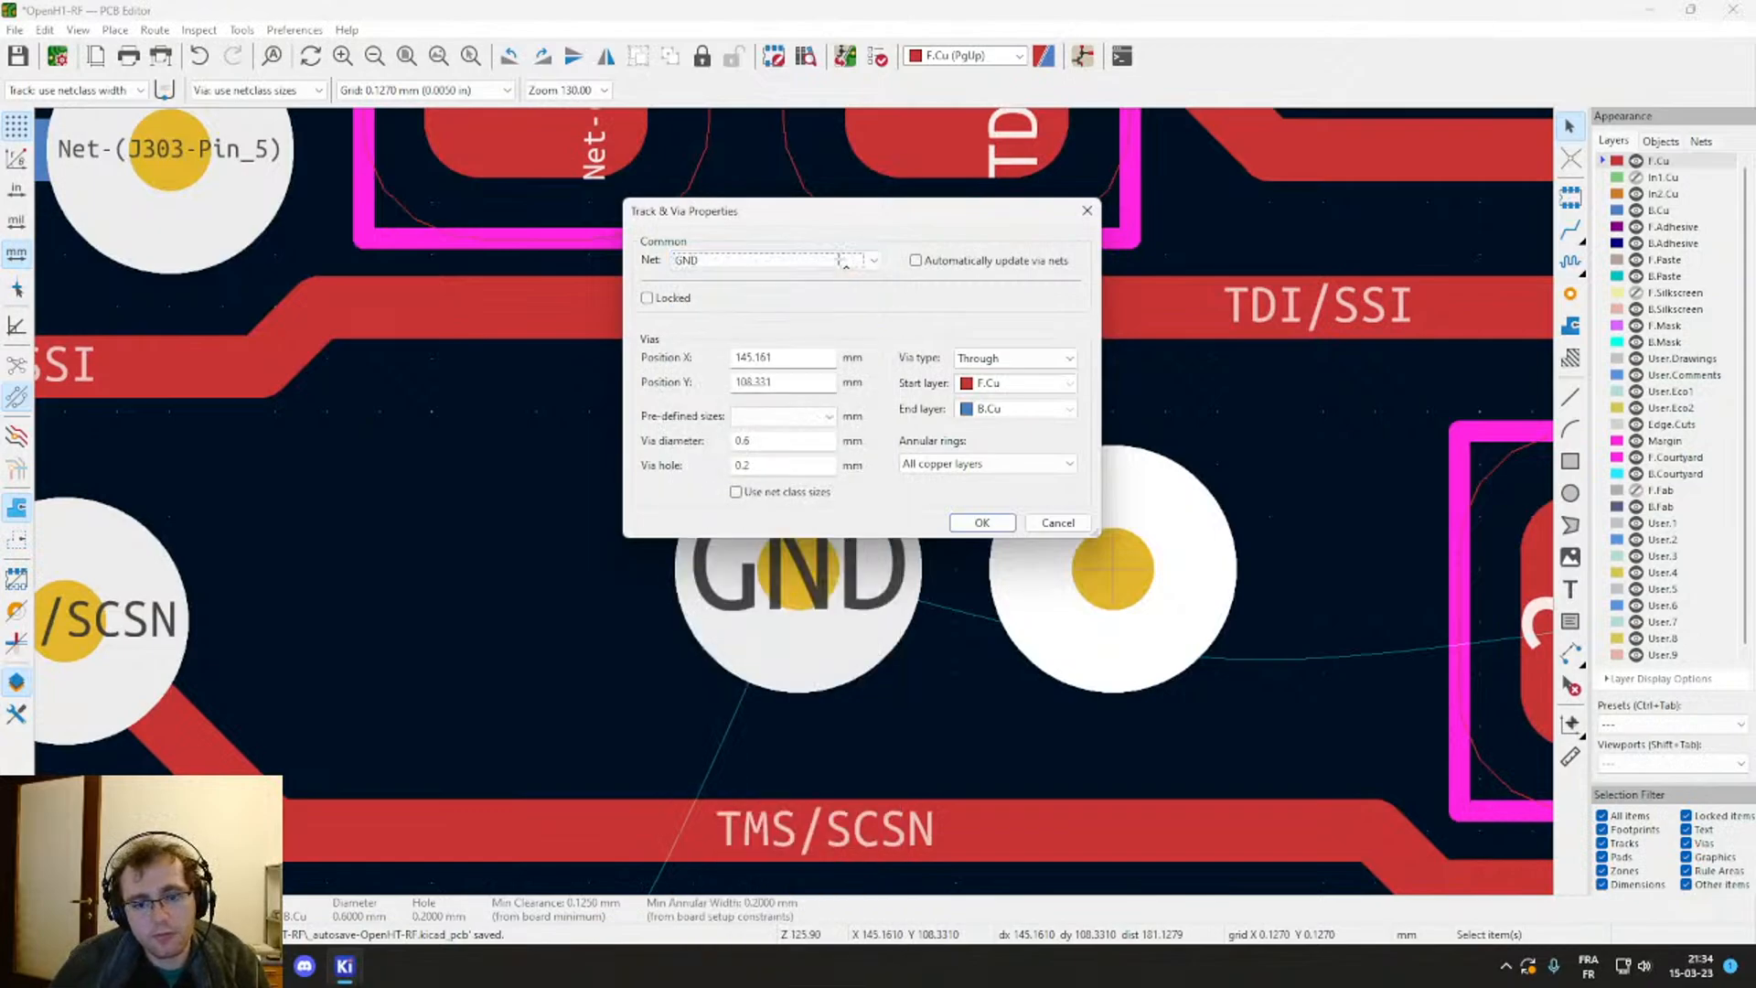
key("Return")
key("Return")
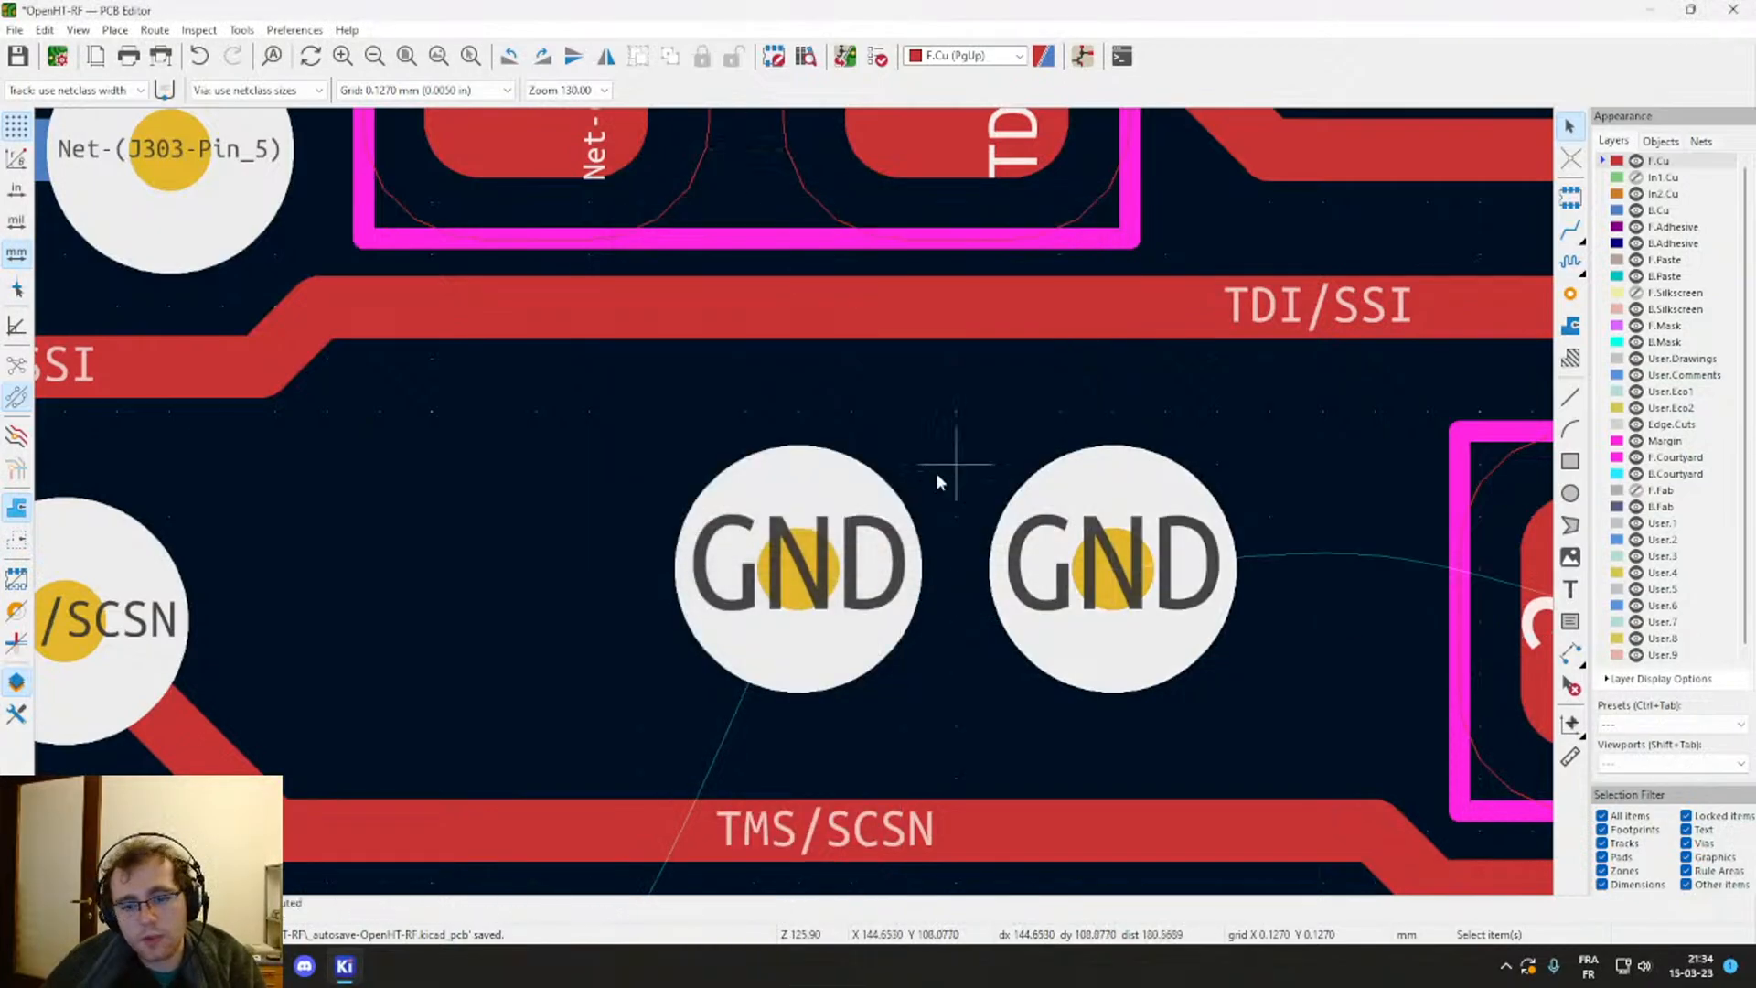
Step: Examine the component and track layout around the FPGA pins, from the IO1 stub down to the IO5 via
scroll(936, 472, "down", 6)
scroll(803, 505, "up", 2)
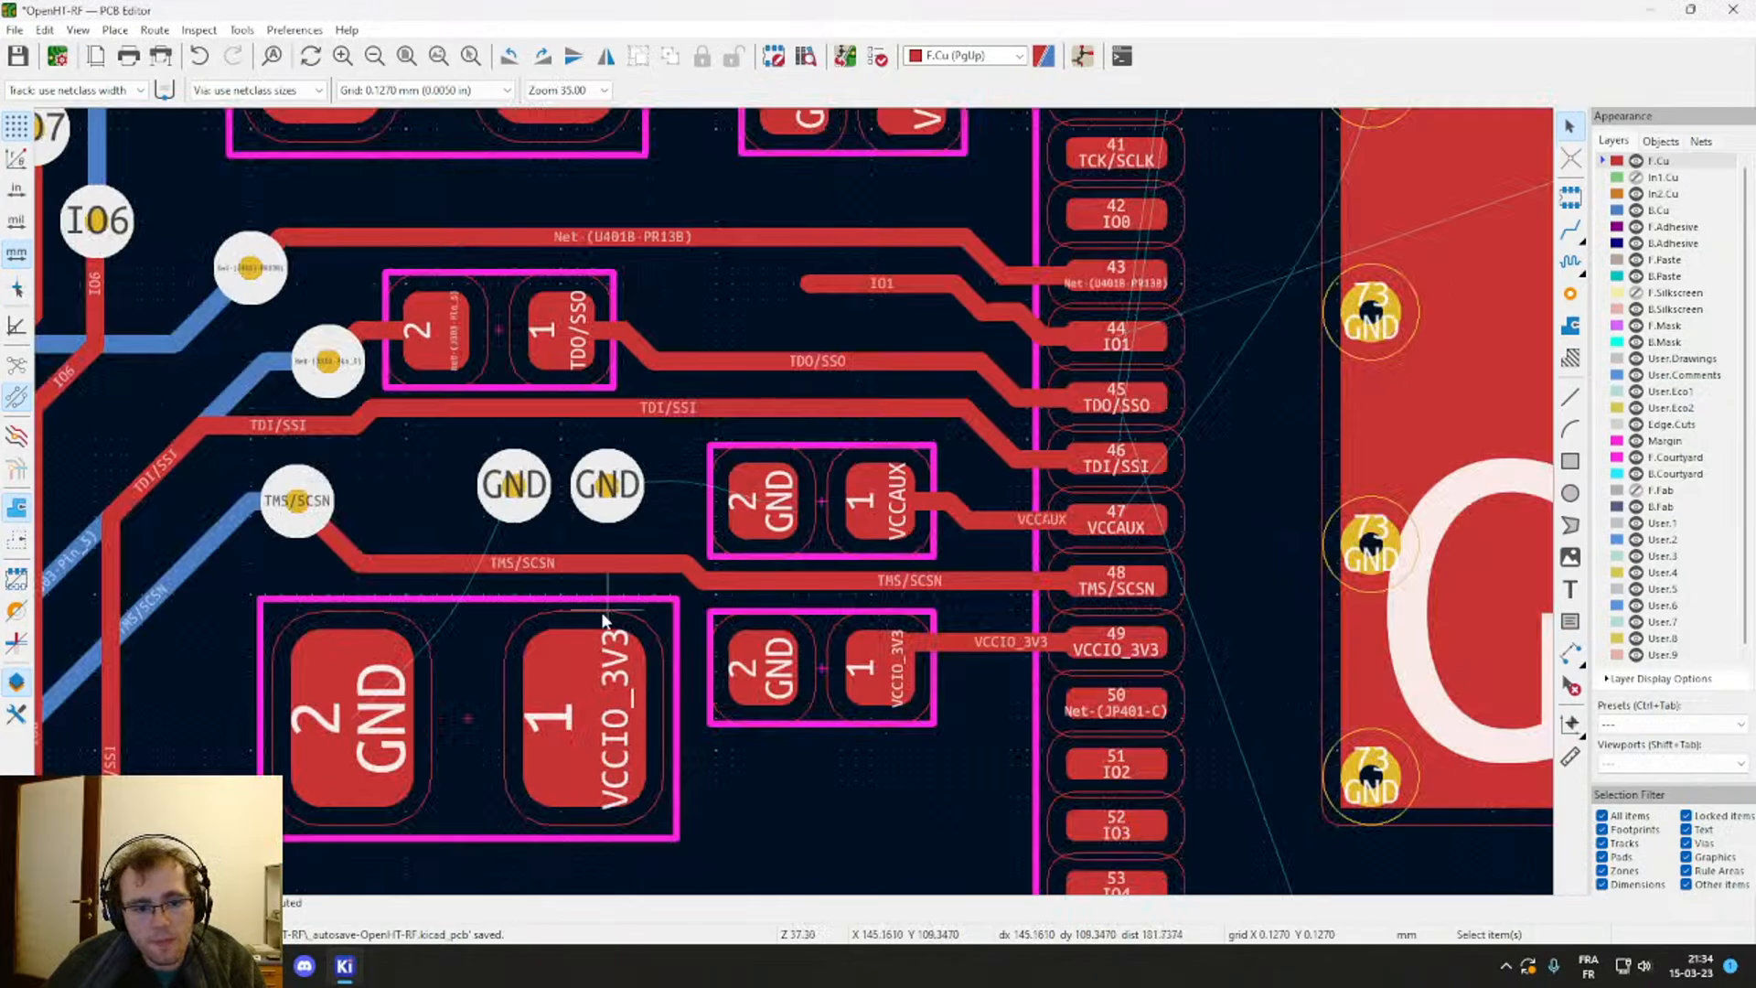
middle_click_drag(603, 620, 949, 179)
middle_click_drag(1160, 551, 919, 590)
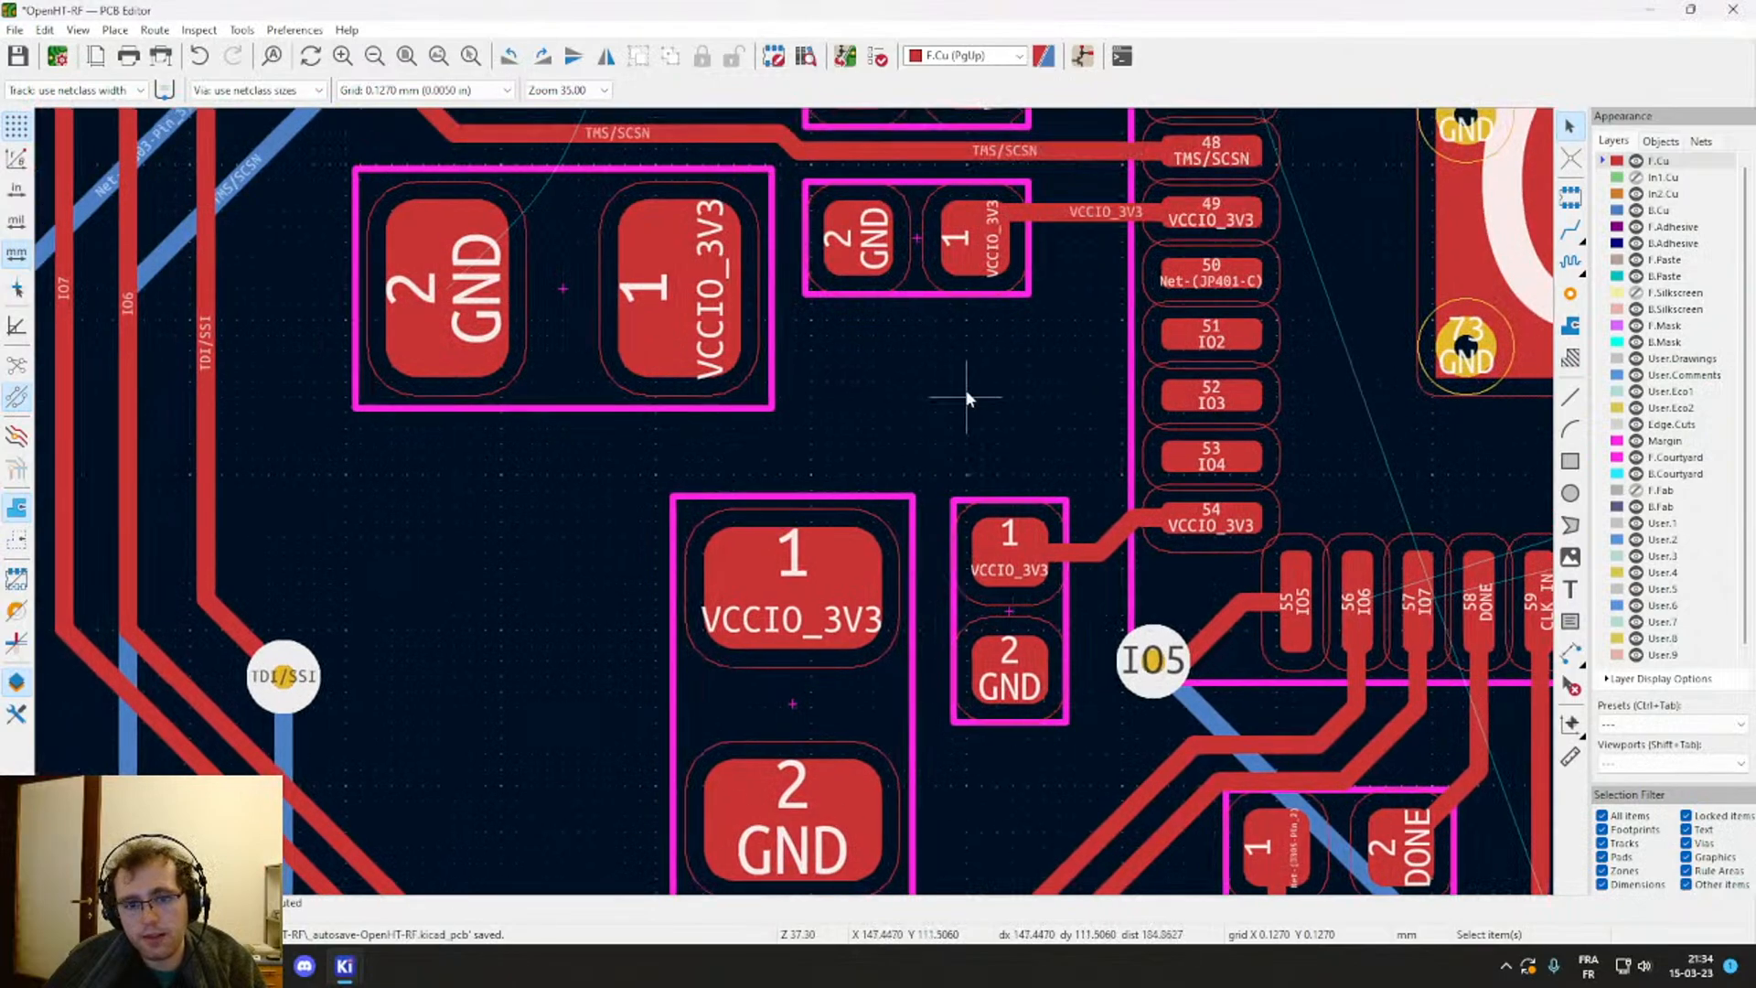
middle_click_drag(966, 396, 701, 445)
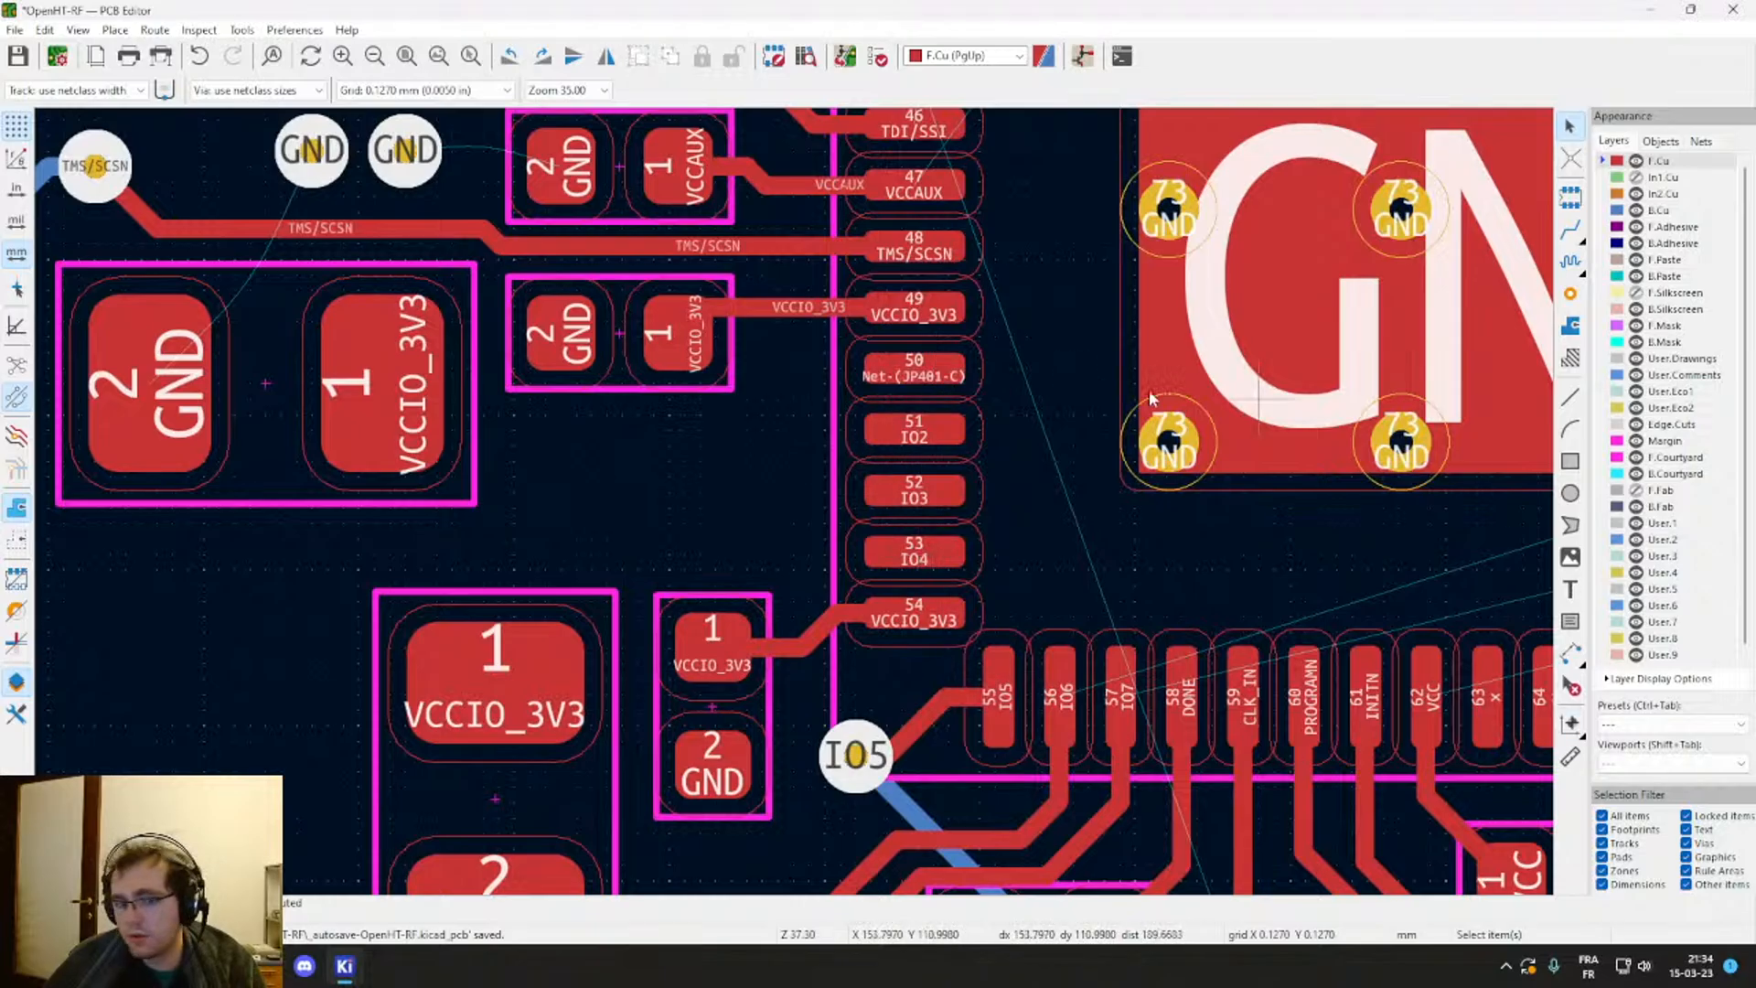
middle_click_drag(941, 420, 1081, 780)
middle_click_drag(562, 551, 633, 663)
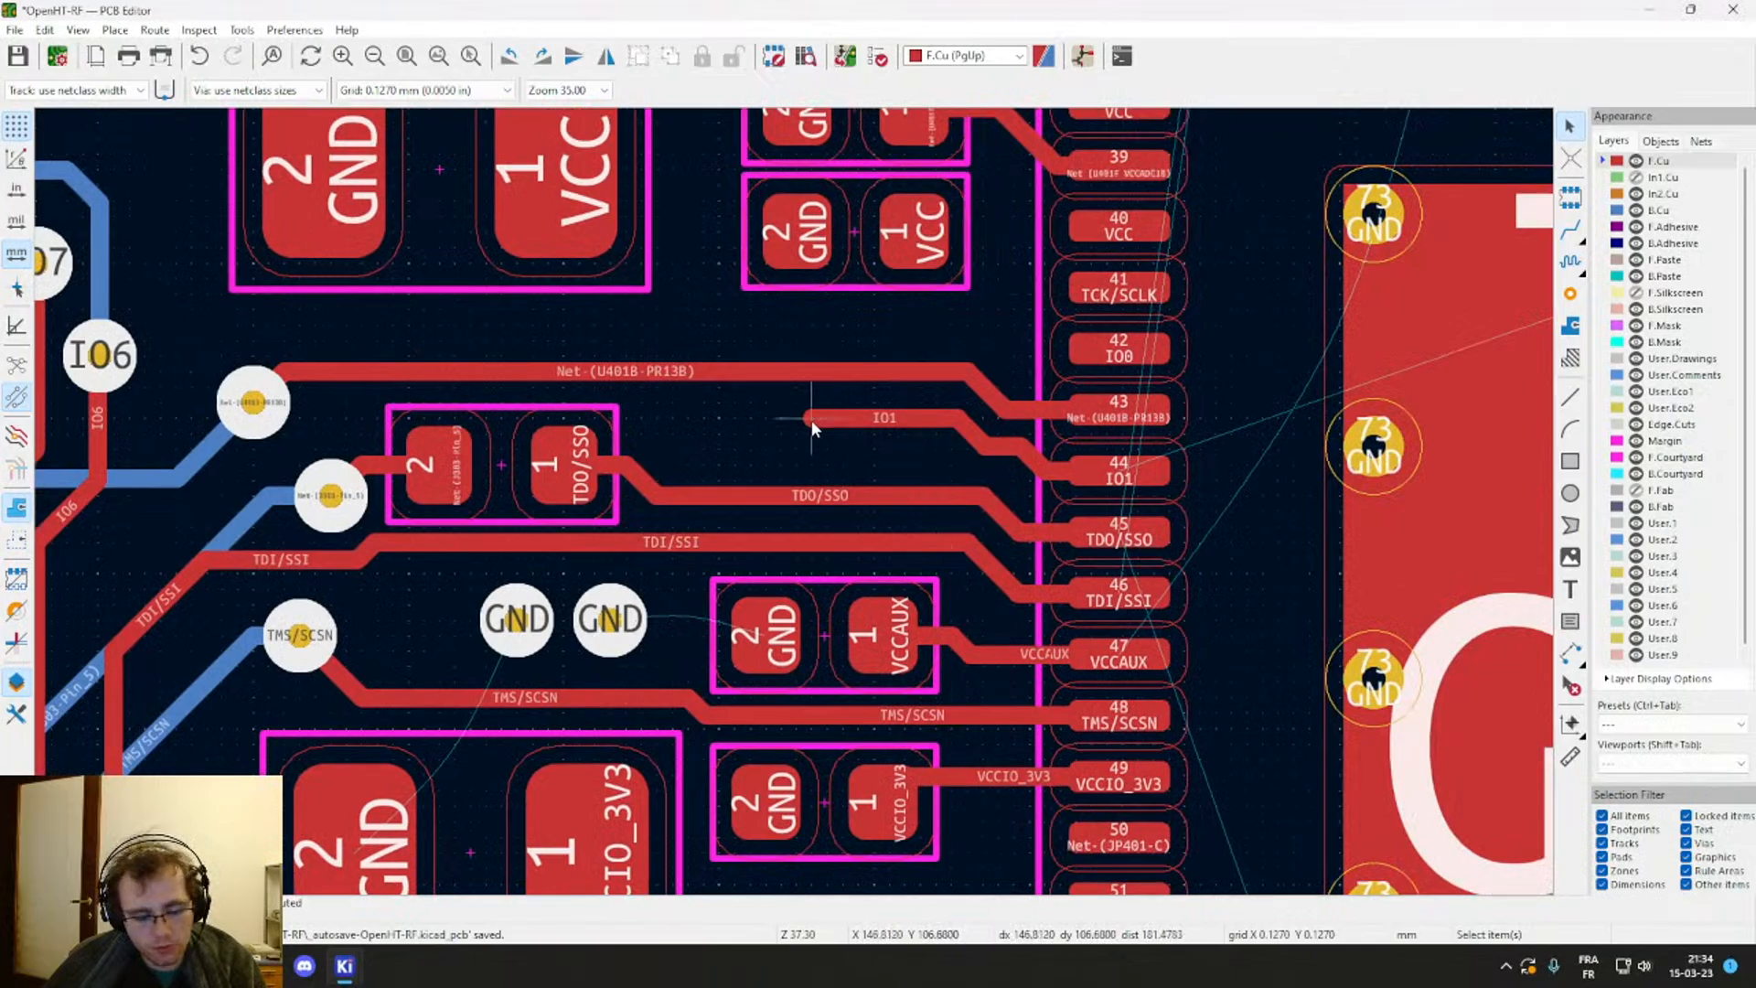
key("x")
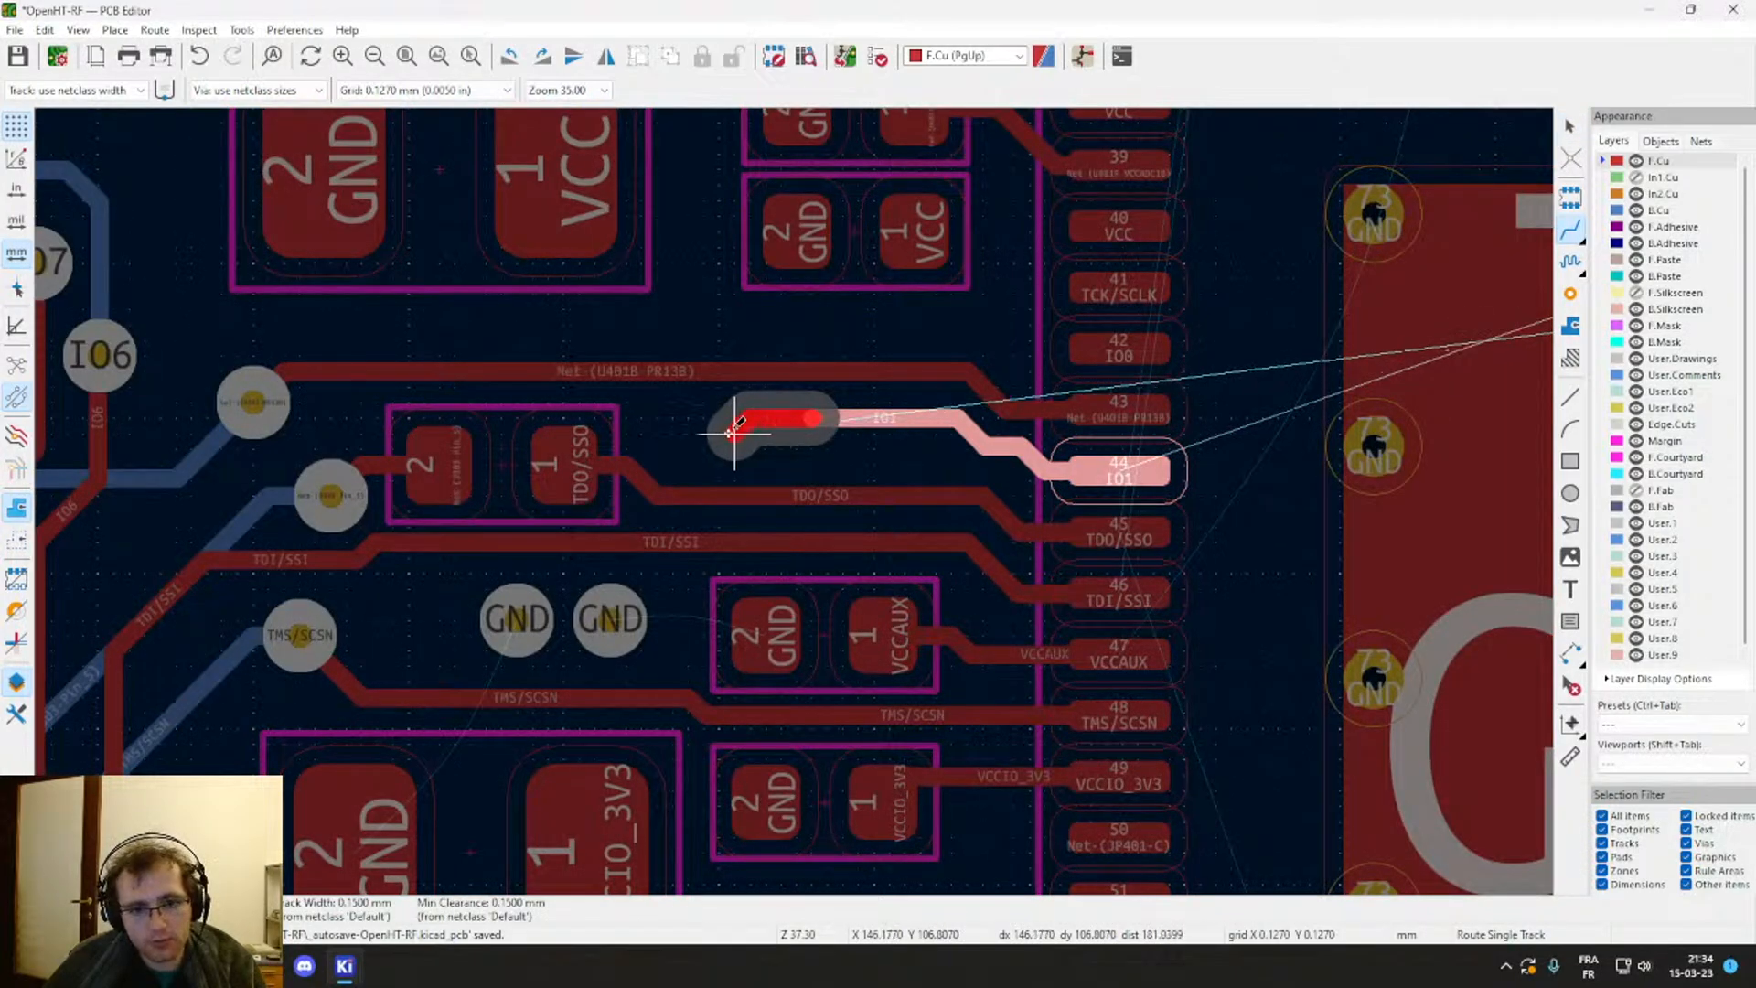
key("Escape")
left_click(985, 445)
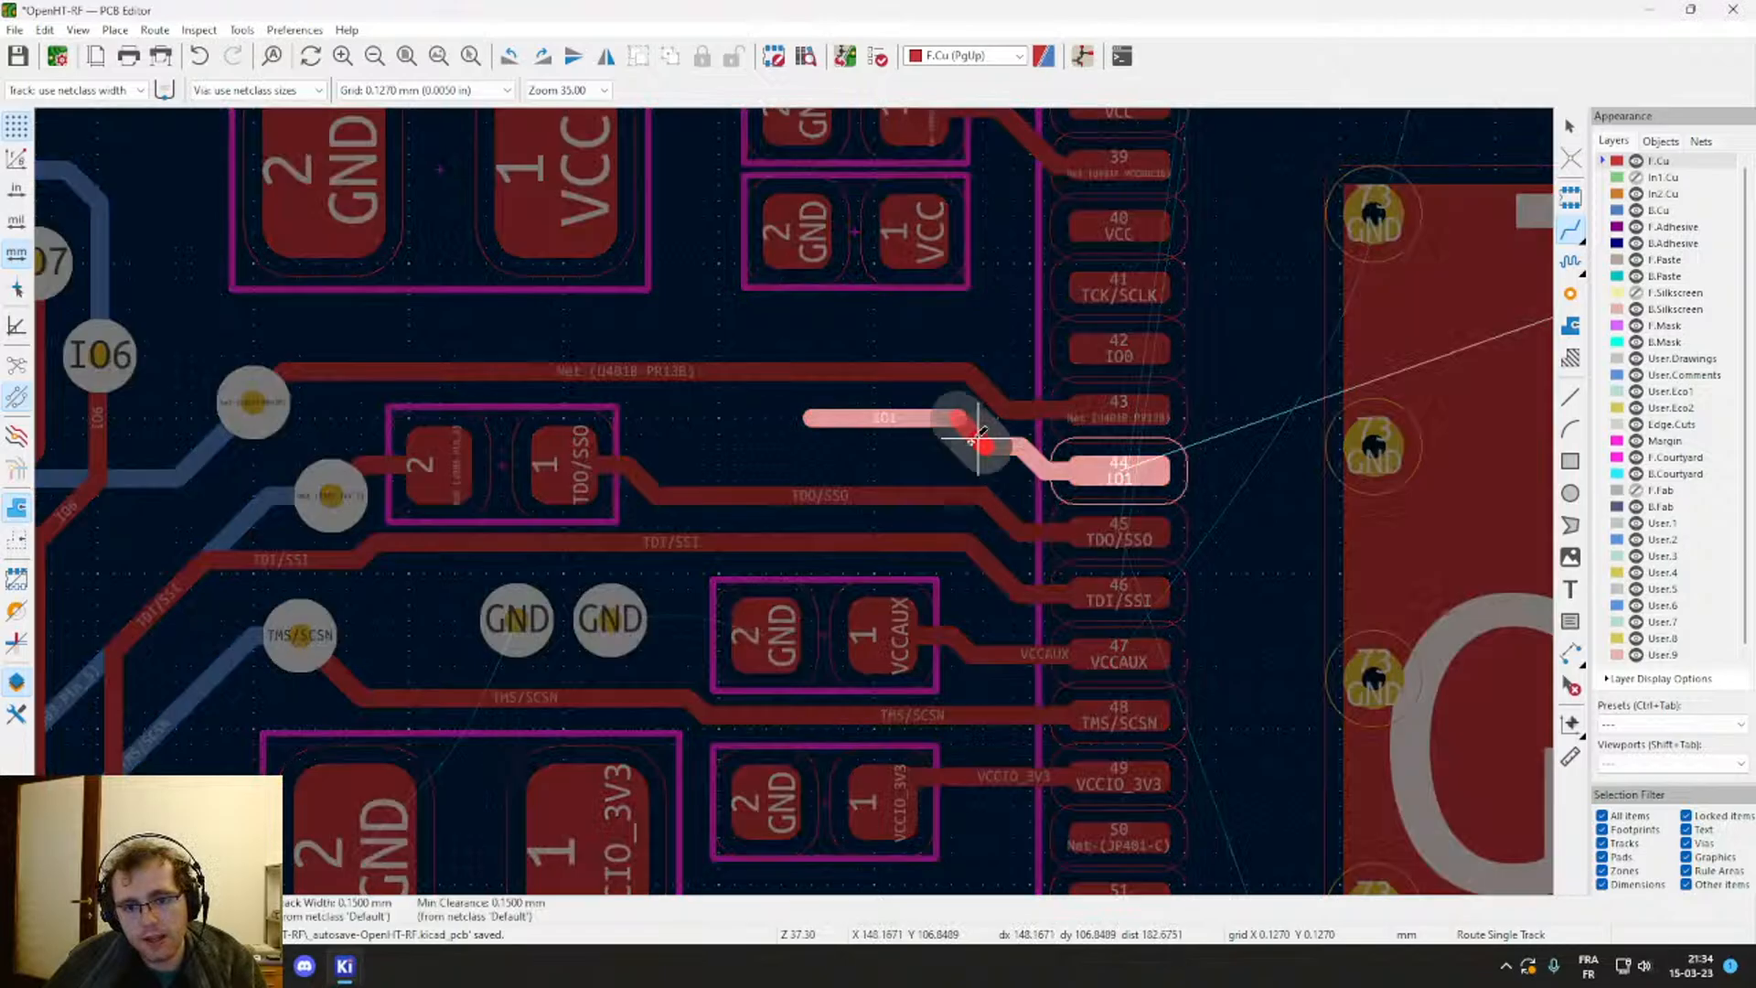
key("Escape")
left_click(970, 430)
key("Escape")
key("Escape")
double_click(975, 432)
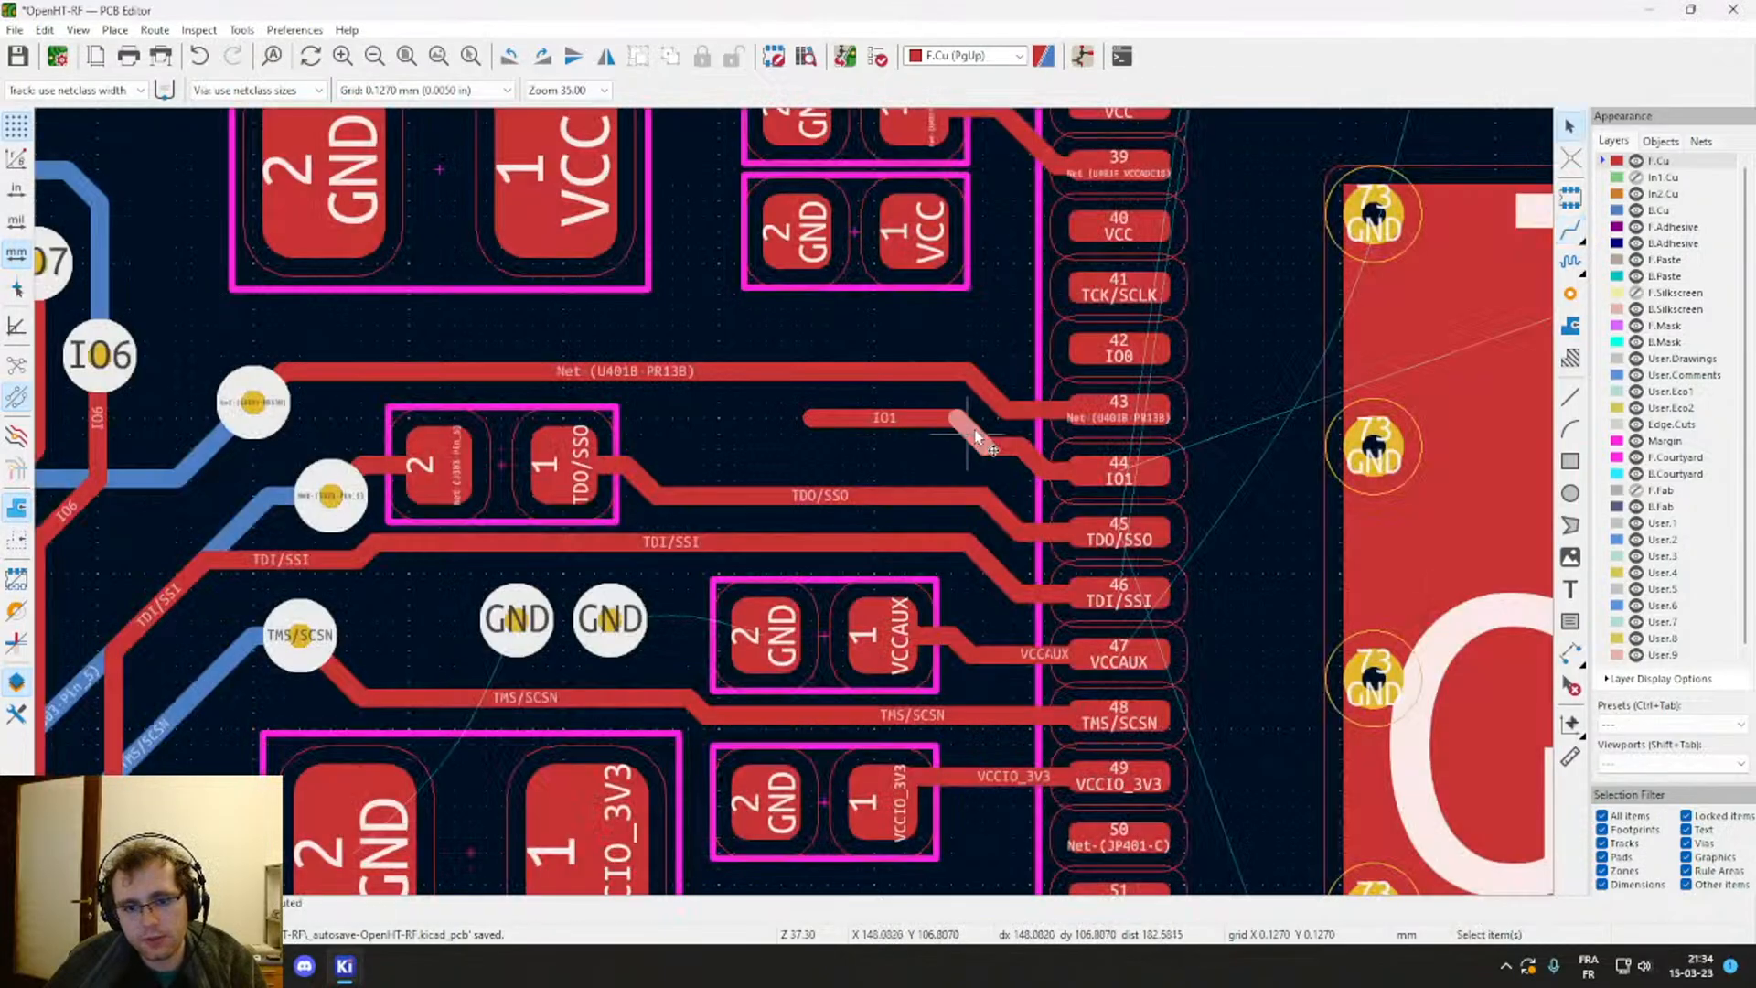
key("Escape")
Step: Delete the horizontal end segment of the IO1 track and shift the TDI/SSI and TDO/SSO tracks slightly down
left_click(893, 416)
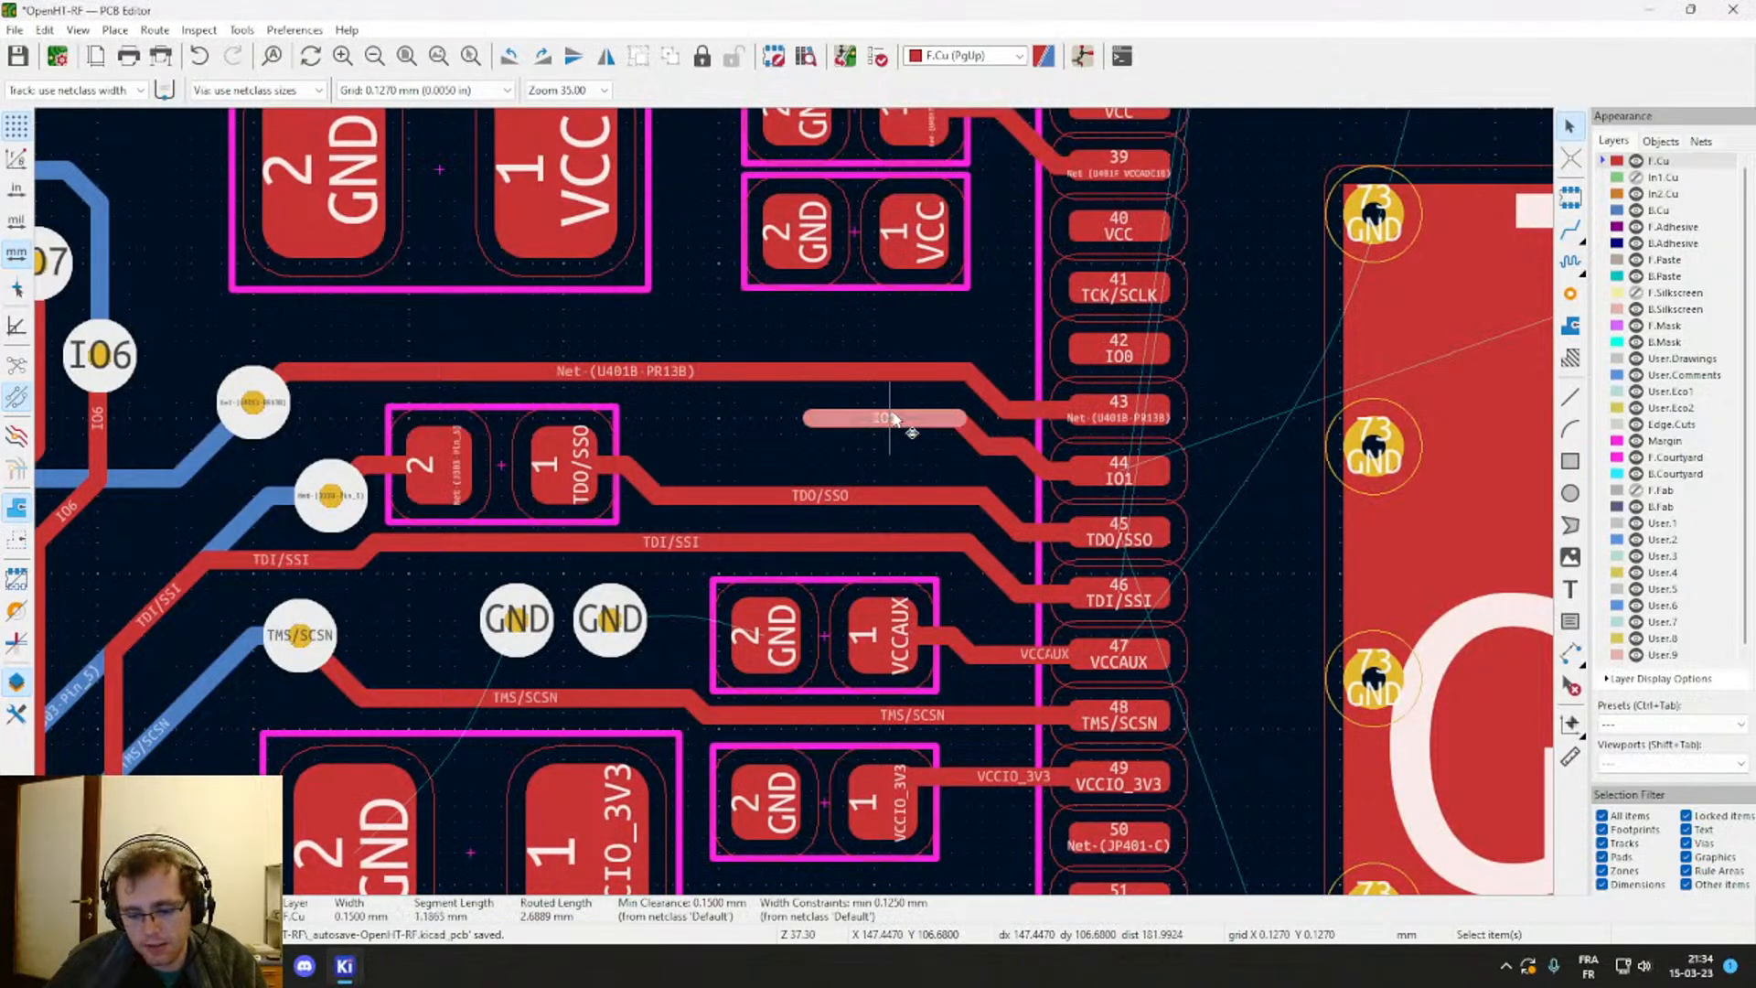
key("Delete")
left_click_drag(845, 539, 844, 569)
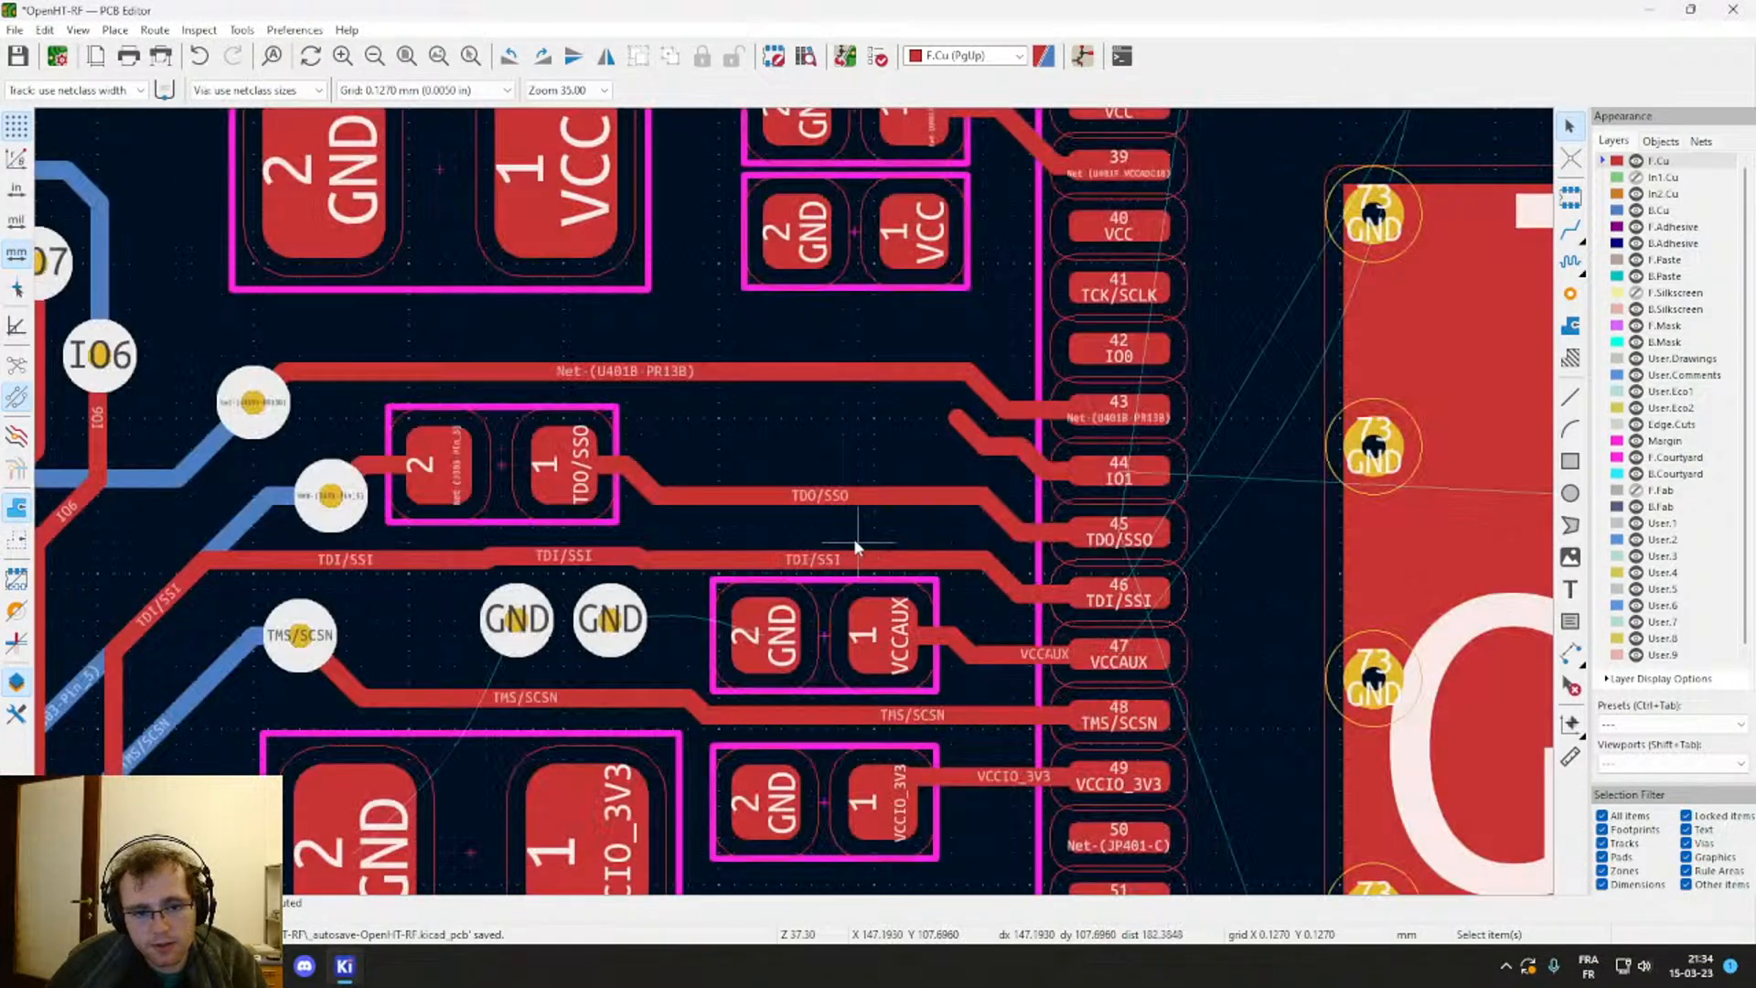
left_click_drag(862, 499, 861, 516)
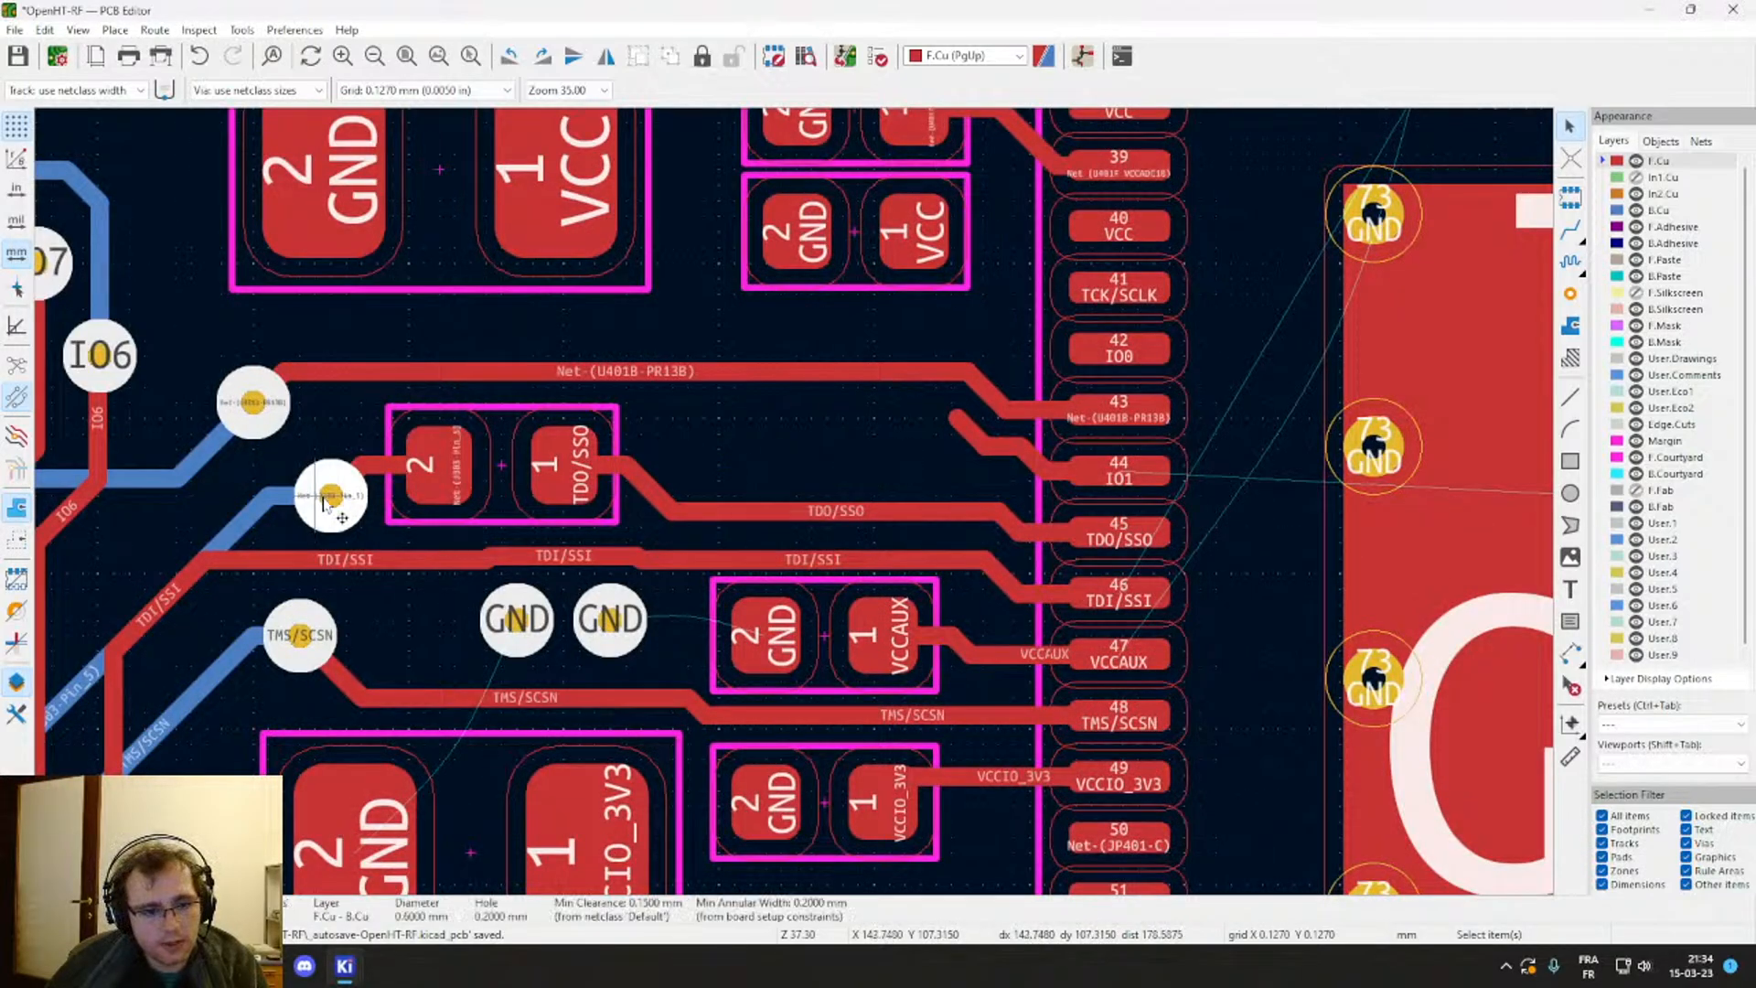
Step: Move the via beside the TDO/SSO resistor's pad 2 up and left, and nudge the TDI/SSI track below it up
left_click_drag(331, 495, 316, 492)
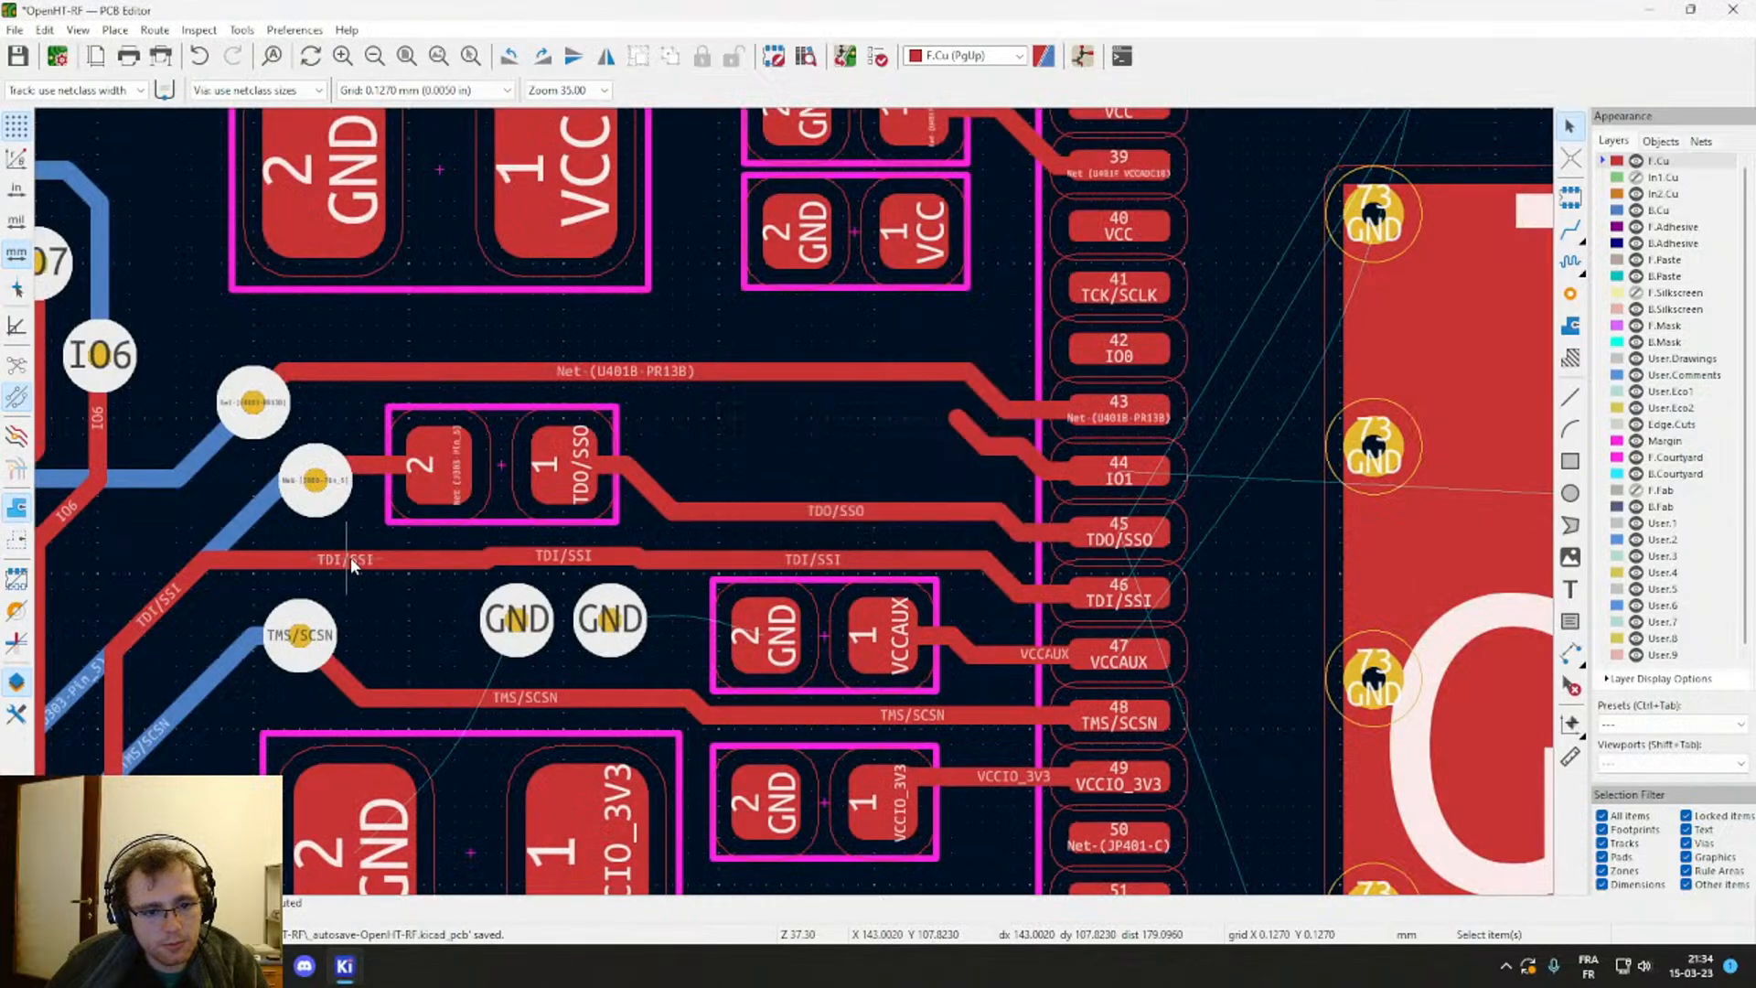
left_click(349, 557)
left_click_drag(393, 554, 395, 554)
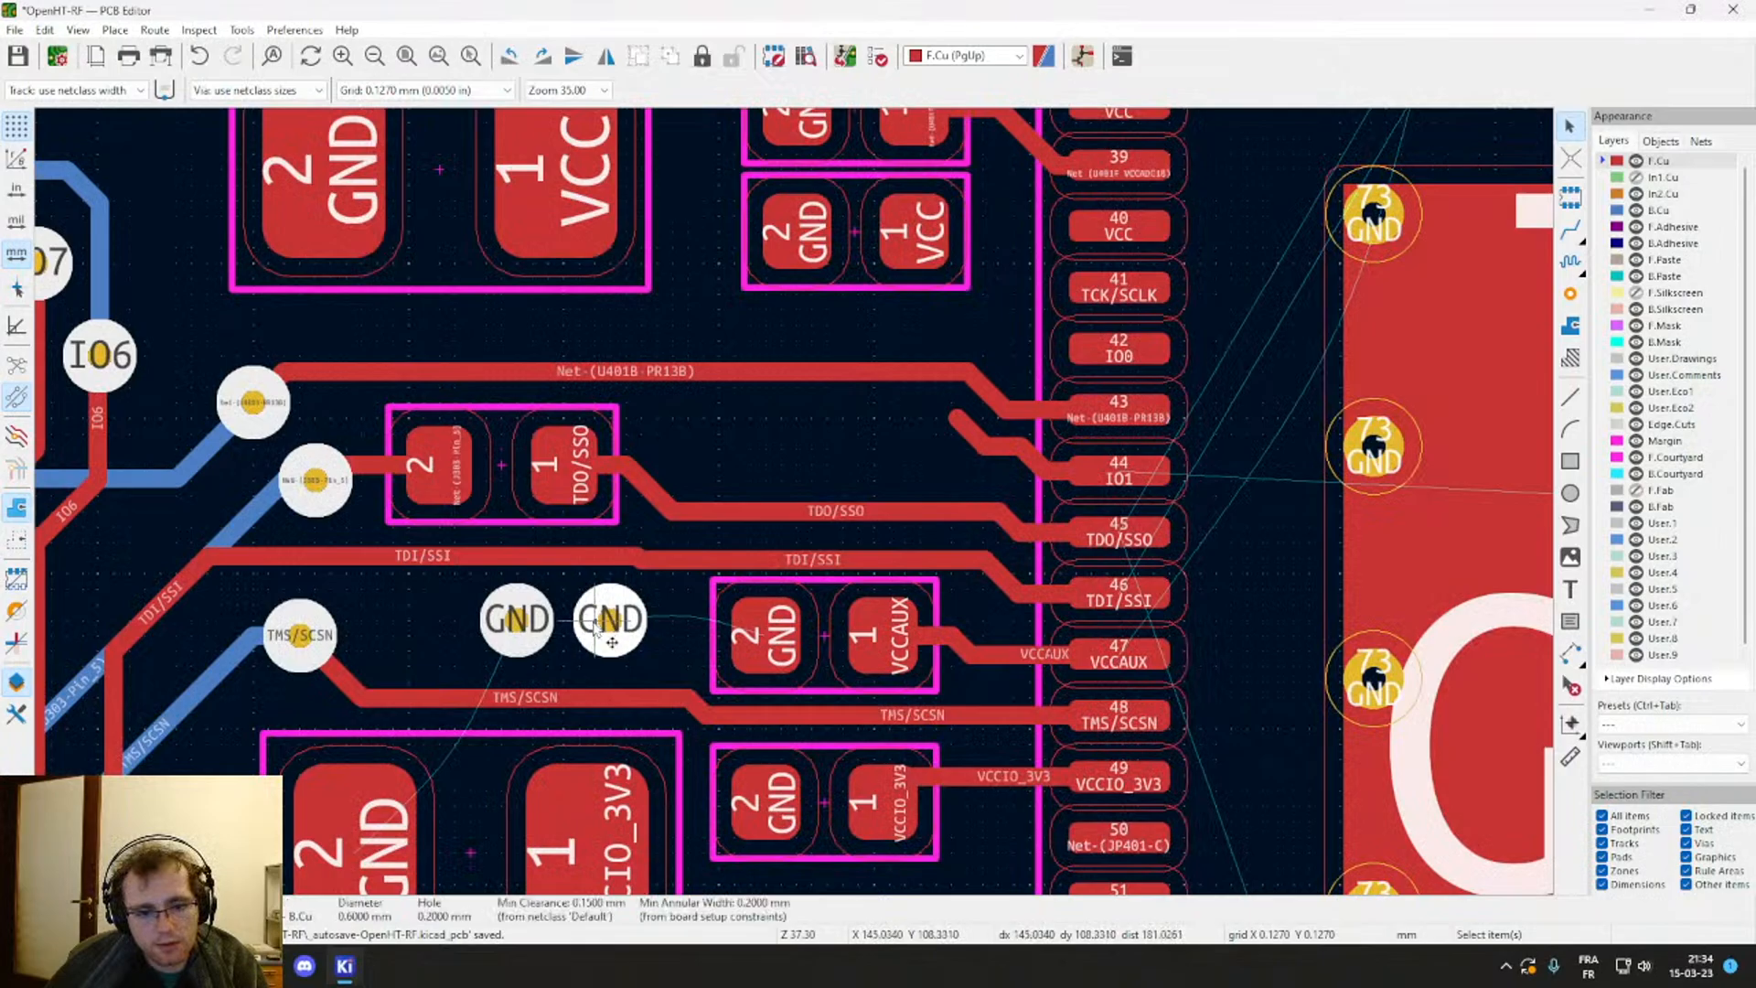
Step: Move both GND vias down and right so they sit close together beside the VCCAUX capacitor
left_click_drag(610, 620, 625, 633)
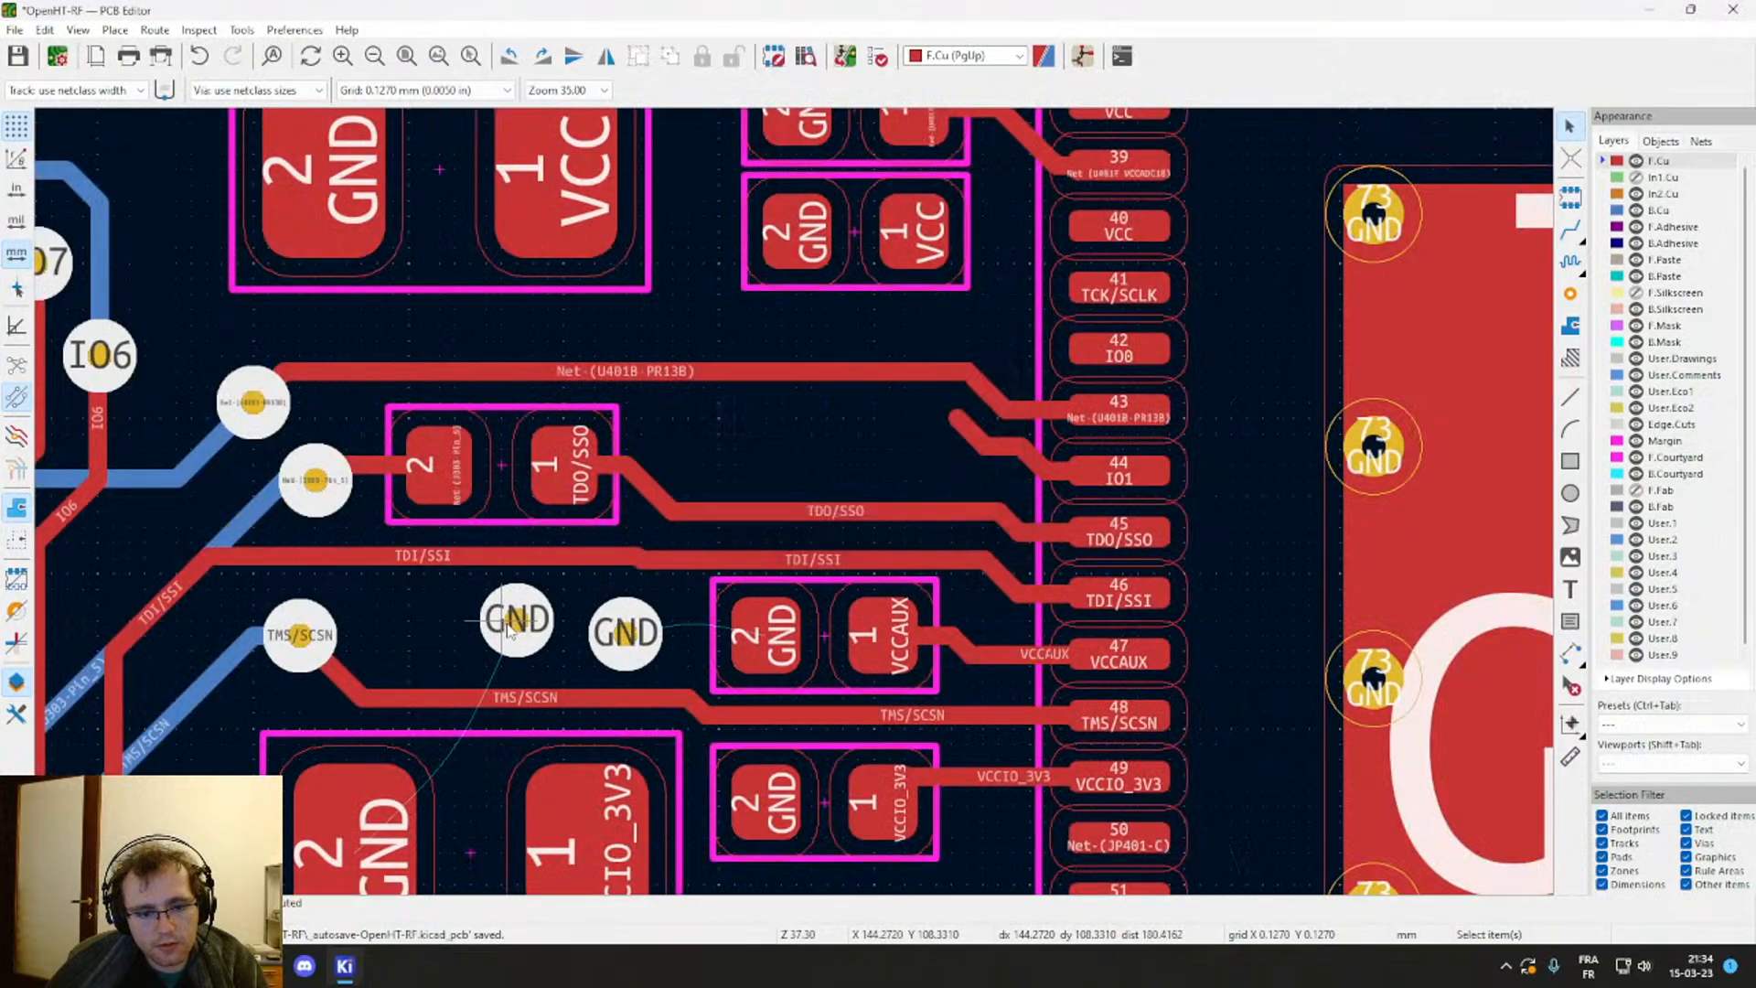
left_click_drag(518, 621, 547, 632)
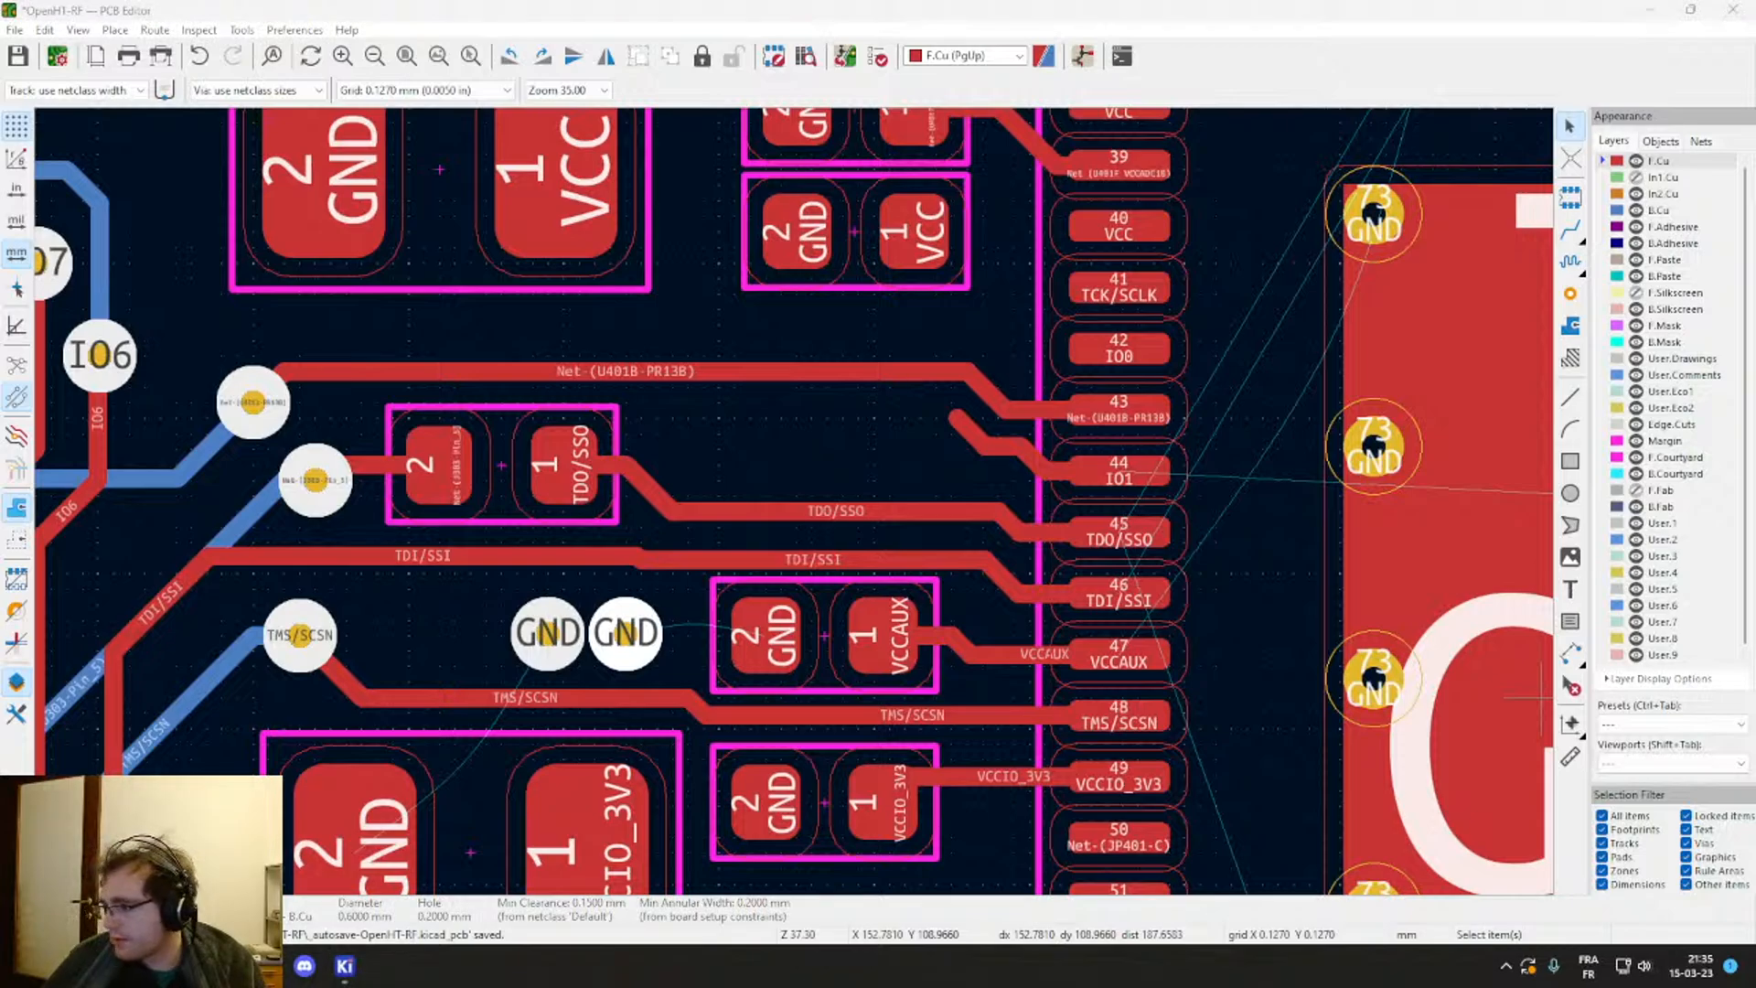
Step: Lower the system's sound volume slightly
left_click(1647, 967)
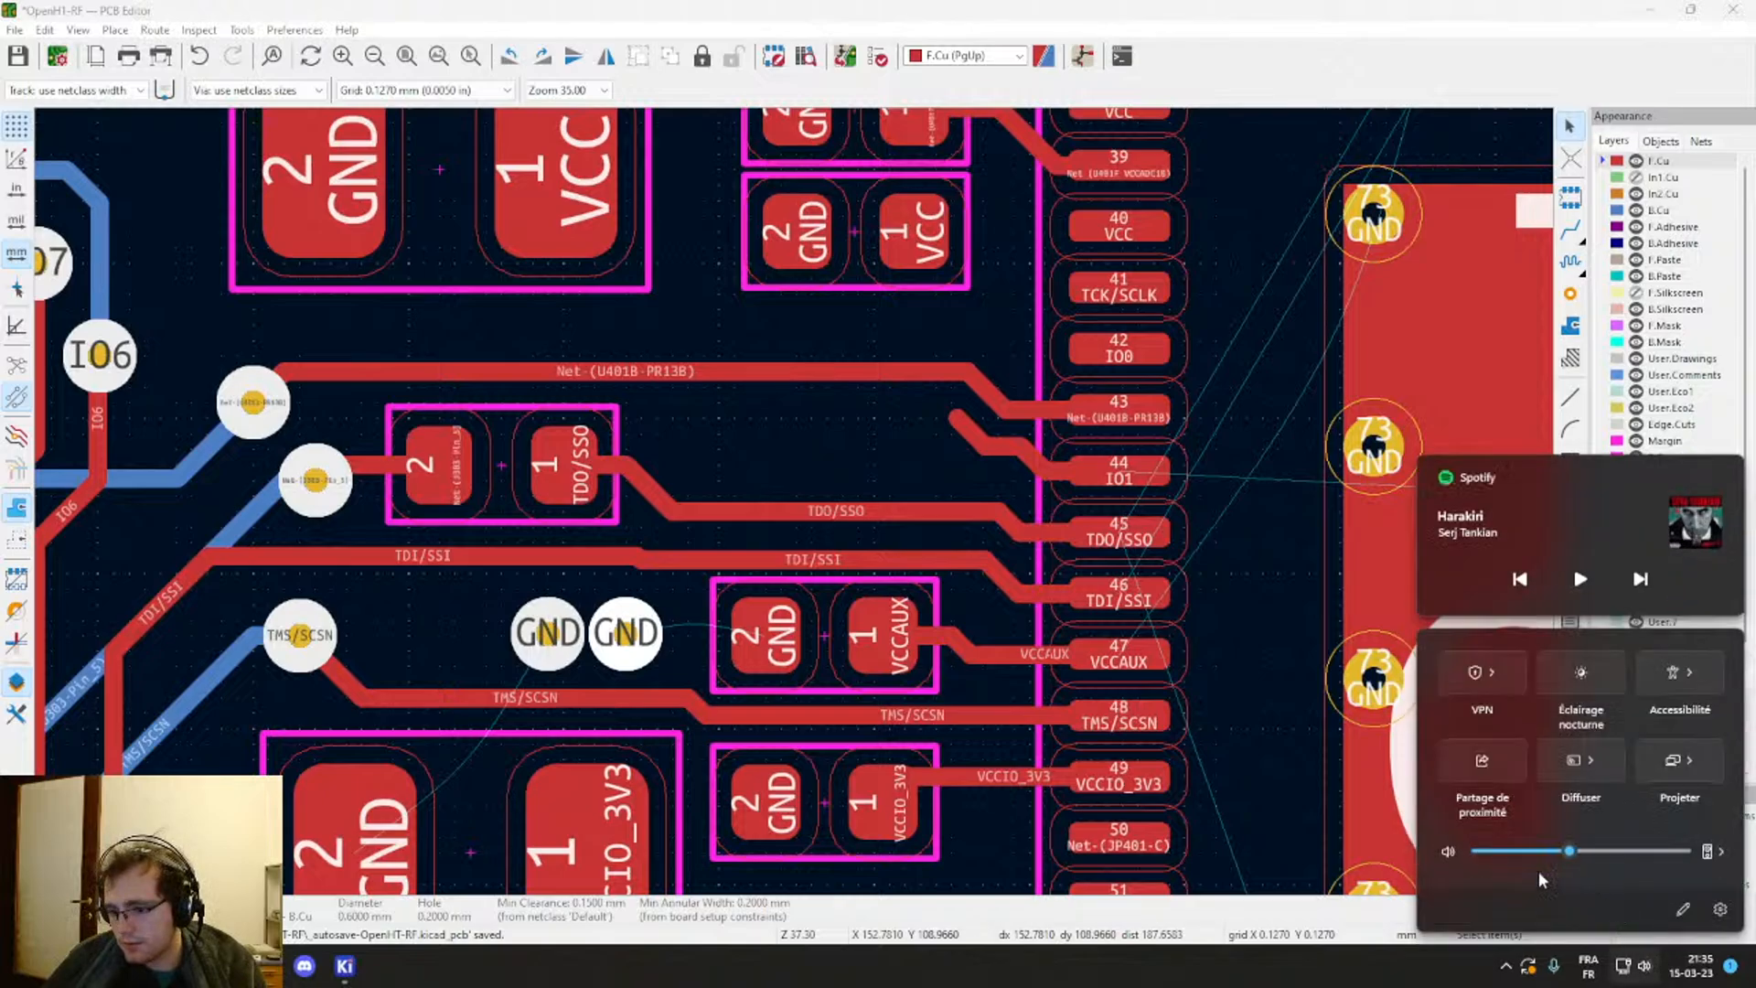
left_click_drag(1547, 852, 1533, 855)
left_click(1627, 977)
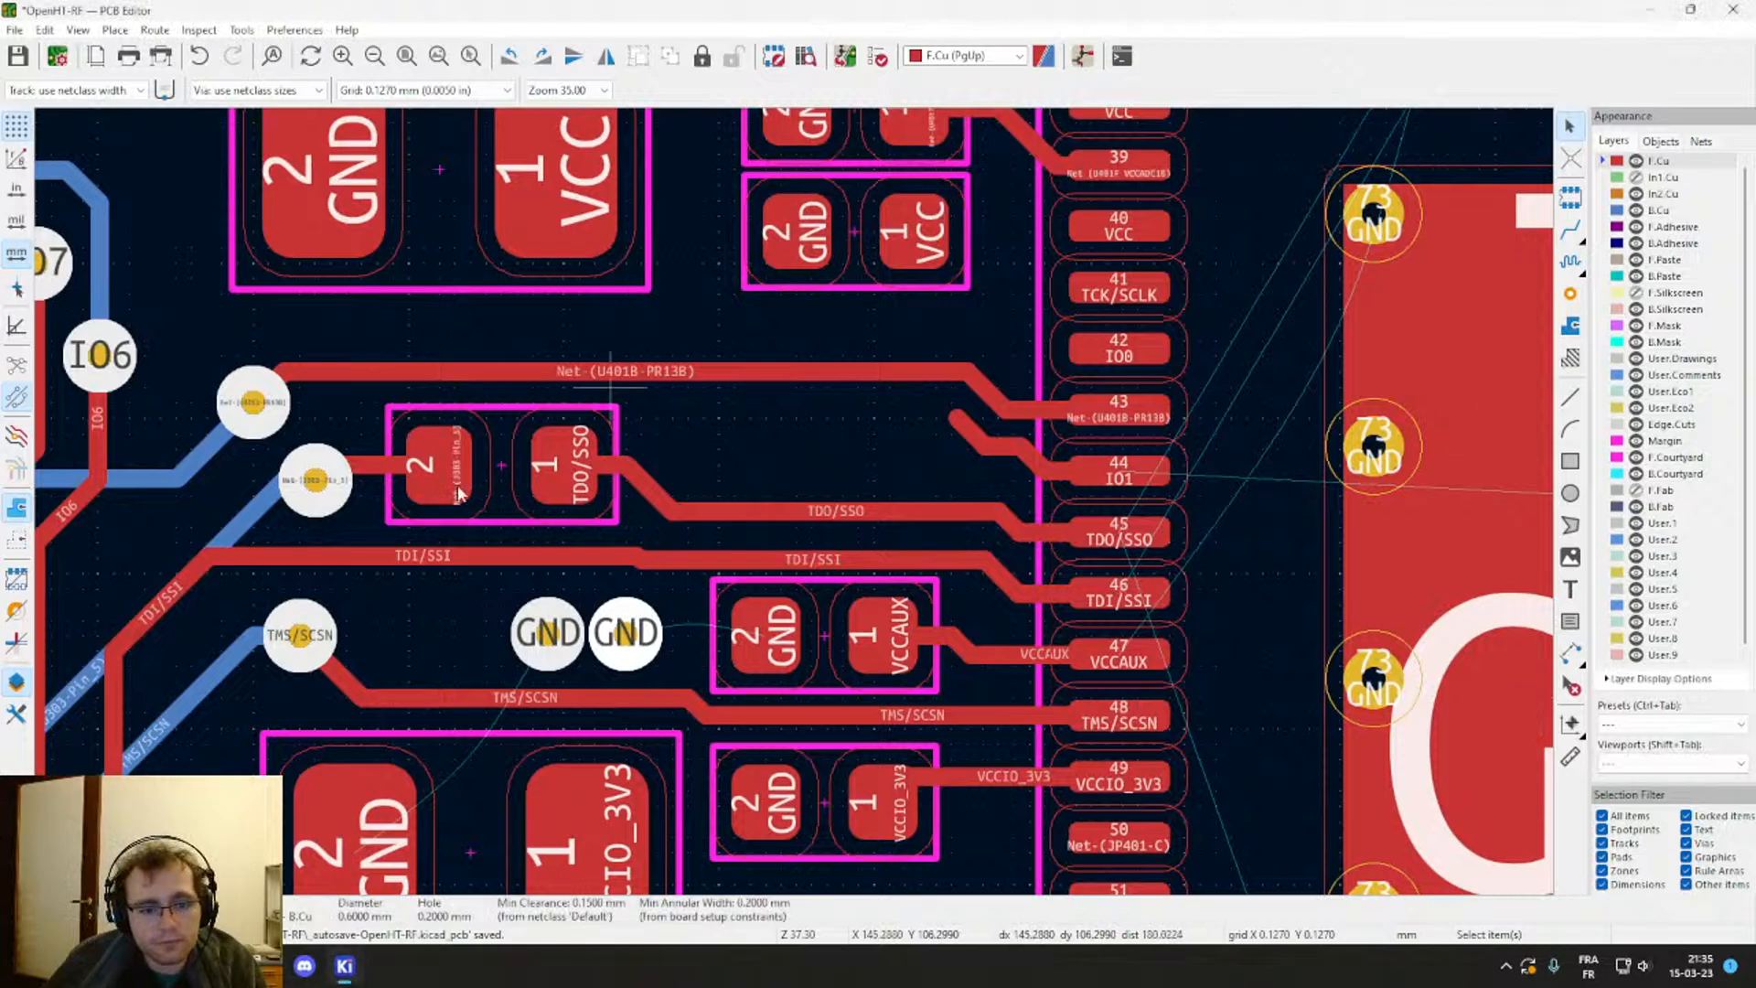
Step: Realign the left part of the TDI/SSI track so it forms one straight horizontal run above the GND vias
left_click(389, 560)
left_click_drag(388, 560, 586, 559)
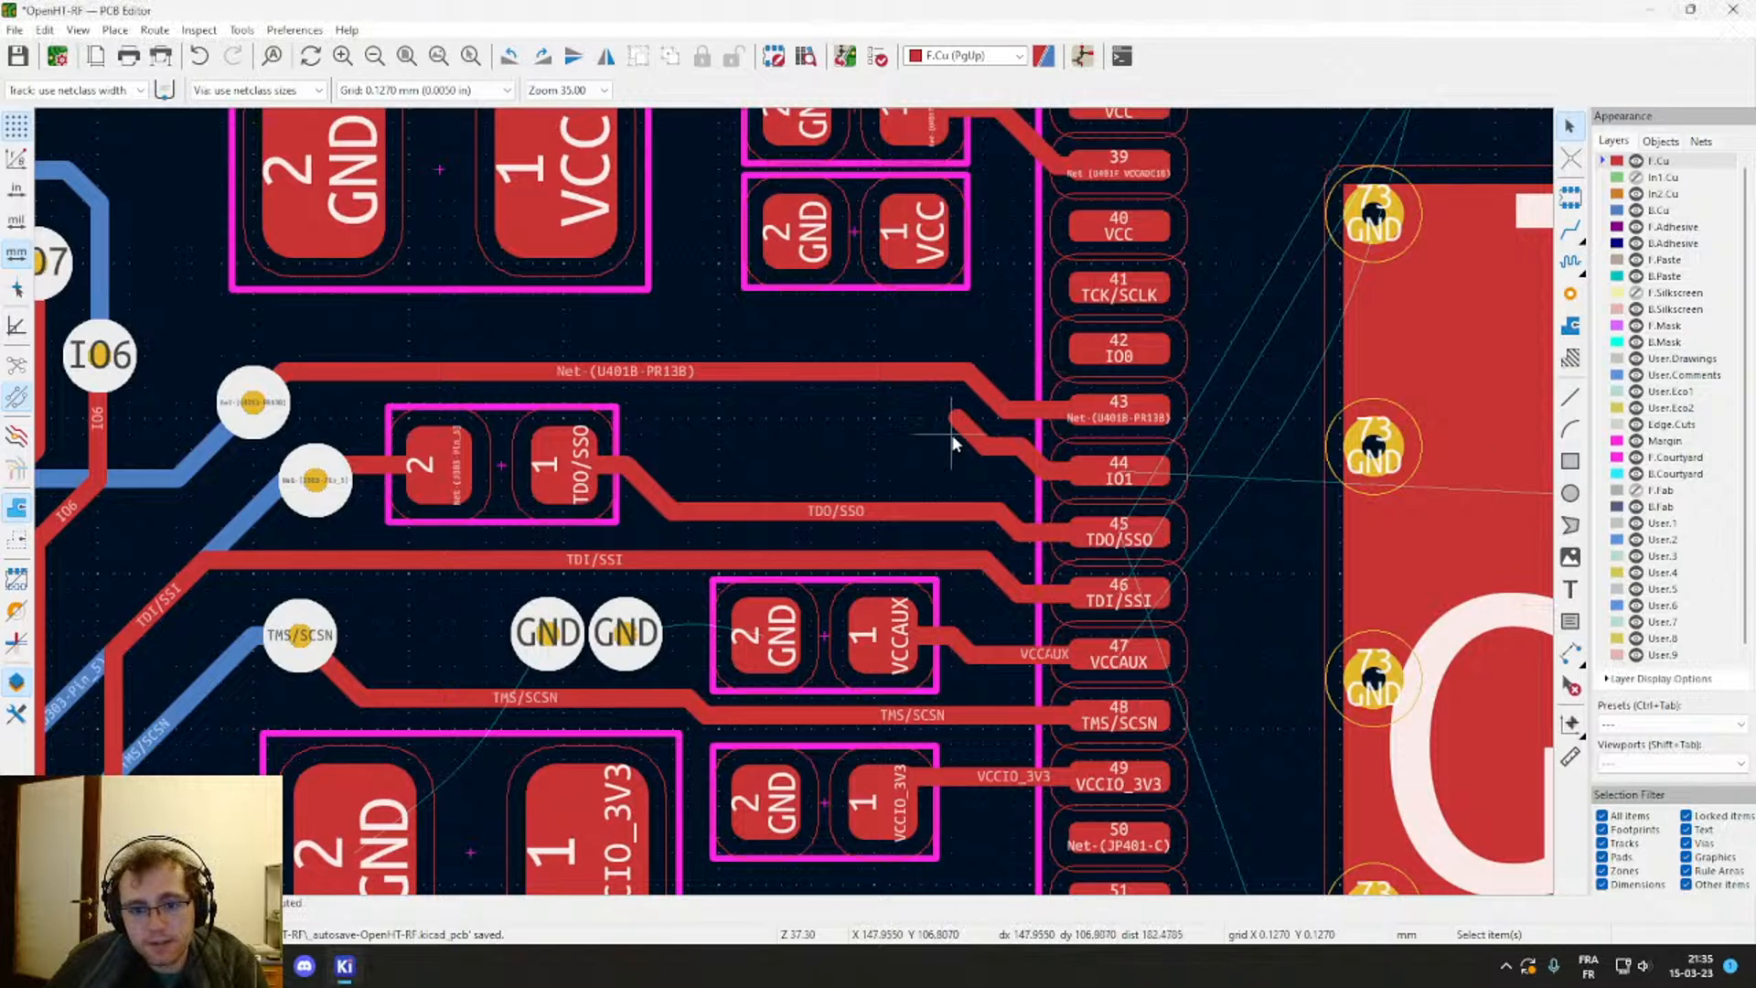
left_click(975, 439)
key("x")
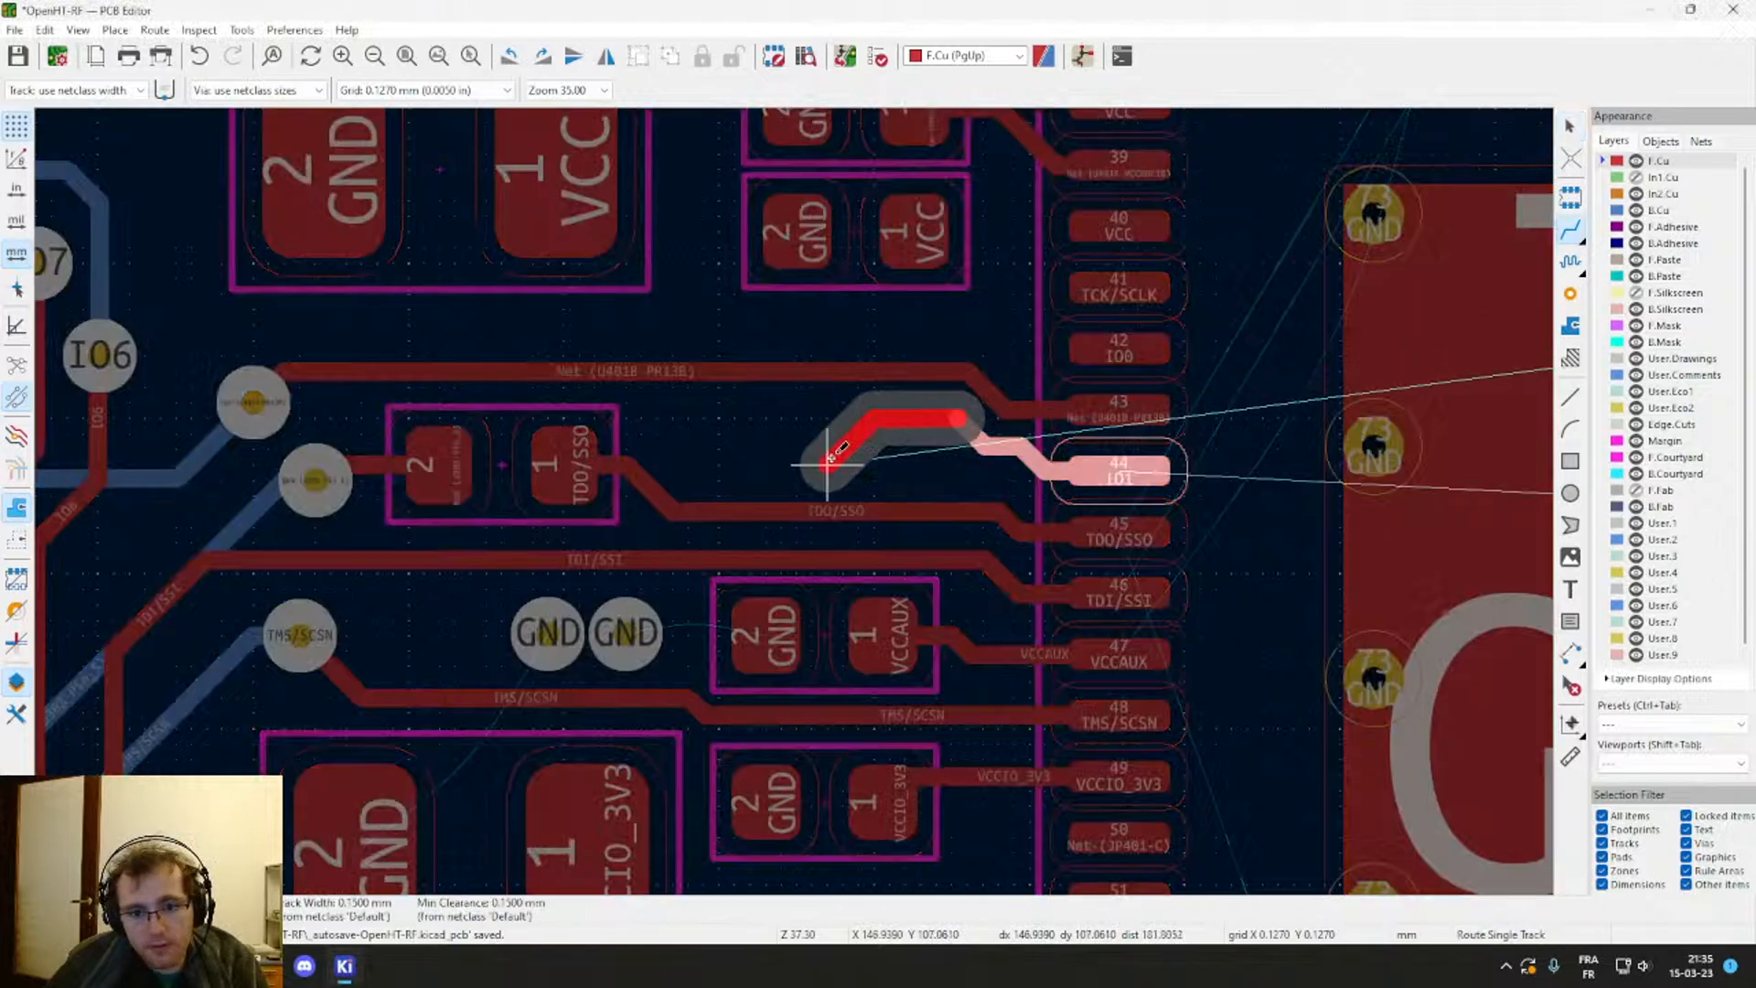
key("Escape")
key("Escape")
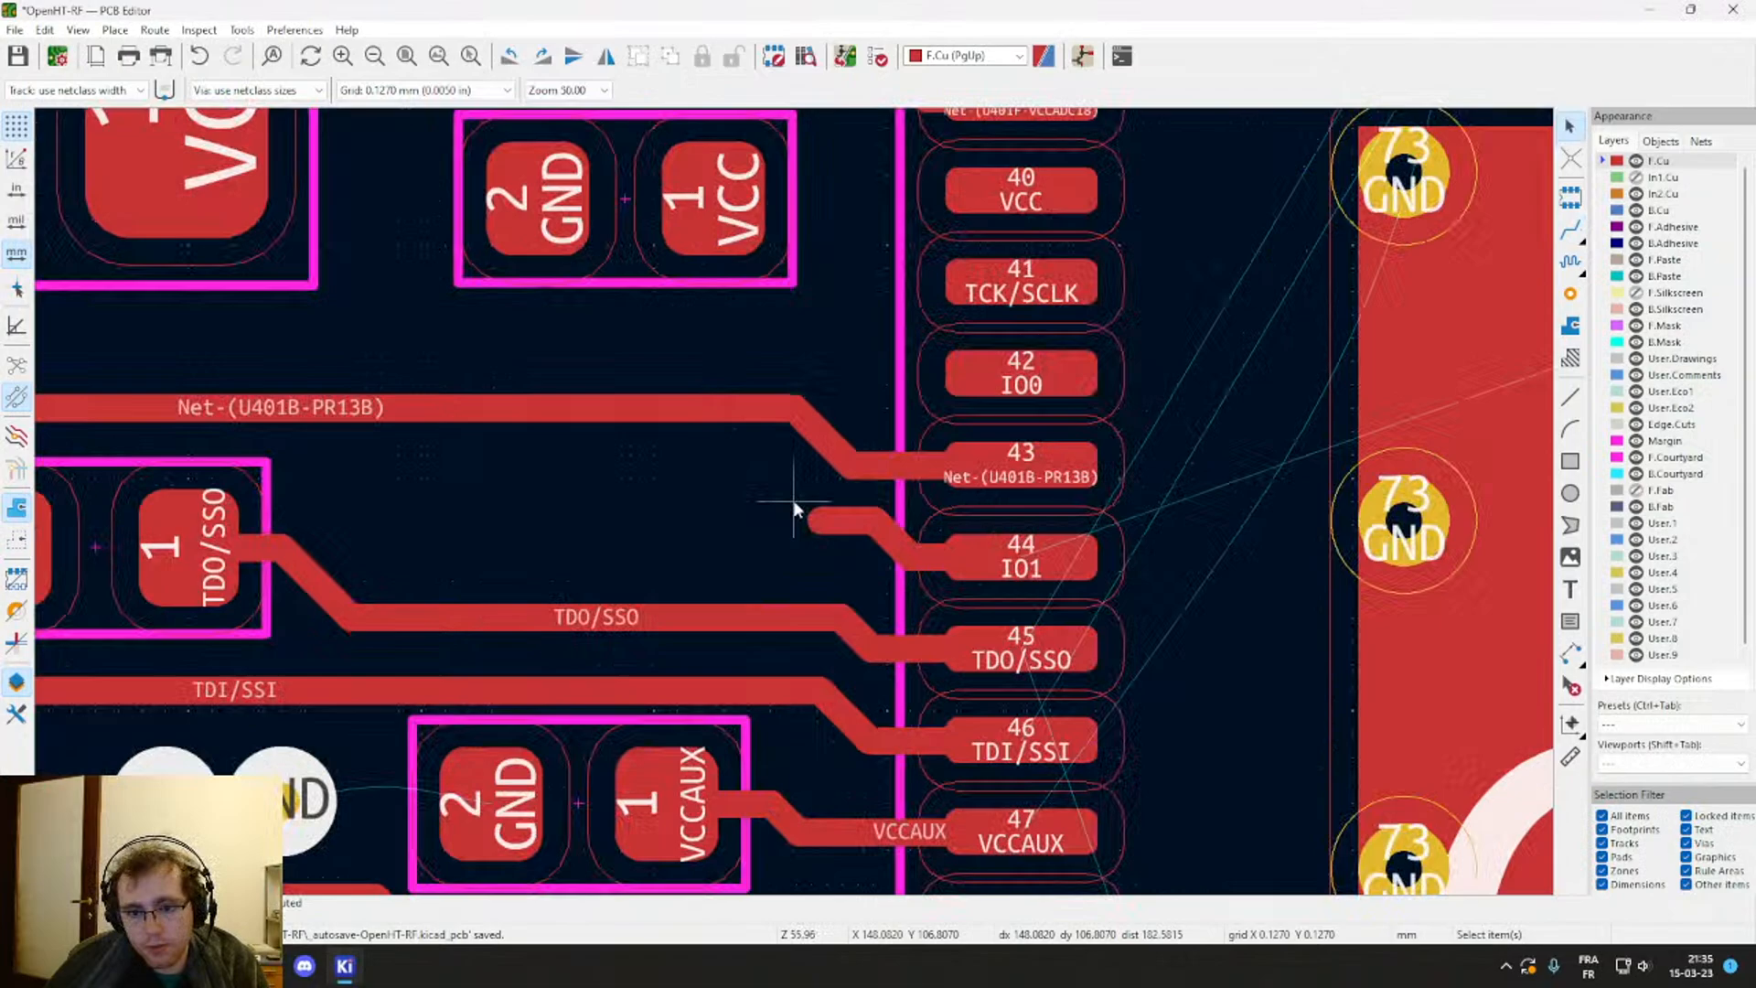
Step: Reshape the IO1 stub into a nearly straight horizontal track running left from pad 44
scroll(967, 431, "up", 1)
left_click_drag(830, 527, 725, 548)
left_click_drag(900, 540, 725, 548)
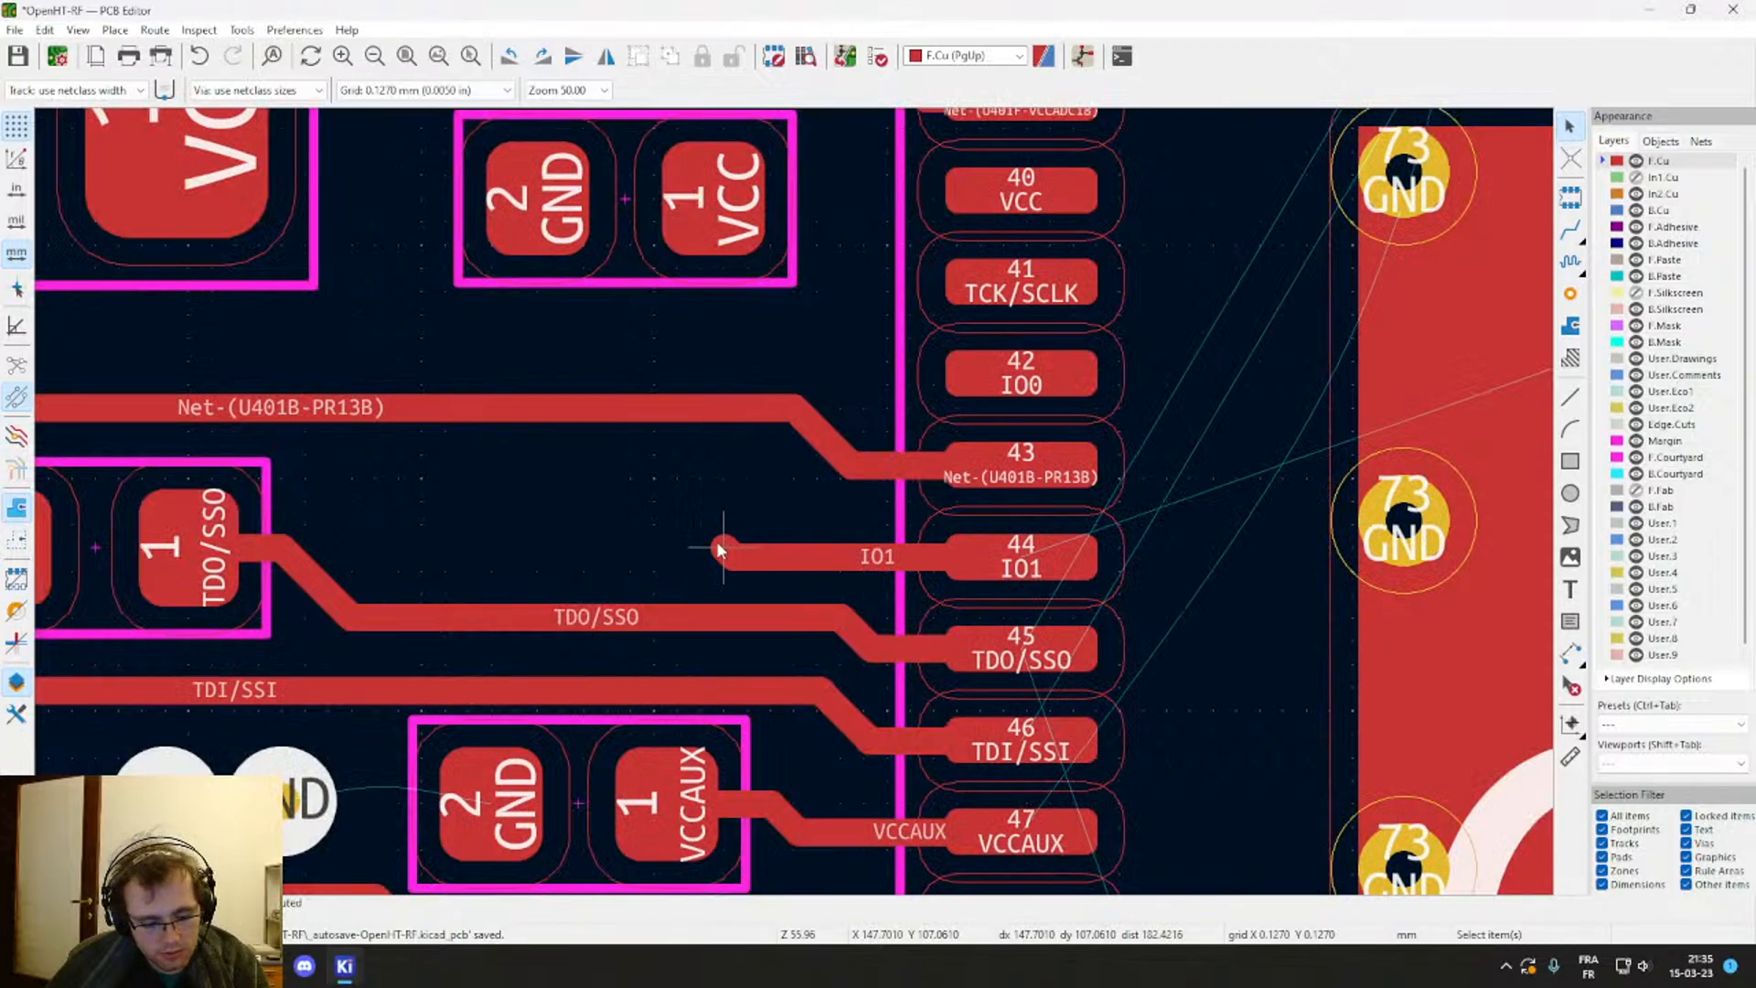
Step: Try extending the IO1 track left from its stub, and delete the added diagonal and horizontal segments
key("x")
left_click(514, 501)
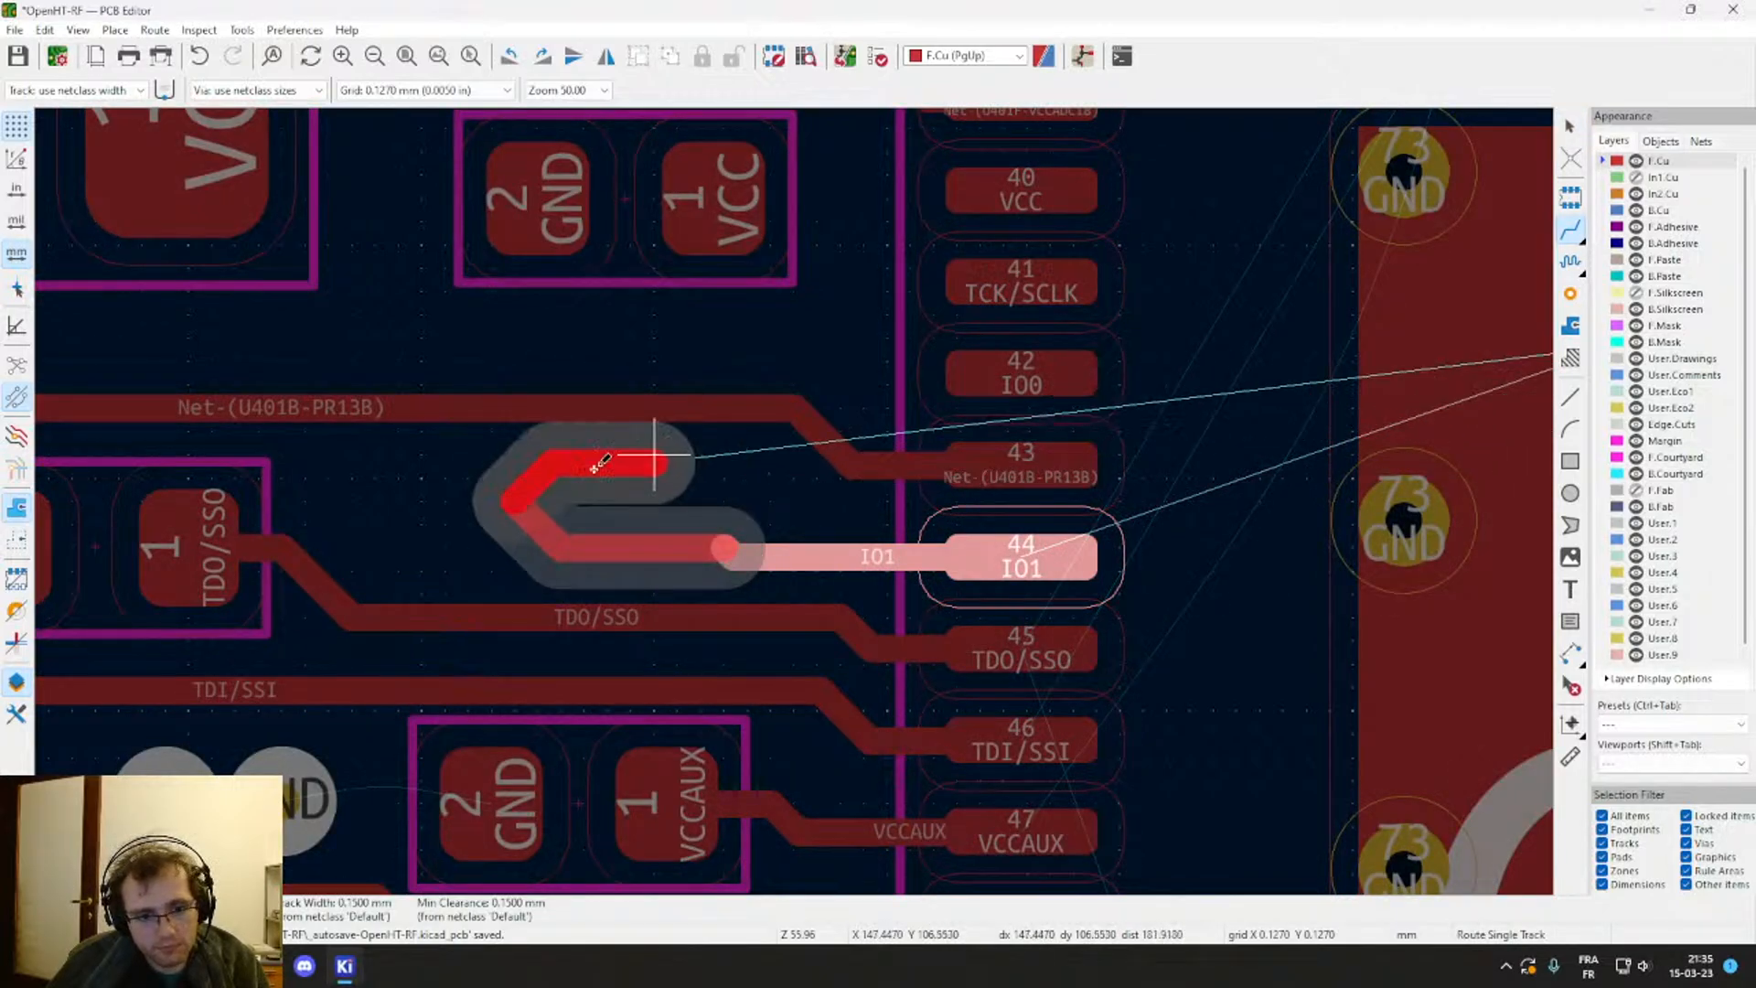
key("Escape")
key("Escape")
left_click(534, 519)
key("Delete")
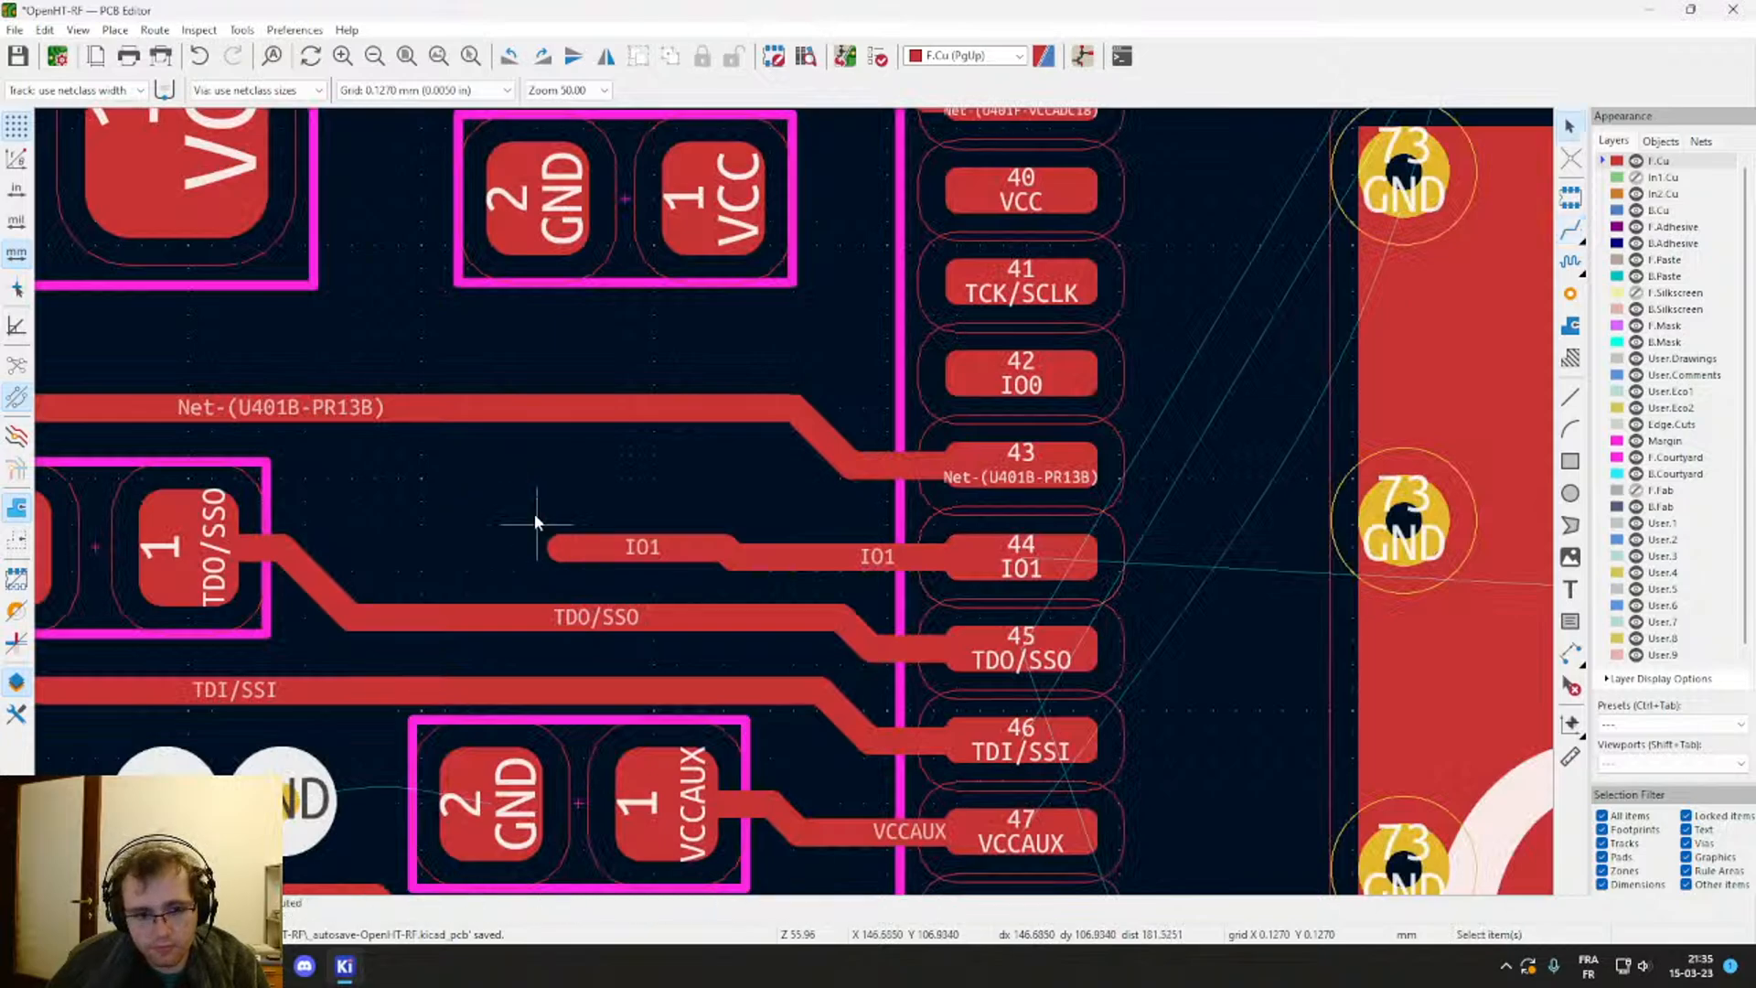
left_click_drag(568, 513, 778, 575)
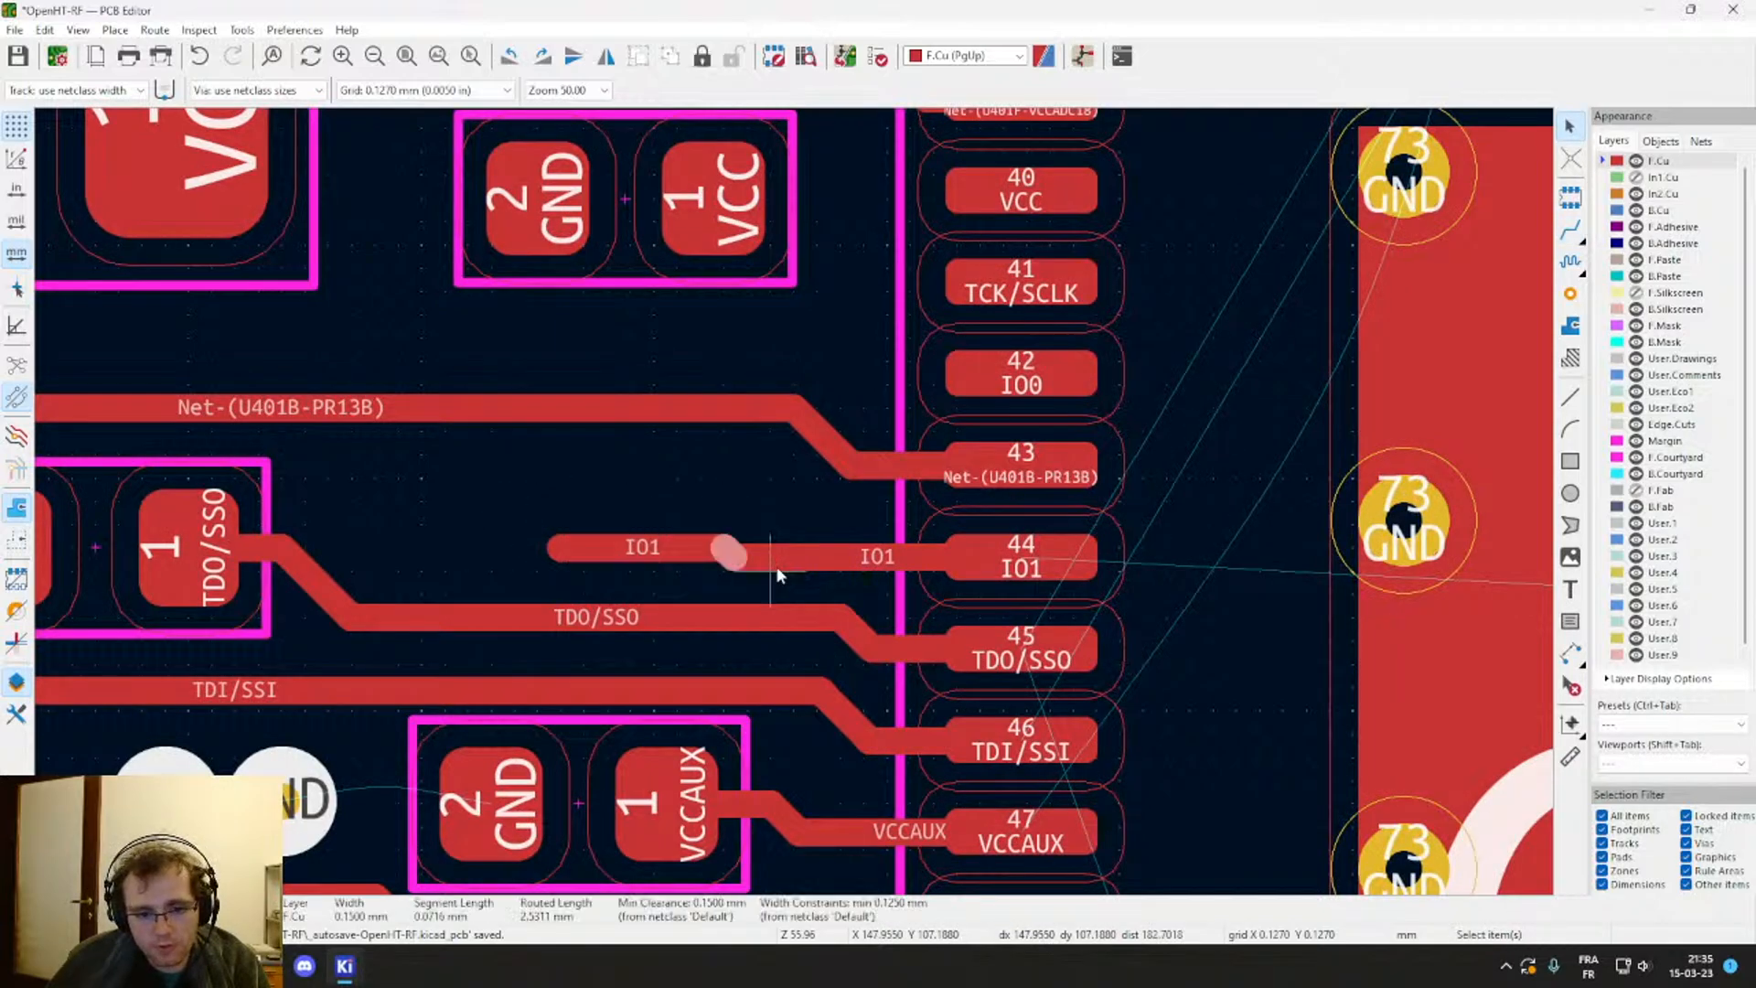
key("Escape")
left_click(678, 545)
key("Delete")
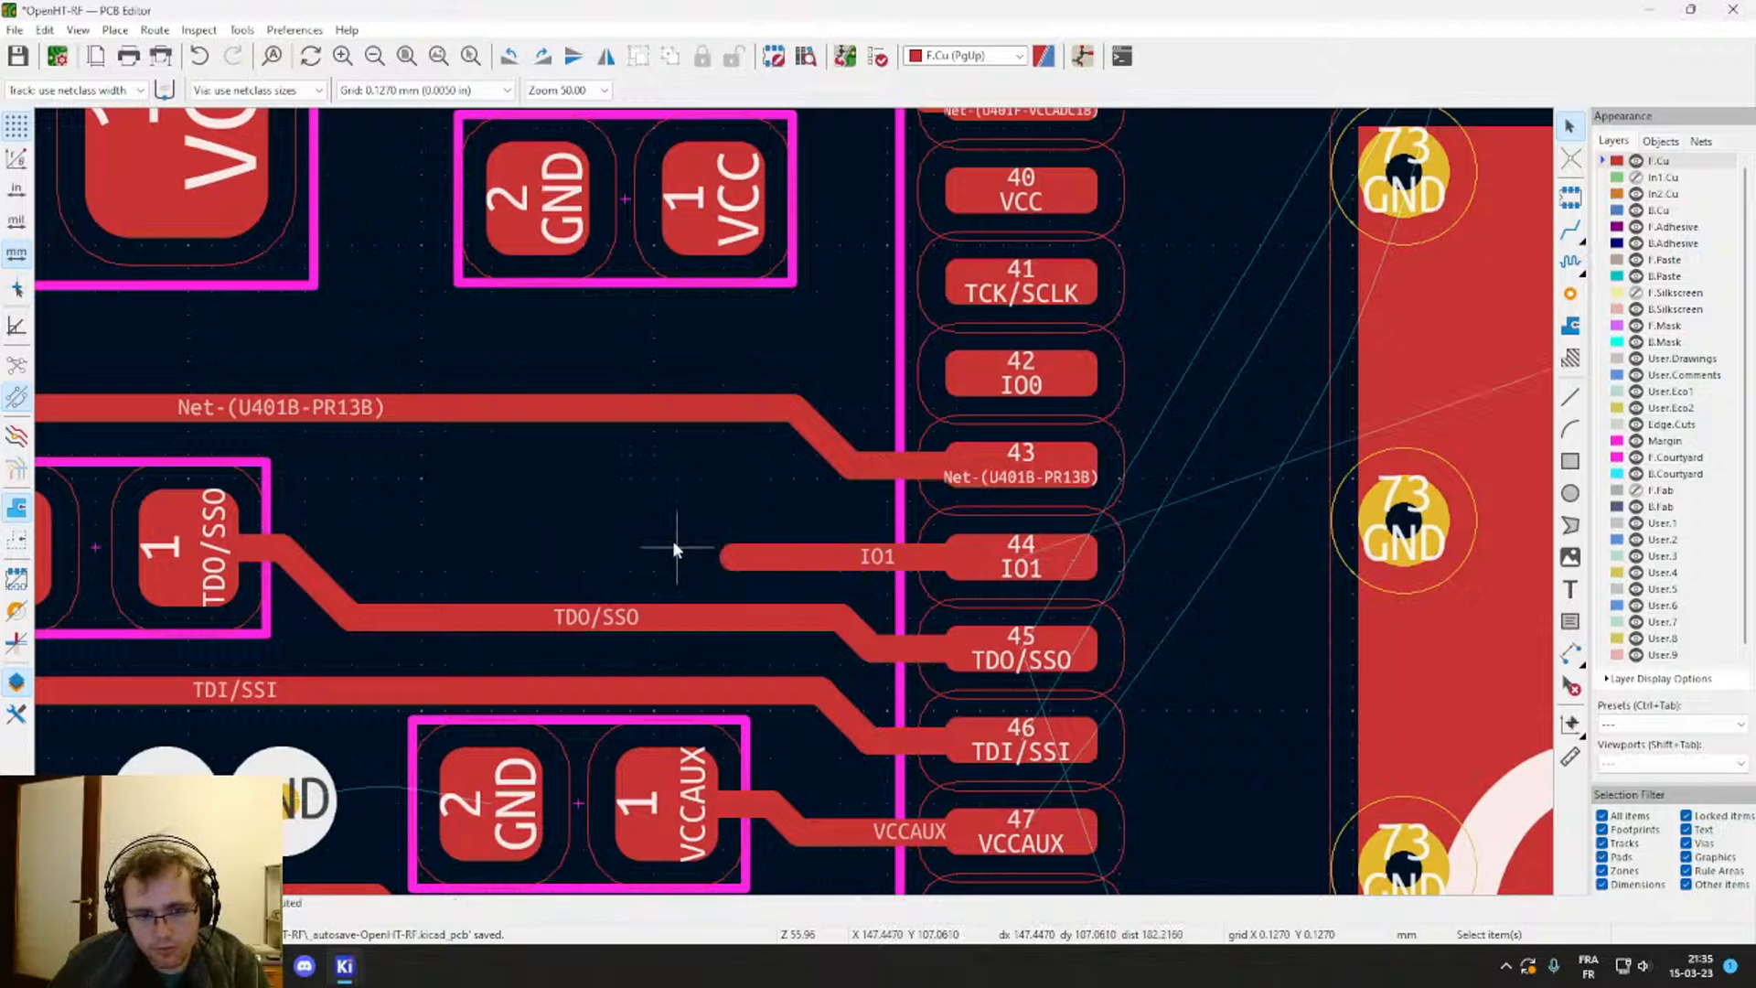
Step: Route IO1 up and left from its stub and end it with a through via at X 147.066, Y 106.9175 mm
key("x")
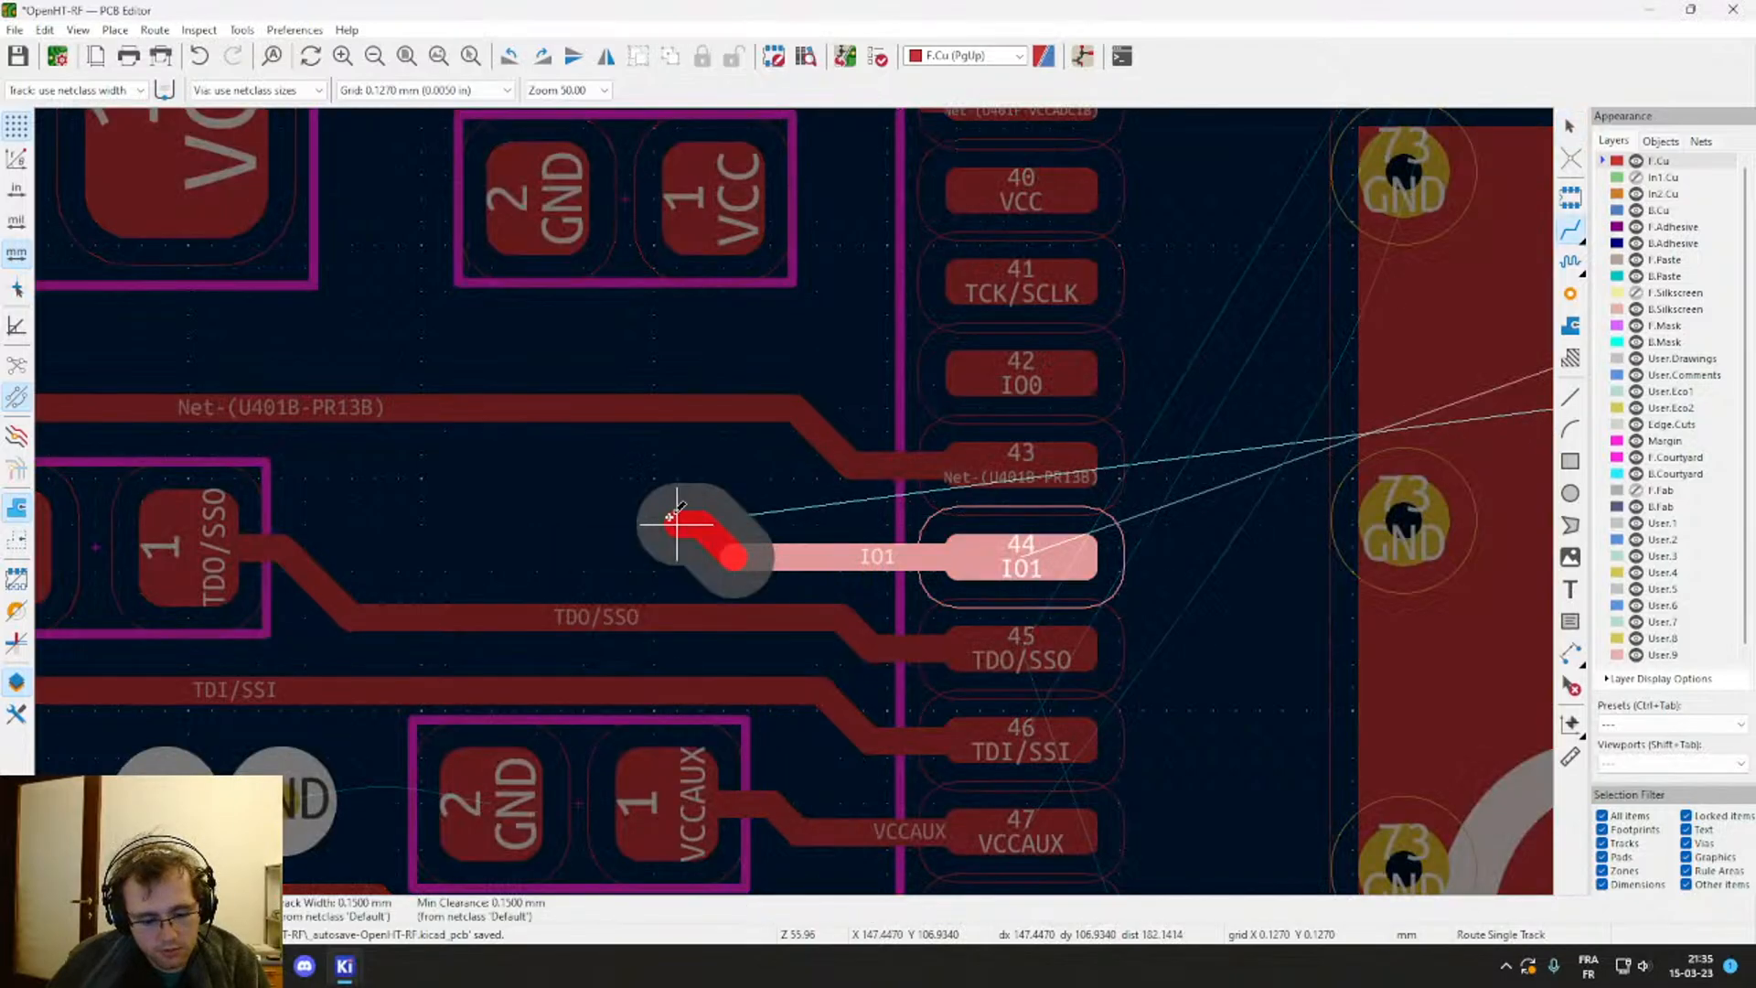
key("v")
key("Page_Down")
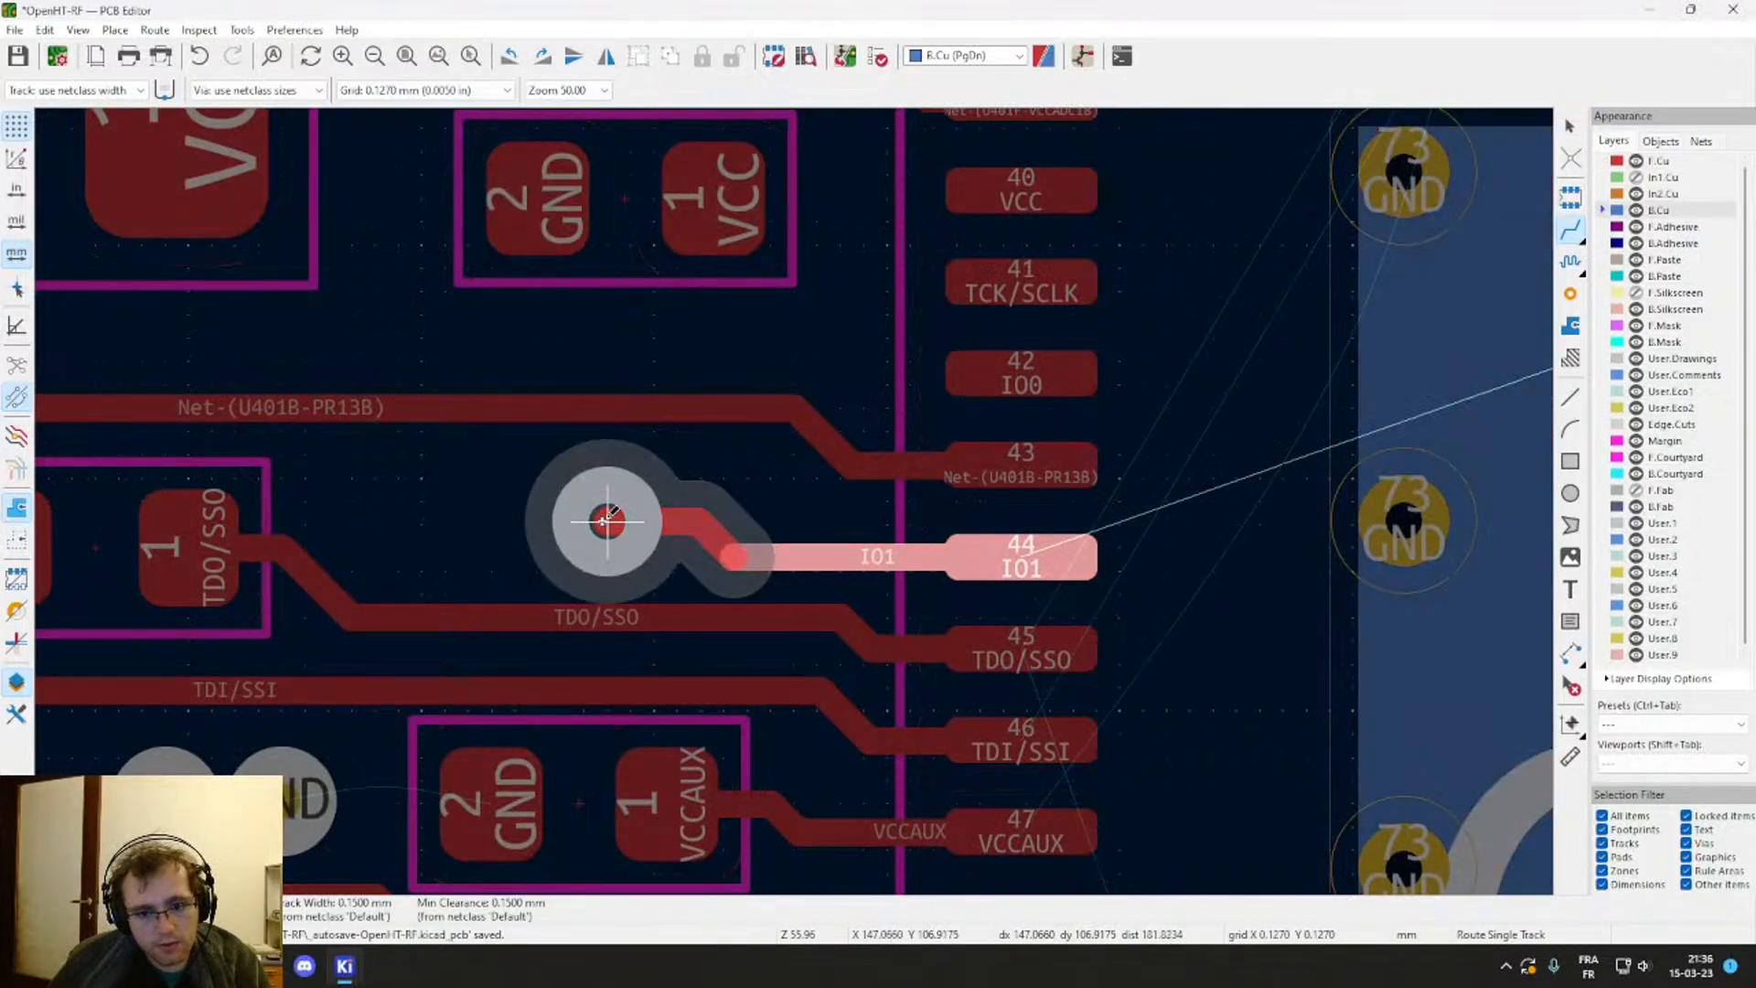
key("Escape")
key("Escape")
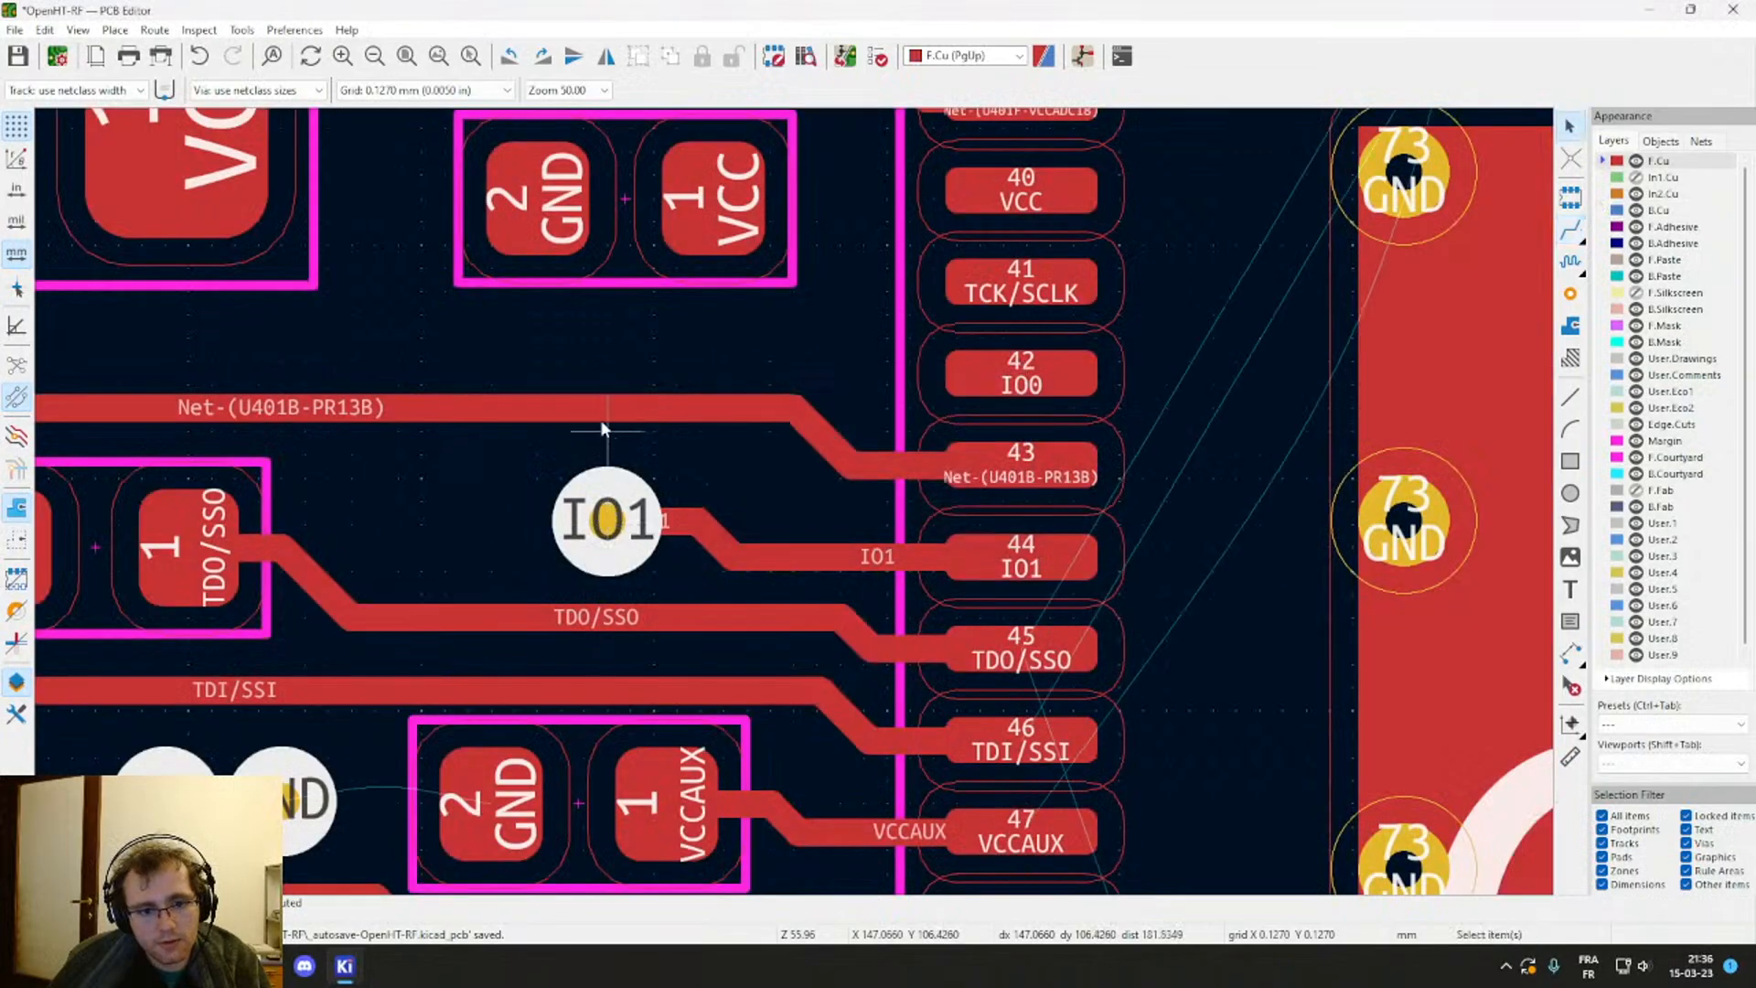
Step: Lower the Net-(U401B-PR13B) track slightly toward the IO1 via
left_click(607, 414)
left_click_drag(627, 411, 635, 429)
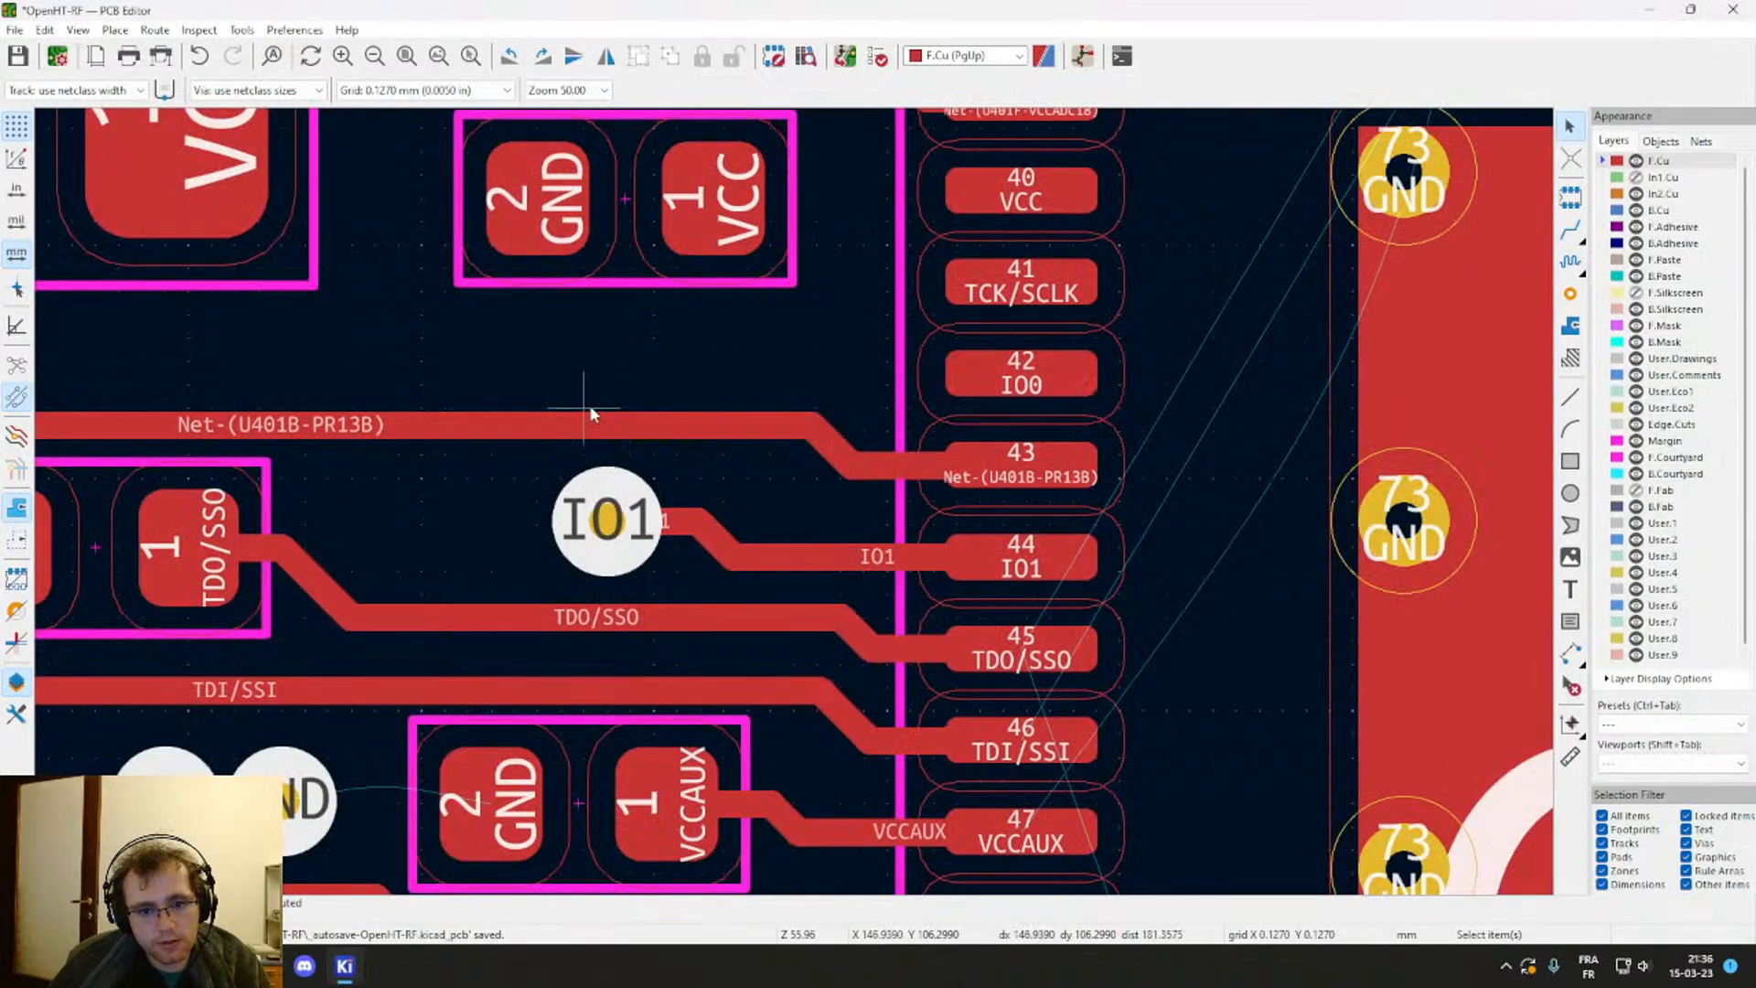
scroll(591, 413, "down", 1)
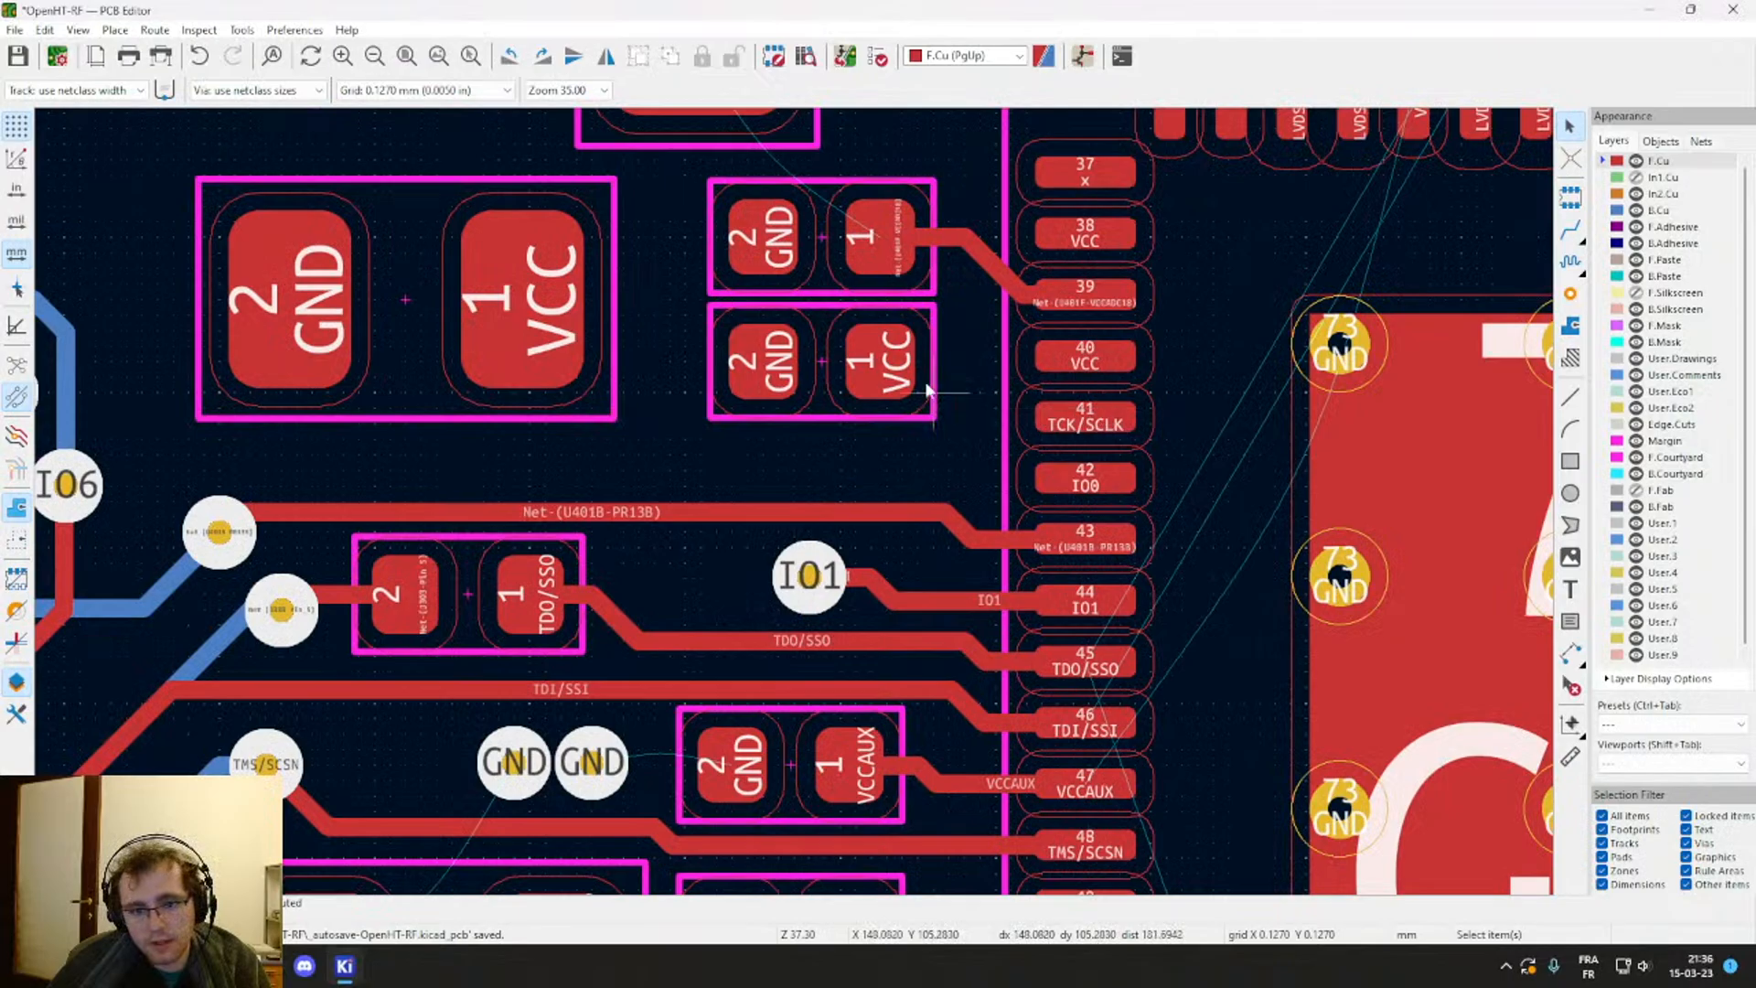
Step: Route a VCC track on F.Cu from FPGA pad 38 diagonally up to pad 1 of the nearest vertical capacitor
middle_click_drag(871, 322, 840, 652)
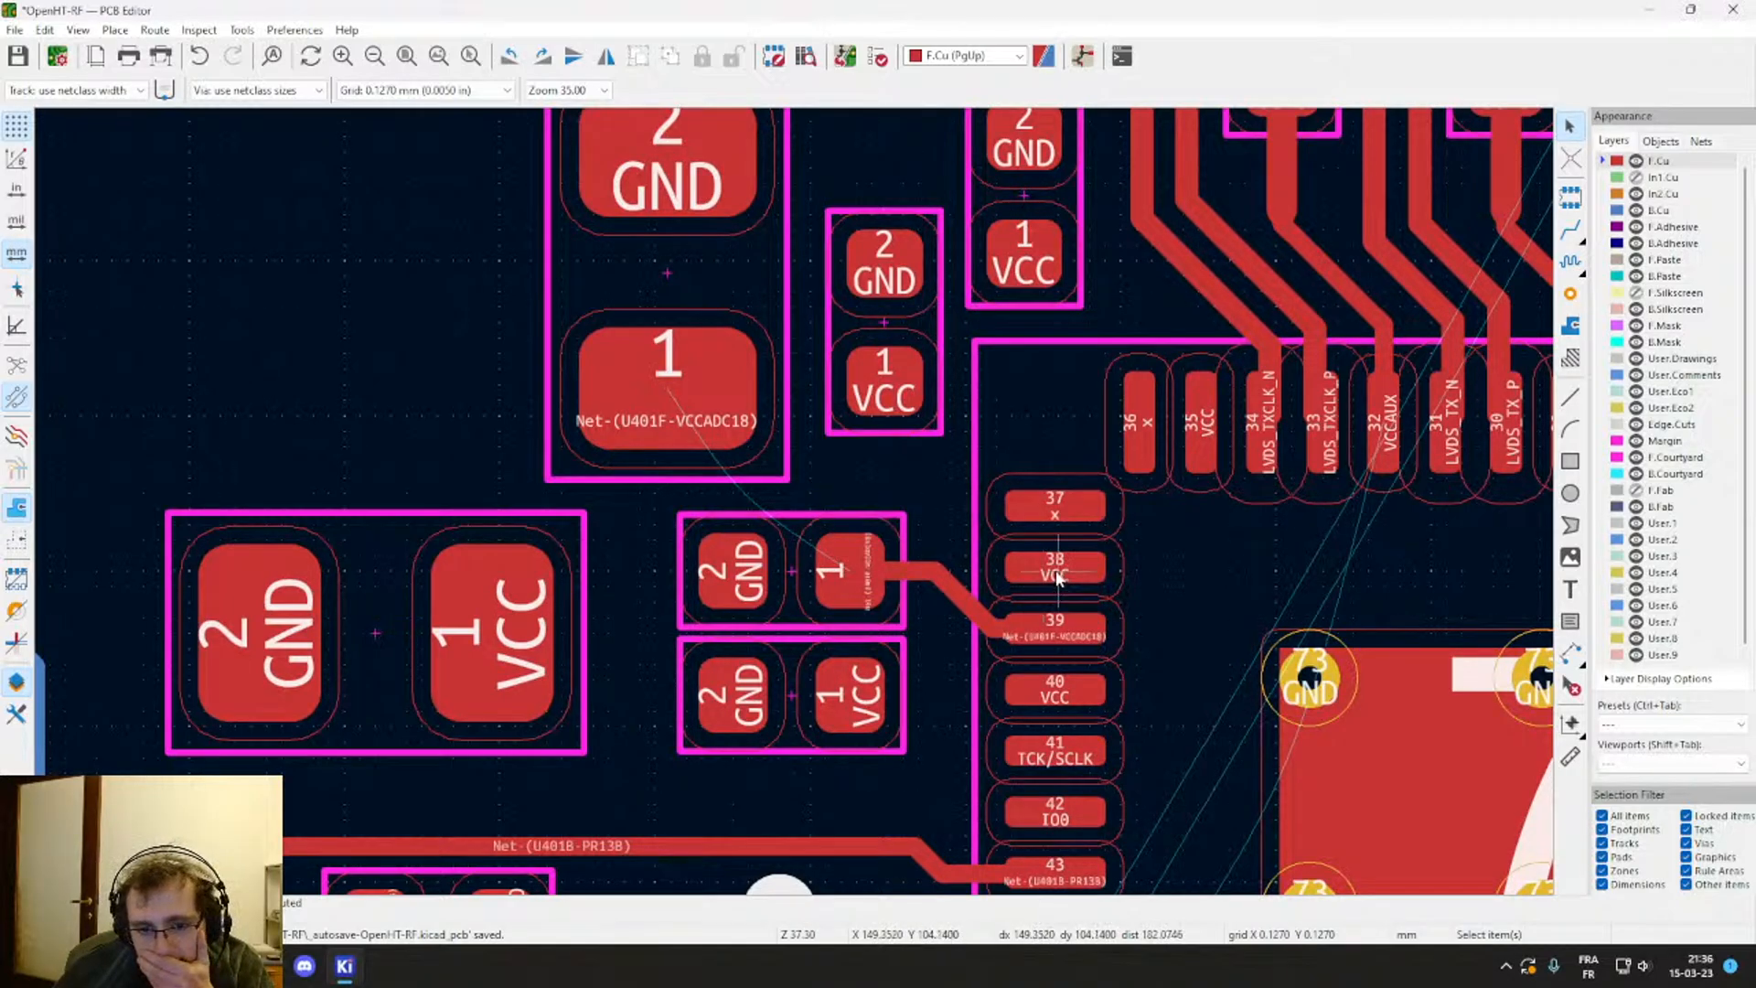
key("x")
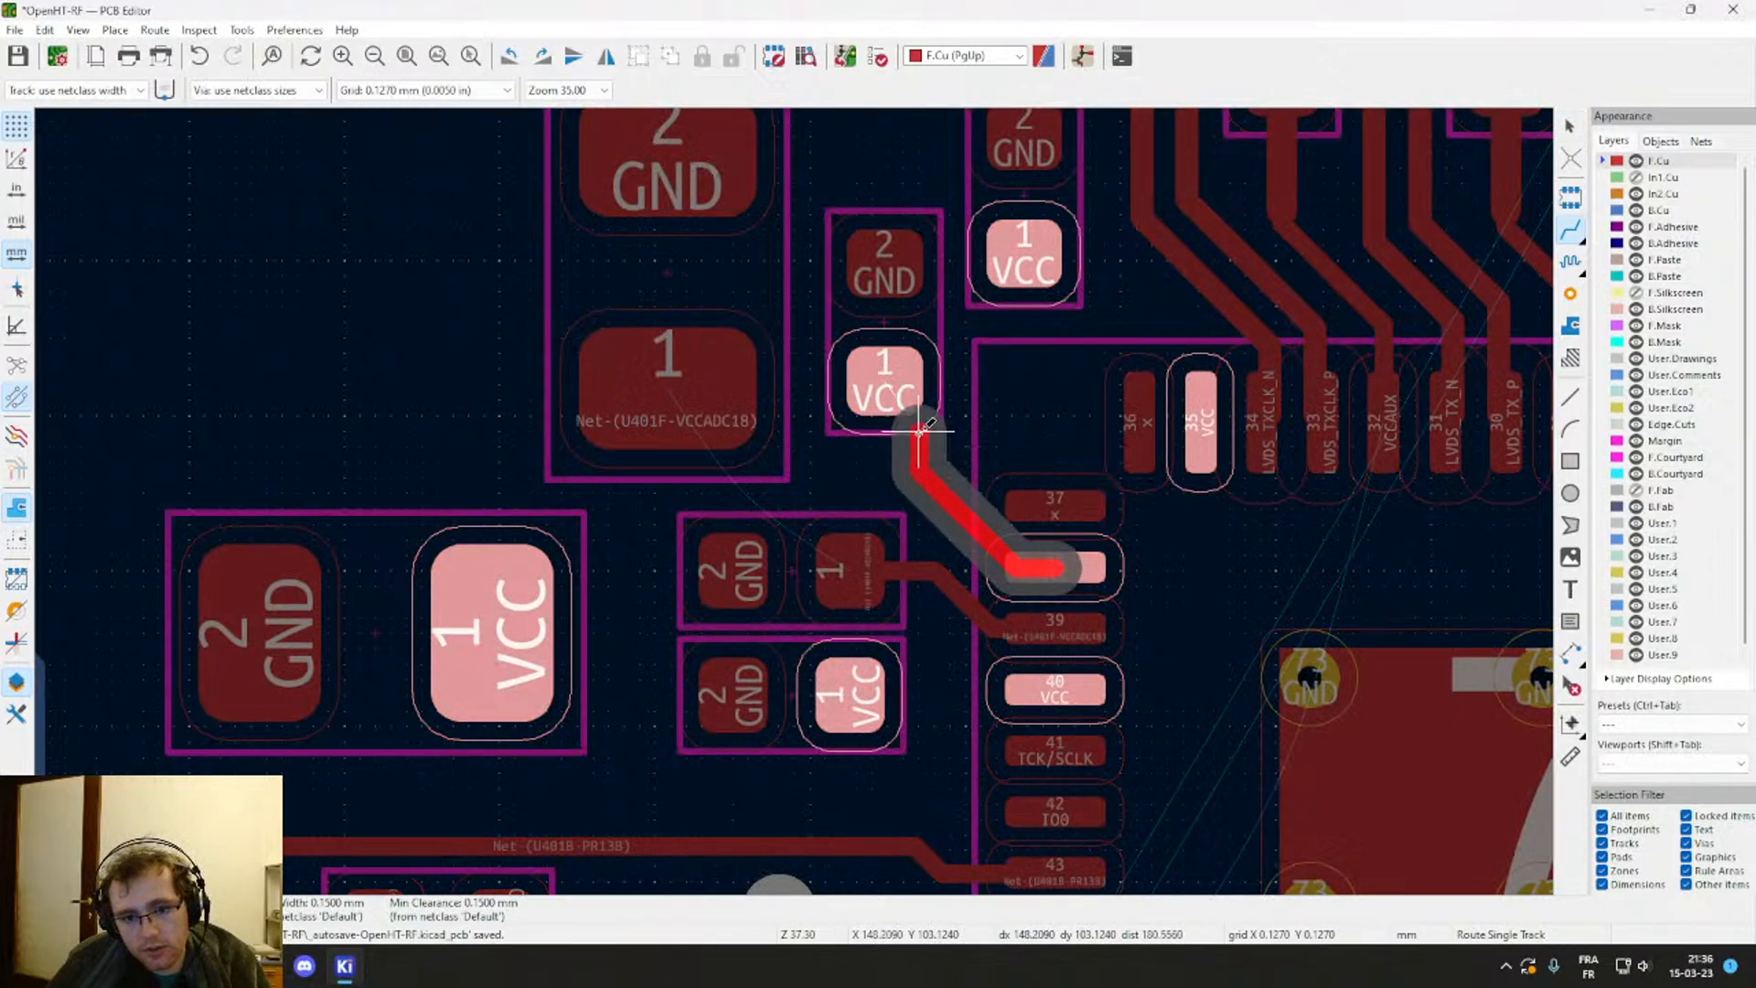
left_click(905, 389)
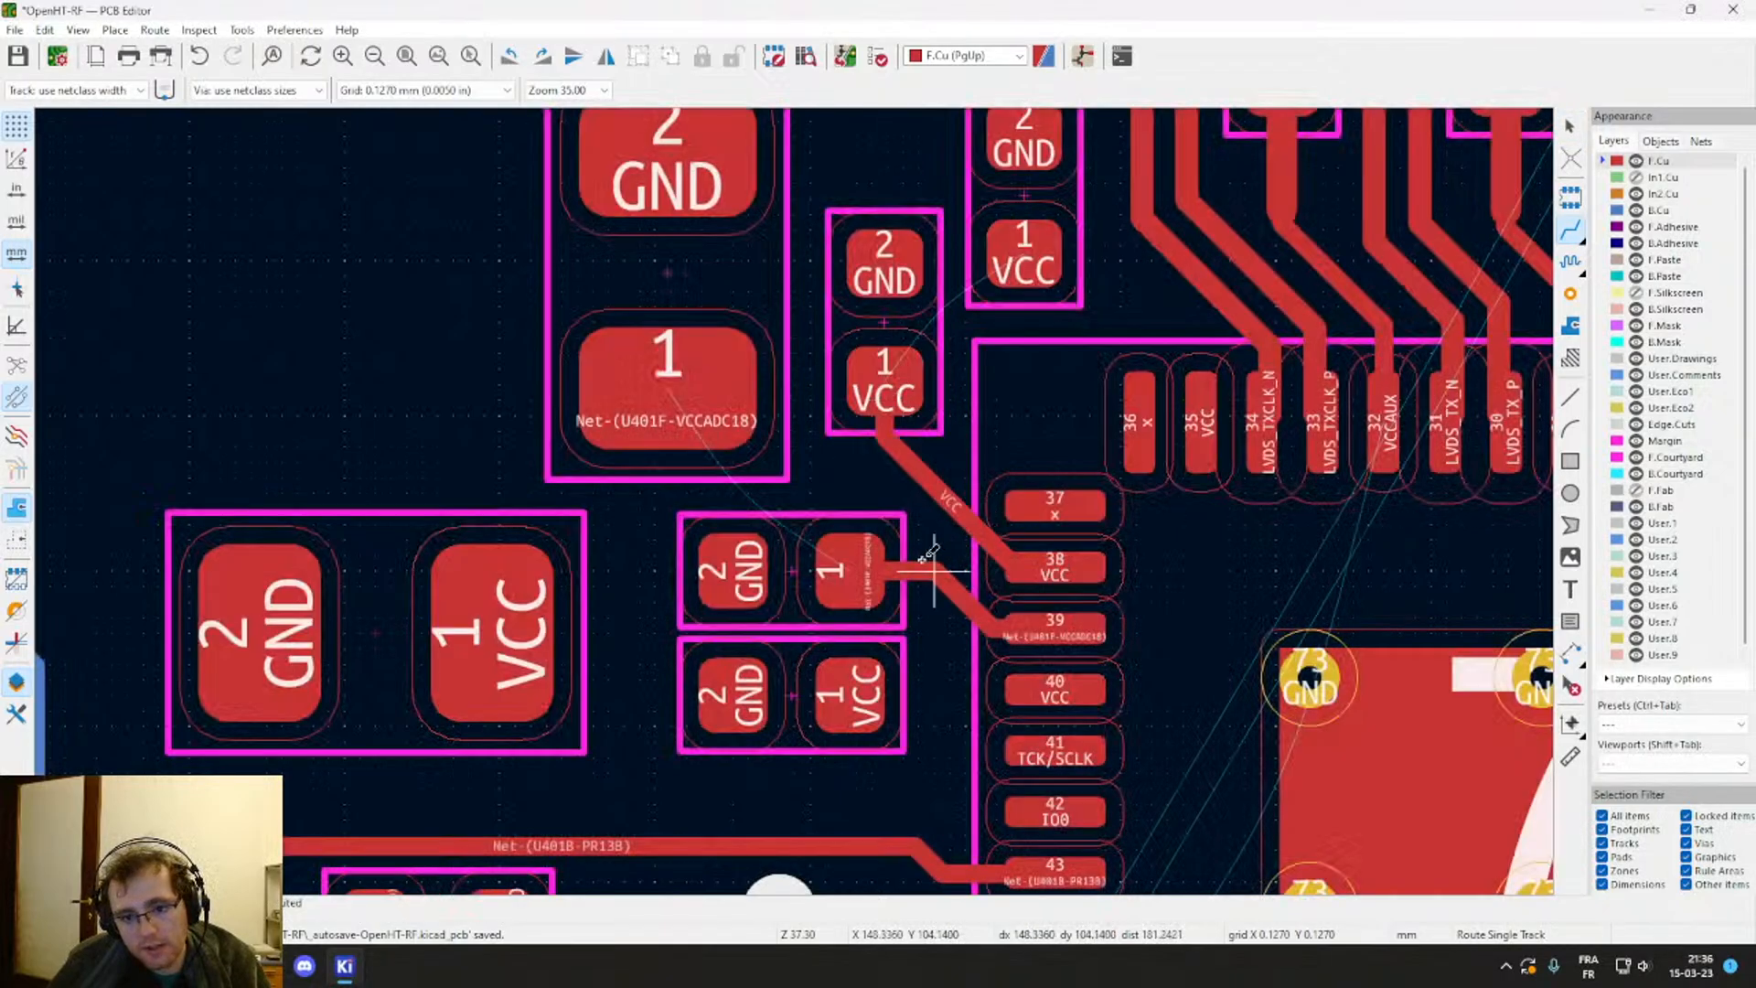
Step: Route a straight horizontal VCC track from FPGA pad 40 to pad 1 of the capacitor beside it
middle_click_drag(902, 632, 862, 535)
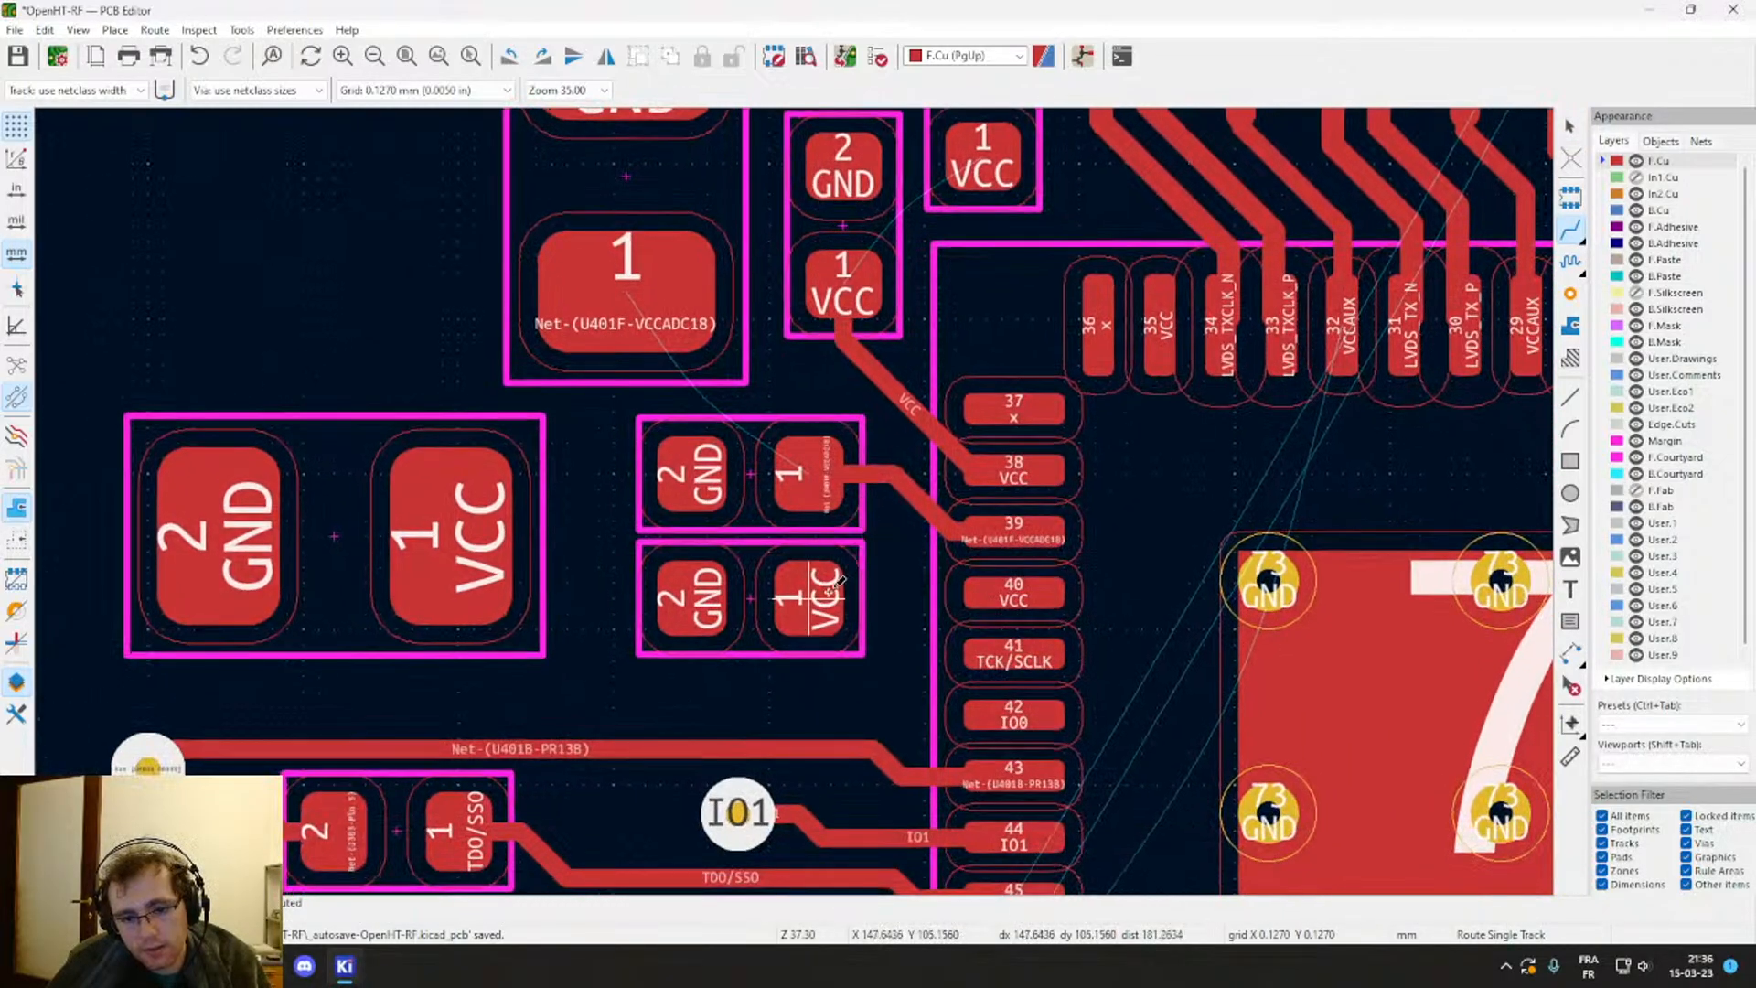
left_click(808, 598)
left_click(1014, 593)
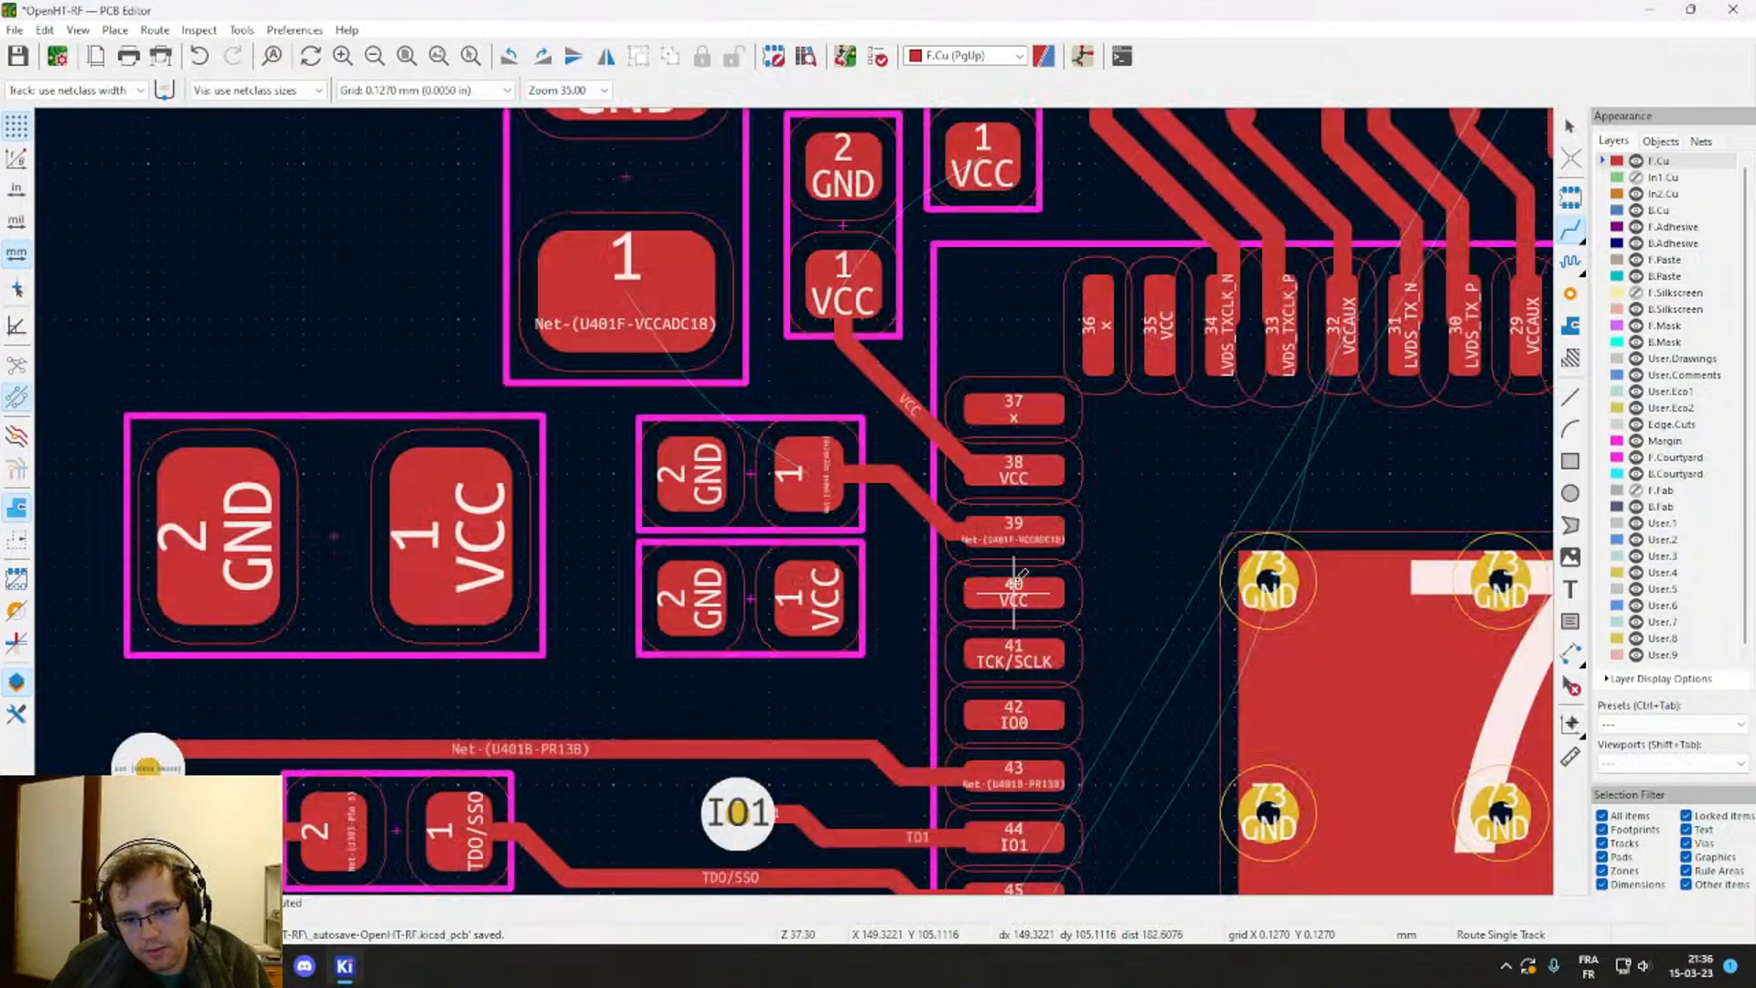
left_click(809, 593)
key("Escape")
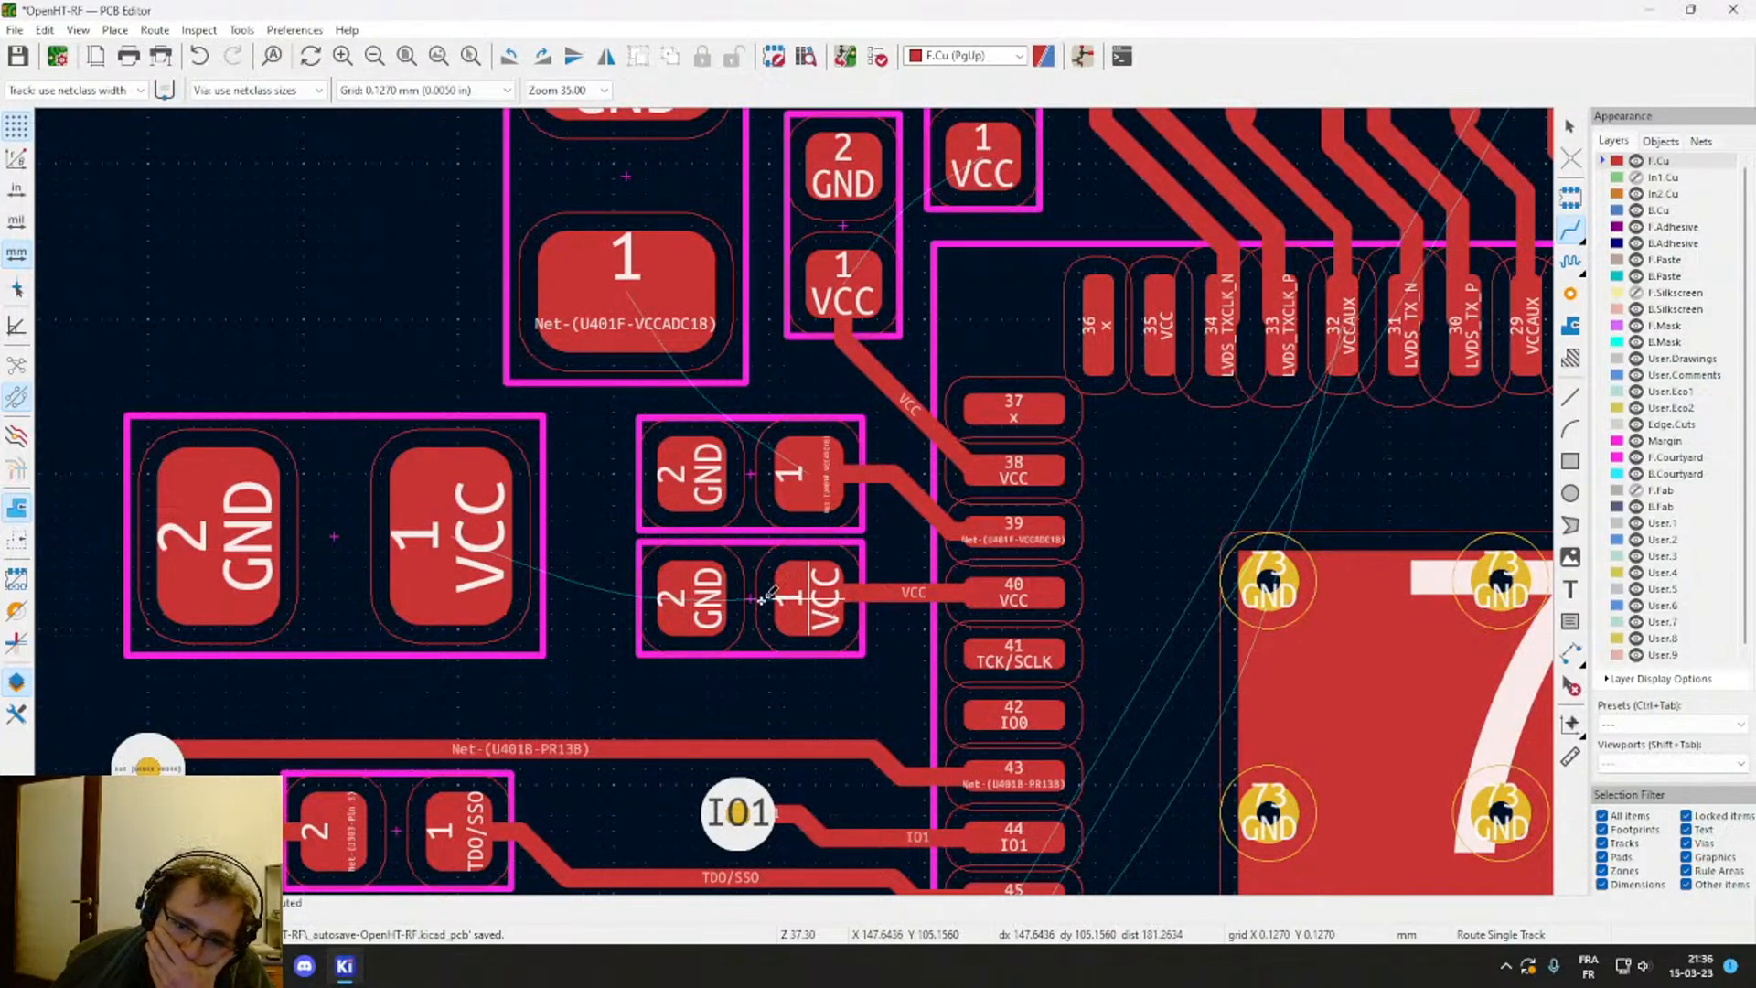
Step: Move the capacitor beside FPGA pad 40 about 0.25 mm left to X 146.812 mm and reconnect its VCC pad to the track
scroll(805, 599, "down", 2)
scroll(803, 494, "up", 2)
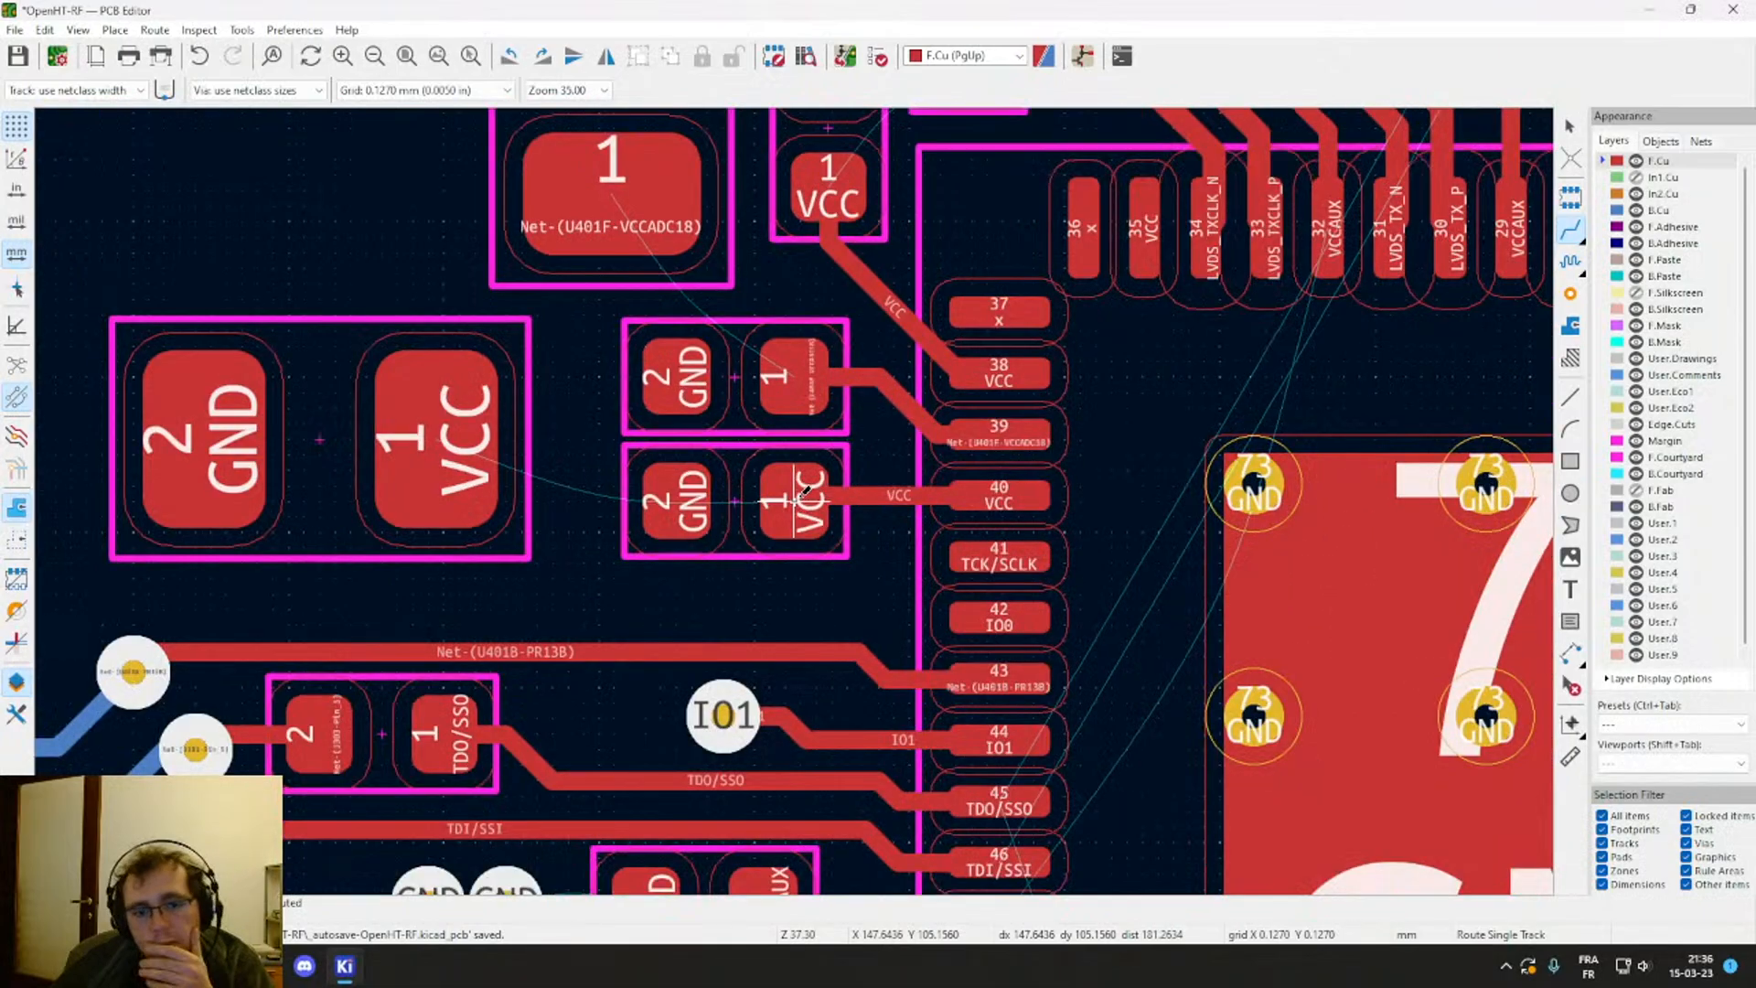
double_click(742, 503)
key("Escape")
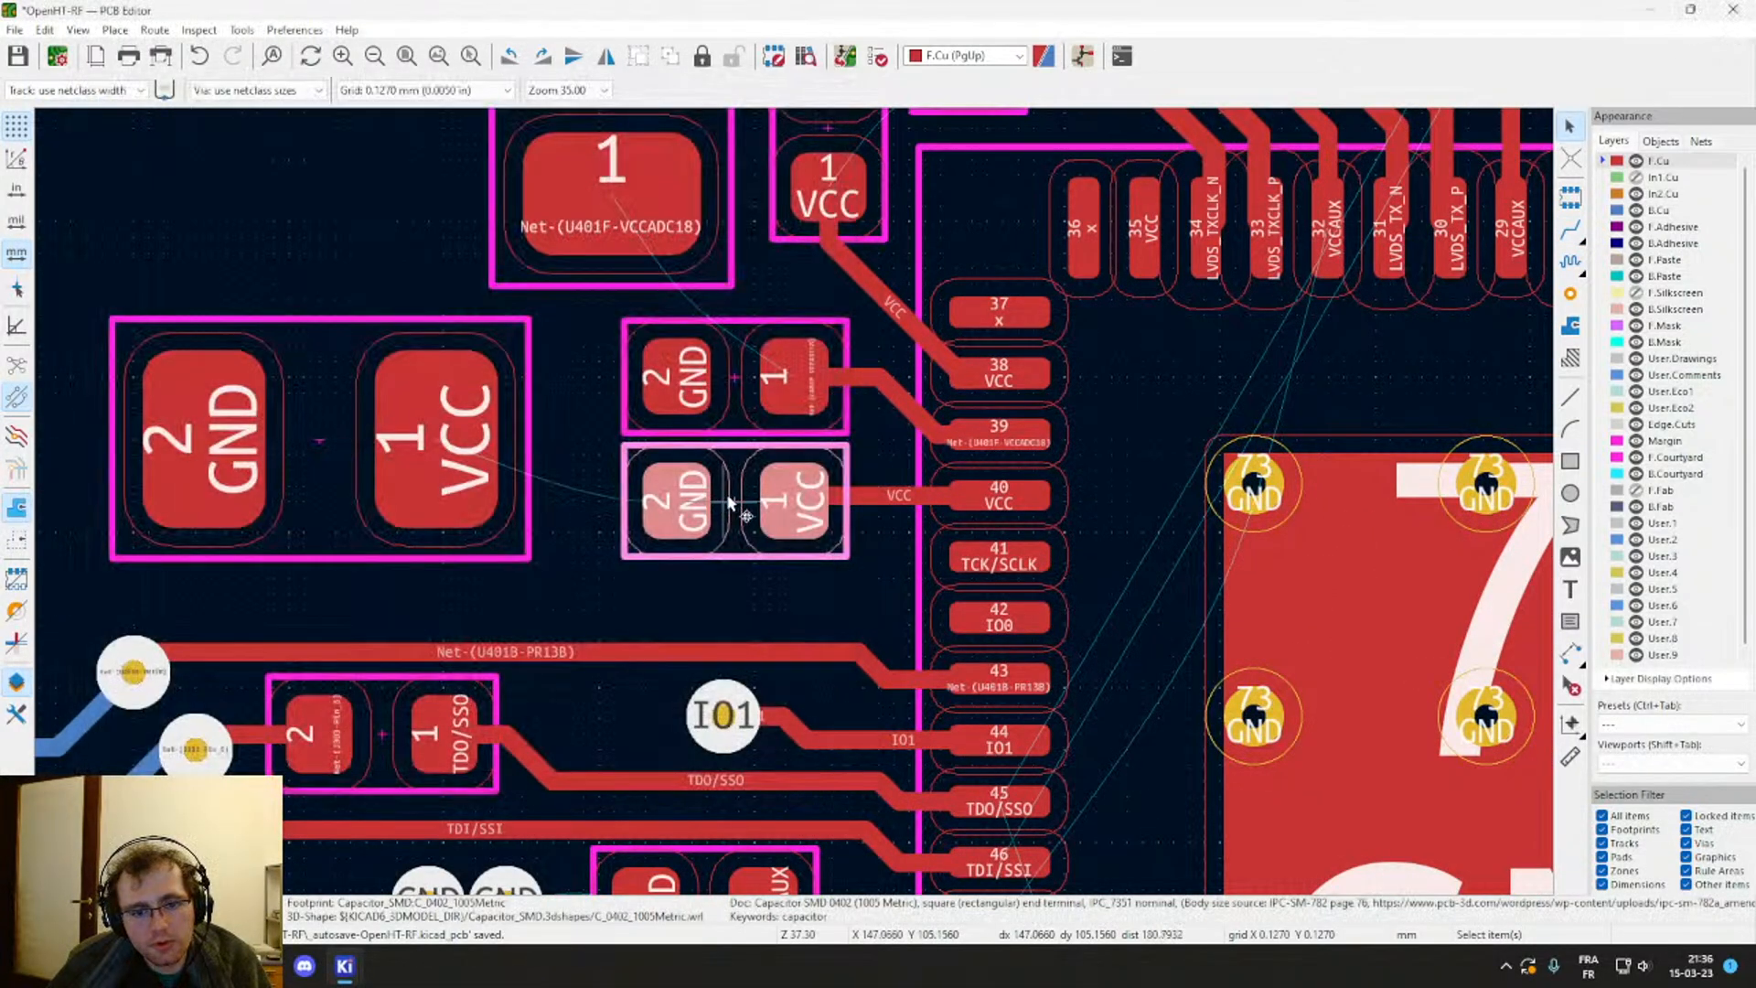
key("m")
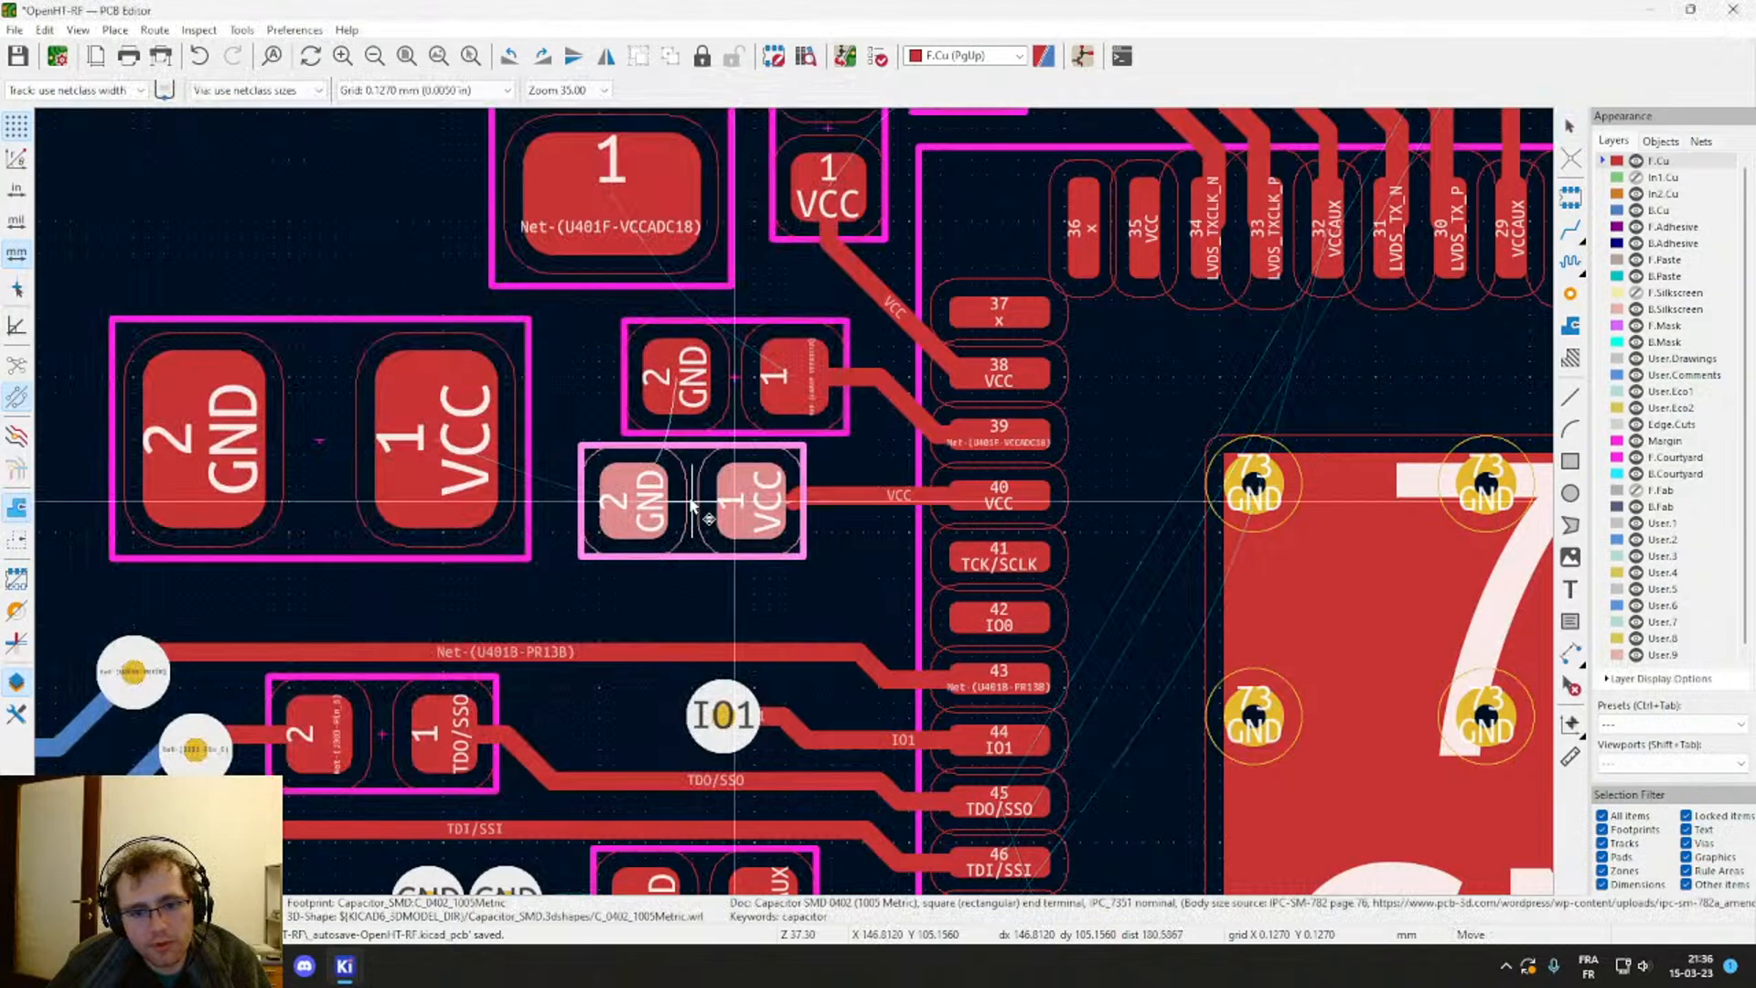
left_click(692, 505)
left_click(793, 499)
key("Escape")
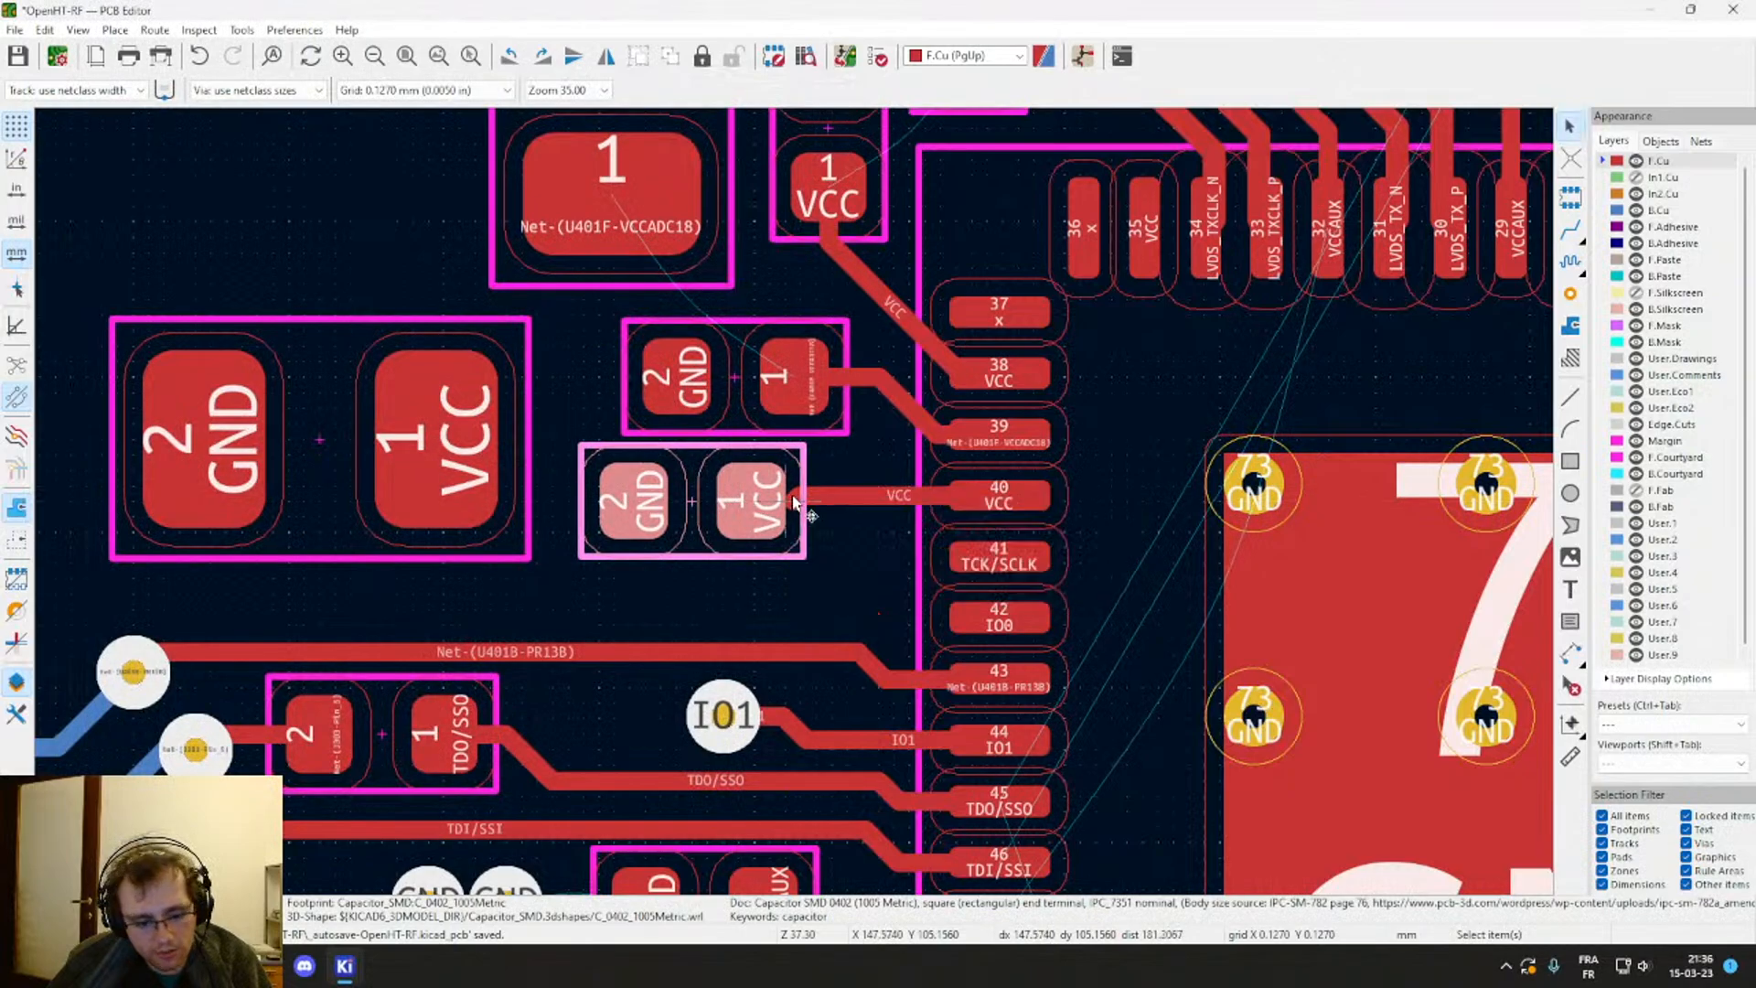
key("x")
key("Escape")
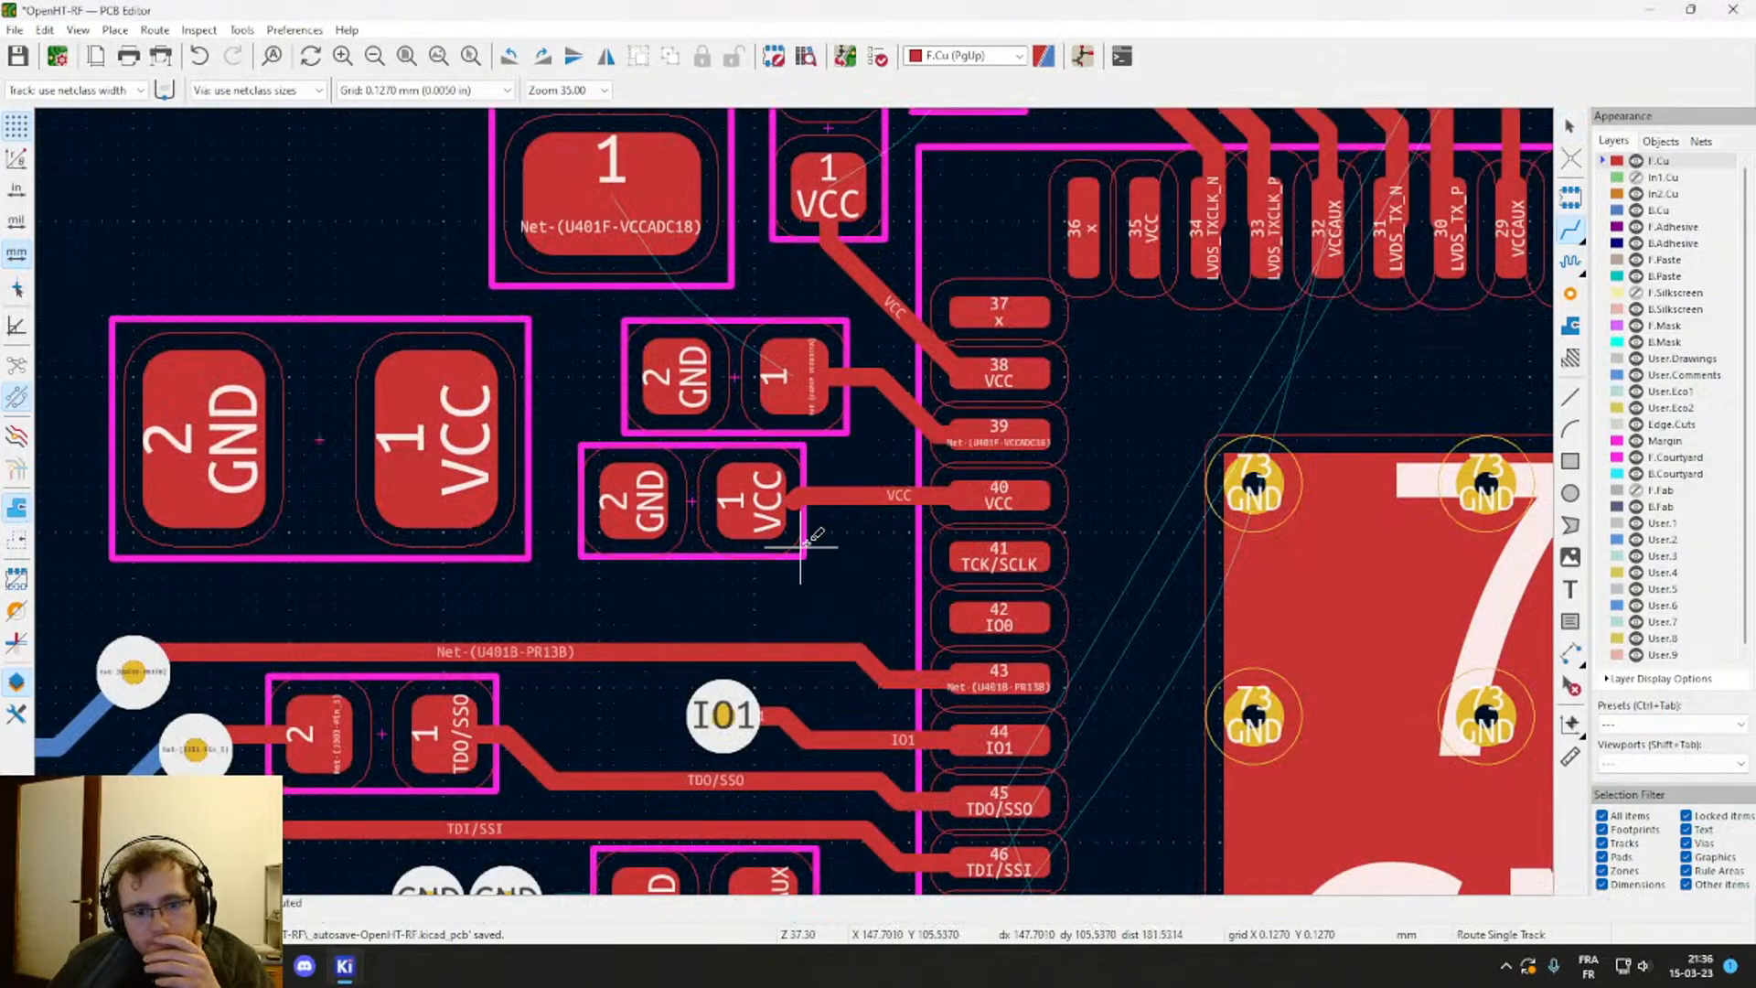
Step: Move the large Net-(U401F-VCCADC18) capacitor about 0.25 mm up and slightly right, away from the small capacitors
scroll(704, 439, "up", 5)
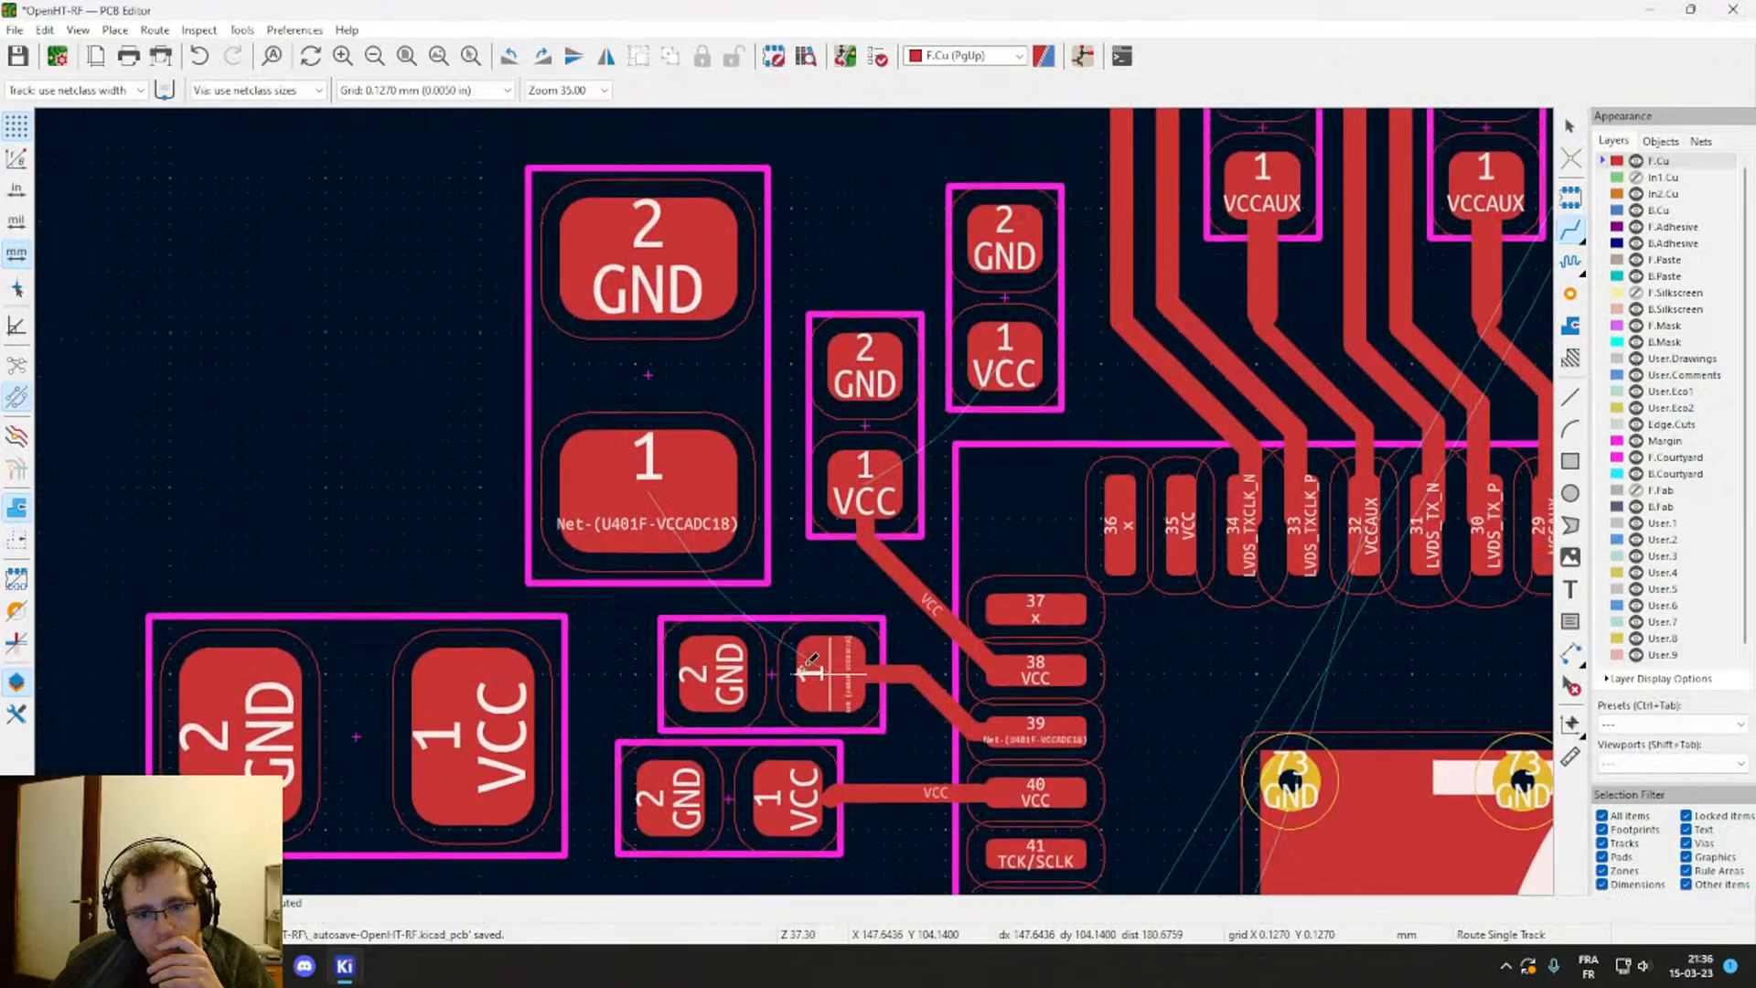
key("Escape")
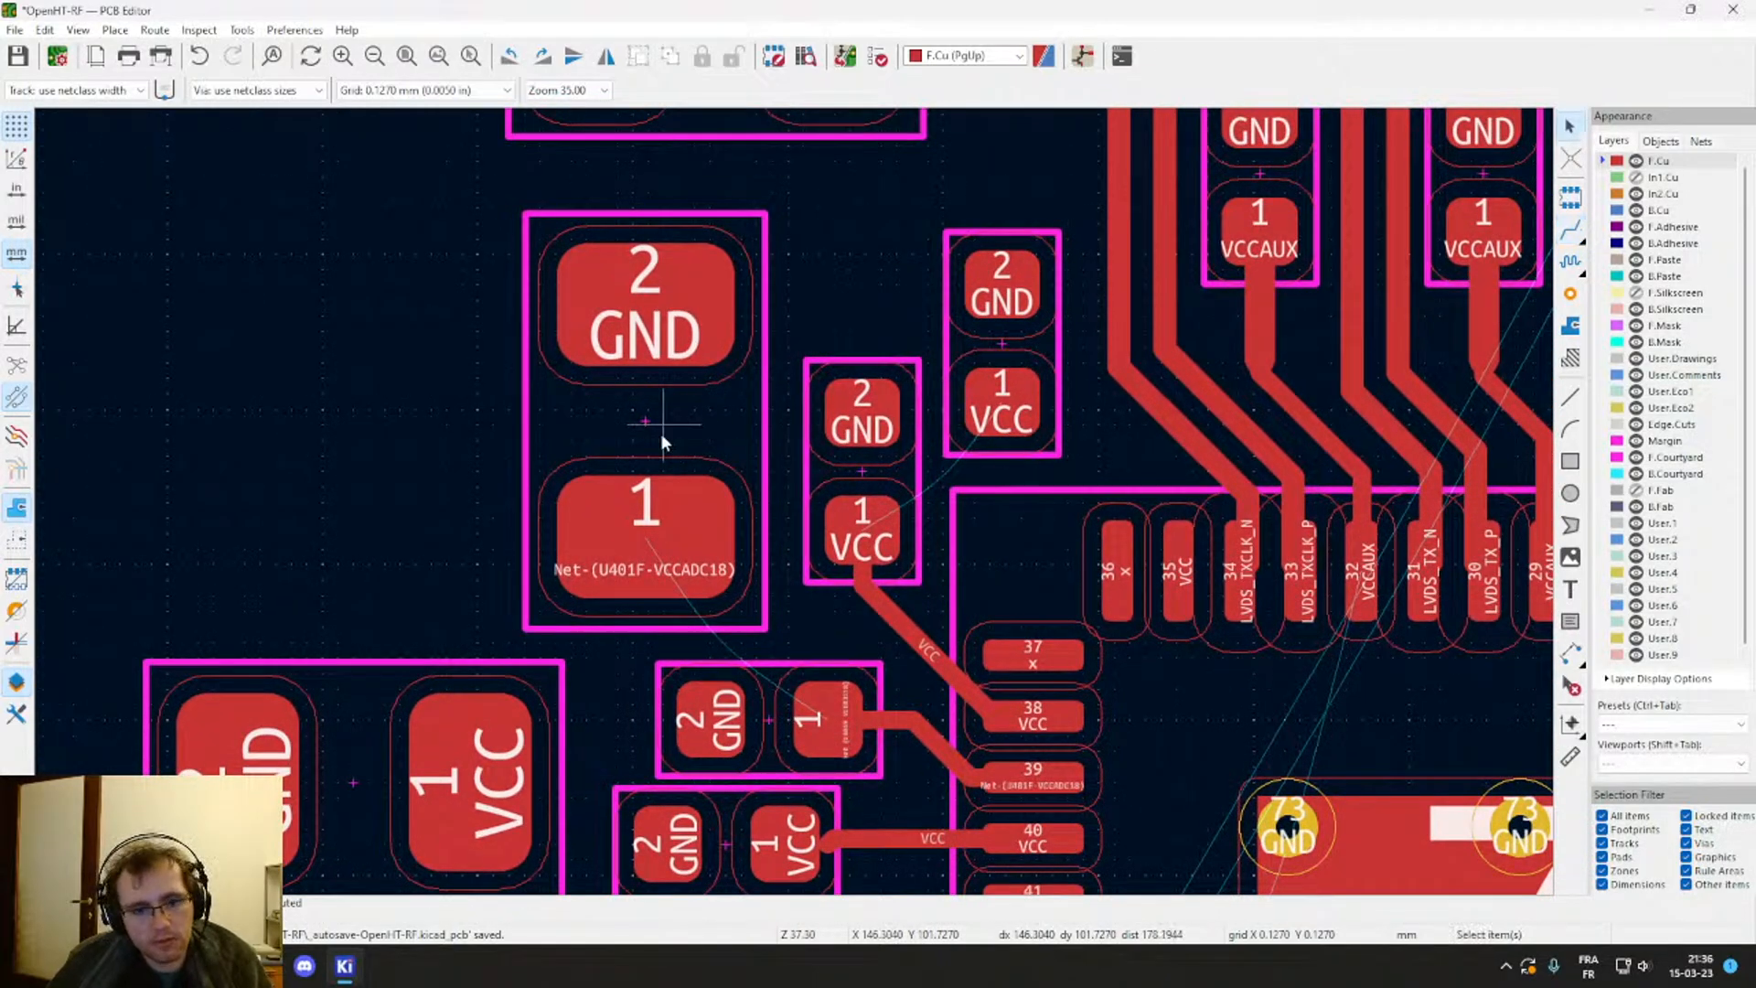
left_click_drag(663, 443, 669, 380)
scroll(713, 439, "down", 3)
Step: Route a VCC track from FPGA pad 35 up and left to pad 1 of the vertical capacitor above the FPGA corner
left_click(783, 492)
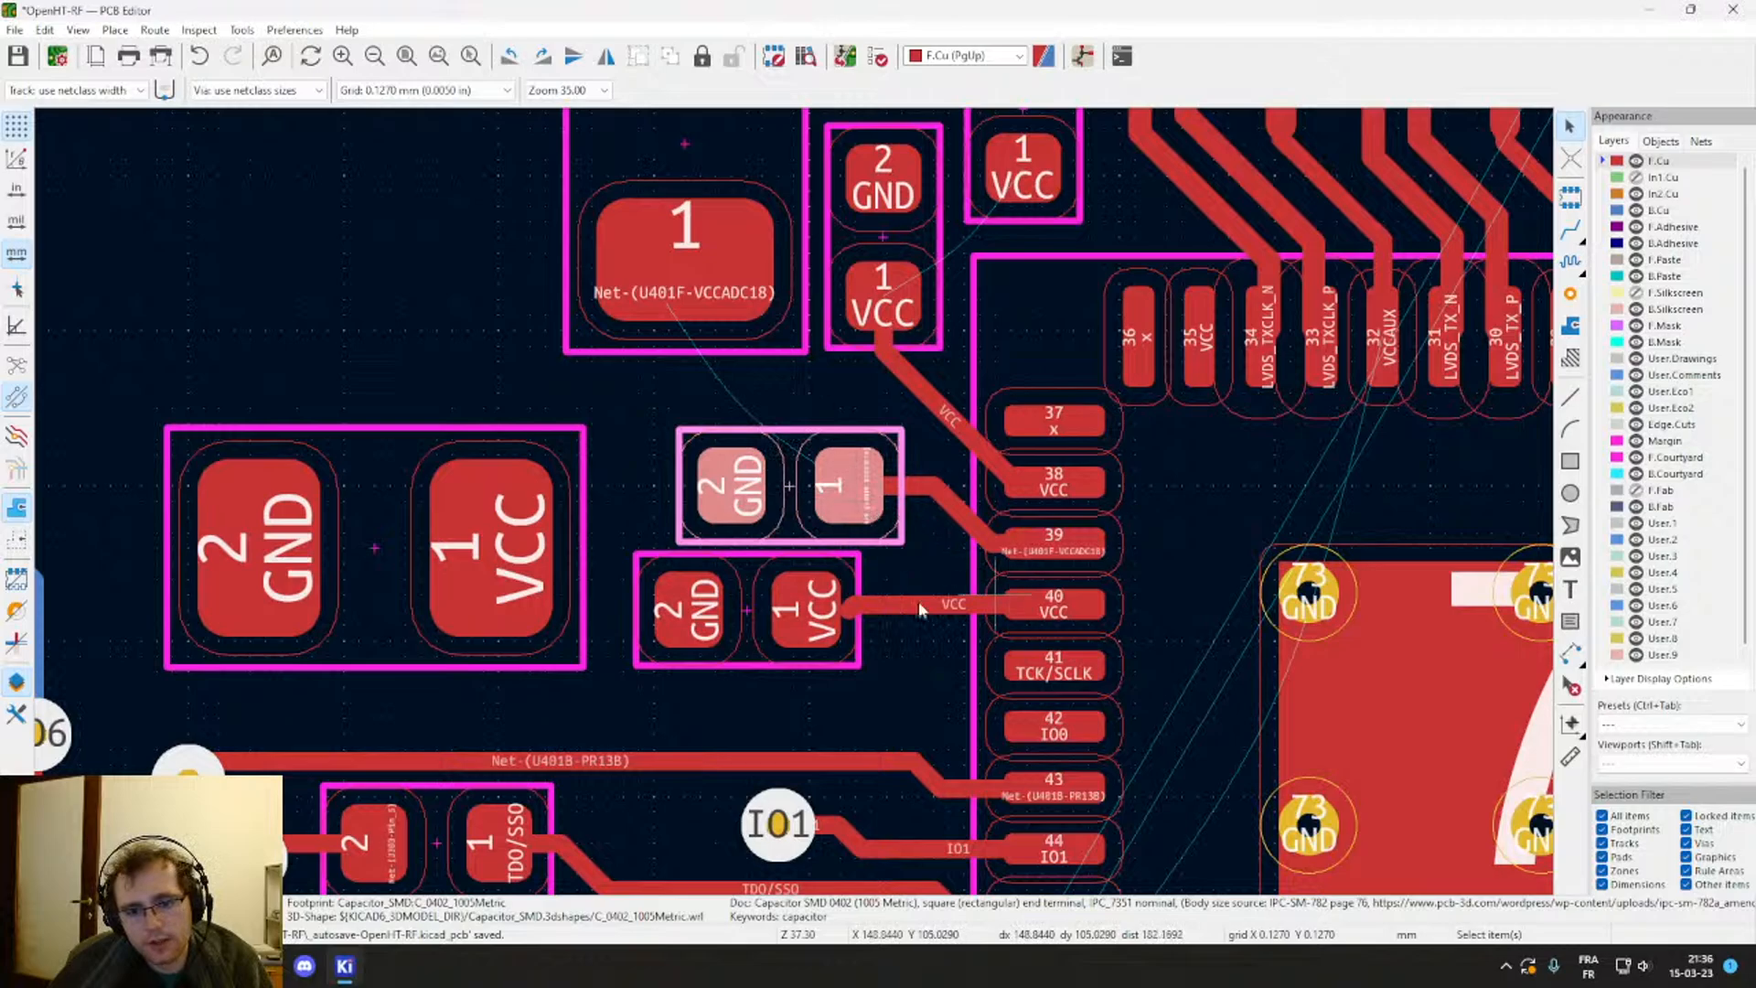
middle_click_drag(947, 622, 779, 515)
middle_click_drag(572, 529, 519, 485)
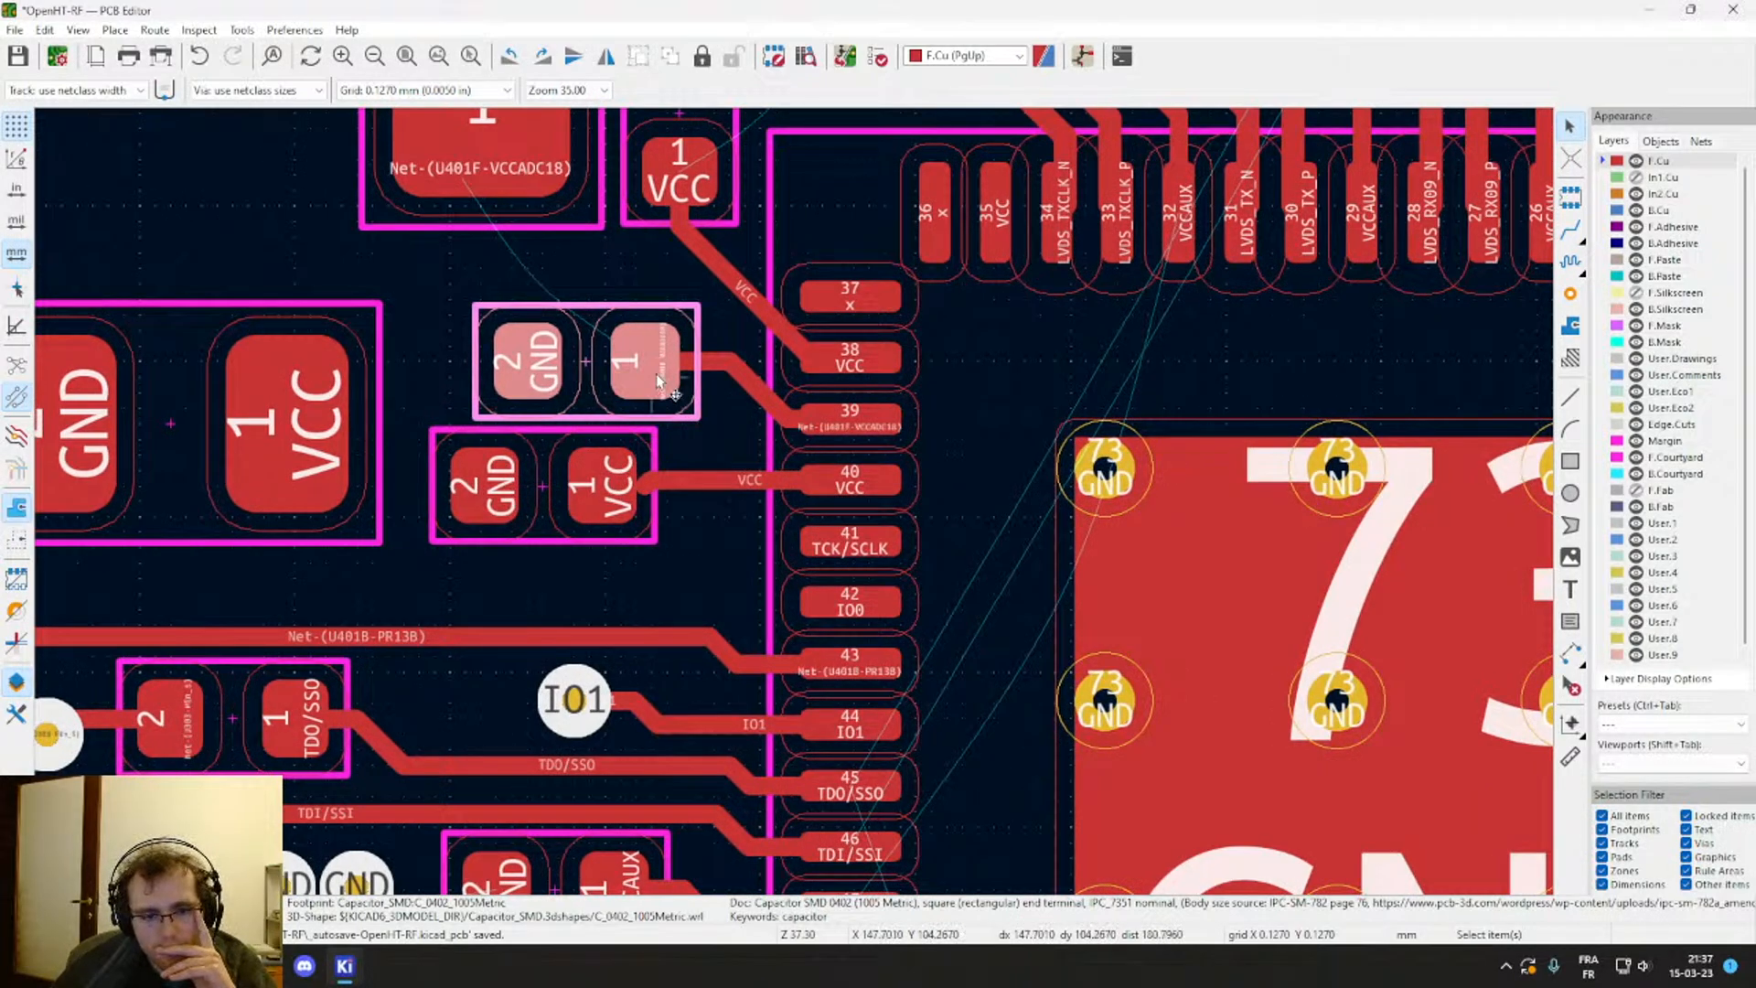
middle_click_drag(656, 373, 647, 720)
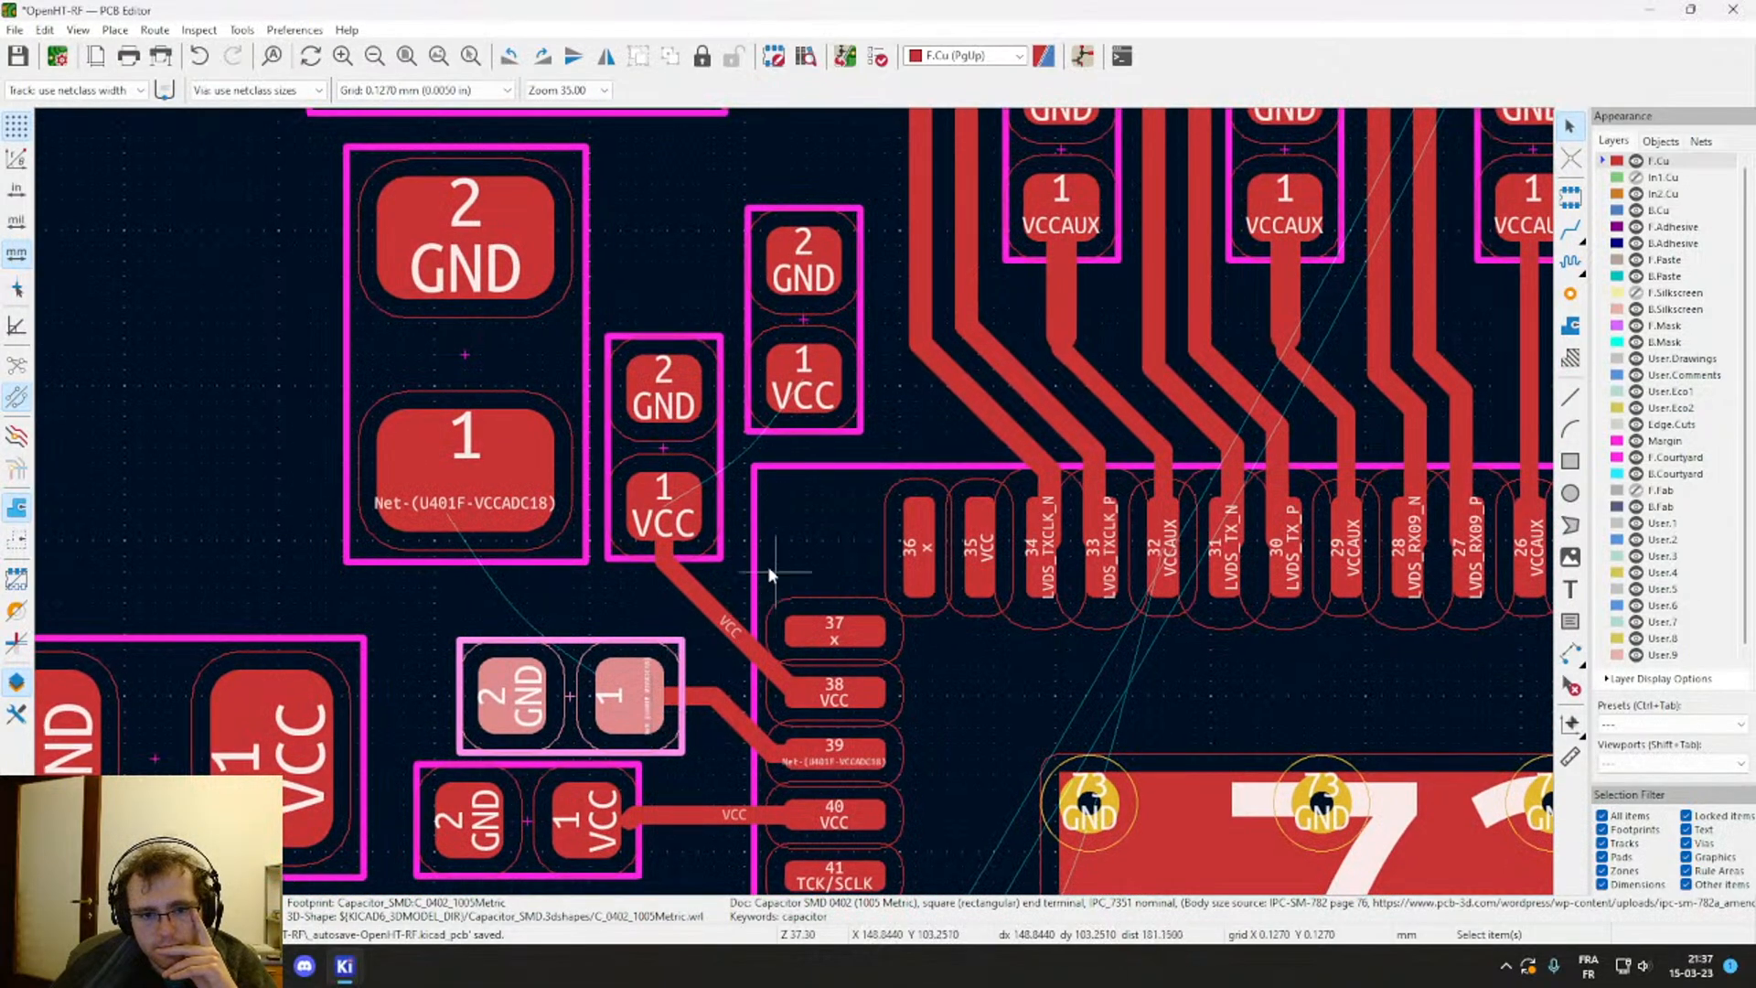
key("x")
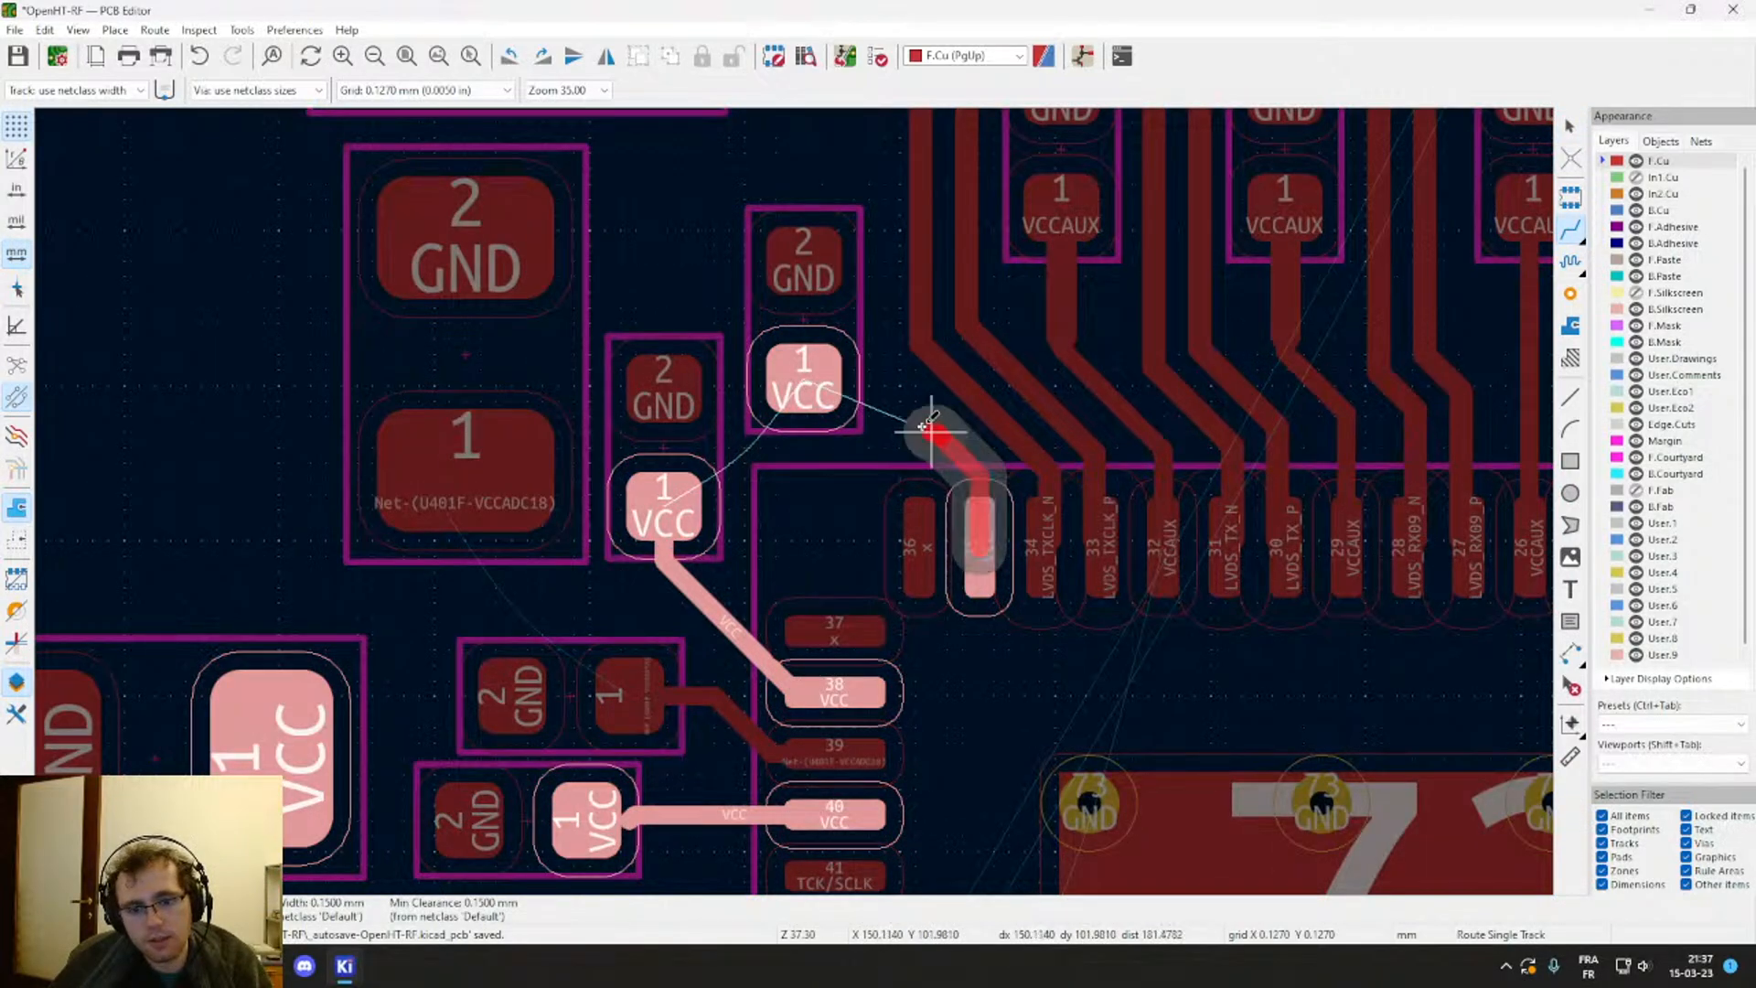
left_click(828, 391)
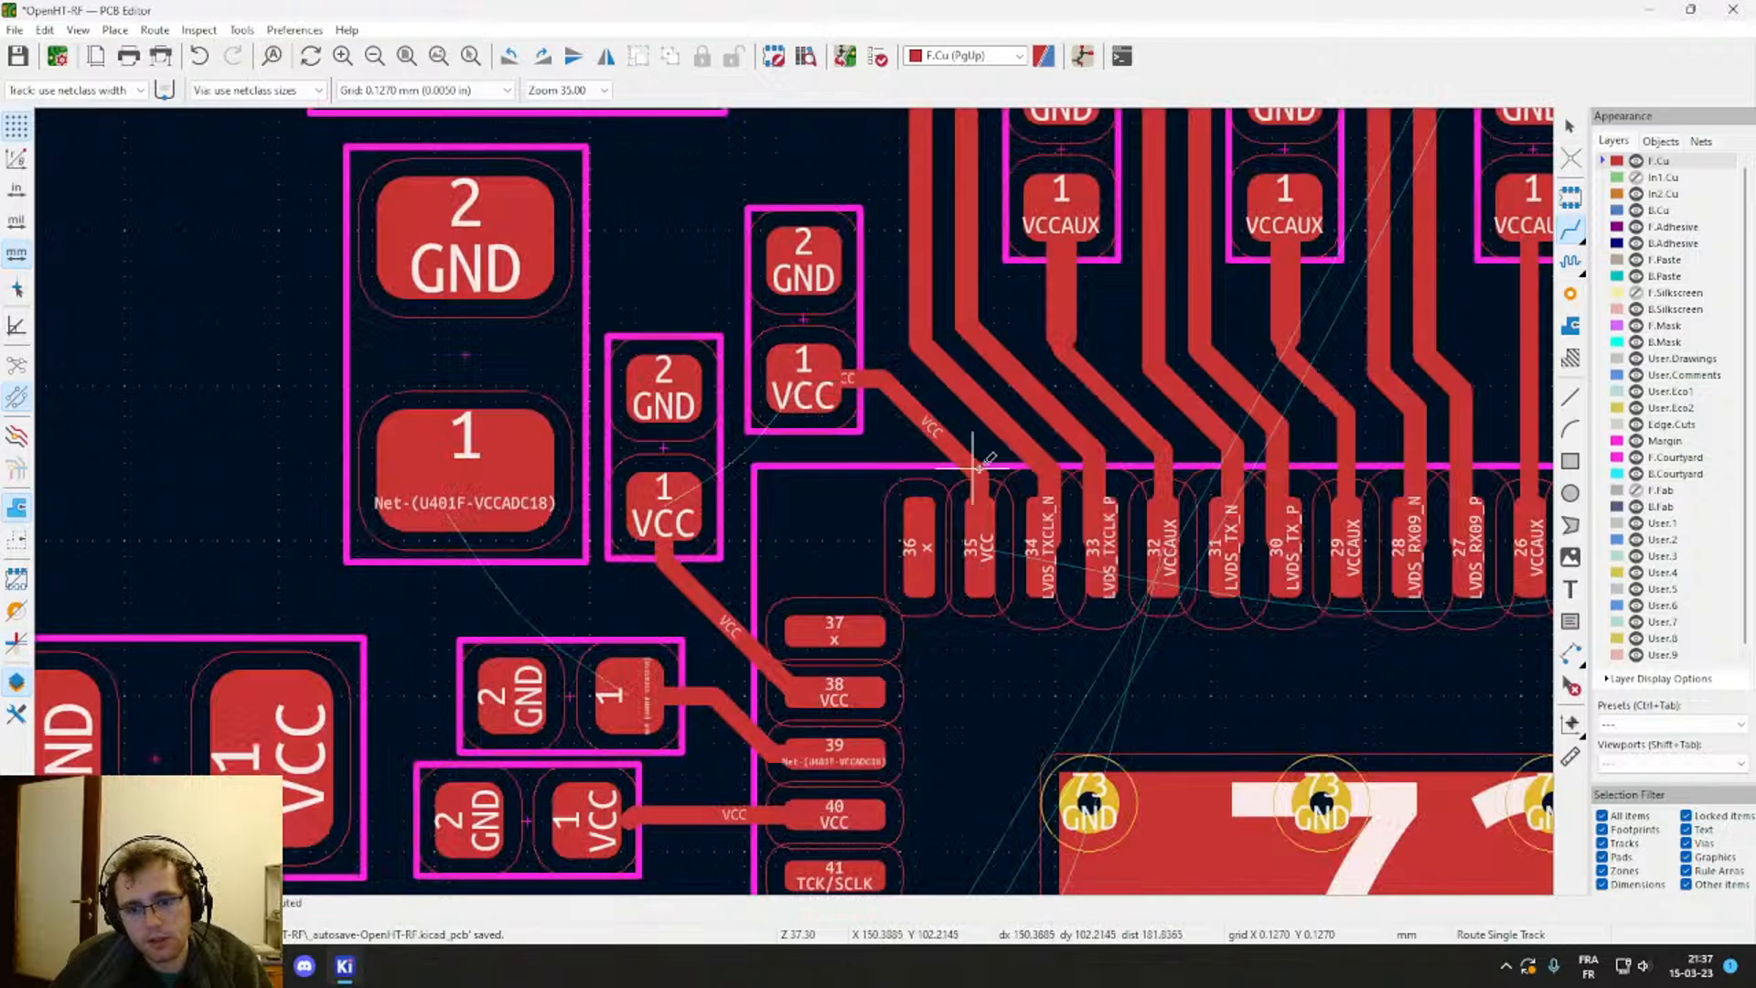
key("Escape")
Step: Reshape the pad 35 VCC track so its diagonal segment runs directly from the capacitor pad to the FPGA pad
double_click(949, 445)
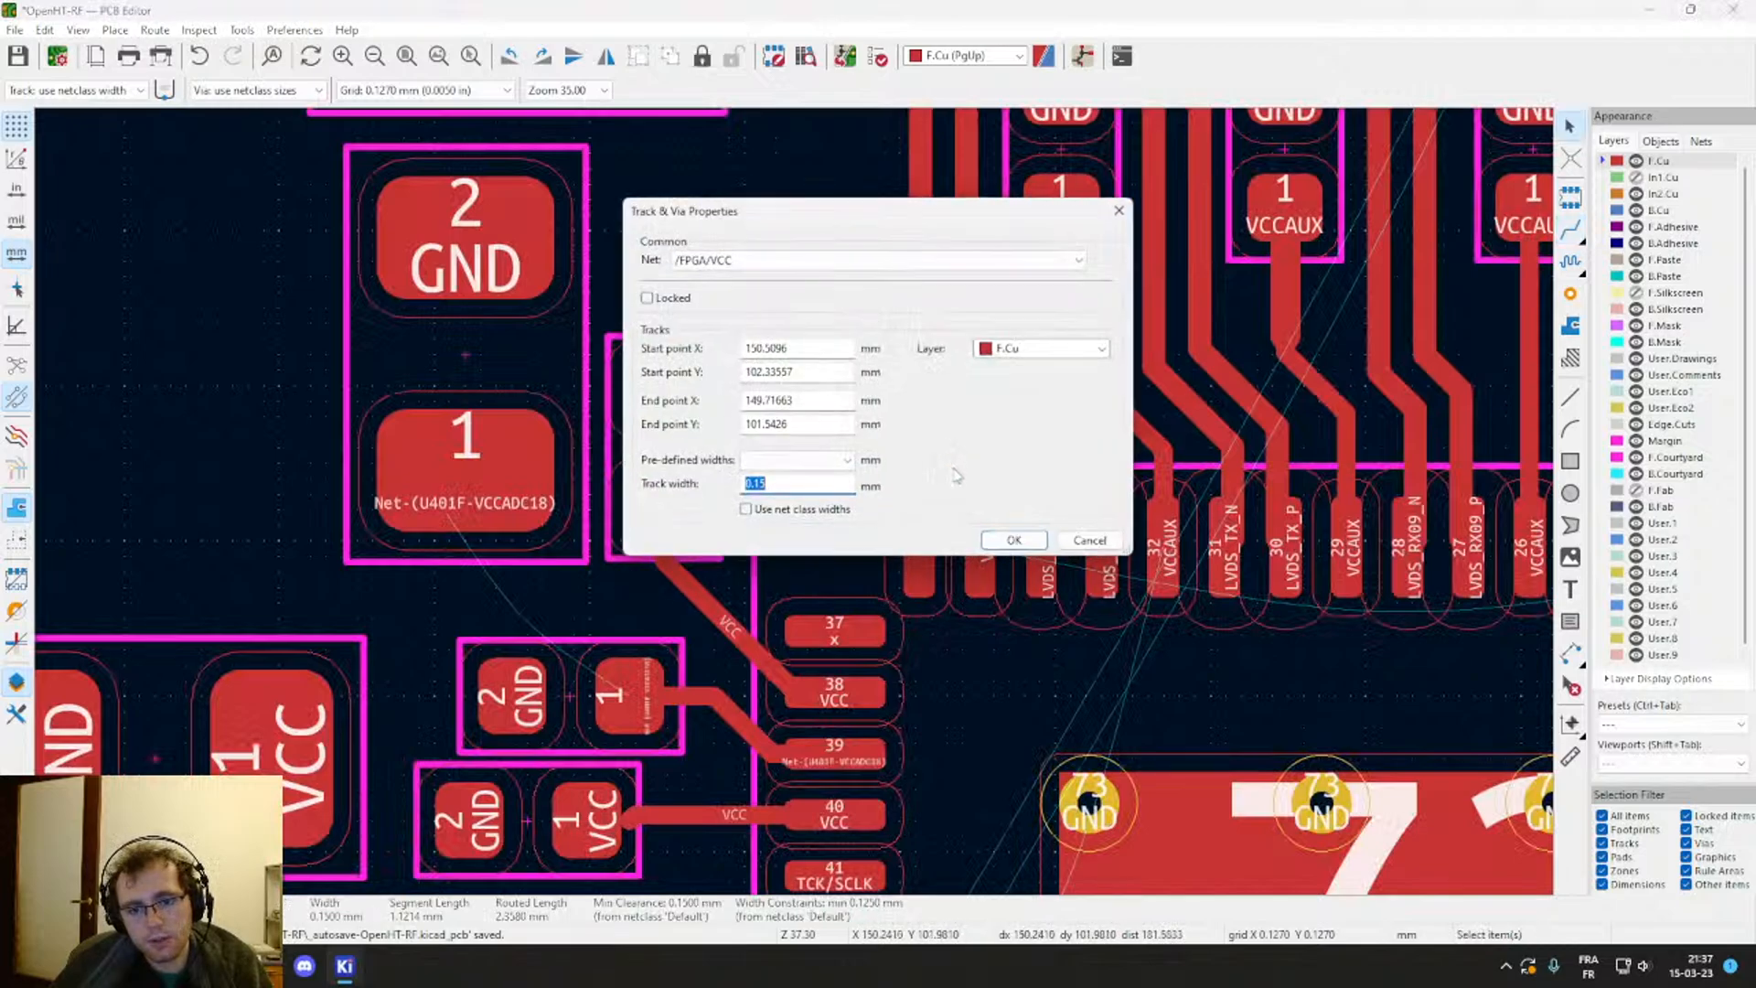
key("Escape")
left_click_drag(948, 446, 987, 554)
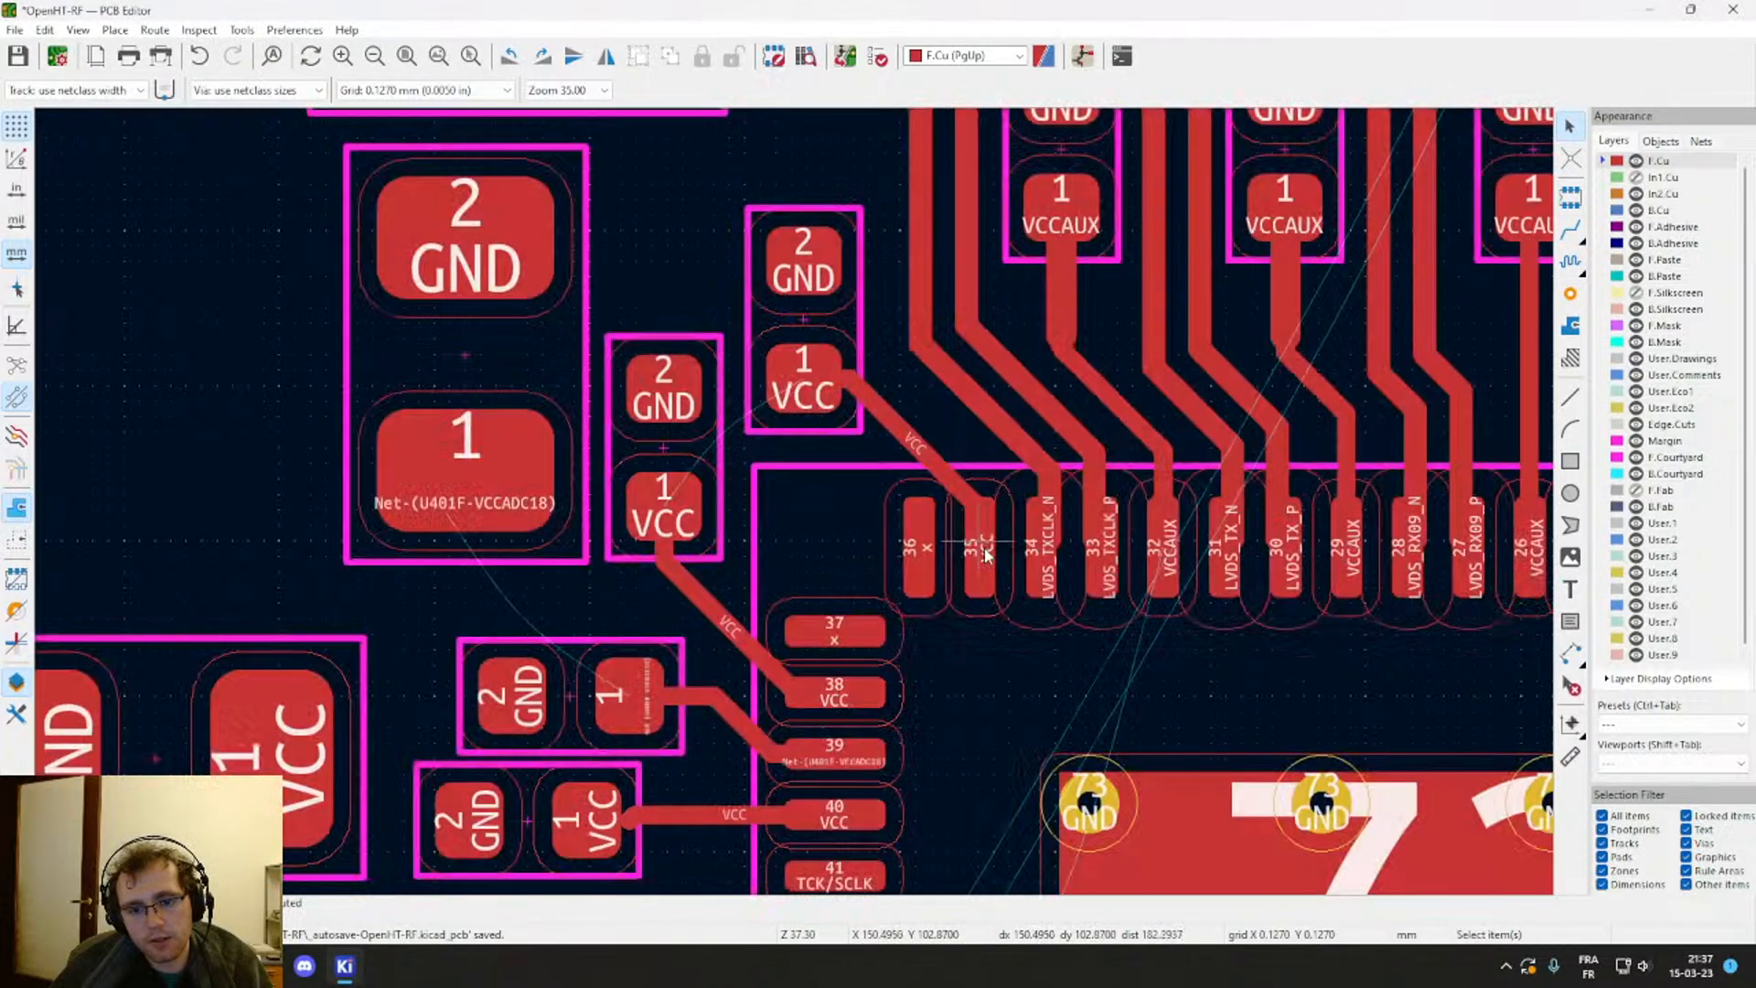
middle_click_drag(973, 414, 892, 595)
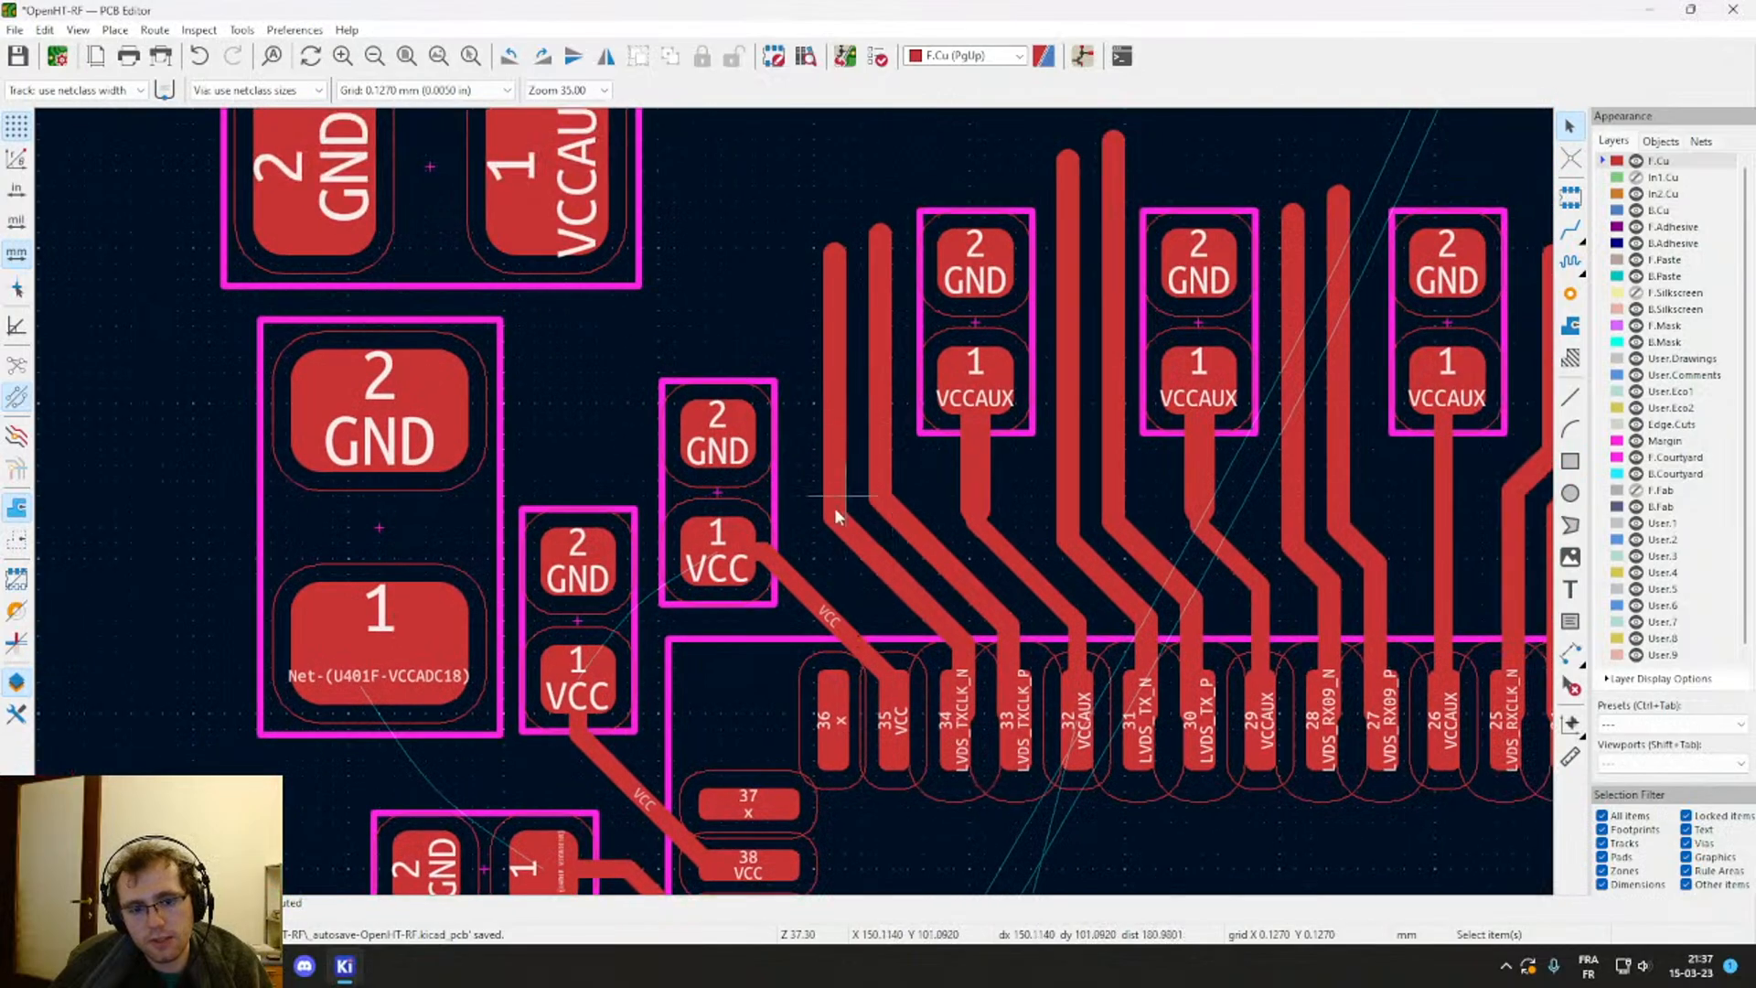
middle_click_drag(827, 524, 944, 394)
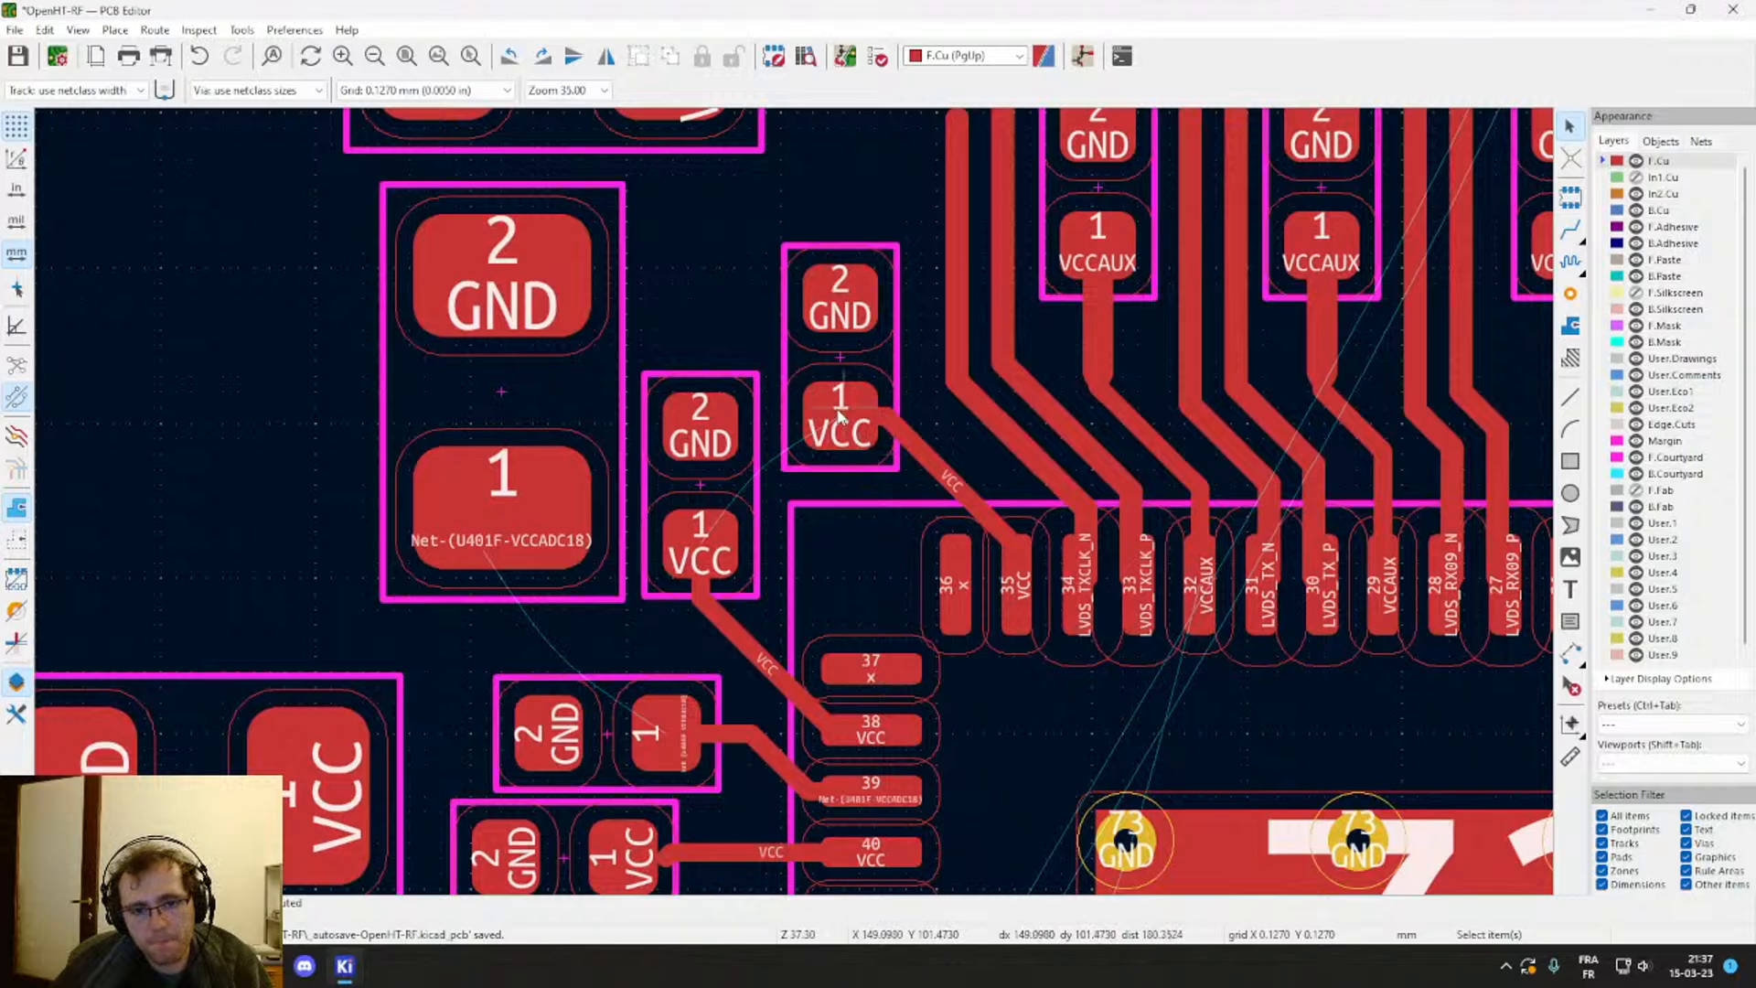
key("x")
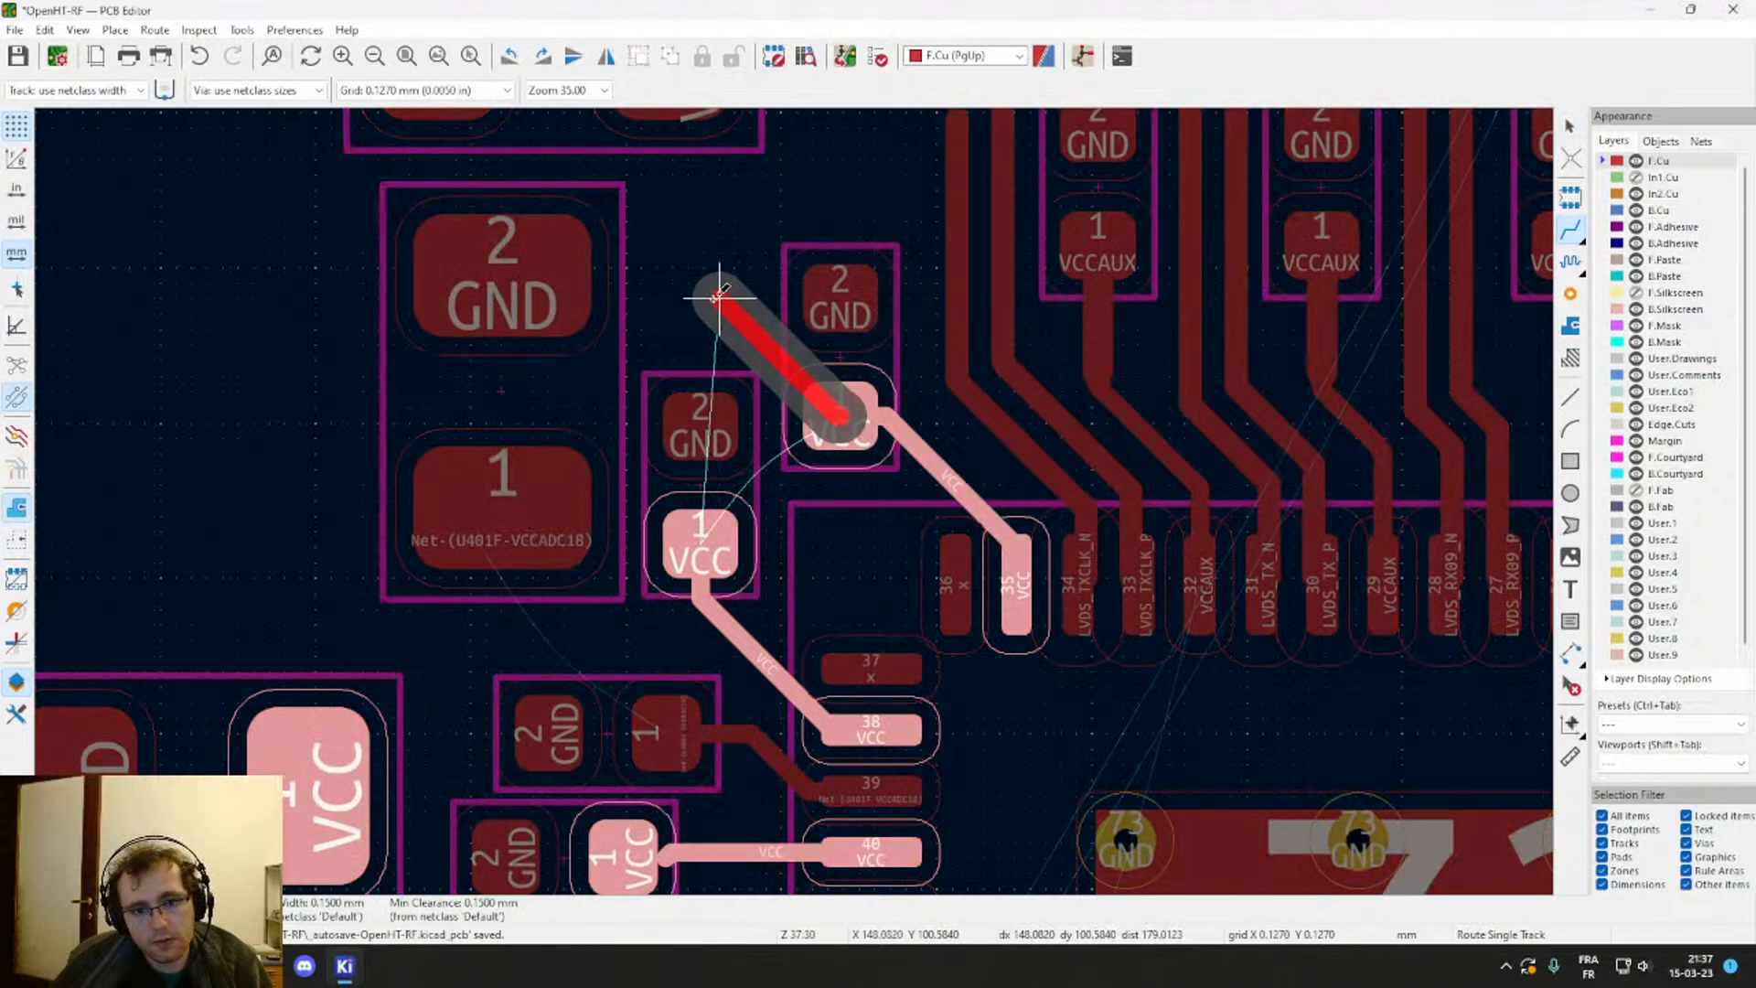
key("Escape")
scroll(860, 563, "down", 5)
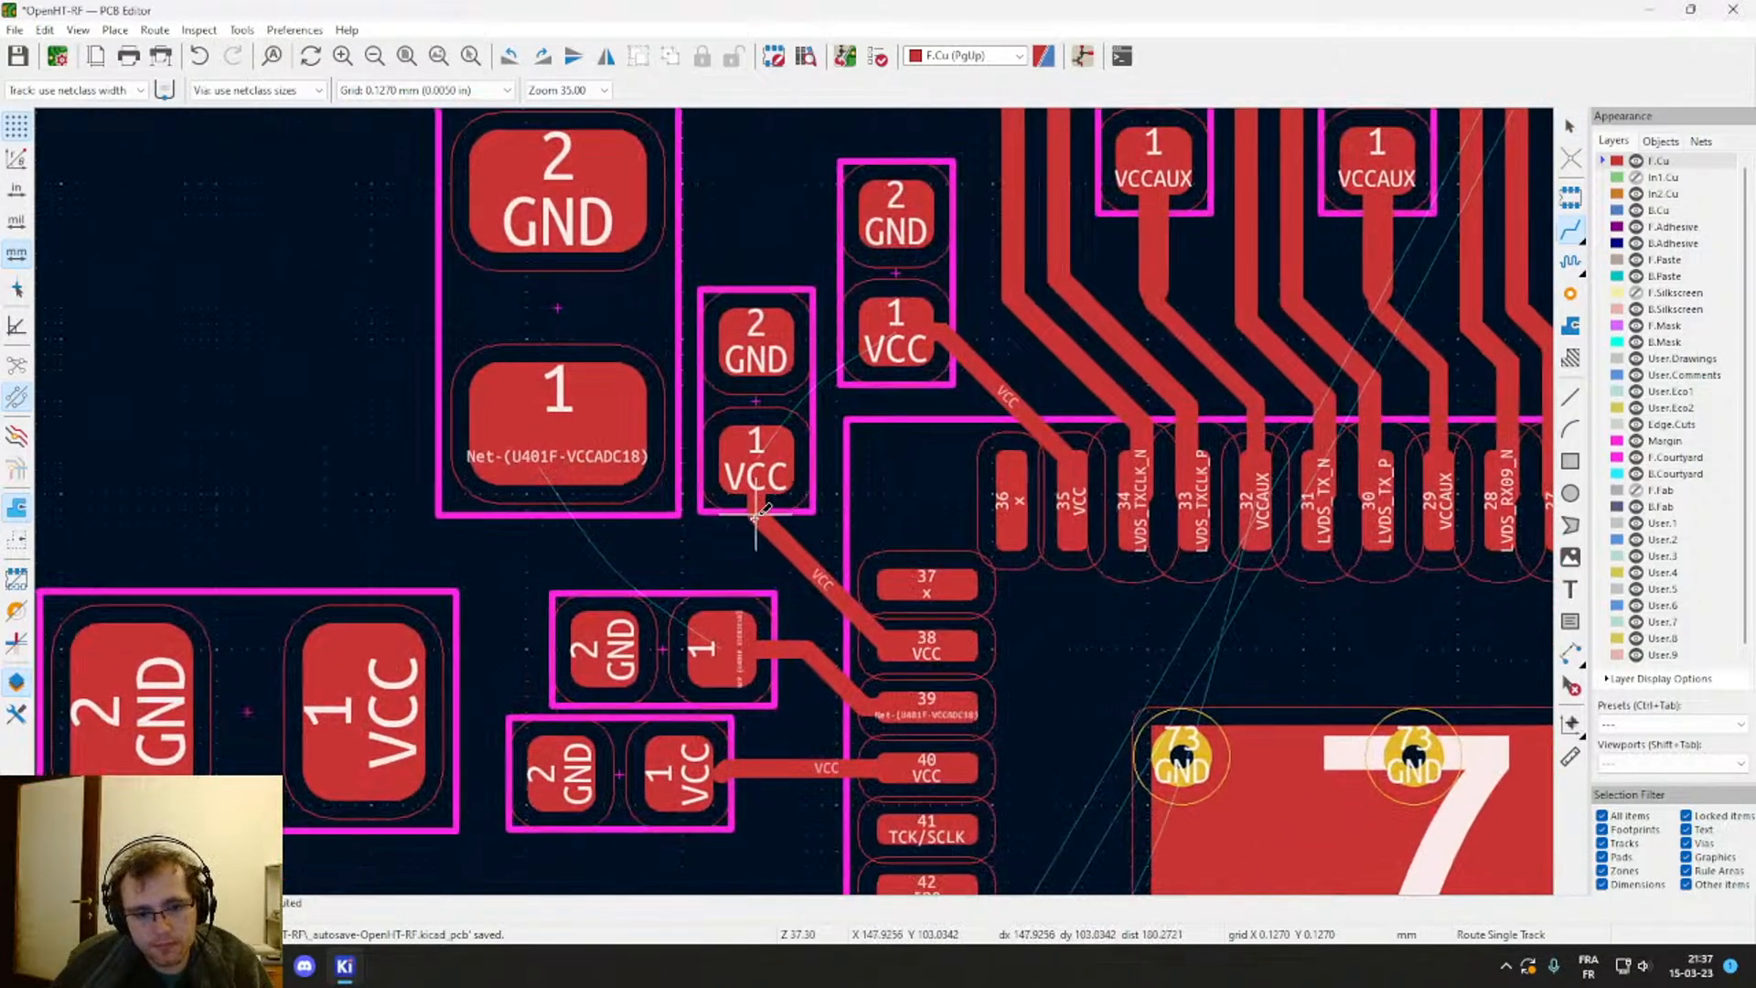
scroll(794, 496, "down", 3)
scroll(800, 502, "up", 8)
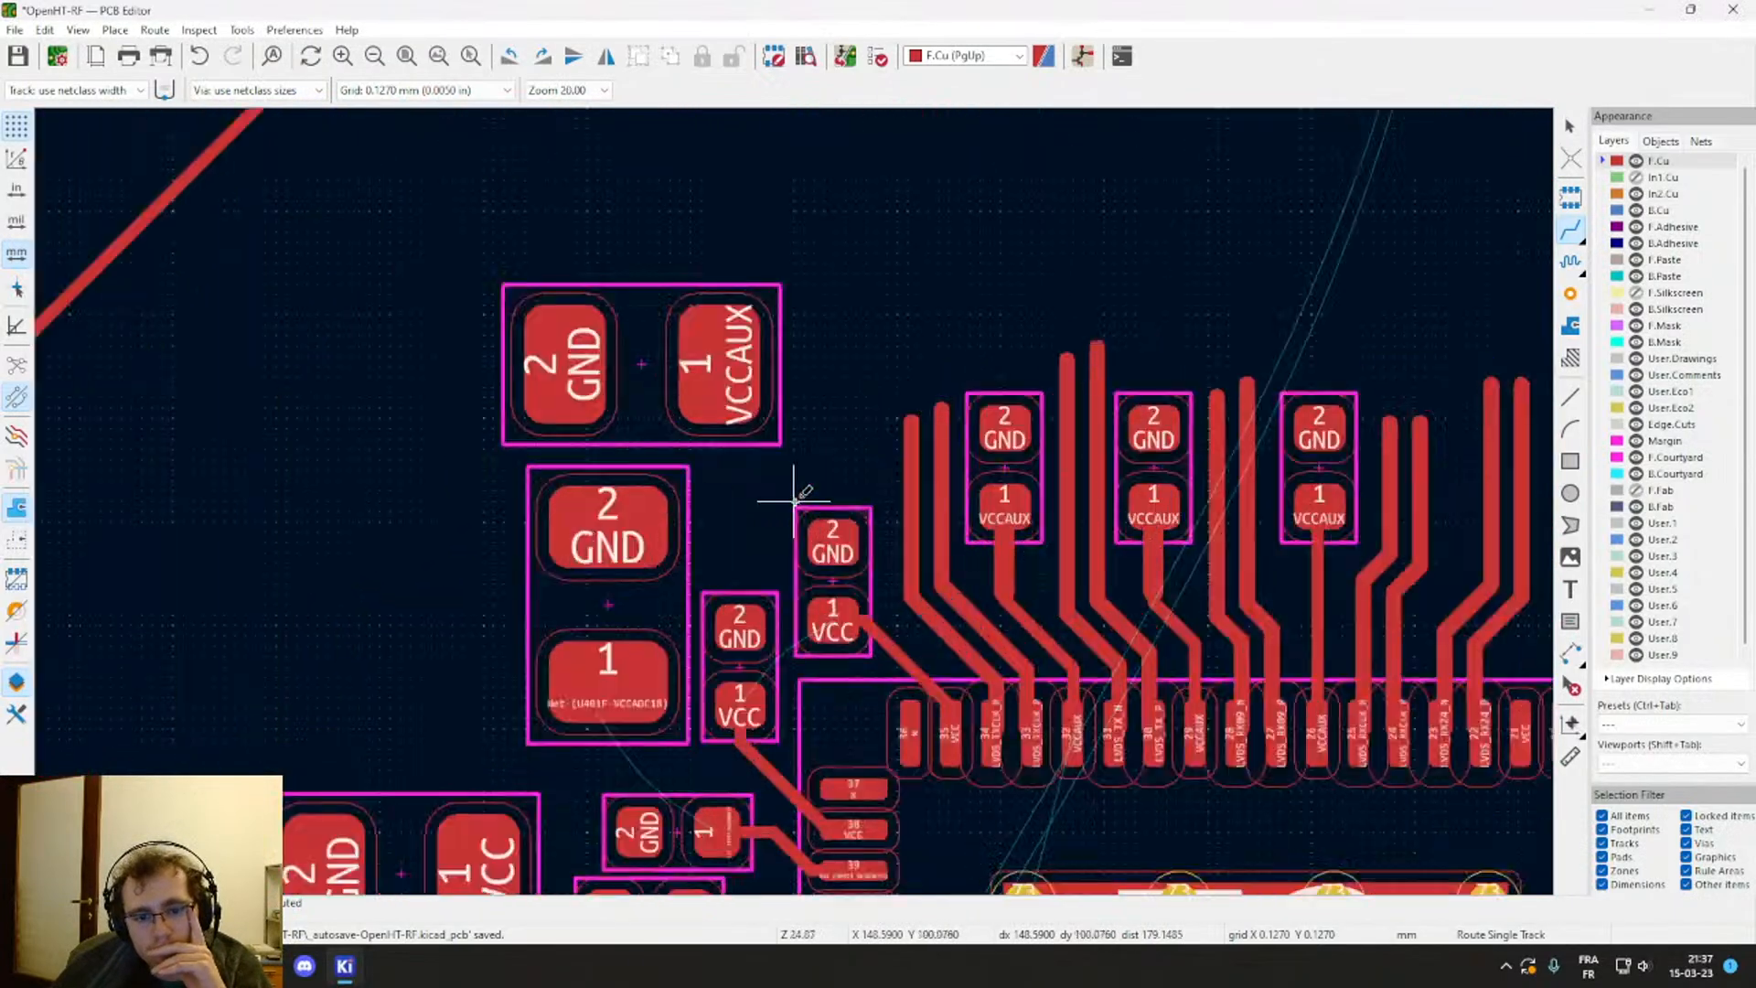
key("Escape")
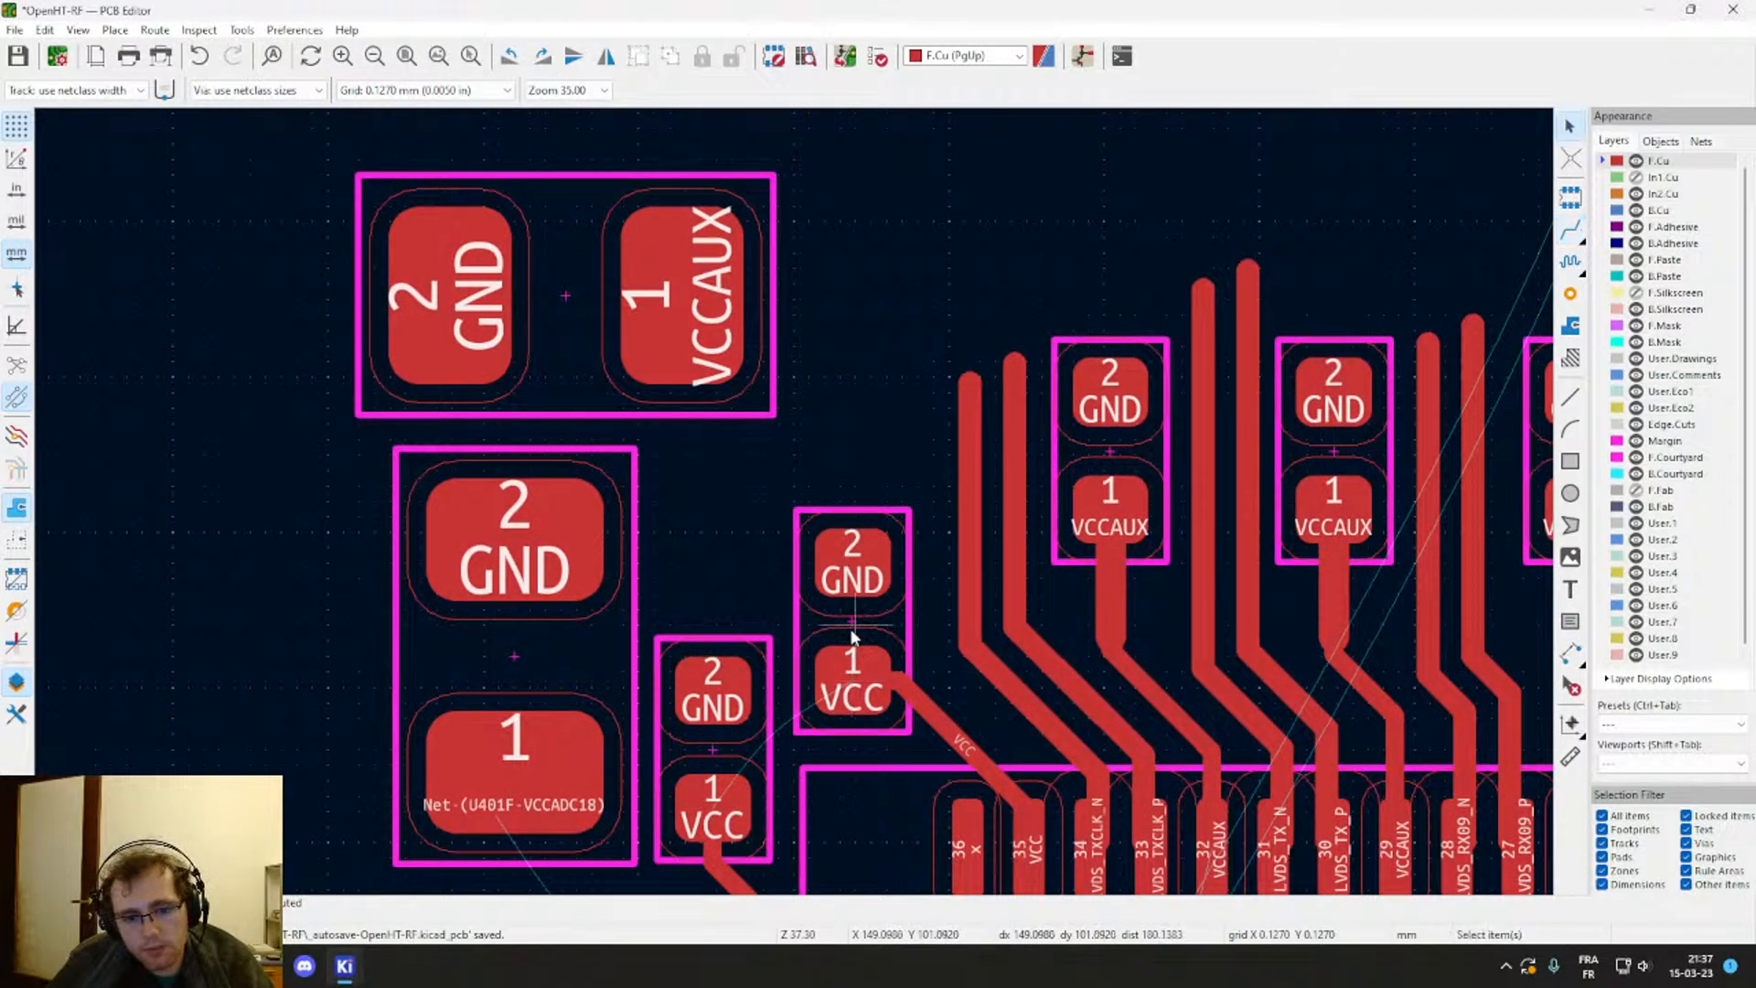
Step: Route Net-(U401F-VCCADC18) from the small capacitor's pad 1 up and left, ending in a through via at X 146.304, Y 103.378 mm
left_click(851, 631)
middle_click_drag(845, 743, 922, 409)
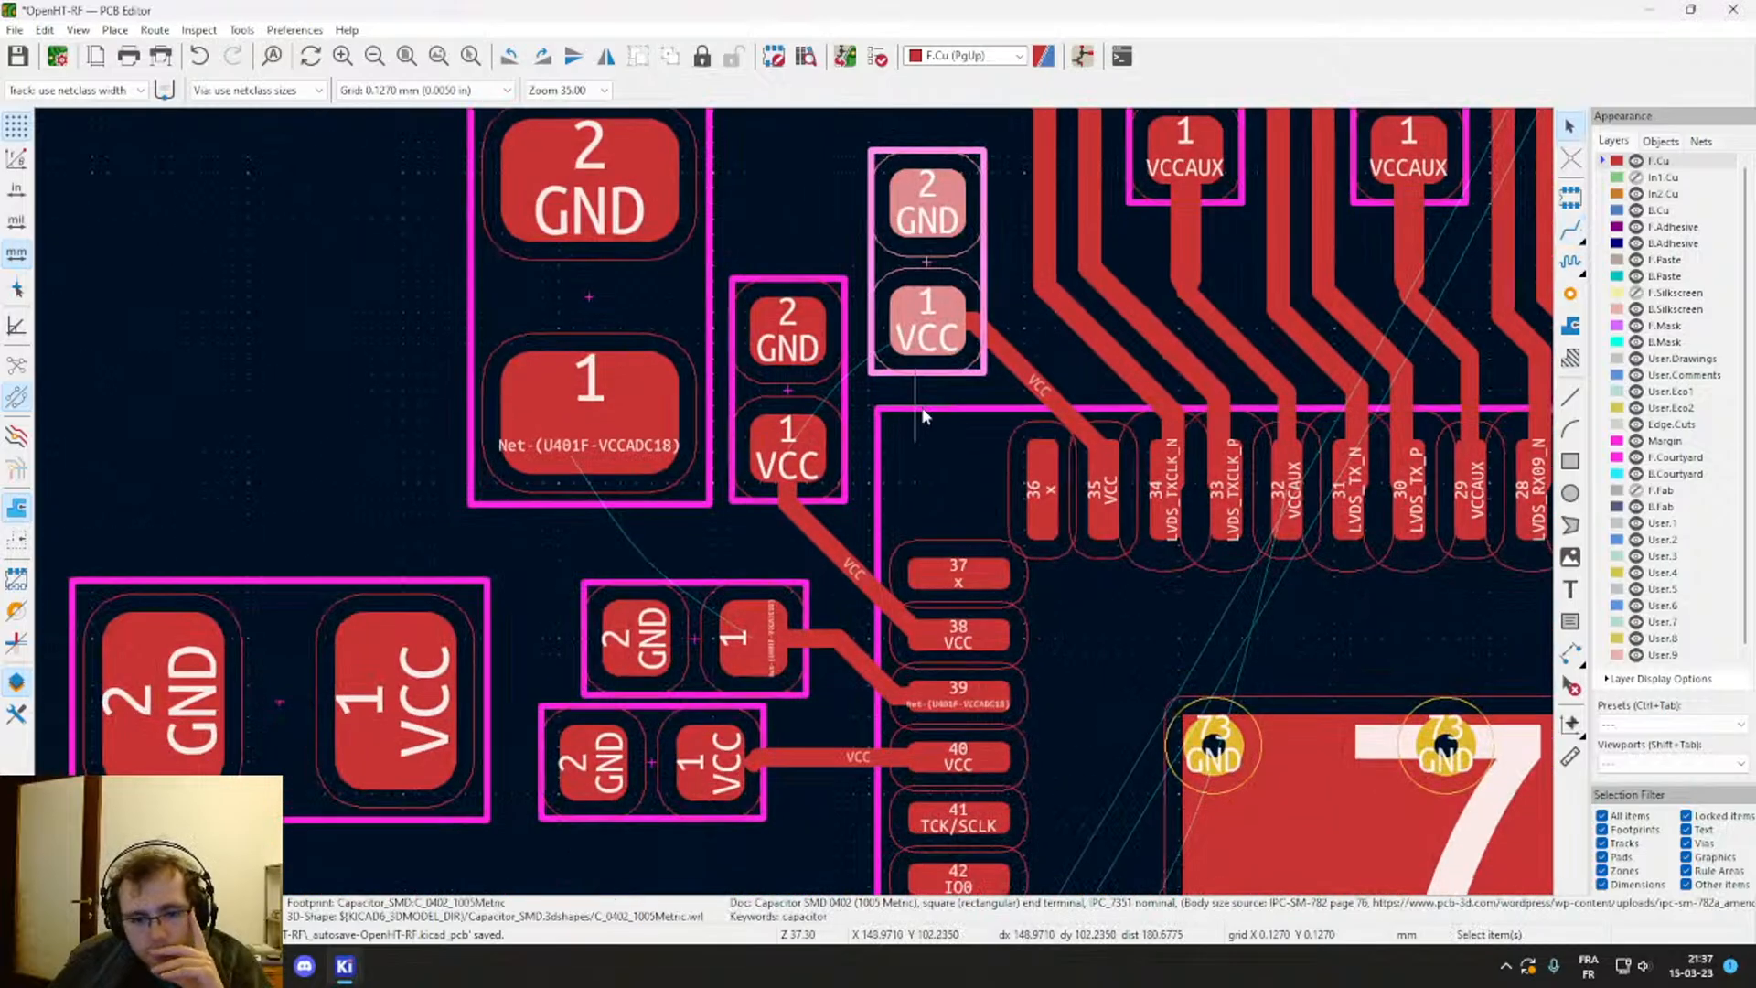
middle_click_drag(913, 529, 985, 403)
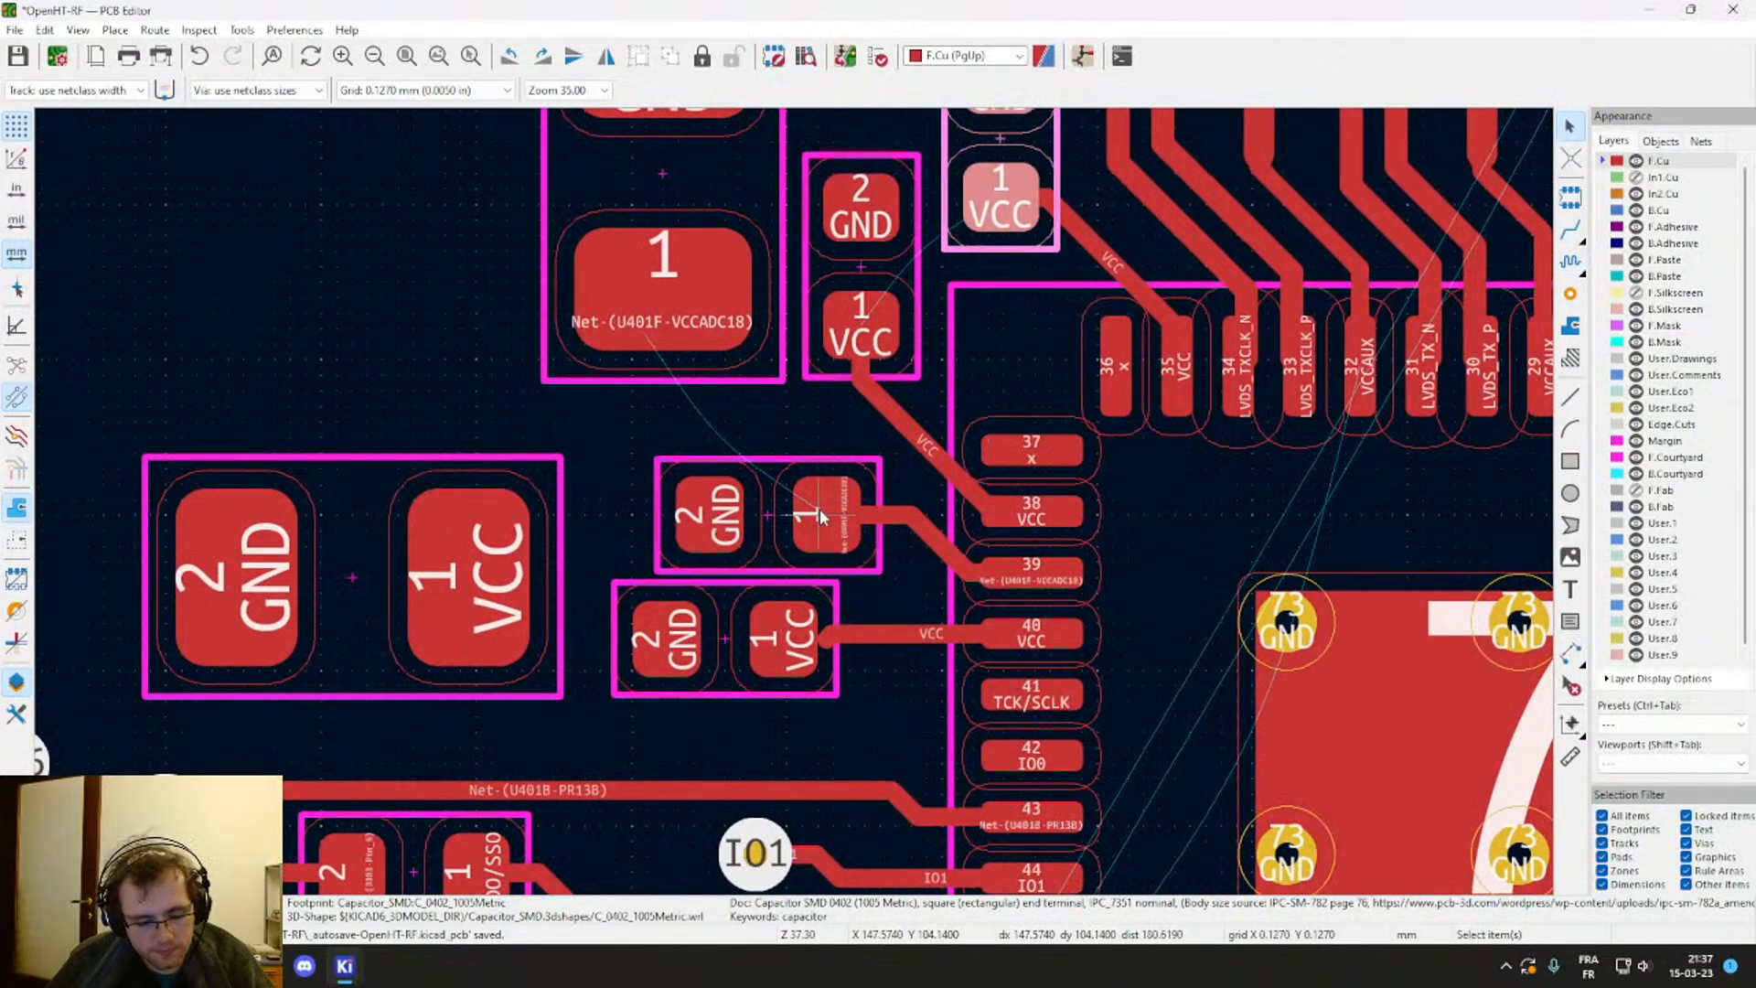
key("x")
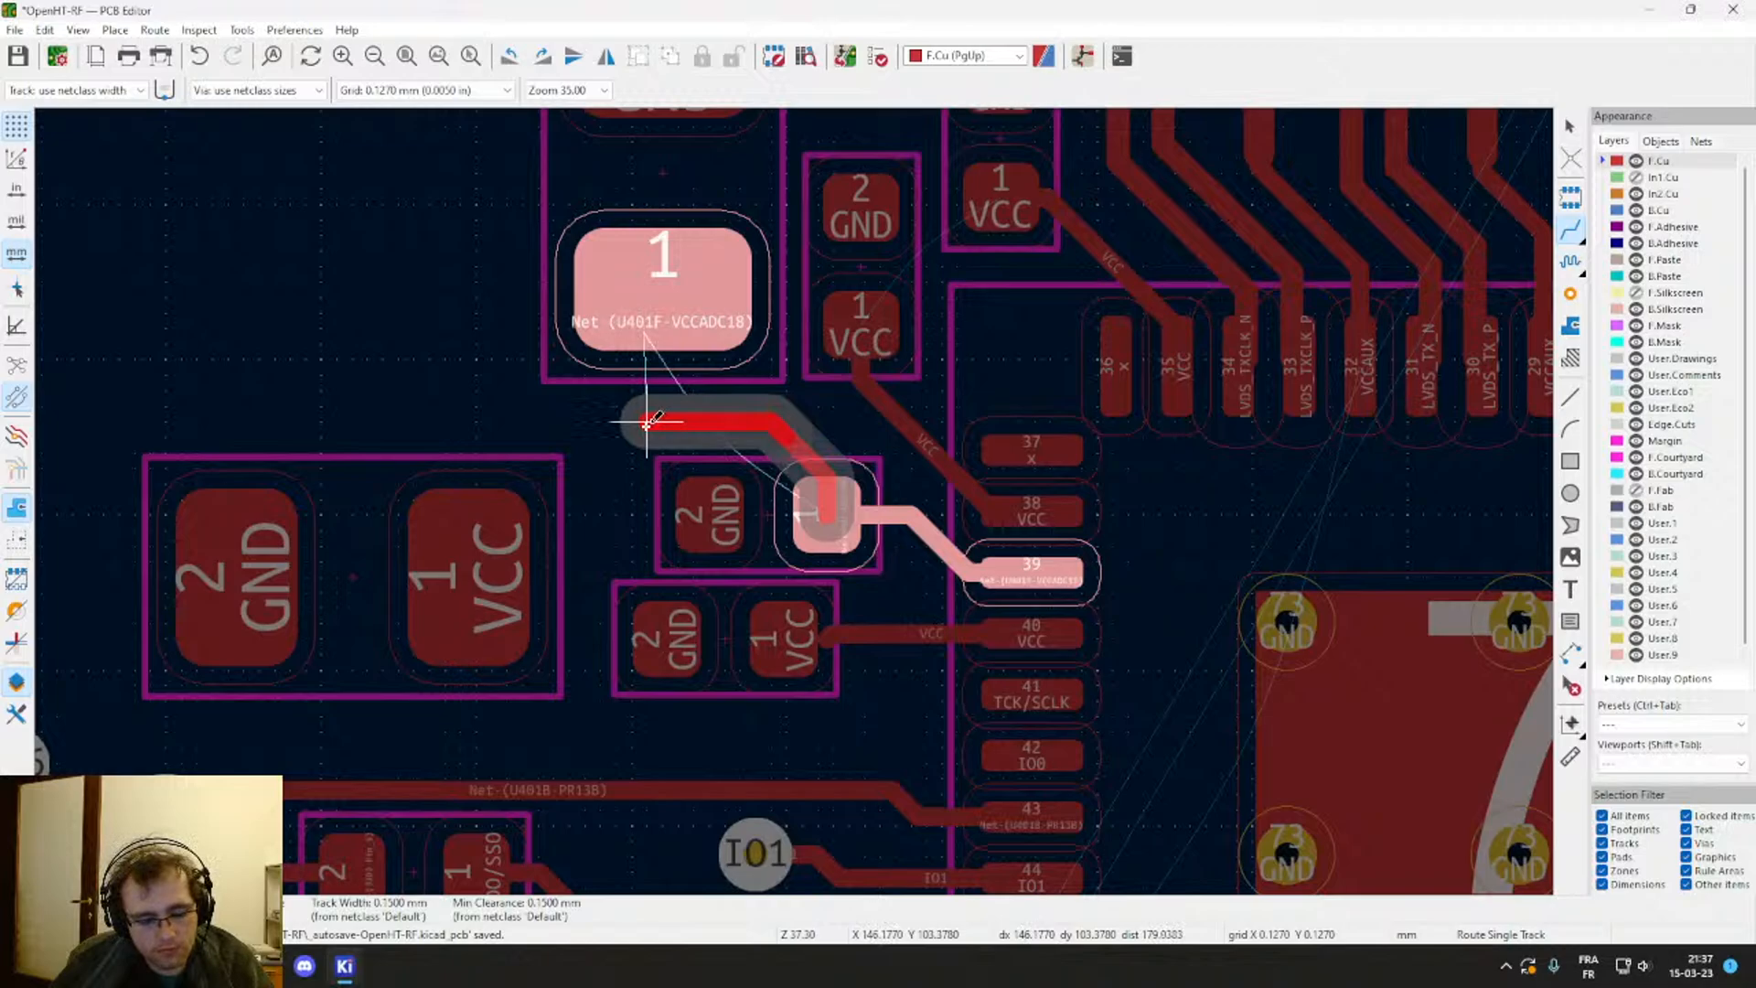
key("v")
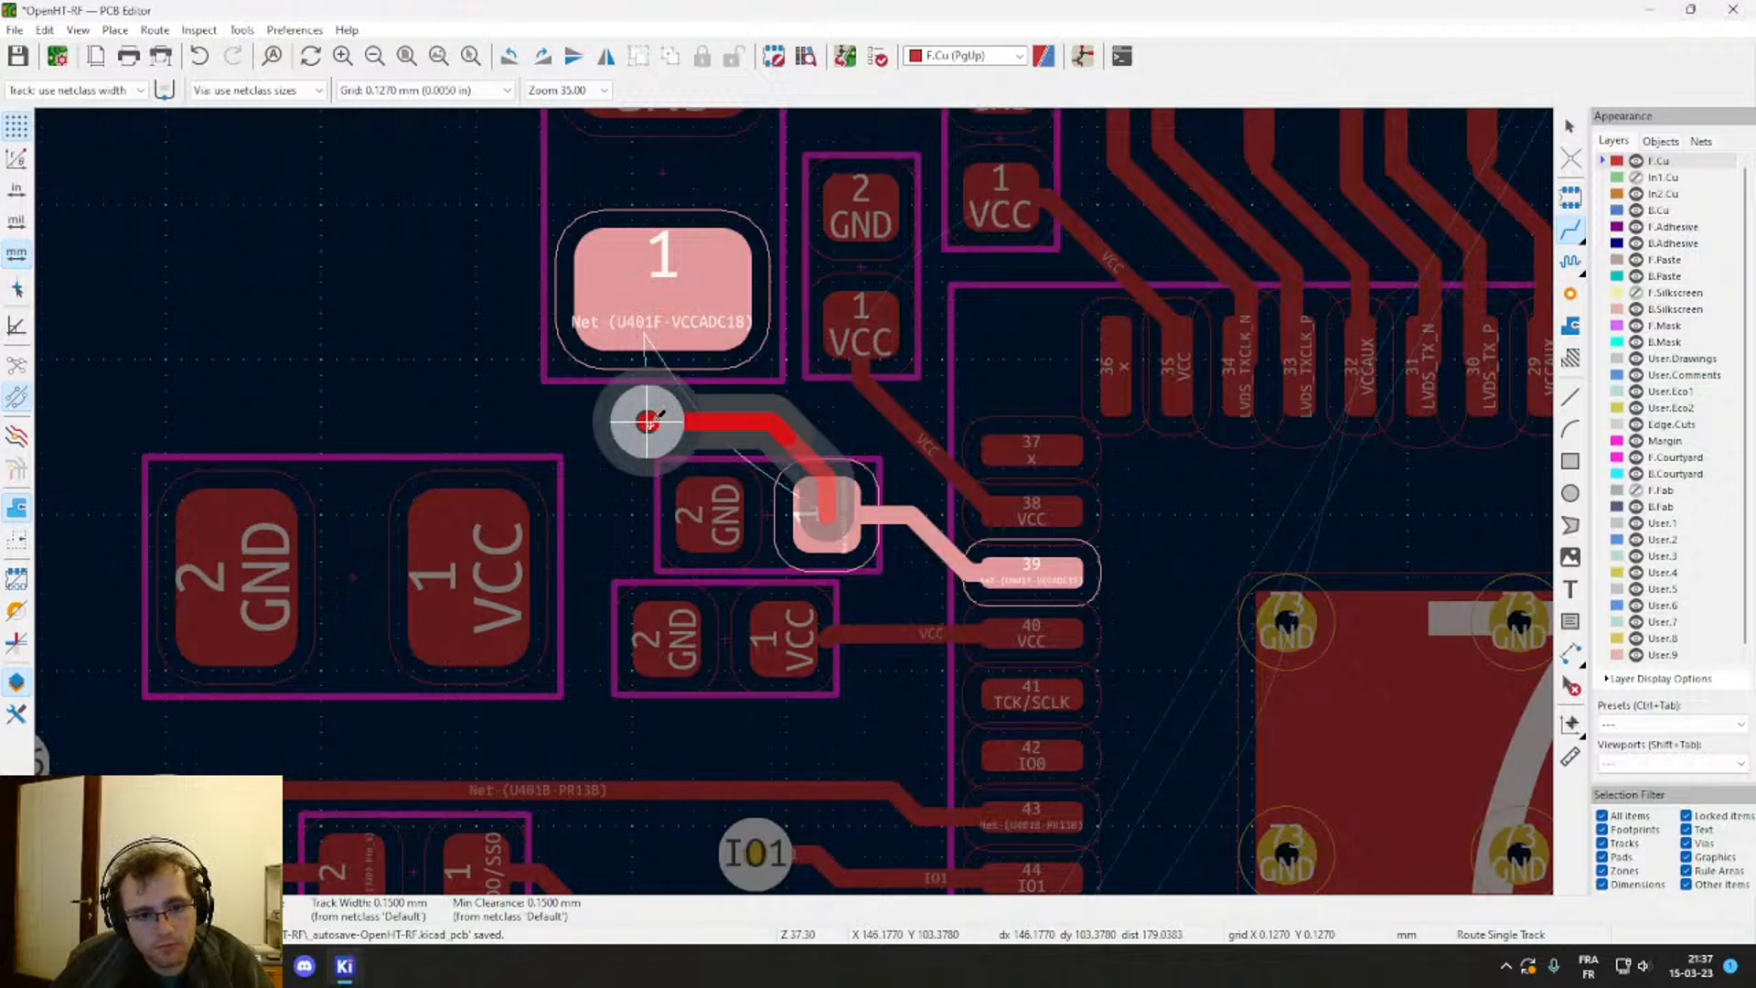
key("Page_Down")
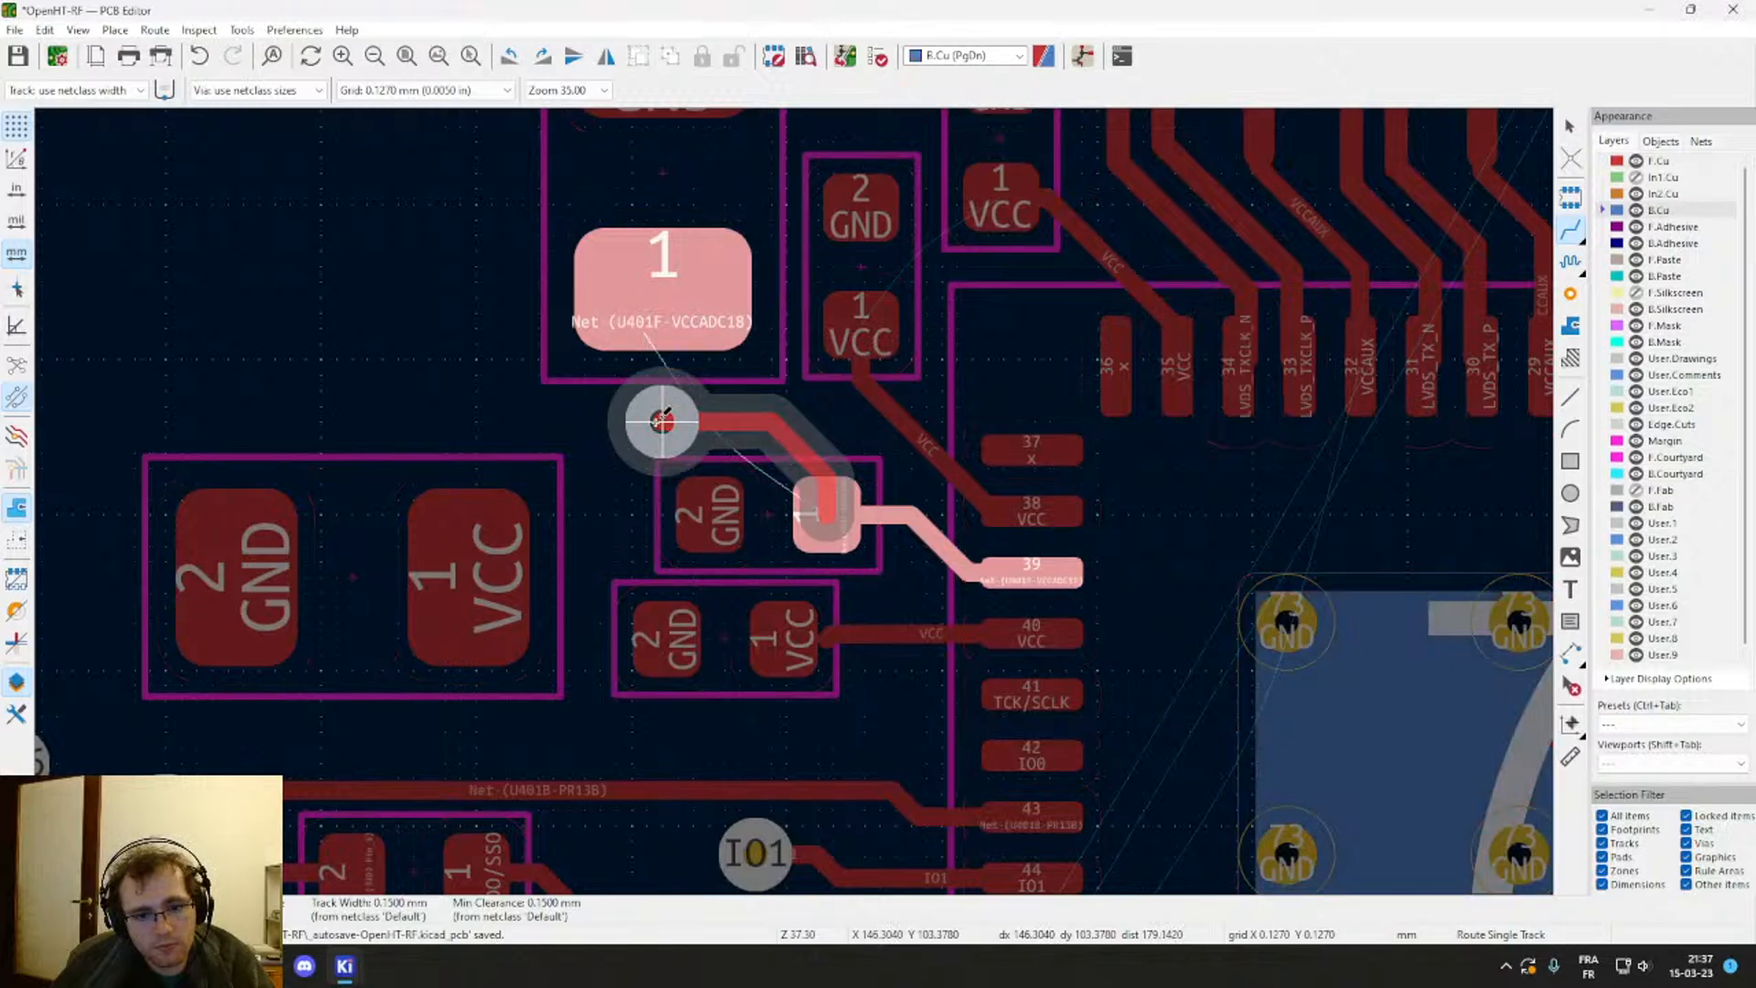
double_click(662, 422)
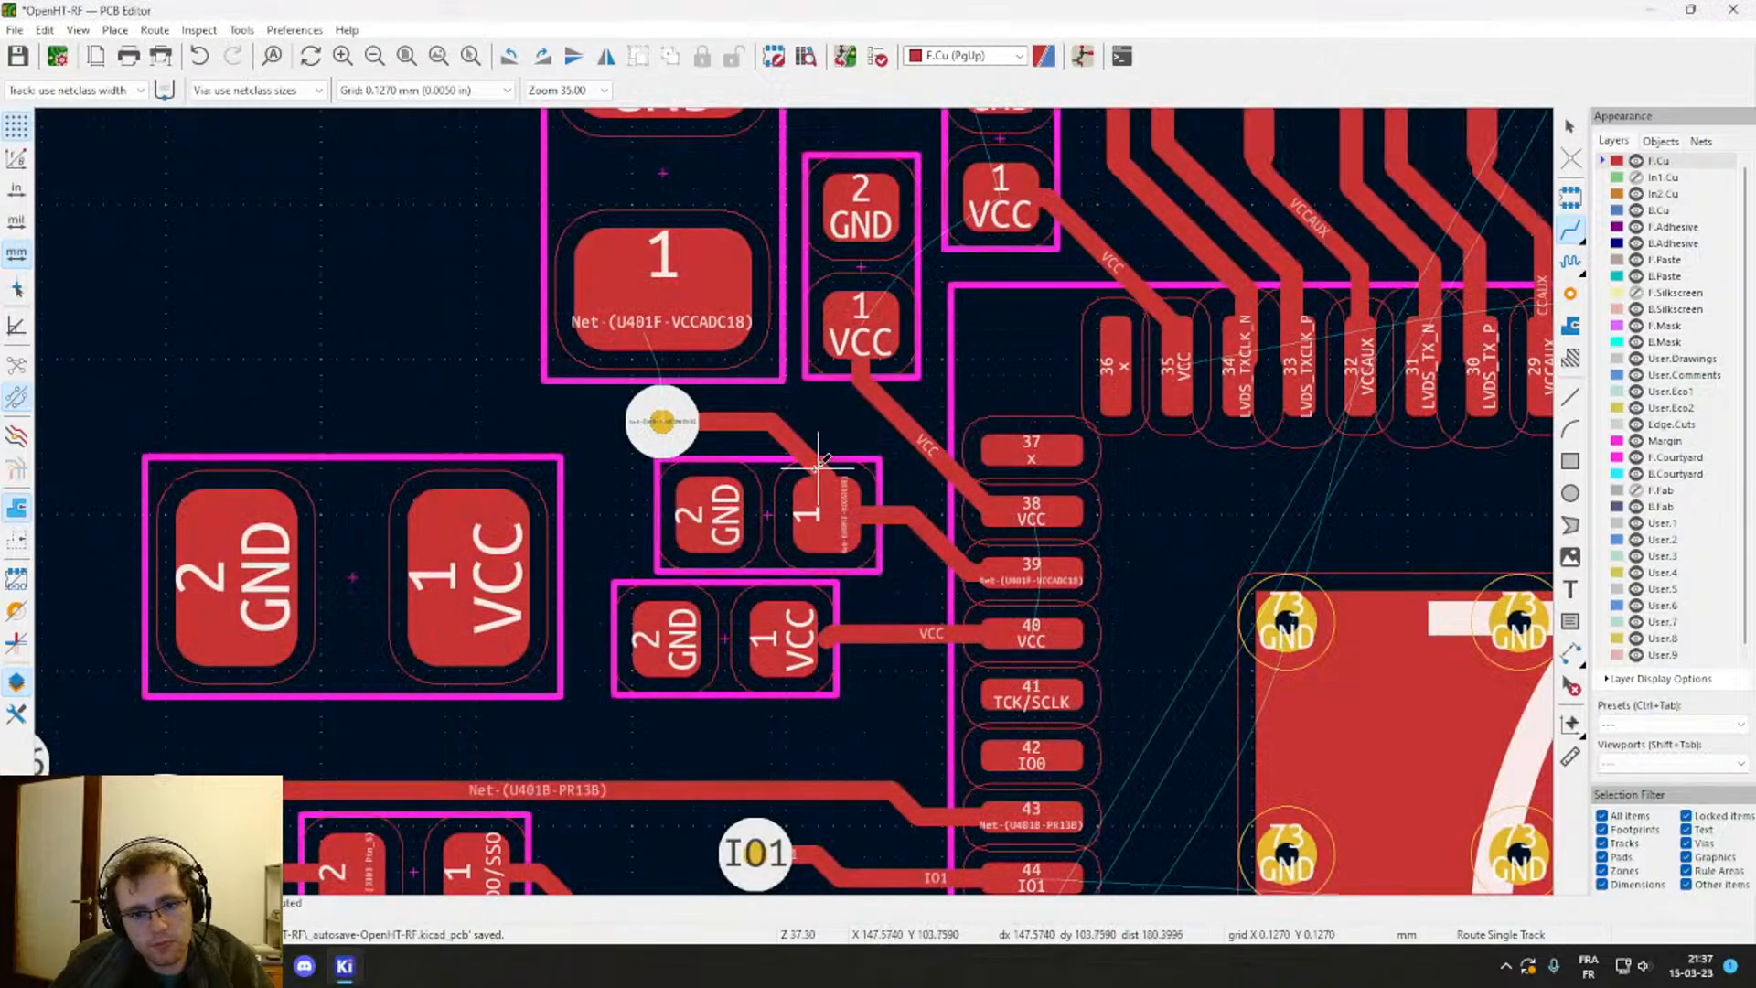
key("Escape")
Step: Set the width of the Net-(U401F-VCCADC18) track segments between the via and the small capacitor's pad 1 to 0.25 mm
left_click(795, 450)
left_click(767, 425)
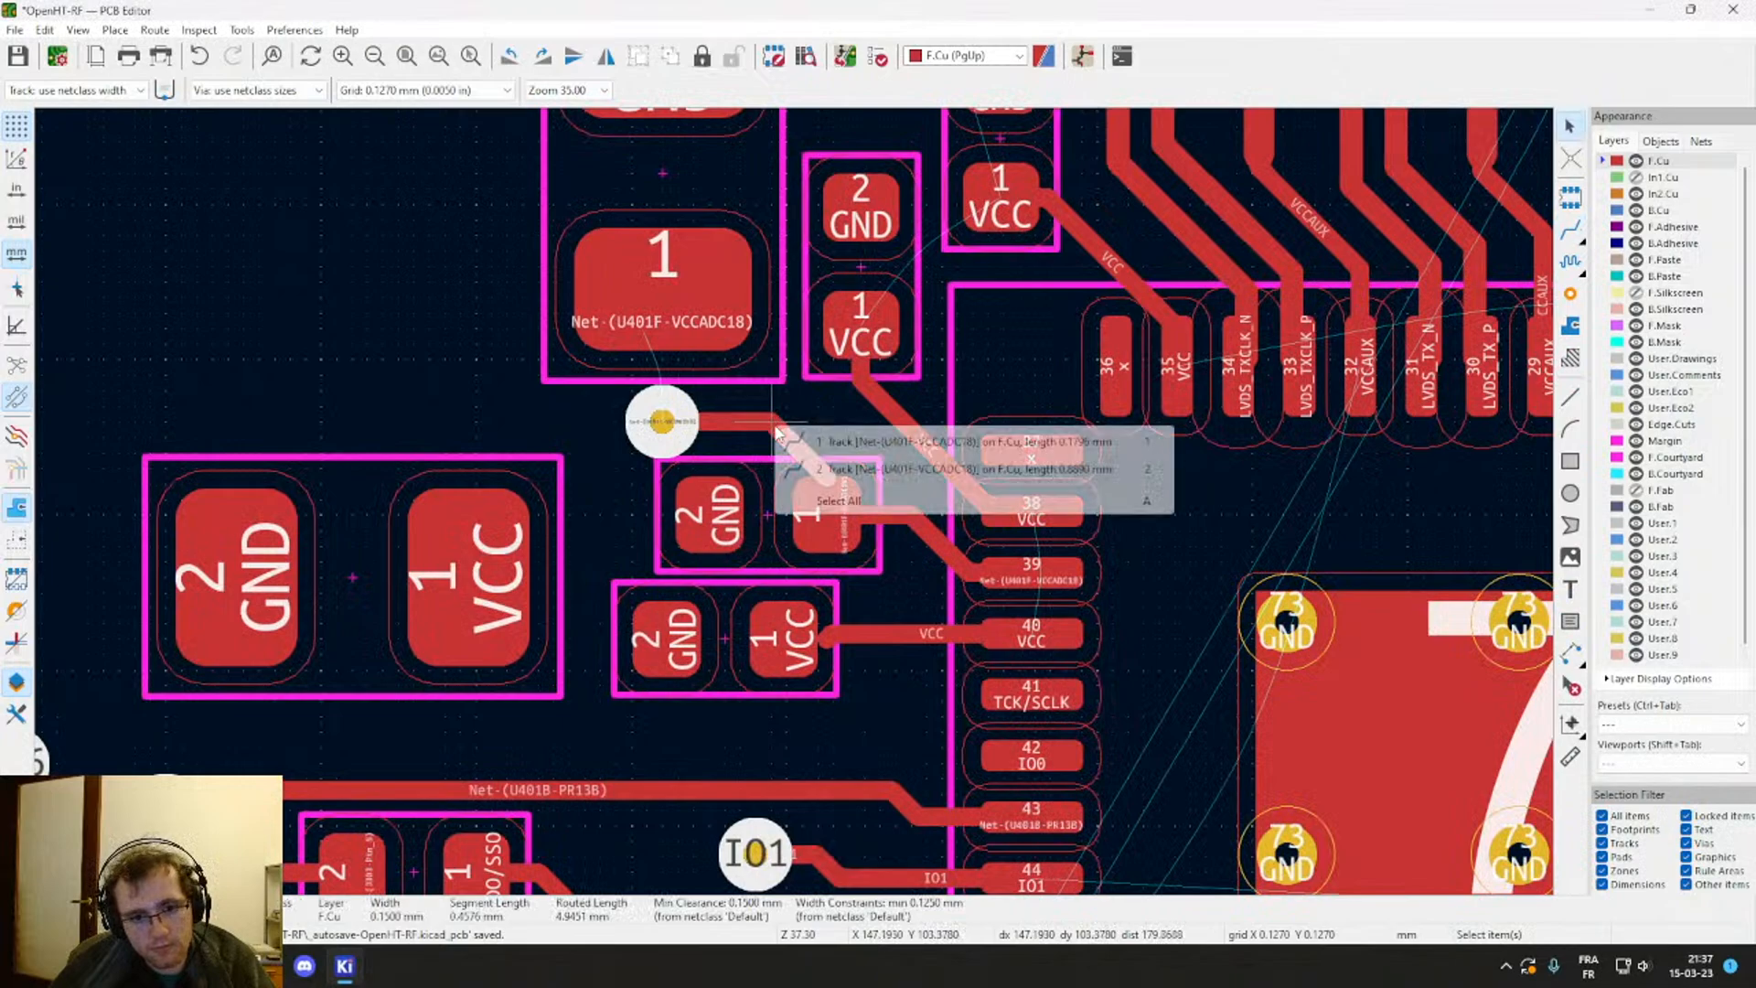
left_click(834, 470)
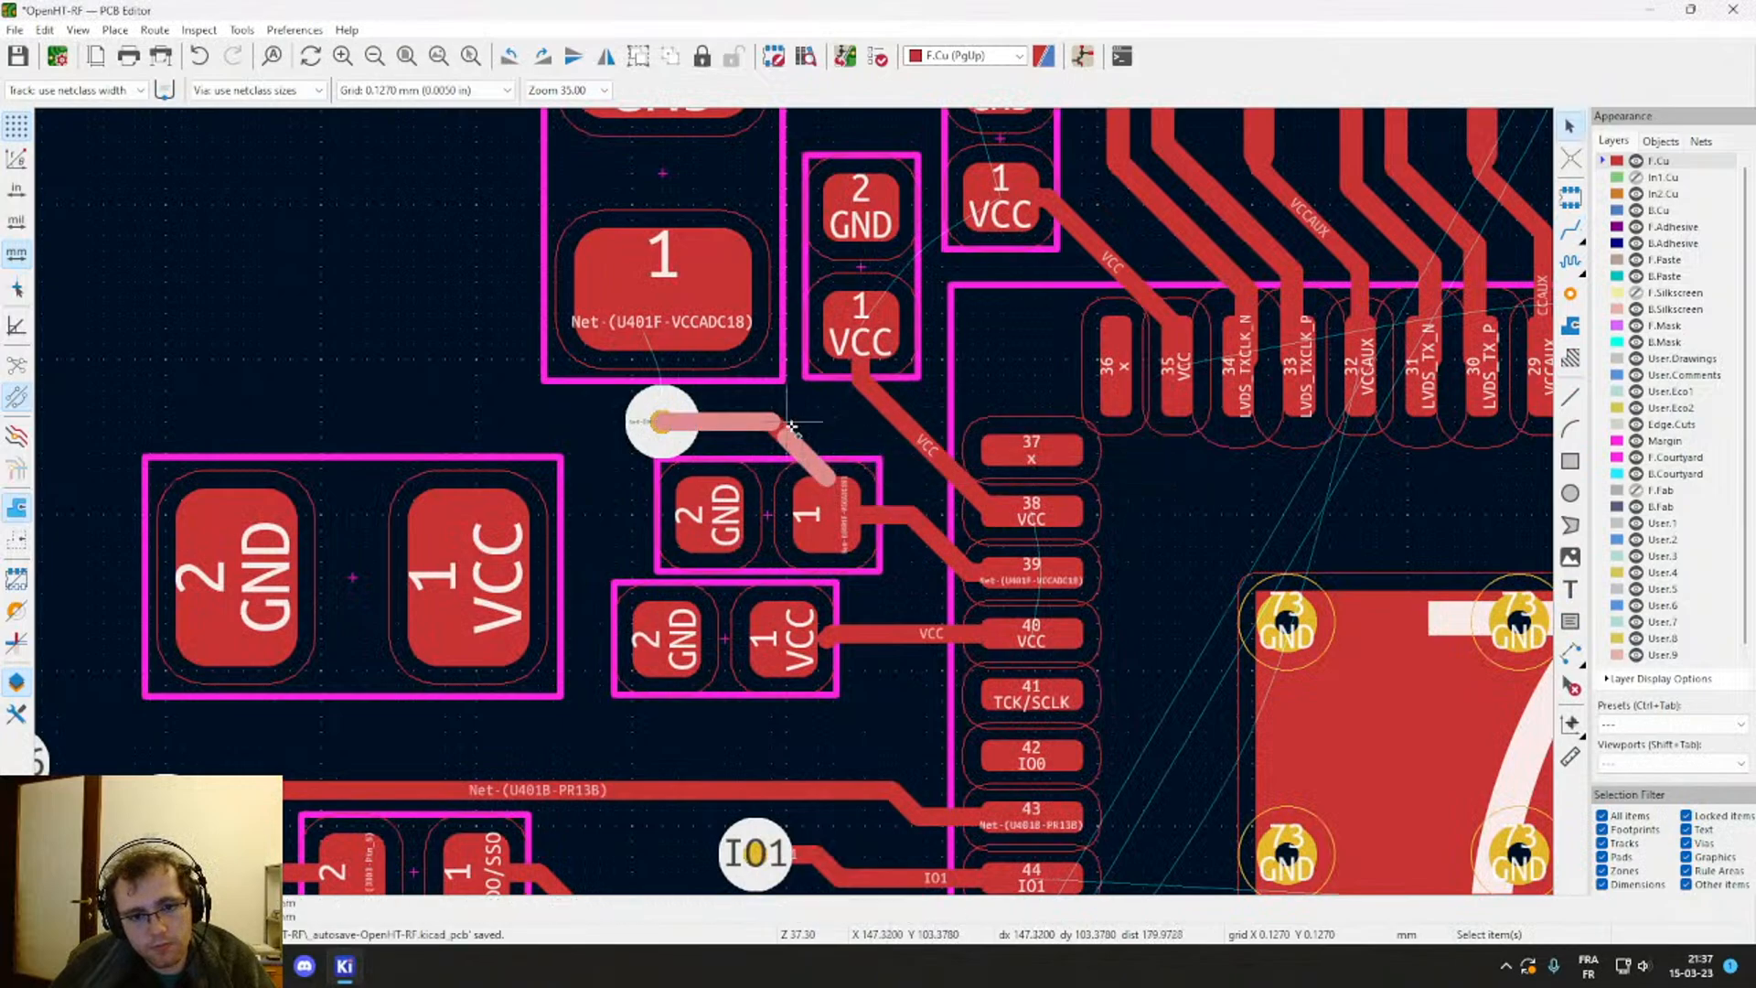
left_click(790, 426, "shift")
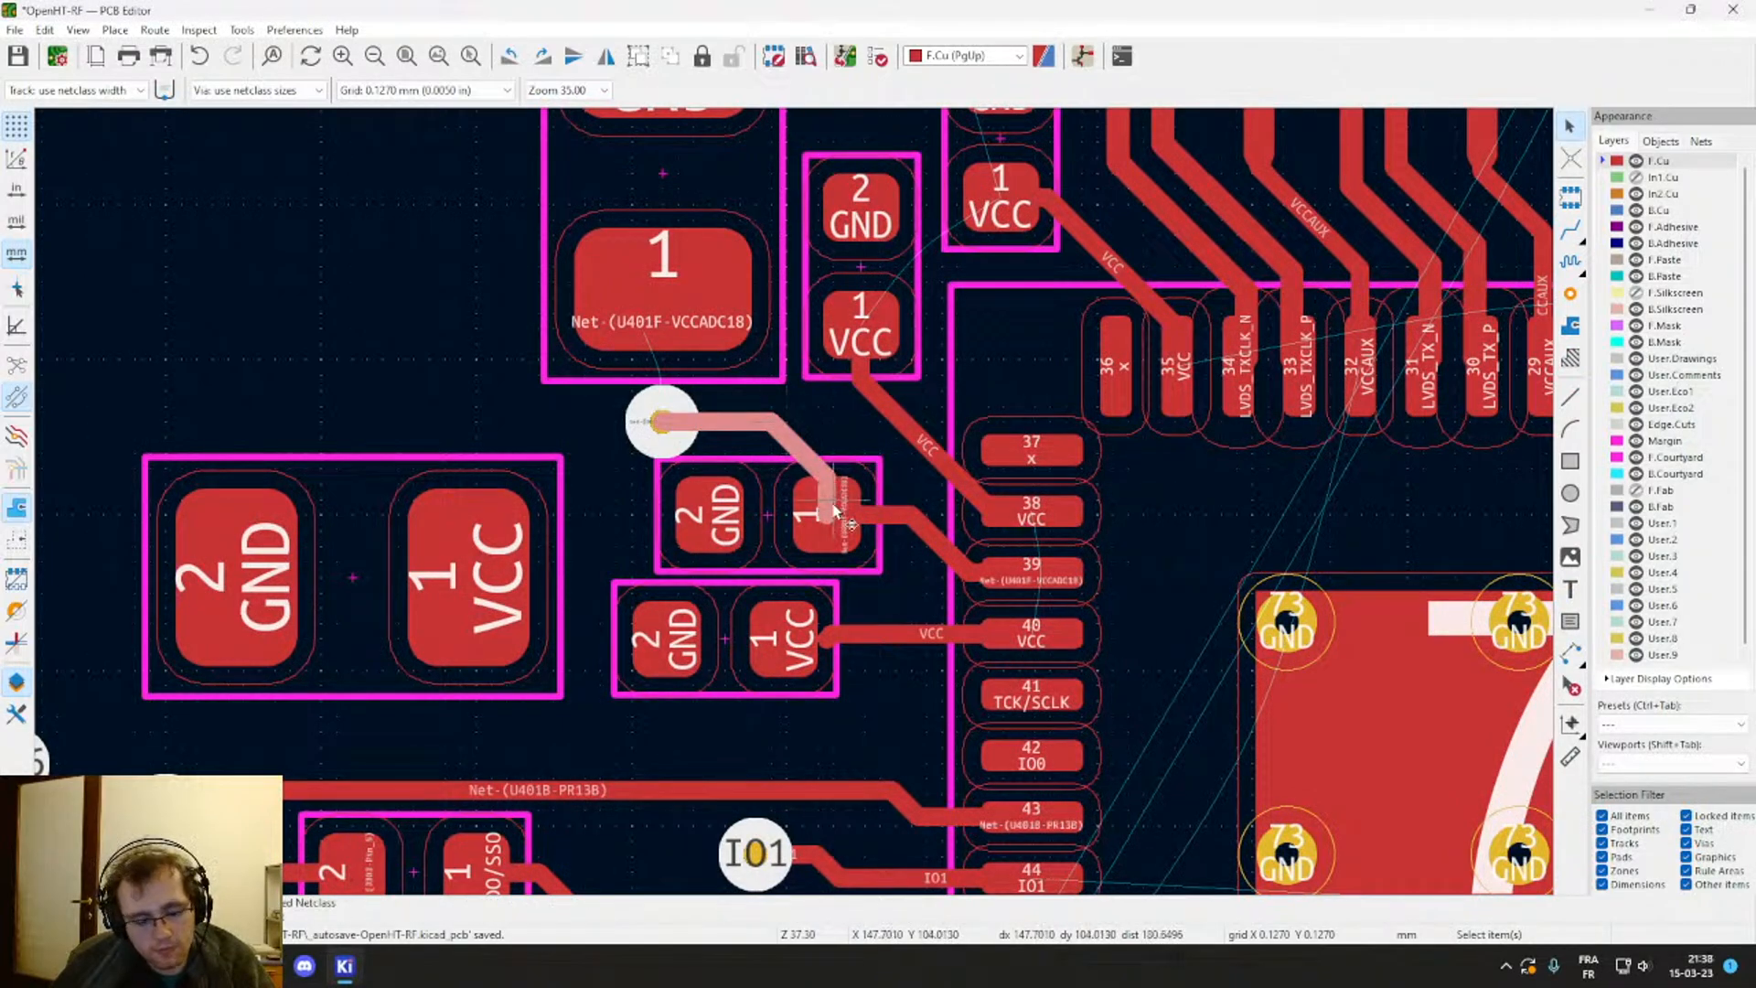
key("e")
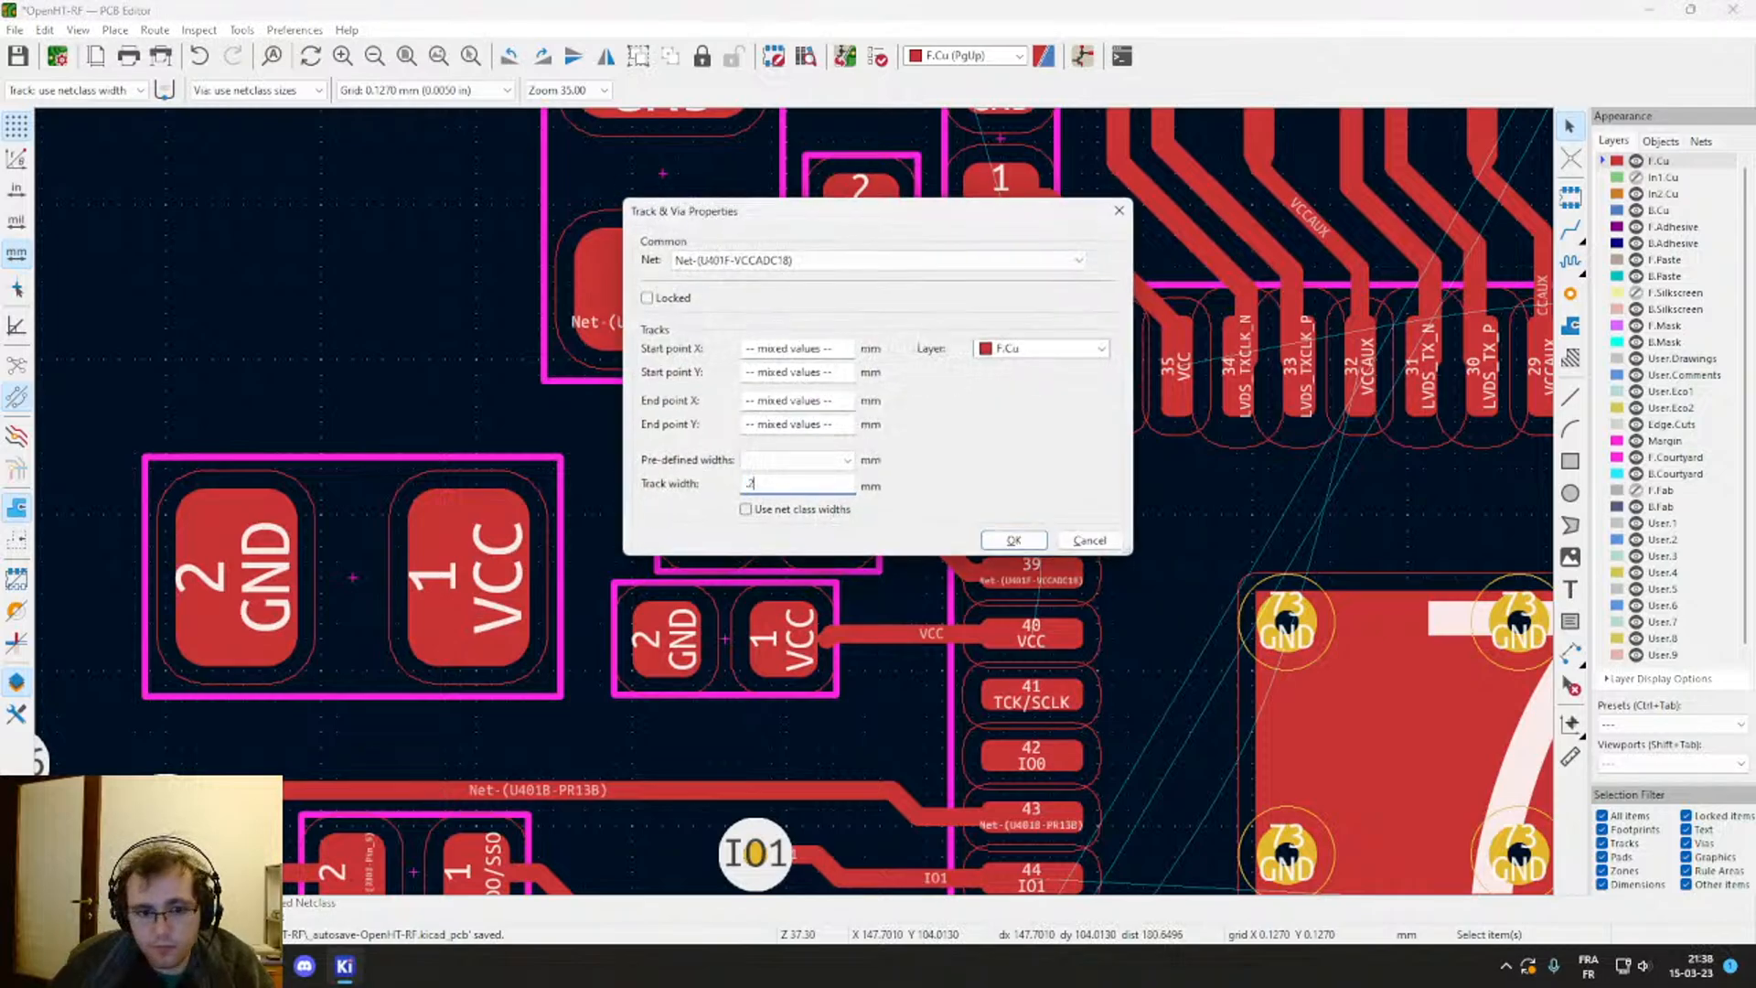
key("Return")
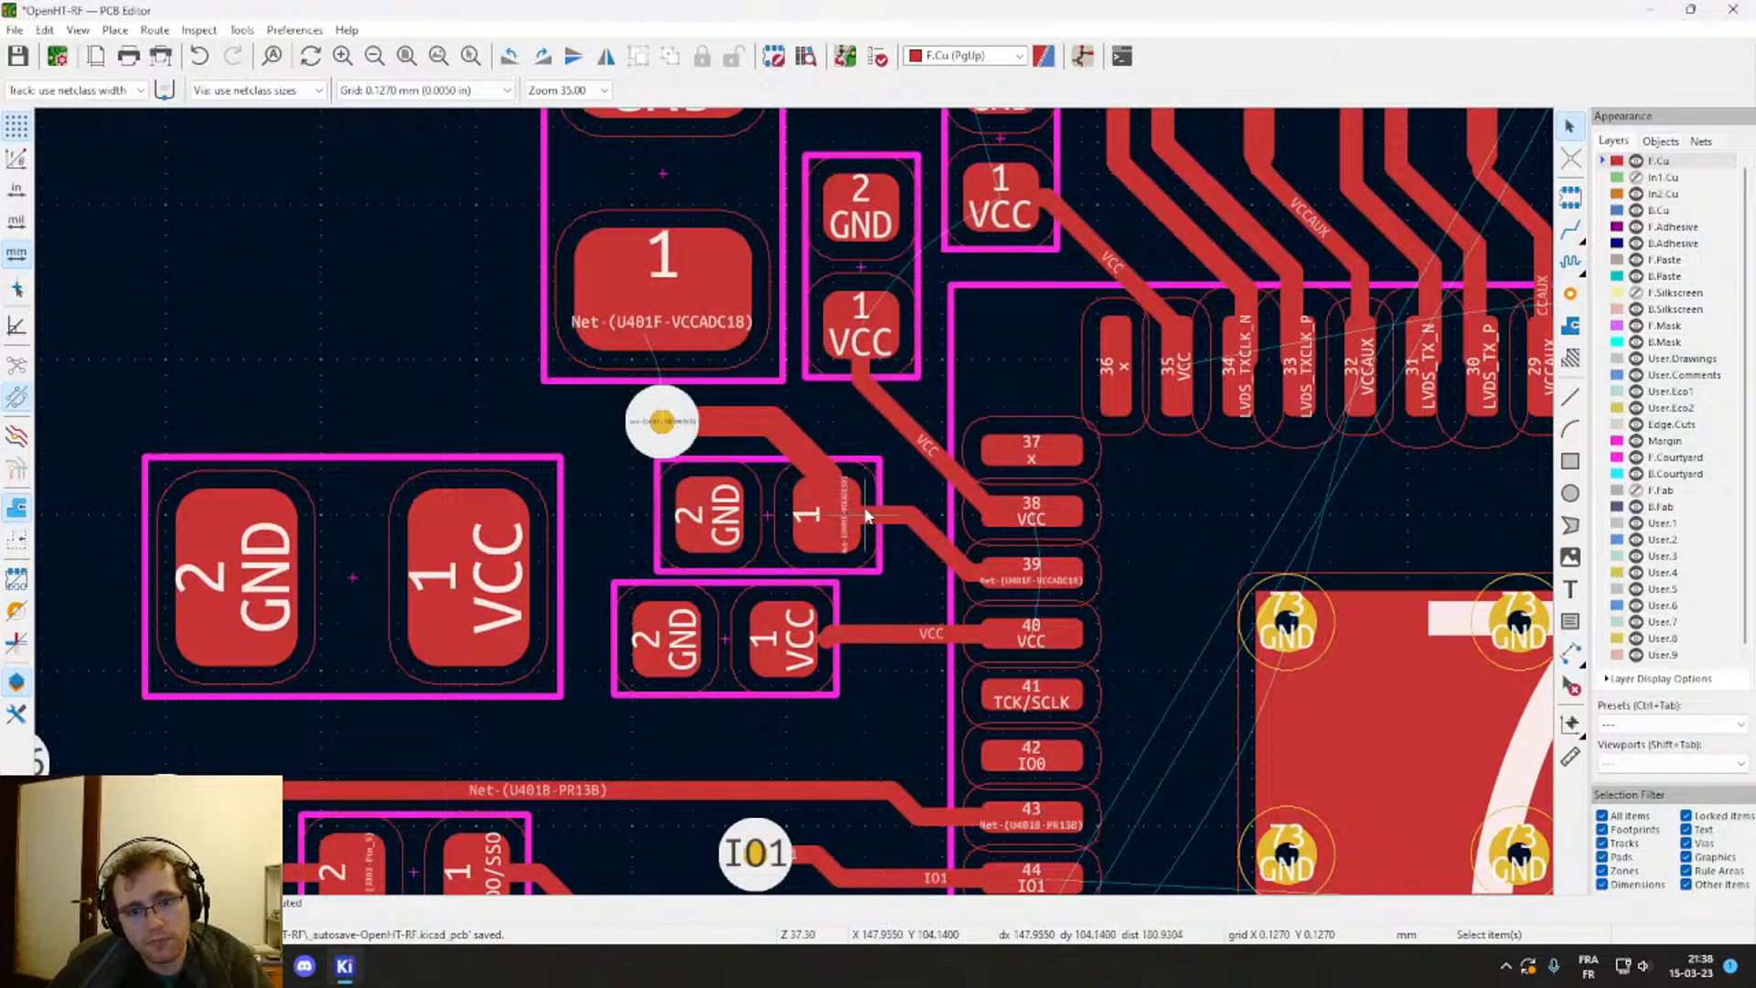
Step: Duplicate the Net-(U401F-VCCADC18) via to X 147.447, Y 103.378 mm and move the original via about 0.5 mm right, next to the copy
scroll(860, 505, "up", 2)
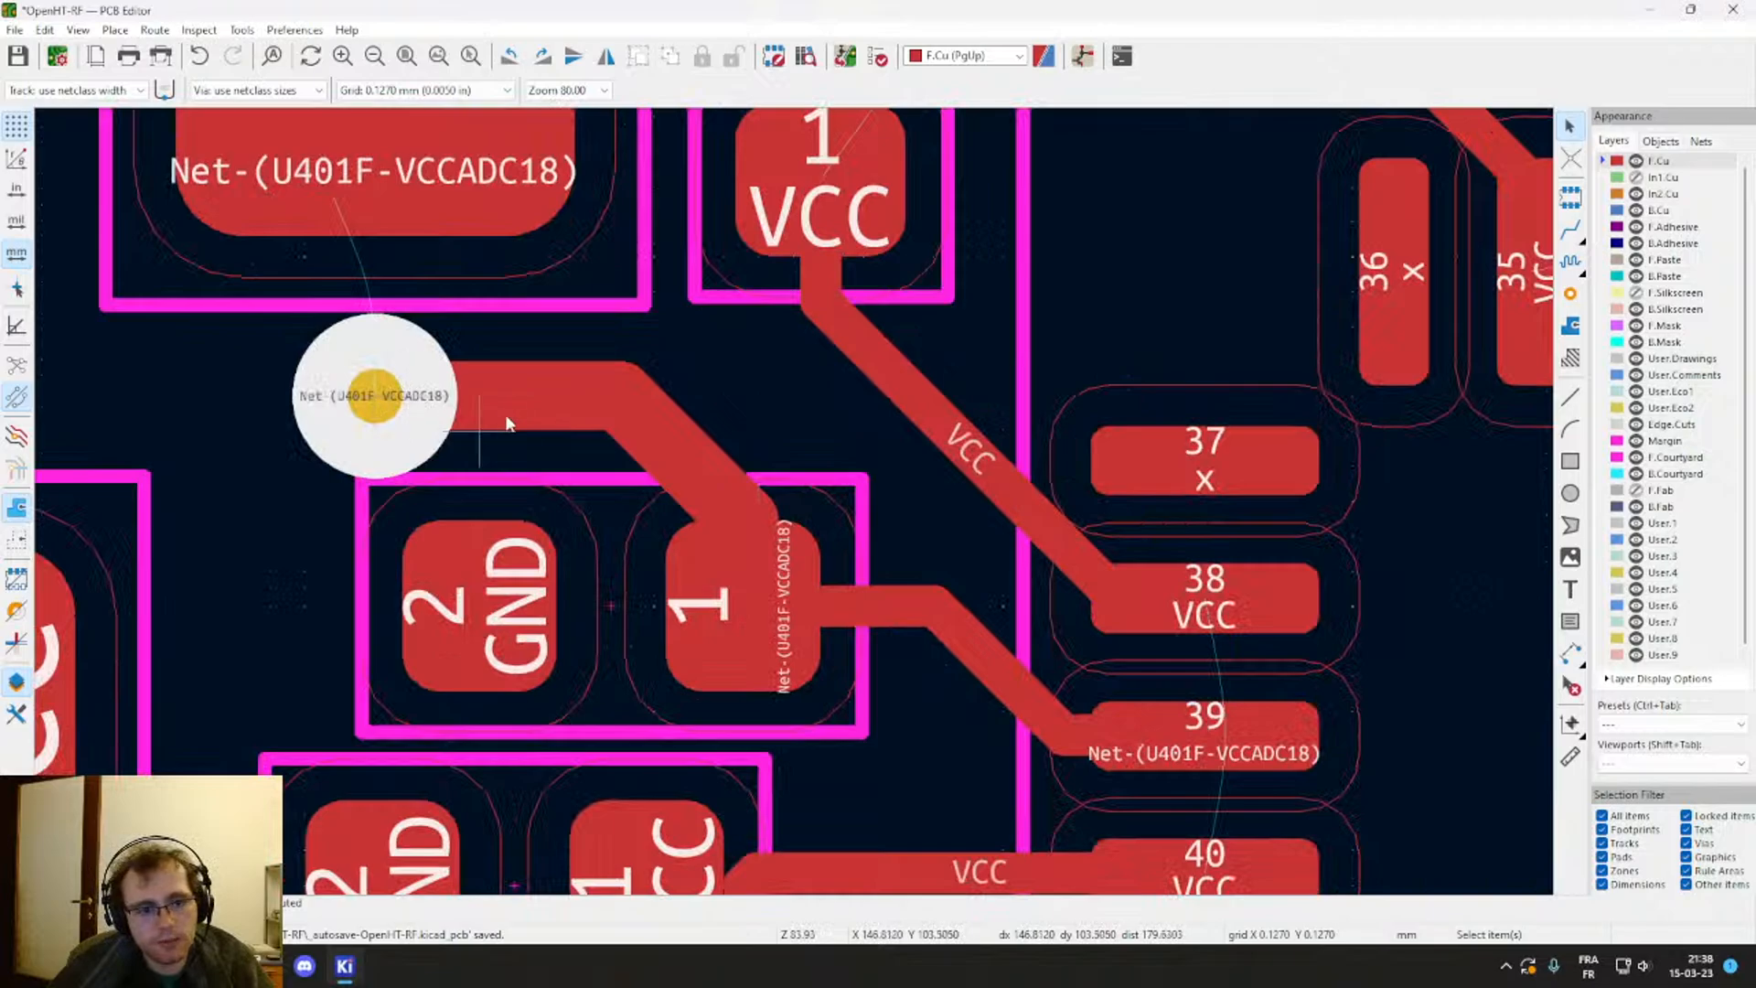
left_click(412, 403)
key("ctrl+d")
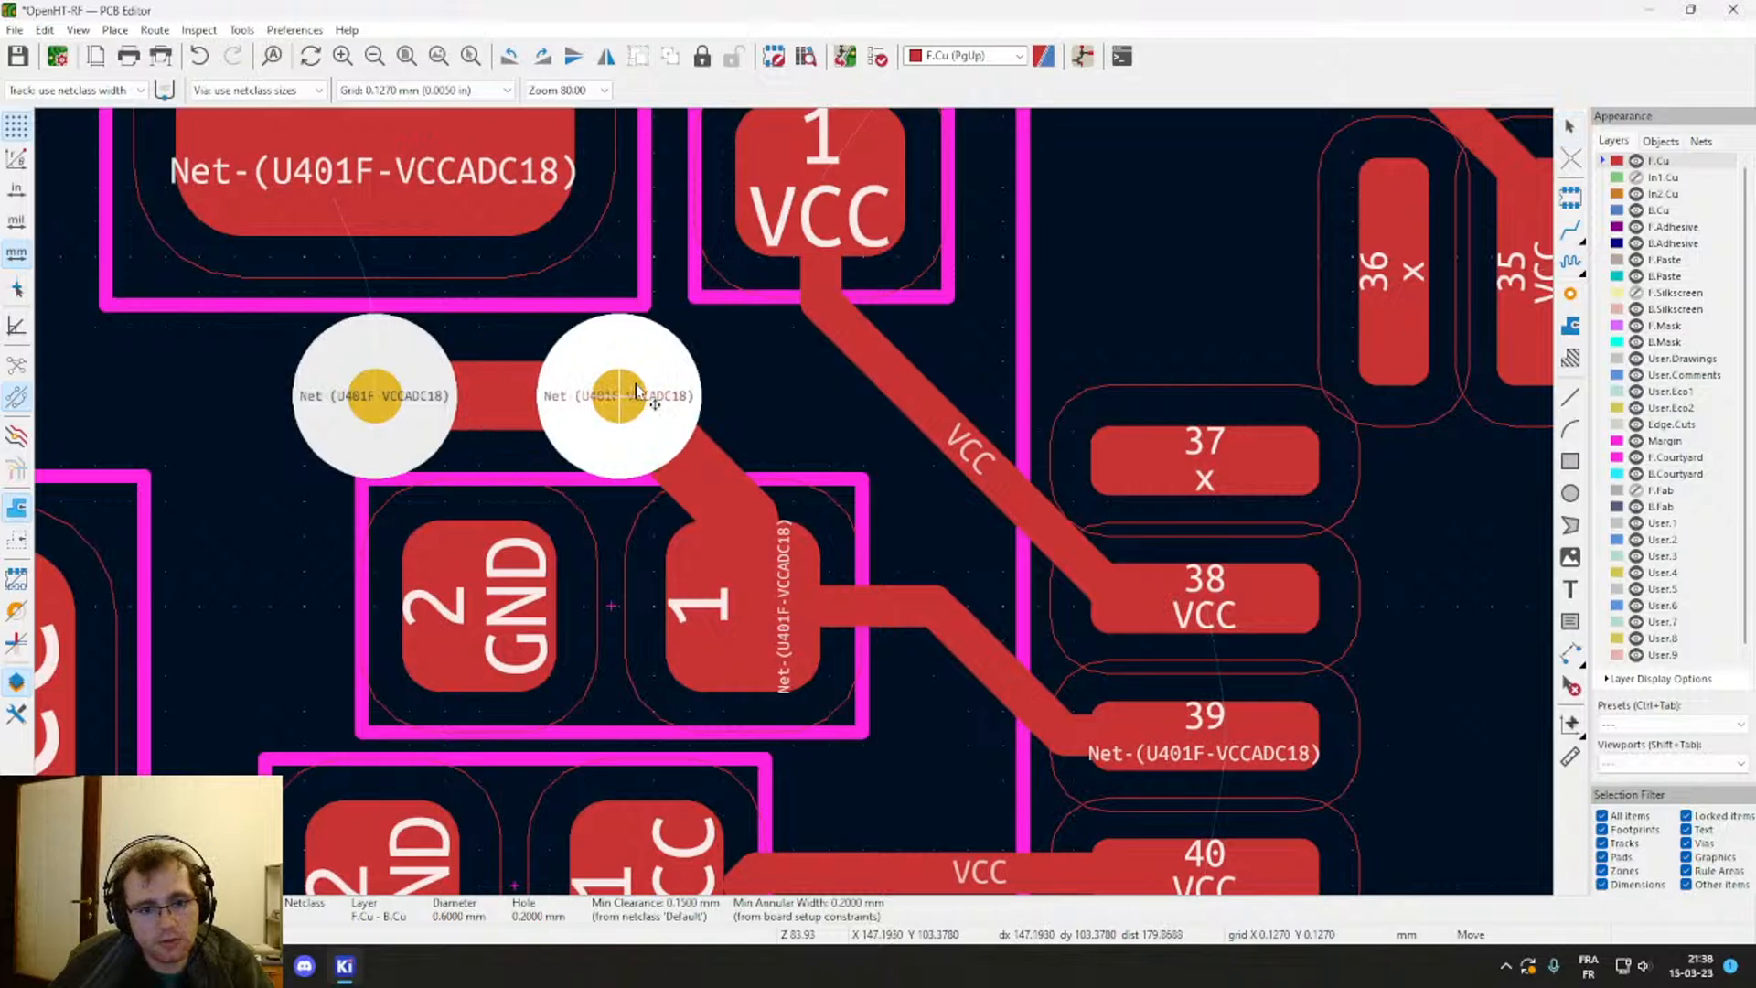
left_click(700, 388)
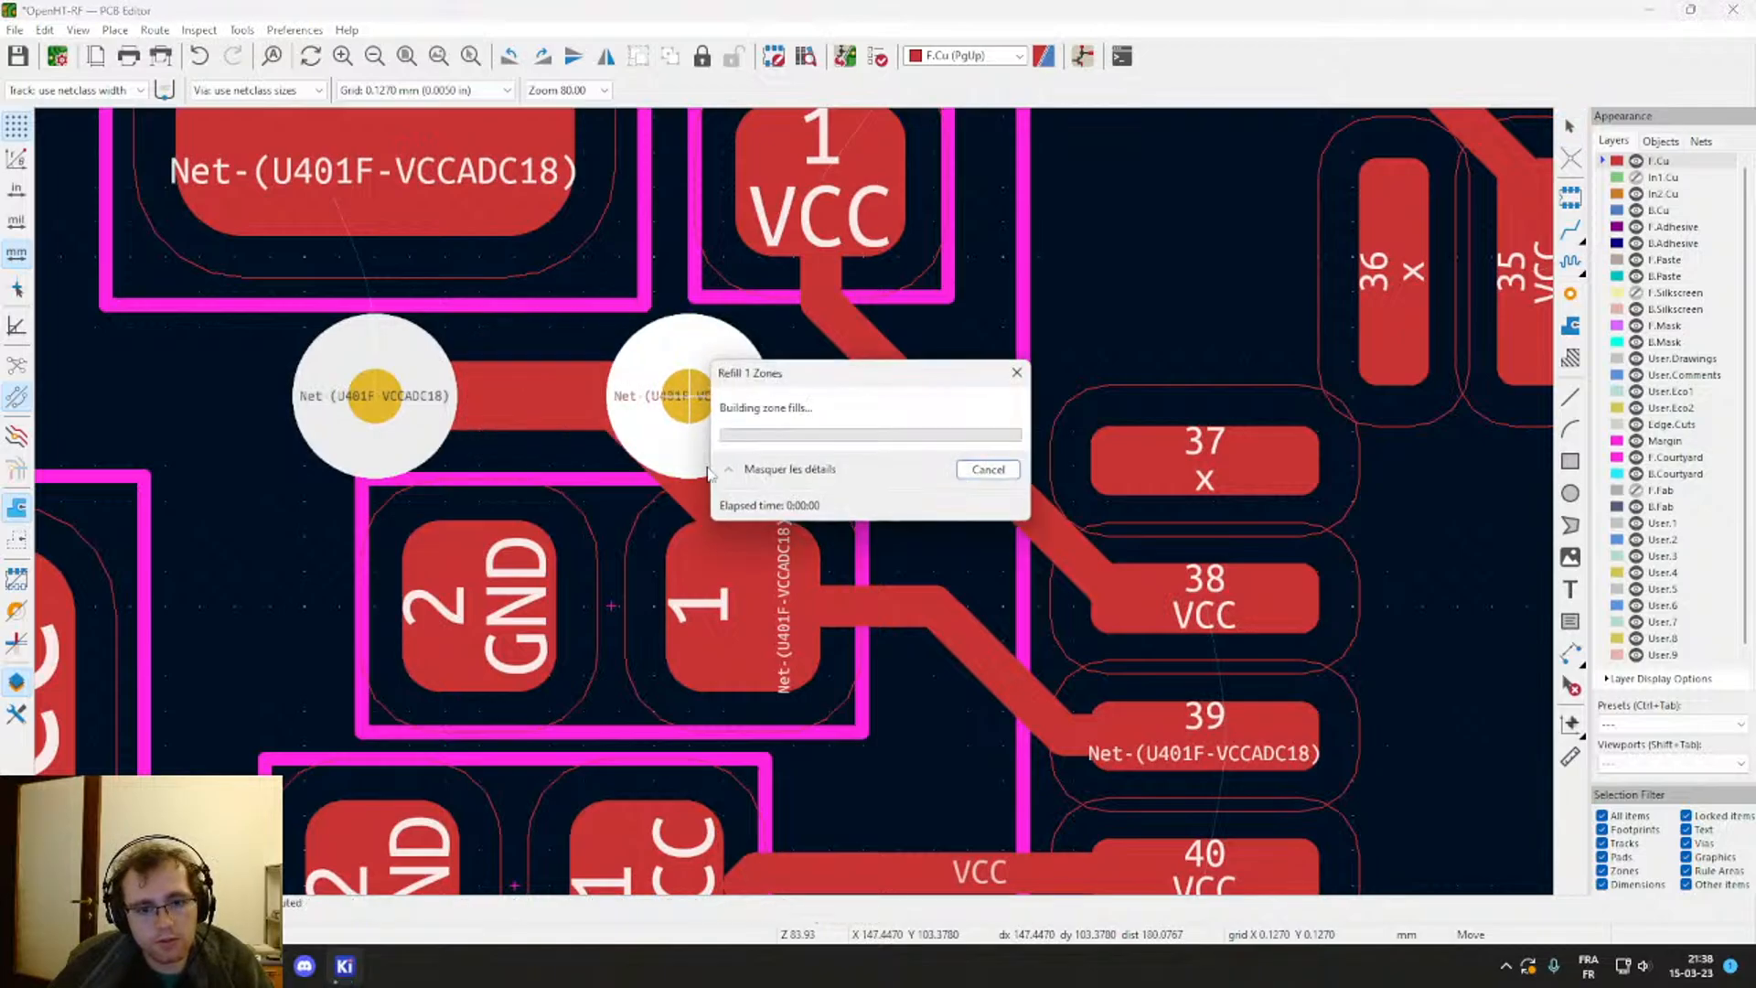
left_click(375, 394)
left_click_drag(375, 394, 530, 401)
Step: Reshape the VCCADC18 track's diagonal segment so it runs closely from the right-hand via straight down into the small capacitor's pad 1
double_click(717, 481)
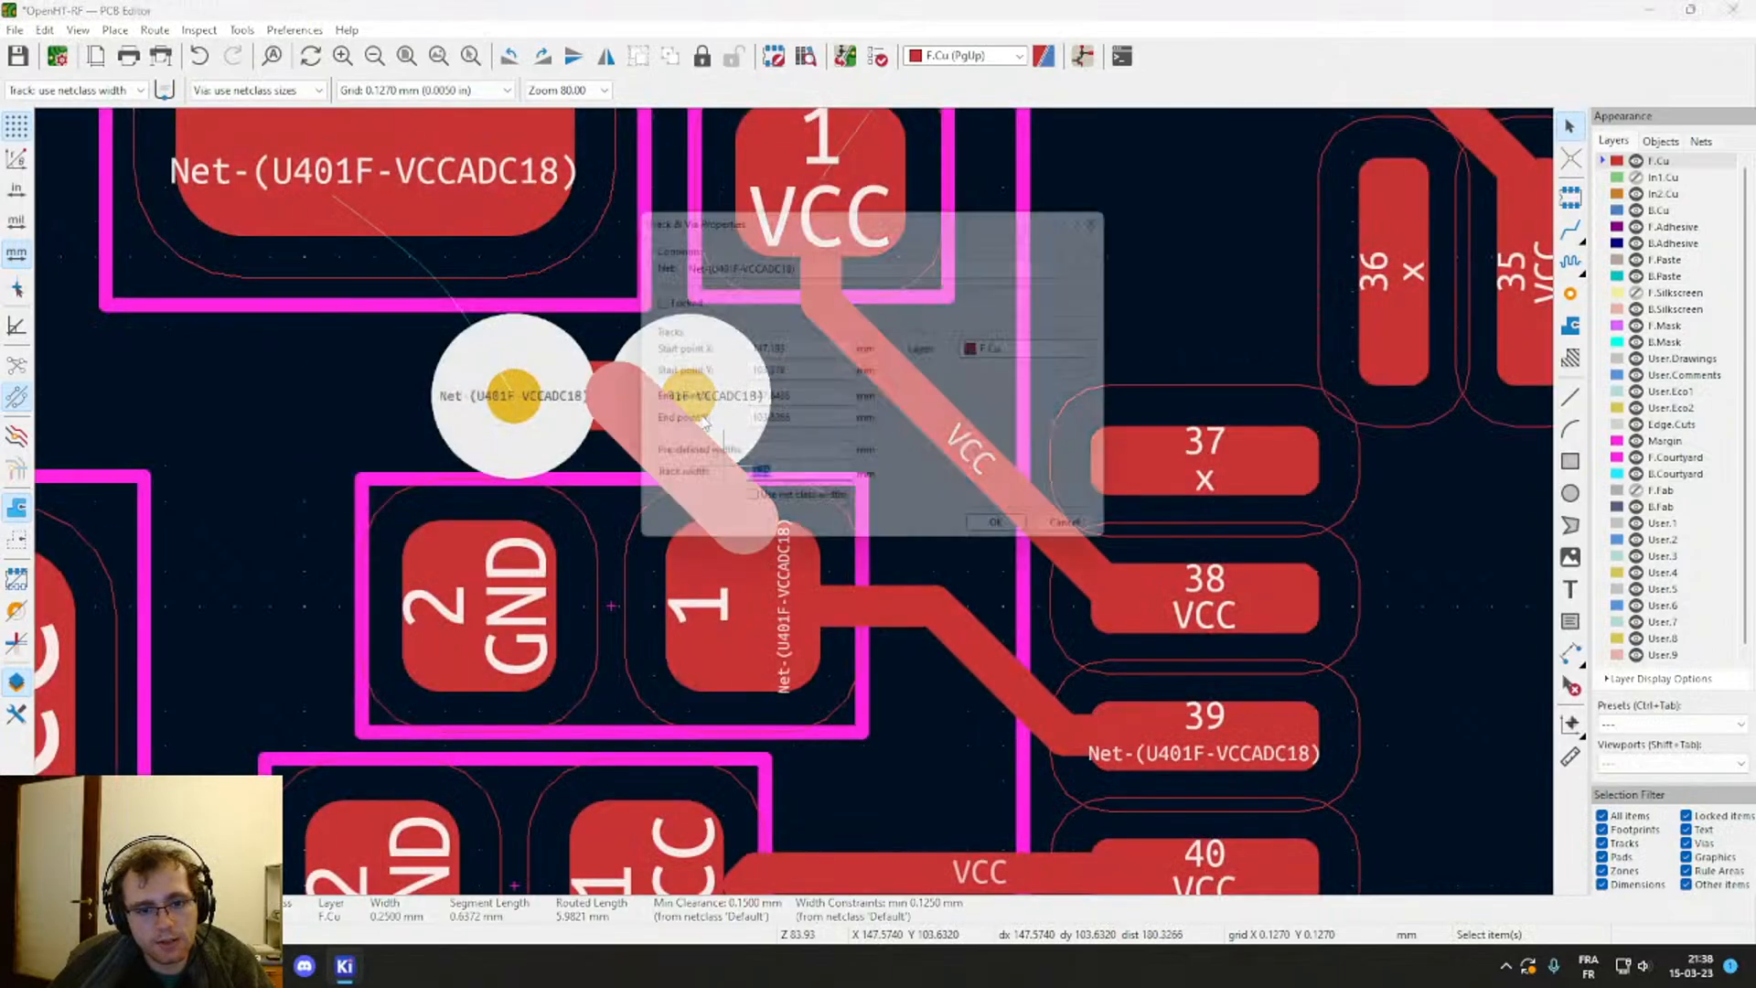
key("Escape")
left_click_drag(688, 465, 692, 401)
Step: Try placing a through via on the VCC track between the small capacitor and FPGA pad 40
scroll(692, 400, "down", 2)
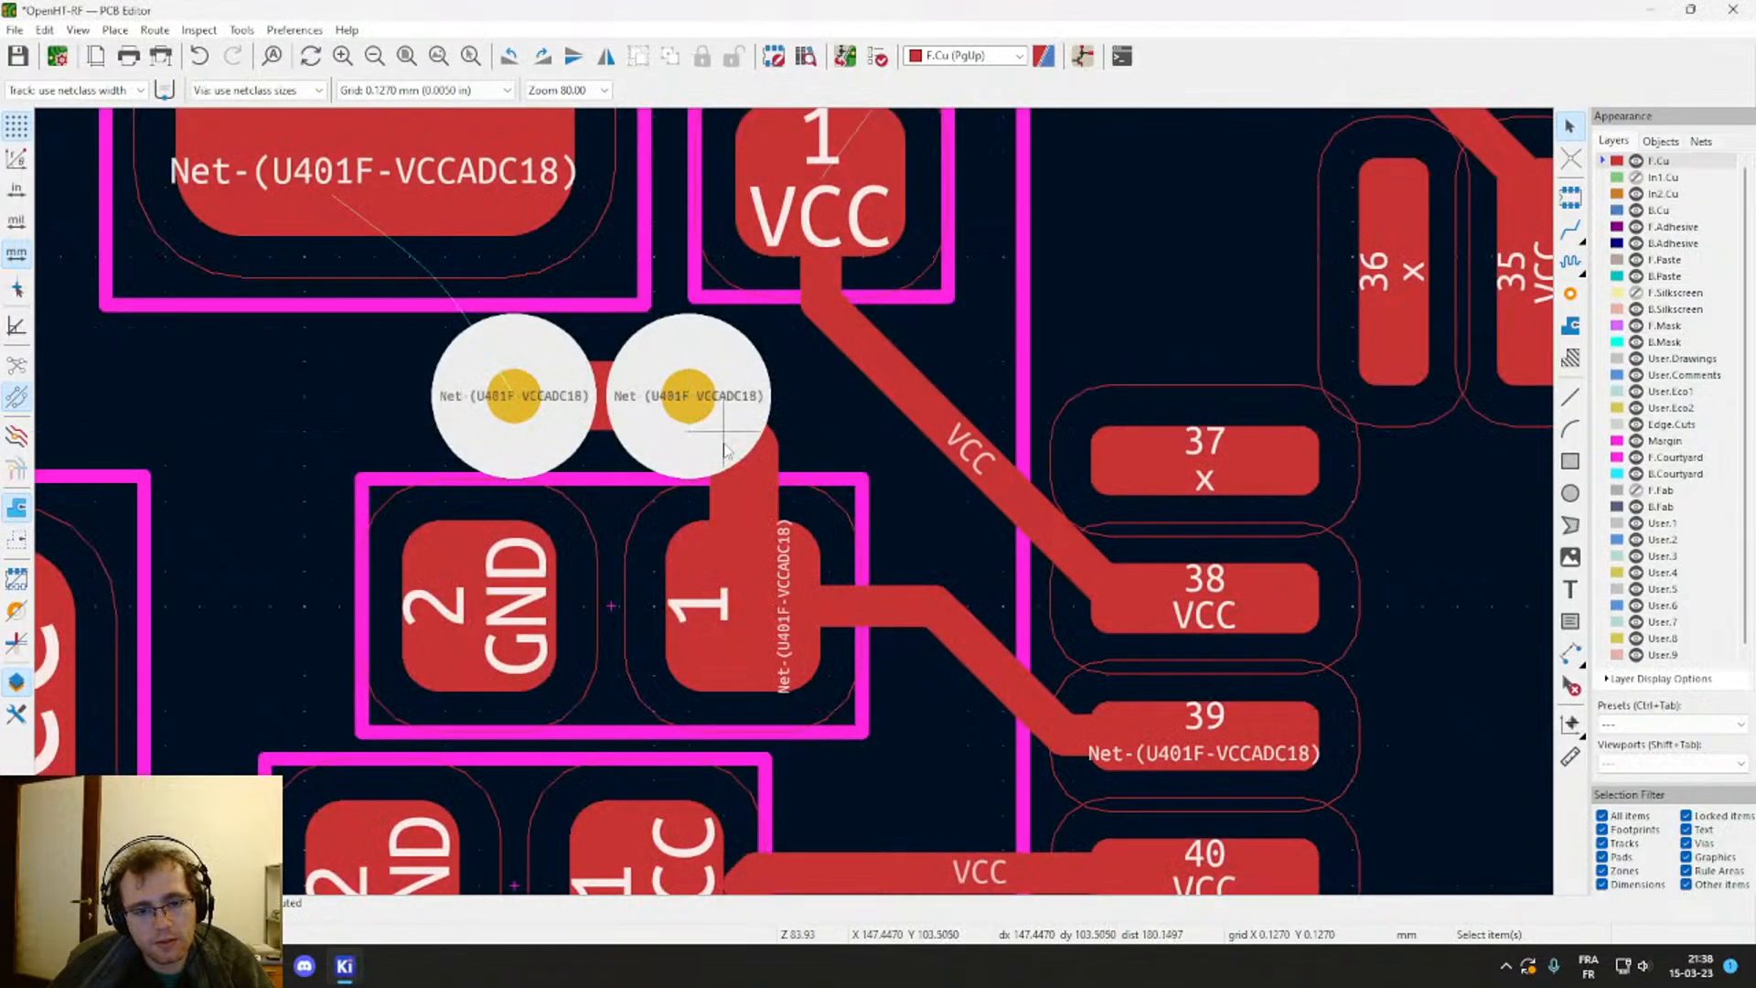
middle_click_drag(863, 576, 761, 475)
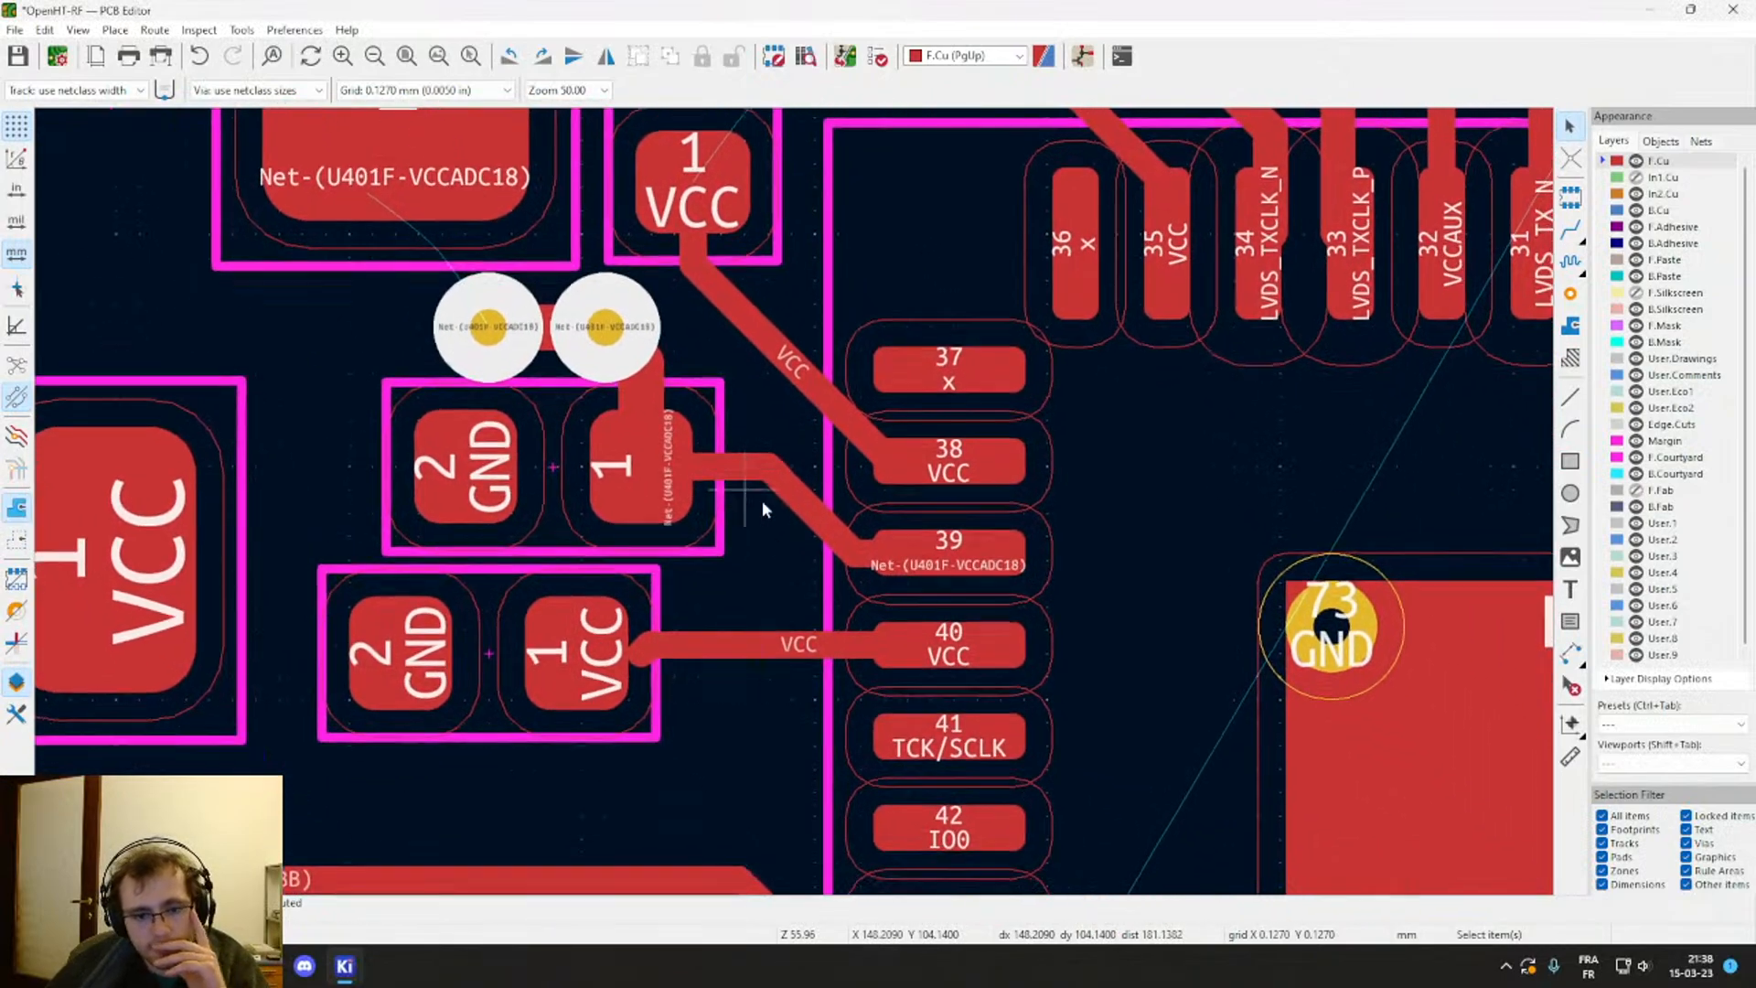
key("Page_Down")
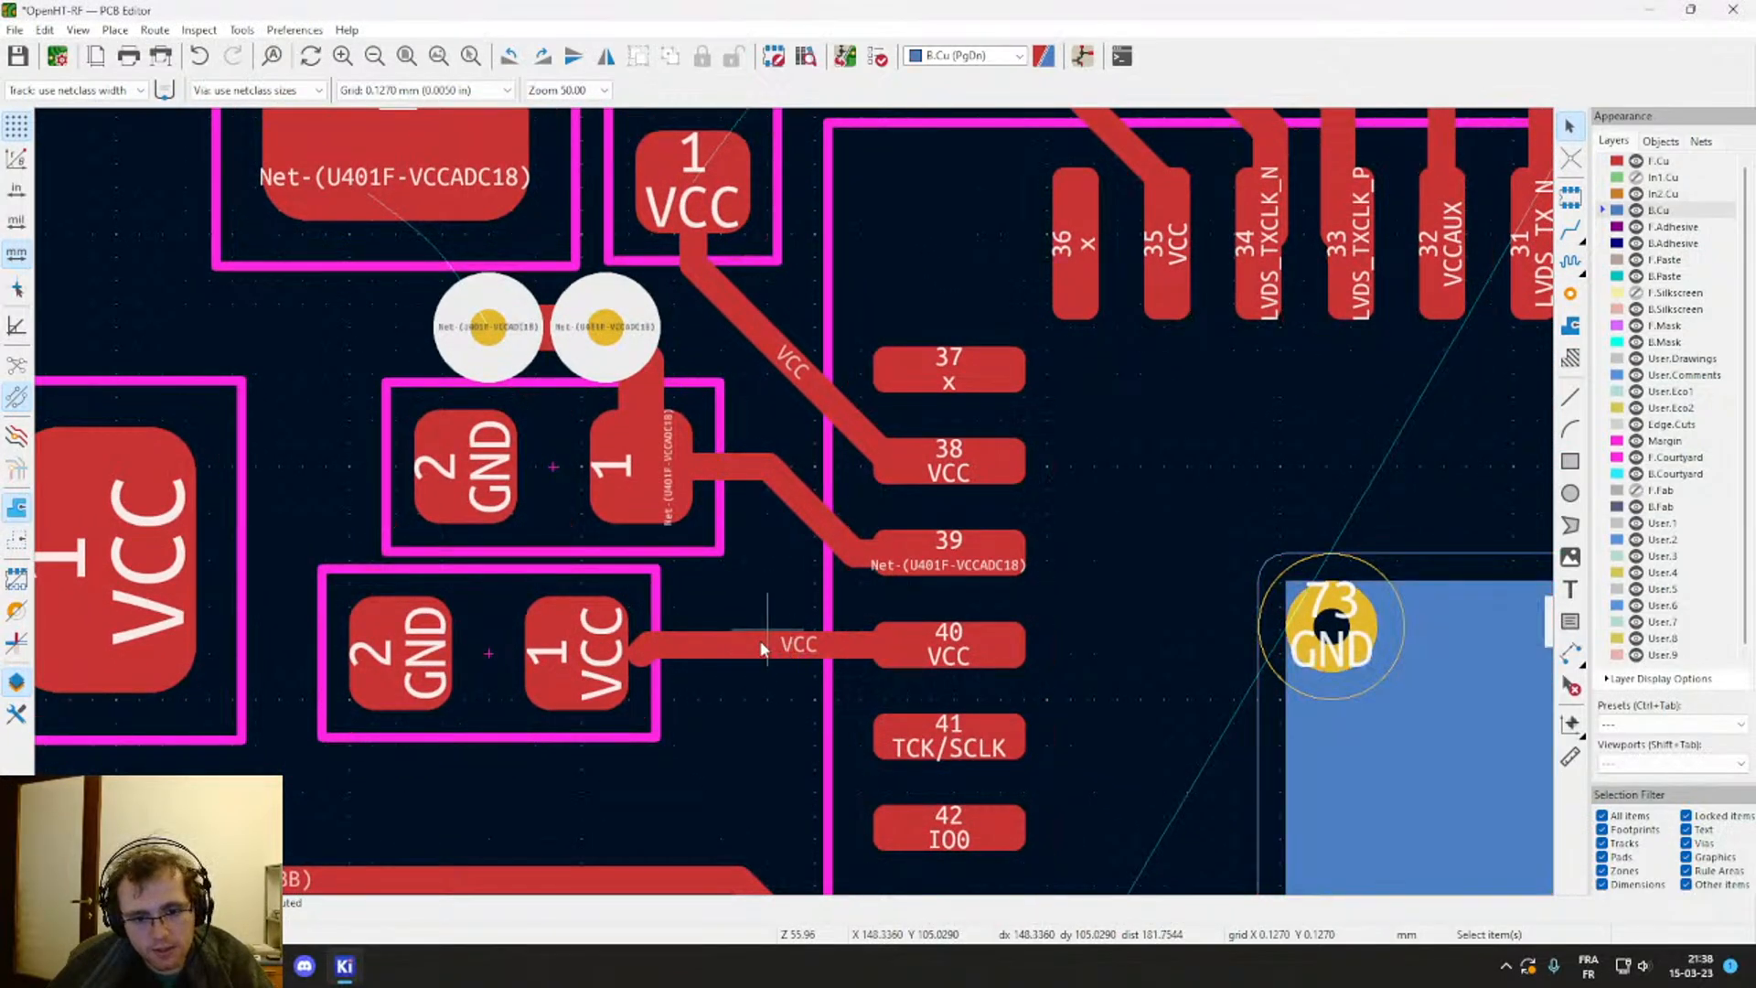
key("Page_Up")
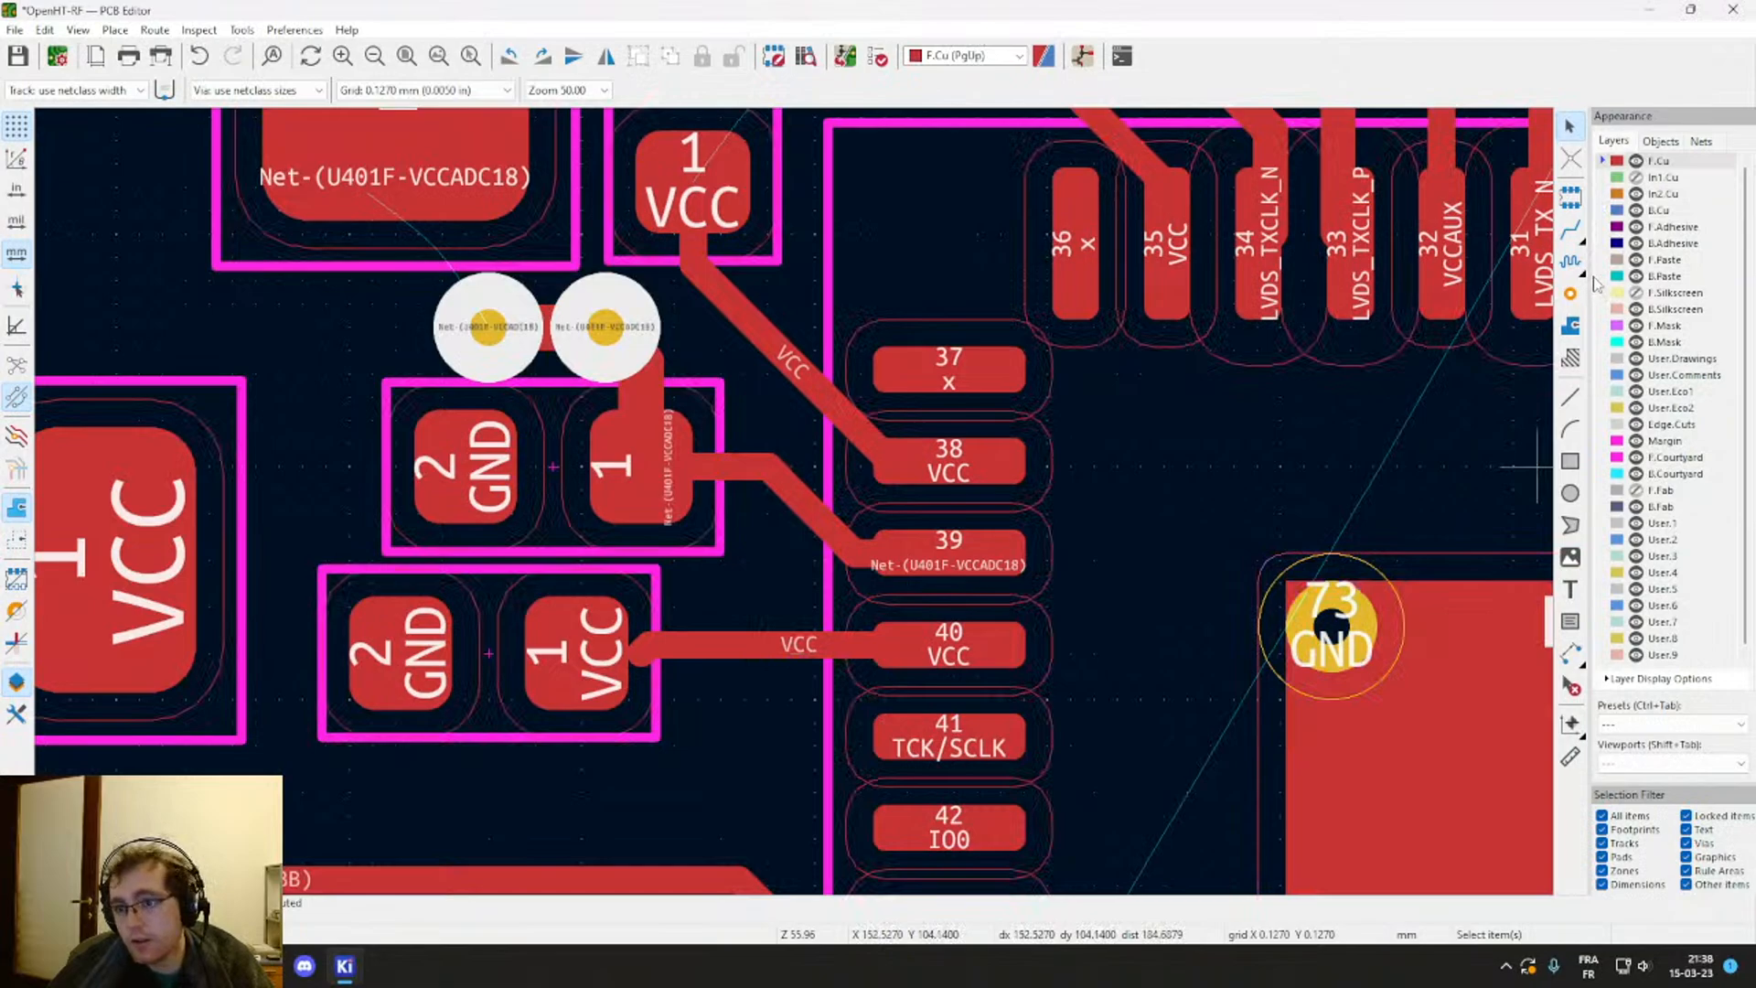
left_click(1571, 294)
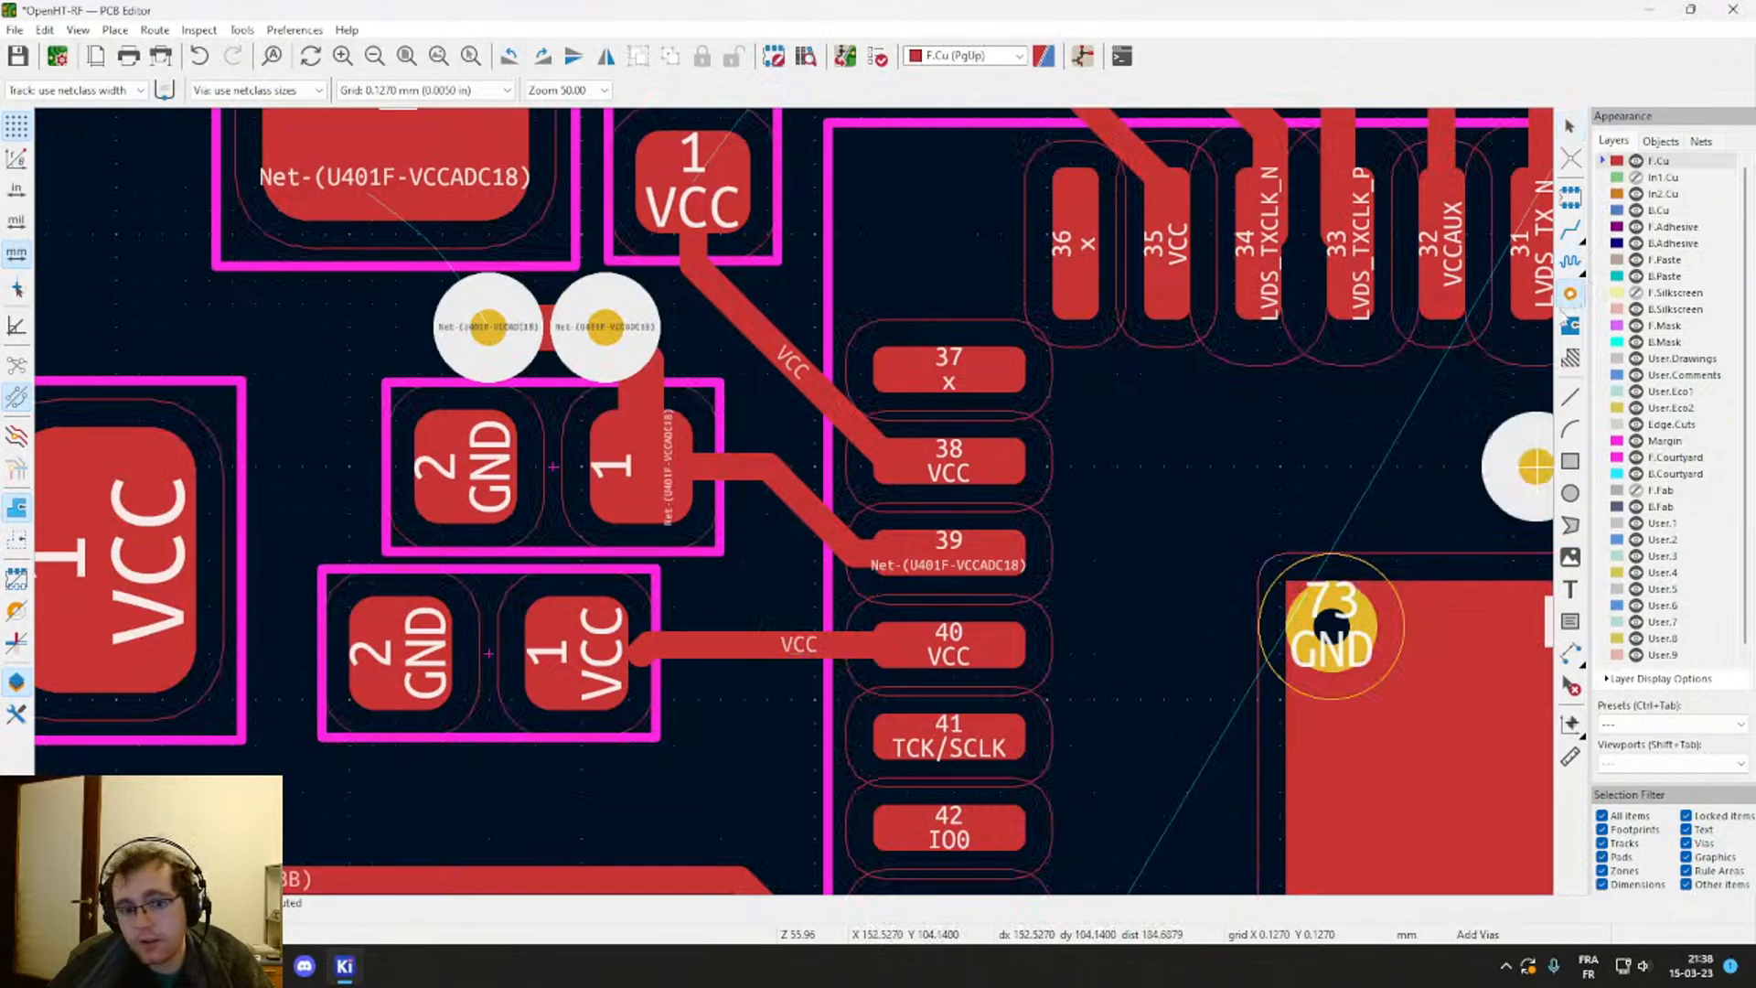
left_click(788, 651)
key("Return")
key("Escape")
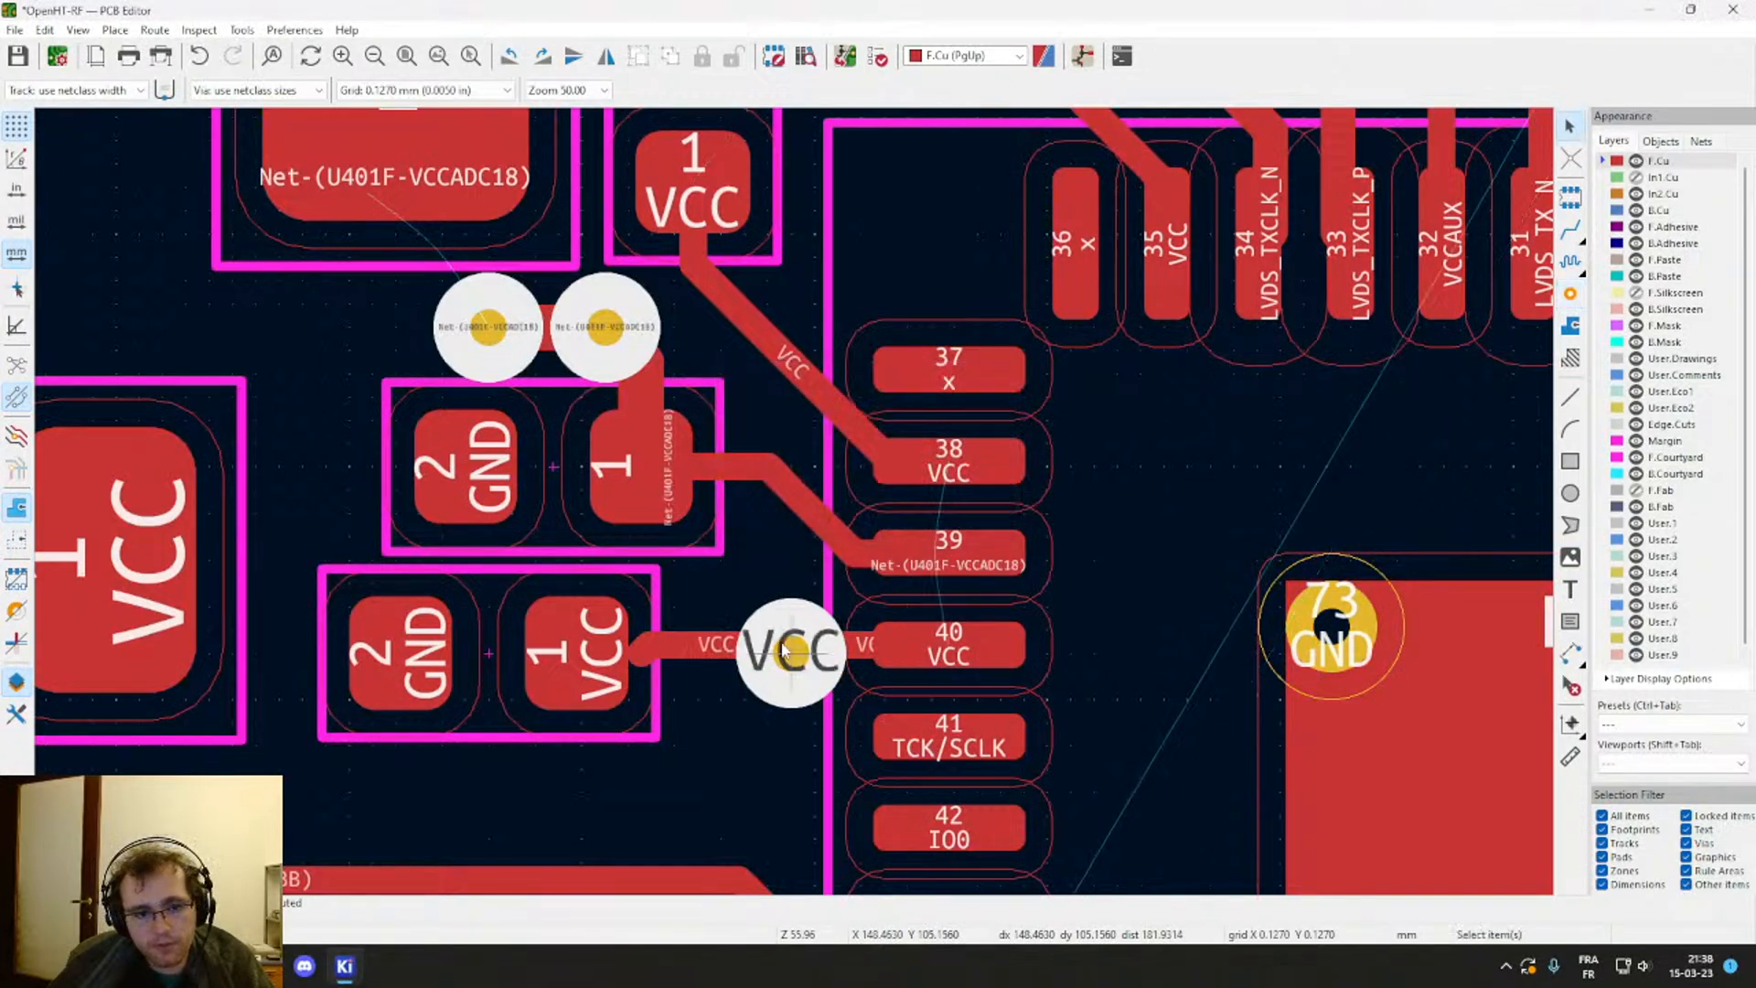
key("Delete")
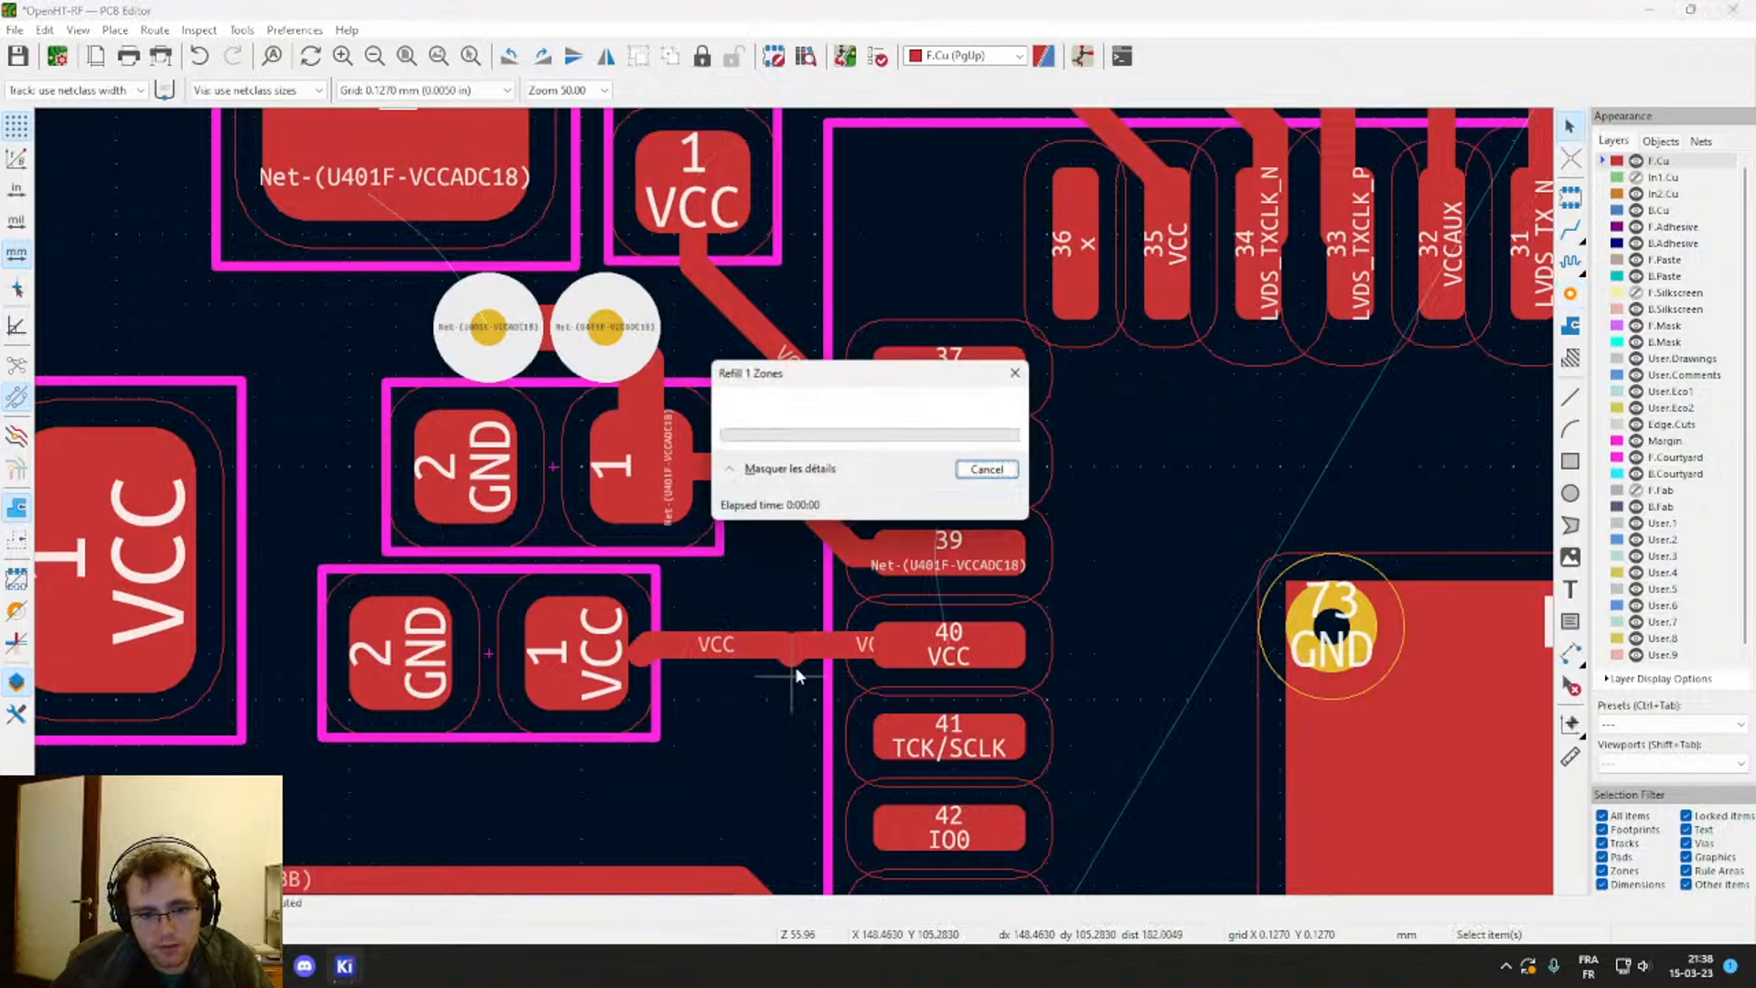
Step: Shift the diagonal of the pad 43 Net-(U401B-PR13B) track left and move the IO1 via left to X 146.05, Y 106.934 mm
middle_click_drag(771, 671, 865, 608)
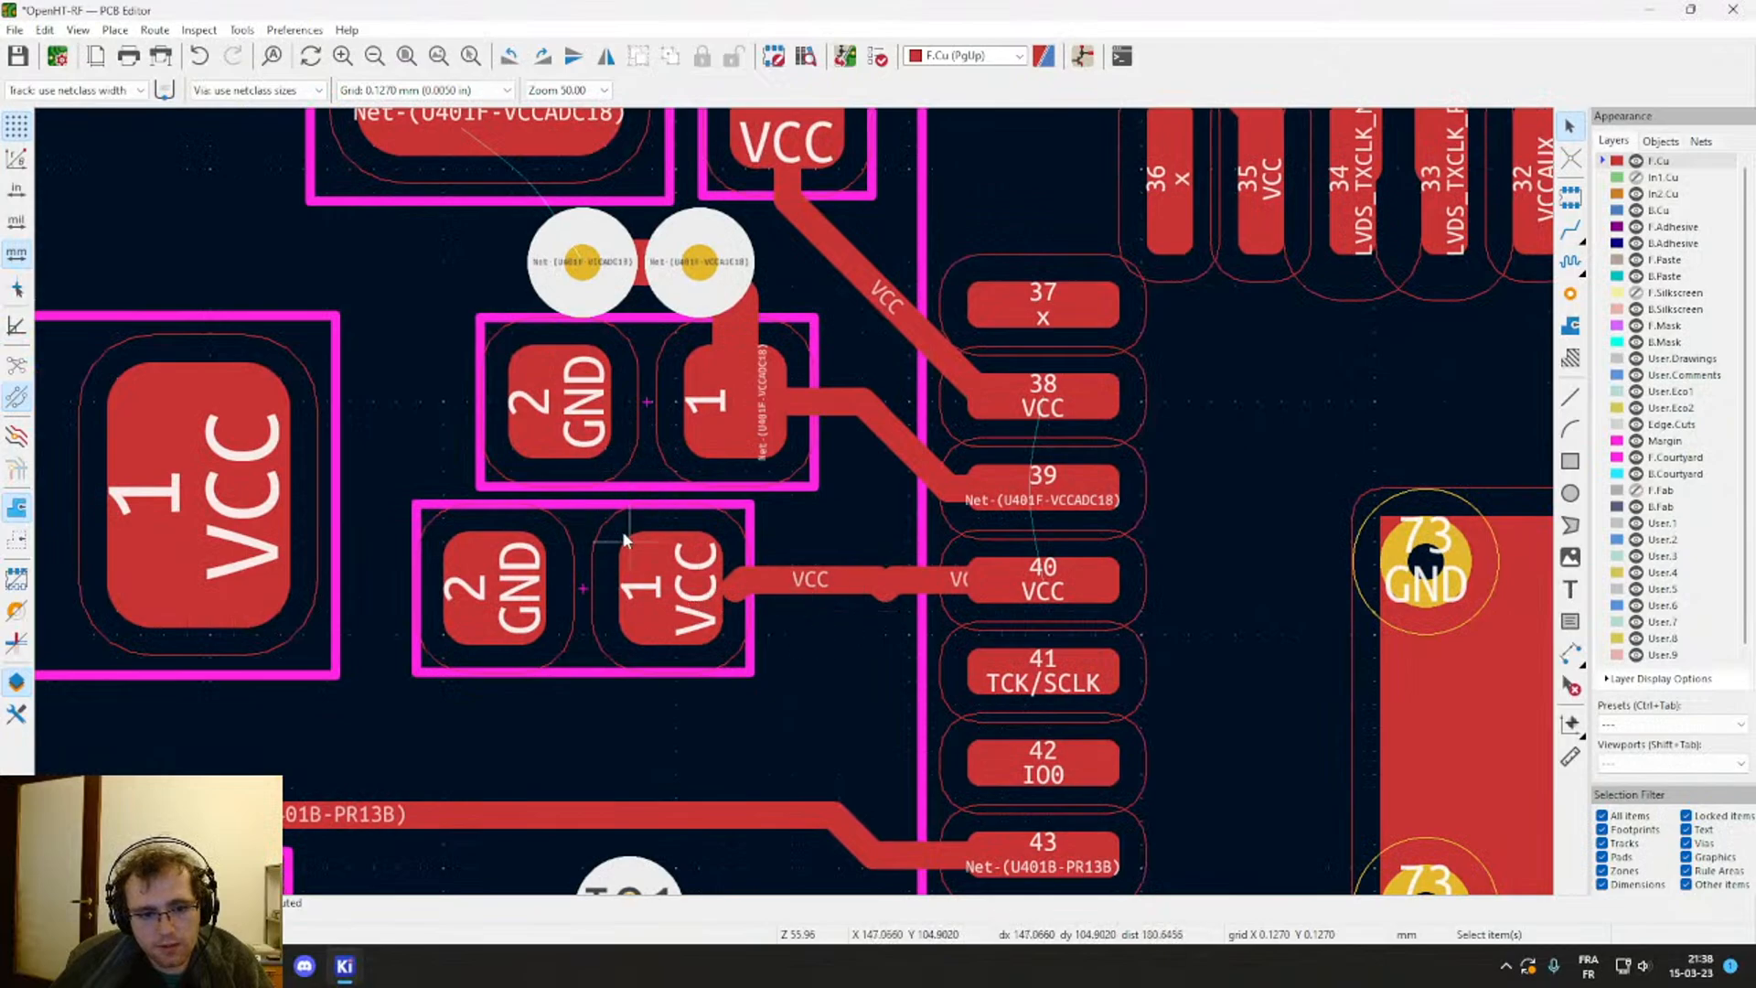
middle_click_drag(622, 530, 701, 398)
scroll(796, 508, "down", 3)
scroll(795, 508, "up", 2)
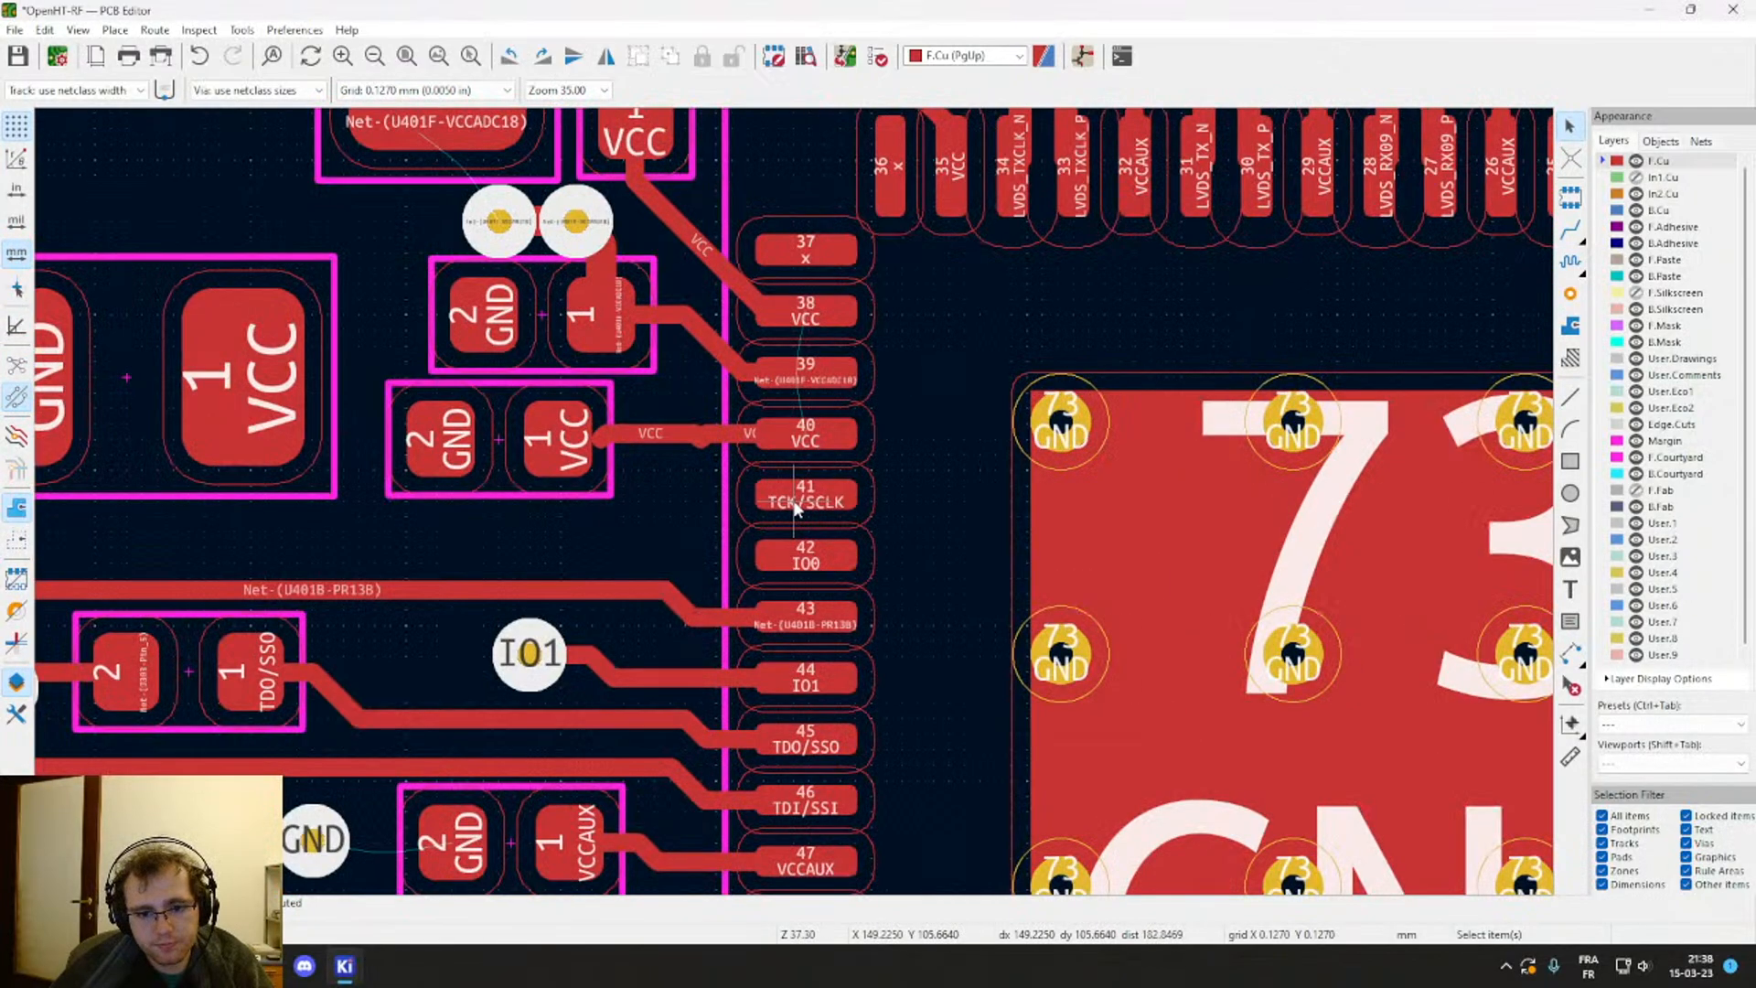
middle_click_drag(755, 531, 854, 454)
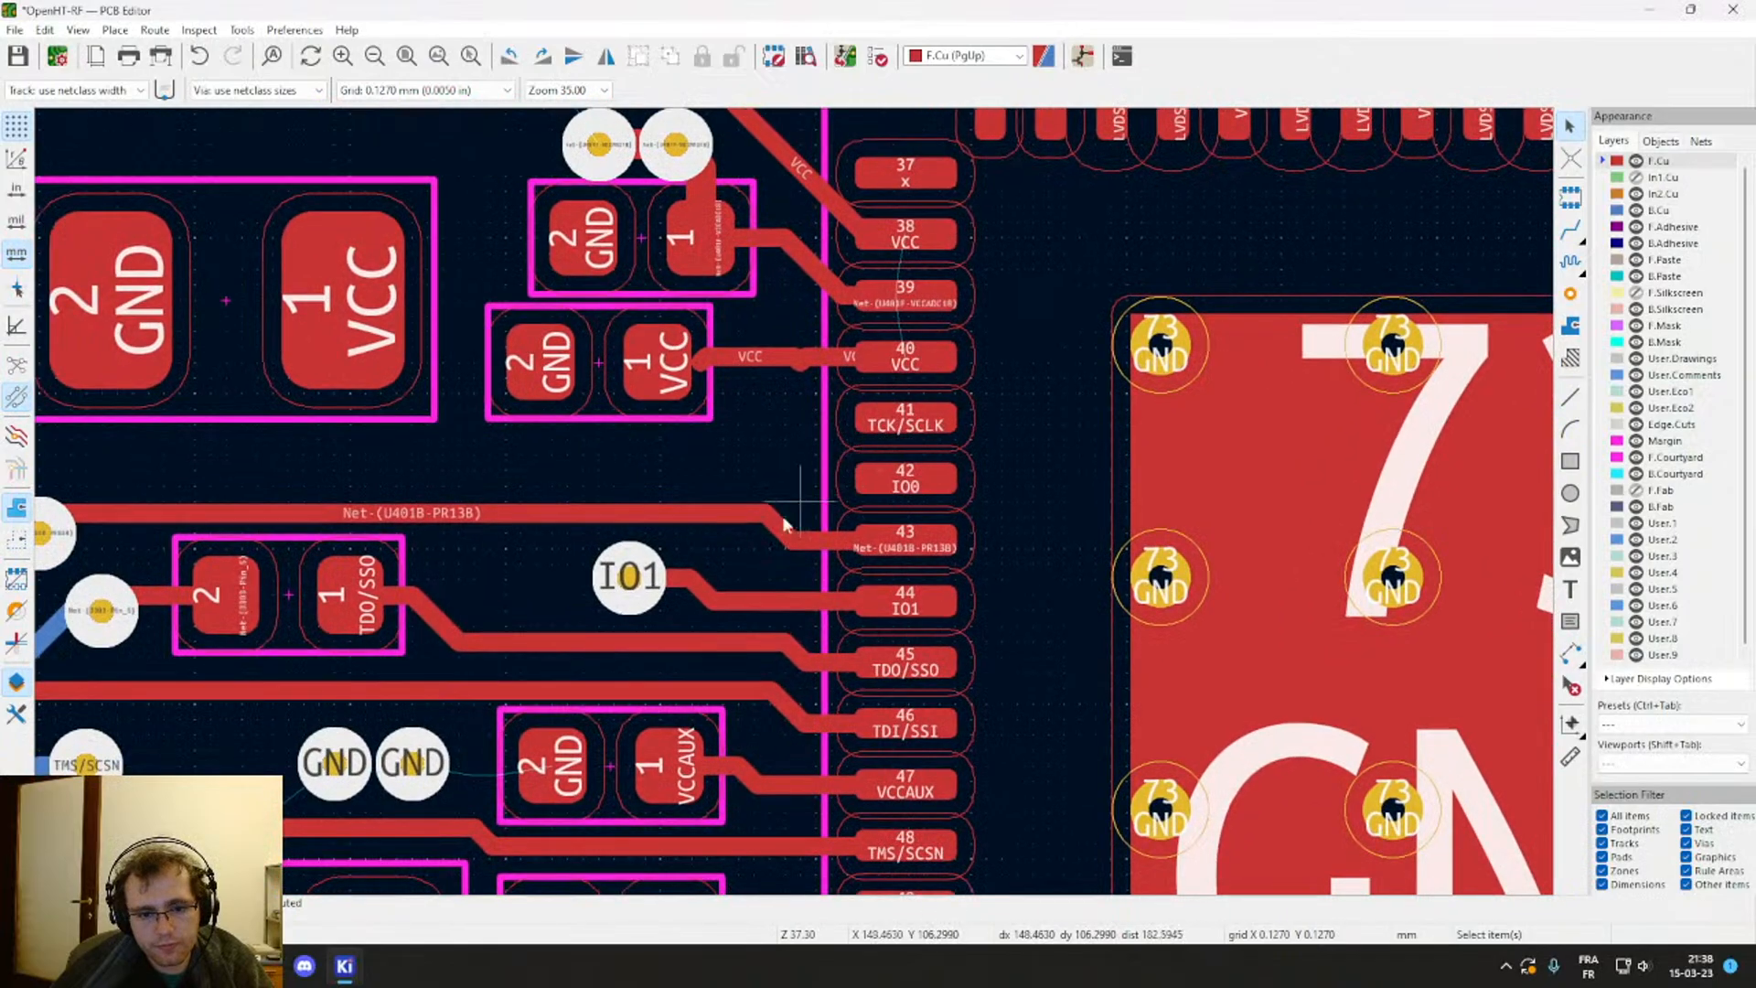
left_click_drag(793, 537, 506, 586)
left_click(631, 586)
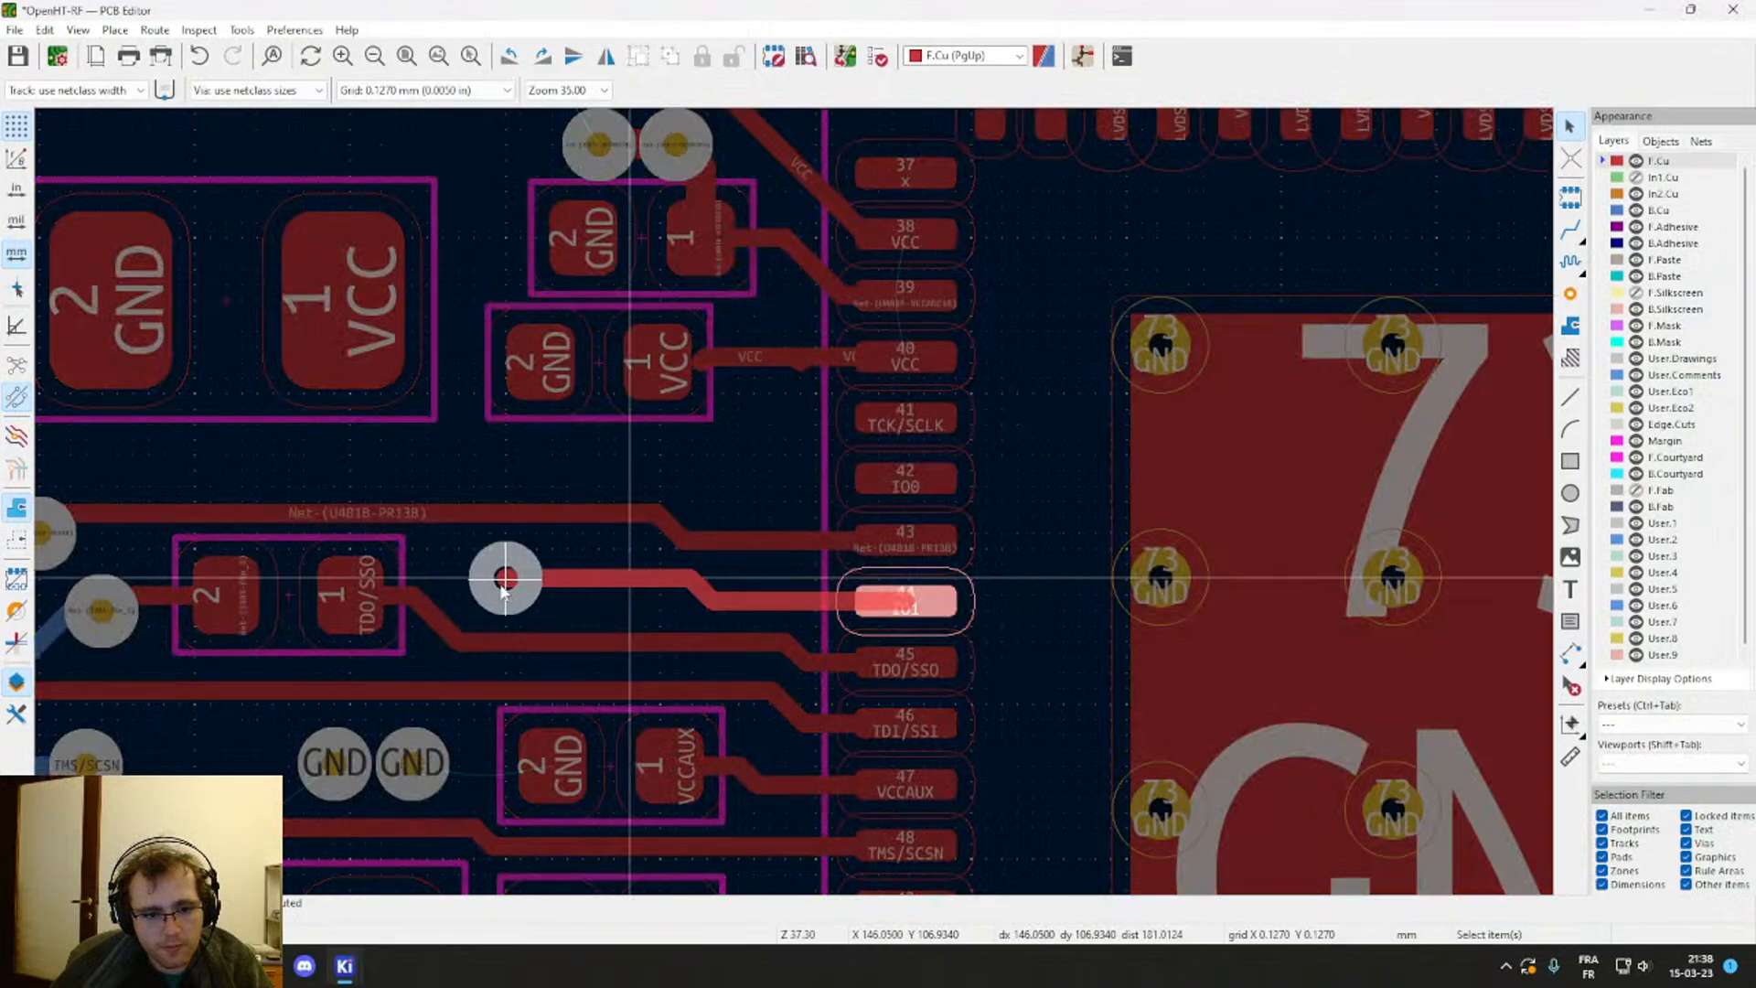
Step: Reshape the IO1 track so its diagonal sits right beside the via and a long straight segment runs to FPGA pad 44
left_click(708, 587)
left_click_drag(712, 593, 520, 601)
left_click(646, 608)
left_click_drag(650, 610, 633, 631)
left_click(530, 605)
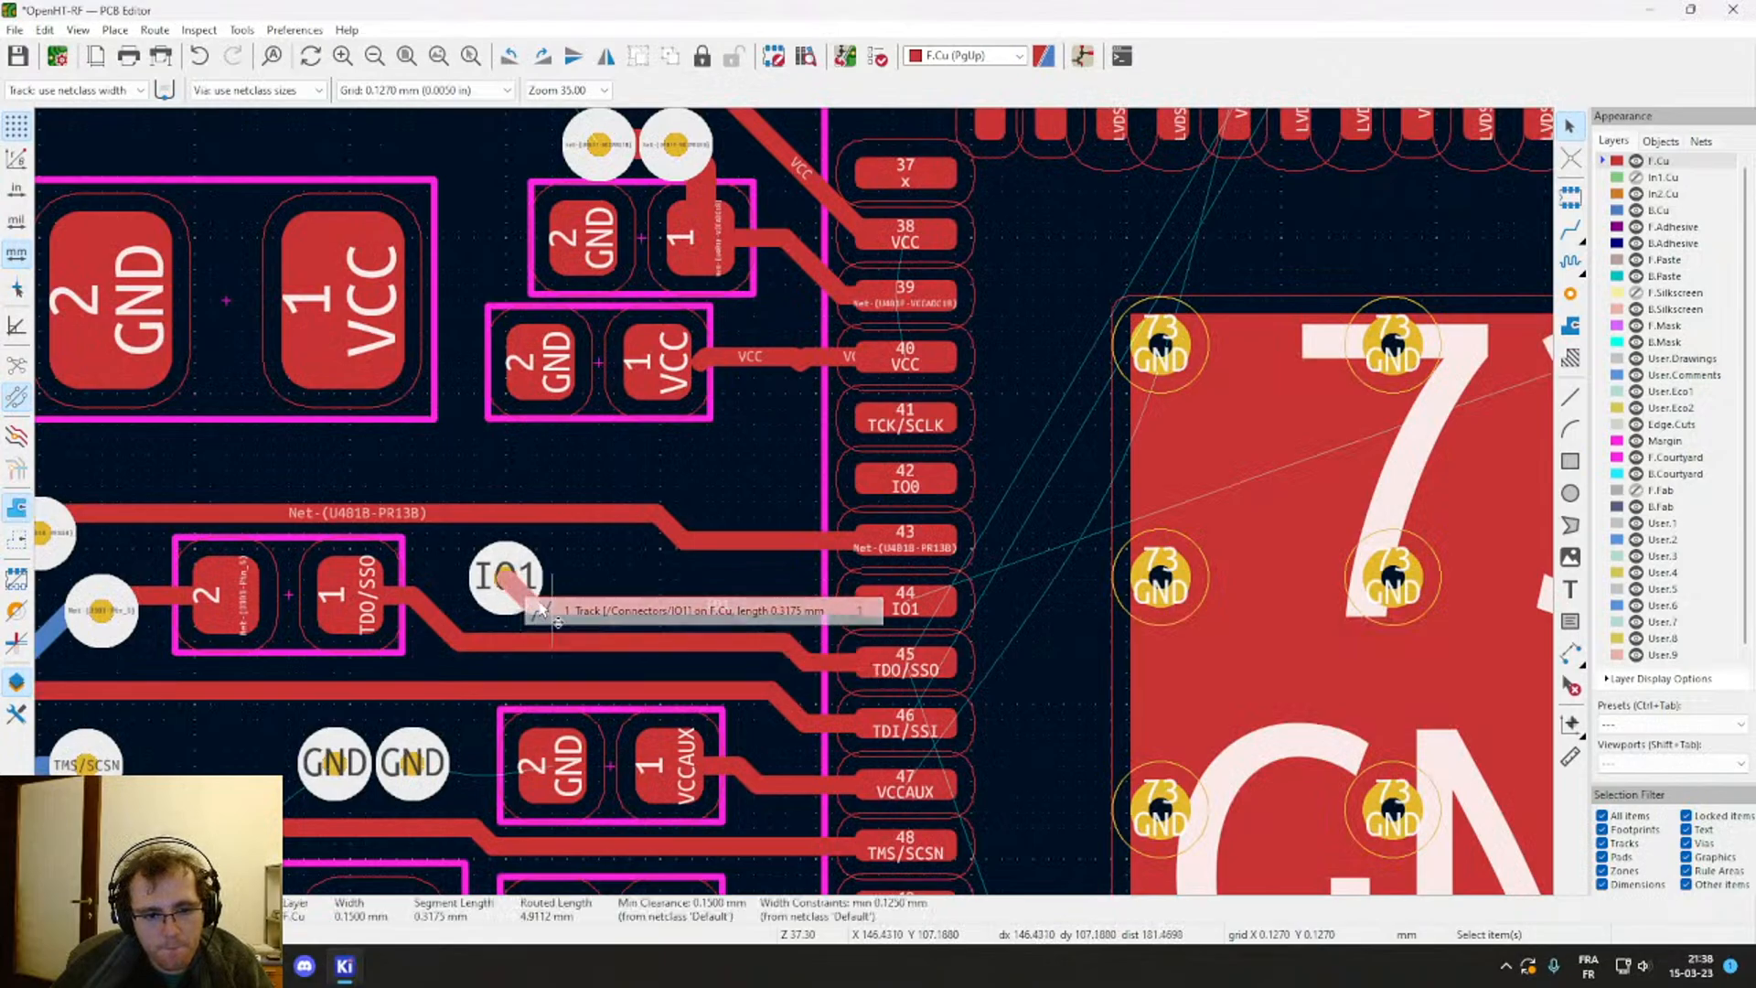
left_click(542, 610)
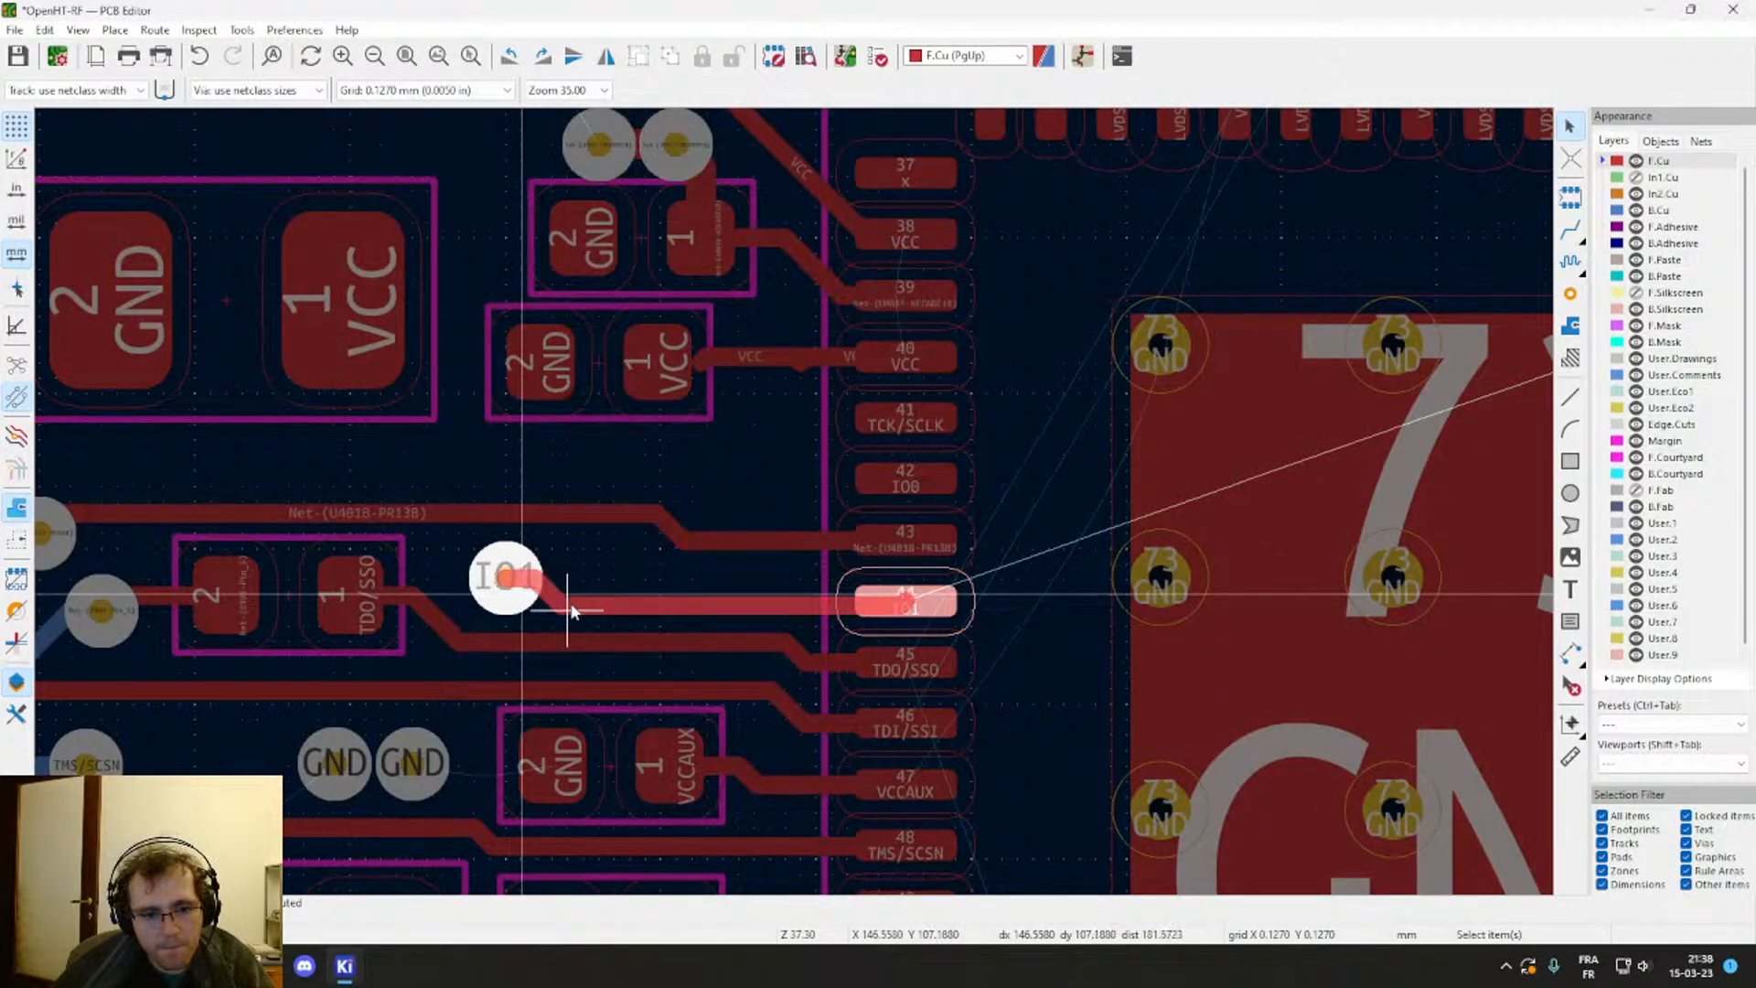
left_click_drag(573, 611, 571, 613)
double_click(546, 591)
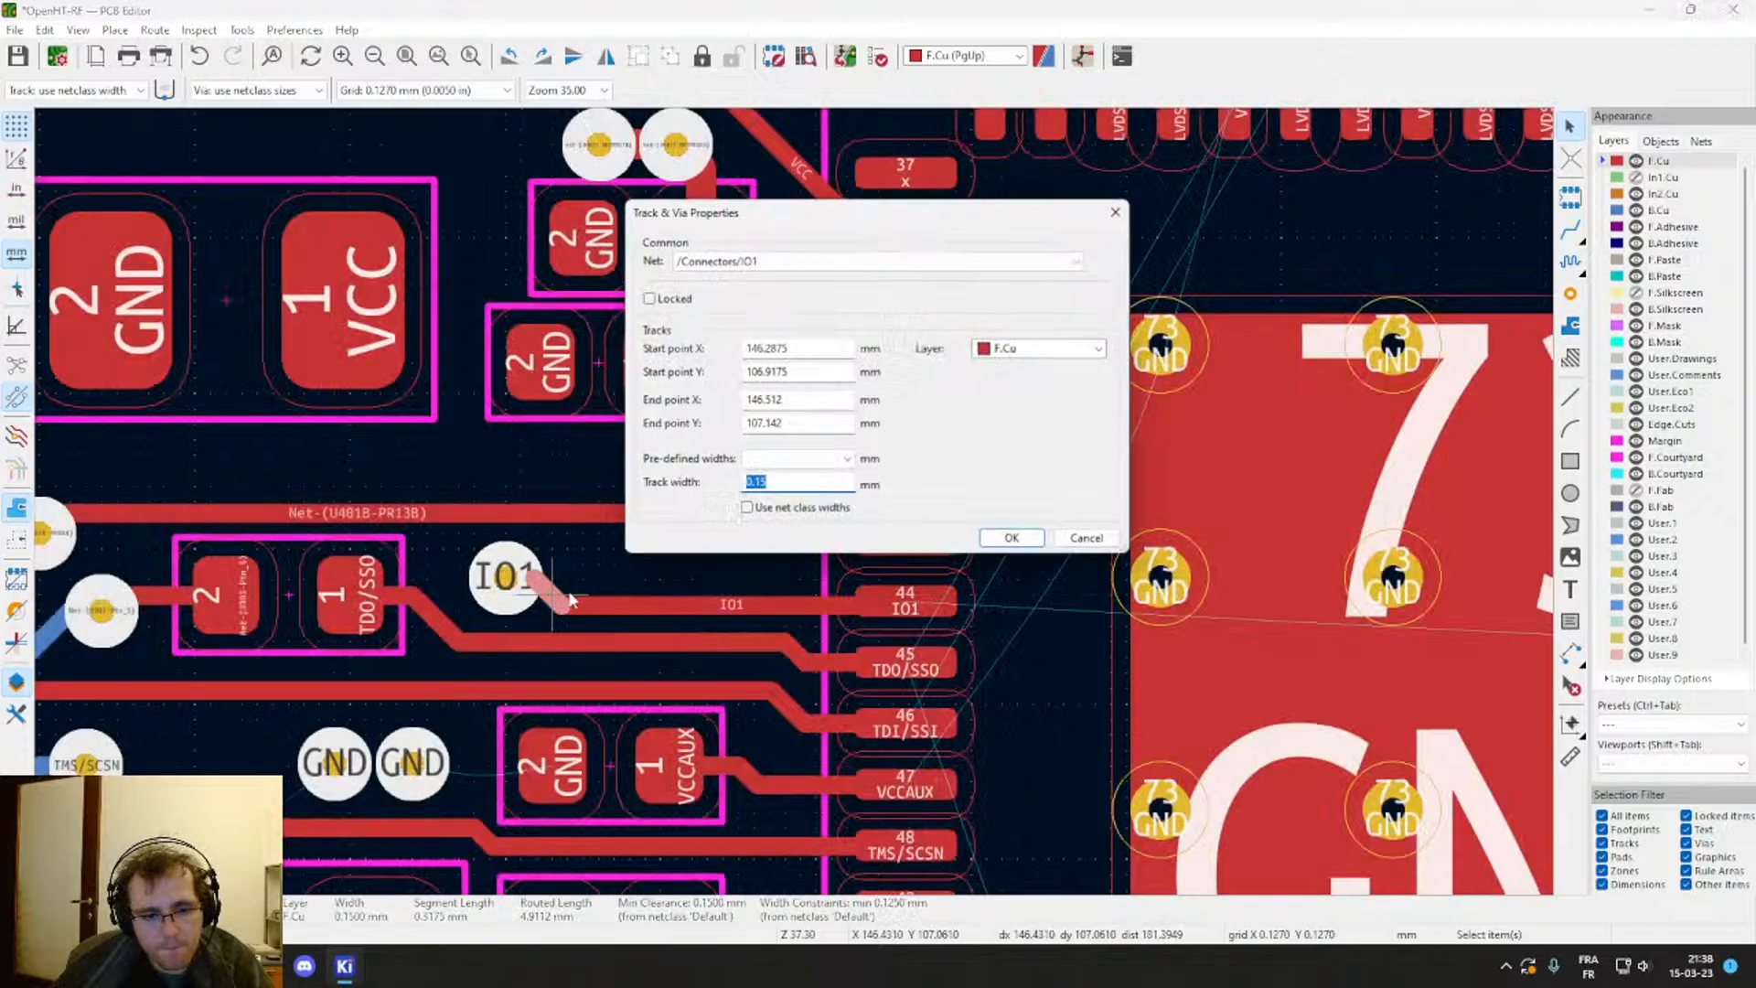
key("Escape")
left_click_drag(560, 596, 571, 592)
Step: Reshape the Net-(U401B-PR13B) track with its diagonal farther left and its straight run lowered close to the IO1 track before pad 43
scroll(555, 582, "up", 2)
scroll(793, 501, "up", 2)
middle_click_drag(793, 501, 567, 634)
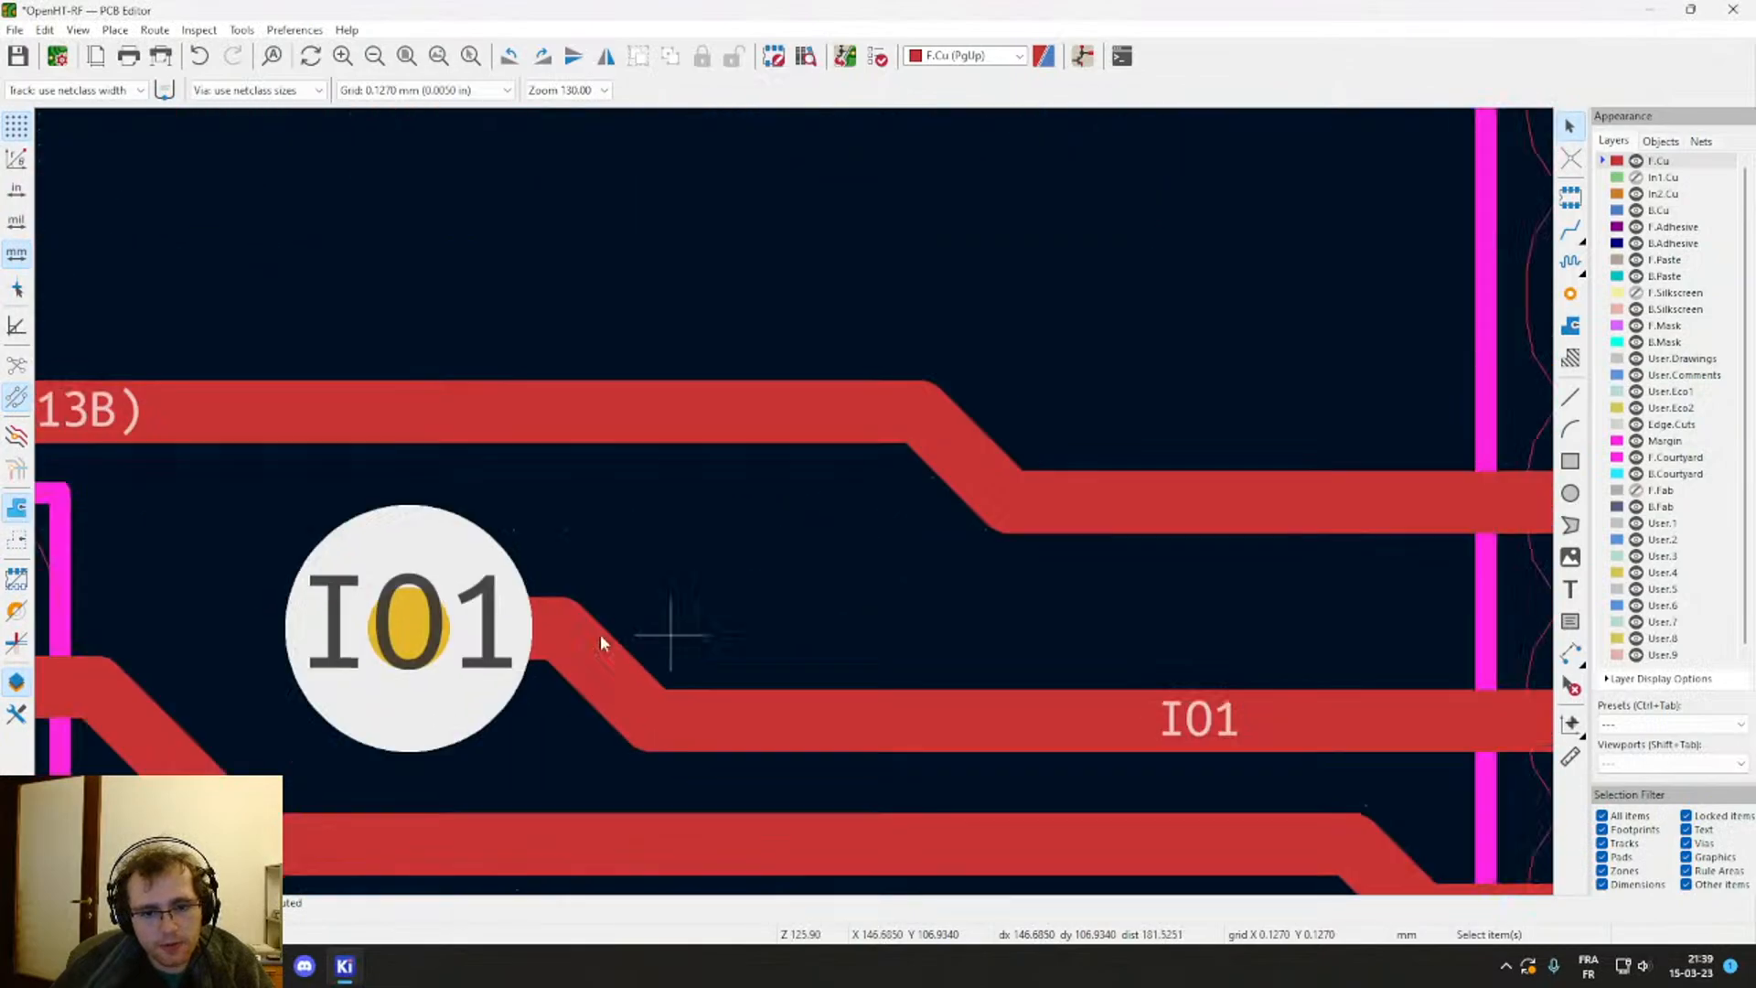
scroll(670, 631, "down", 1)
left_click_drag(984, 406, 760, 412)
middle_click_drag(1052, 388, 932, 473)
left_click_drag(981, 515, 1029, 565)
Step: Place a free-standing through via below the small VCC capacitor at X 146.939, Y 106.045 mm
scroll(886, 506, "down", 3)
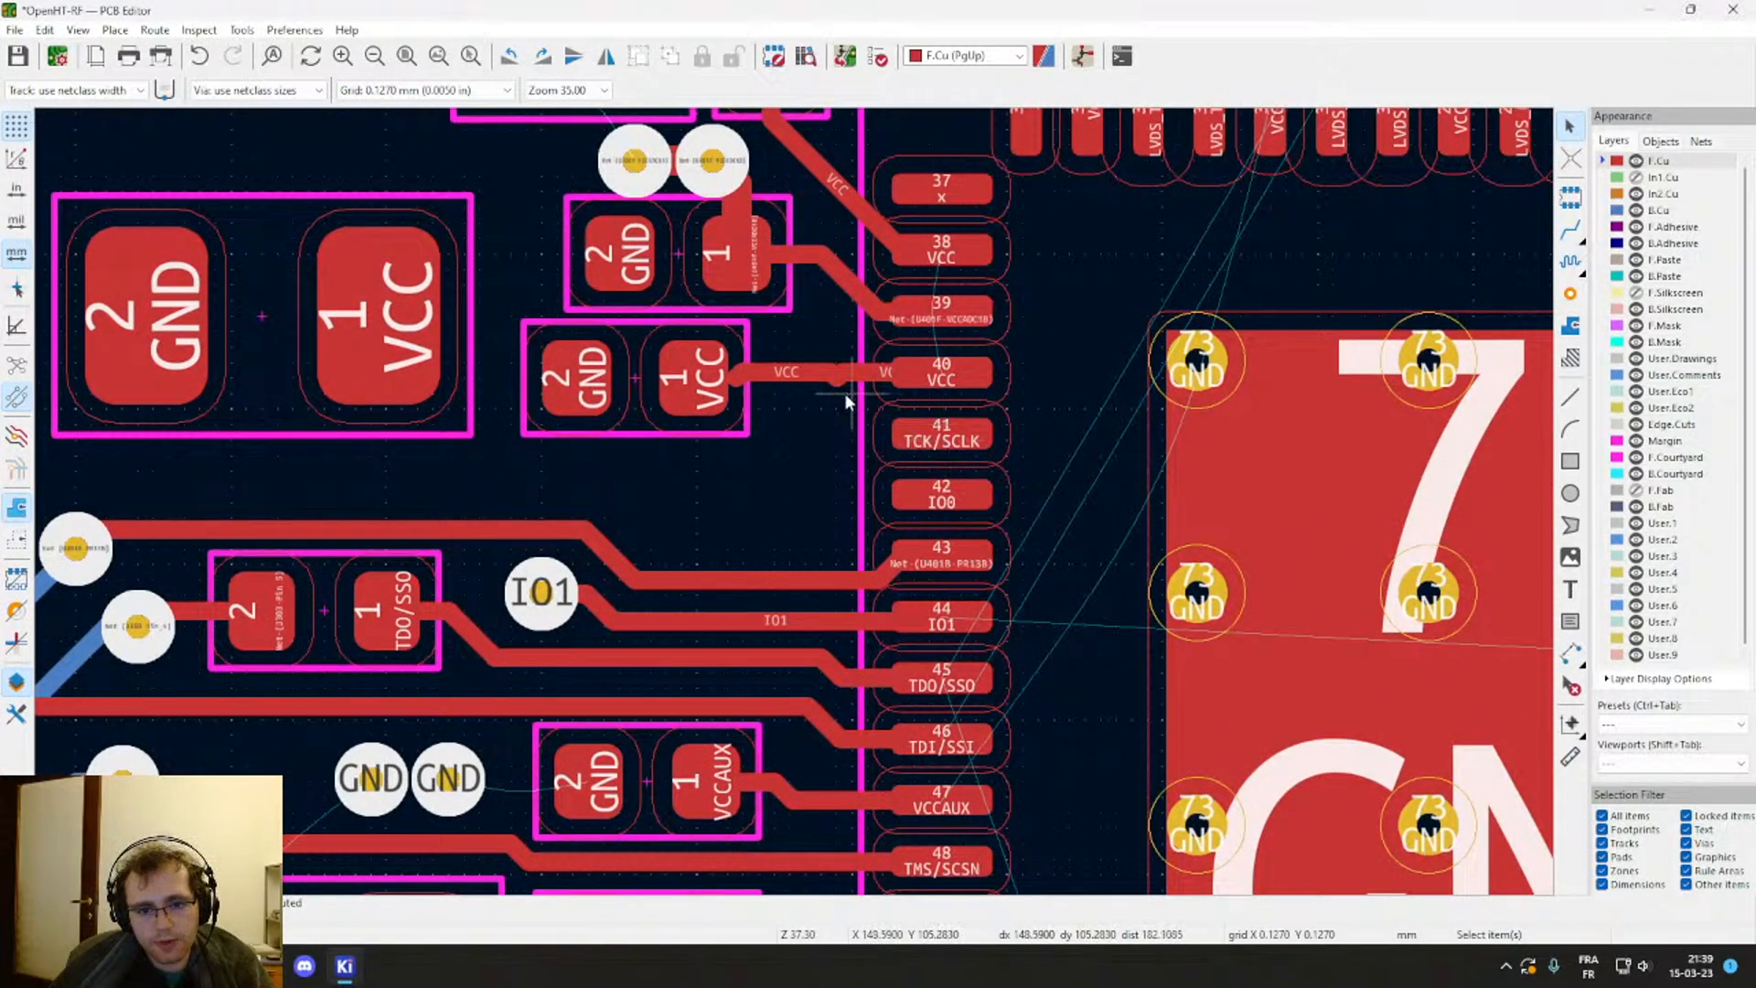
scroll(849, 394, "up", 2)
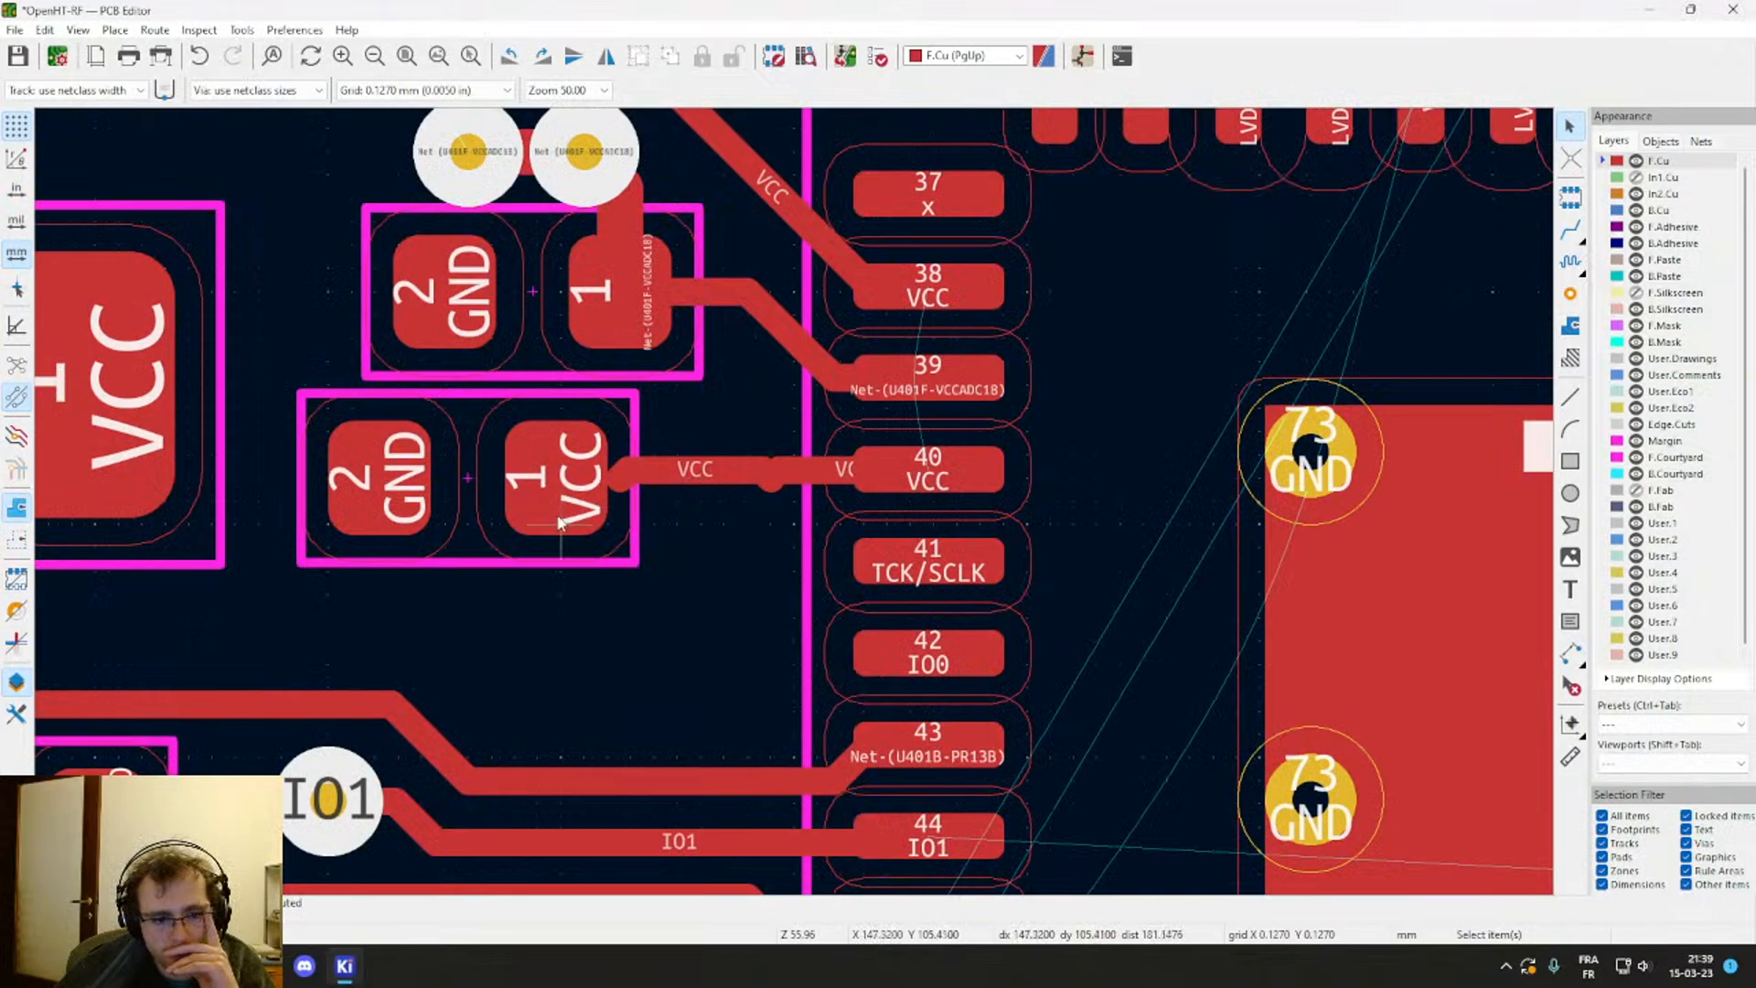
middle_click_drag(482, 502, 568, 471)
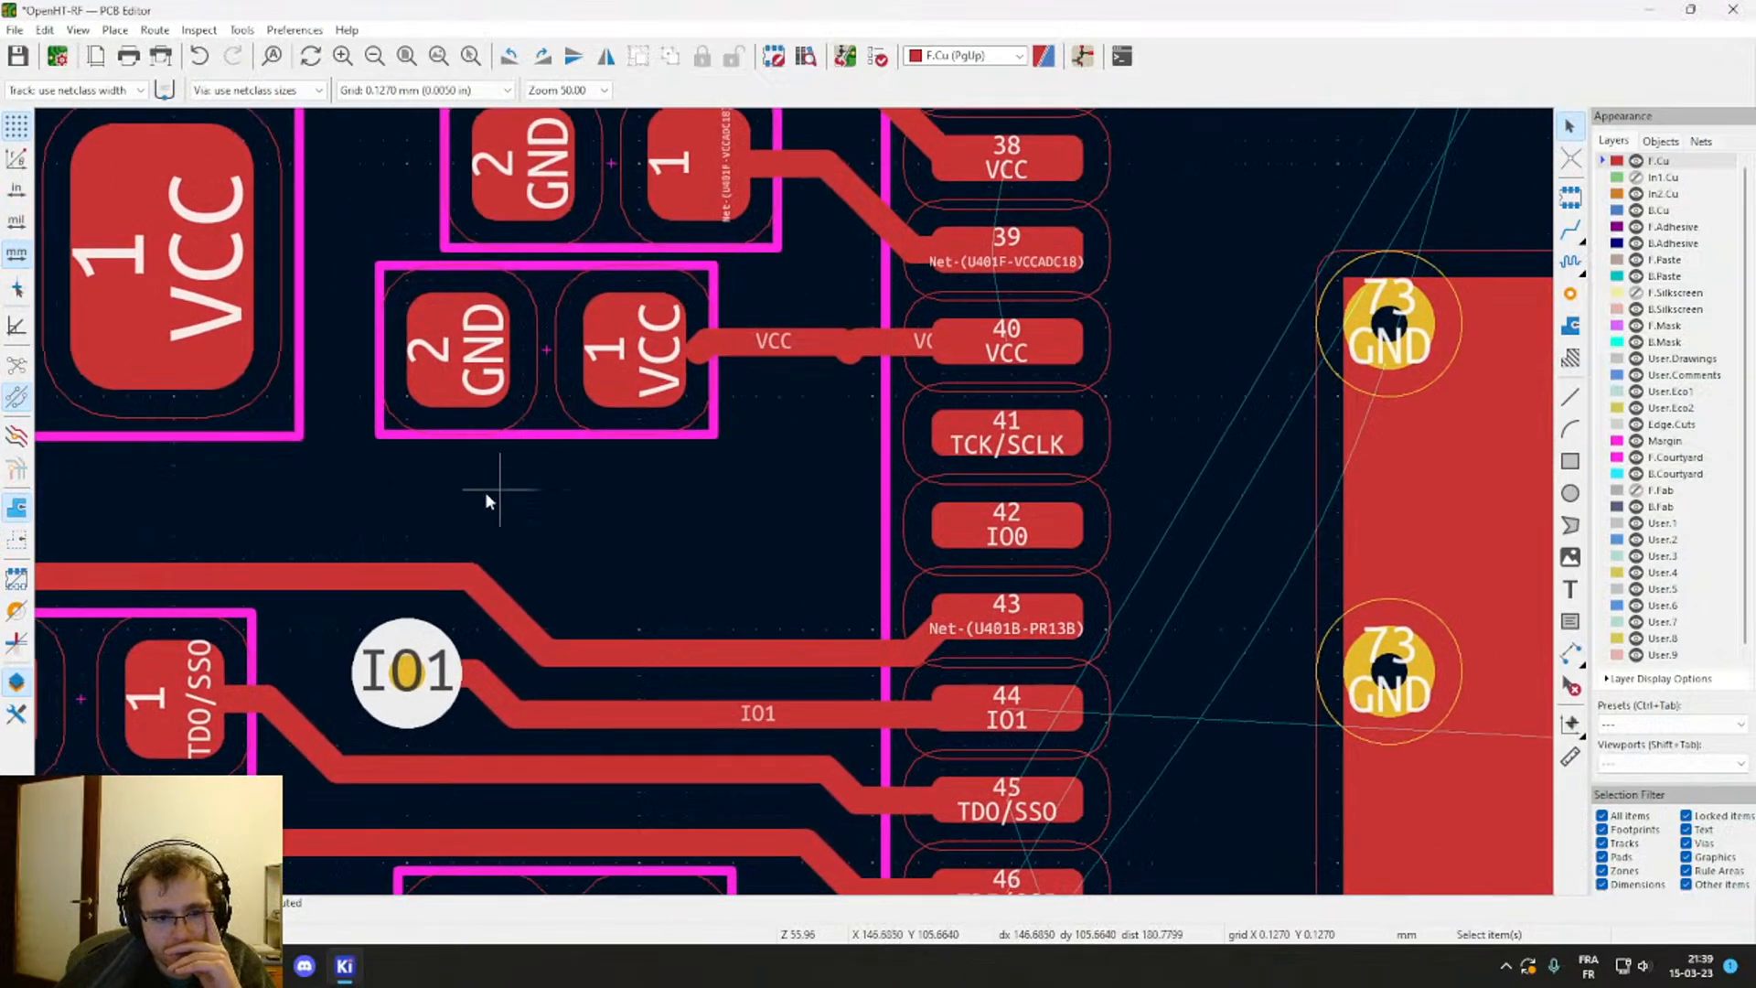
middle_click_drag(417, 593, 984, 428)
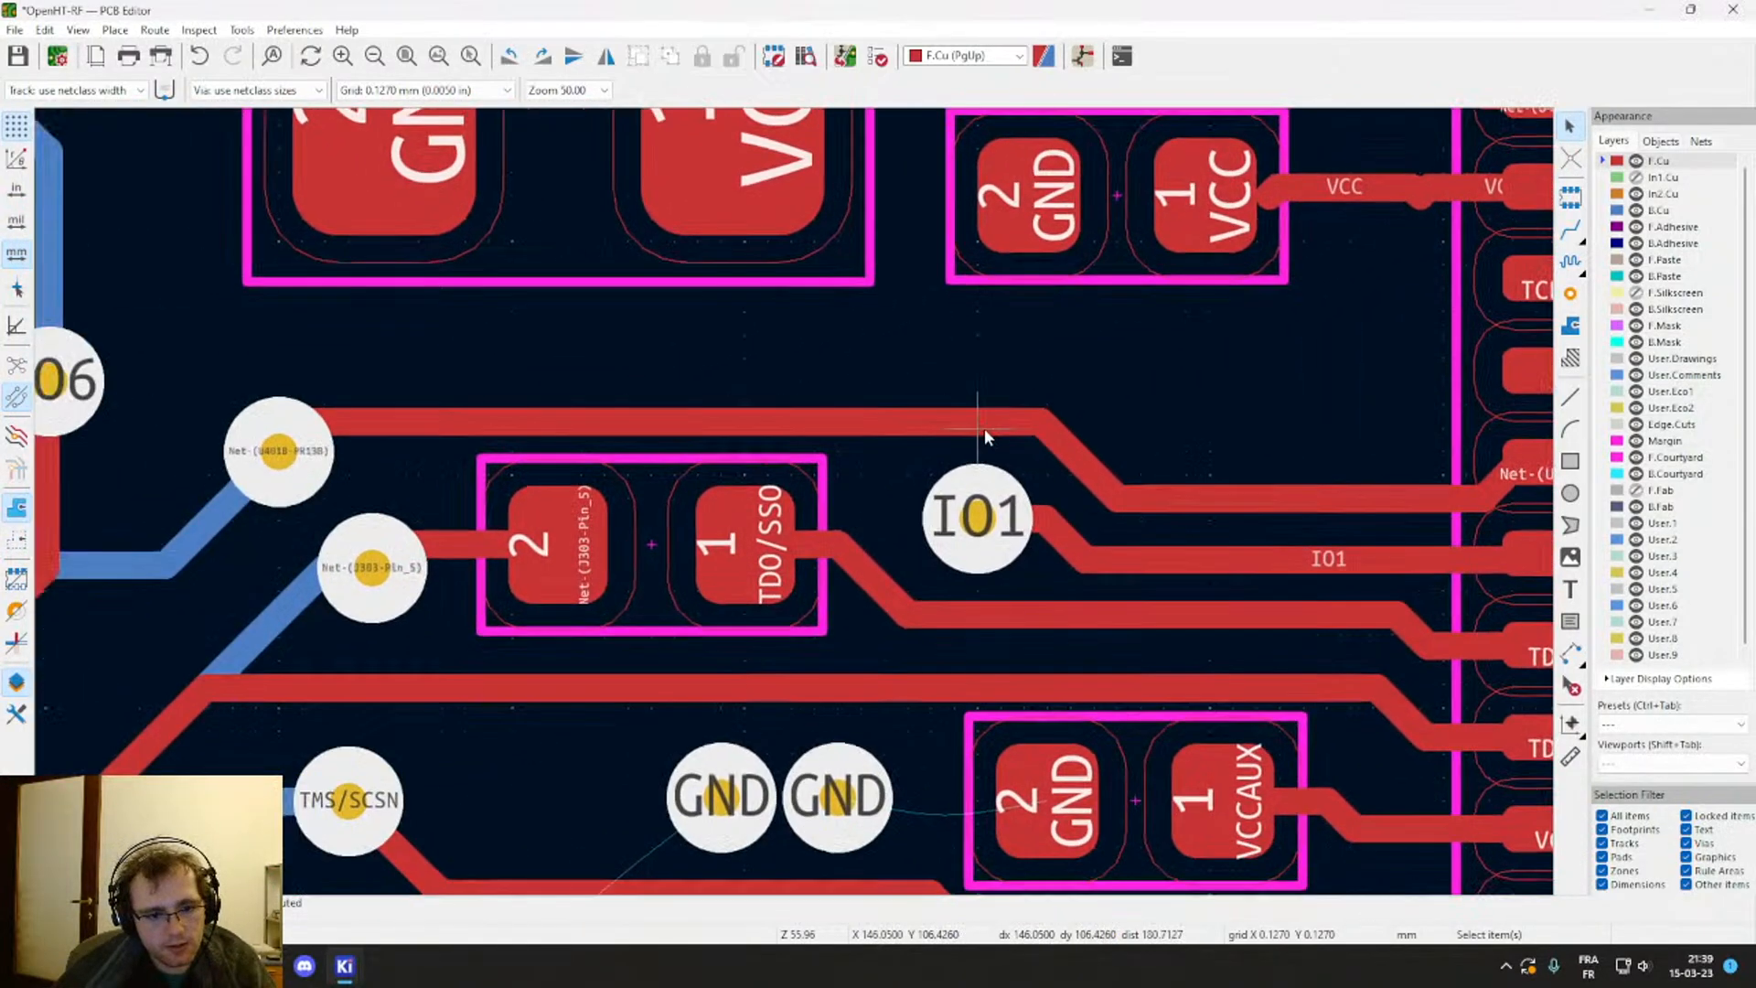
middle_click_drag(876, 569, 445, 873)
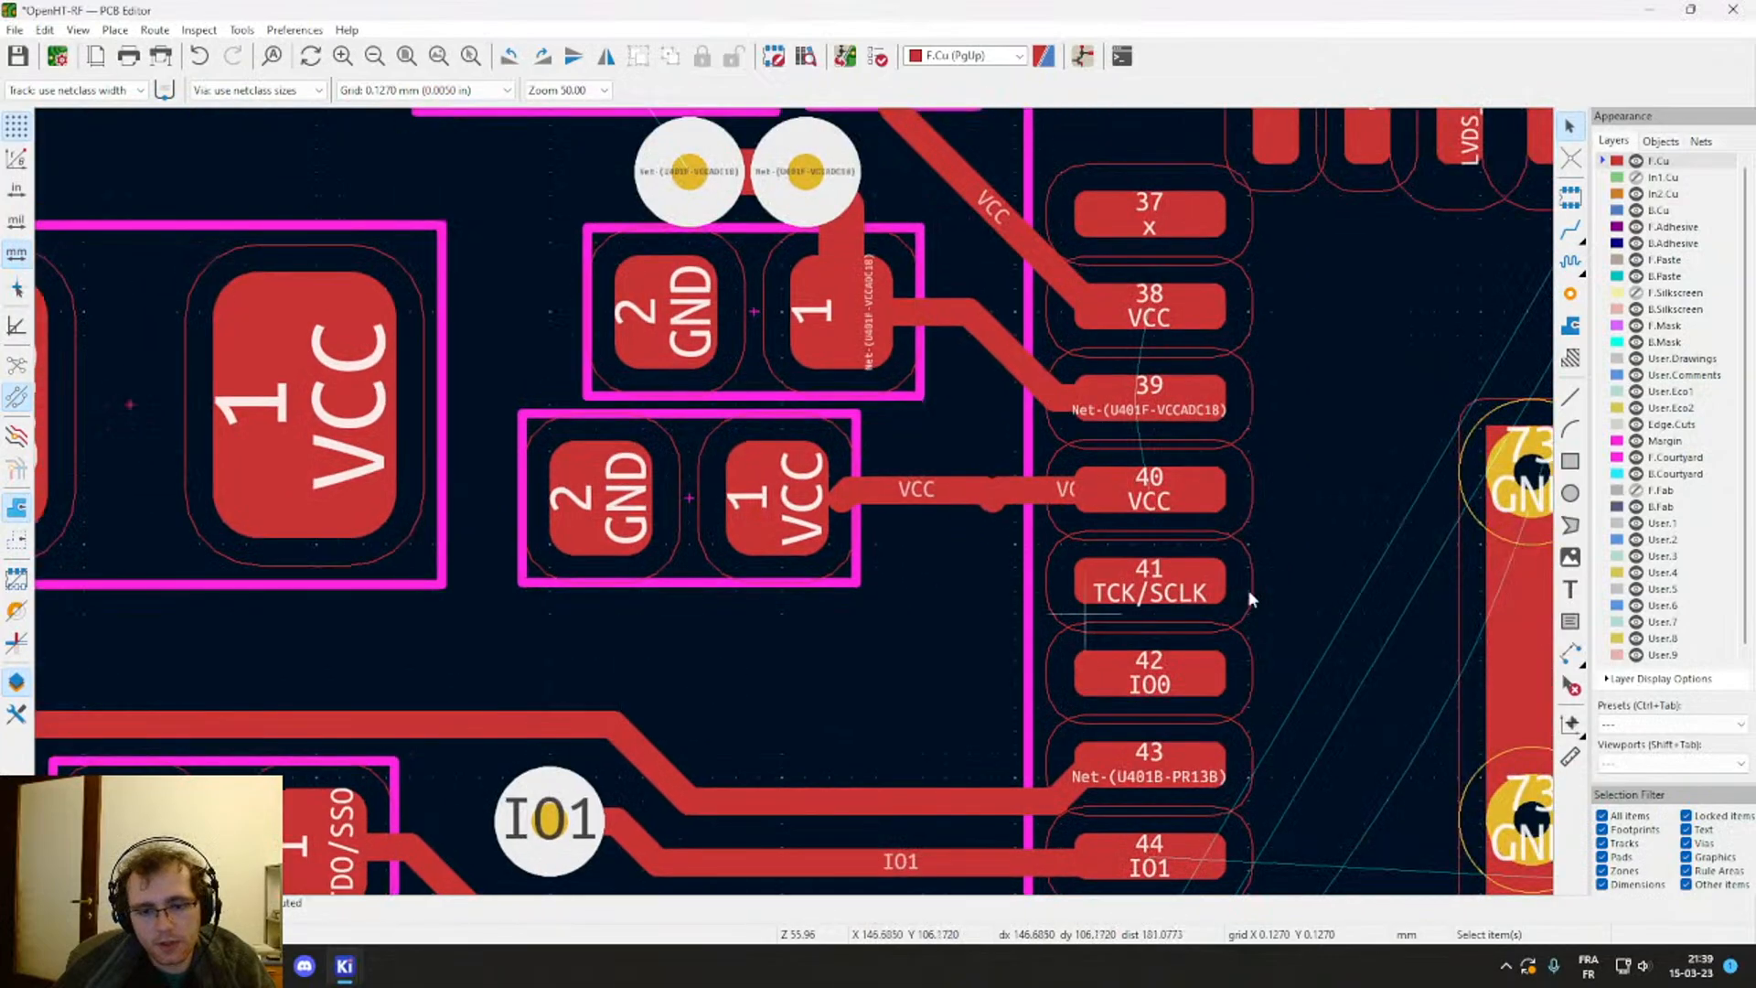
left_click(1570, 296)
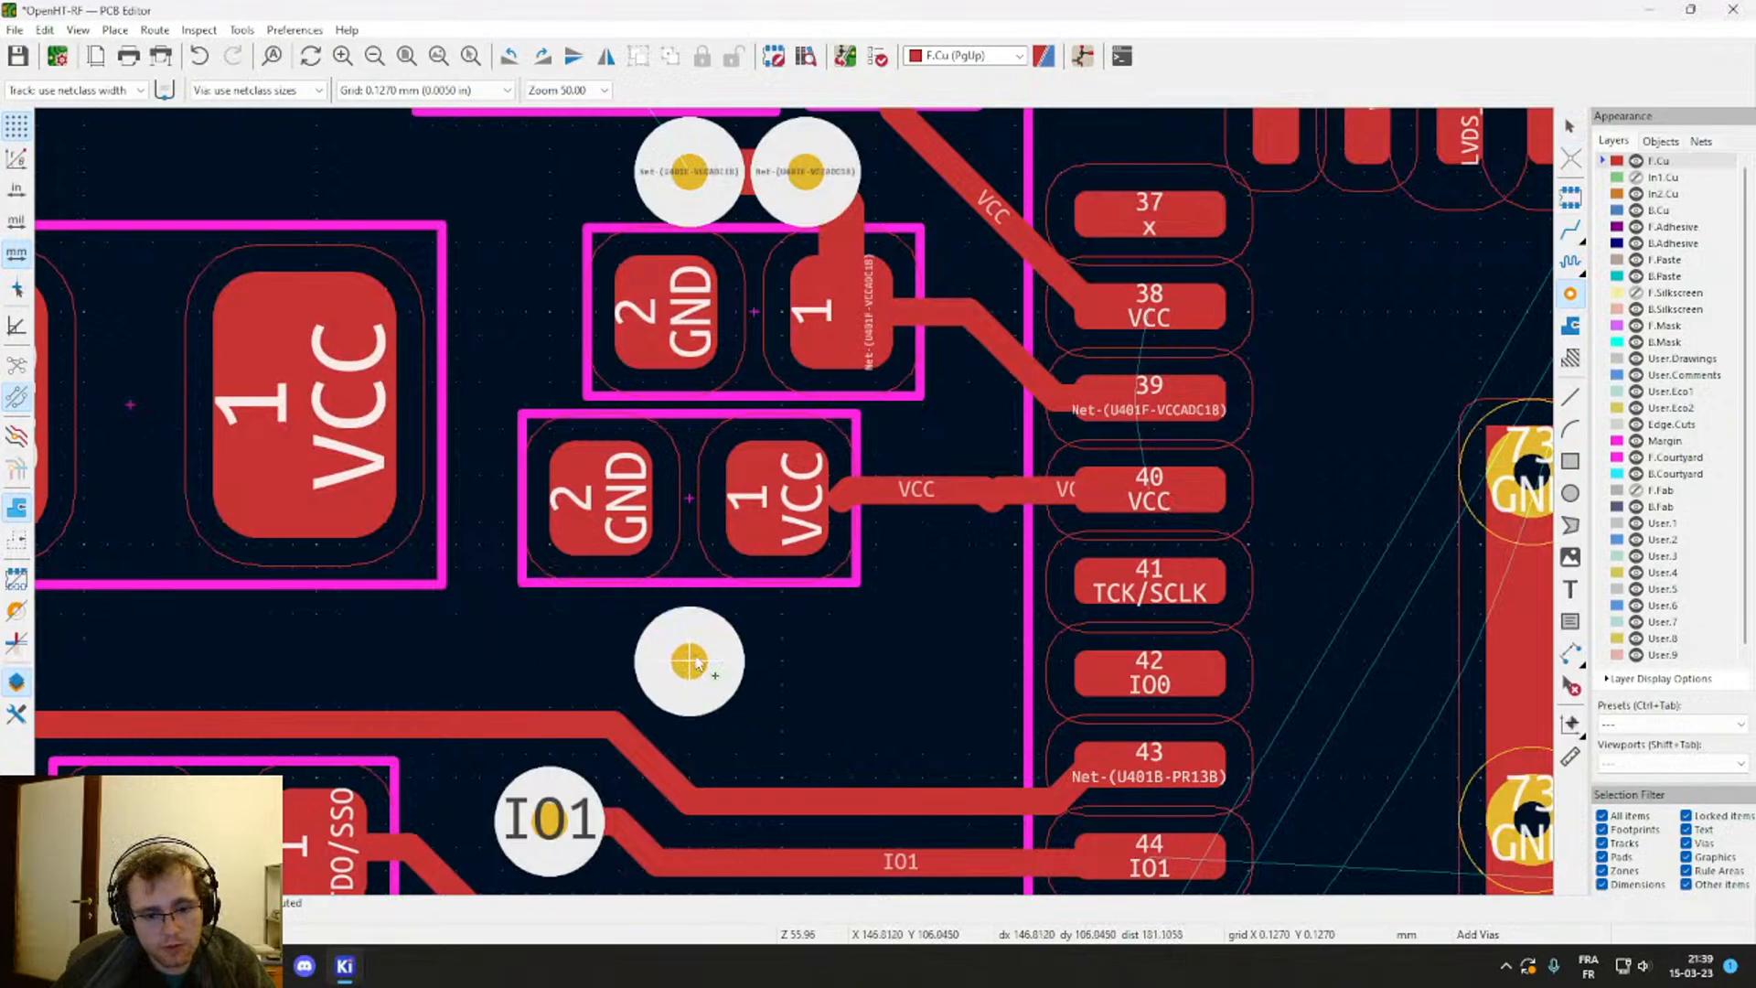
left_click(712, 661)
Step: Try placing a second through via left of the new one, near the Net-(U401B-PR13B) track
left_click(596, 644)
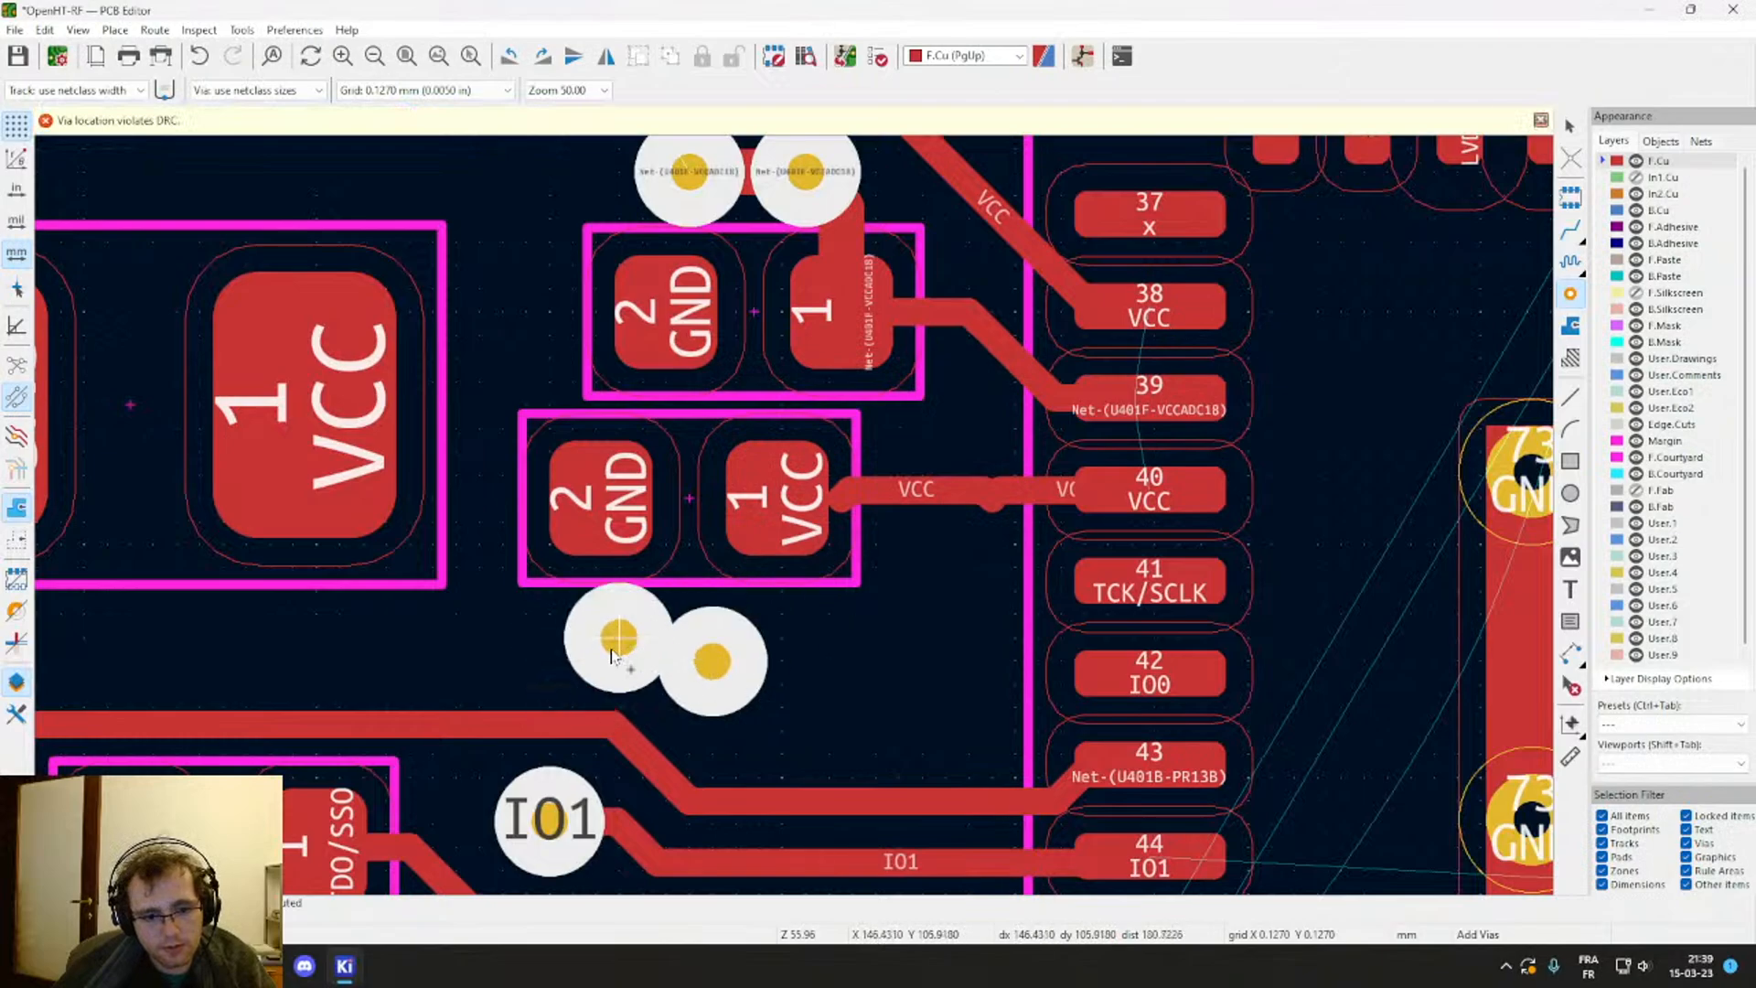
left_click(596, 660)
key("Escape")
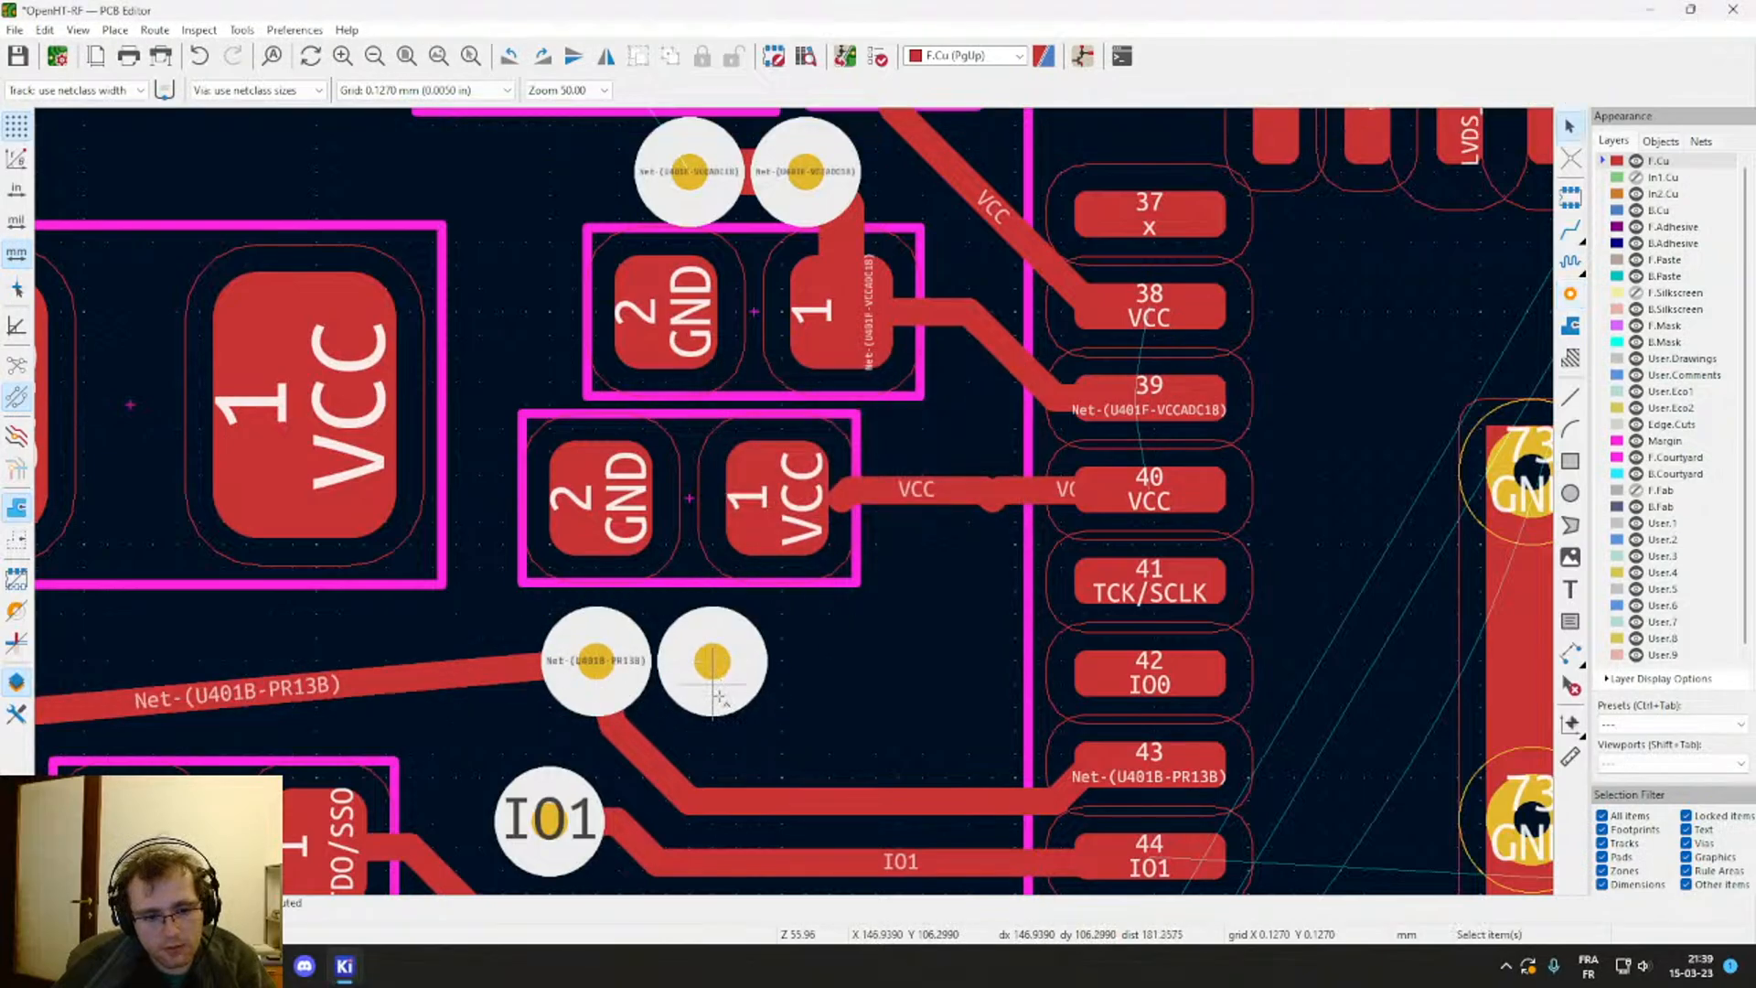
key("ctrl+z")
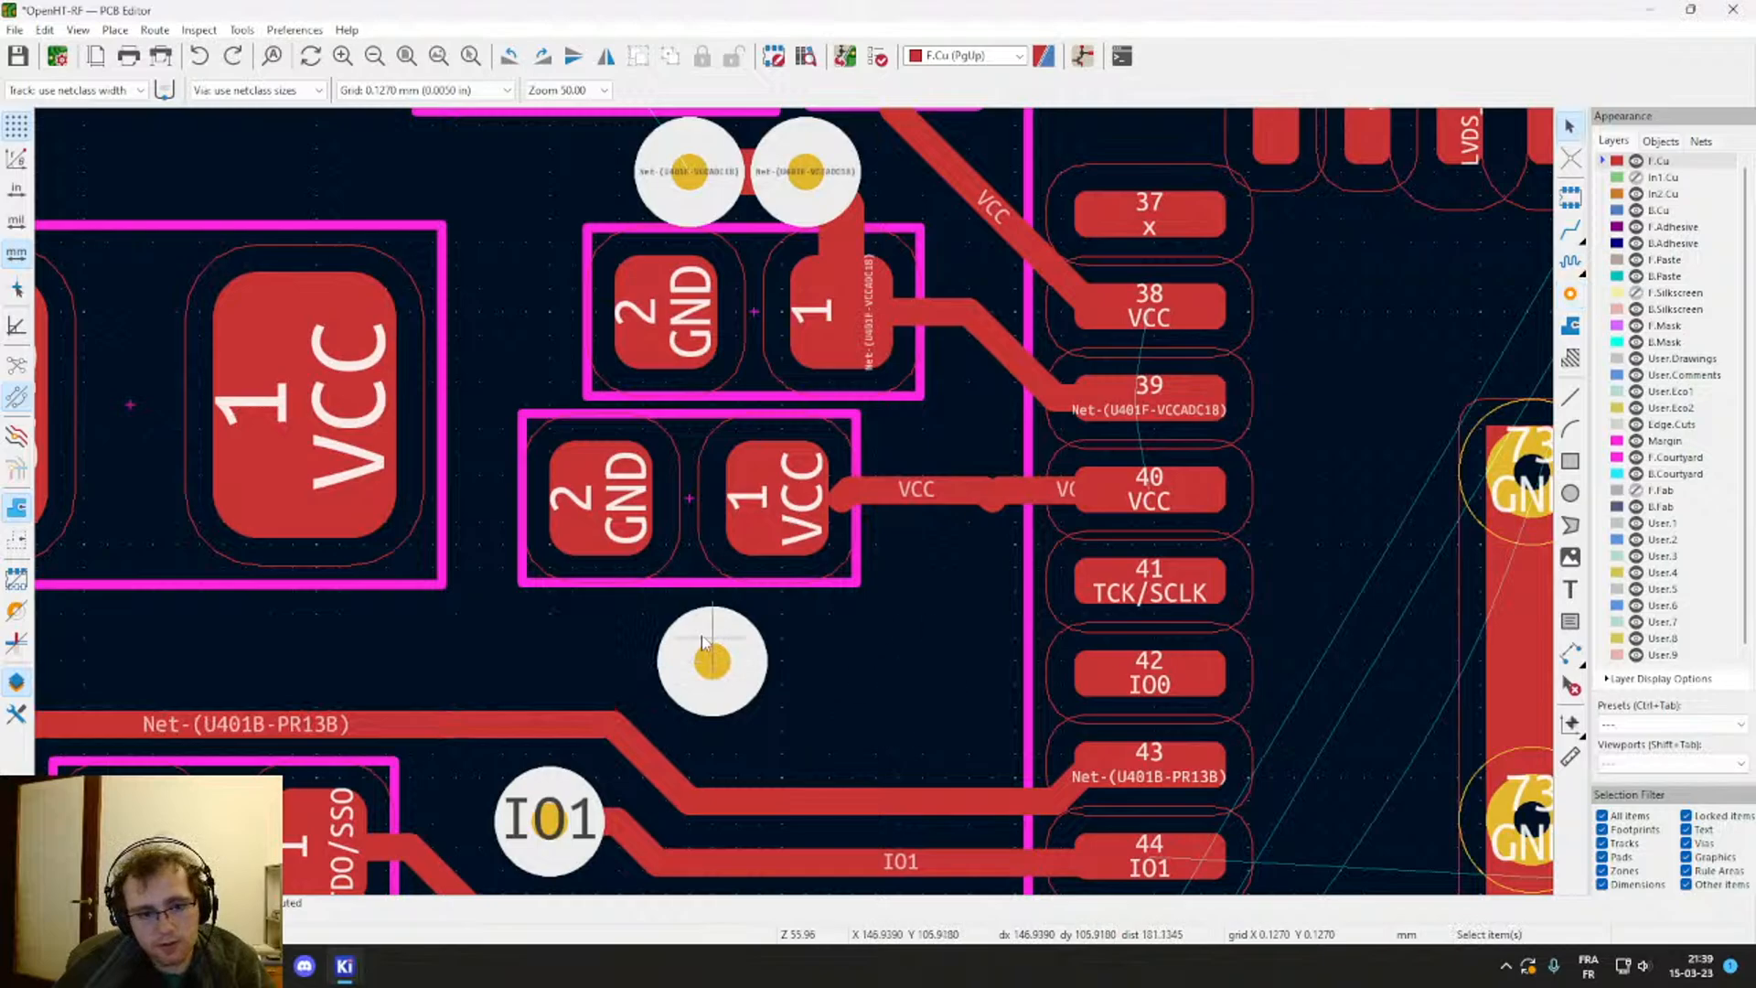
middle_click_drag(703, 637, 816, 616)
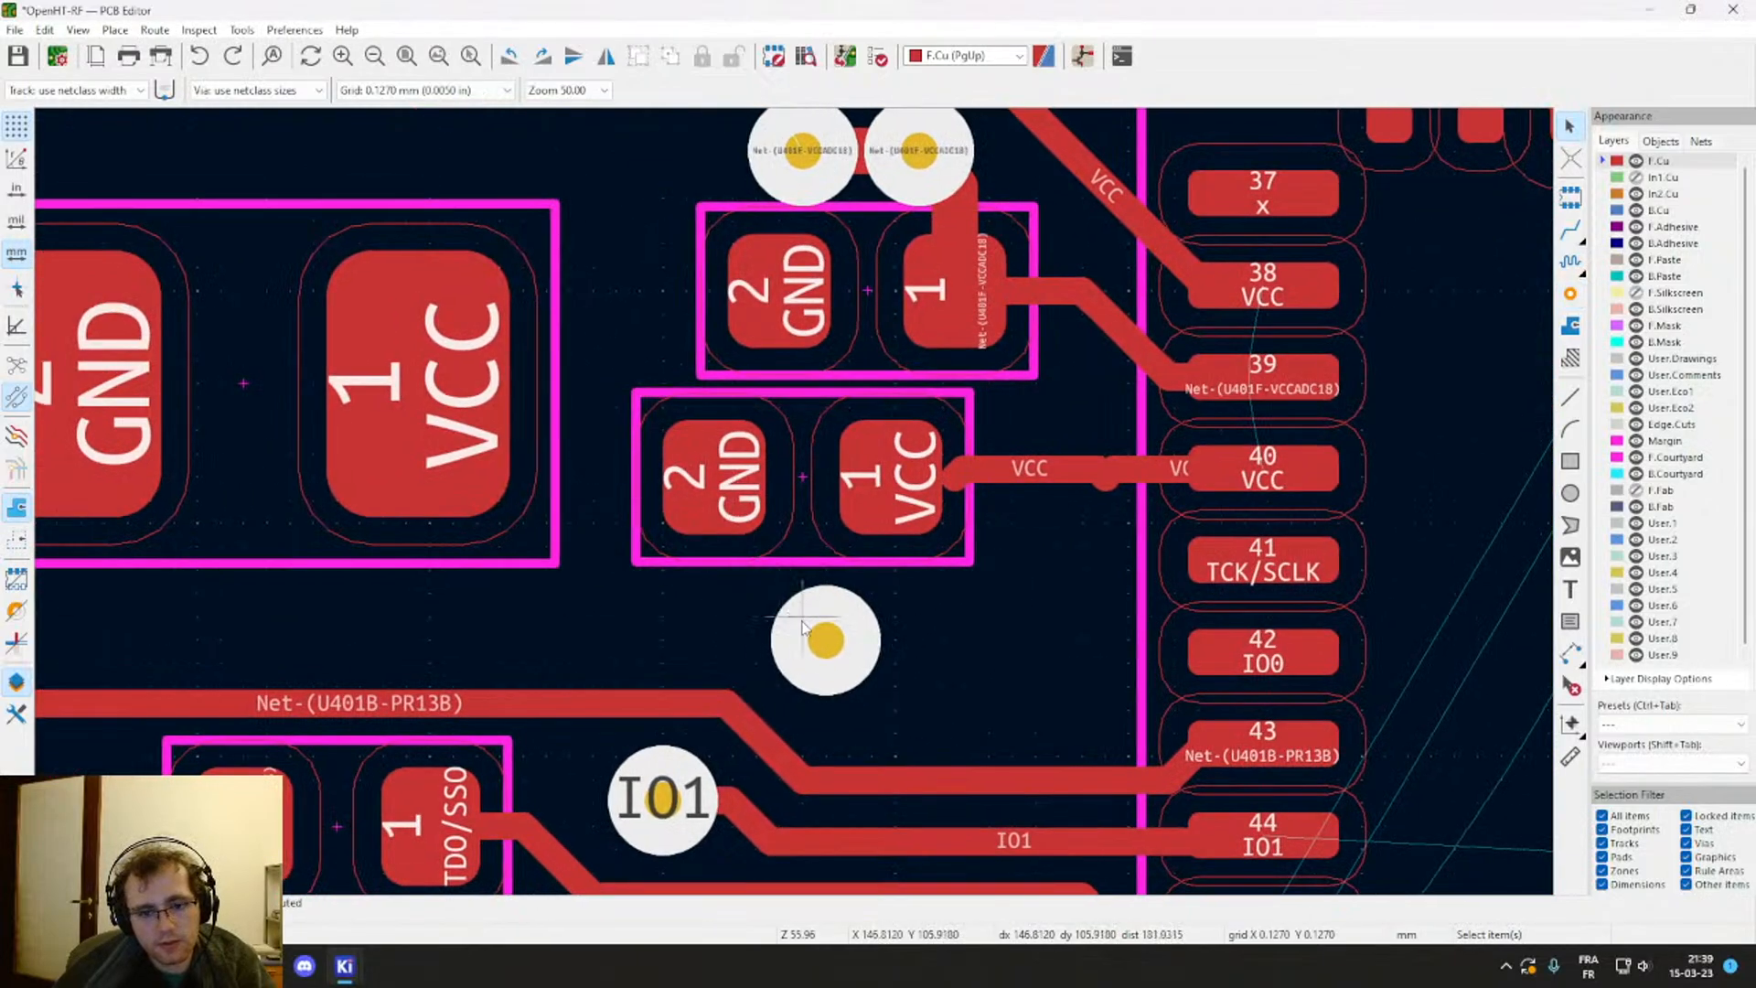
left_click(834, 658)
key("d")
key("Escape")
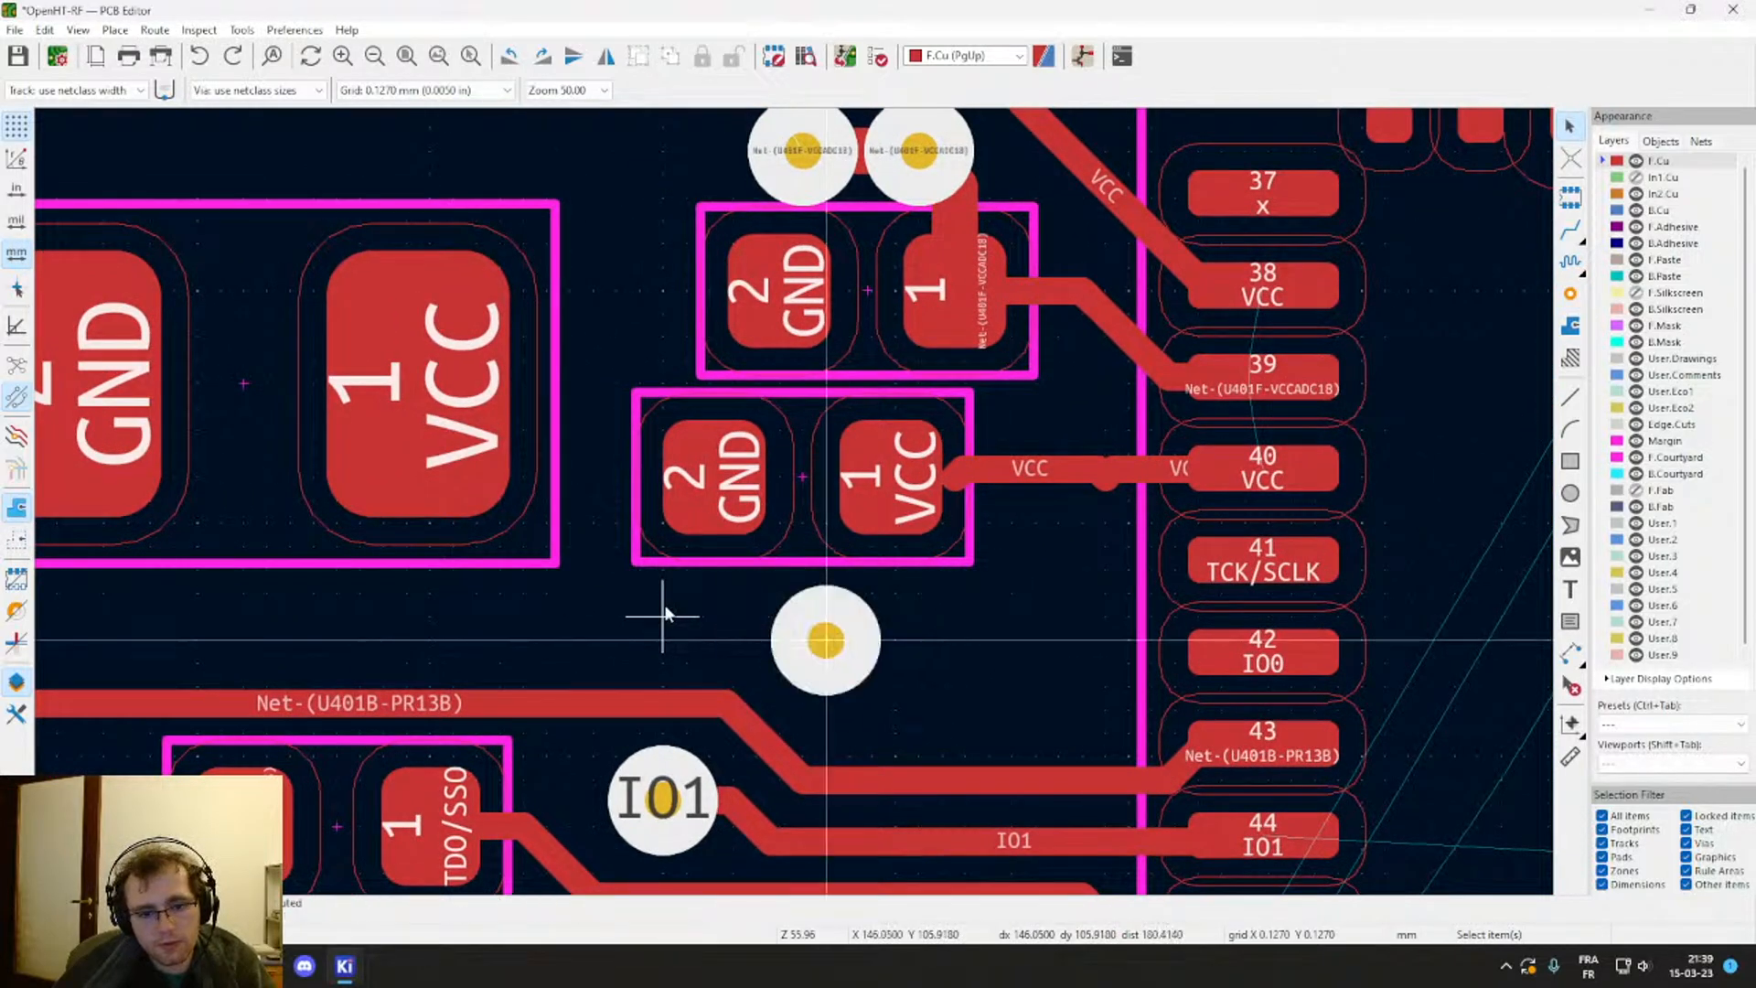
Step: Move the free via to X 145.669, Y 105.791 mm and shift the large VCC/GND capacitor one grid step left
key("d")
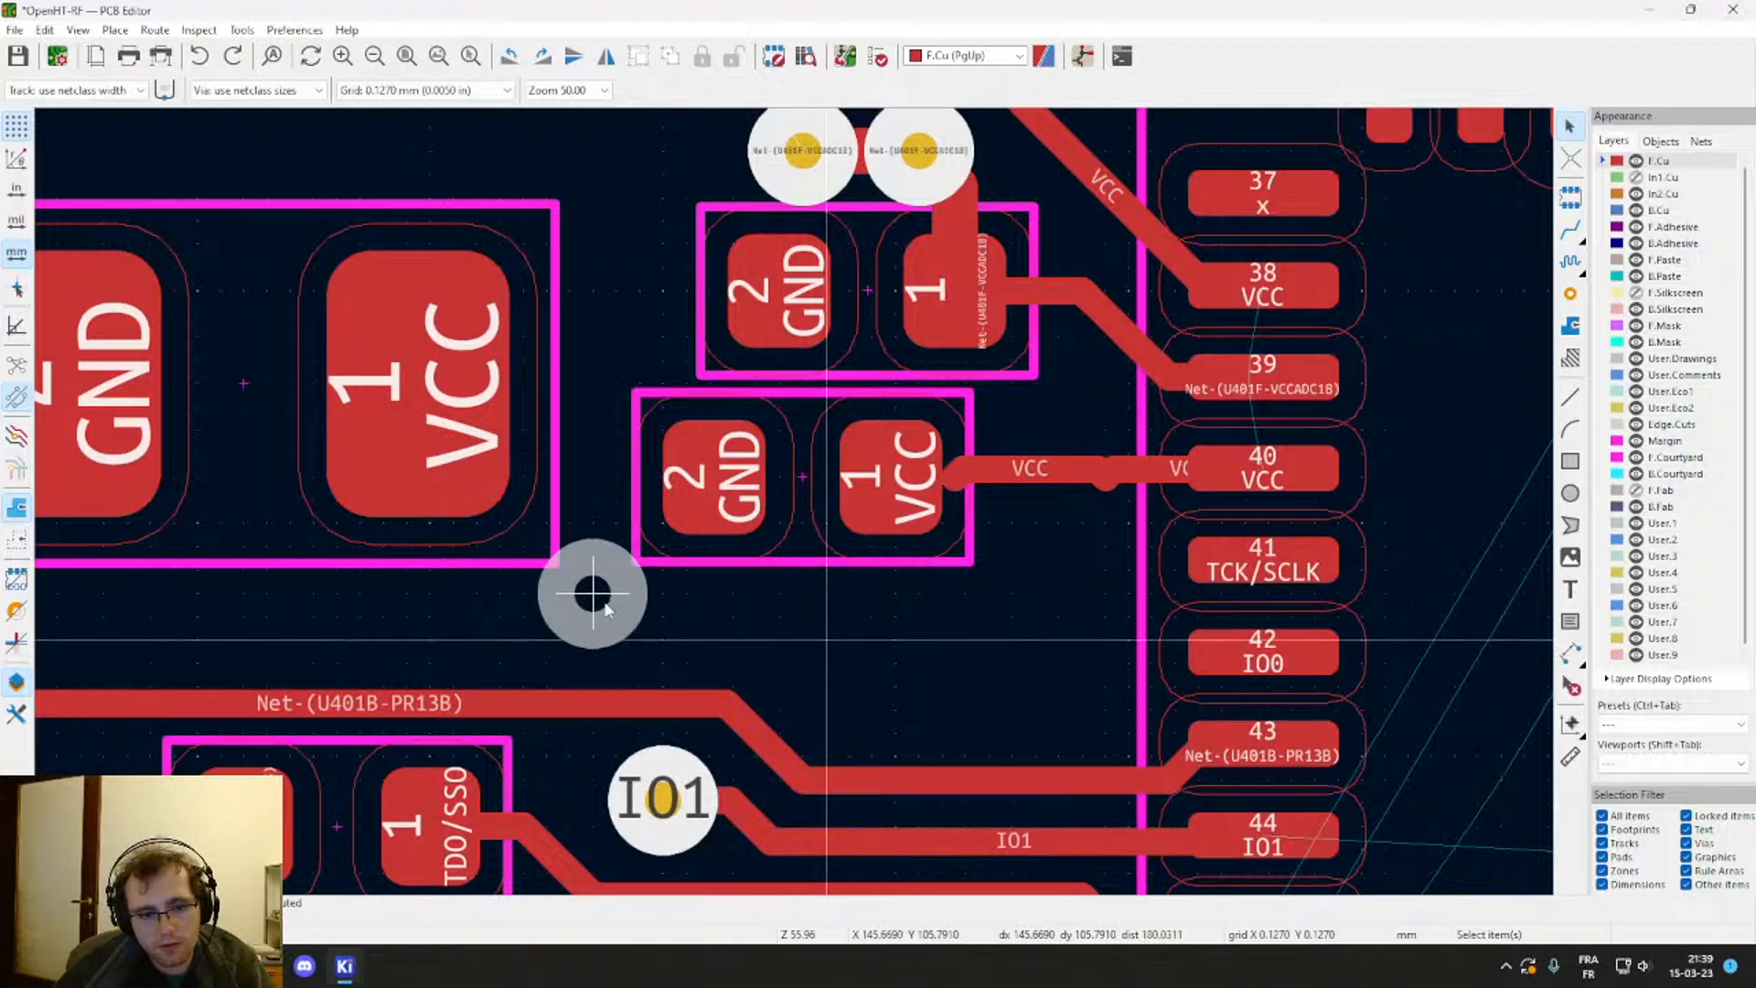
left_click(604, 603)
middle_click_drag(224, 387, 372, 474)
left_click(373, 476)
key("m")
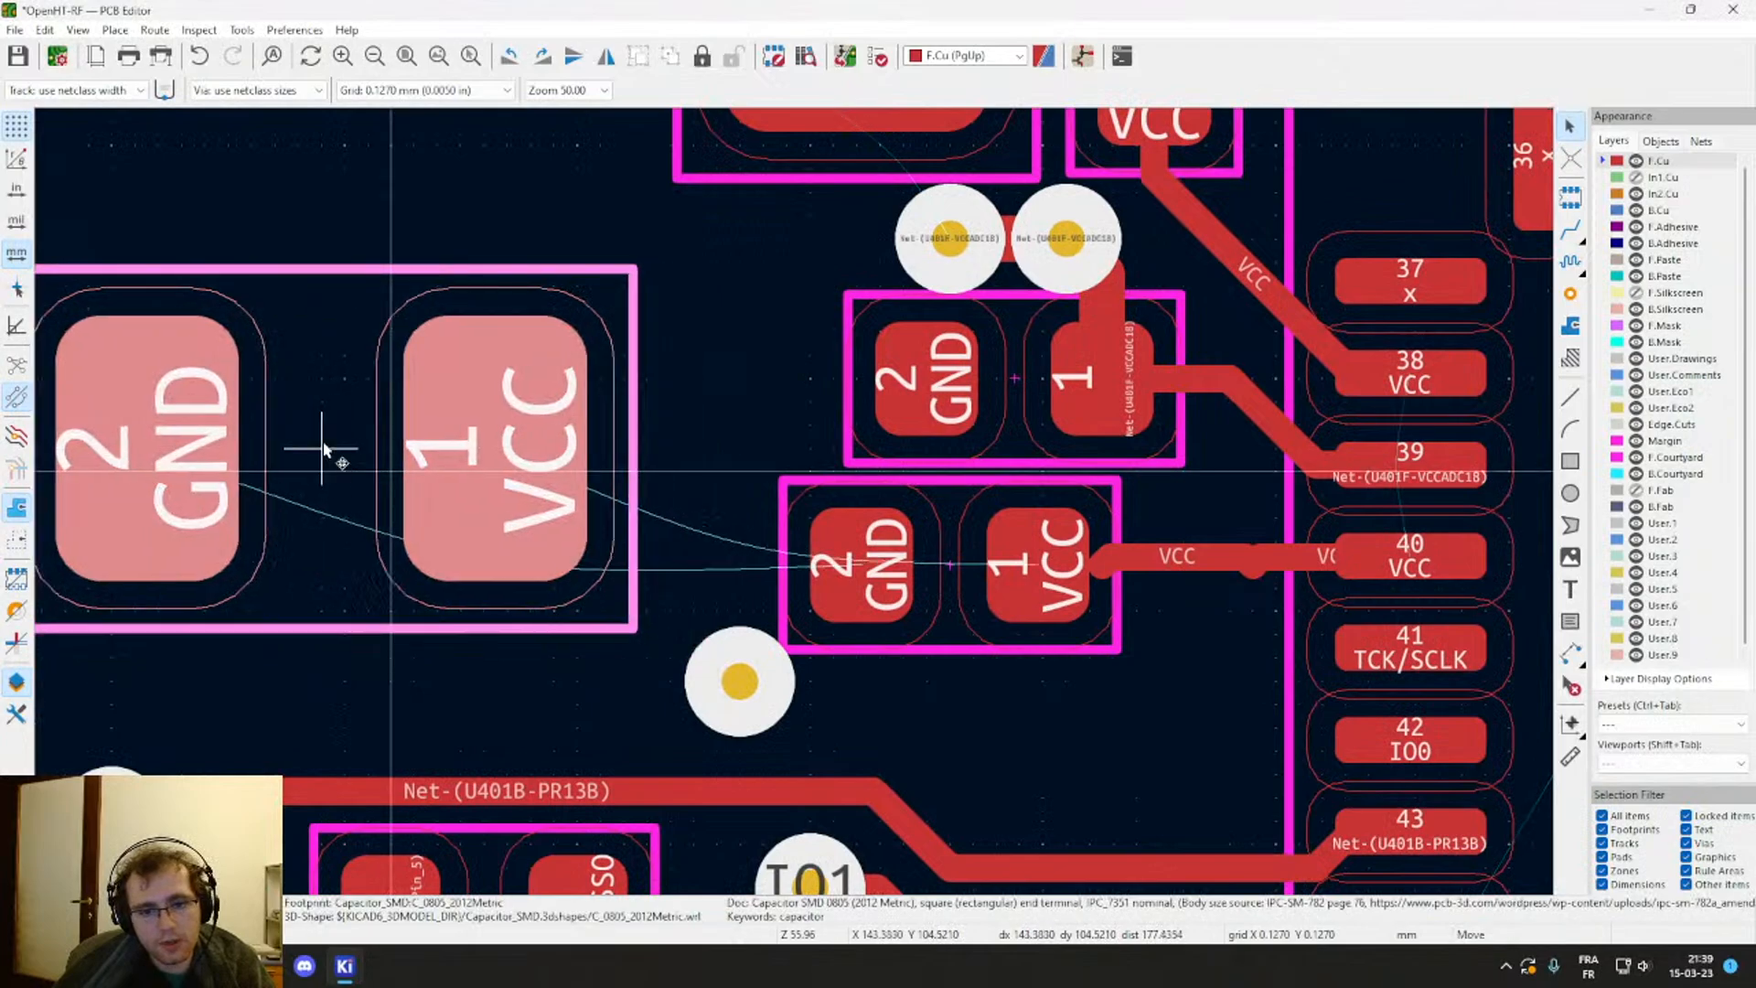
left_click(285, 448)
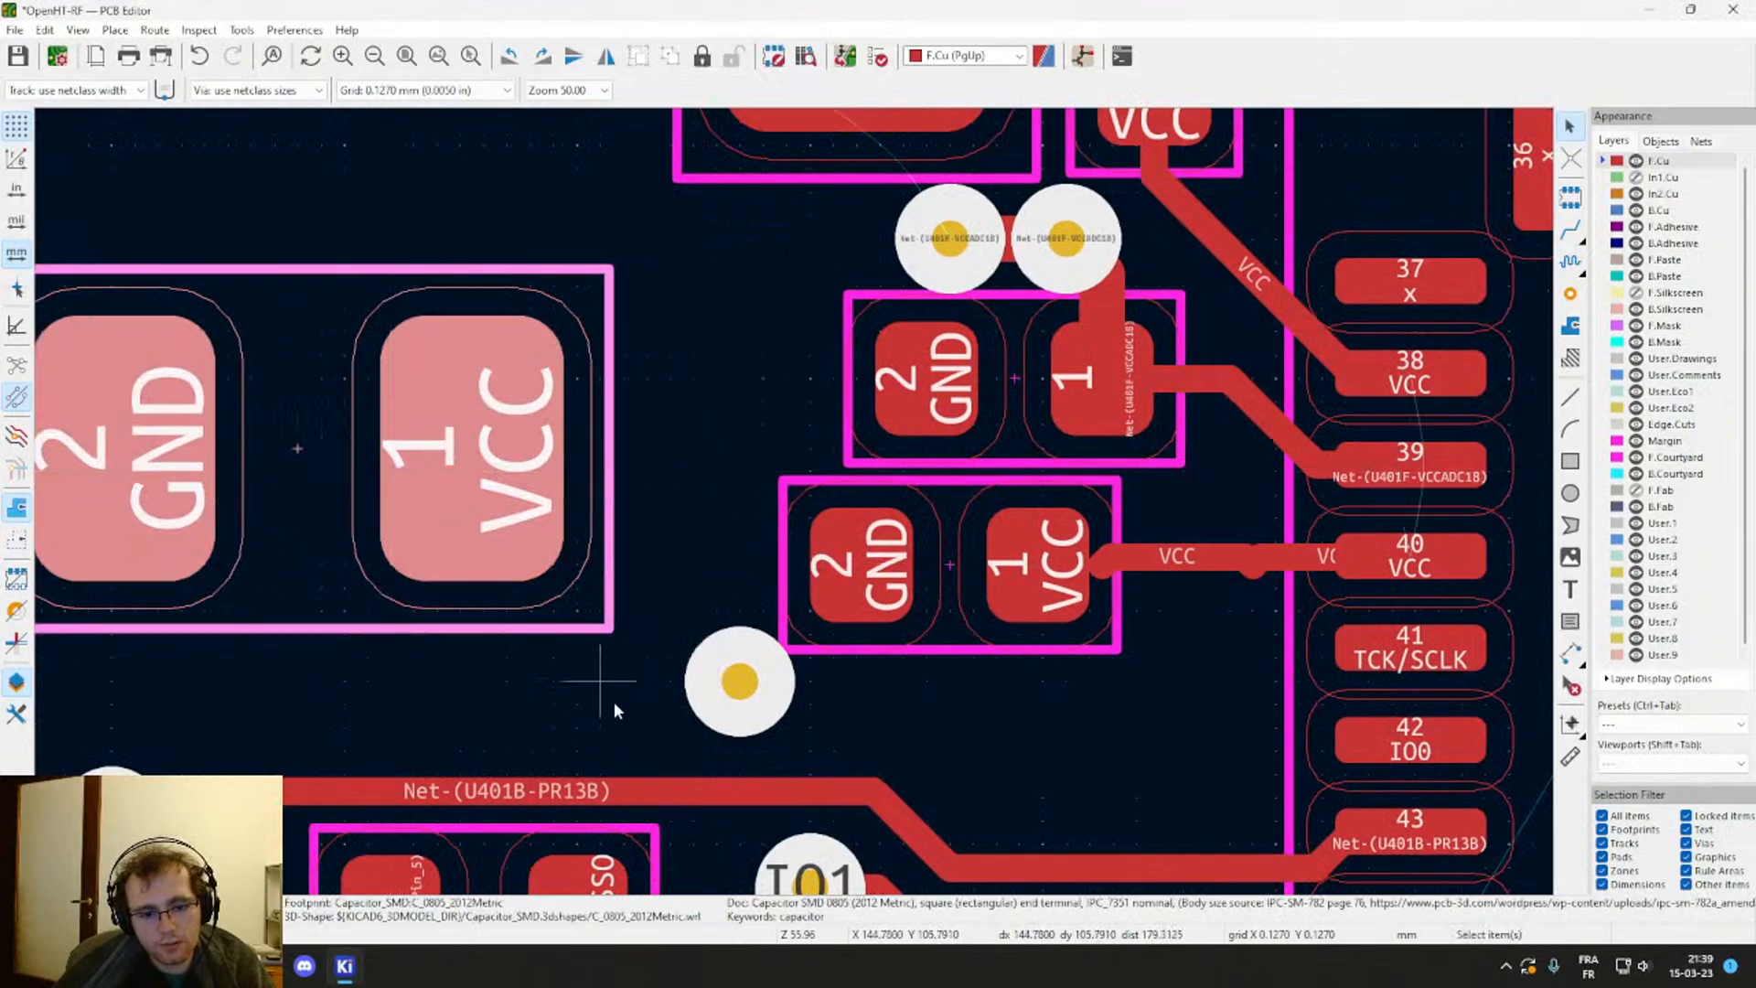
Step: Duplicate the via to X 145.034, Y 105.791 mm and connect both vias with a straight F.Cu track
left_click(733, 708)
key("ctrl+d")
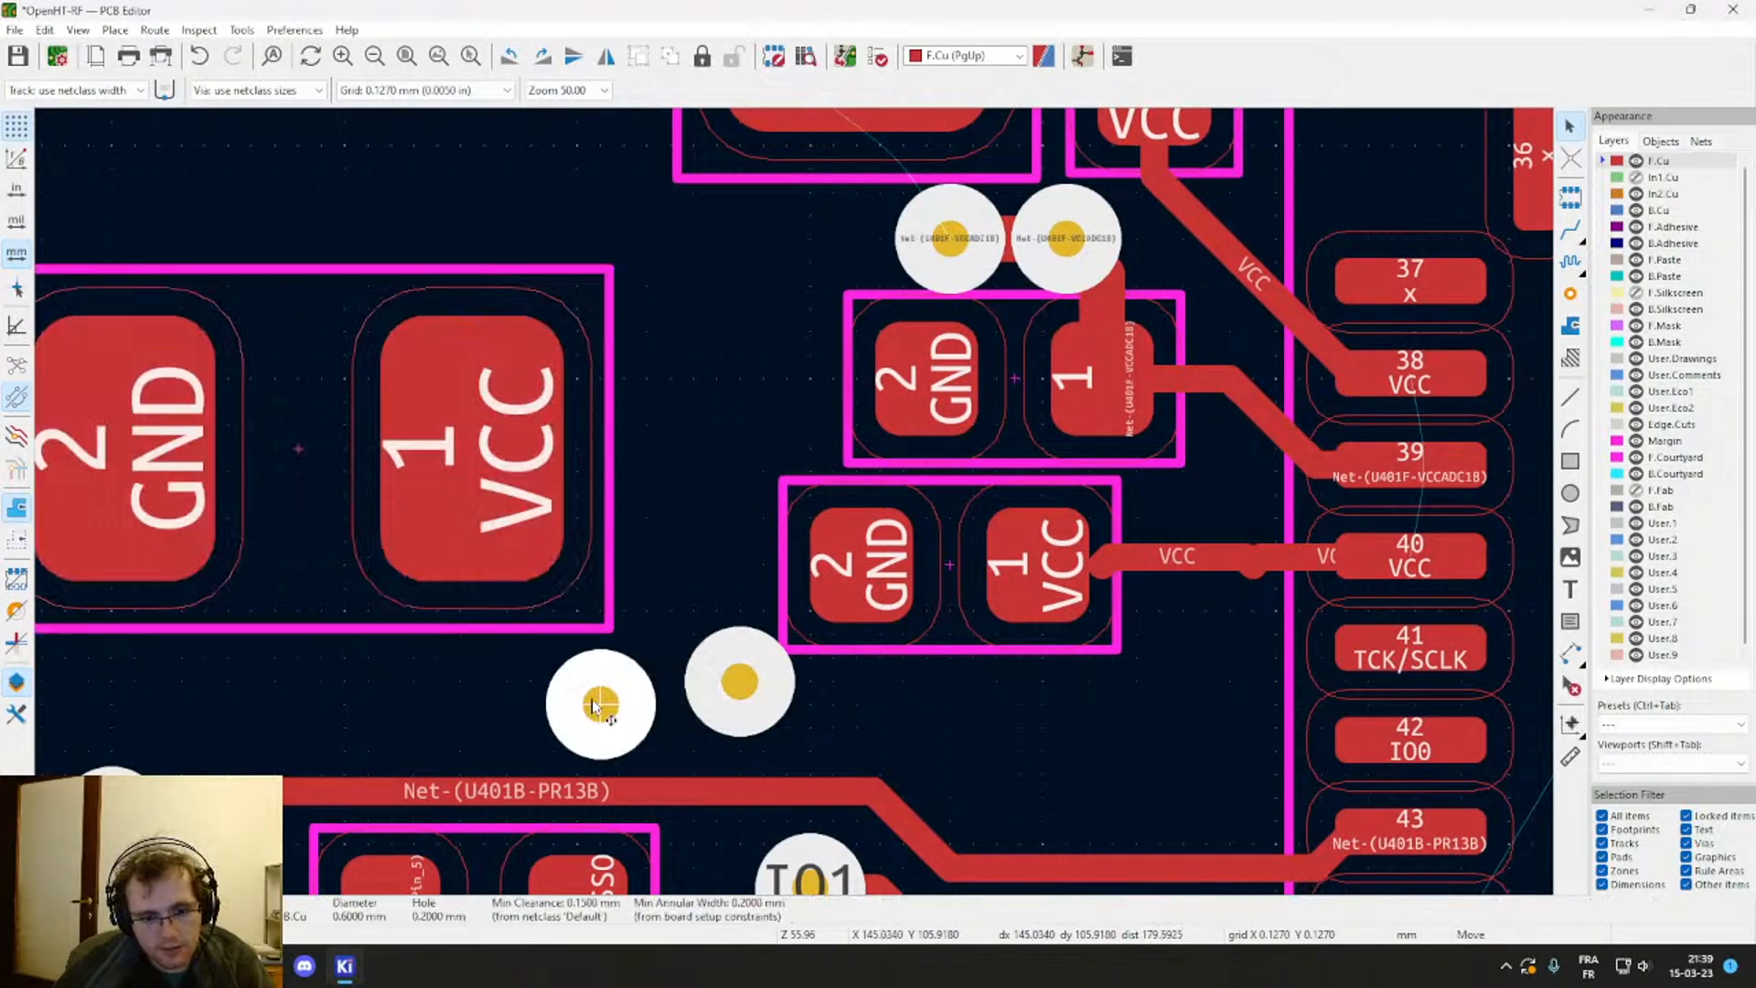
left_click(622, 692)
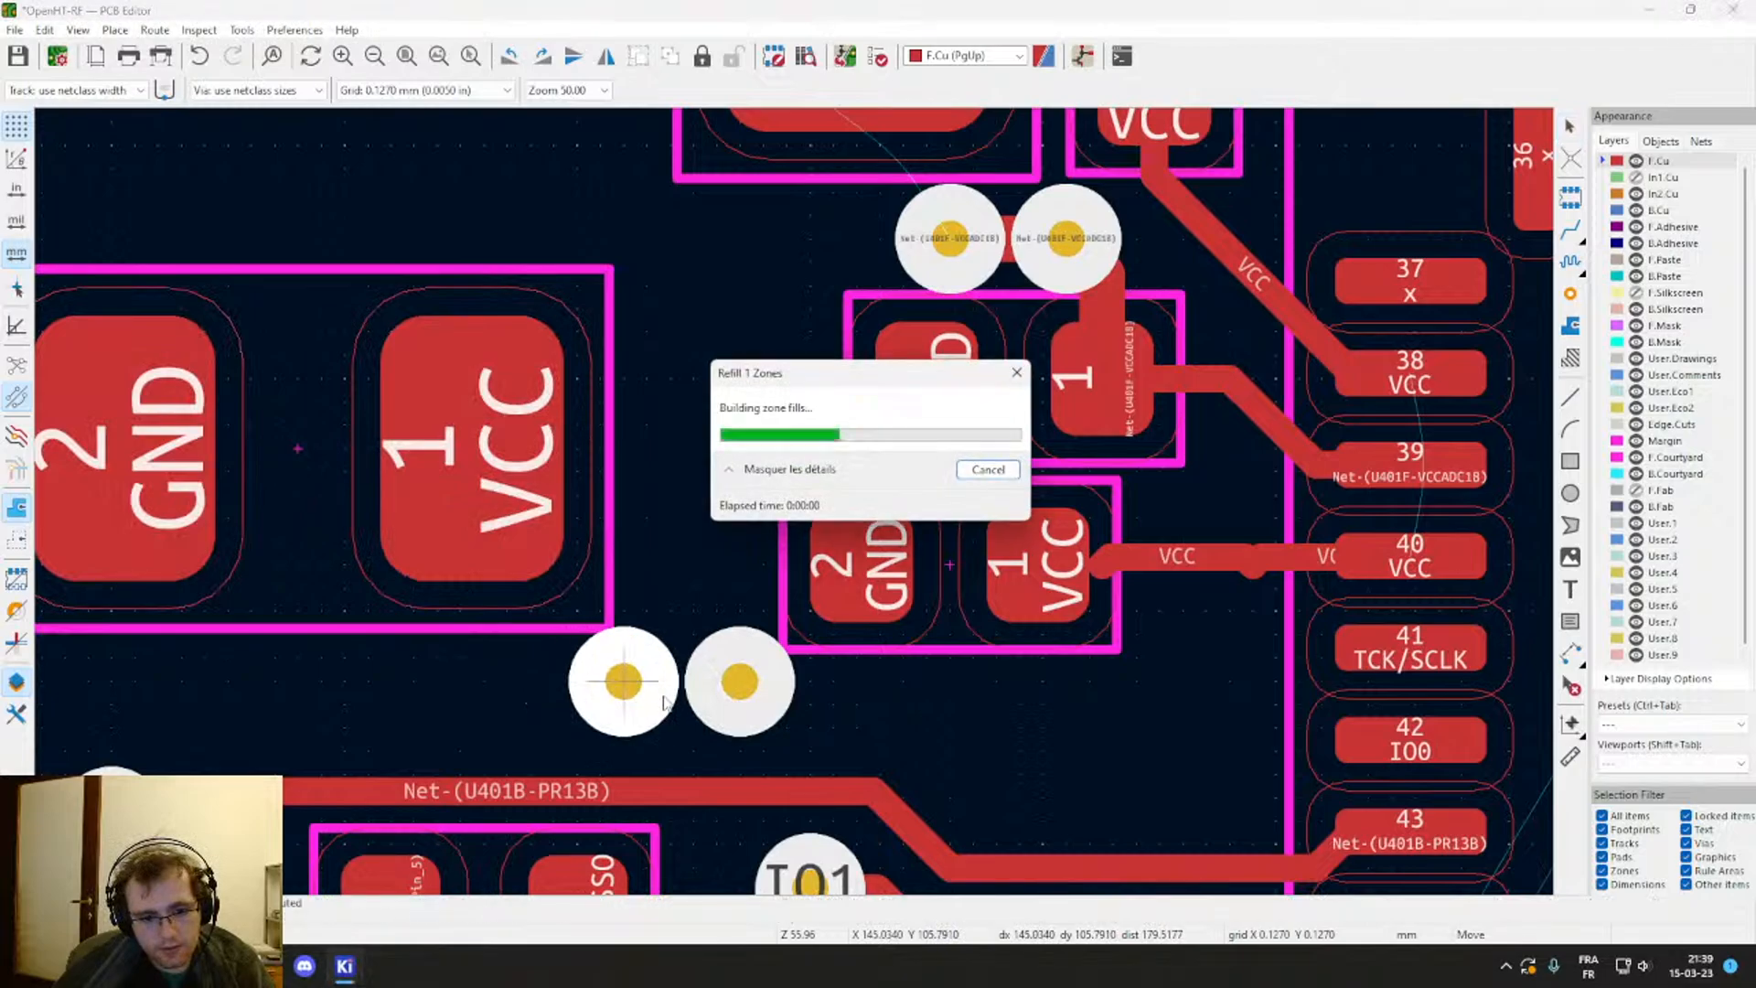
key("x")
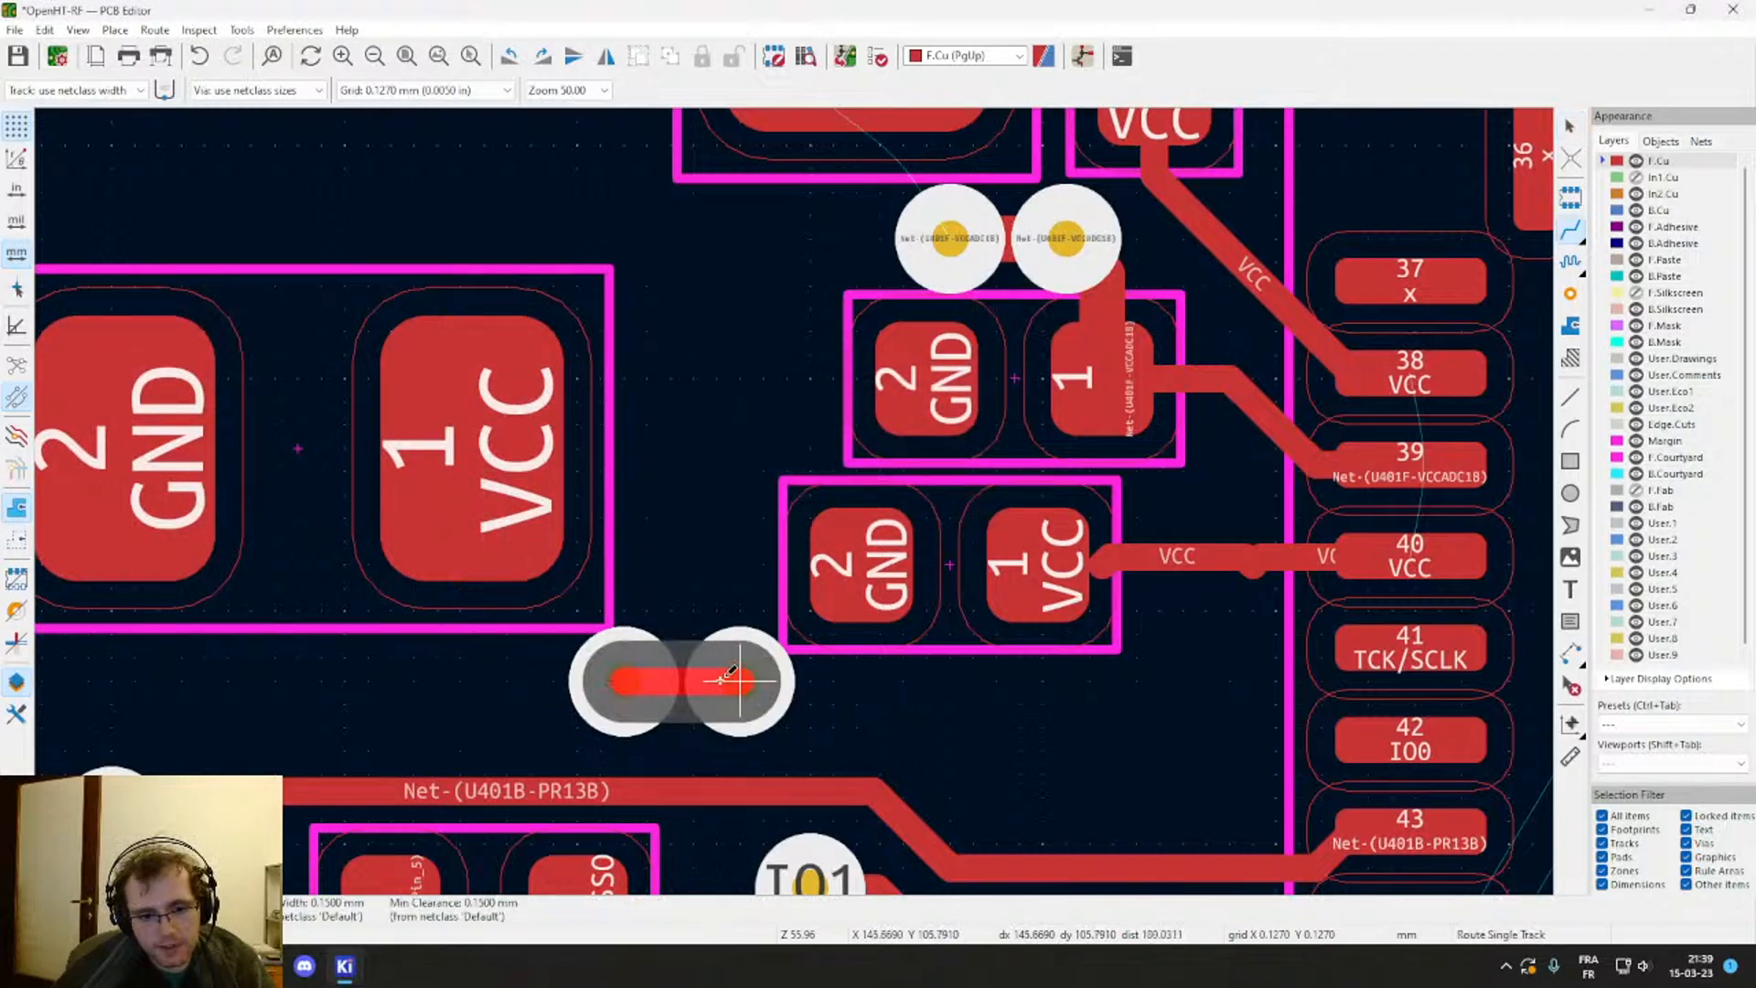
left_click(741, 681)
key("Escape")
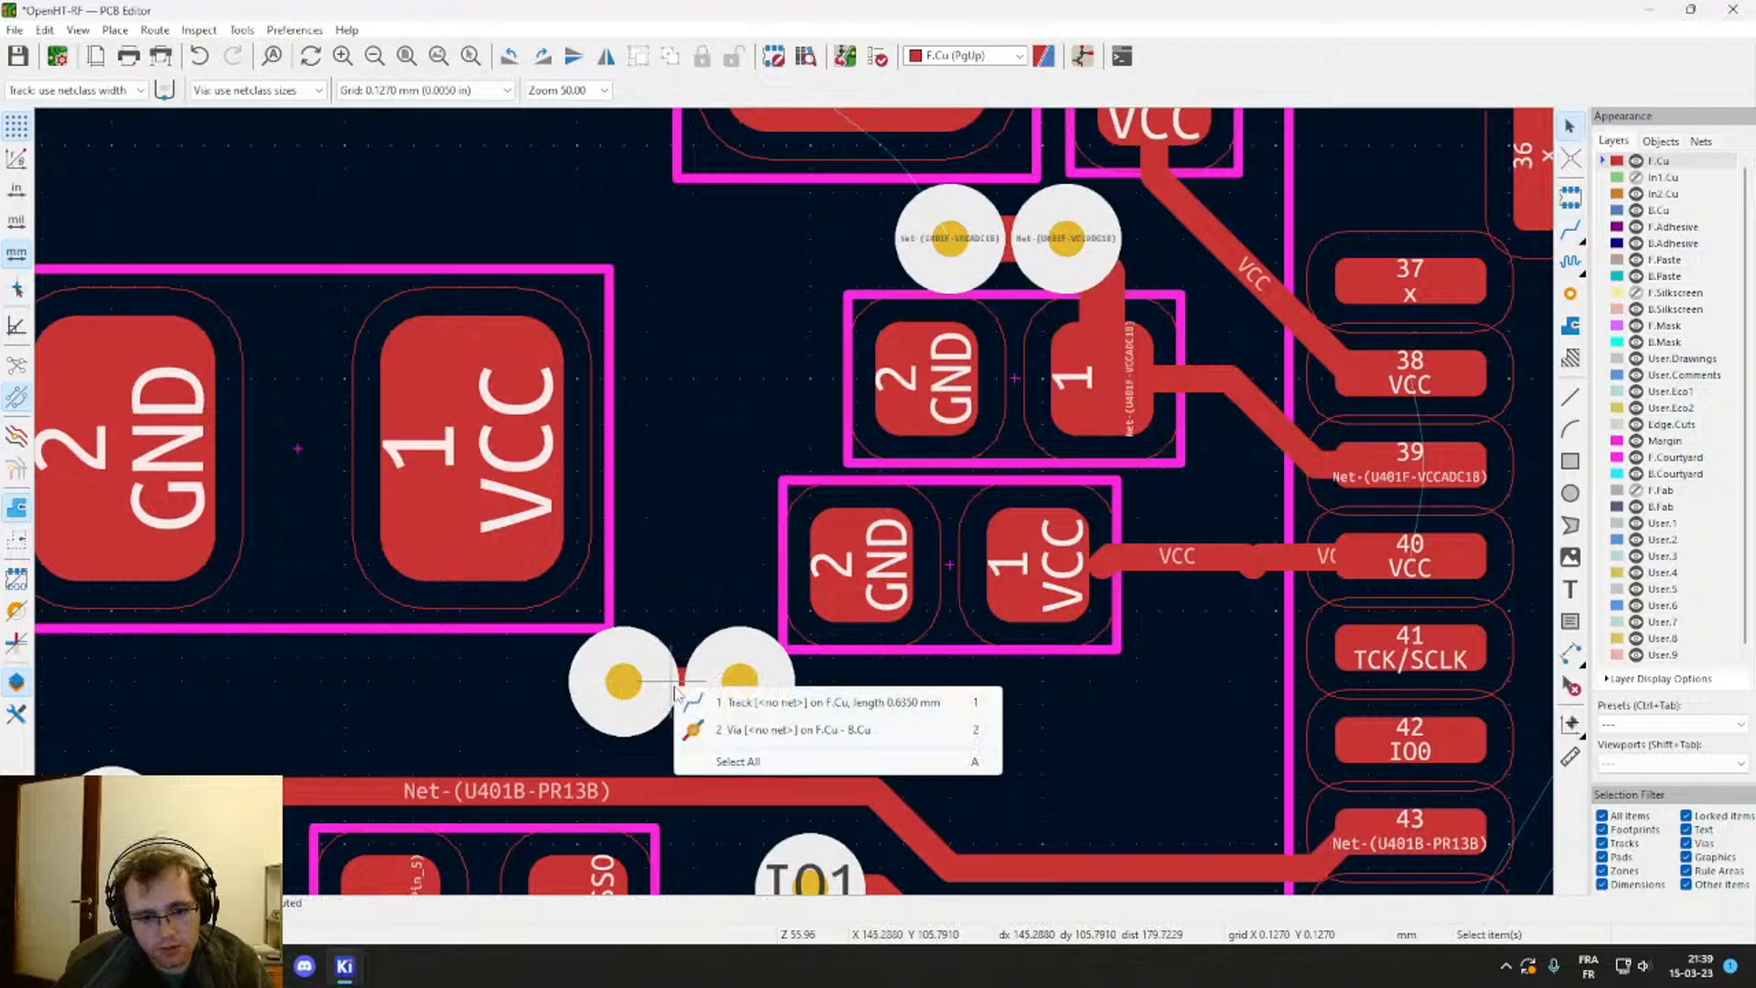
Step: Set the width of the track between the two netless vias to 0.25 mm
left_click(679, 686)
left_click(717, 704)
key("e")
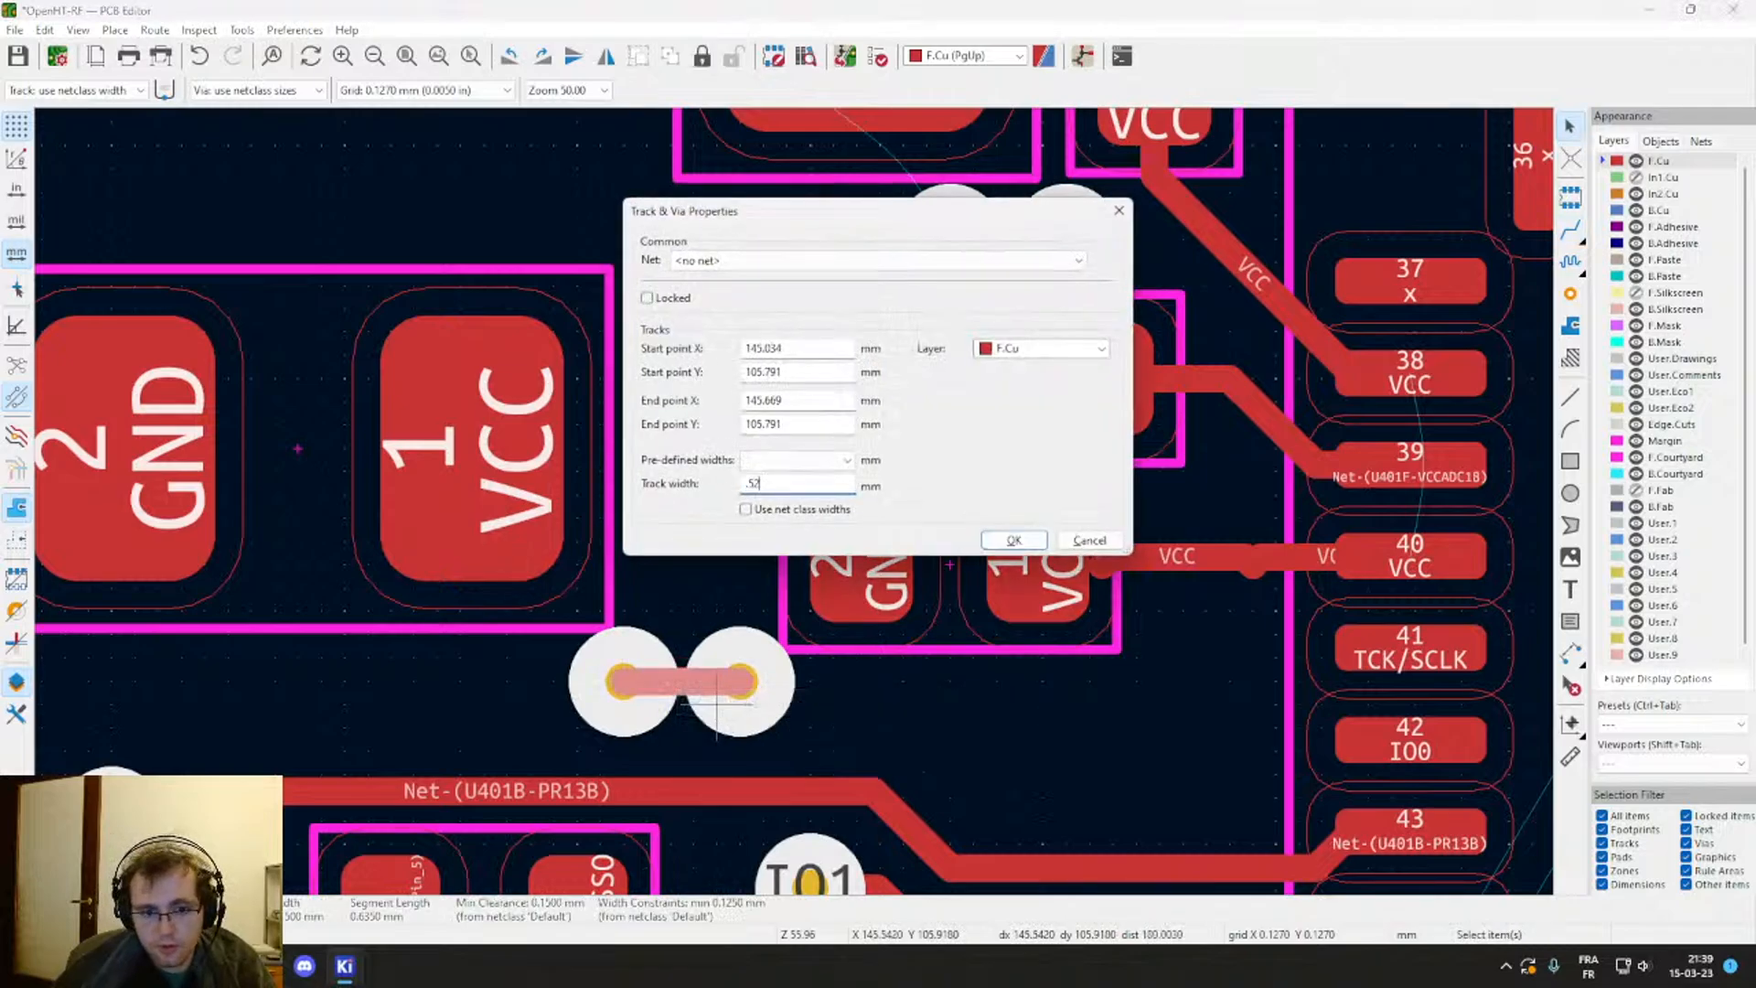
type(".25")
key("Return")
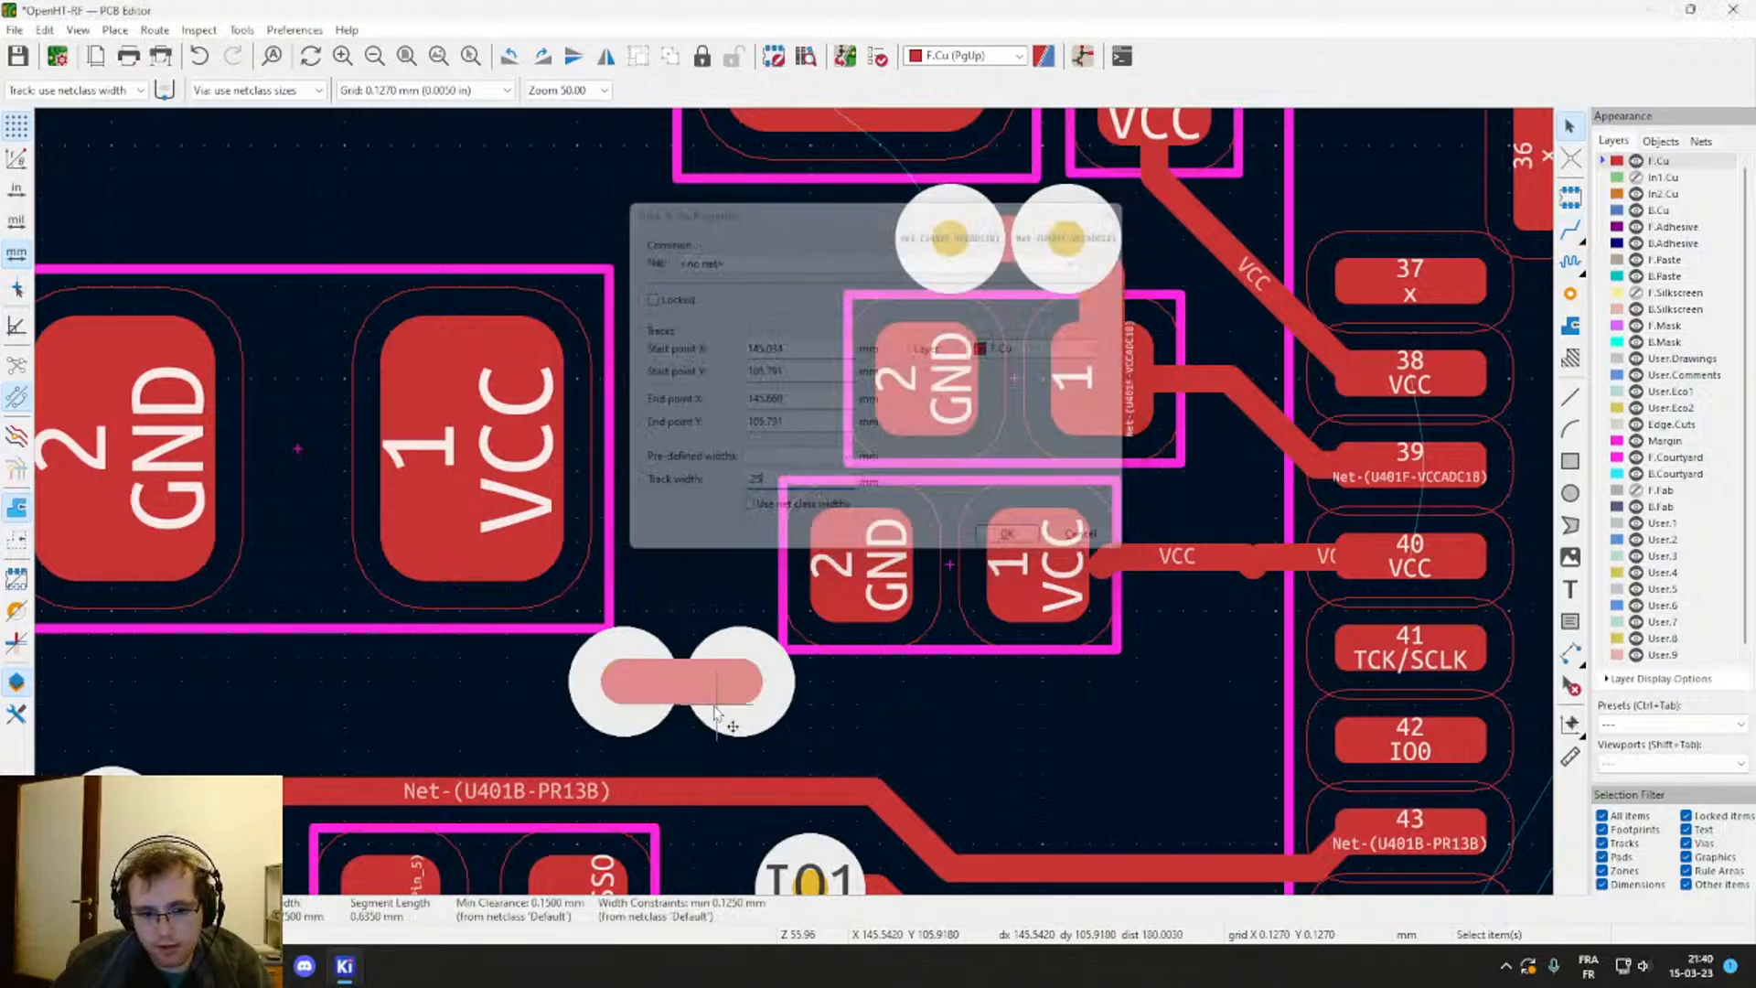
Step: Enable reusing the existing track width and route a 0.25 mm track from the second via to just below the small capacitor's VCC pad
key("x")
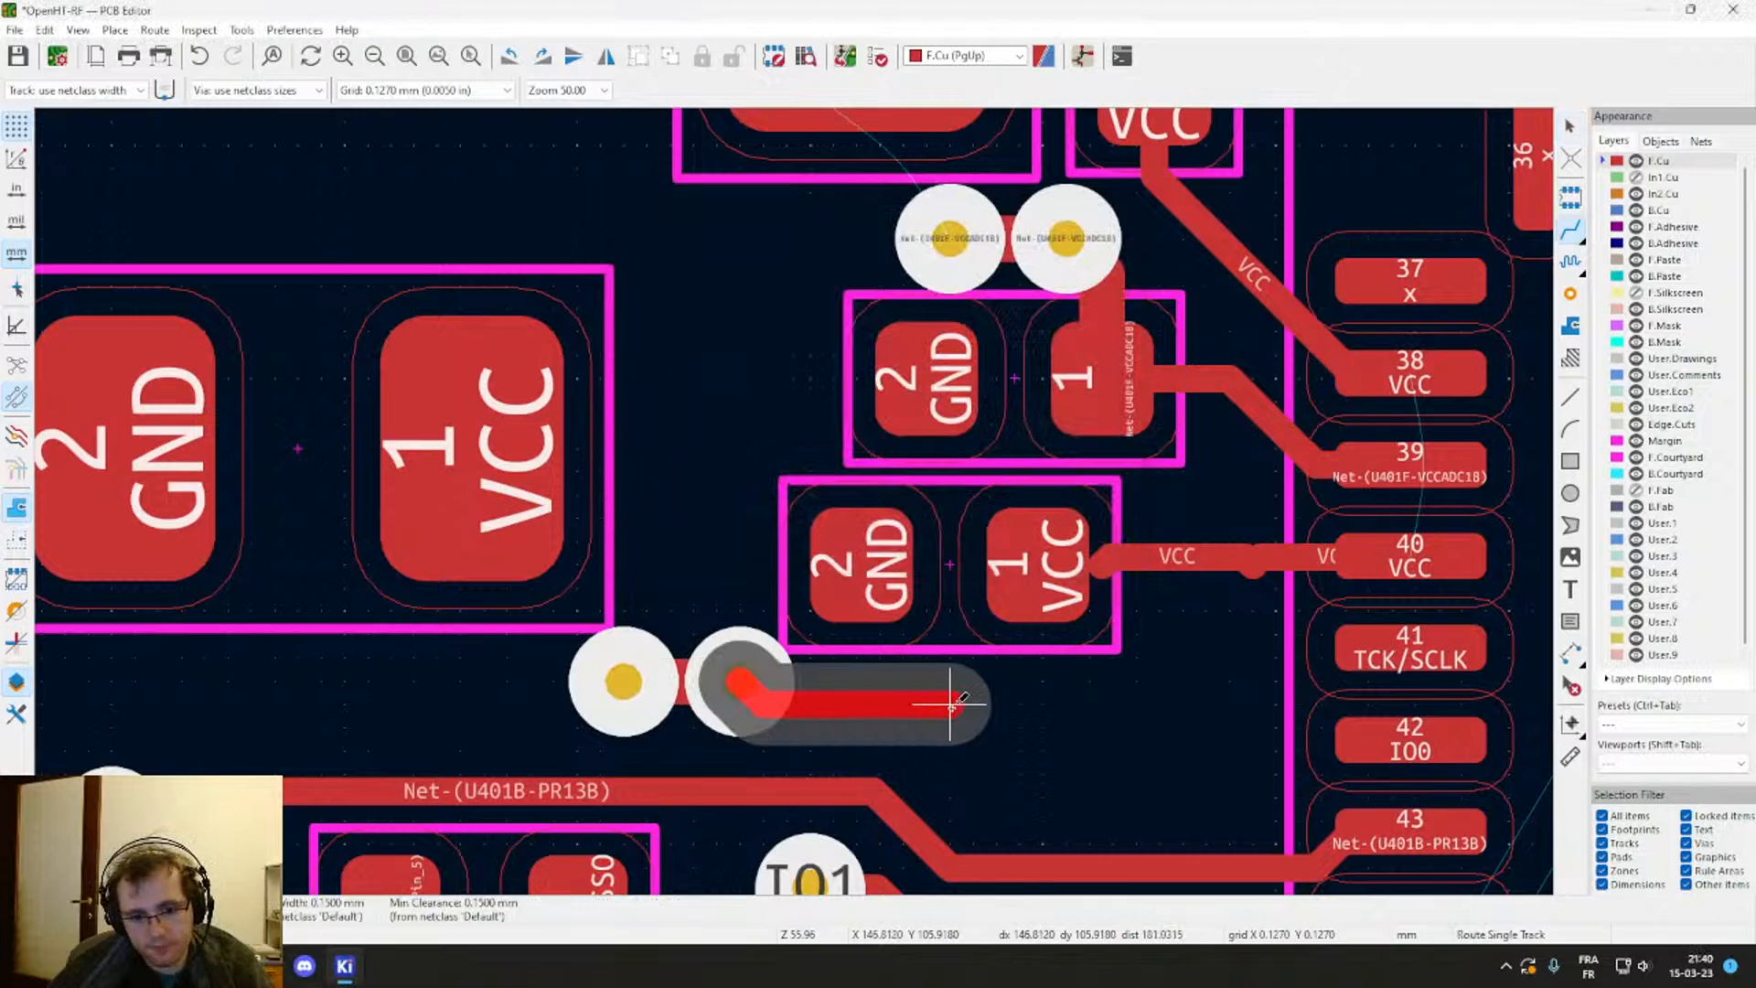
key("Escape")
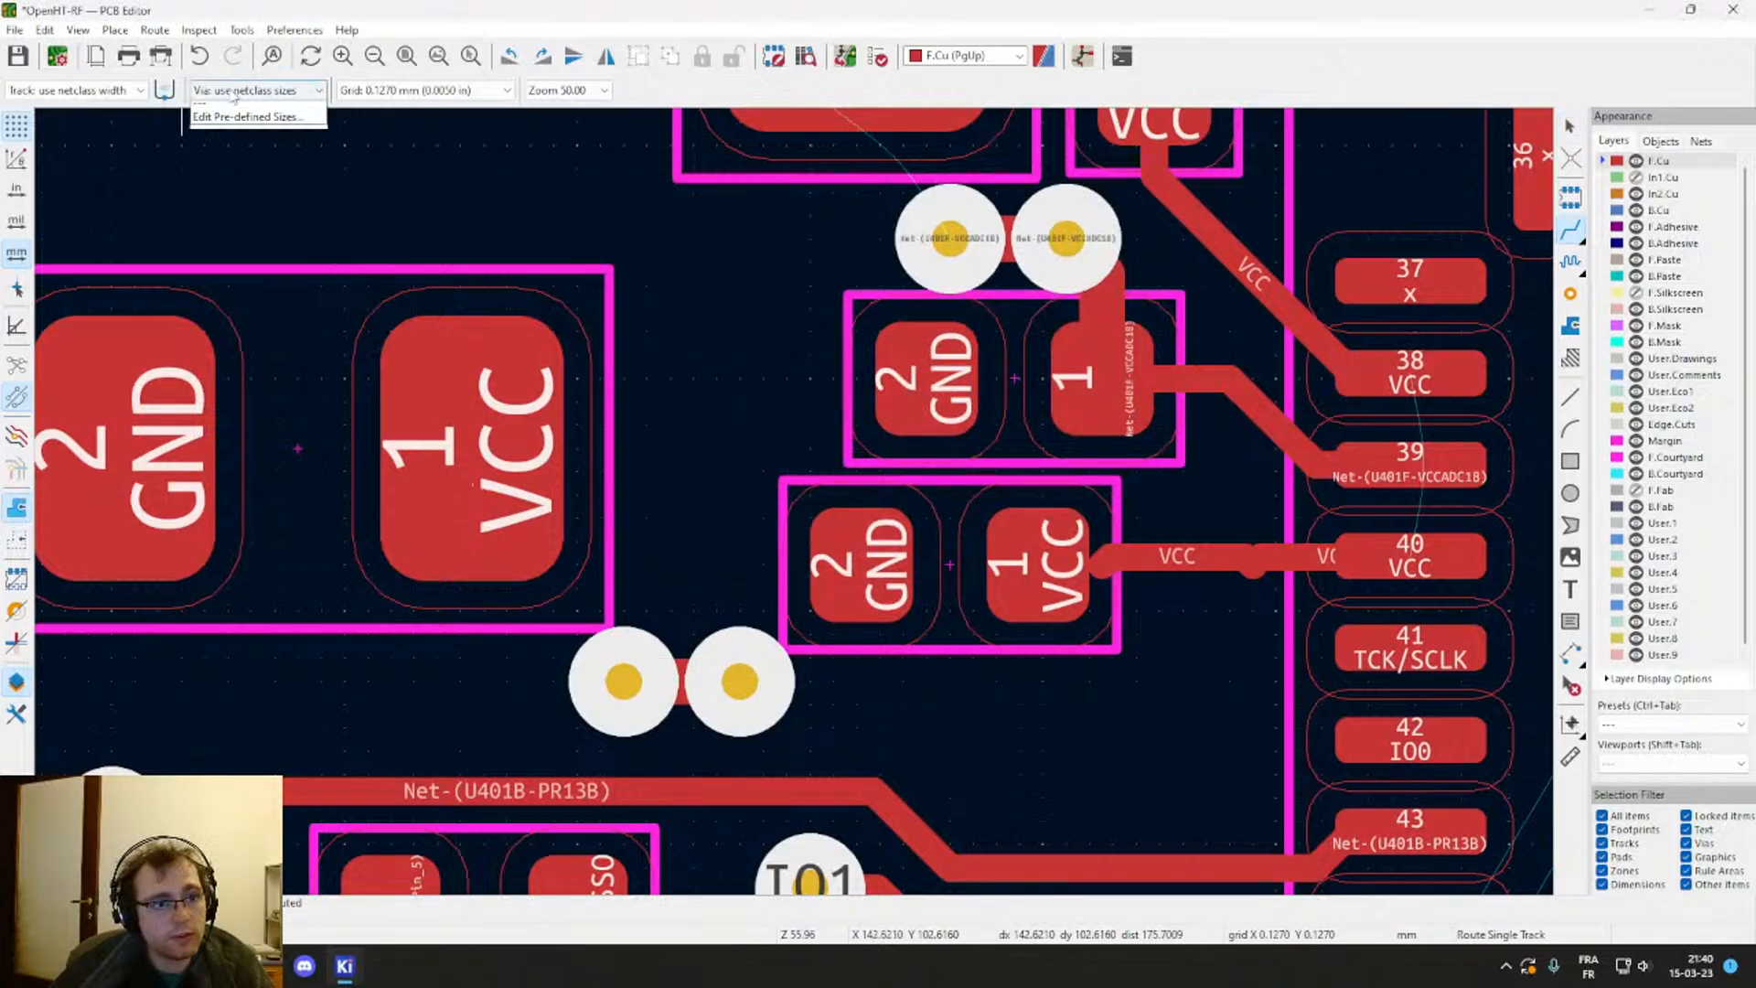
left_click(50, 94)
left_click(50, 96)
left_click(202, 92)
left_click(201, 92)
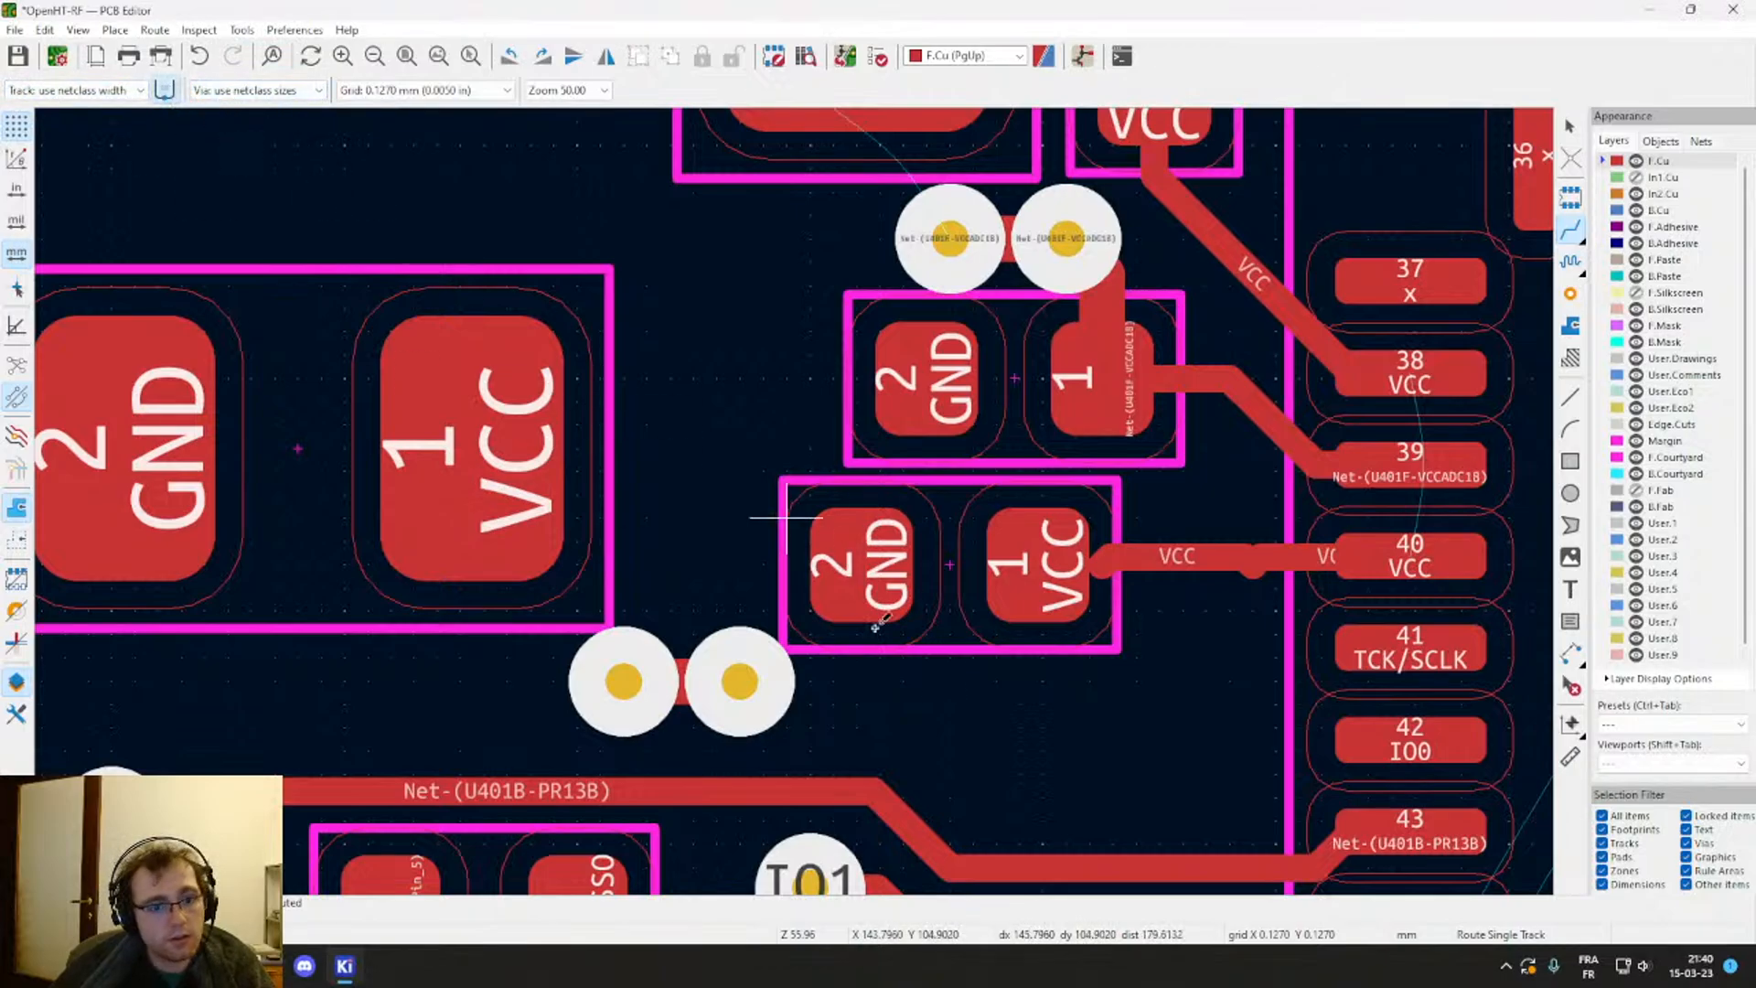
left_click(739, 681)
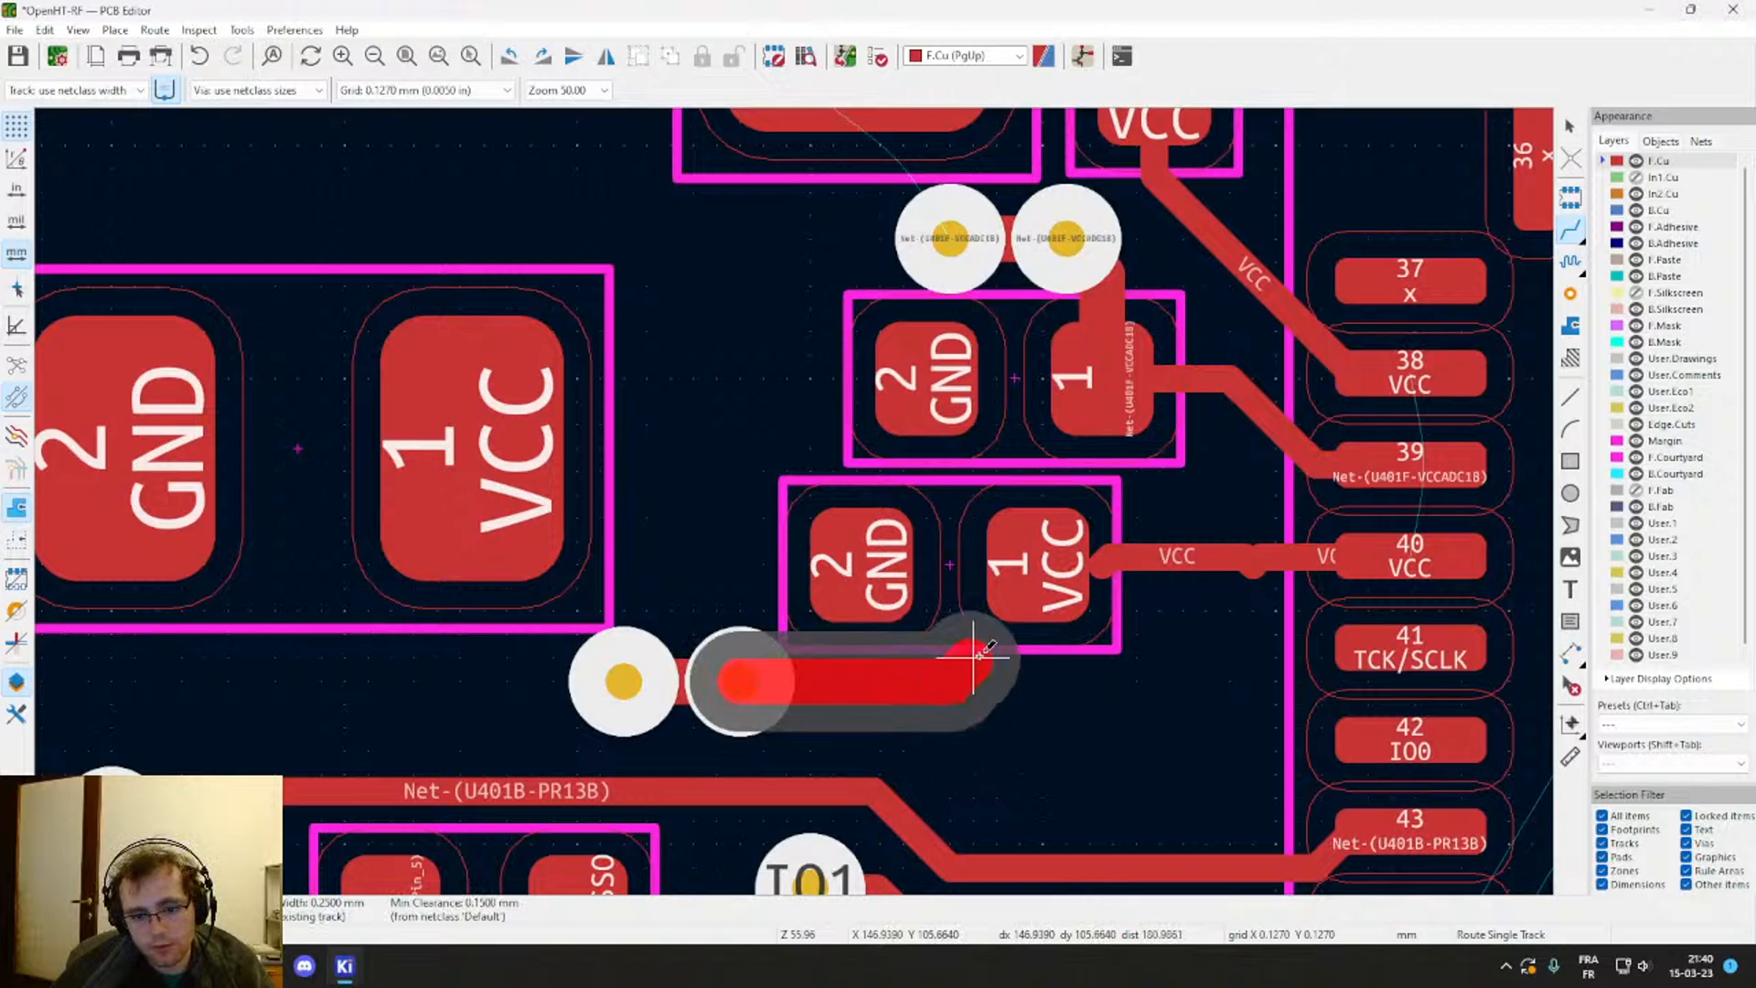
left_click(1051, 549)
key("Escape")
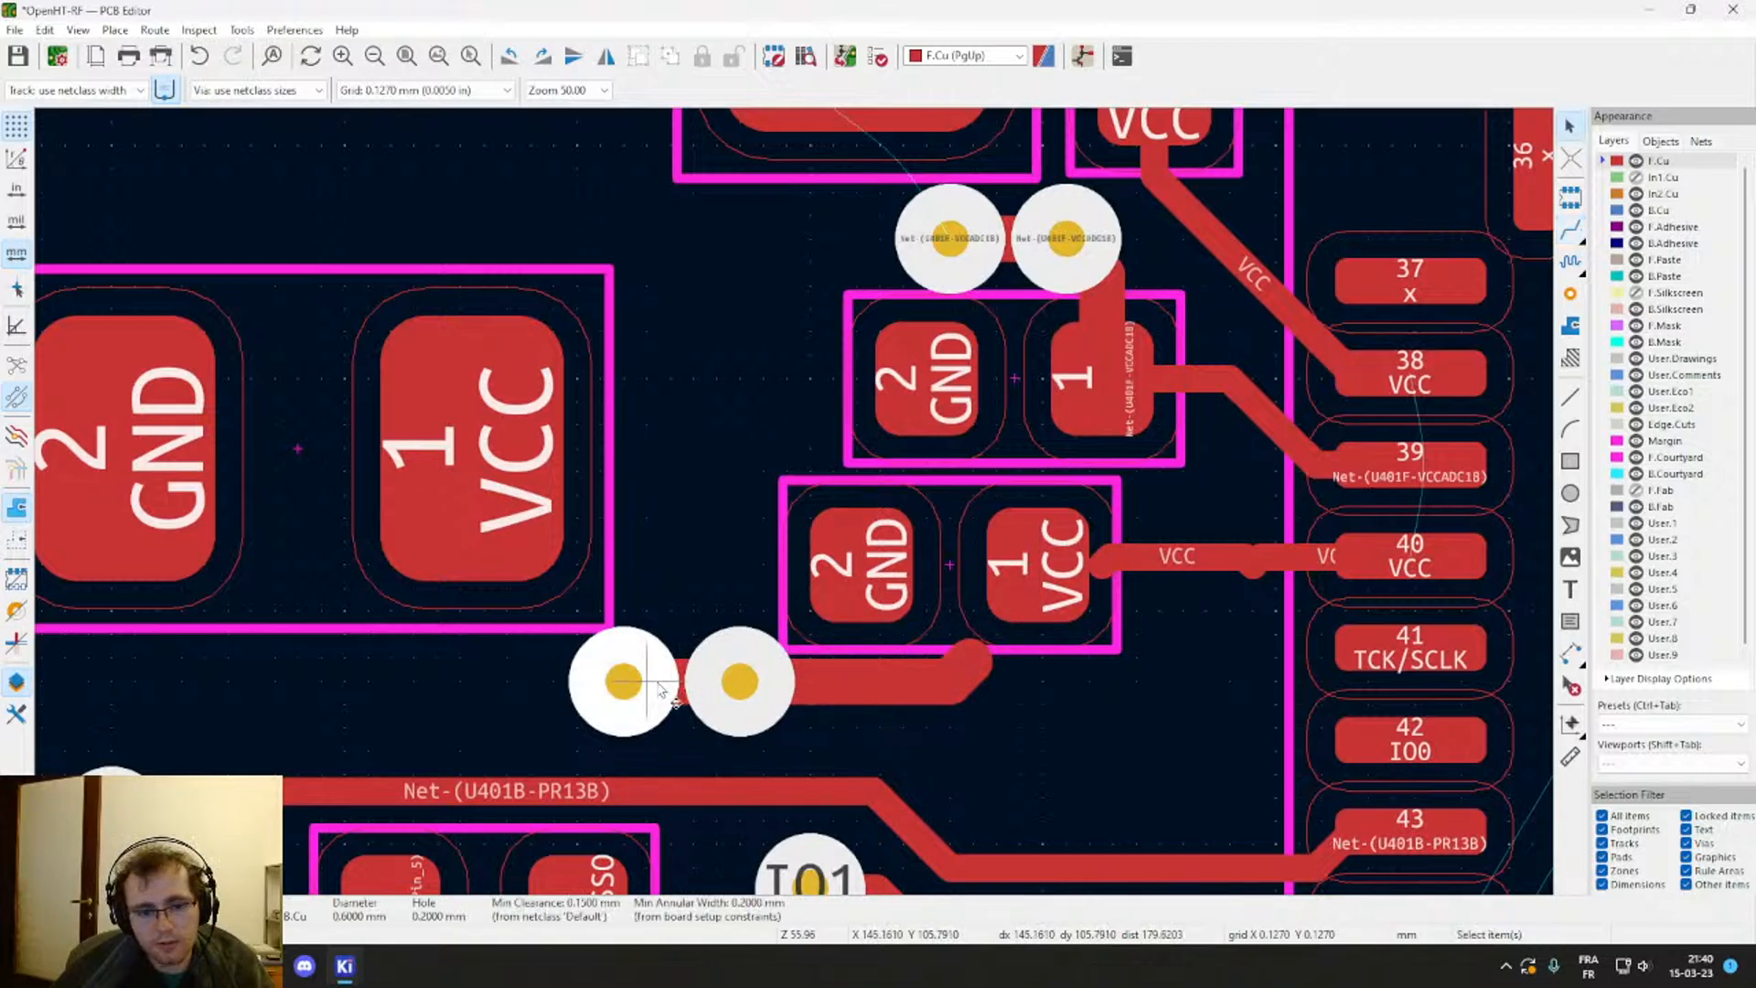
Step: Assign the net /FPGA/VCC to the whole connected group of two vias and their tracks
left_click(886, 675)
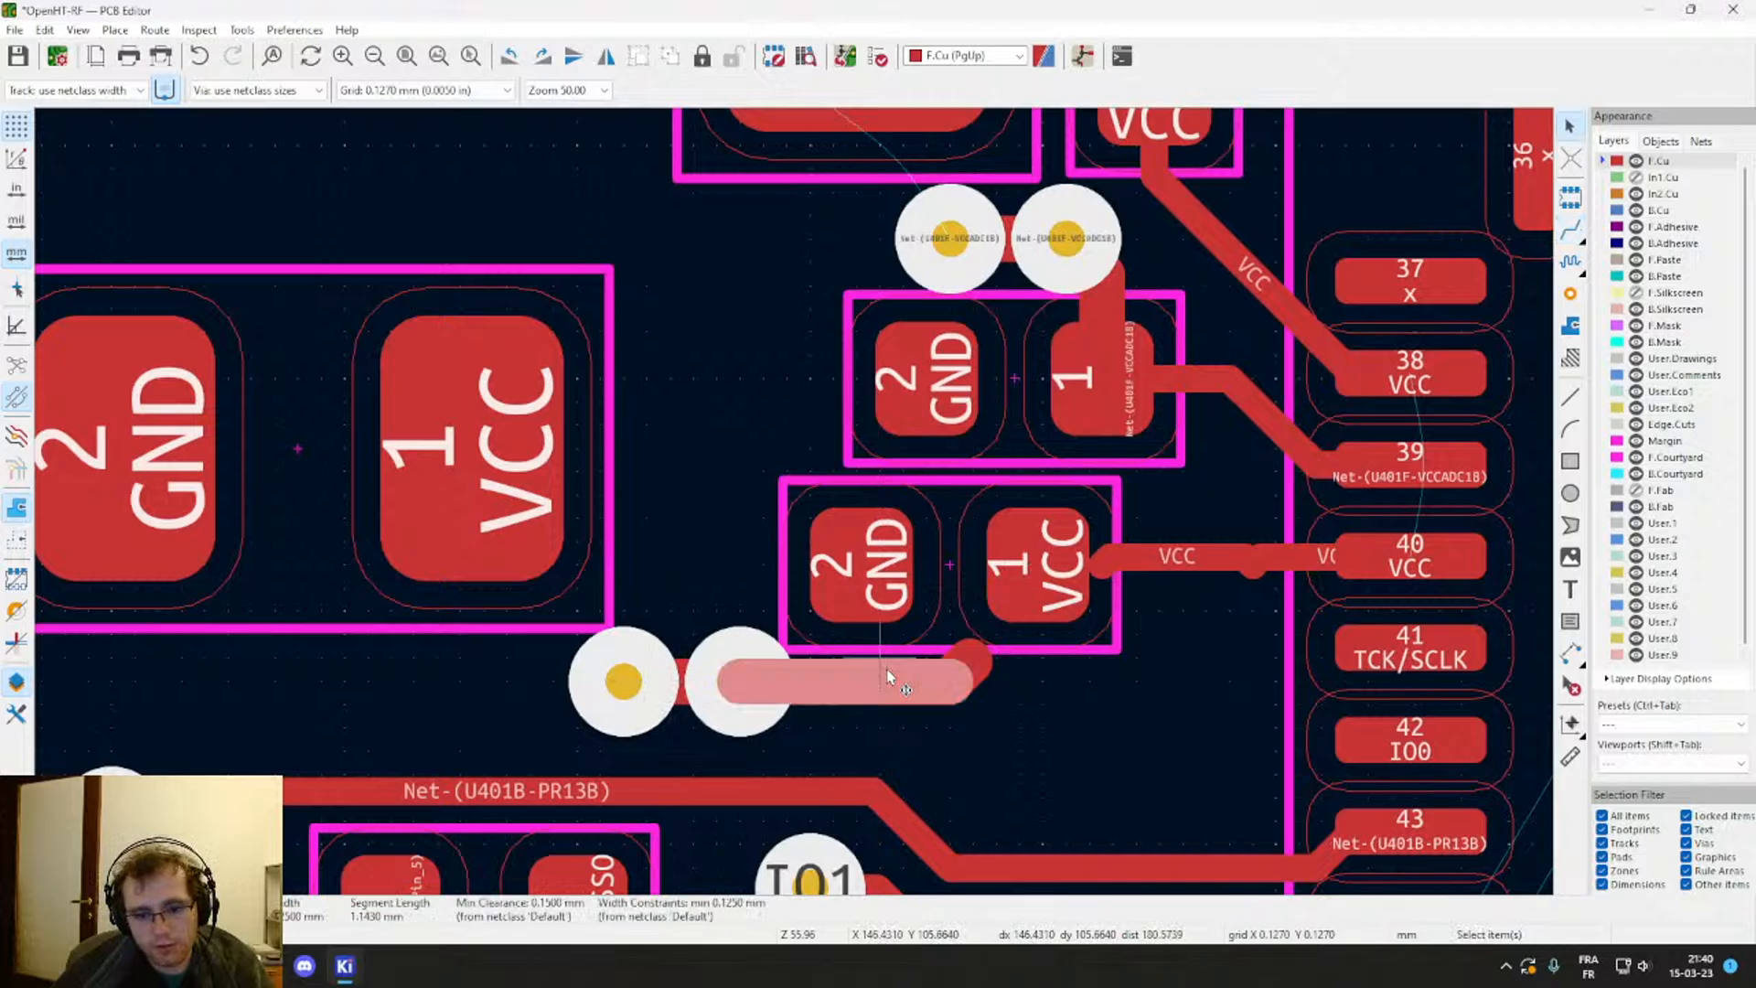
key("u")
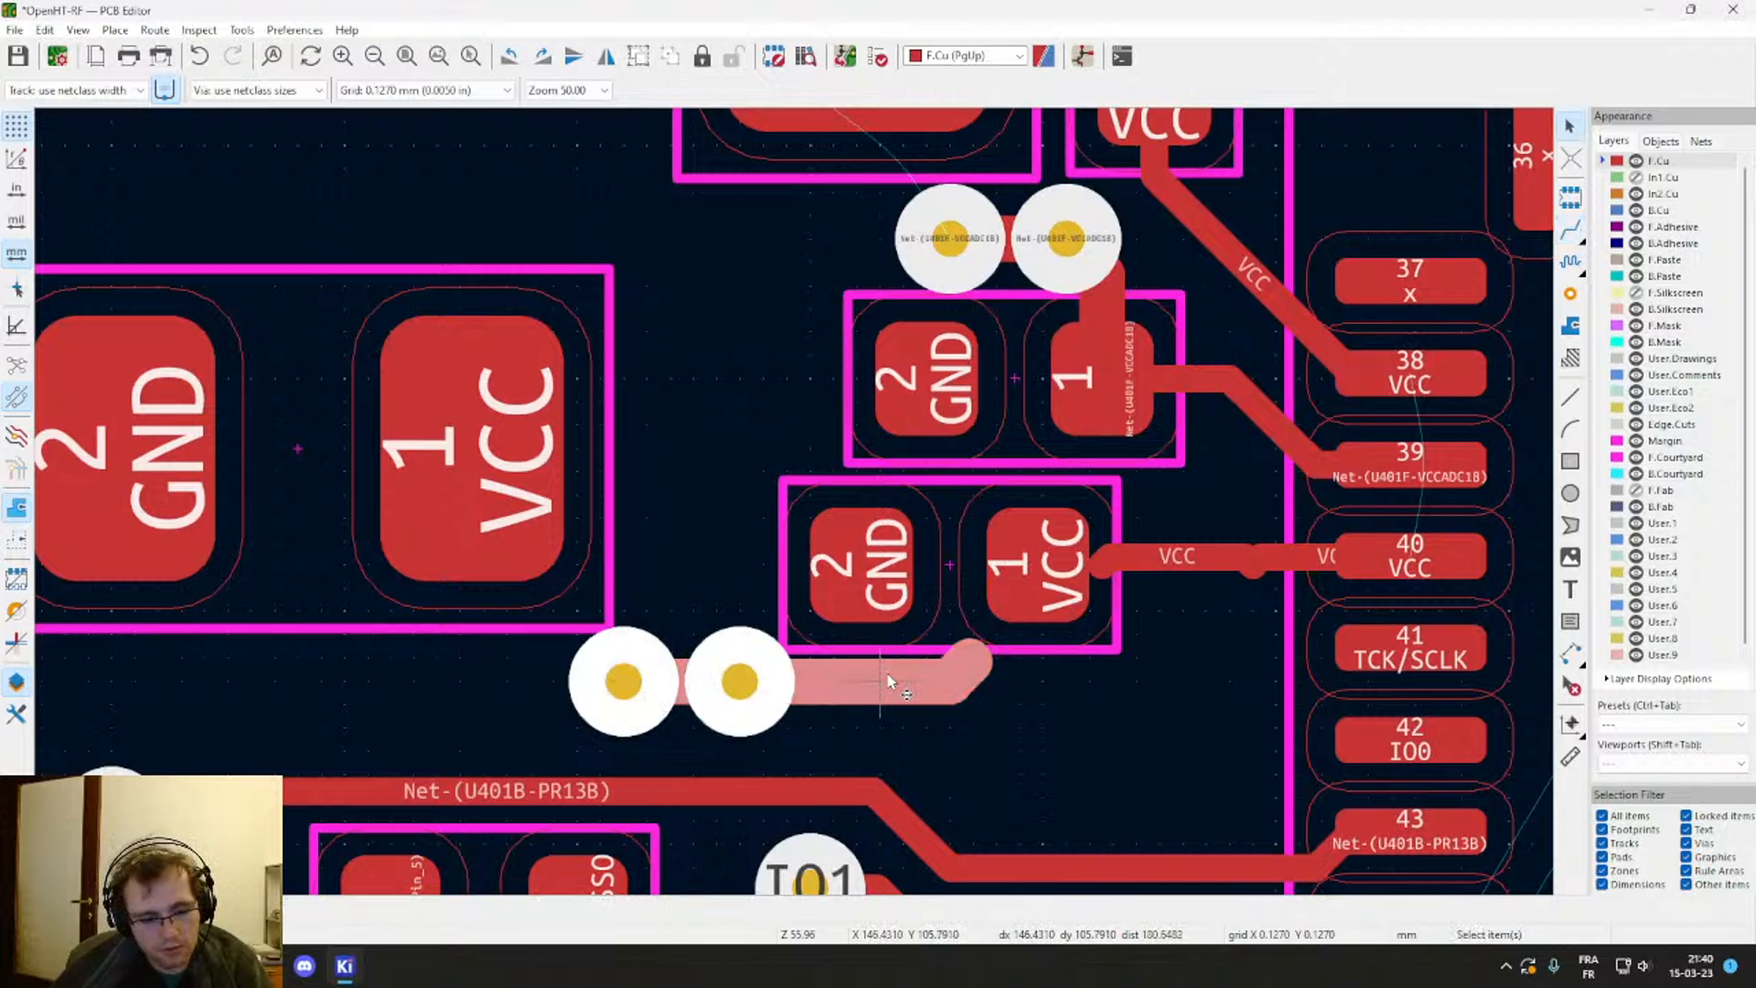
key("e")
left_click(727, 262)
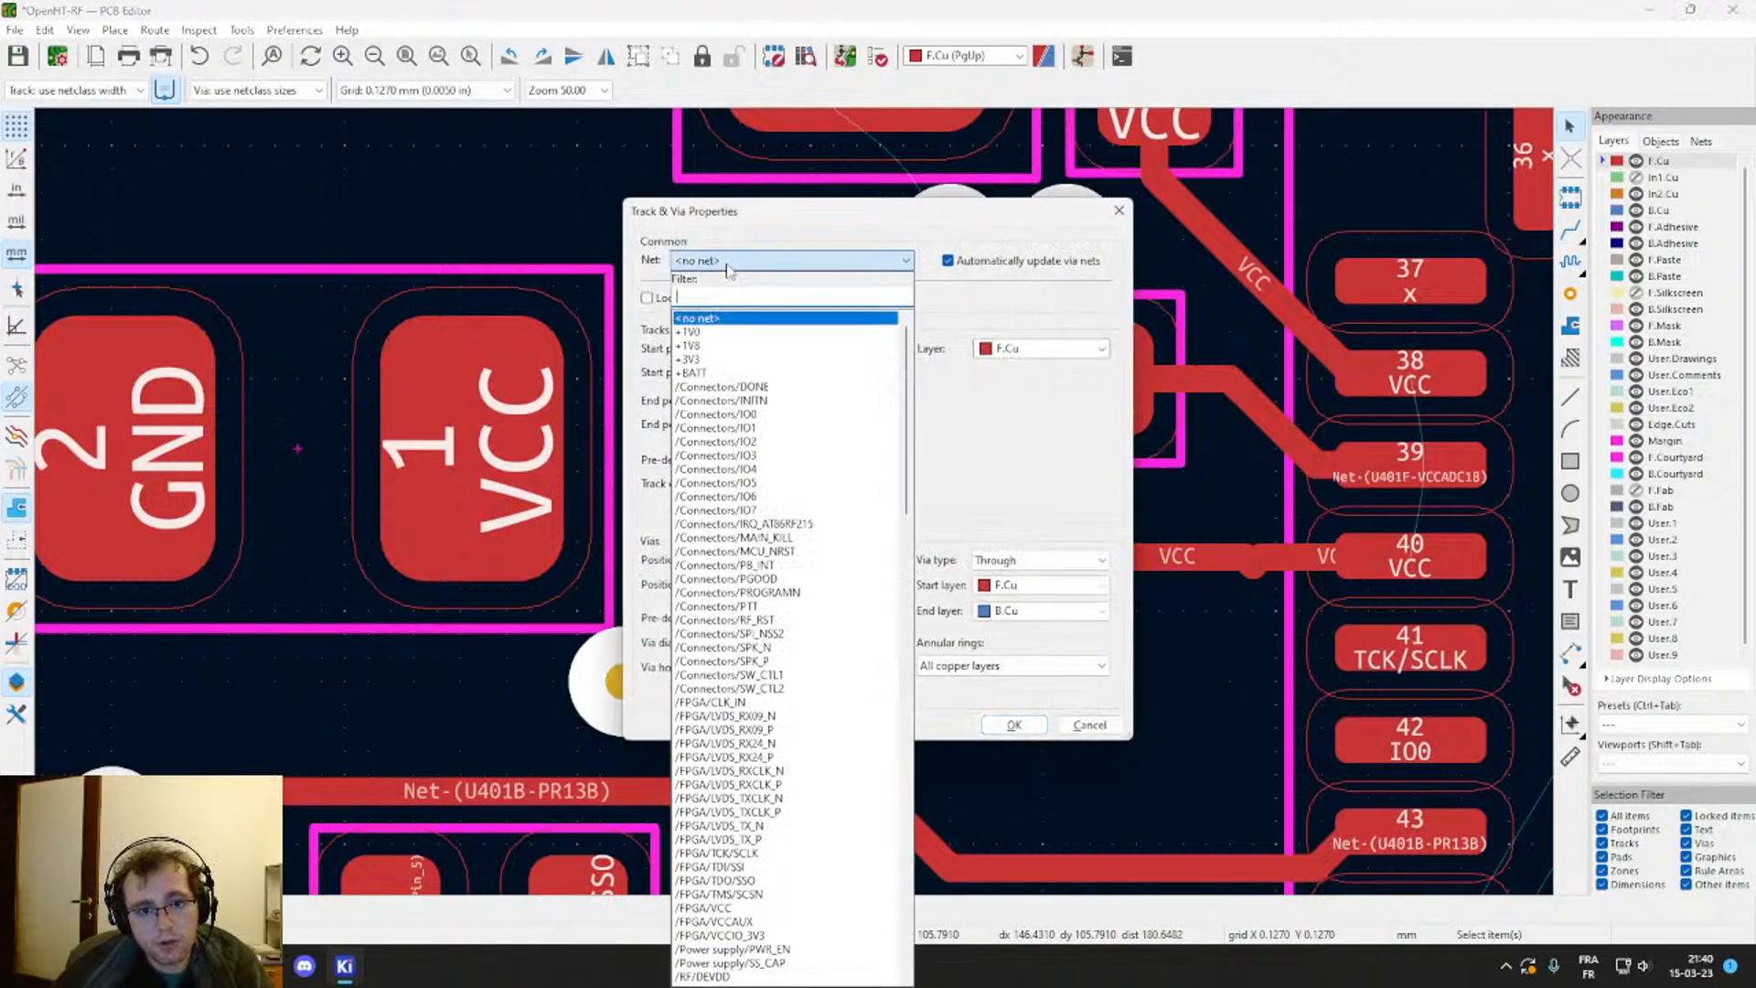
type("VCC")
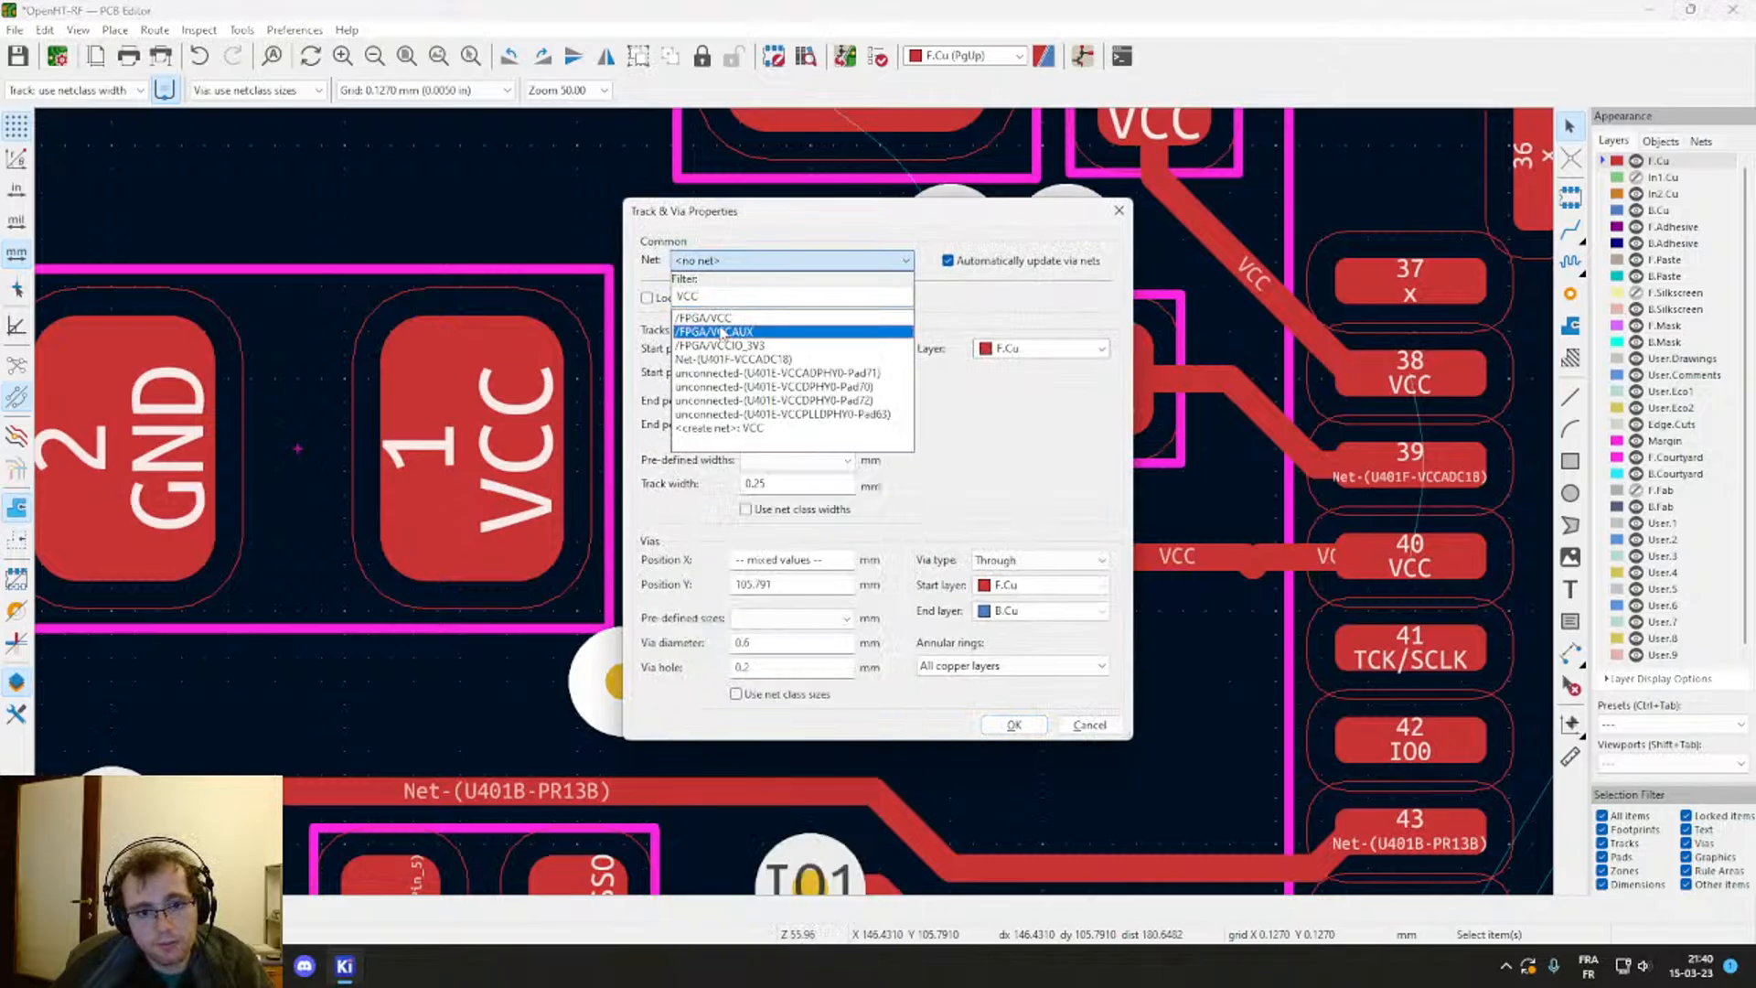
left_click(722, 318)
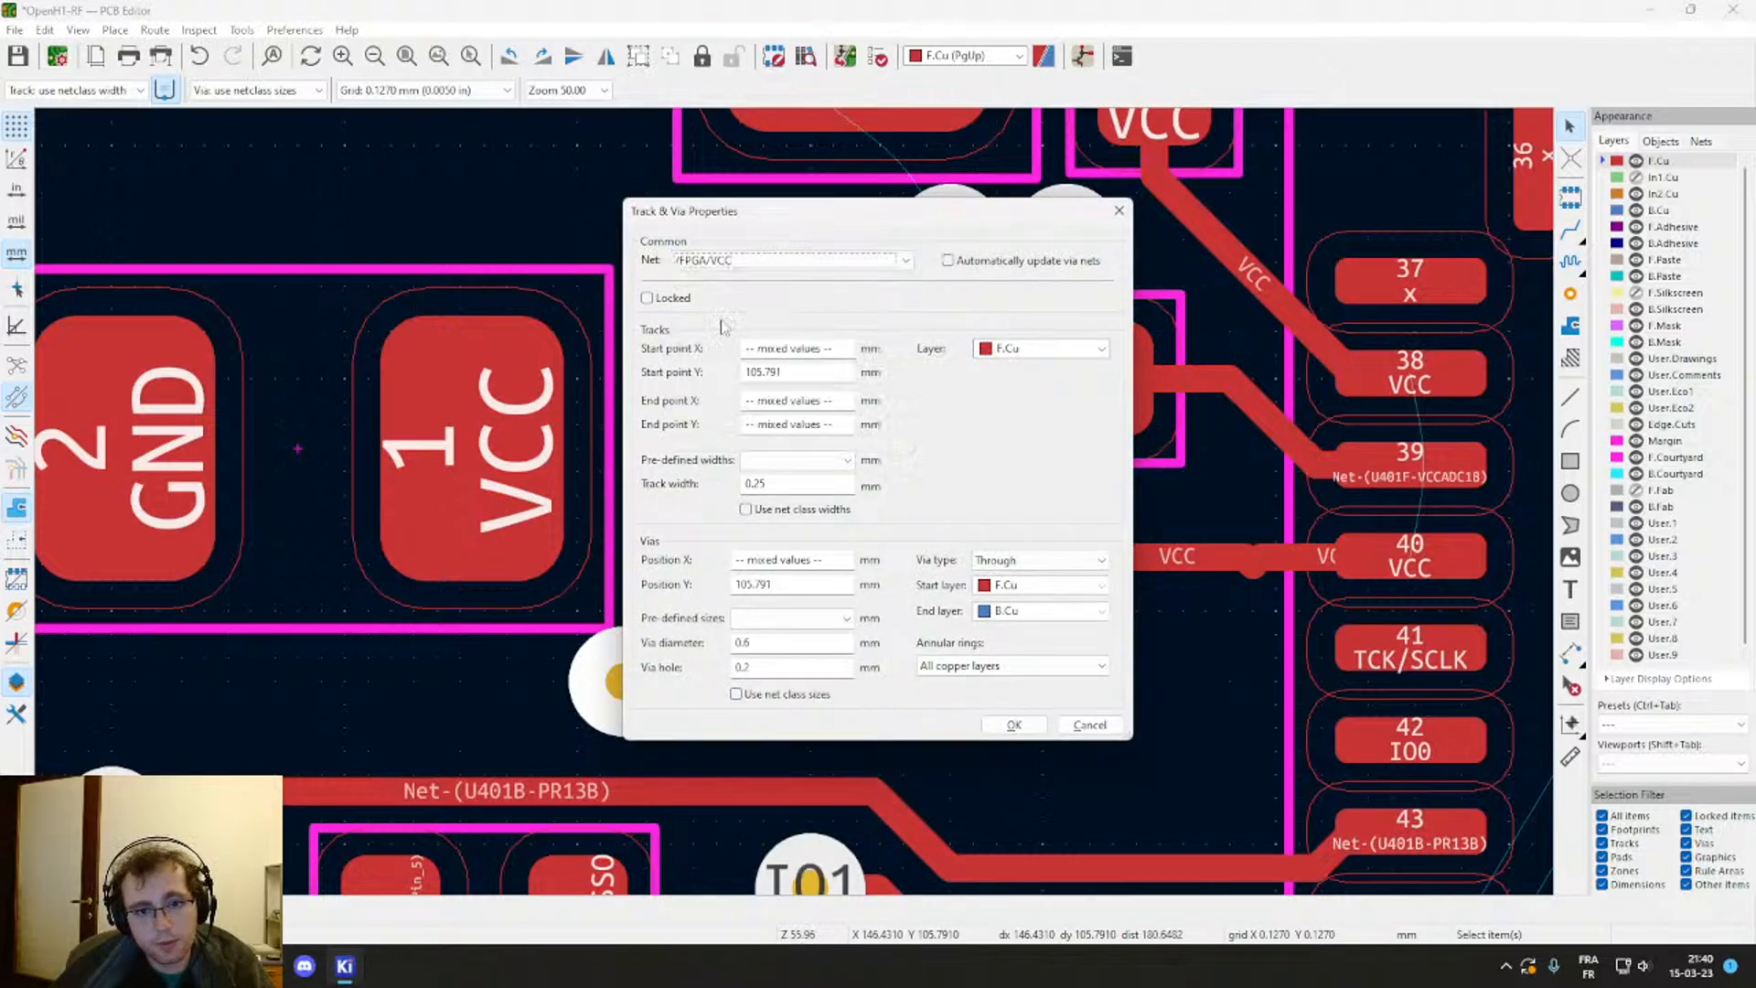
left_click(1013, 723)
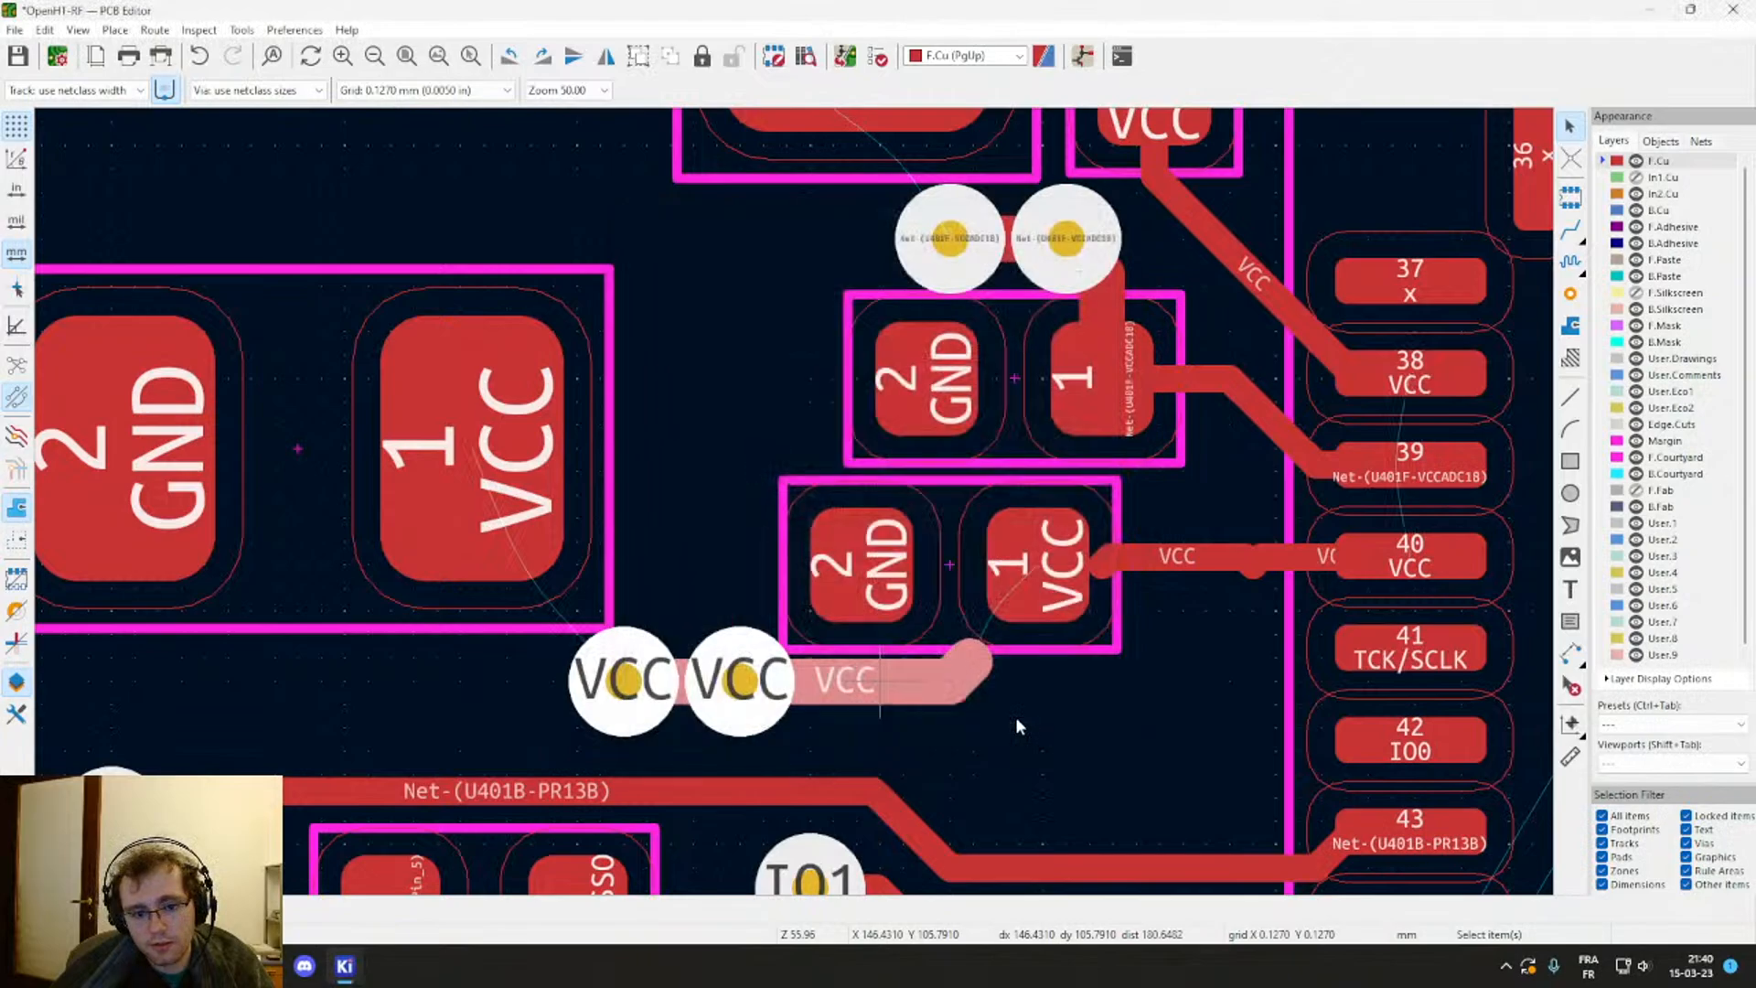
Step: Extend the 0.25 mm VCC track into the small capacitor's VCC pad and route a straight VCC track between that pad and FPGA pad 40
key("x")
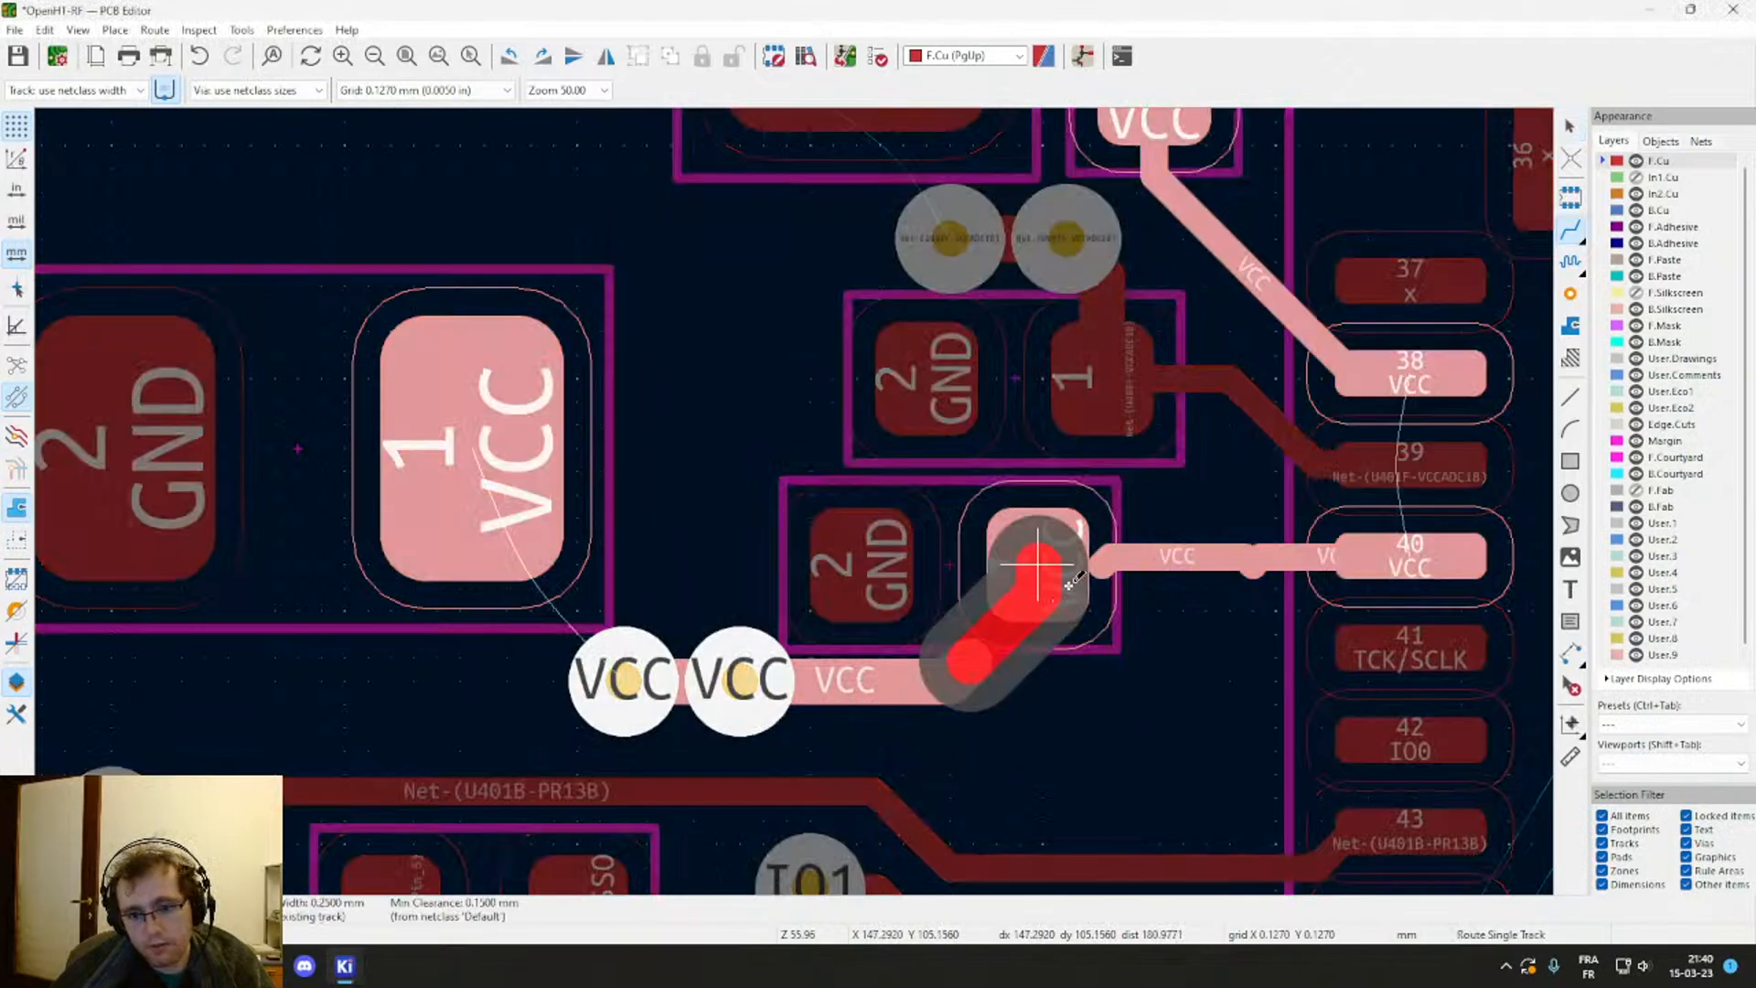
left_click(1043, 567)
left_click(1047, 563)
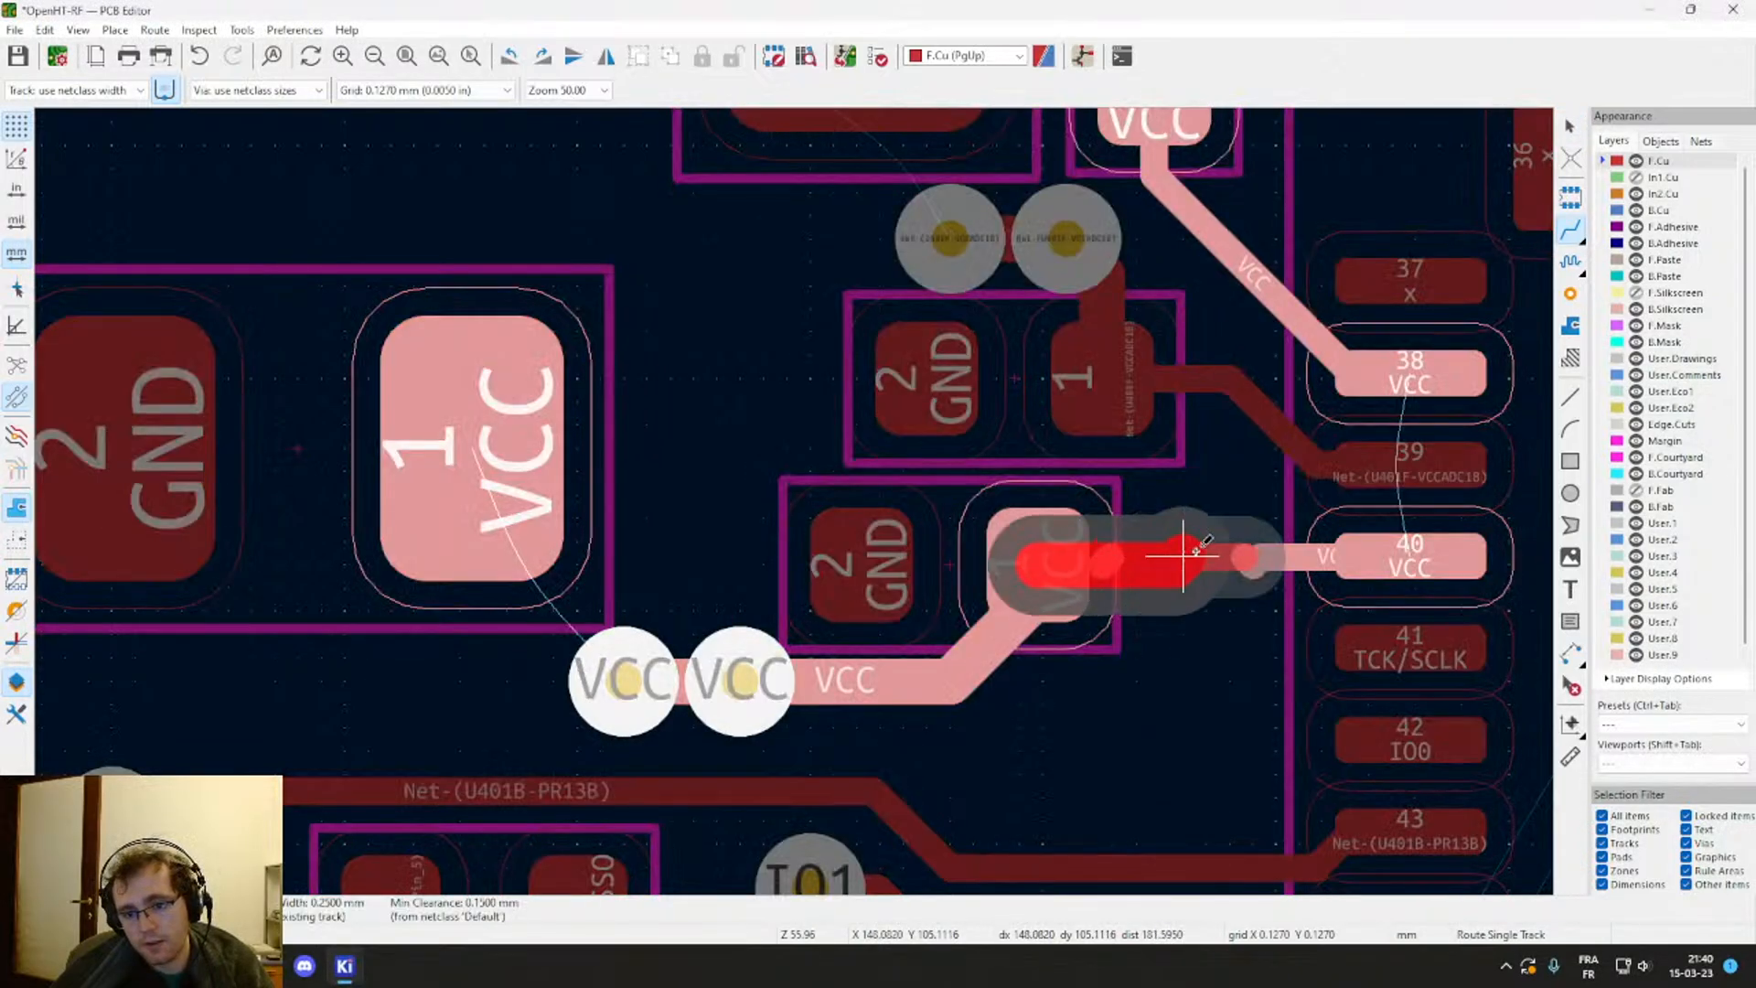
key("Escape")
left_click(1402, 556)
left_click(1055, 555)
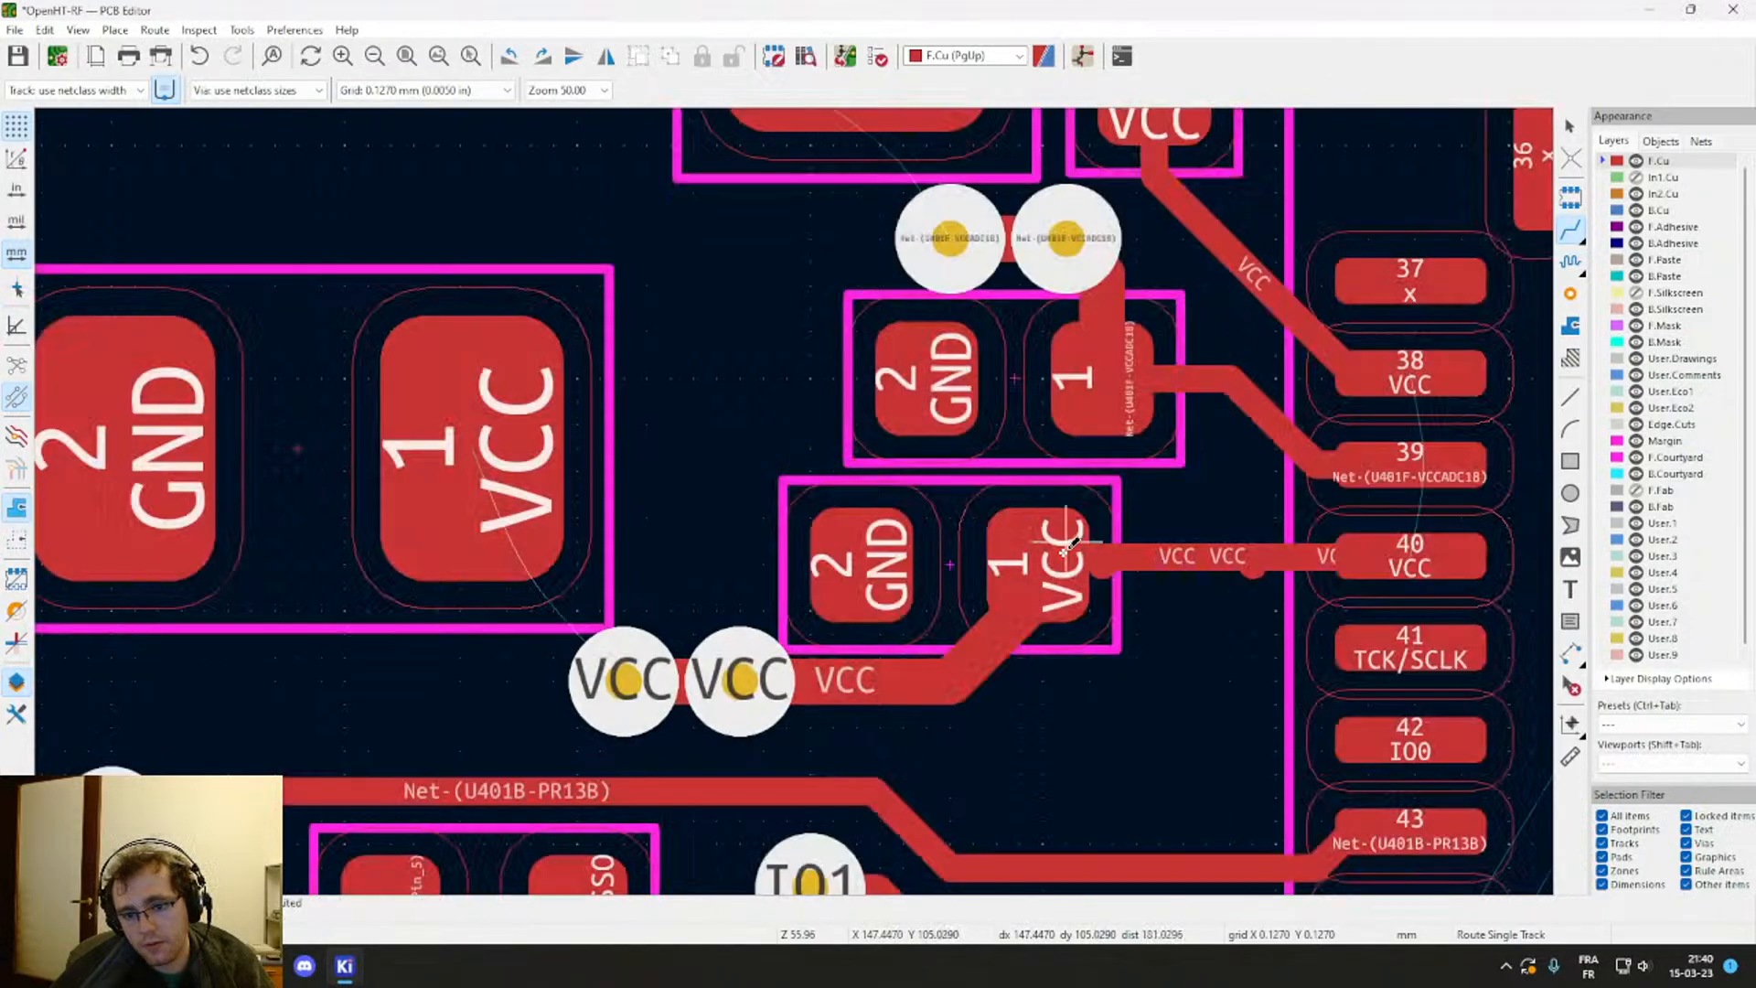
key("Escape")
Step: Delete the three leftover short VCC track stubs along the straight track between the capacitor and FPGA pad 40
scroll(1240, 580, "up", 5)
left_click(842, 456)
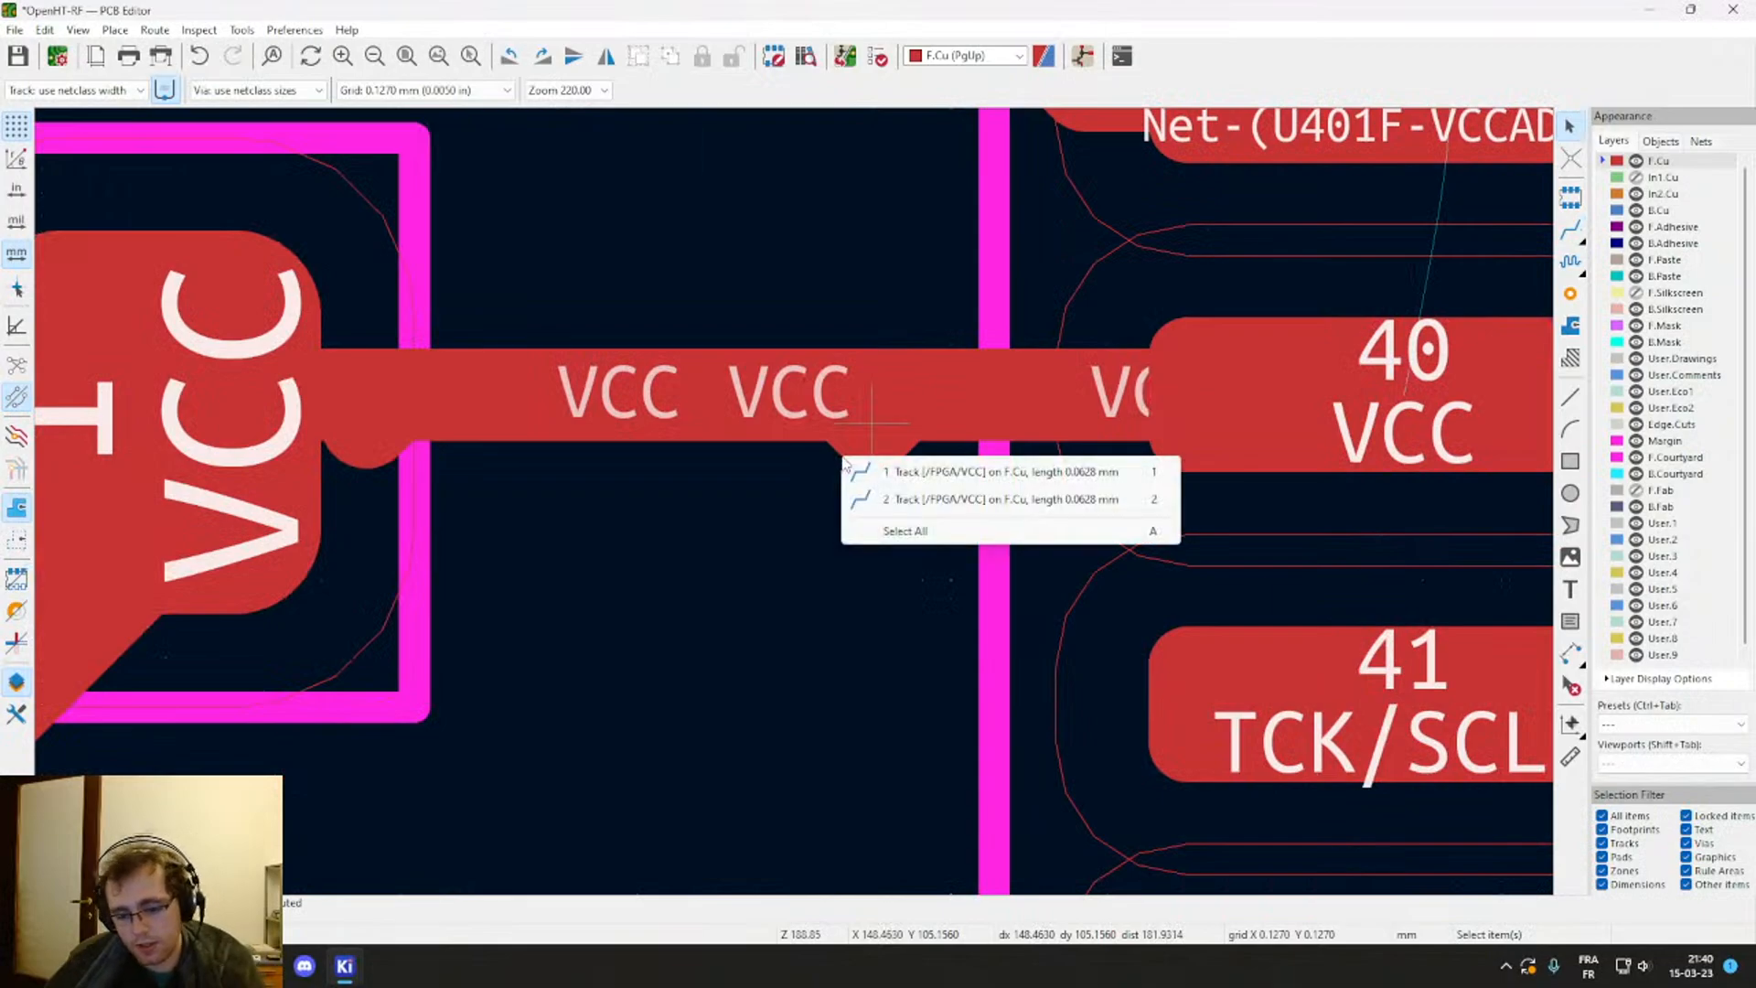
left_click(957, 465)
key("Delete")
left_click(881, 446)
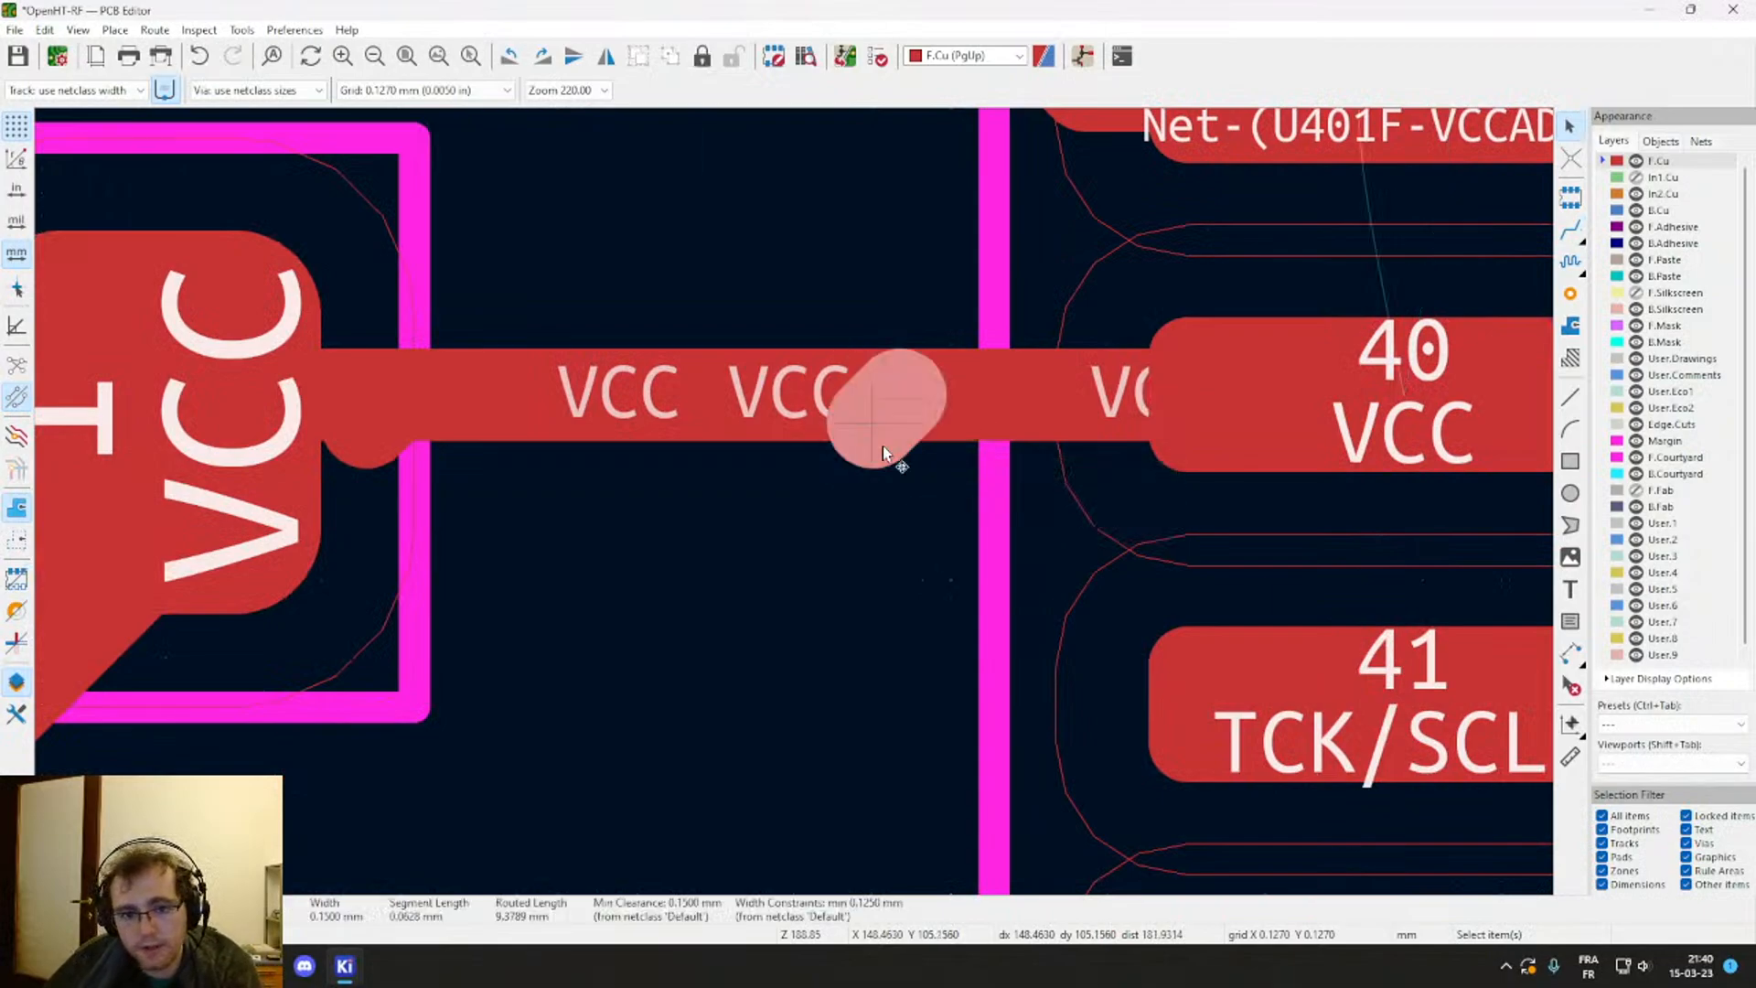
key("Delete")
left_click(377, 460)
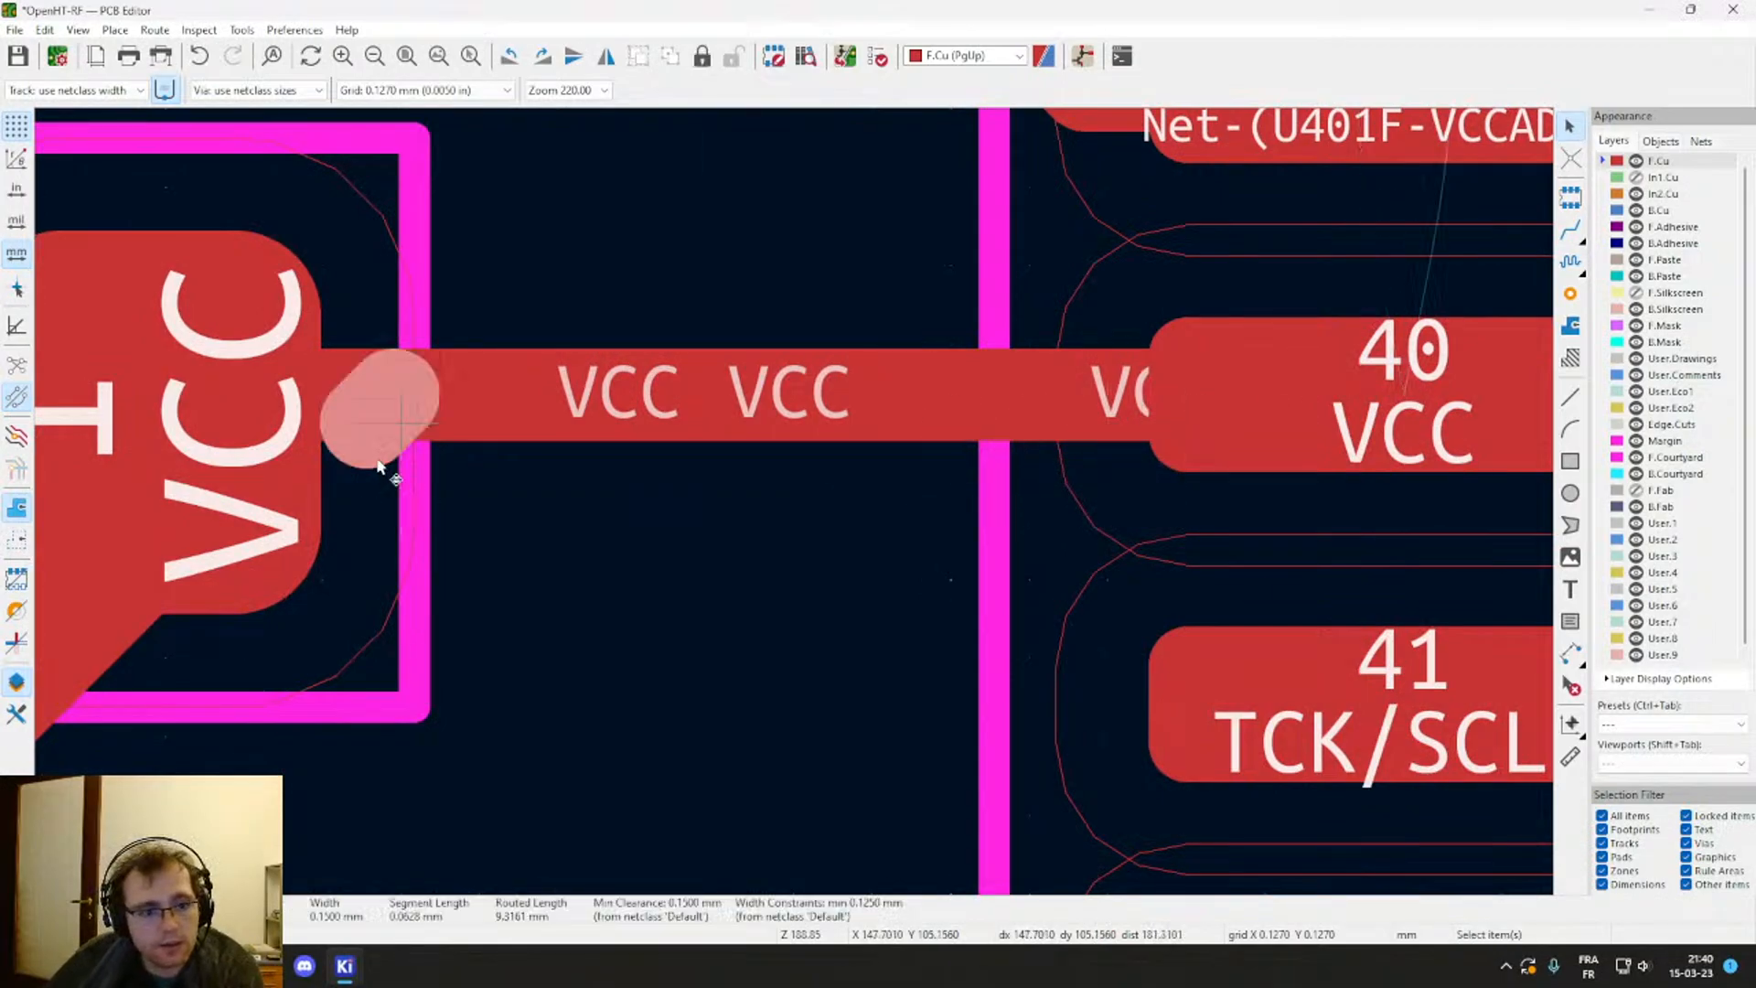
key("Delete")
scroll(353, 451, "down", 5)
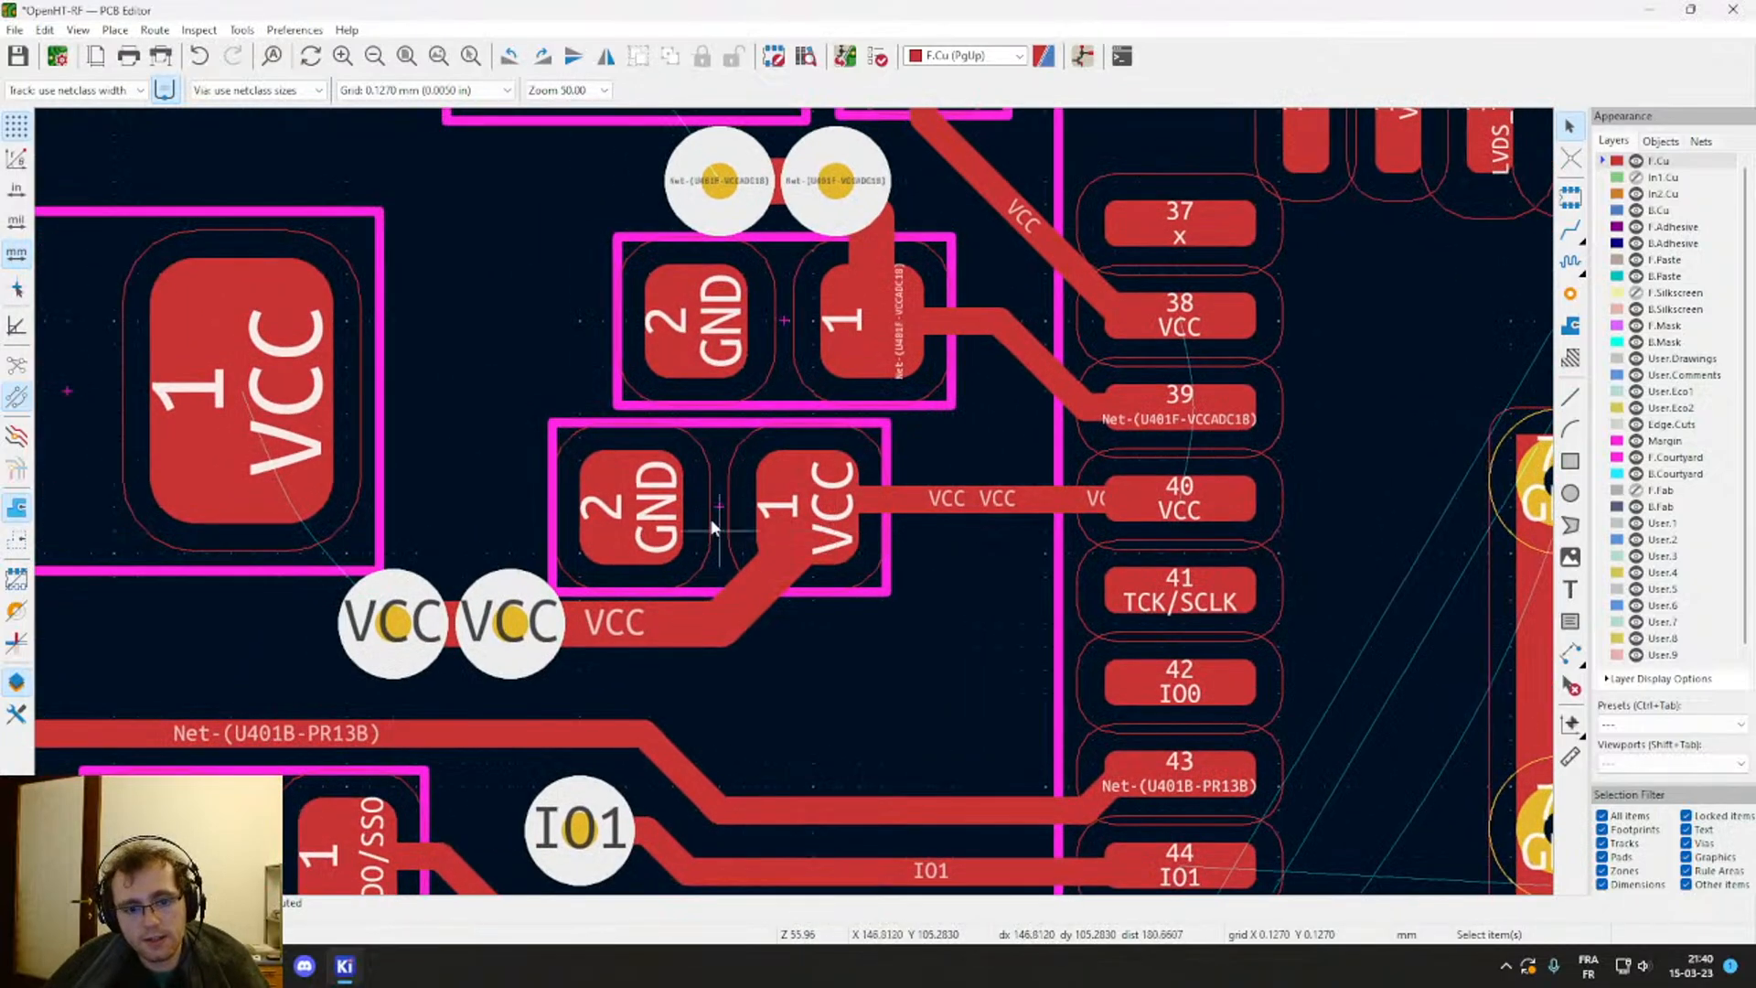
left_click(726, 501)
key("Escape")
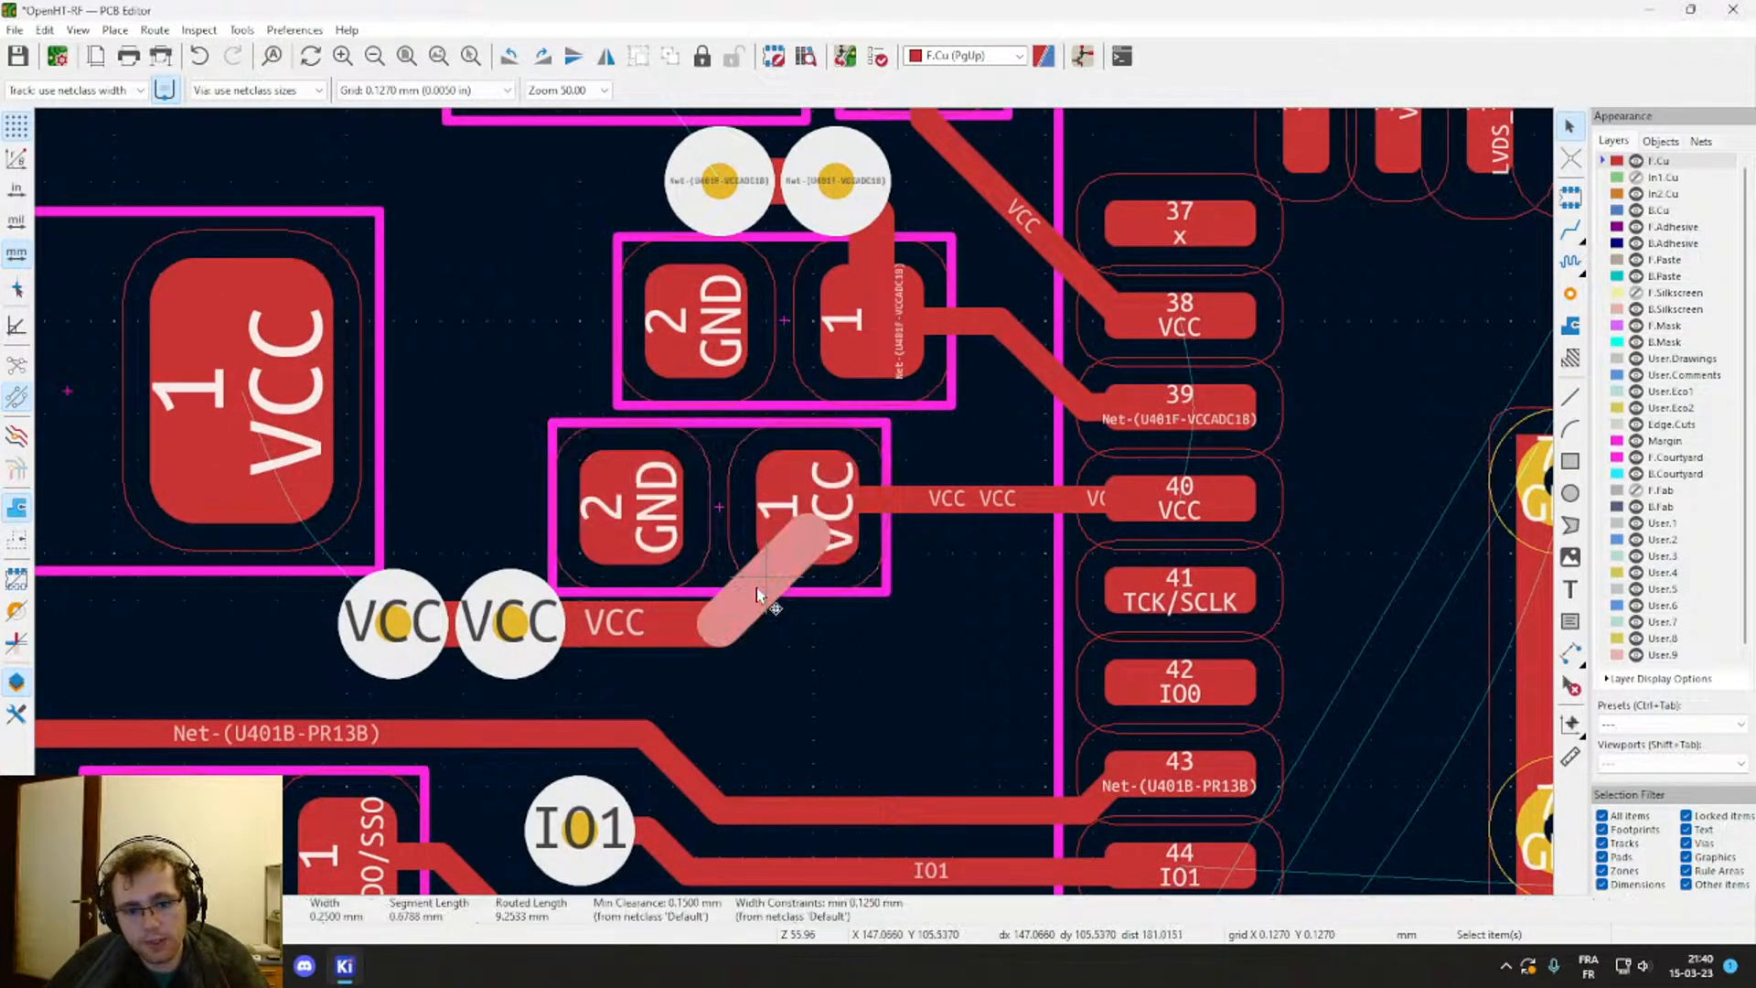
Step: Route TCK/SCLK from FPGA pad 41 to a through via just below and right of the small VCC capacitor
scroll(793, 499, "down", 2)
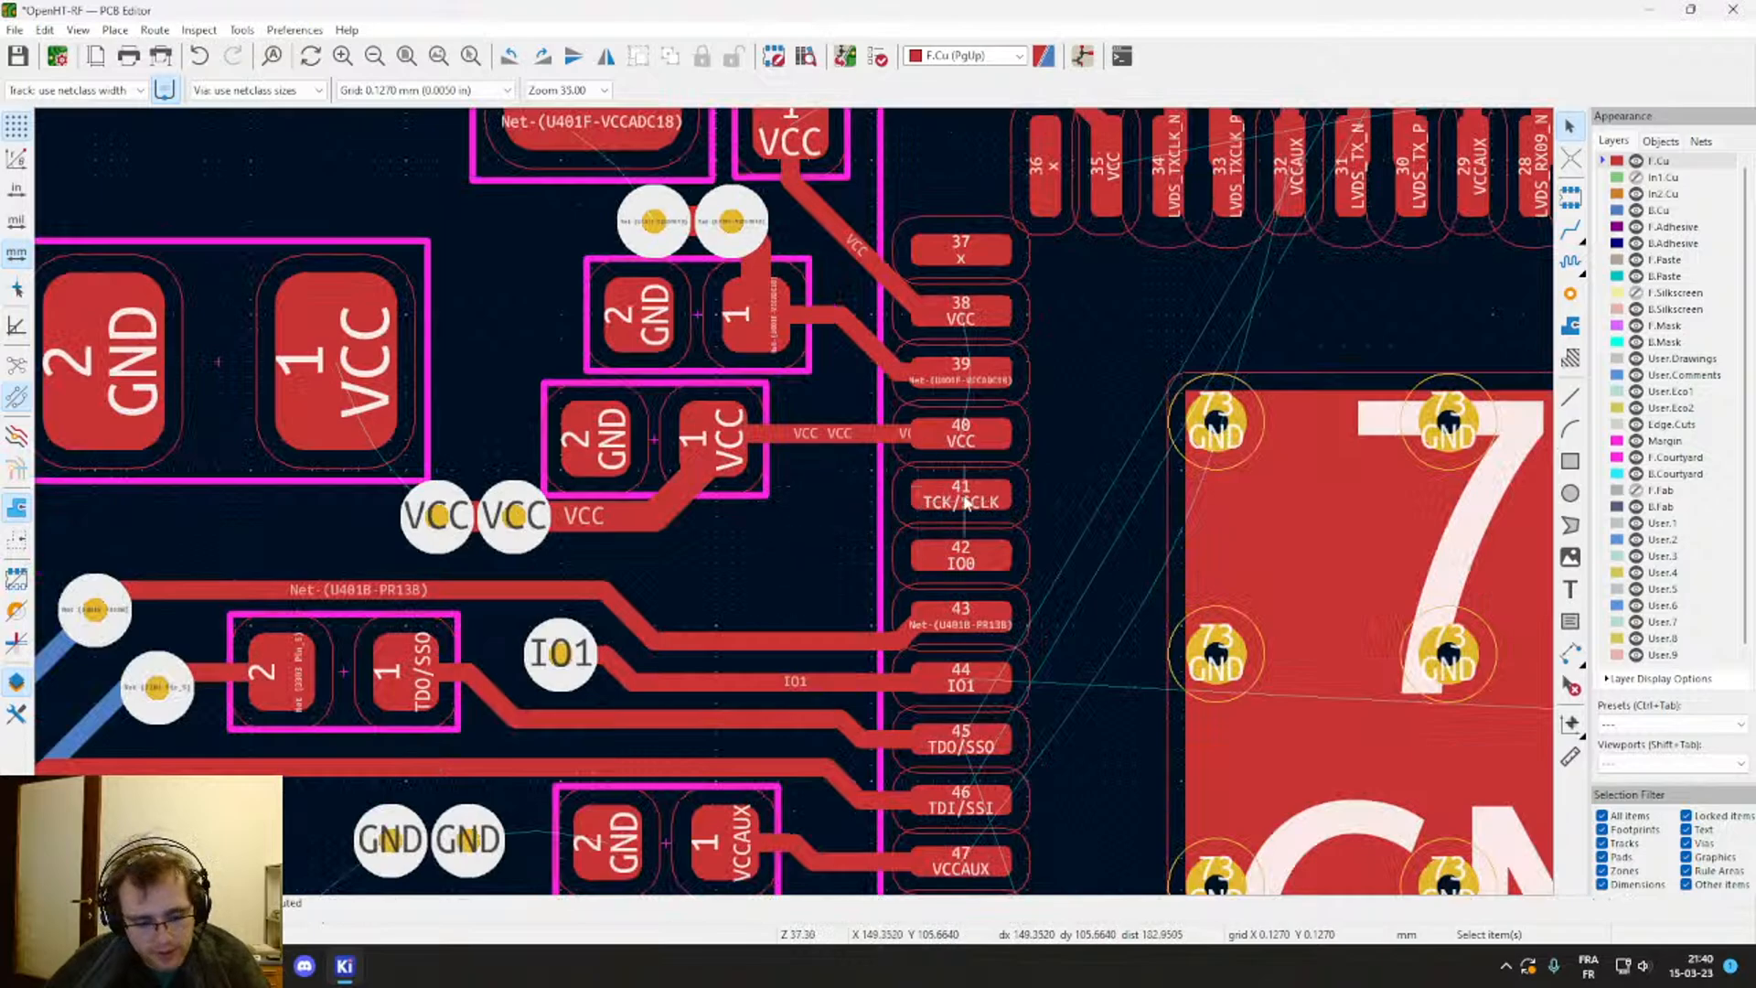
key("x")
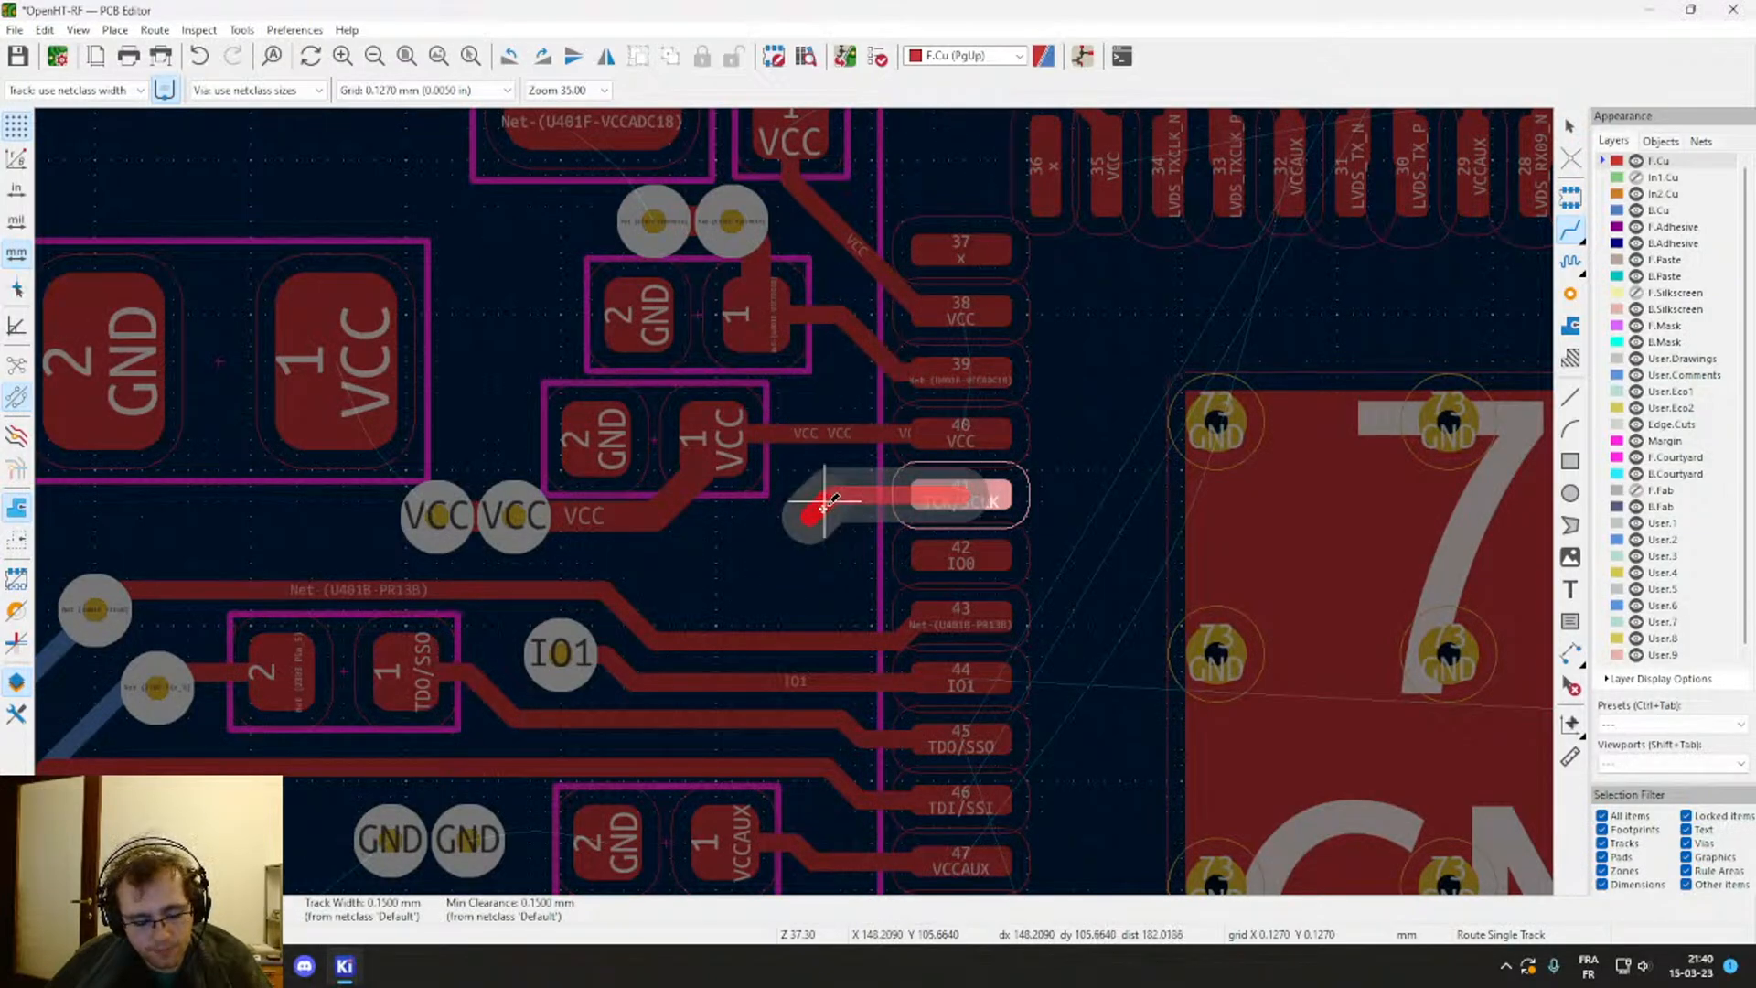
key("v")
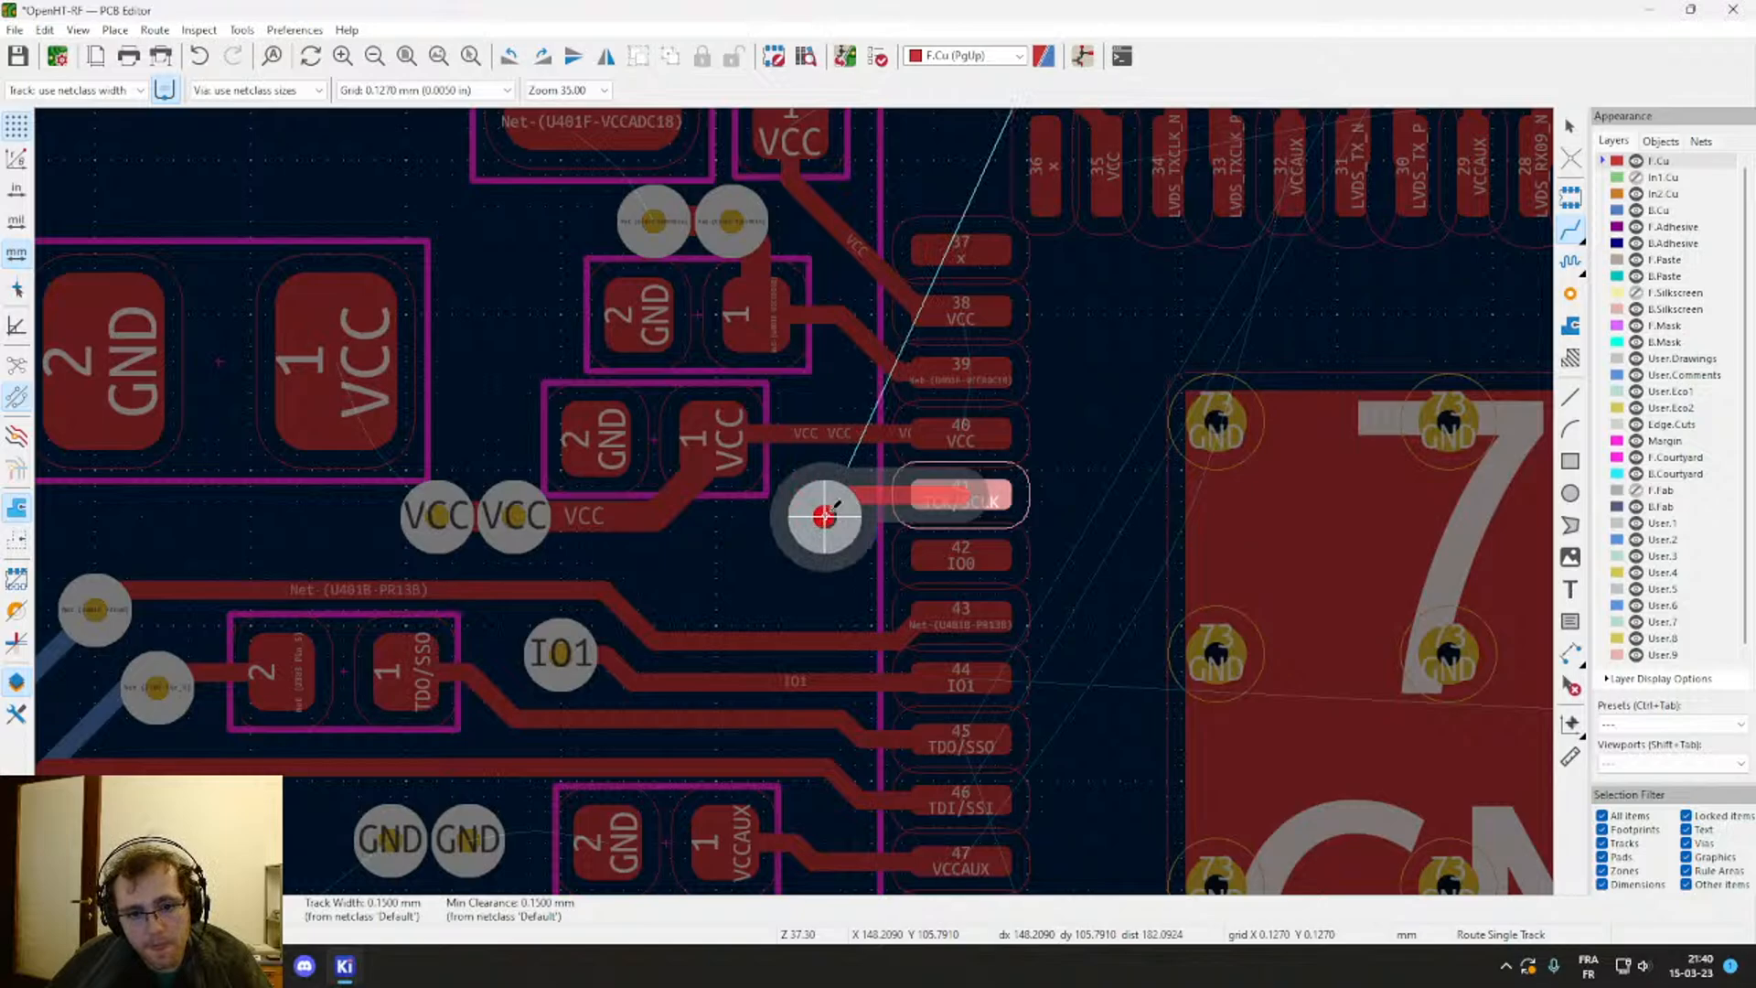
left_click(815, 508)
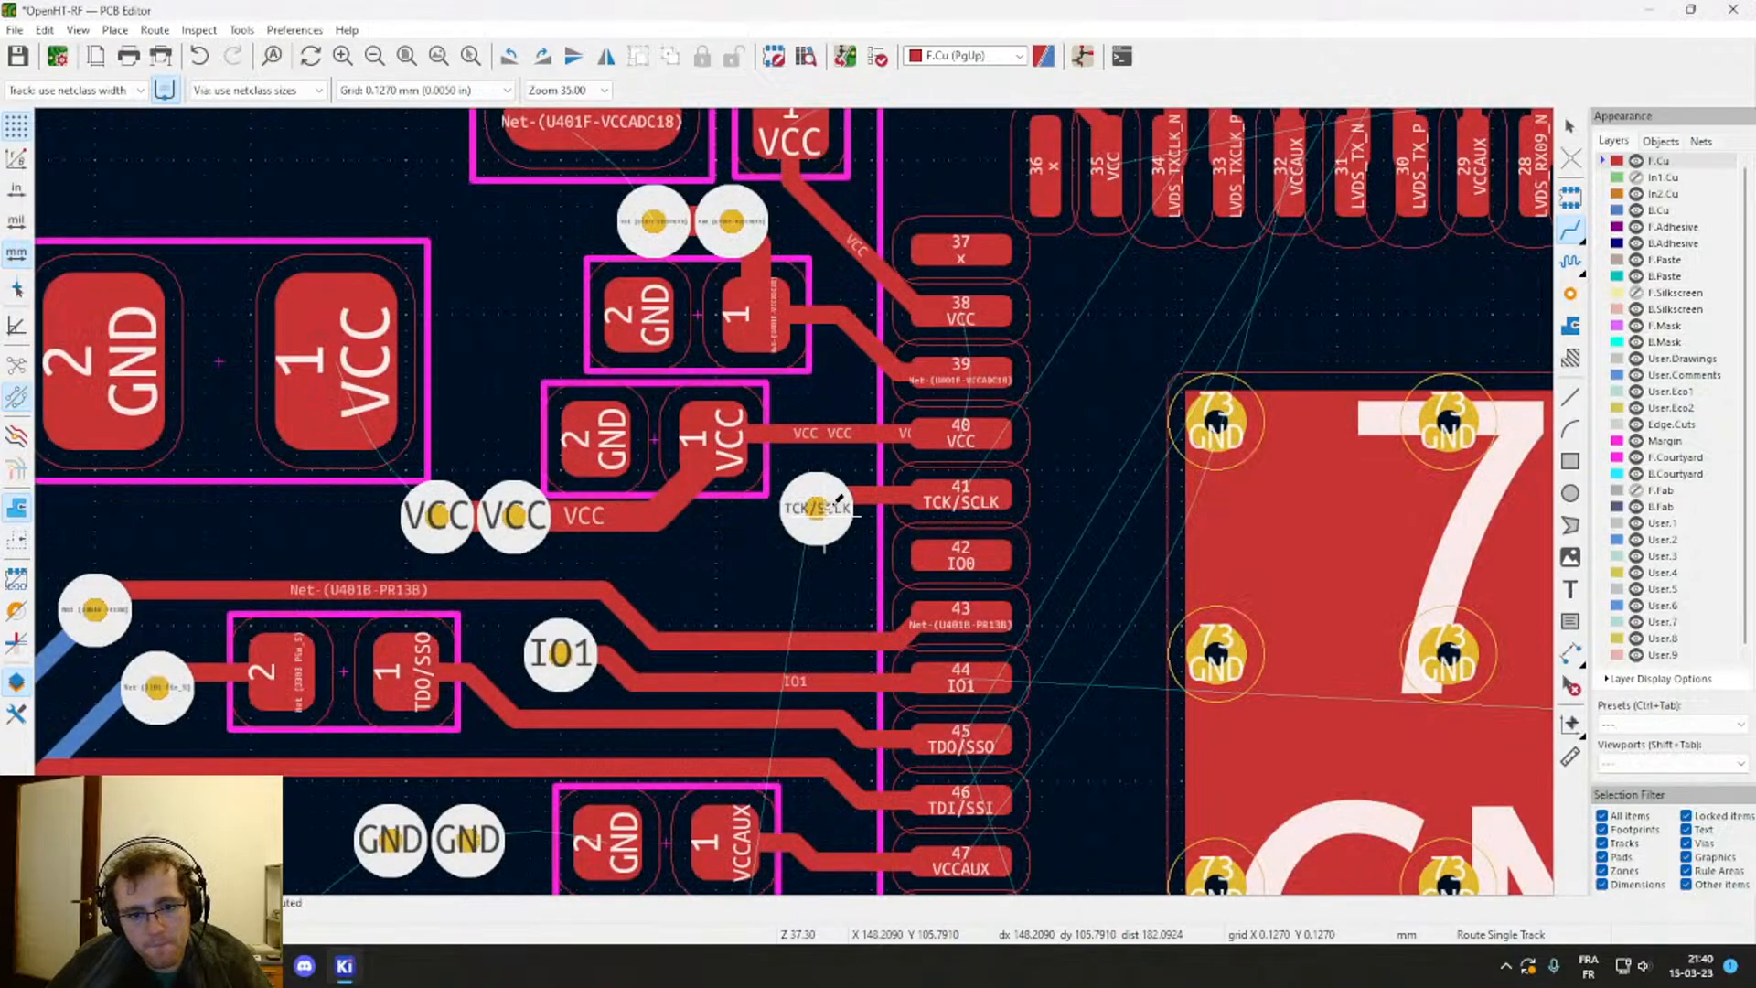
Step: Route IO0 from FPGA pad 42 to a through via below the small VCC capacitor, at about X 147.320, Y 106.172 mm
left_click(933, 558)
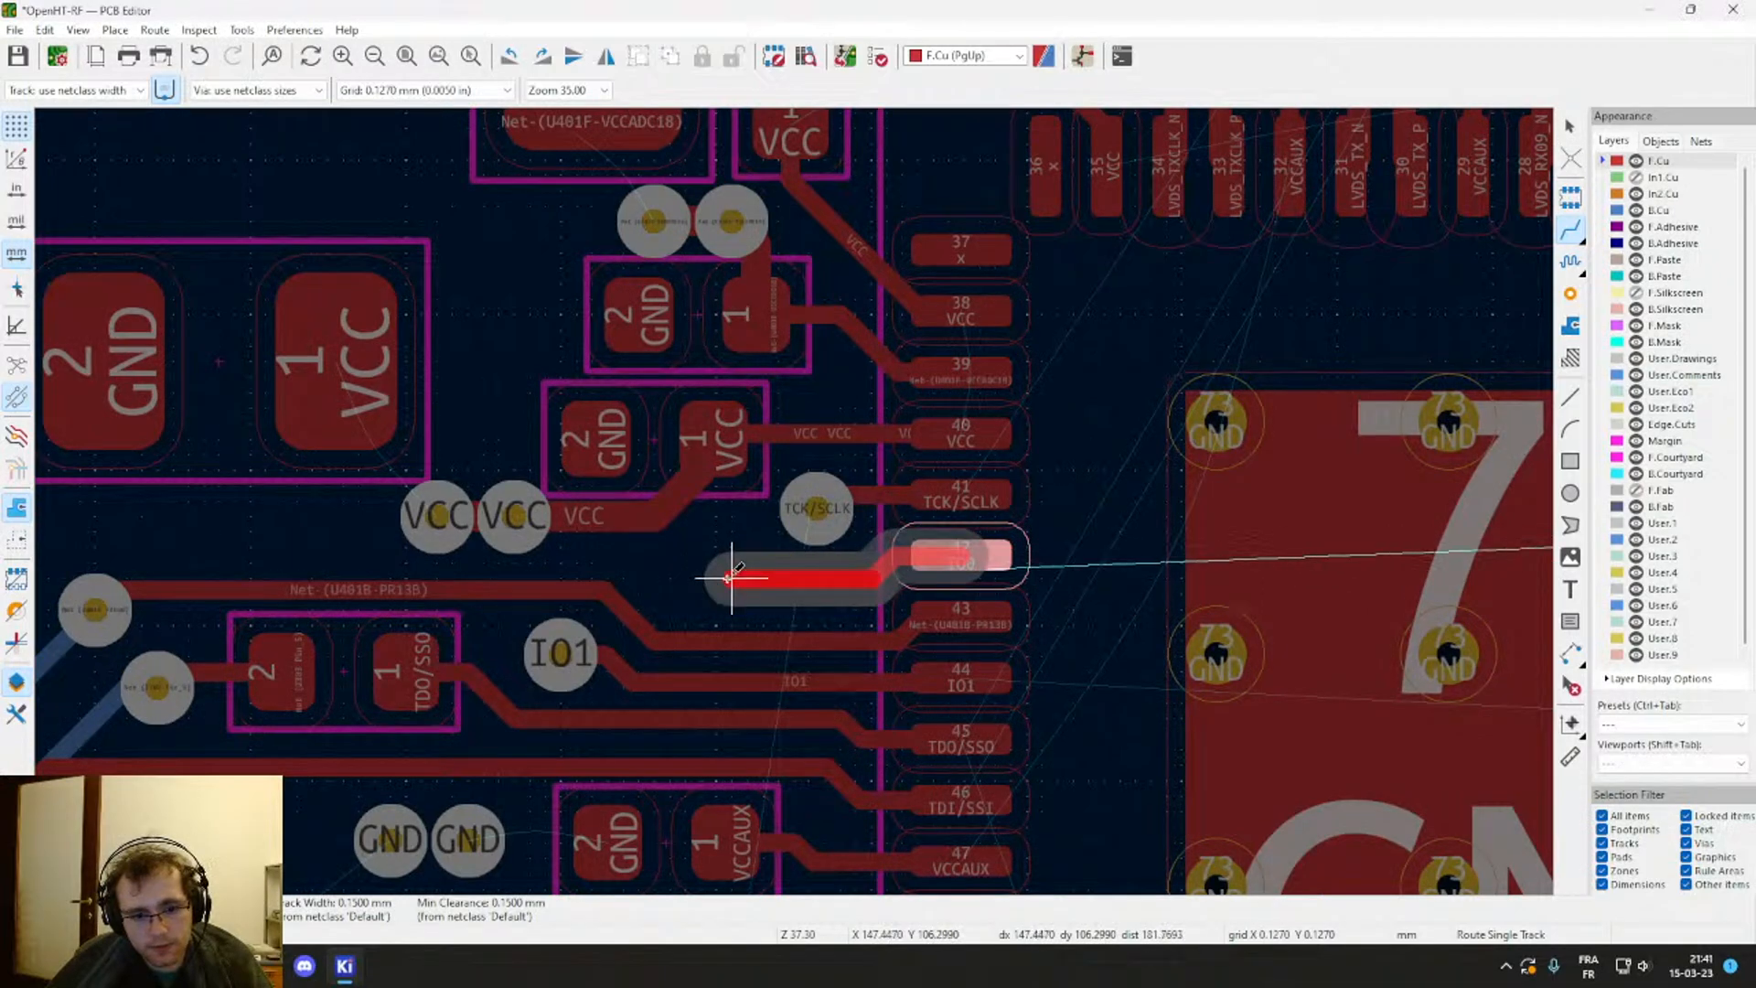
key("v")
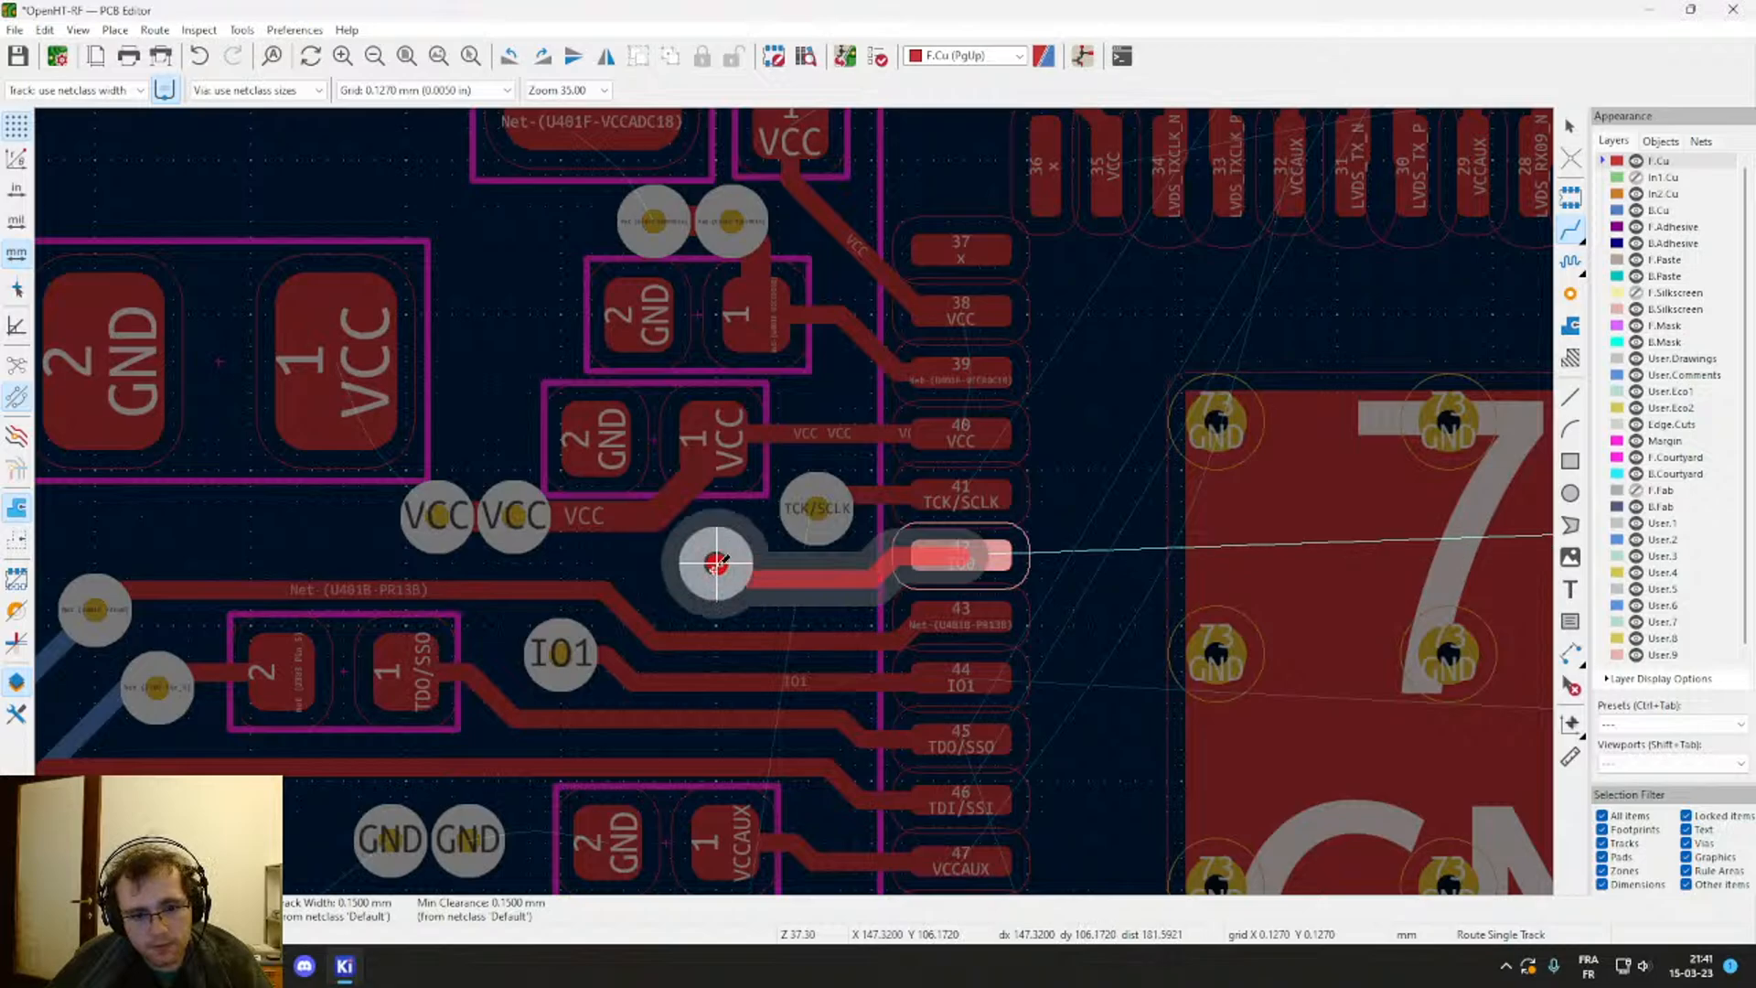
left_click(716, 564)
key("Escape")
scroll(901, 561, "down", 3)
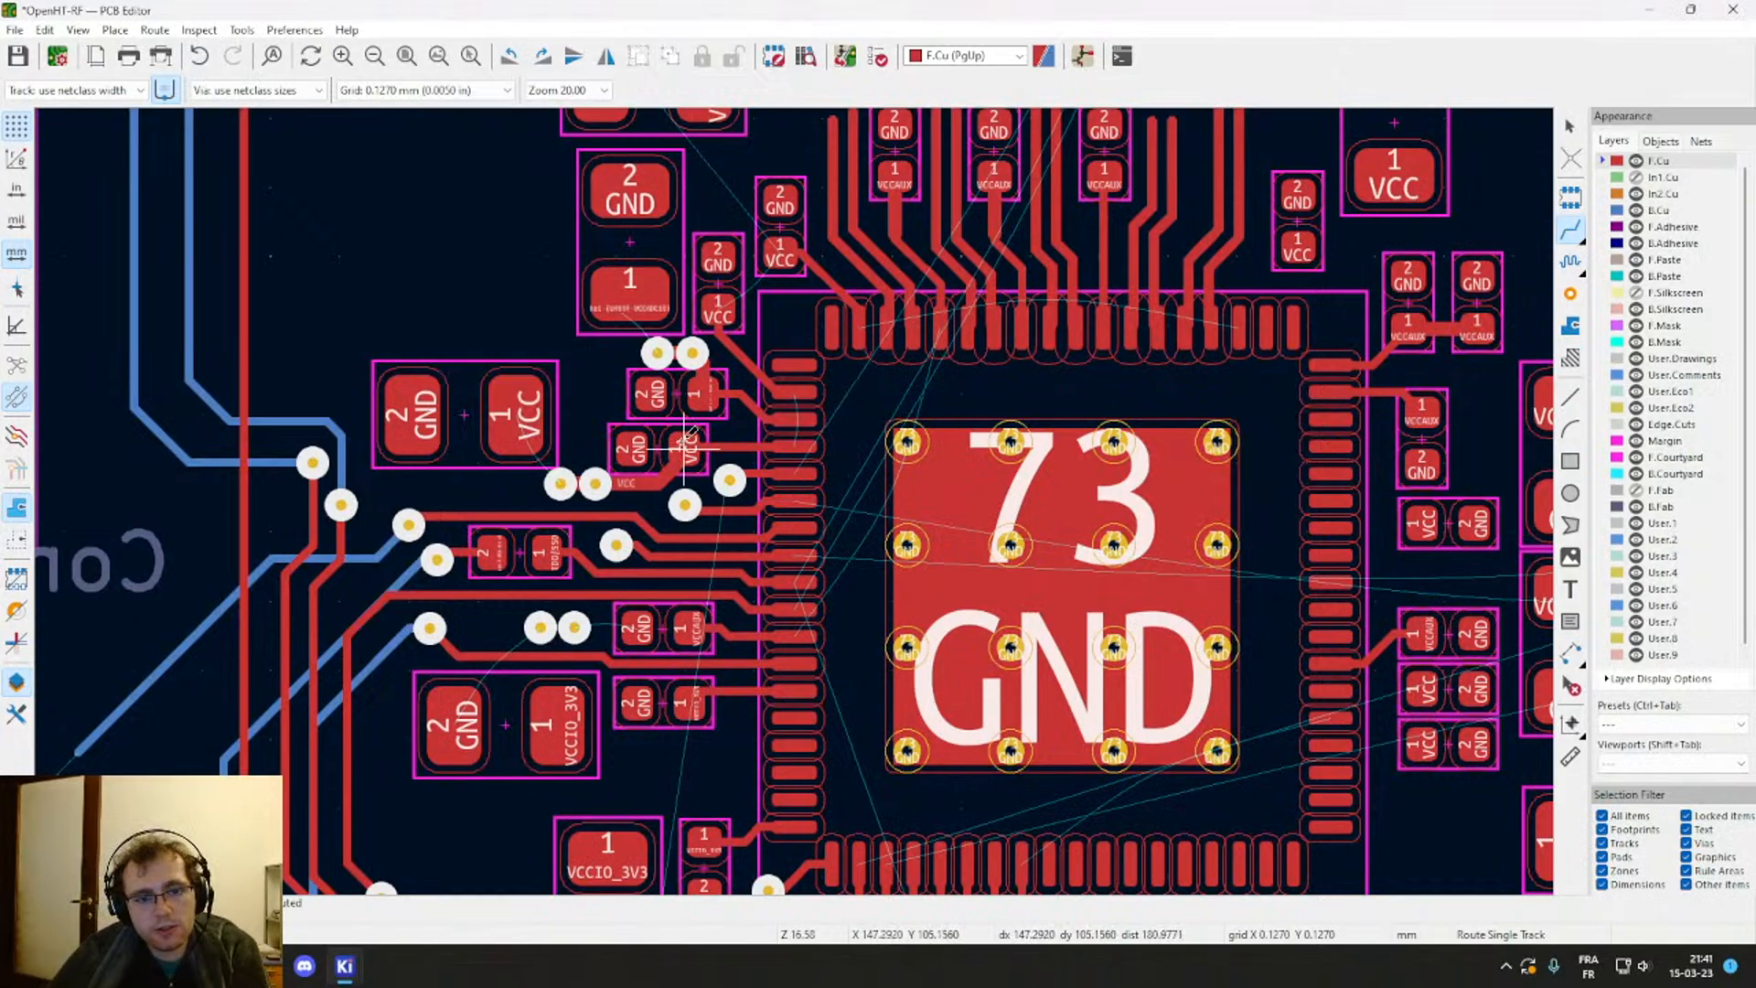
Step: Examine the VCC, TCK/SCLK and IO0 fan-out around the small capacitors beside FPGA pads 37 to 48
scroll(686, 448, "up", 3)
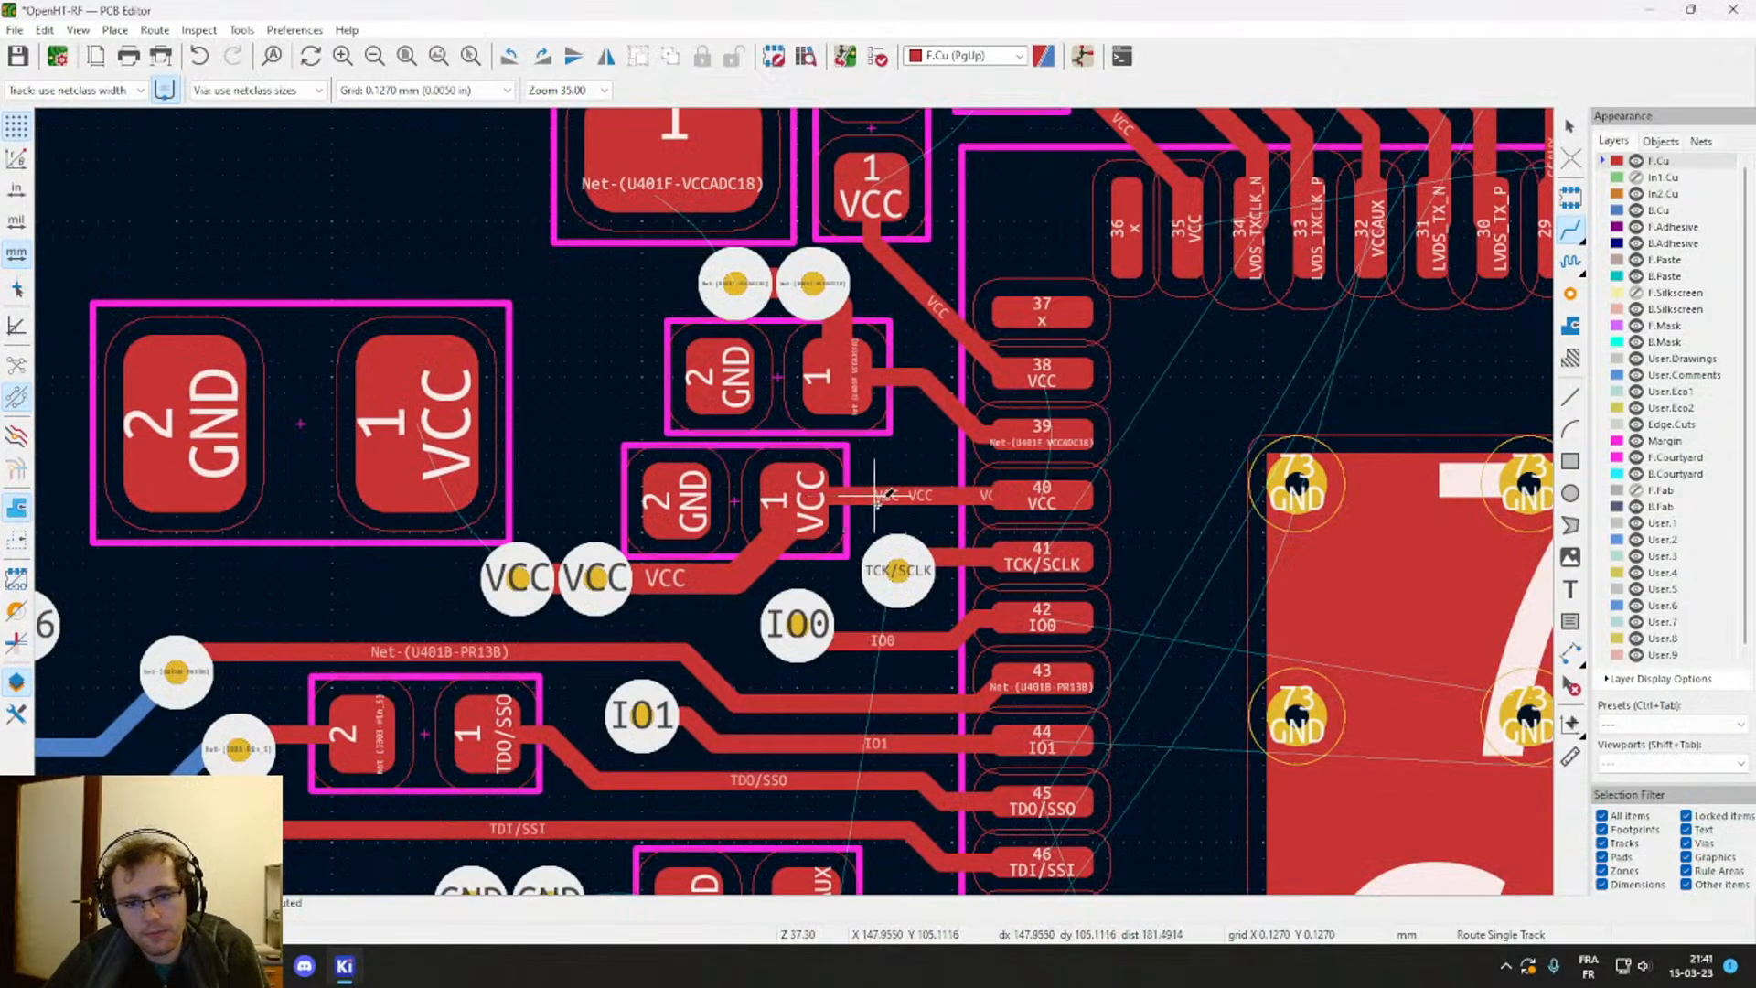
middle_click_drag(878, 497, 772, 484)
scroll(796, 498, "down", 6)
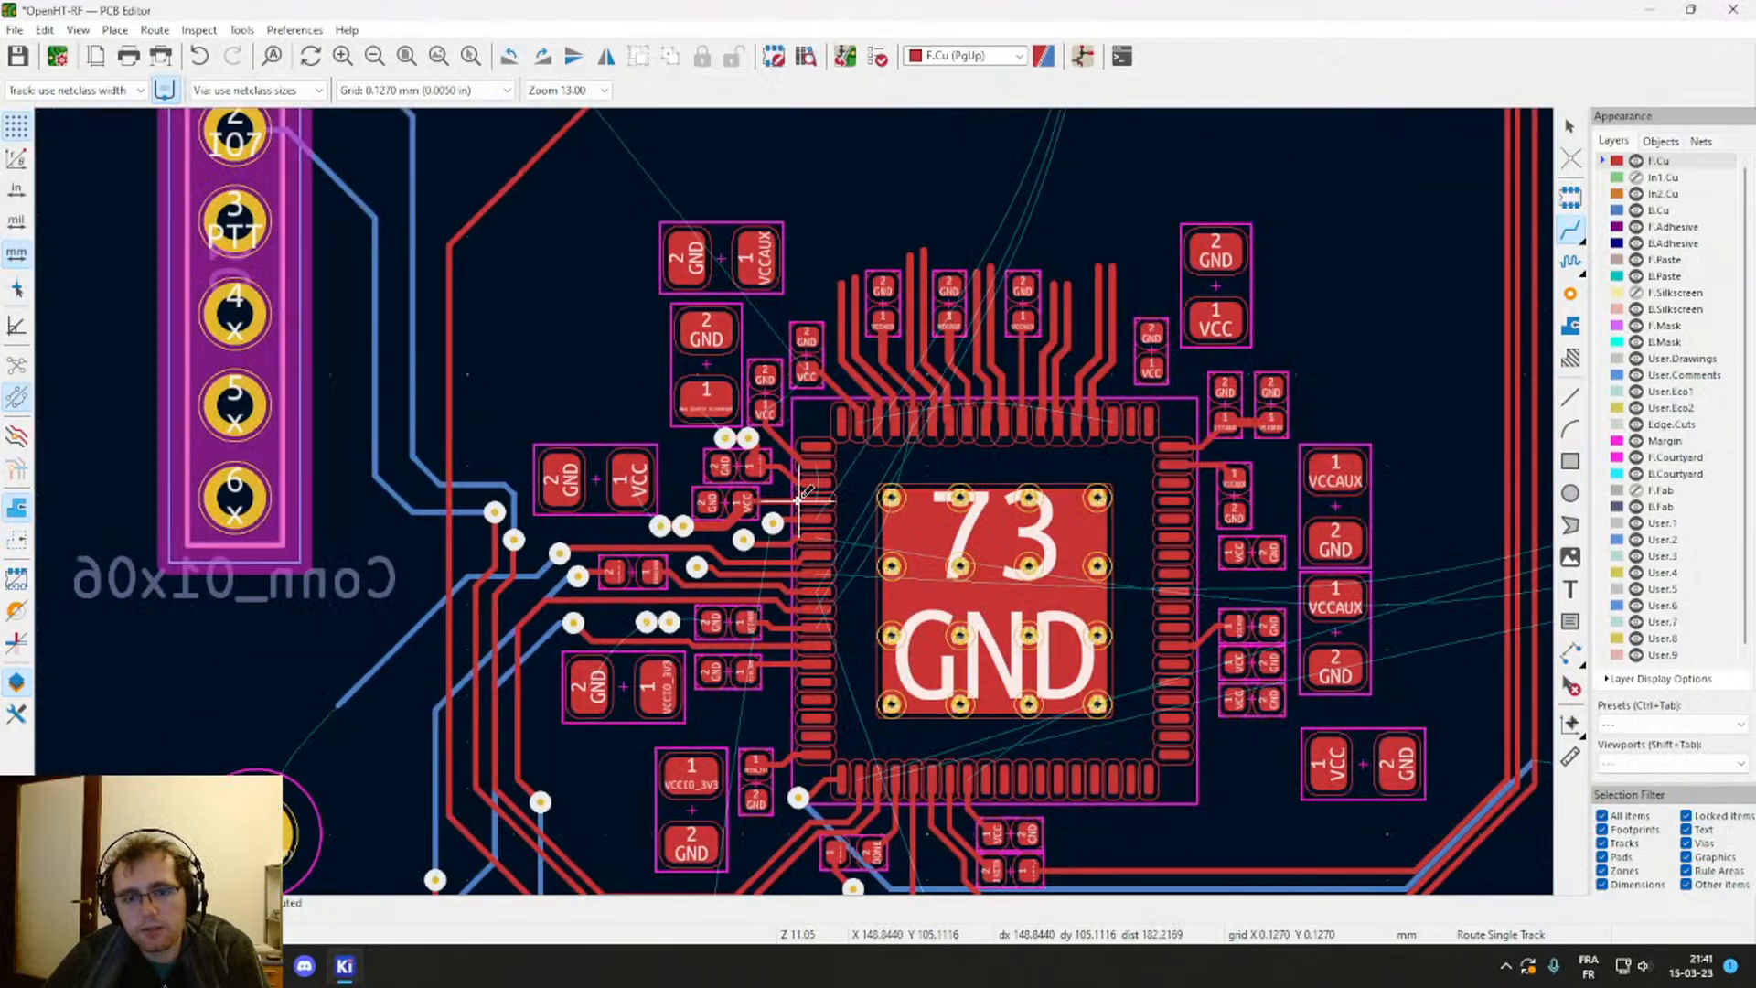
scroll(795, 501, "up", 6)
scroll(796, 501, "down", 4)
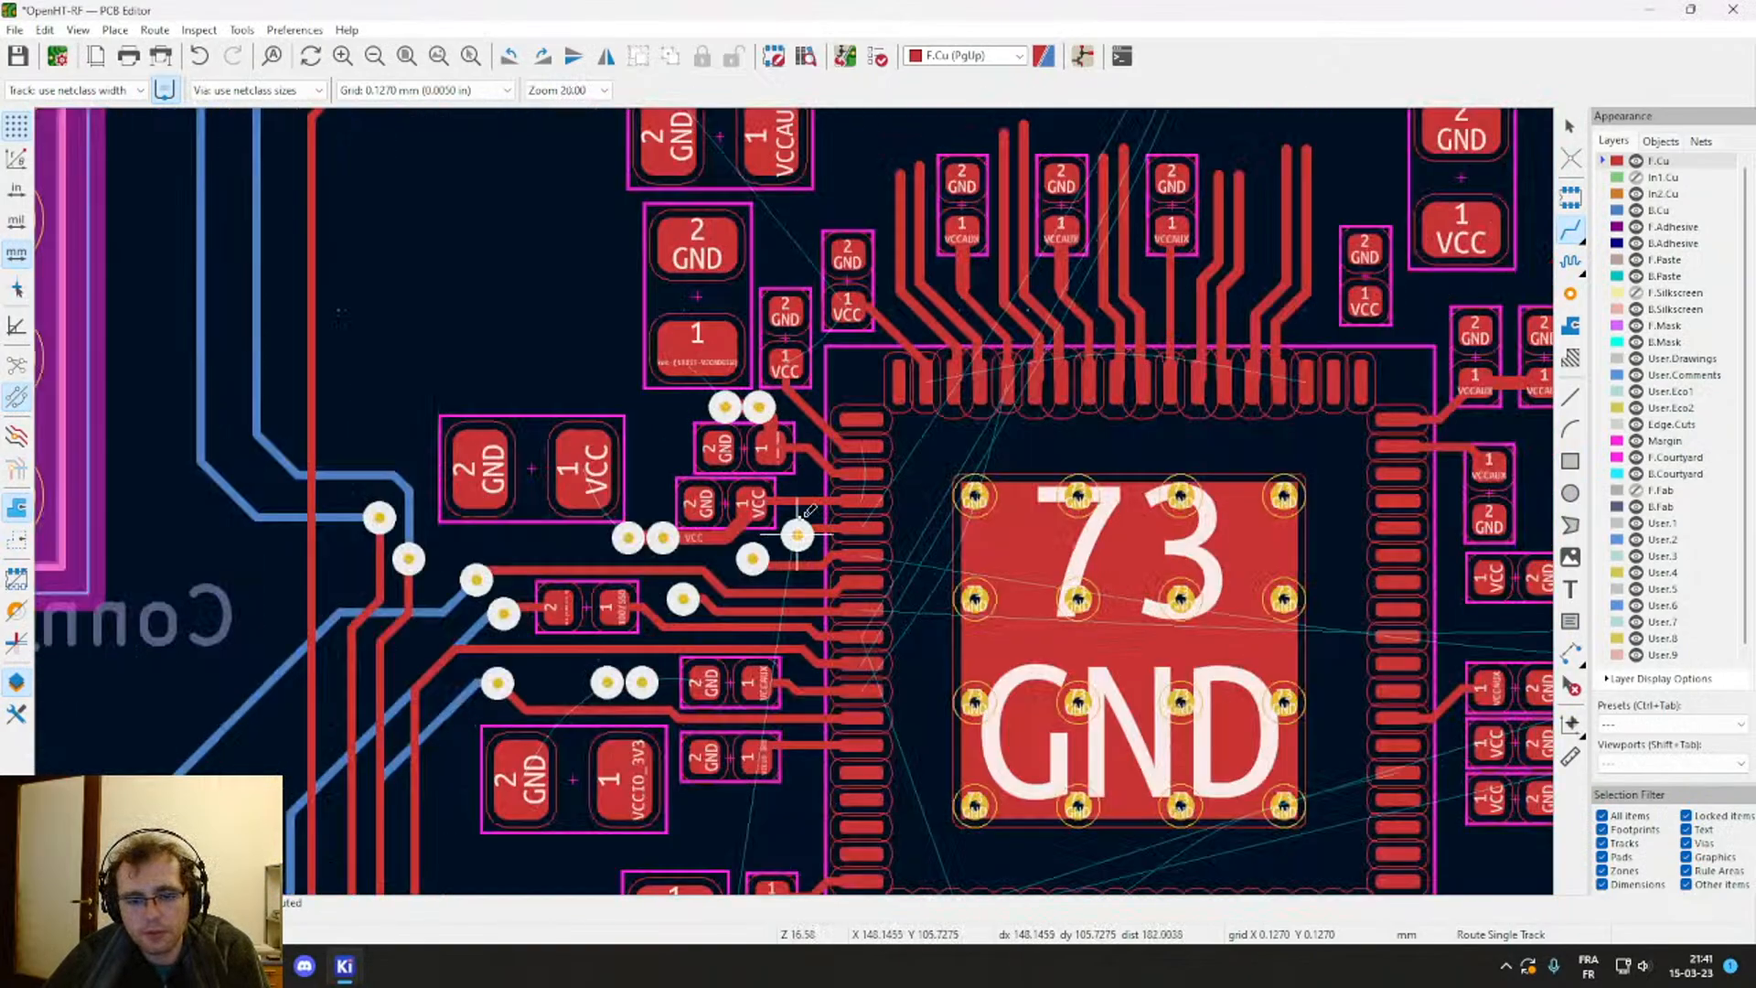
scroll(794, 502, "up", 4)
scroll(794, 501, "up", 4)
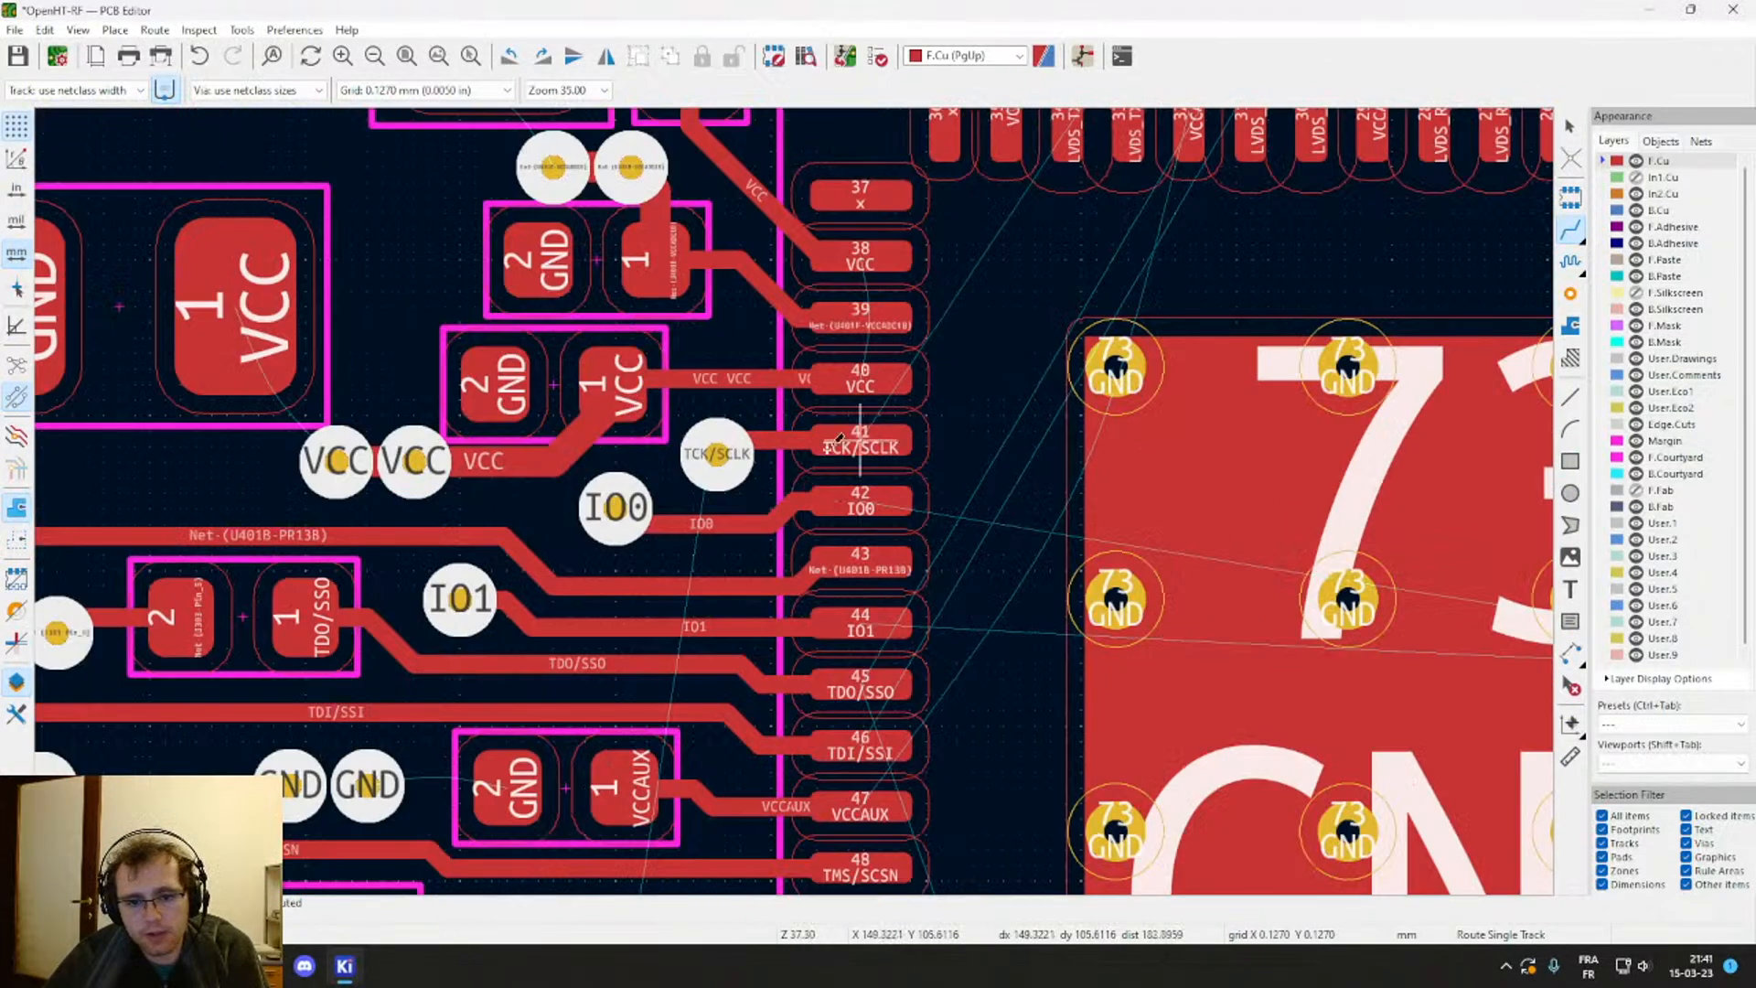
scroll(839, 684, "down", 4)
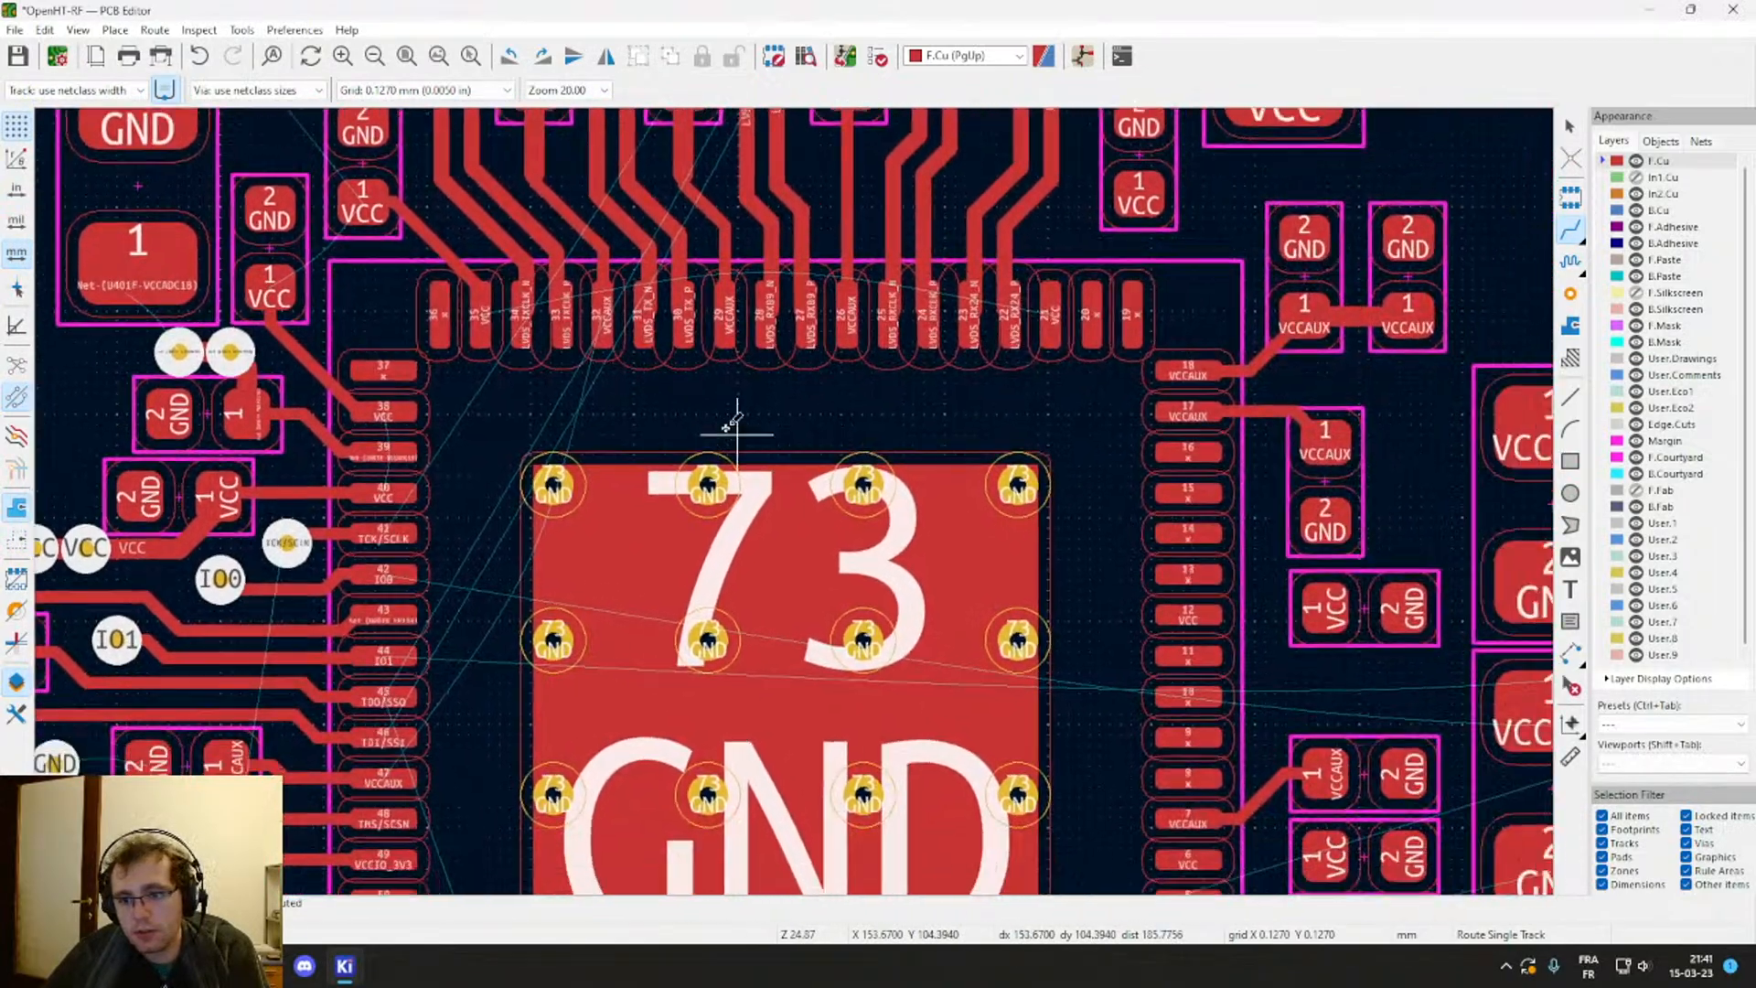
Step: Route a 0.15 mm VCC track on F.Cu from FPGA pad 12 to the VCC pad of the adjacent small capacitor
middle_click_drag(727, 428, 542, 300)
left_click(1000, 492)
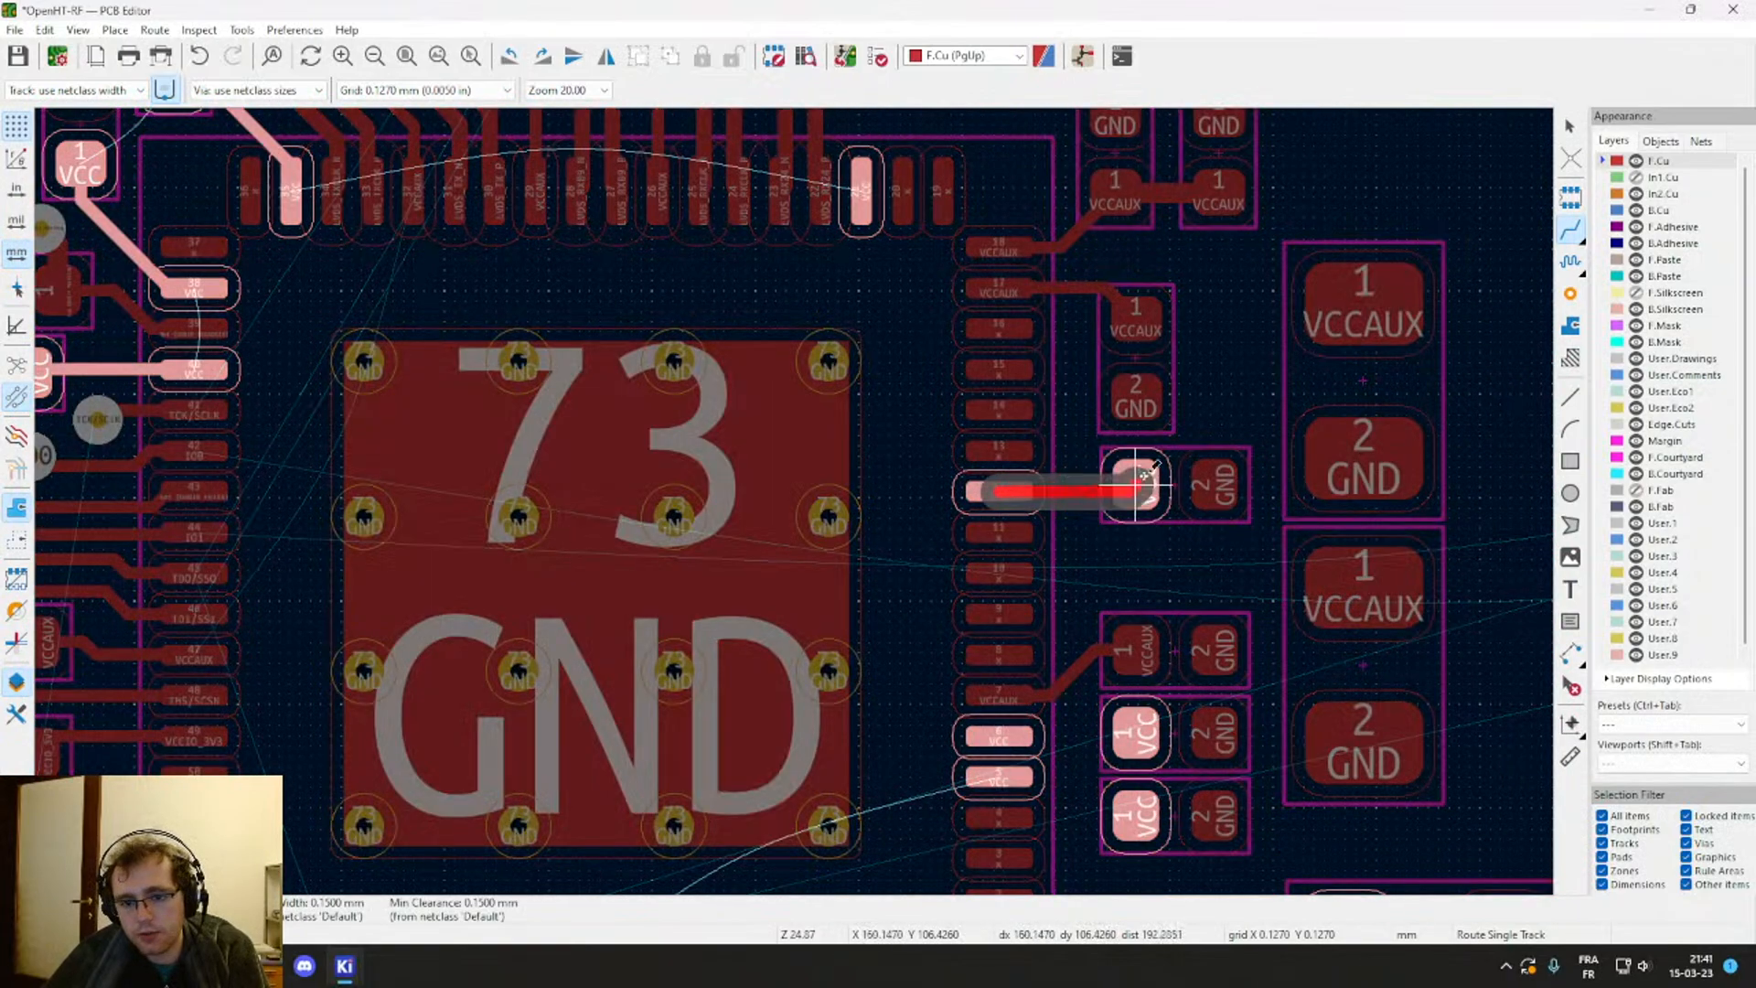
left_click(1134, 484)
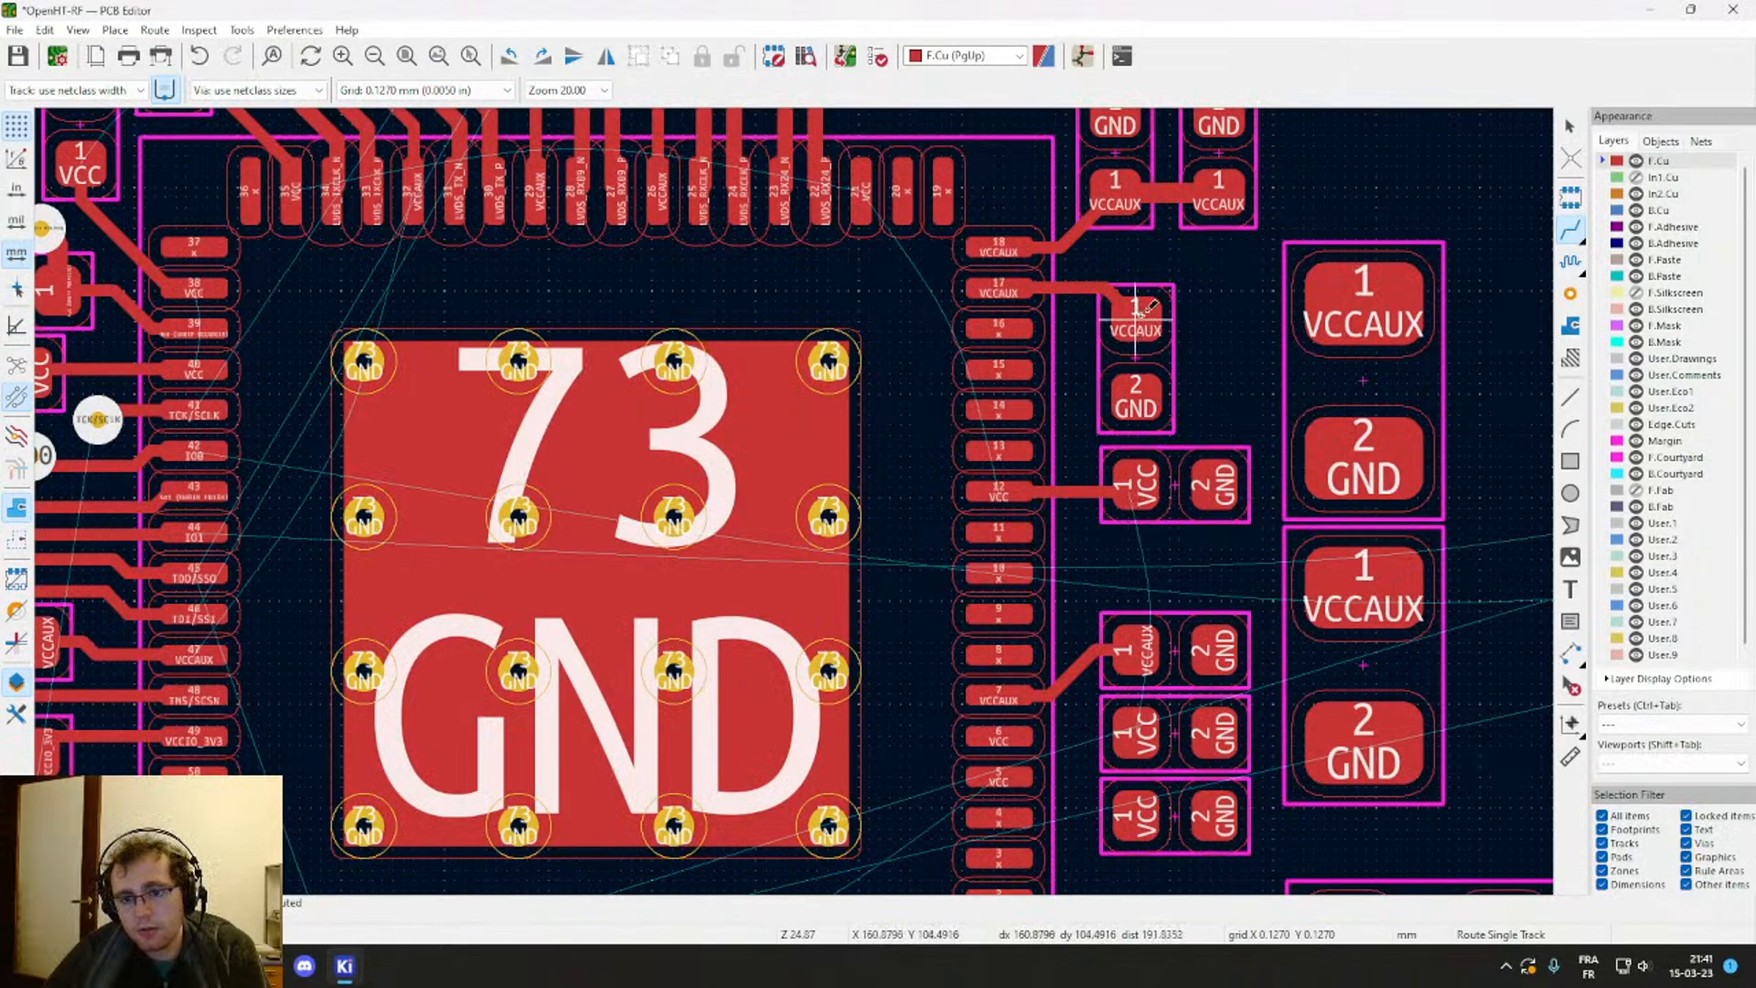
Step: Examine the vias, capacitors and tracks beside FPGA pads 37 to 54, particularly the spacing around the TCK/SCLK and IO0 vias
middle_click_drag(1097, 538, 1088, 329)
middle_click_drag(363, 448, 853, 700)
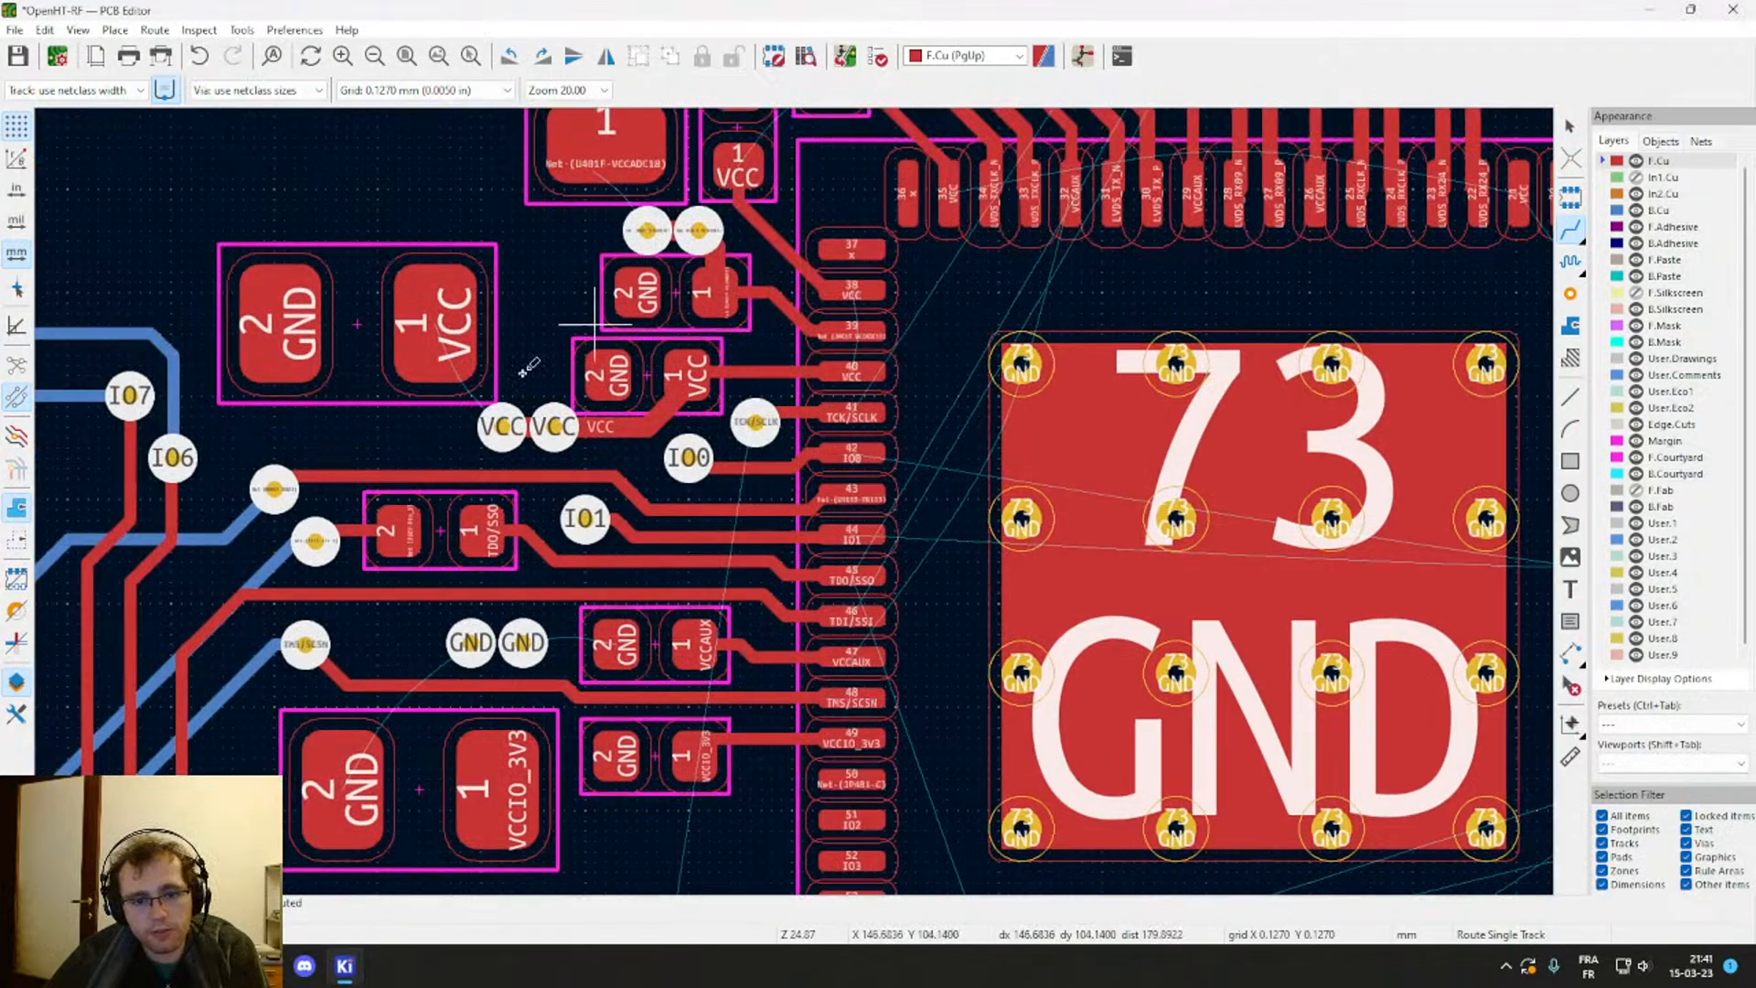
middle_click_drag(591, 600, 766, 553)
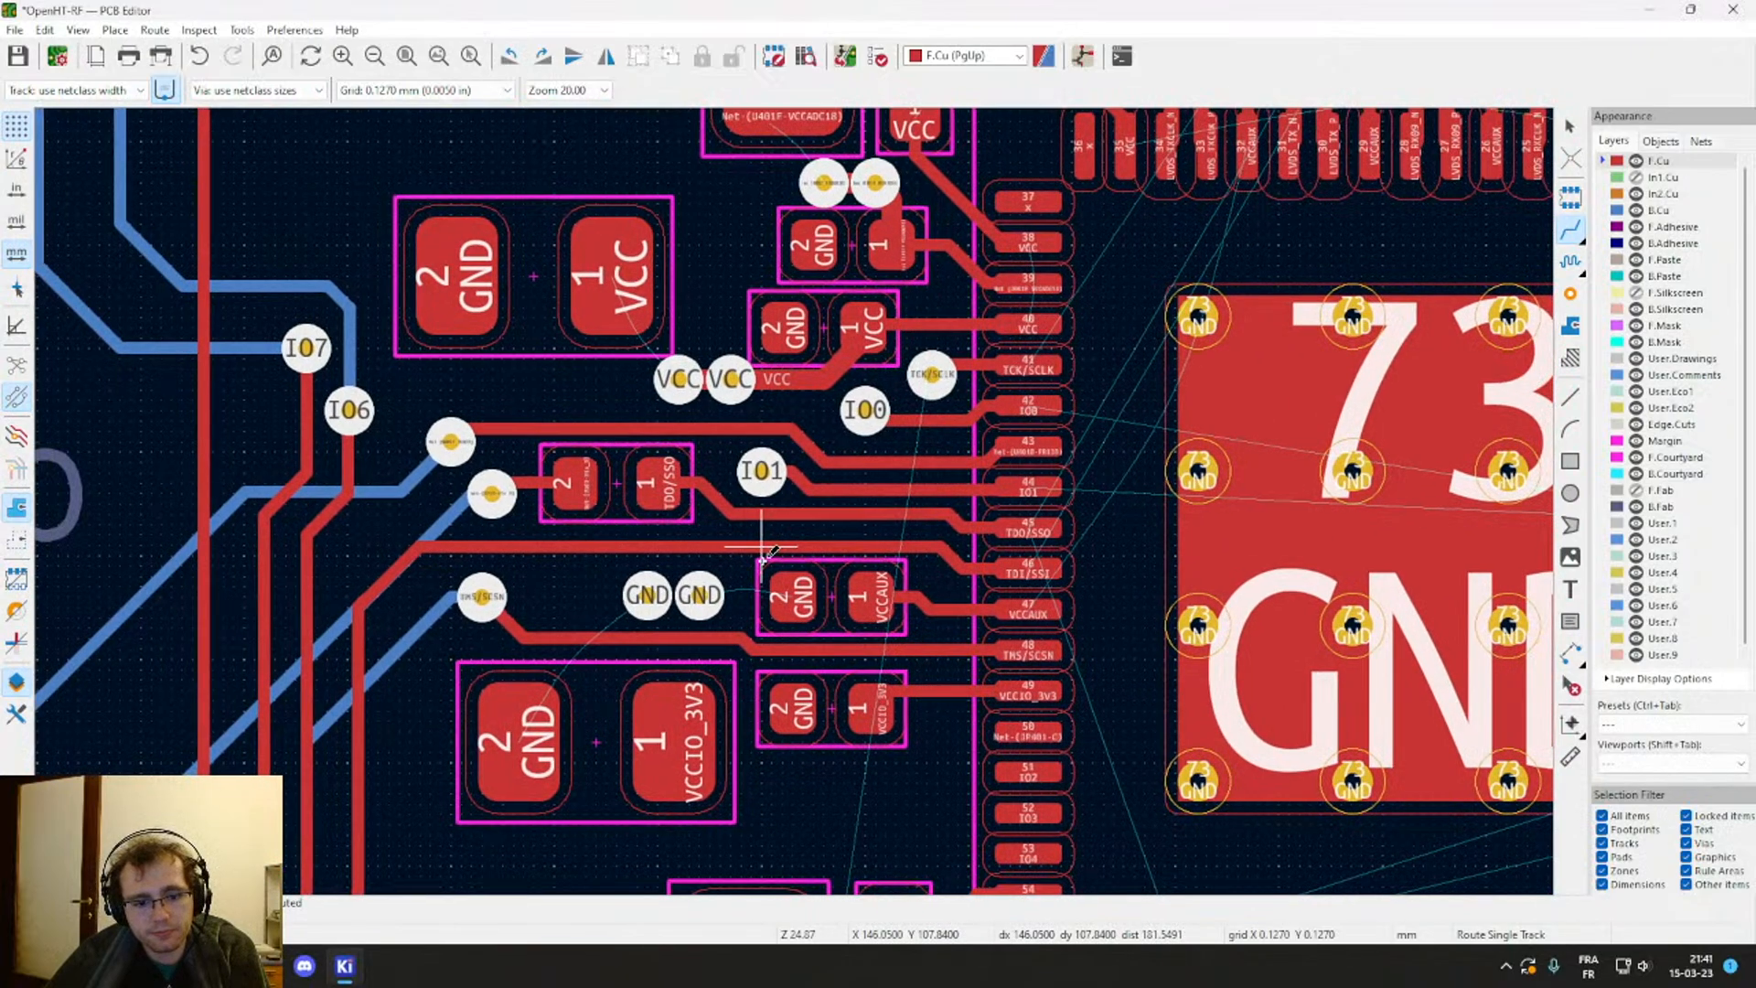
scroll(750, 517, "down", 2)
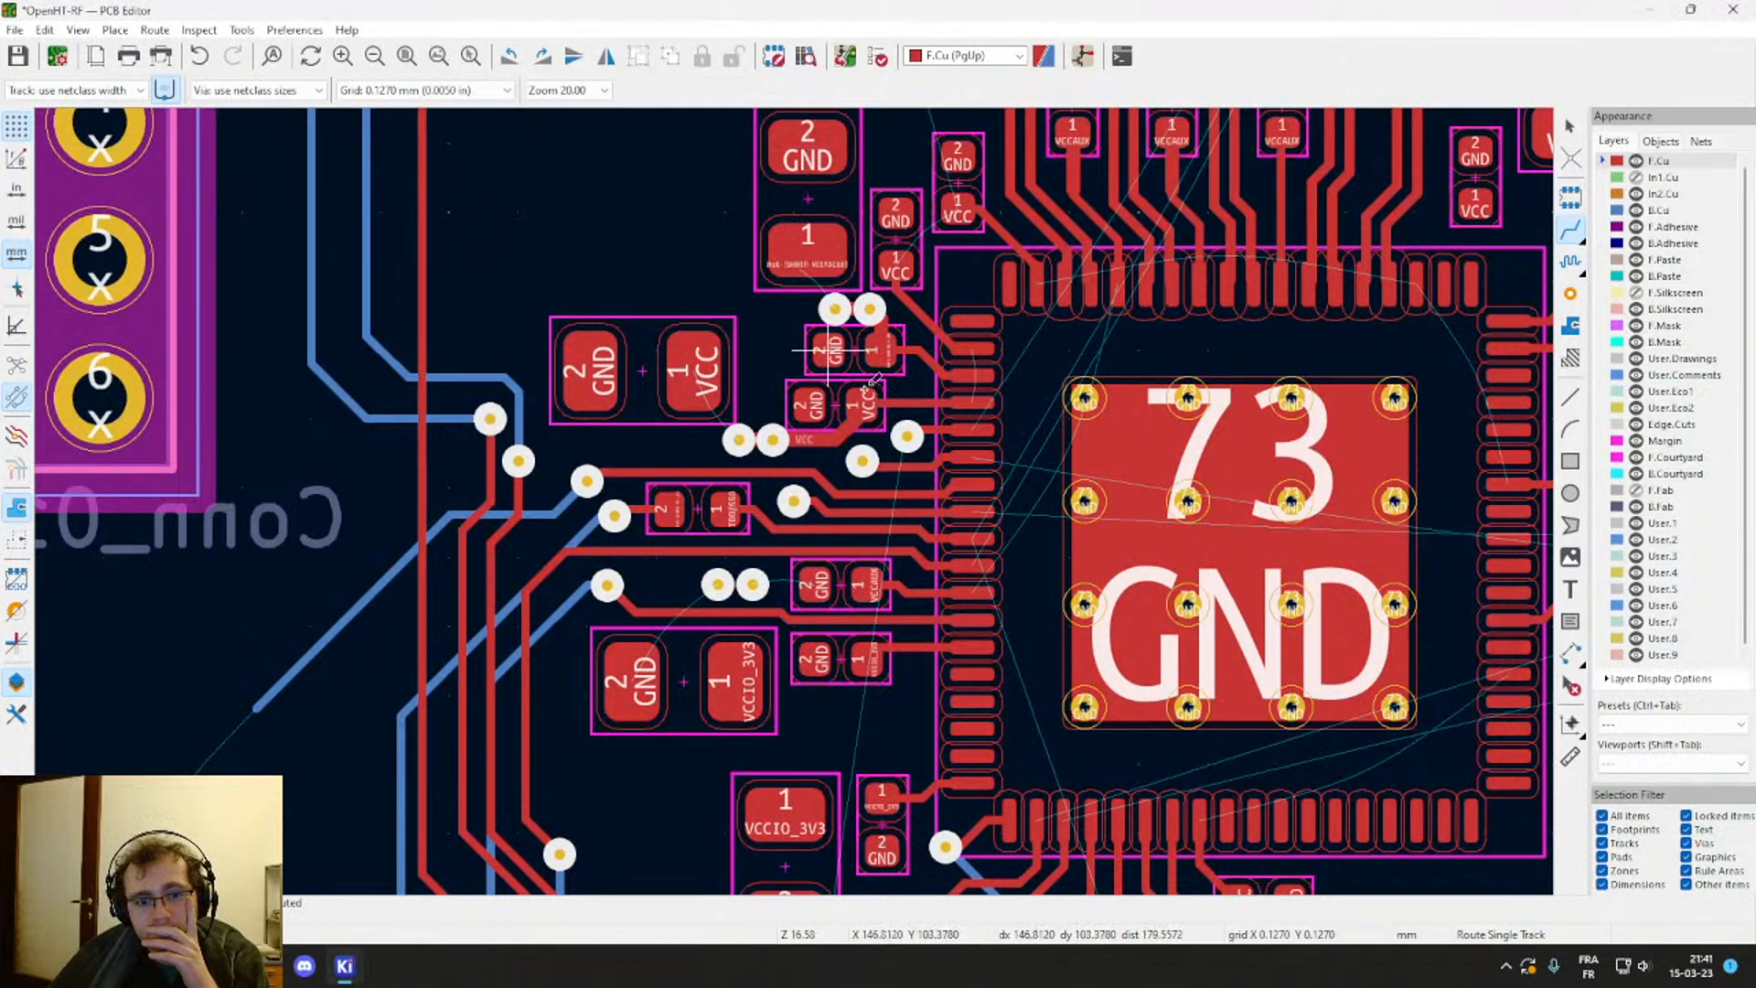
scroll(860, 404, "up", 2)
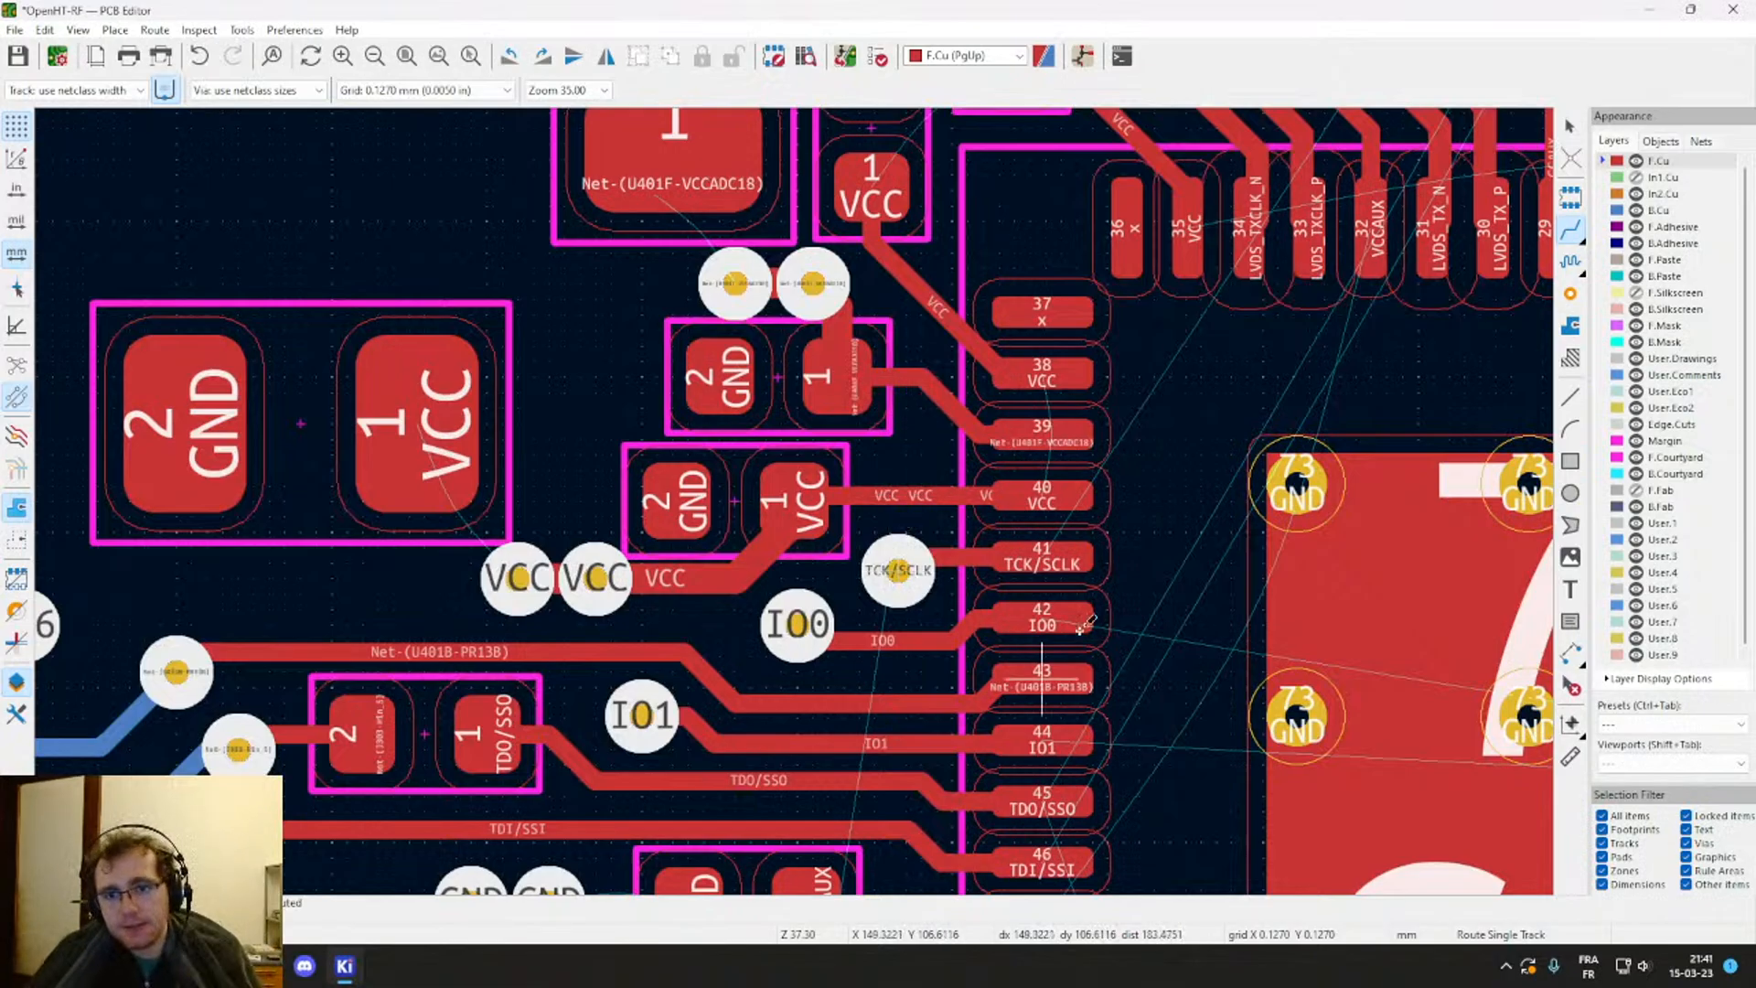
scroll(1041, 495, "down", 2)
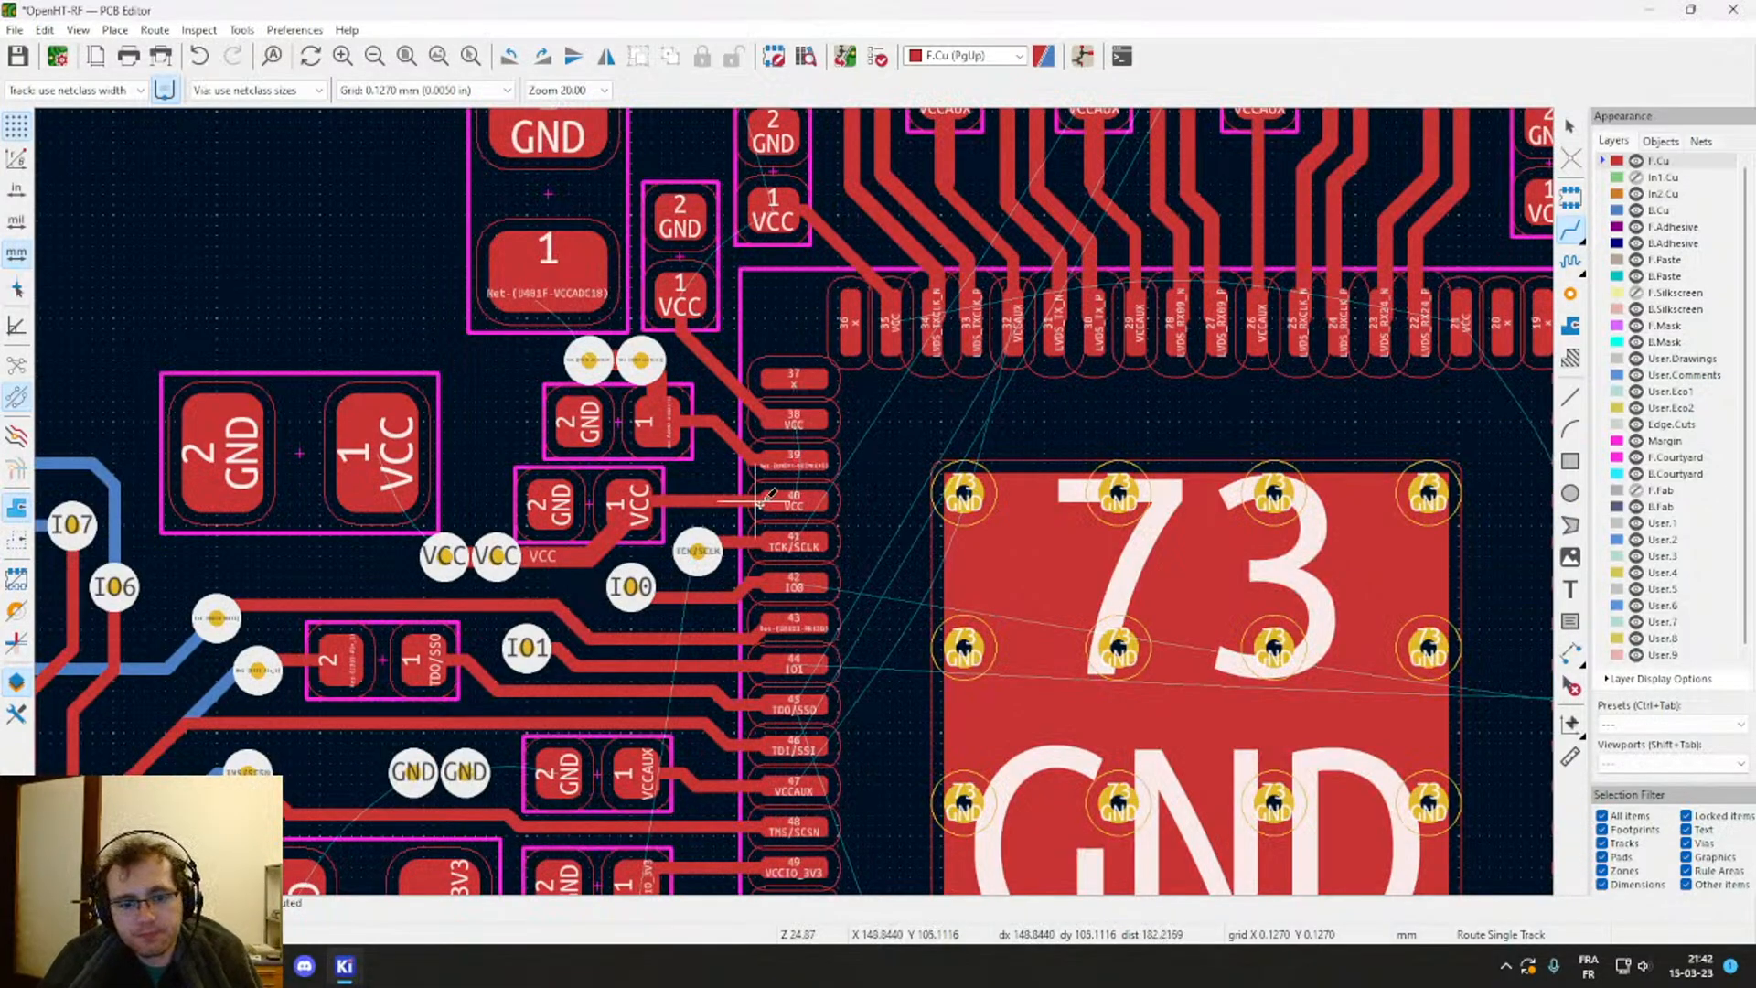
middle_click_drag(761, 503, 1014, 274)
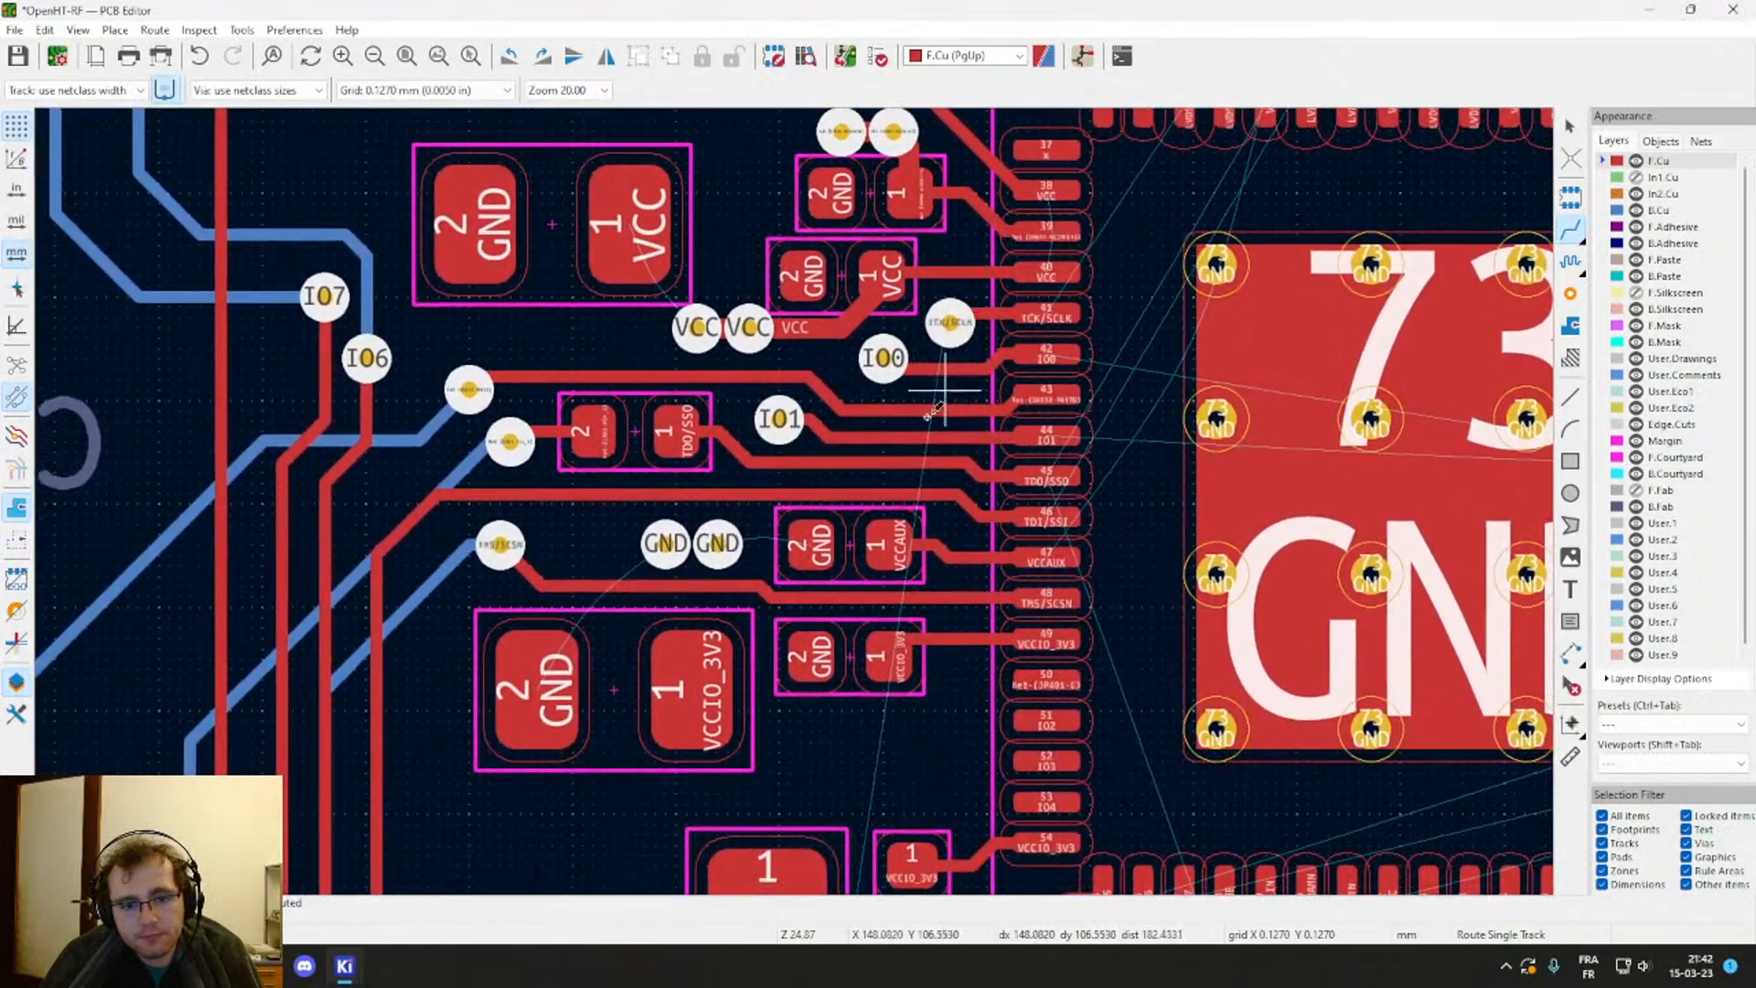
middle_click_drag(959, 339, 948, 494)
scroll(940, 480, "up", 2)
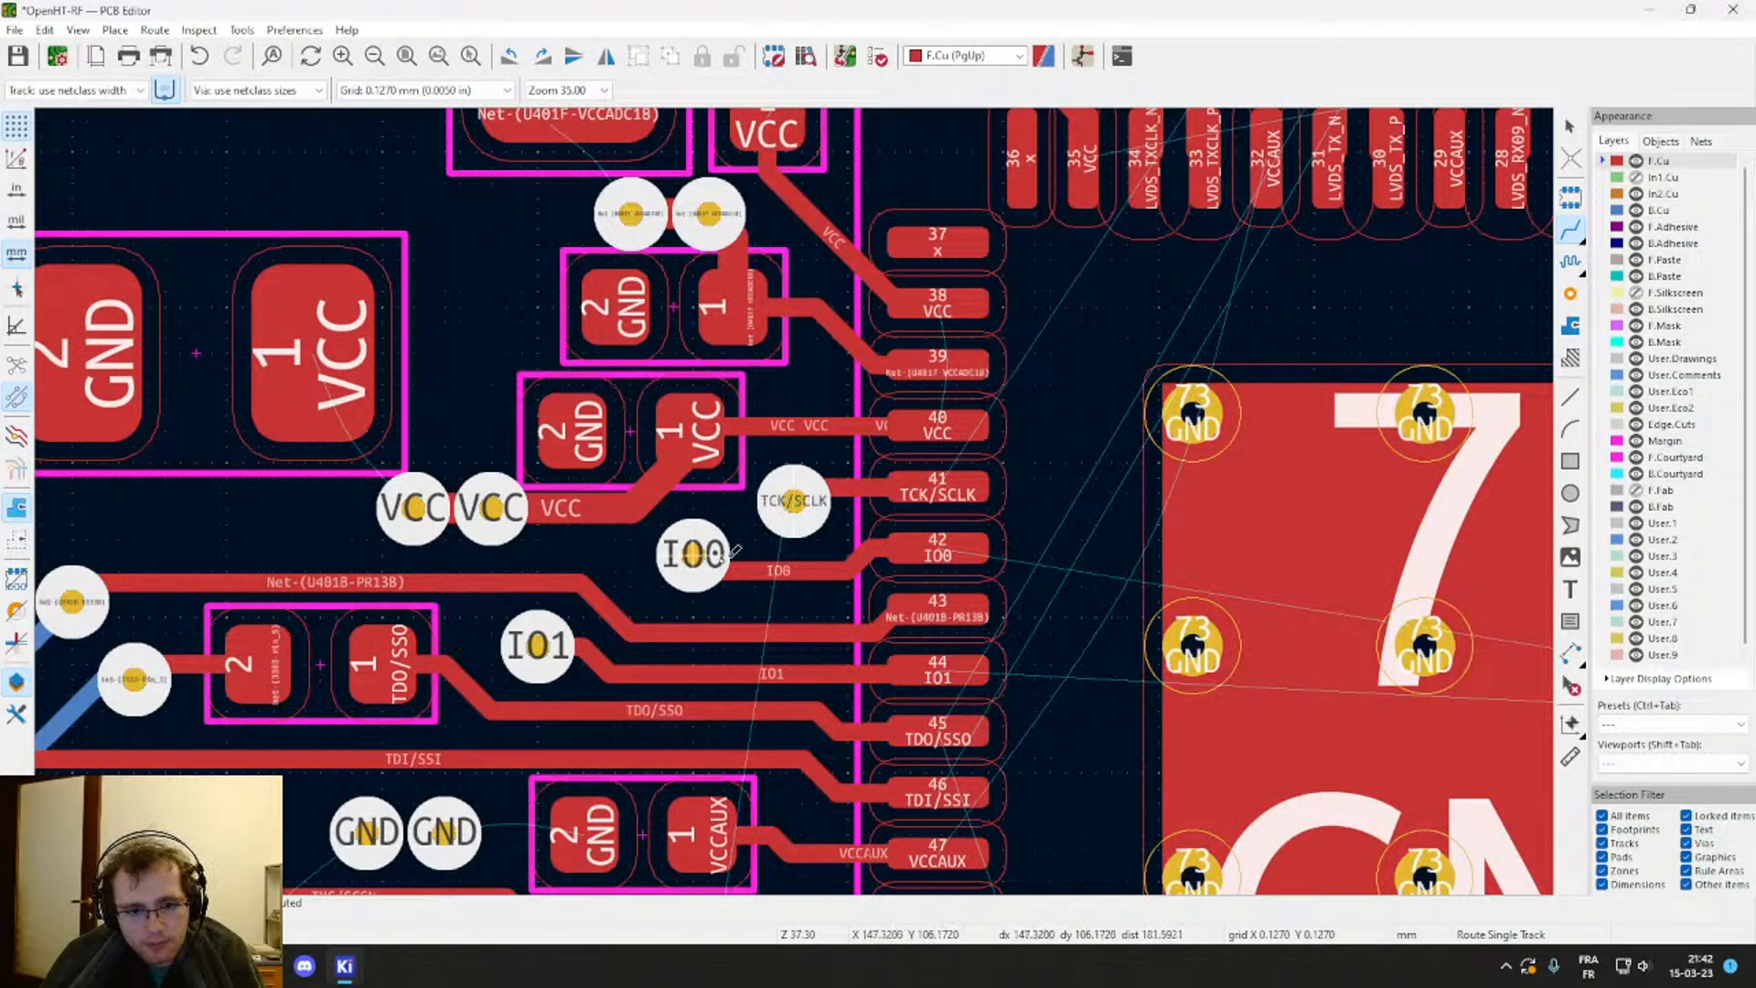
Step: Move the IO0 via along its track closer to FPGA pad 42
key("Escape")
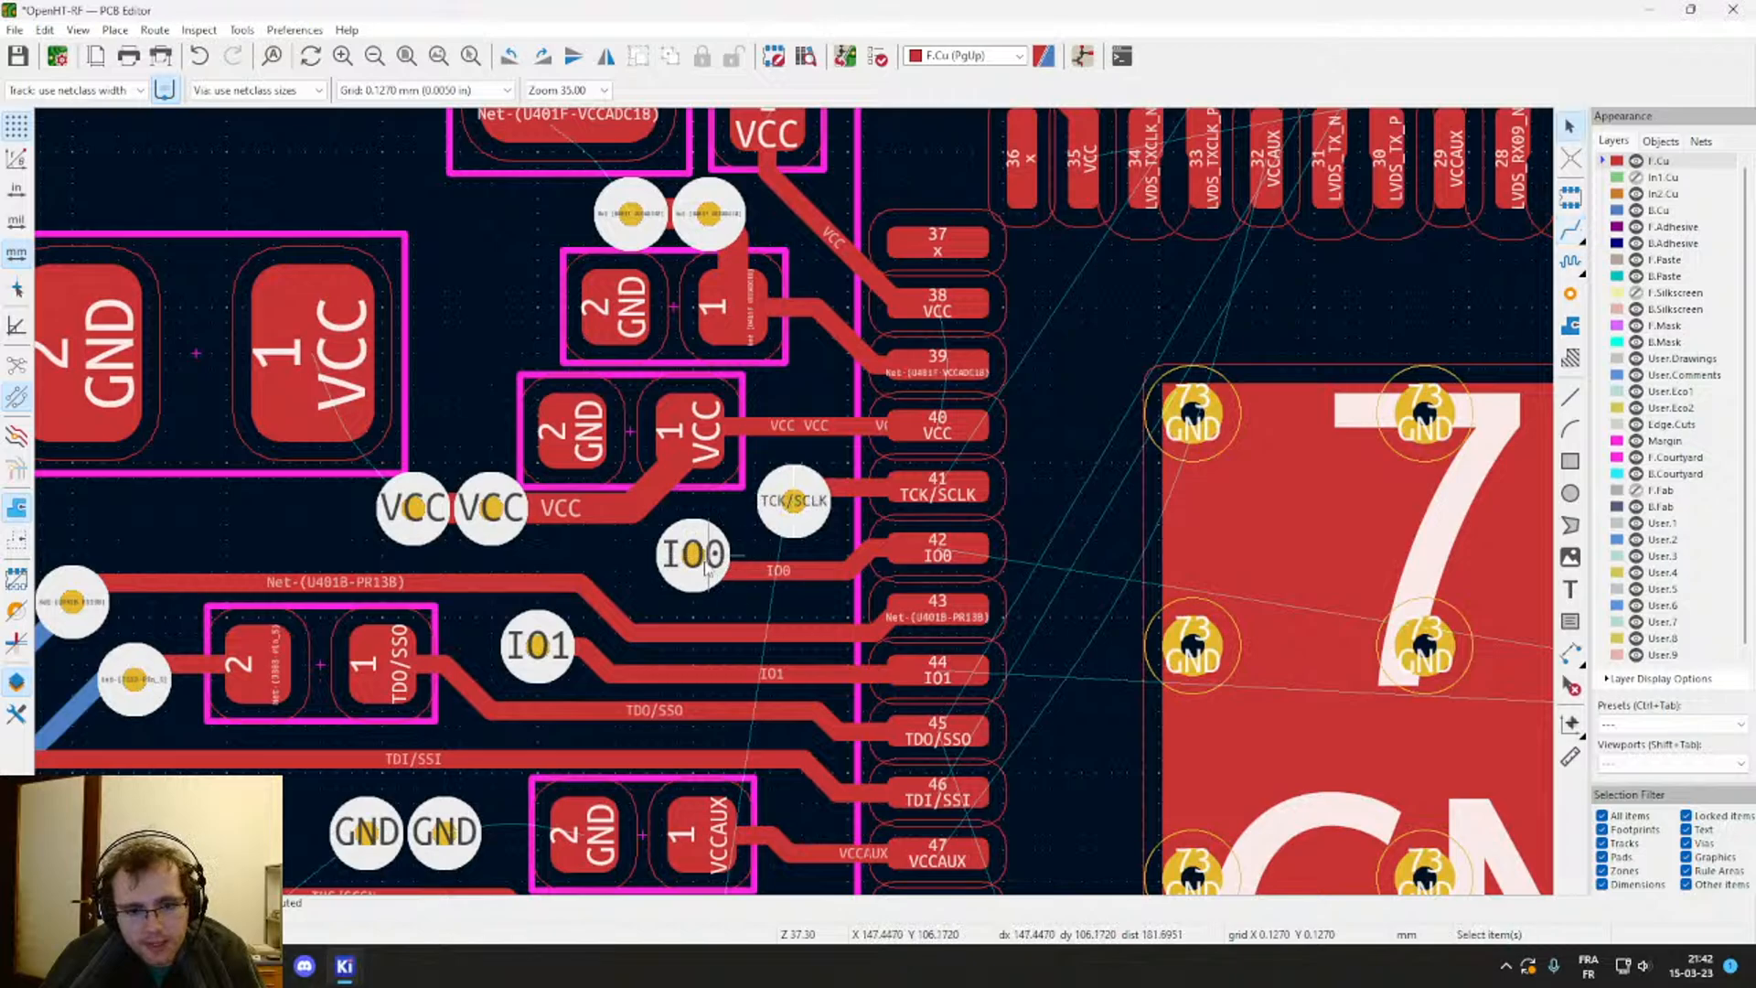
left_click(704, 560)
left_click(707, 575)
key("d")
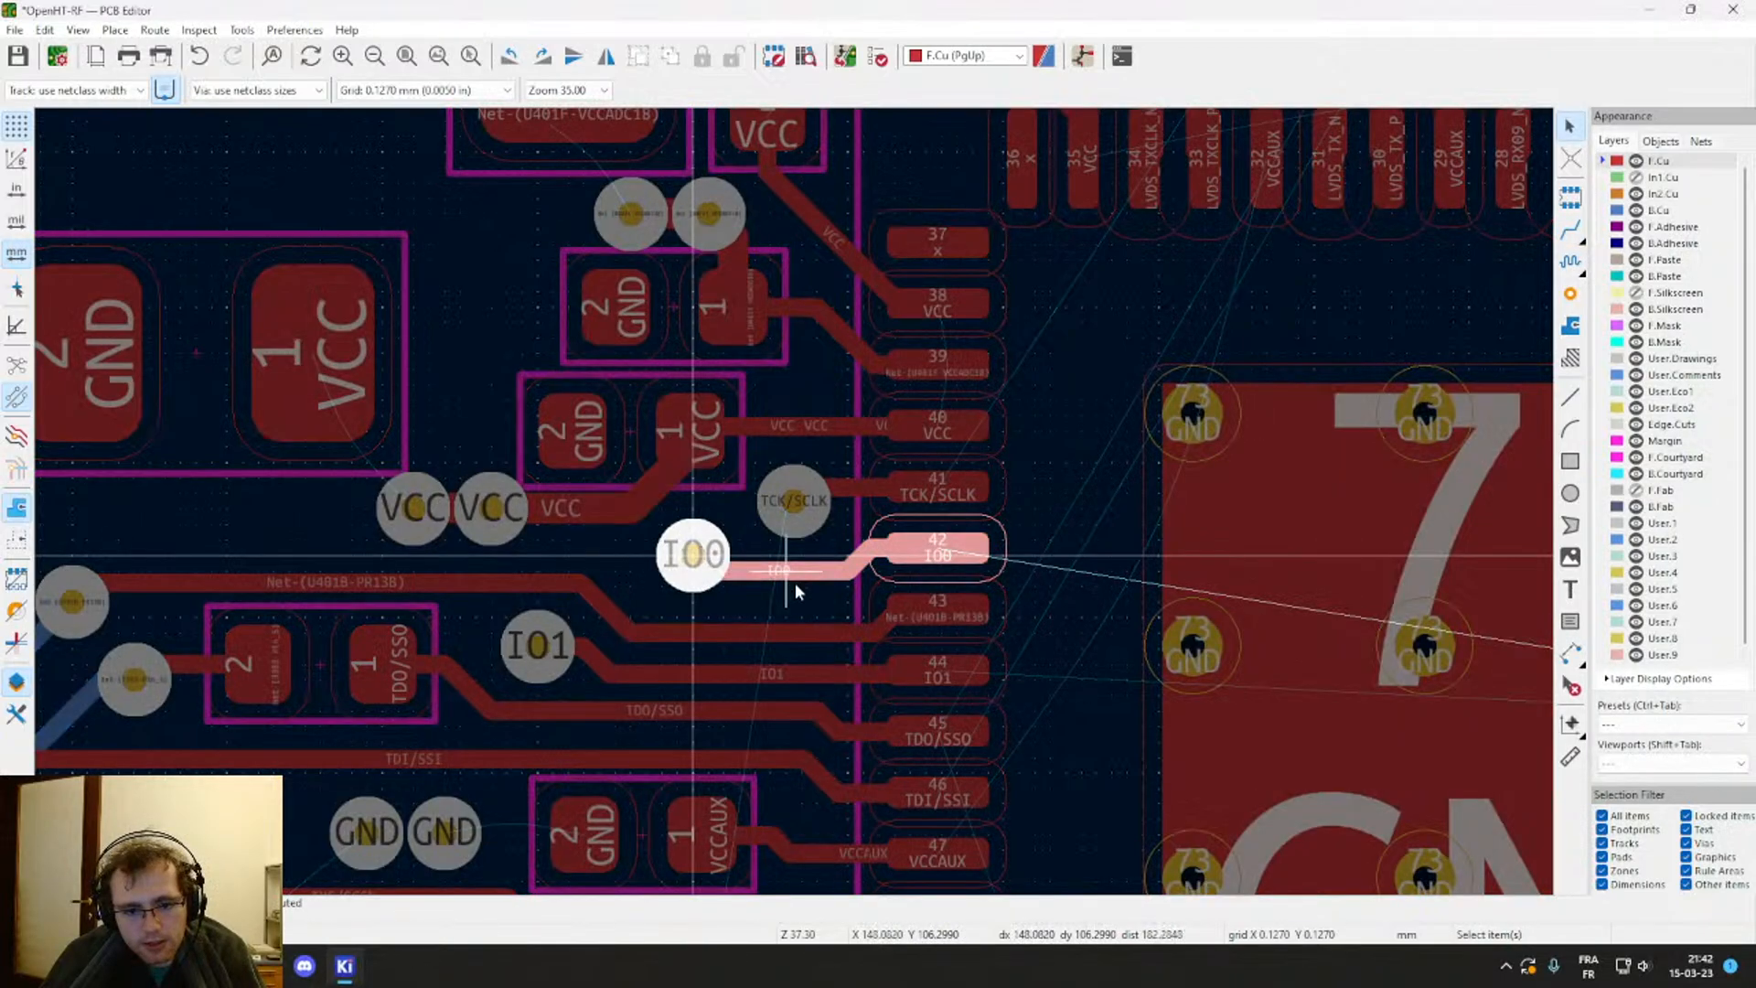
left_click(734, 571)
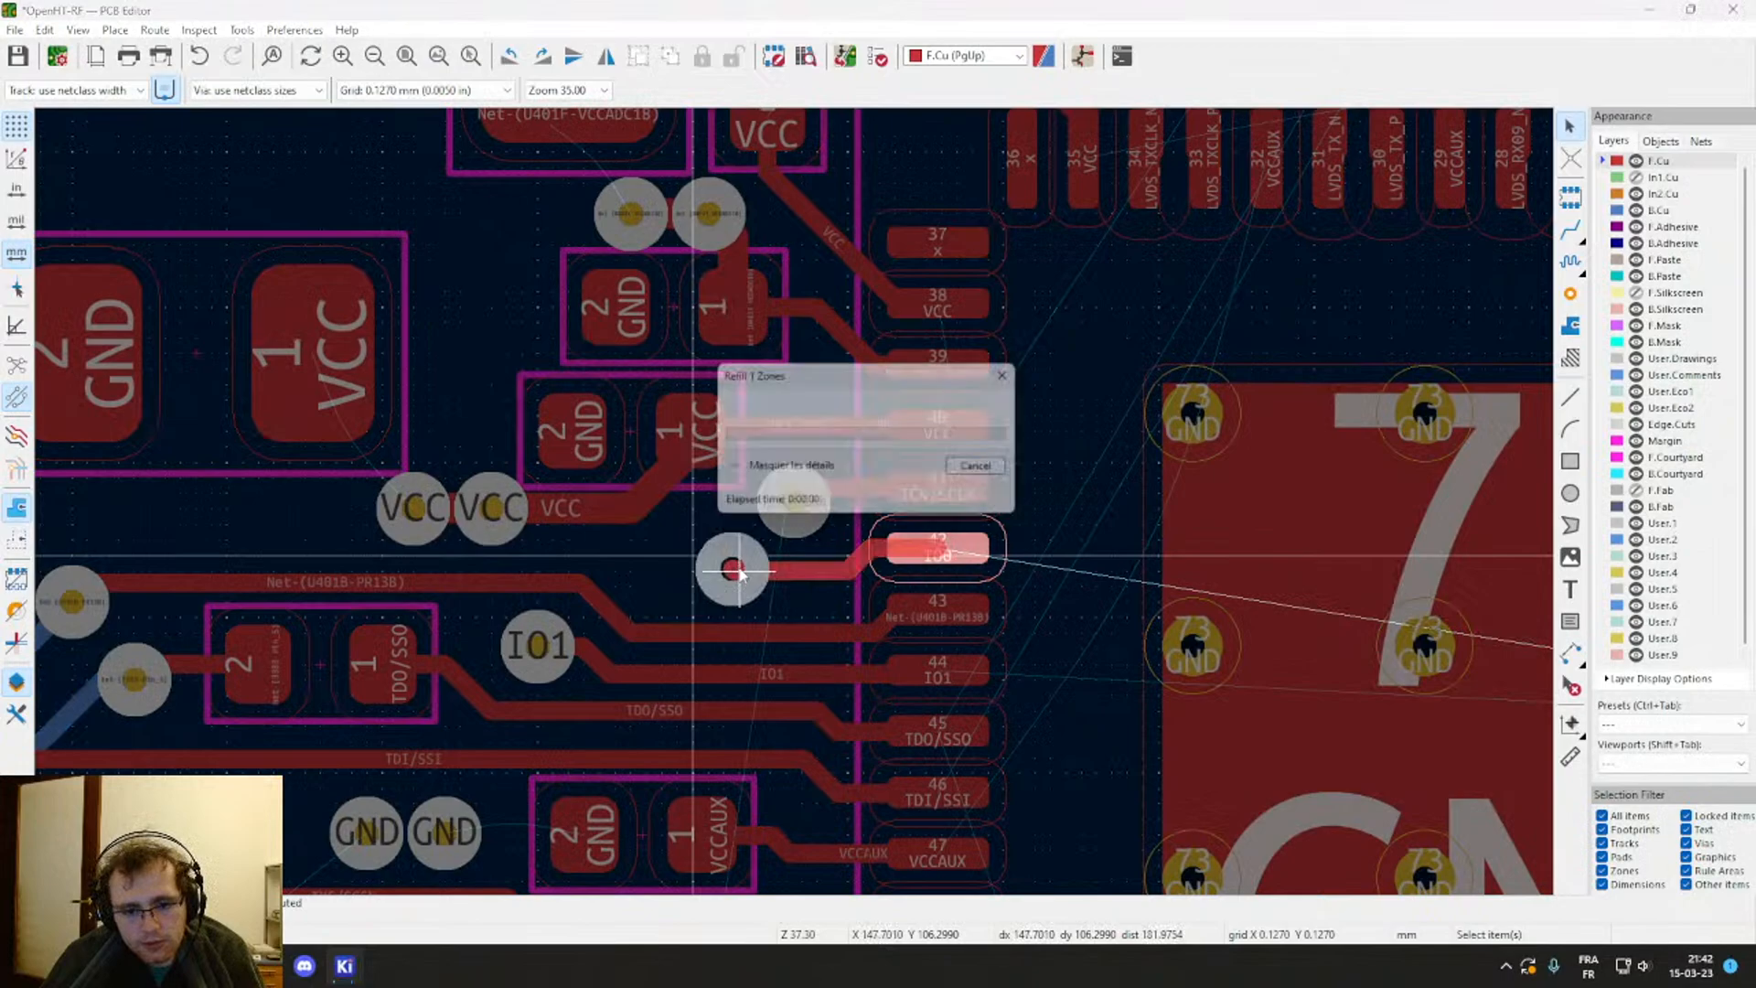
left_click(794, 505)
key("d")
key("Escape")
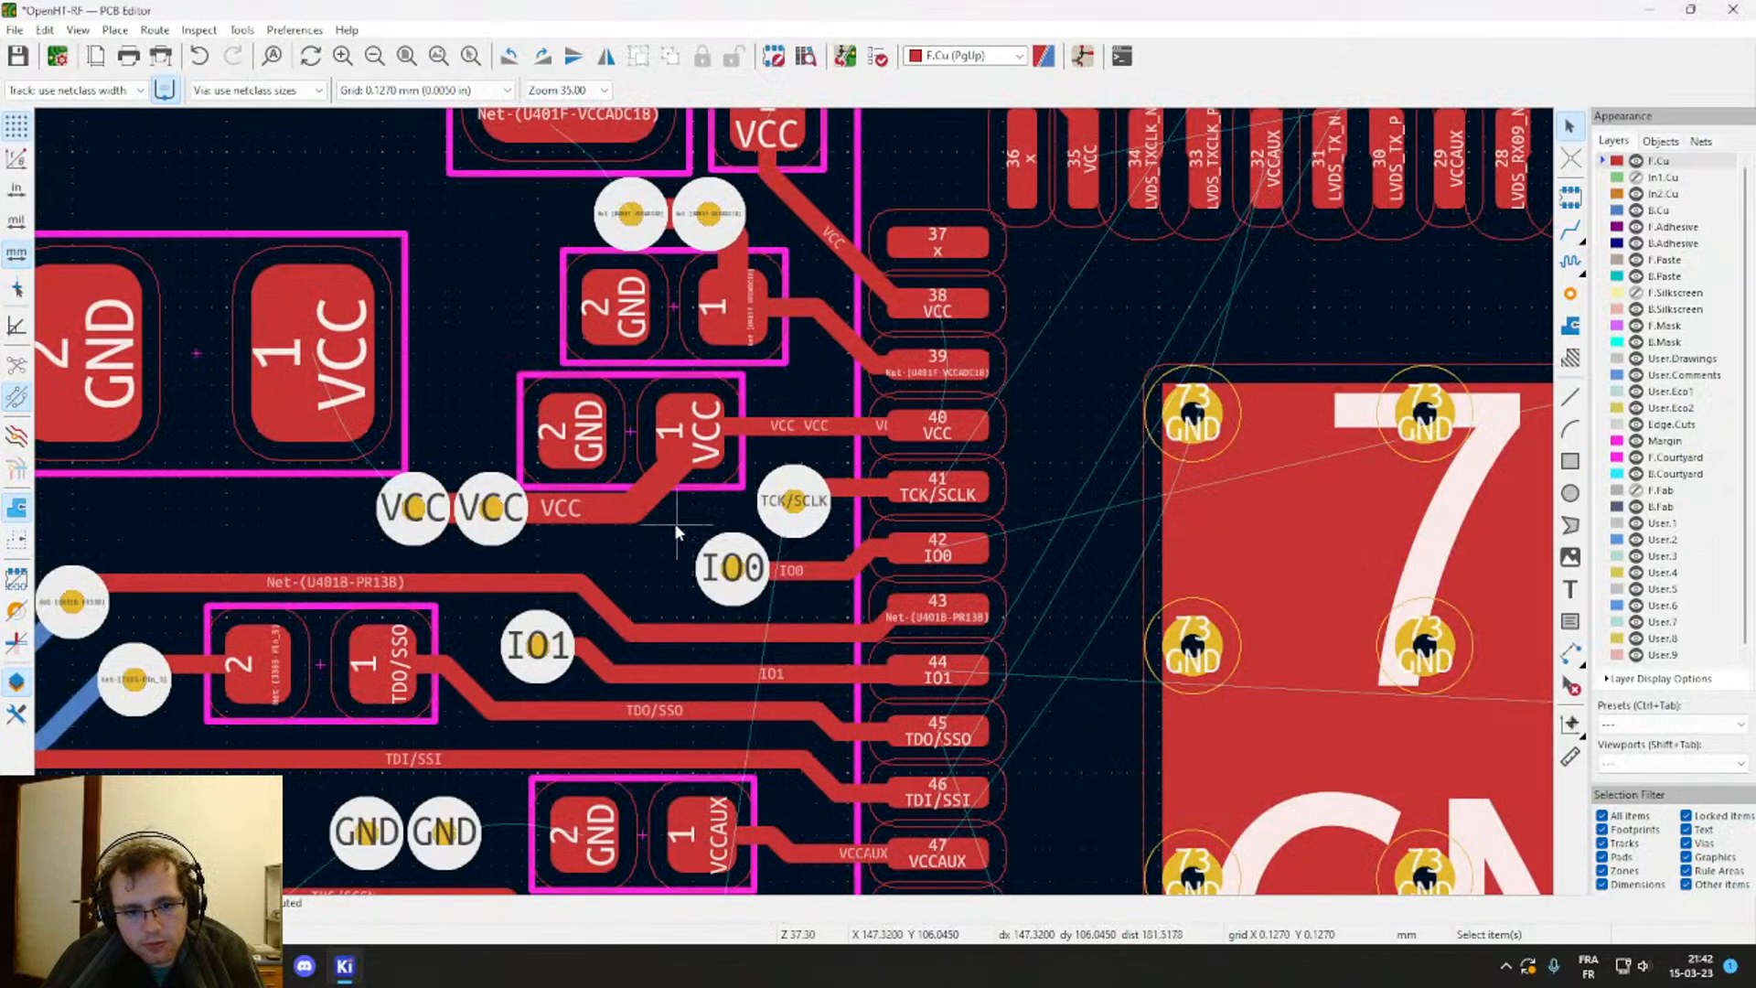
Step: Delete the IO0 via and move the TCK/SCLK via with its track into the freed space below the small VCC capacitor
left_click(742, 566)
key("3")
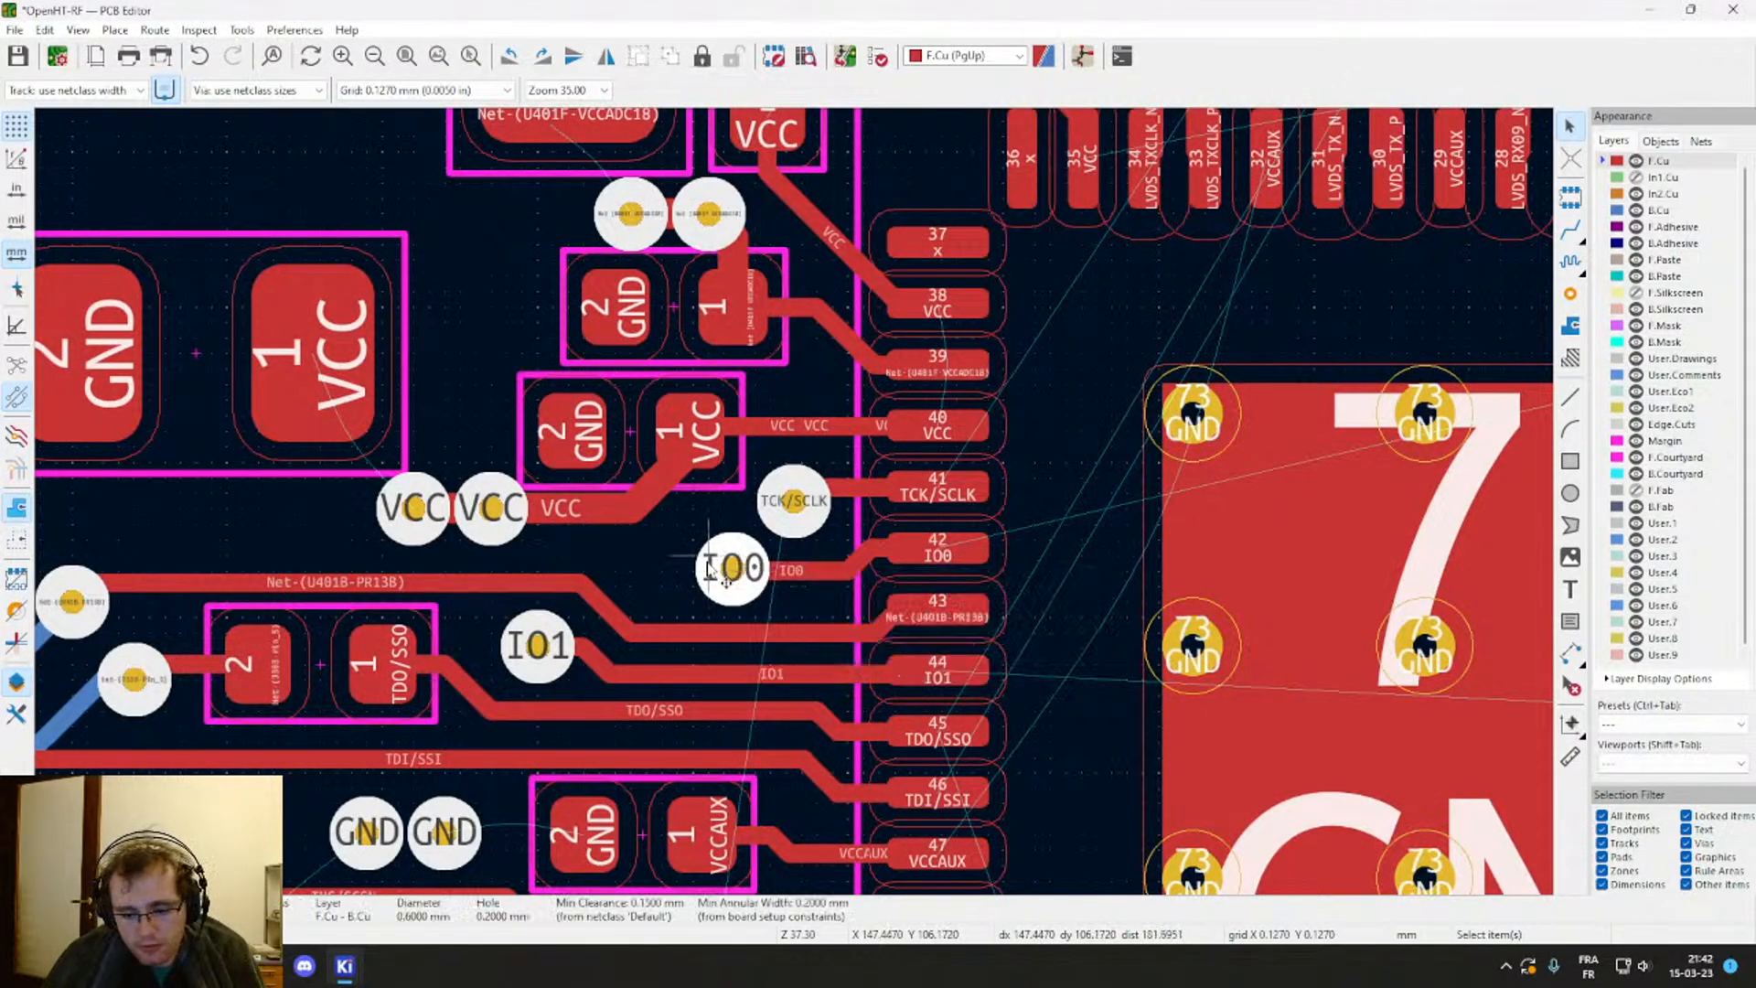
key("Delete")
left_click(796, 521)
key("d")
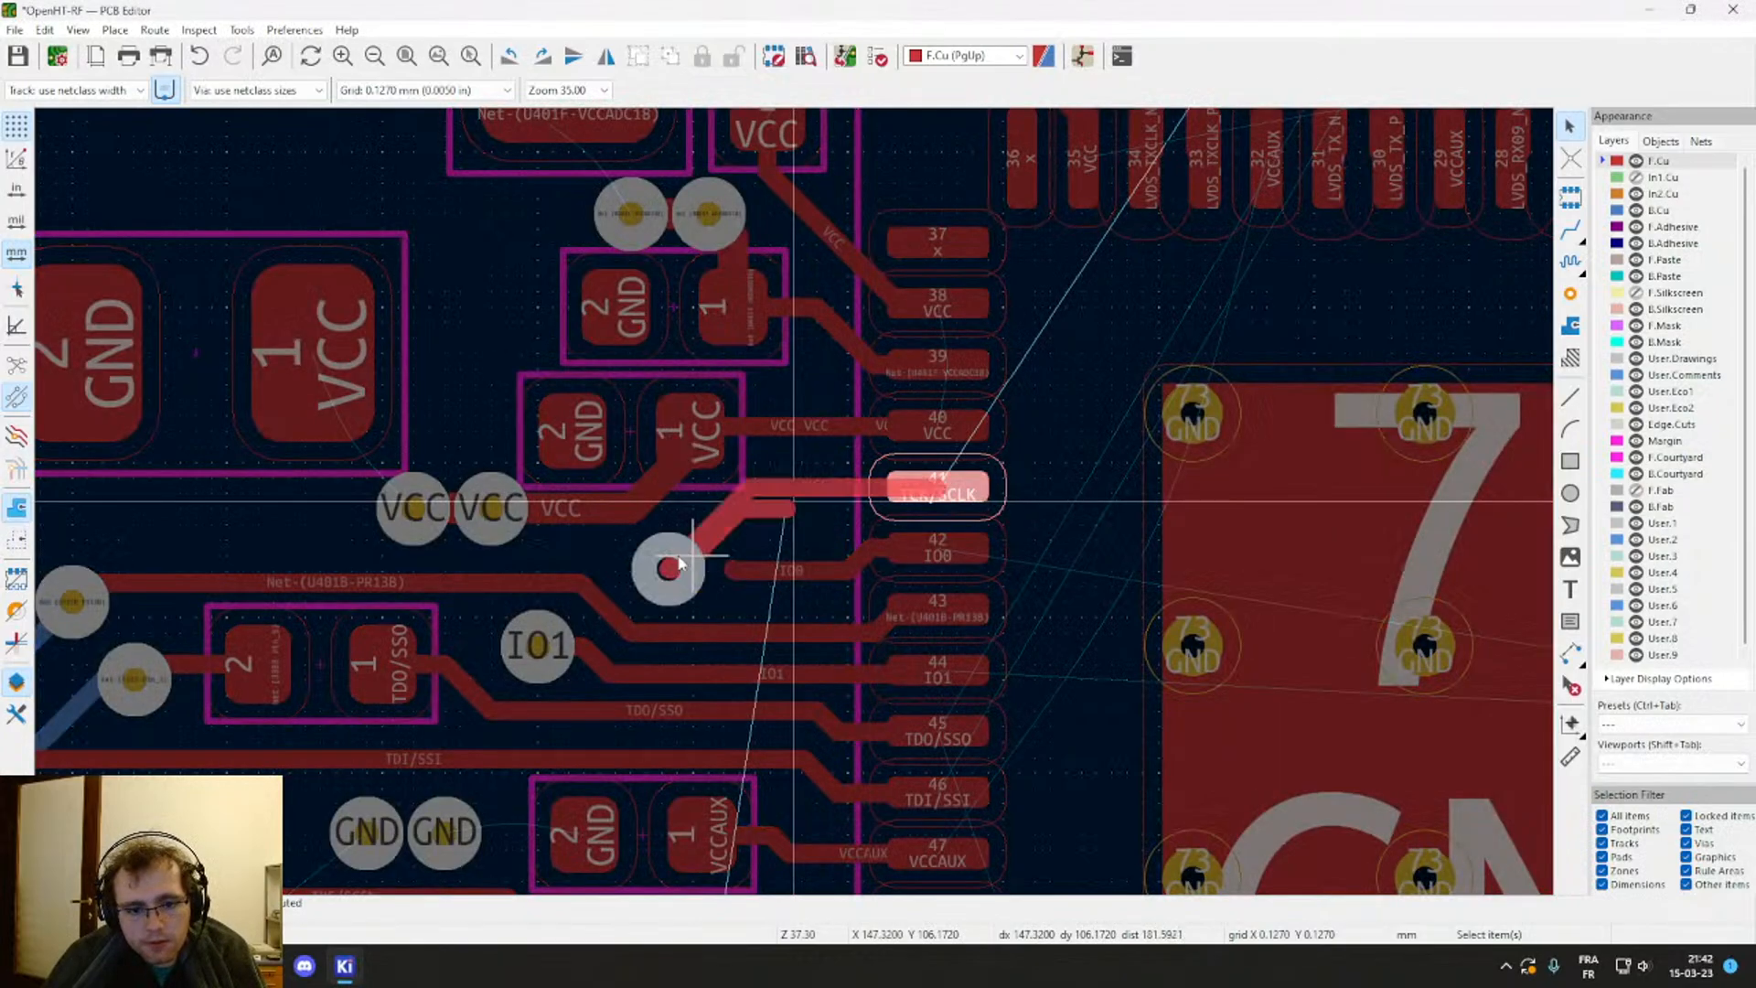
left_click(688, 561)
Step: Delete the leftover horizontal TCK/SCLK stub and the horizontal IO0 track with its tiny end stub, keeping the short piece at FPGA pad 42
left_click(775, 512)
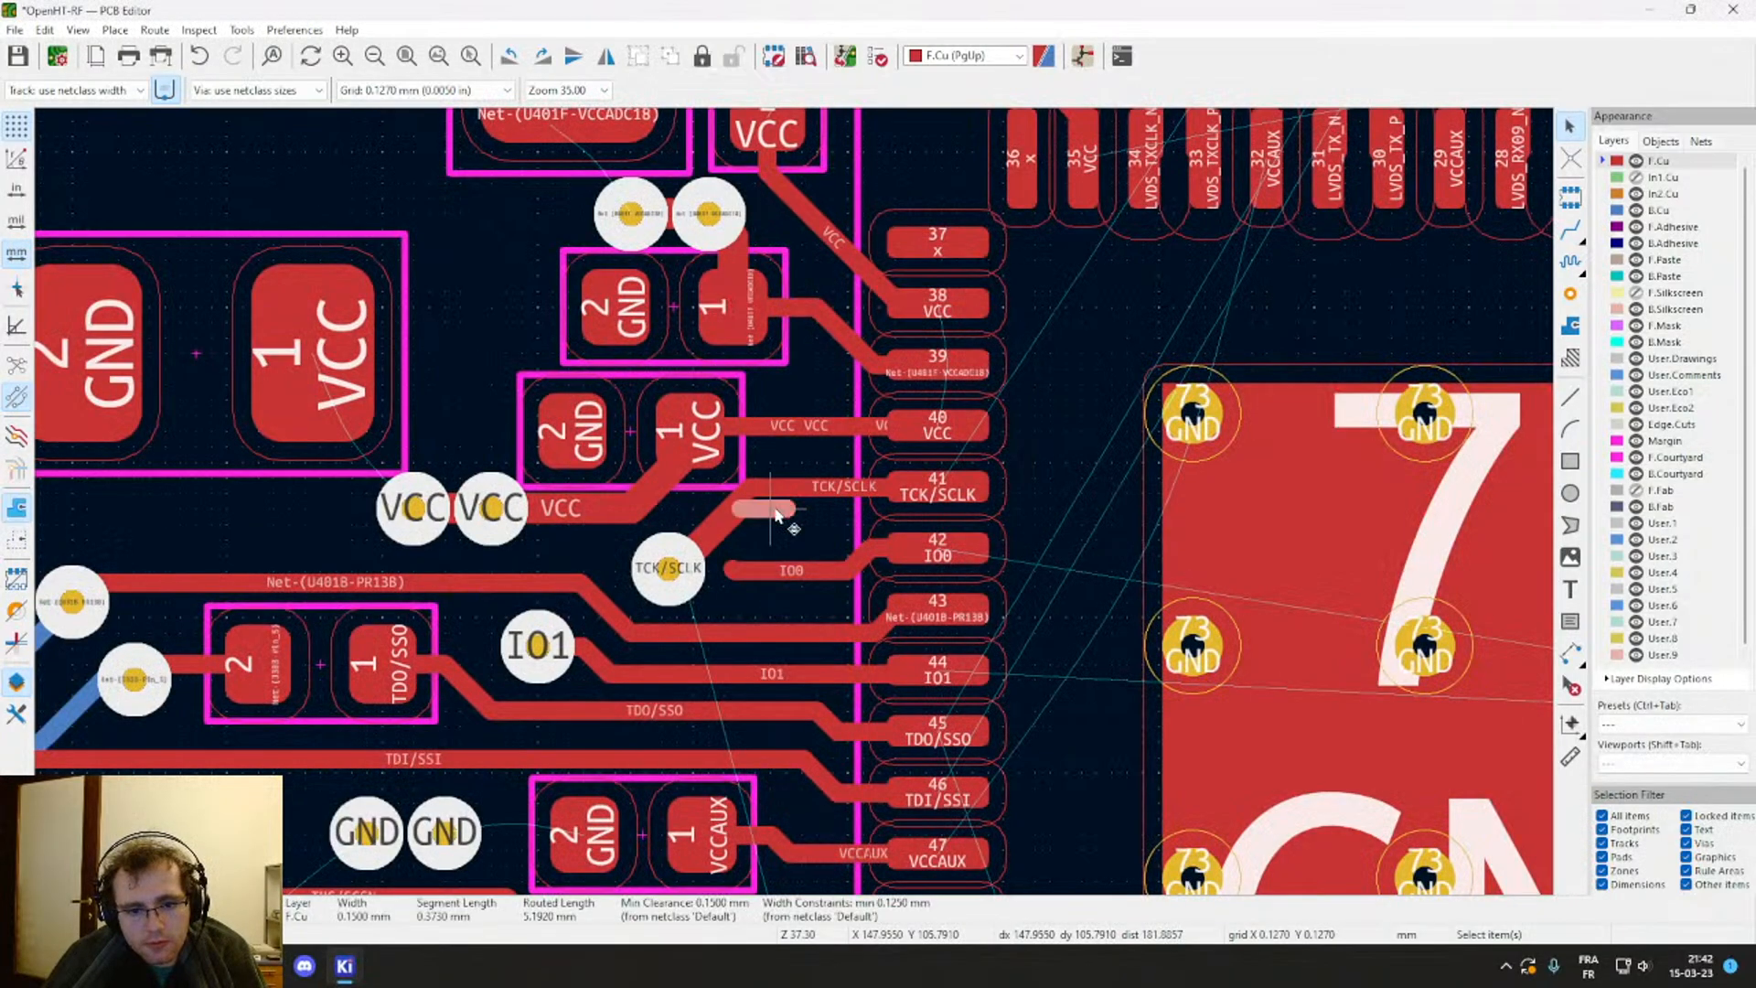
key("Delete")
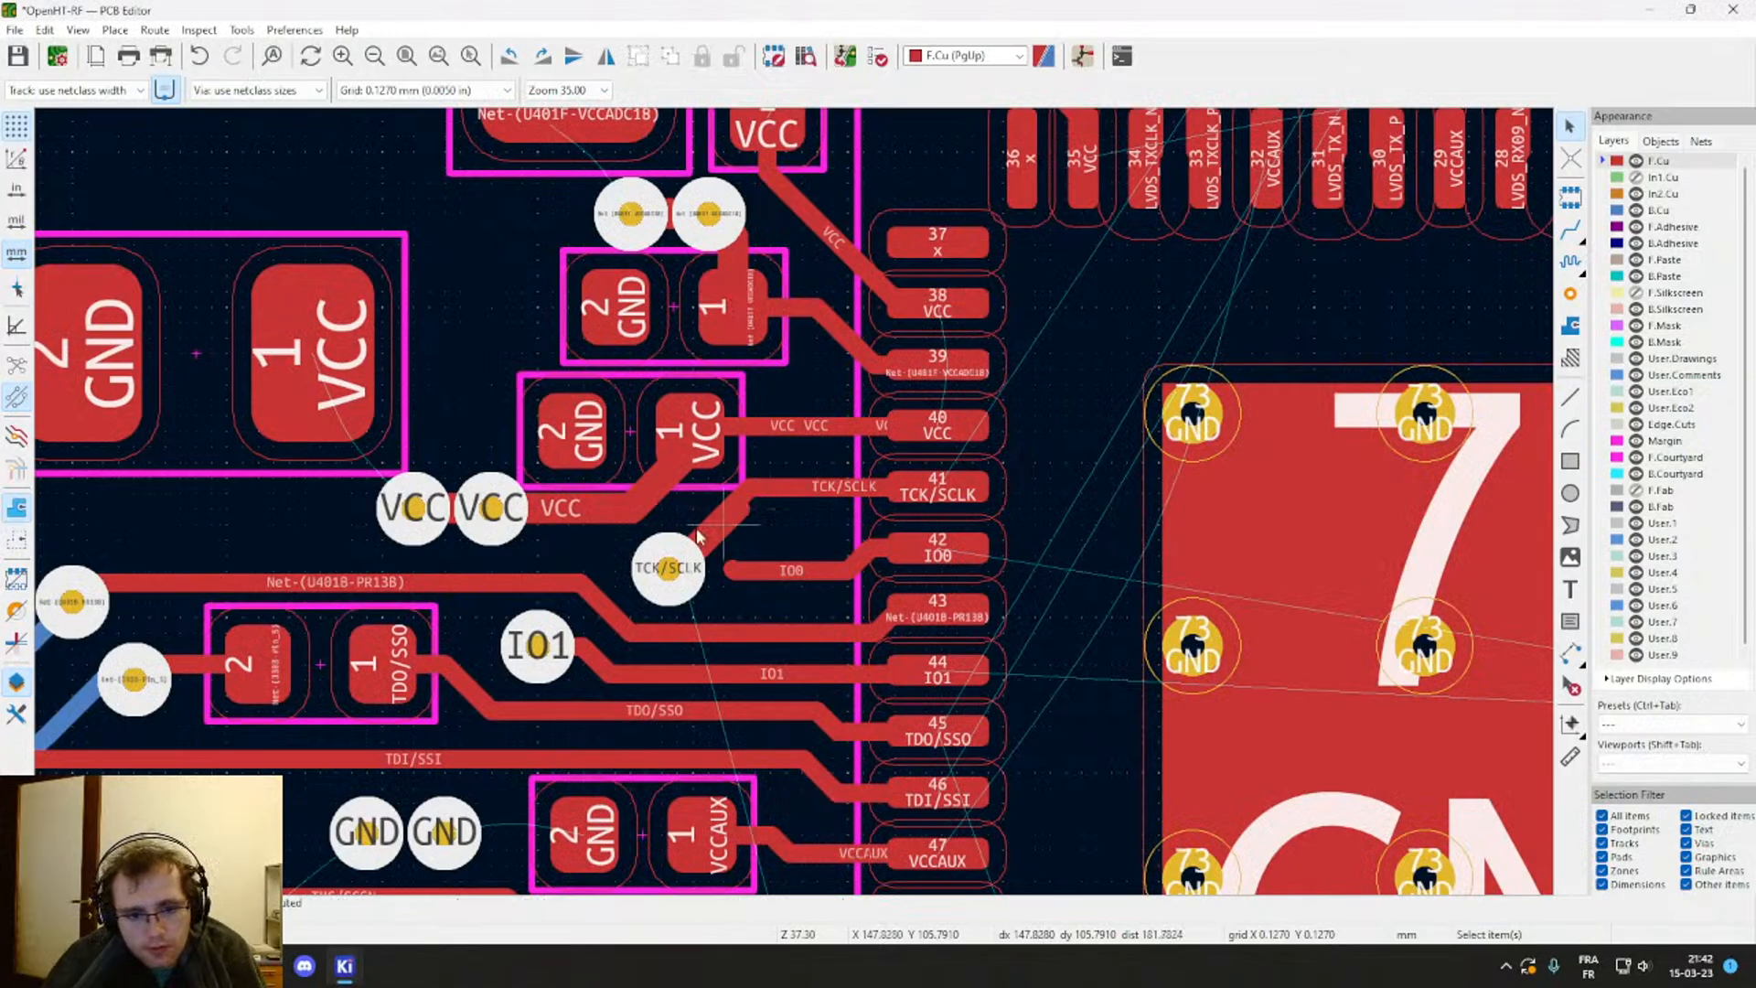
left_click(750, 518)
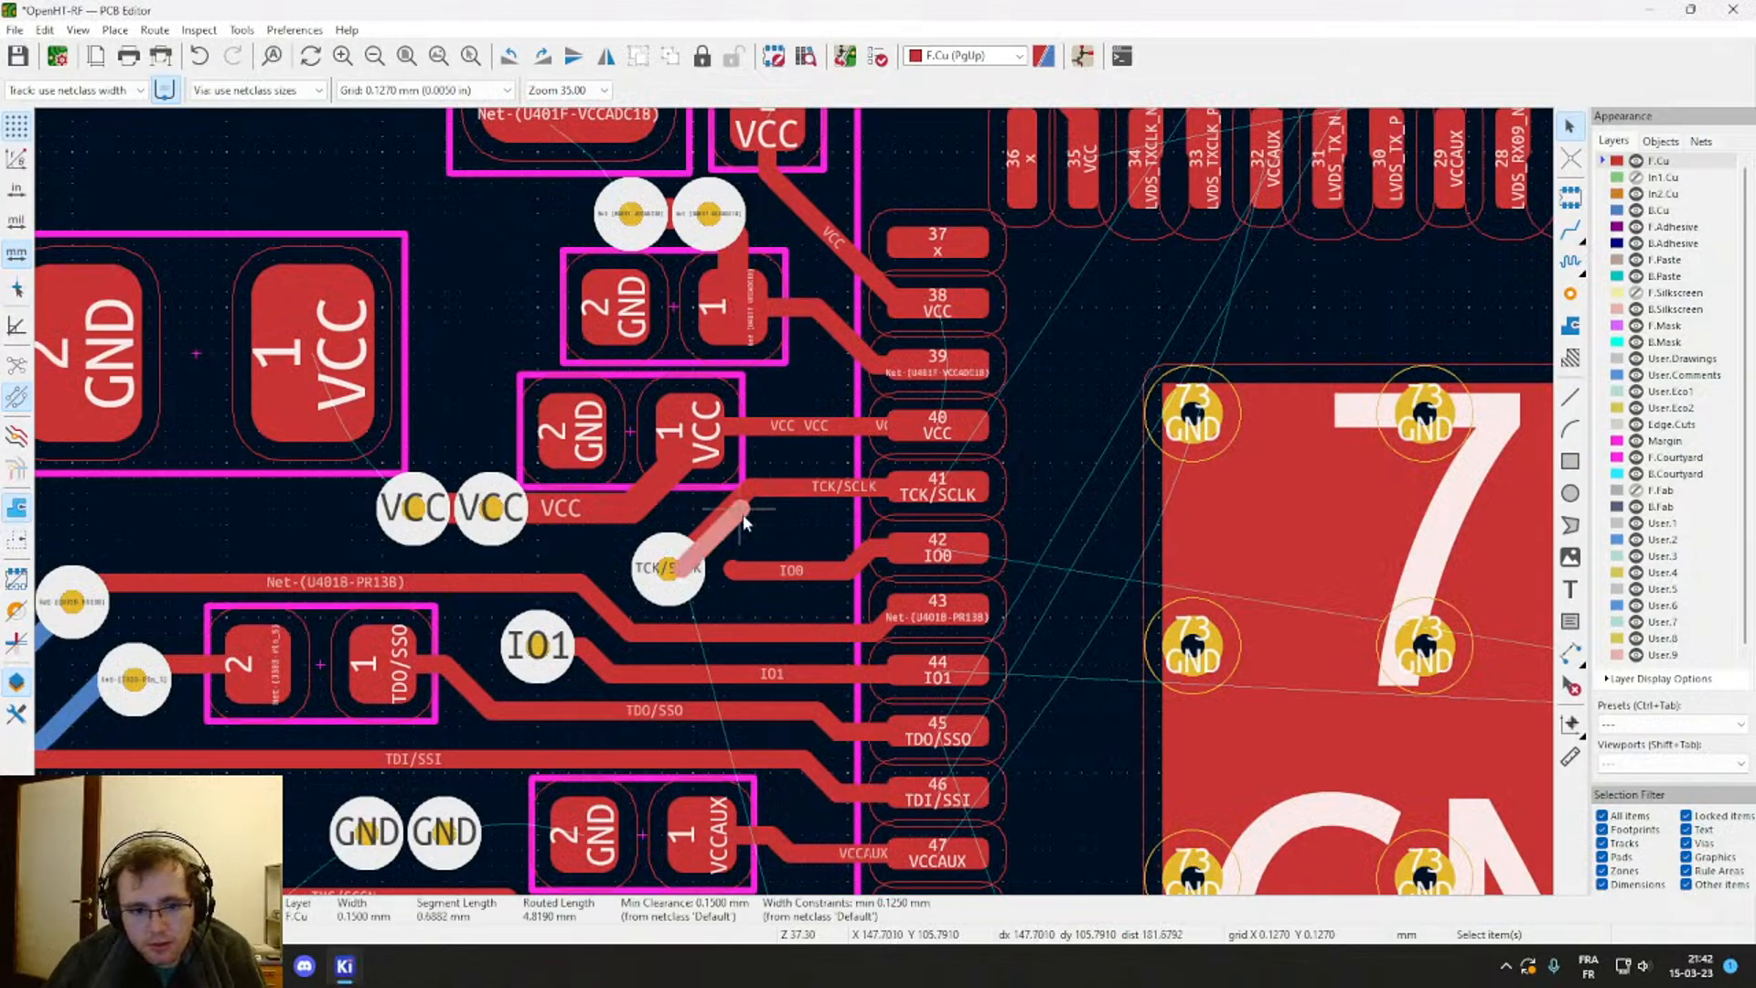
key("Escape")
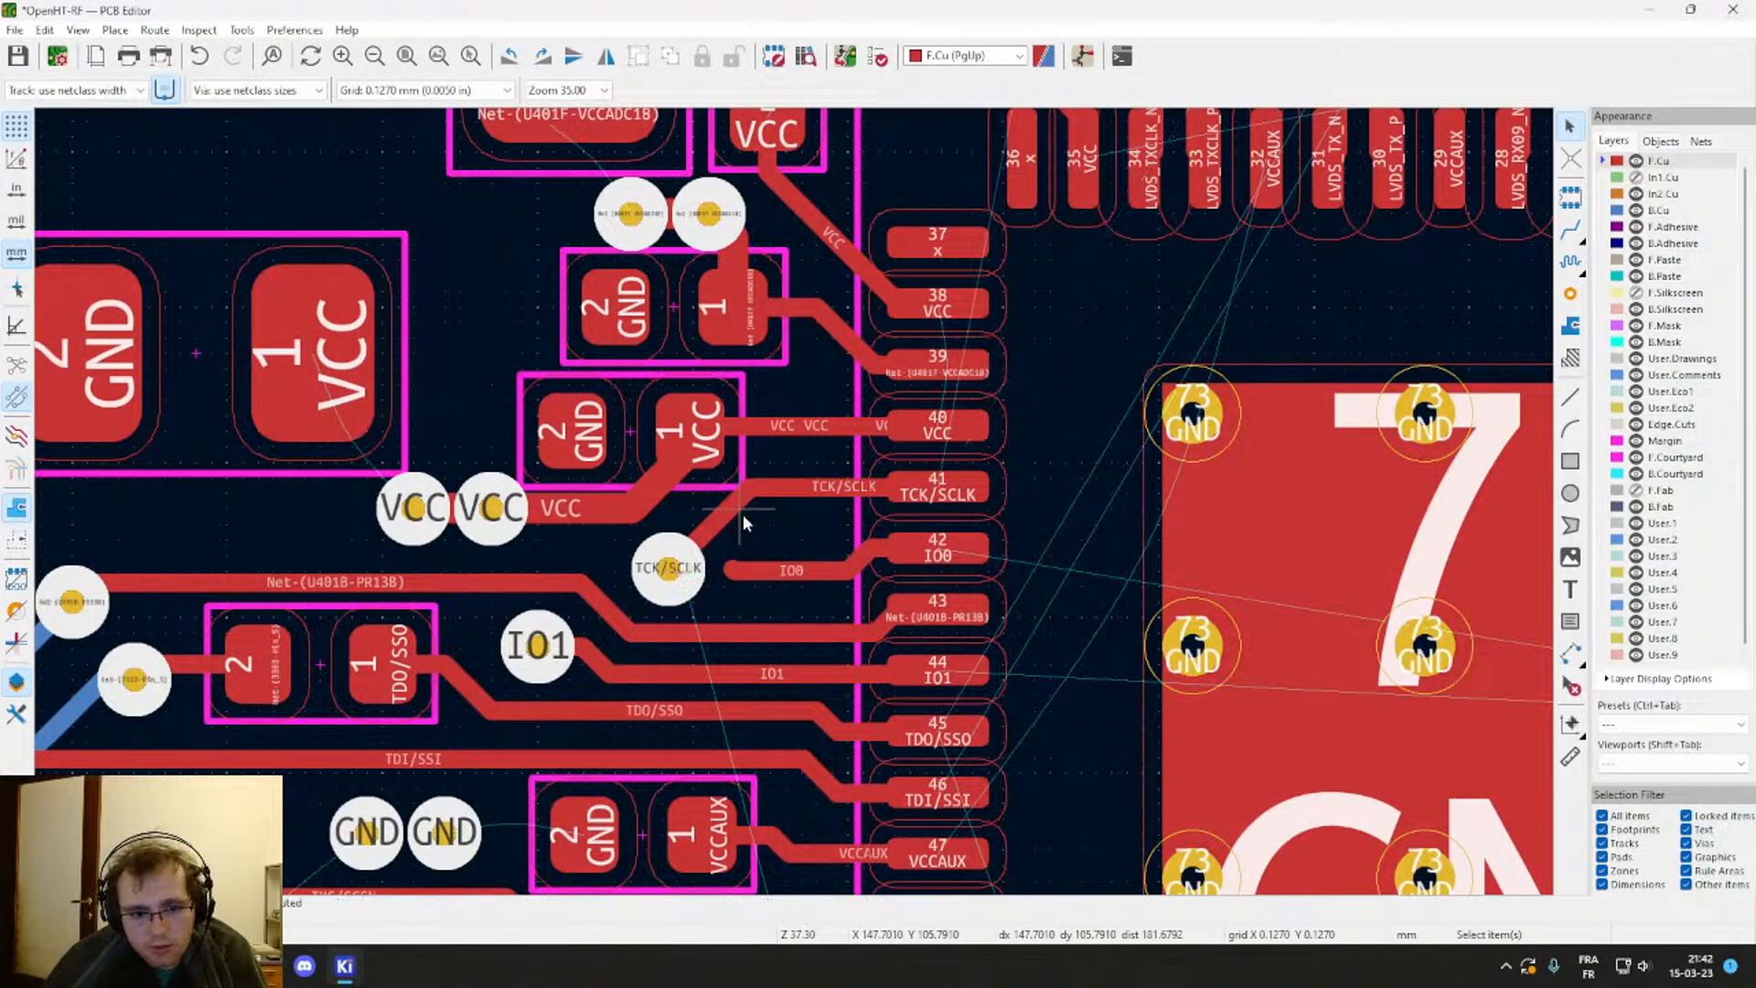
left_click(753, 576)
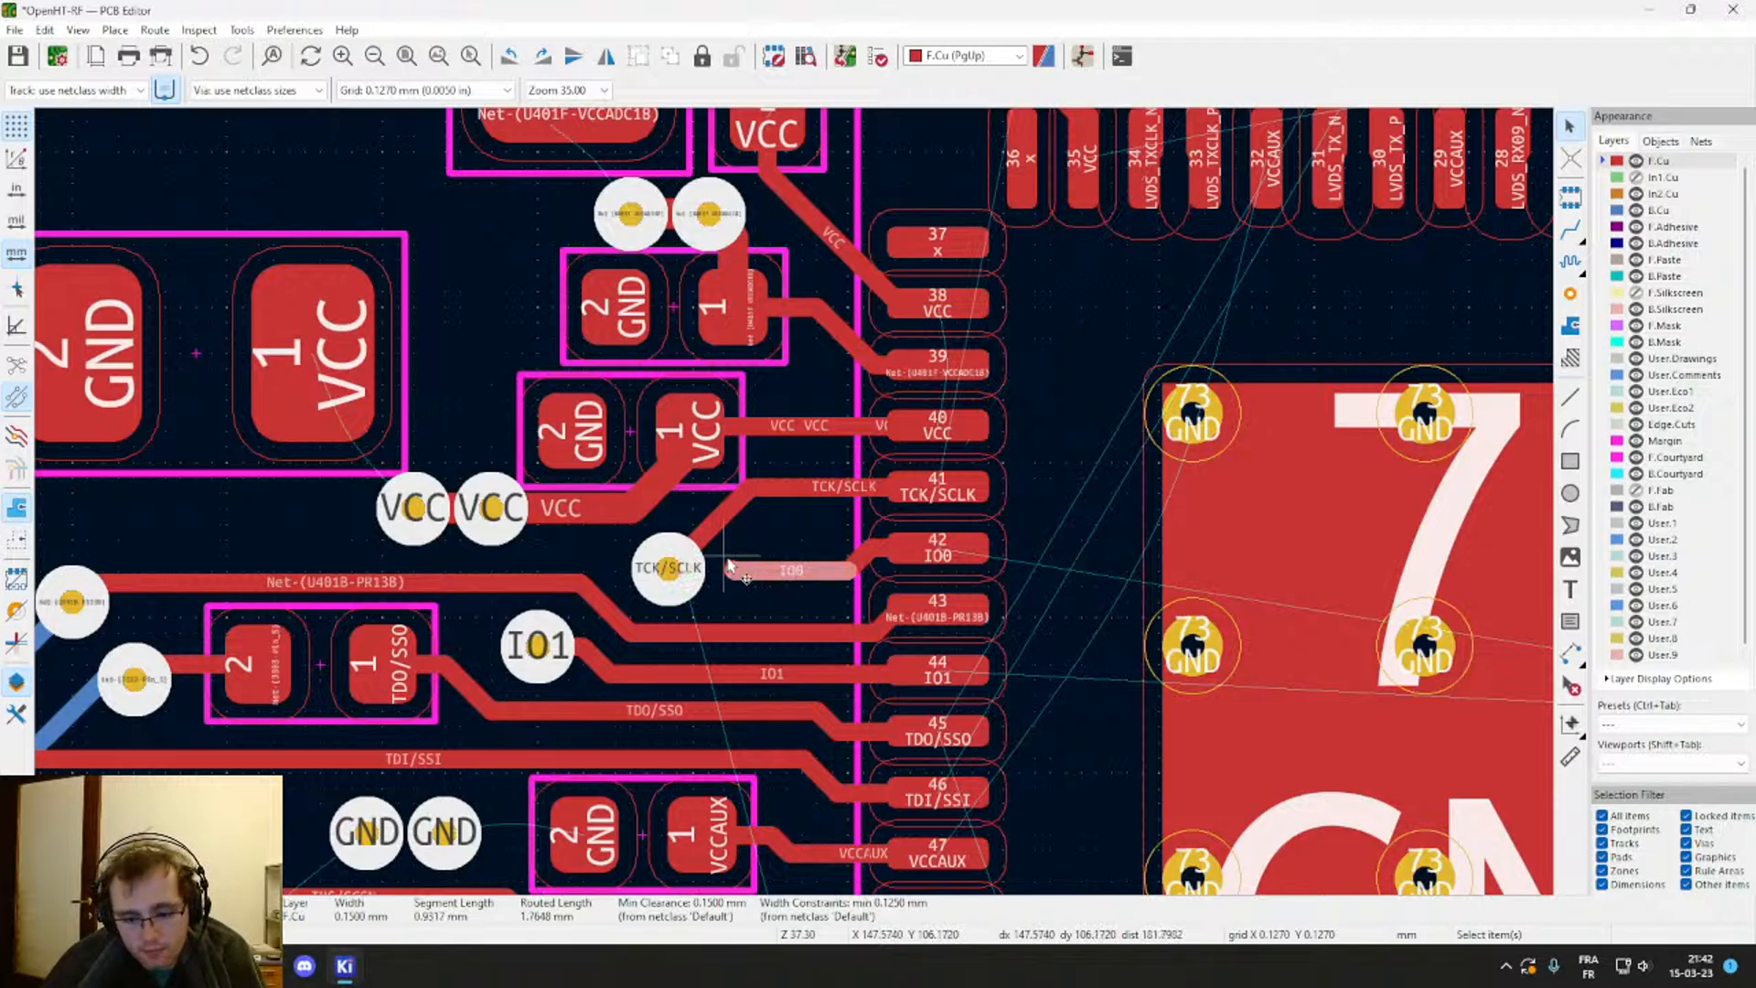
key("Delete")
left_click(731, 574)
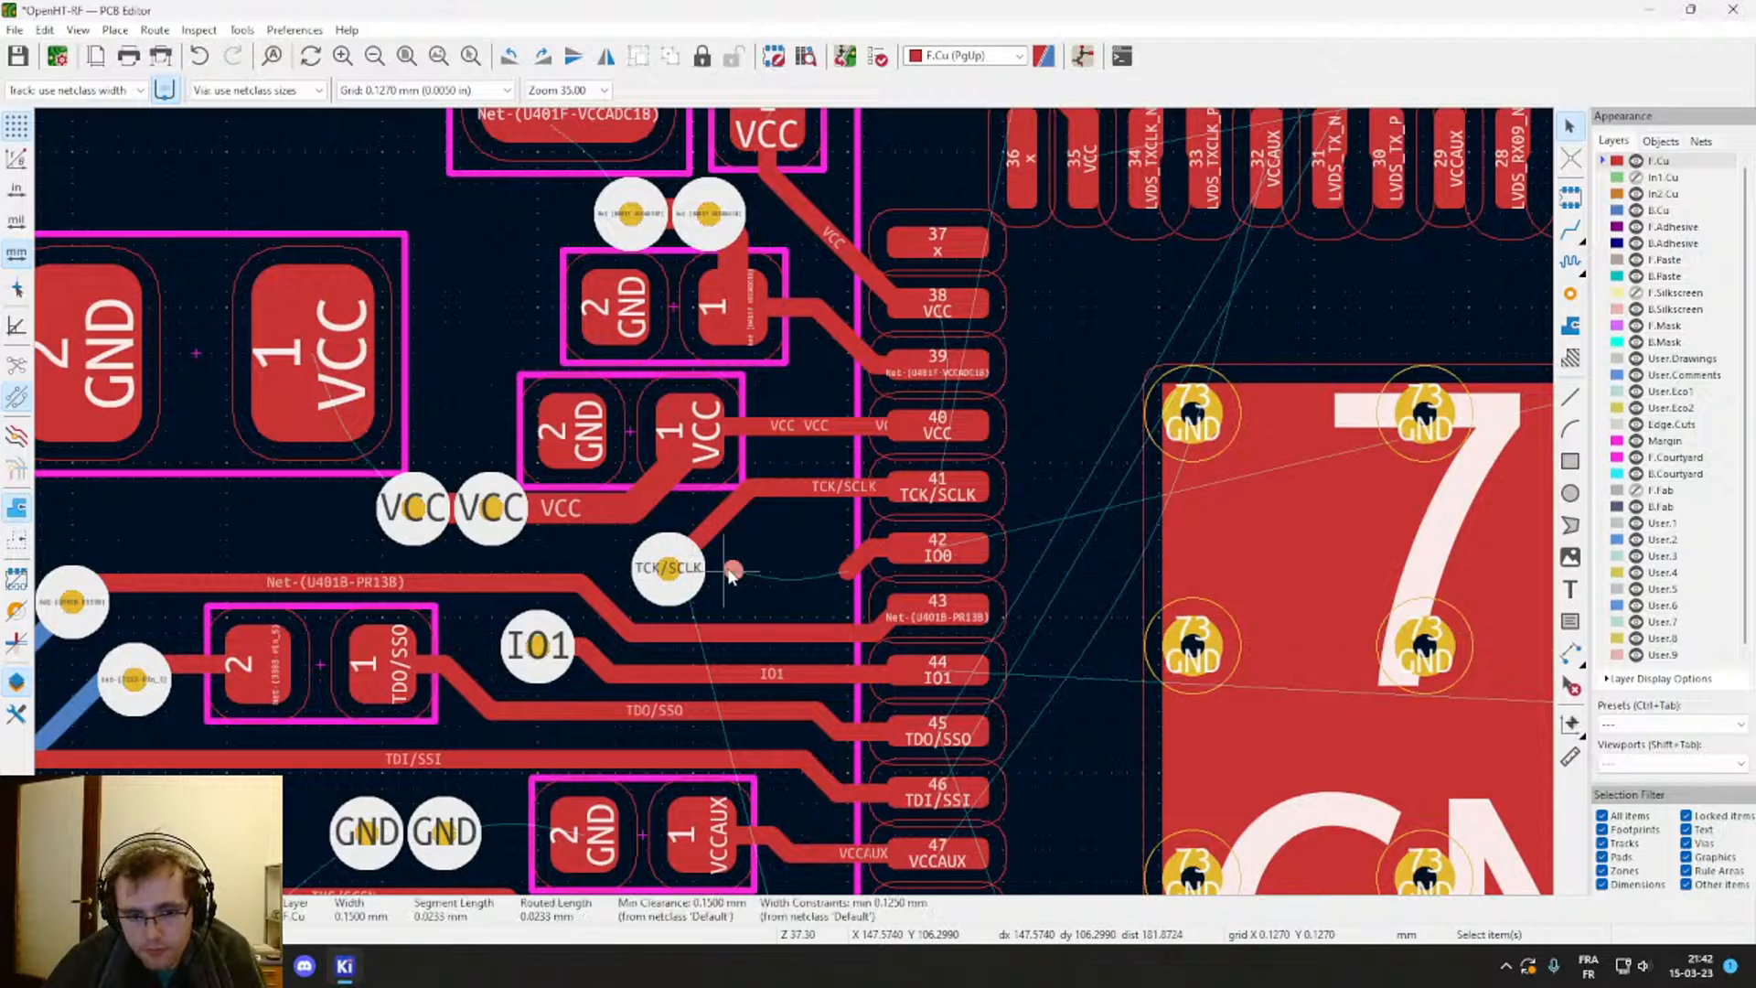
key("Delete")
Step: Route IO0 from the short track at FPGA pad 42 to a through via at about X 148.082, Y 106.172 mm
key("x")
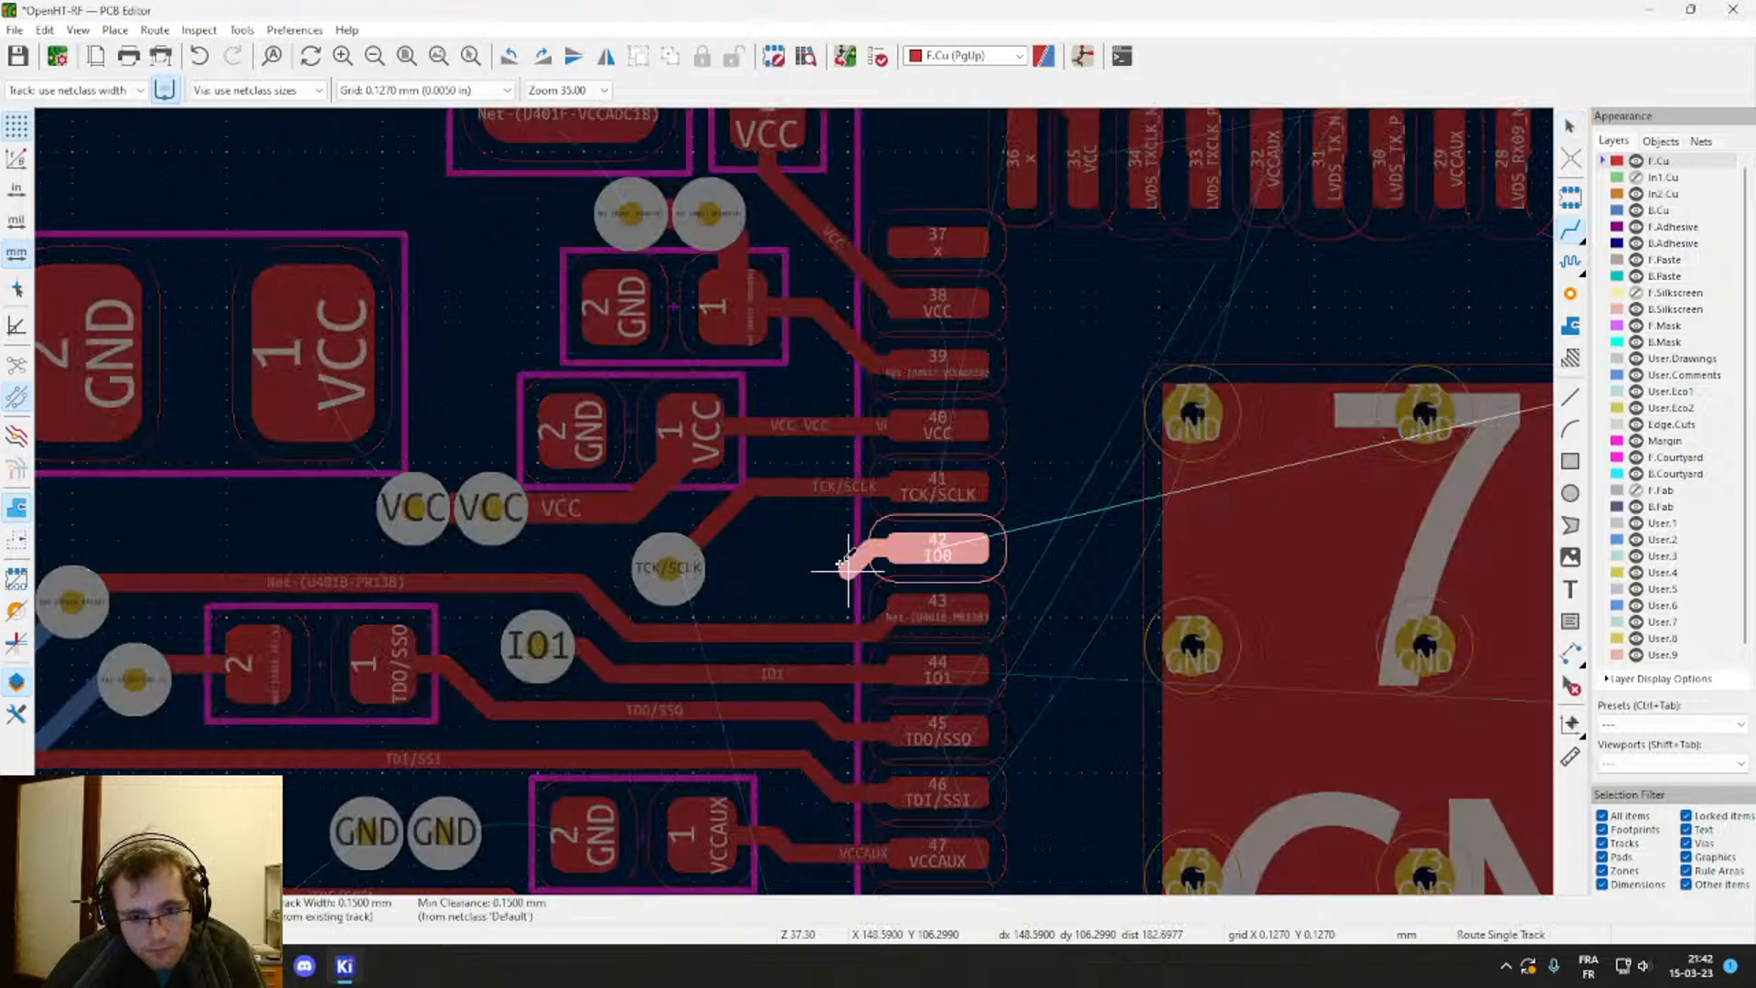
key("v")
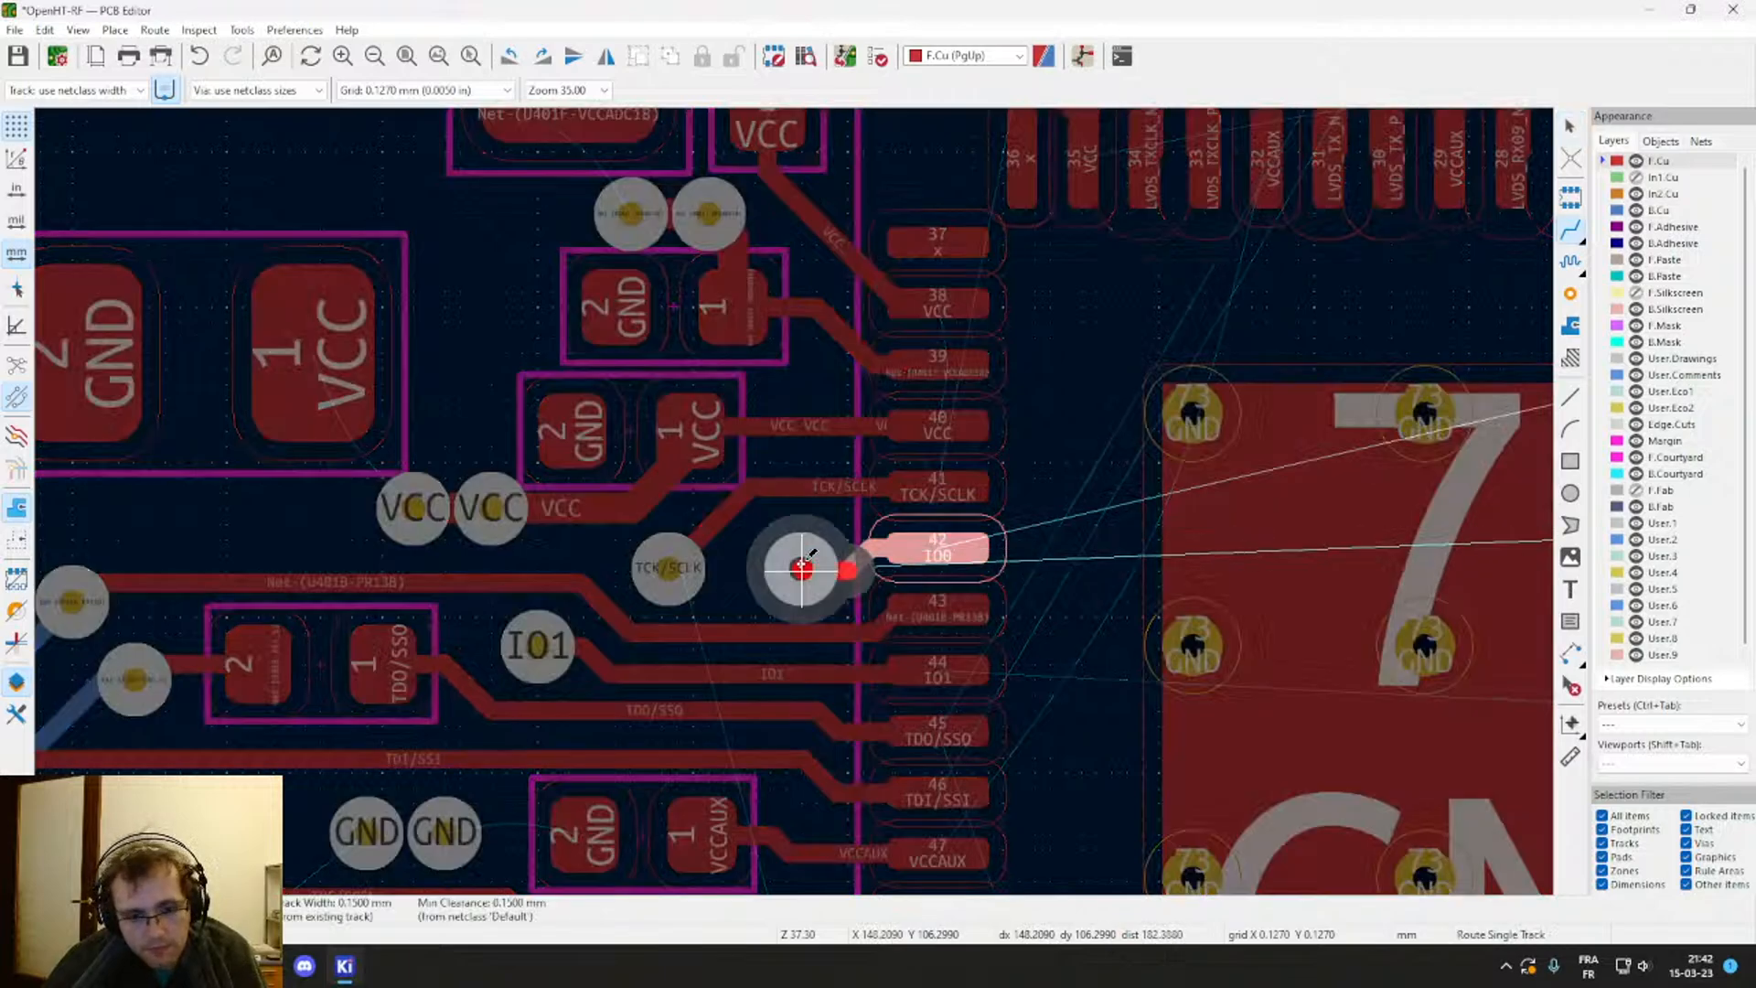
key("Page_Down")
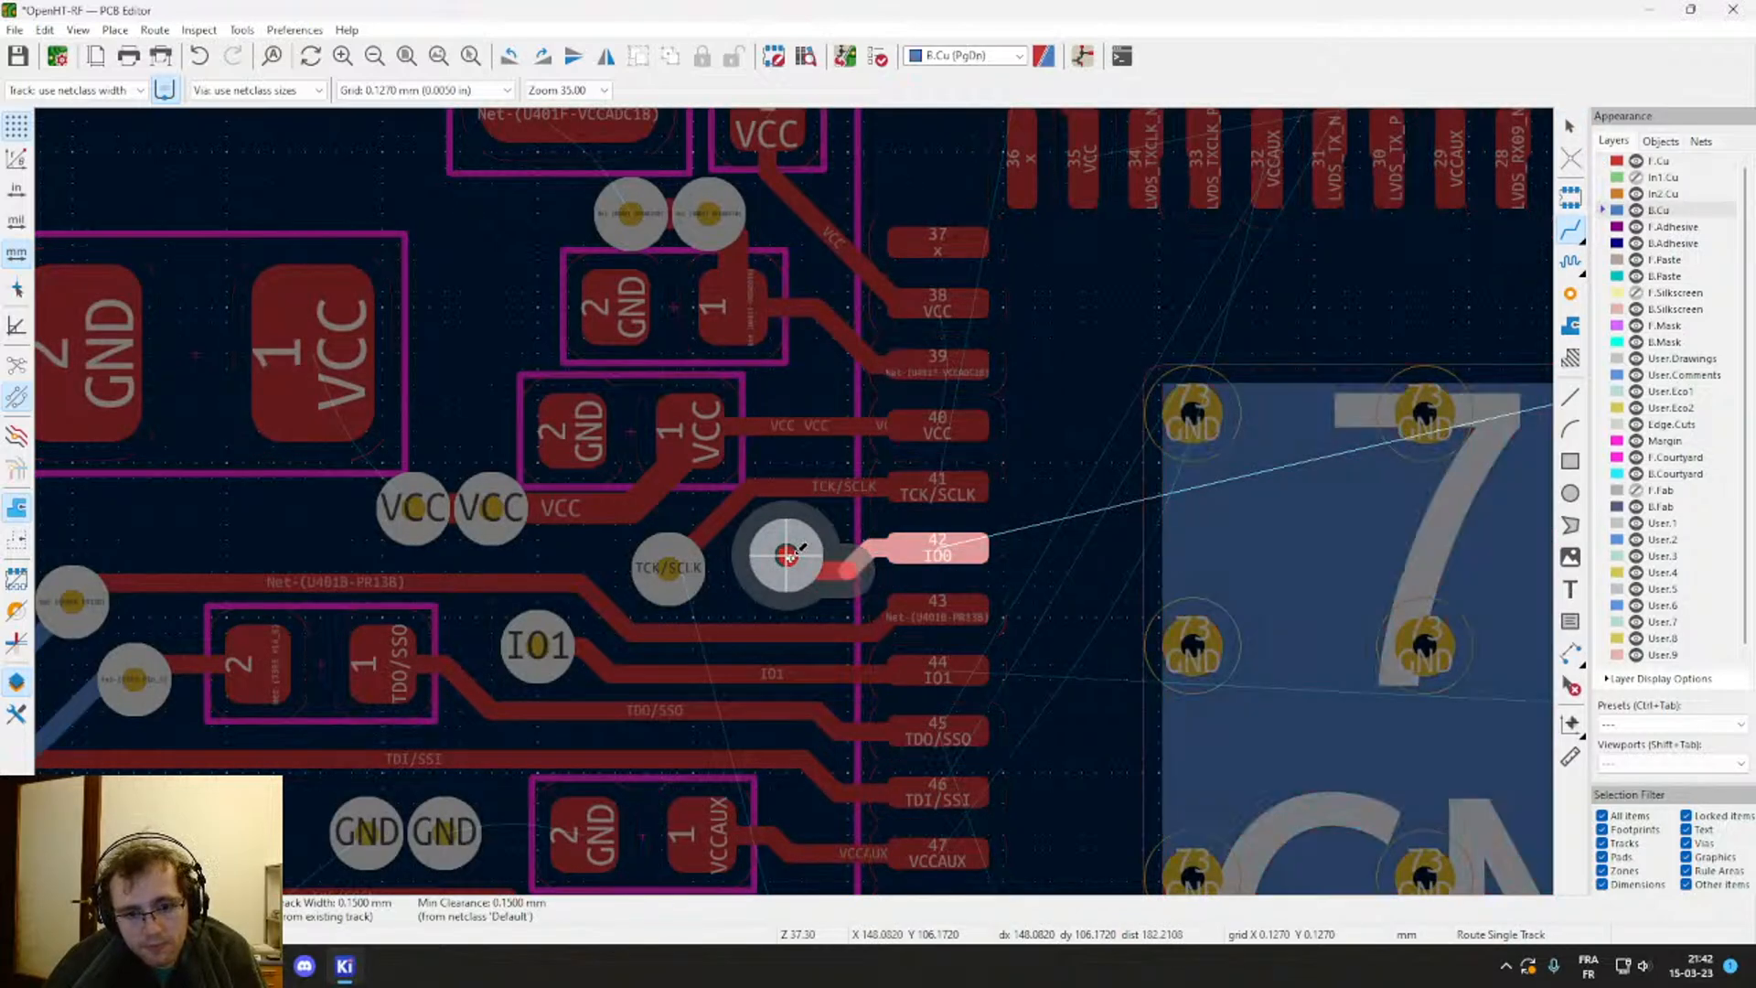
key("Escape")
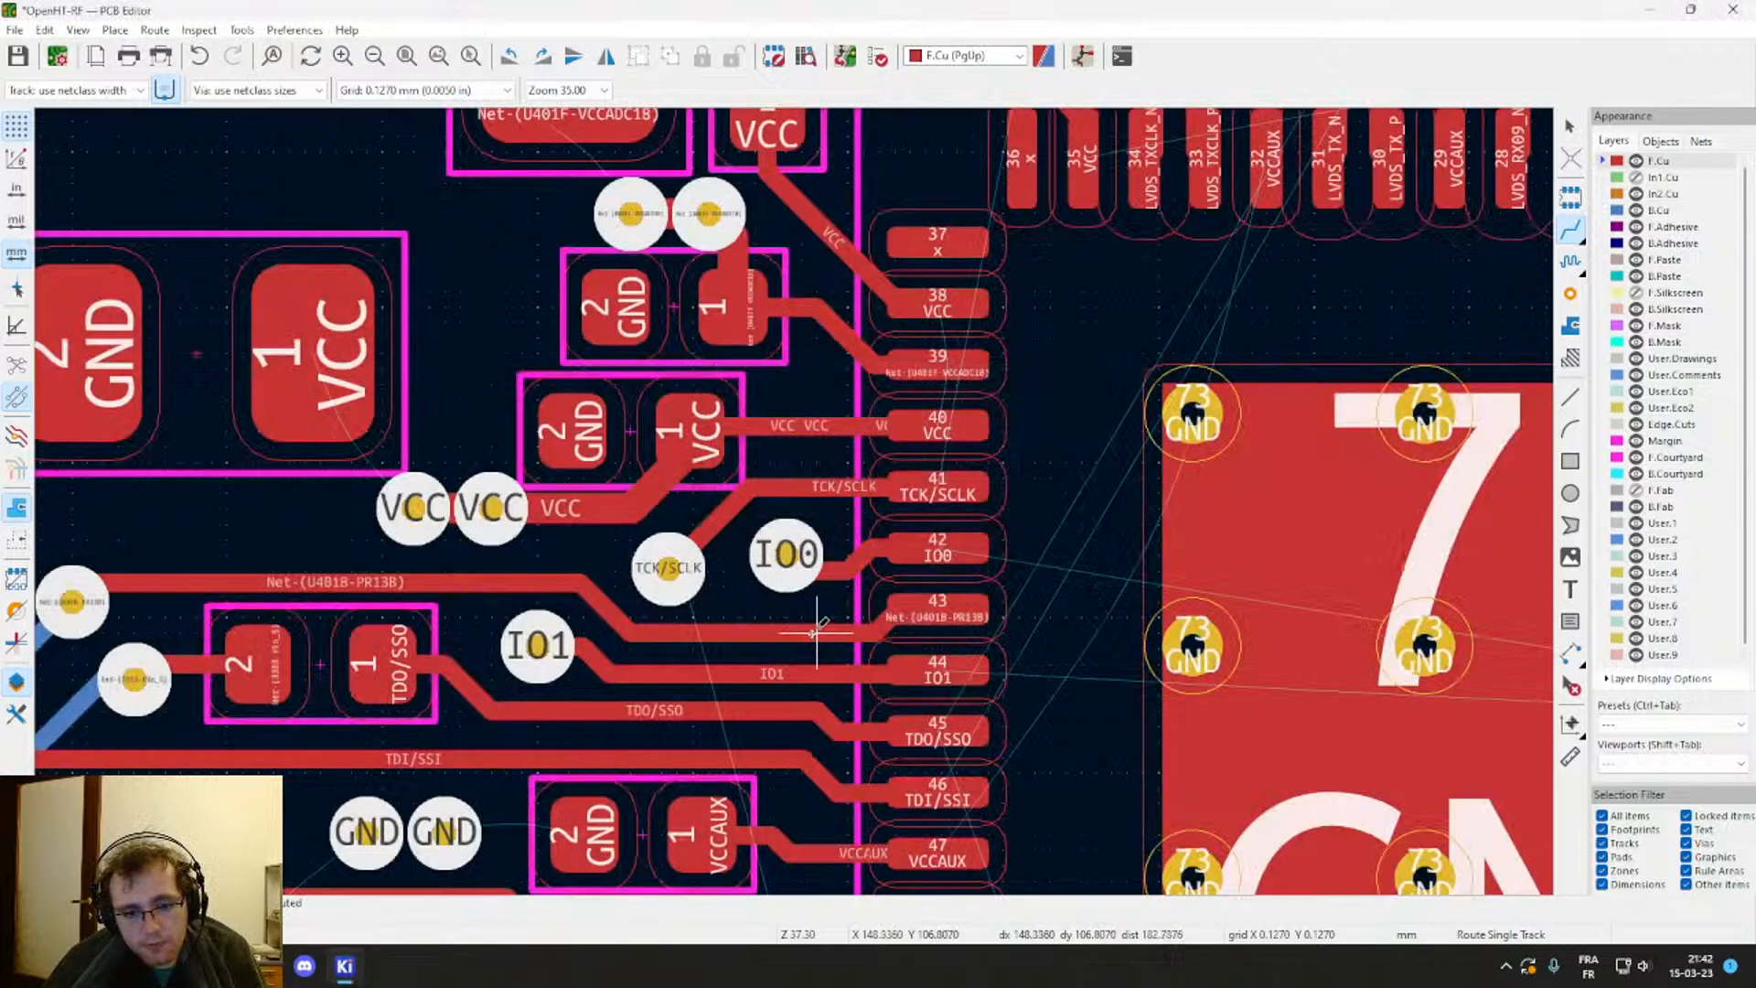
scroll(816, 631, "up", 1)
scroll(792, 493, "down", 2)
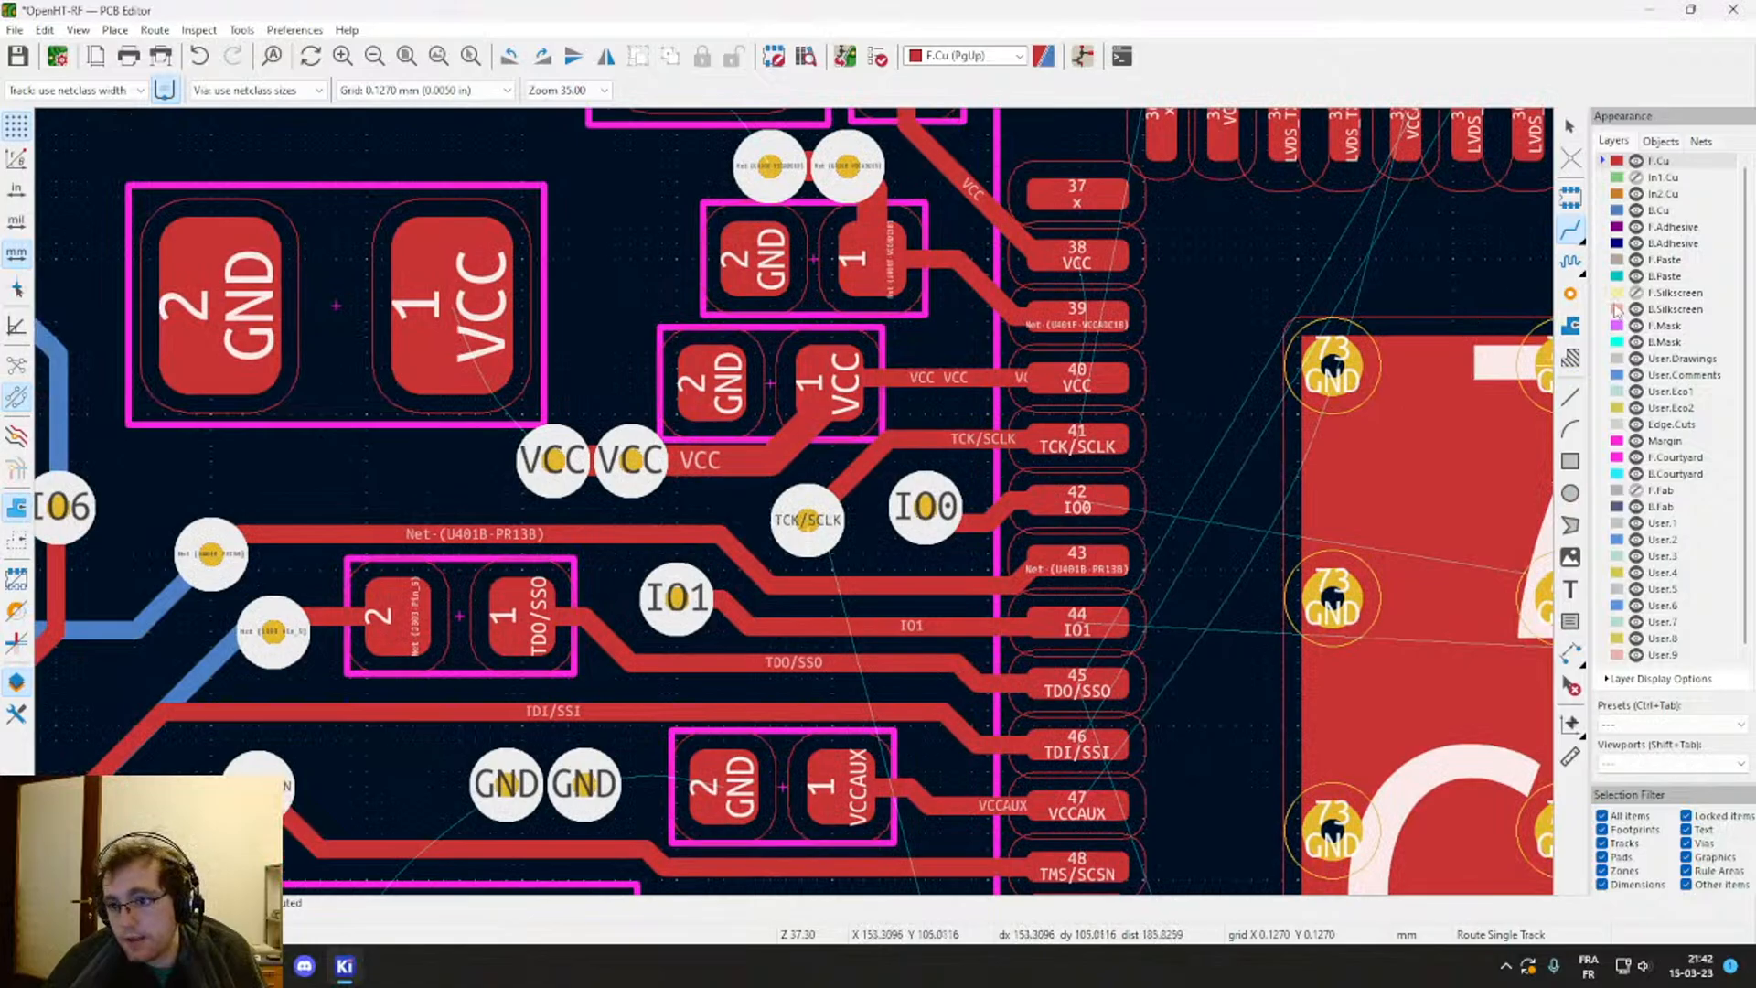
left_click(807, 519)
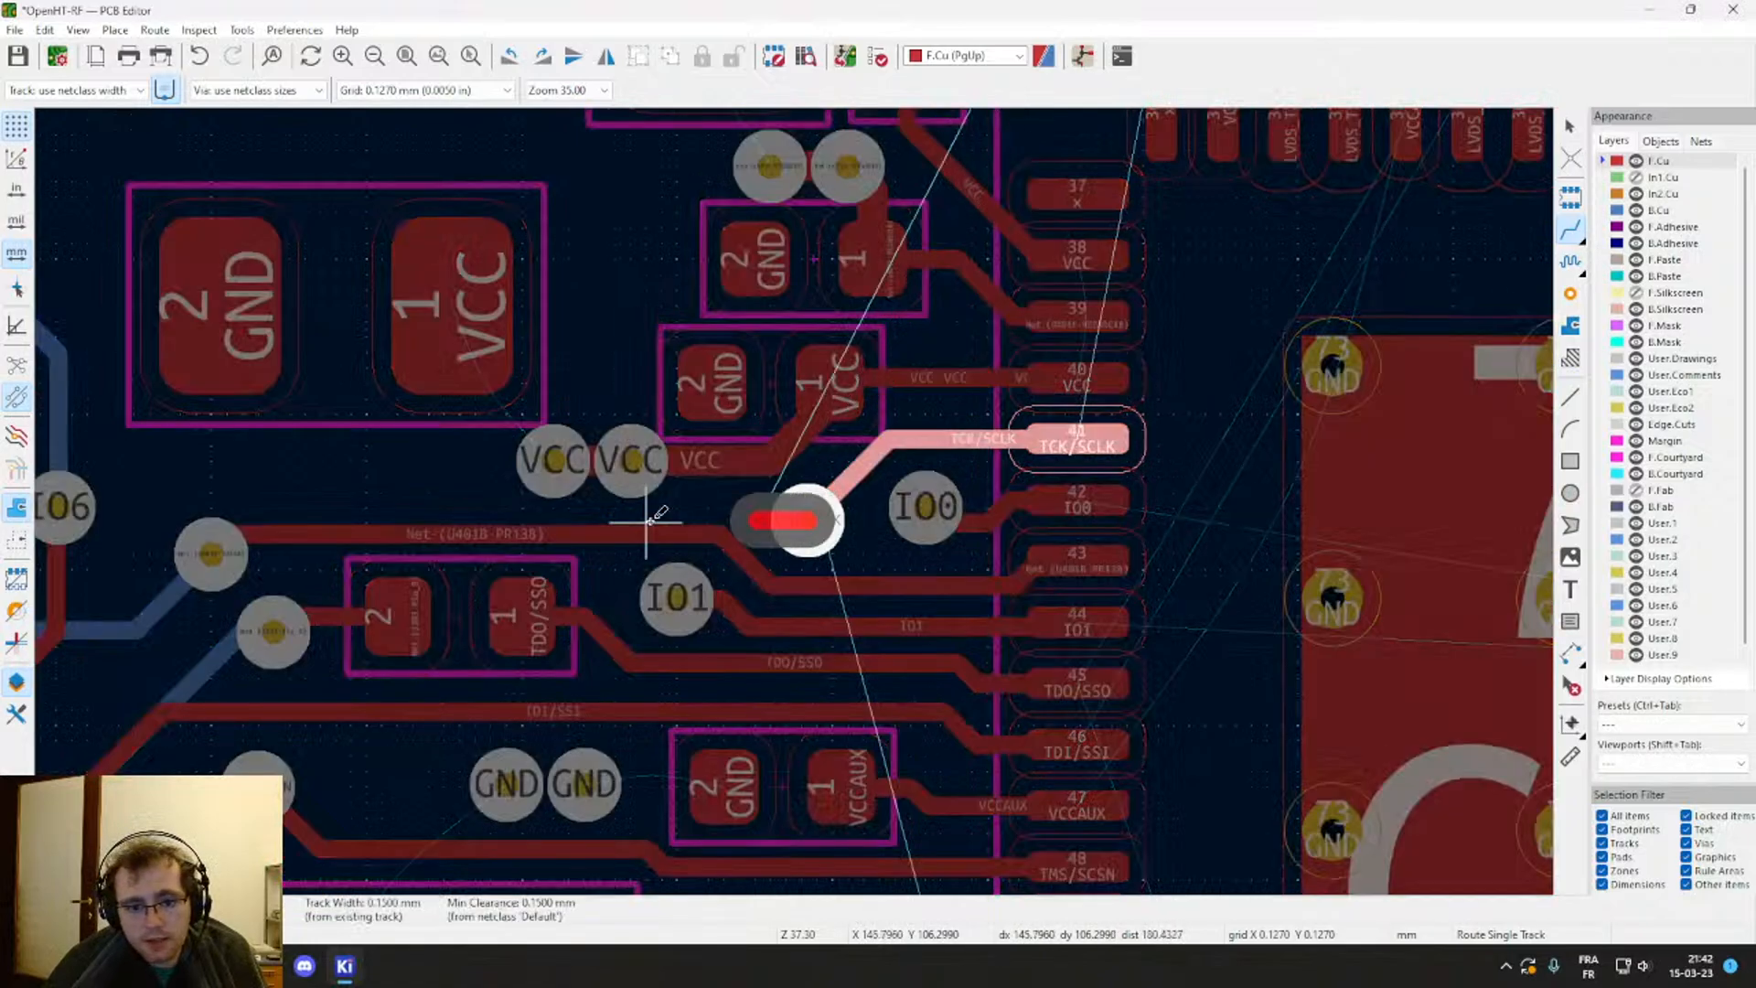
key("Escape")
Step: Route TCK/SCLK on B.Cu from its via near FPGA pad 41 down and around the right side of LS101 to just above connector J303
key("Page_Down")
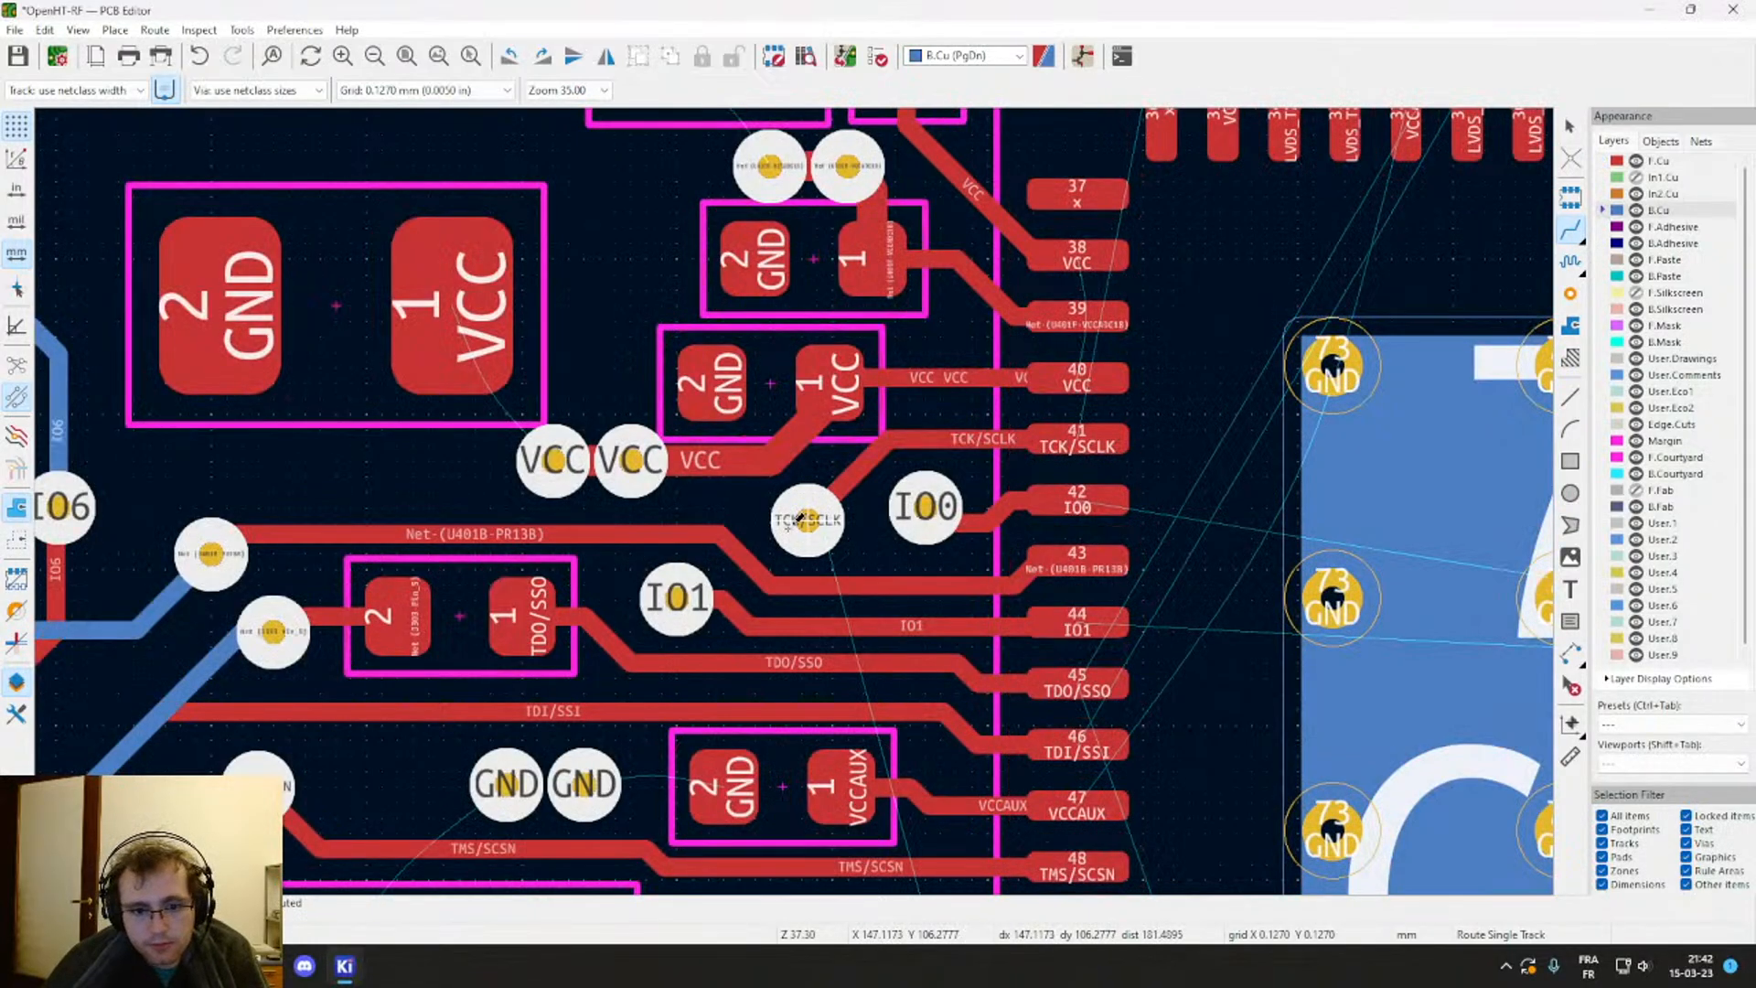
left_click(807, 520)
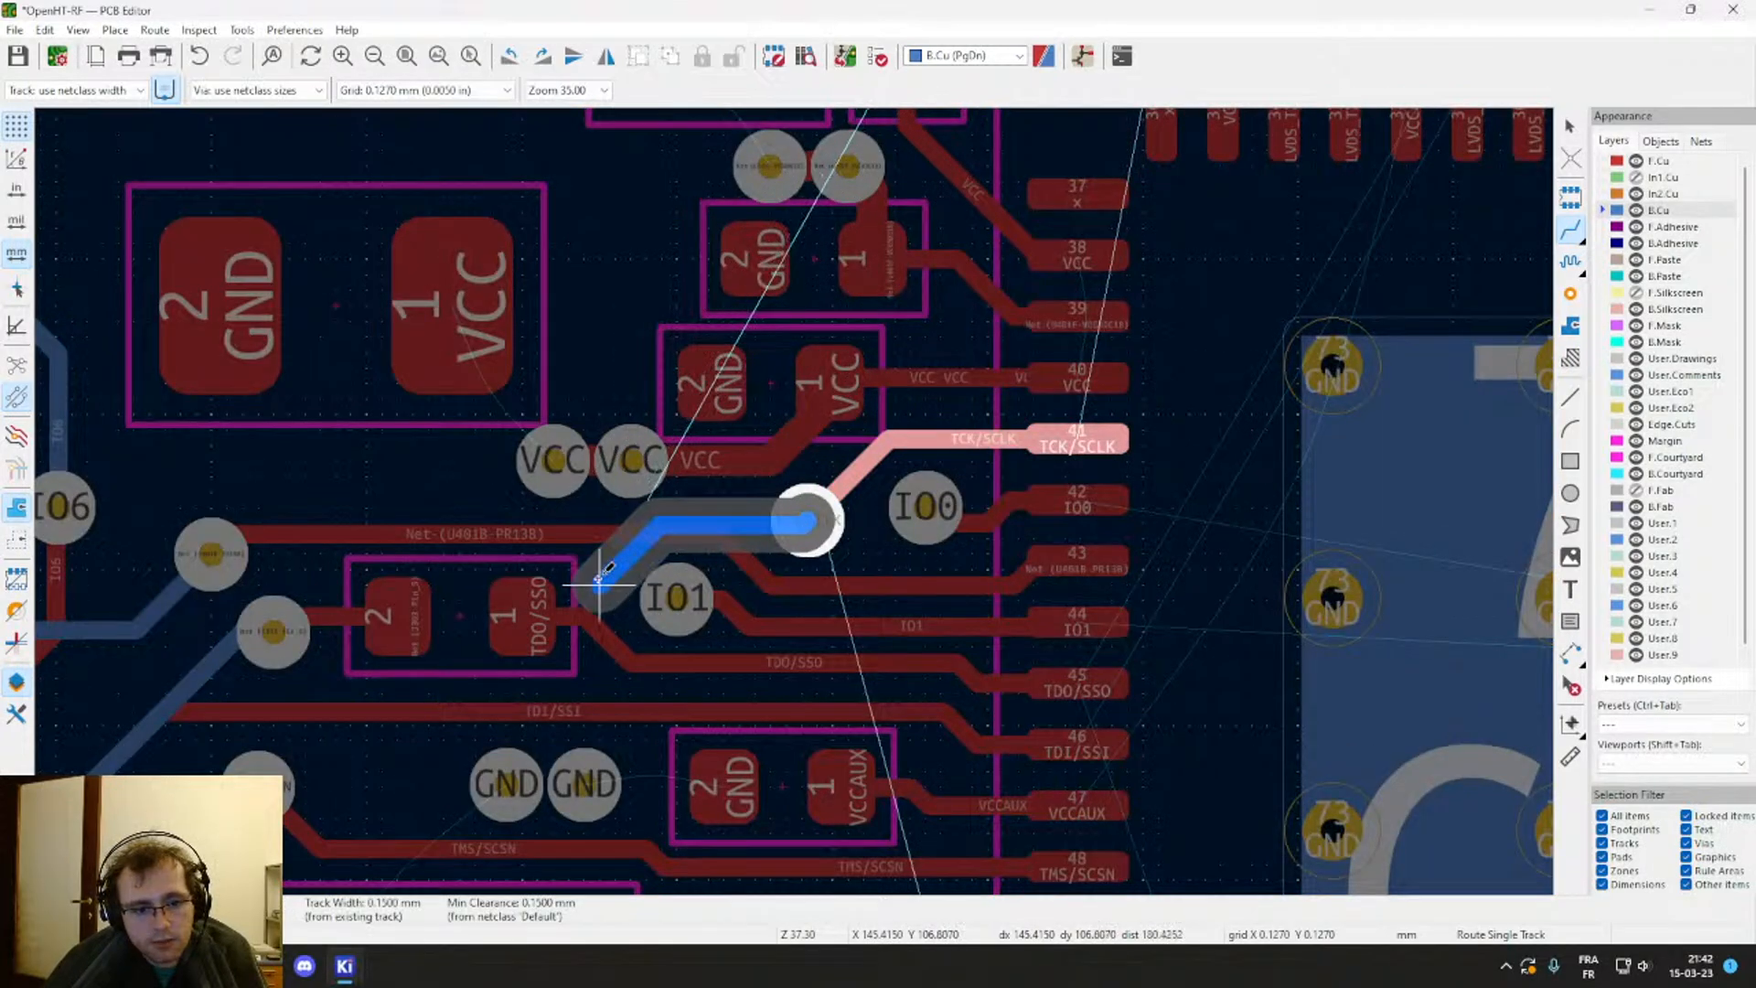
scroll(599, 579, "down", 6)
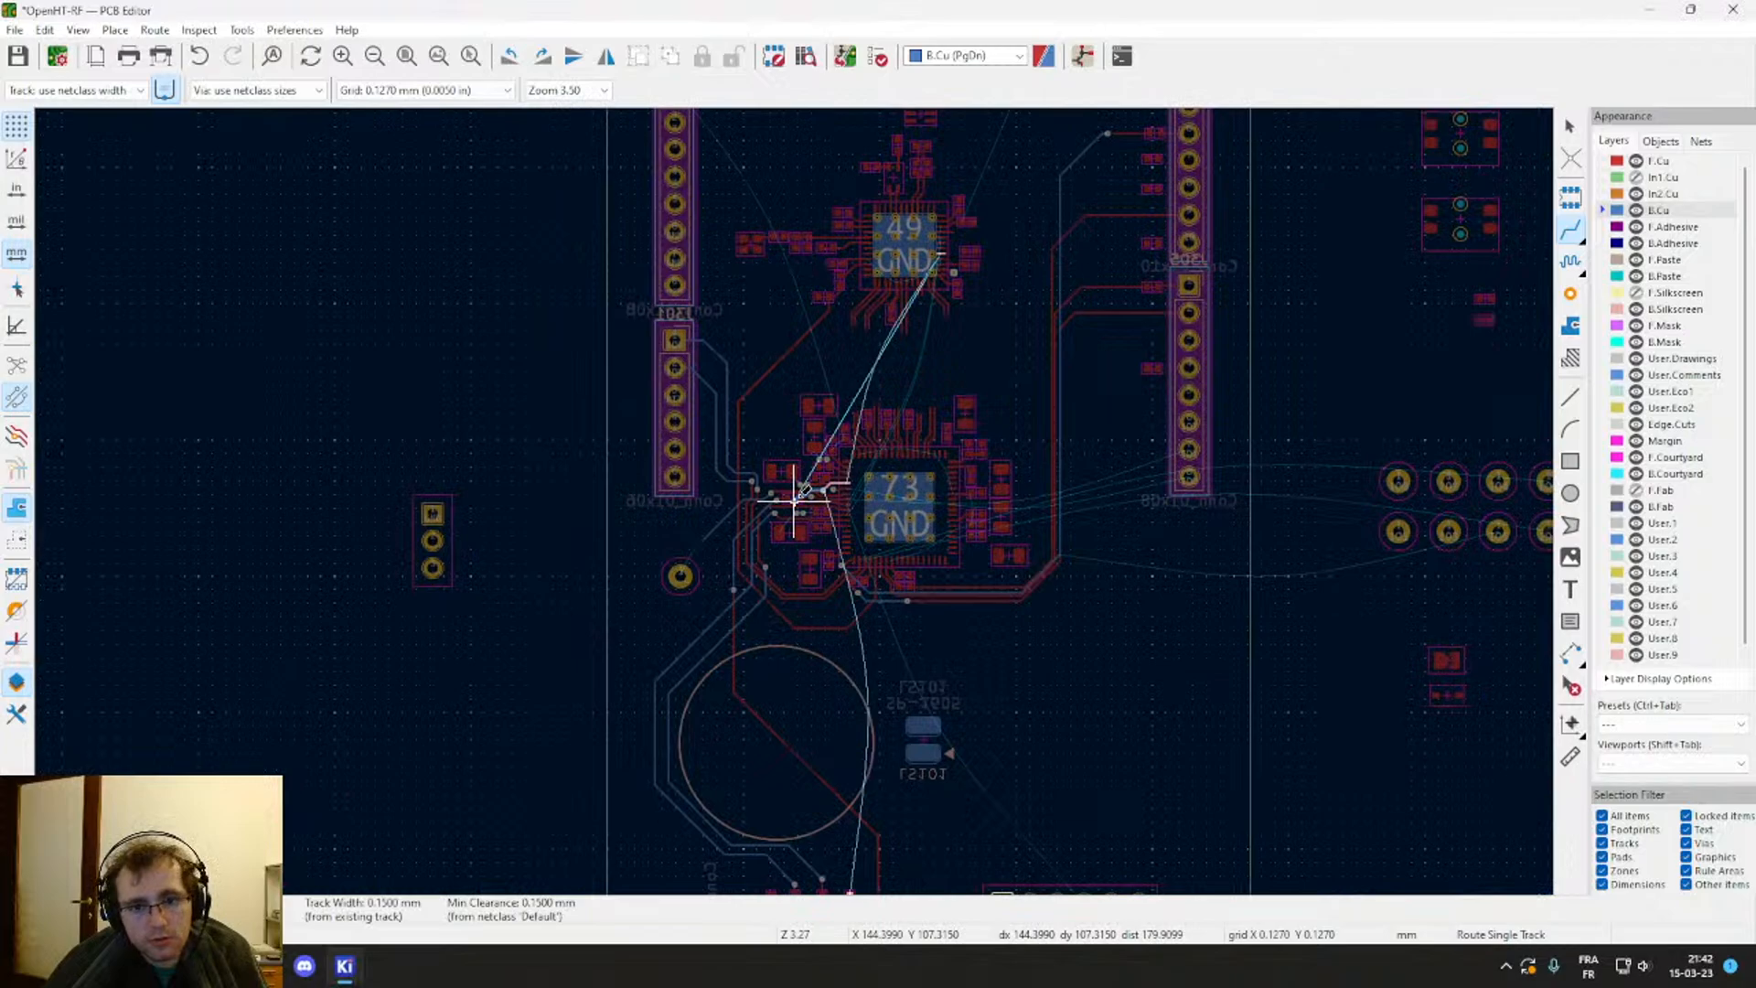
scroll(794, 499, "down", 4)
scroll(794, 499, "up", 4)
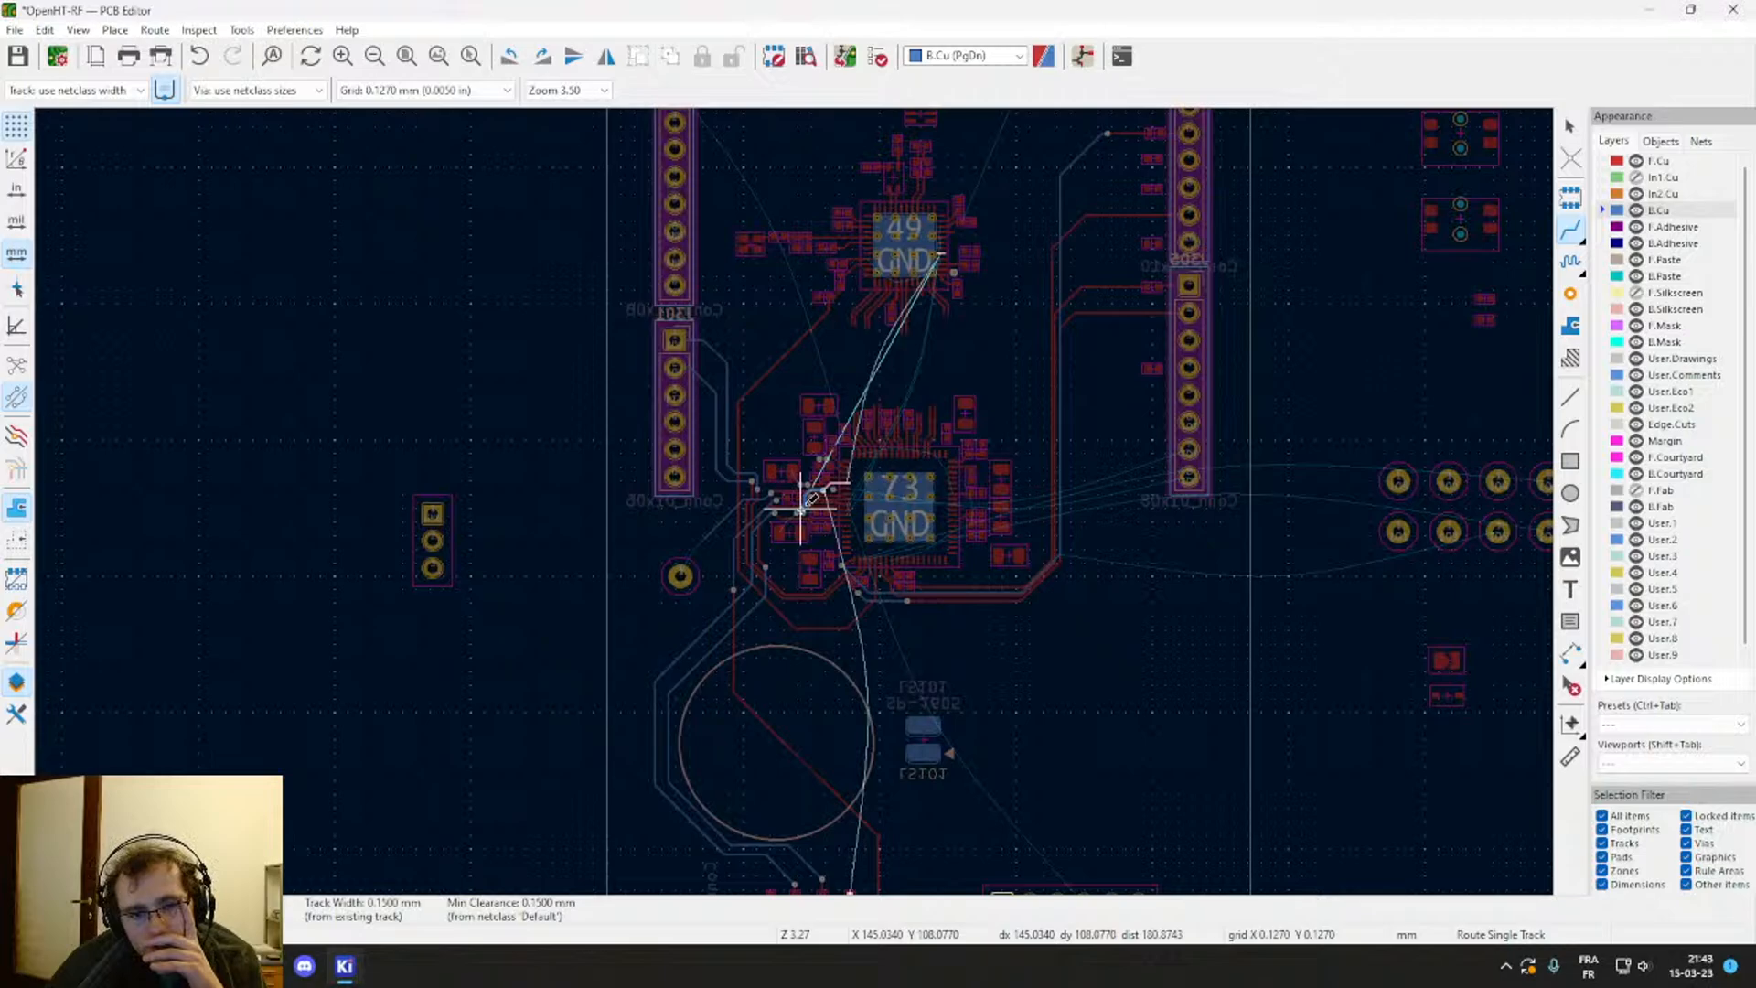
scroll(801, 508, "up", 2)
middle_click_drag(801, 508, 837, 196)
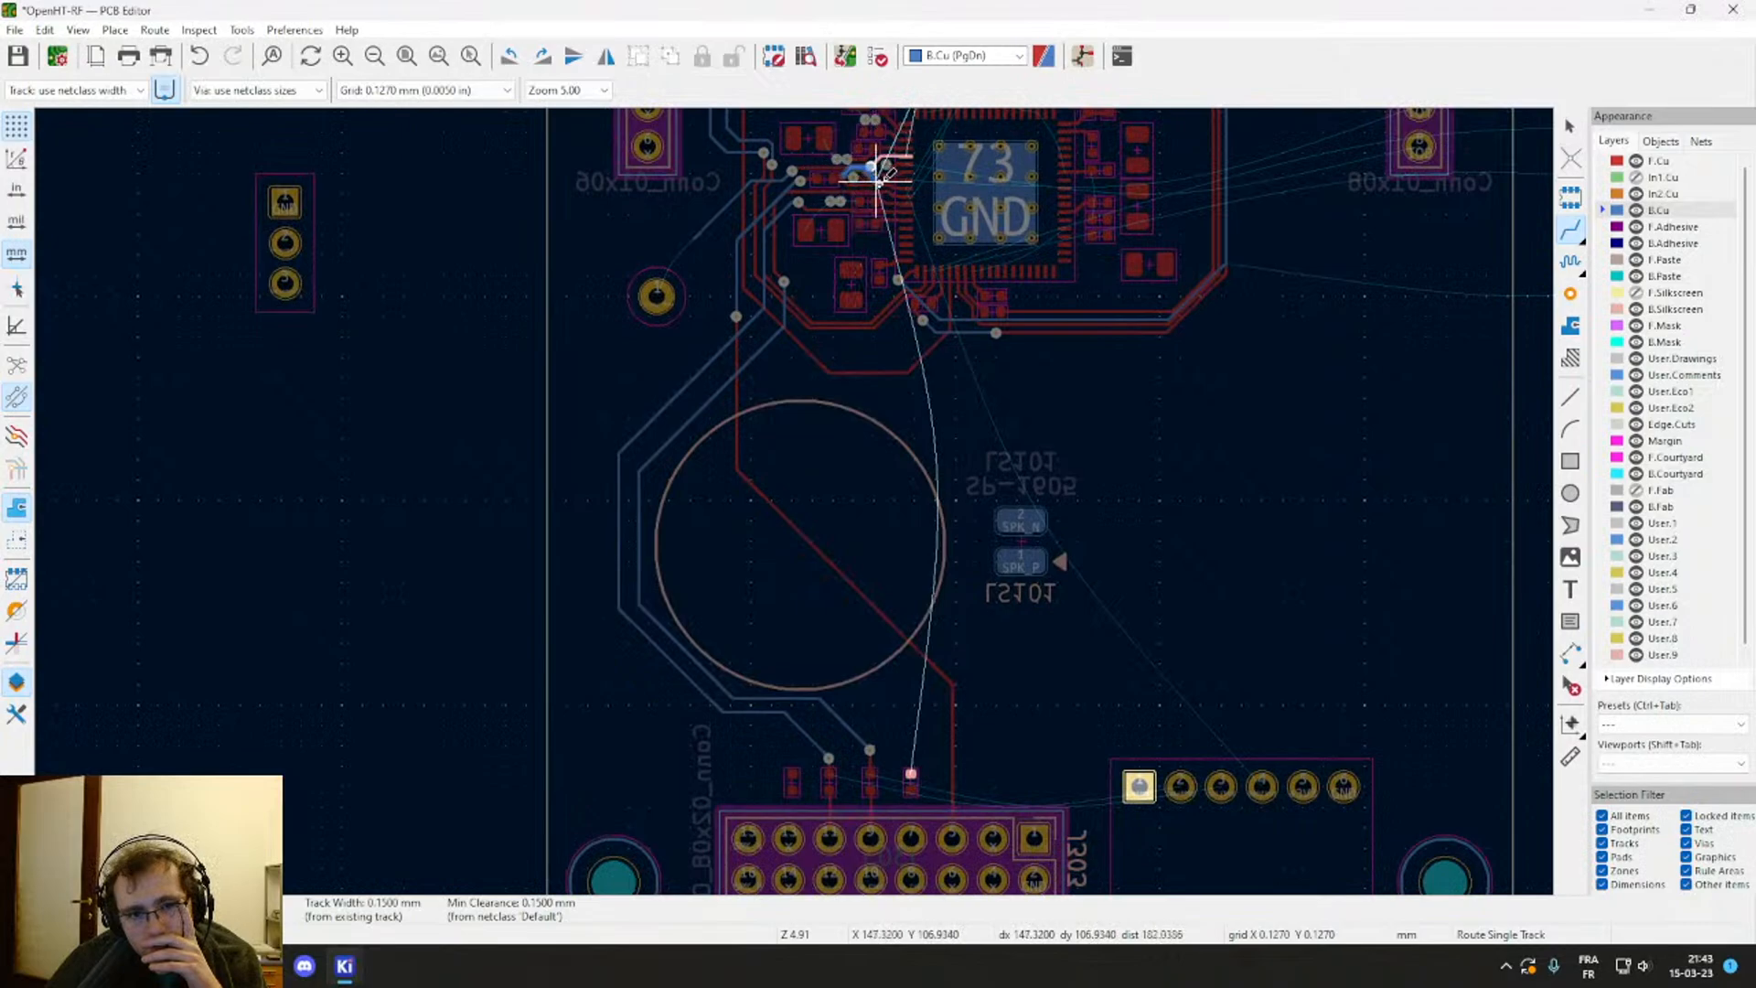
scroll(843, 151, "up", 6)
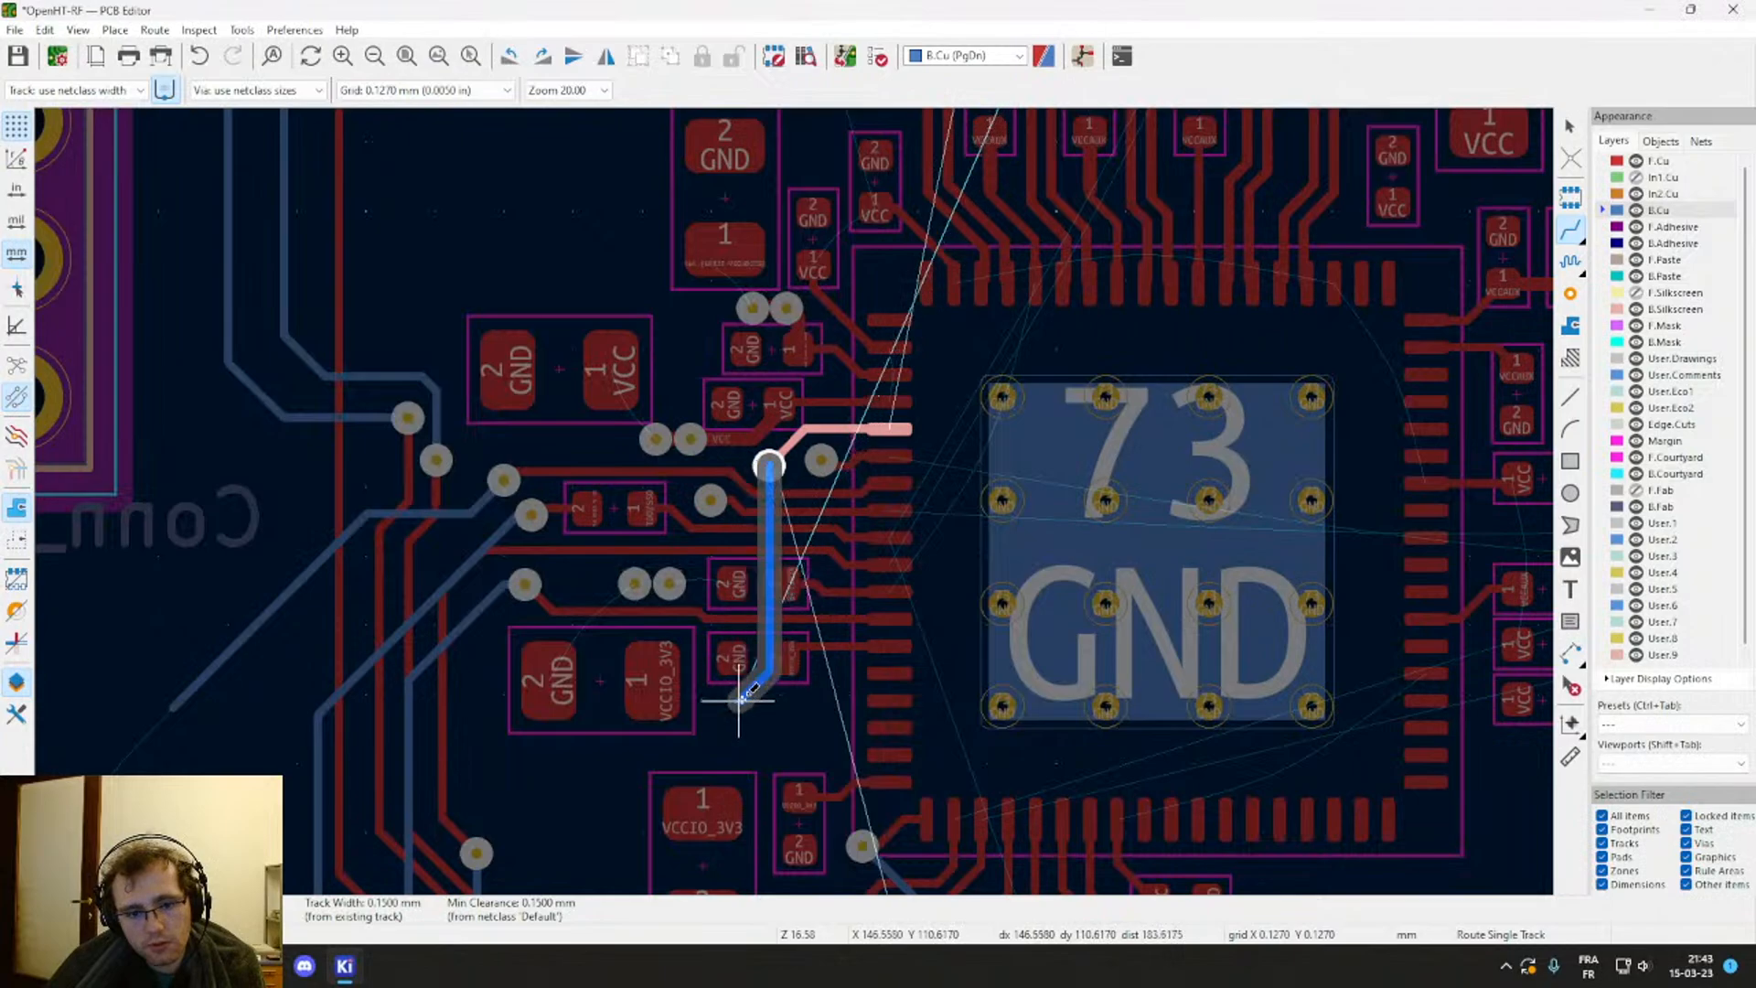
scroll(705, 736, "down", 2)
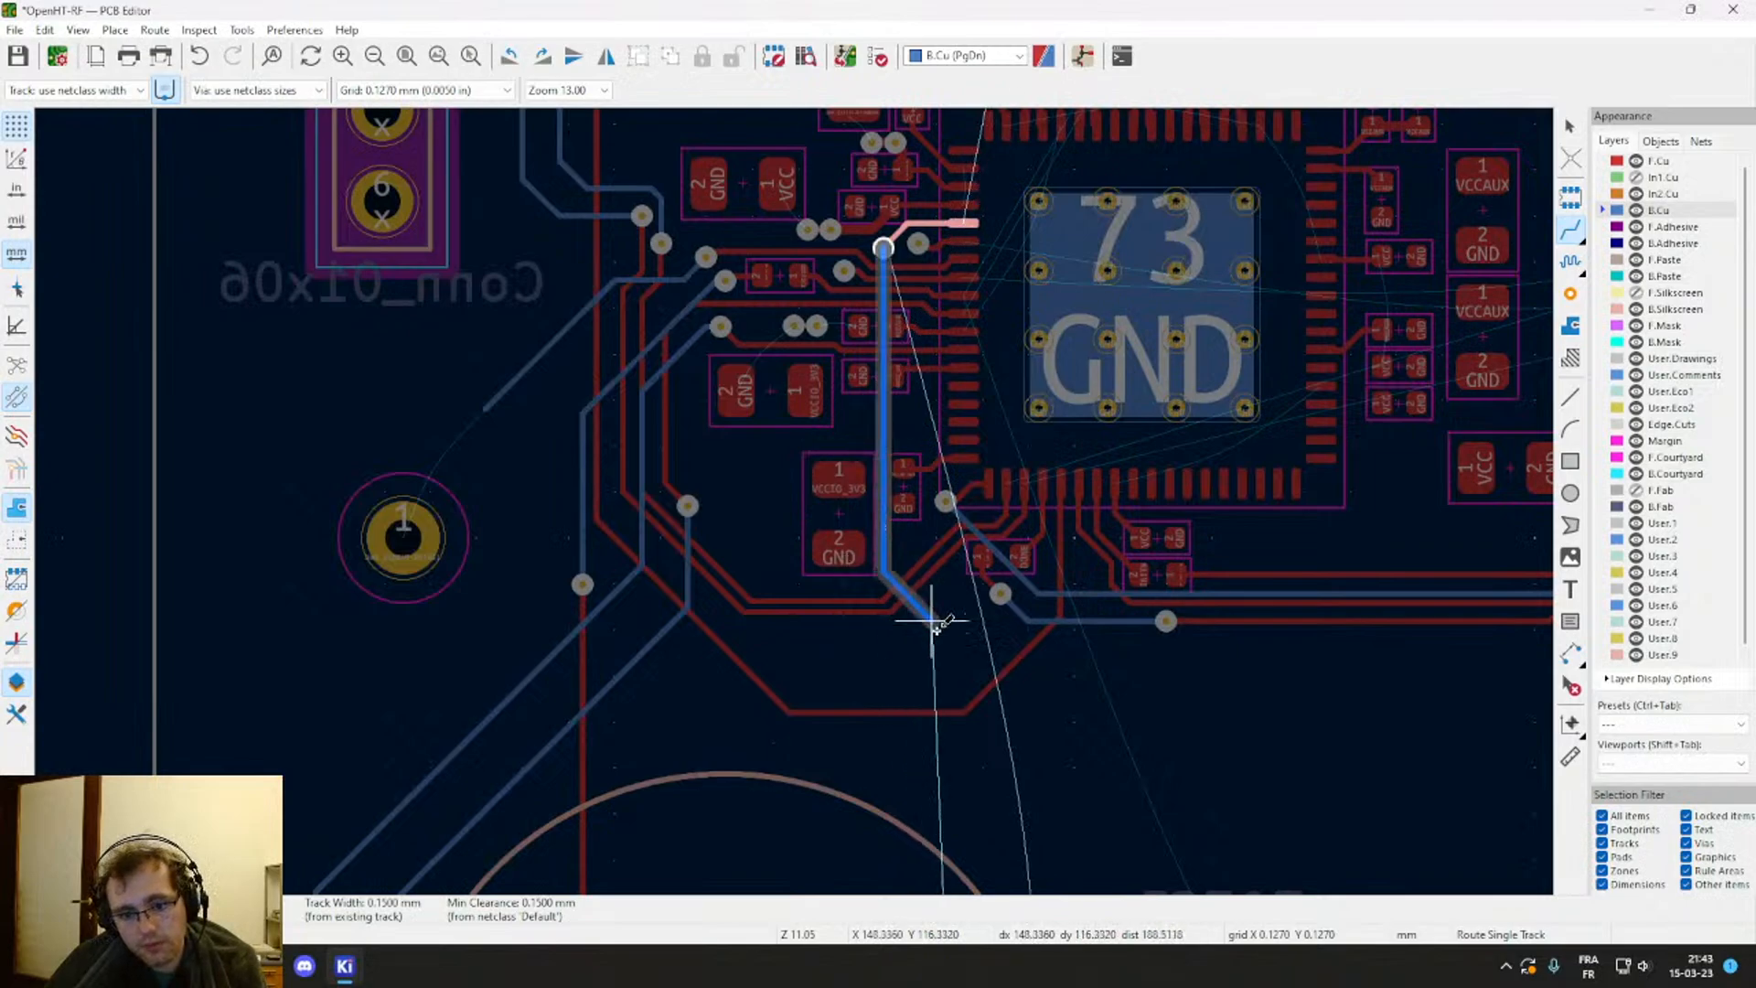
scroll(1124, 814, "down", 3)
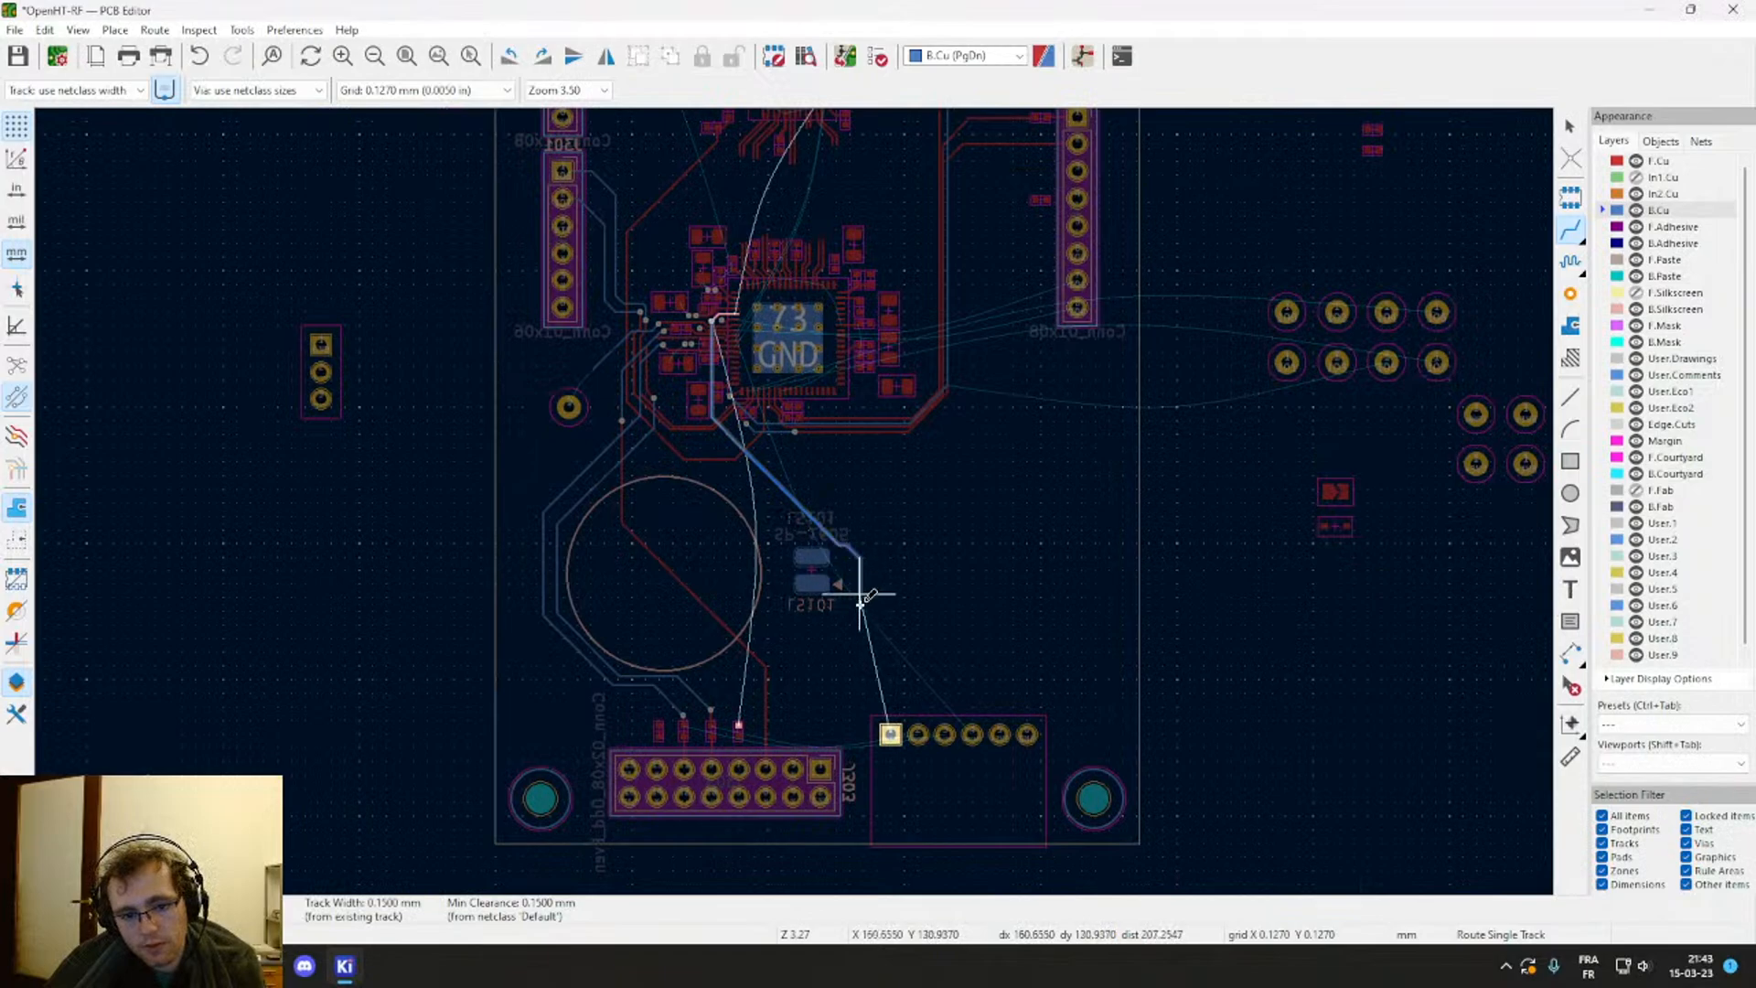
scroll(828, 582, "up", 4)
scroll(793, 499, "up", 2)
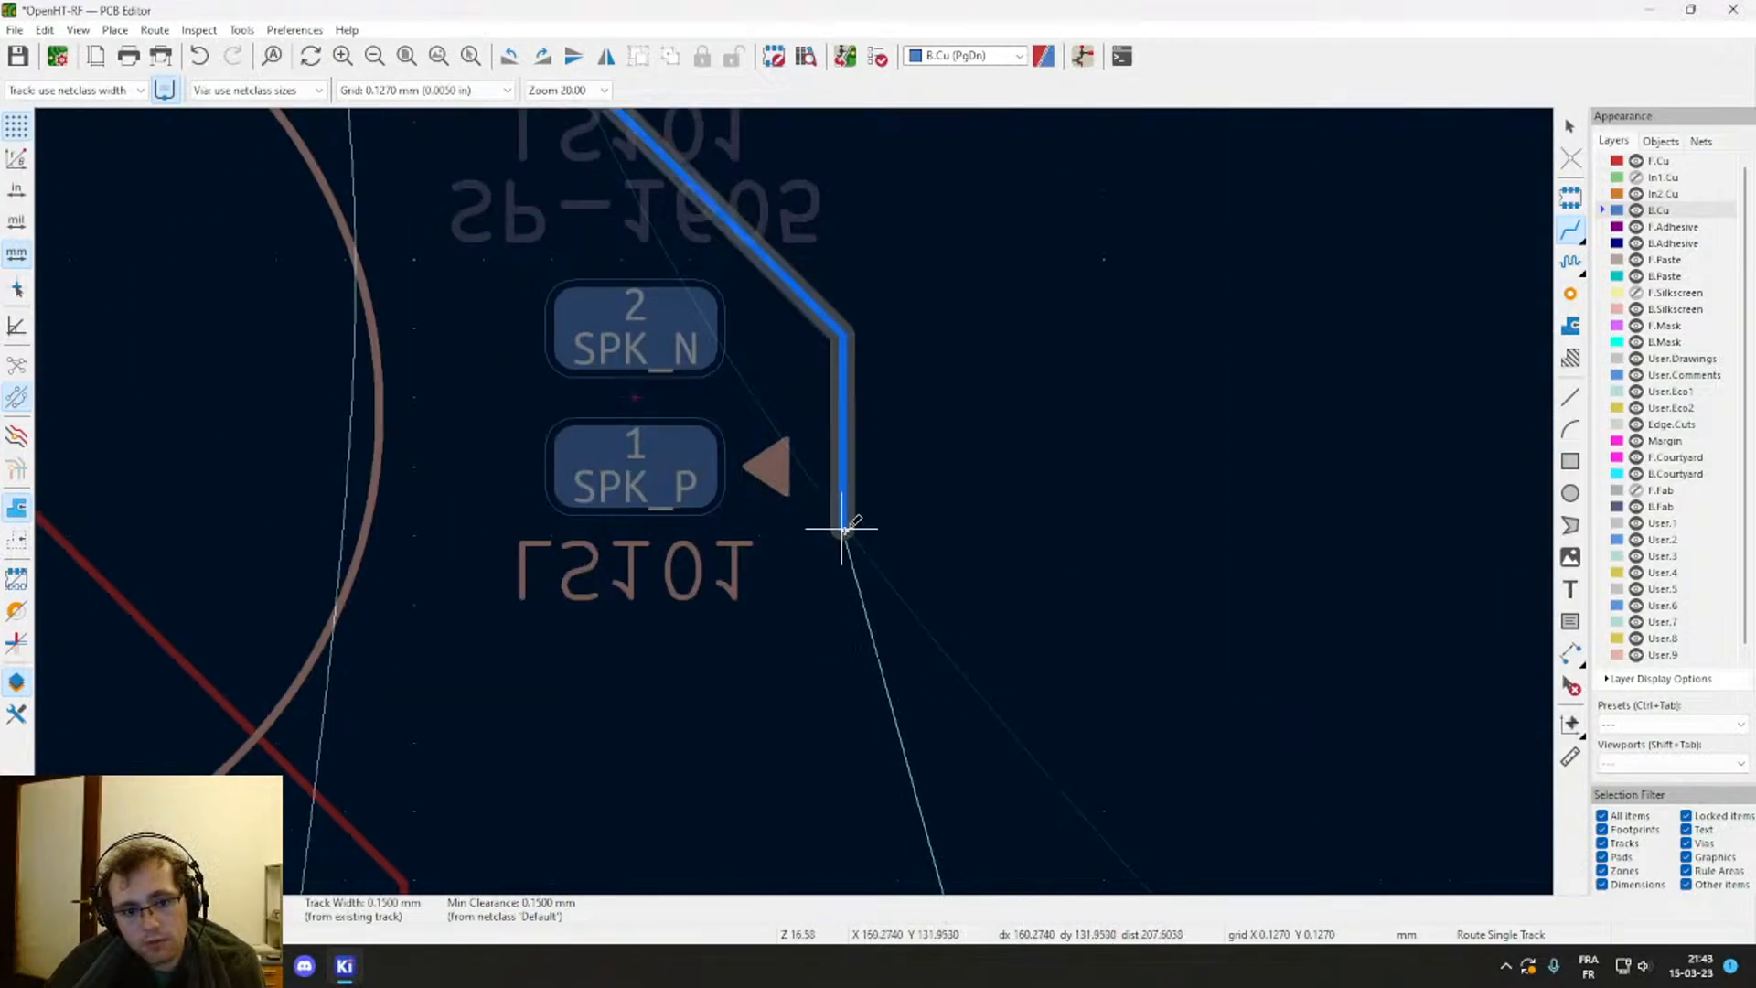
scroll(827, 729, "down", 3)
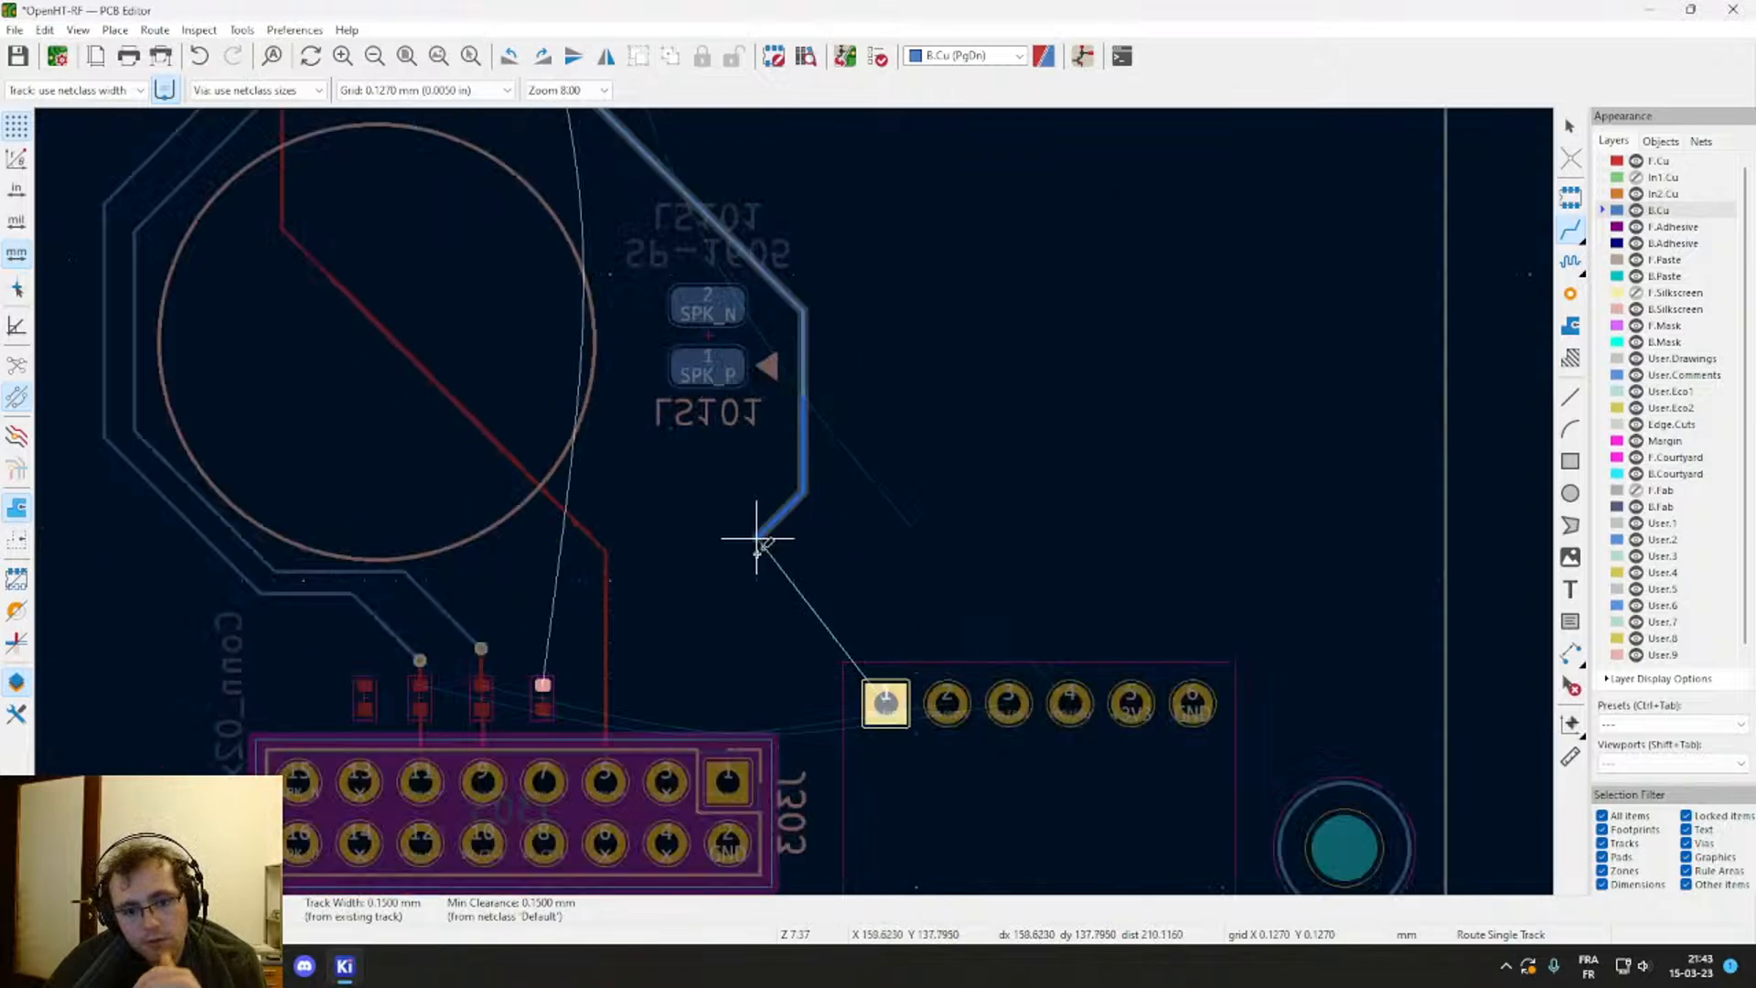
left_click(739, 620)
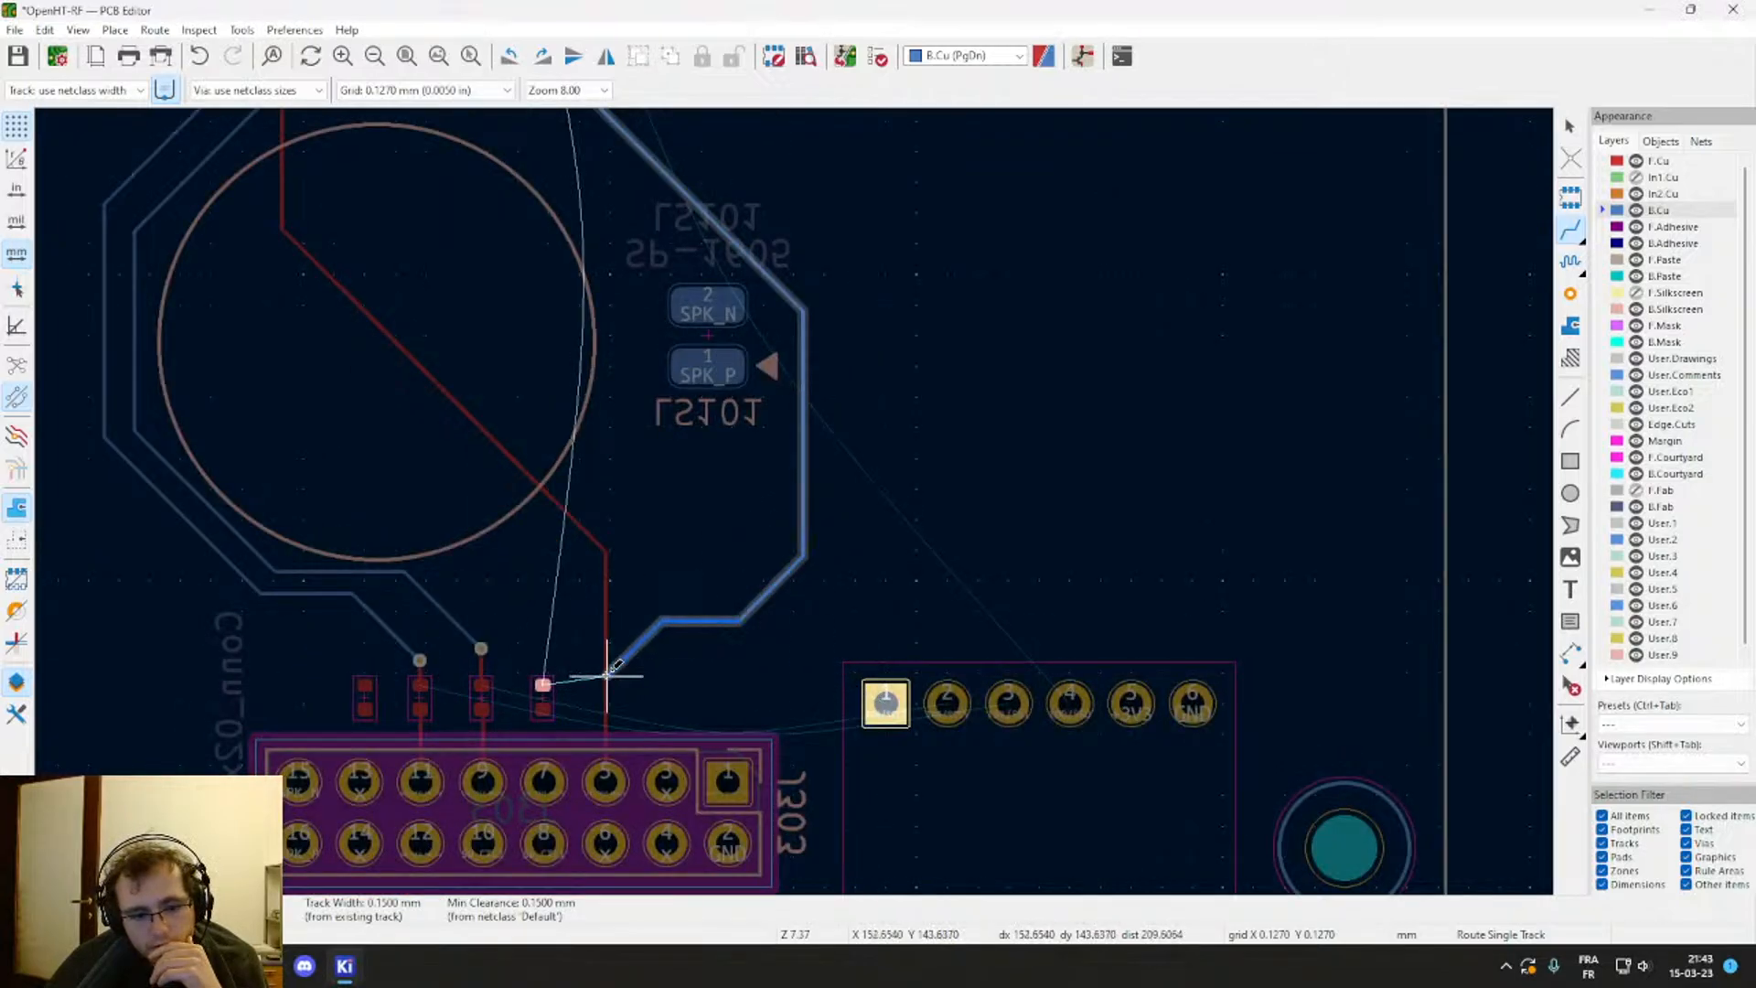
Step: Finish TCK/SCLK with a through via at about X 149.606, Y 142.875 mm and an F.Cu track to pad 1 of the resistor above J303
scroll(560, 651, "up", 3)
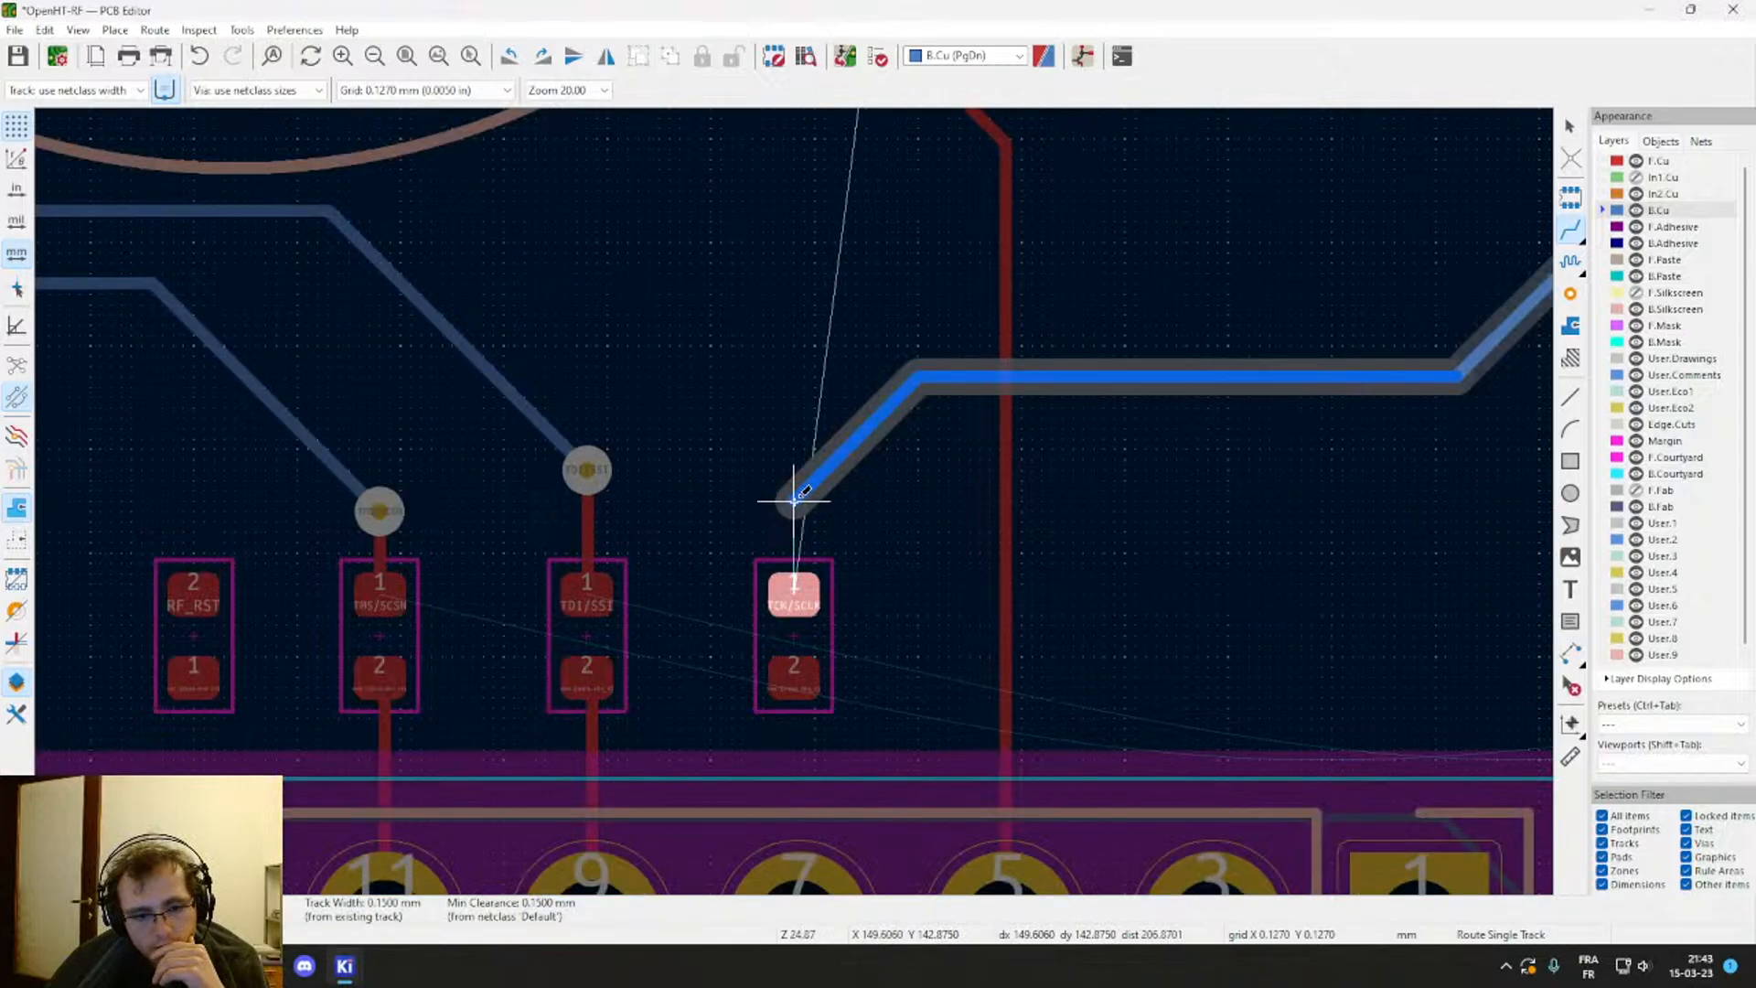
left_click(796, 478)
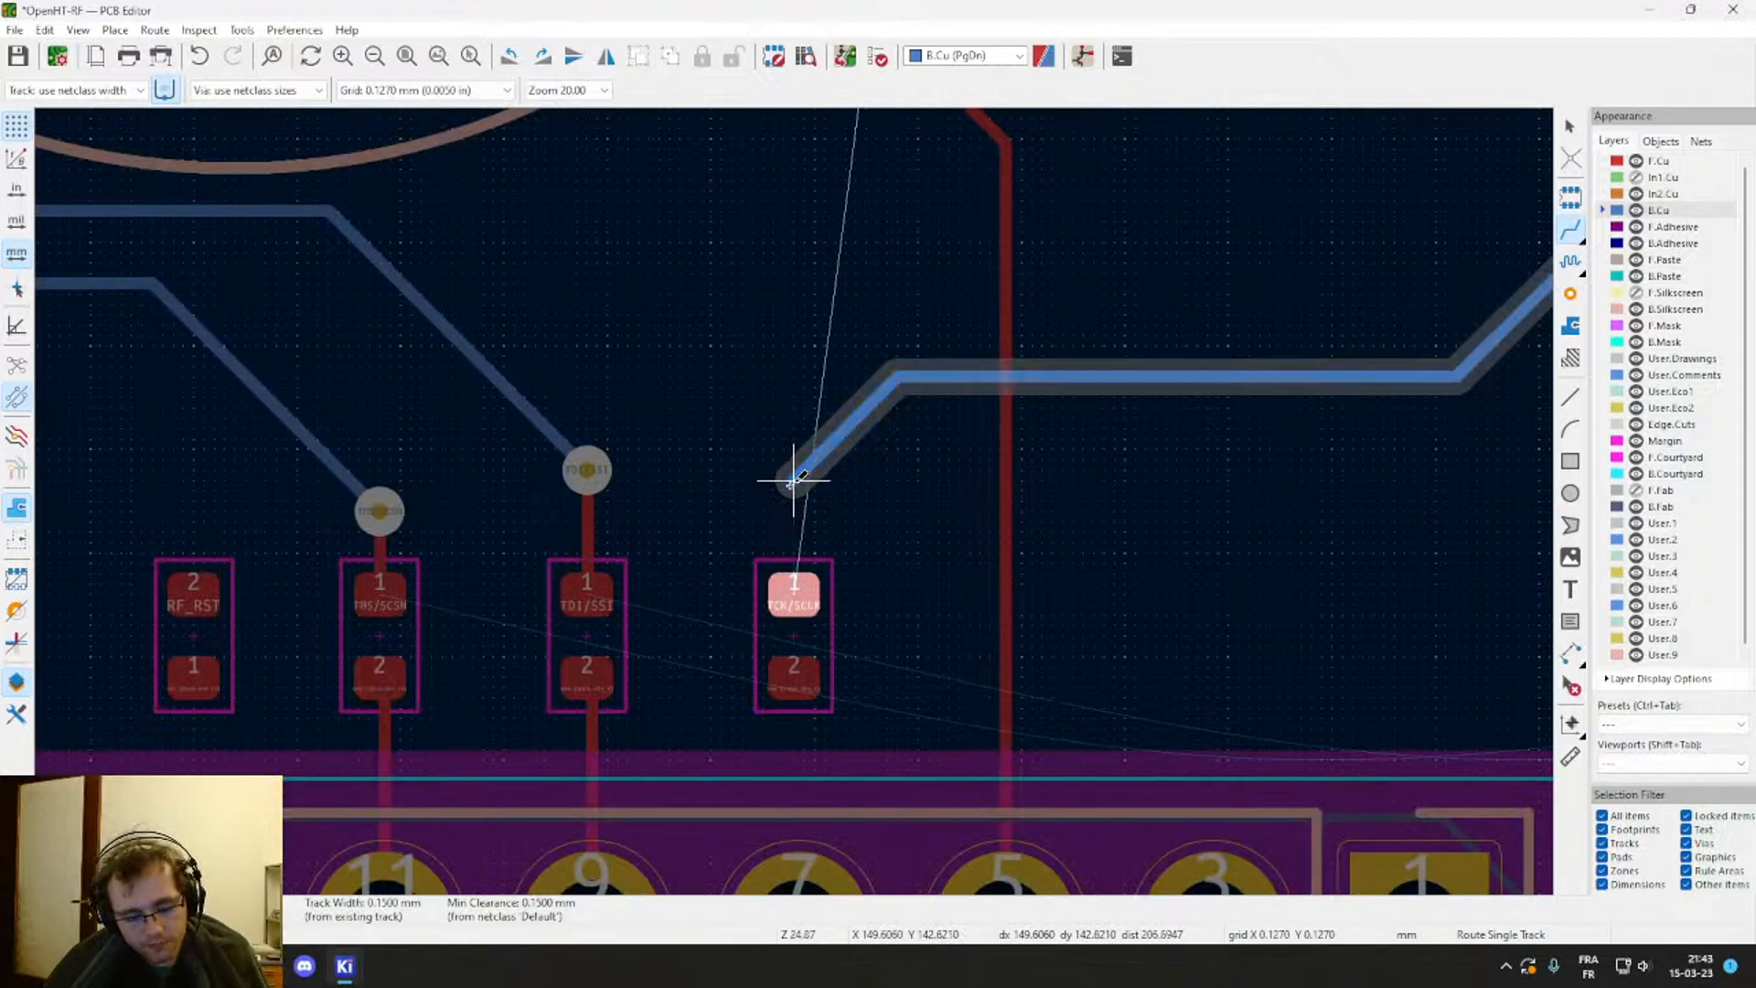
key("v")
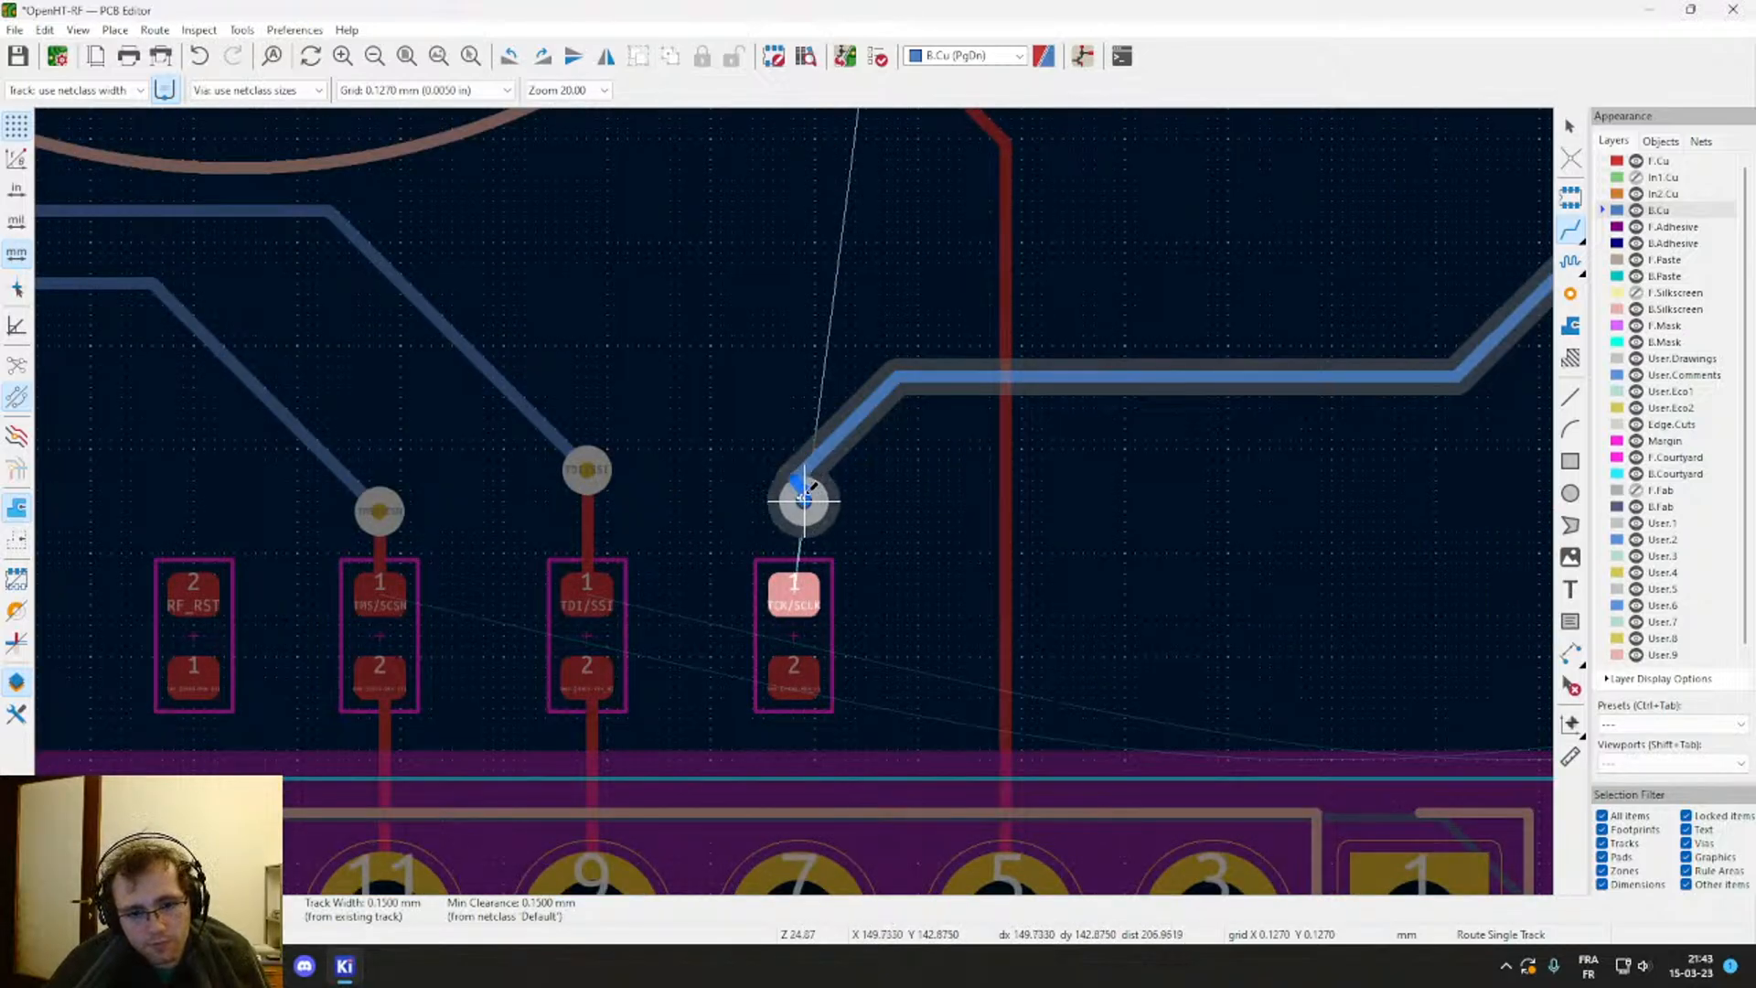
left_click(796, 497)
left_click(805, 582)
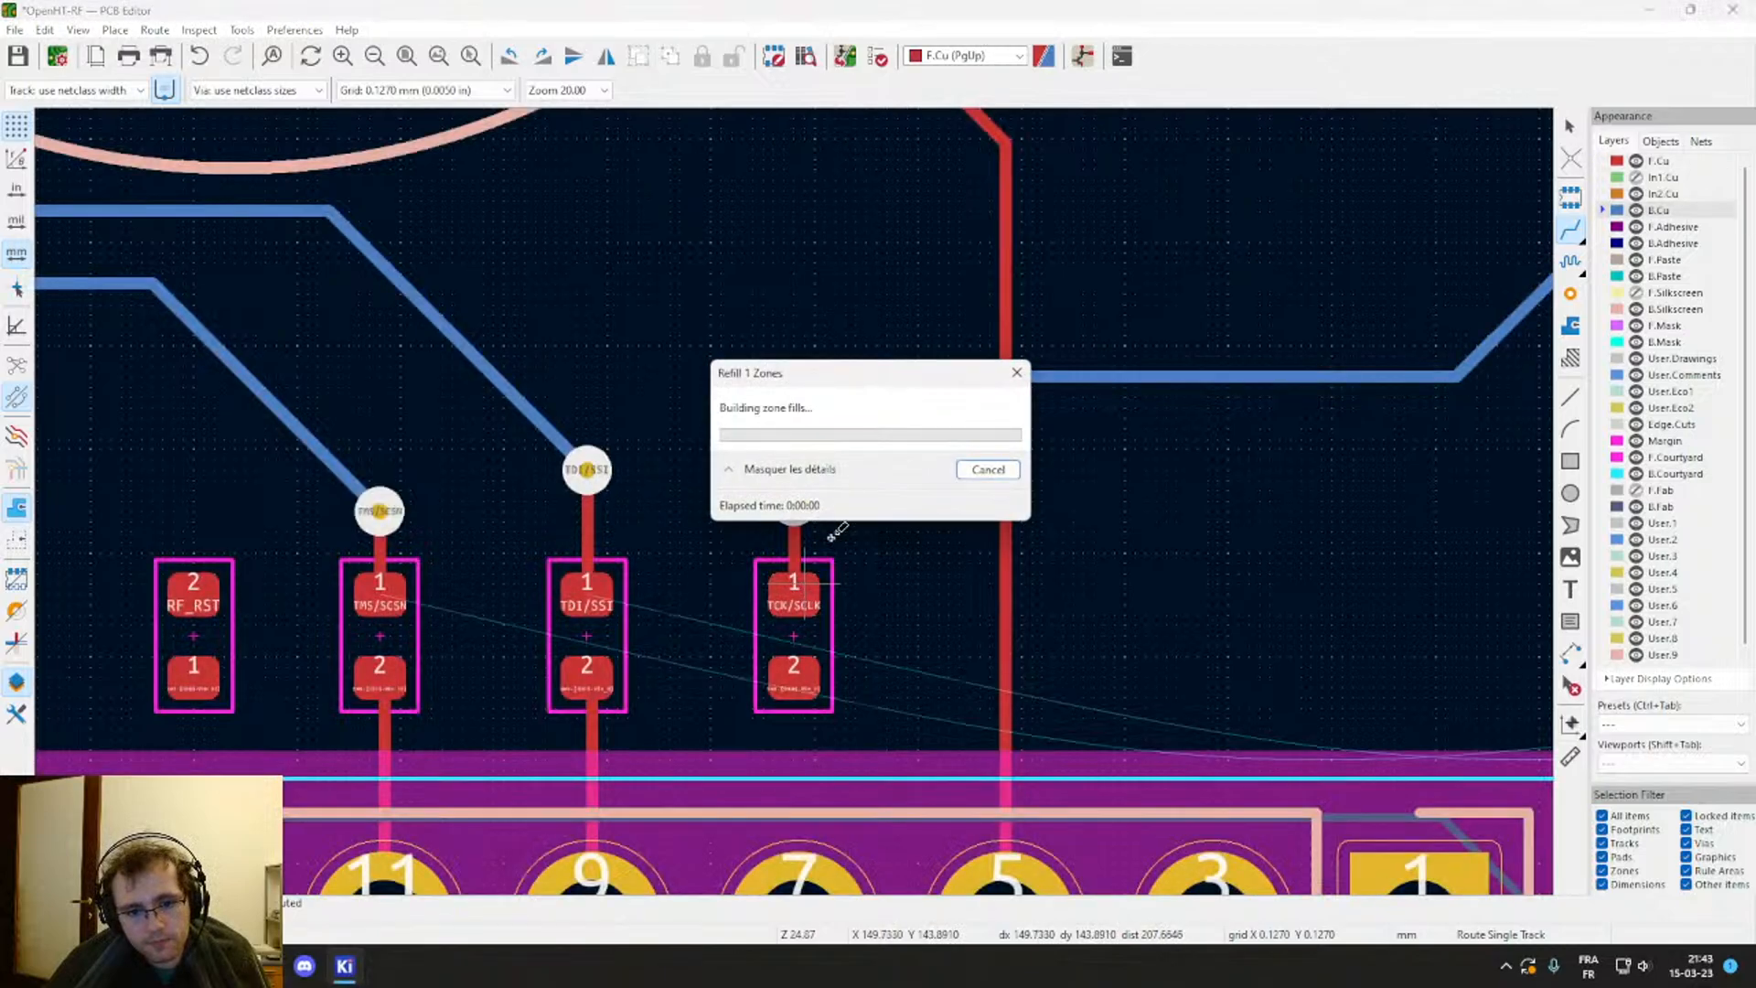
key("Escape")
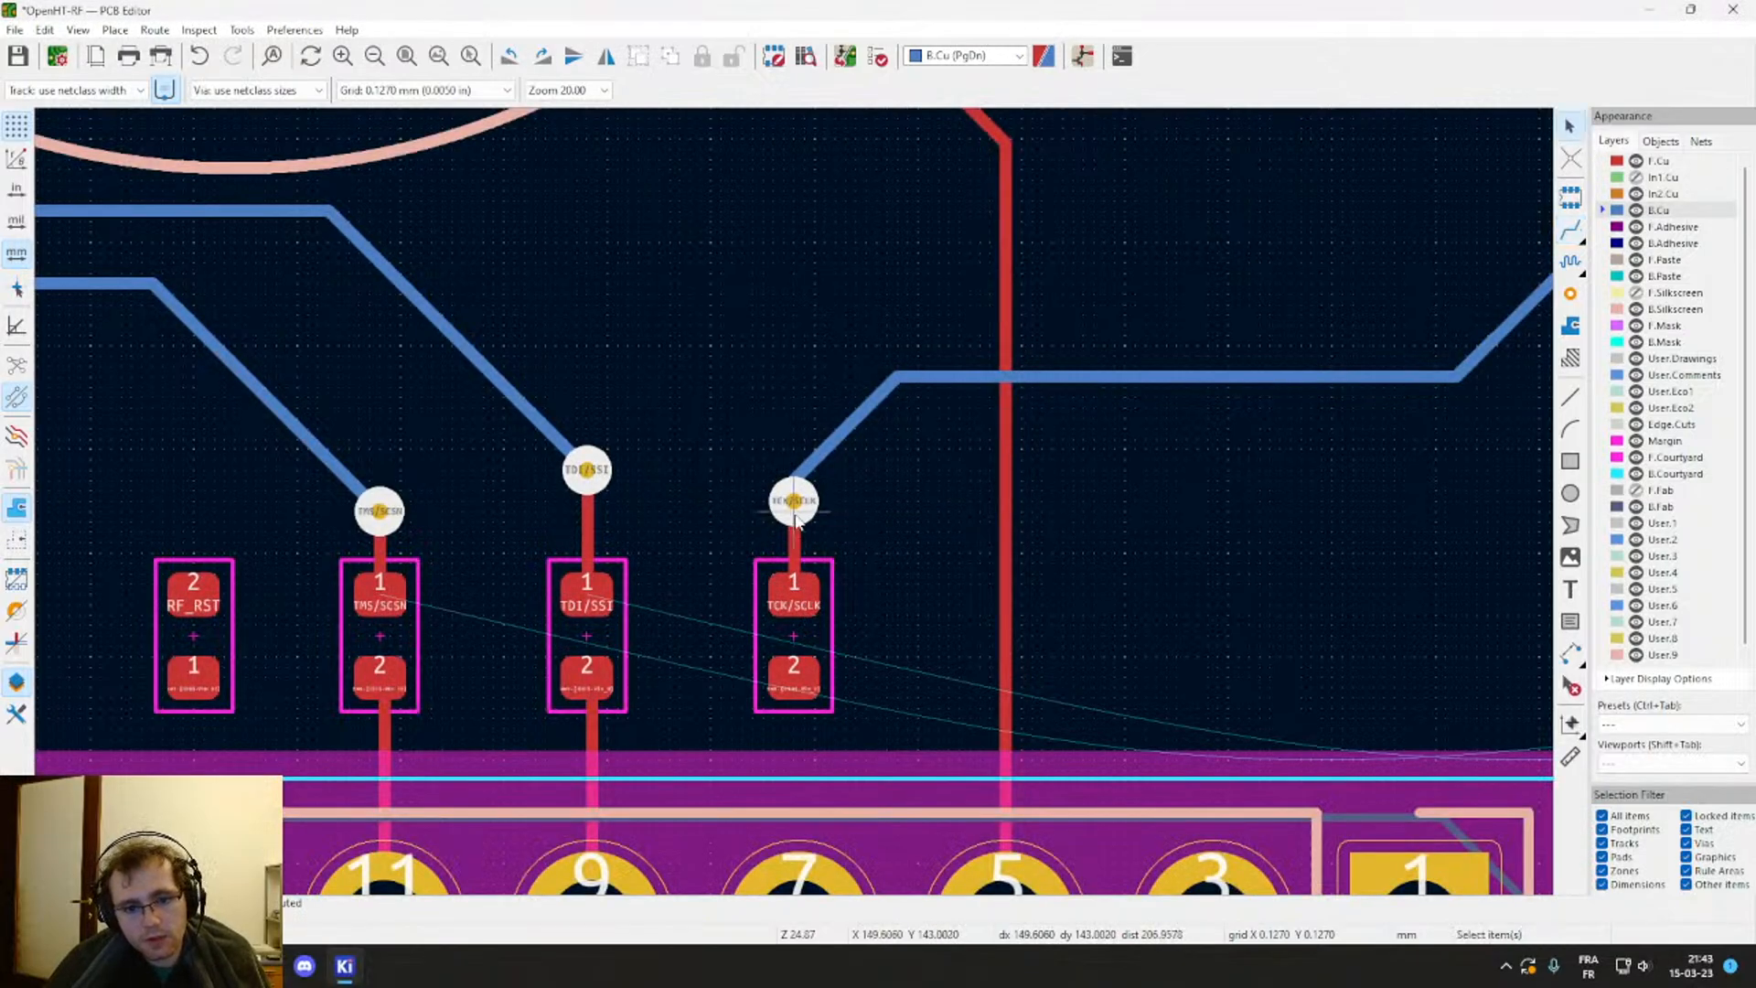
Step: Route an F.Cu track from pad 2 of the TCK/SCLK resistor to pin 7 of J303
left_click(796, 678)
key("x")
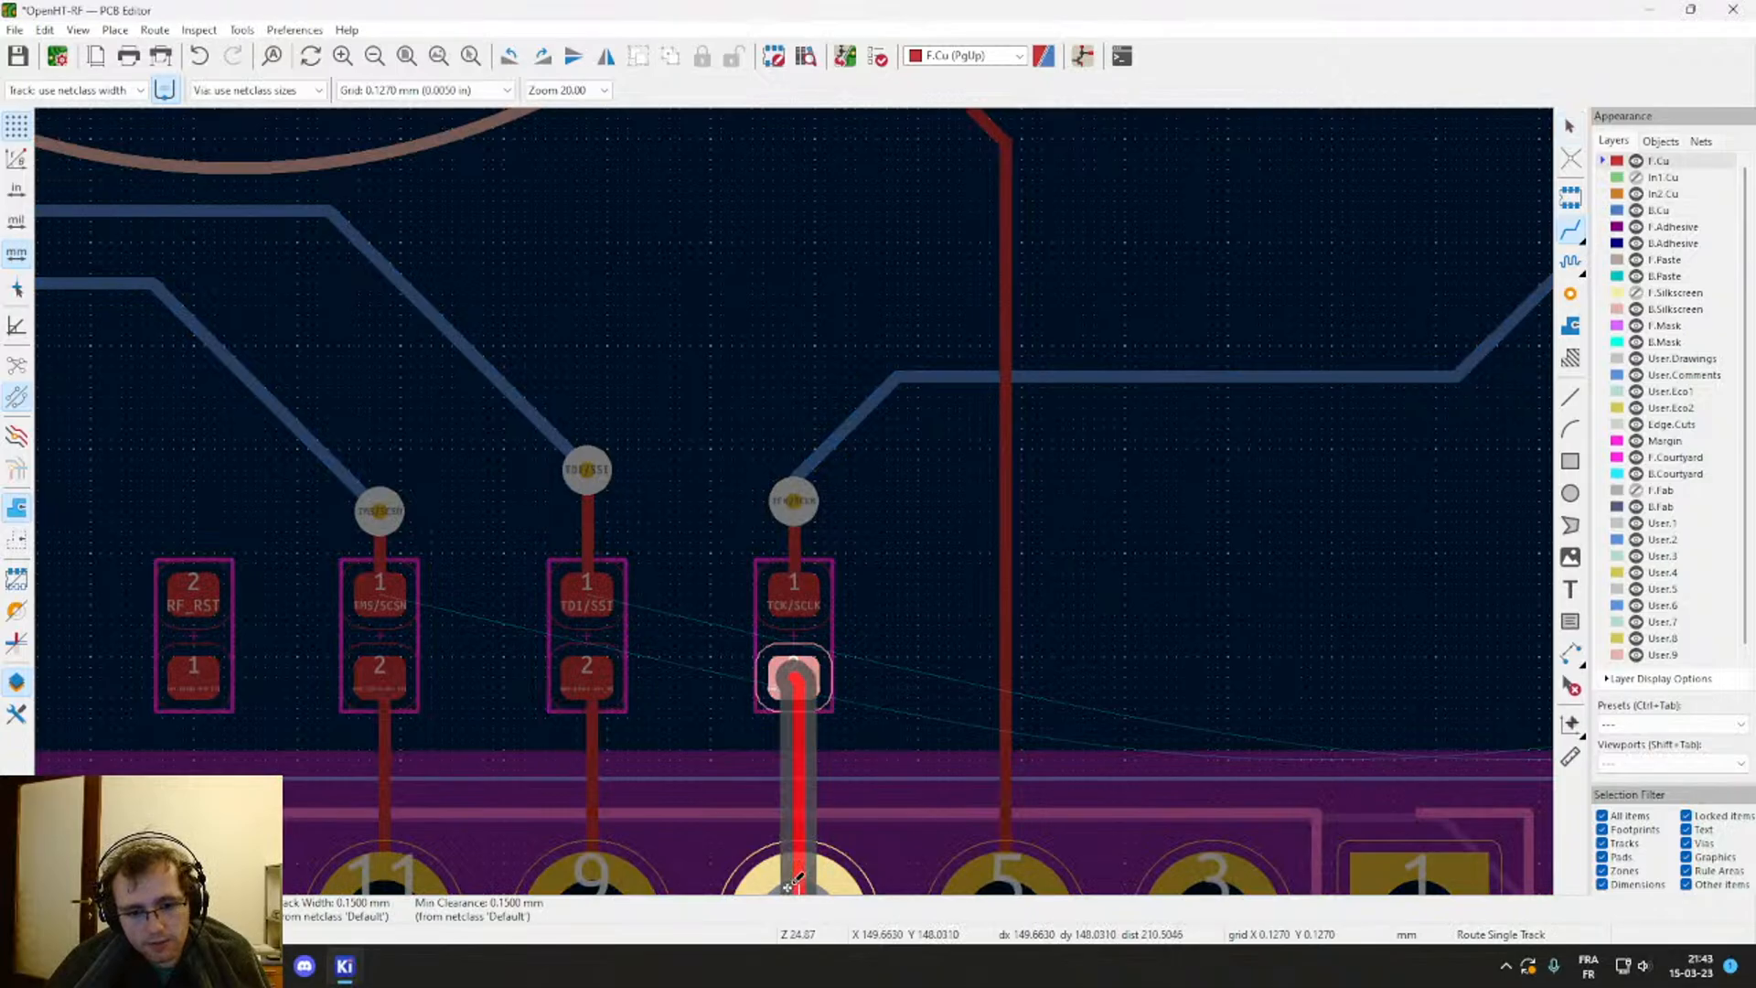
left_click(791, 885)
Step: Move speaker footprint LS101, rotated by 180°, to the board's lower-left area above the mounting hole beside J303
scroll(796, 831, "down", 5)
middle_click_drag(860, 370, 860, 630)
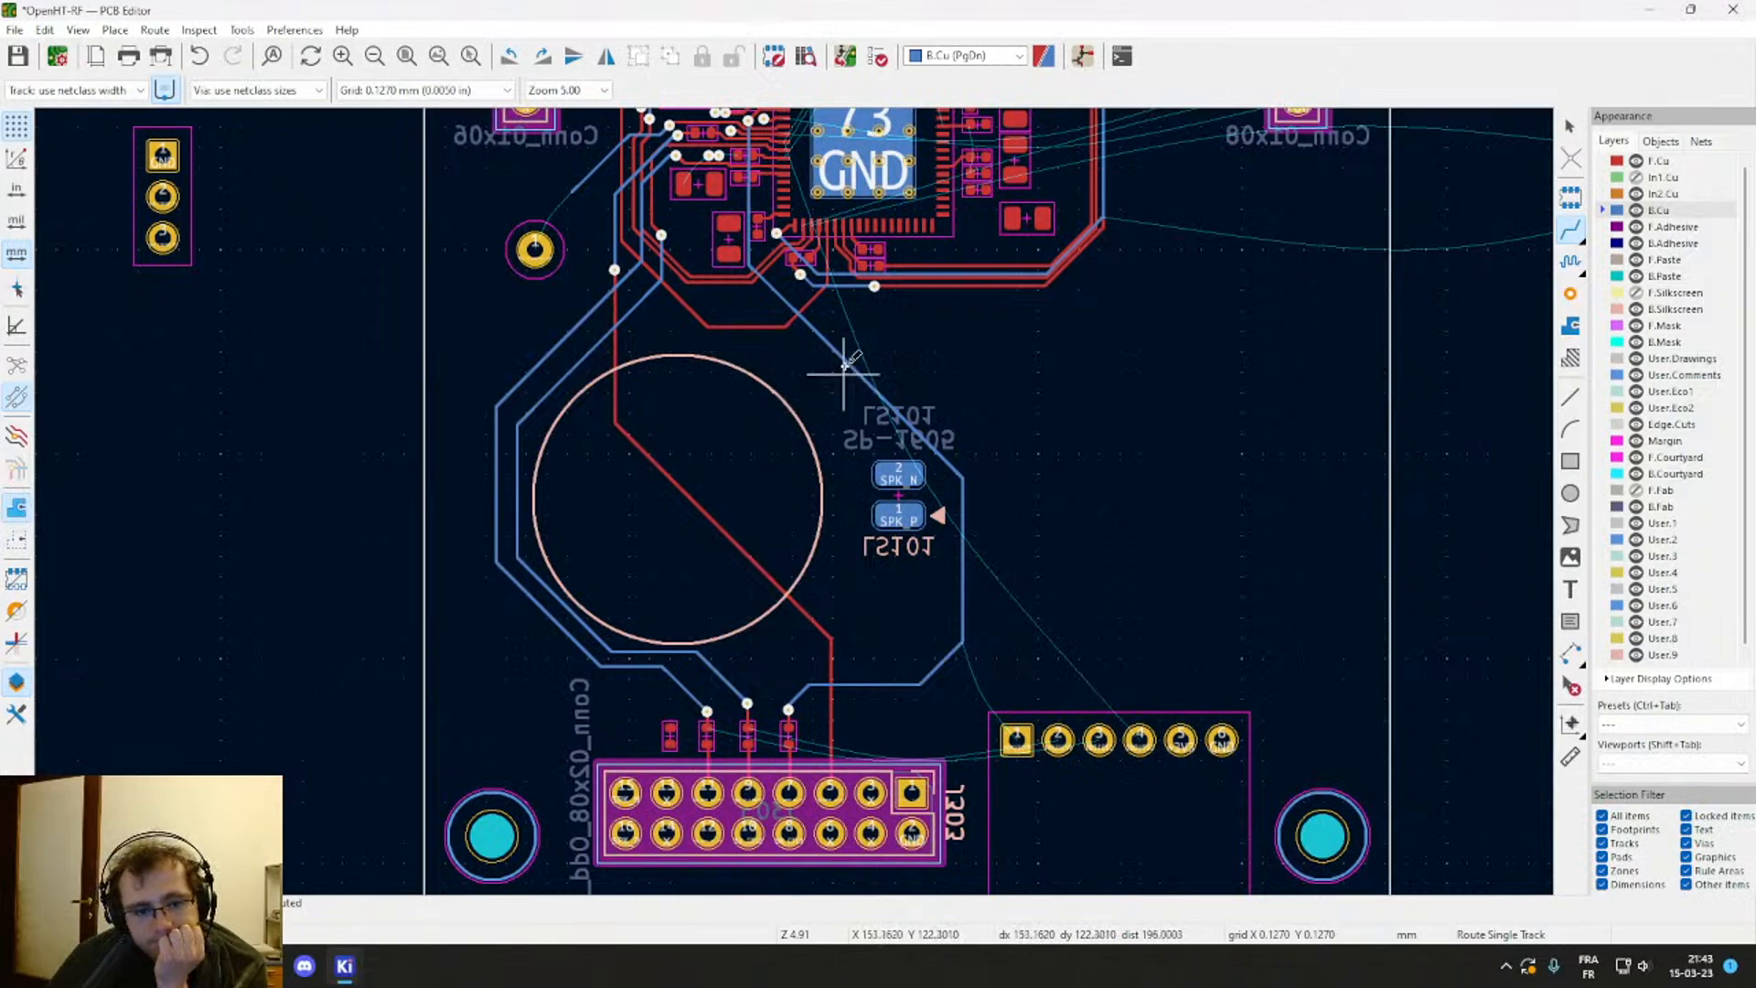
middle_click_drag(858, 325, 804, 470)
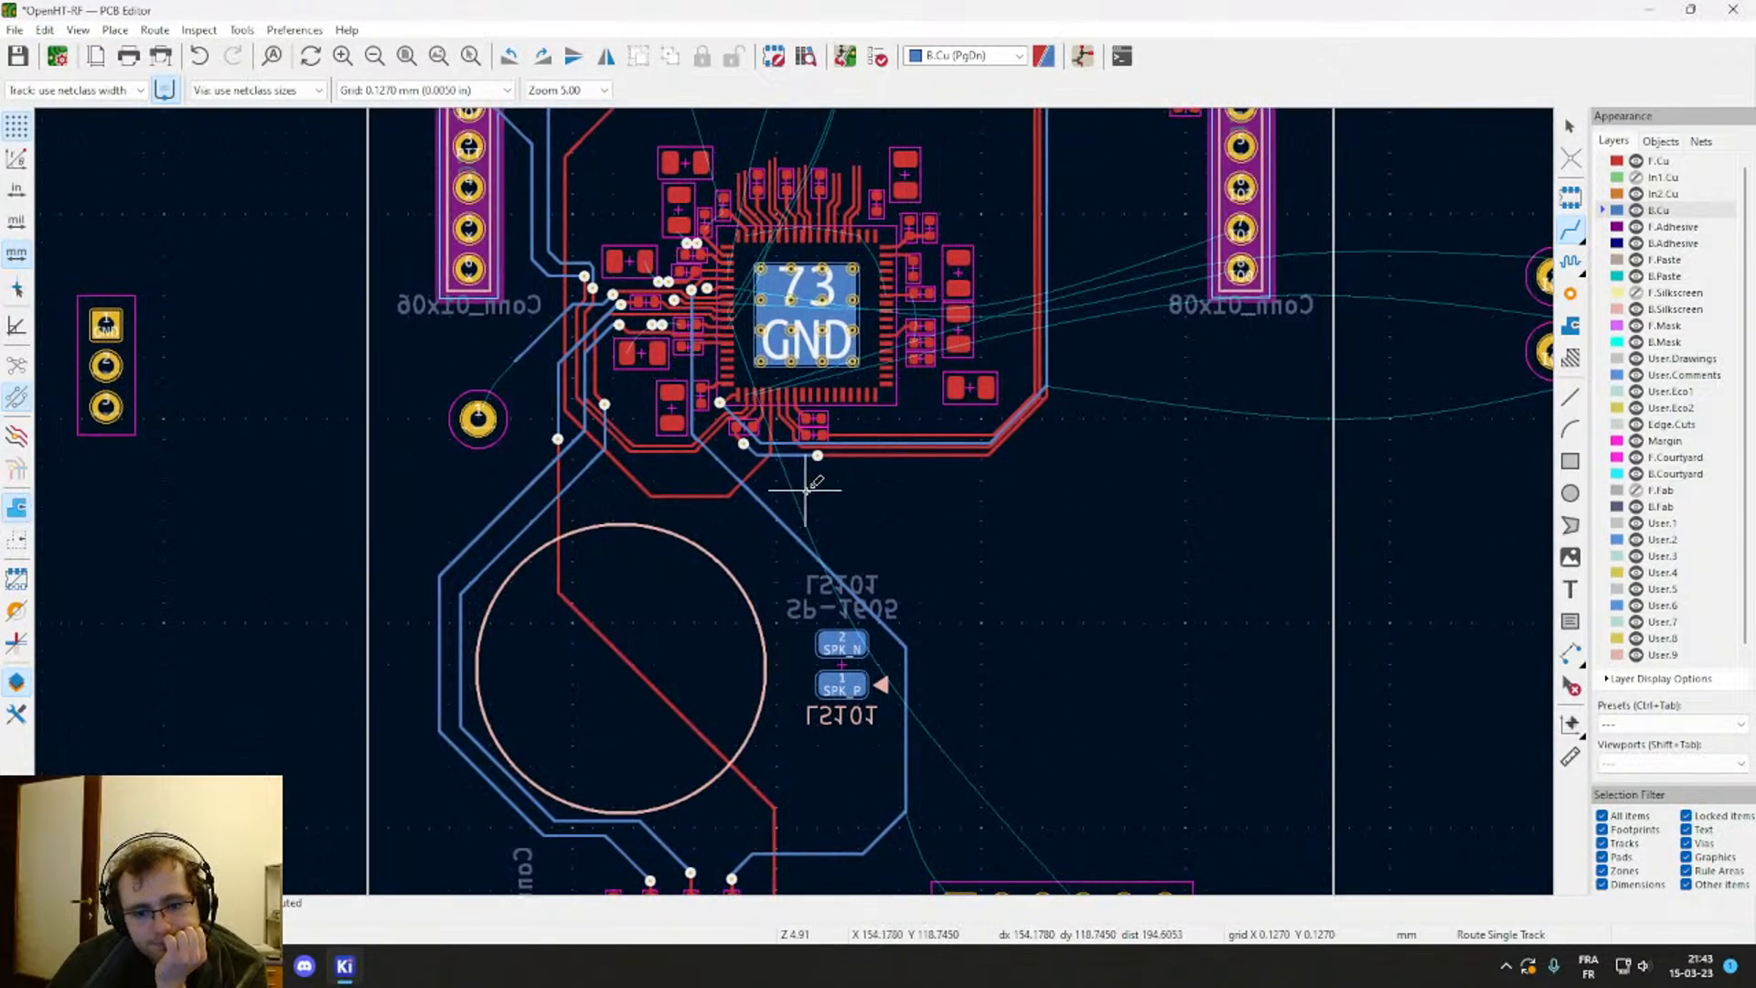
middle_click_drag(839, 606, 854, 364)
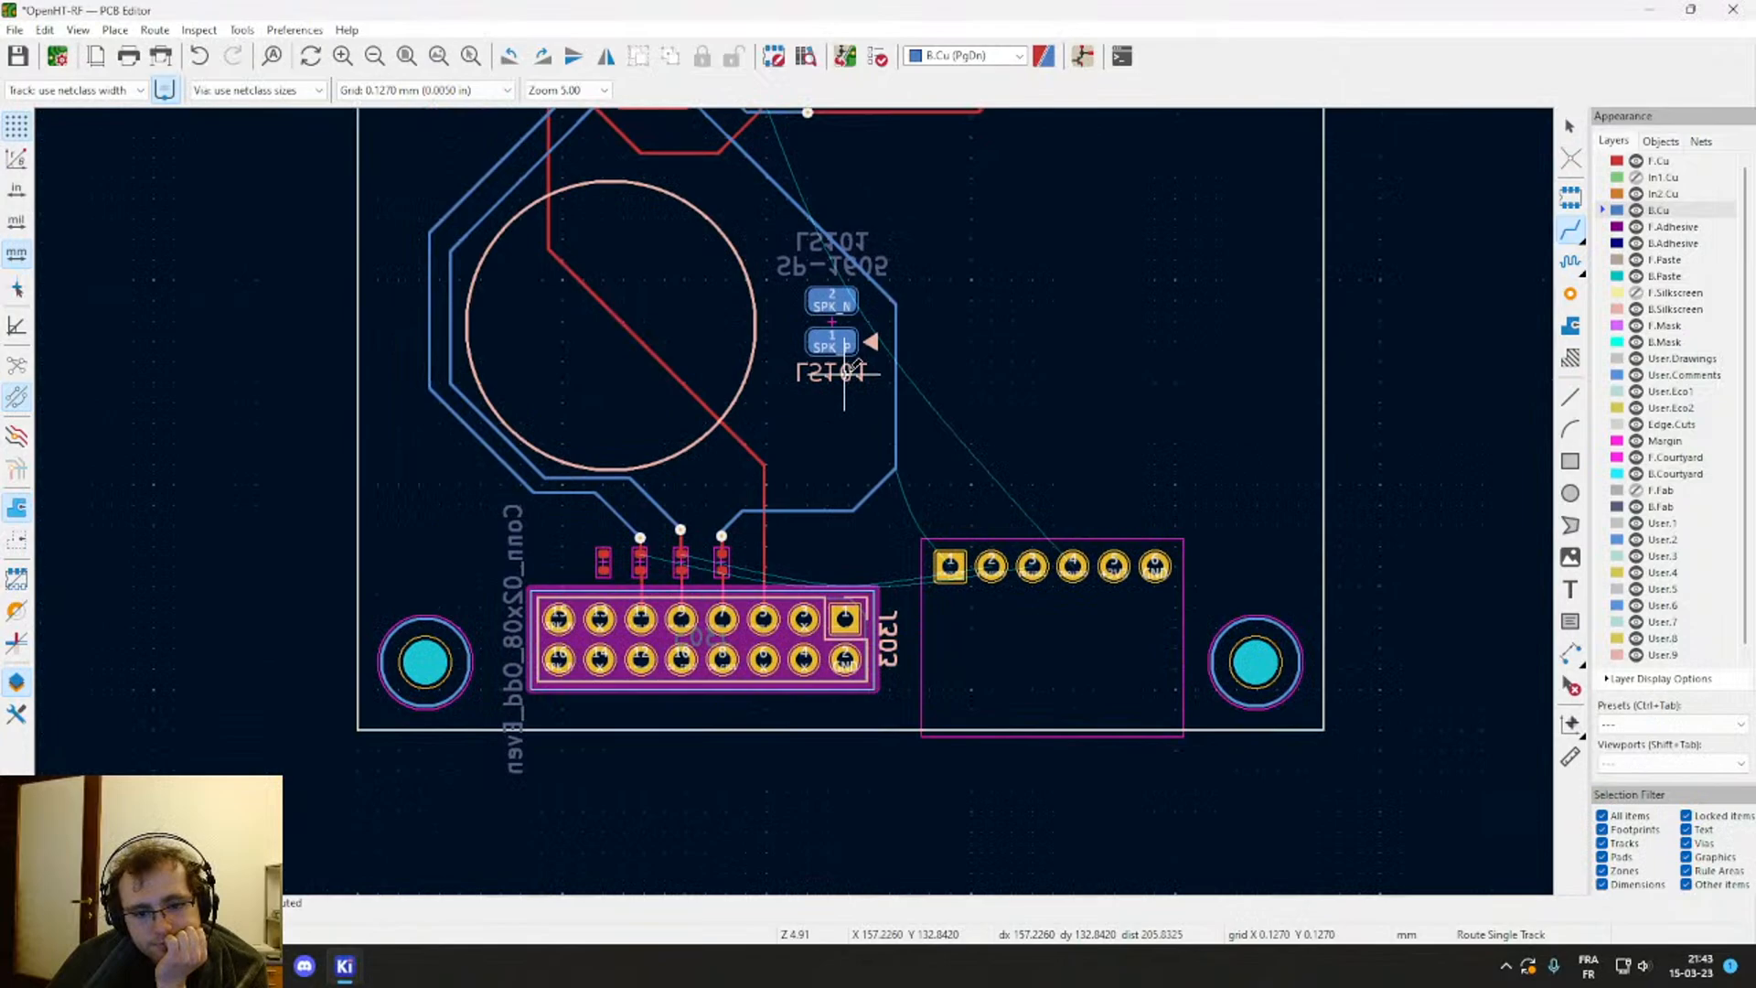
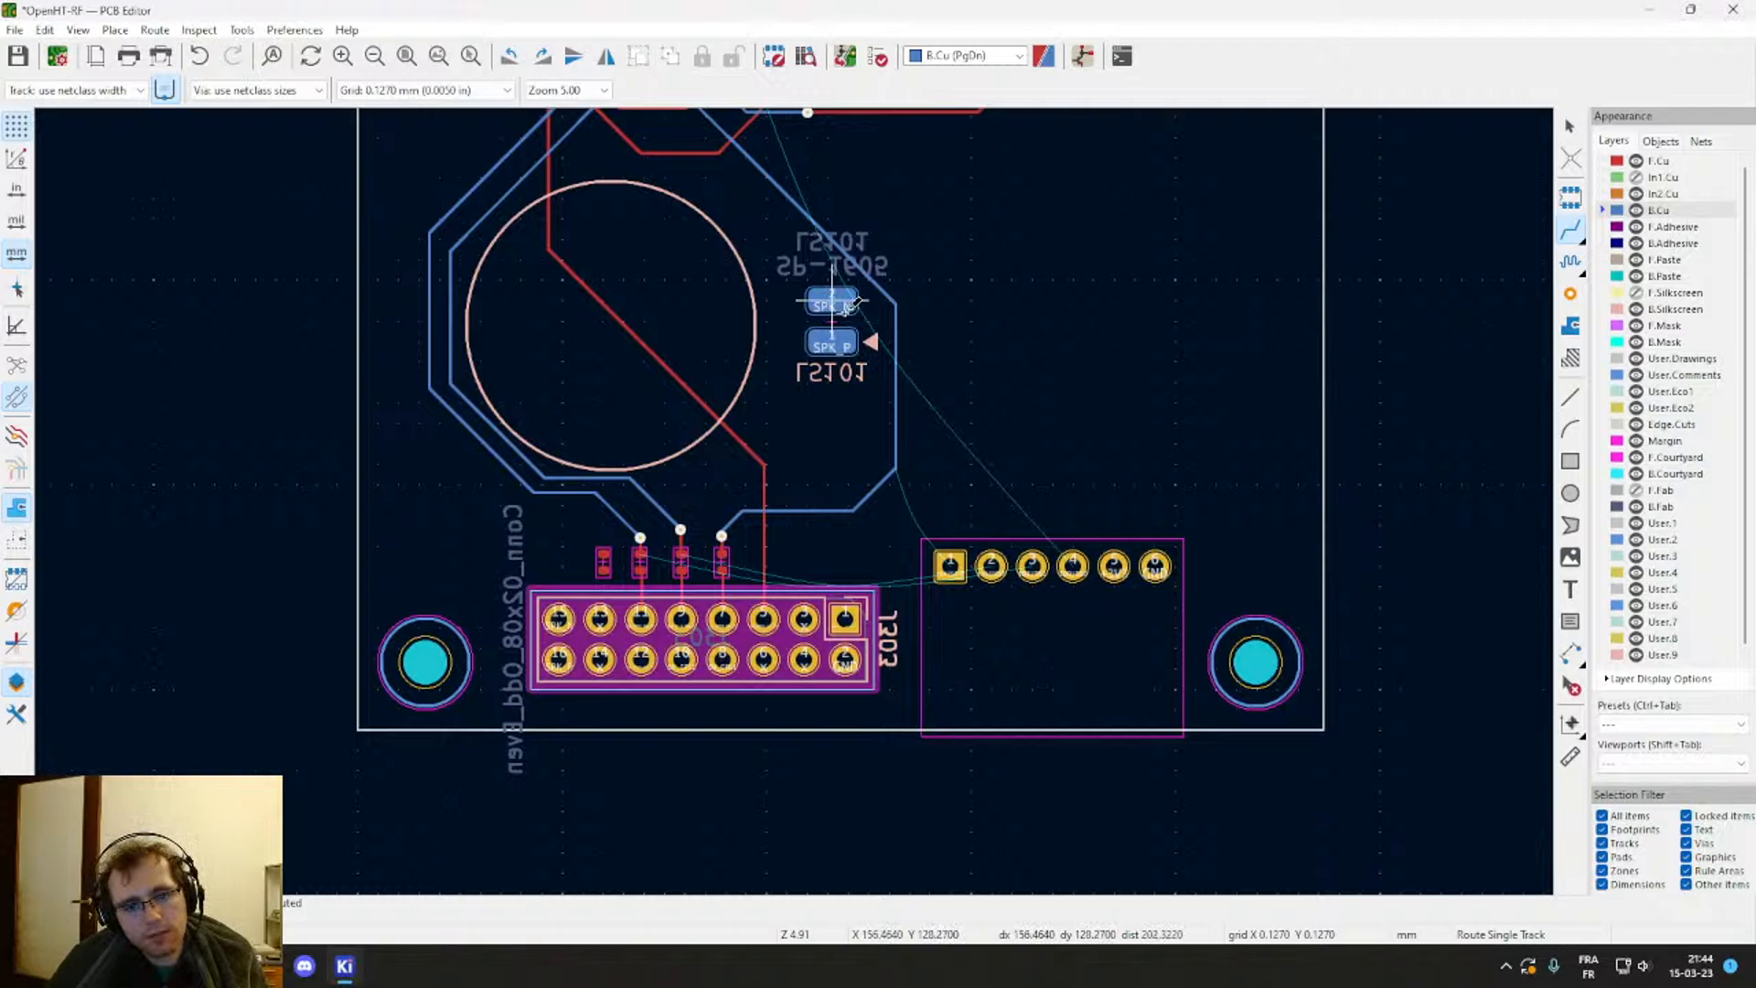
key("Escape")
left_click(834, 327)
key("m")
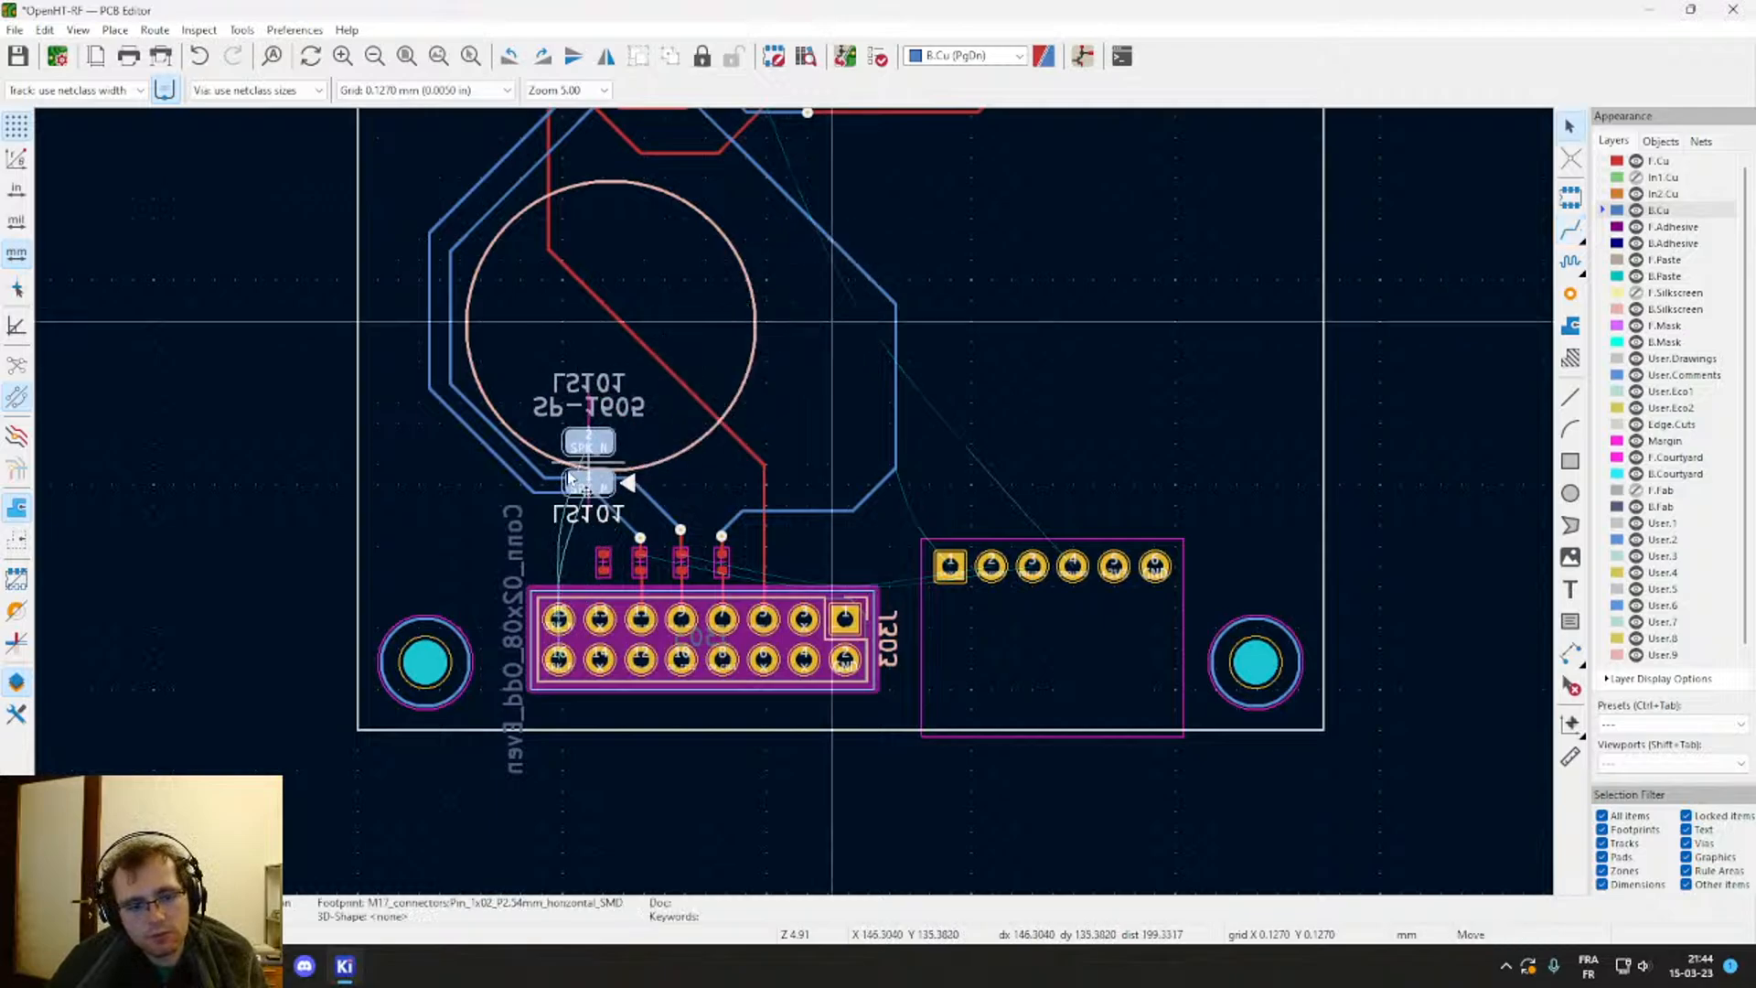
key("r")
key("r")
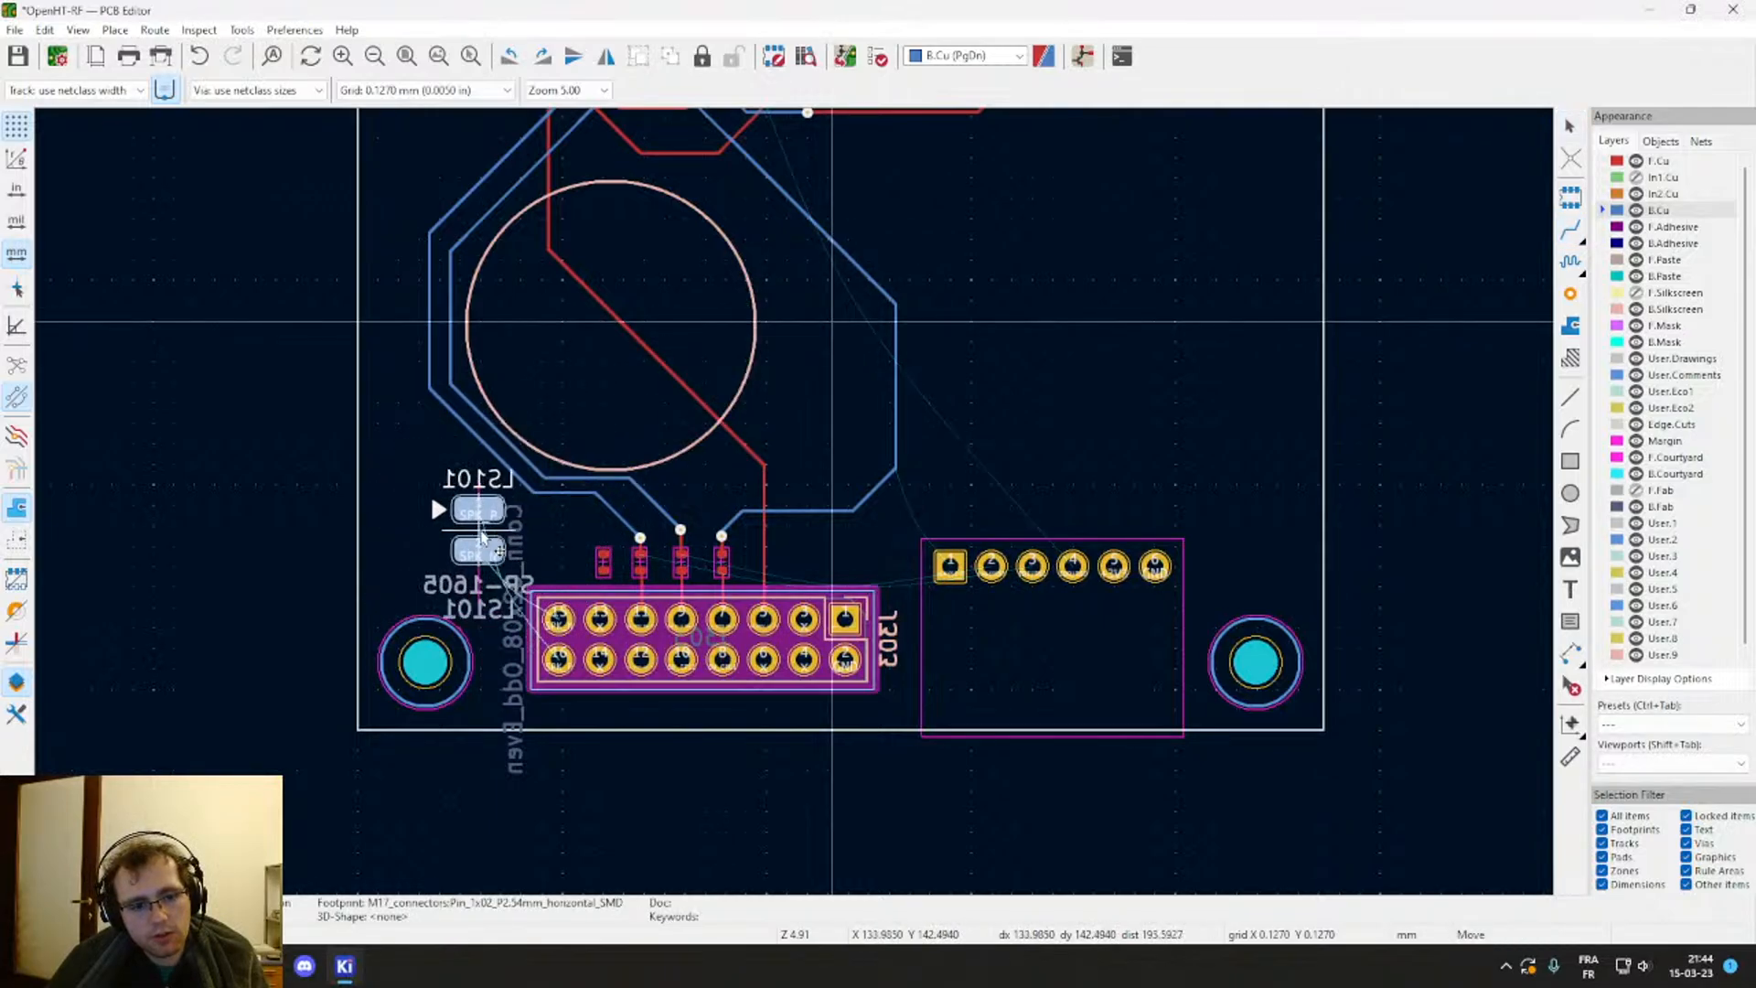
scroll(483, 535, "up", 1)
scroll(794, 509, "down", 1)
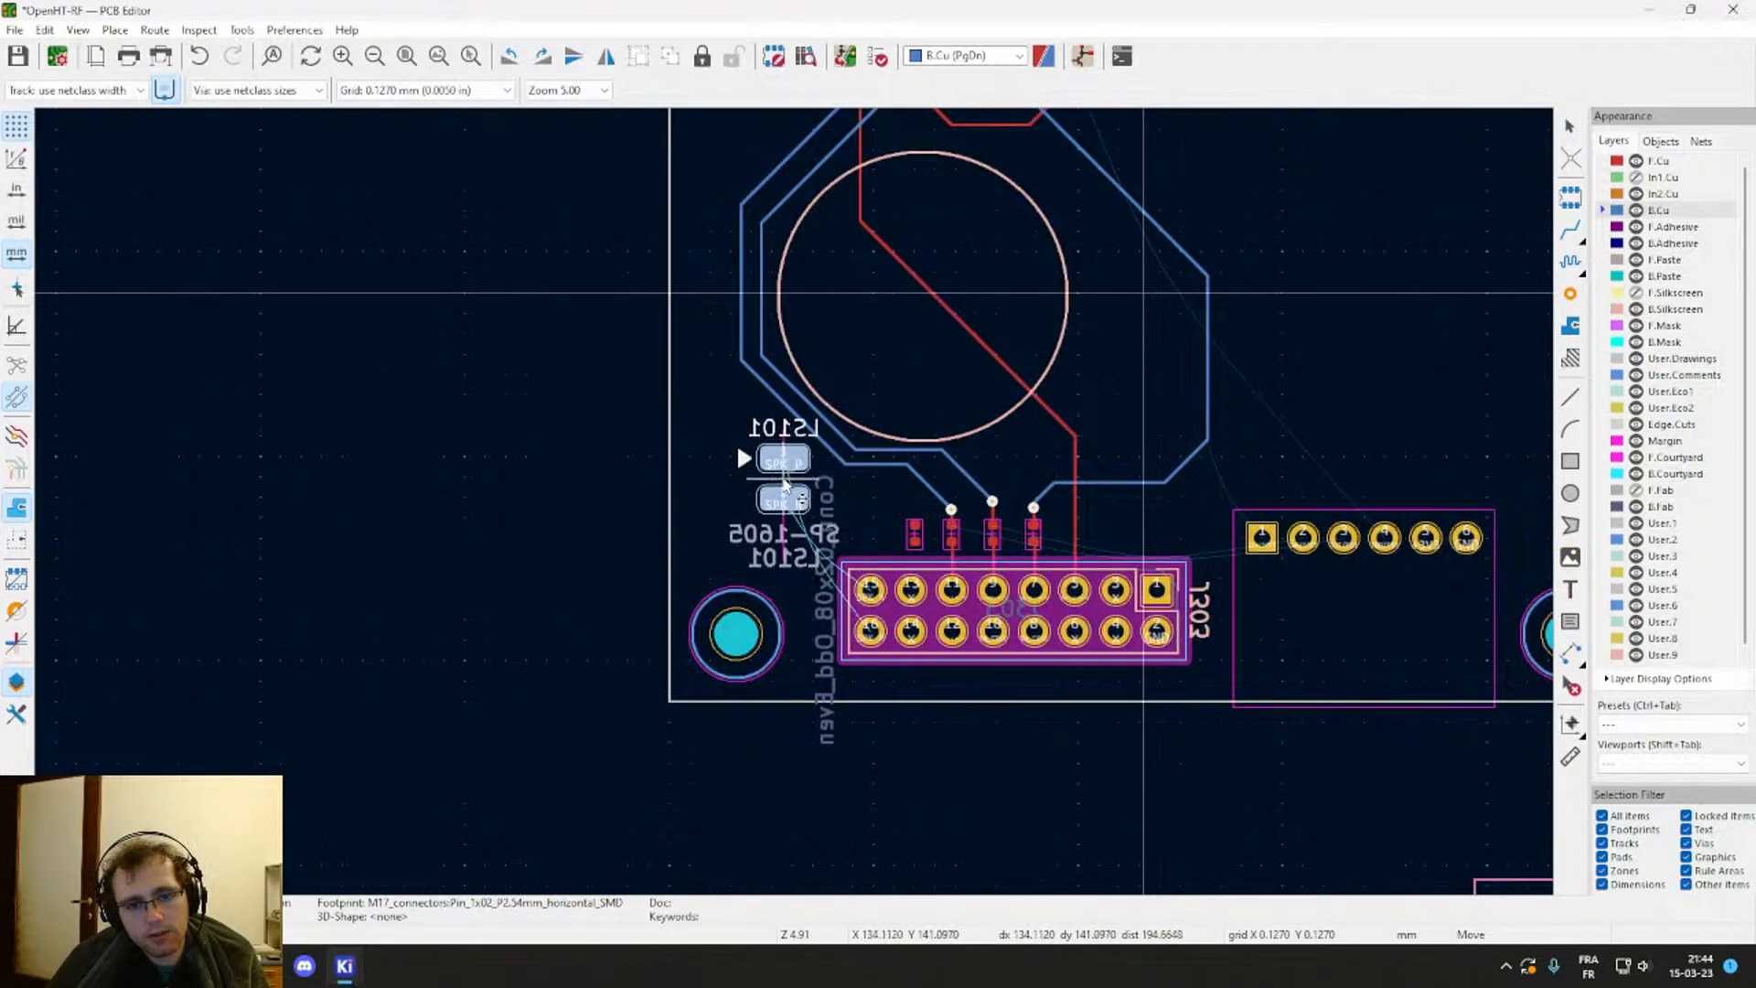
left_click(782, 468)
Step: Shift the TDI/SSI and TMS/SCSN tracks on B.Cu from the left side of the speaker circle to its right side
middle_click_drag(940, 349, 807, 538)
left_click(768, 318)
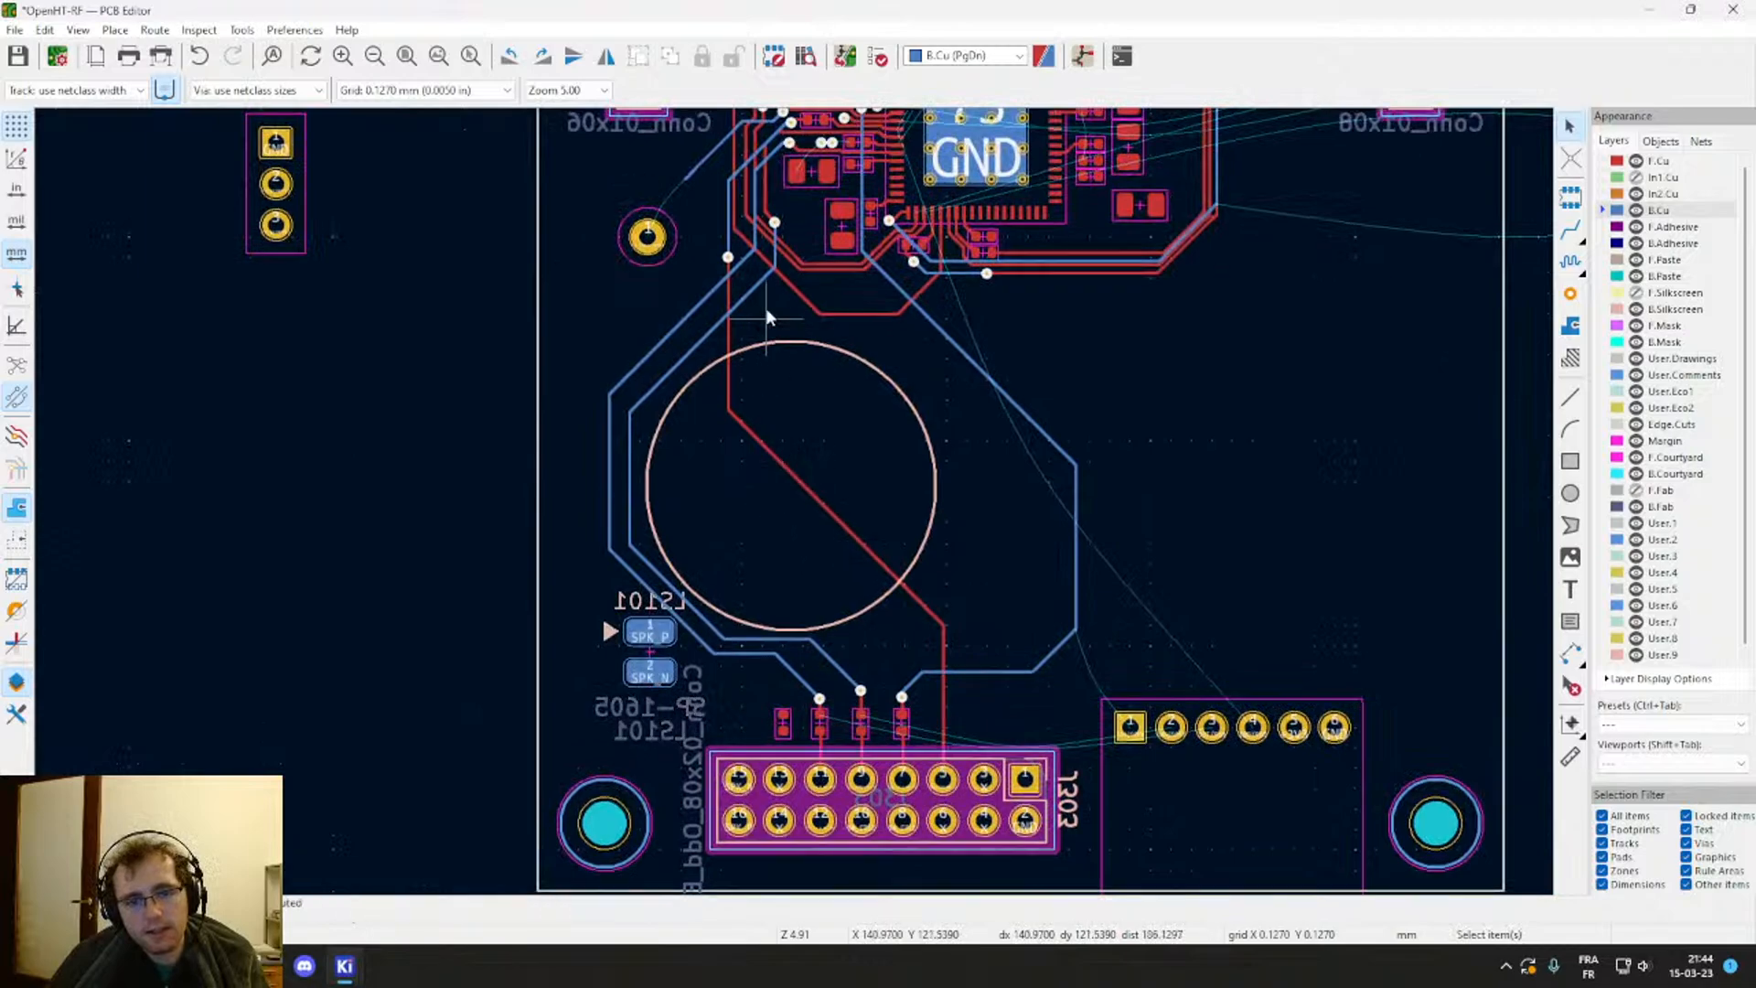
left_click_drag(745, 299, 1022, 488)
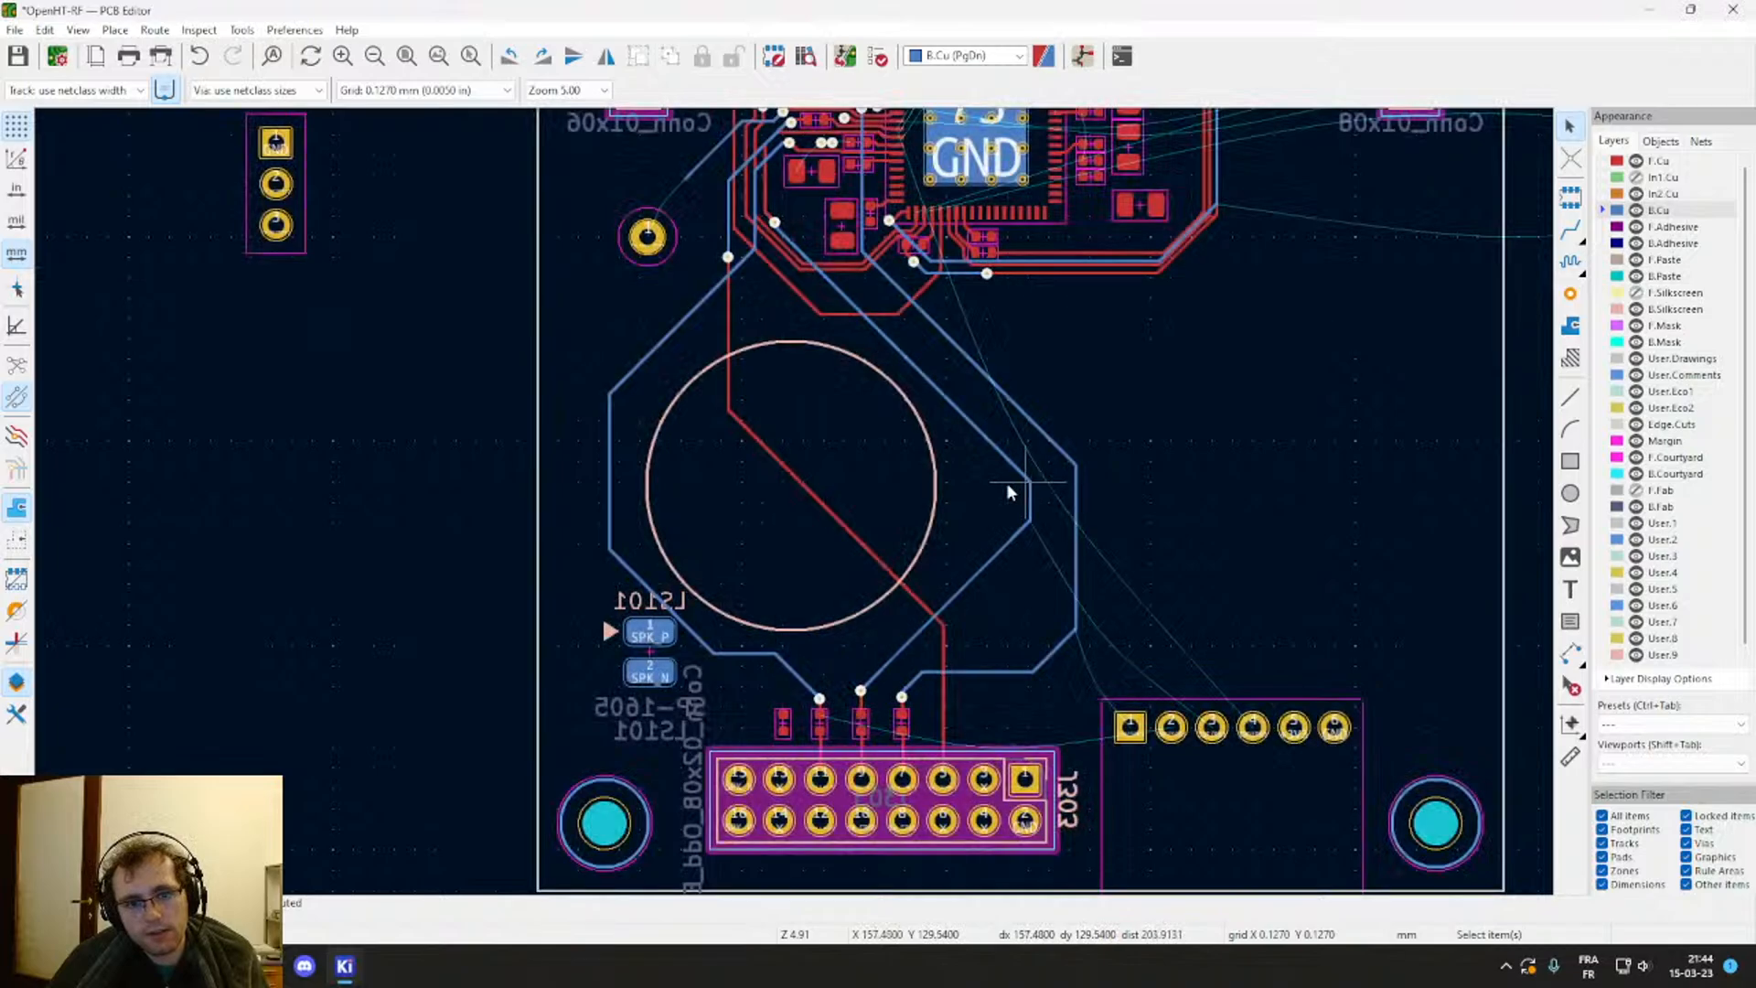
left_click(611, 487)
left_click_drag(610, 487, 961, 494)
left_click(825, 539)
key("e")
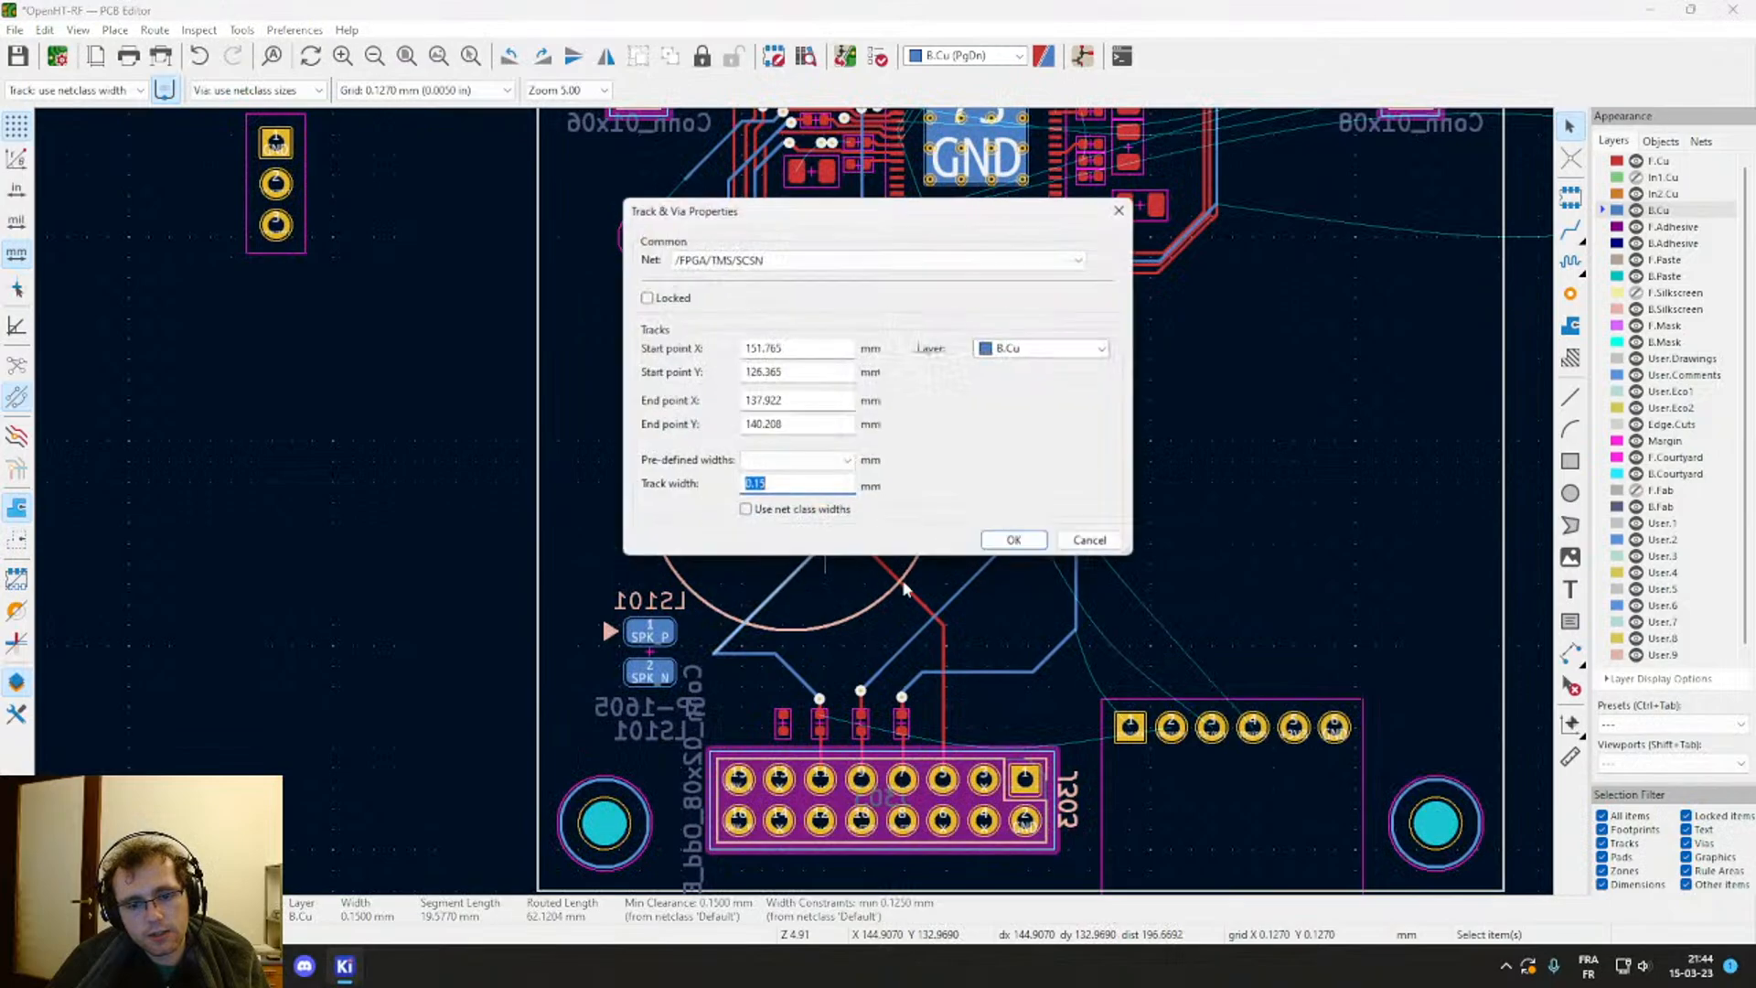
key("Escape")
Step: Reshape the lower TMS/SCSN track on B.Cu into a straight diagonal with a short vertical end at its via above J303
left_click_drag(828, 548, 909, 595)
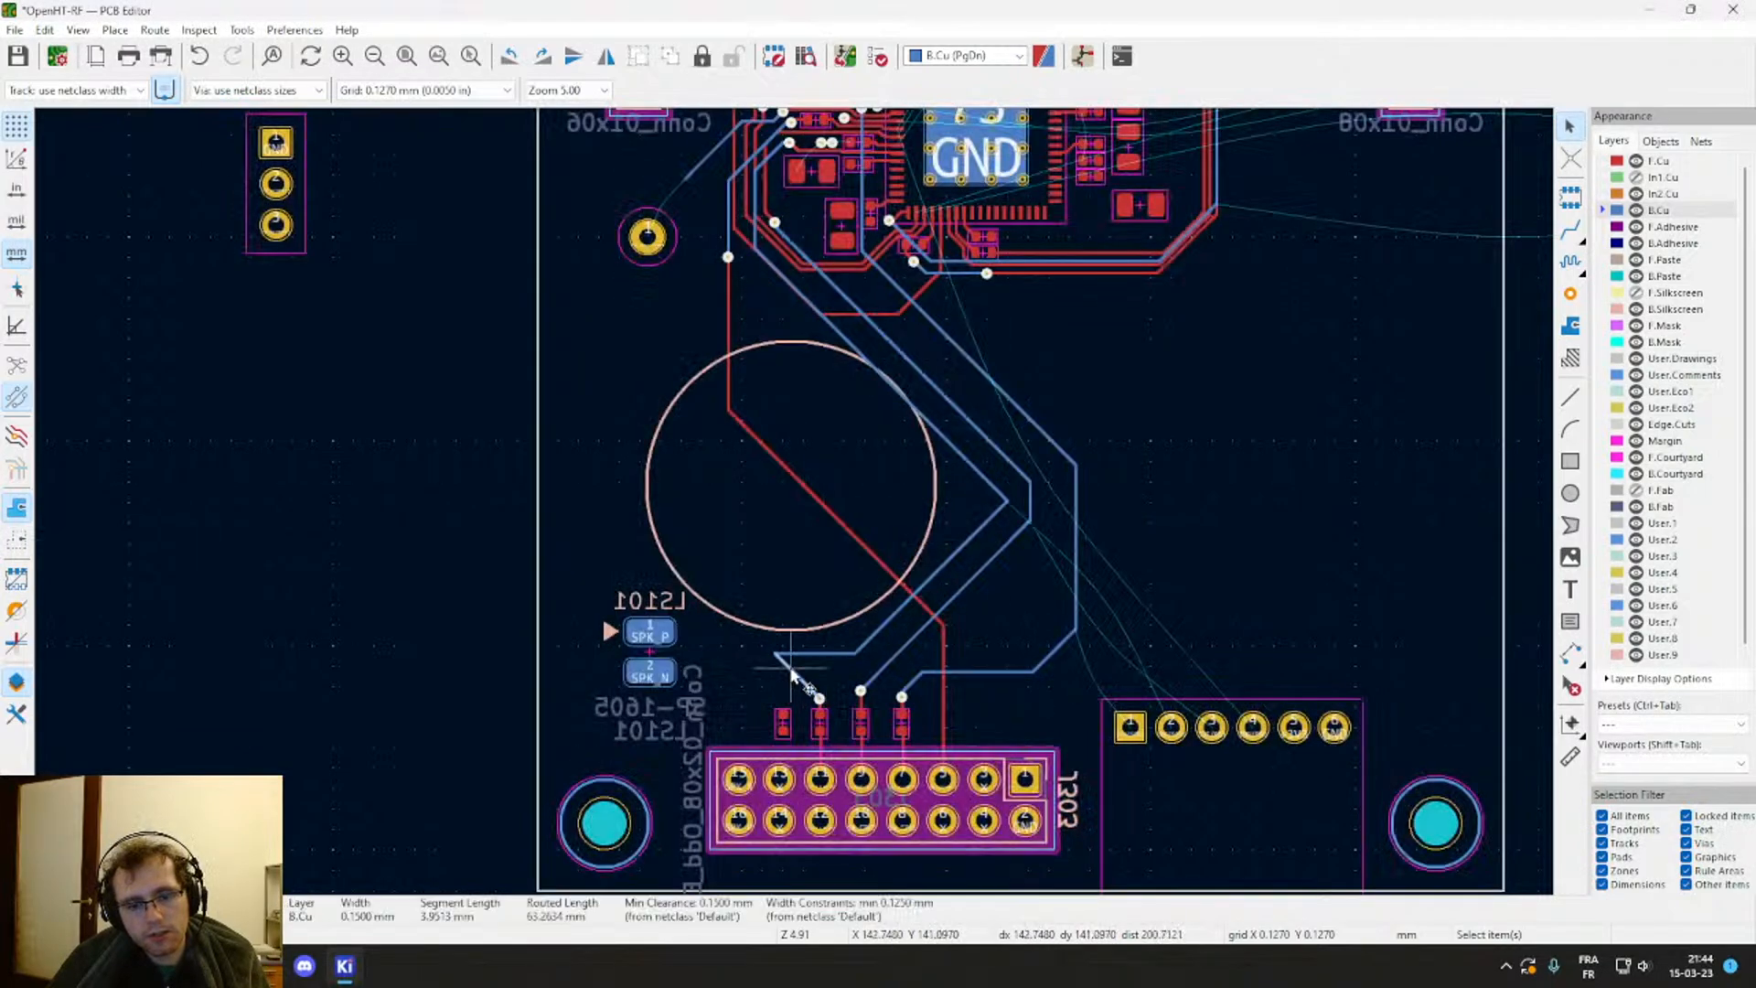
left_click_drag(792, 672, 878, 651)
scroll(829, 654, "up", 5)
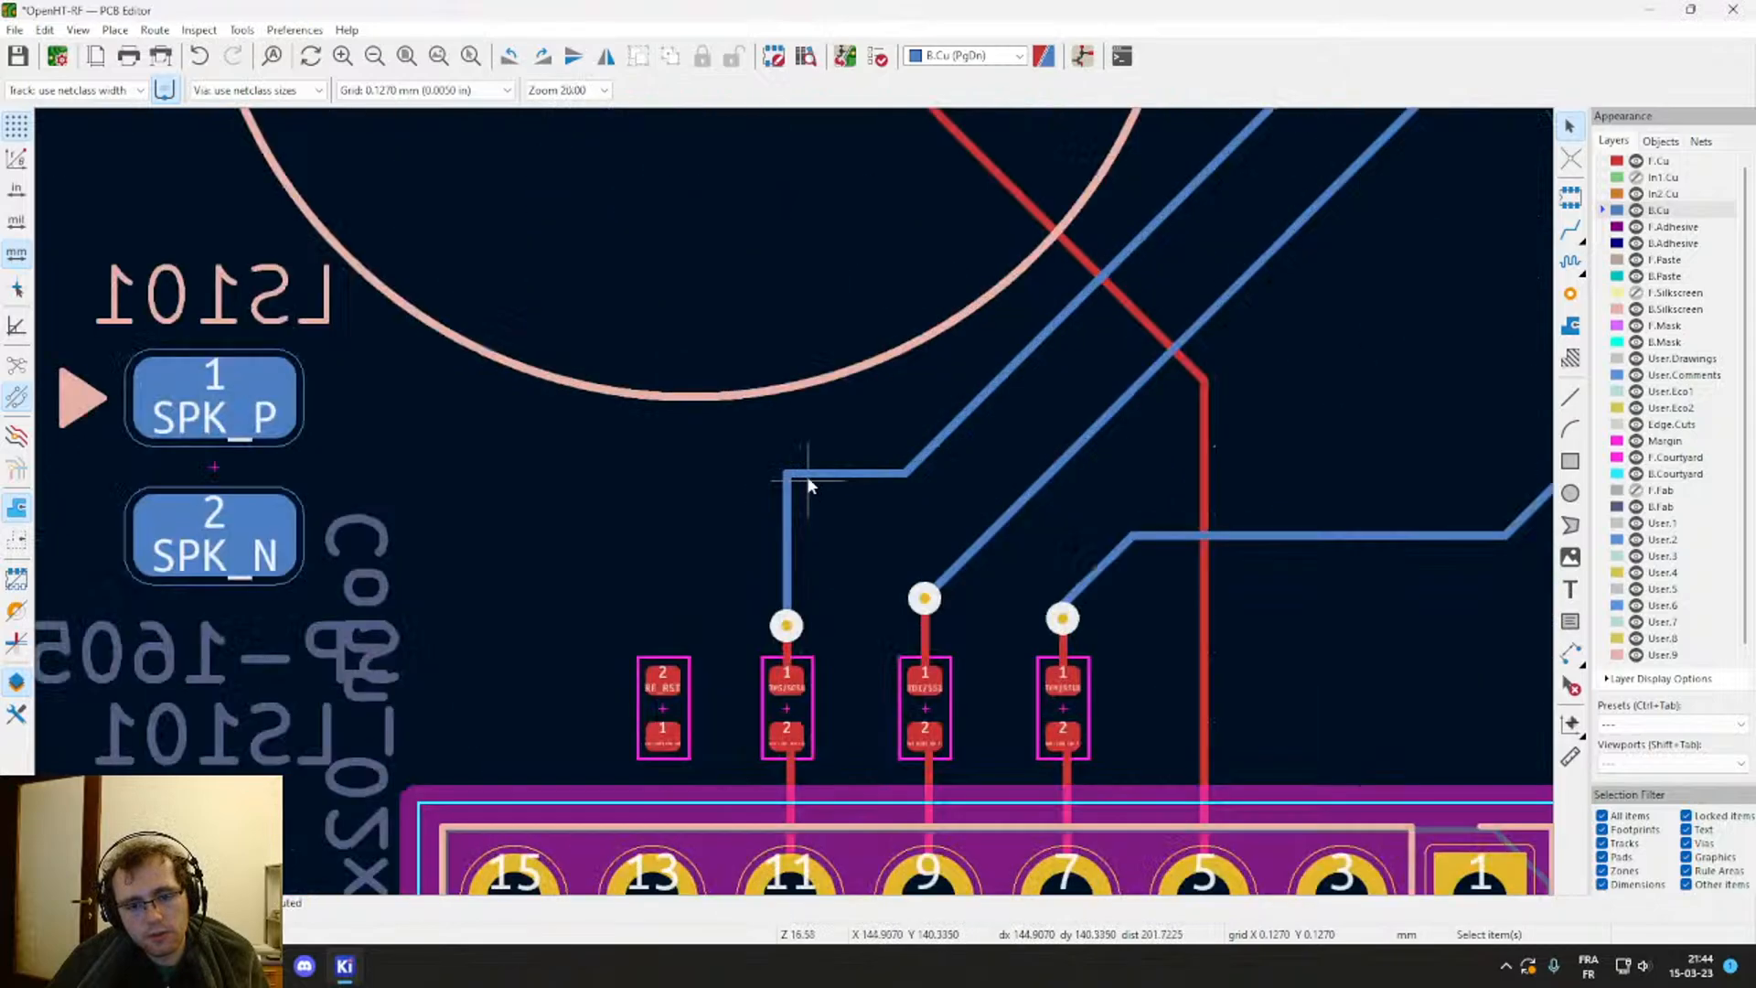
scroll(817, 479, "up", 5)
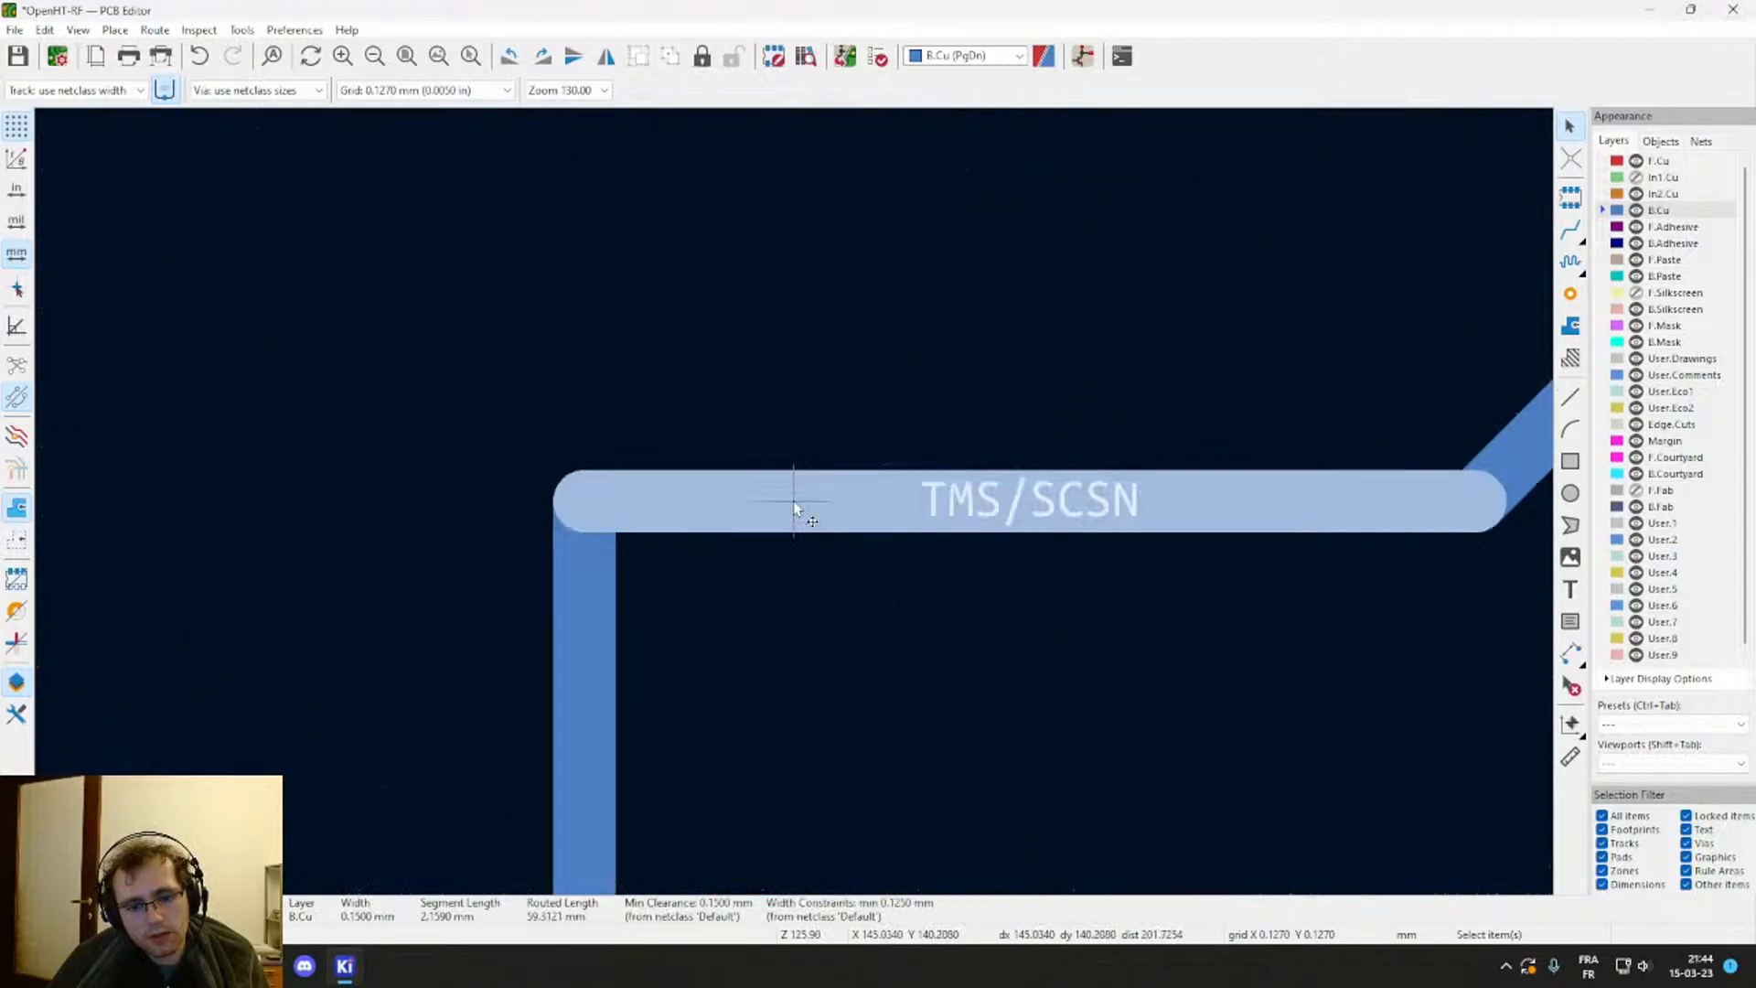
scroll(805, 503, "down", 3)
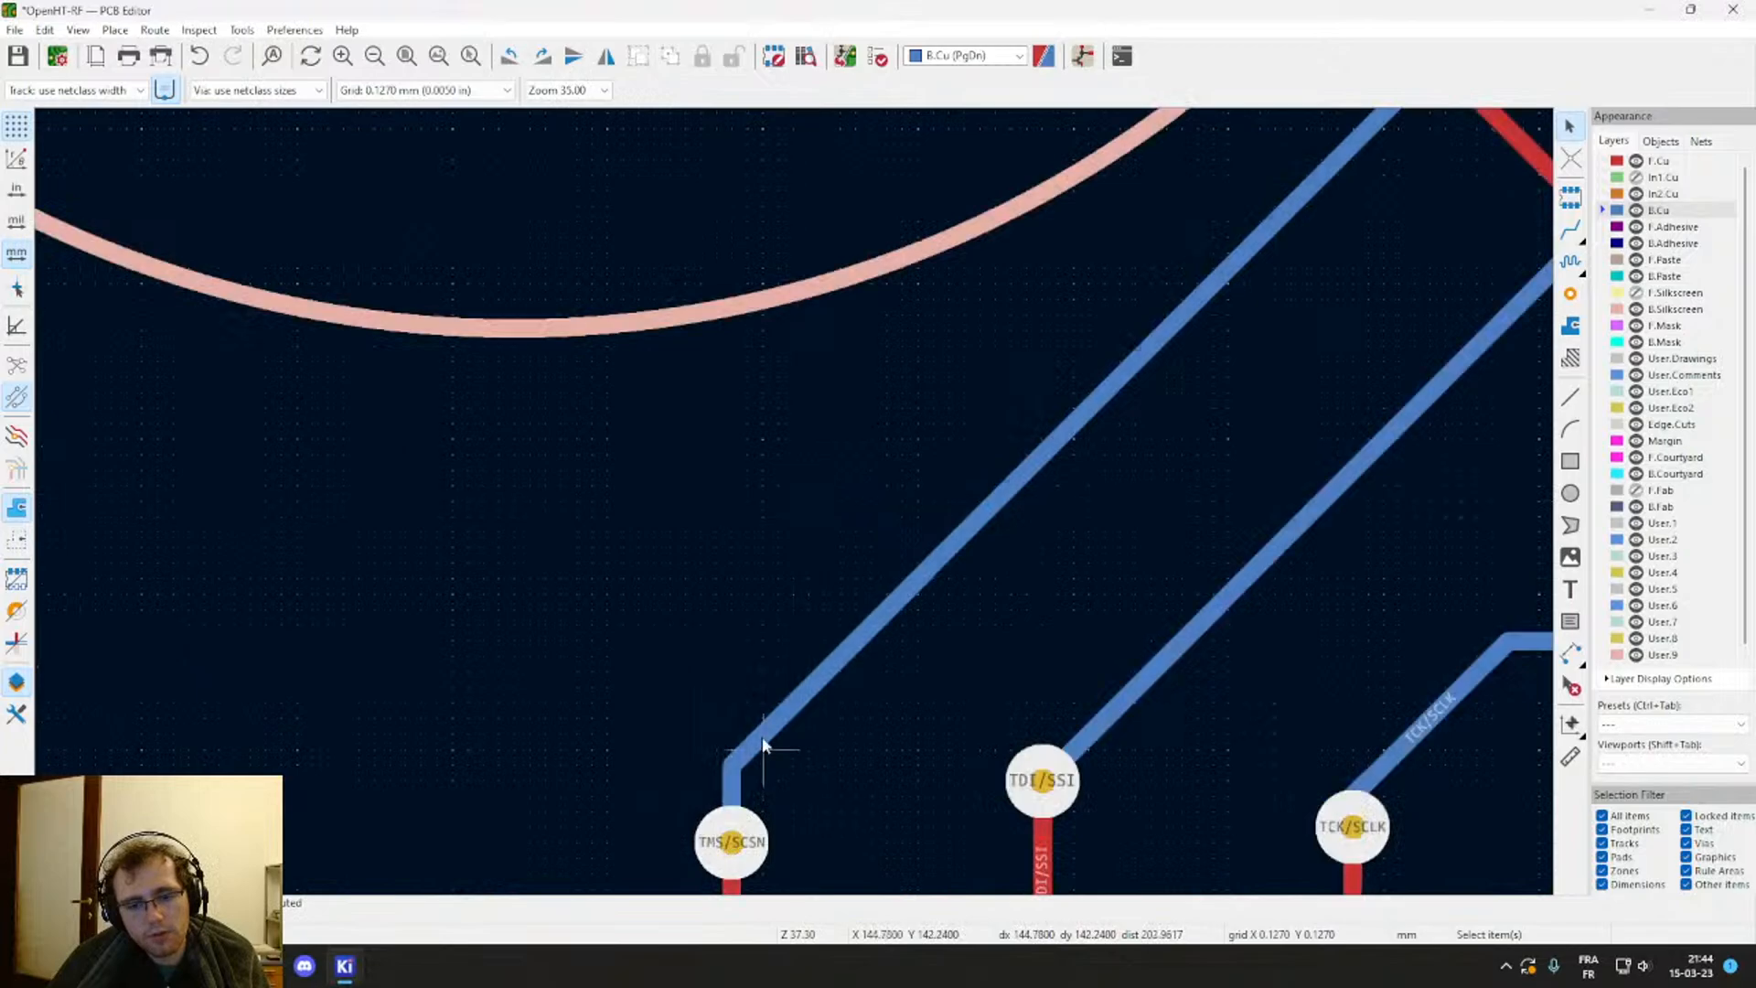
Step: Shift the upper TDI/SSI diagonal on B.Cu closer to the neighbouring TCK/SCLK track beside the speaker circle
scroll(805, 448, "down", 4)
middle_click_drag(902, 290, 681, 646)
middle_click_drag(838, 373, 758, 585)
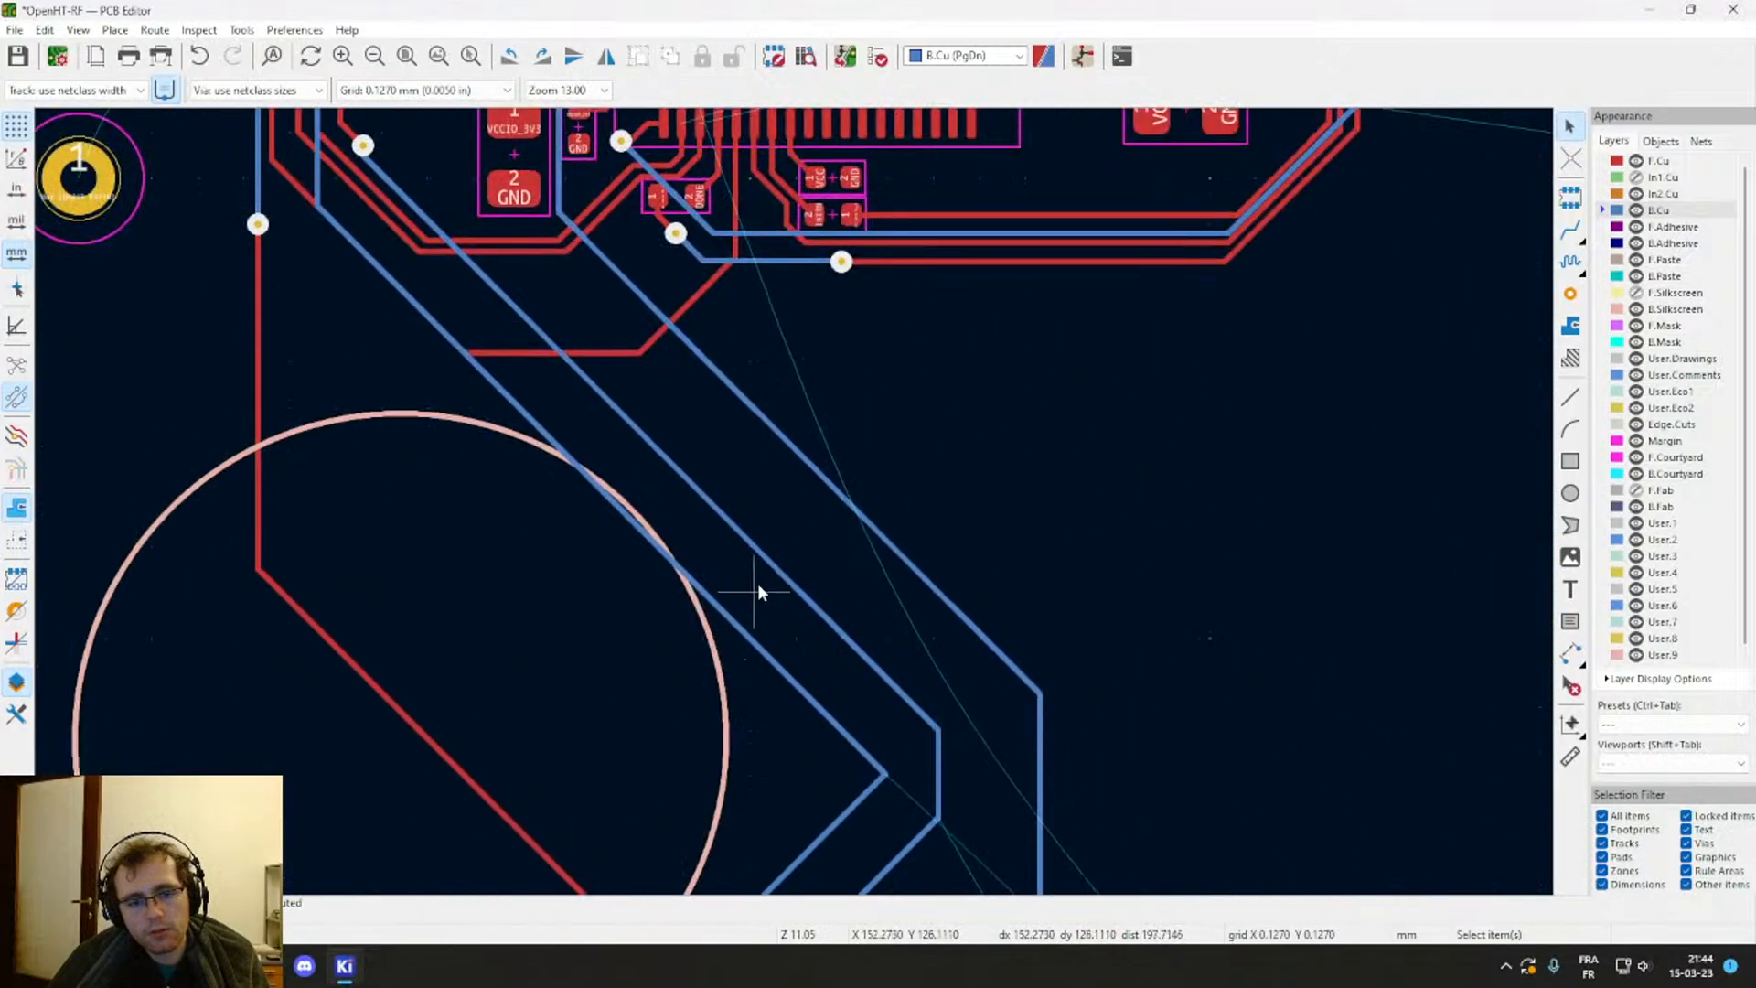
left_click_drag(778, 575, 818, 532)
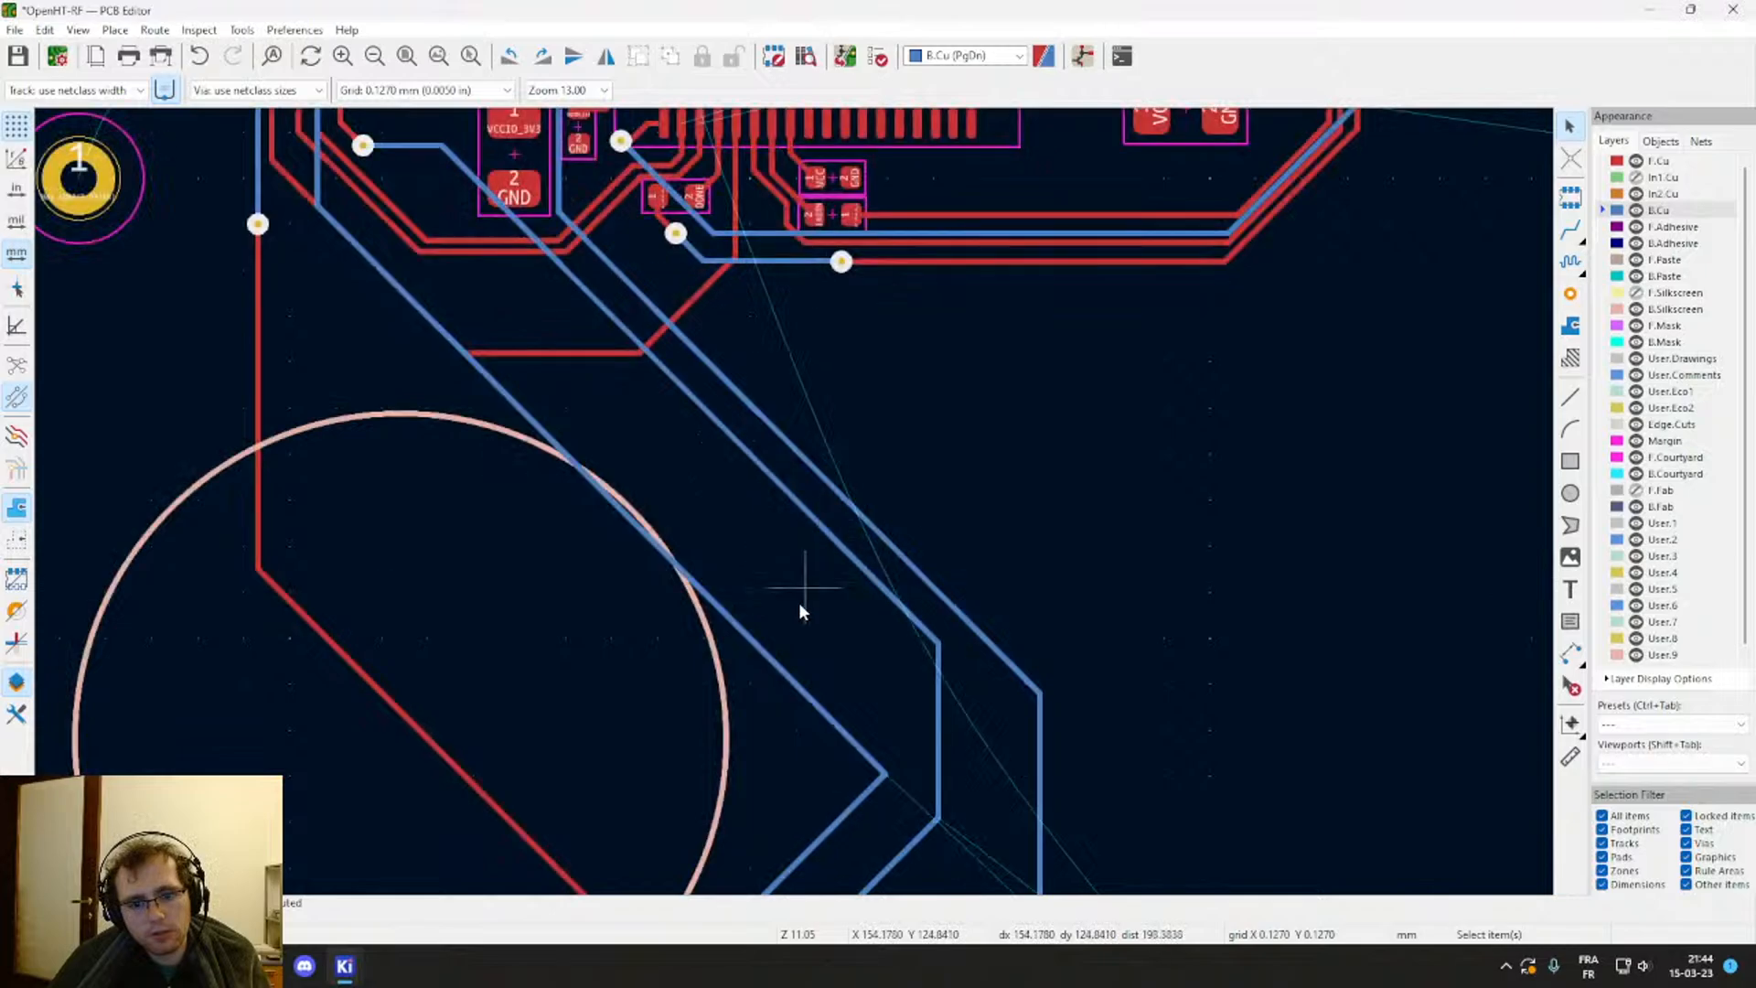
Step: Shift the TMS/SCSN upper diagonal and vertical segment on B.Cu to run alongside the TDI/SSI track, clear of the speaker circle
double_click(781, 671)
key("Escape")
left_click_drag(782, 670, 812, 585)
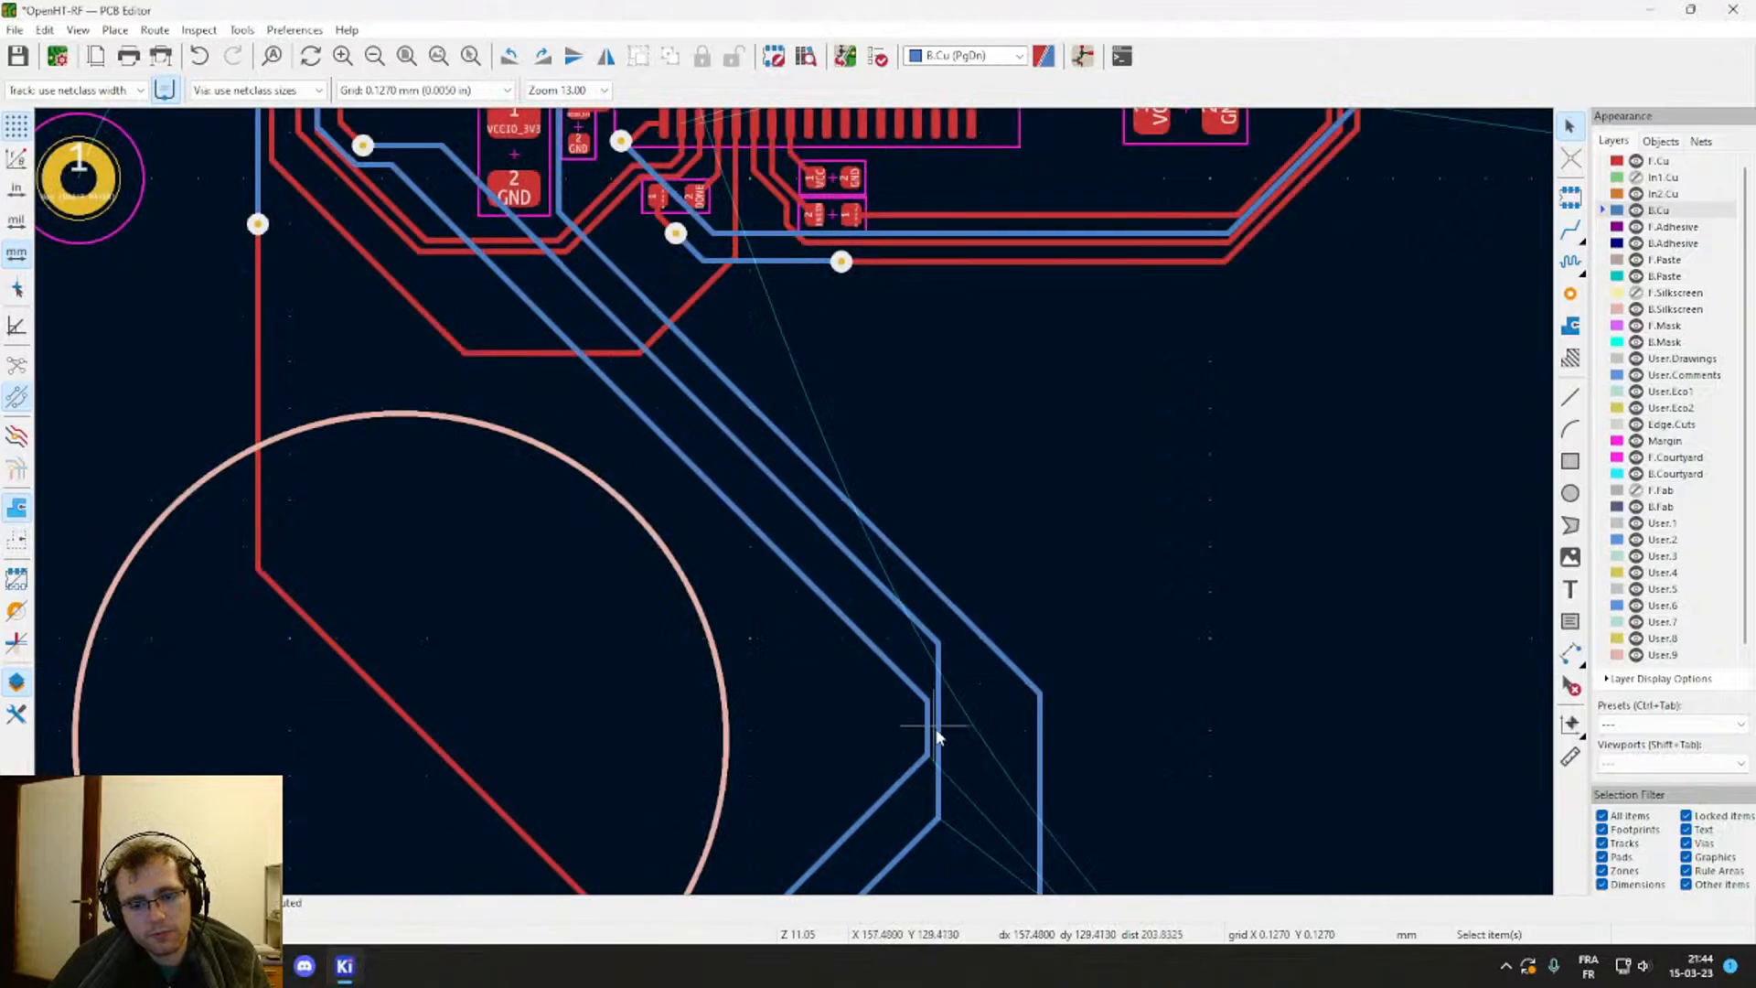
left_click_drag(925, 732, 900, 722)
scroll(820, 663, "down", 4)
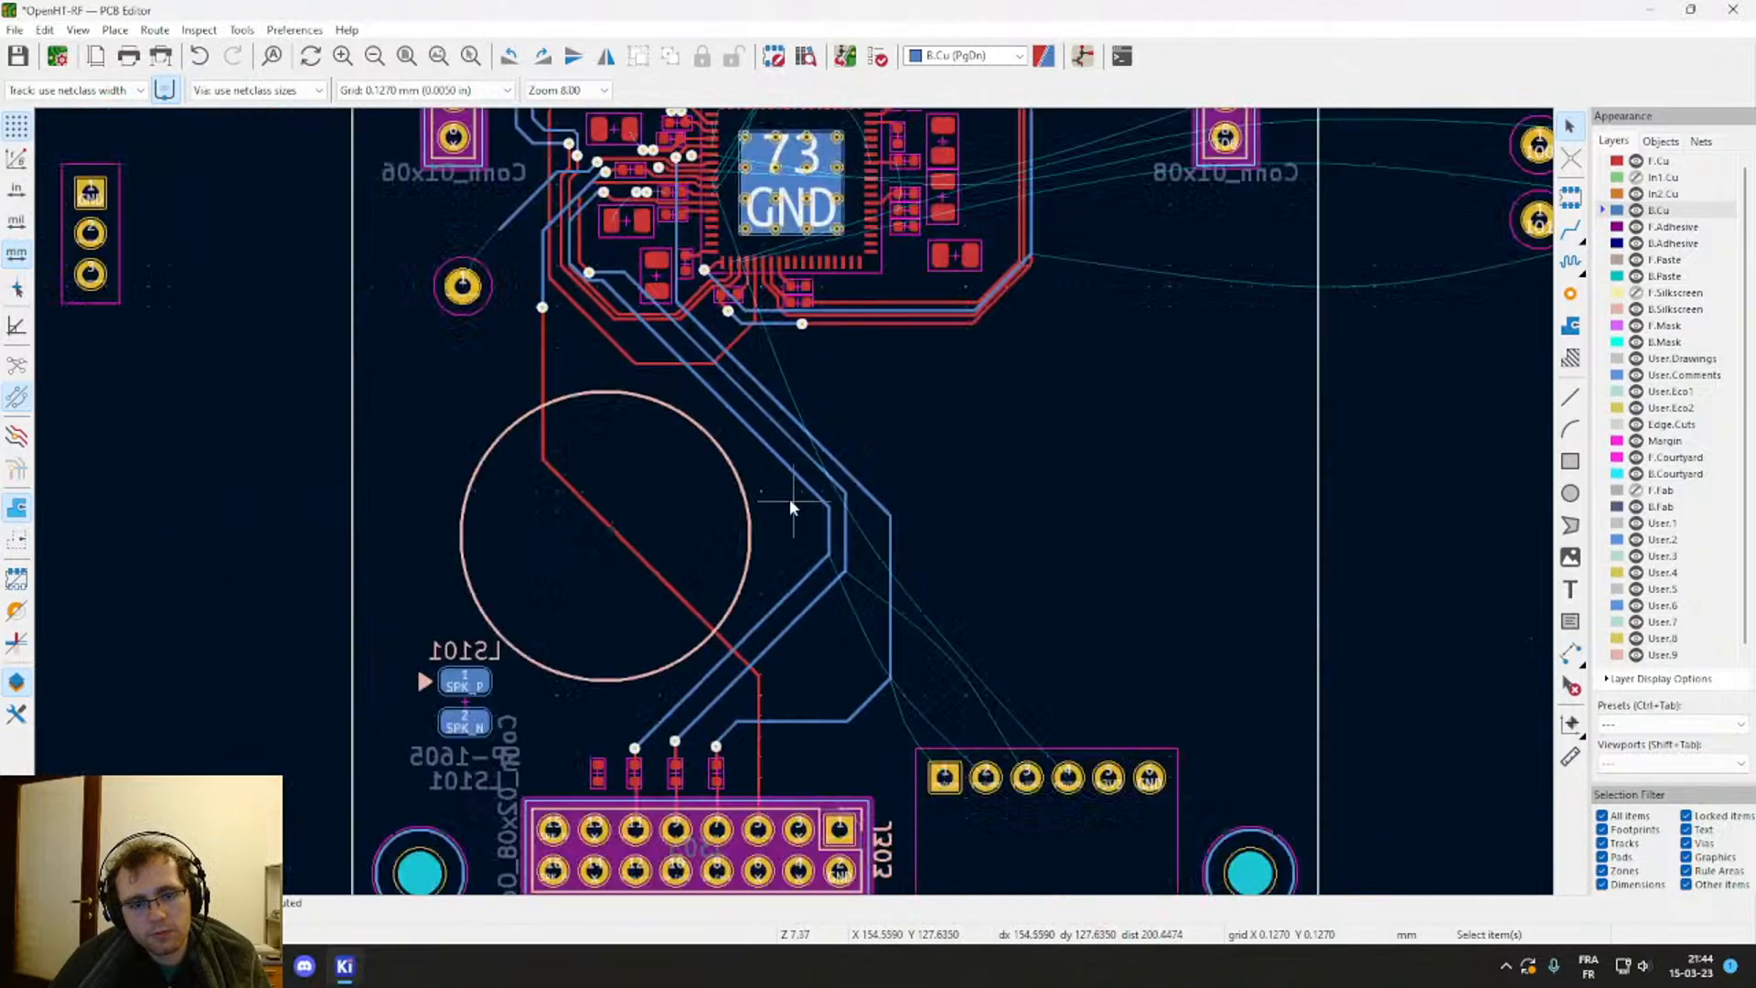
Step: Shift the short TMS/SCSN jog on B.Cu farther below the TDI/SSI via beside the FPGA
middle_click_drag(633, 289, 692, 387)
scroll(692, 391, "up", 5)
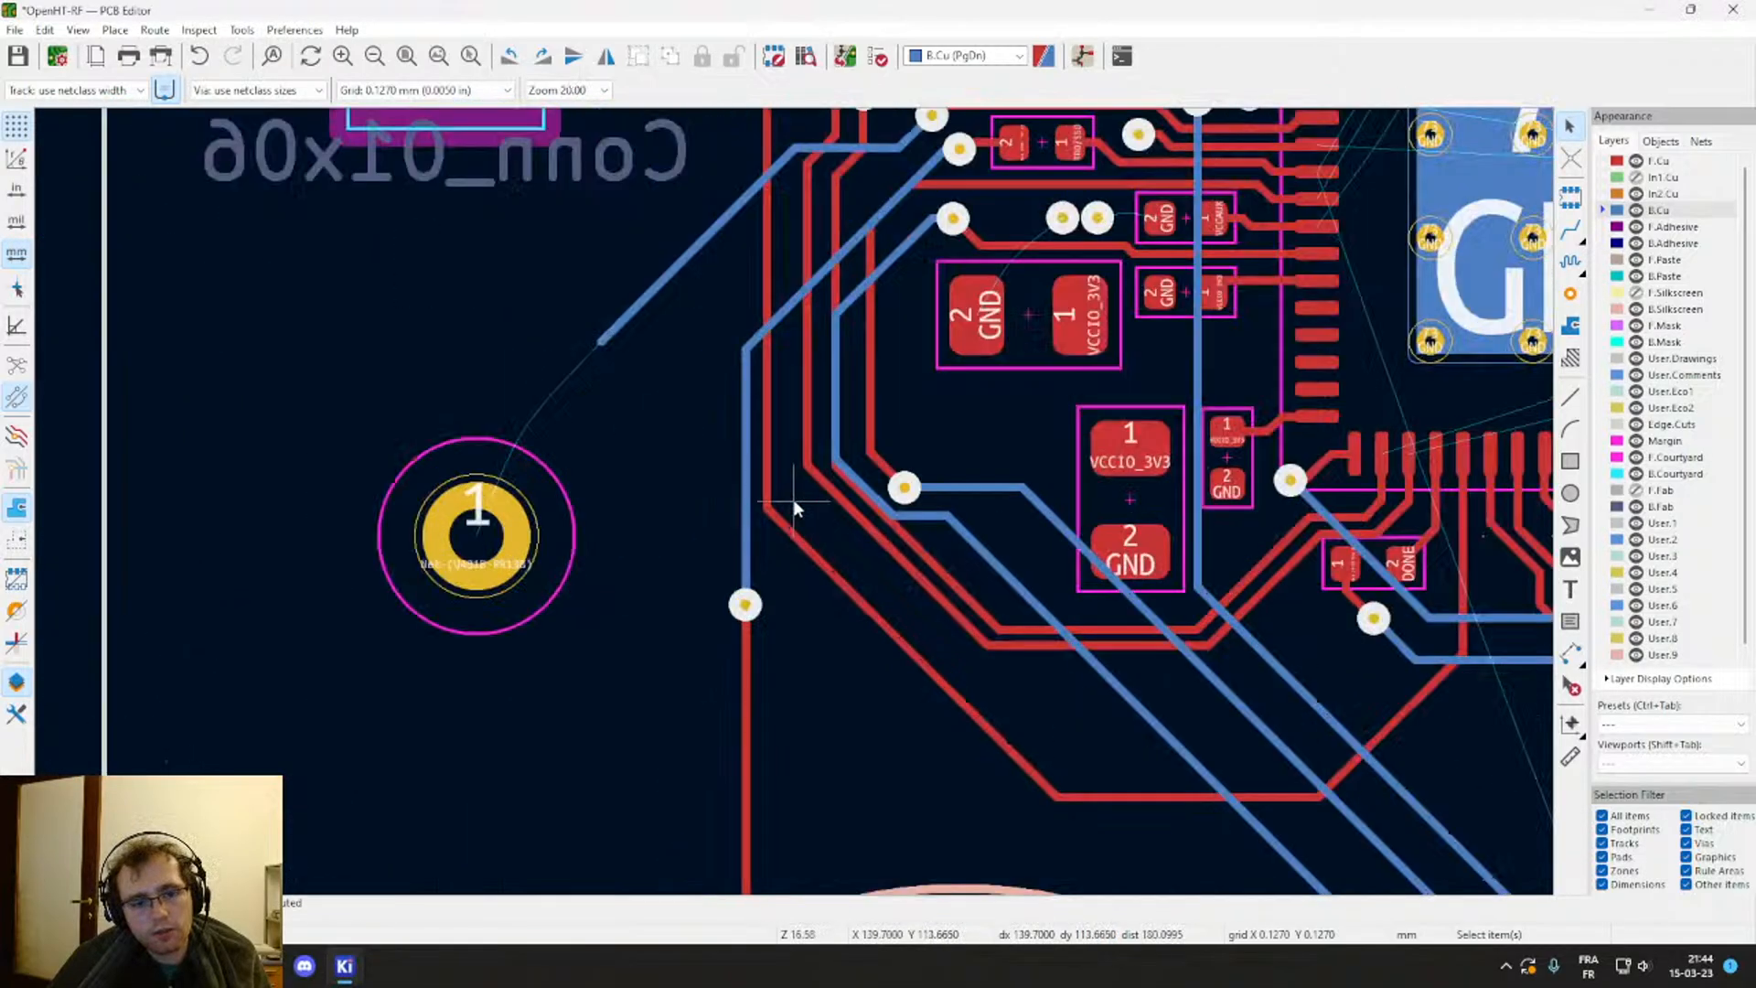
left_click(867, 491)
mouse_move(866, 494)
left_mouse_down()
mouse_move(842, 537)
mouse_move(871, 521)
left_mouse_up()
scroll(929, 557, "down", 5)
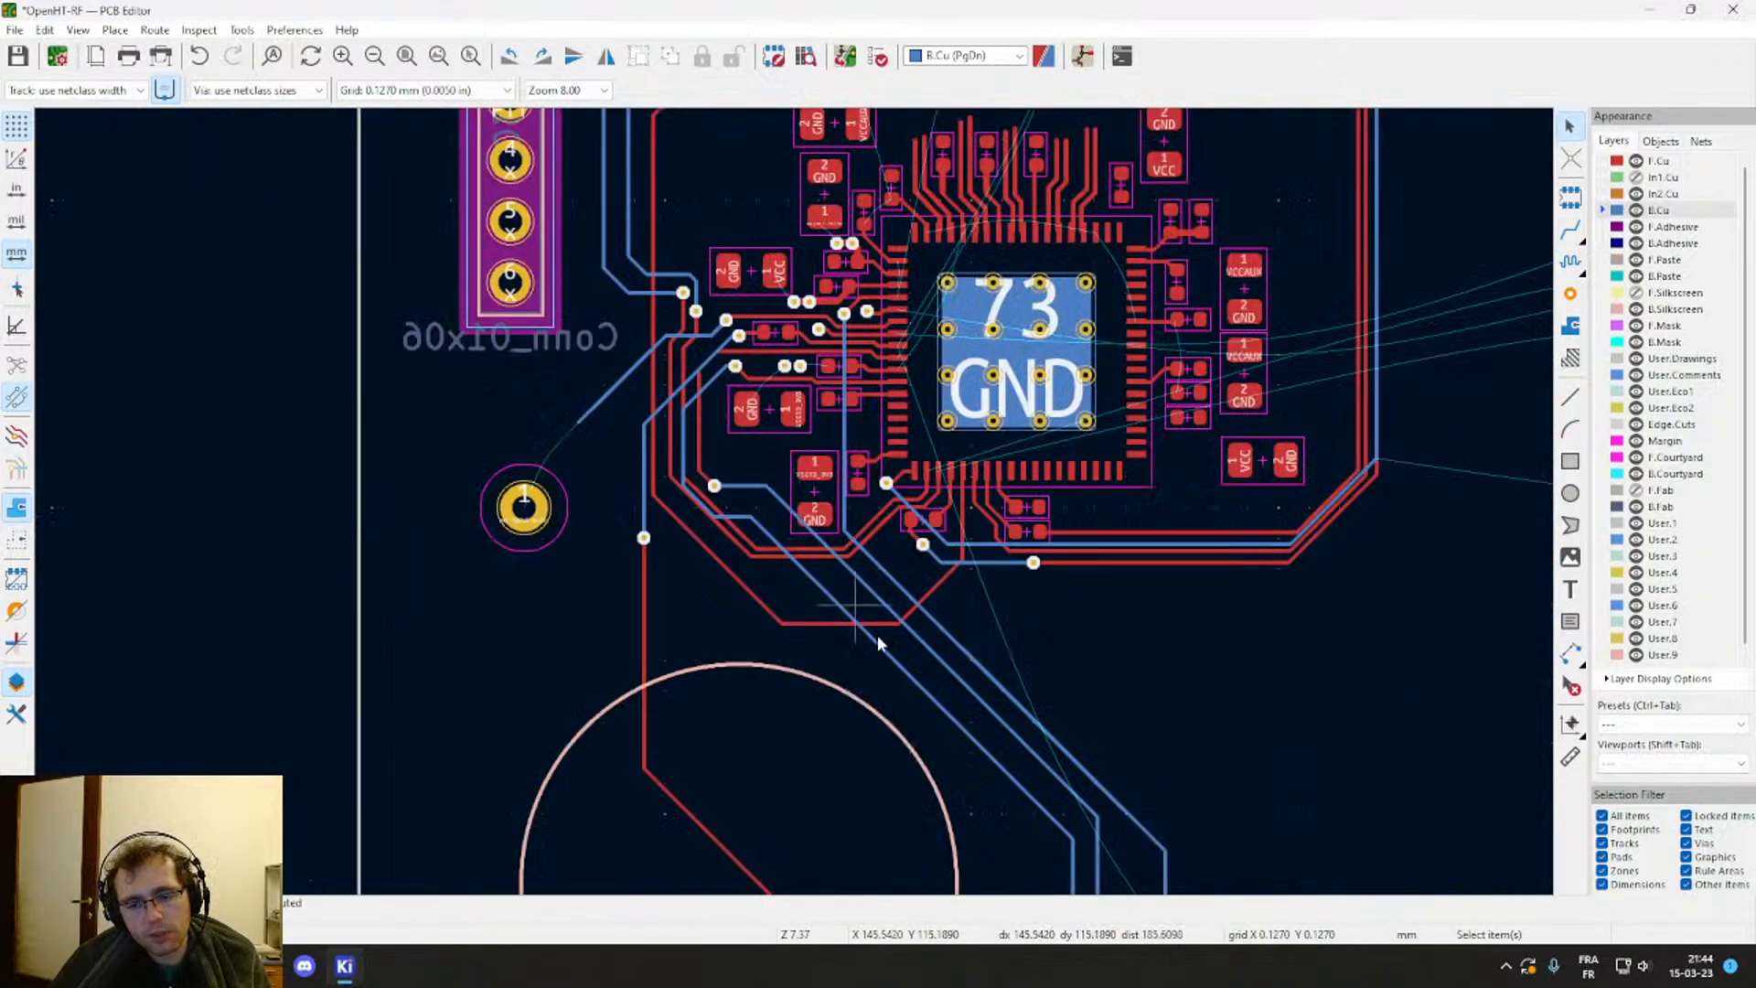
Step: Shift the TCK/SCLK lower diagonal and vertical segment on B.Cu closer to the neighbouring TDI/SSI track
left_click(913, 675)
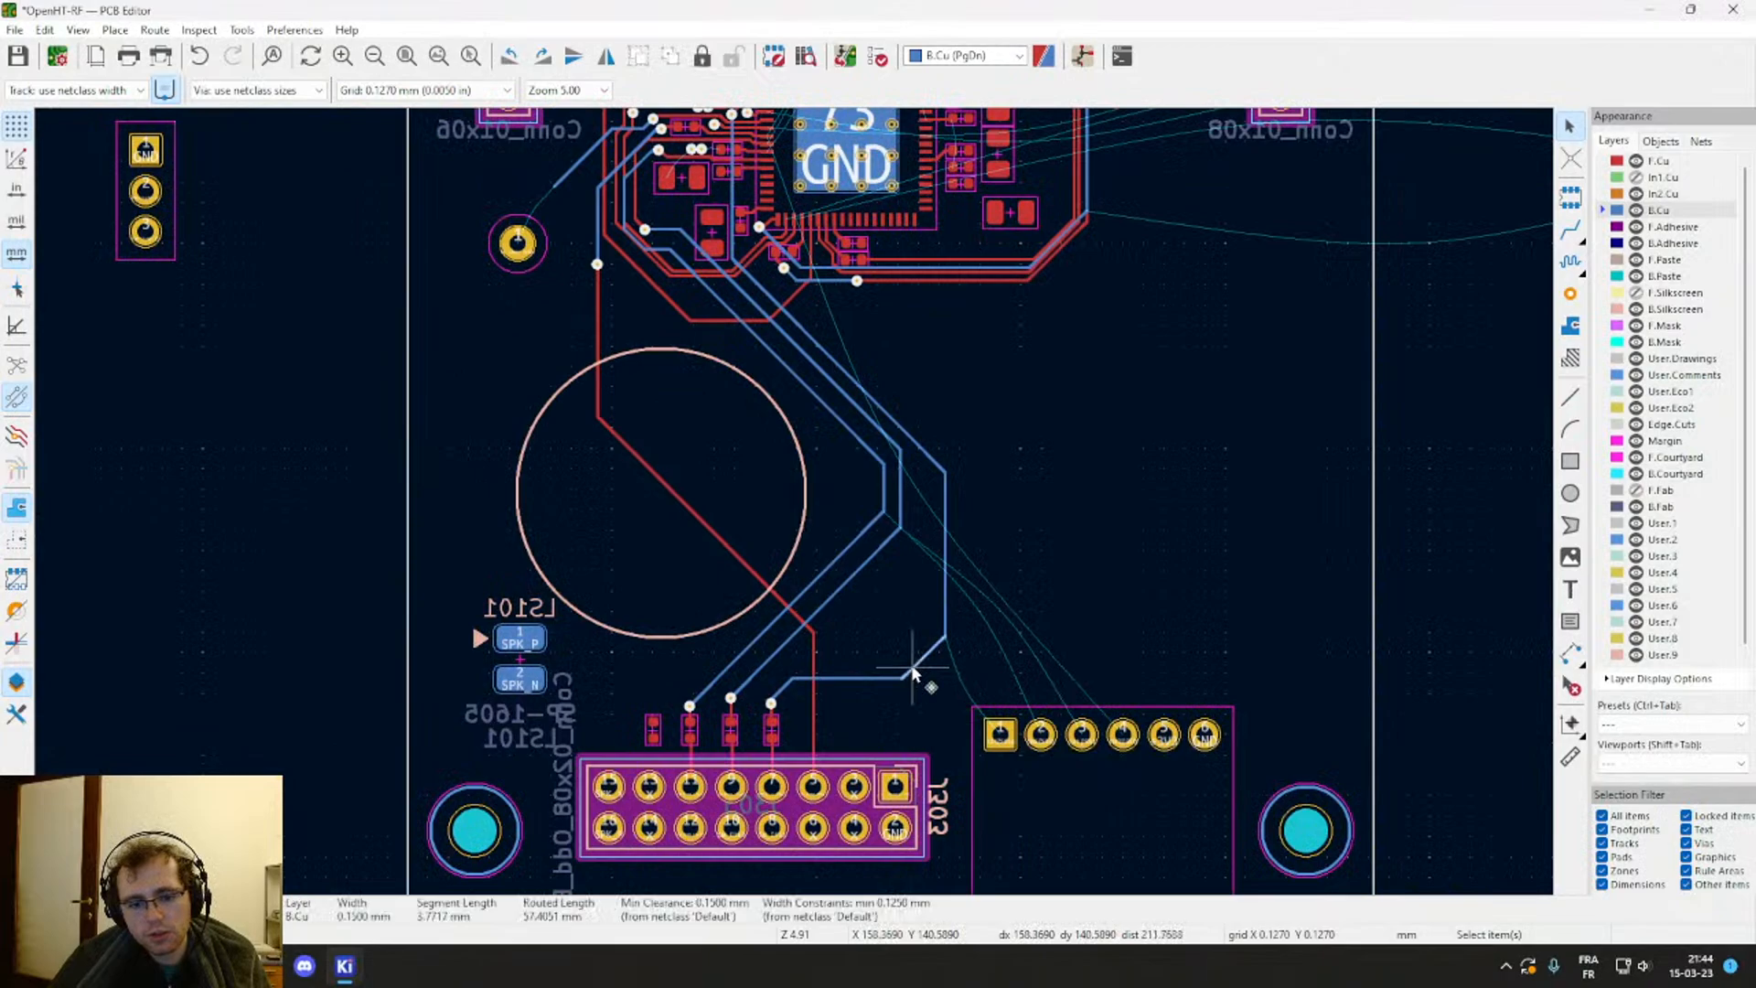
left_click_drag(913, 675, 771, 704)
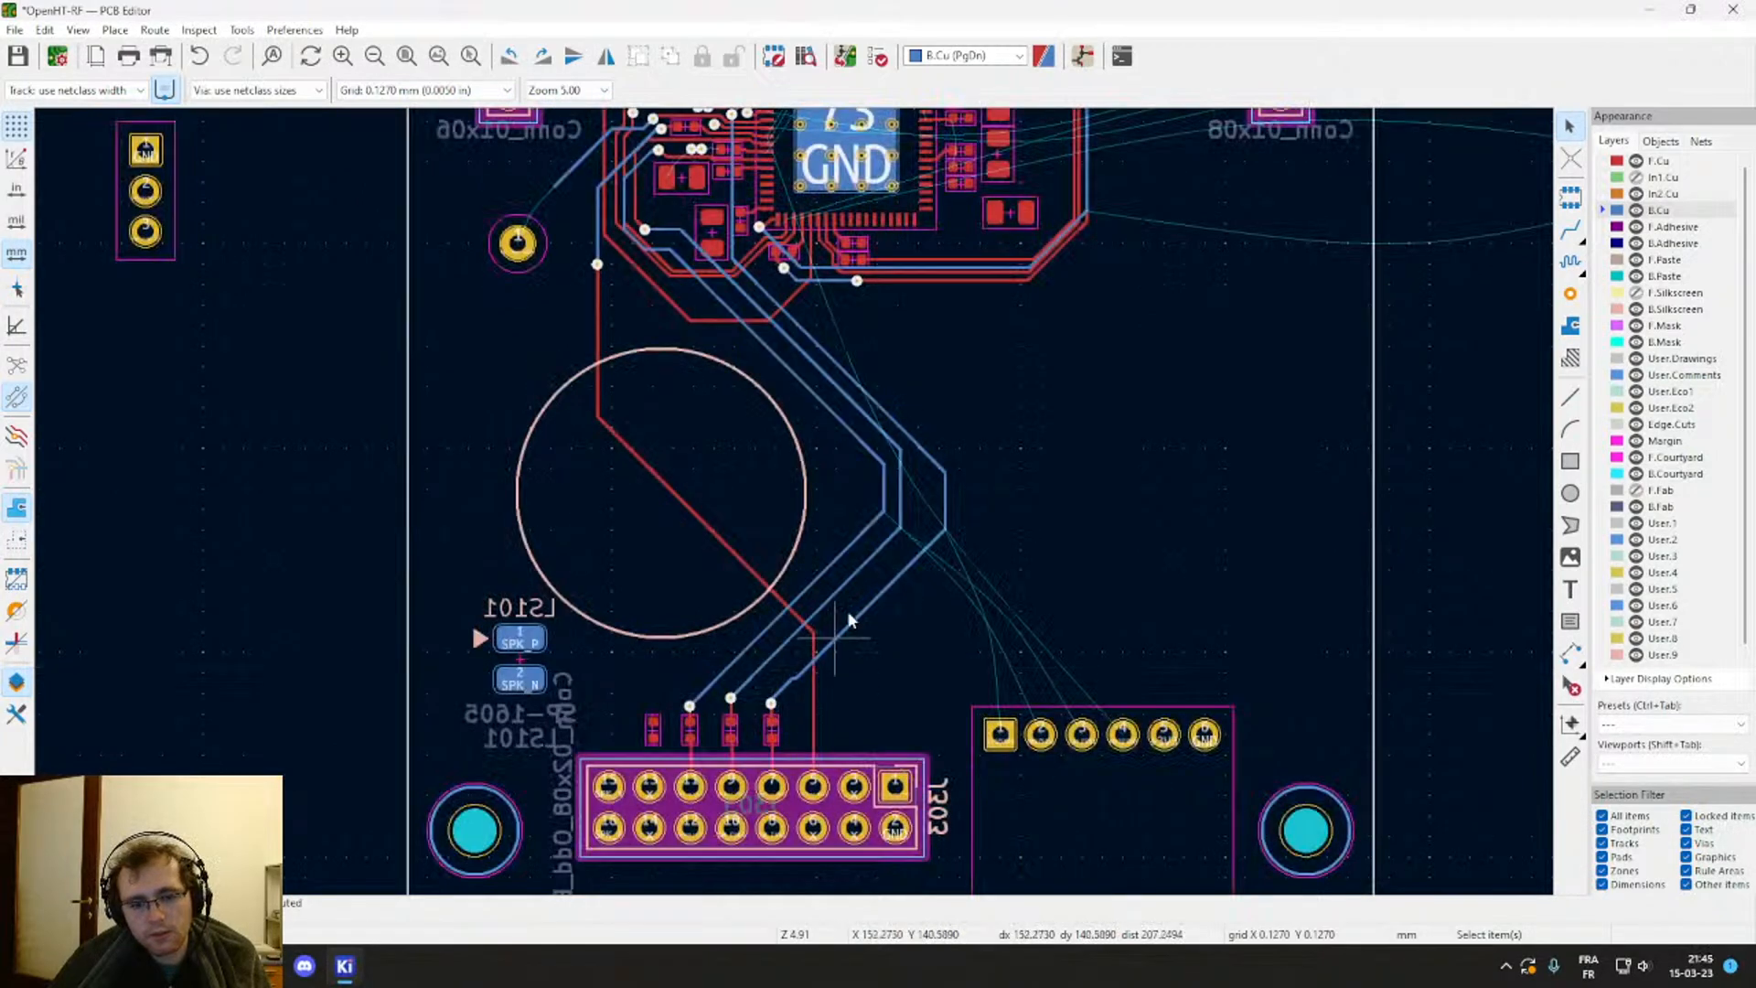
middle_click_drag(839, 484, 874, 566)
left_click(978, 583)
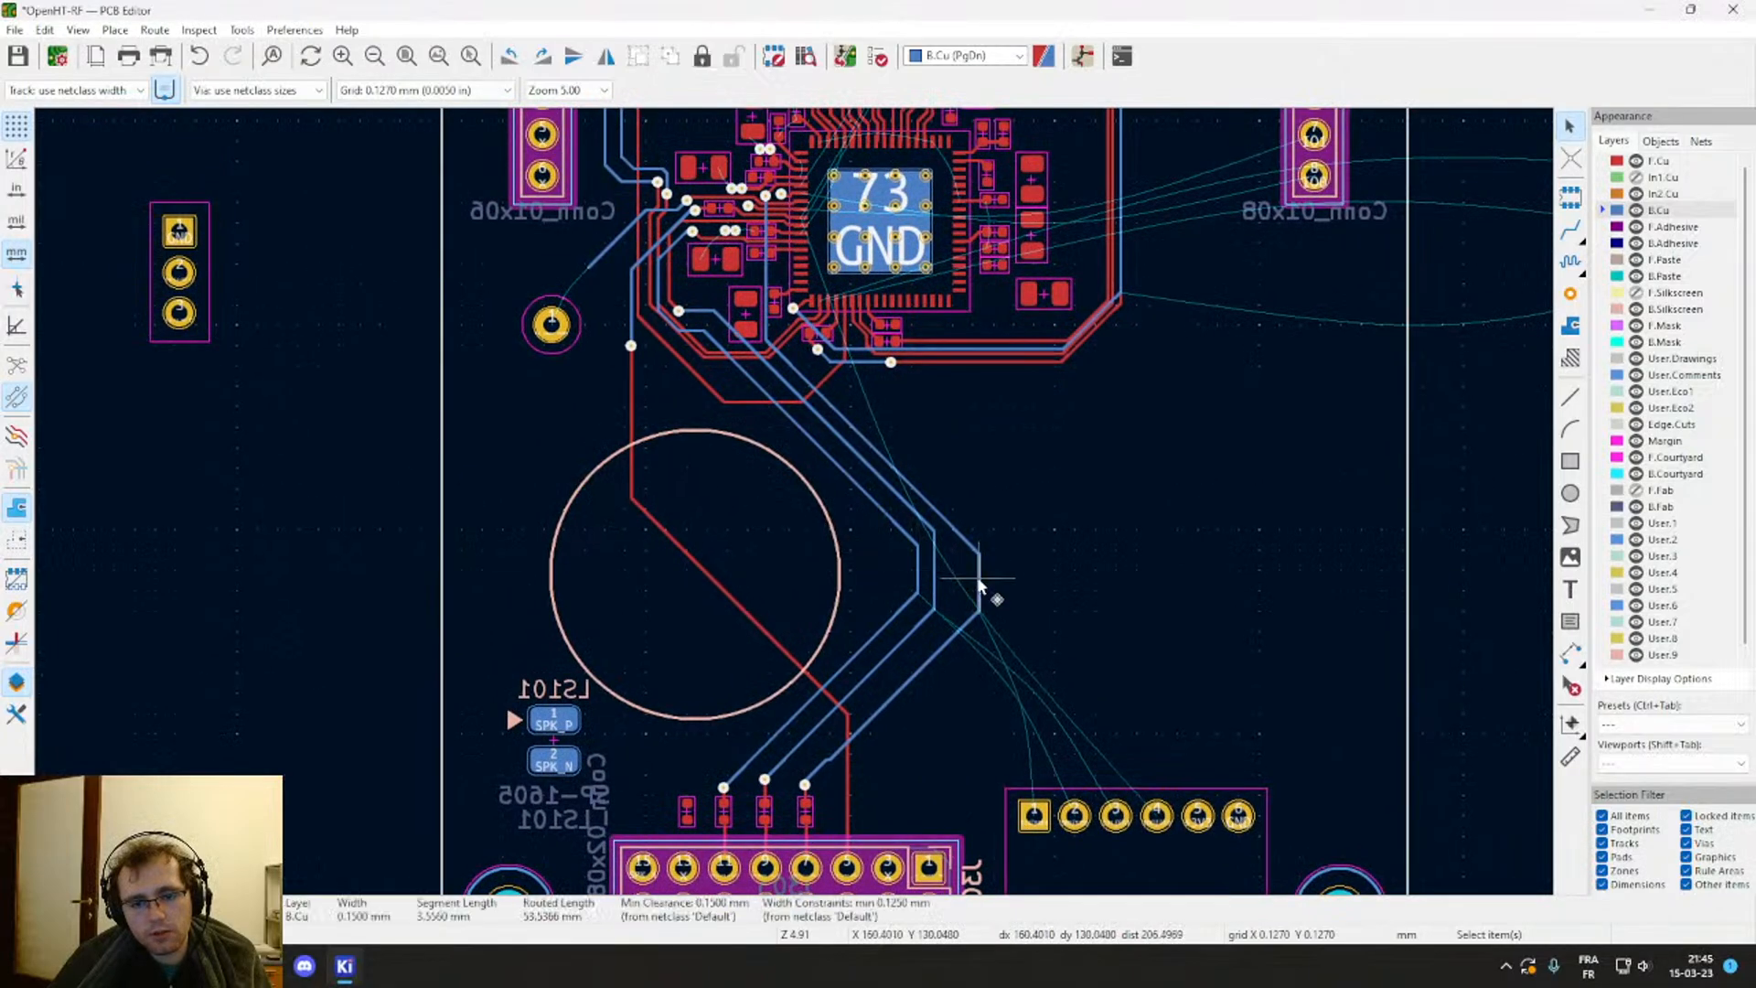
key("e")
key("Escape")
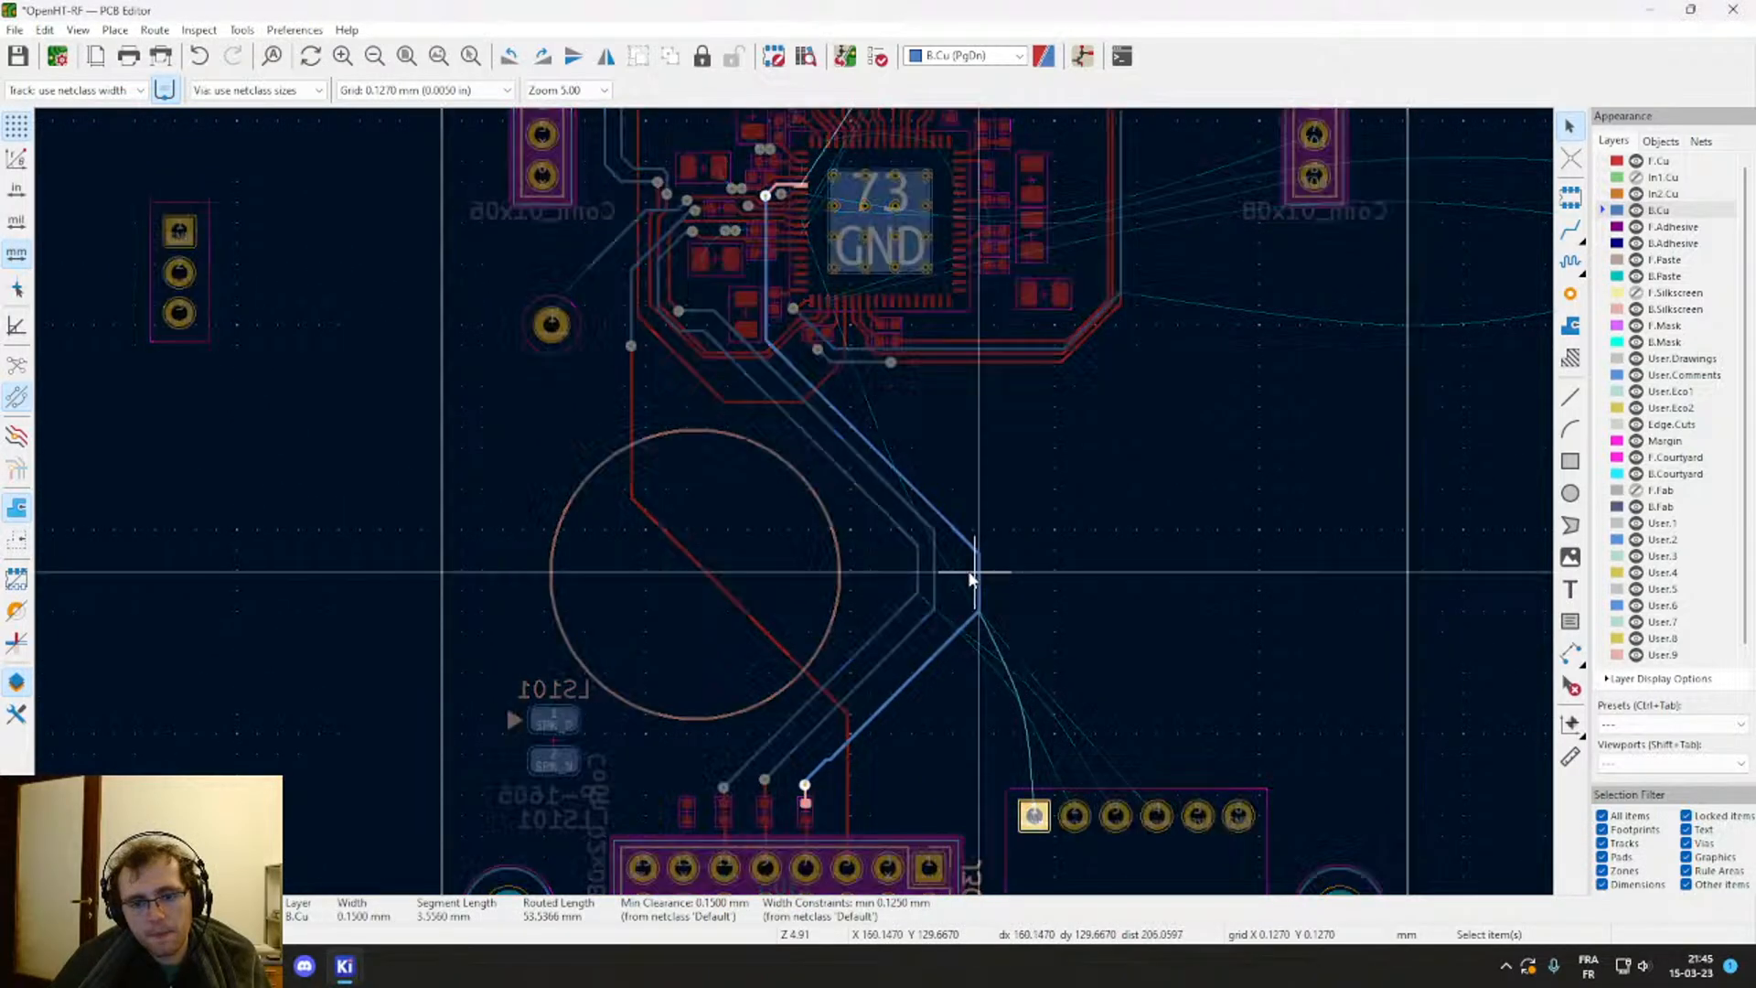
scroll(814, 577, "up", 2)
scroll(794, 518, "up", 2)
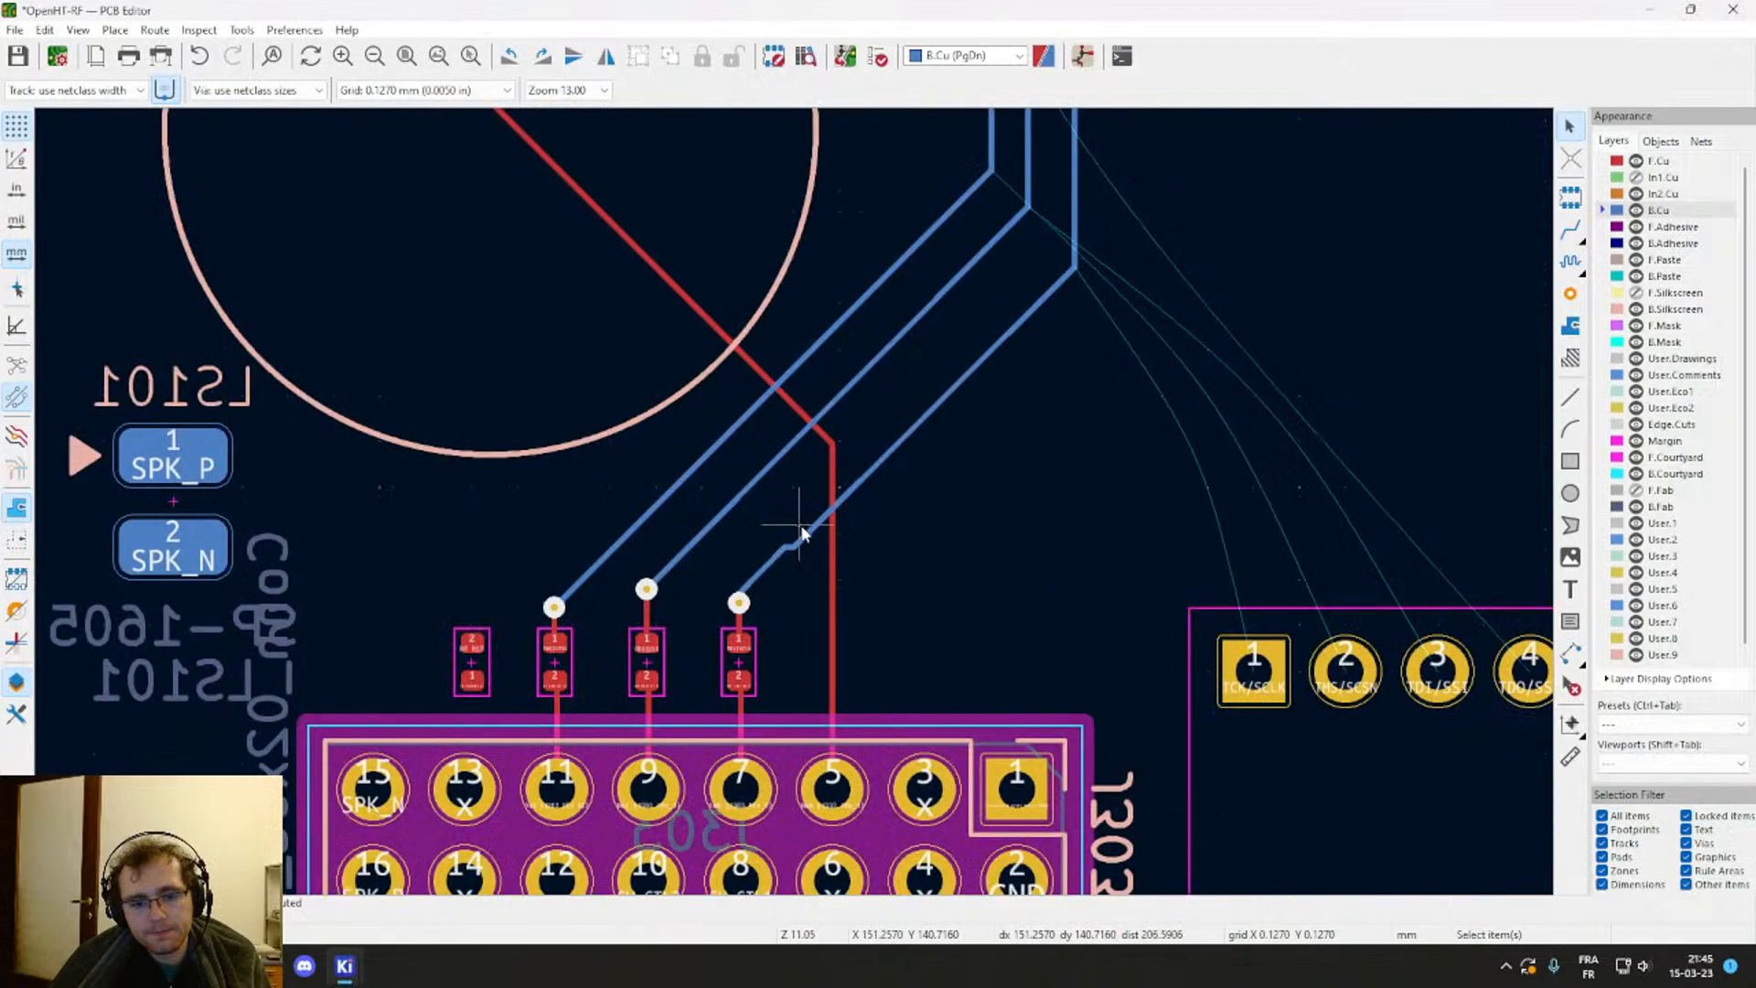
Step: Straighten the lower TCK/SCLK diagonal on B.Cu so it ends in a short vertical at its via above J303
left_click(824, 522)
key("d")
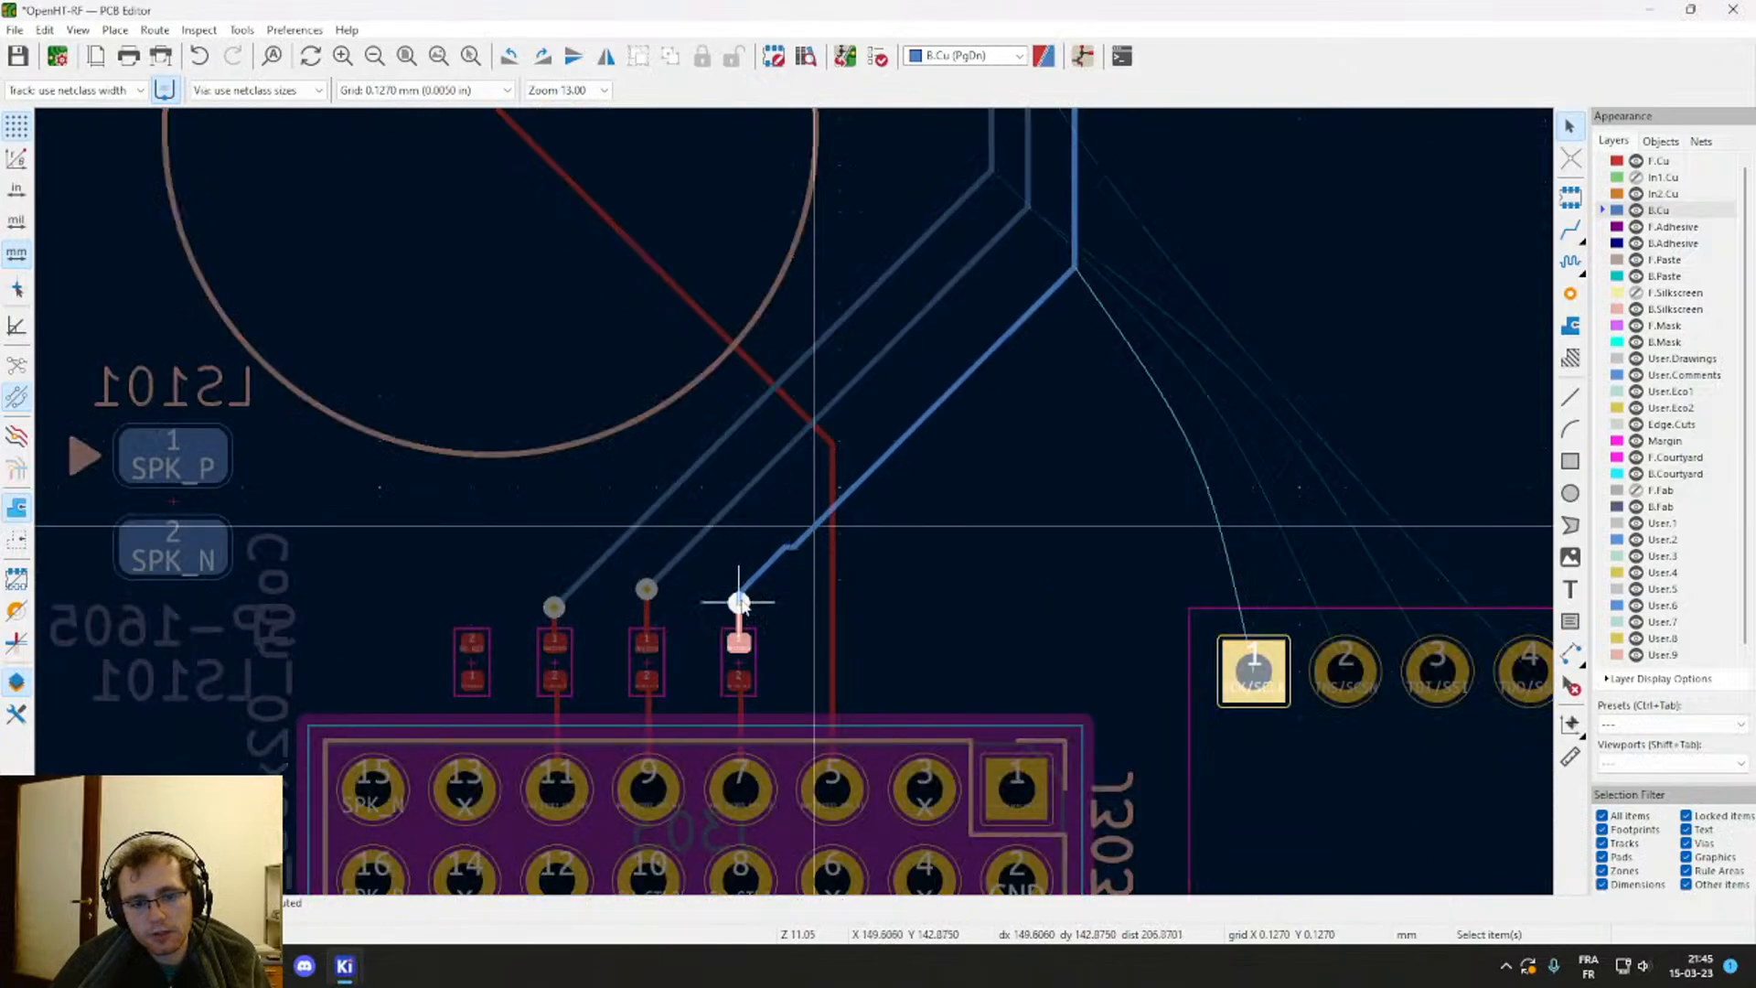
scroll(773, 571, "up", 2)
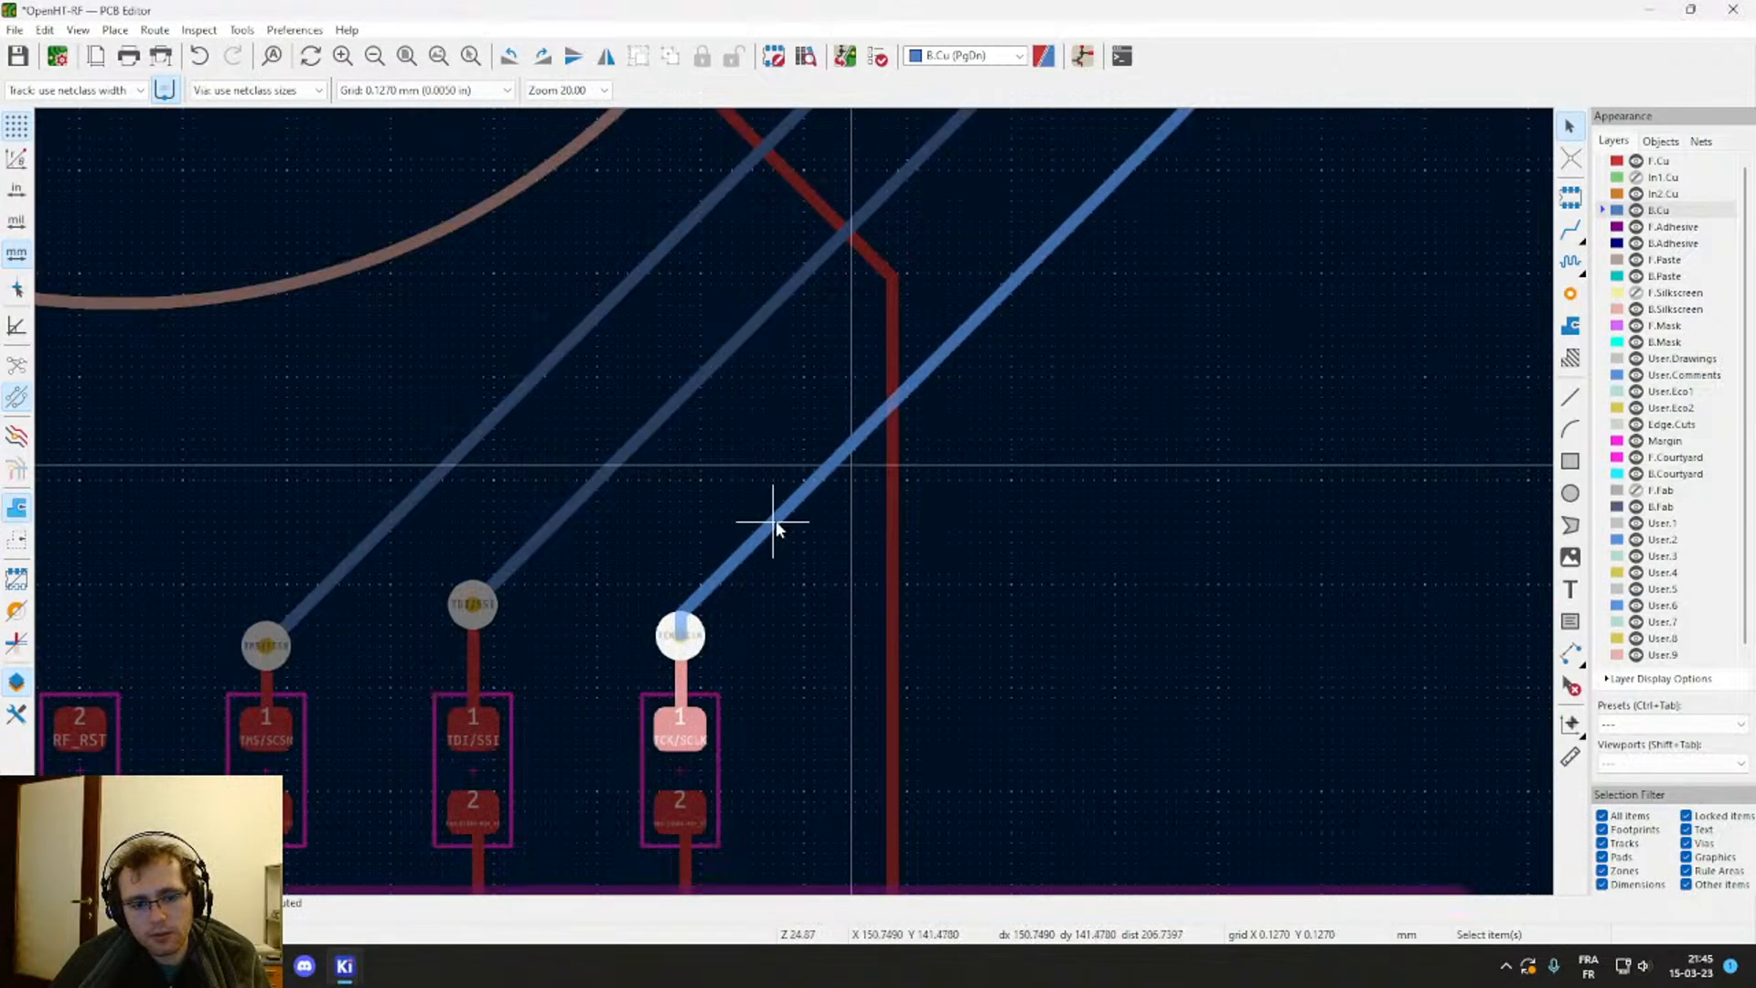
left_click(776, 519)
scroll(782, 568, "down", 4)
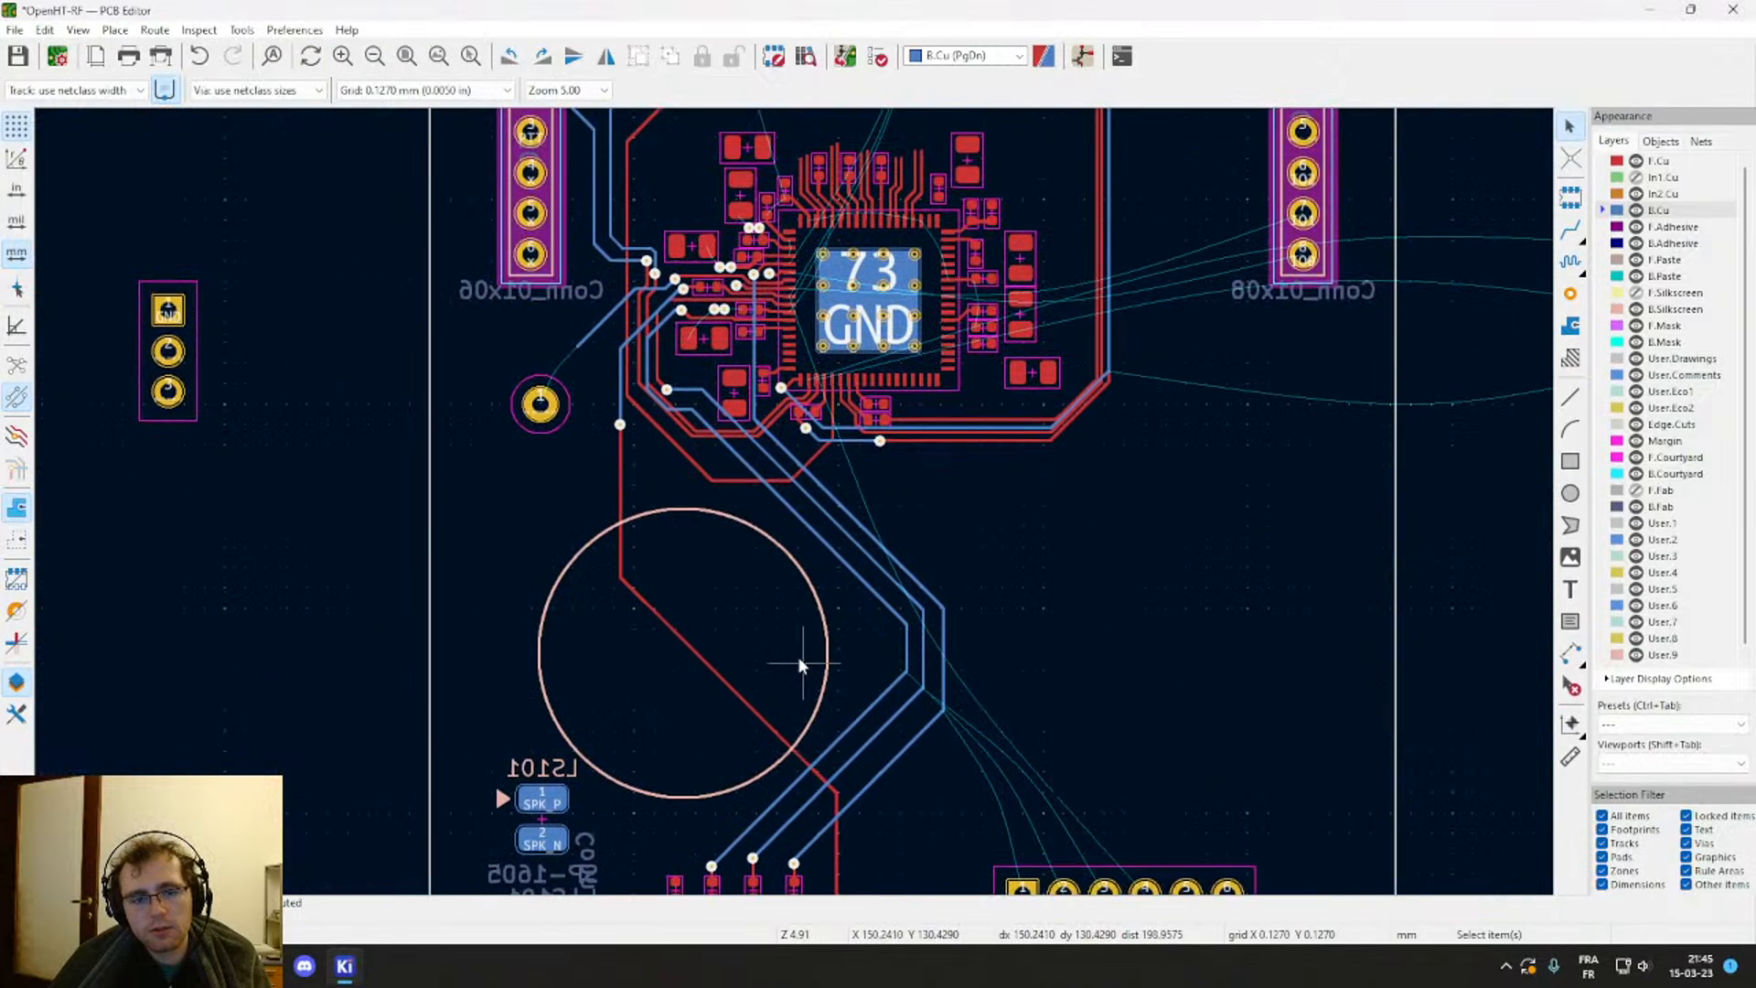
Step: Shift the F.Cu diagonal of the J303 pin 5 track up so it starts directly at its via above the speaker circle
scroll(631, 389, "up", 6)
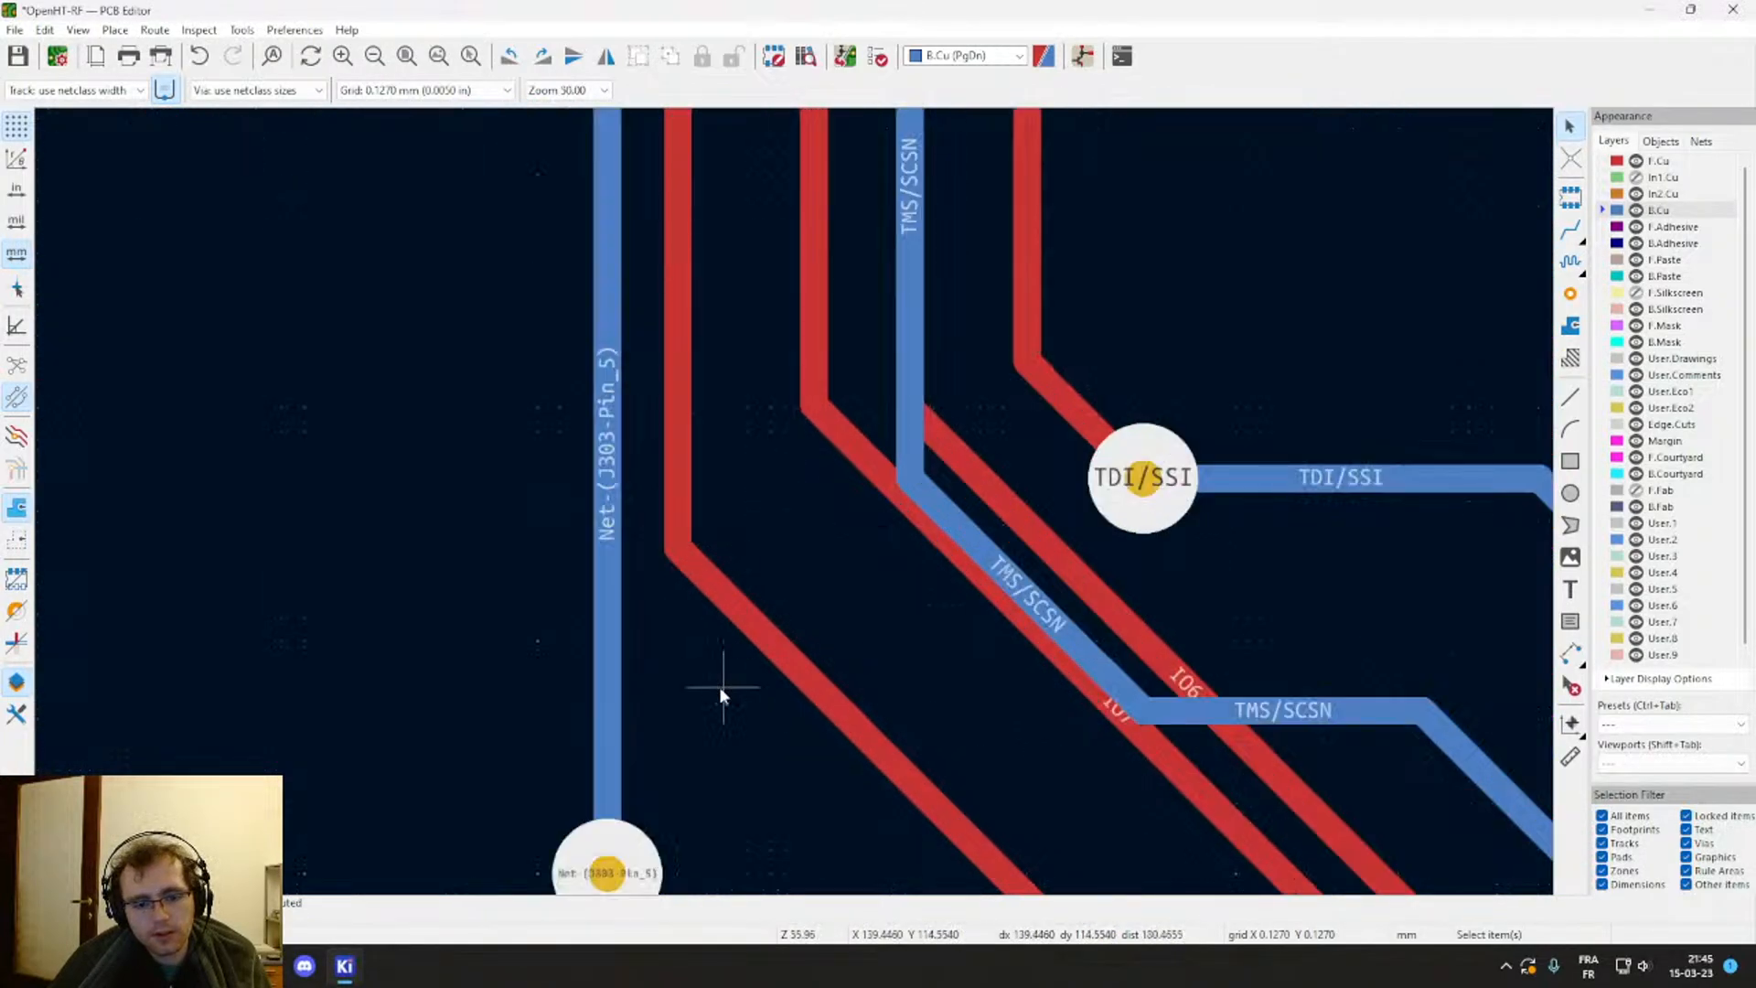
scroll(720, 695, "down", 6)
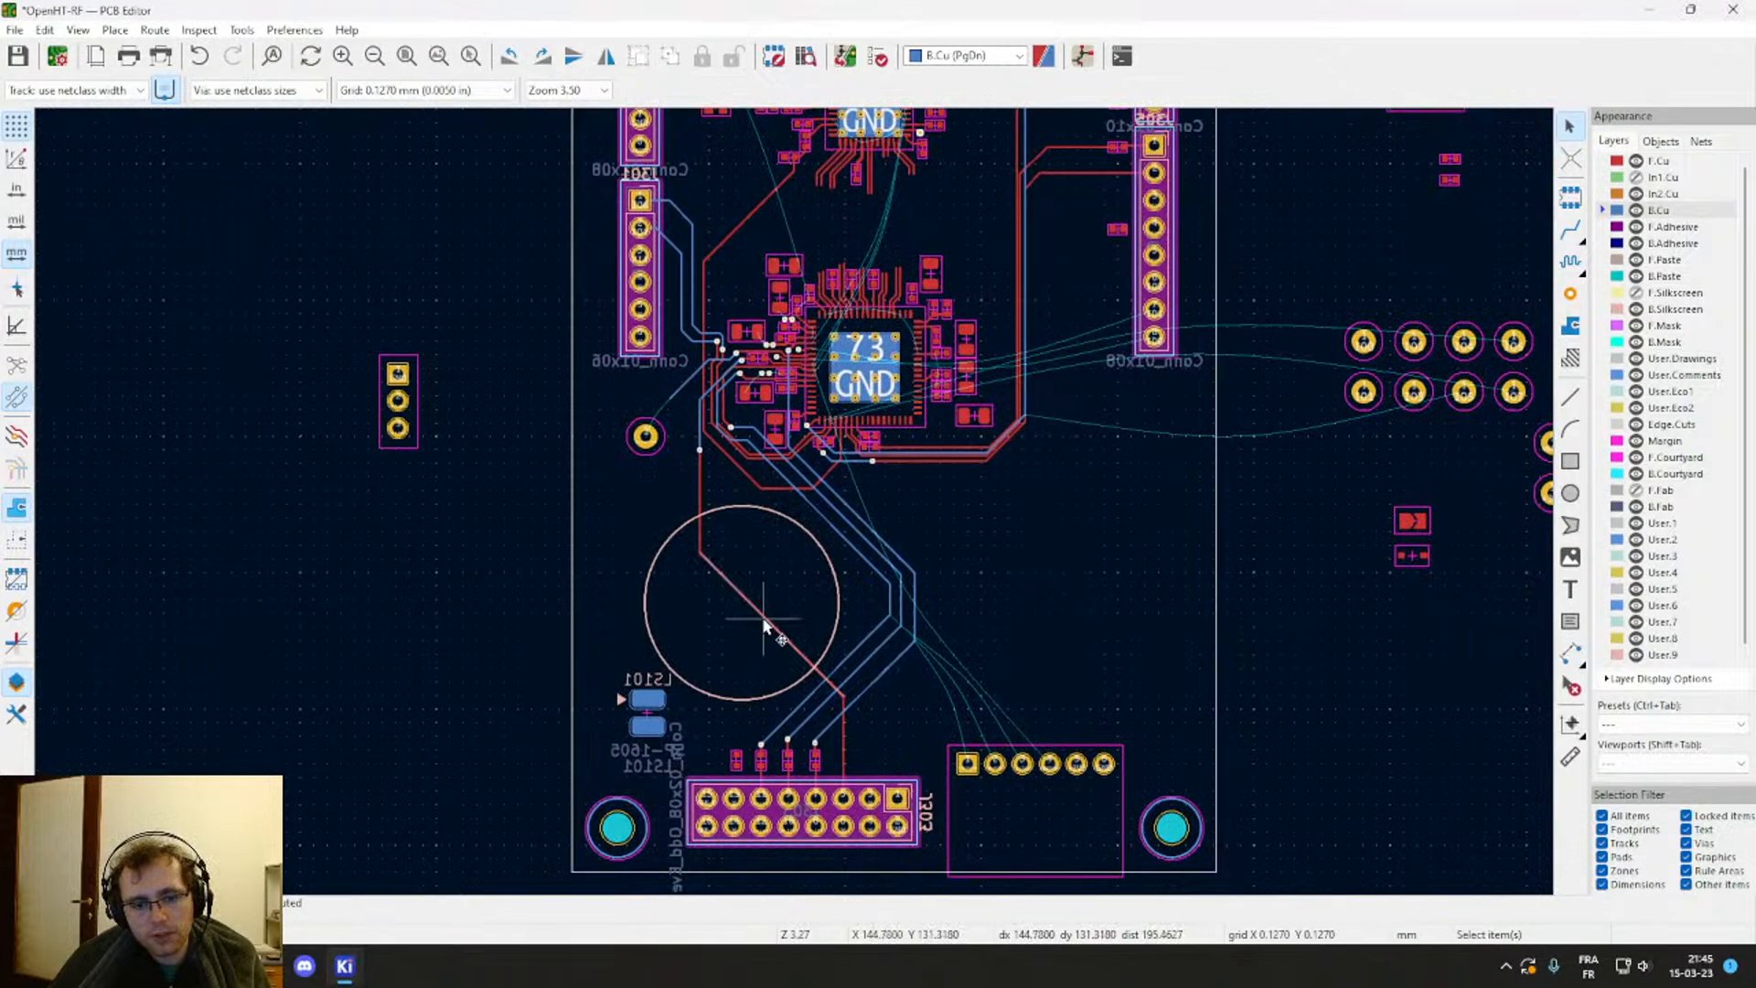
key("d")
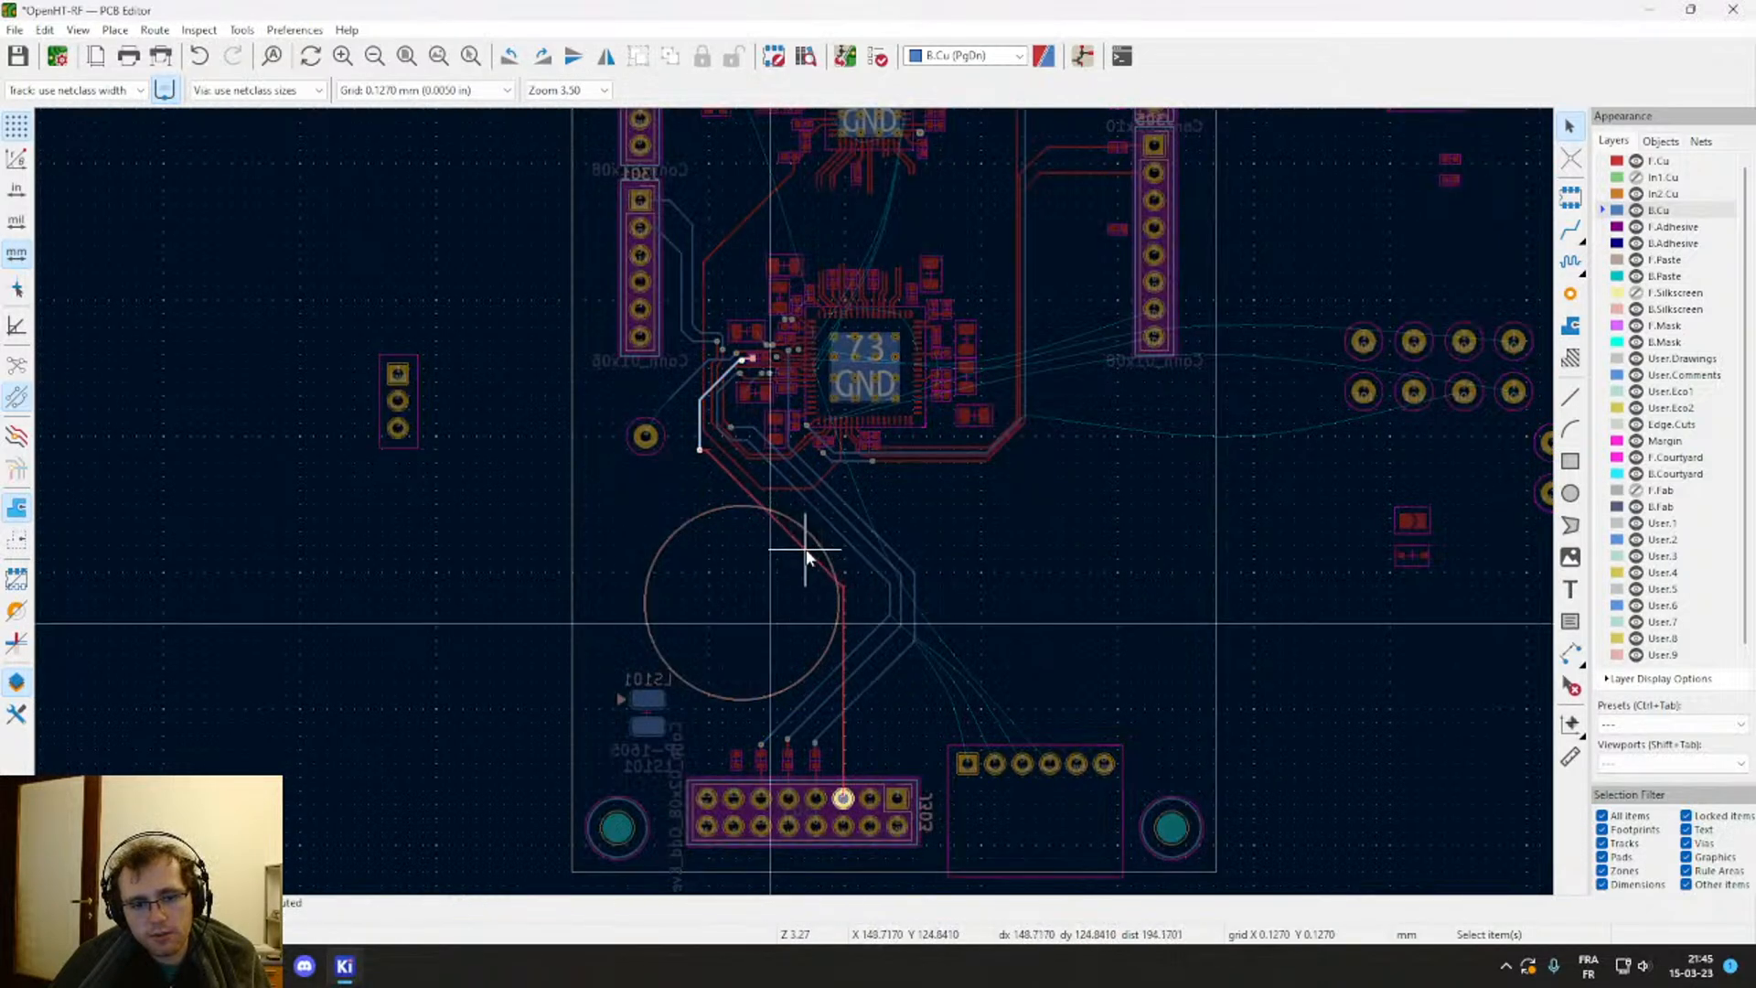
left_click(803, 539)
Step: Route IO0 on B.Cu from its via beside FPGA pin 42, under the chip, to a new via left of the vertical F.Cu tracks
scroll(792, 500, "up", 6)
middle_click_drag(606, 287, 846, 593)
scroll(846, 593, "down", 2)
middle_click_drag(810, 375, 673, 482)
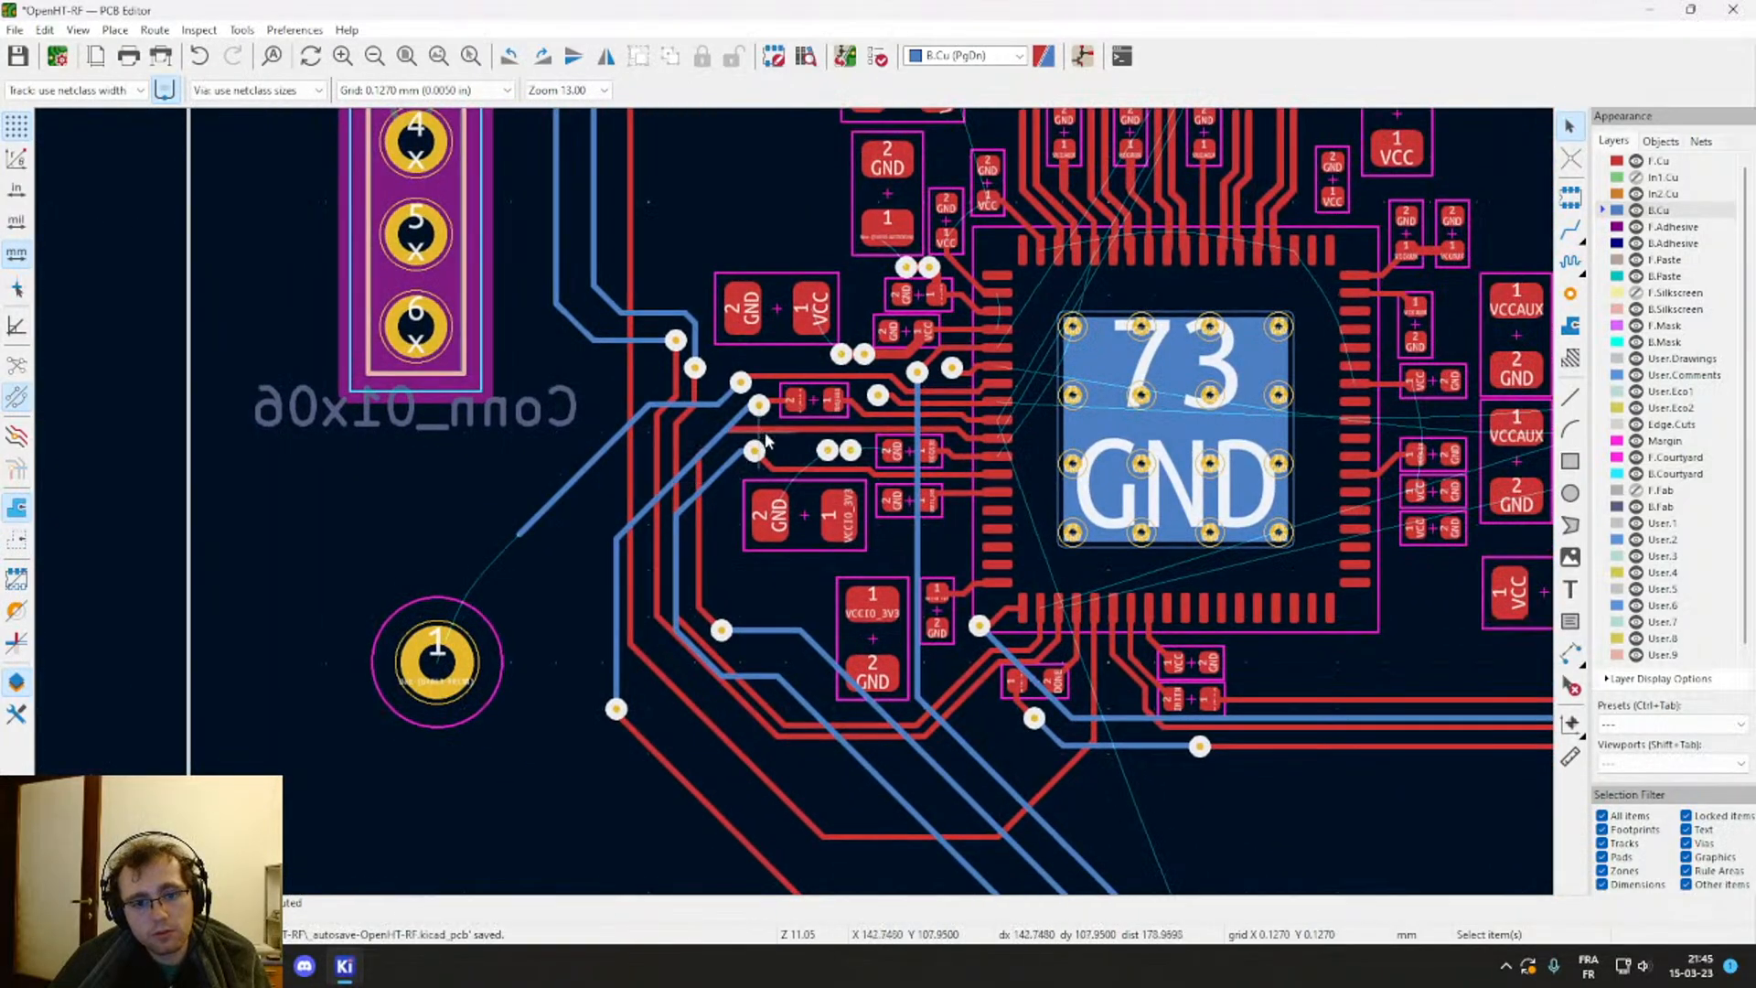
scroll(831, 473, "up", 3)
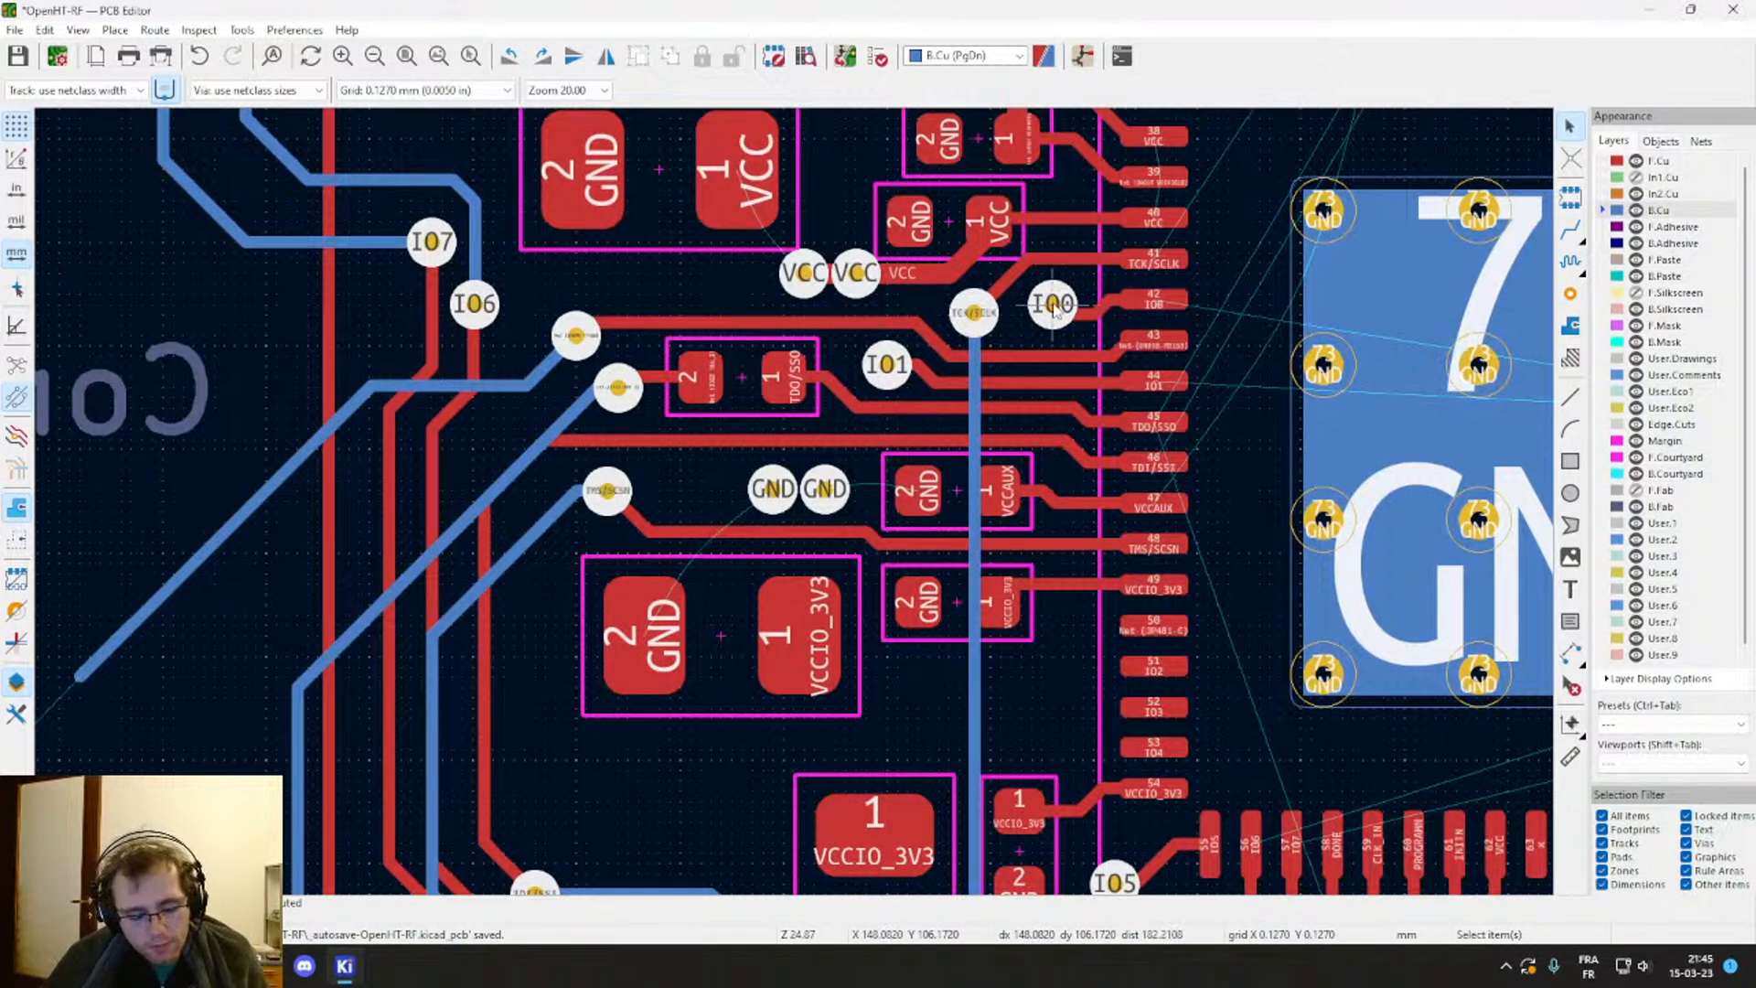
key("x")
scroll(1052, 306, "down", 6)
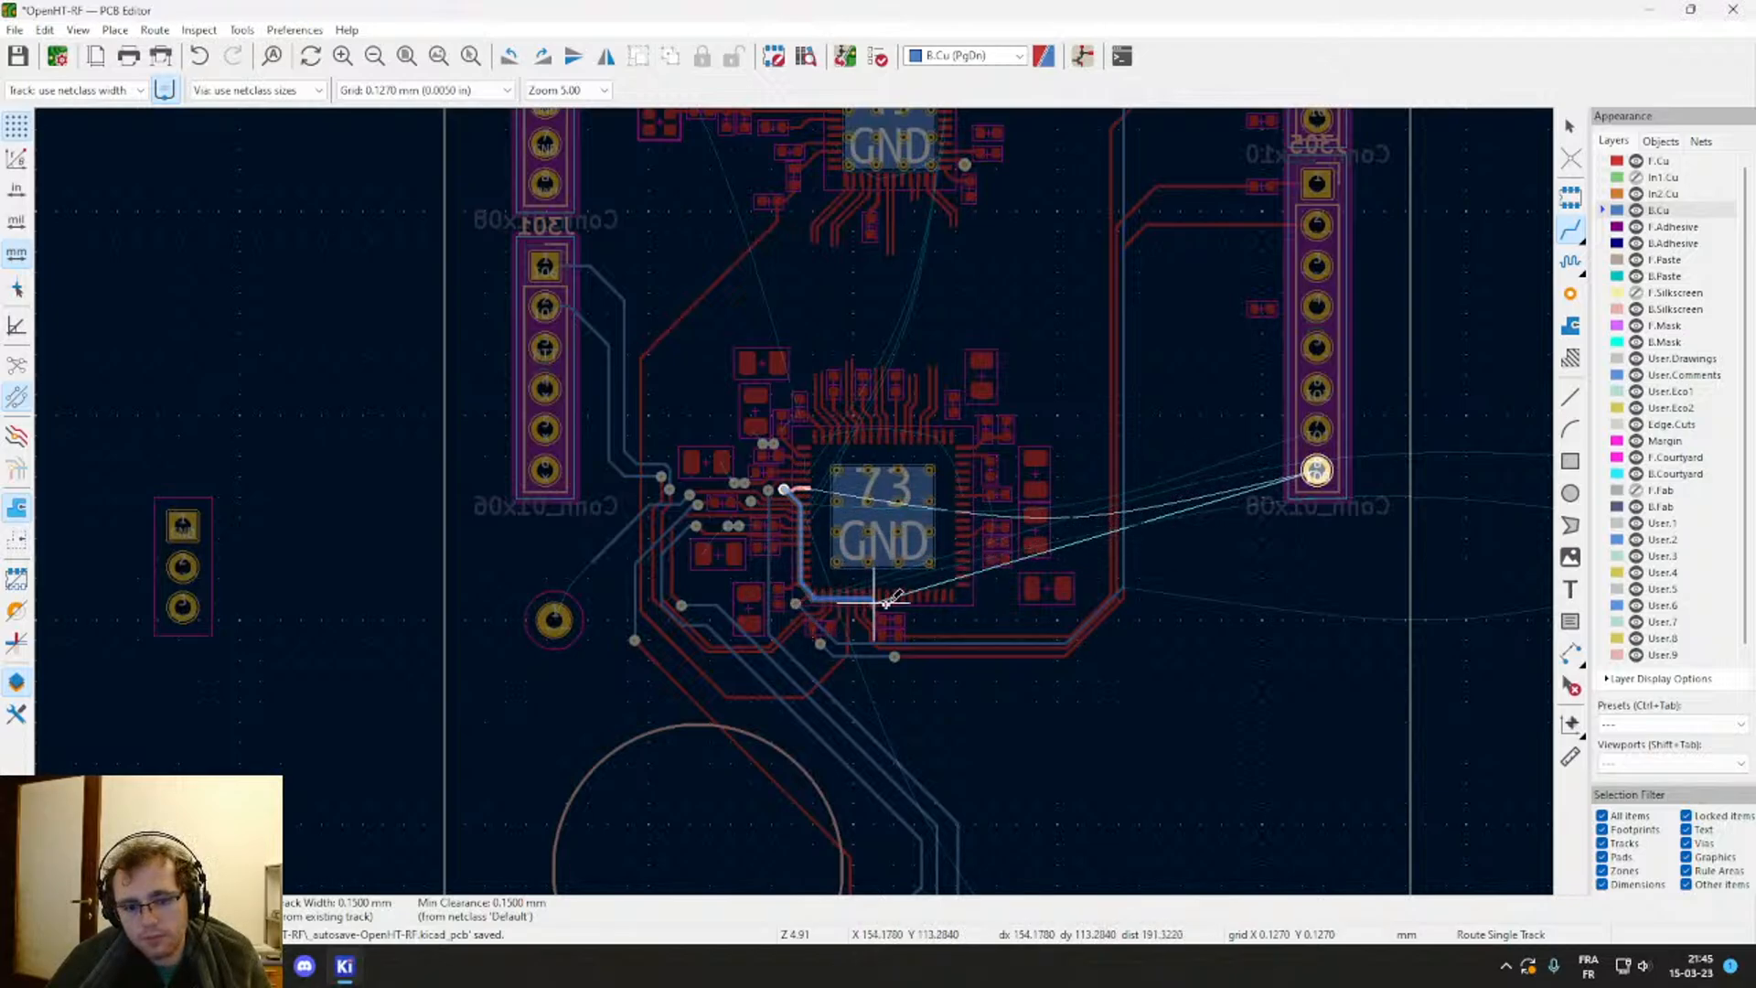
scroll(969, 581, "up", 5)
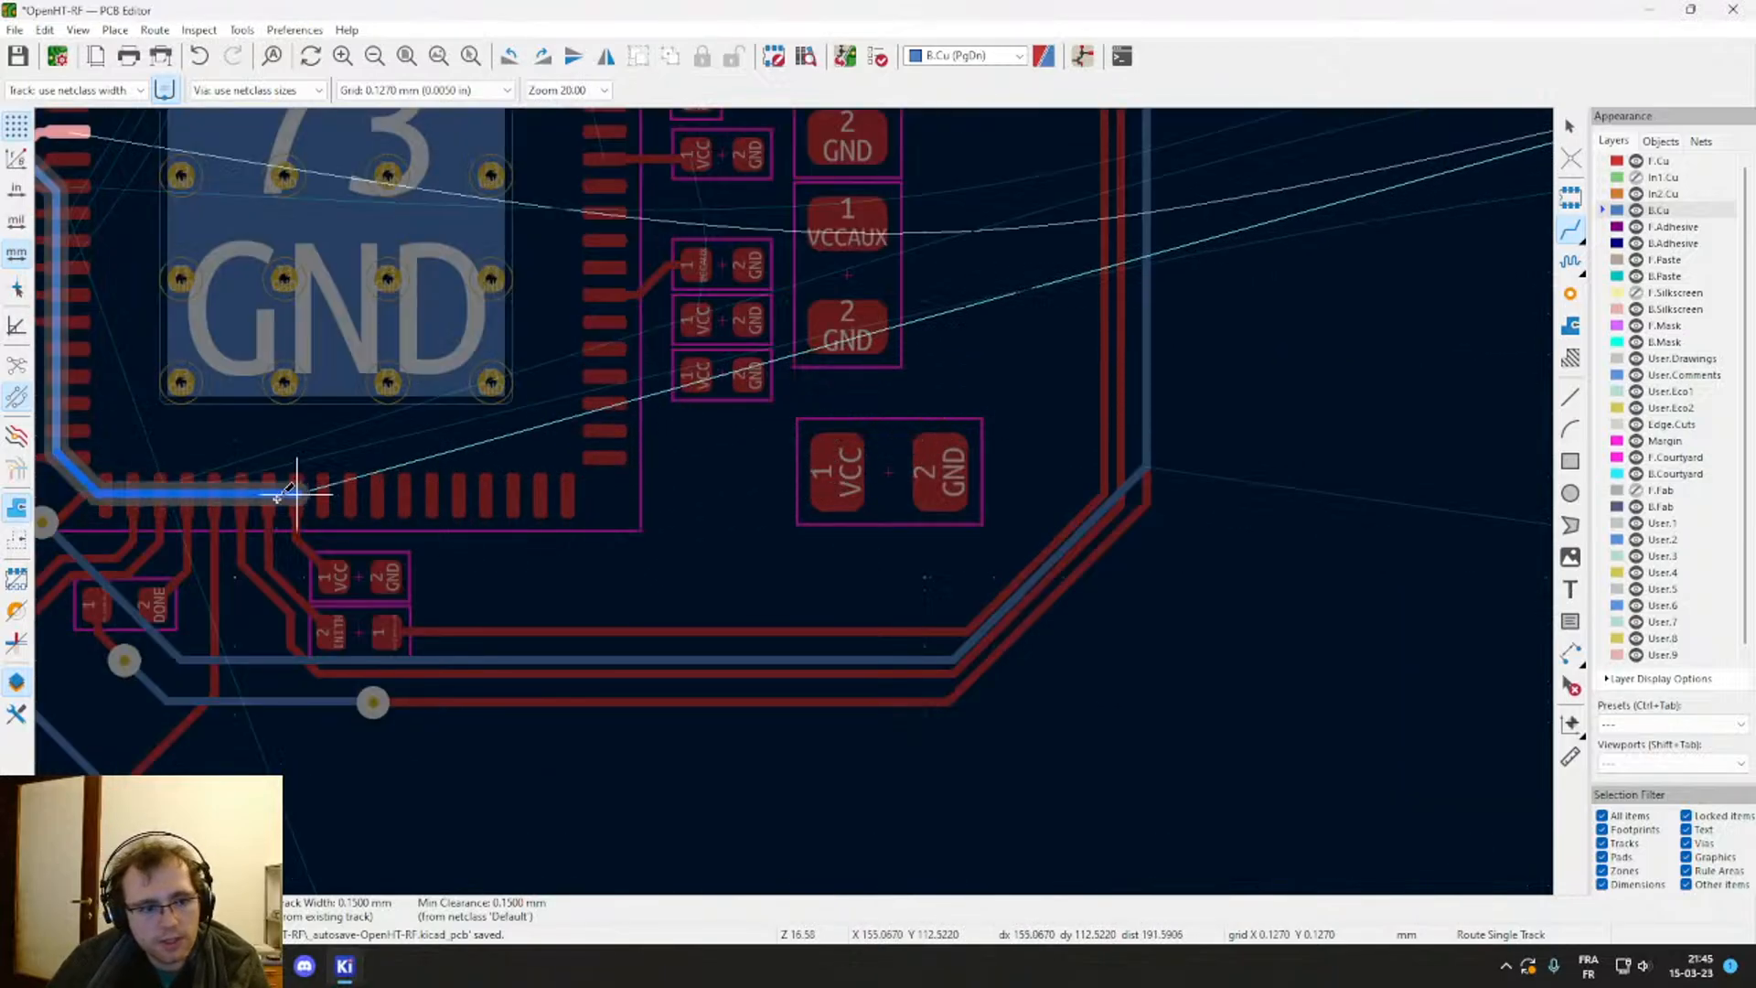
middle_click_drag(203, 434, 455, 565)
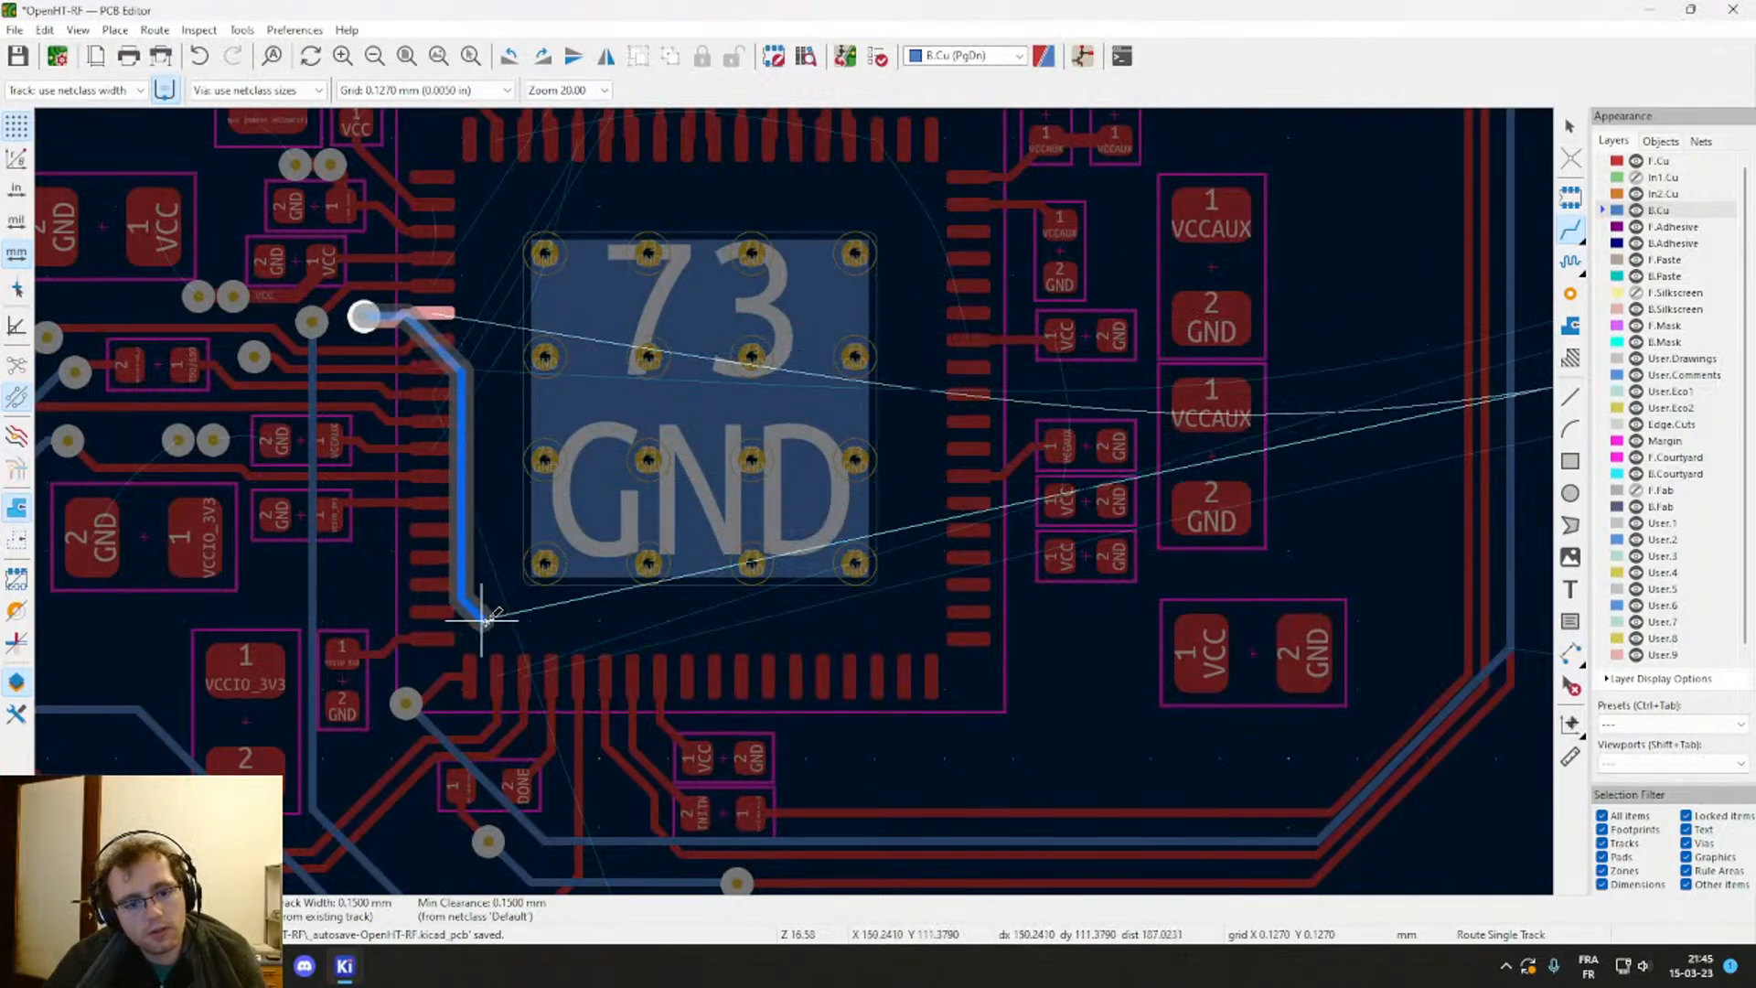
middle_click_drag(1309, 499, 777, 602)
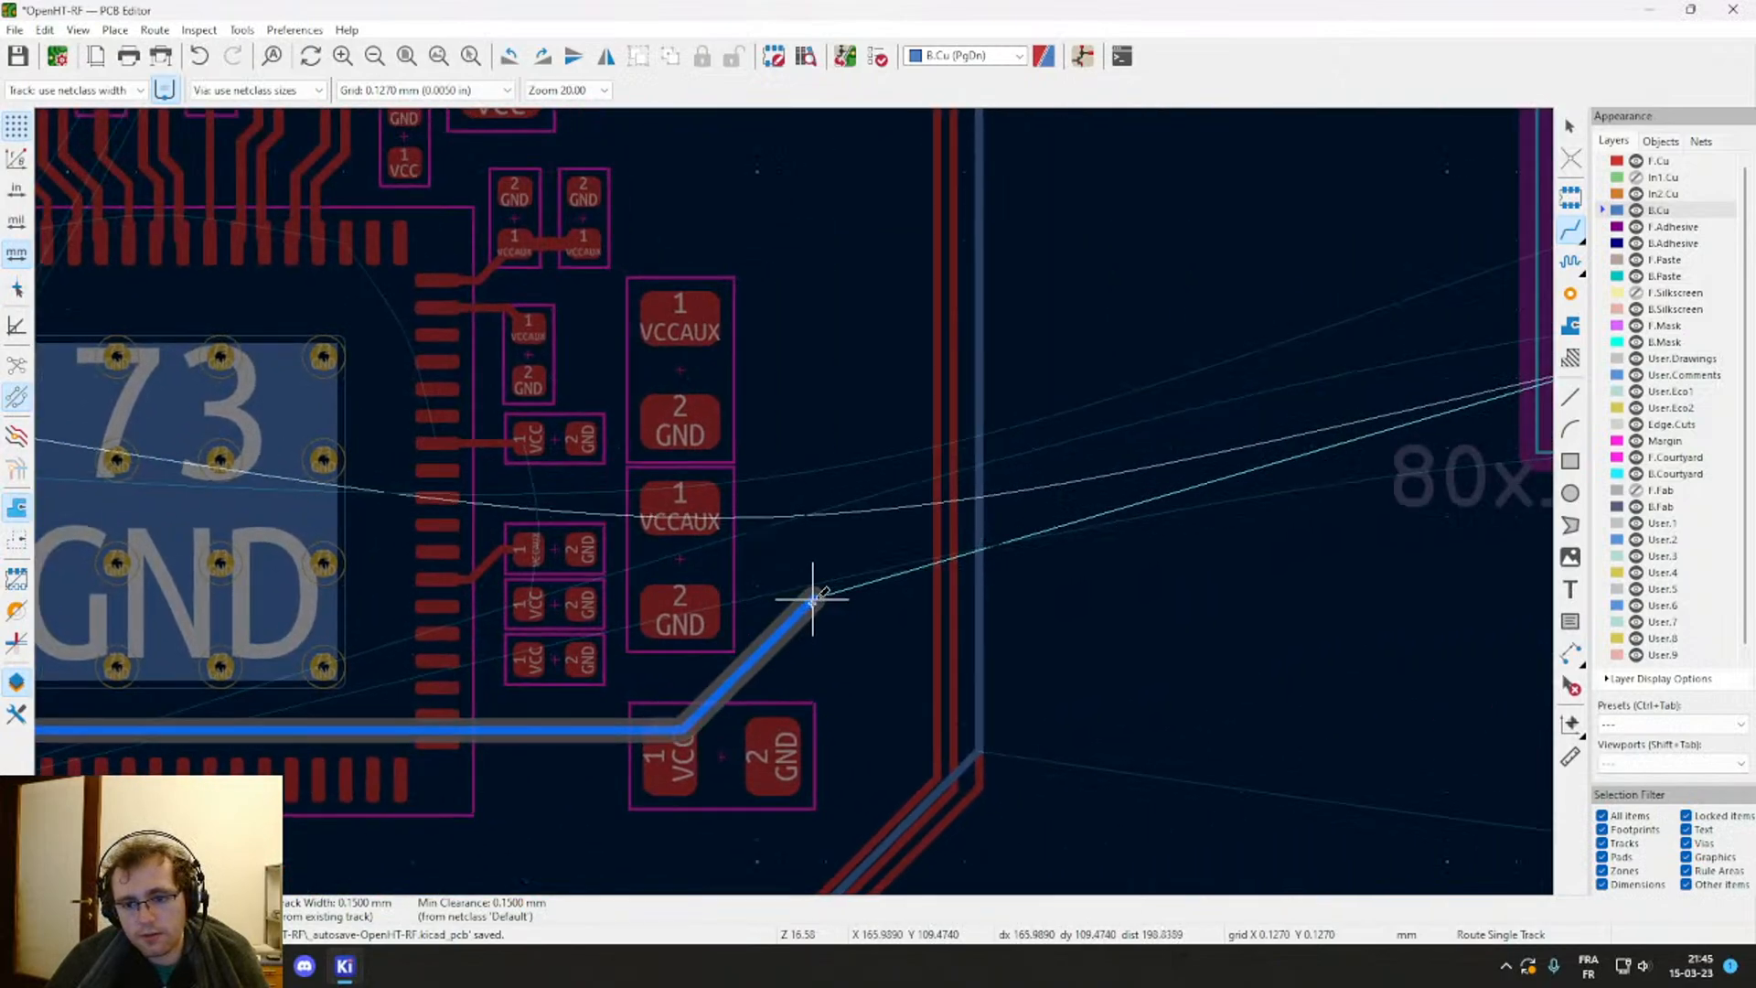
double_click(882, 619)
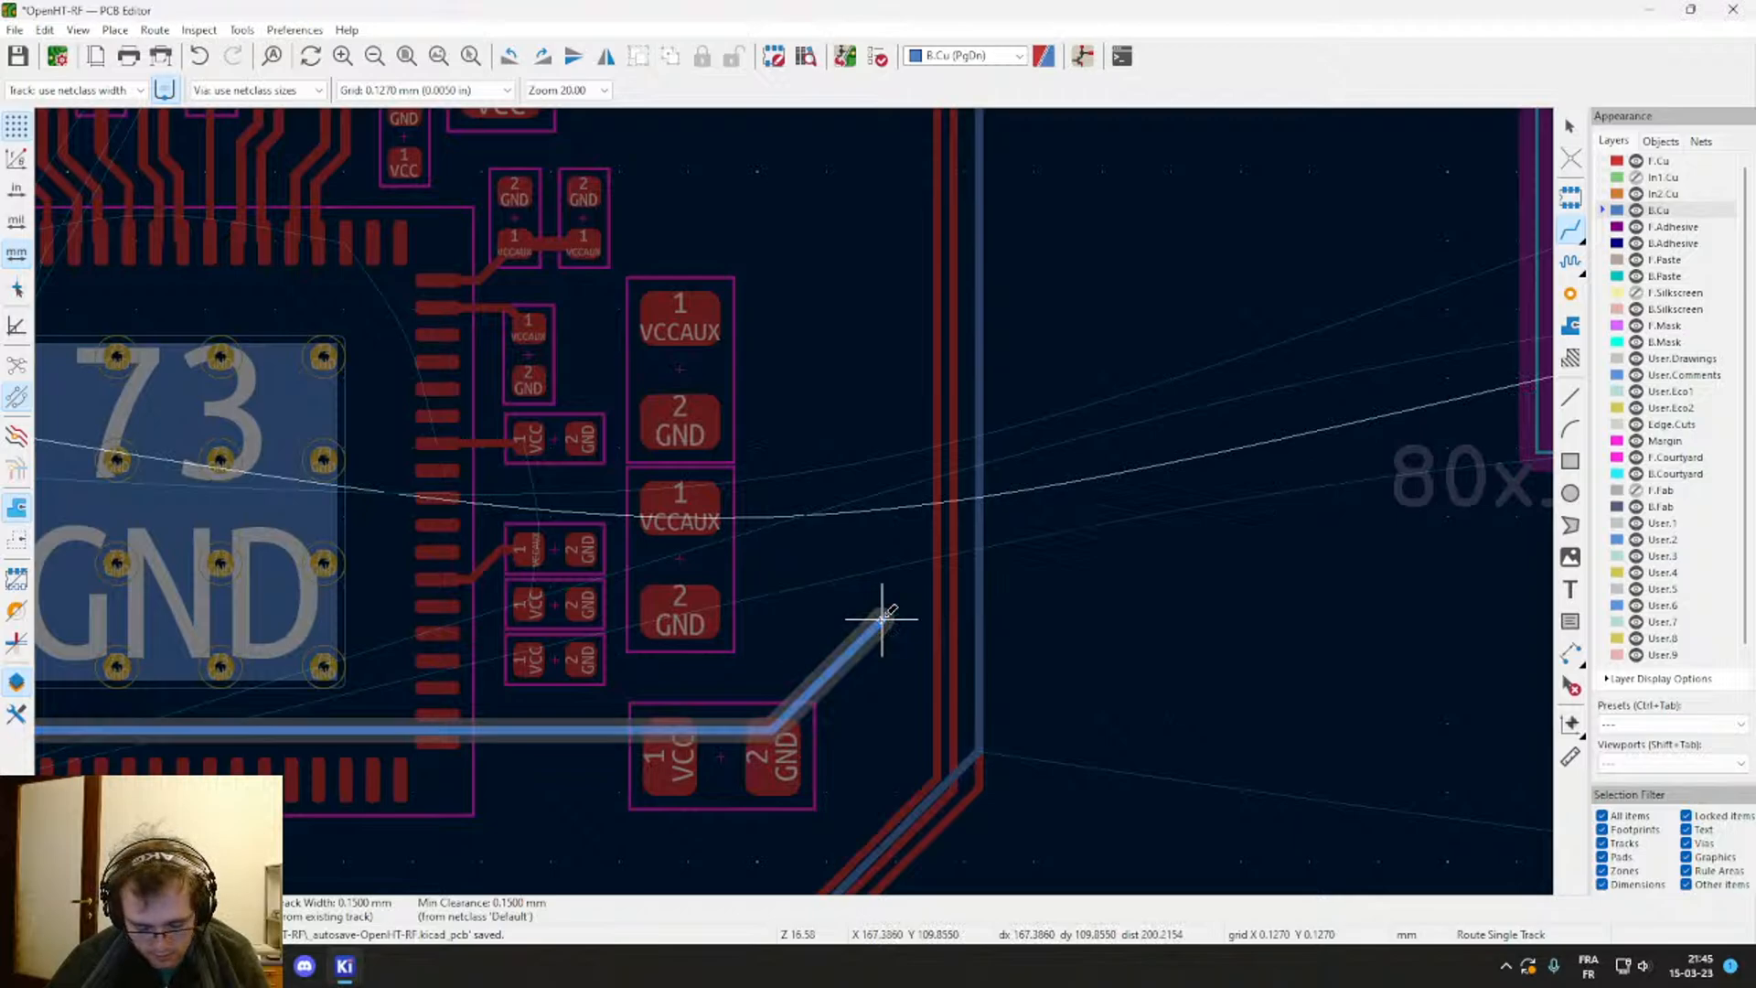
key("v")
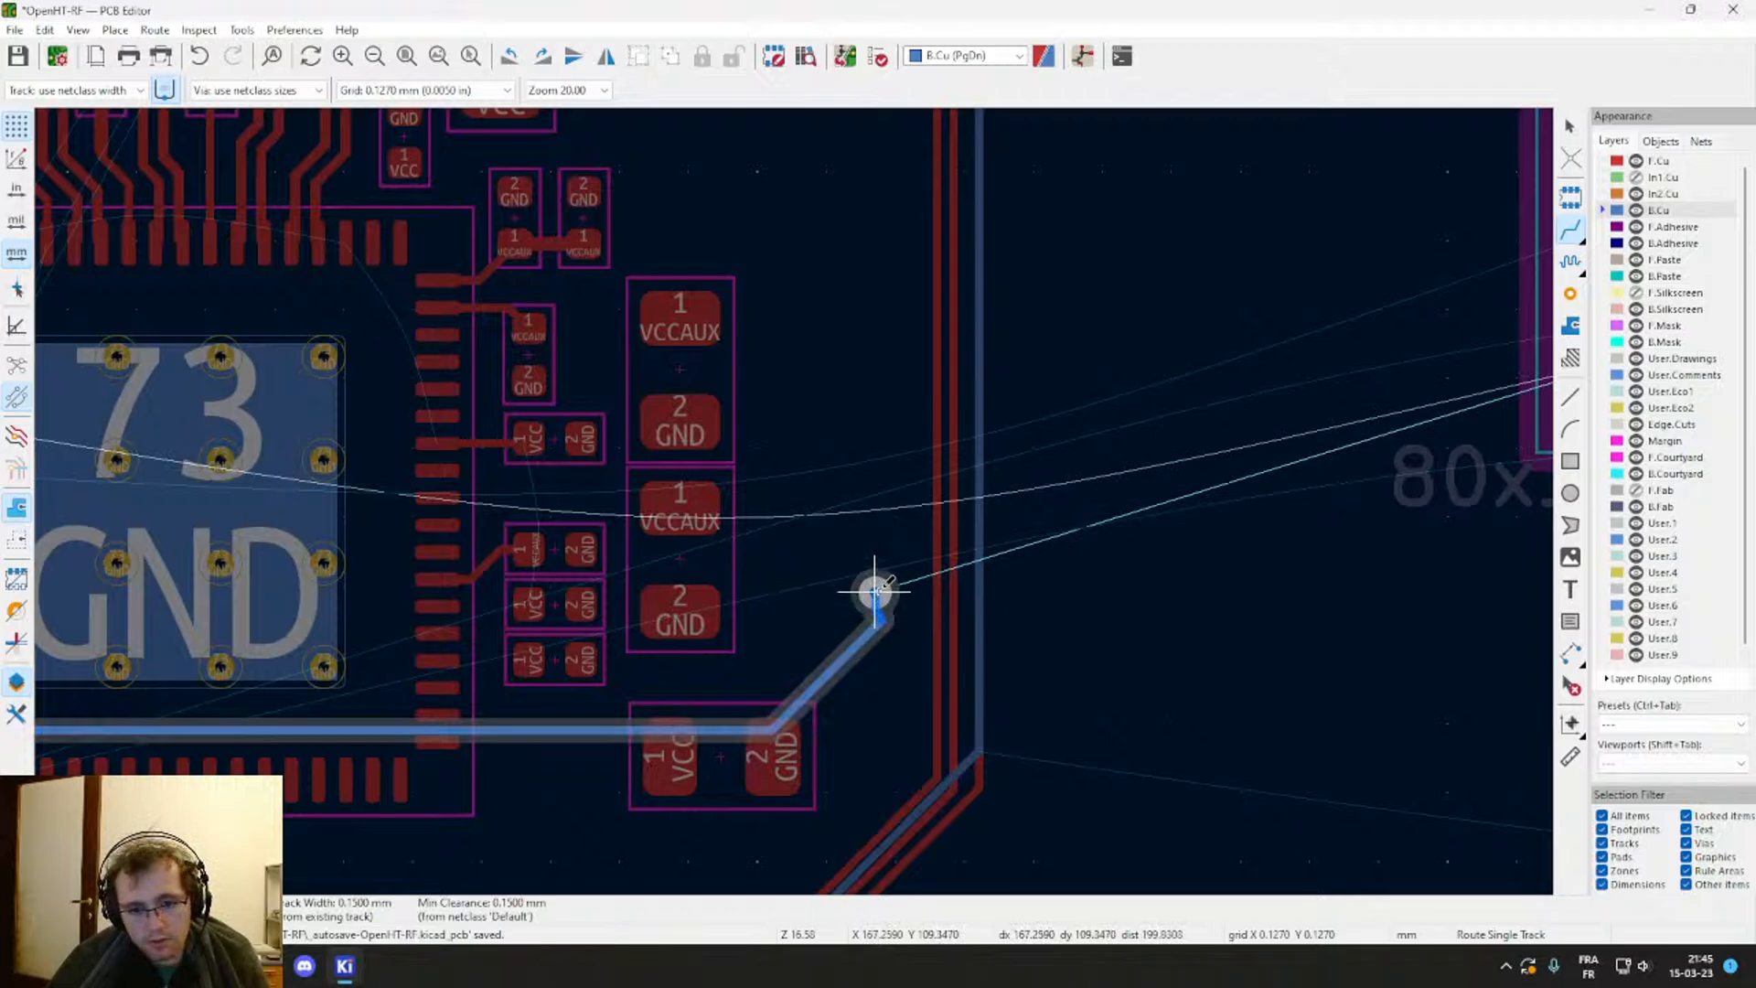
left_click(882, 586)
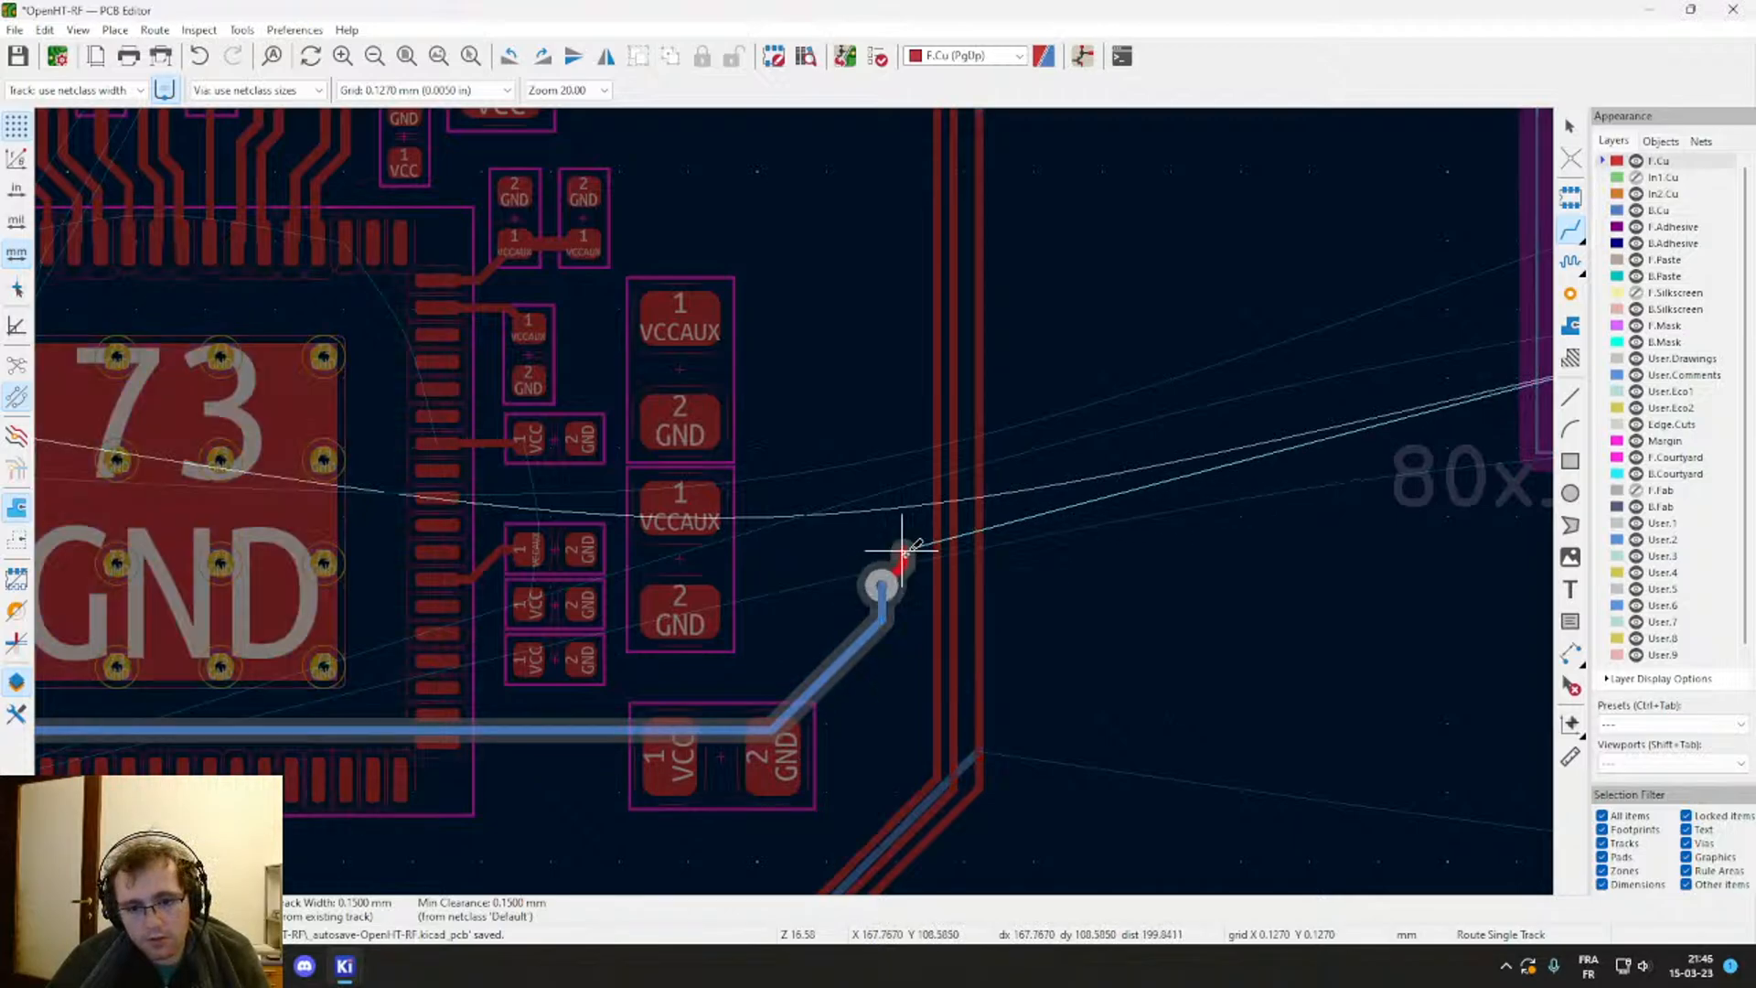
key("Escape")
key("Escape")
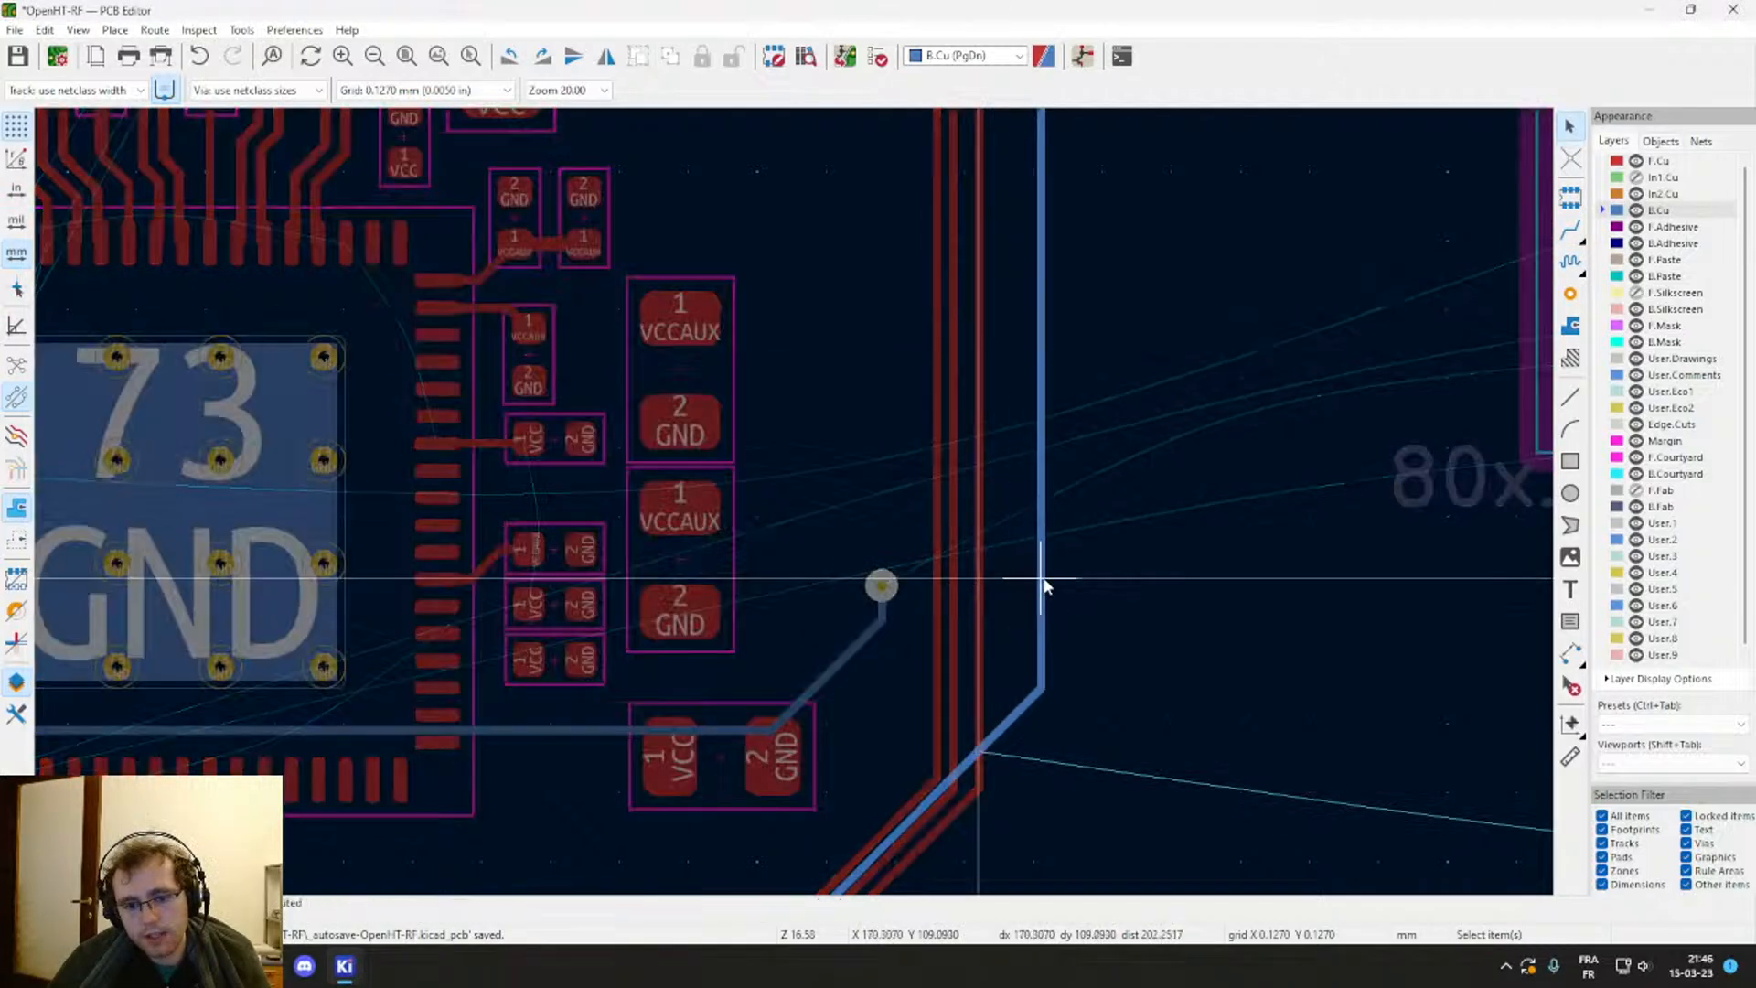
Step: Shift the B.Cu track beside the three F.Cu tracks outward, moving its diagonal down and its vertical segment farther right
scroll(792, 486, "down", 5)
scroll(793, 499, "up", 3)
scroll(793, 499, "up", 2)
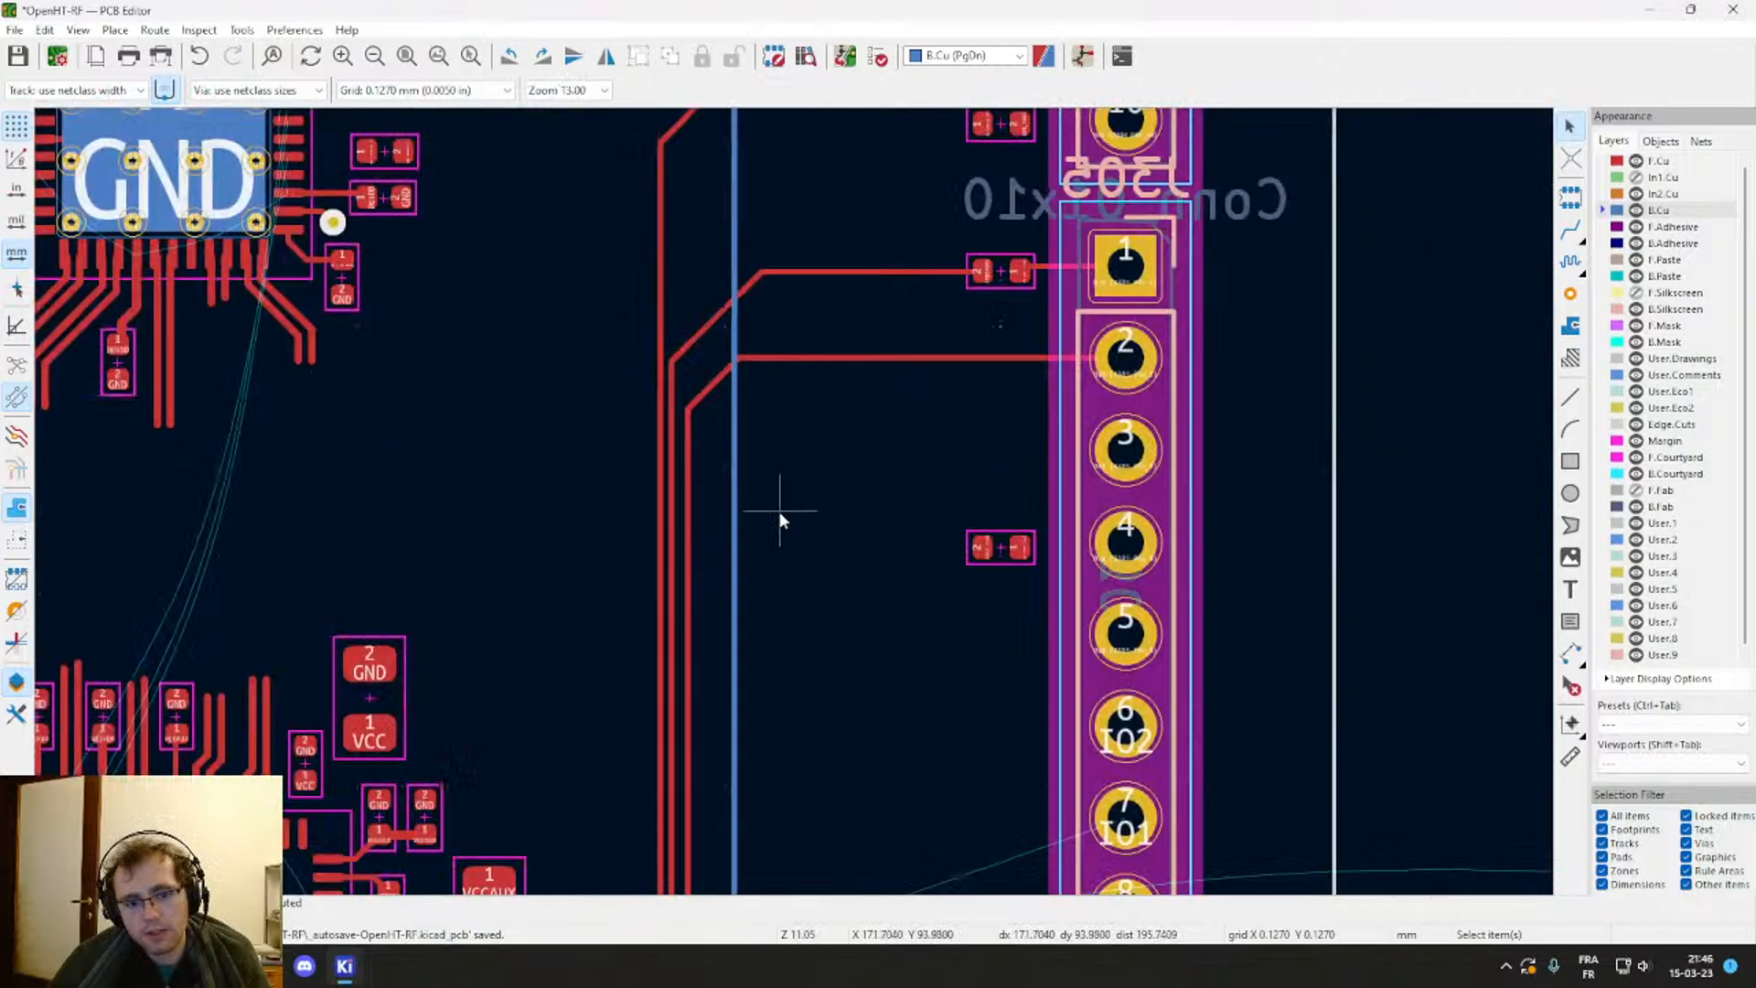
scroll(770, 539, "down", 1)
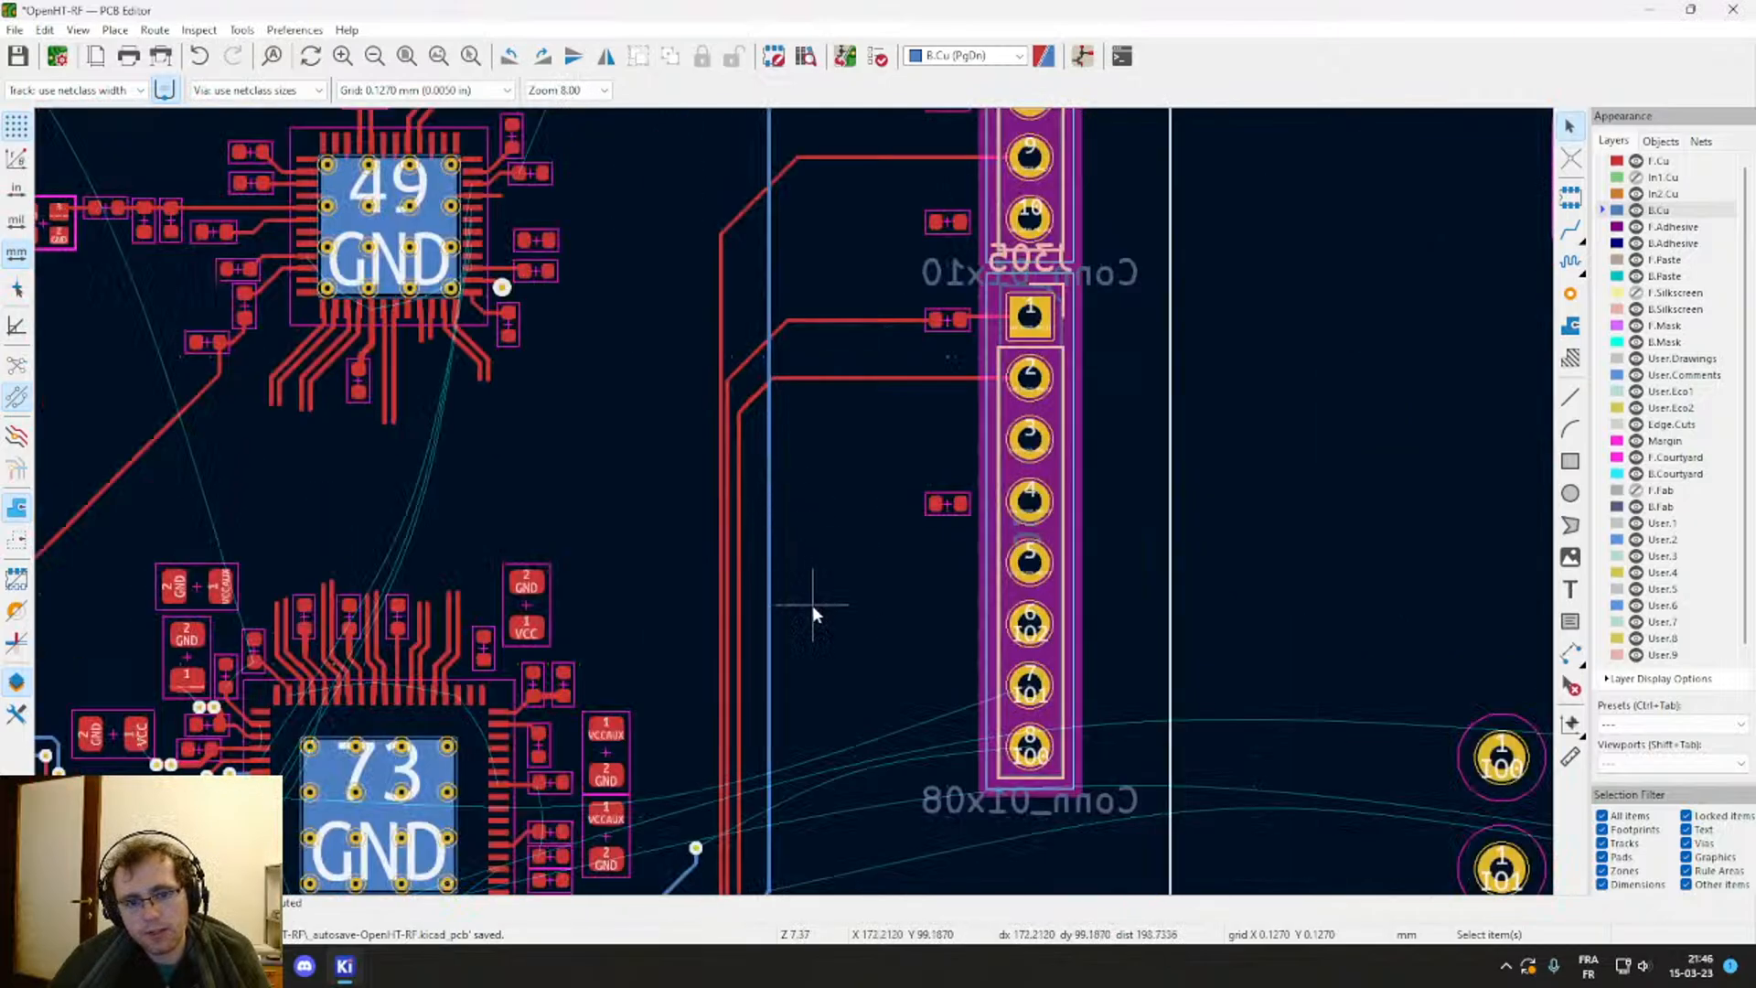
scroll(812, 606, "up", 4)
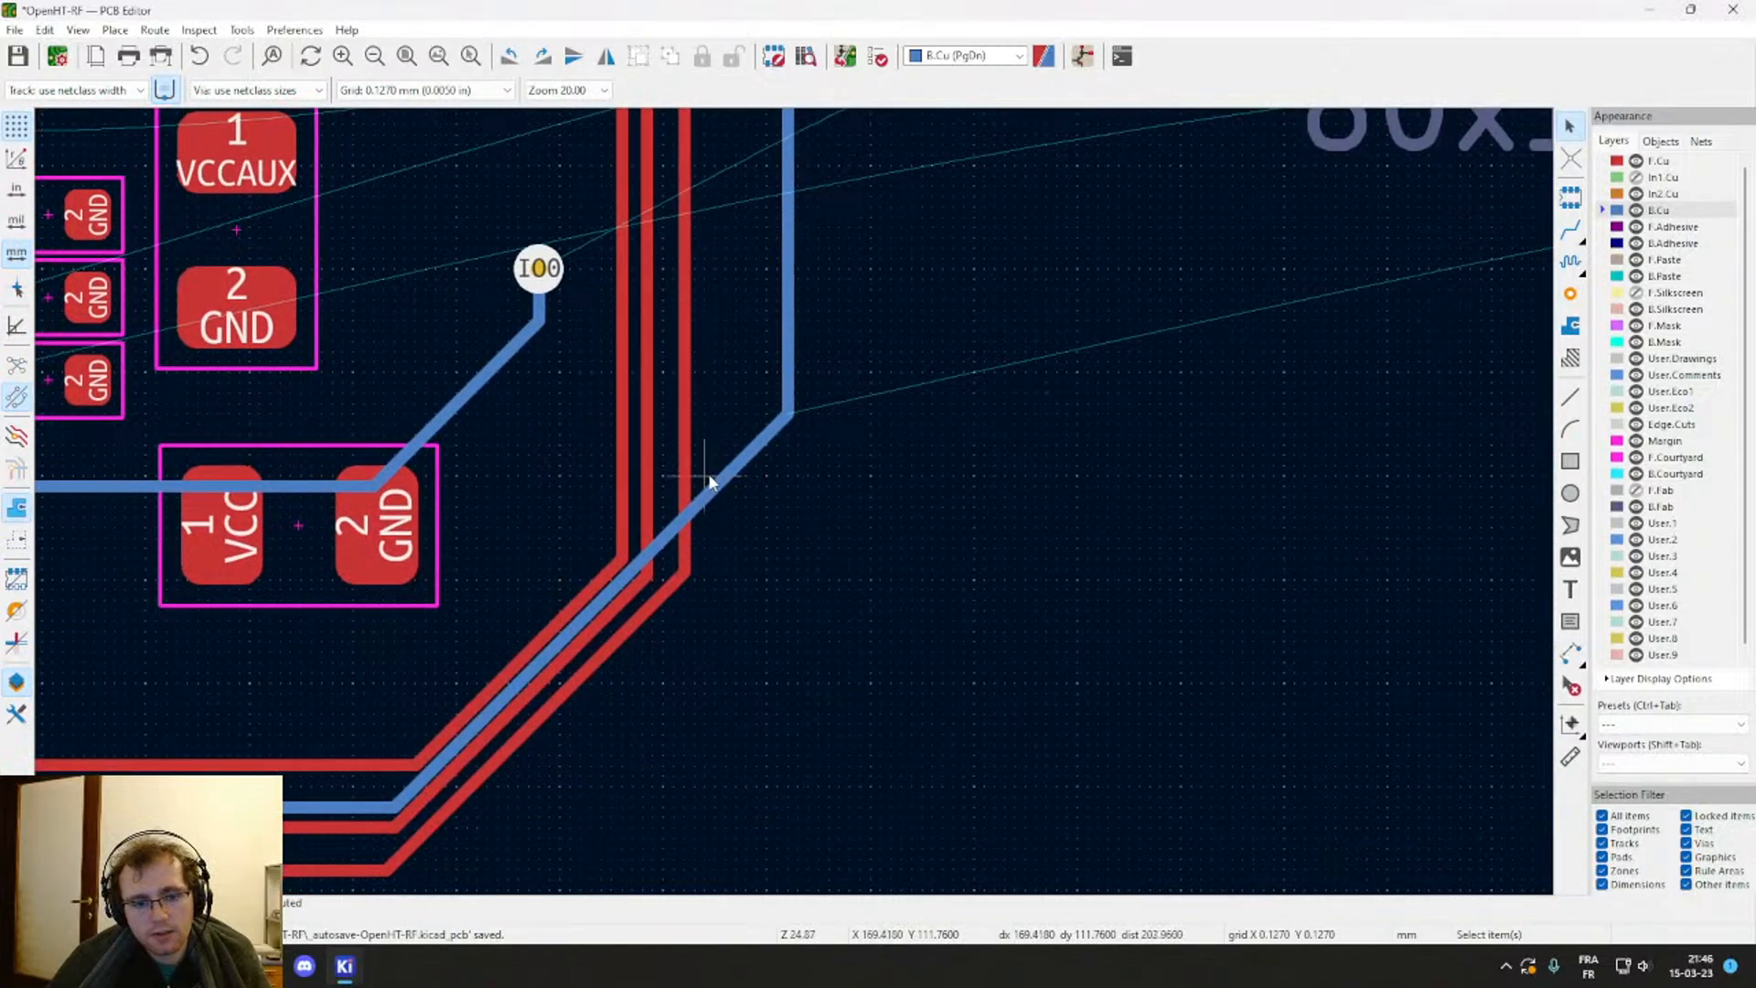
left_click_drag(709, 480, 770, 612)
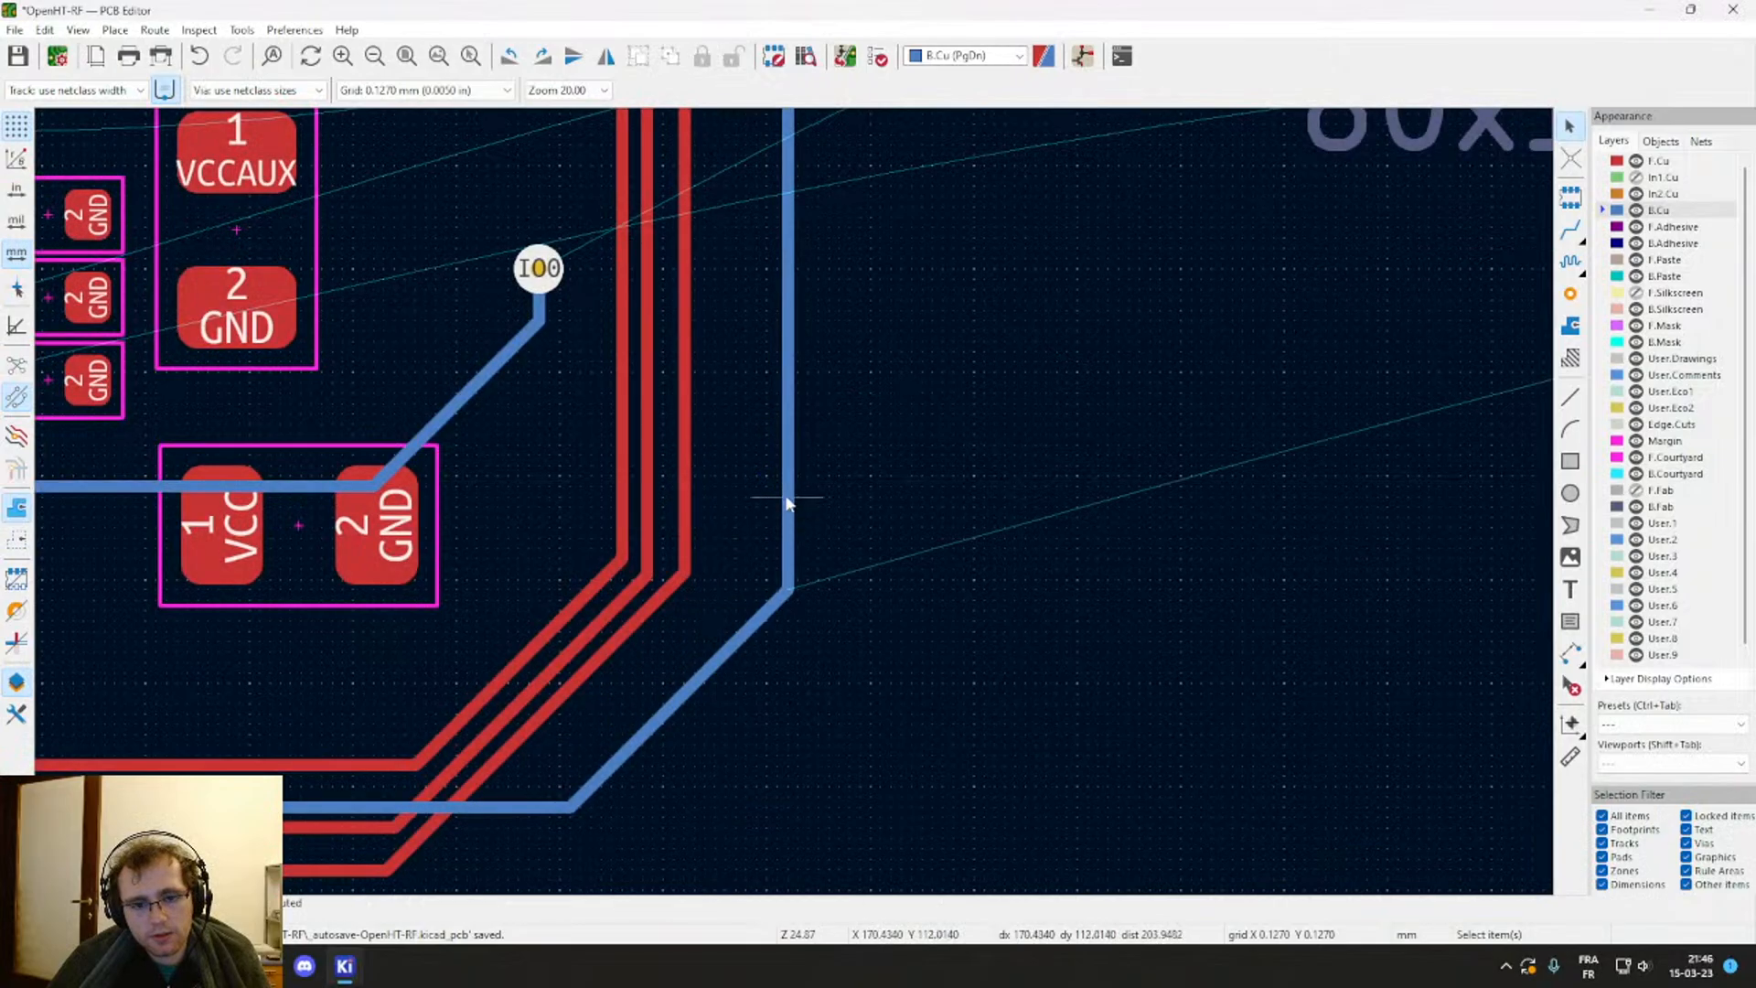
double_click(787, 502)
key("Escape")
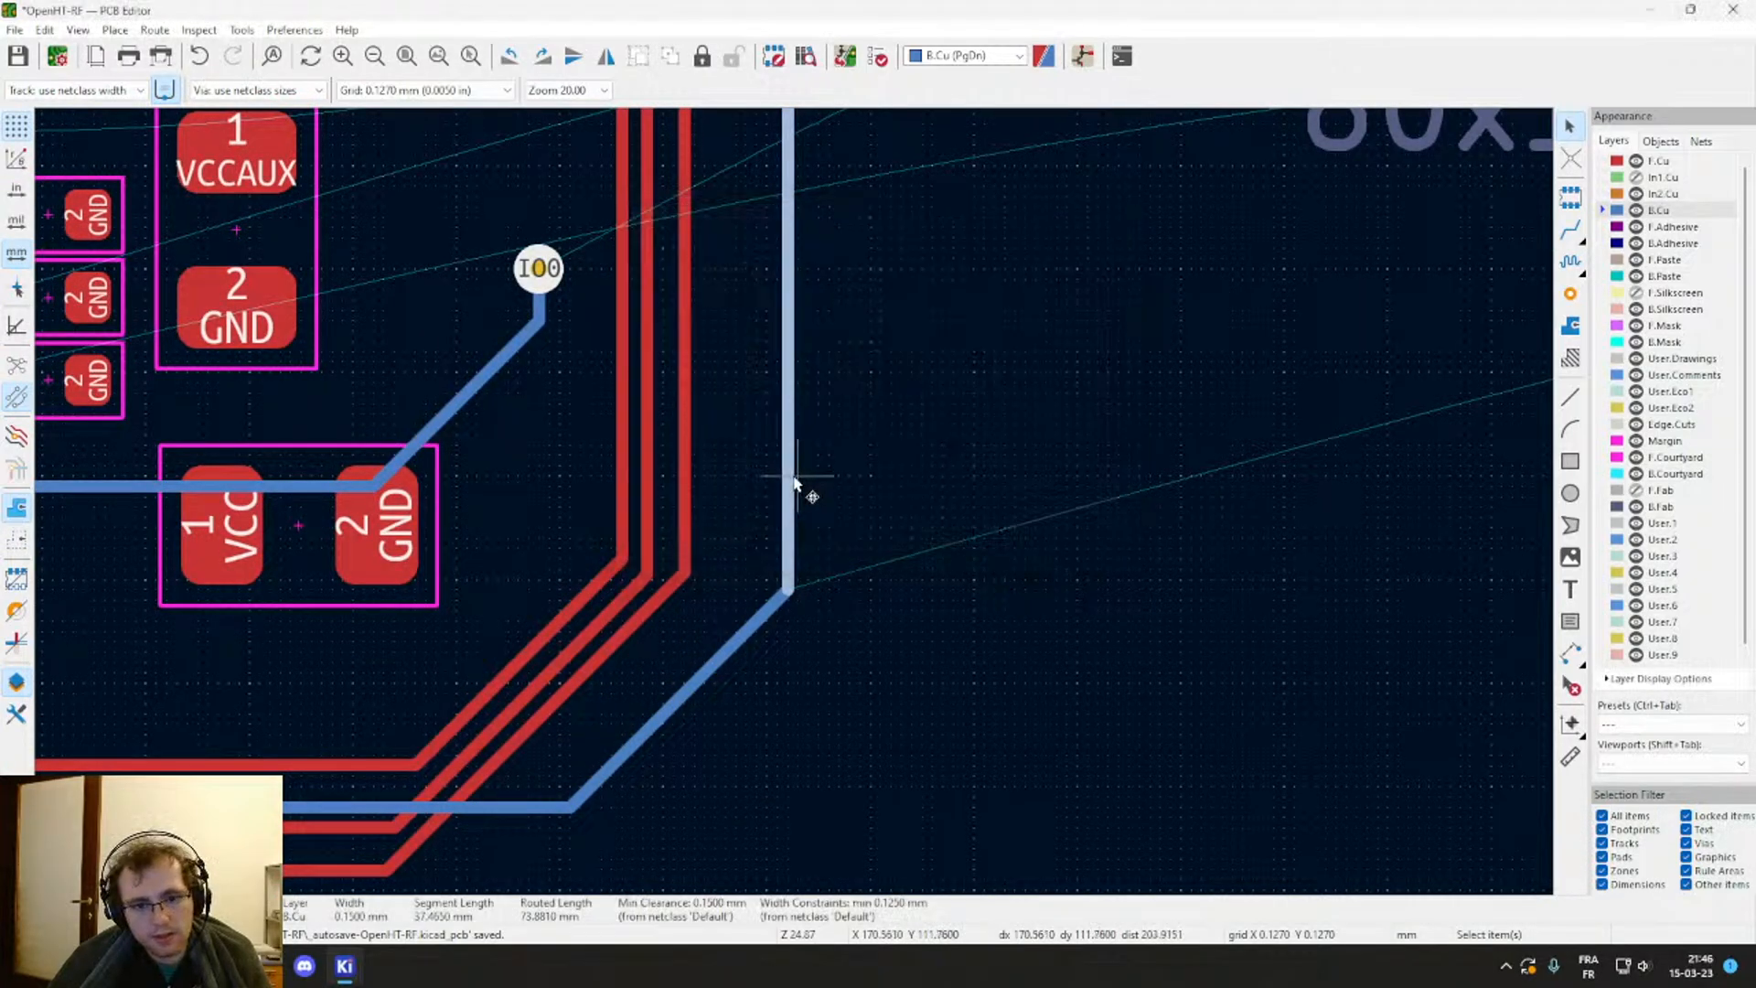
left_click_drag(795, 480, 820, 482)
Step: Move the new IO0 via between the F.Cu tracks and the vertical B.Cu track, and route IO0 on F.Cu to pin 8 of J305
left_click(531, 266)
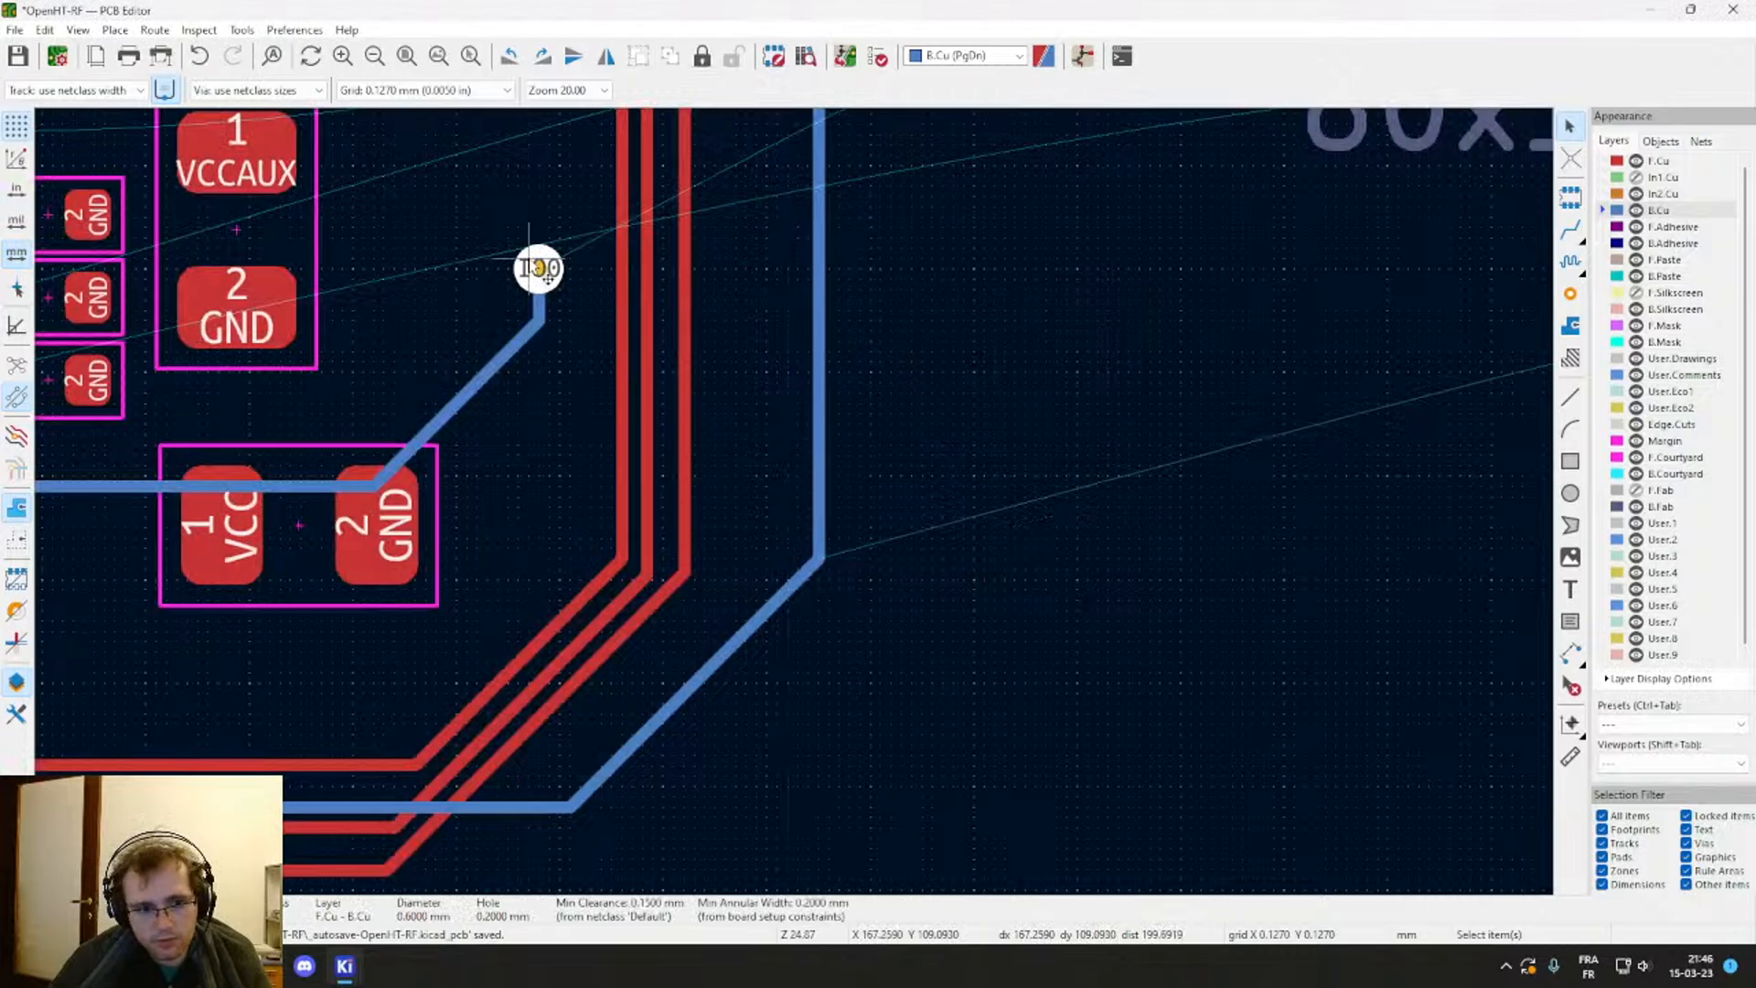
left_click_drag(538, 267, 757, 326)
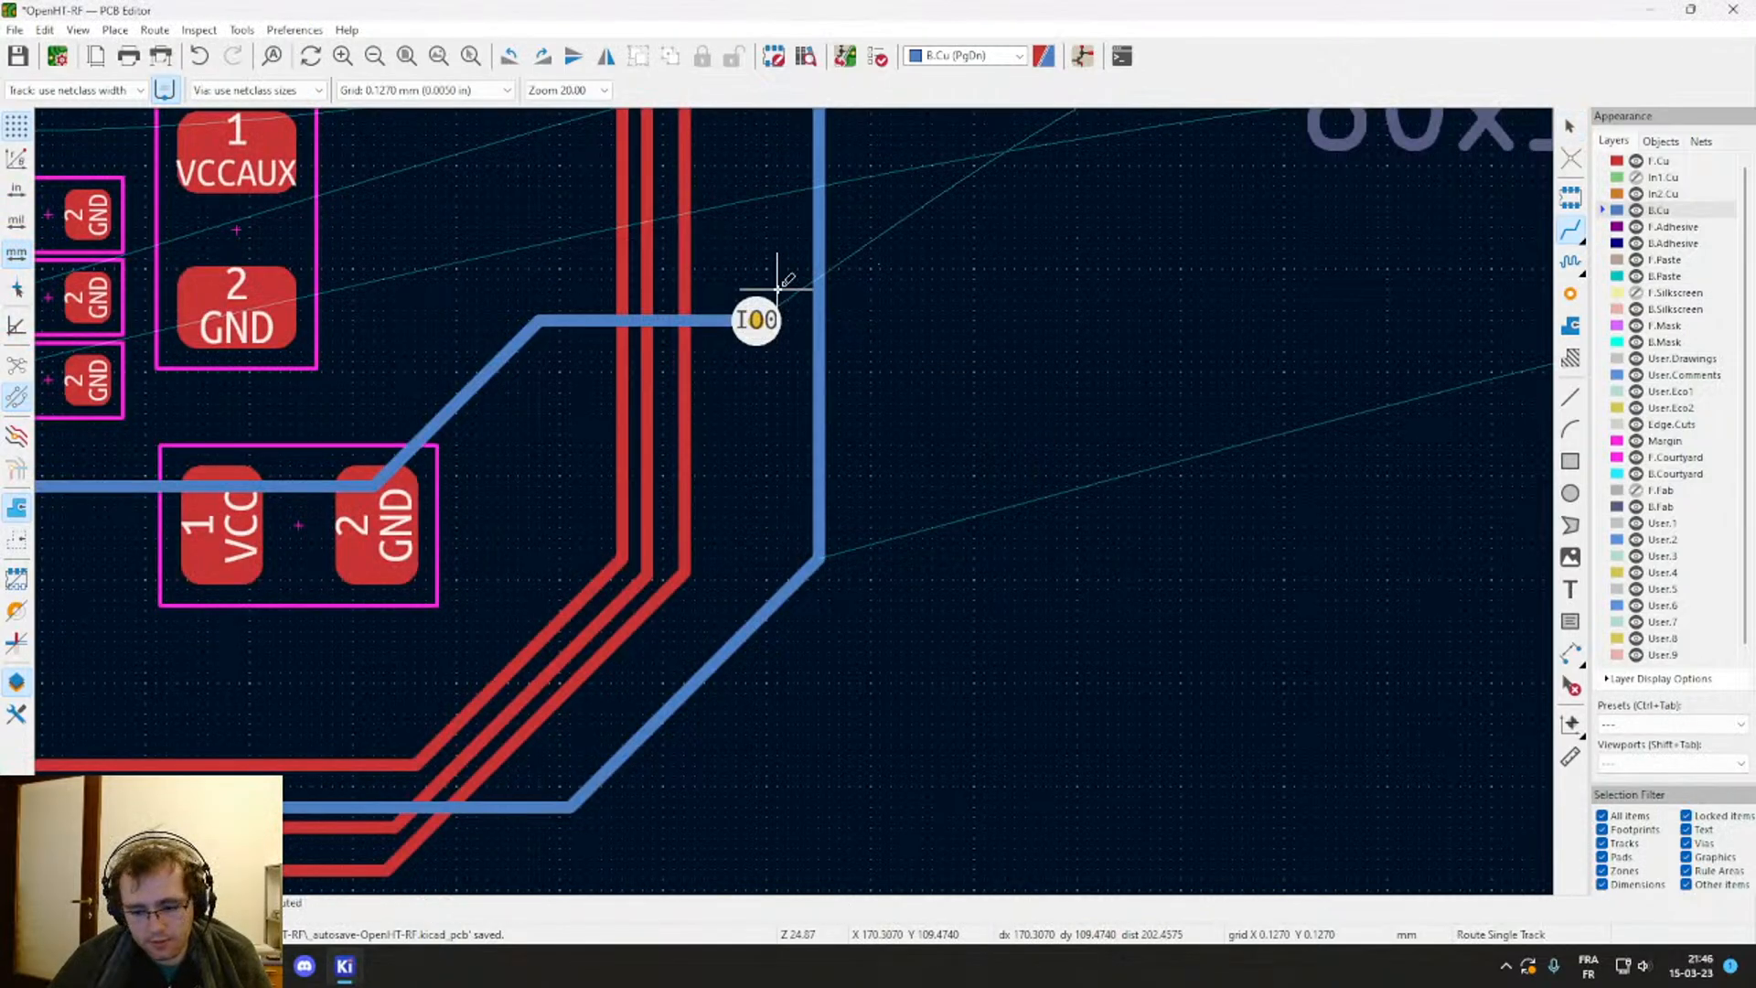
key("Page_Up")
key("x")
left_click(756, 320)
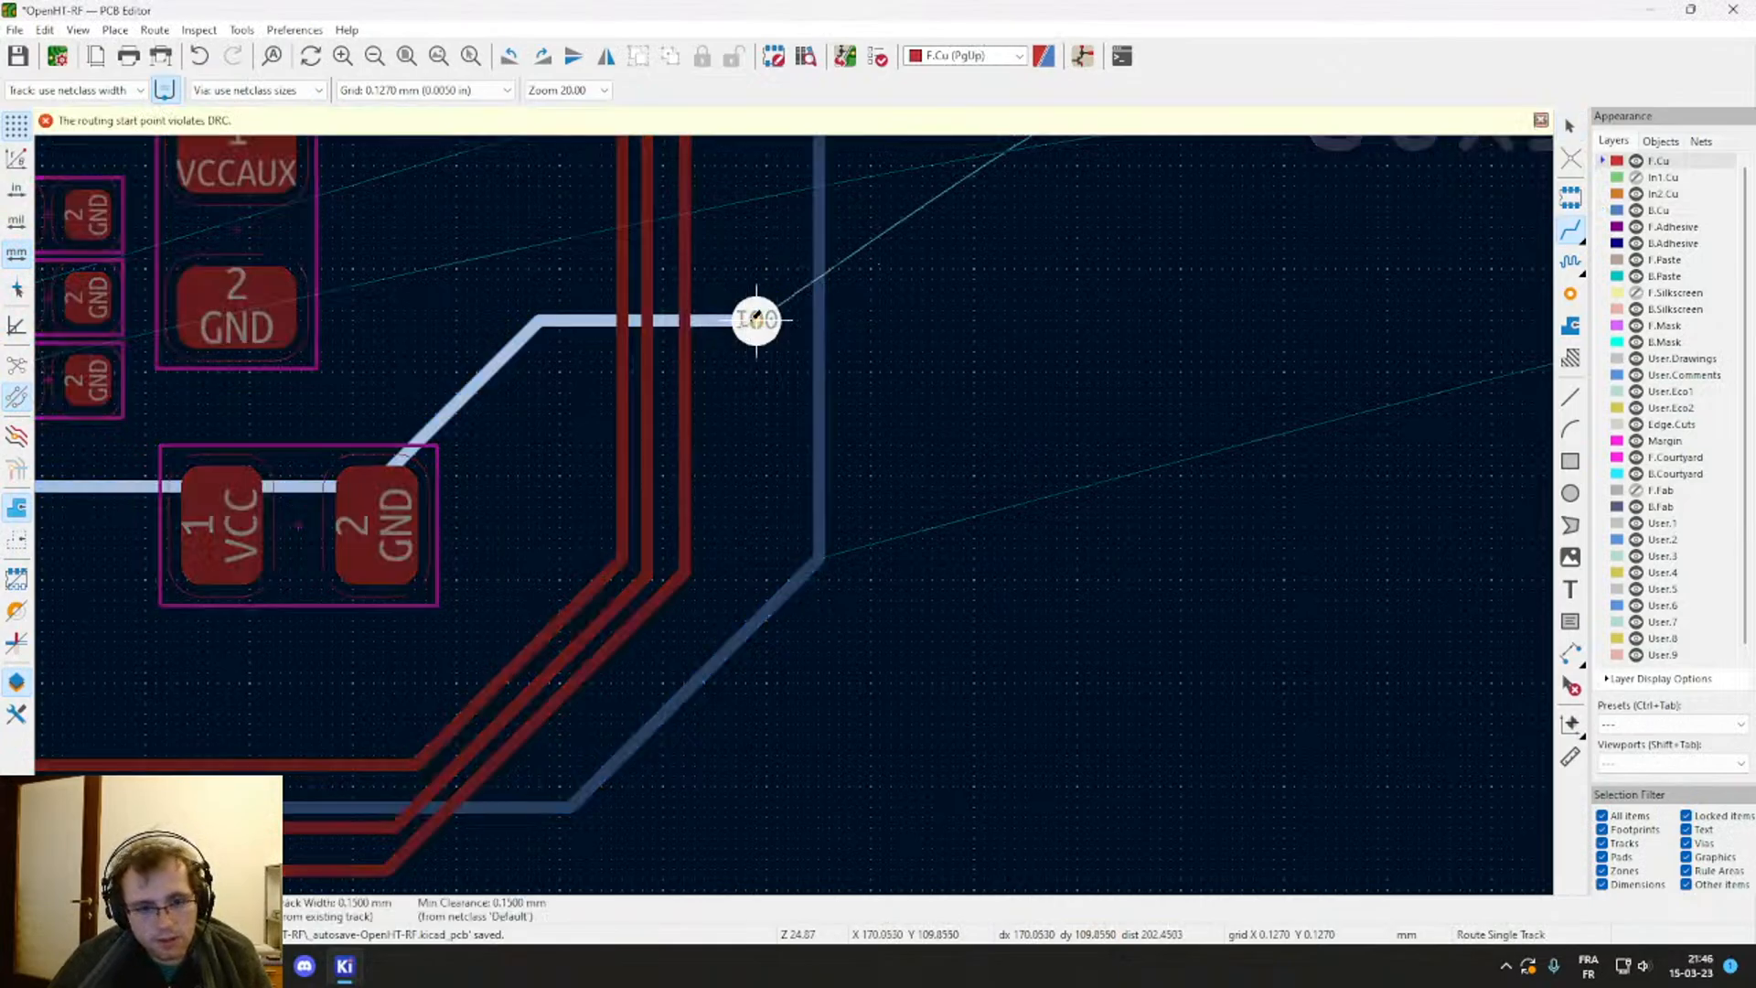
scroll(759, 320, "down", 4)
left_click(1026, 412)
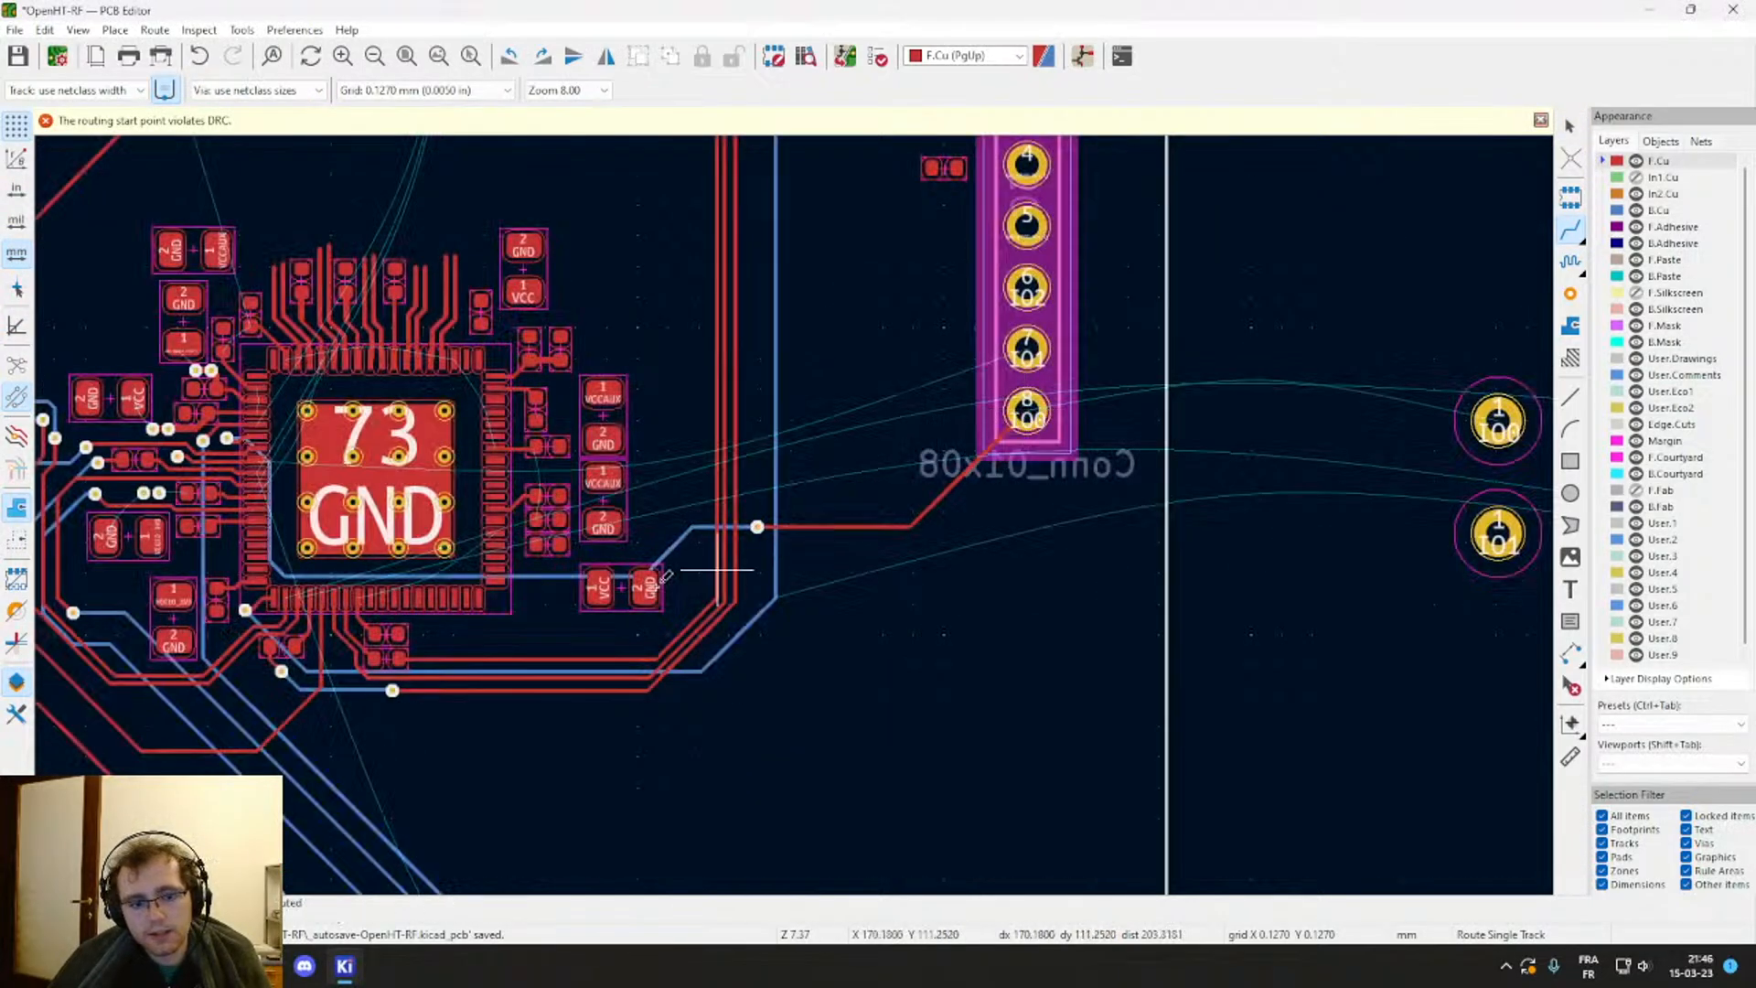
middle_click_drag(563, 612, 821, 461)
scroll(799, 506, "up", 6)
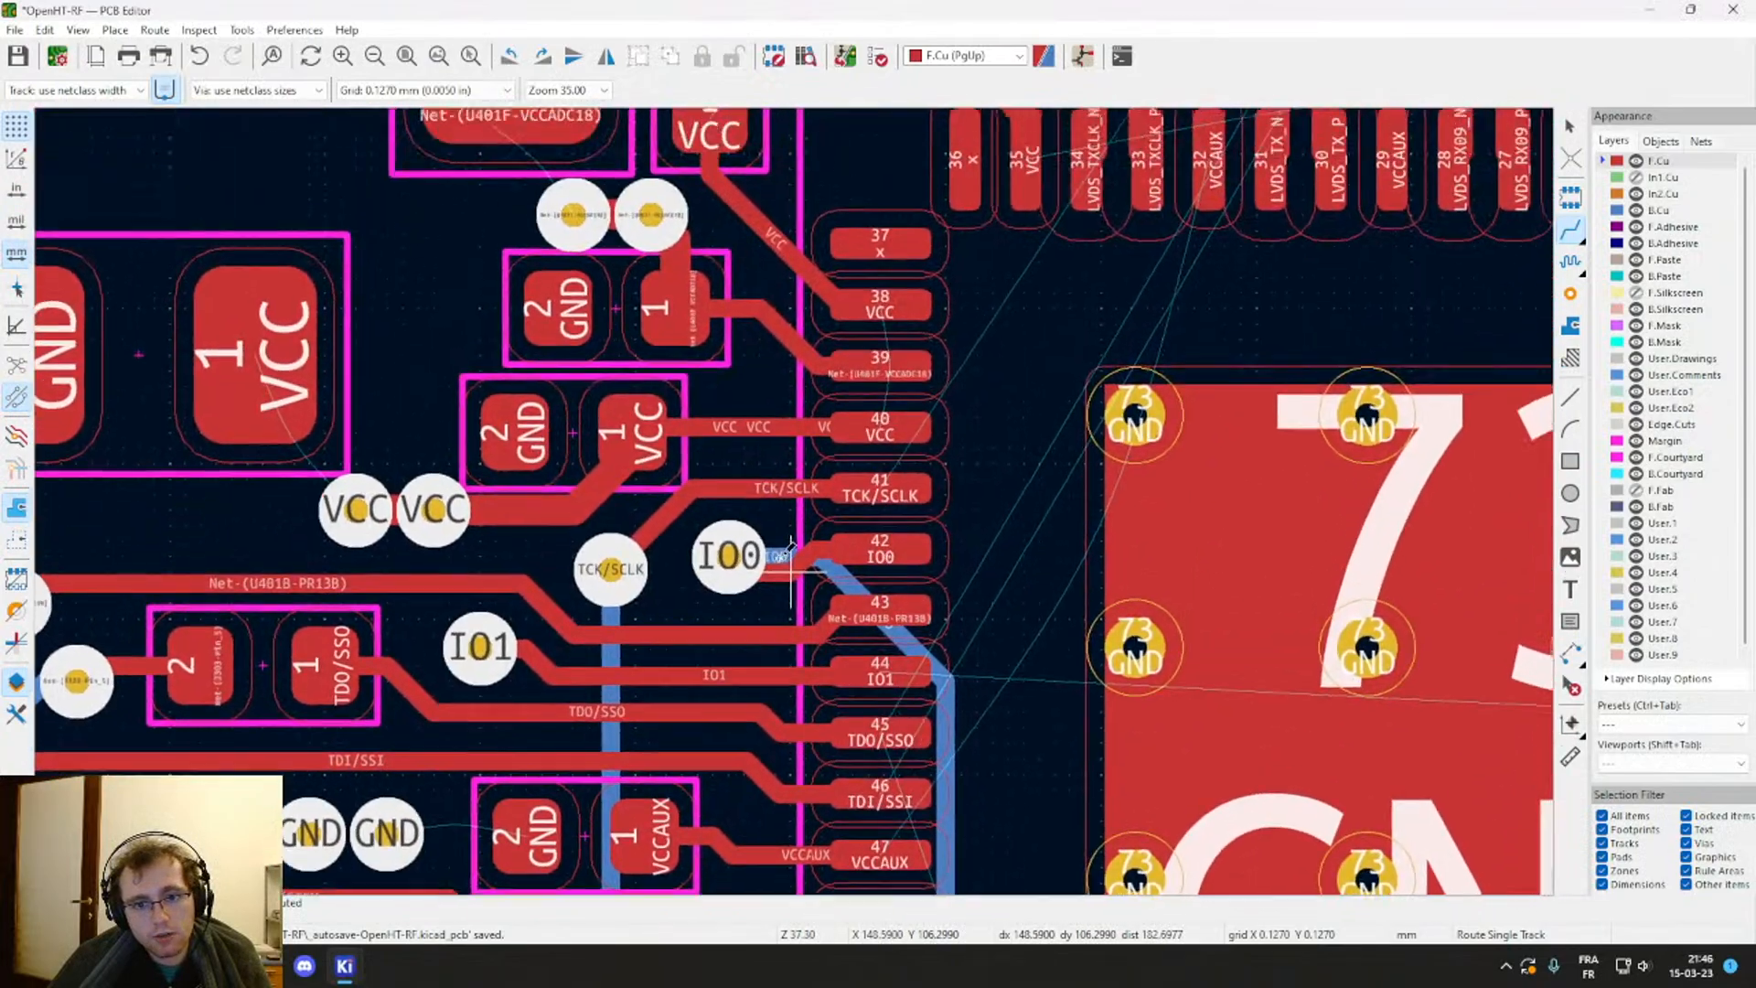
middle_click_drag(792, 545, 855, 341)
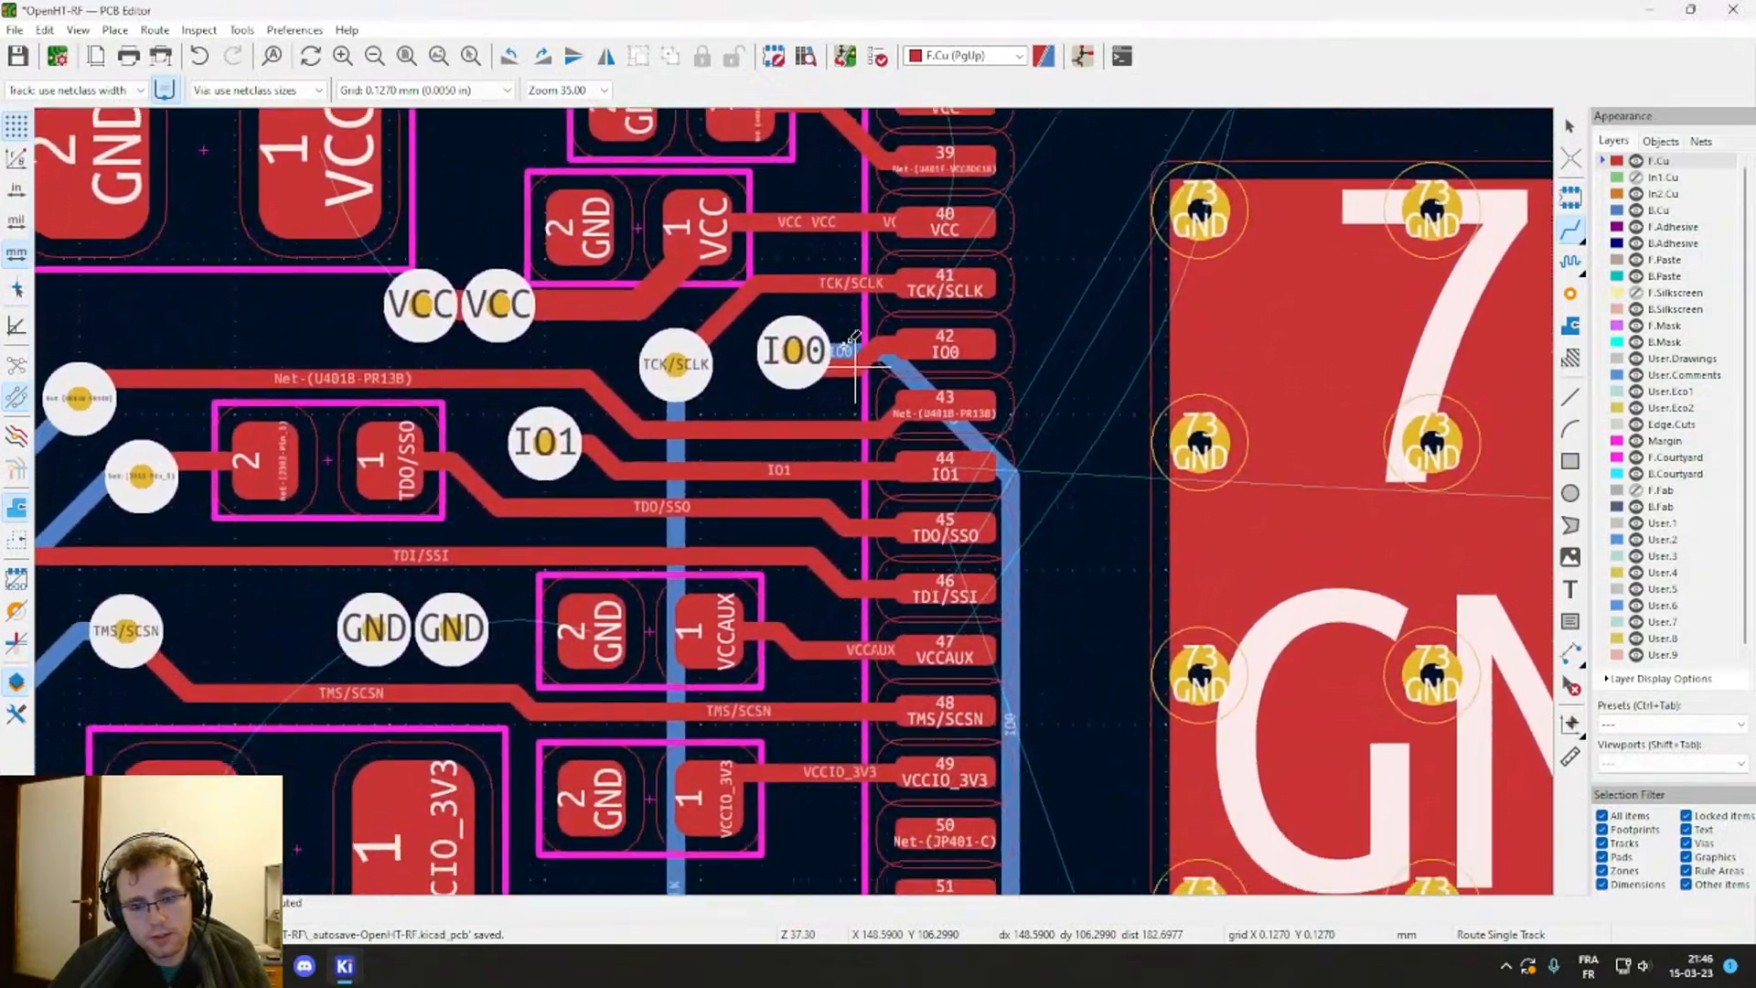
scroll(855, 340, "down", 5, "shift")
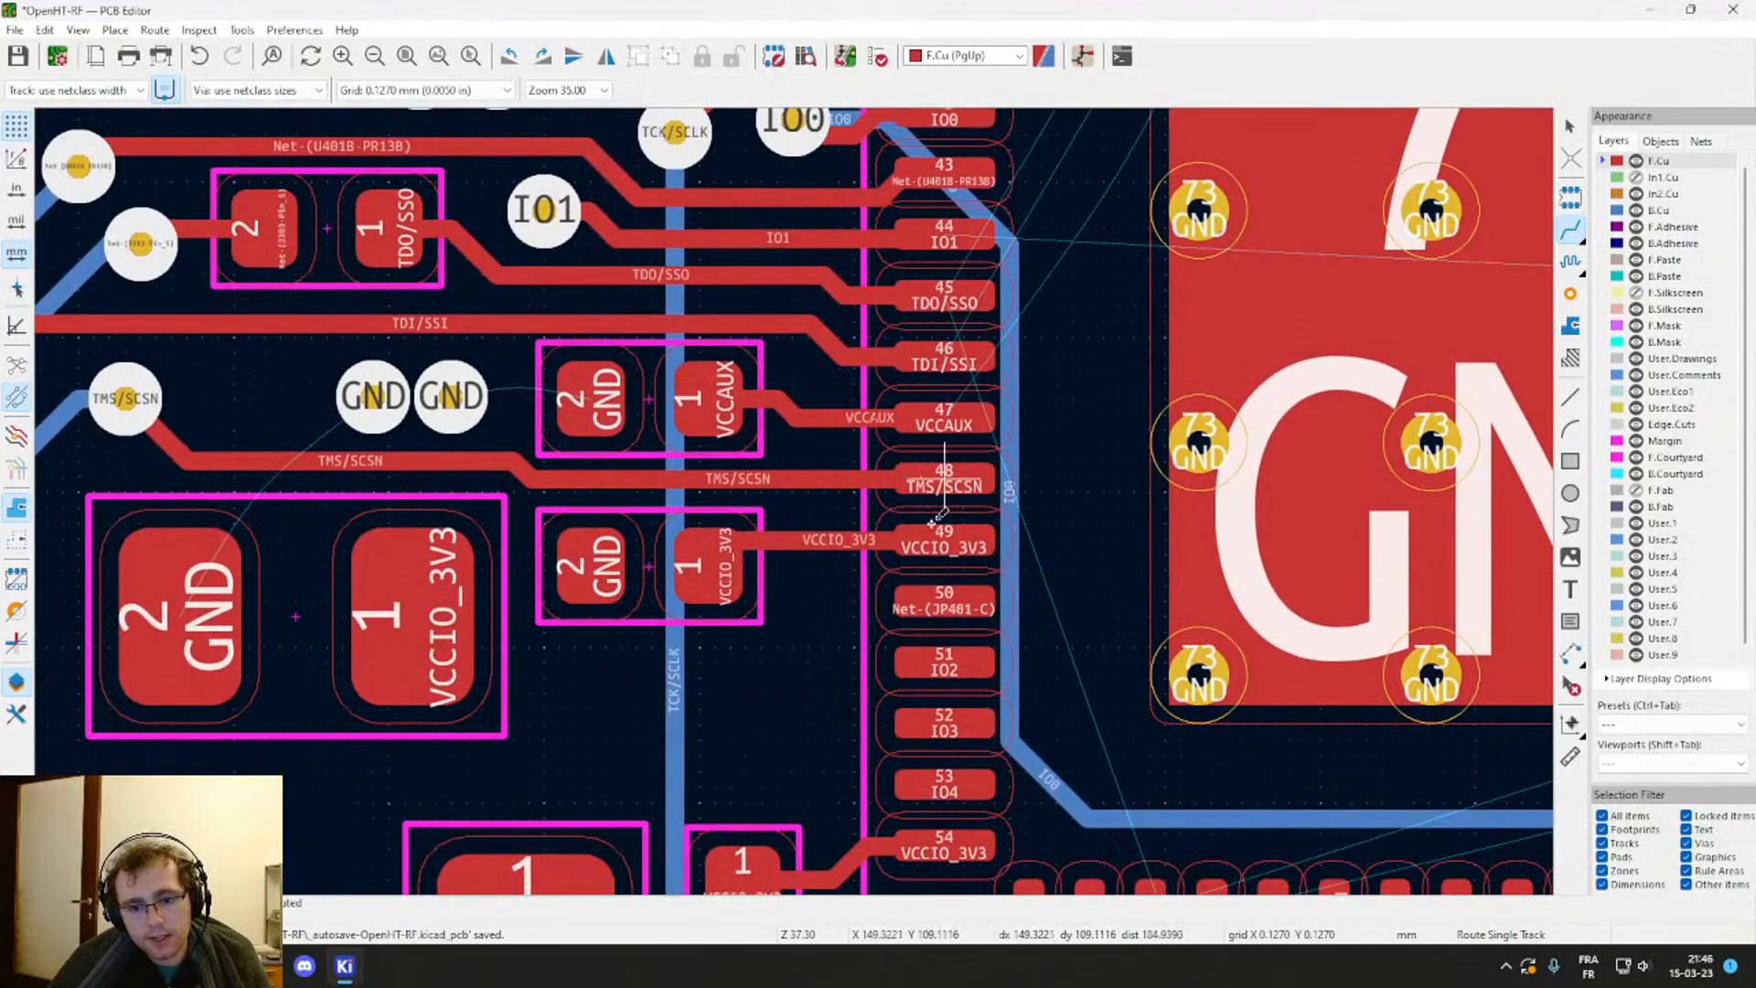
left_click(944, 663)
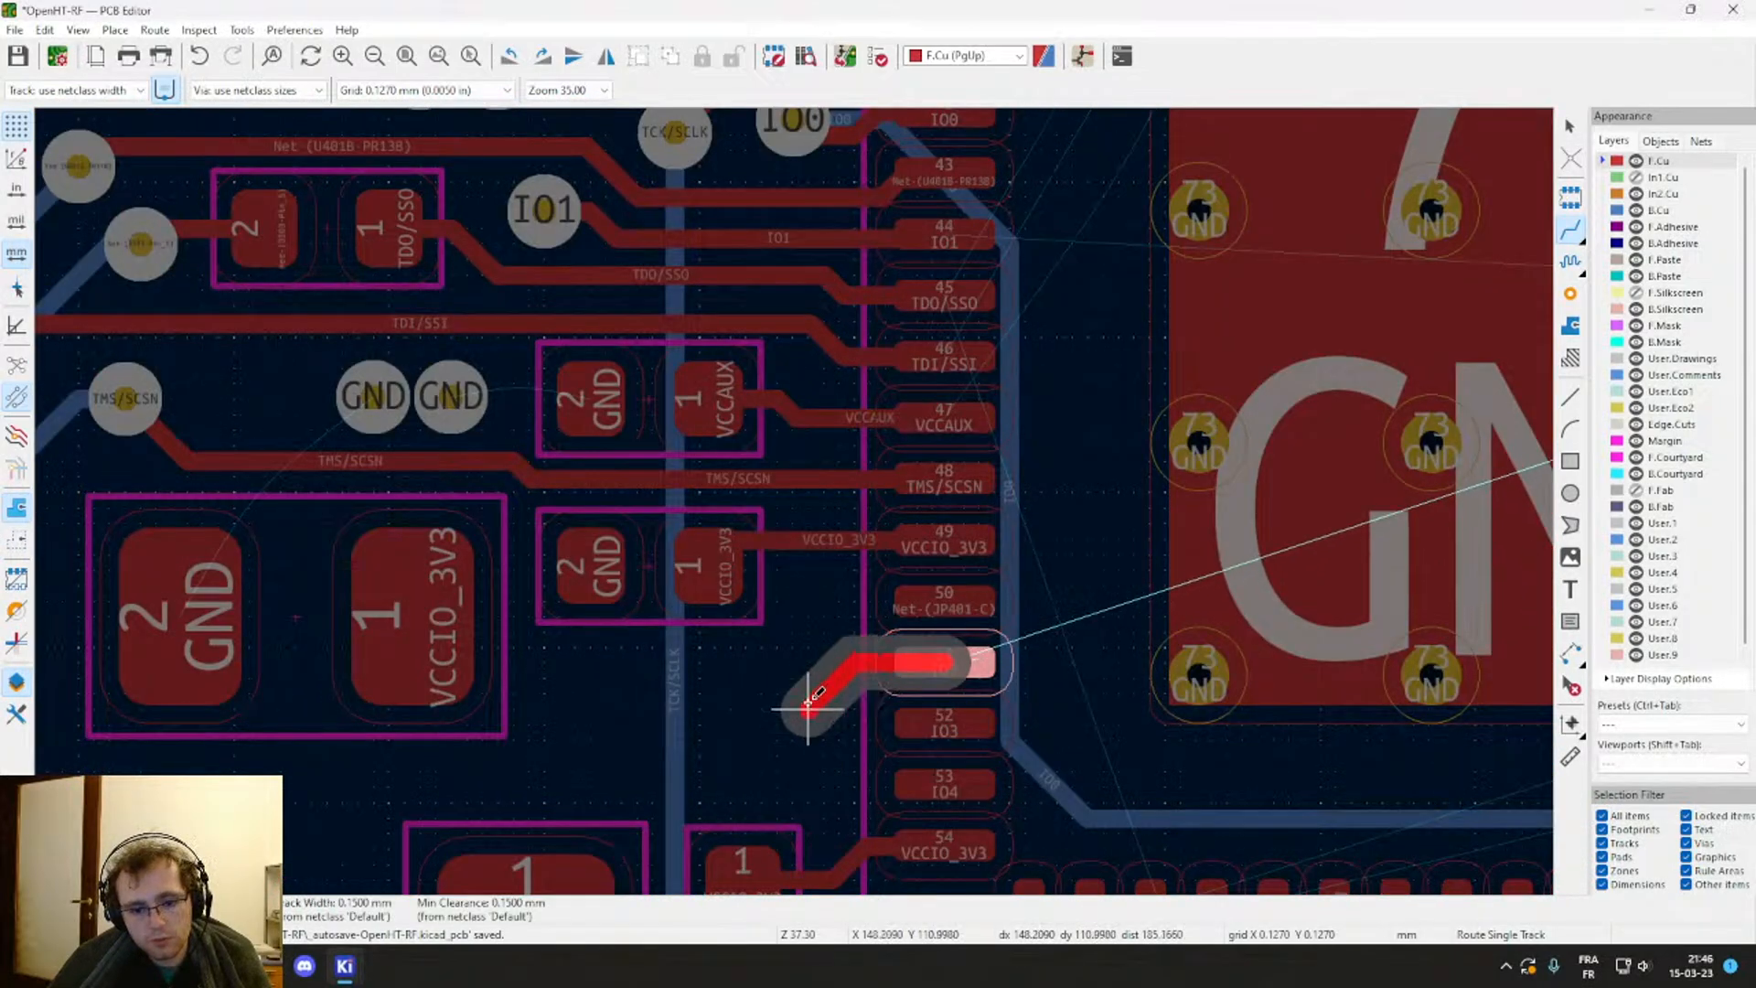
left_click(776, 707)
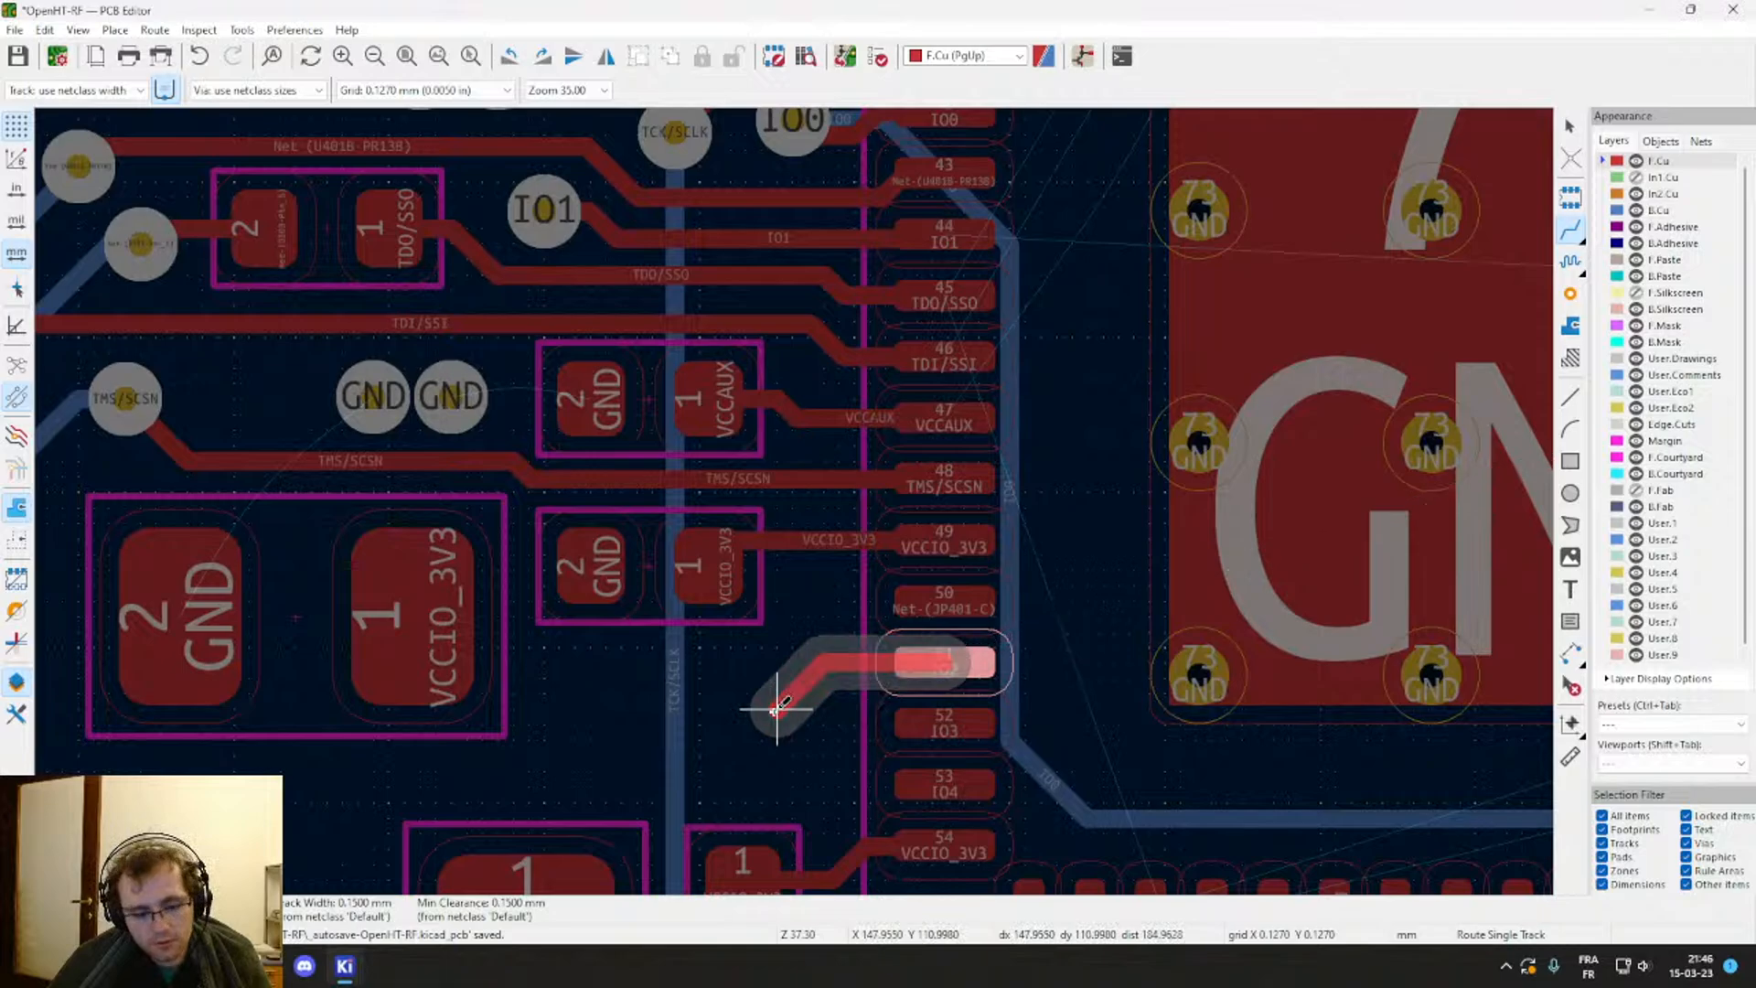
key("Escape")
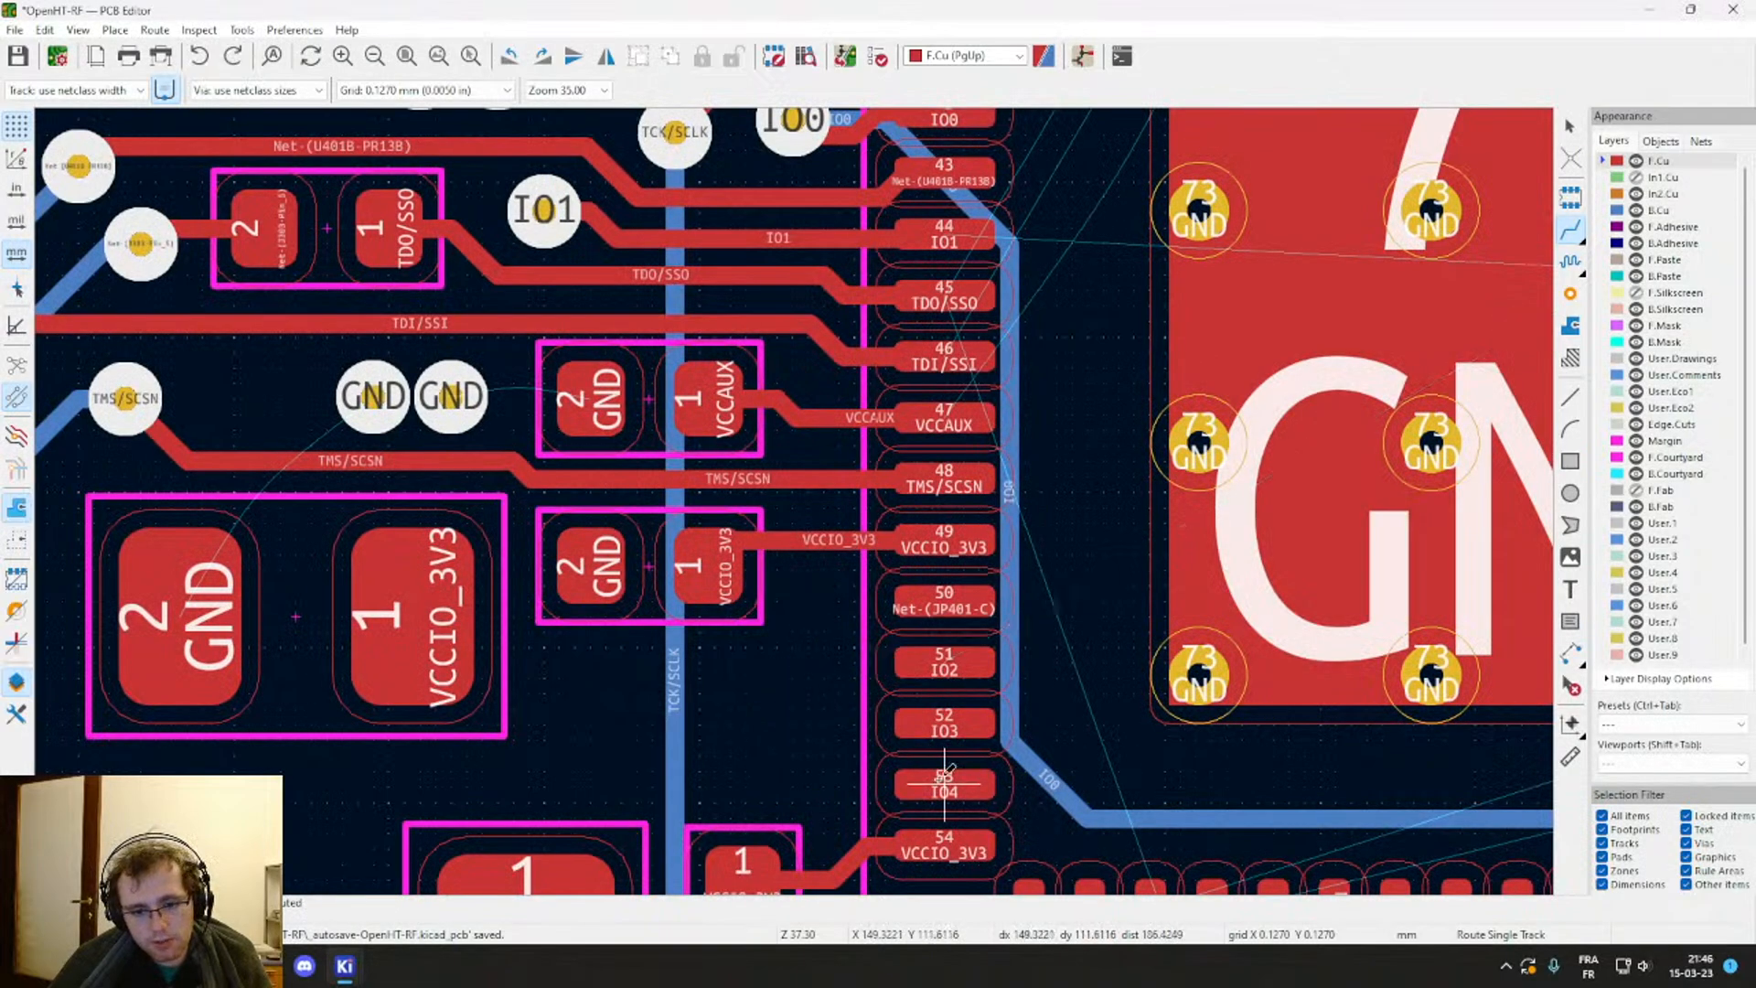
left_click(947, 784)
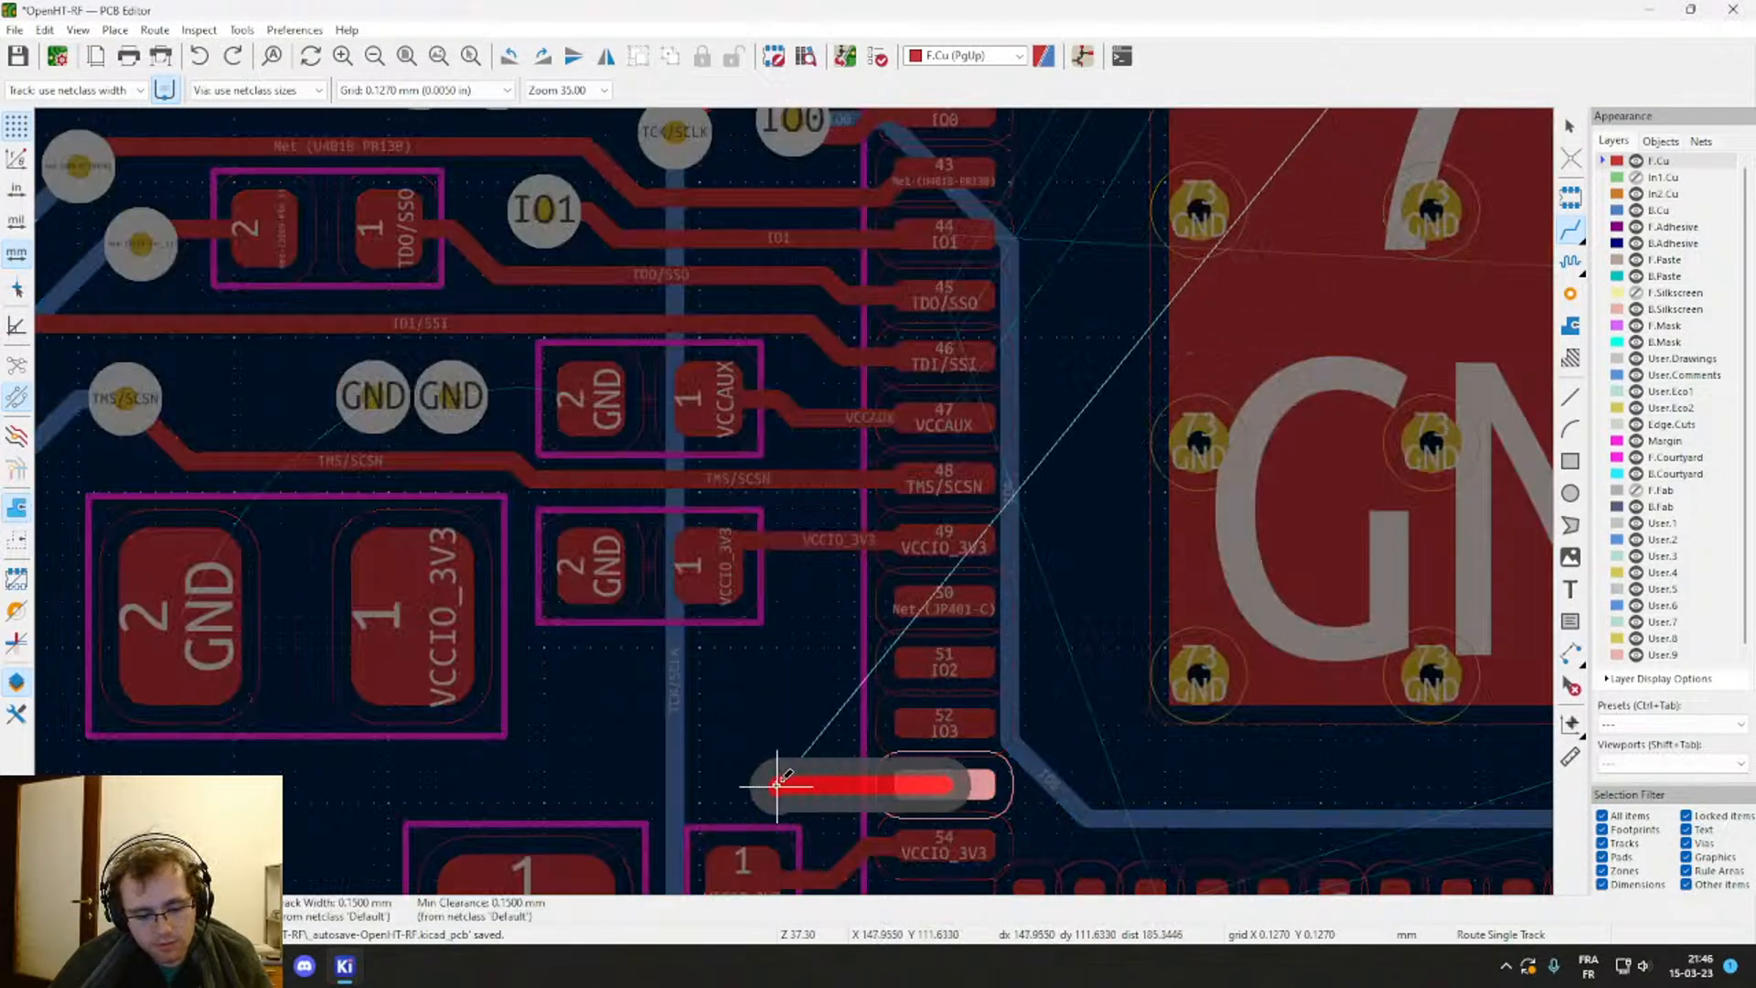
key("v")
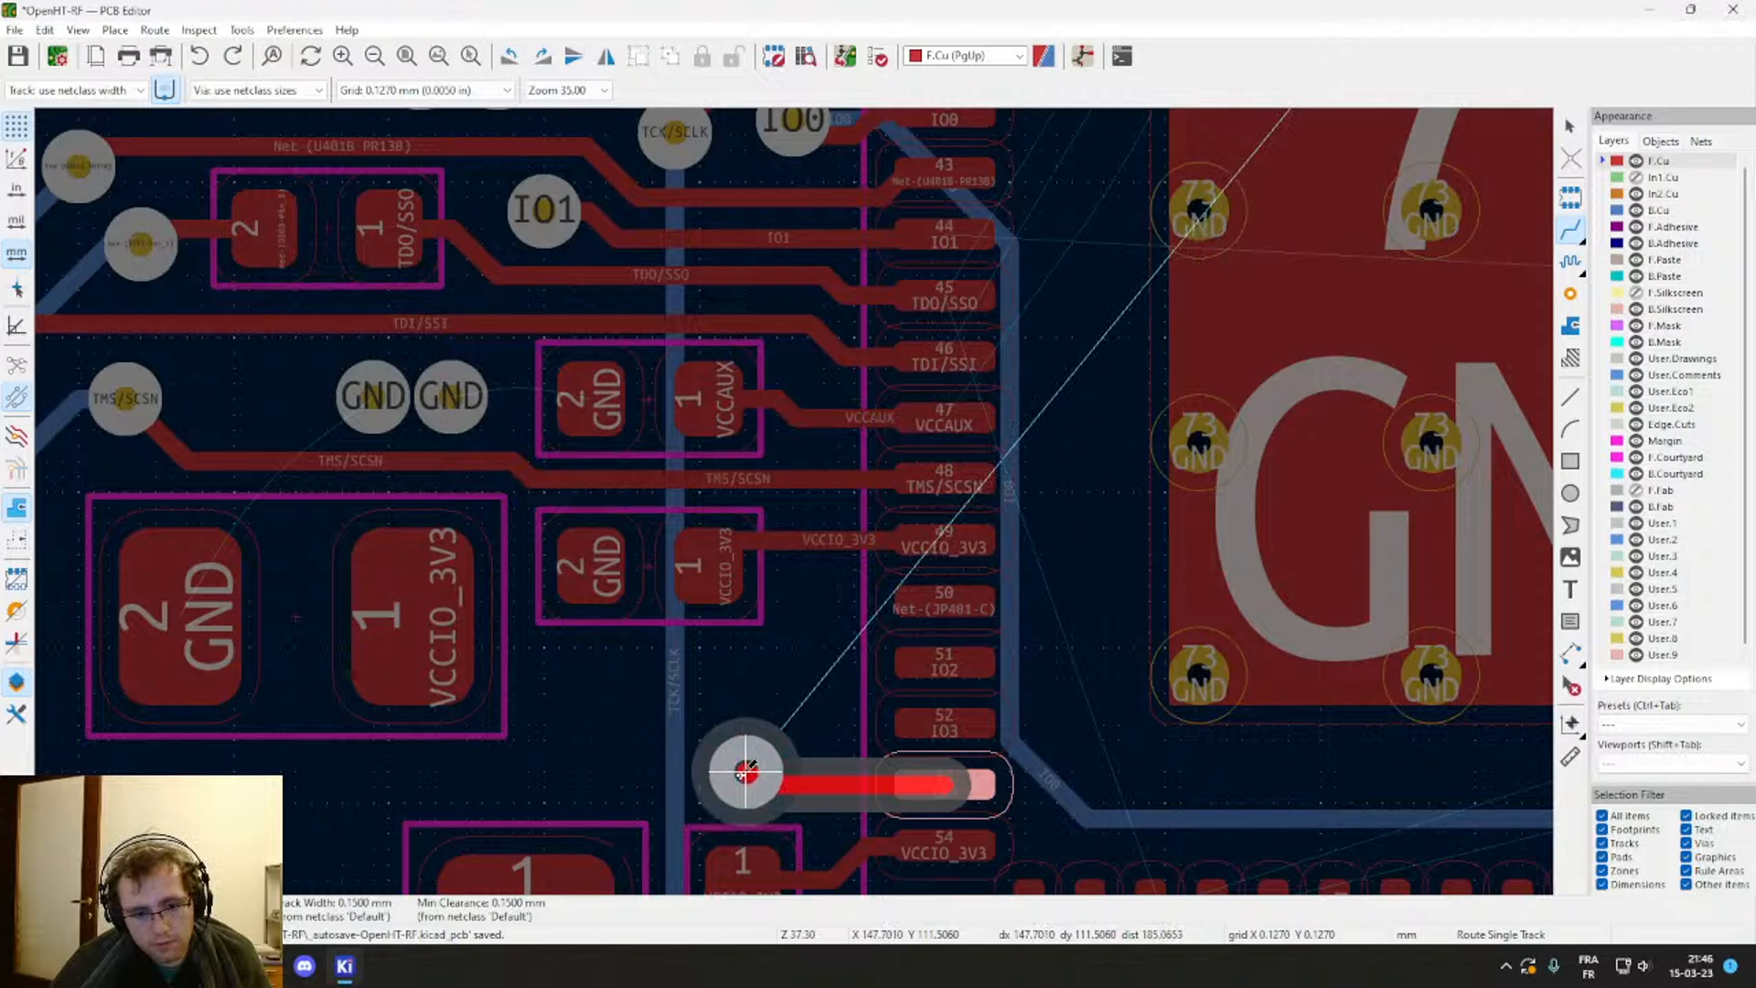
key("Escape")
key("Escape")
Step: Shift the vertical B.Cu TCK/SCLK track outward, away from the pads of FPGA pins 51 to 53
left_click(678, 758)
key("d")
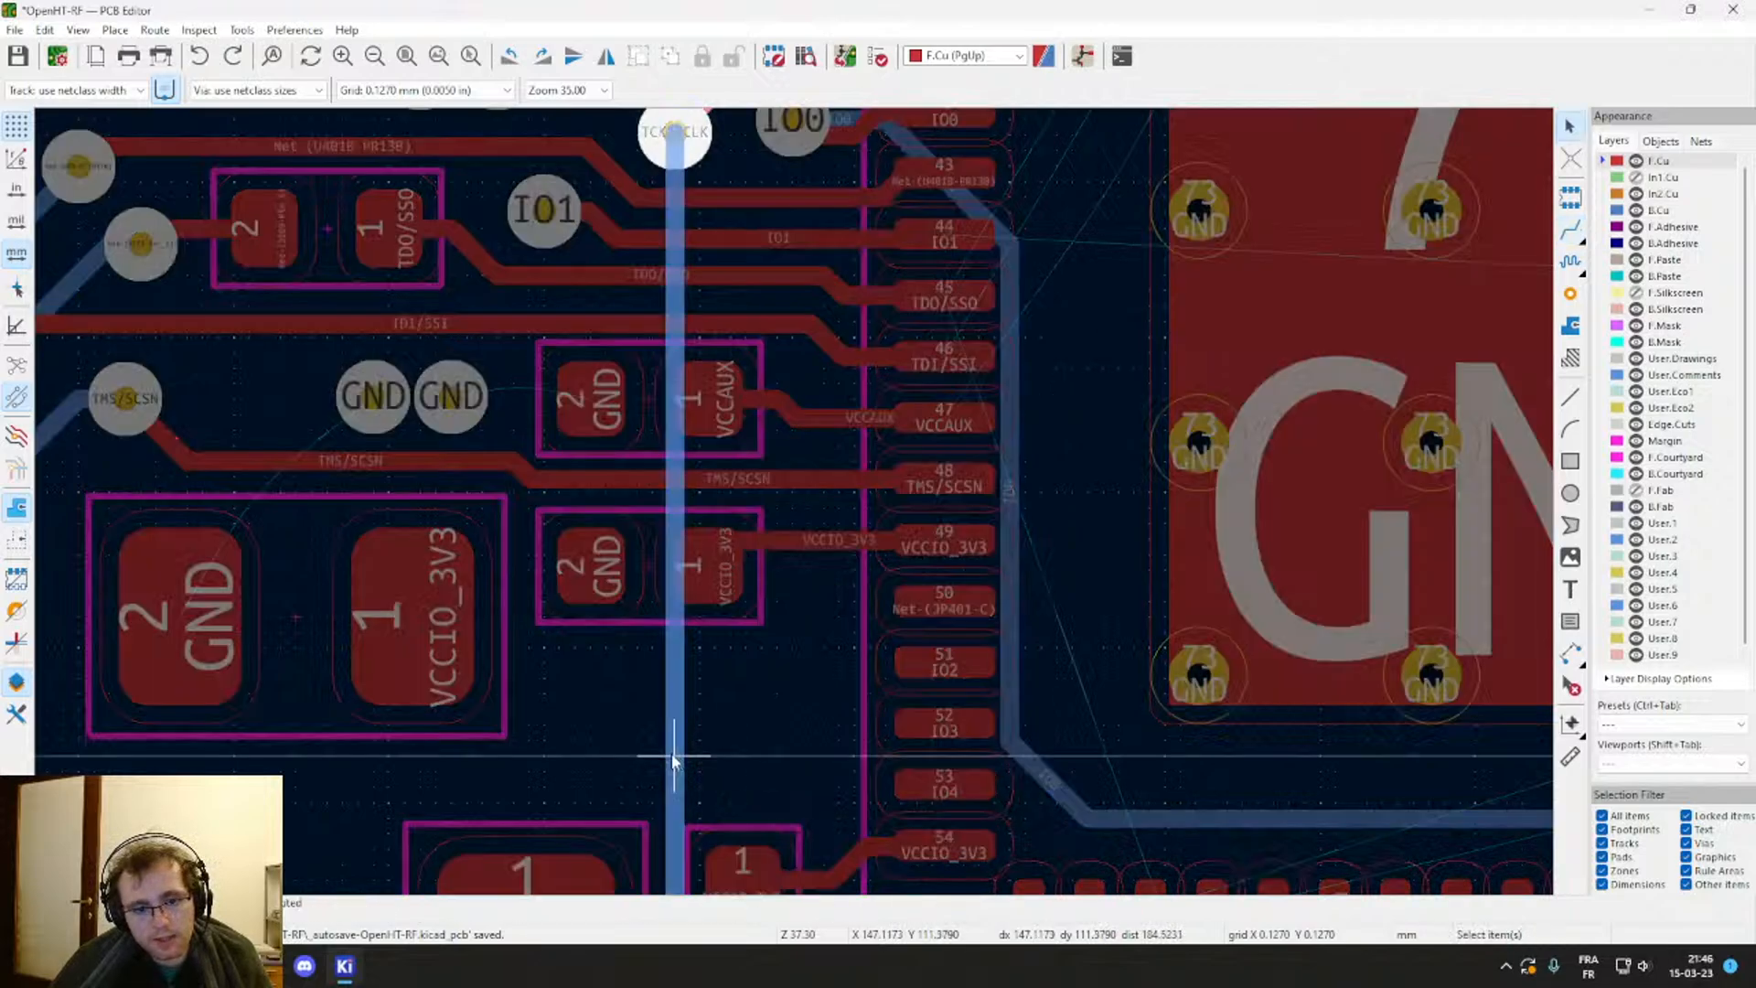
left_click(623, 760)
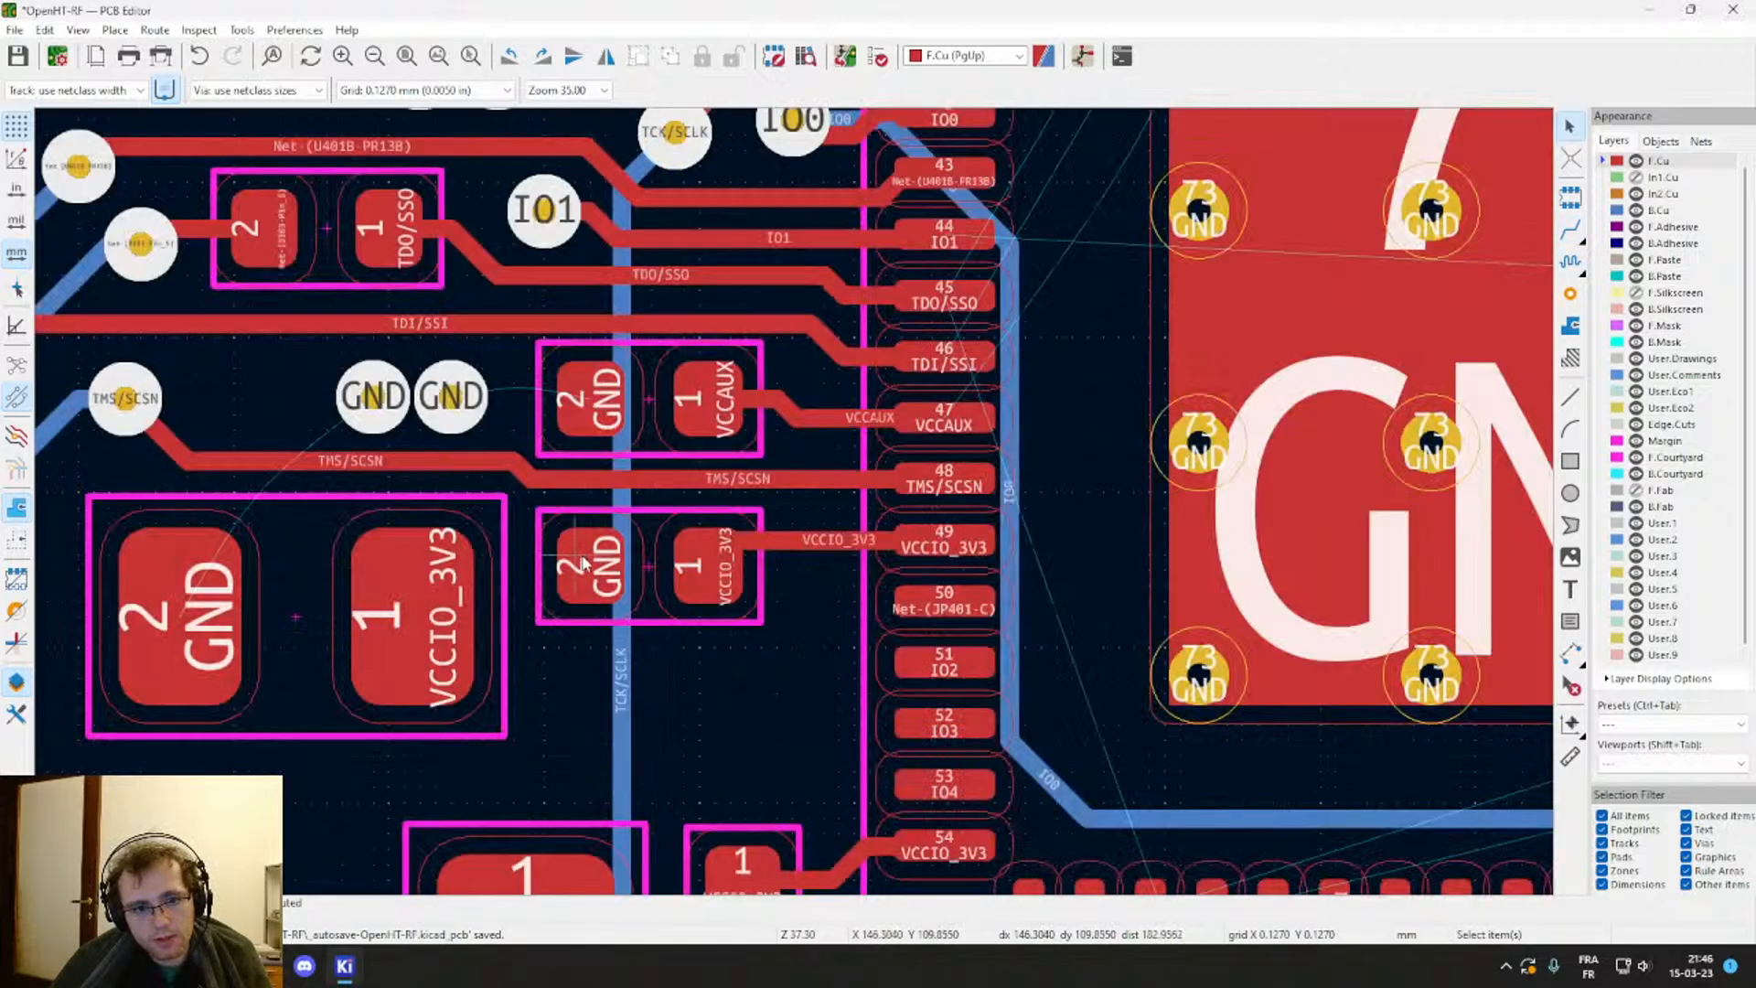
Step: Try to branch the B.Cu TCK/SCLK track diagonally off its vertical segment toward the TMS/SCSN track, and undo it
middle_click_drag(590, 574, 710, 503)
key("Page_Down")
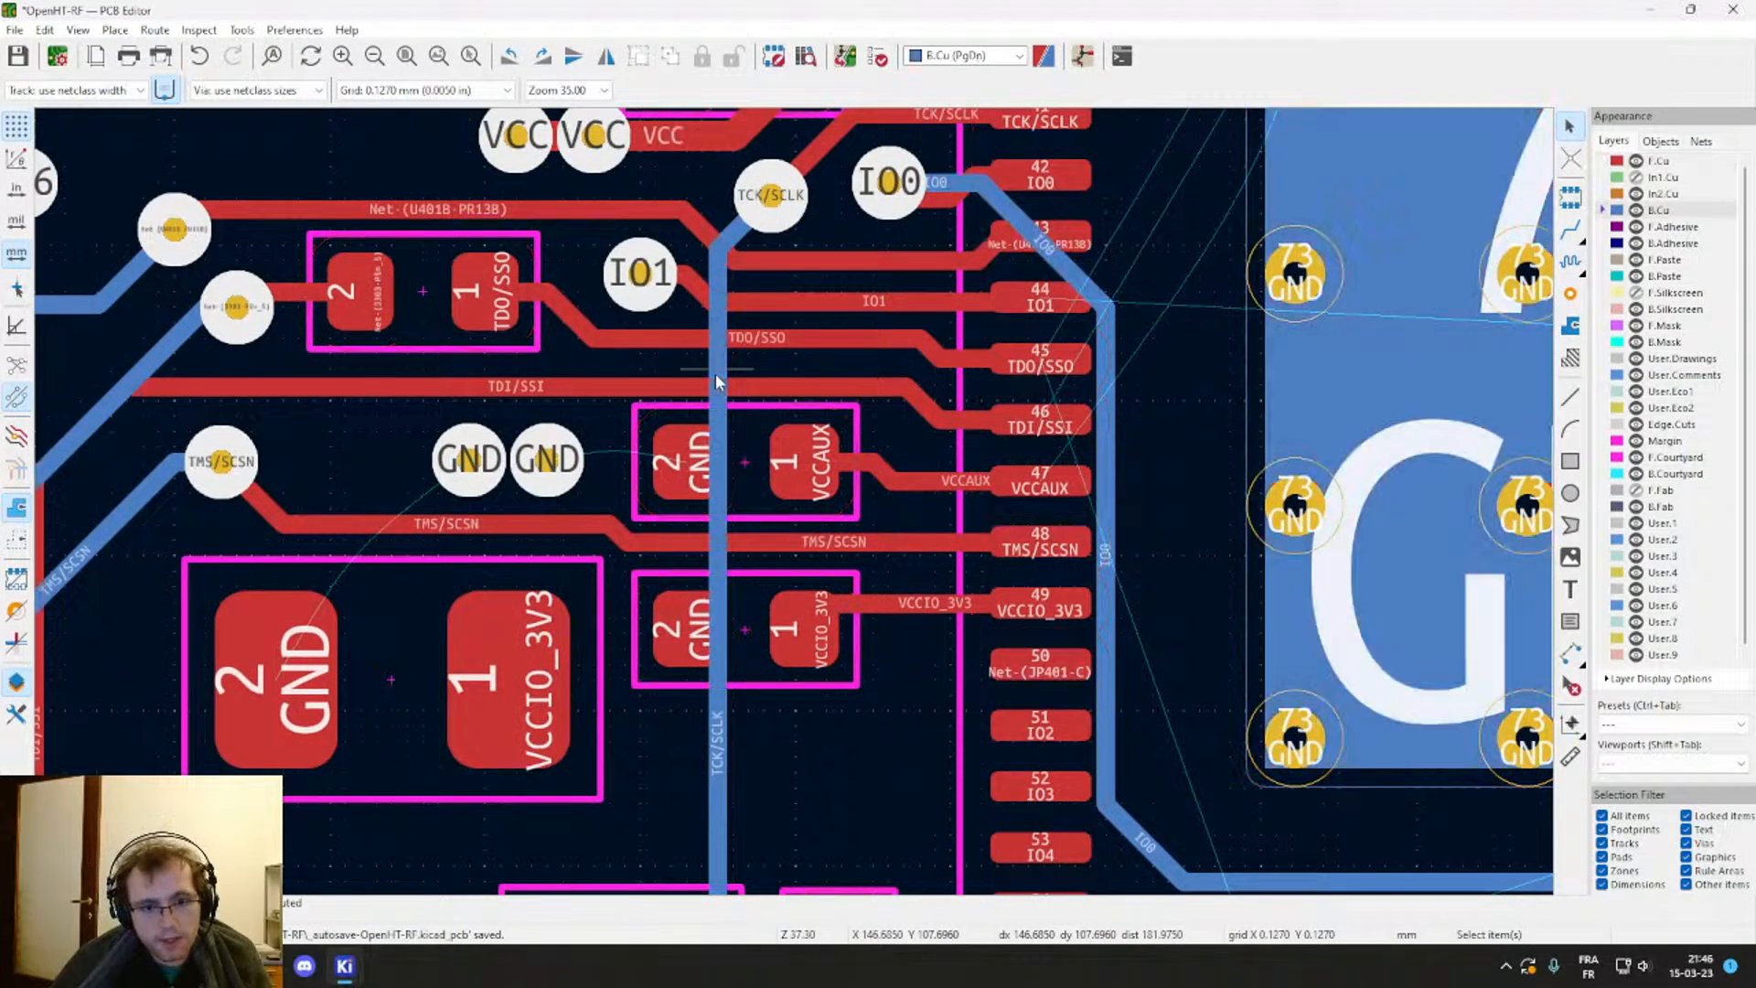
key("x")
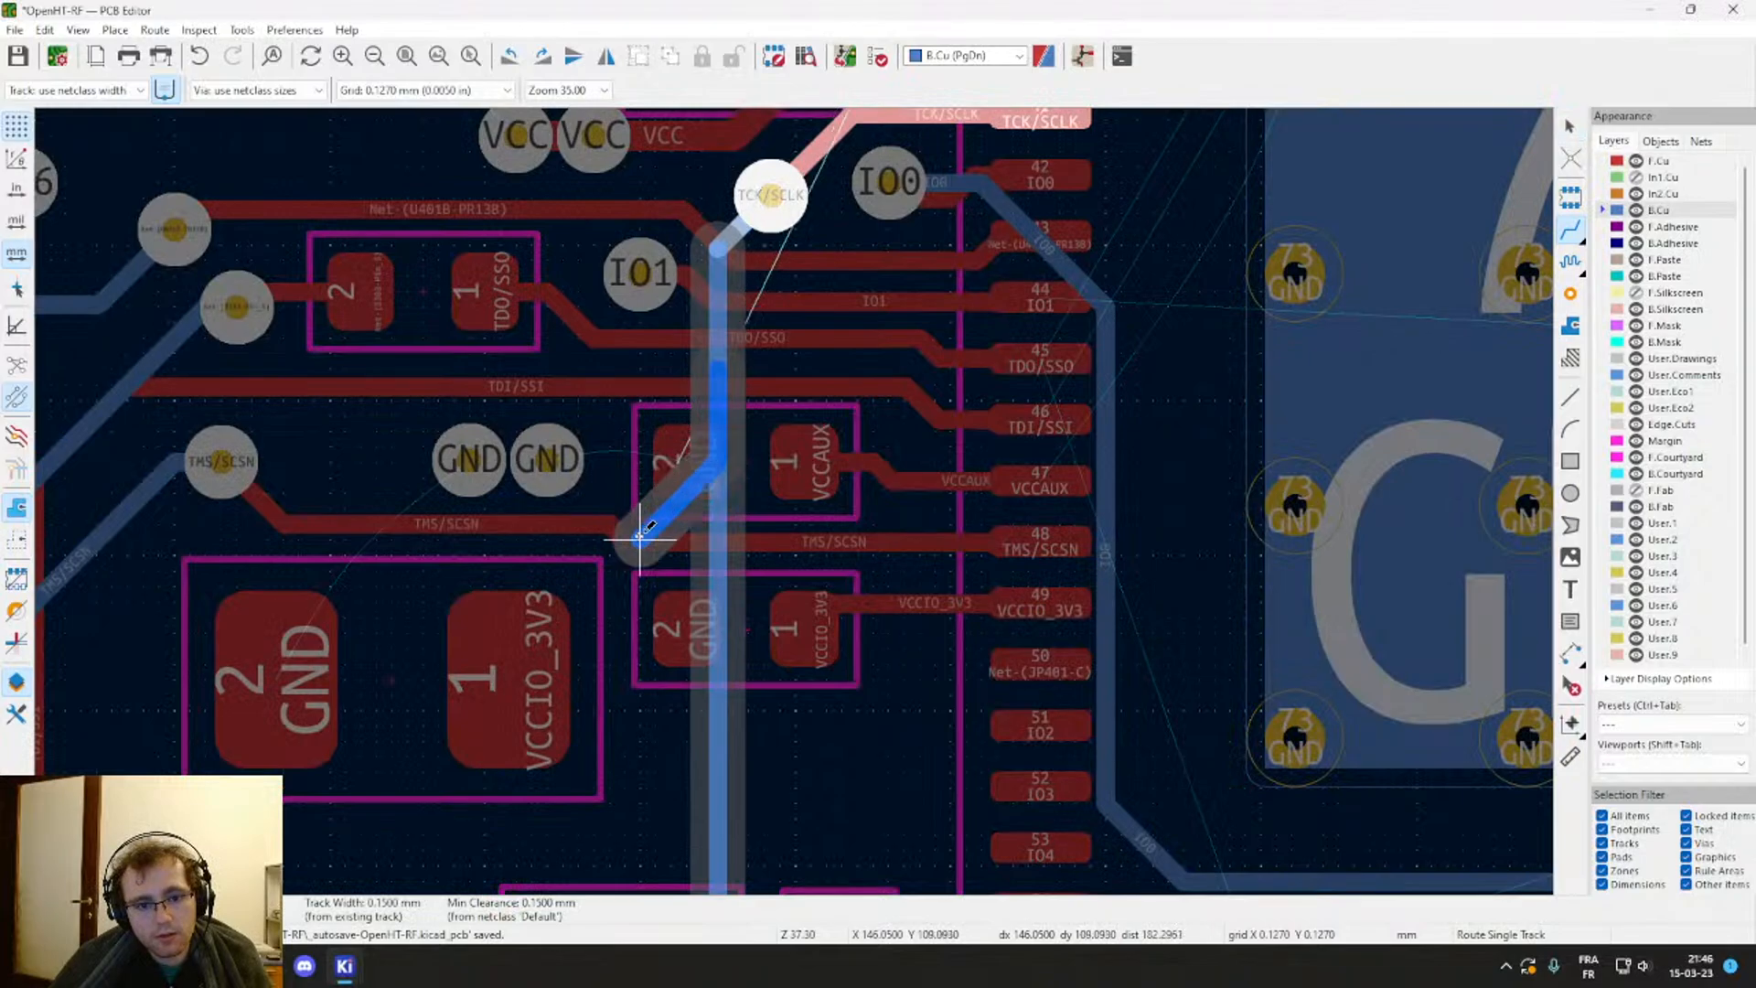
double_click(643, 535)
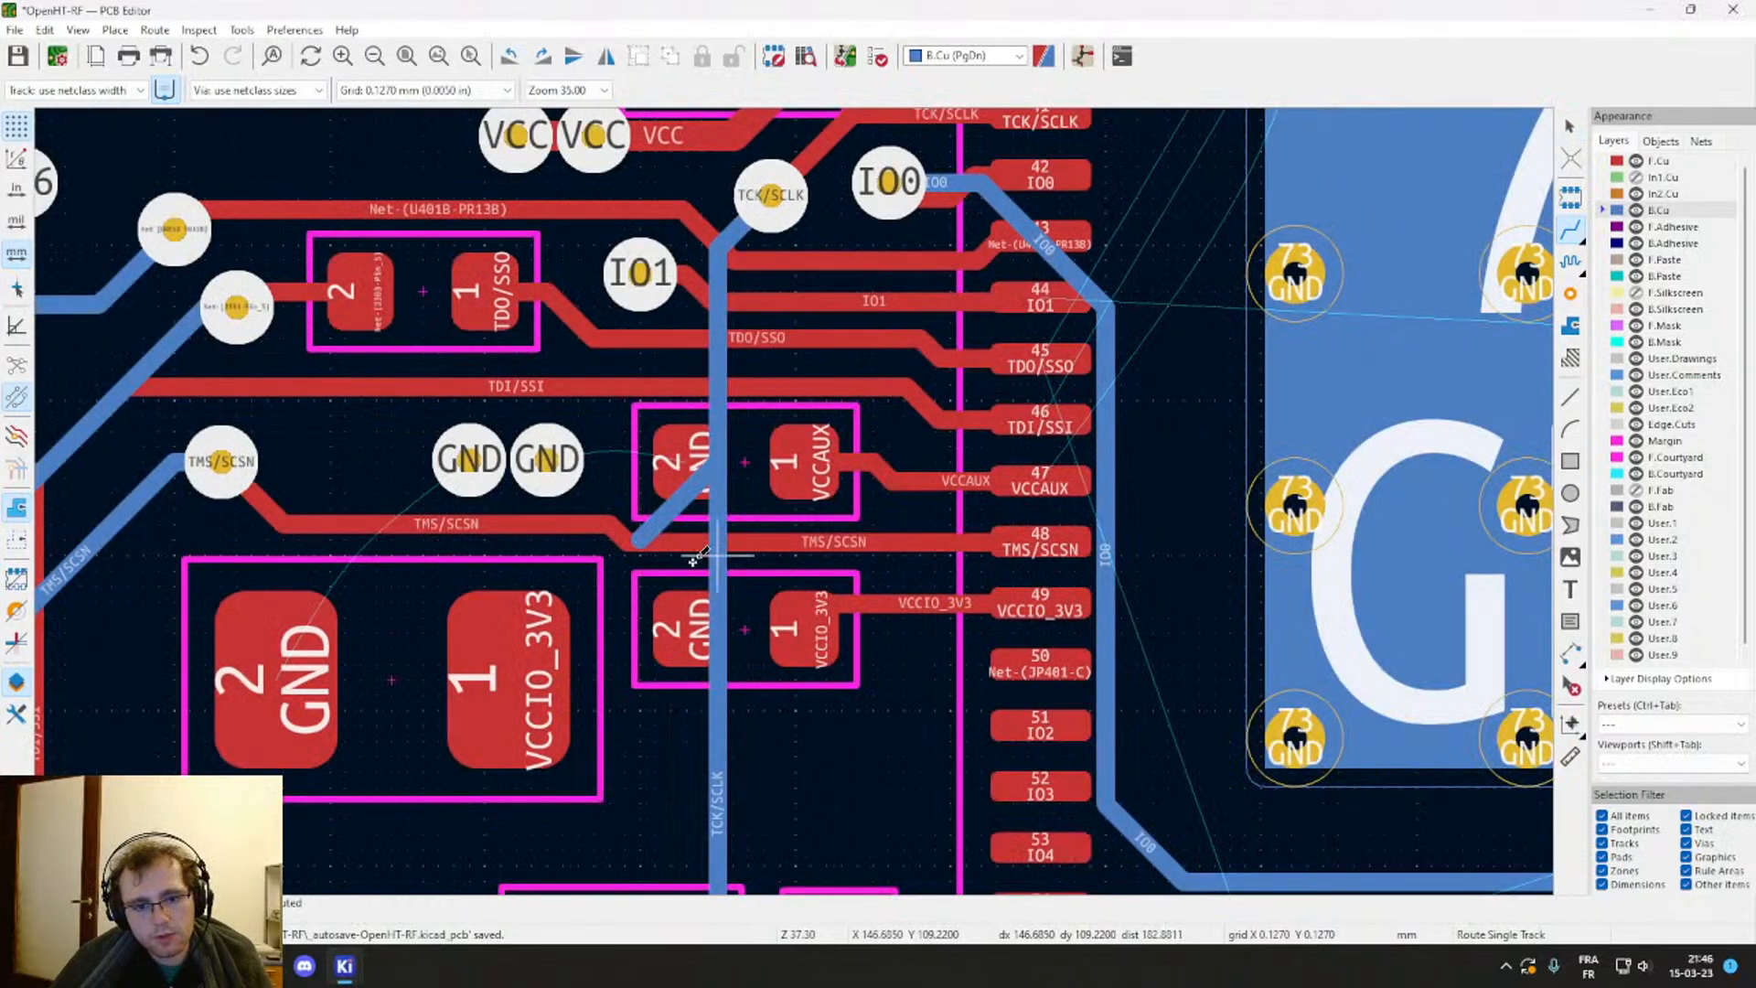
key("ctrl+z")
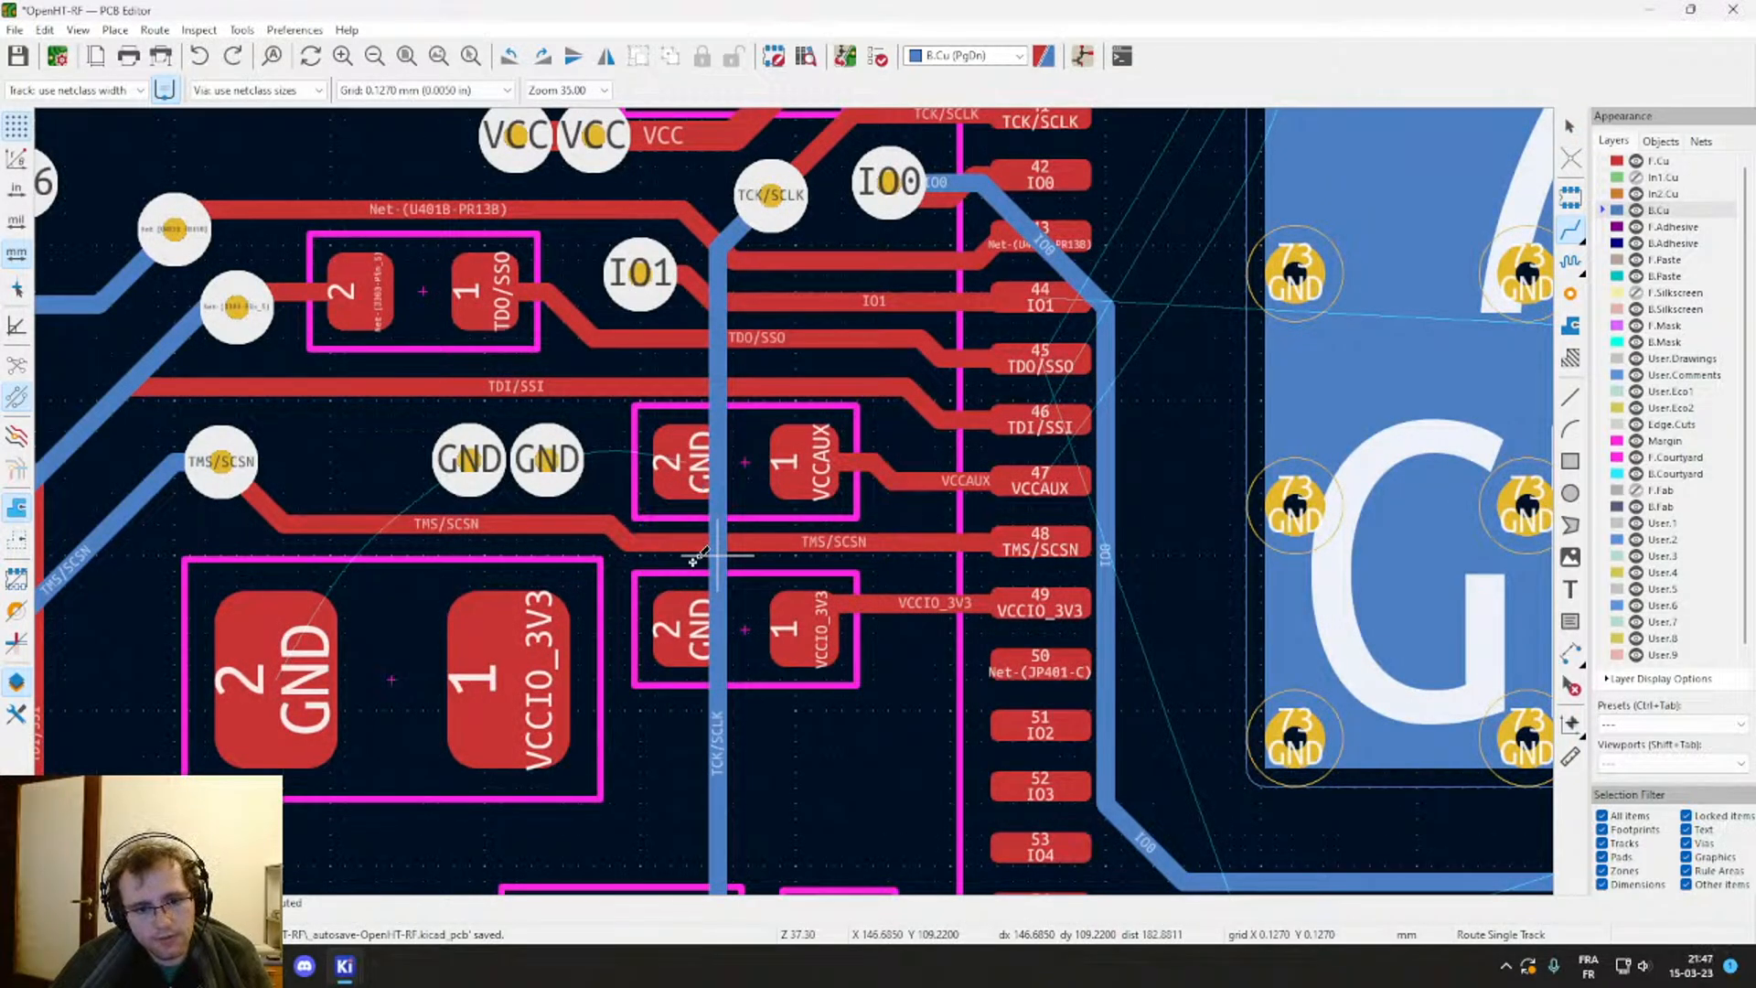
key("Escape")
Step: Reroute the vertical B.Cu TCK/SCLK segment slightly farther from the FPGA, starting beside the TDO/SSO track and rejoining its lower diagonal
left_click(717, 494)
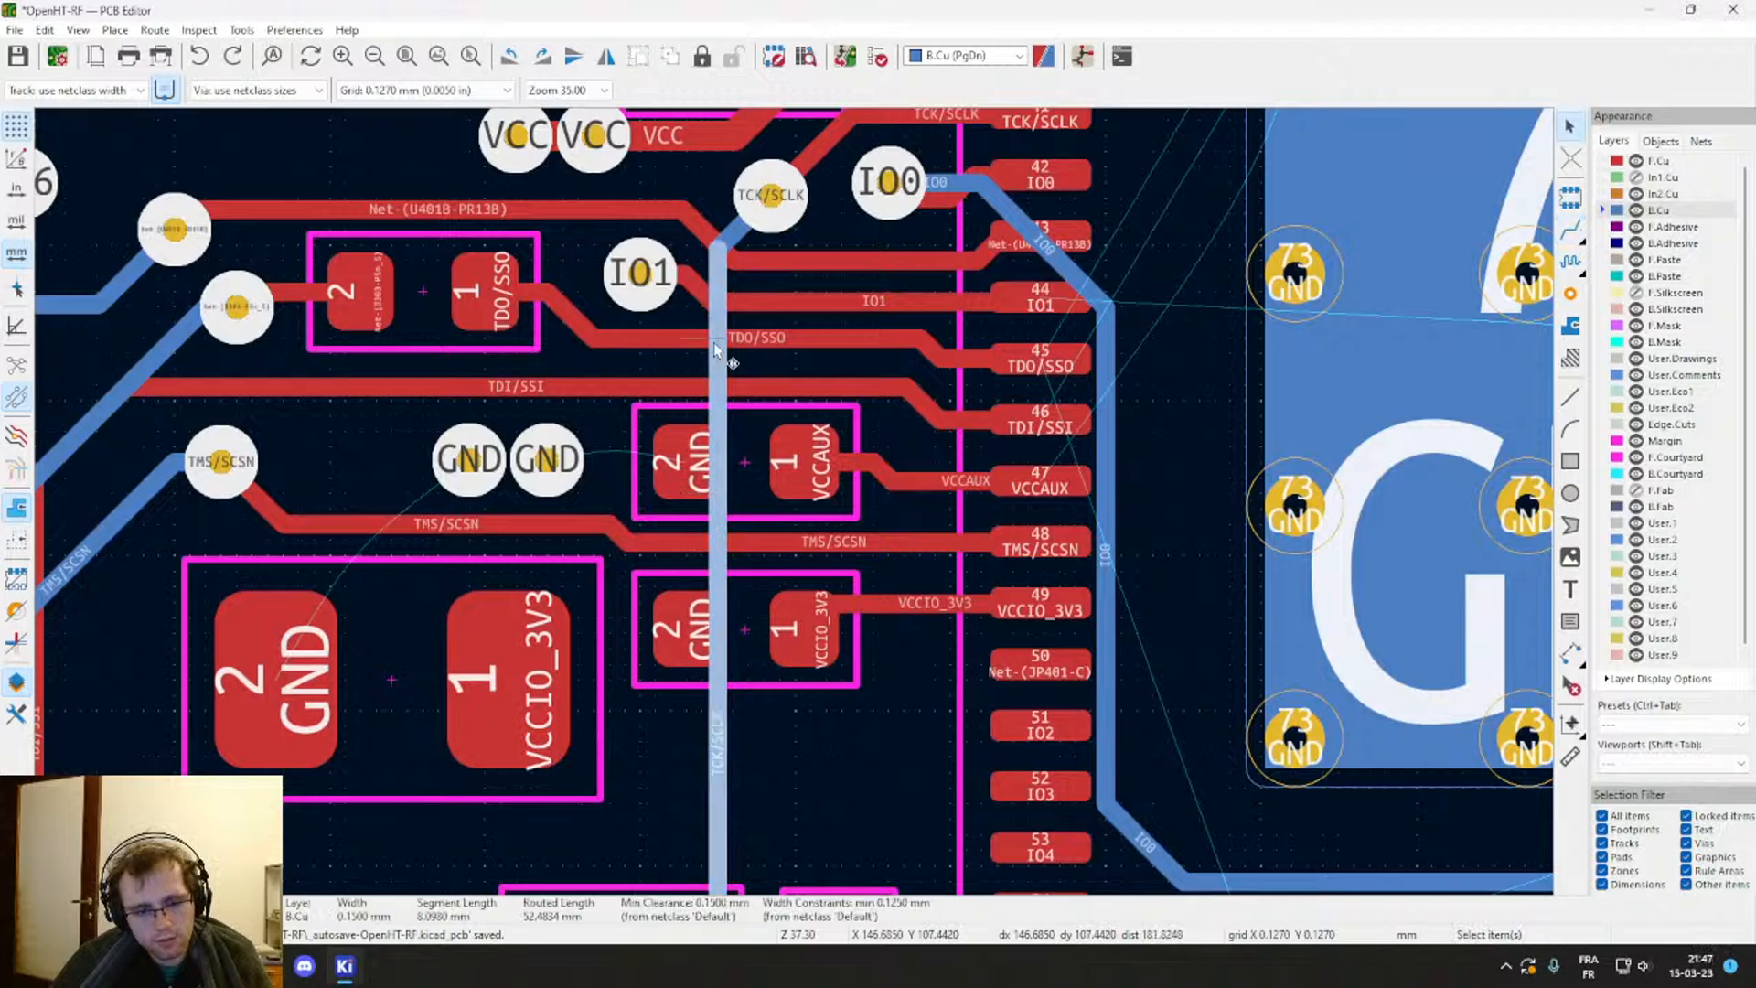
key("x")
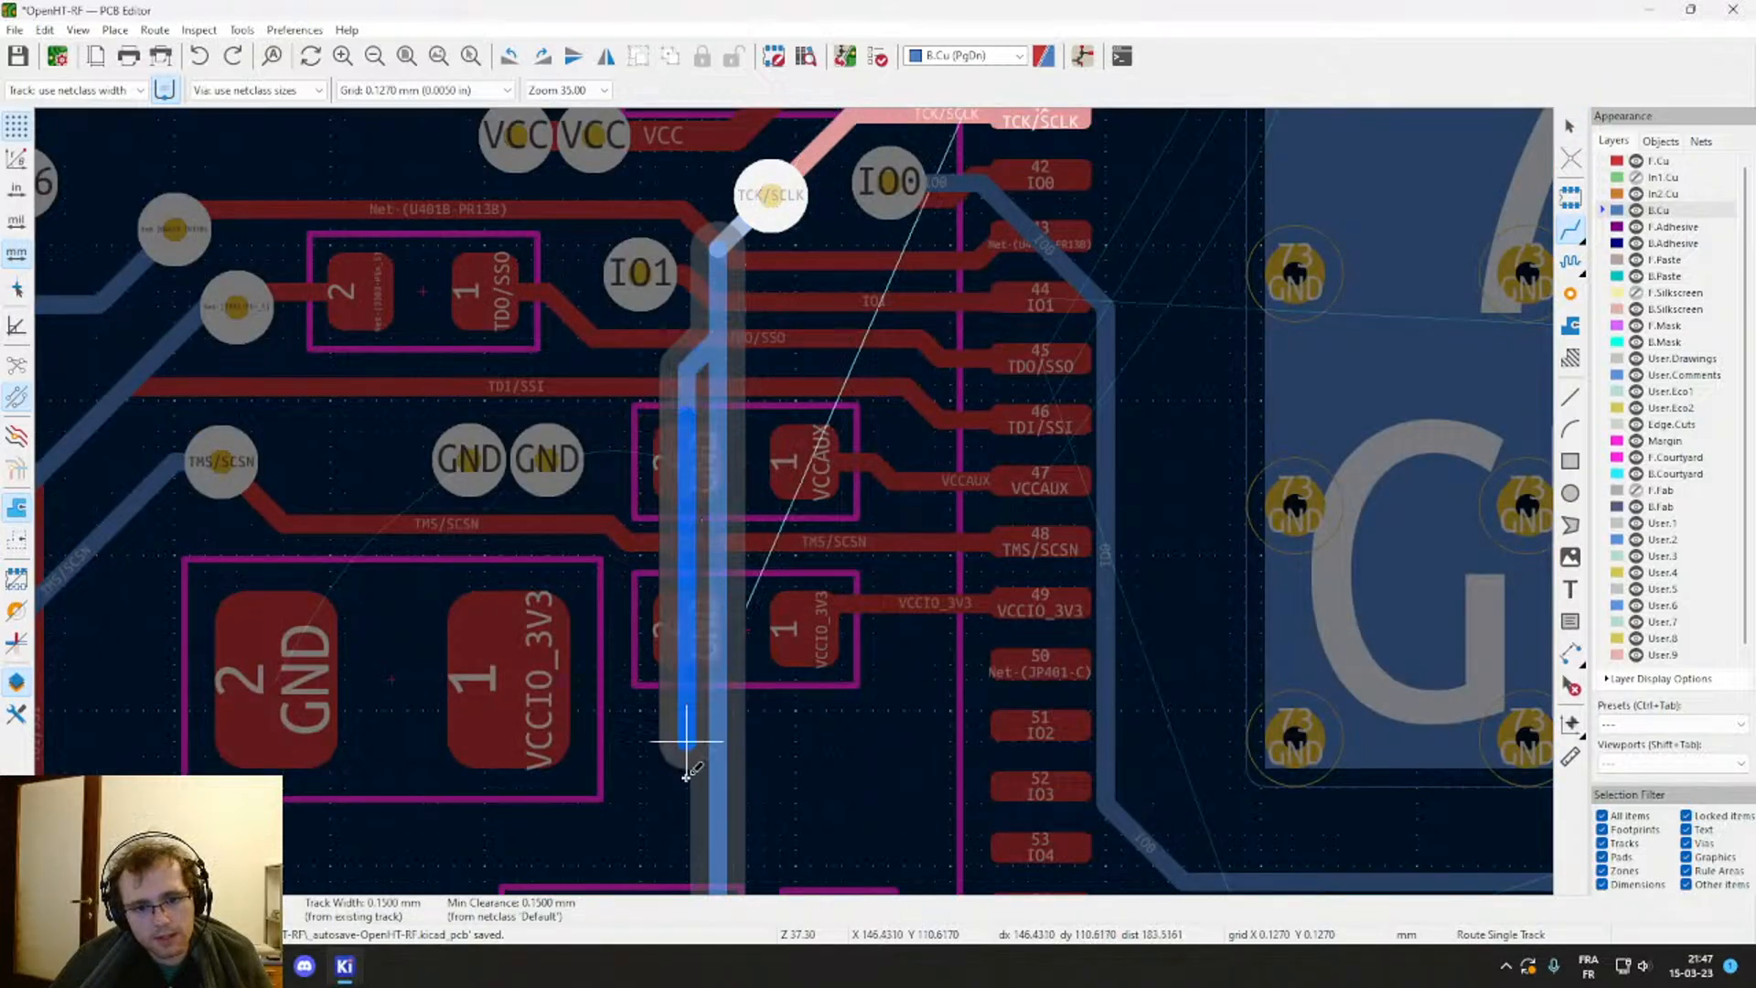
scroll(687, 773, "down", 3)
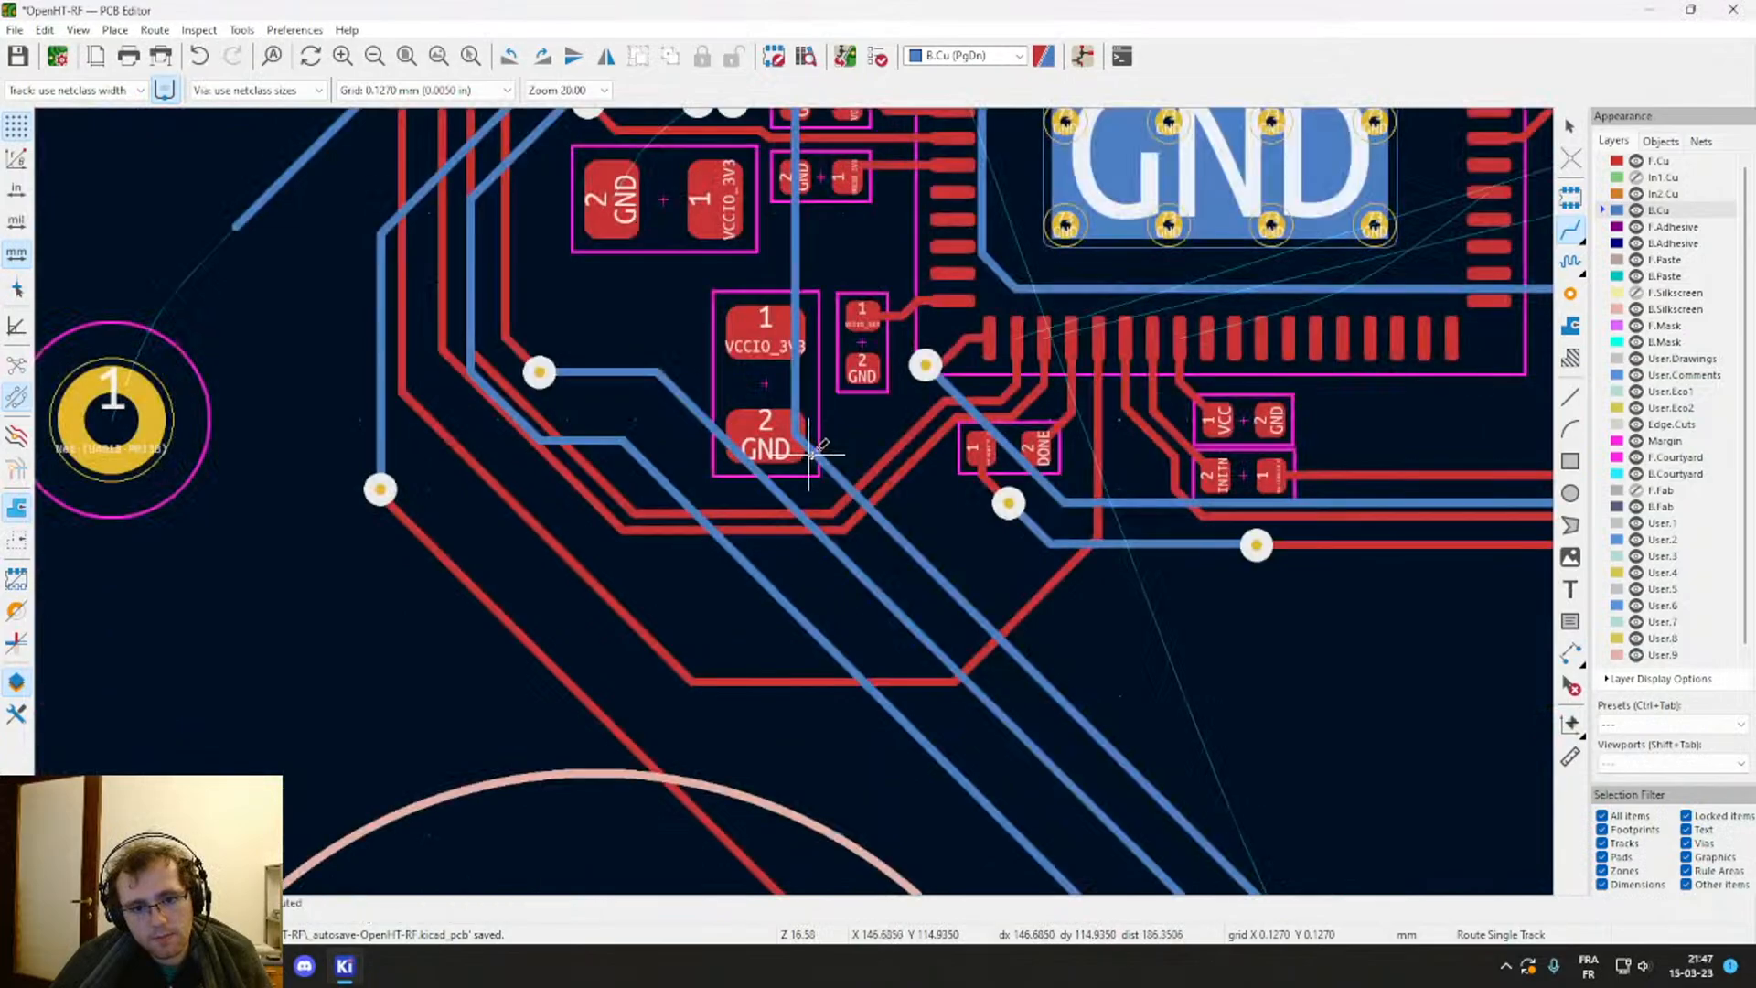
Step: Route IO4 on F.Cu from FPGA pin 53 to a new via between the pin and the TCK/SCLK track
scroll(886, 296, "up", 3)
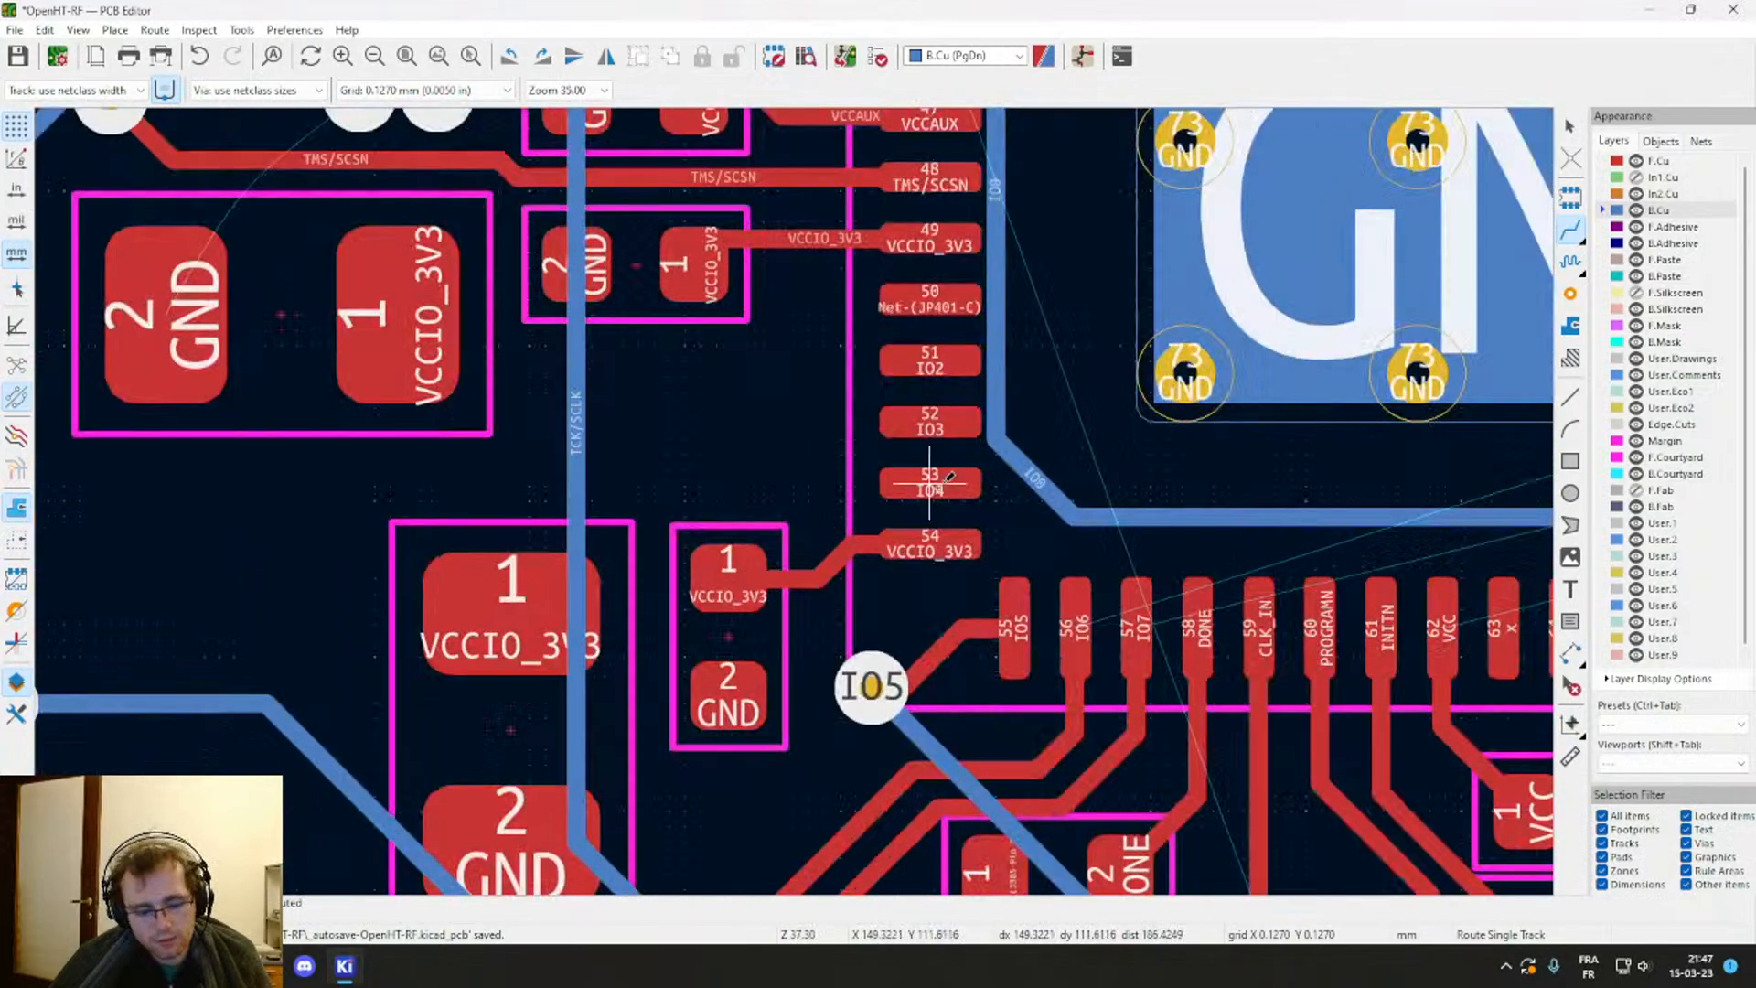
left_click(929, 485)
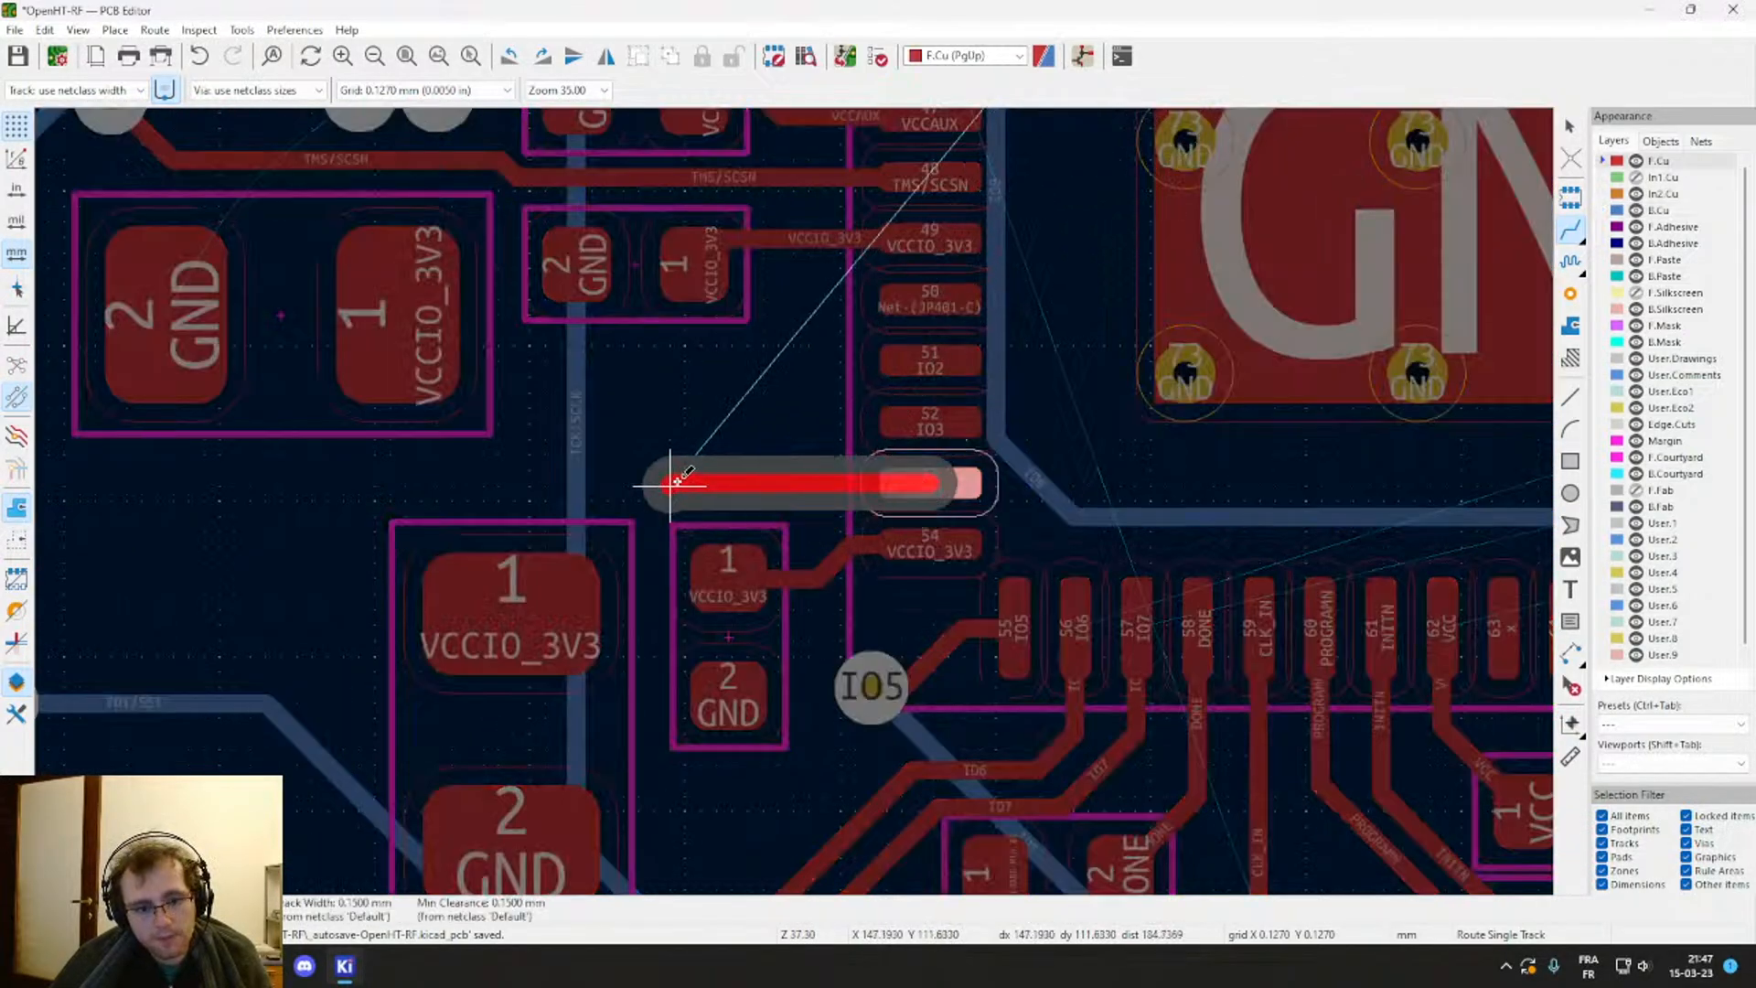
key("v")
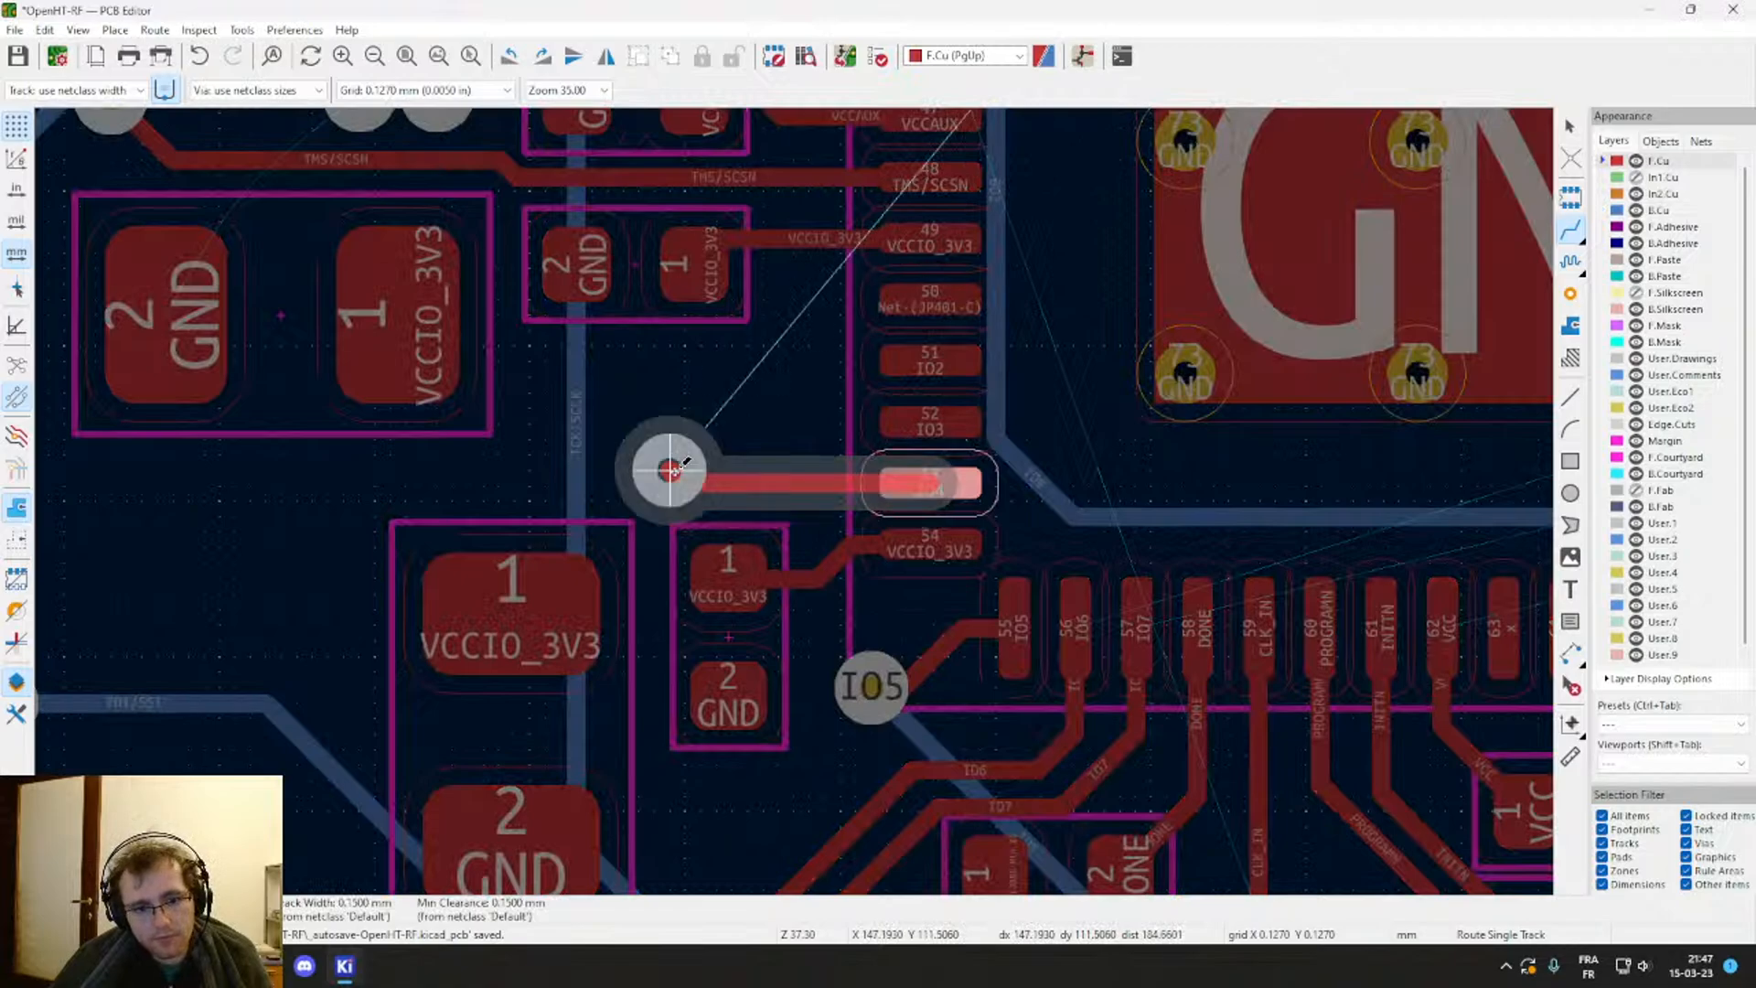
double_click(670, 470)
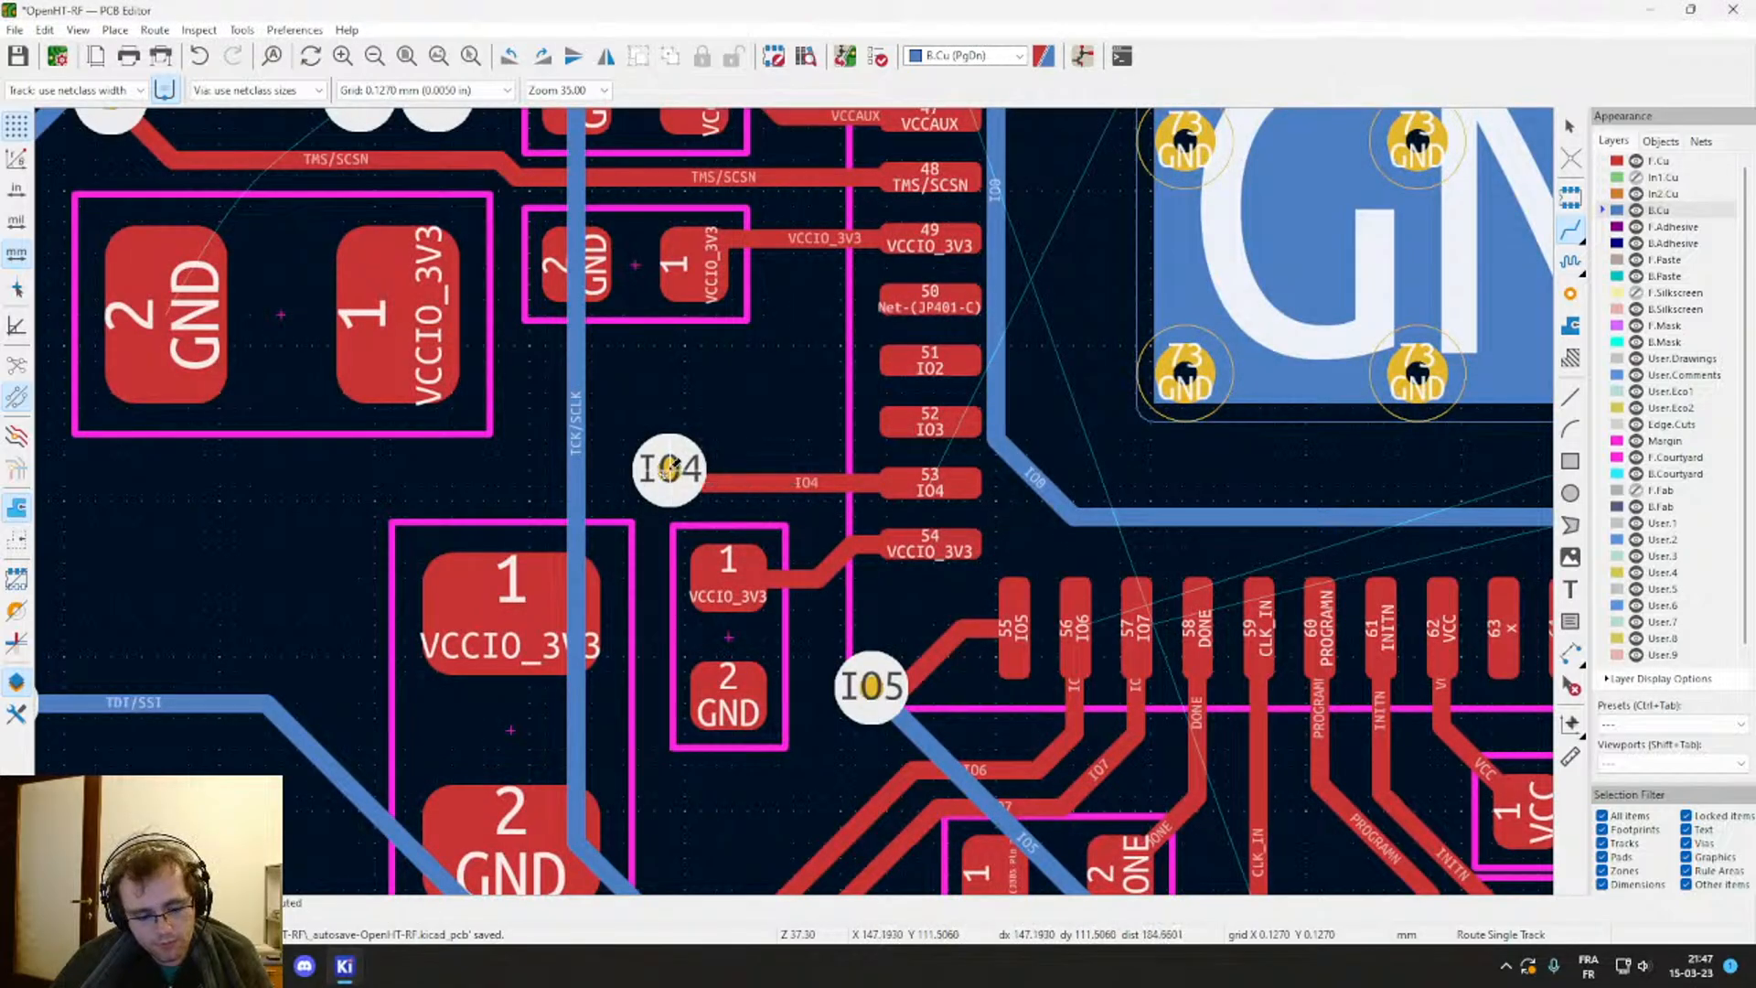
Step: Route IO4 on B.Cu from its via, under the chip below the IO0 track, ending diagonally just before the three vertical F.Cu tracks
left_click(670, 470)
scroll(1168, 557, "down", 5)
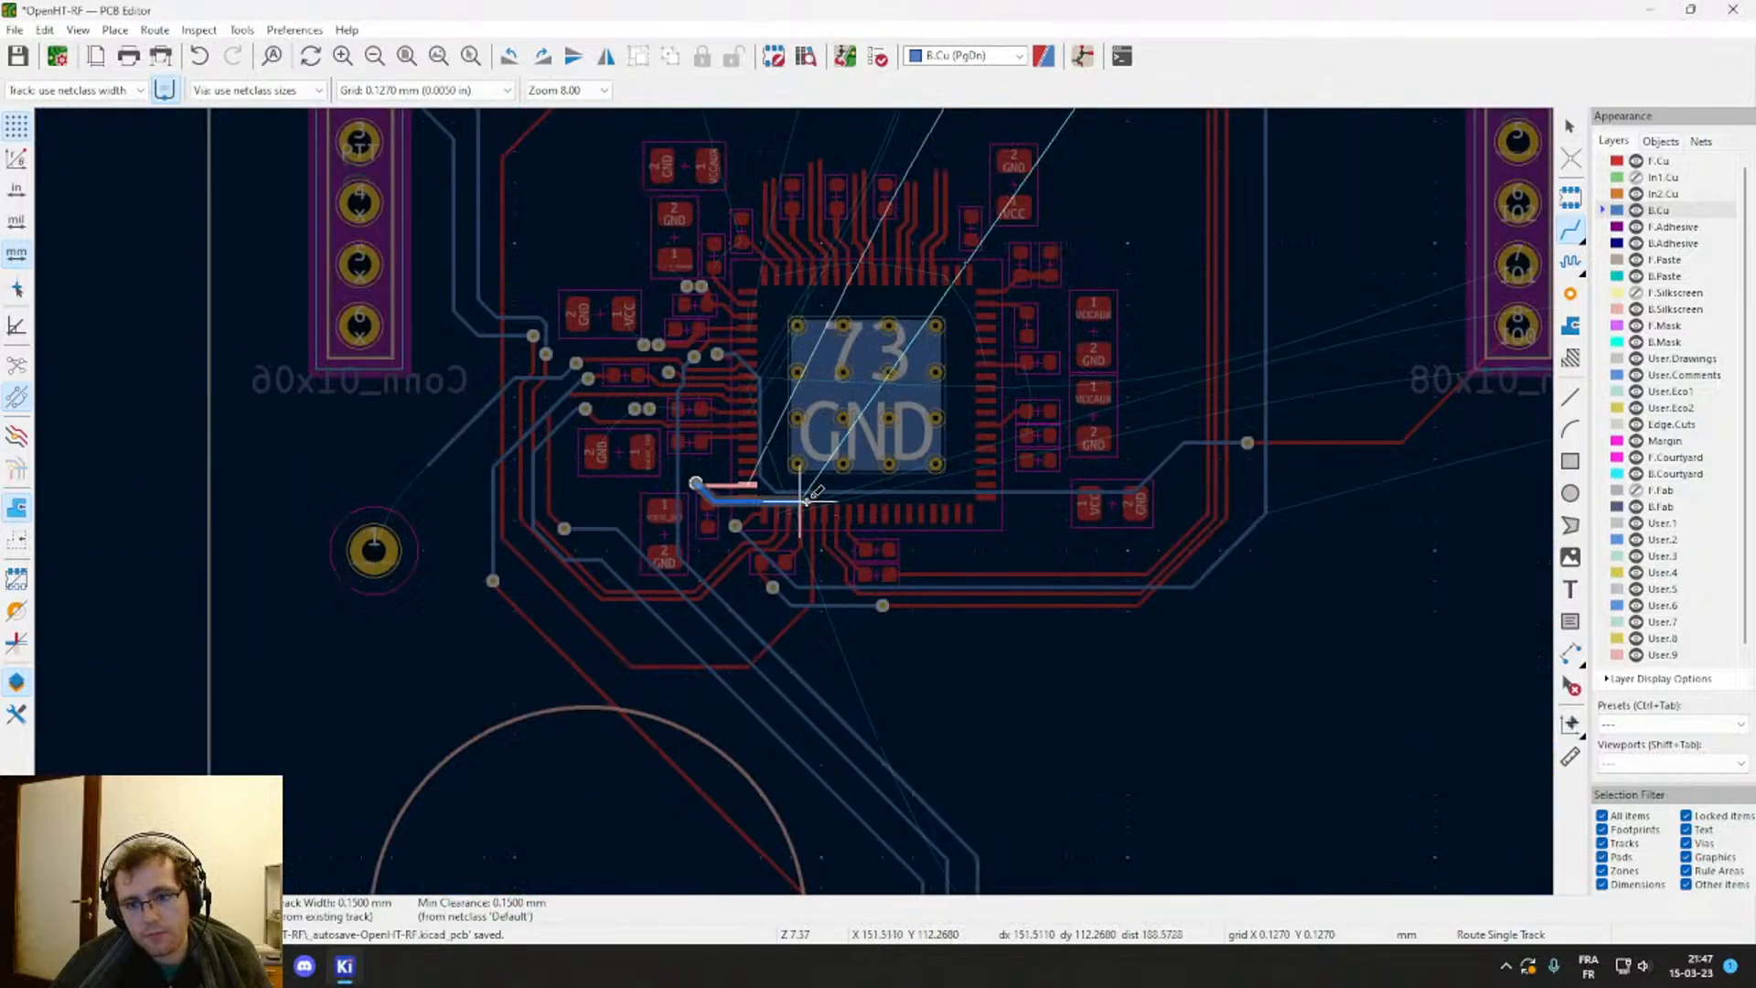
scroll(807, 499, "down", 3)
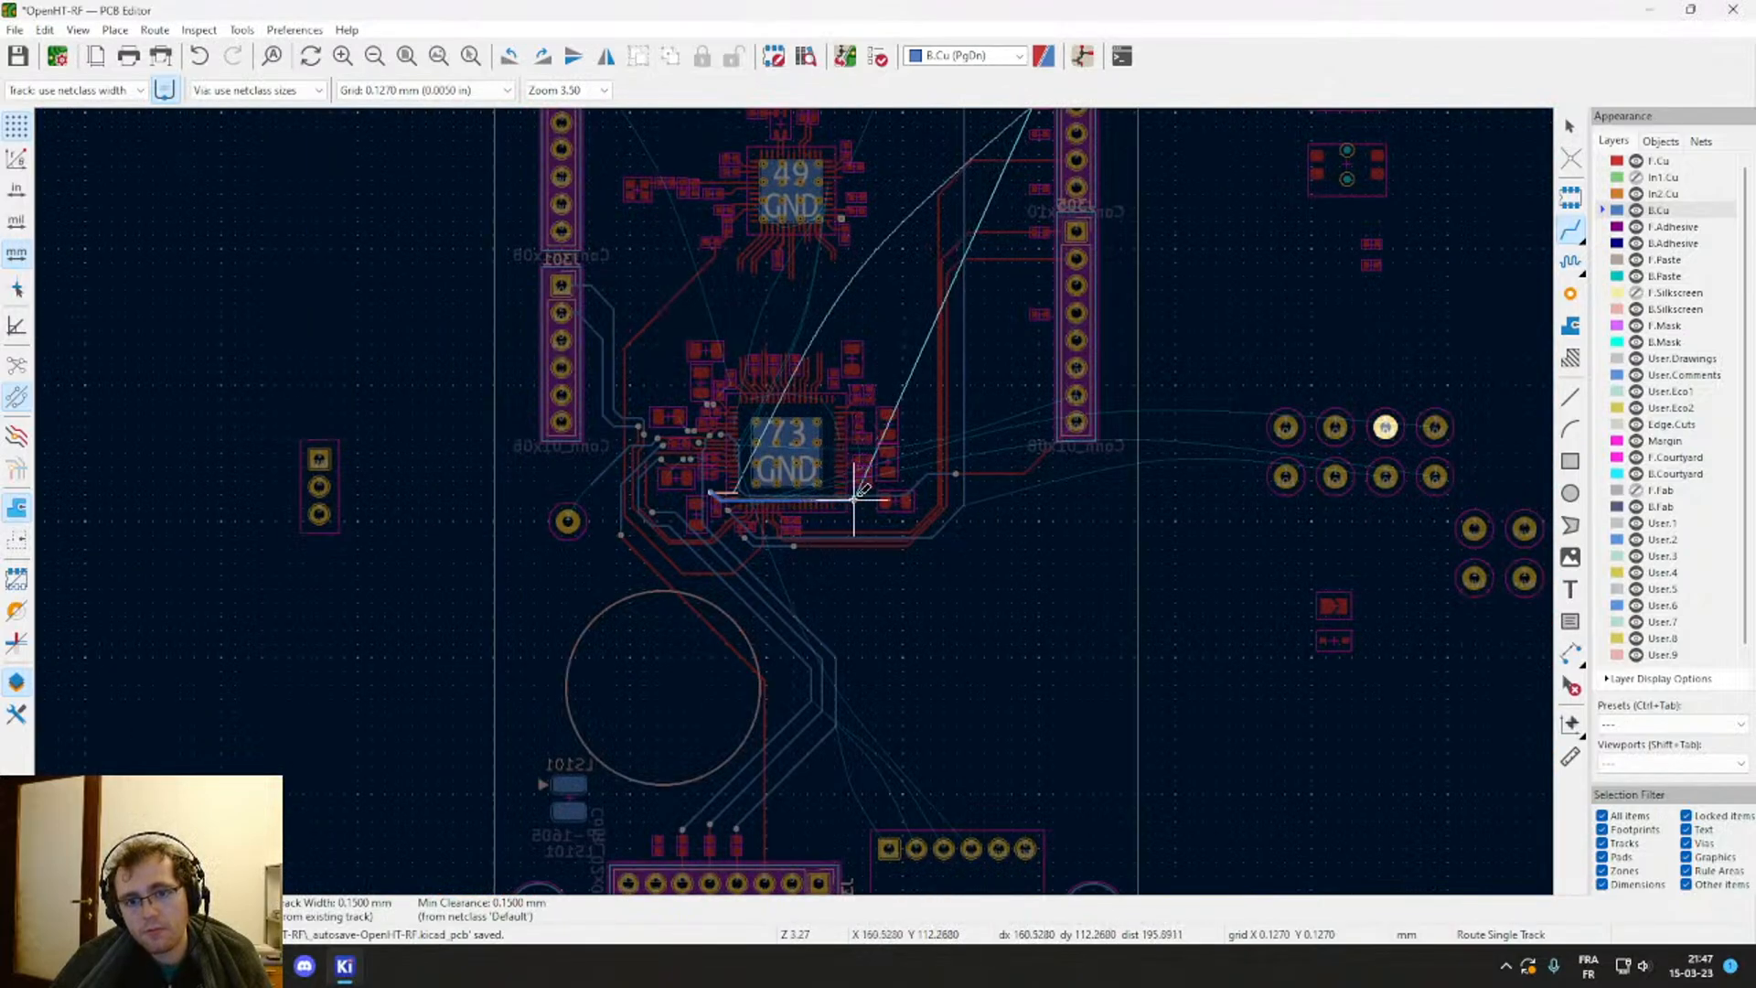
middle_click_drag(932, 498, 870, 767)
scroll(873, 764, "up", 2)
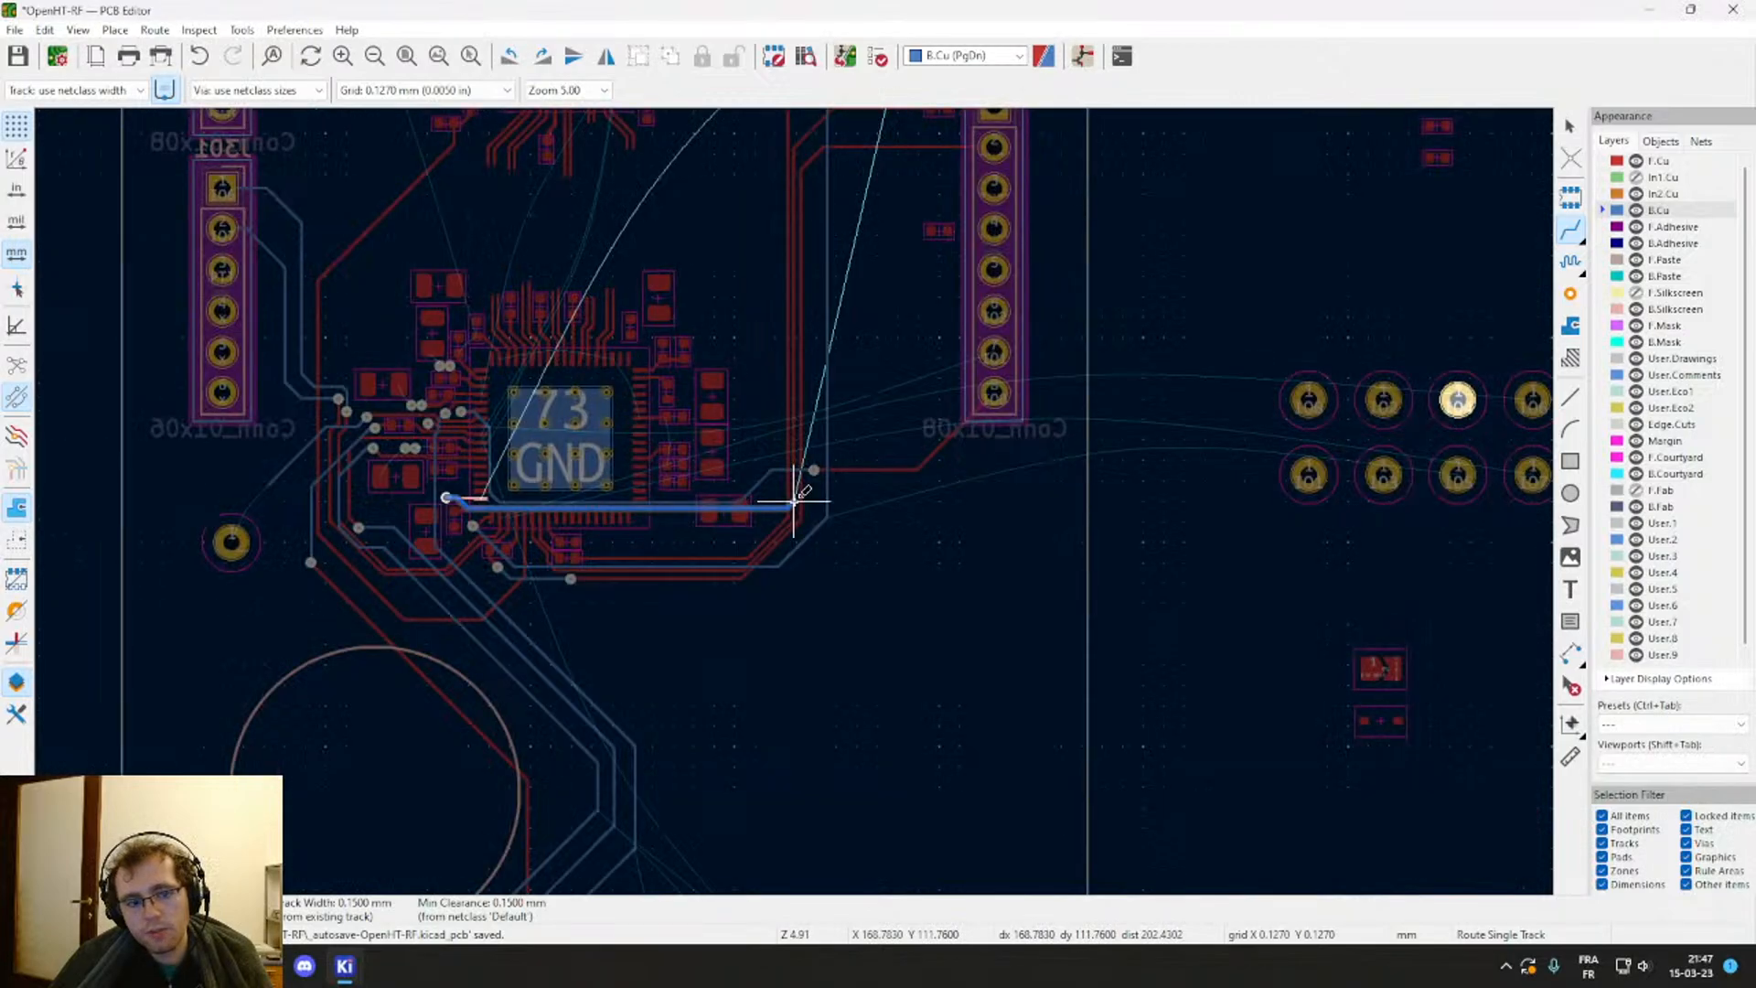
scroll(793, 500, "down", 2)
middle_click_drag(796, 494, 778, 792)
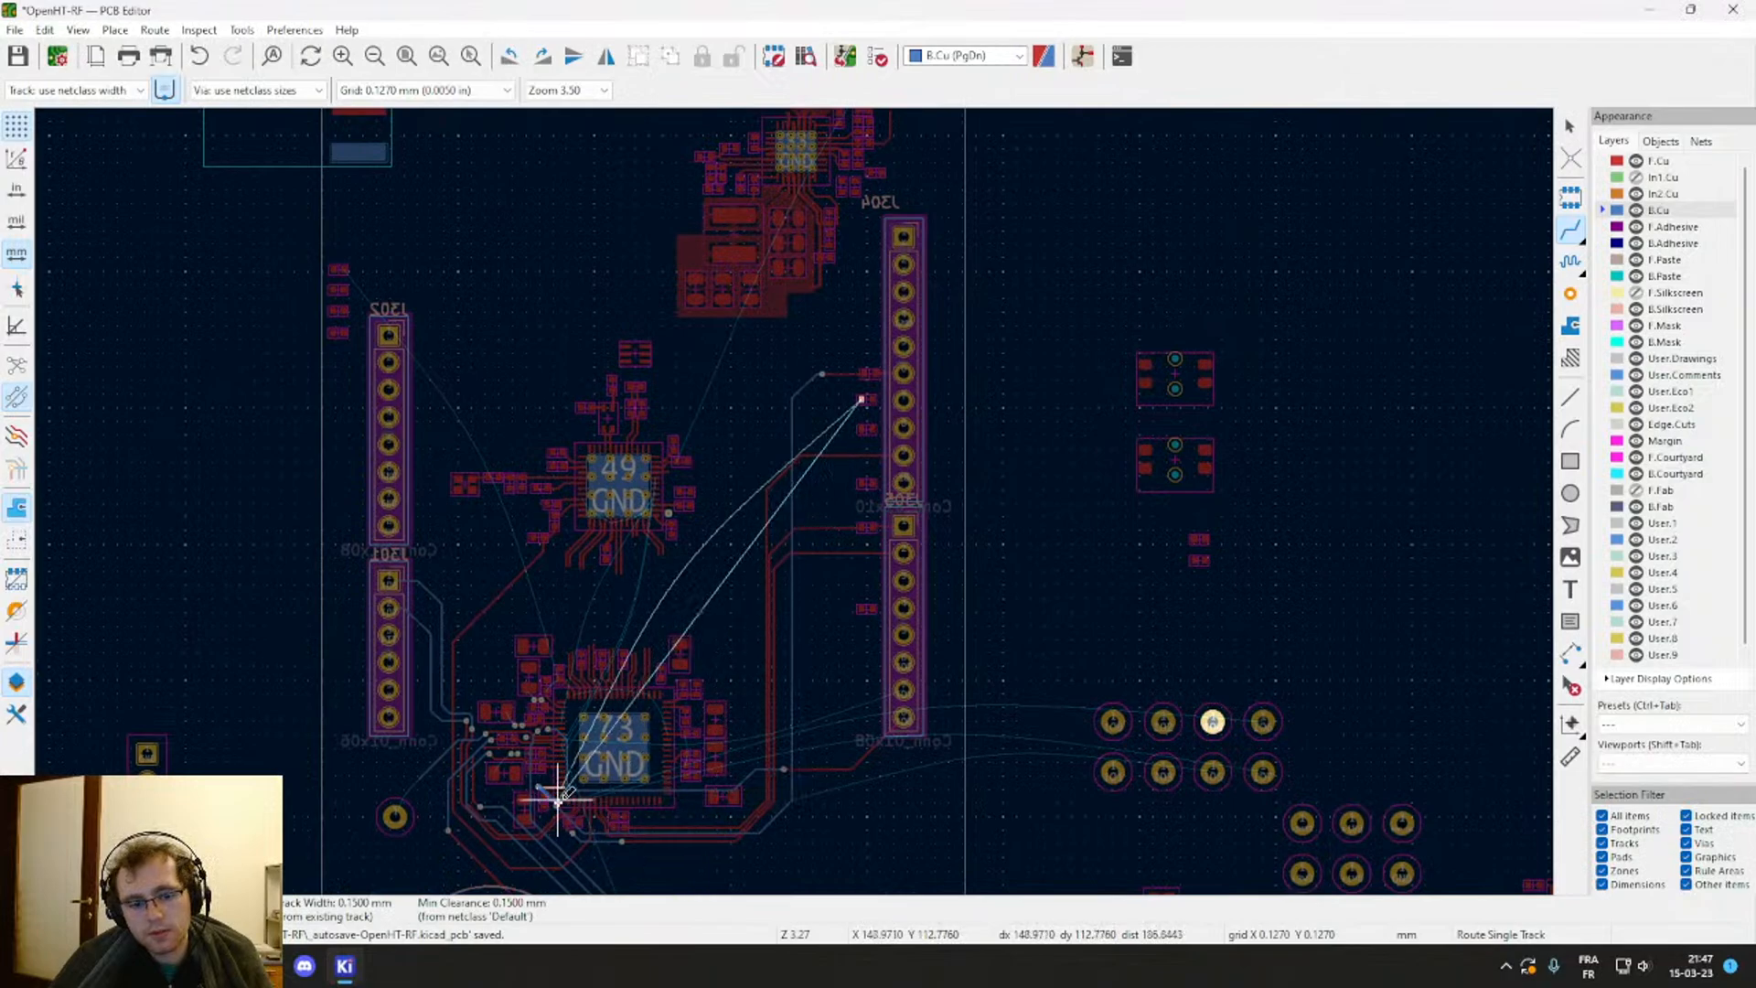
scroll(549, 795, "up", 9)
middle_click_drag(1391, 436, 463, 580)
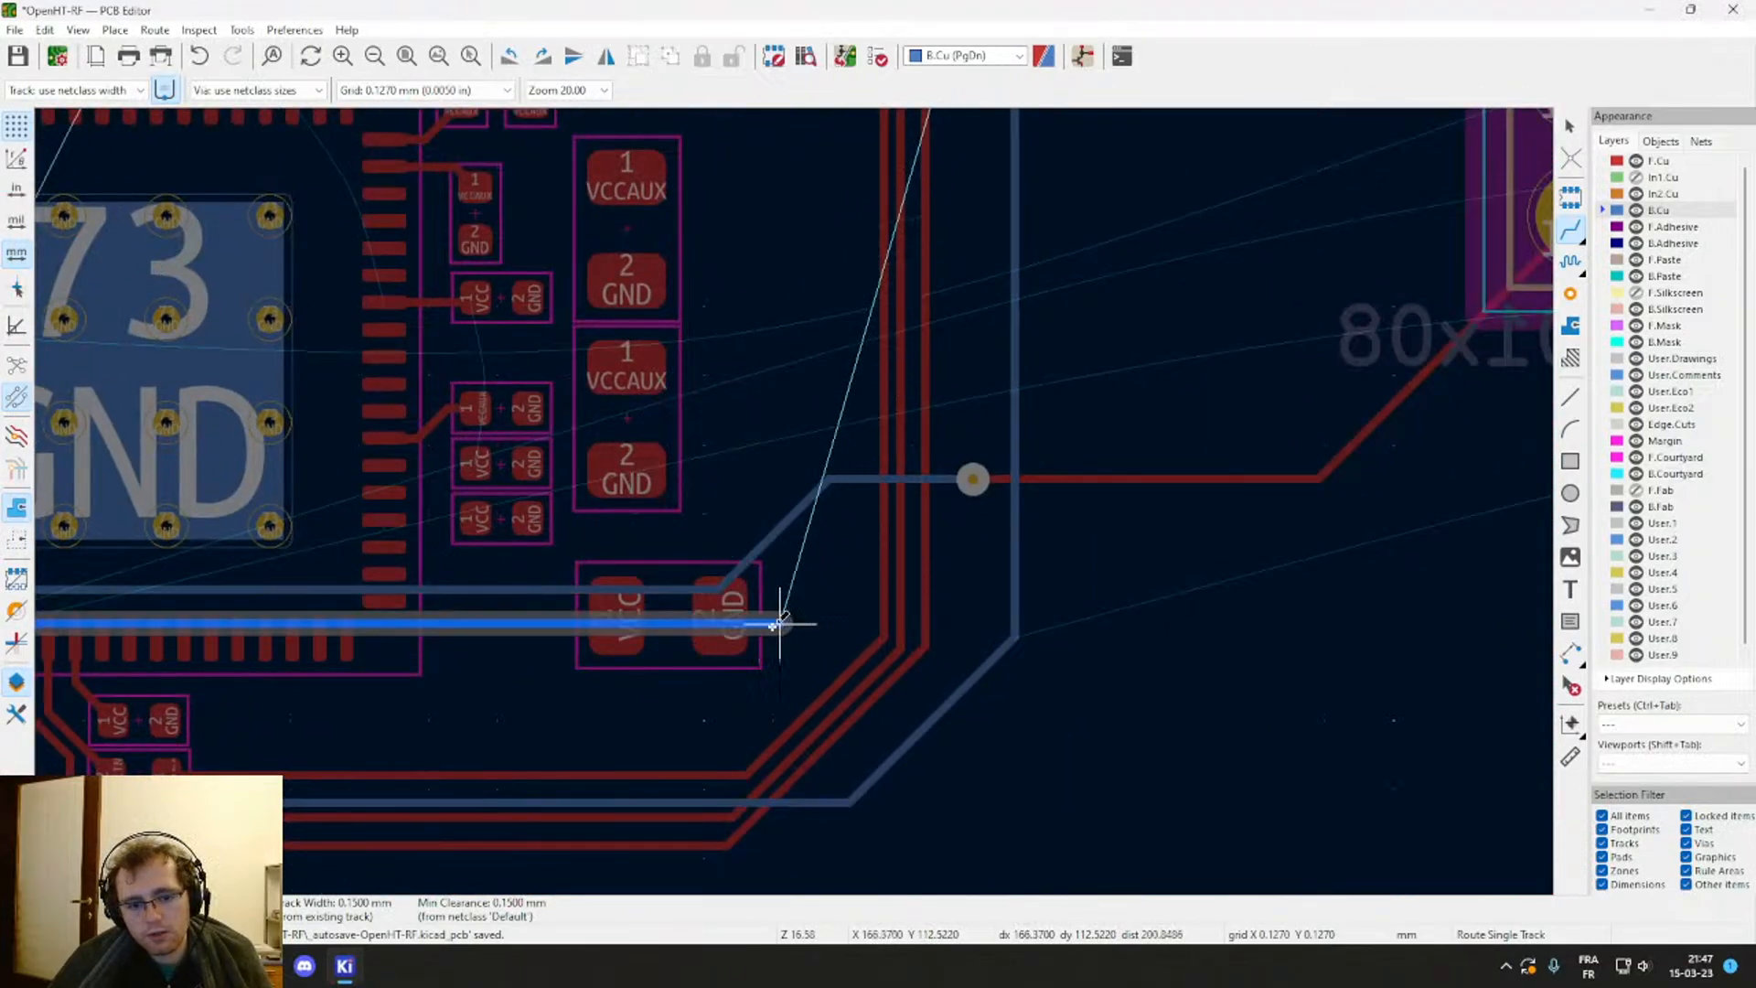
left_click(858, 506)
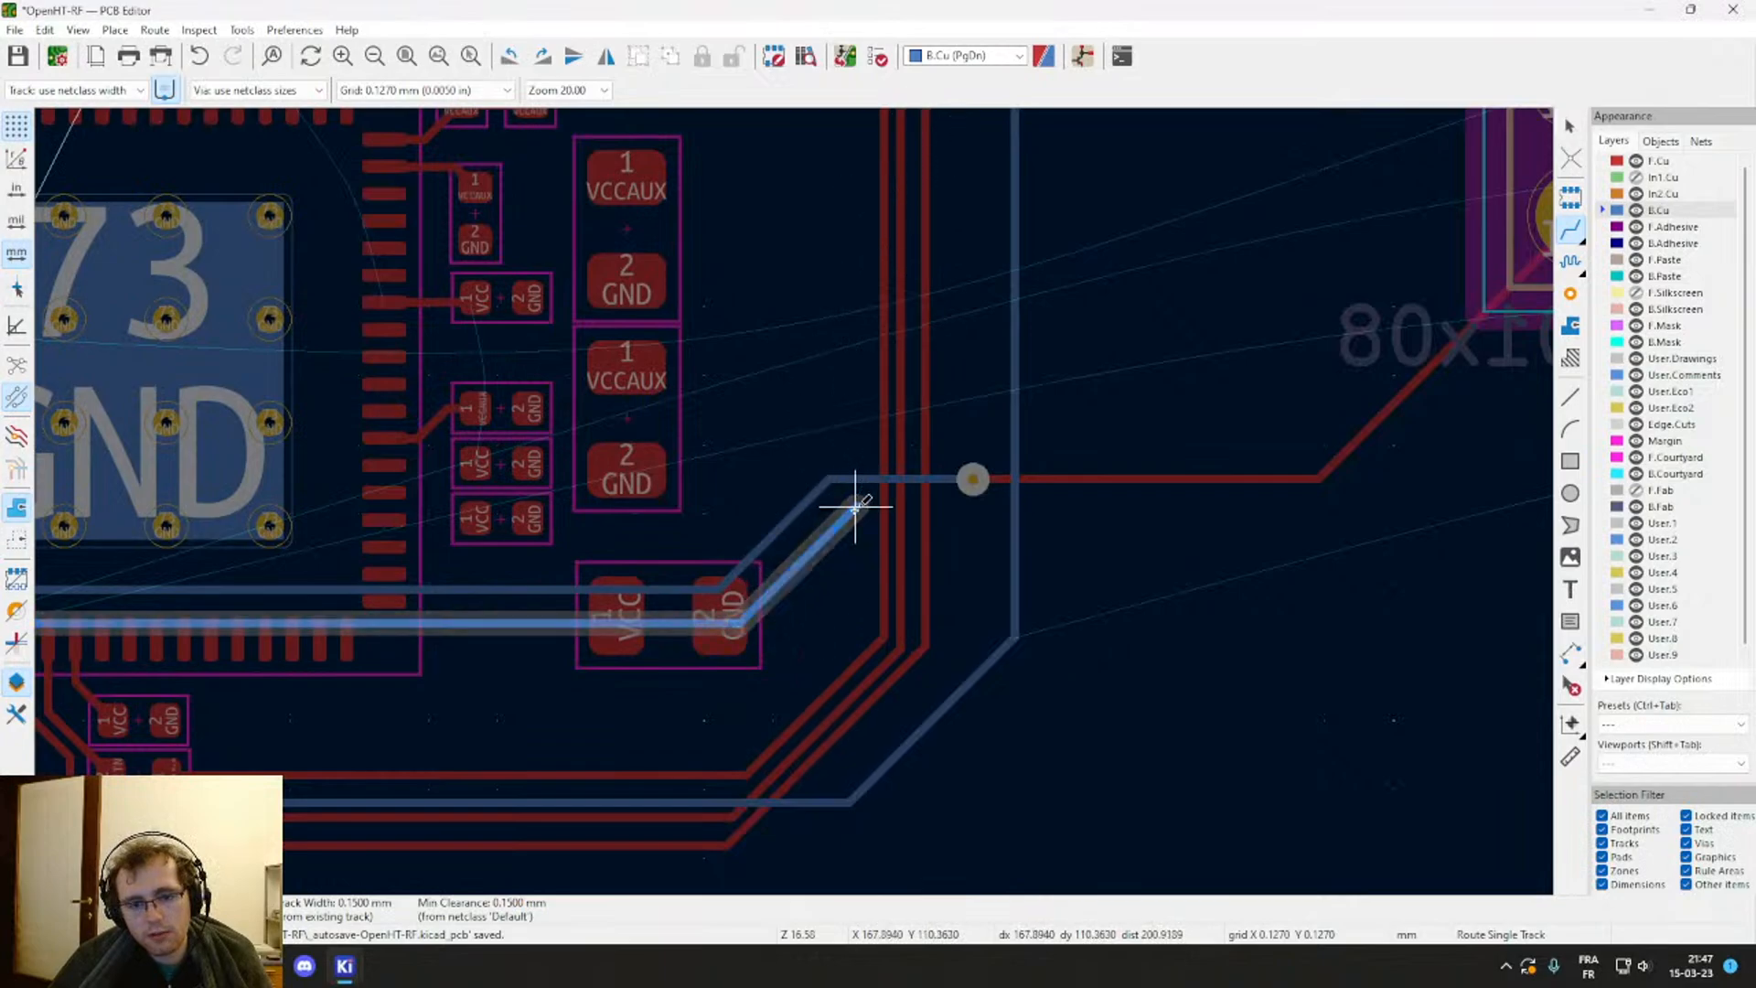
key("Escape")
Step: Examine the pads beside J304 and J305 and the space around the vertical tracks for continuing the IO4 connection
scroll(793, 476, "down", 4)
middle_click_drag(812, 349, 692, 657)
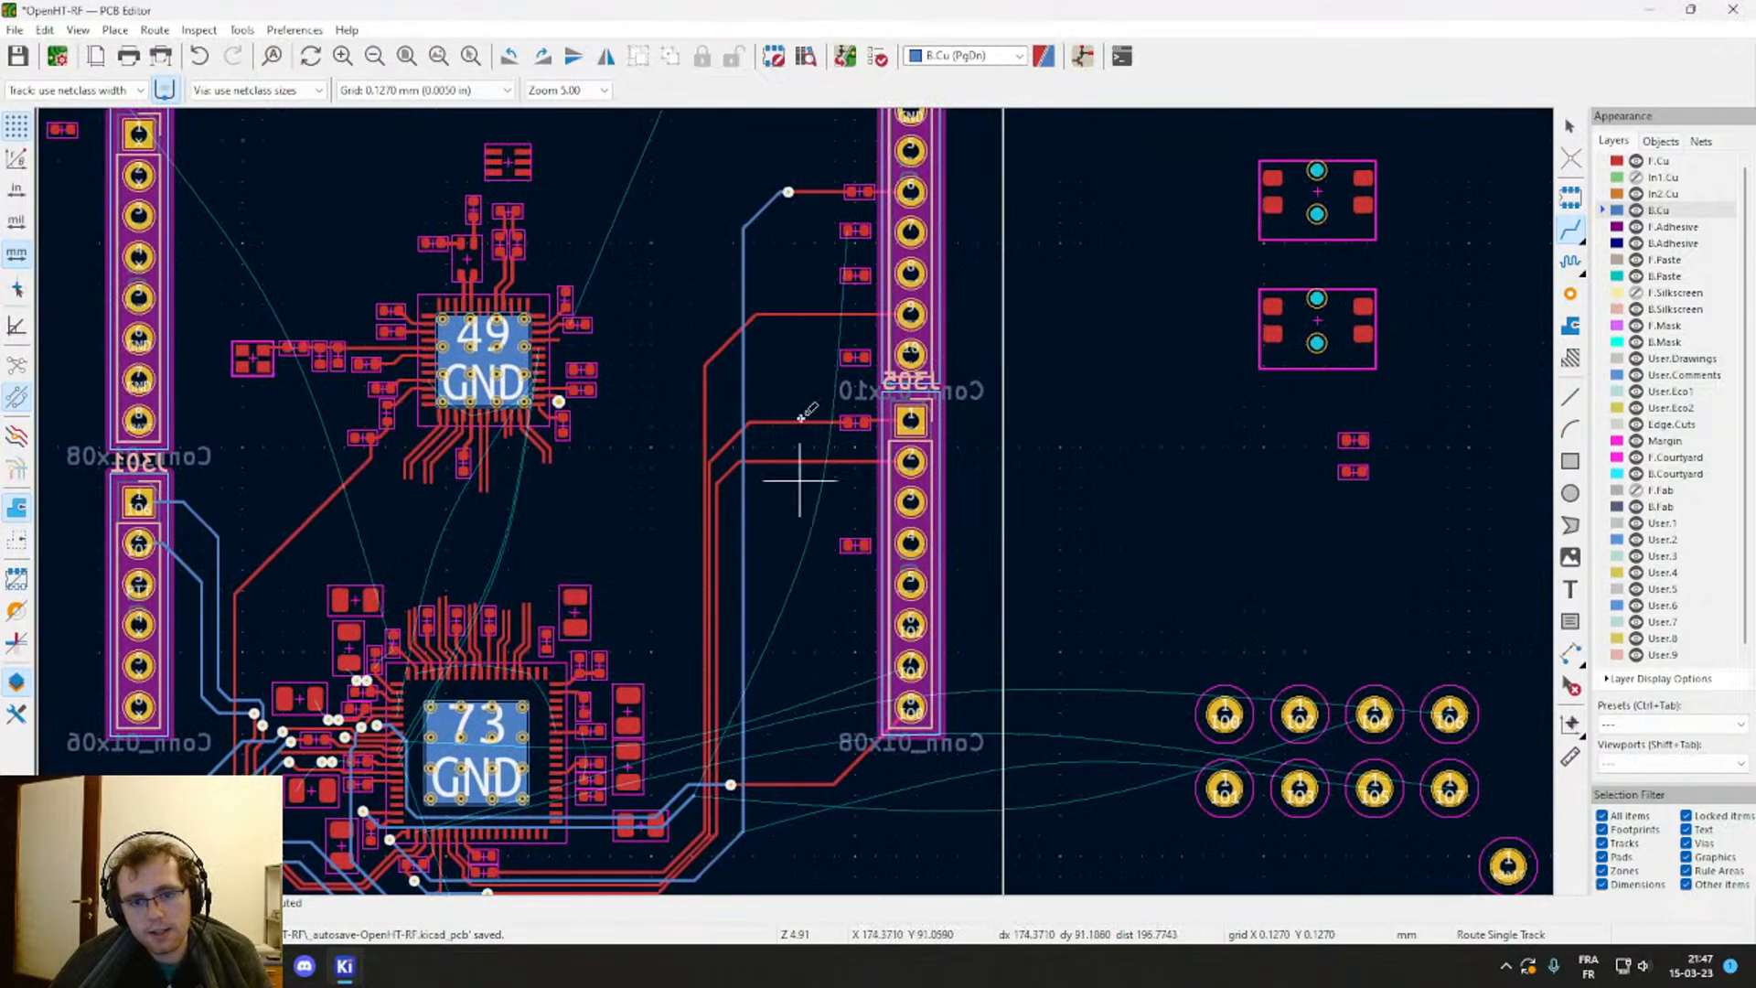
middle_click_drag(817, 281, 807, 491)
scroll(875, 440, "up", 4)
scroll(794, 500, "up", 1)
scroll(905, 500, "down", 3)
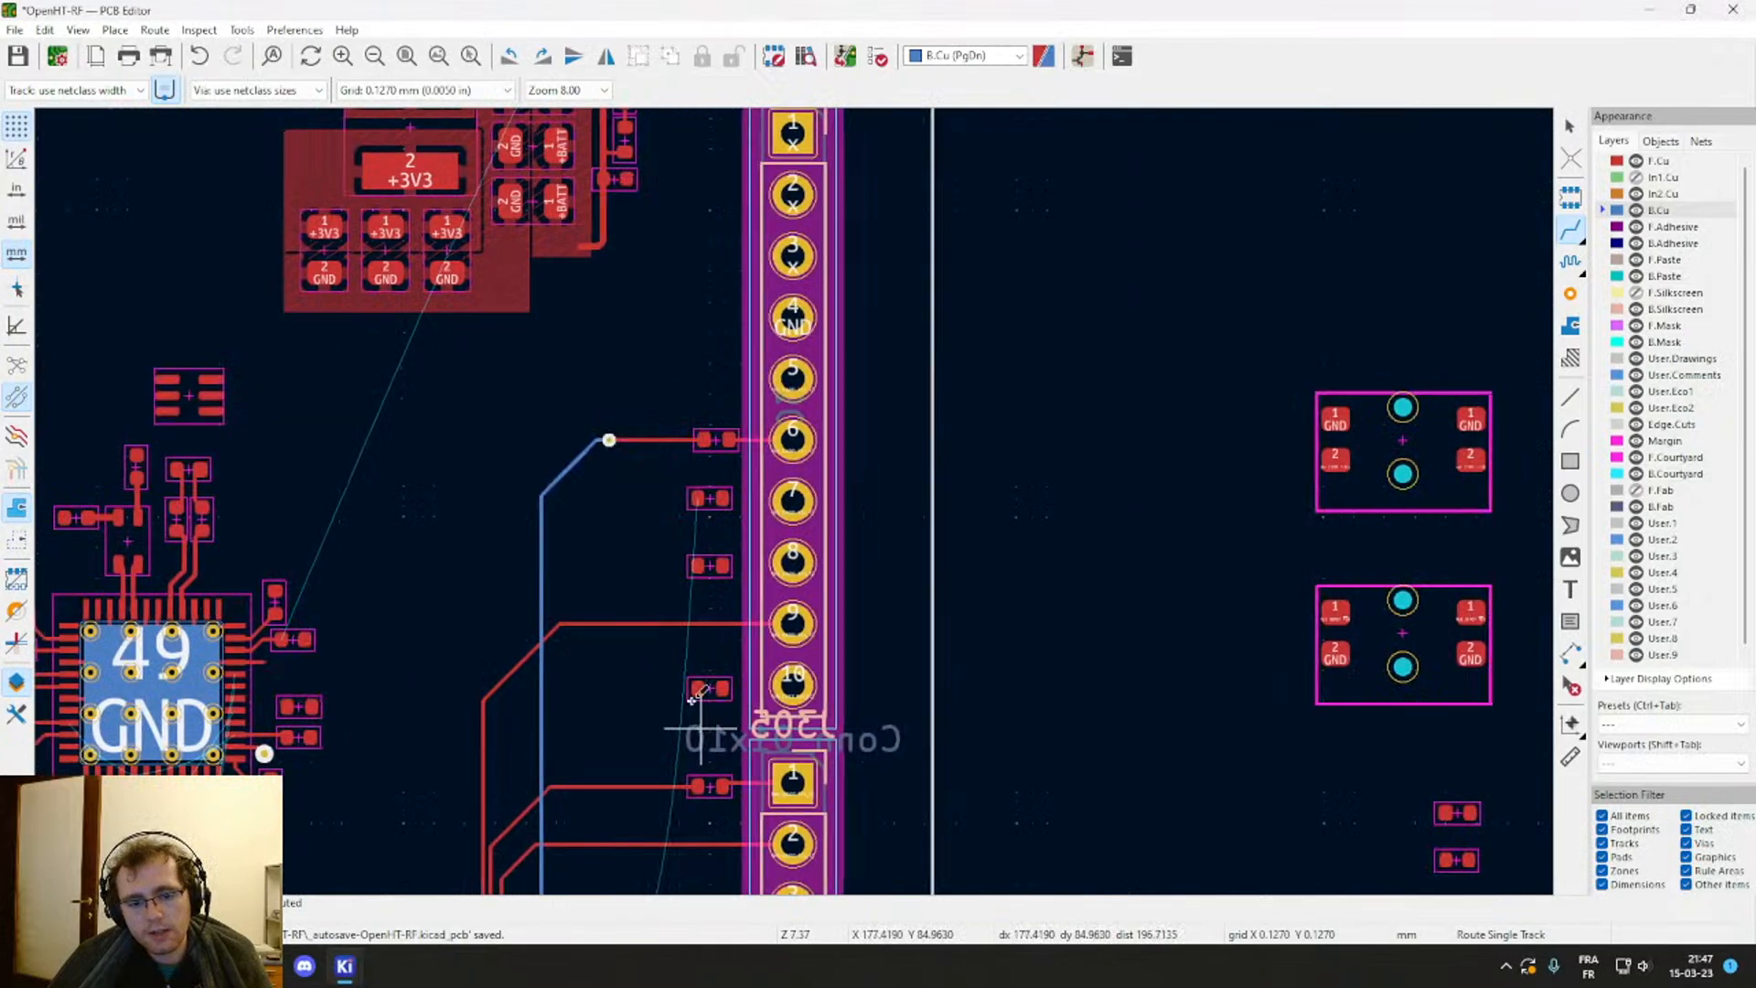
middle_click_drag(694, 705, 827, 151)
middle_click_drag(402, 729, 816, 300)
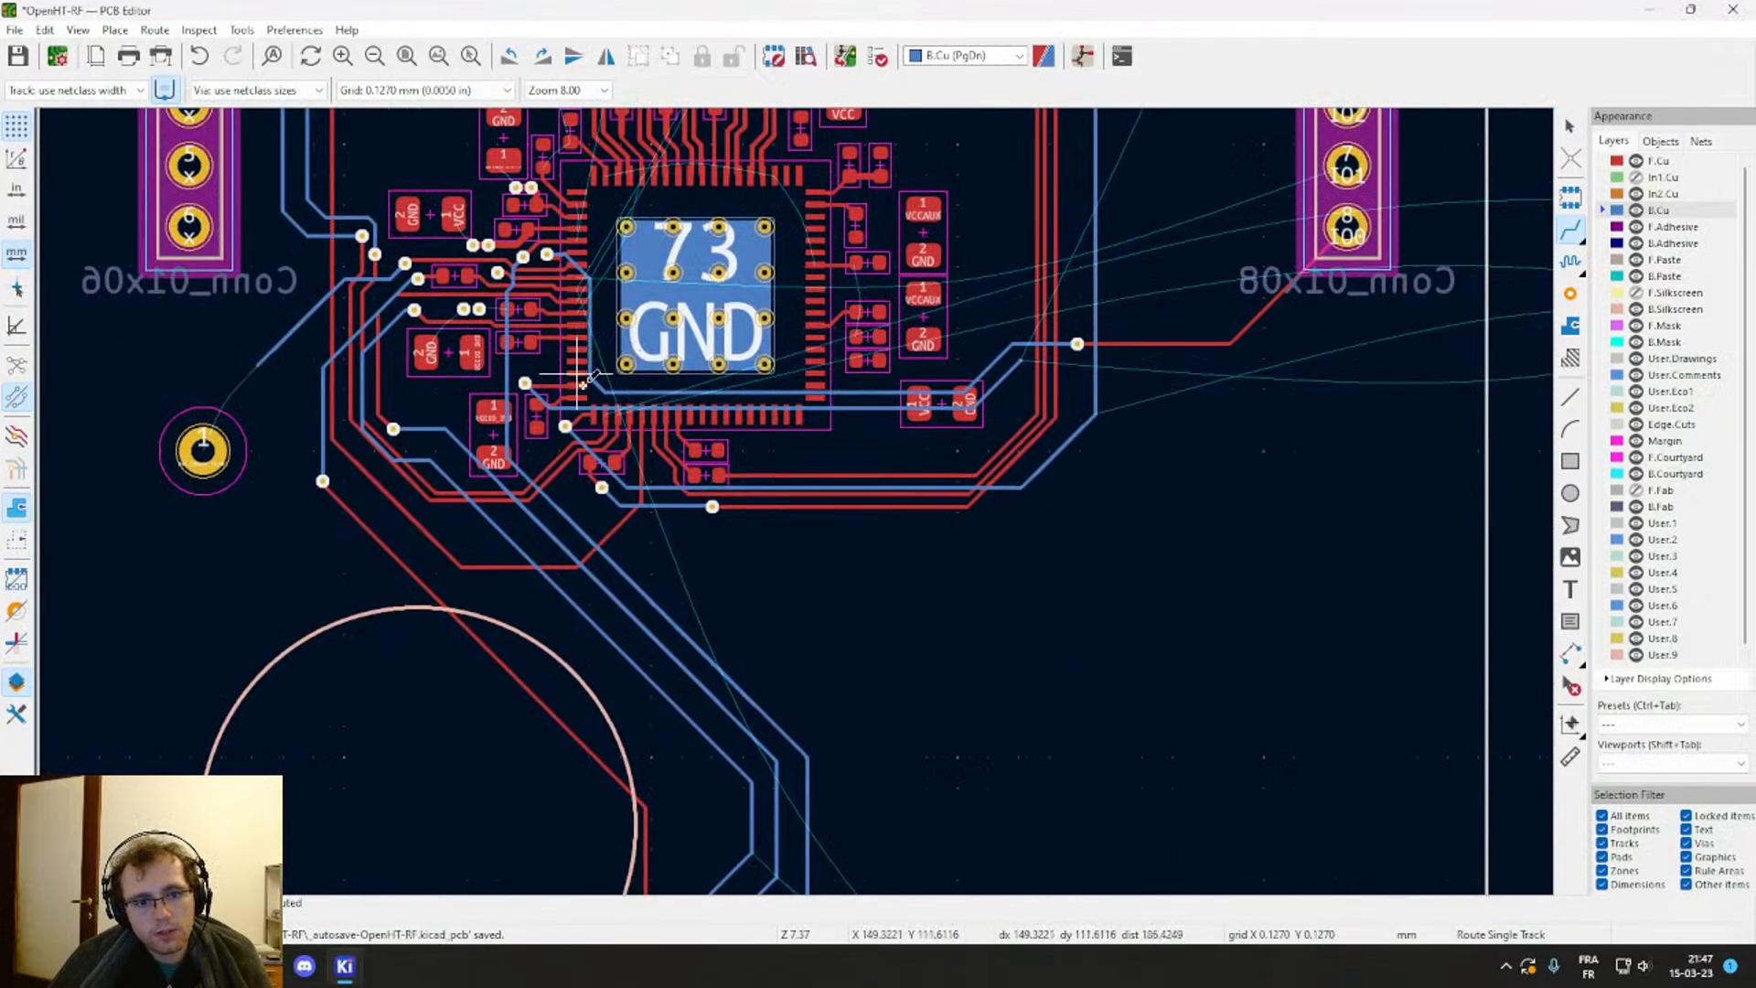
scroll(1109, 350, "up", 3)
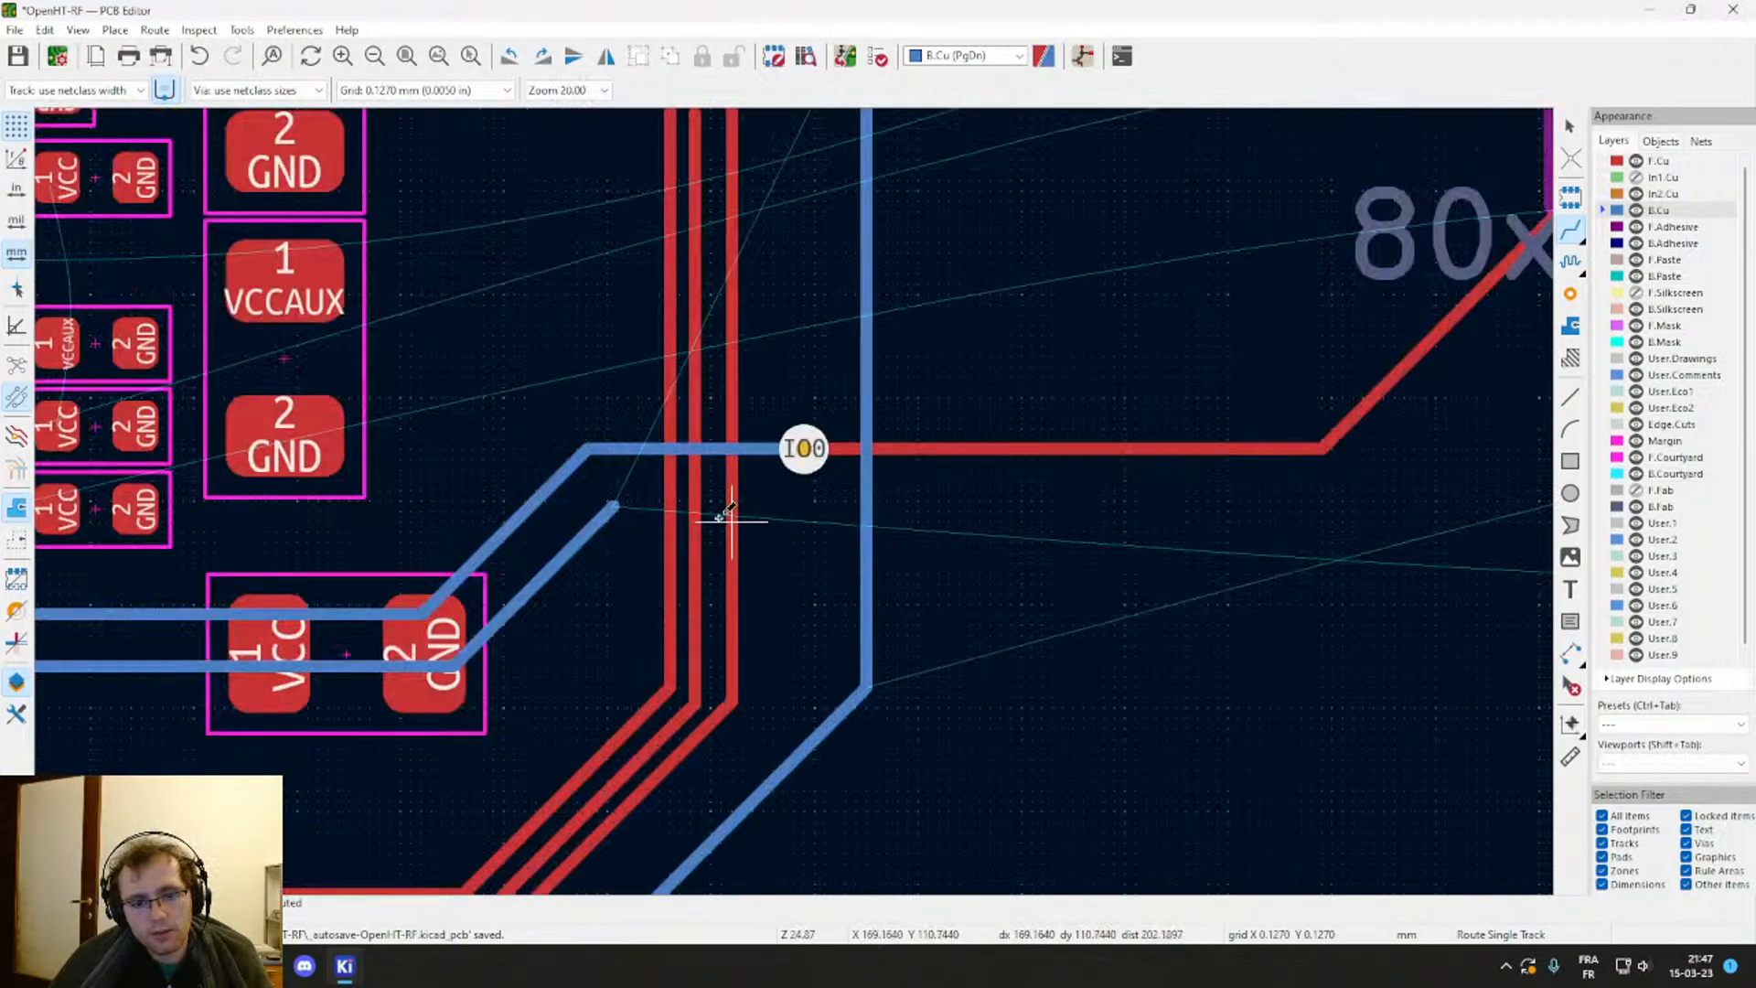
scroll(590, 407, "down", 7)
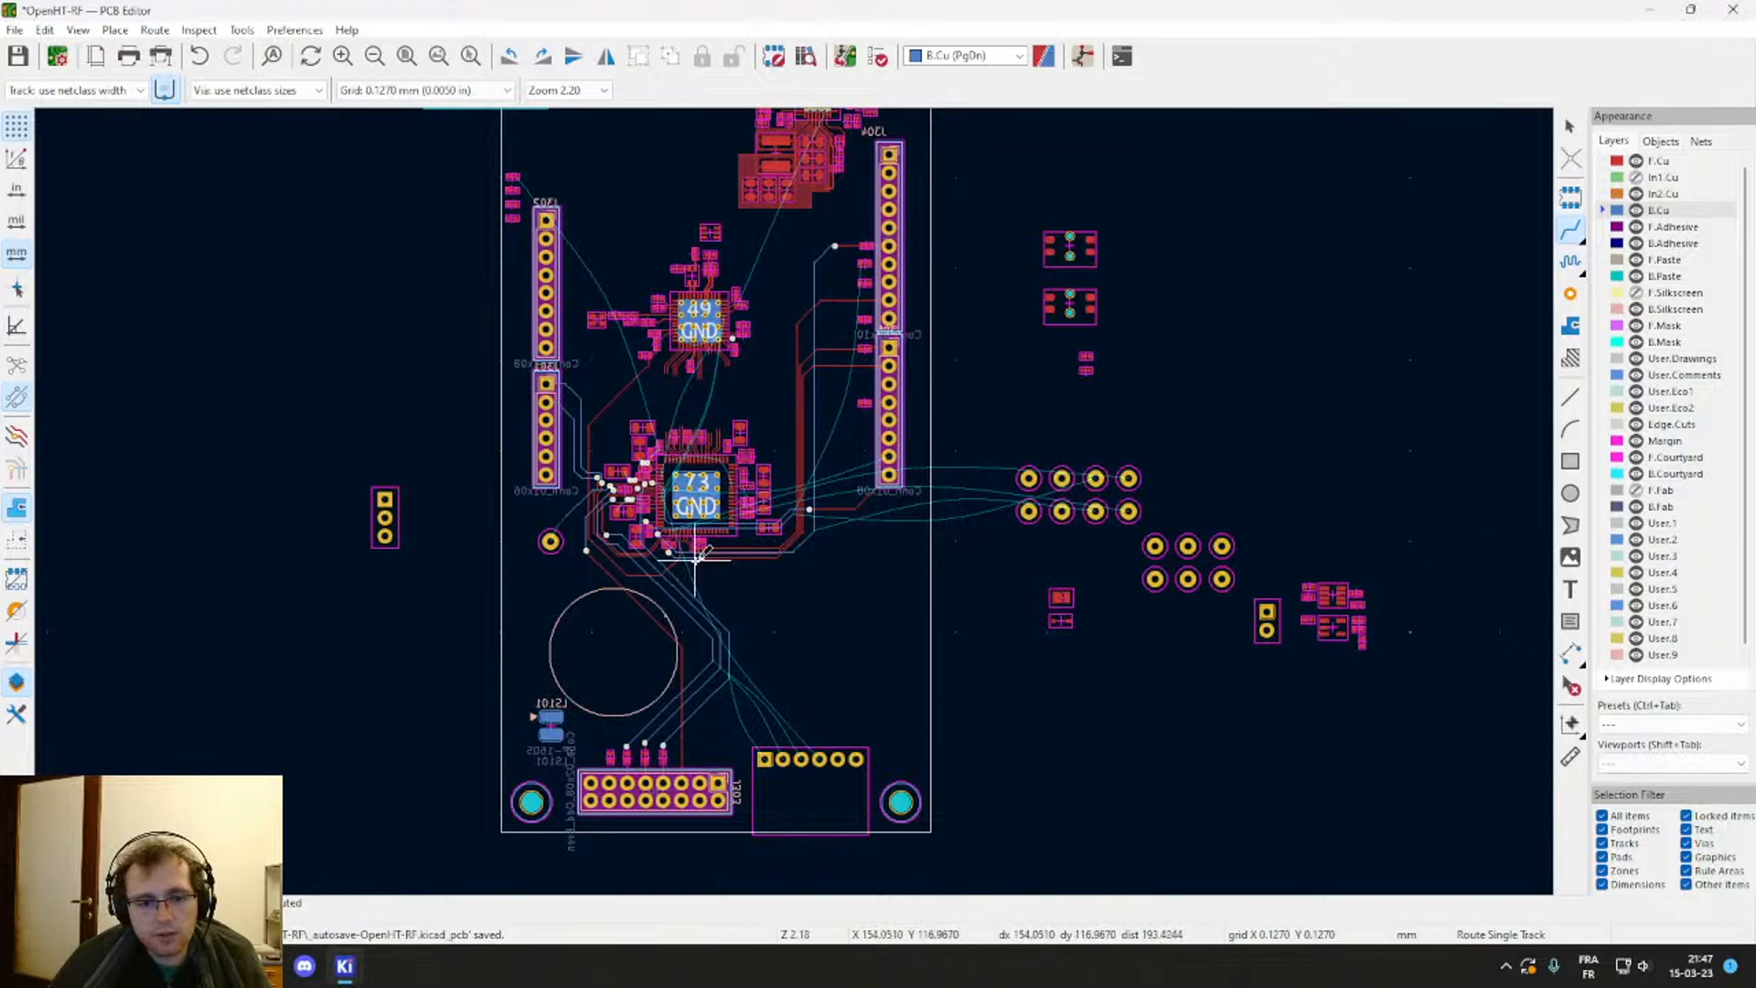
scroll(697, 556, "up", 9)
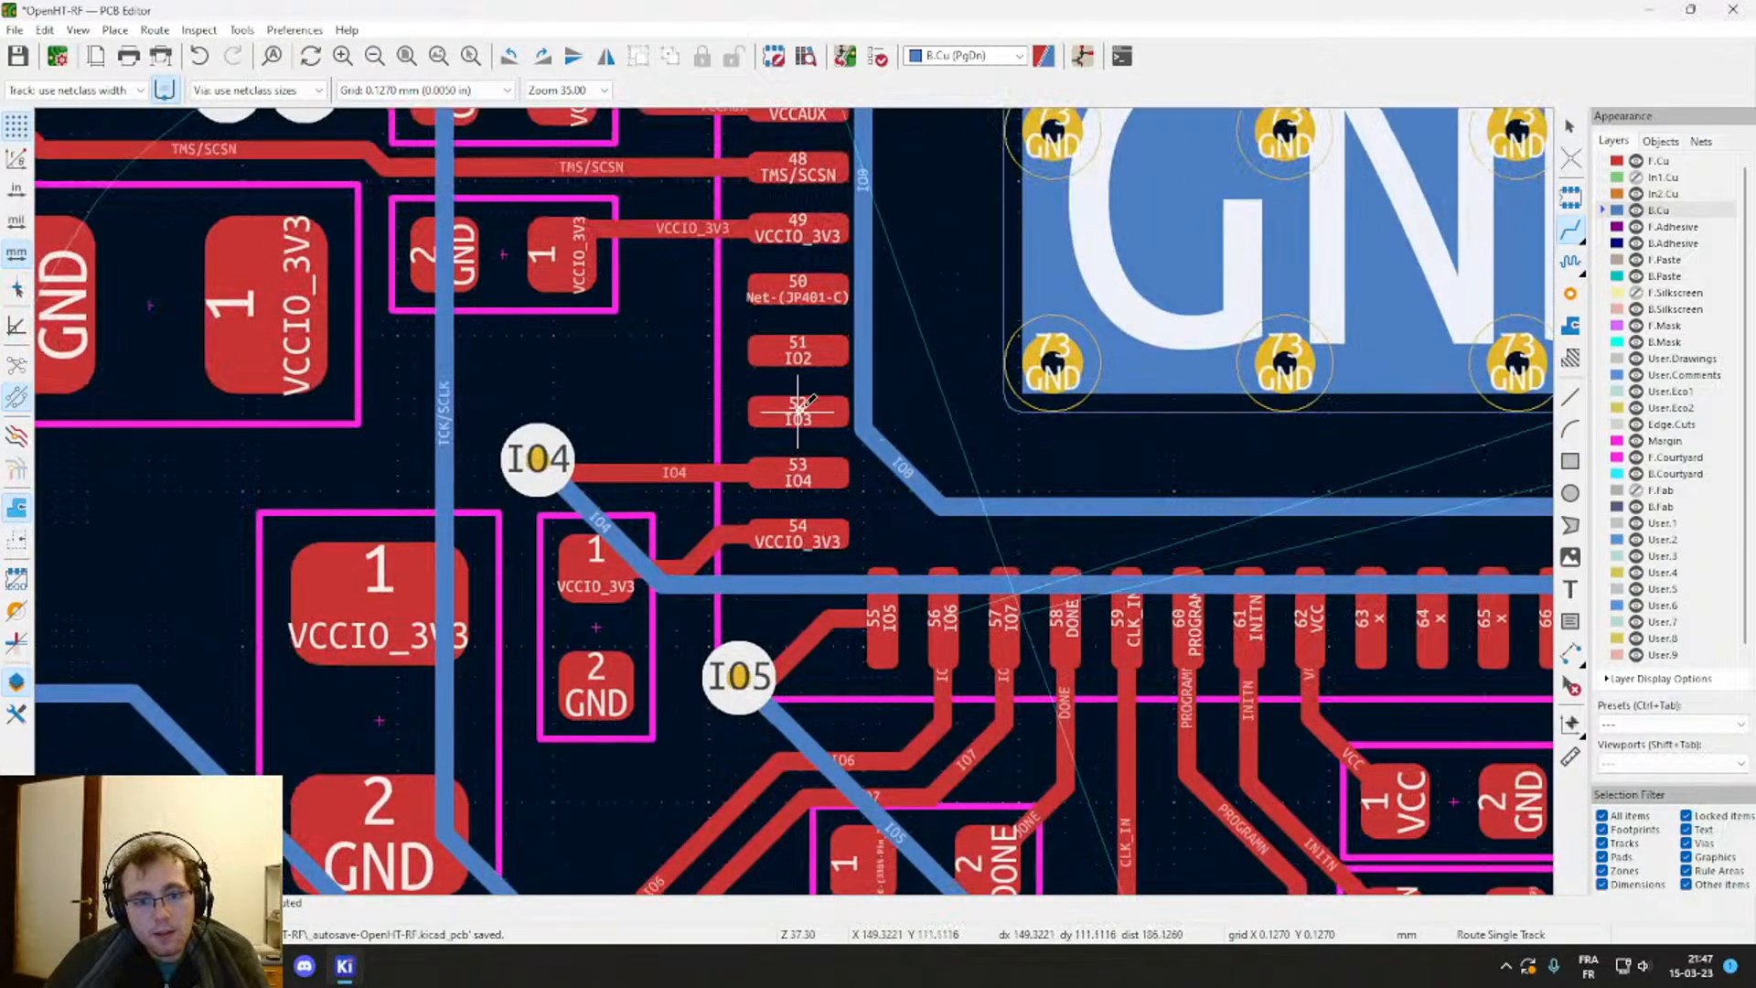
left_click(798, 409)
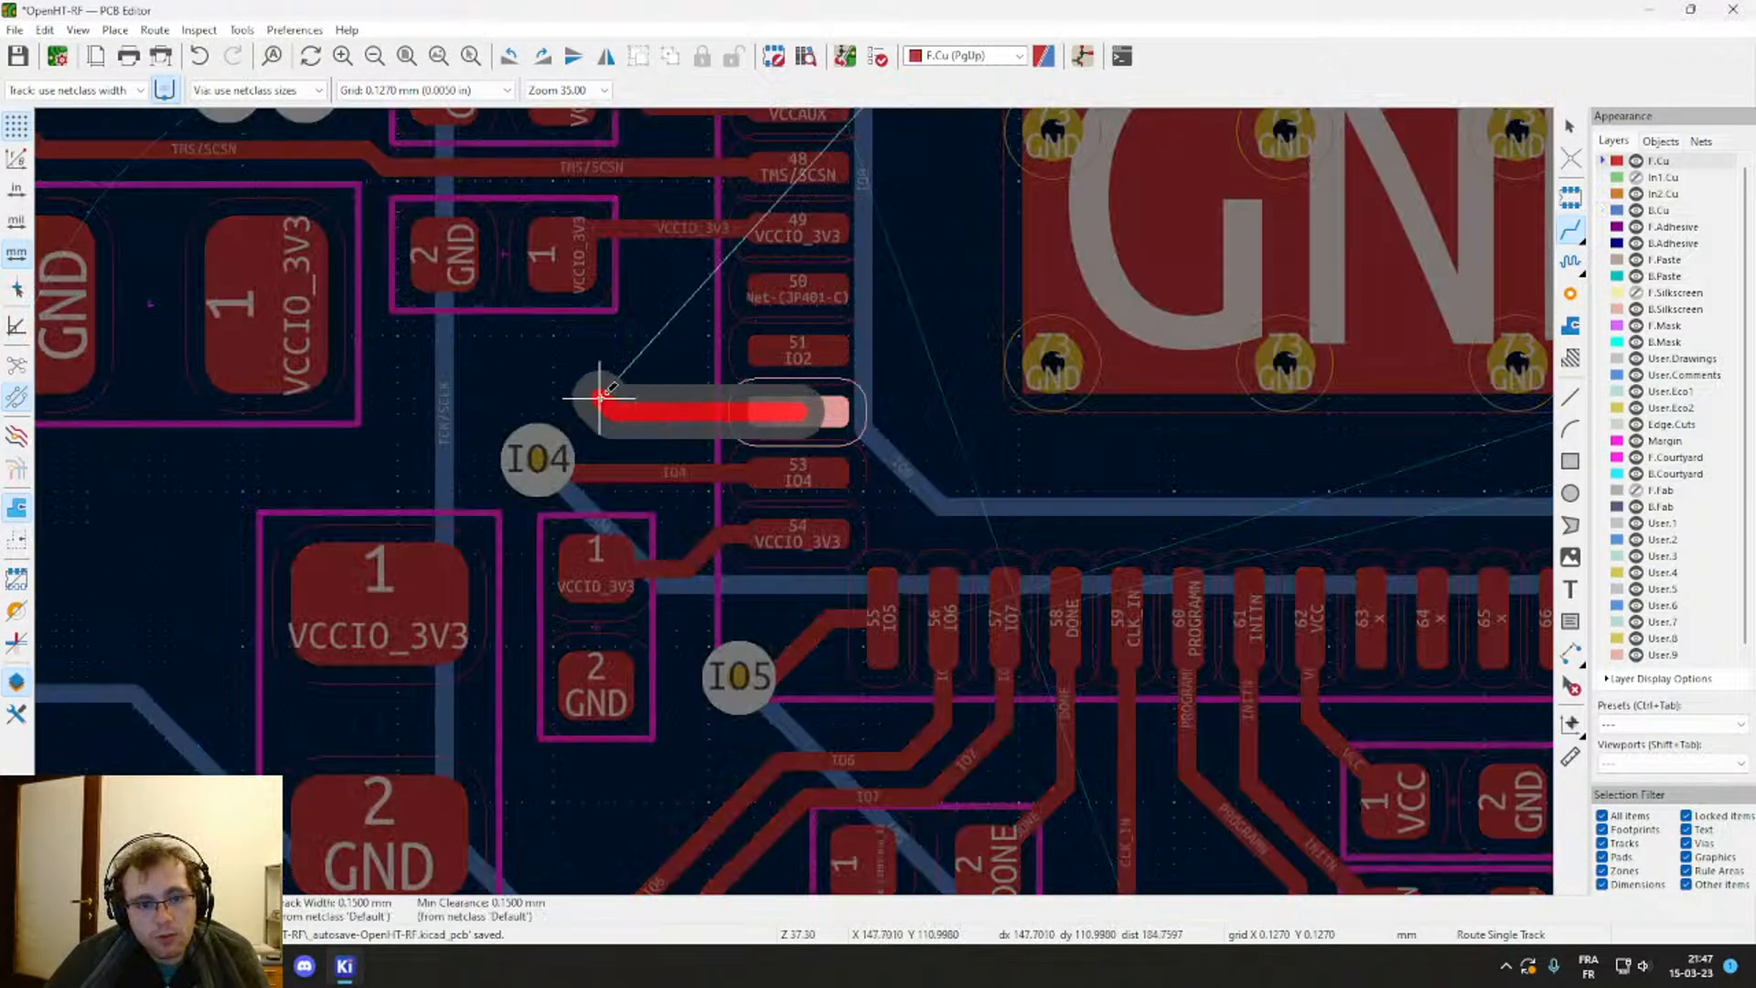
scroll(606, 396, "down", 9)
scroll(786, 501, "up", 5)
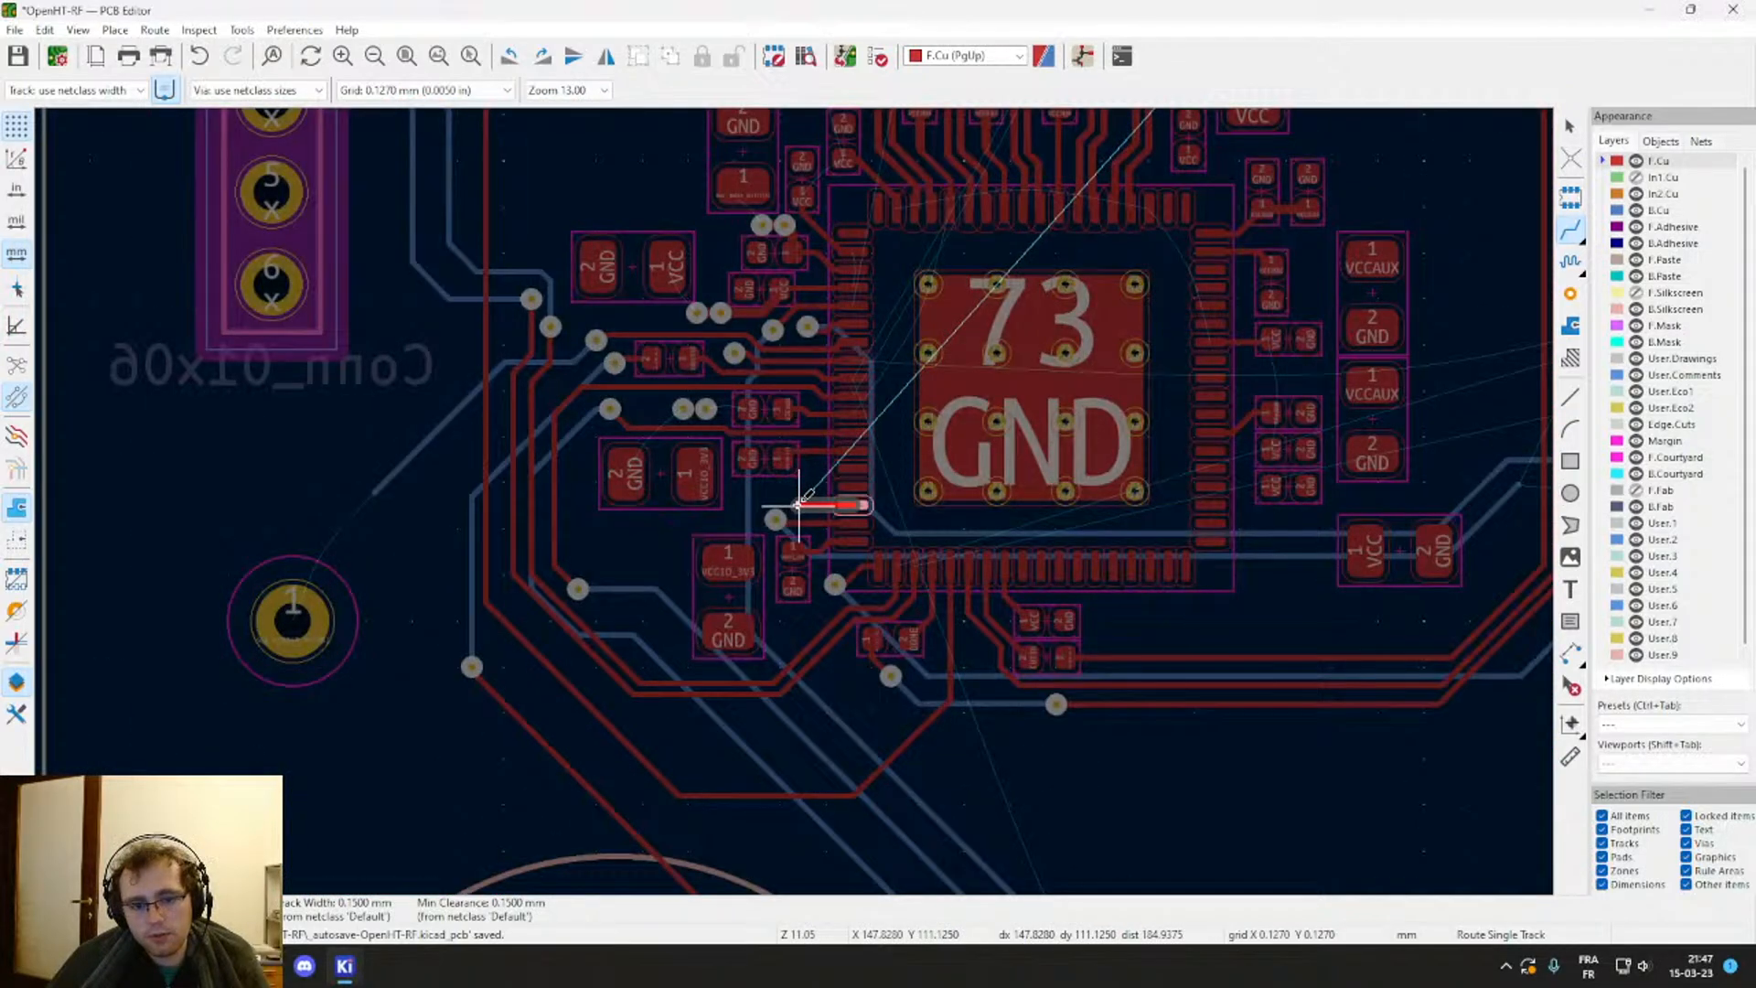
scroll(799, 502, "down", 2)
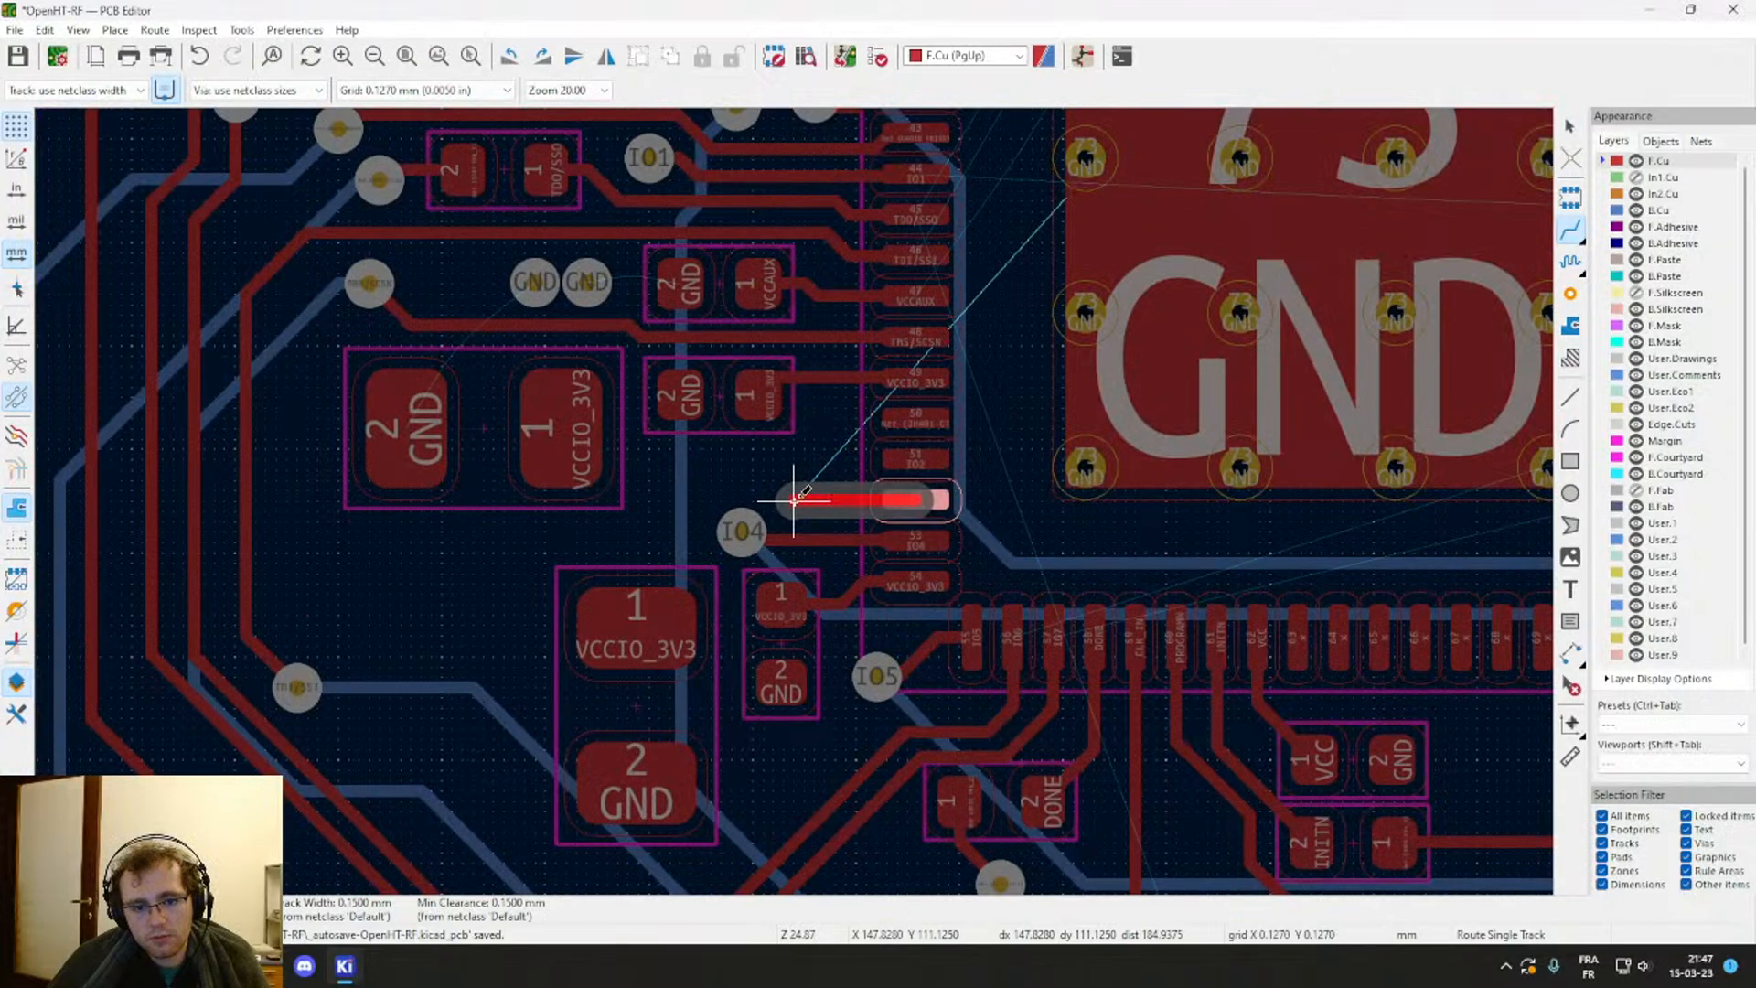
key("Escape")
key("Page_Down")
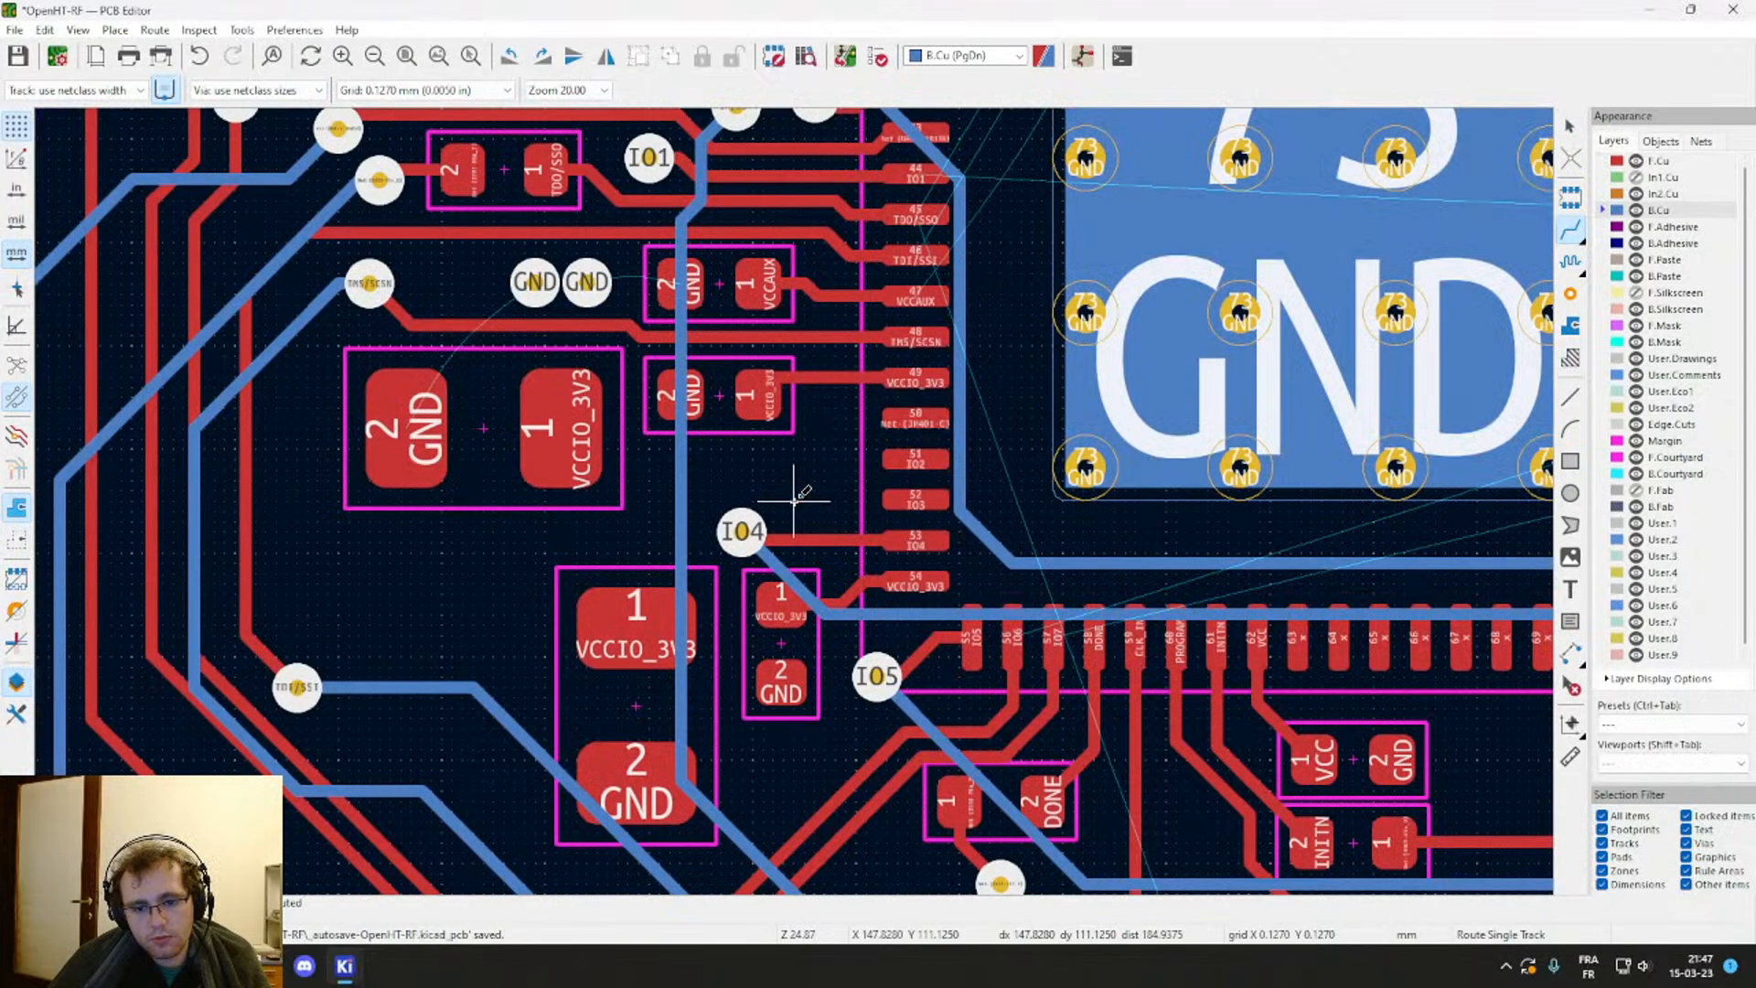
Step: Move the small VCCIO_3V3/GND capacitor beside FPGA pin 54 straight down, farther from the IO4 via
scroll(784, 629, "up", 5)
scroll(766, 633, "down", 4)
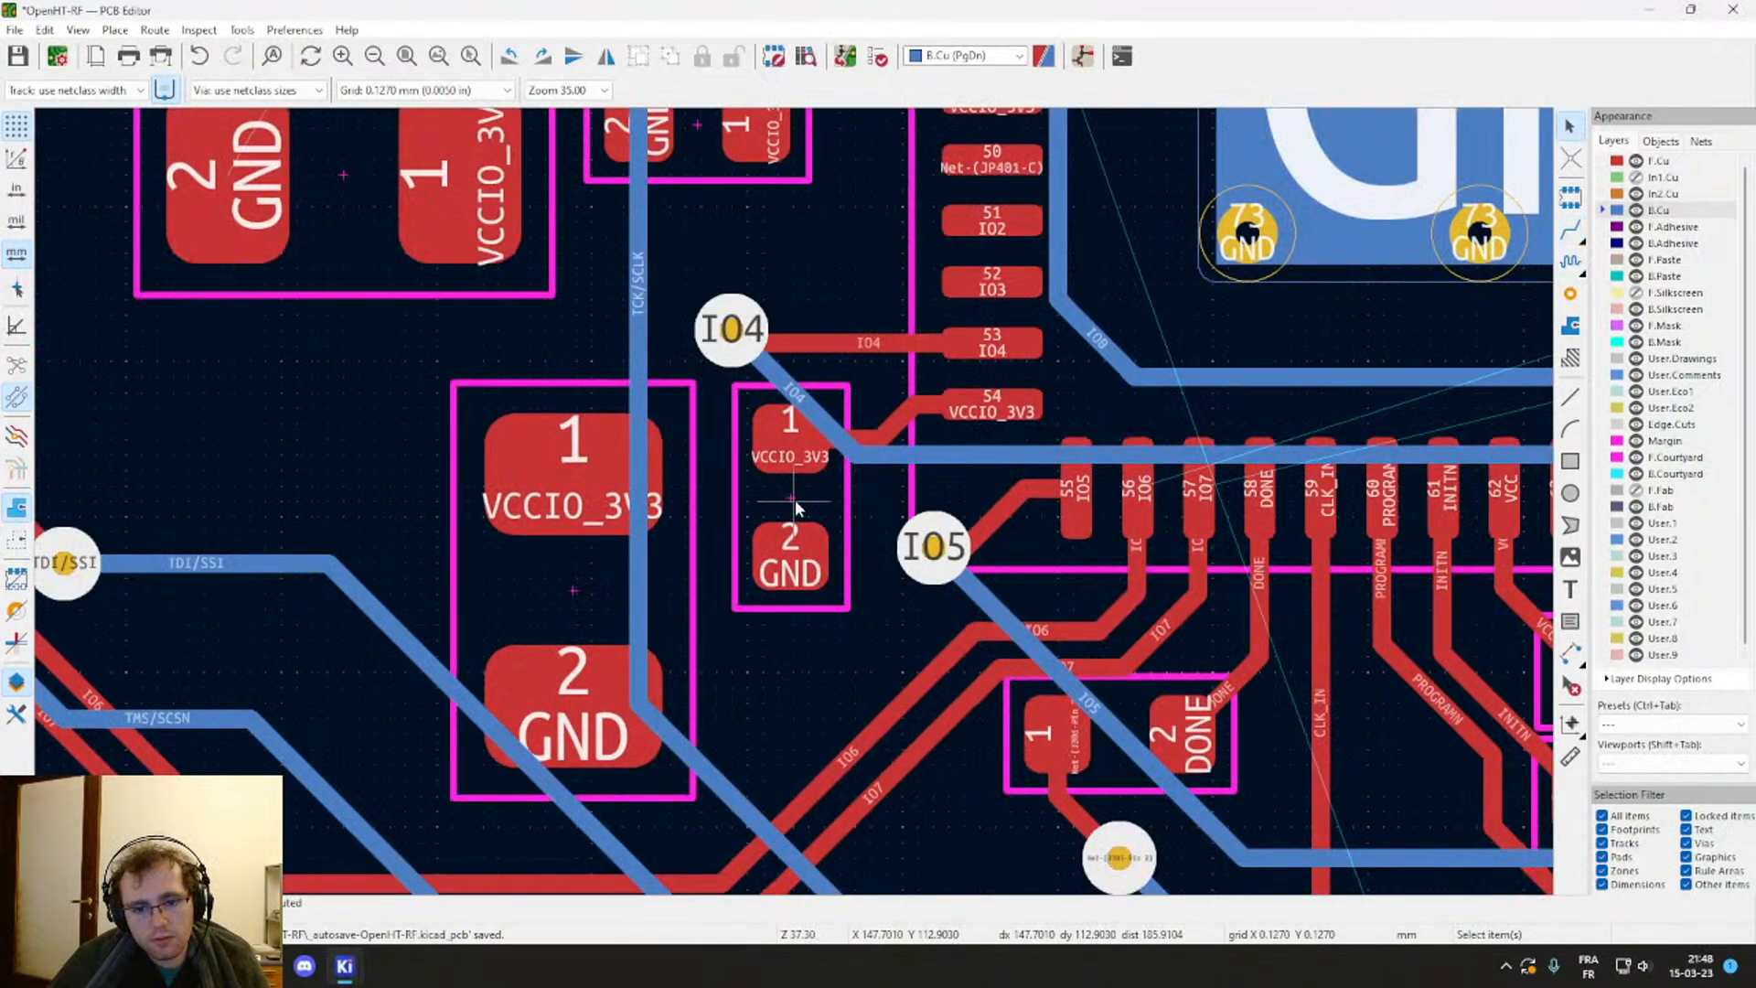
left_click(794, 505)
key("m")
left_click(792, 558)
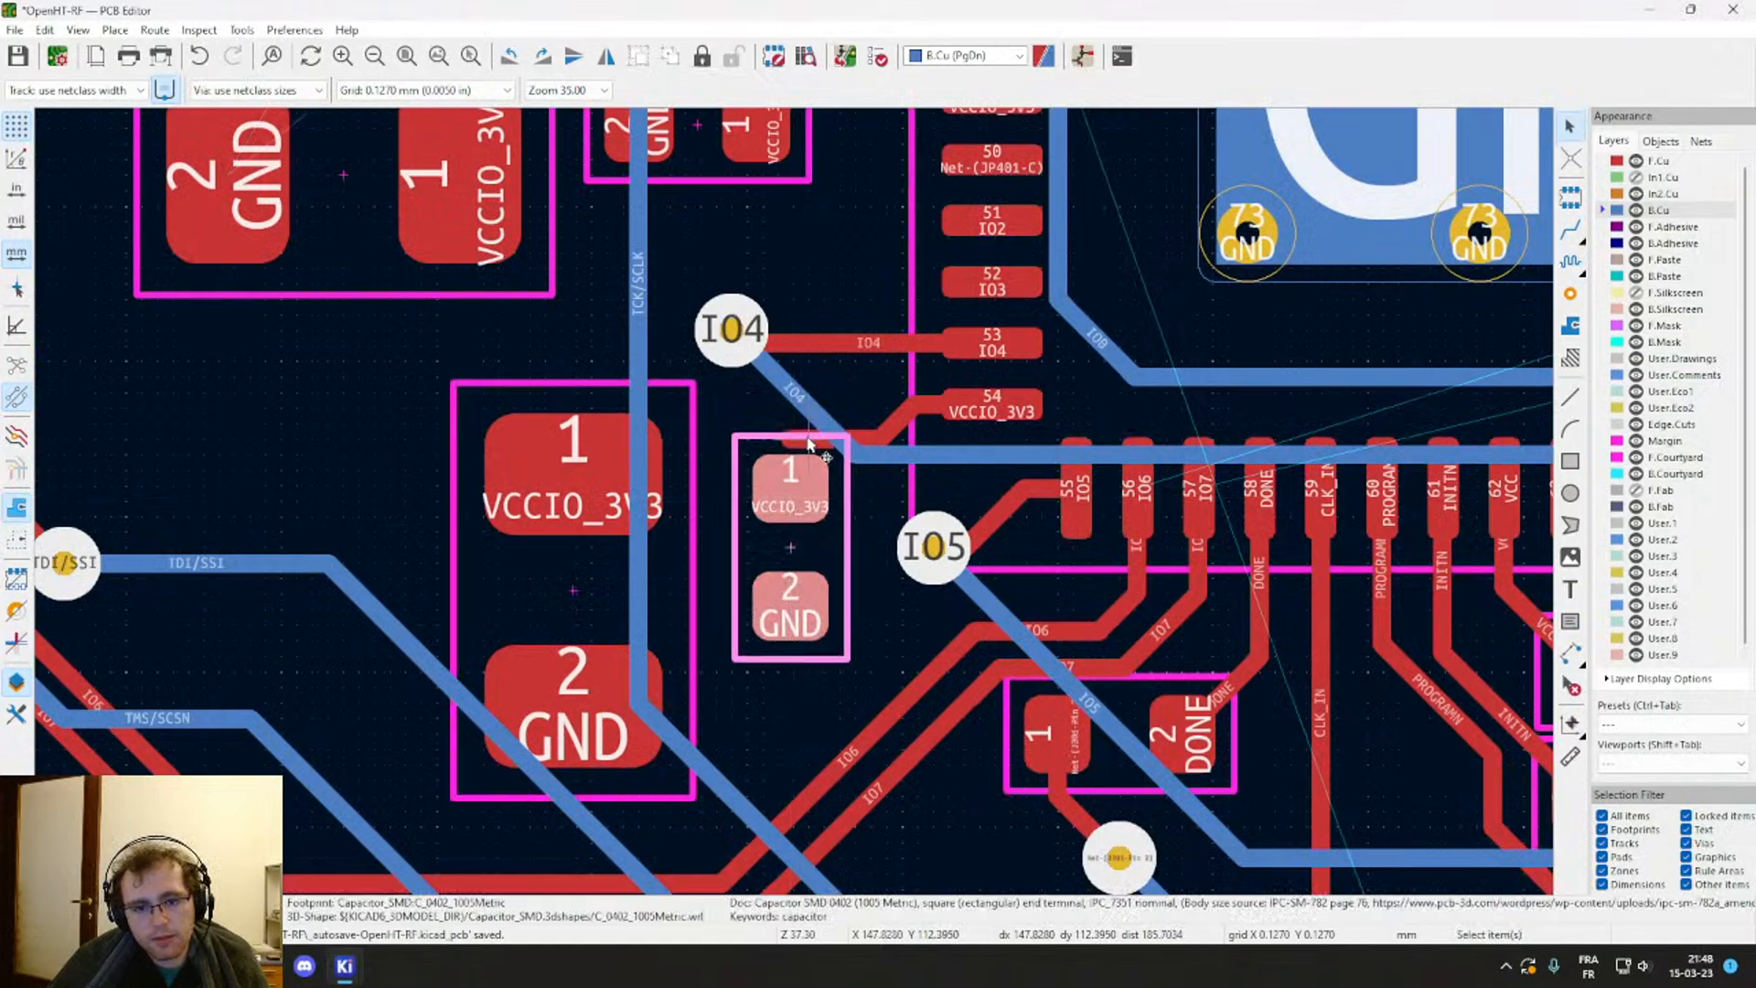
Step: Reshape the F.Cu VCCIO_3V3 track from pin 54 so it runs diagonally into pad 1 of the moved capacitor
left_click(809, 441)
key("d")
left_click(798, 508)
left_click(794, 440)
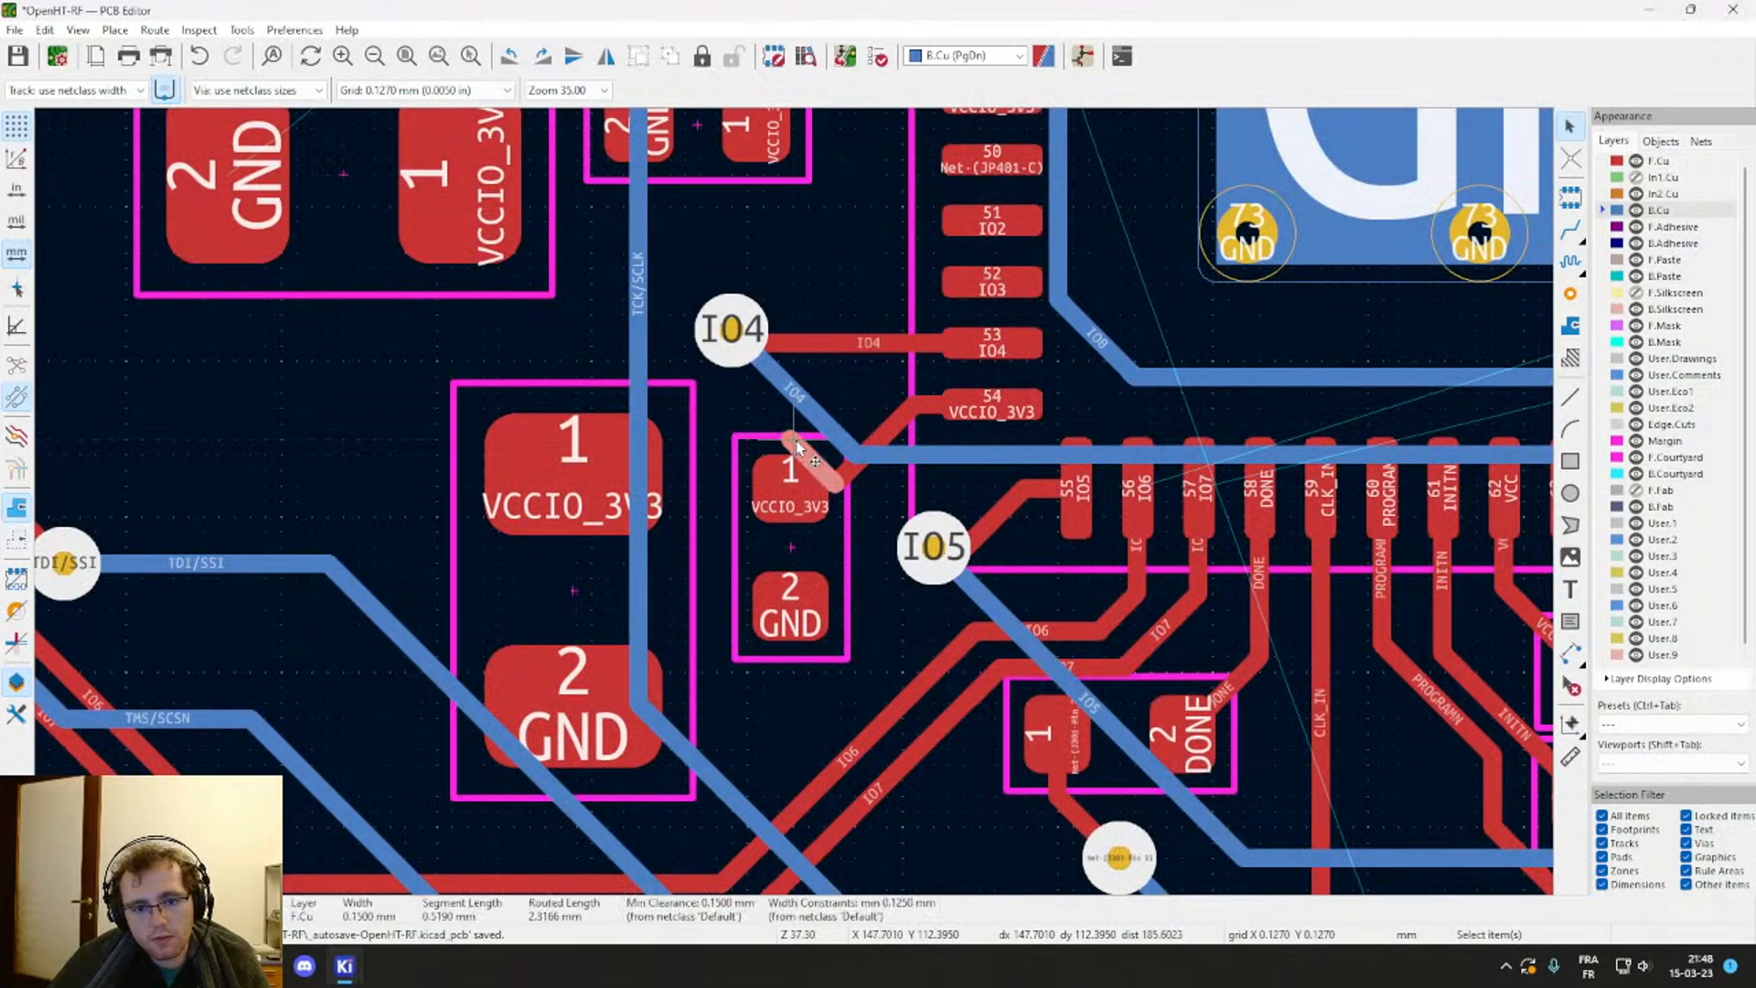
key("d")
left_click(794, 503)
left_click(847, 473)
key("d")
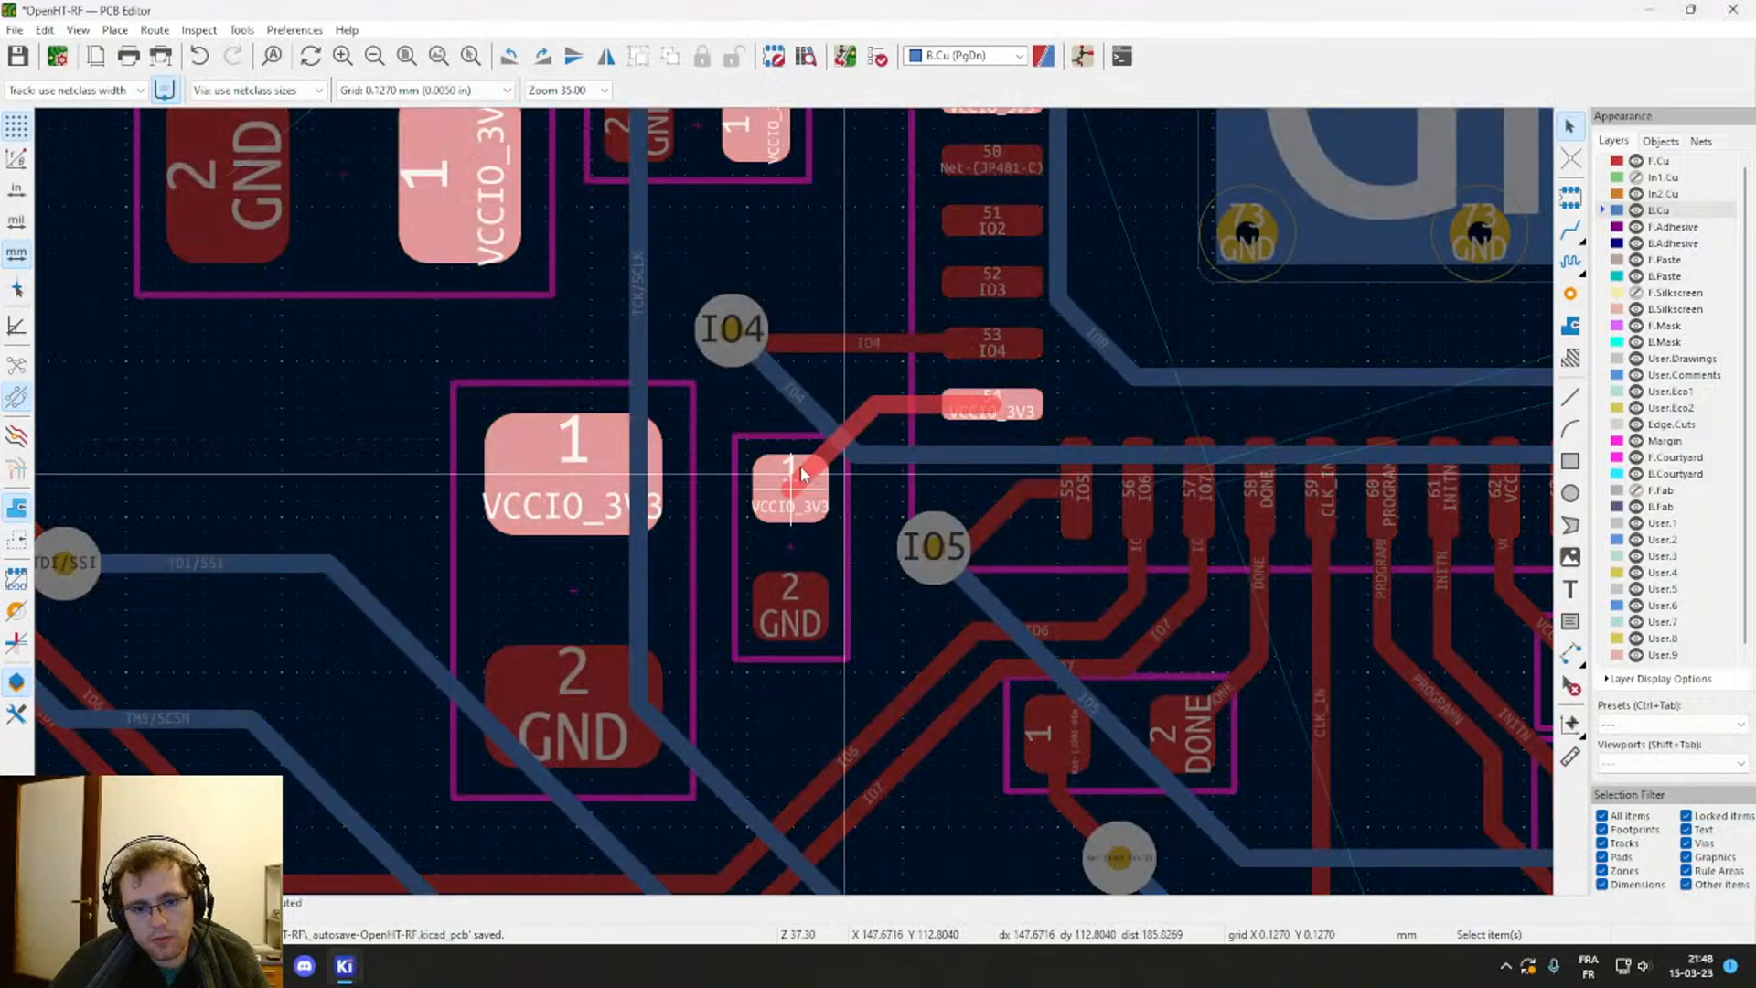
left_click(799, 467)
Step: Move the IO4 via diagonally down toward the FPGA, into the space above the moved capacitor
left_click(725, 334)
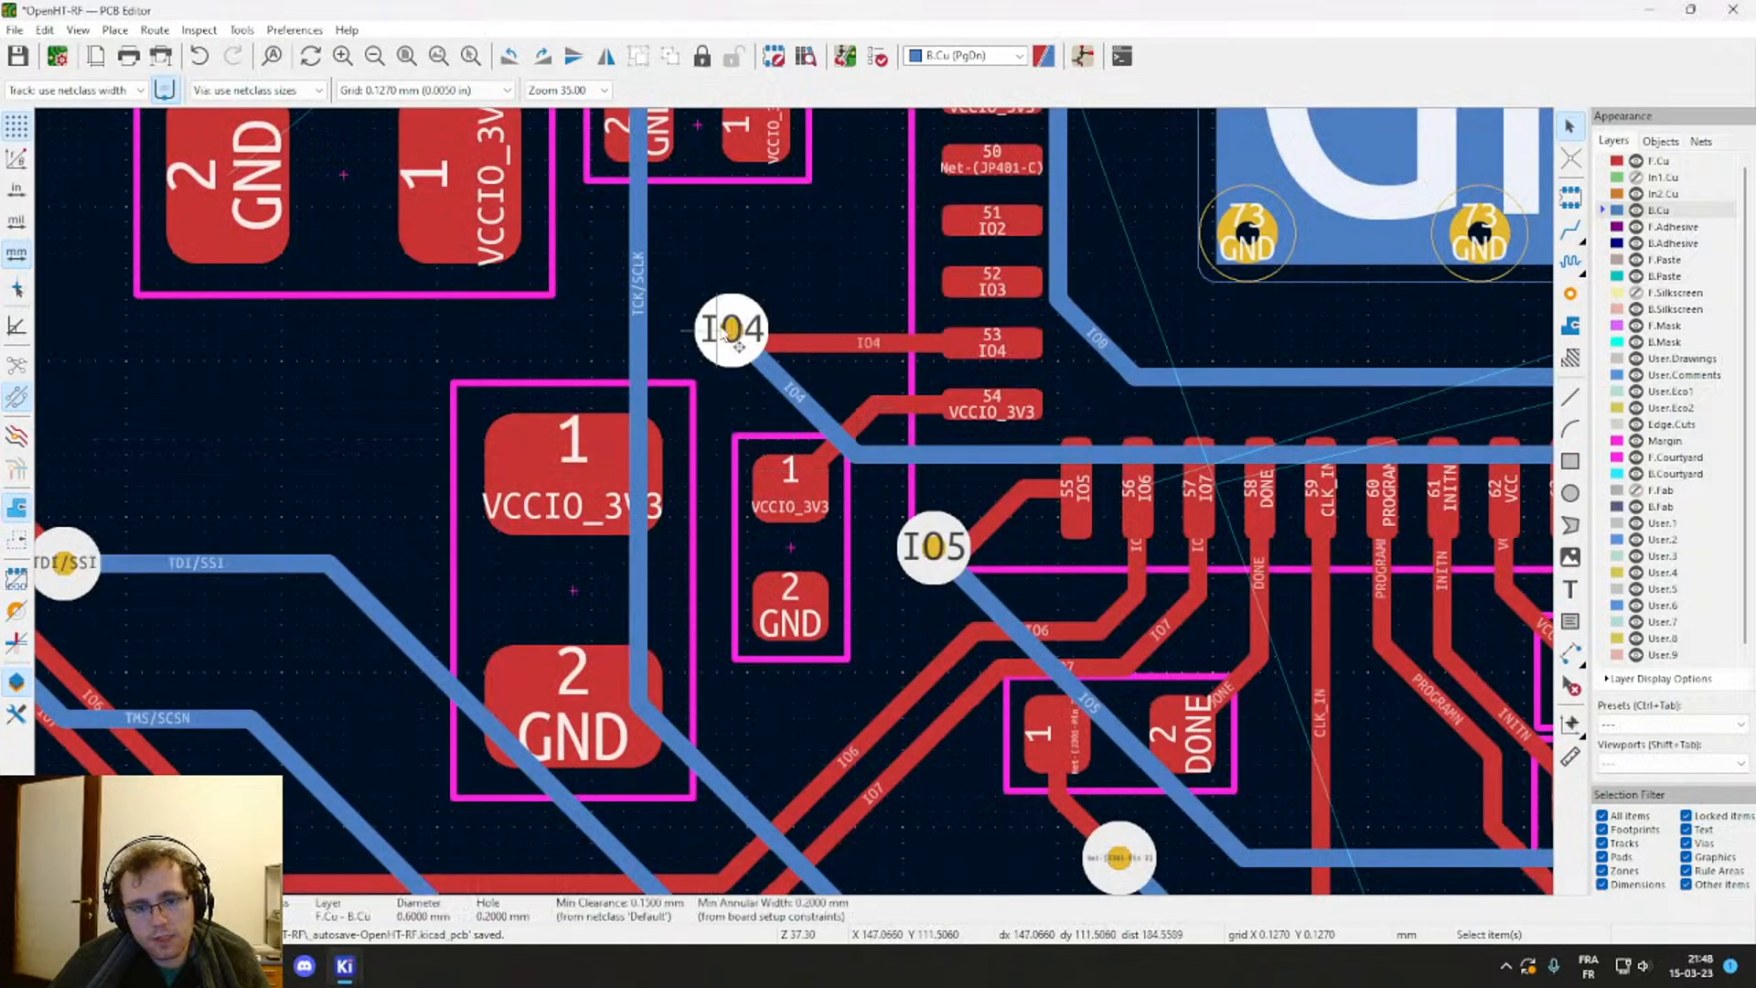
key("d")
left_click(786, 382)
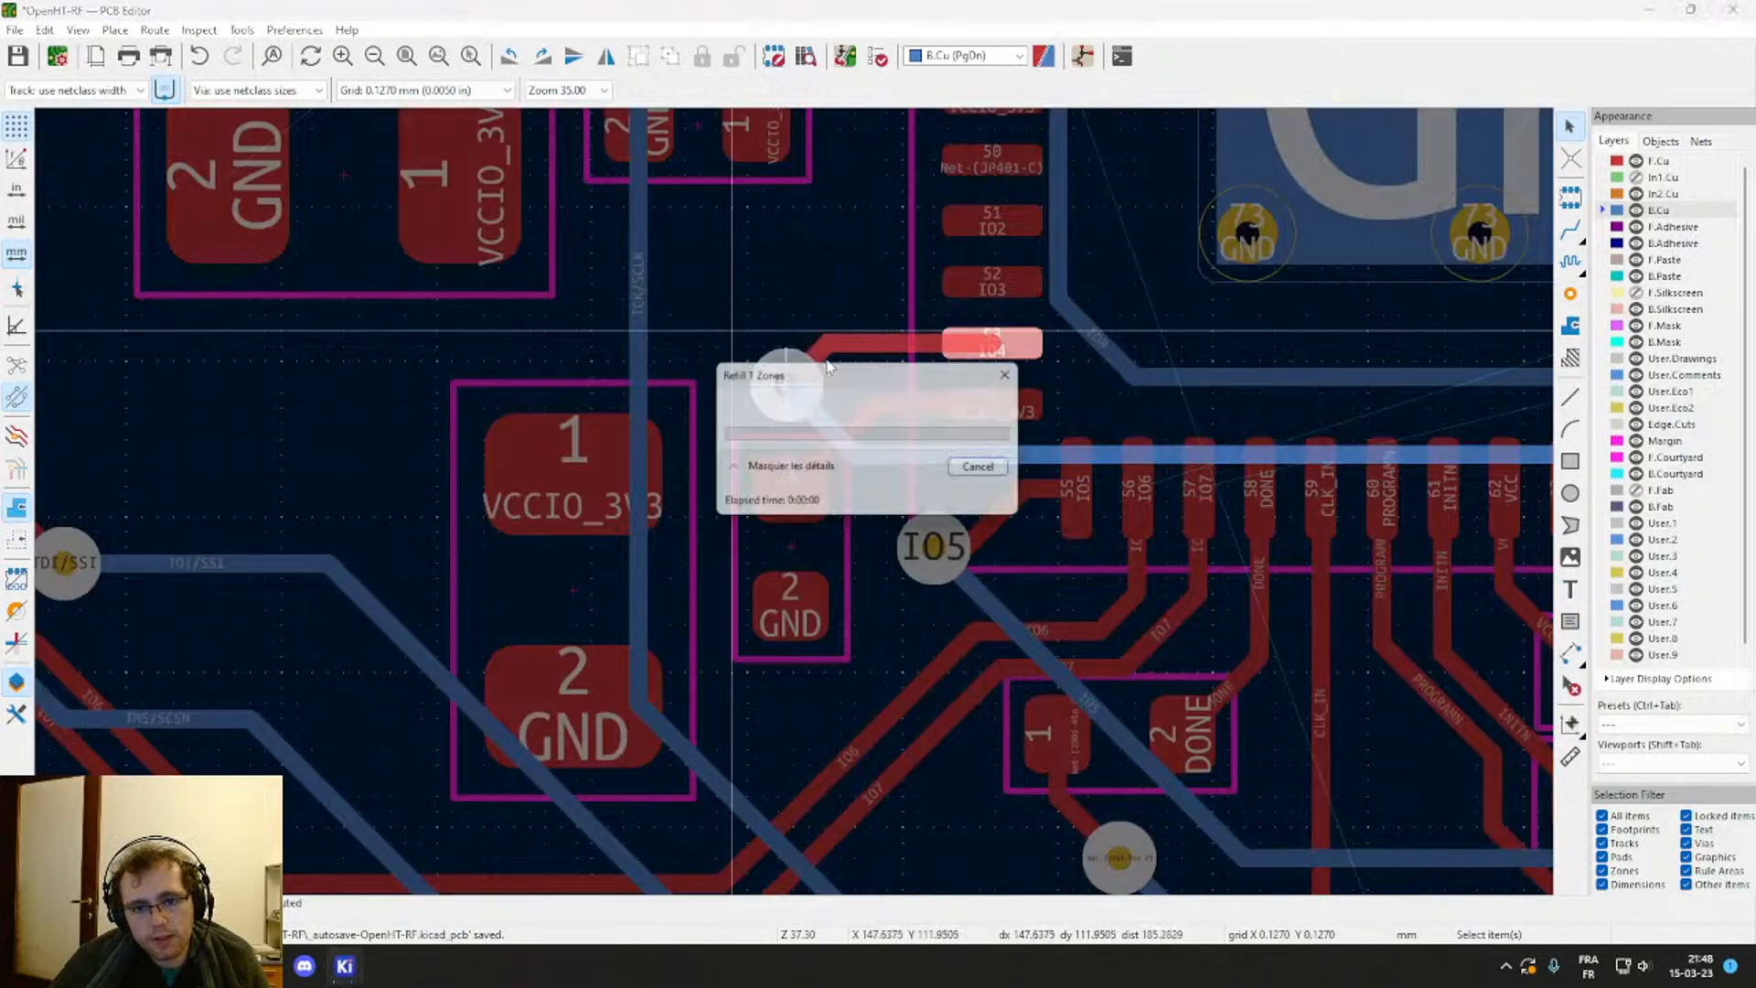
Step: Route IO3 on F.Cu from FPGA pin 52 to a new via above the IO4 via, beside the TCK/SCLK track
key("x")
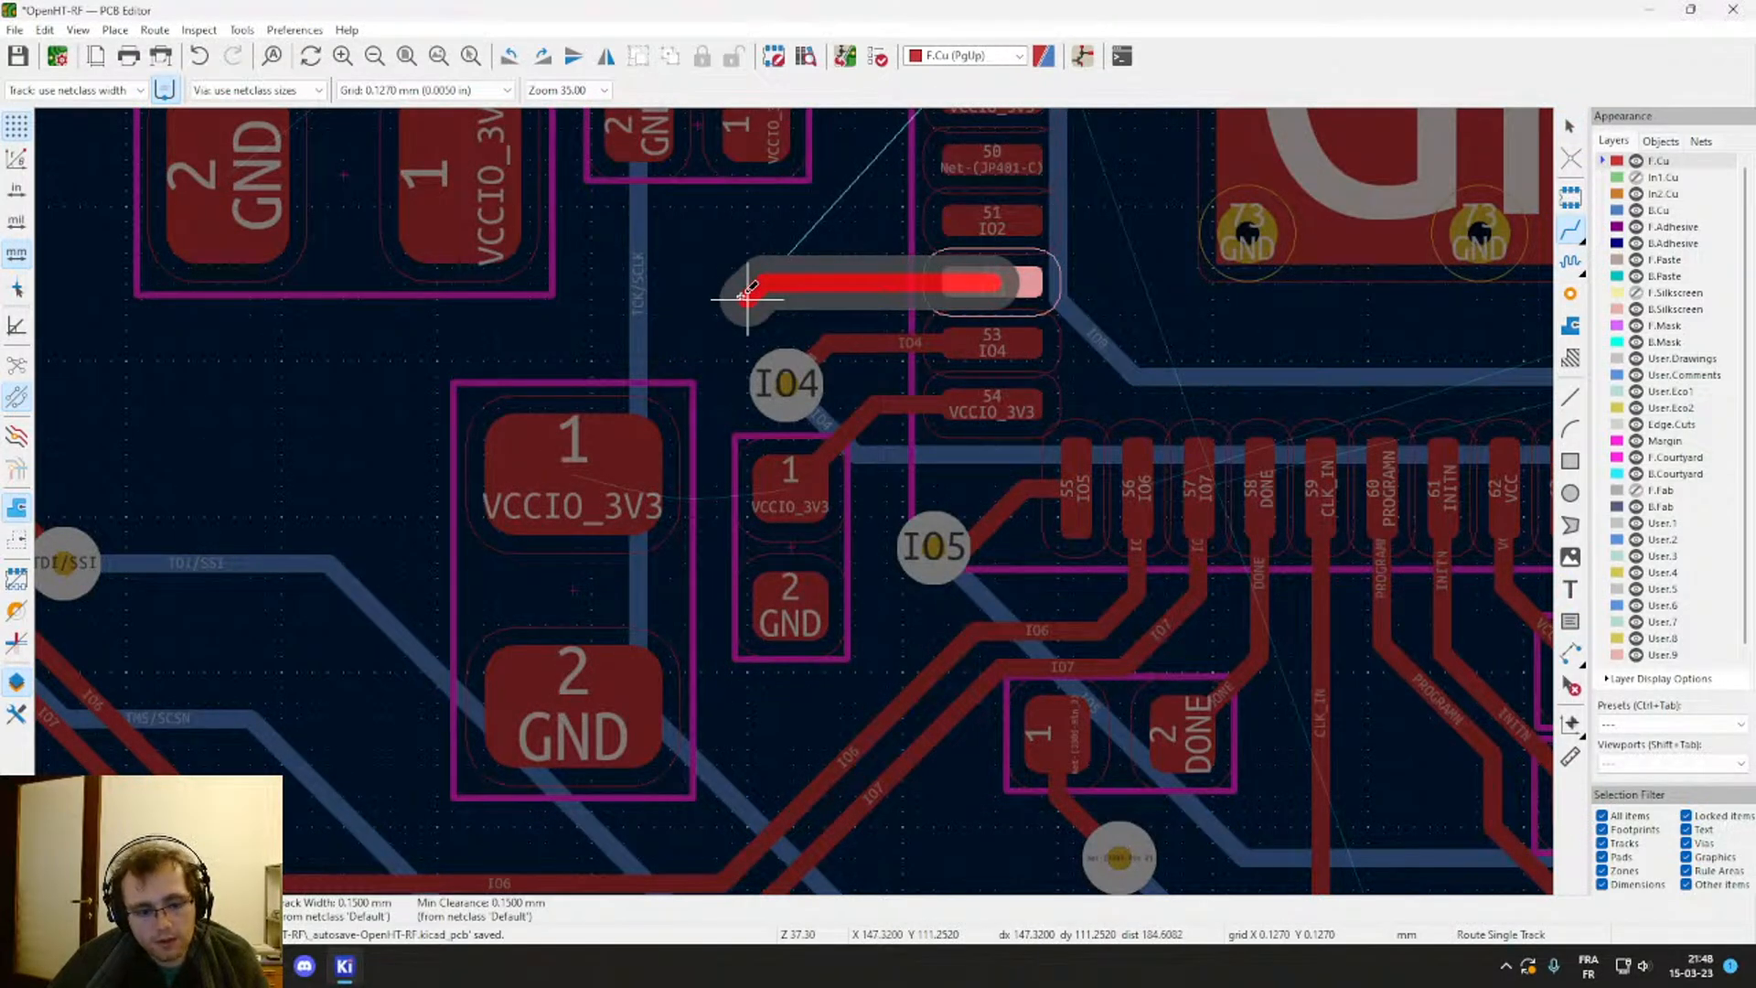
key("v")
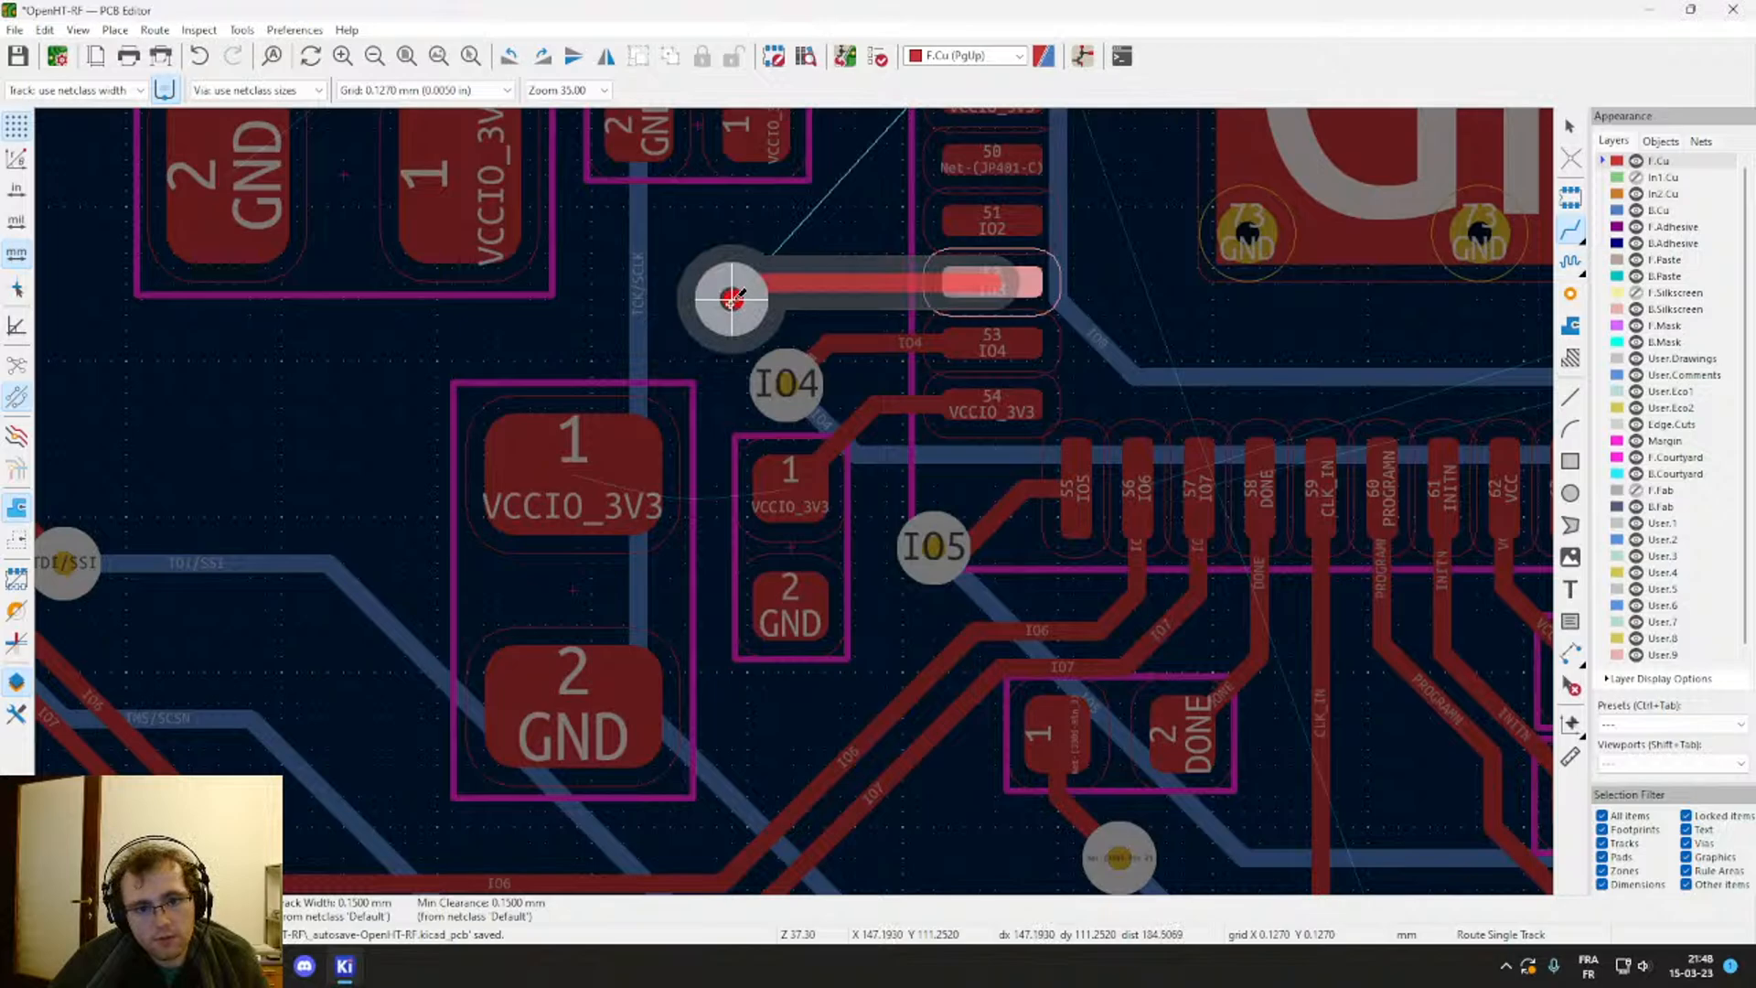
left_click(732, 297)
scroll(722, 377, "down", 5)
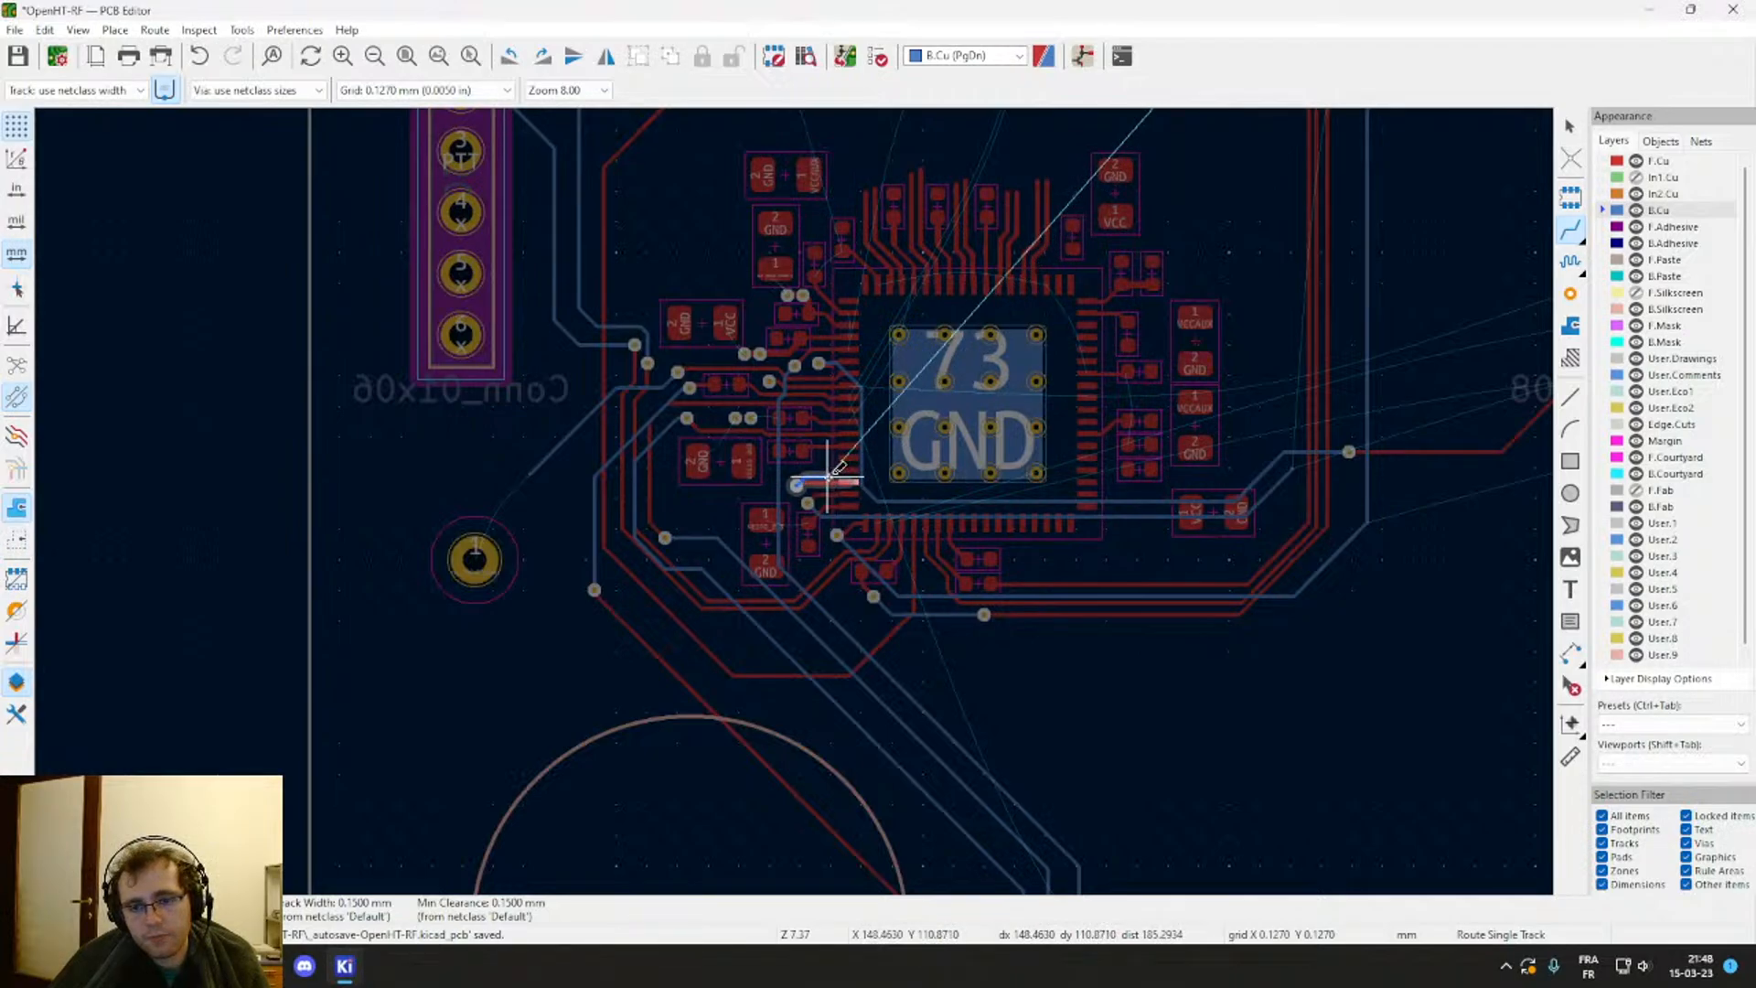
scroll(827, 477, "up", 4)
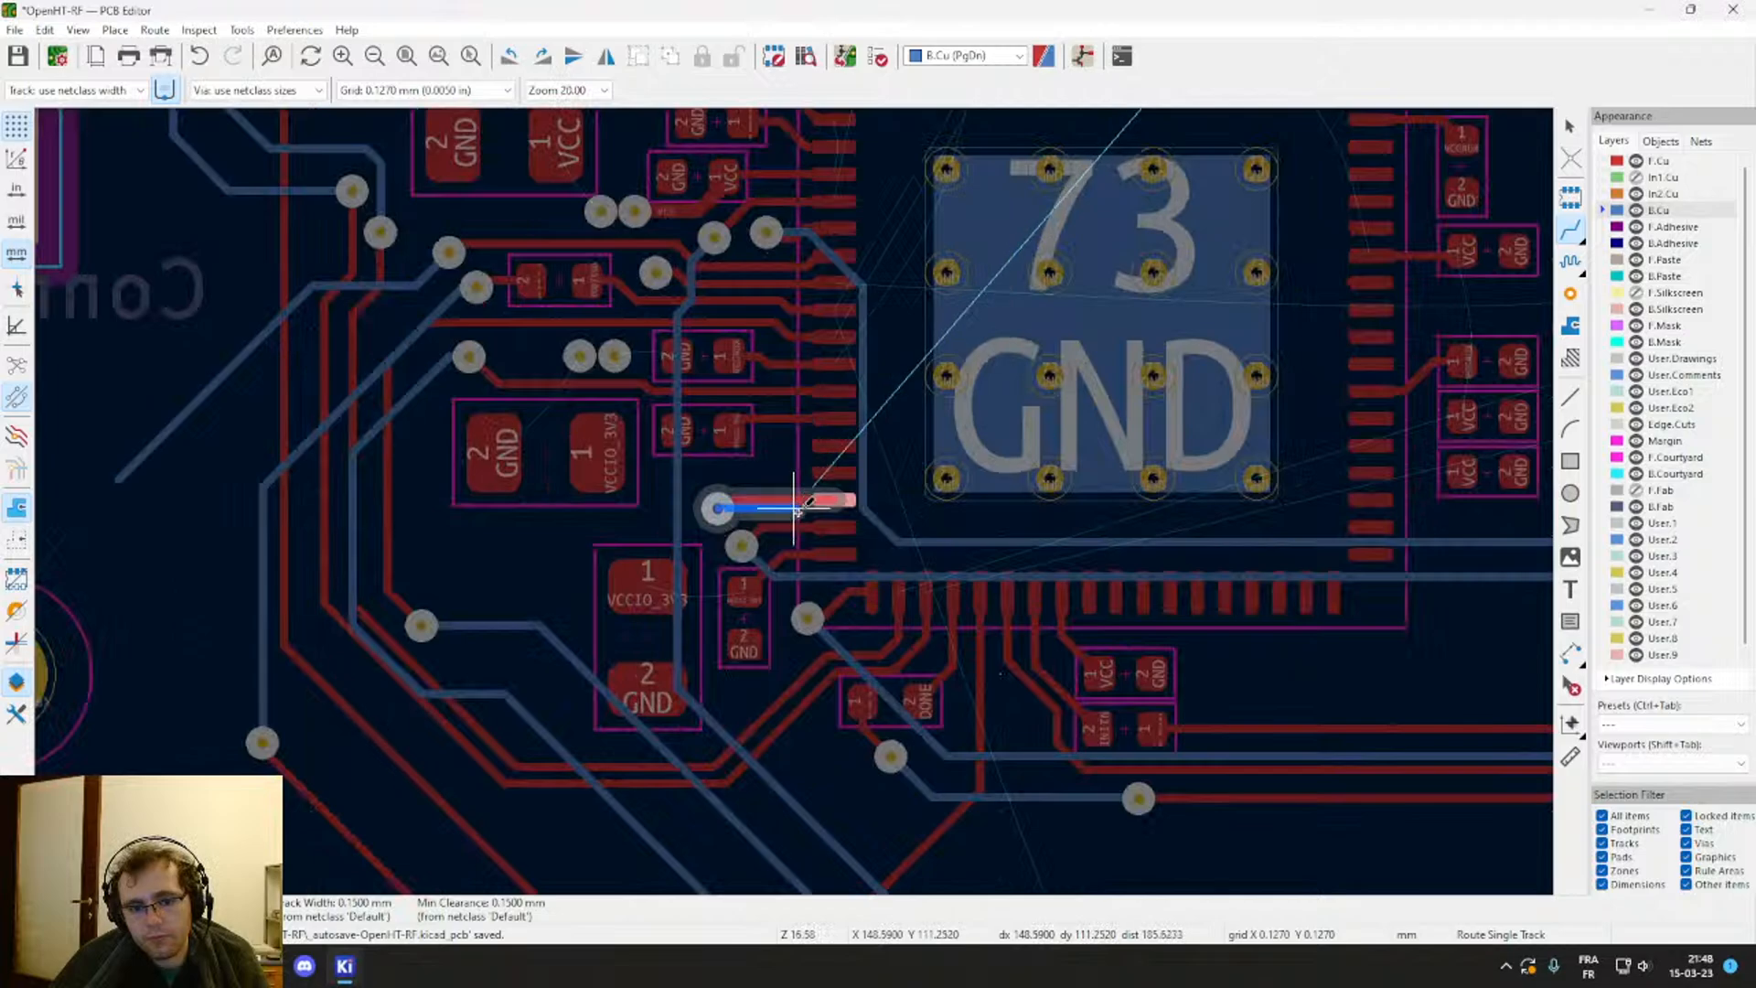
key("Escape")
Step: Move the Net-(J305-Pin_2) via below the DONE resistor down and outward, directly beneath the resistor's pad 1
middle_click_drag(836, 604, 835, 474)
key("Escape")
left_click(836, 532)
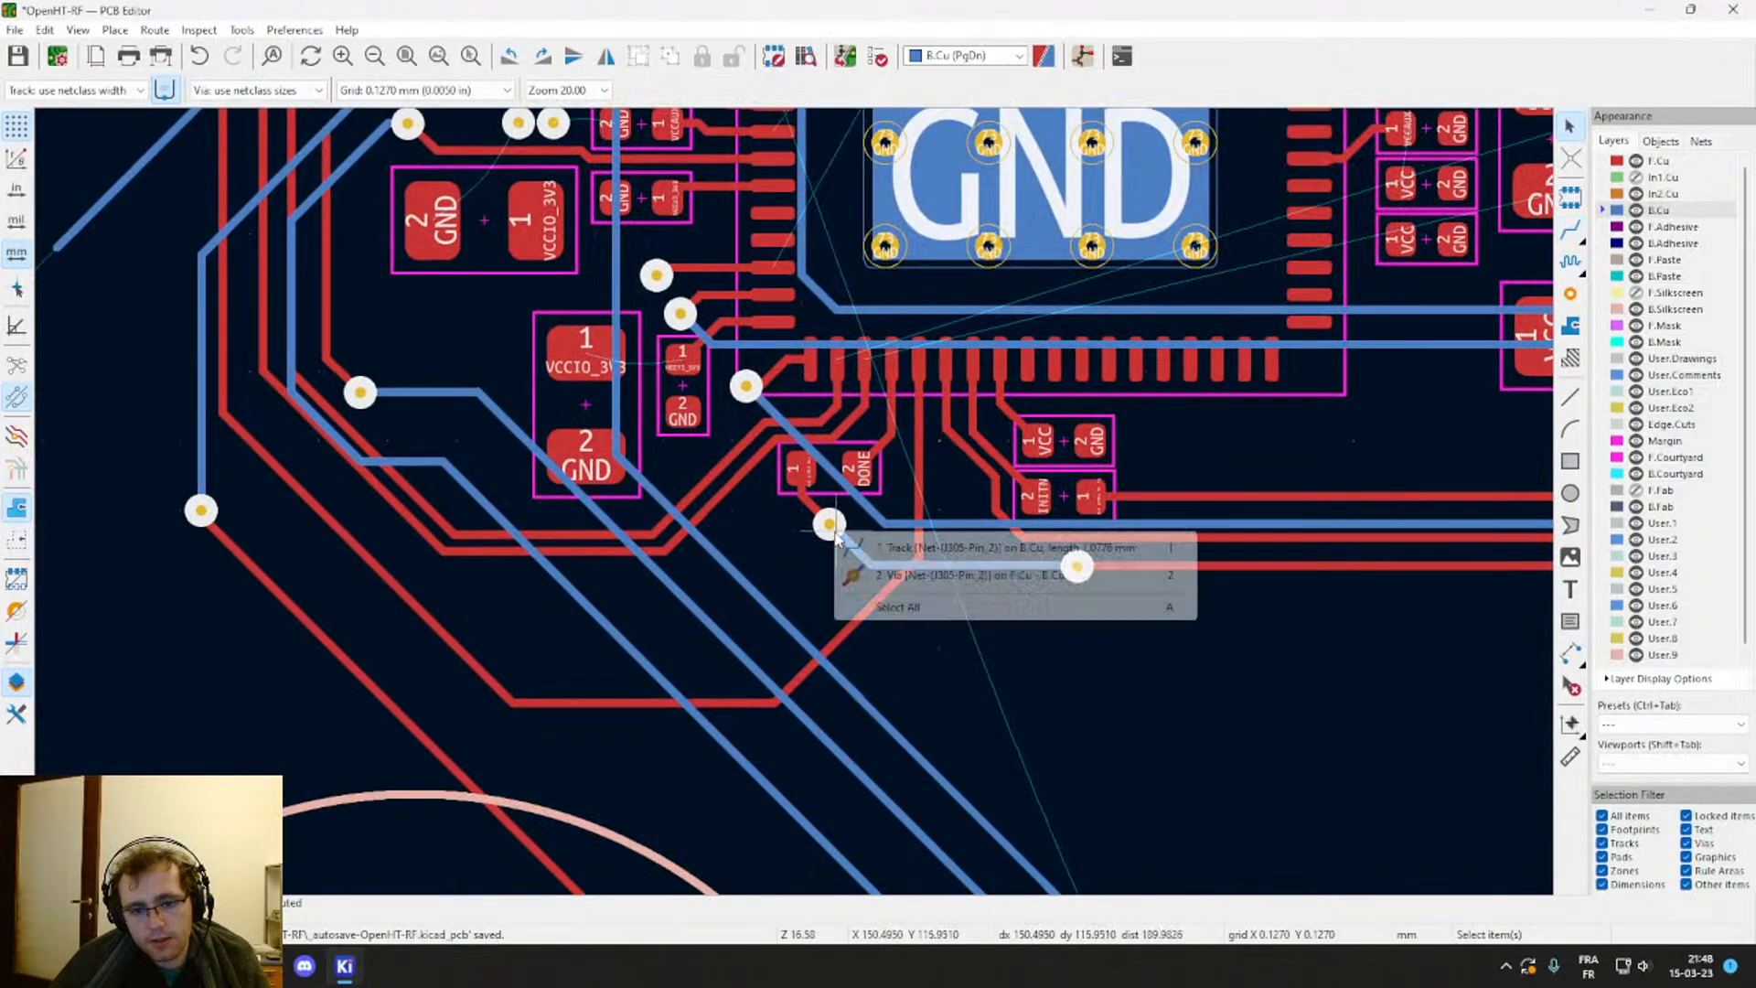
left_click(828, 524)
left_click(830, 525)
left_click(826, 522)
left_click_drag(824, 521, 816, 525)
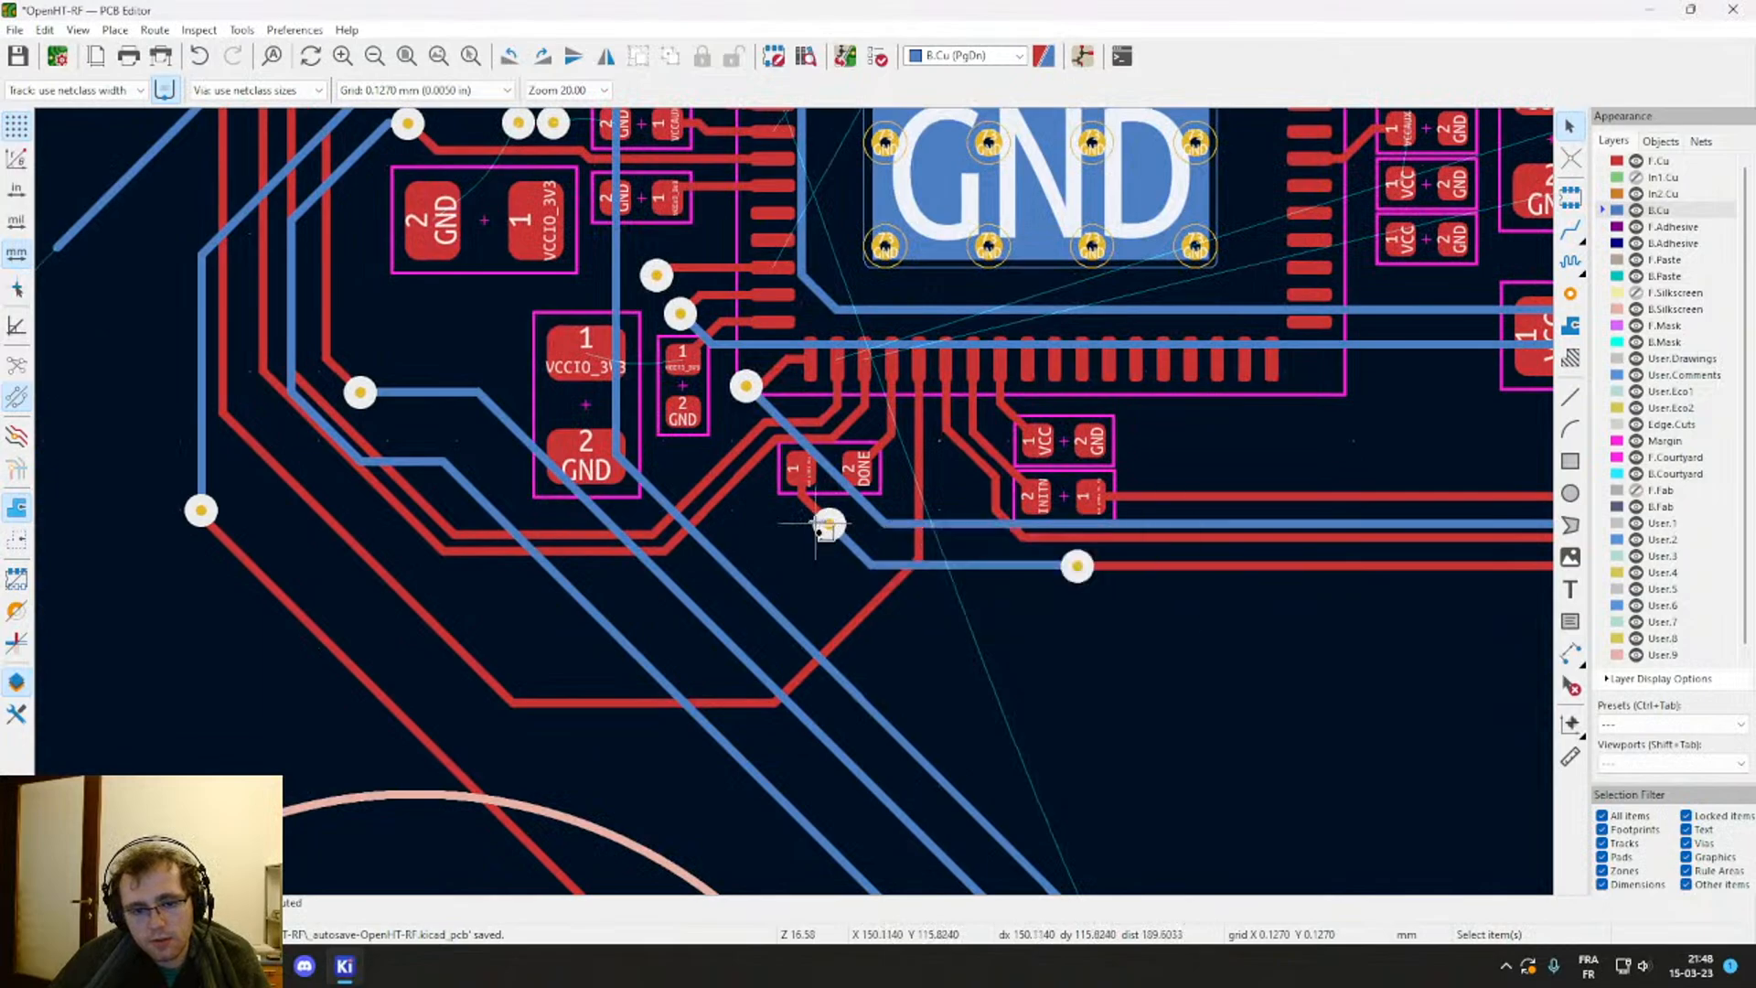
left_click(828, 524)
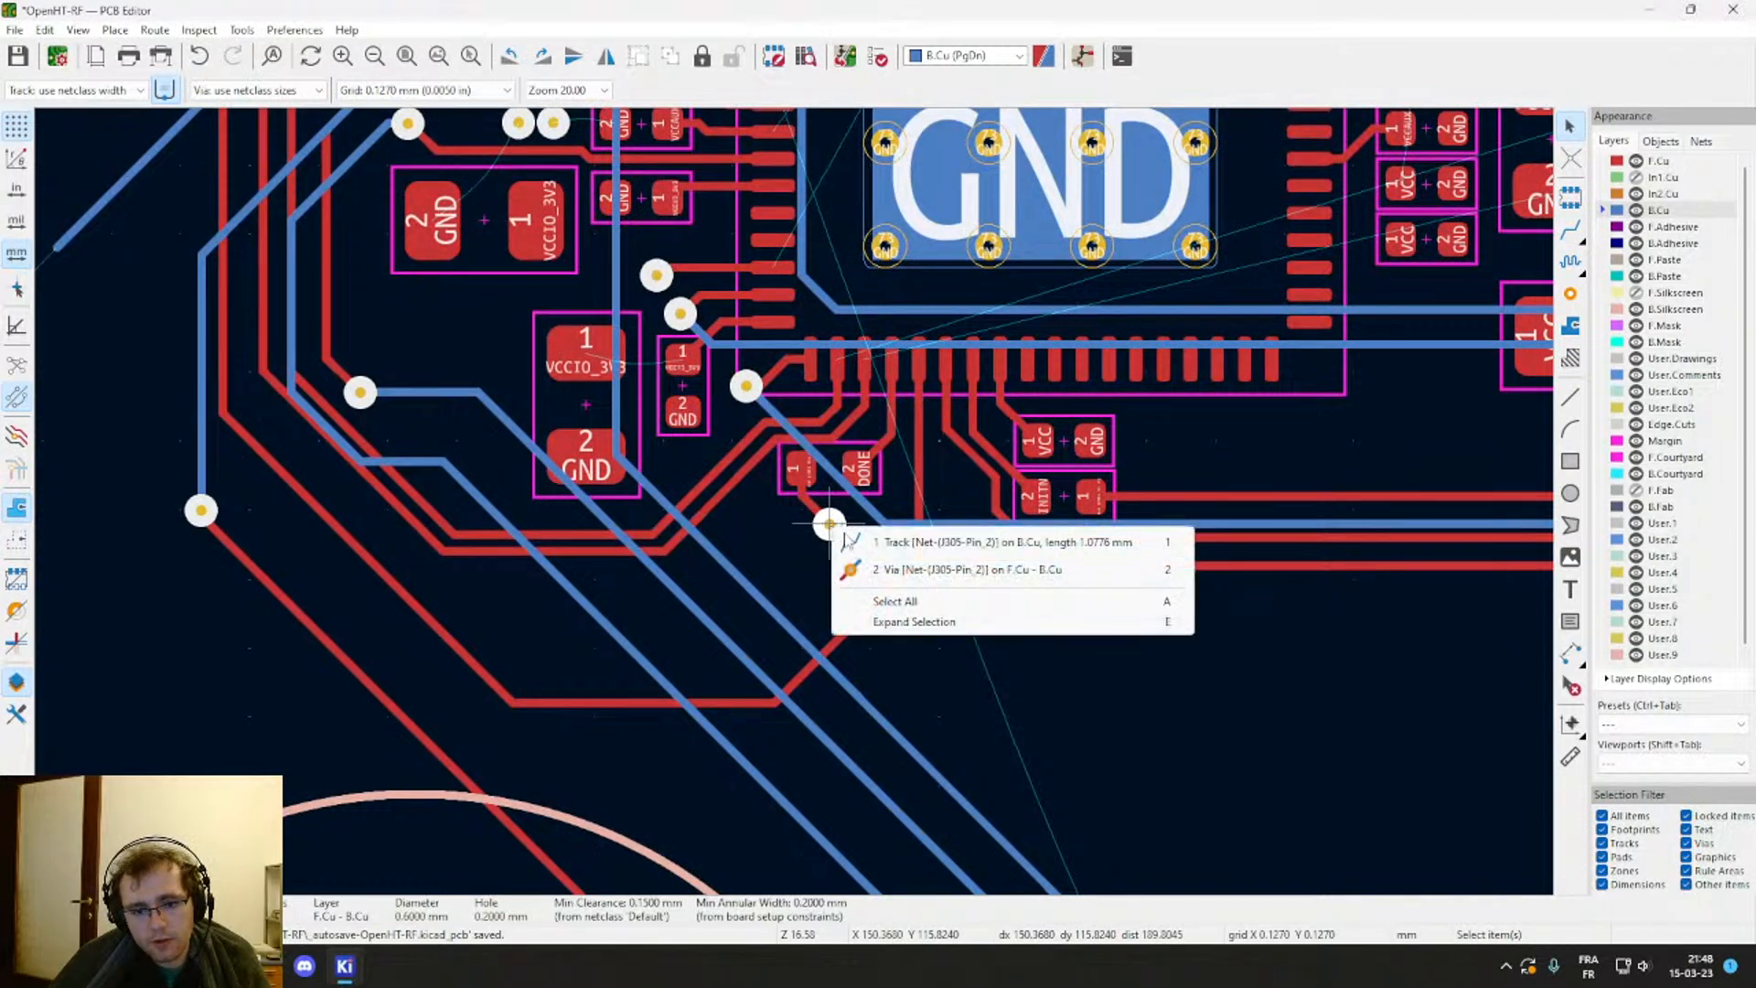
left_click(860, 570)
left_click_drag(828, 523, 801, 545)
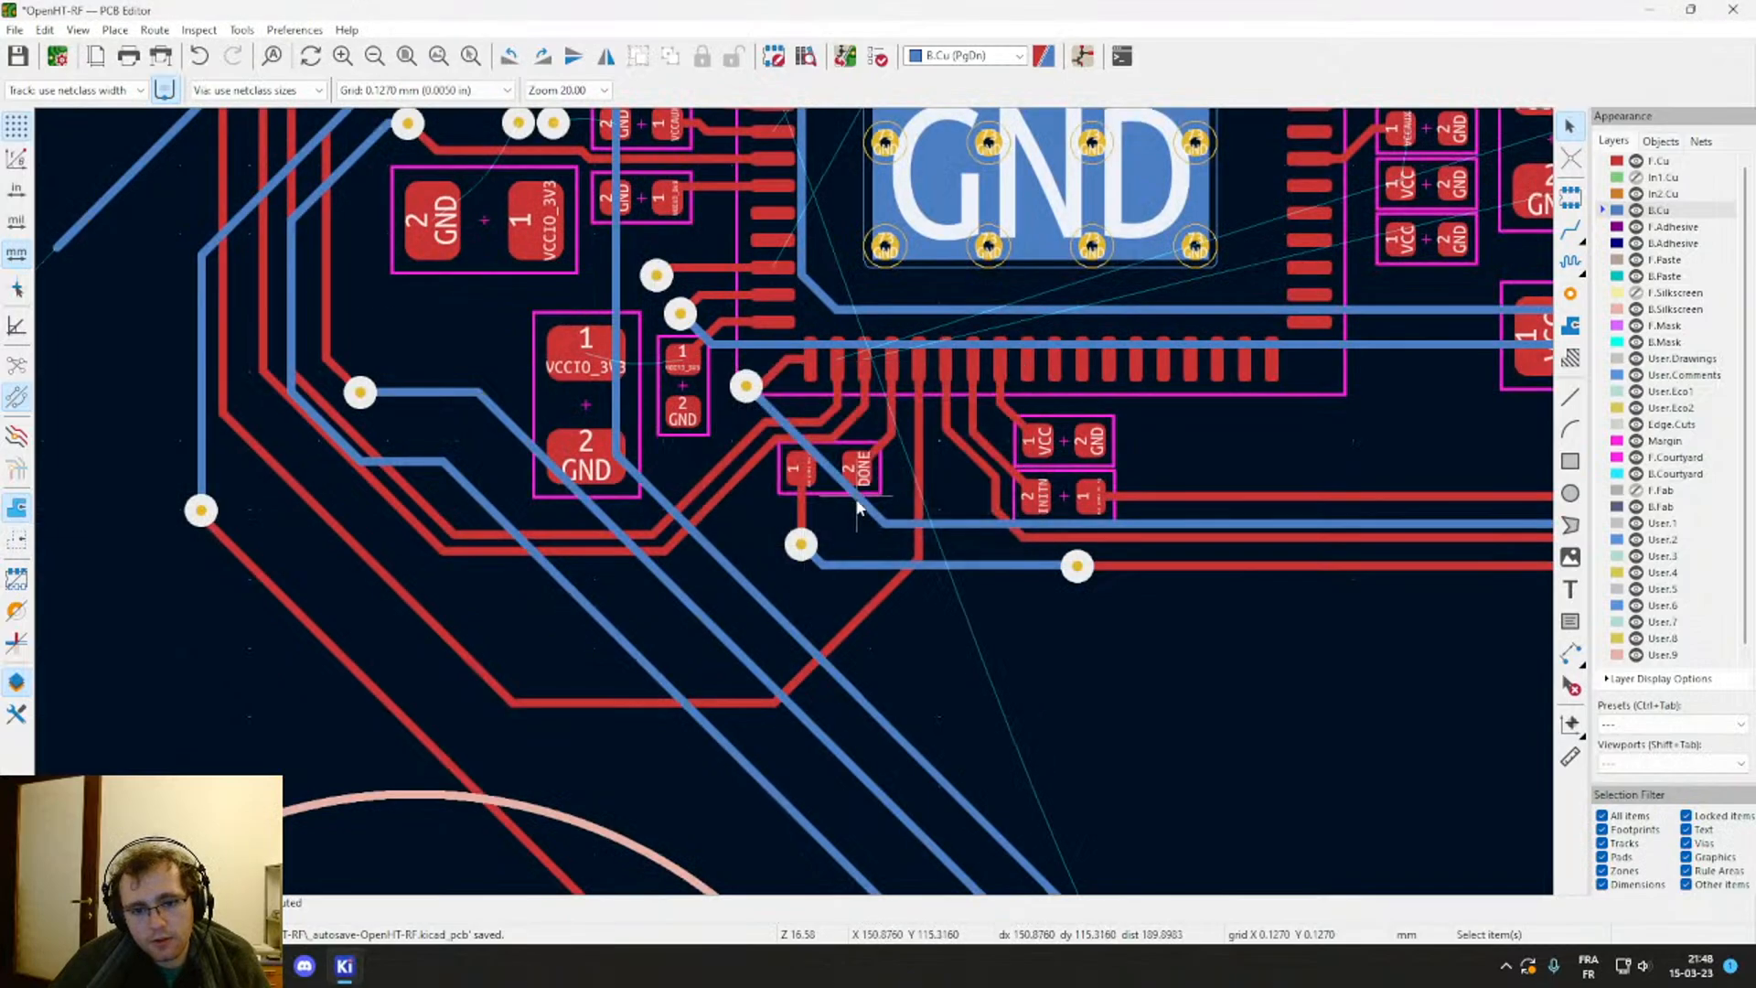
Step: Move the IO5 via slightly down and away from the FPGA, and shift its B.Cu diagonal the same way
left_click(853, 494)
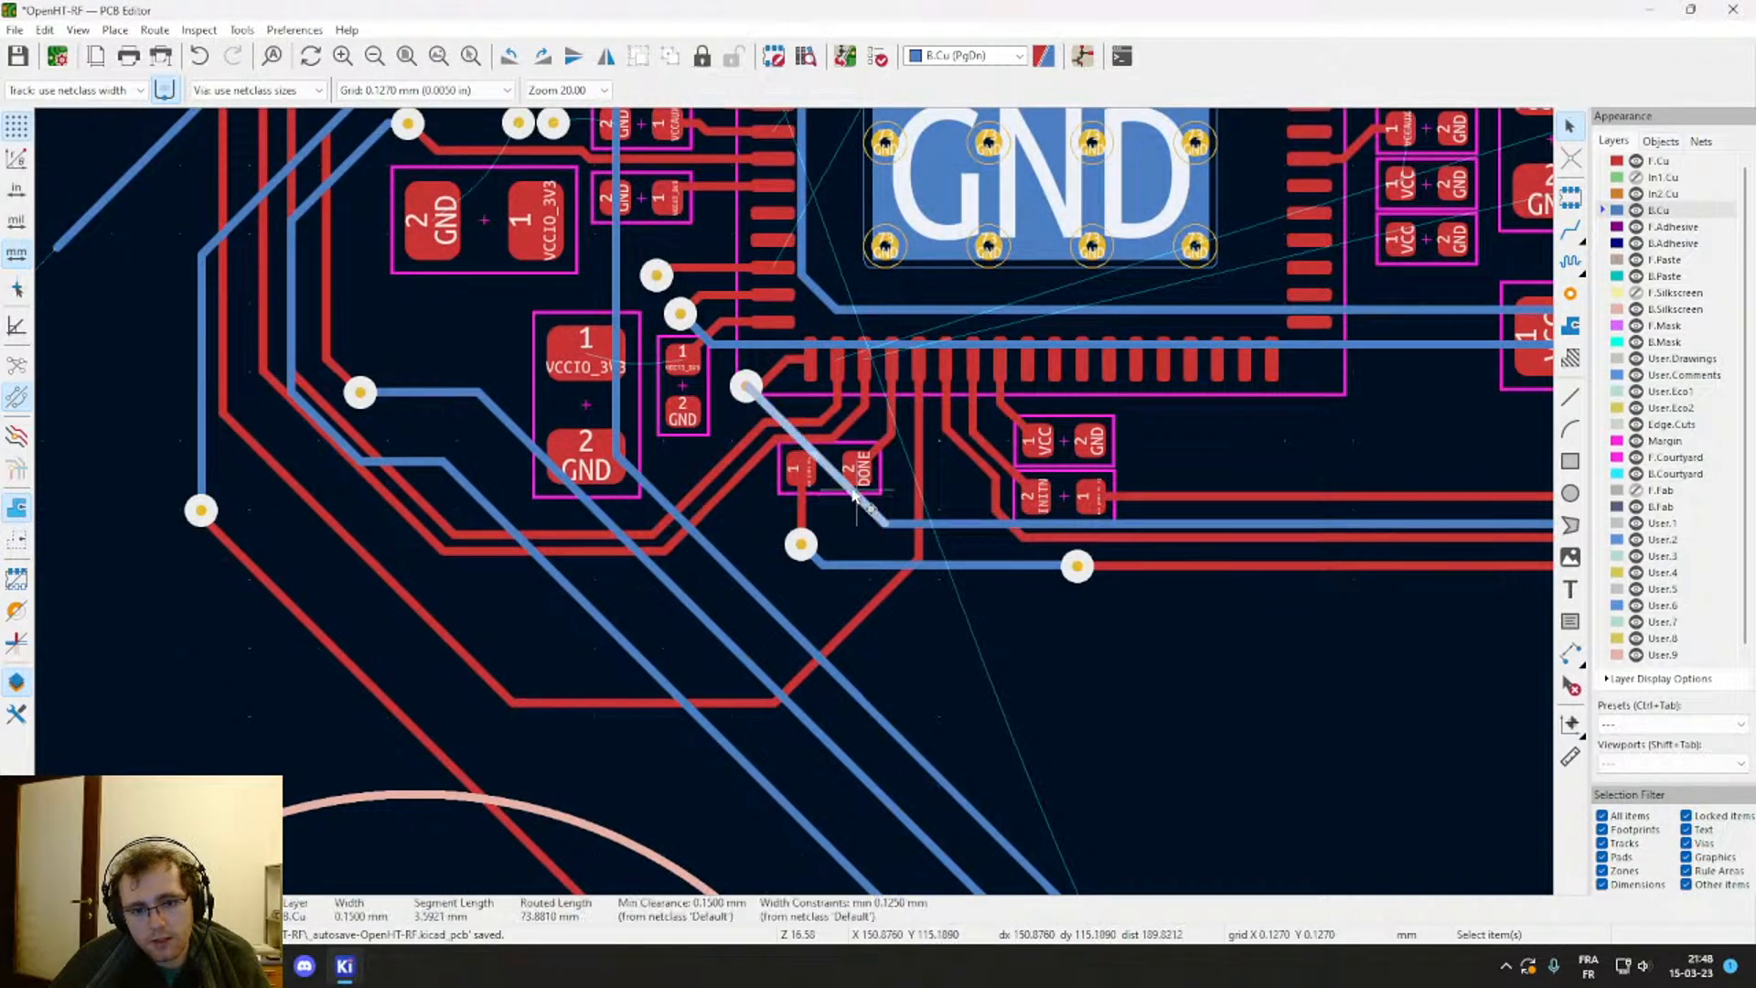
left_click(746, 391)
left_click(797, 434)
left_click_drag(747, 390, 733, 414)
double_click(805, 485)
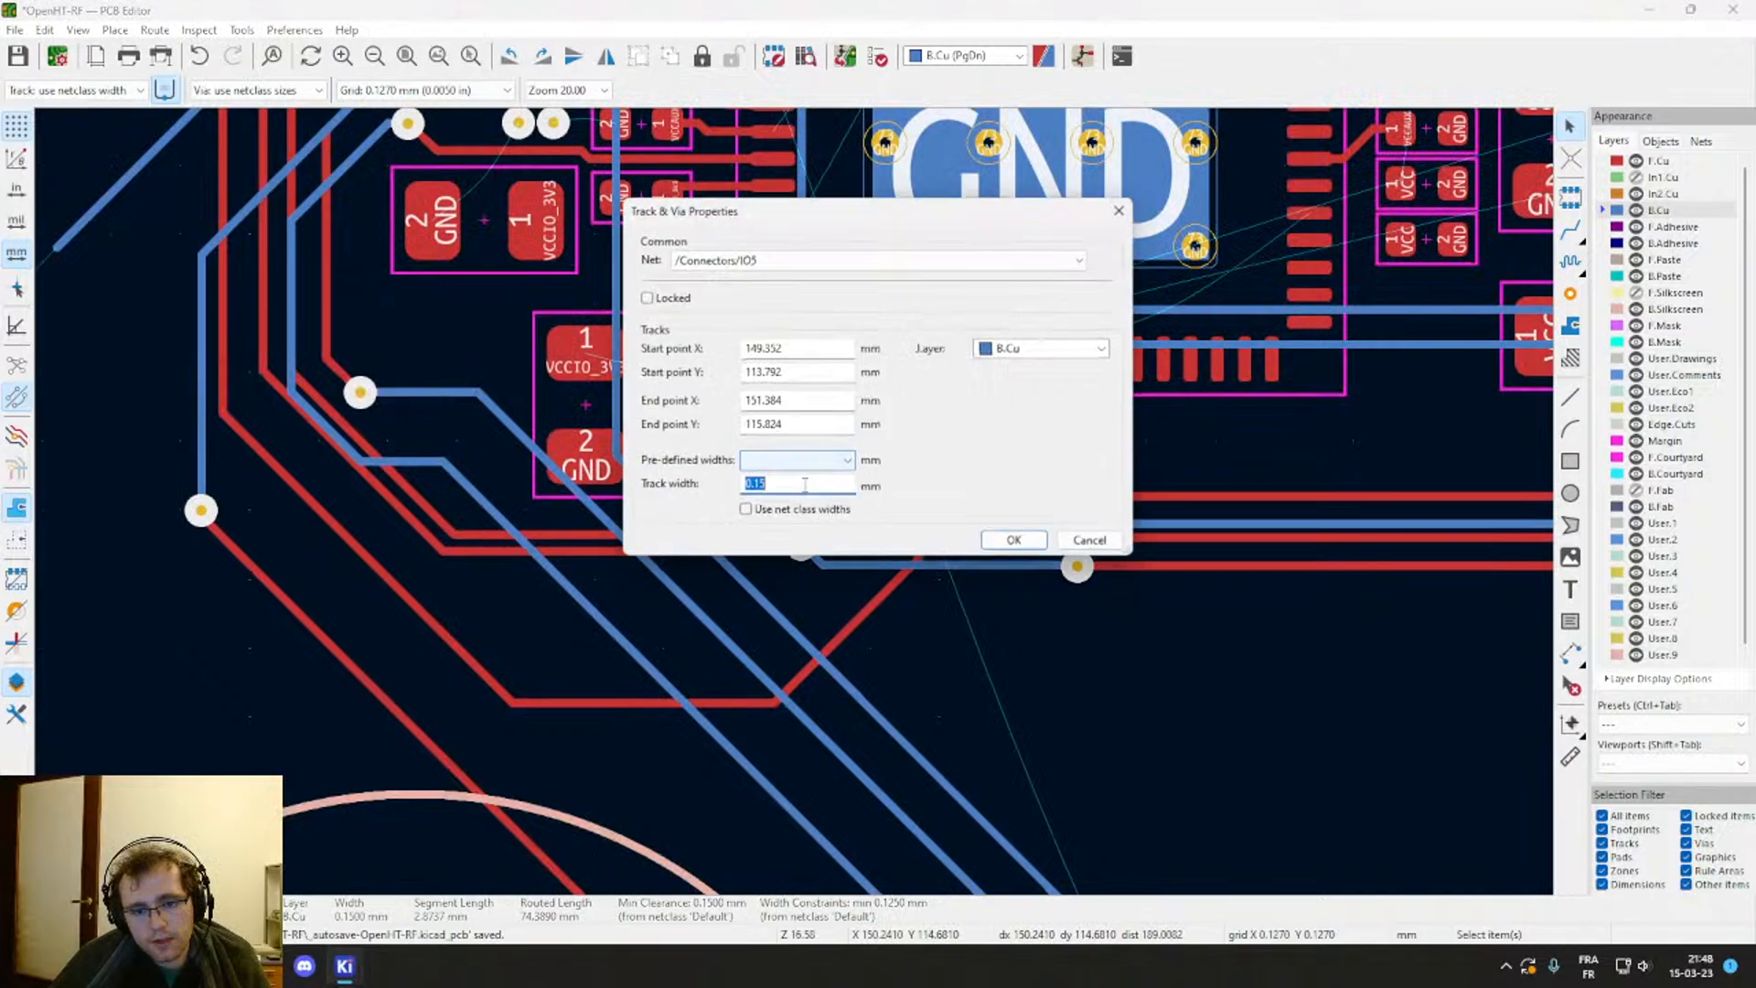
key("Escape")
left_click_drag(830, 468, 739, 434)
Step: Shift IO4's B.Cu diagonal toward the FPGA's corner, and move the IO4 via slightly closer to the pins
middle_click_drag(827, 475, 756, 572)
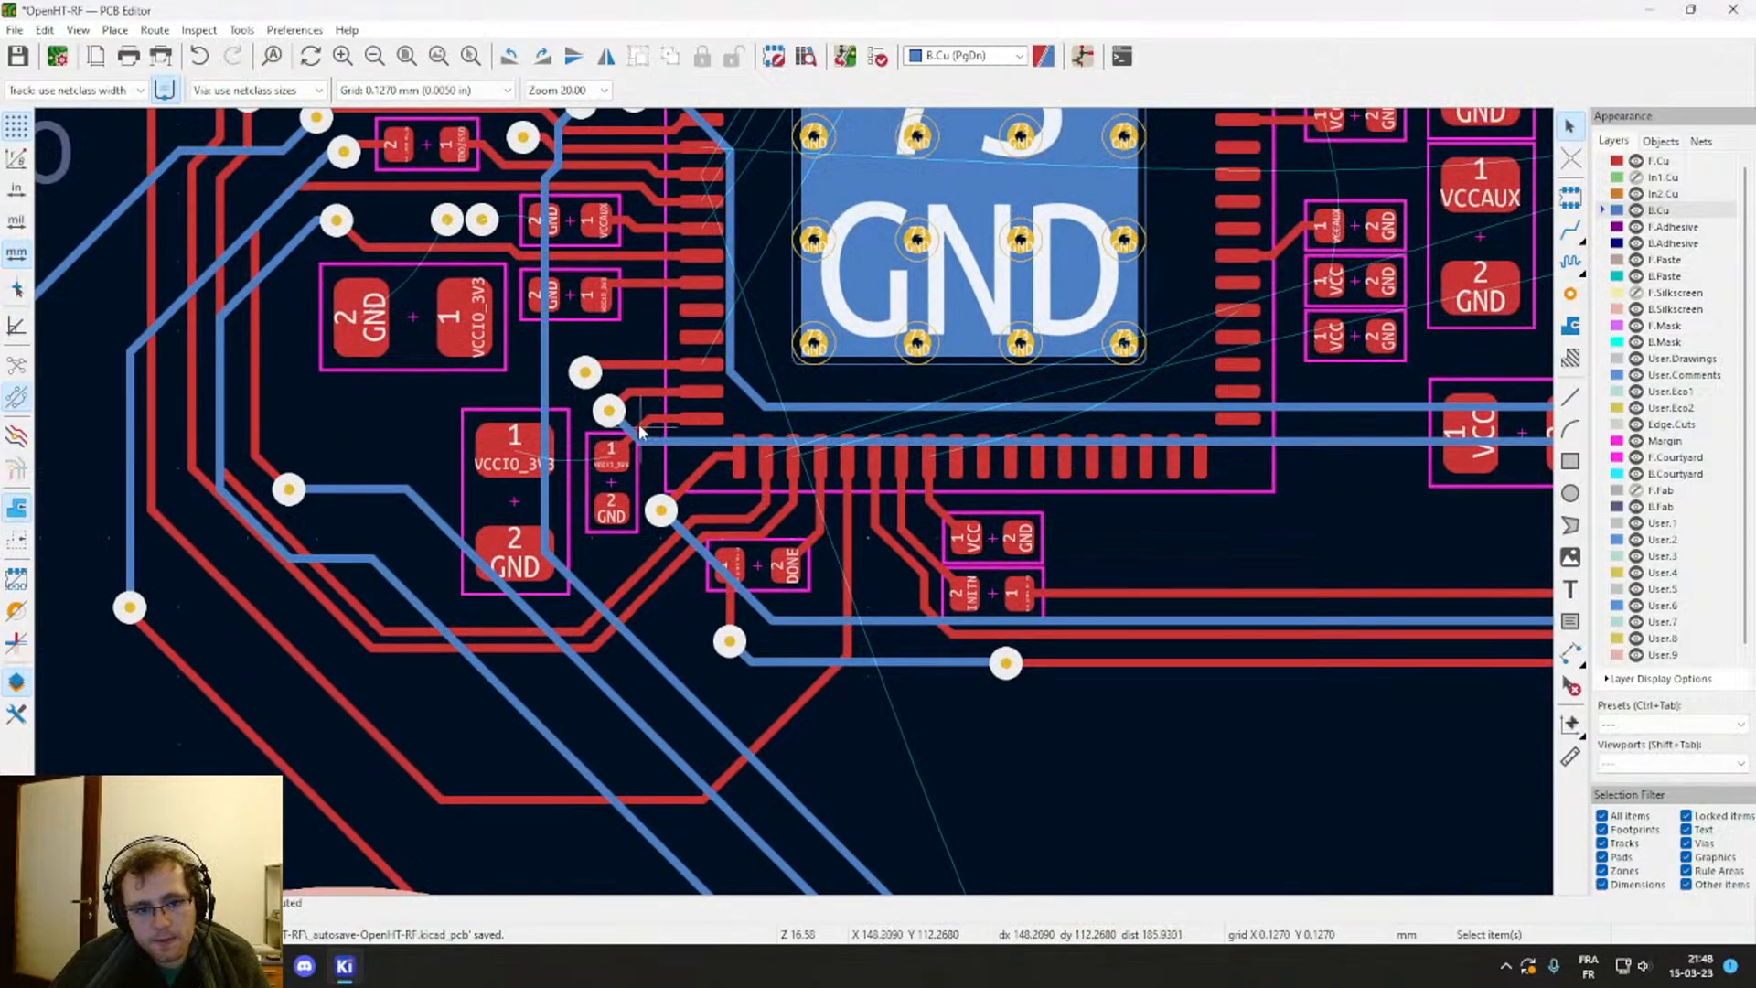
left_click(637, 429)
left_click_drag(630, 426, 723, 418)
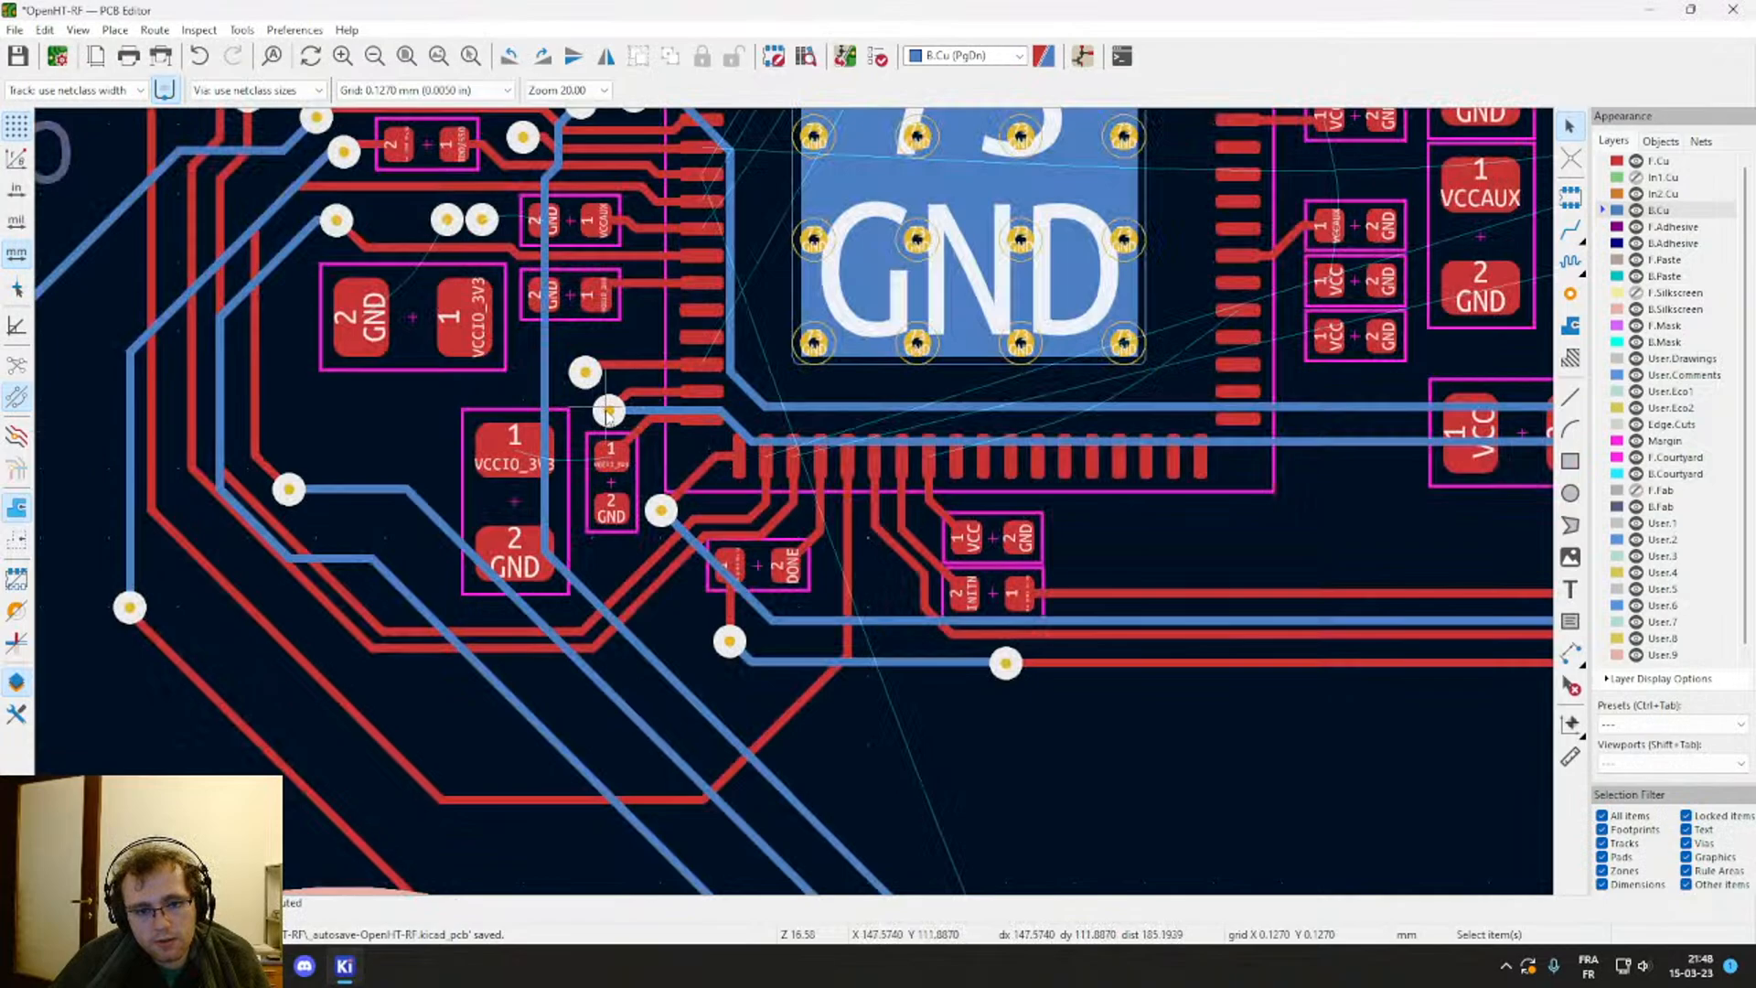
left_click(606, 409)
left_click(652, 428)
left_click(607, 414)
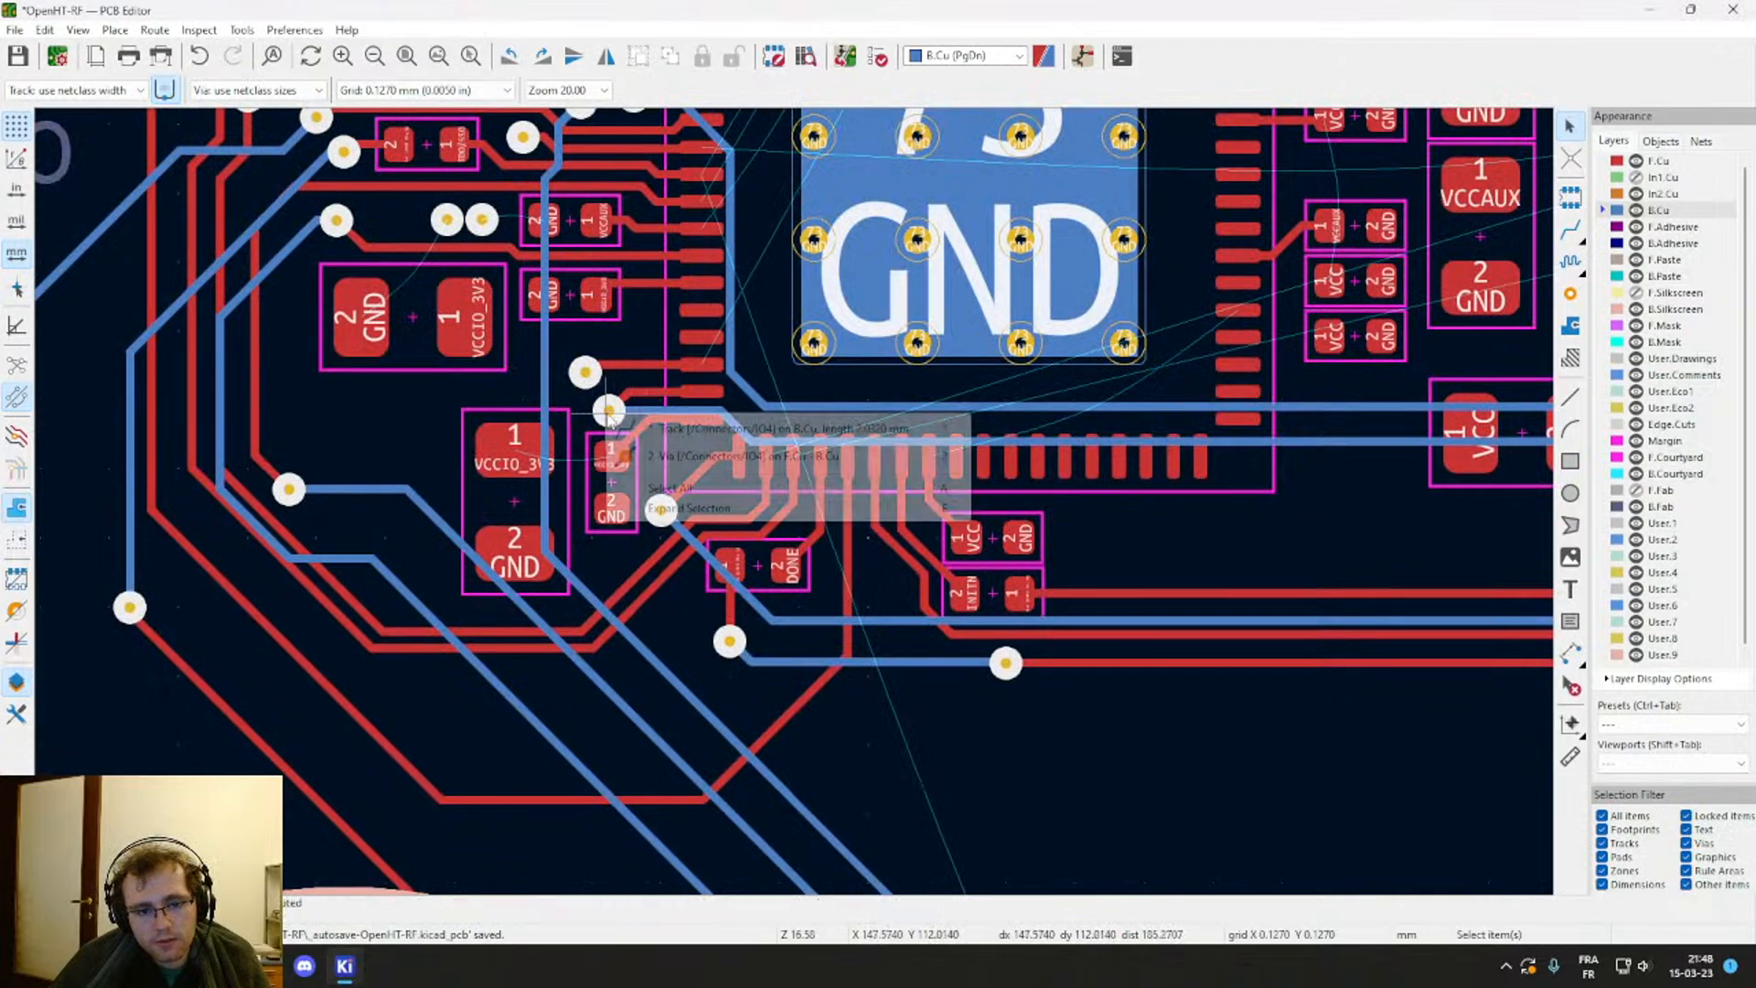
left_click(654, 457)
left_click_drag(609, 413, 626, 416)
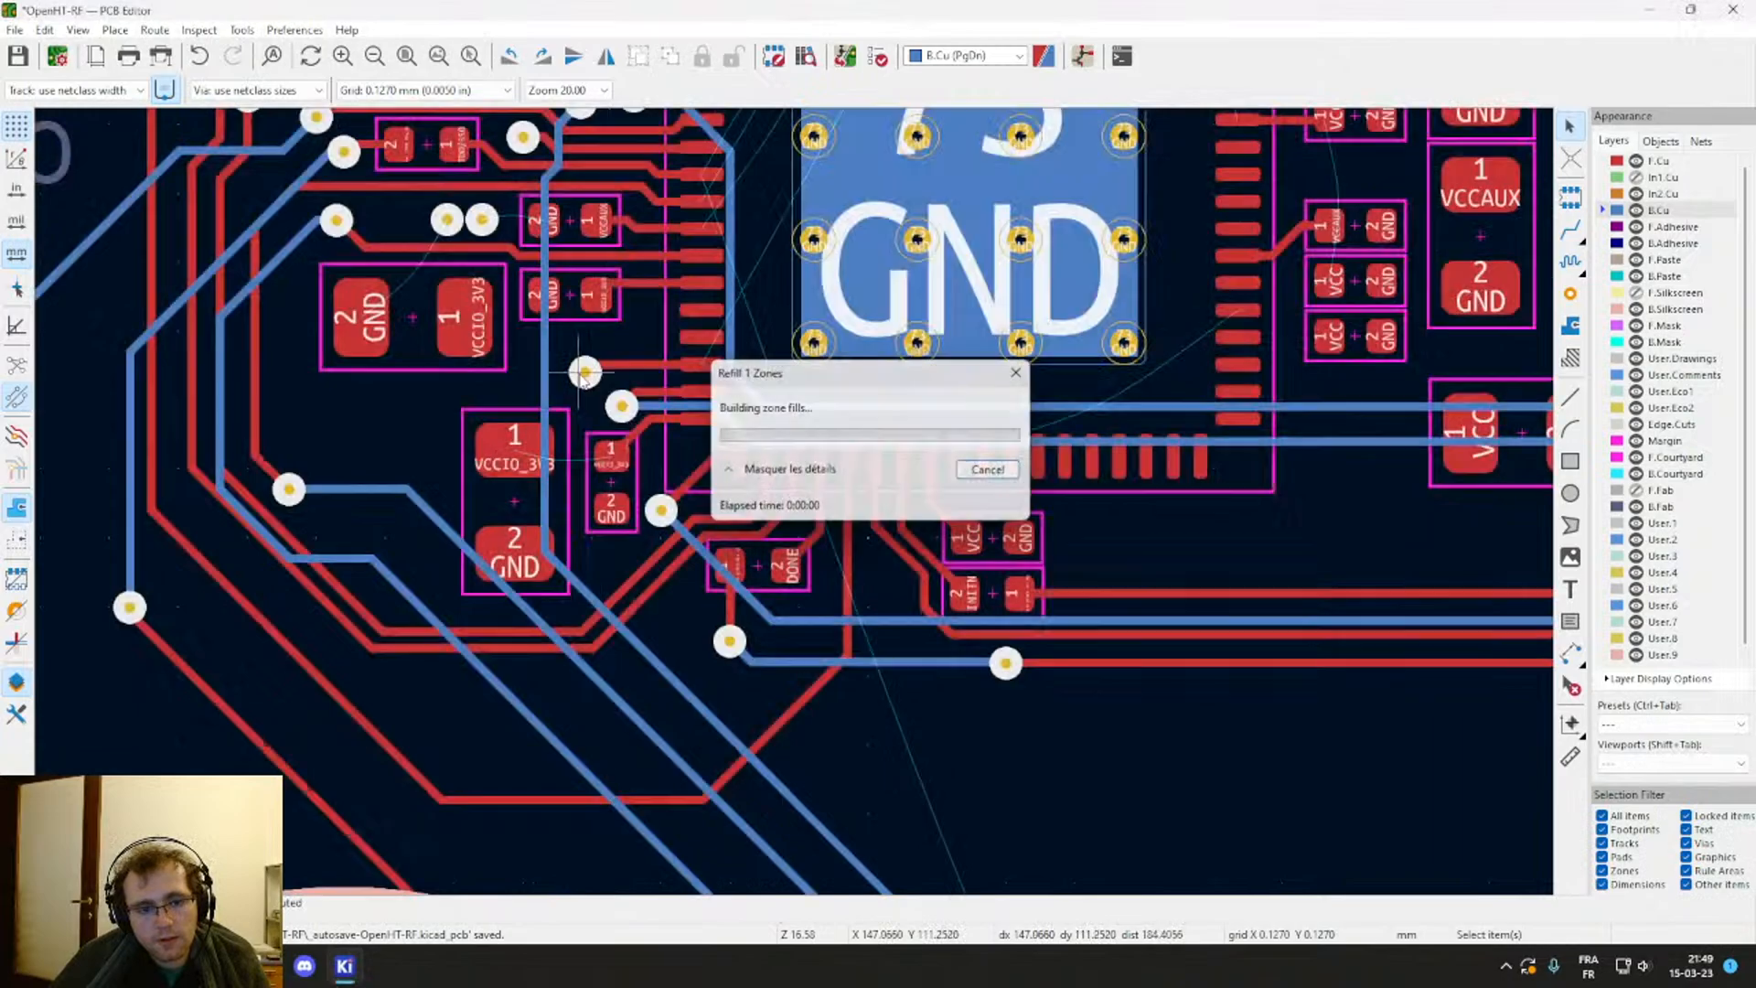
key("x")
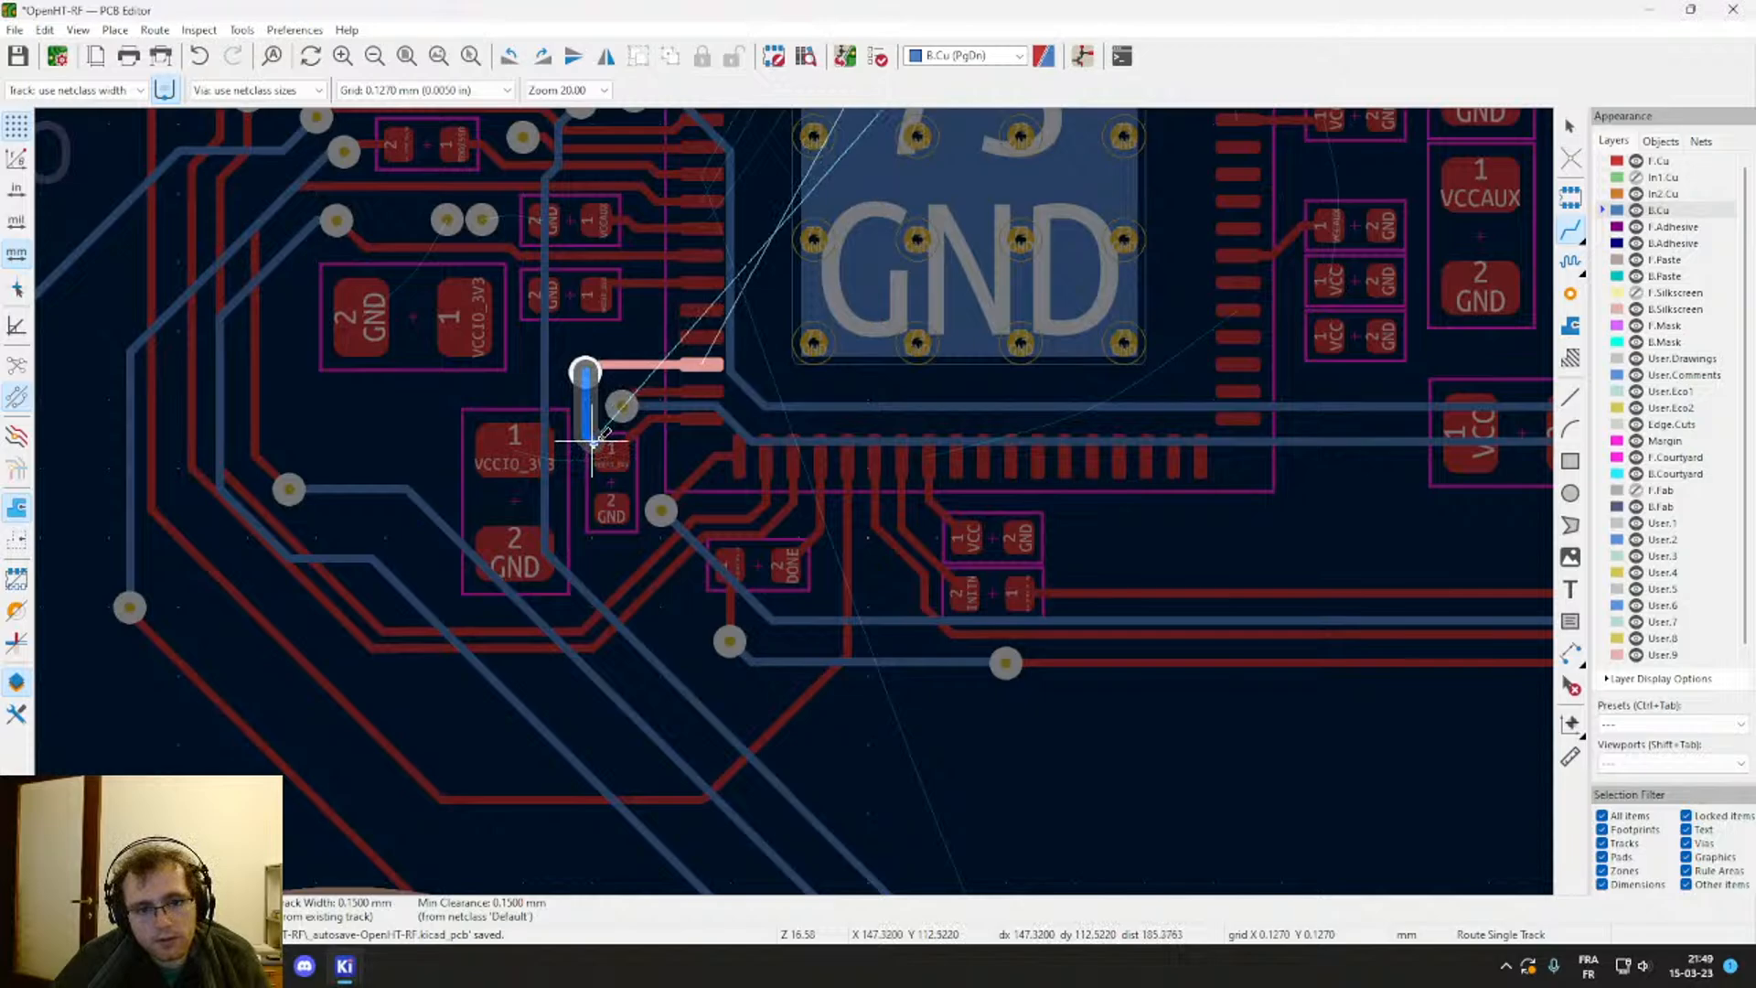
key("Escape")
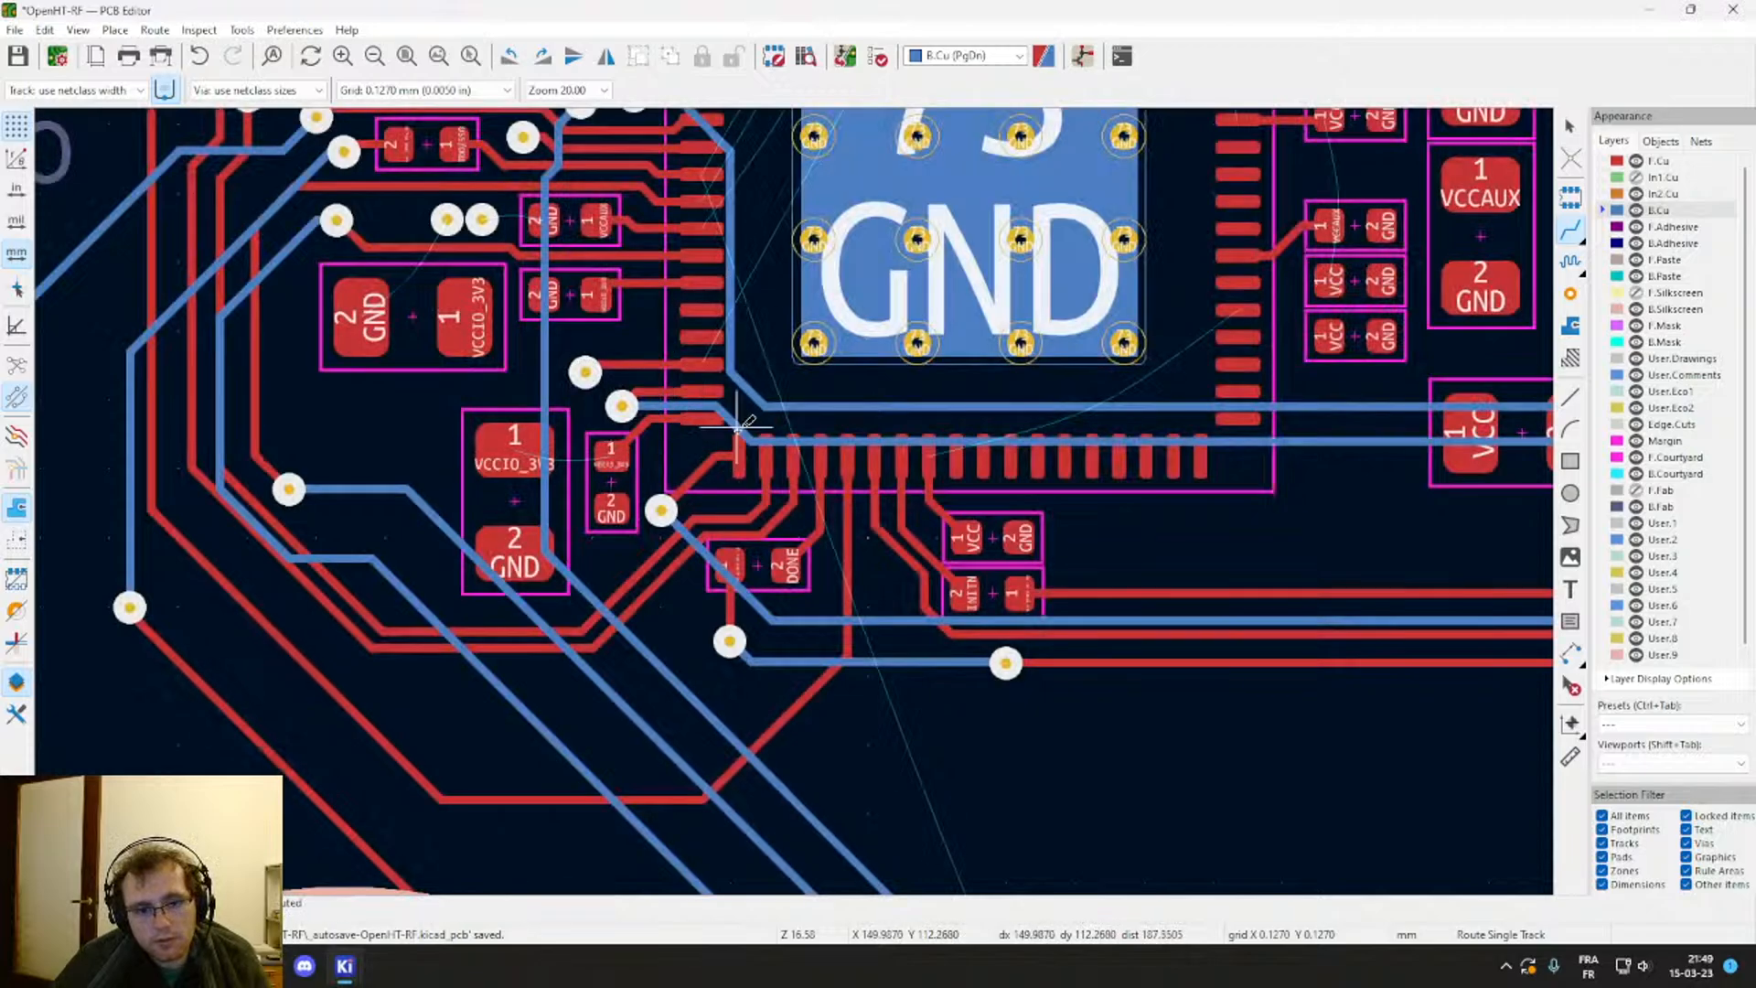
key("Escape")
Step: Shift IO4's B.Cu run below the FPGA's bottom pads, and route IO3 on B.Cu from its via parallel above it toward J304
mouse_move(737, 428)
left_mouse_down()
mouse_move(668, 457)
mouse_move(724, 445)
mouse_move(782, 503)
left_mouse_up()
key("x")
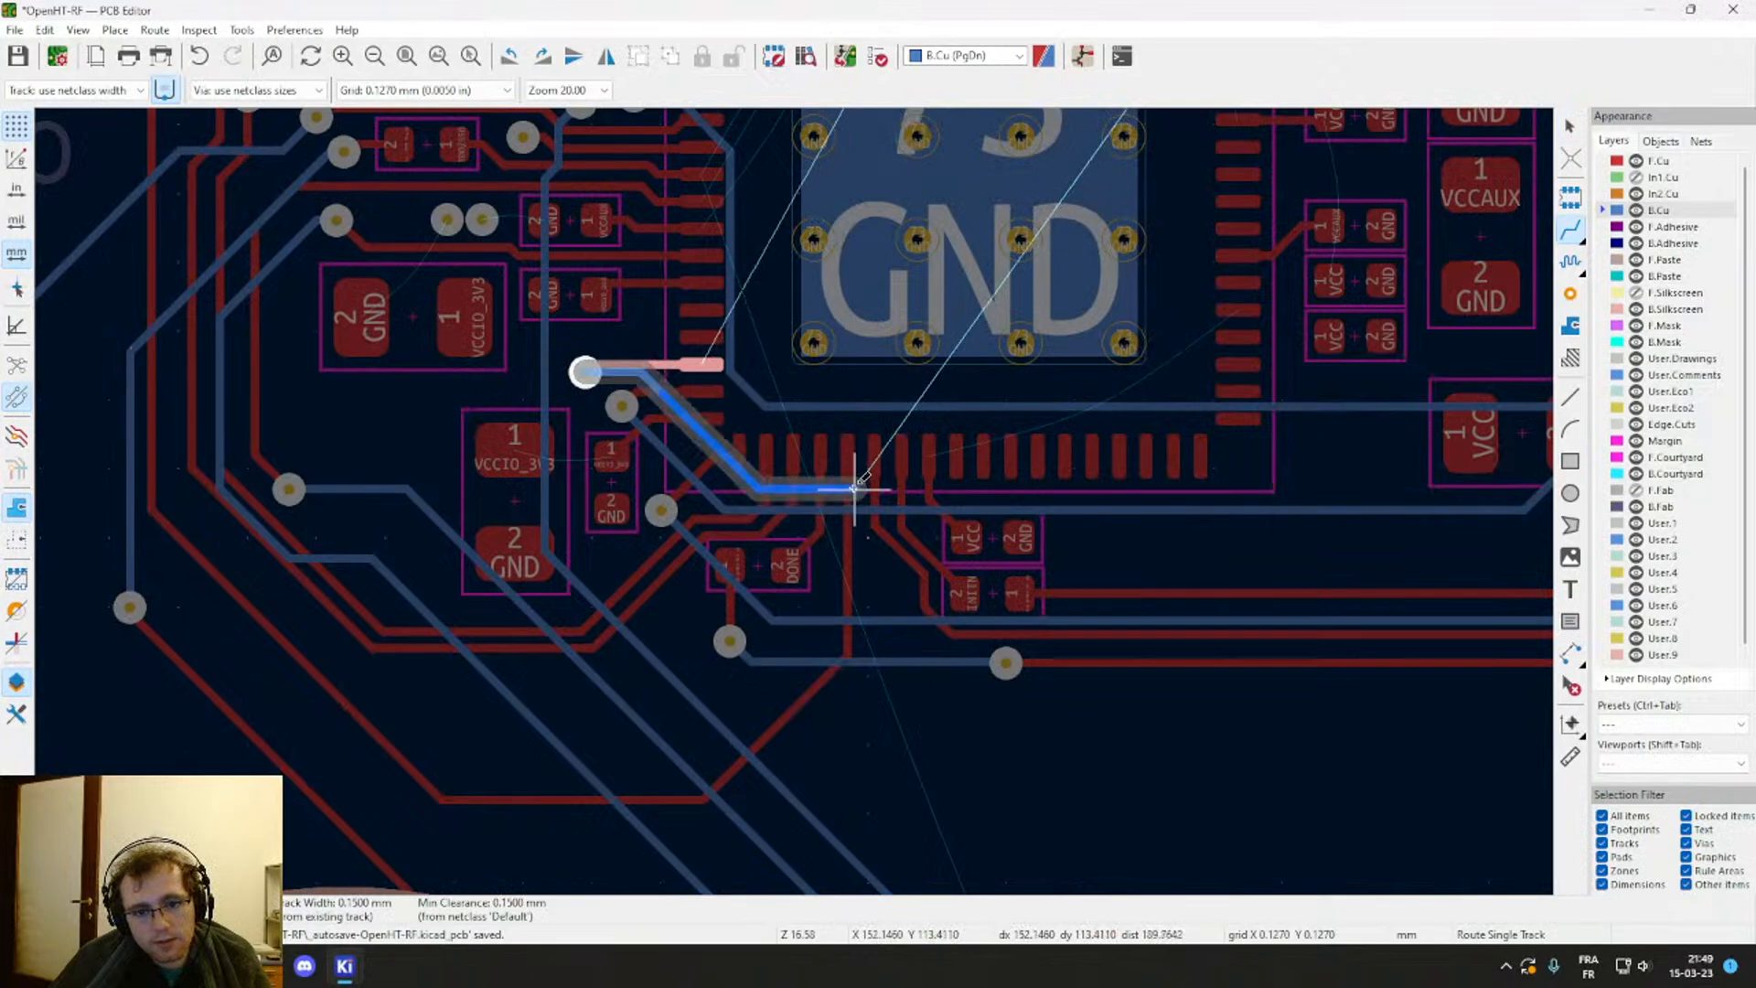
scroll(795, 499, "down", 2)
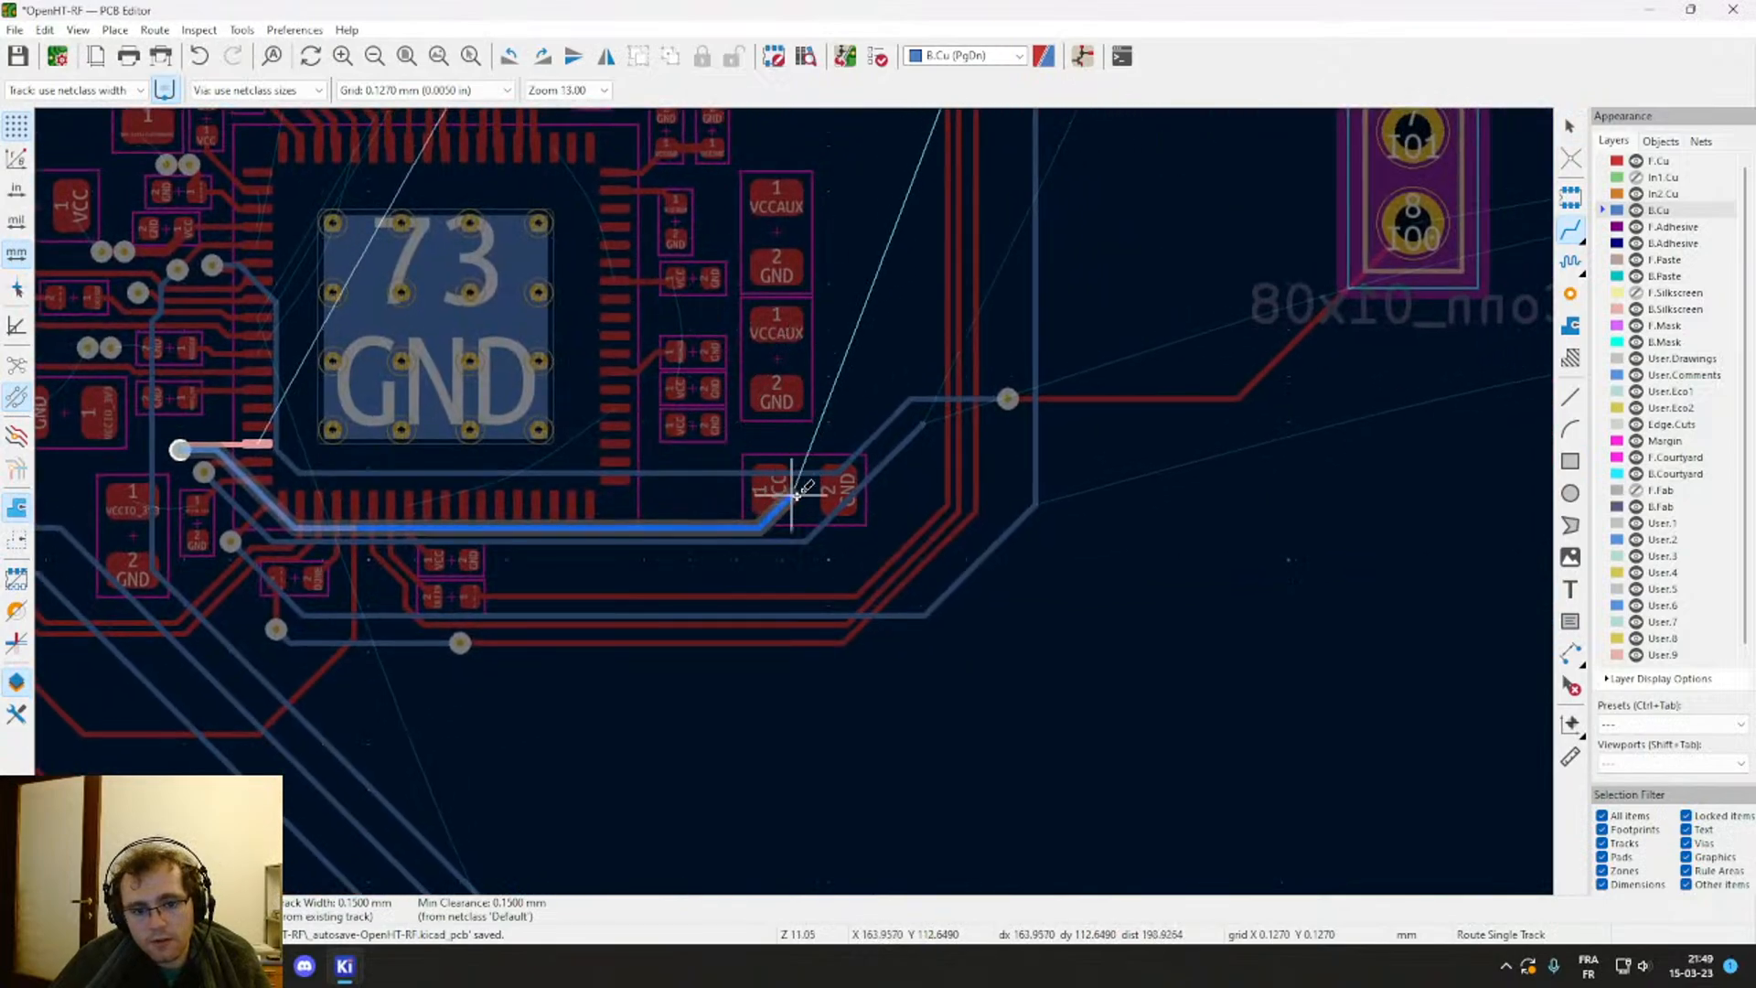
double_click(902, 421)
middle_click_drag(478, 454, 790, 494)
scroll(516, 509, "up", 2)
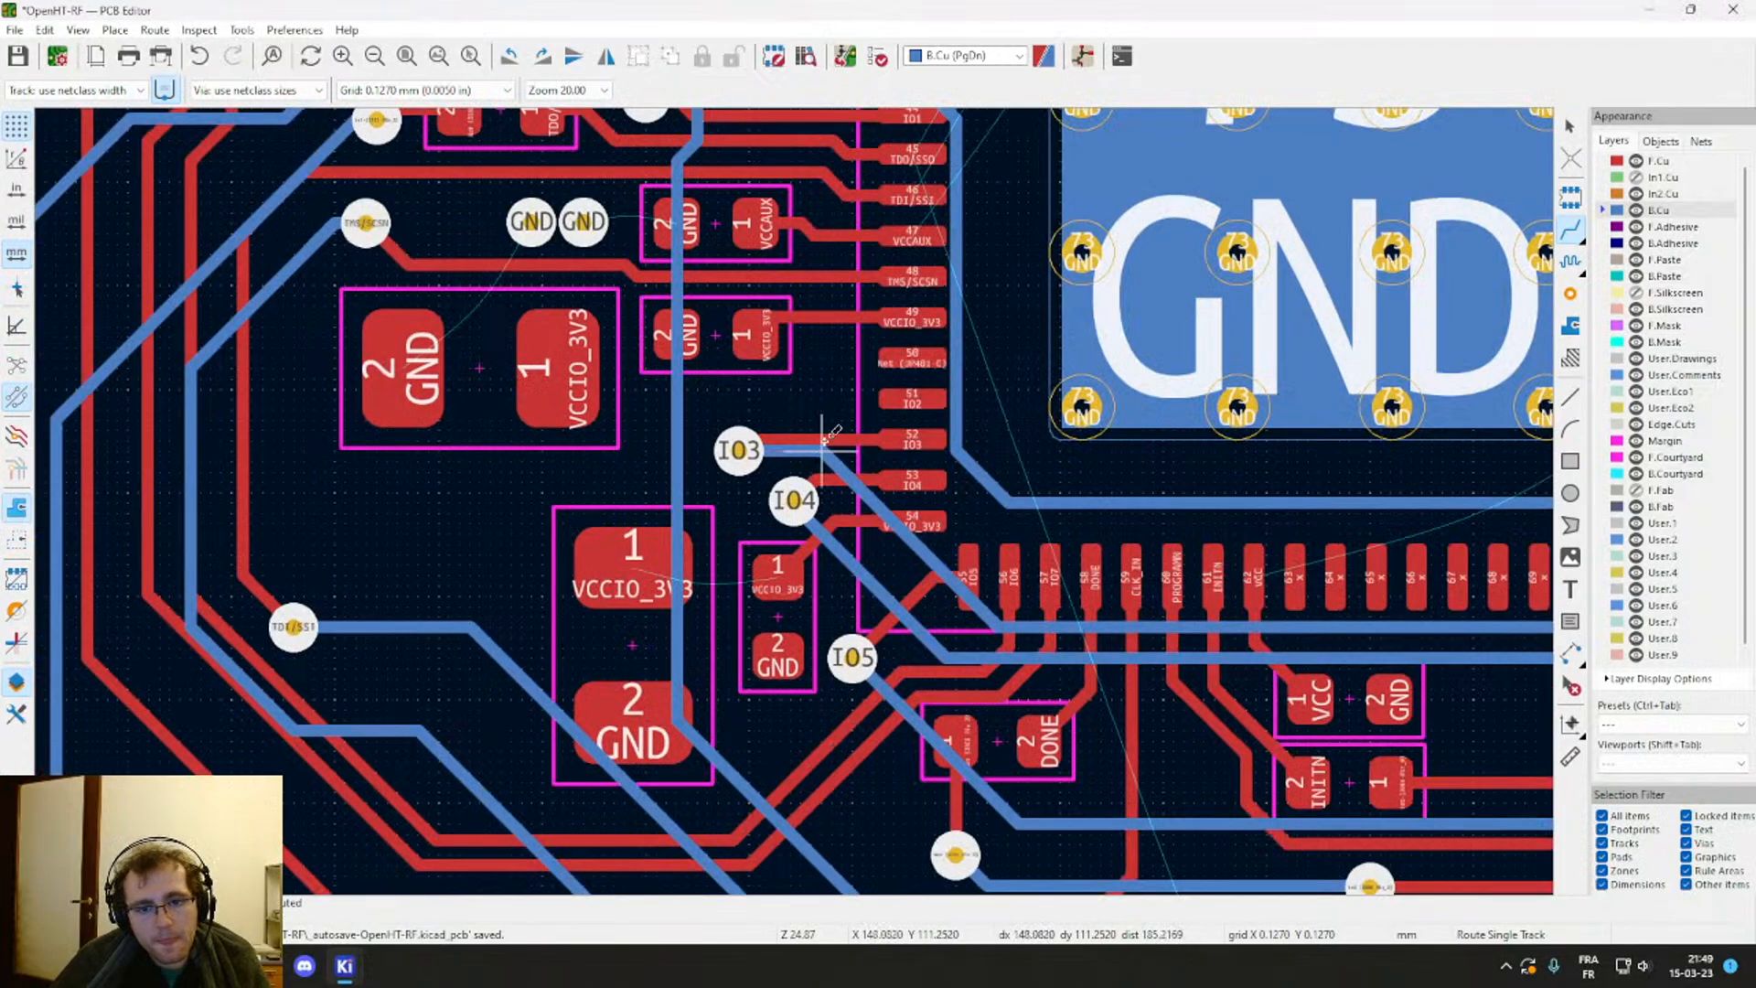
left_click(917, 392)
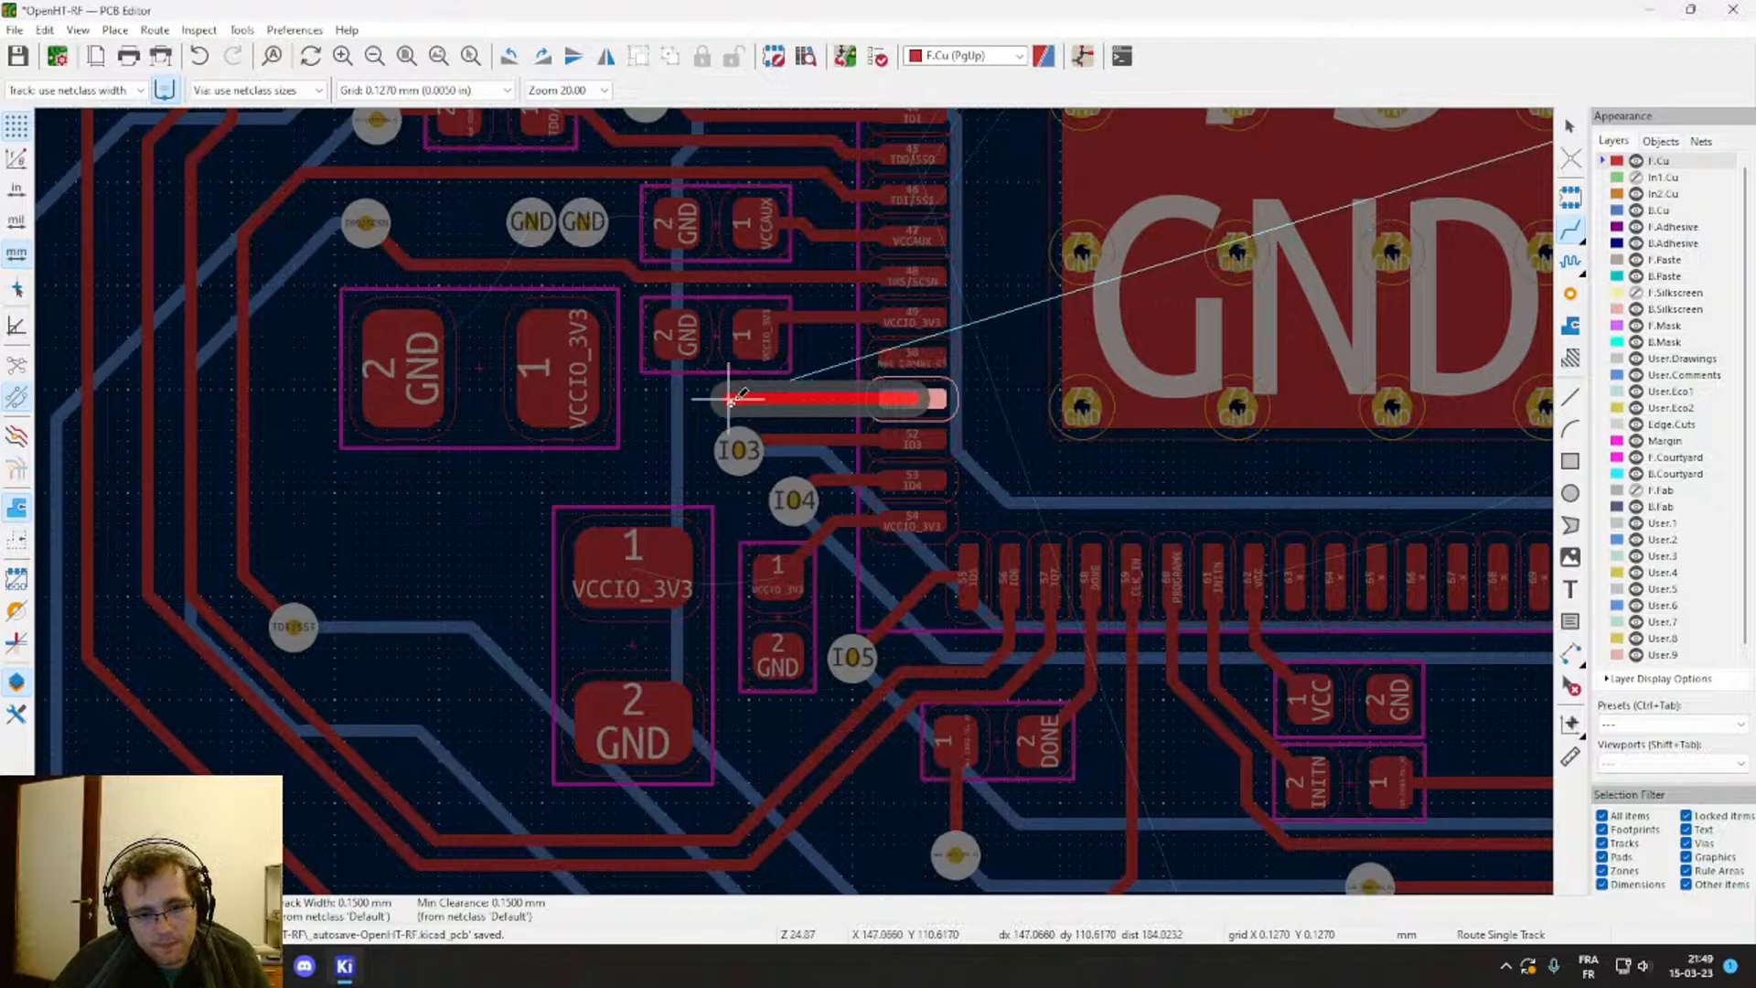
key("Page_Down")
scroll(737, 447, "up", 4)
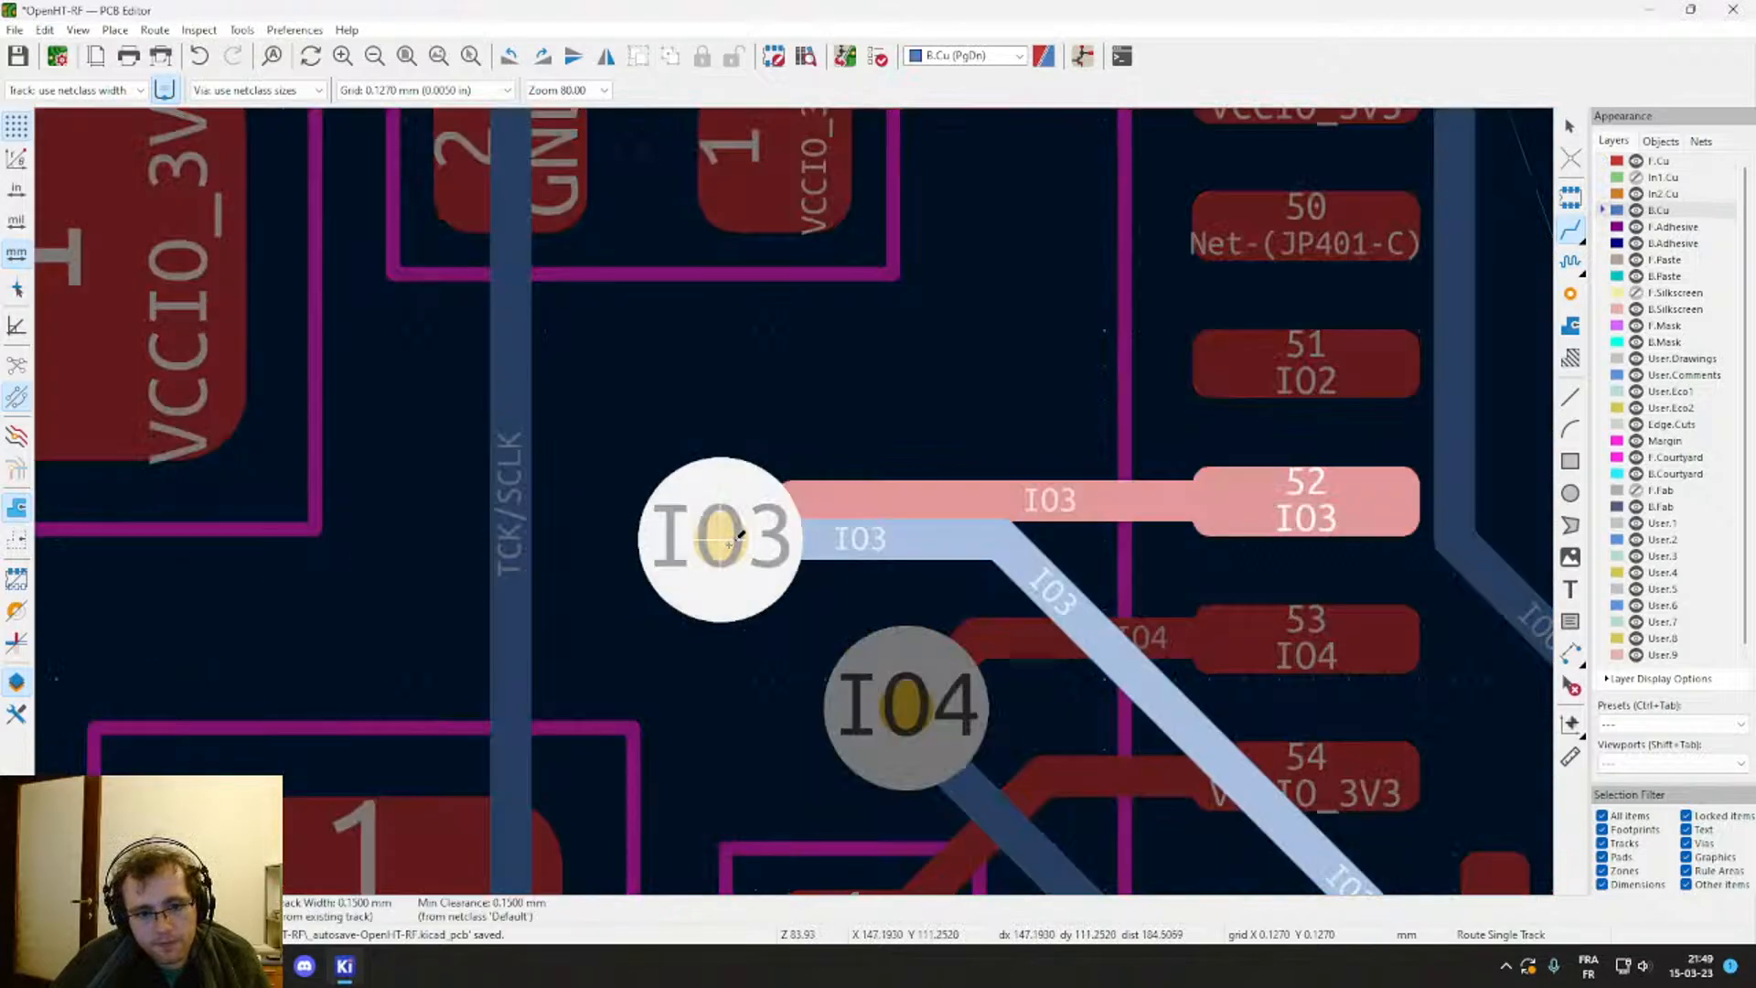
key("Escape")
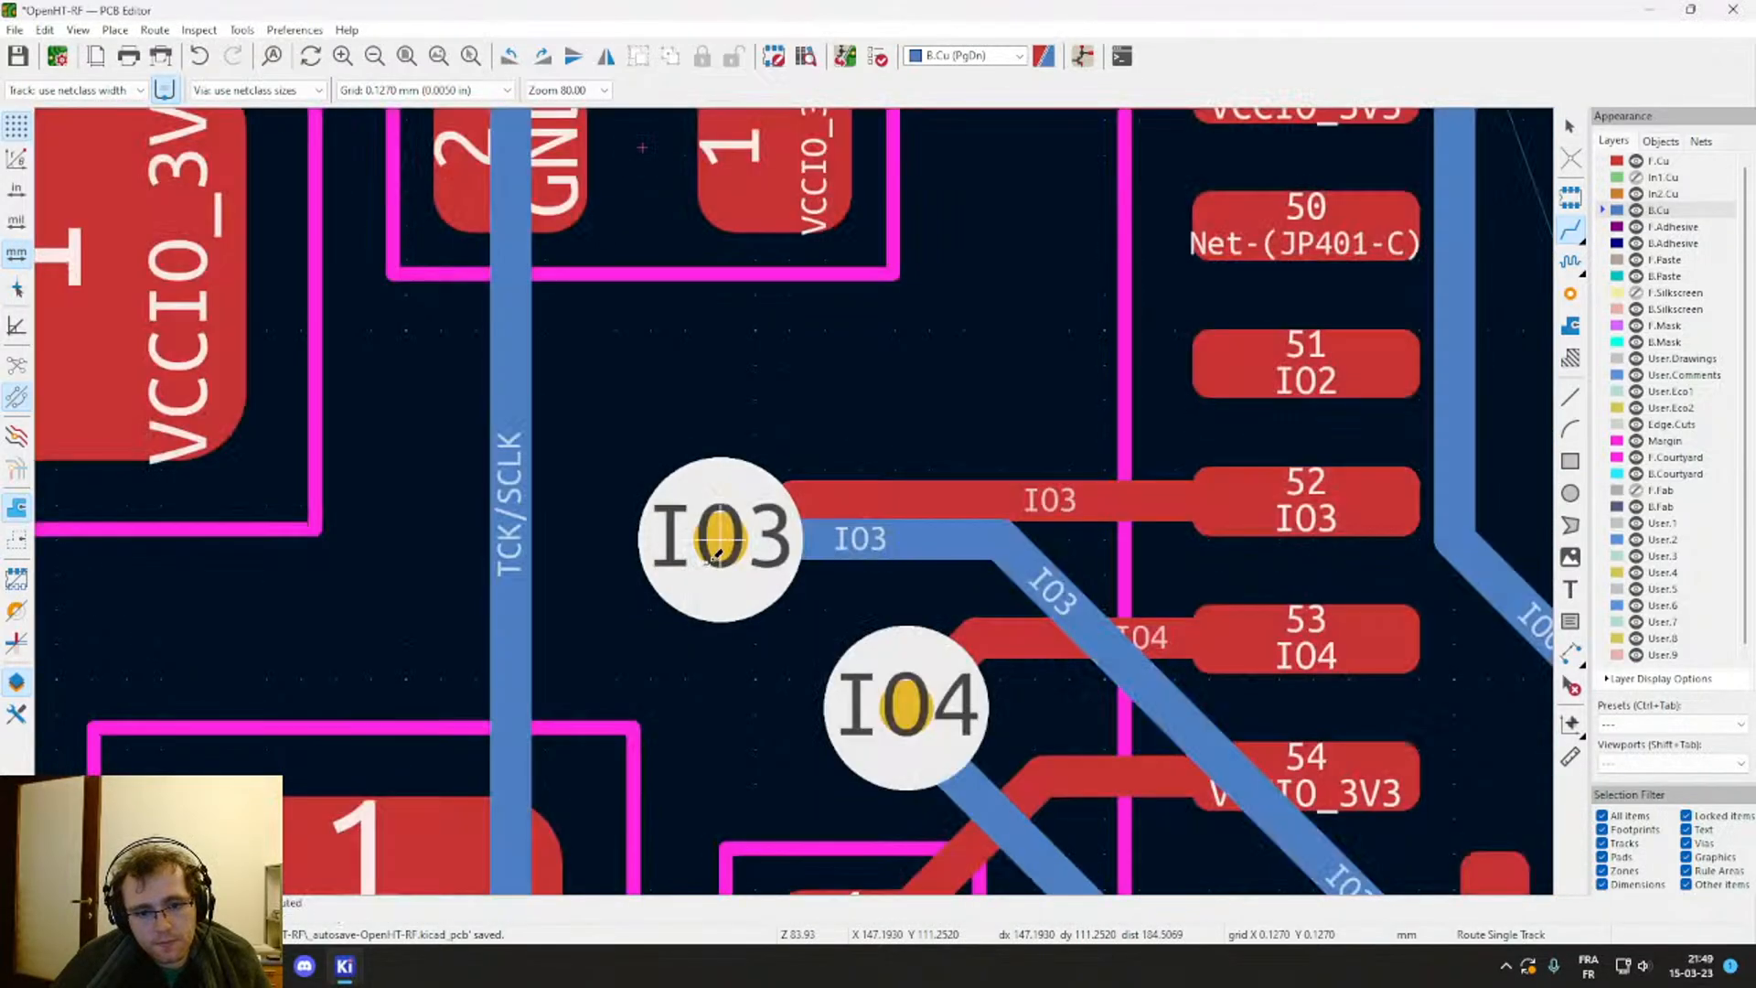
key("Escape")
Step: Move the IO3 via down and slightly toward the TCK/SCLK track, beside the IO4 via
left_click(719, 549)
left_click(770, 592)
key("d")
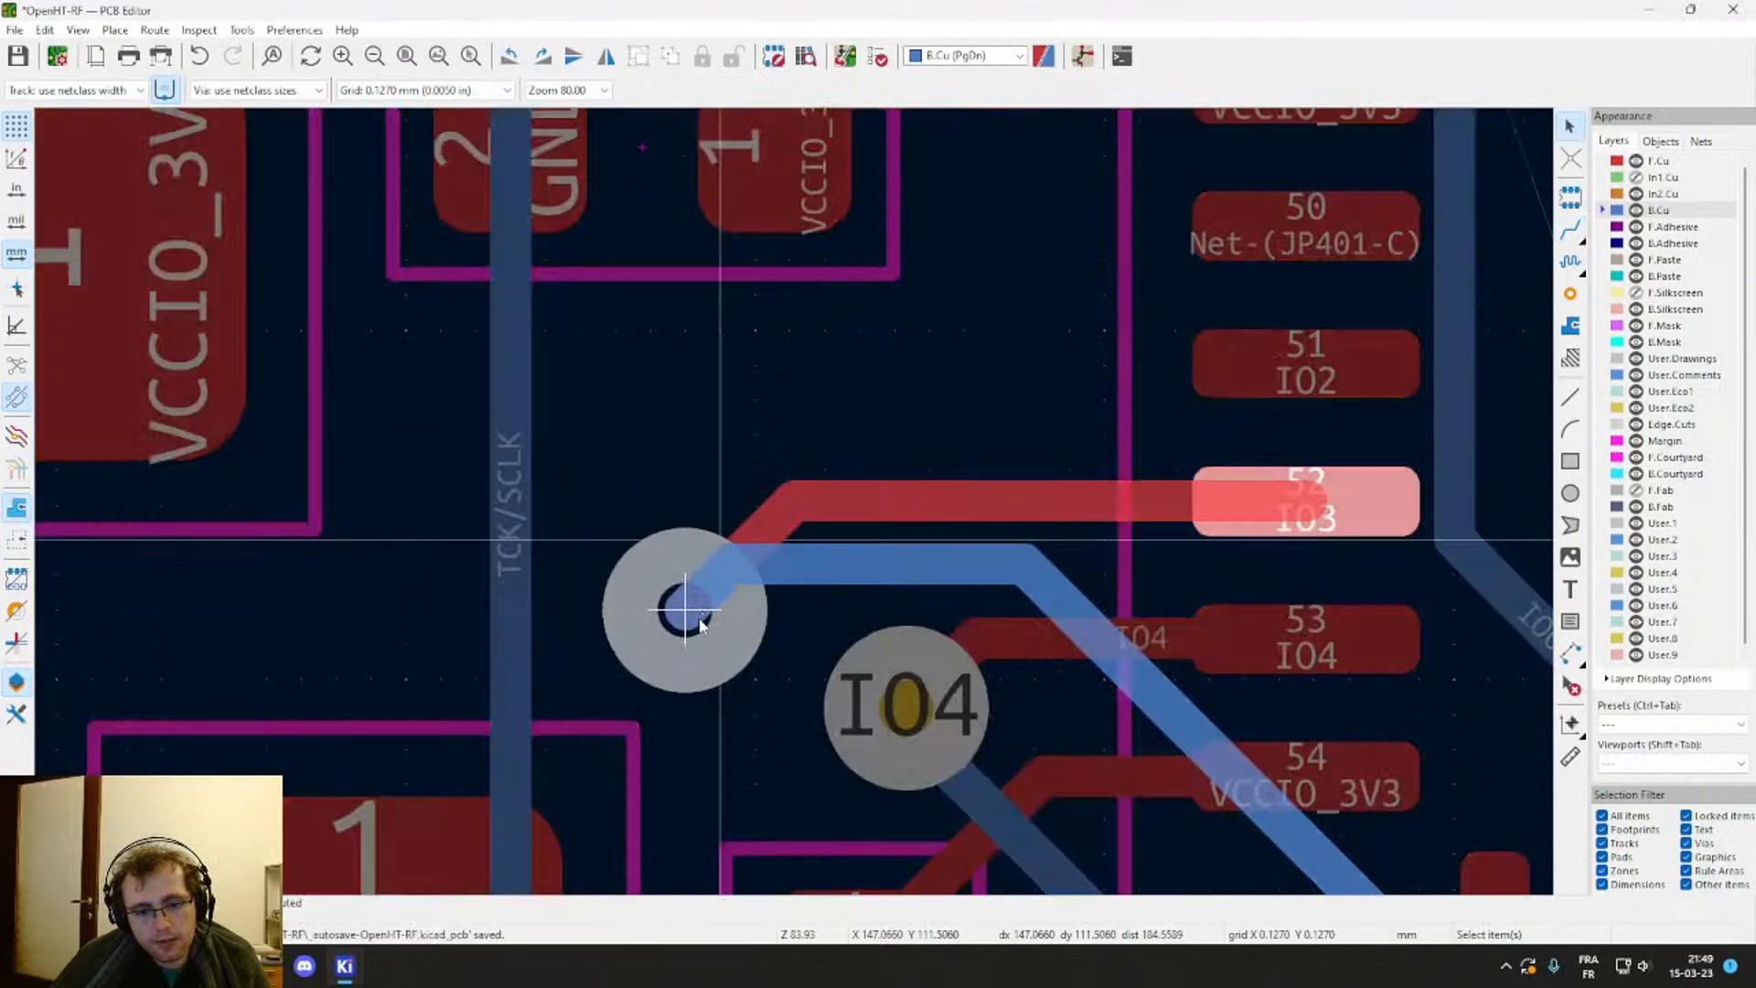
left_click(687, 651)
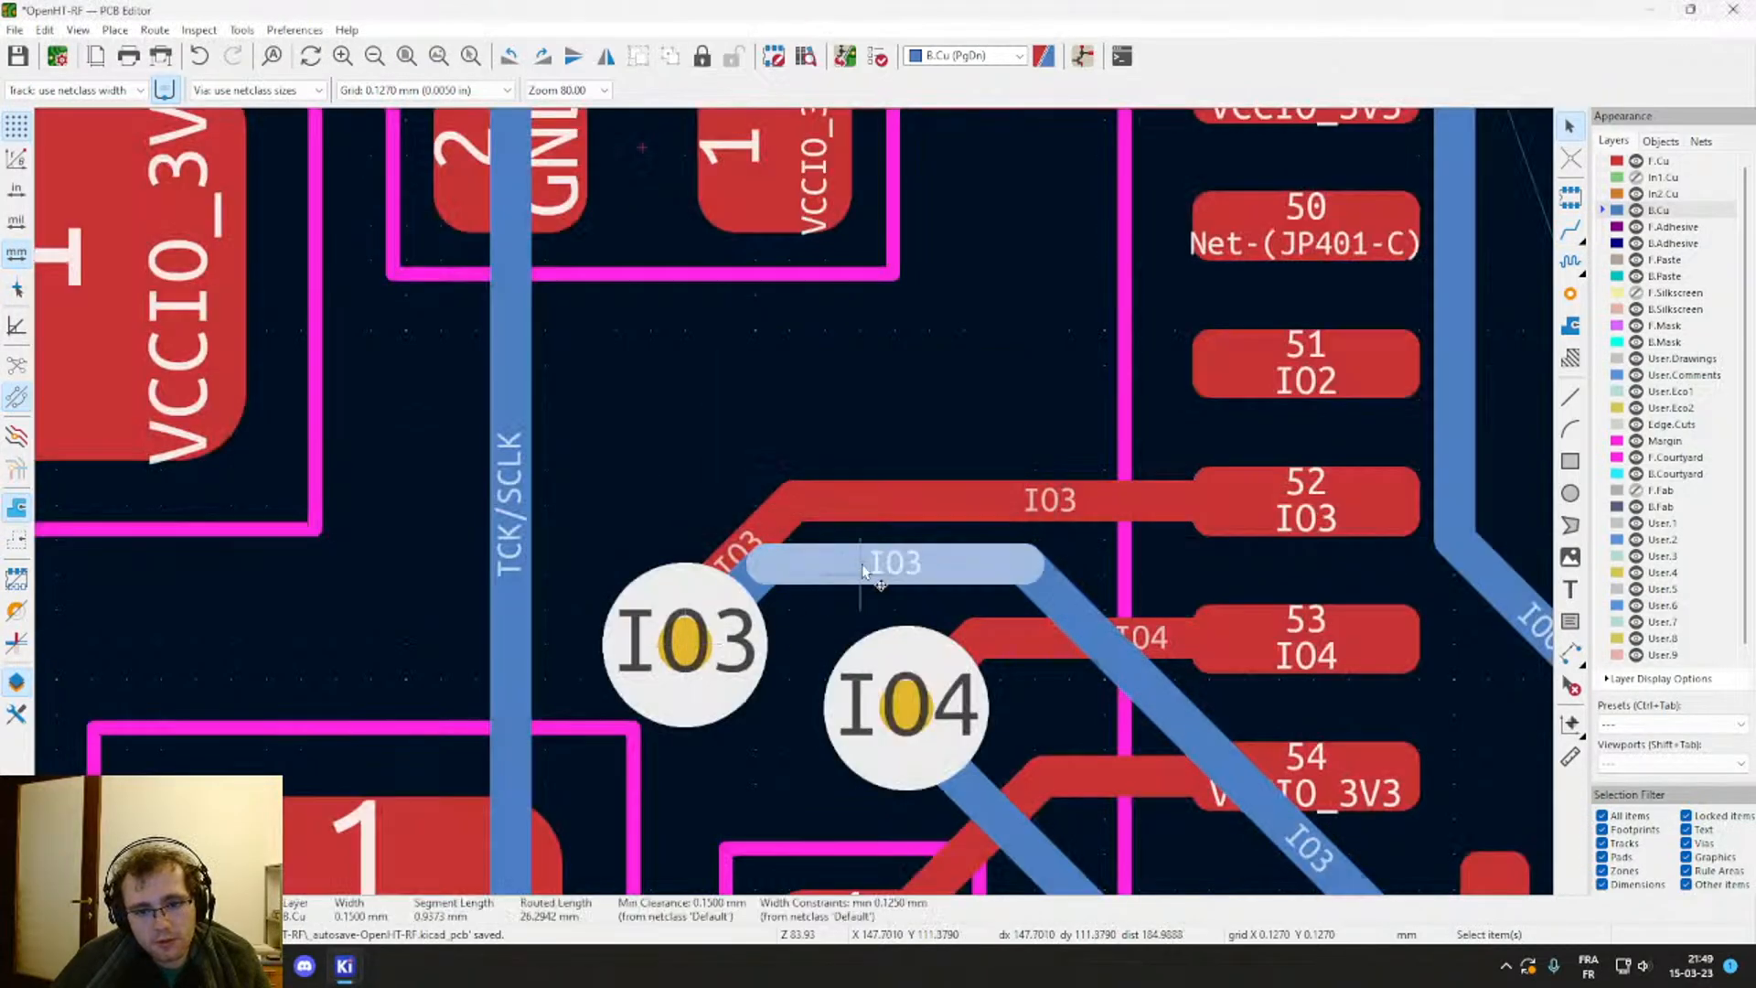
Step: Shift IO3's horizontal B.Cu segment up in line with its F.Cu track, and align the diagonal at its via with the F.Cu diagonal
left_click(833, 508)
left_click(794, 567)
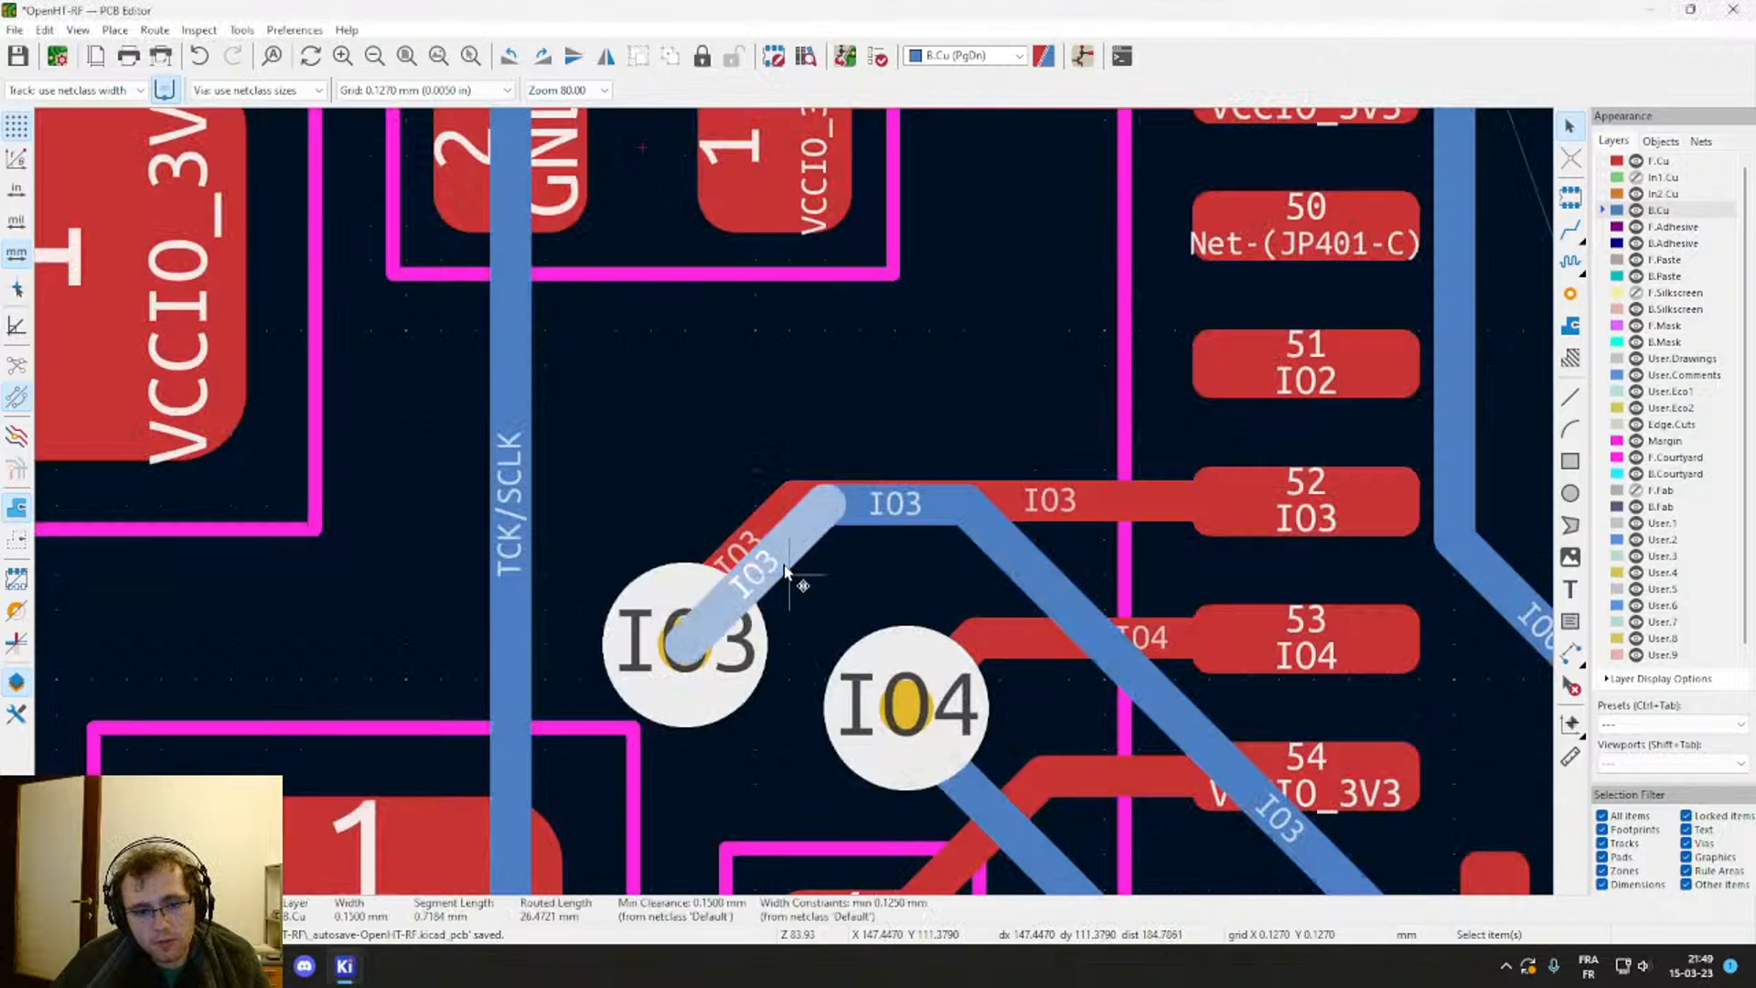
key("d")
left_click(792, 536)
Step: Route IO2 on F.Cu from FPGA pin 51 away from the chip, ending in a via above the IO3 via
scroll(869, 459, "down", 3)
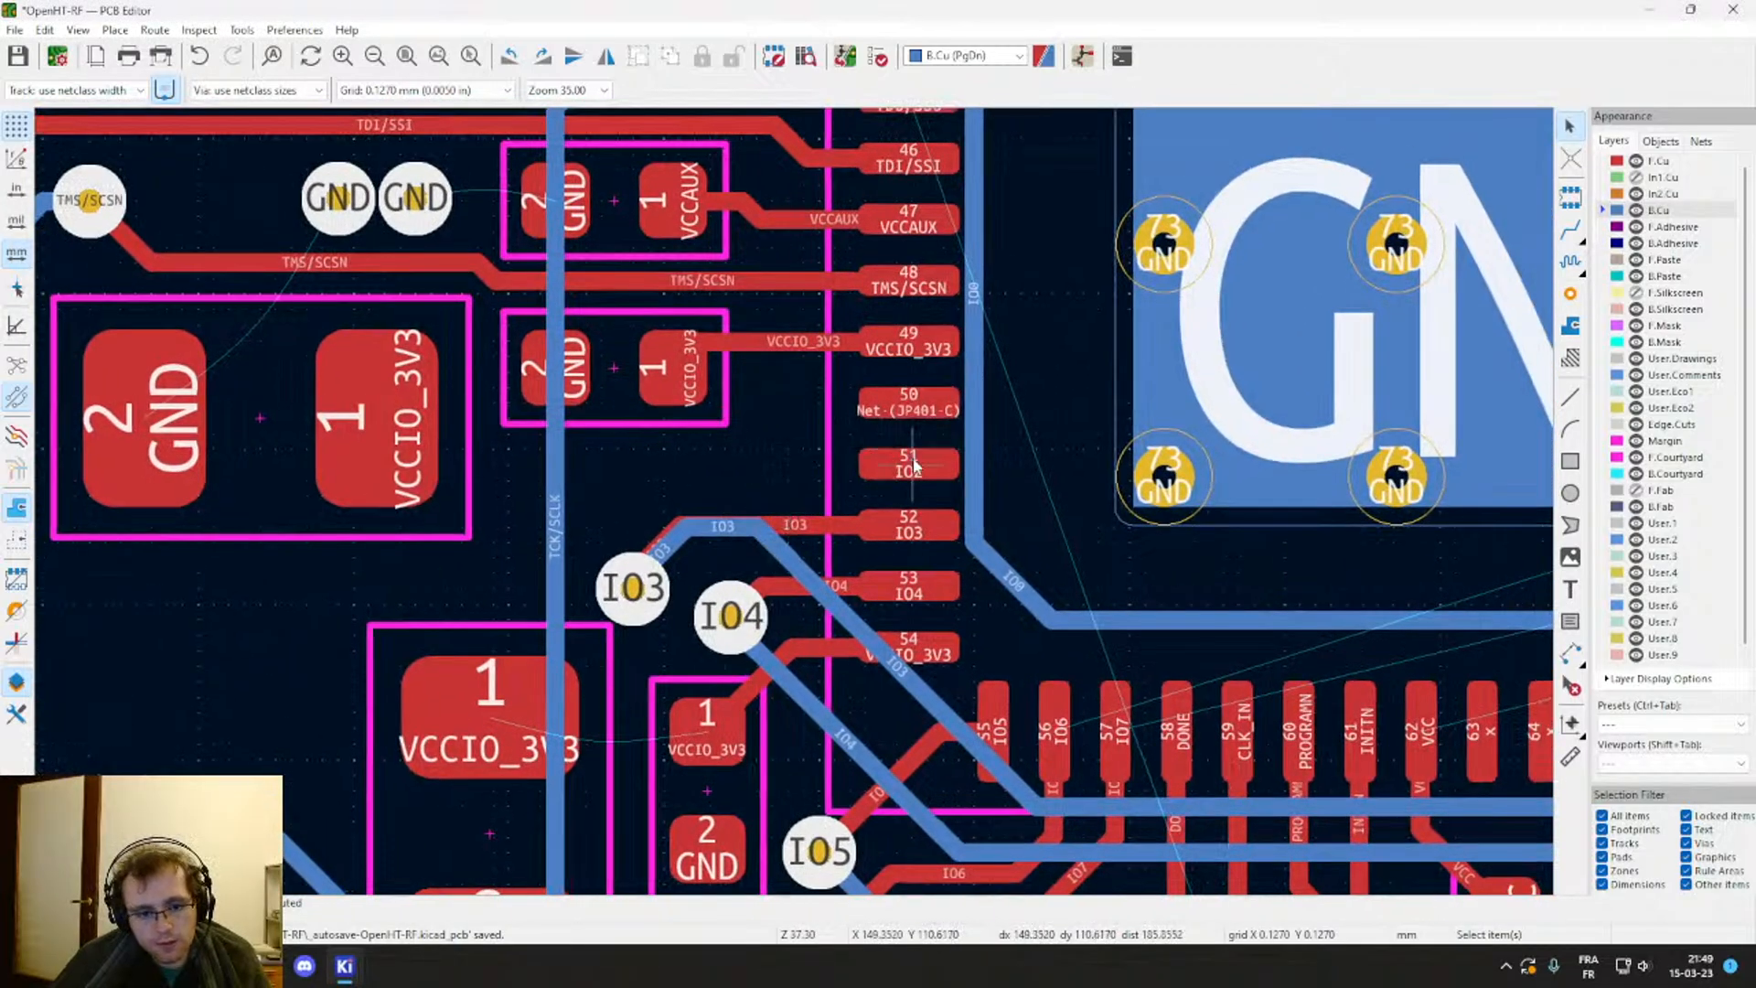
key("x")
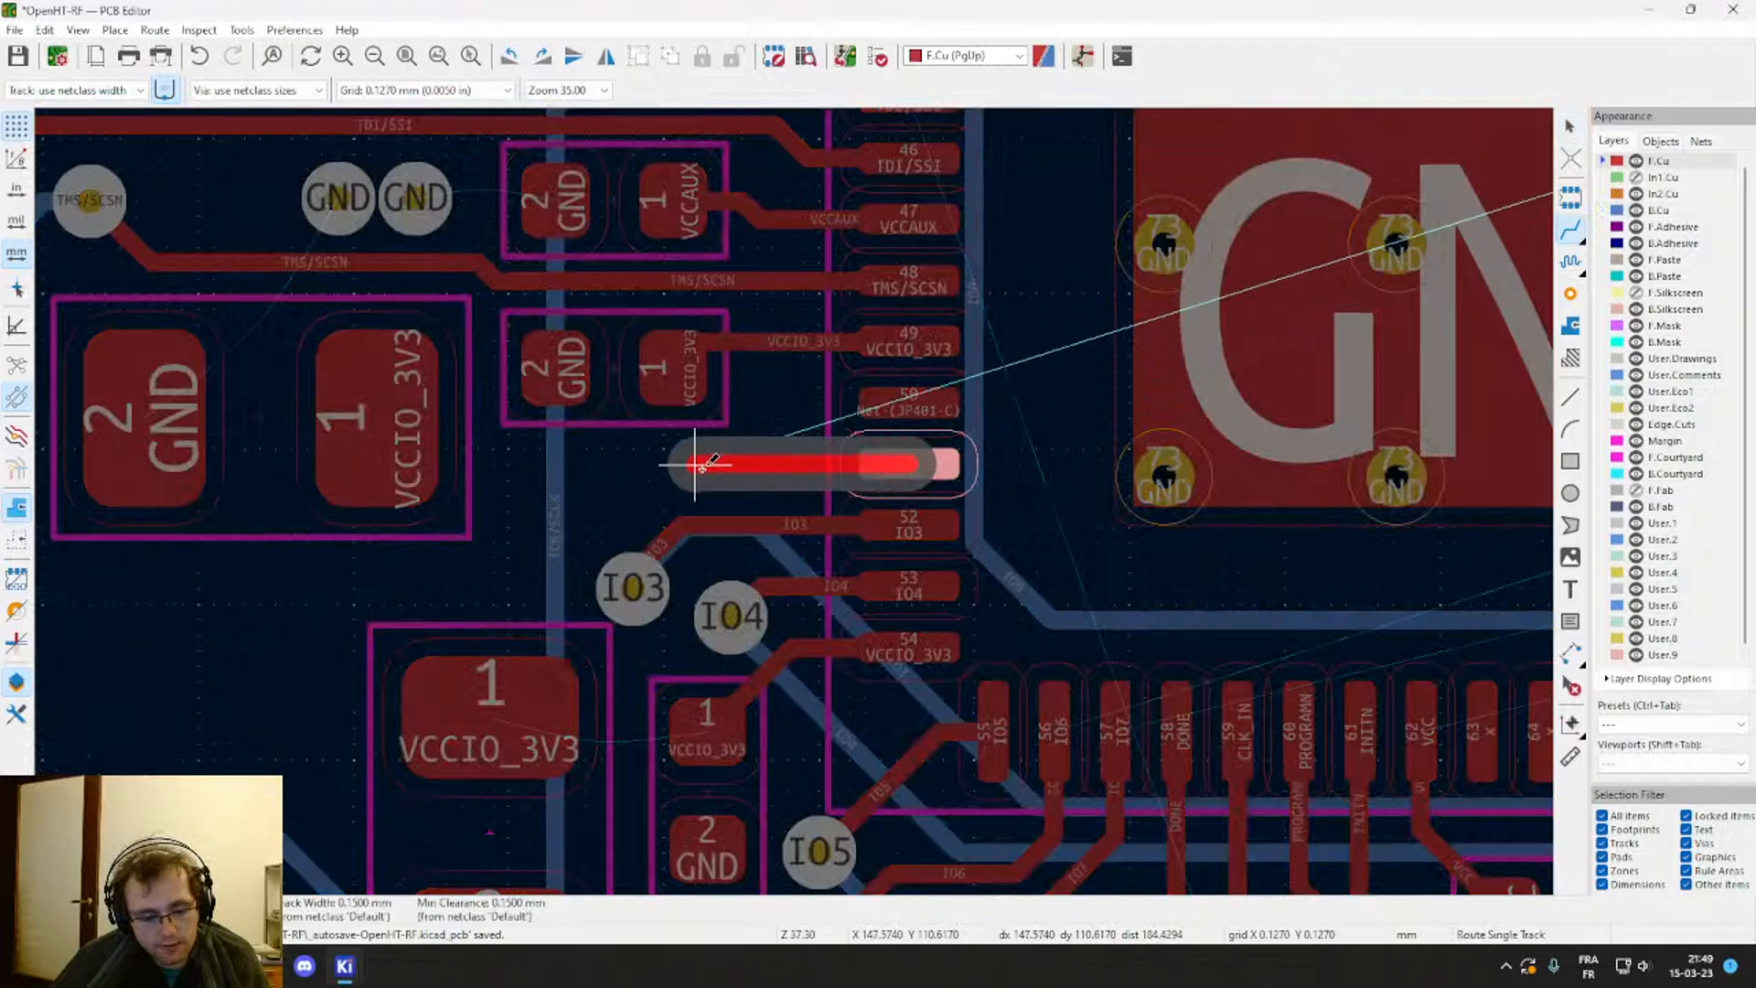
key("v")
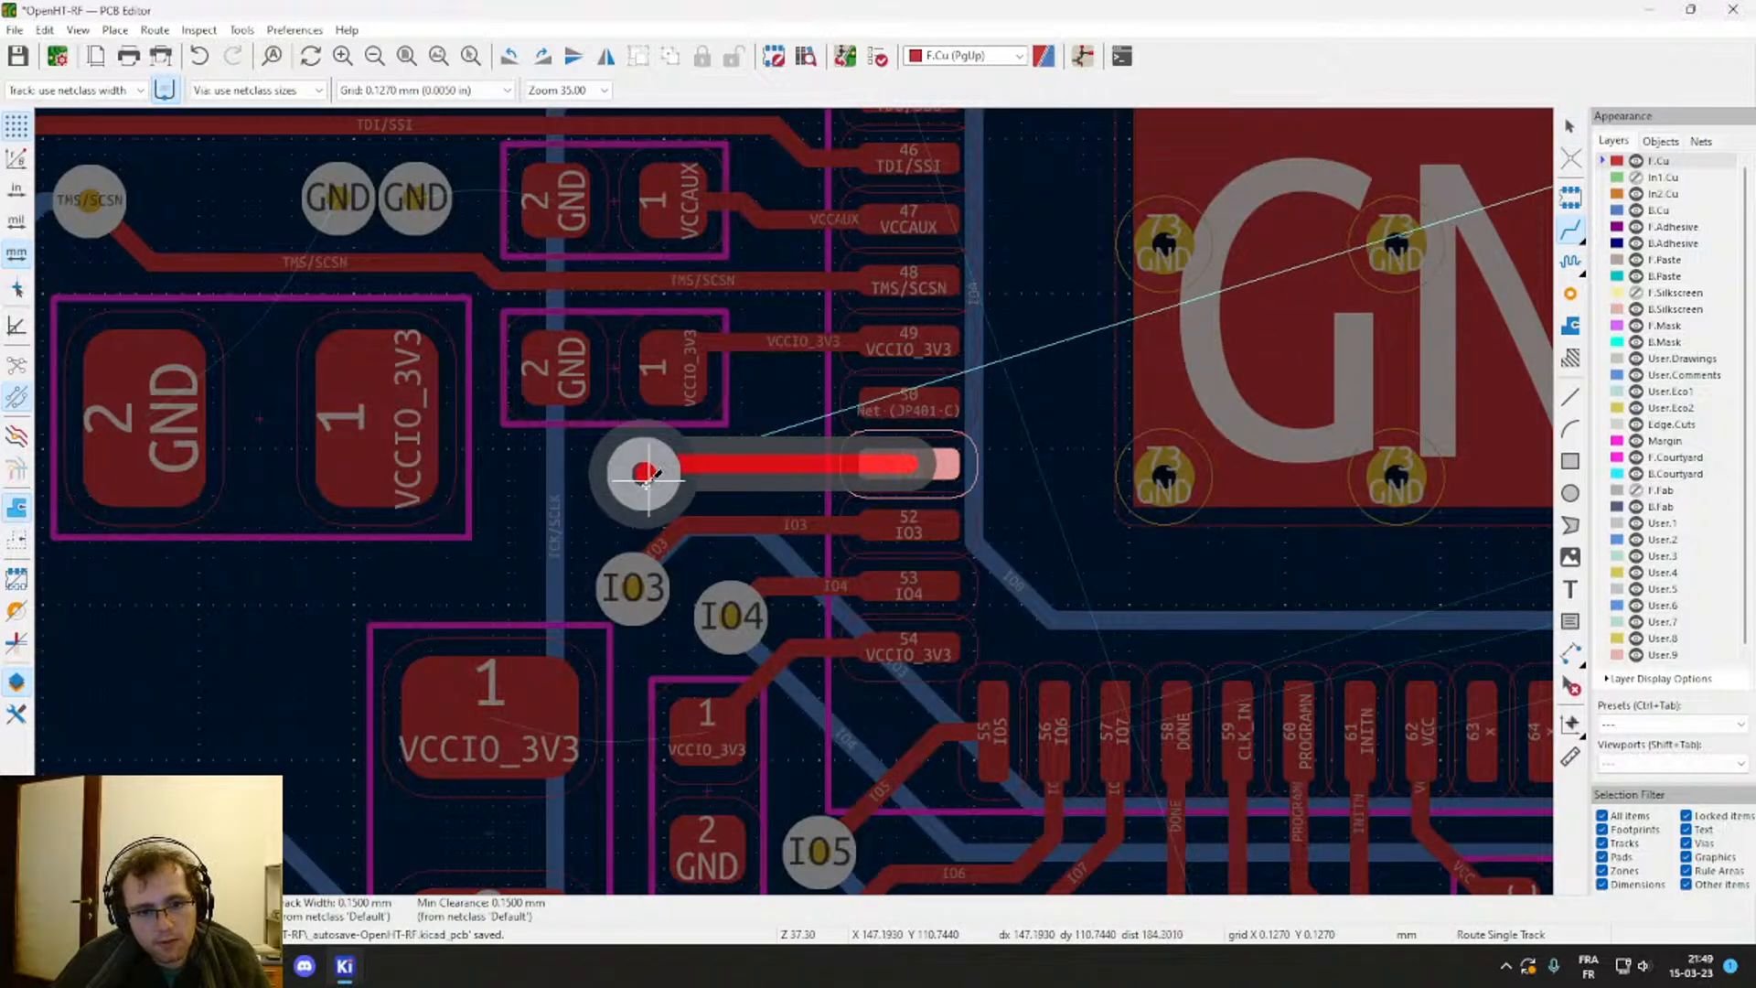
left_click(645, 474)
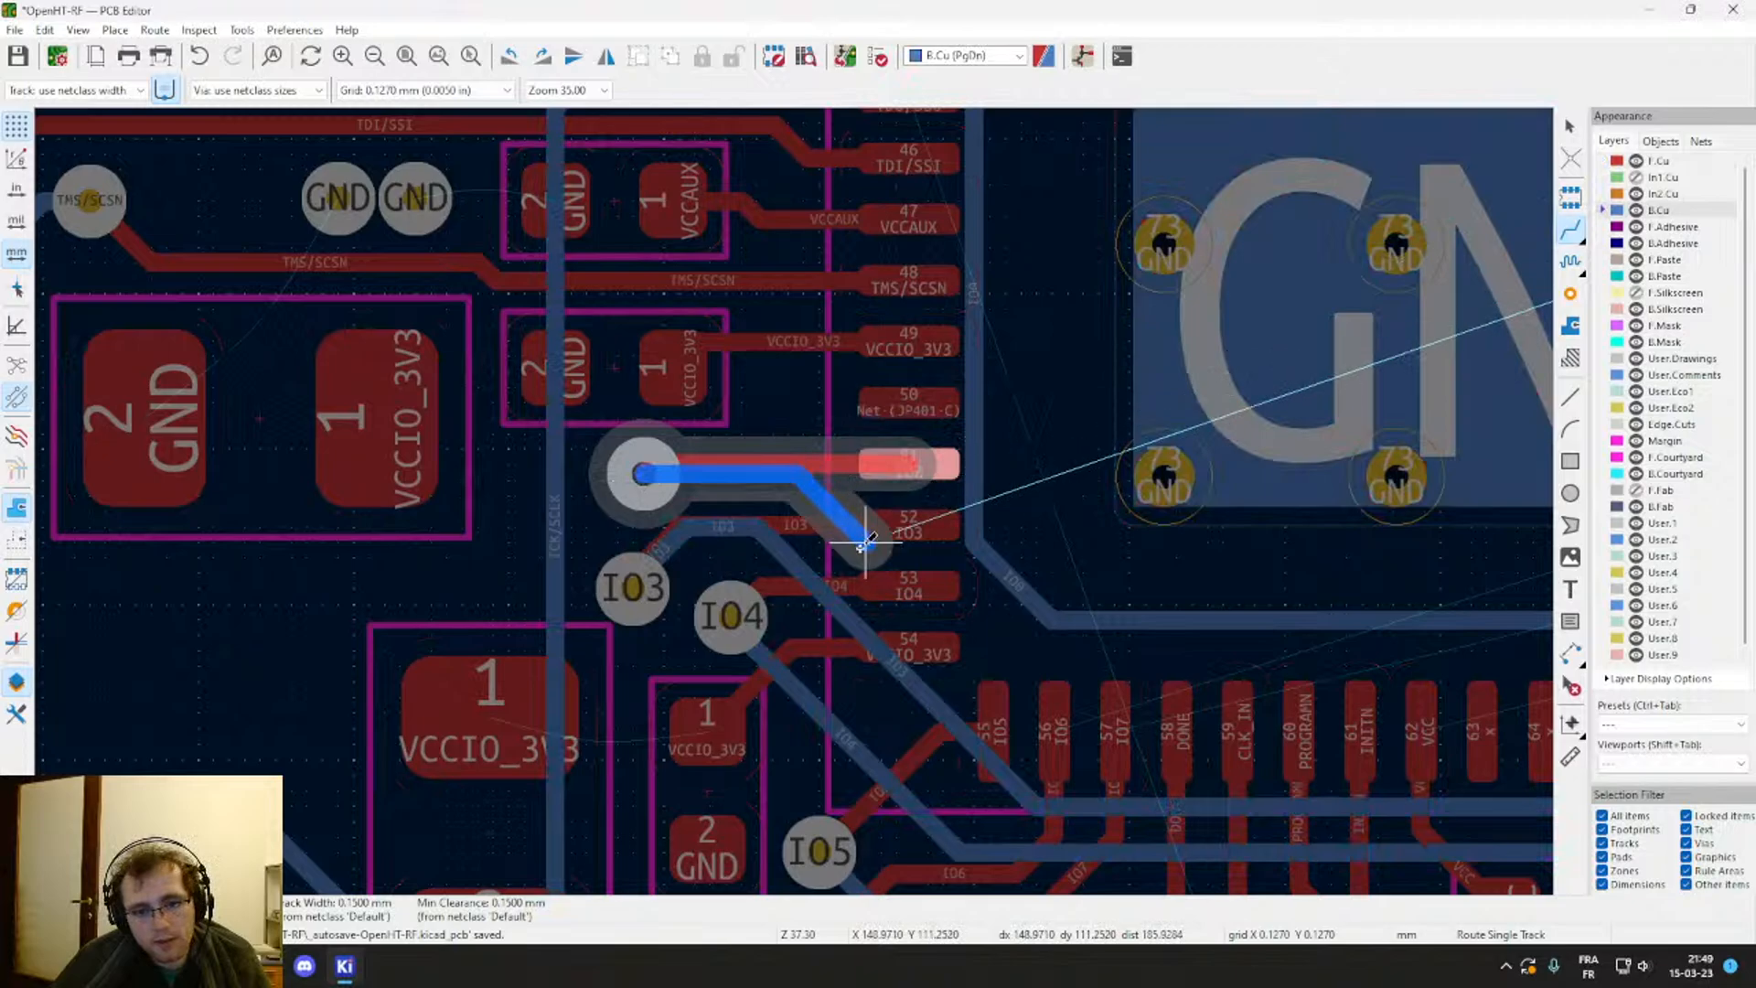
Step: Route IO2 on B.Cu from its via, parallel above IO3 under the FPGA's bottom pads, to the bend by the VCC/GND capacitor
middle_click_drag(1425, 723, 544, 702)
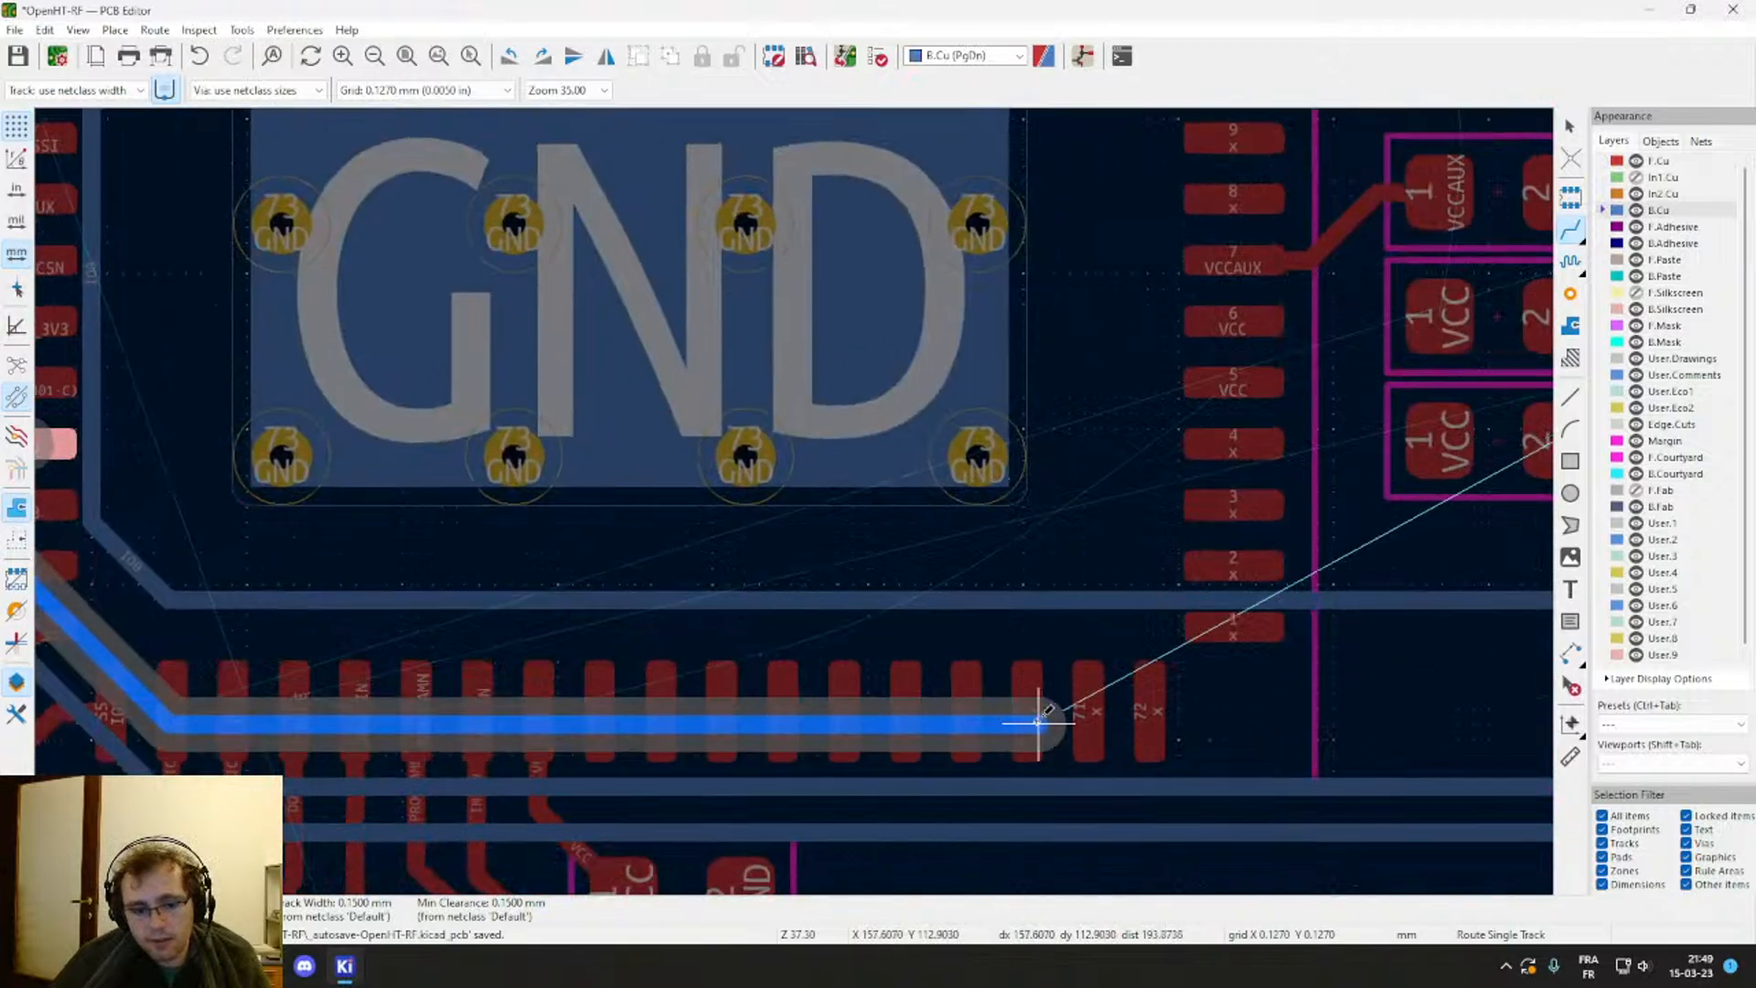
scroll(1271, 718, "down", 3)
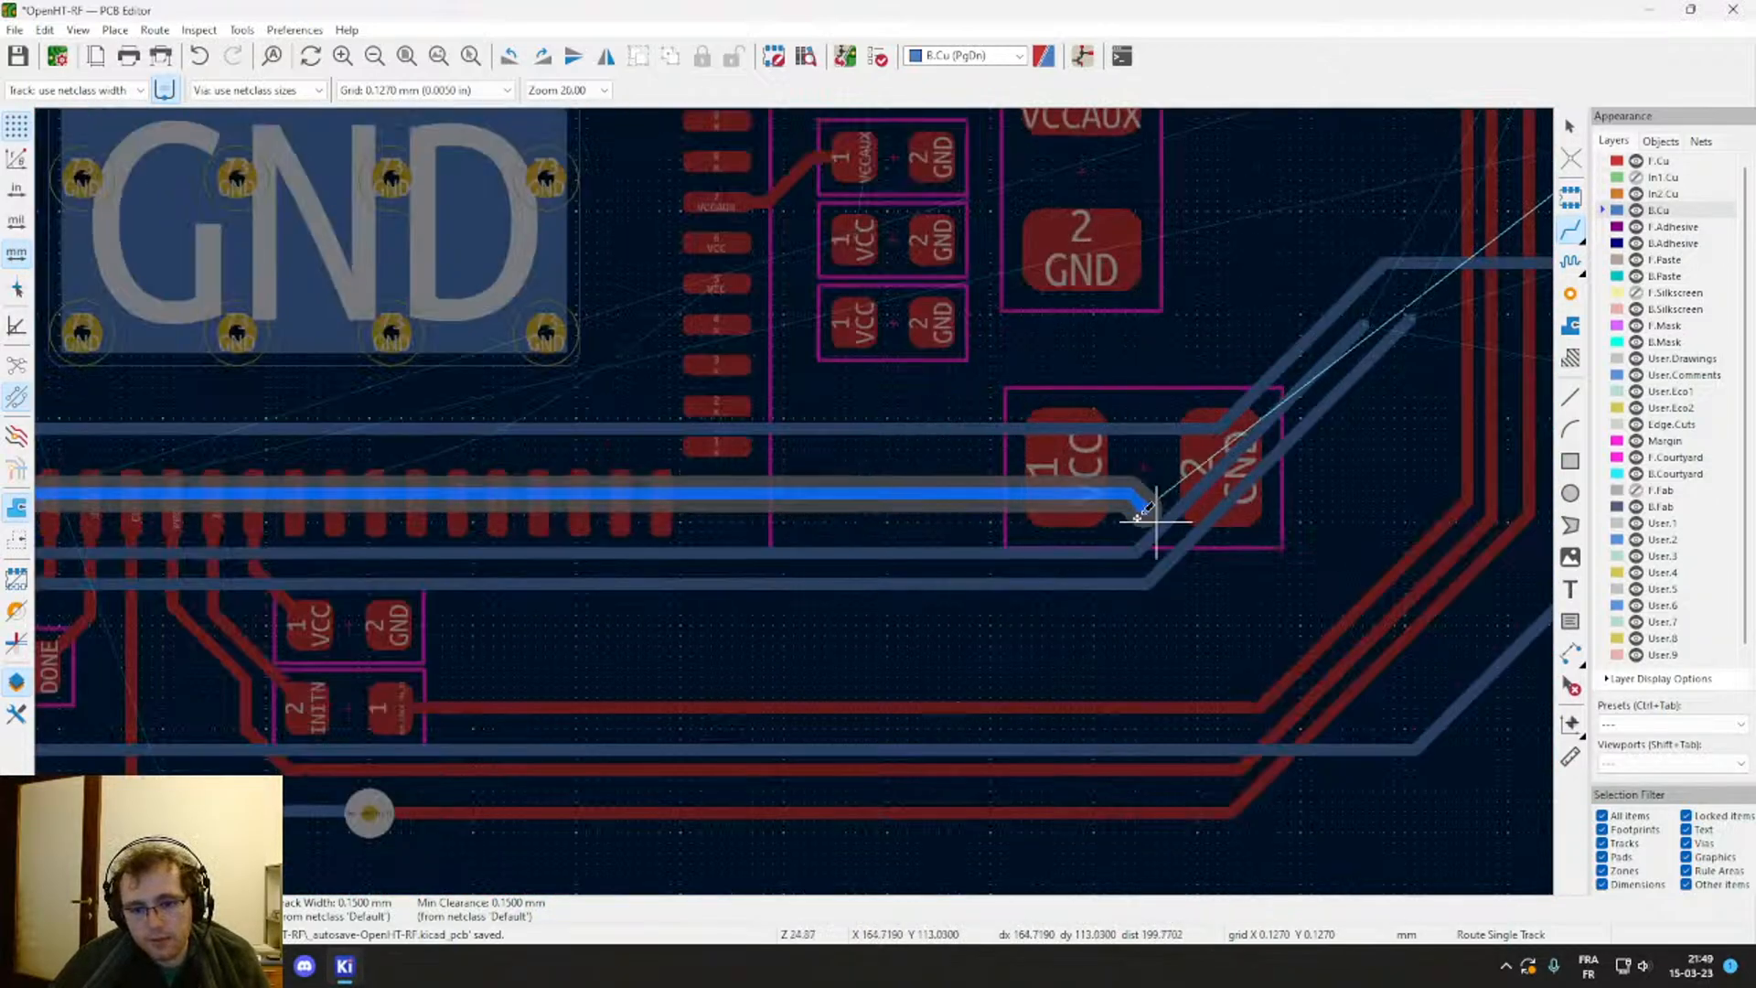
left_click(1114, 554)
key("Escape")
Step: Examine where the unrouted net of FPGA pin 50 has to connect on the board
scroll(736, 544, "down", 3)
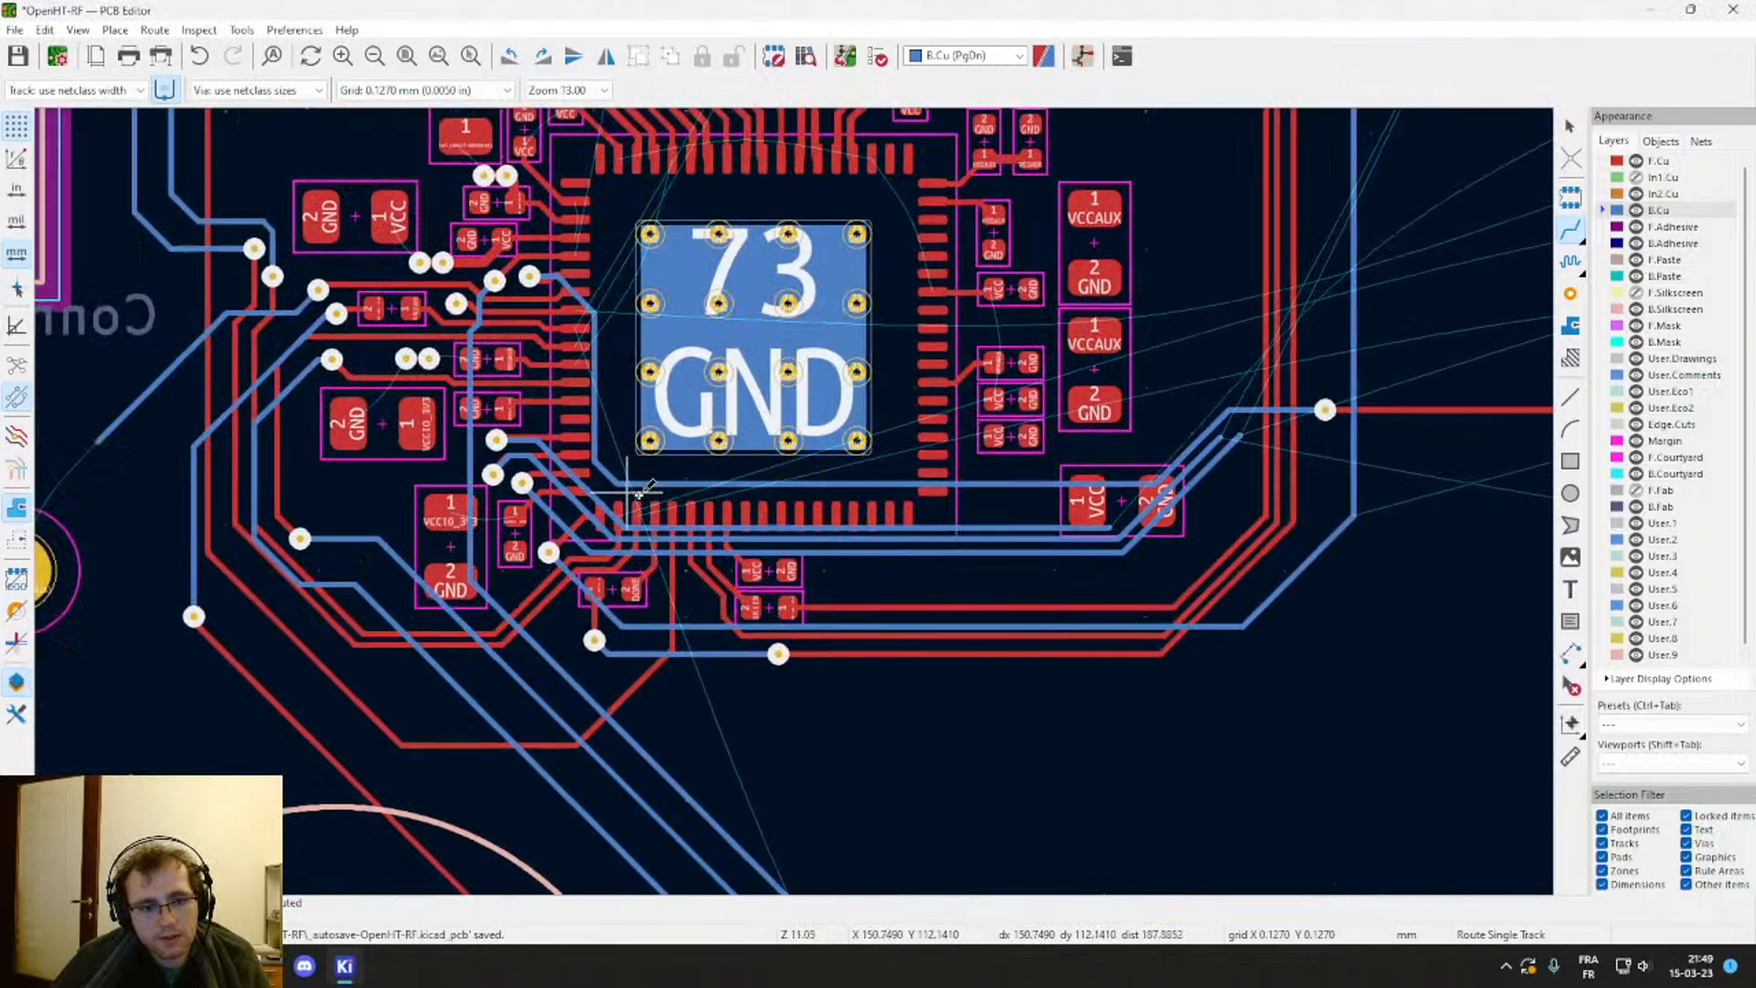
scroll(586, 494, "up", 3)
left_click(802, 315)
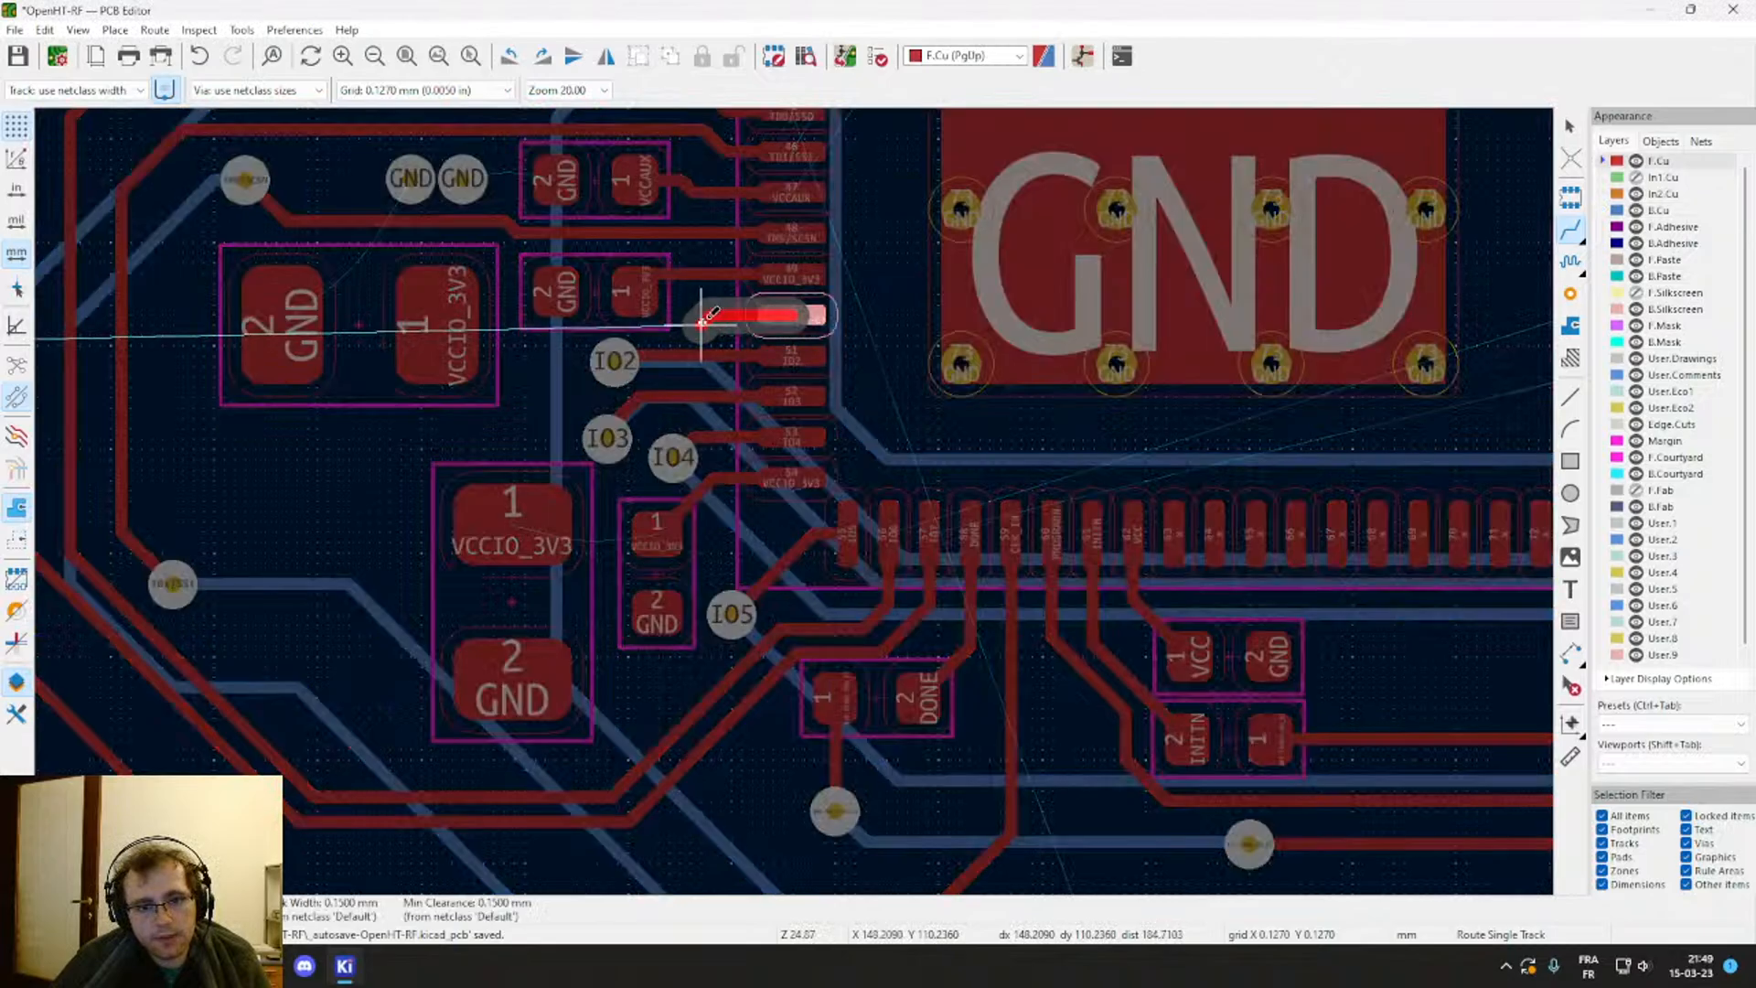
scroll(713, 312, "down", 3)
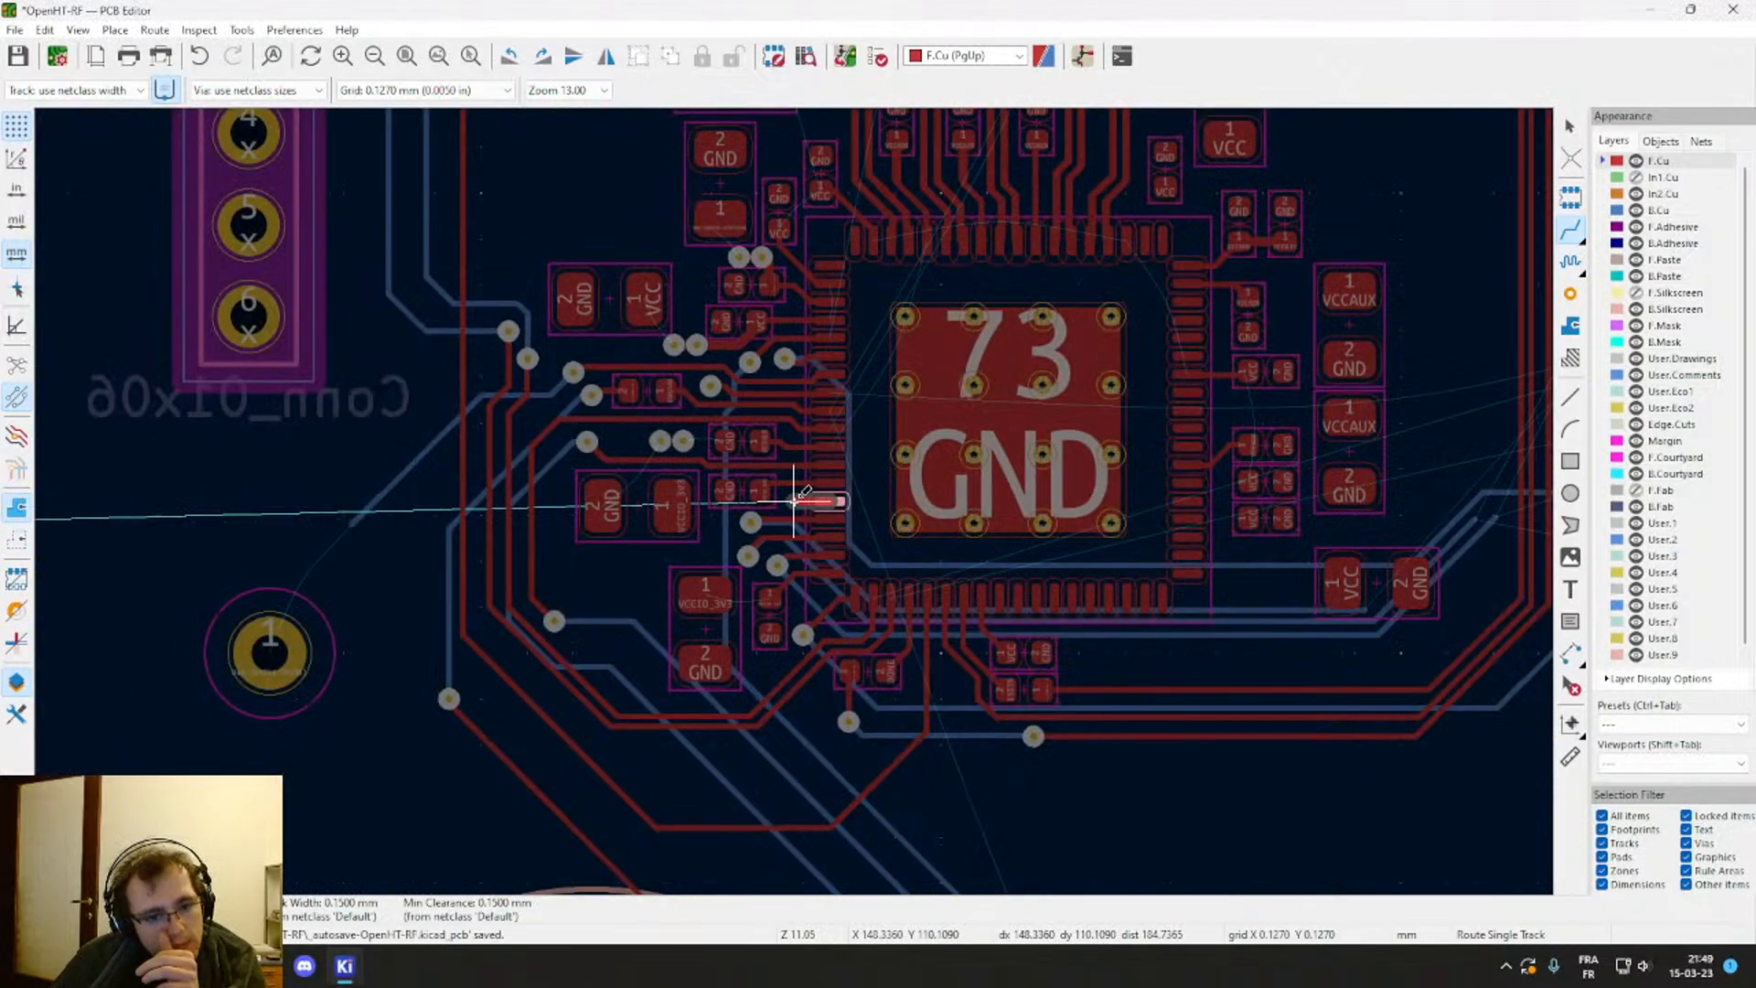
scroll(794, 501, "down", 2)
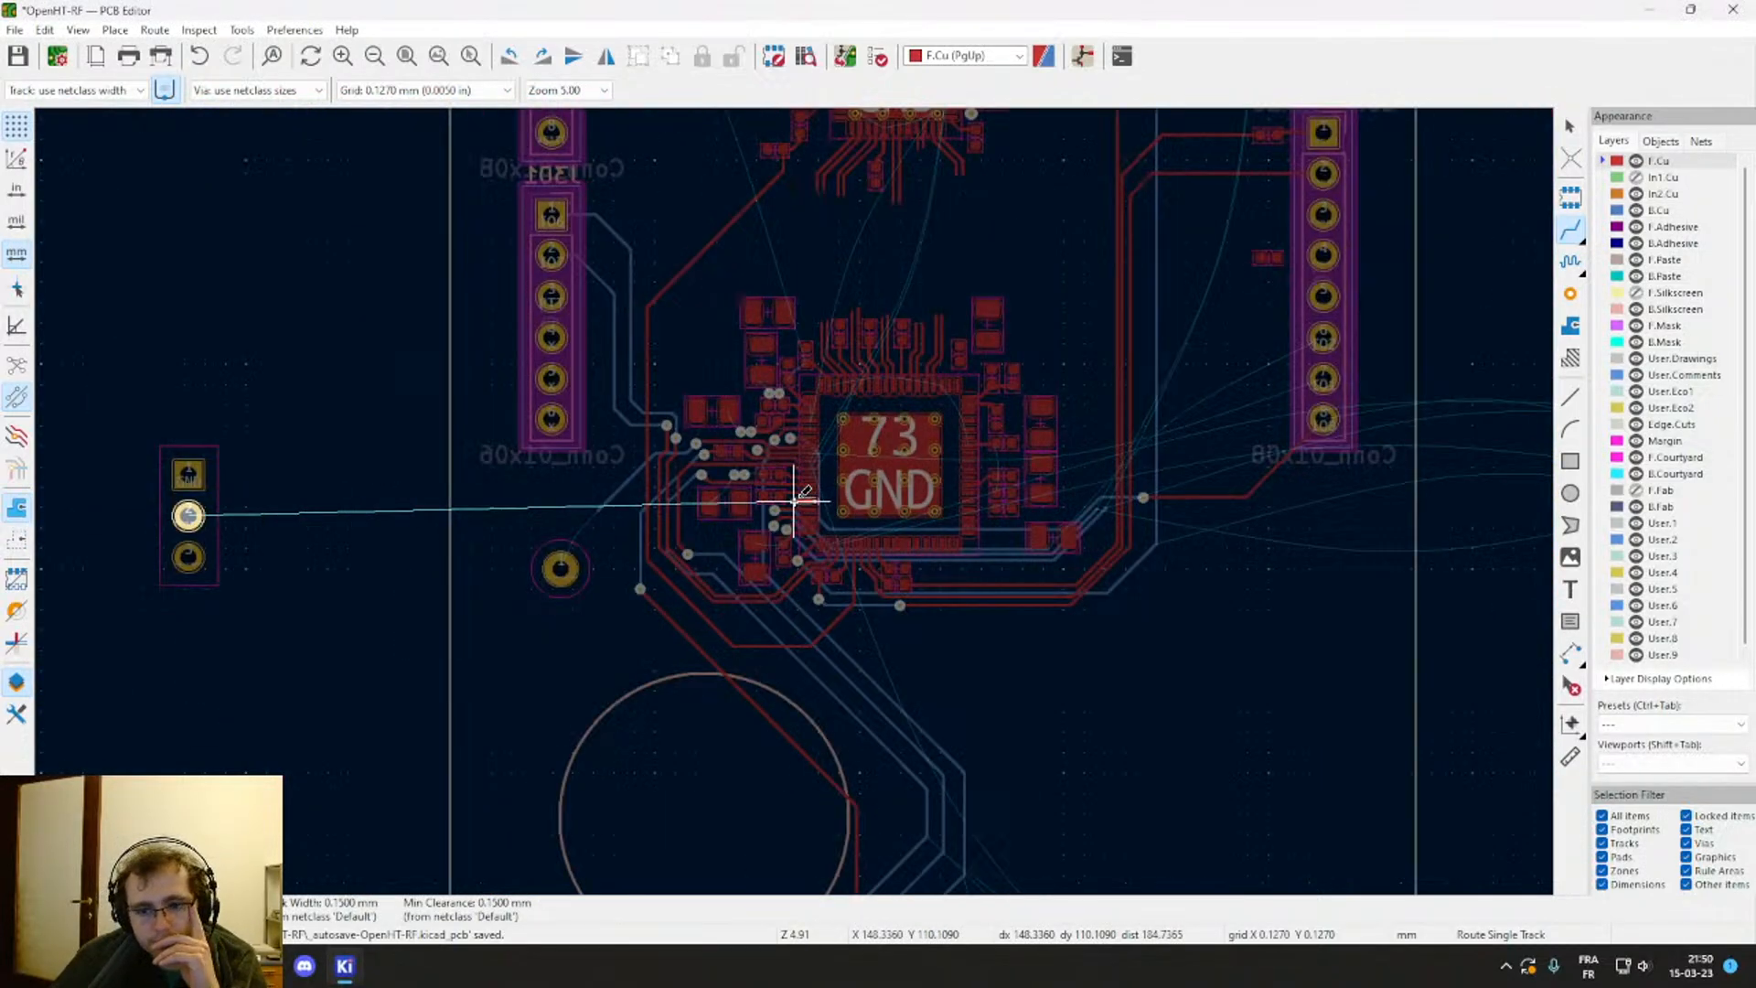
scroll(794, 501, "up", 2)
scroll(794, 501, "down", 3)
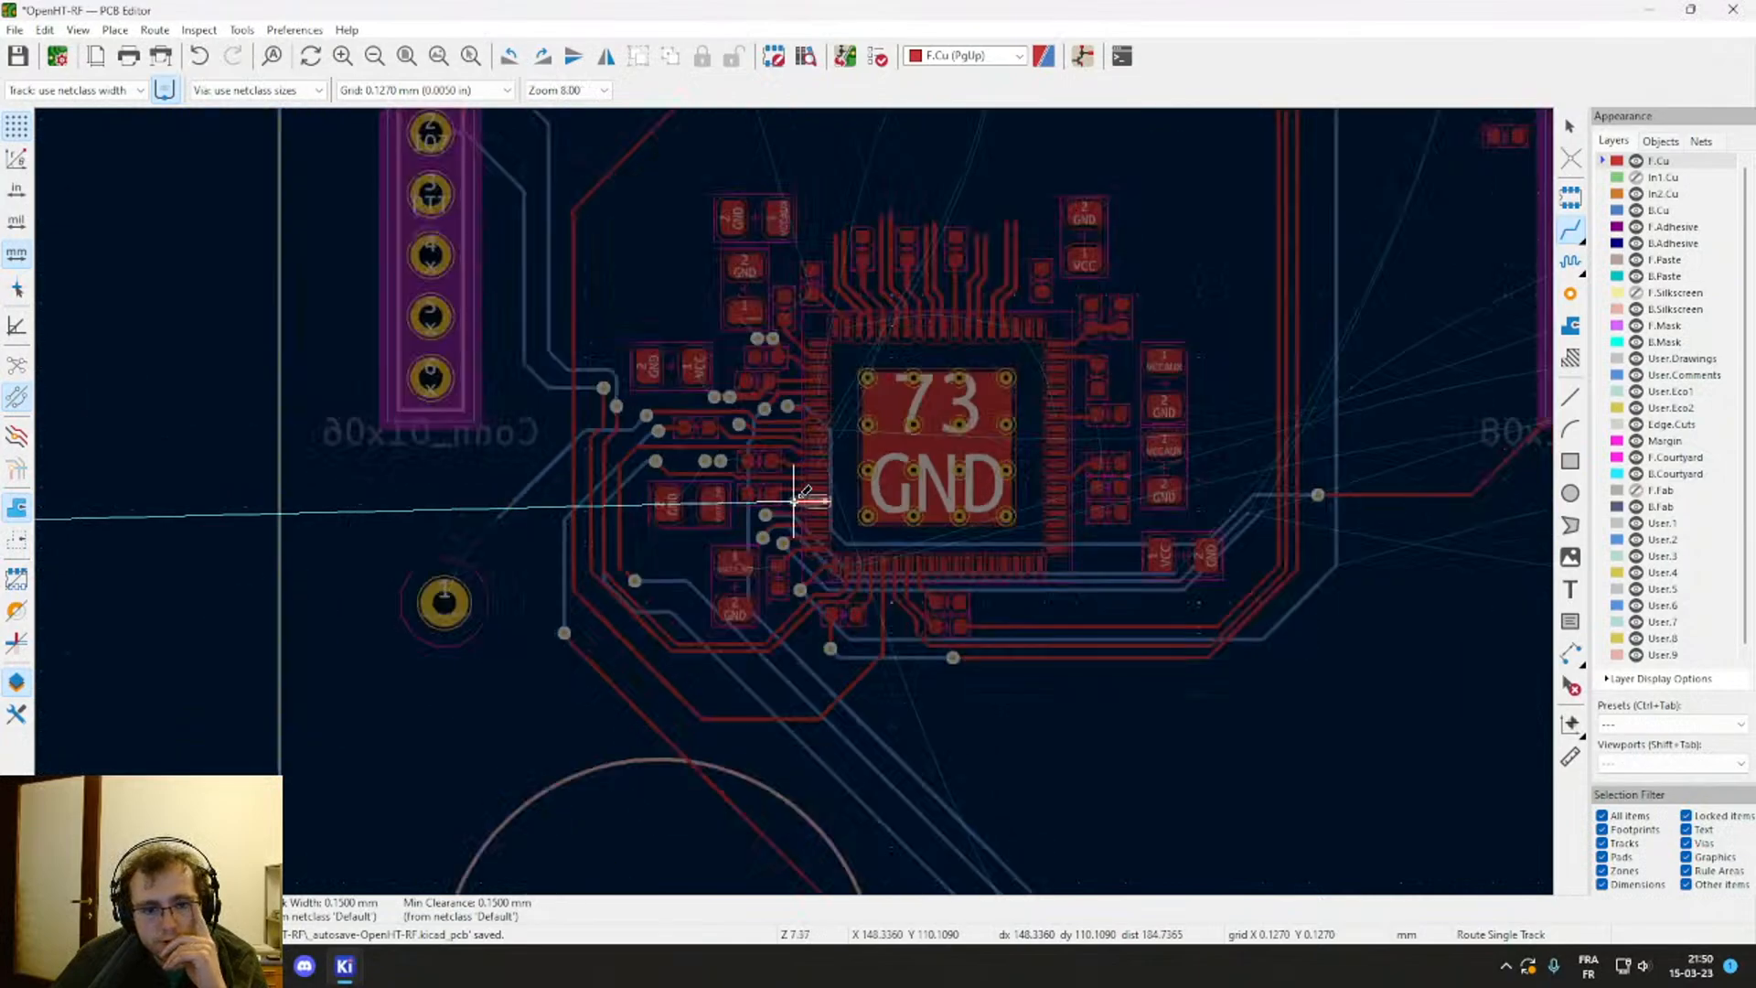
scroll(794, 502, "up", 3)
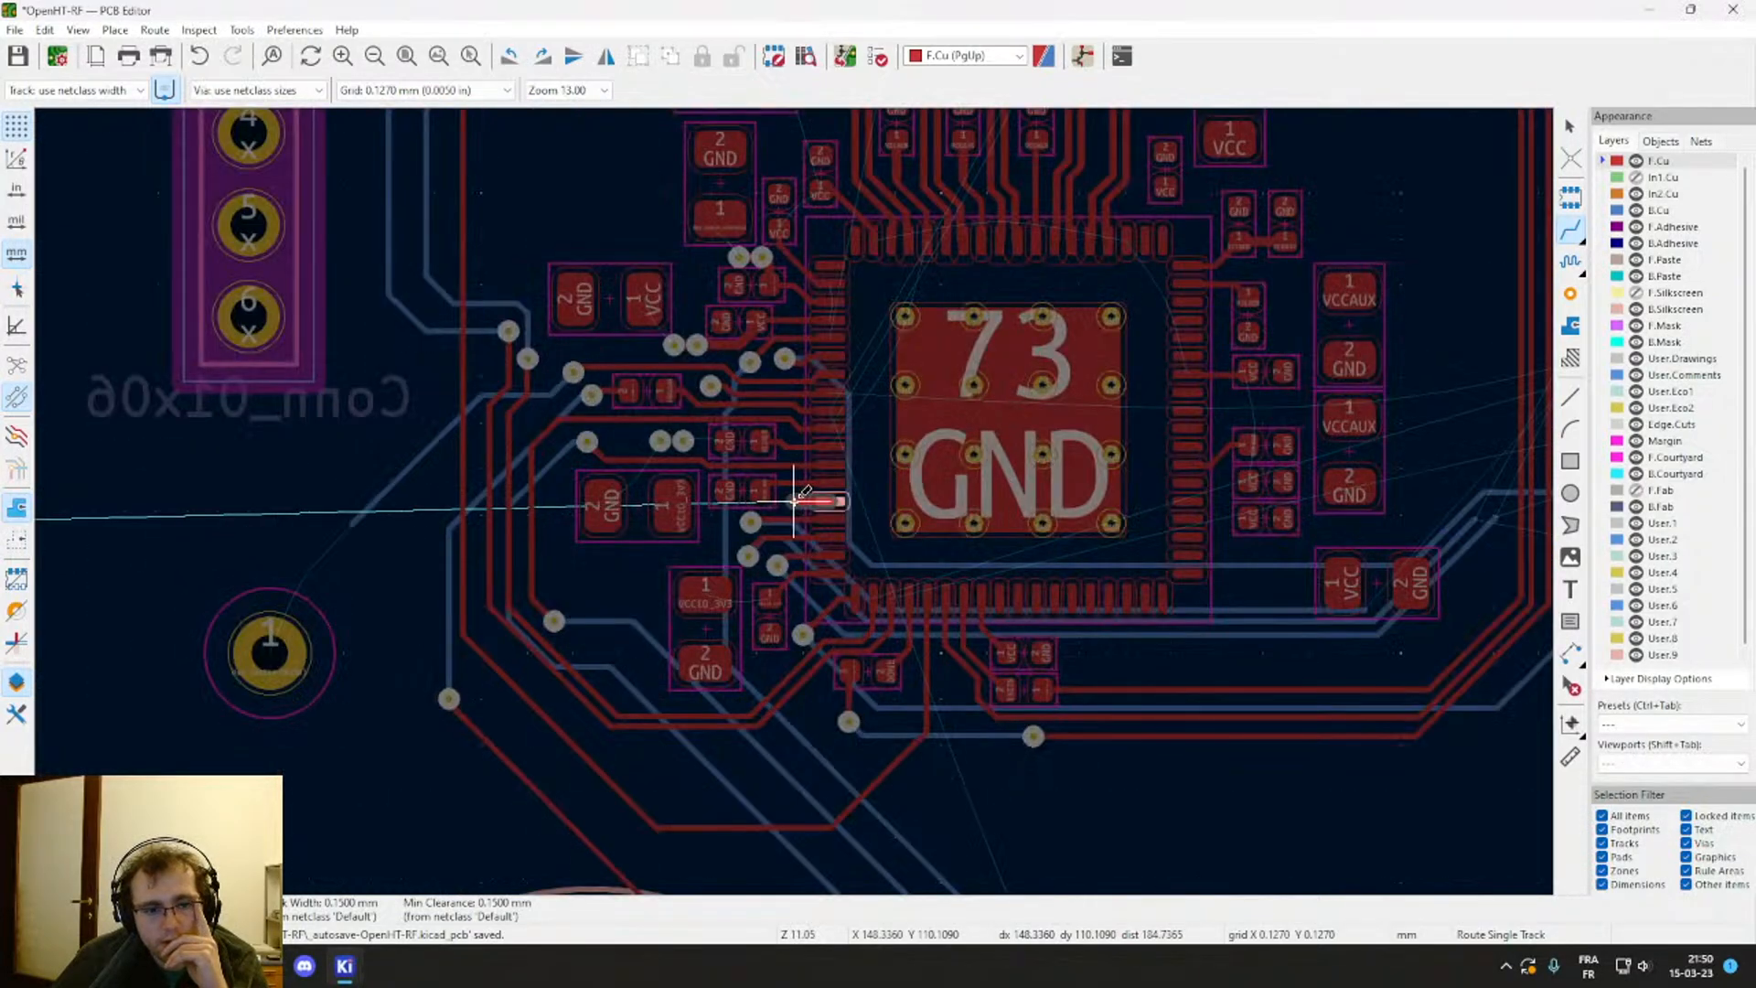
scroll(794, 502, "down", 5)
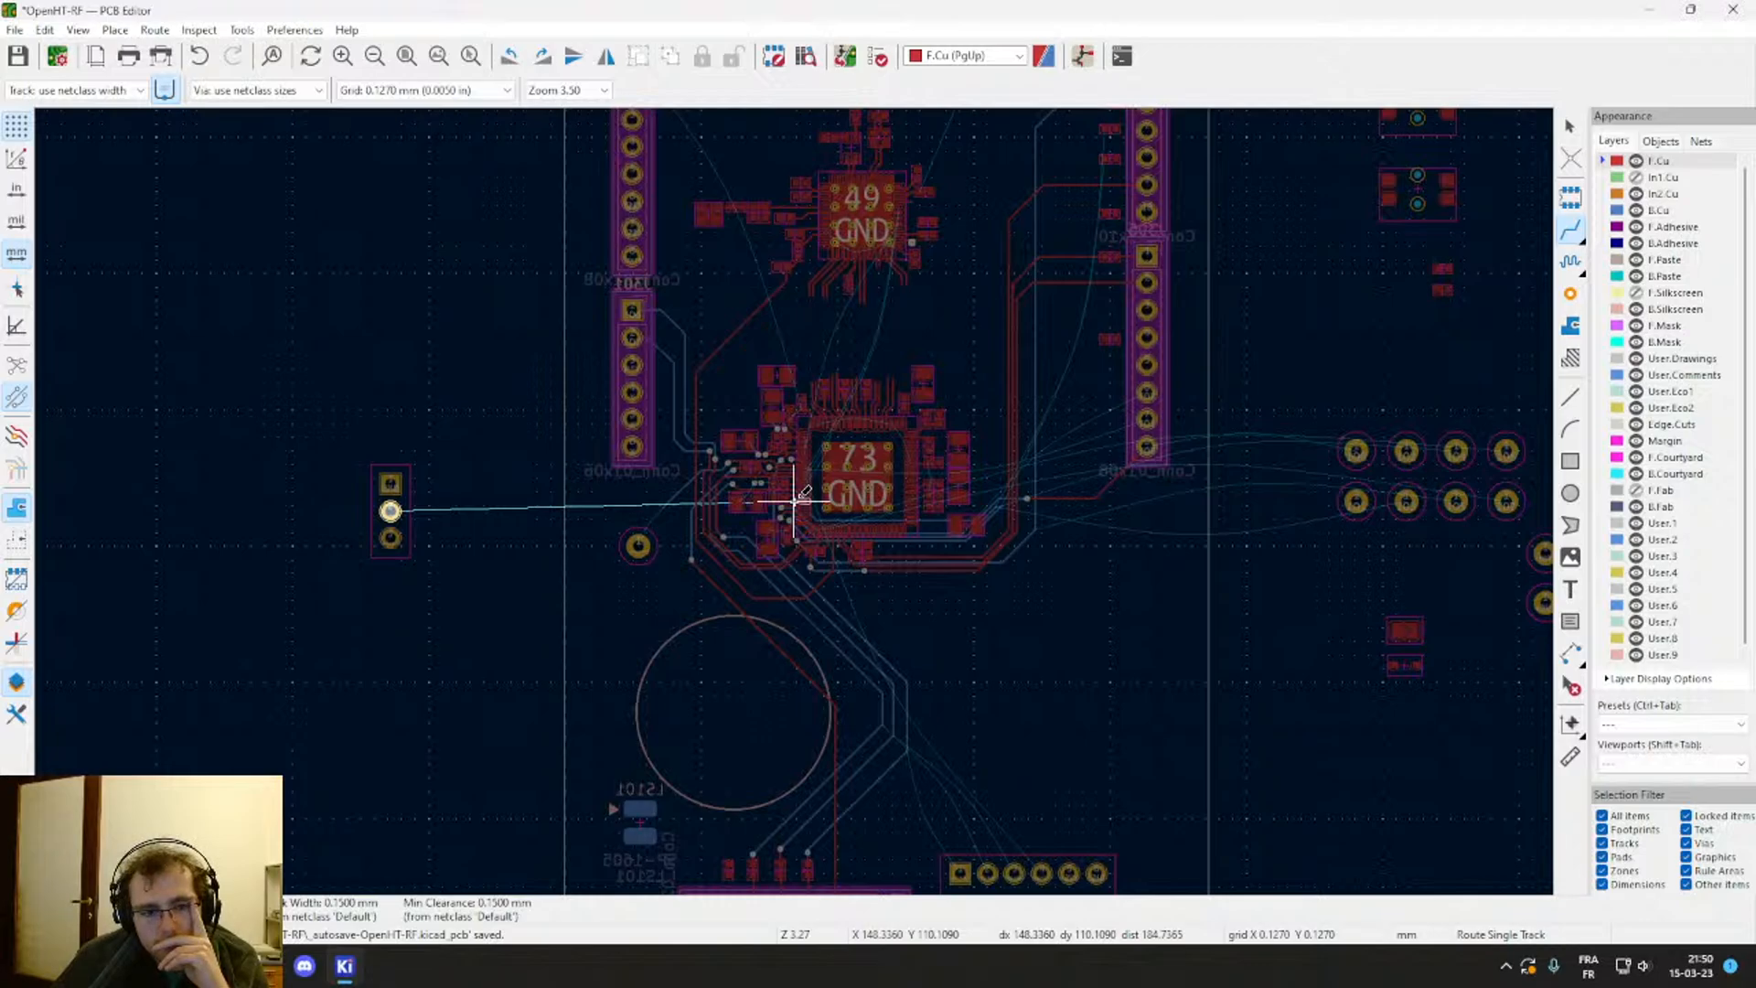
middle_click_drag(794, 501, 833, 411)
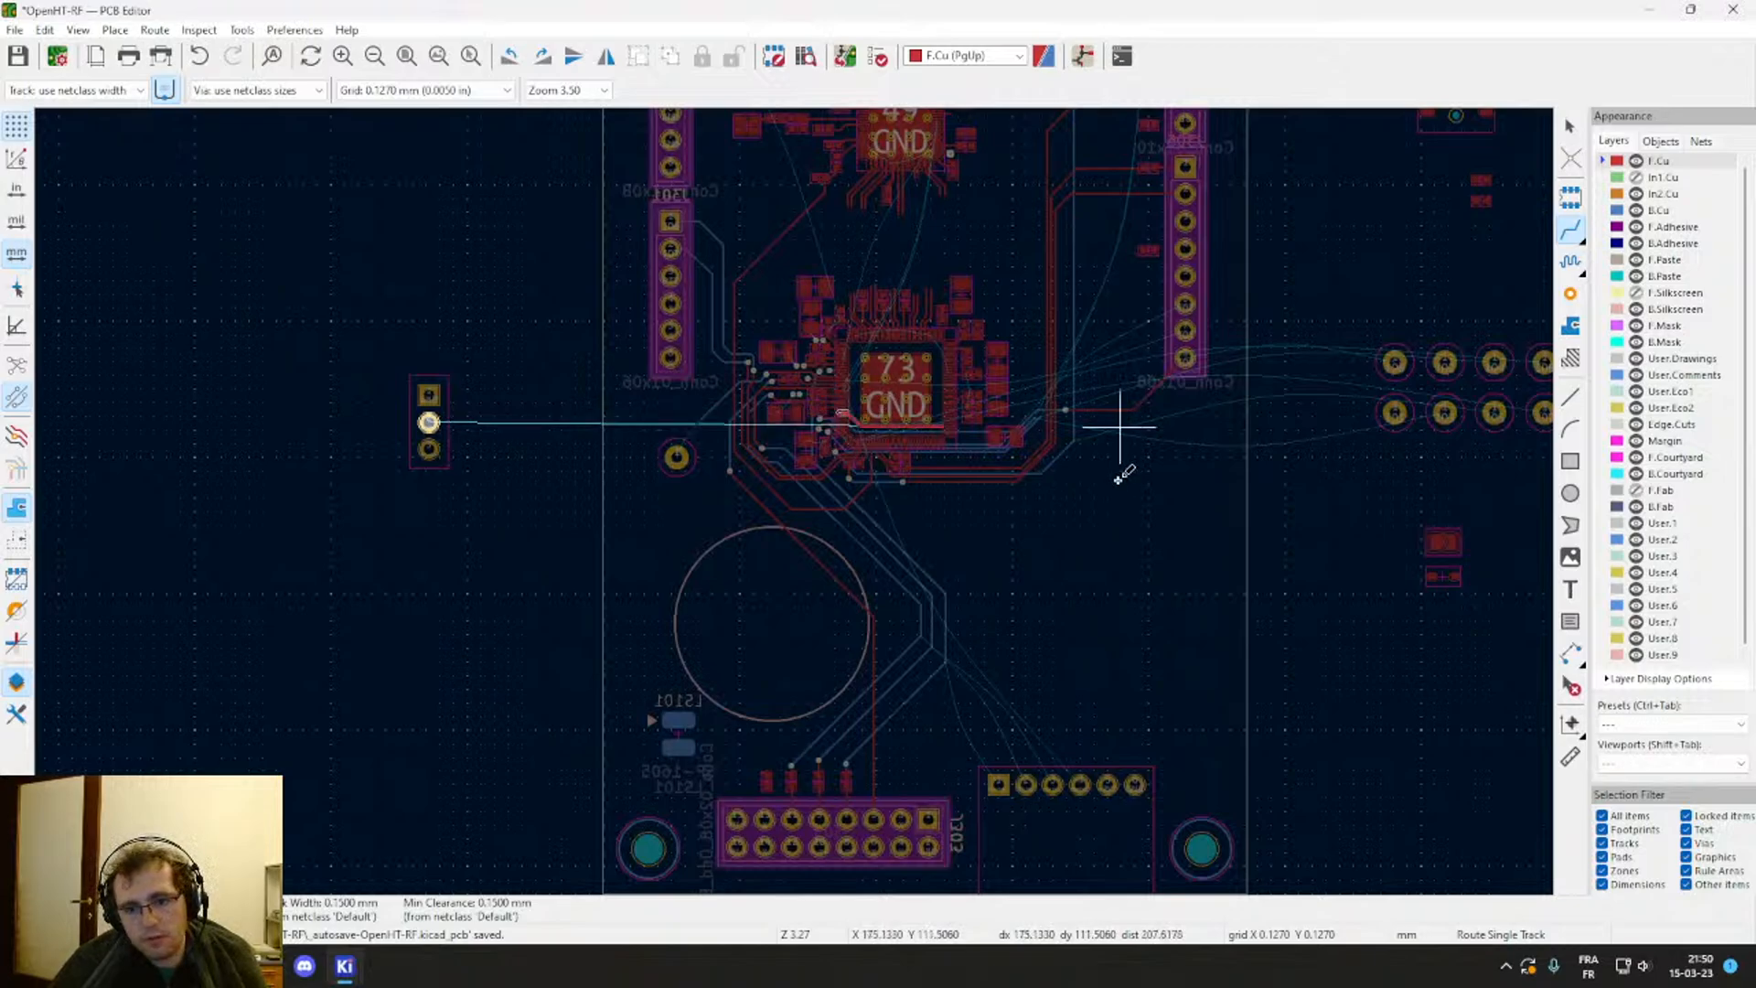
key("Escape")
key("Escape")
Step: Move the three-pin header JP401 from outside the board outline to the free area inside it, below and right of the FPGA
key("Page_Down")
left_click_drag(439, 423, 1148, 559)
left_click(1149, 559)
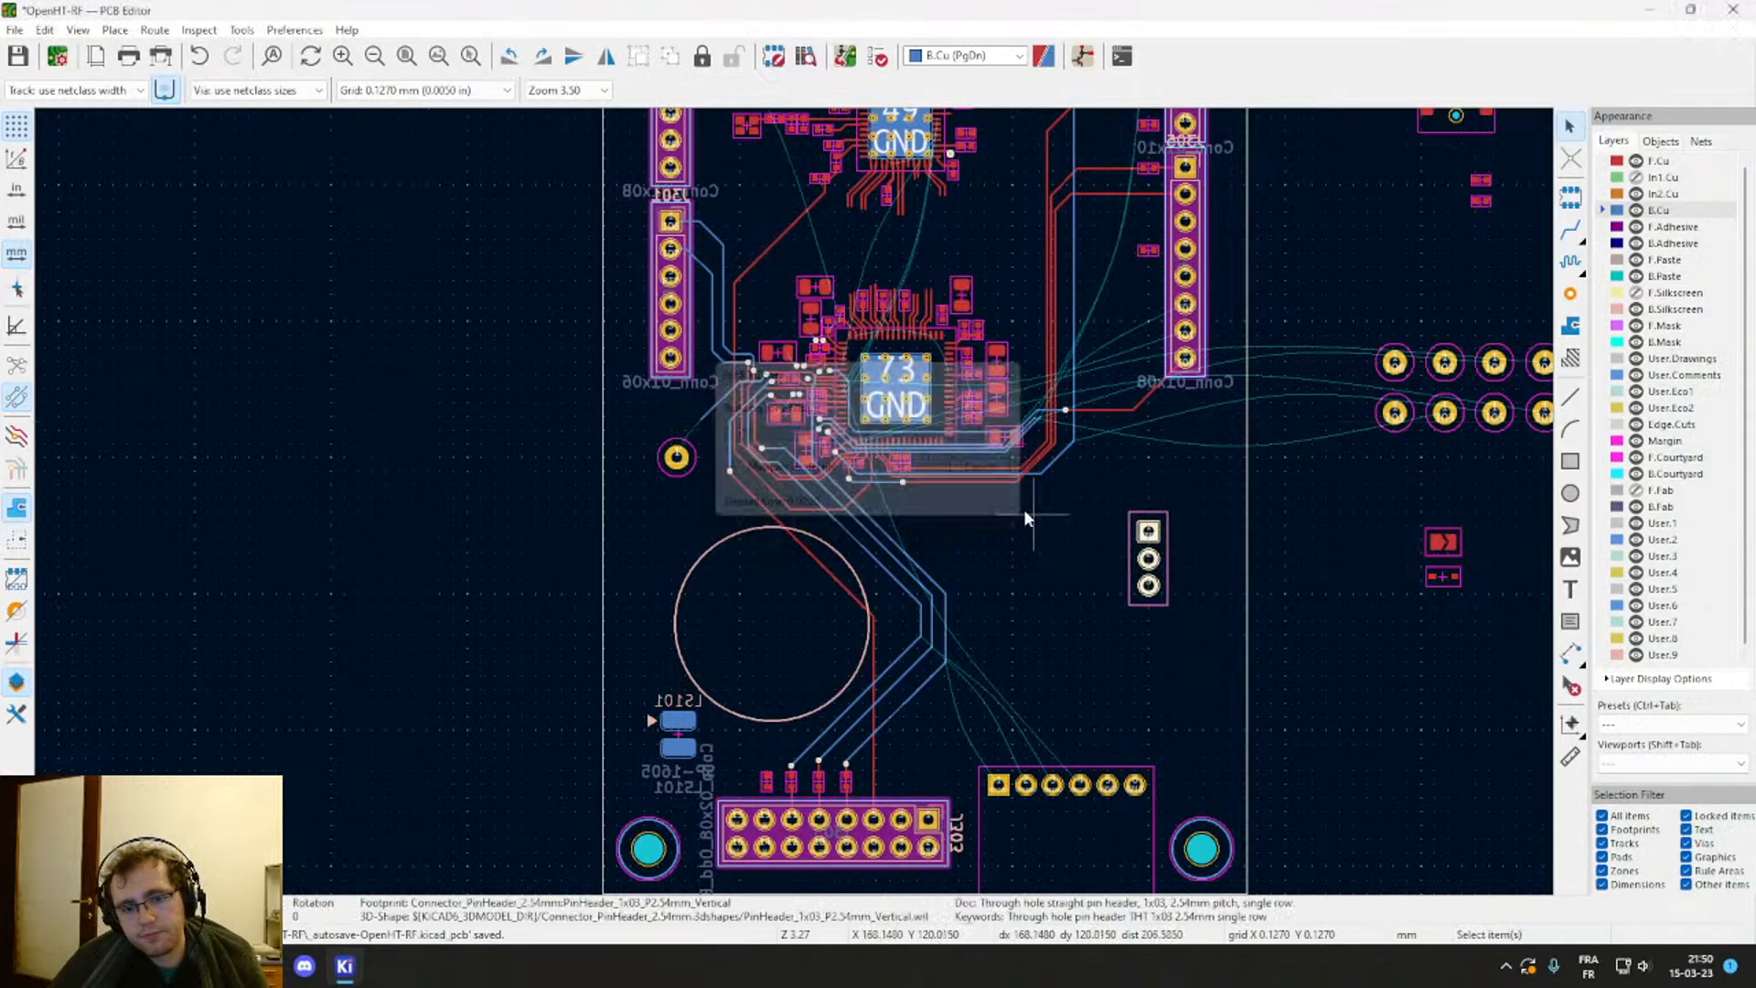
scroll(1023, 509, "up", 3)
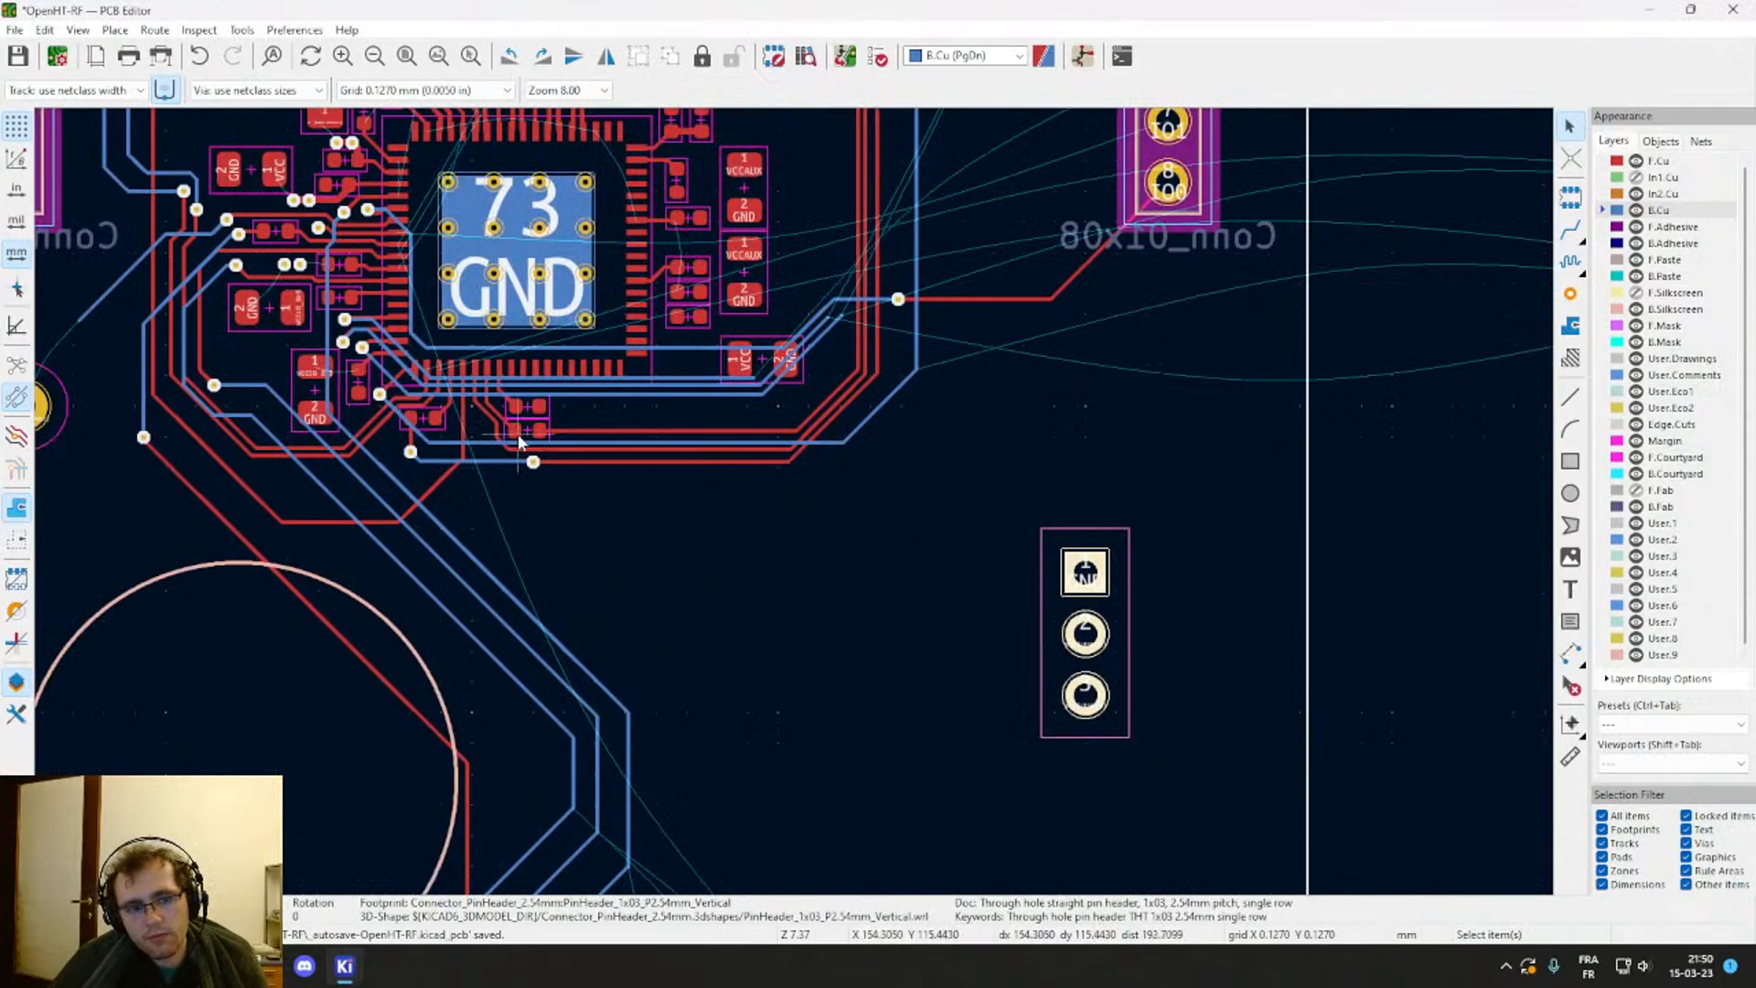
middle_click_drag(518, 433, 663, 524)
scroll(794, 507, "up", 2)
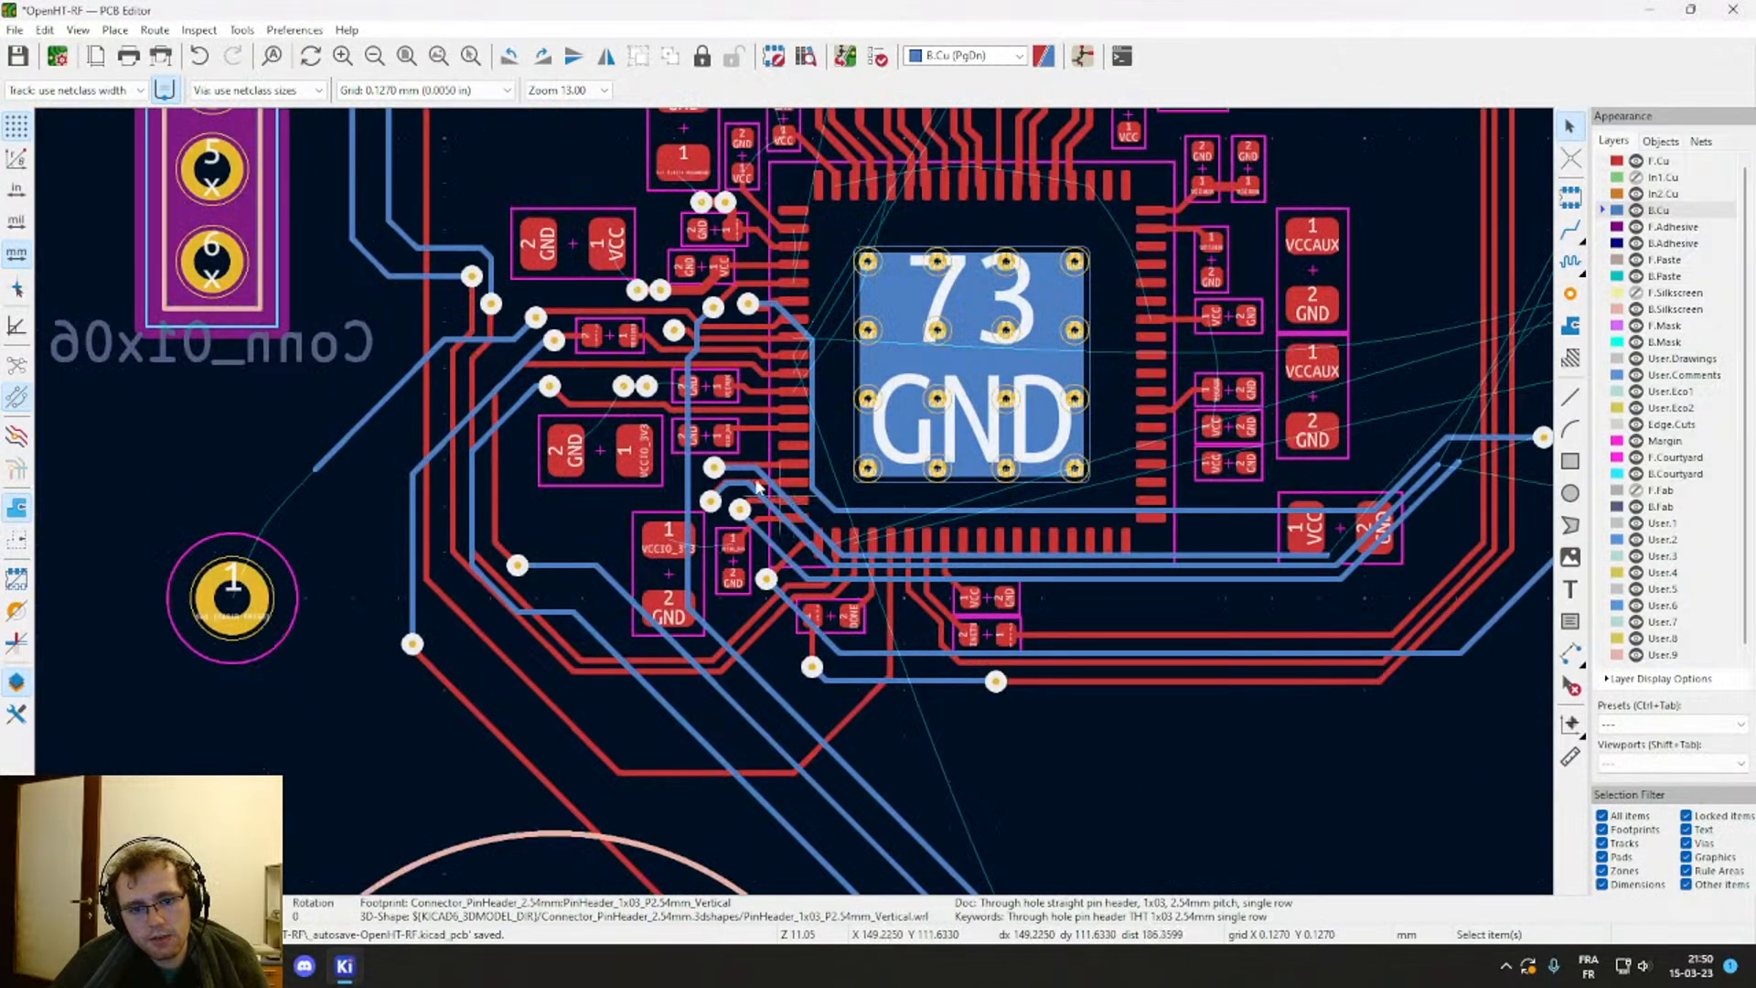
scroll(757, 487, "up", 3)
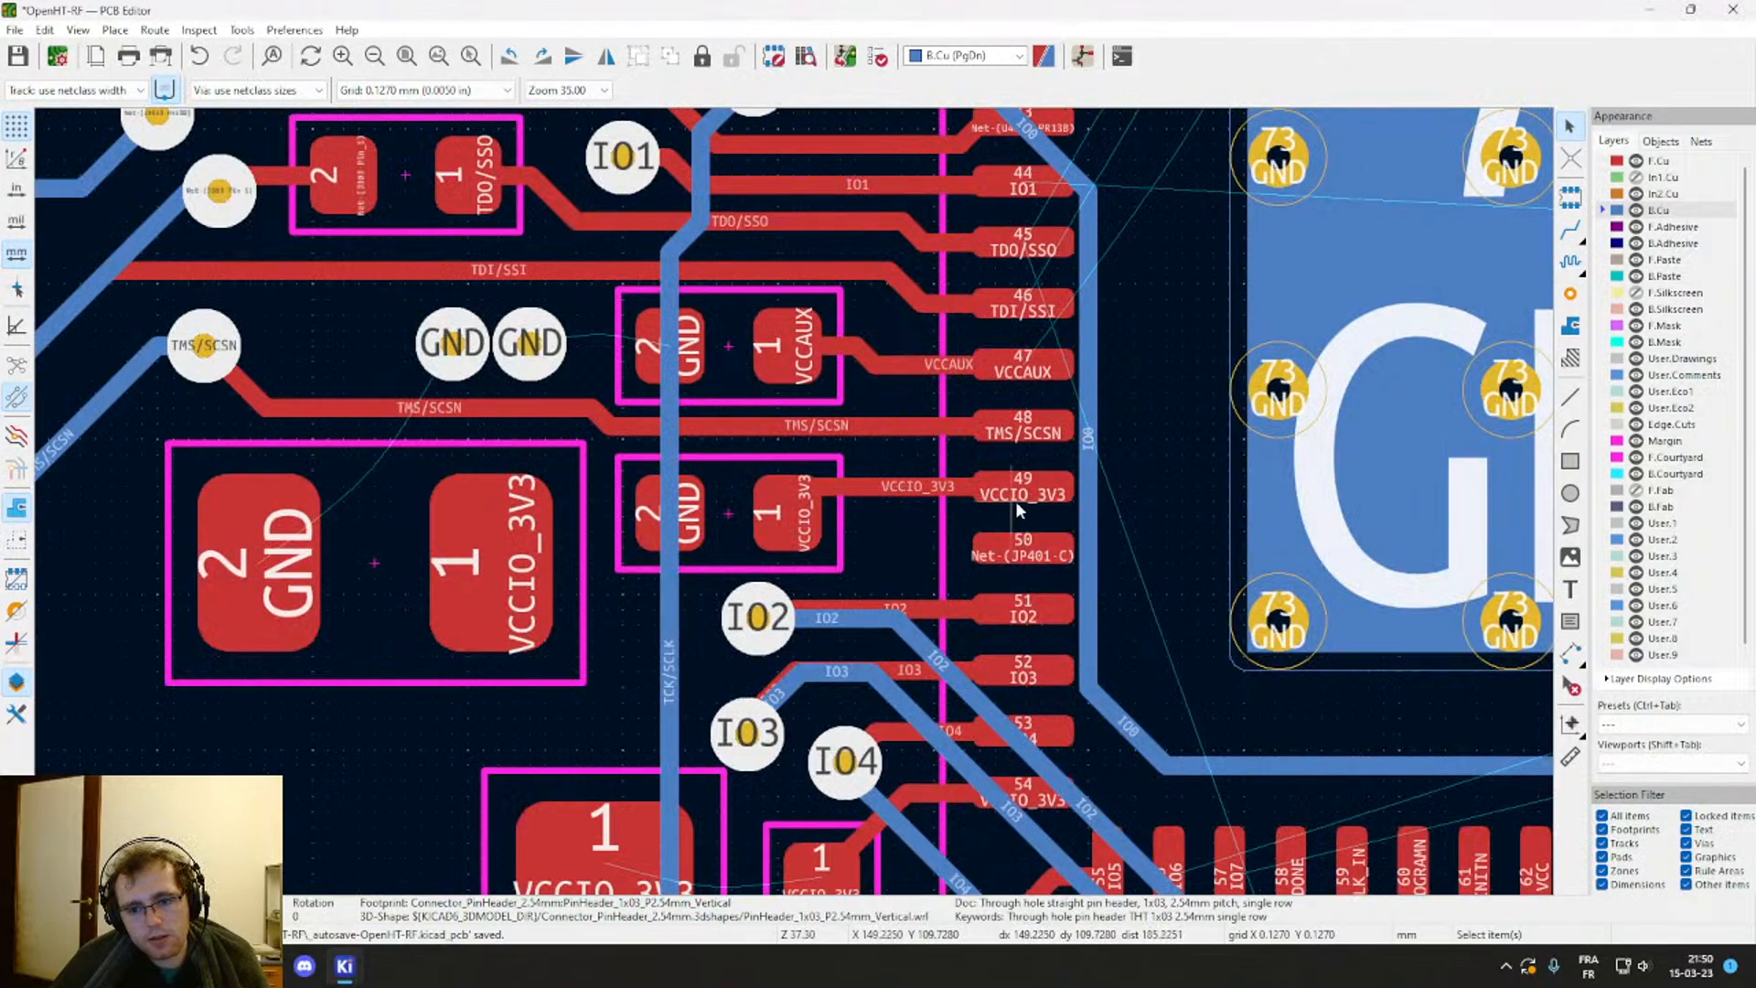
scroll(1015, 502, "down", 2)
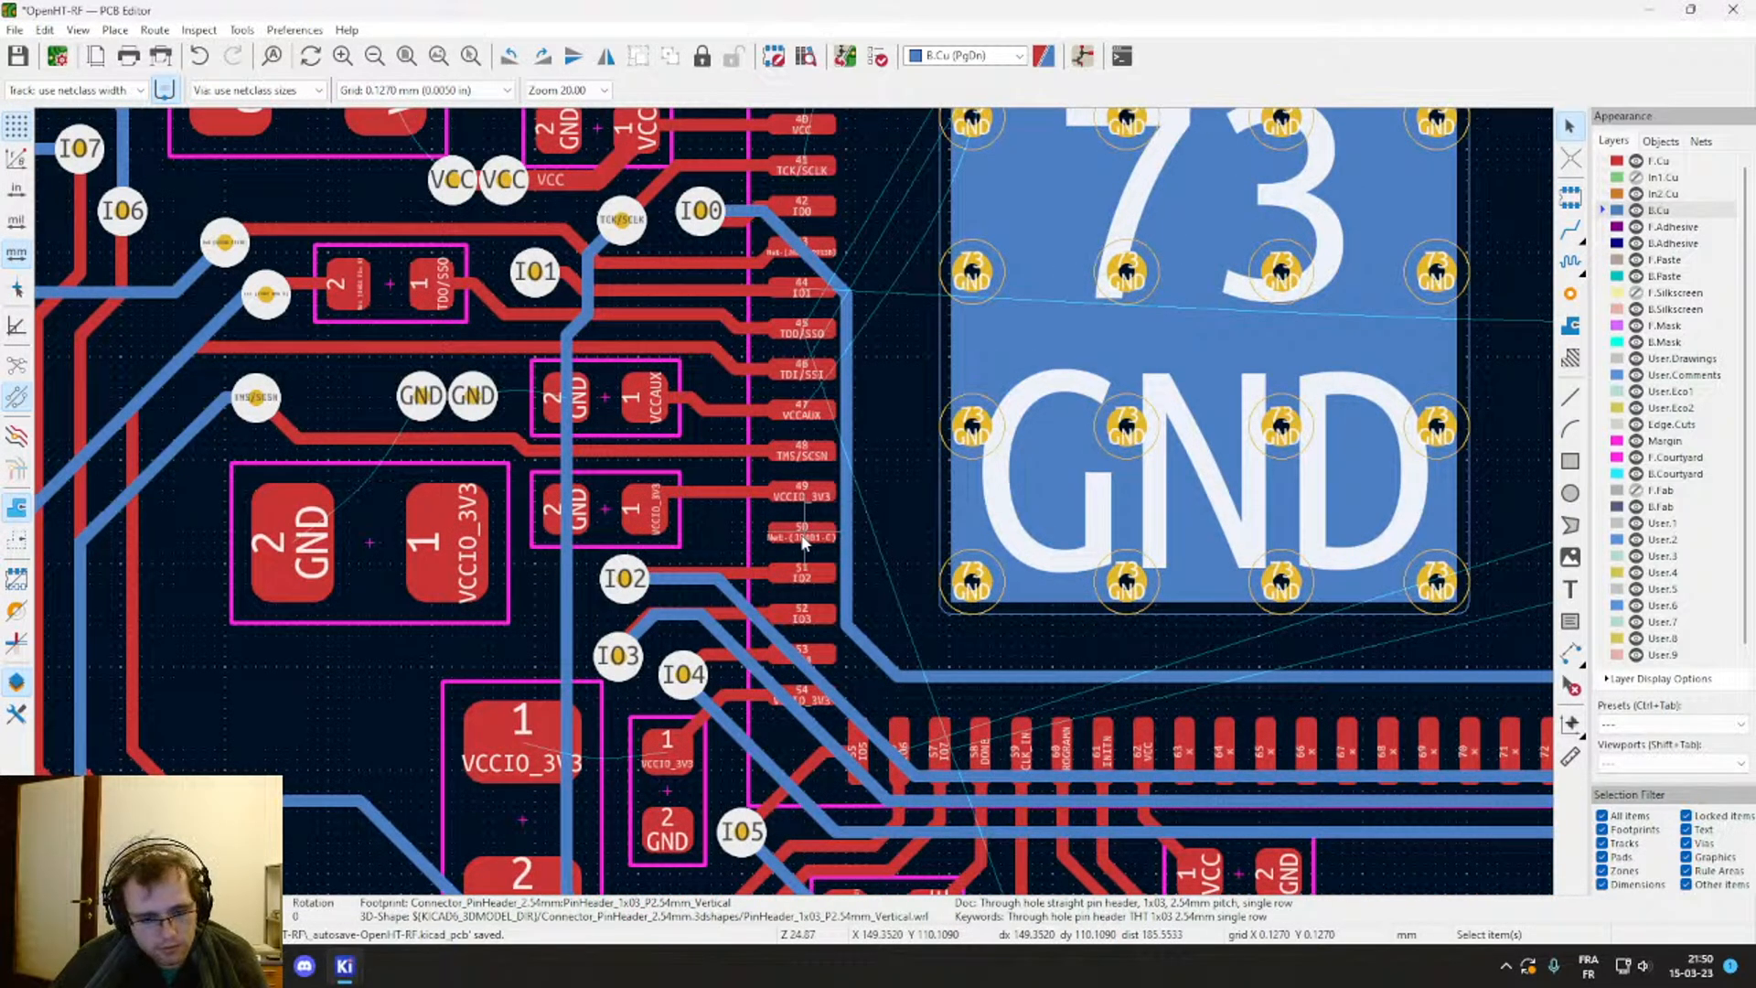
key("x")
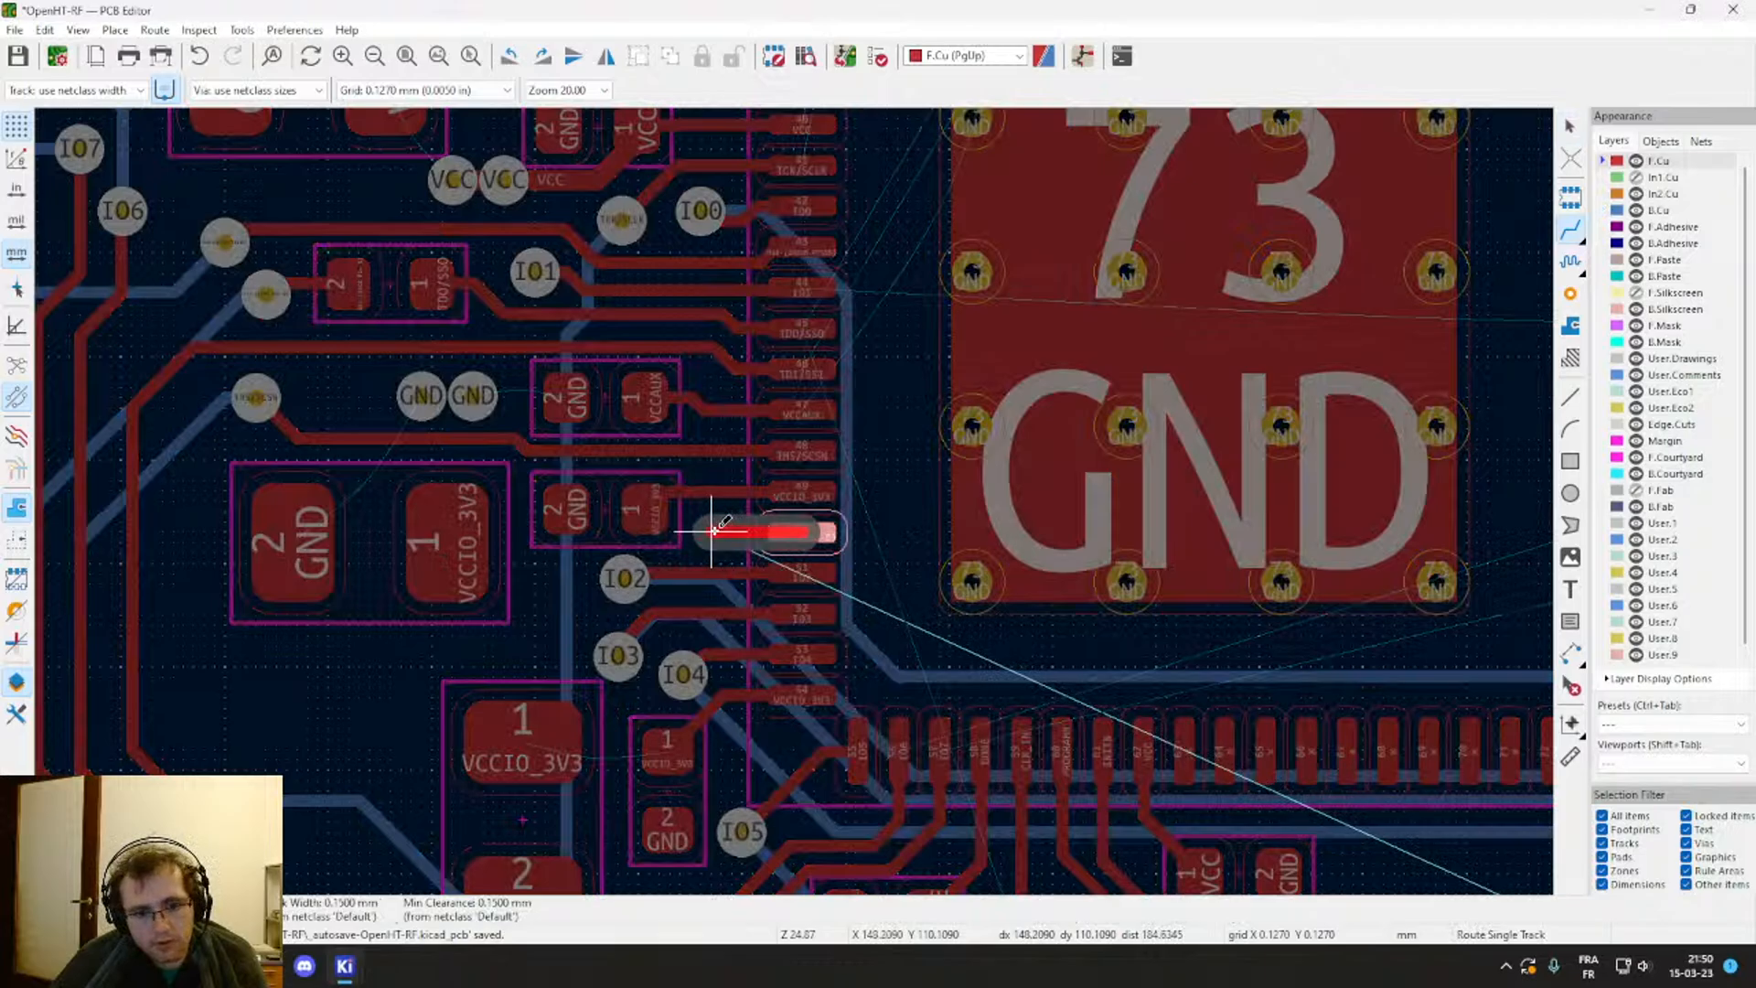
key("Escape")
Step: Dismiss the Windows Security notification
scroll(713, 532, "up", 2)
middle_click_drag(713, 535, 816, 407)
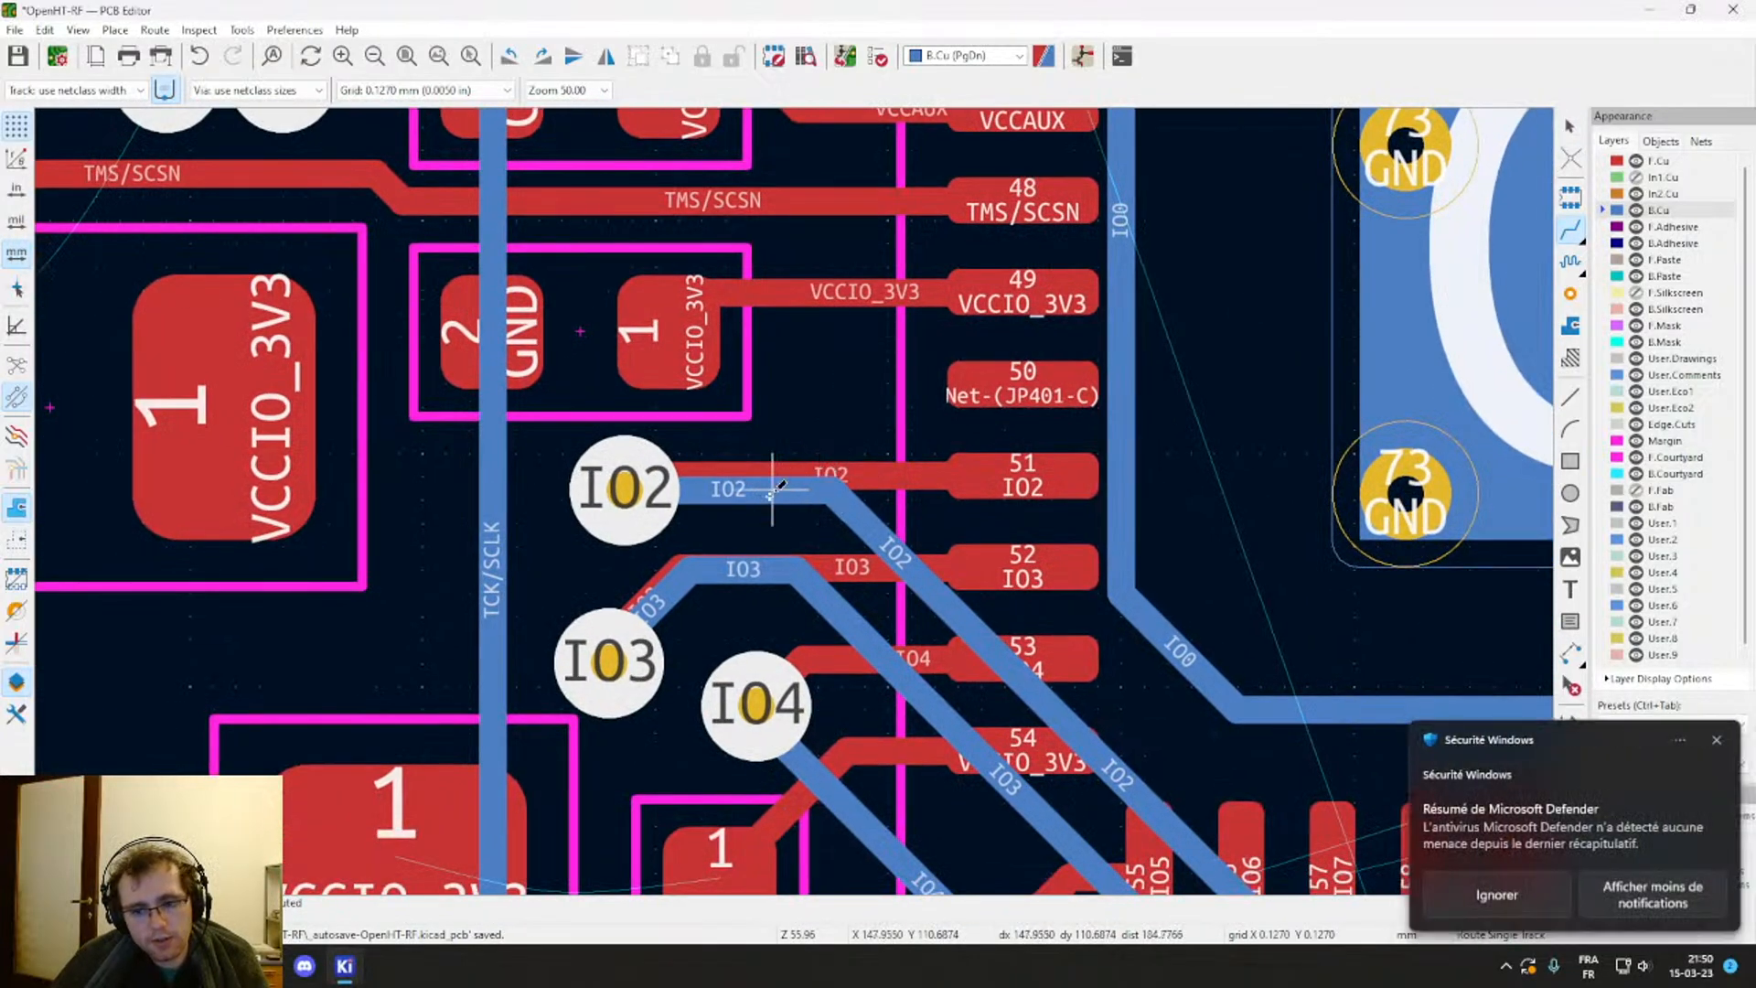
left_click(1716, 743)
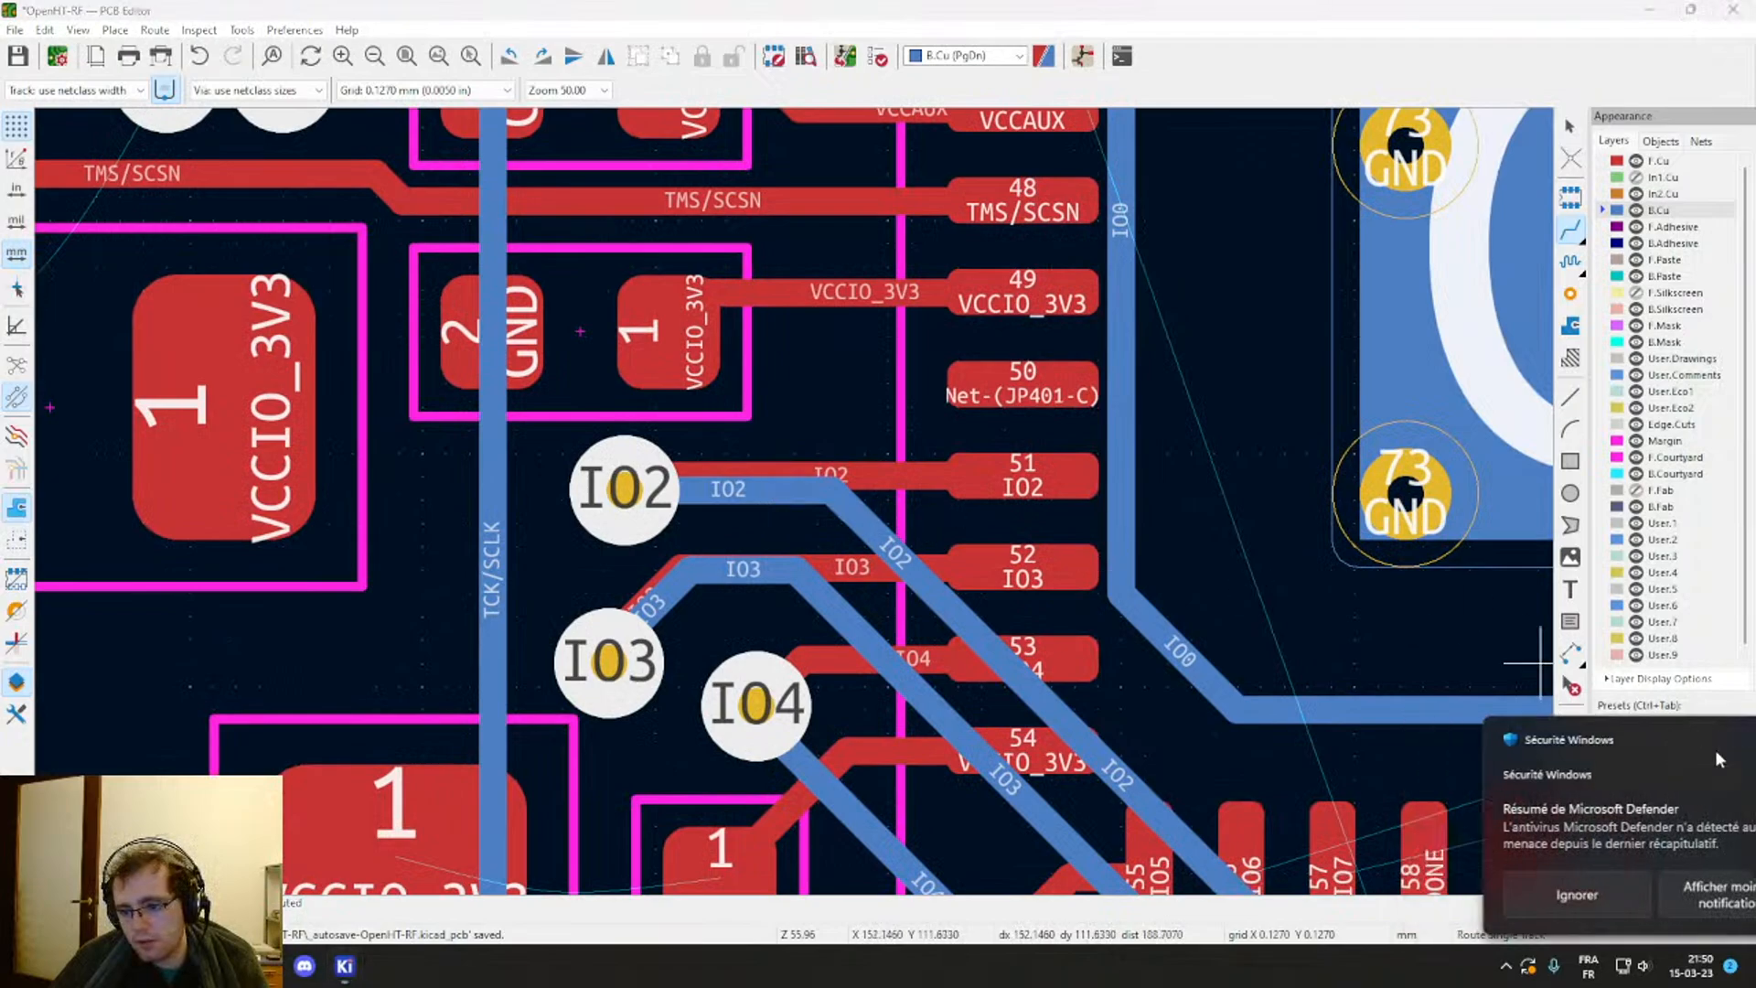
Step: Move the IO2 via slightly down and farther from pad 51, keeping its tracks attached
key("Escape")
scroll(615, 491, "down", 2)
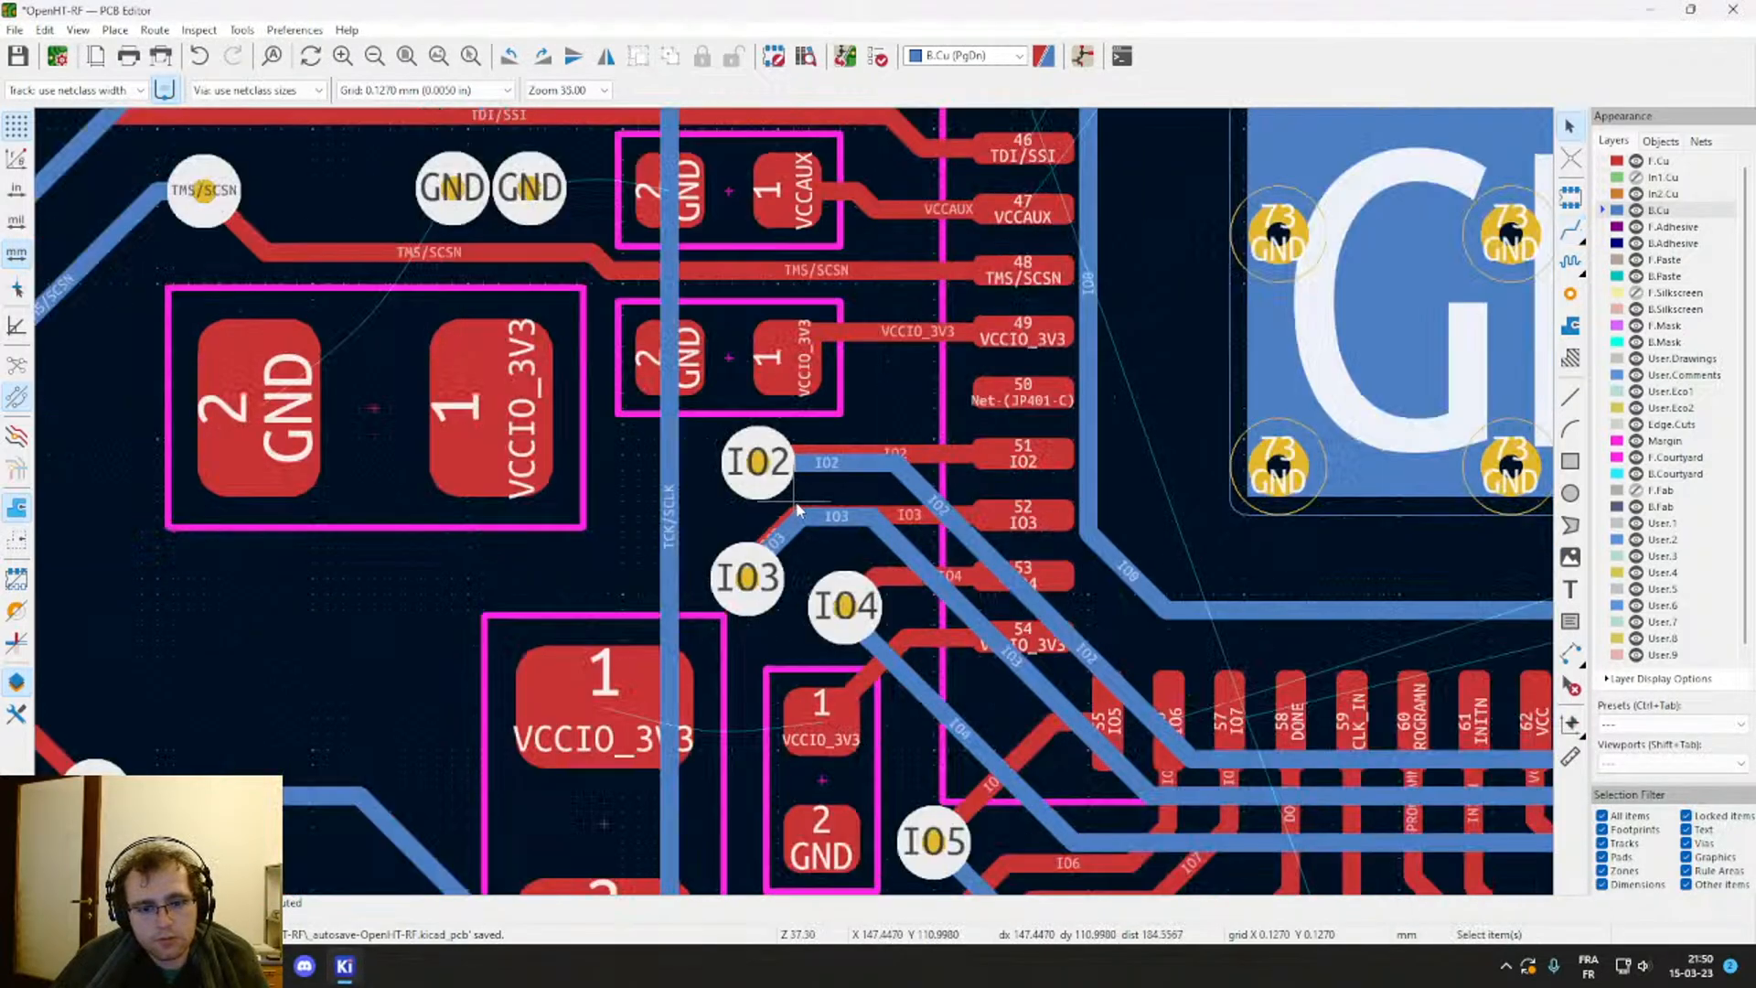
left_click(770, 464)
left_click(790, 504)
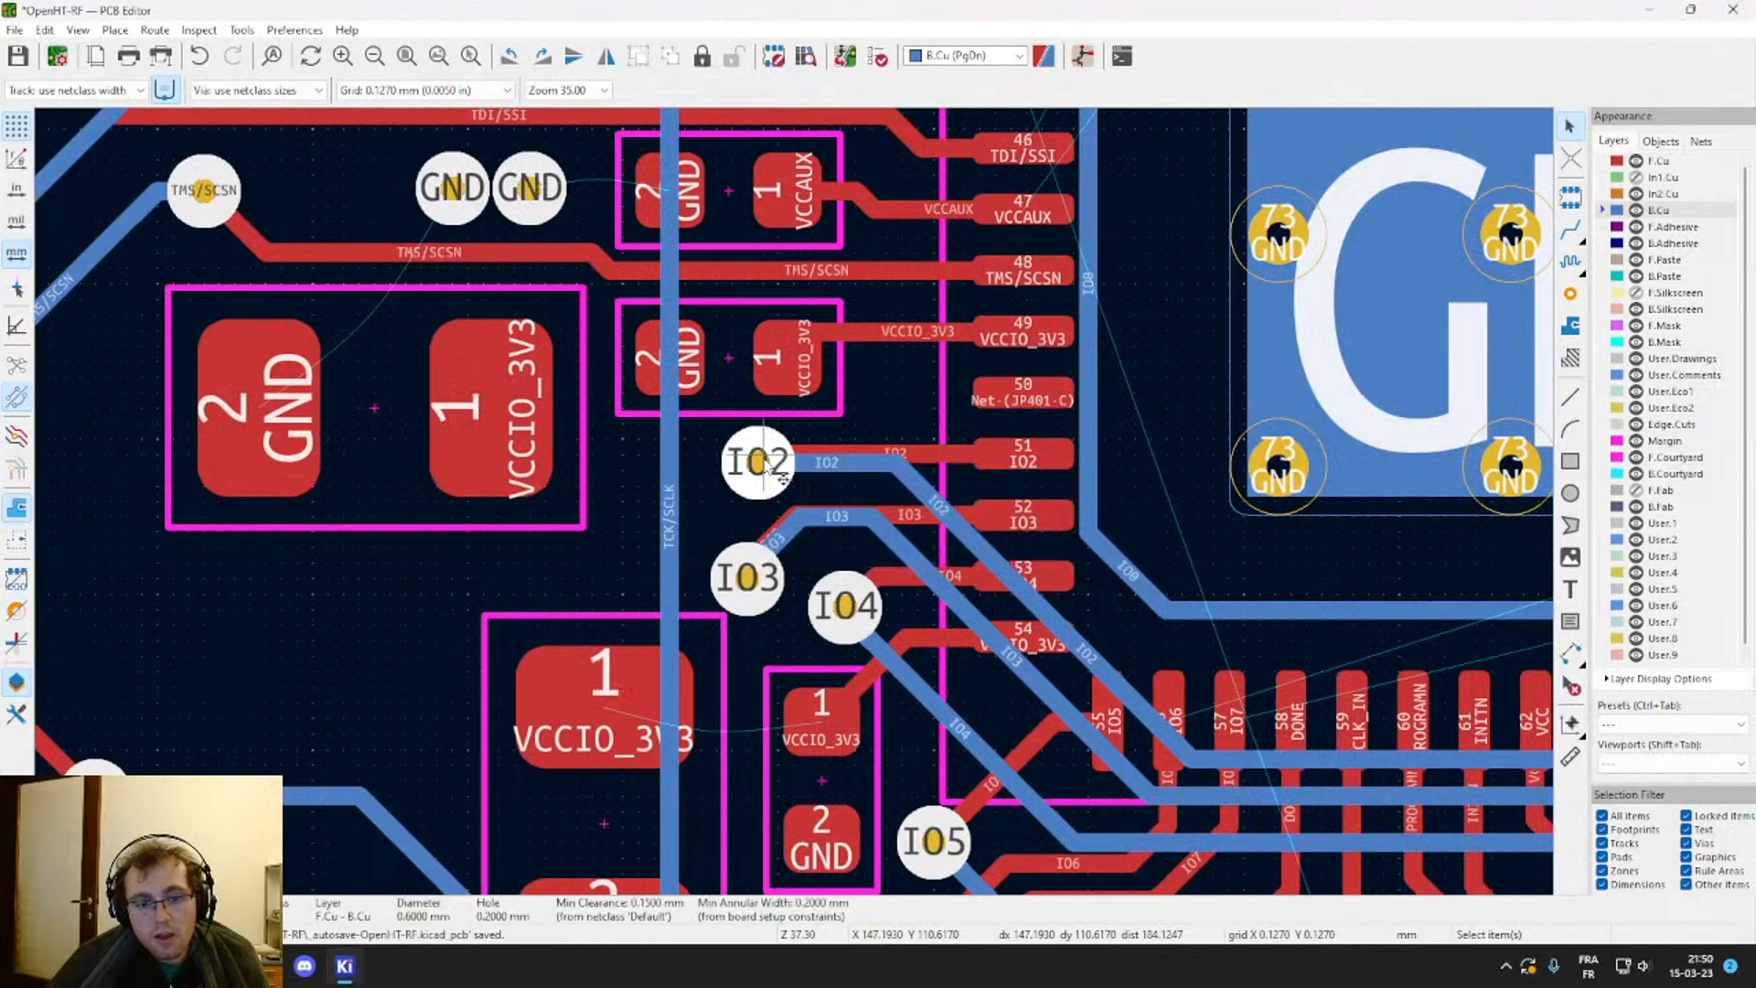
left_click_drag(759, 468, 741, 484)
left_click_drag(877, 456, 936, 456)
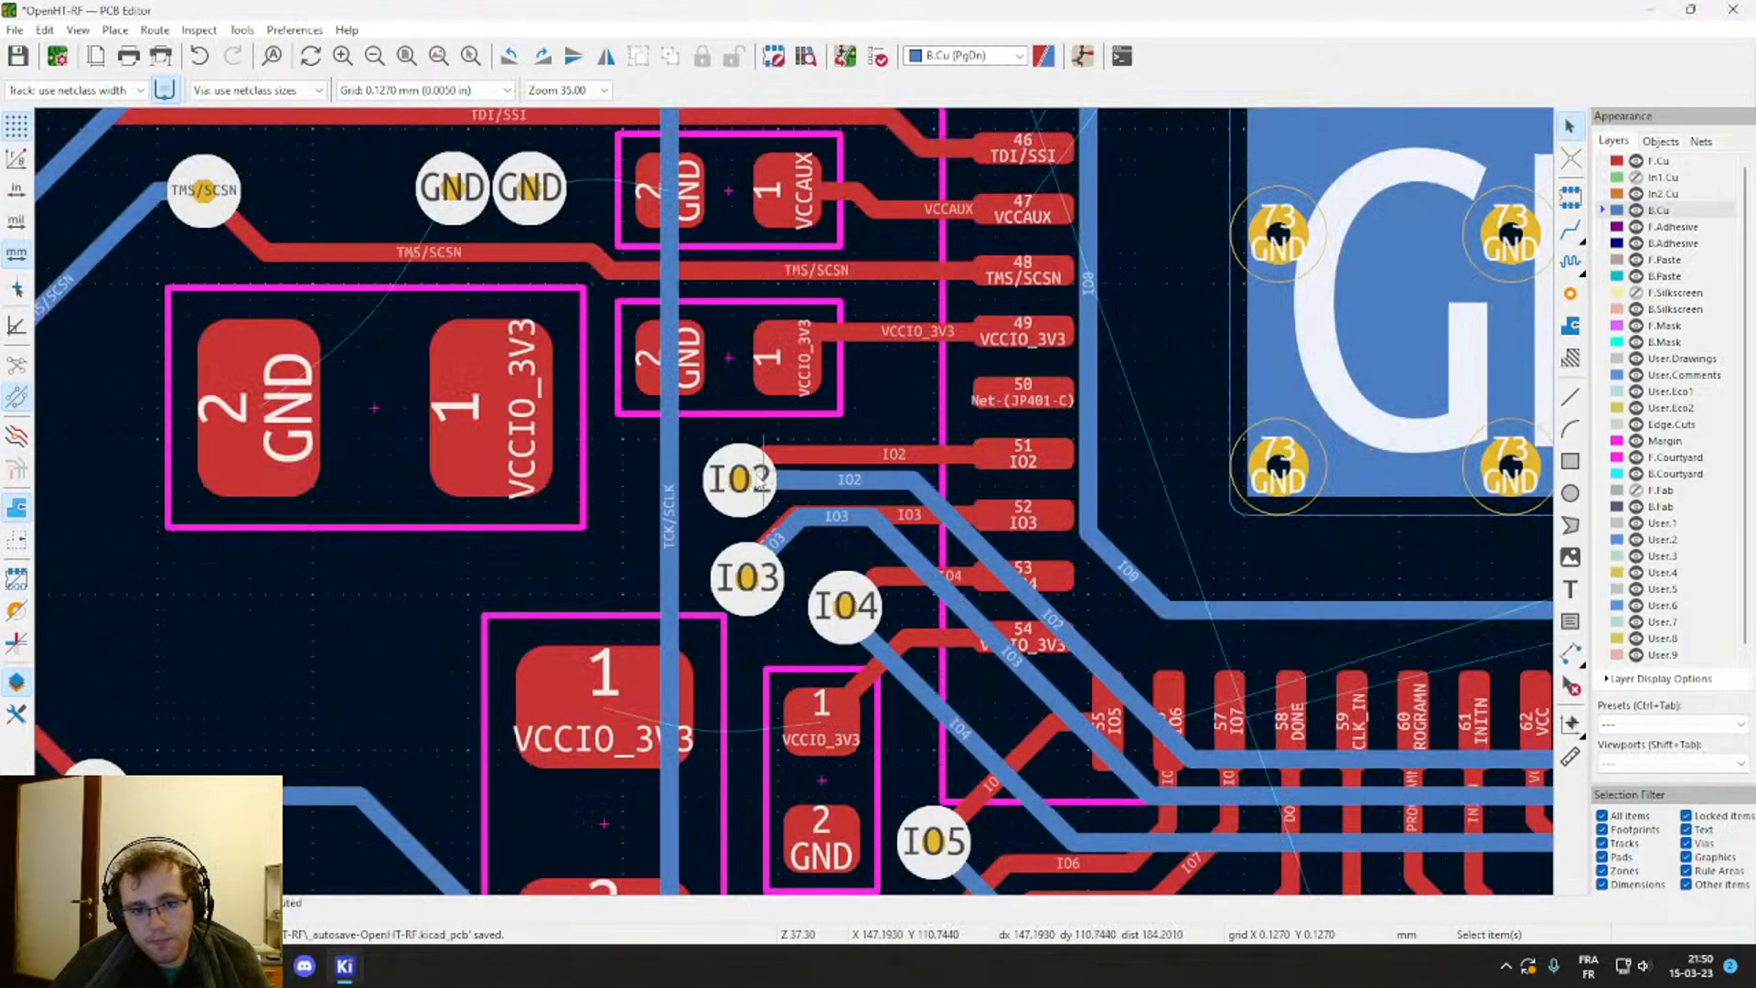
Step: Drag the F.Cu IO2 track down into line with its via so that it joins pad 51 through a short diagonal
left_click(766, 462)
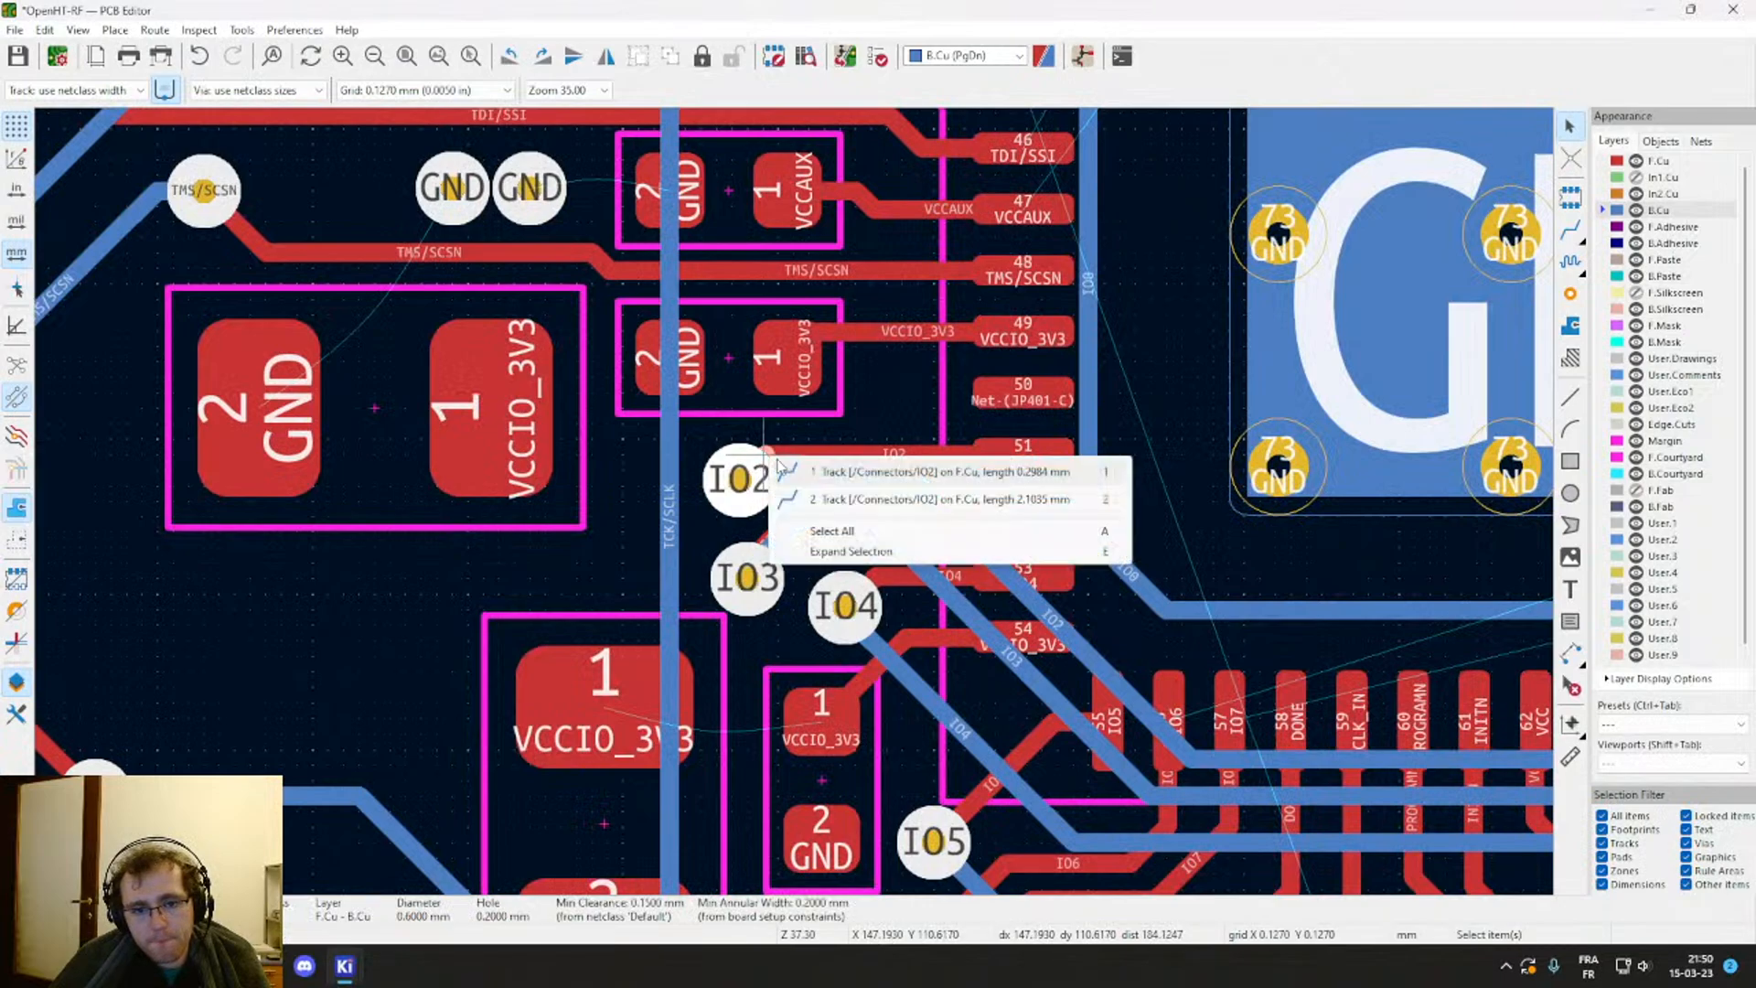
left_click(786, 473)
left_click_drag(761, 467, 969, 484)
scroll(970, 484, "up", 4)
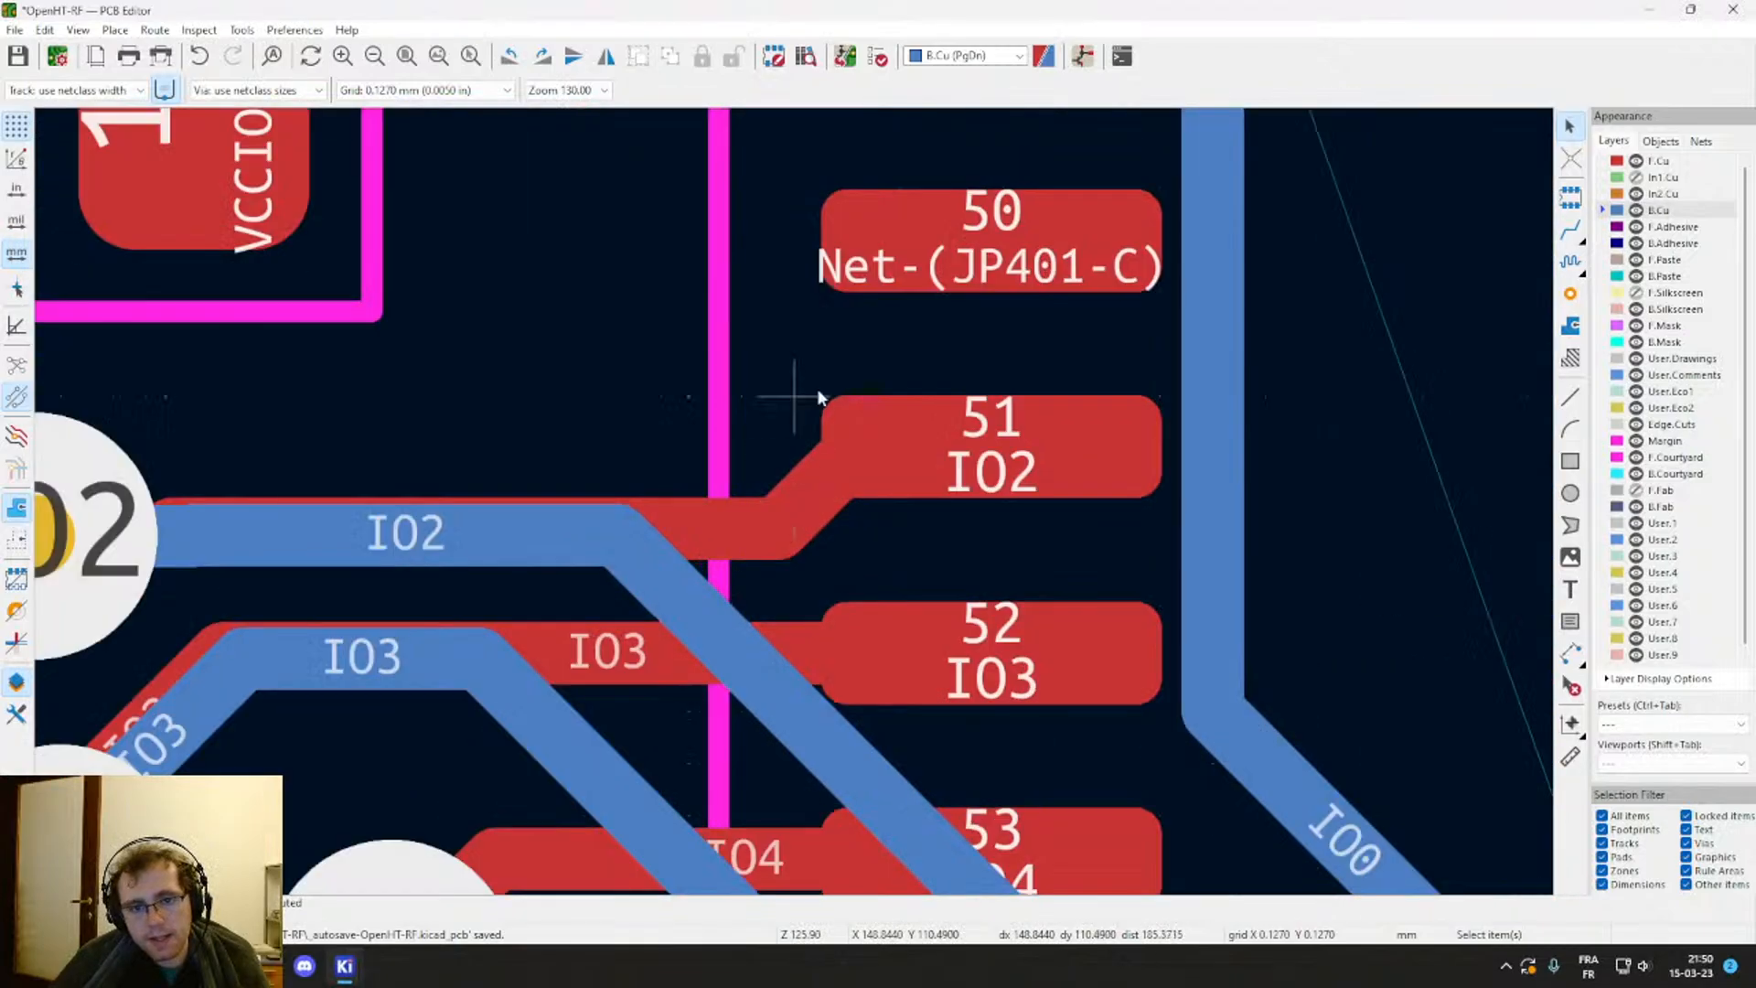
Step: Route a short F.Cu track outward from pad 50, Net-(JP401-C), and place a via at its end
scroll(849, 458, "down", 2)
key("x")
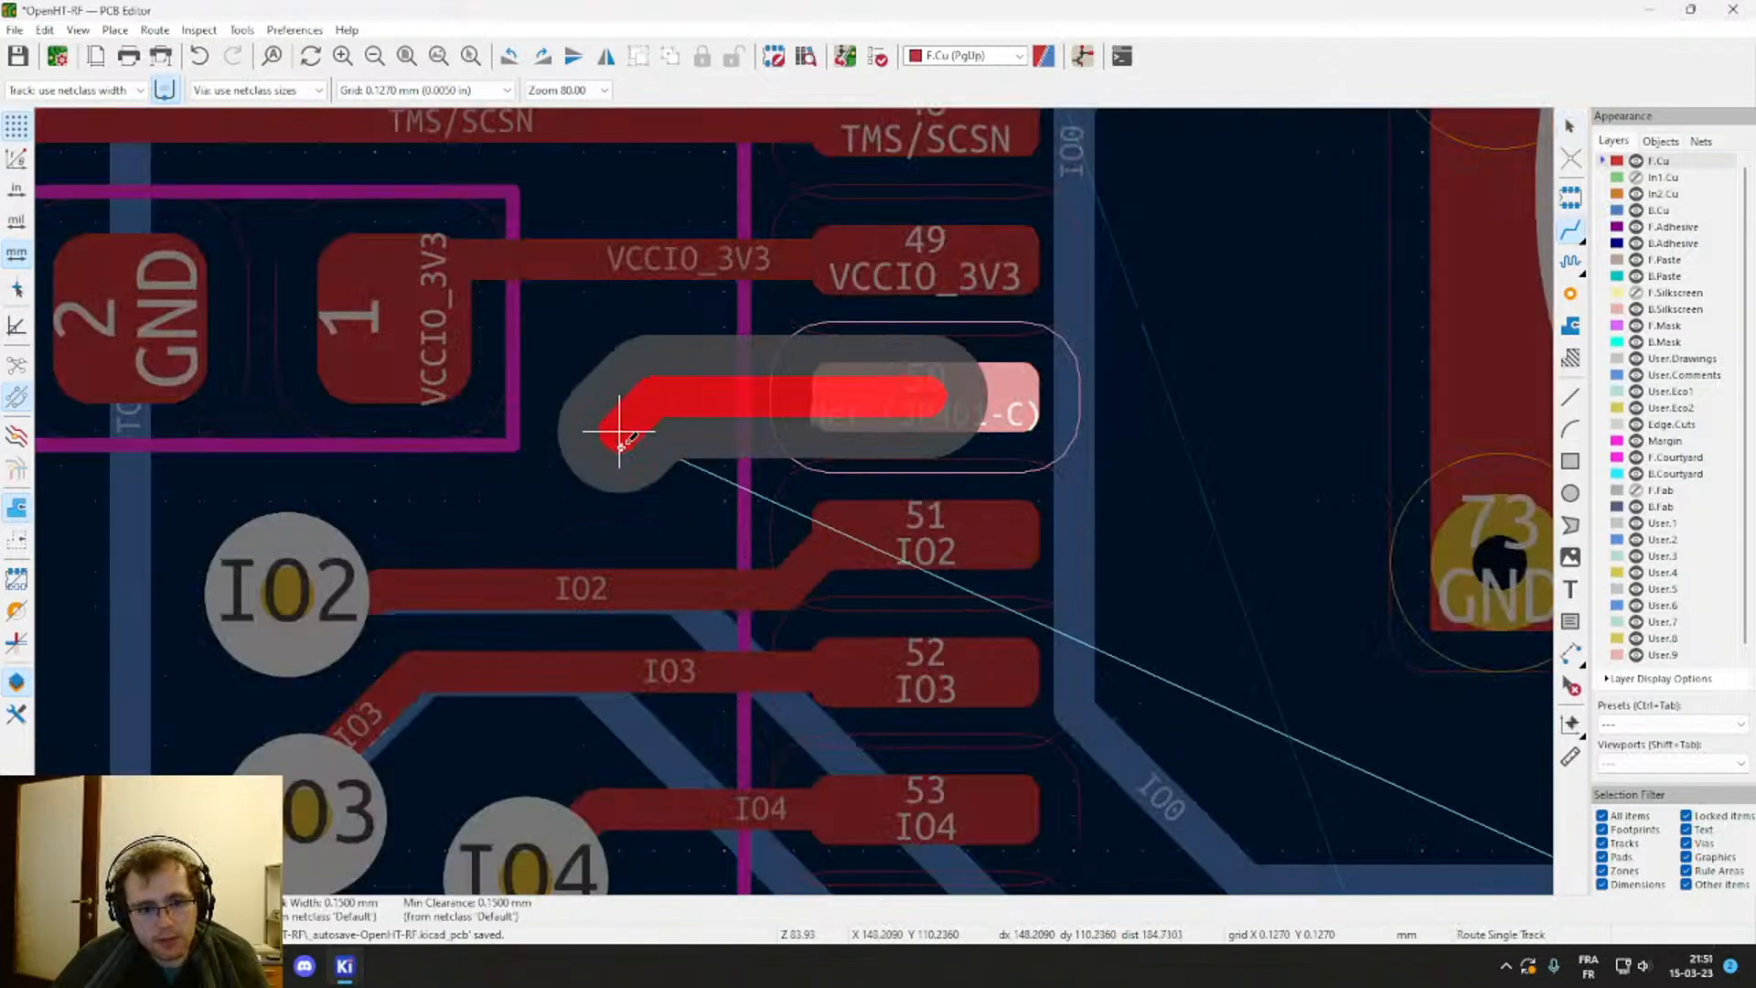
key("v")
left_click(652, 430)
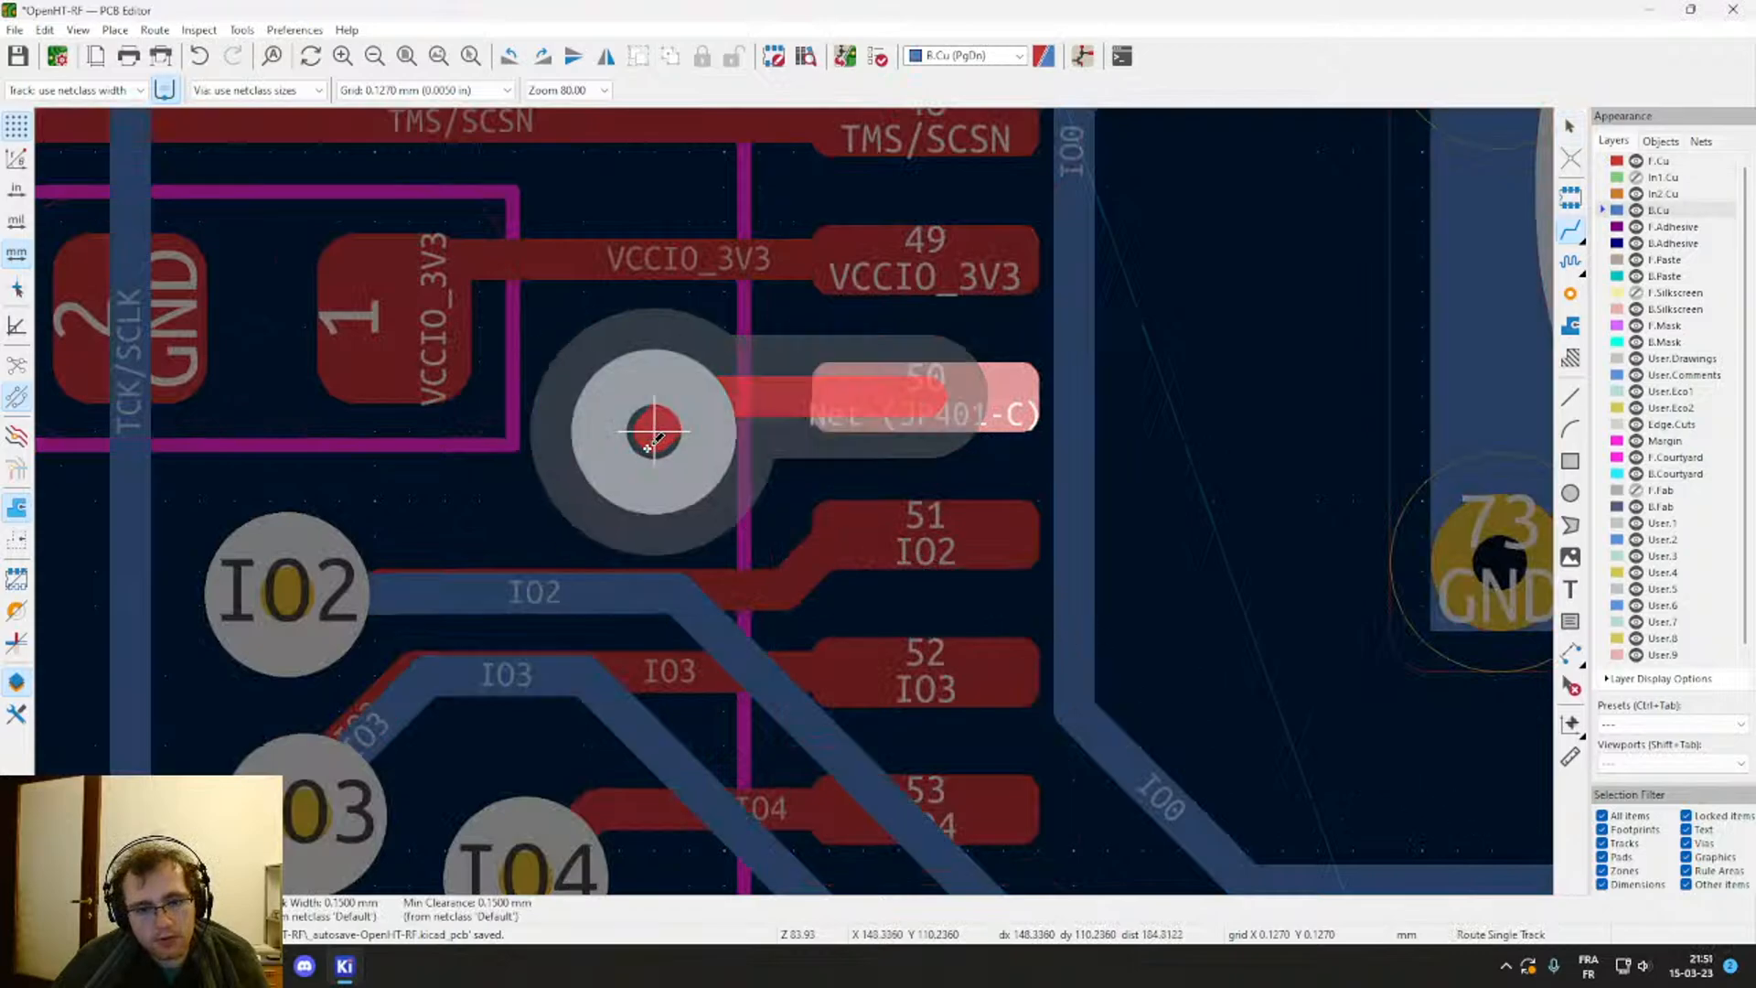
Step: Continue Net-(JP401-C) on B.Cu between the IO0 and IO2 tracks, ending just before the large VCC capacitor
scroll(969, 398, "down", 3)
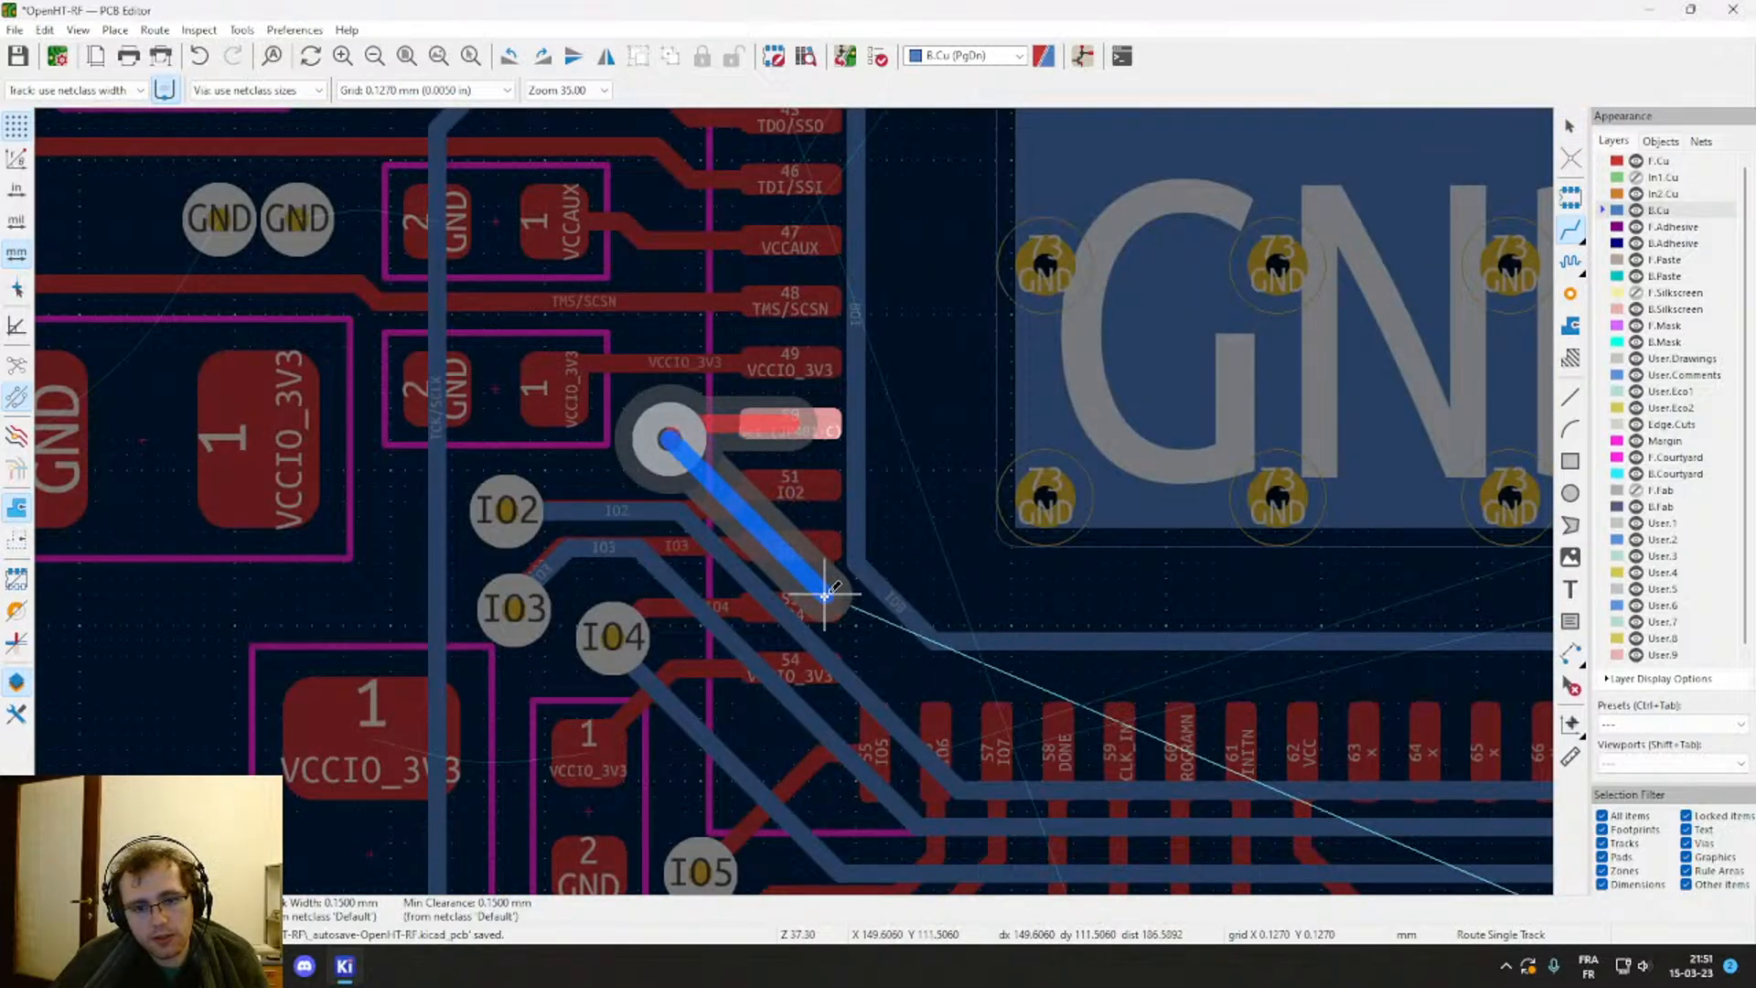
middle_click_drag(1411, 755, 519, 574)
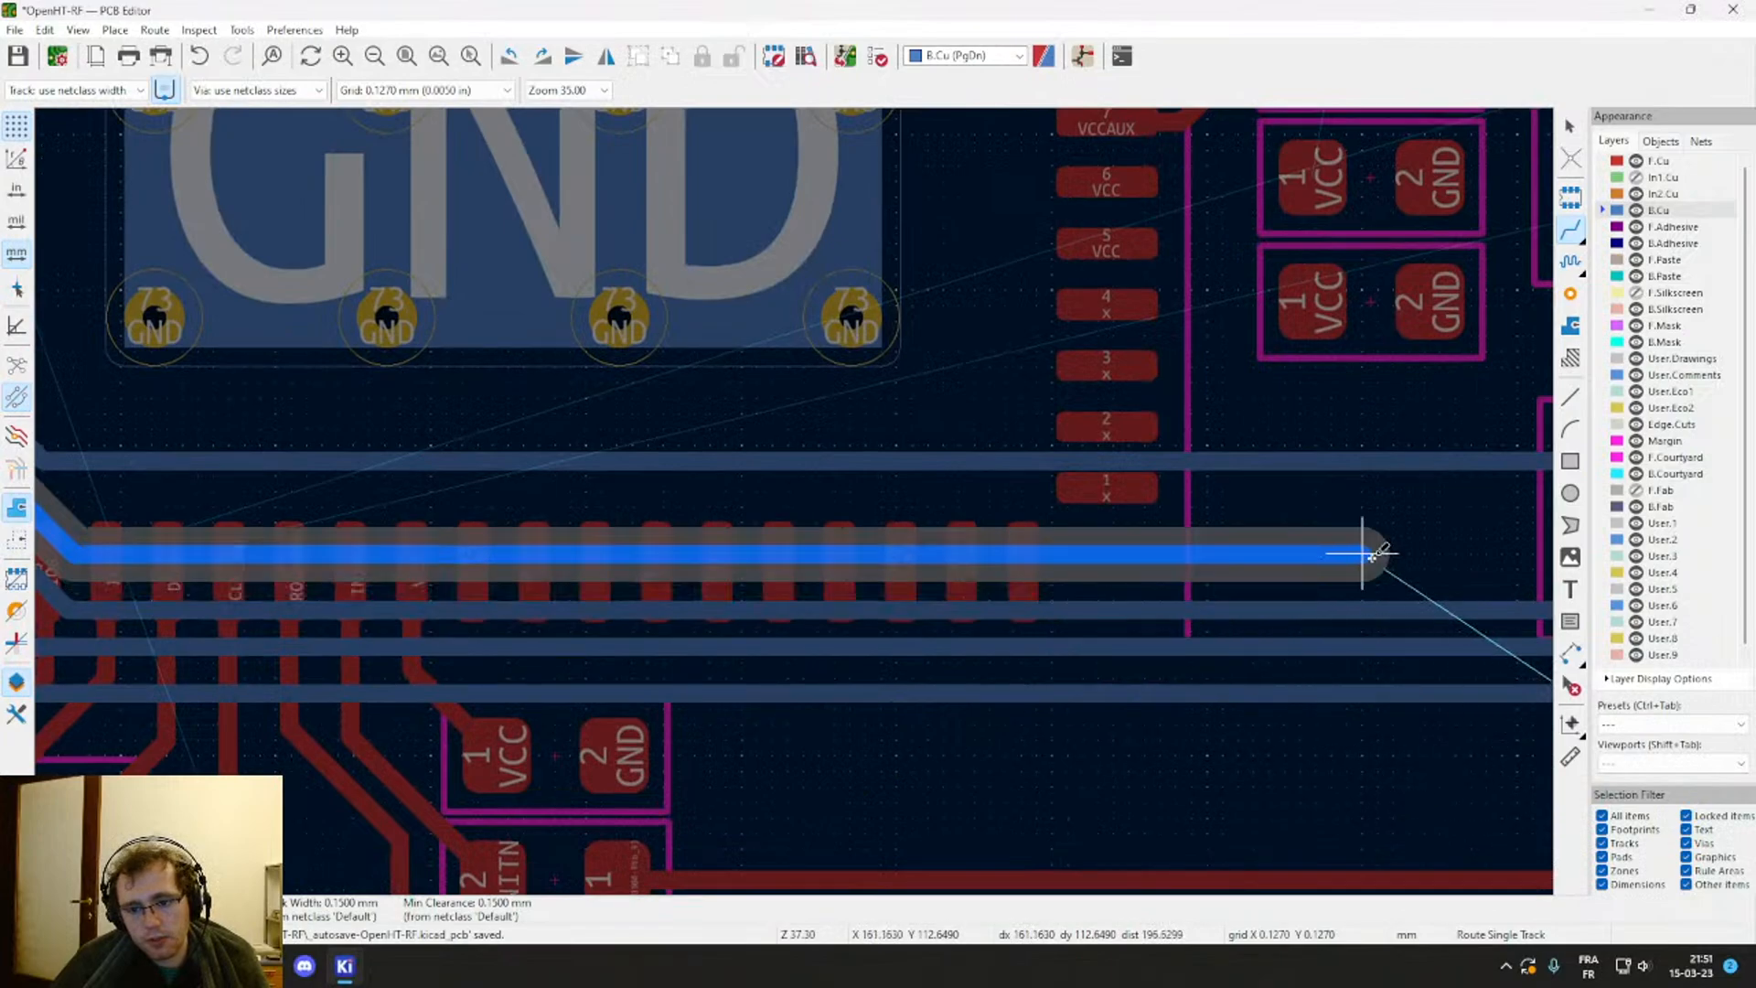
scroll(1372, 553, "down", 2)
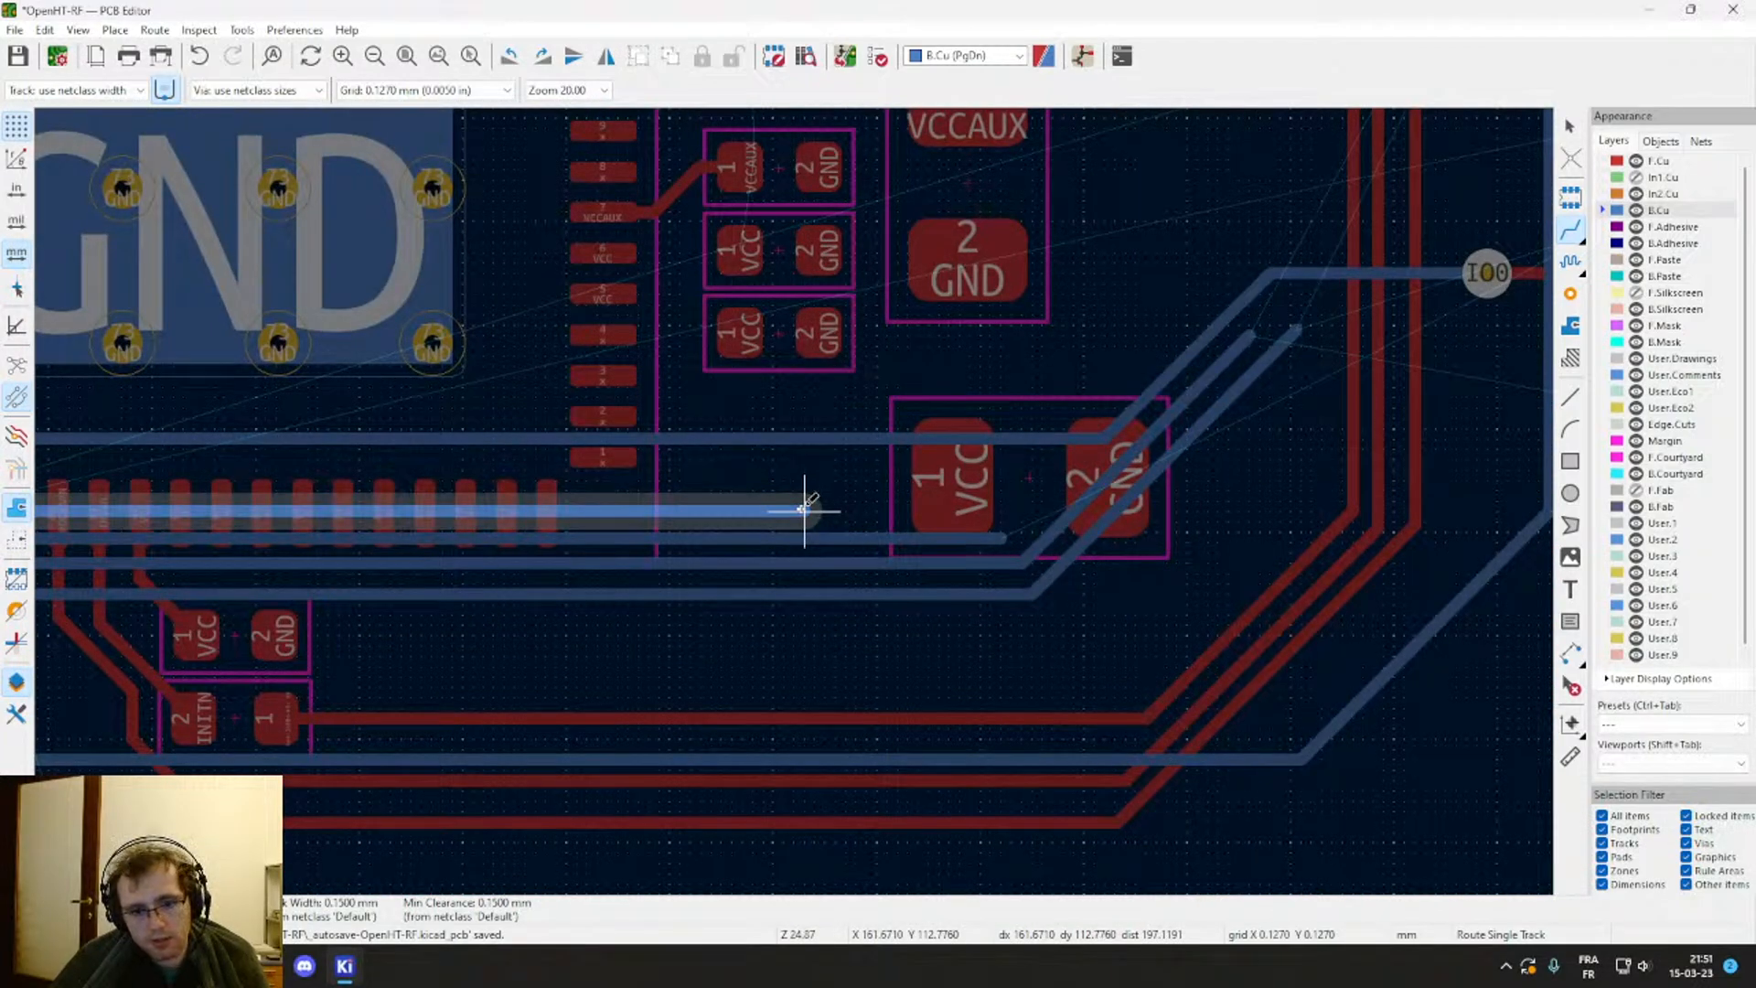
double_click(803, 508)
Step: Examine the IO track routing around the 73-pad chip and its path to the eight-pin connector
scroll(805, 512, "down", 1)
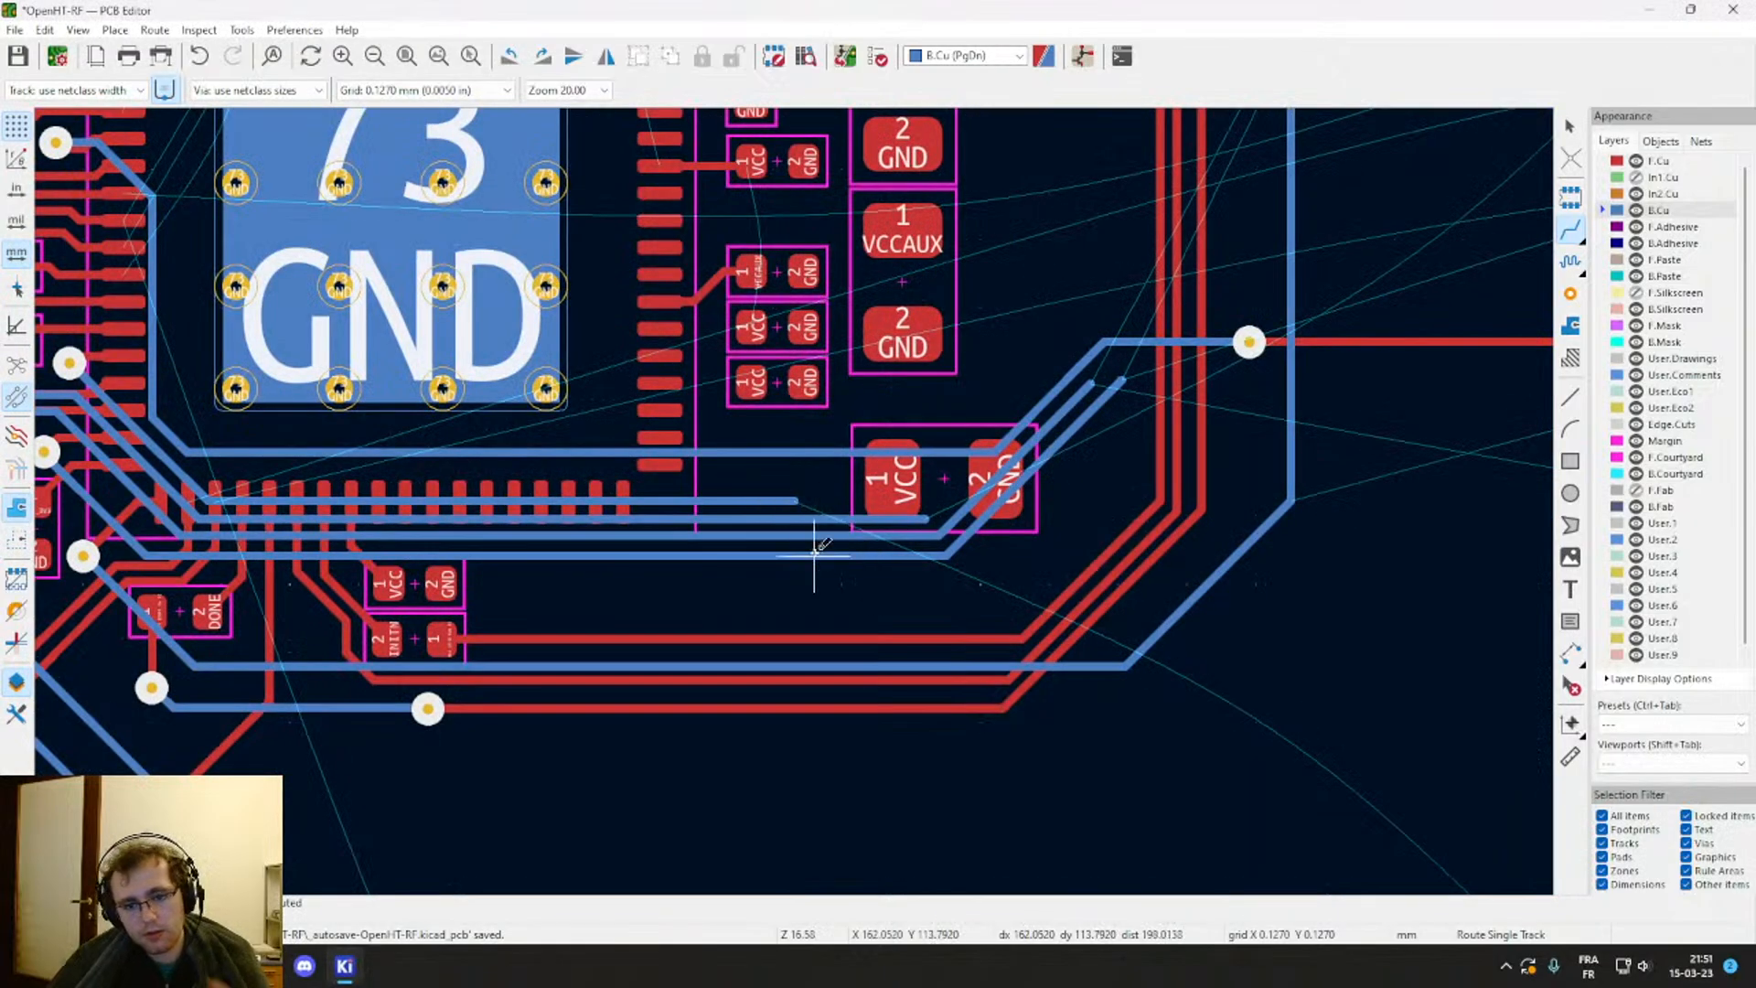
middle_click_drag(687, 574, 869, 568)
middle_click_drag(900, 568, 913, 568)
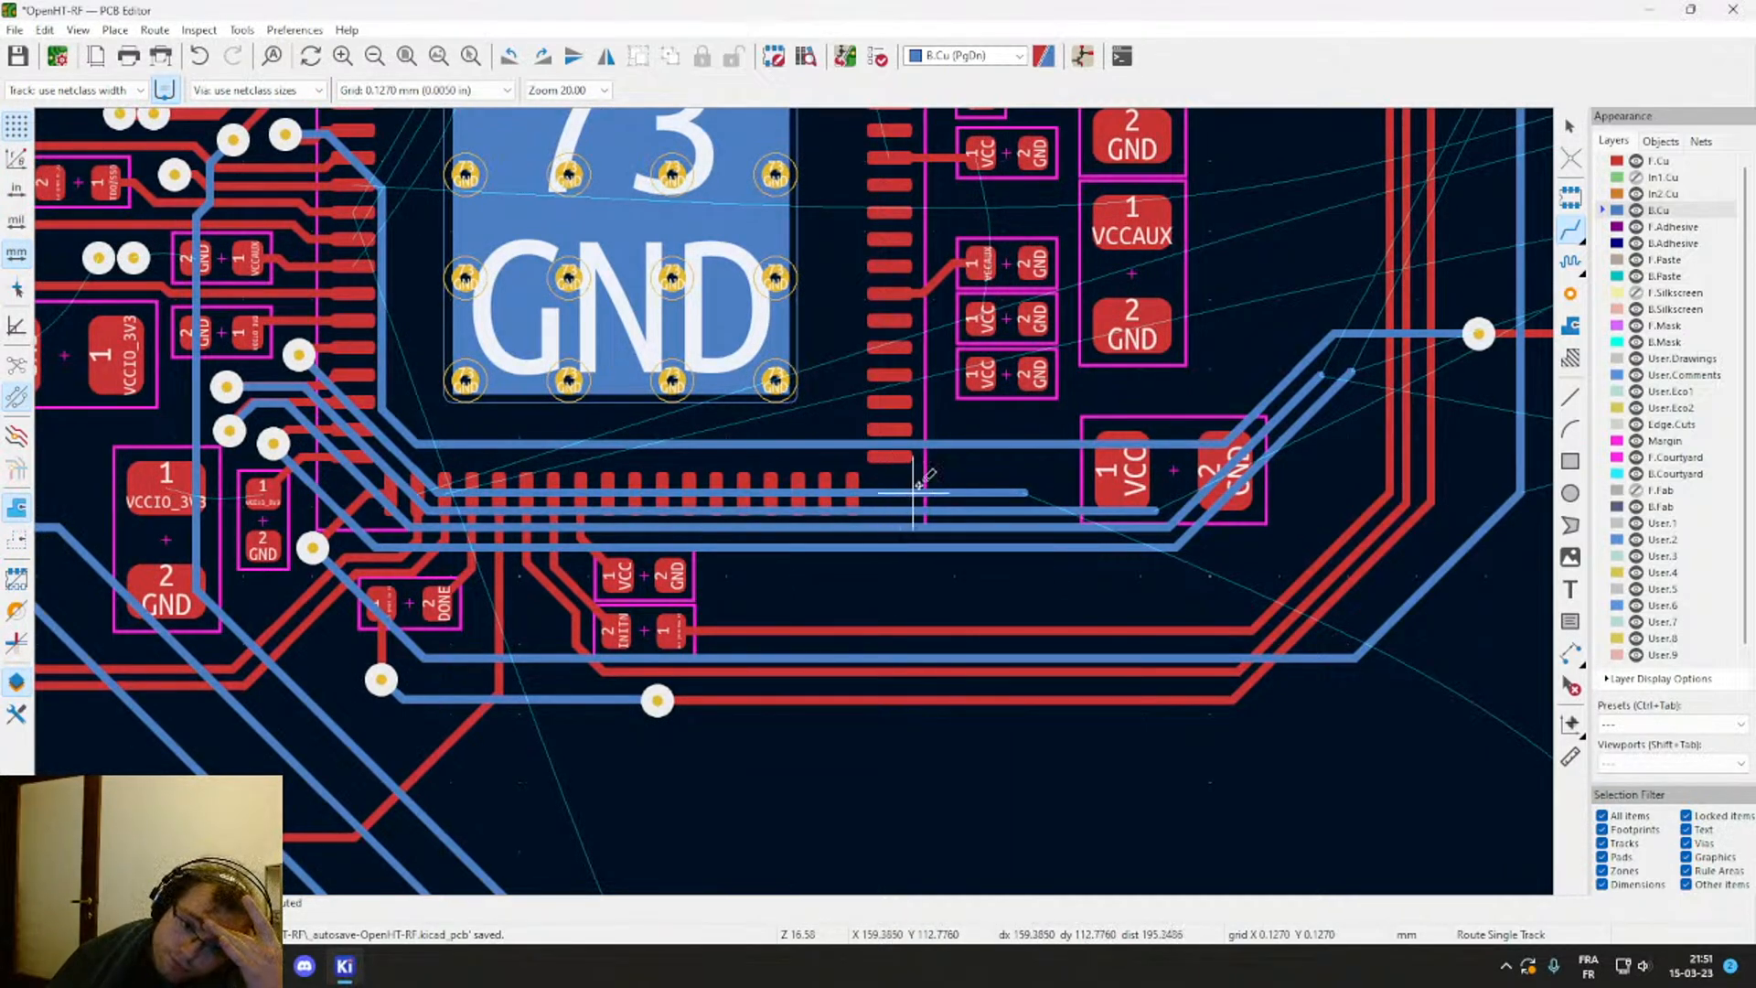
scroll(878, 528, "up", 4)
scroll(654, 501, "down", 5)
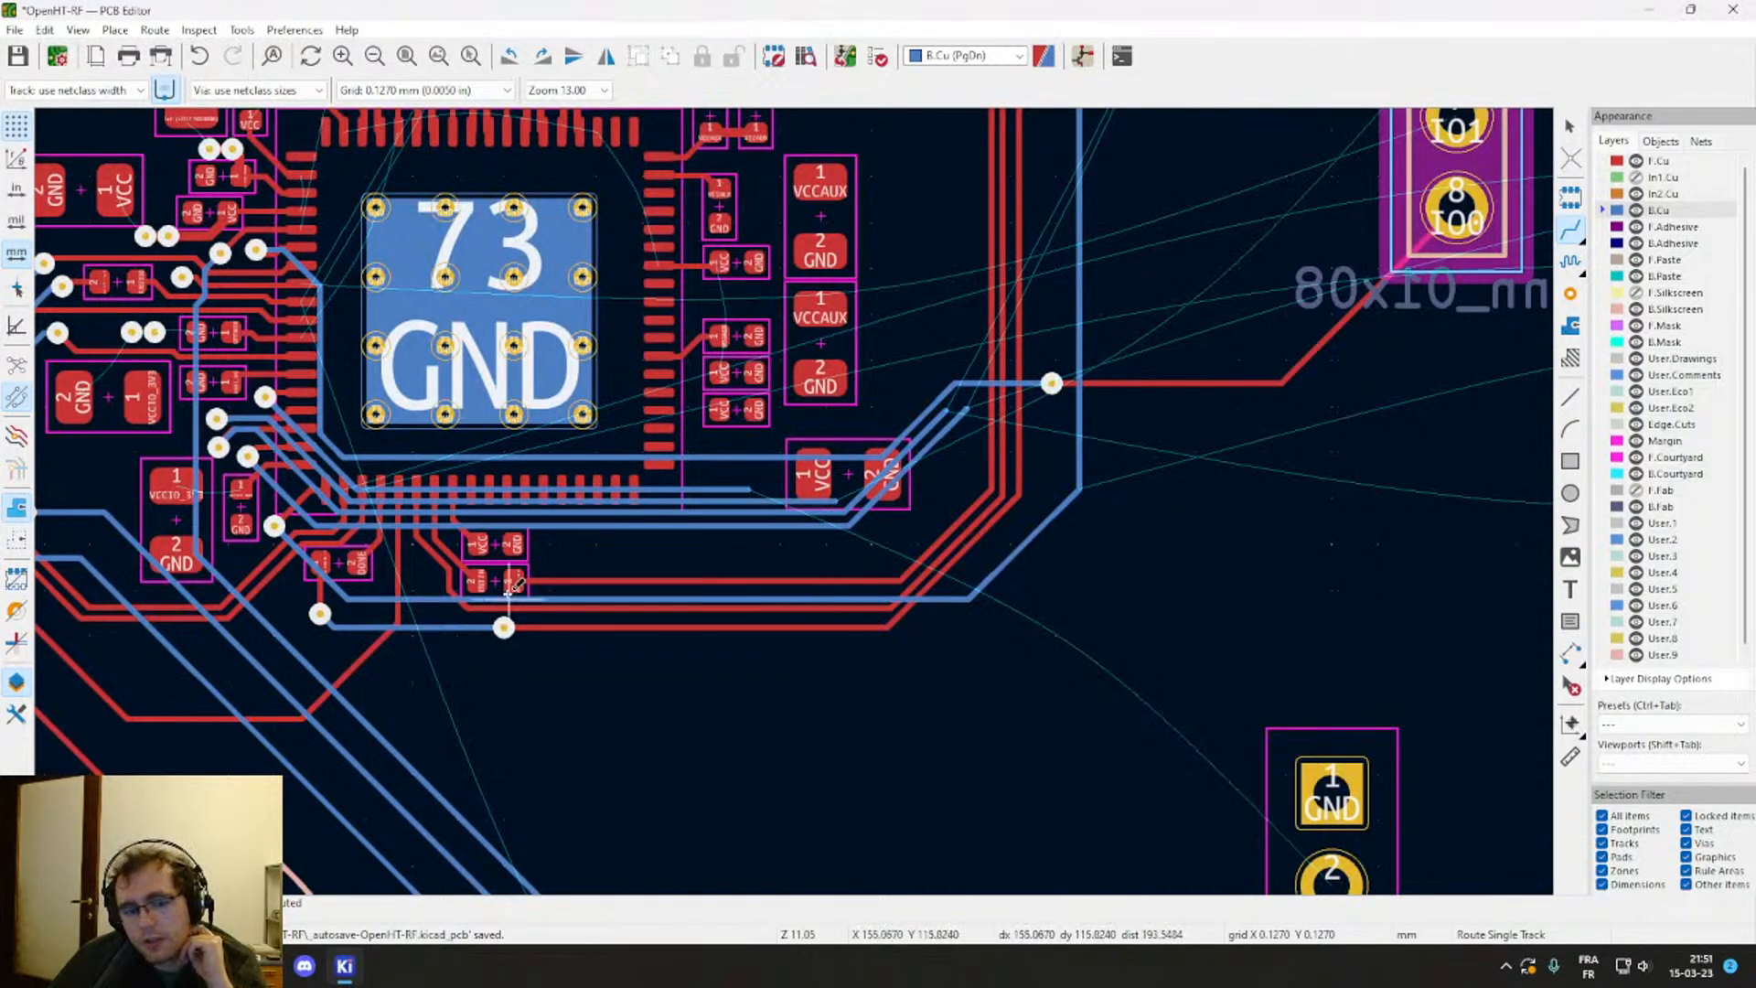
middle_click_drag(513, 584, 760, 652)
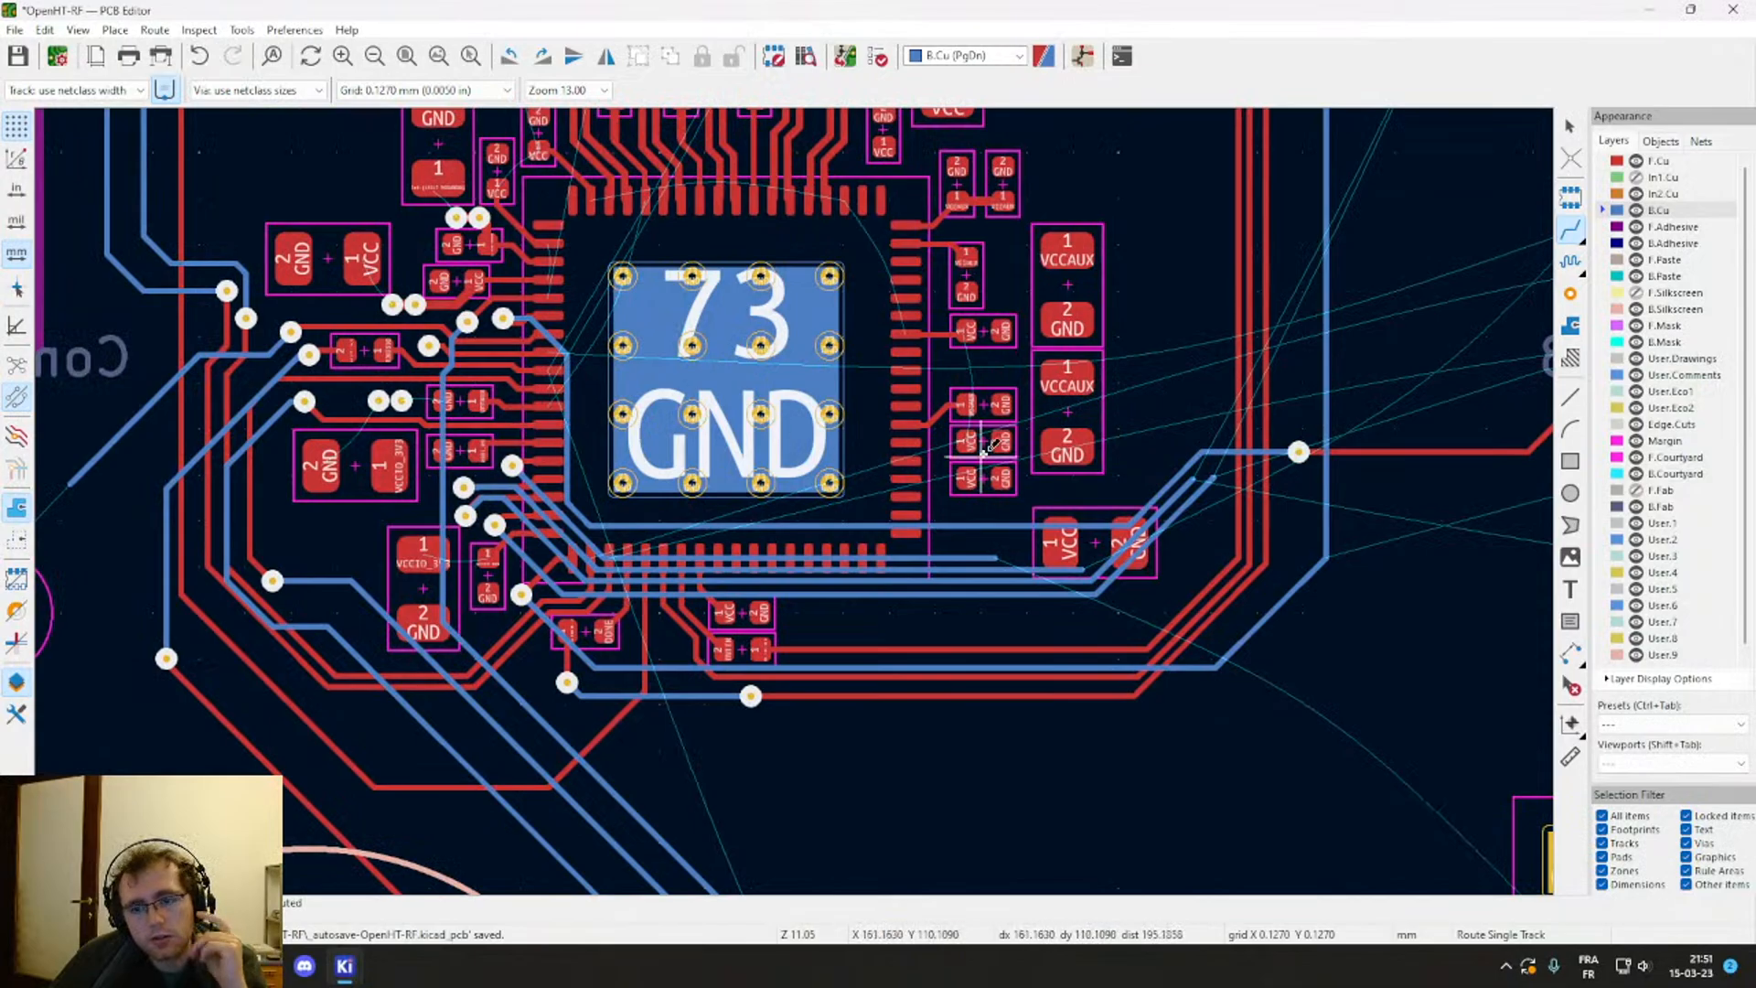
middle_click_drag(1390, 170, 913, 553)
middle_click_drag(1117, 635, 1162, 315)
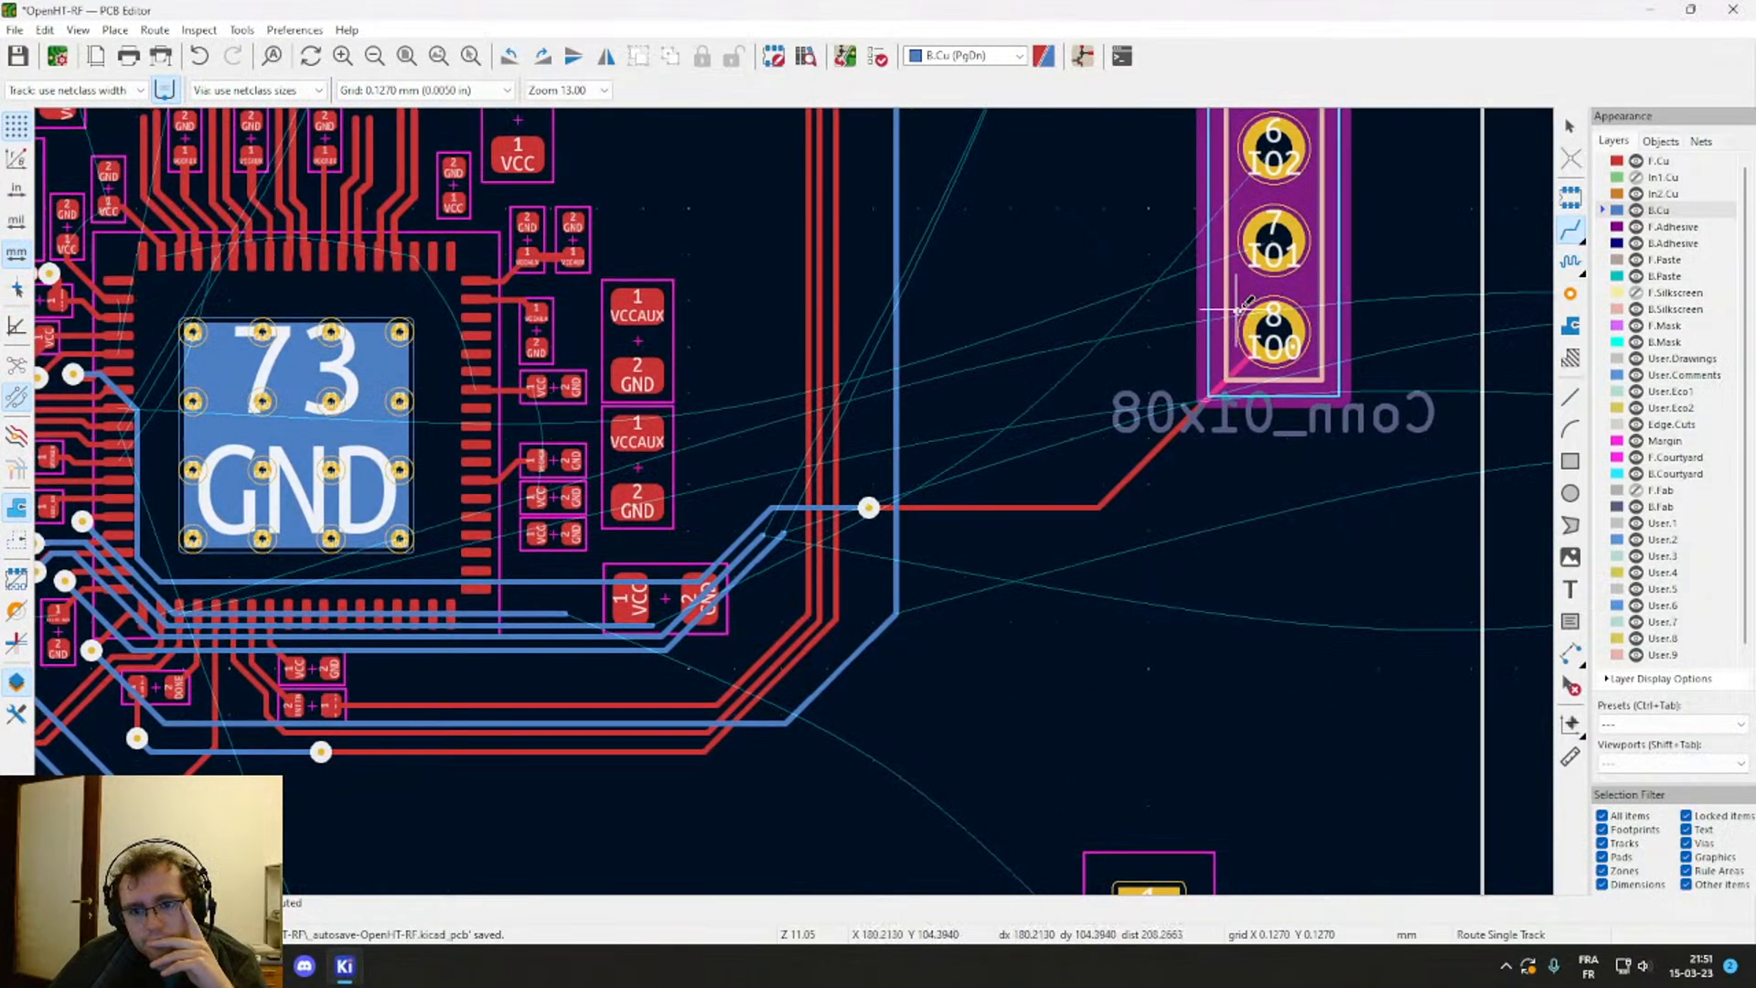
left_click(1272, 240)
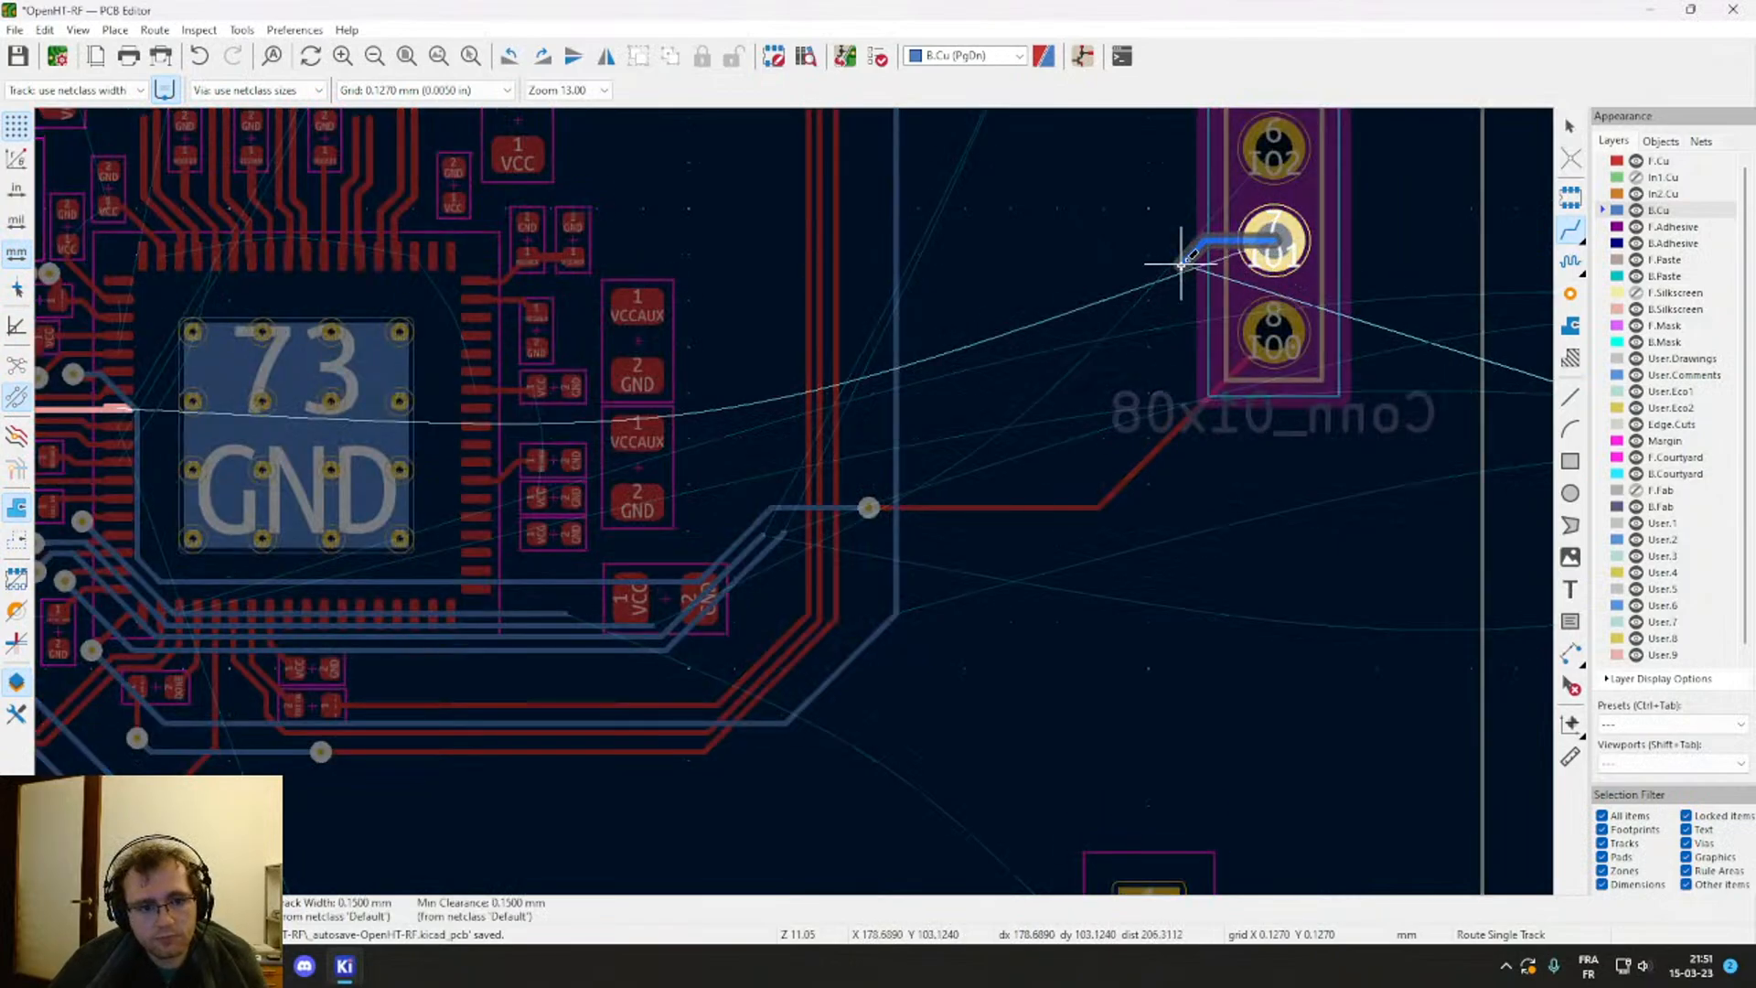
scroll(1183, 267, "down", 2)
middle_click_drag(781, 526, 1018, 443)
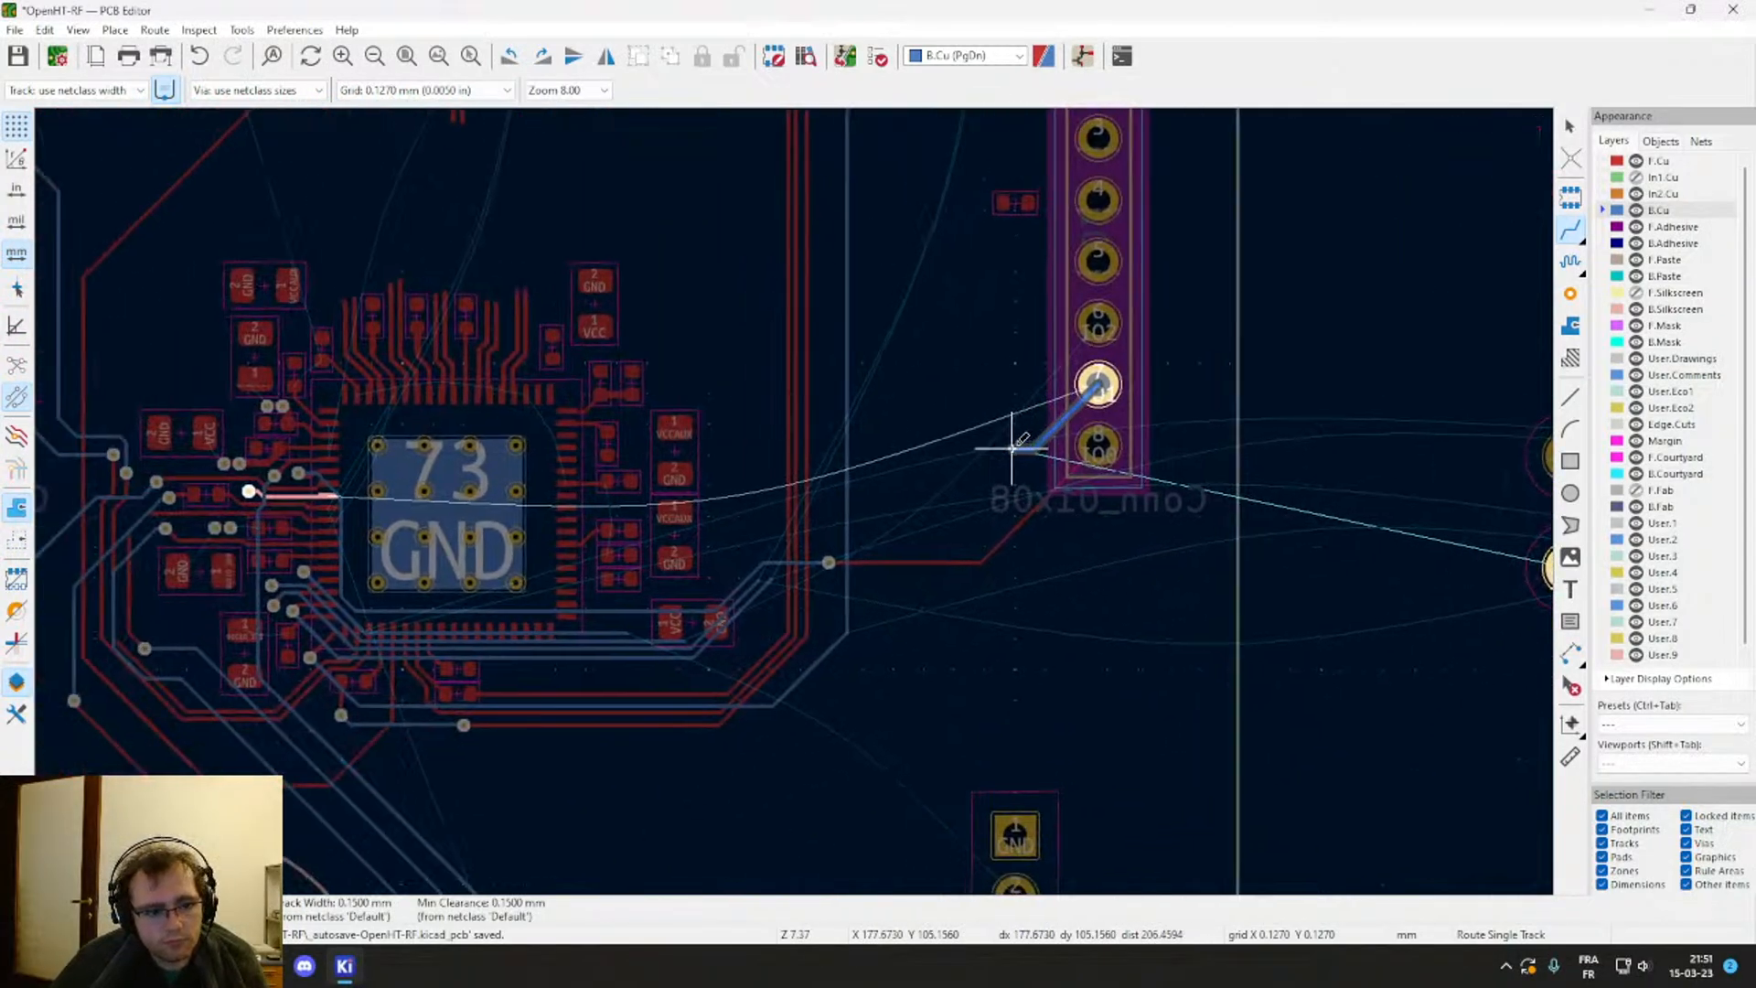
key("Escape")
Step: Reroute the B.Cu TCK/SCLK track from its via around the outer side of the IO1 via, back onto its existing vertical run
scroll(293, 595, "up", 2)
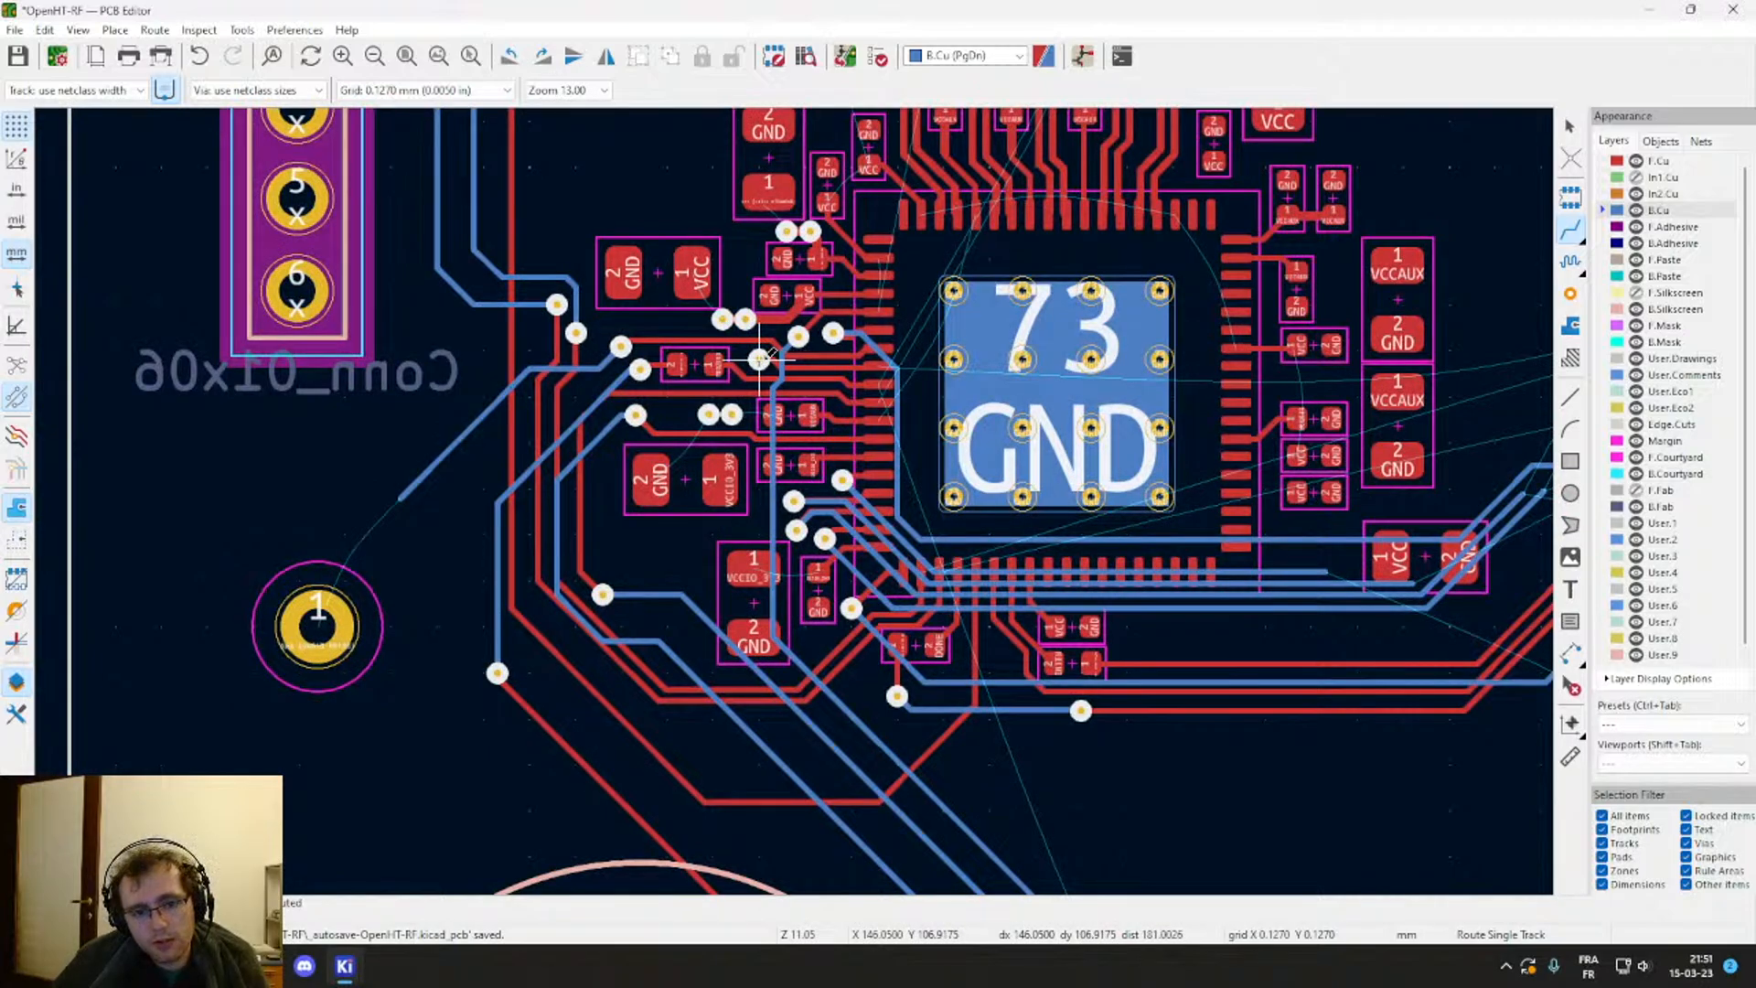
scroll(759, 359, "up", 3)
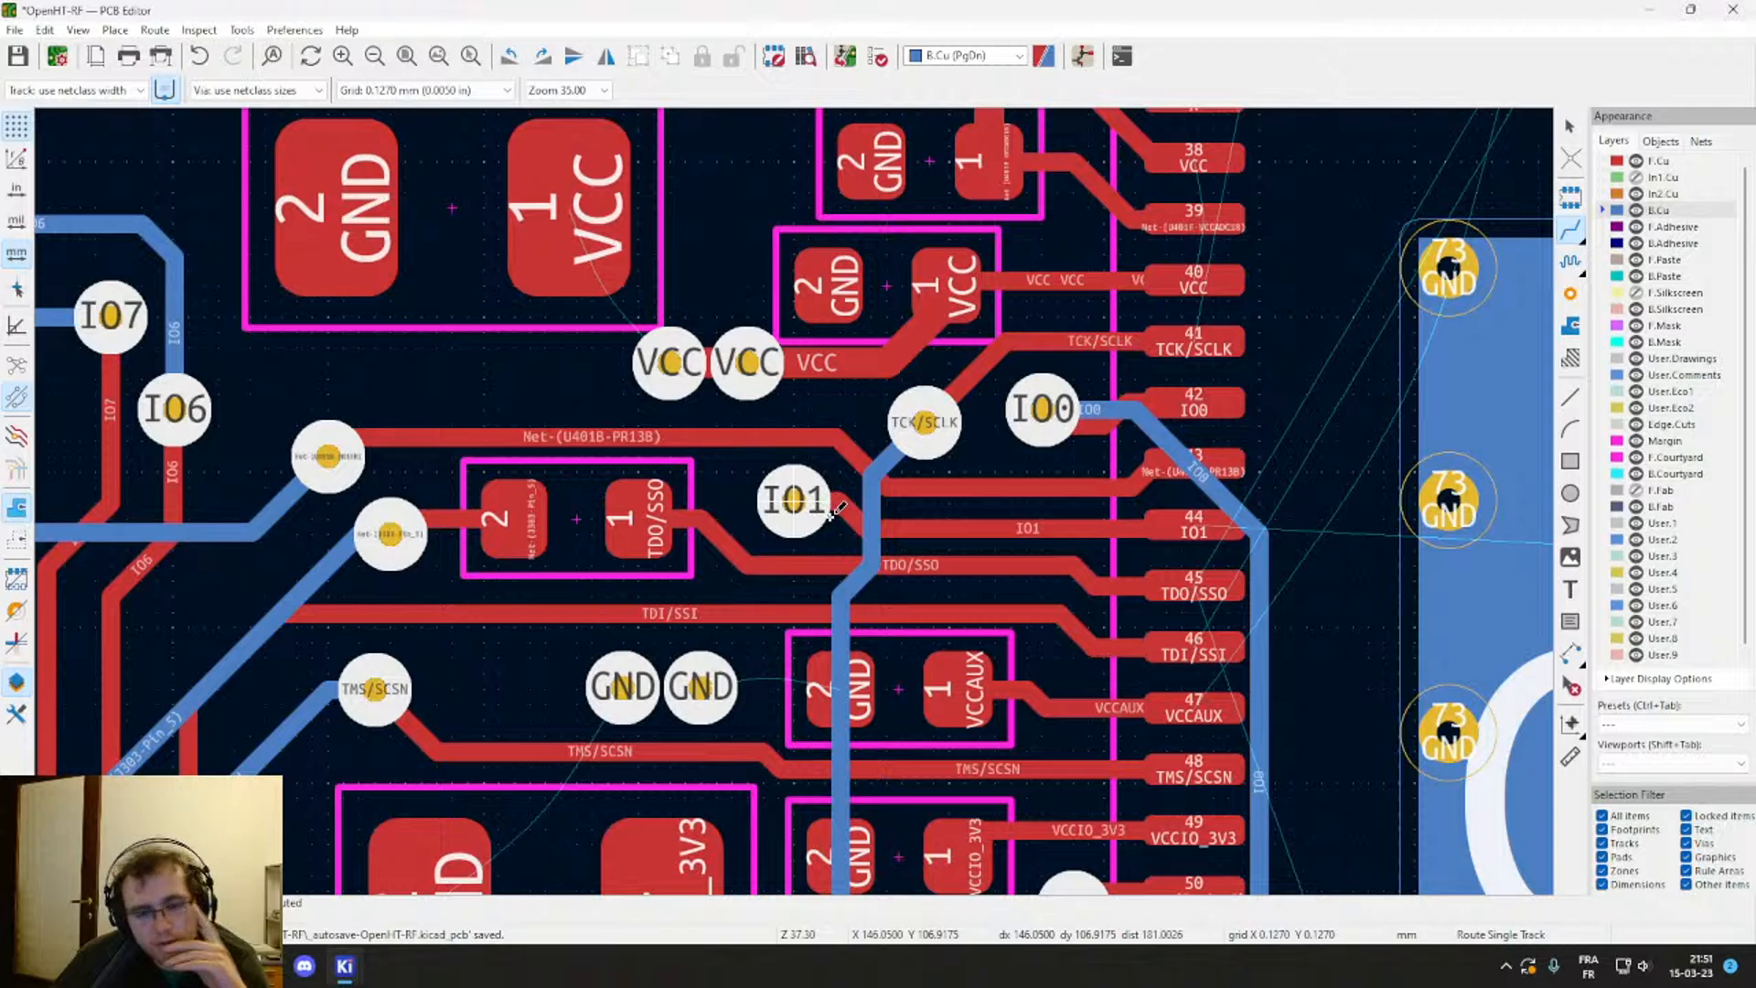
key("Escape")
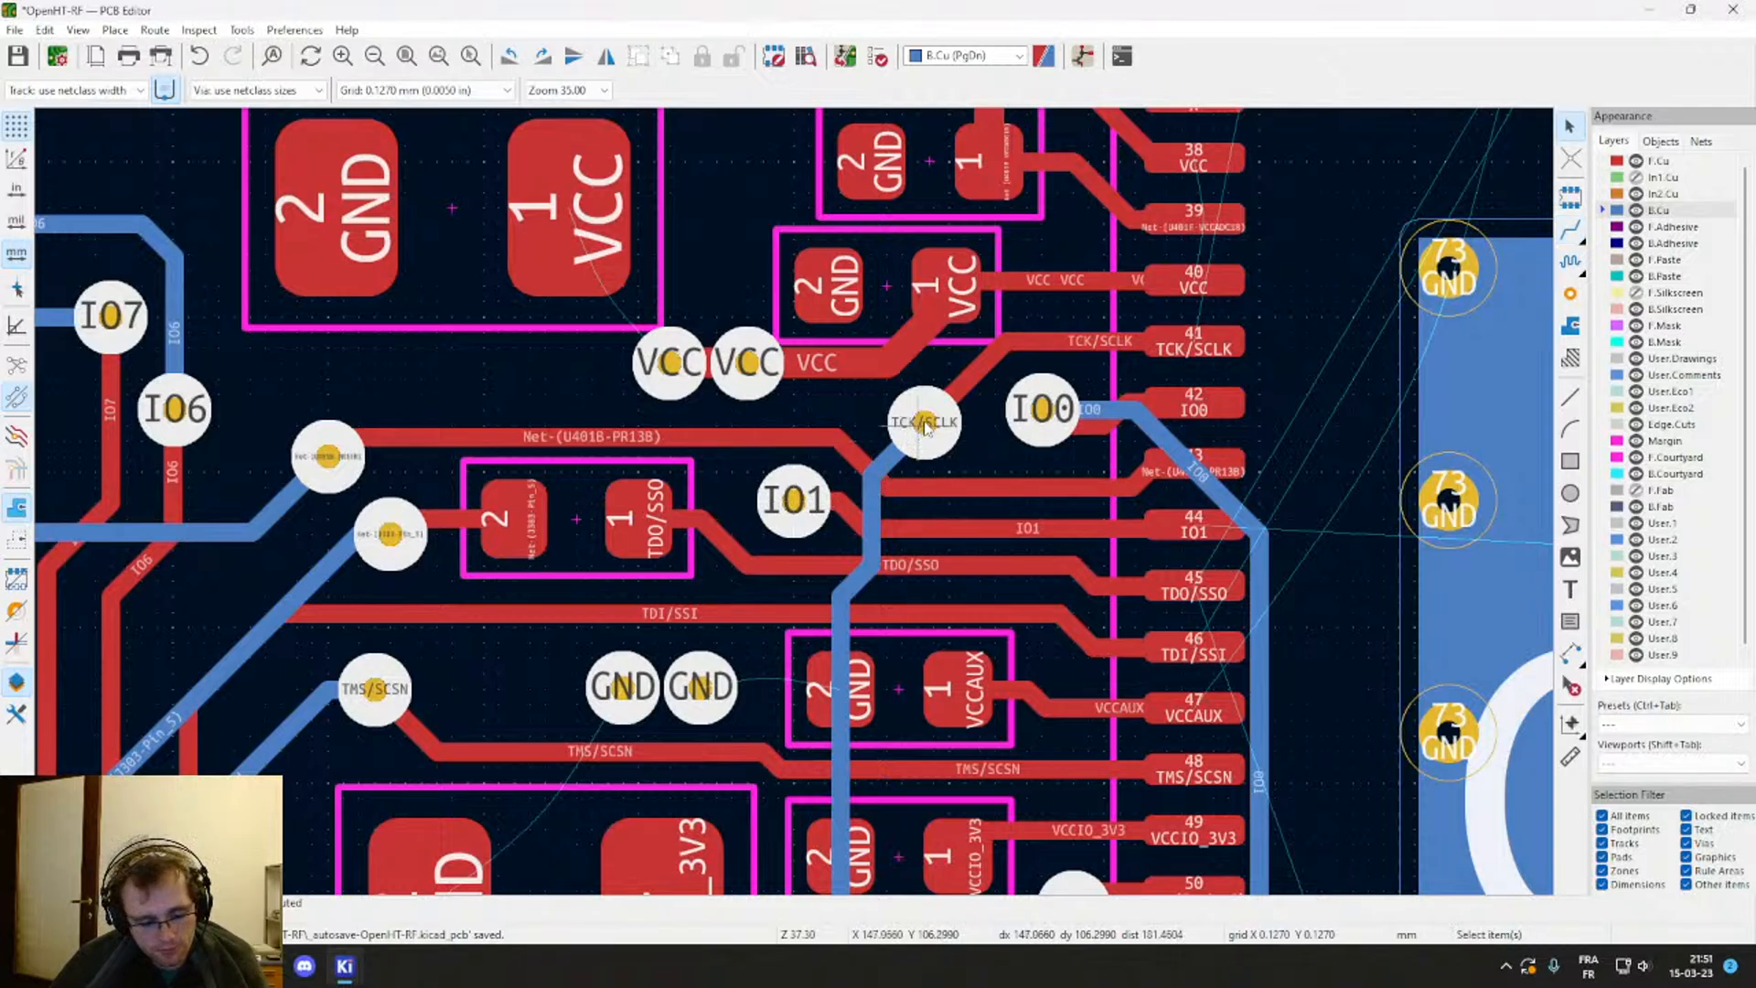
key("x")
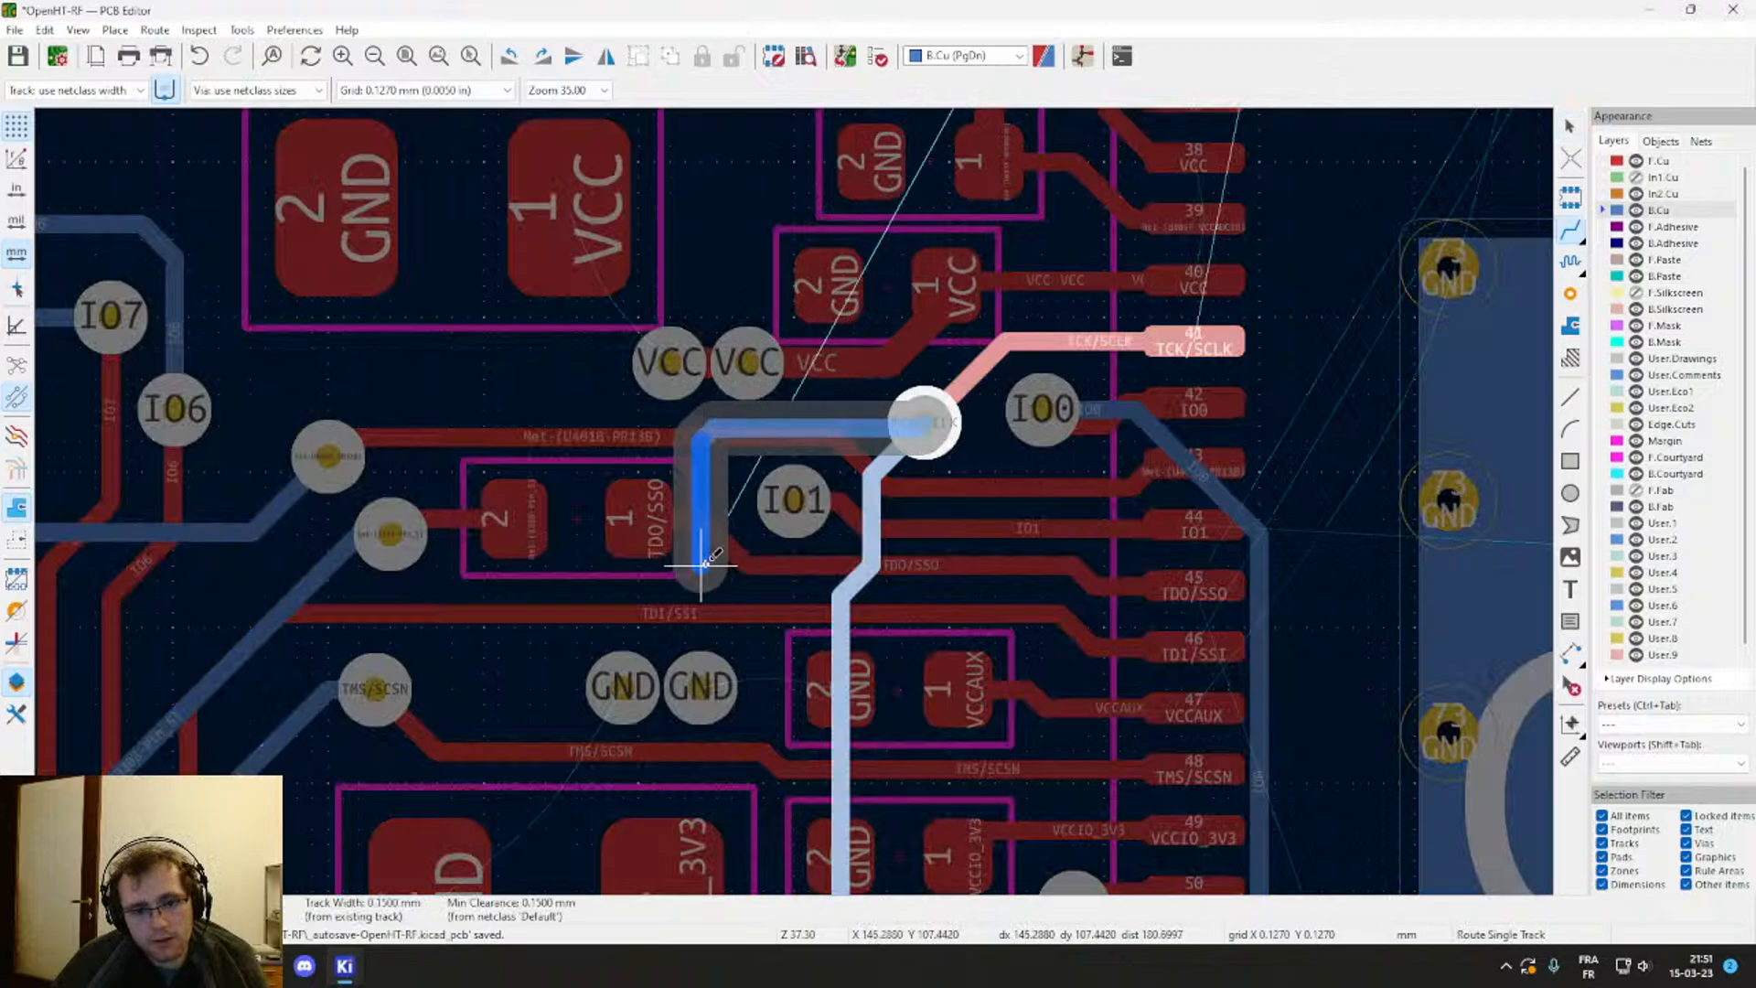
left_click(840, 817)
key("Escape")
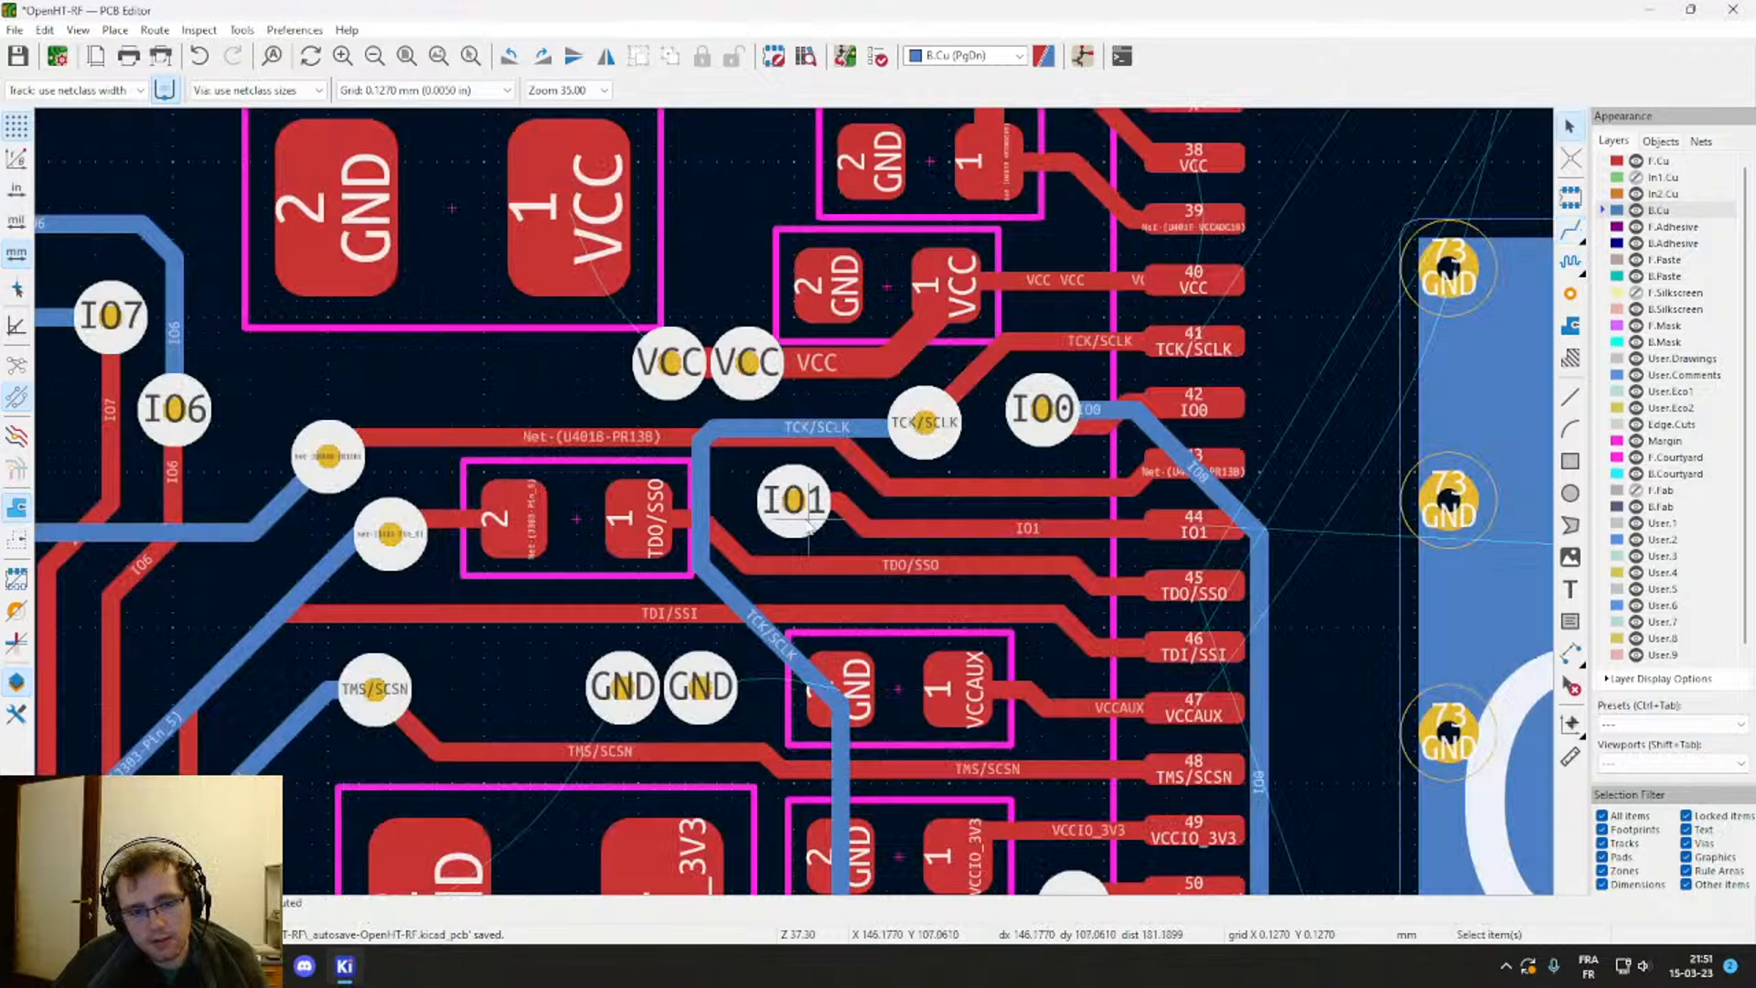
Step: Route IO1 on B.Cu from its via down to beside pad 51, and shift the IO0 diagonal to make room
key("x")
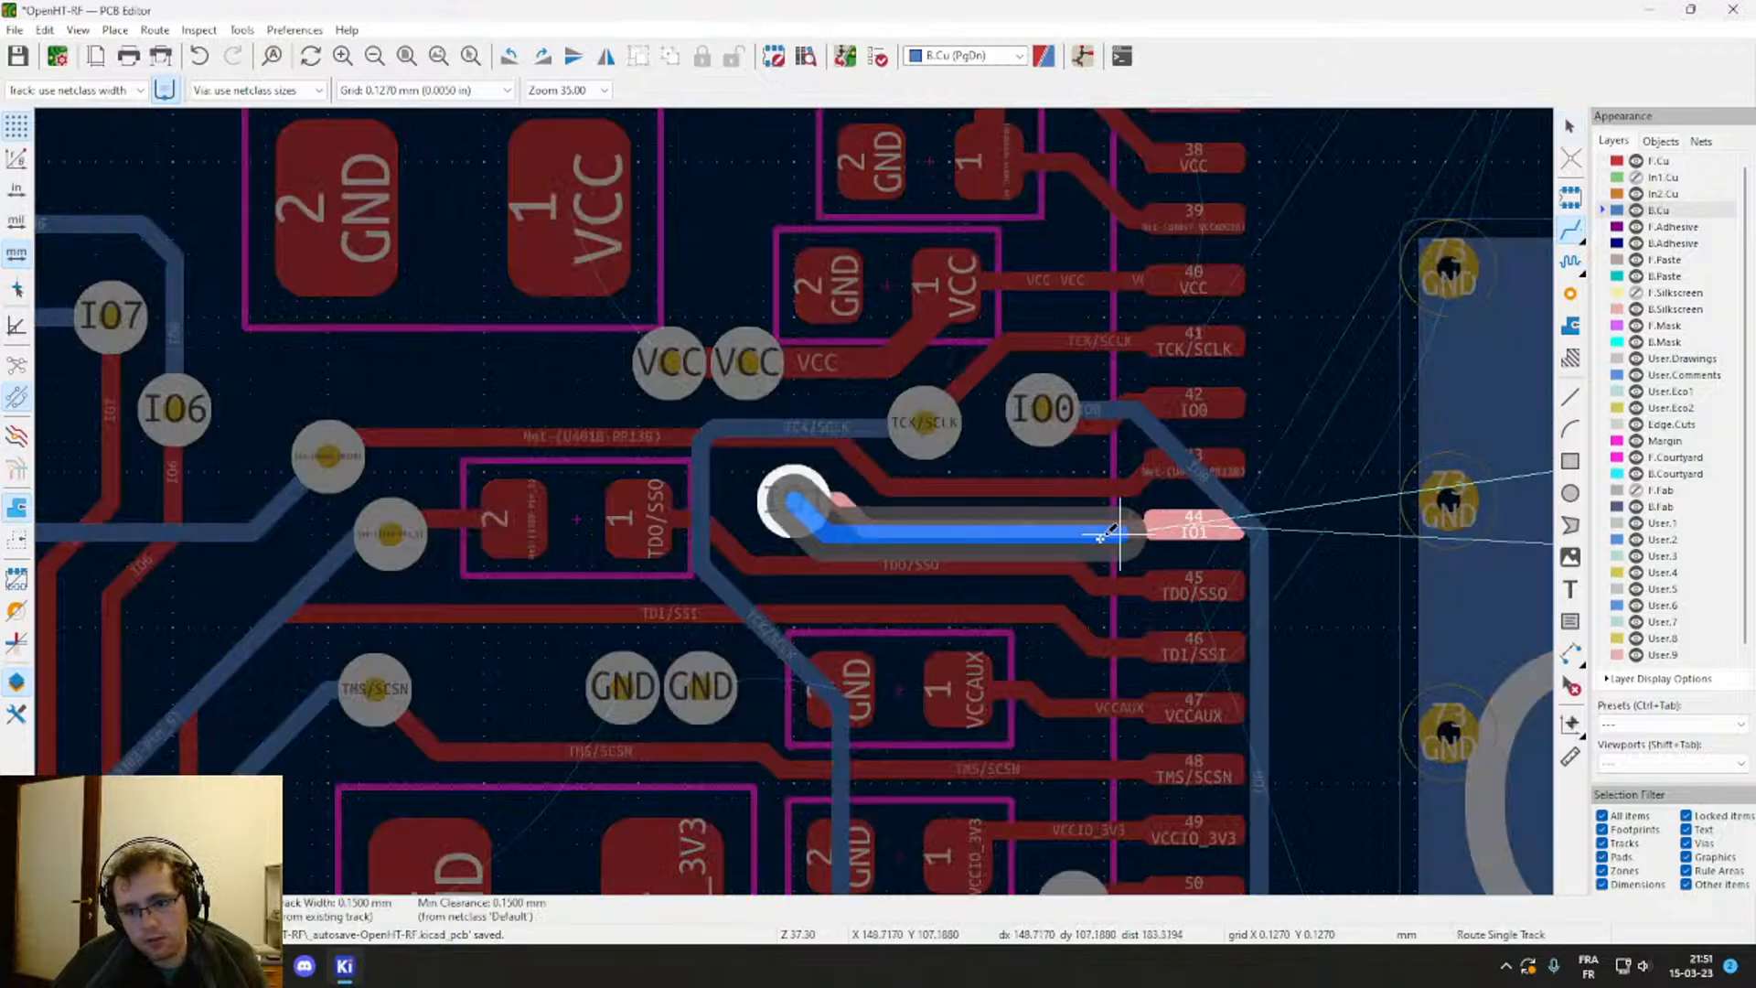
scroll(1189, 521, "down", 3)
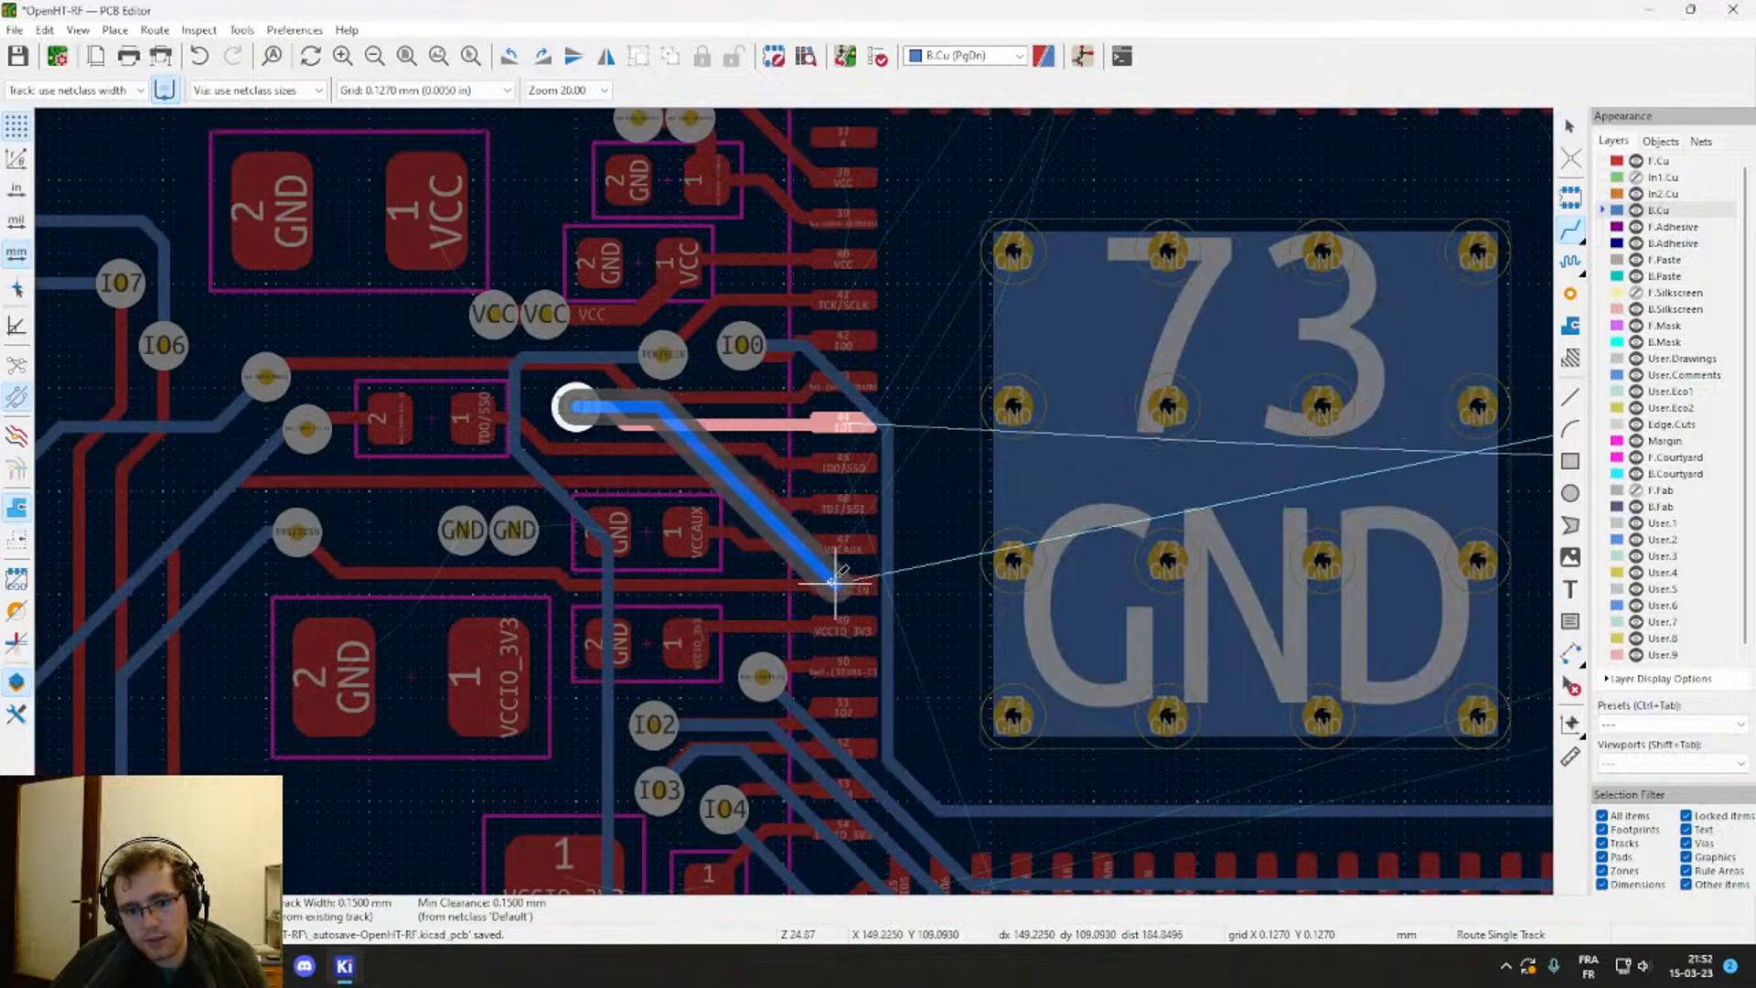
double_click(855, 718)
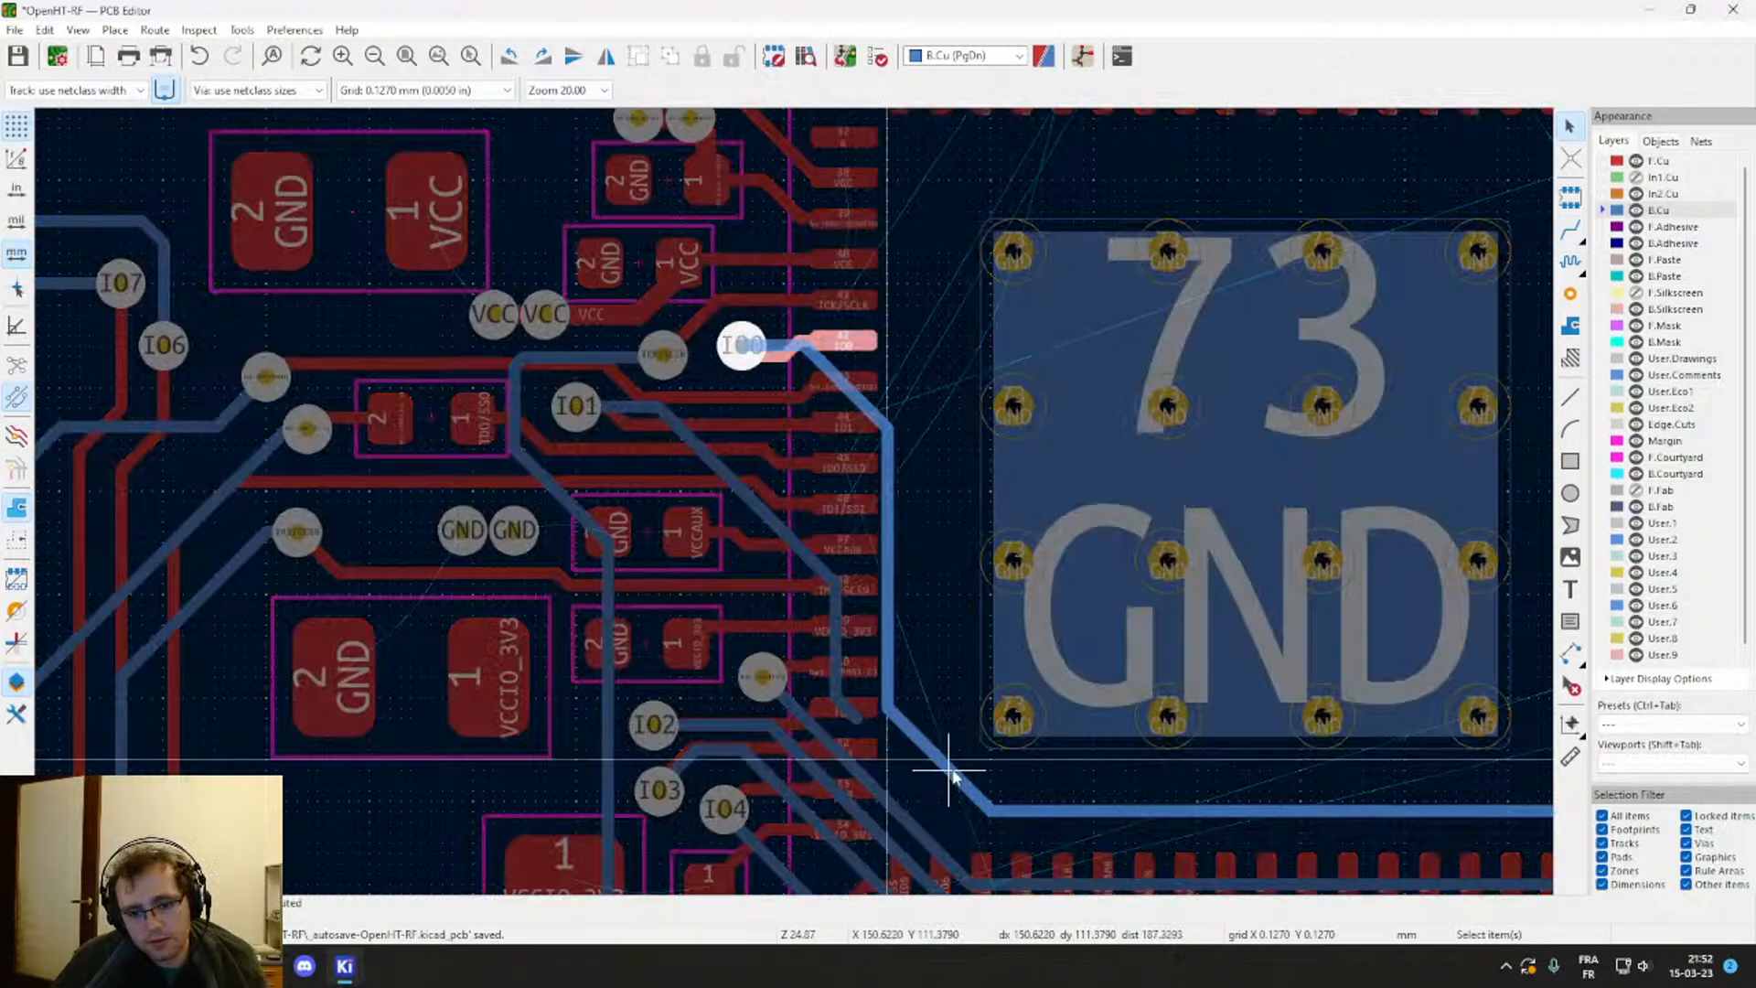
key("Escape")
Step: Extend the B.Cu IO1 track parallel to IO0 along the chip's lower edge, ending over the large VCC capacitor
key("x")
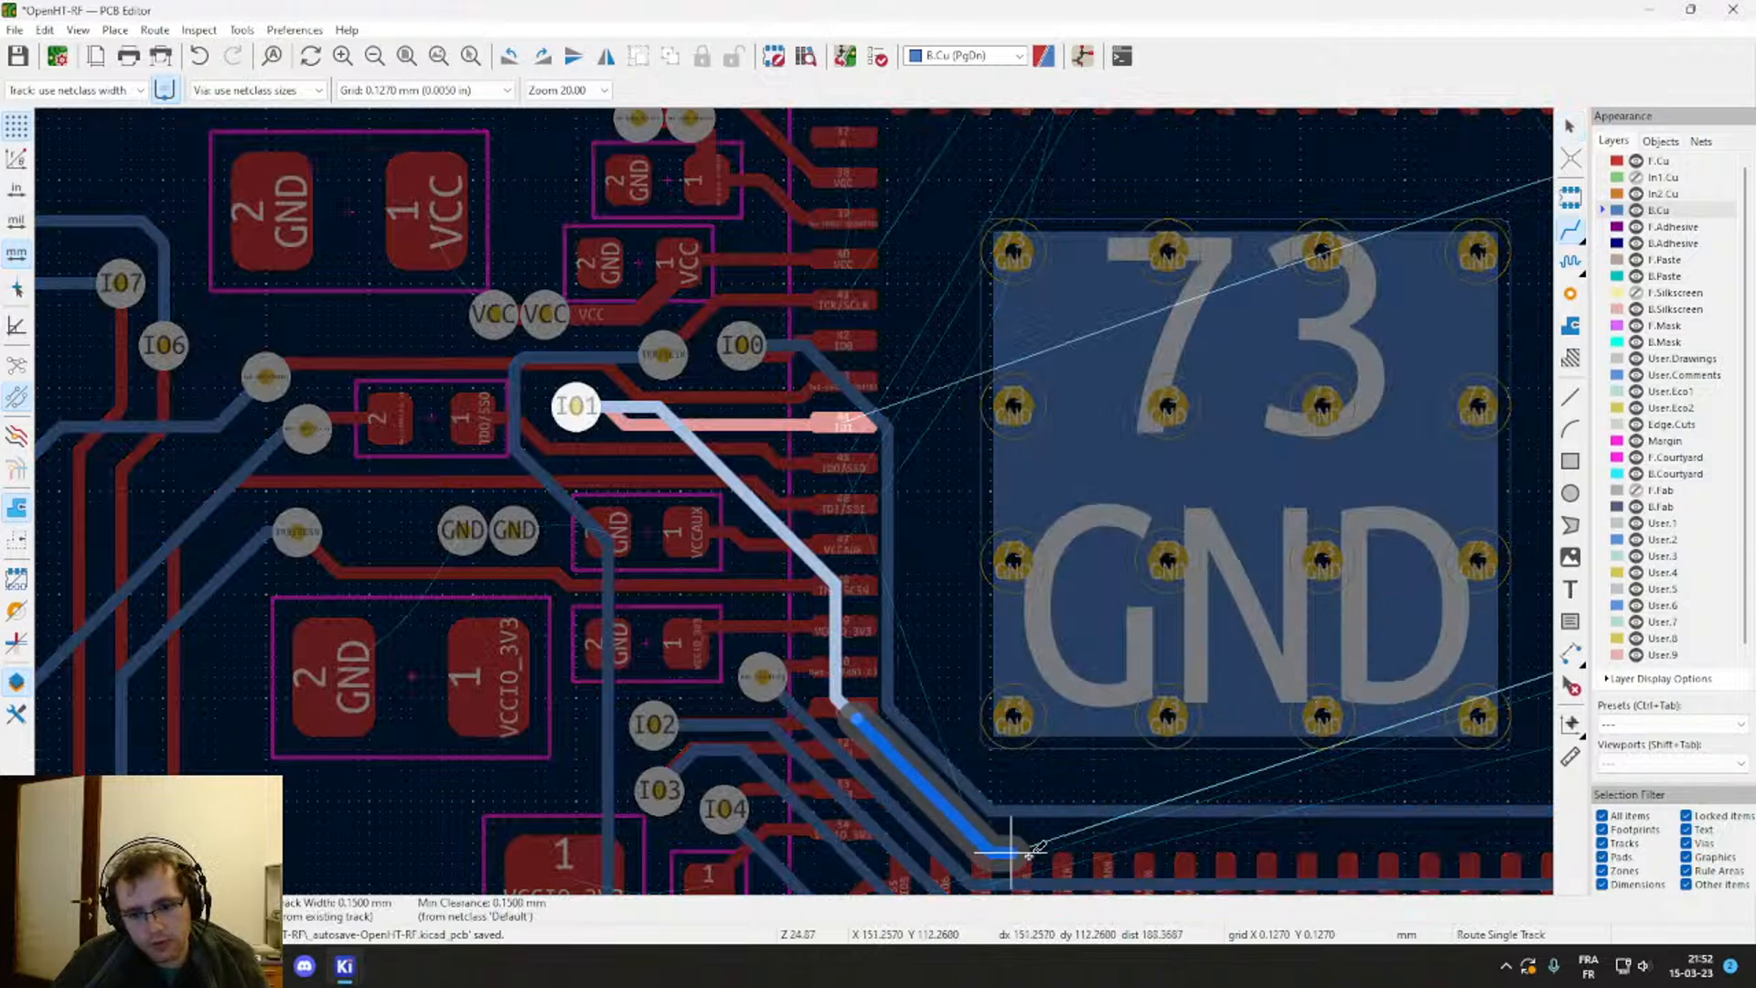
middle_click_drag(1271, 858, 372, 784)
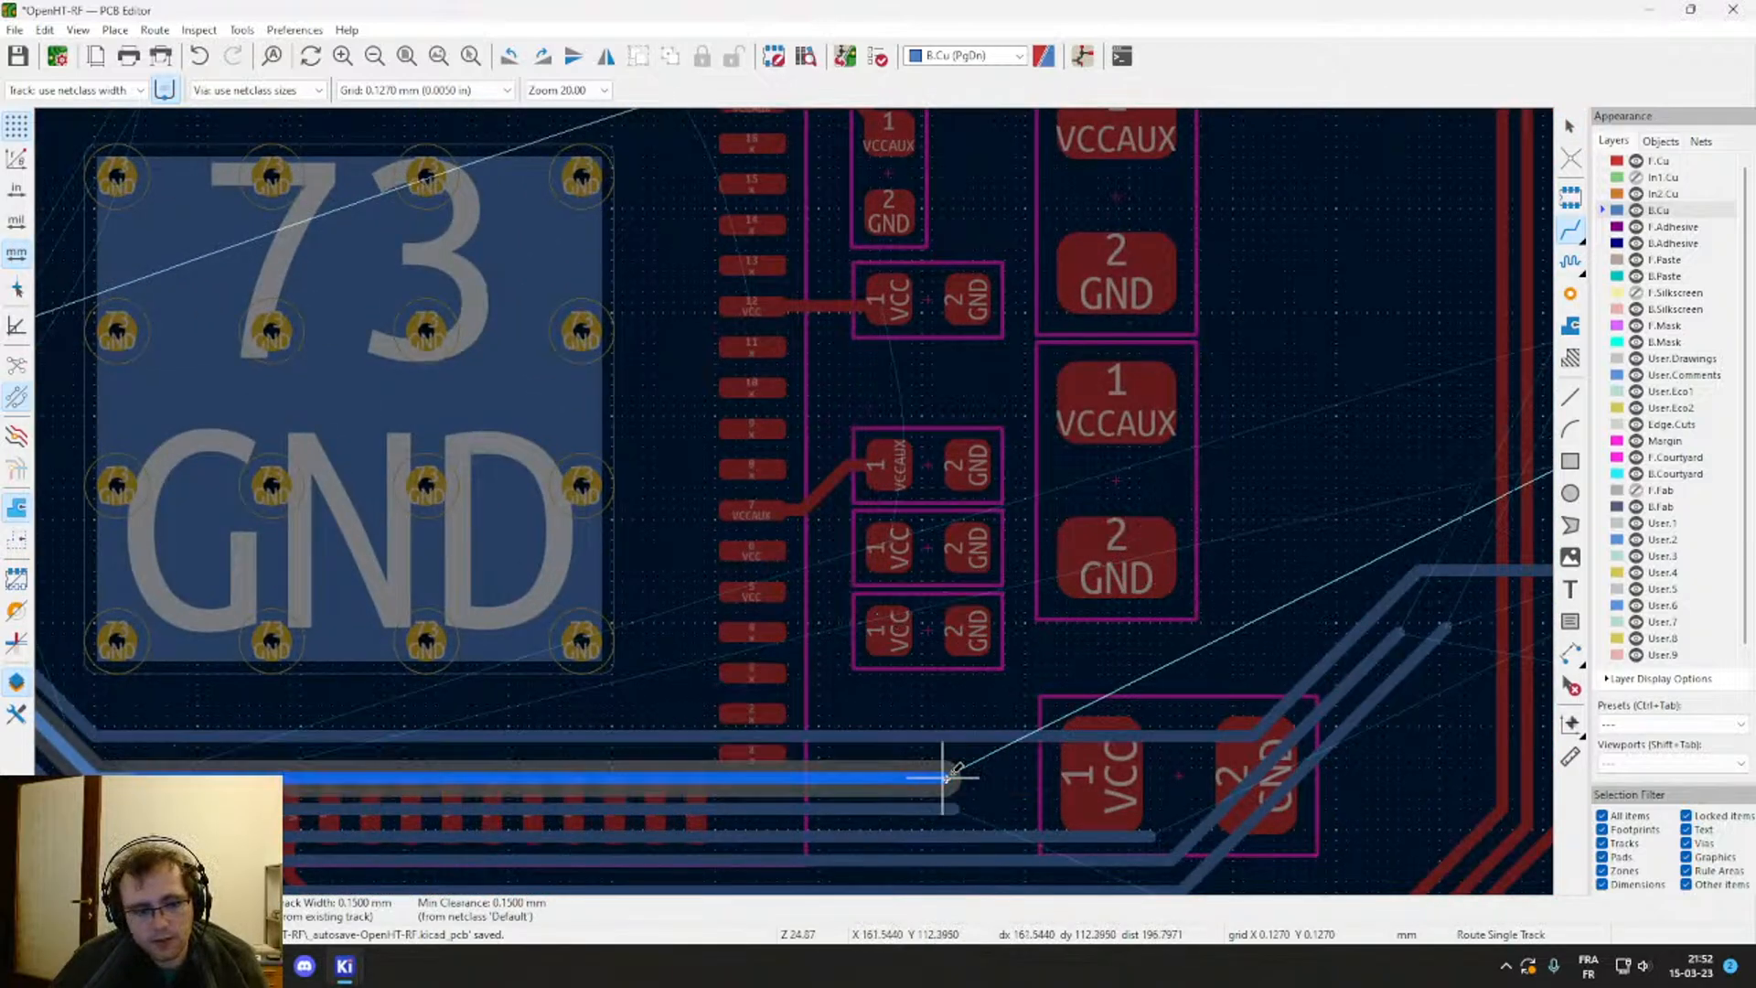
left_click(1100, 766)
Step: Check where pins 7 (IO1), 6 (IO2) and 5 of the eight-pin connector lead by starting trial tracks from them
scroll(1102, 768, "down", 2)
middle_click_drag(451, 525, 343, 615)
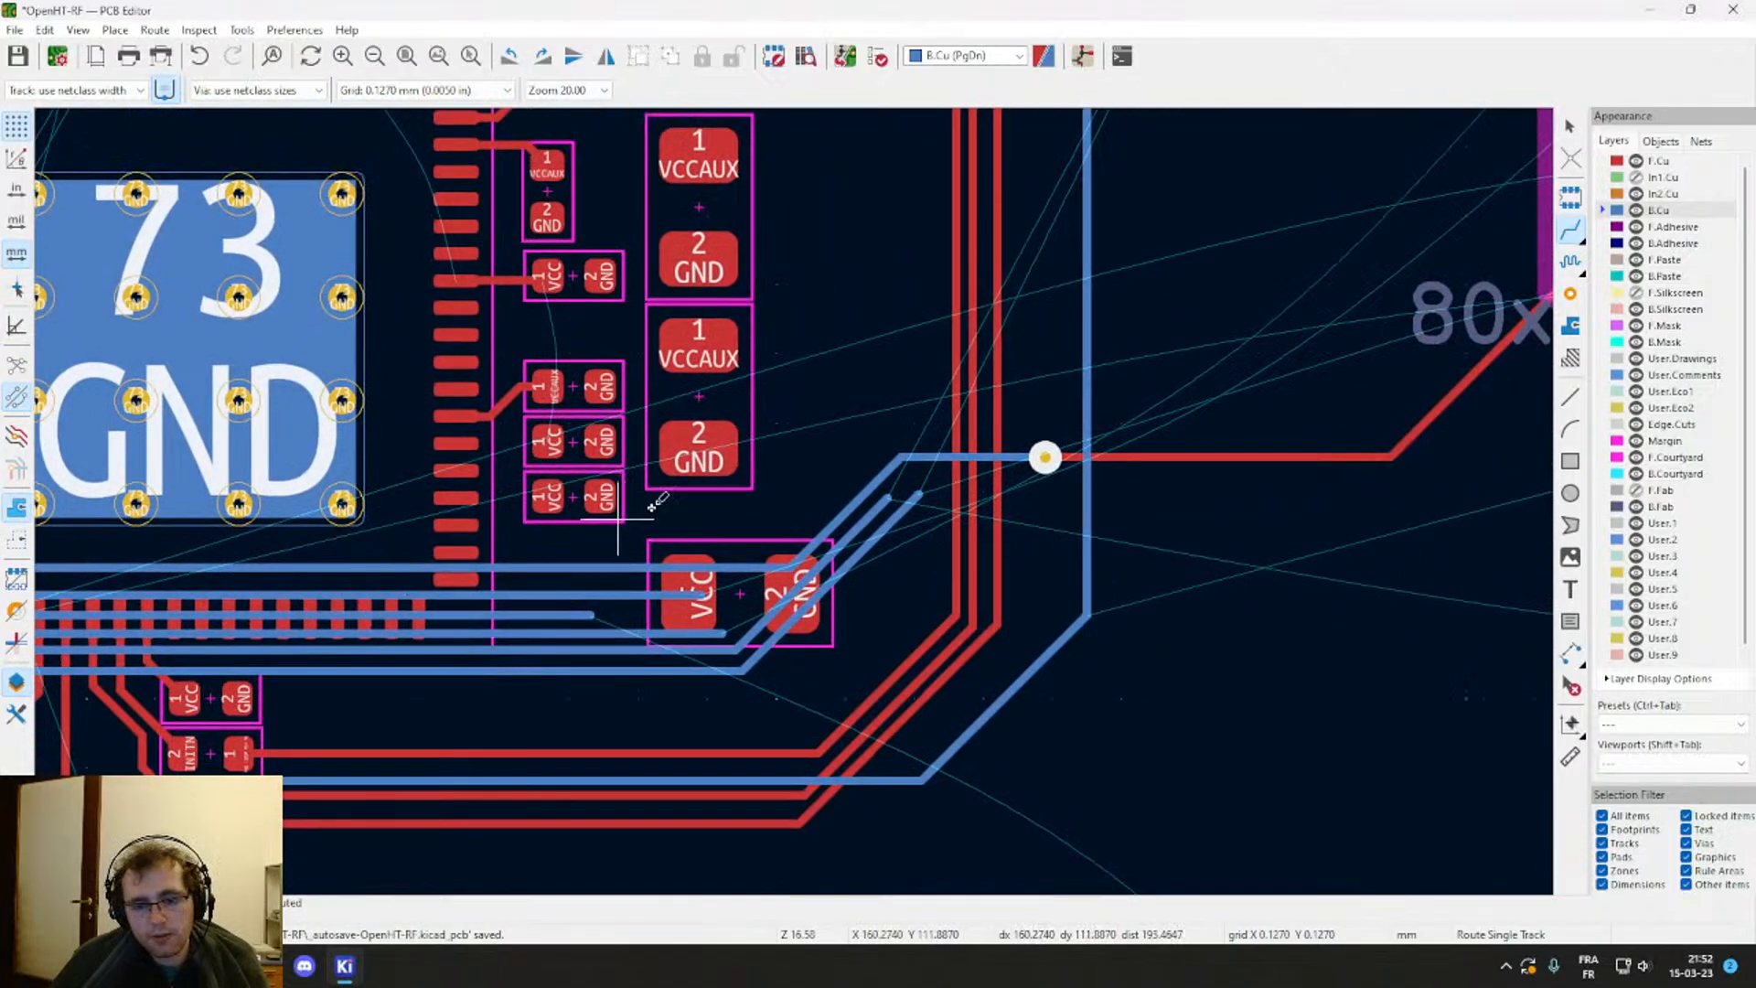
scroll(1061, 558, "down", 1)
middle_click_drag(1169, 425, 903, 554)
key("Escape")
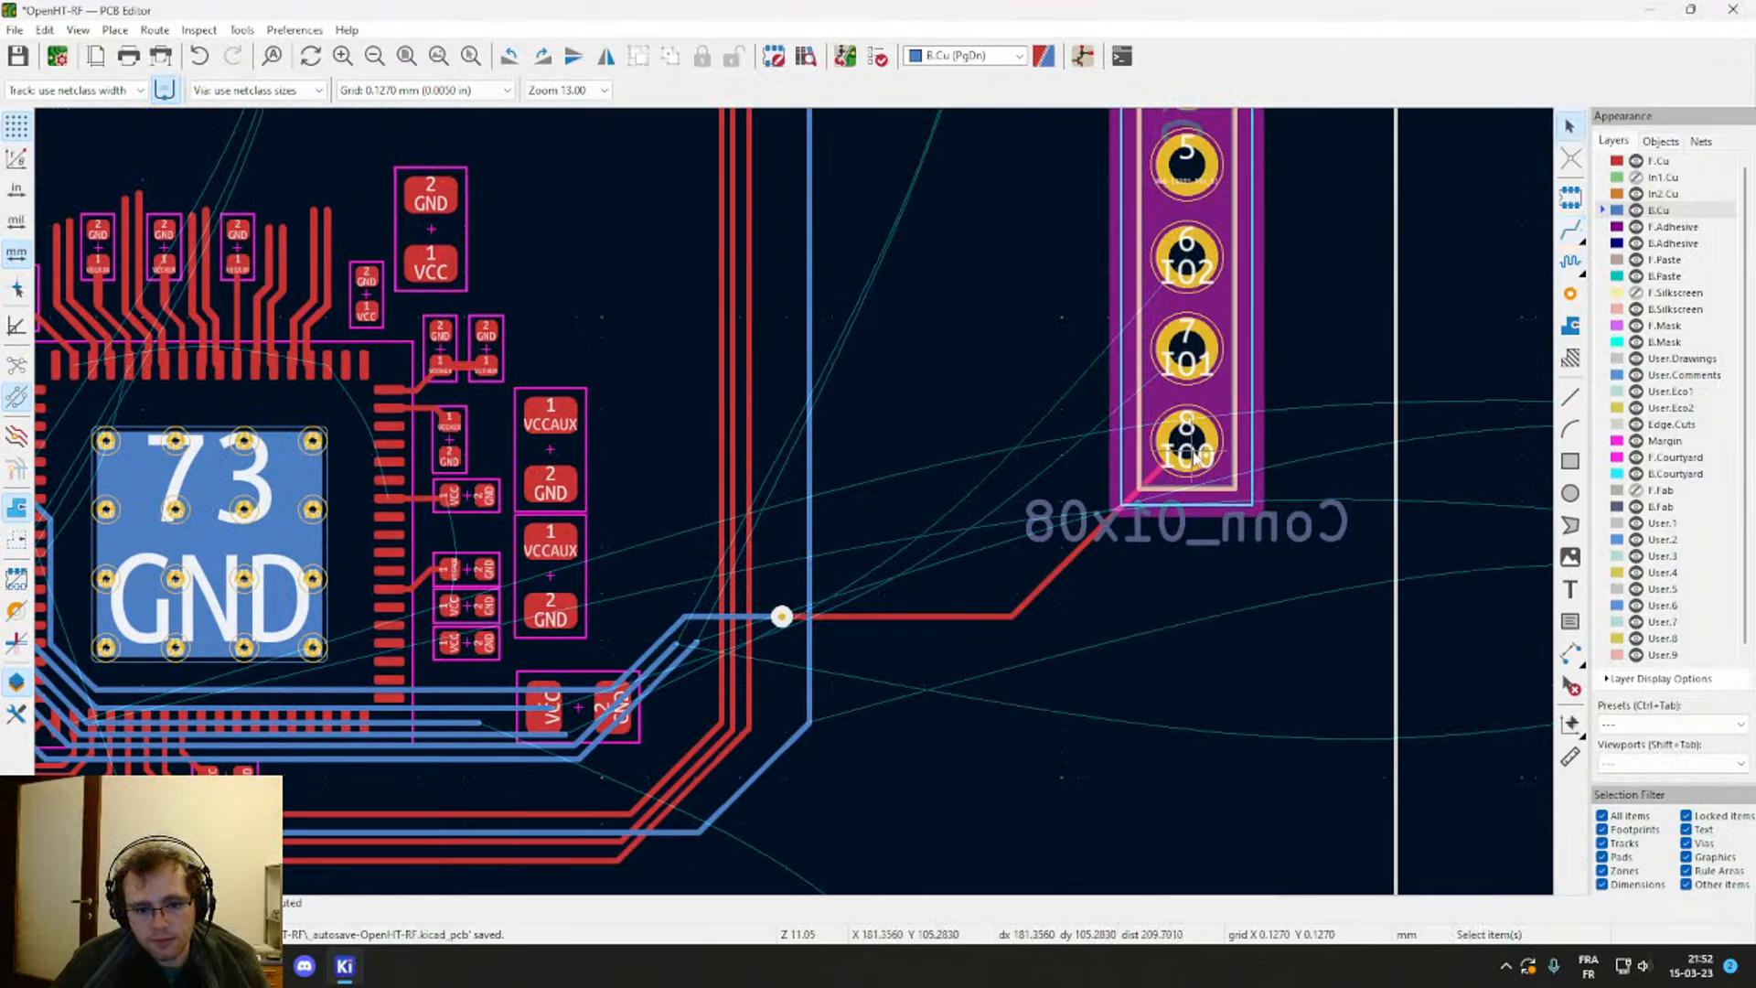
key("x")
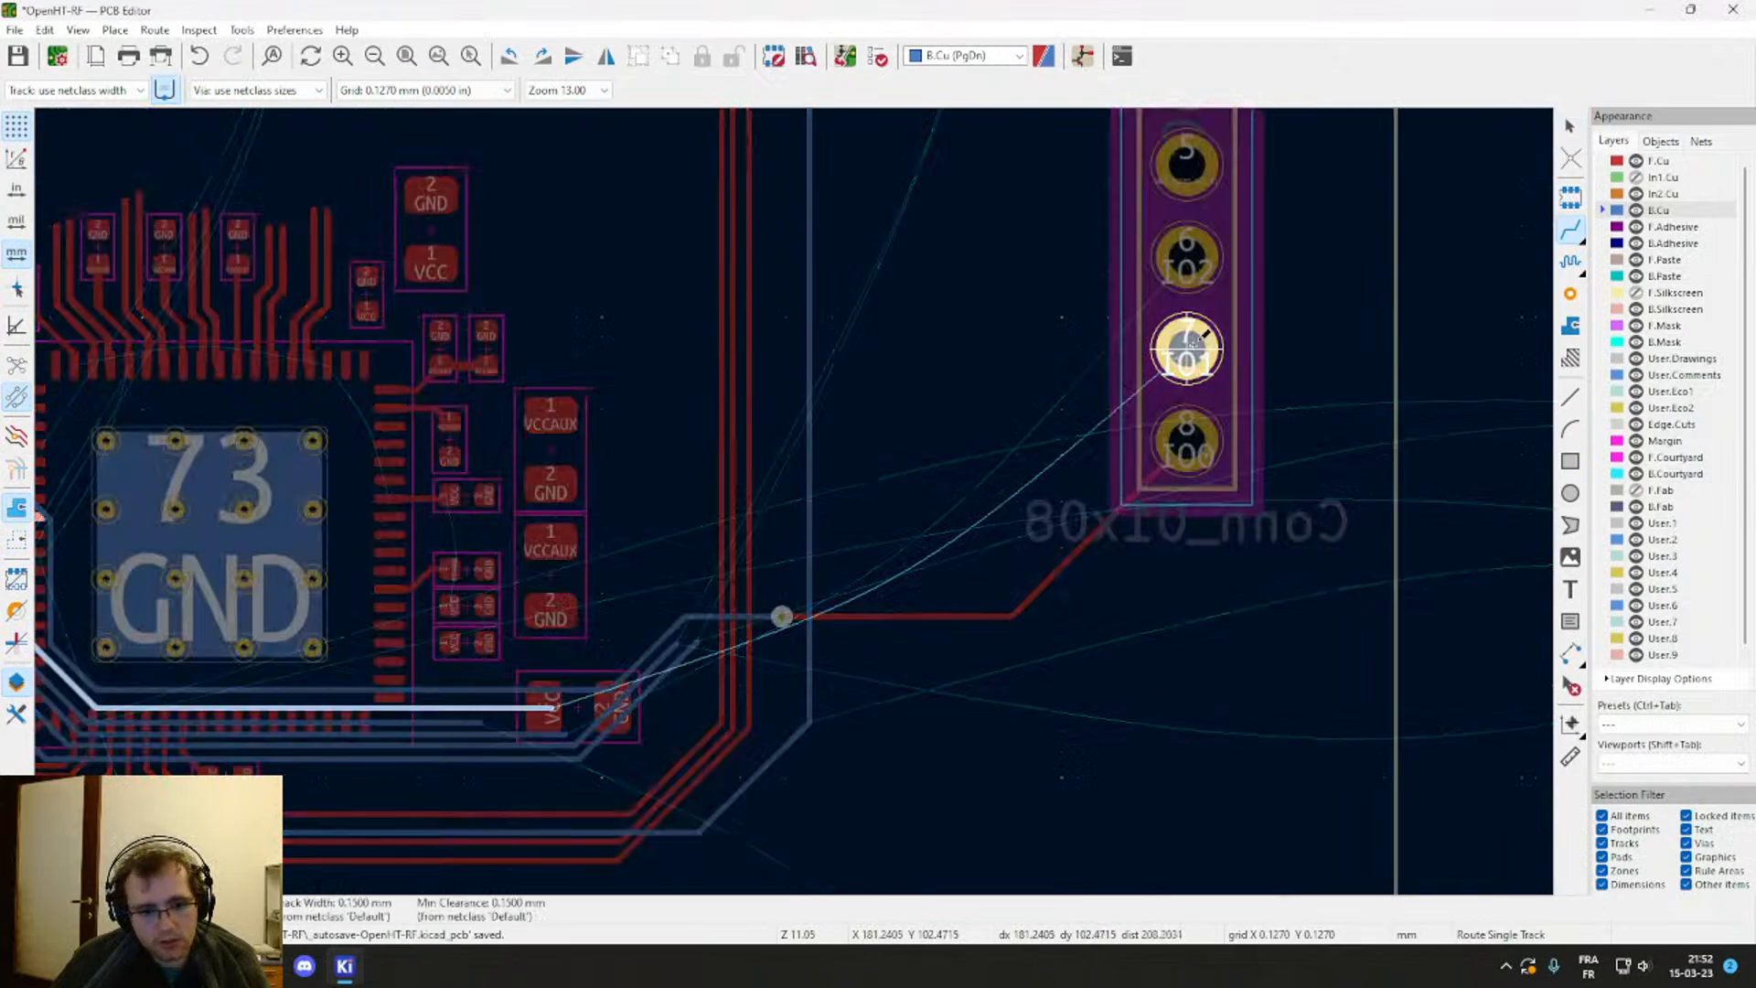
scroll(1192, 345, "down", 1)
scroll(795, 501, "up", 1)
middle_click_drag(795, 501, 1014, 387)
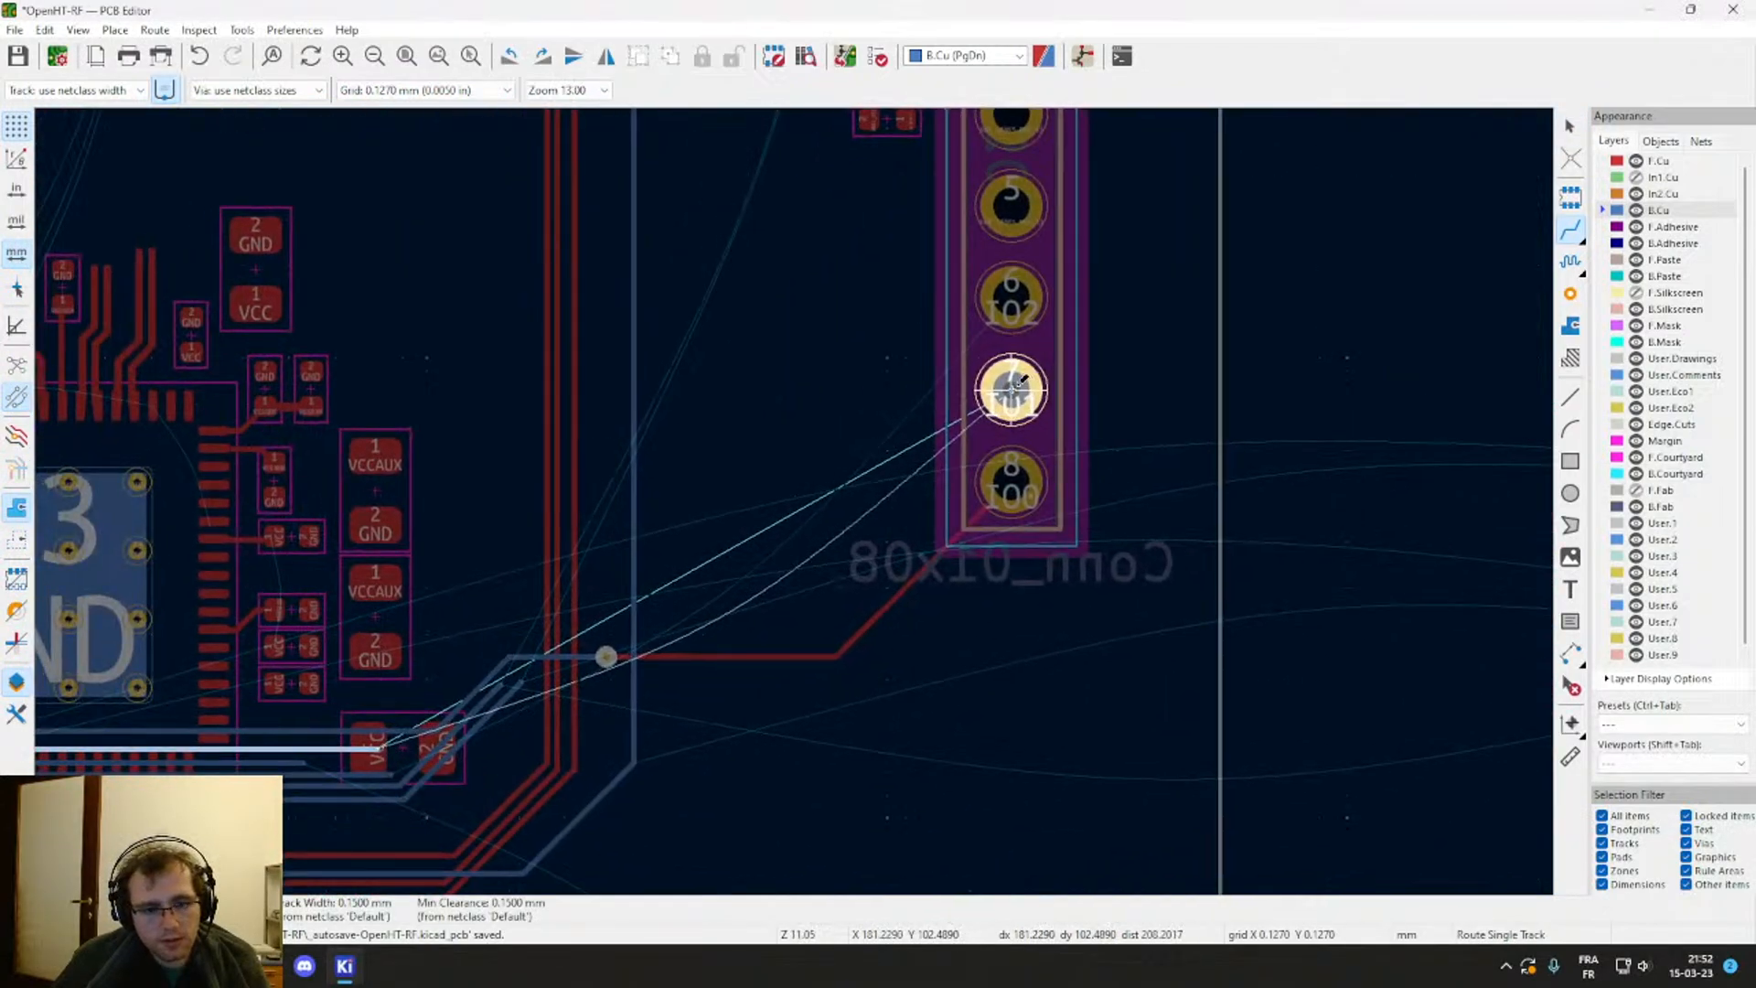
key("Escape")
key("x")
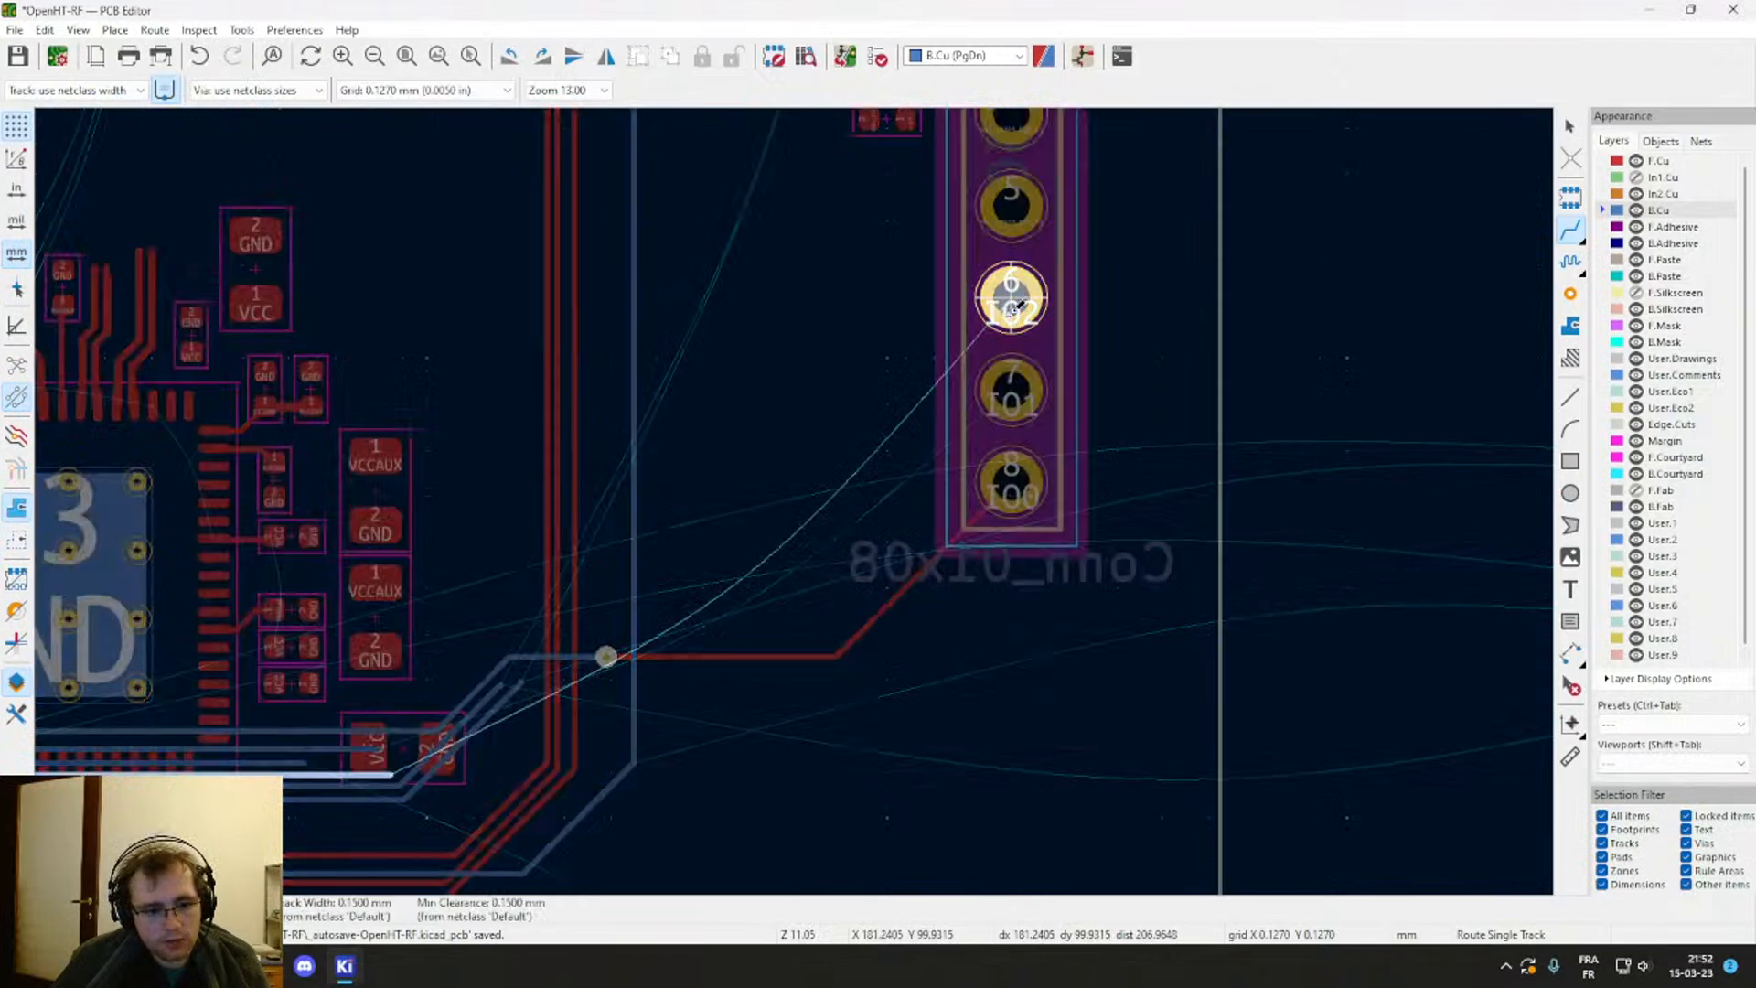
key("Escape")
key("x")
scroll(1010, 206, "down", 4)
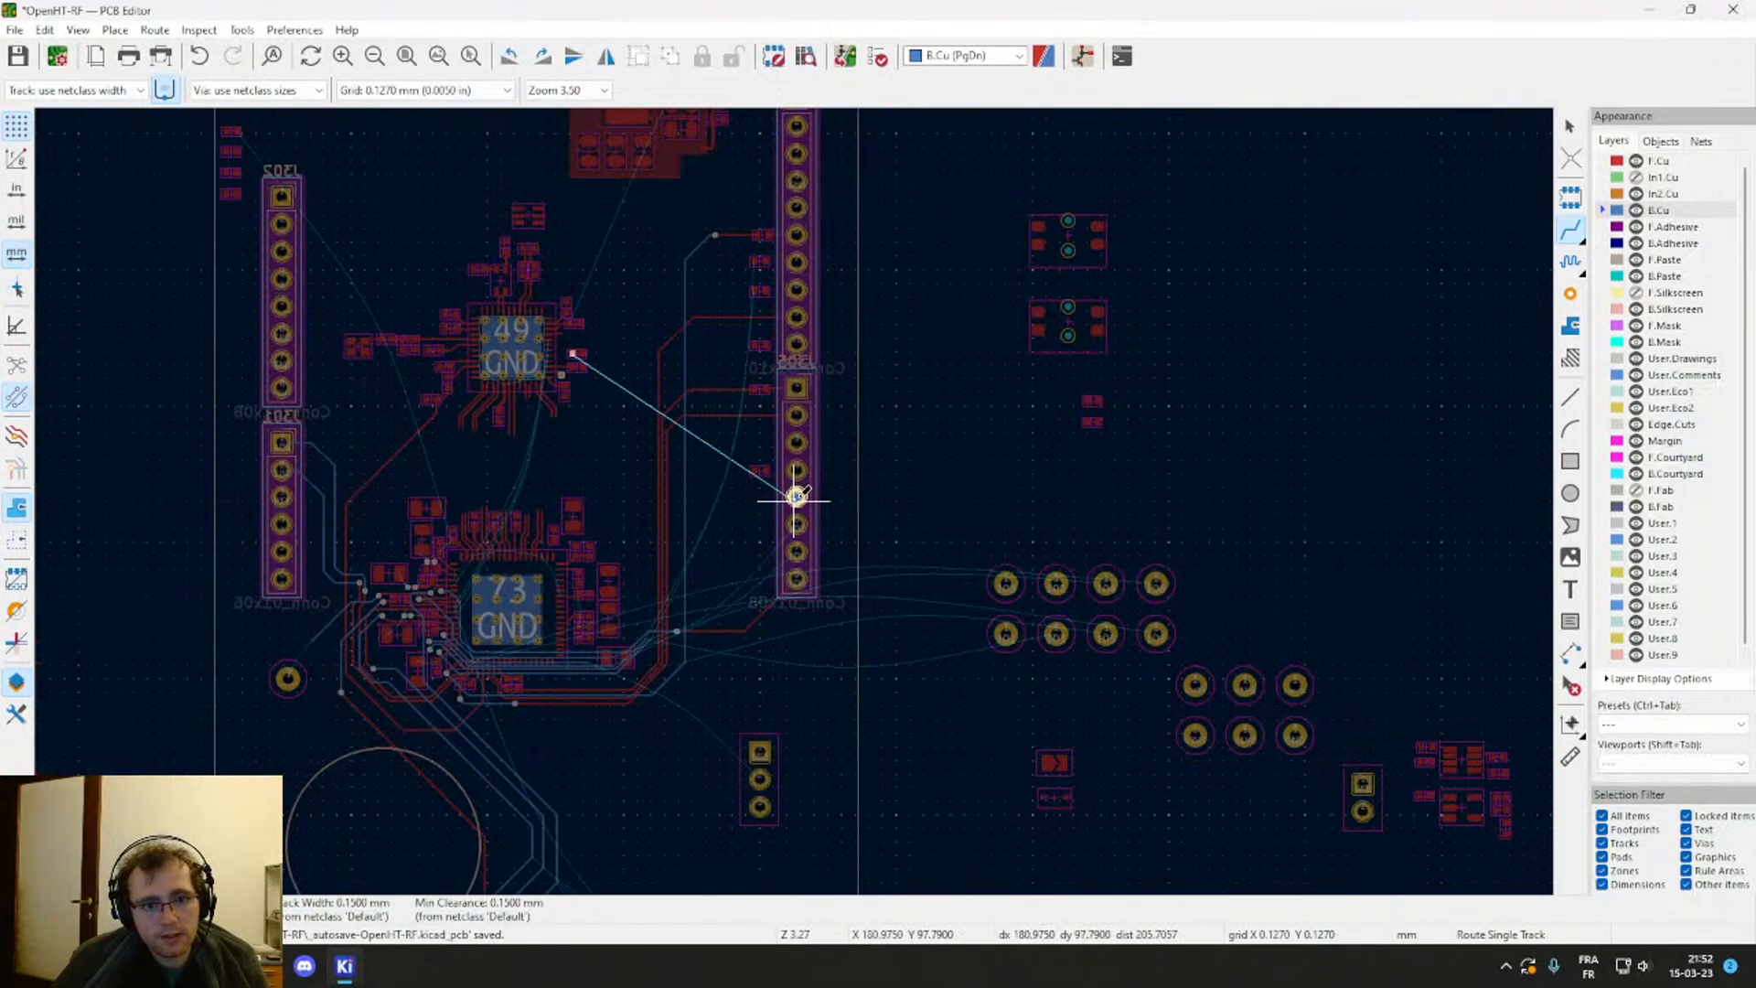
scroll(795, 495, "up", 4)
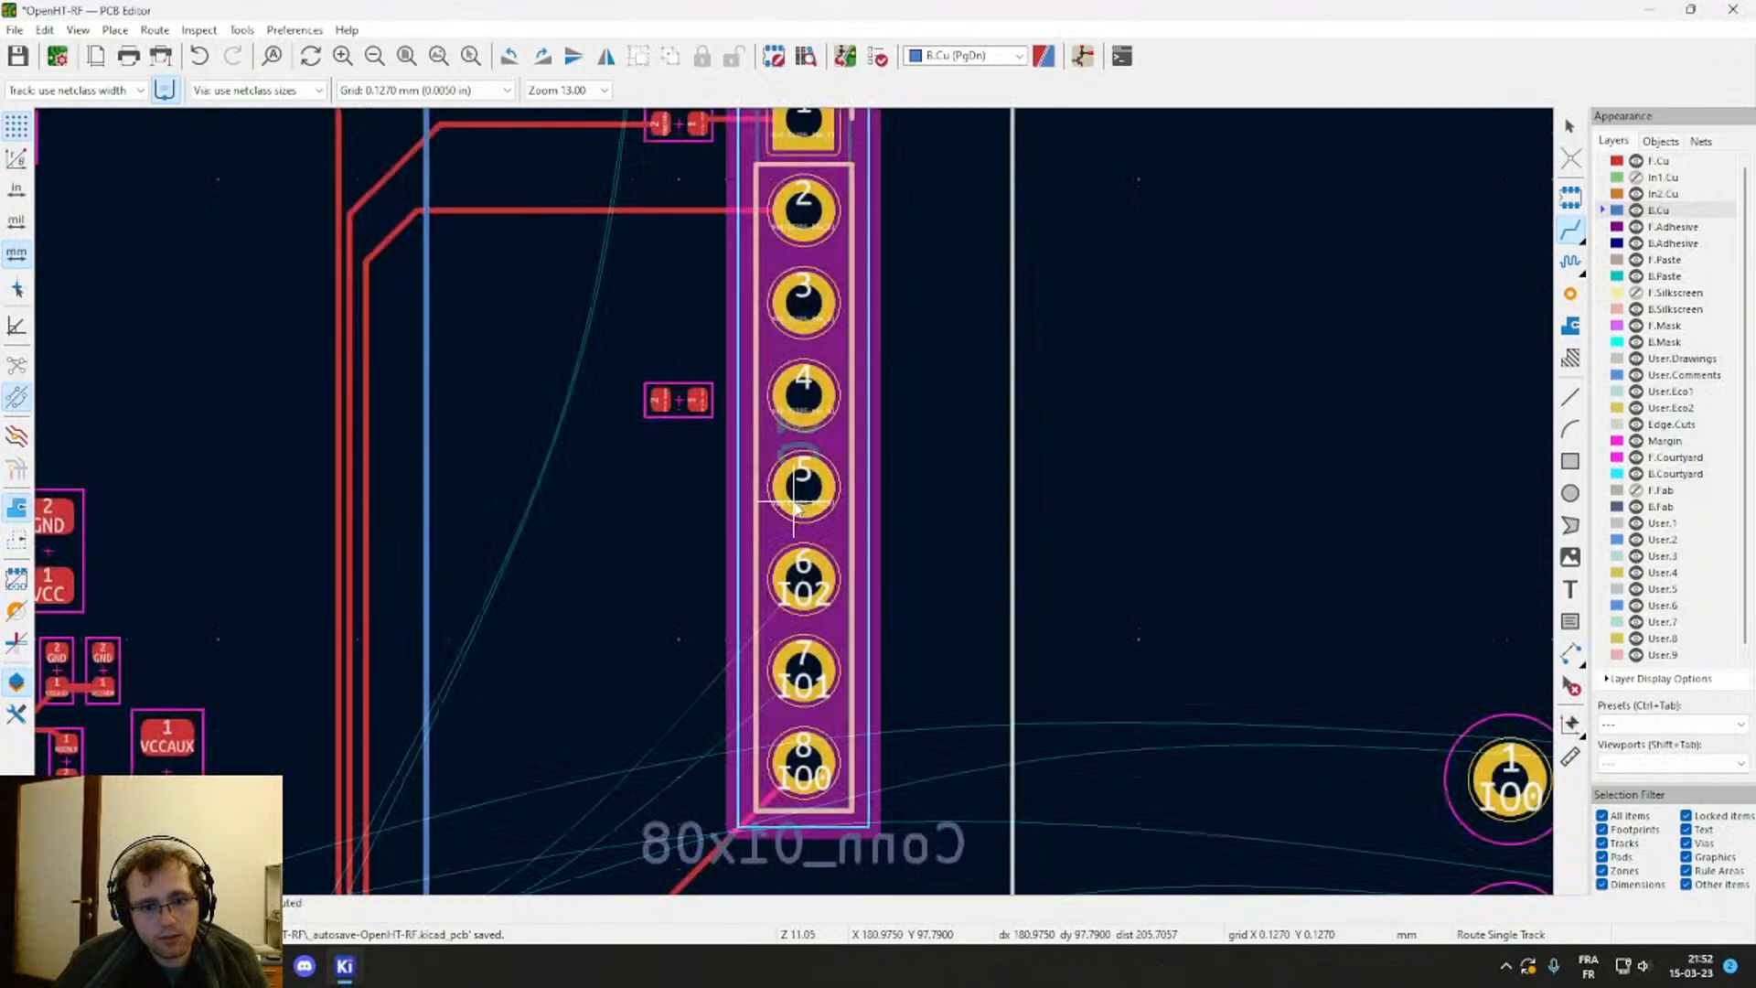
scroll(795, 501, "down", 2)
middle_click_drag(794, 499, 953, 470)
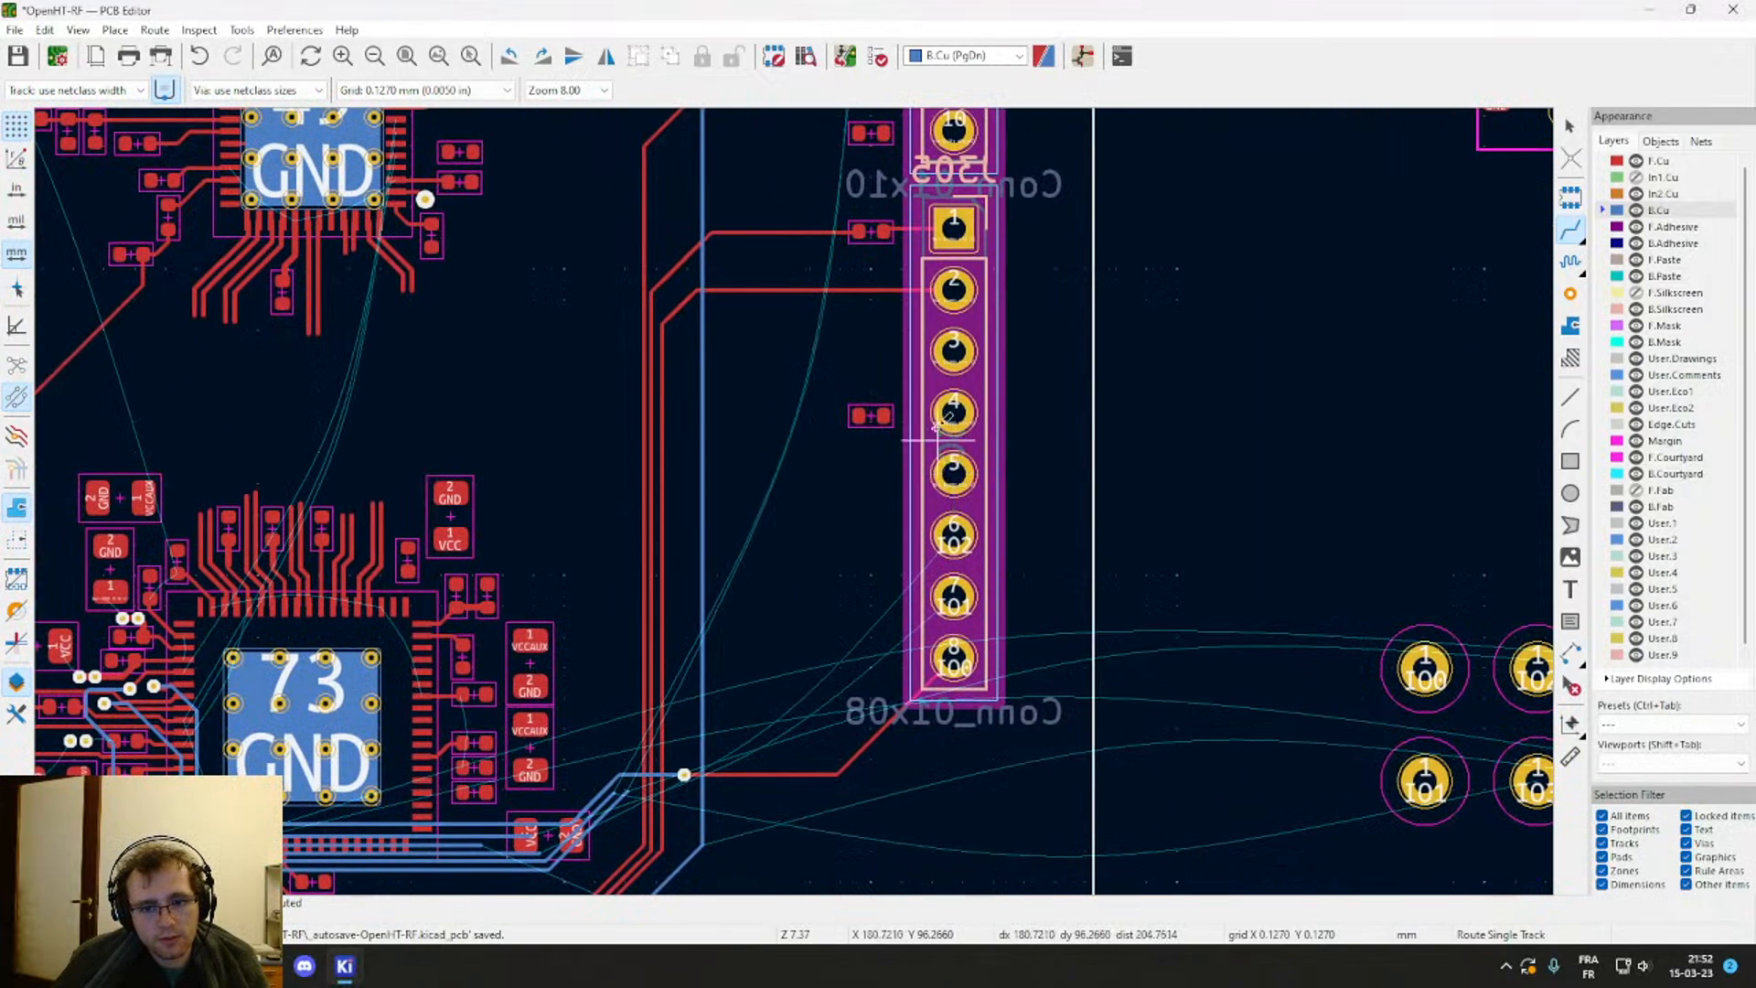
Step: Check where pin 4 of connector J305 and its MAIN_KILL resistor lead by starting trial tracks from them
scroll(953, 412, "down", 4)
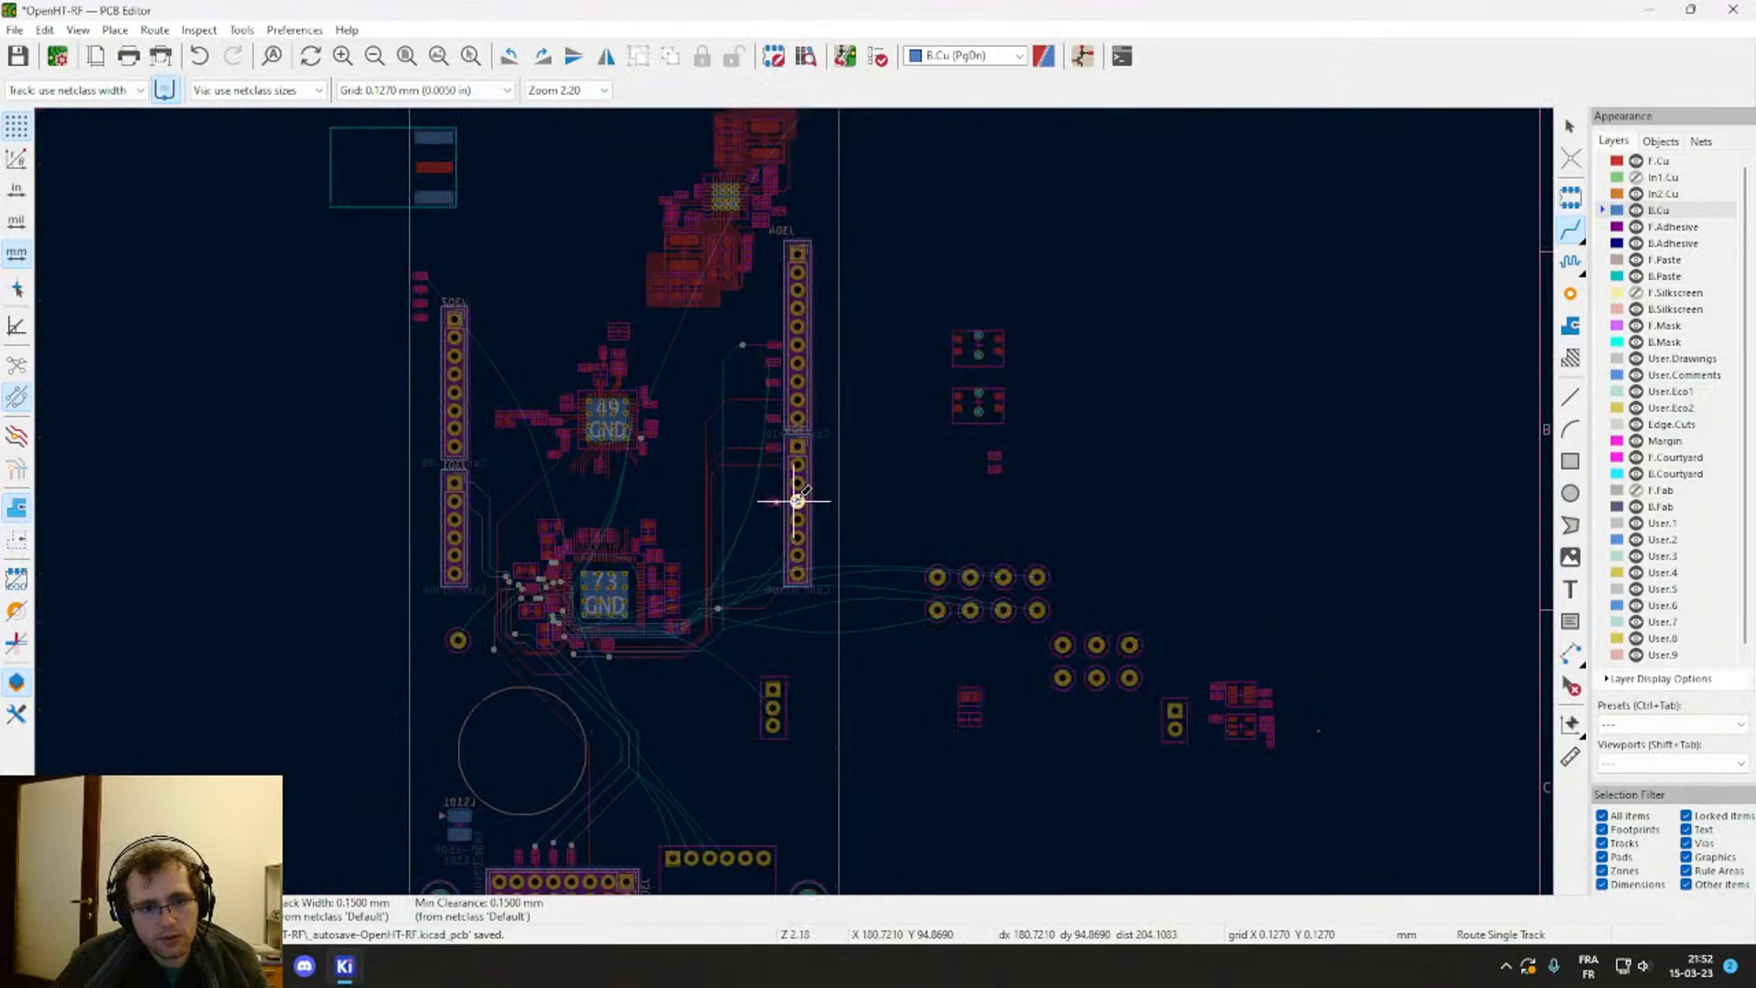
scroll(803, 498, "down", 3)
scroll(803, 498, "up", 12)
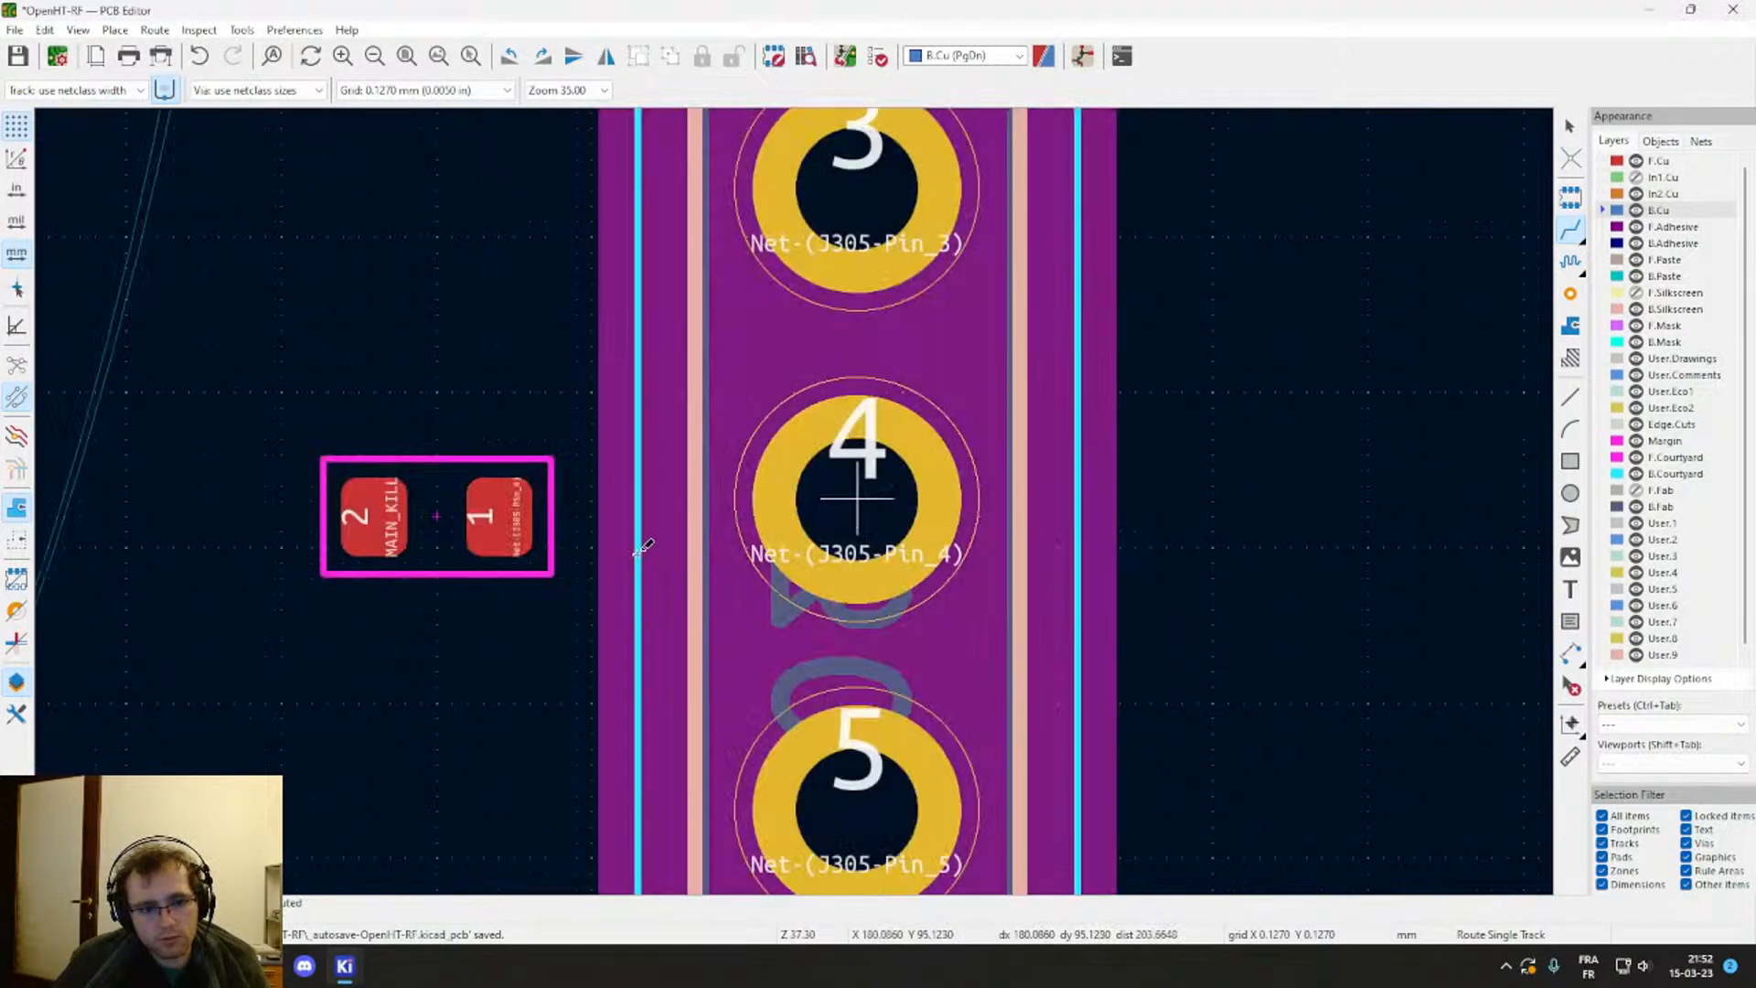
scroll(643, 546, "down", 5)
key("v")
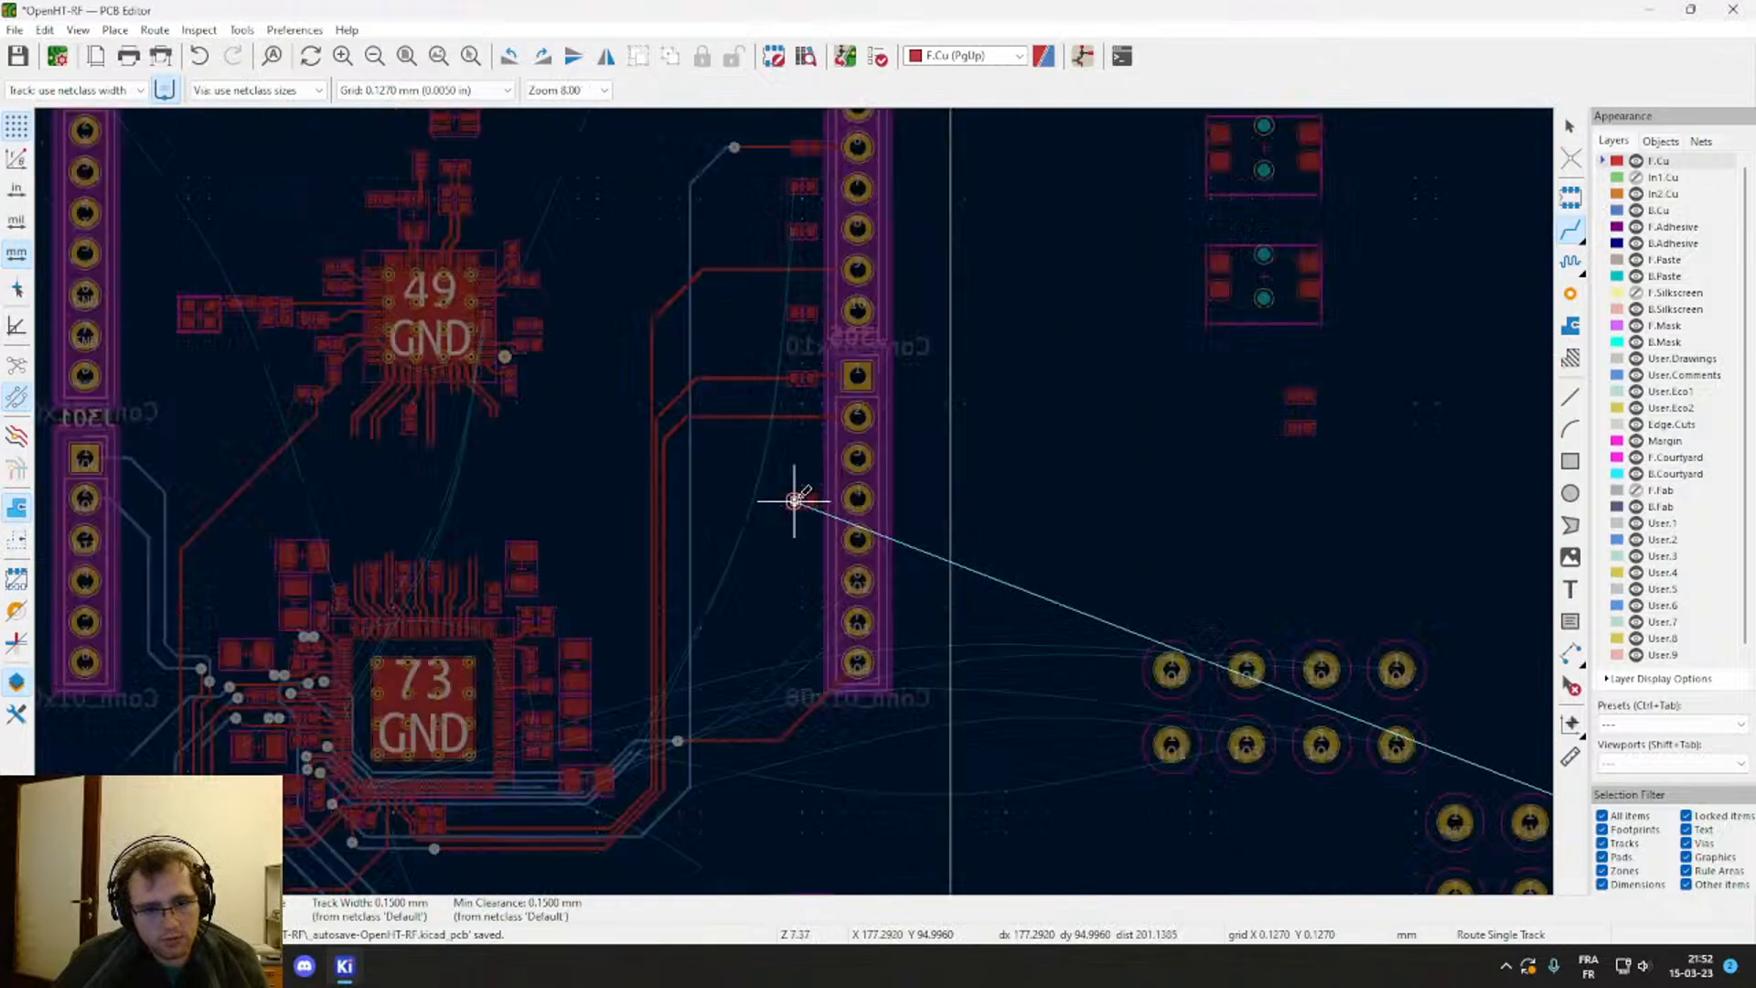
scroll(794, 500, "down", 4)
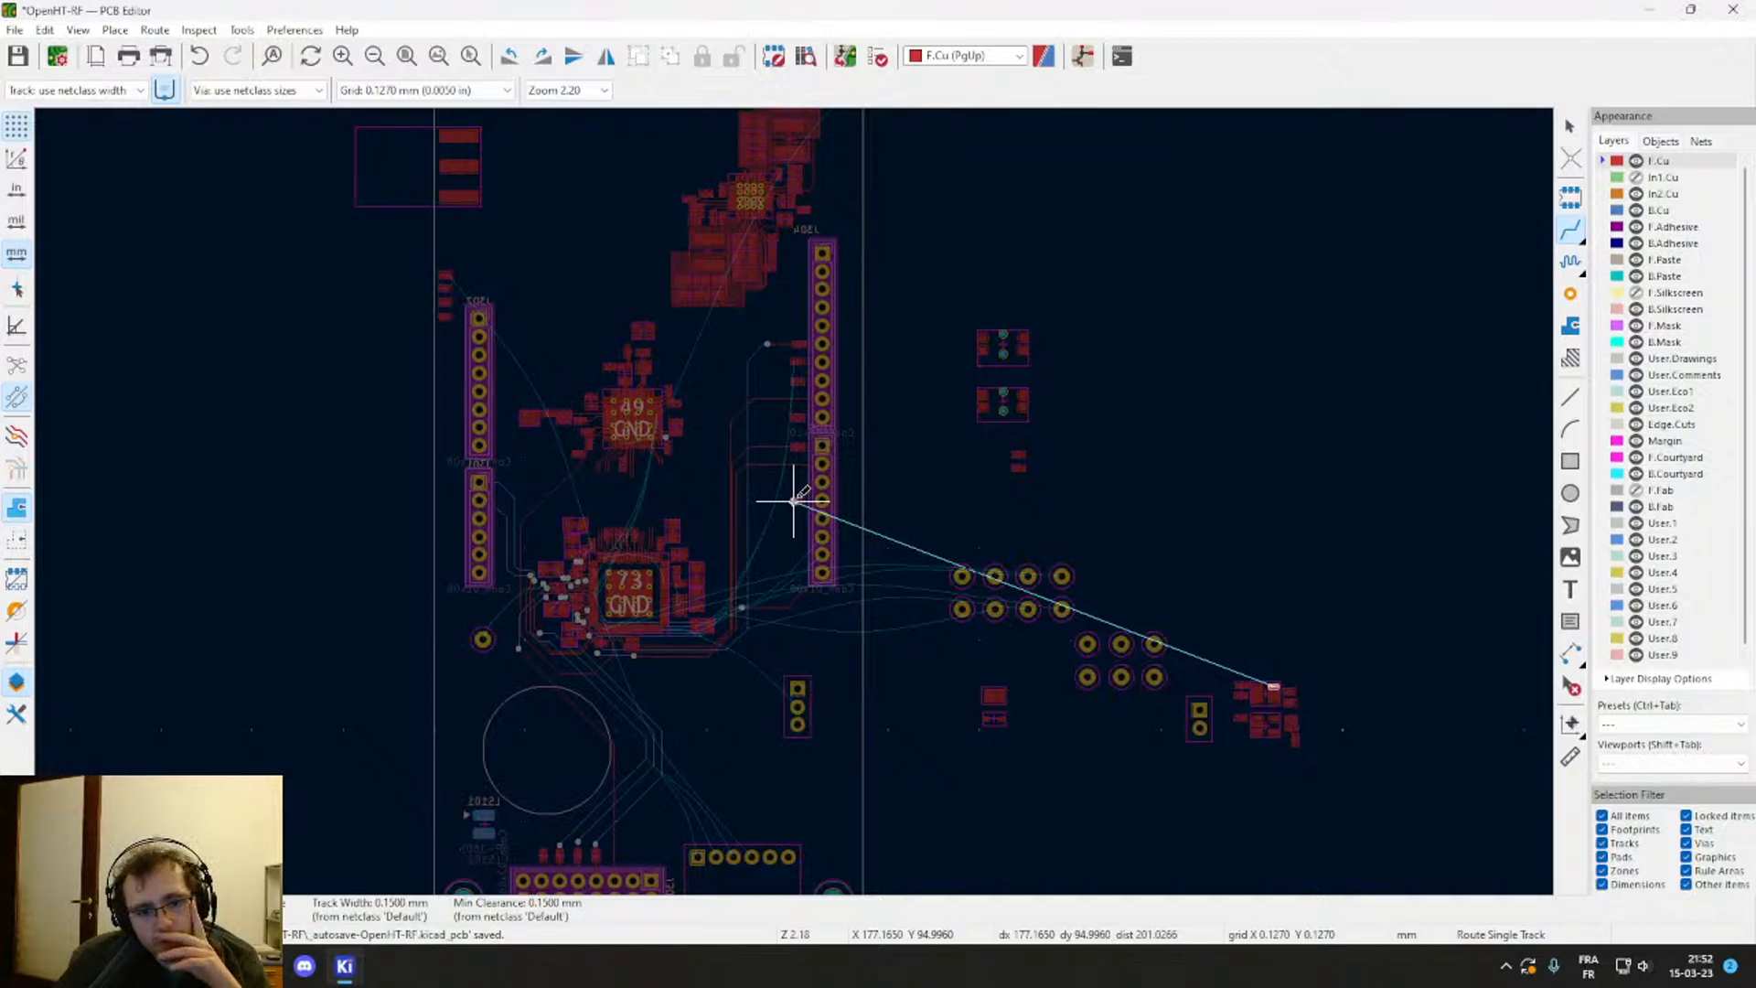
key("Escape")
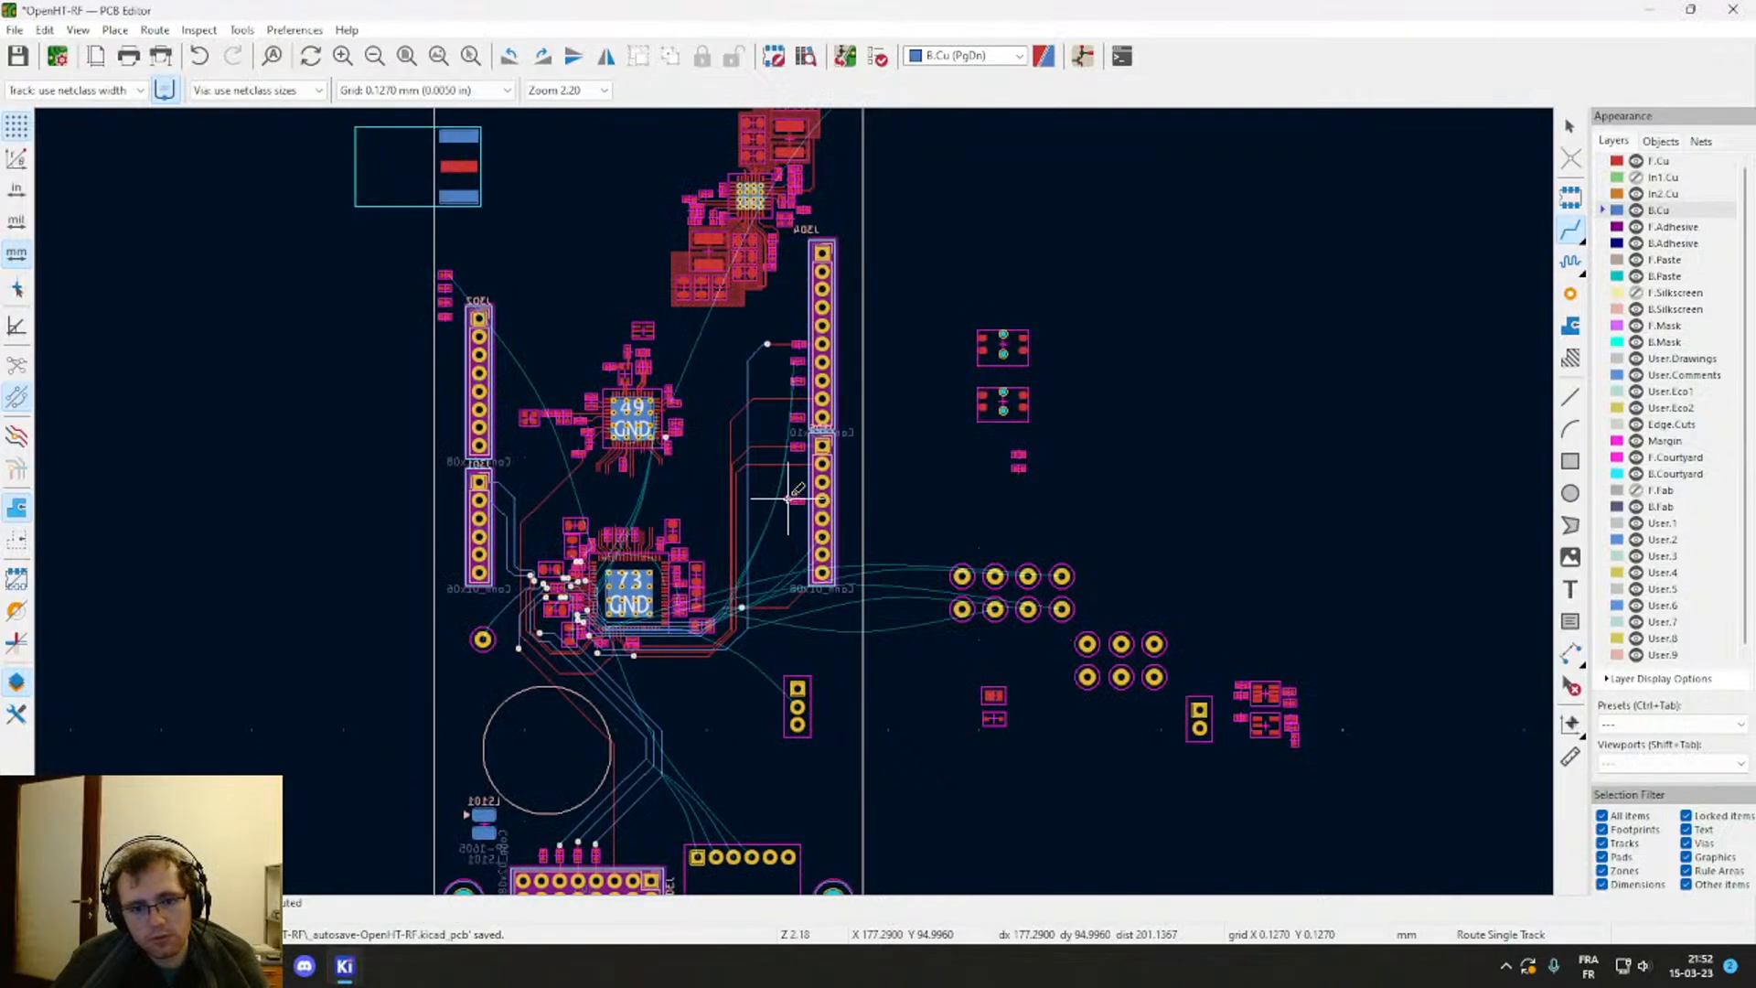
Step: Check where pins 3 and 2 of connector J305 lead by starting trial tracks, and cancel them
scroll(688, 477, "up", 4)
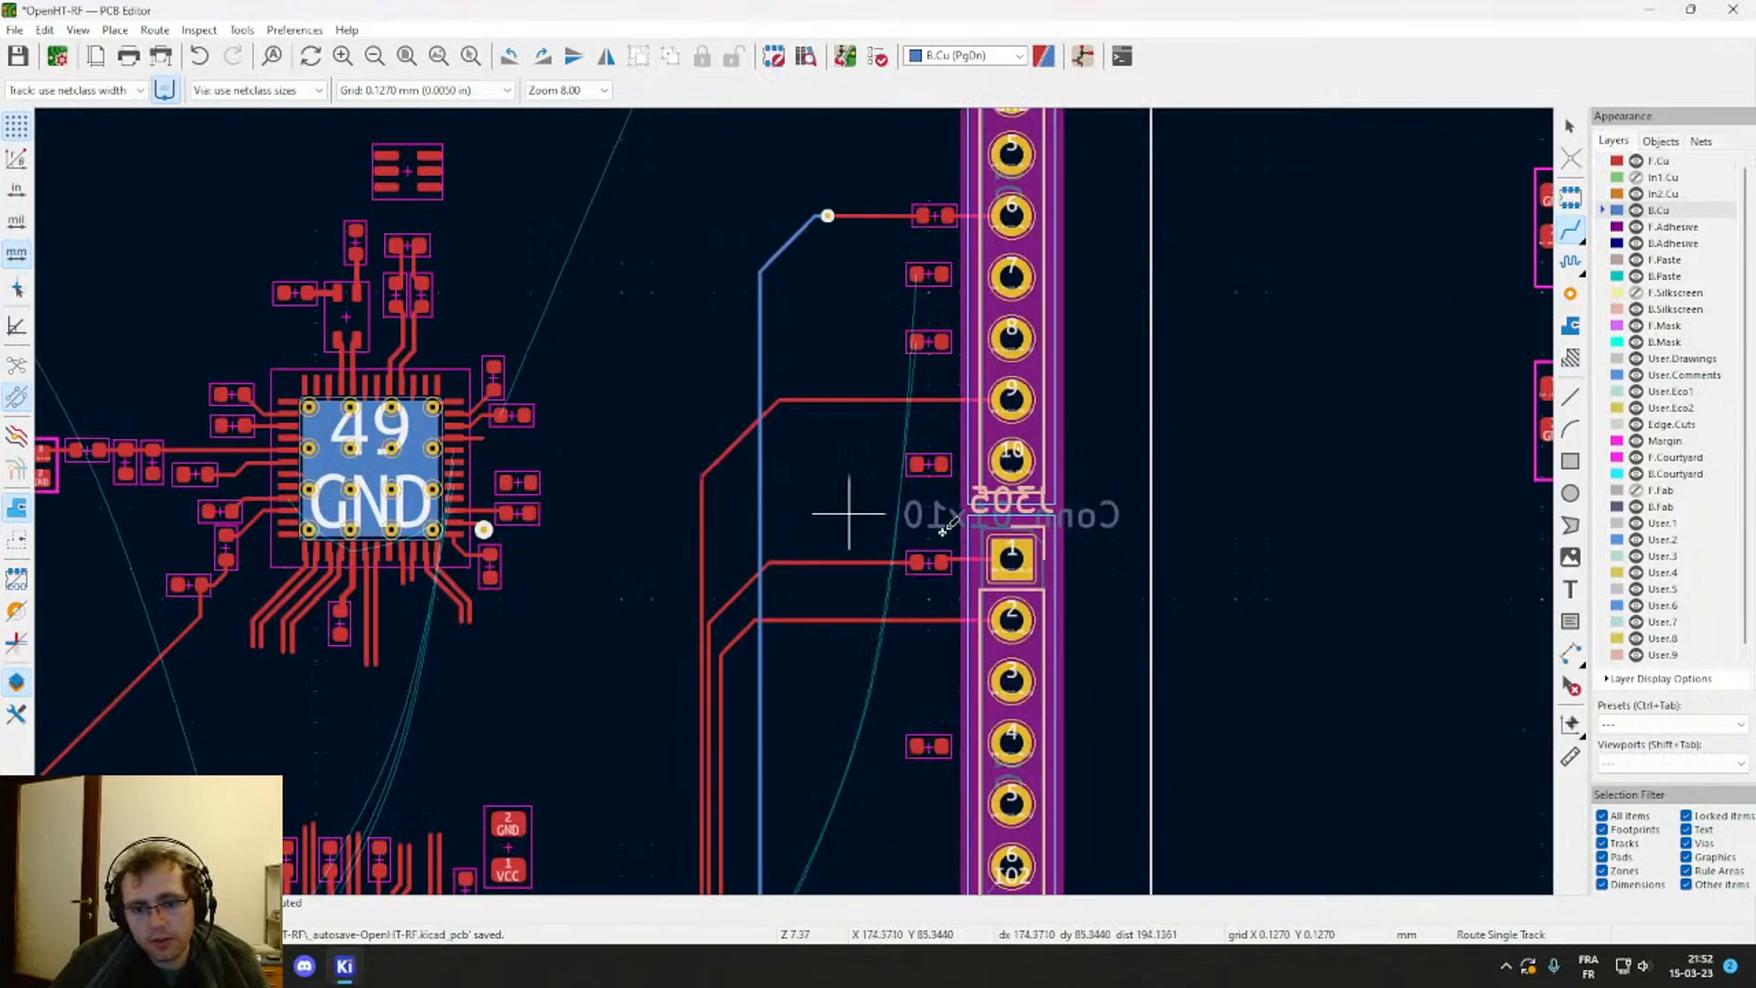
scroll(847, 509, "up", 5)
scroll(794, 501, "down", 3)
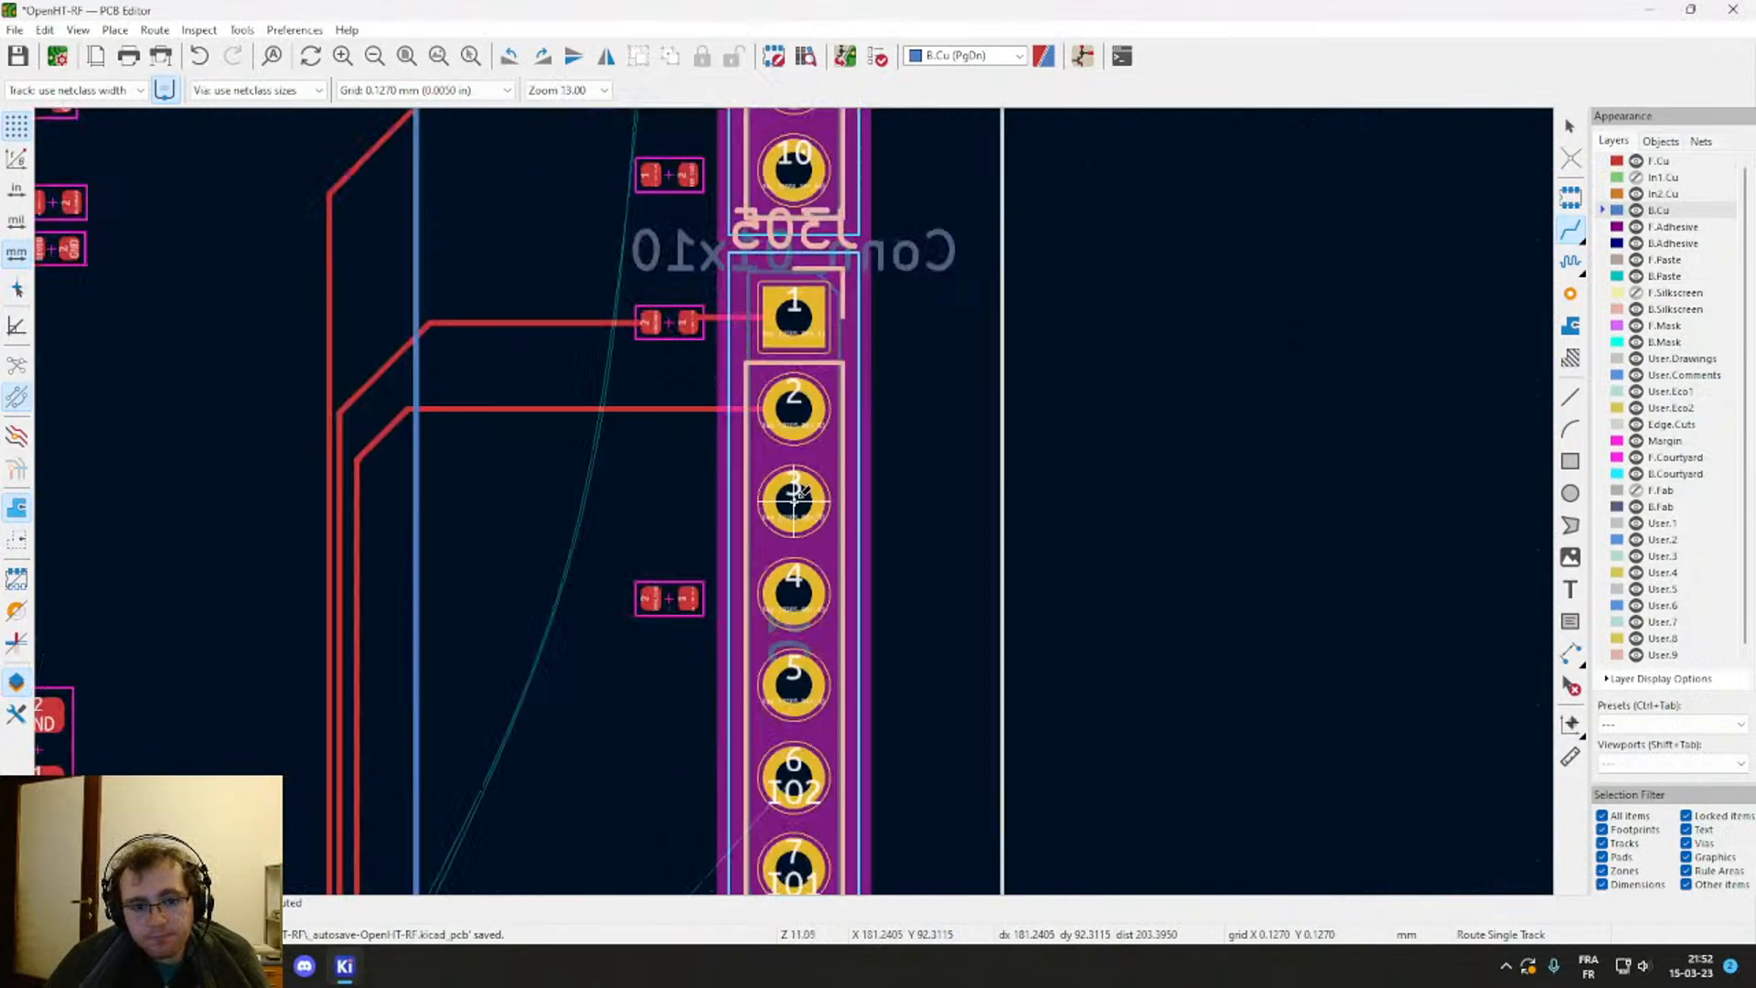
scroll(794, 500, "down", 5)
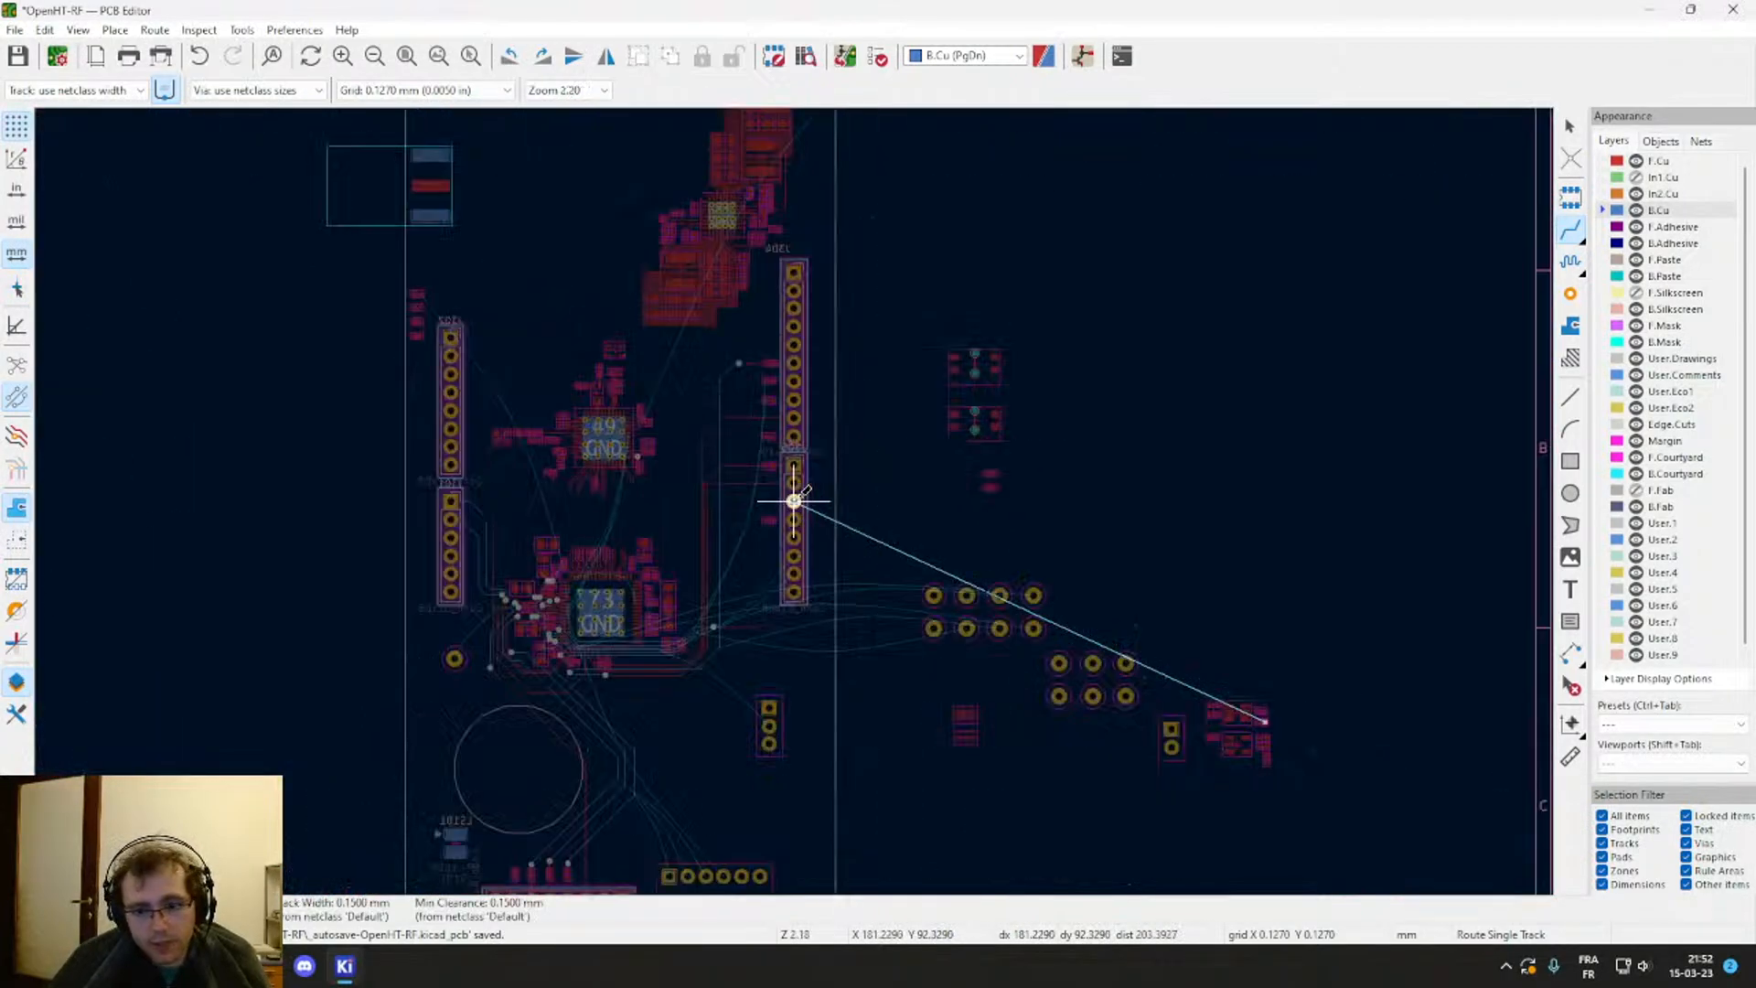
scroll(794, 500, "up", 1)
scroll(794, 503, "up", 4)
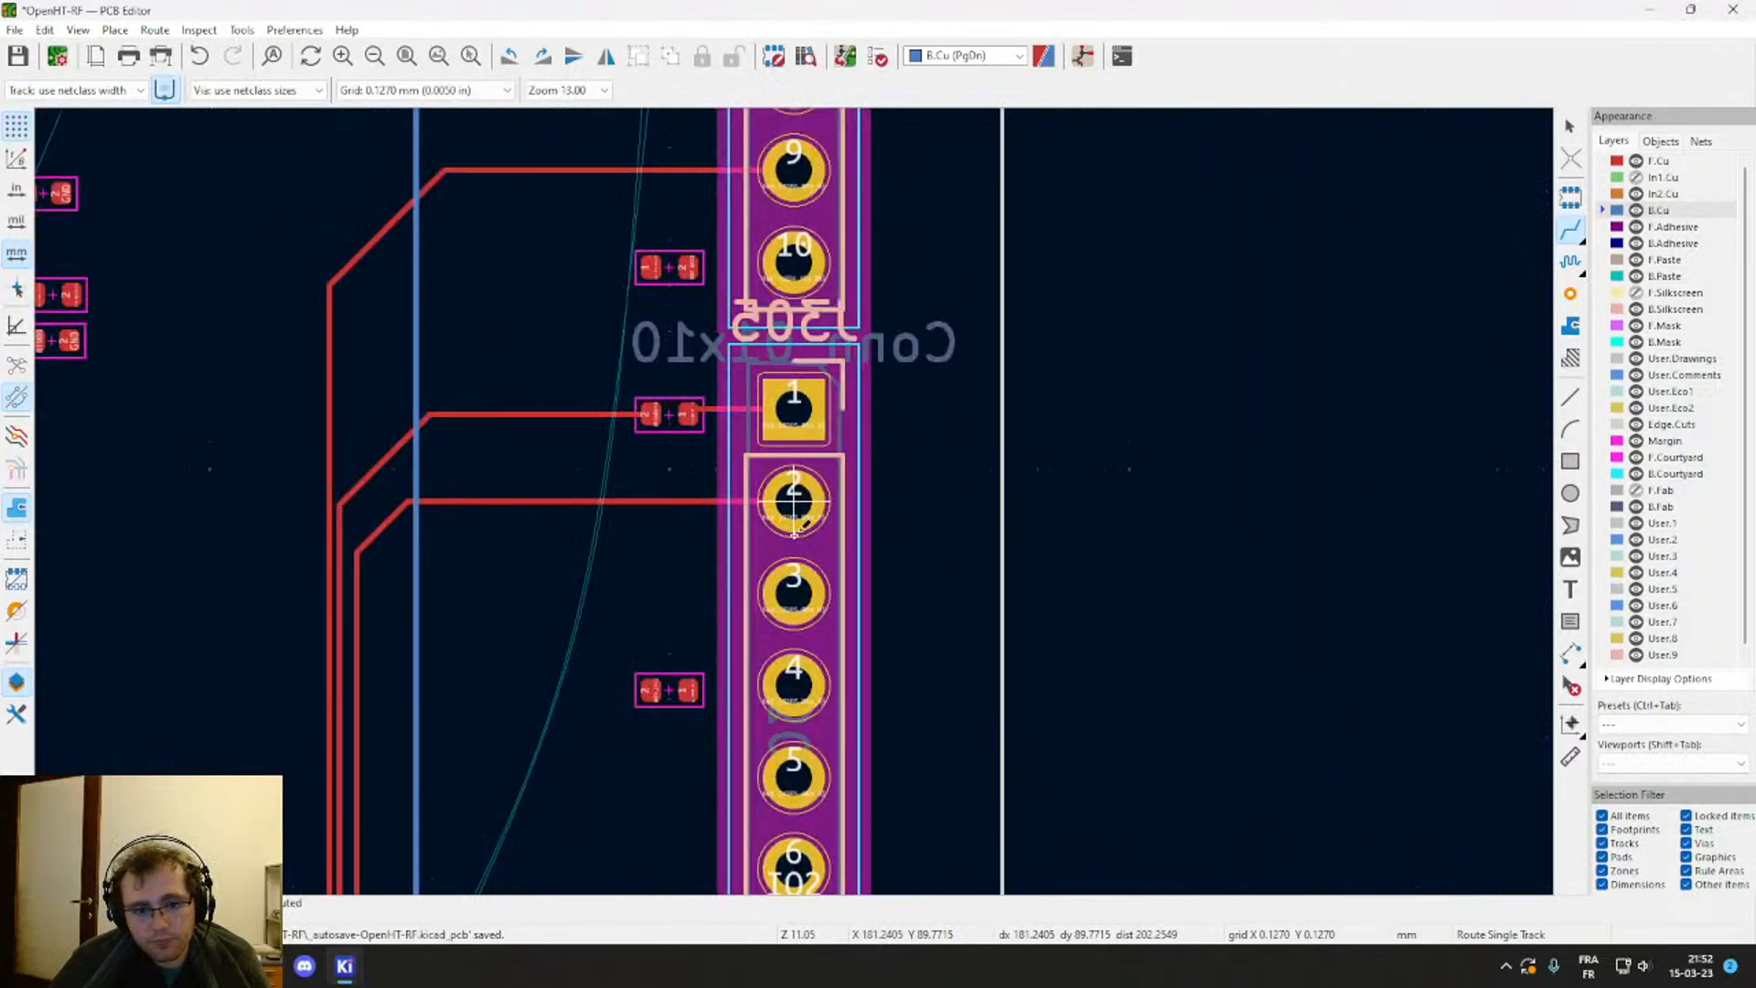
scroll(794, 500, "down", 5)
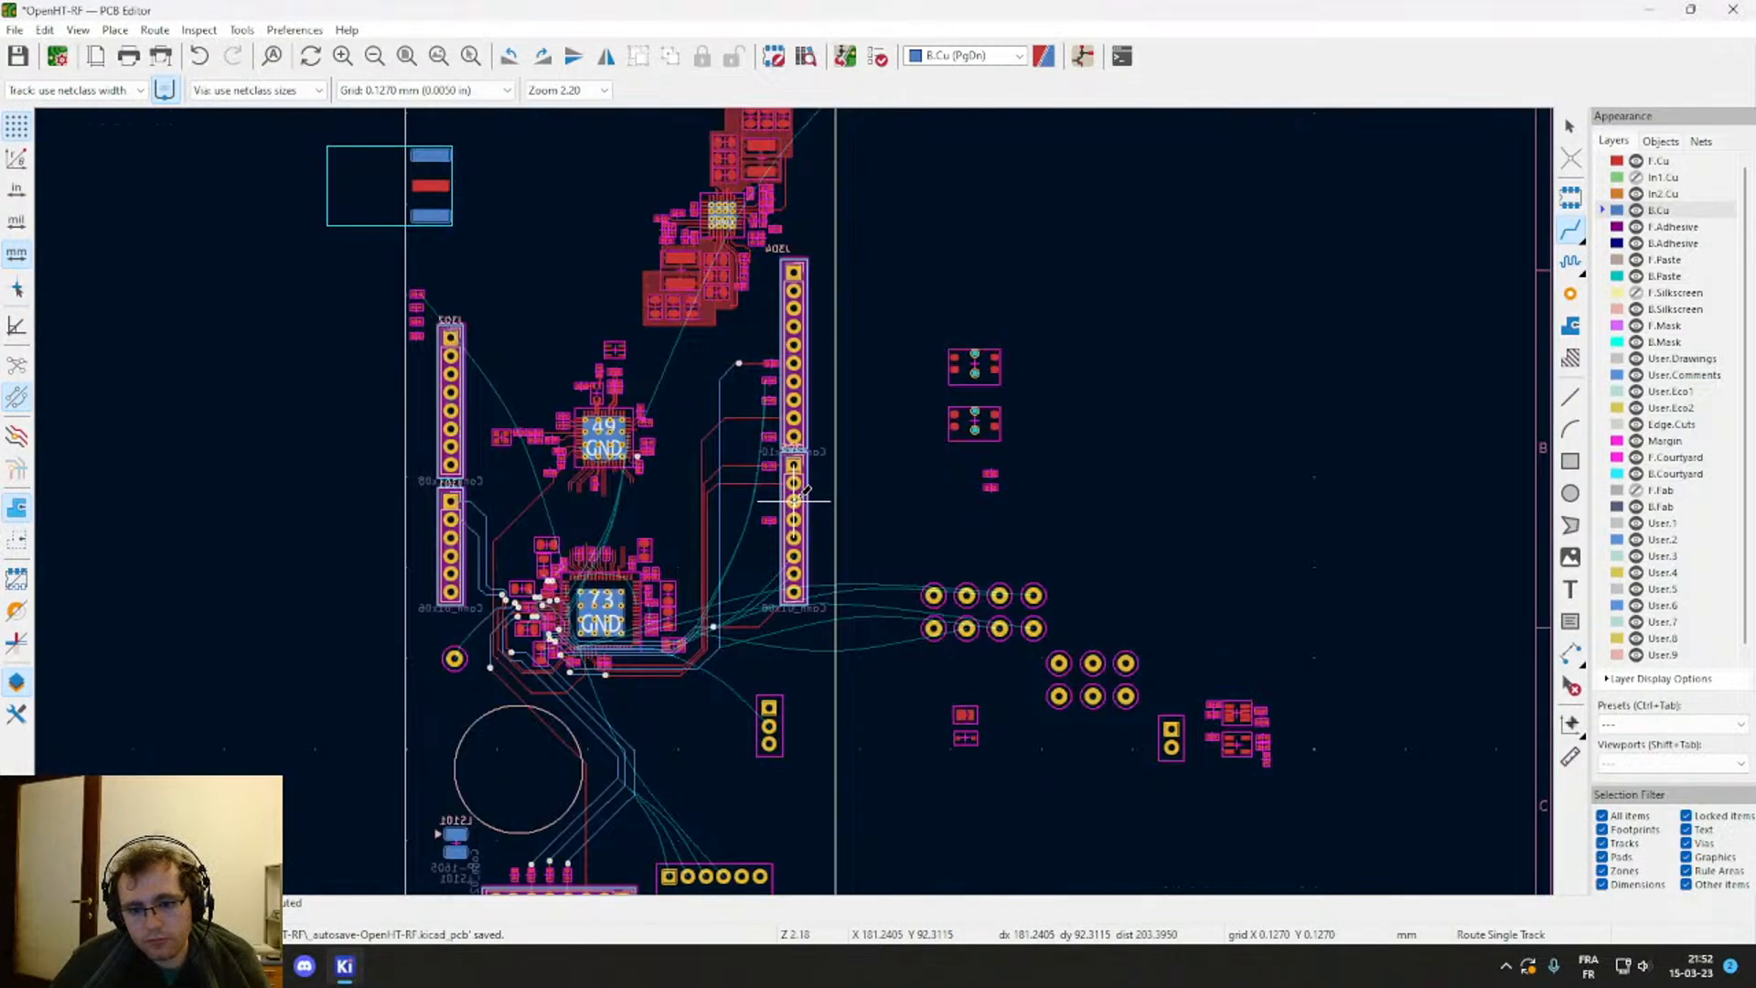
left_click(794, 501)
key("Escape")
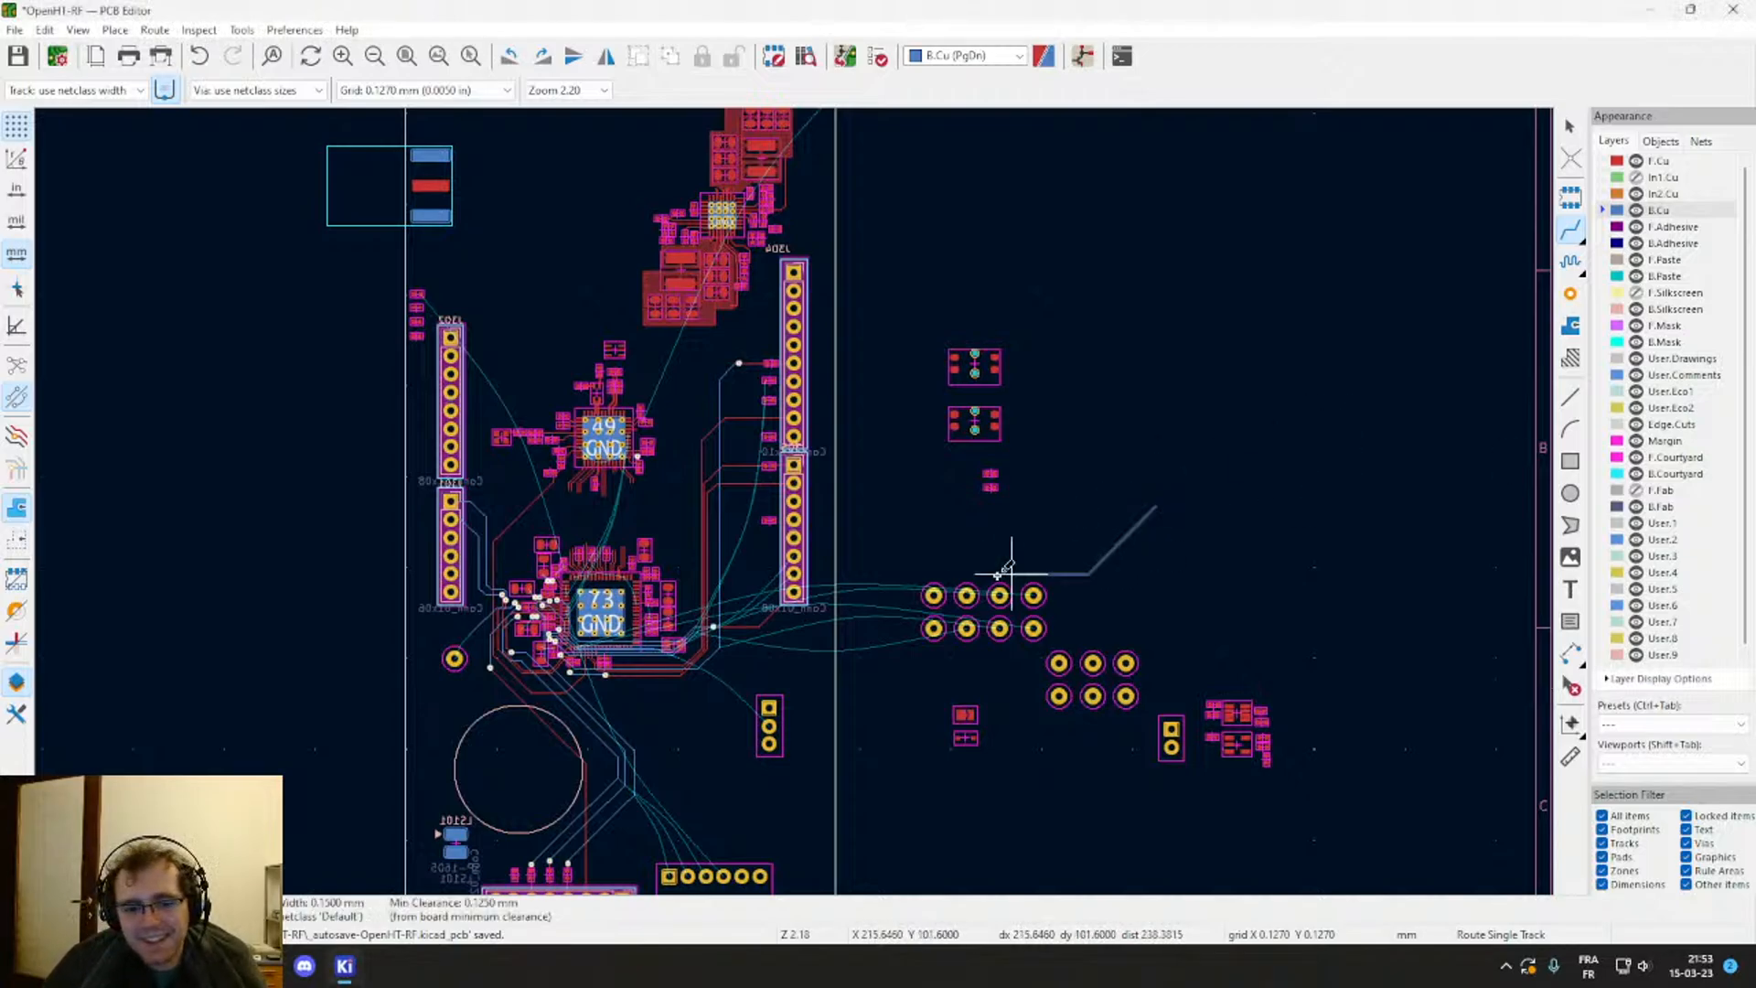
key("Escape")
Step: Check where pin 5 of connector J304 leads by starting a trial track from it
scroll(961, 508, "up", 5)
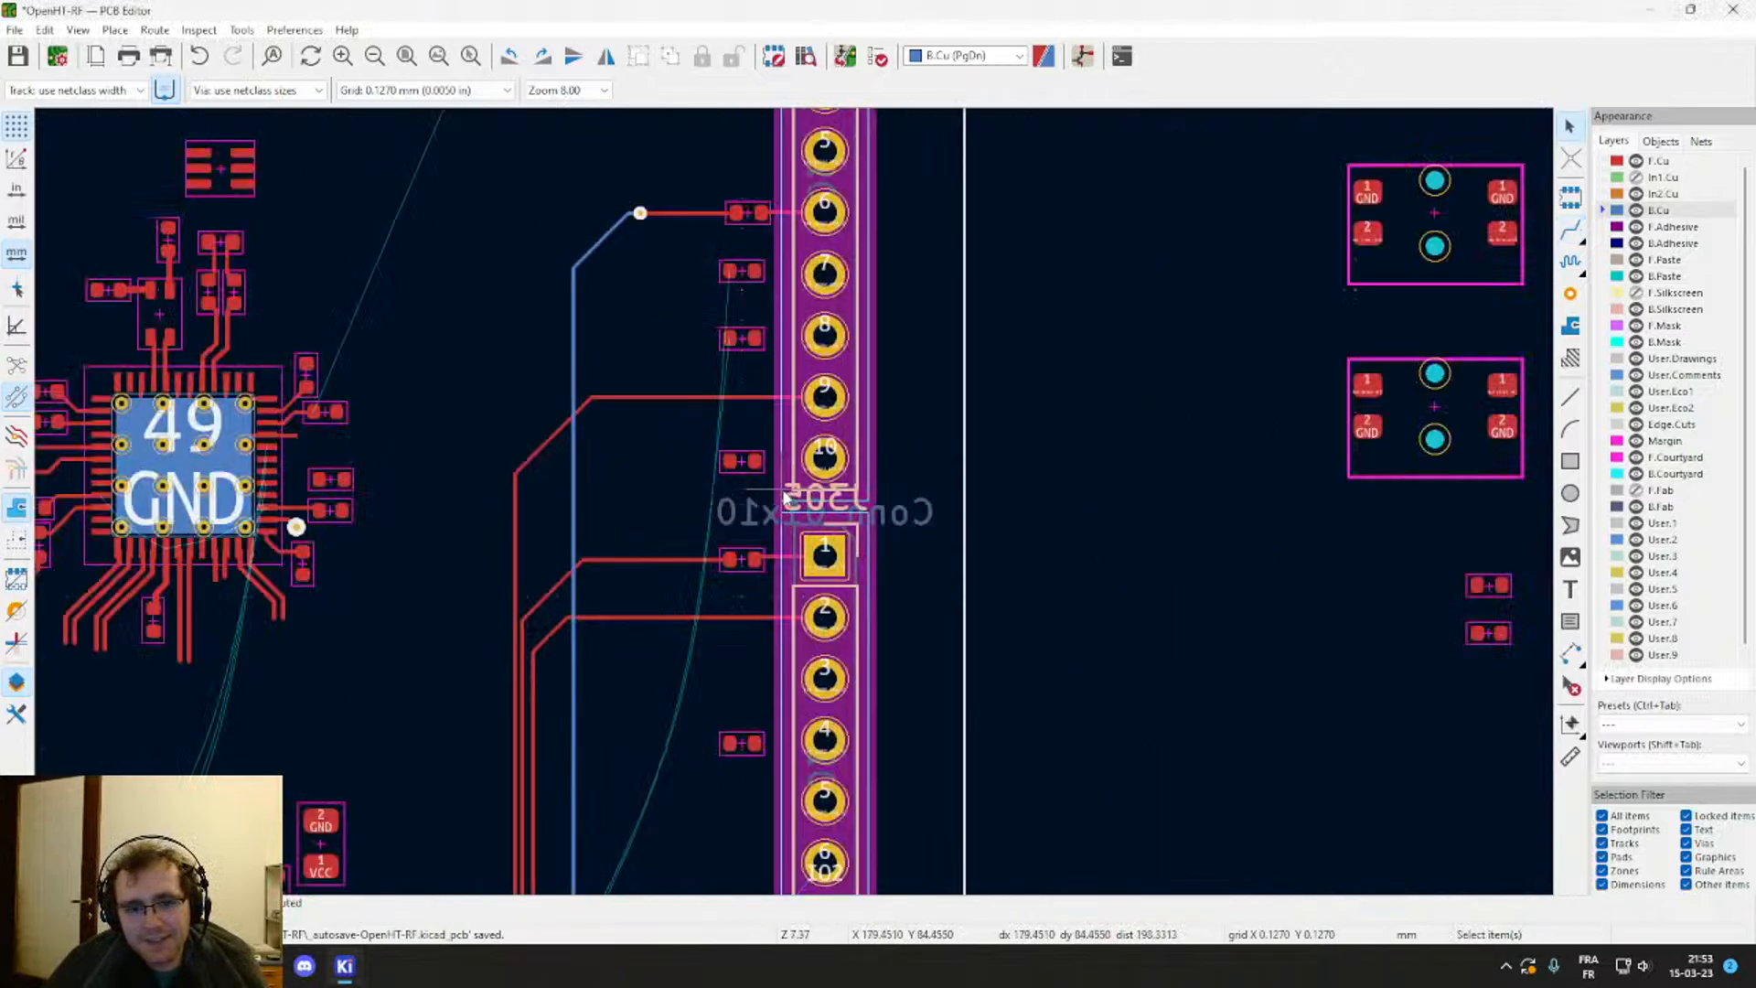
scroll(786, 571, "up", 1)
scroll(787, 501, "up", 3)
scroll(592, 543, "down", 3)
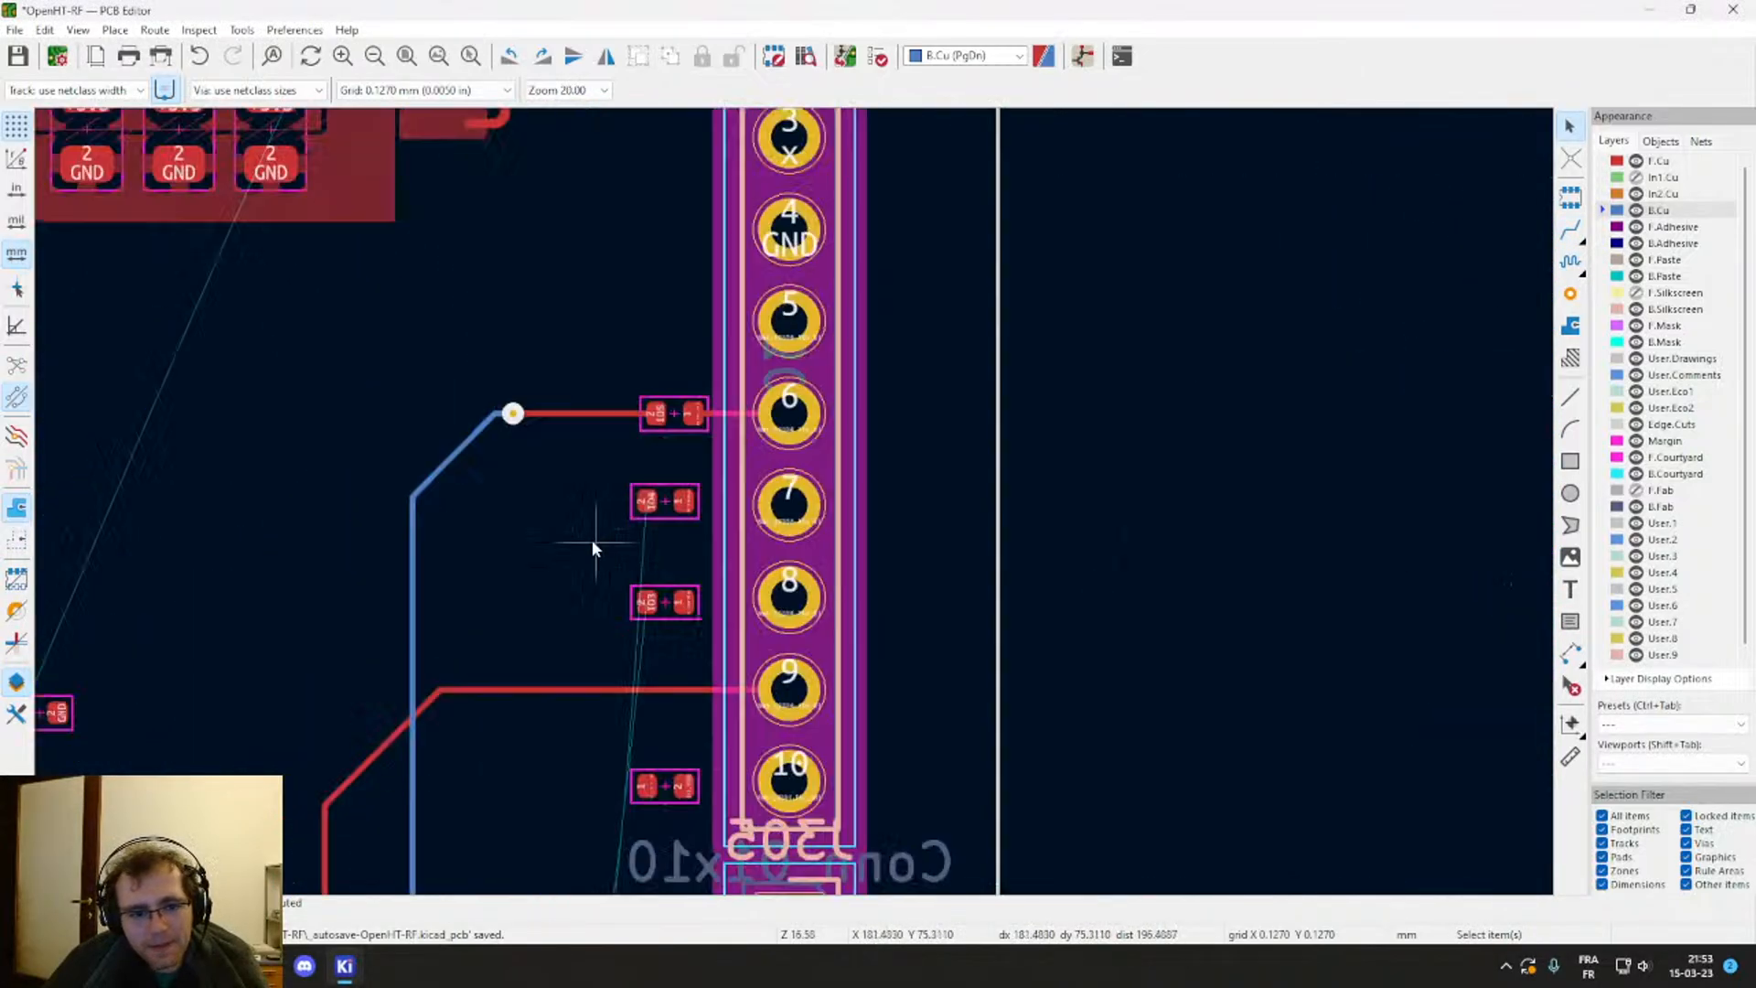
scroll(714, 657, "up", 1)
scroll(911, 359, "up", 1)
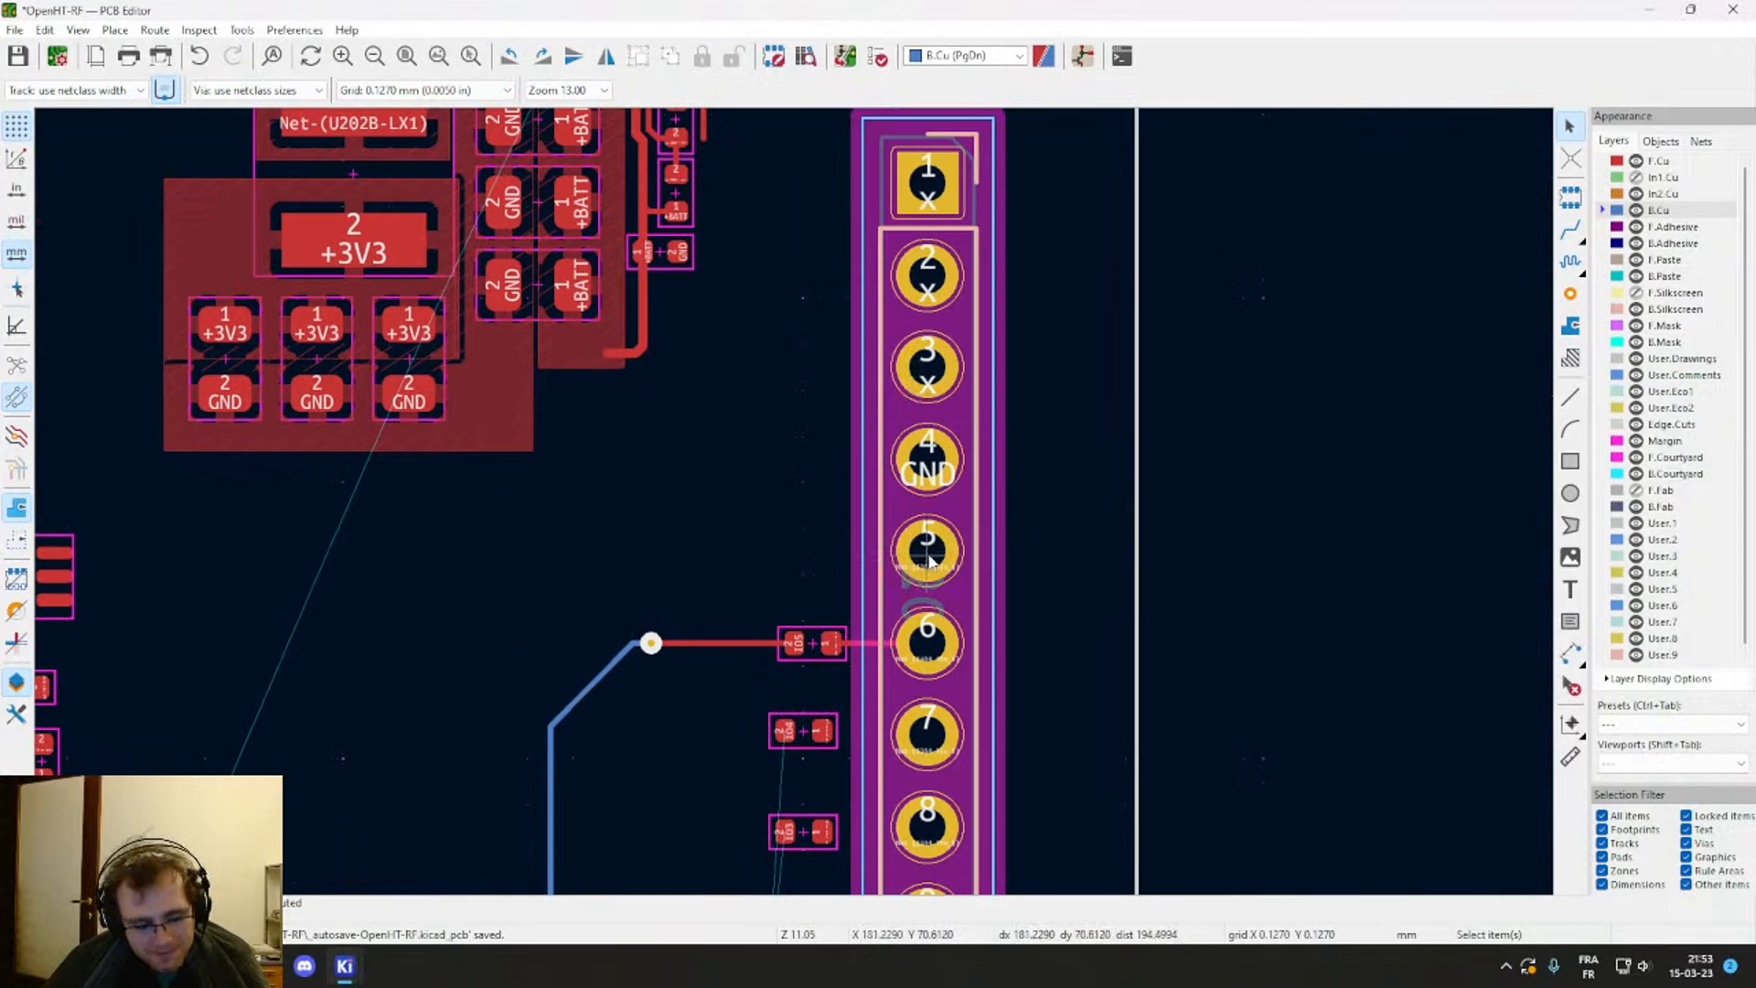
key("x")
scroll(794, 501, "down", 5)
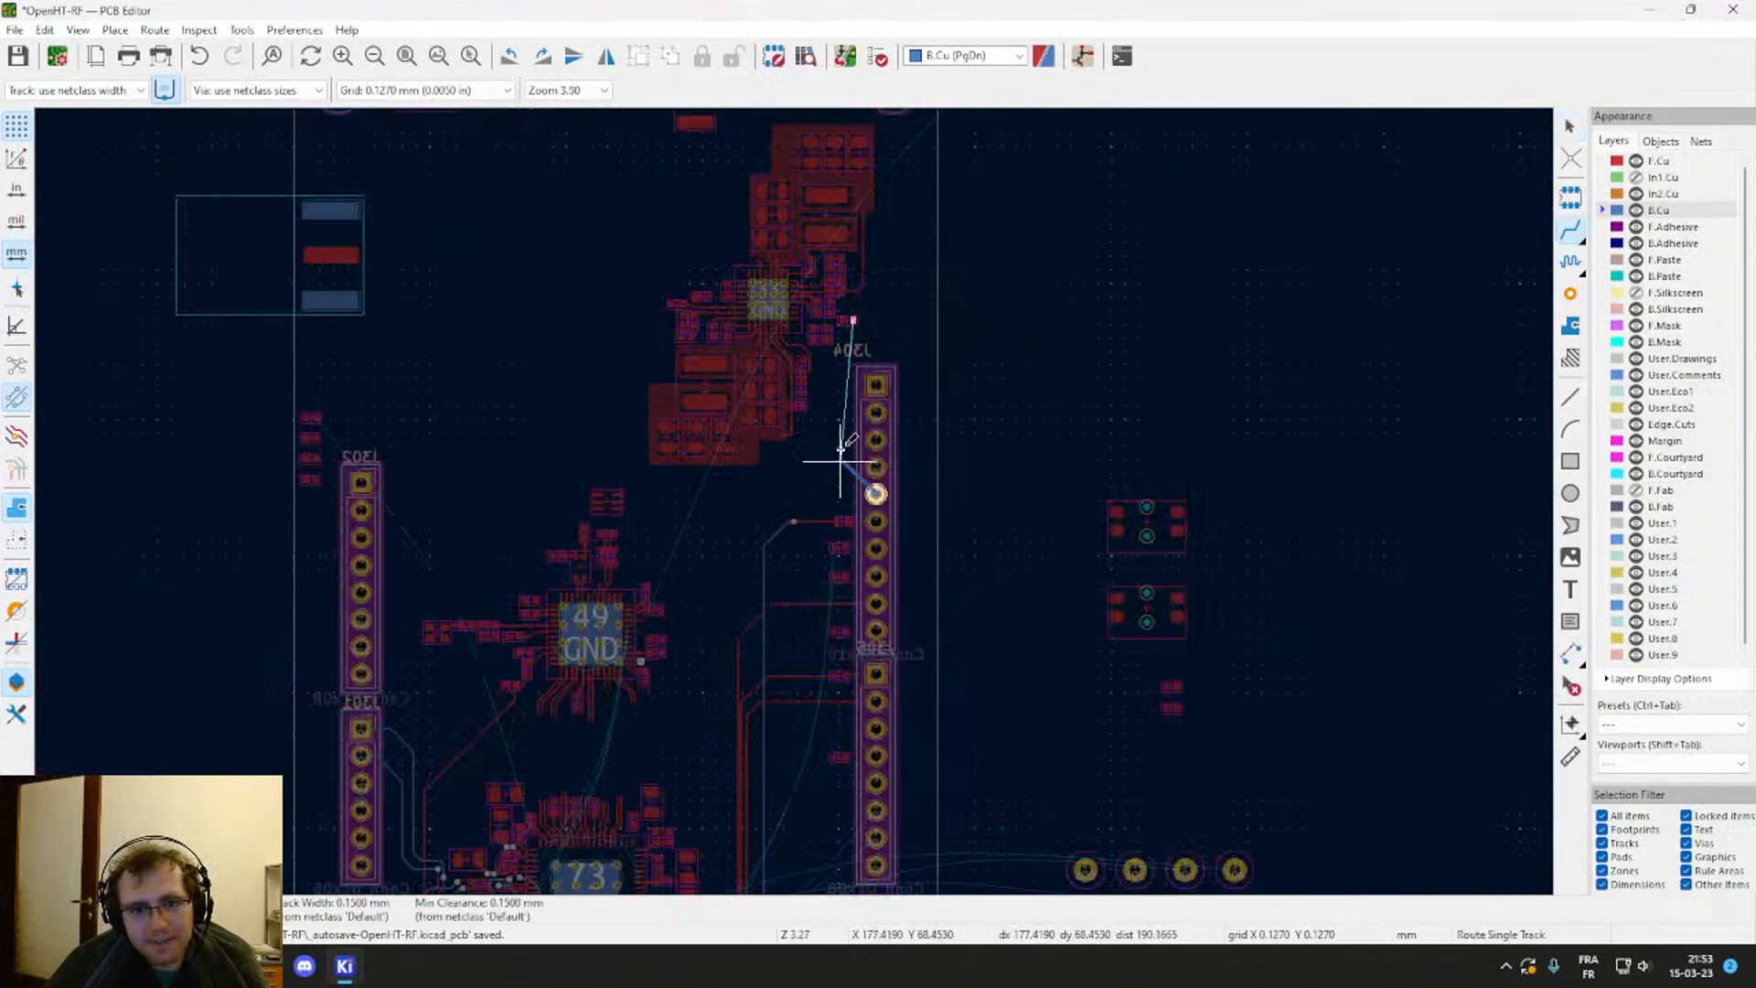
scroll(869, 471, "up", 3)
key("Escape")
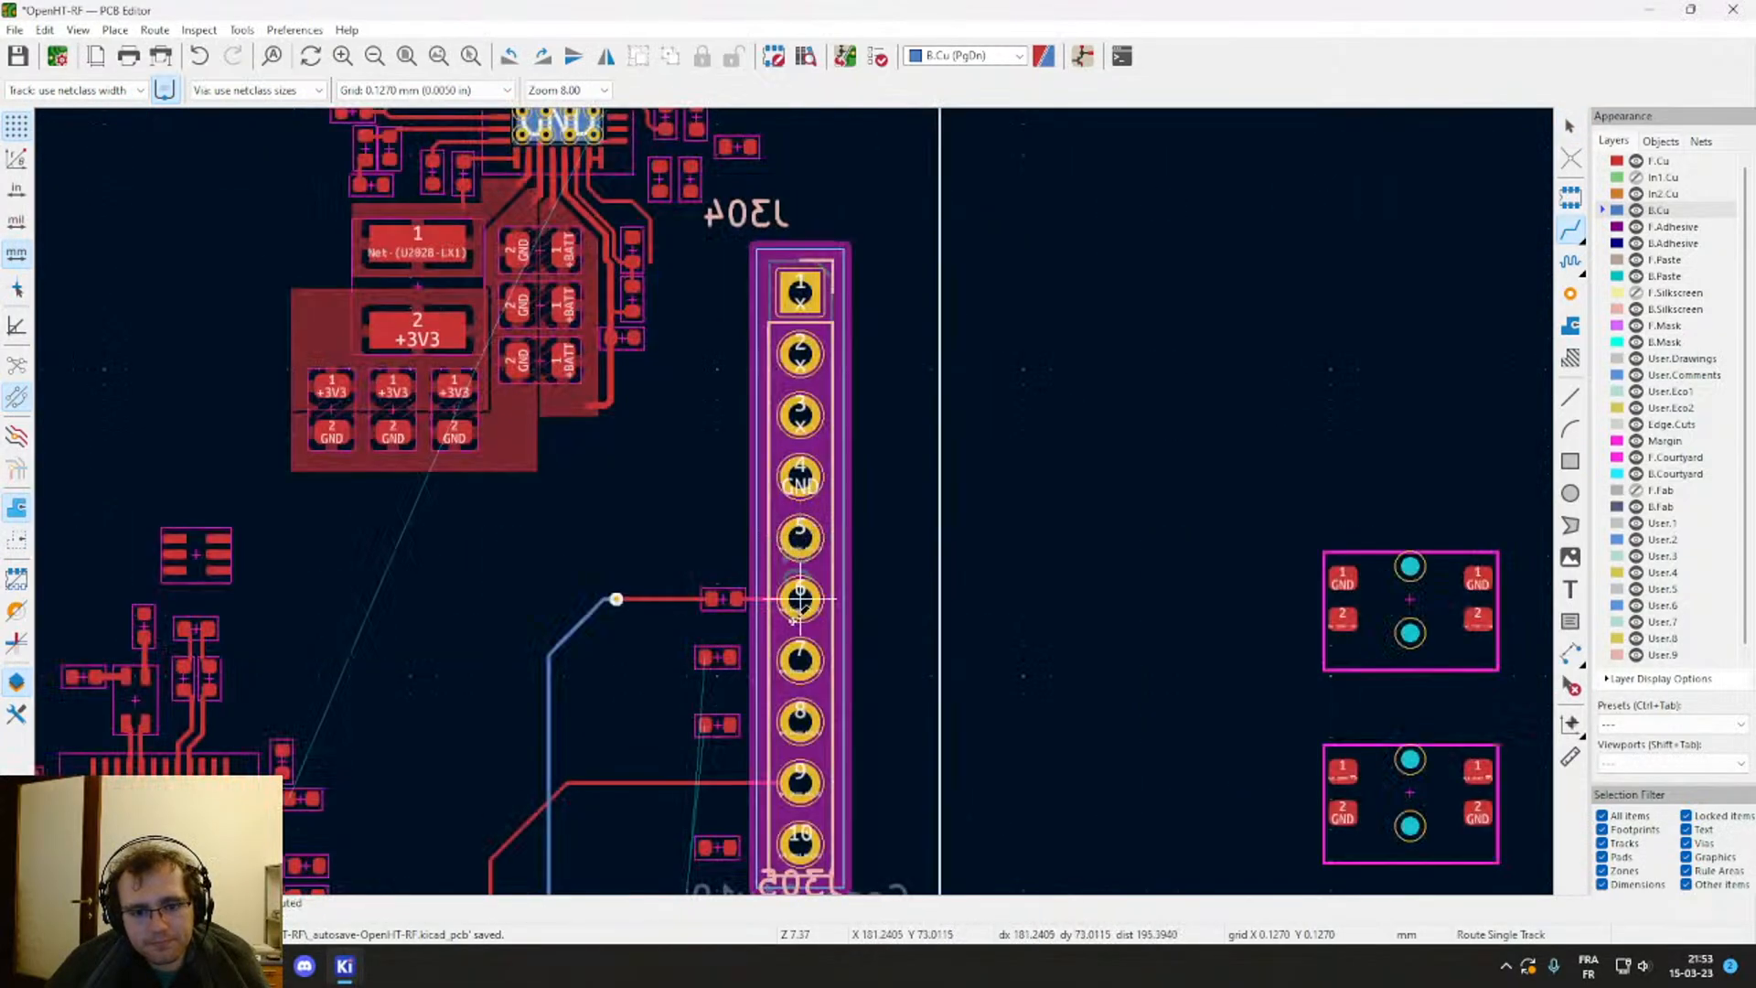
Step: Trace the nets of J304 pin 7 and the IO4 resistor beside it by starting and cancelling trial tracks
left_click(801, 659)
key("Escape")
left_click(705, 656)
scroll(706, 656, "down", 4)
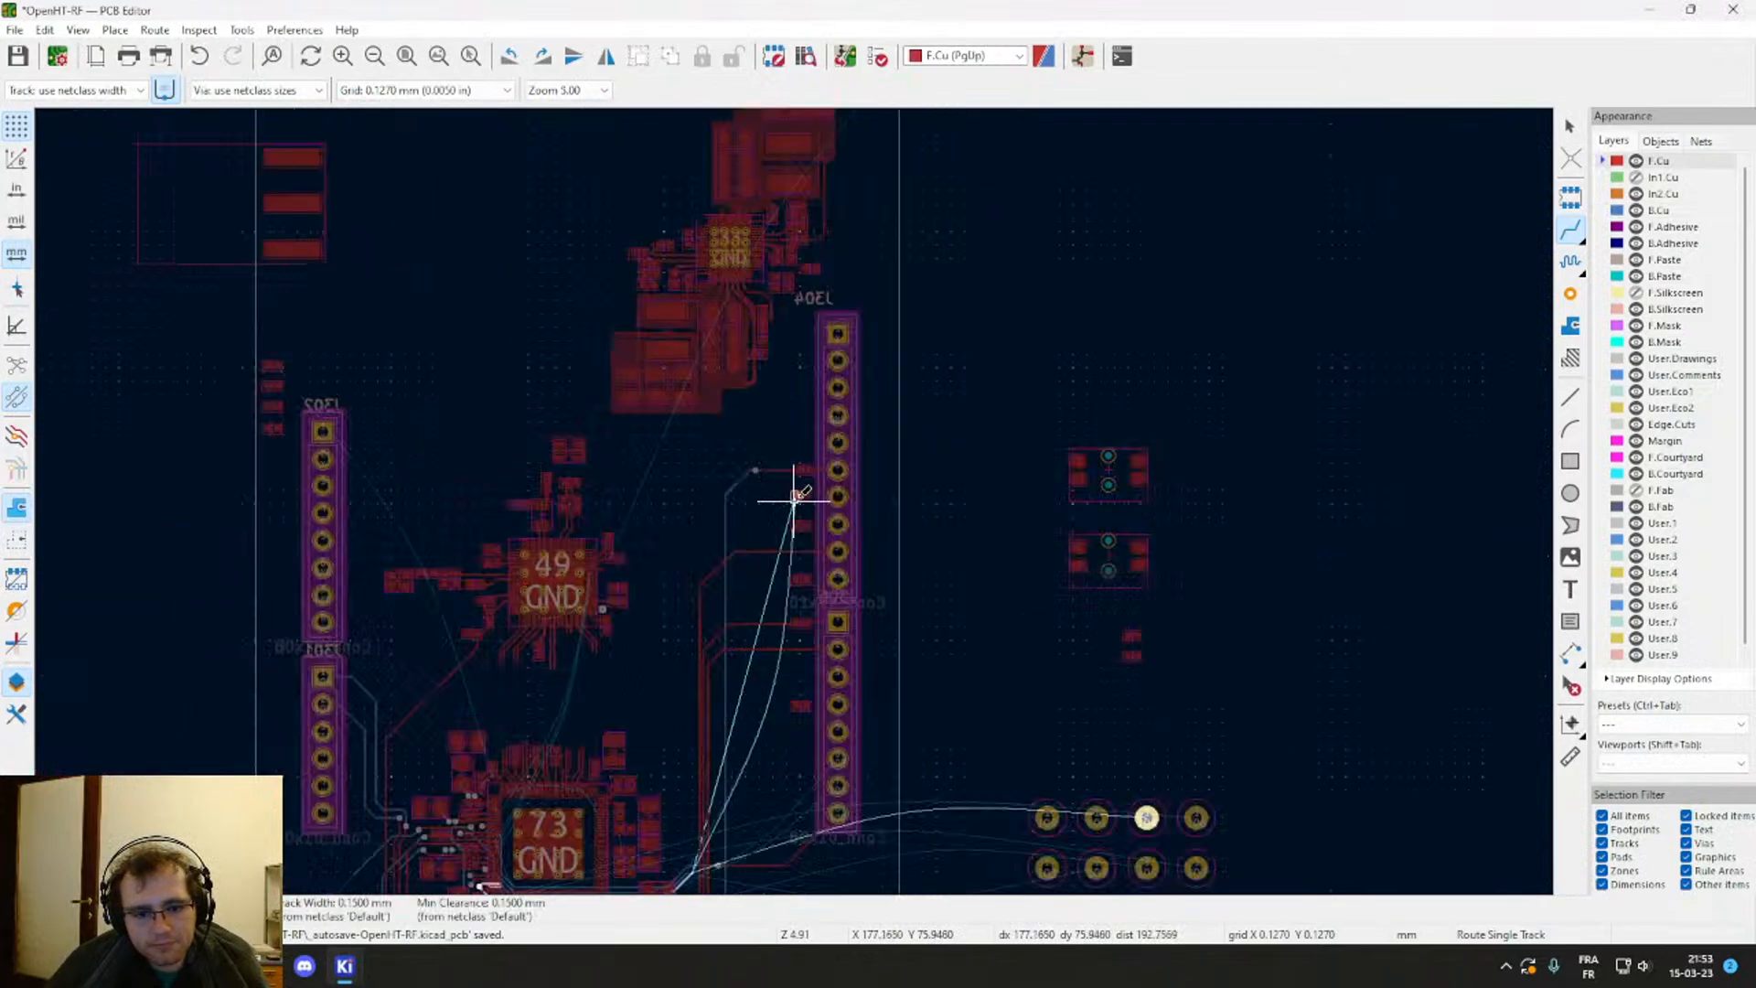
scroll(794, 500, "up", 2)
middle_click_drag(794, 500, 928, 281)
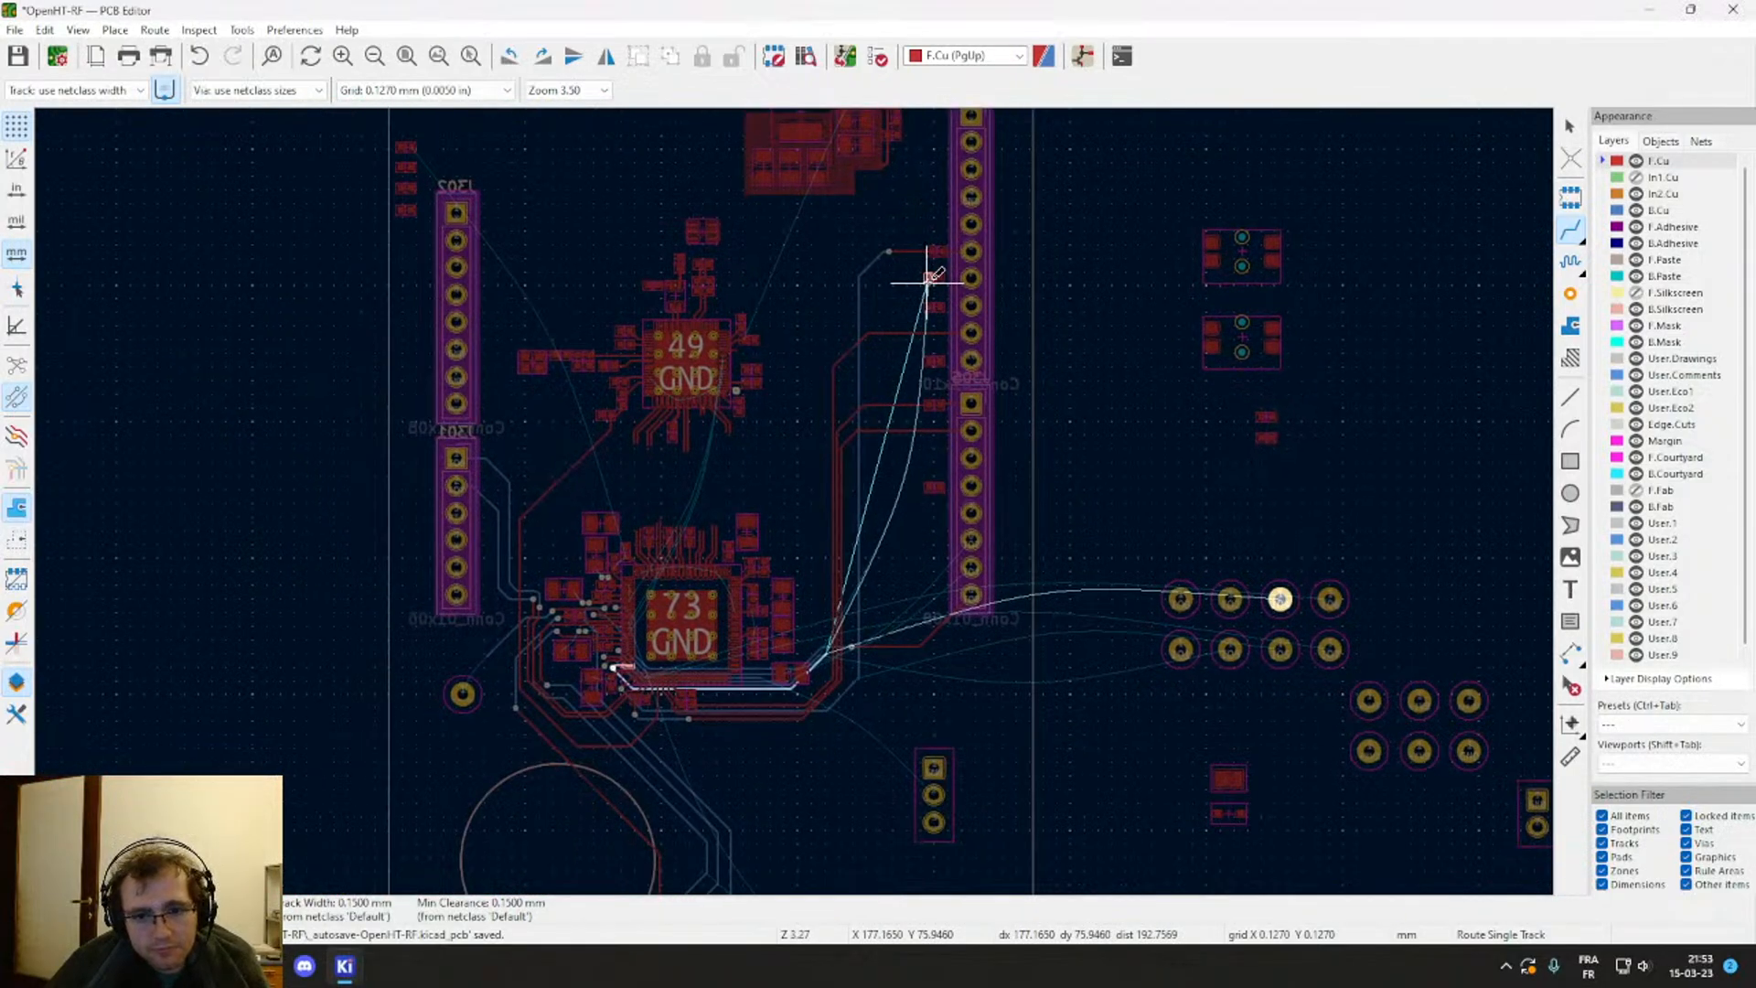
key("Escape")
key("Escape")
Step: Examine the IO3, IO4 and IO5 resistors beside J304 and the IO vias next to the 73-pad chip
scroll(933, 278, "up", 5)
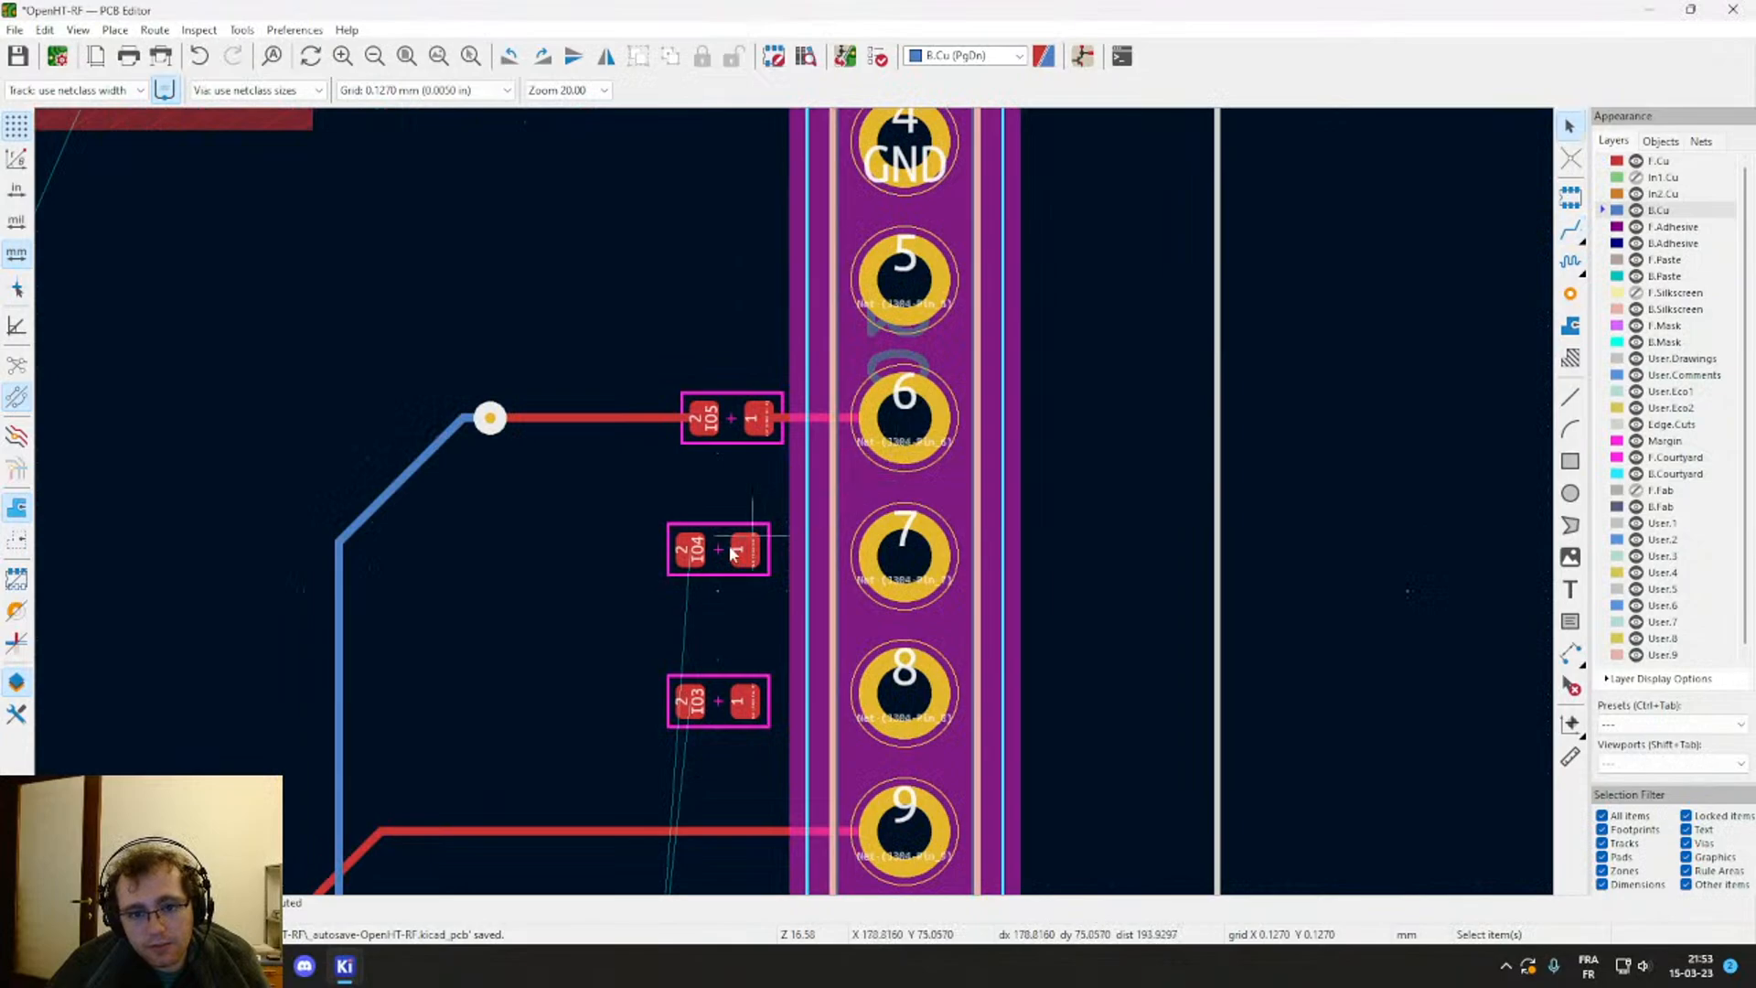
scroll(789, 520, "down", 3)
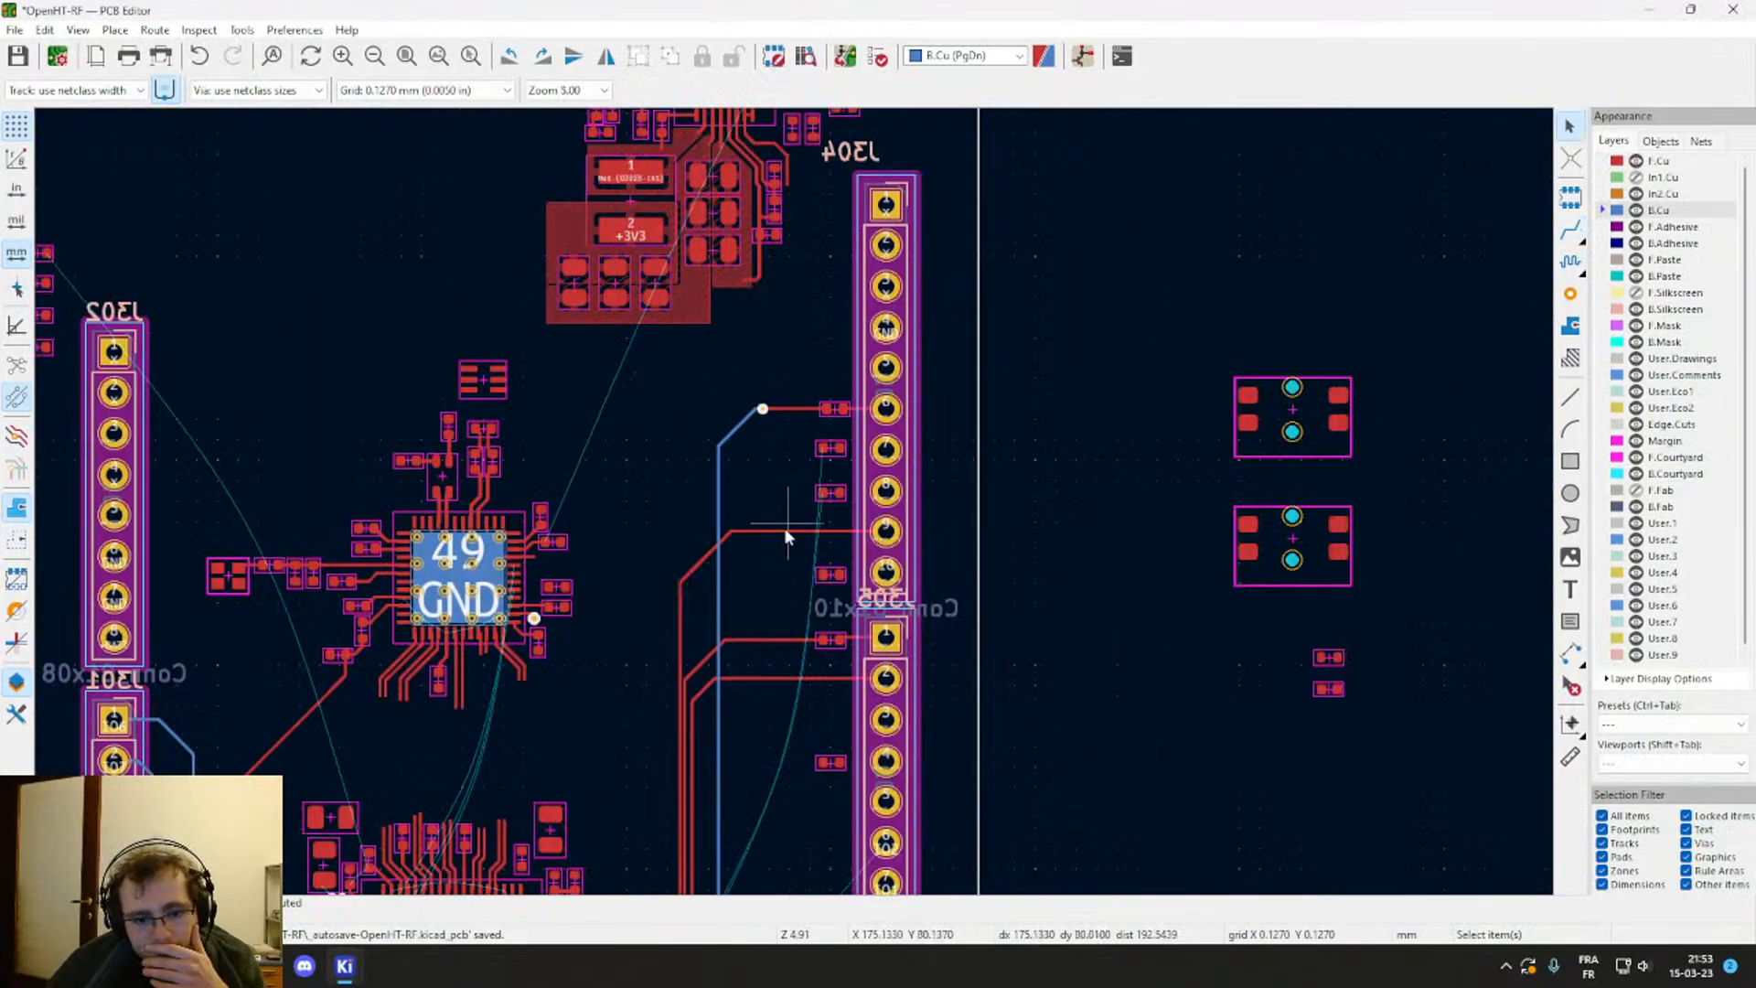
scroll(785, 535, "down", 2)
middle_click_drag(795, 521, 836, 438)
scroll(794, 510, "up", 4)
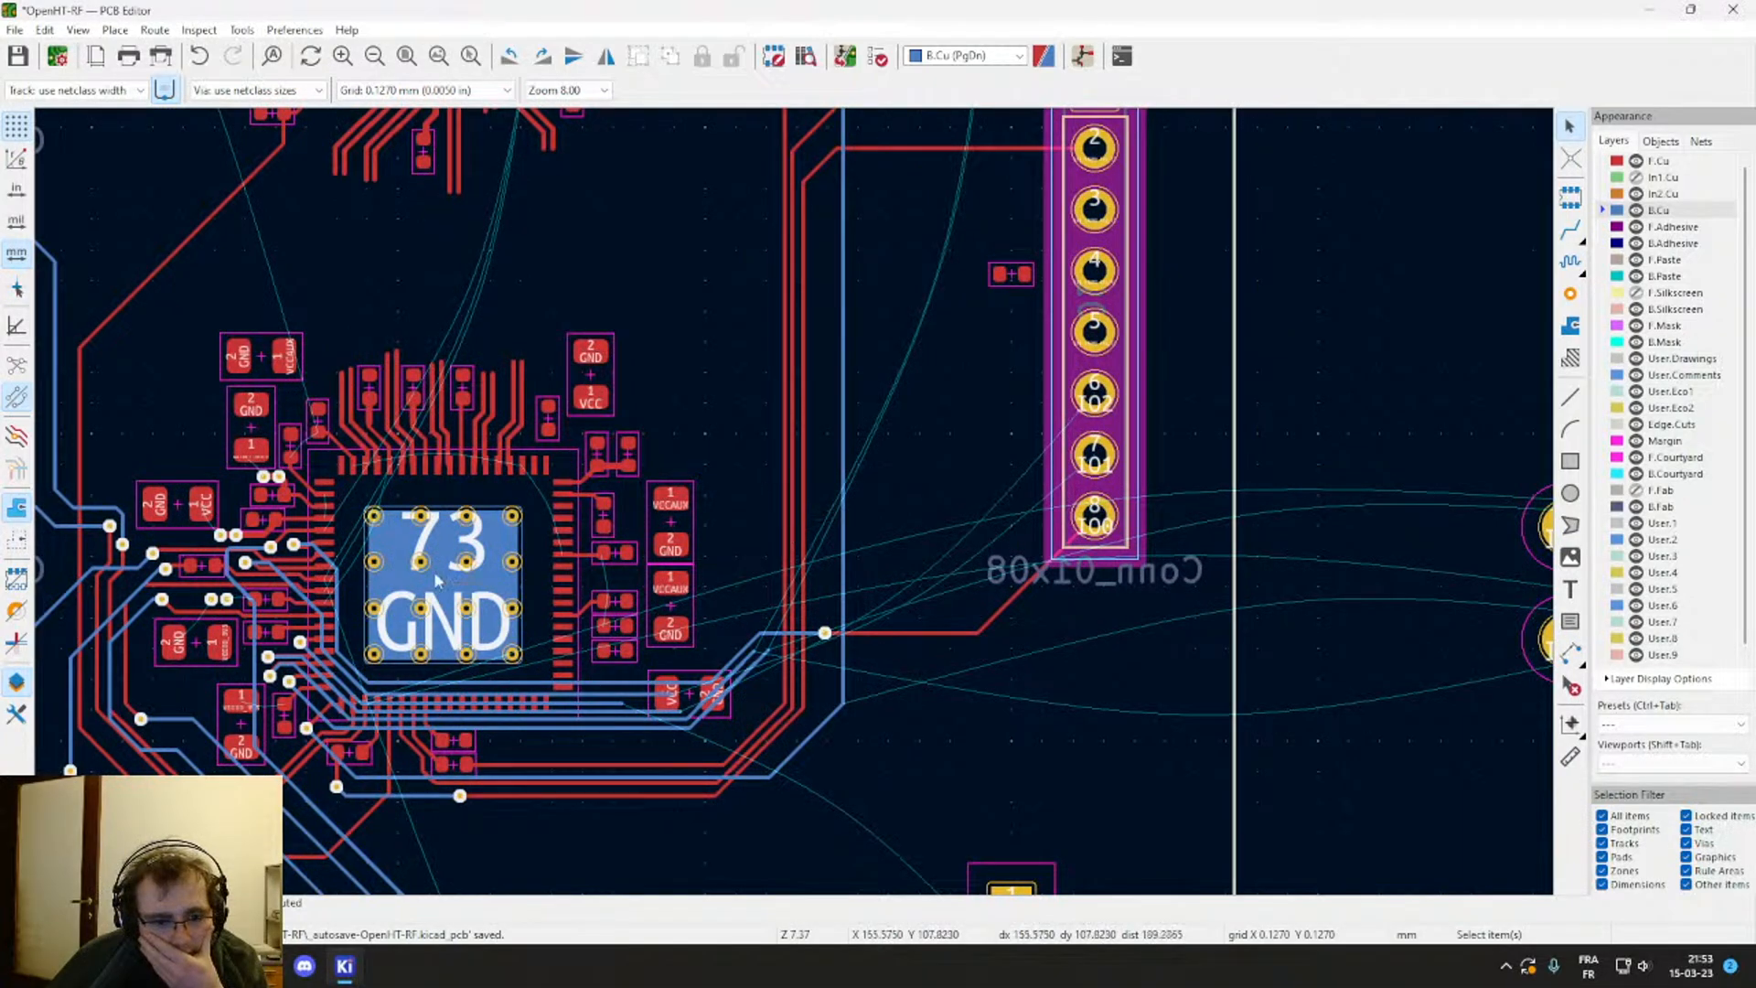
scroll(310, 552, "up", 3)
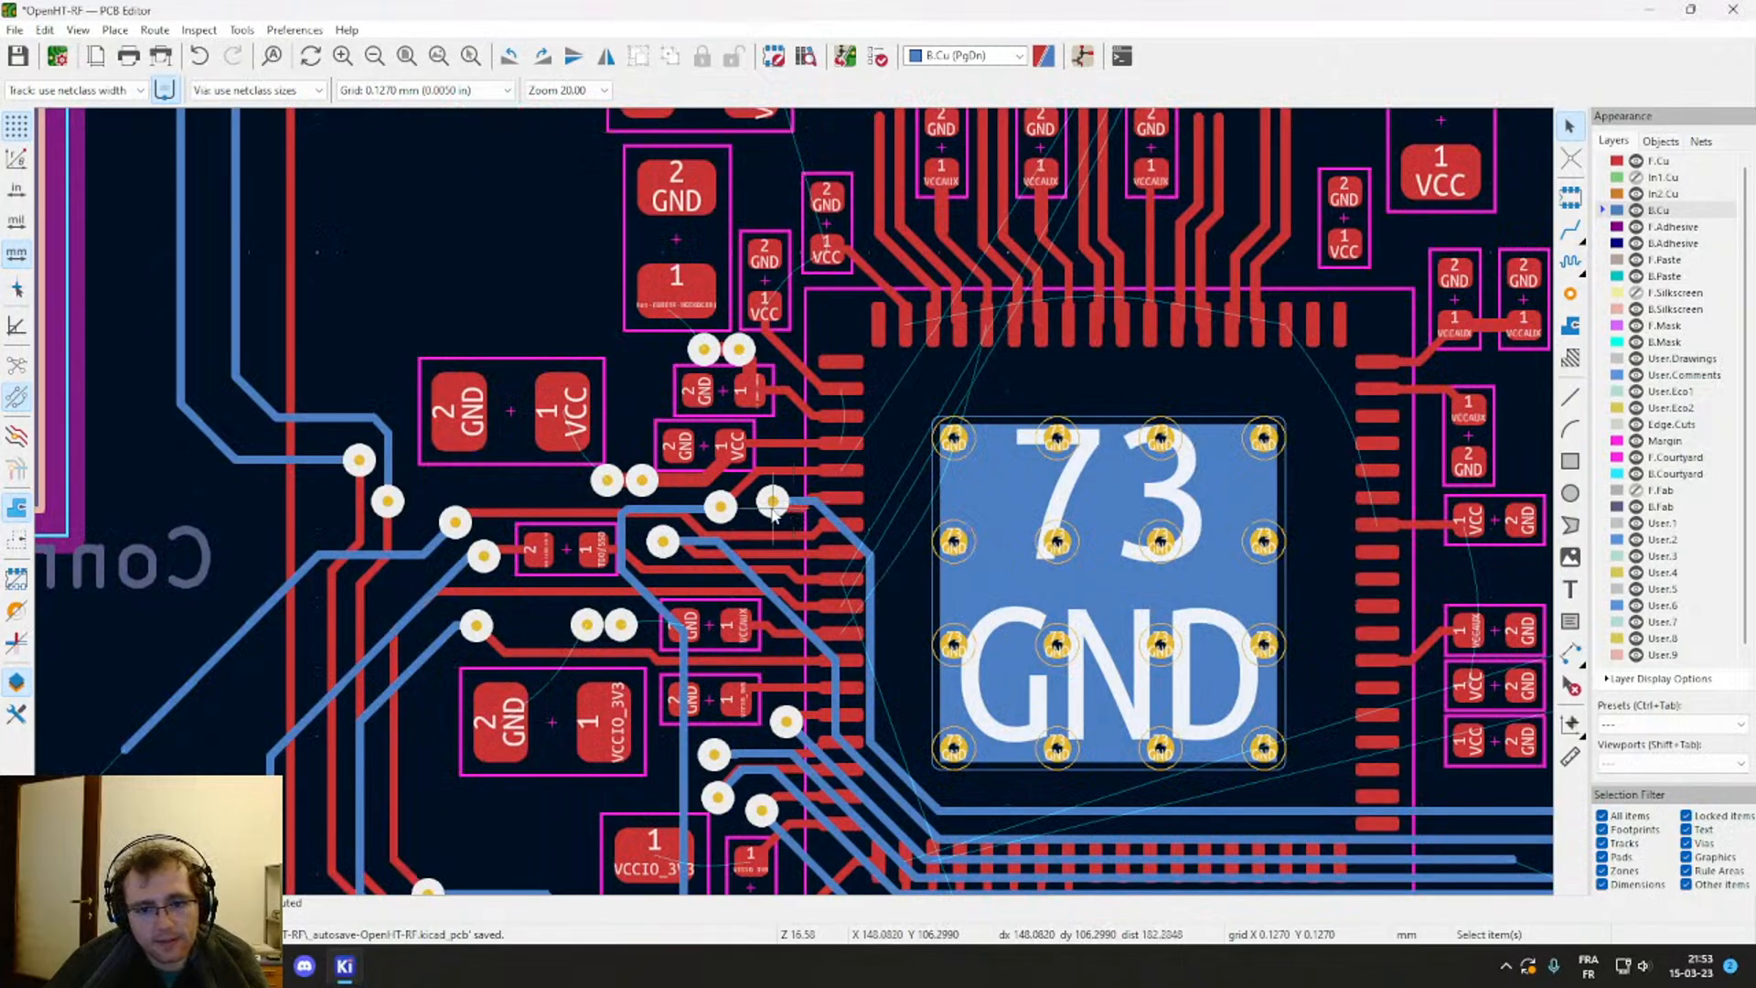
Step: Select the IO0 via beside the 73-pad chip and snap the PCB editor to half of the screen
left_click(773, 505)
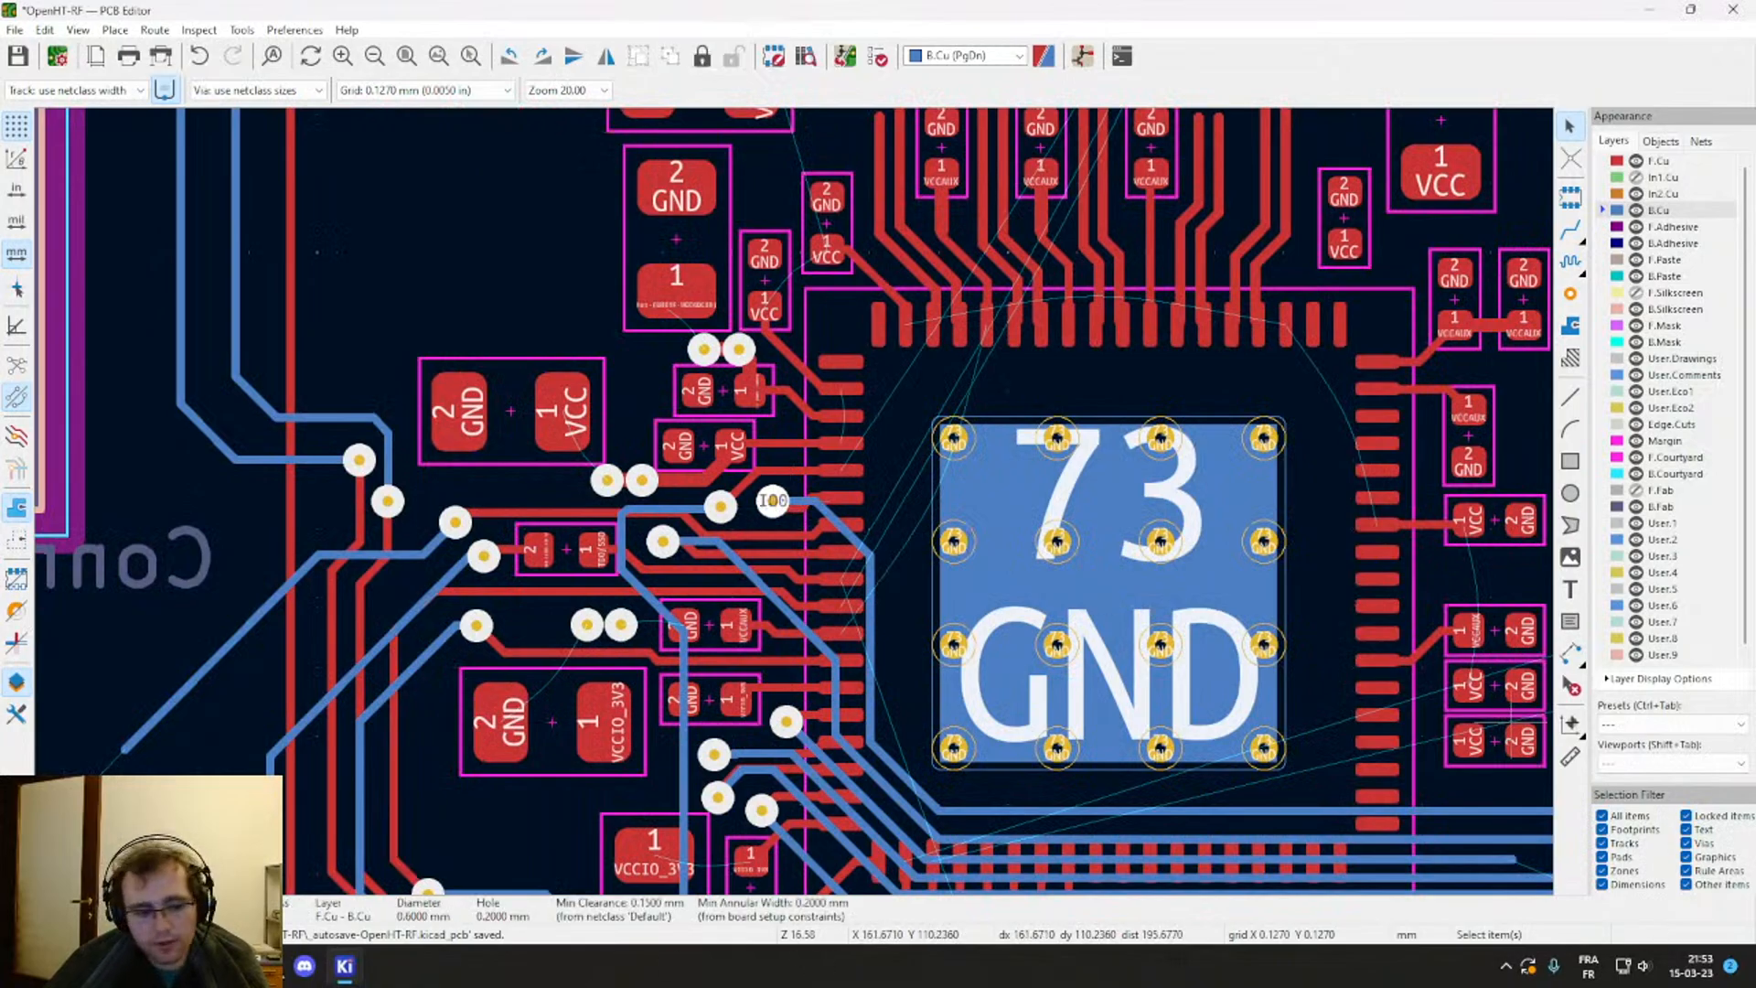
left_click_drag(894, 9, 1, 265)
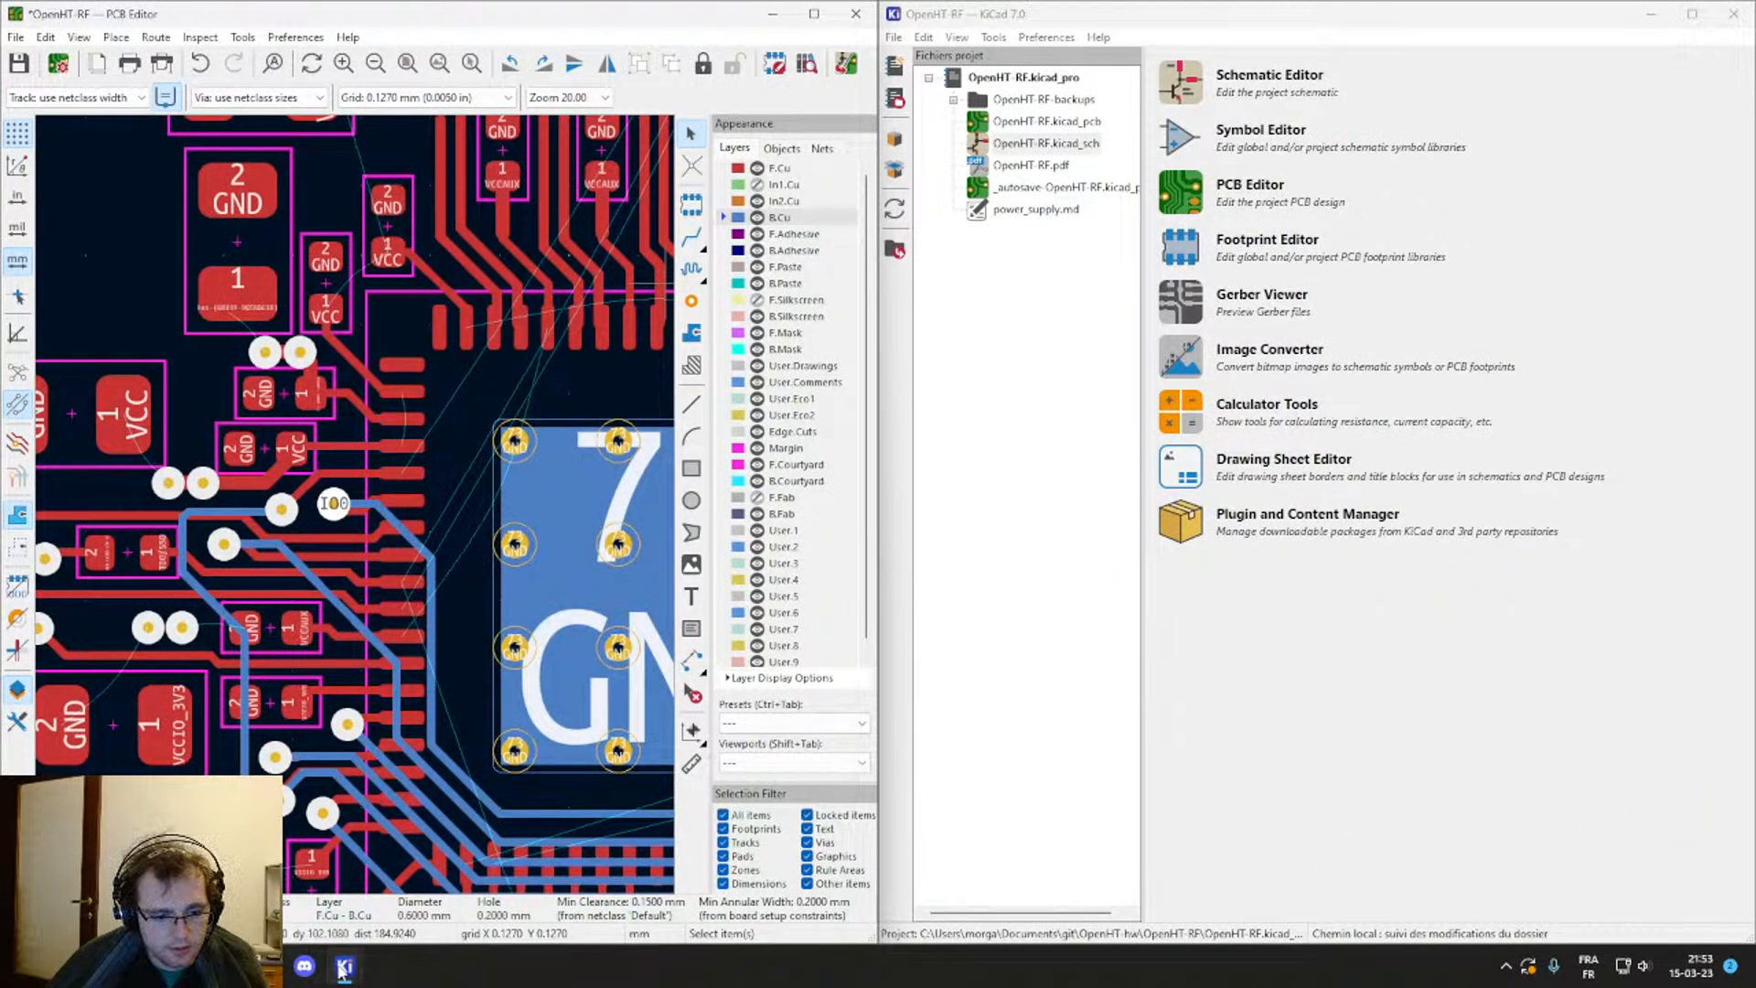
mouse_move(344, 968)
mouse_move(494, 901)
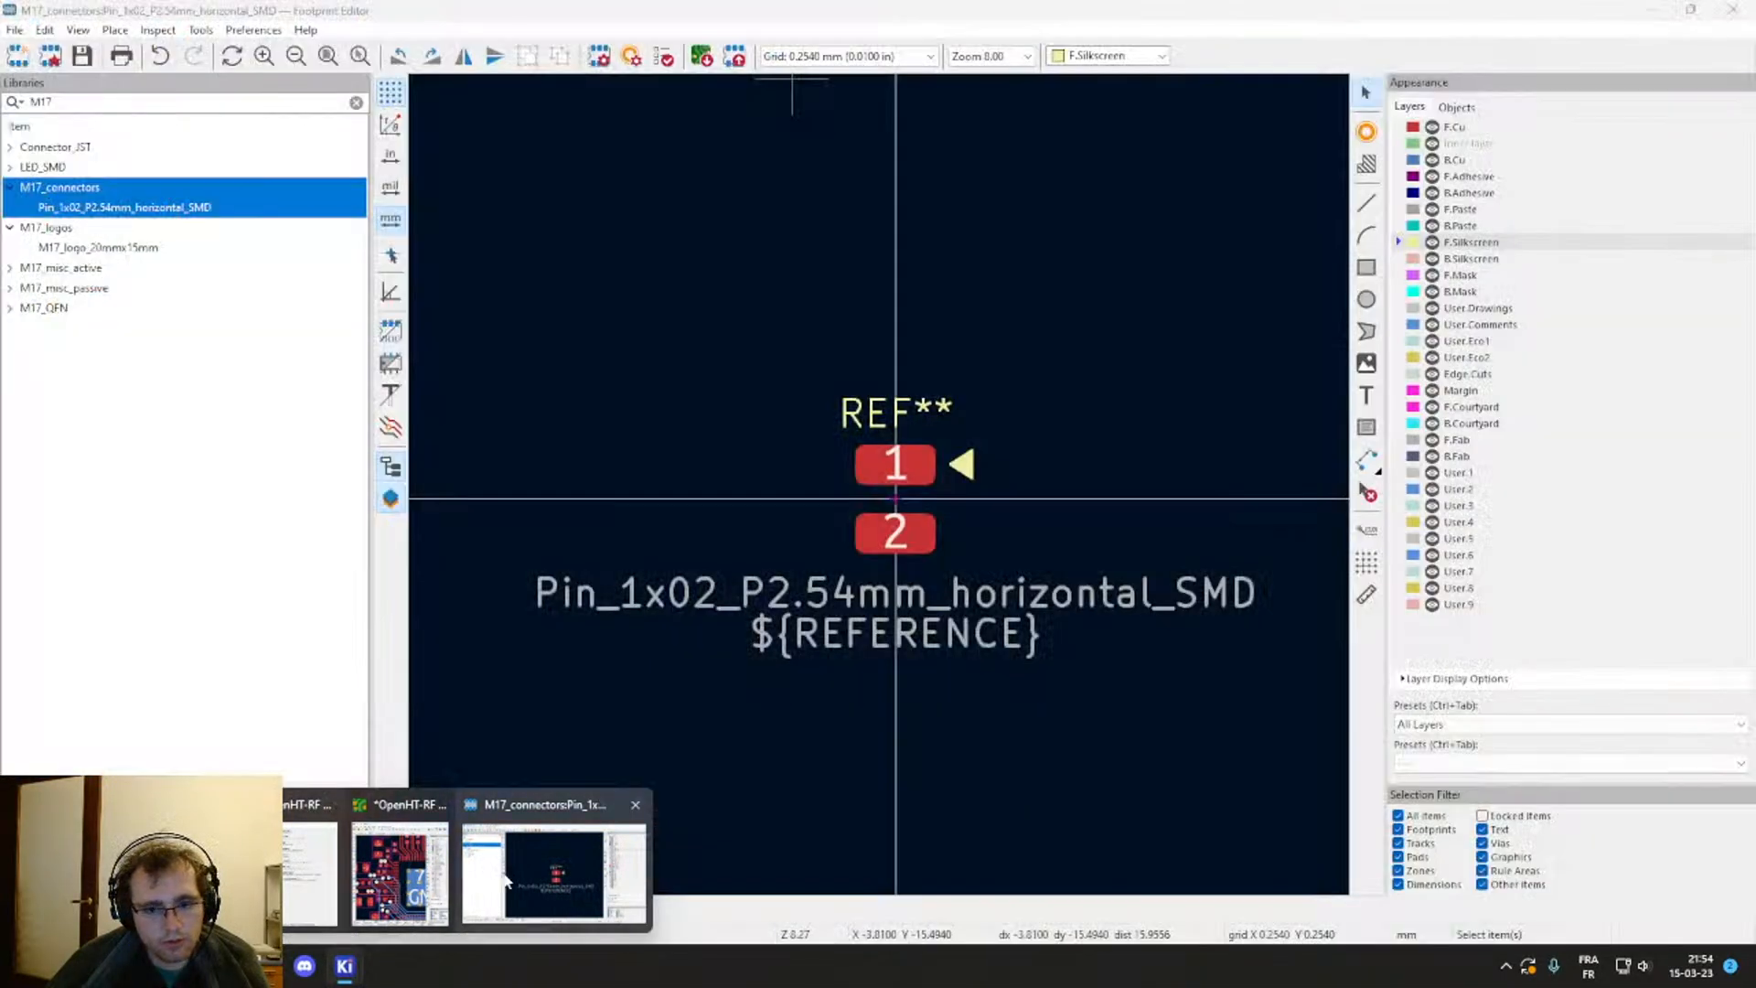
left_click(493, 882)
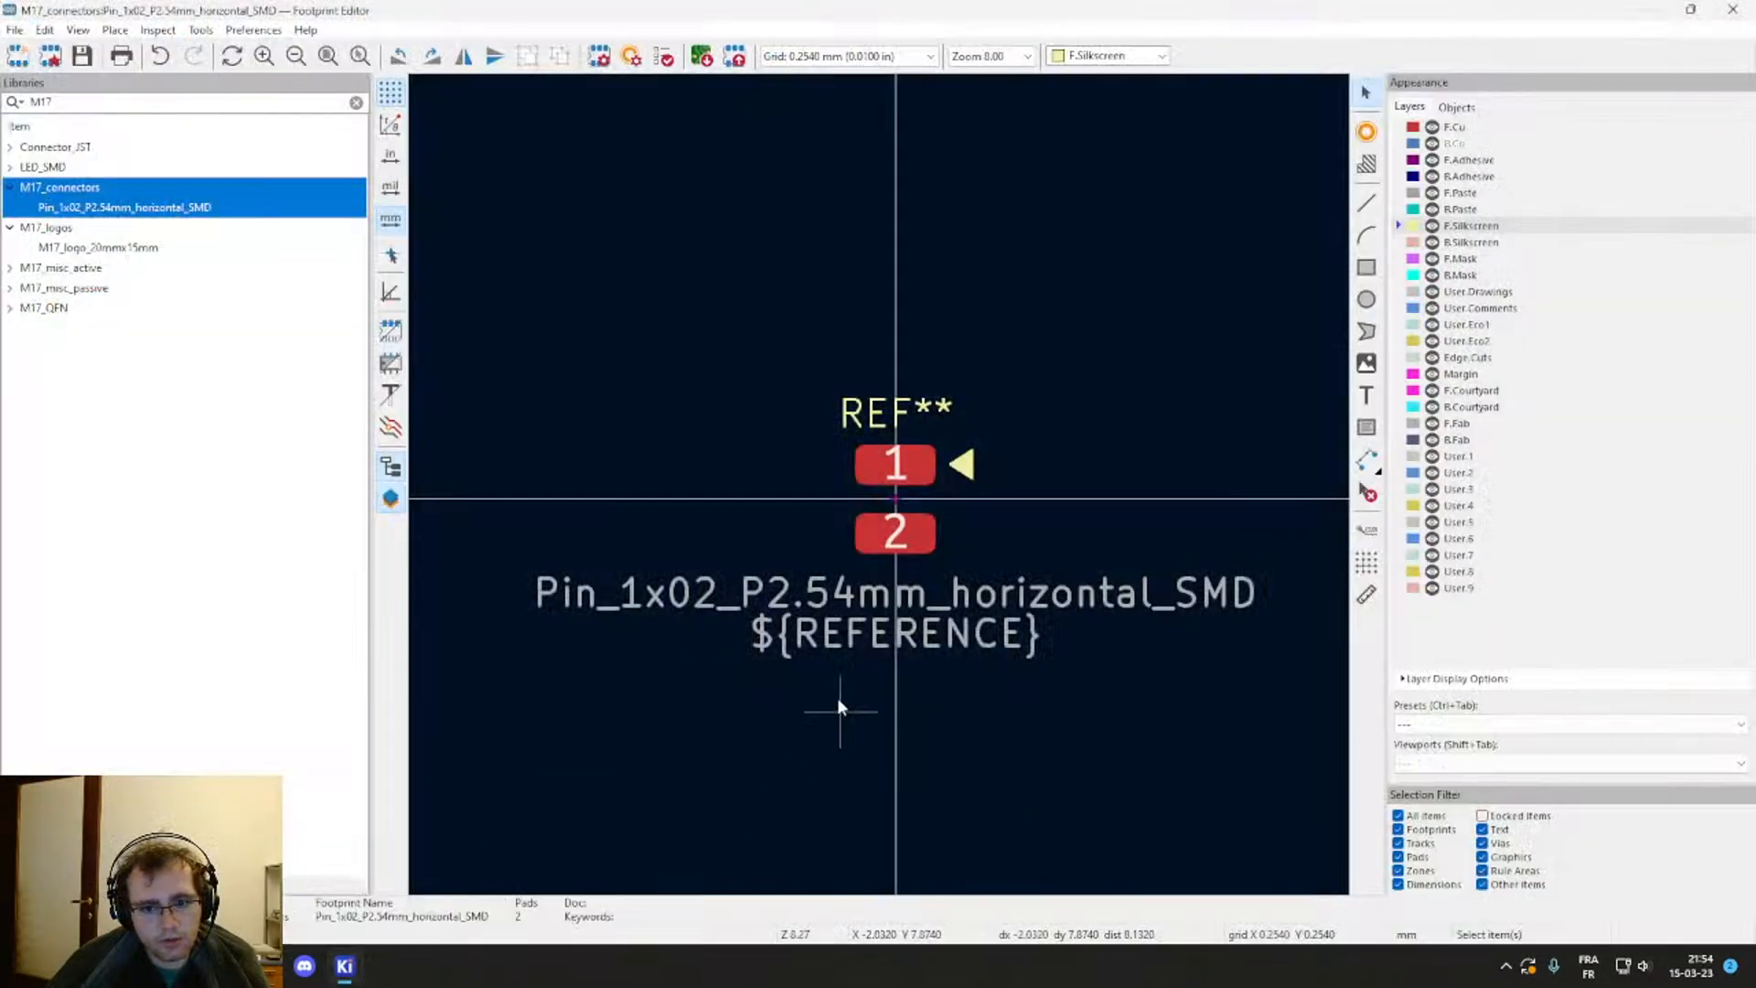
scroll(846, 525, "down", 5)
scroll(880, 485, "up", 2)
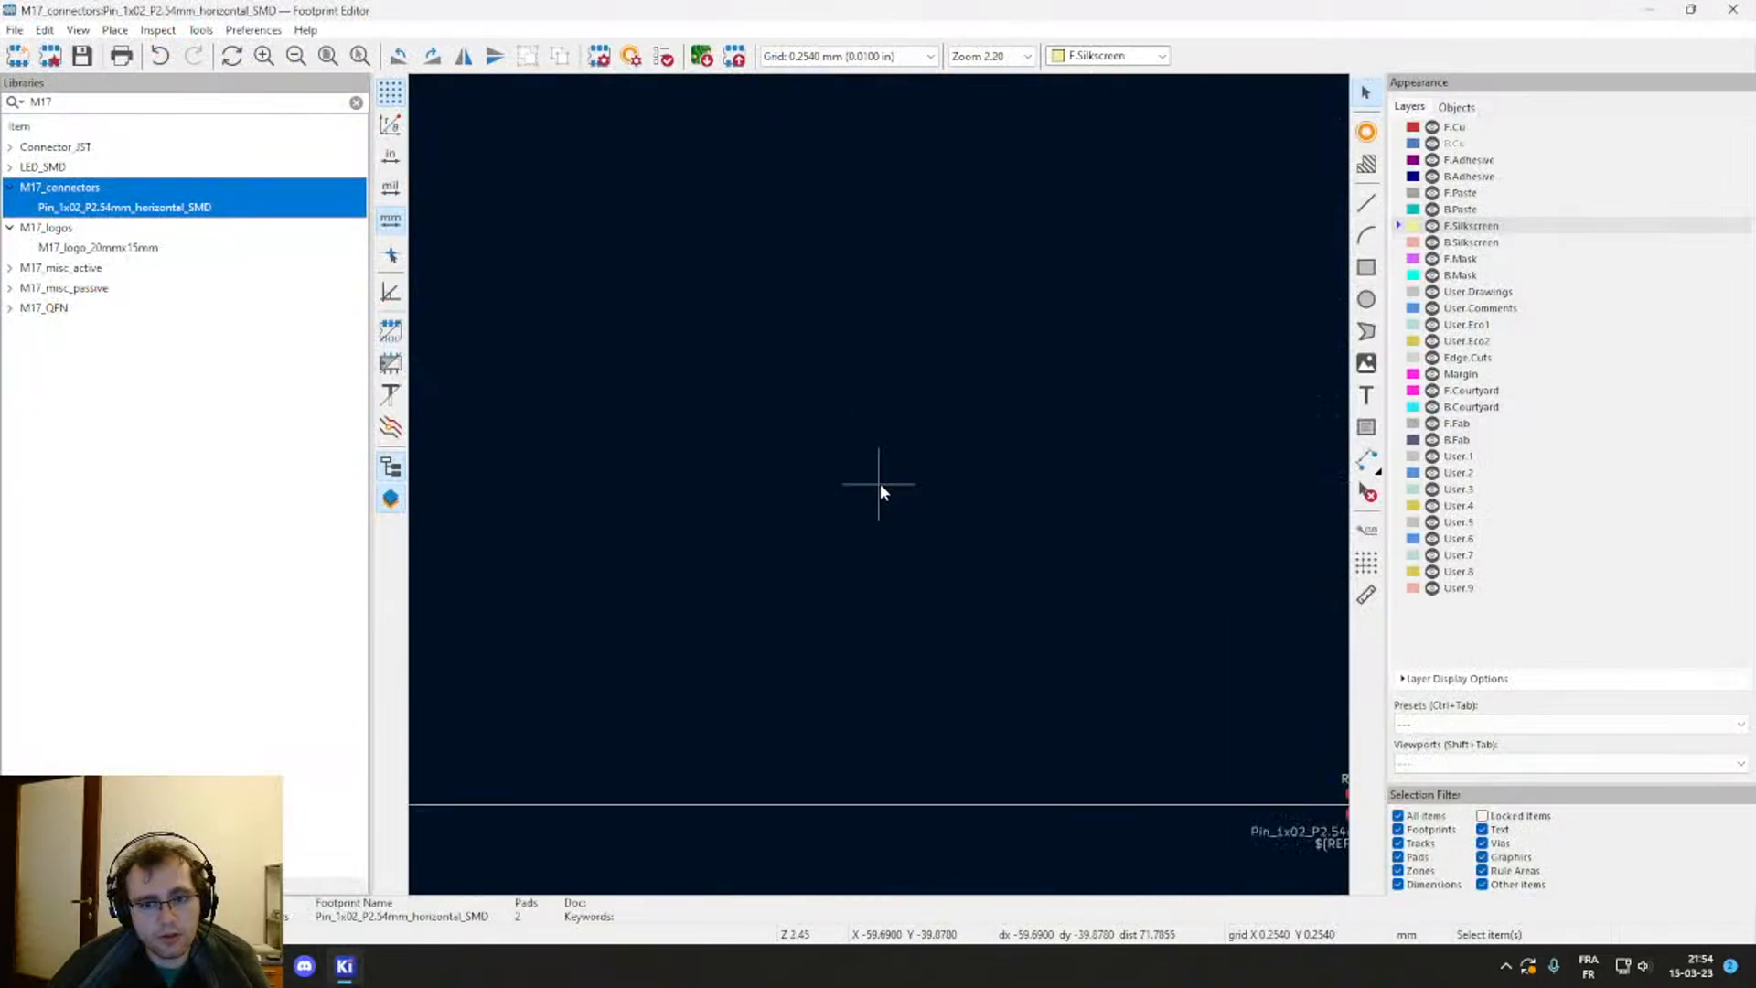
left_click(1733, 11)
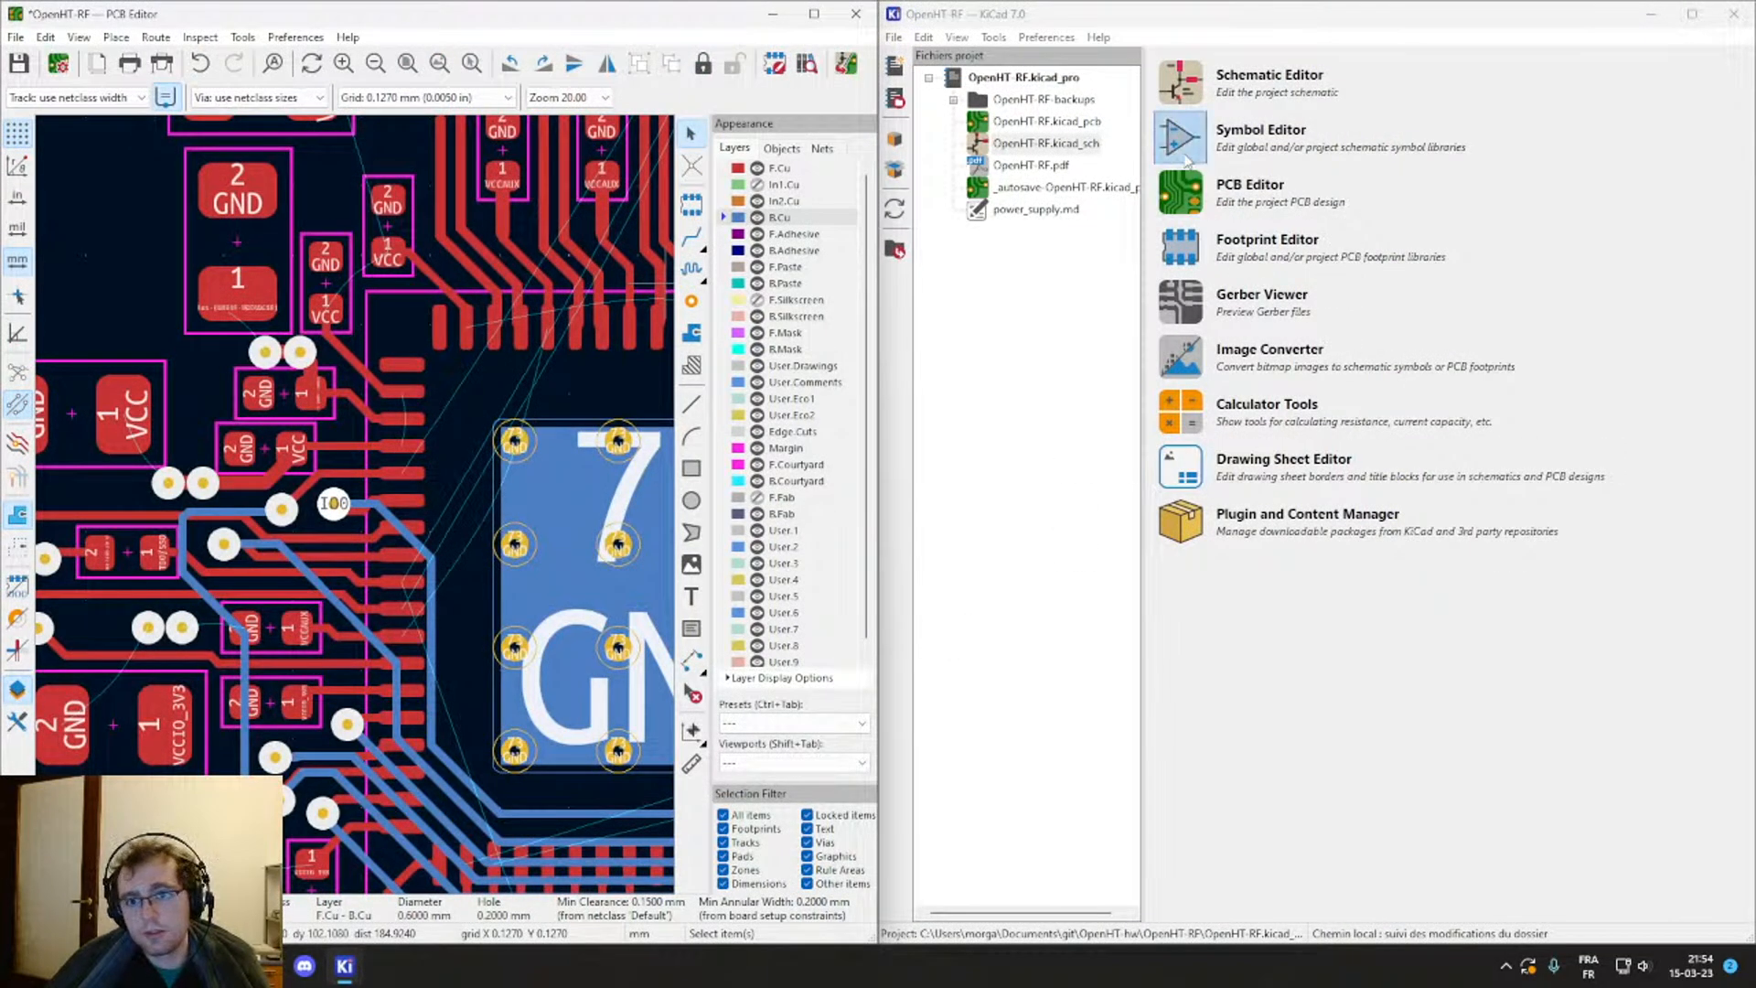
Step: Open the schematic editor beside the board layout, showing the BANK 1 pins on the FPGA sheet
left_click(1180, 80)
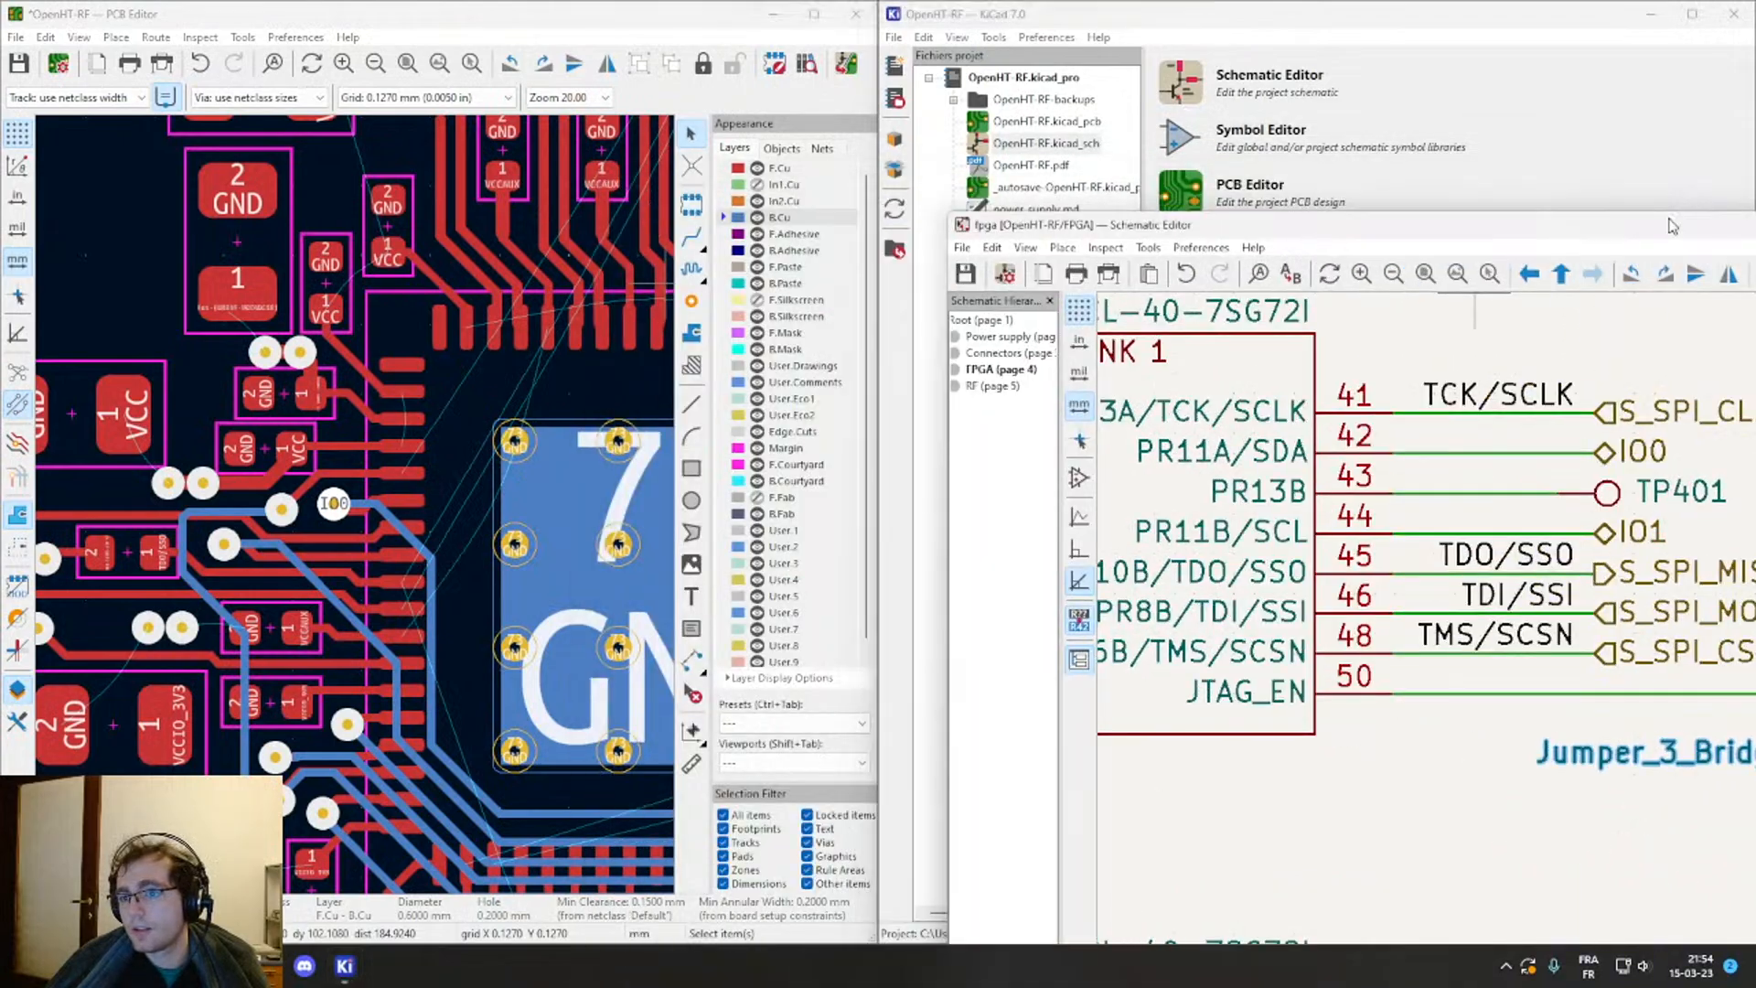
scroll(1299, 421, "down", 3)
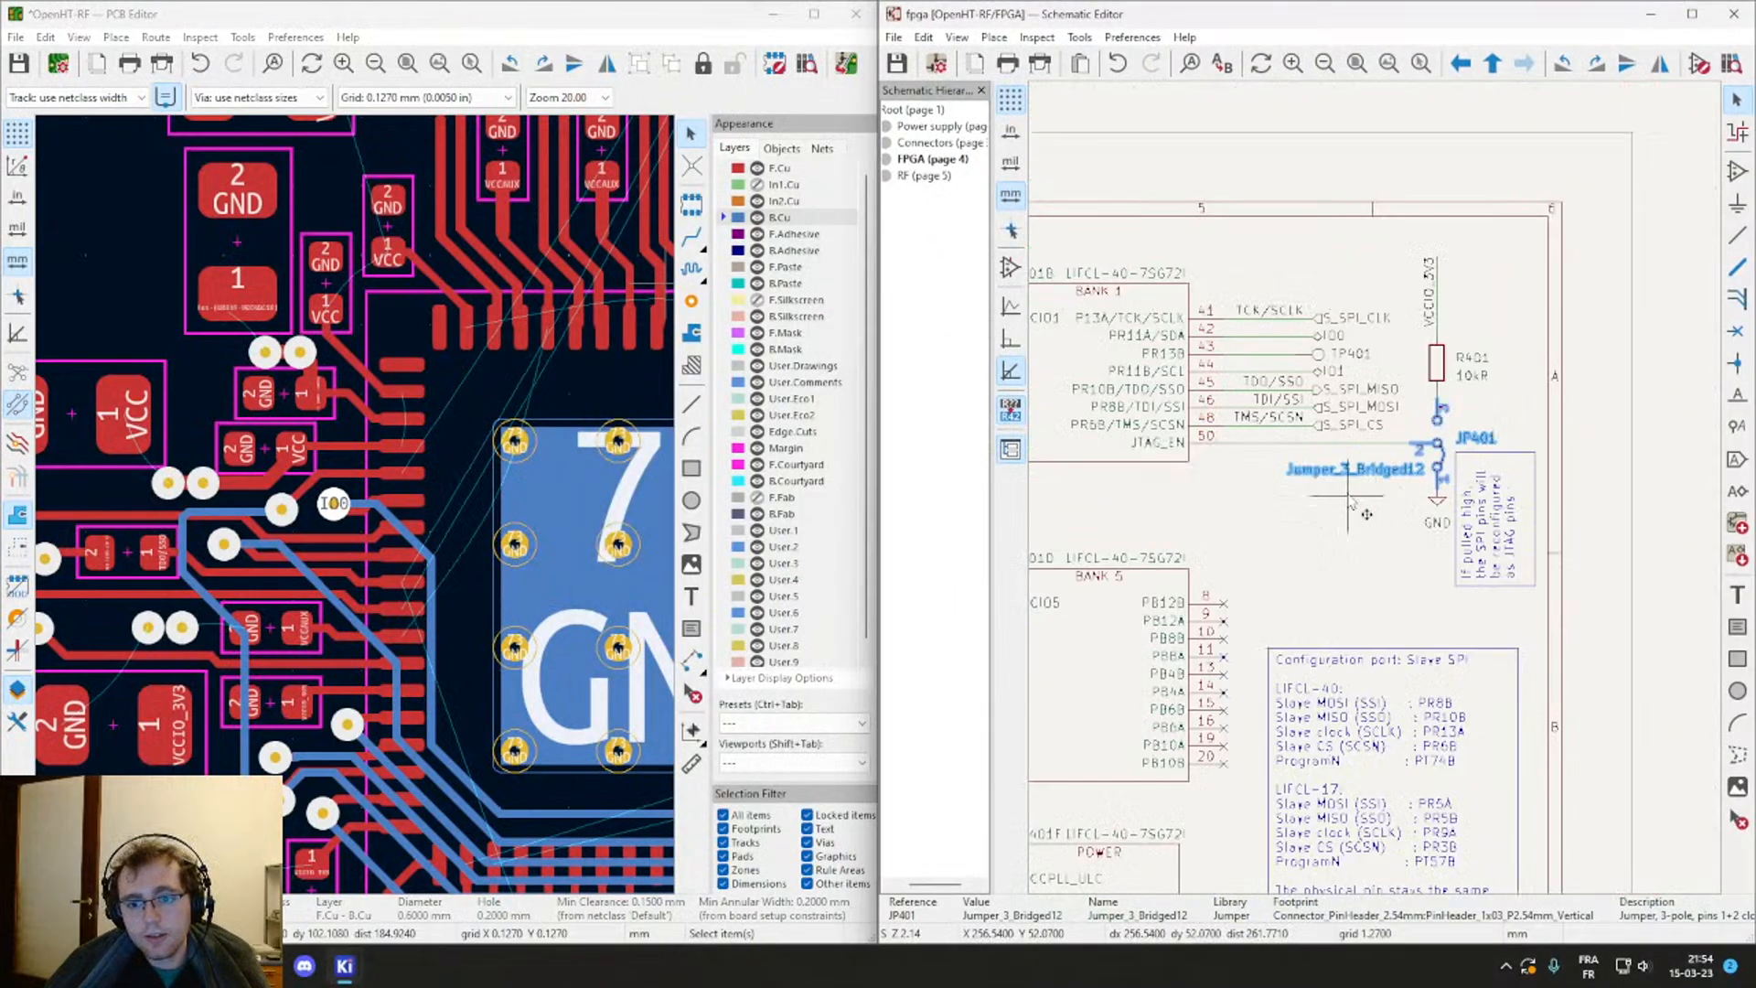
Step: Compare the chip's BANK 1 pin assignments in the schematic with the IO0, IO1 and SPI tracks on the board
scroll(386, 548, "down", 2)
middle_click_drag(386, 549, 277, 386)
scroll(354, 503, "up", 5)
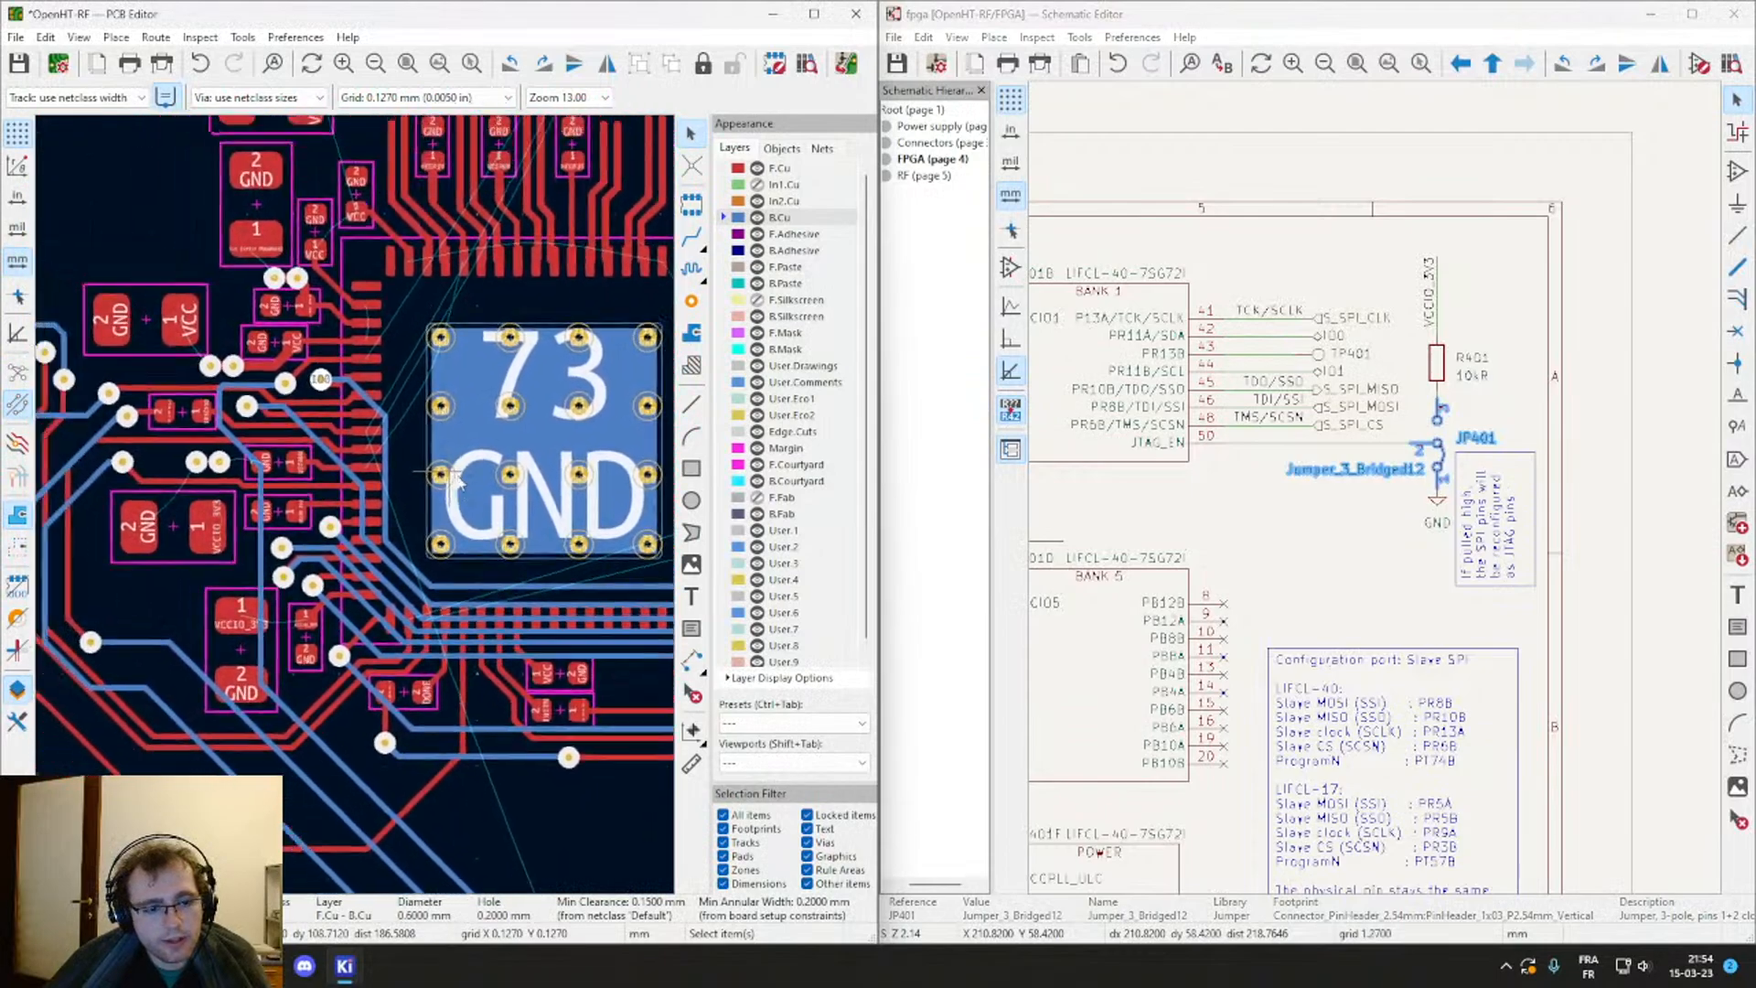
scroll(353, 503, "down", 2)
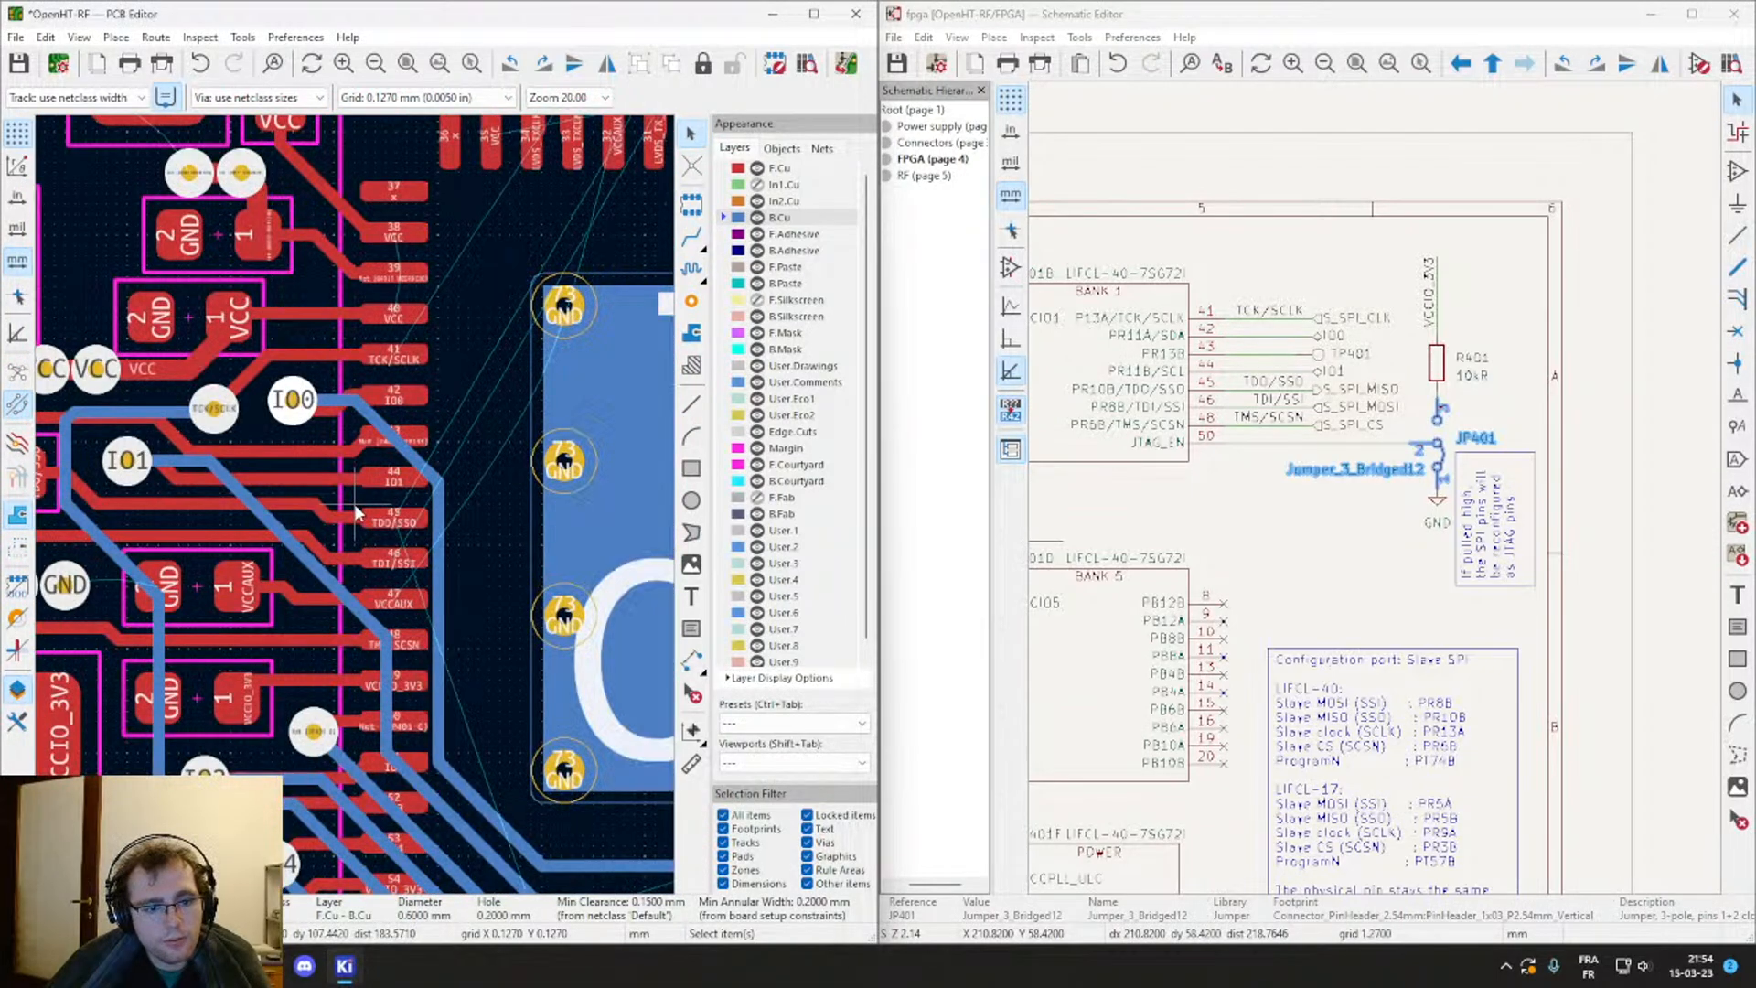
middle_click_drag(294, 510, 442, 502)
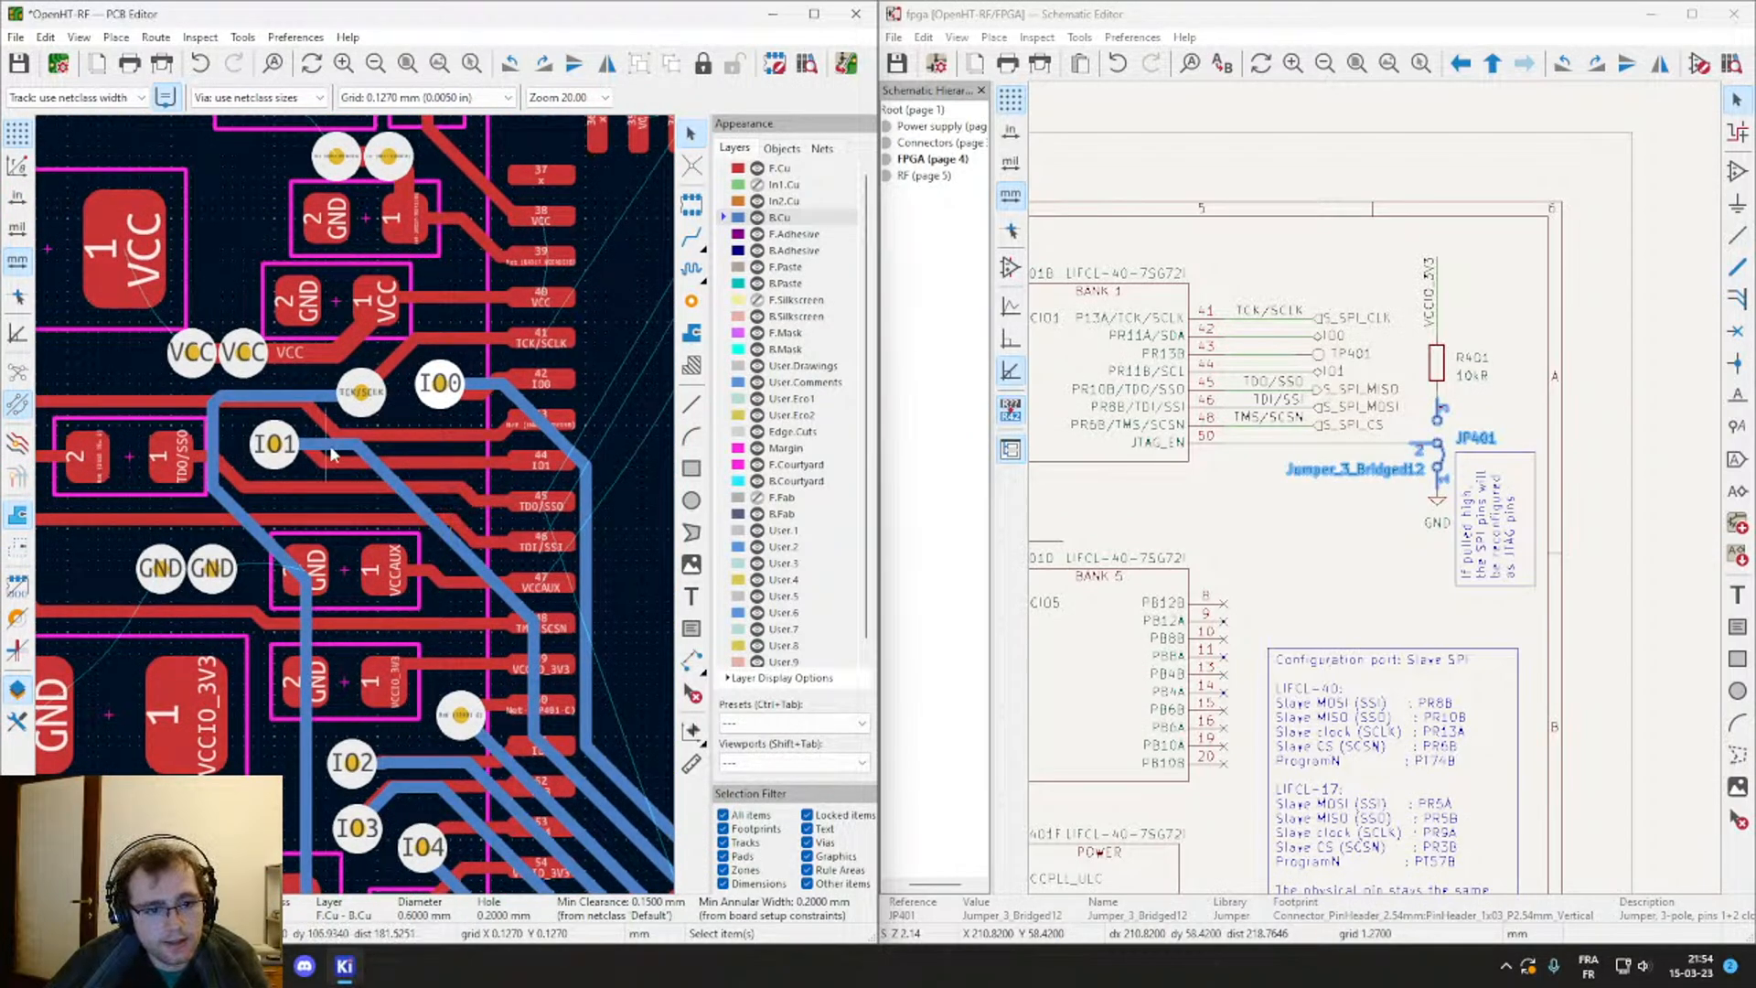
scroll(553, 448, "down", 3)
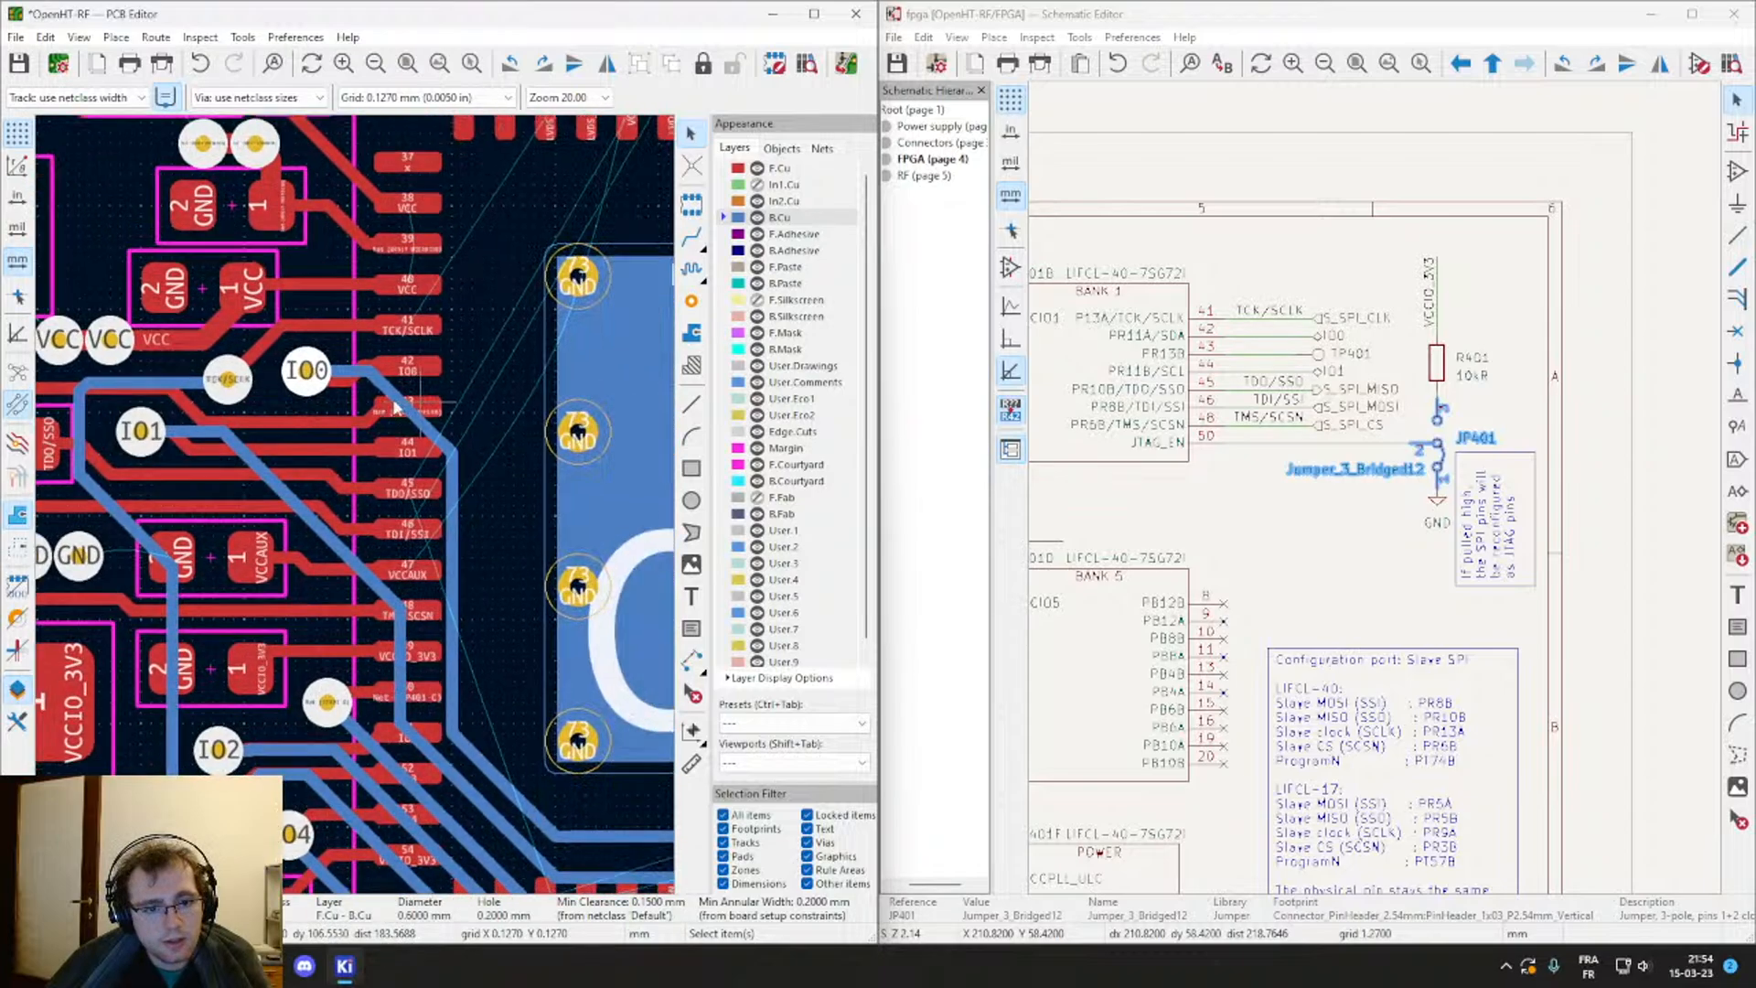
middle_click_drag(629, 668, 203, 589)
middle_click_drag(514, 553, 612, 506)
middle_click_drag(142, 552, 673, 583)
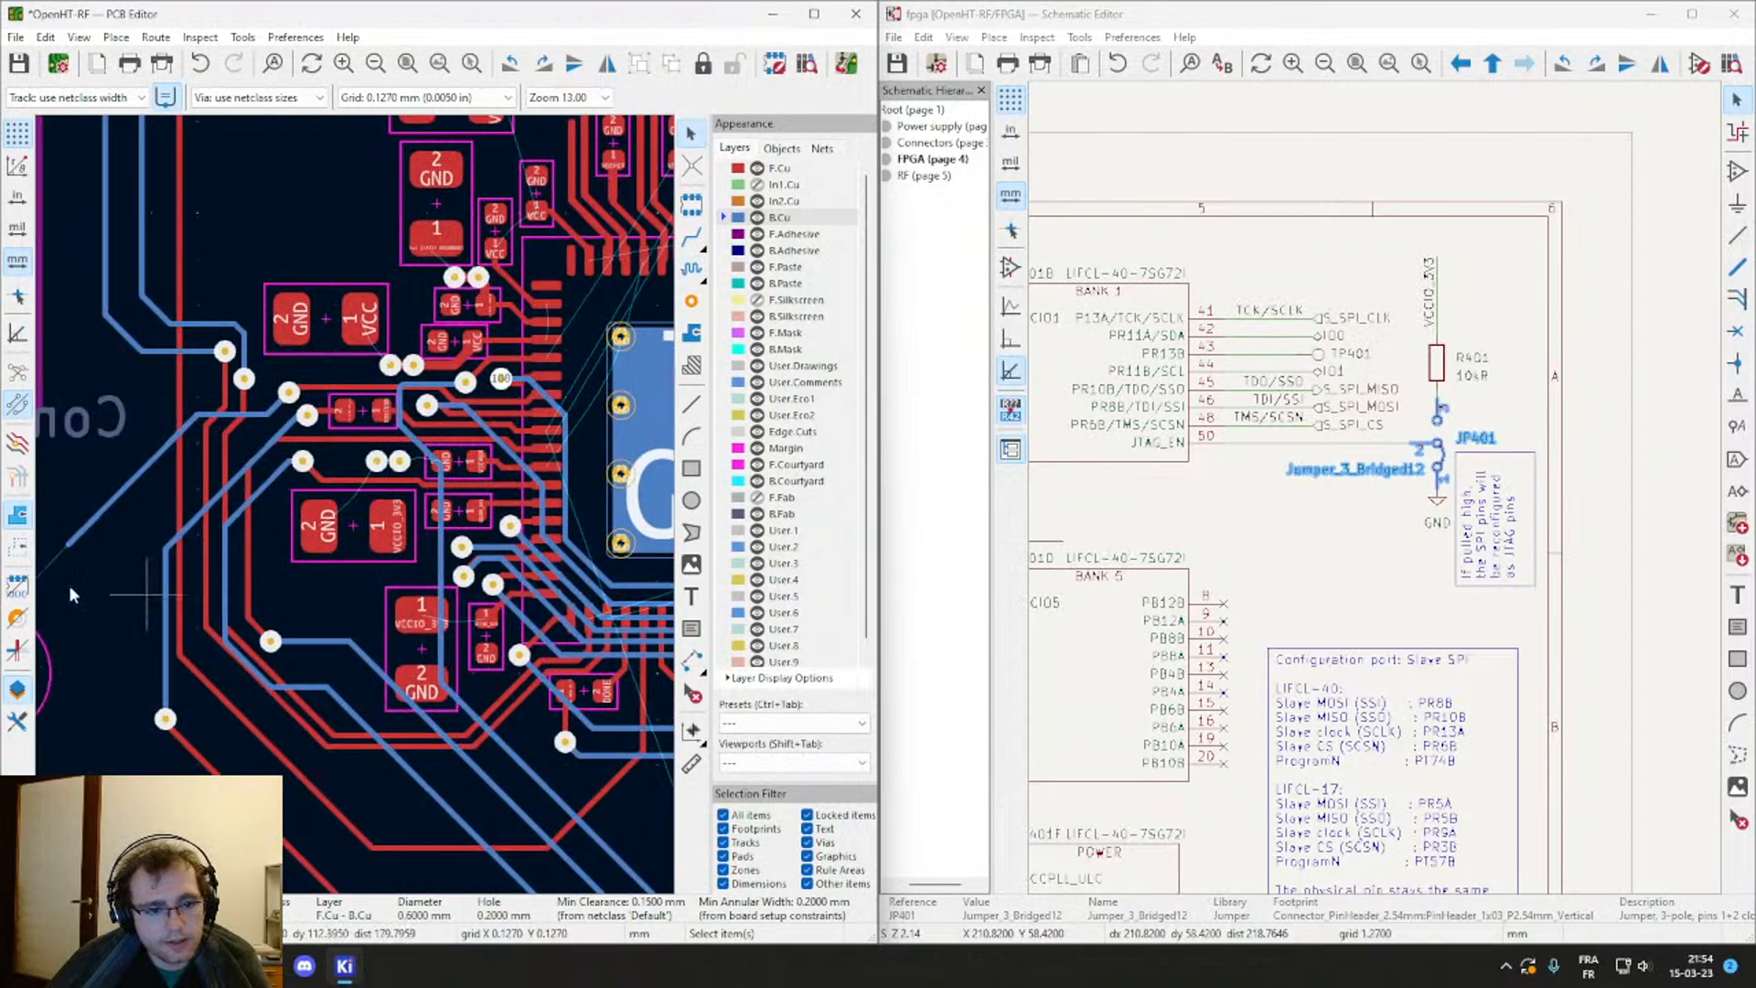
Step: Examine the IO0 and IO1 tracks beside the 73-pad chip and the IO5 track to its resistor at J304
middle_click_drag(520, 457, 274, 464)
scroll(277, 471, "down", 4)
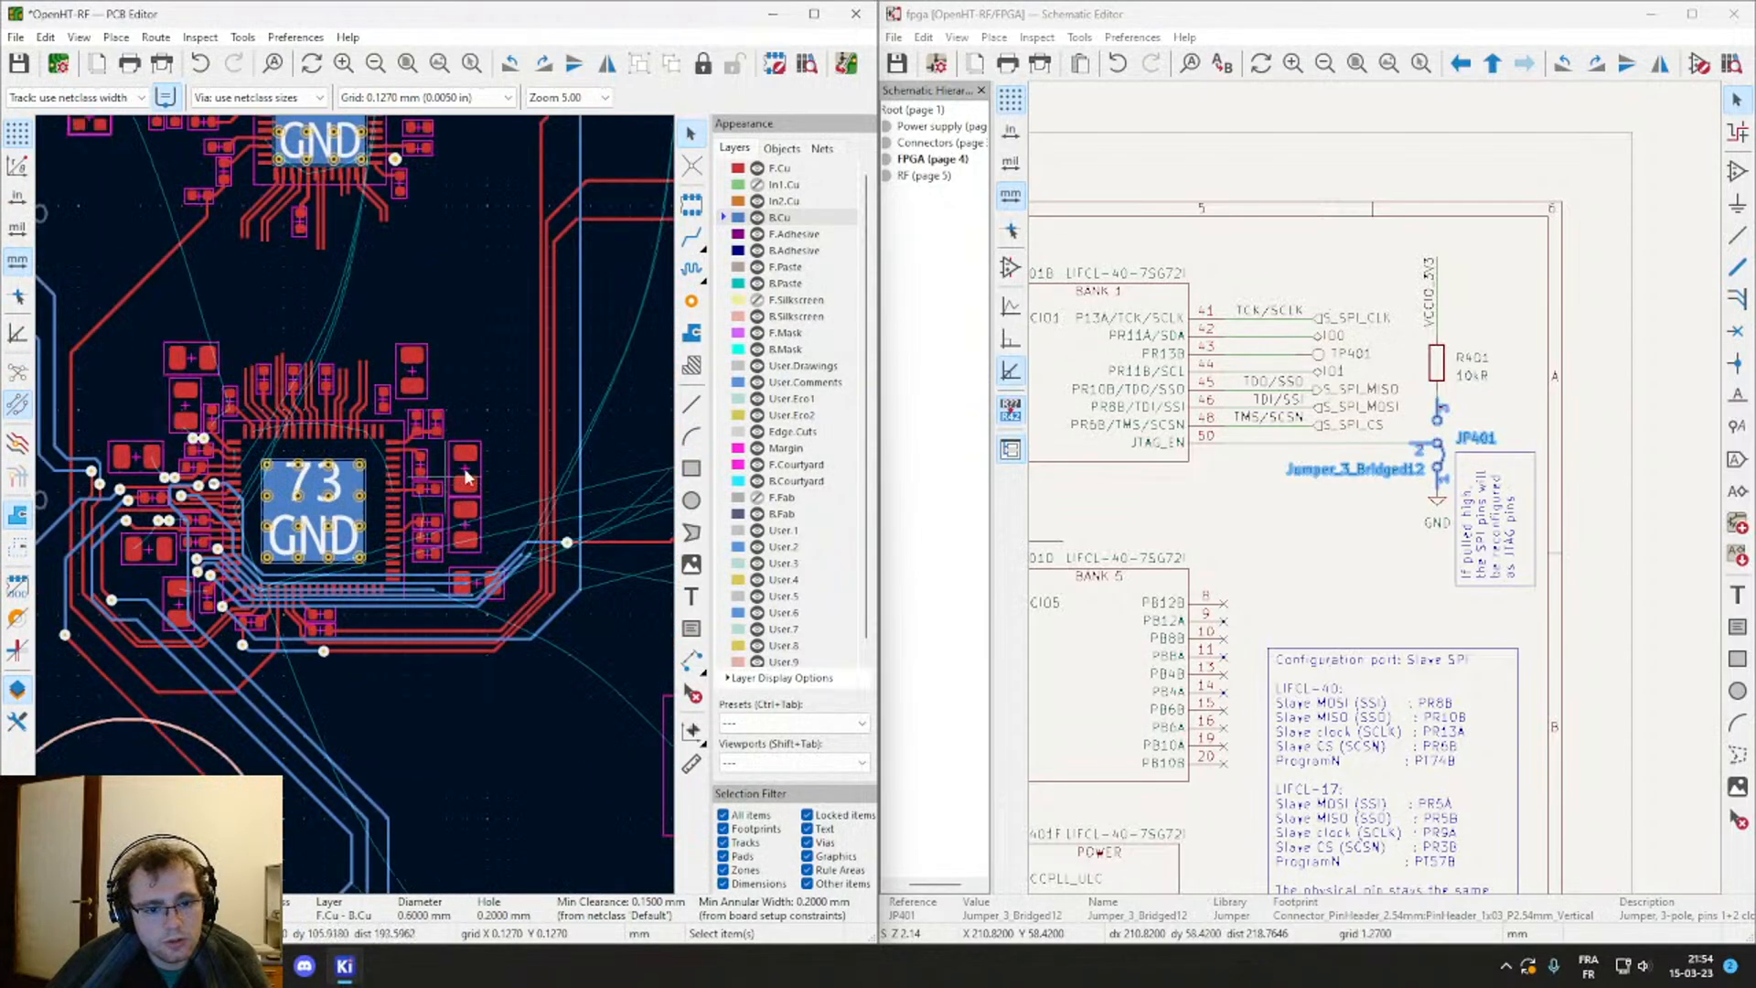
scroll(567, 426, "up", 9)
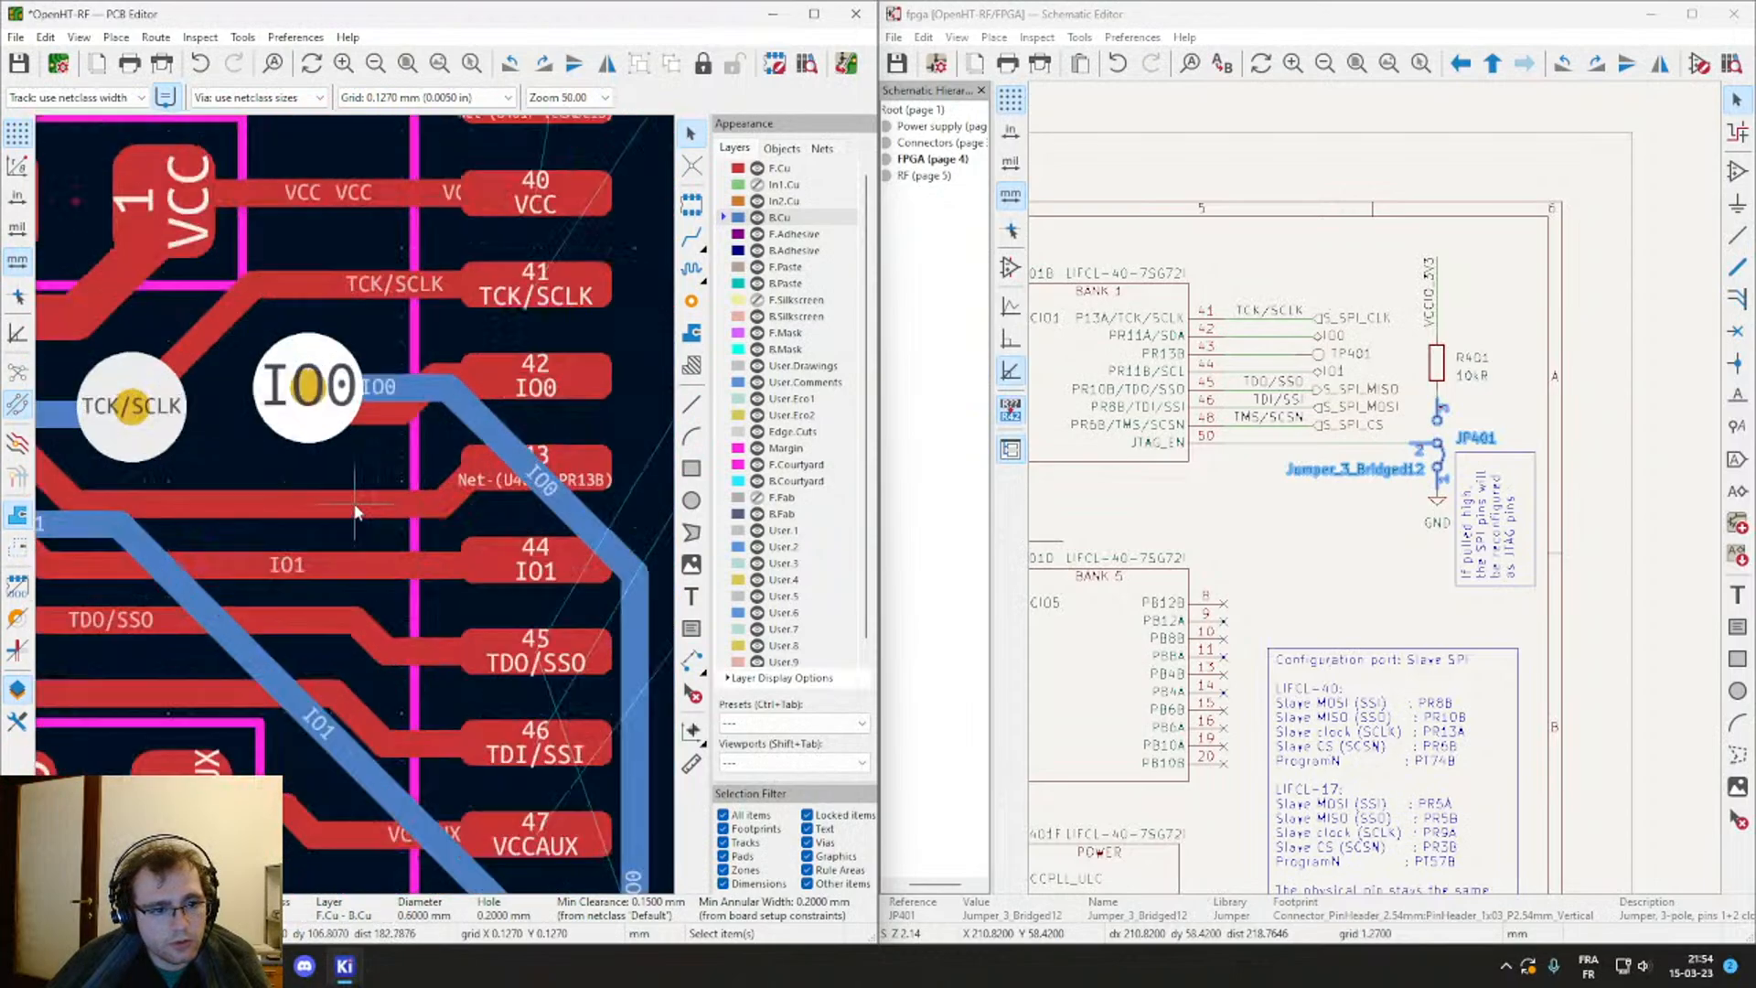
scroll(369, 447, "down", 5)
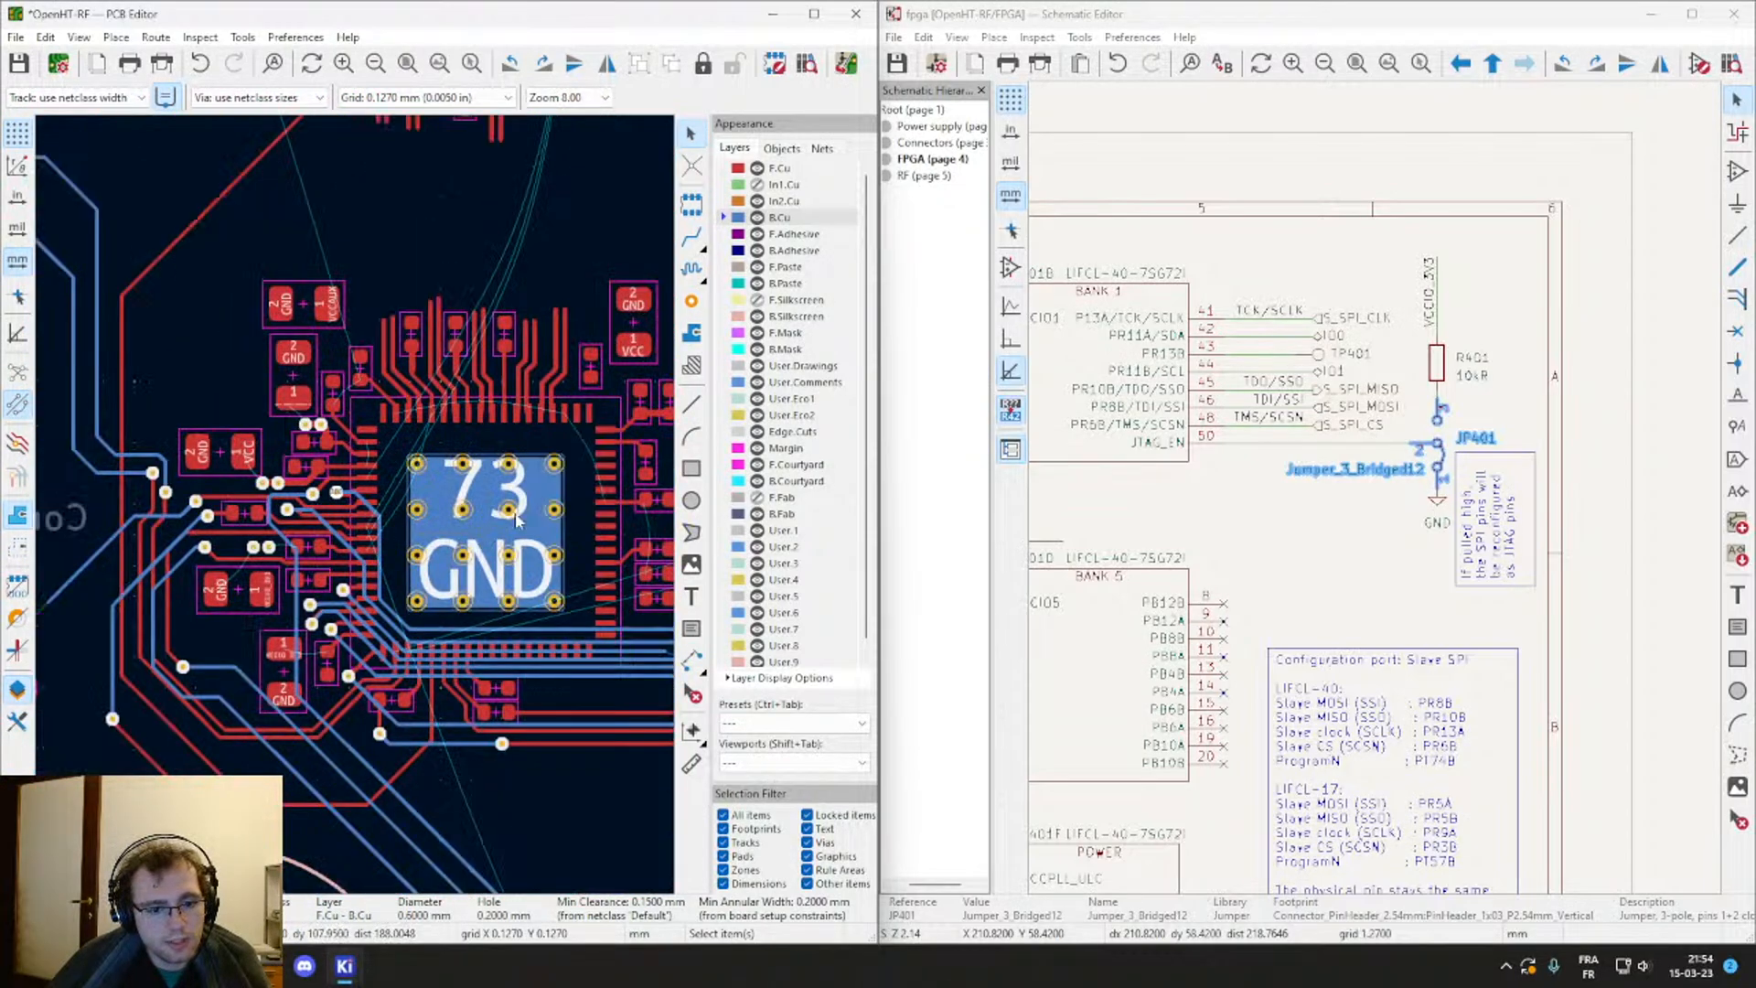
middle_click_drag(407, 447, 259, 540)
scroll(375, 377, "down", 2)
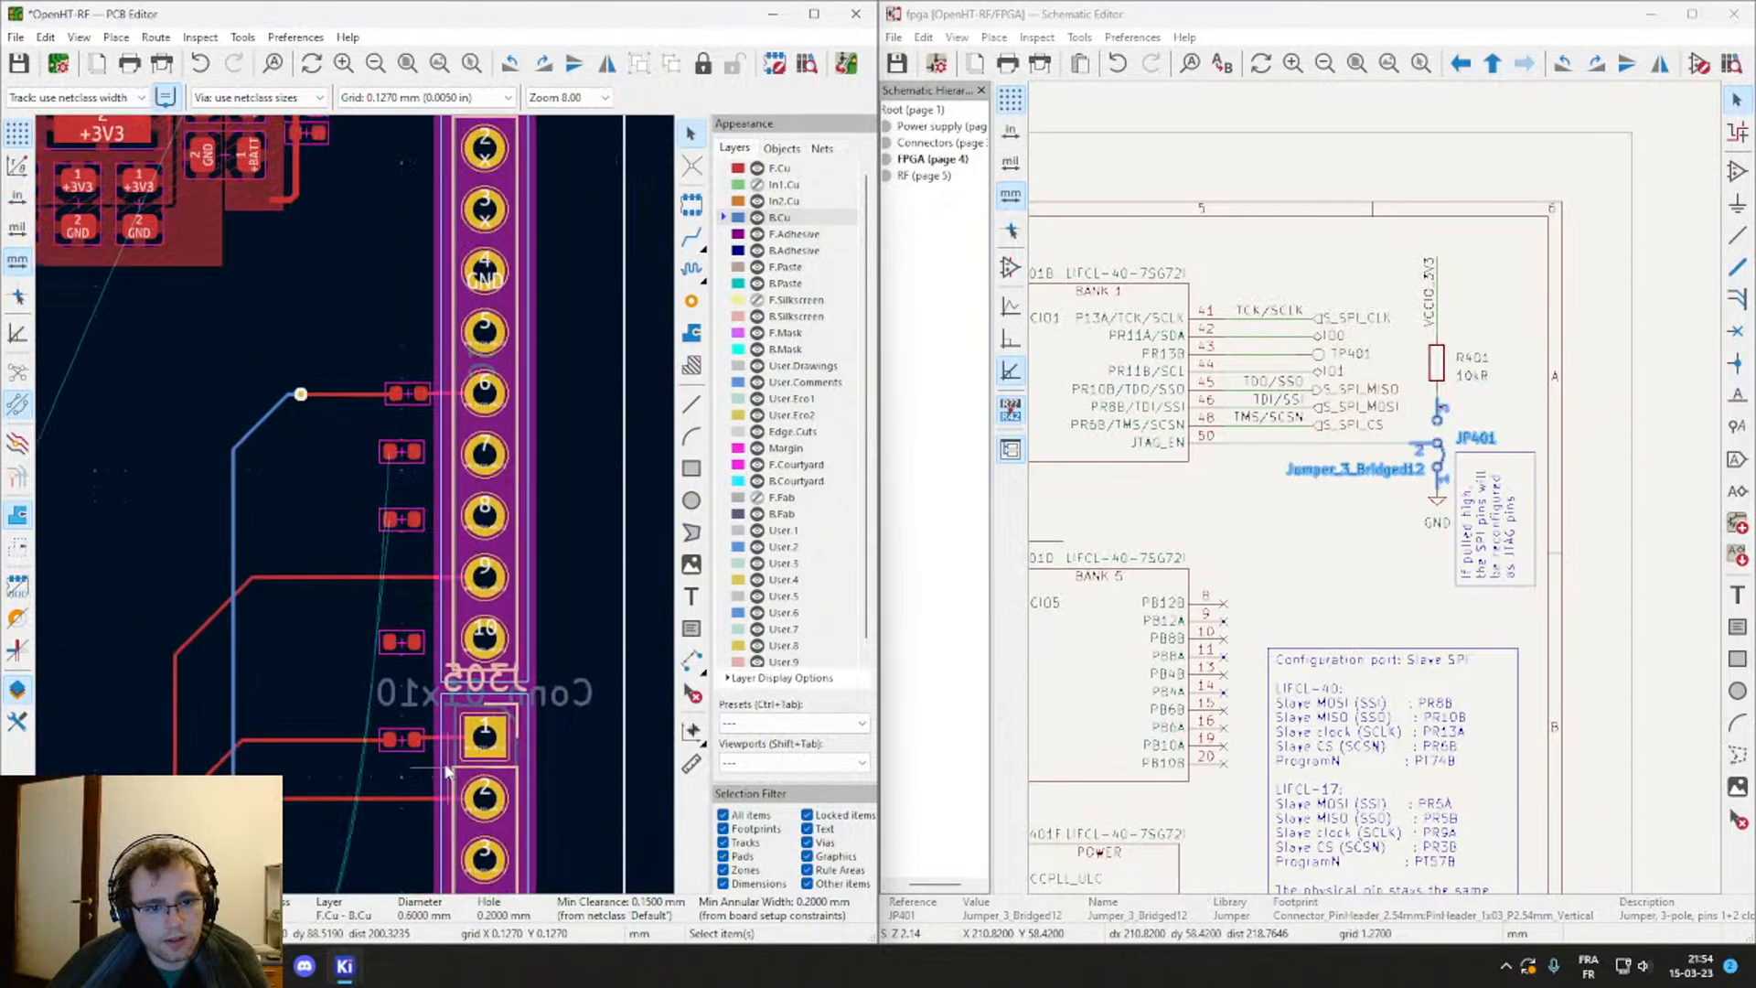
scroll(534, 368, "up", 4)
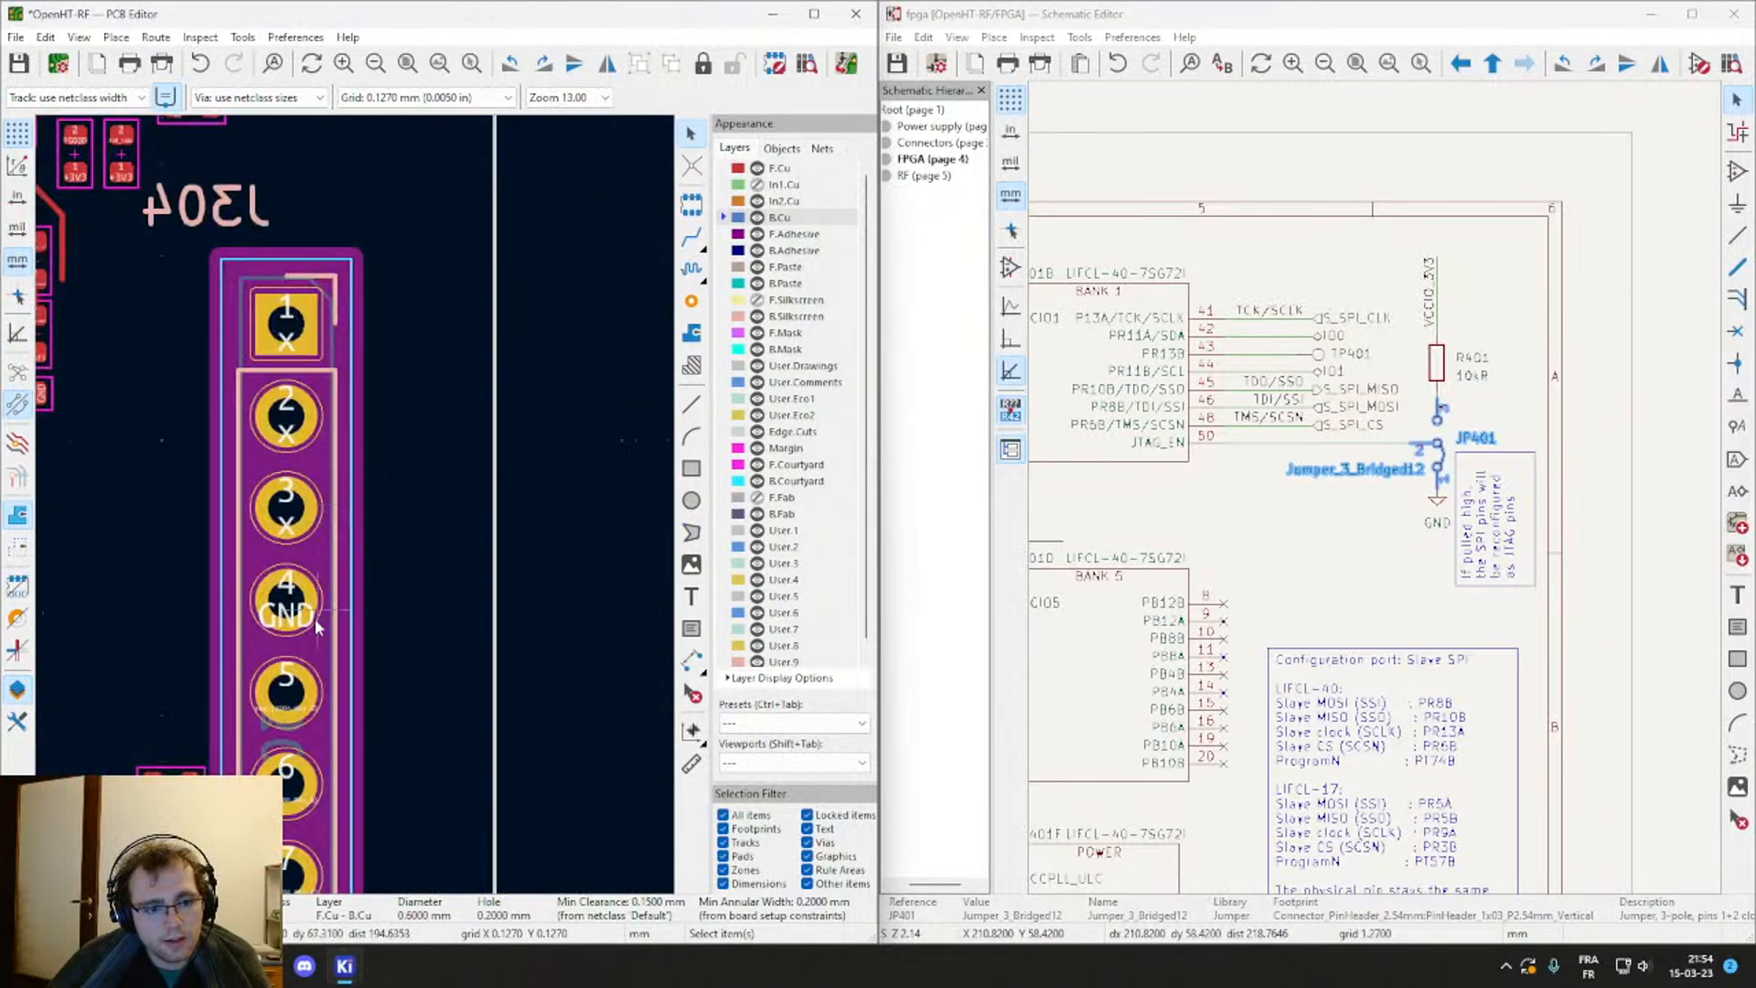
scroll(339, 636, "up", 2)
middle_click_drag(212, 670, 550, 600)
left_click(401, 457)
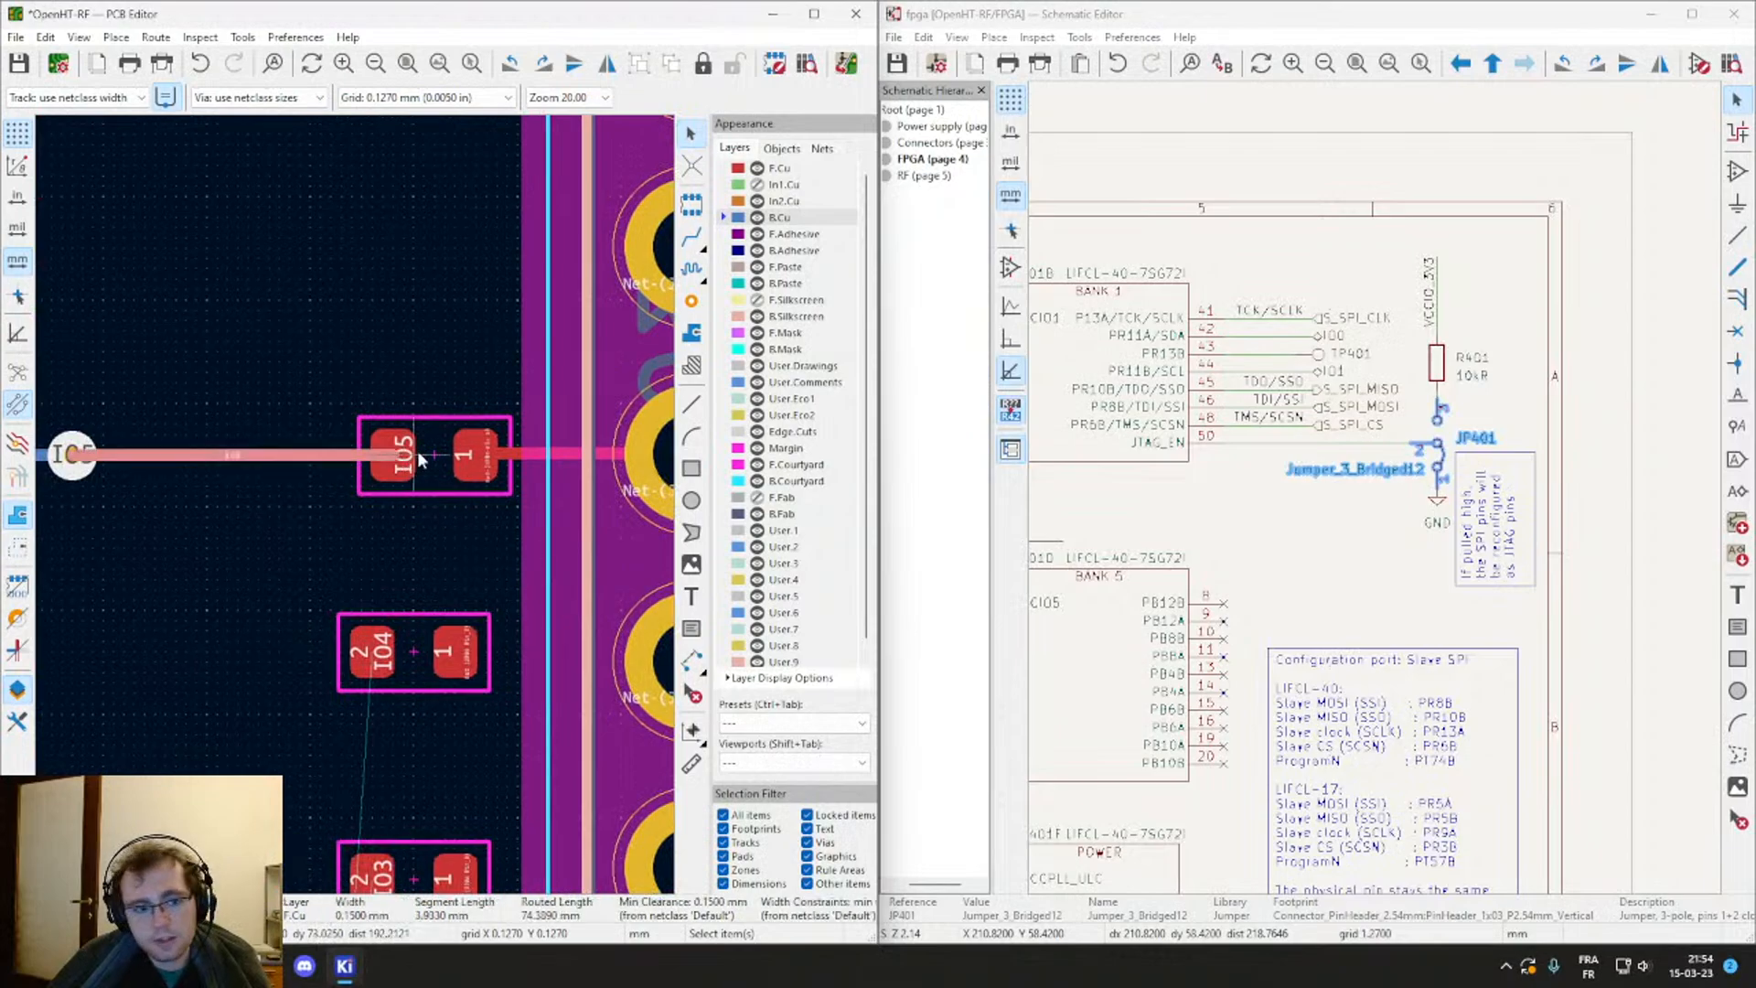
Step: Open the Connectors sheet from the root schematic and select the IO0 label on pin 8 of J305
right_click(1192, 538)
left_click(1266, 234)
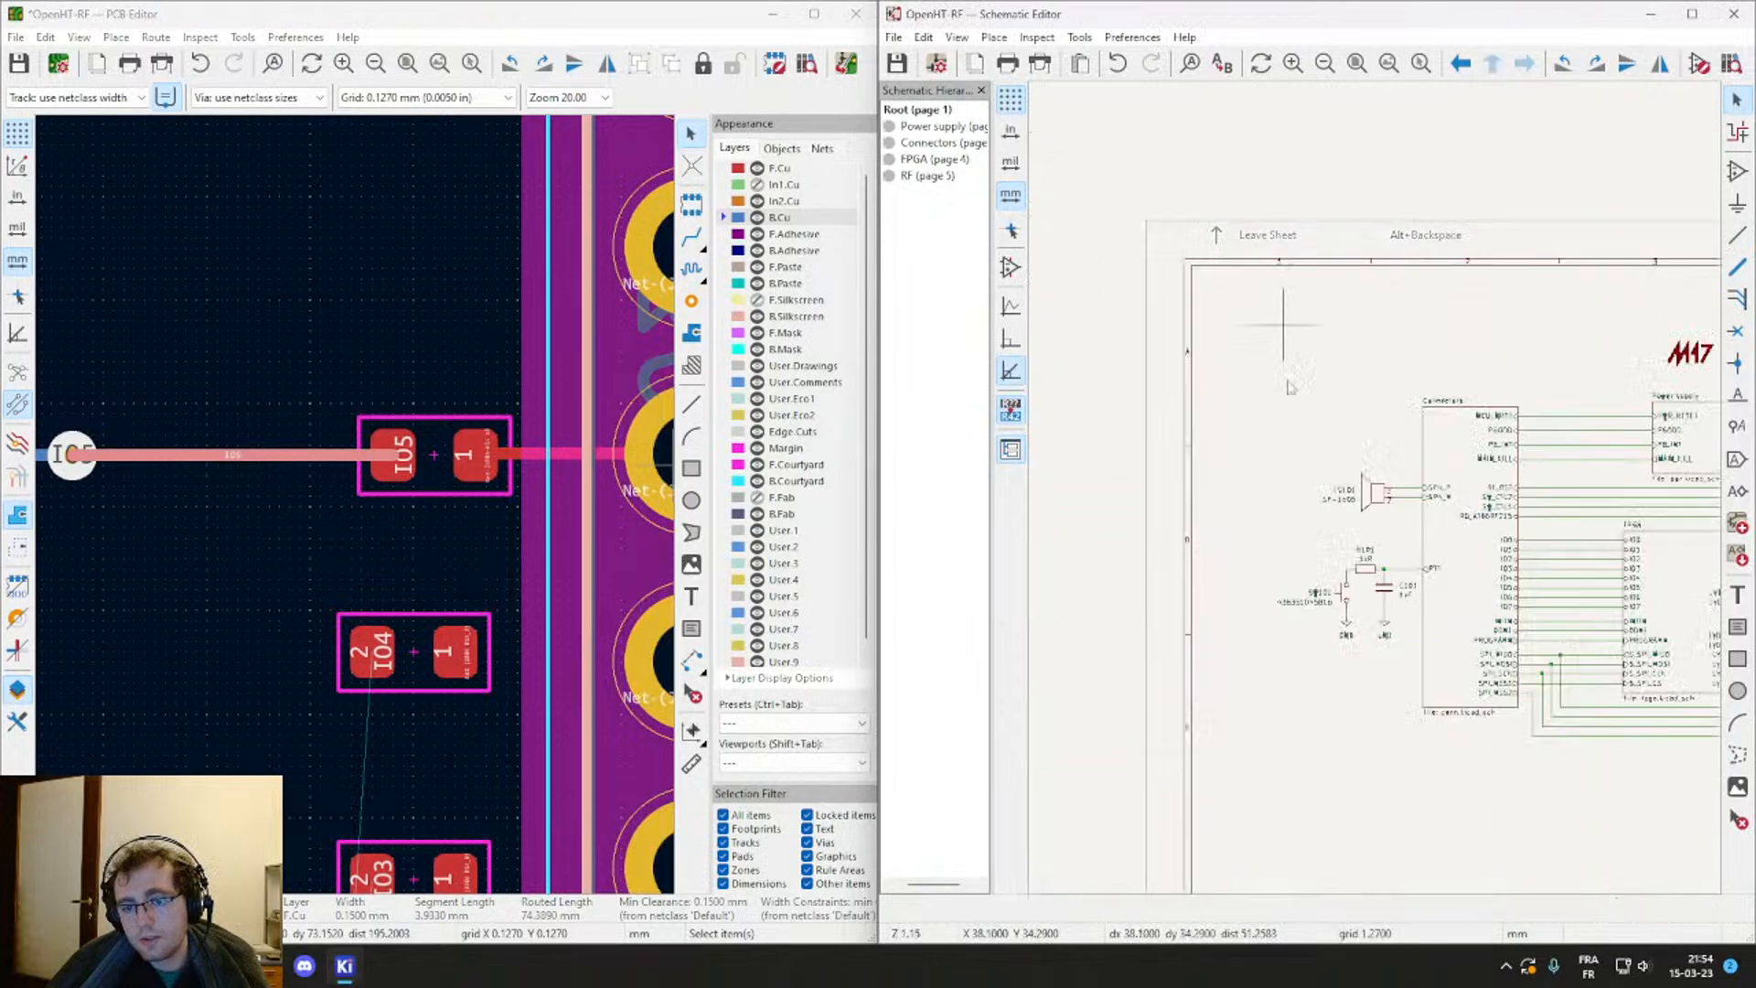
double_click(1431, 430)
scroll(1376, 347, "up", 3)
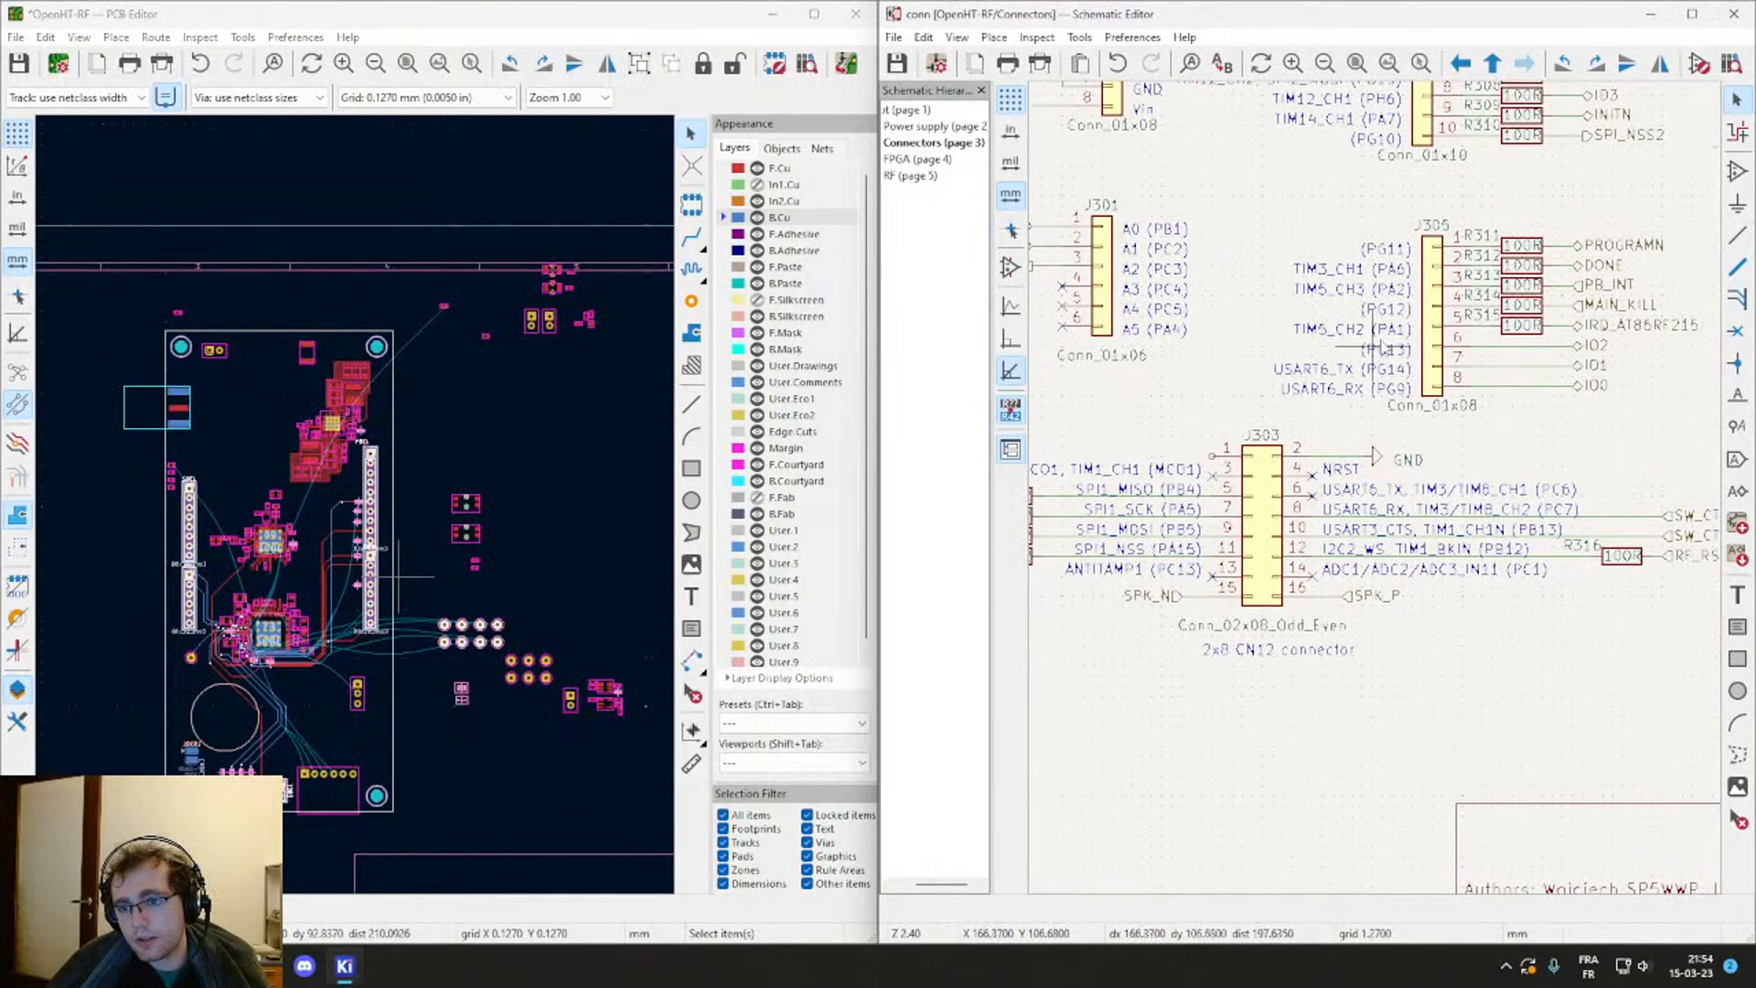
middle_click_drag(1377, 348, 1077, 466)
left_click(1299, 504)
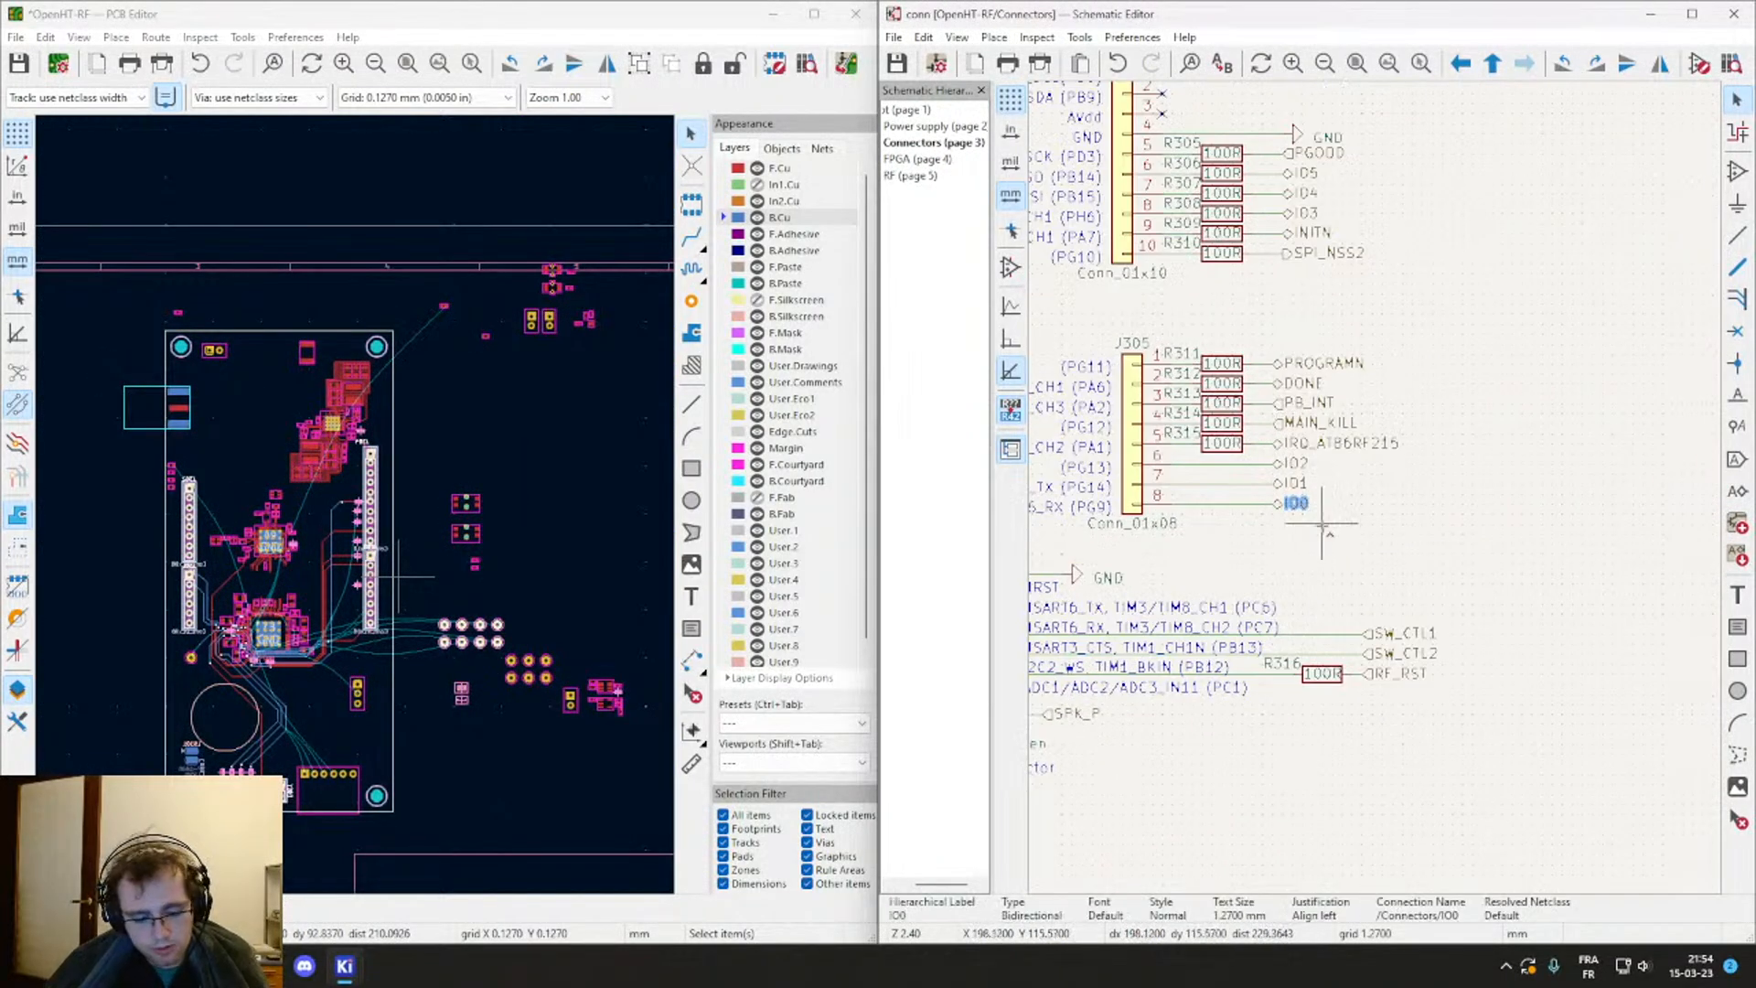
scroll(1323, 528, "down", 4)
Step: Return to the FPGA sheet through the root schematic and review the IO2 to IO7 labels on pins 51 to 57
right_click(1350, 488)
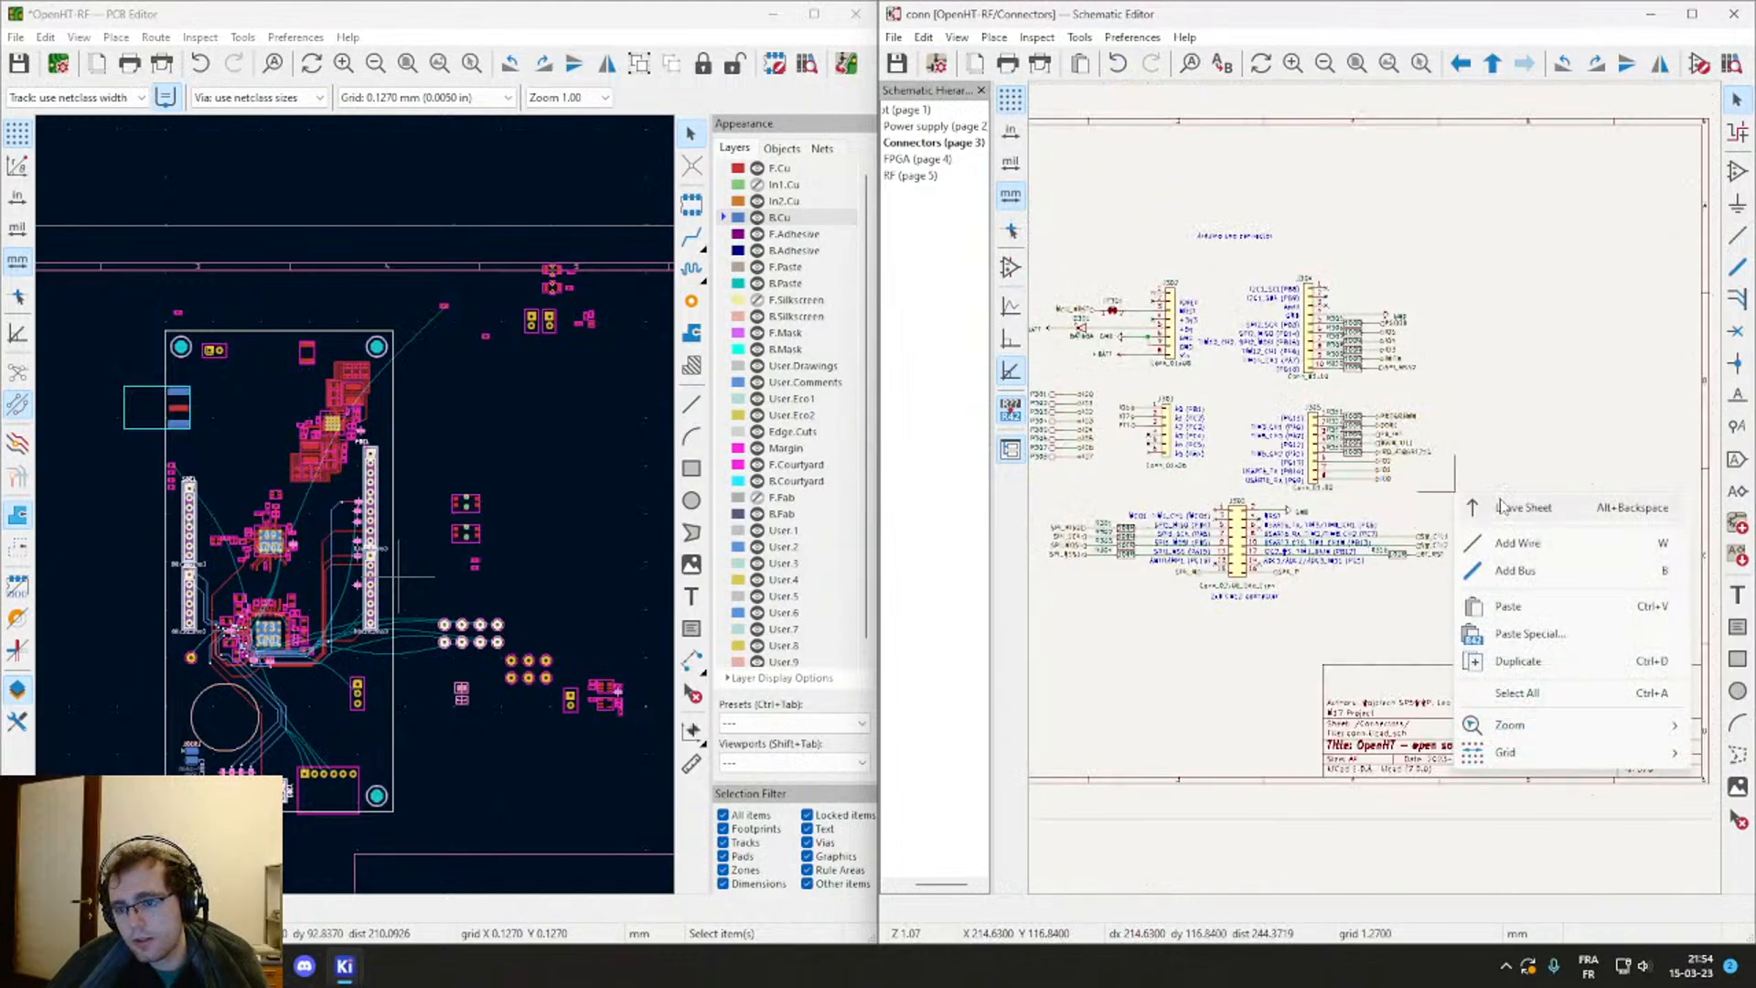
left_click(1408, 509)
left_click(1299, 457)
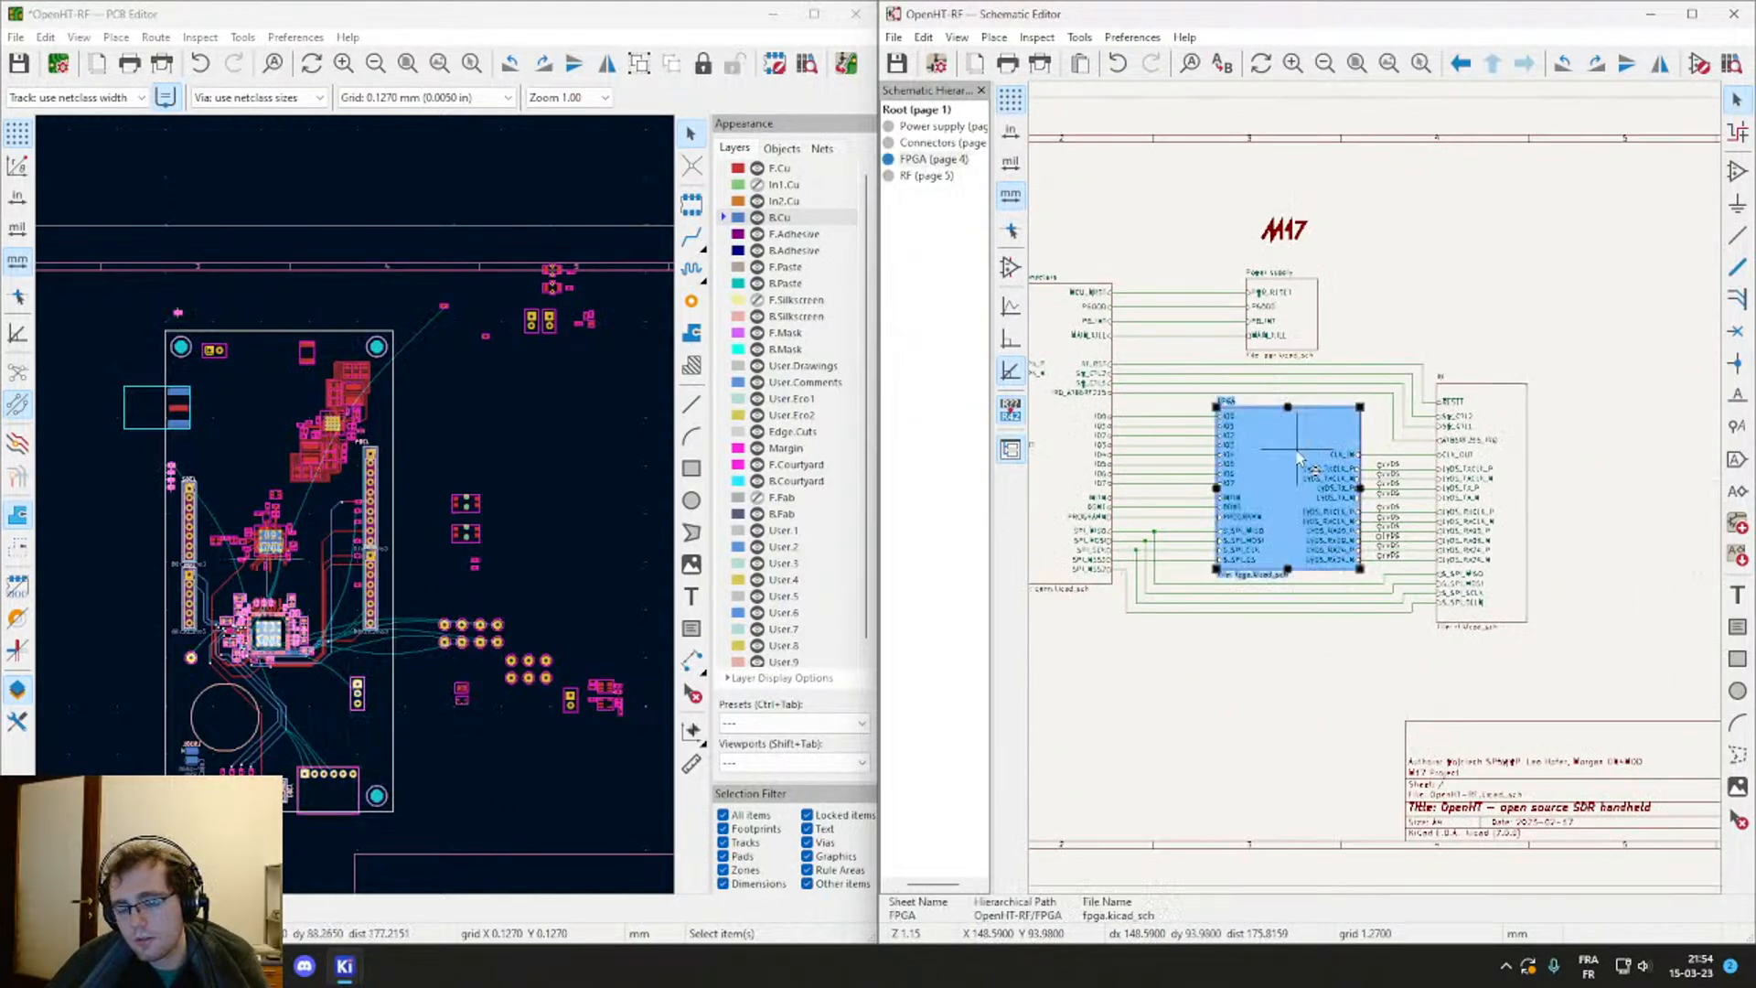
double_click(1299, 457)
scroll(1376, 425, "up", 3)
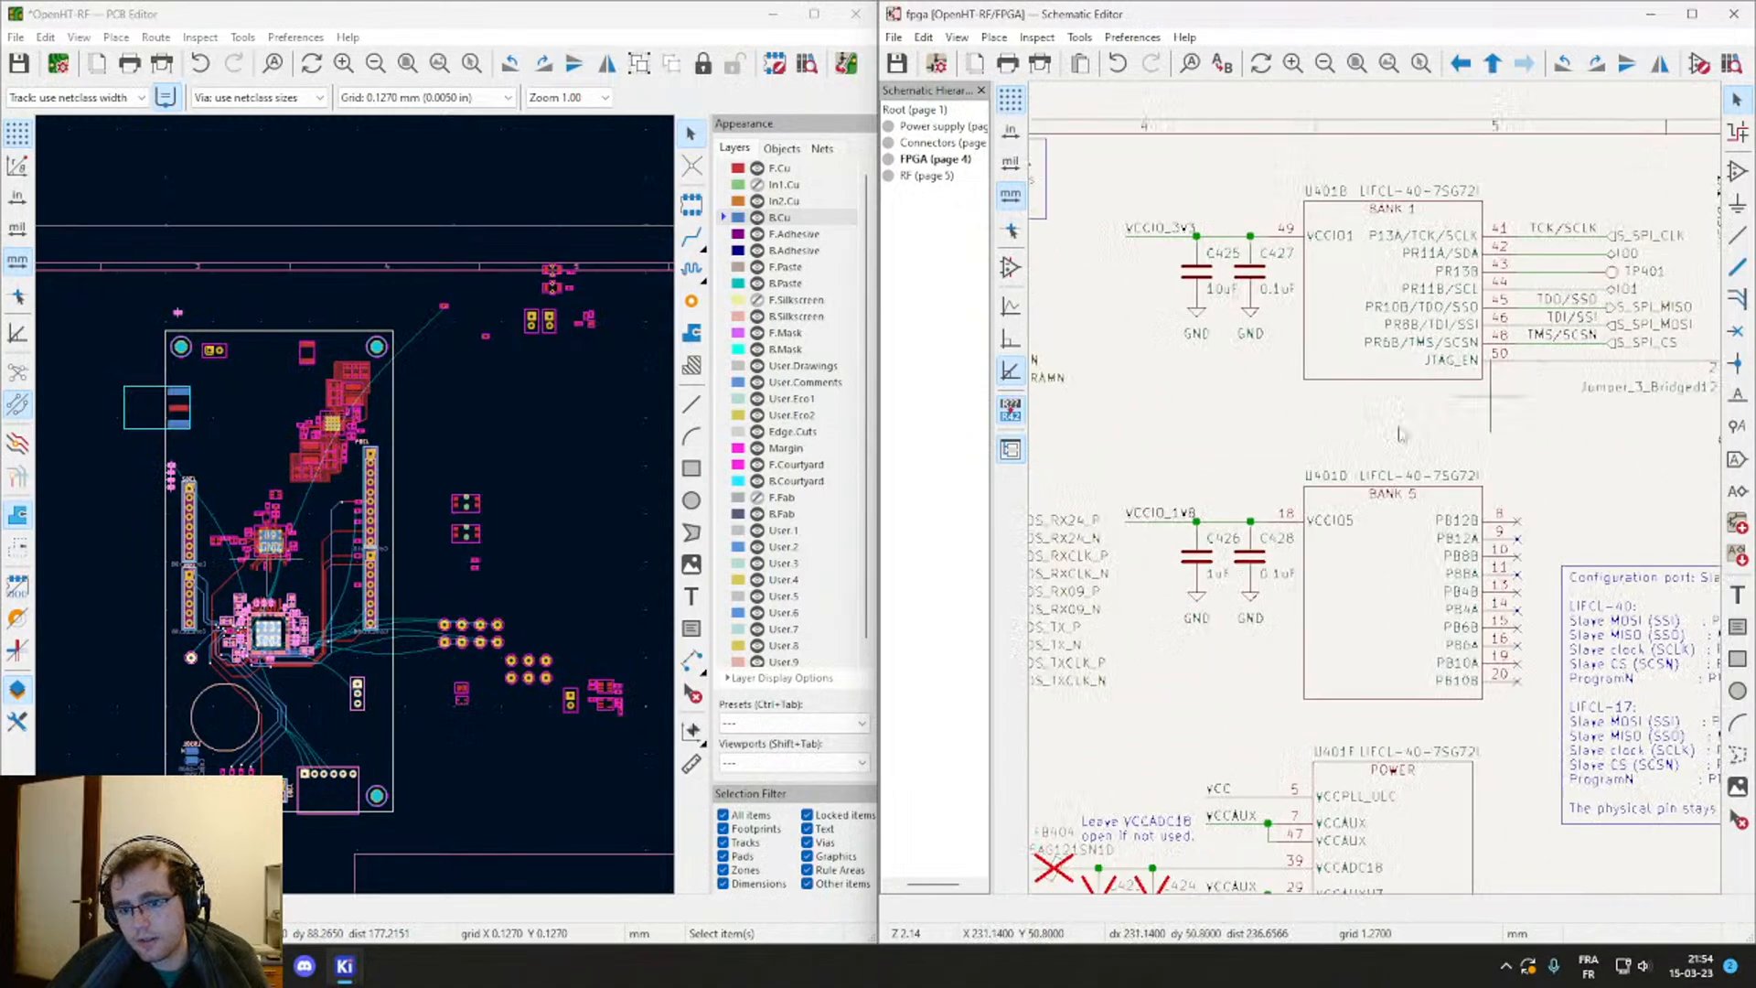
middle_click_drag(1372, 408, 1552, 583)
scroll(1372, 490, "up", 6)
scroll(1439, 549, "down", 2)
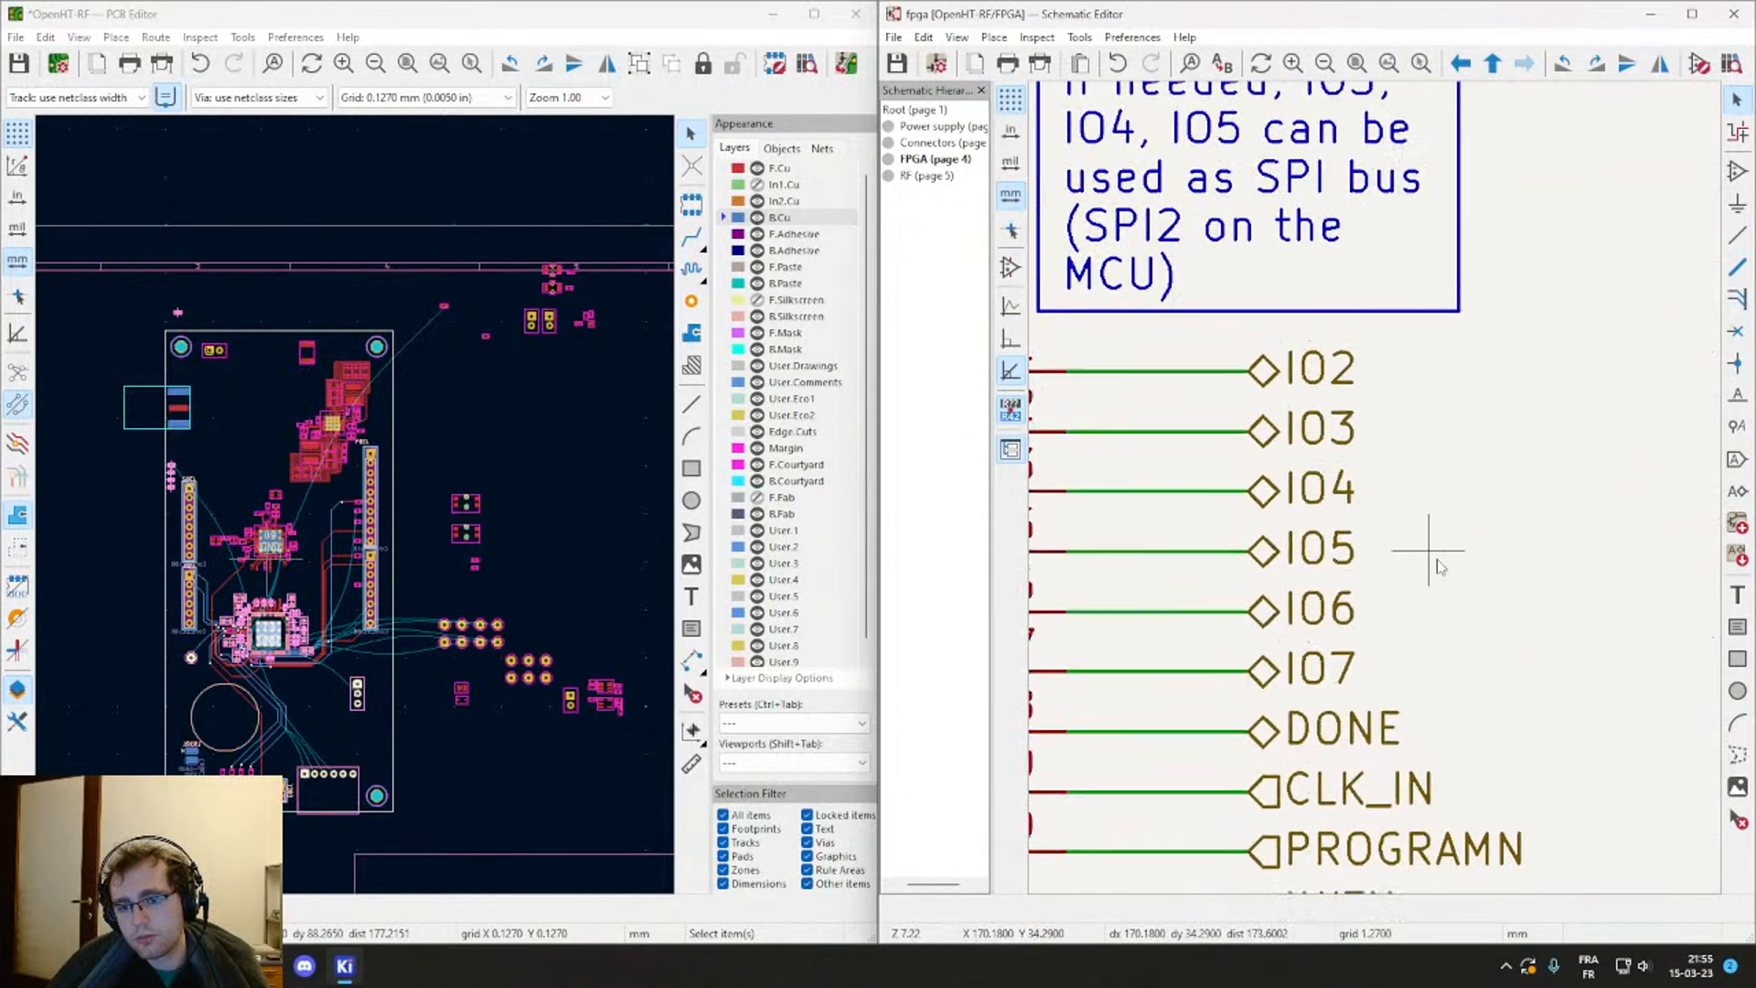
scroll(1383, 513, "down", 8)
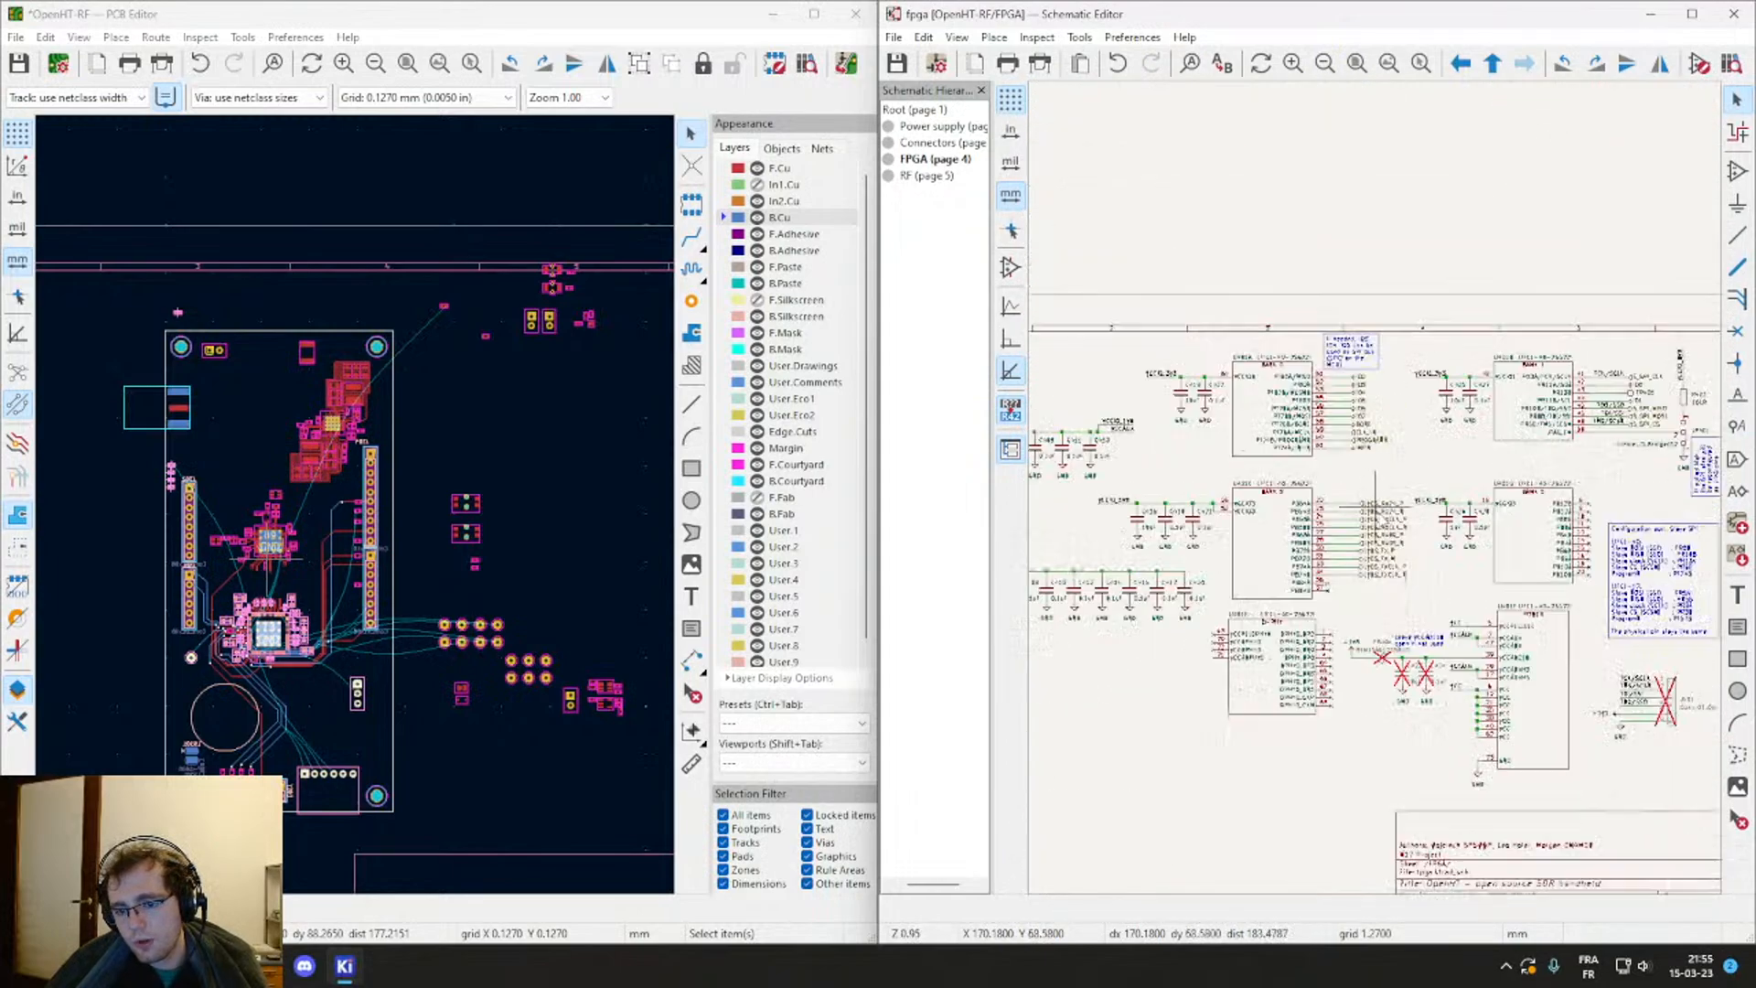
Step: Rename the hierarchical label on BANK 1 pin 42 (PR11A/SDA) of U401B to IO5
scroll(1427, 548, "up", 4)
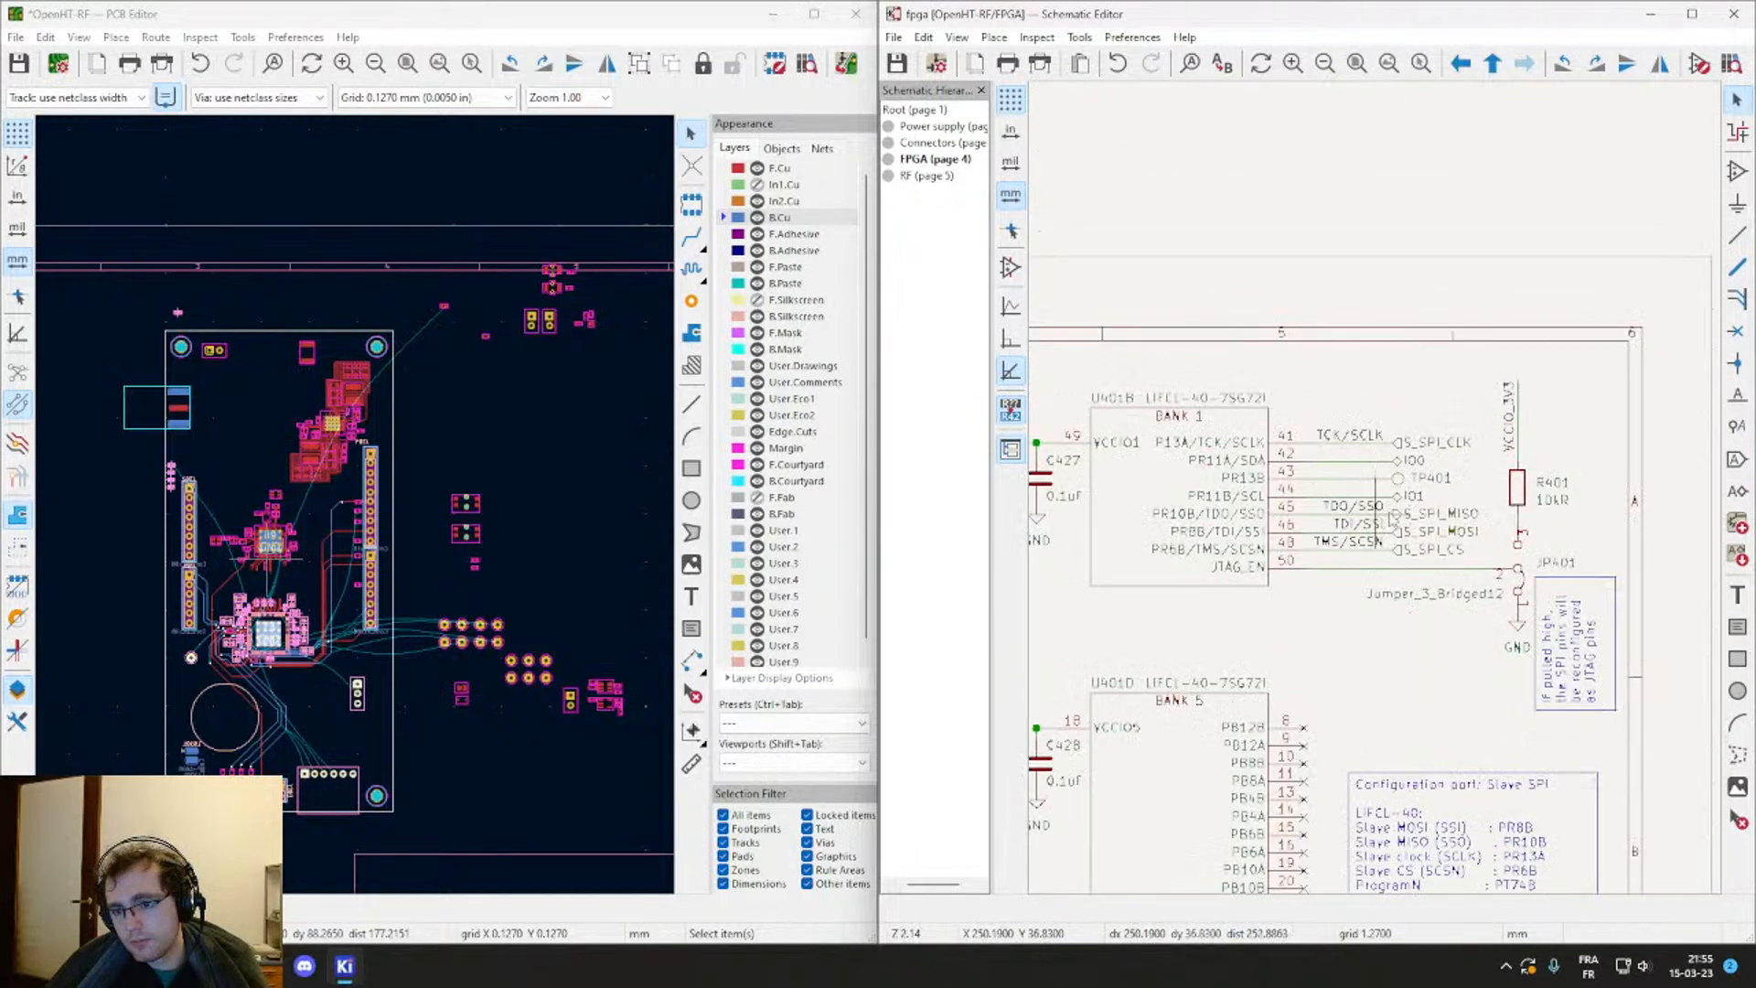
scroll(1390, 517, "up", 3)
left_click(1342, 445)
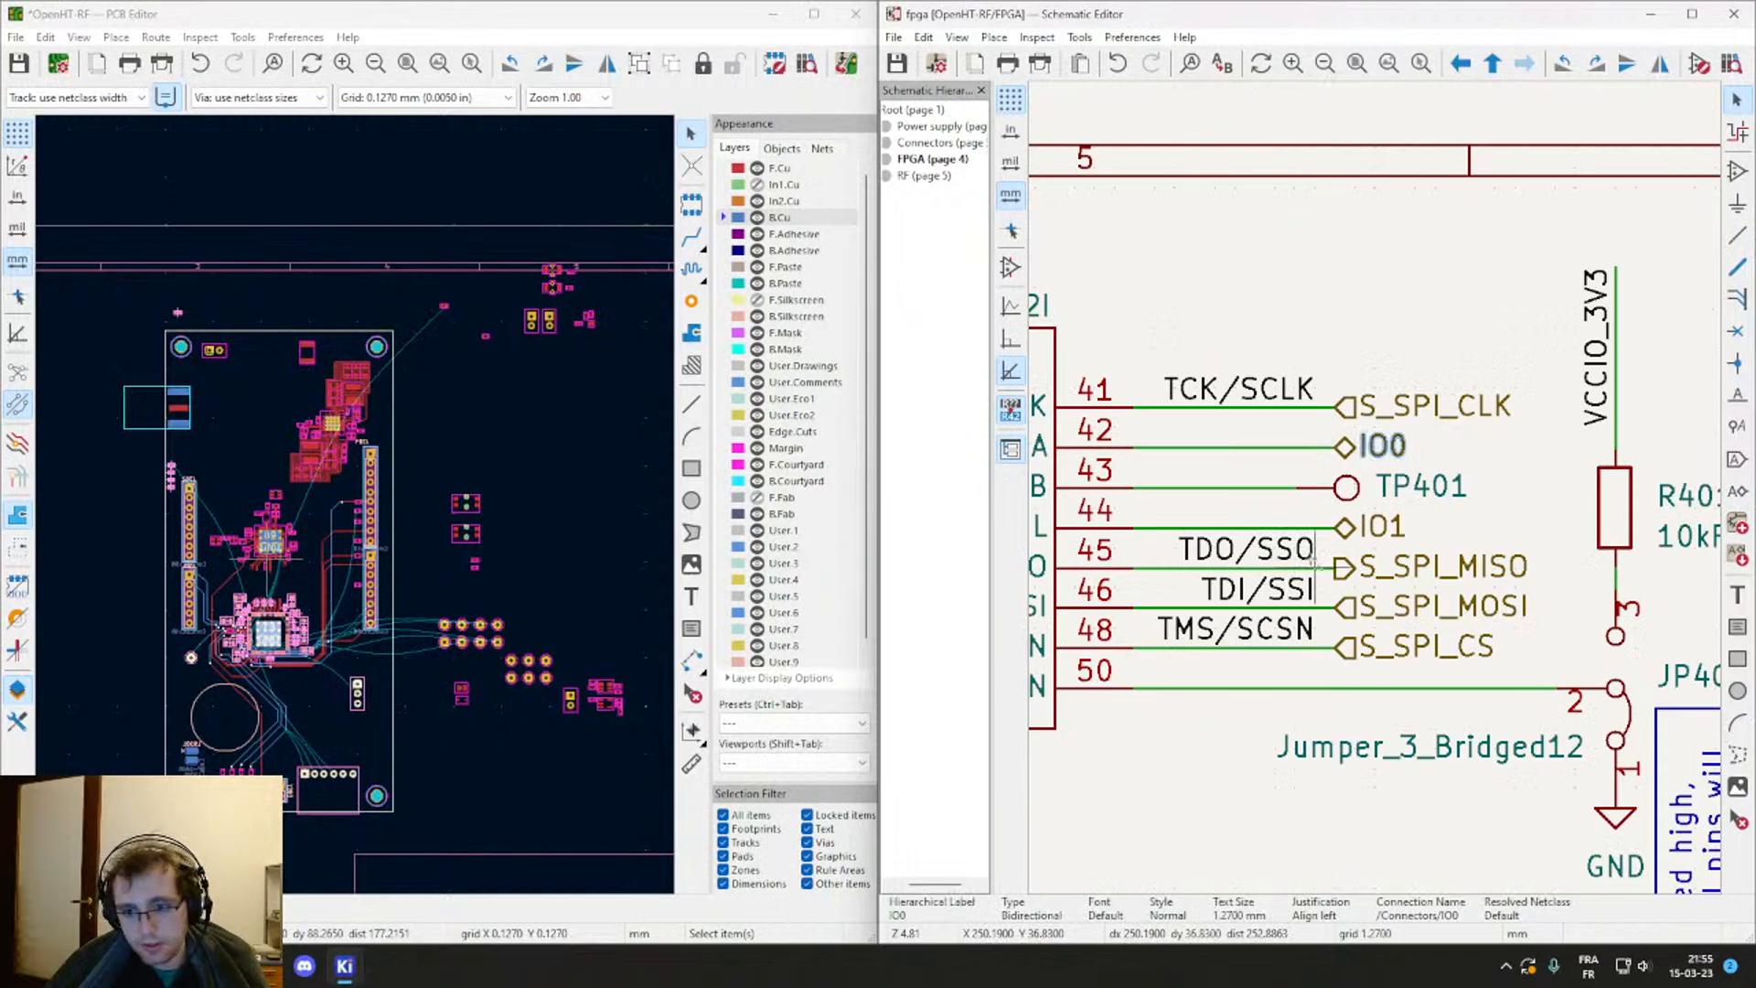
key("Delete")
key("ctrl+v")
scroll(1377, 266, "down", 2)
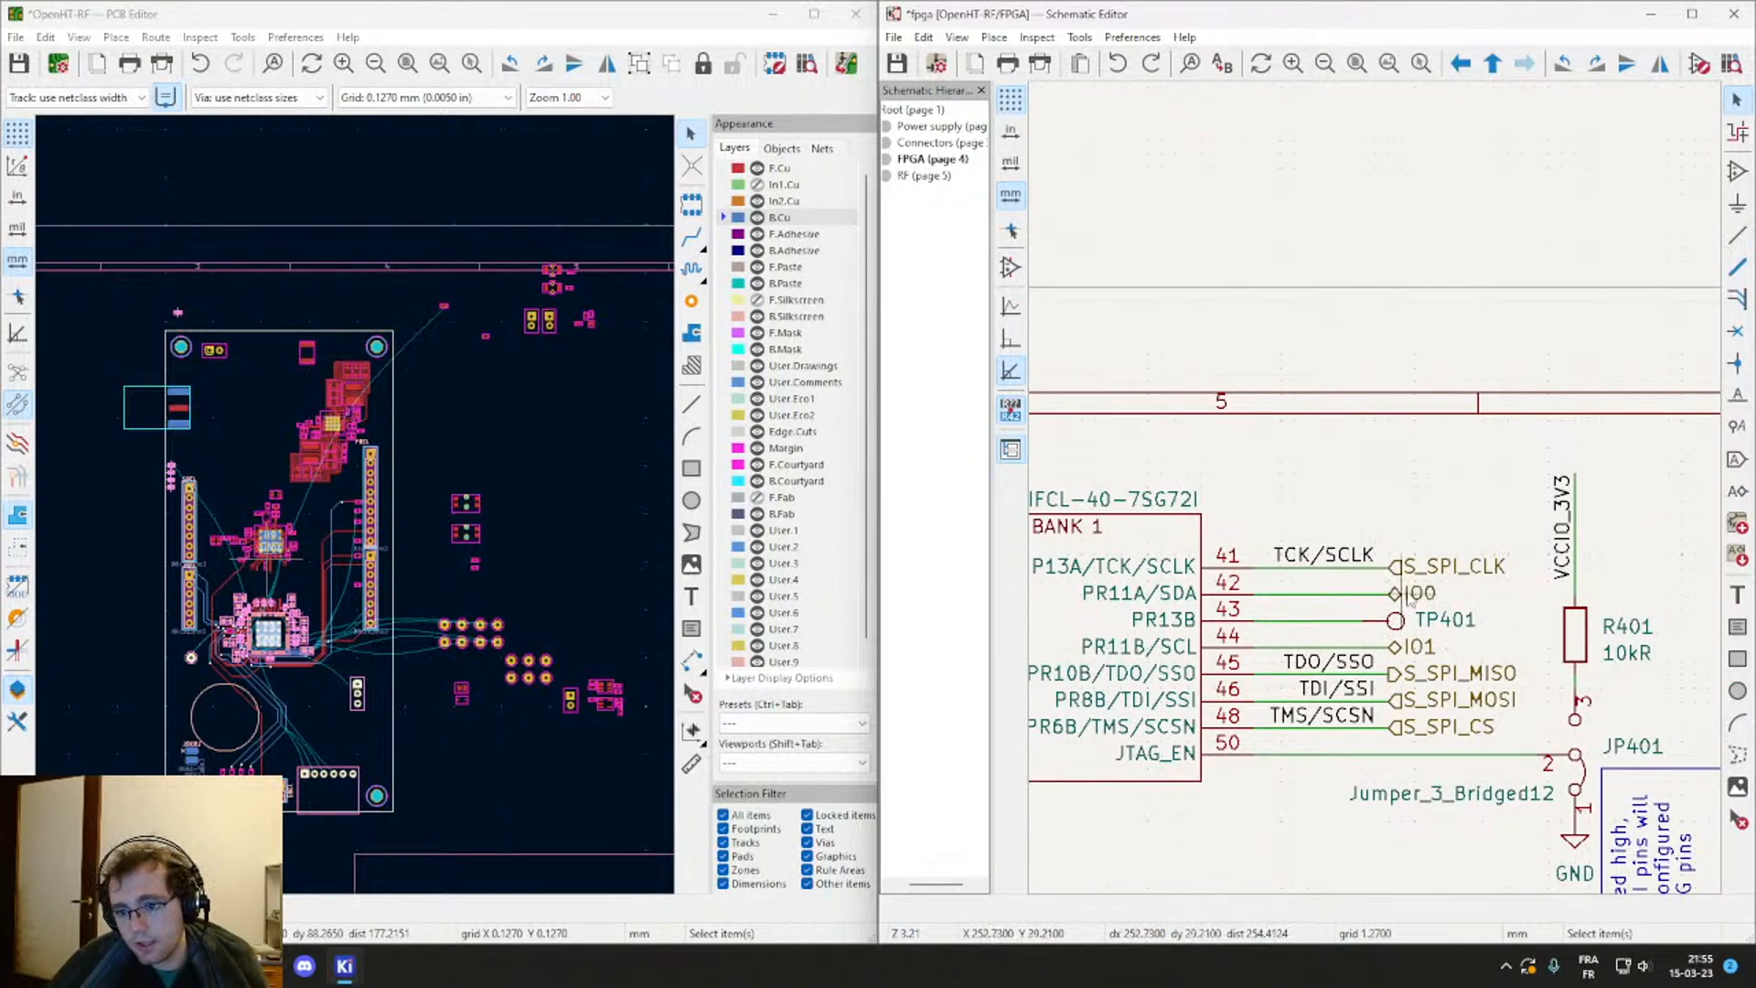
left_click(1401, 595)
double_click(1407, 597)
type("5")
key("Return")
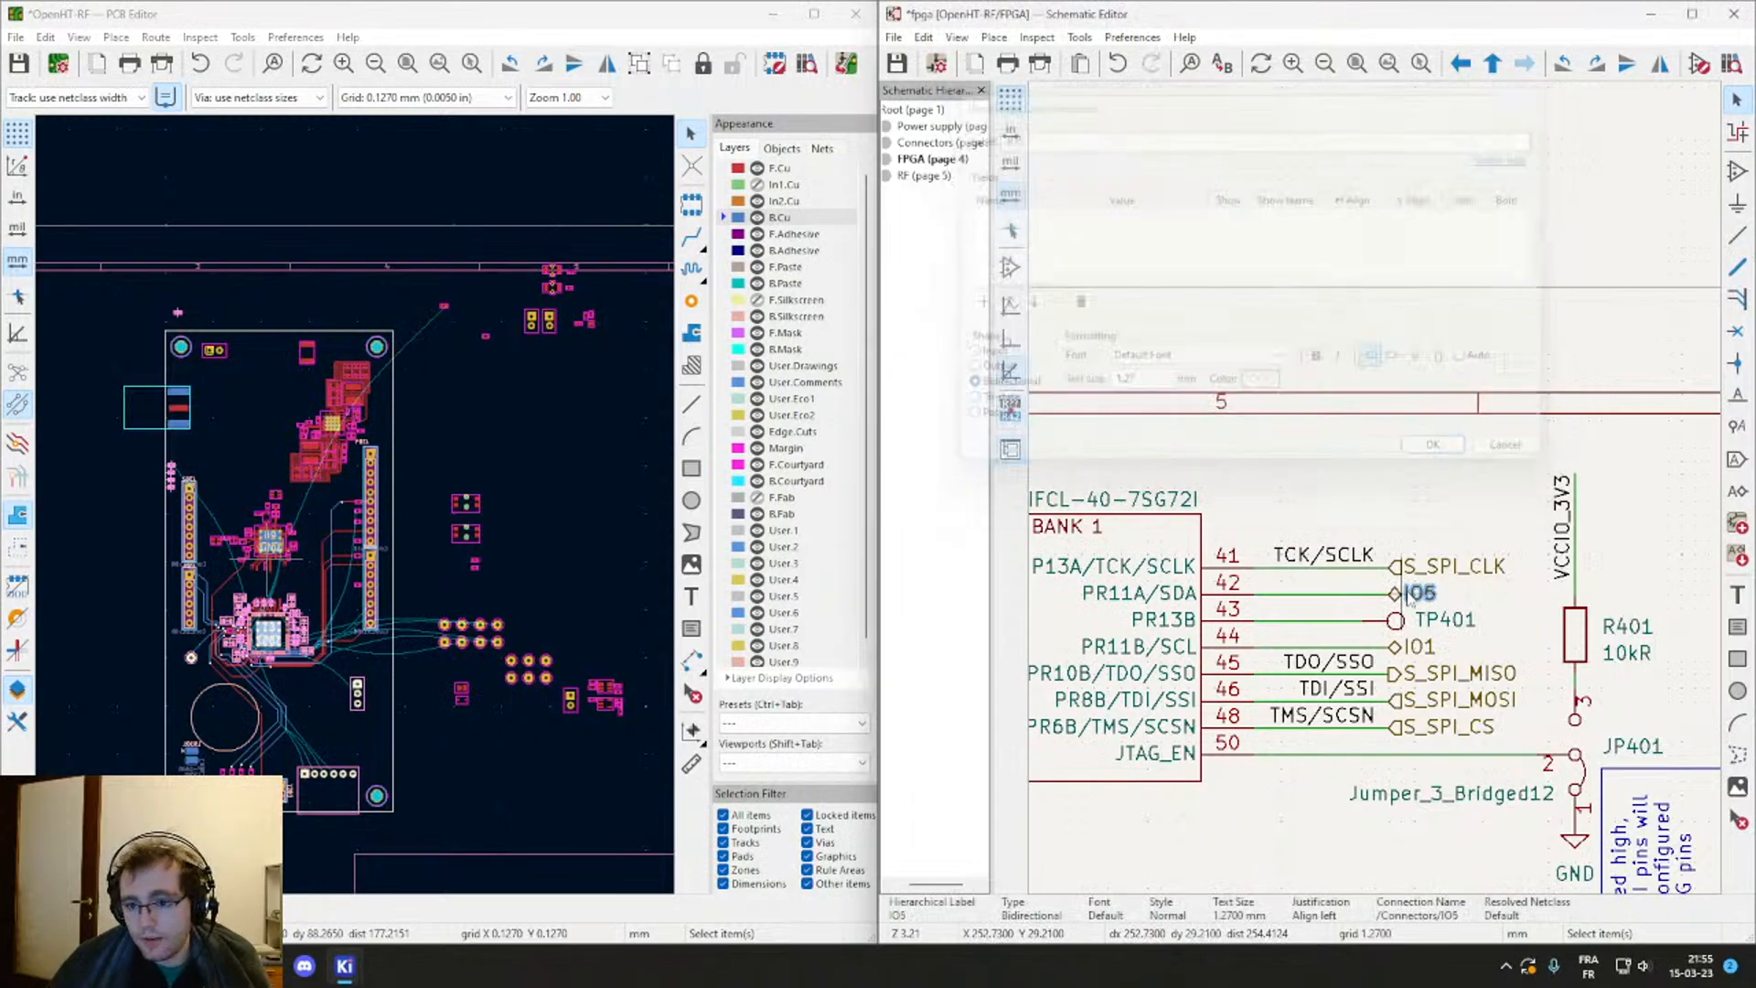
Step: Rename the hierarchical label on FPGA pin 55 to IO0 and save the schematic
scroll(1230, 529, "down", 2)
scroll(1231, 529, "down", 2)
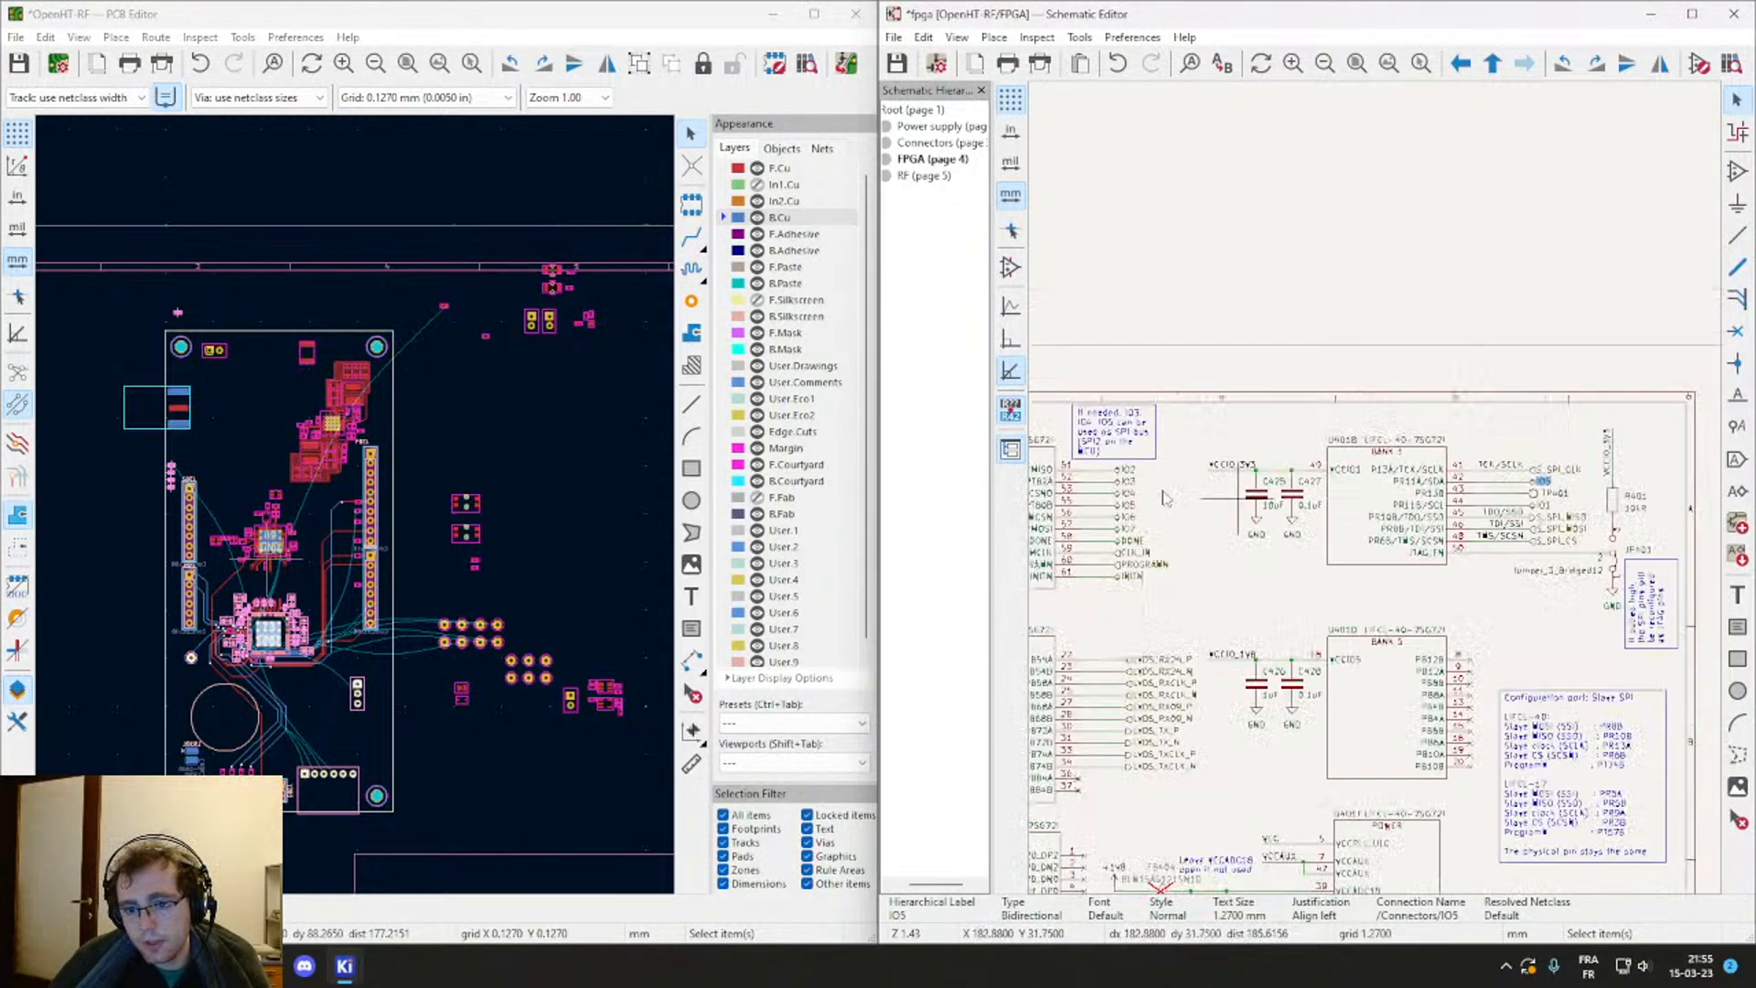
scroll(1436, 546, "up", 6)
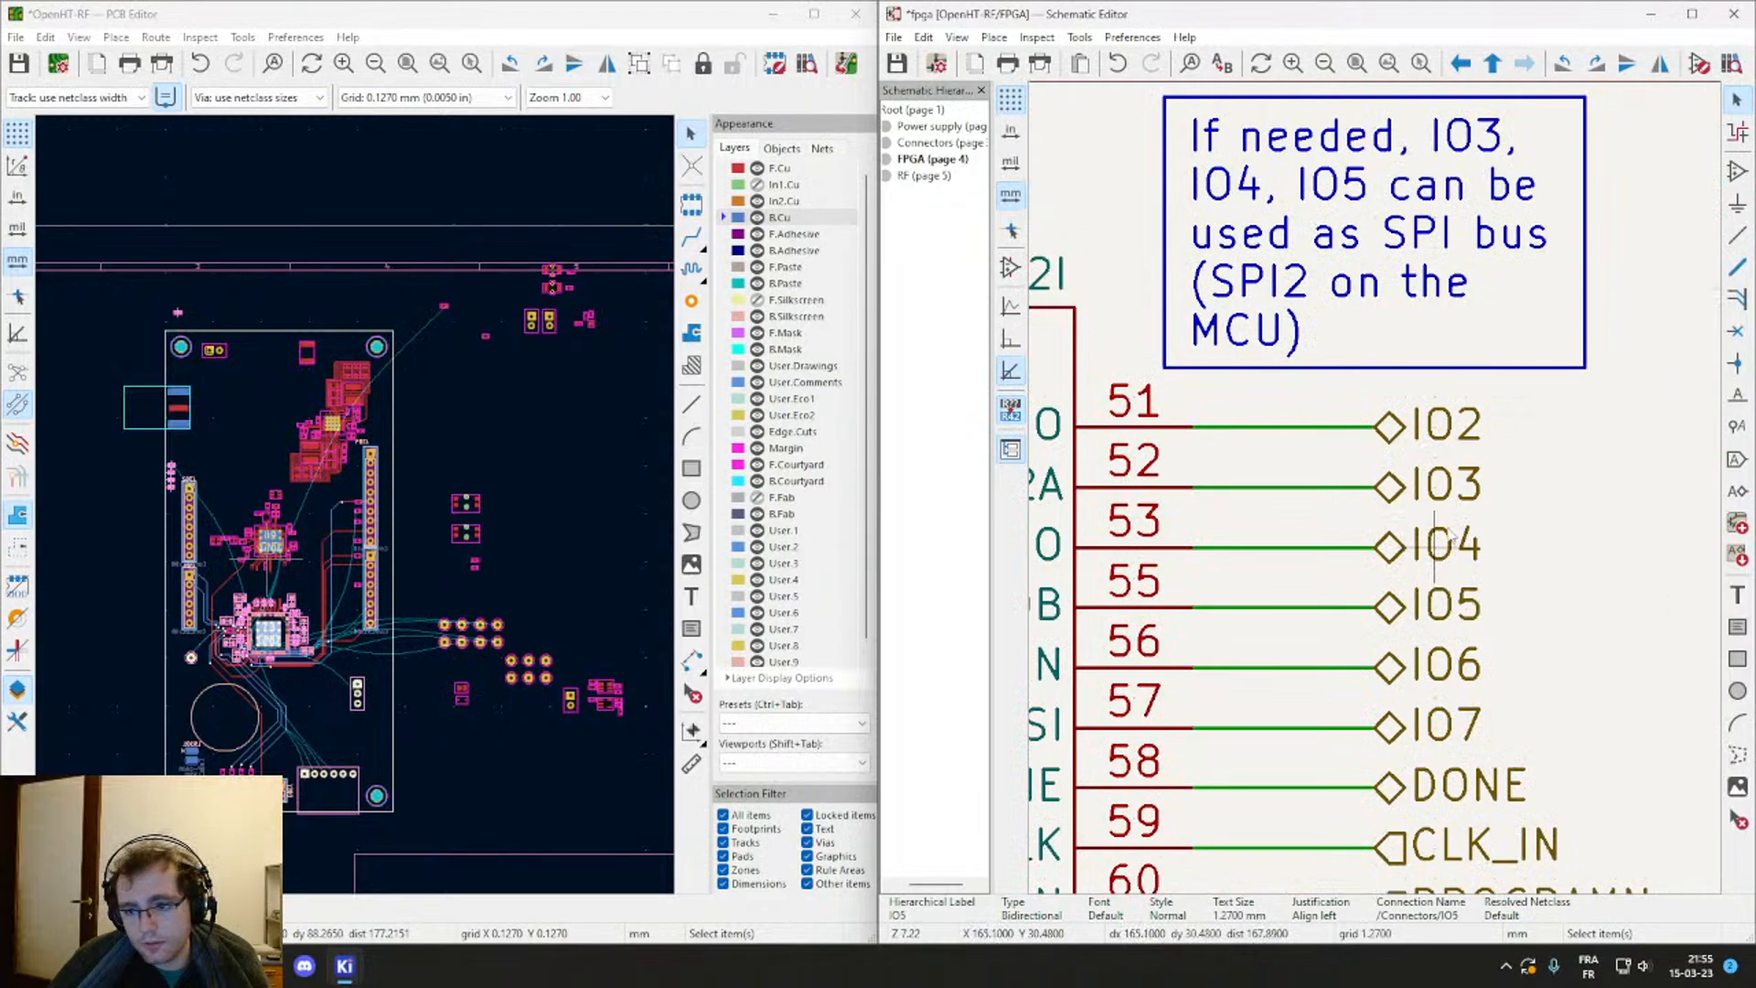
double_click(1450, 544)
key("Escape")
double_click(1420, 606)
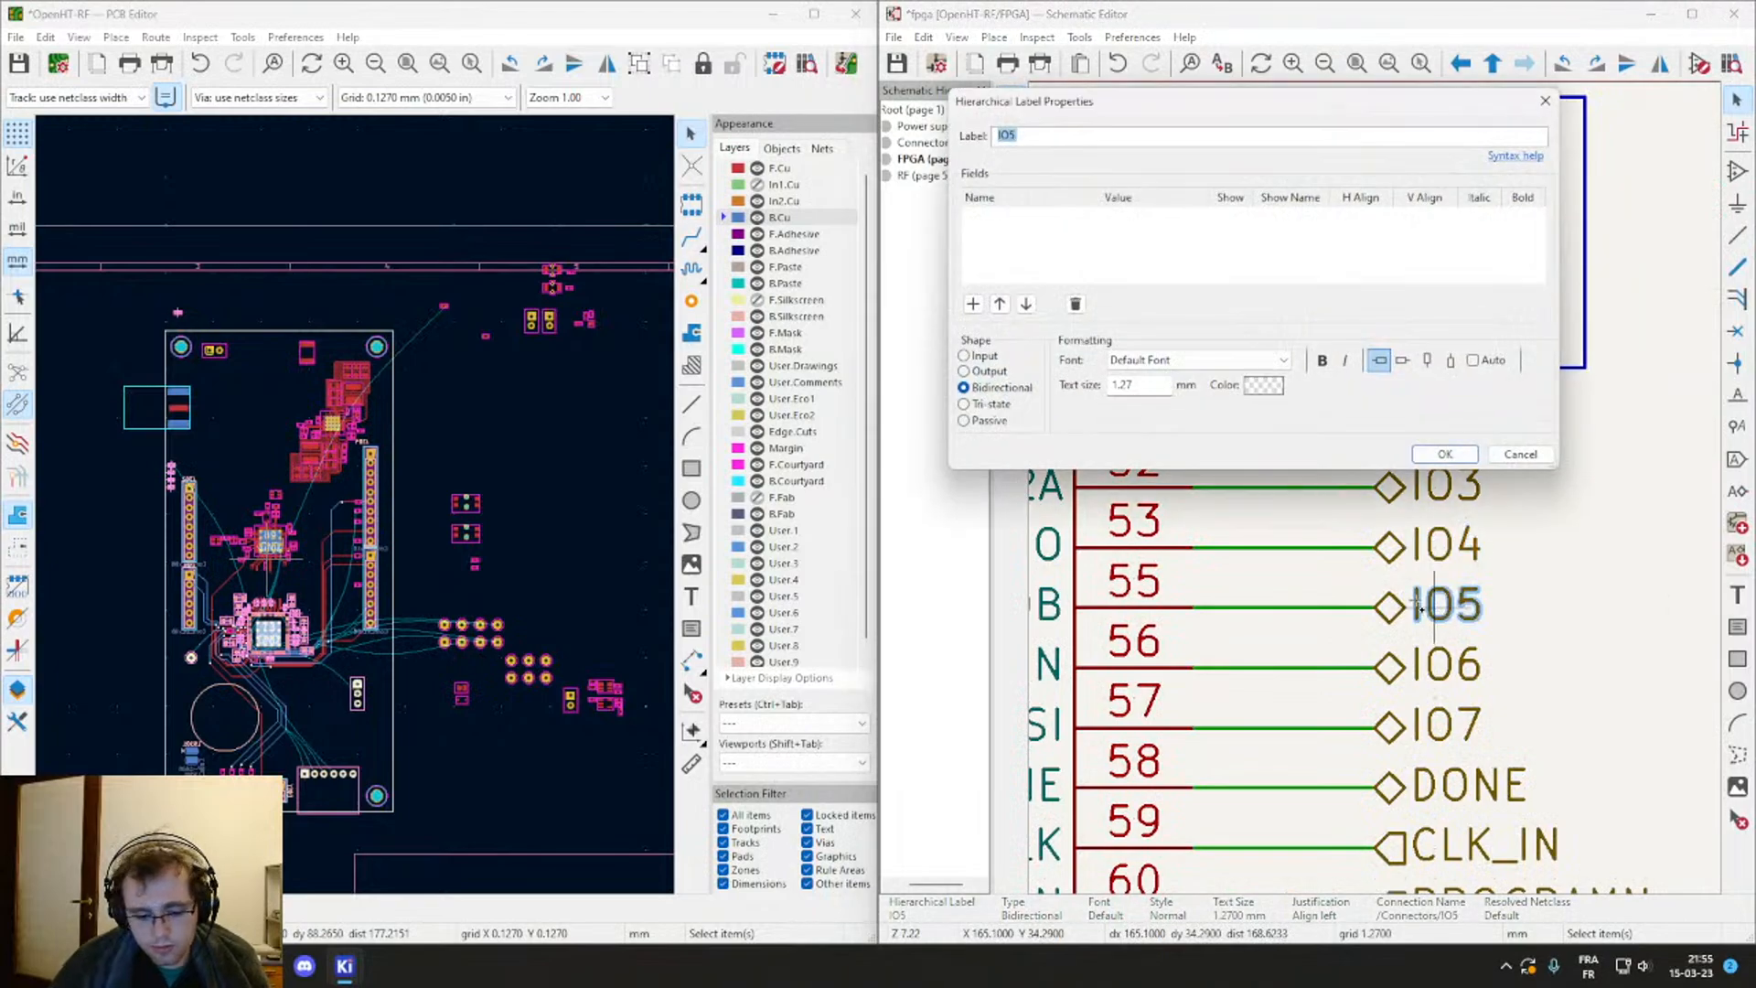
key("Return")
key("ctrl+s")
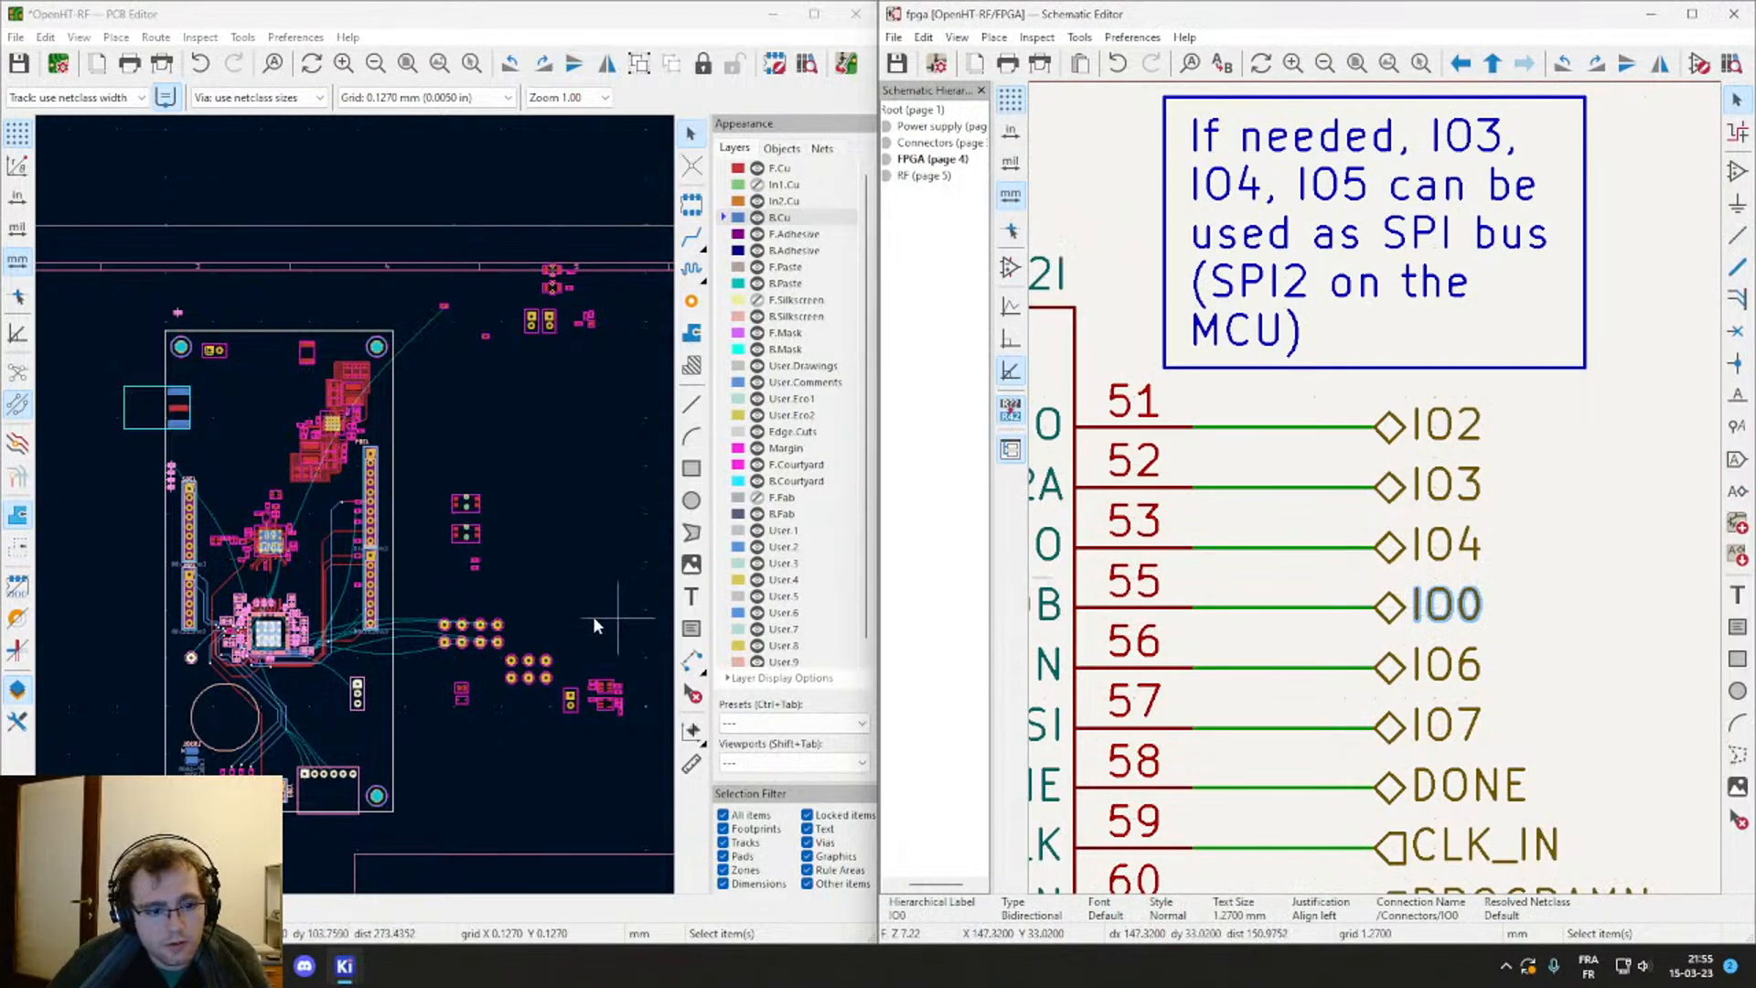
Step: Compare the IO0 and IO1 tracks at the 73-pad chip with the IO5, IO4 and IO3 resistors beside J304
scroll(220, 666, "up", 8)
scroll(357, 512, "up", 7)
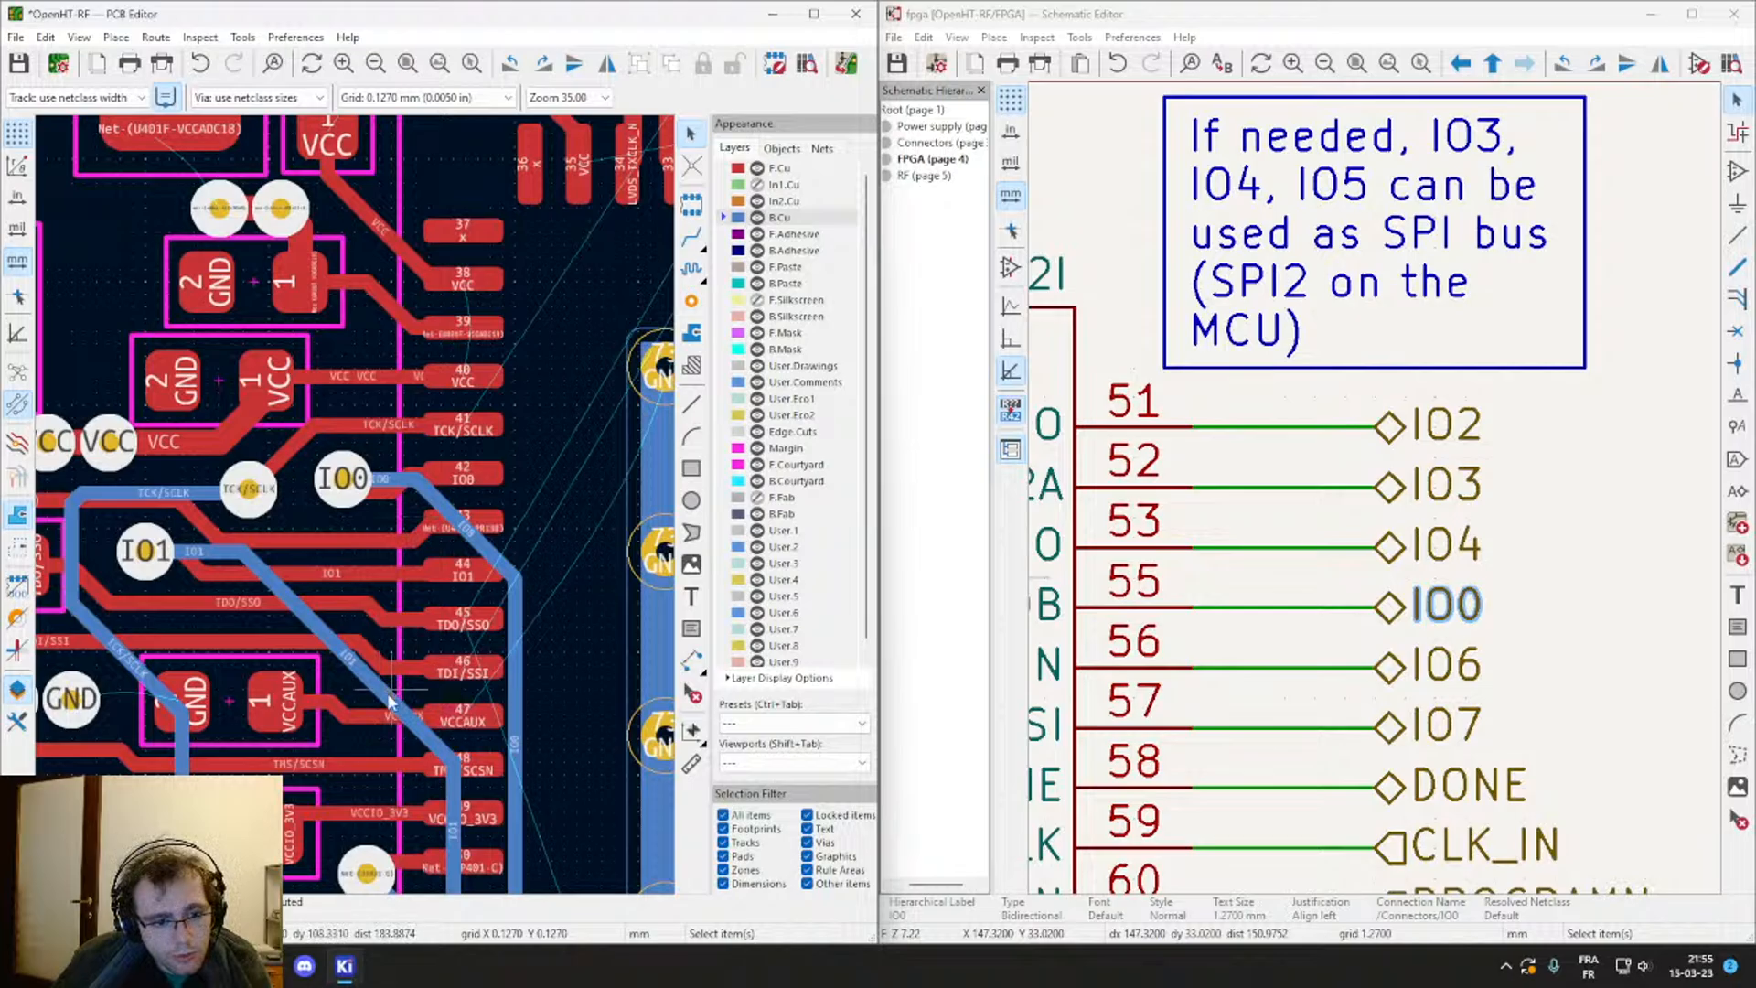
scroll(389, 697, "down", 14)
scroll(471, 437, "up", 6)
middle_click_drag(245, 540, 490, 515)
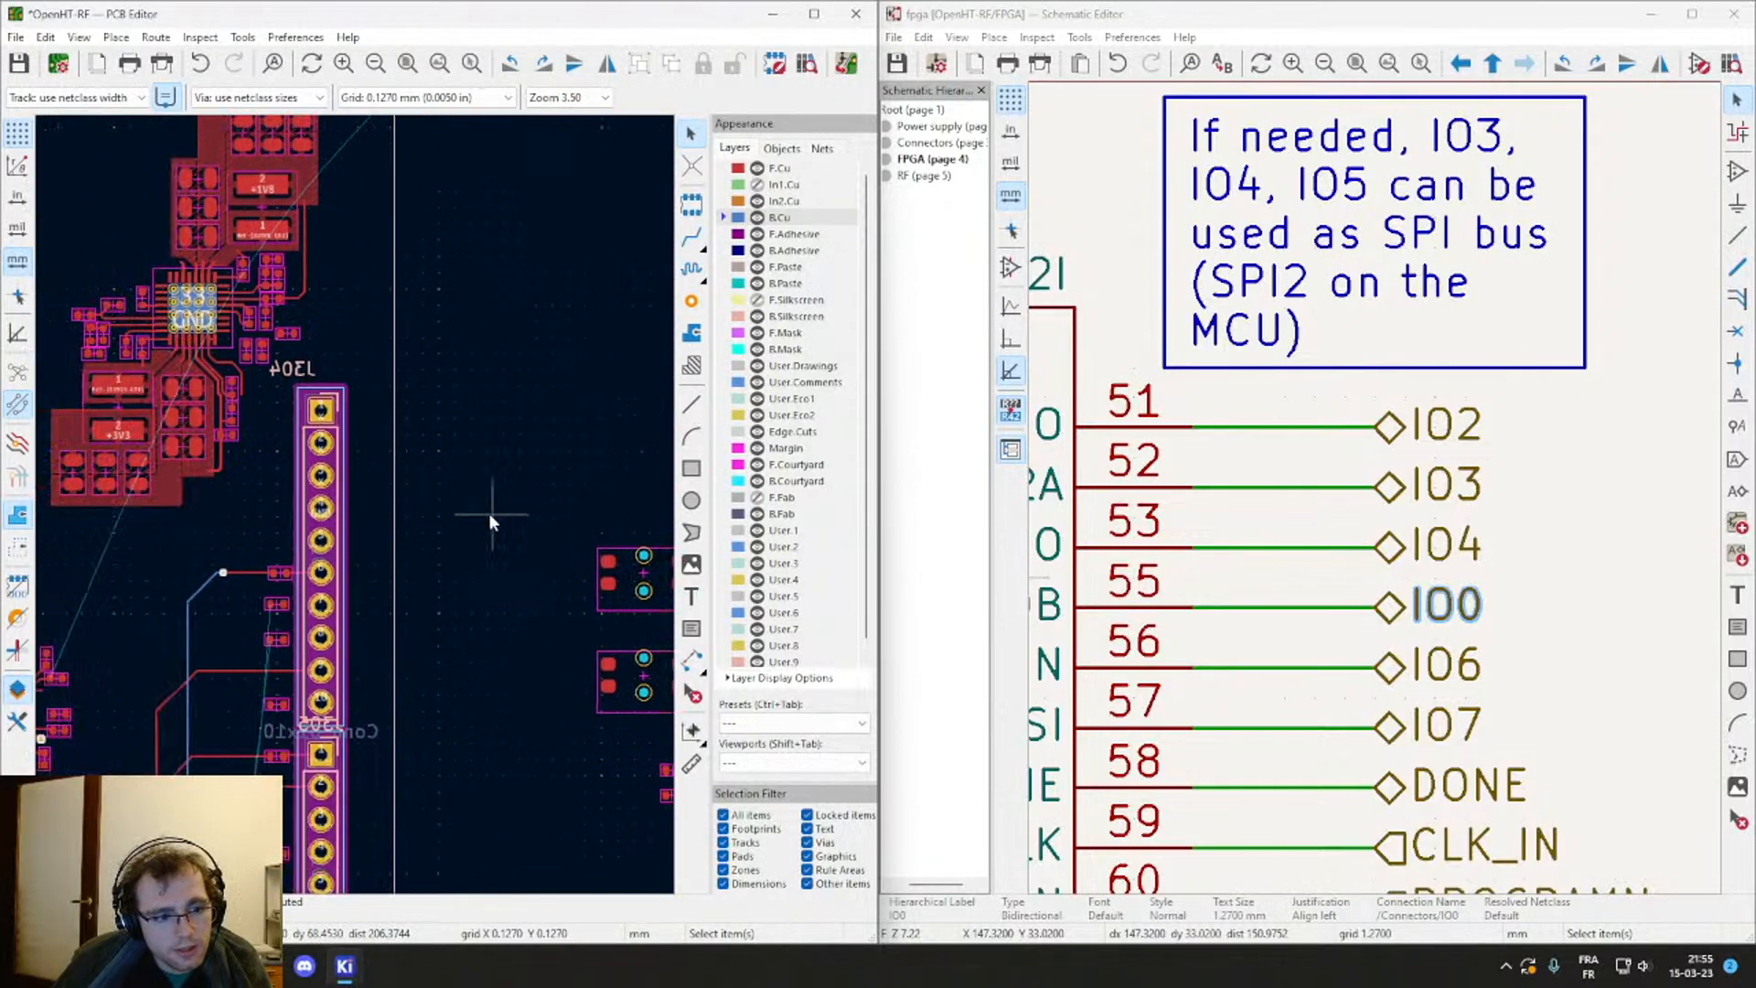
scroll(490, 518, "up", 6)
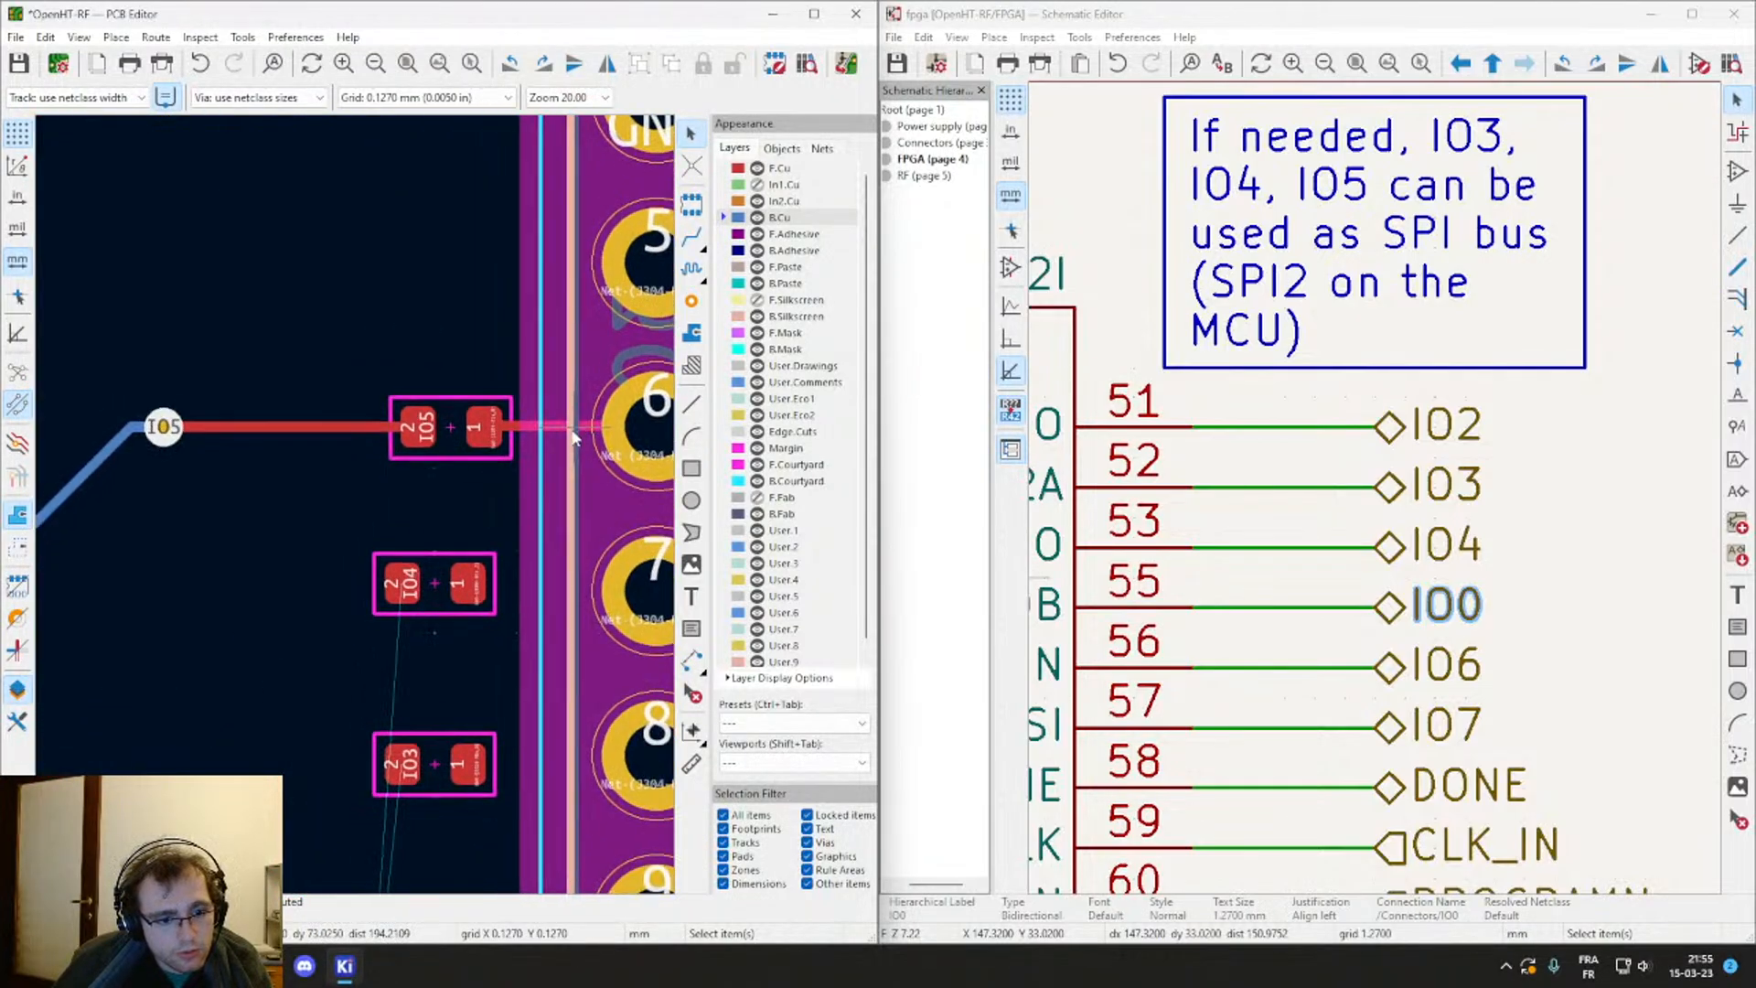
Step: Rename the hierarchical label on FPGA pin 53 to IO1
left_click(1454, 546)
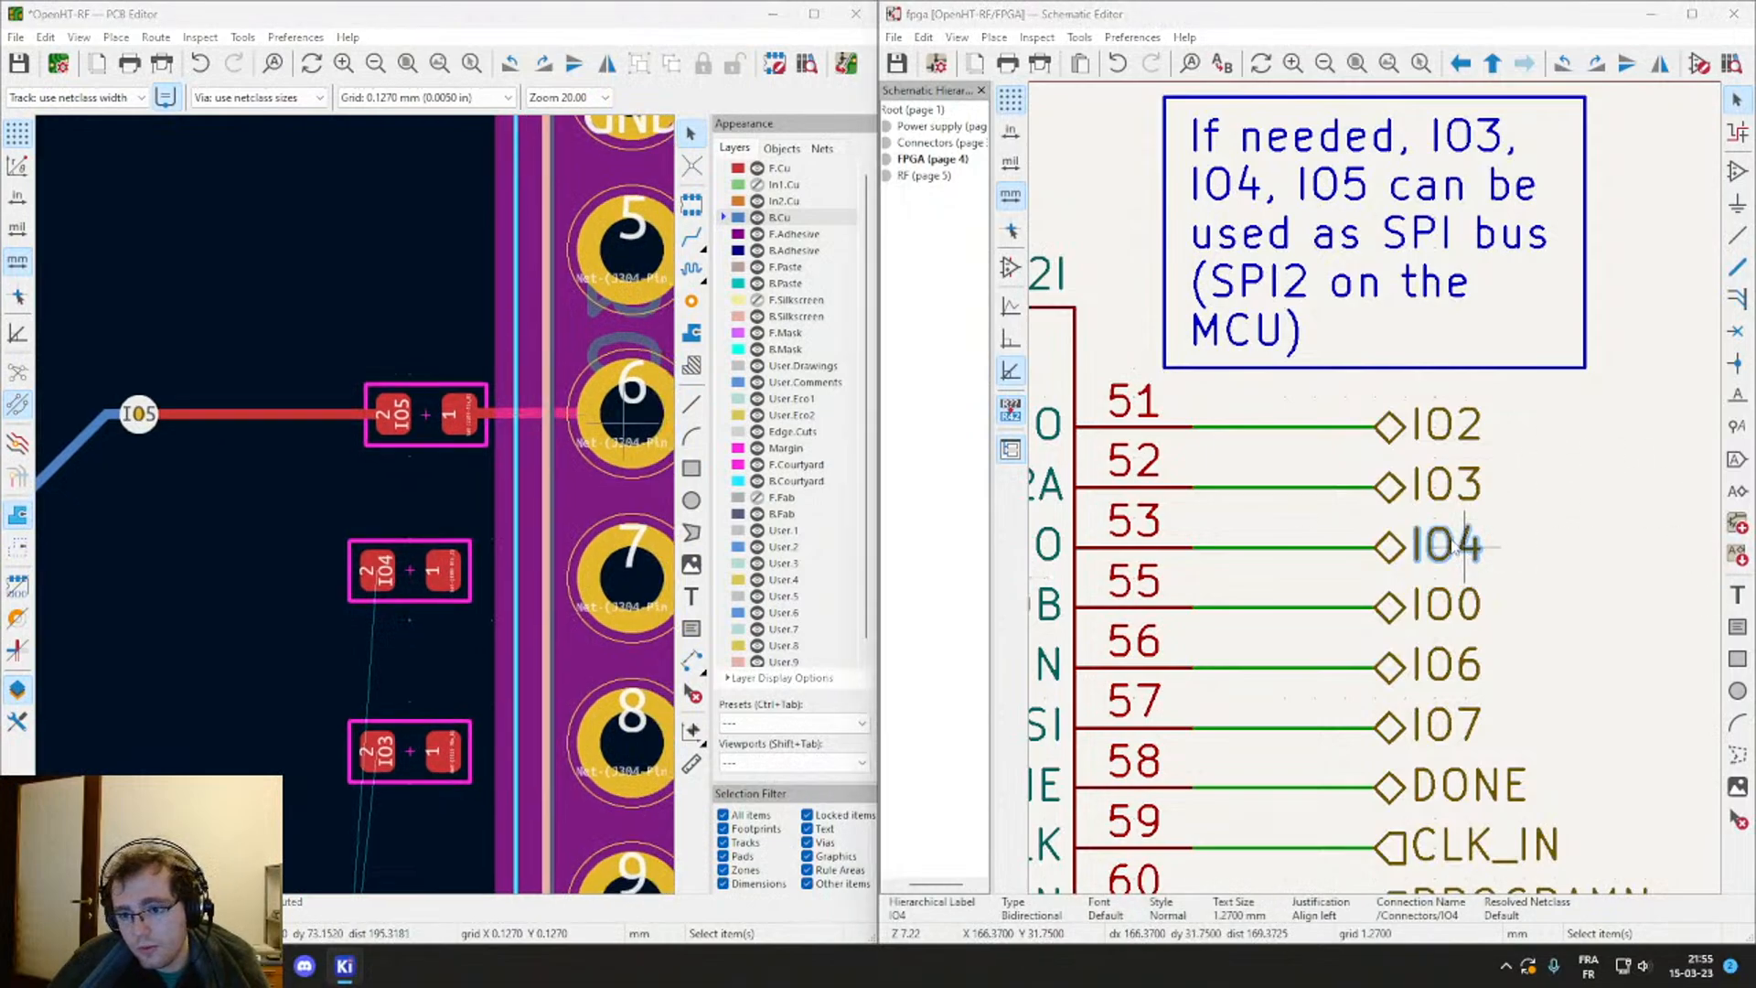
double_click(1454, 546)
type("1")
key("Return")
scroll(1364, 491, "down", 5)
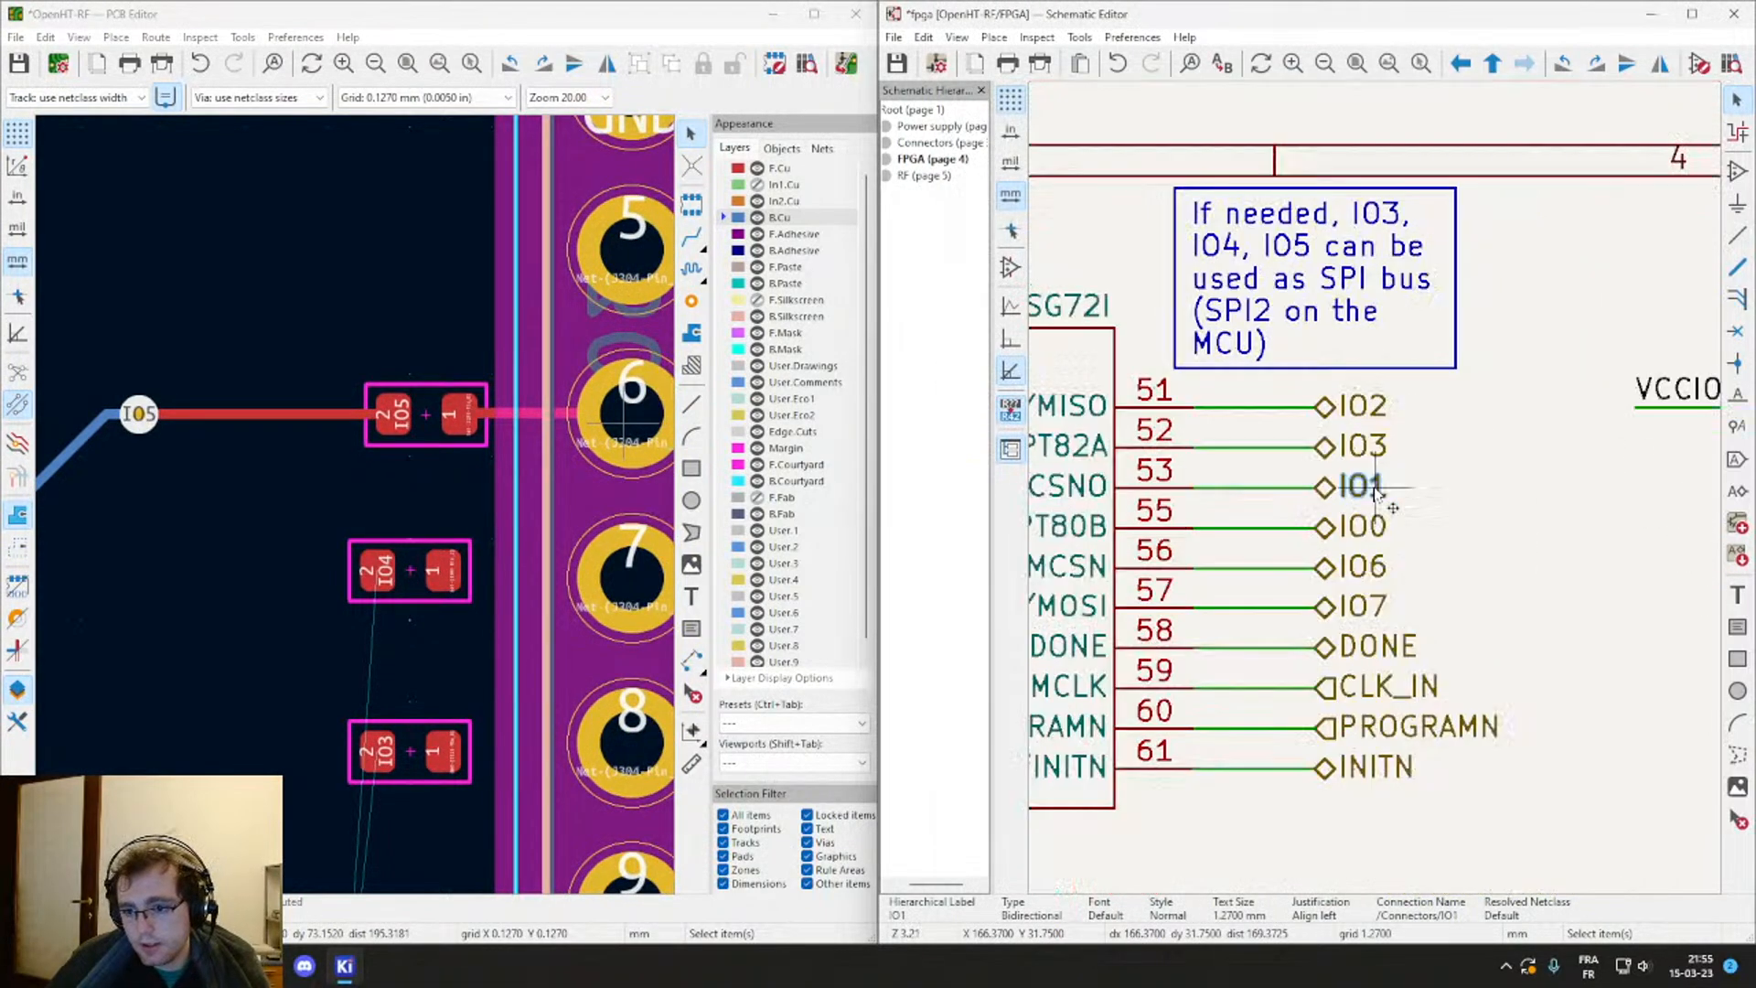
Step: Rename the hierarchical label on BANK 1 pin 44 (PR11B/SCL) to IO4
scroll(1346, 454, "up", 3)
scroll(1351, 457, "up", 3)
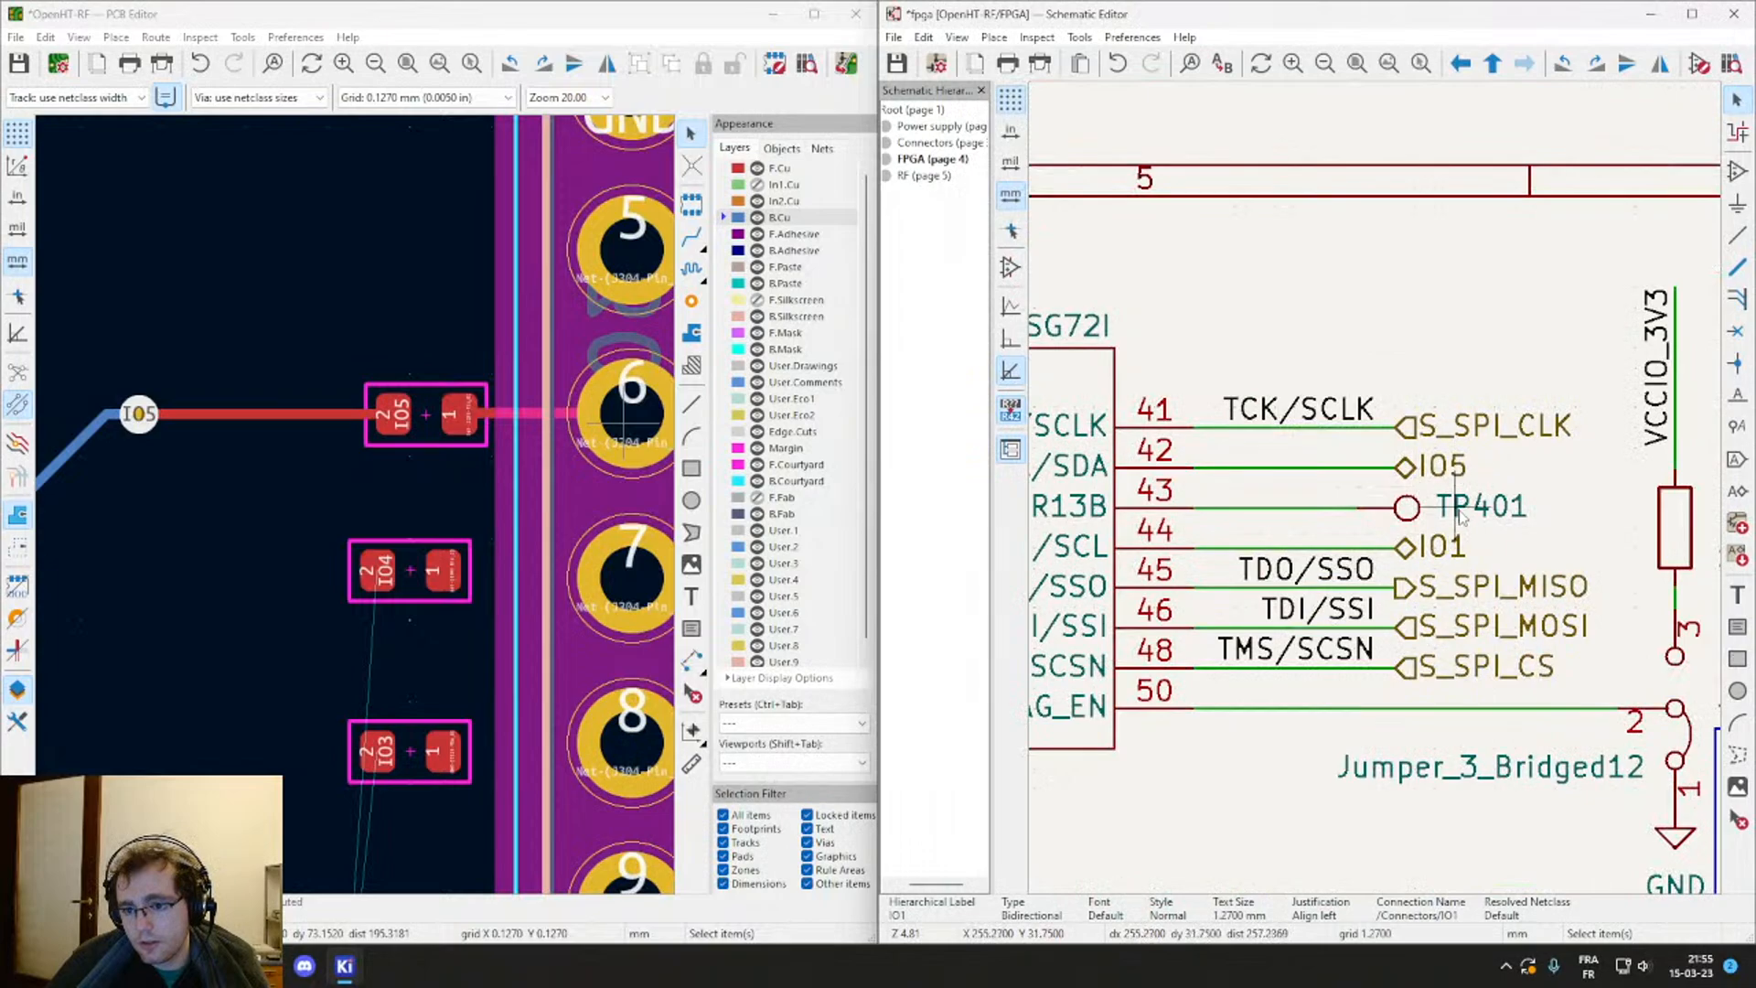
double_click(1454, 546)
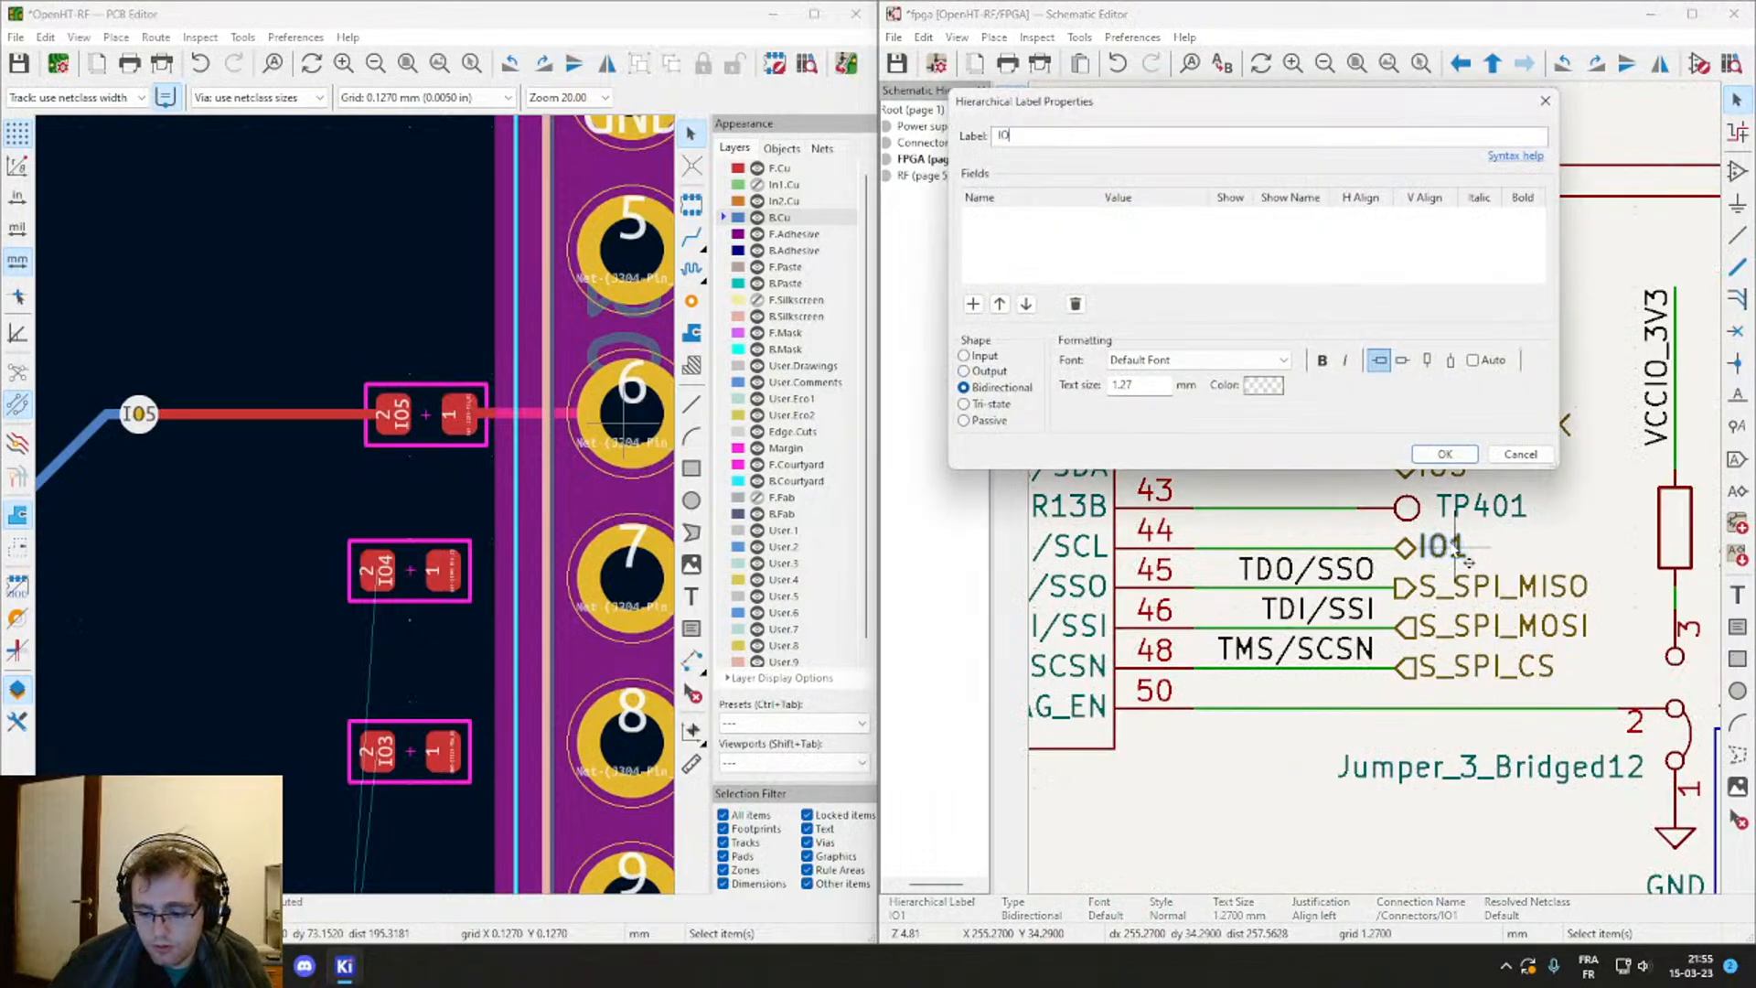
type("4")
key("Return")
scroll(1424, 424, "down", 3)
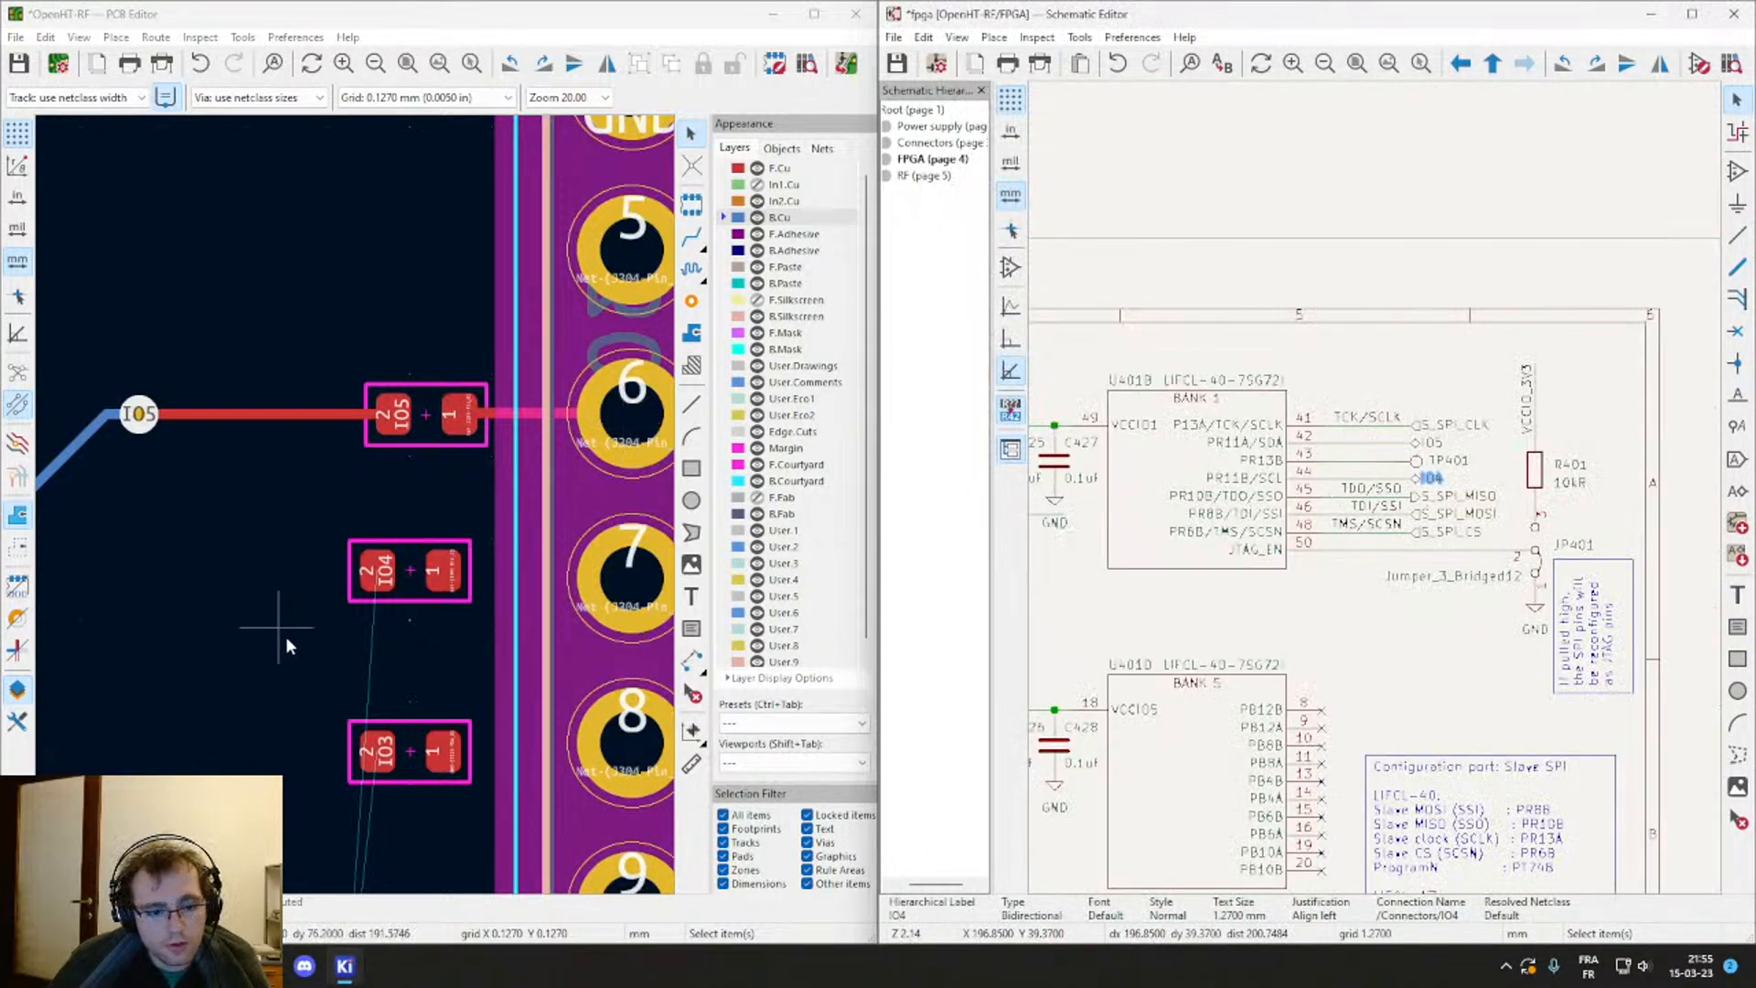
Step: Examine the resistors at J304 and the IO0 to IO5 vias and tracks beside the 73-pad chip
scroll(348, 666, "down", 3)
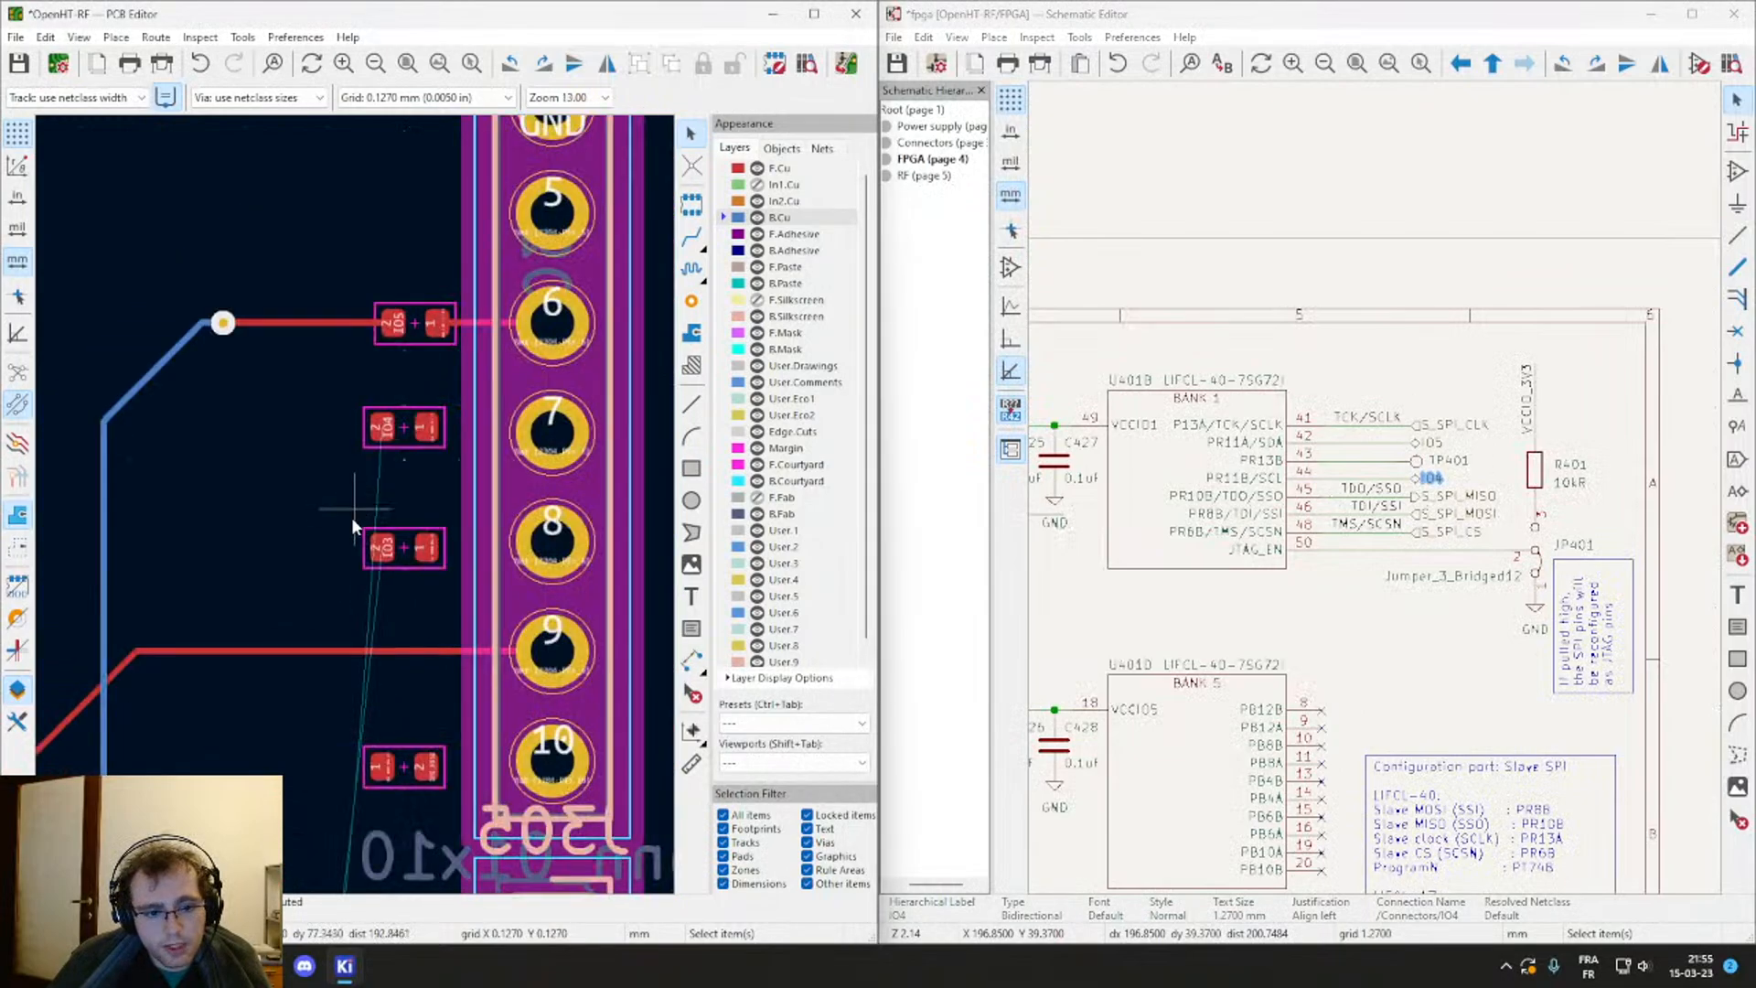
middle_click_drag(265, 618, 472, 485)
scroll(393, 475, "down", 5)
middle_click_drag(285, 582, 105, 391)
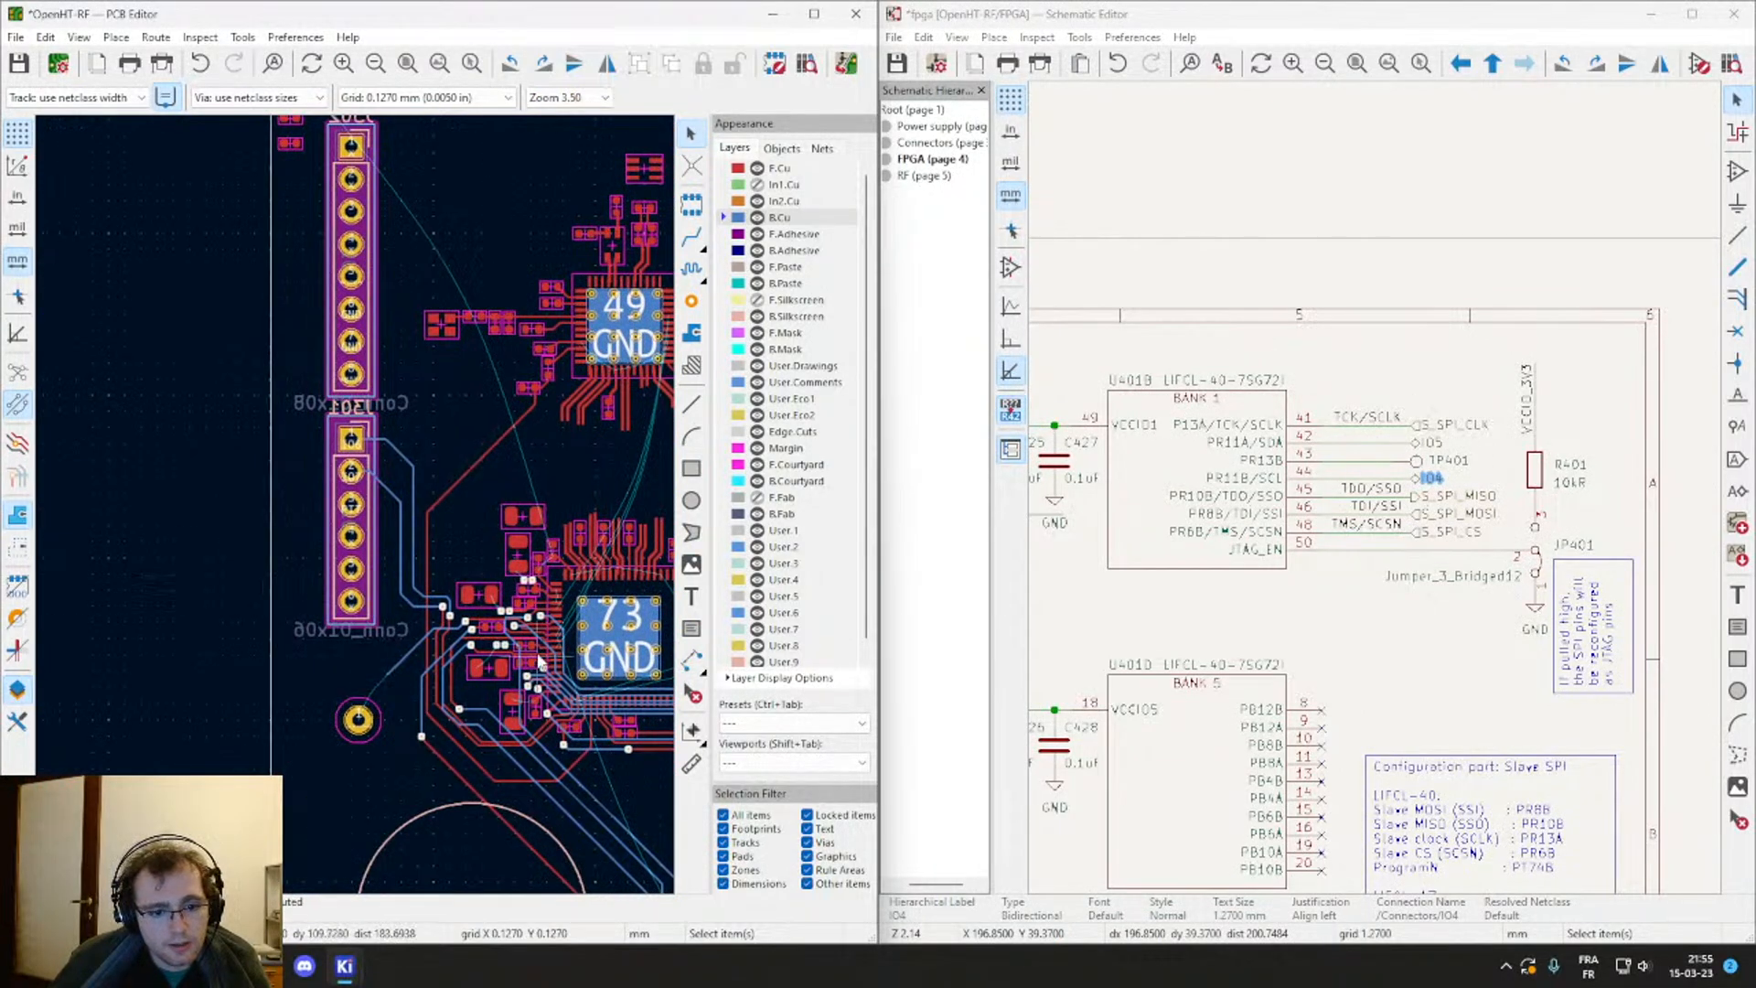
scroll(538, 662, "up", 8)
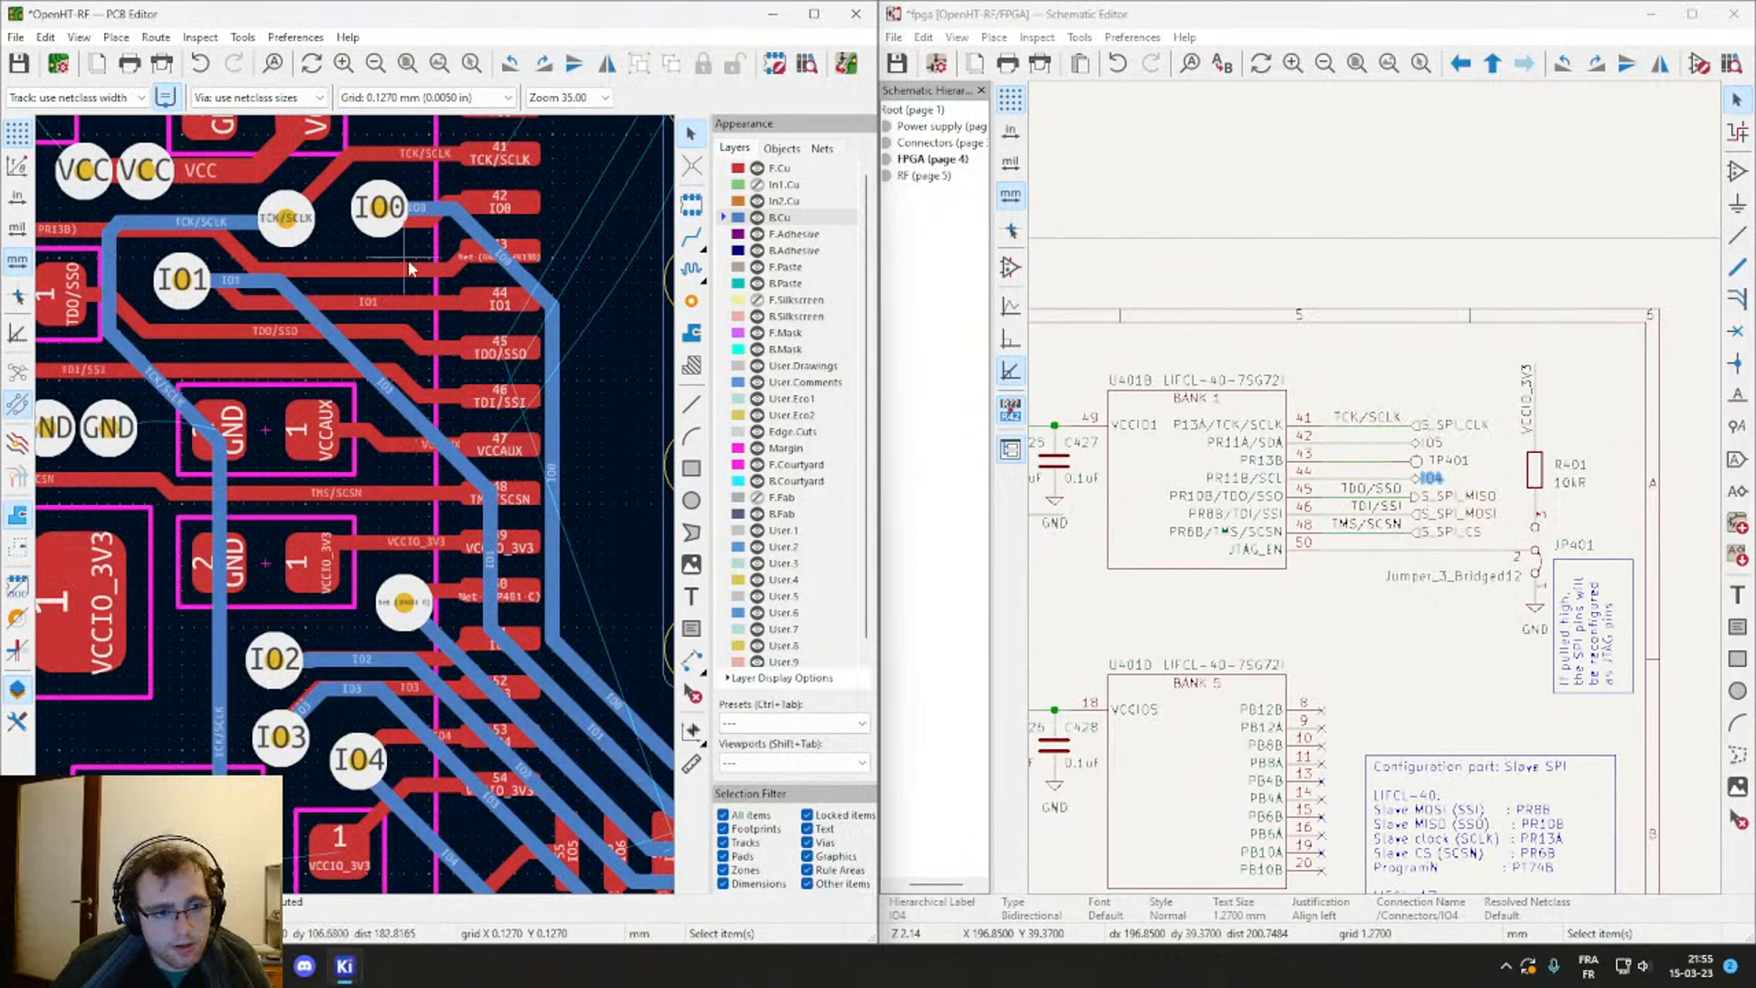
scroll(530, 722, "up", 3)
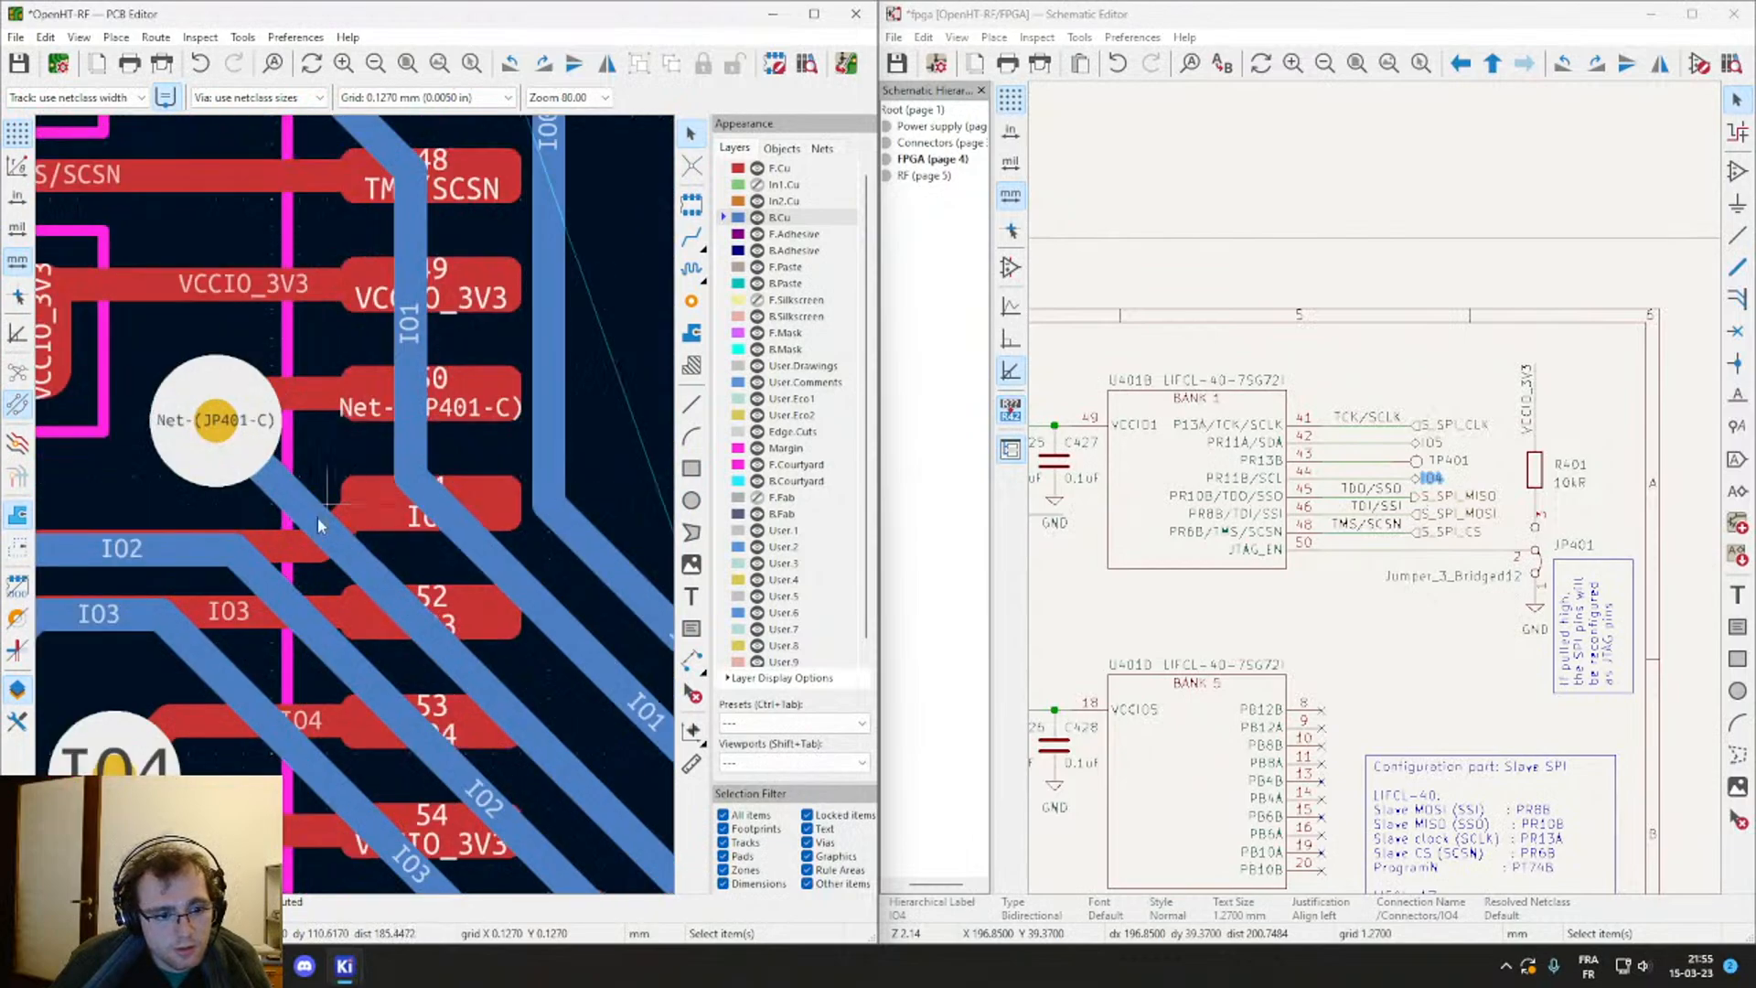
scroll(314, 523, "down", 3)
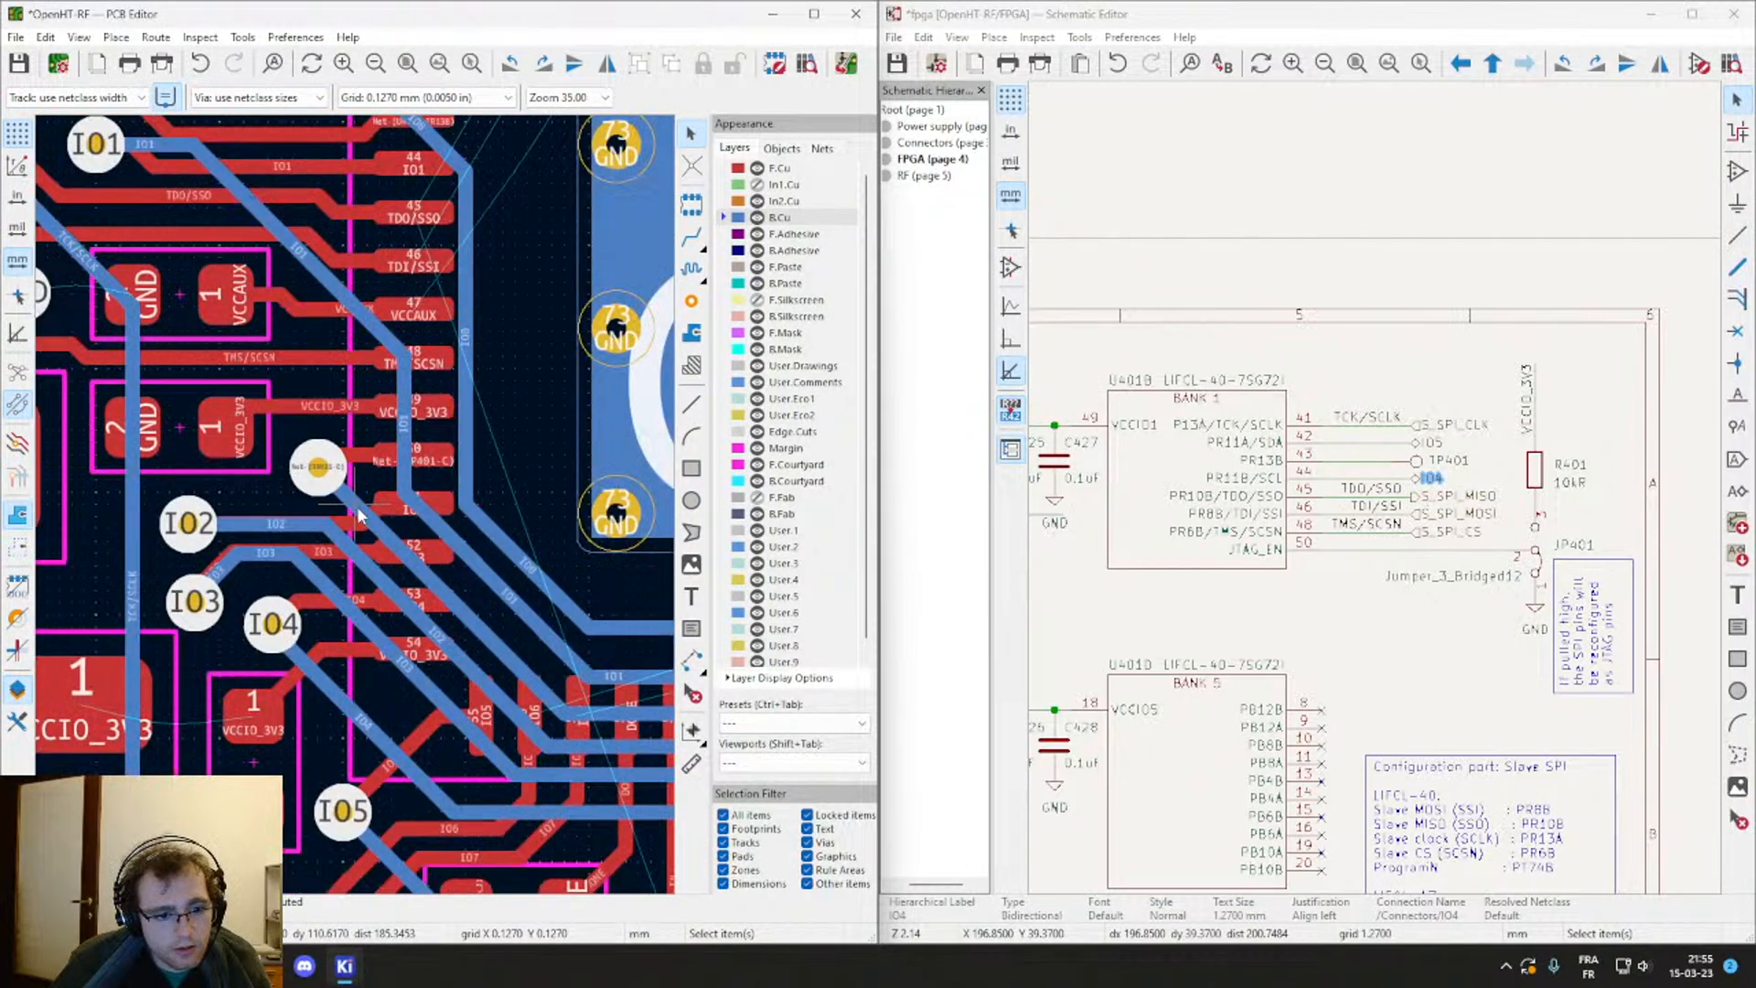
Step: Swap the IO2 and IO3 hierarchical labels so that FPGA pin 51 carries IO3 and pin 52 carries IO2
middle_click_drag(1211, 561, 1534, 462)
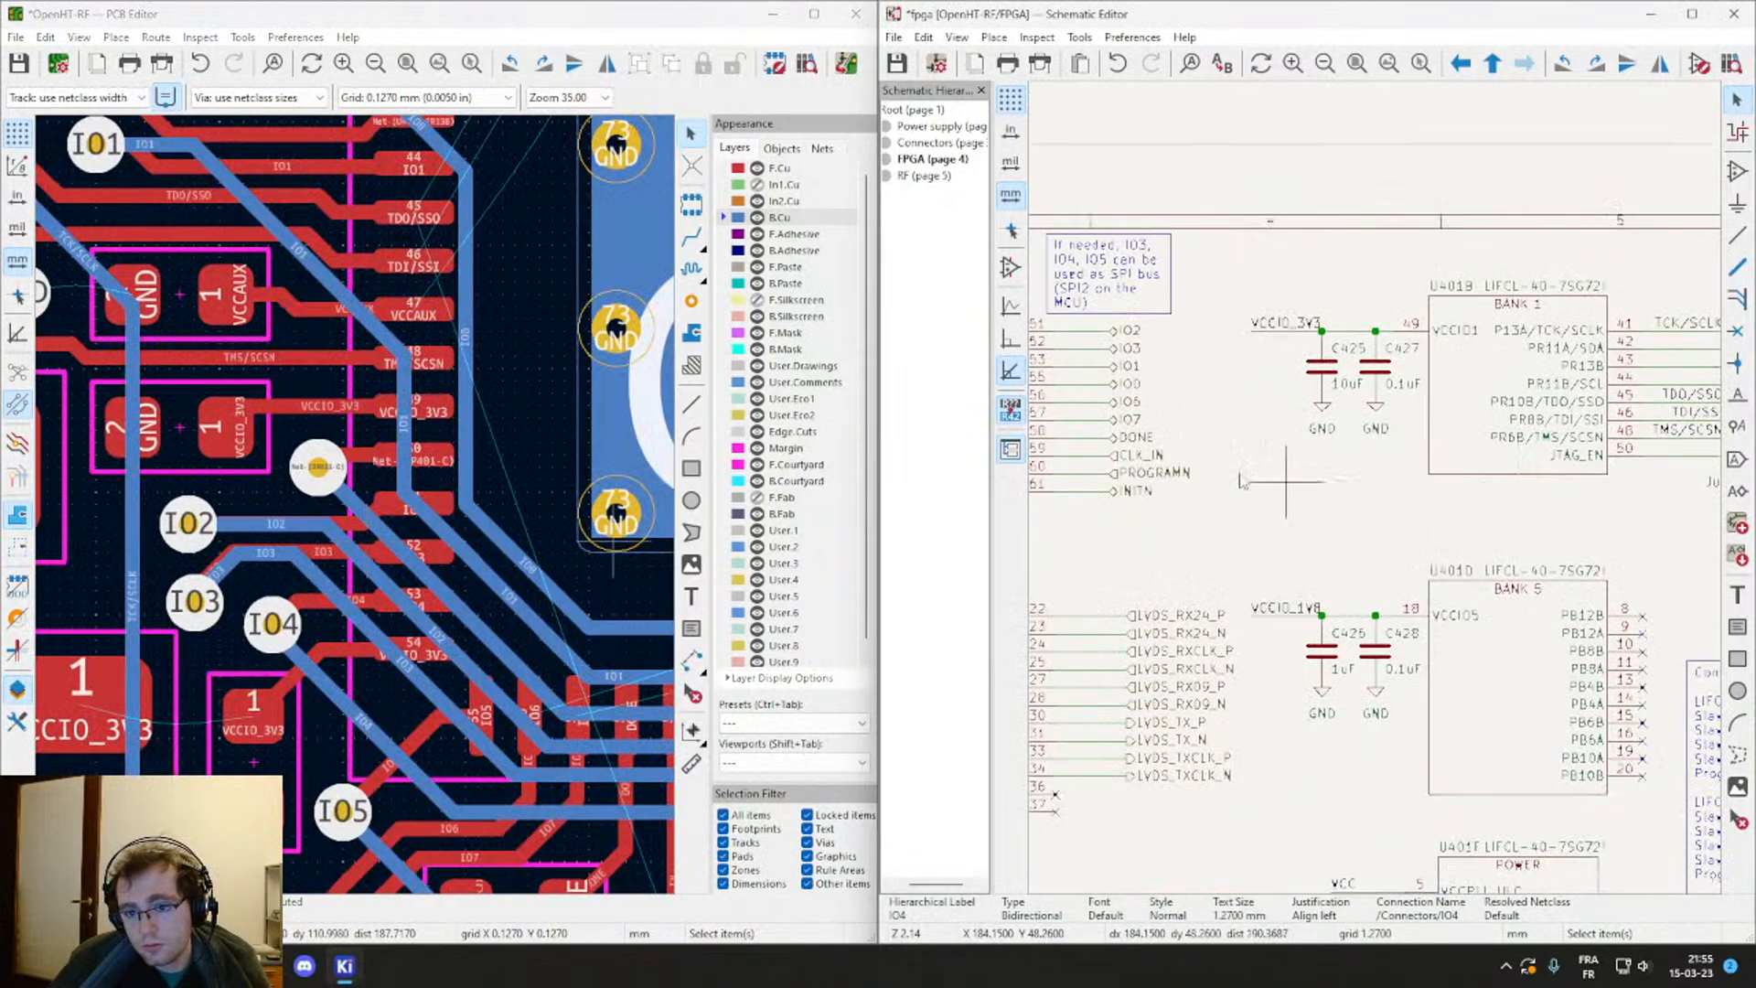
left_click(1133, 330)
scroll(1134, 331, "up", 3)
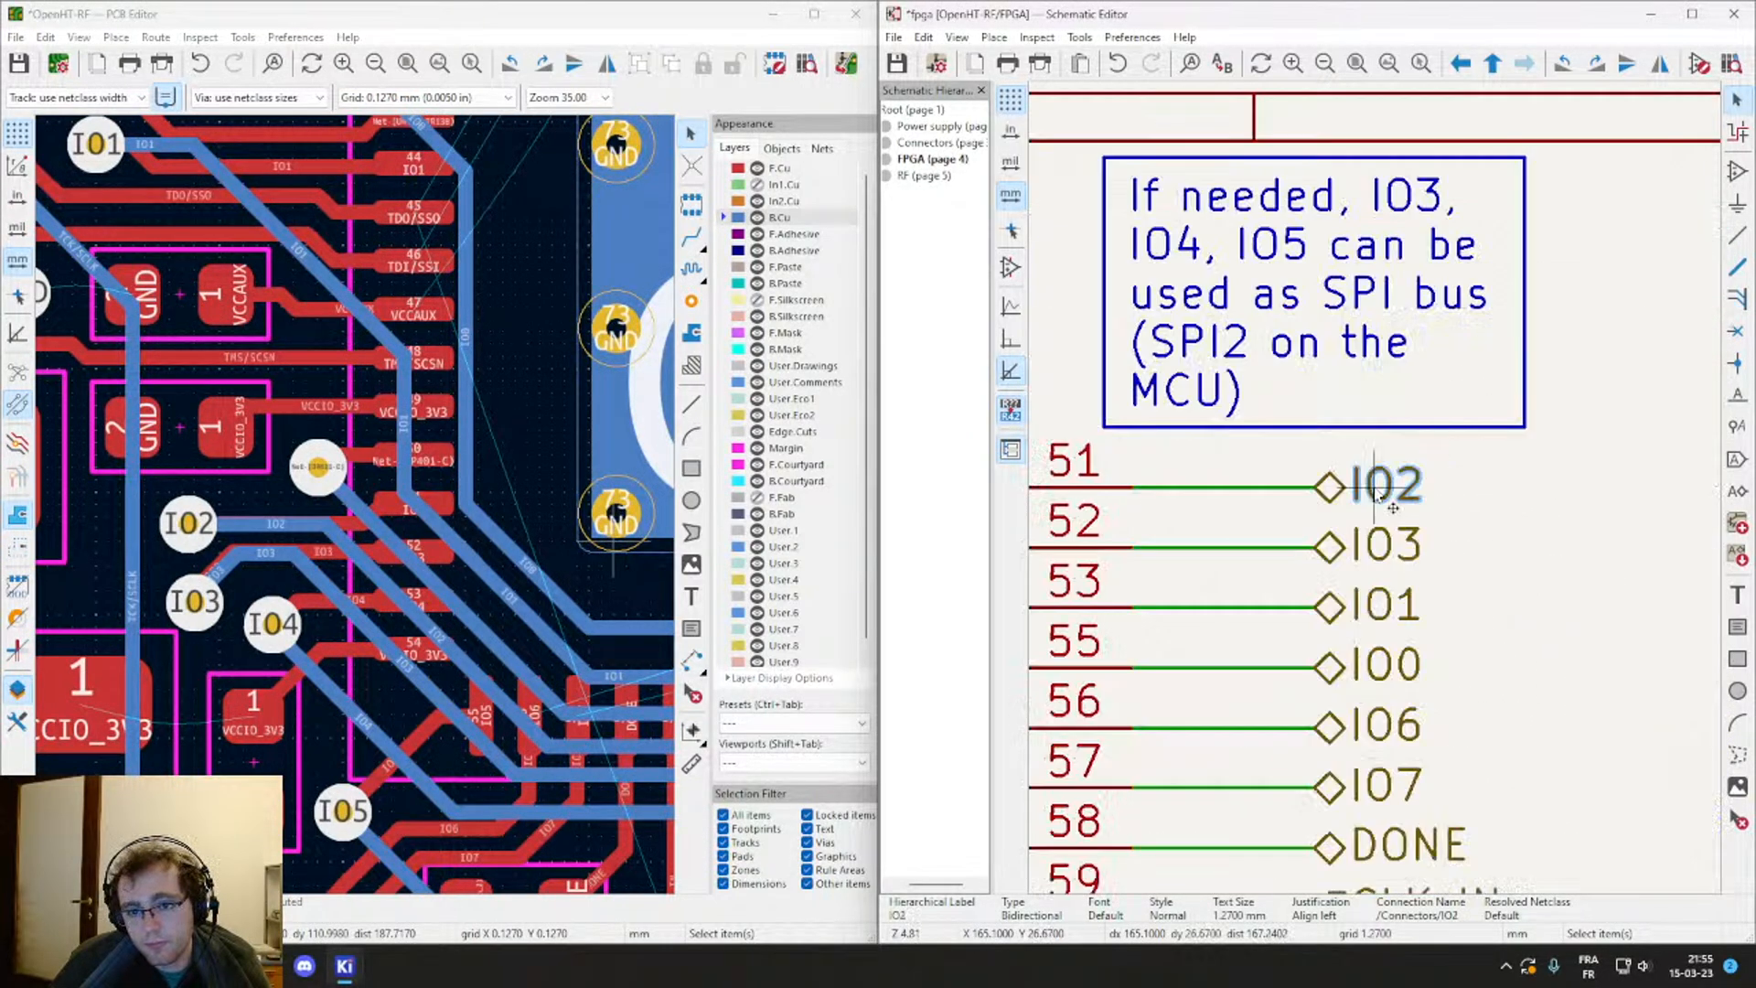
key("m")
left_click(1508, 490)
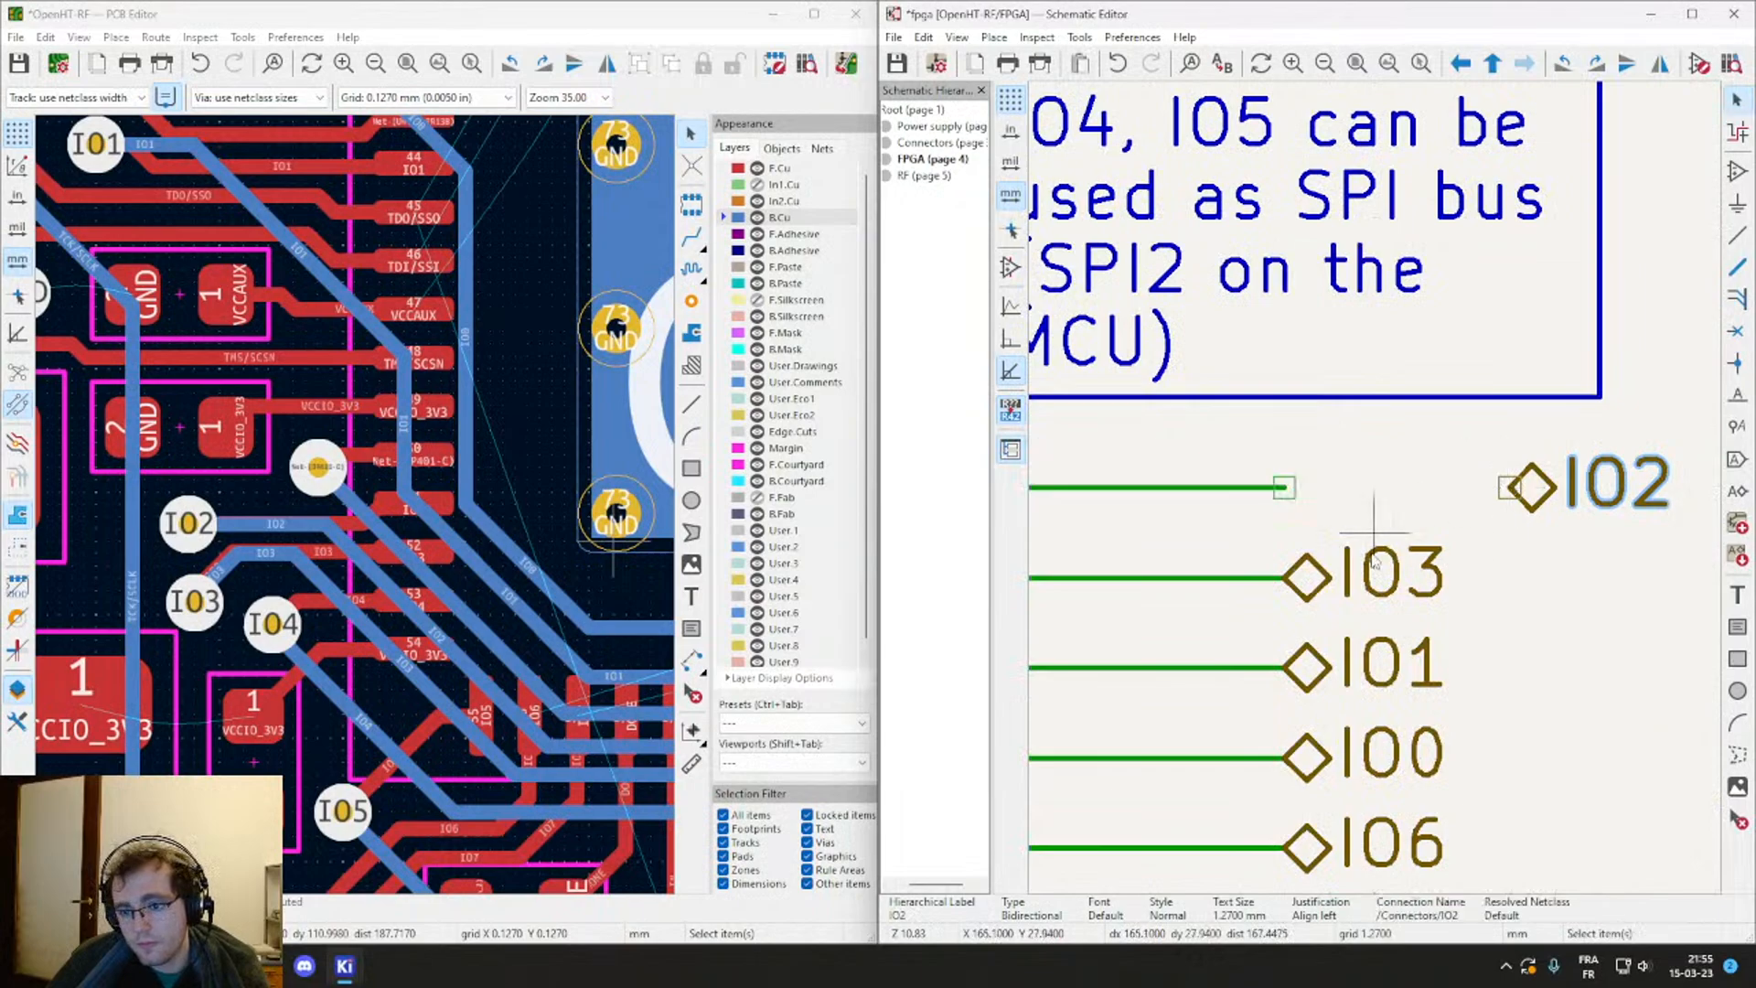
left_click(1331, 578)
key("m")
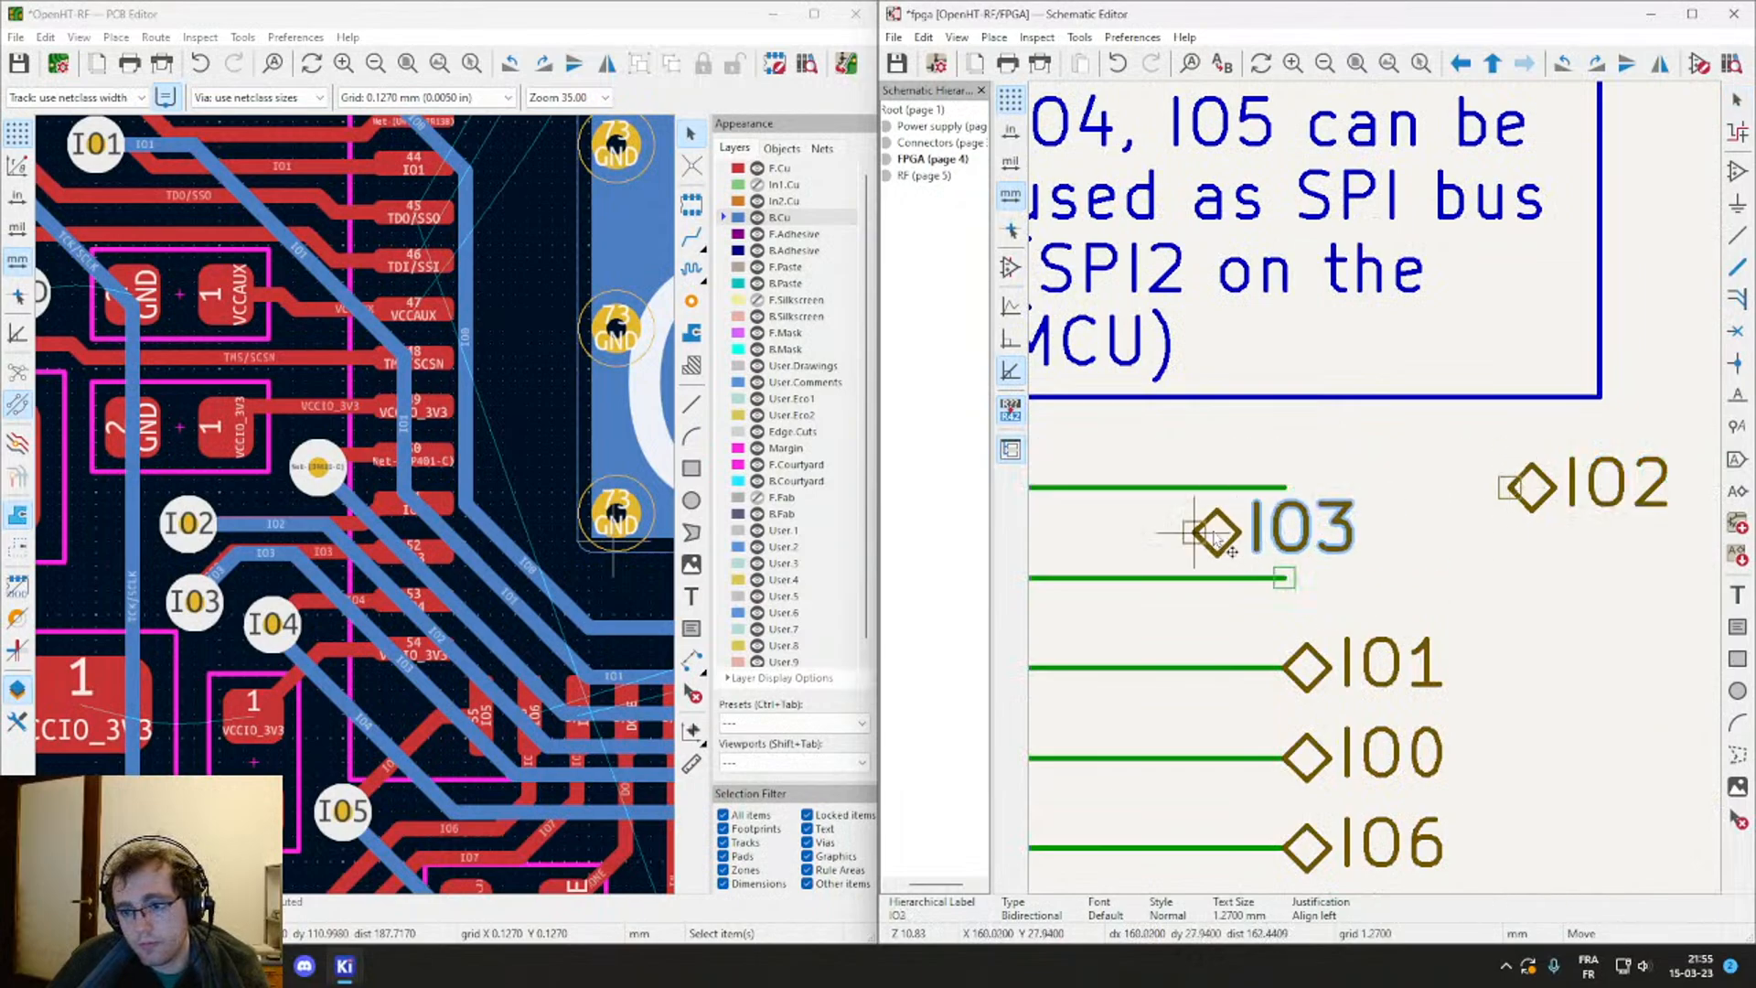
left_click(1288, 492)
key("m")
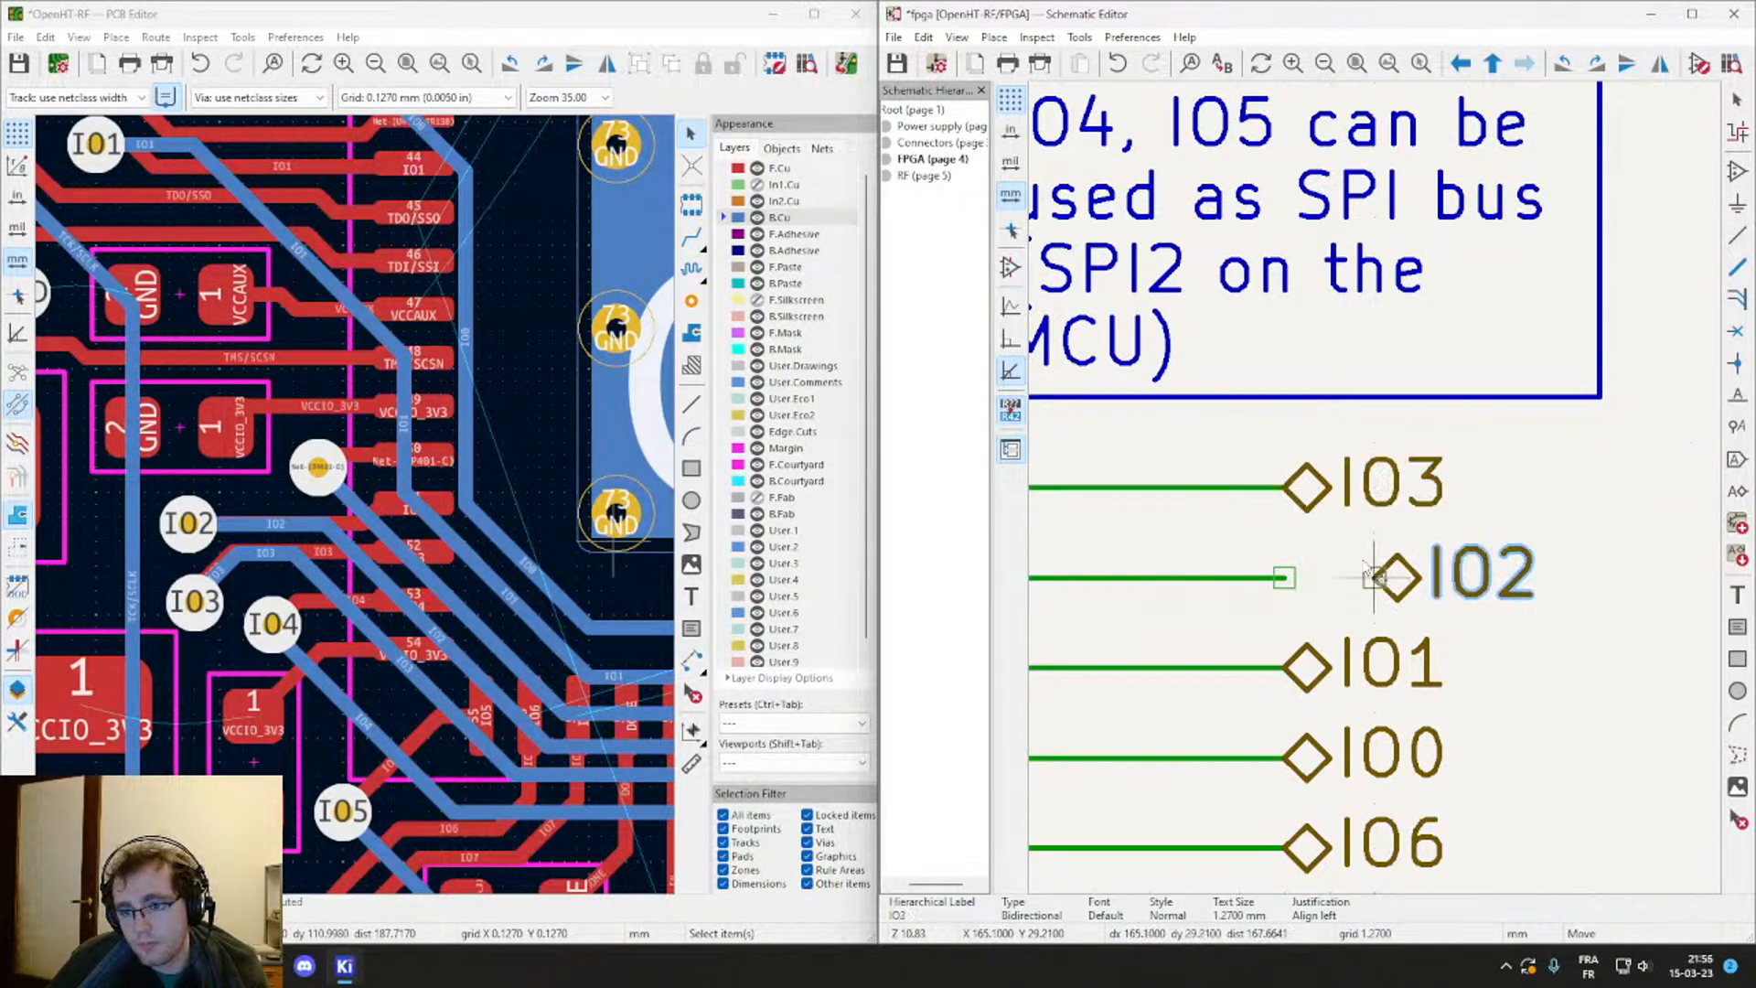
left_click(1285, 578)
Step: Examine the IO tracks at the 73-pad chip, the IO pads of J305 and the IO5, IO4 and IO3 resistors beside J304
scroll(1285, 578, "down", 2)
scroll(333, 601, "up", 1)
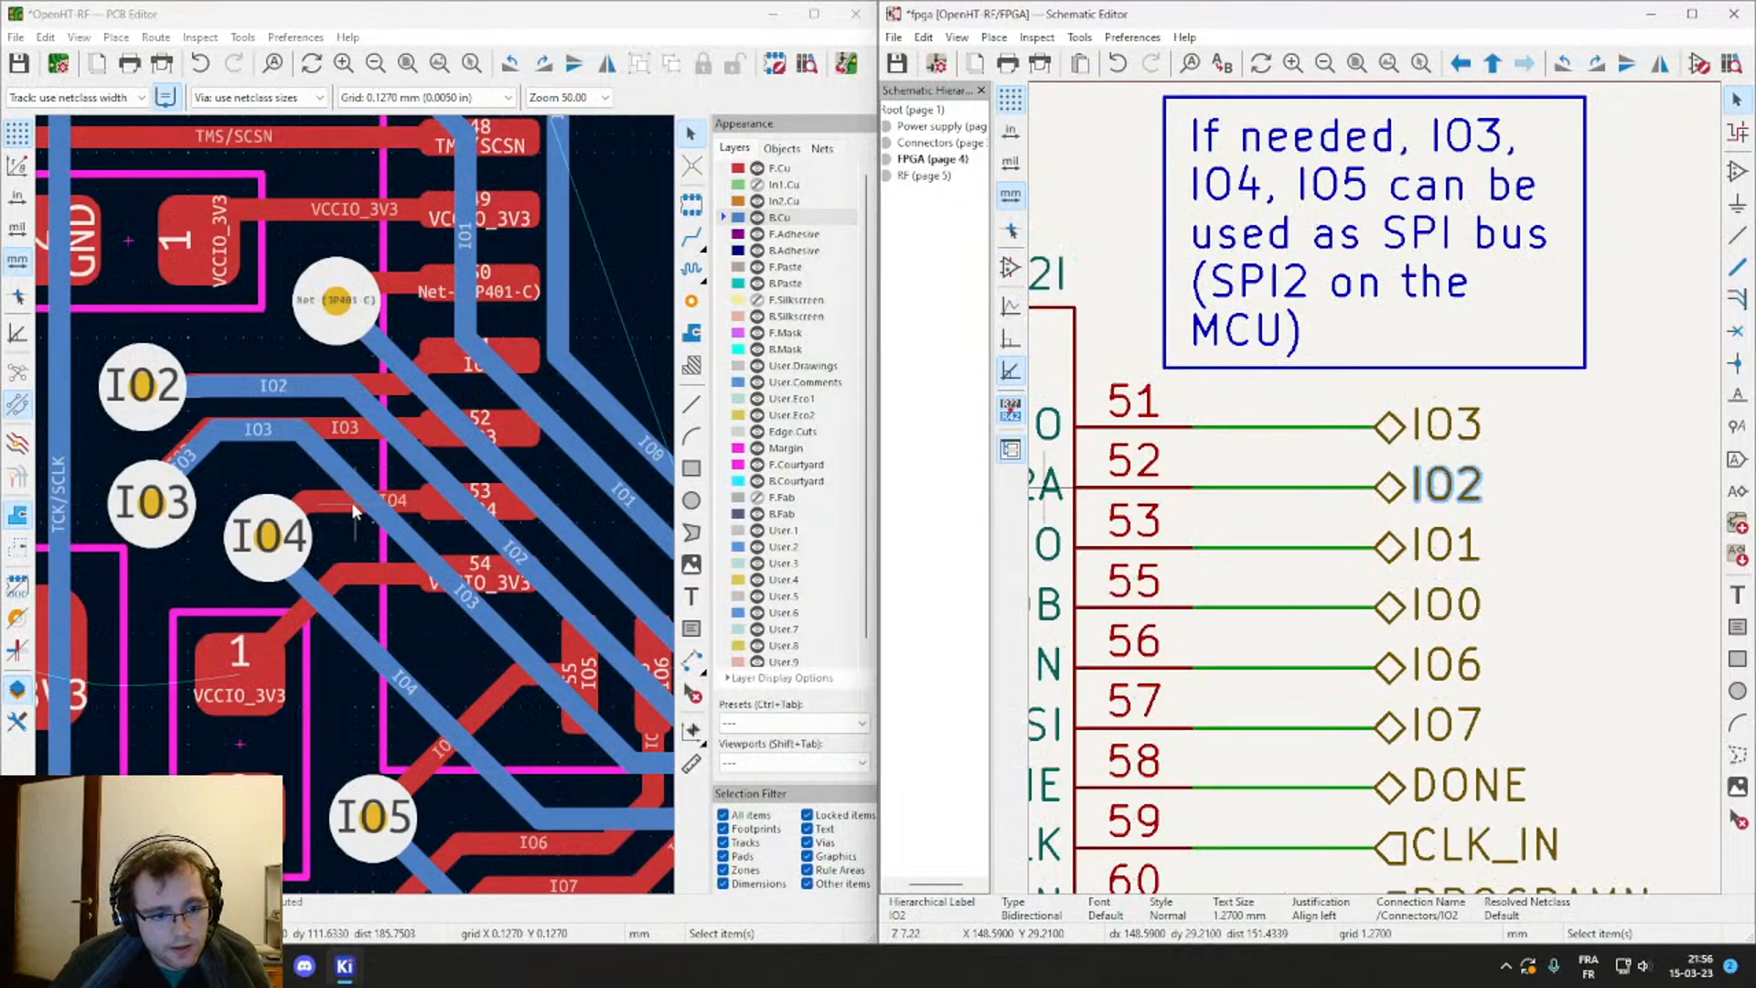
middle_click_drag(438, 490, 283, 420)
scroll(375, 512, "down", 6)
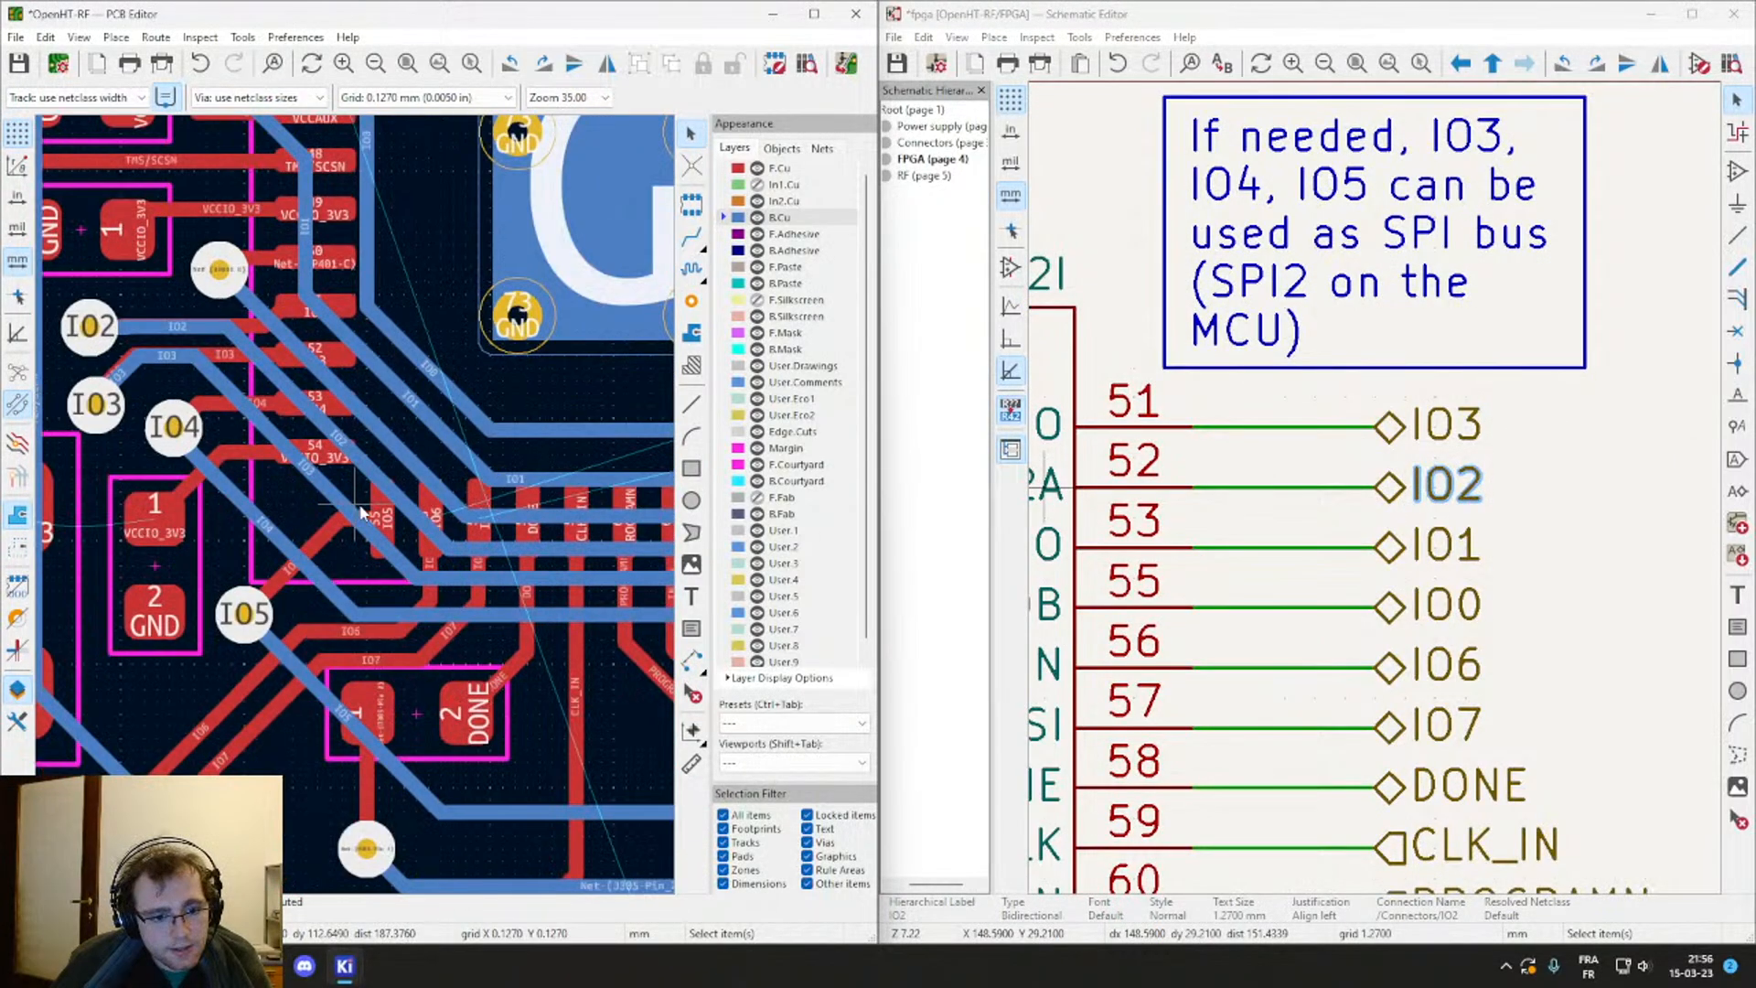
middle_click_drag(383, 500, 162, 492)
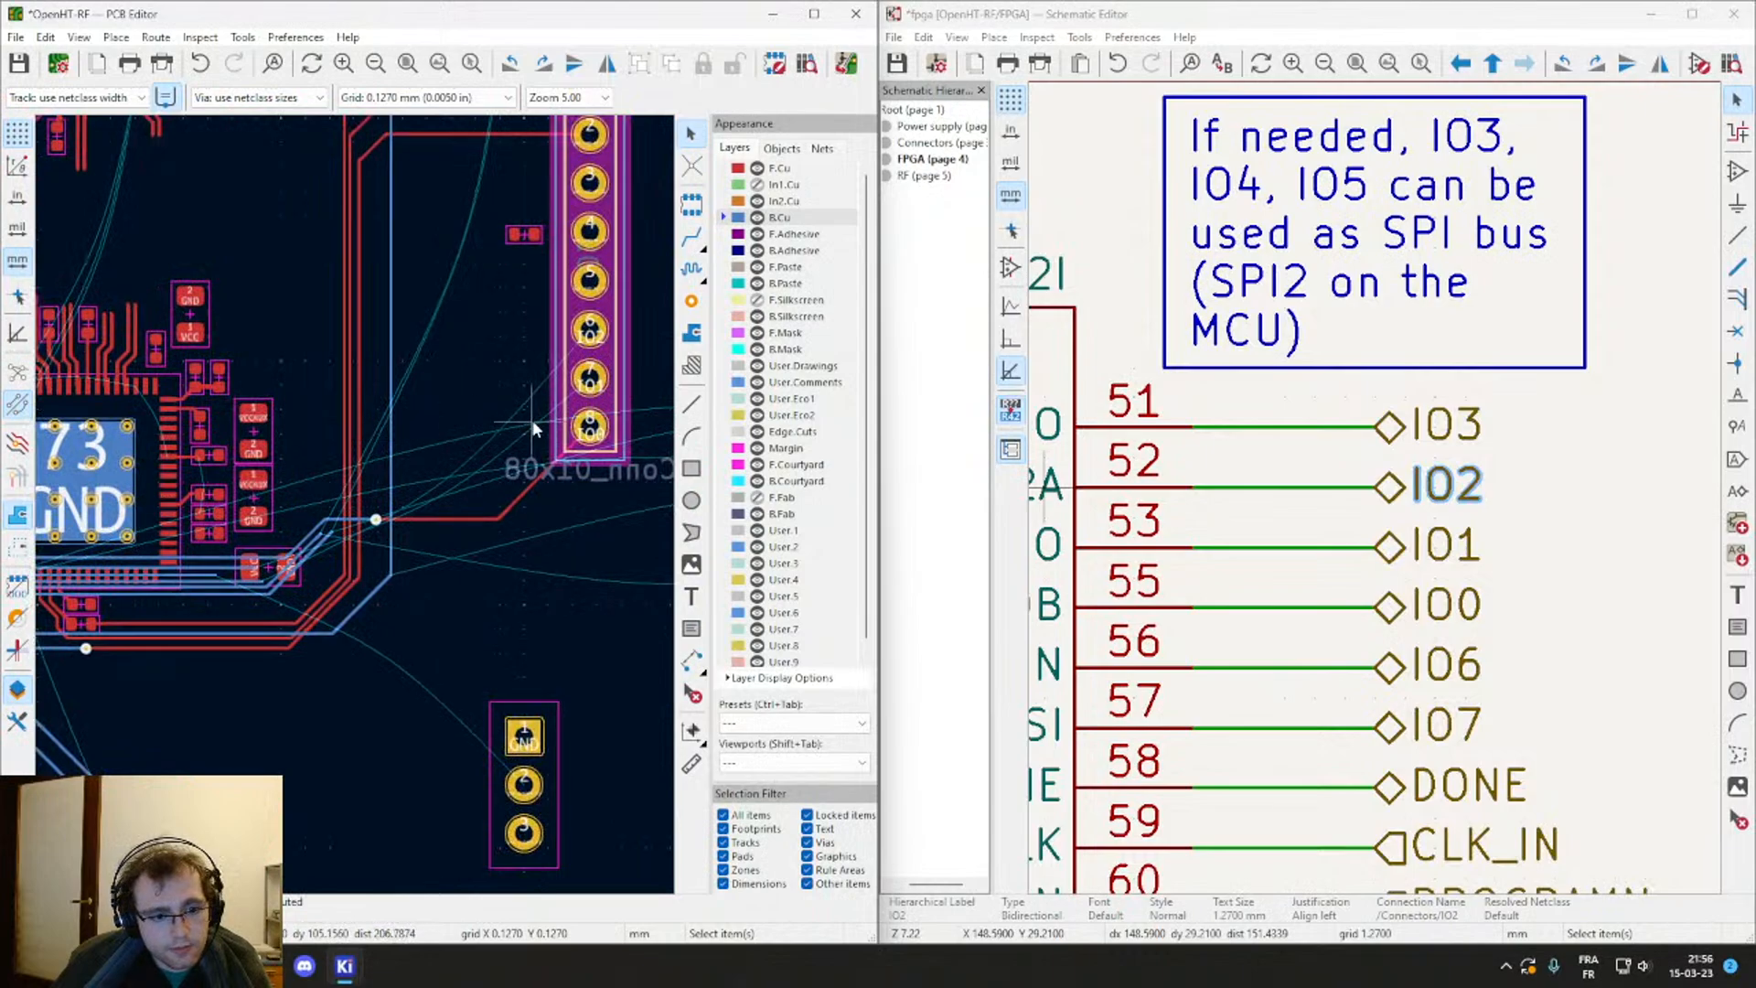
scroll(463, 439, "up", 4)
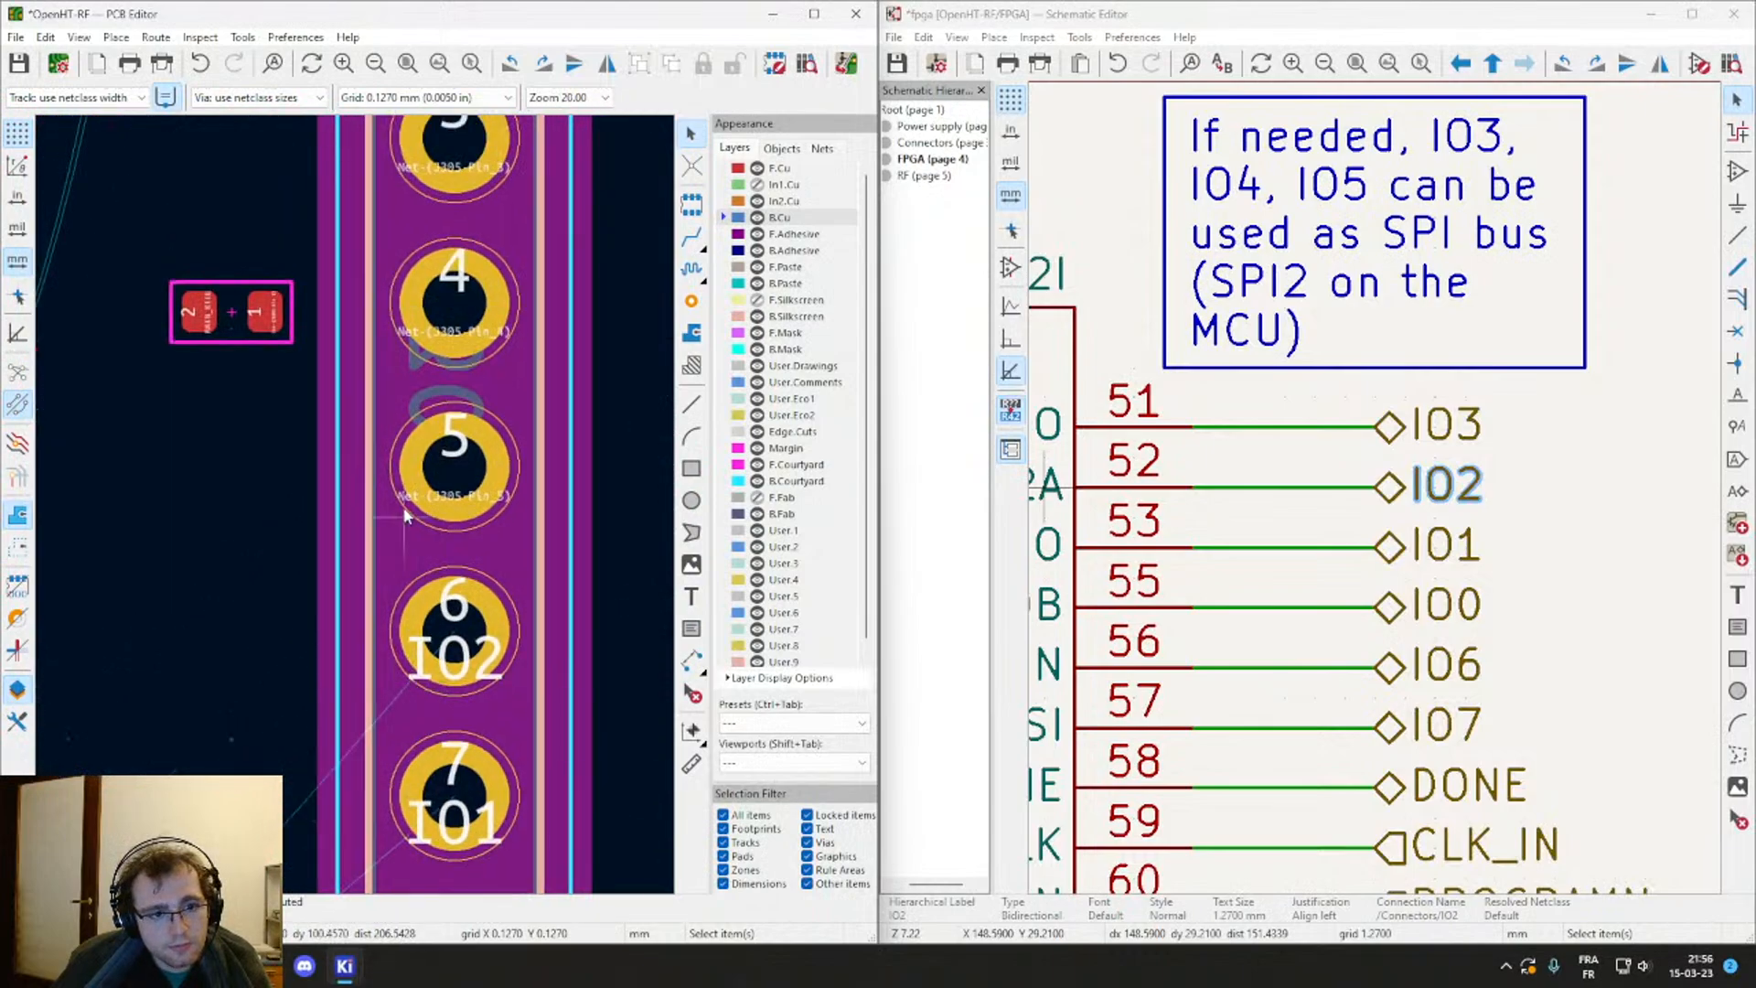
scroll(405, 517, "down", 3)
scroll(366, 512, "up", 2)
scroll(357, 512, "up", 1)
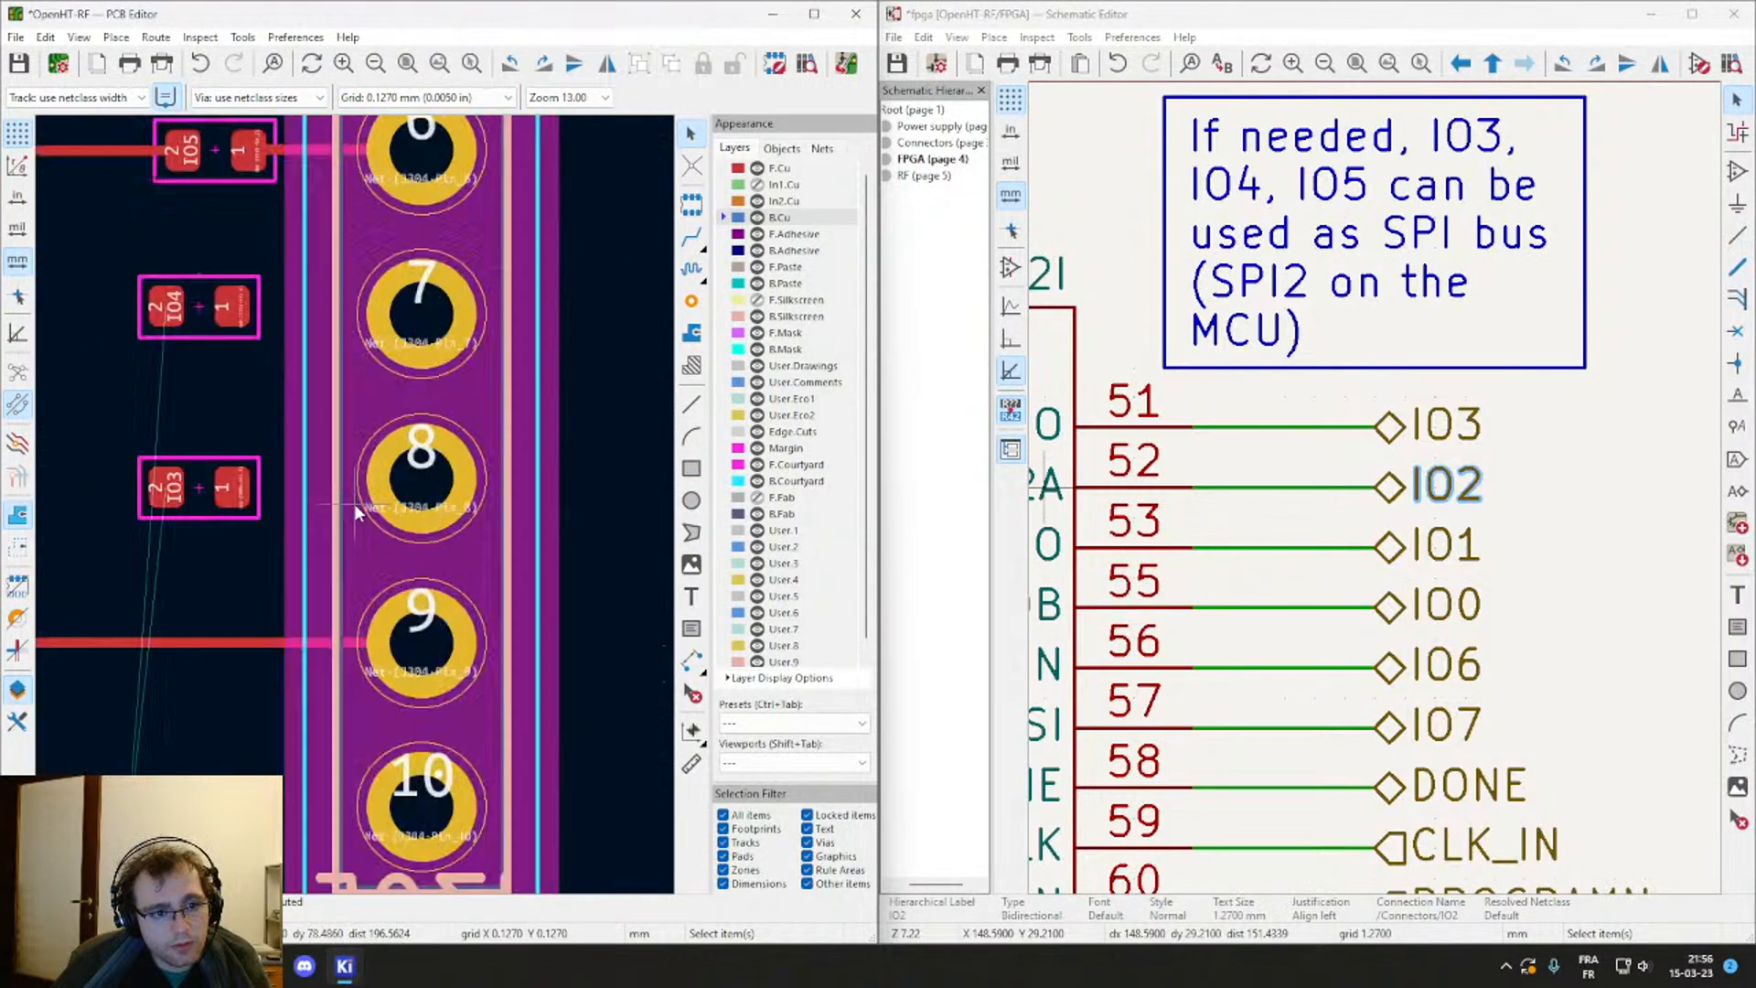
scroll(354, 503, "up", 2)
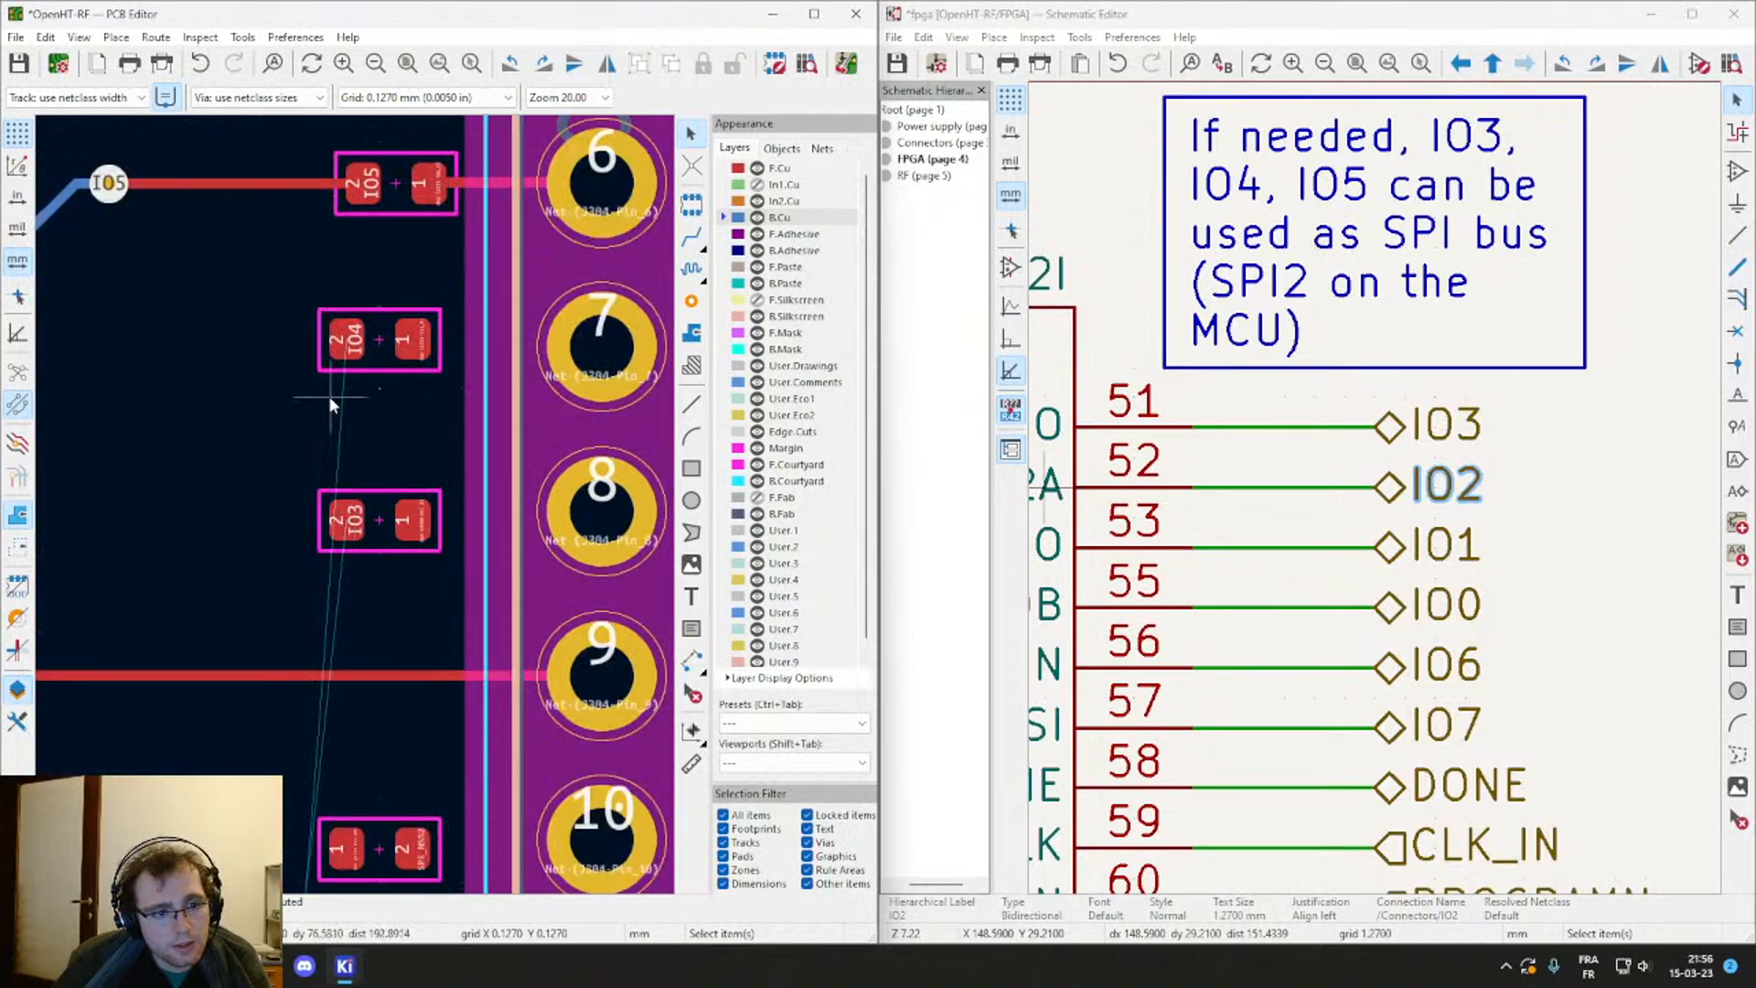
scroll(377, 657, "down", 3)
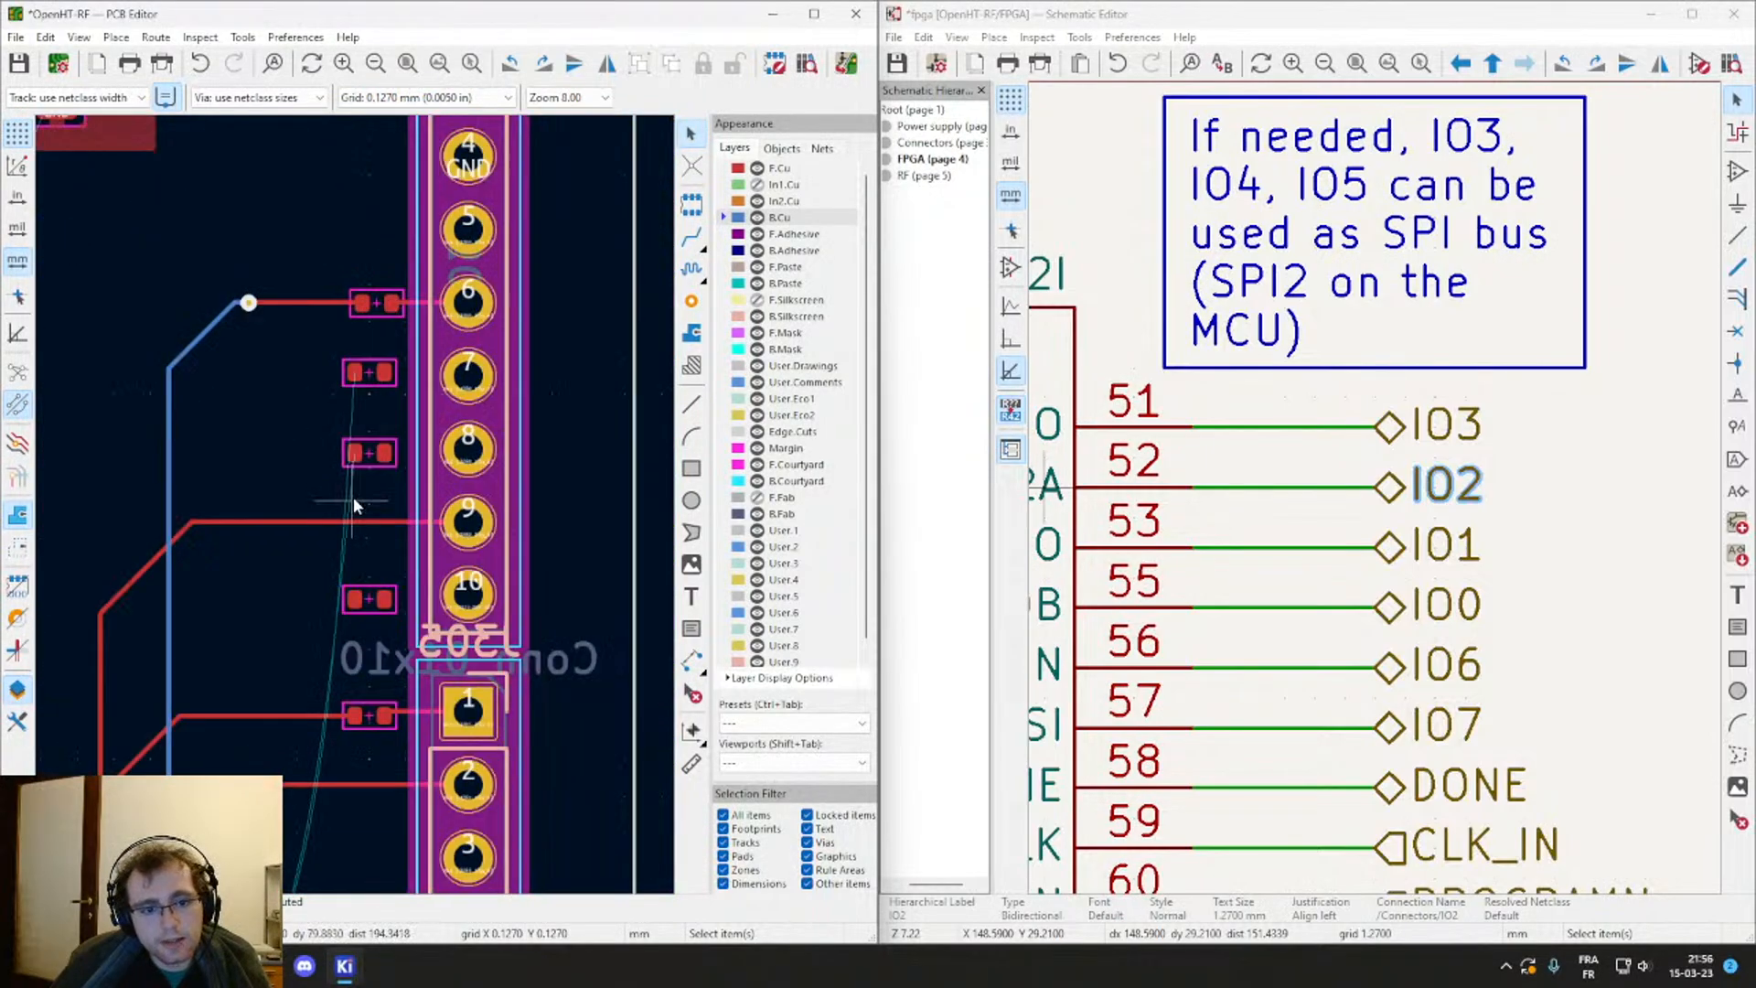
Step: Update the PCB from the schematic and delete the F.Cu track segment feeding the IO5 resistor at J304 pin 6
left_click(846, 64)
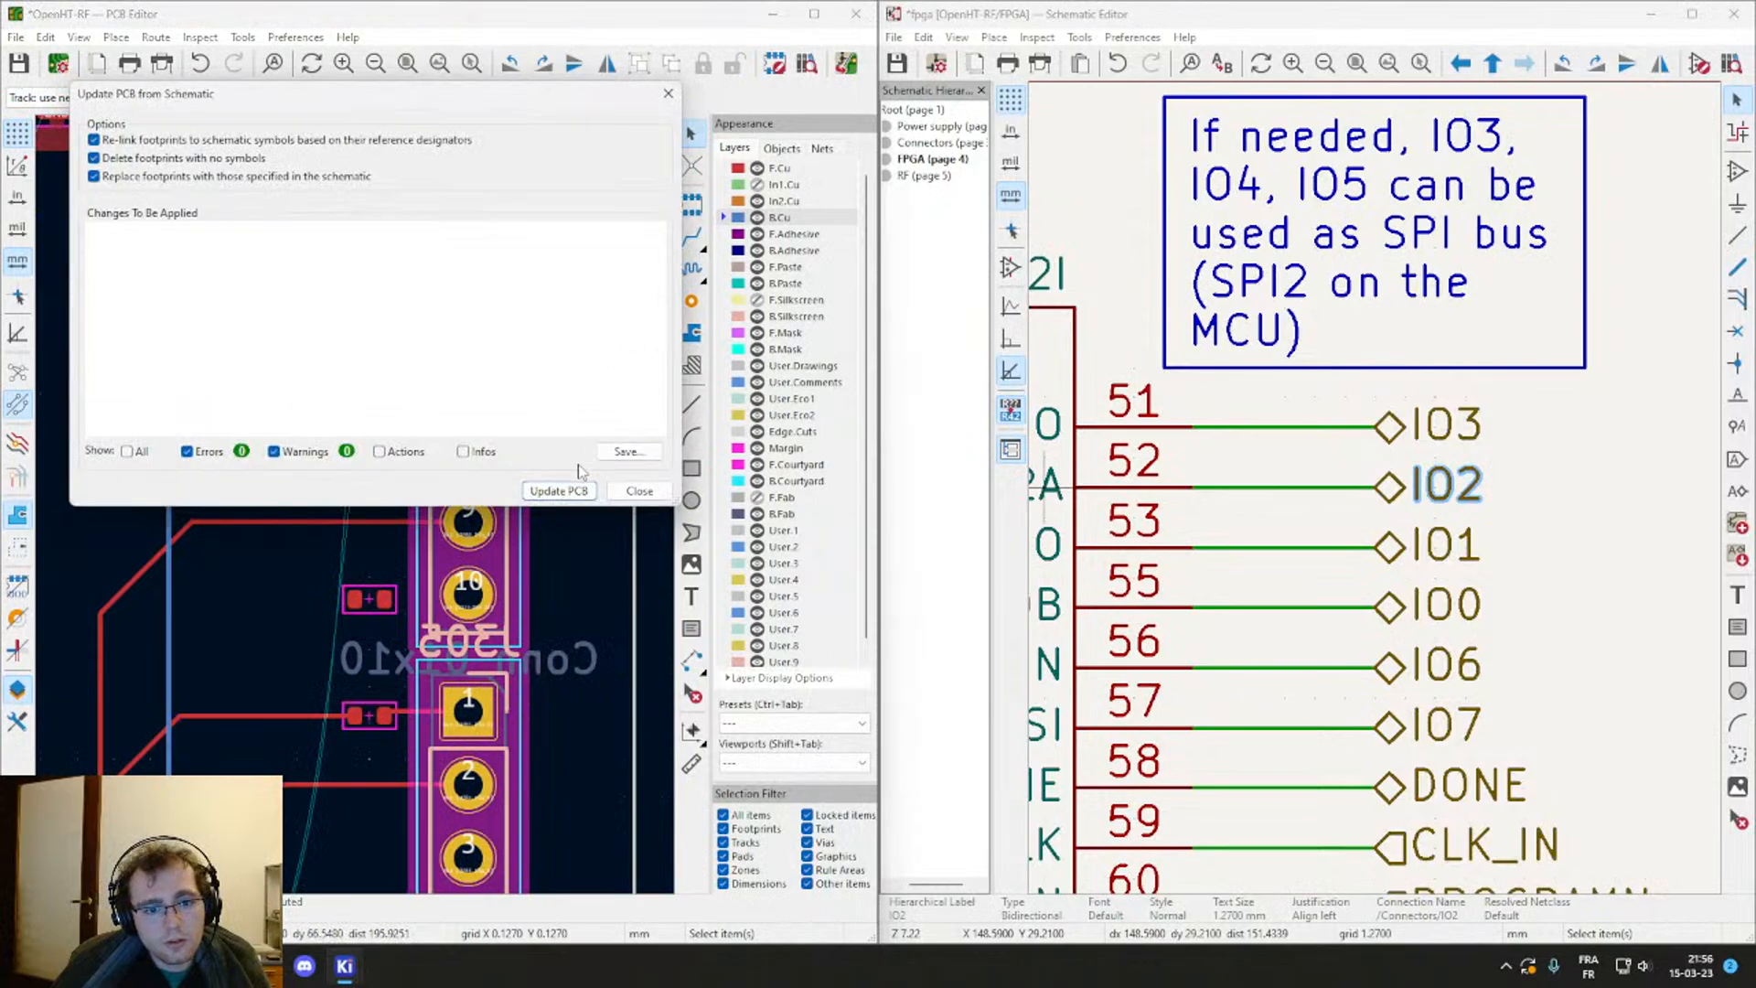
left_click(559, 490)
scroll(231, 567, "up", 4)
left_click(231, 554)
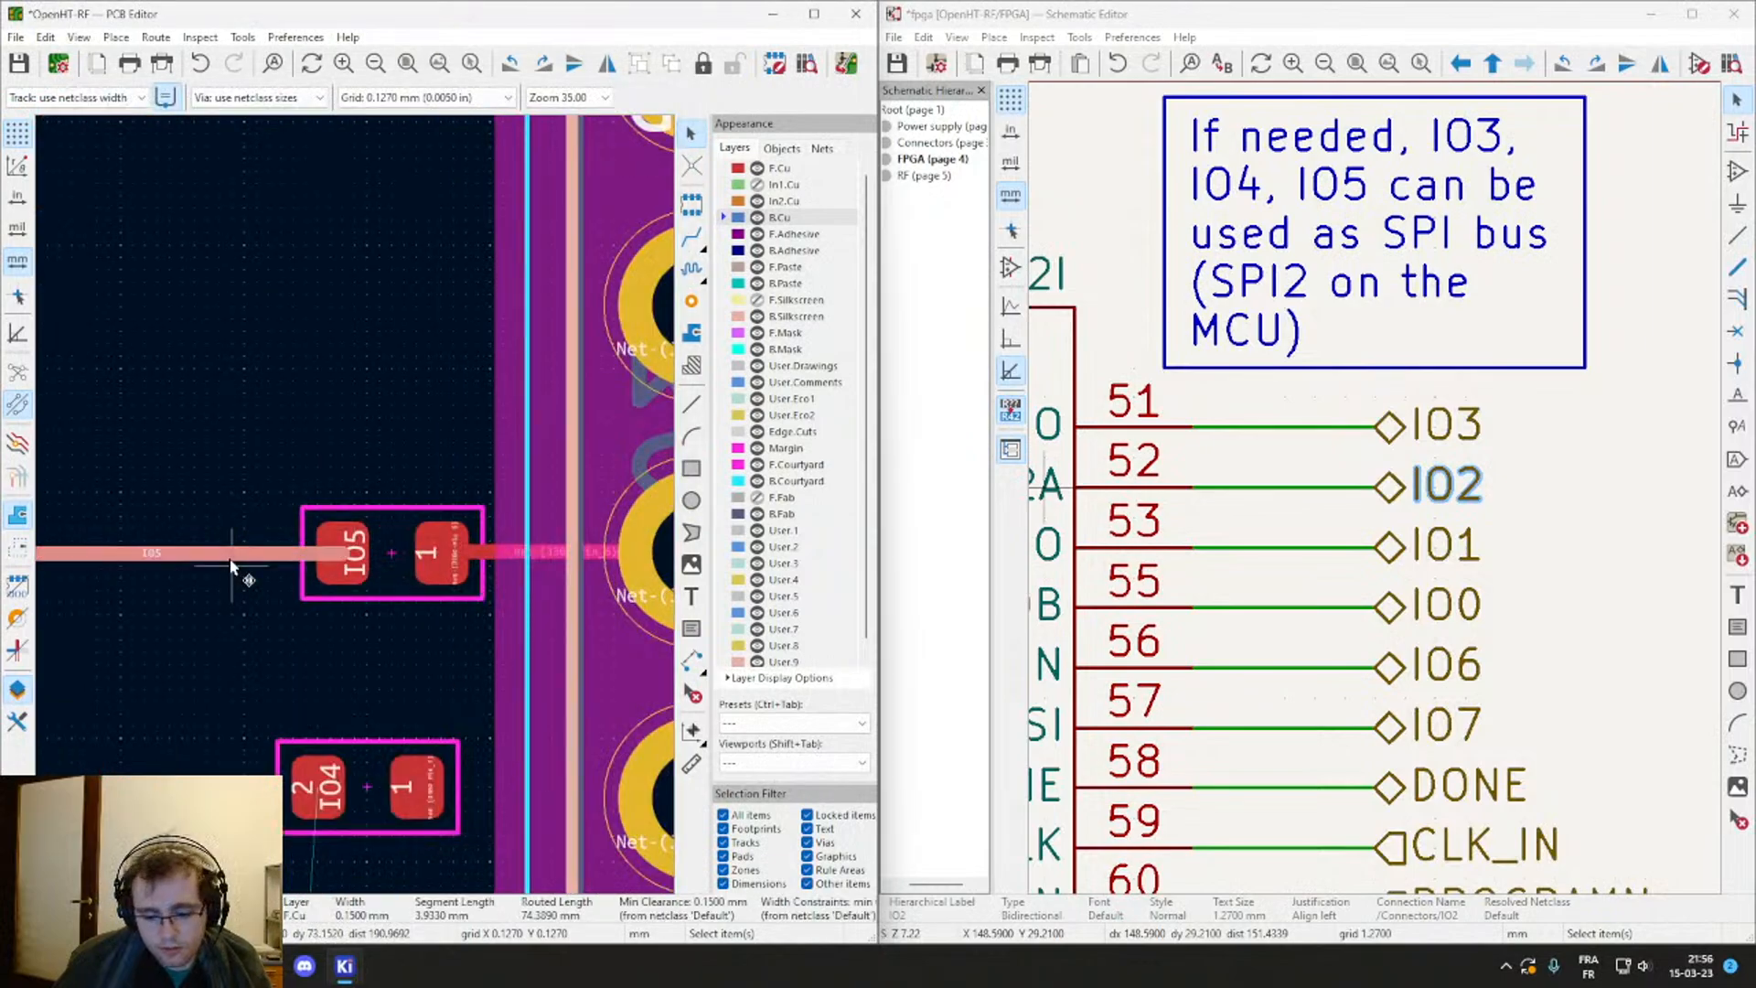
key("Delete")
Step: Run the PCB update from the schematic again while checking the IO connections at J304 and J305
scroll(230, 563, "down", 4)
middle_click_drag(357, 508, 498, 197)
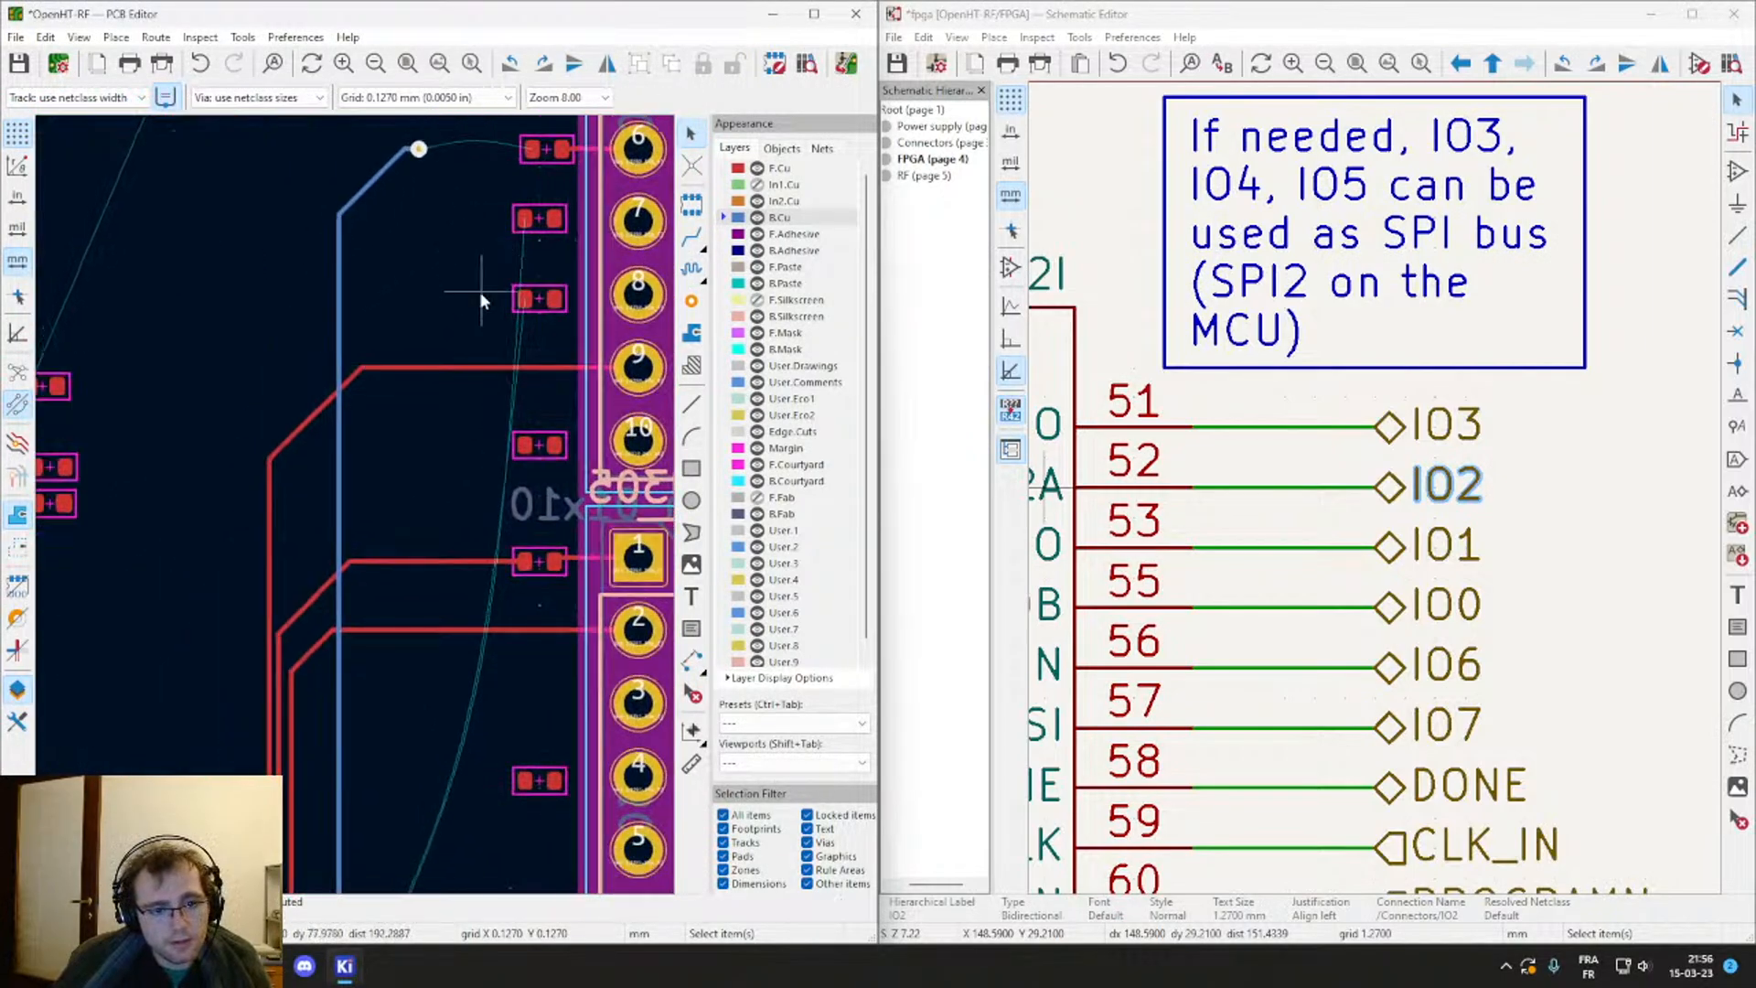
scroll(549, 247, "up", 2)
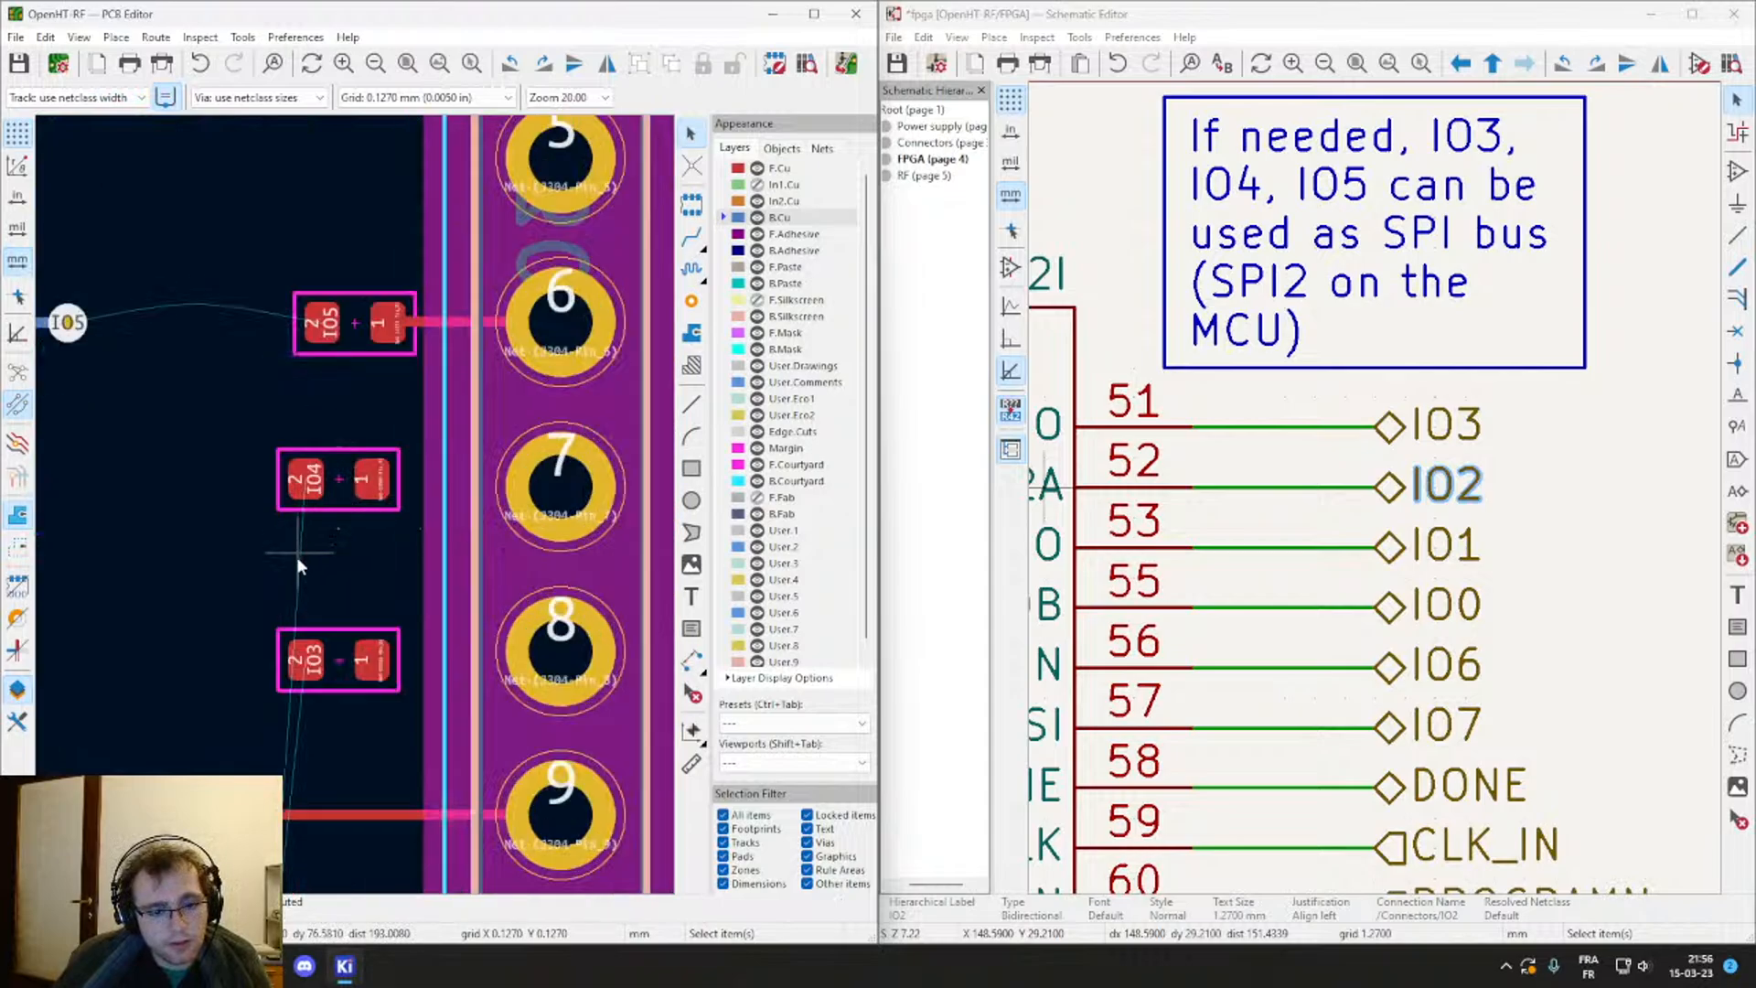
scroll(296, 556, "down", 3)
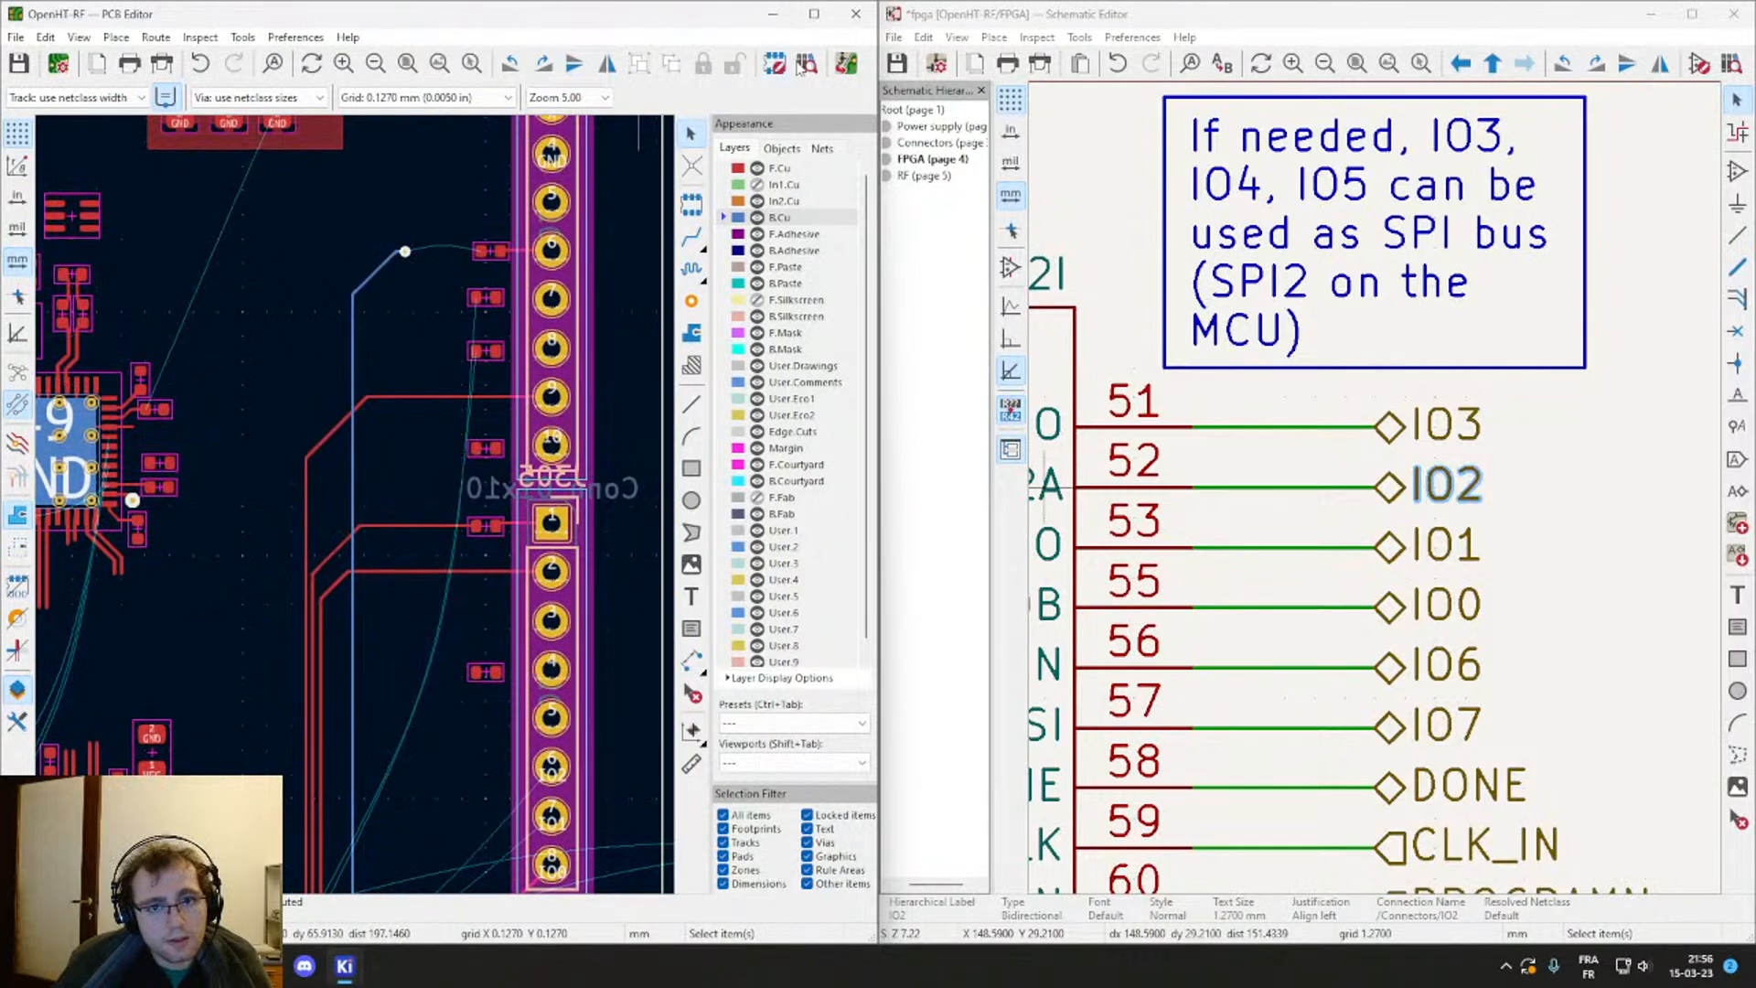
left_click(804, 65)
left_click(564, 490)
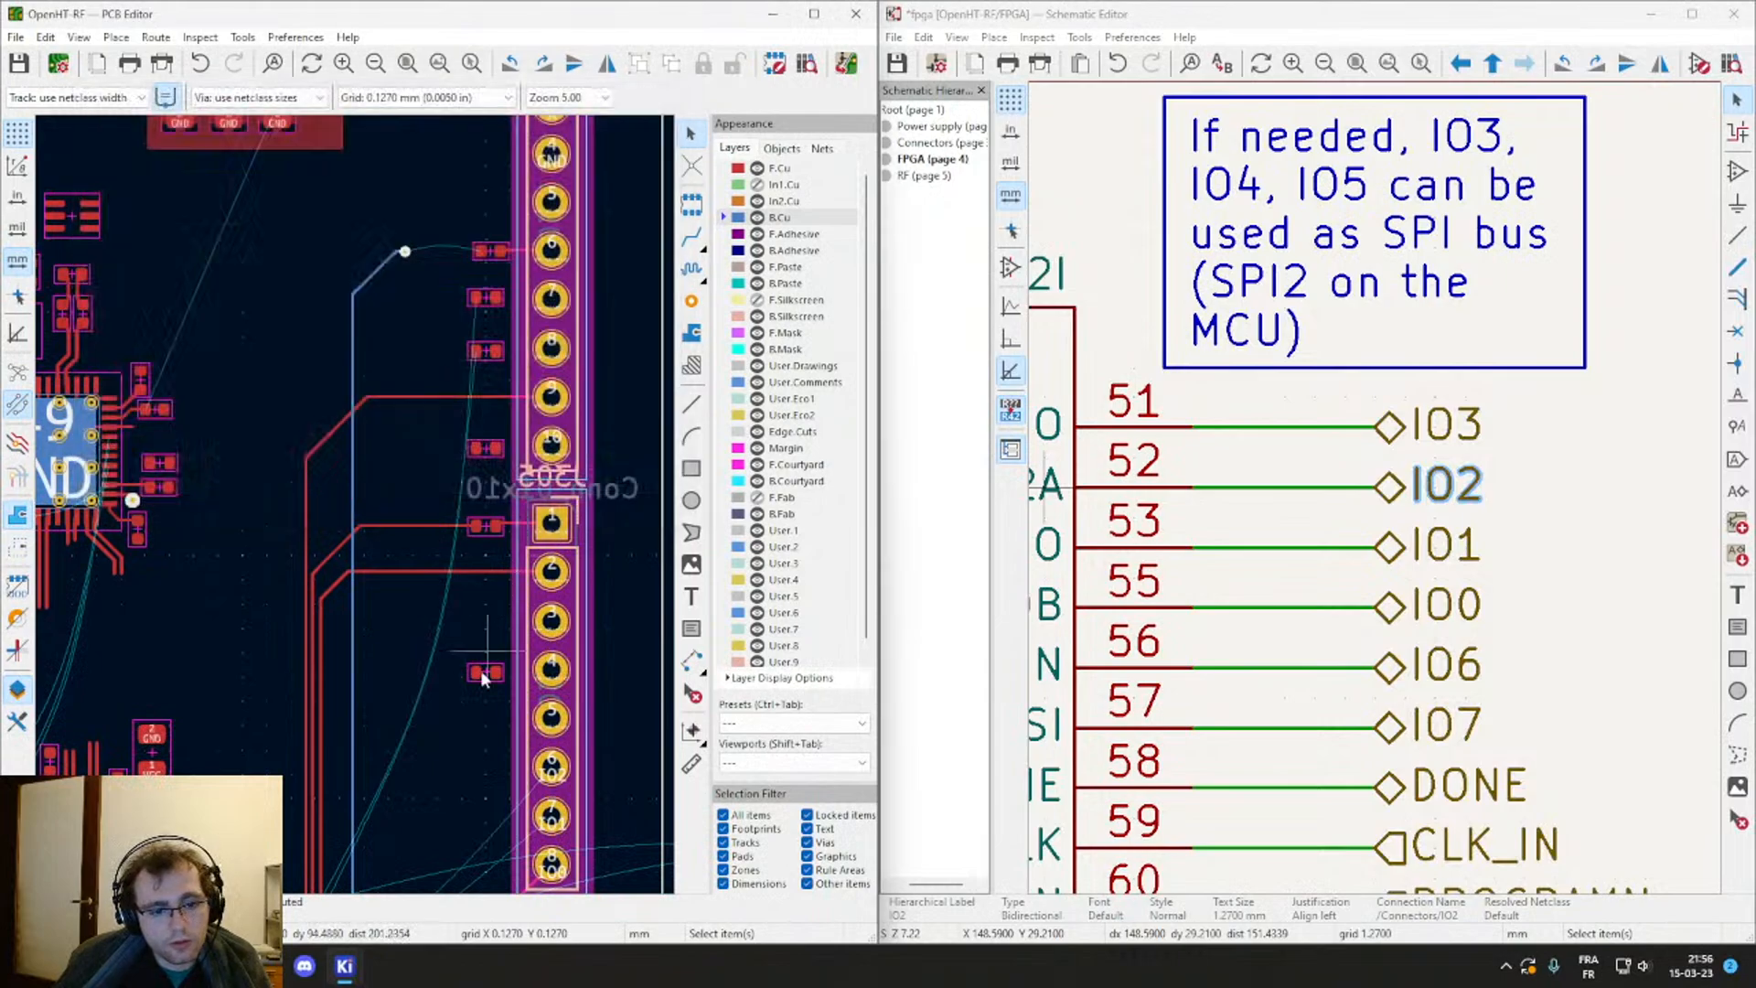
scroll(355, 503, "up", 3)
scroll(348, 664, "down", 1)
scroll(347, 664, "up", 4)
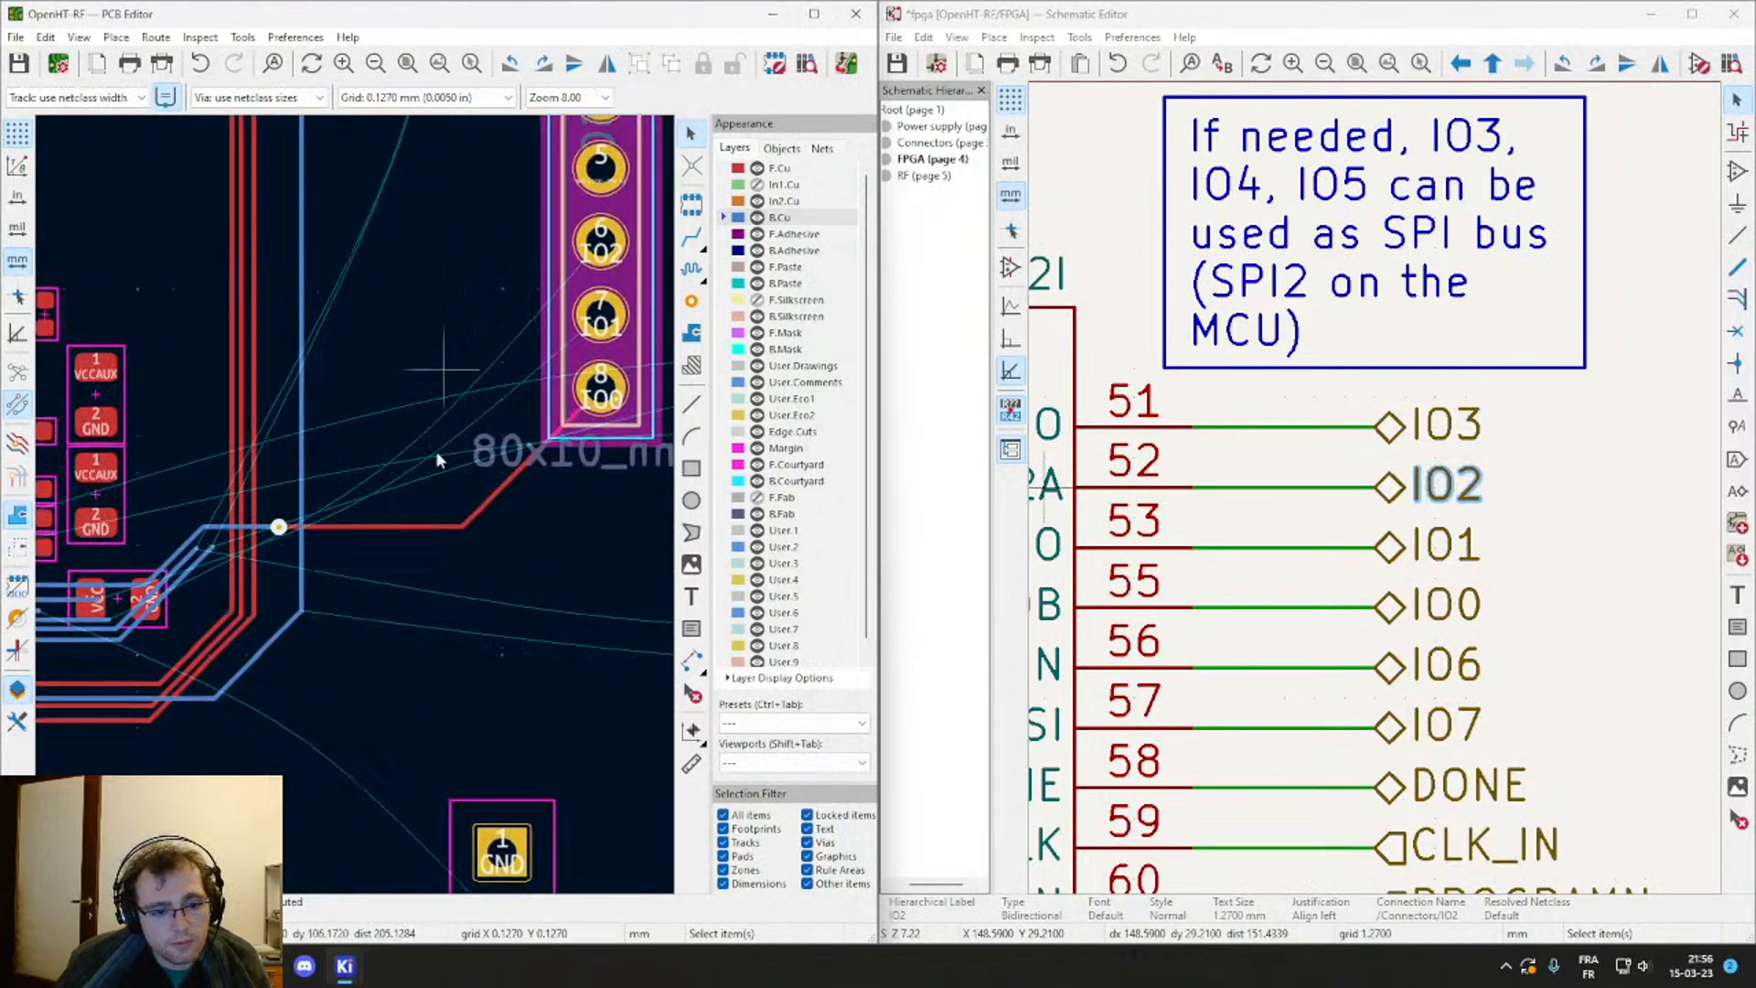
scroll(376, 408, "down", 4)
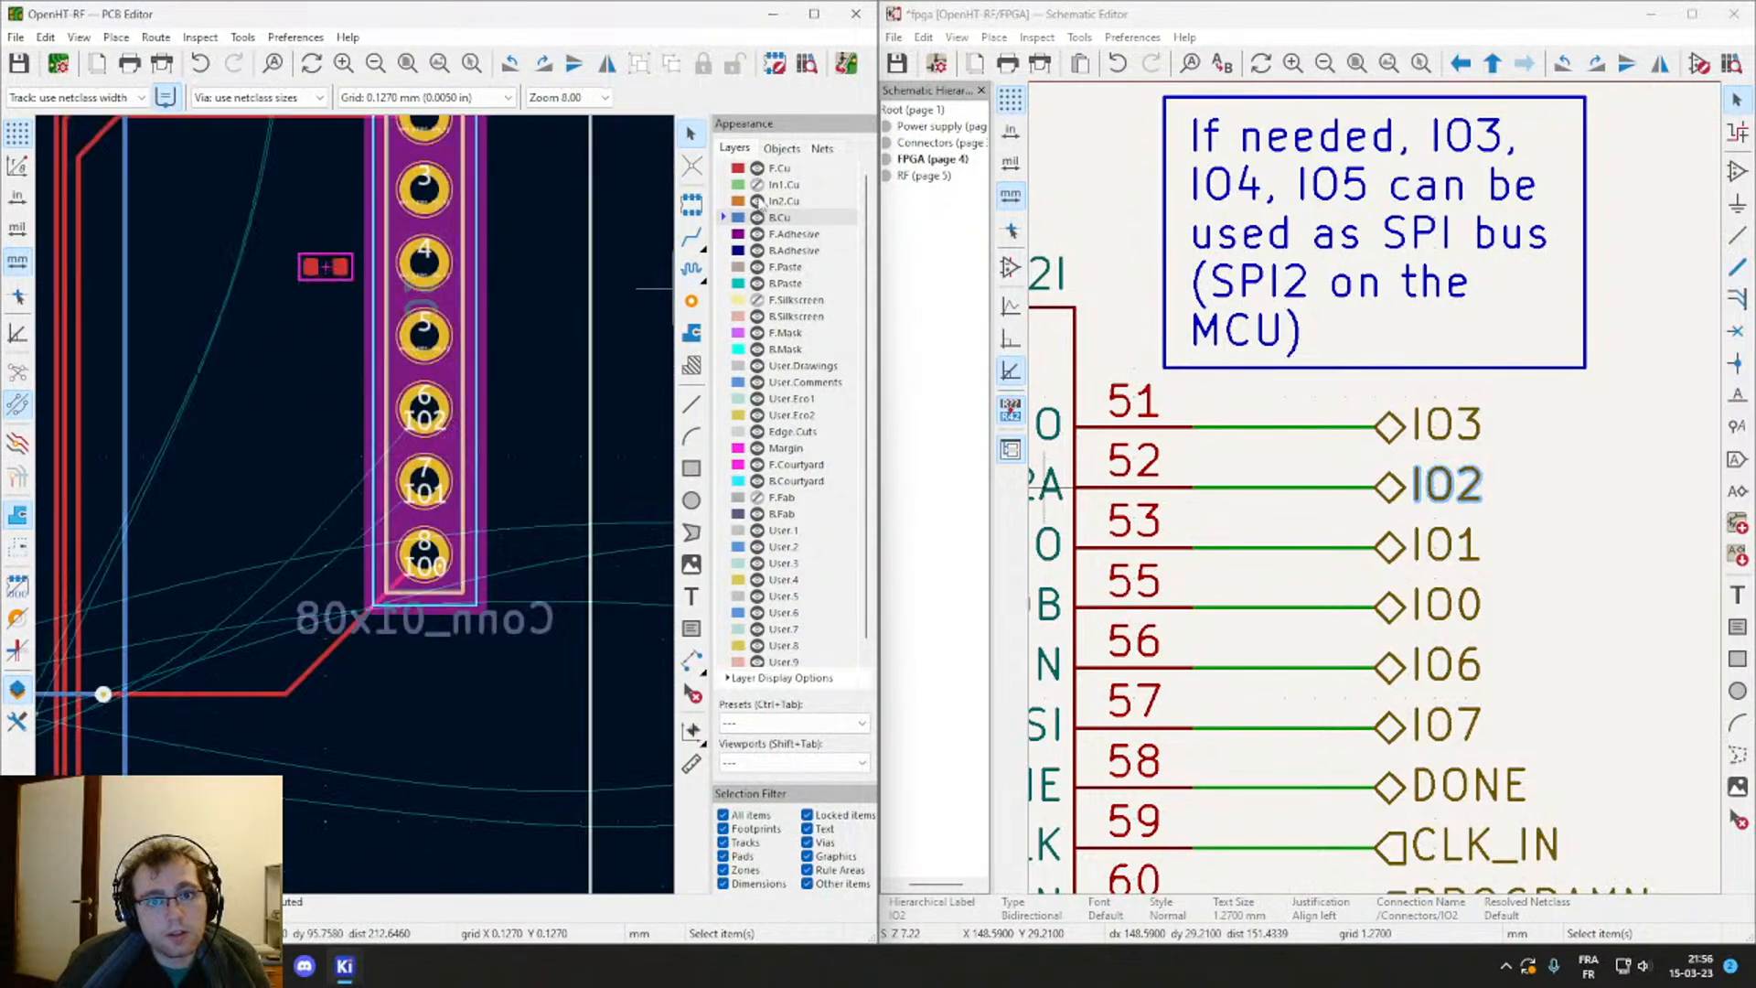
key("F8")
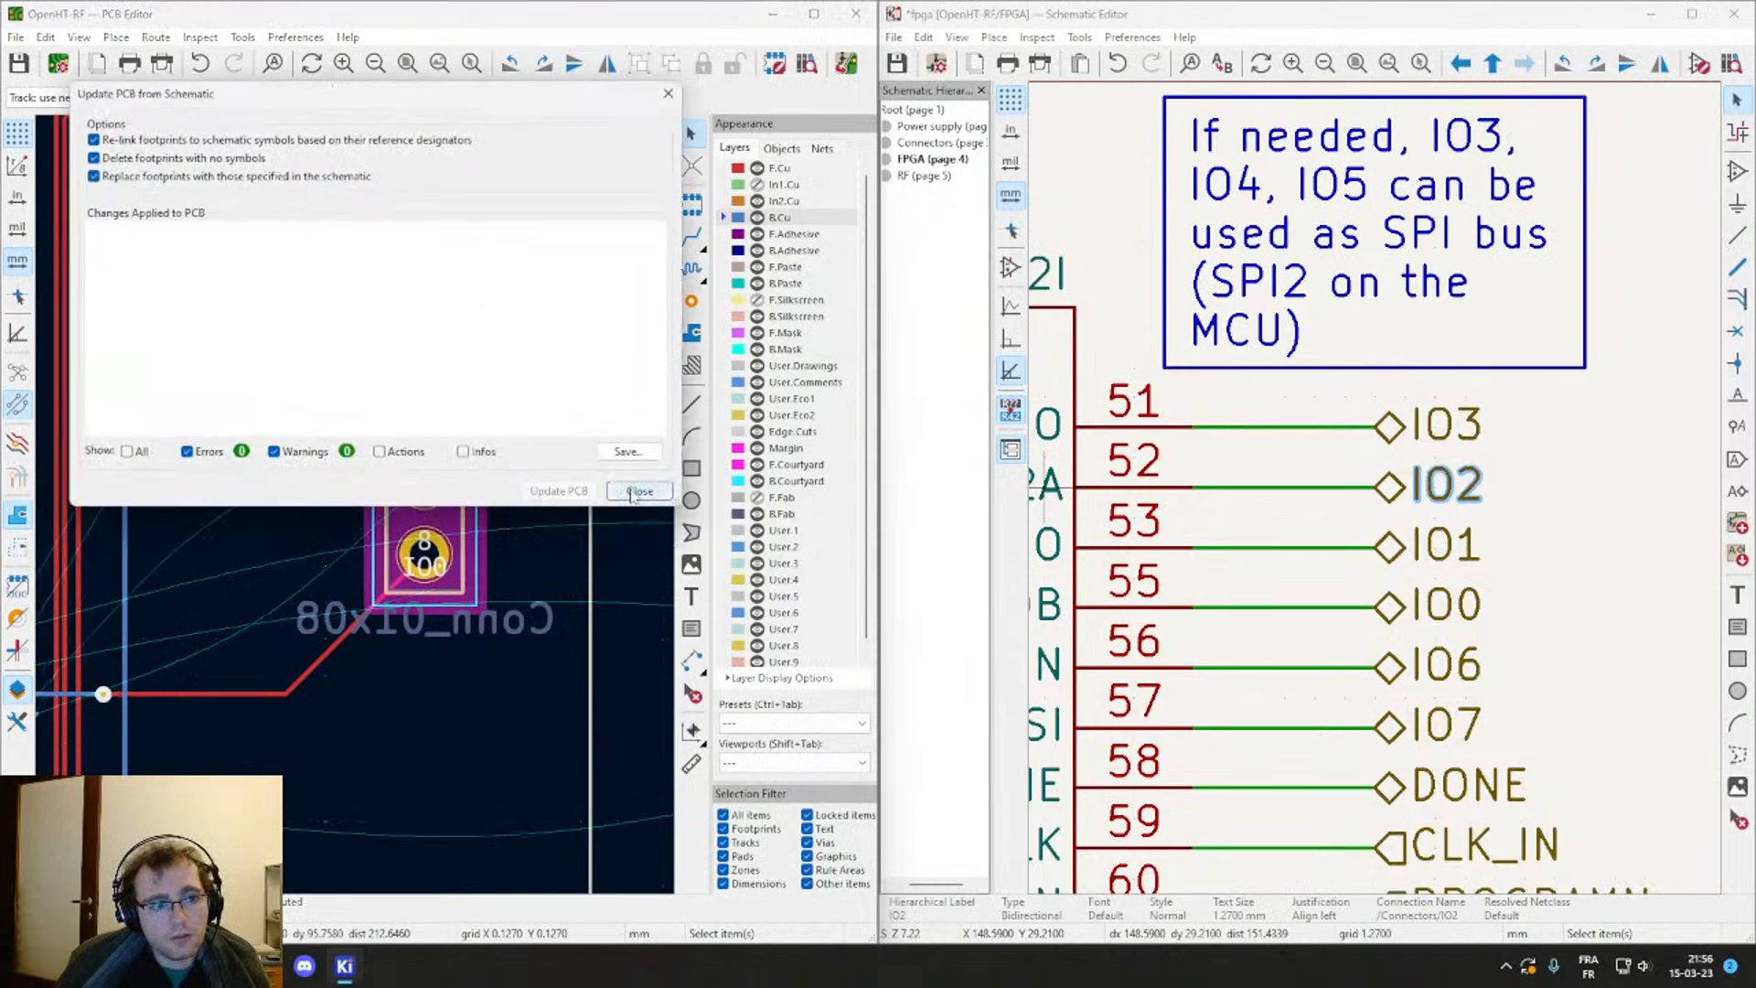
left_click(637, 491)
Step: Delete the diagonal F.Cu track segment that ends at the IO0 pad, pin 8 of J305
scroll(332, 431, "down", 4)
scroll(290, 535, "up", 4)
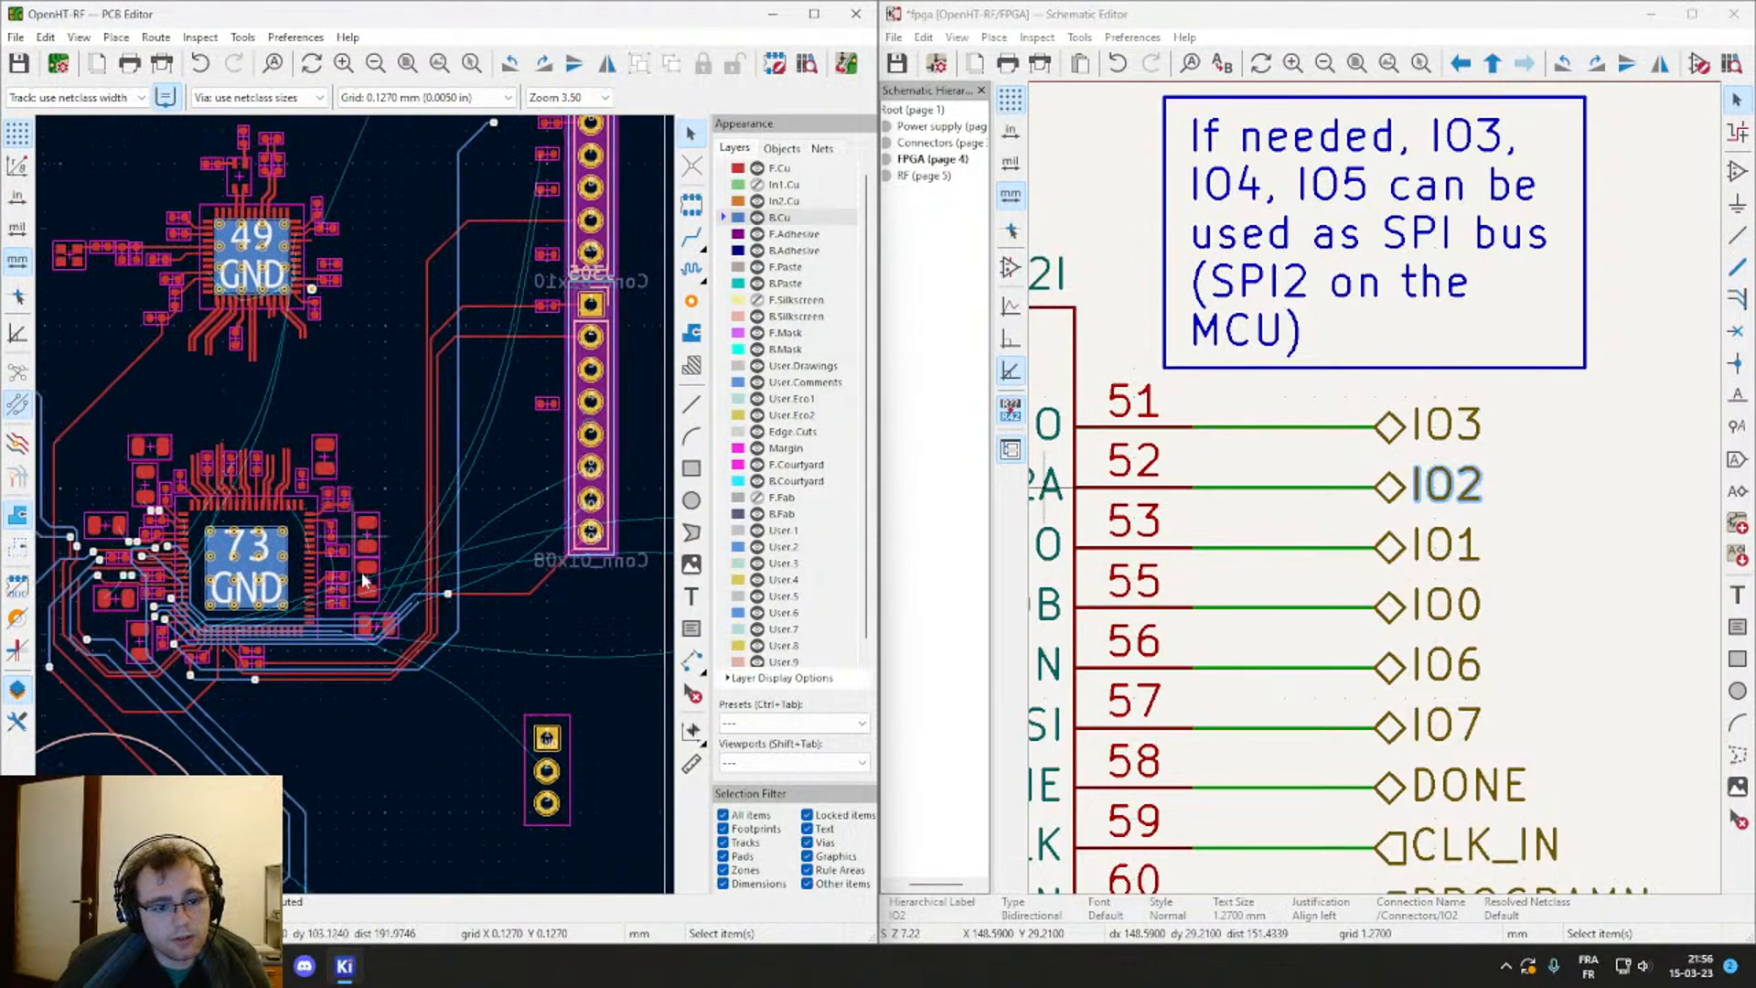
middle_click_drag(501, 372, 353, 408)
scroll(446, 484, "down", 2)
middle_click_drag(280, 535, 462, 540)
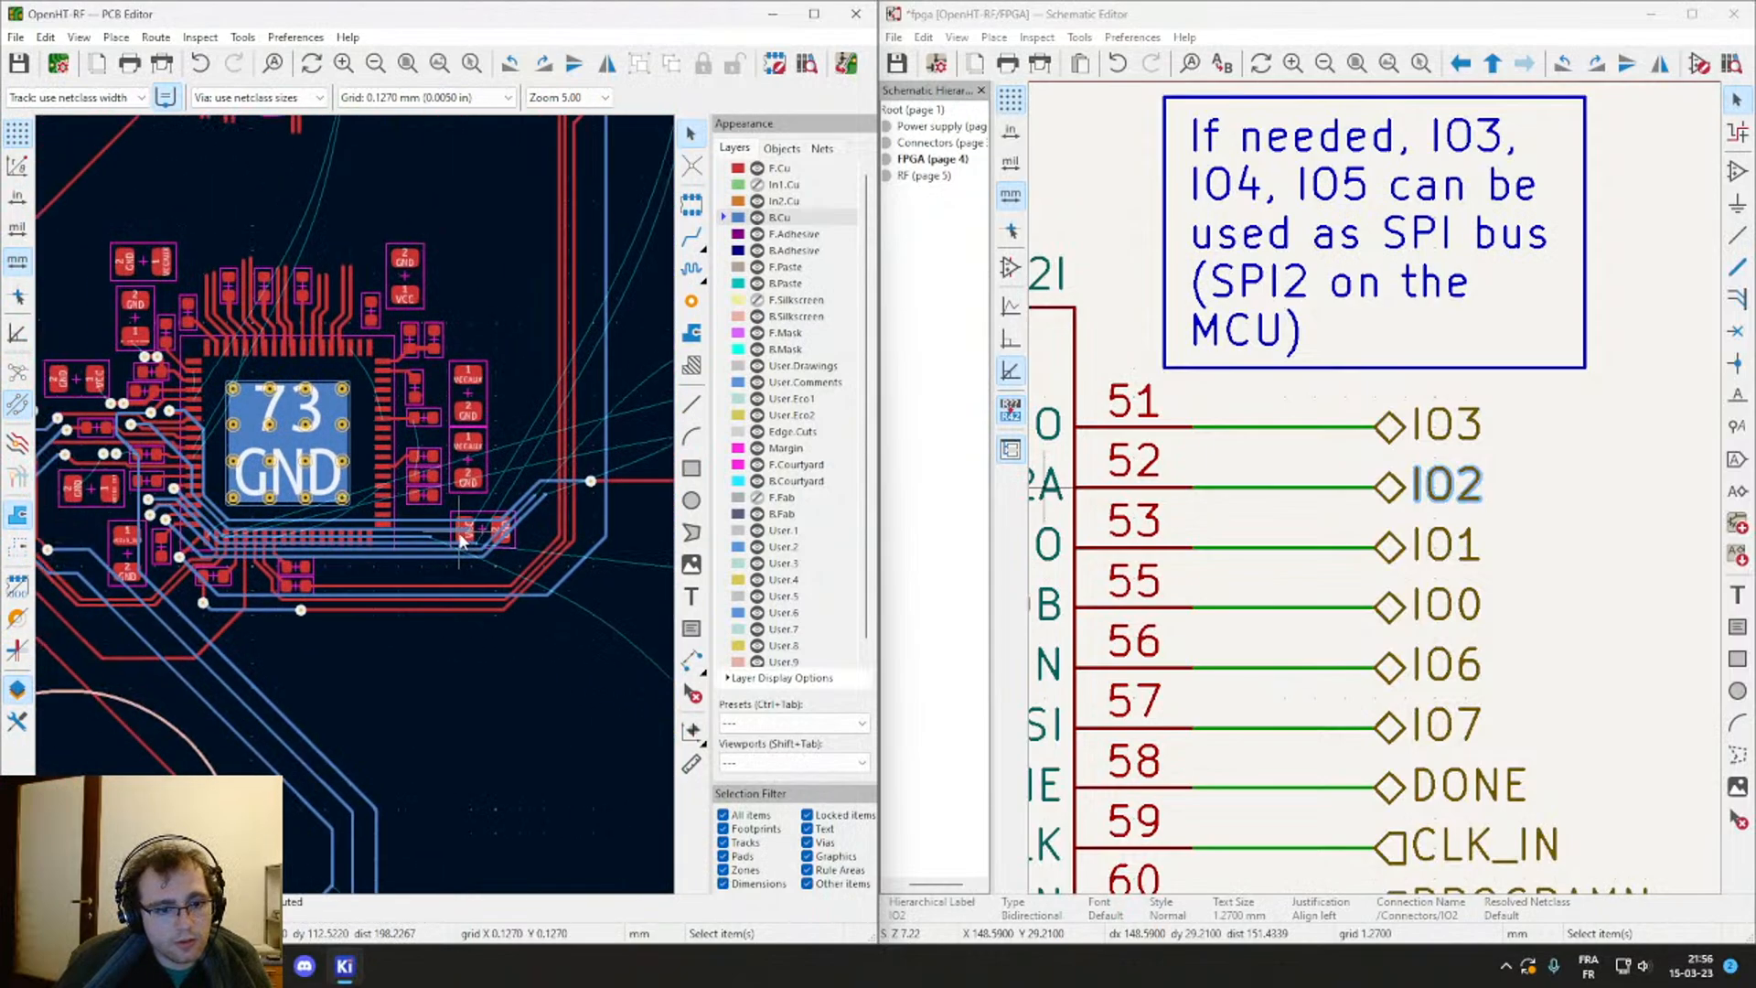
scroll(462, 540, "up", 2)
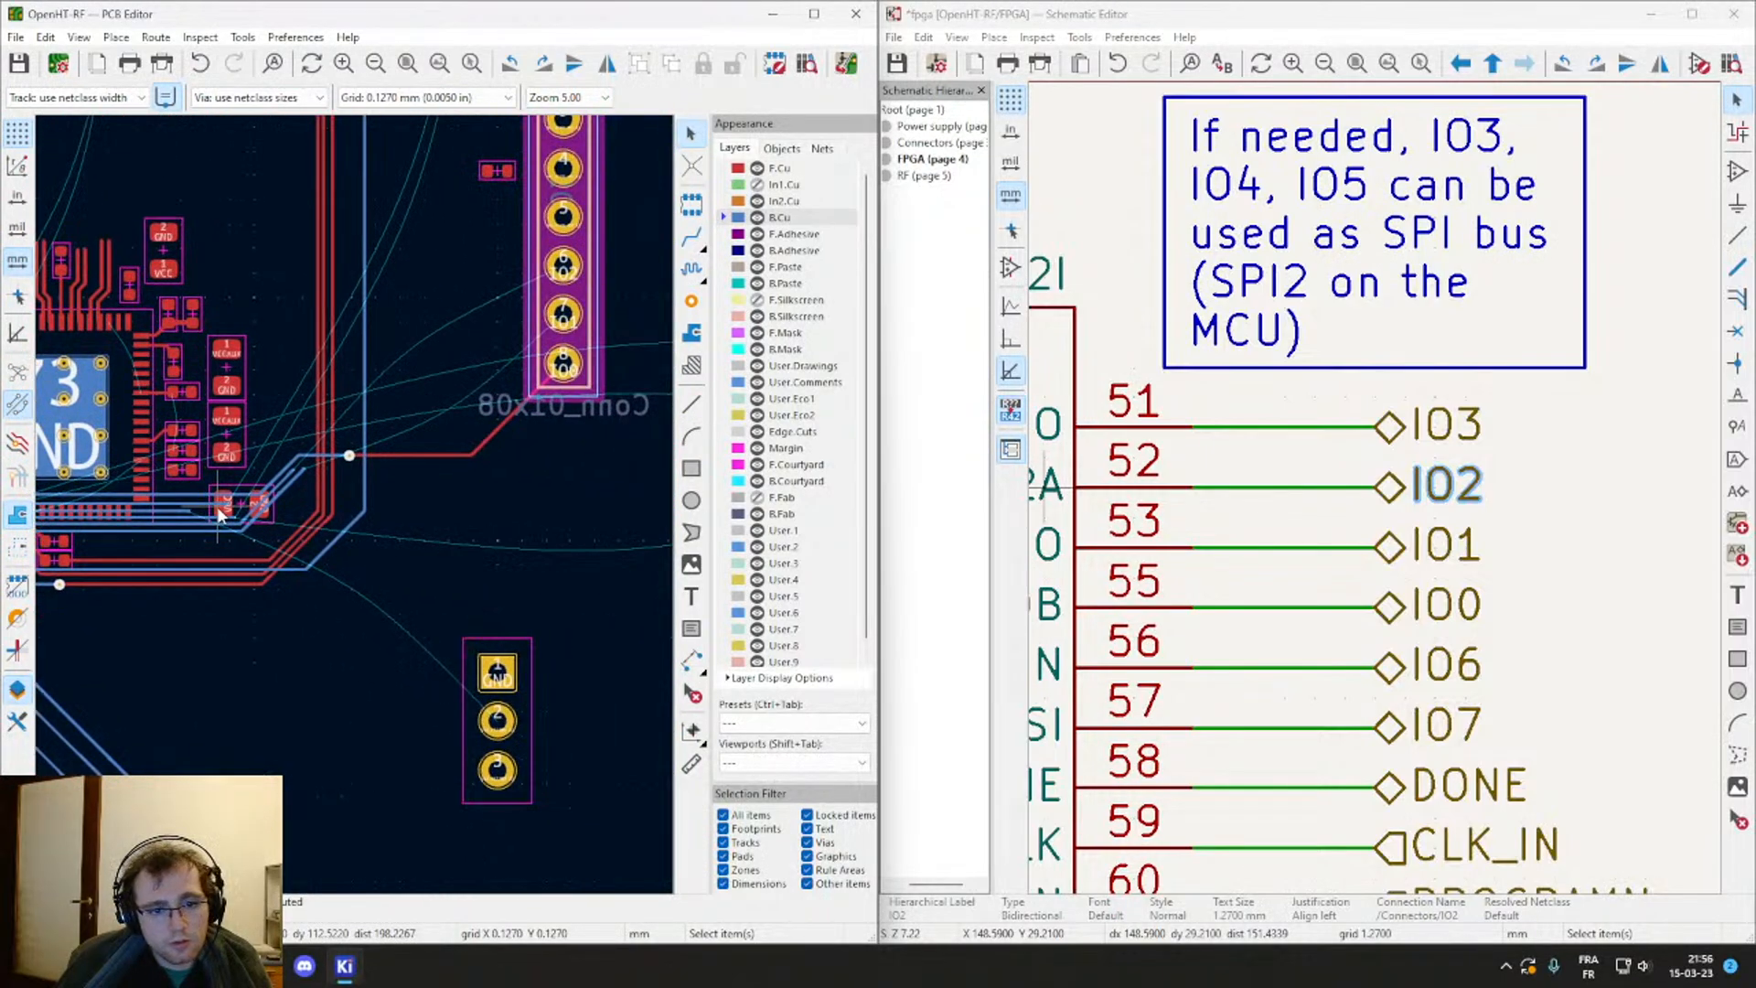
middle_click_drag(443, 411, 366, 560)
left_click(390, 546)
scroll(389, 546, "up", 6)
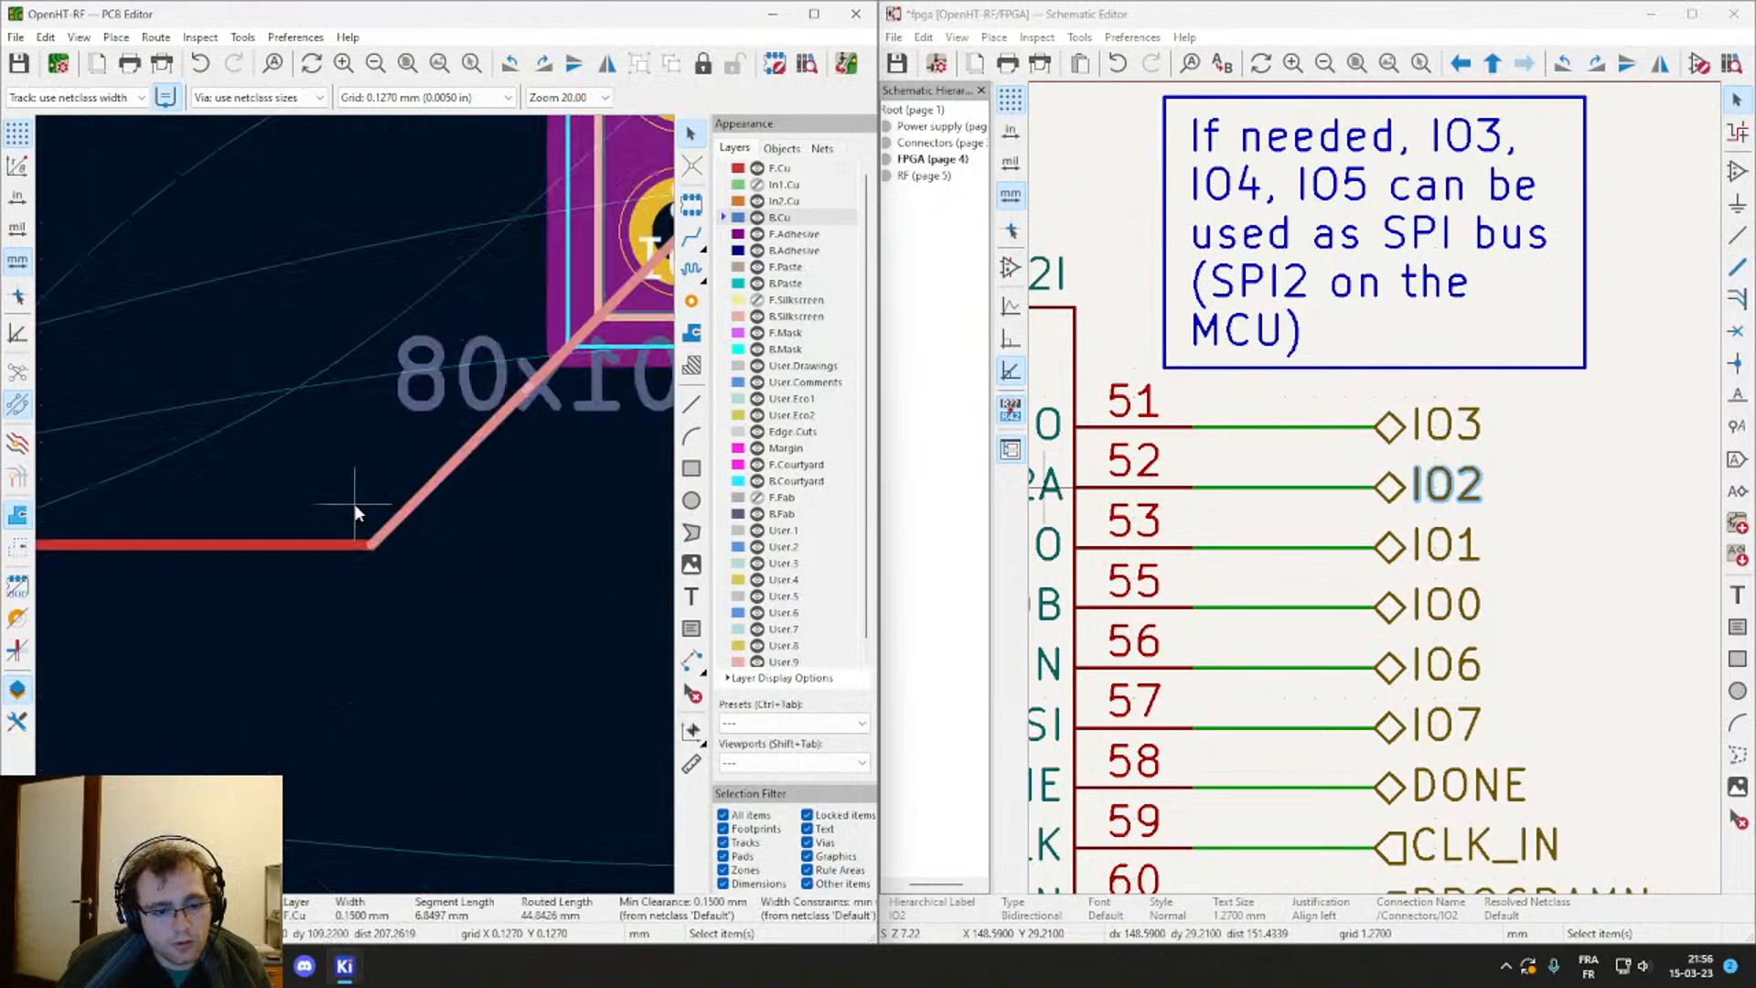
key("Delete")
Step: Examine the leftover horizontal track and its via below J305, and compare their position with the IO5 and IO4 resistors at J304
scroll(502, 395, "down", 4)
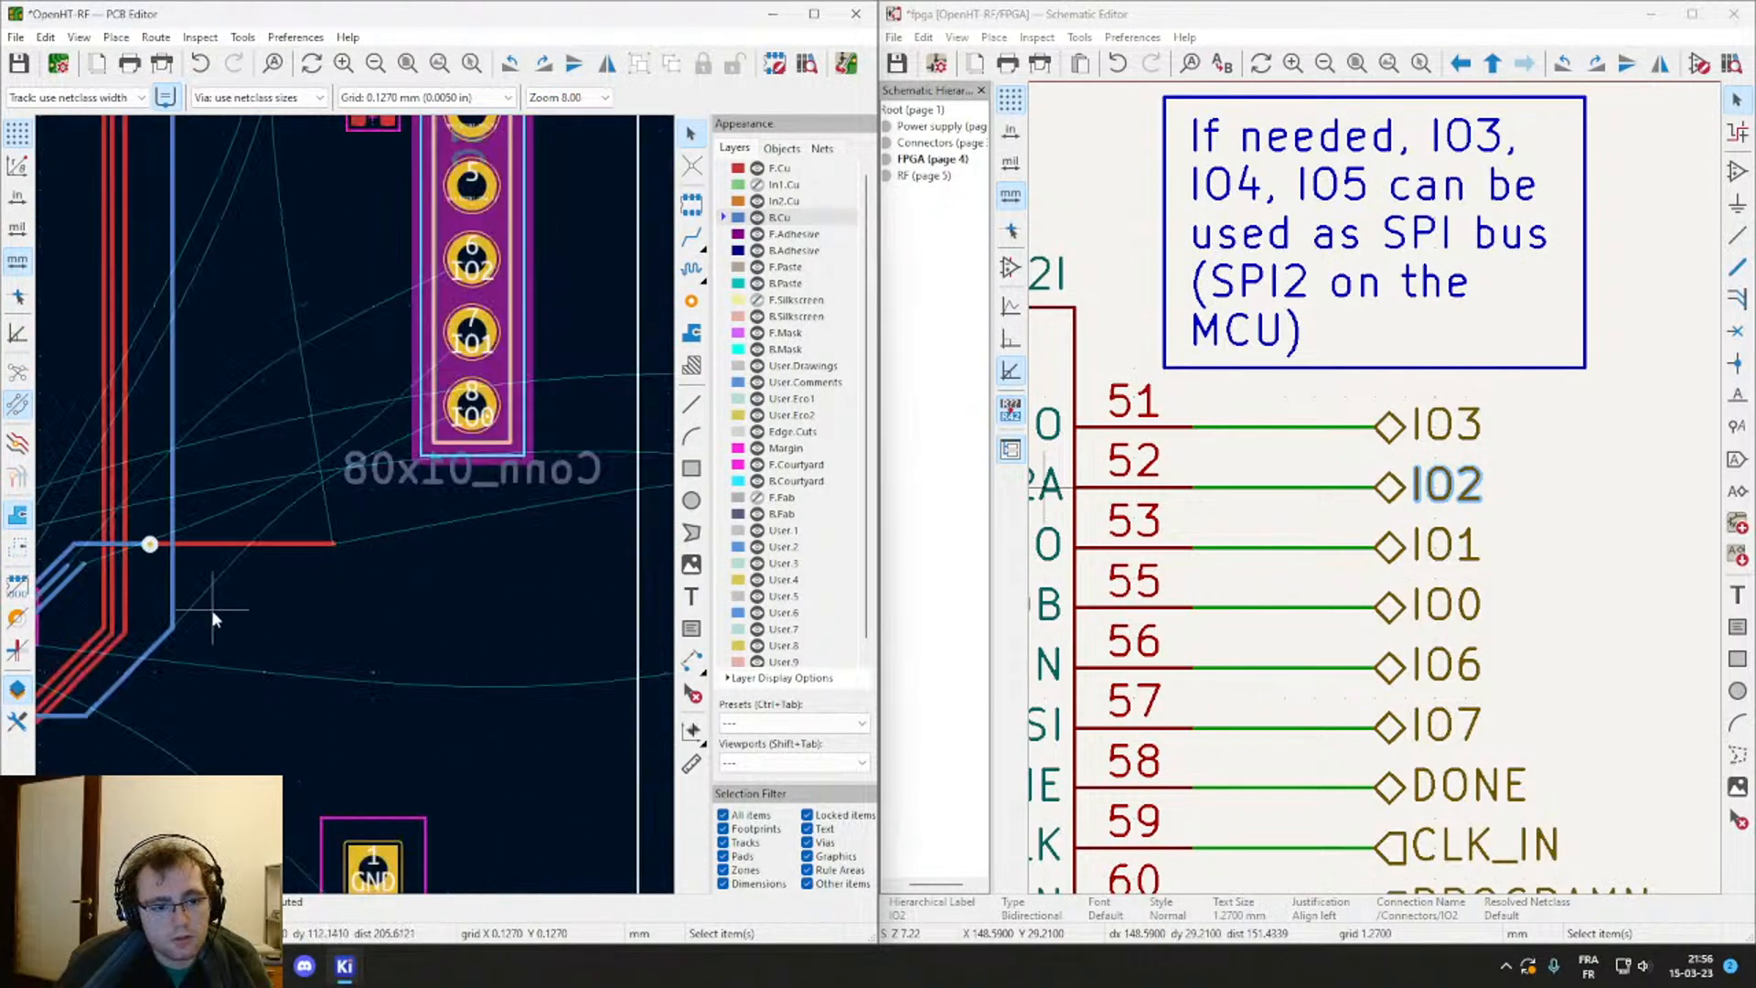
middle_click_drag(211, 609, 508, 528)
scroll(506, 477, "up", 4)
left_click(356, 466)
scroll(356, 467, "down", 2)
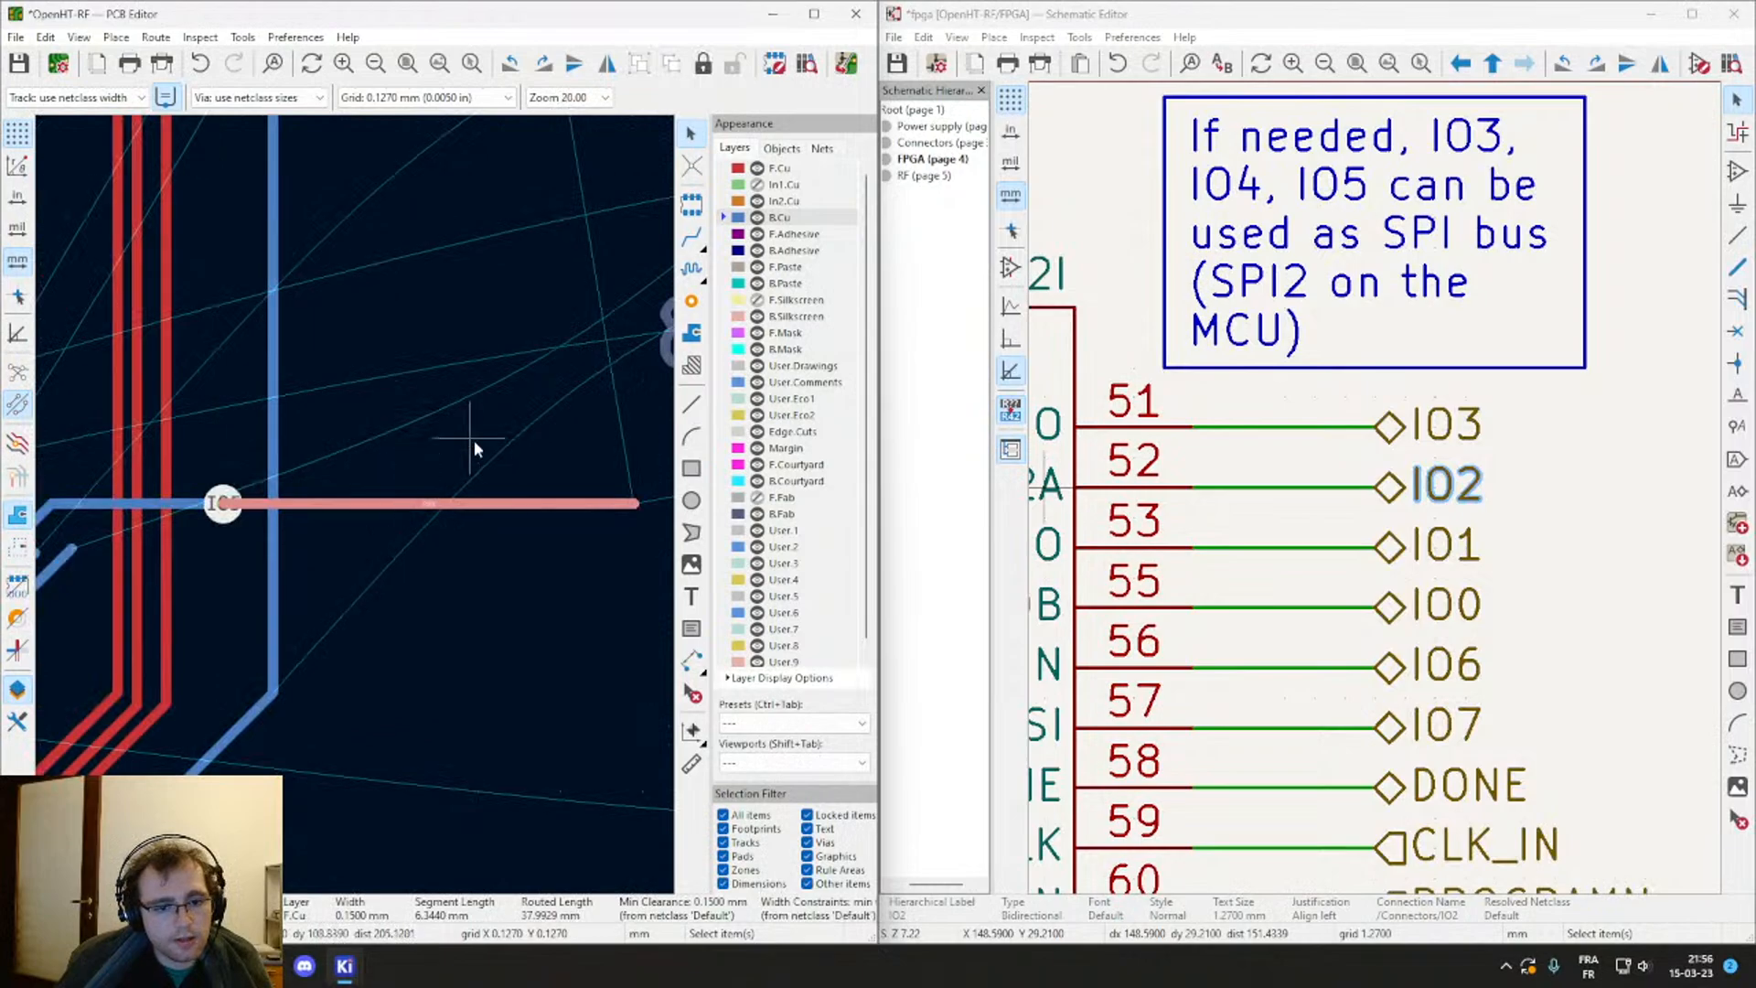
scroll(357, 497, "up", 3)
scroll(357, 497, "down", 7)
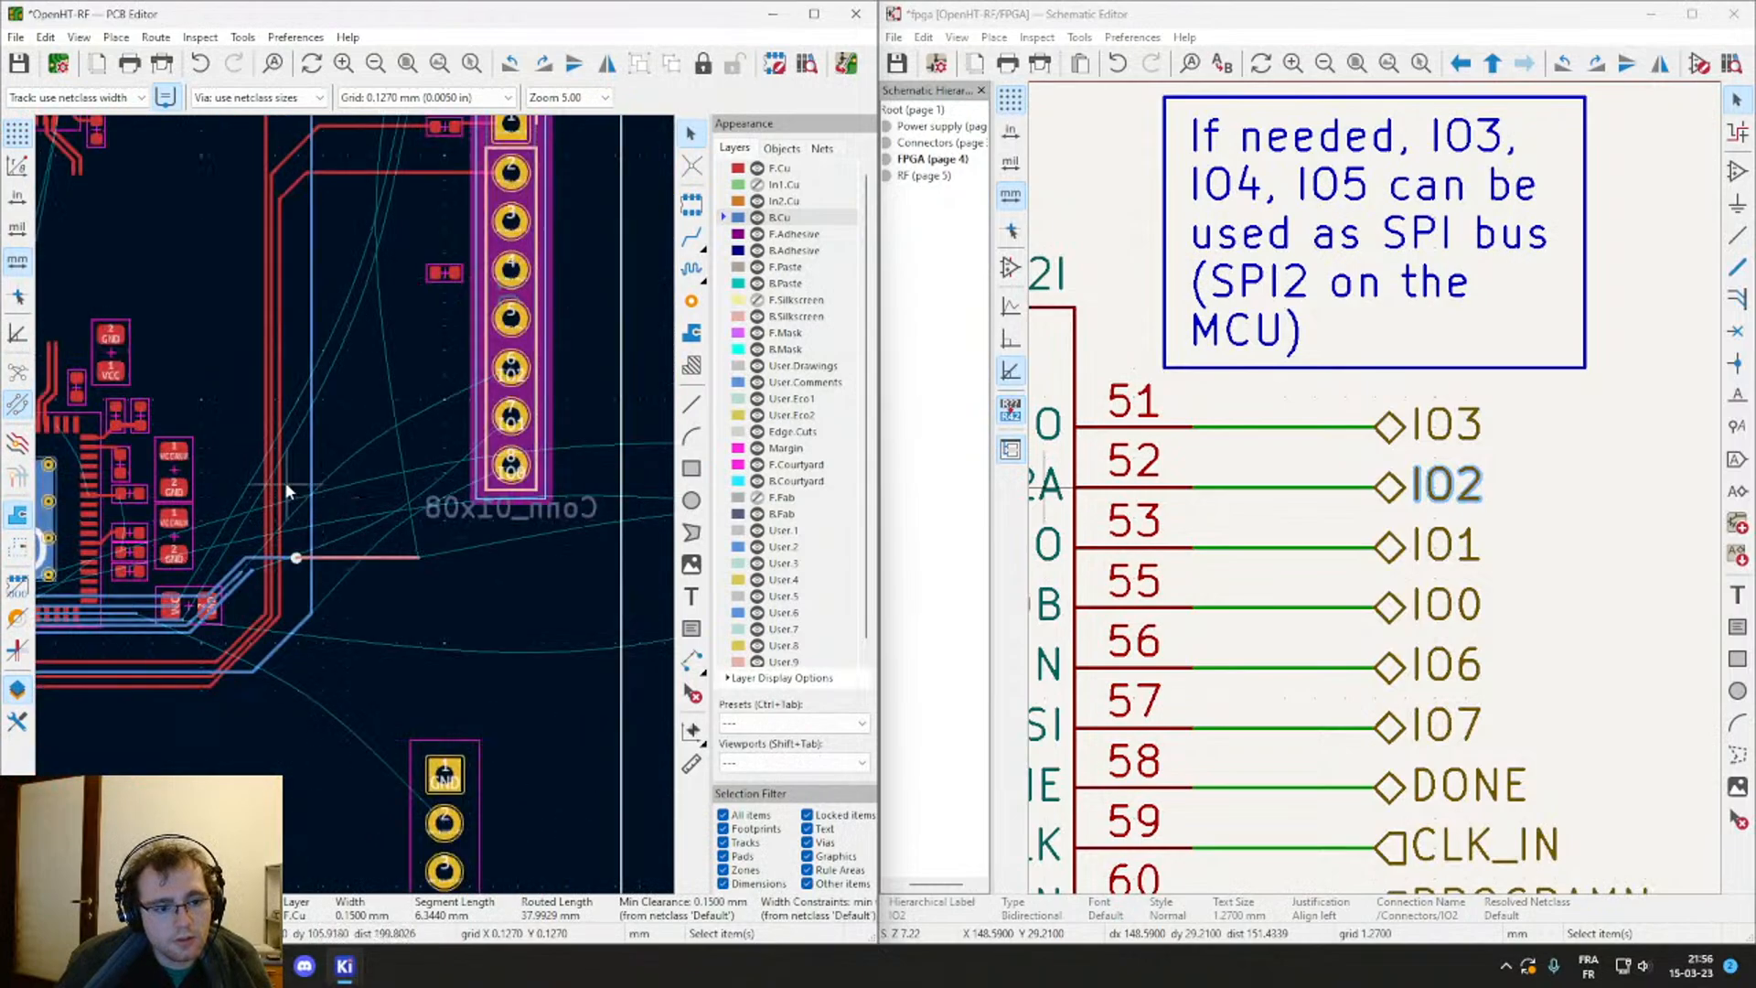
middle_click_drag(286, 483, 404, 811)
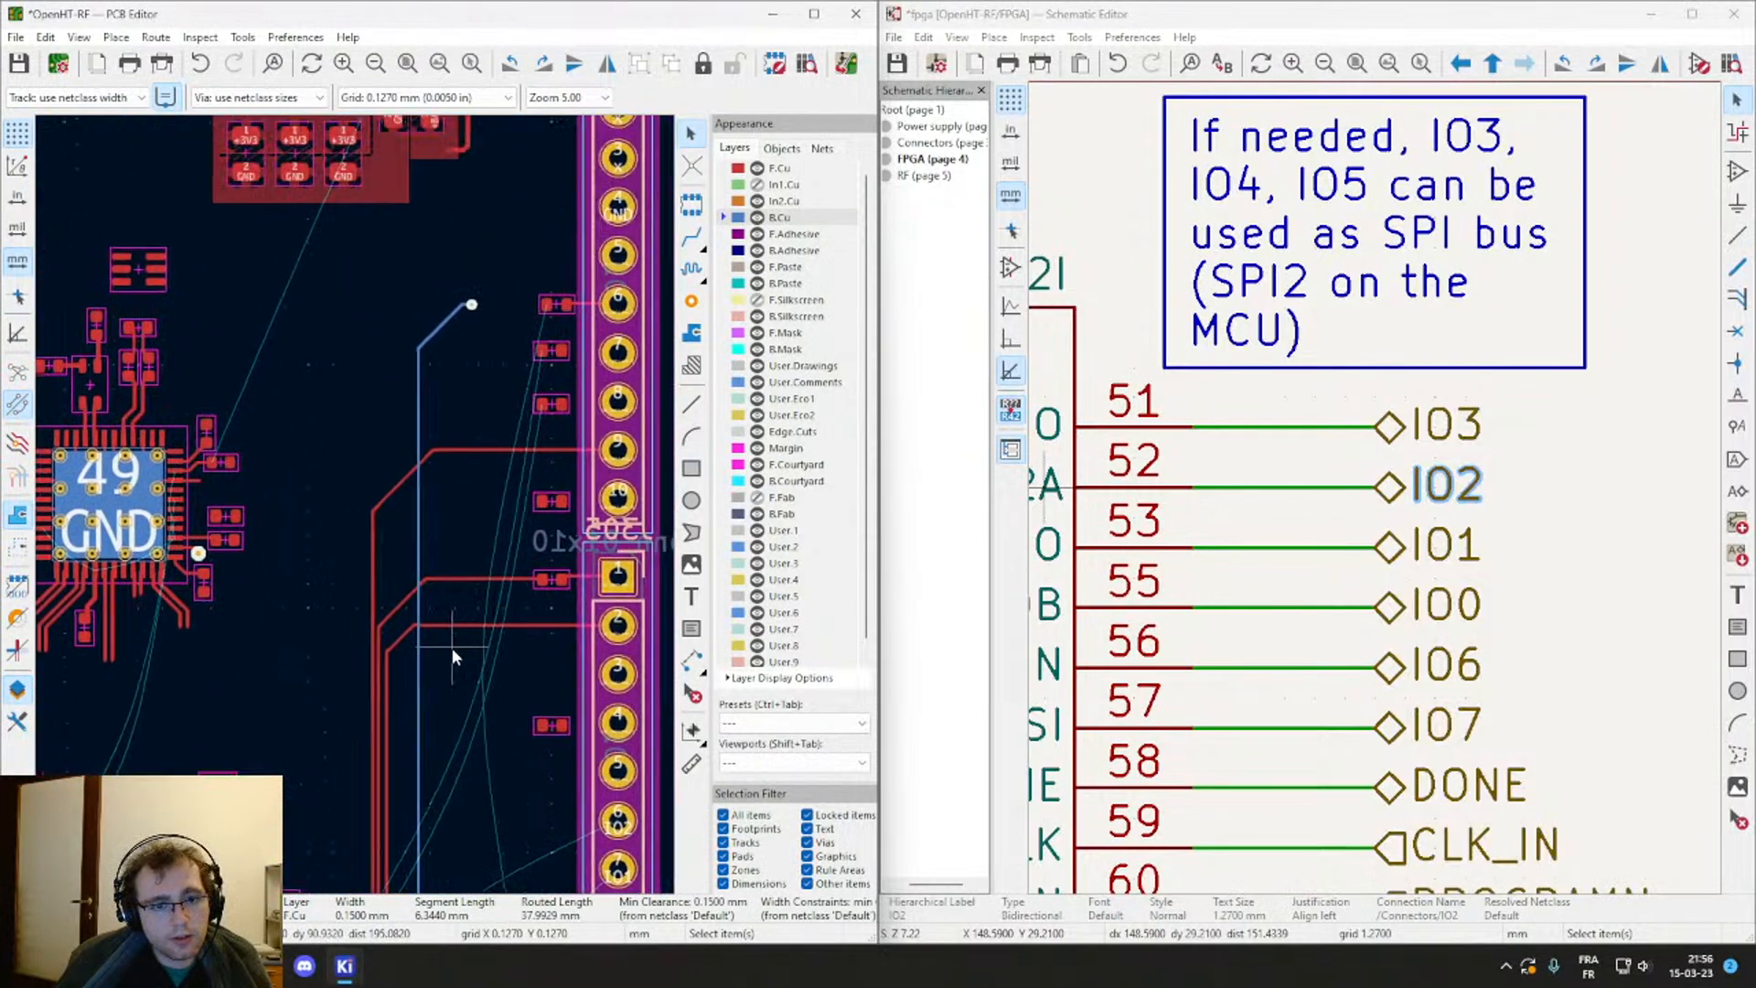
scroll(357, 512, "up", 5)
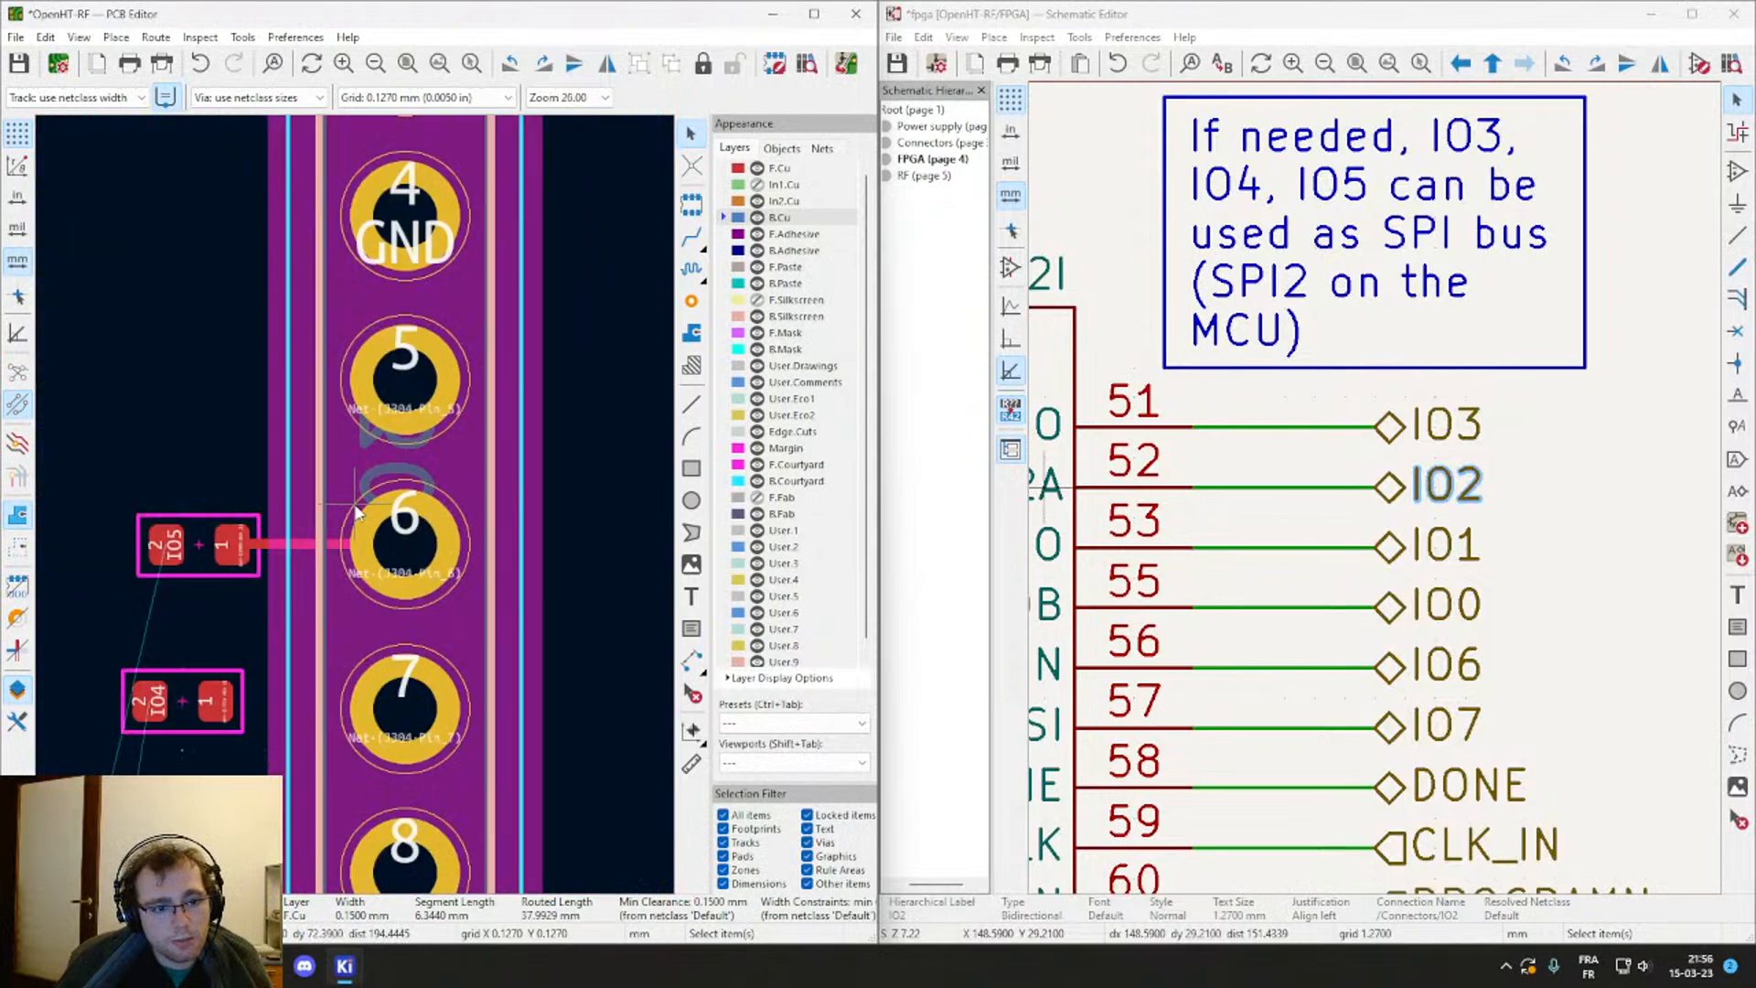
scroll(357, 512, "down", 2)
scroll(352, 692, "down", 2)
middle_click_drag(305, 609, 442, 258)
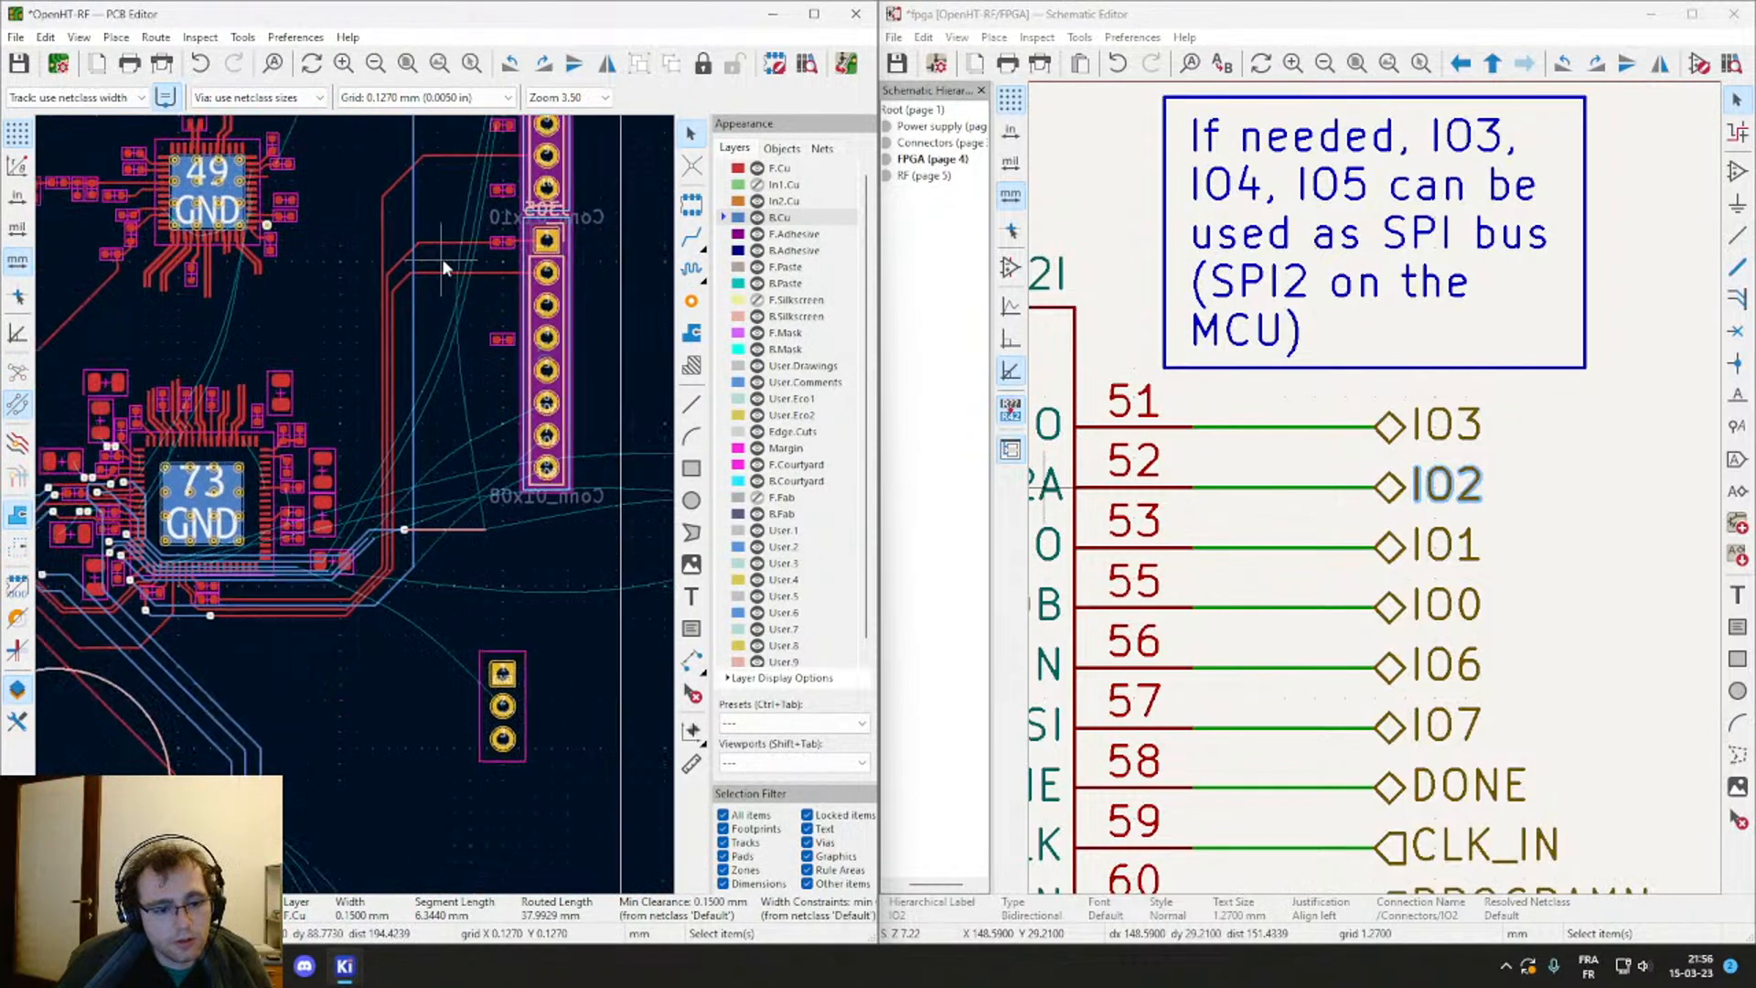
scroll(397, 445, "up", 2)
key("Escape")
Step: Delete the leftover horizontal F.Cu segment below J305, its via and the short B.Cu segment leading to that via
left_click(472, 674)
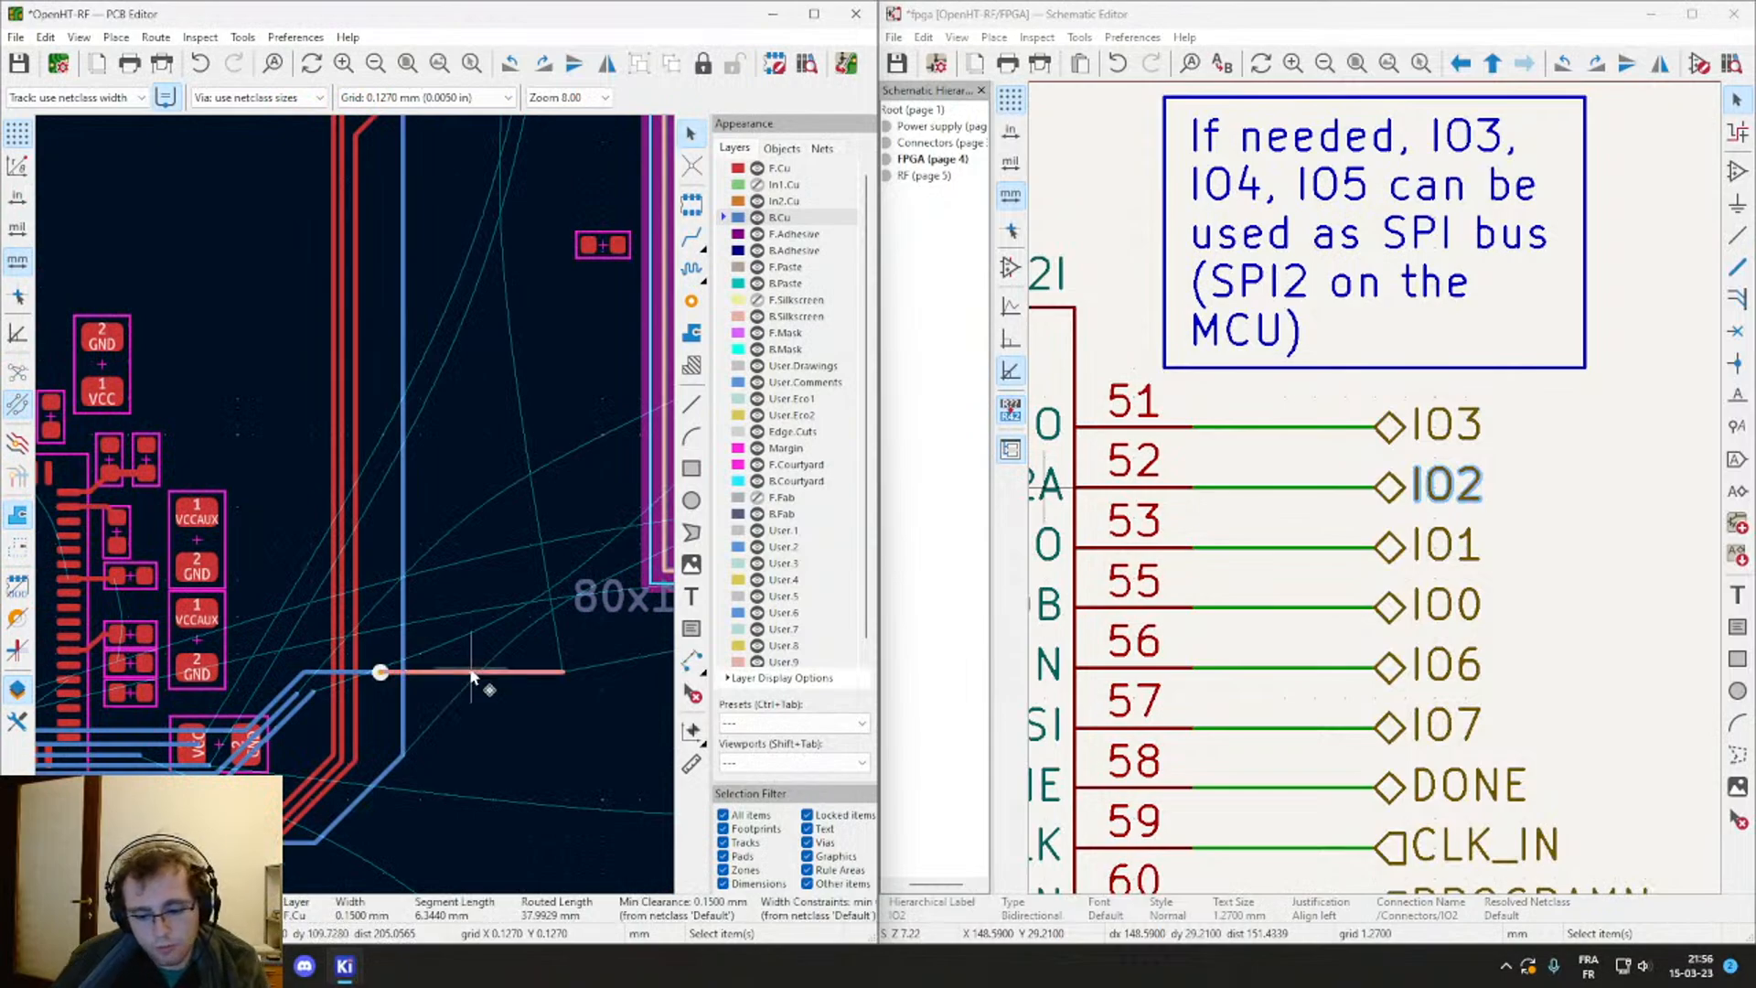
key("Delete")
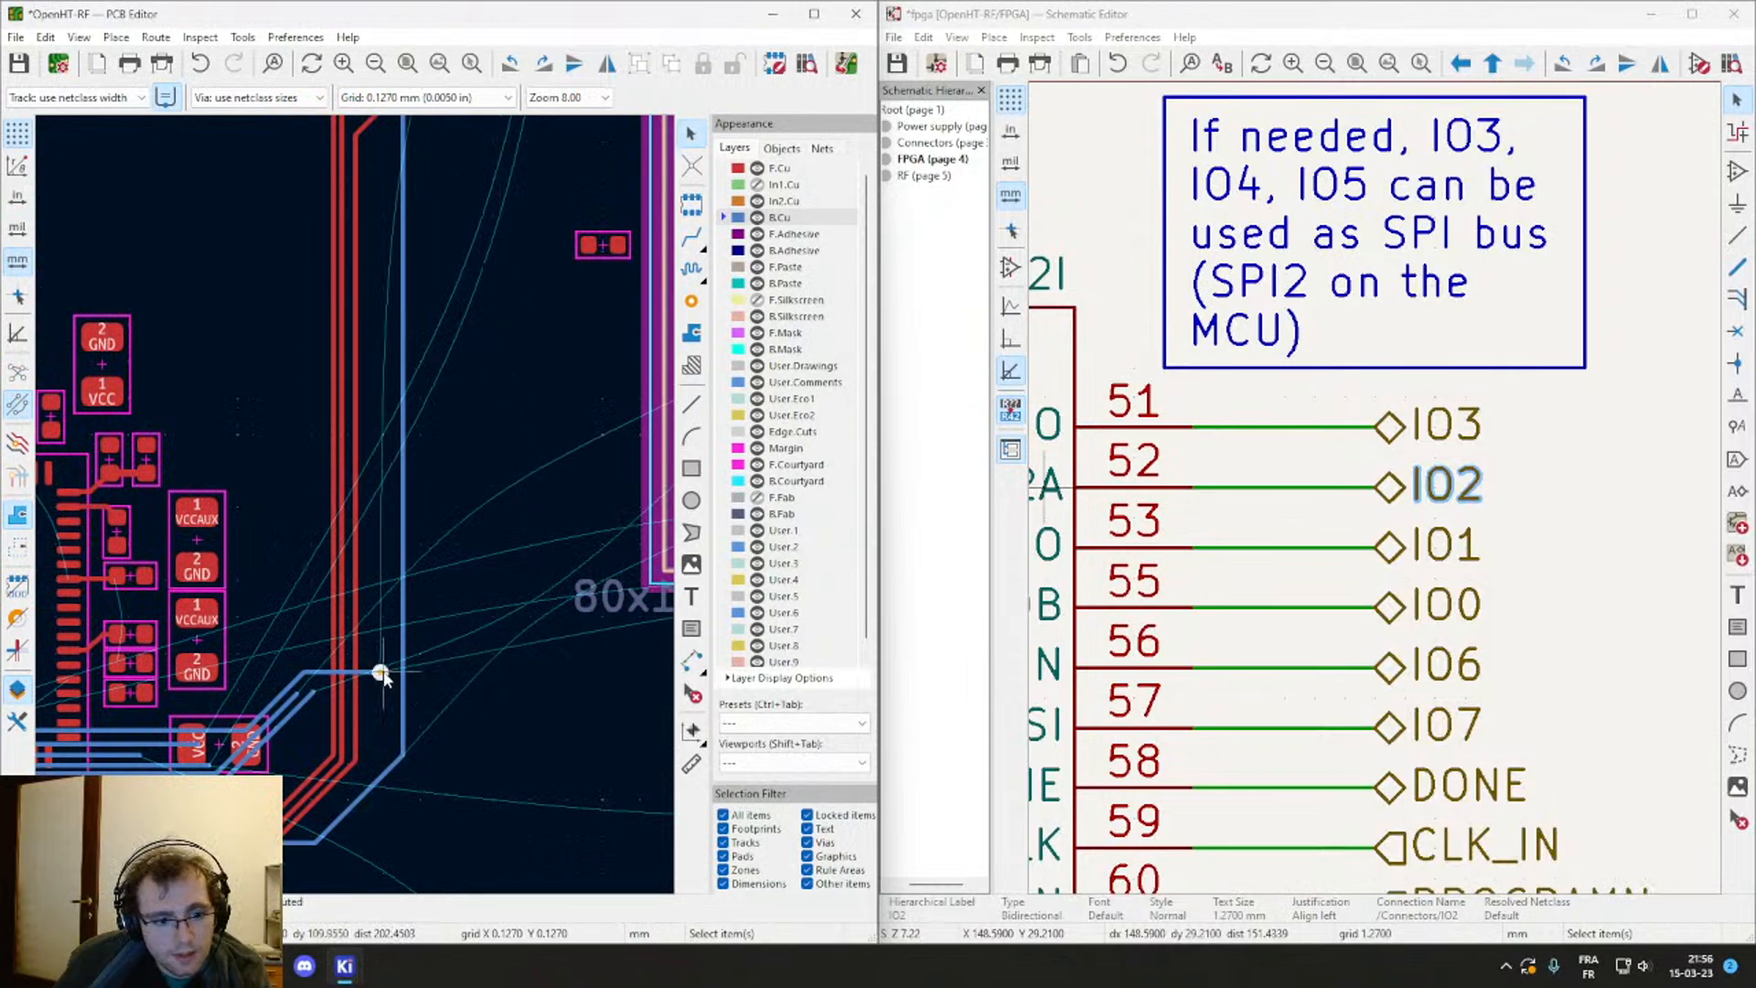
left_click(383, 674)
left_click(442, 718)
key("Delete")
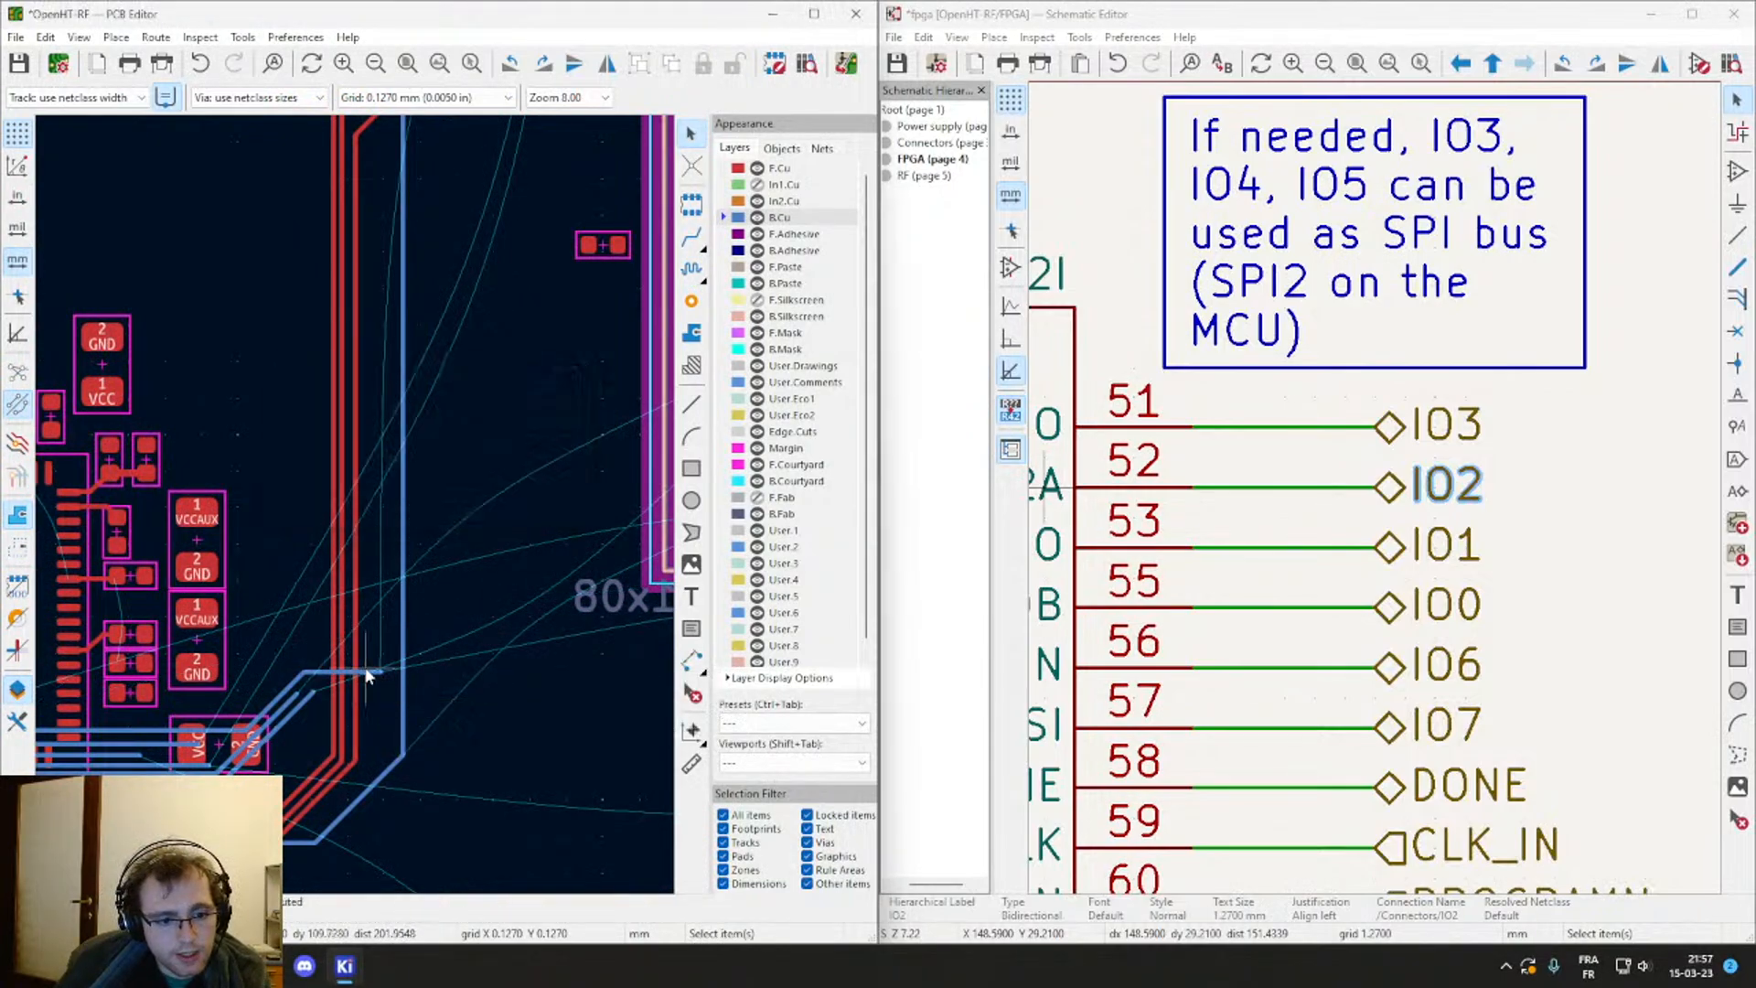
left_click(367, 675)
key("Delete")
Step: Extend the IO5 B.Cu track up toward the IO5 resistor at J304, and delete the old via and diagonal segment there
key("x")
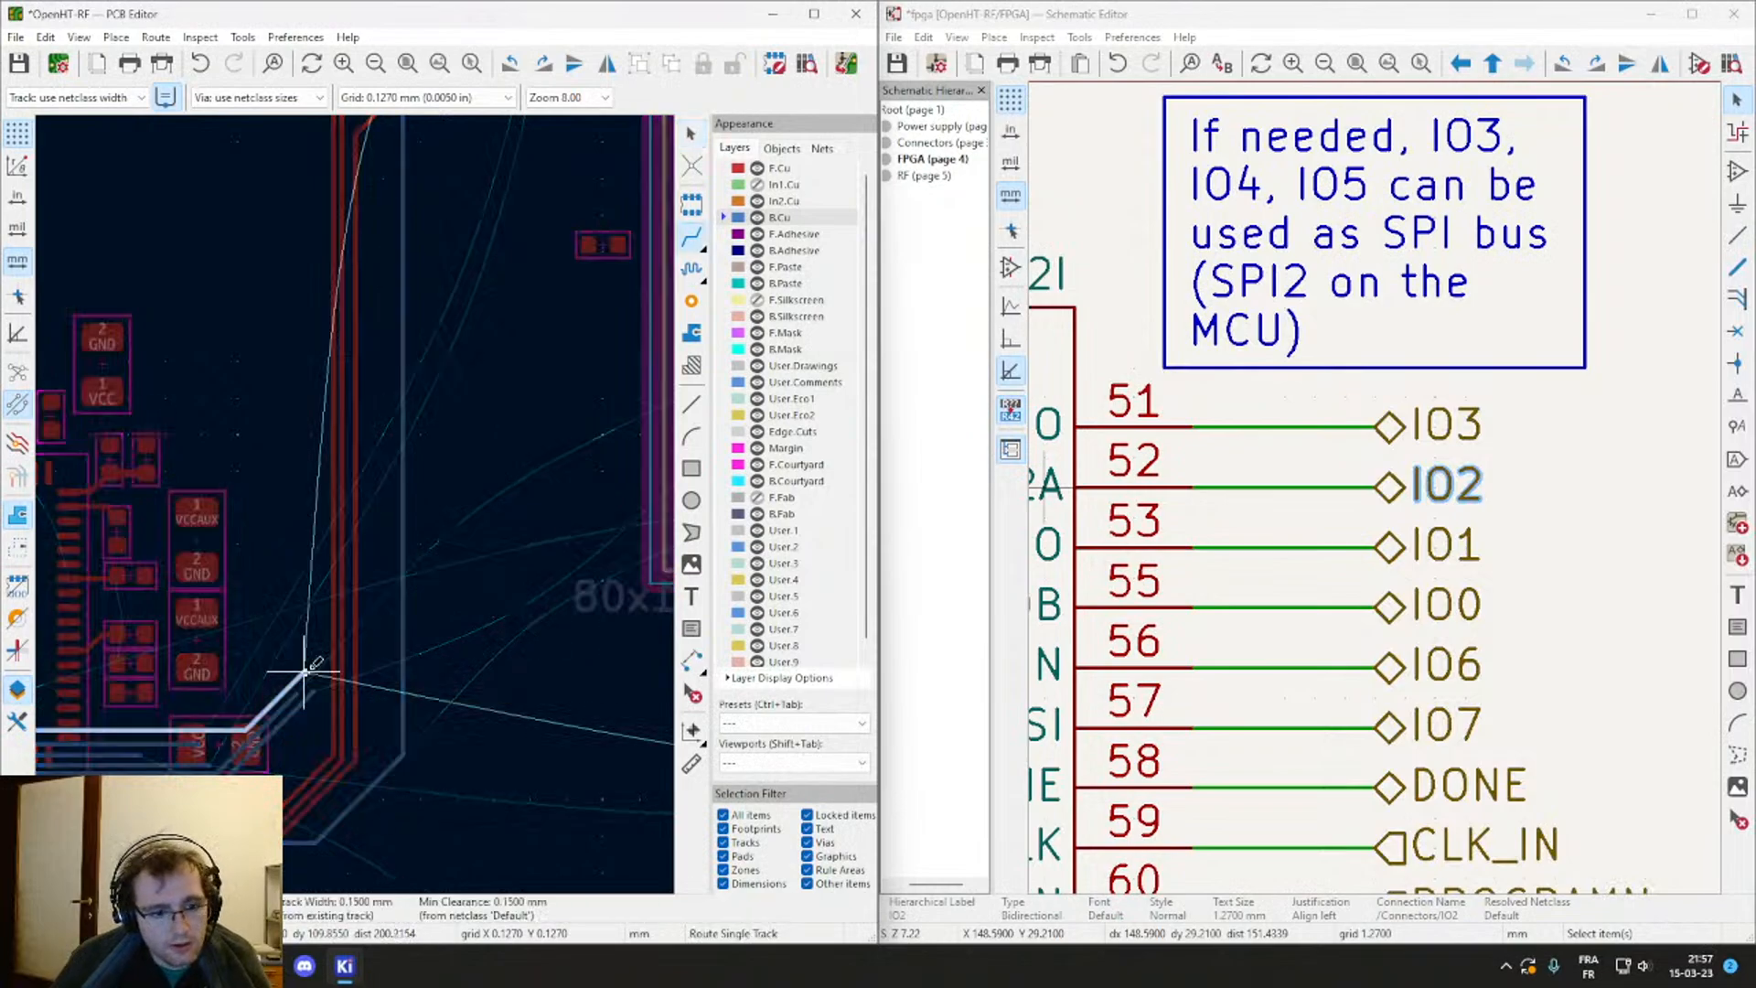
scroll(347, 503, "down", 4)
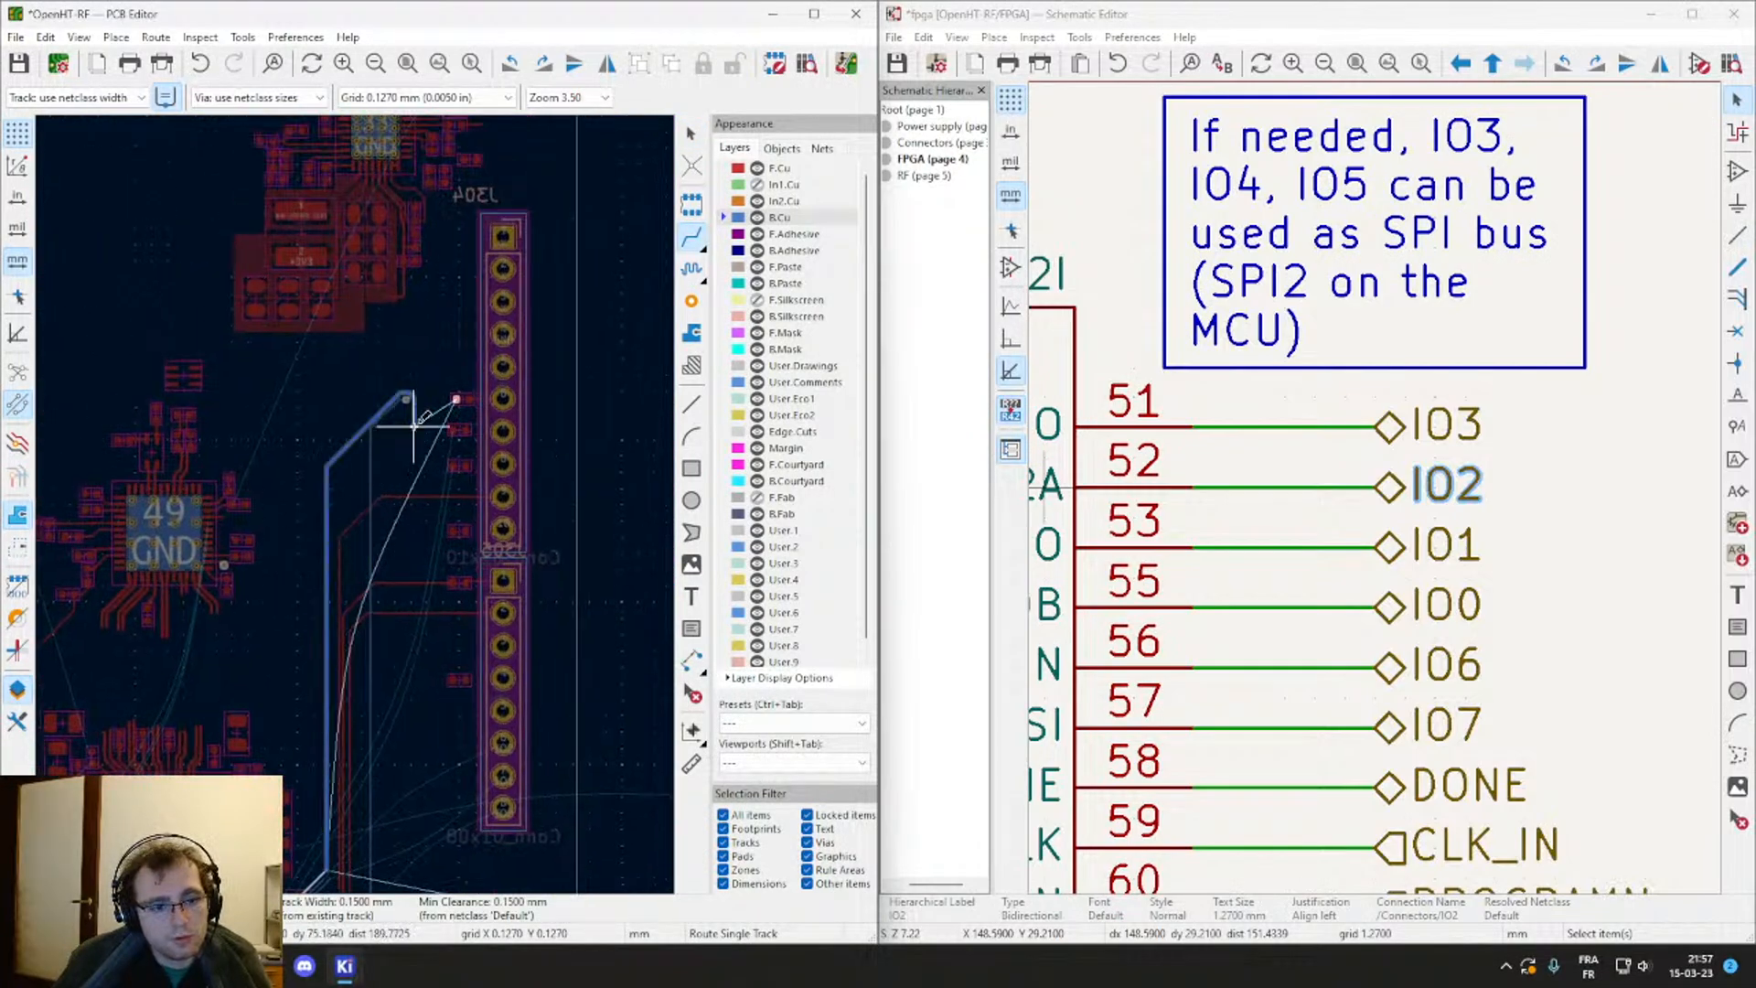
scroll(375, 417, "up", 3)
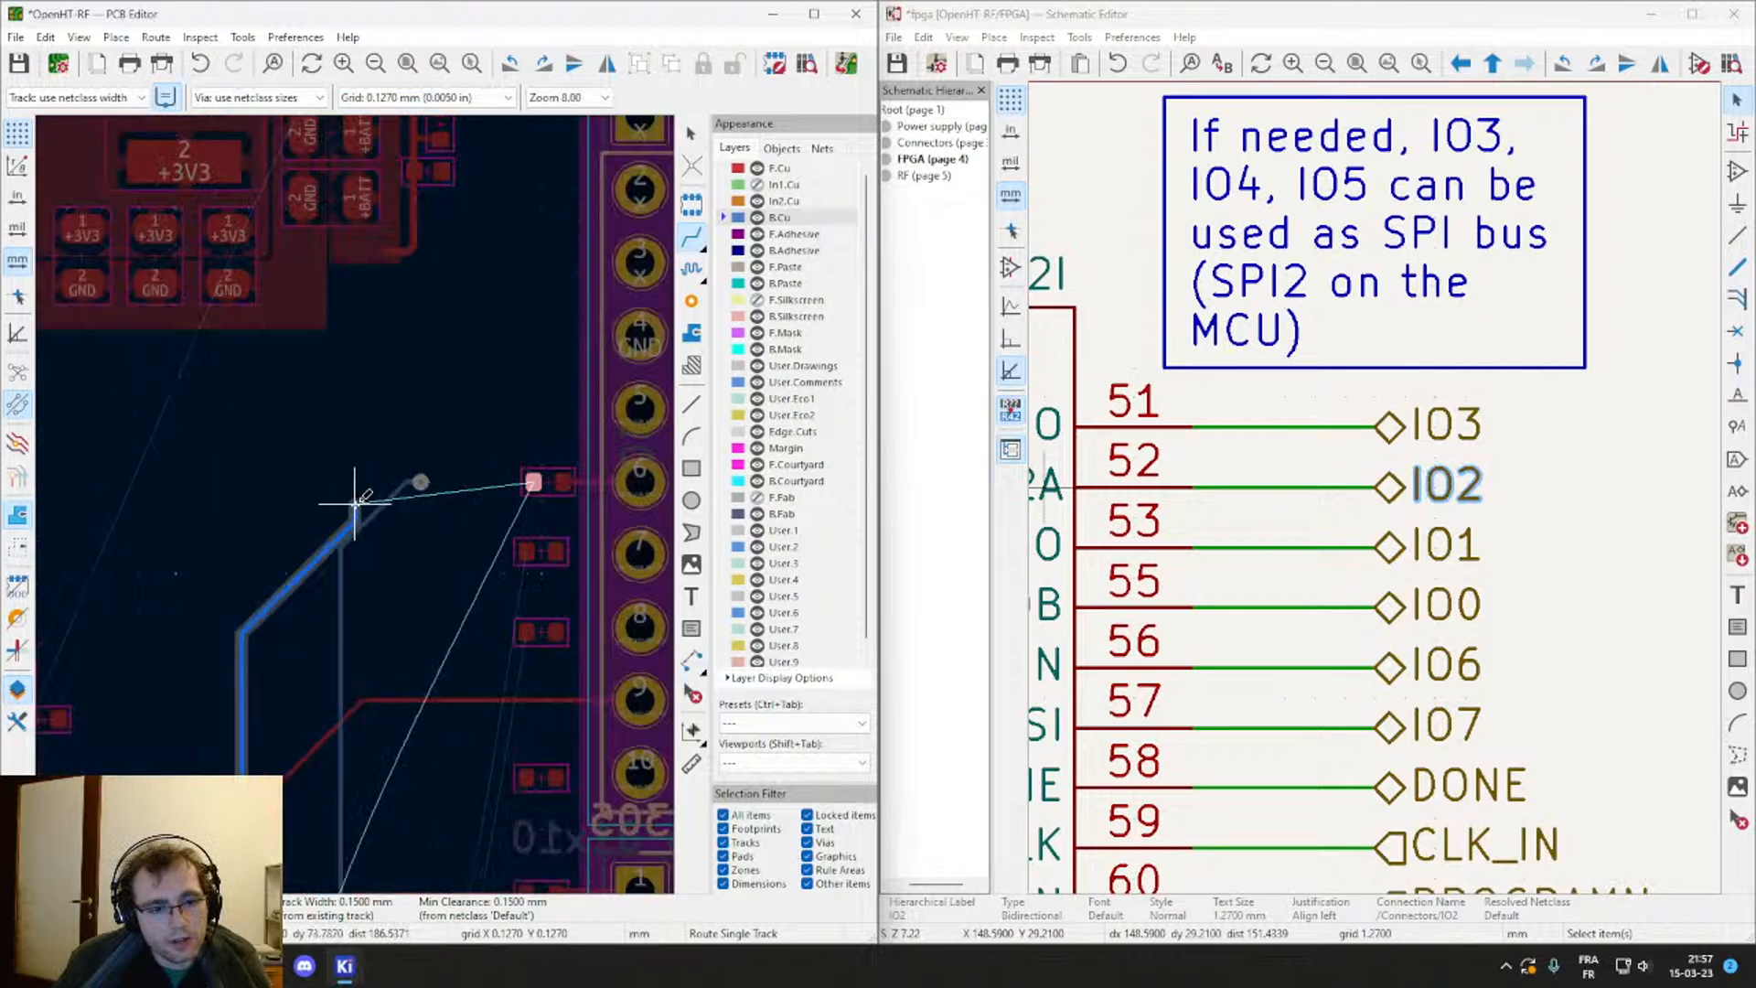
left_click(361, 492)
key("Escape")
key("Escape")
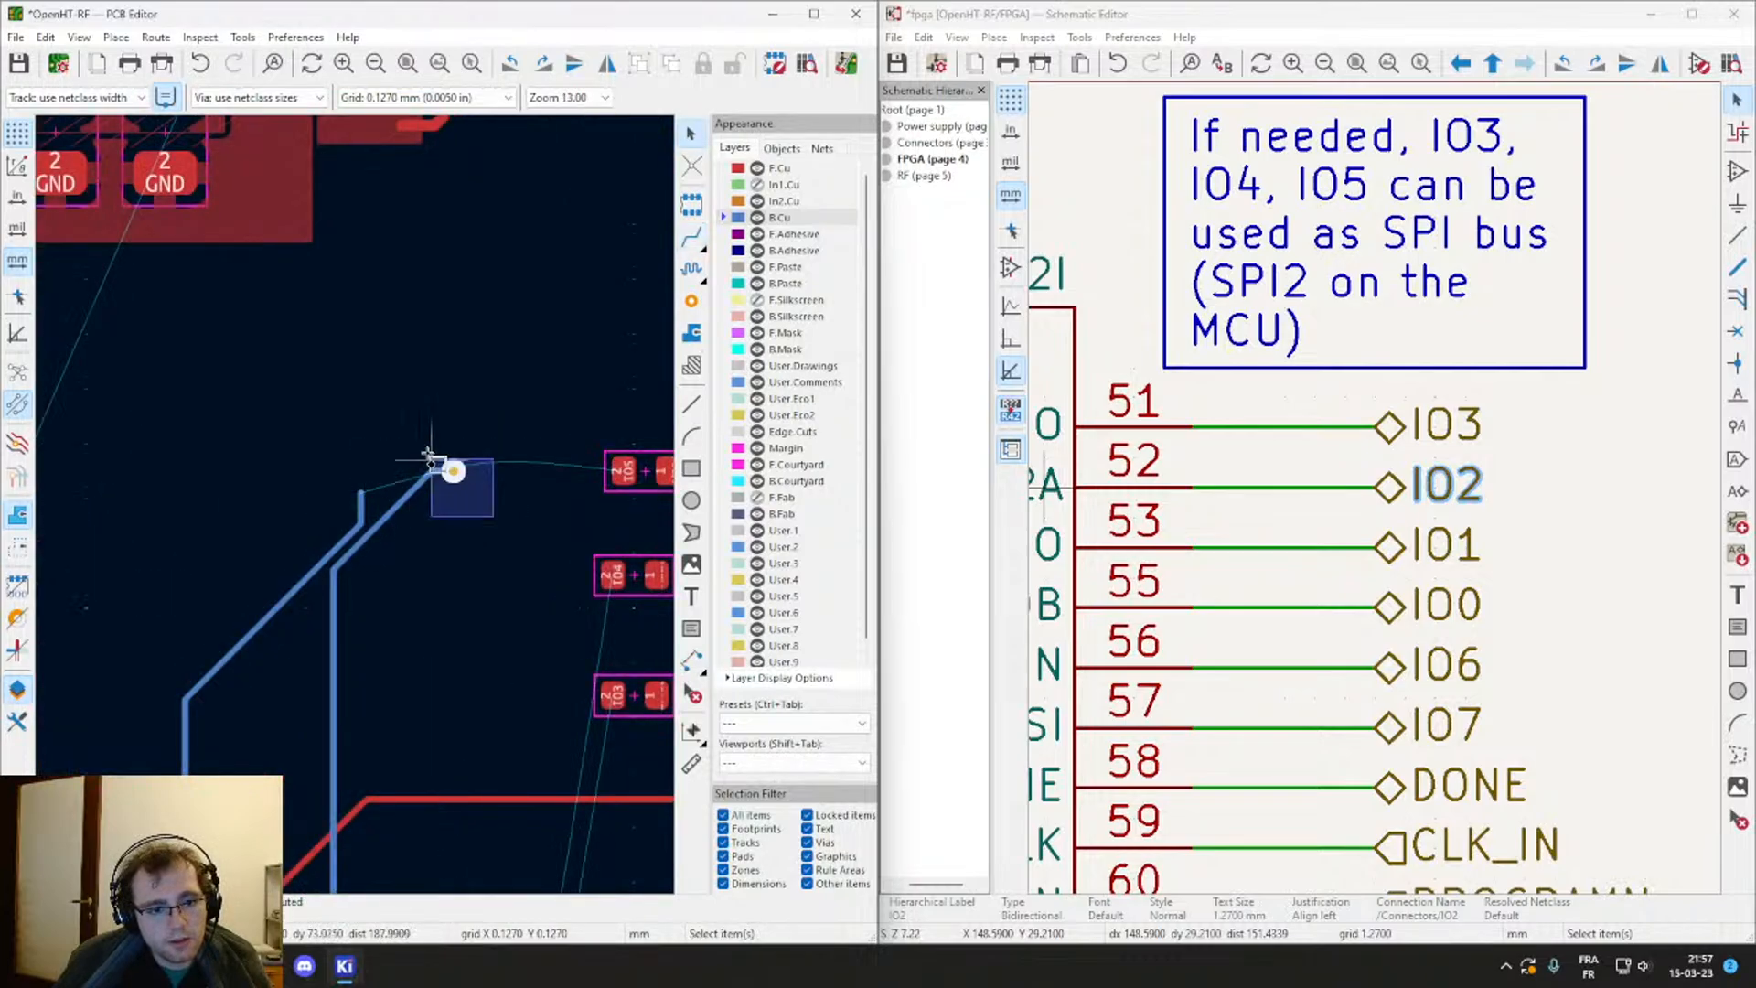
left_click_drag(430, 459, 409, 432)
key("Delete")
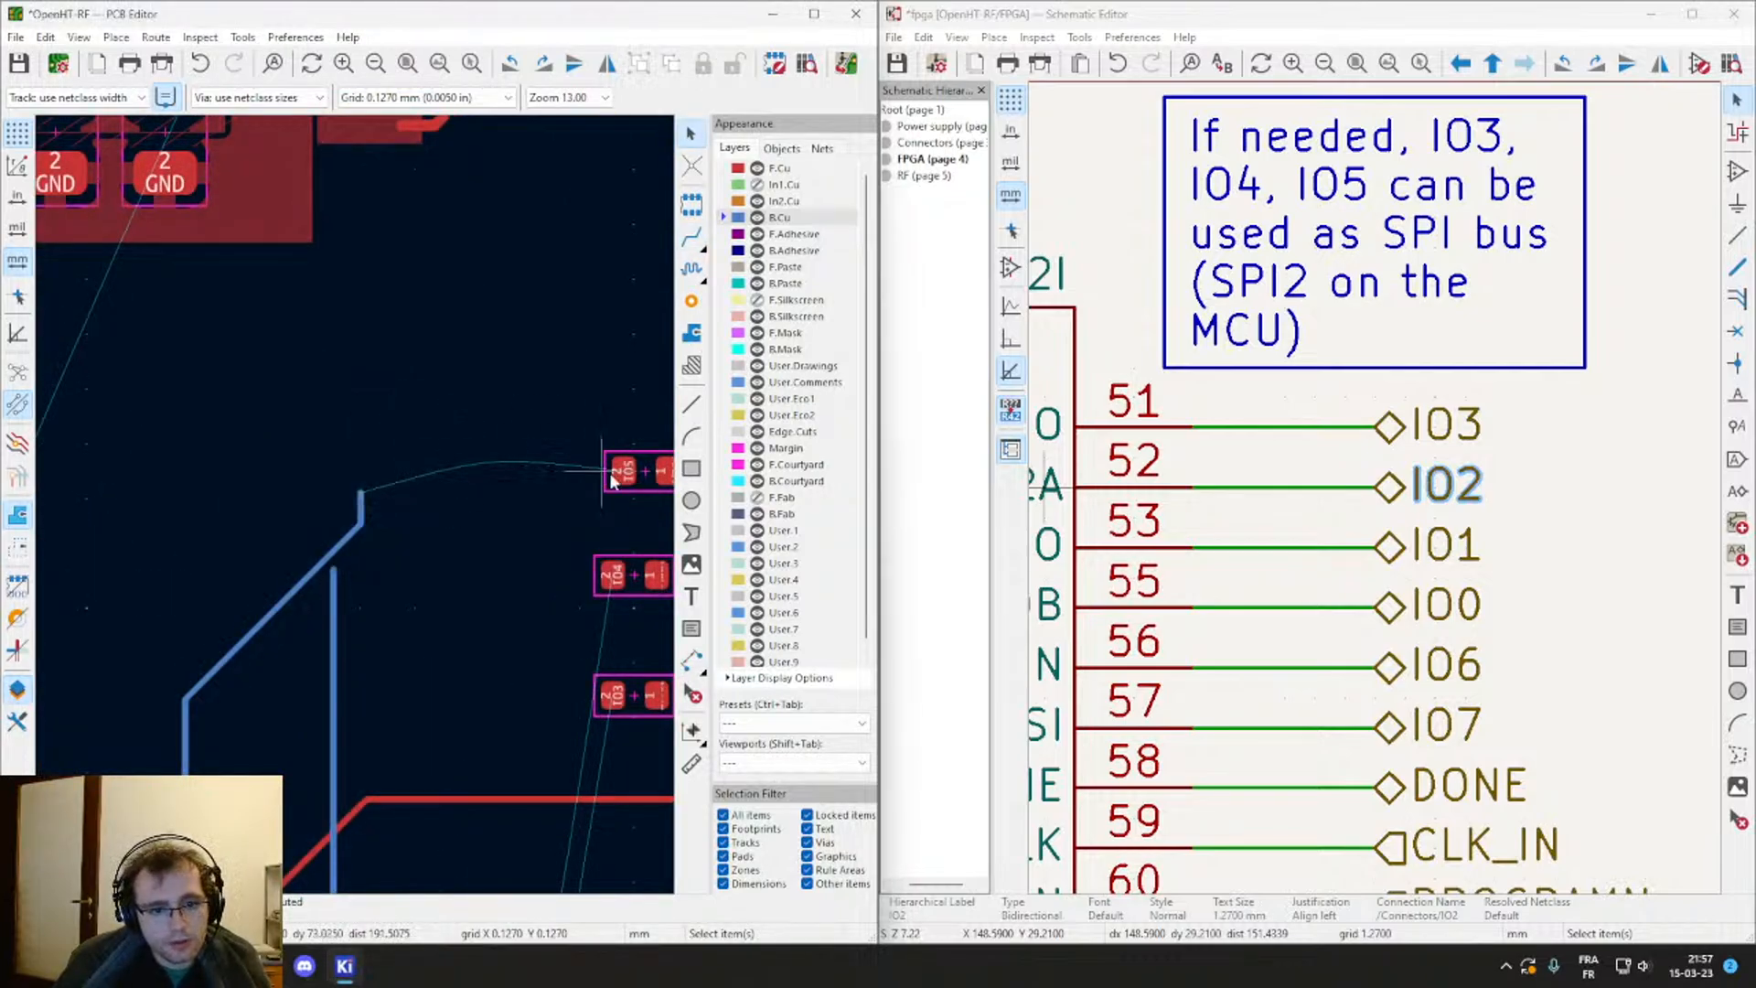
Step: Route a horizontal F.Cu stub about 2.8 mm long from pad 2 of the IO5 resistor toward the B.Cu track end
key("x")
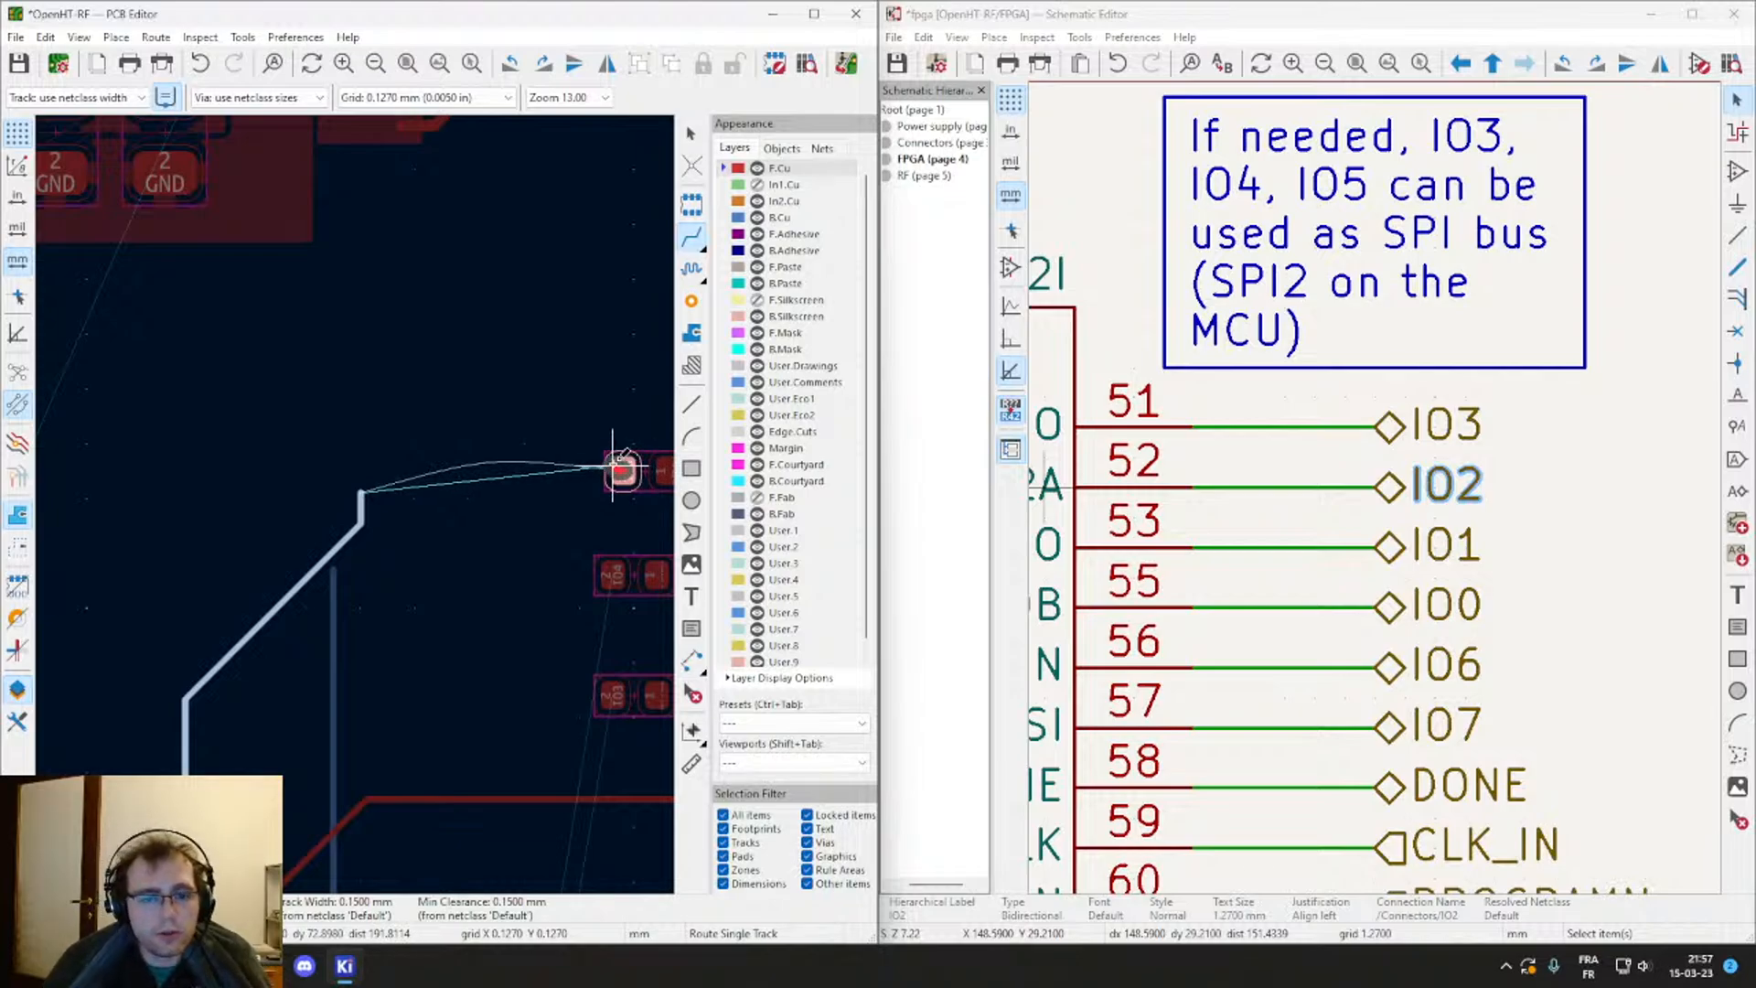
left_click(622, 468)
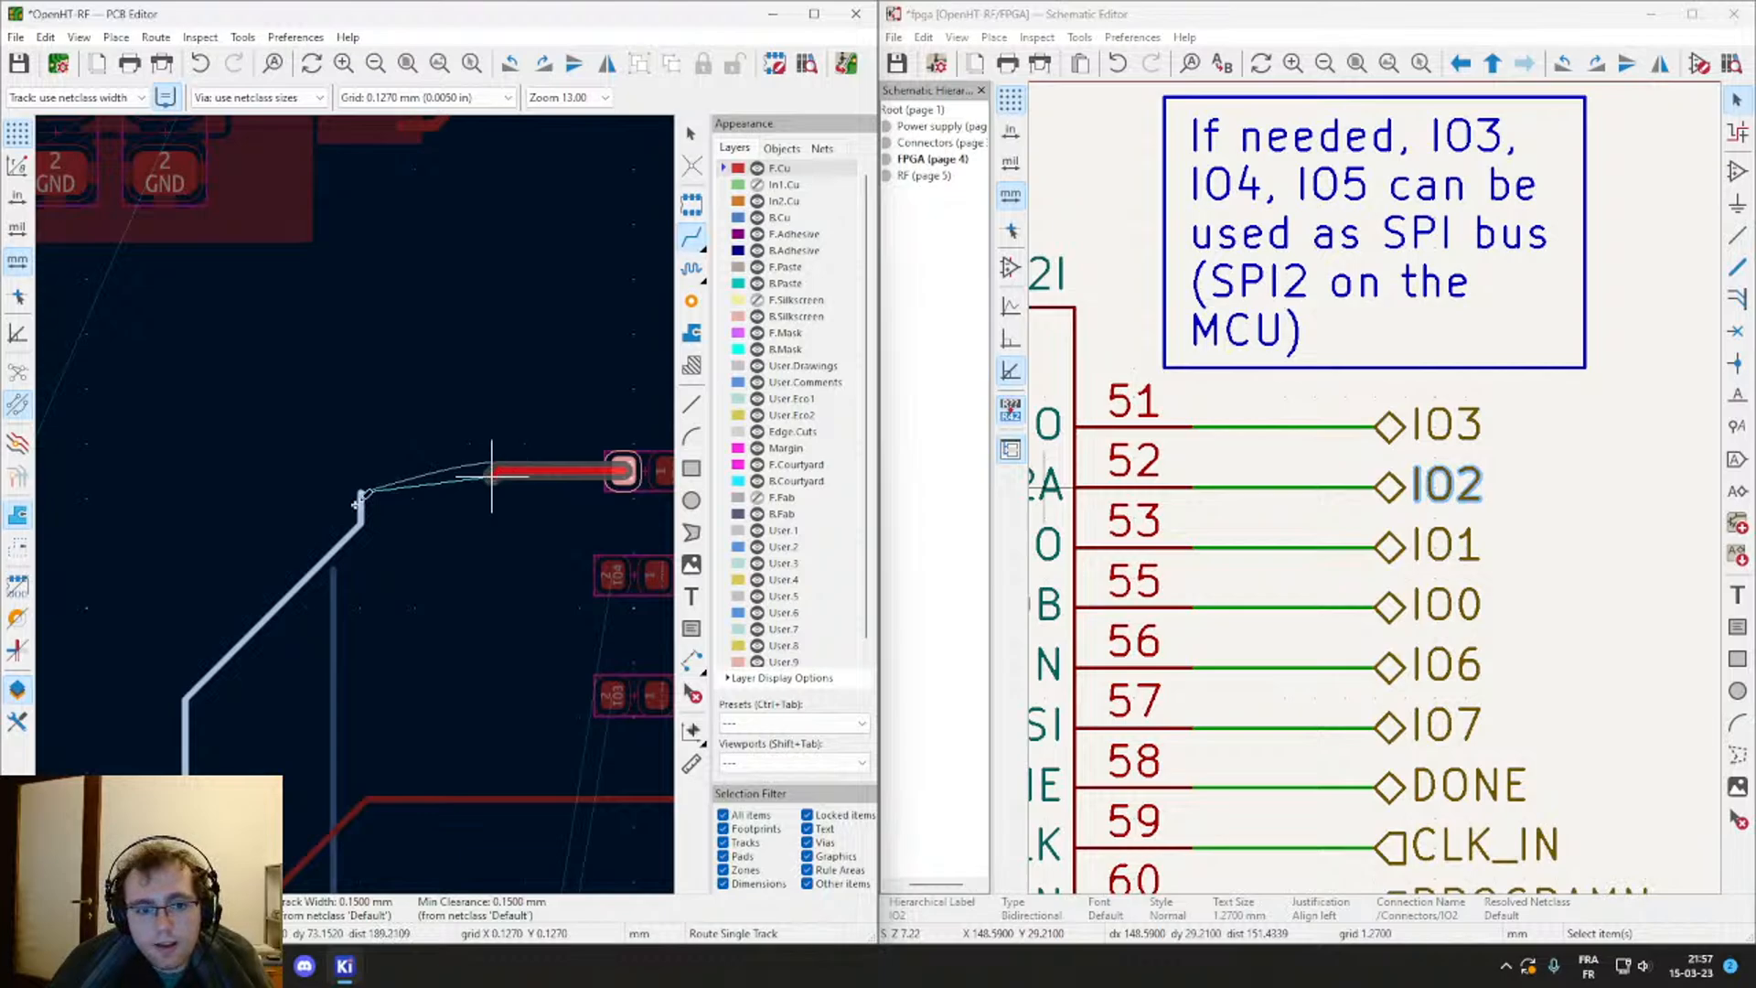
scroll(362, 496, "down", 3)
scroll(363, 496, "up", 5)
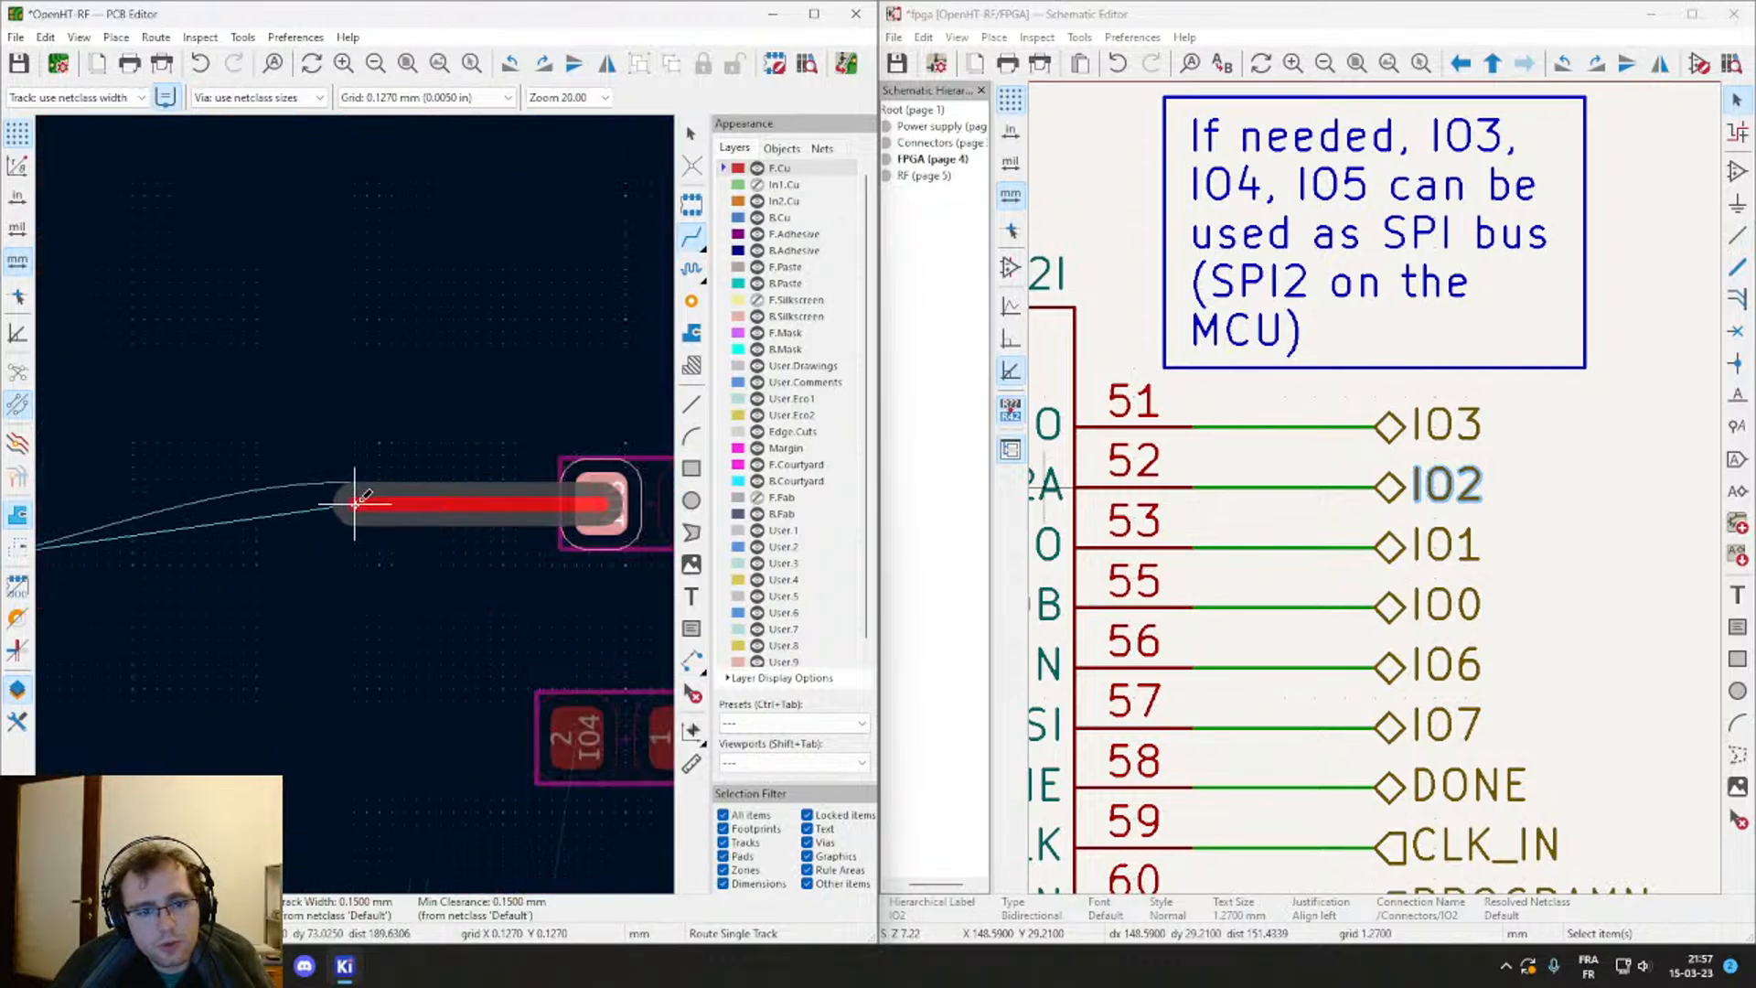
scroll(347, 502, "up", 2)
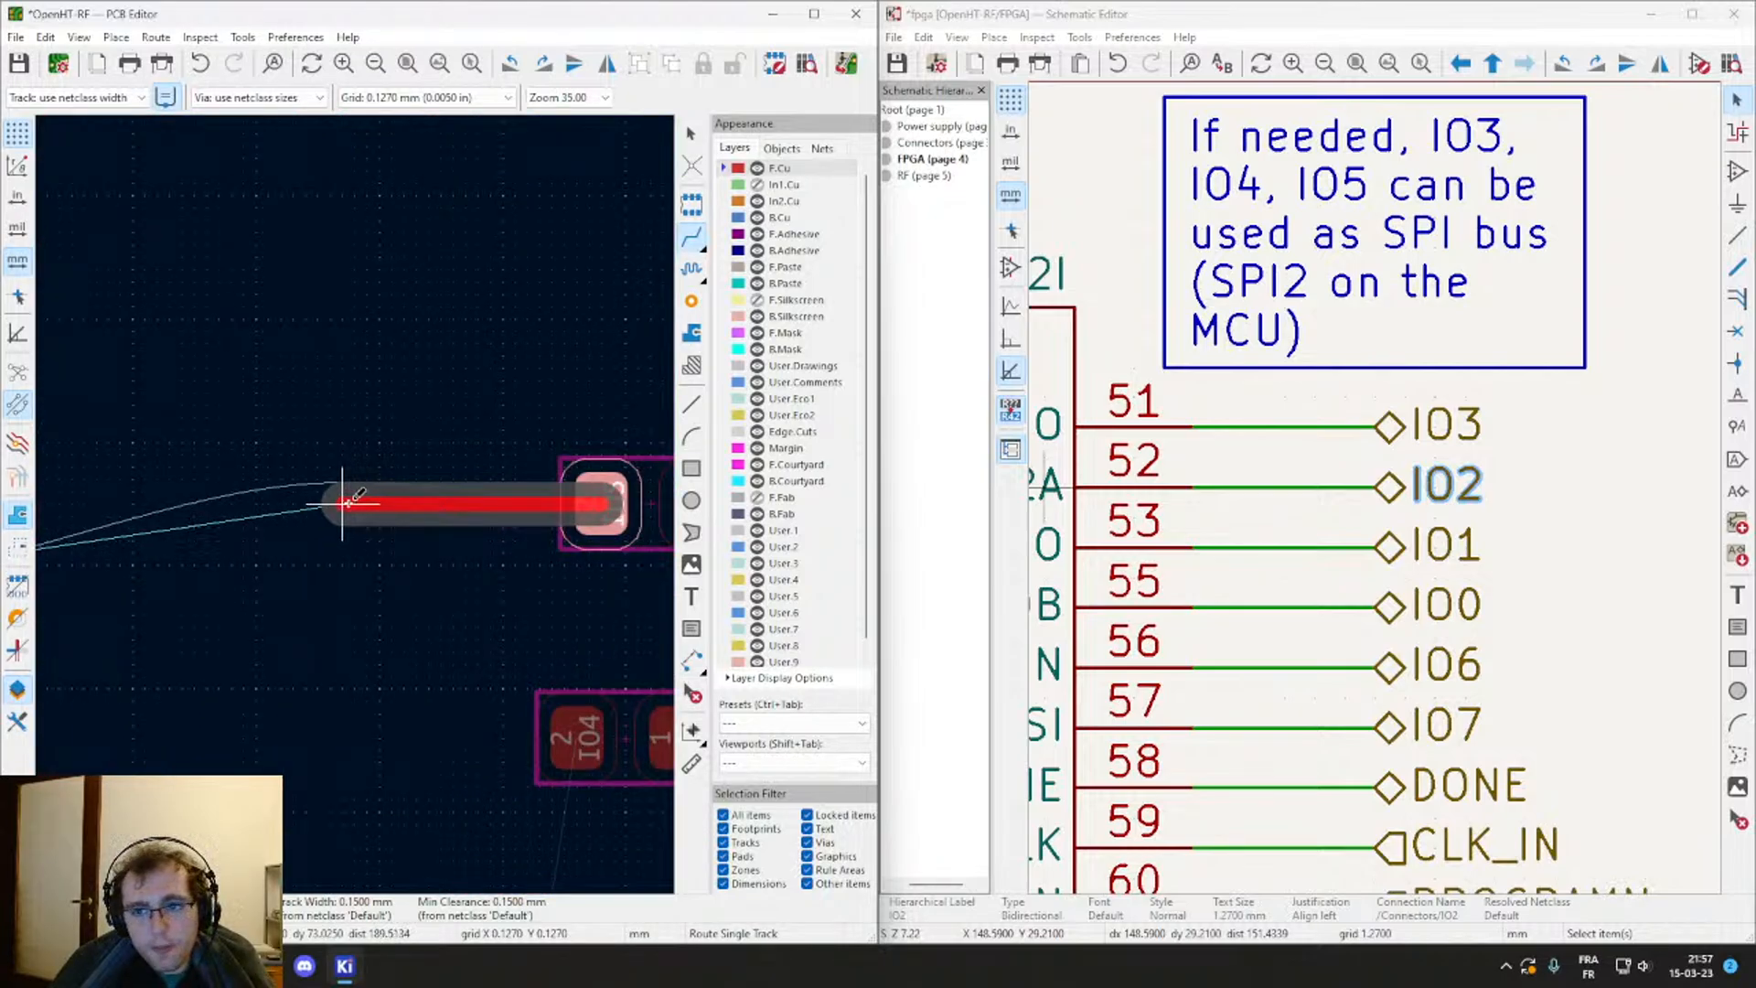
scroll(345, 502, "down", 3)
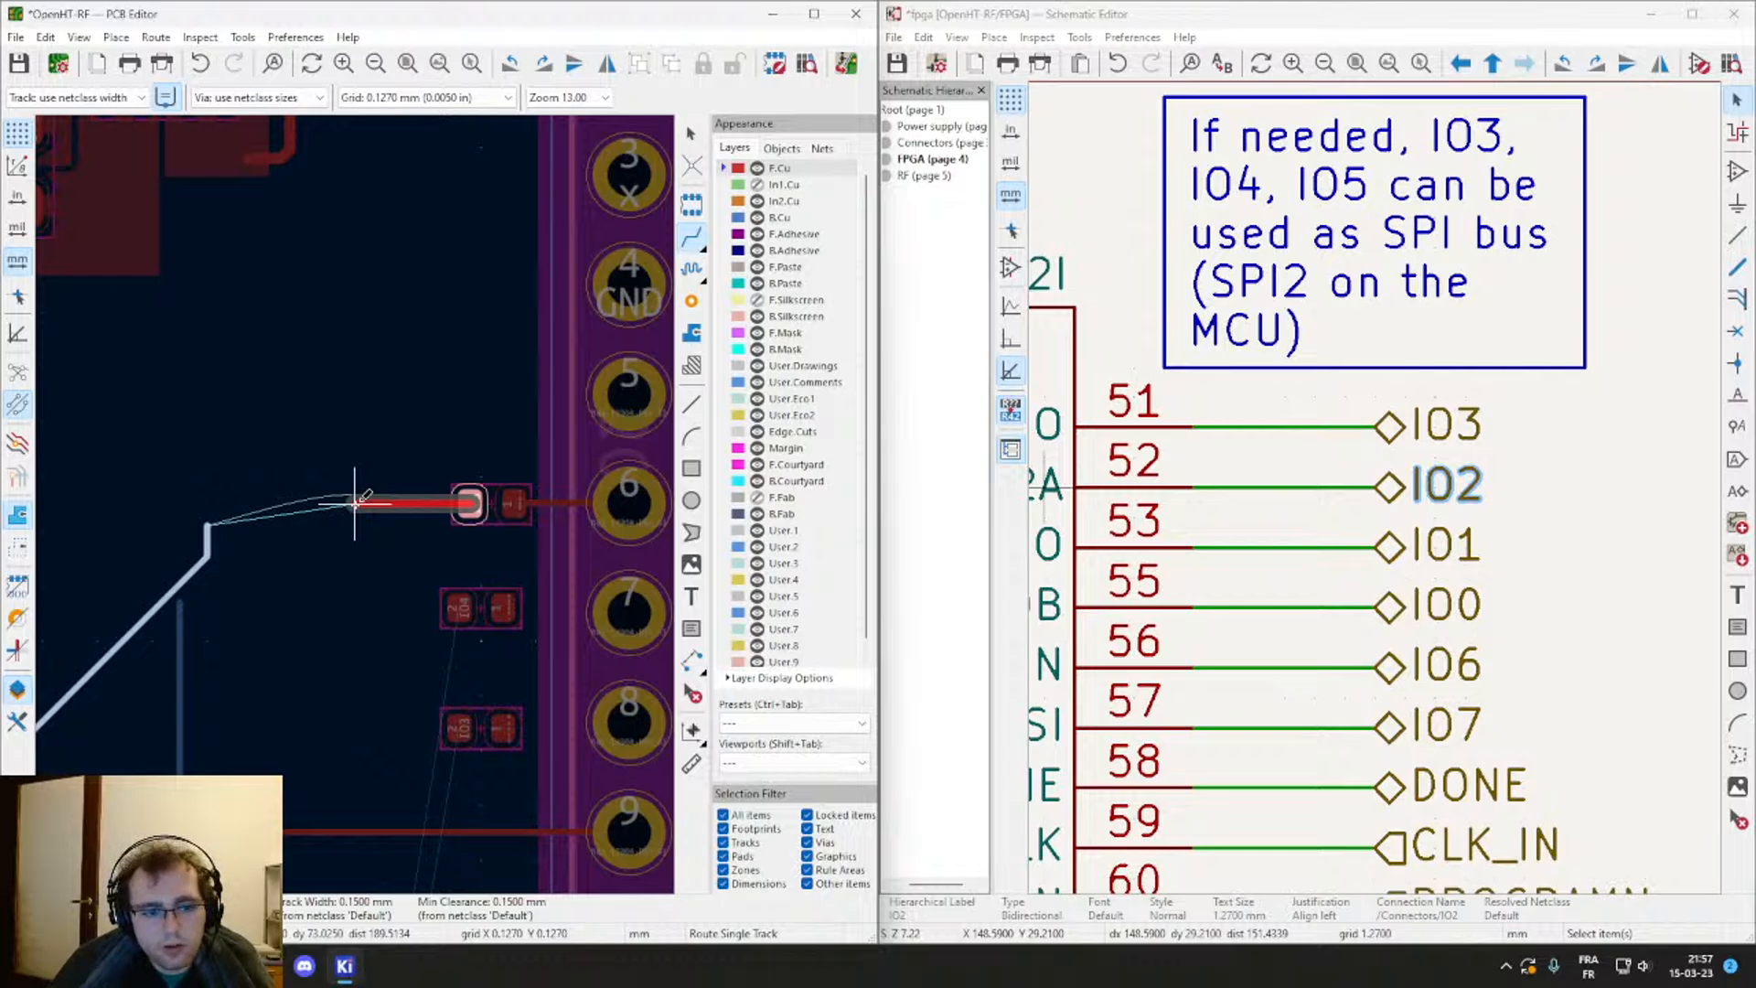
scroll(355, 501, "down", 6)
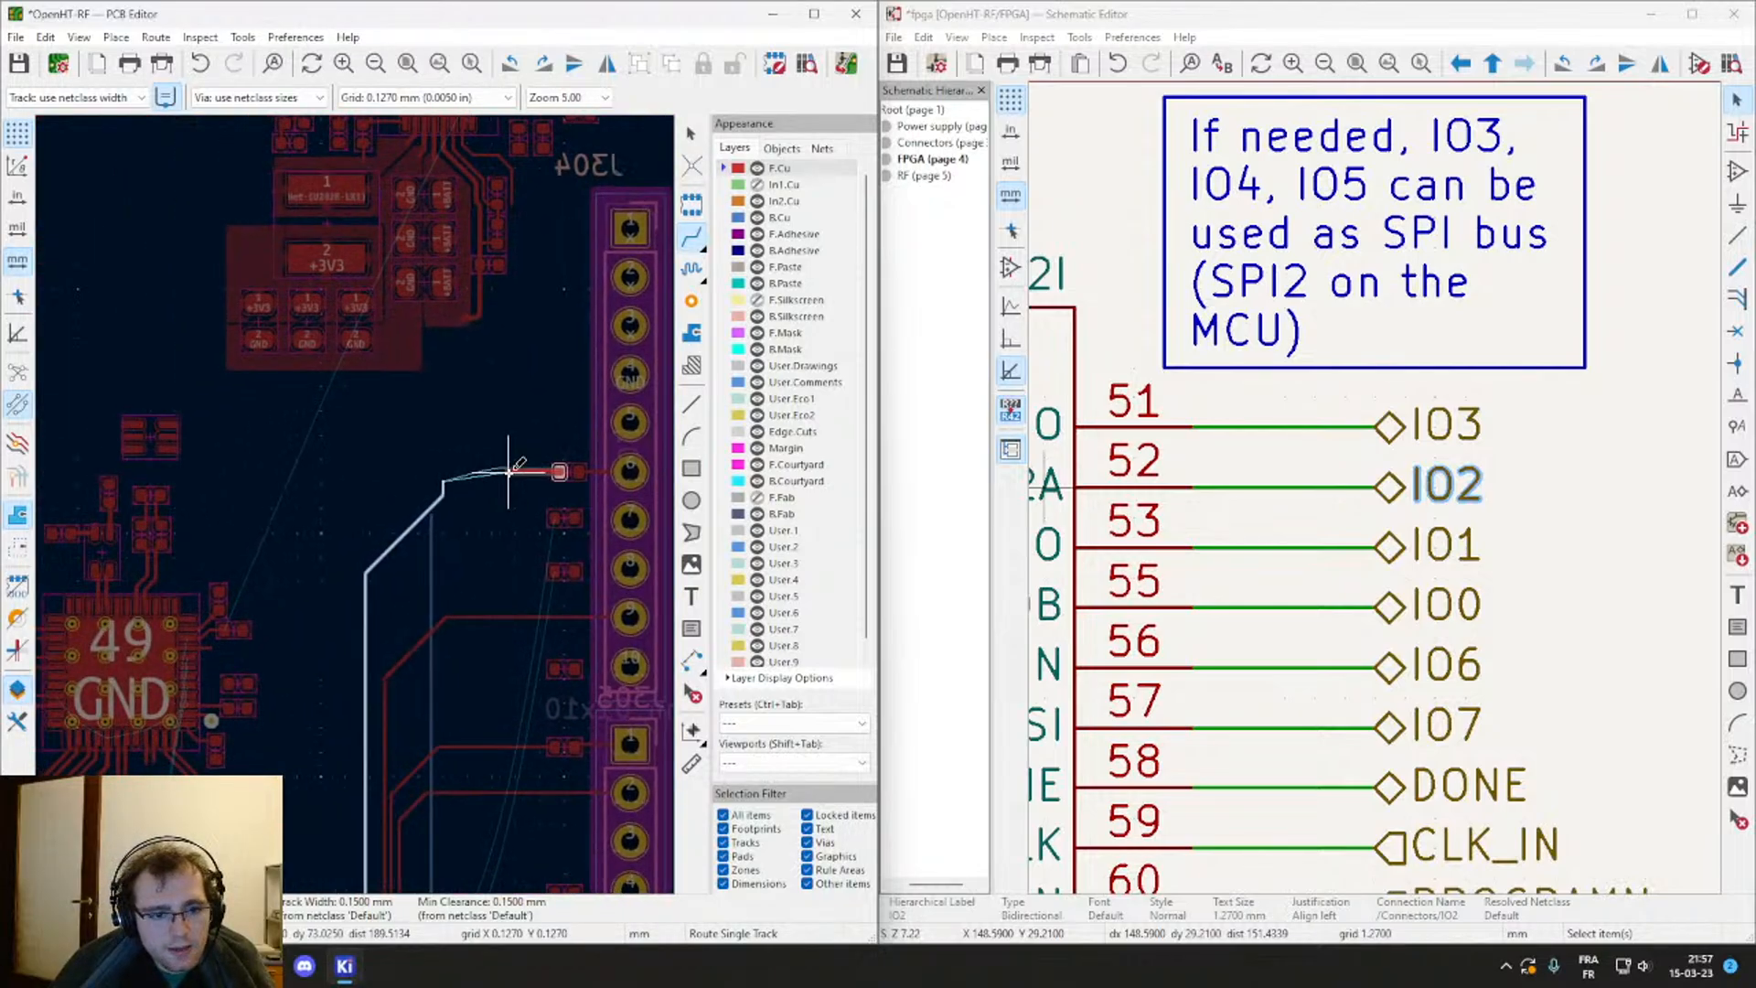
middle_click_drag(334, 503, 391, 500)
scroll(501, 499, "up", 5)
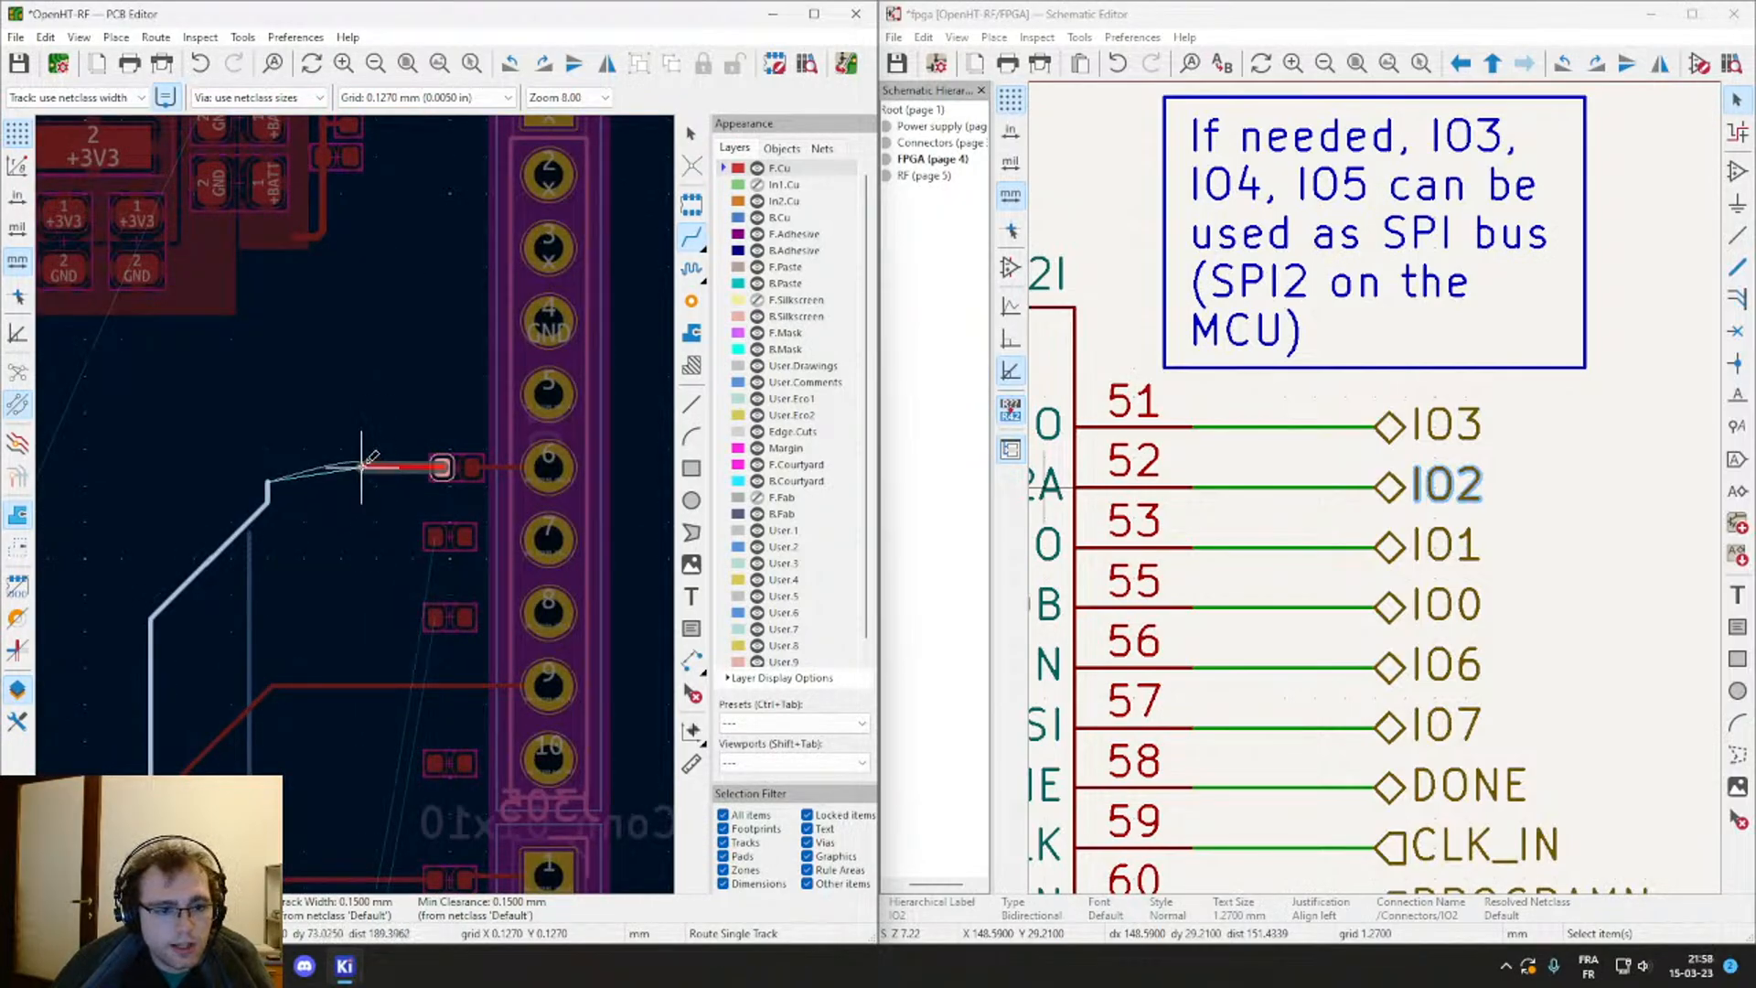
scroll(362, 466, "down", 3)
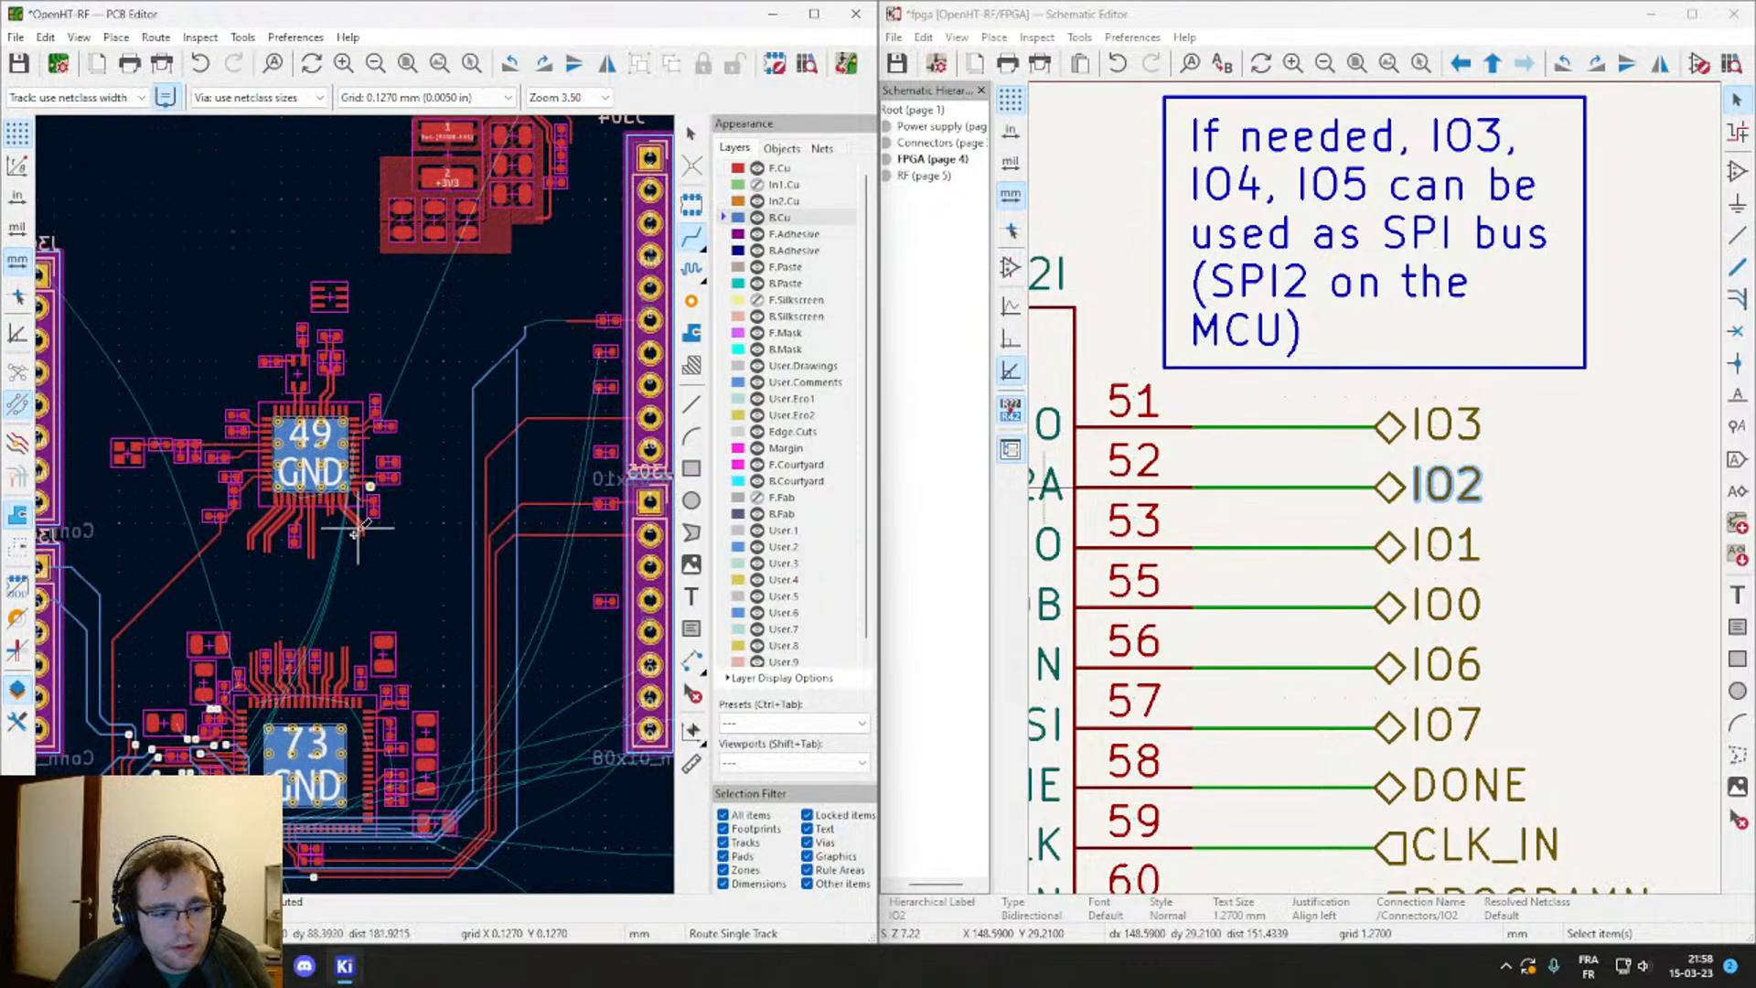
Step: Examine the IO track routing from the vias around the 73-pad chip along the board to the J304 and J305 connections
middle_click_drag(464, 388, 395, 419)
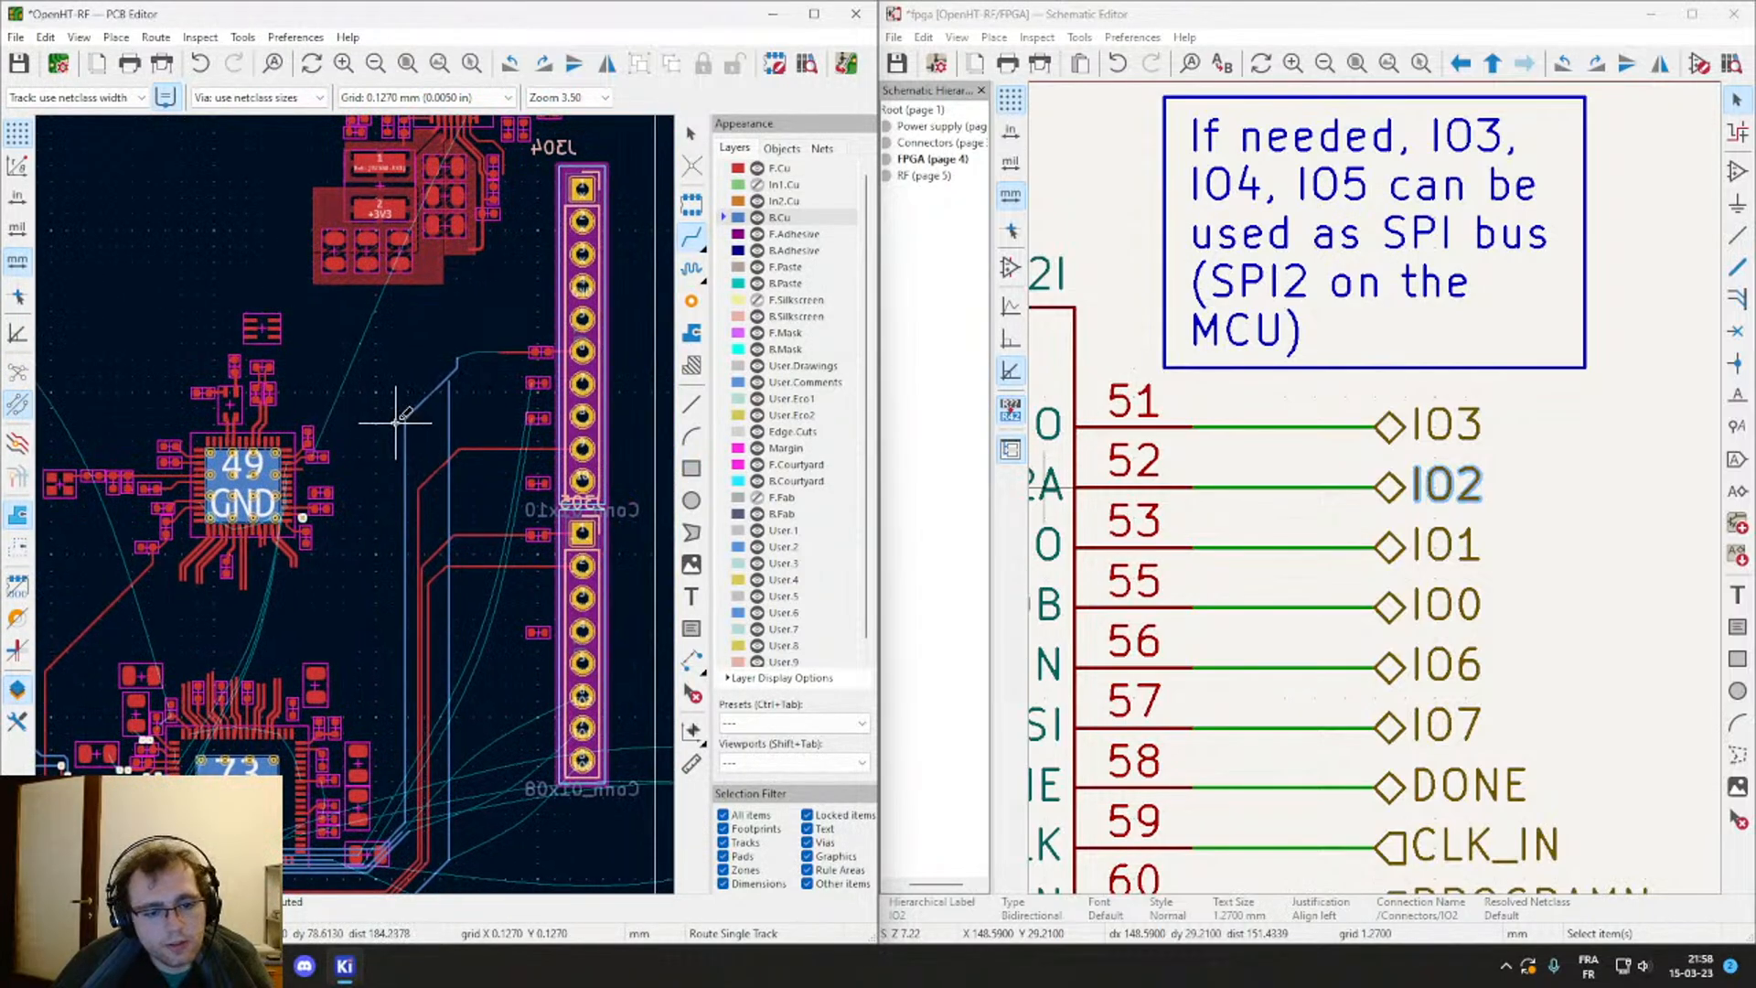
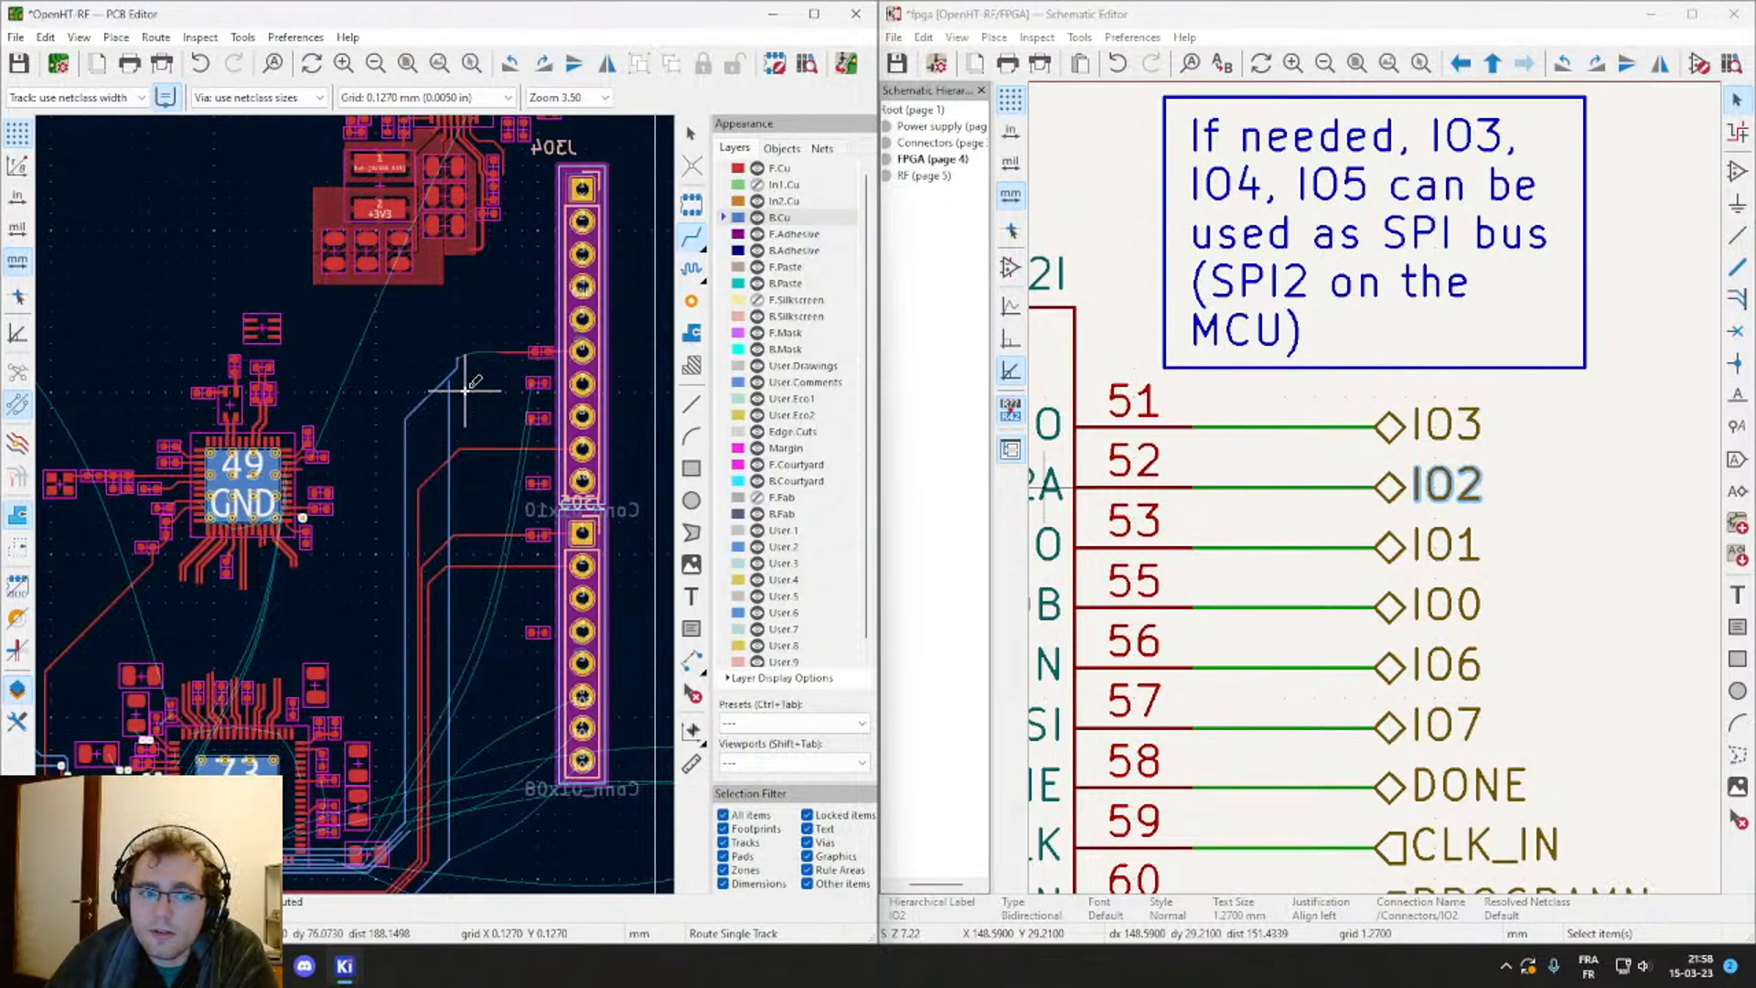
scroll(478, 388, "up", 3)
scroll(354, 503, "down", 3)
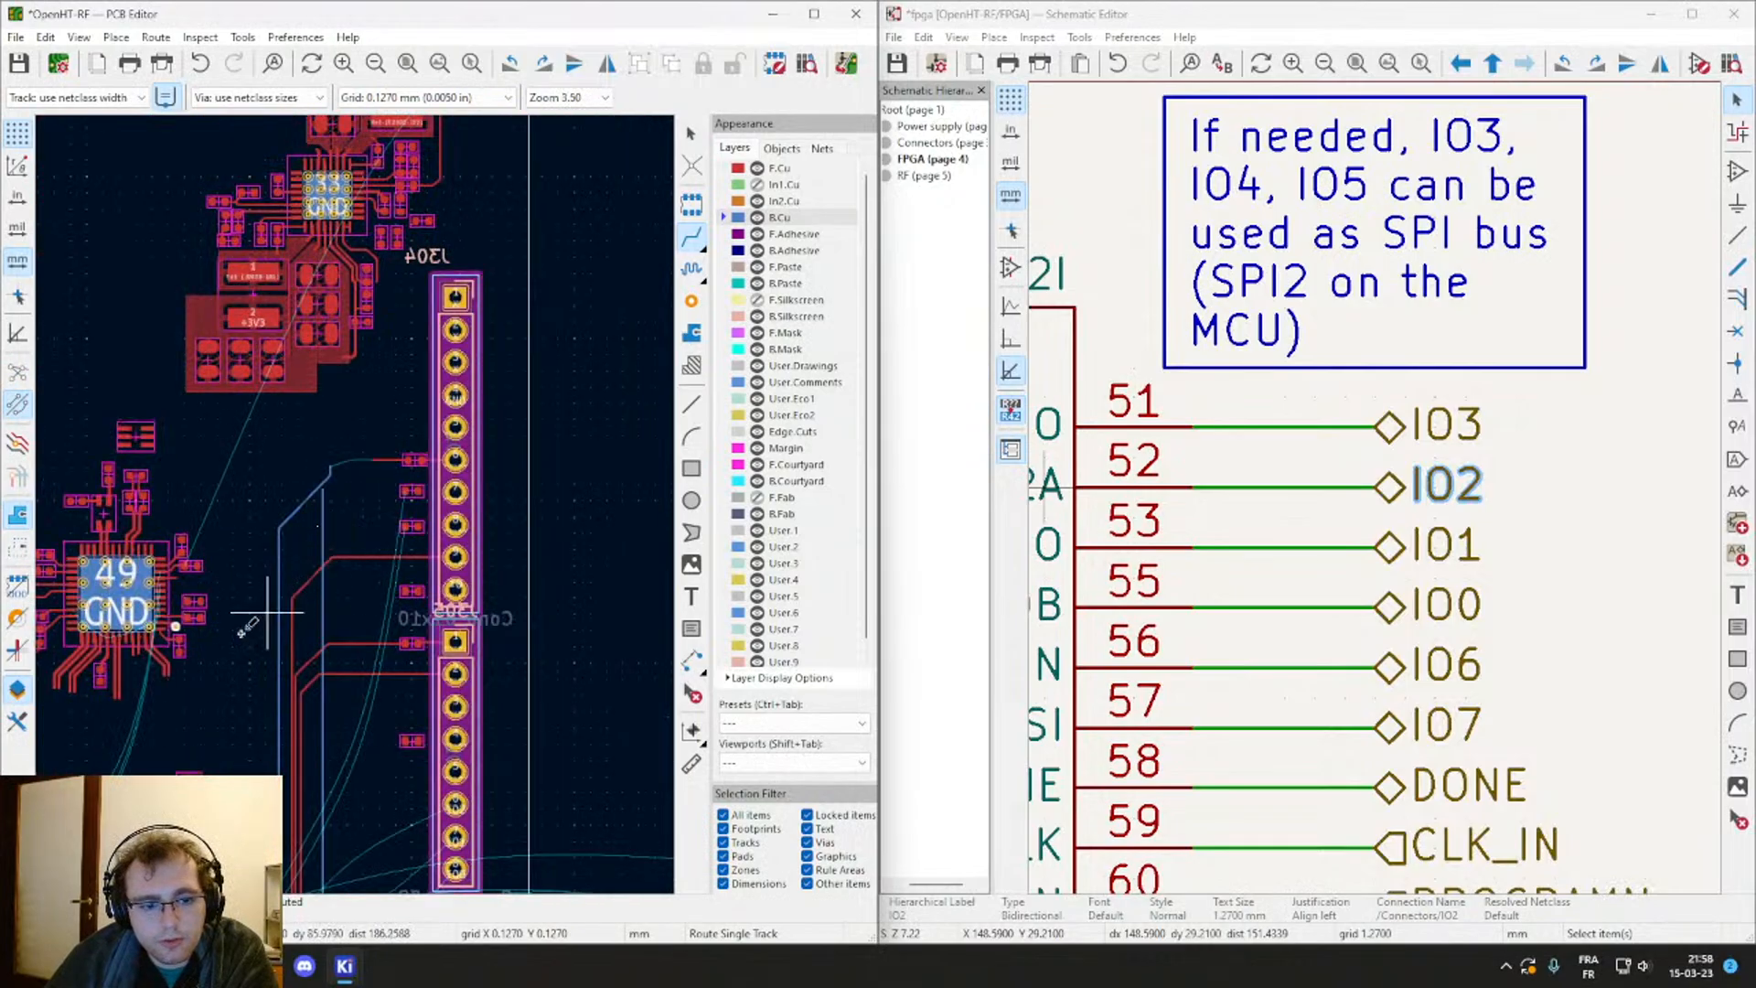
middle_click_drag(233, 654, 646, 289)
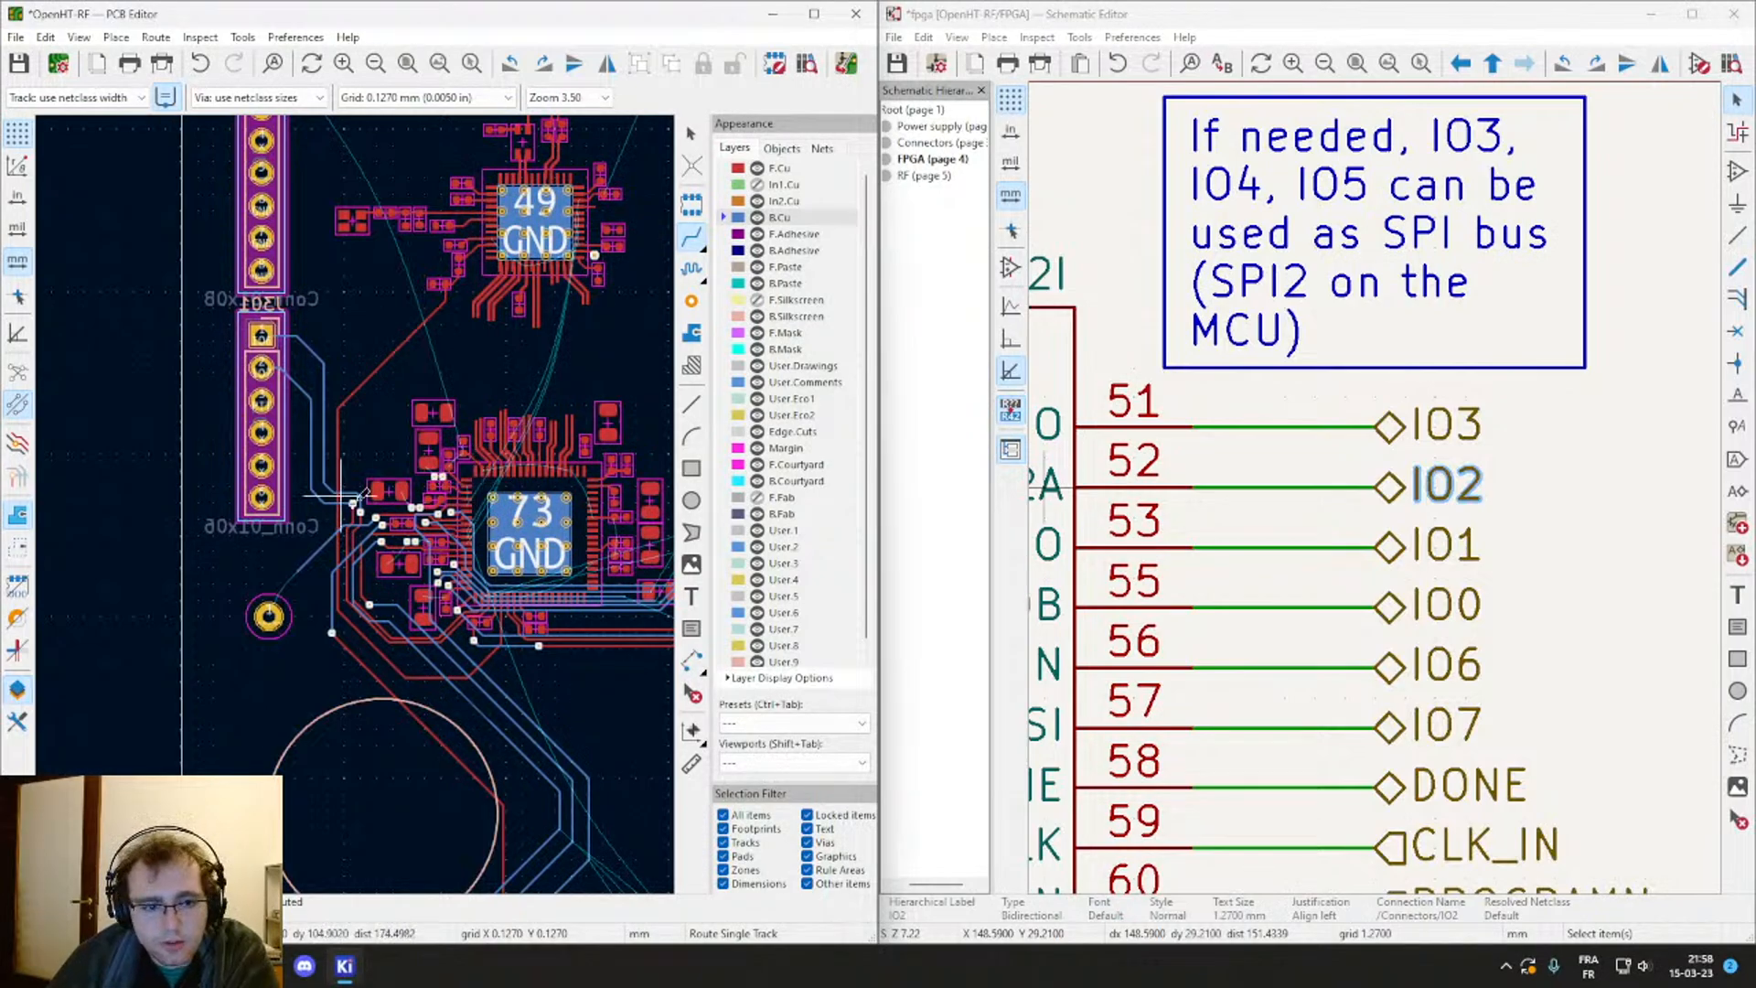
scroll(356, 512, "down", 1)
scroll(402, 567, "down", 1)
scroll(401, 567, "up", 1)
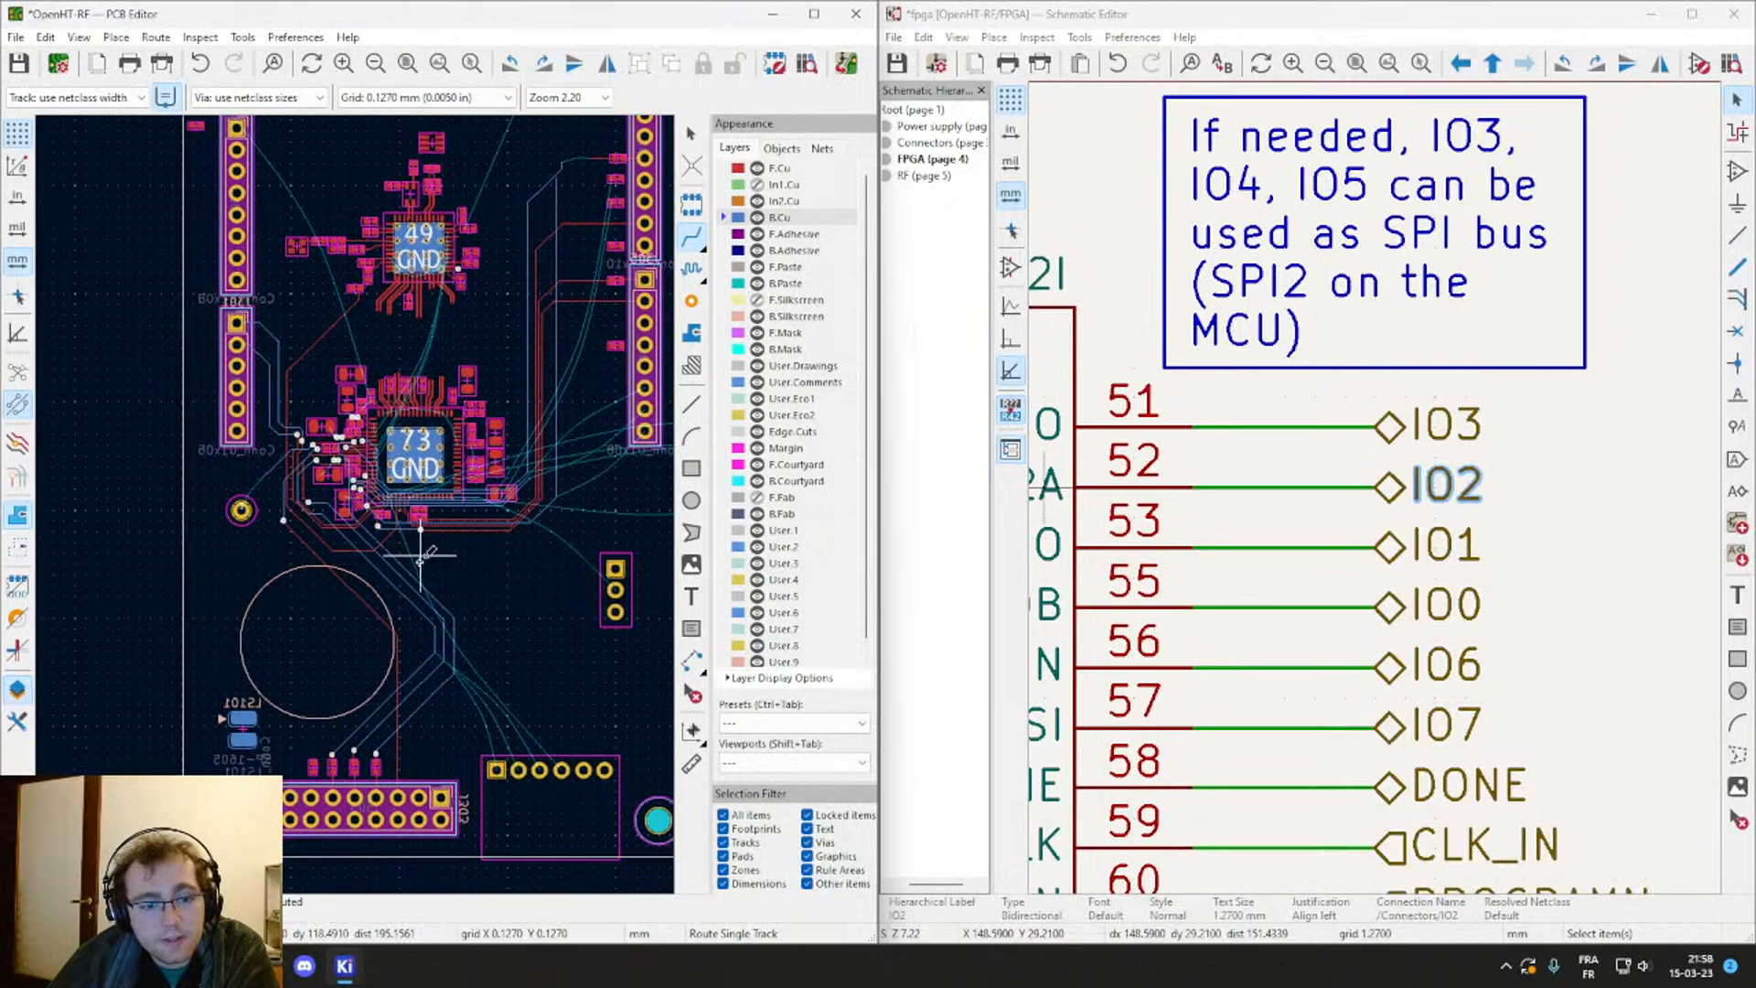
scroll(407, 578, "up", 1)
middle_click_drag(291, 506, 407, 625)
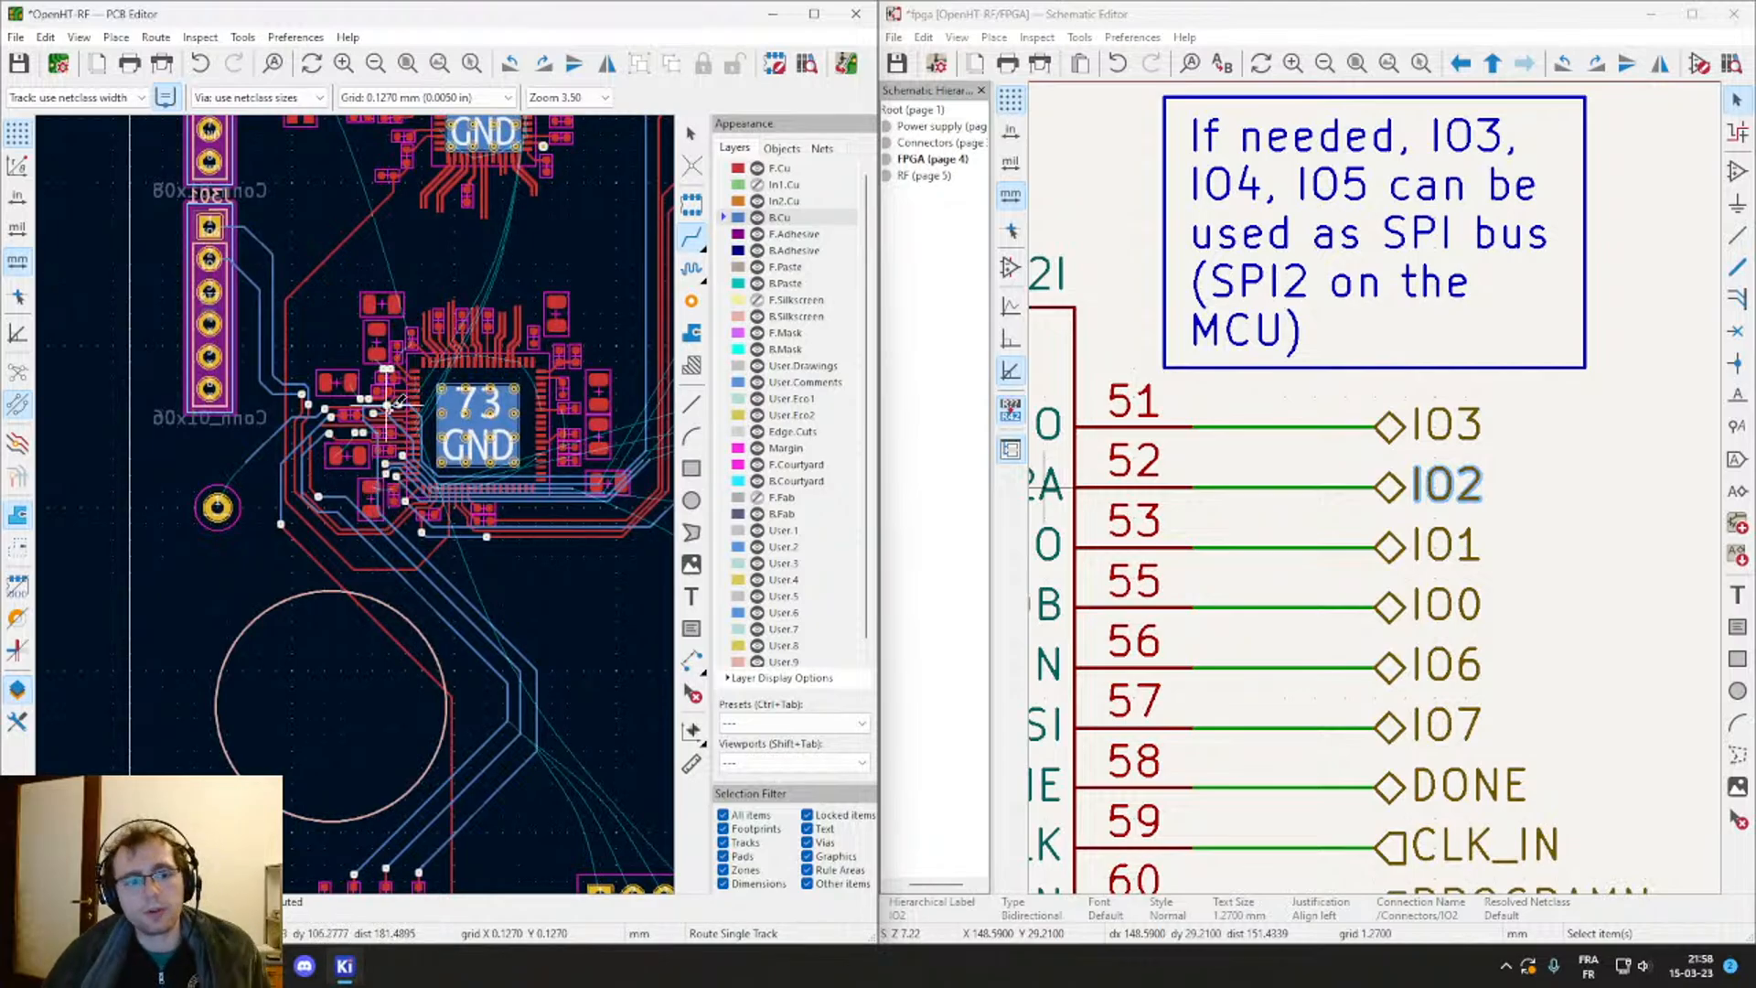
scroll(366, 439, "up", 5)
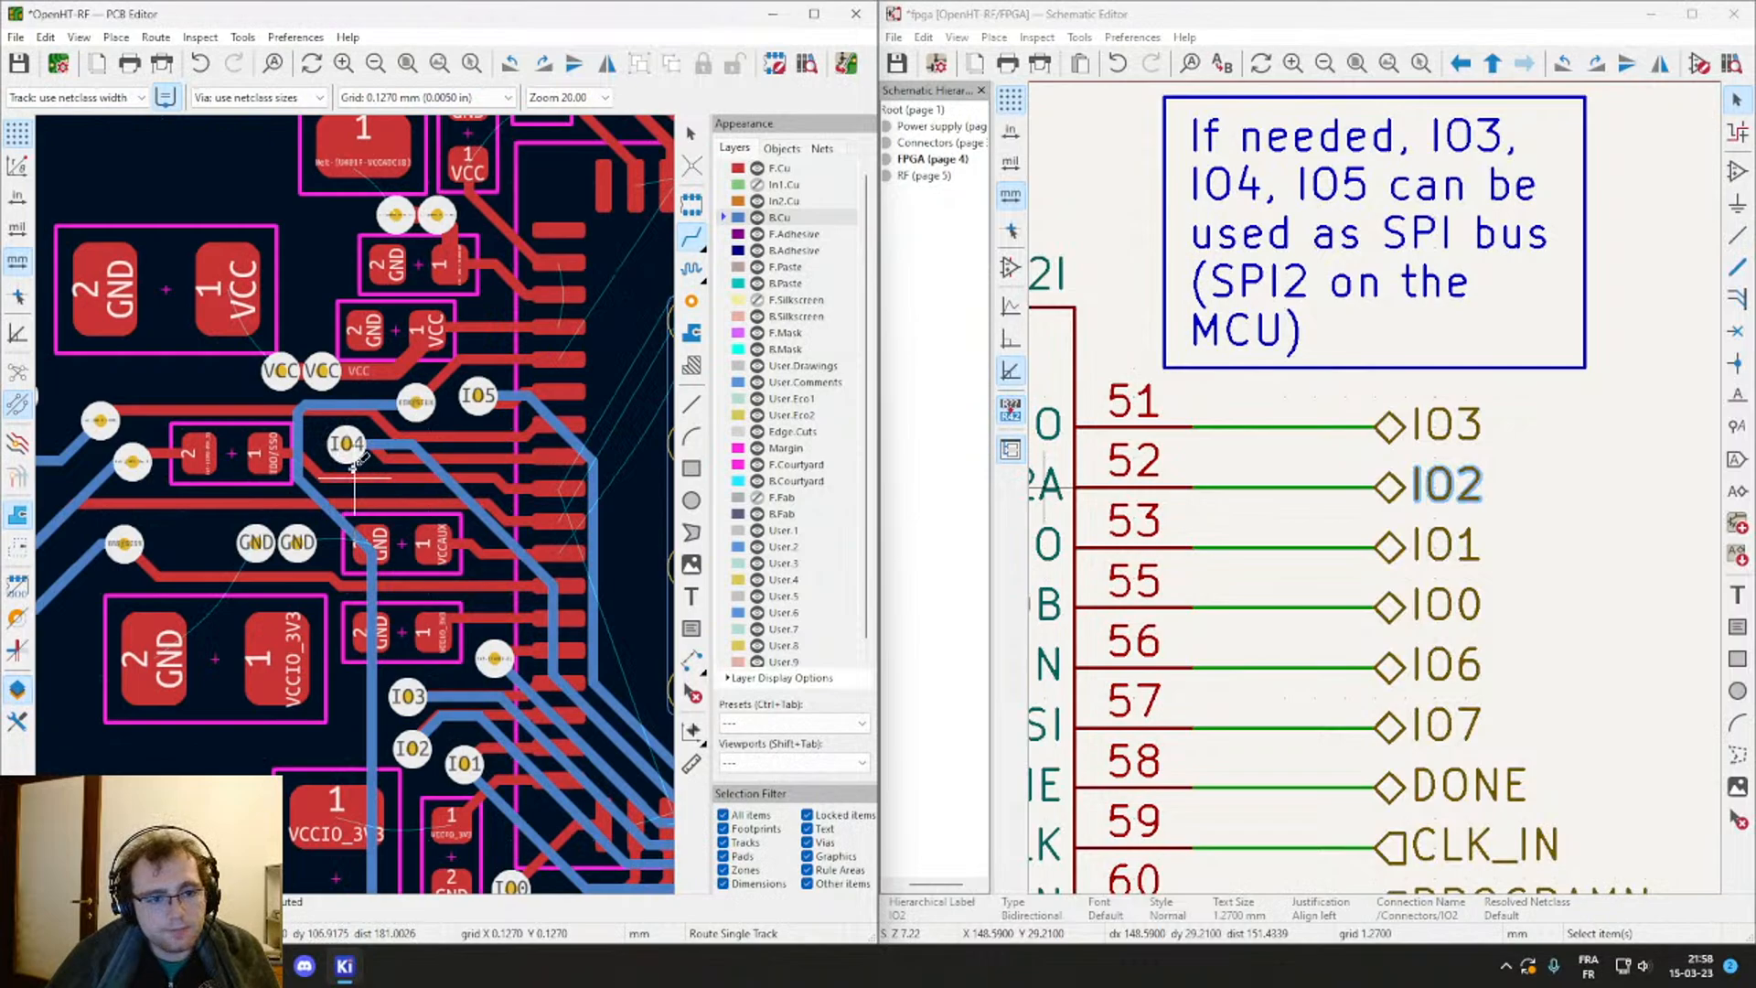
scroll(485, 494, "down", 1)
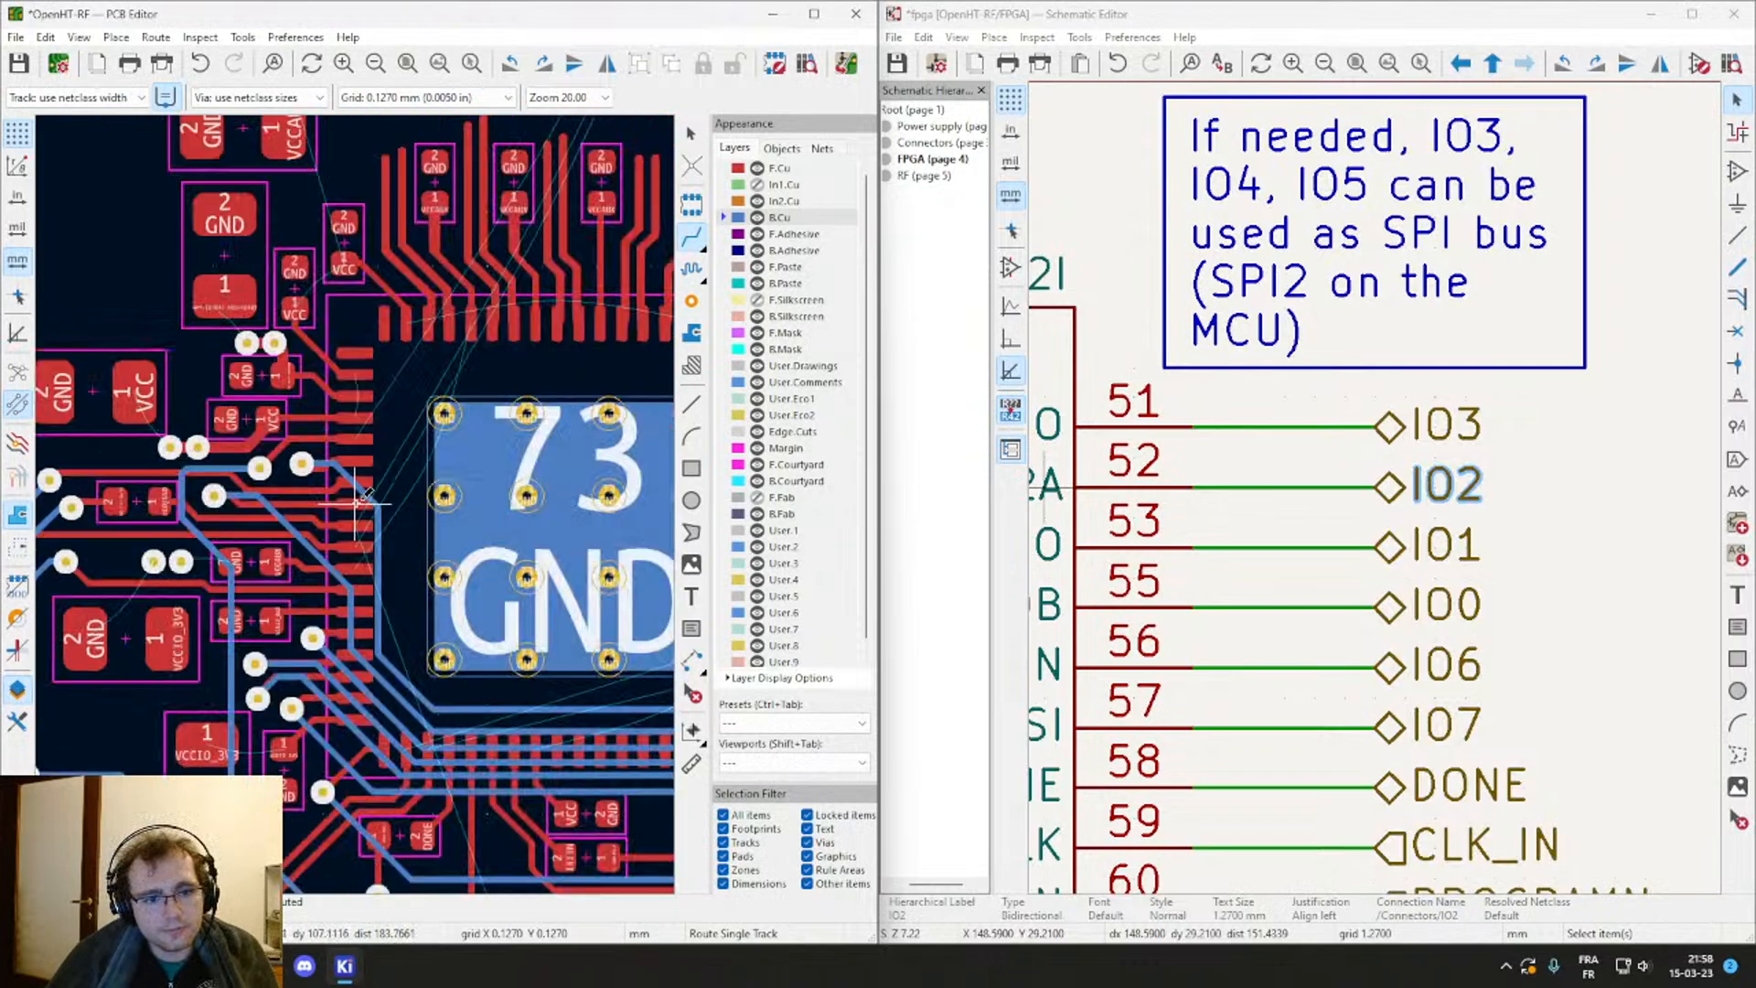
scroll(357, 501, "up", 1)
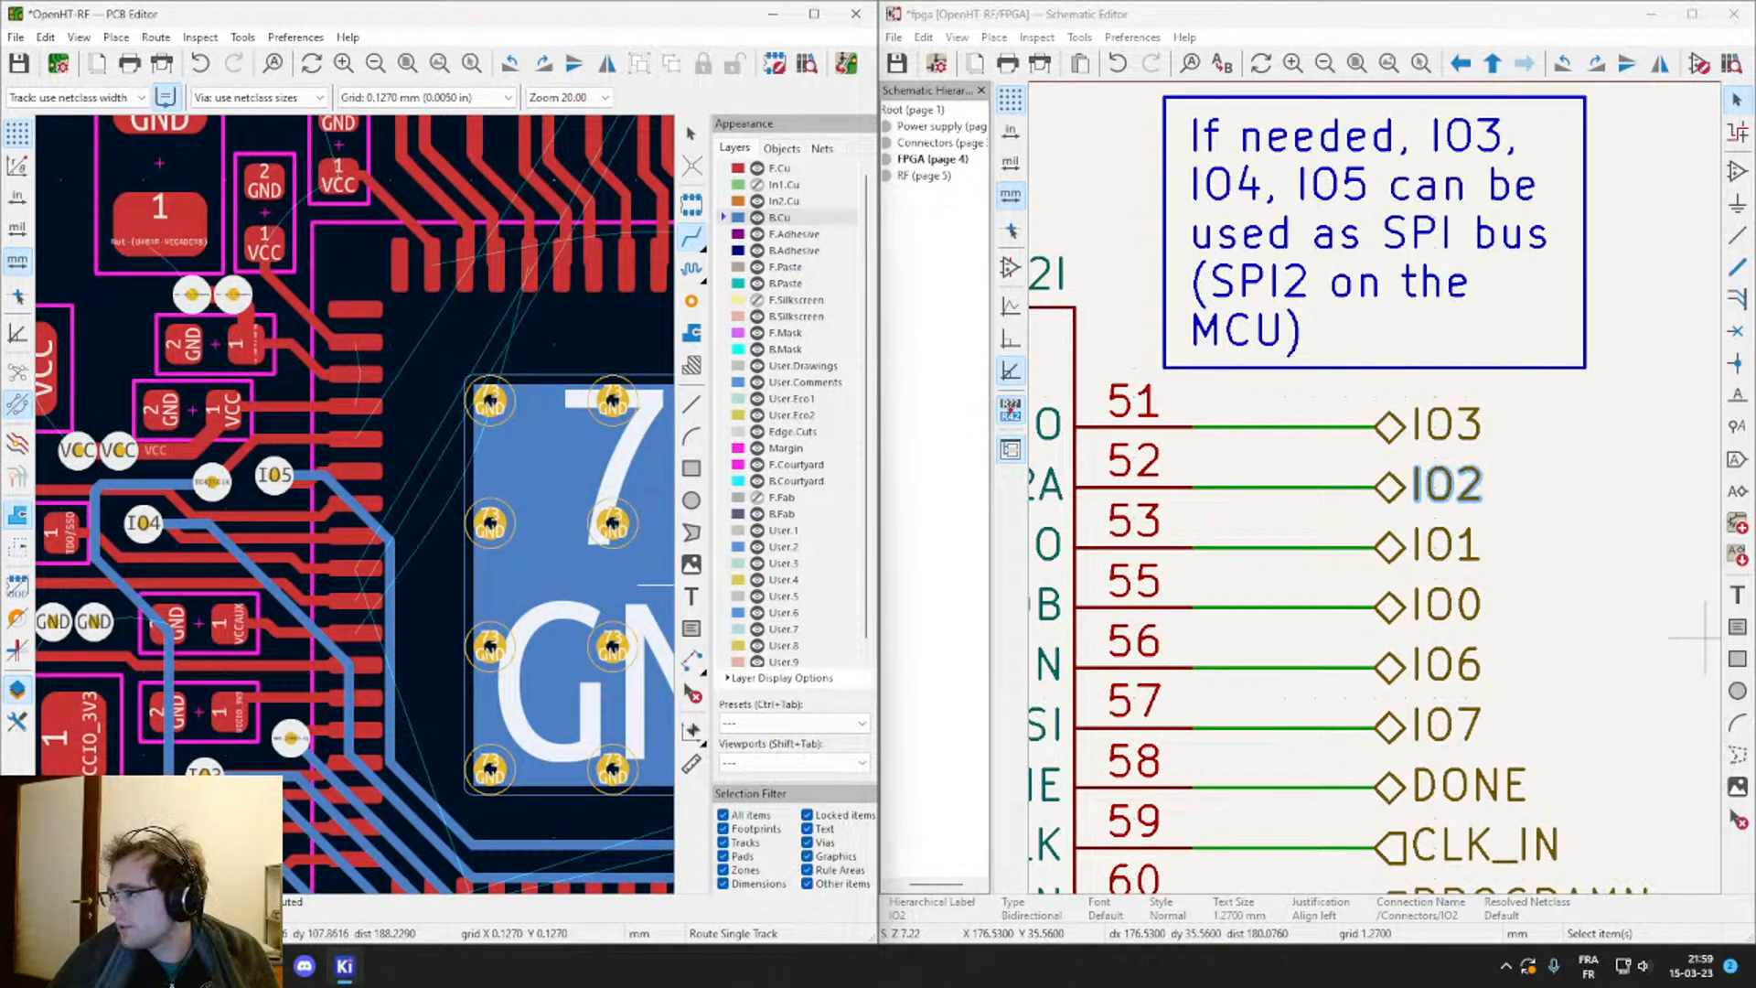
scroll(673, 584, "down", 1)
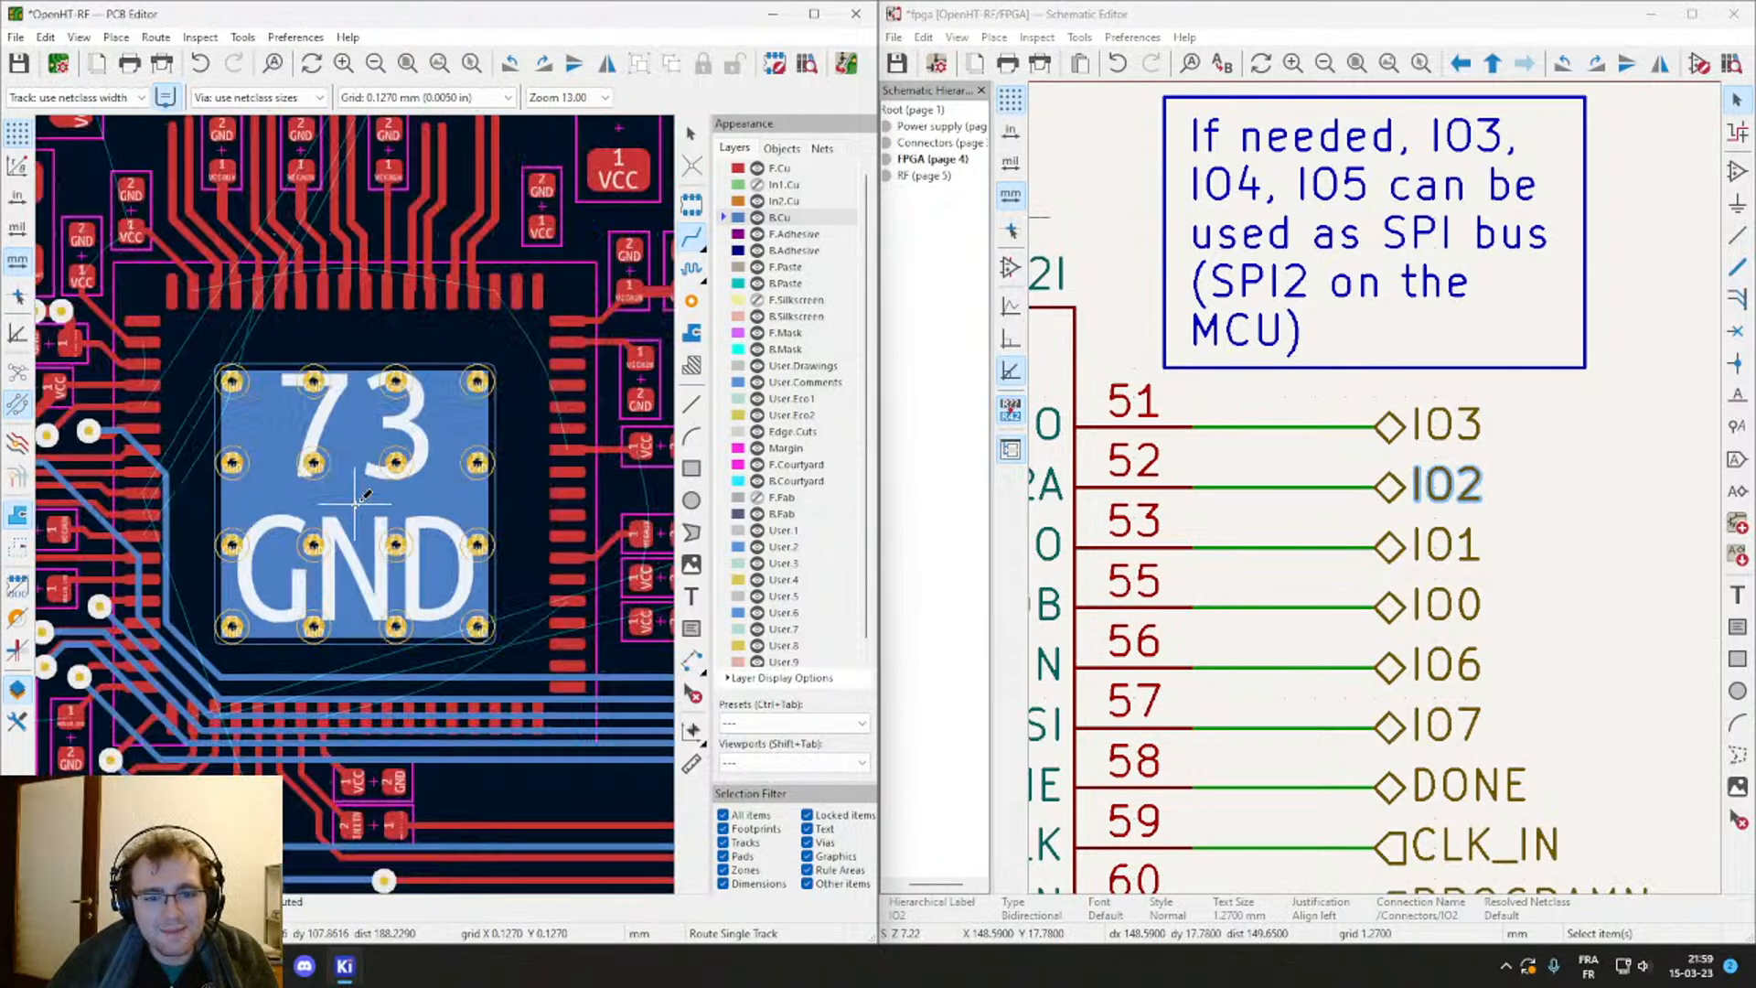
middle_click_drag(547, 466, 293, 470)
scroll(478, 464, "down", 1)
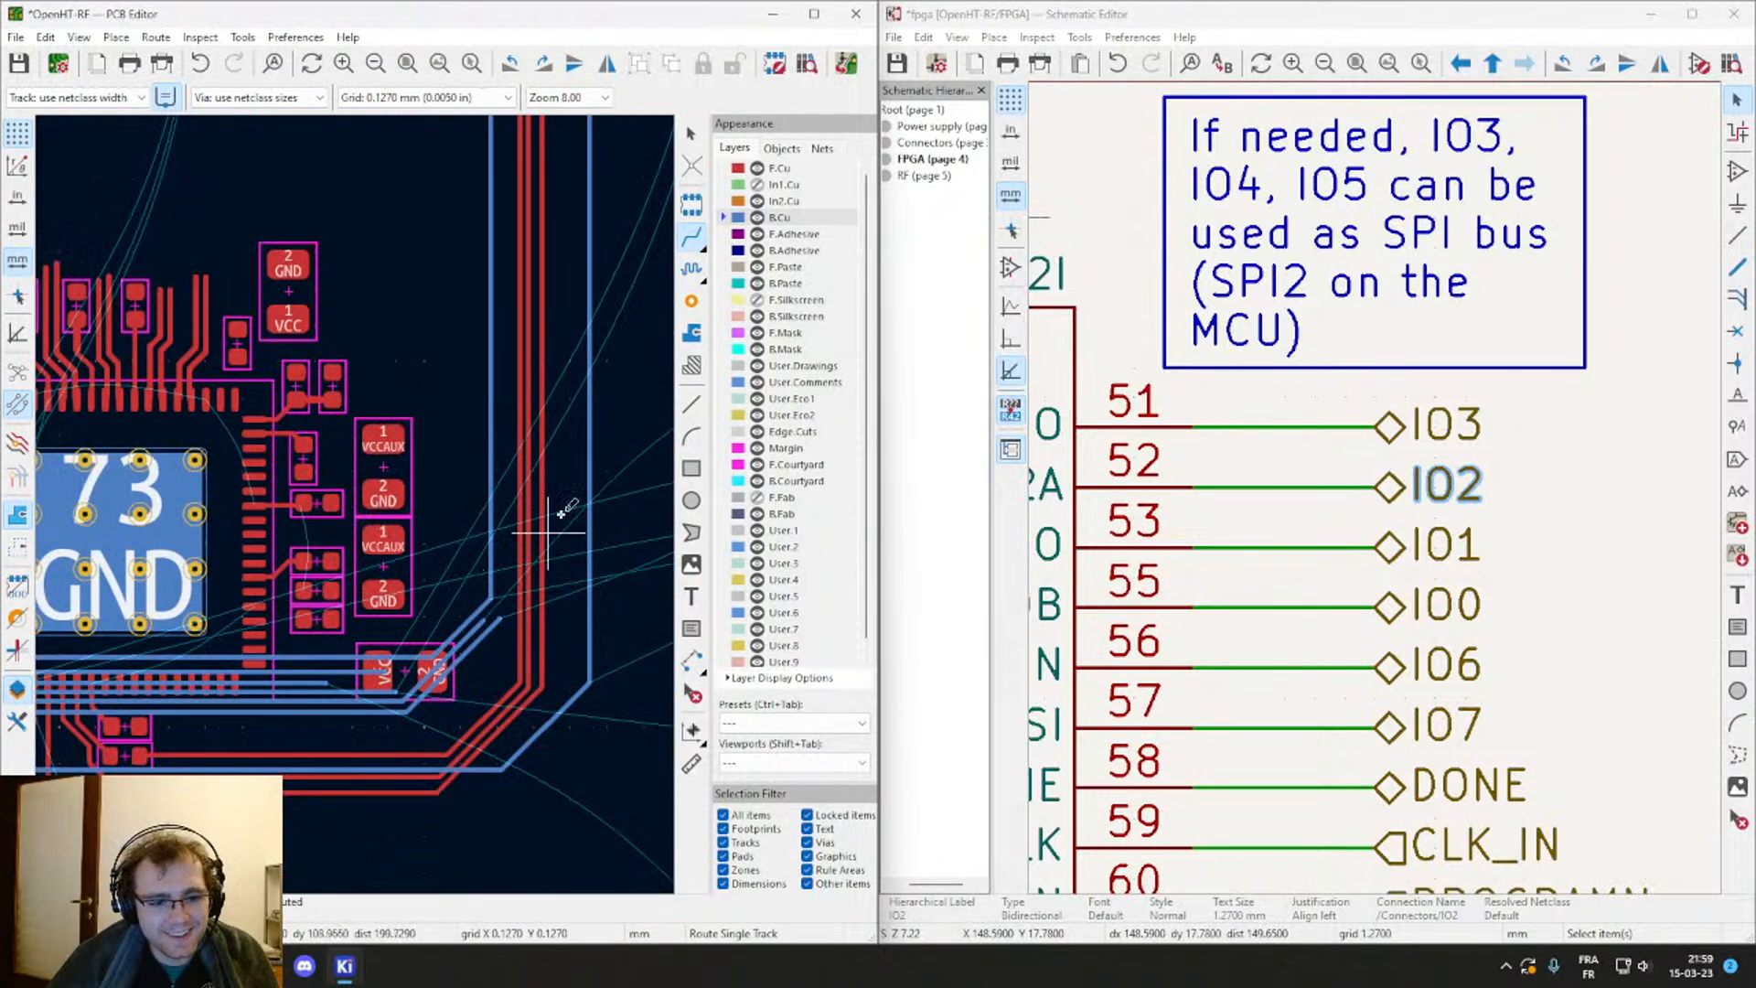
middle_click_drag(593, 311, 374, 714)
middle_click_drag(477, 398, 345, 674)
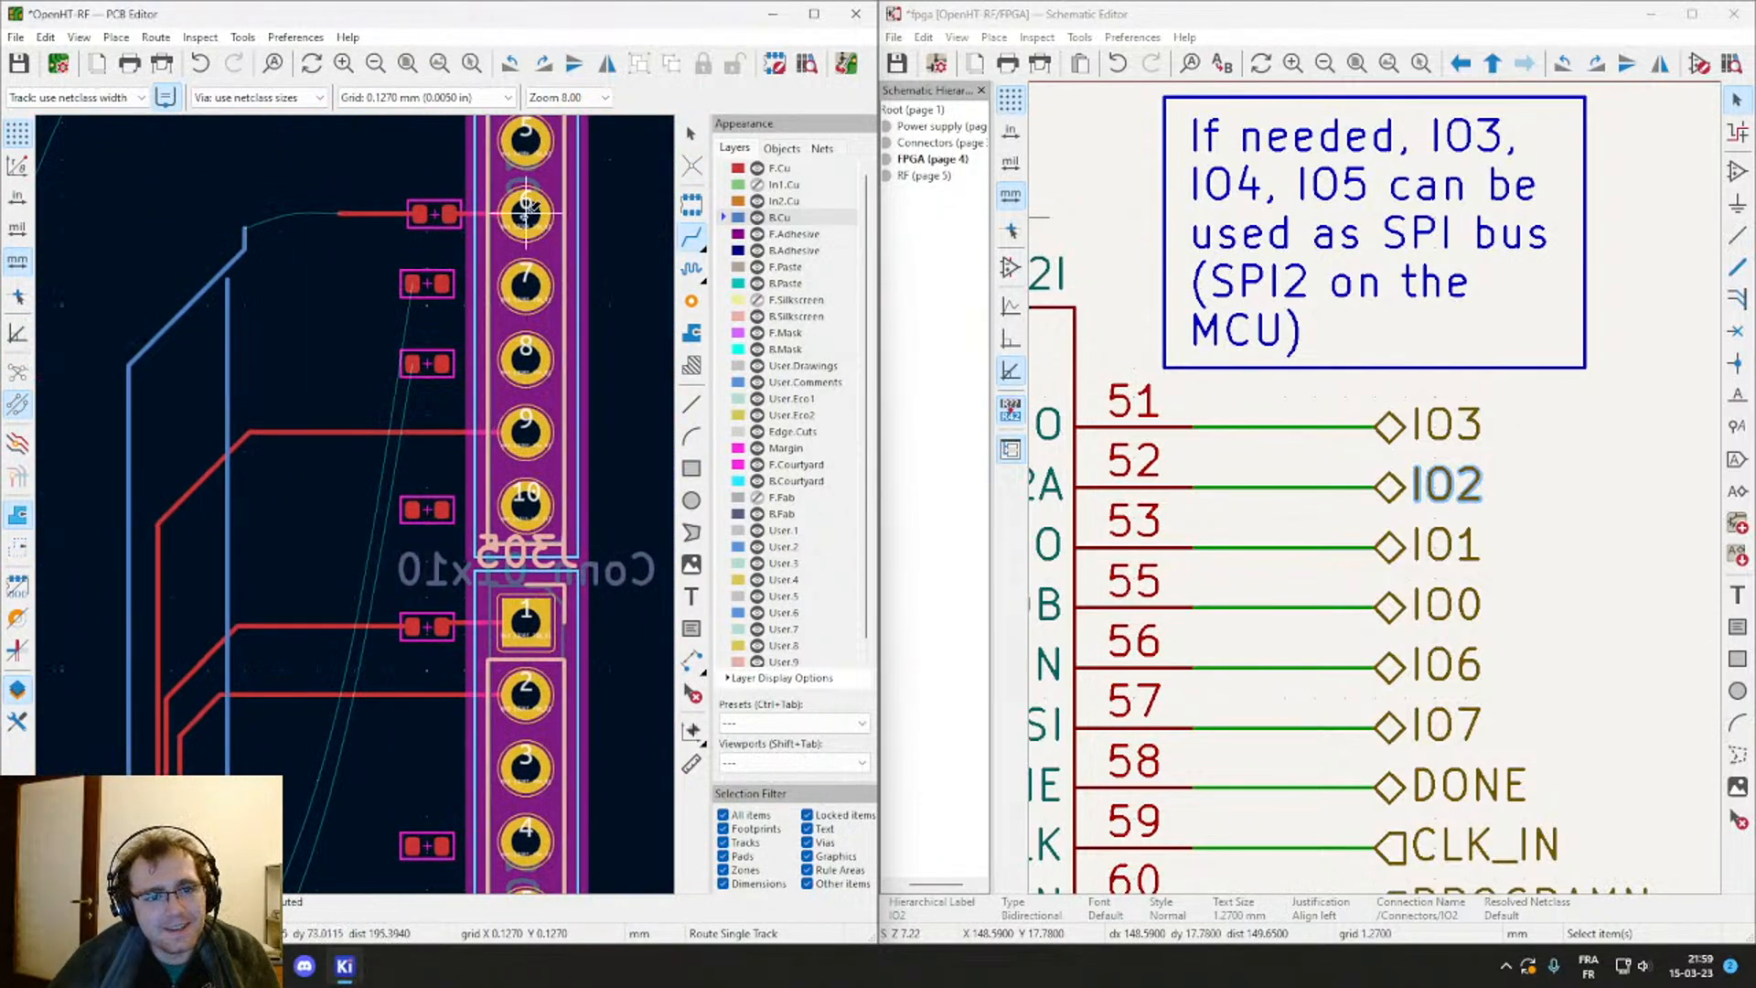
Step: Delete the horizontal F.Cu stub attached to pad 2 of the IO5 resistor beside J304 pin 6
scroll(526, 212, "up", 3)
scroll(355, 504, "down", 2)
middle_click_drag(300, 520, 453, 497)
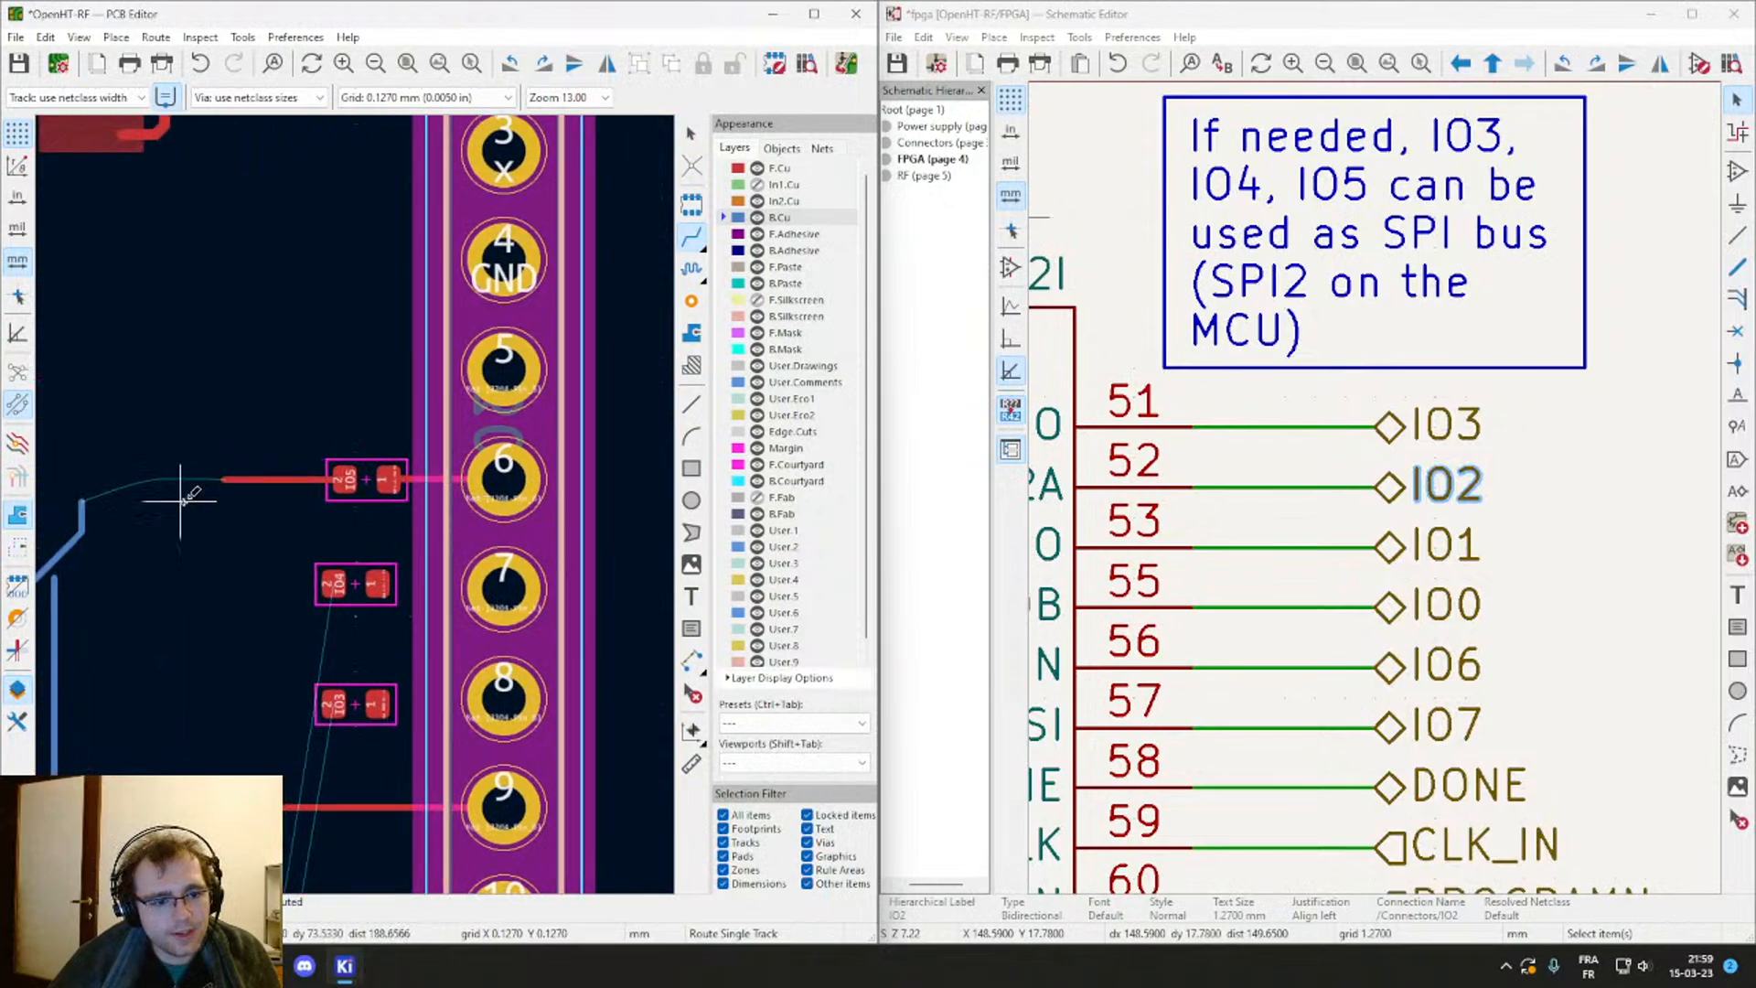
middle_click_drag(183, 502, 338, 484)
left_click(383, 460)
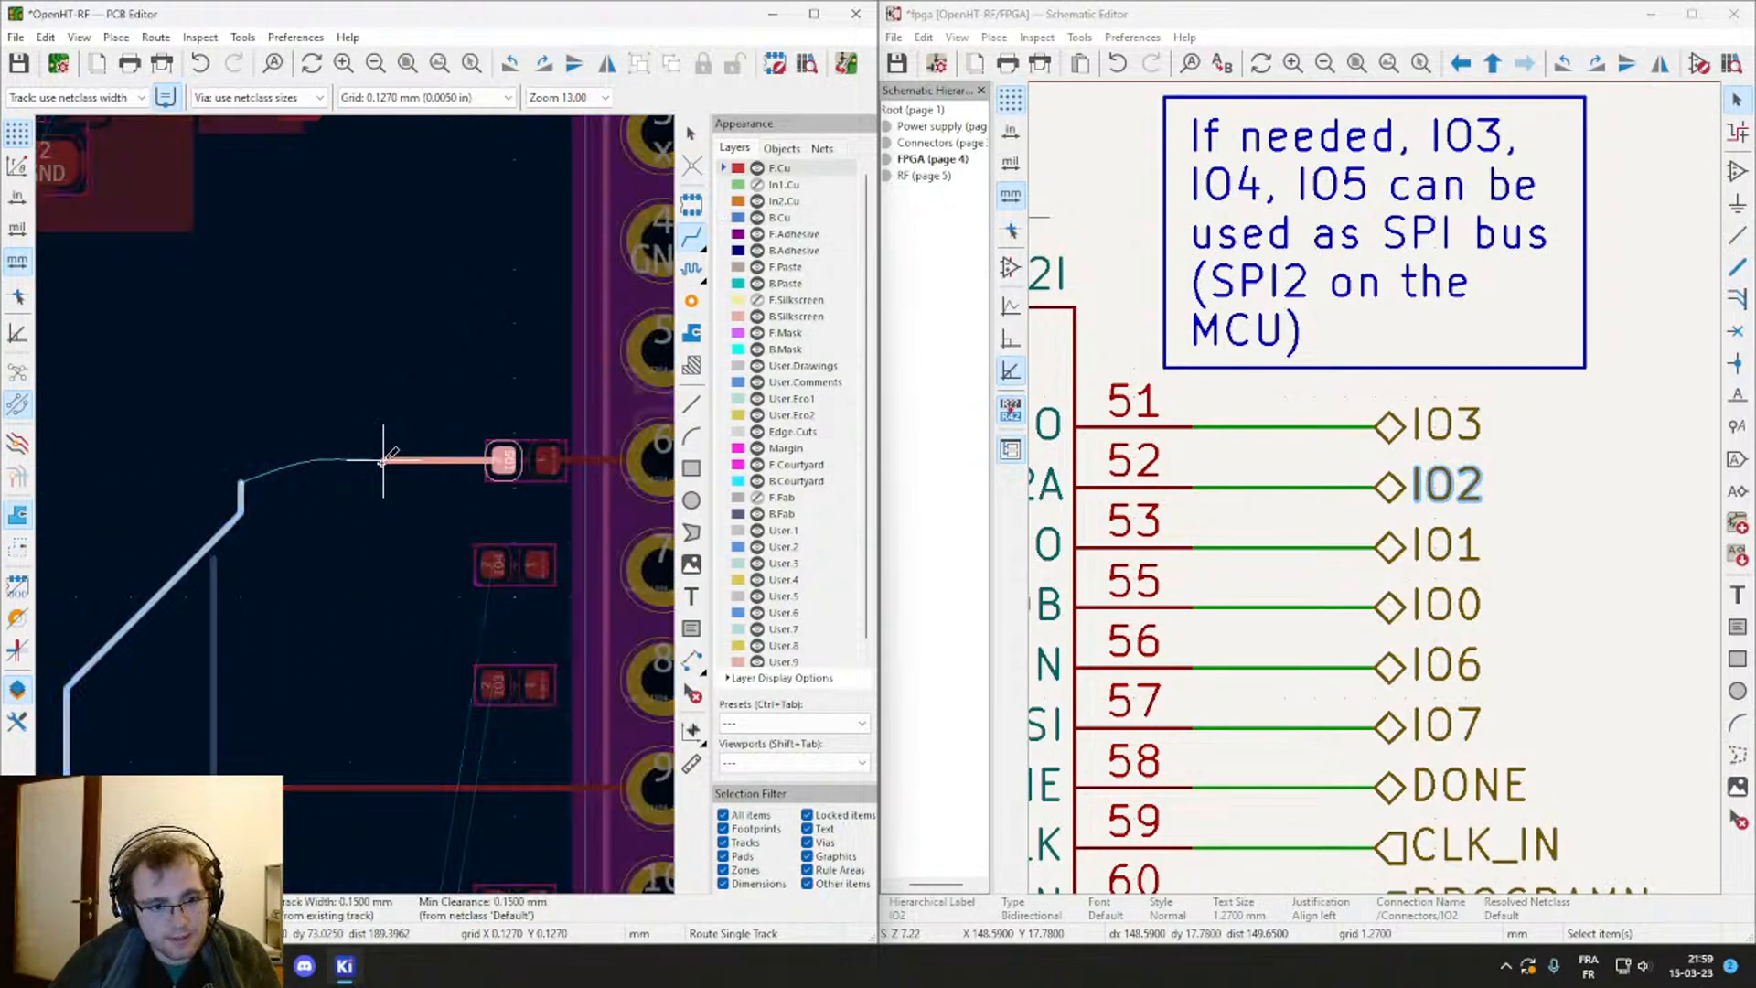
key("Escape")
key("Escape")
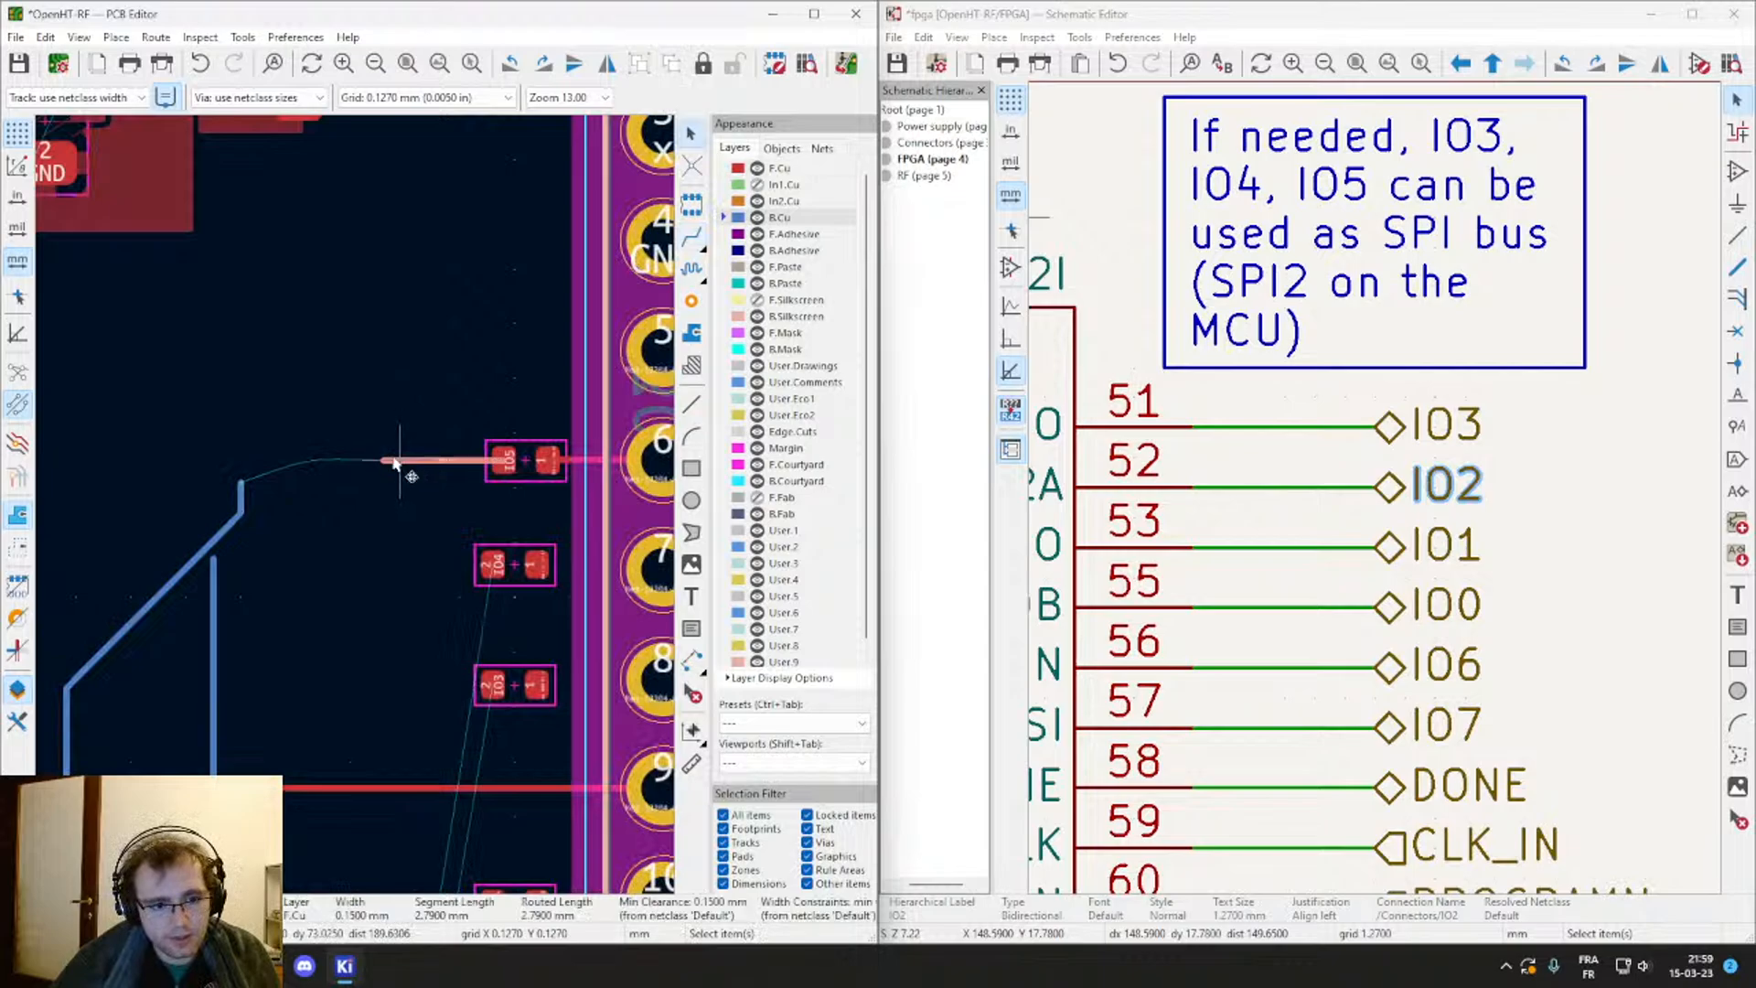
Step: Route IO5 from resistor pad 2 on F.Cu to a via close beside it, and on B.Cu to the open track end
scroll(504, 460, "up", 5)
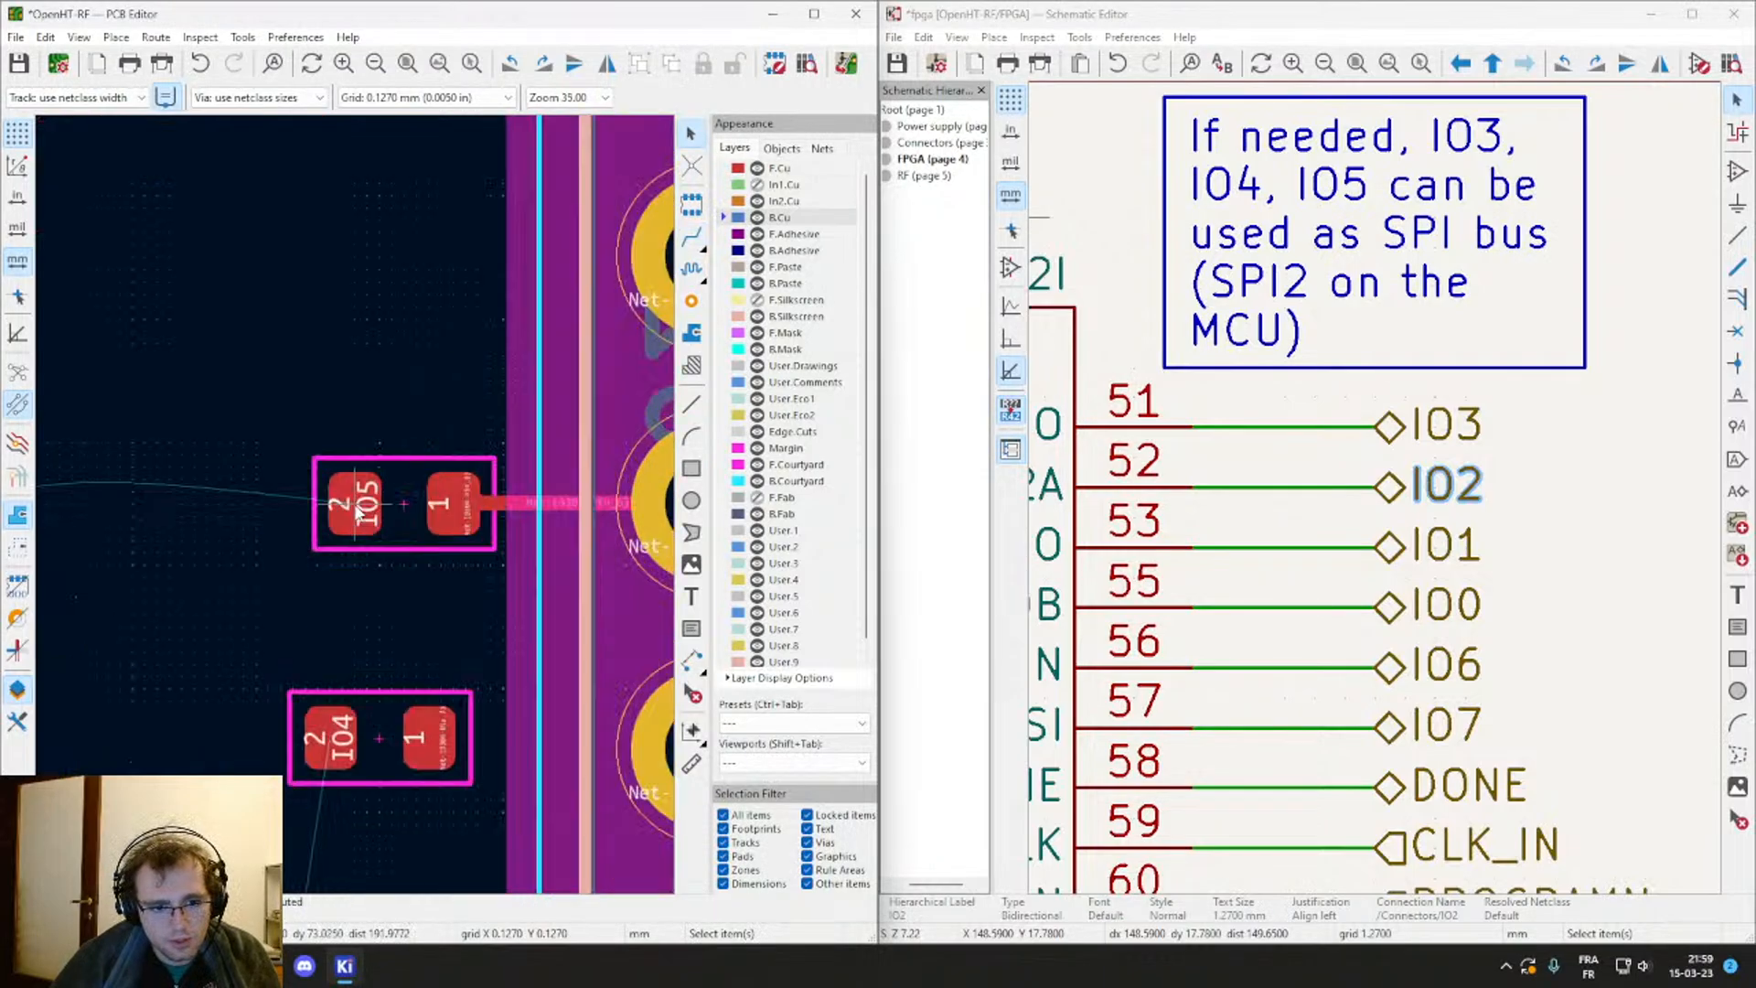
key("x")
scroll(320, 498, "down", 3)
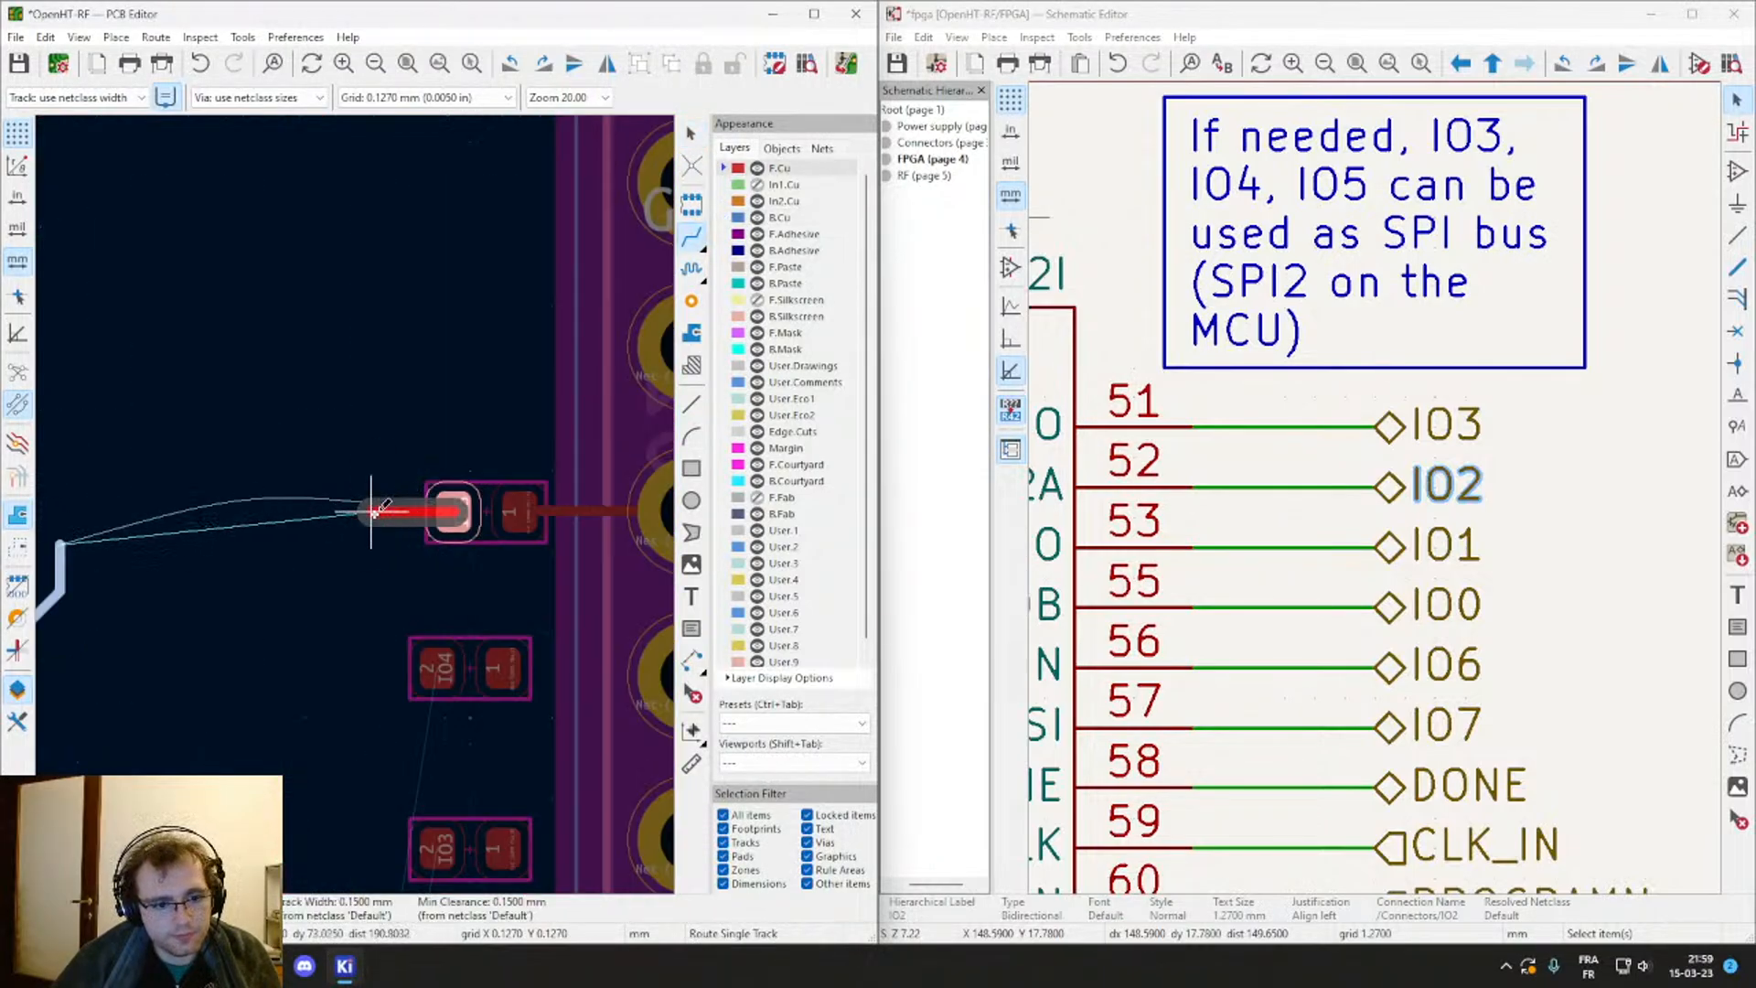
key("v")
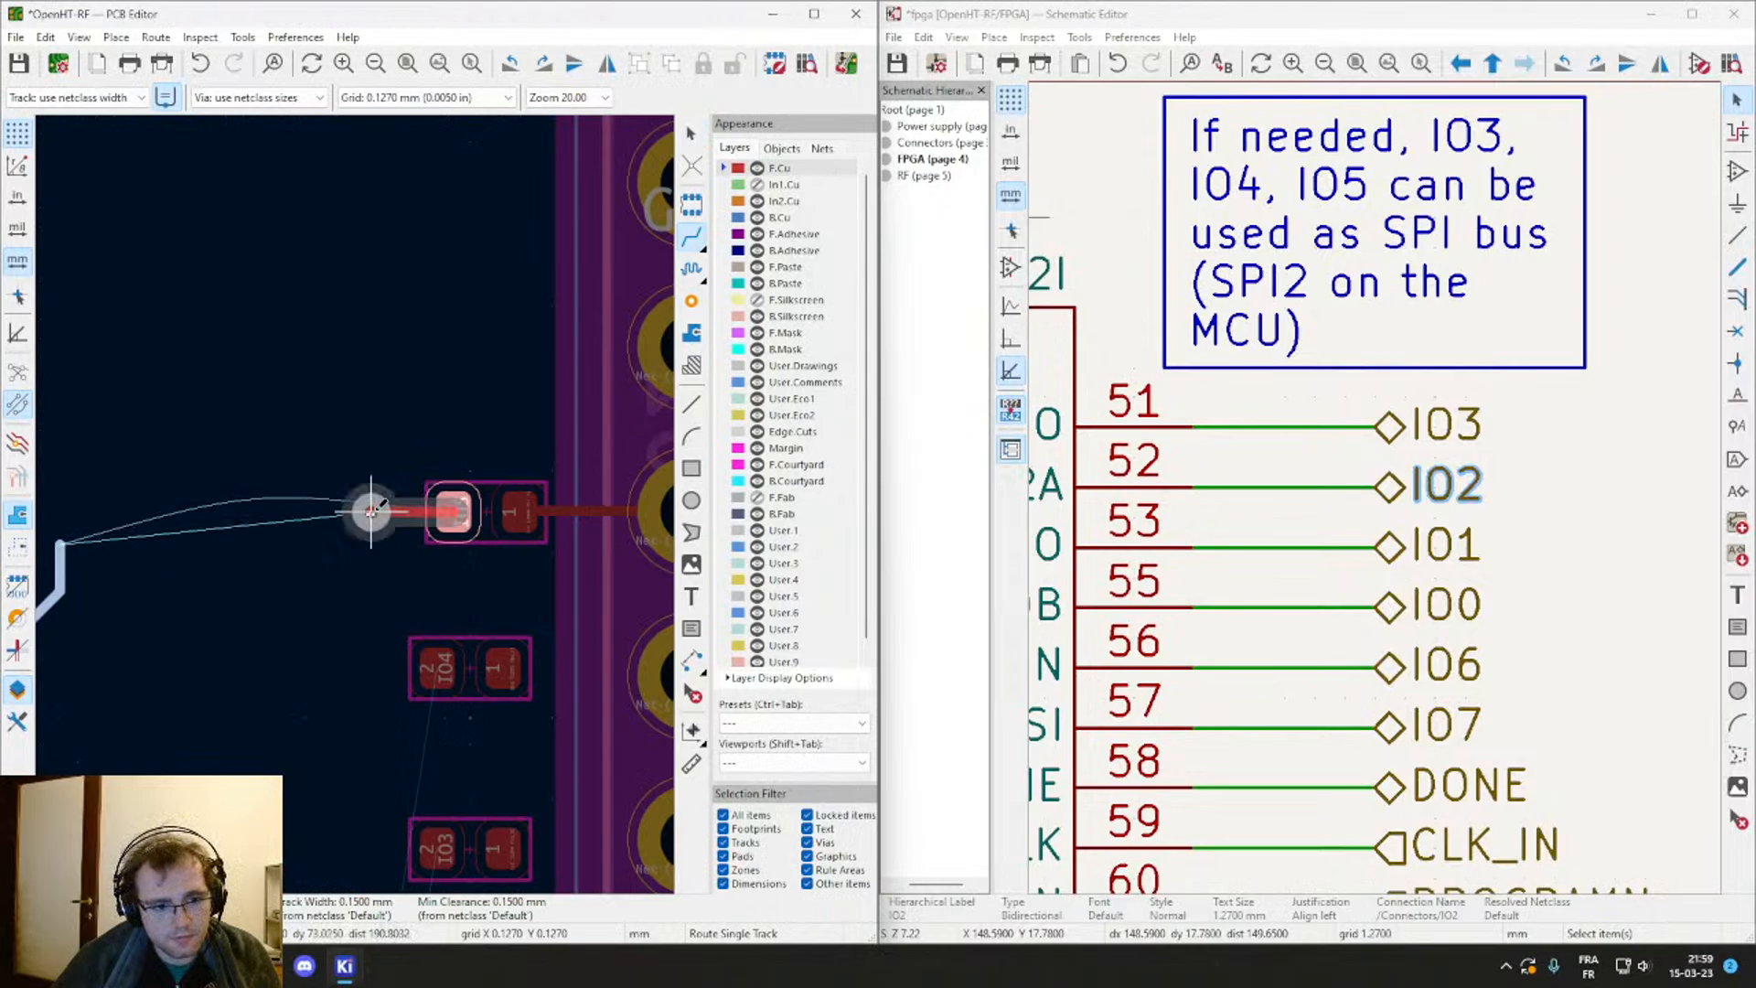
left_click(365, 511)
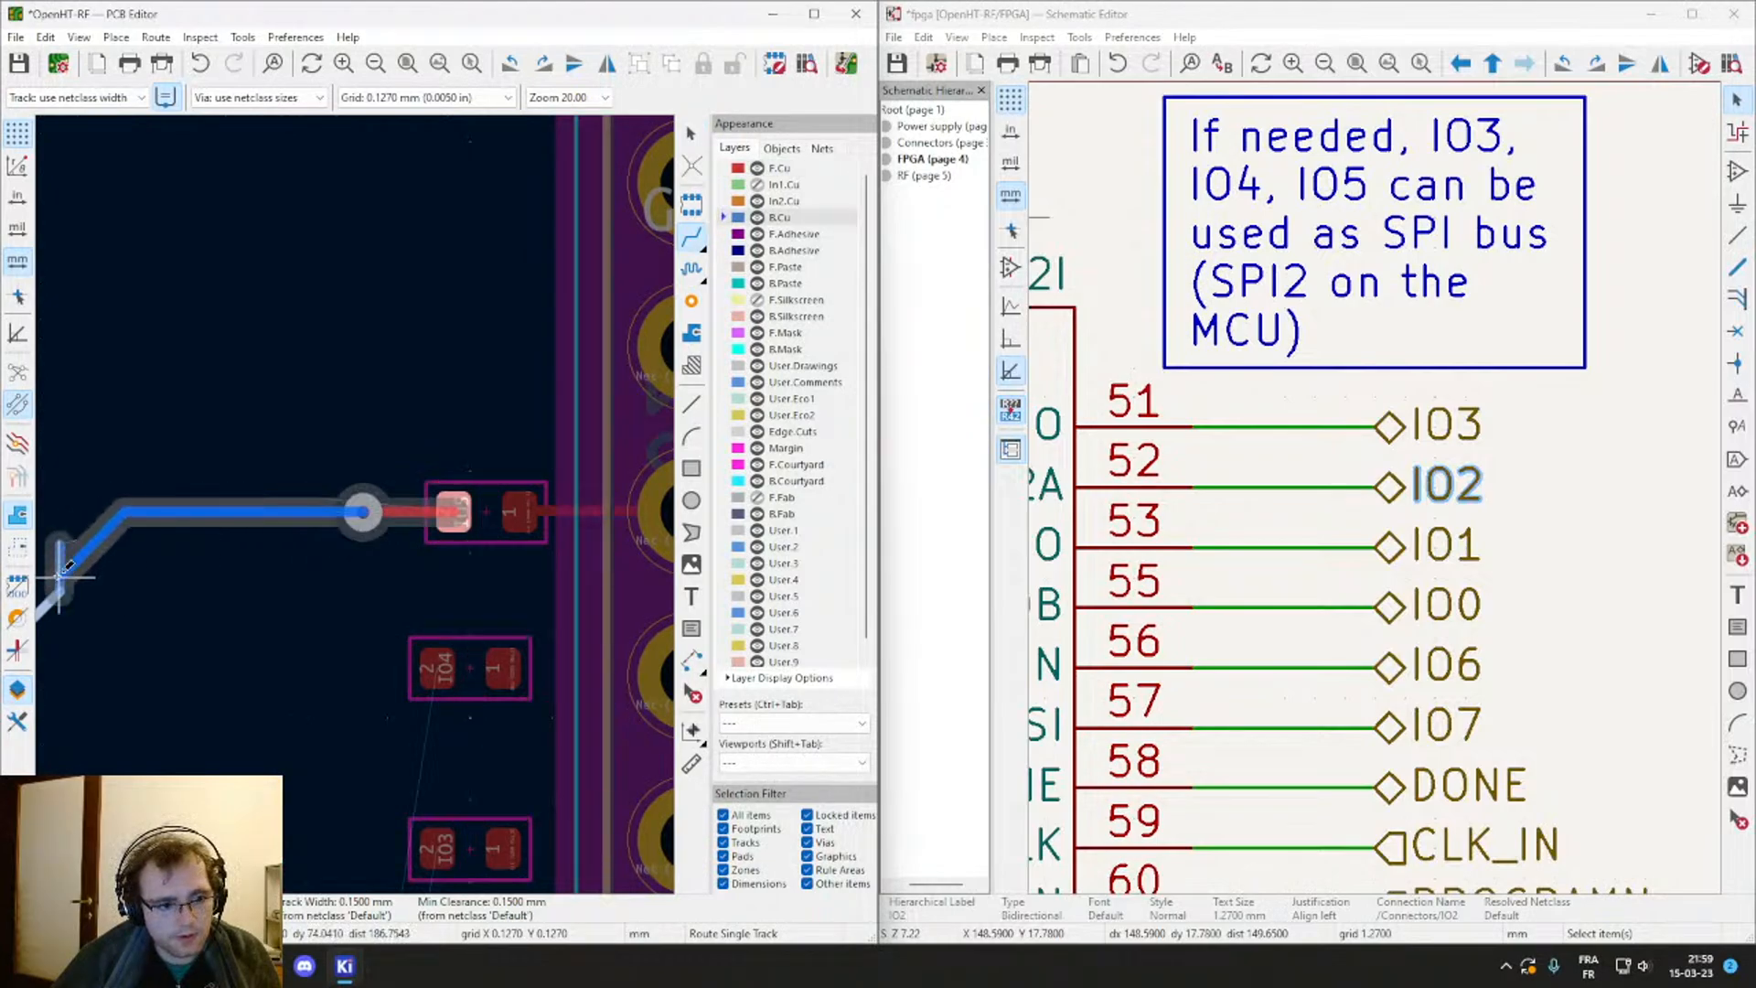
left_click(60, 541)
key("Escape")
Step: Shift the diagonal IO5 B.Cu segment to remove the jog, leaving a single 45-degree corner between the vertical and horizontal runs
scroll(112, 605, "up", 2)
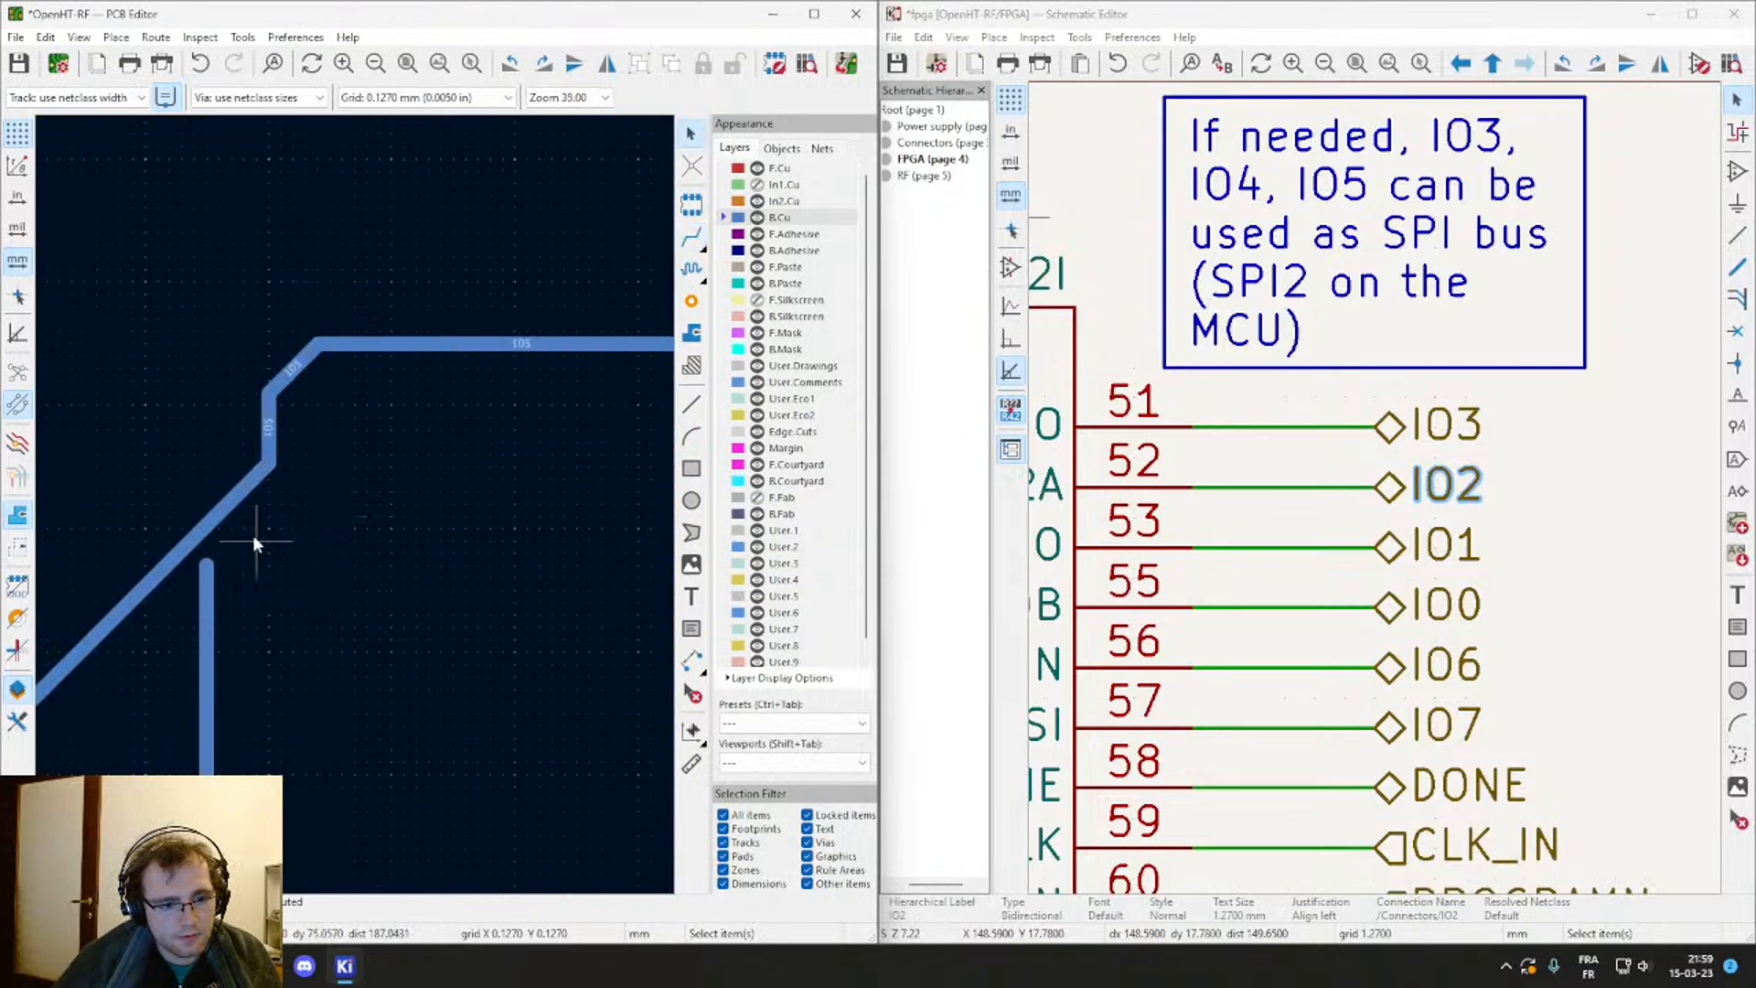
left_click_drag(235, 511, 320, 348)
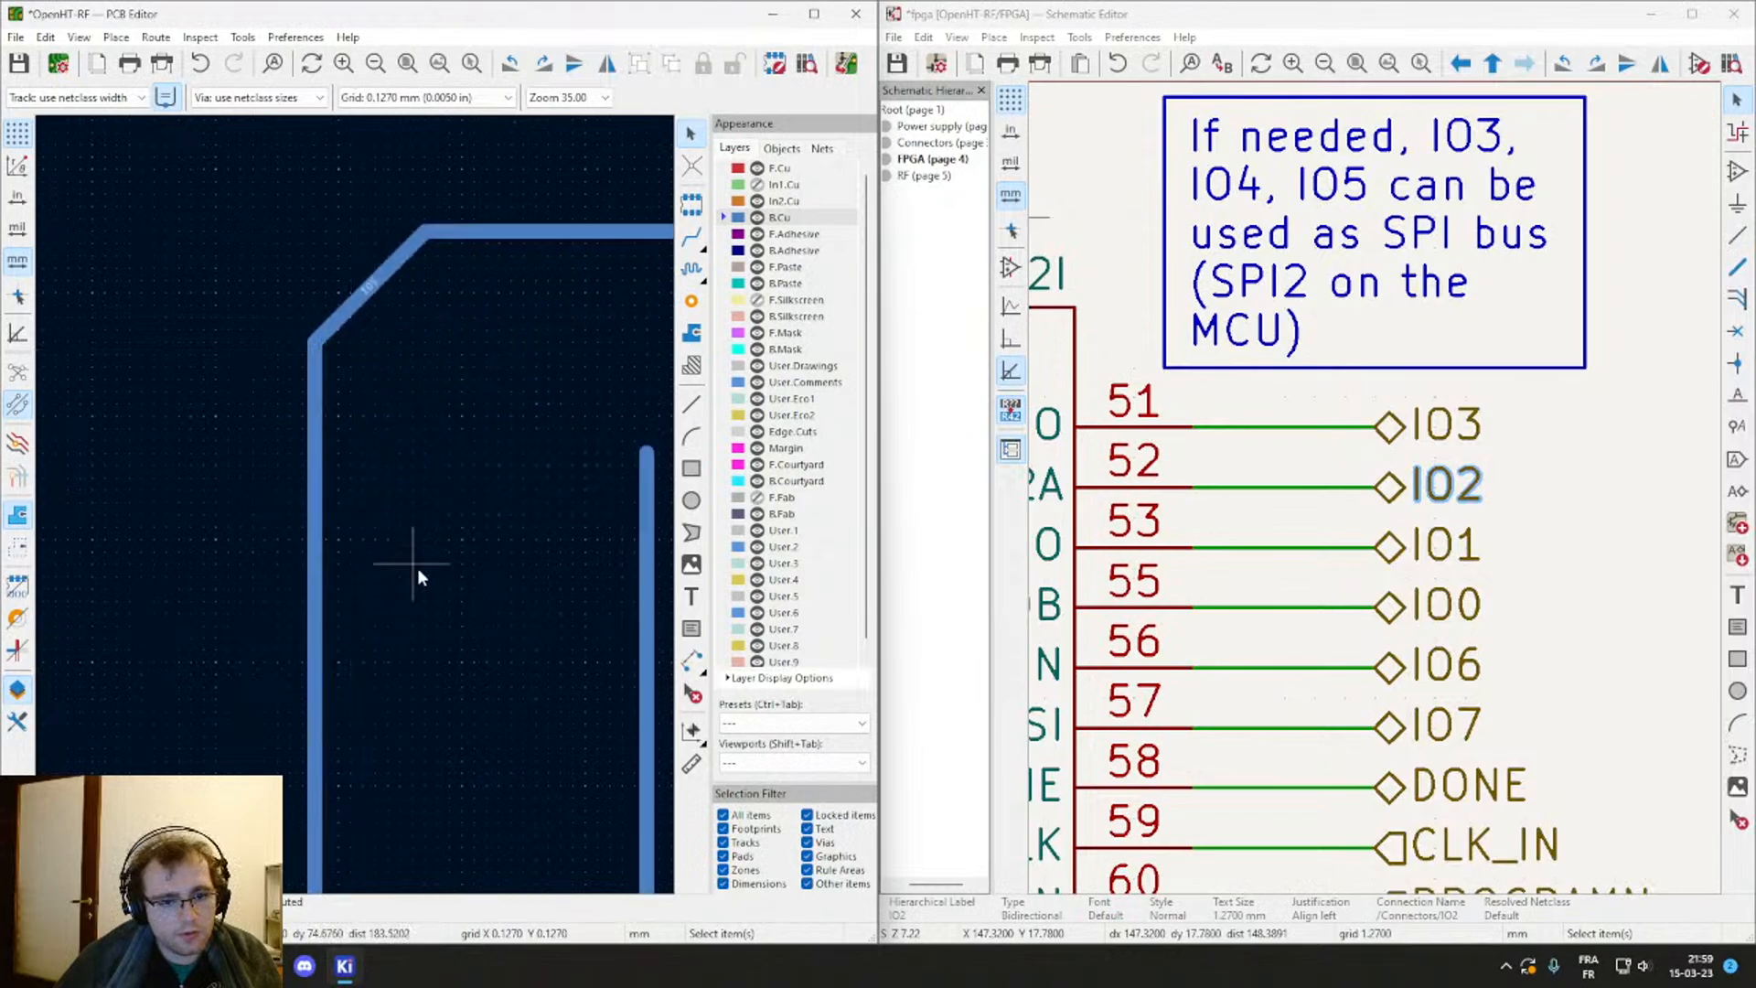
scroll(417, 567, "down", 5)
scroll(388, 560, "up", 3)
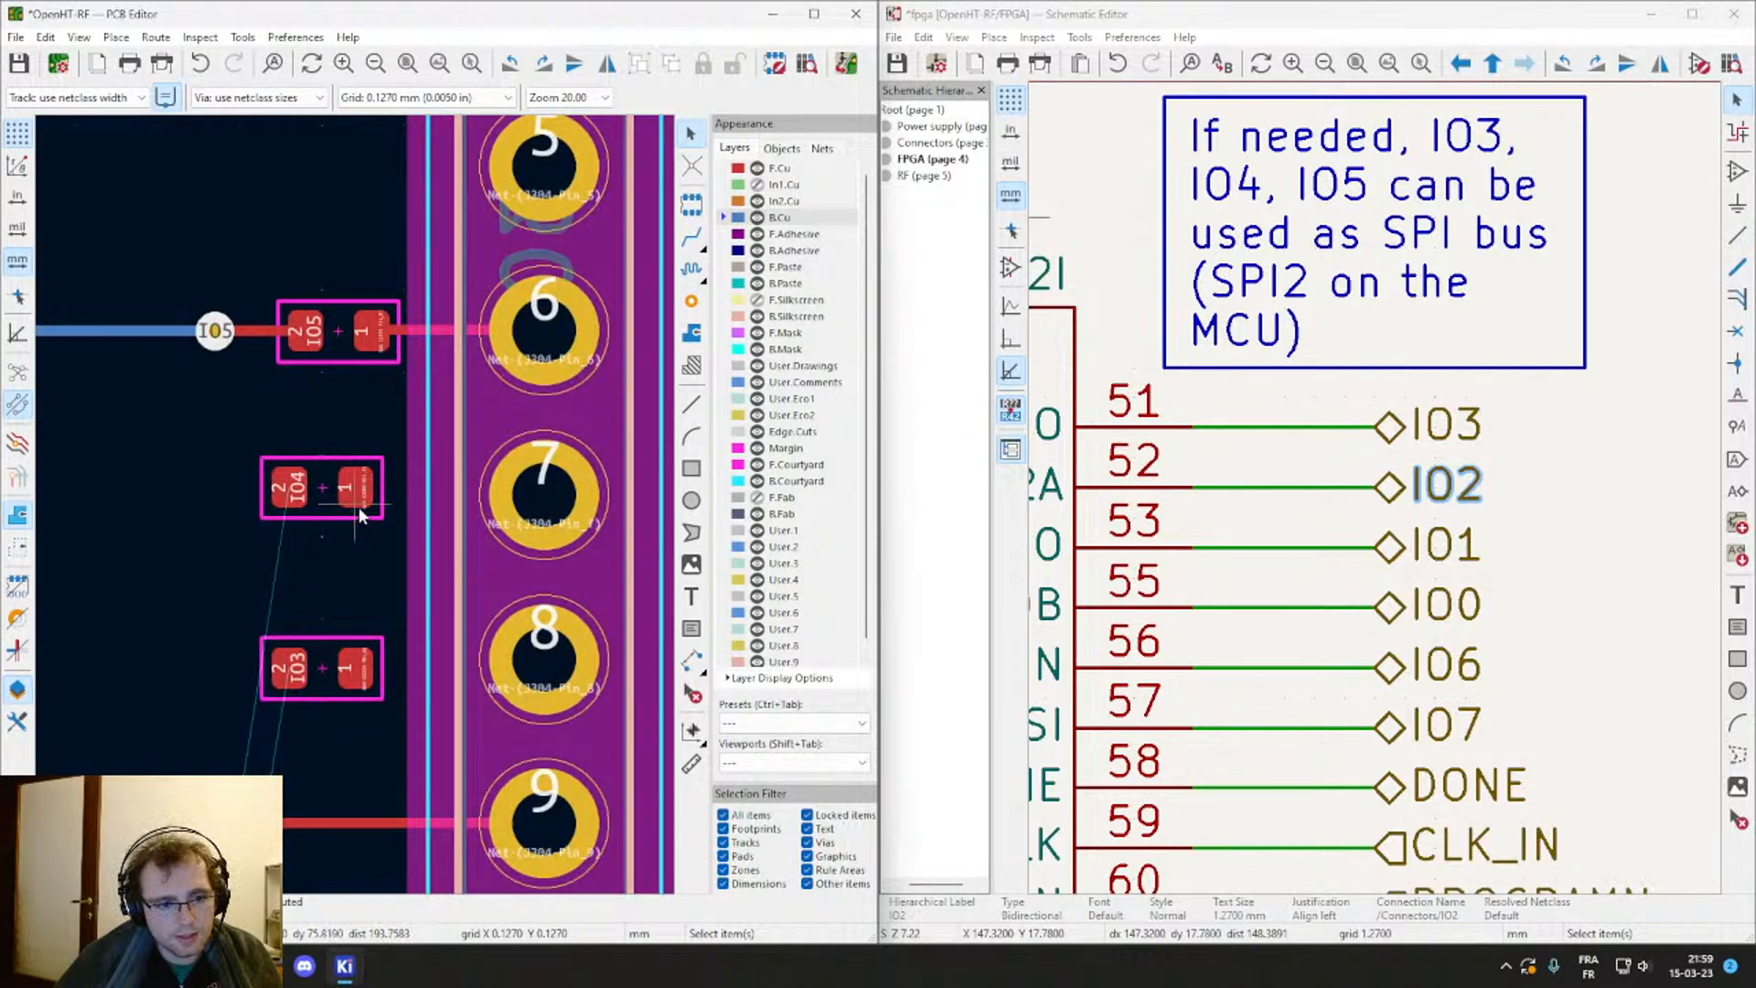
Step: Move resistor R306 closer to the IO5 via and align resistor R307 directly below it
left_click(343, 346)
key("m")
left_click(308, 337)
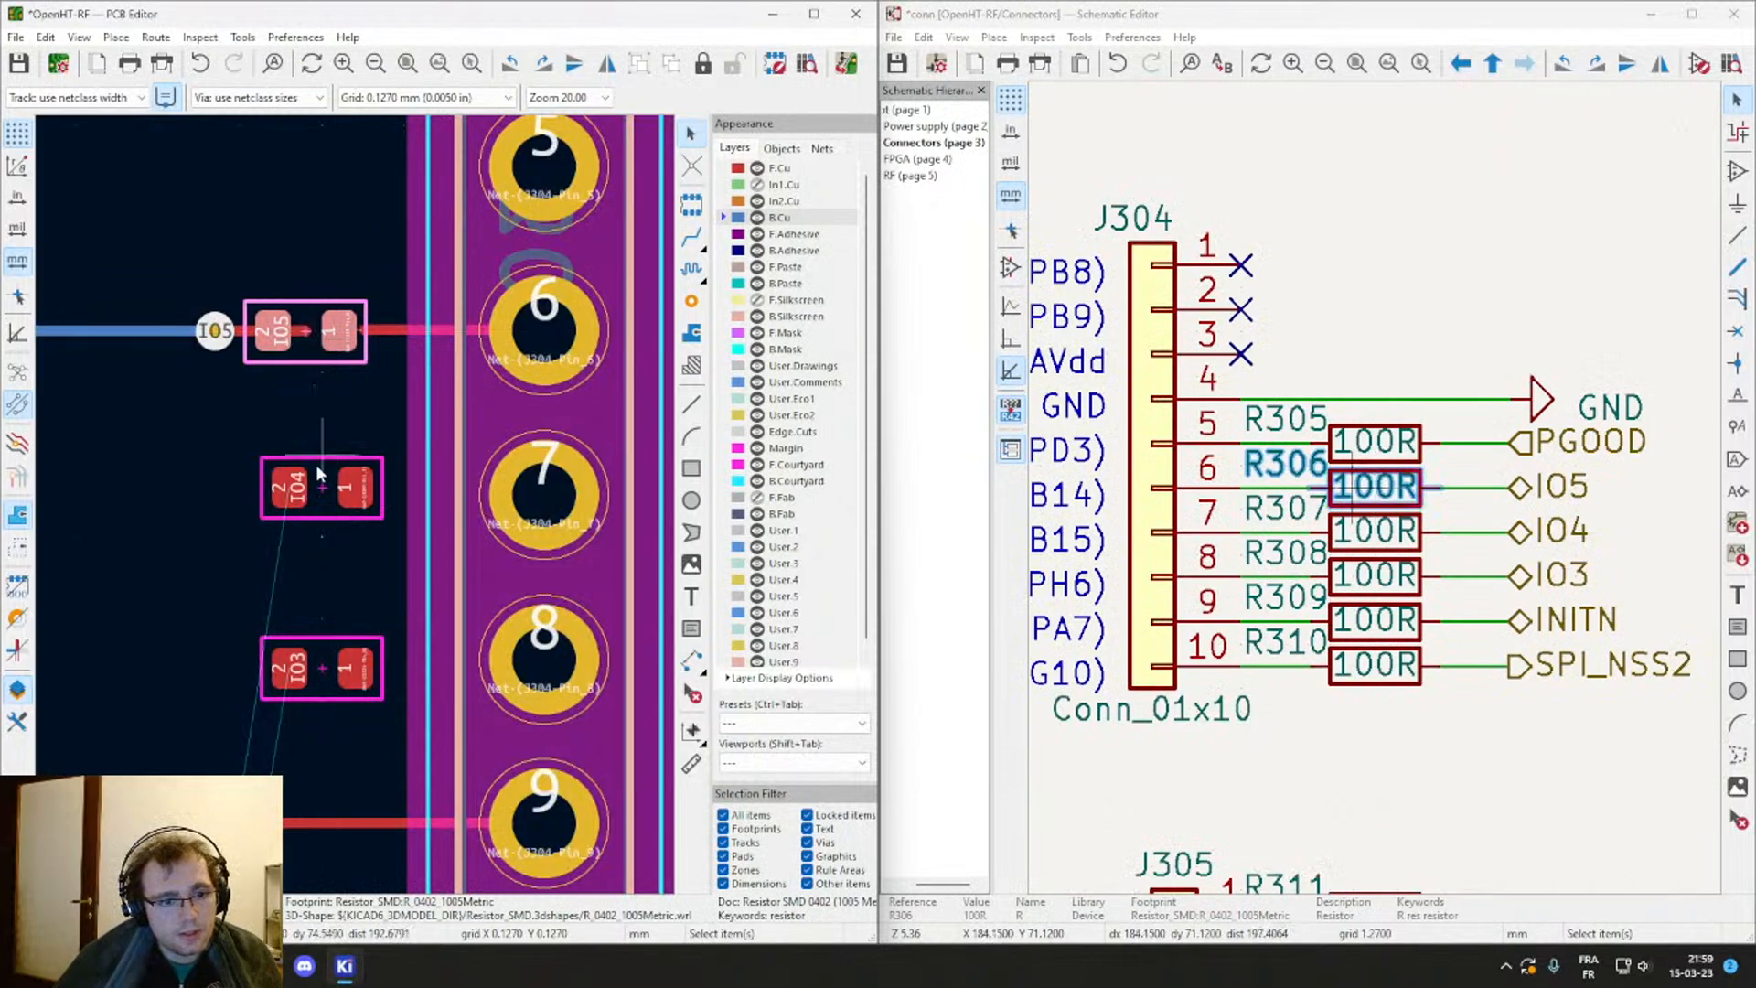
left_click(334, 499)
key("m")
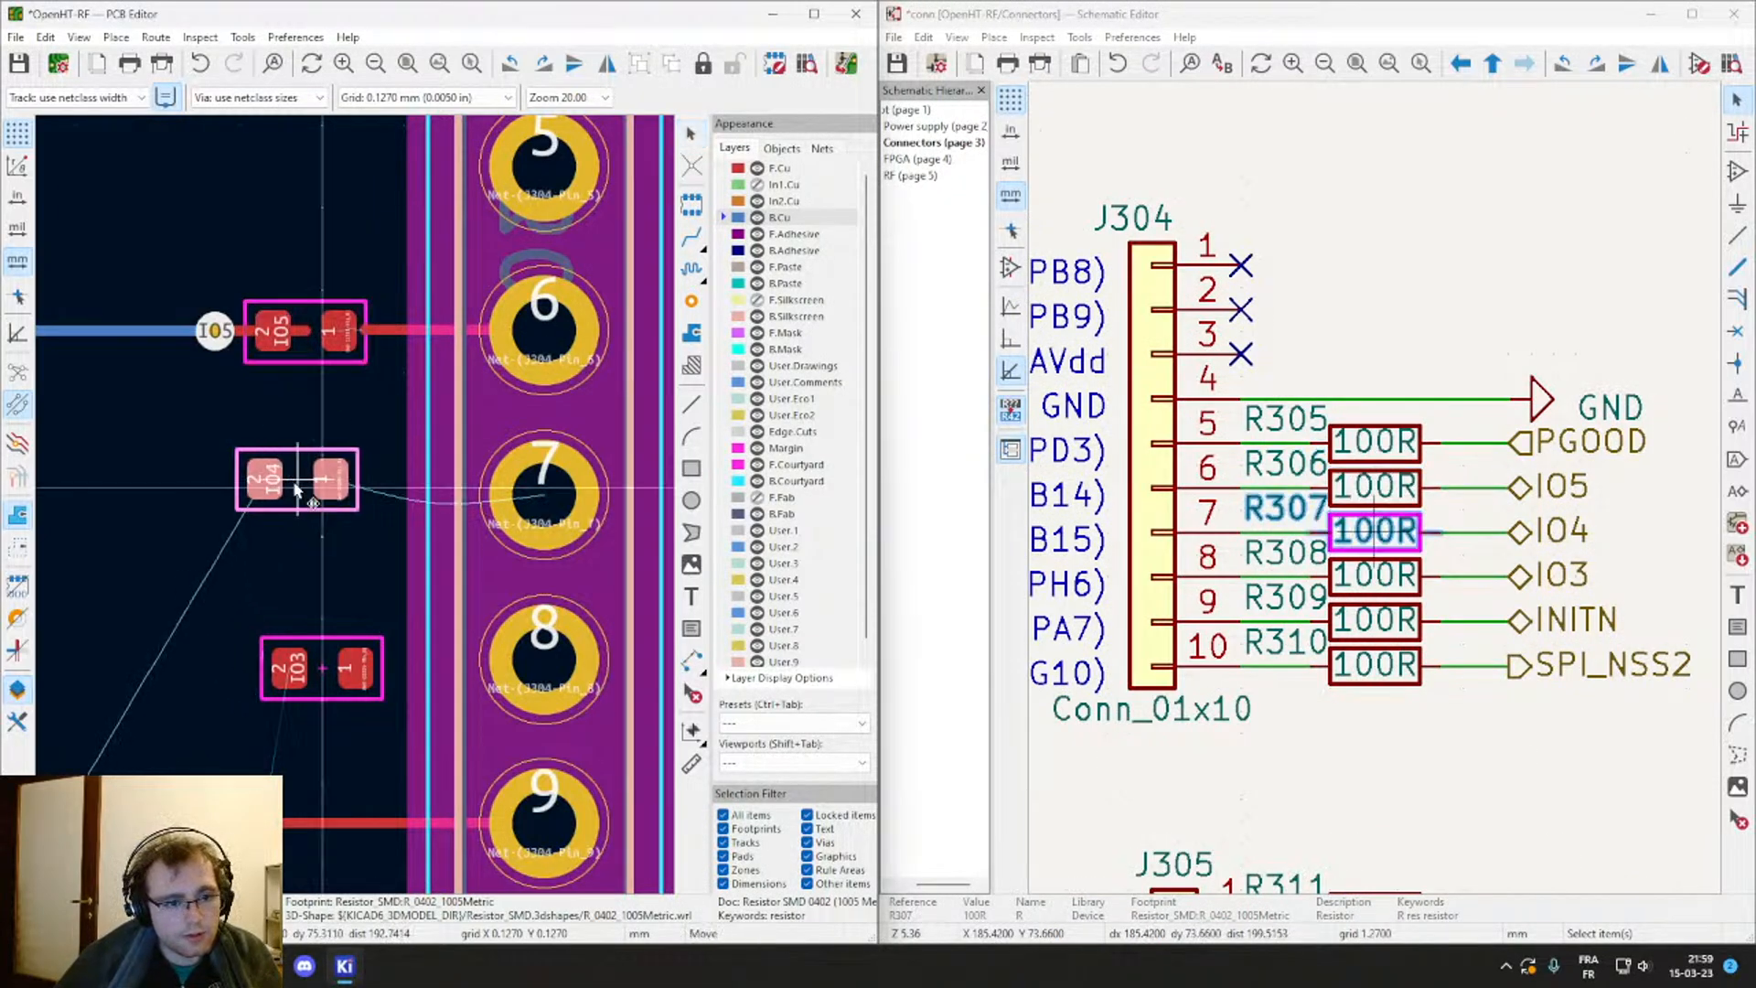
left_click(336, 454)
scroll(339, 455, "up", 3)
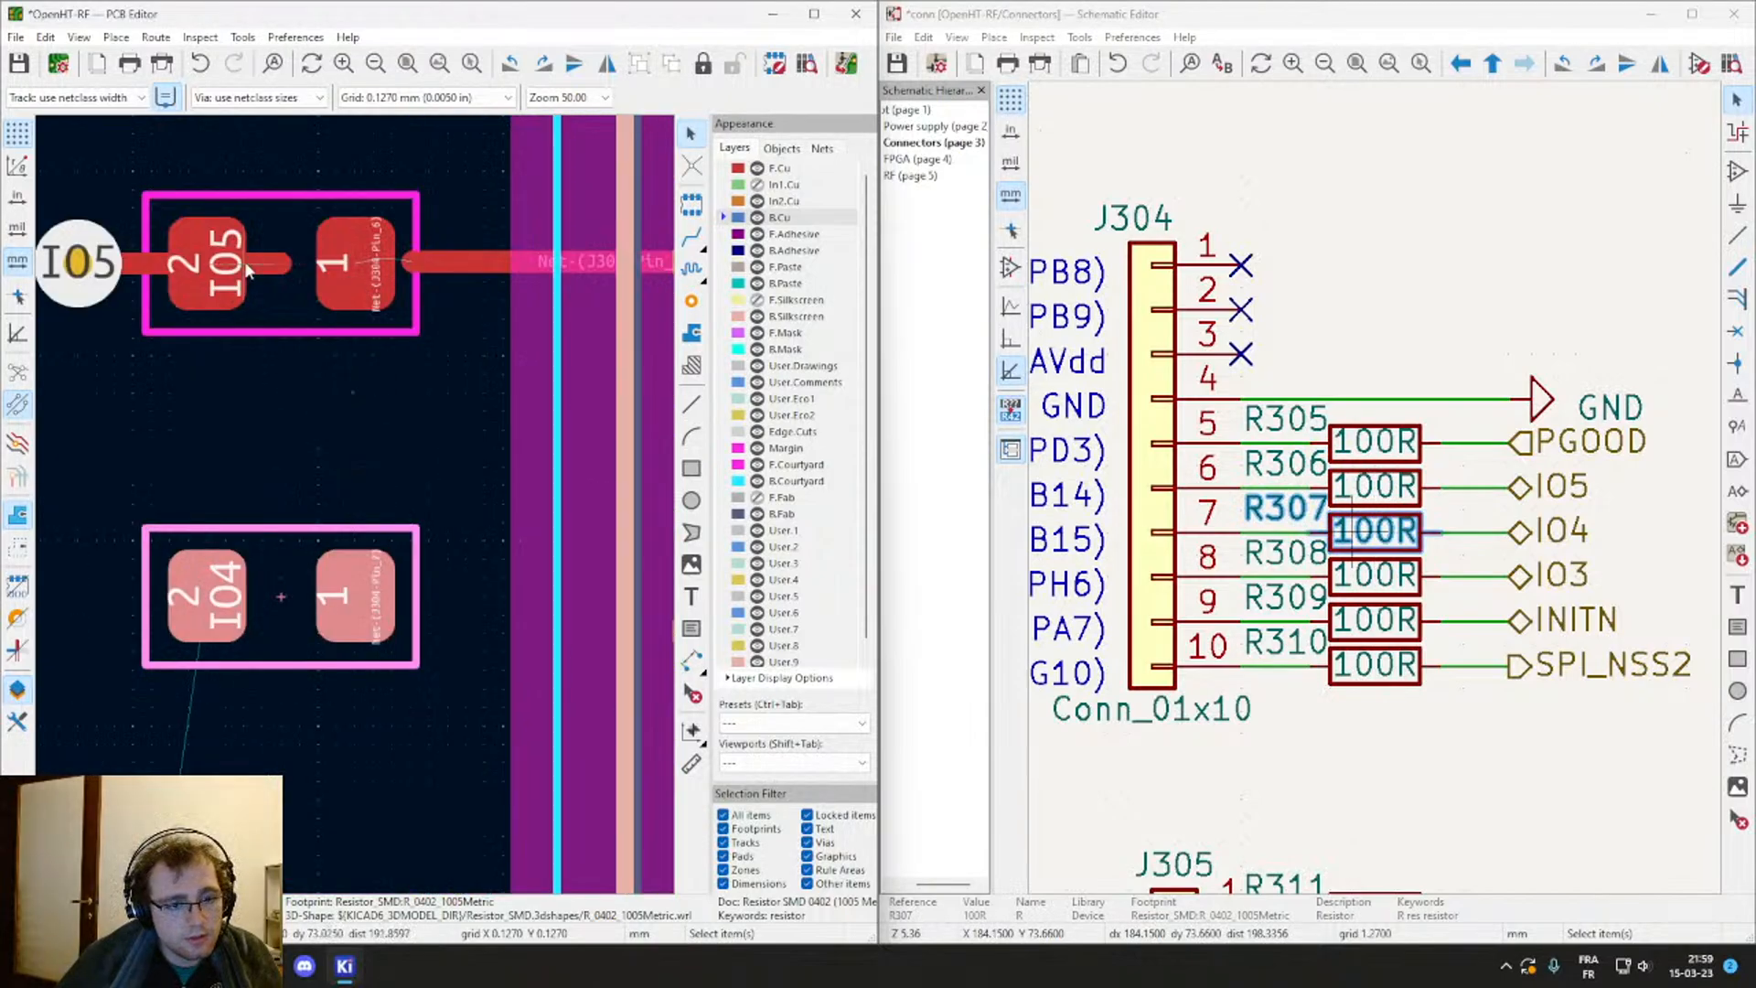
Step: Pull the F.Cu track ends at R306 so the IO5 stub ends at pad 2 and the J304 pin 6 track reaches pad 1
key("Escape")
middle_click_drag(247, 268, 402, 314)
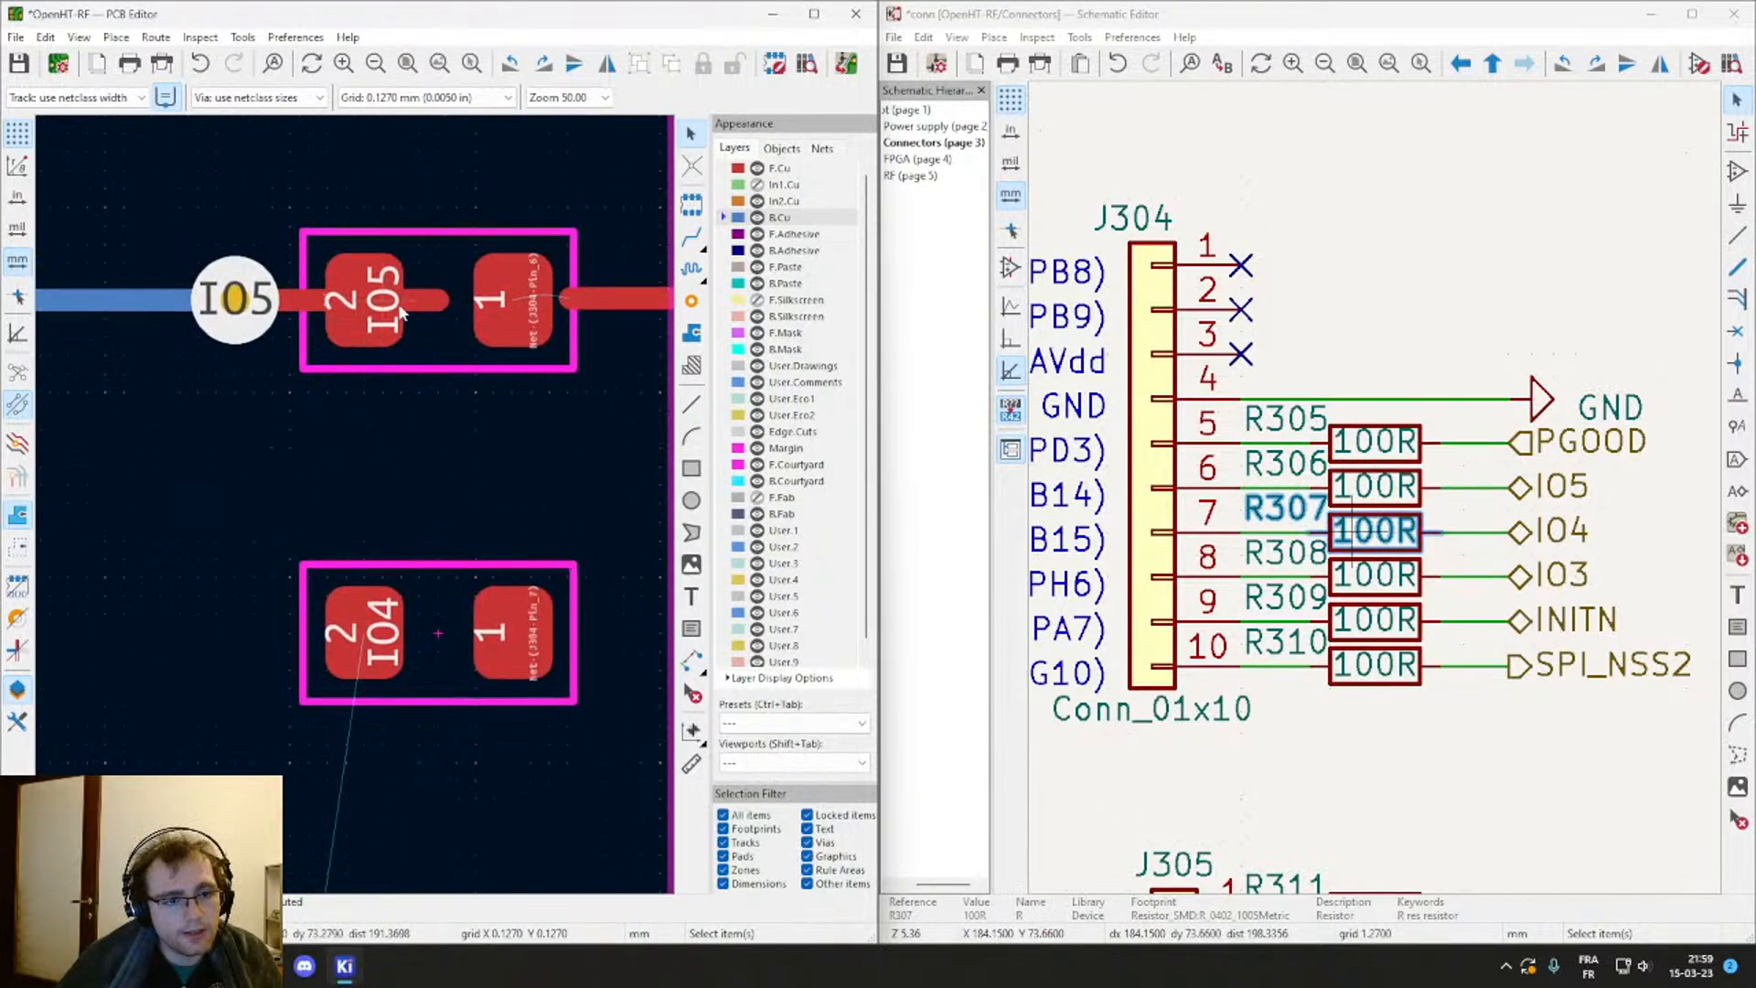
left_click(436, 306)
key("d")
left_click(347, 300)
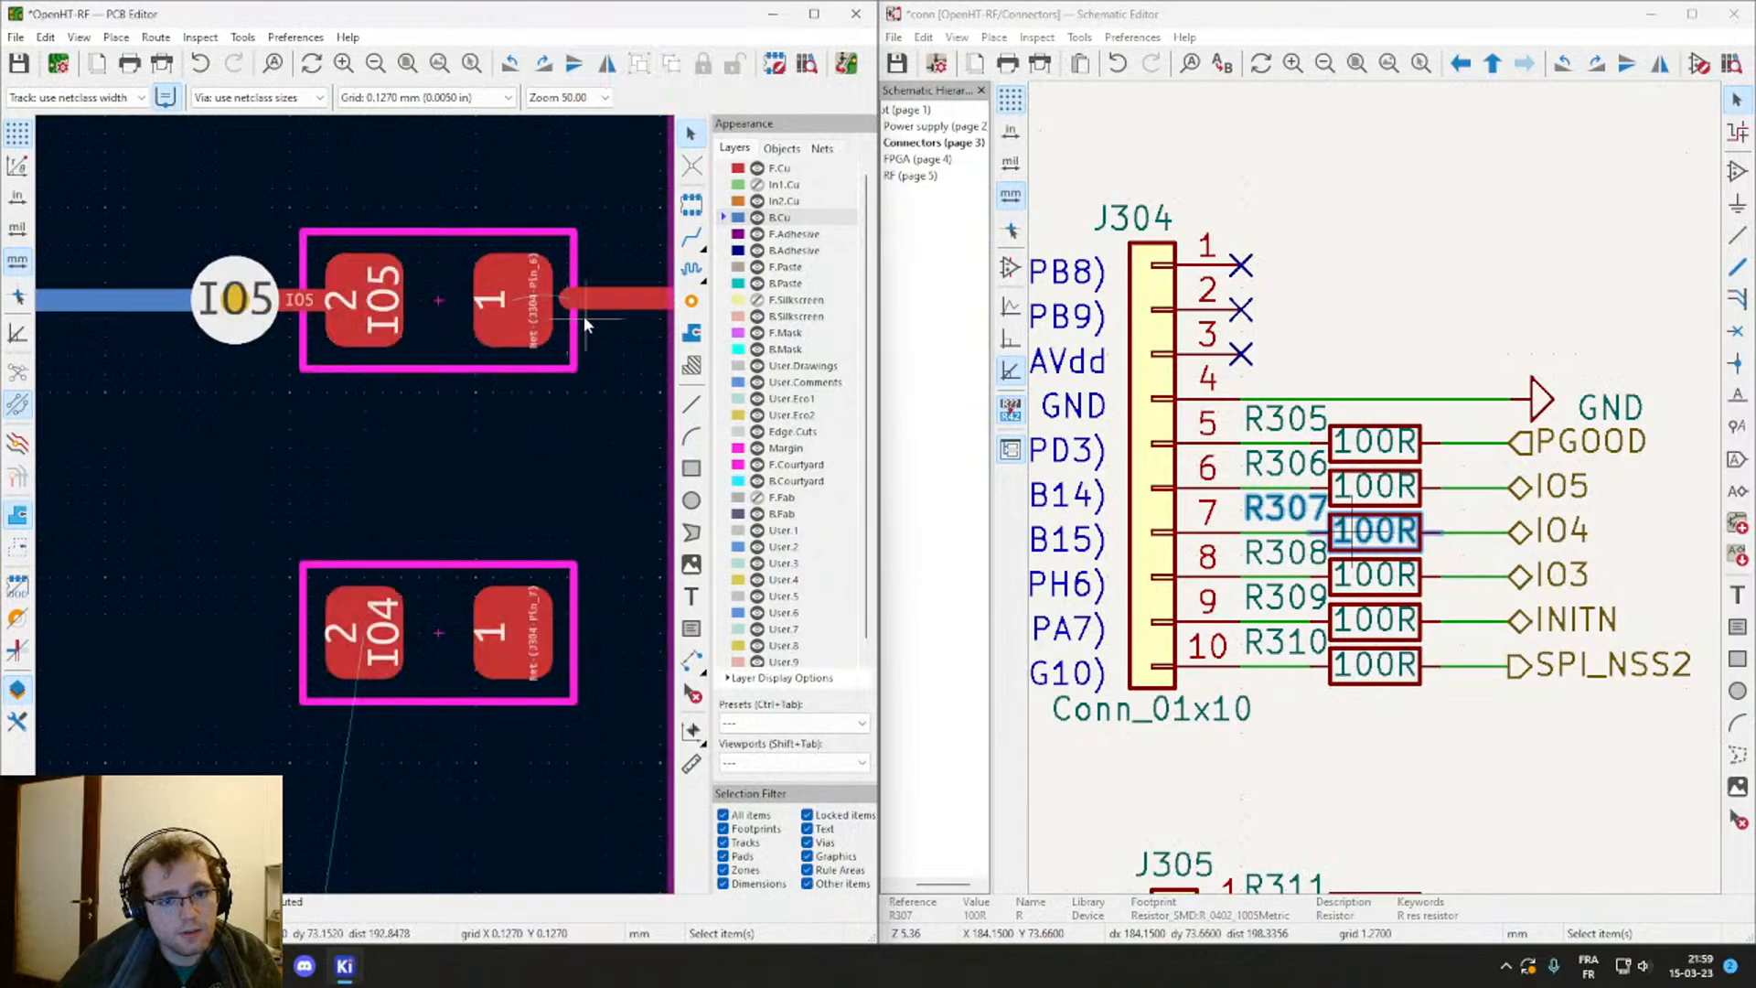
left_click(583, 302)
key("d")
left_click(497, 318)
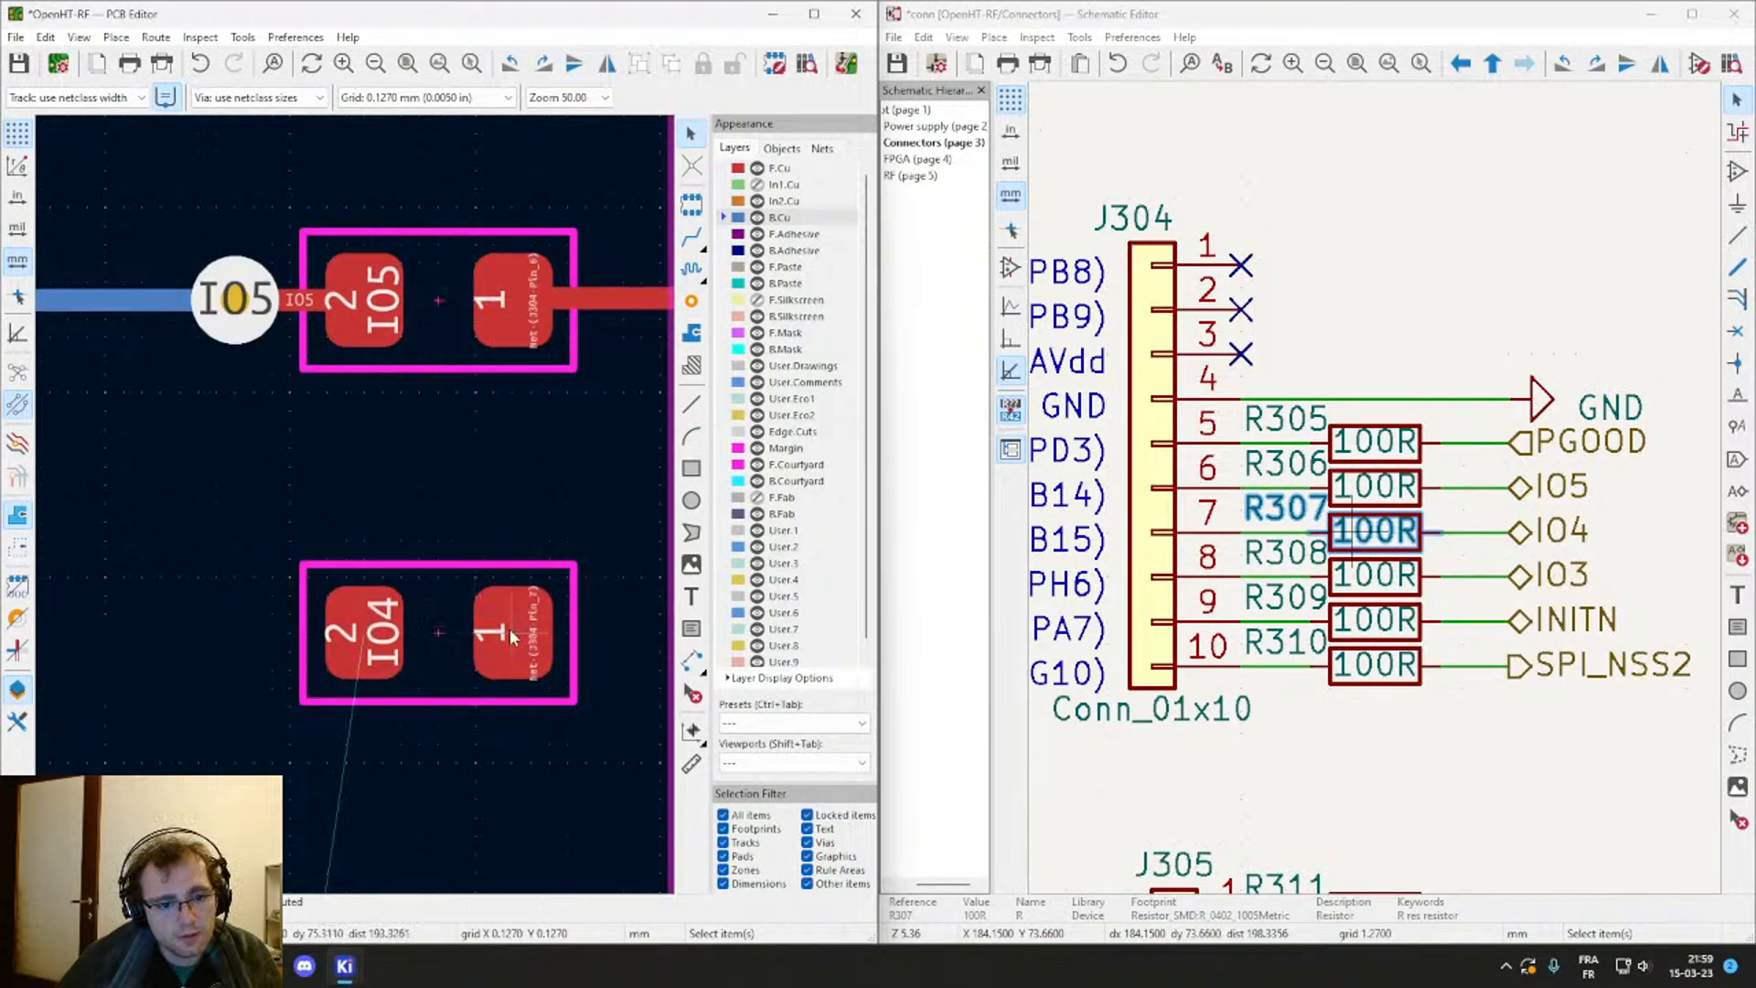
Step: Route J304 pin 7 on F.Cu to pad 1 of R307, and shift the resistor to make the connection straight
scroll(508, 629, "down", 2)
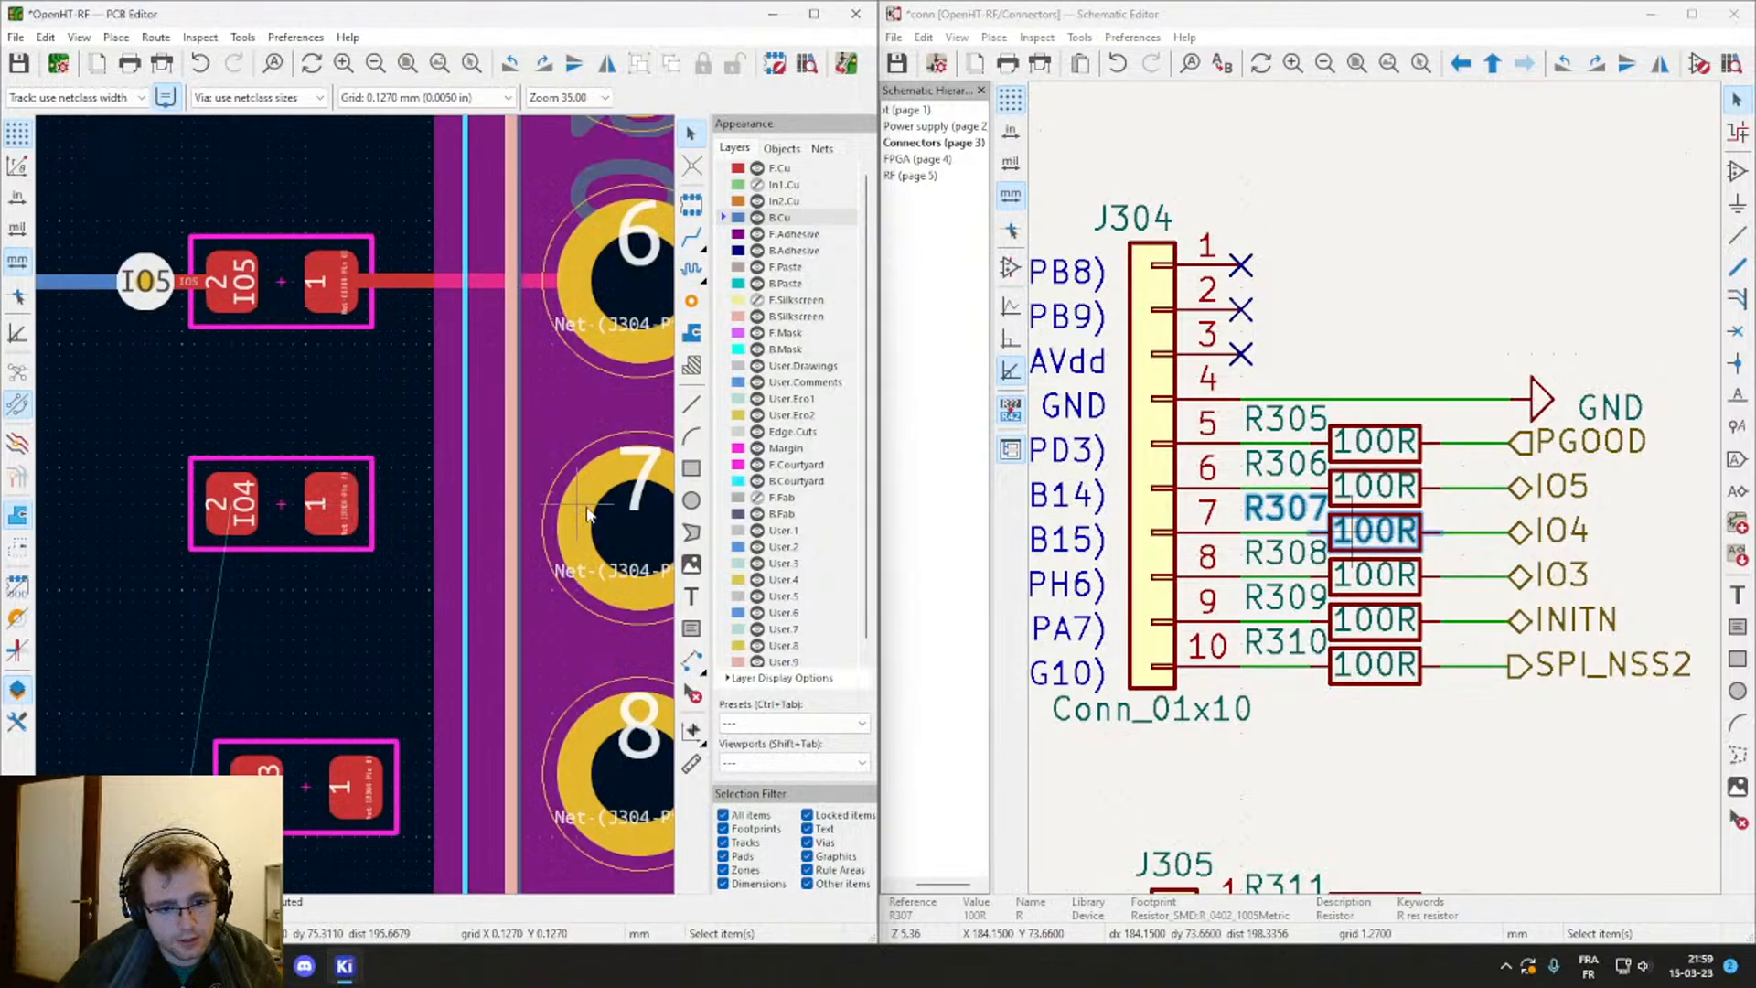
key("x")
key("Escape")
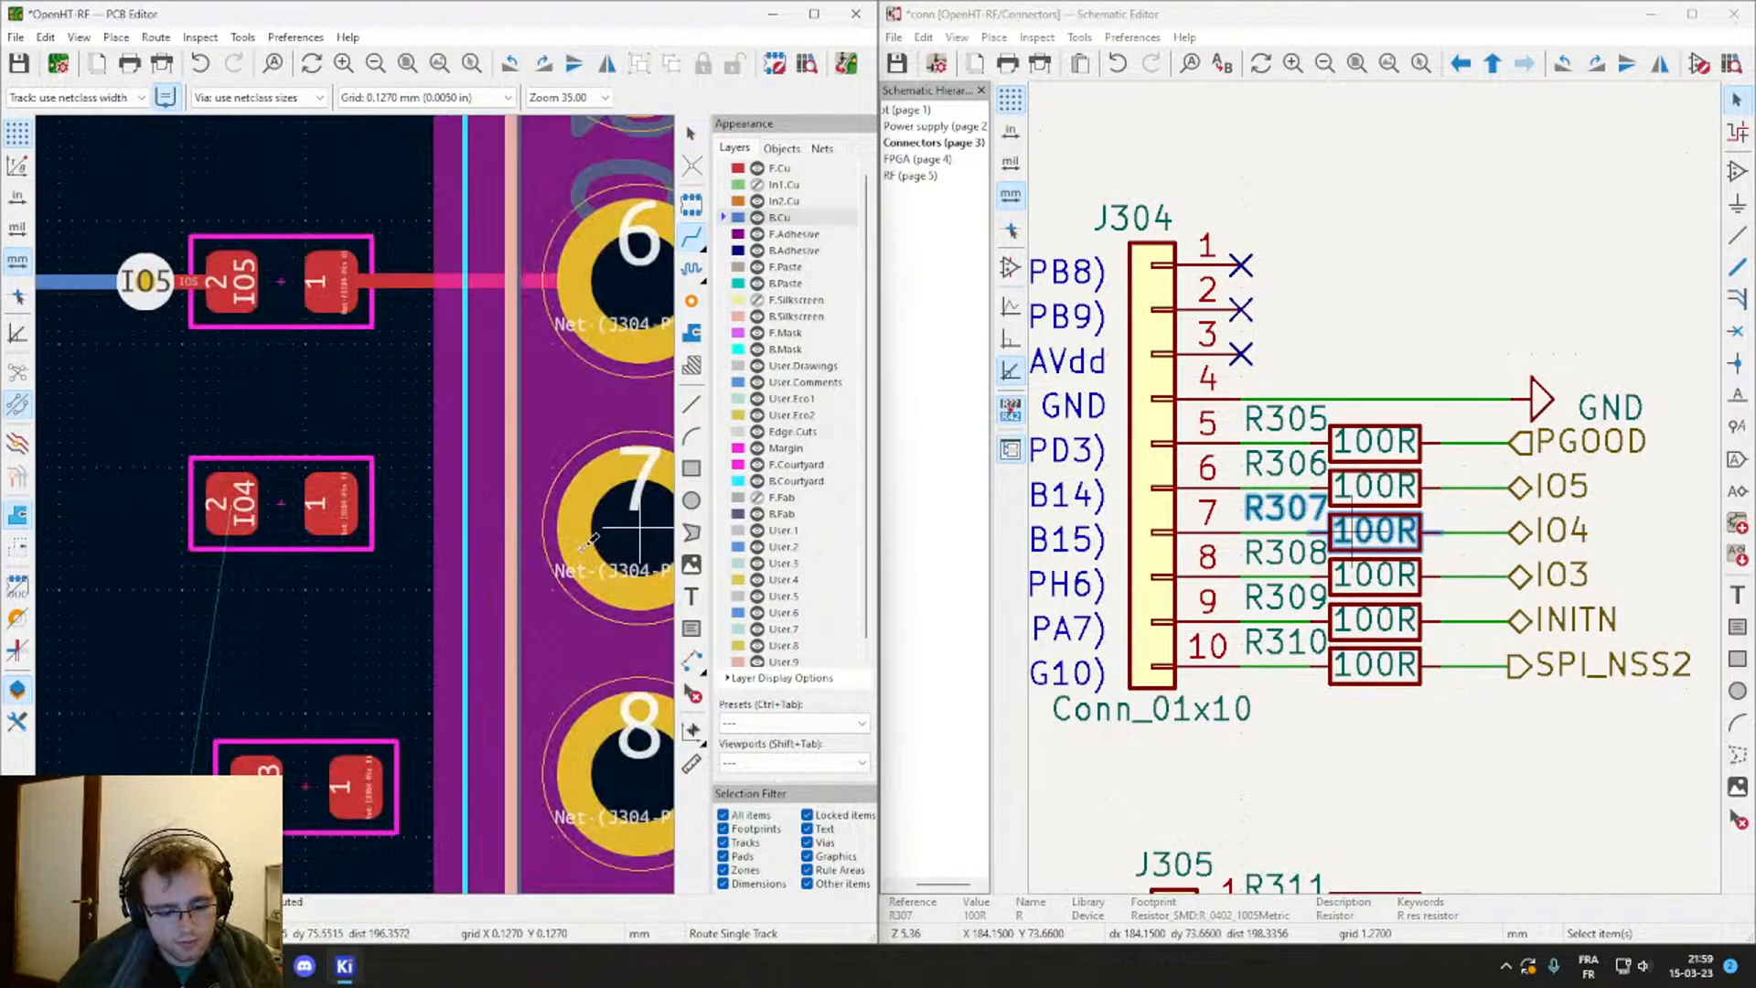
key("Page_Up")
left_click(644, 530)
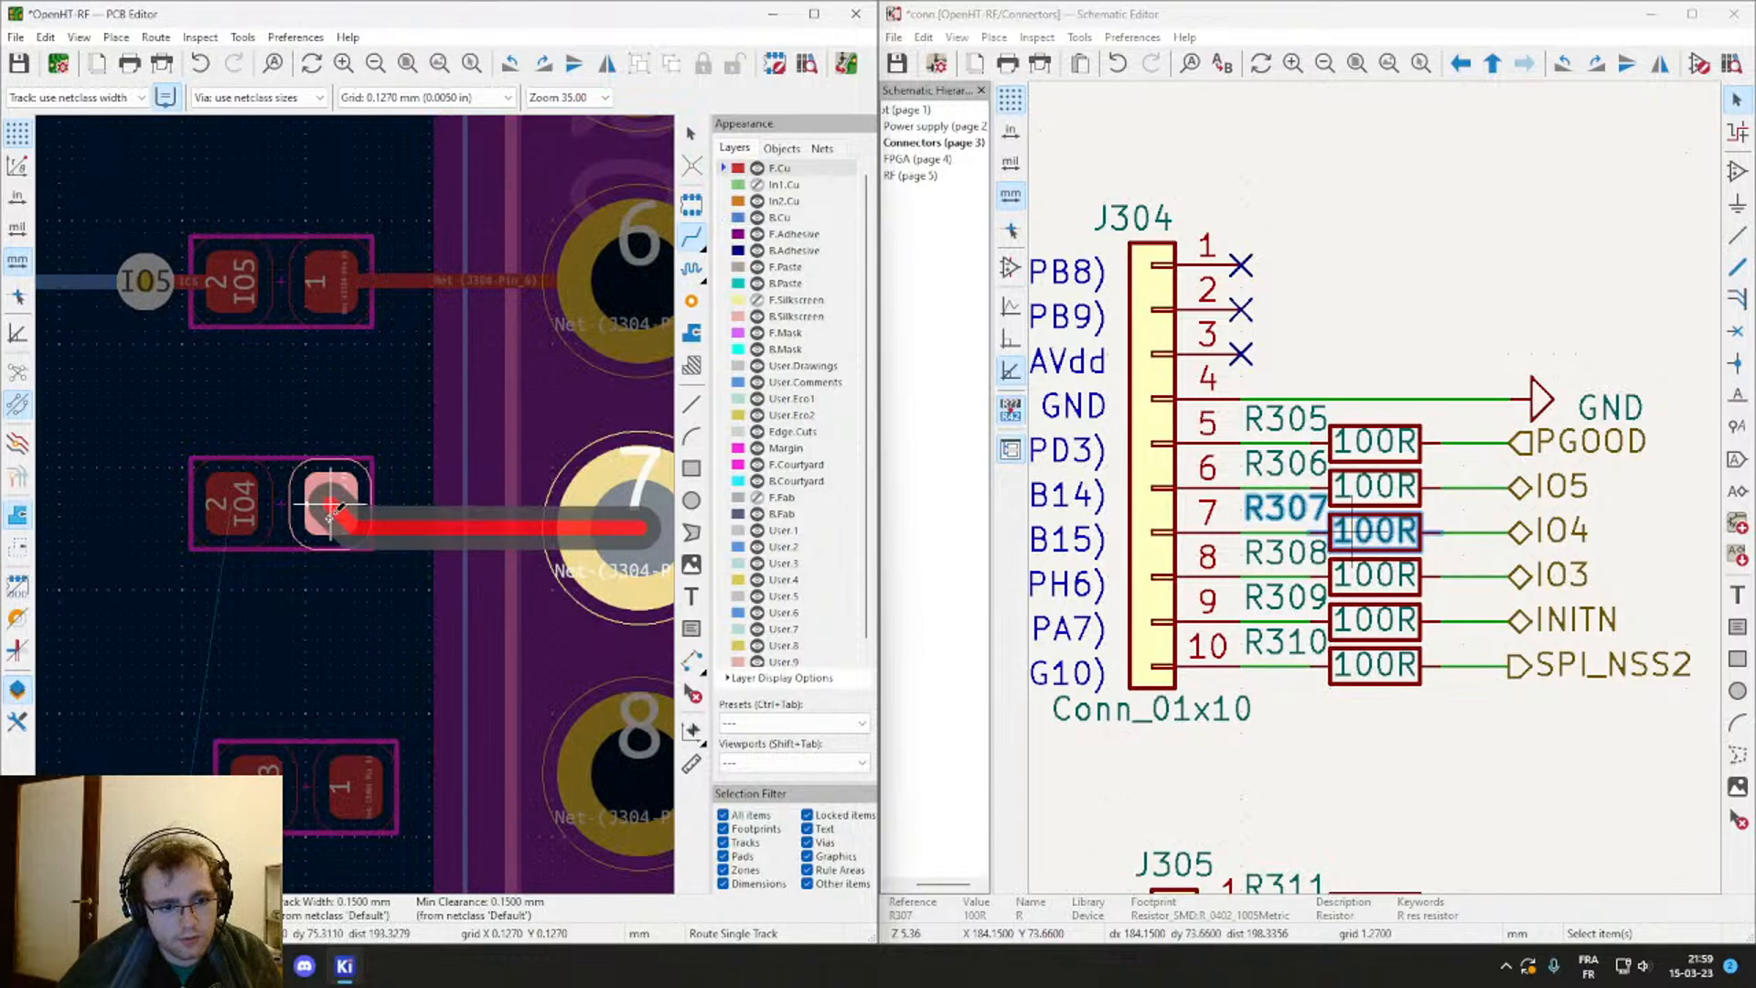
left_click(331, 506)
key("Escape")
left_click_drag(340, 503, 327, 527)
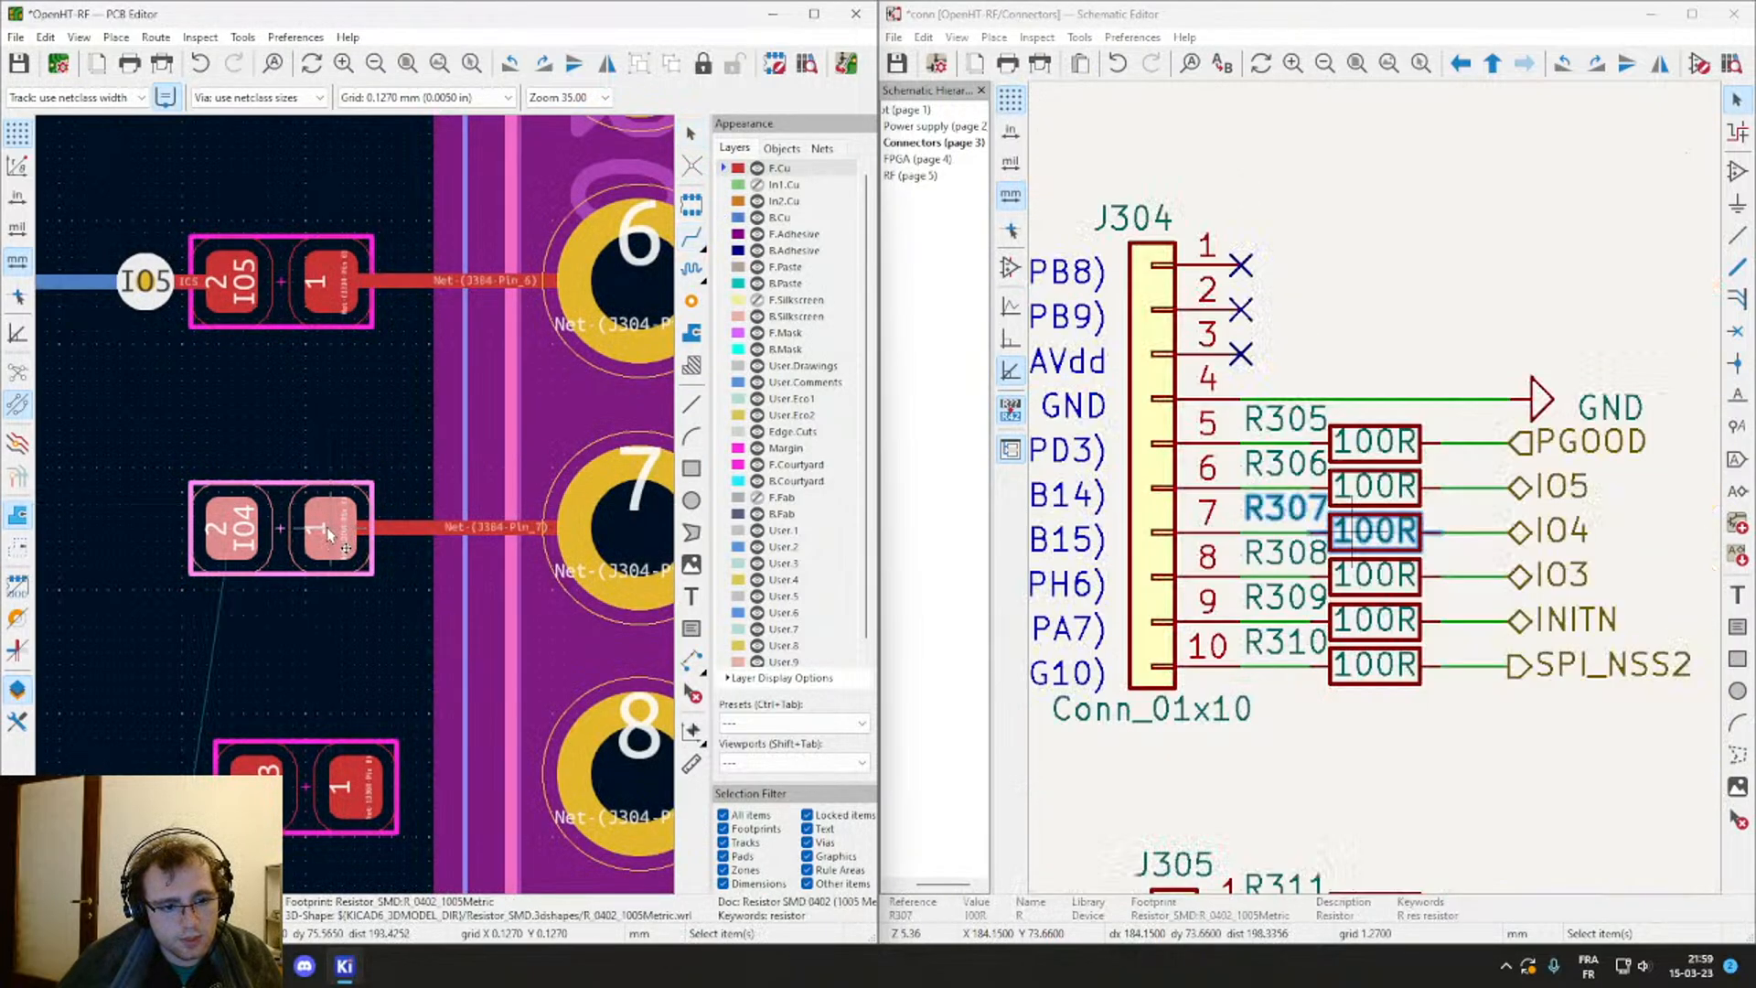
middle_click_drag(217, 549, 364, 482)
key("x")
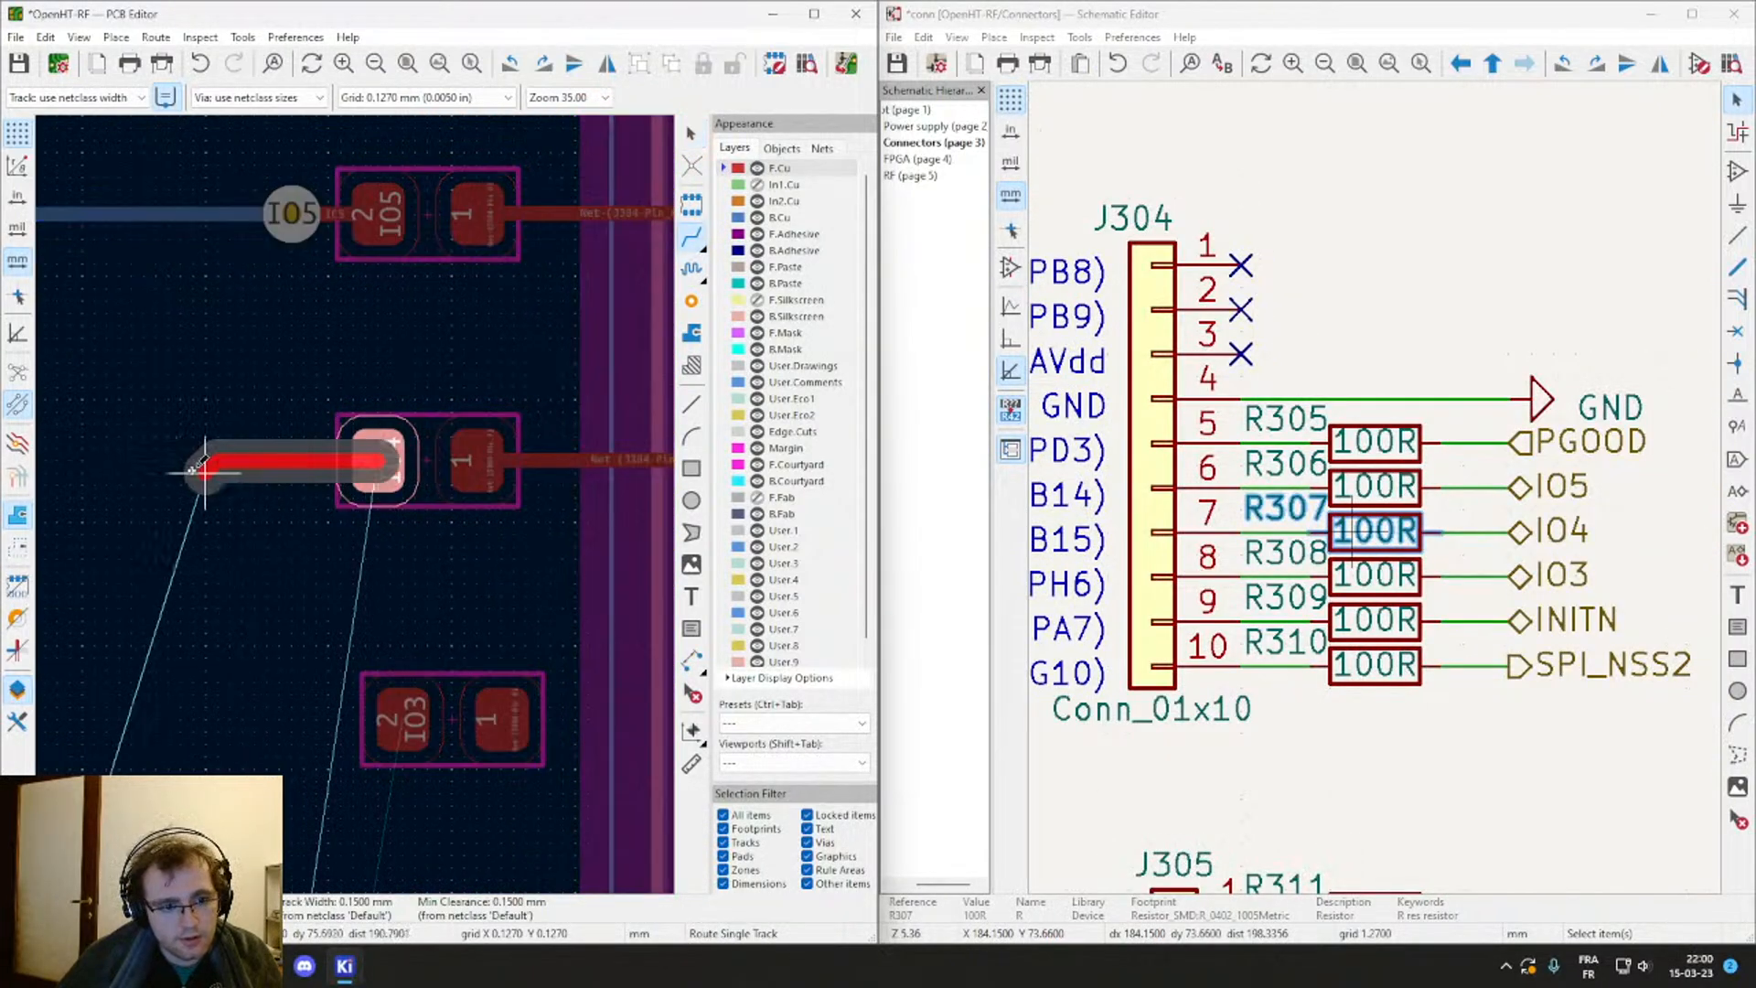
key("Escape")
key("Escape")
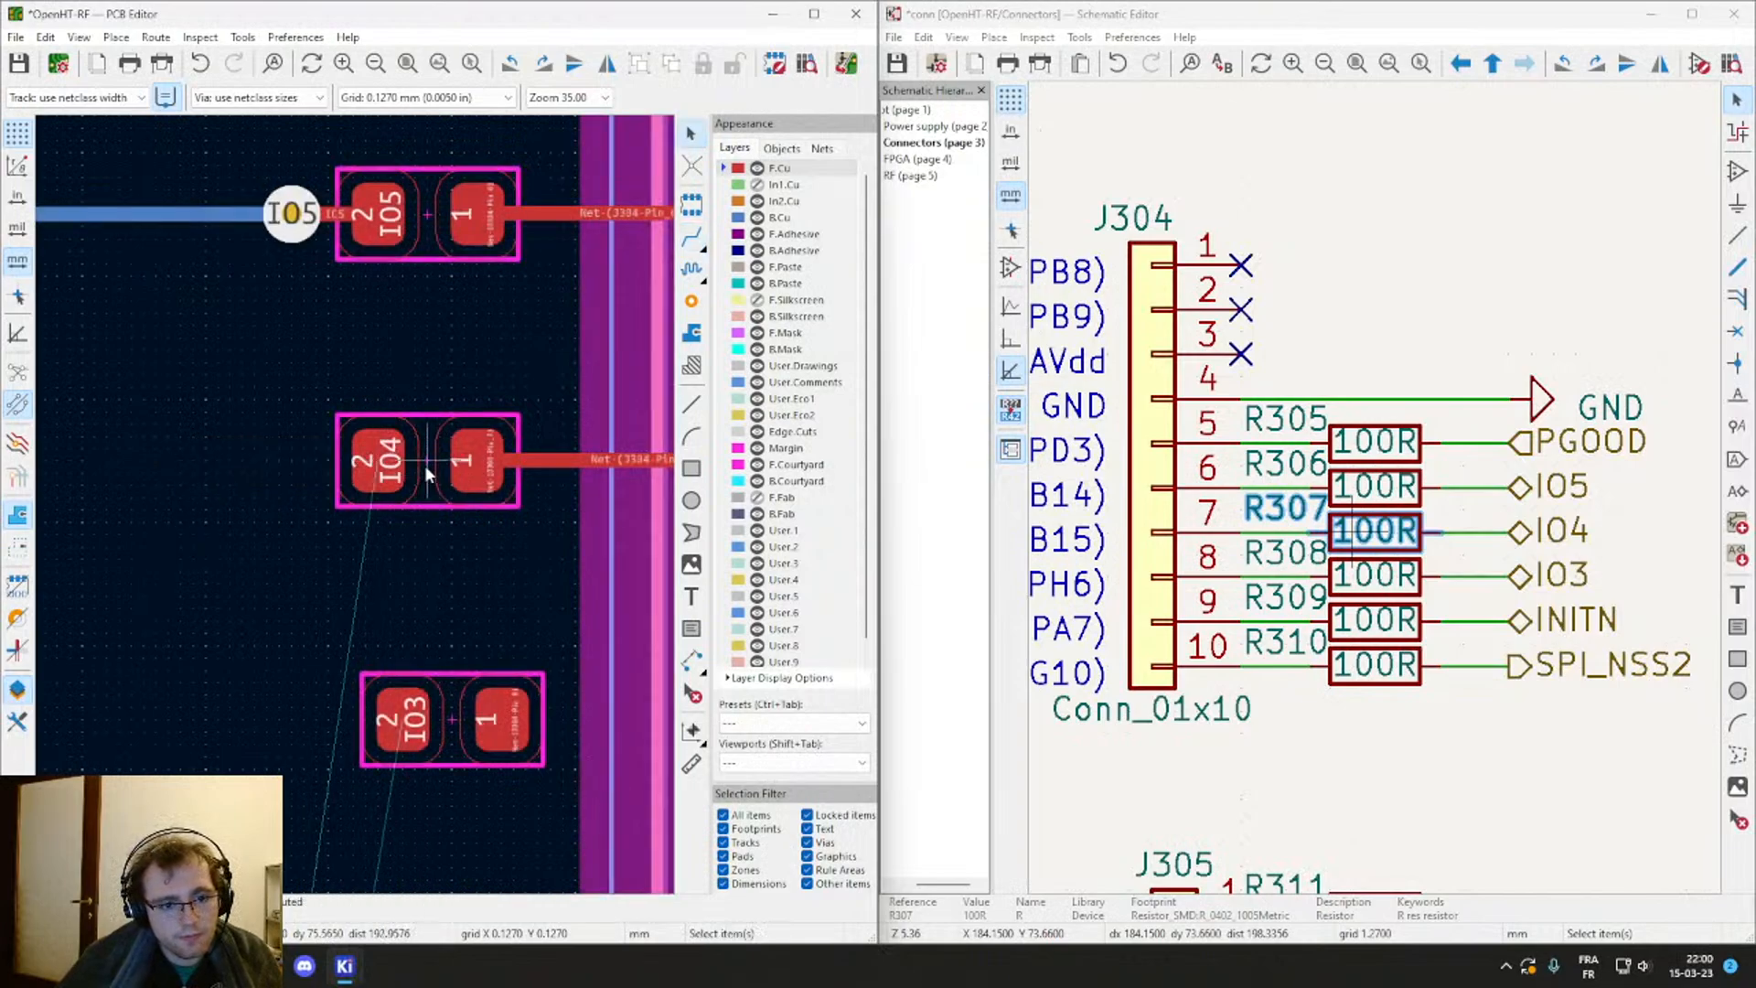
left_click(426, 465)
key("m")
left_click(432, 462)
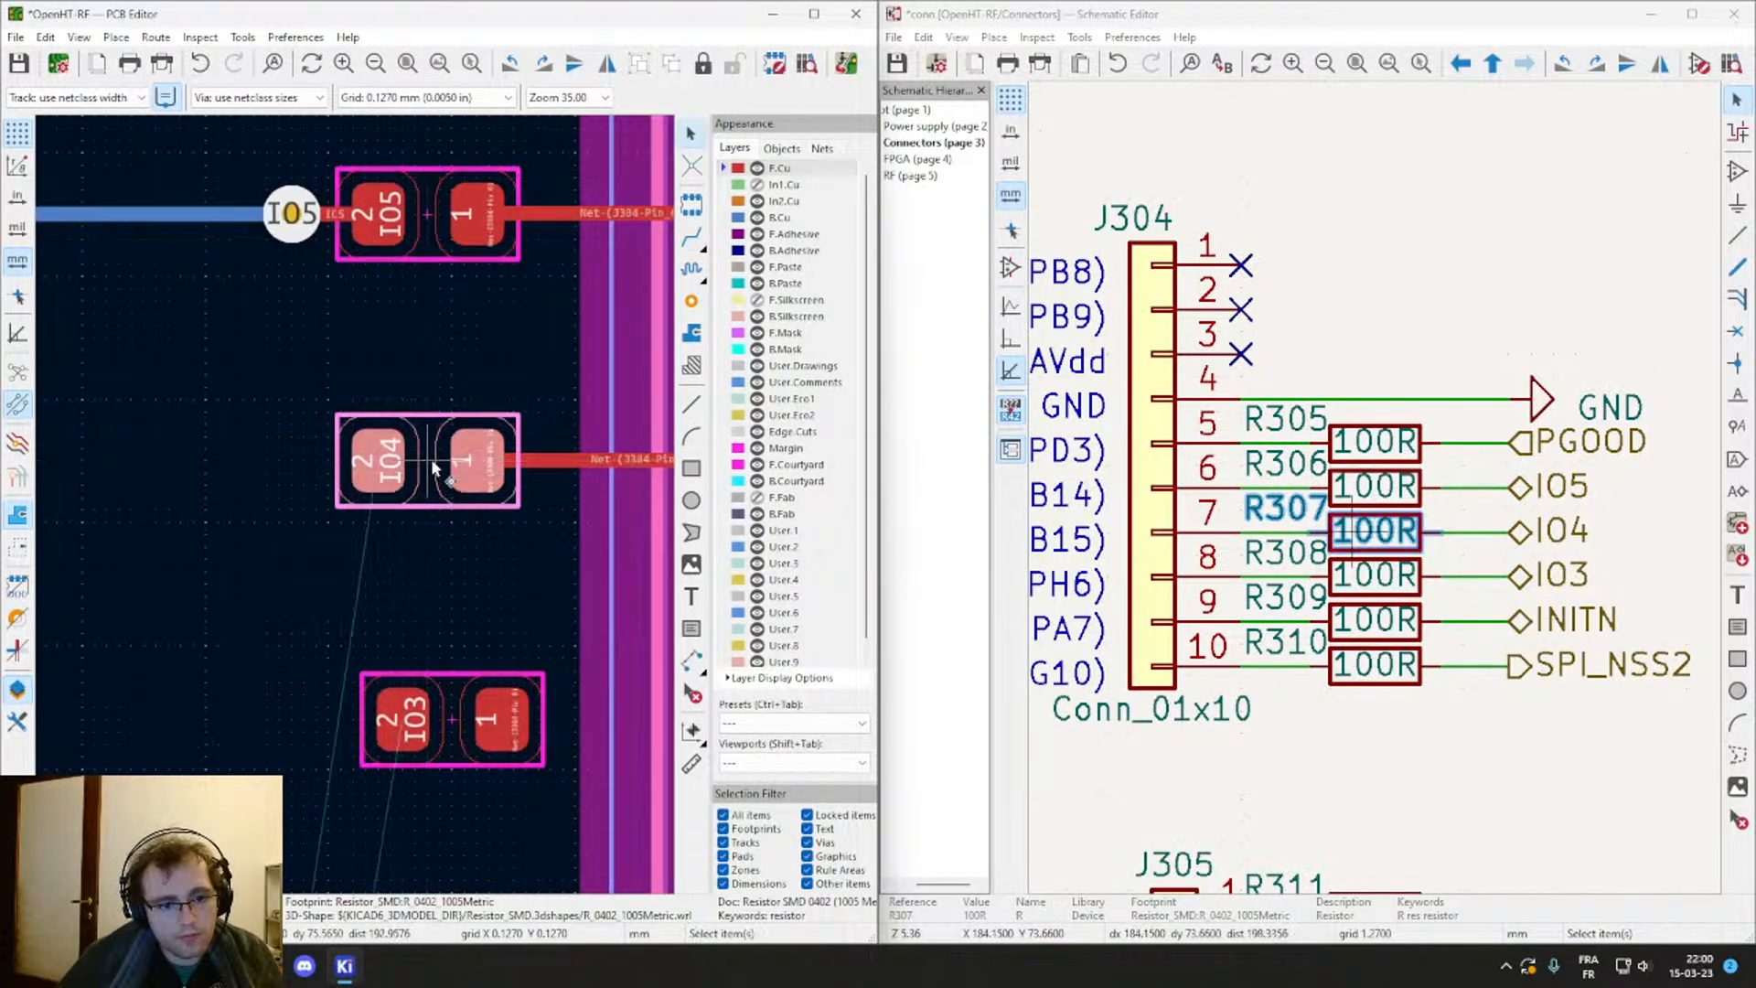
key("x")
scroll(204, 478, "down", 4)
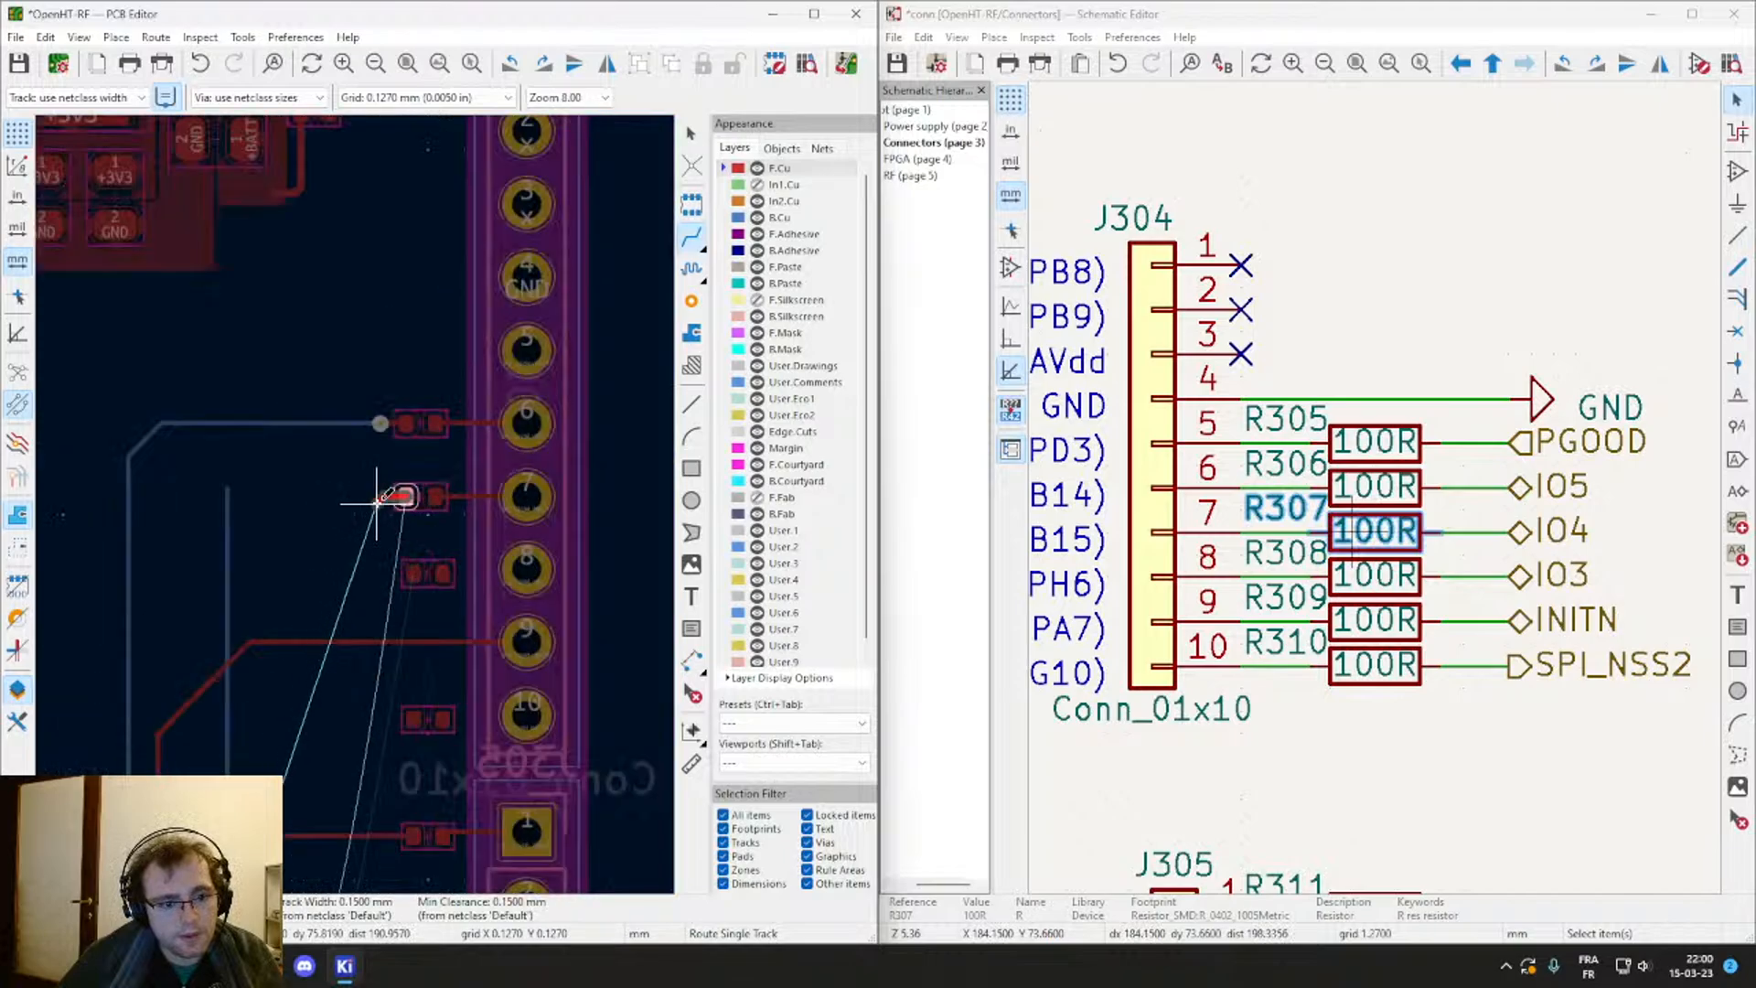
scroll(381, 503, "up", 3)
key("Escape")
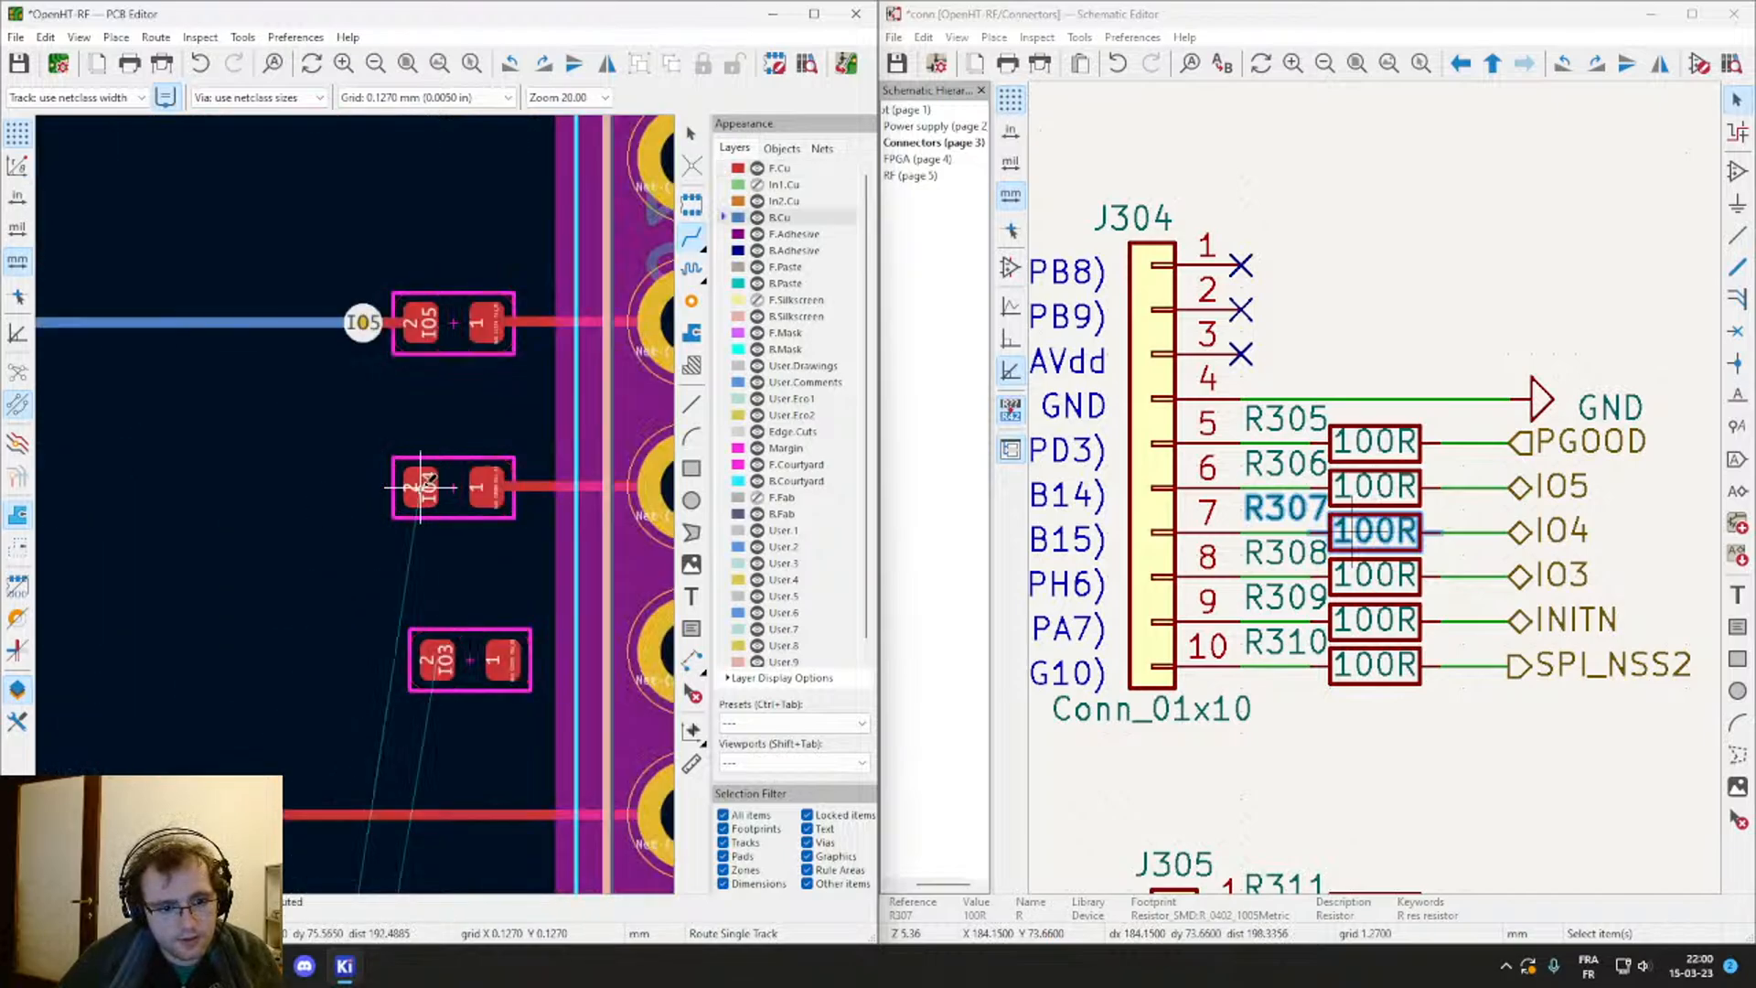
key("Escape")
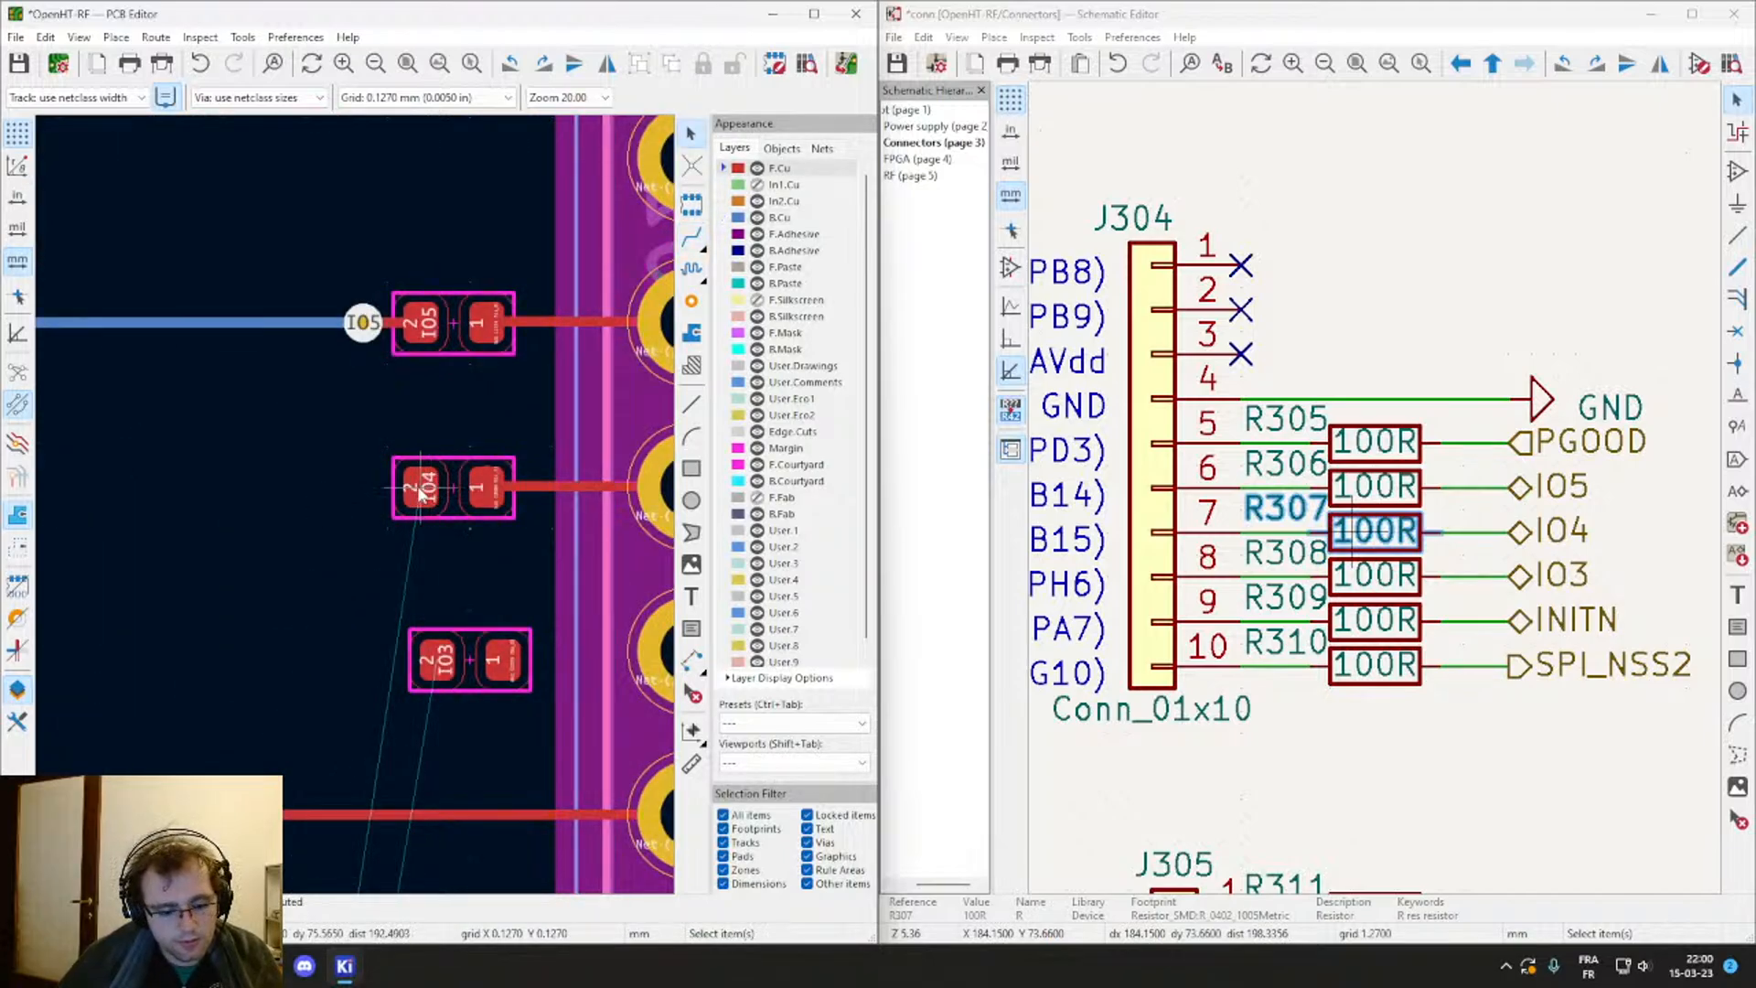
Step: Route IO4 from R307 pad 2 on F.Cu to a via close beside it, and delete the old vertical B.Cu segment nearby
key("x")
scroll(391, 490, "up", 2)
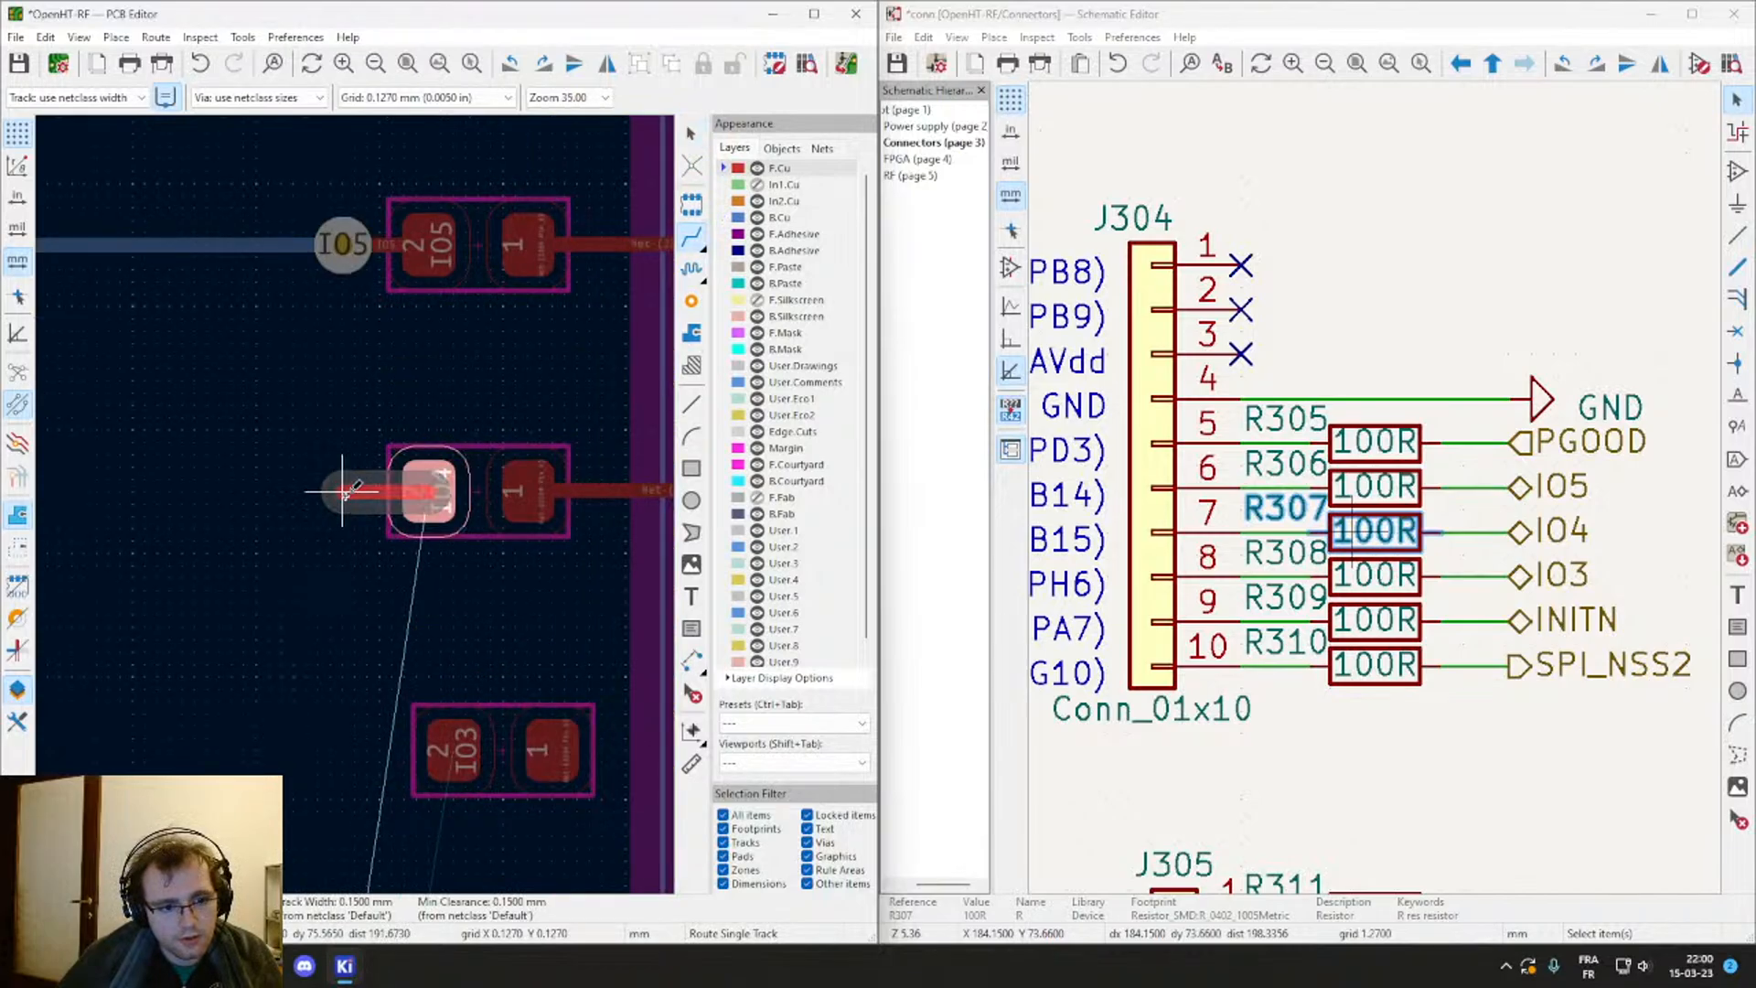
key("v")
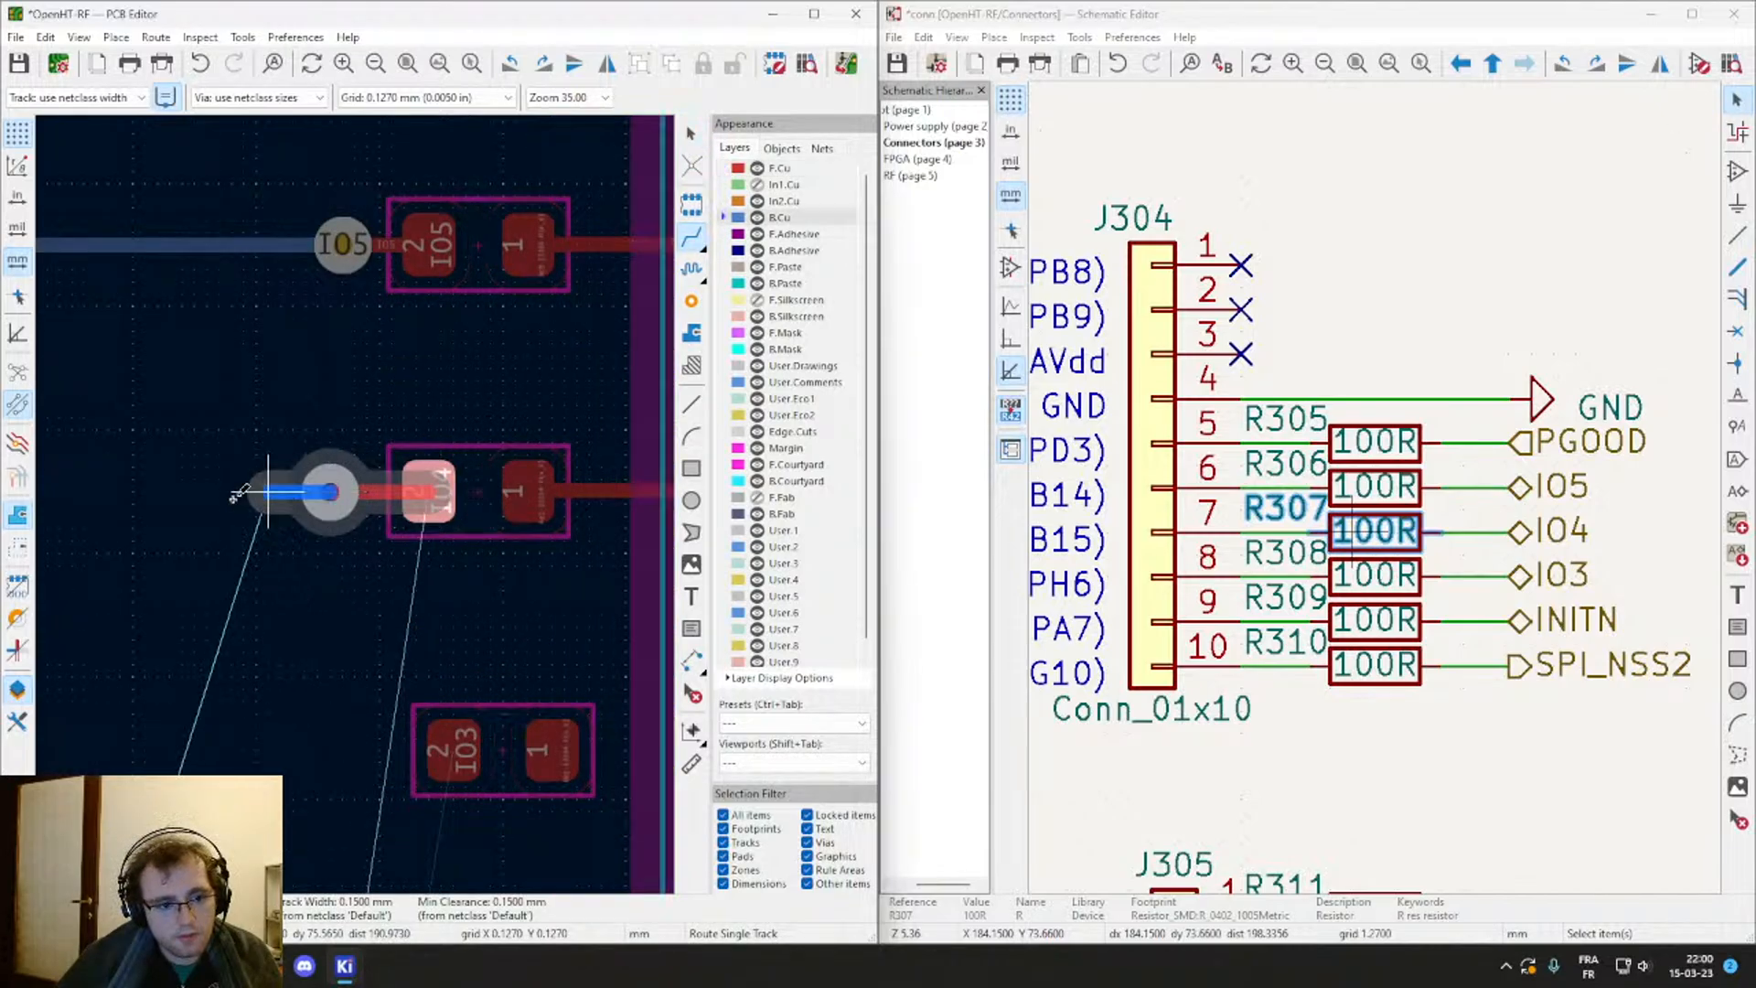
scroll(245, 514, "down", 3)
scroll(198, 497, "down", 2)
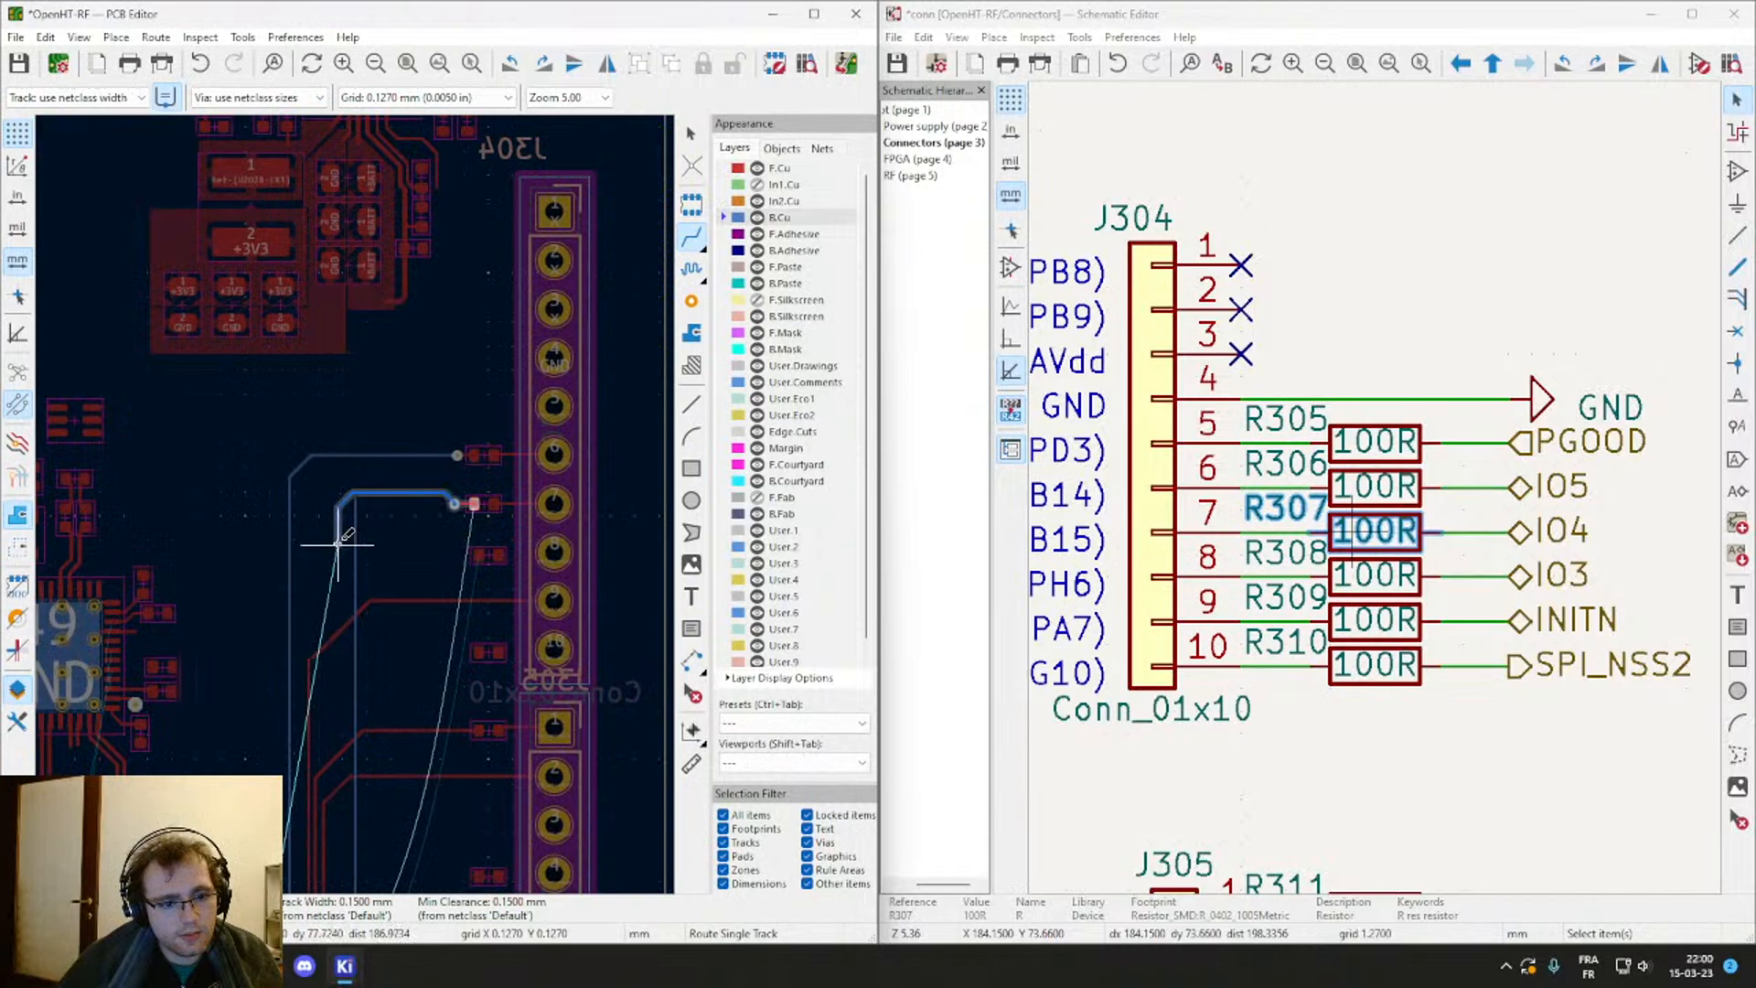
left_click(352, 541)
key("Escape")
left_click(355, 523)
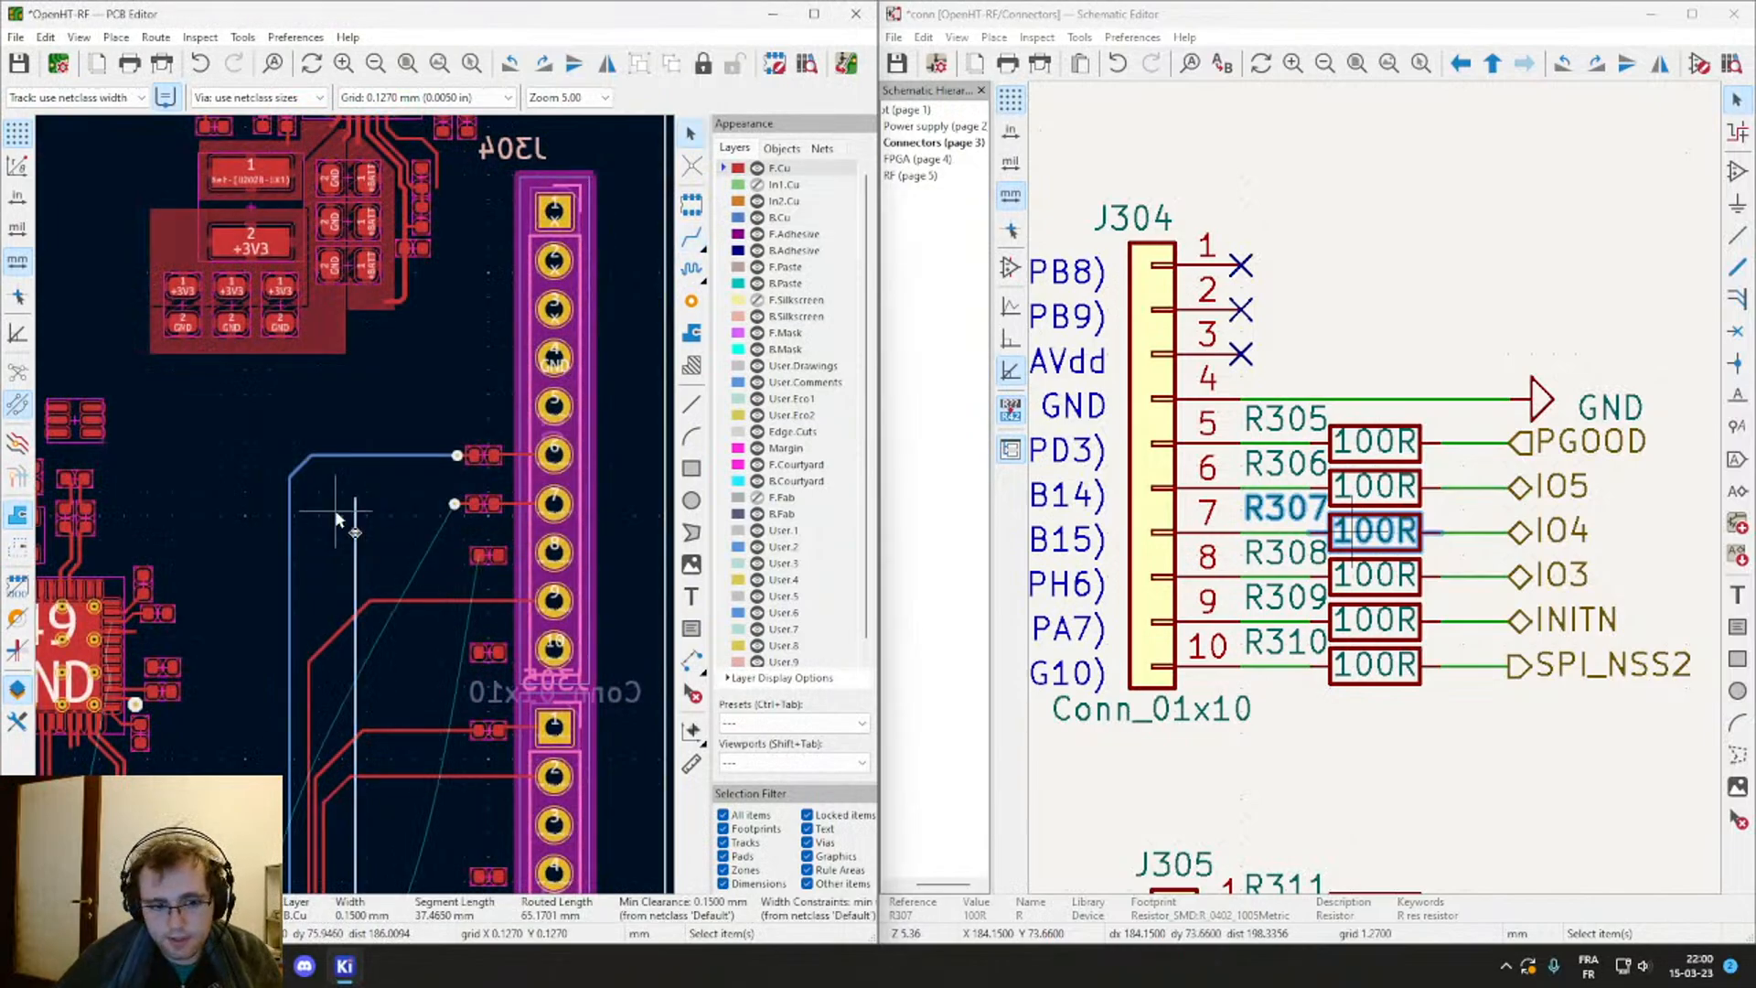
key("Delete")
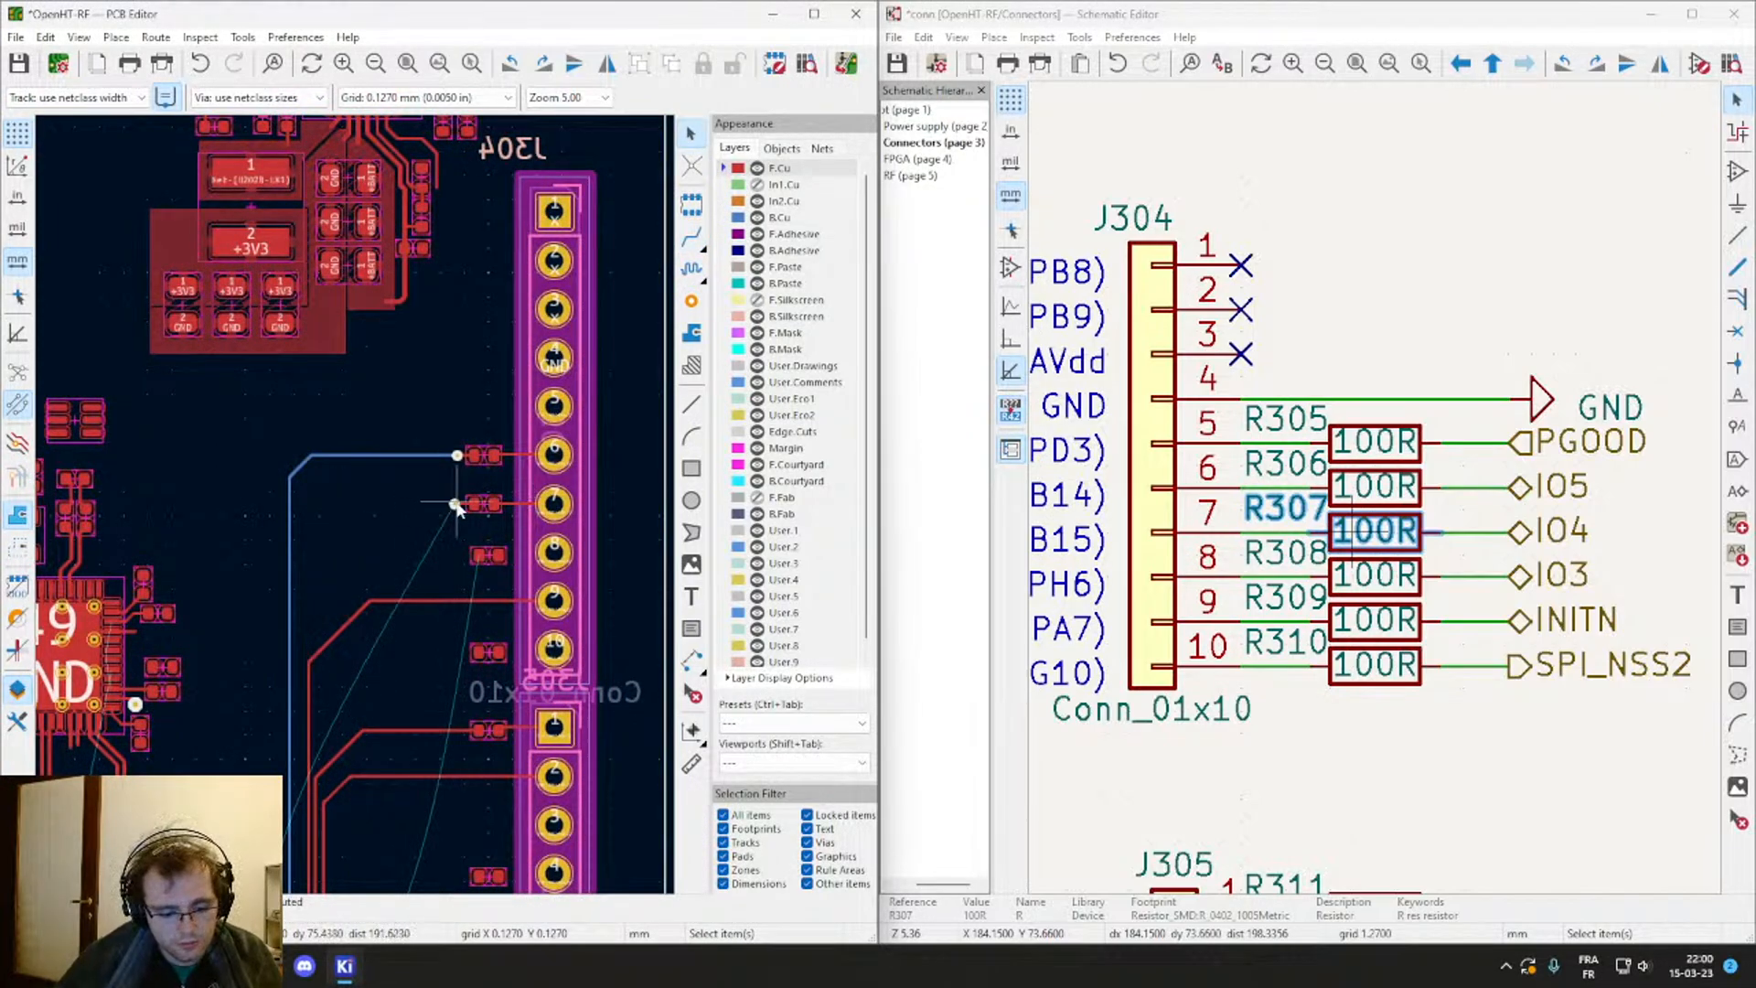
Step: Route IO4 on B.Cu from its via alongside the vertical IO5 track, ending just beside the IO5 corner near the 73-pad chip
key("x")
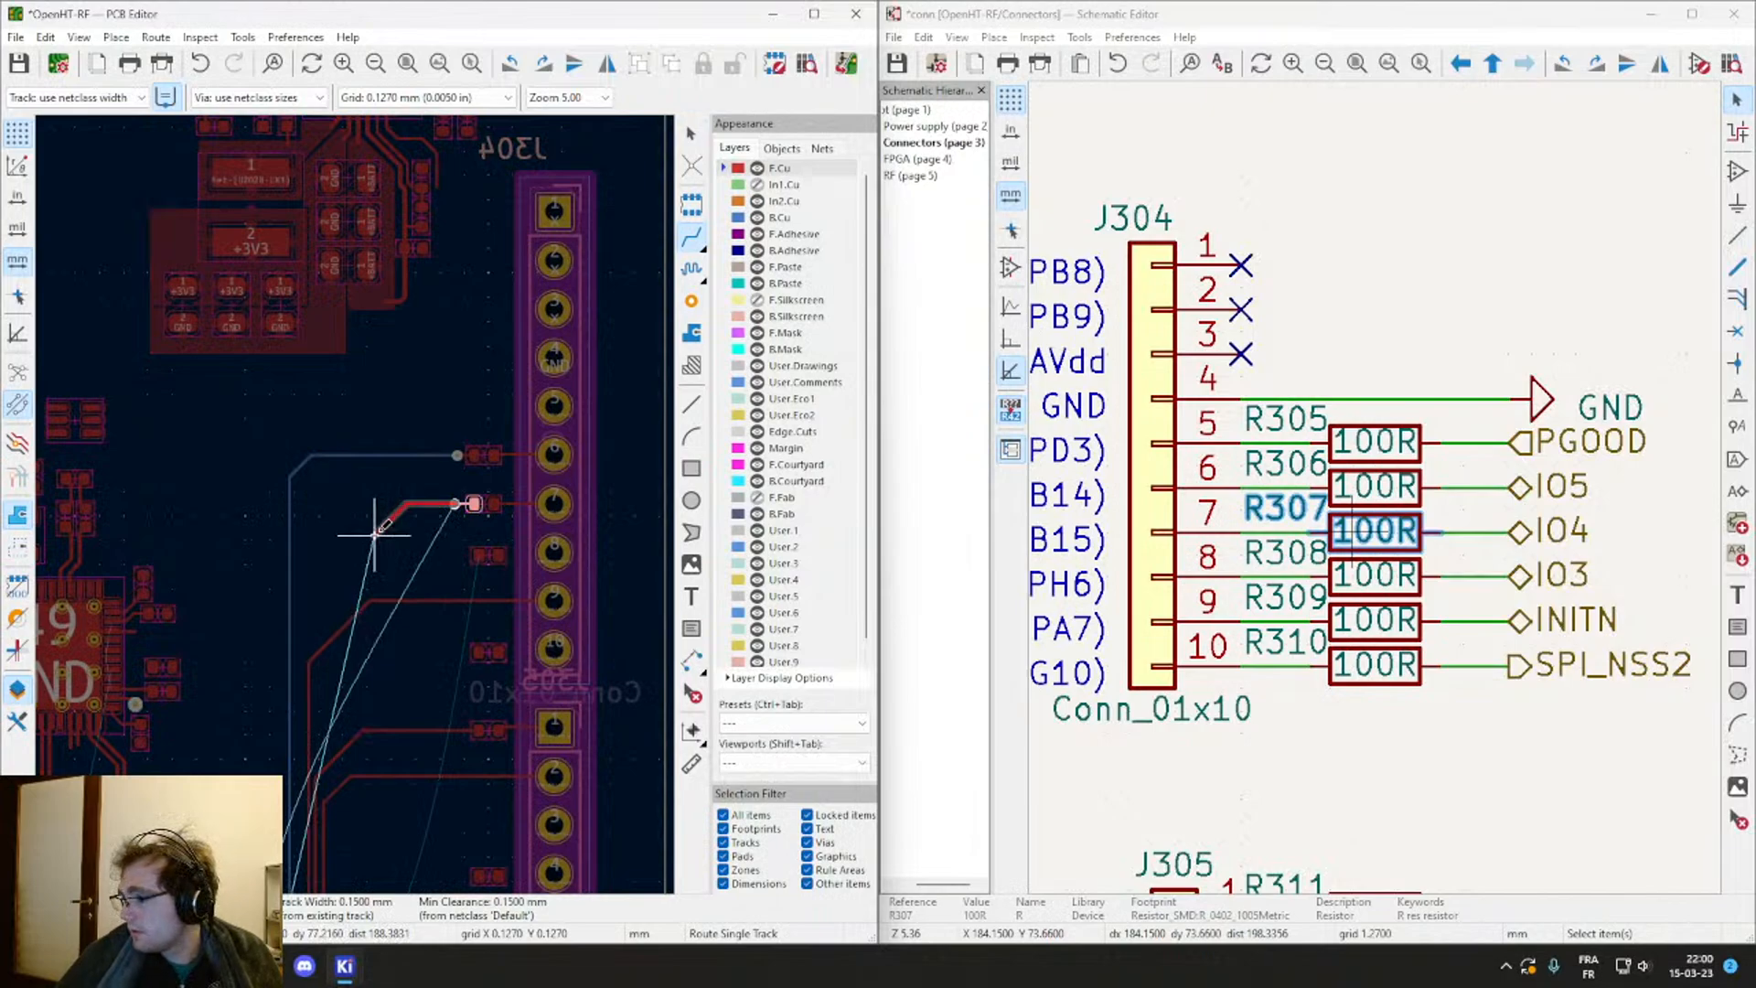
key("Escape")
key("v")
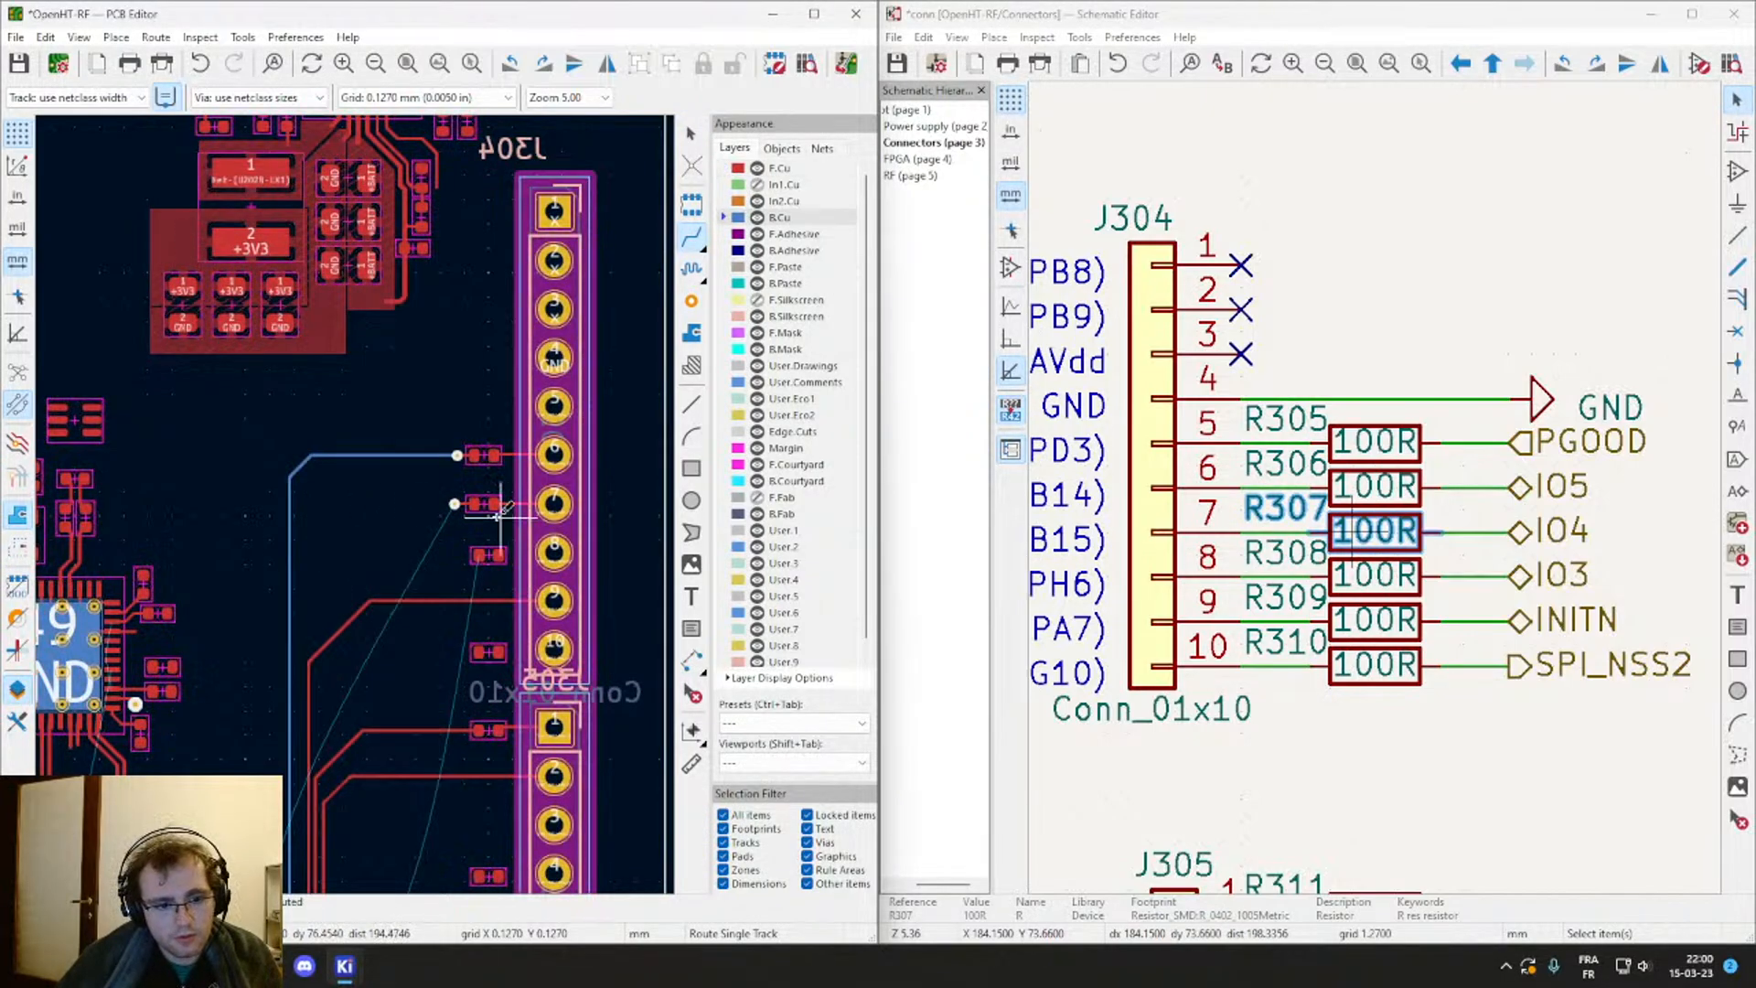
left_click(460, 503)
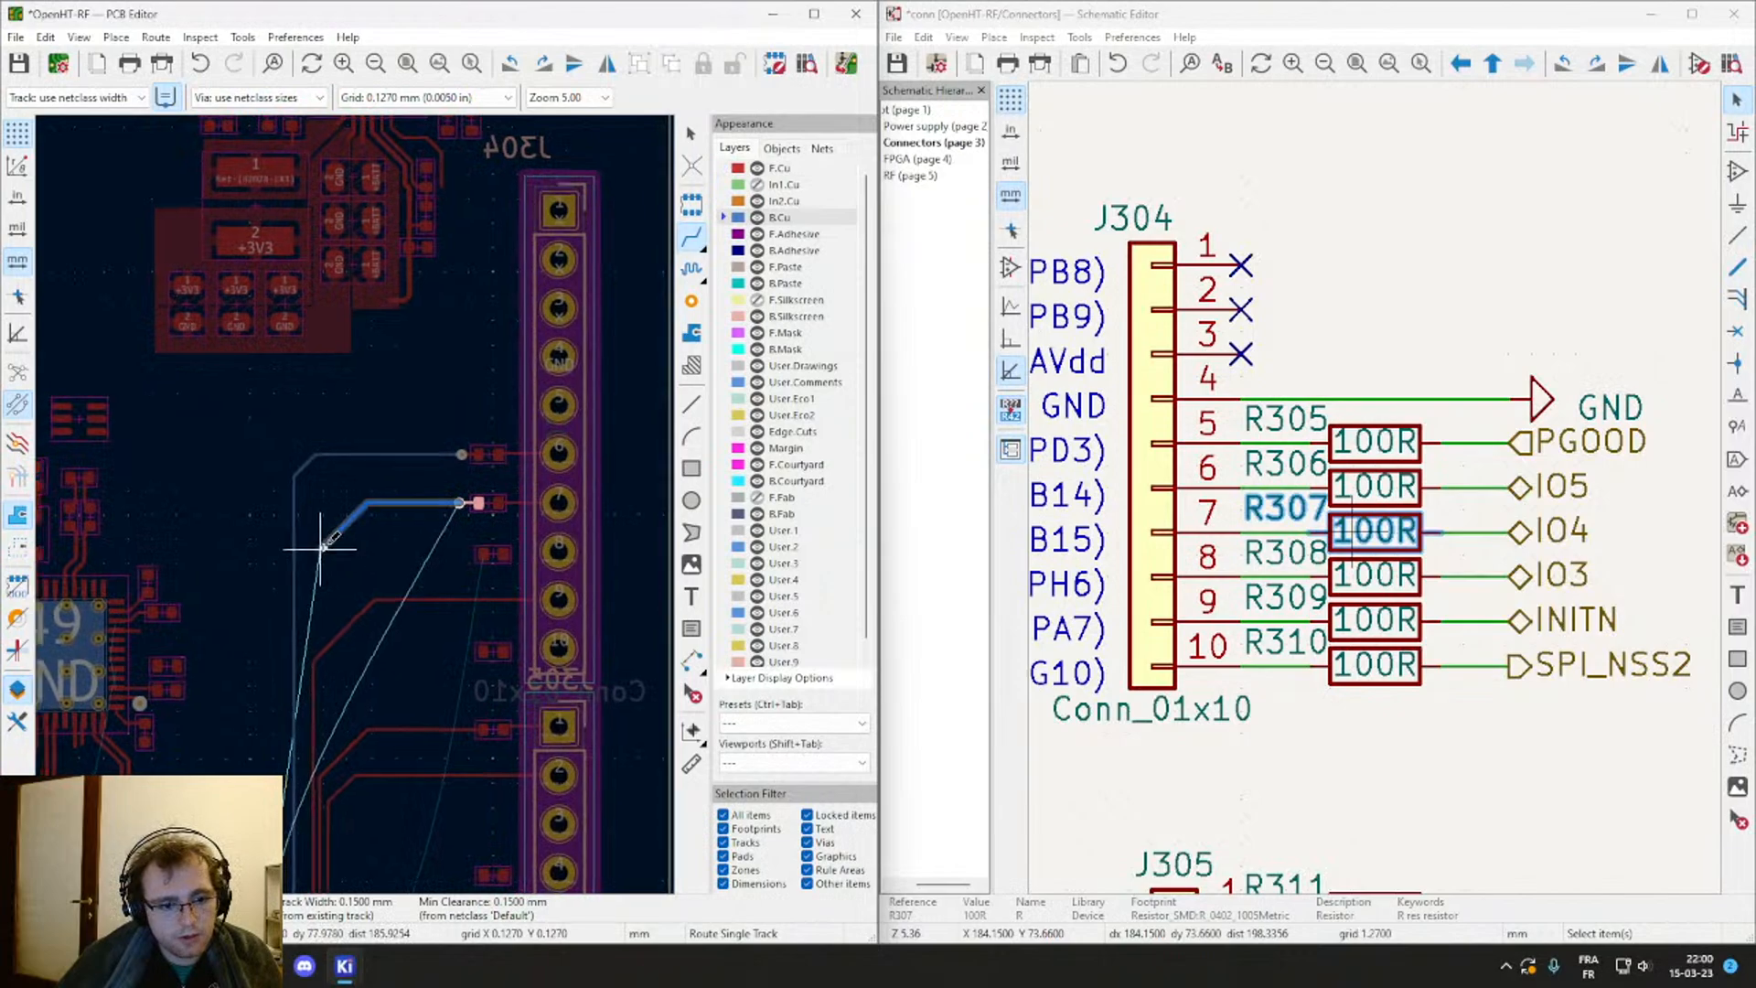
middle_click_drag(322, 547, 463, 294)
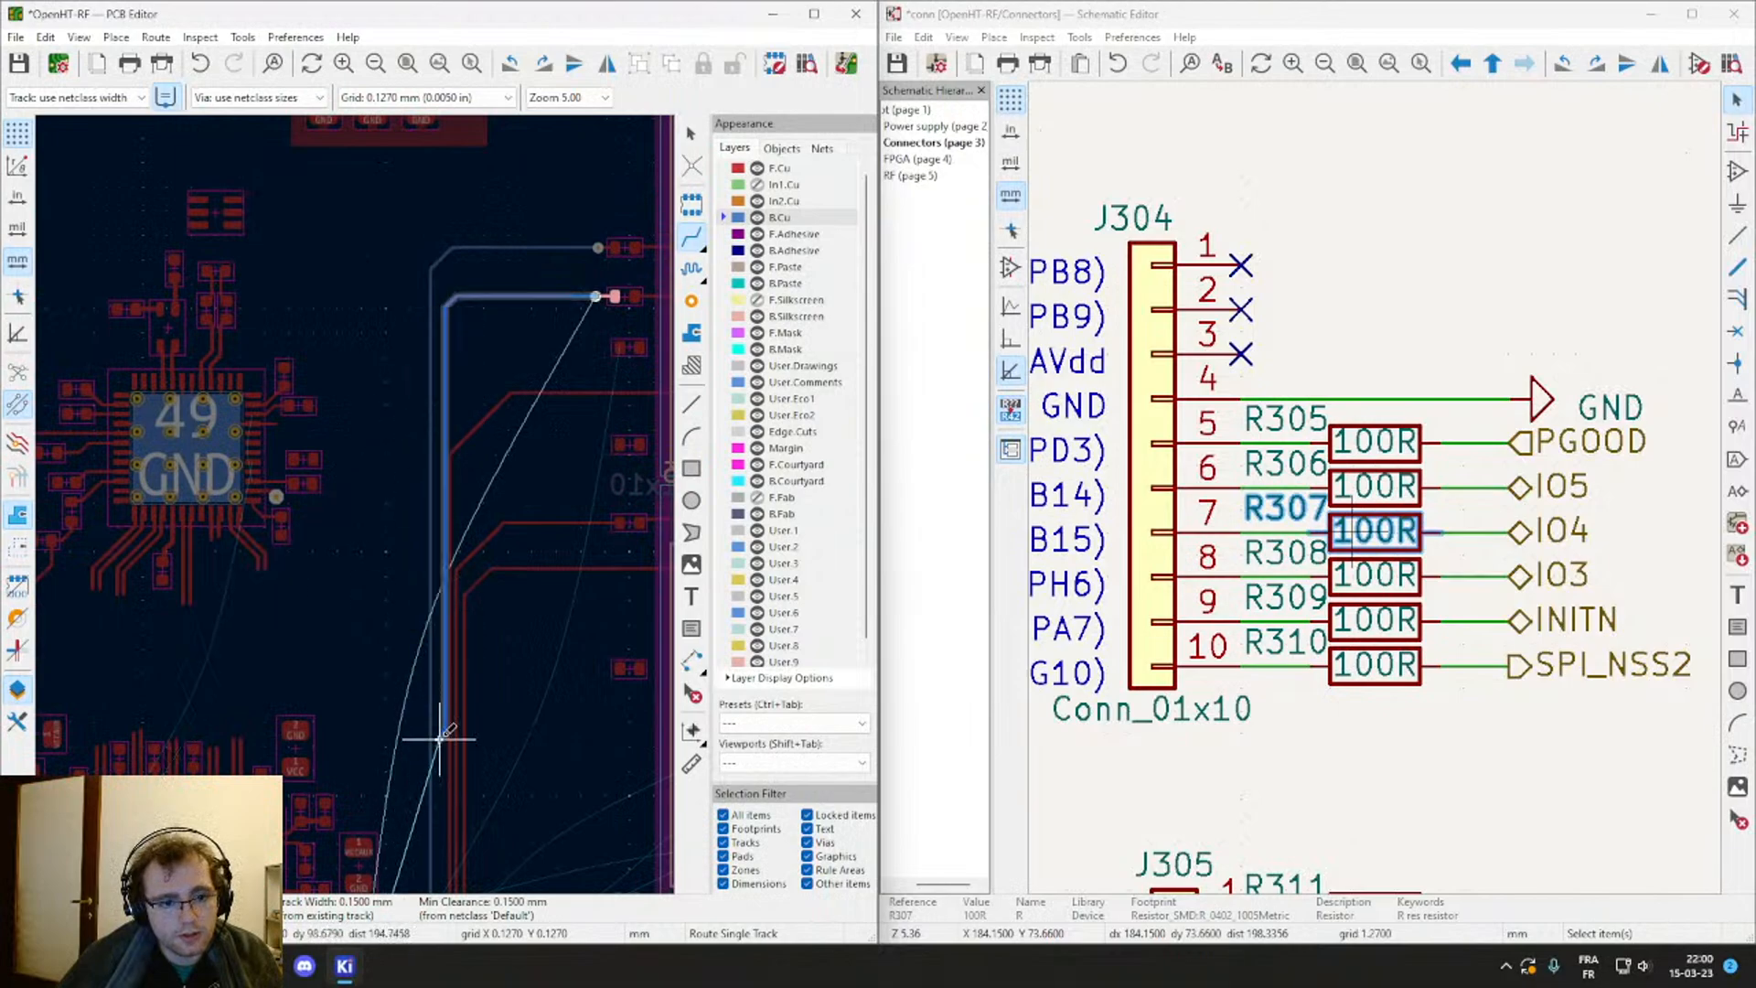
scroll(440, 737, "up", 4)
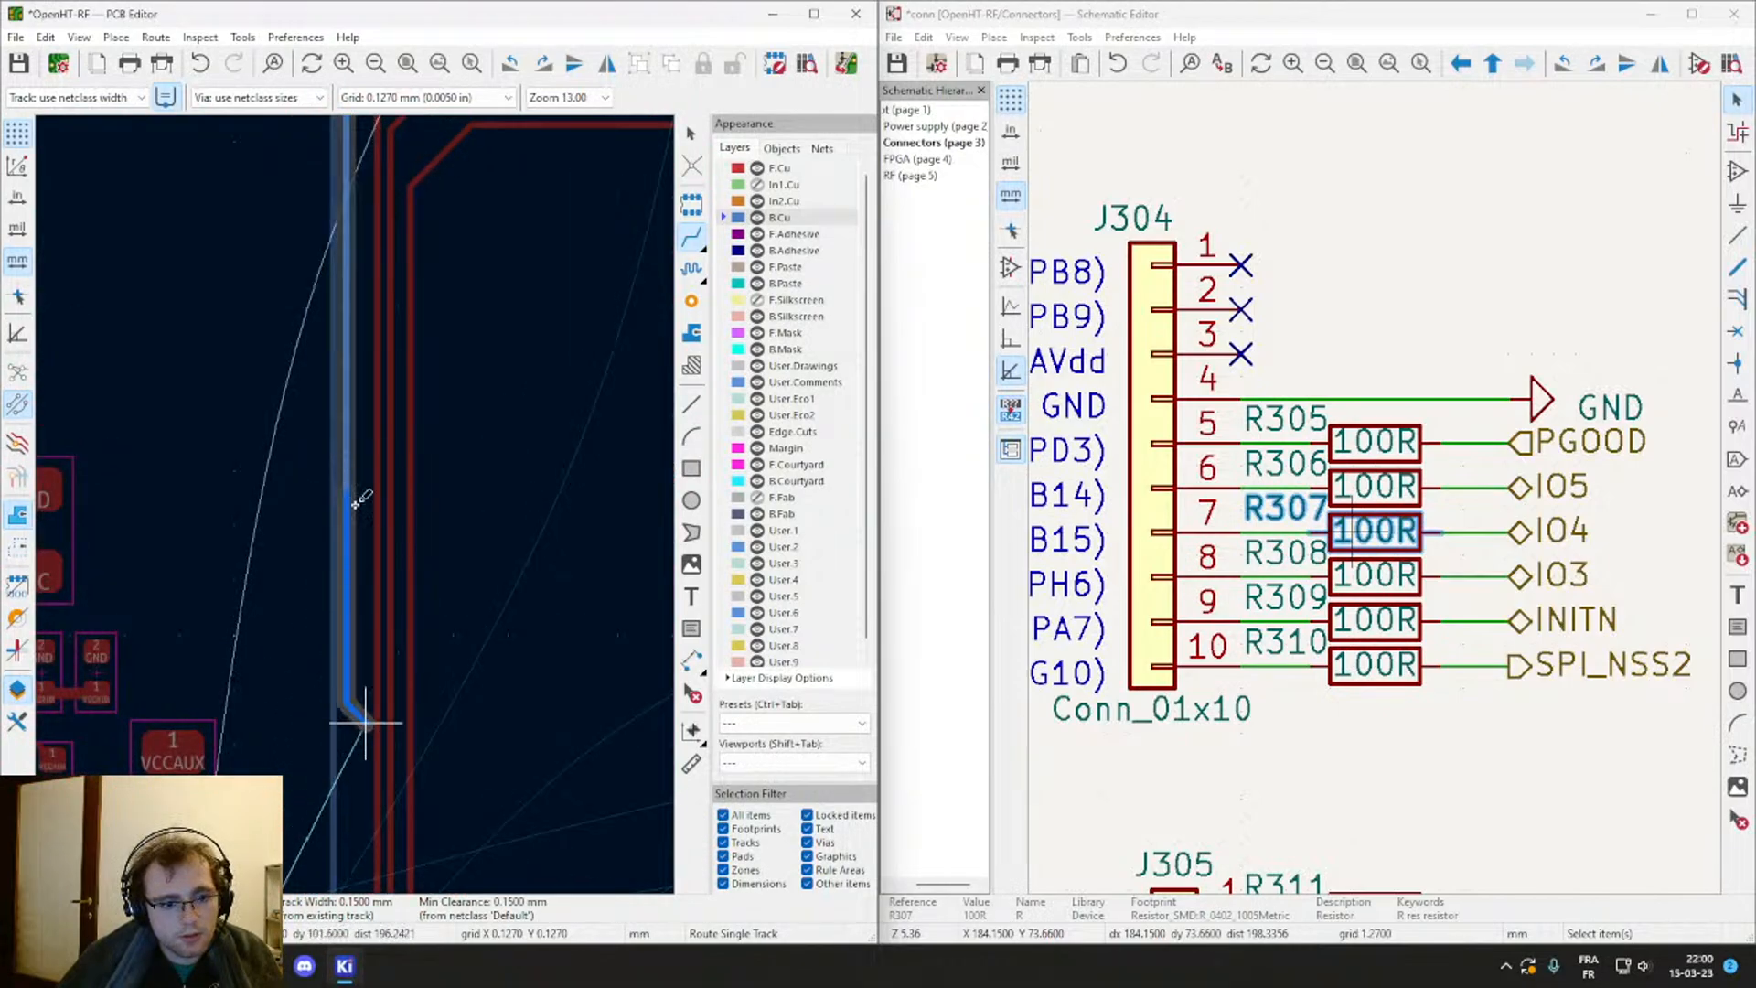
scroll(364, 722, "down", 5)
scroll(353, 568, "up", 5)
left_click(393, 388)
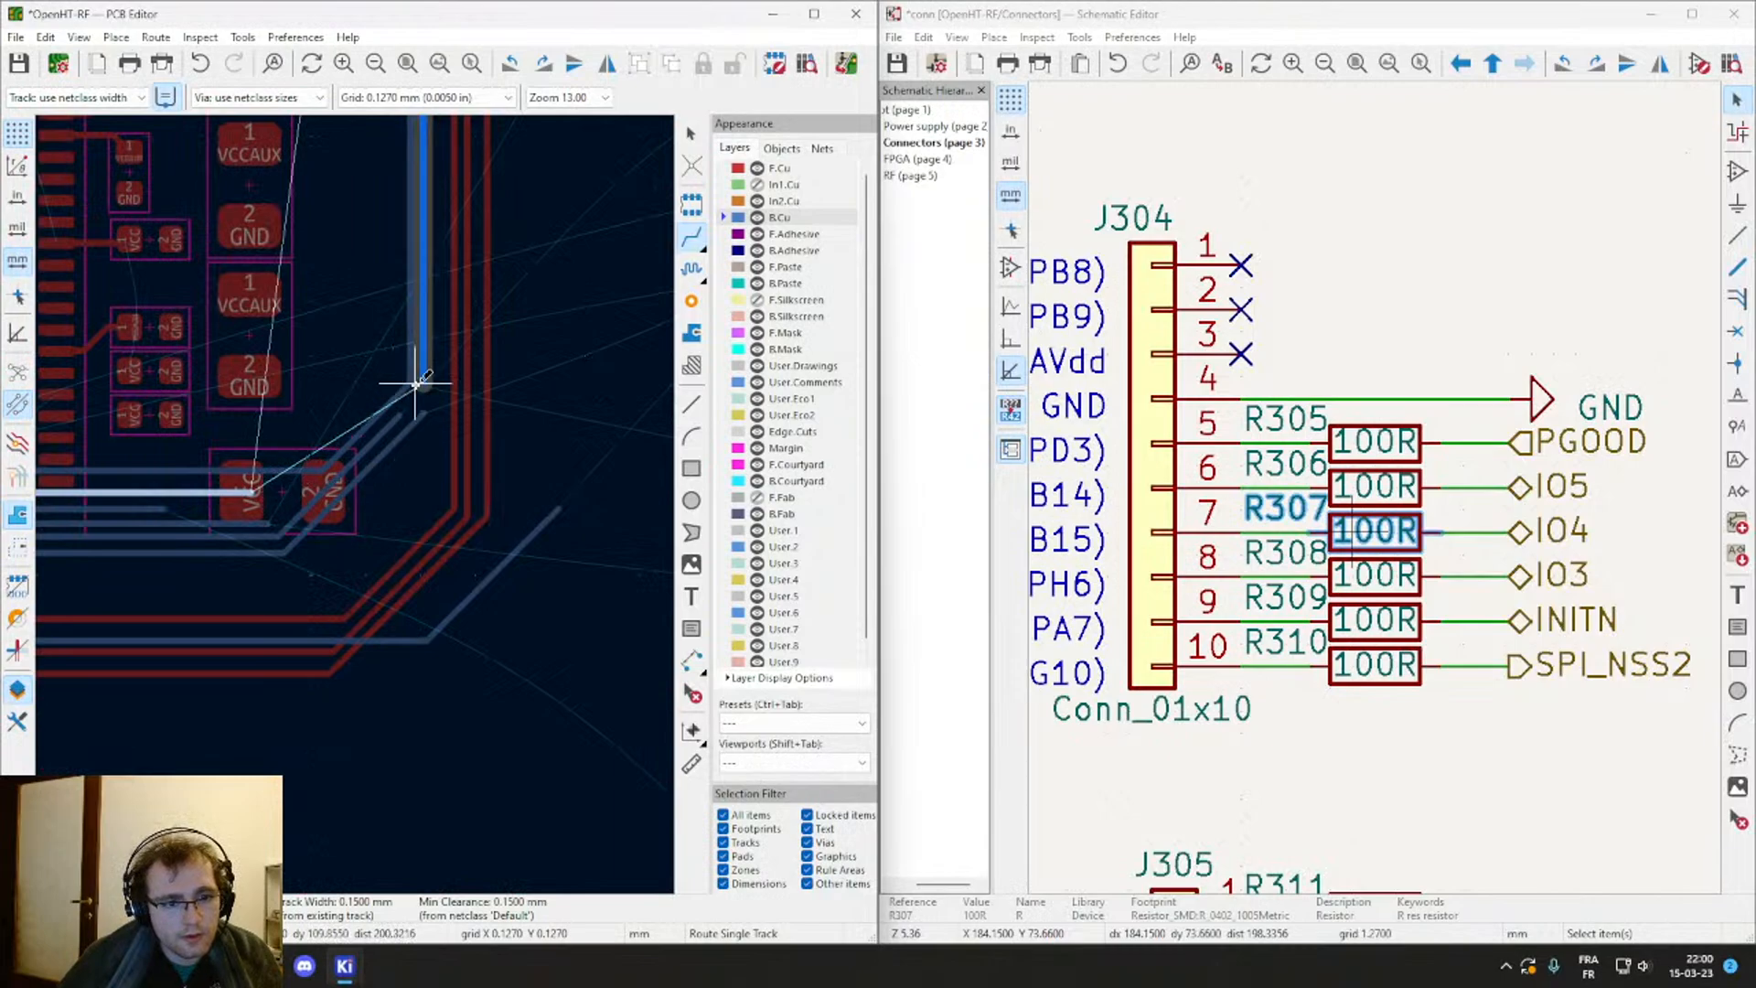
key("Escape")
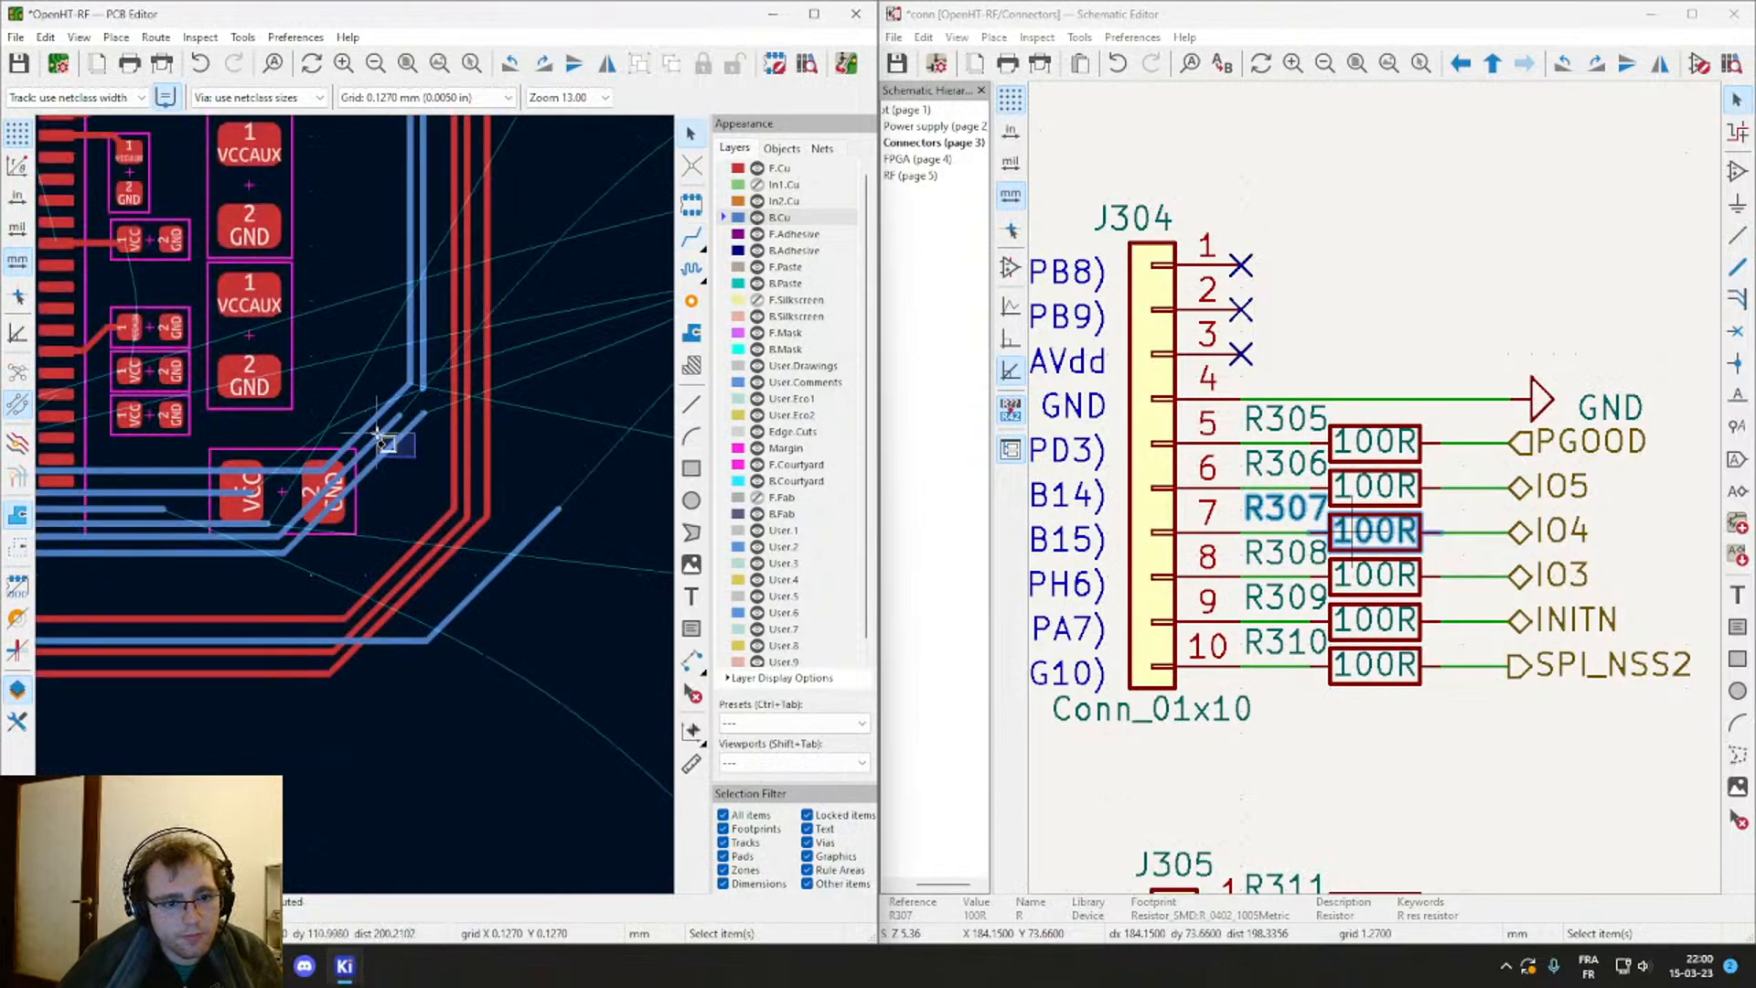
Step: Delete the leftover diagonal B.Cu stubs below the IO5 corner near the VCC capacitor
left_click(422, 432)
key("Delete")
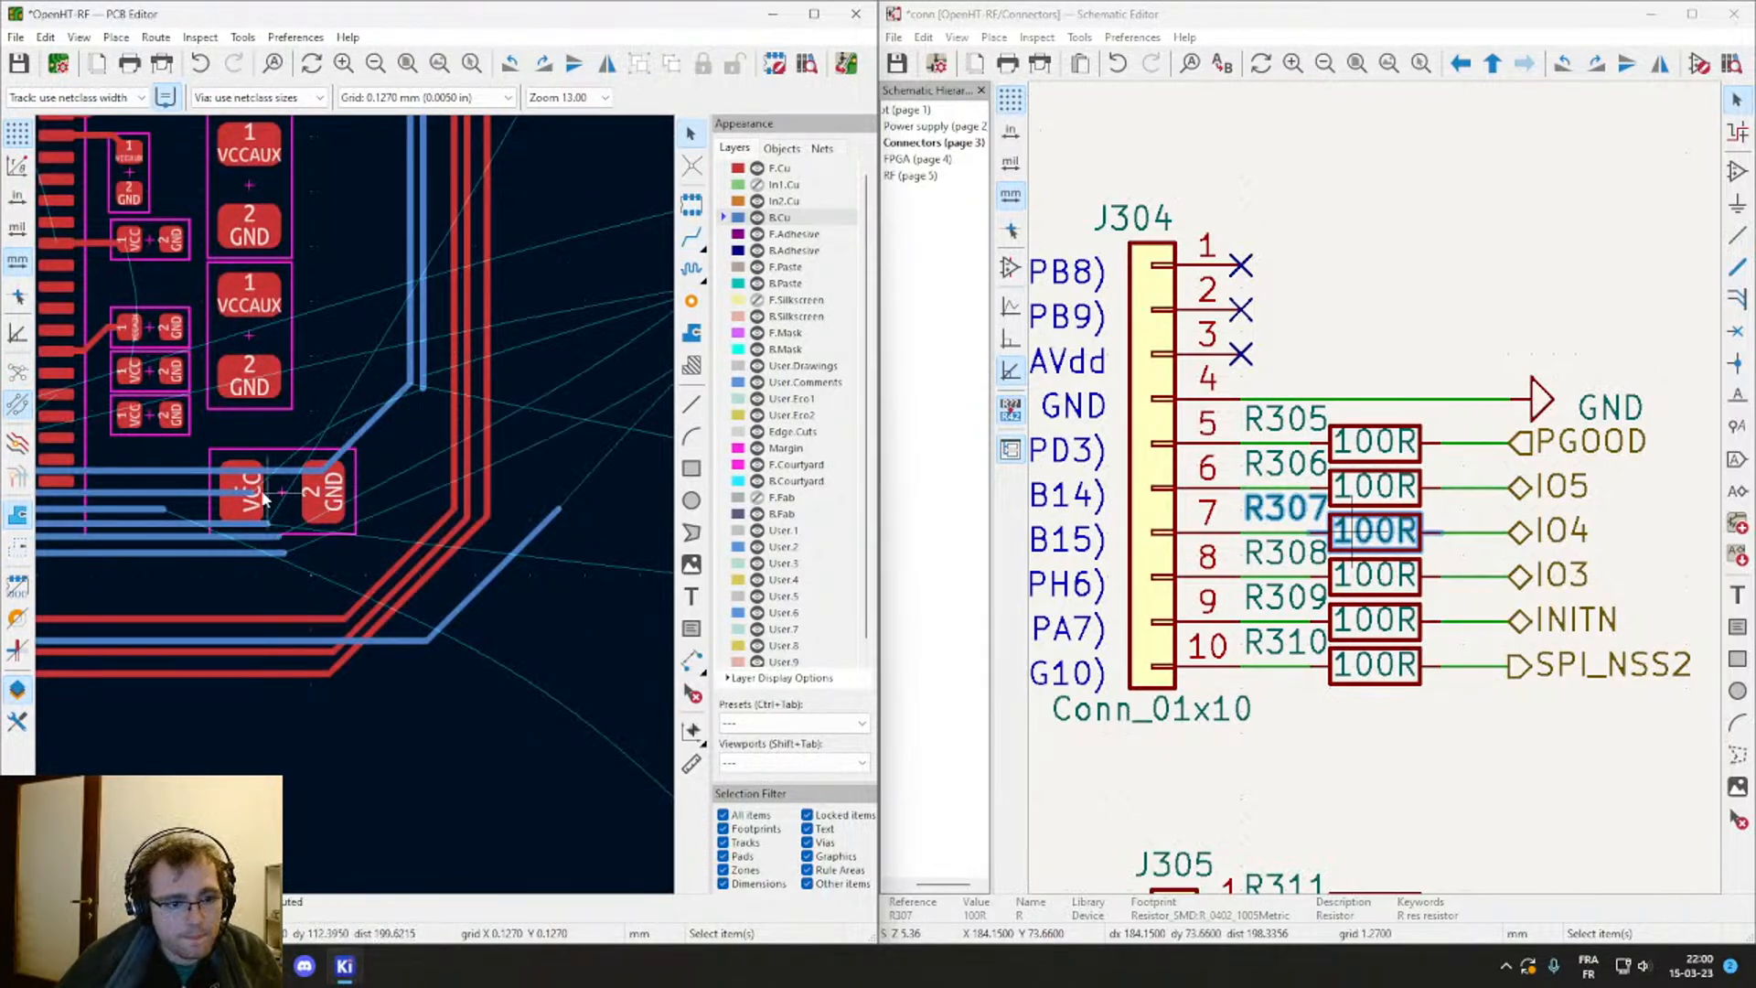
key("x")
key("Escape")
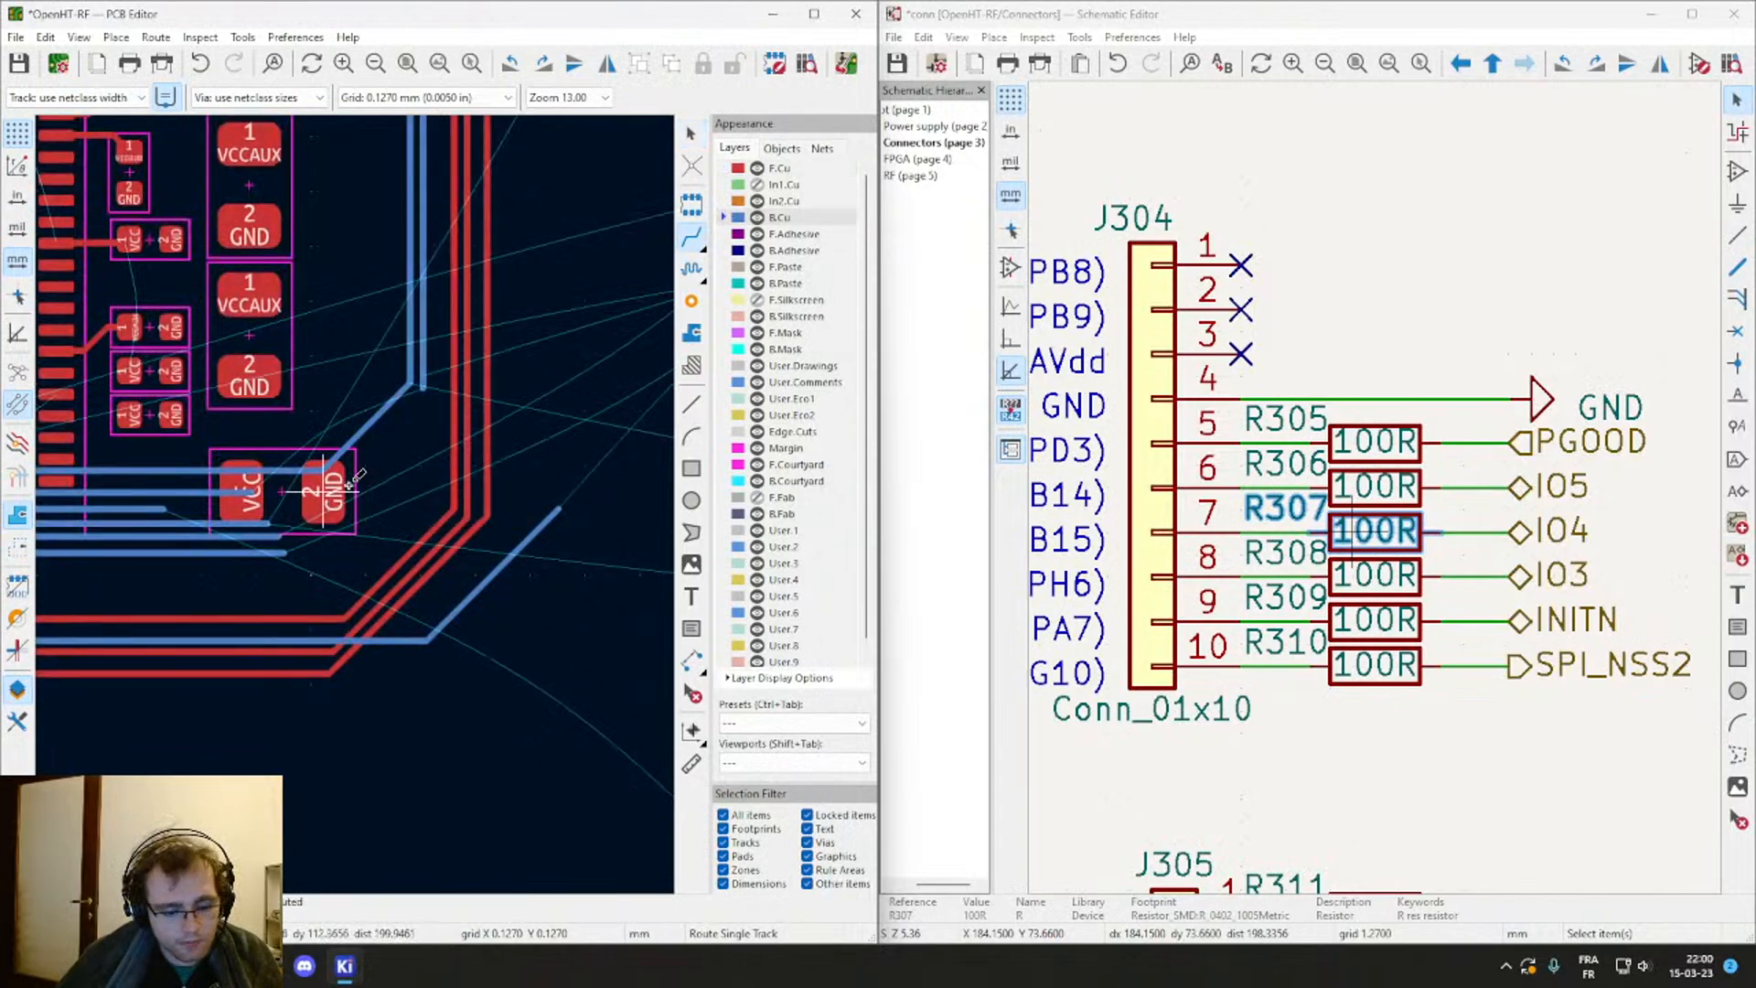
key("v")
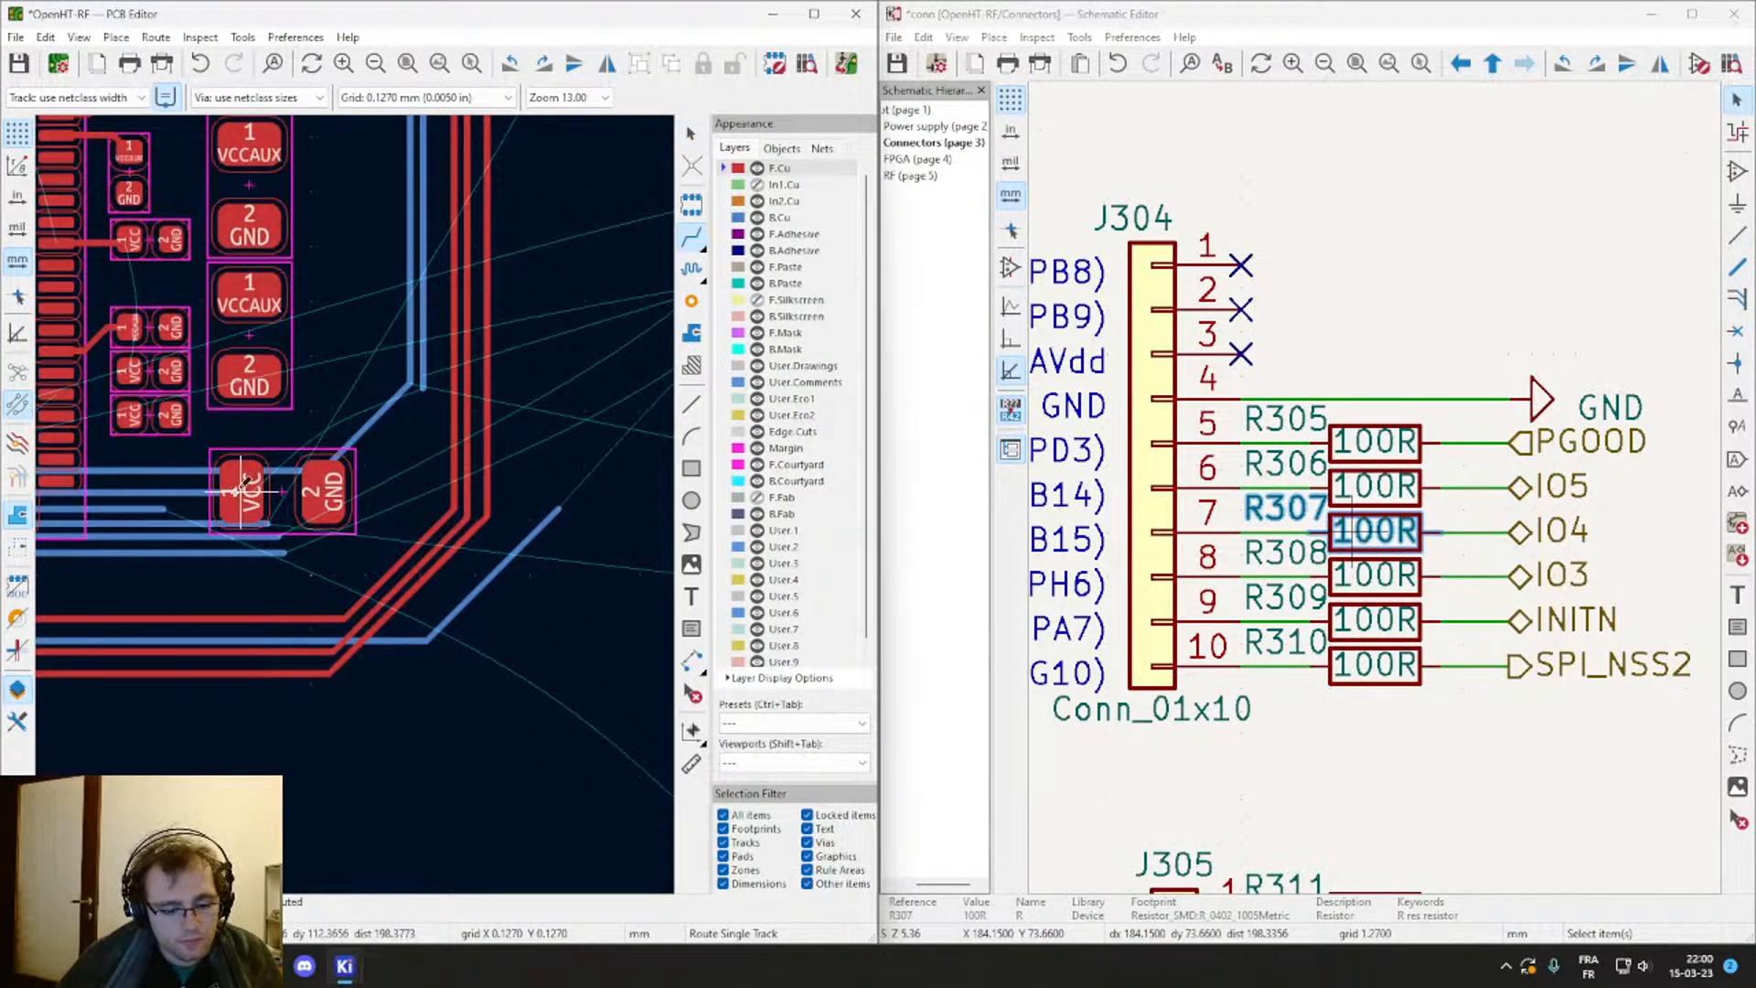
key("v")
key("Escape")
Step: Route the open horizontal IO4 end under the VCC pad on B.Cu to the vertical IO4 track with a 45-degree diagonal
scroll(239, 494, "up", 6)
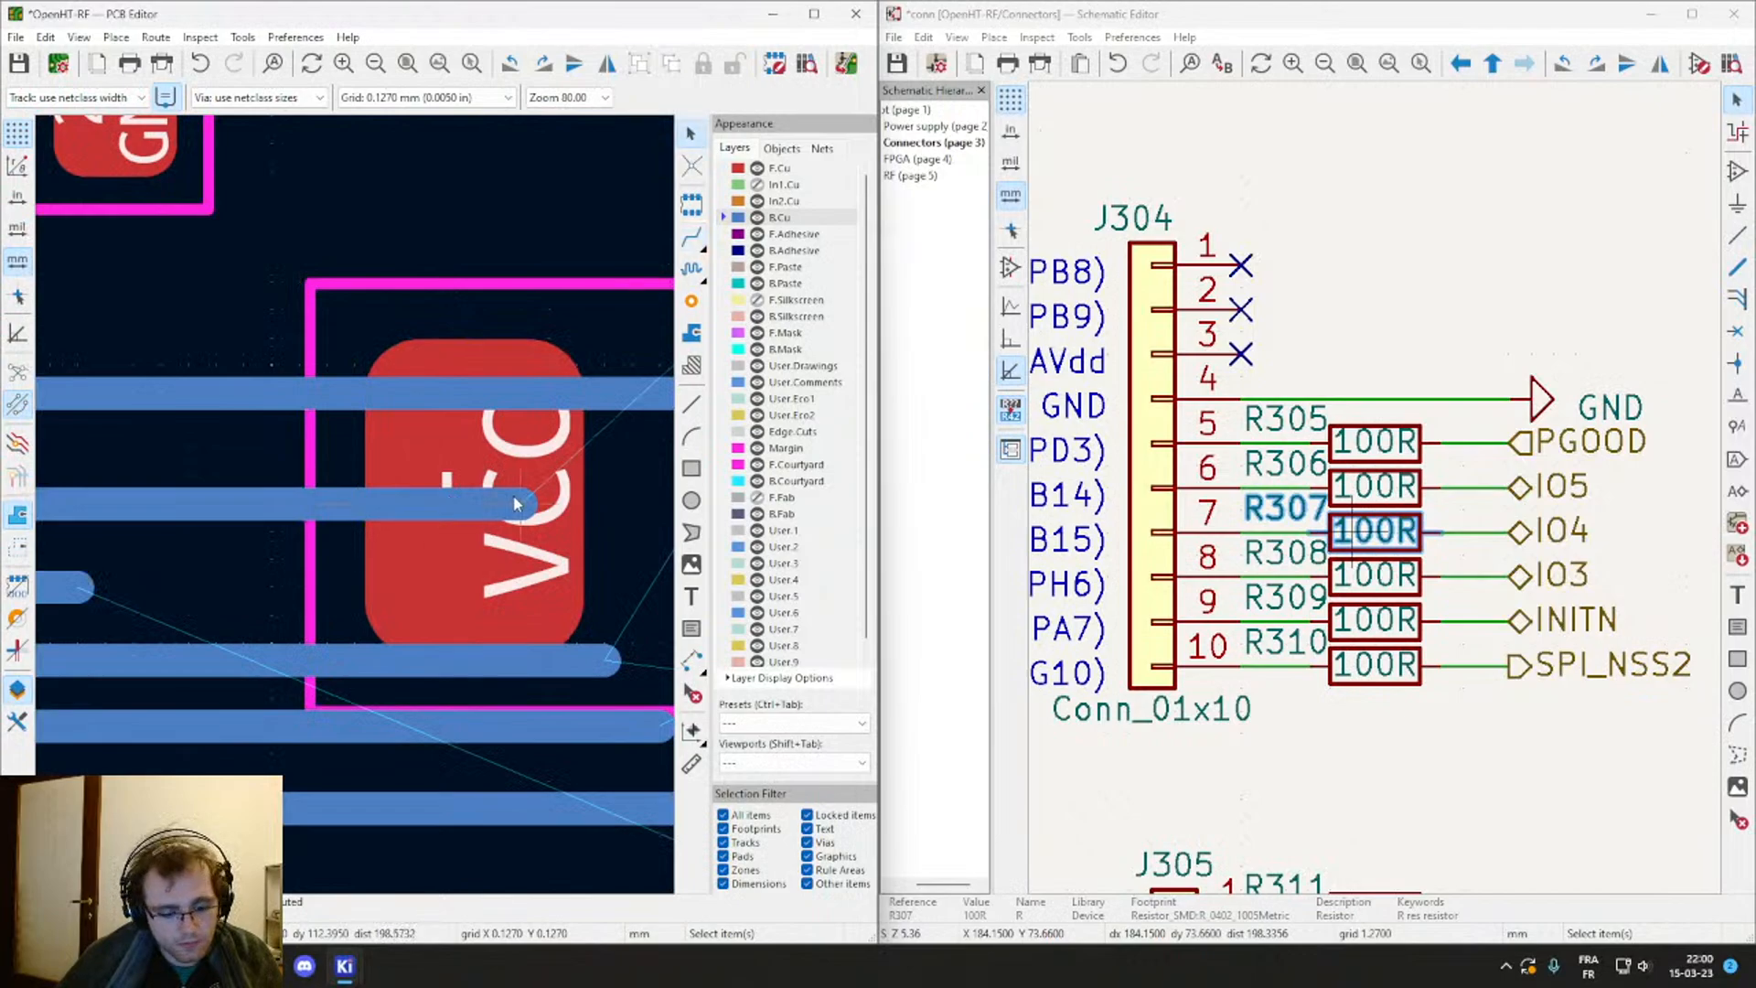
key("x")
scroll(515, 503, "down", 6)
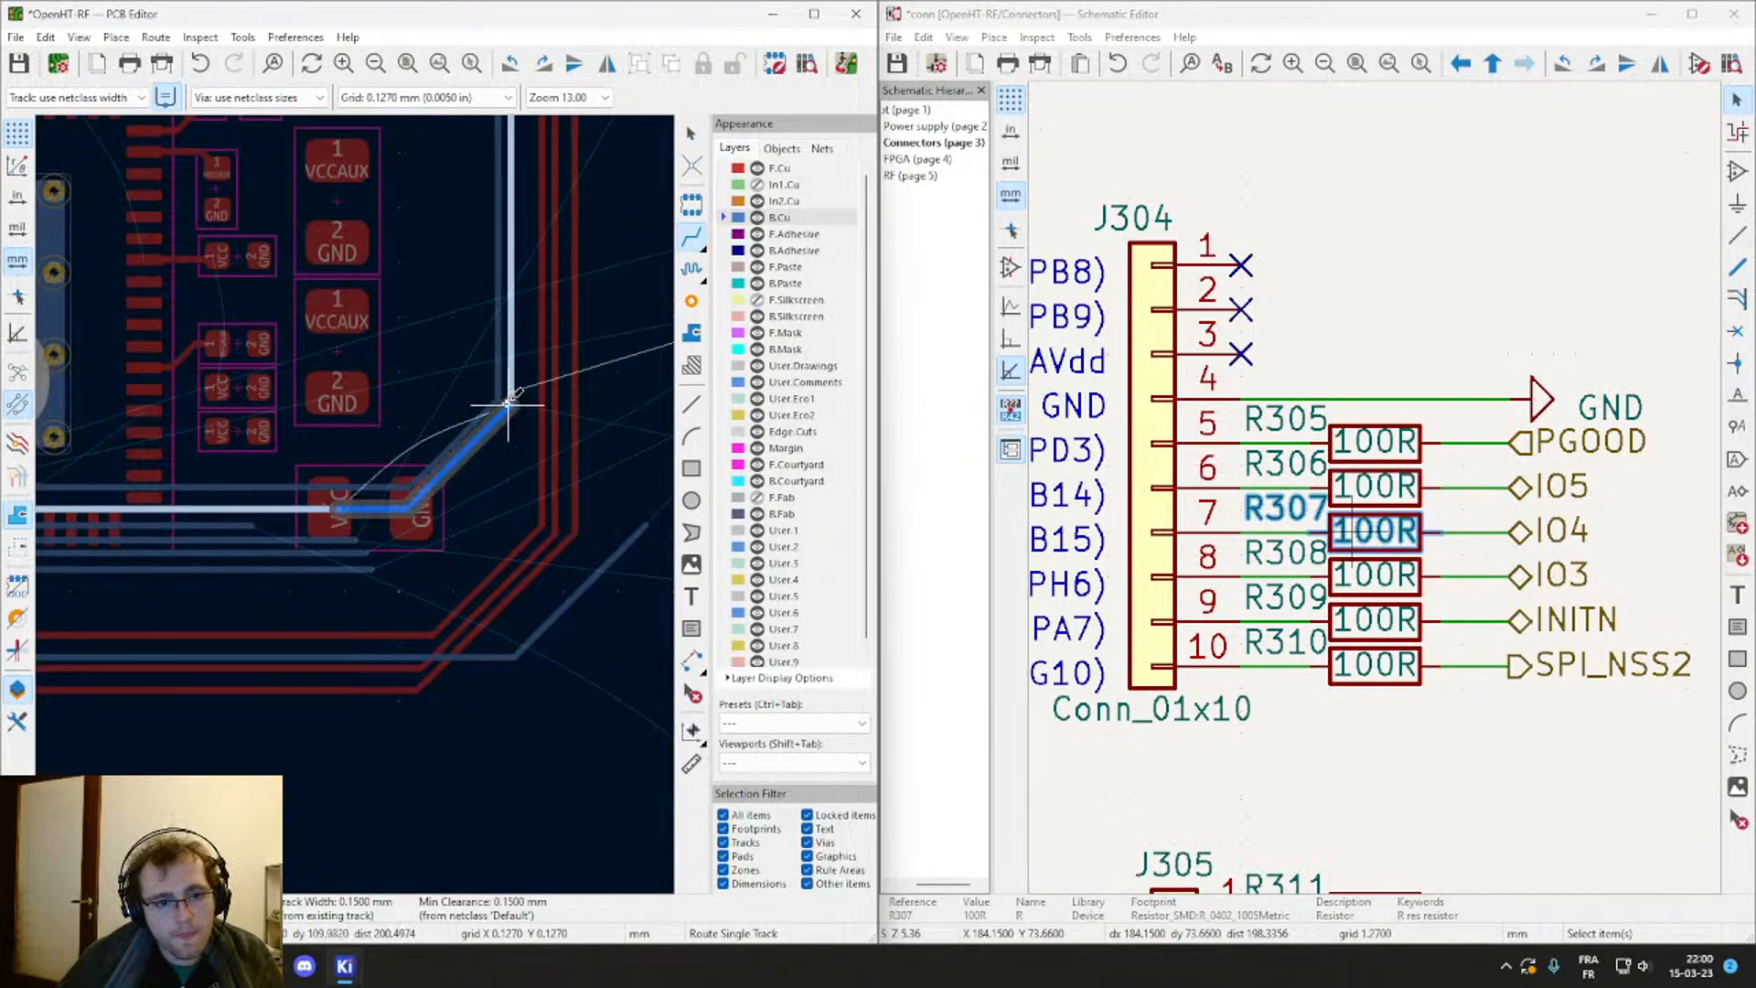
Step: Extend the open B.Cu track under the VCC pad to a via beyond the F.Cu bundle, then on F.Cu to the three-pin header's pad 2
scroll(509, 407, "up", 3)
scroll(361, 502, "down", 3)
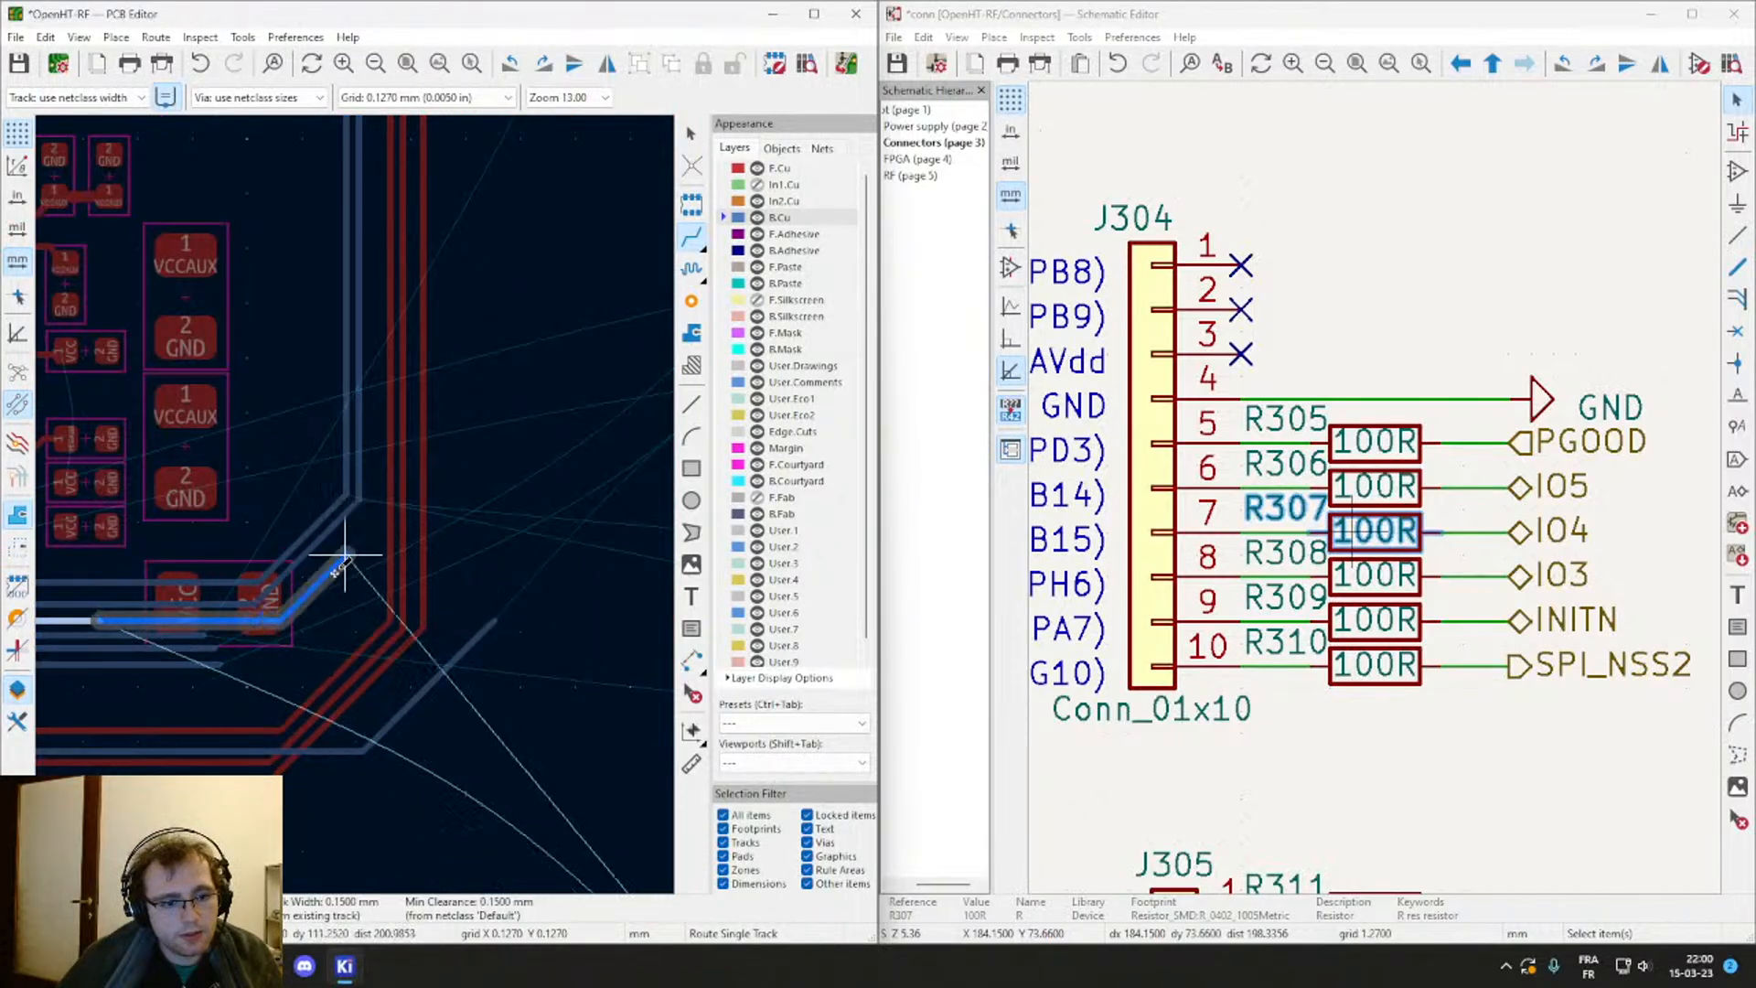
scroll(355, 512, "down", 4)
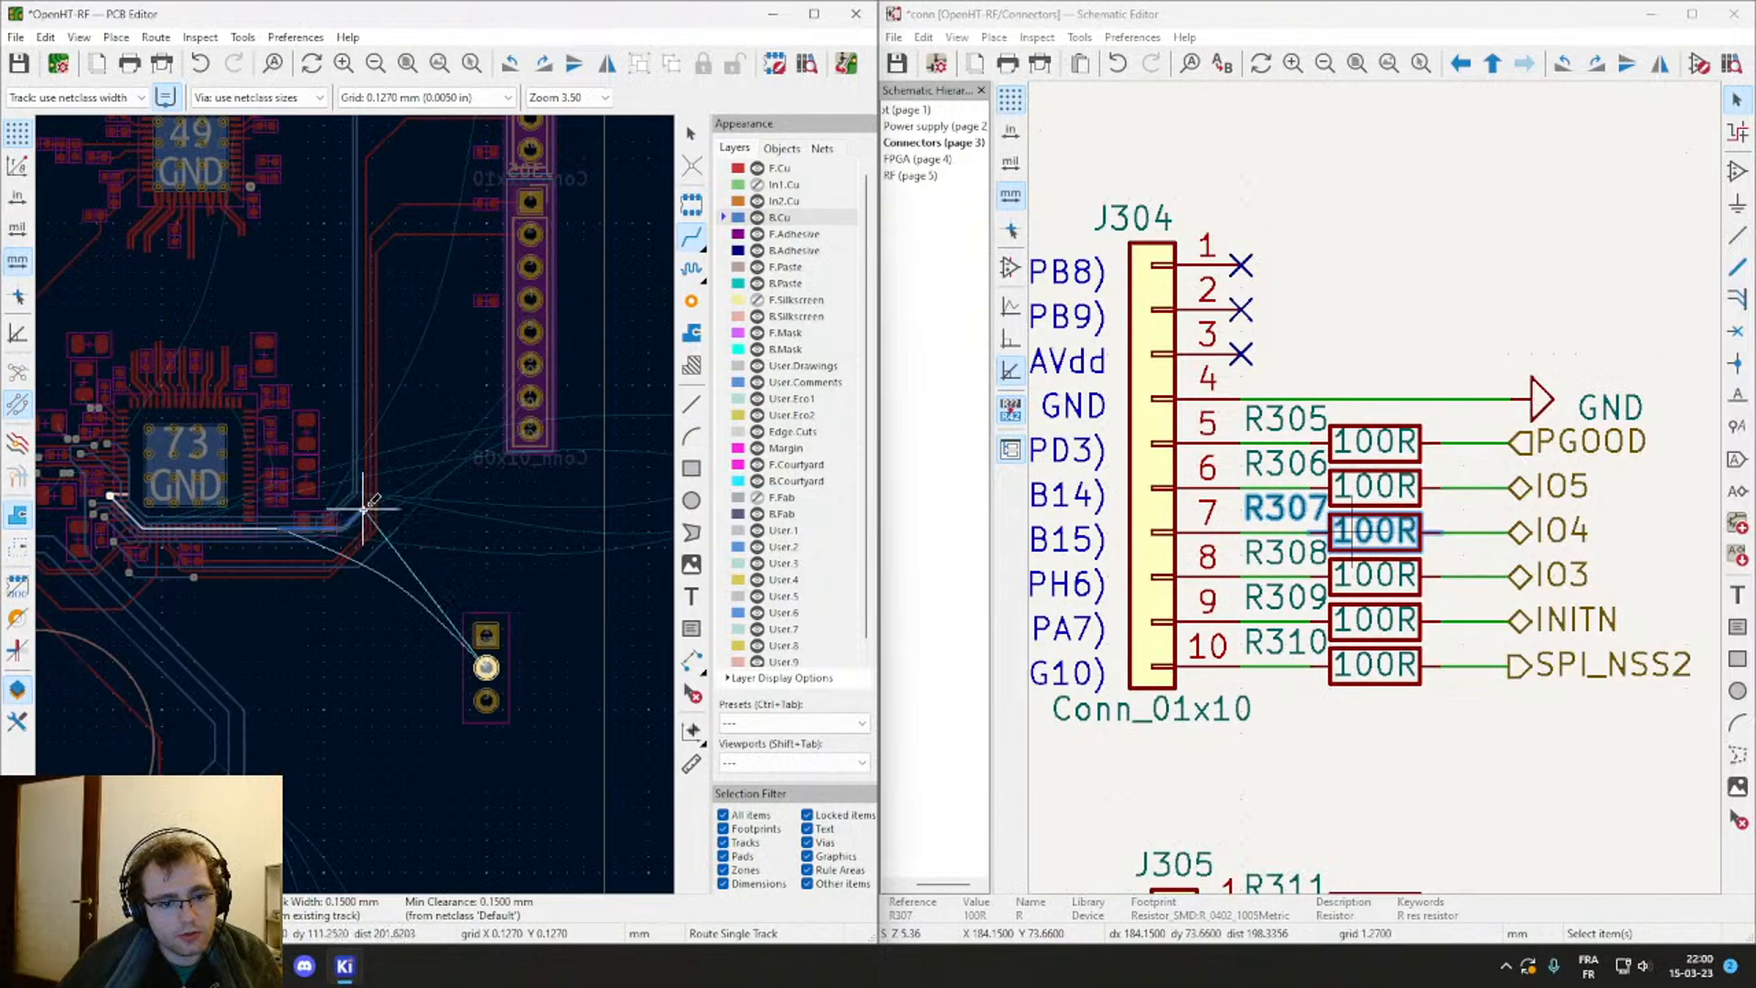
scroll(367, 504, "up", 3)
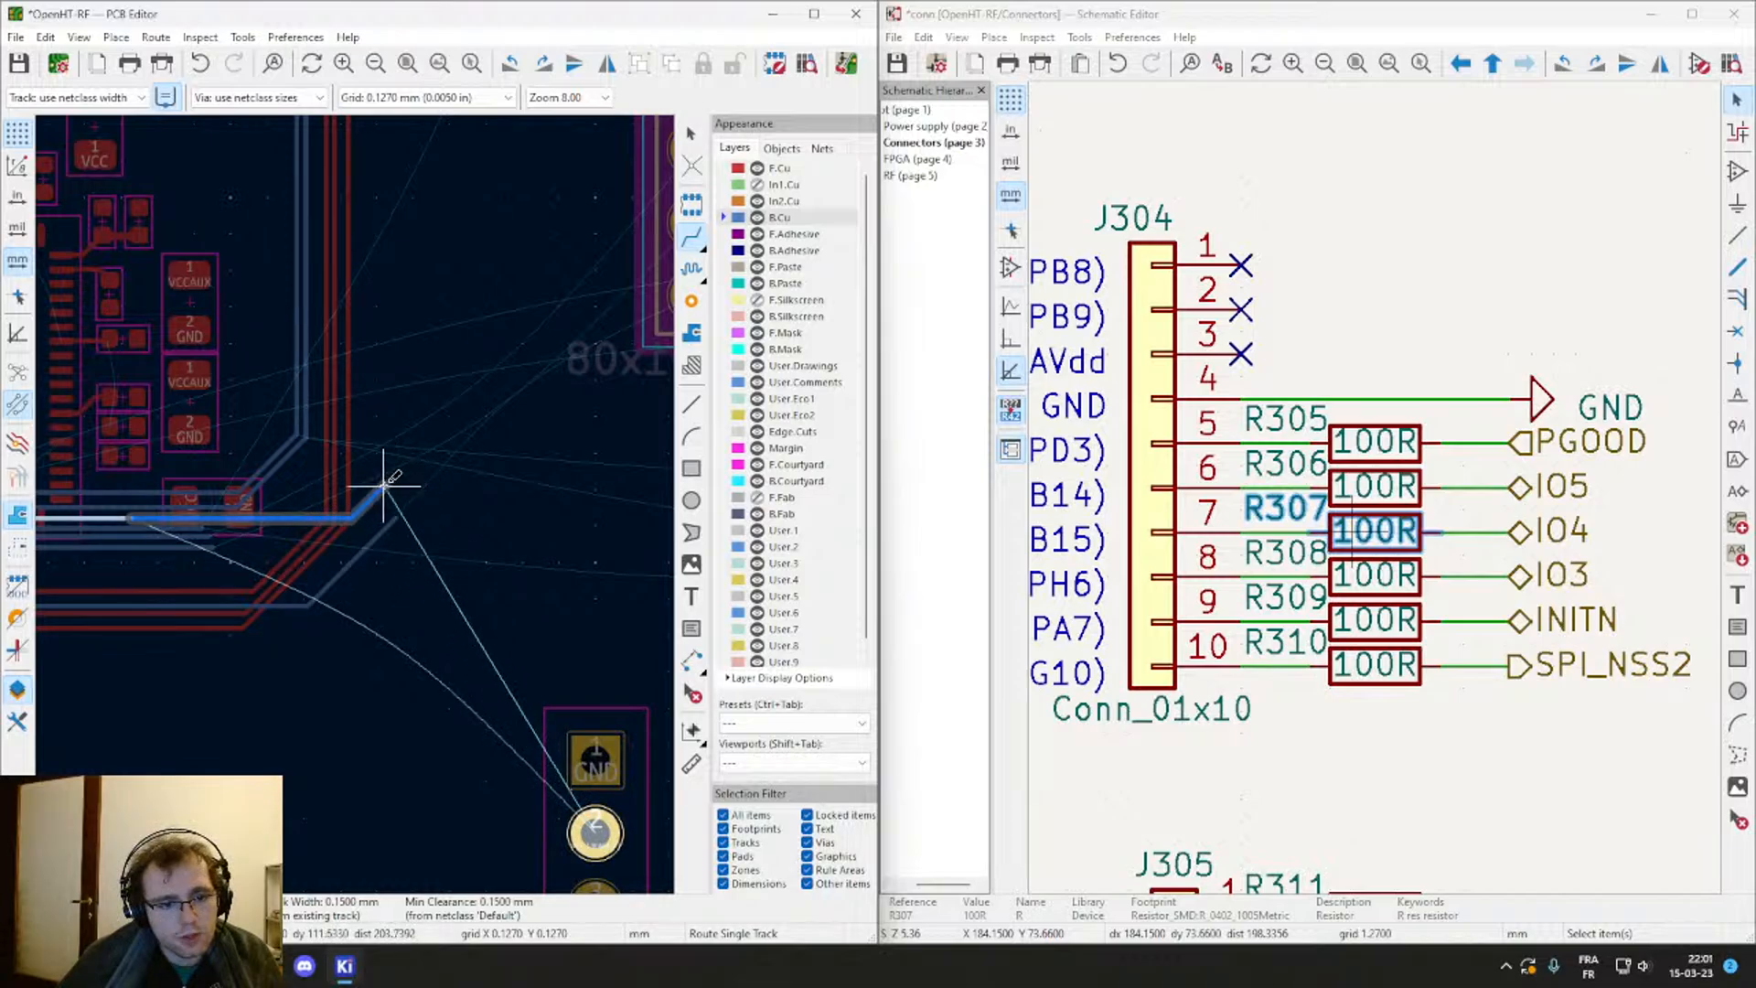
left_click(384, 487)
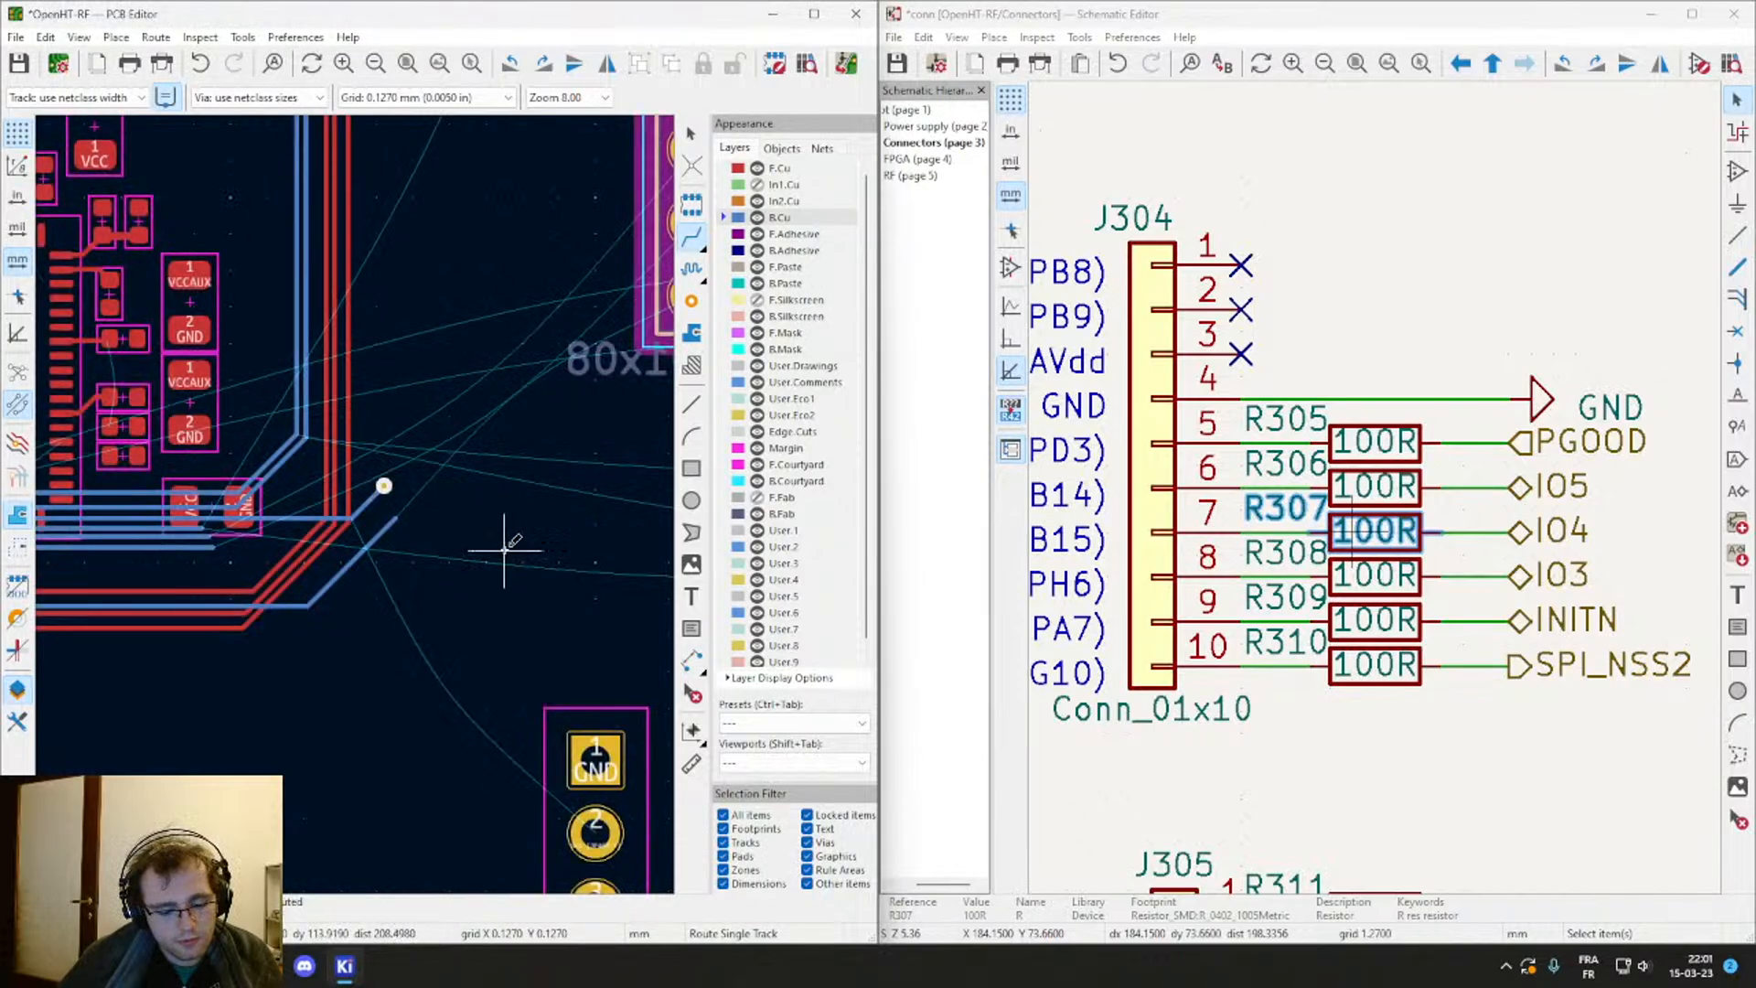
key("Page_Up")
left_click(384, 487)
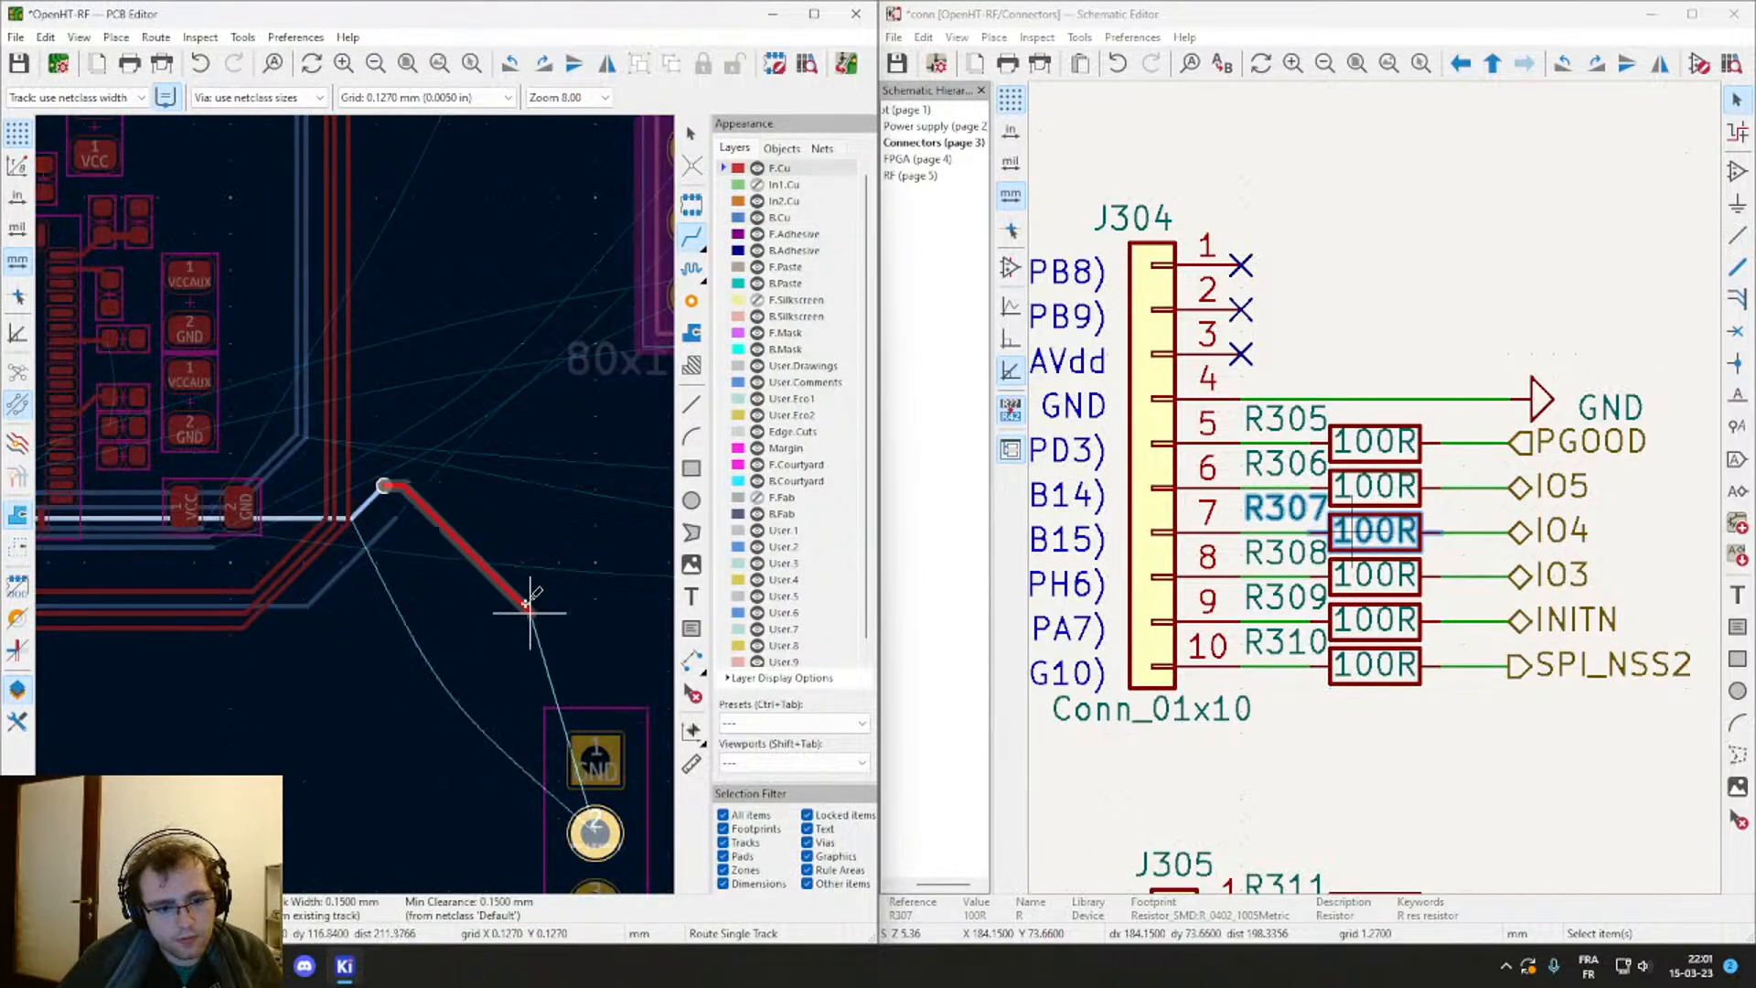
left_click(594, 825)
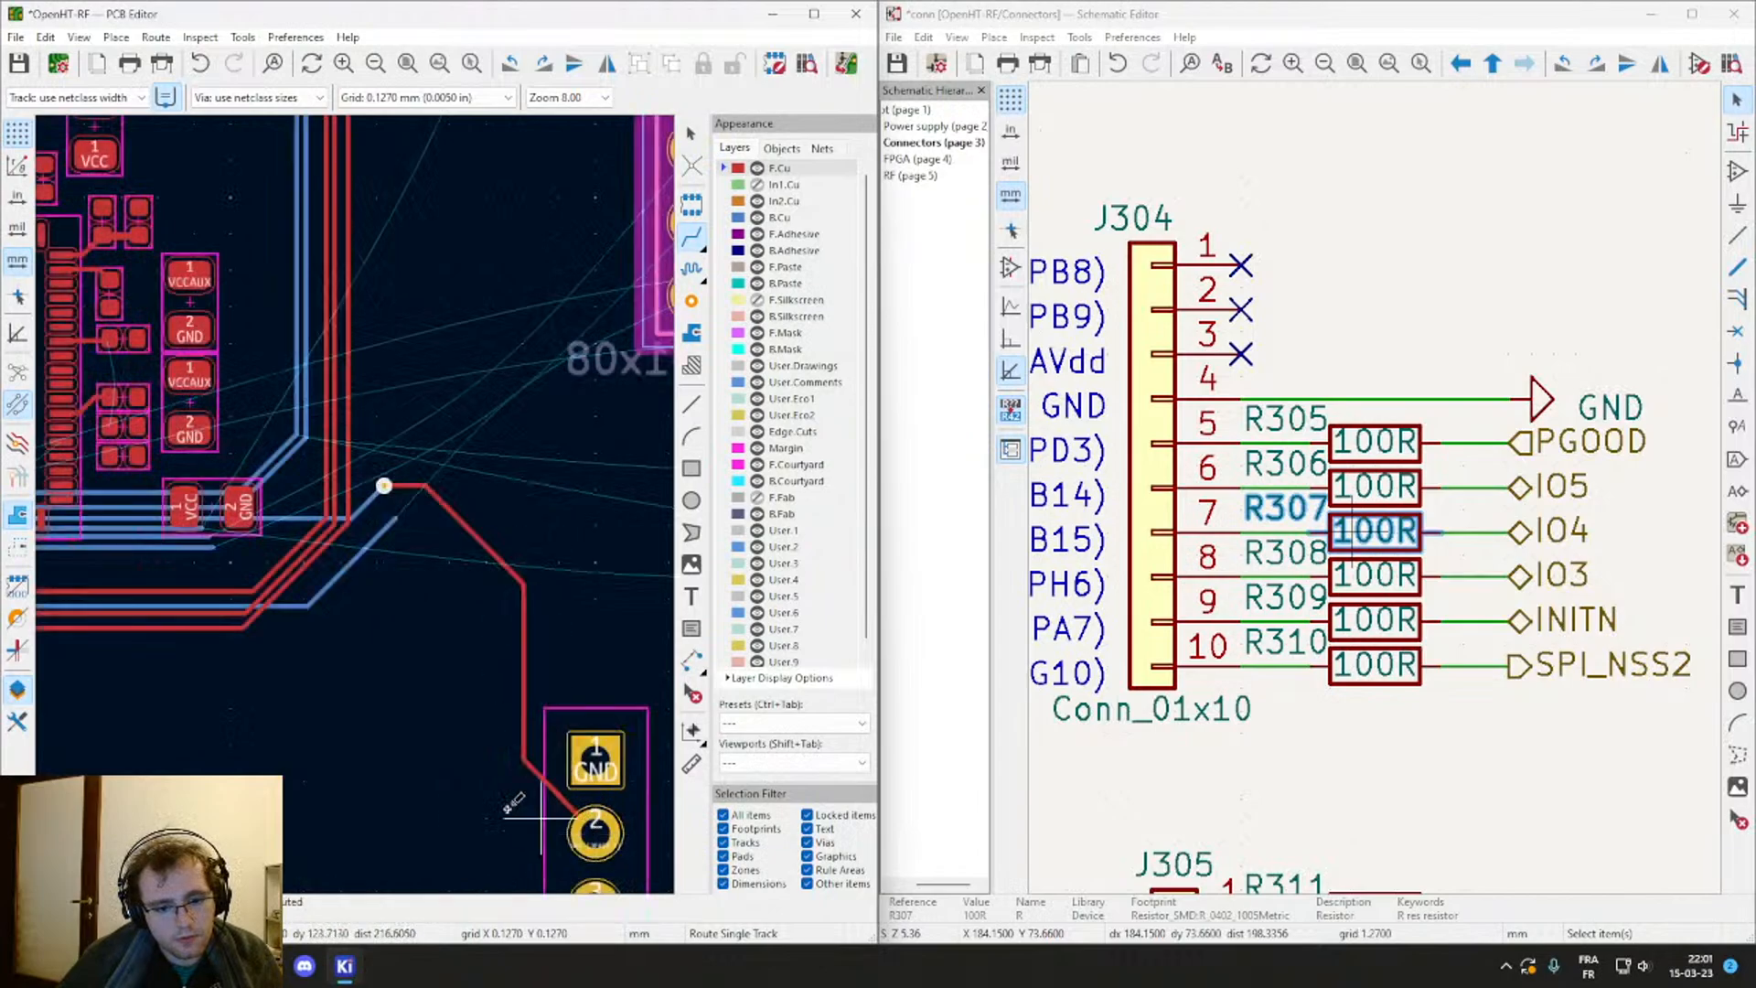
scroll(375, 503, "up", 3)
middle_click_drag(358, 288, 486, 479)
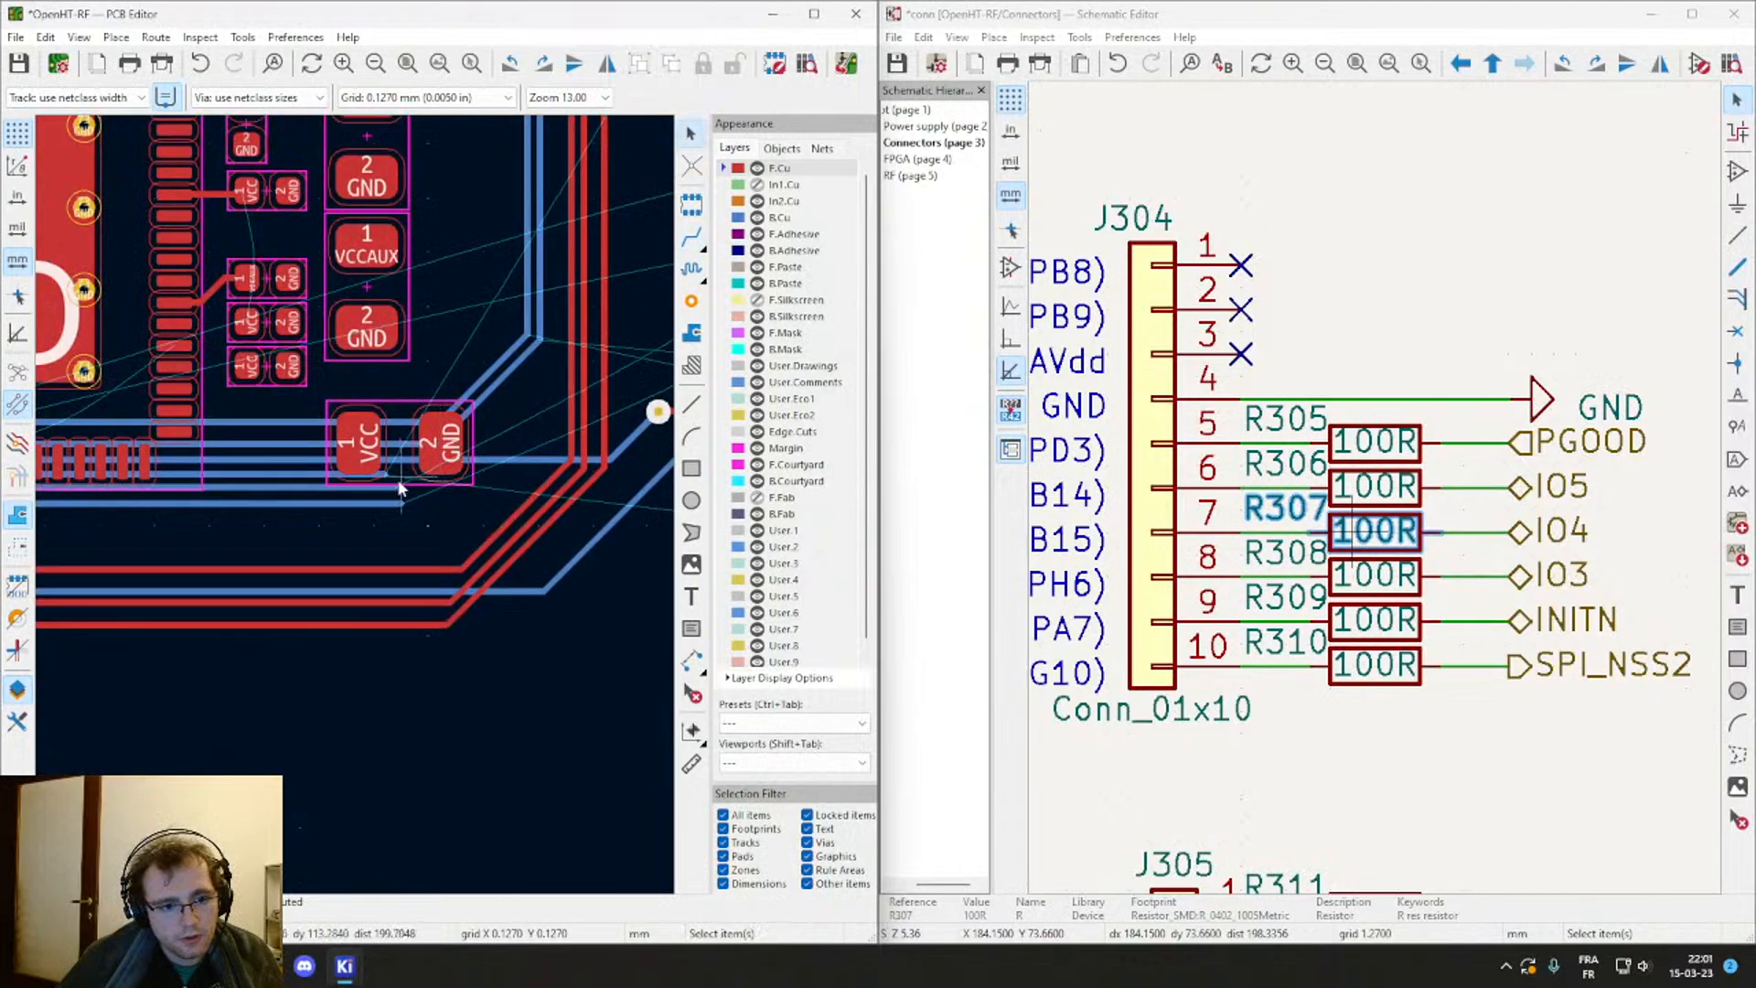
scroll(453, 476, "up", 7)
key("v")
scroll(355, 499, "down", 10)
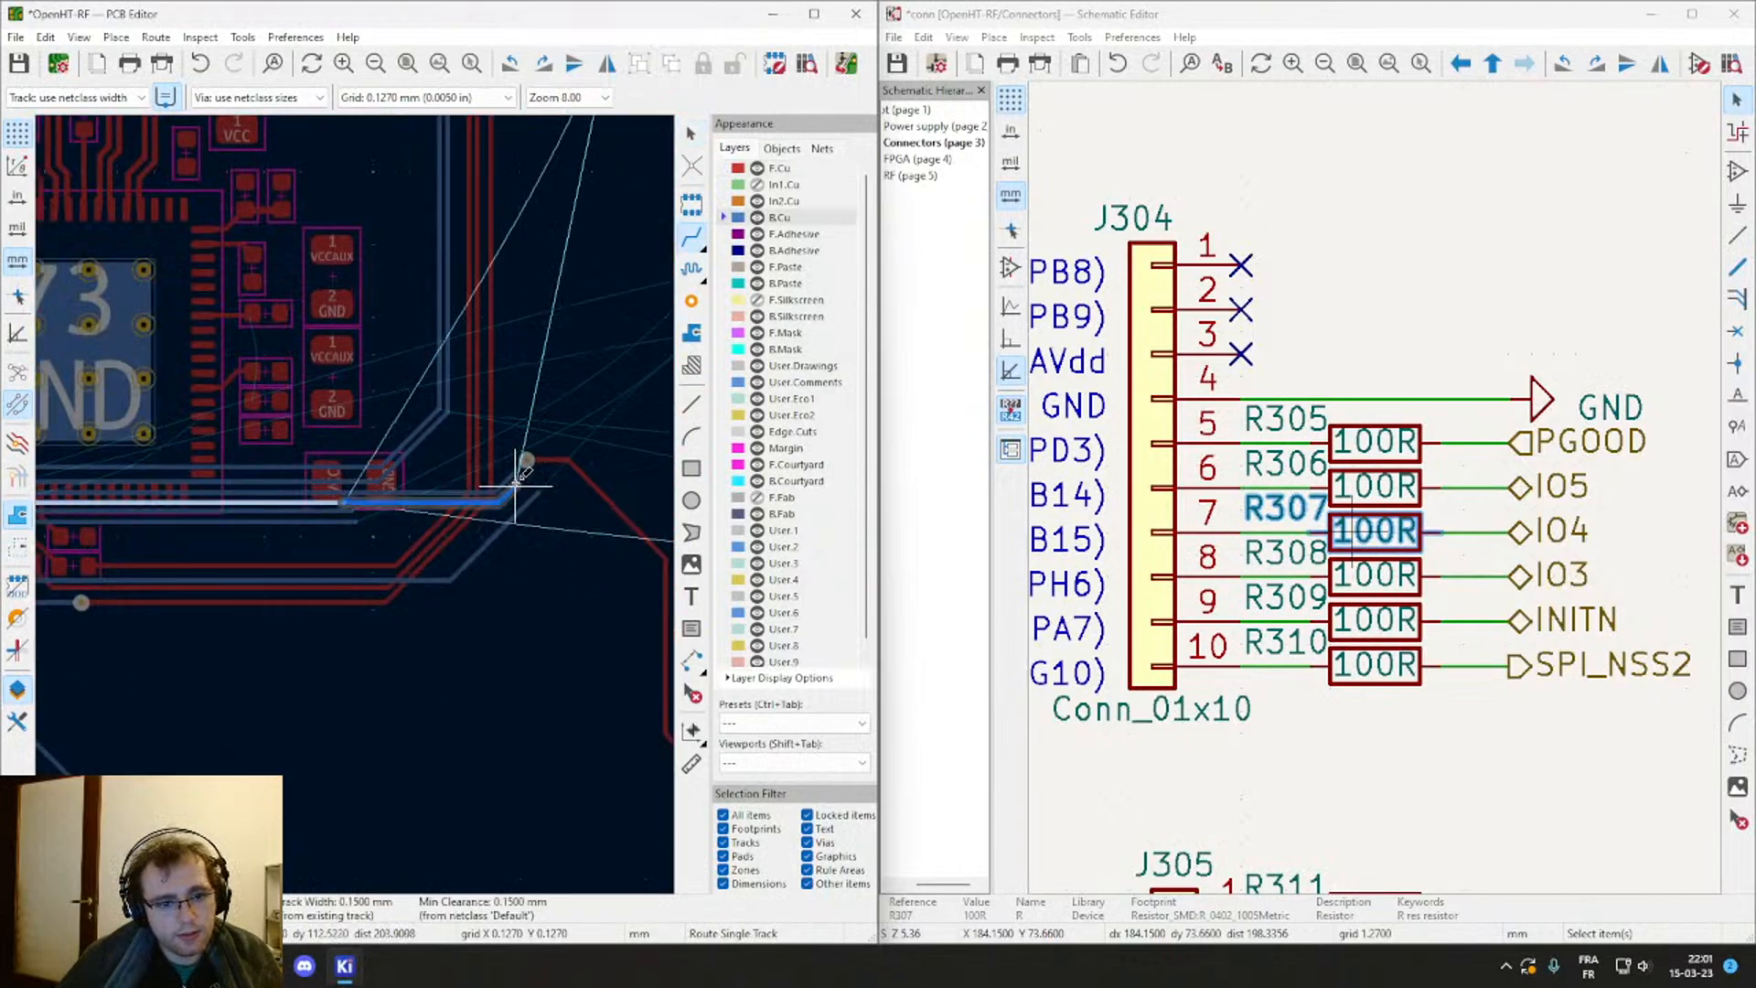
scroll(354, 498, "down", 5)
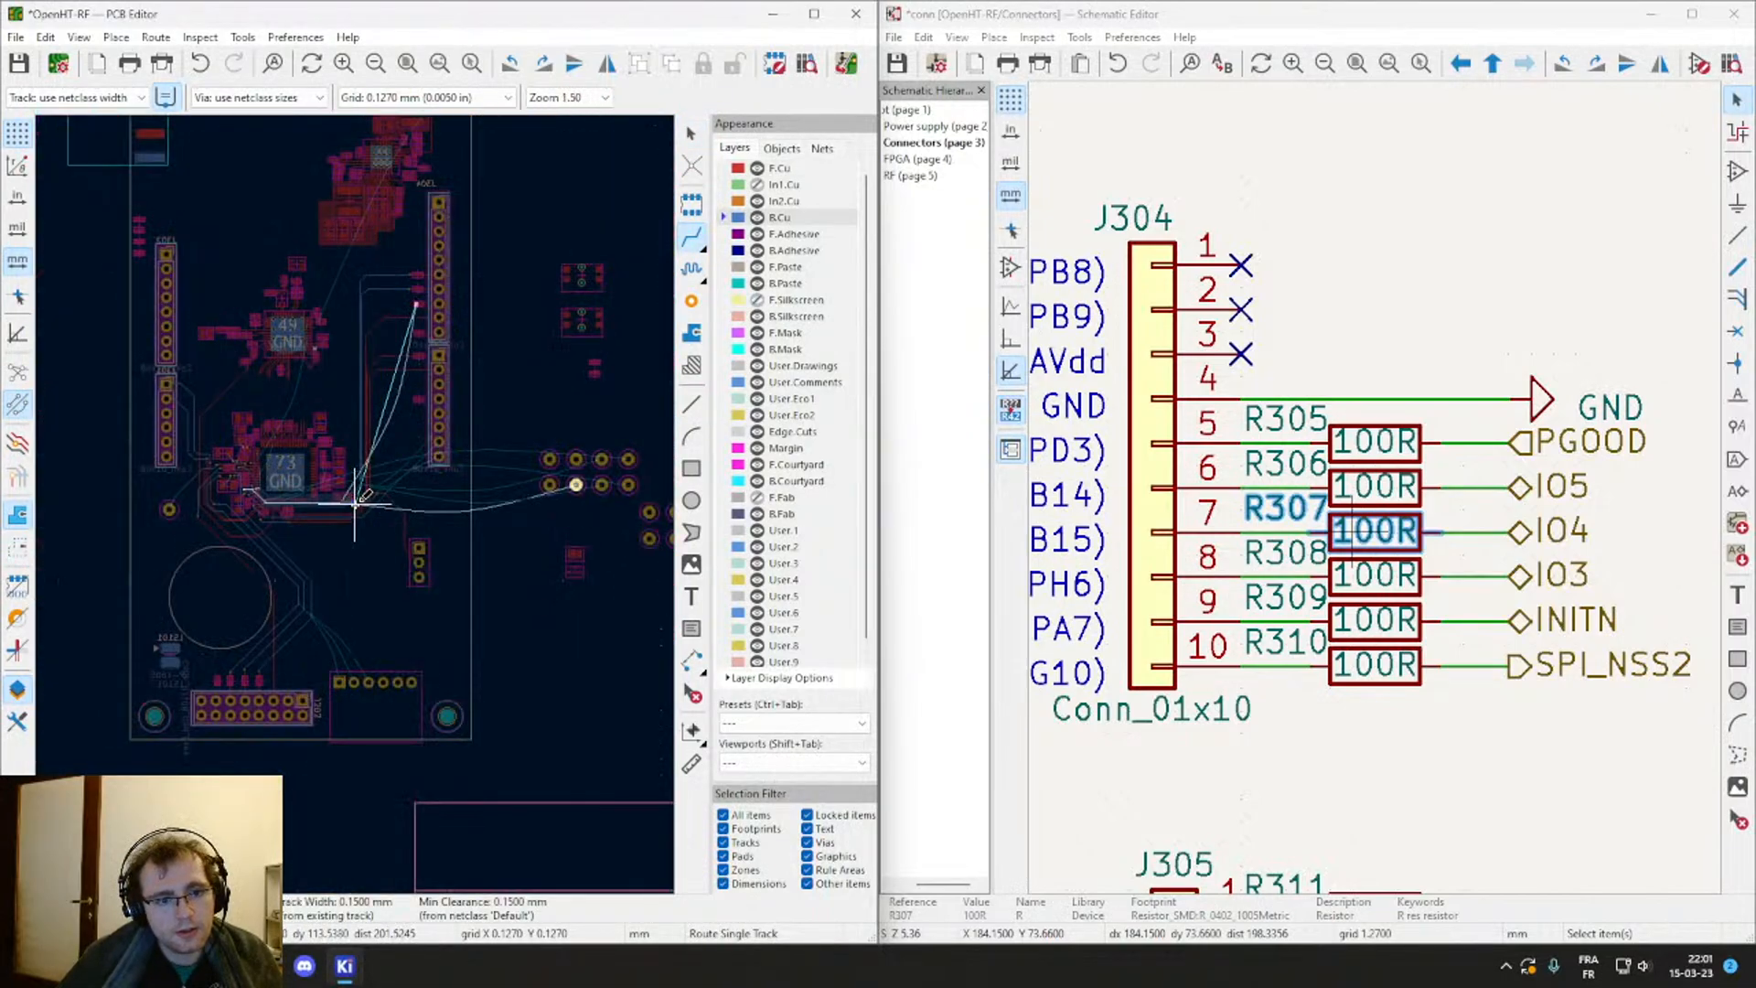
scroll(355, 498, "up", 8)
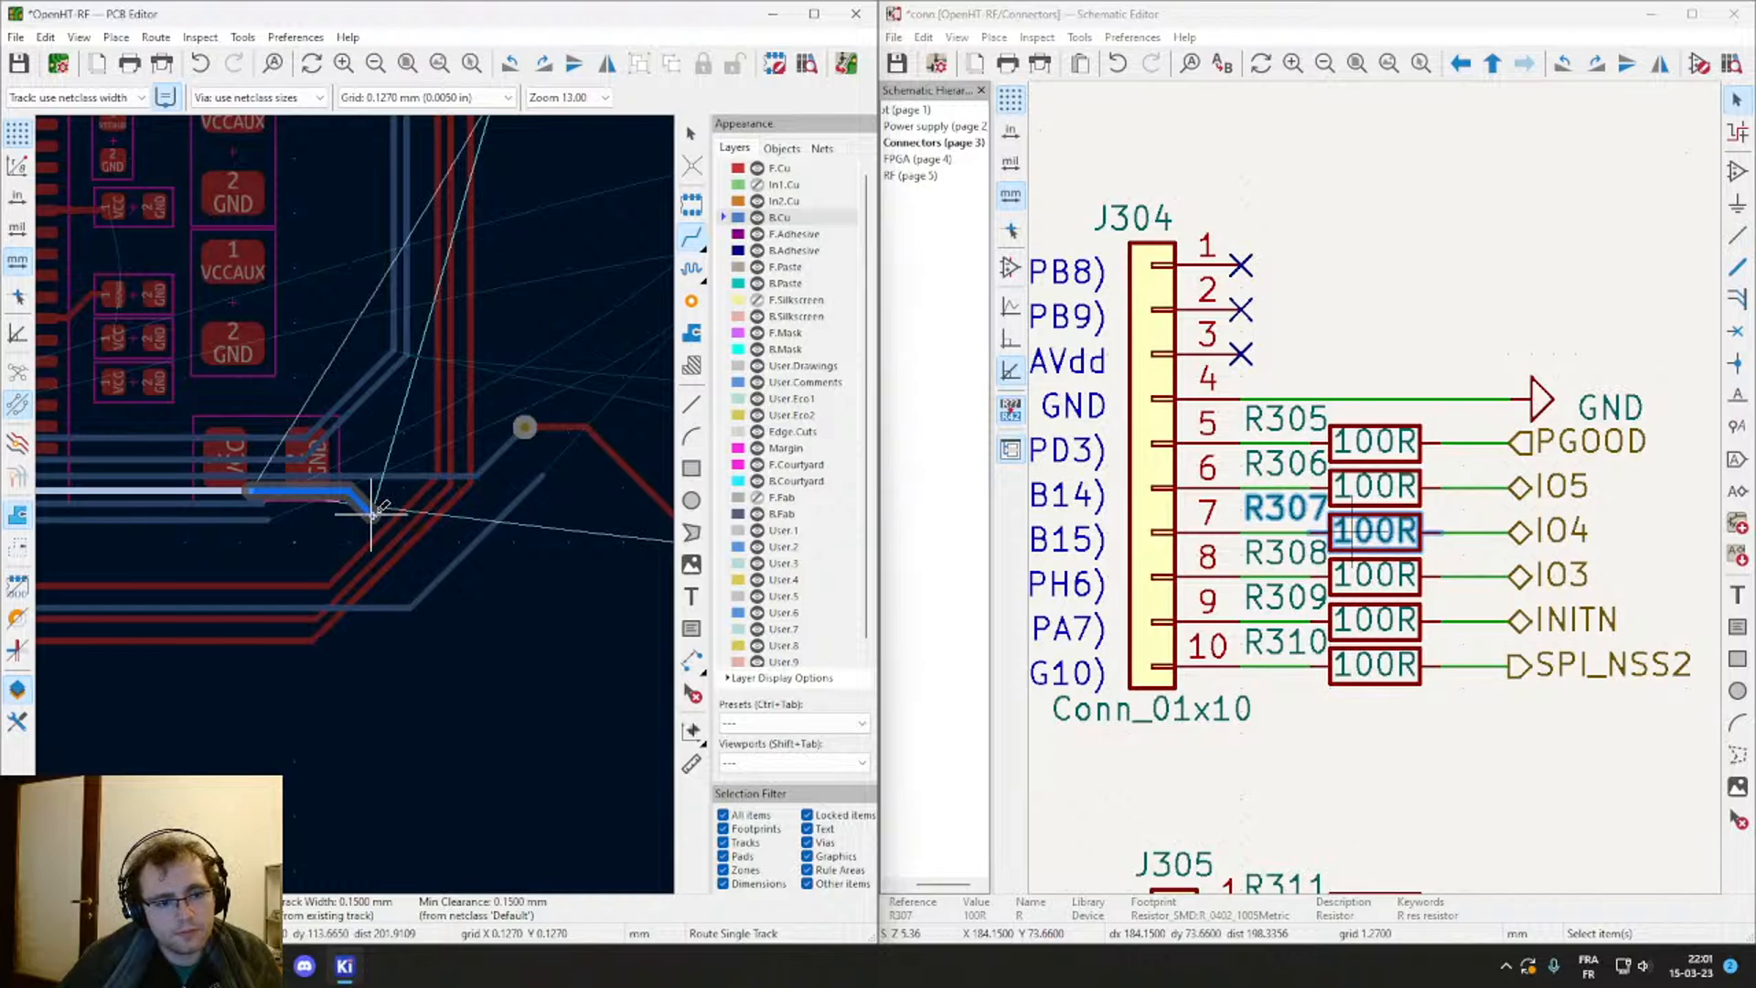
key("Escape")
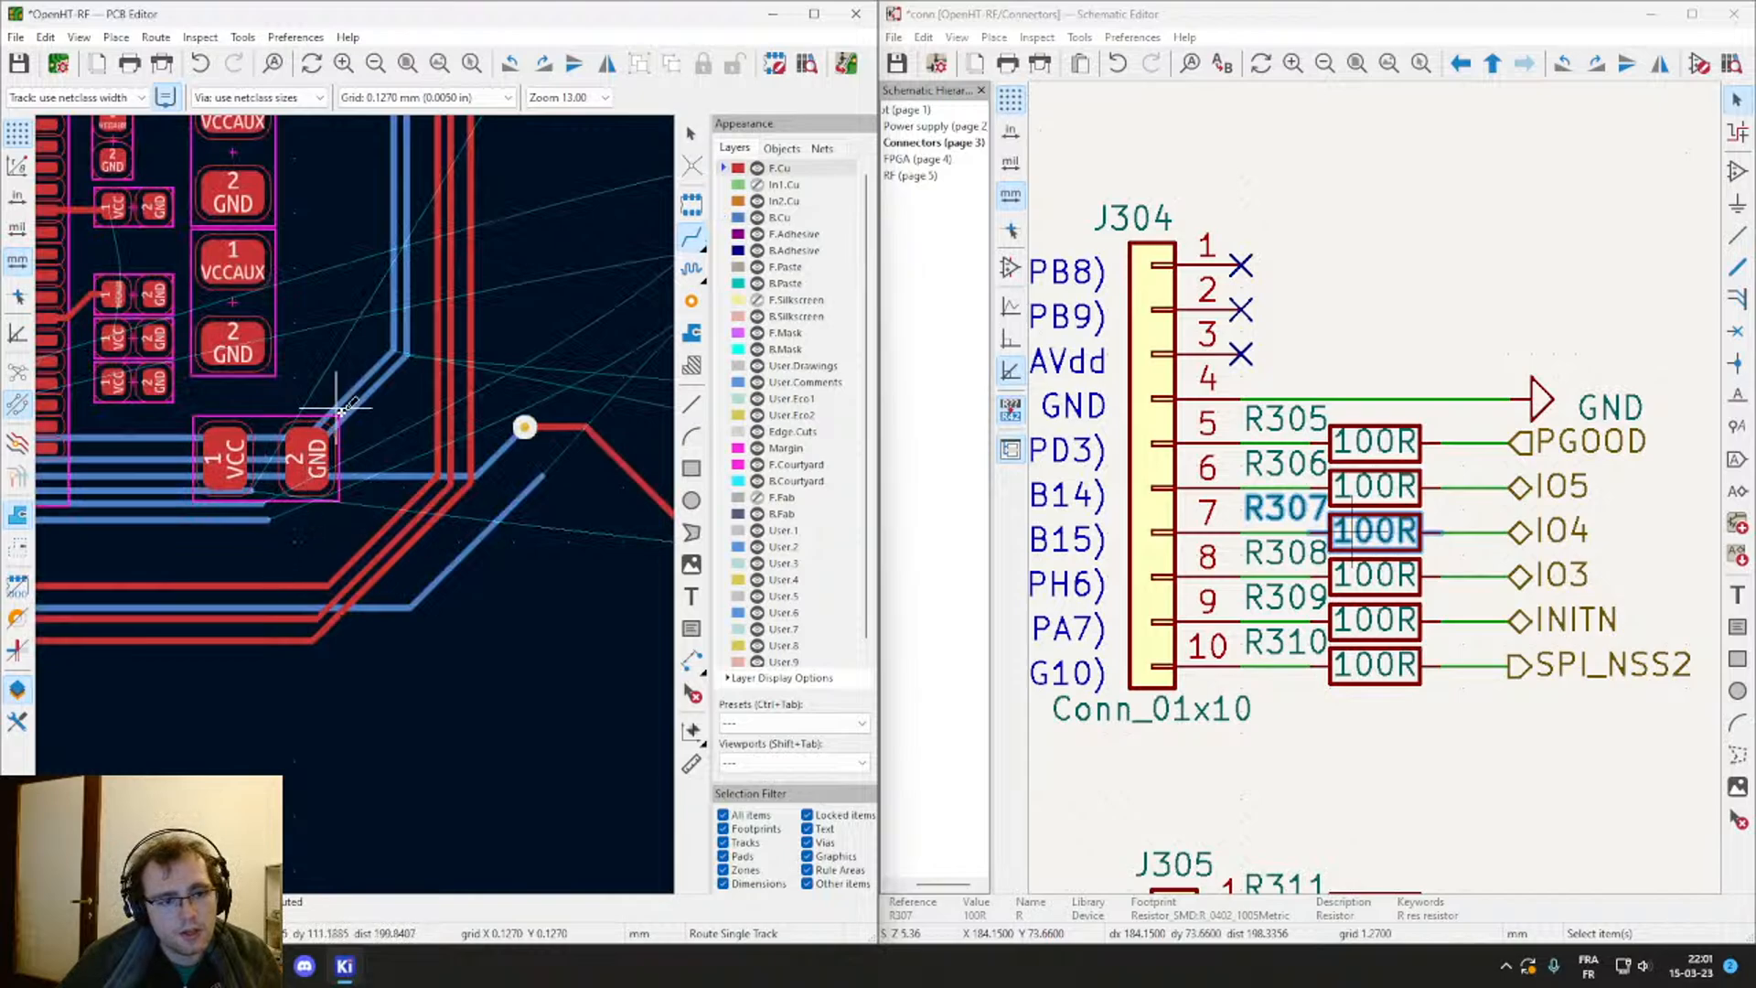
middle_click_drag(311, 385, 414, 500)
key("Escape")
Step: Tighten the B.Cu spacing by moving the IO4 segments closer to IO5 and the horizontal header-pad-2 track closer to IO4
left_click(447, 511)
left_click_drag(447, 511, 435, 497)
double_click(461, 515)
key("Escape")
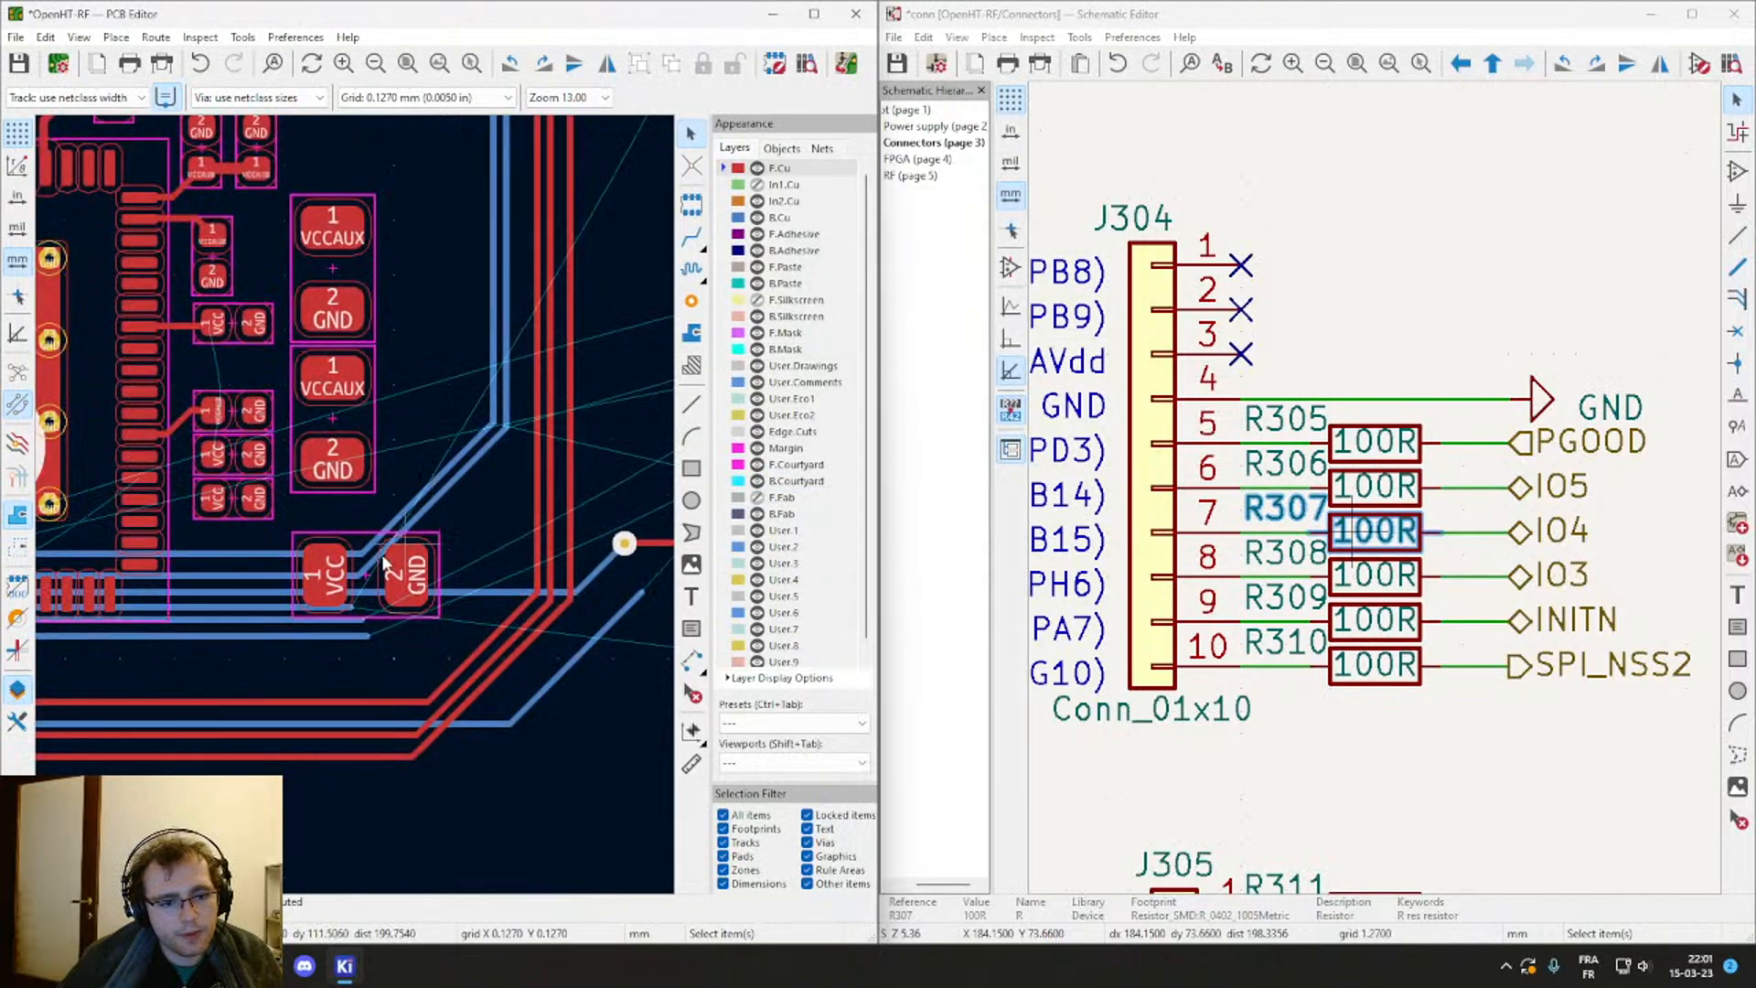
middle_click_drag(257, 580, 499, 530)
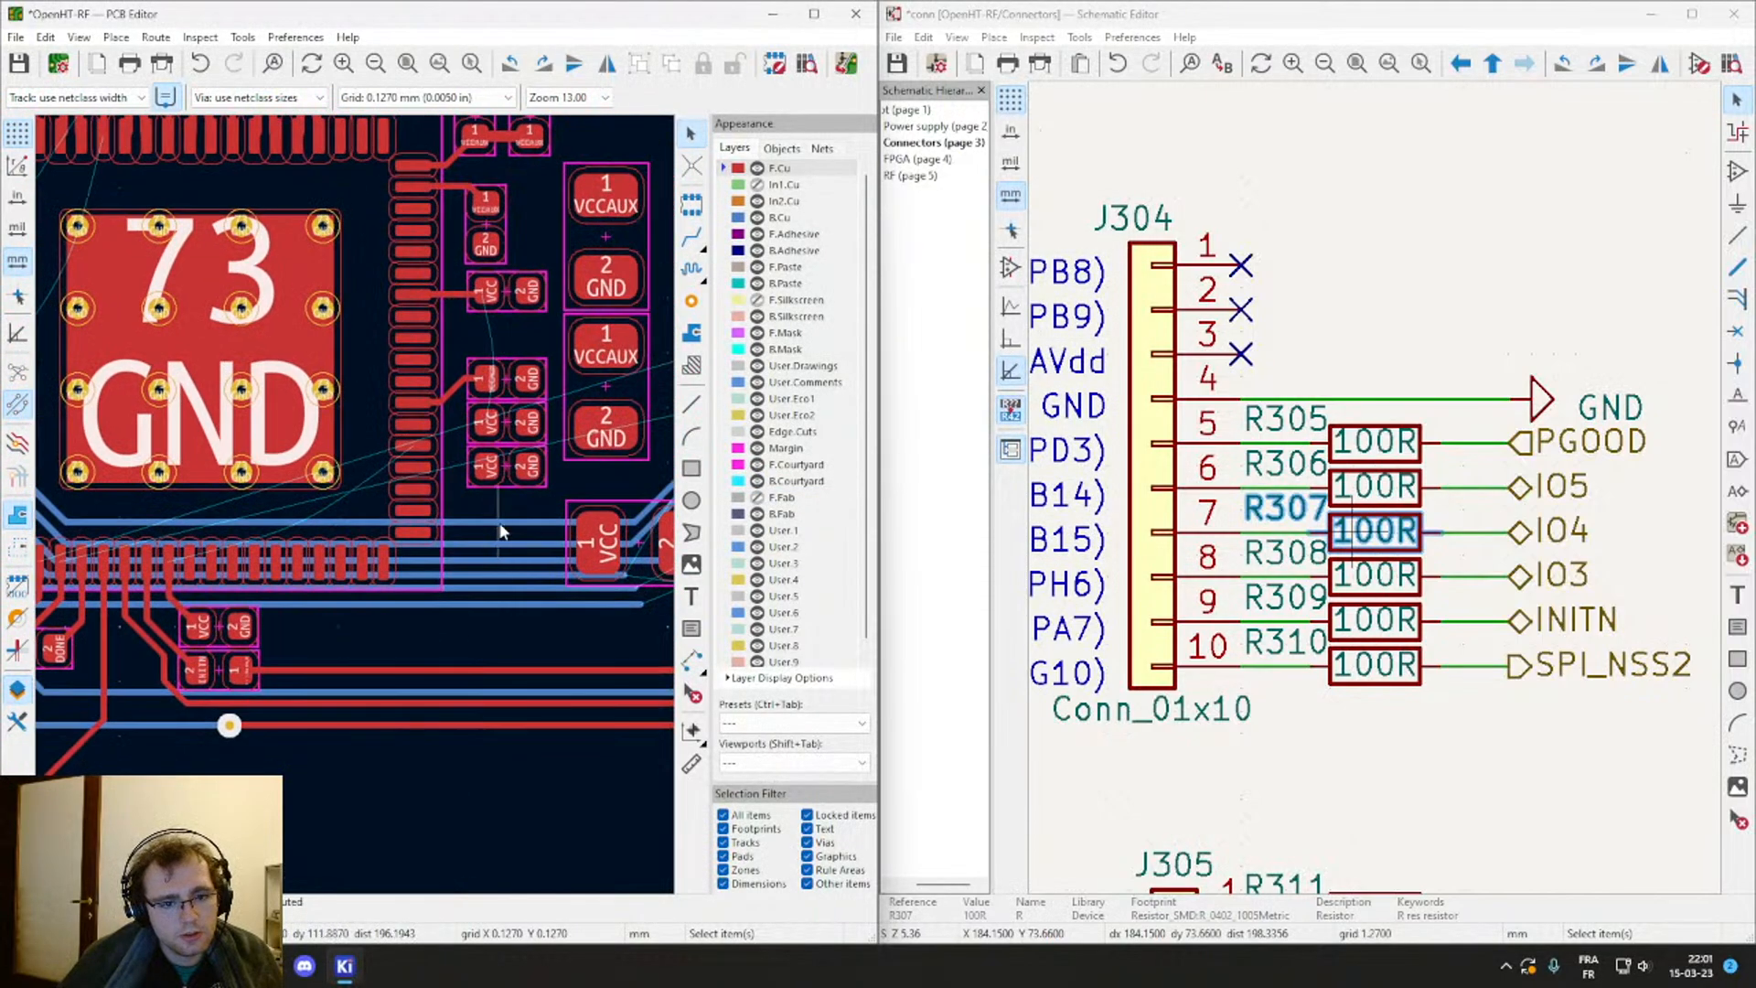
left_click(501, 528)
left_click_drag(501, 526, 510, 522)
double_click(508, 544)
key("Escape")
middle_click_drag(614, 555, 452, 563)
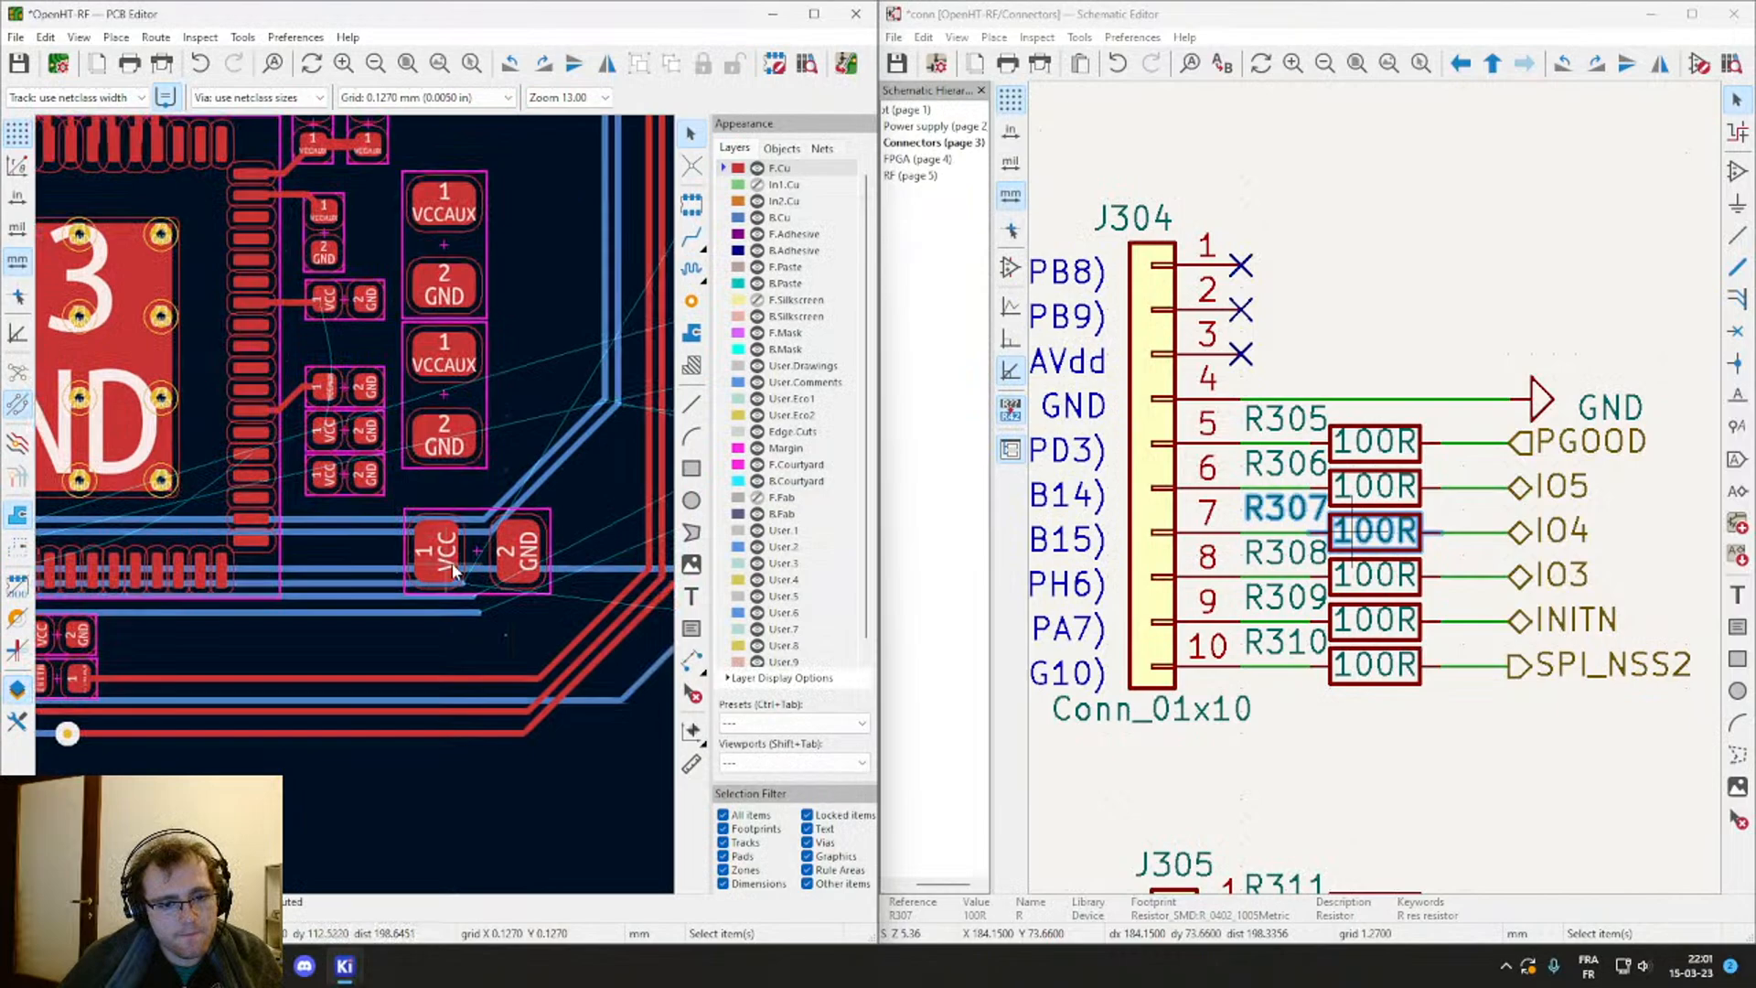
left_click(402, 569)
left_click_drag(402, 569, 389, 550)
Step: Remove the header-pad-2 track's B.Cu link to its via, and reshape the track to end in a 45-degree diagonal beside IO4
scroll(389, 550, "down", 4)
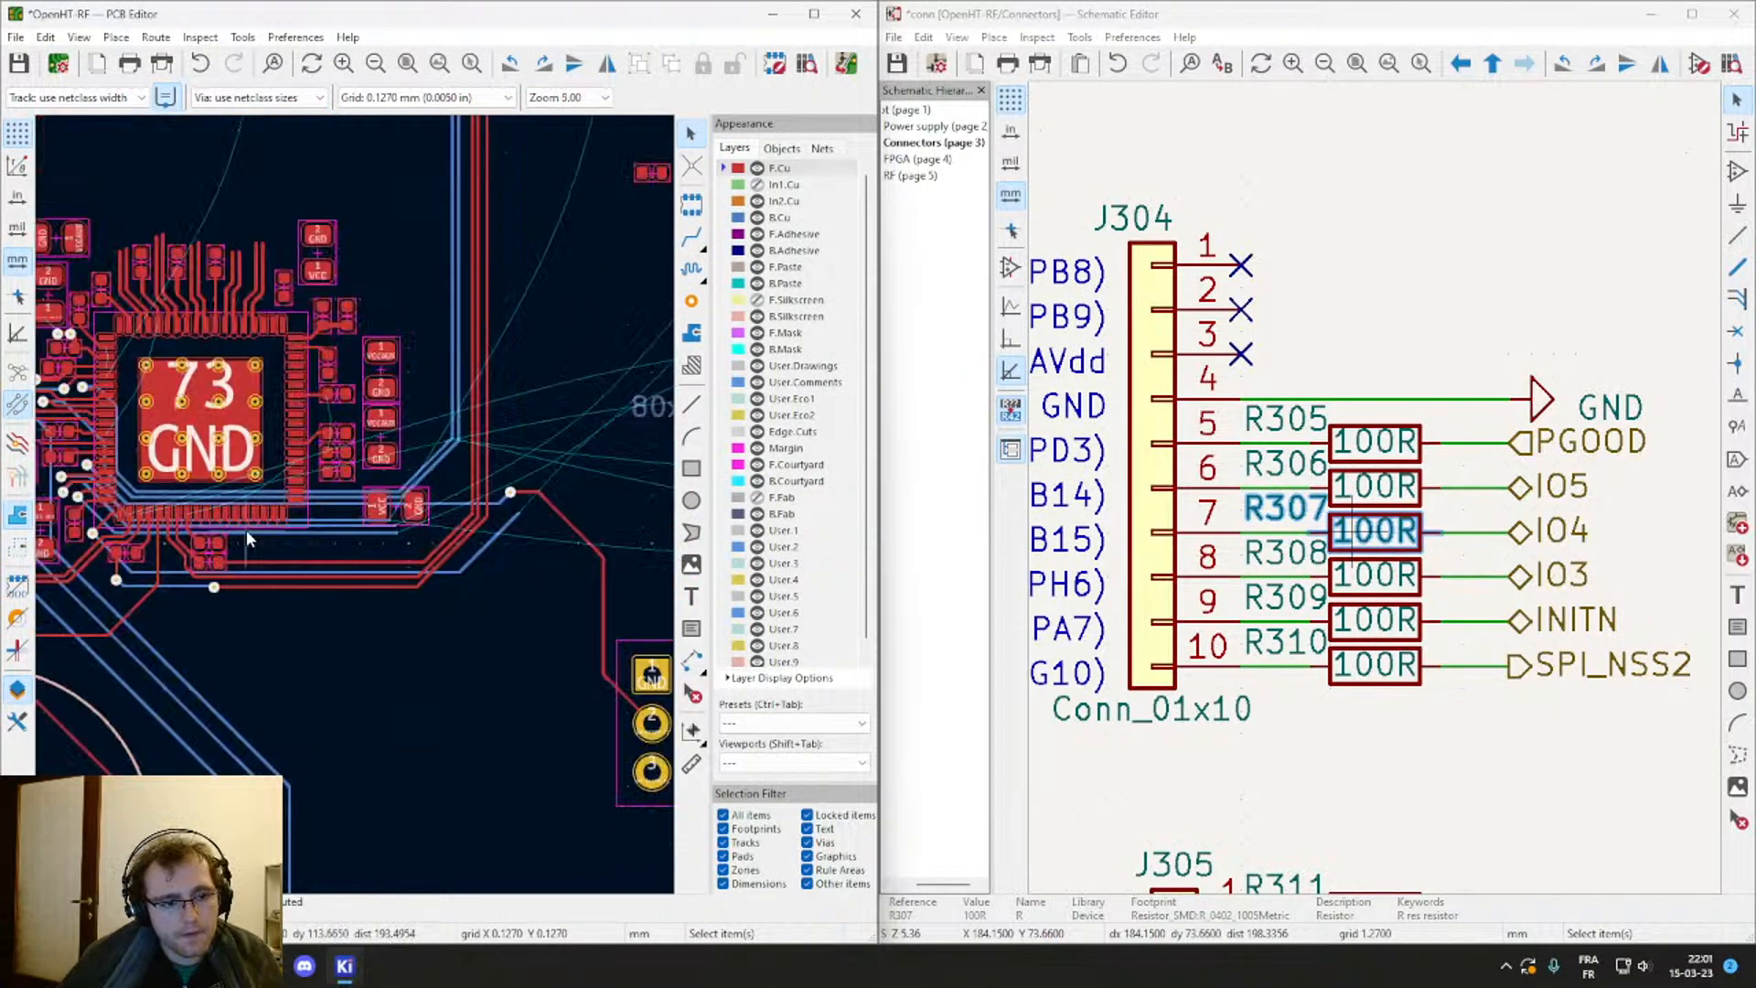
scroll(405, 502, "up", 4)
middle_click_drag(569, 508, 503, 498)
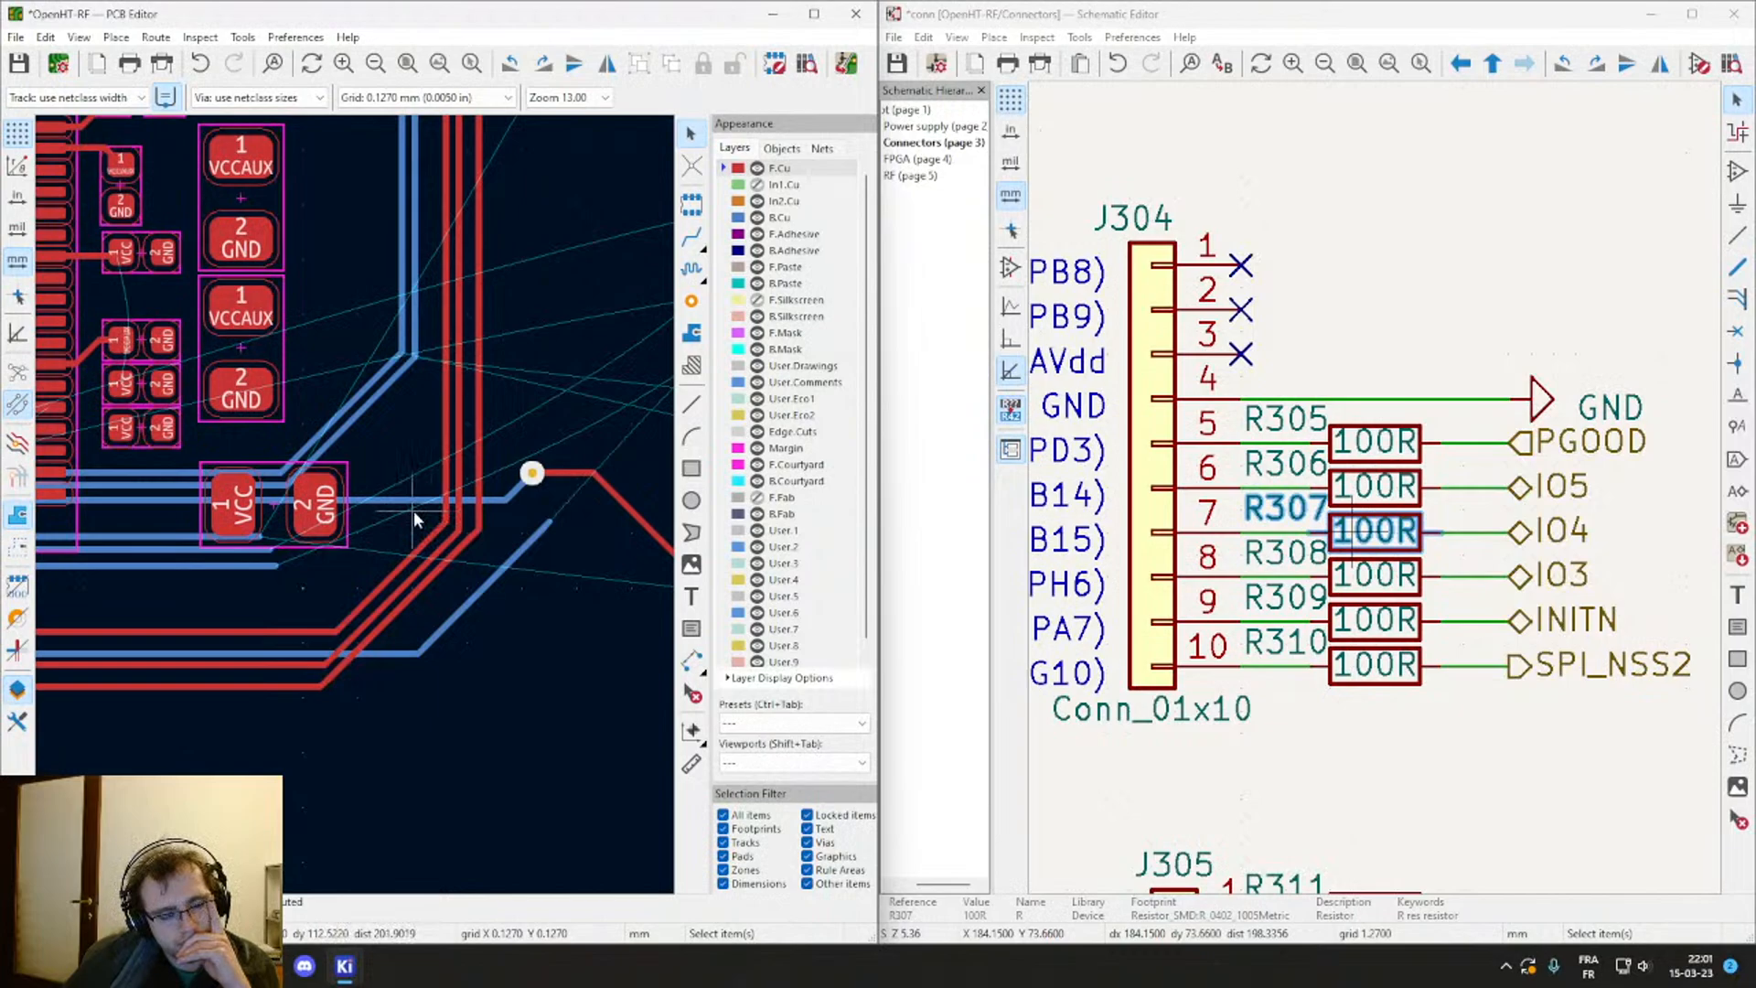
scroll(354, 503, "up", 5)
scroll(317, 517, "down", 5)
scroll(382, 551, "up", 1)
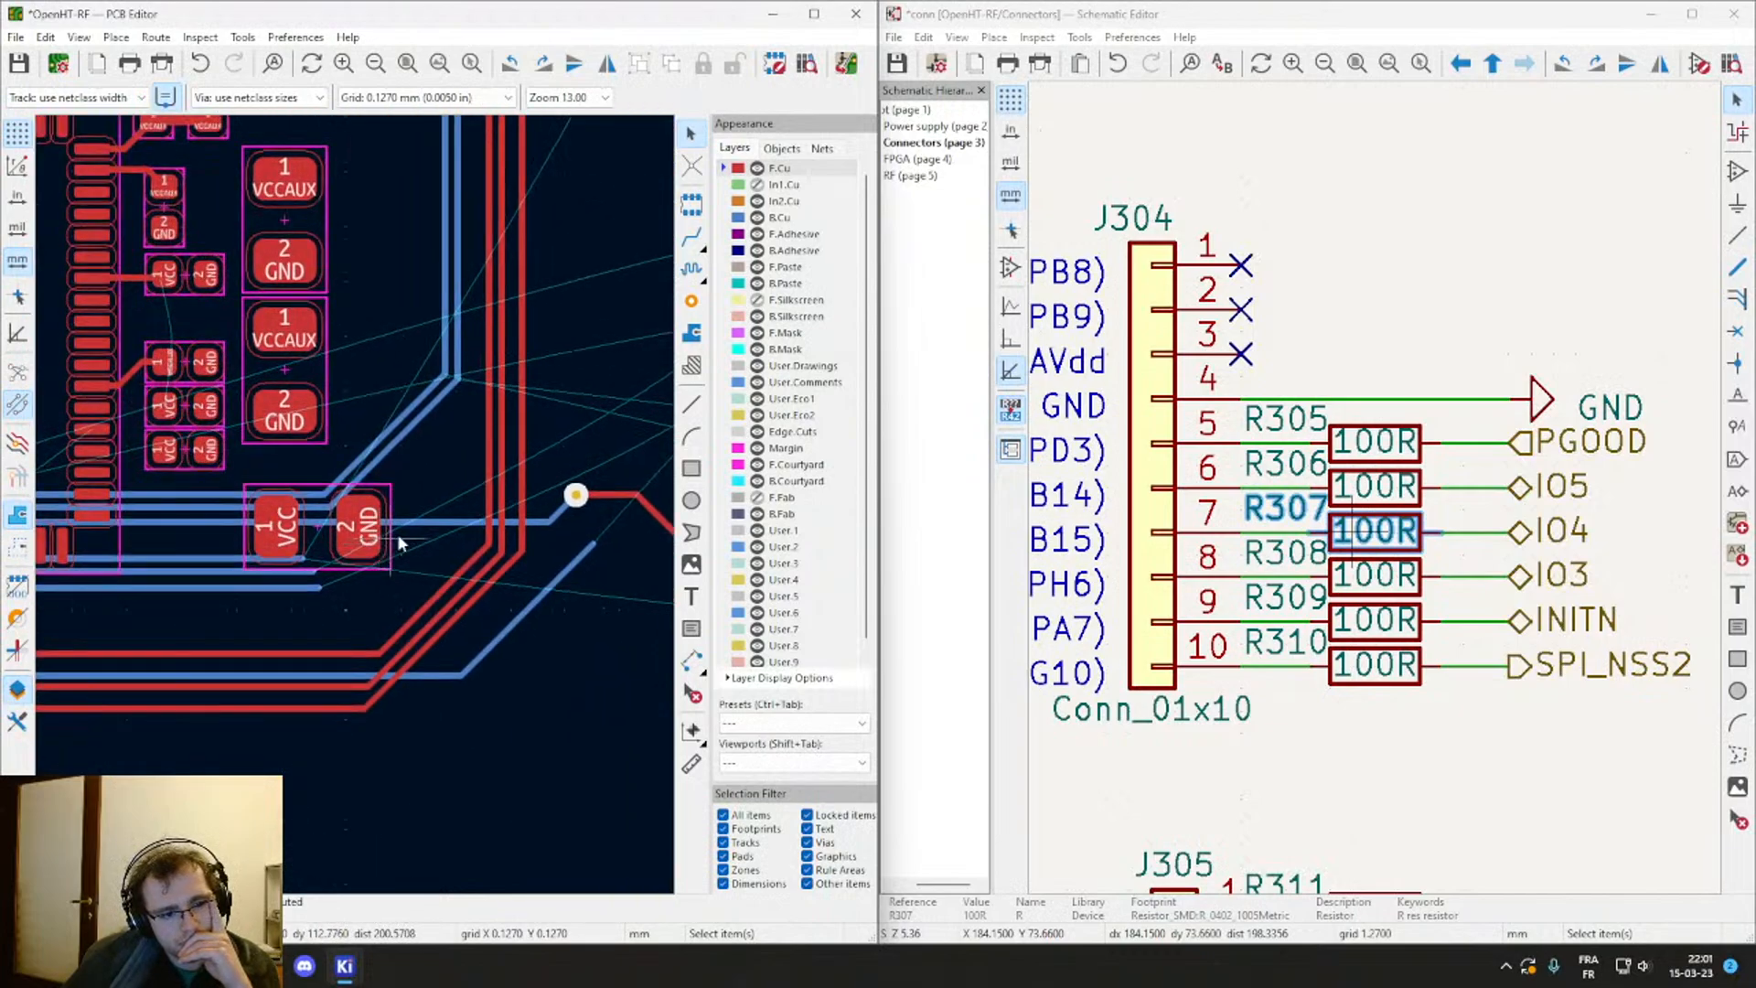
left_click(438, 523)
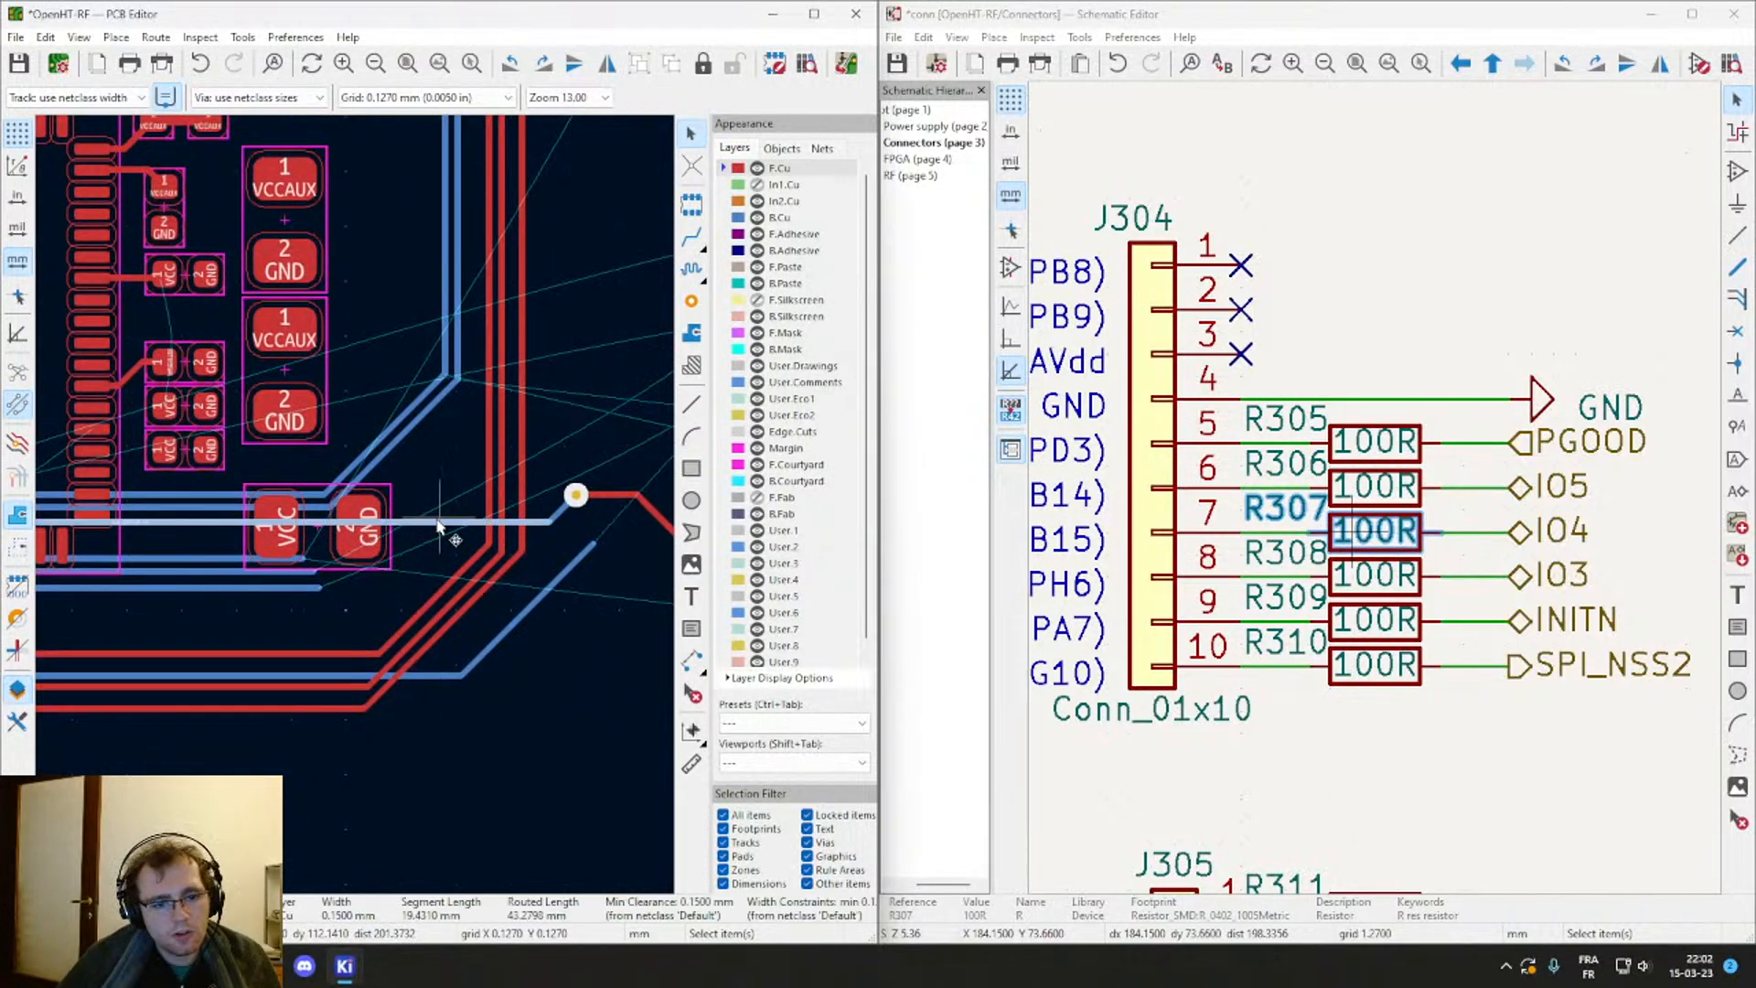
key("Escape")
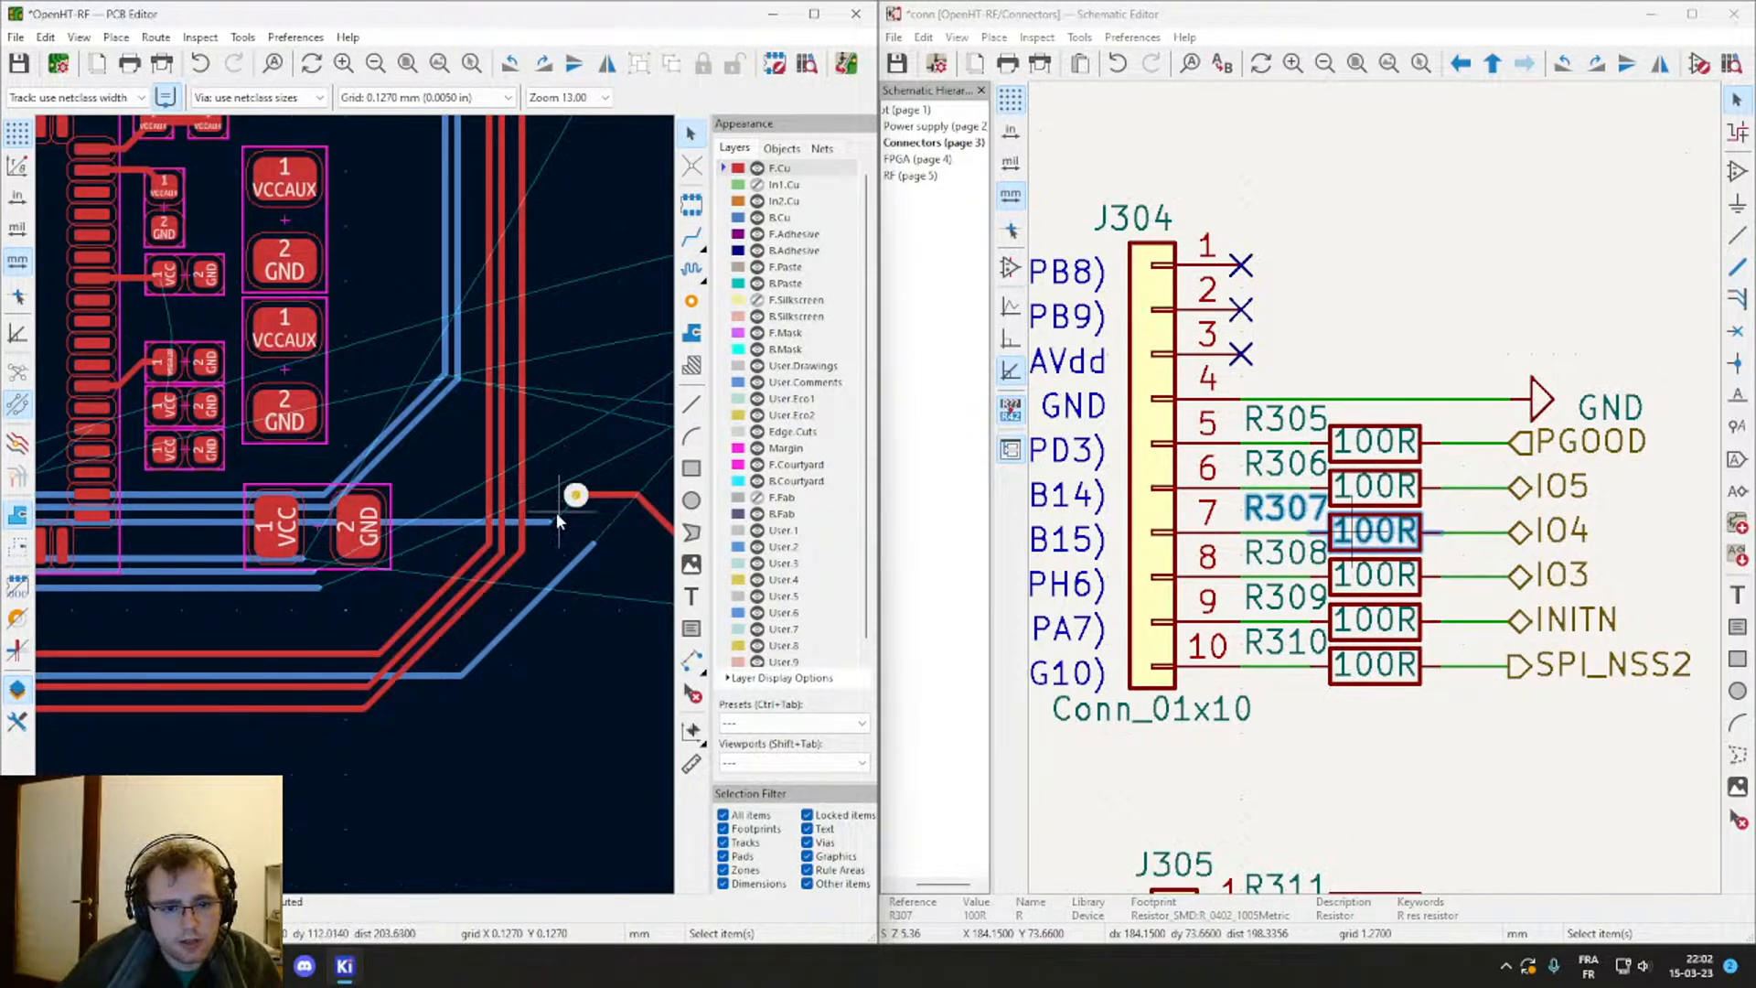
left_click(543, 521)
left_click_drag(548, 520, 455, 475)
left_click(547, 519)
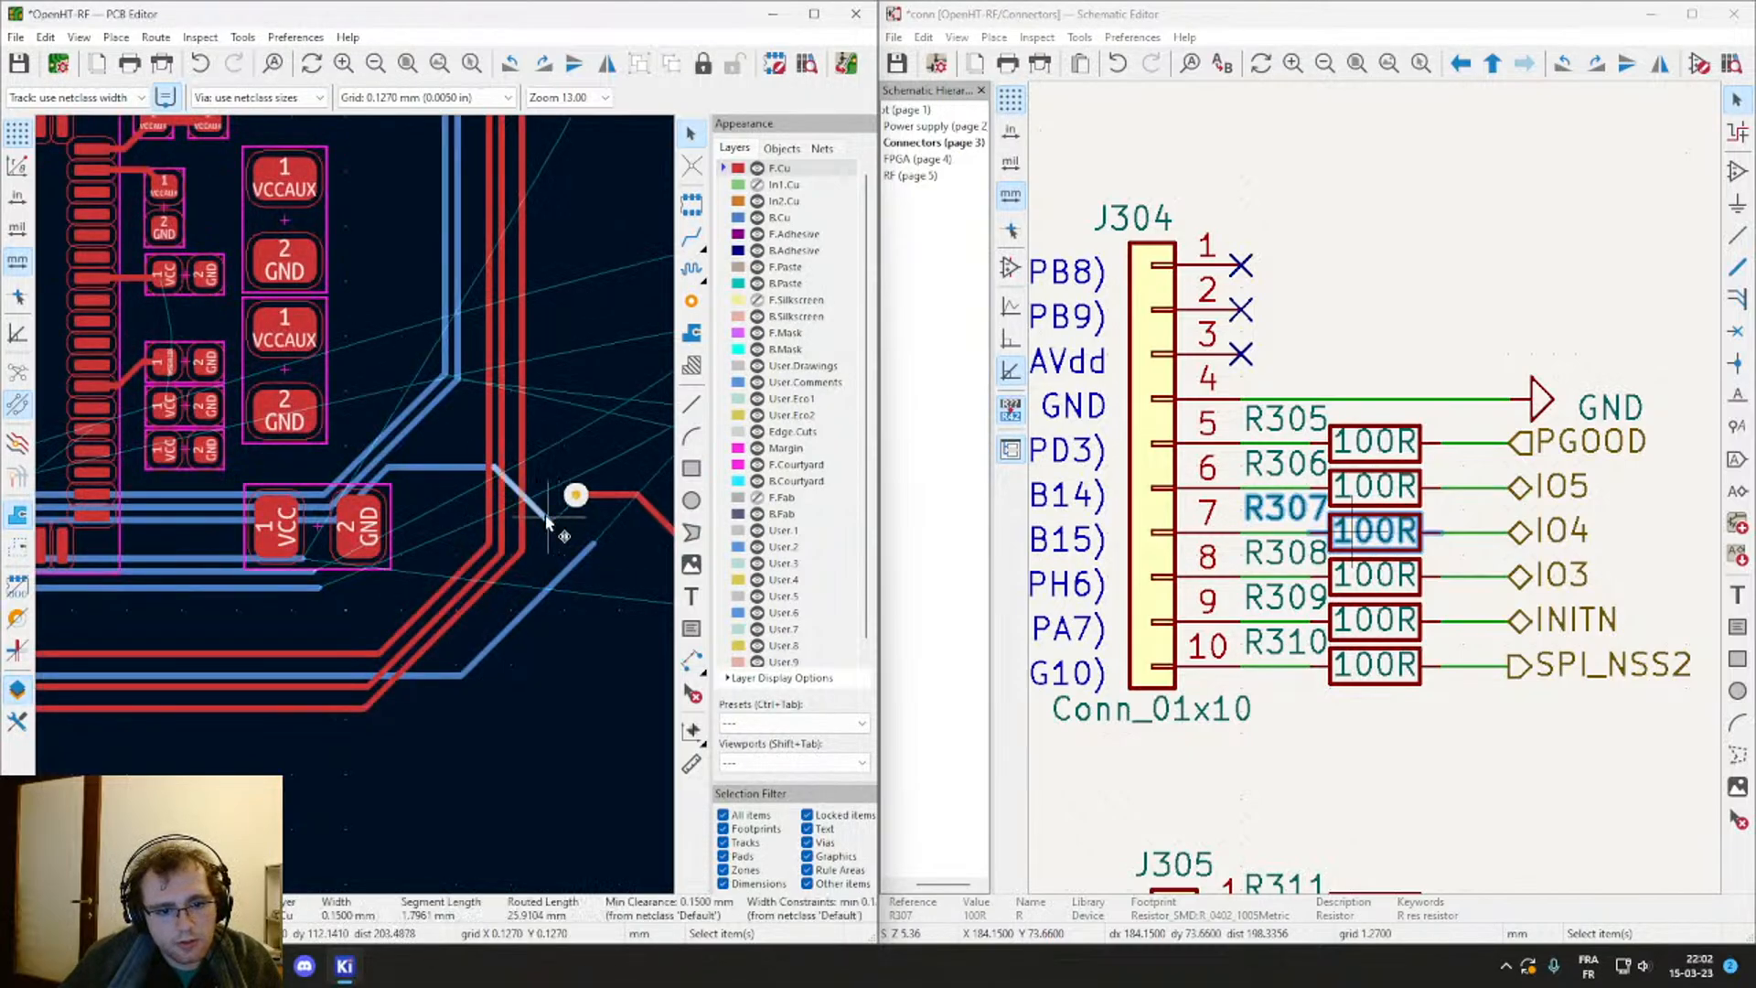
left_click(552, 770)
Step: Route the open diagonal end beside IO4 on B.Cu to a new via, and move the via closer to the diagonal
scroll(553, 770, "up", 2)
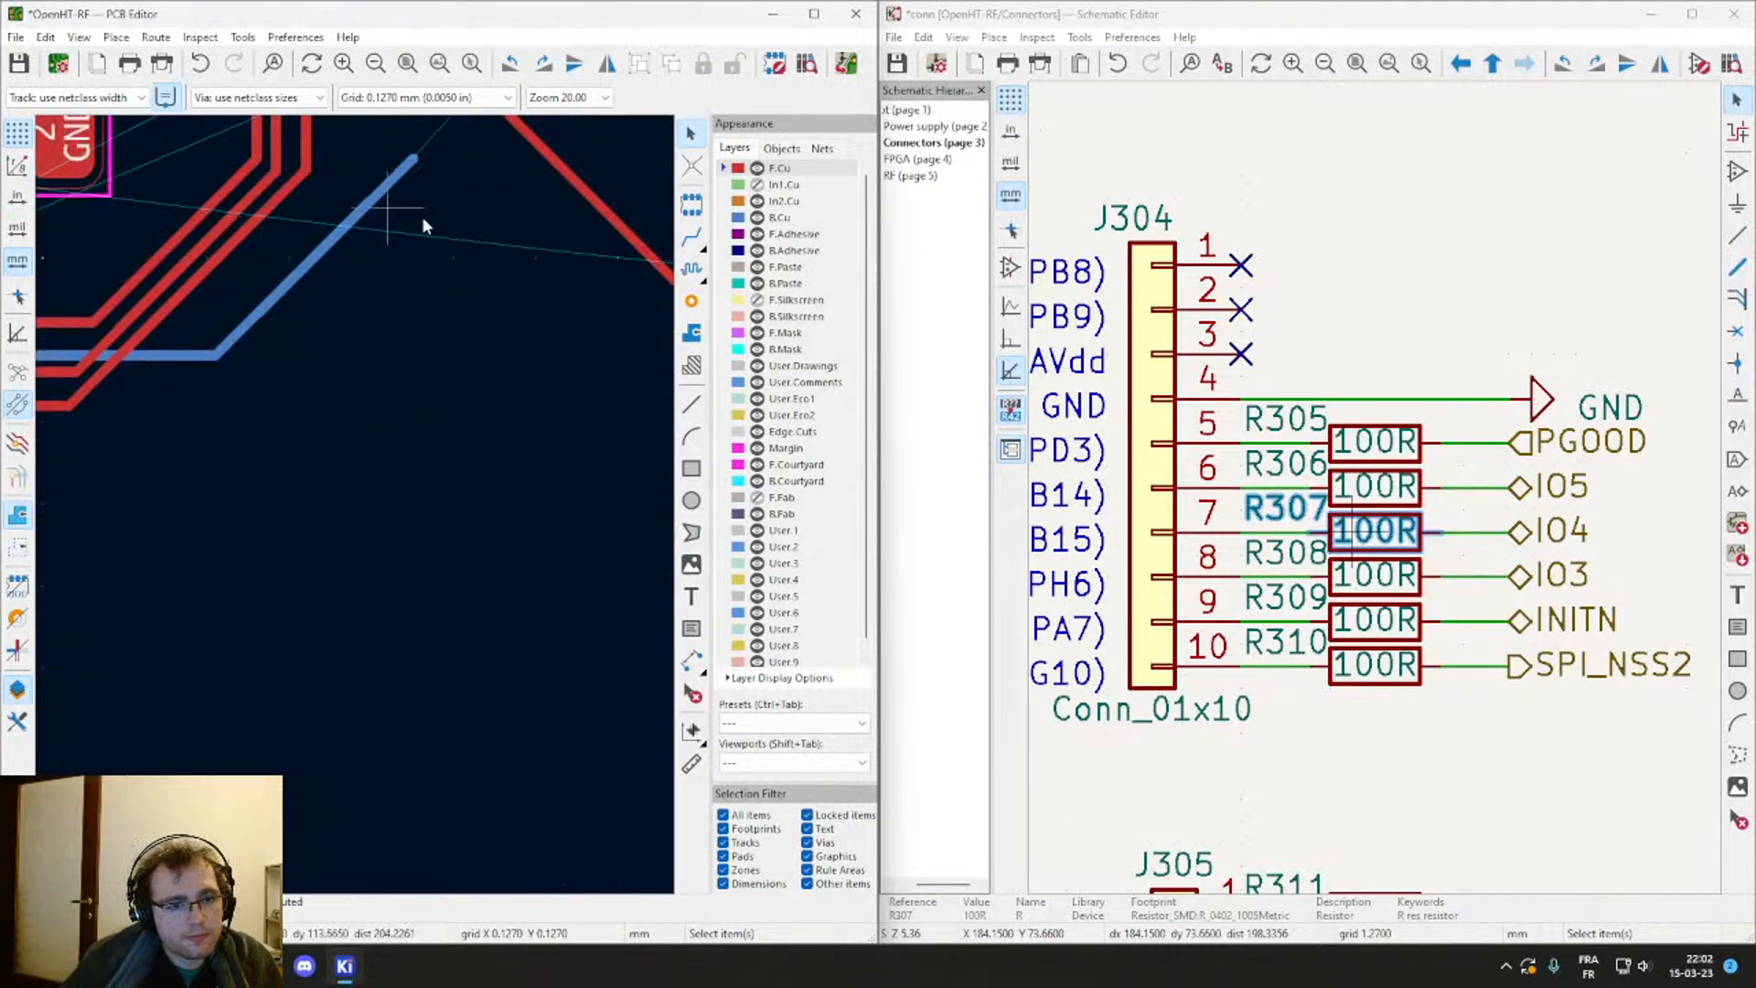
scroll(468, 311, "down", 2)
middle_click_drag(311, 443, 681, 411)
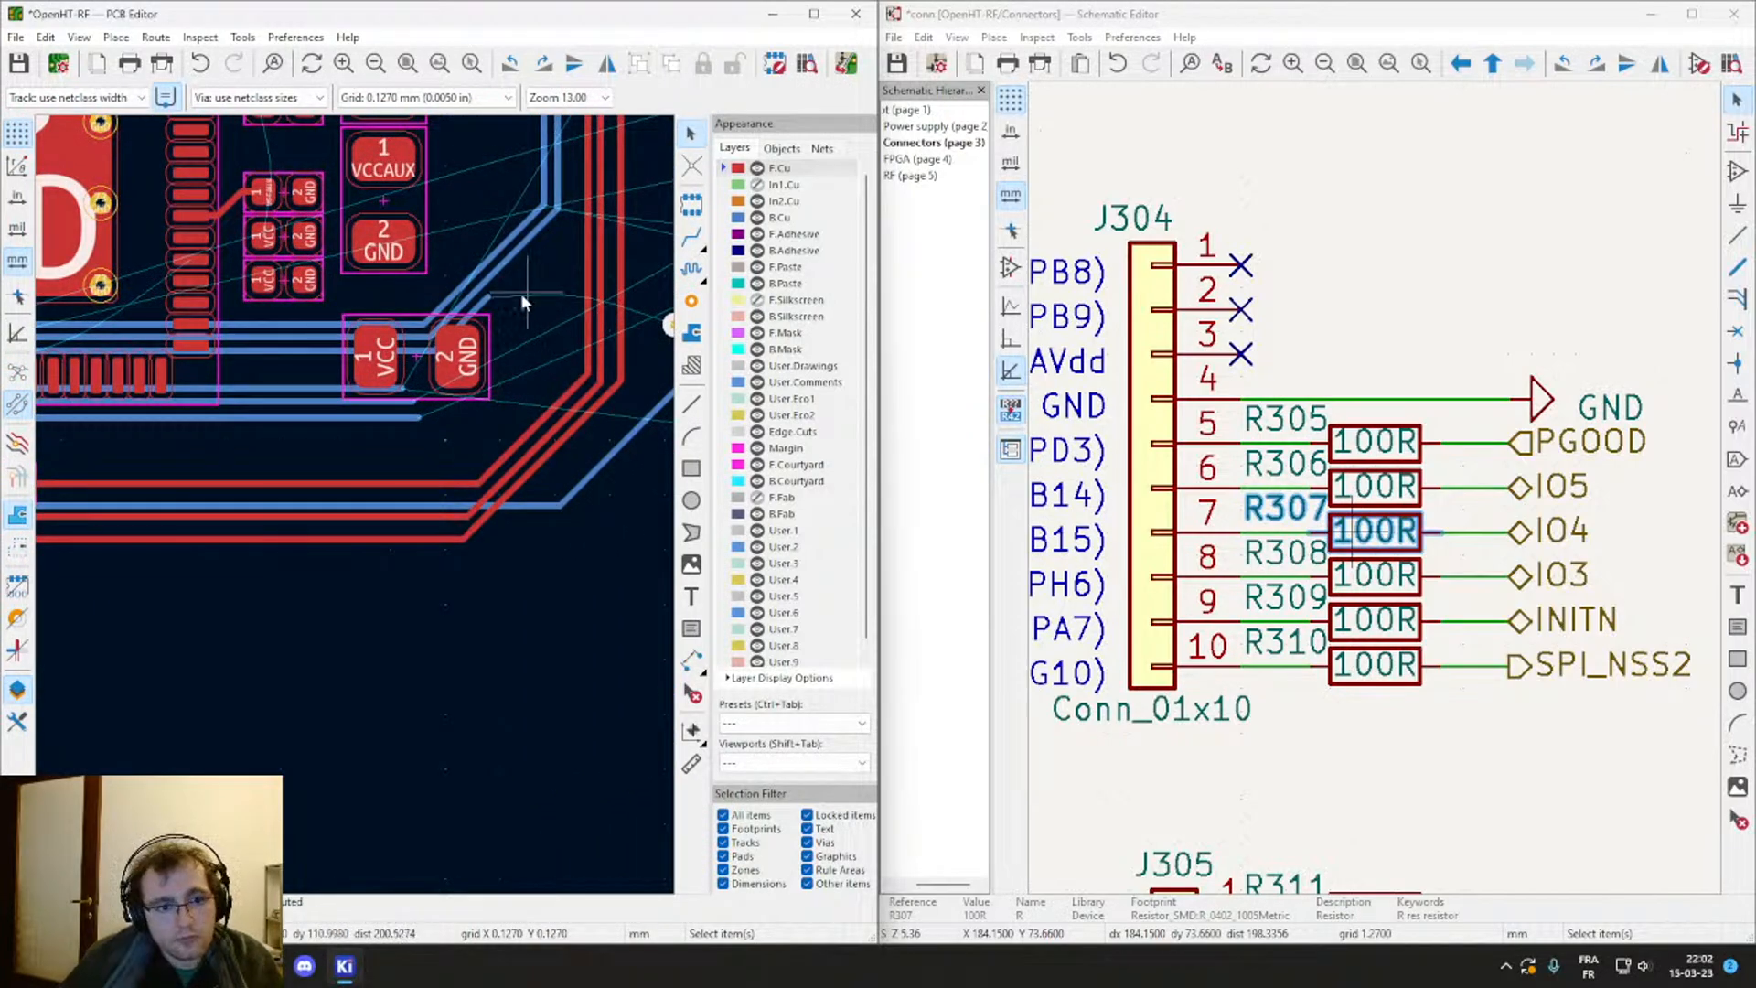
scroll(366, 439, "up", 5)
key("x")
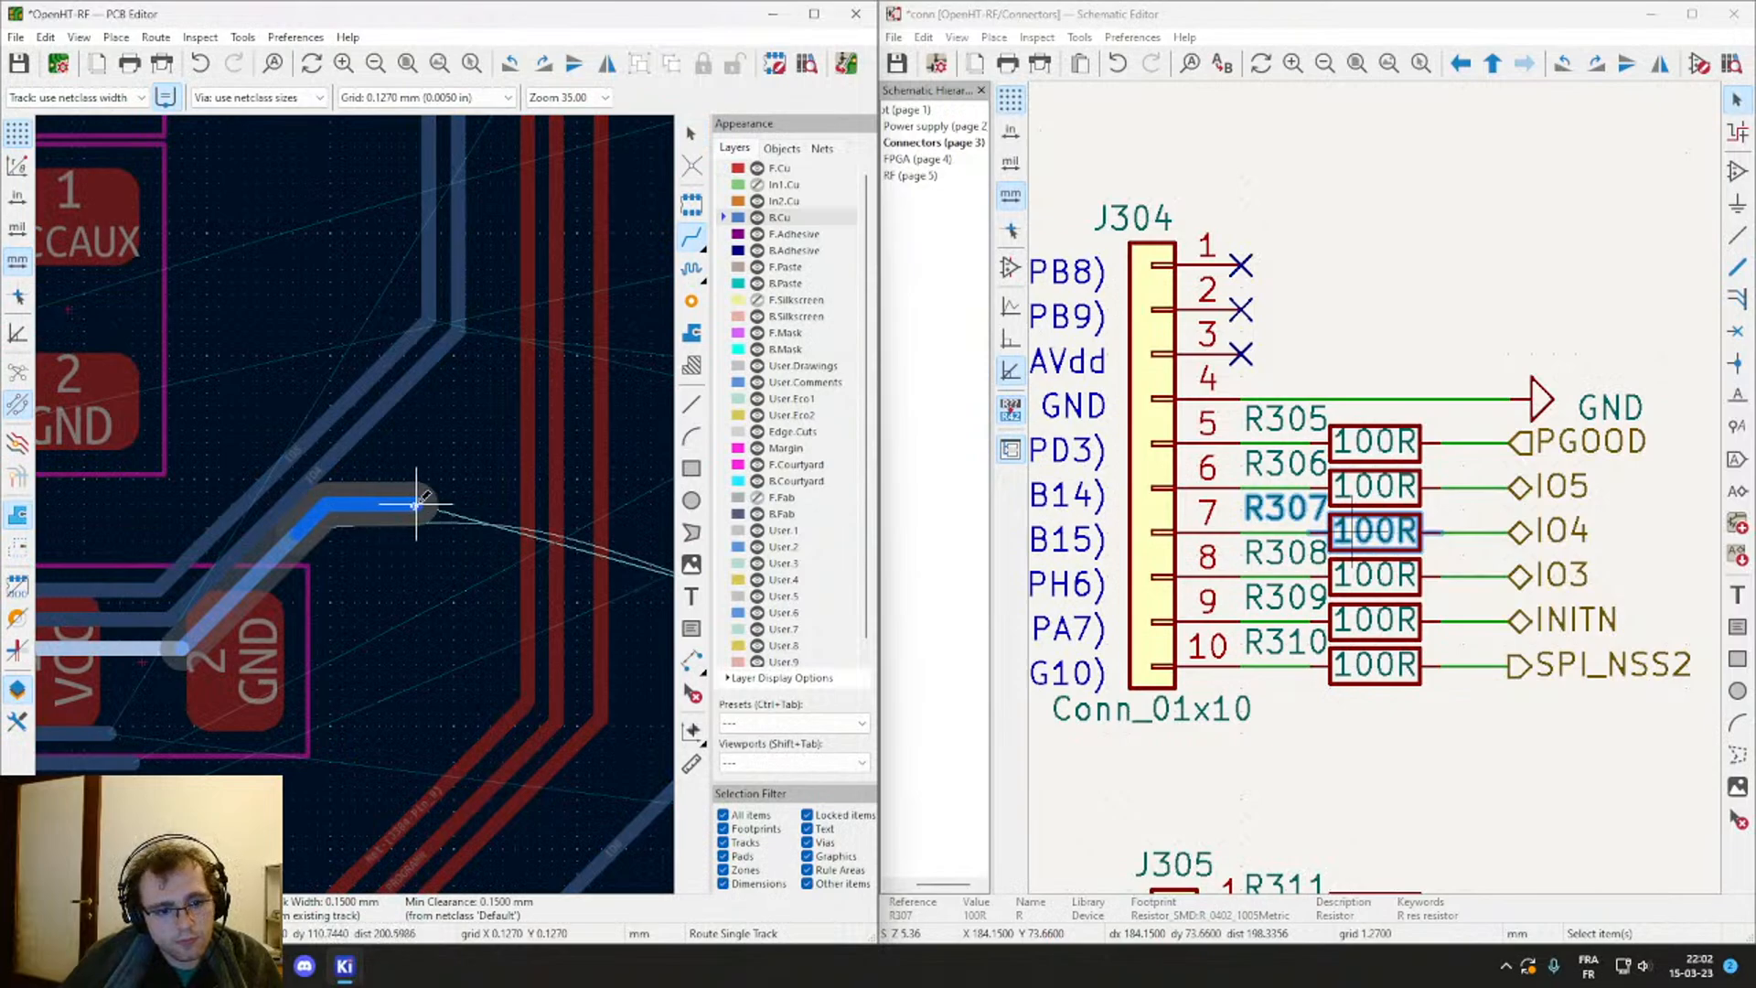
key("v")
double_click(416, 502)
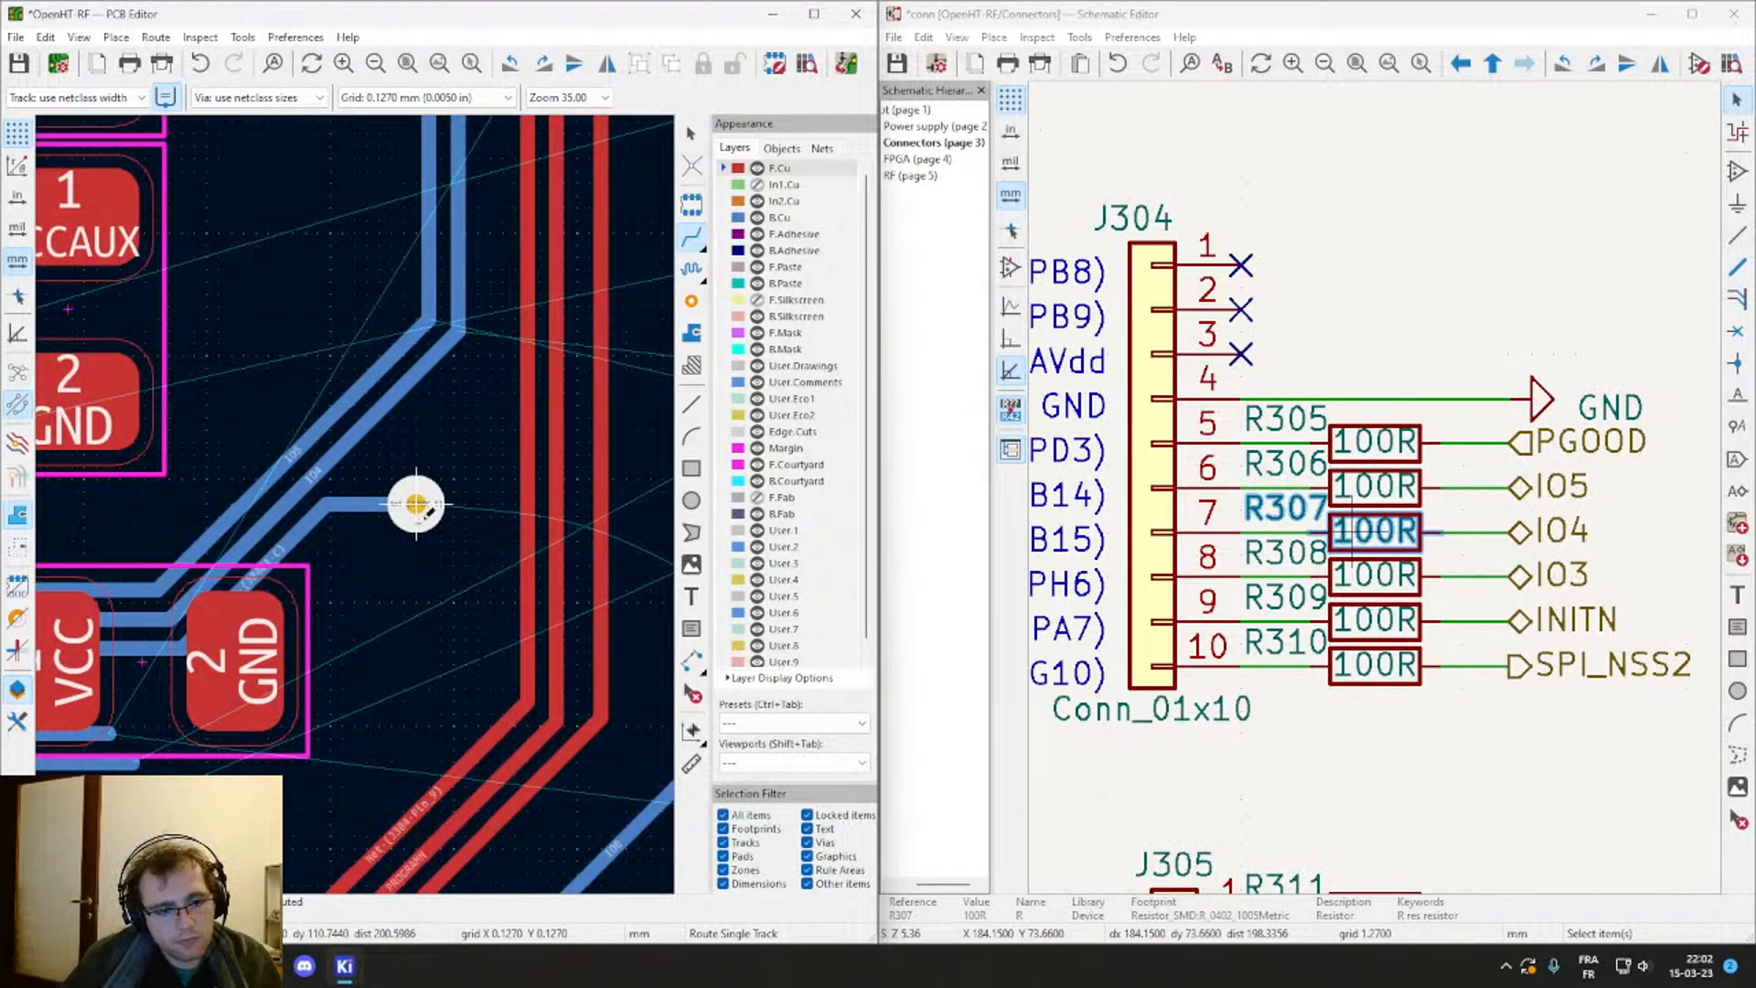
double_click(364, 502)
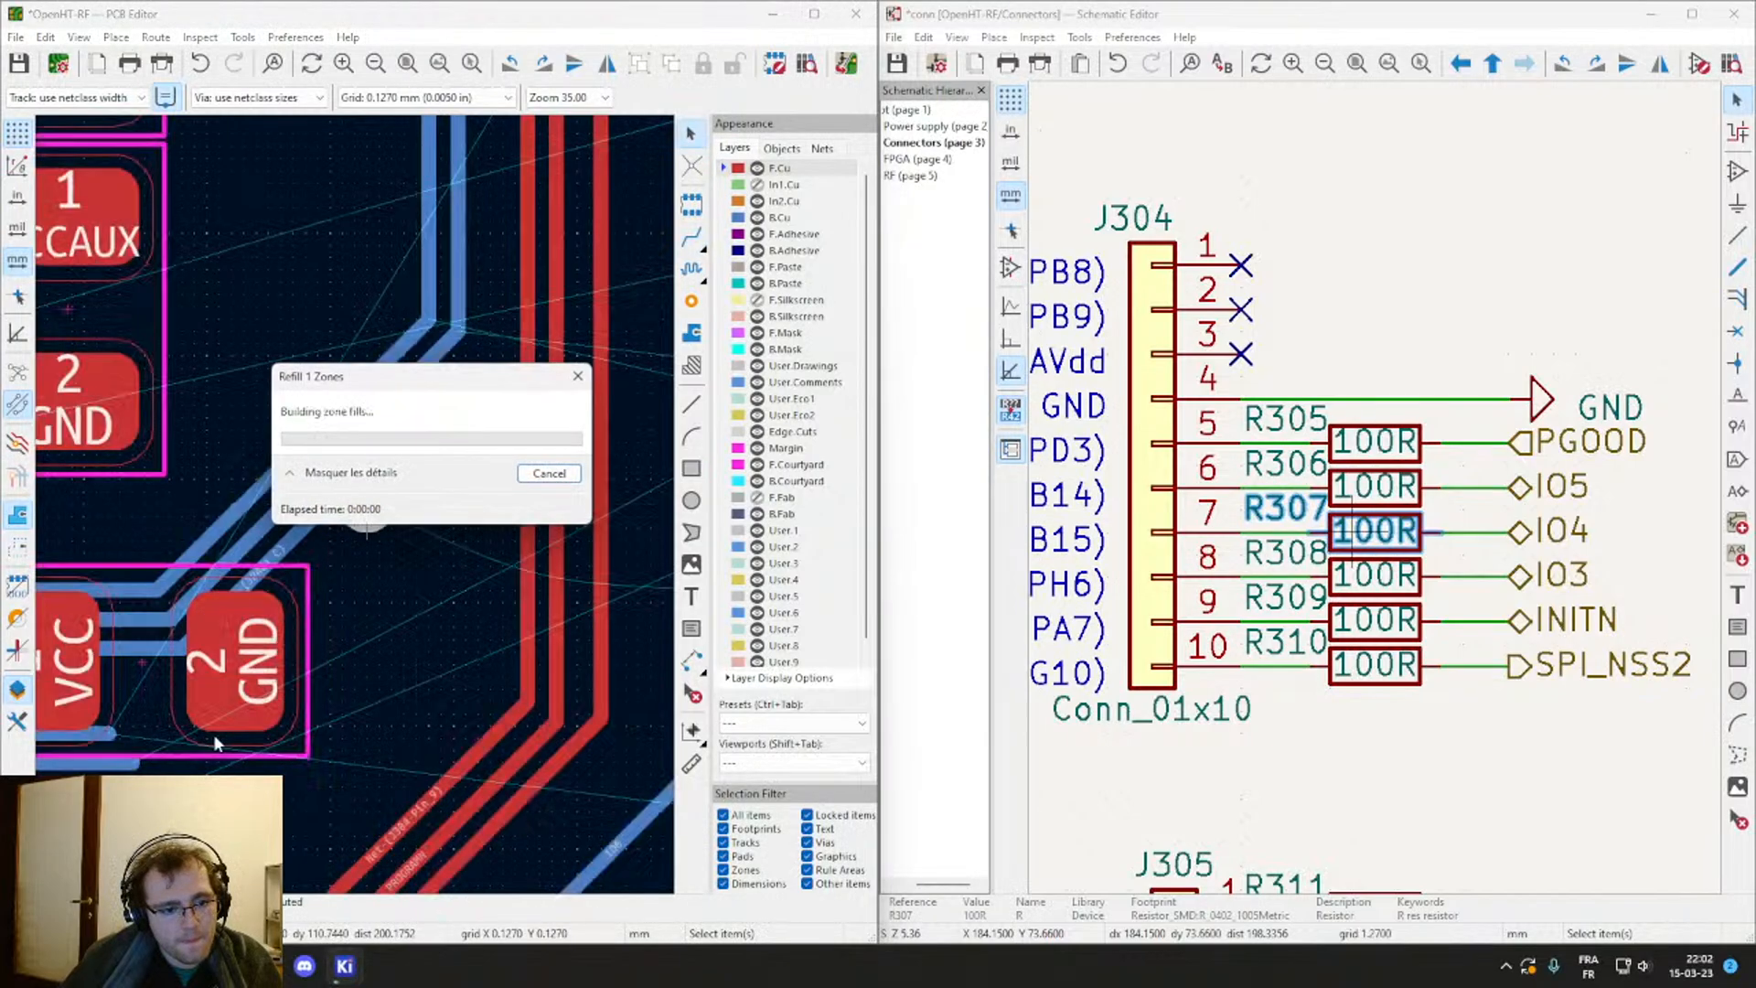
Step: Move the horizontal IO3 B.Cu track closer to the track above it, and pull its diagonal end stub to extend it under the GND pad
scroll(215, 742, "down", 5)
double_click(330, 494)
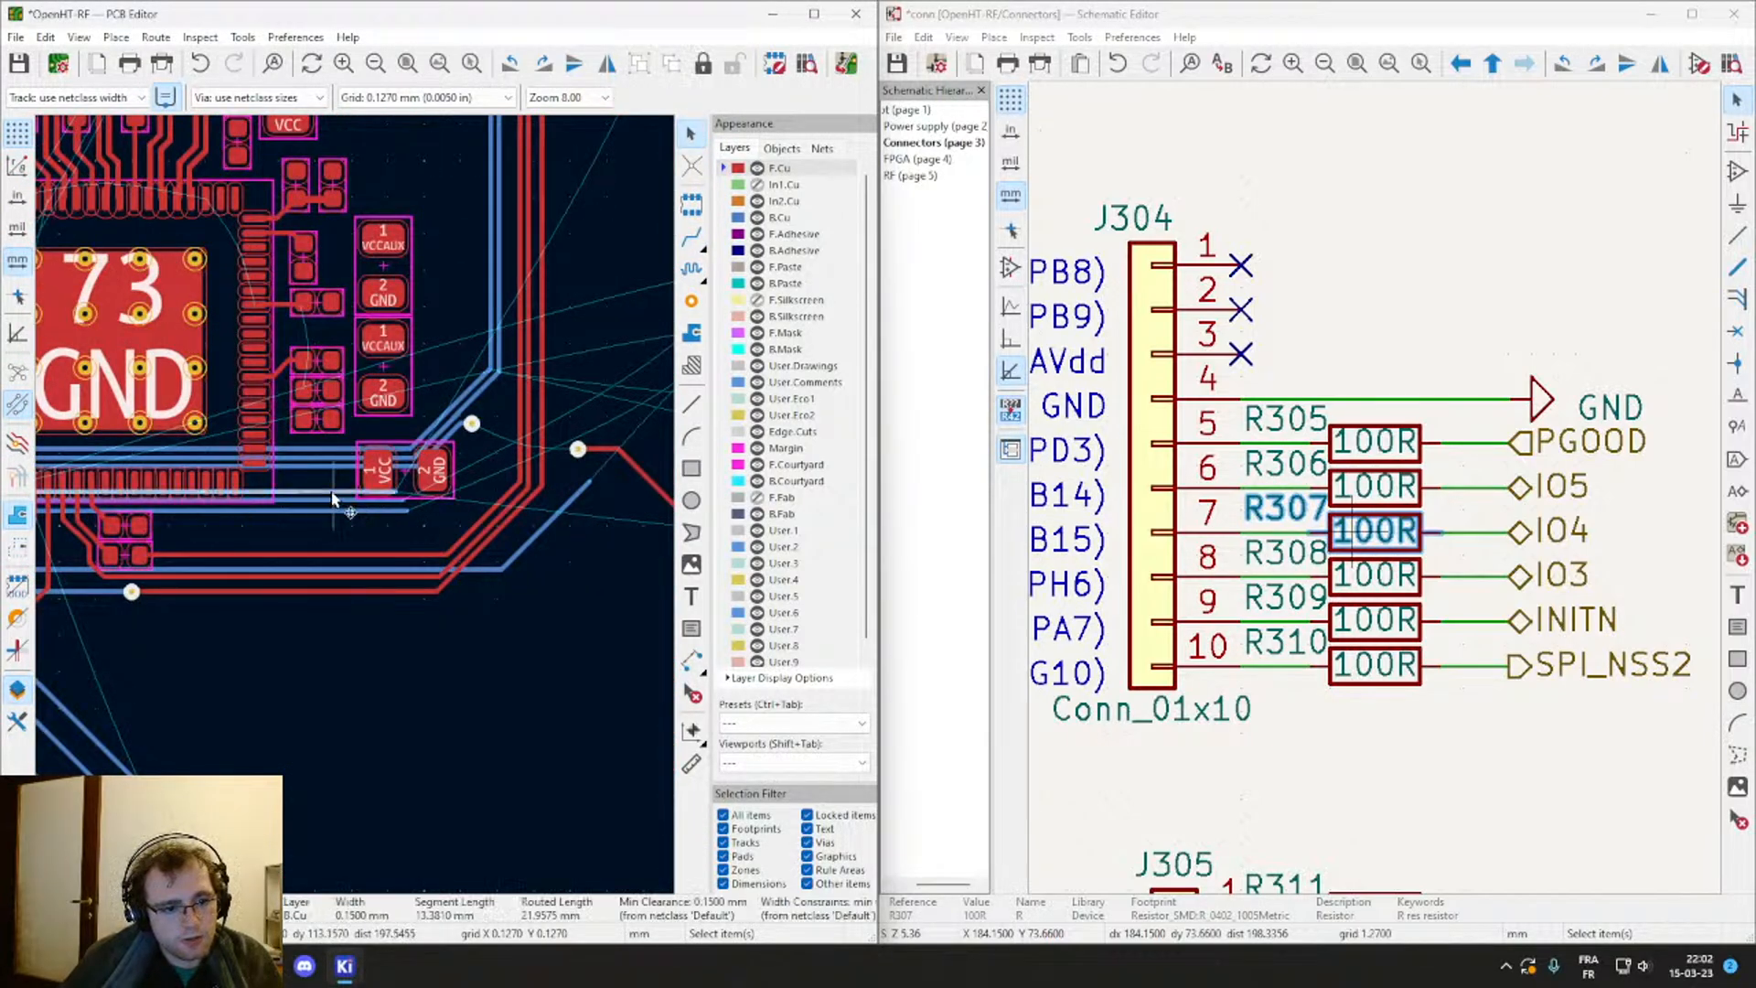
key("Escape")
left_click_drag(331, 498, 337, 482)
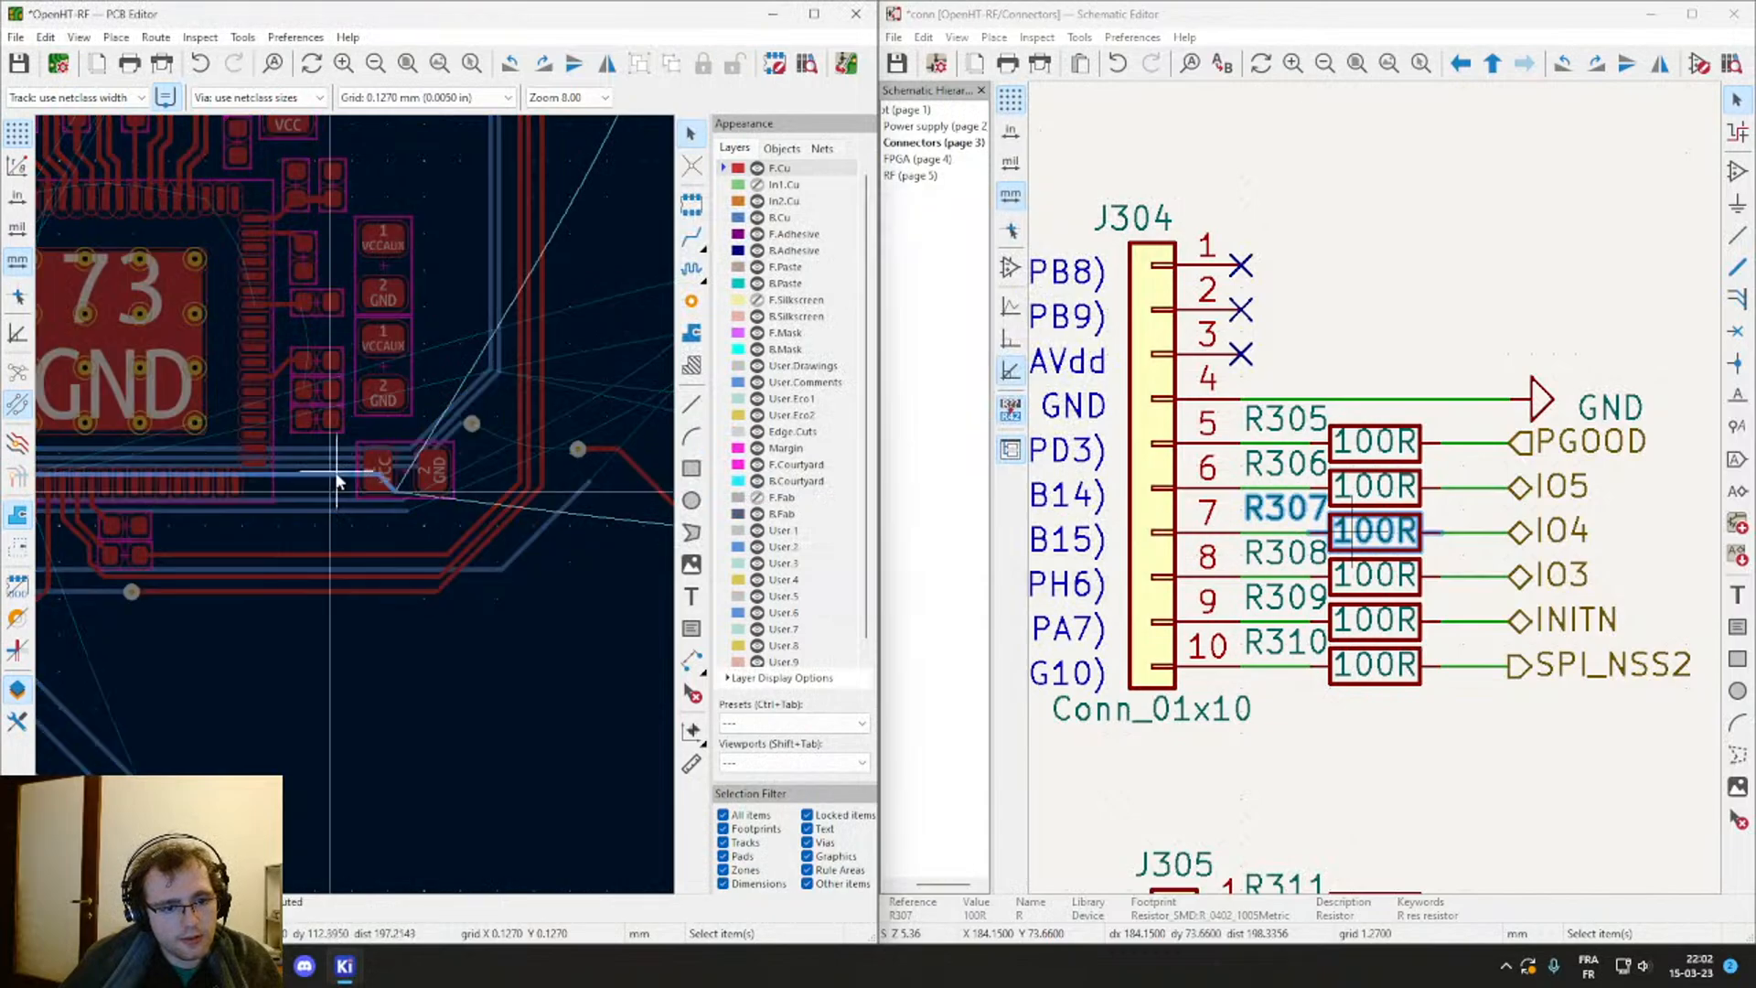
scroll(343, 480, "up", 8)
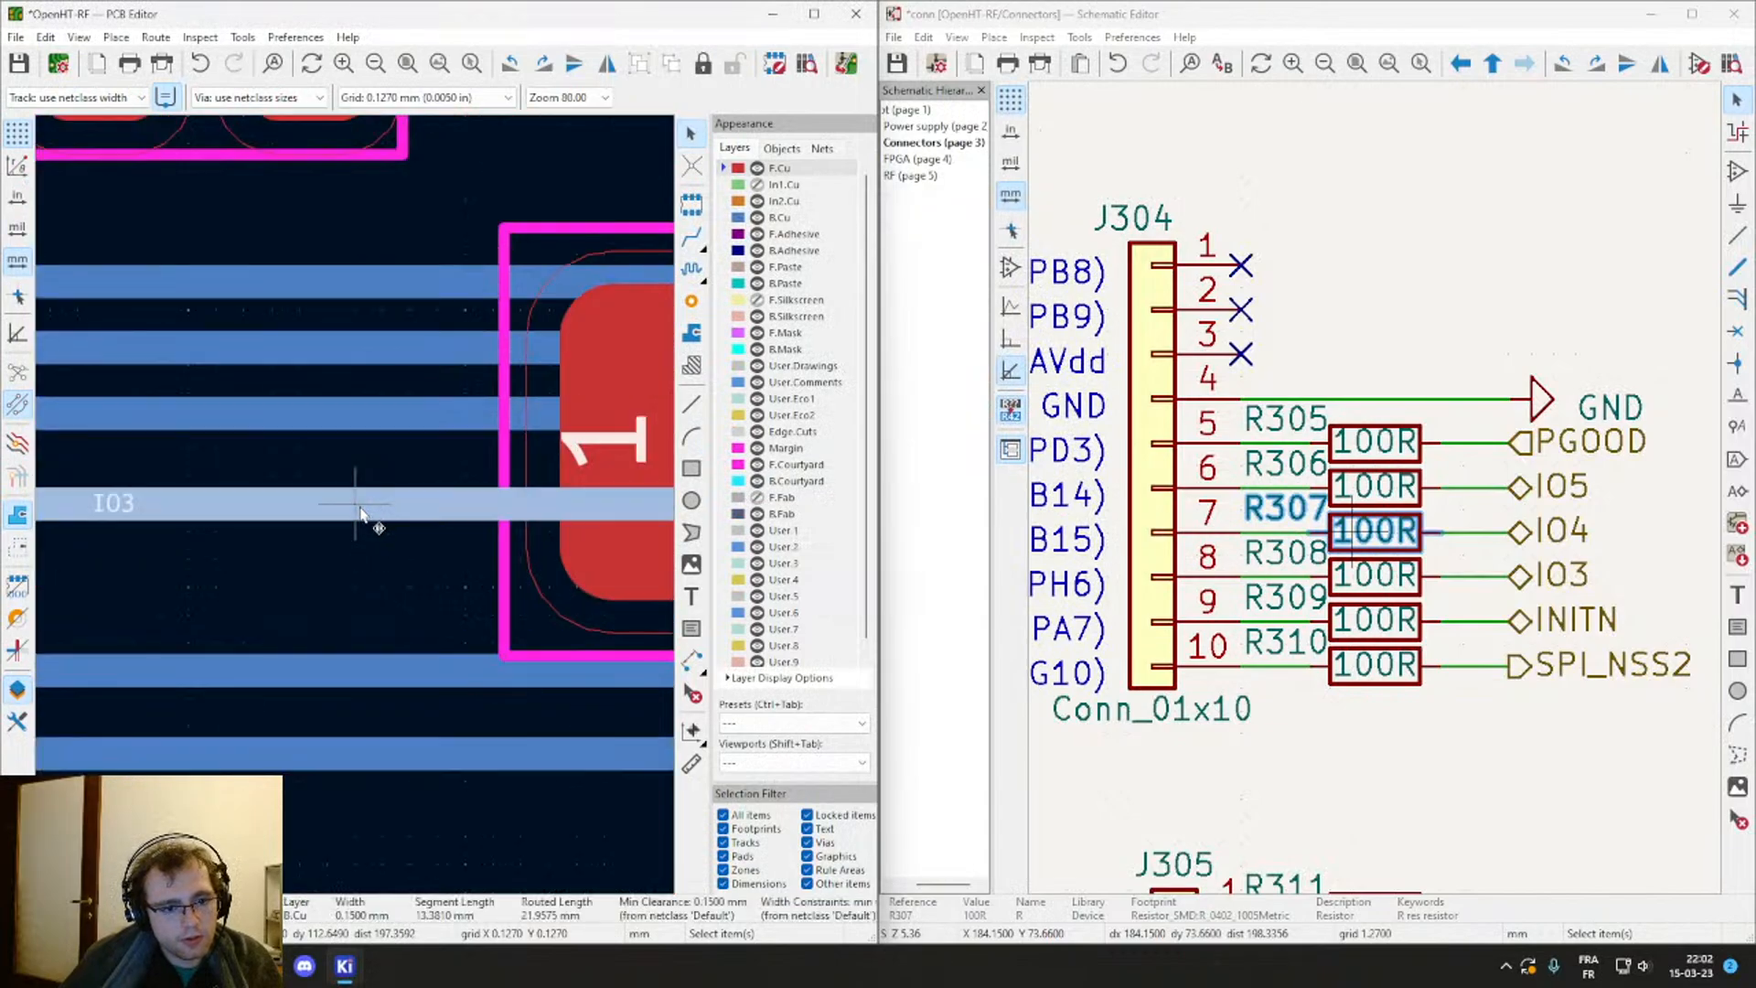
scroll(356, 498, "down", 6)
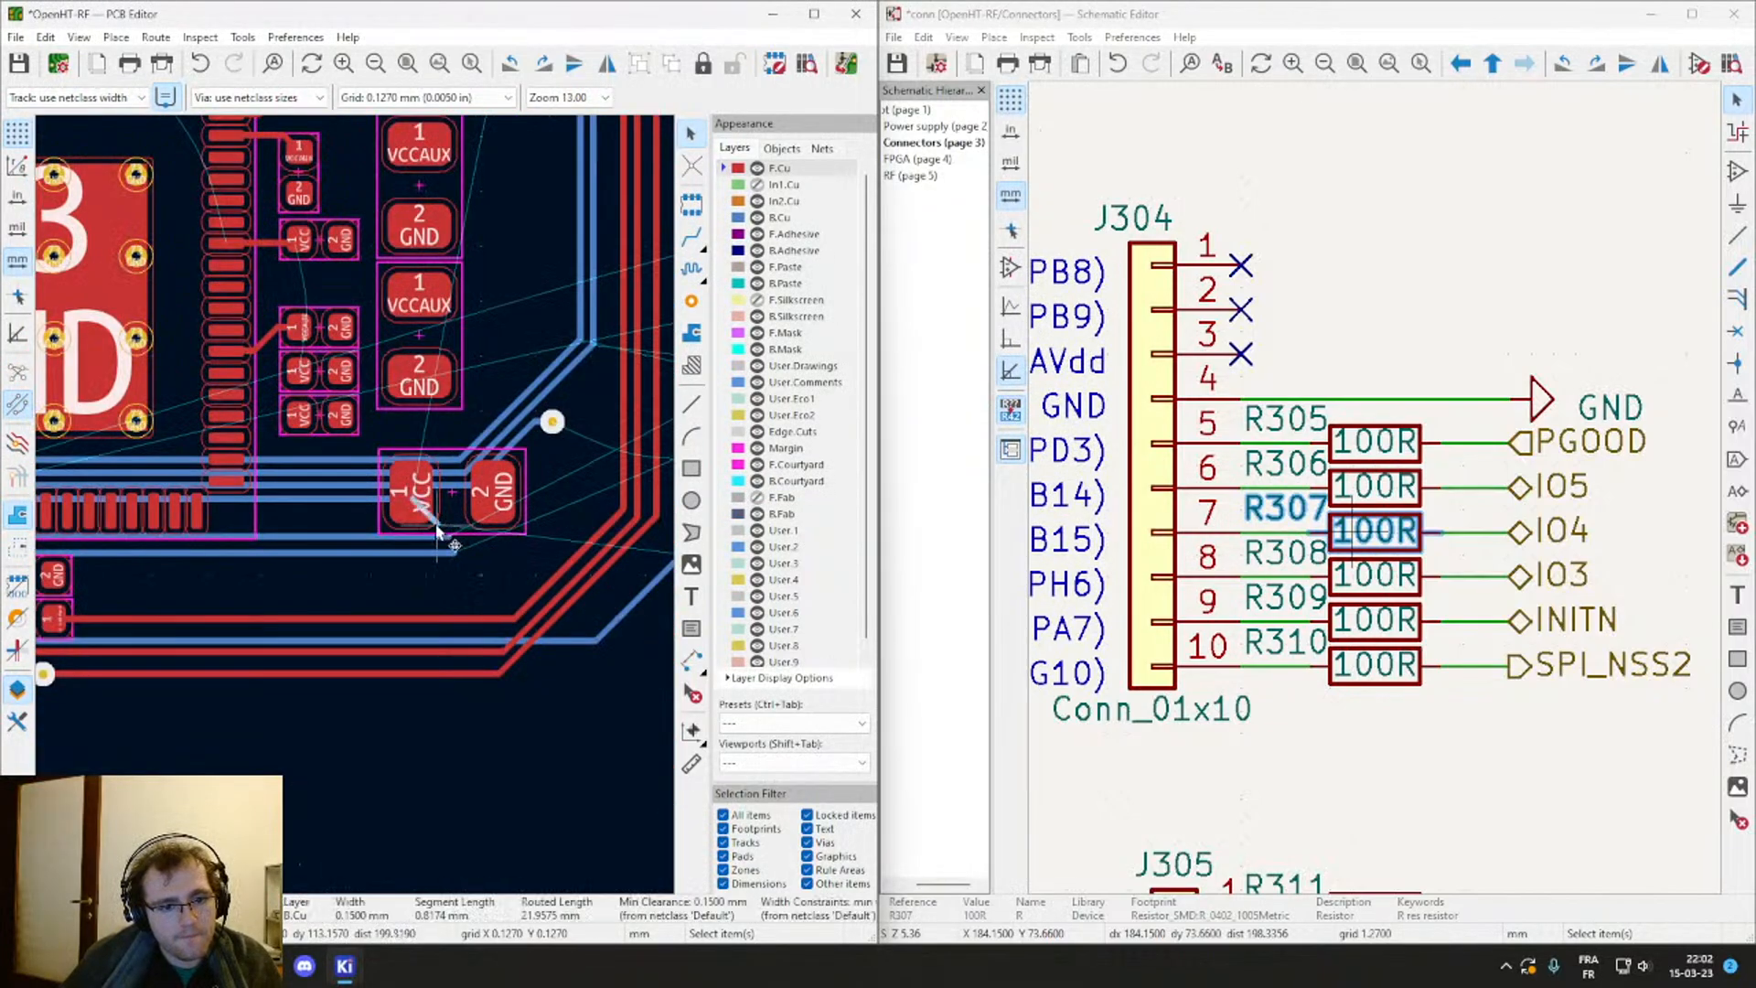
double_click(447, 523)
key("Escape")
left_click_drag(439, 529, 521, 465)
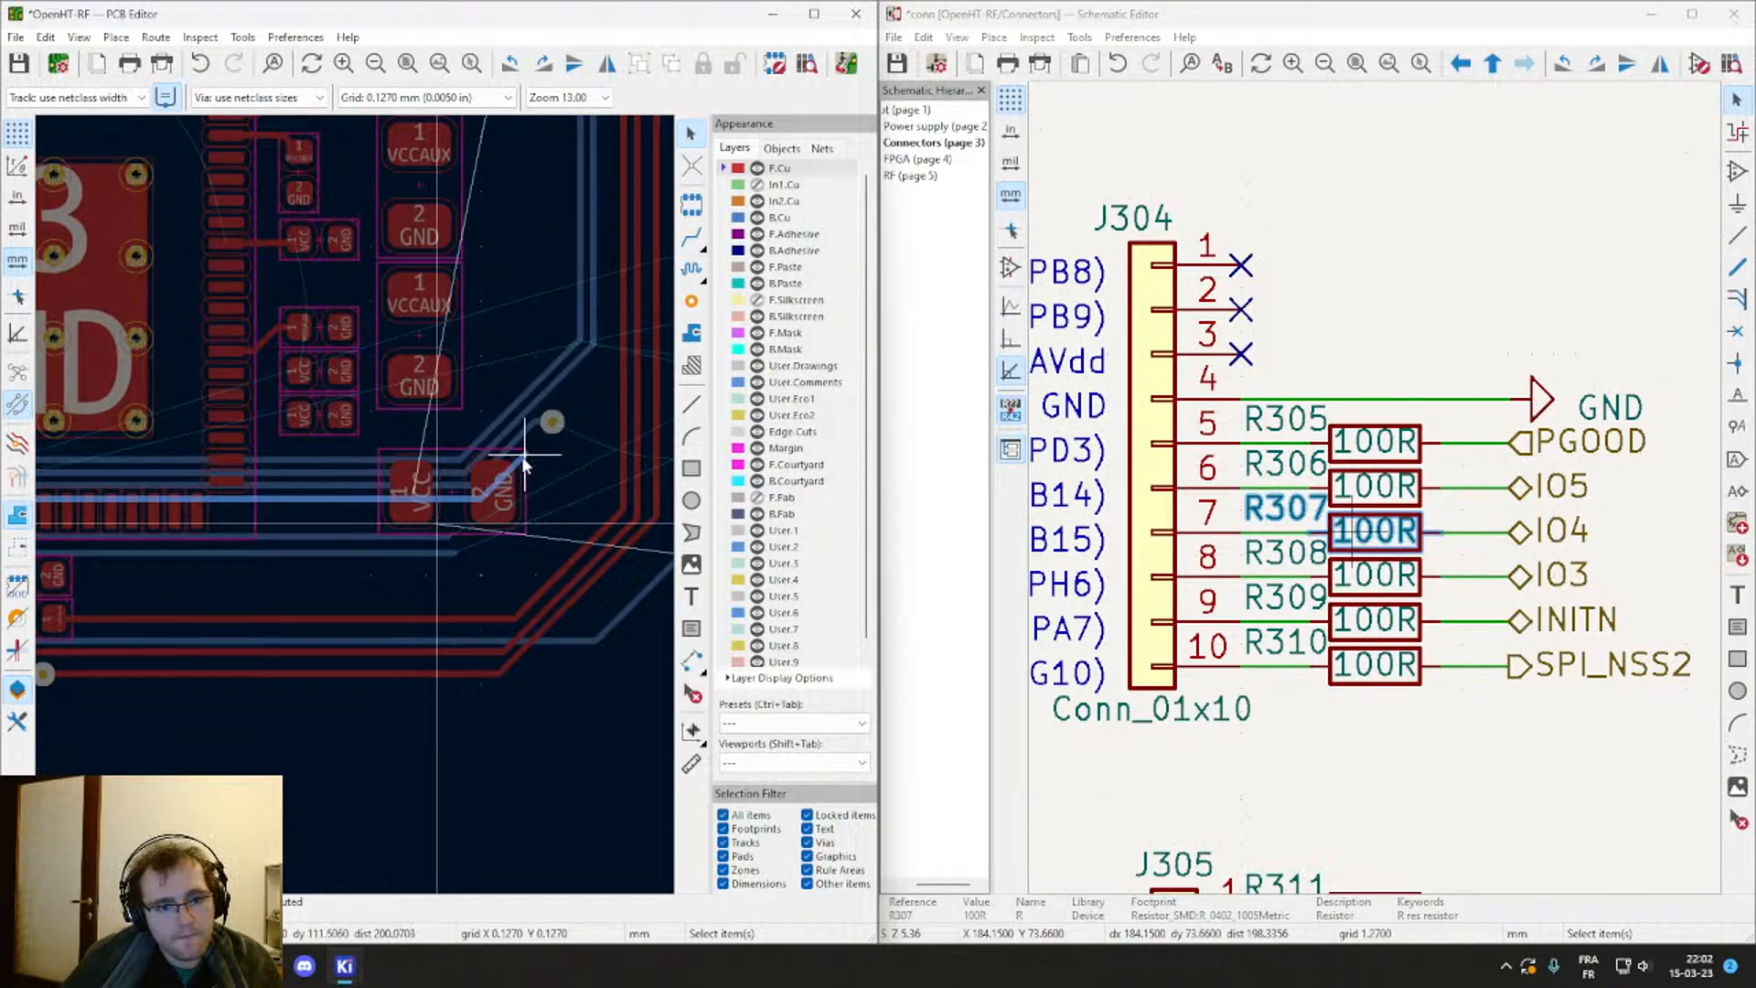
Step: Route IO3 on B.Cu from the stub under the GND pad, running beside IO4 up to the row of R308
scroll(524, 465, "up", 5)
key("x")
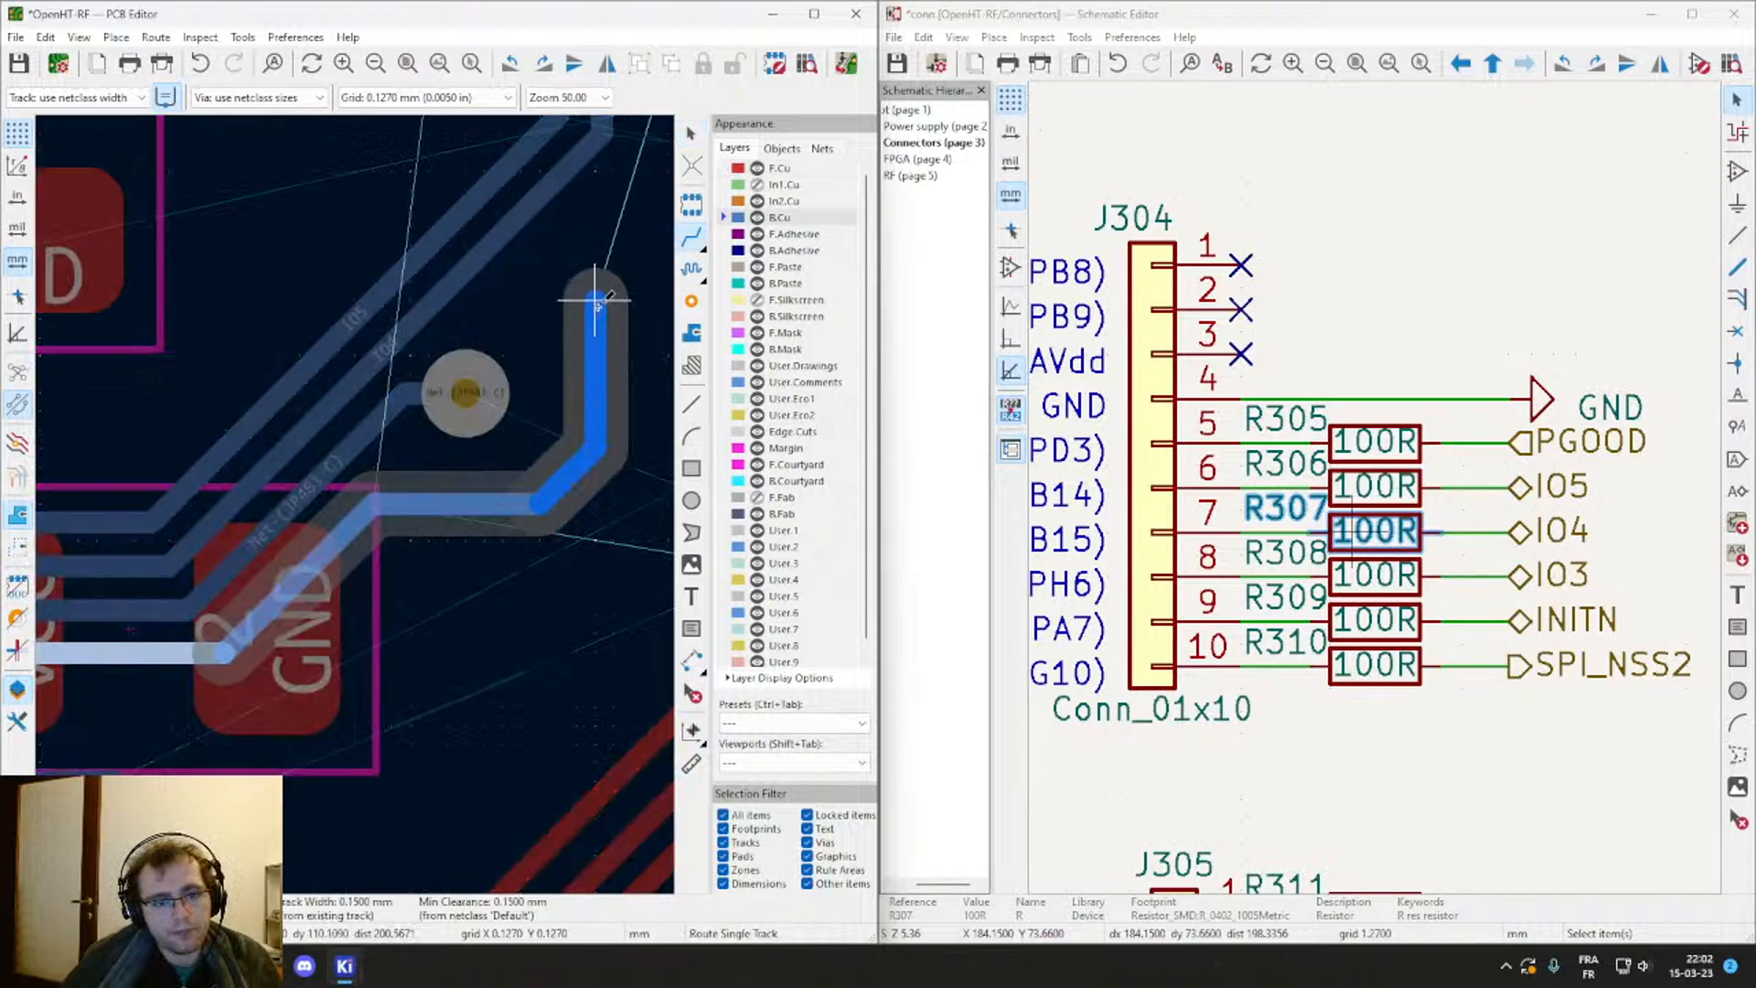
left_click(595, 300)
middle_click_drag(606, 240, 438, 685)
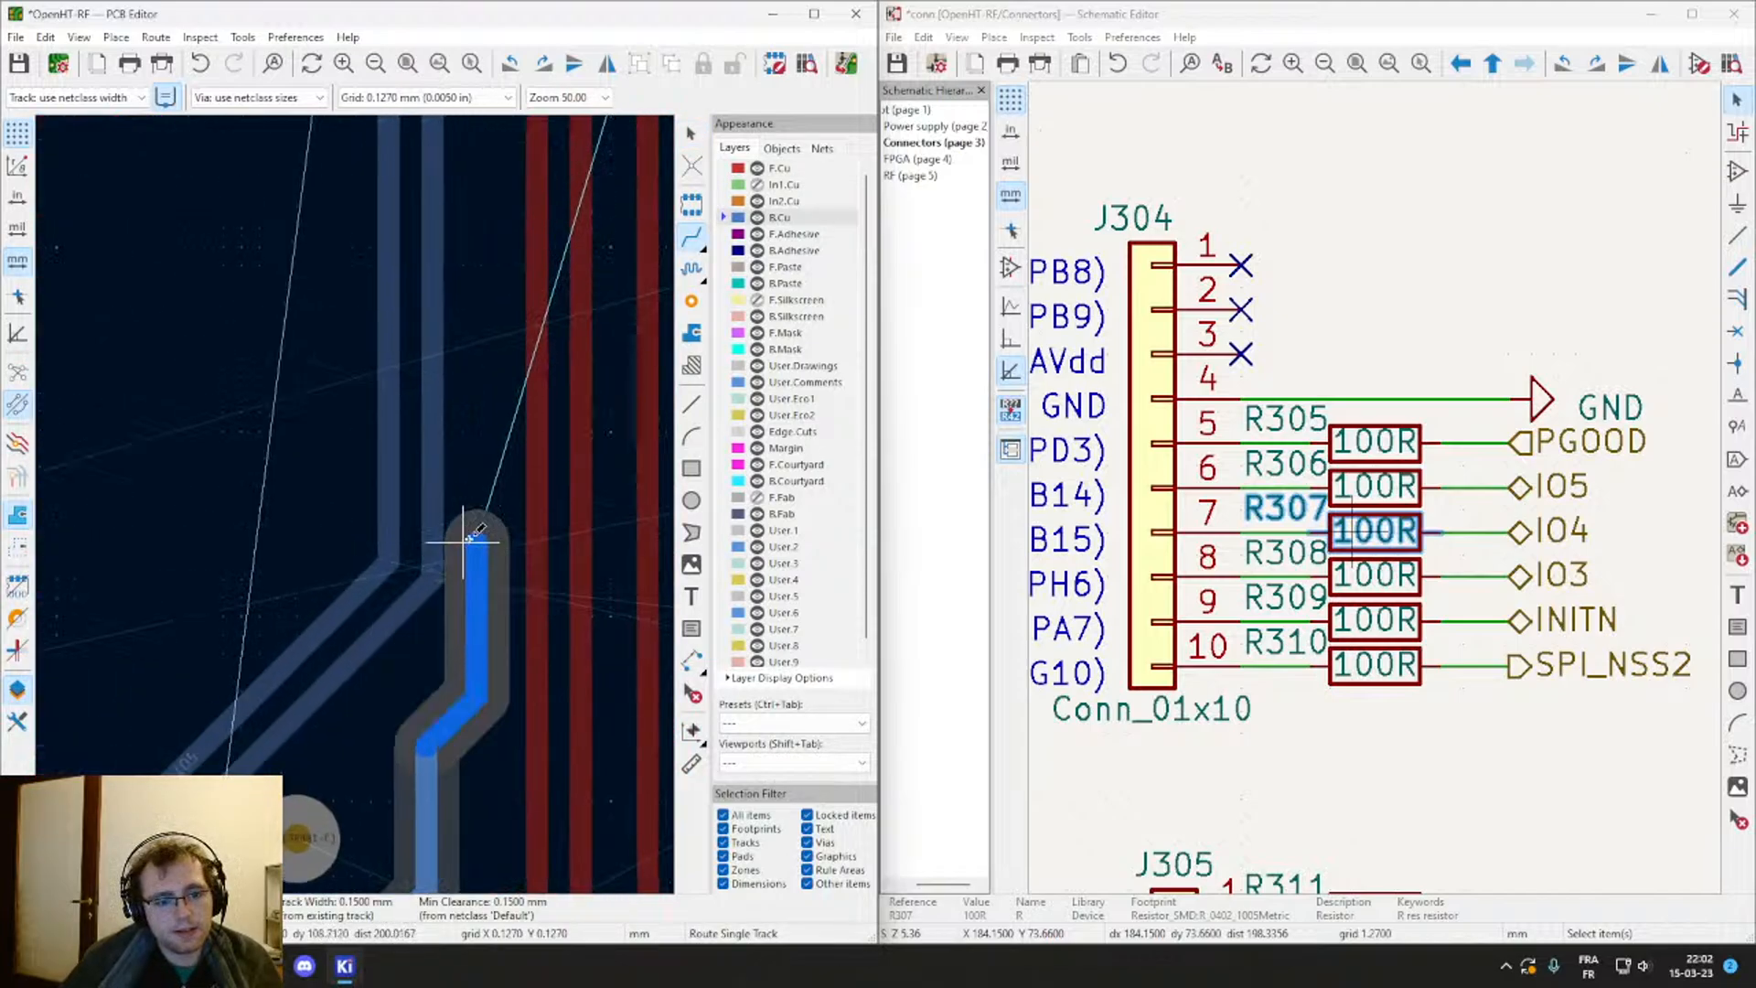
scroll(355, 500, "down", 6)
middle_click_drag(355, 225, 325, 807)
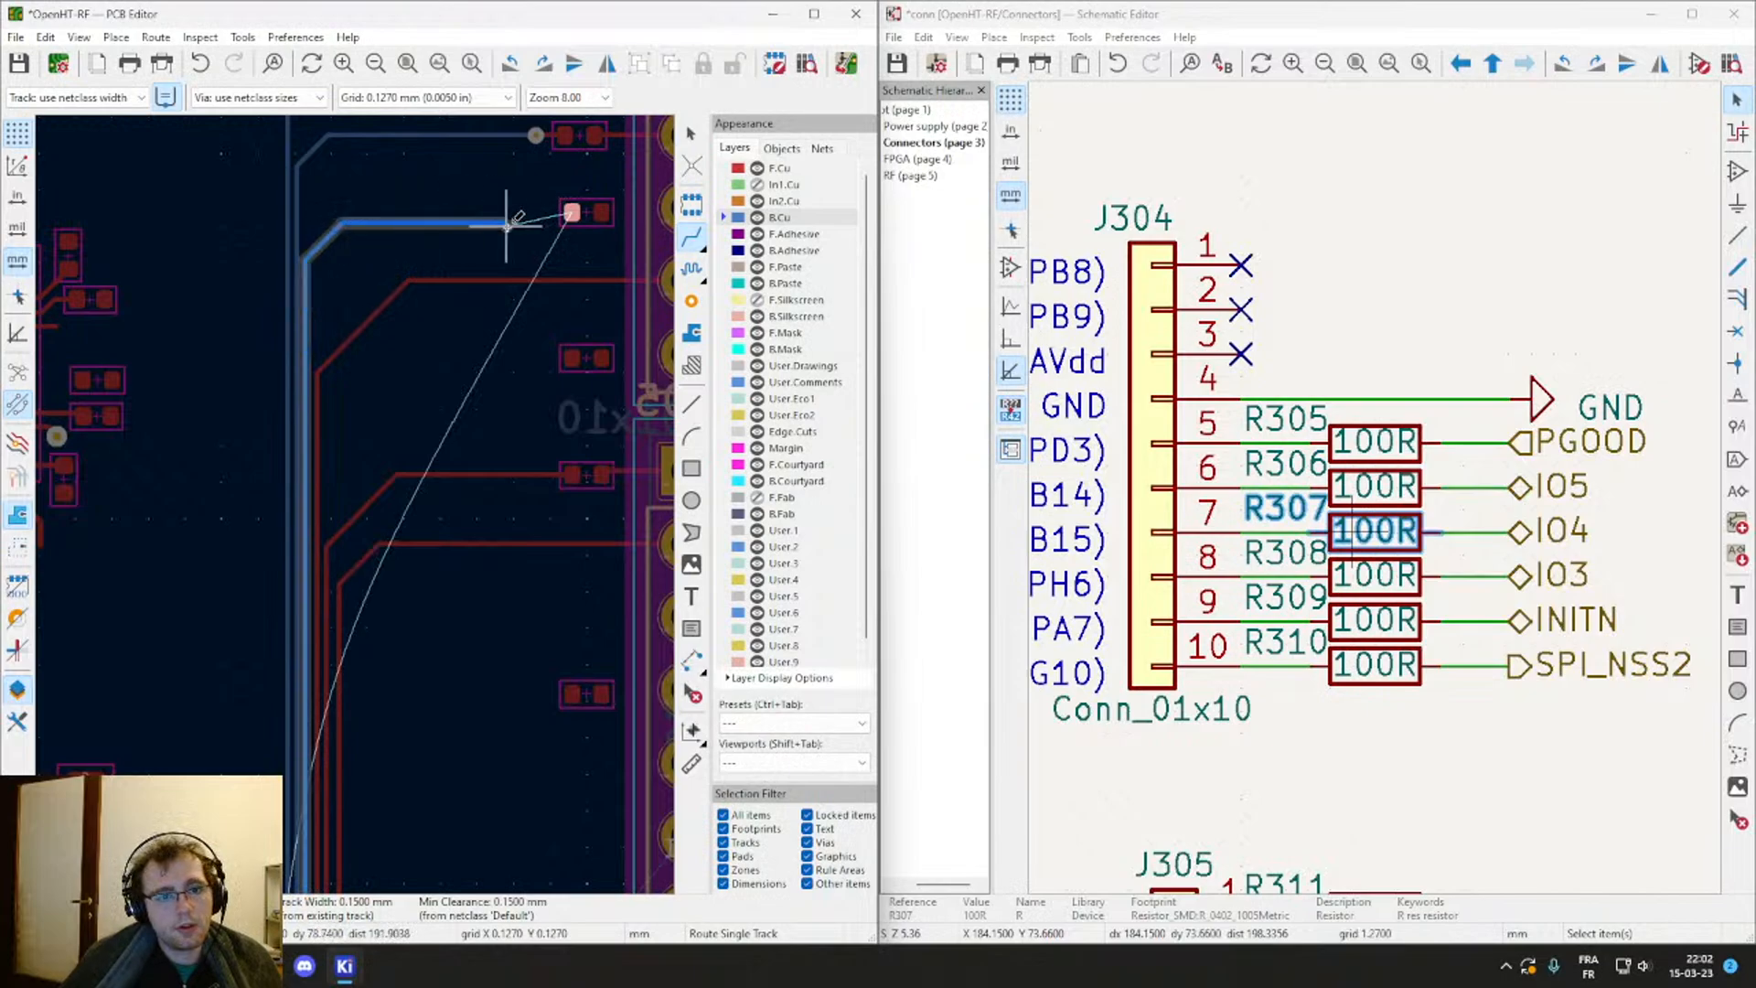
Step: End the IO3 B.Cu track in a via level with R308 pad 2 and connect the via to that pad on F.Cu
scroll(517, 217, "up", 5)
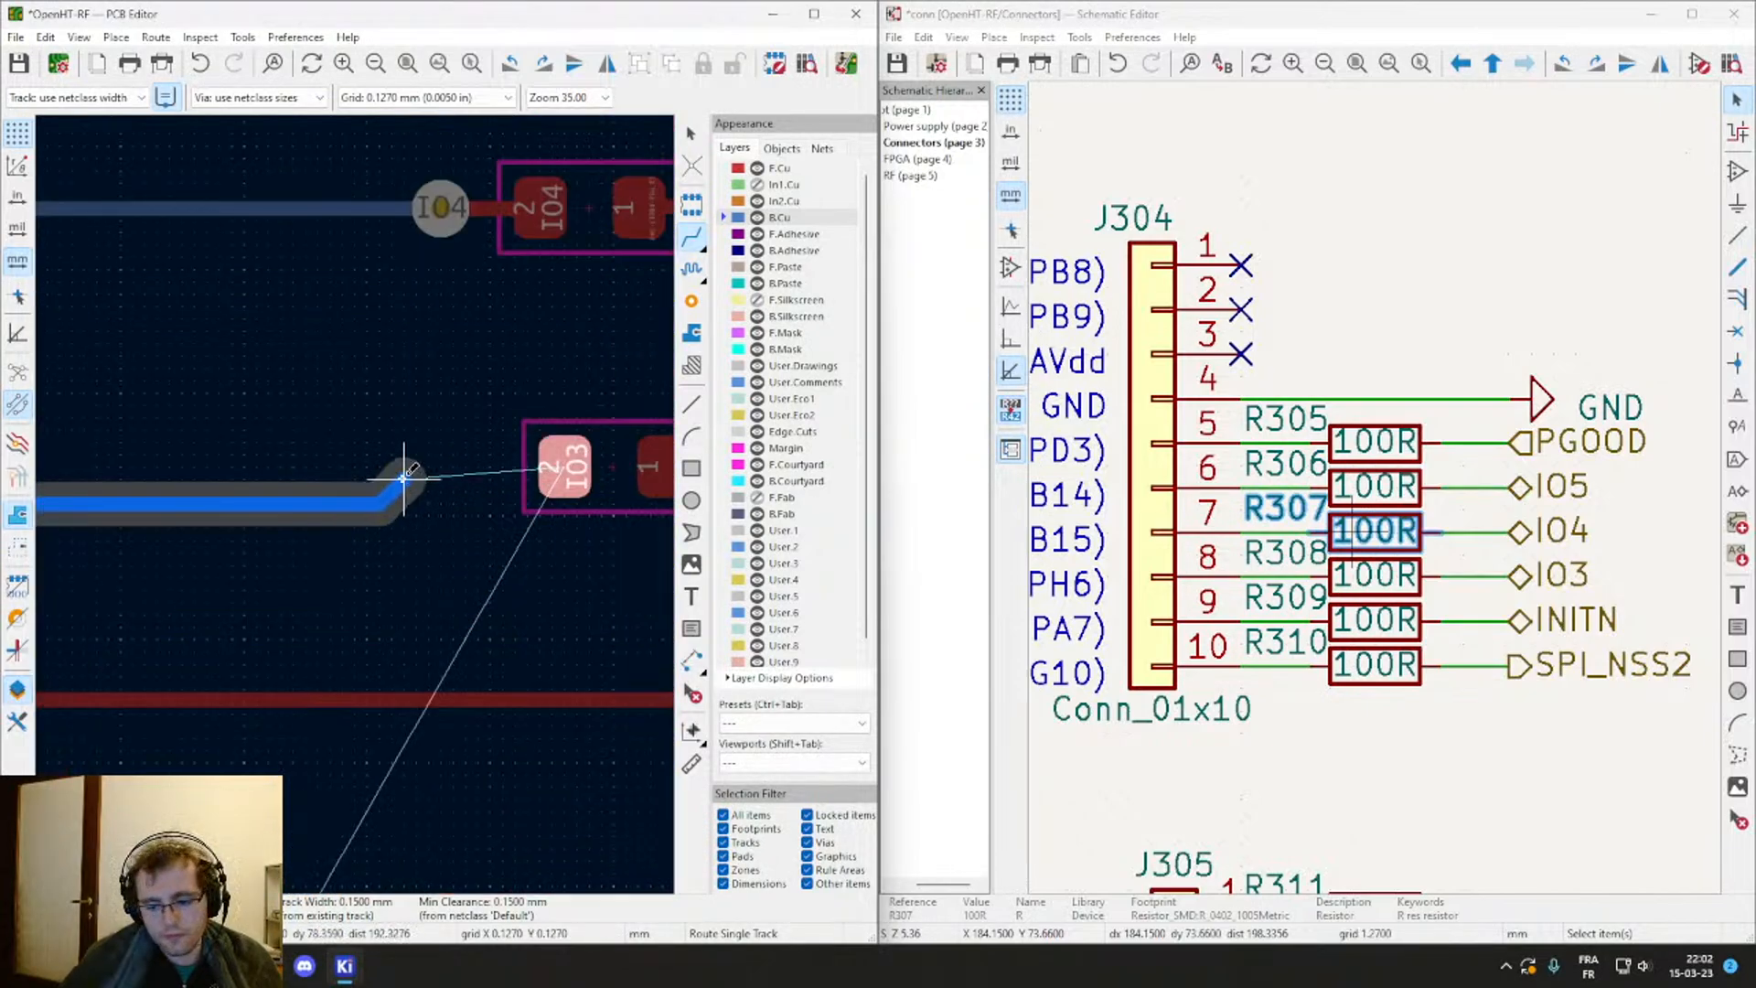
key("/")
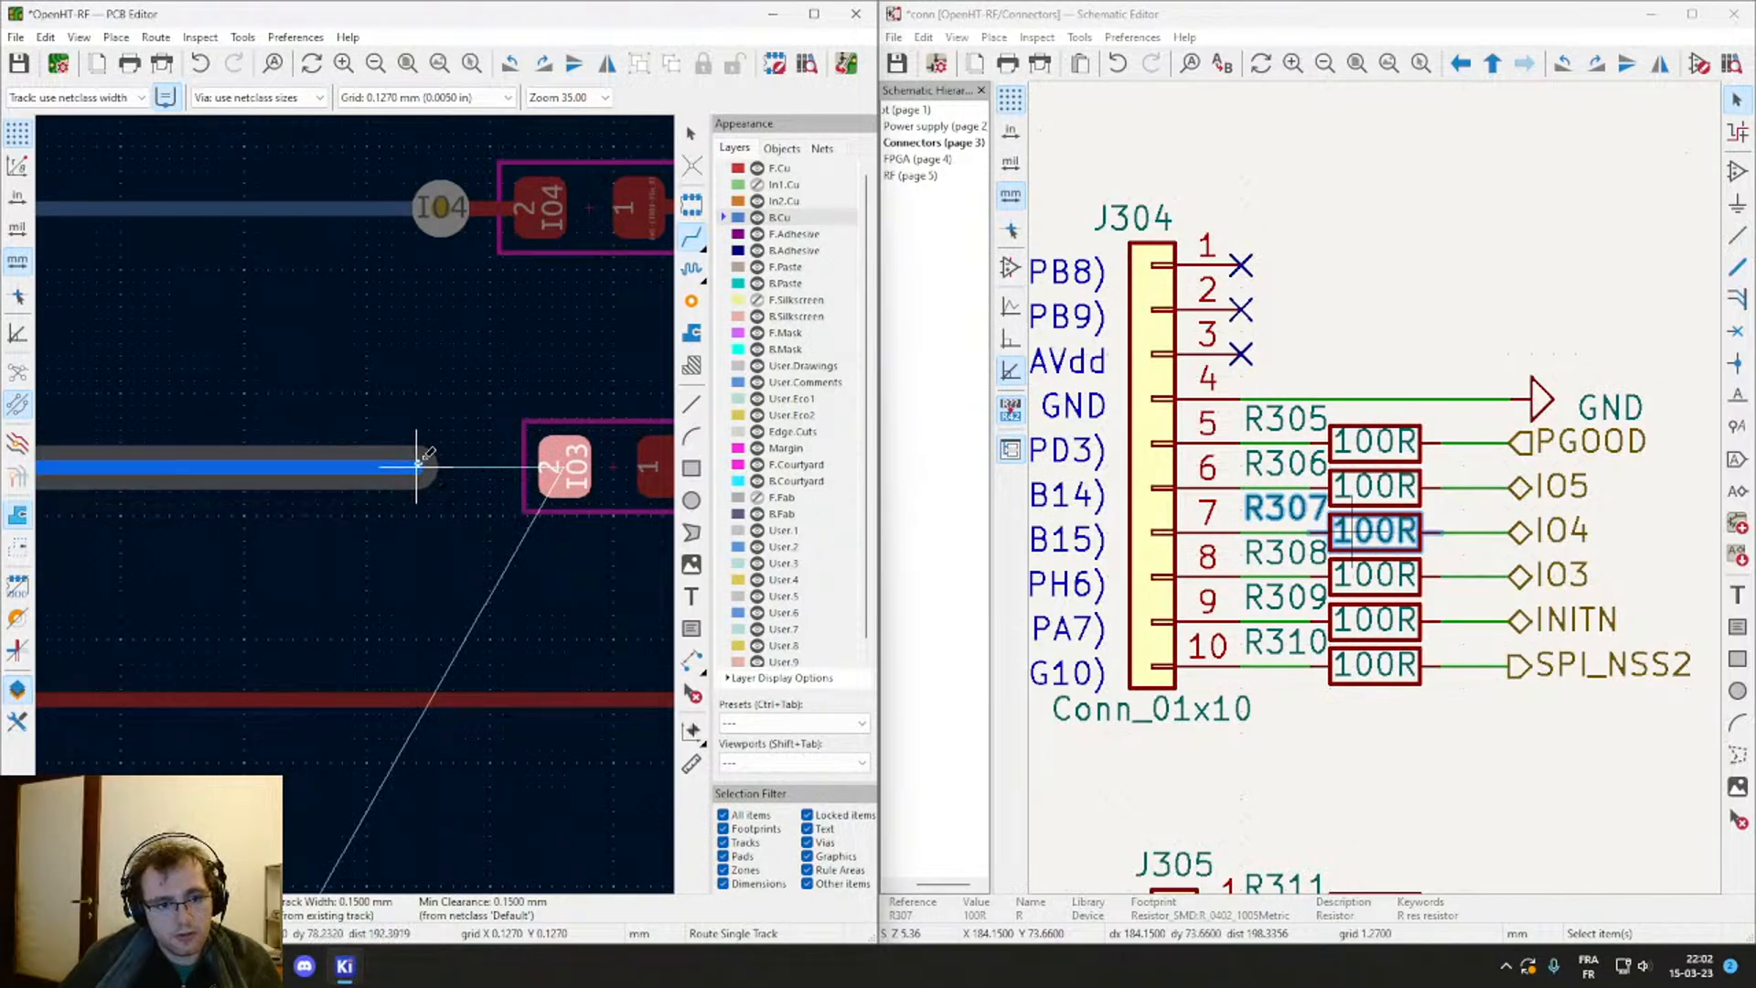
key("v")
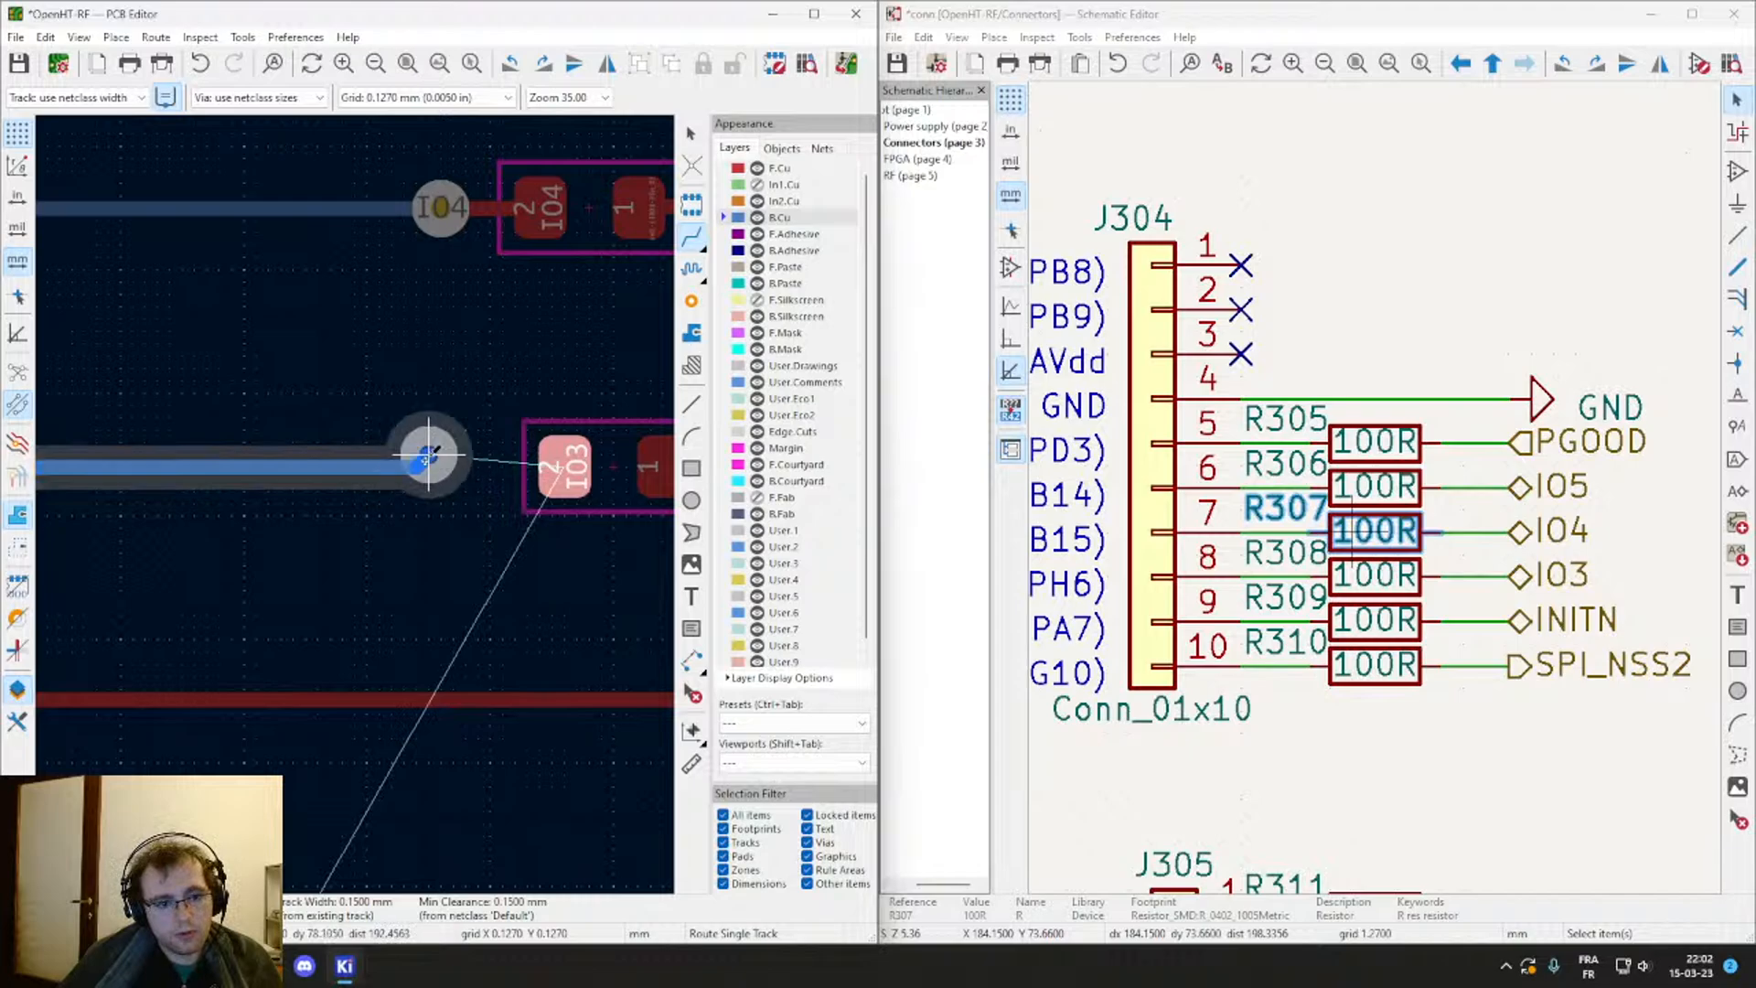
left_click(429, 467)
left_click(564, 466)
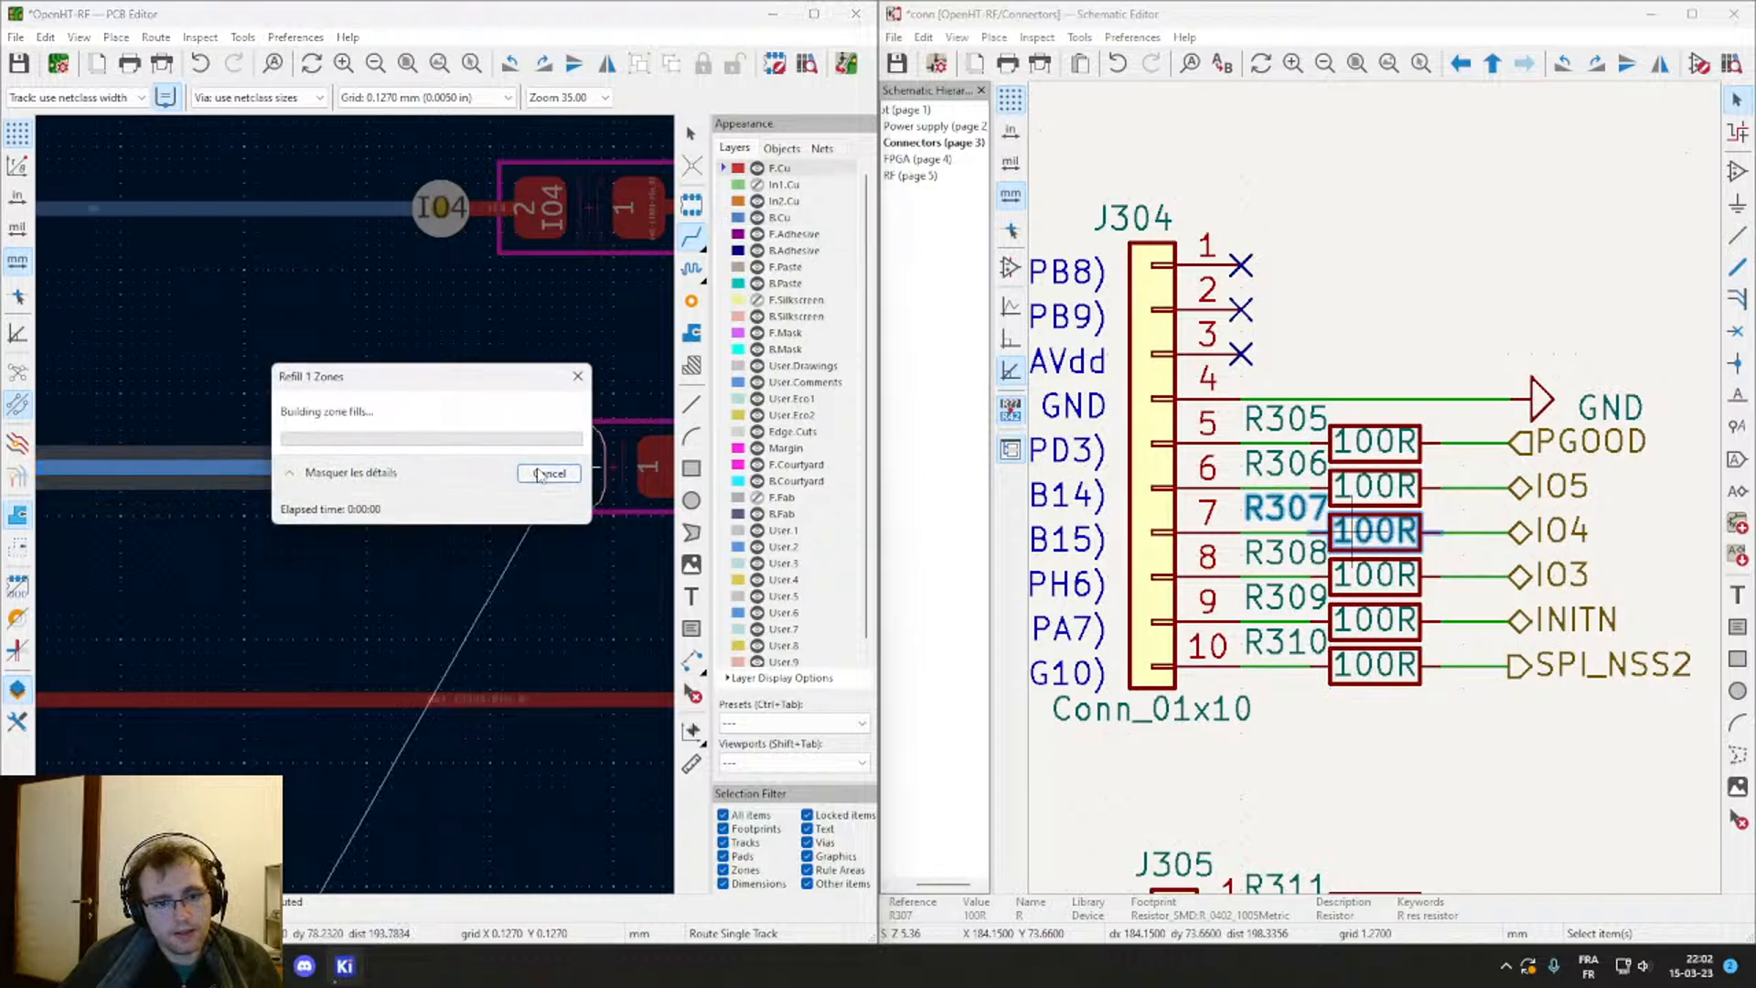
Step: Move R308 horizontally to line up with R307 above it
scroll(552, 467, "down", 3)
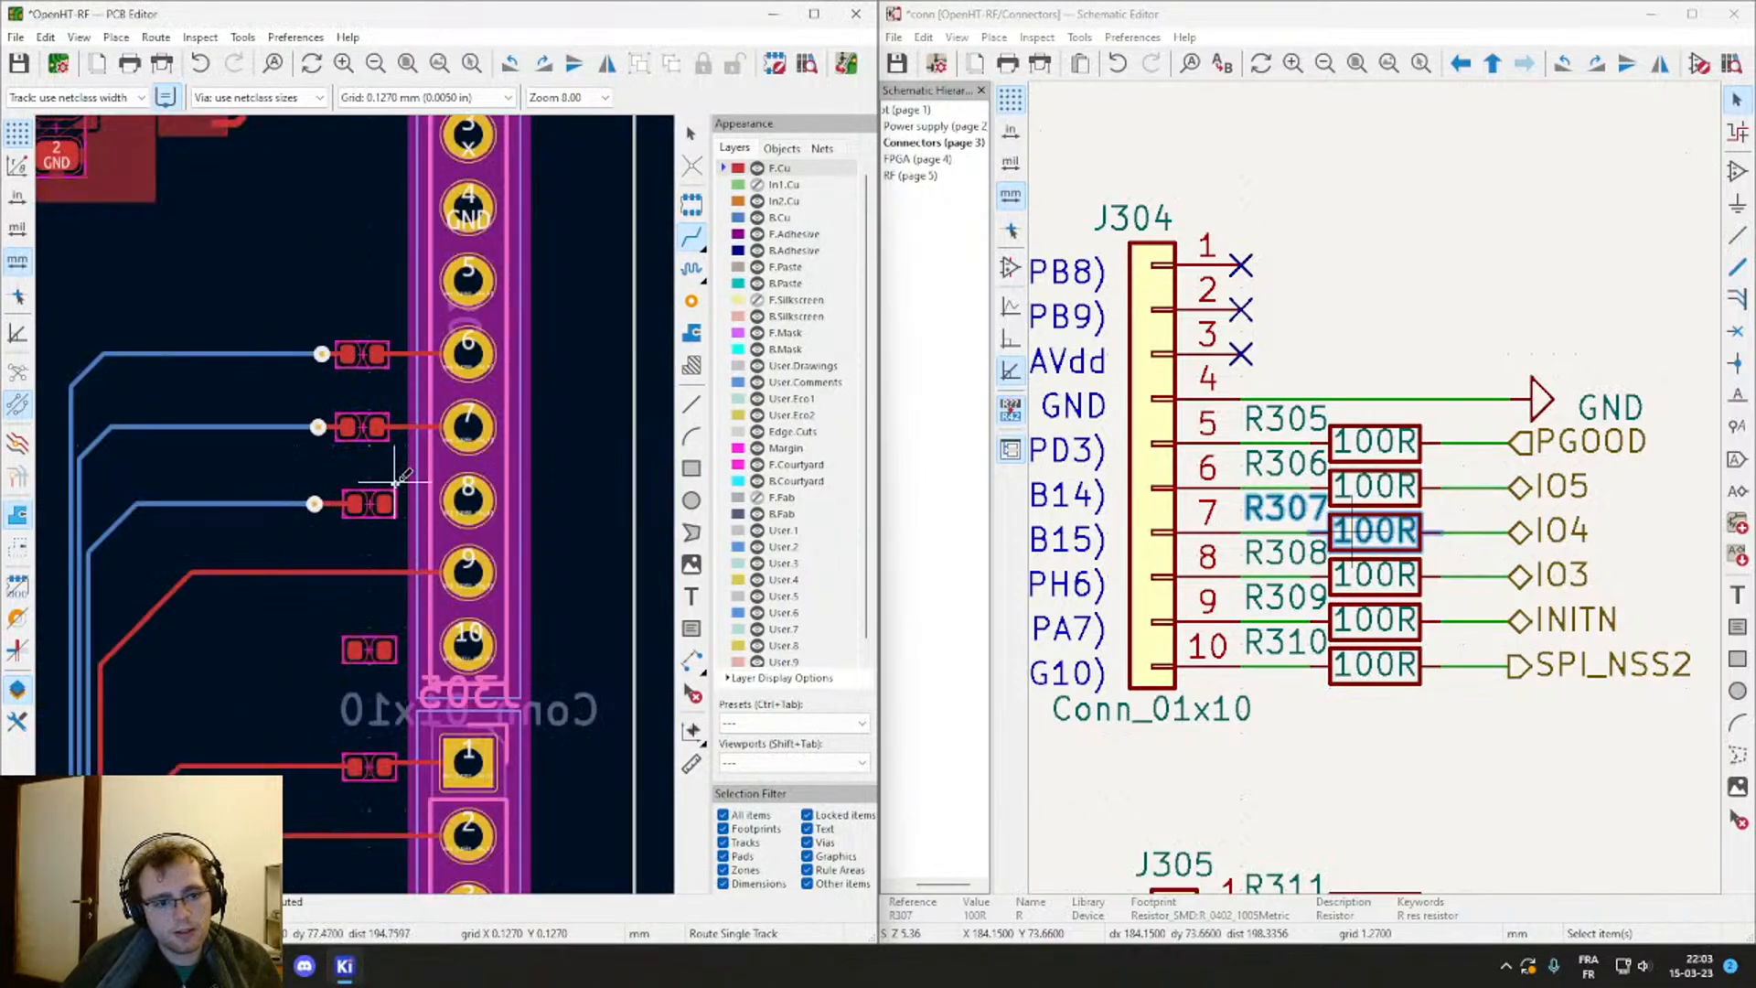
scroll(395, 478, "up", 6)
left_click(396, 510)
key("m")
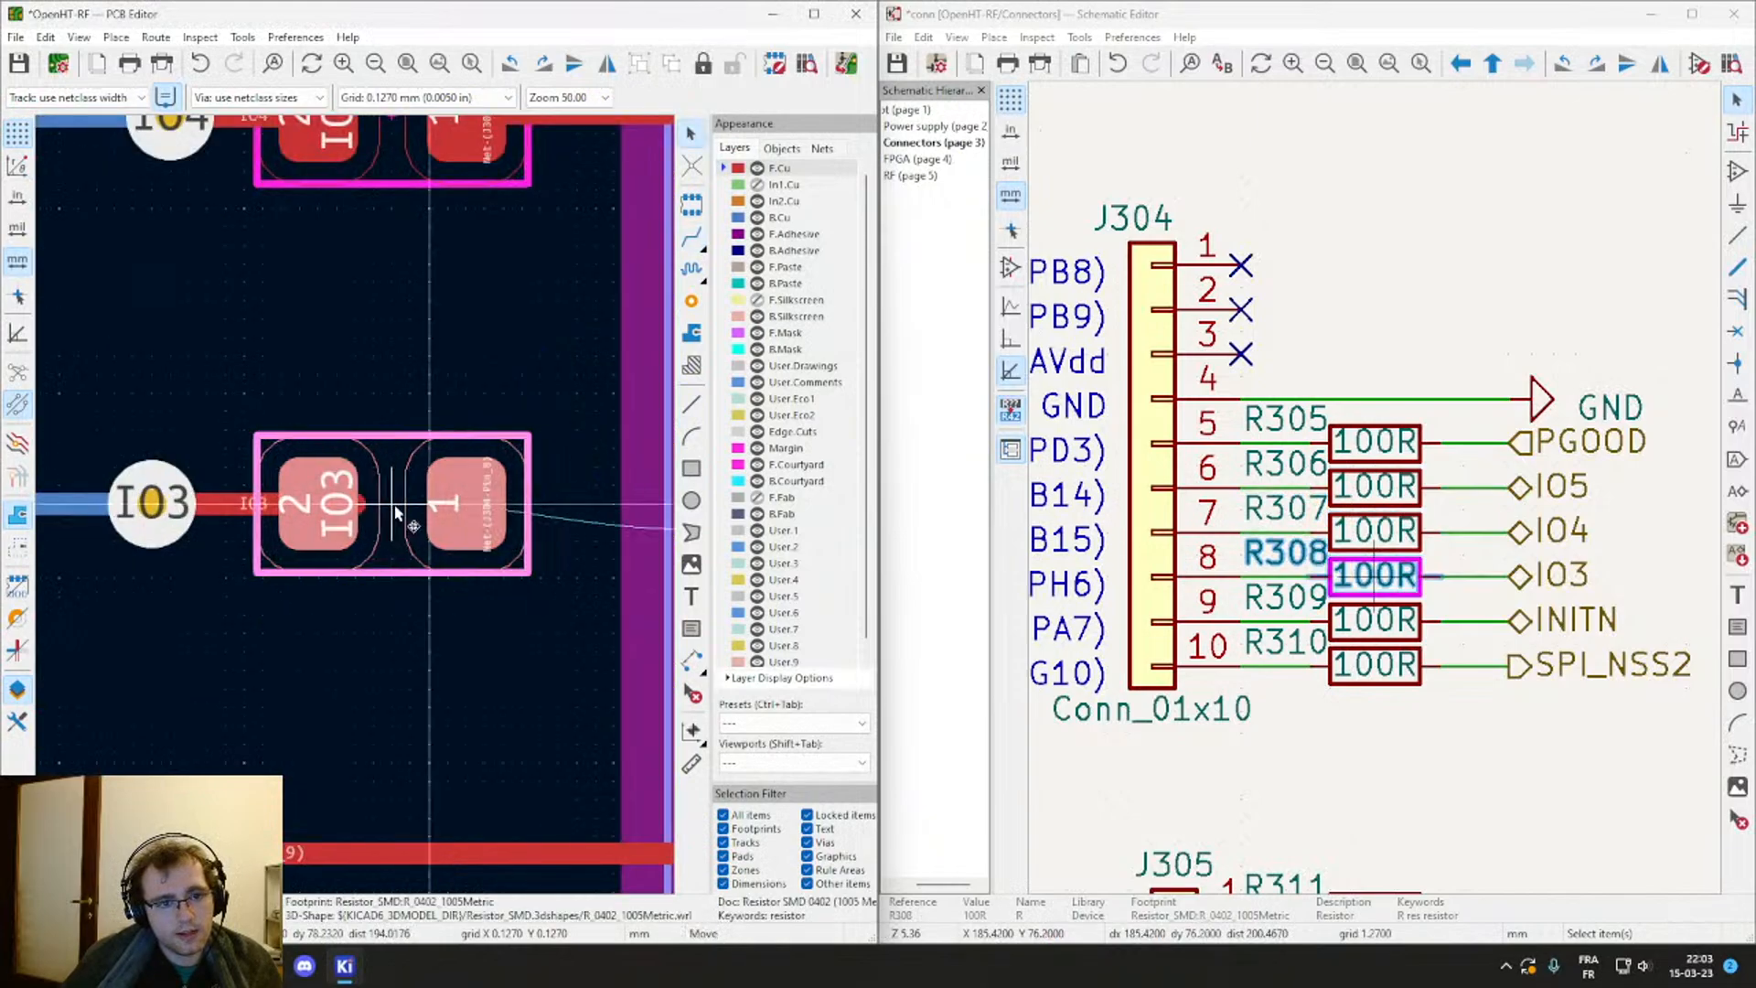
right_click(373, 512)
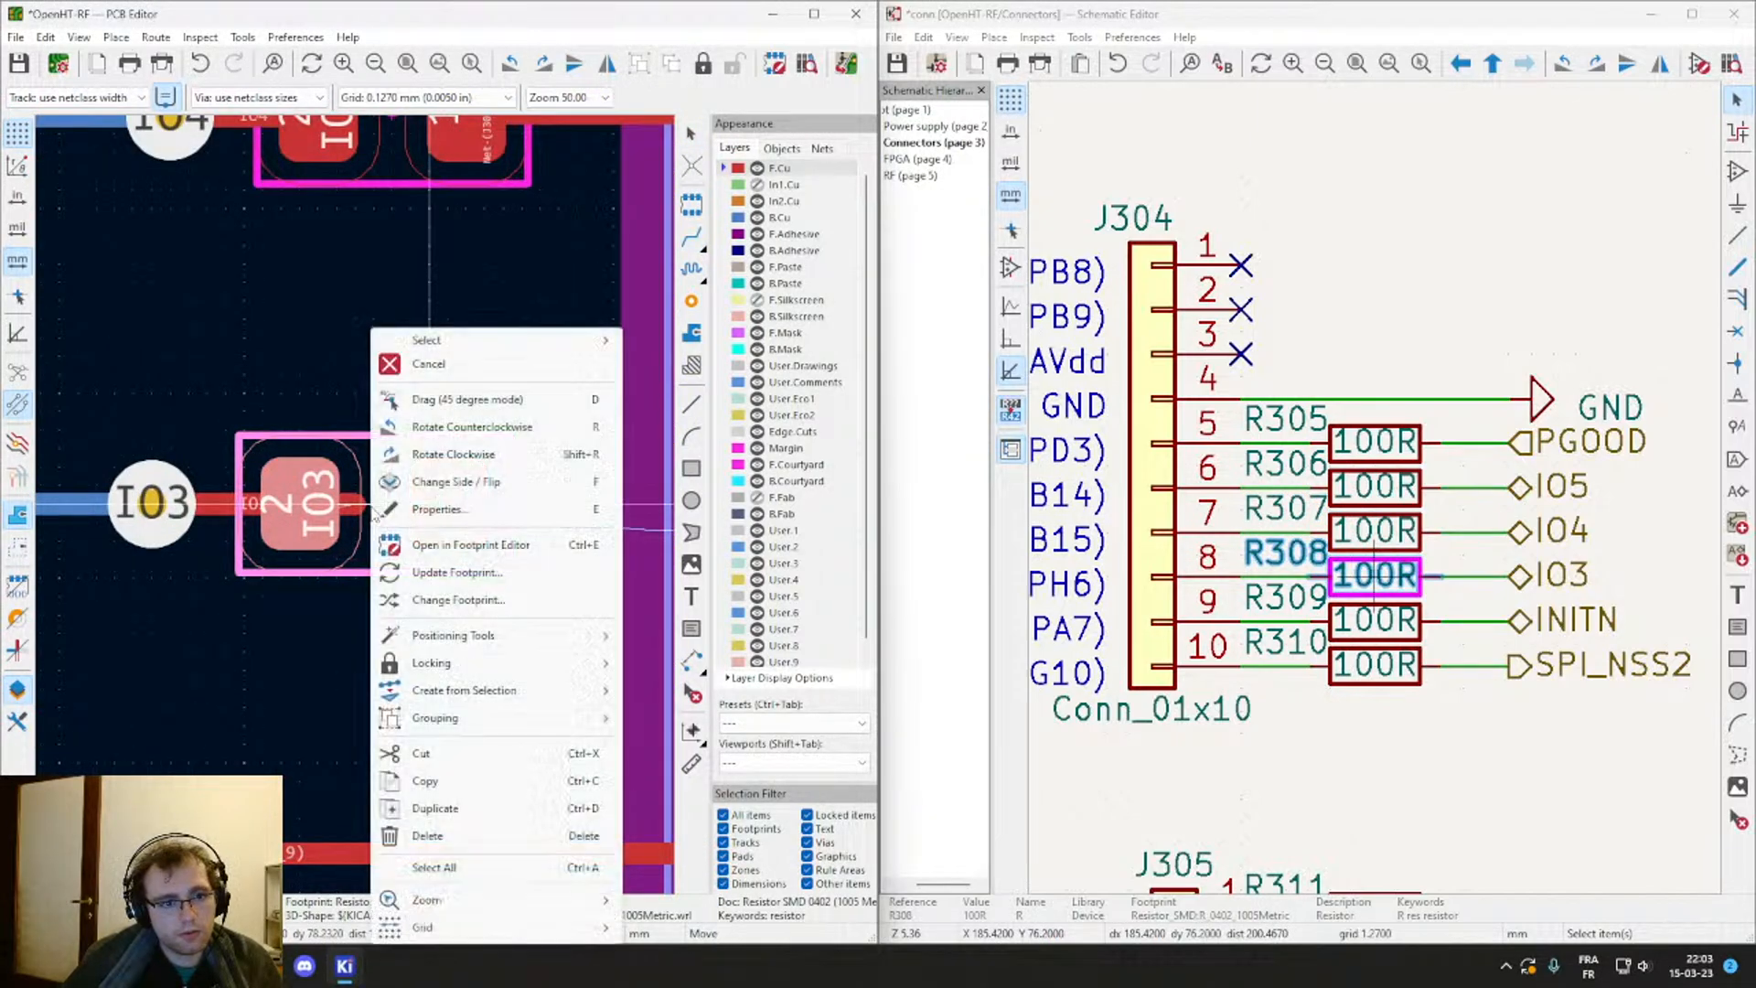
left_click(371, 508)
key("m")
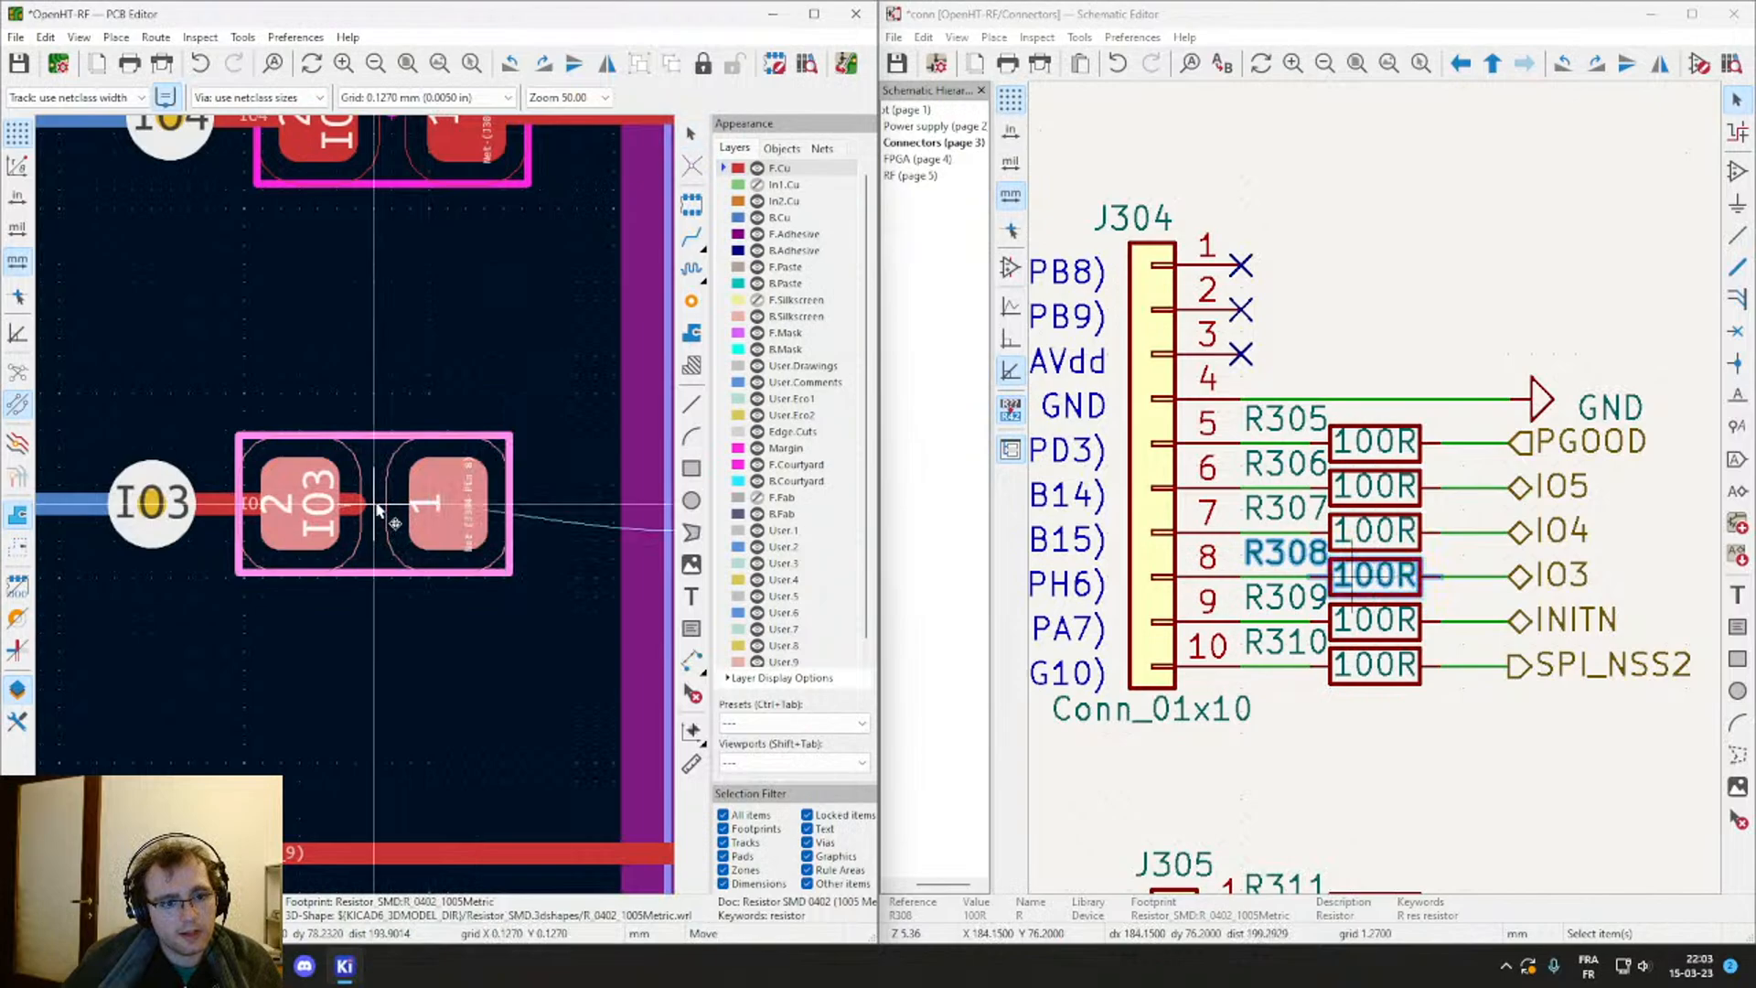
double_click(322, 515)
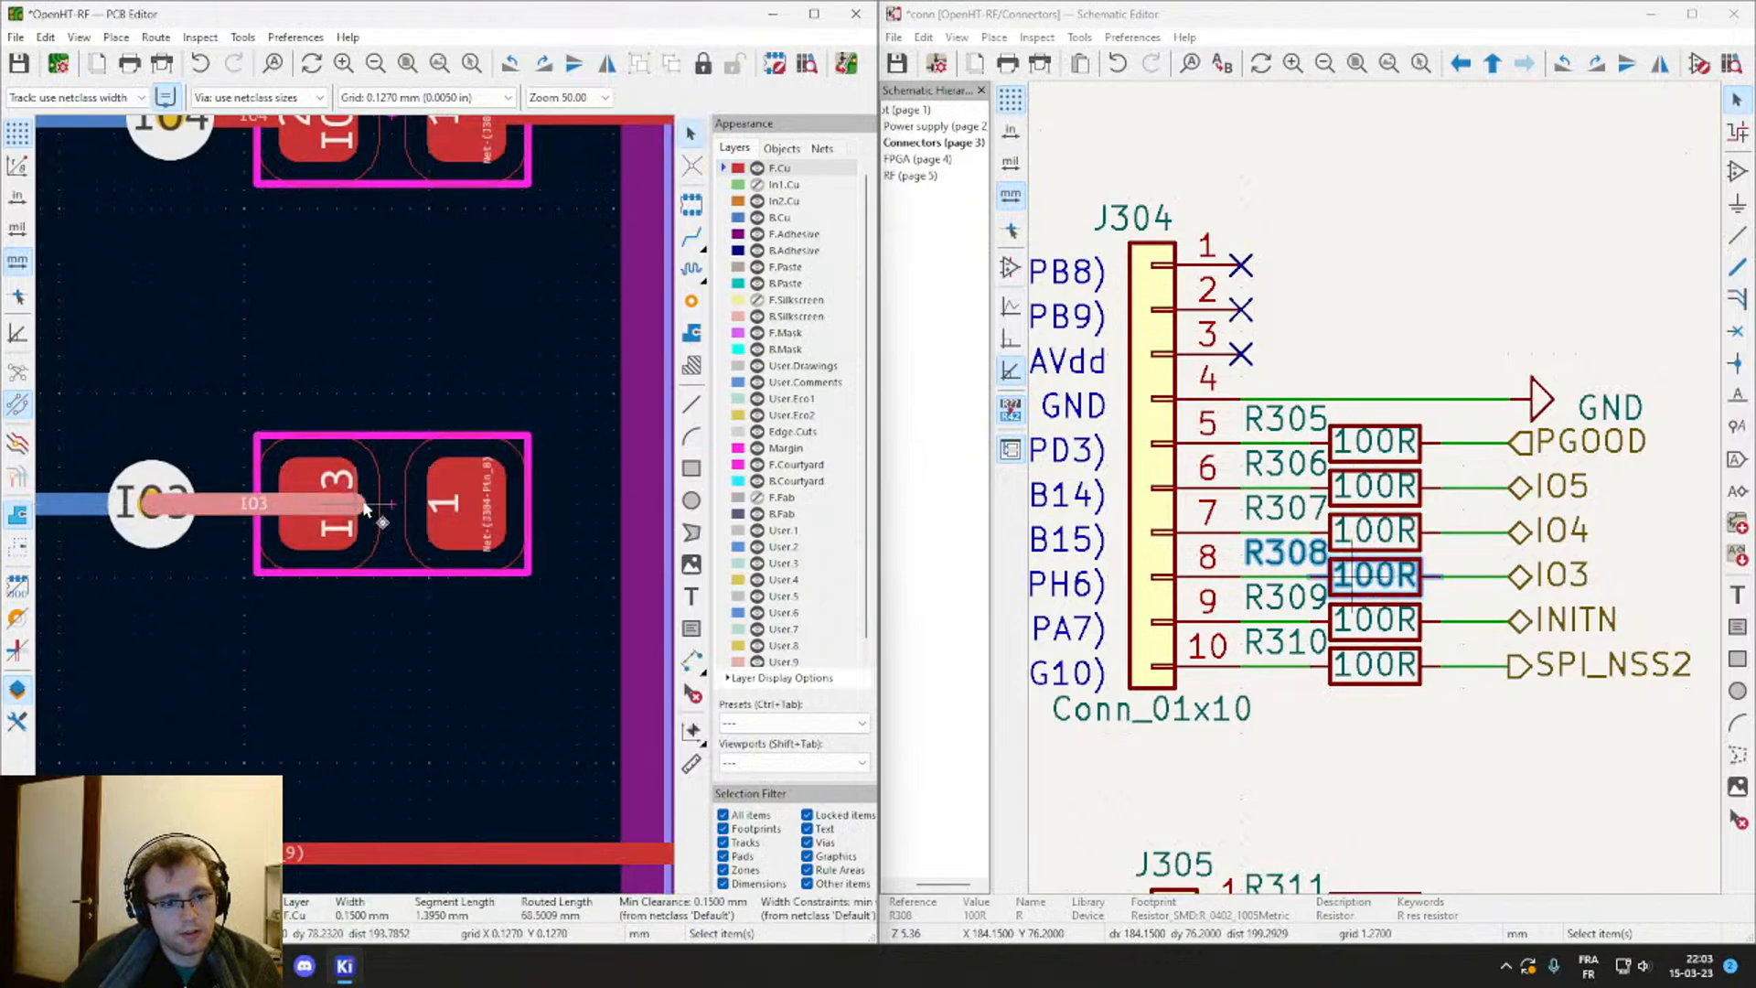
key("Escape")
Step: Route R308 pad 1 to J304 pad 8 on F.Cu
scroll(361, 518, "down", 3)
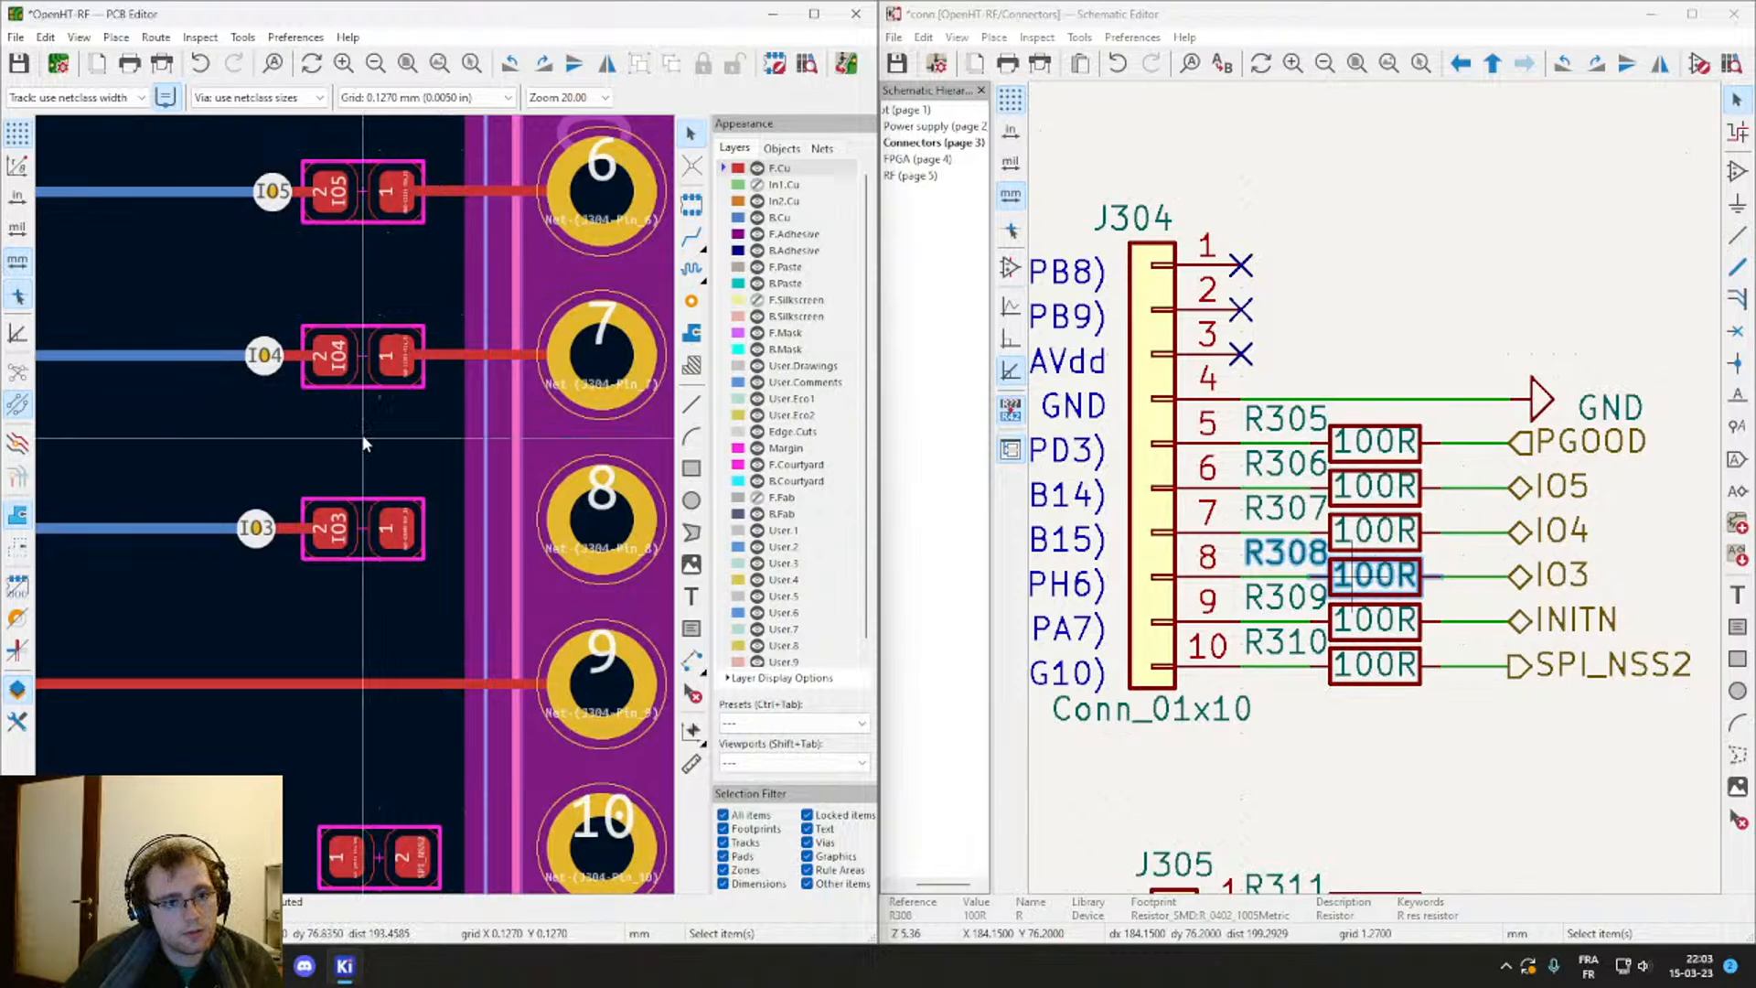
middle_click_drag(363, 443, 467, 587)
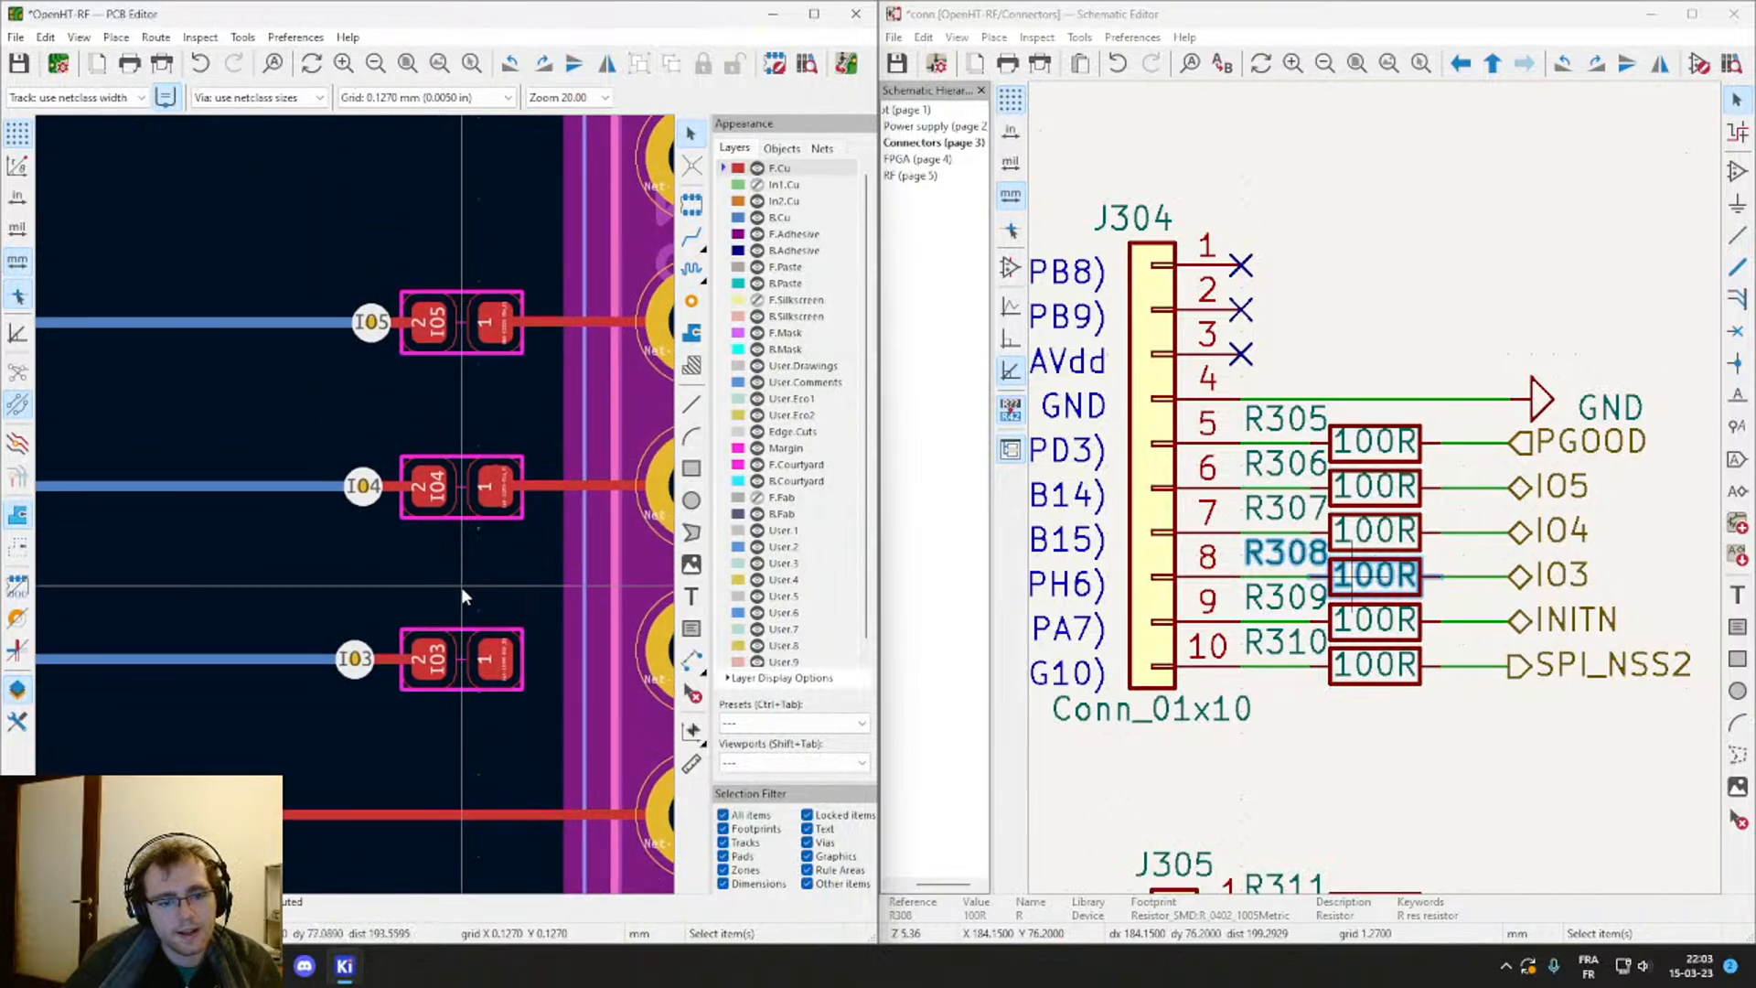
scroll(461, 597, "down", 2)
scroll(354, 503, "up", 4)
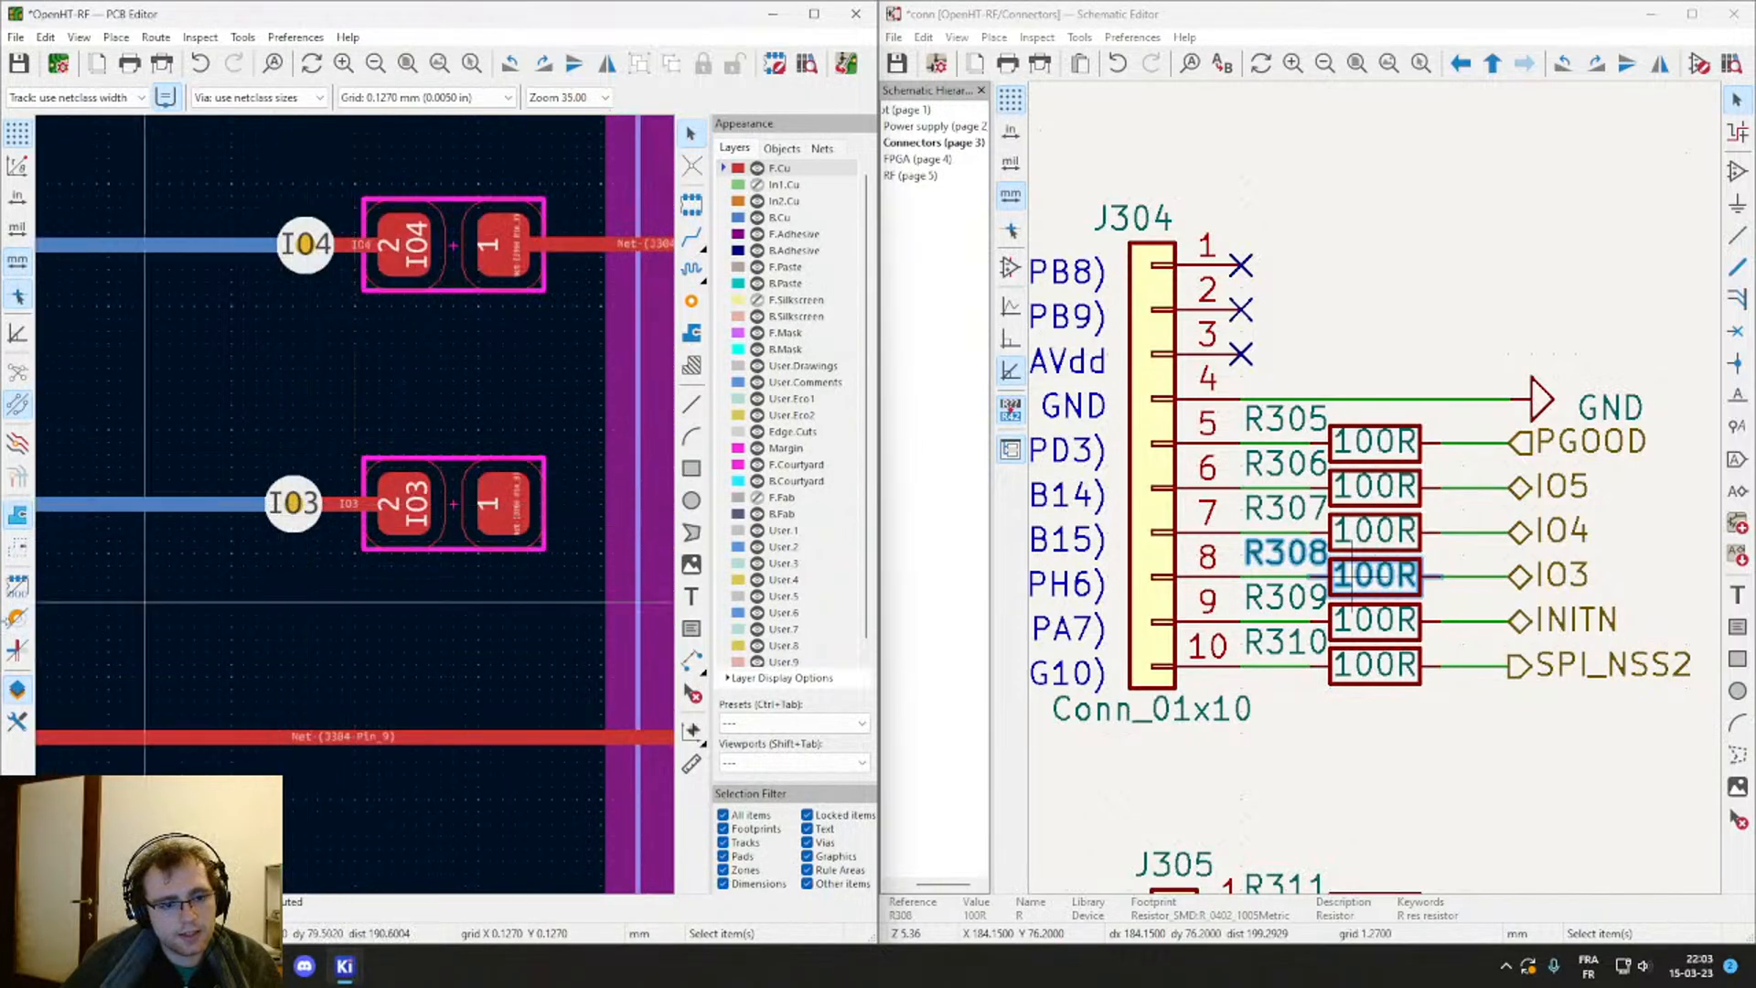
scroll(252, 592, "down", 4)
middle_click_drag(370, 526, 564, 373)
scroll(585, 378, "up", 2)
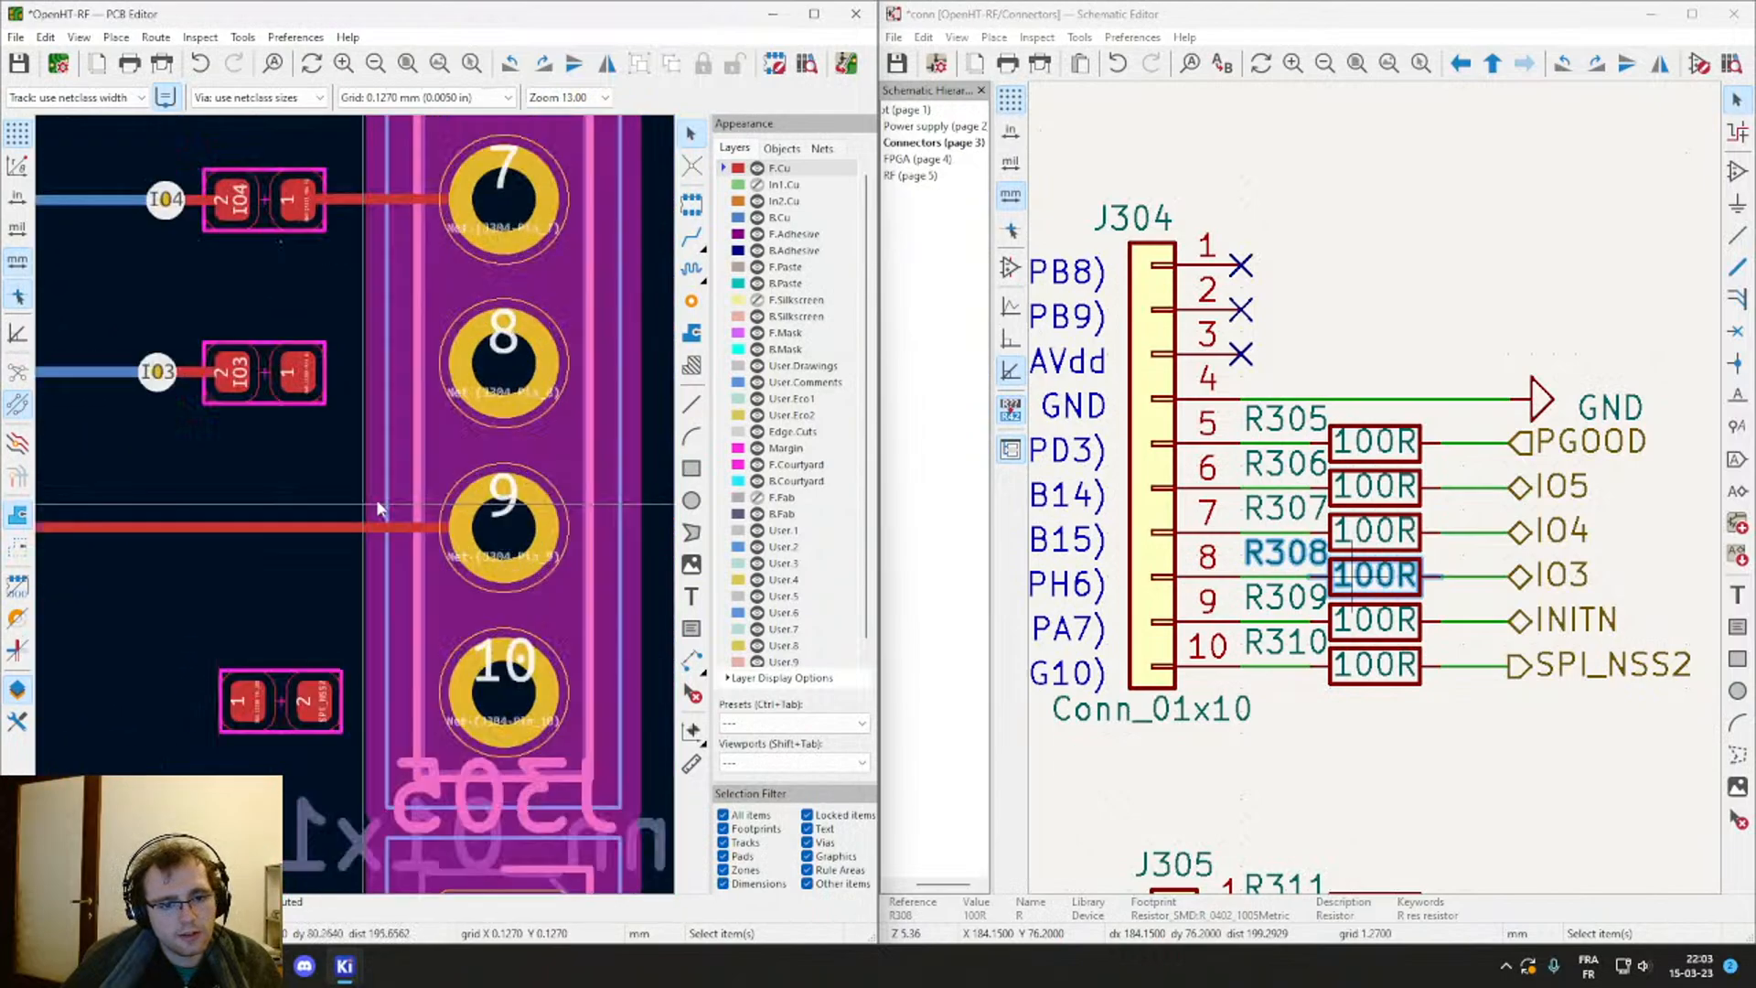
scroll(292, 508, "down", 2)
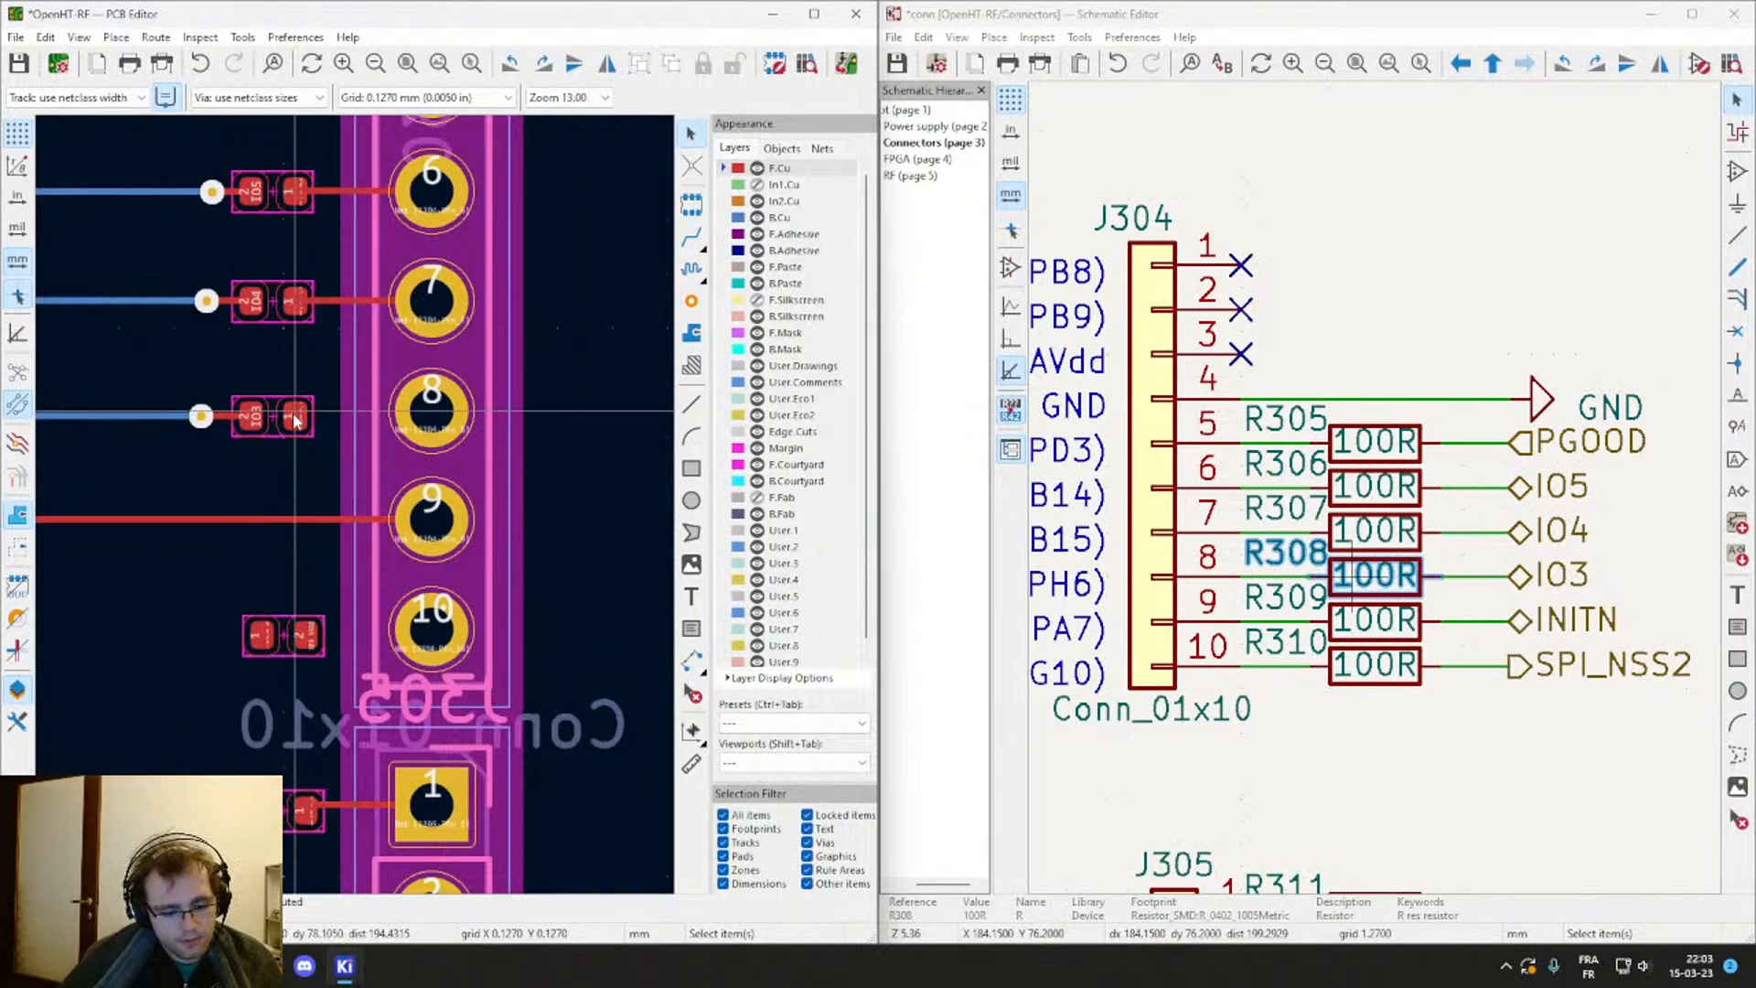
key("x")
left_click(432, 413)
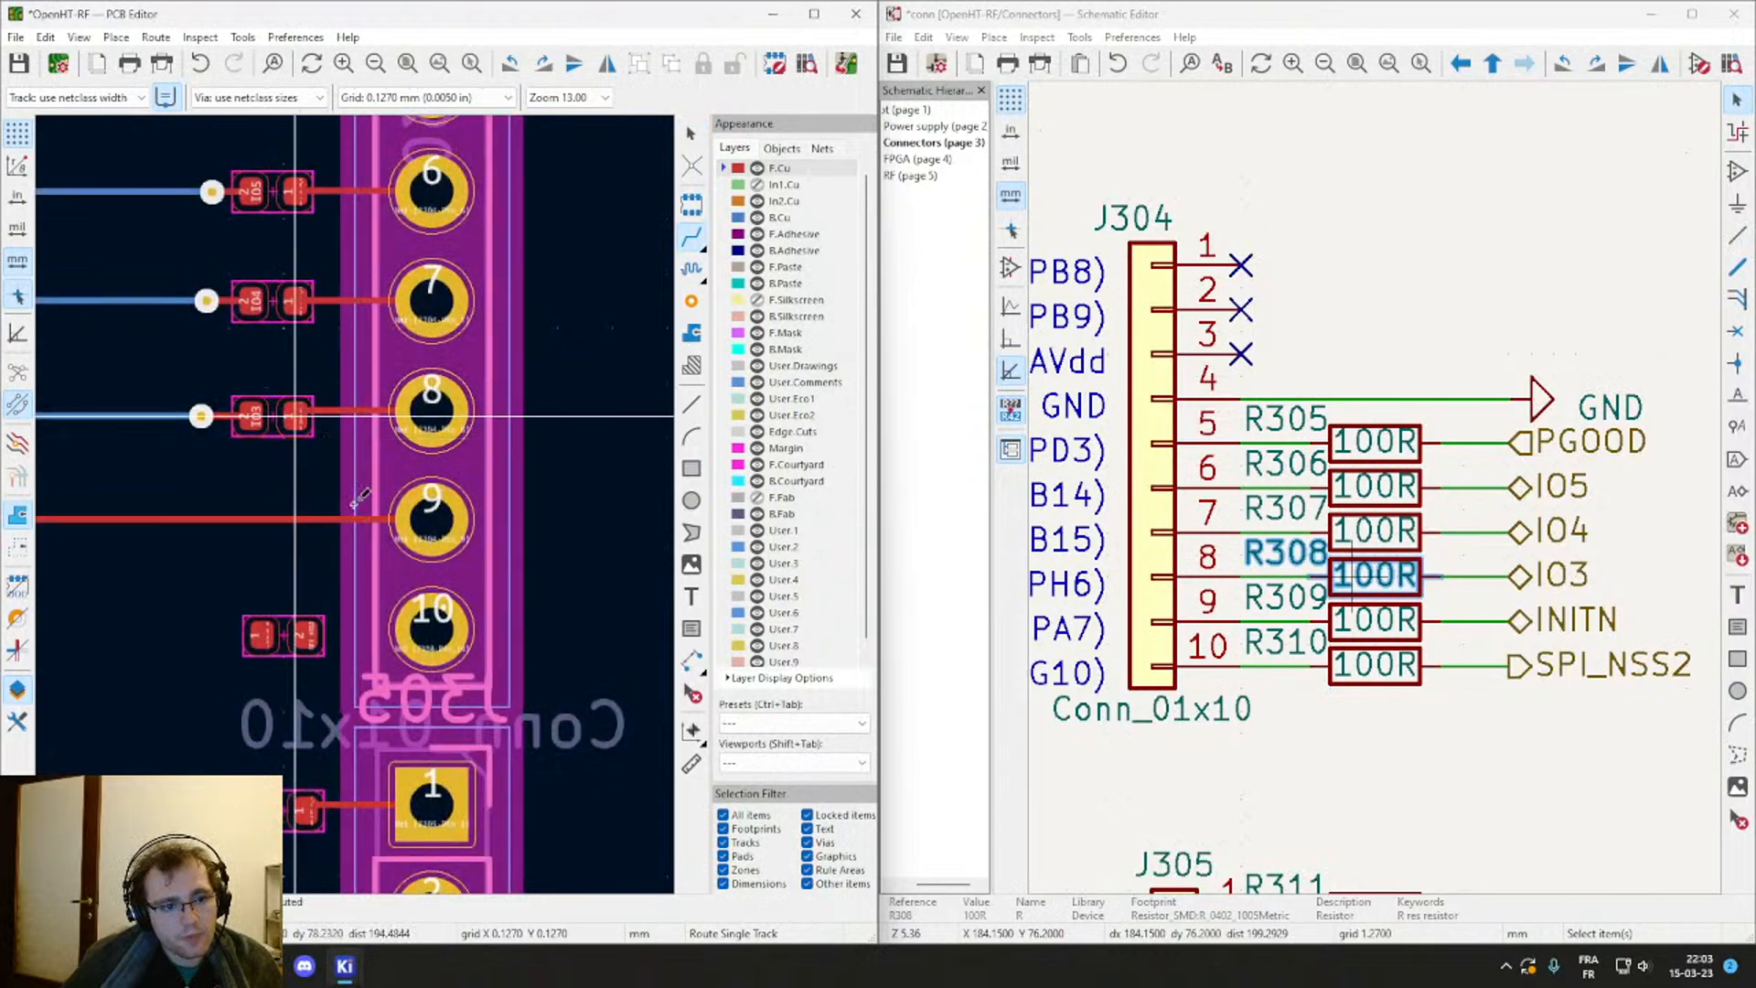
key("Escape")
Step: Move R308 up slightly so its pads line up with the straight track to J304 pad 8
scroll(270, 393, "up", 4)
left_click(298, 509)
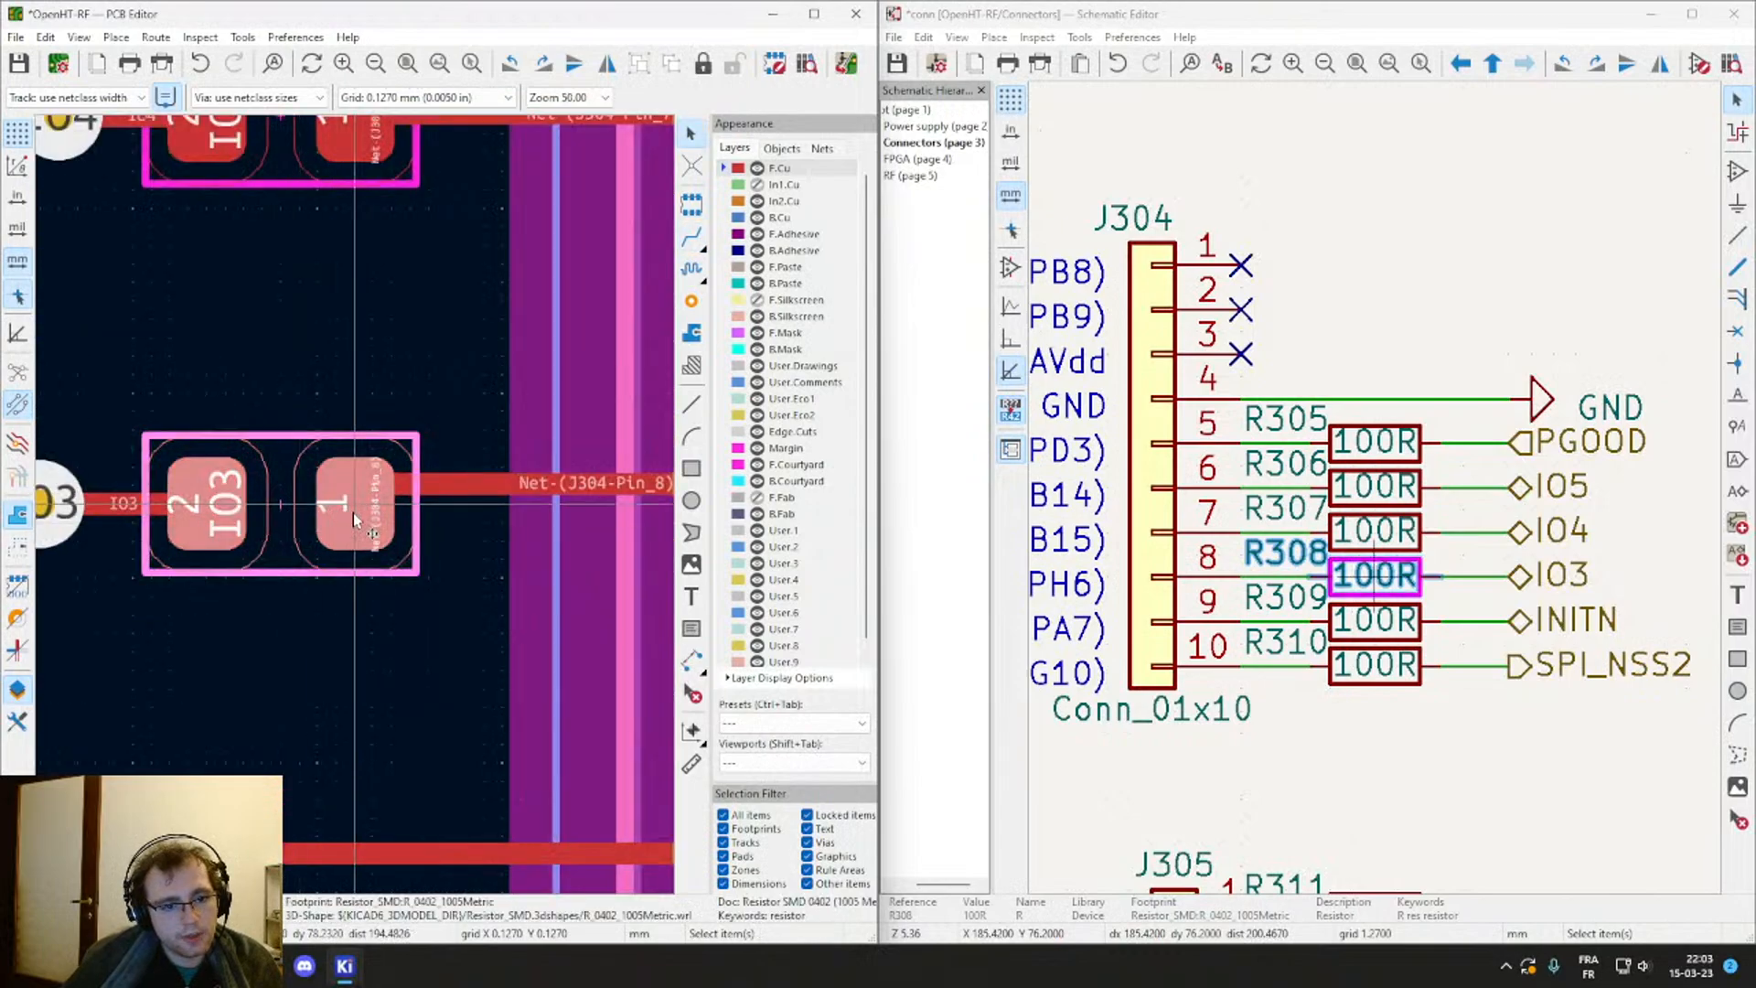
key("m")
left_click(283, 491)
middle_click_drag(251, 540, 431, 511)
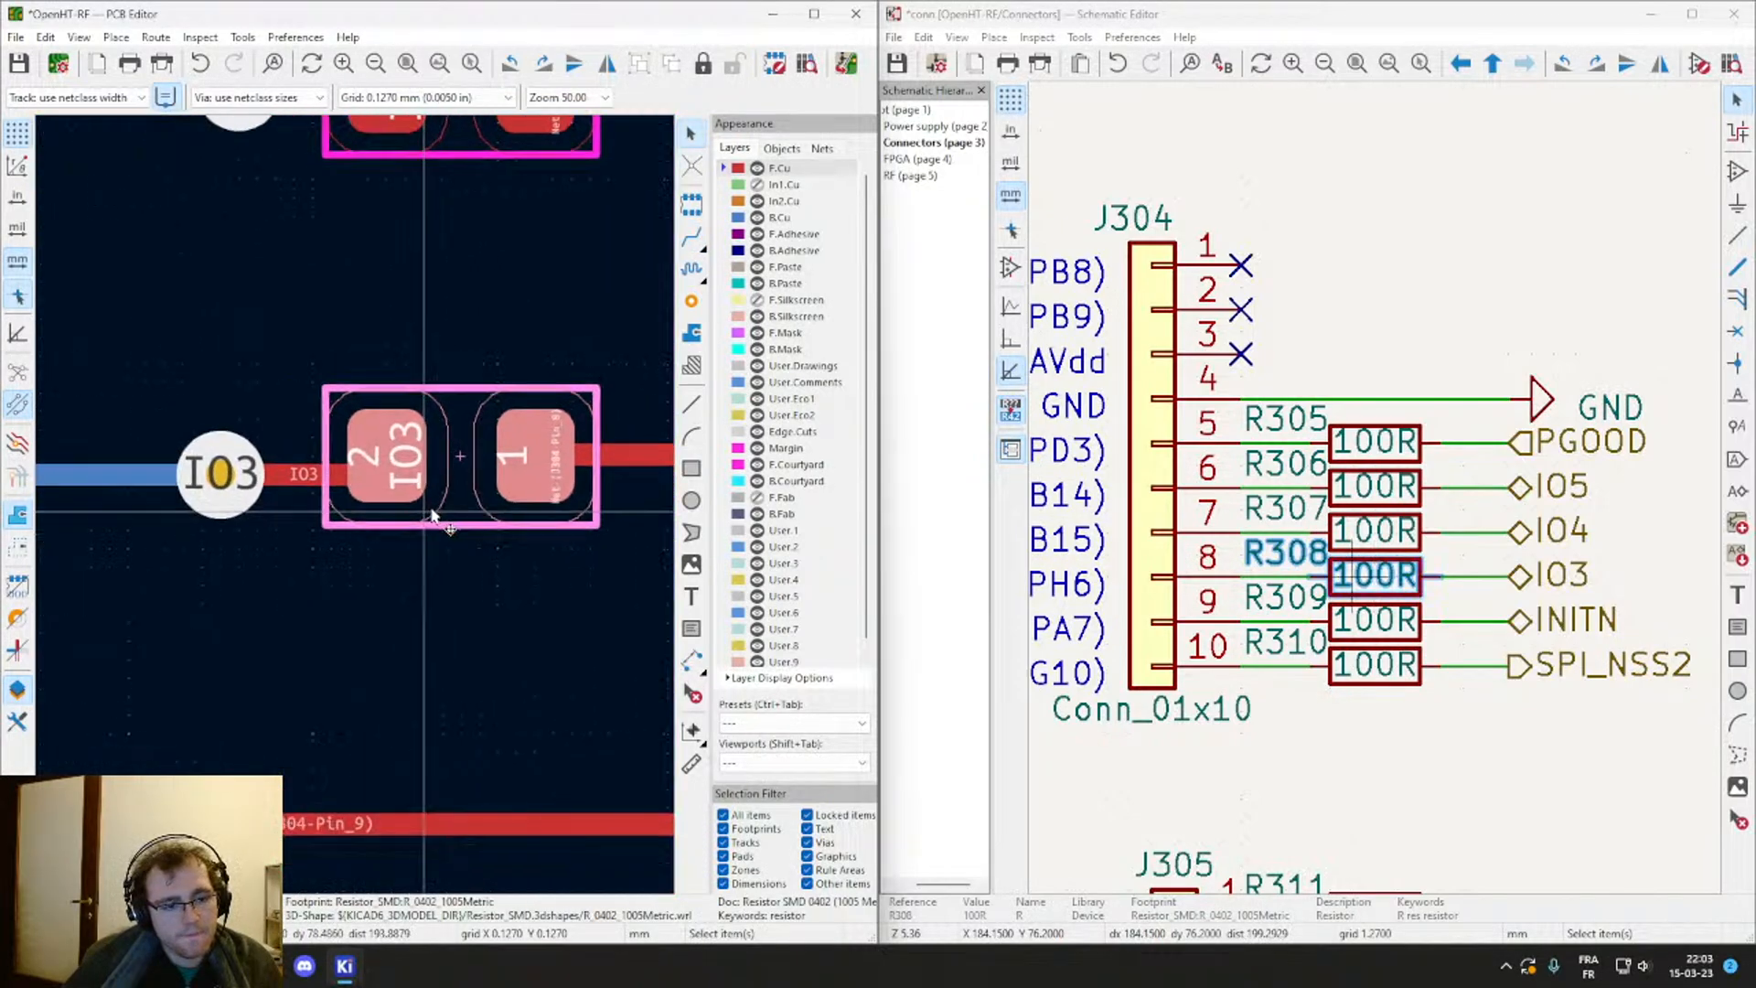
Step: Realign the short IO3 F.Cu track and its via with the moved R308 pad 2
double_click(295, 476)
key("Escape")
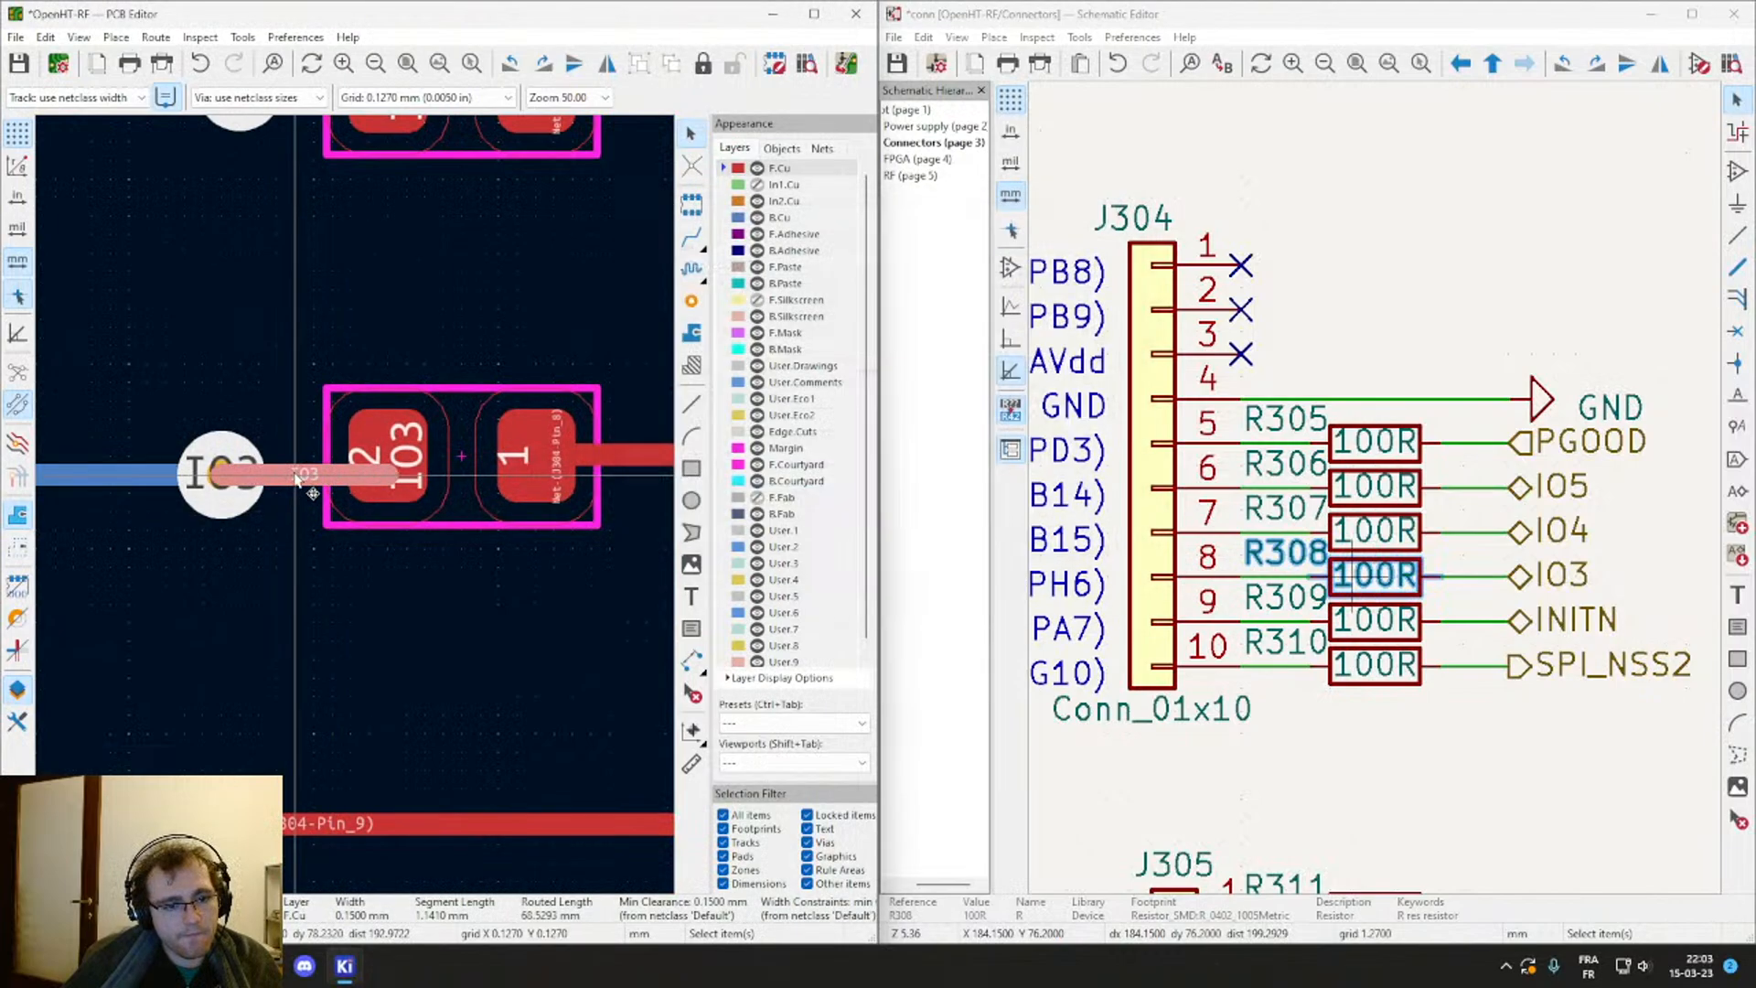
key("x")
left_click(376, 454)
key("Escape")
left_click(378, 468)
left_click_drag(376, 462, 226, 459)
left_click(218, 476)
key("Escape")
left_click(215, 471)
left_click(236, 514)
Step: Move the horizontal IO3 B.Cu track up in line with its via
middle_click_drag(90, 503, 470, 496)
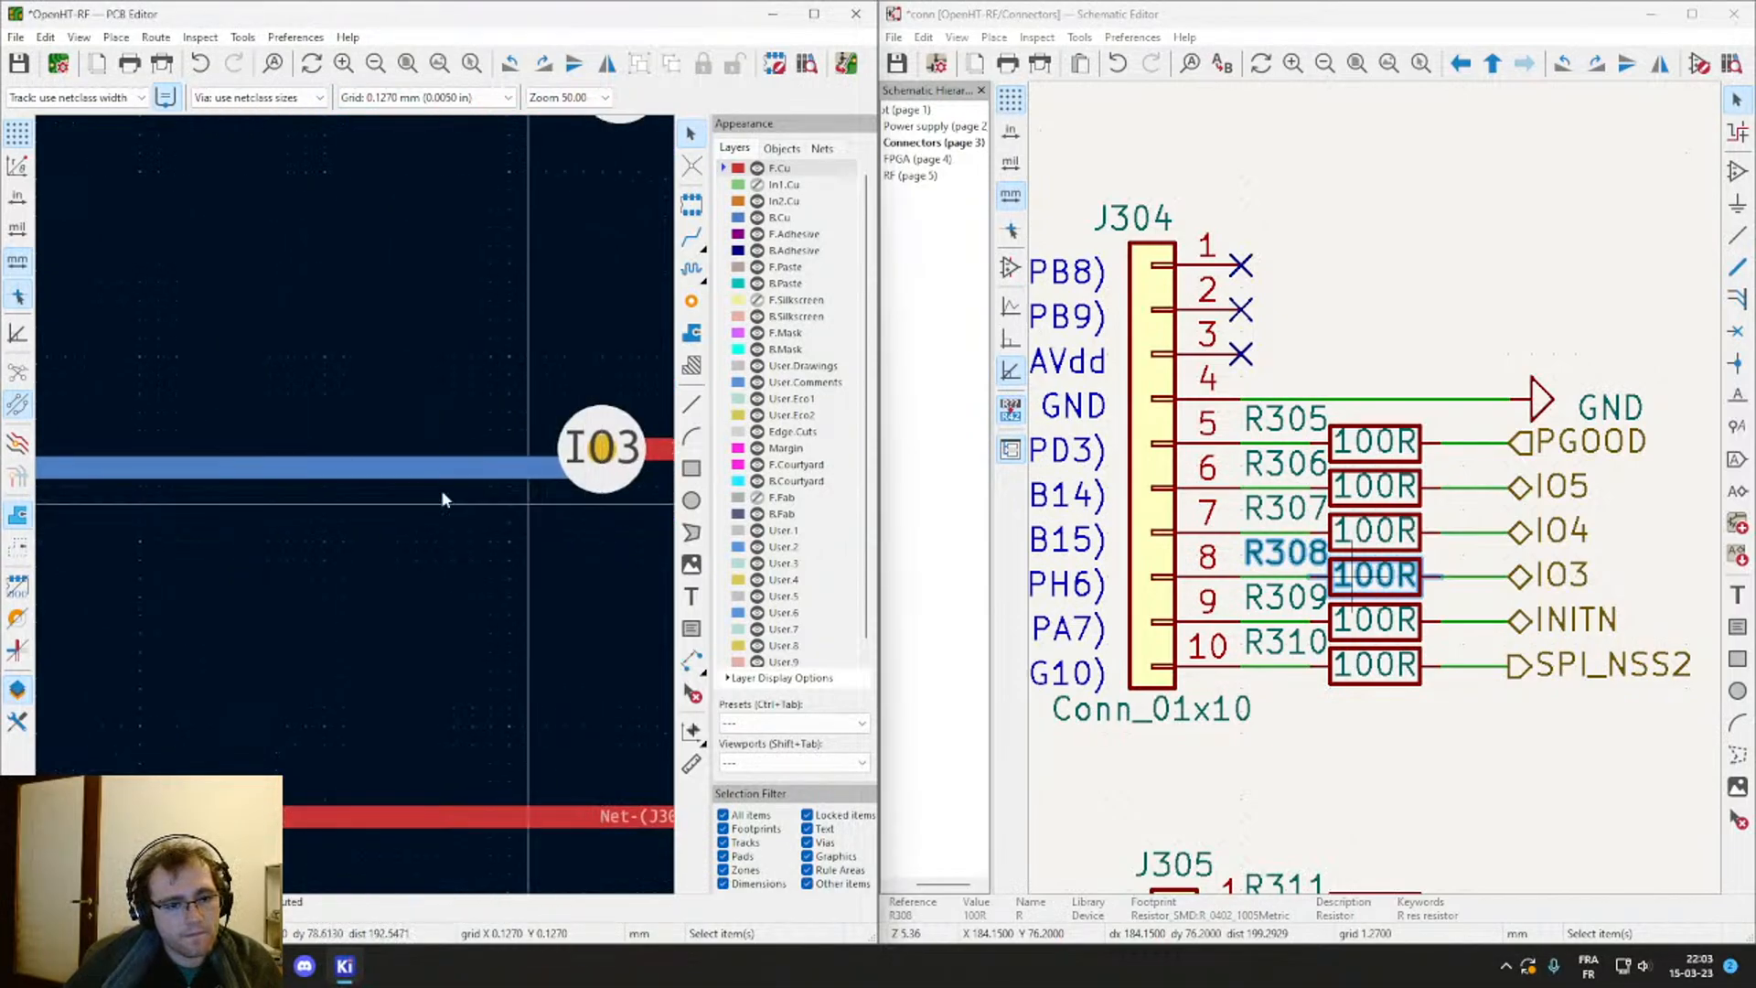
left_click(357, 474)
scroll(356, 474, "down", 6)
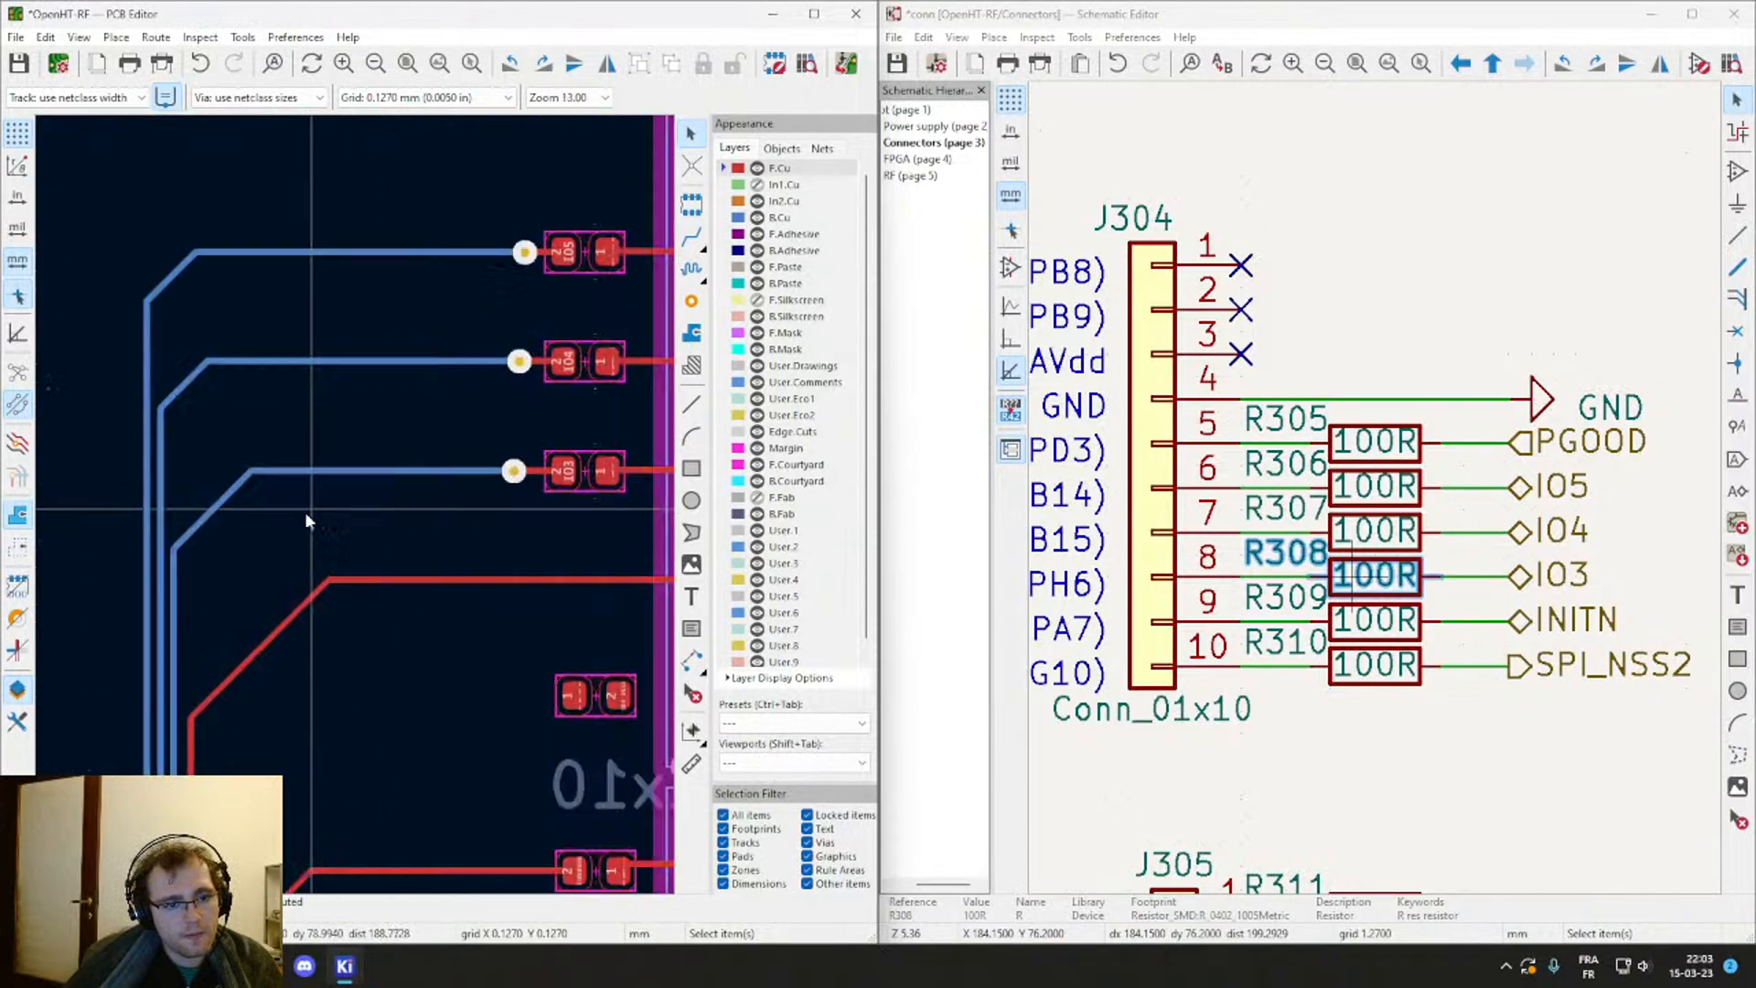
Step: Examine J304 pad 9's net and the track bundle running between the 73-pad chip, J304 and J305
scroll(359, 519, "up", 4)
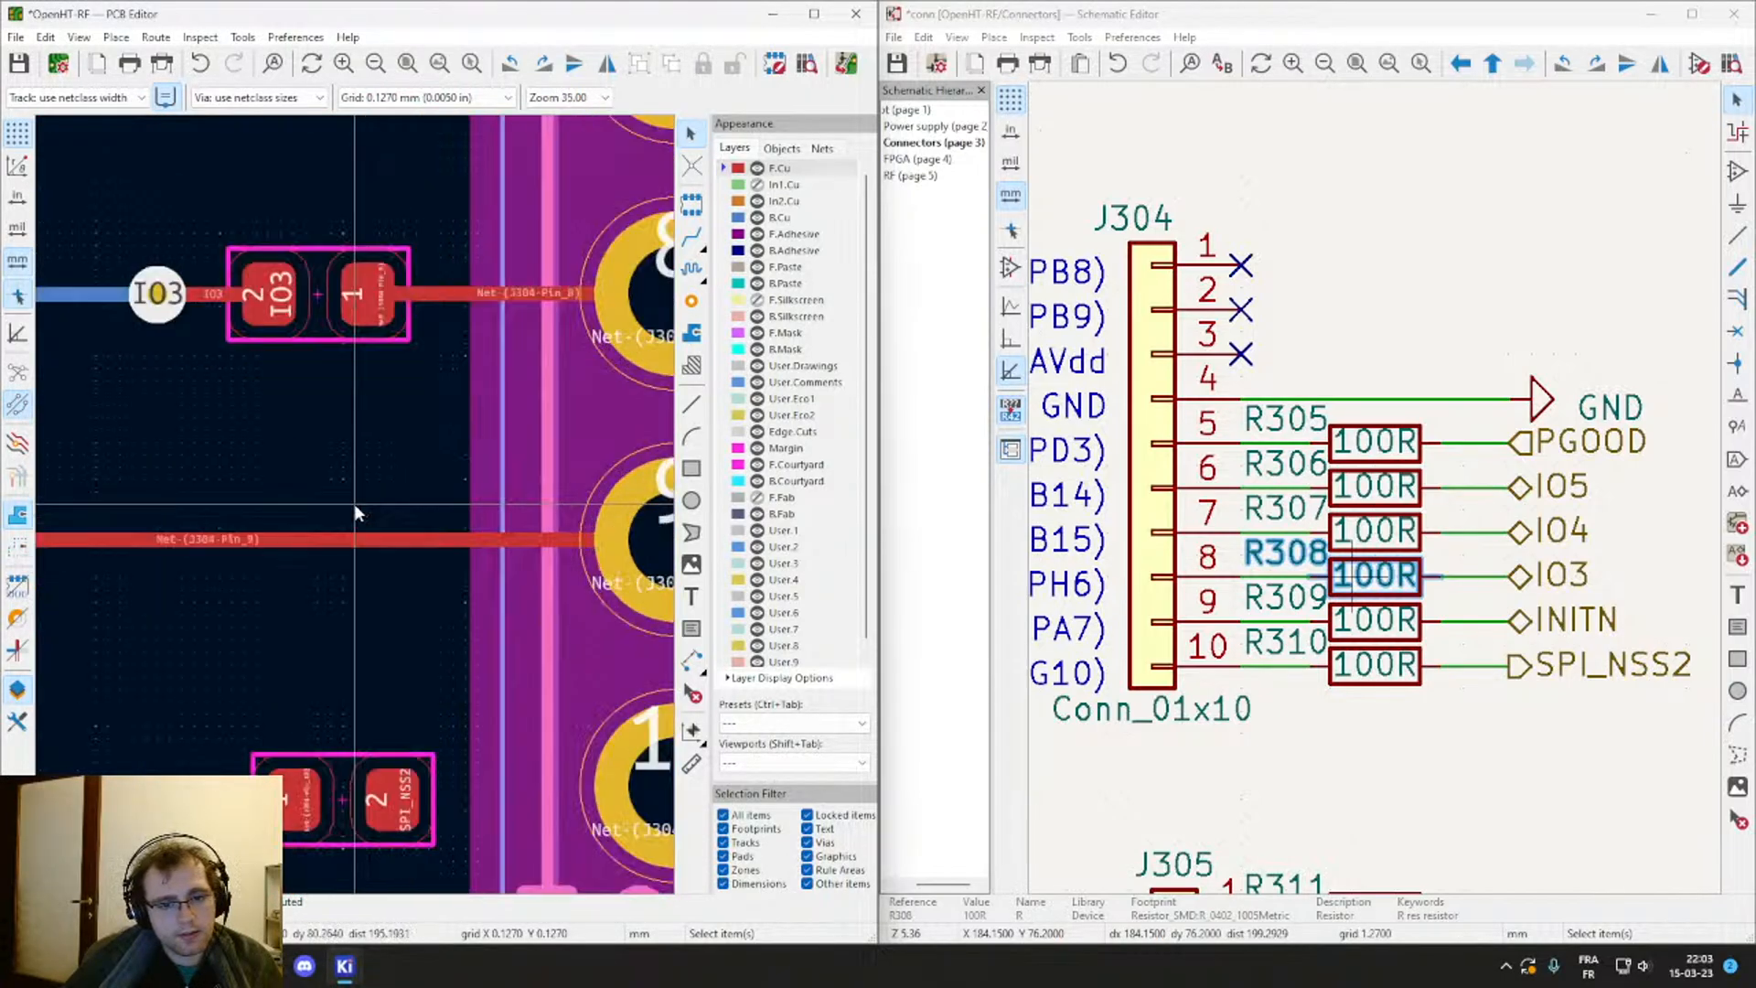
scroll(359, 517, "down", 10)
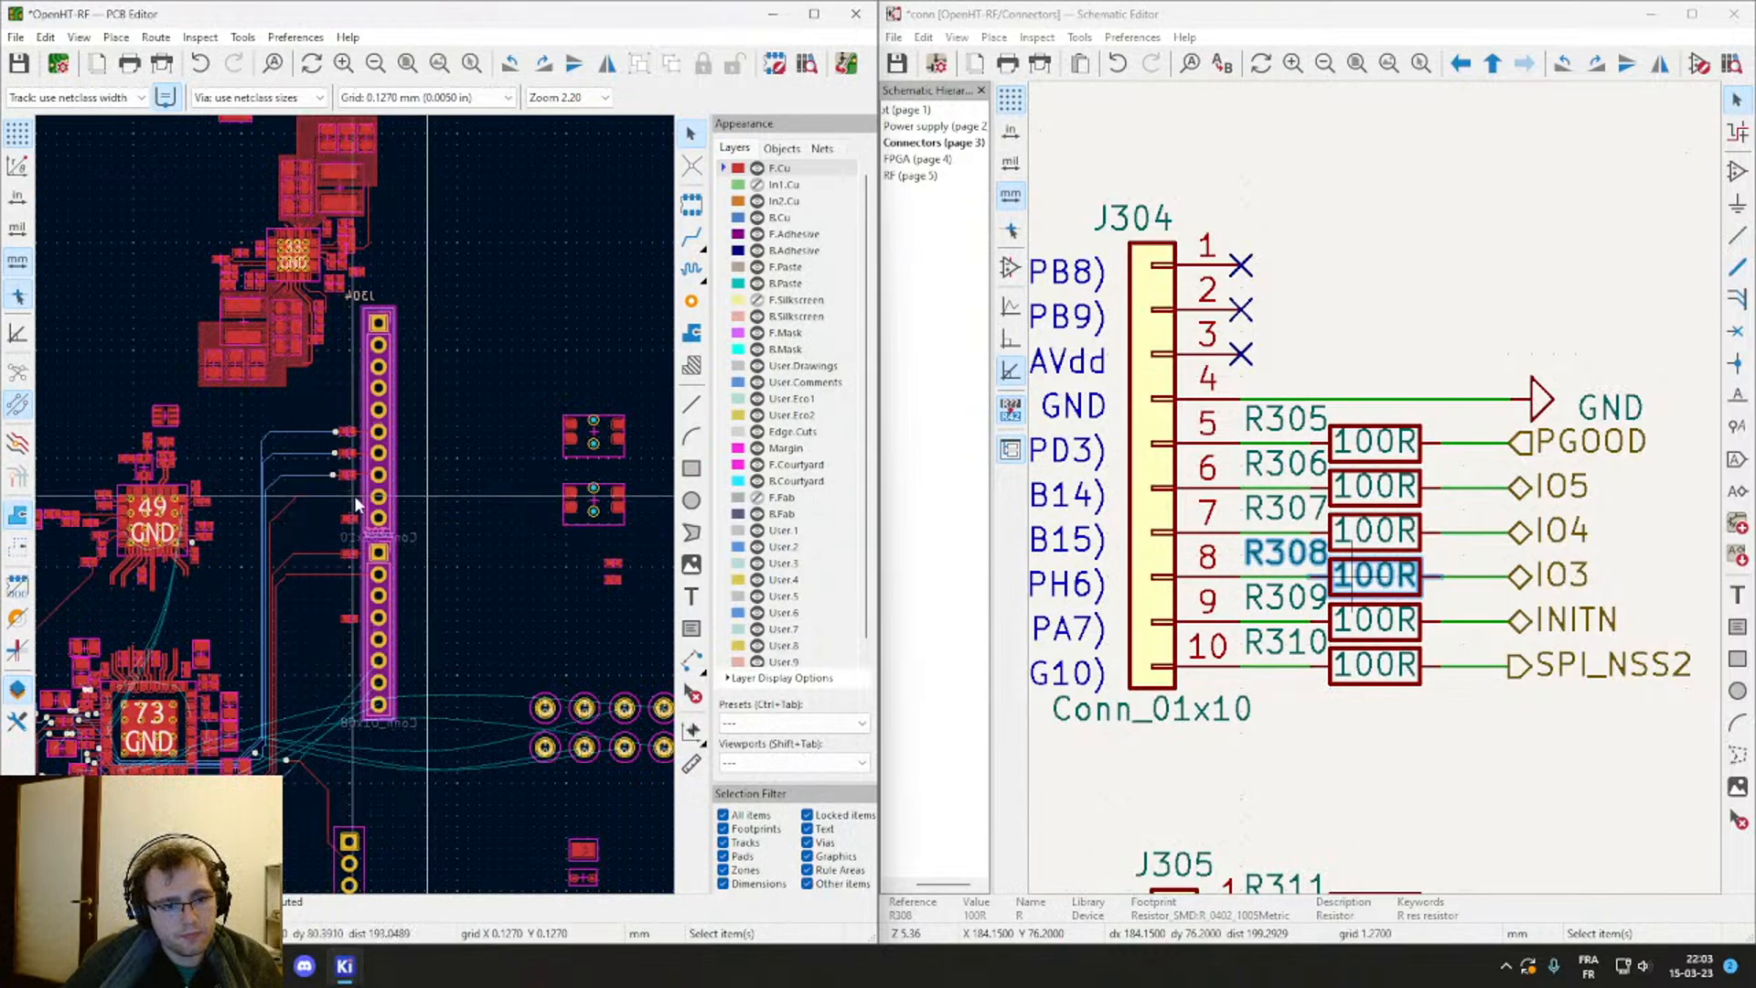
left_click(378, 499)
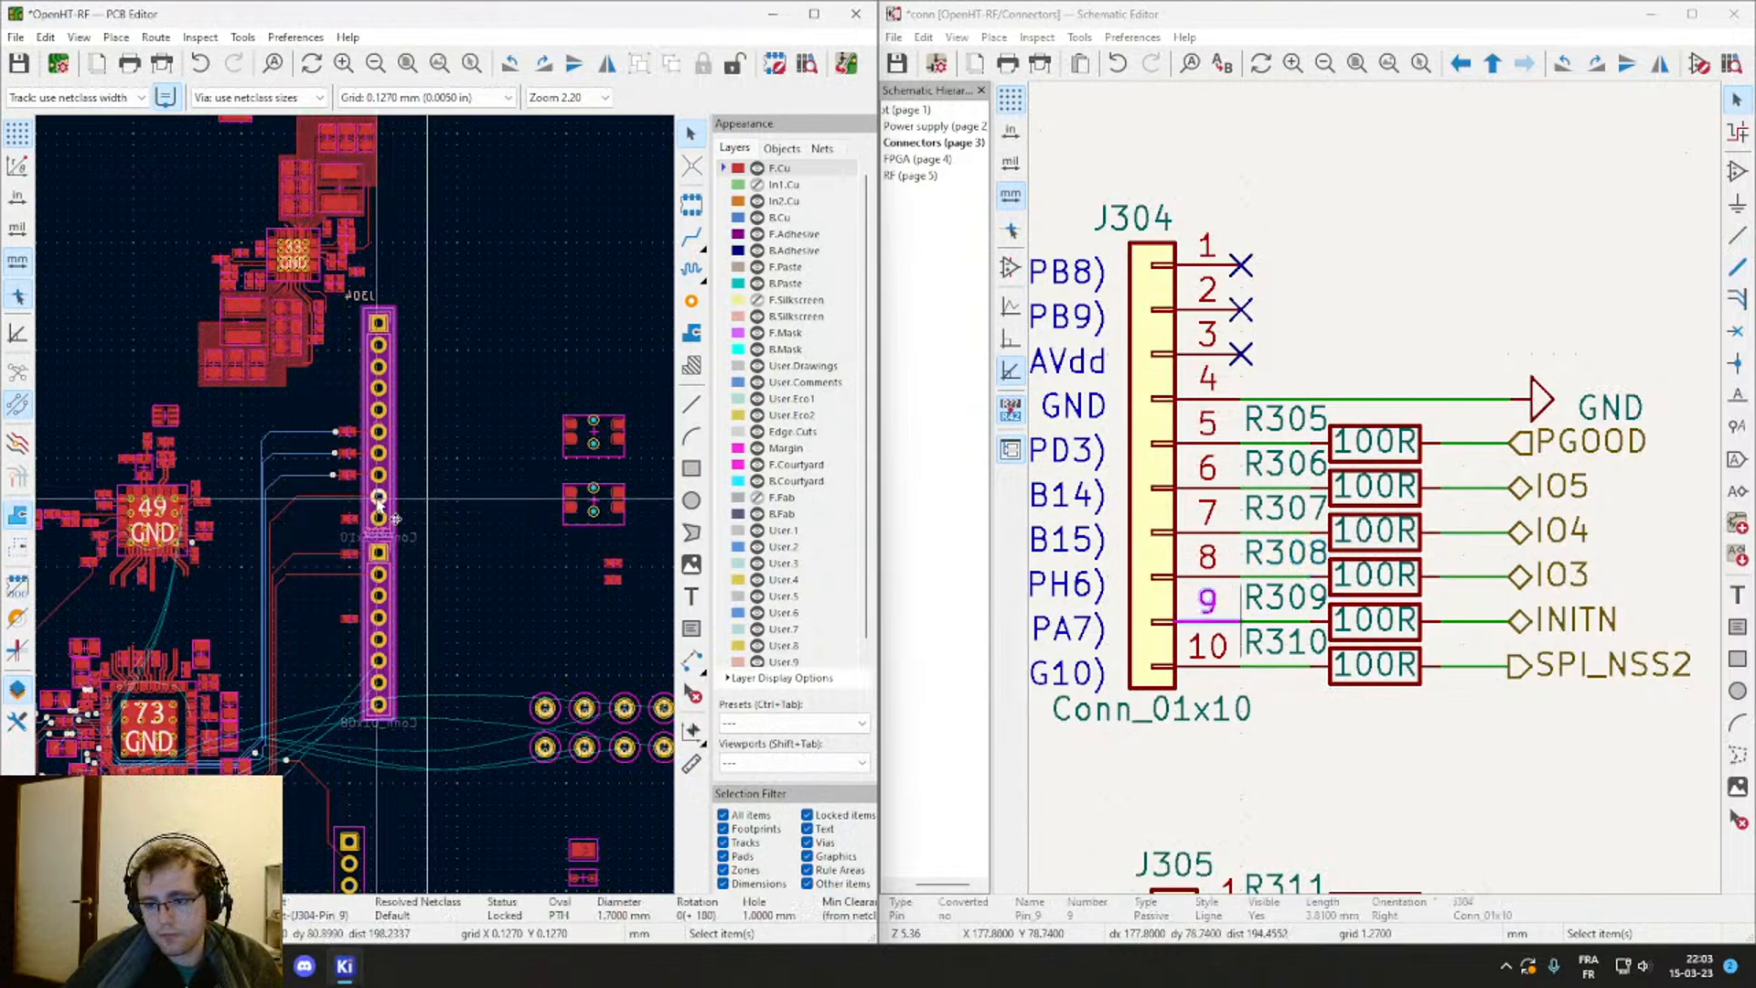
middle_click_drag(251, 686, 406, 570)
scroll(344, 491, "up", 2)
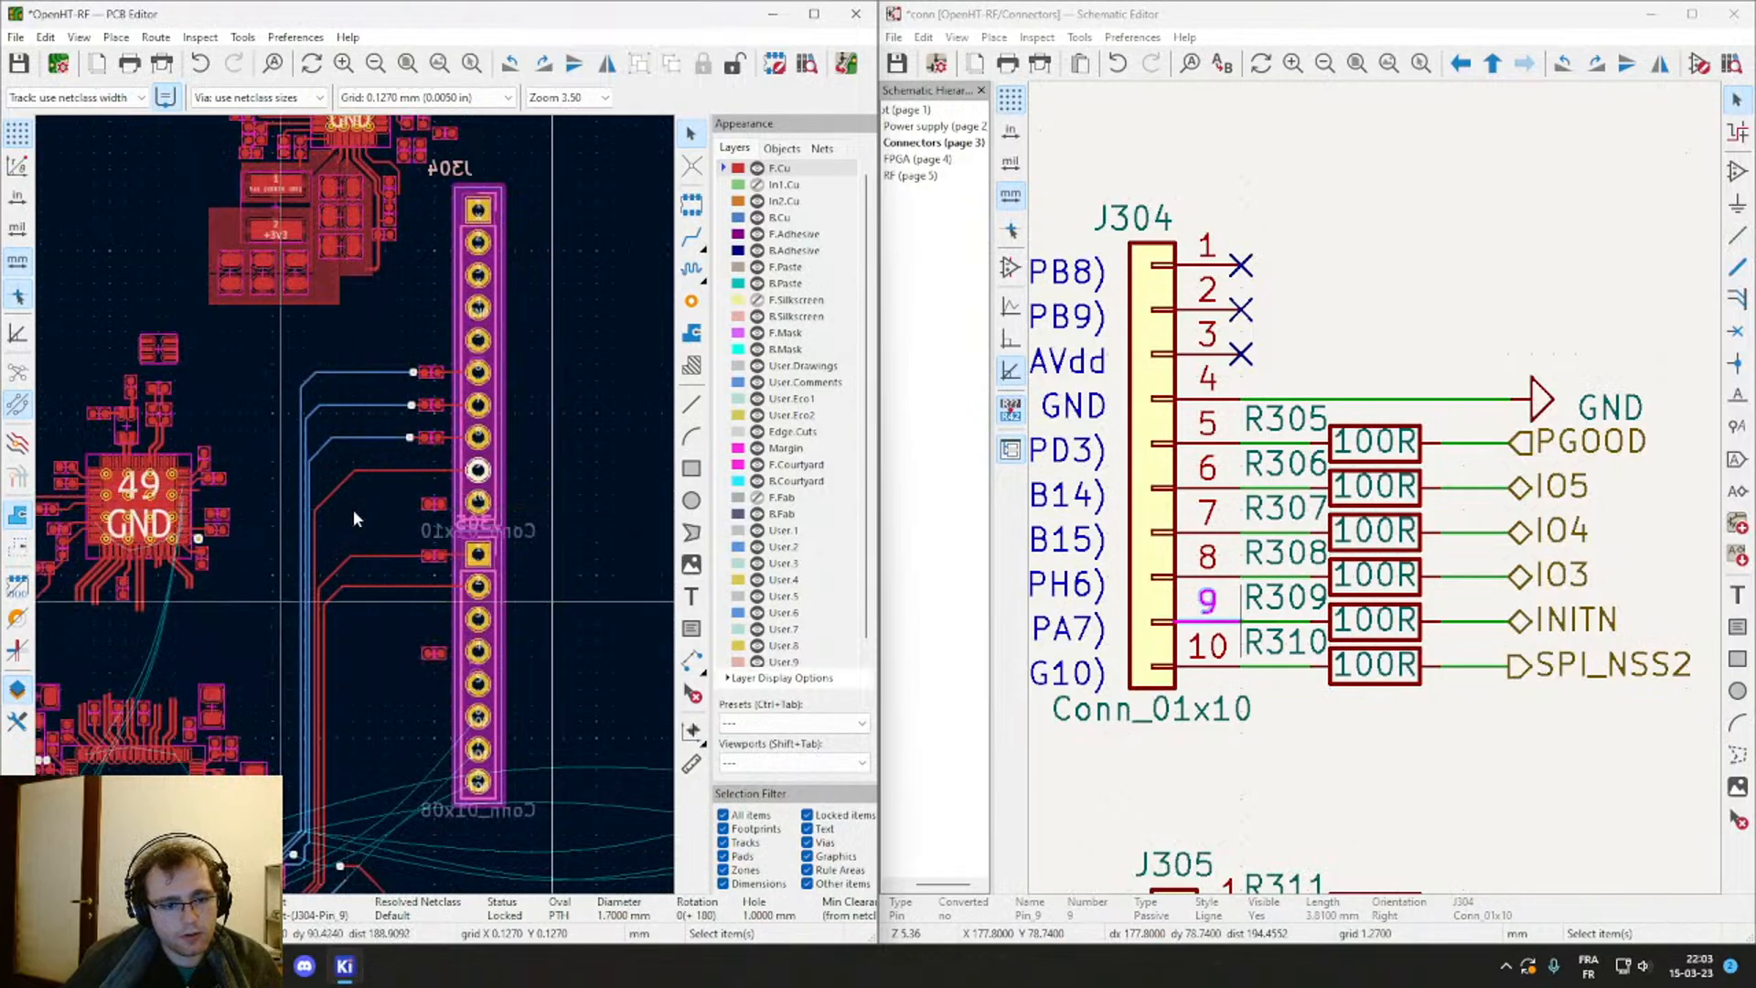
scroll(353, 511, "down", 2)
middle_click_drag(302, 684, 373, 466)
scroll(374, 501, "up", 4)
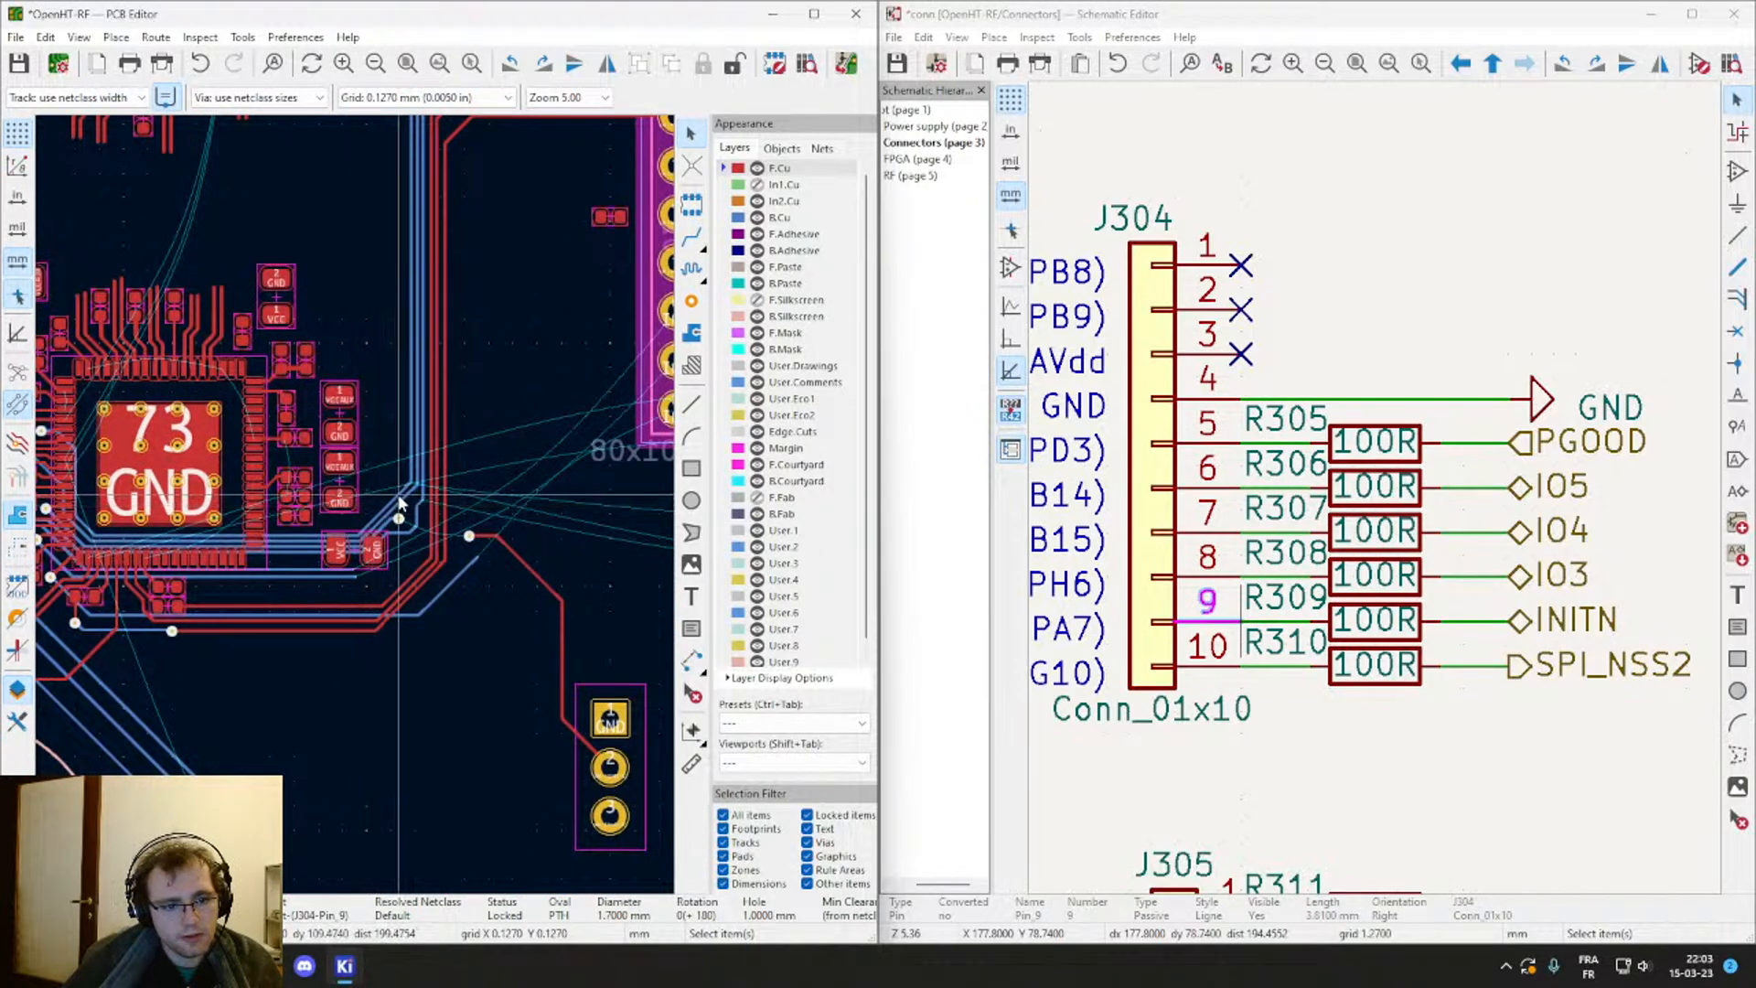
scroll(398, 497, "down", 2)
left_click_drag(450, 426, 391, 479)
middle_click_drag(392, 479, 344, 651)
middle_click_drag(430, 366, 353, 565)
scroll(353, 566, "up", 2)
scroll(348, 603, "up", 4)
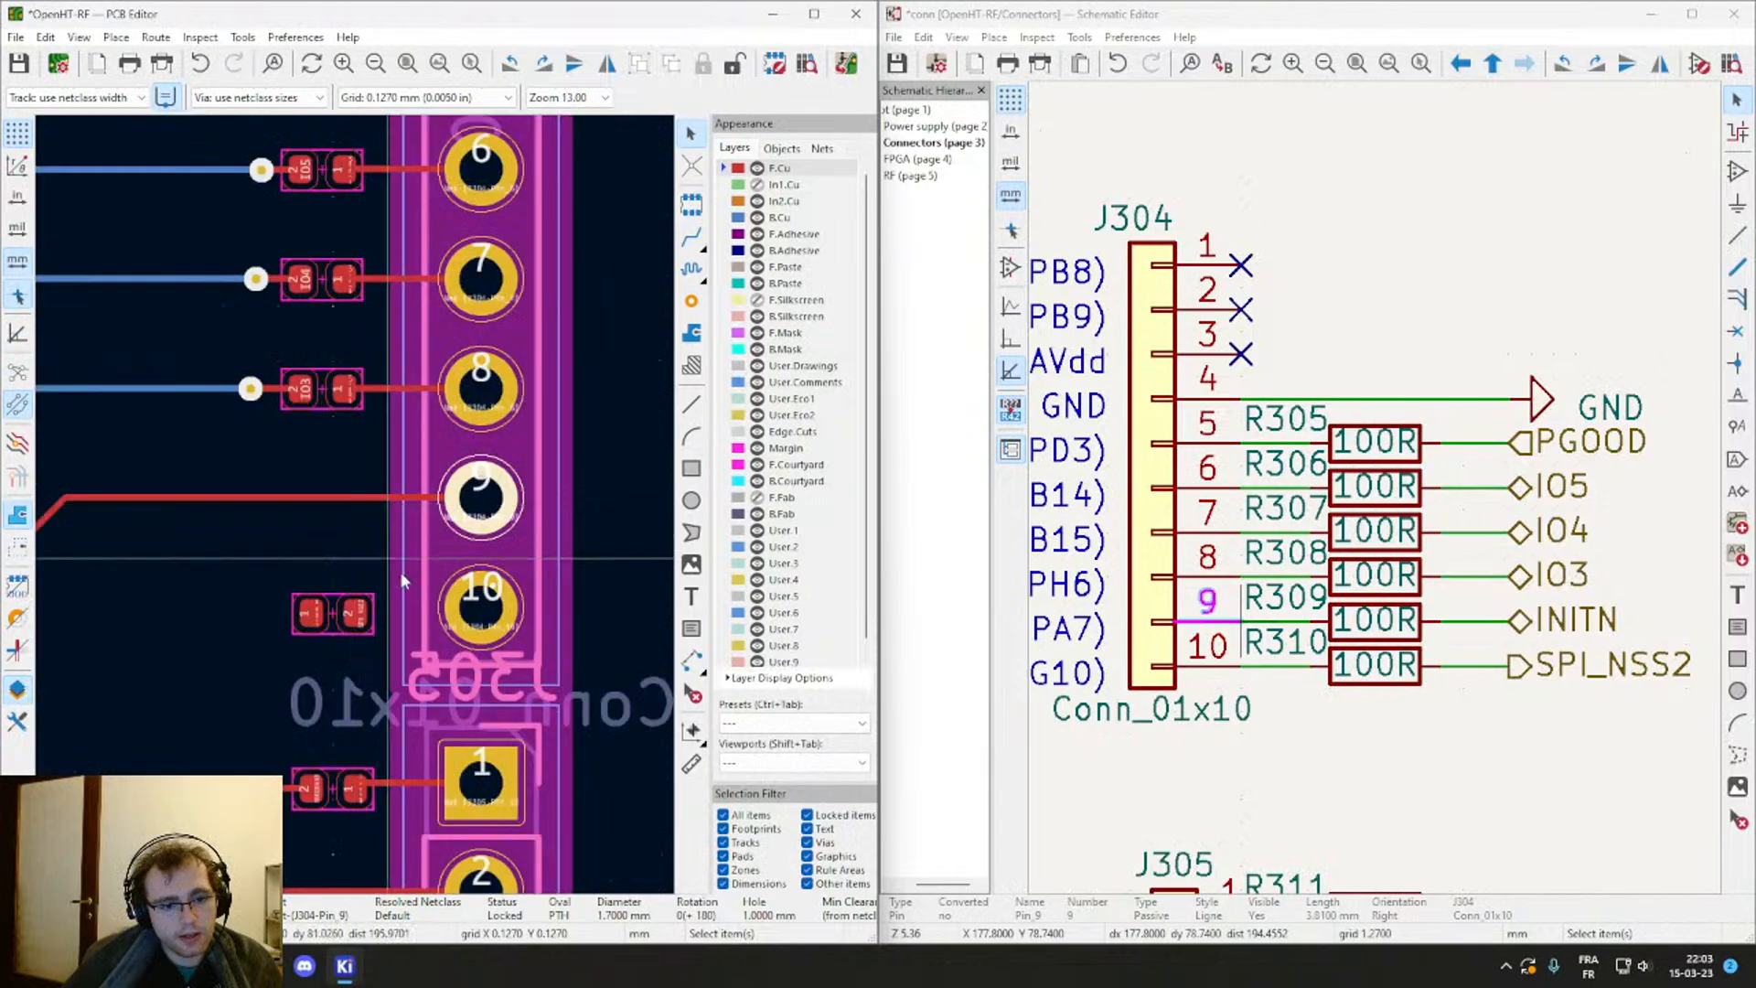
Step: Rotate R310 by 180 degrees so pad 1 faces J304 pad 10, and place it in line with that pad
key("x")
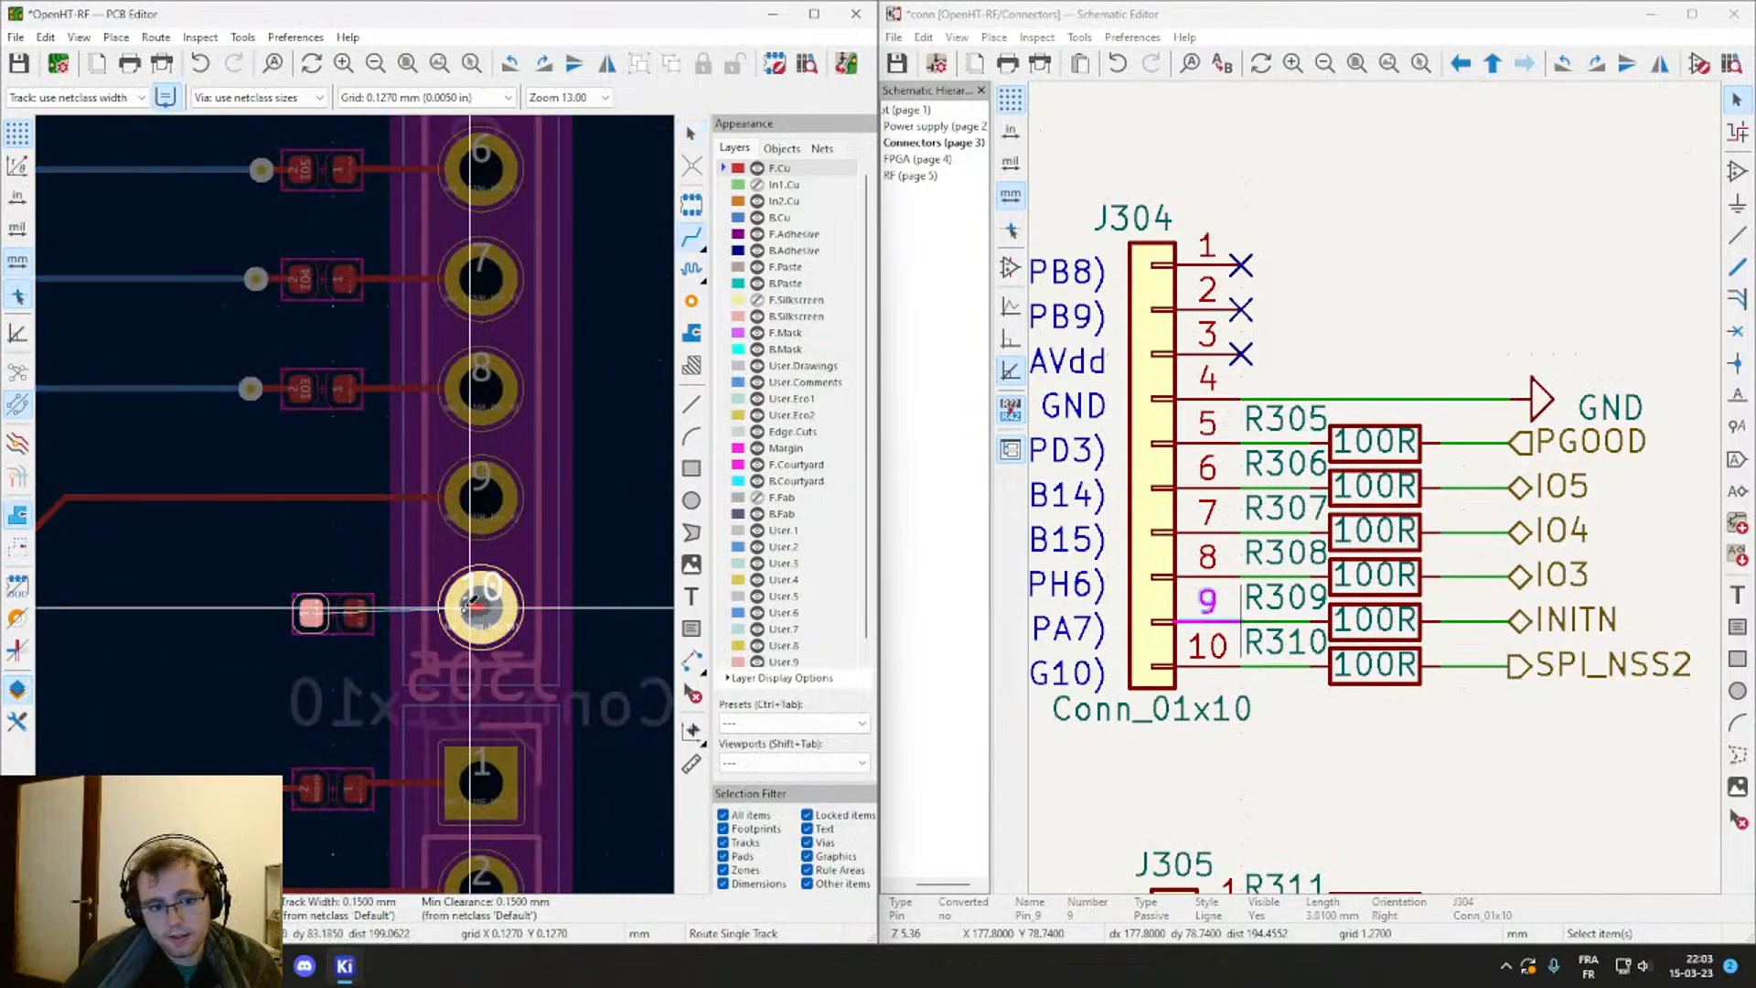
key("Escape")
scroll(334, 611, "up", 3)
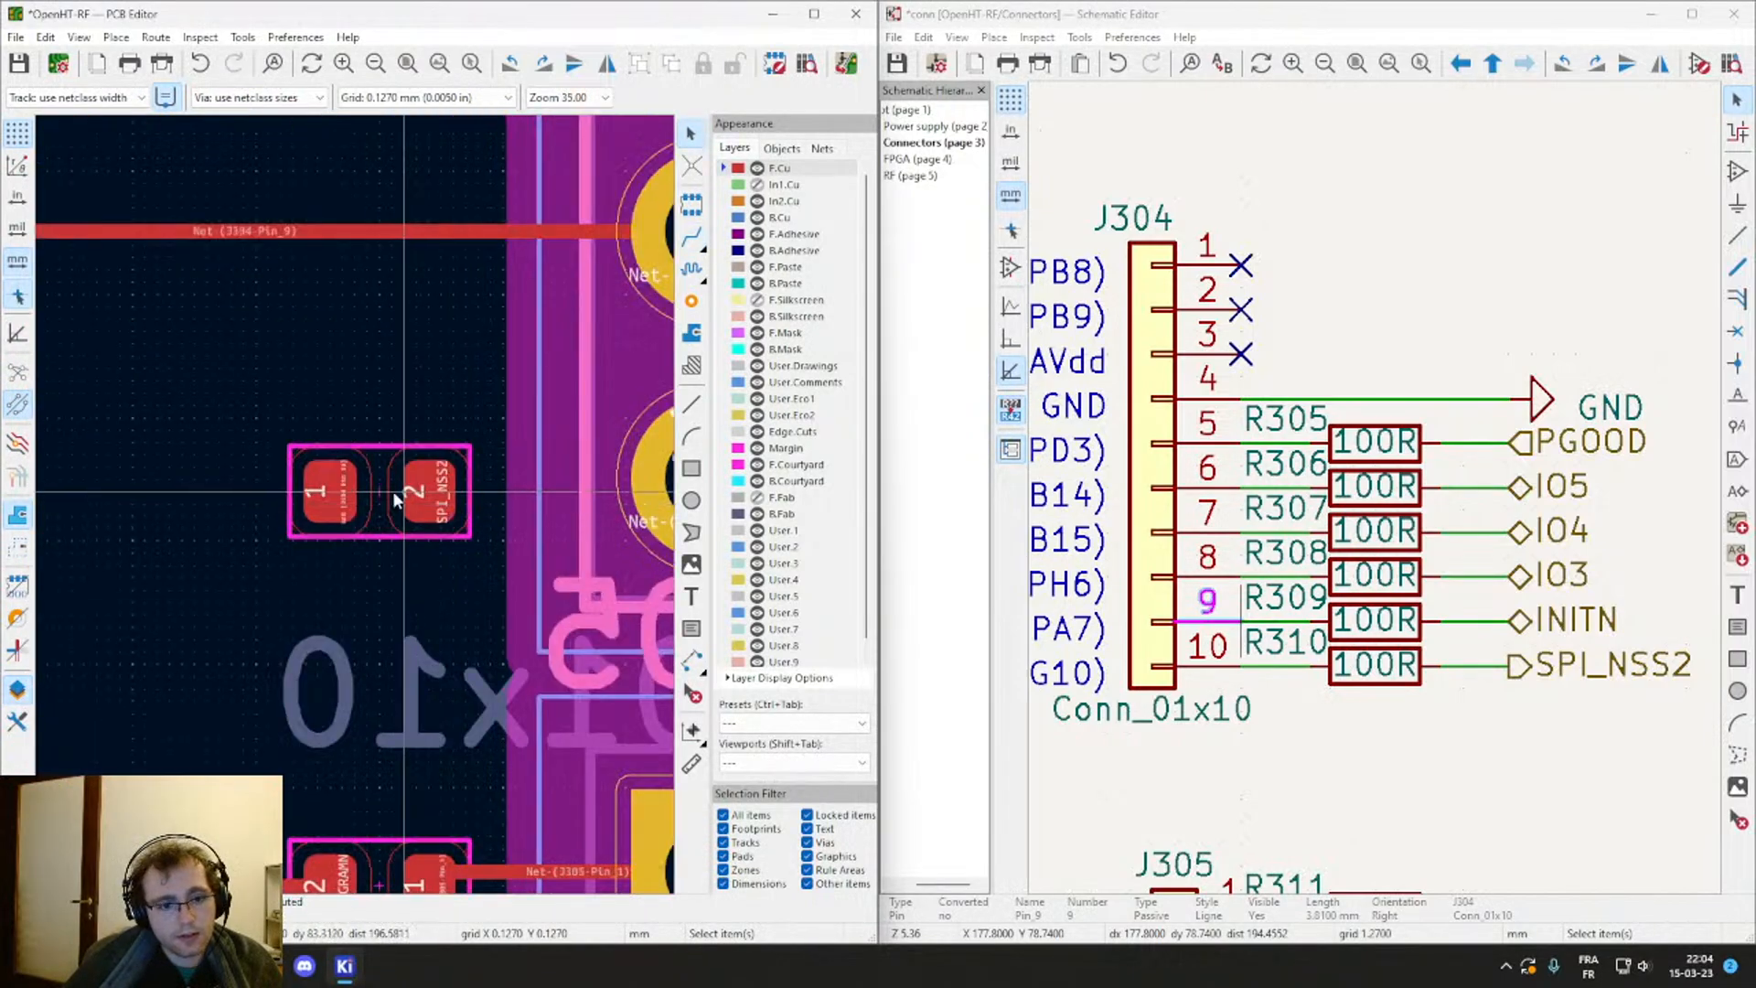
left_click(384, 491)
scroll(366, 498, "down", 3)
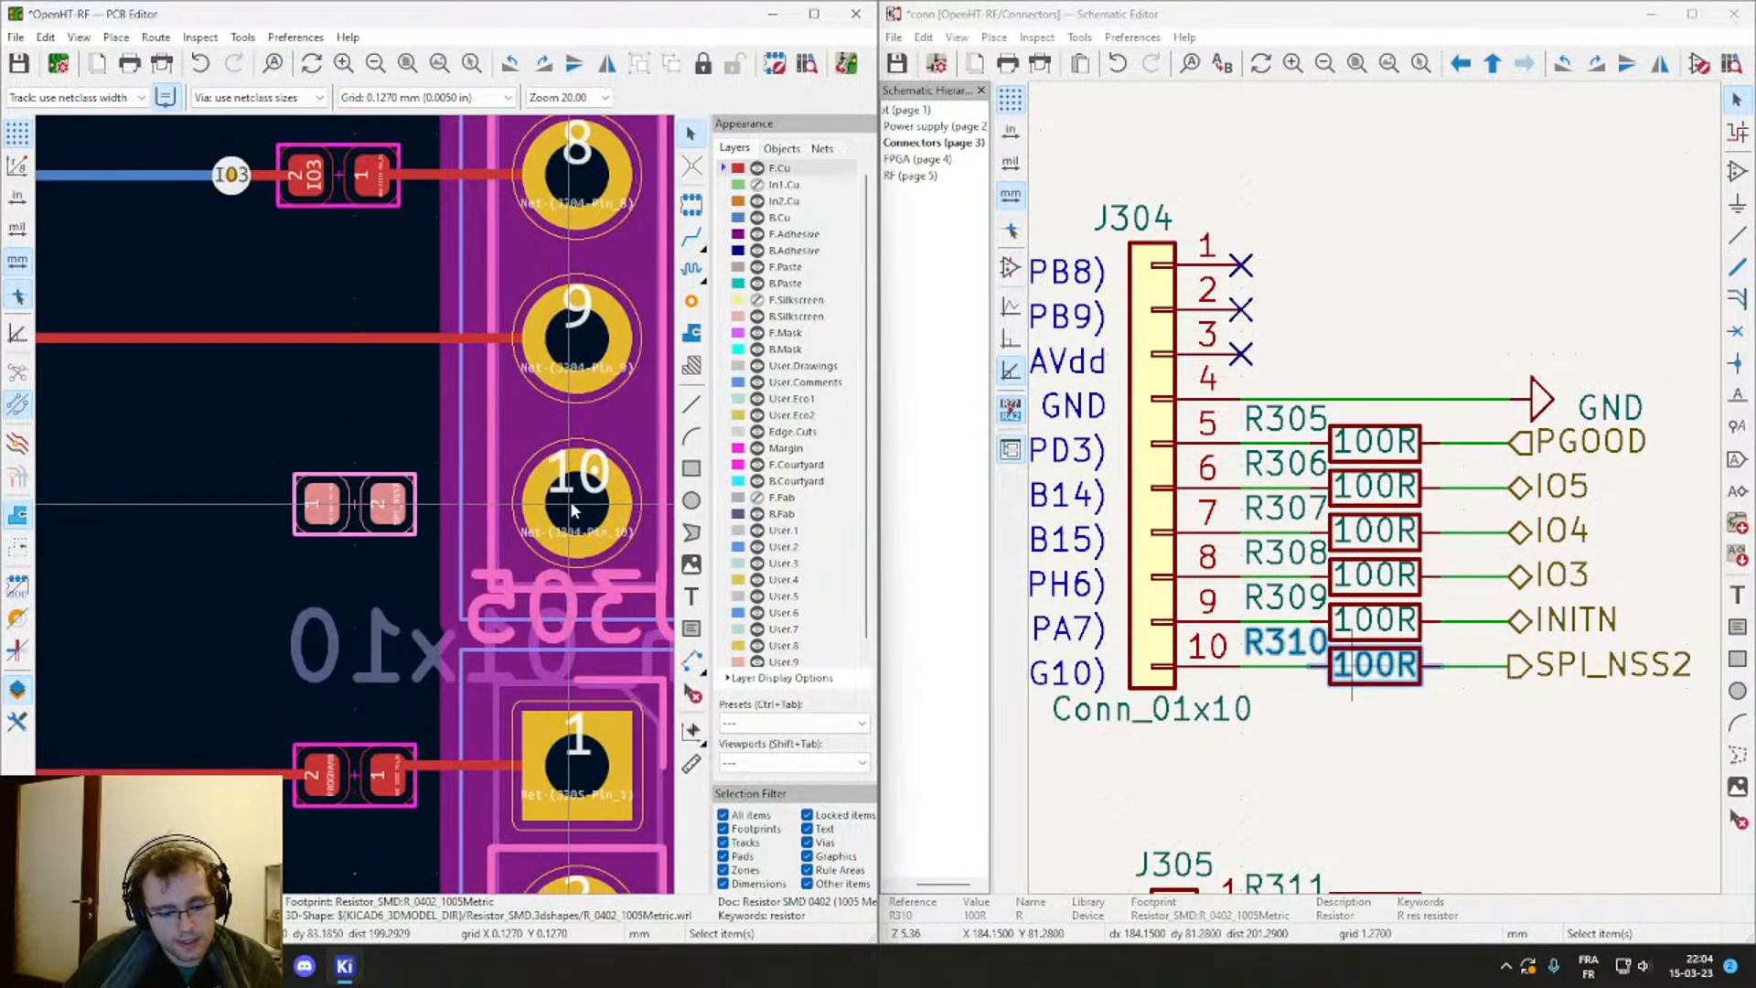
key("x")
key("Escape")
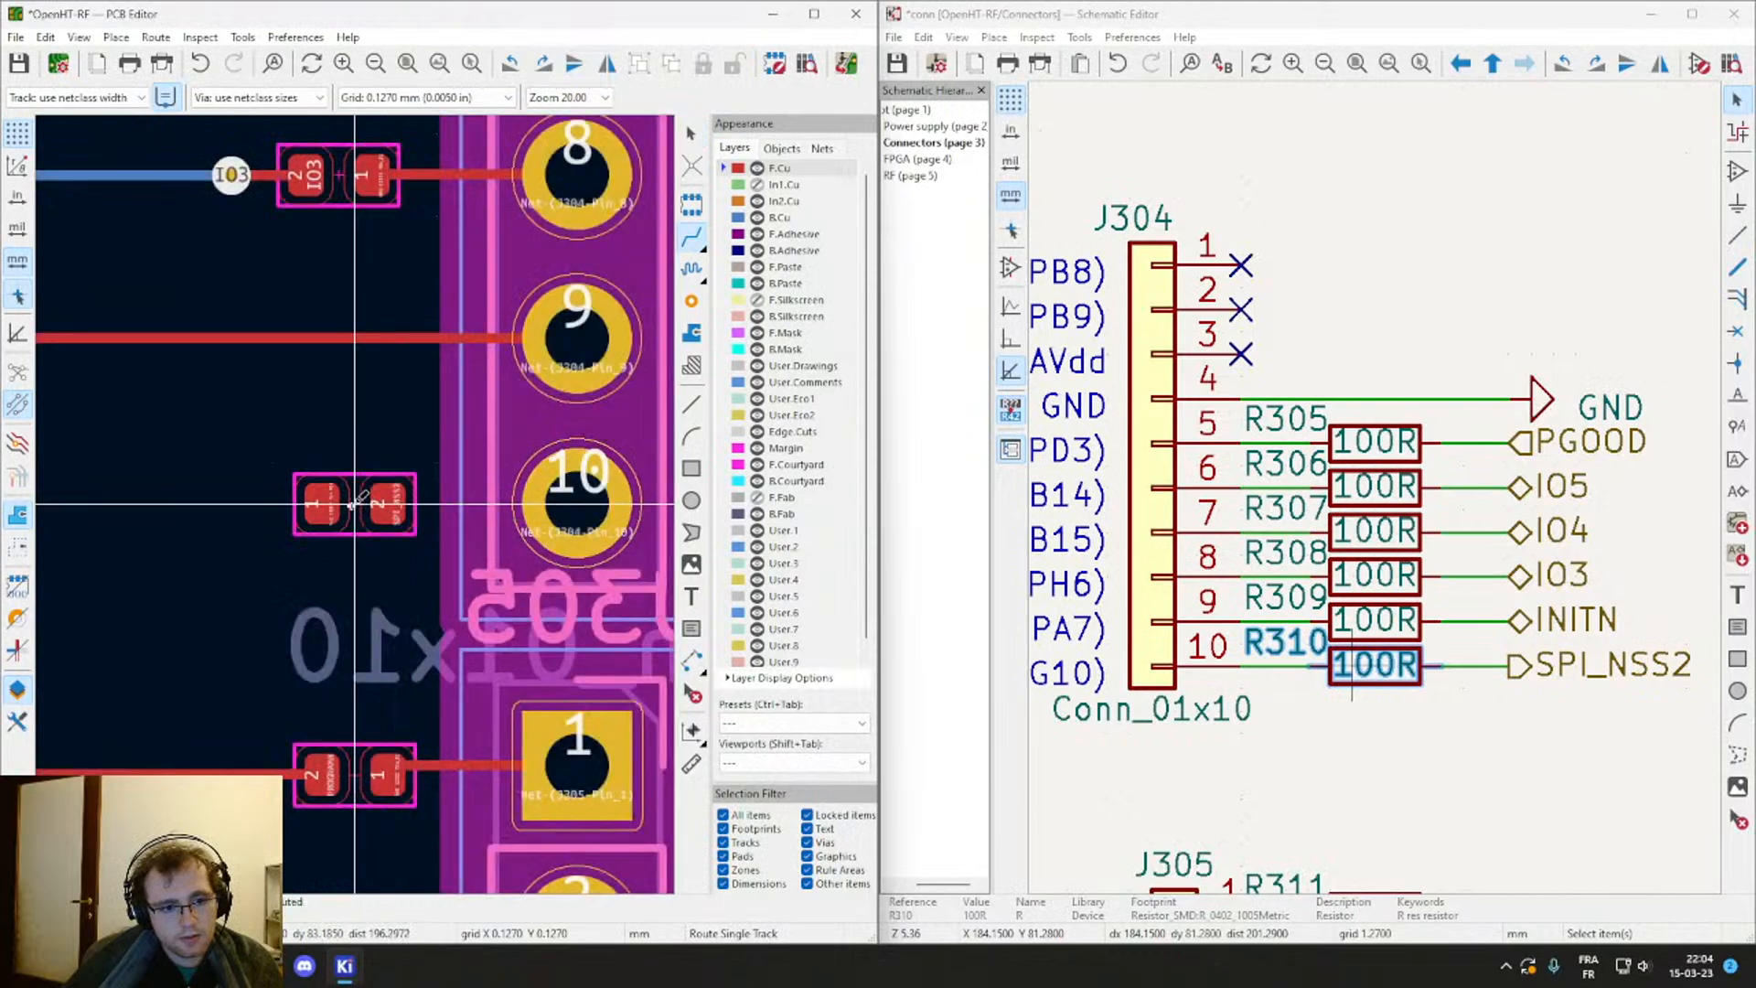
key("m")
key("r")
key("r")
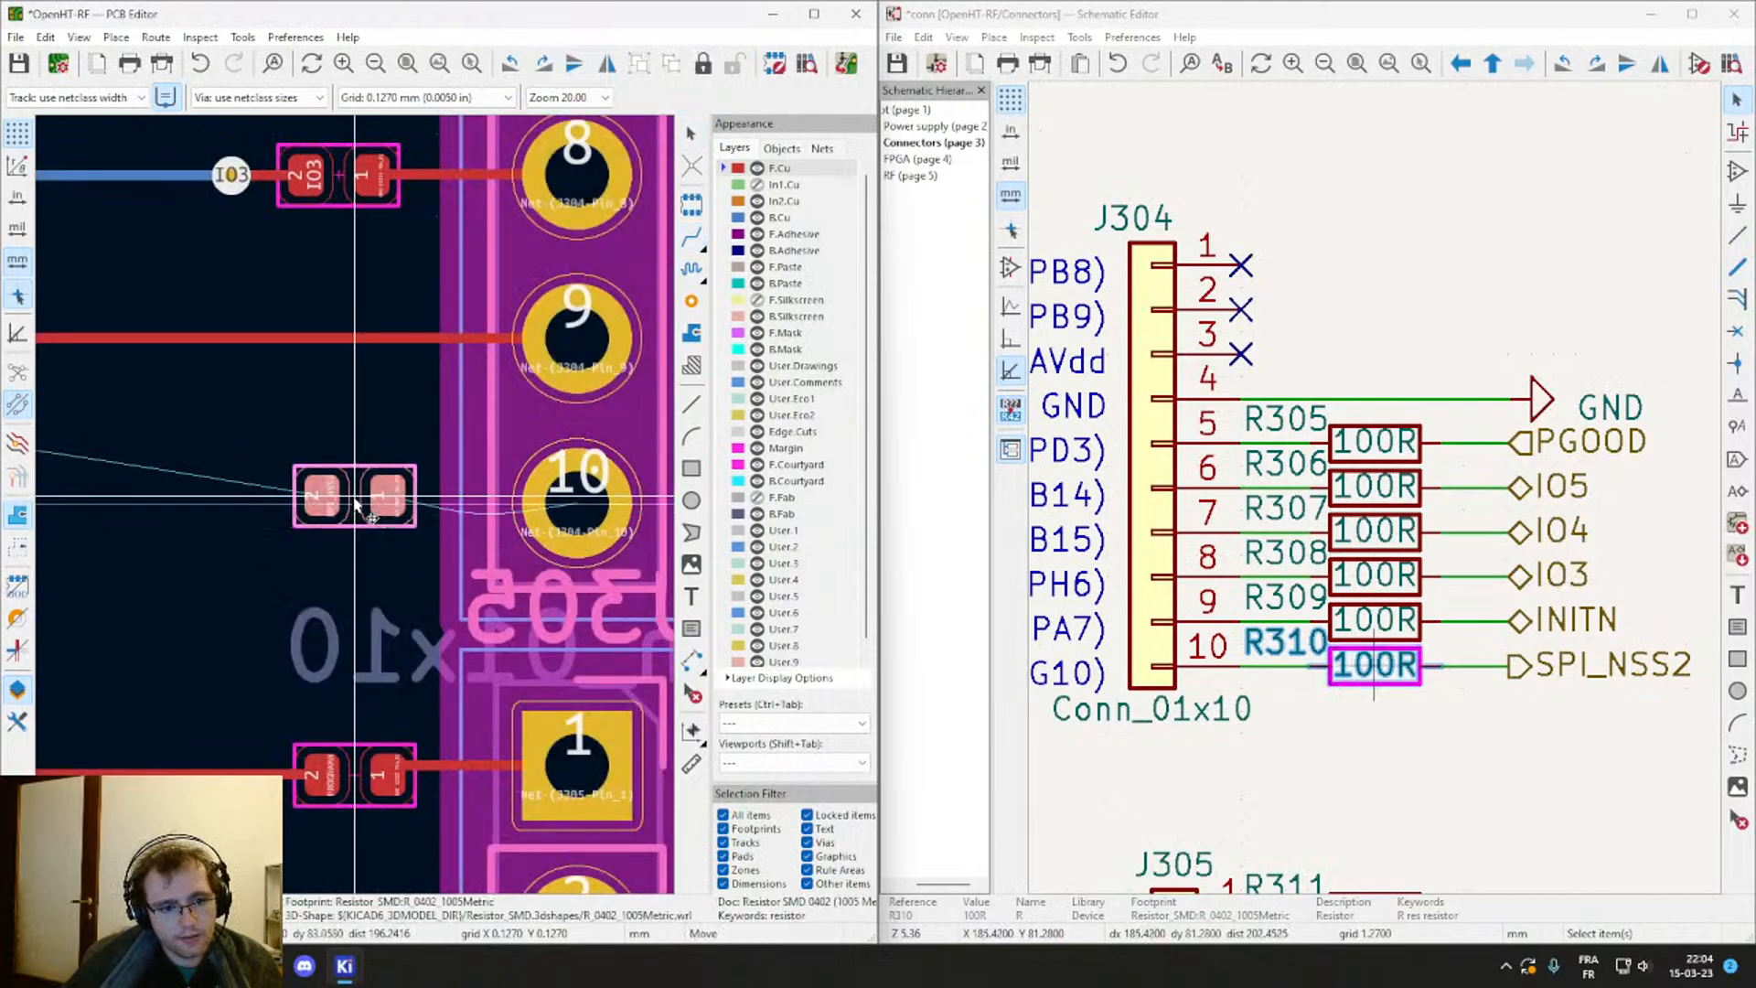
left_click(359, 512)
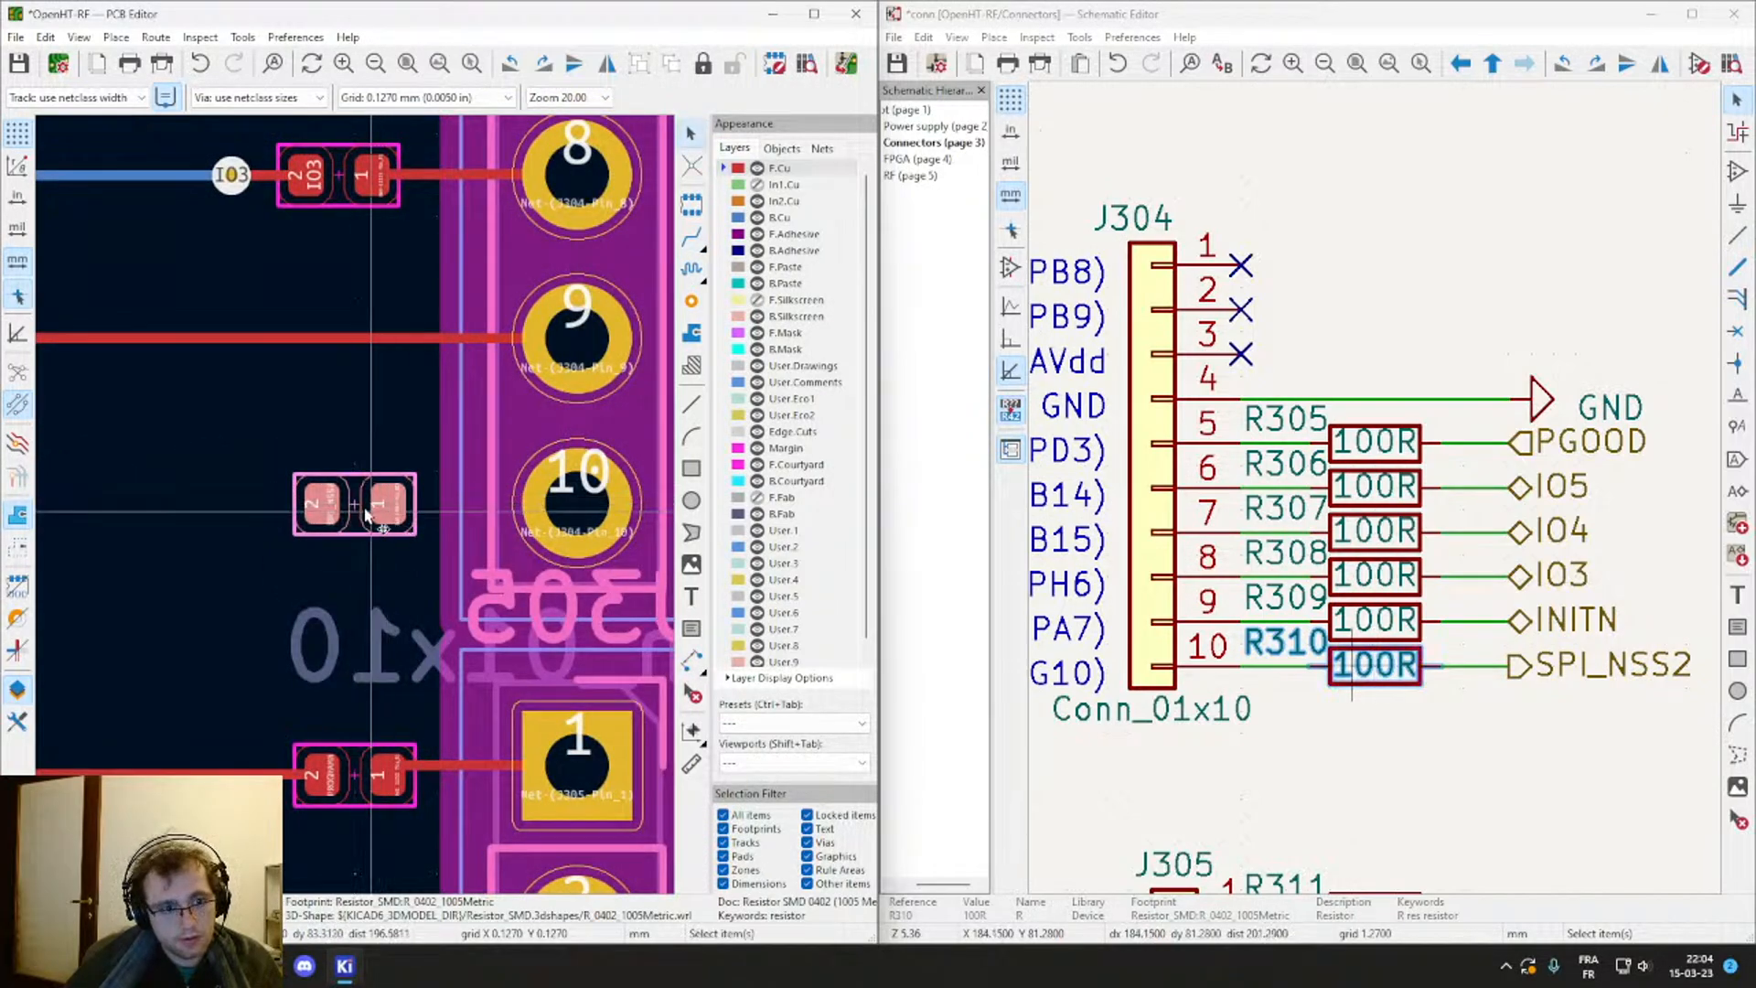
Step: Shift R310 slightly away from J304, in line with R308, and route an F.Cu track between its pad 1 and J304 pad 10
left_click_drag(359, 513, 343, 512)
key("x")
left_click(559, 501)
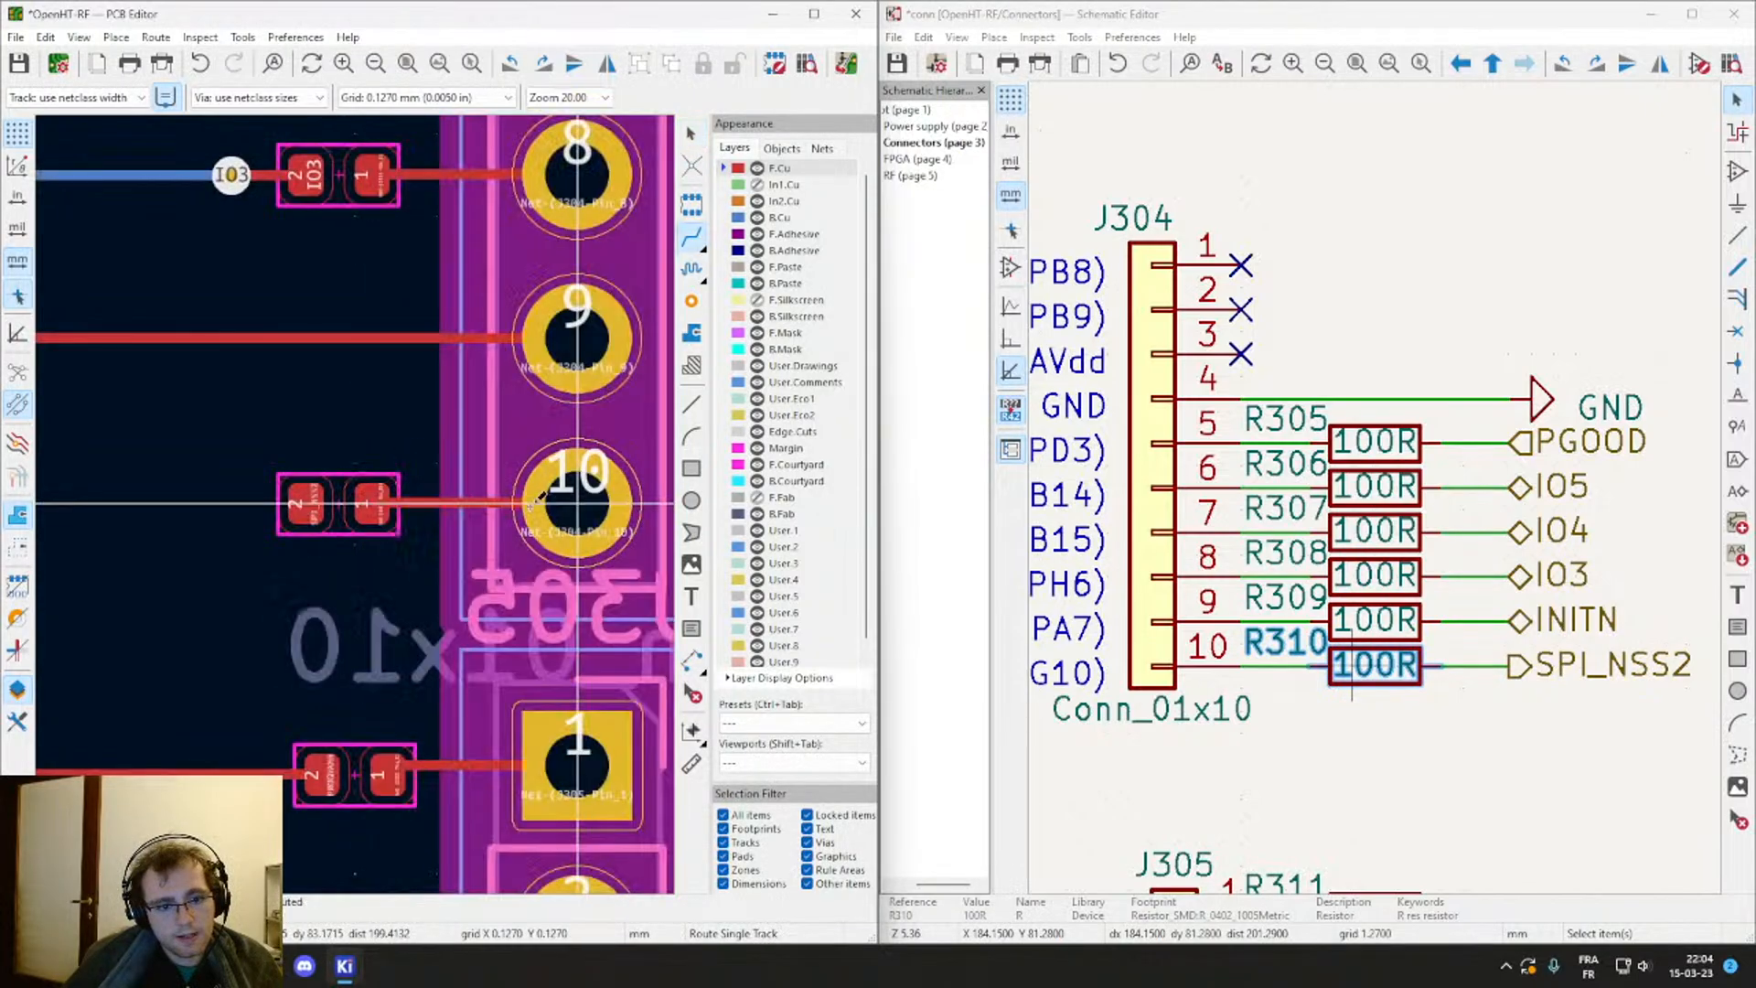
Step: Route a short F.Cu stub from R310 pad 2 toward the track bundle, then stop routing
left_click(311, 498)
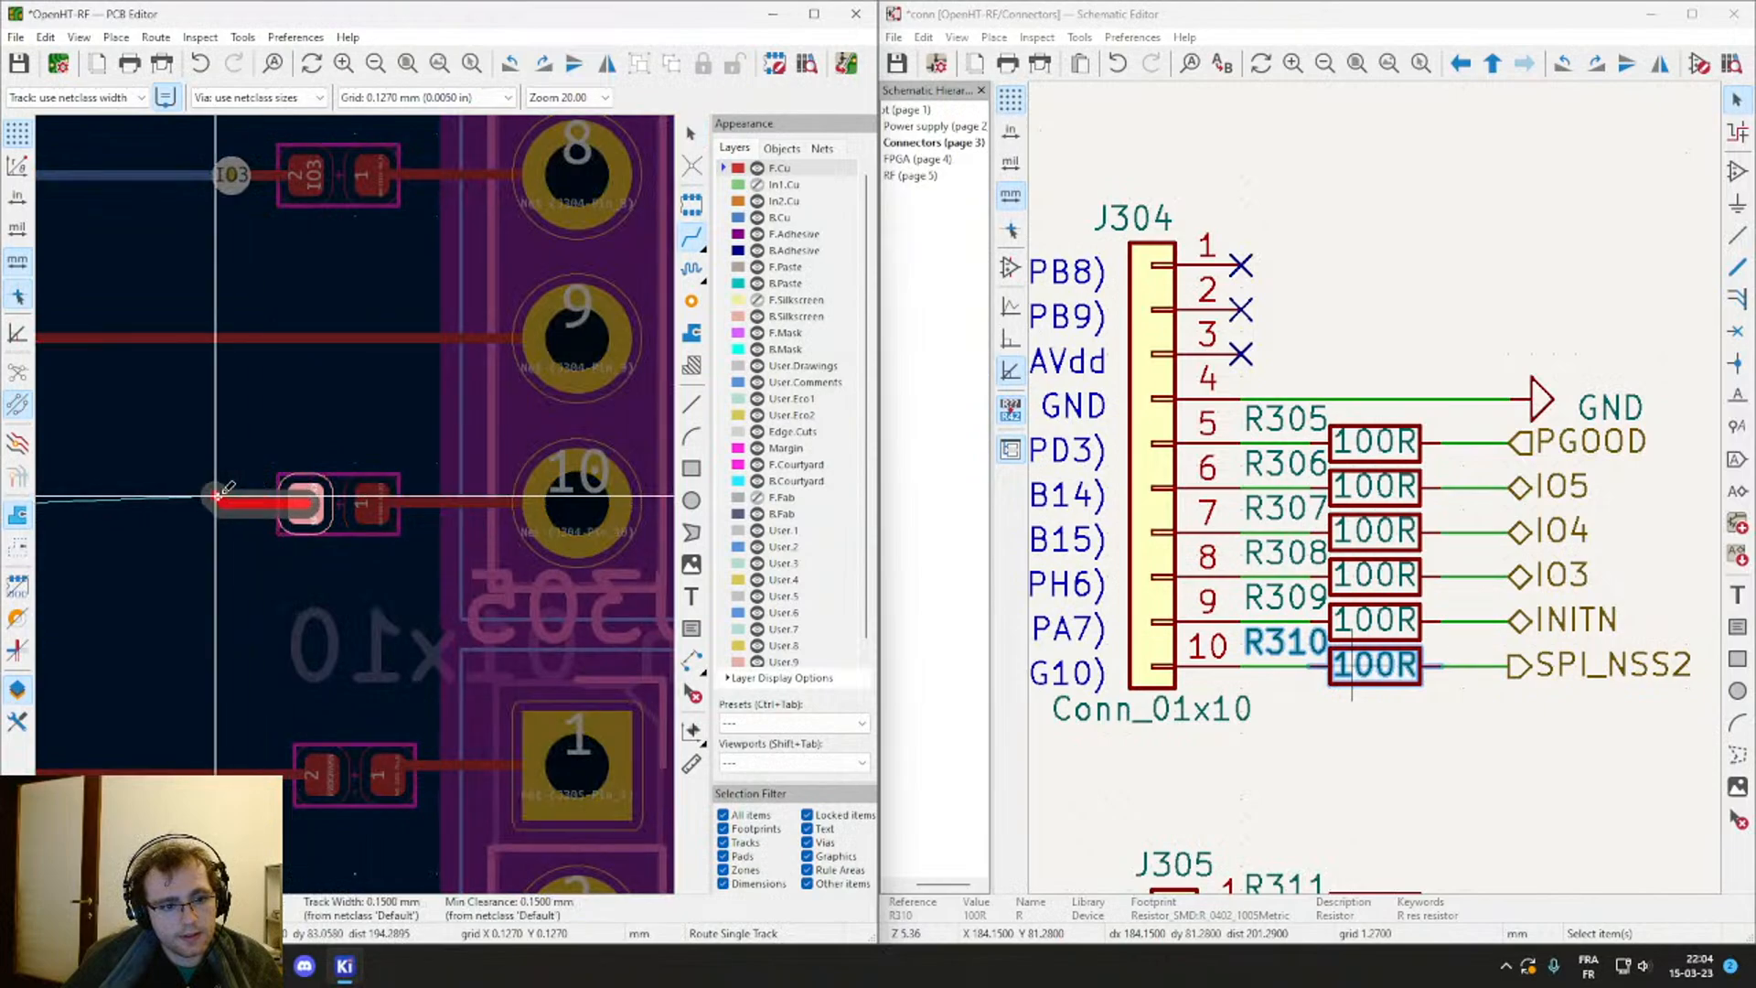
scroll(357, 503, "down", 2)
scroll(357, 503, "down", 6)
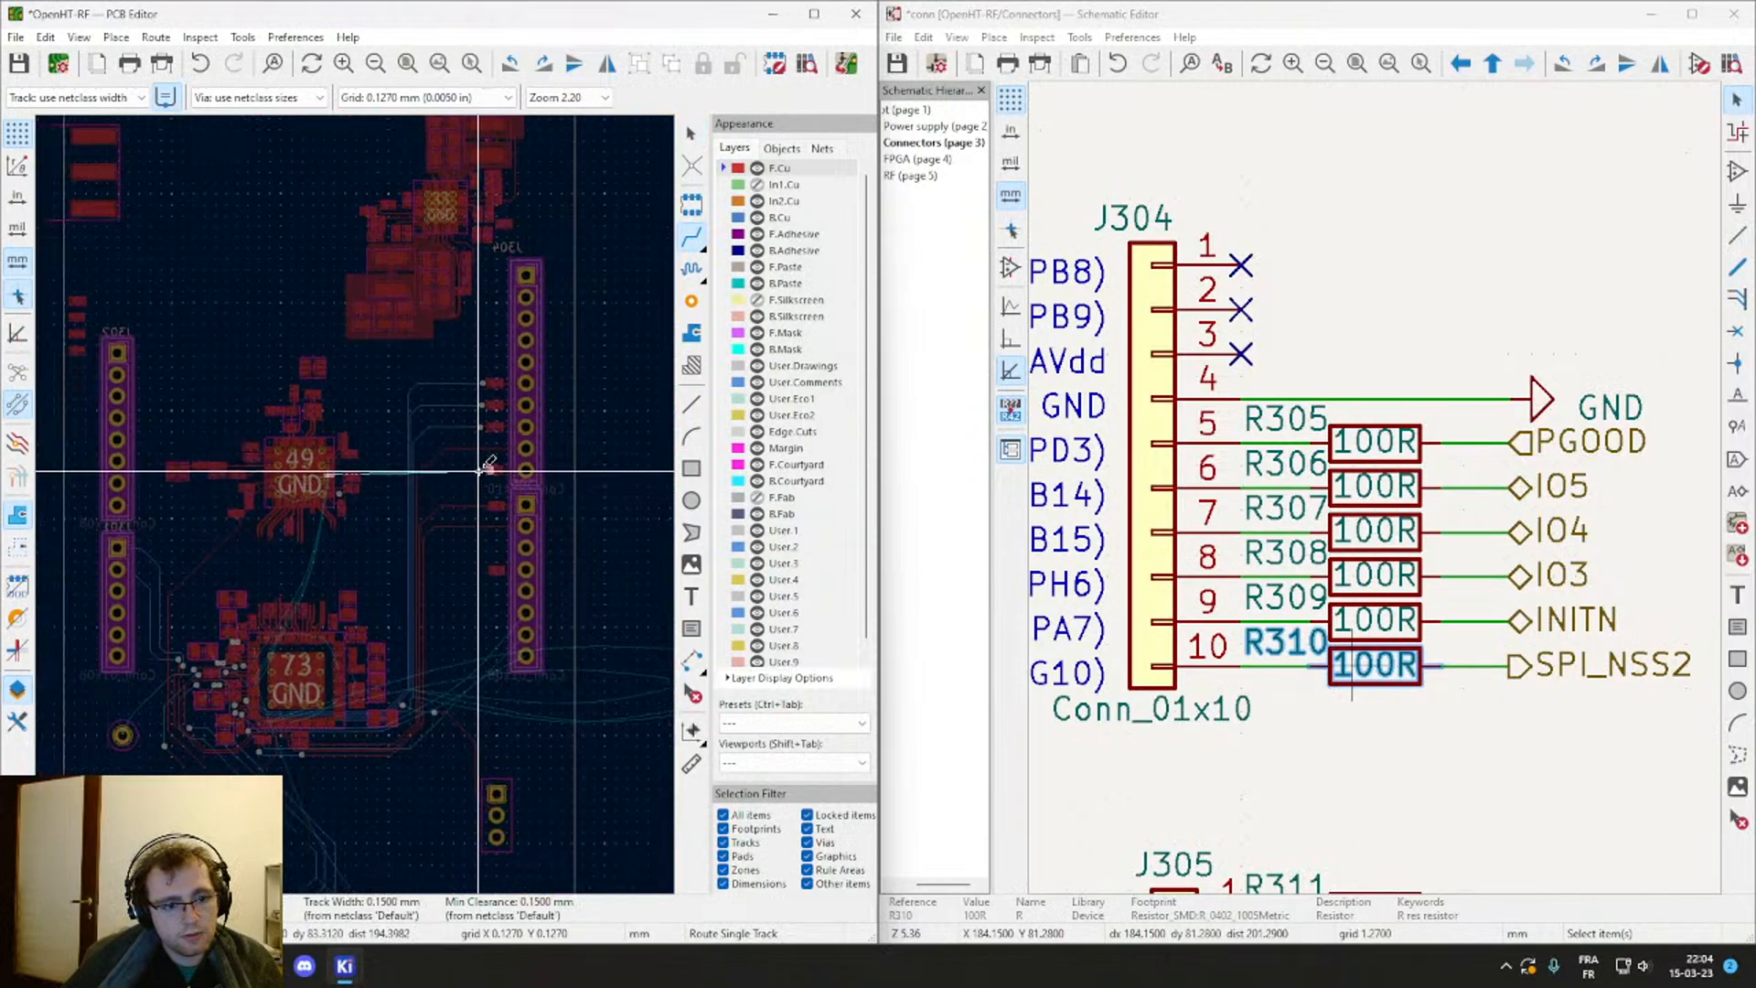
scroll(366, 499, "up", 4)
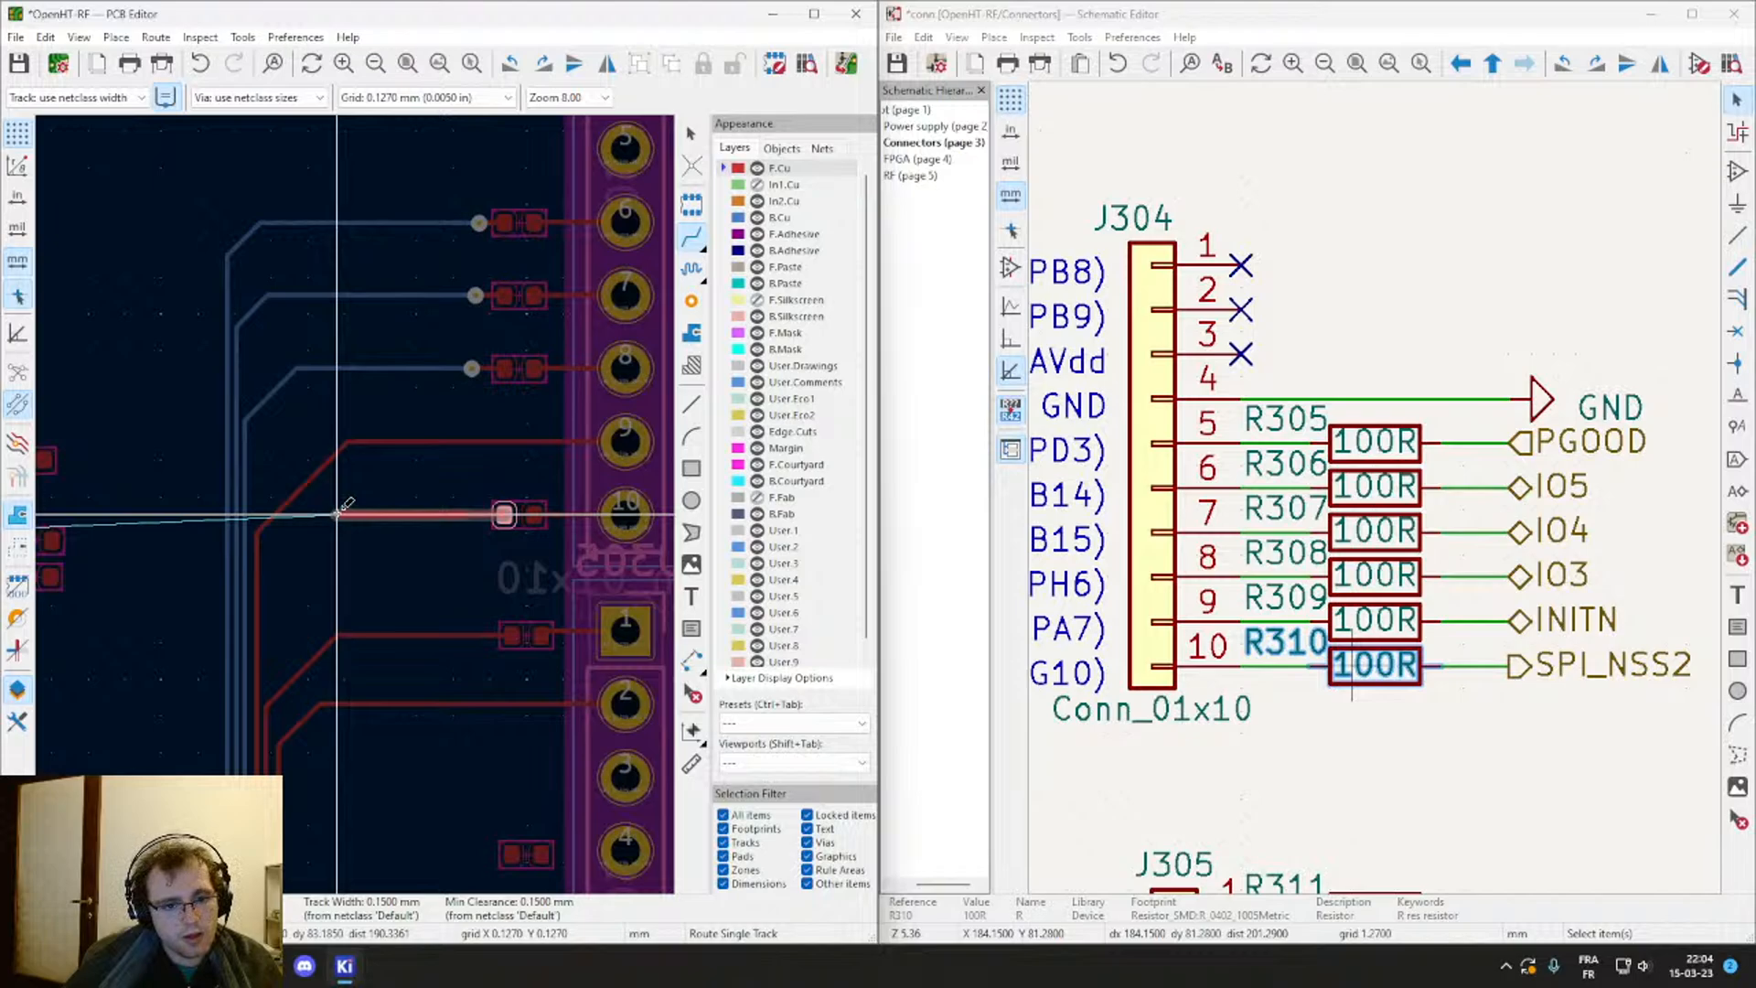
mouse_move(337, 514)
middle_mouse_down()
mouse_move(391, 500)
mouse_move(366, 494)
middle_mouse_up()
key("Escape")
middle_click_drag(553, 516, 509, 518)
scroll(1530, 696, "down", 2)
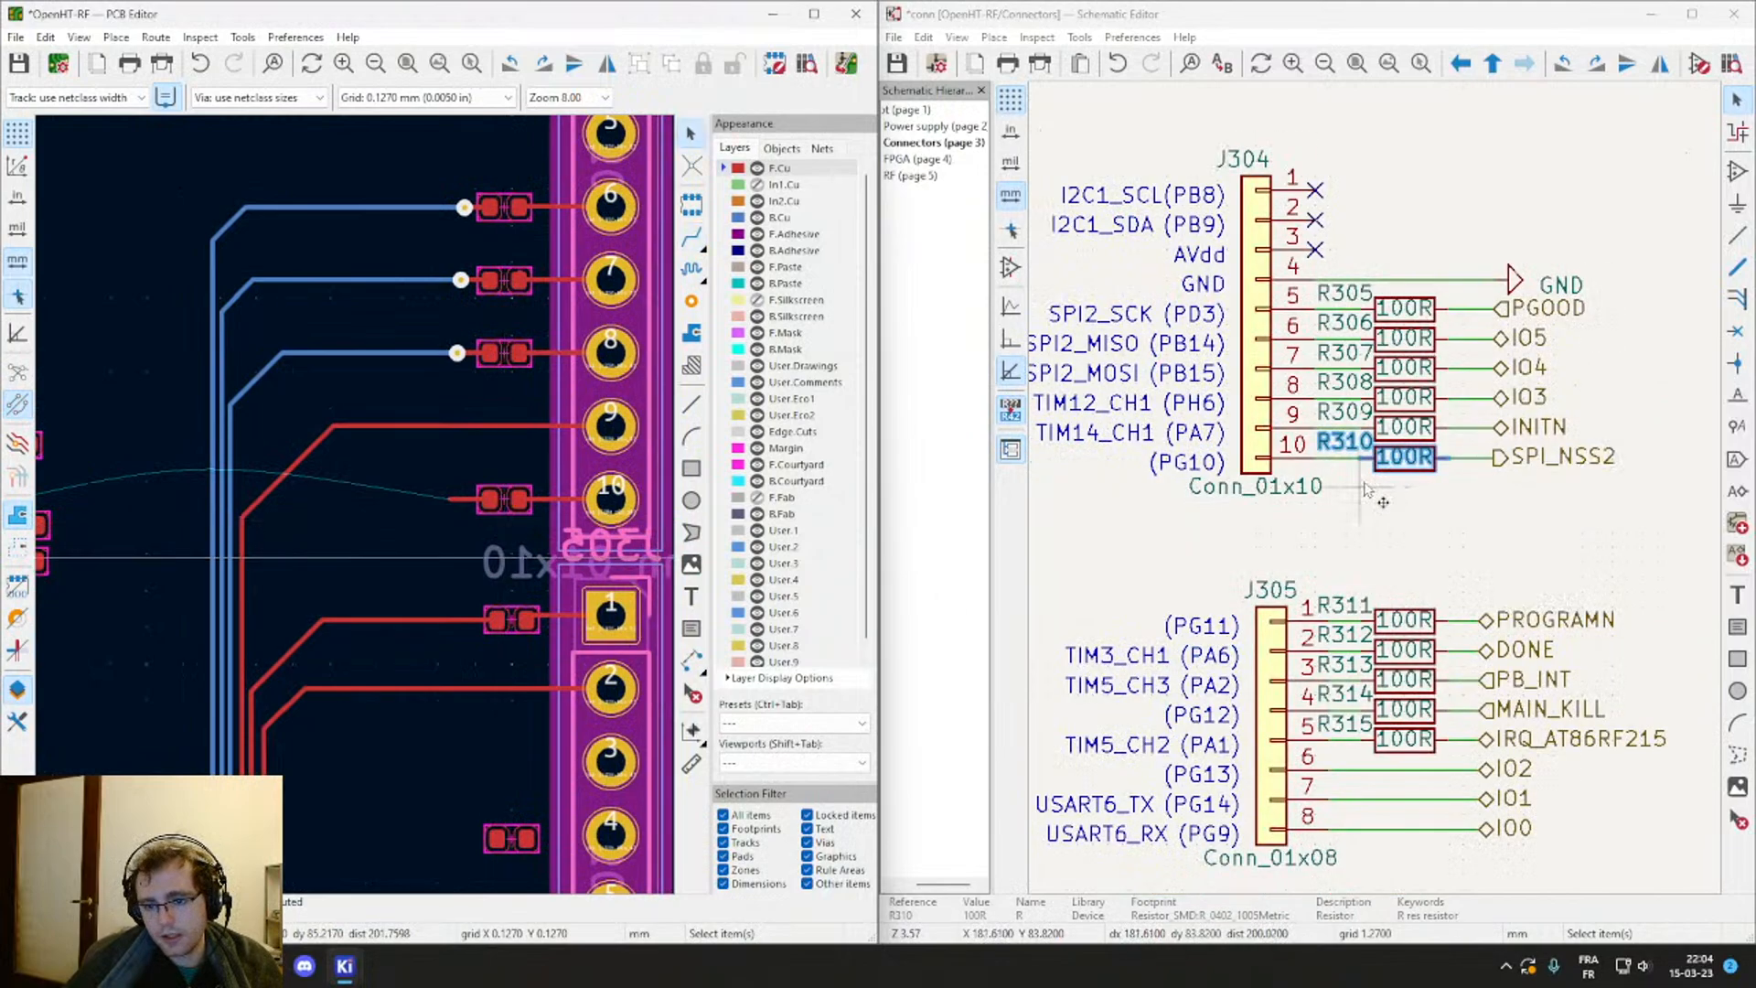
Step: Swap the INITN and SPI_NSS2 labels so SPI_NSS2 sits on R309 and INITN on R310, and save the schematic
scroll(1429, 478, "up", 2)
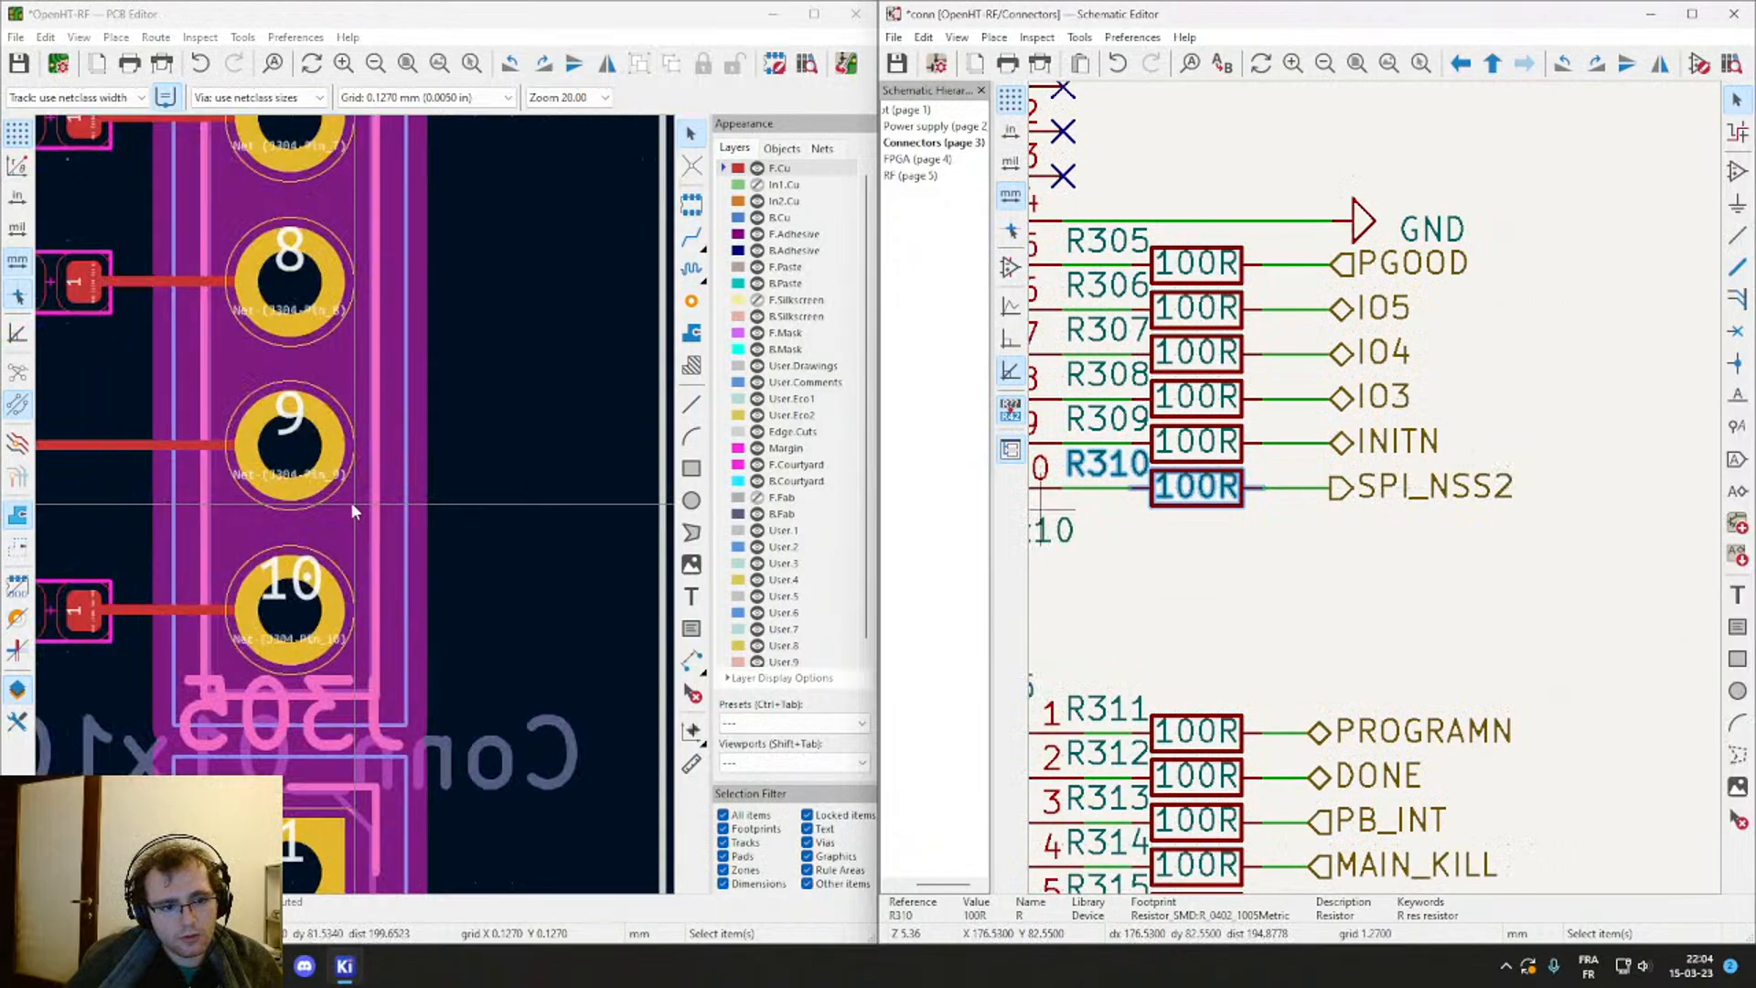
scroll(352, 502, "down", 2)
left_click(283, 471)
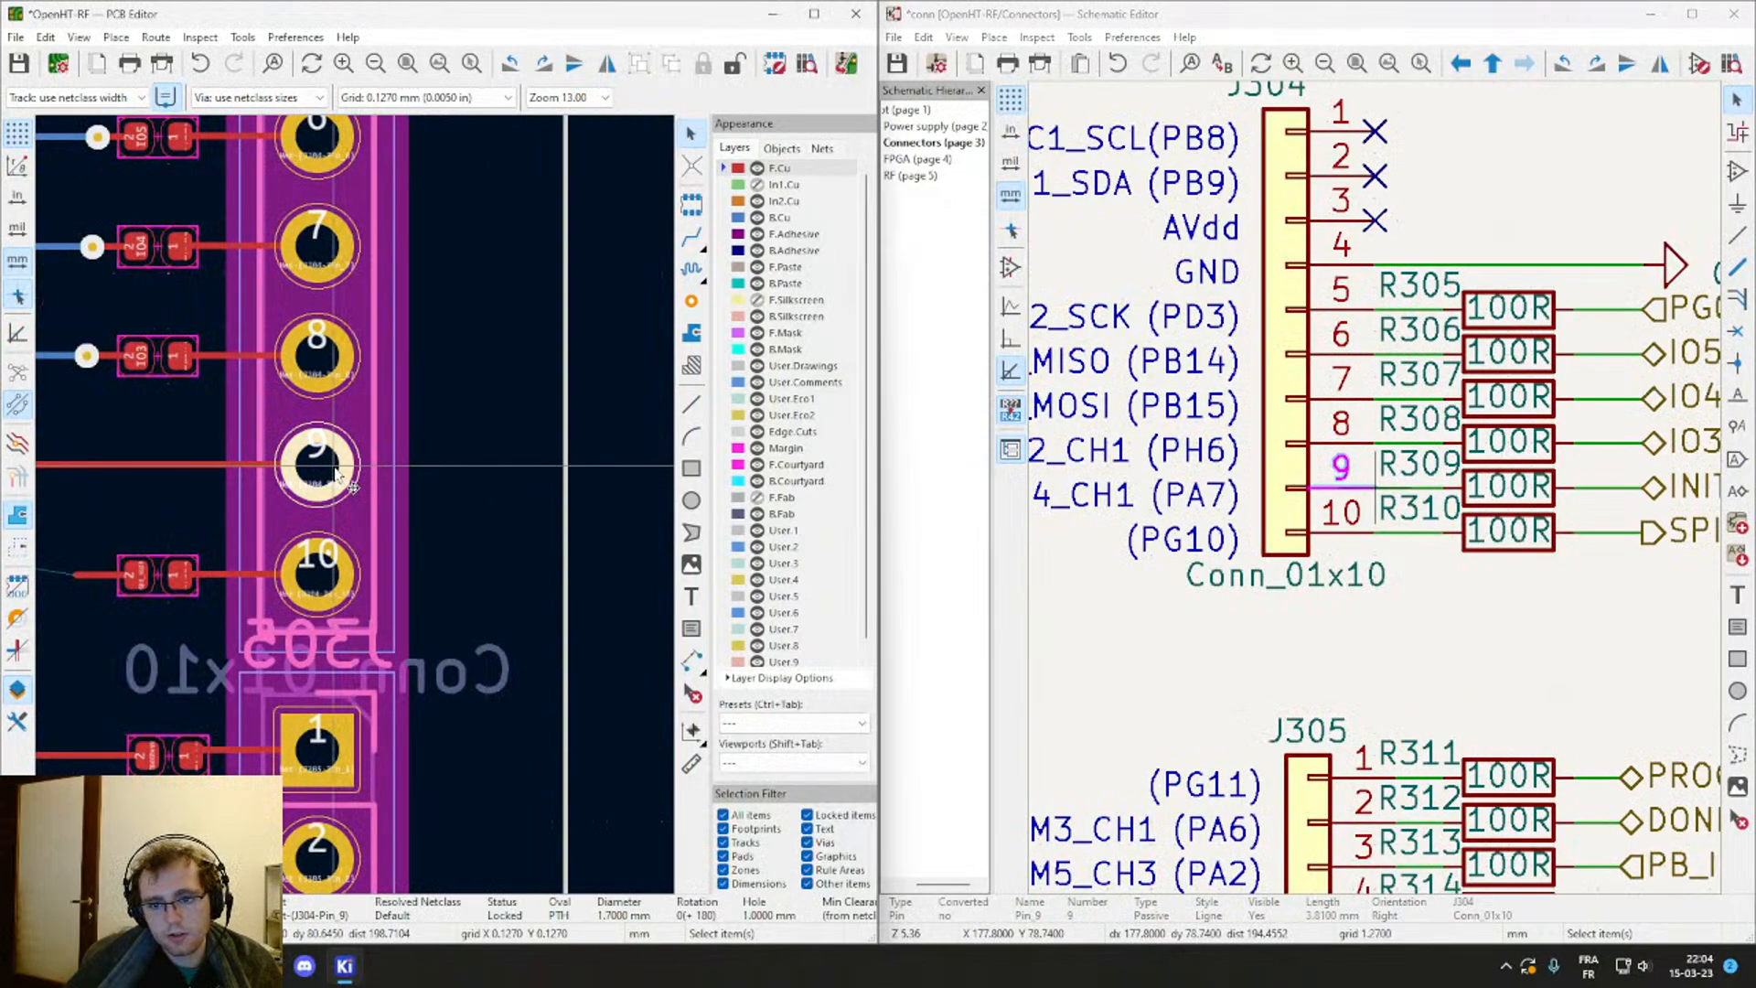
middle_click_drag(1448, 517, 1155, 559)
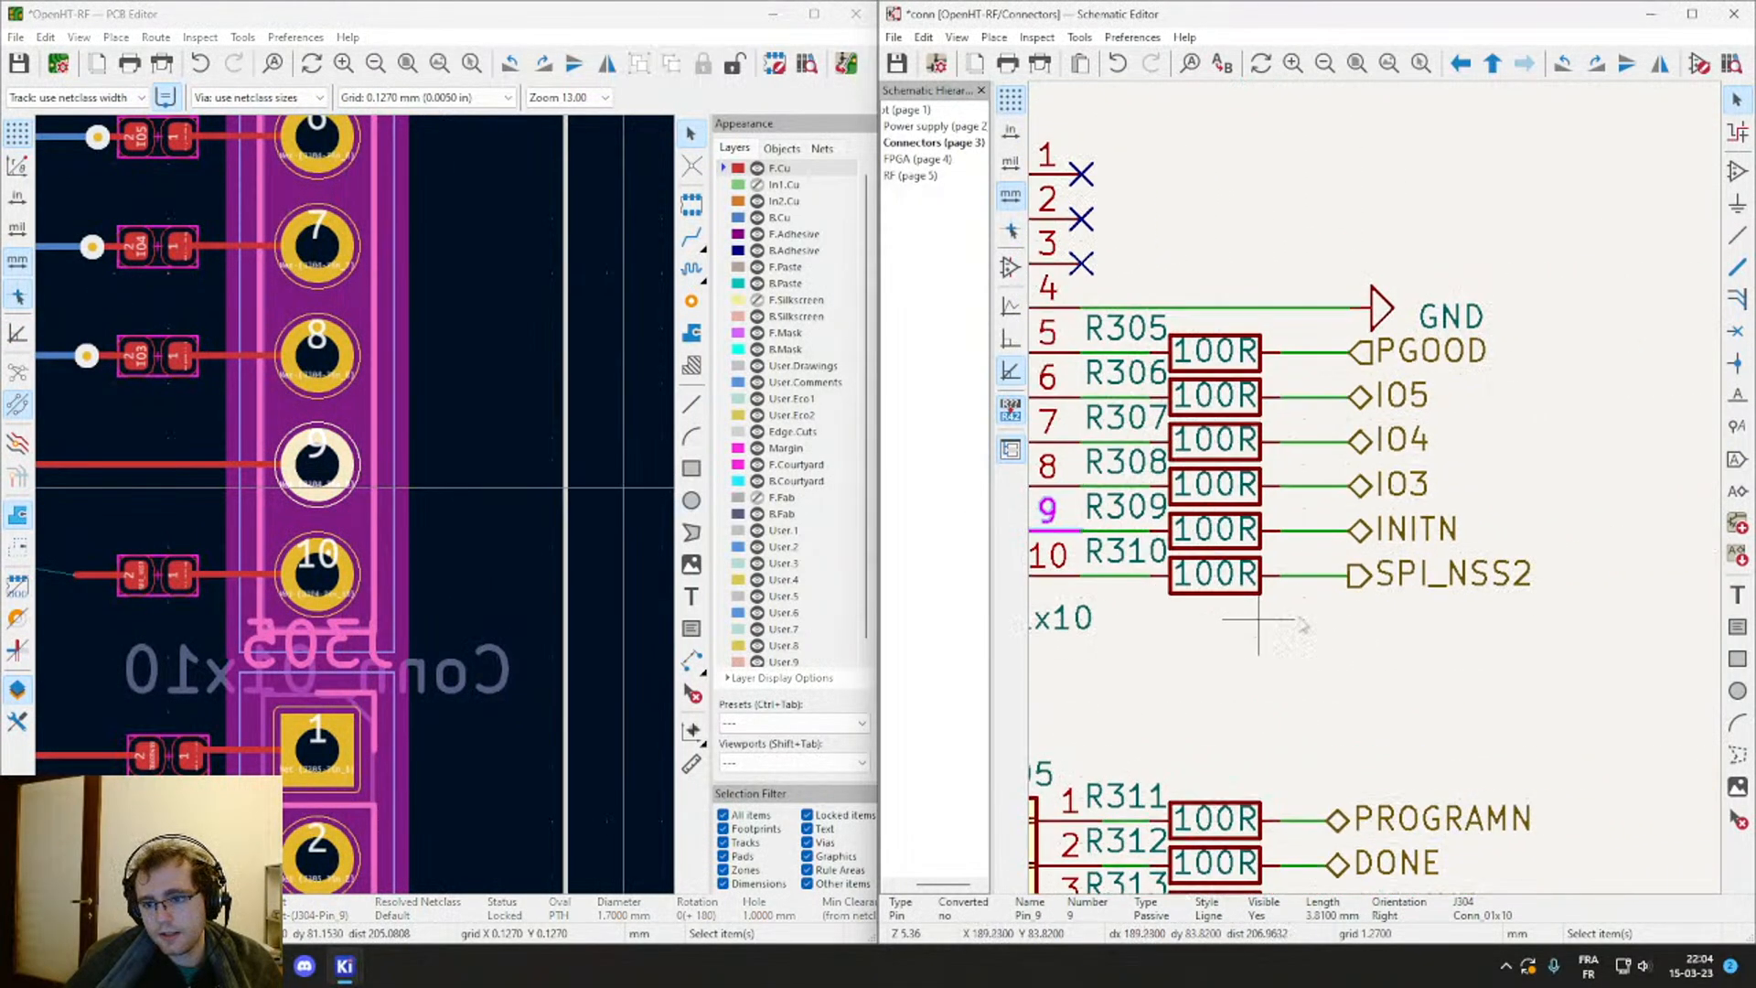
left_click(1411, 538)
key("Delete")
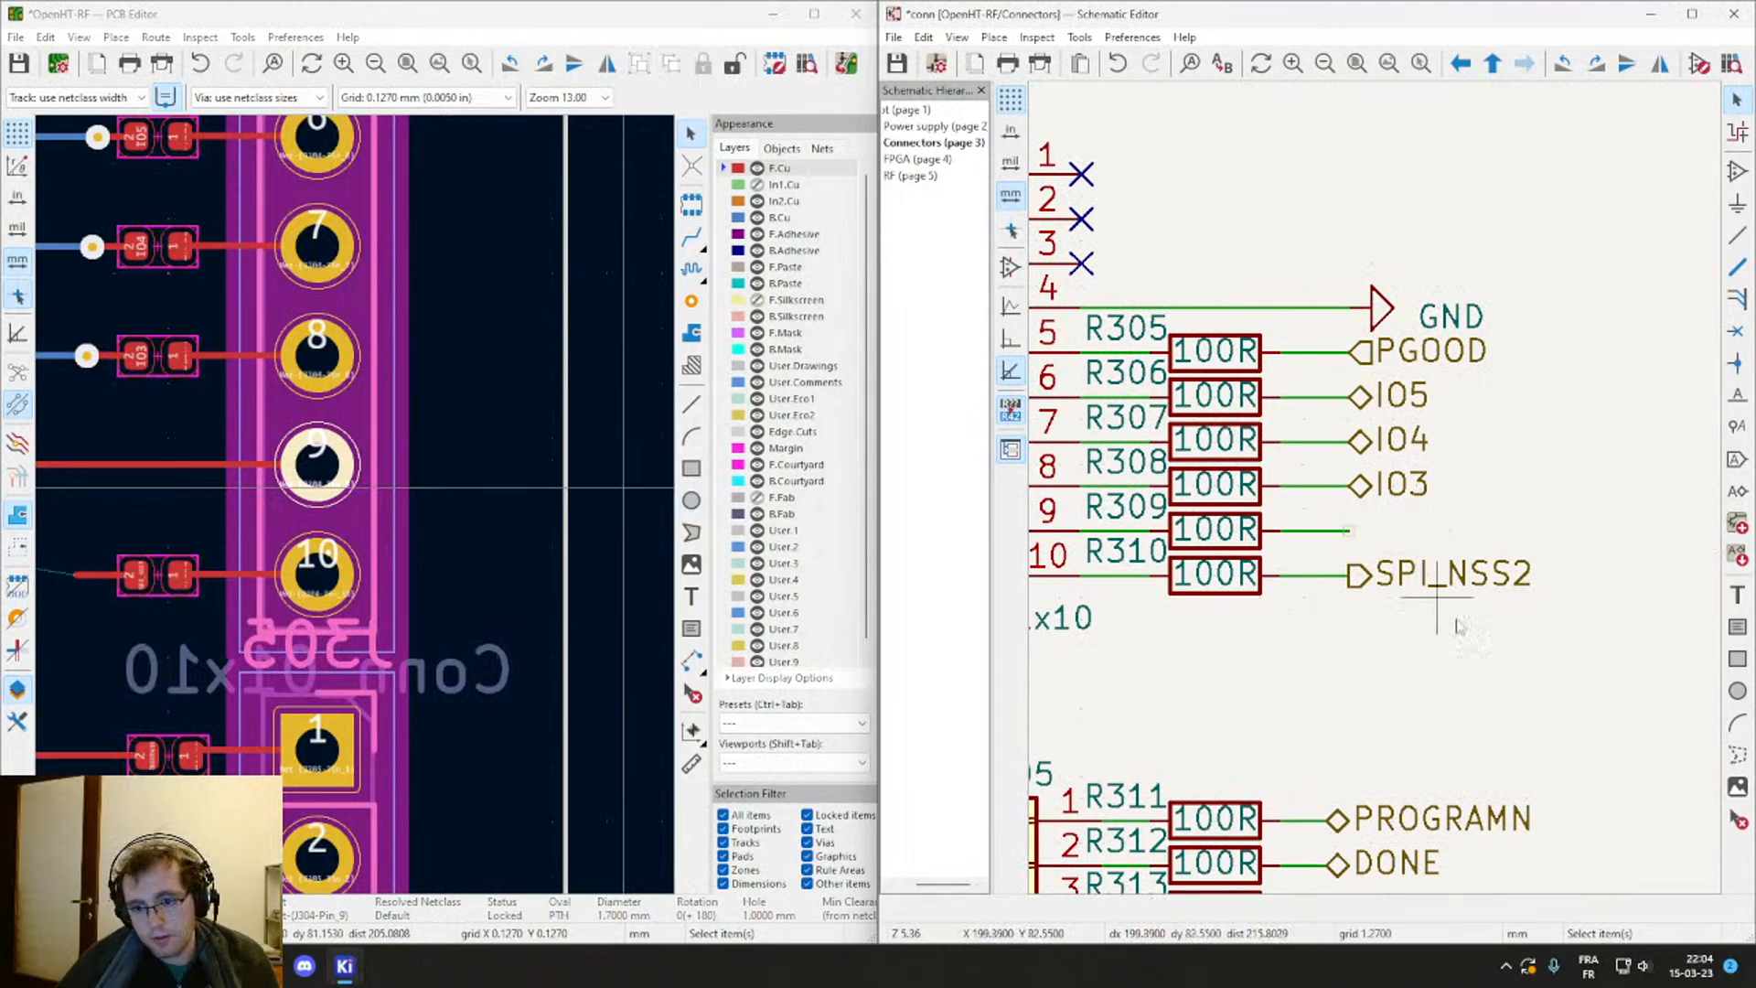
left_click(1379, 576)
left_click_drag(1378, 576, 1353, 543)
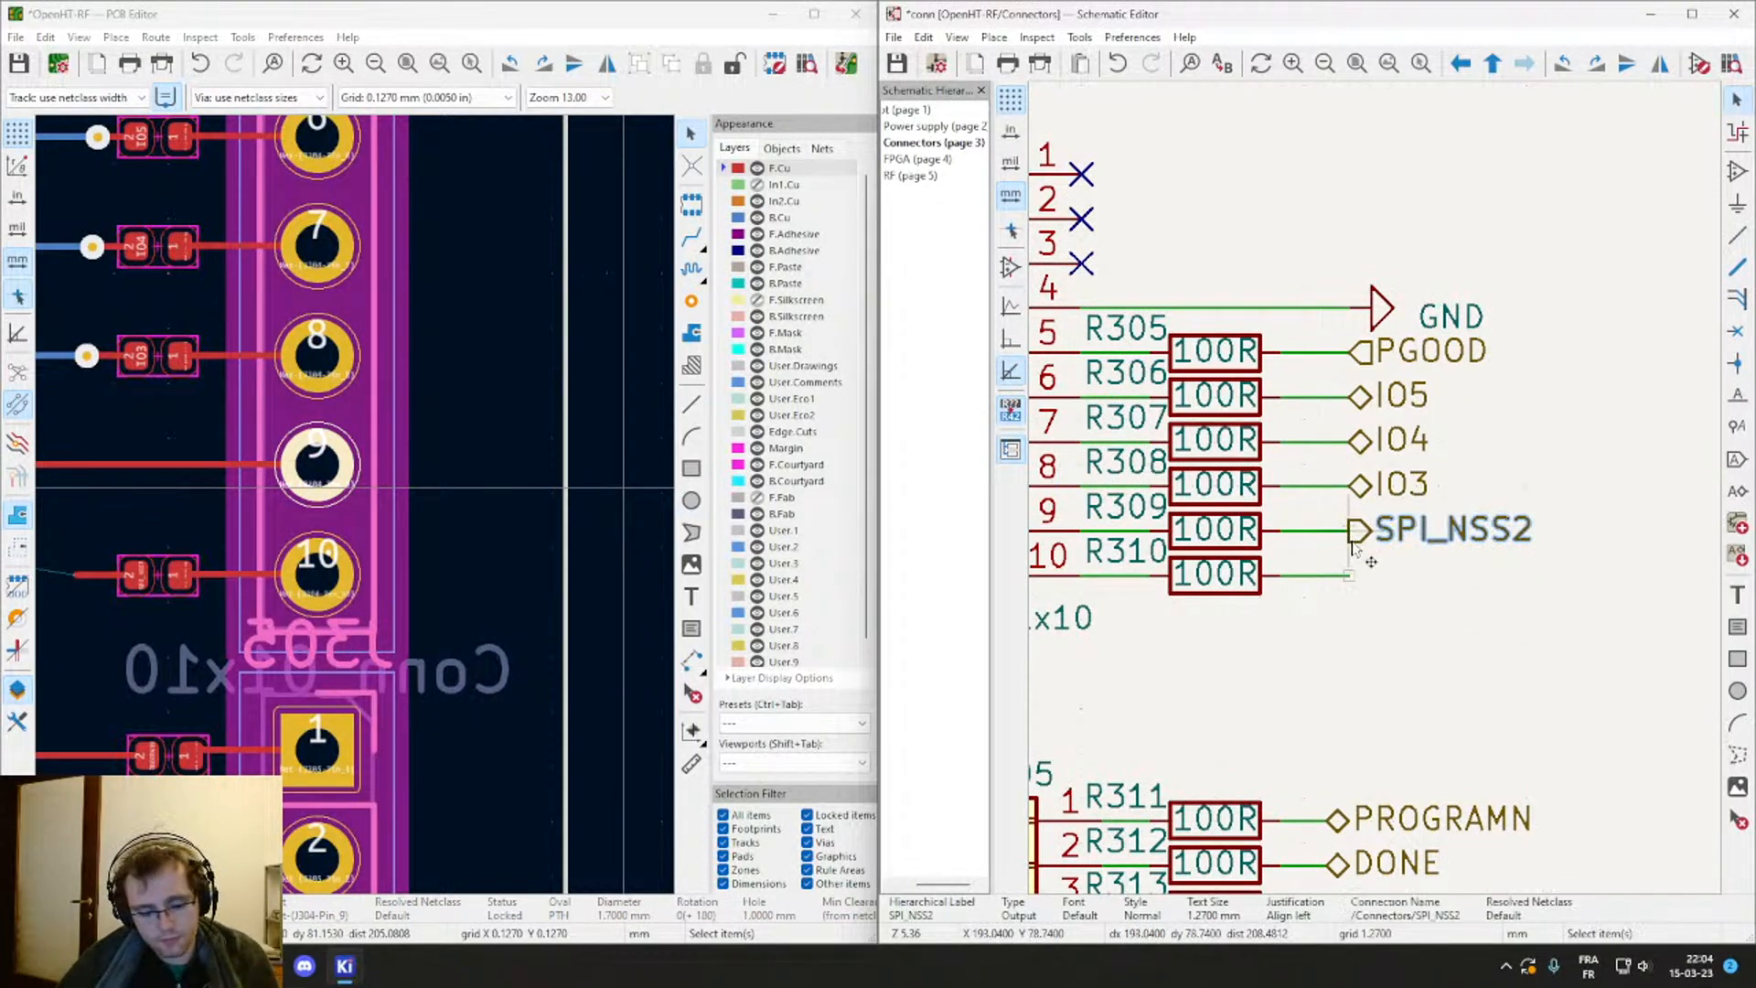
key("ctrl+v")
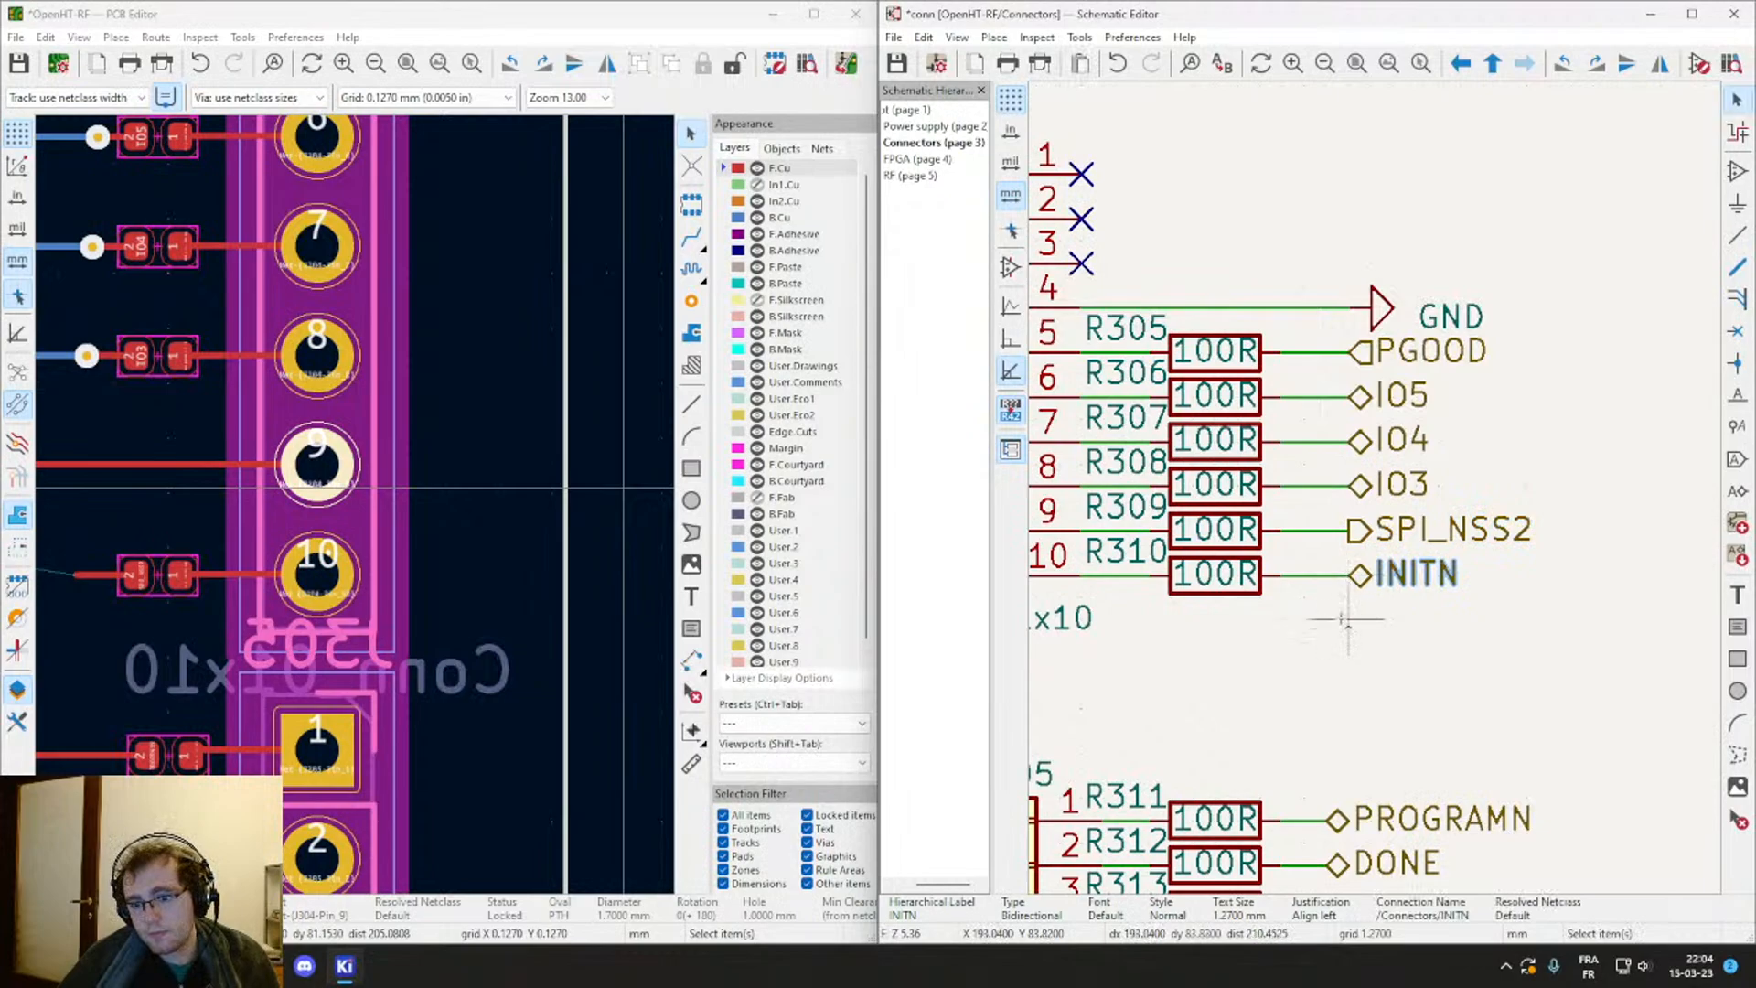
key("ctrl+s")
key("Escape")
Step: Delete the horizontal F.Cu track segment attached to J304 pad 9
middle_click_drag(196, 476, 308, 468)
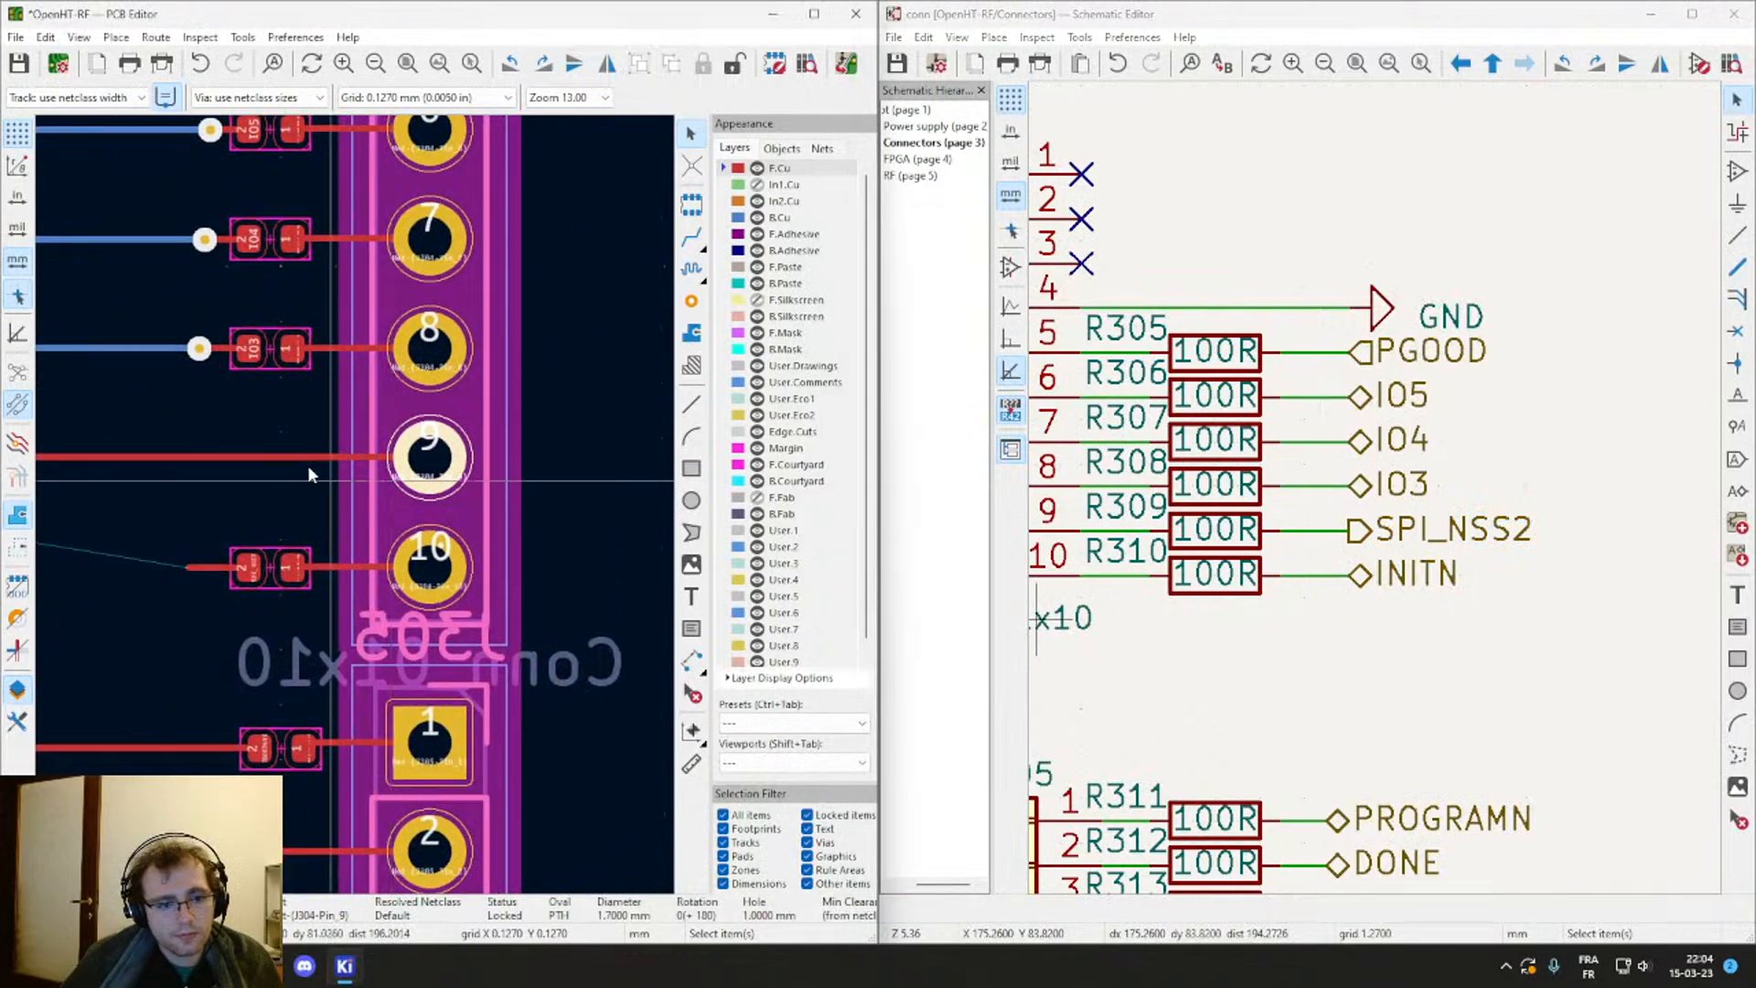
left_click(287, 458)
key("Delete")
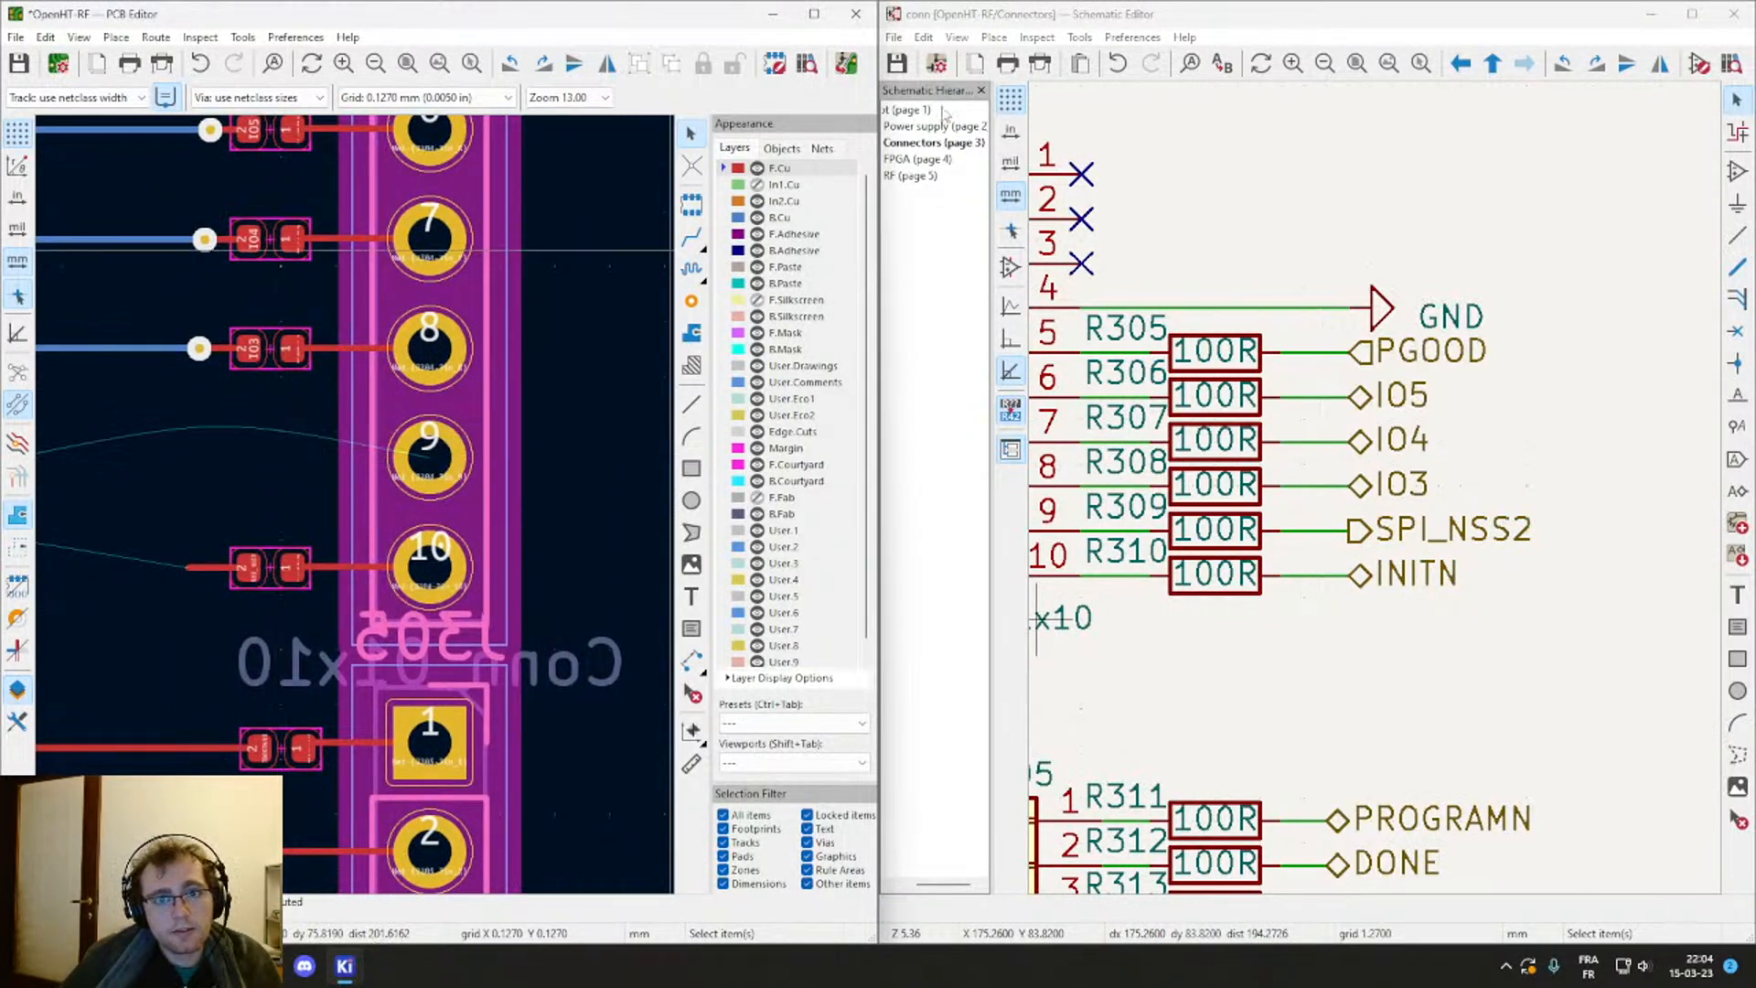
Step: Update the PCB from the schematic and delete the track between R310 pad 1 and J304 pad 10
left_click(846, 63)
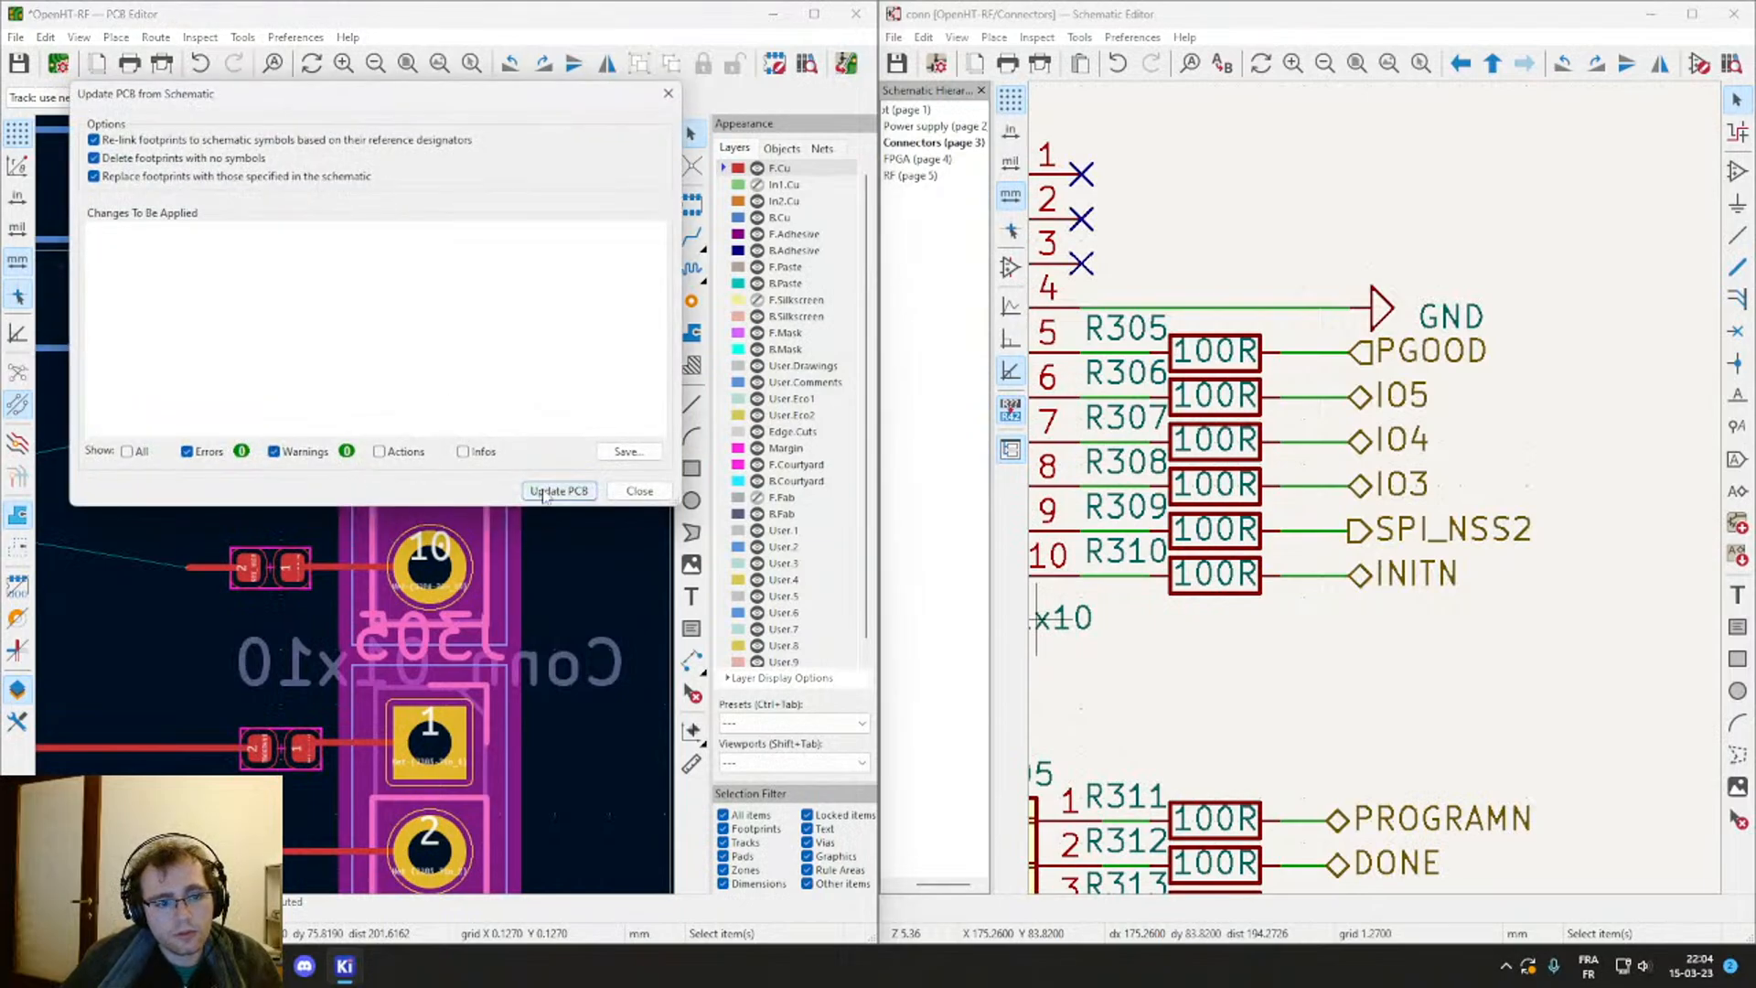
left_click(558, 492)
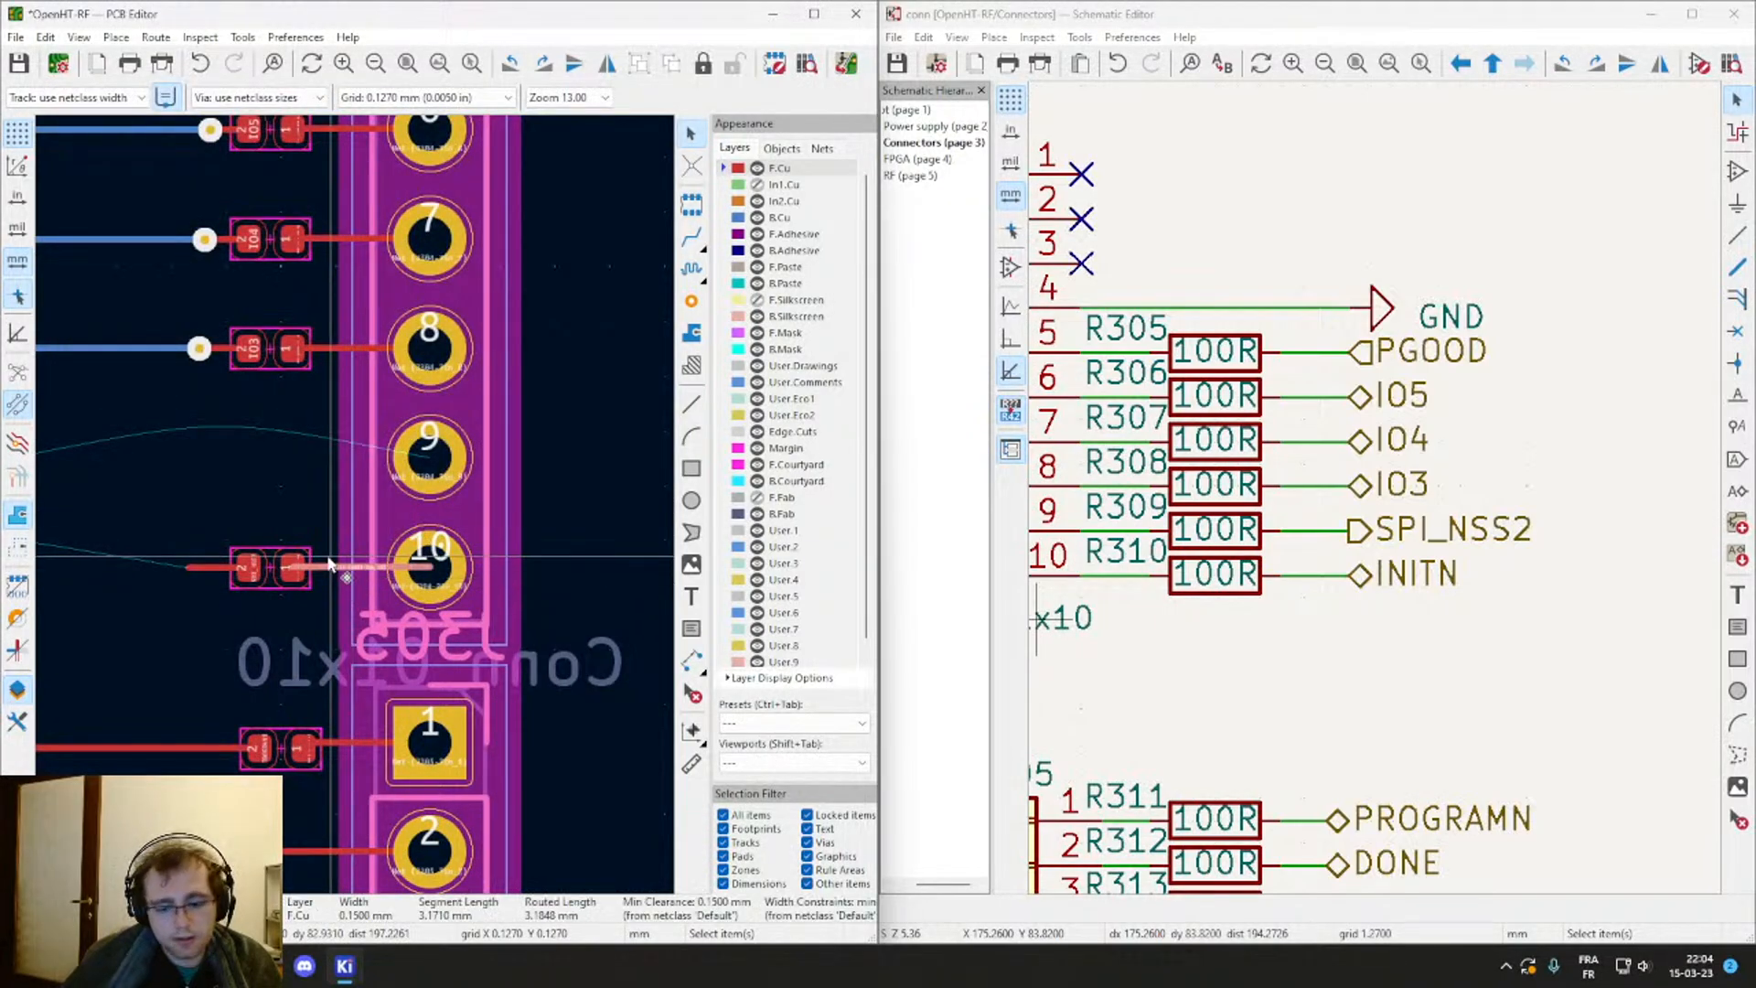
left_click(846, 60)
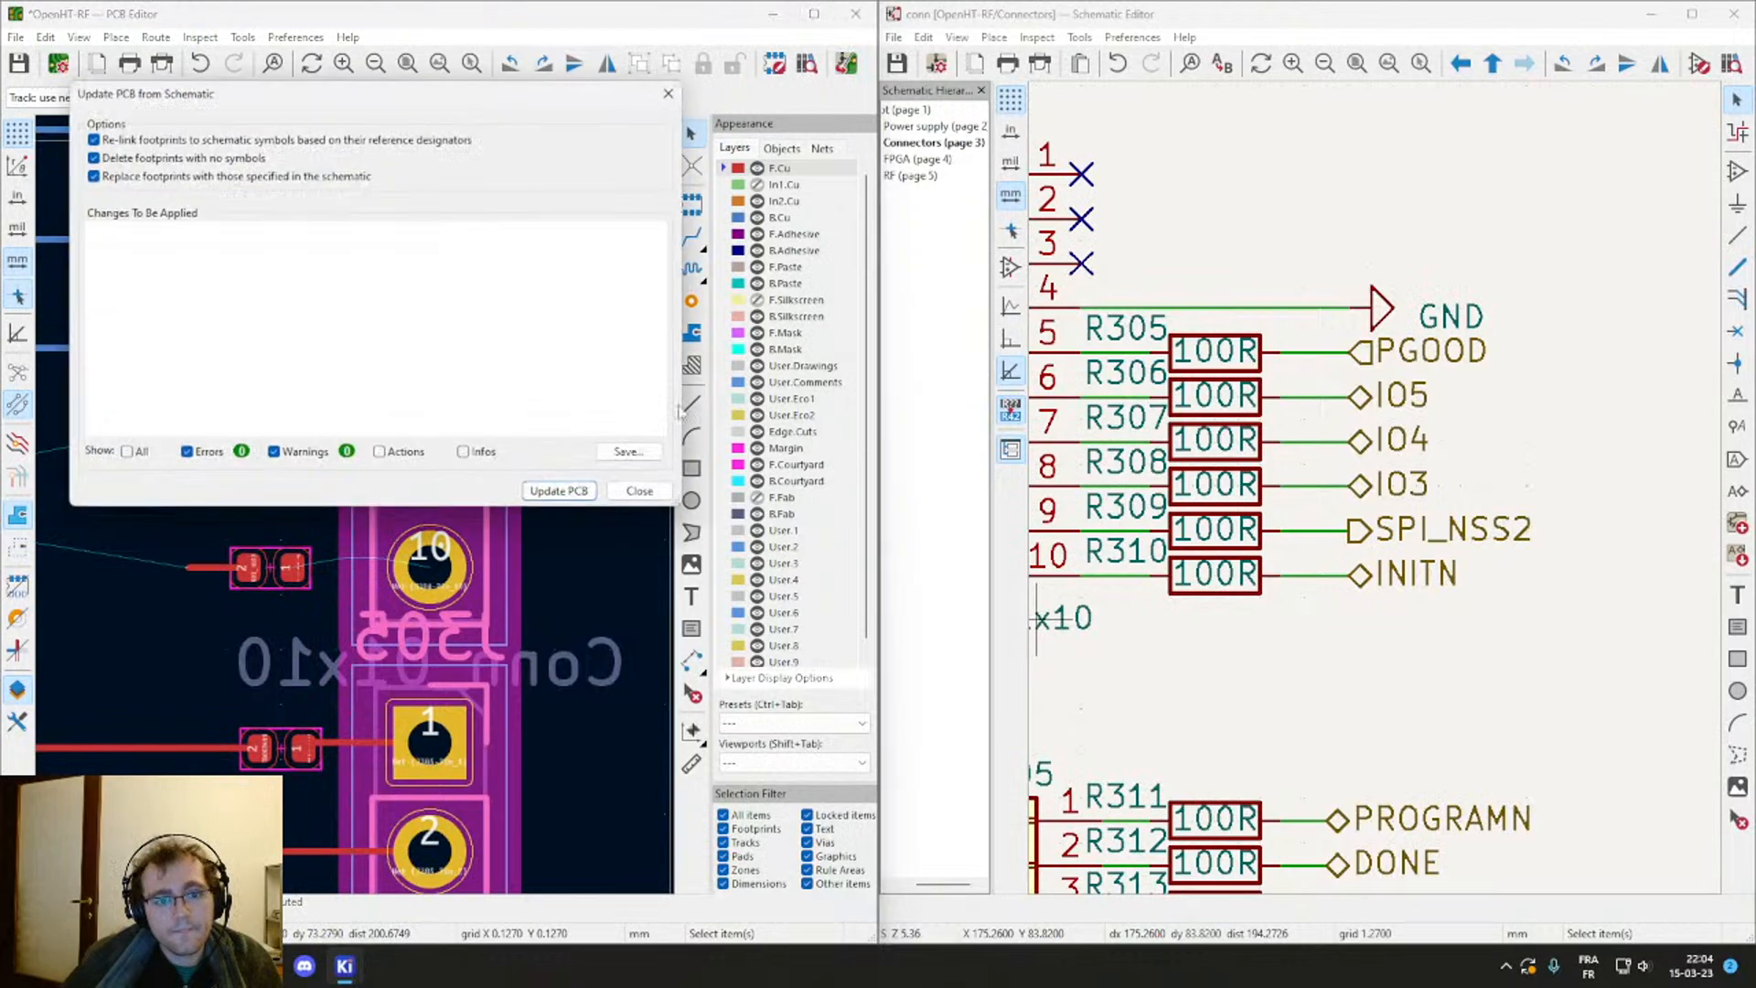
key("Escape")
middle_click_drag(302, 583, 473, 548)
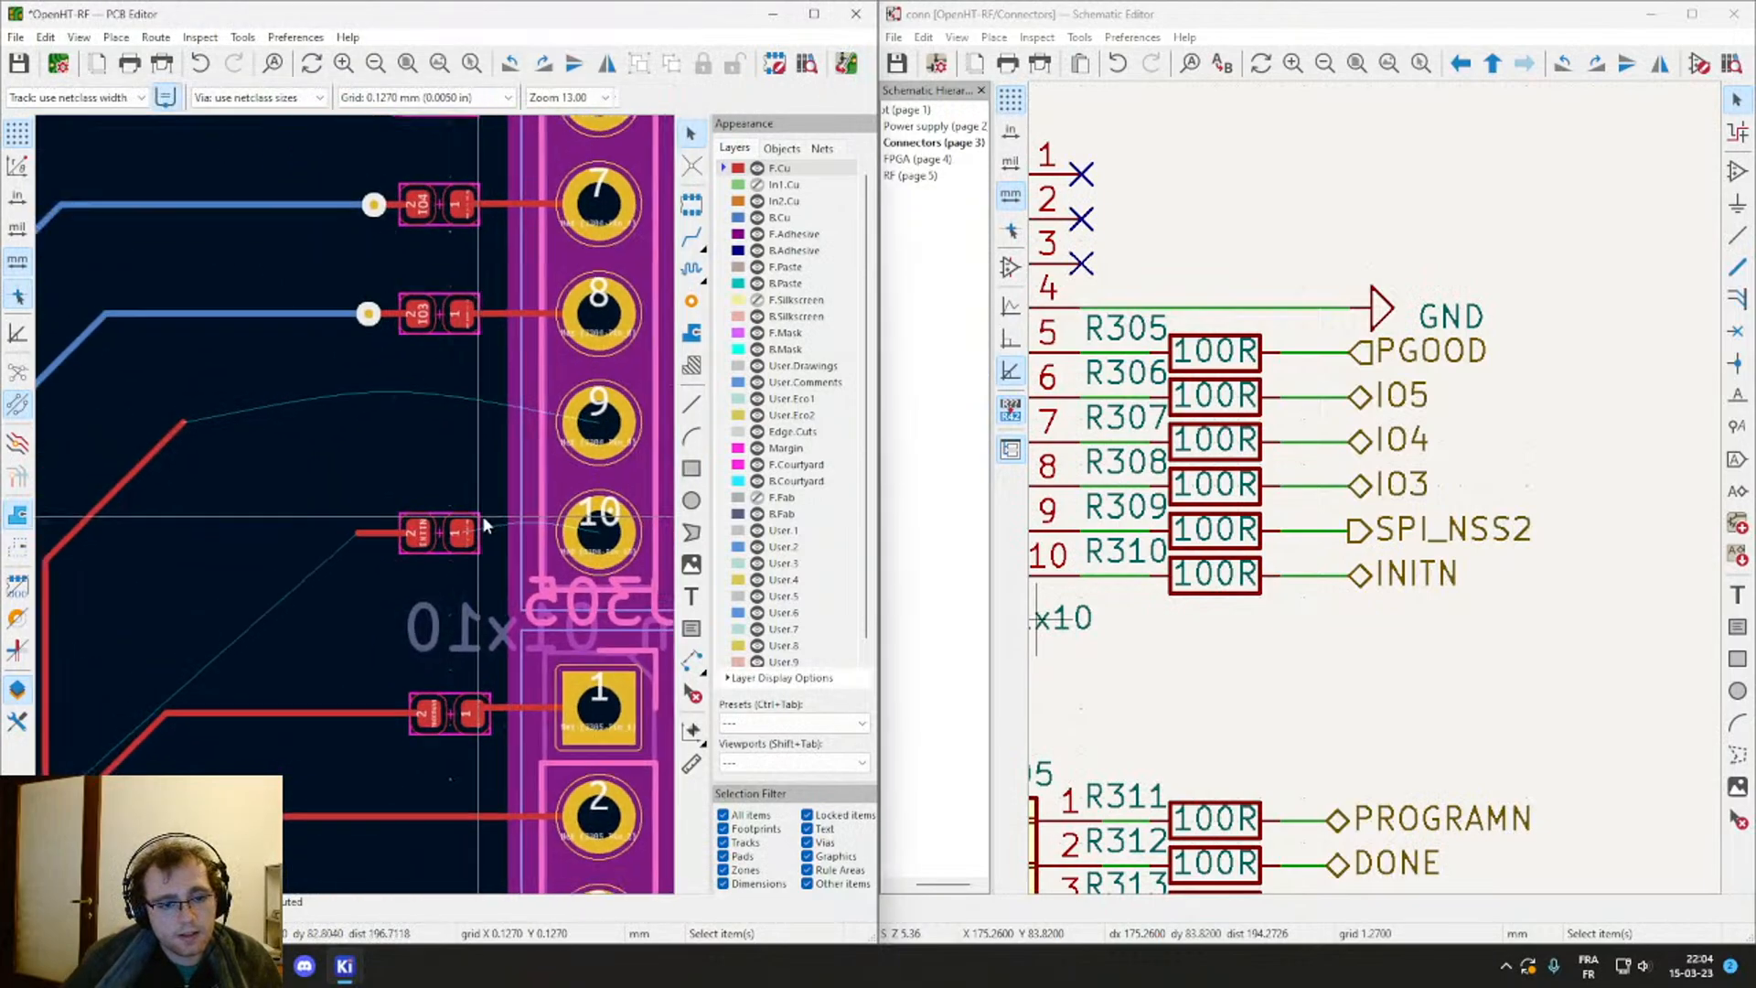
scroll(282, 541, "down", 4)
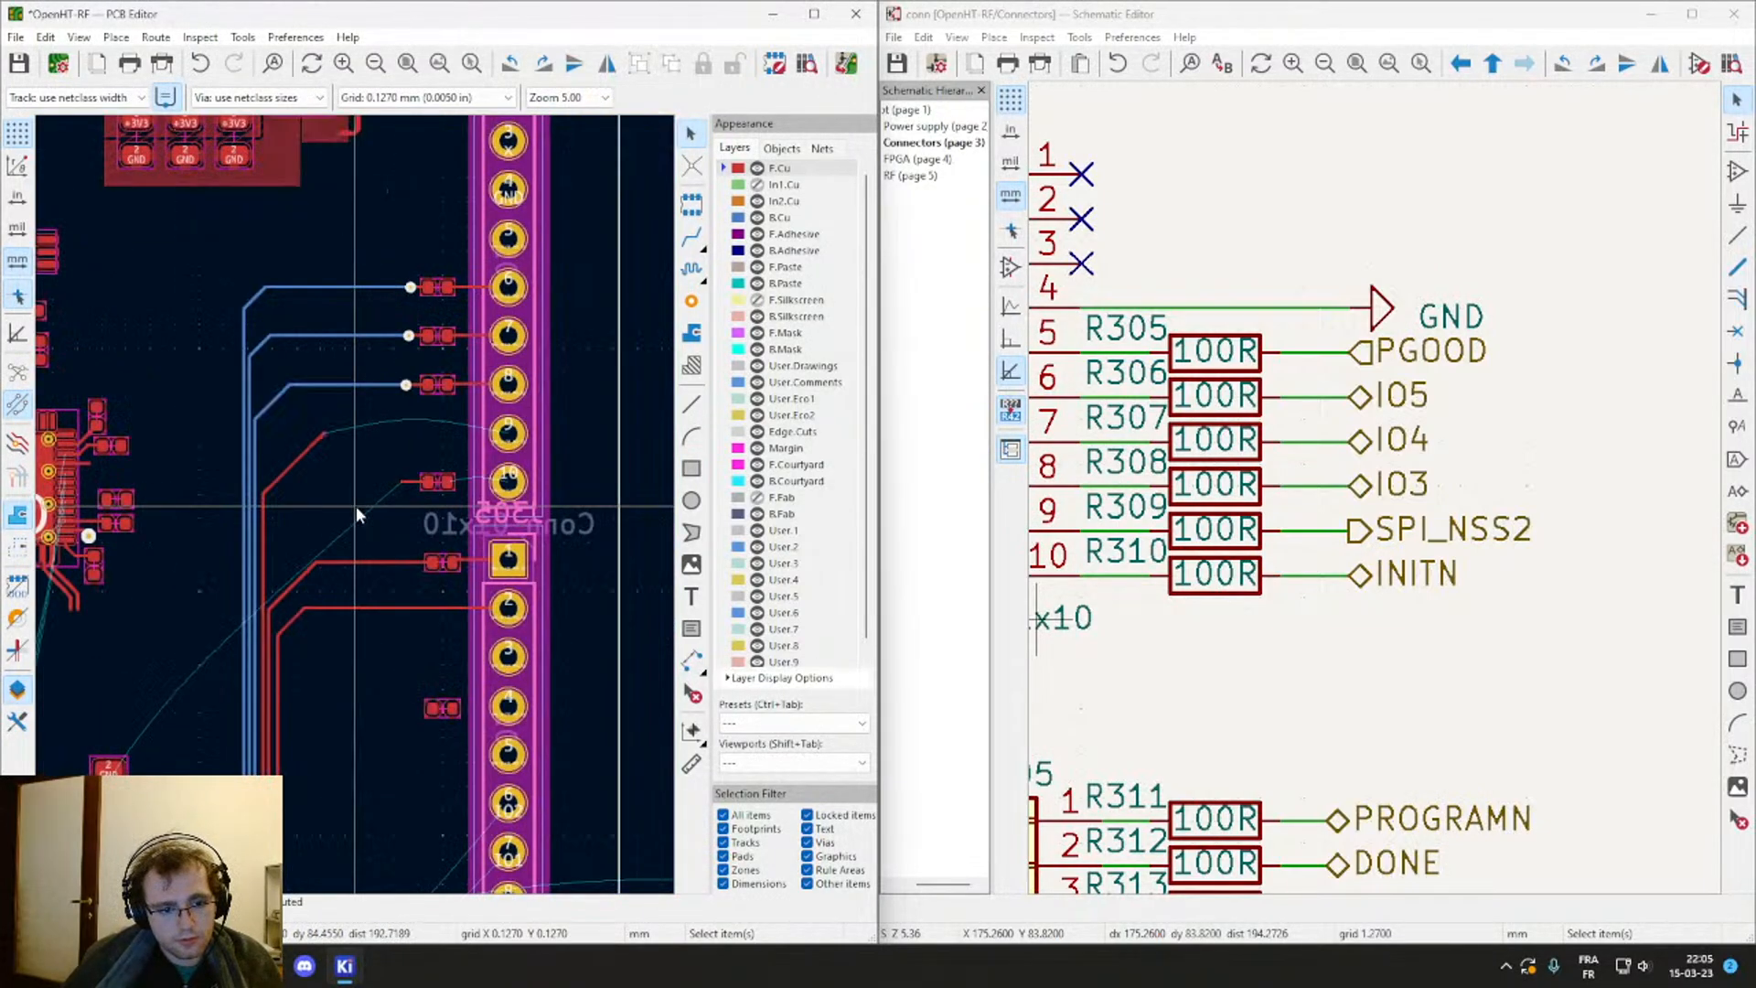
middle_click_drag(273, 552, 358, 531)
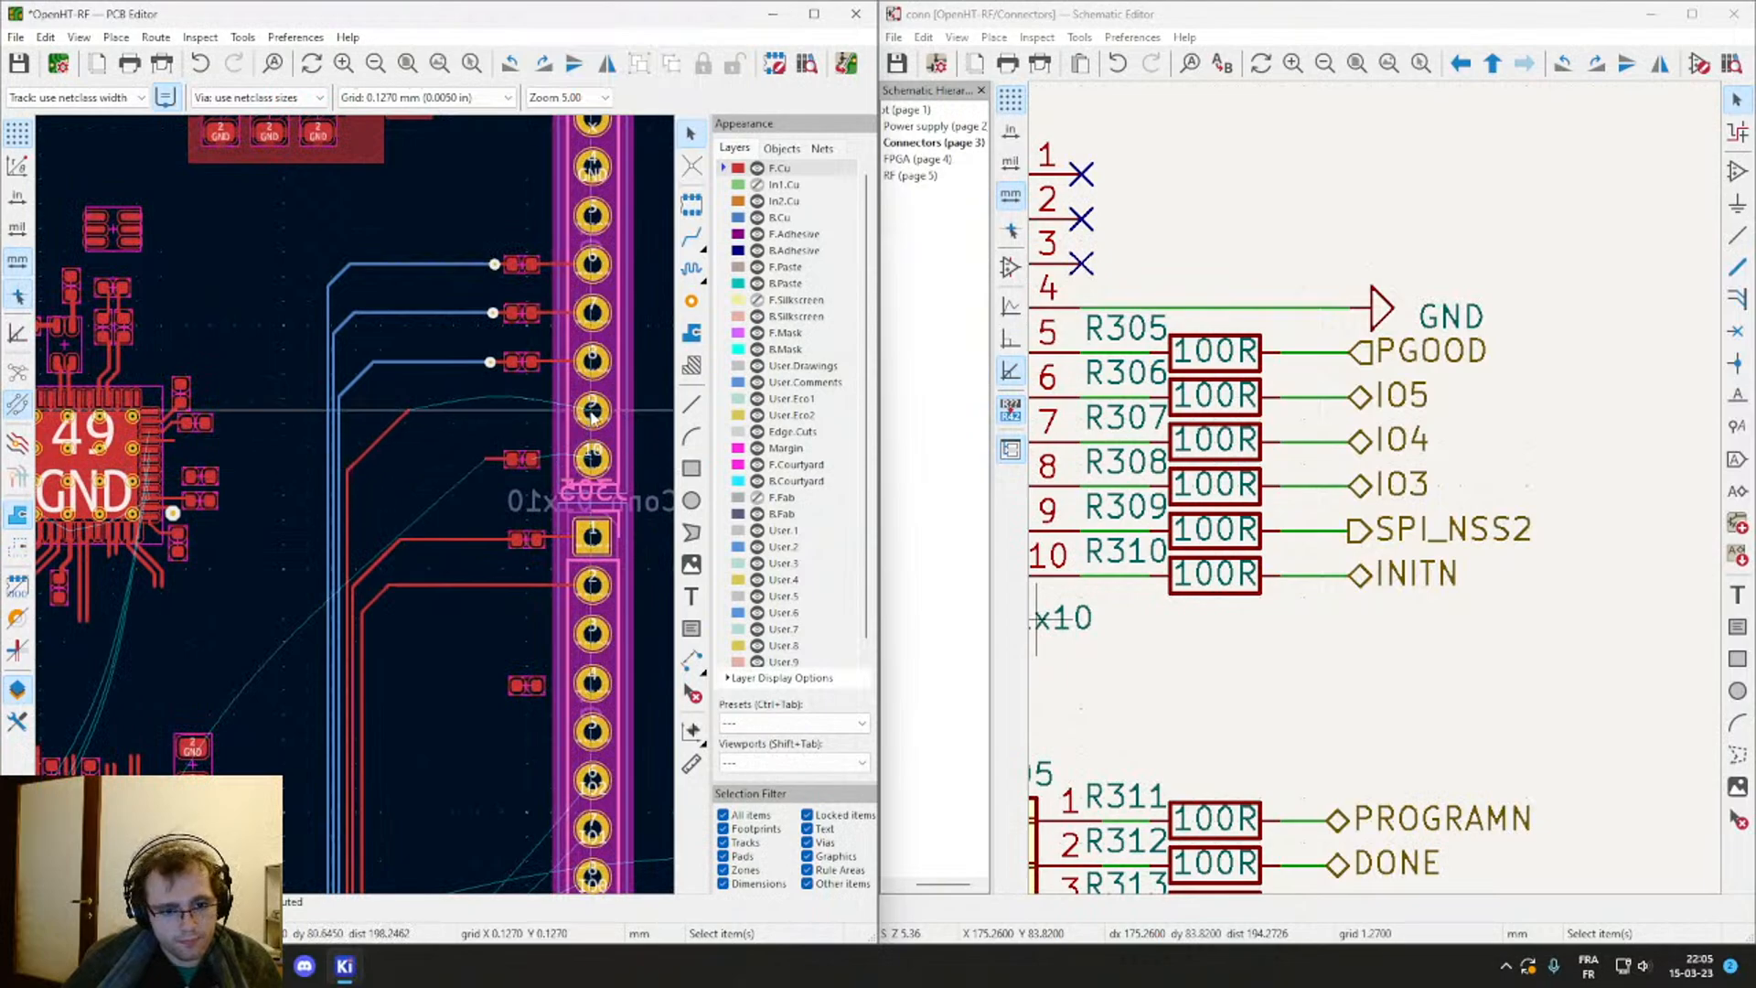
key("x")
scroll(593, 413, "down", 4)
middle_click_drag(588, 408, 371, 499)
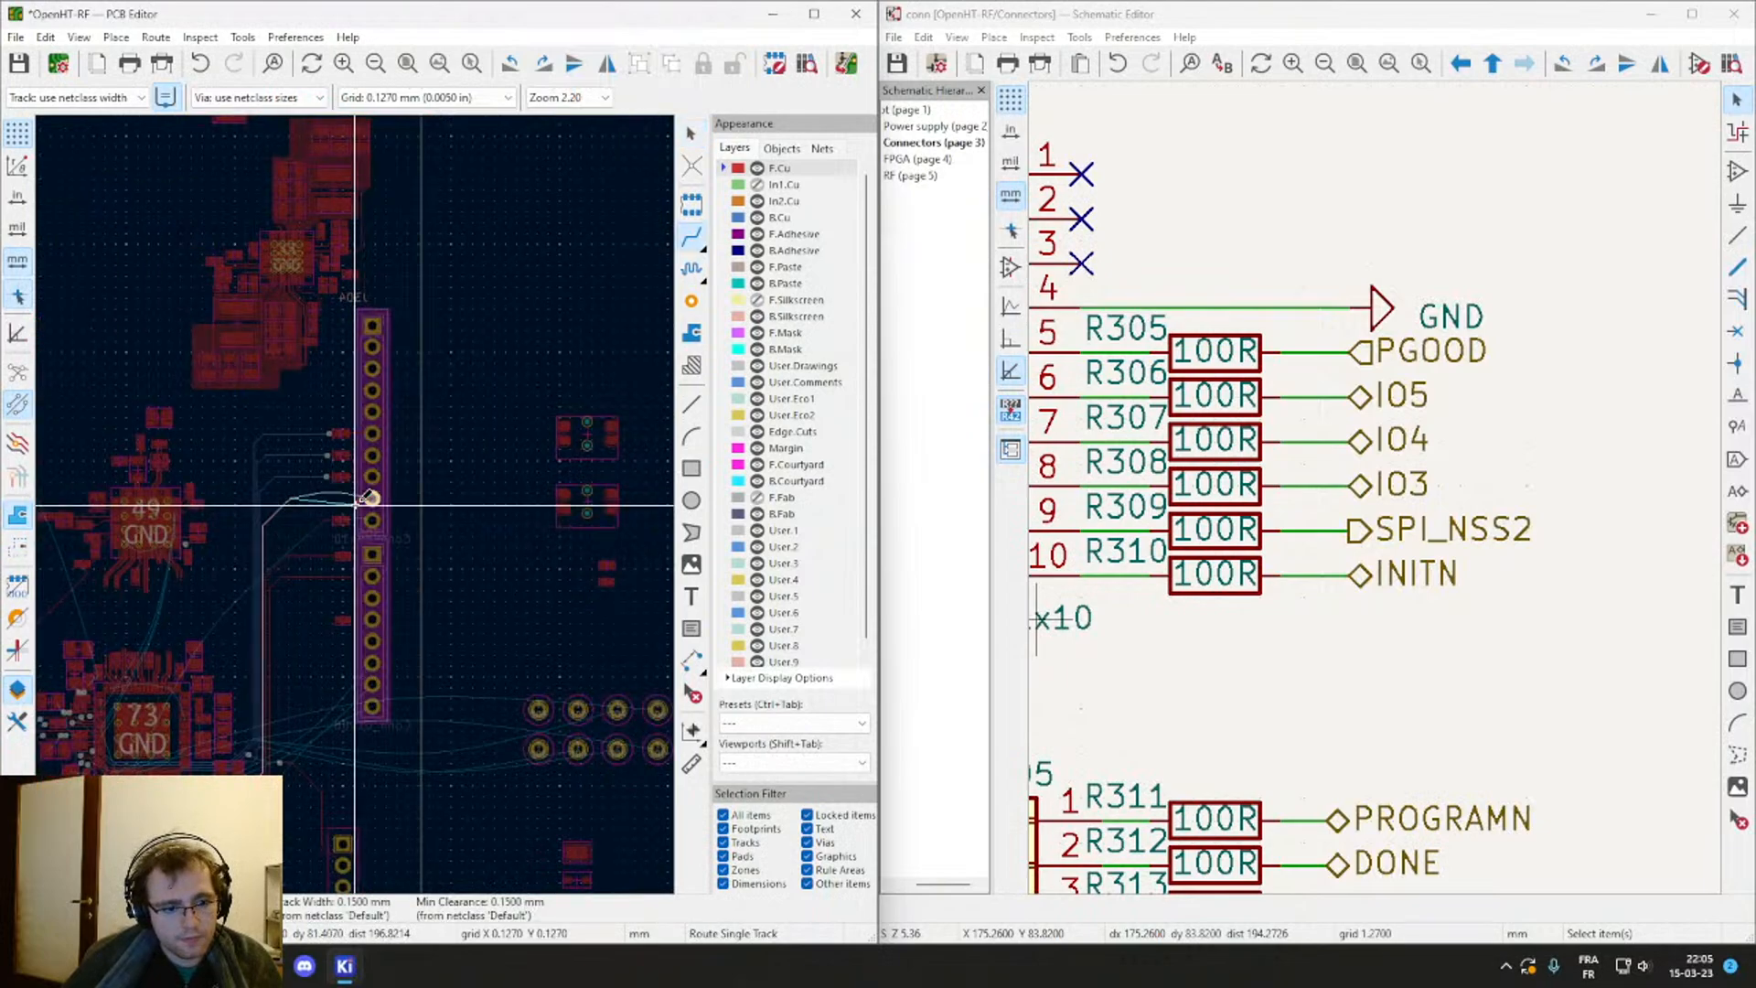
scroll(356, 503, "up", 6)
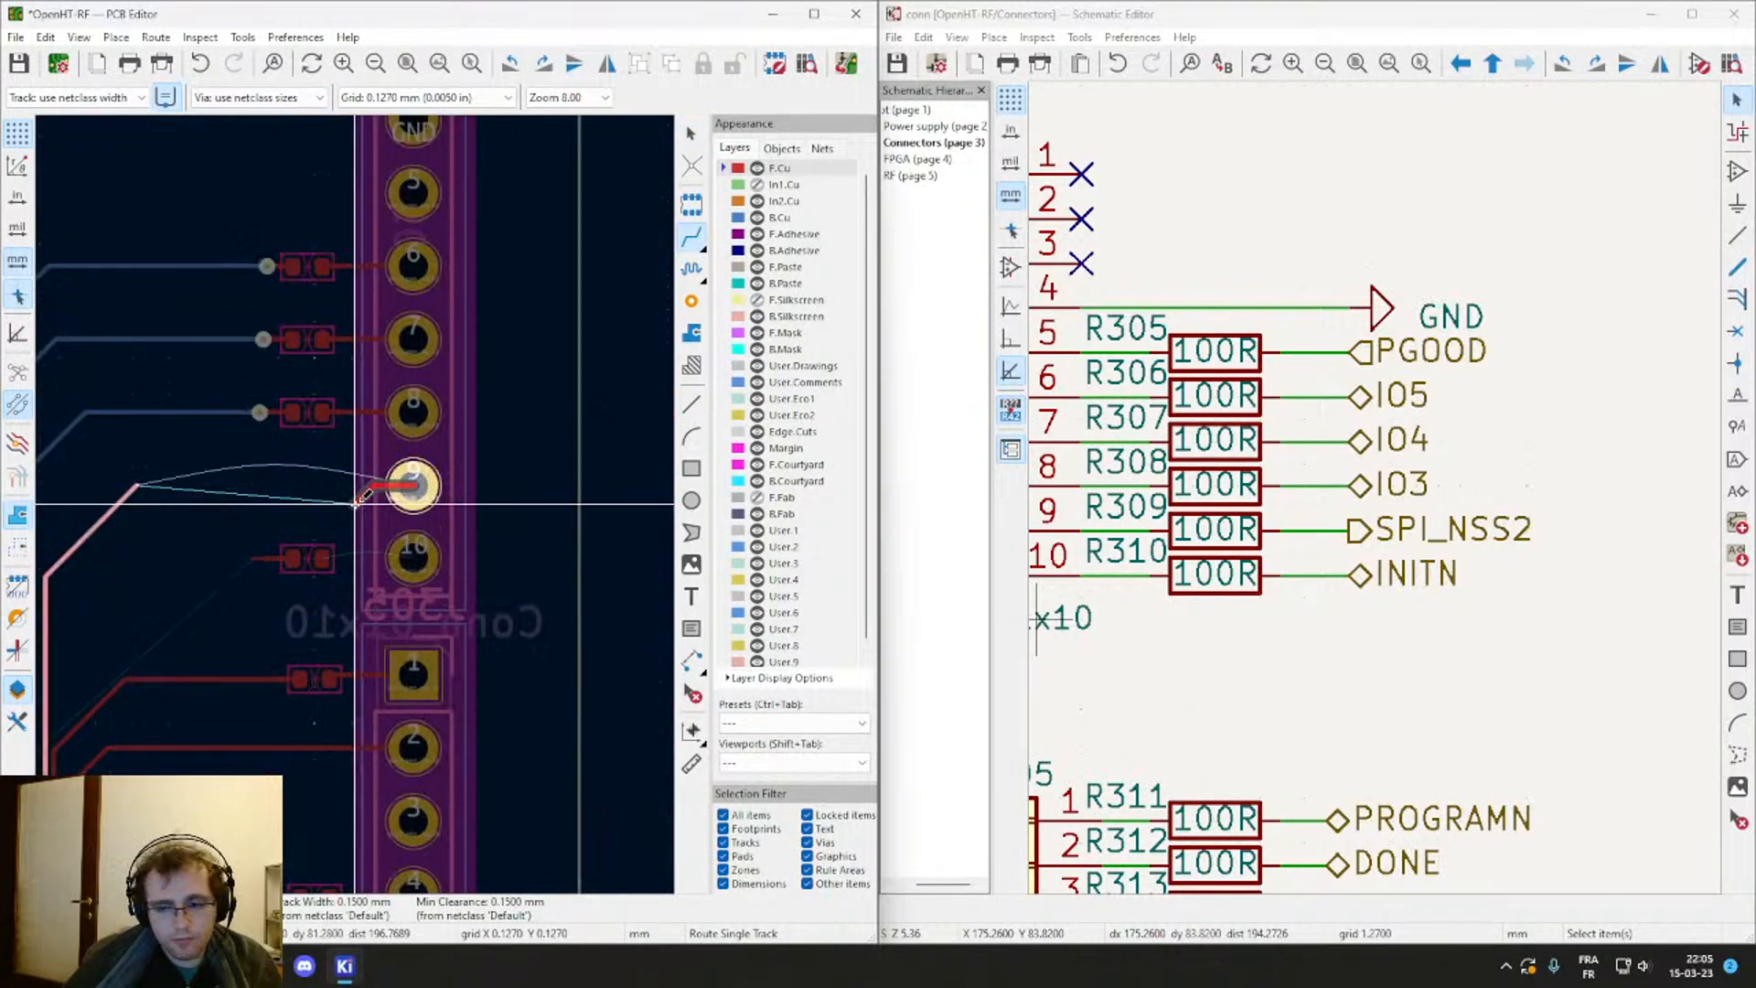
middle_click_drag(206, 506, 460, 430)
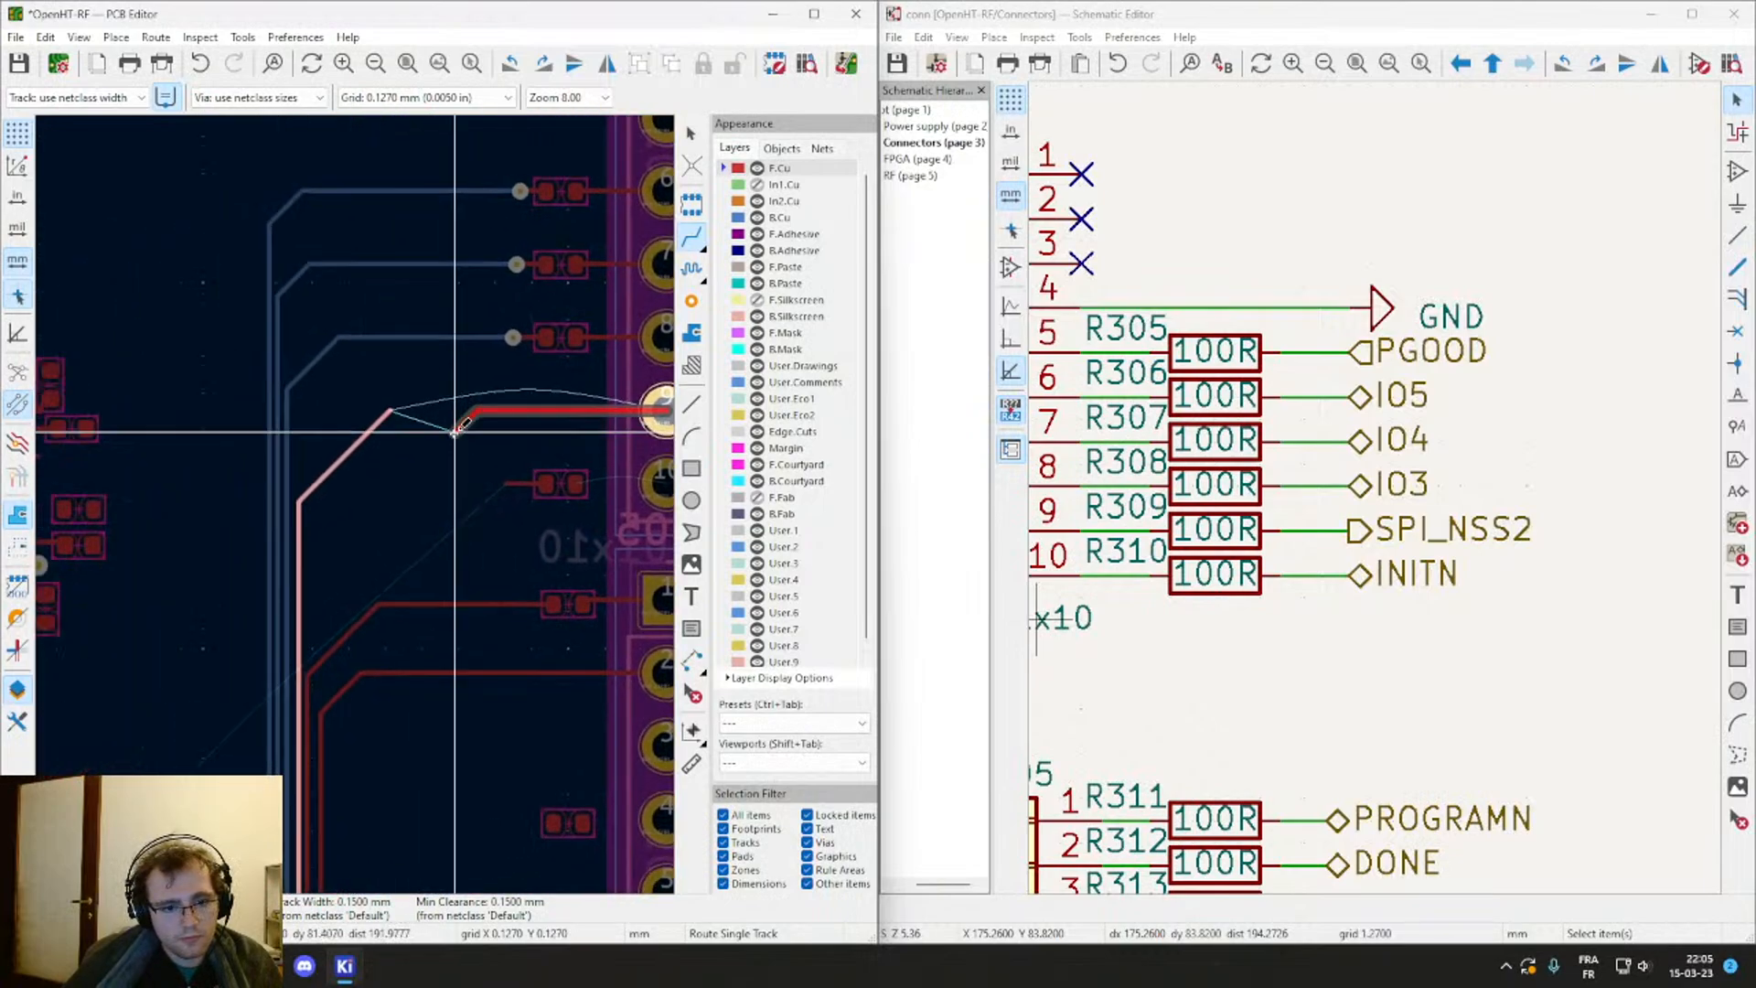
key("Escape")
key("Escape")
scroll(402, 494, "down", 2)
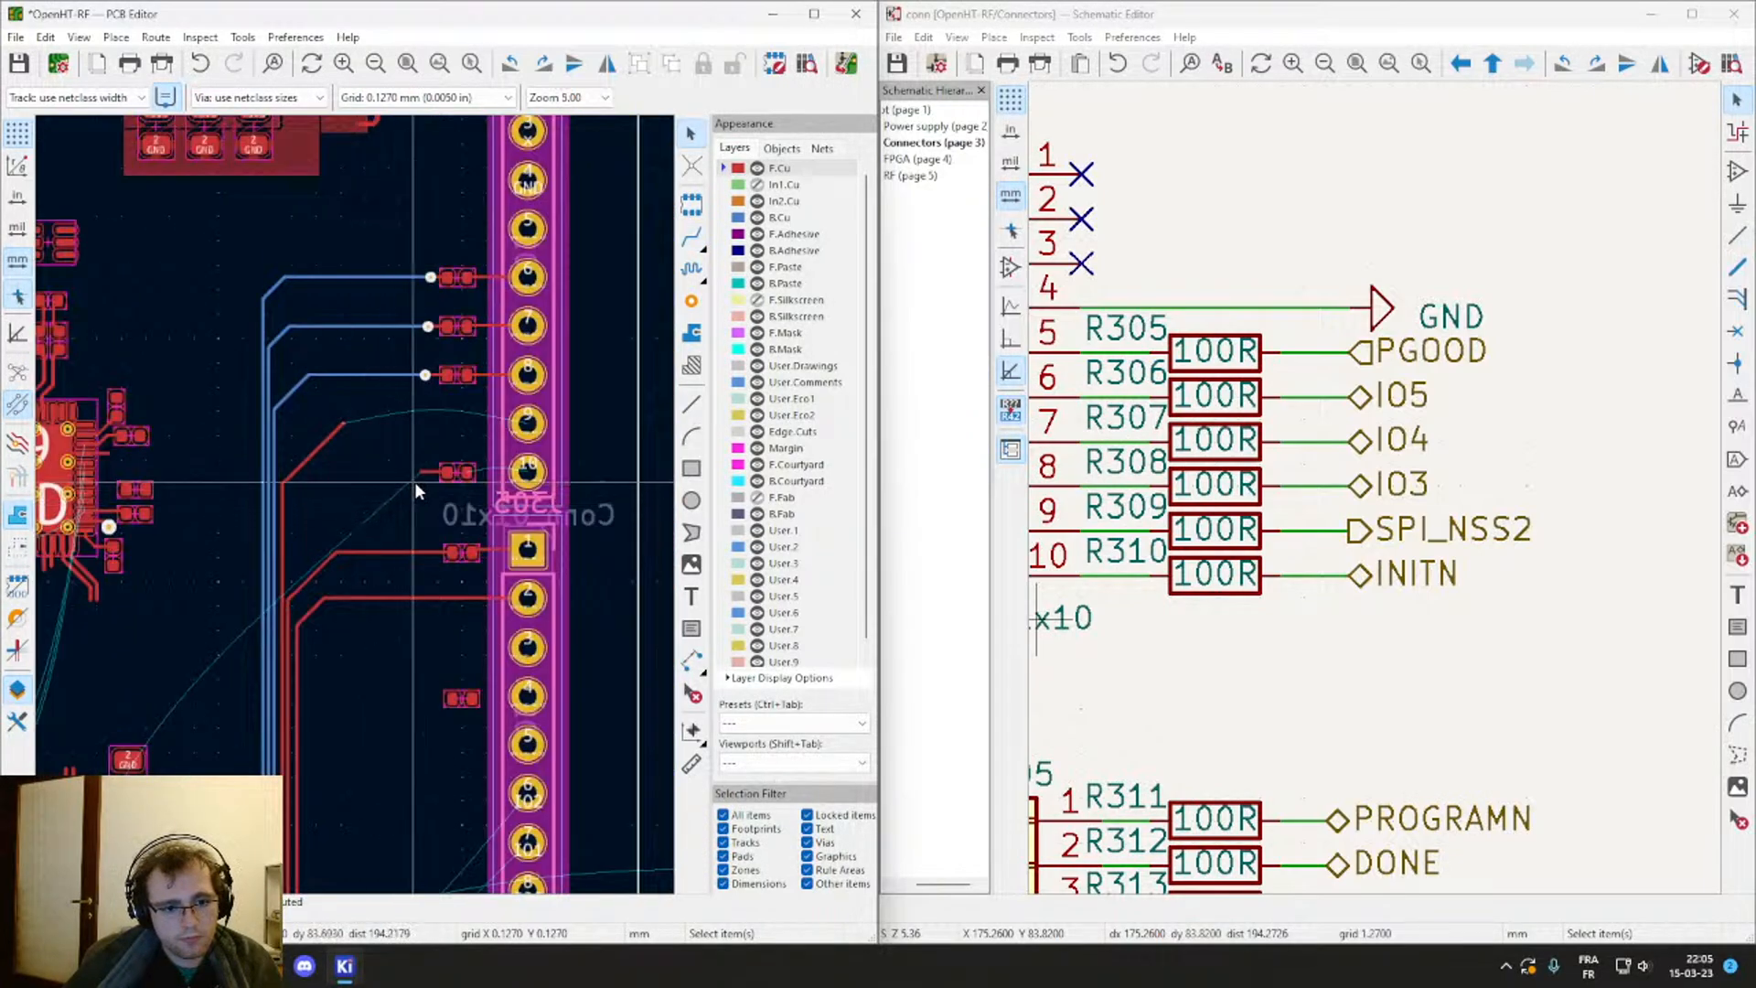
Step: Examine J304 pads 9 and 10 on the board and the matching pins, resistors and labels in the schematic
scroll(477, 443, "up", 6)
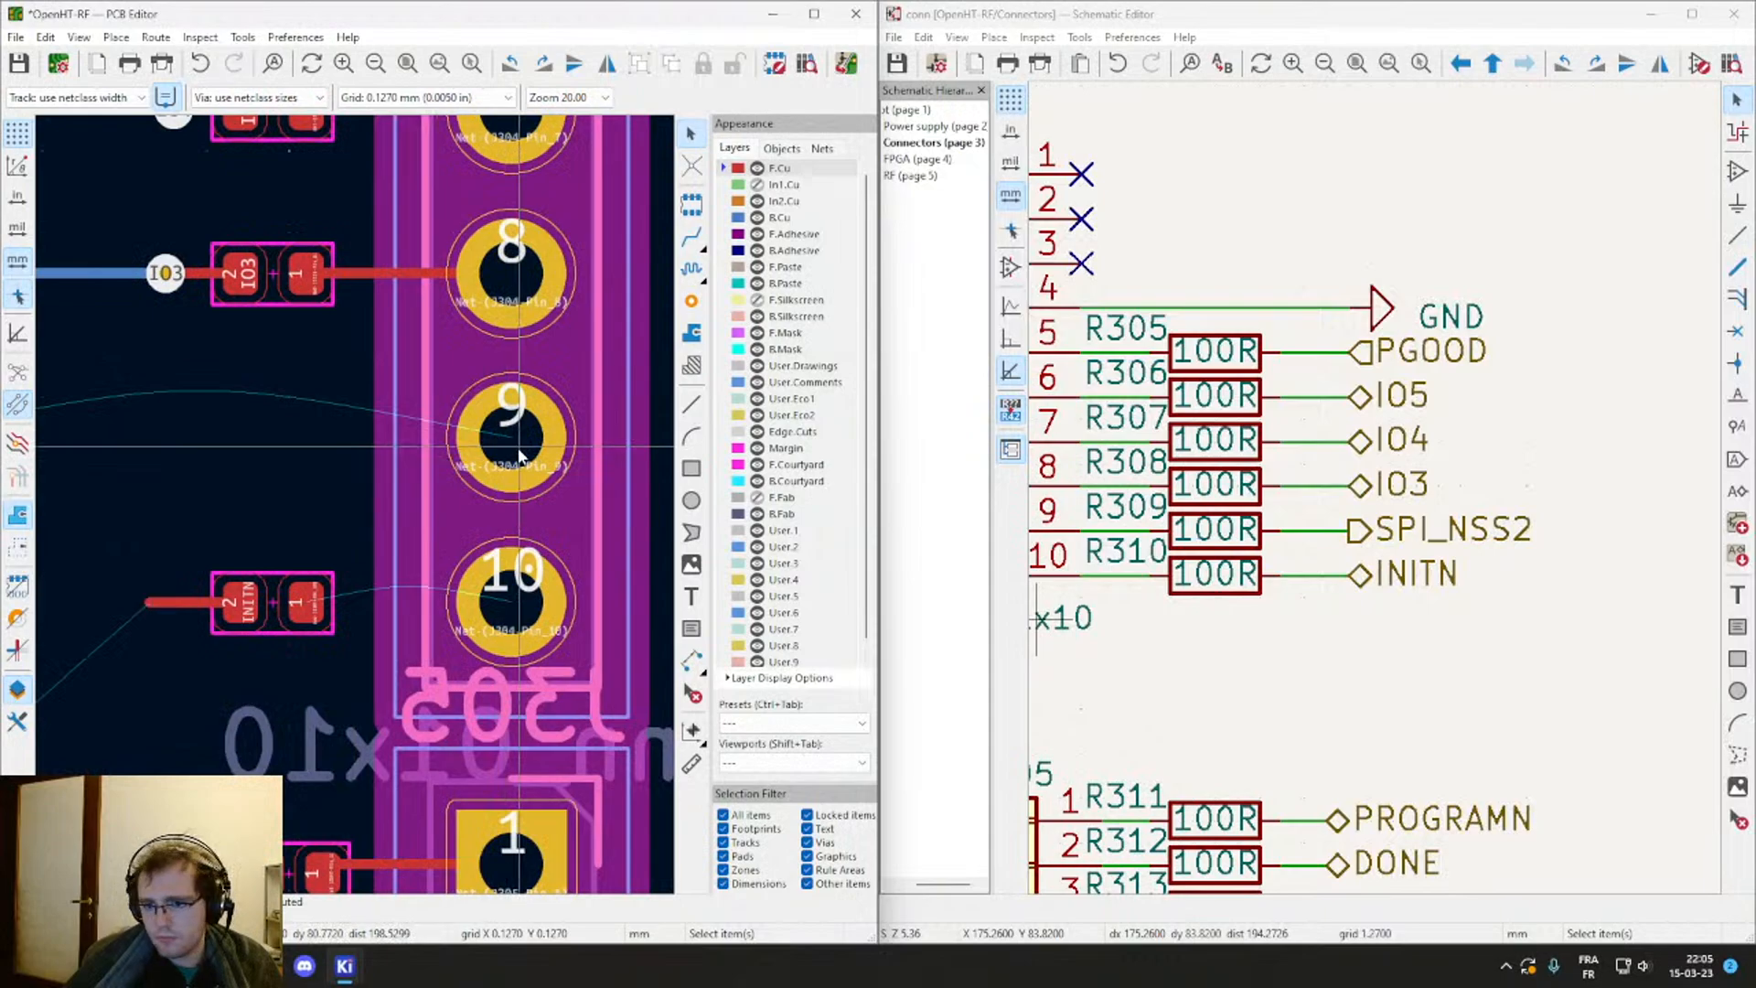
left_click(519, 455)
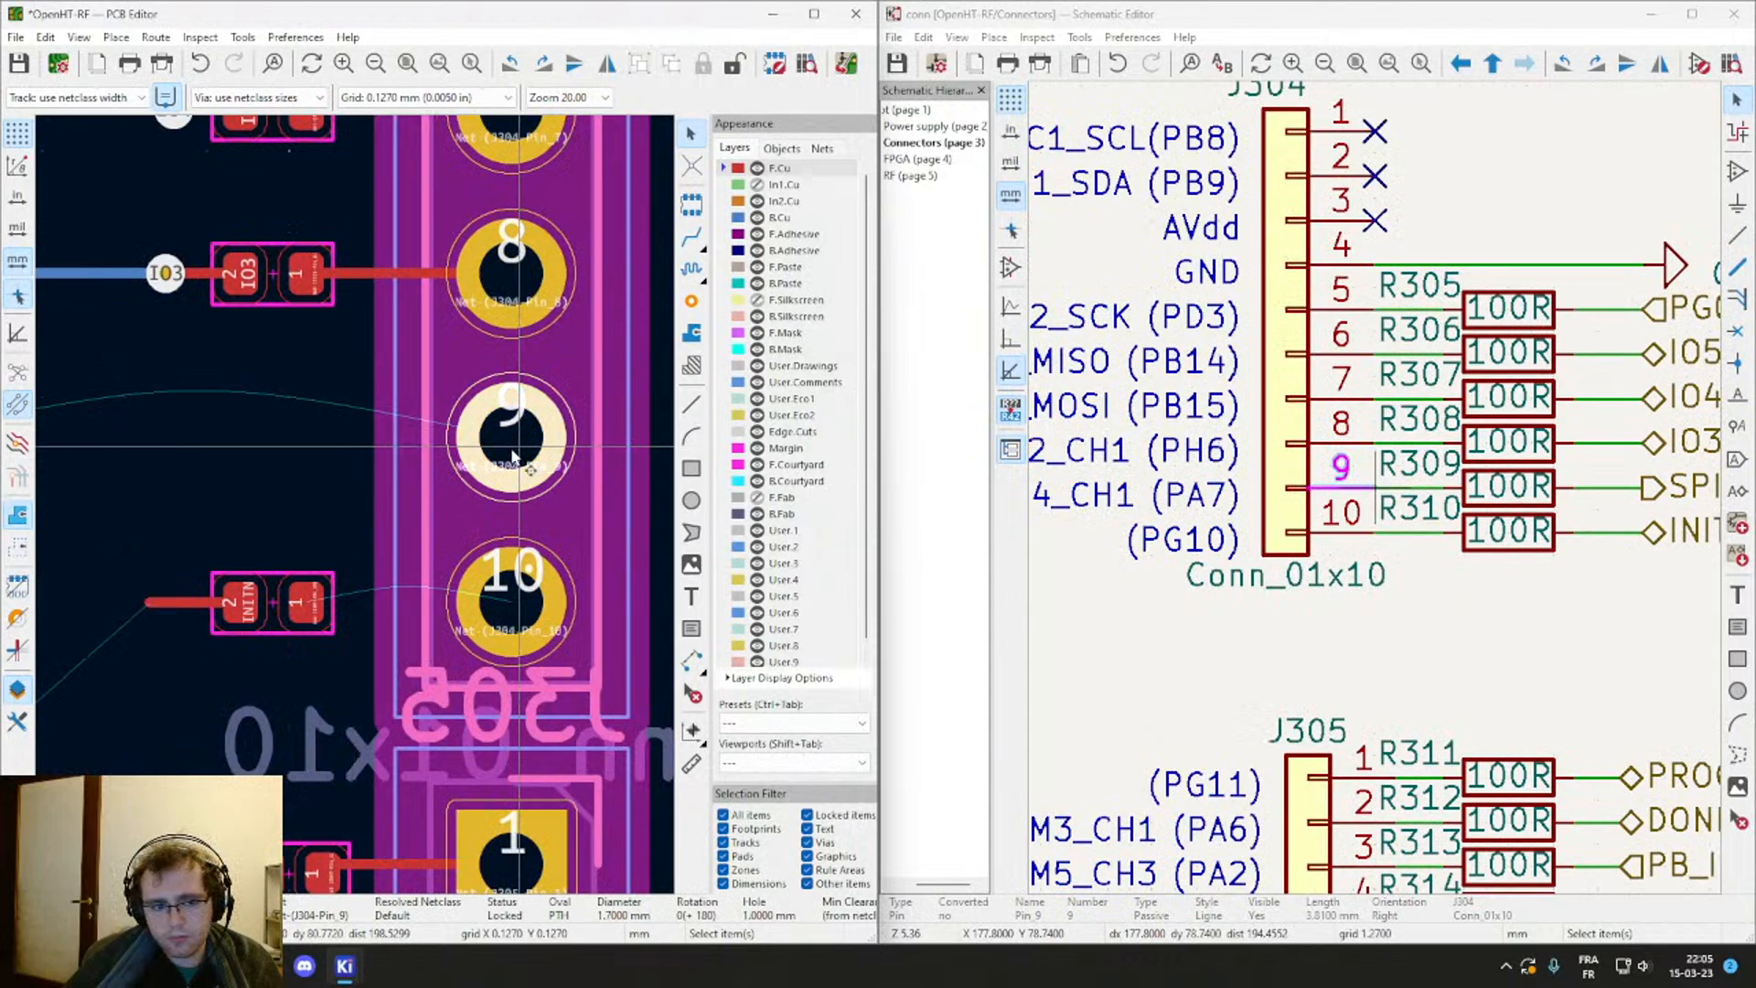
scroll(452, 507, "down", 2)
scroll(452, 507, "down", 3)
scroll(295, 568, "down", 4)
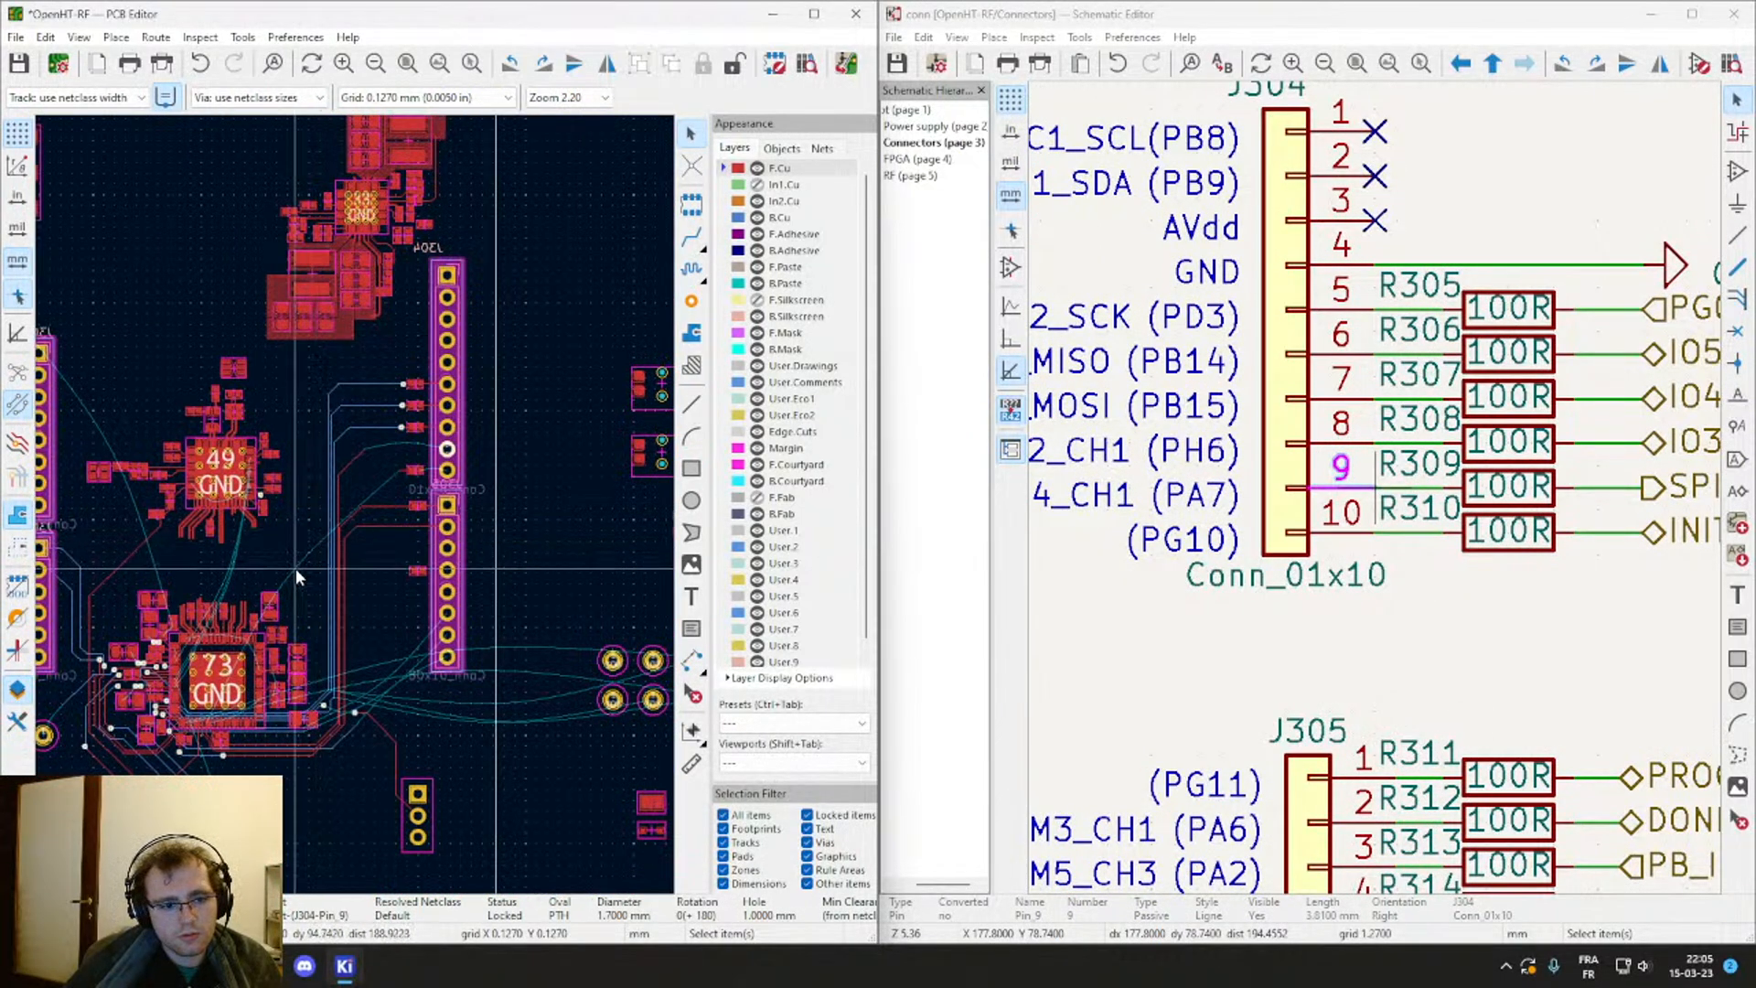
left_click(447, 470)
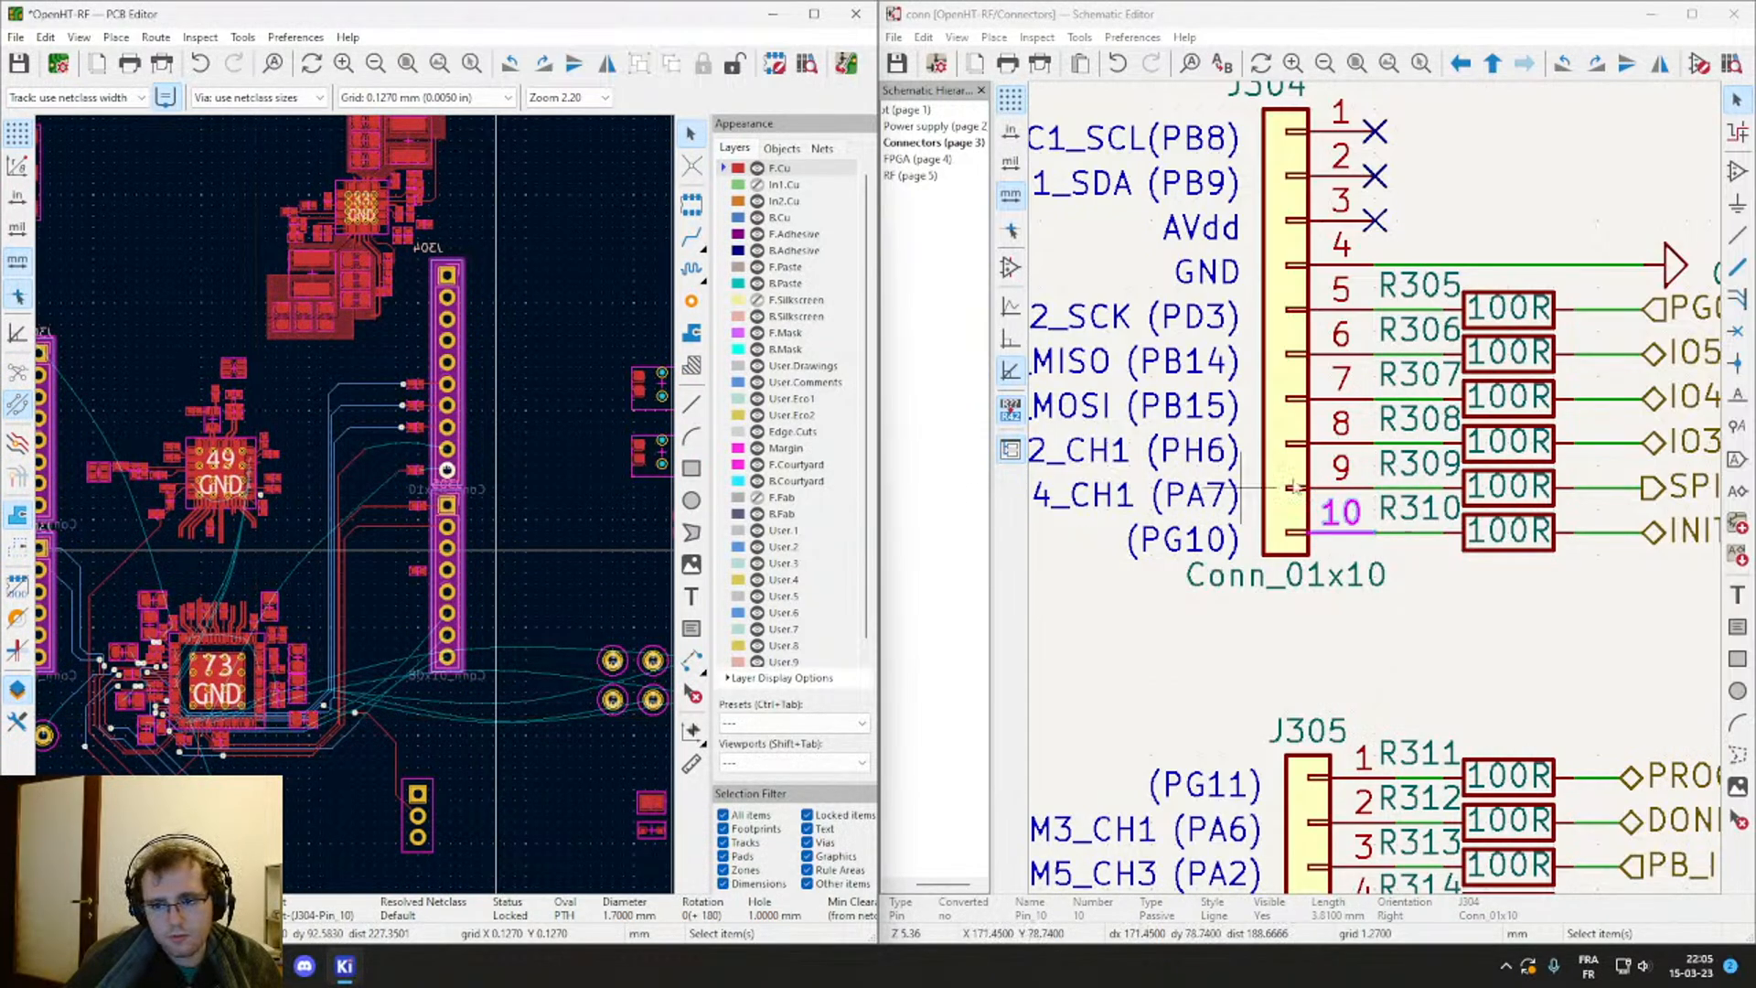
middle_click_drag(1403, 487, 1033, 523)
middle_click_drag(1333, 620, 1562, 587)
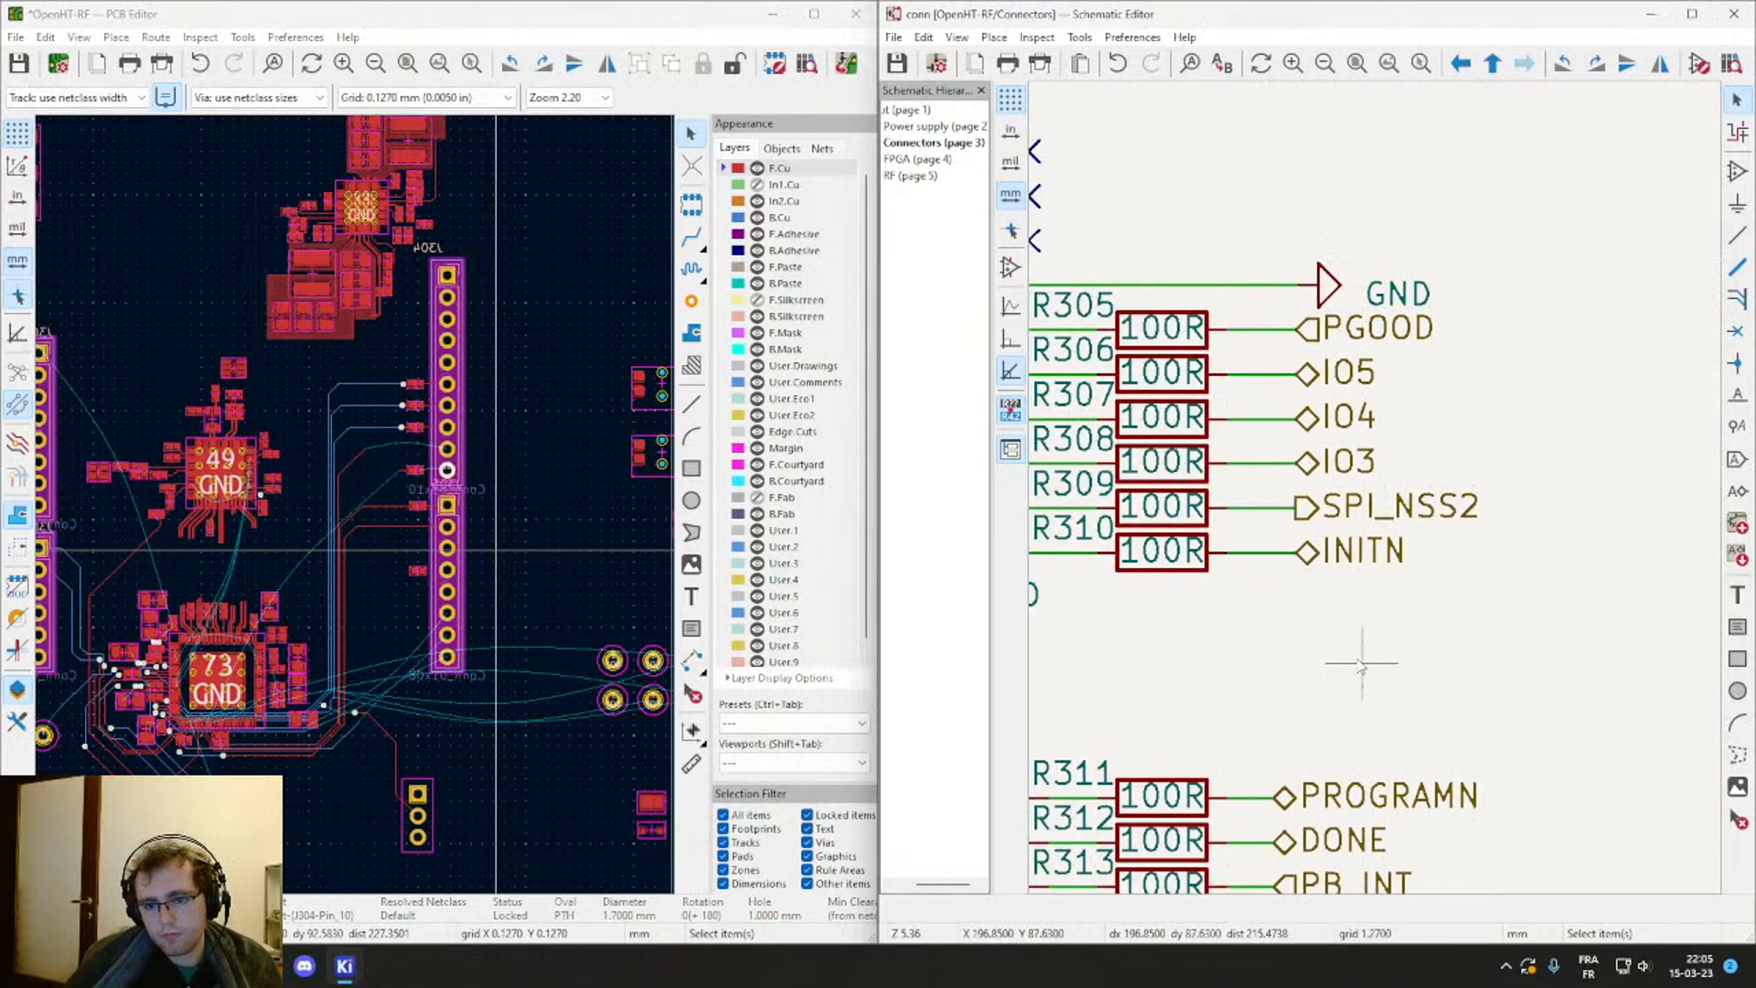
Step: Swap R309 and R310 in the schematic so R310 sits on the SPI_NSS2 line and R309 on the INITN line
left_click(1217, 510)
left_click(1215, 521)
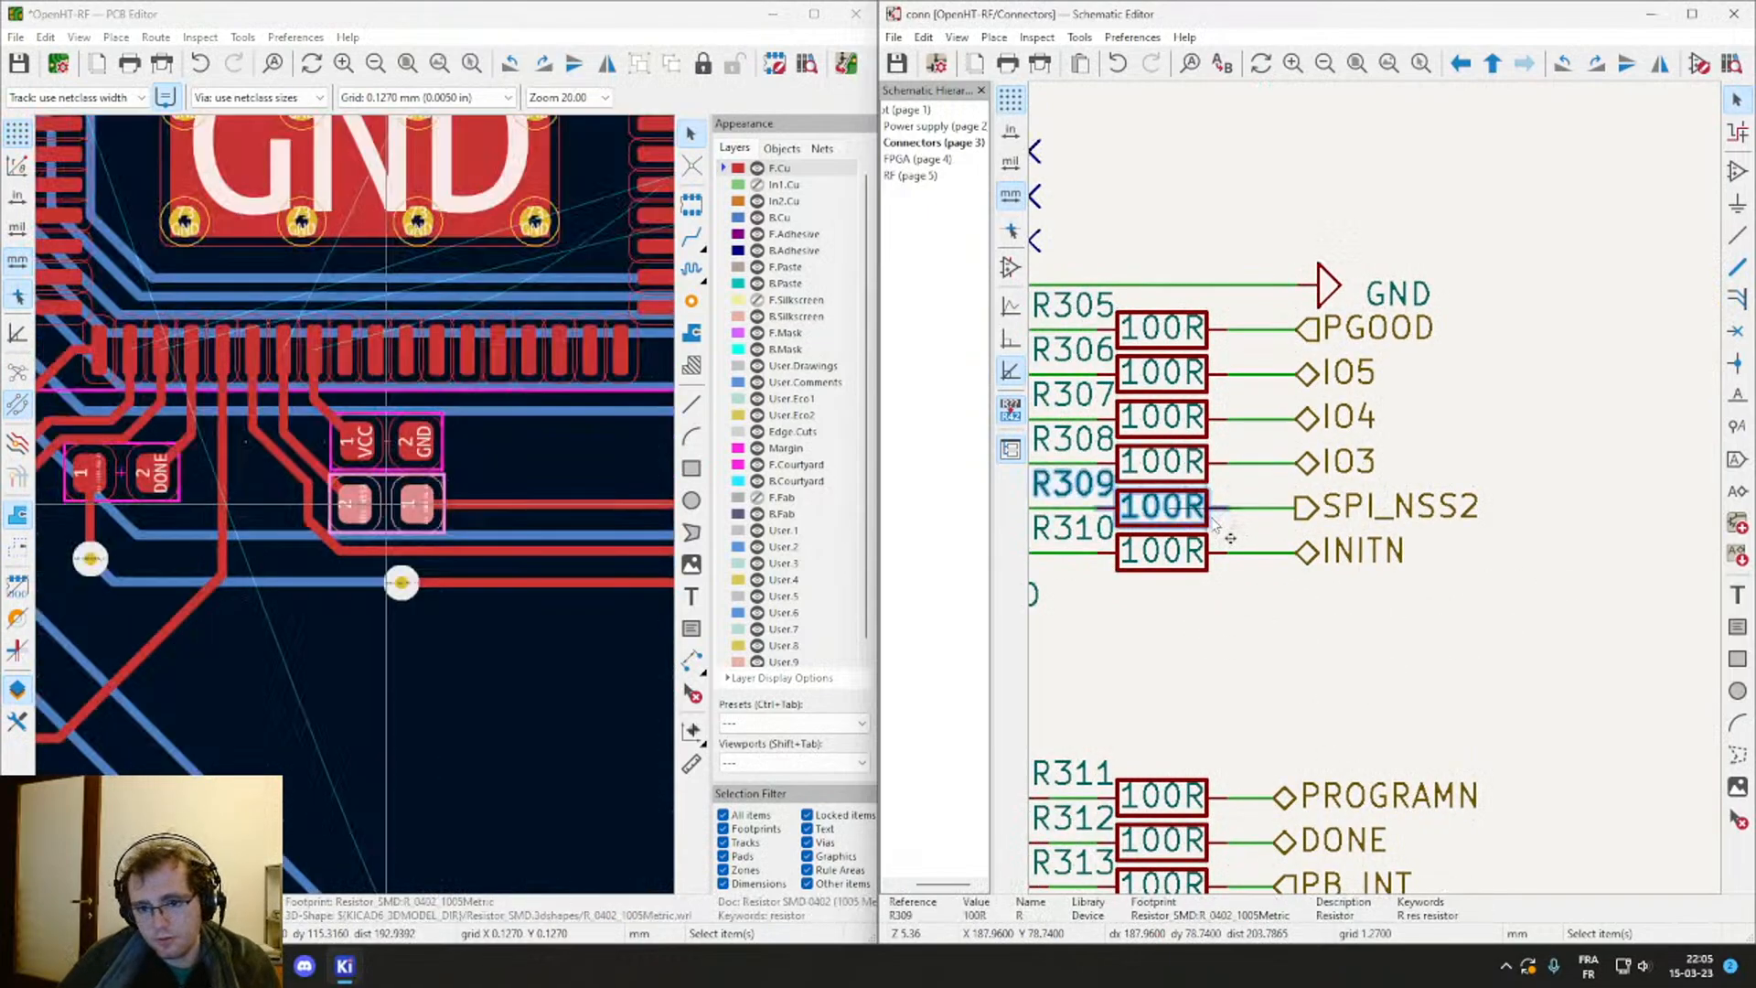
left_click(1228, 619)
left_click(1220, 560)
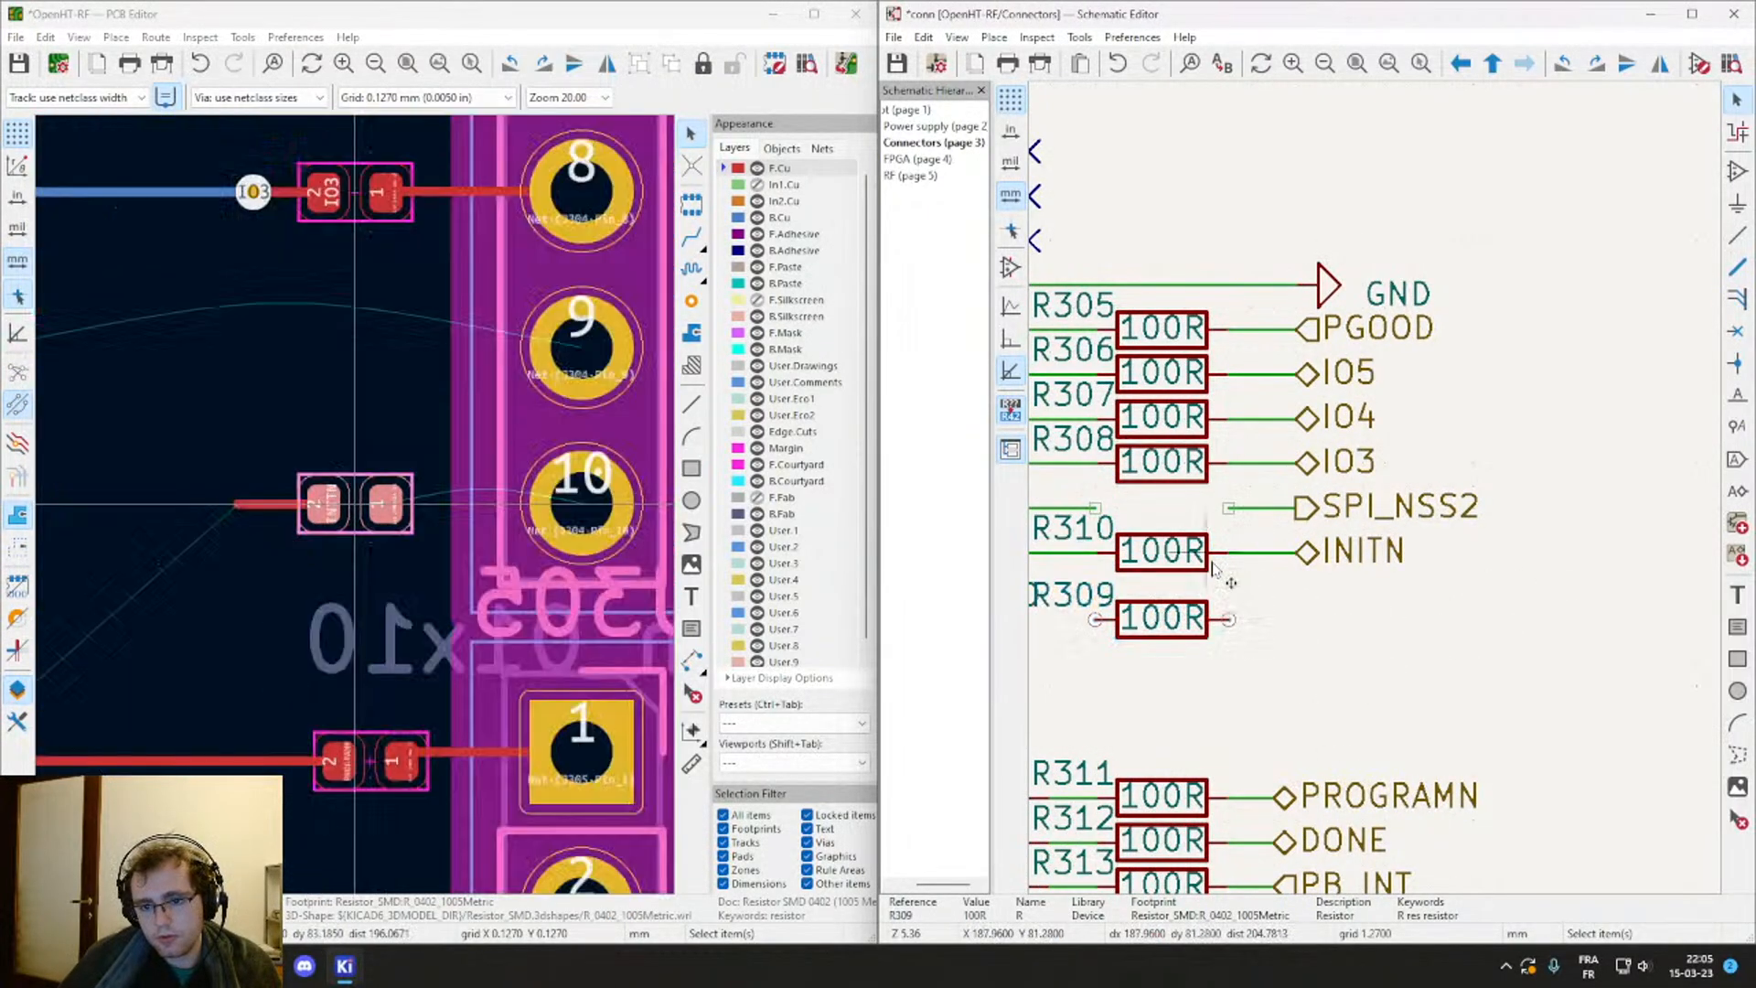
key("m")
left_click(1221, 624)
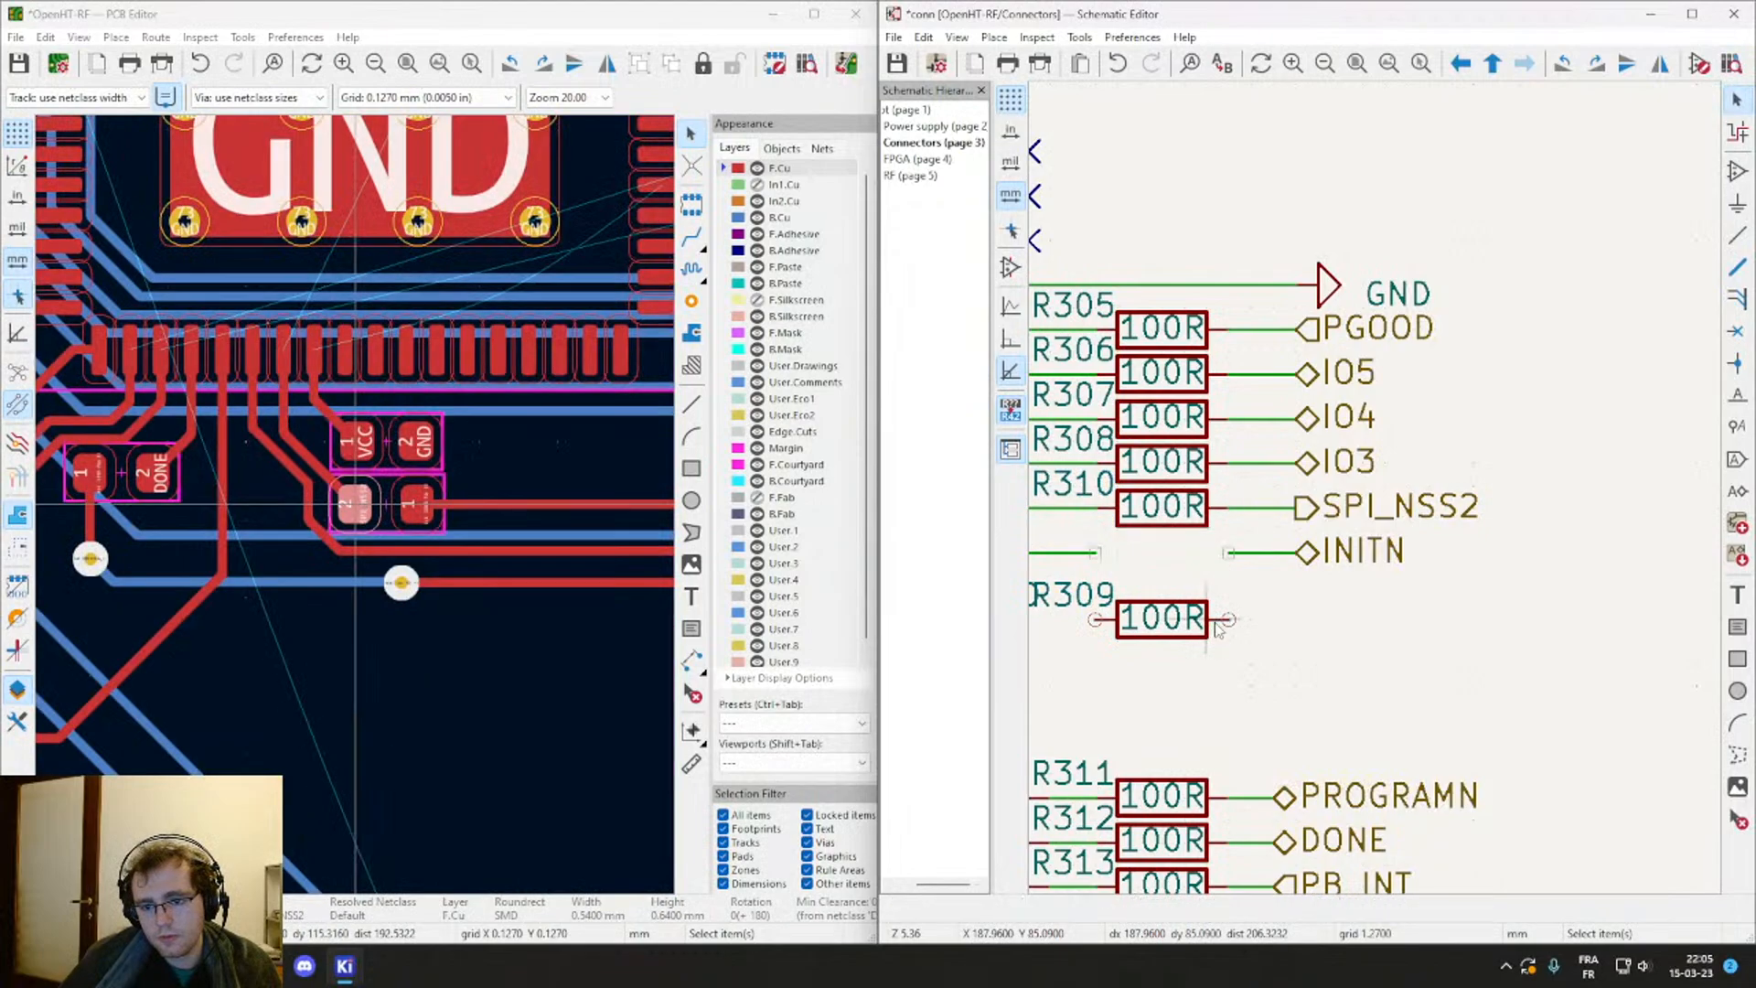
left_click(1212, 631)
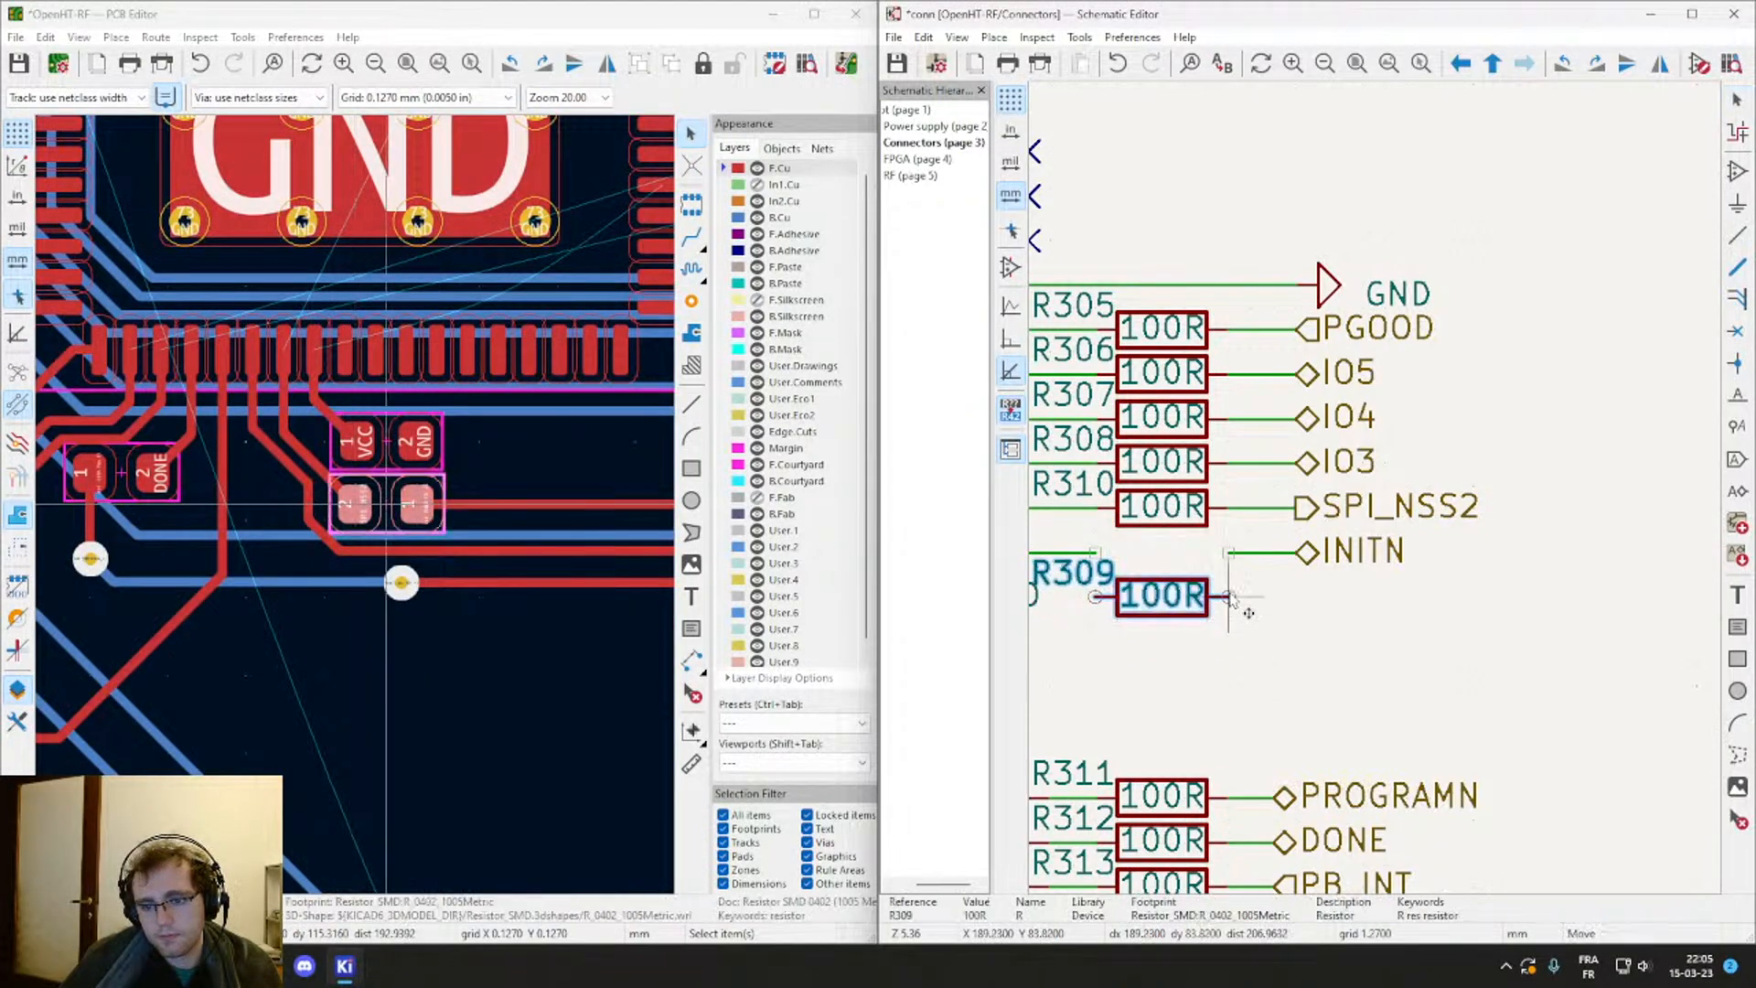
key("m")
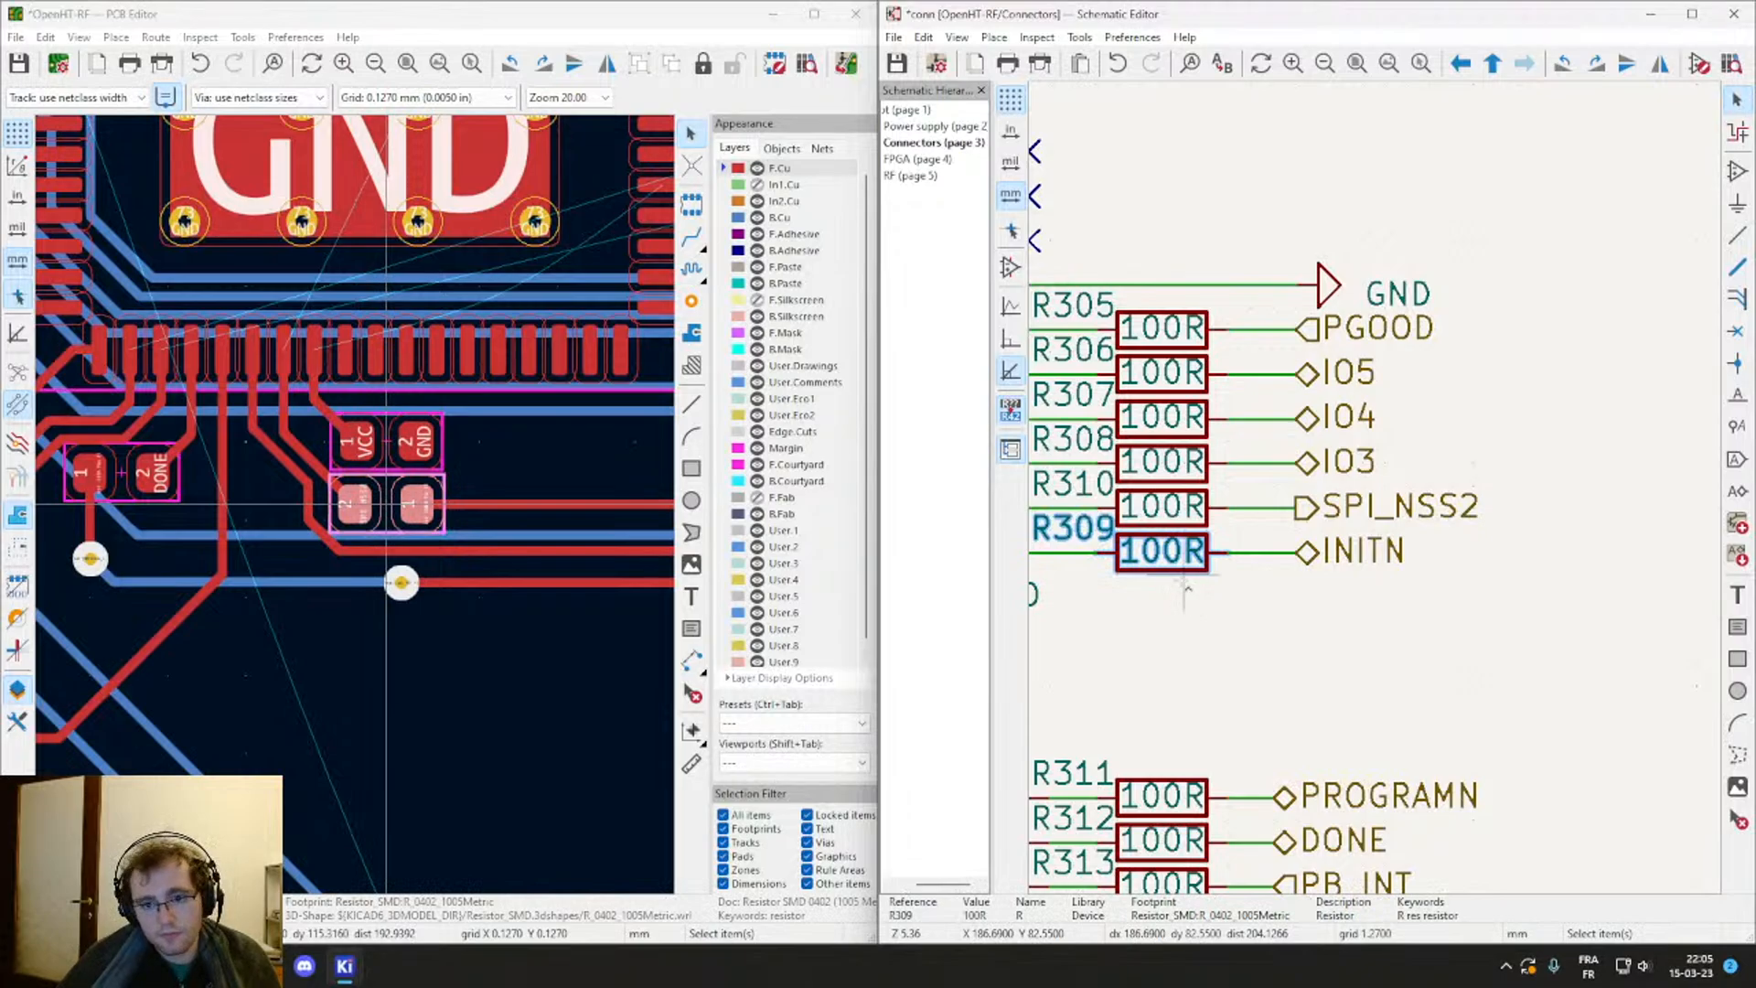
middle_click_drag(1157, 597, 1298, 645)
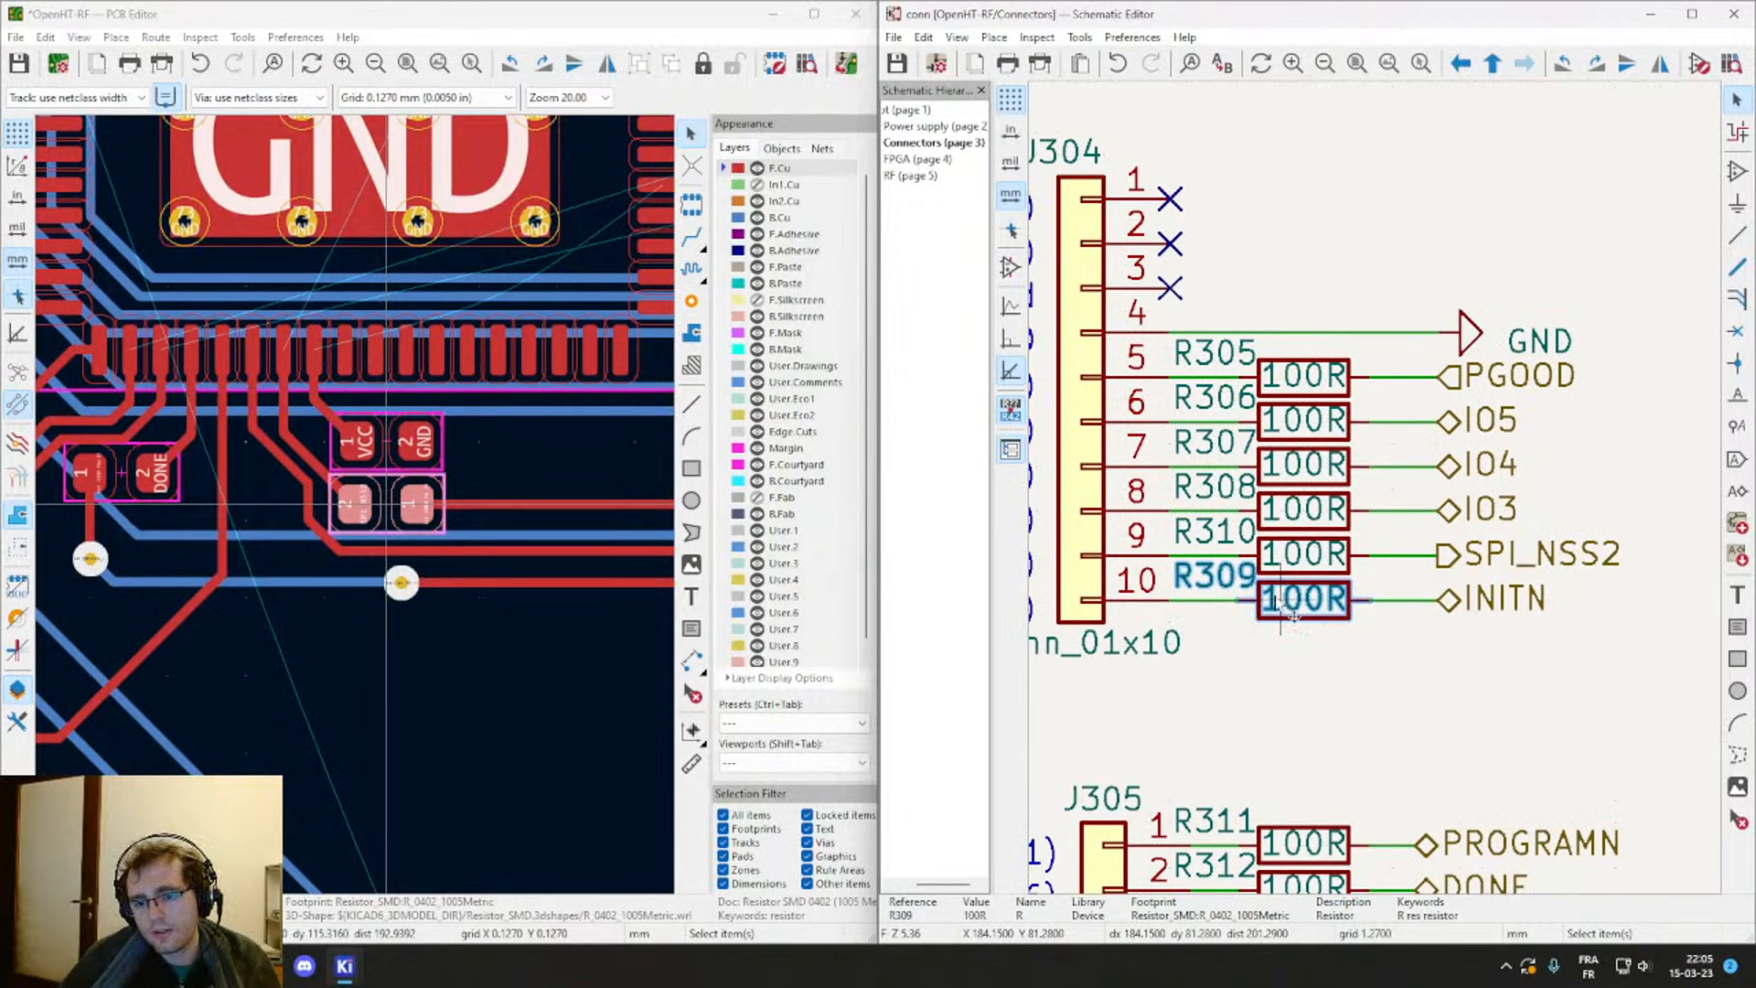
Step: Undo the position swap of R309 and R310 in the schematic
key("ctrl+z")
key("ctrl+z")
key("ctrl+z")
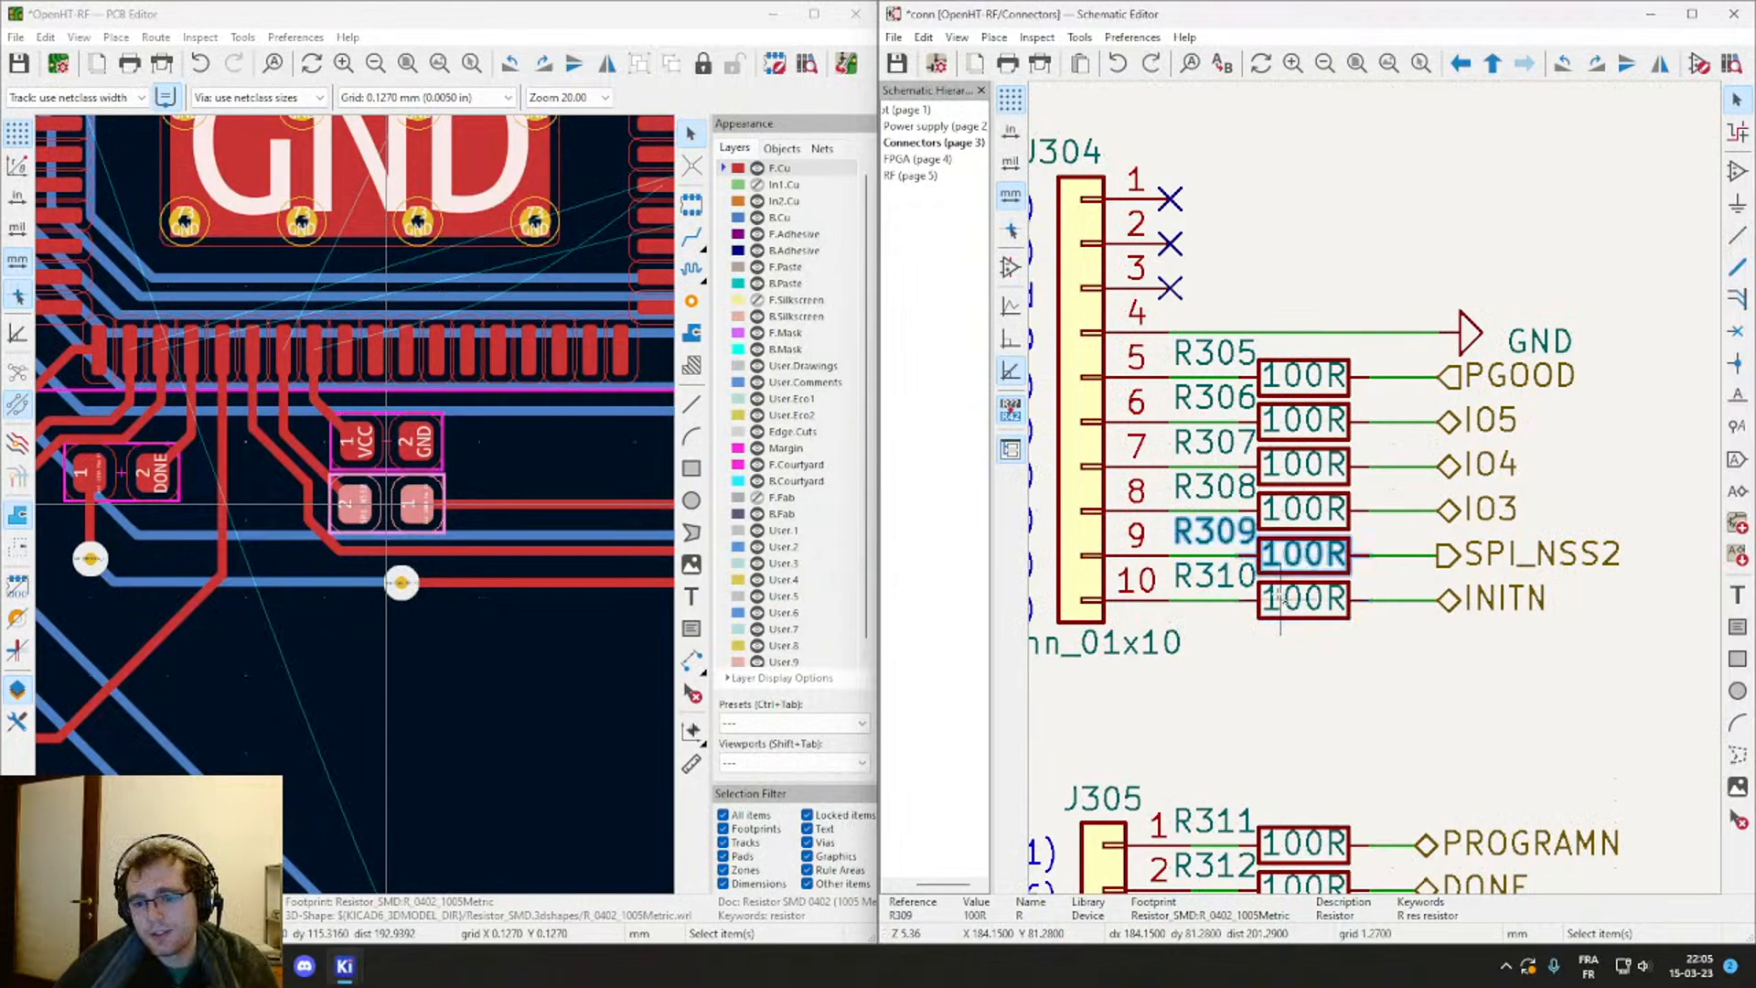
Step: Save the schematic and reapply the position swap of R309 and R310
key("ctrl+s")
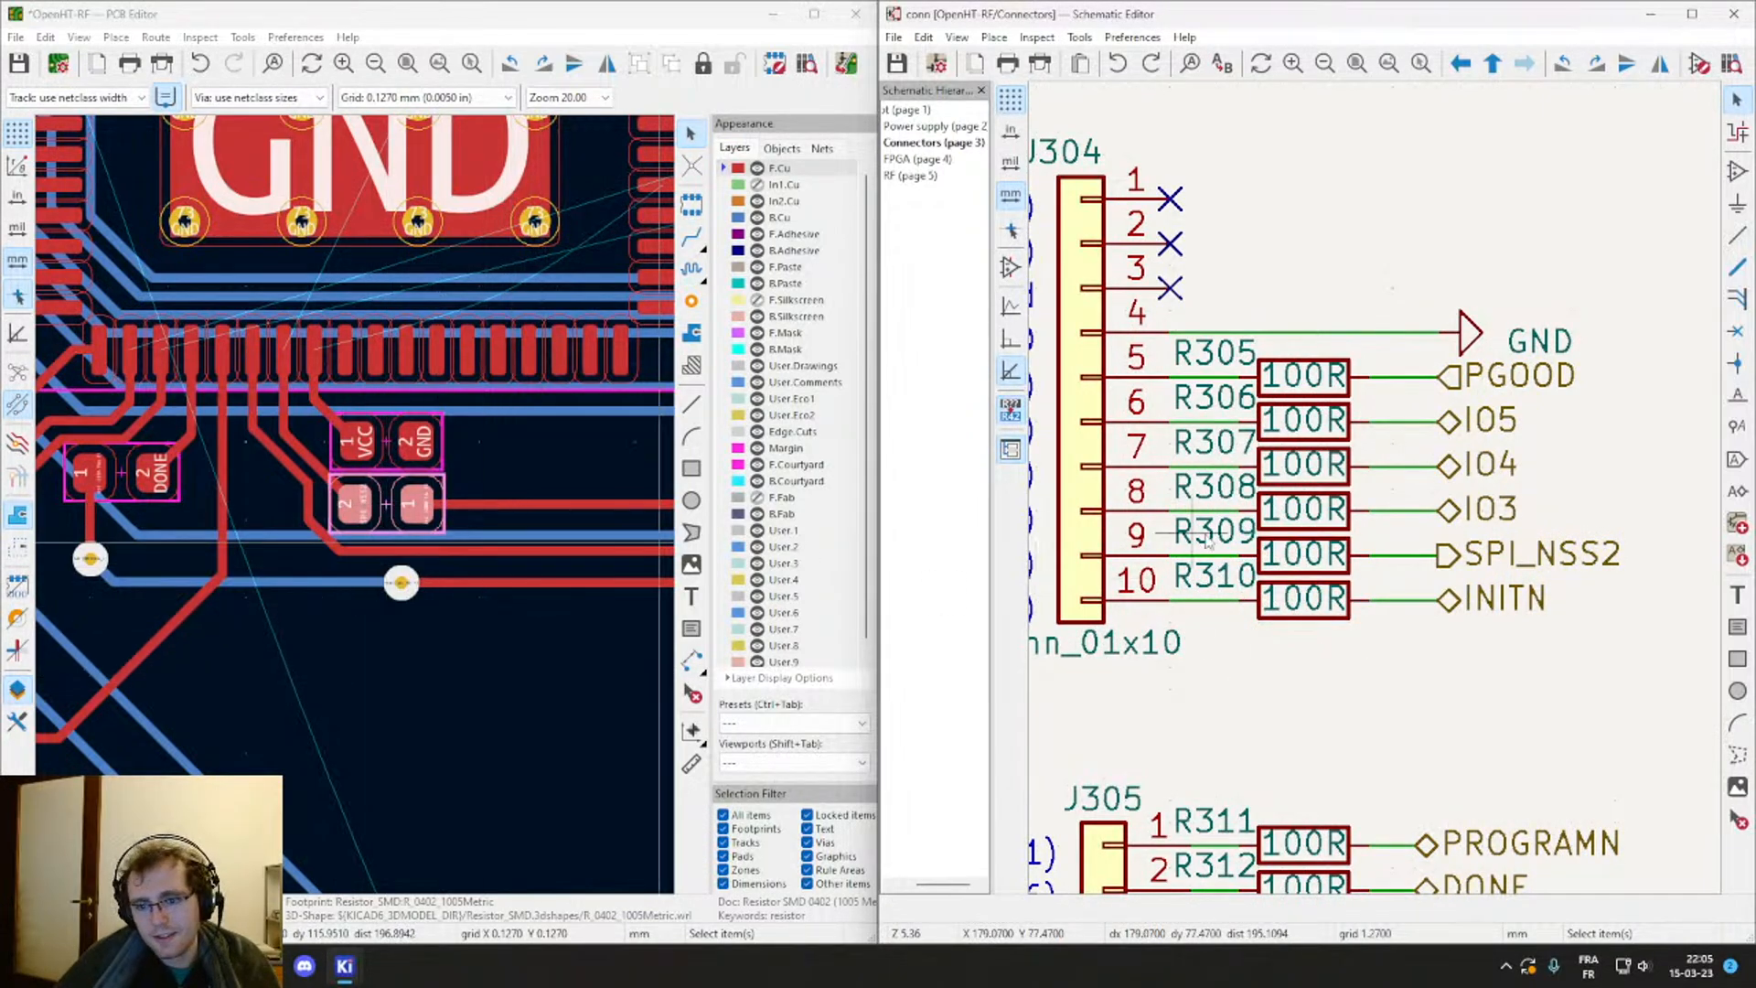
key("ctrl+y")
key("ctrl+y")
key("ctrl+y")
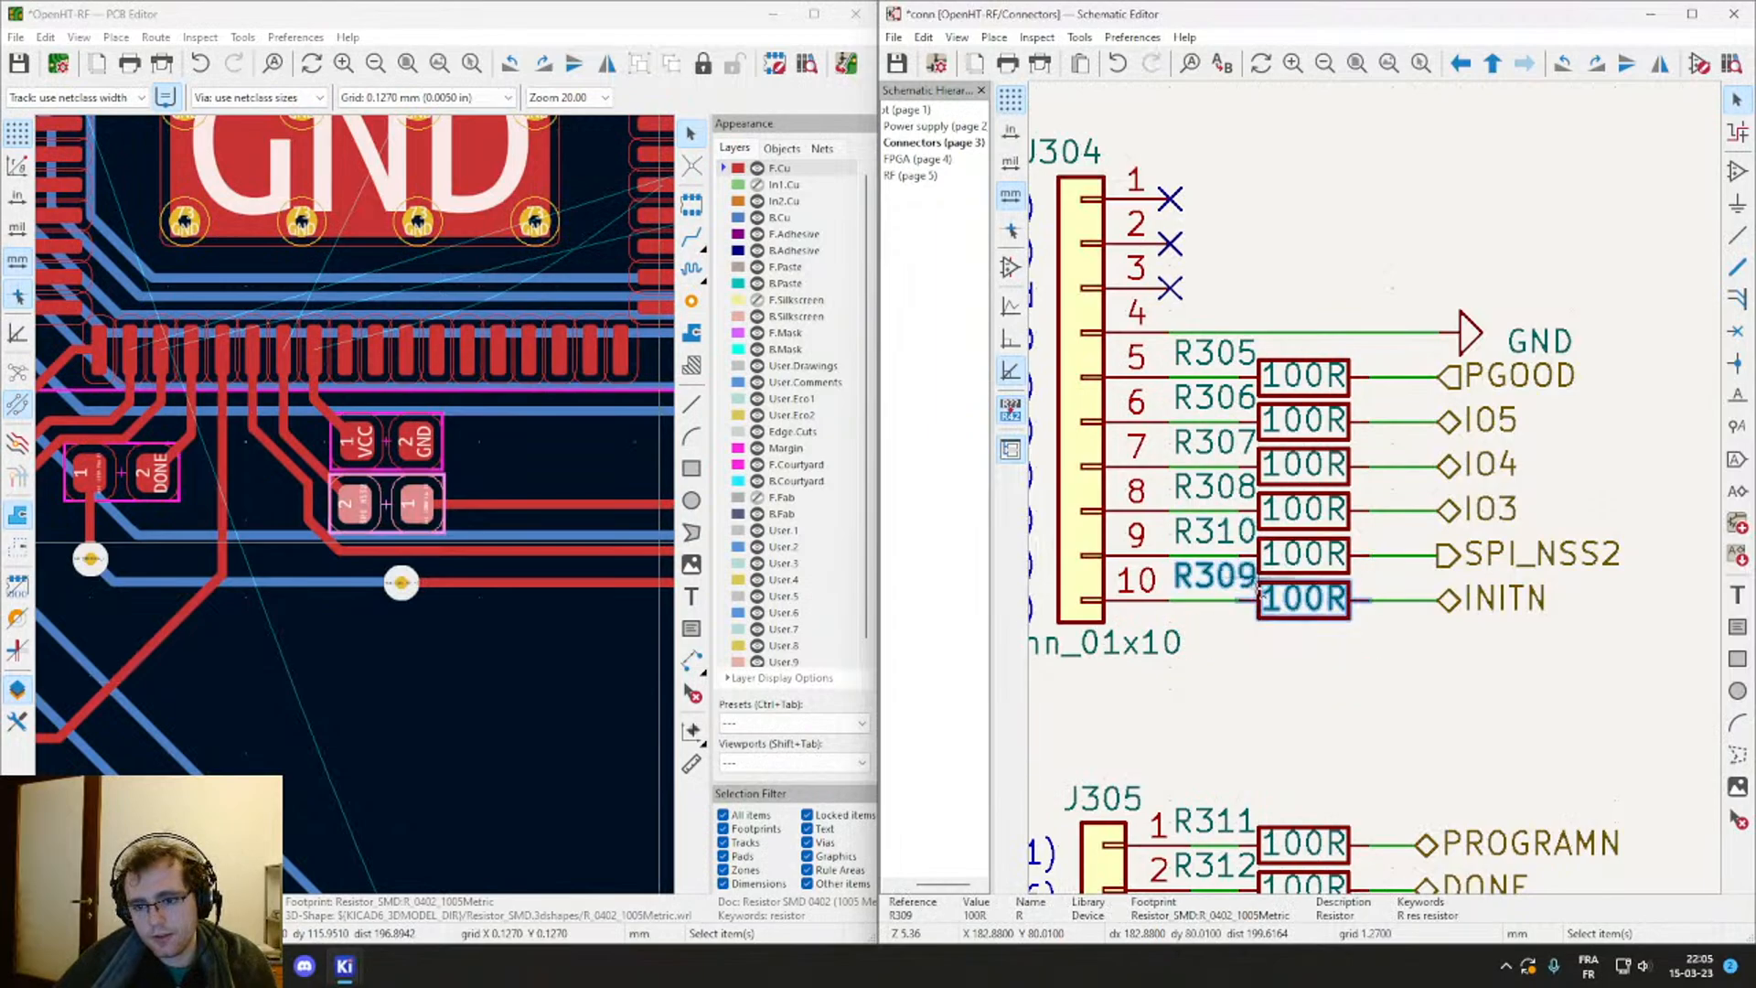
Step: Rename the resistor on the SPI_NSS2 line to R309 and the one on the INITN line to R310
double_click(1230, 538)
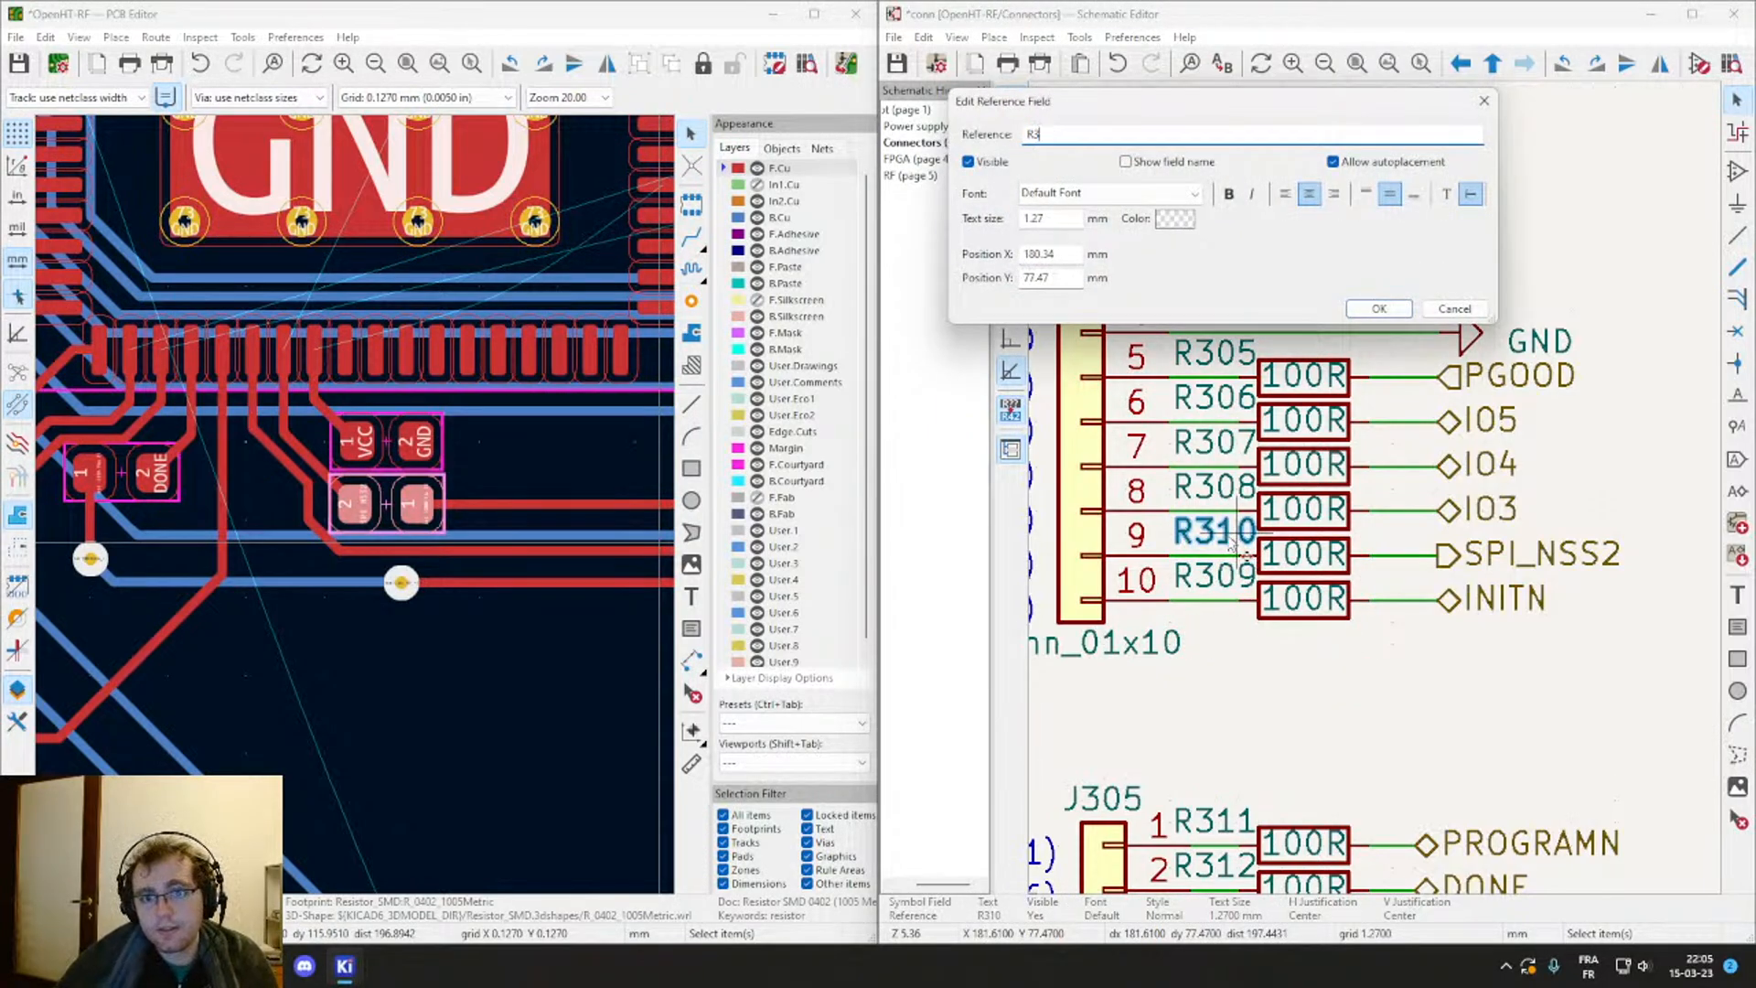
type("R309")
key("Return")
double_click(1212, 576)
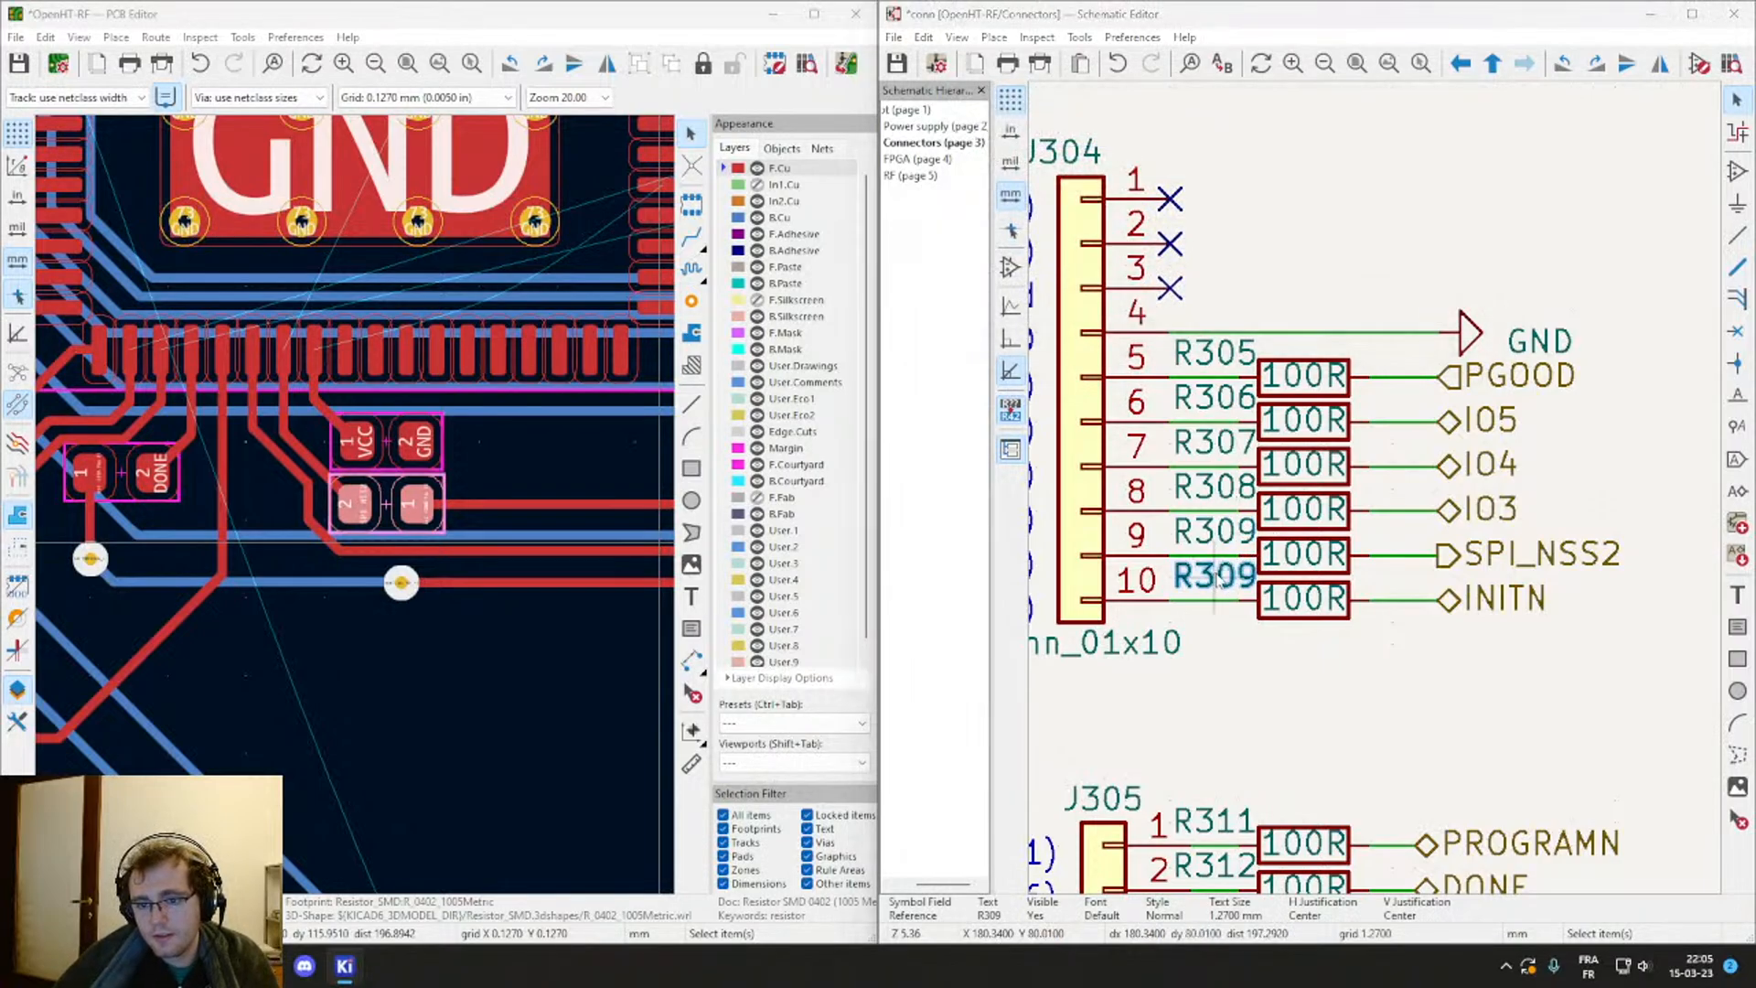
type("R310")
key("Return")
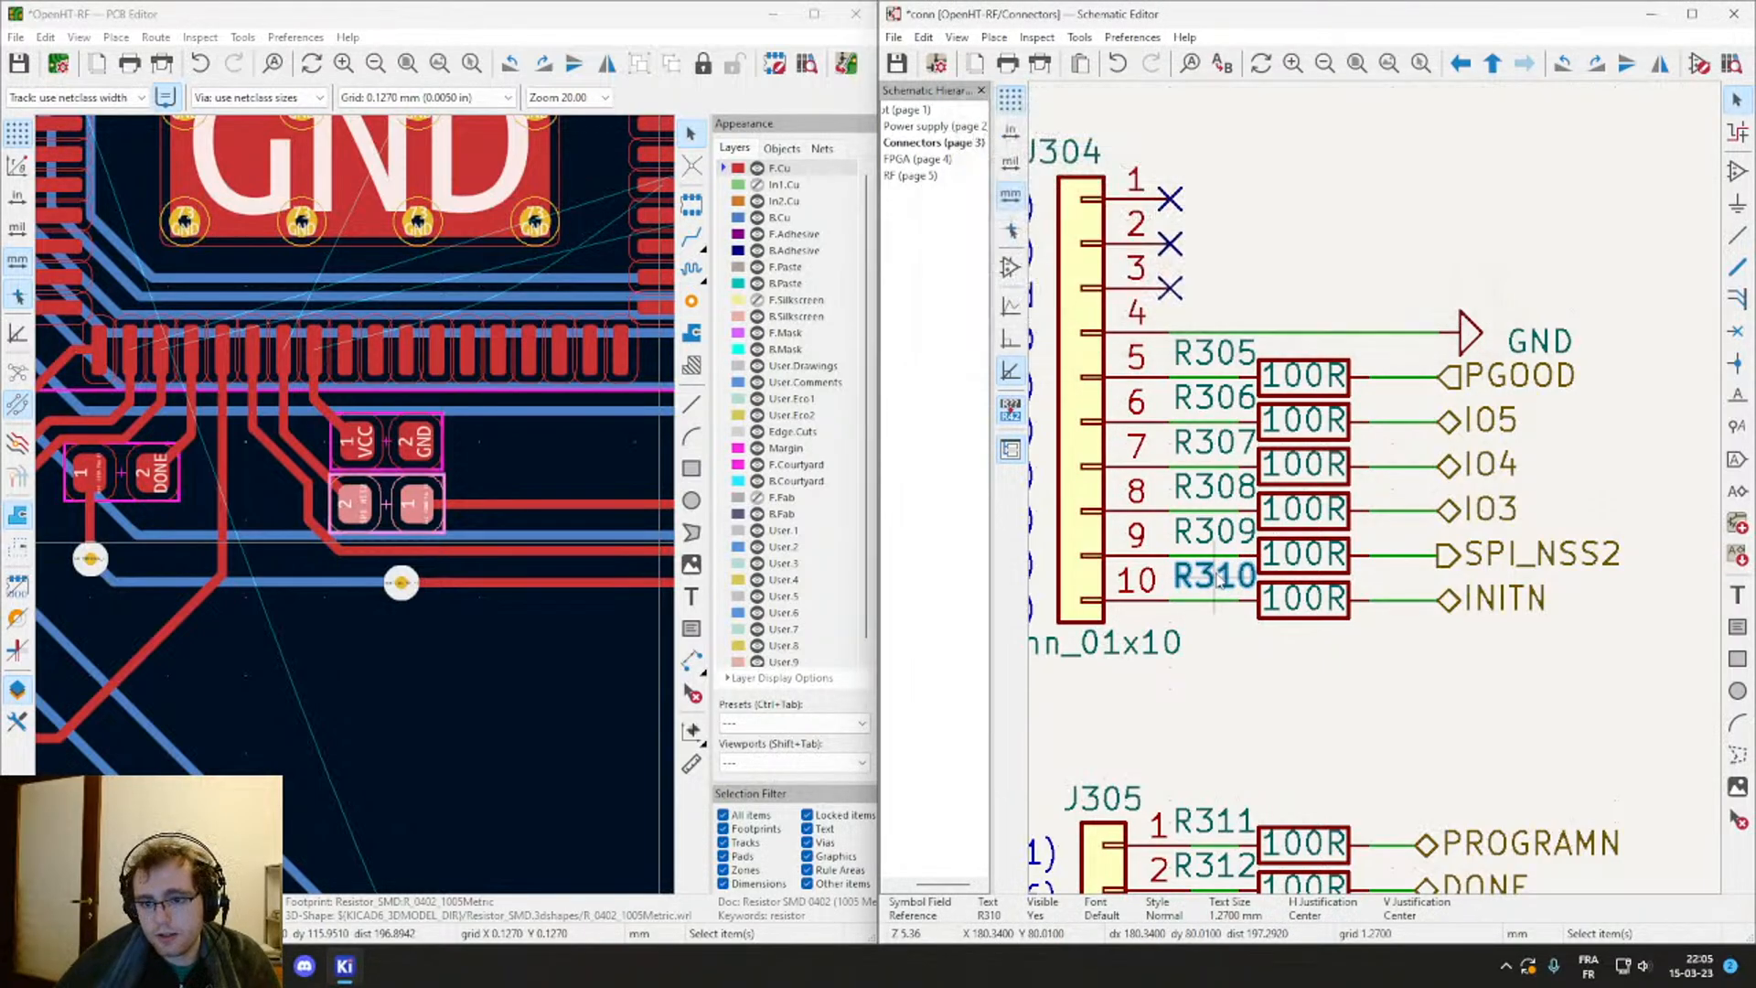
Step: Update the PCB from the schematic and check the nets of the R309 footprint below the 73-pad chip
key("Escape")
left_click(847, 66)
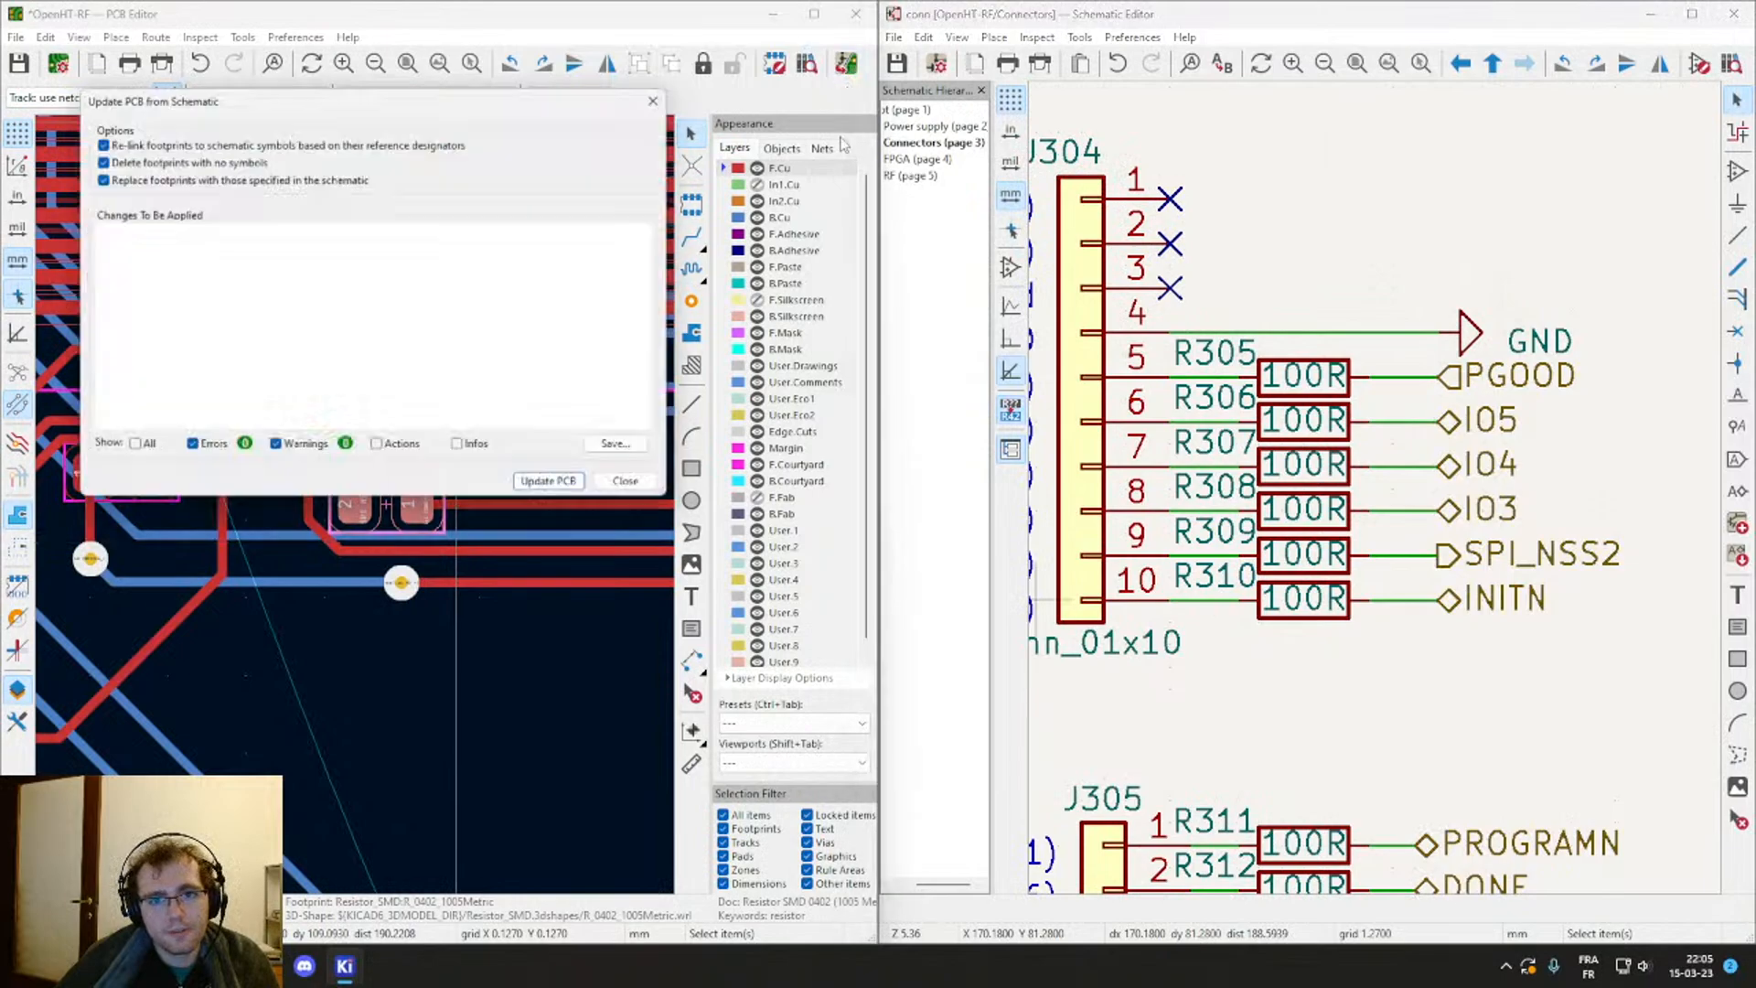
key("Escape")
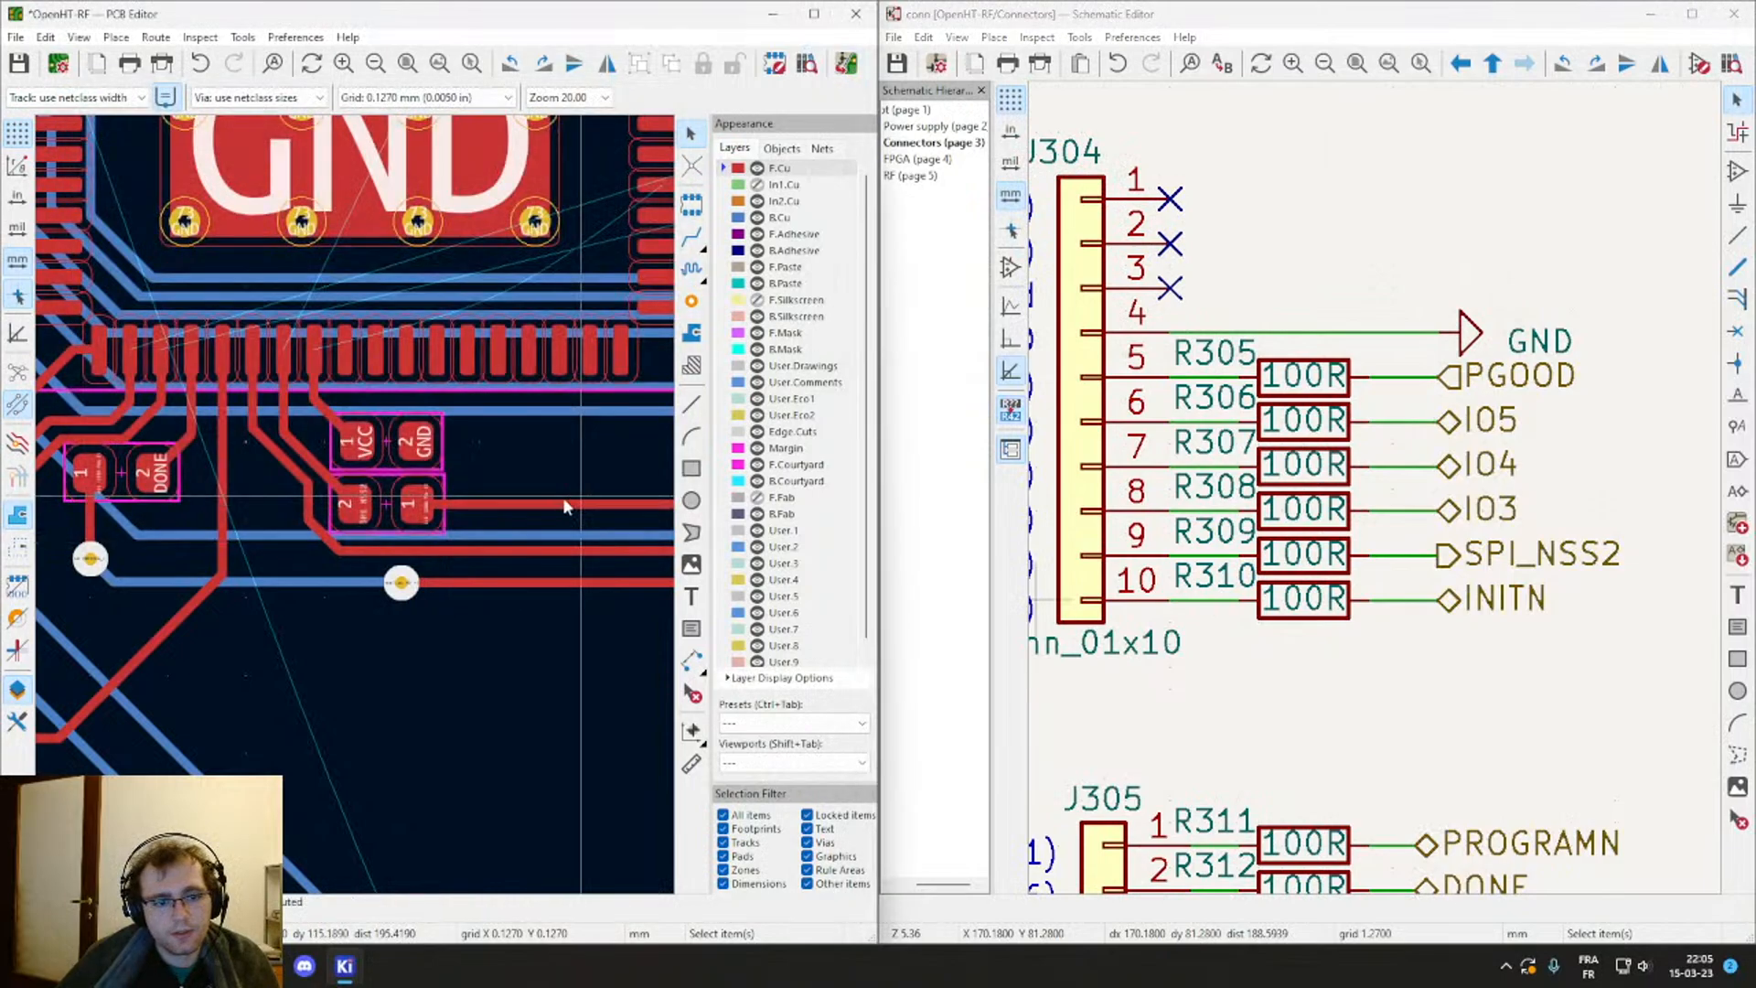
scroll(419, 471, "up", 3)
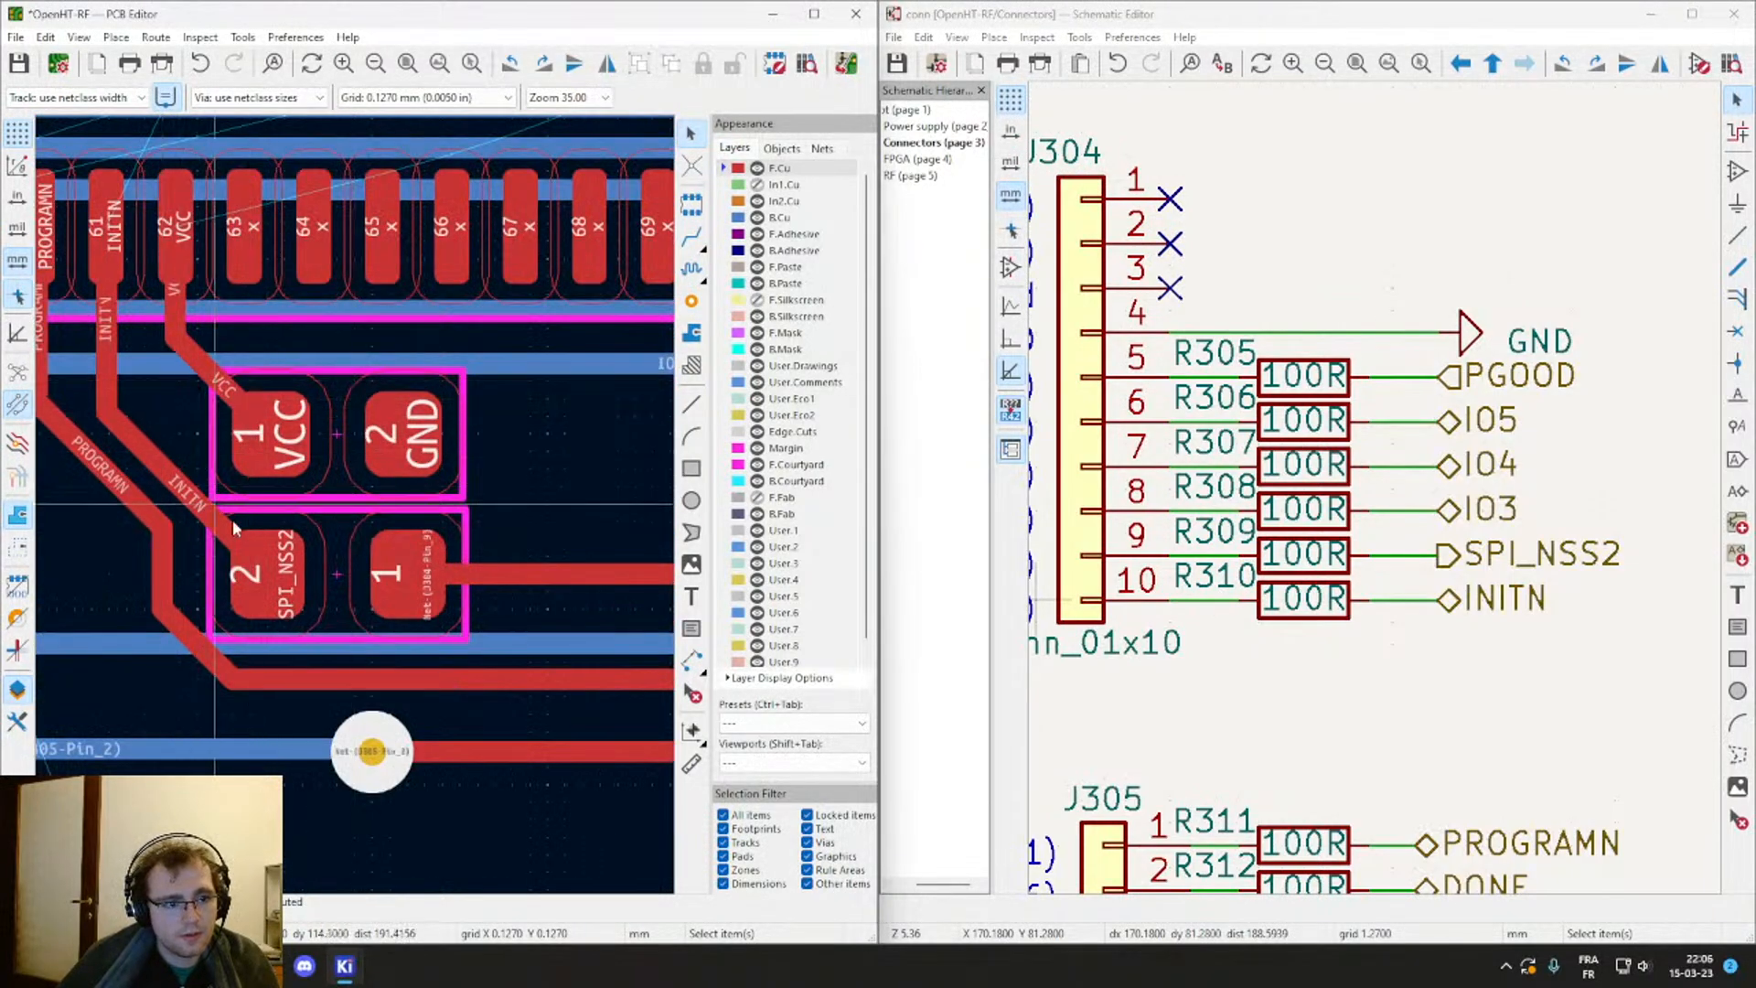
left_click(339, 580)
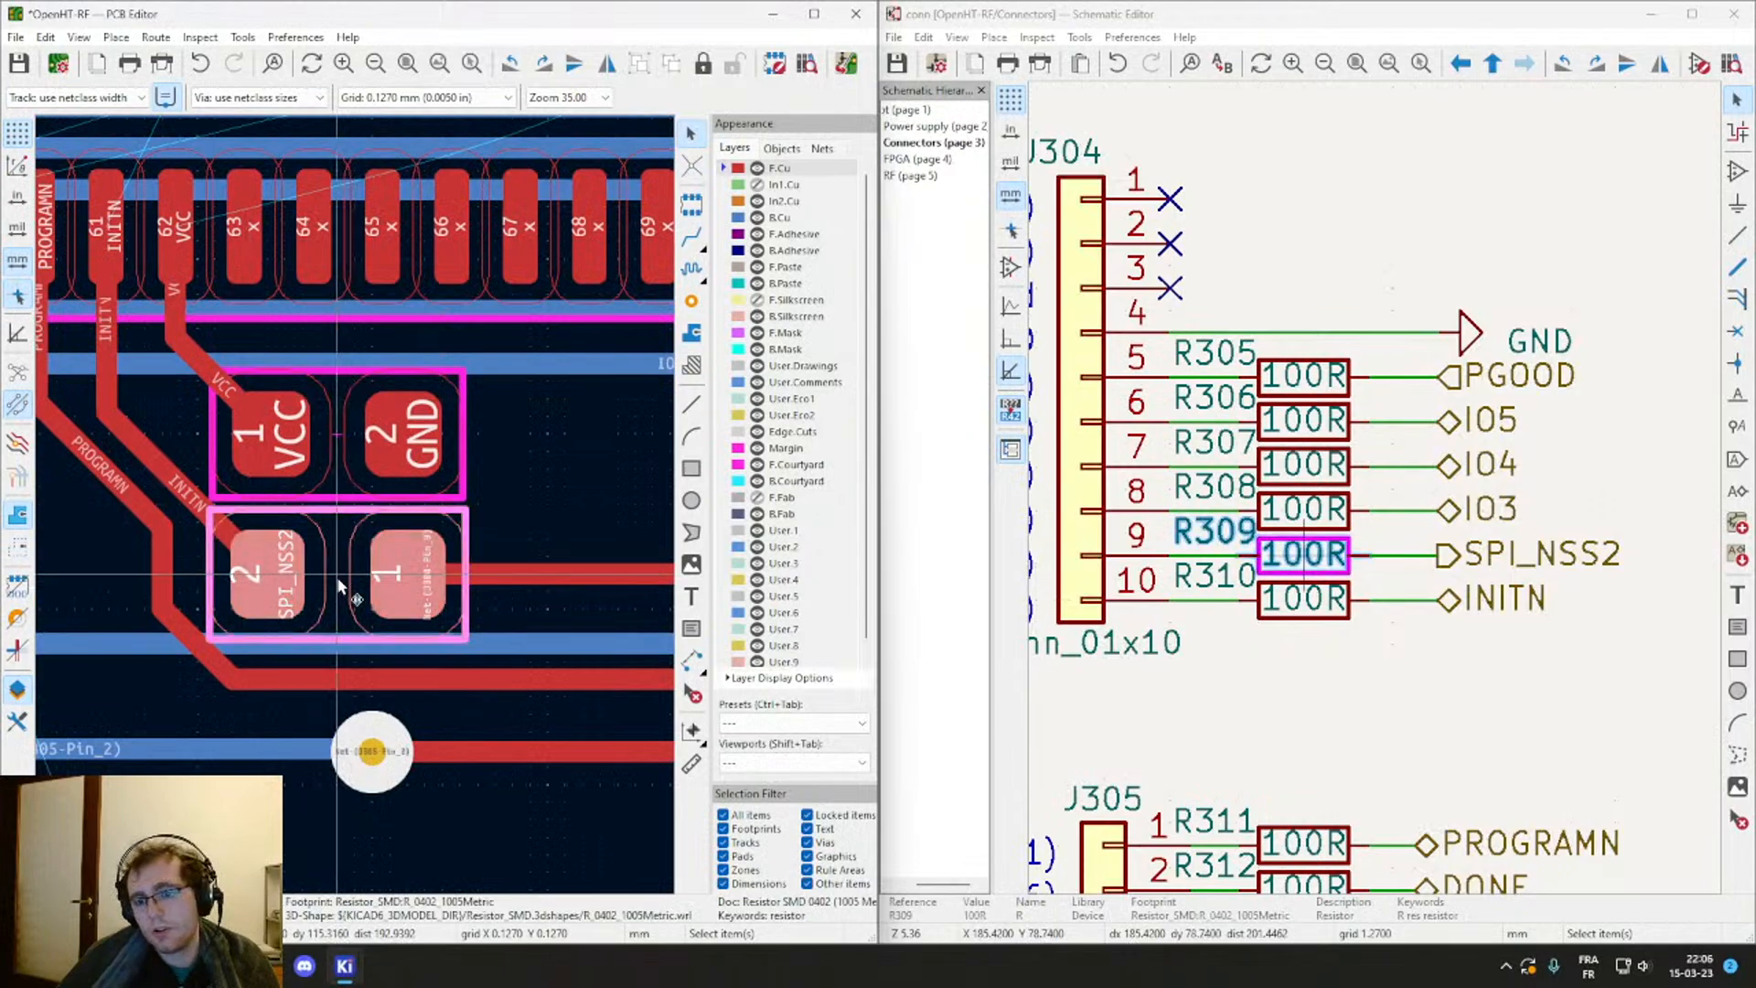
scroll(358, 513, "down", 3)
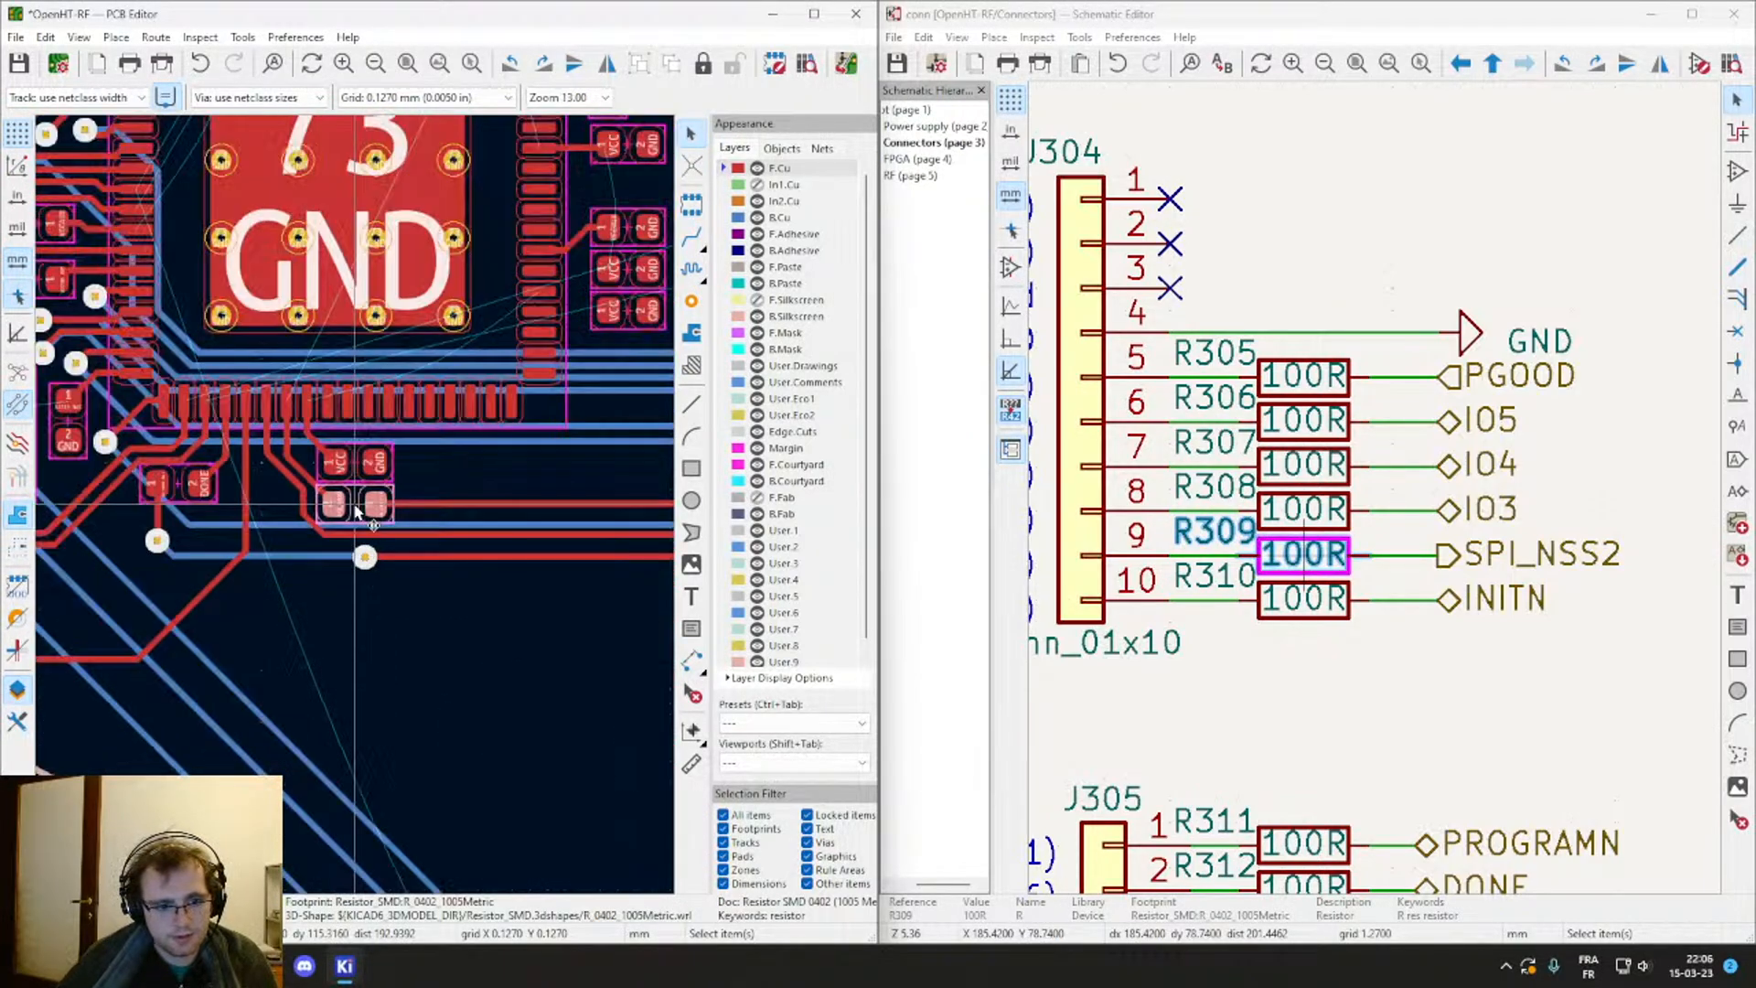
Step: Undo the renaming and position swap of R309 and R310 in the schematic
left_click(1156, 20)
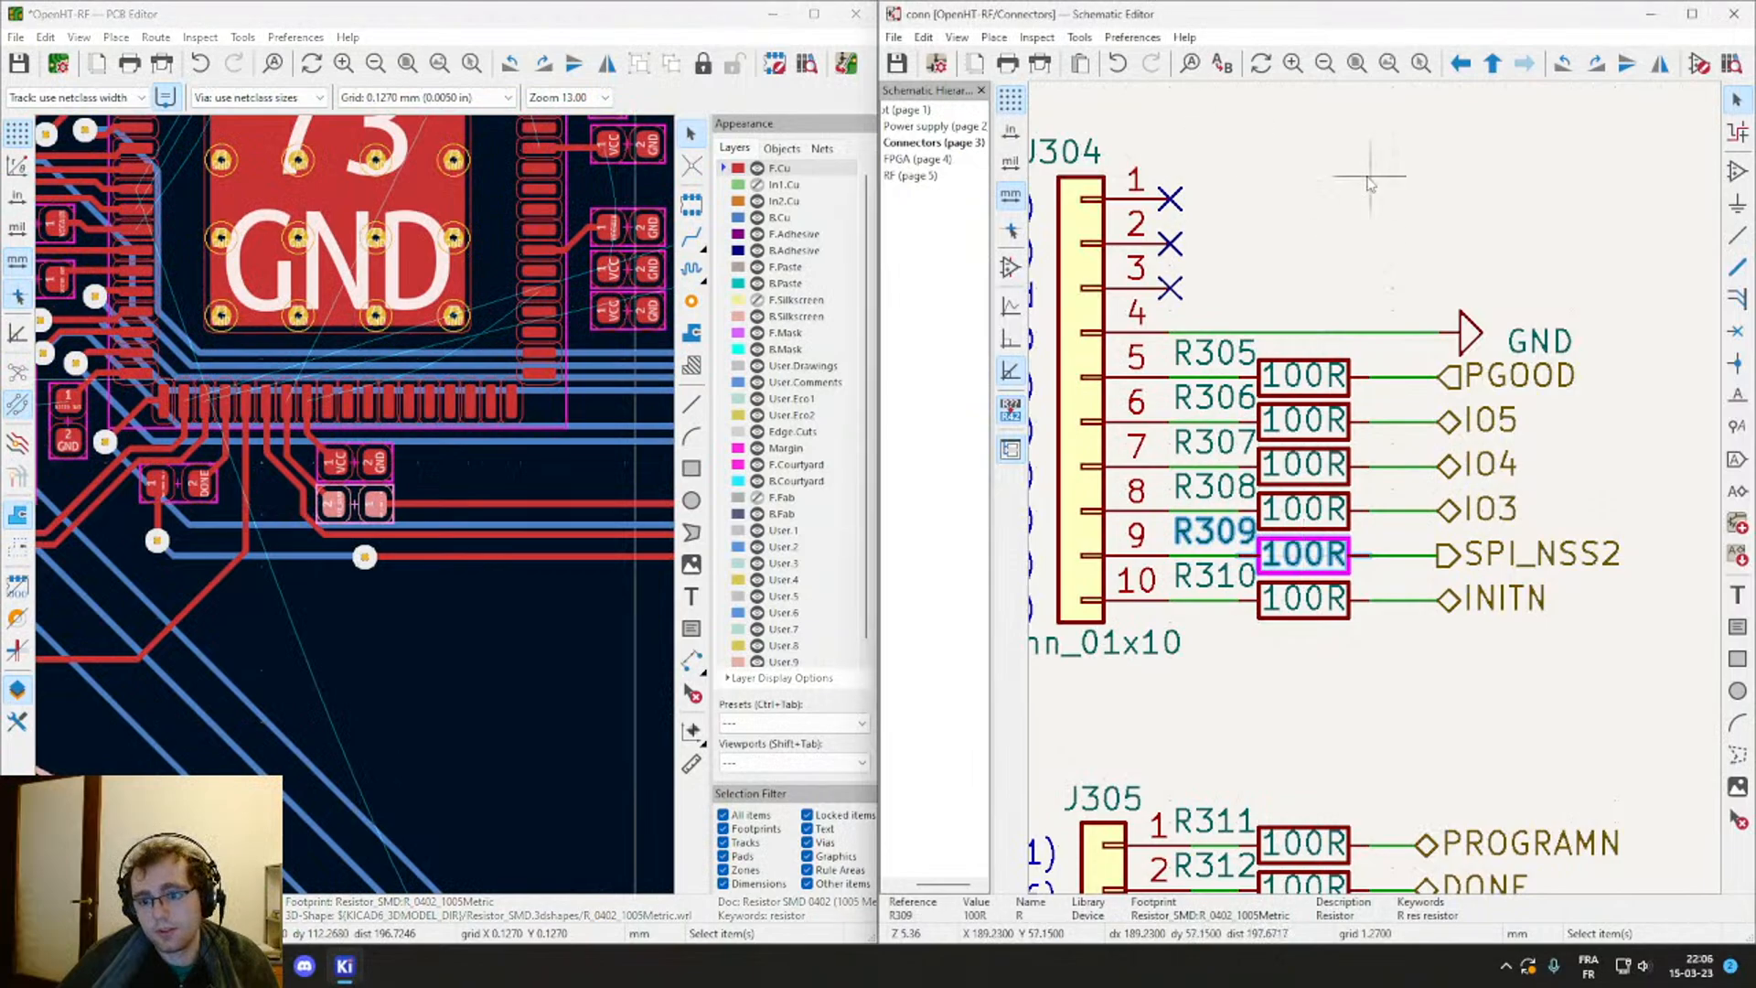
key("ctrl+z")
key("ctrl+z")
key("ctrl+z")
key("ctrl+z")
key("ctrl+z")
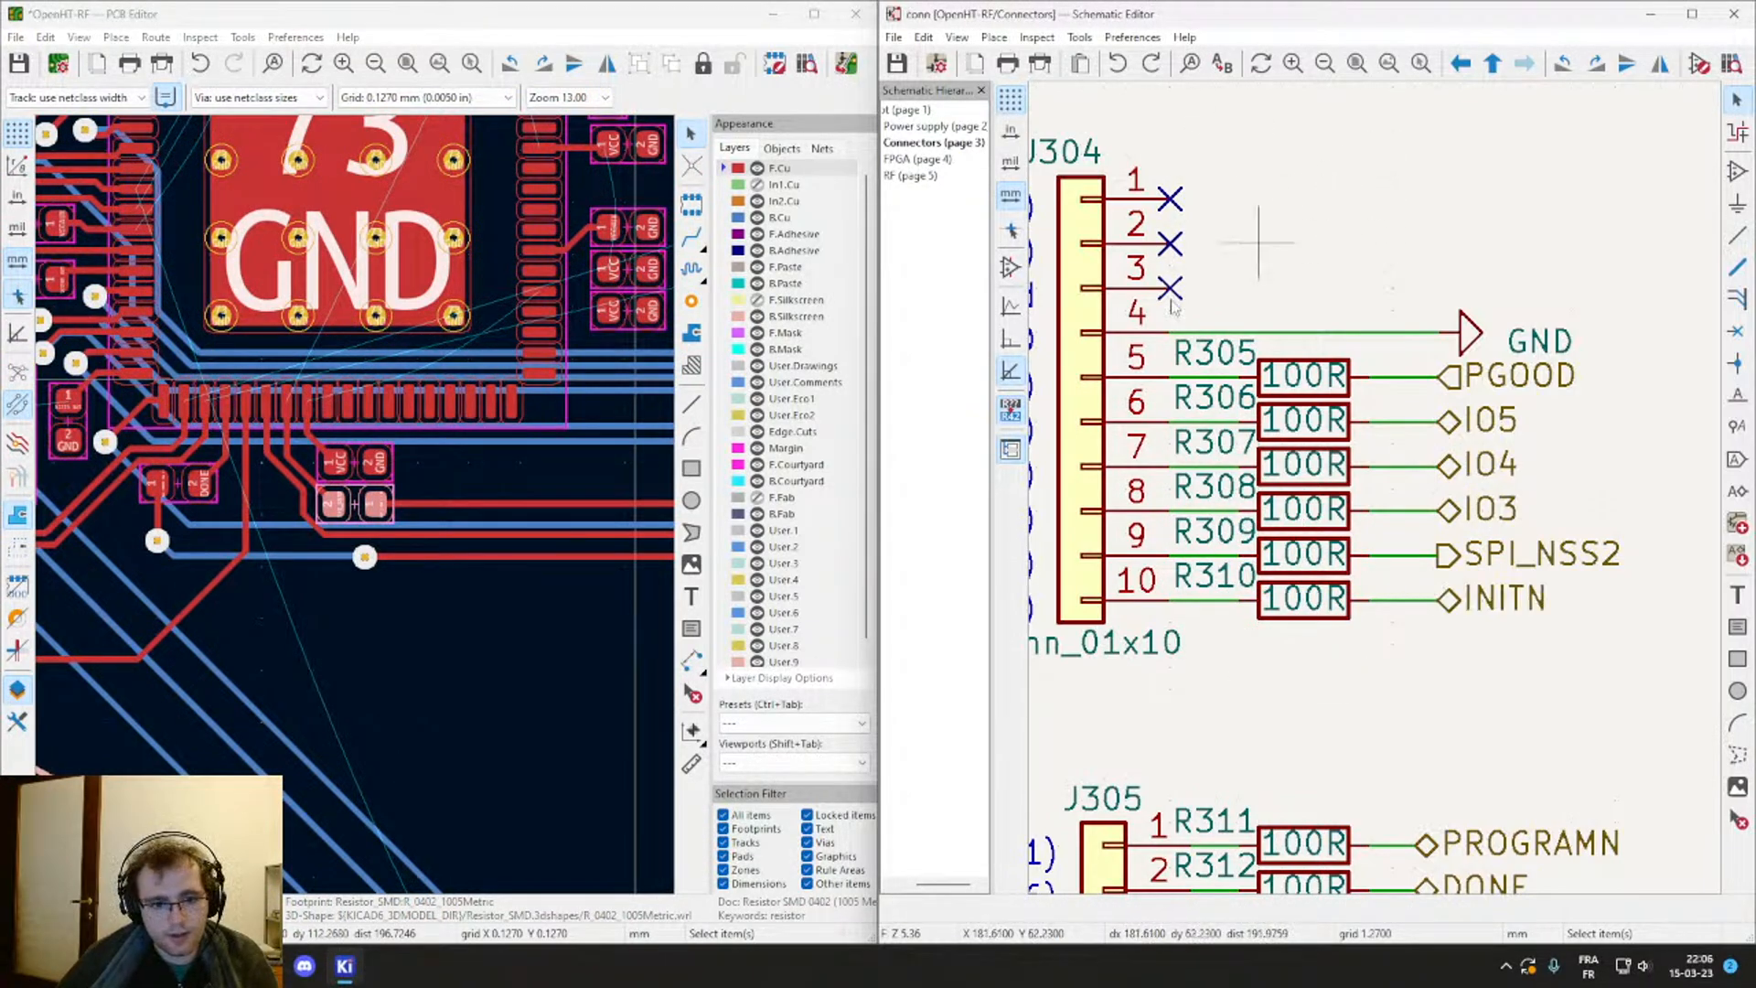
Step: Cut the R309 footprint from below the 73-pad chip and paste it beside J304 pad 9
scroll(353, 502, "up", 4)
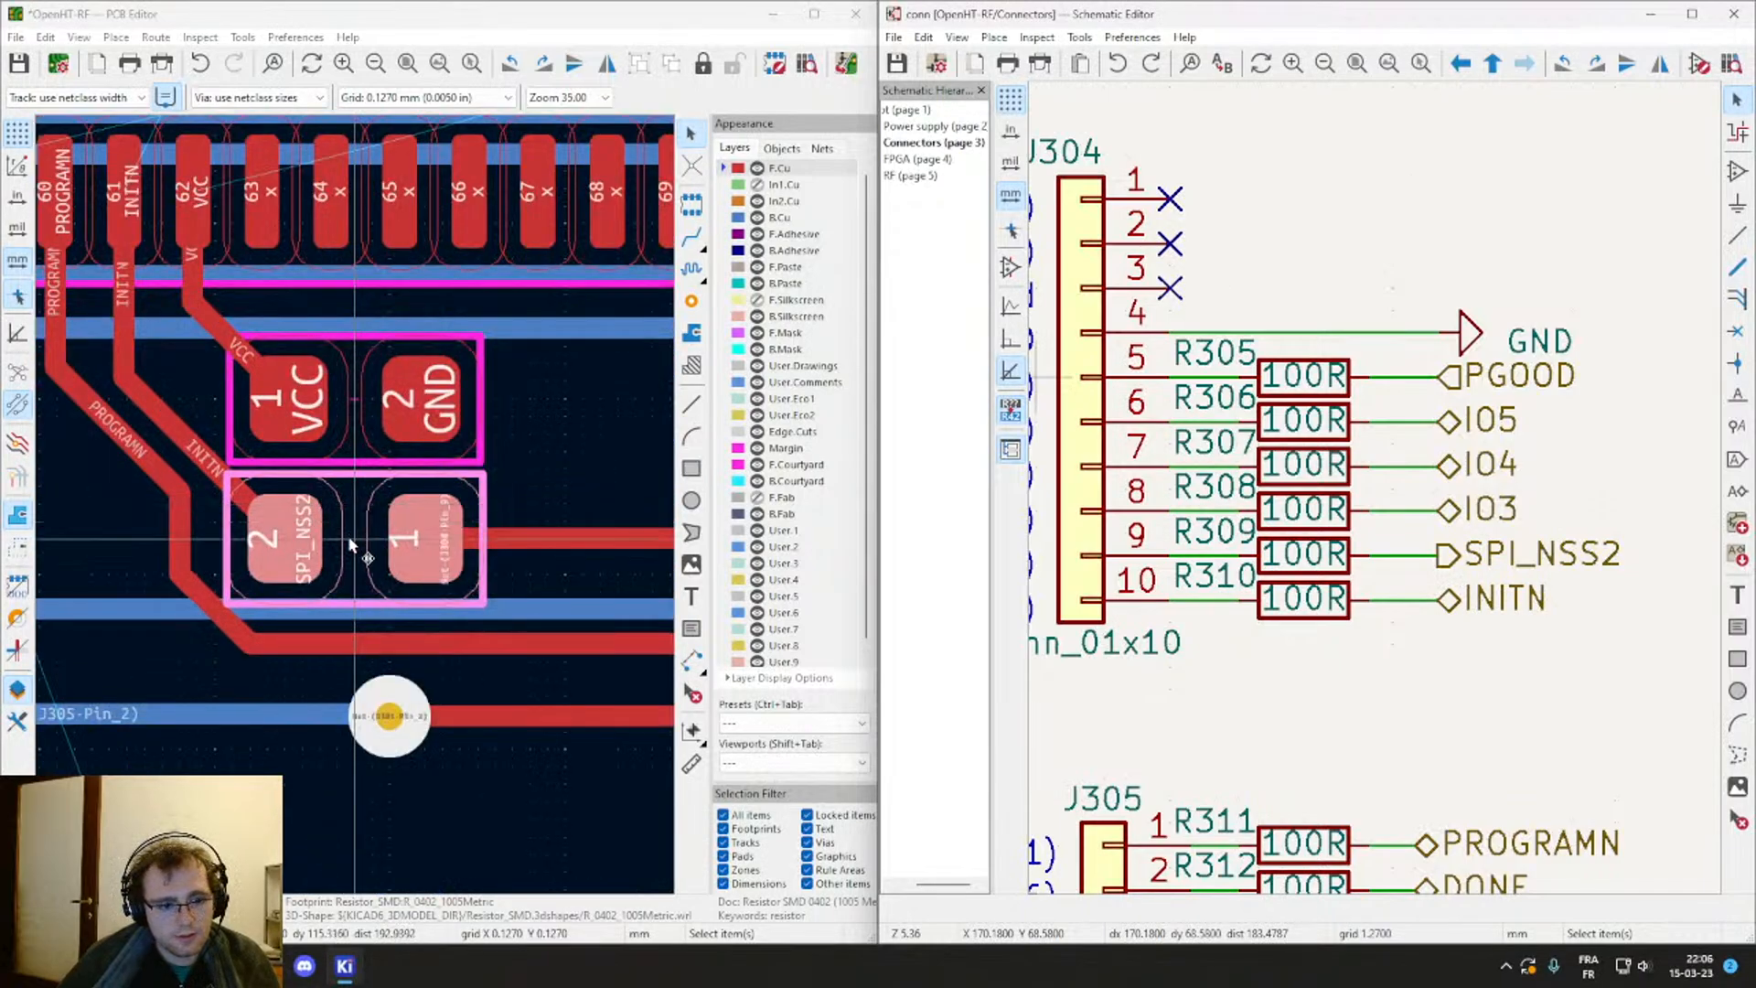
key("Delete")
scroll(350, 537, "down", 10)
middle_click_drag(494, 571, 618, 737)
scroll(582, 474, "down", 3)
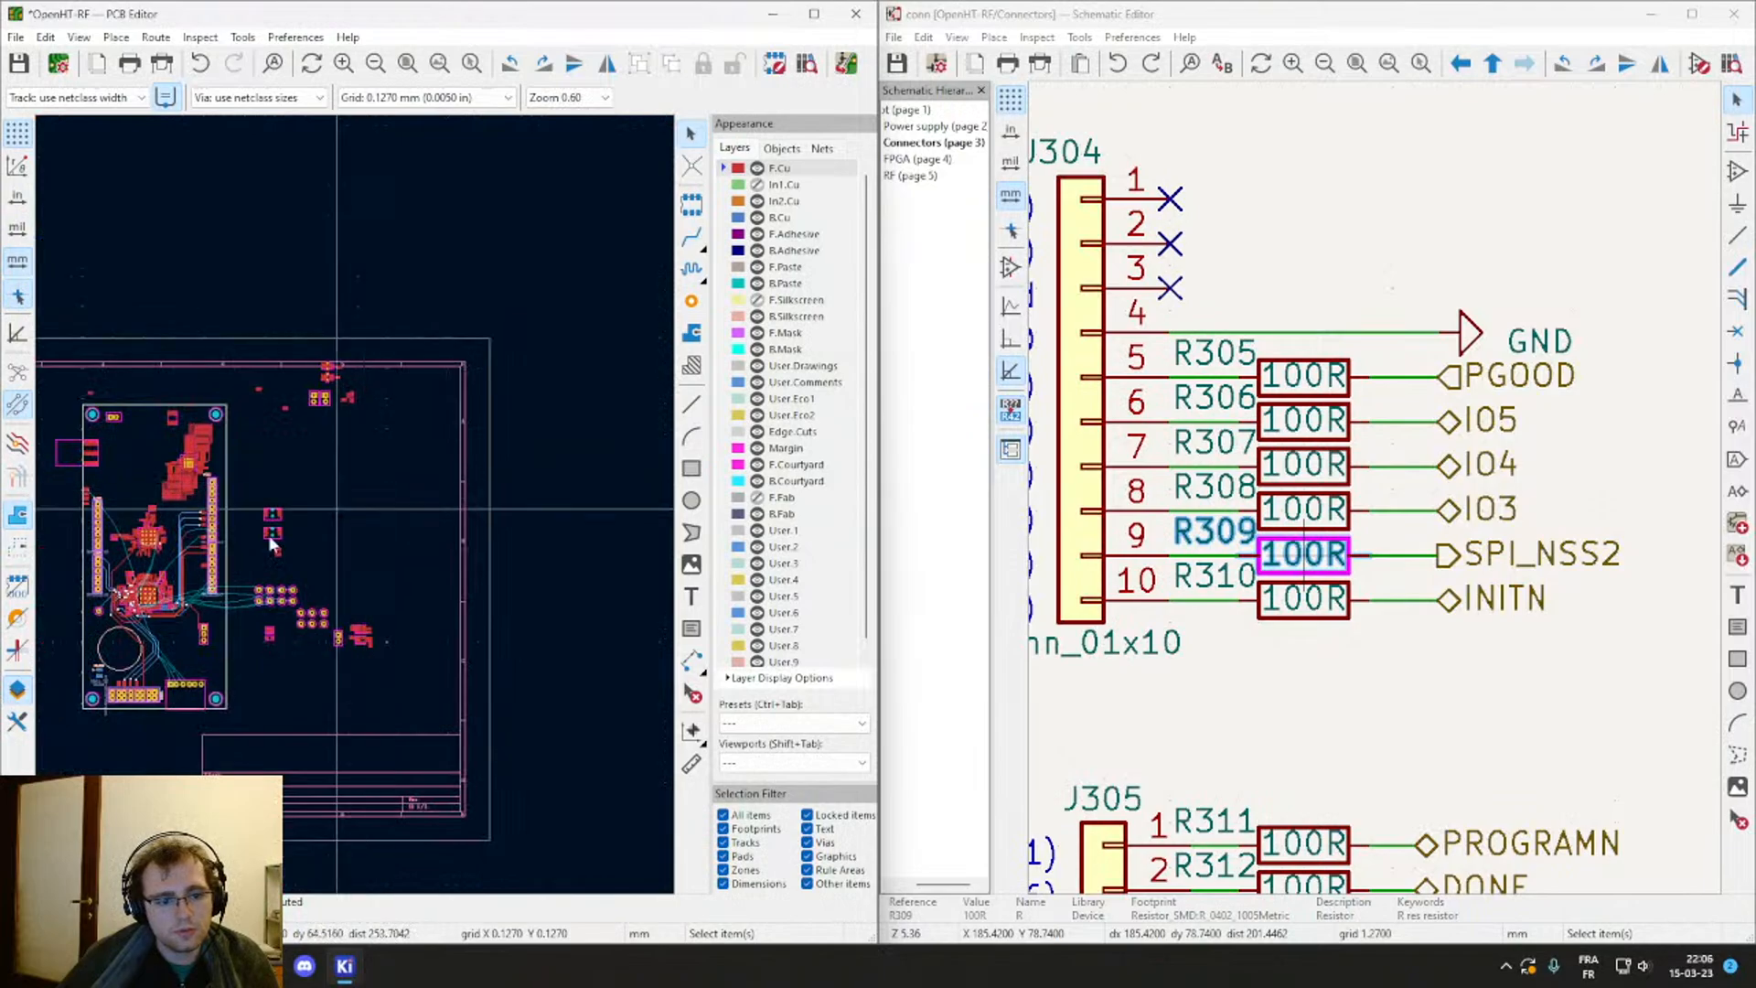
scroll(202, 543, "up", 5)
scroll(439, 343, "up", 3)
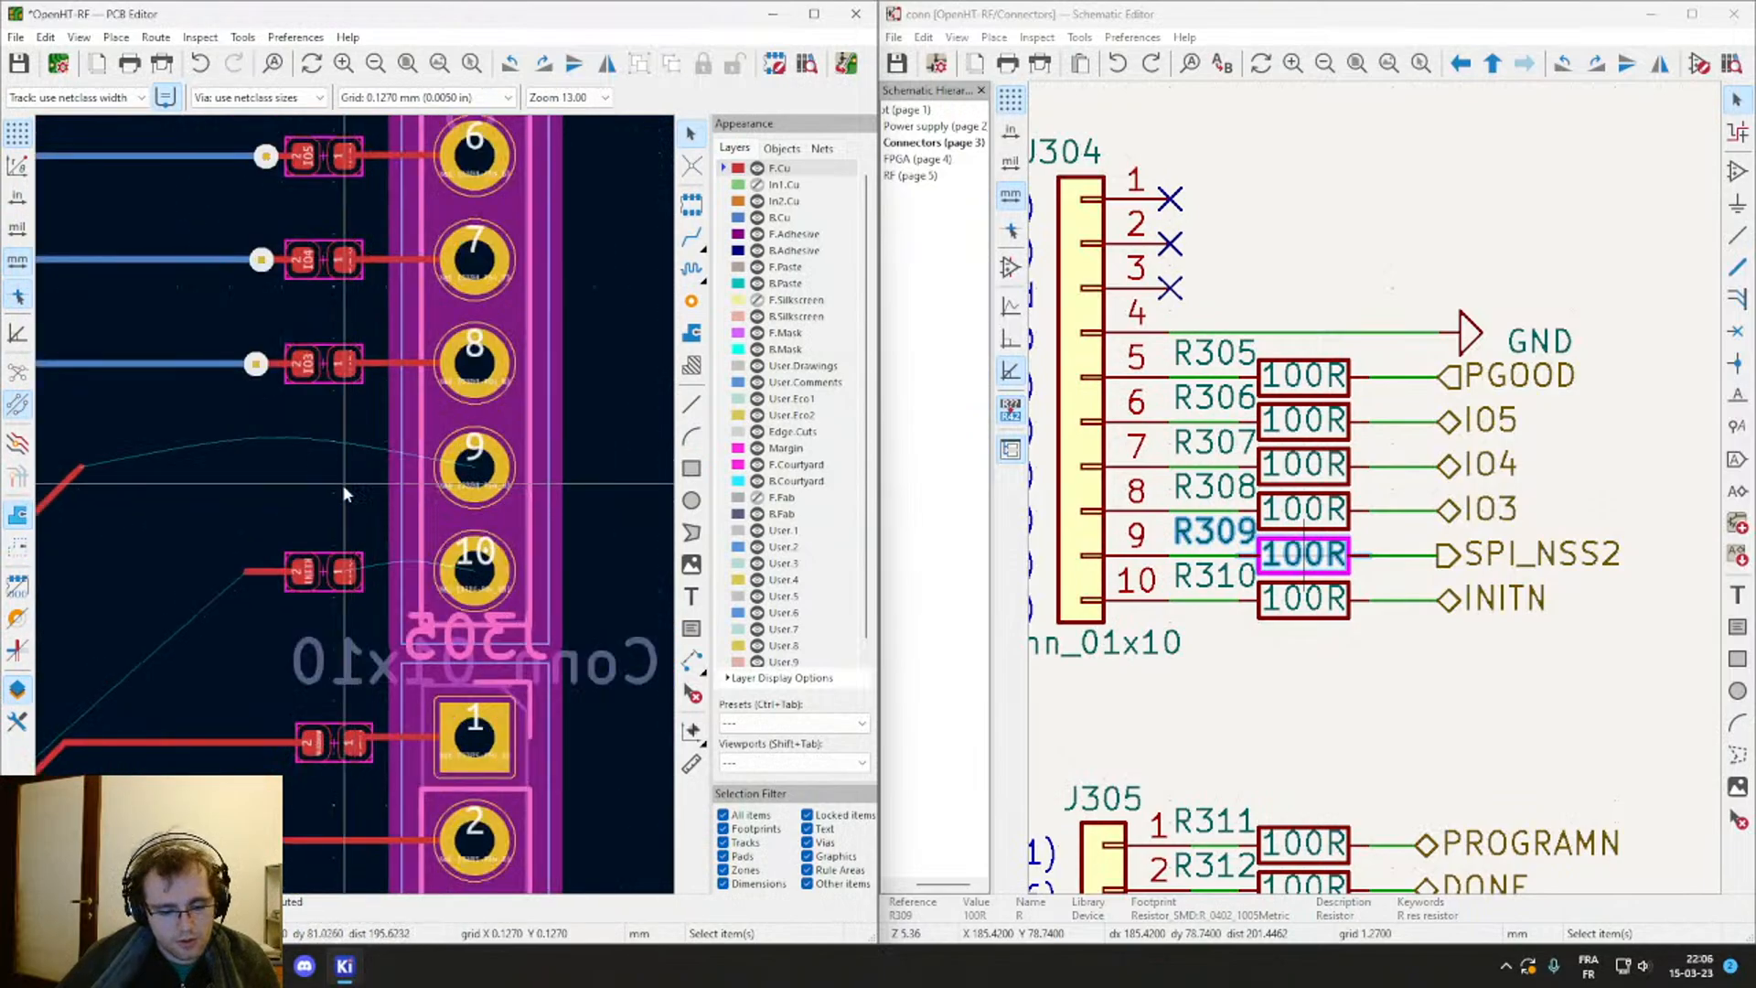
key("ctrl+v")
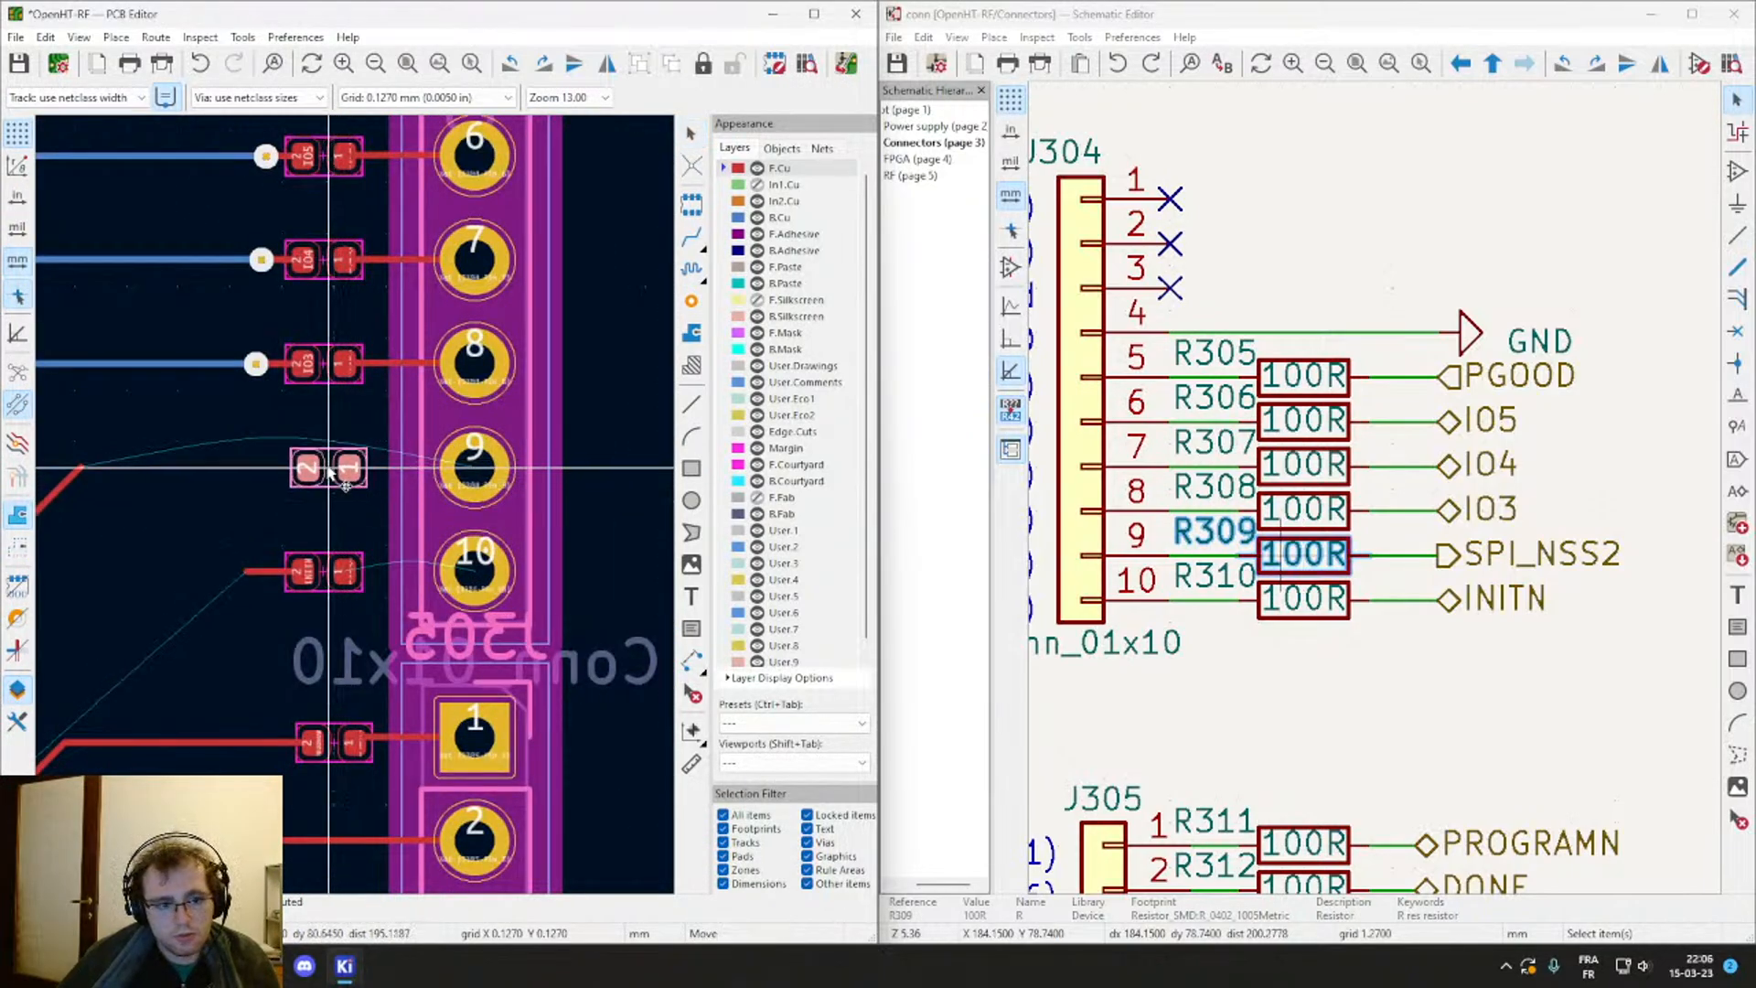
left_click(326, 471)
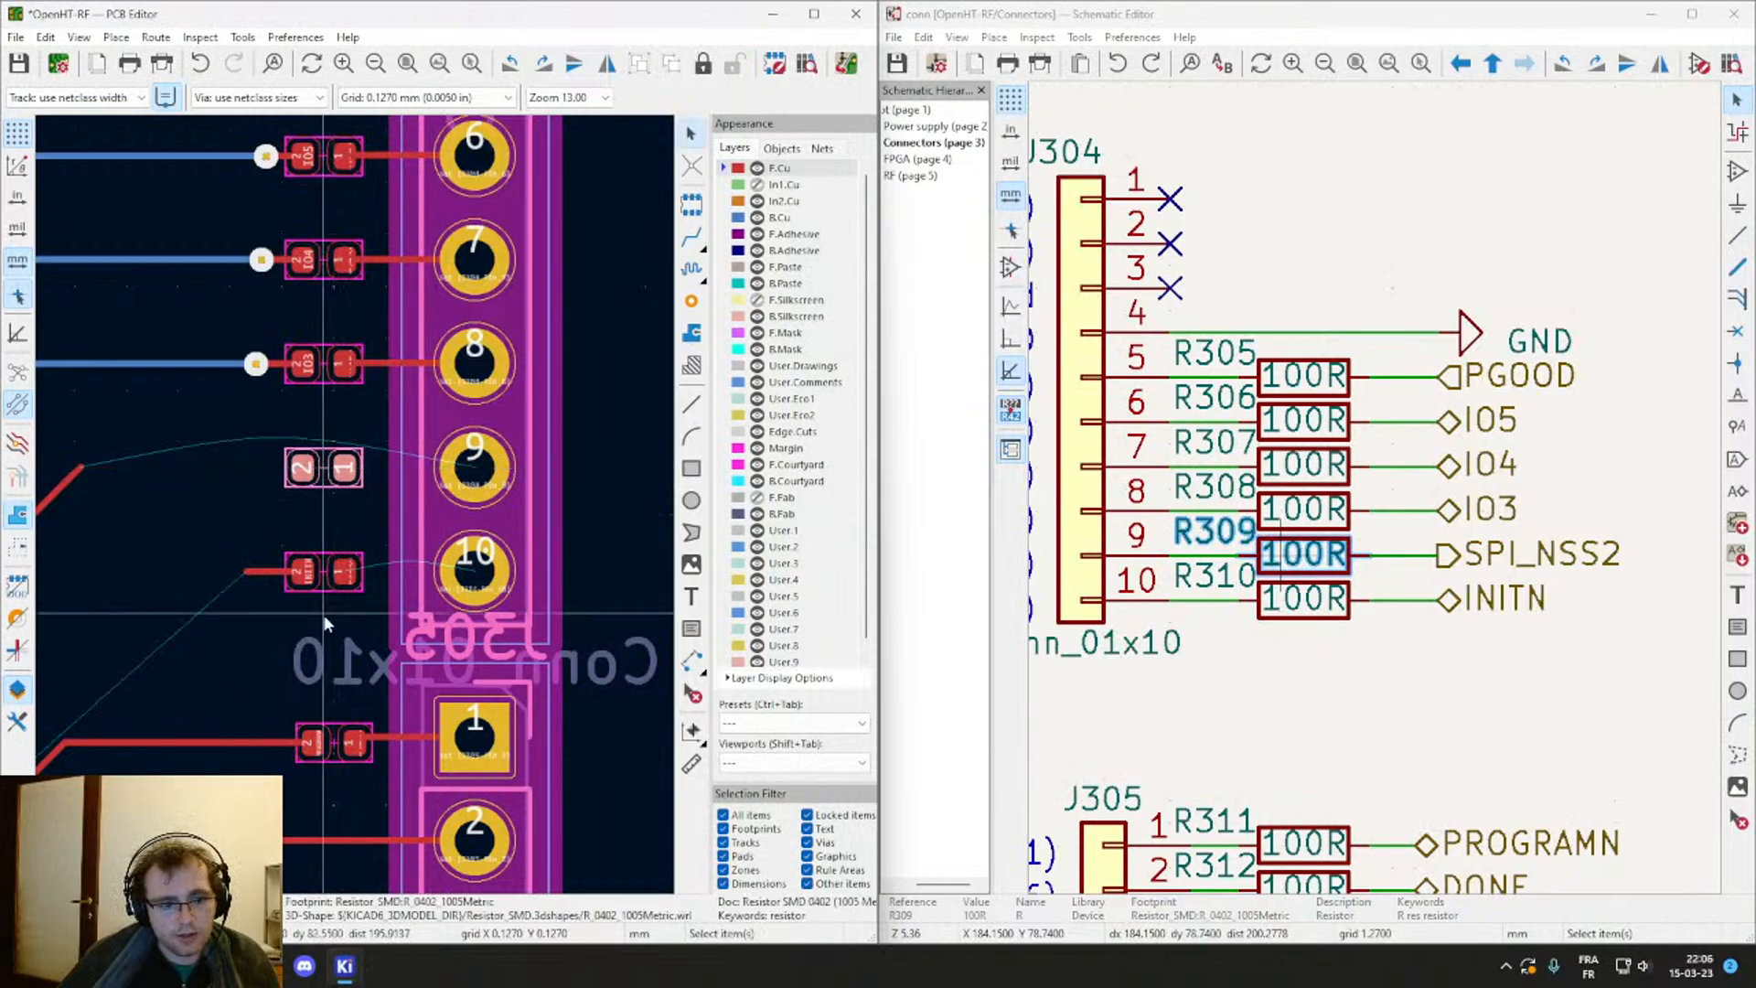
Step: Cut the R310 footprint from beside J304 pad 10 and paste it below the 73-pad chip, next to the VCC/GND component
left_click(318, 574)
scroll(323, 574, "down", 5)
scroll(345, 508, "up", 5)
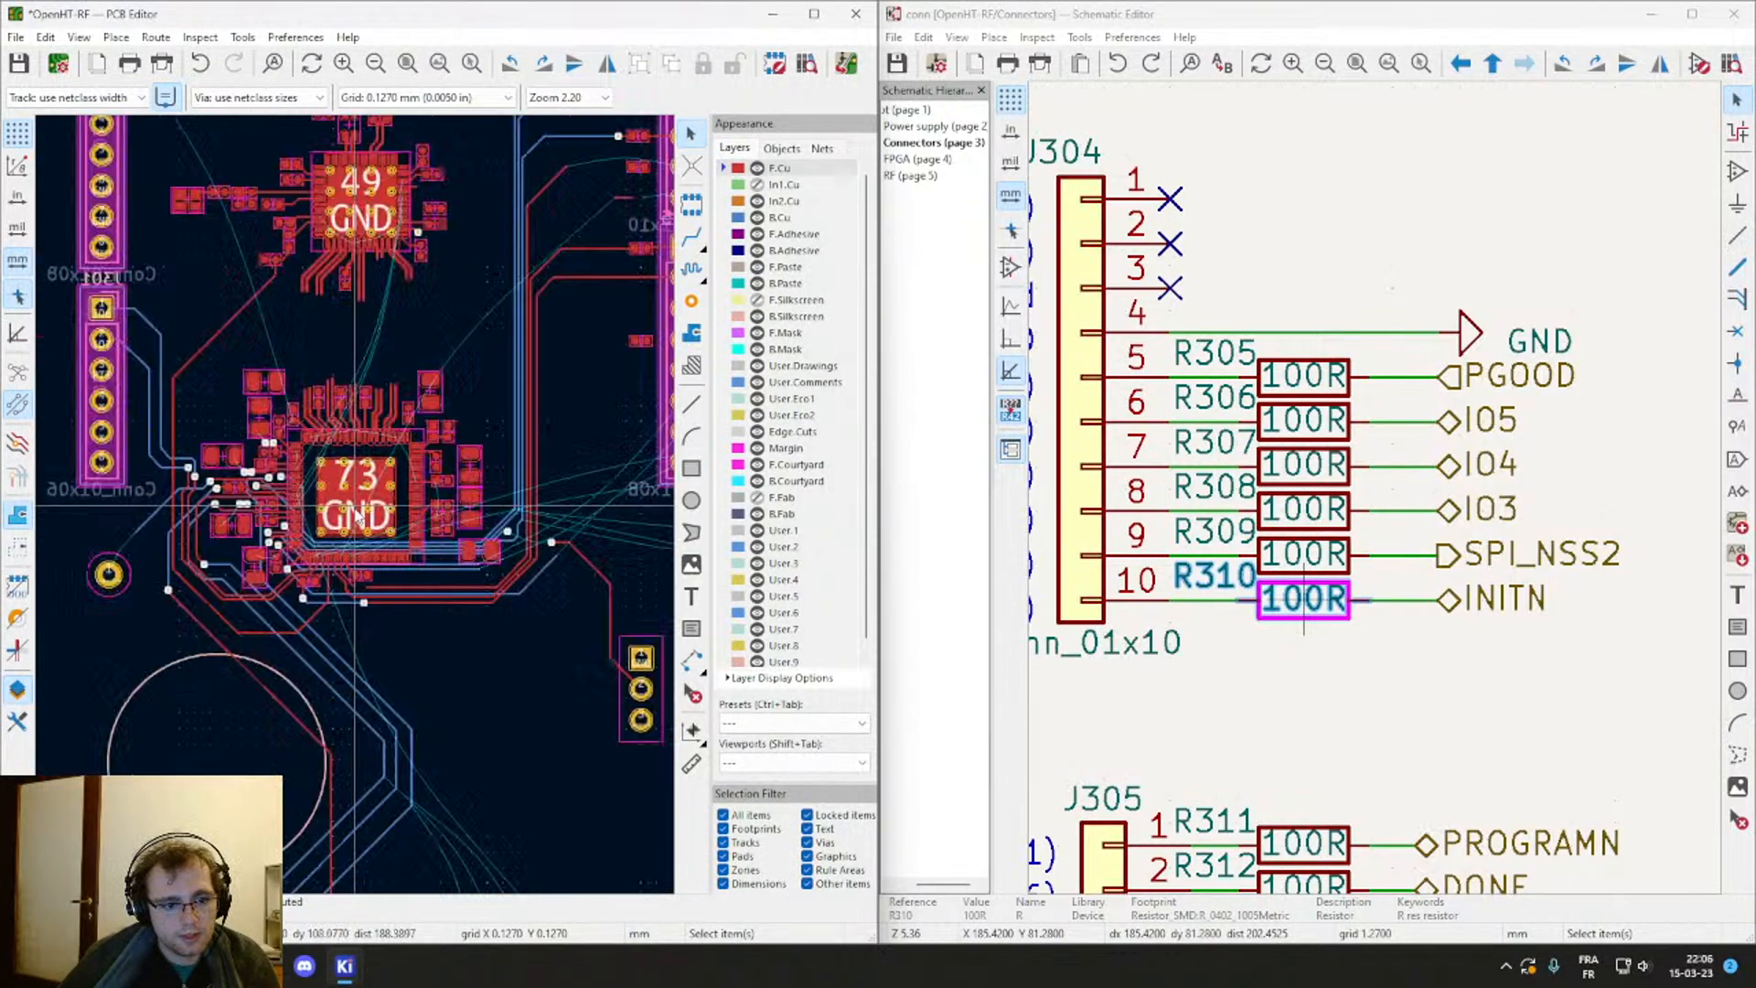
scroll(400, 618, "up", 4)
key("m")
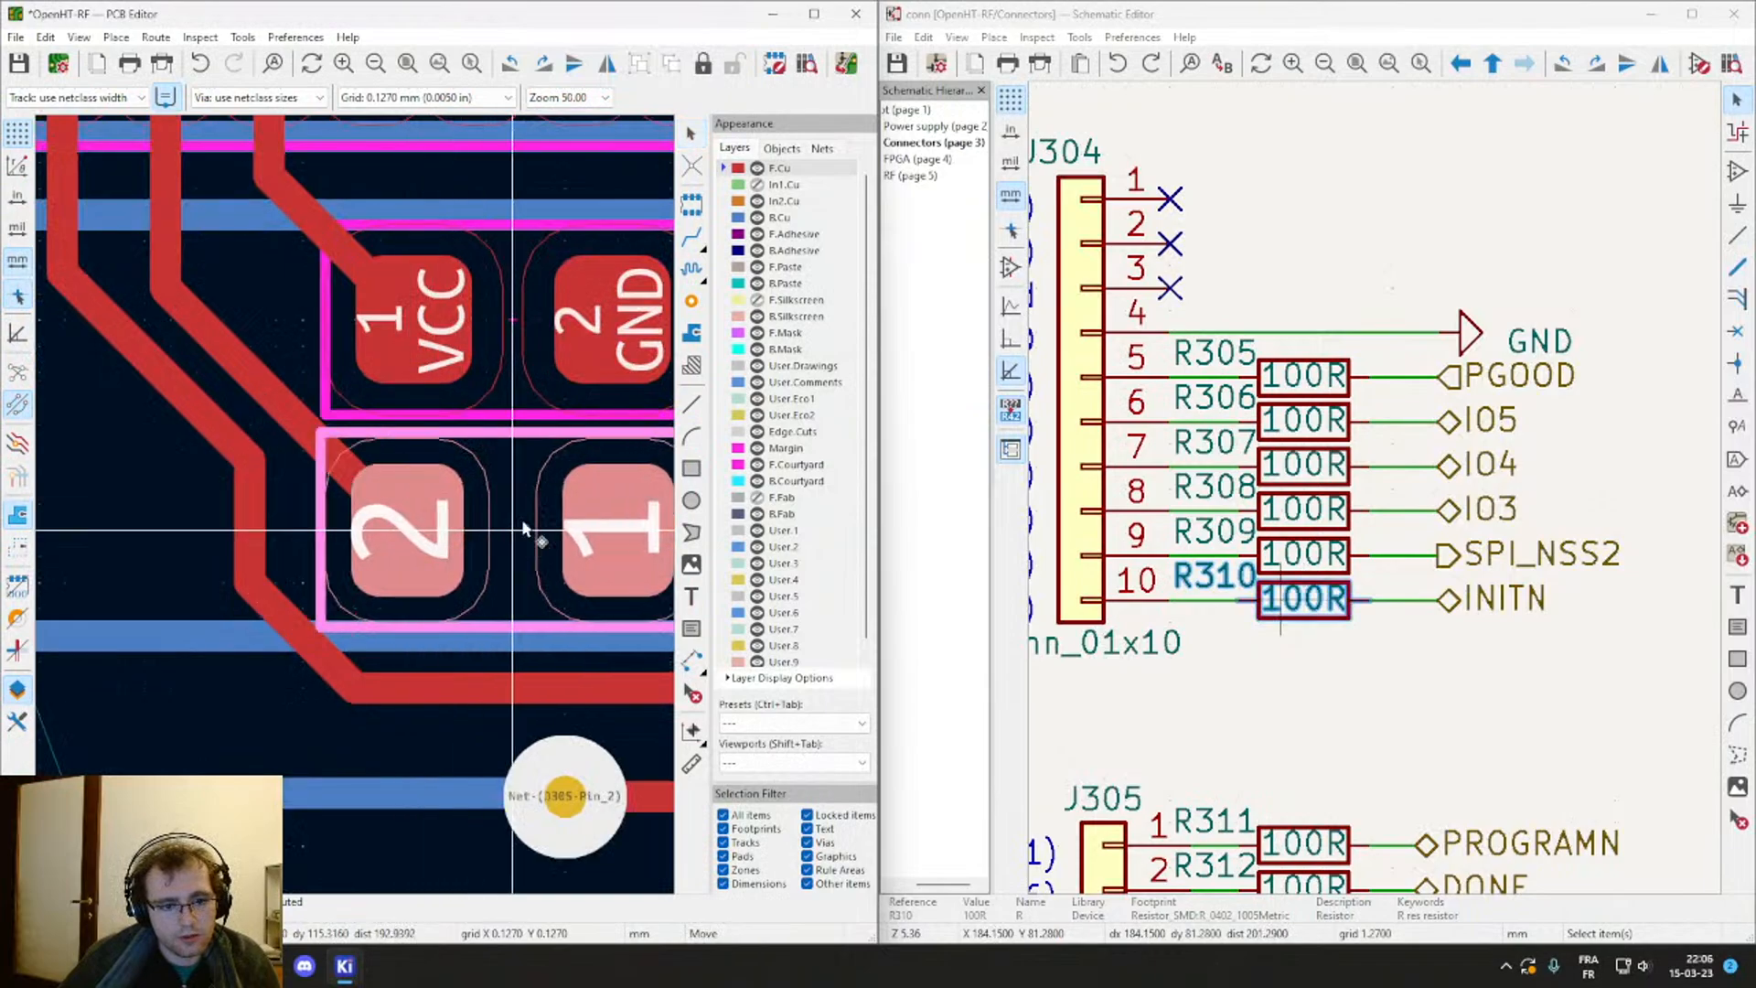
scroll(519, 519, "down", 1)
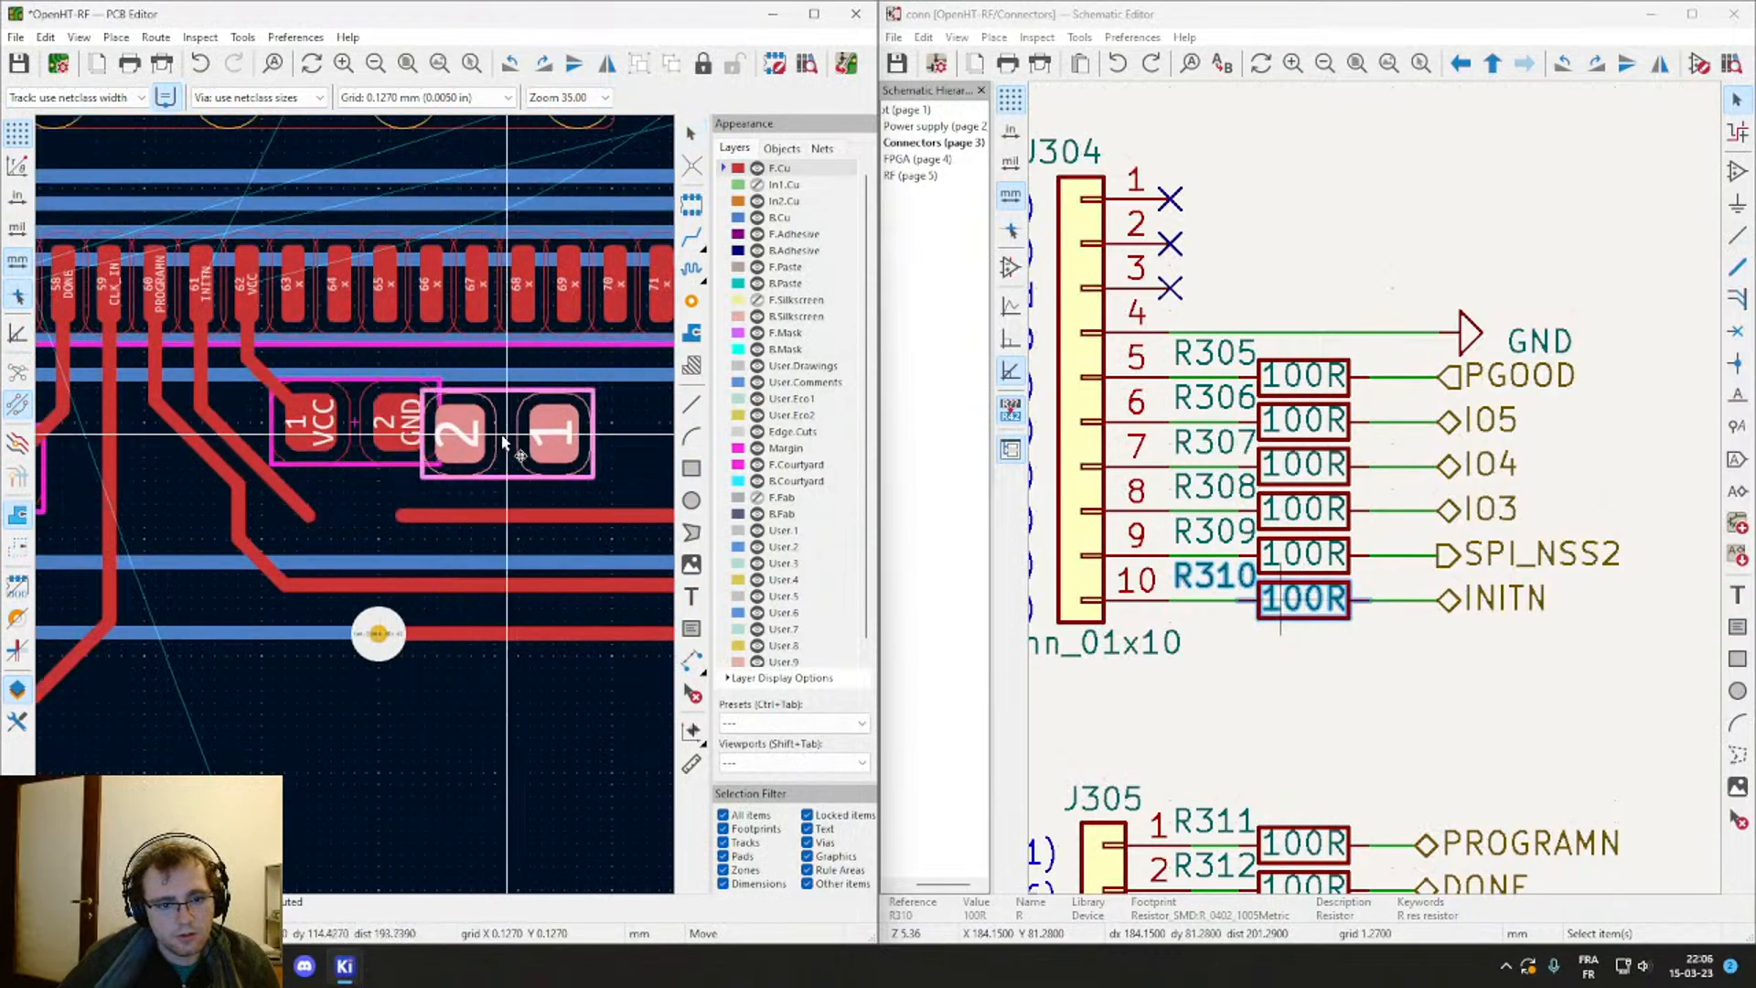
left_click(502, 448)
Step: Inspect the properties of the pasted R310 footprint and the nets of its pads
double_click(502, 448)
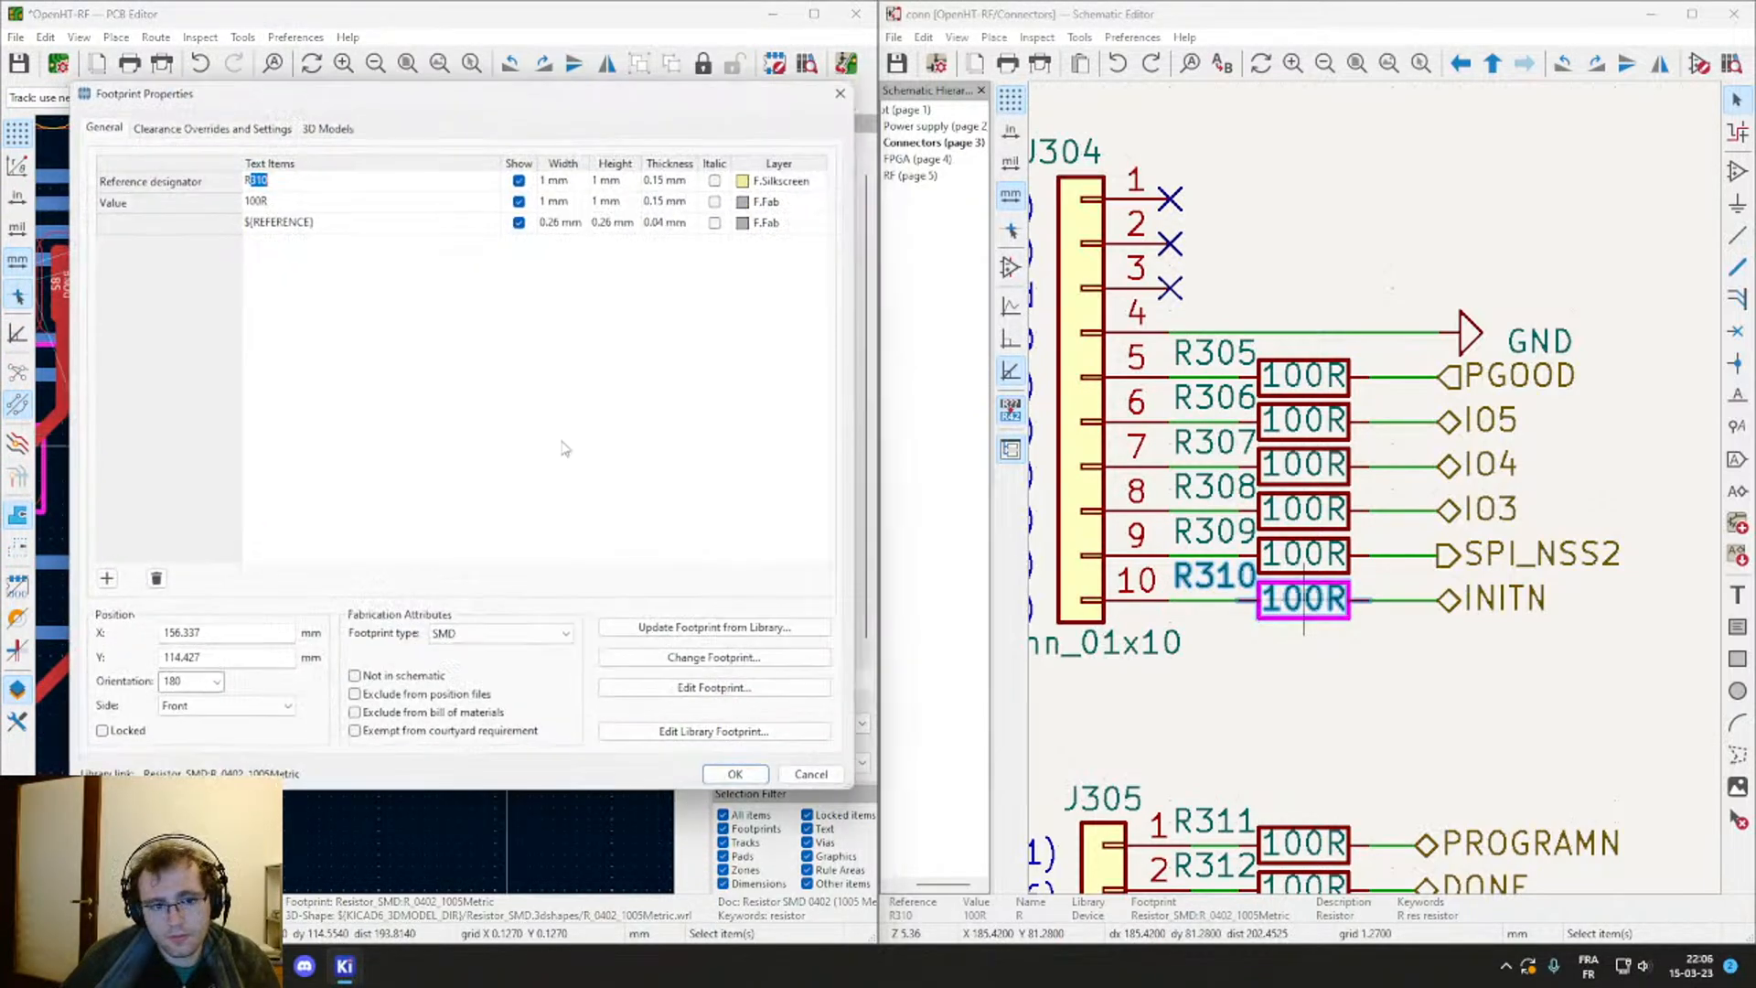
key("Escape")
key("Escape")
scroll(512, 443, "up", 4)
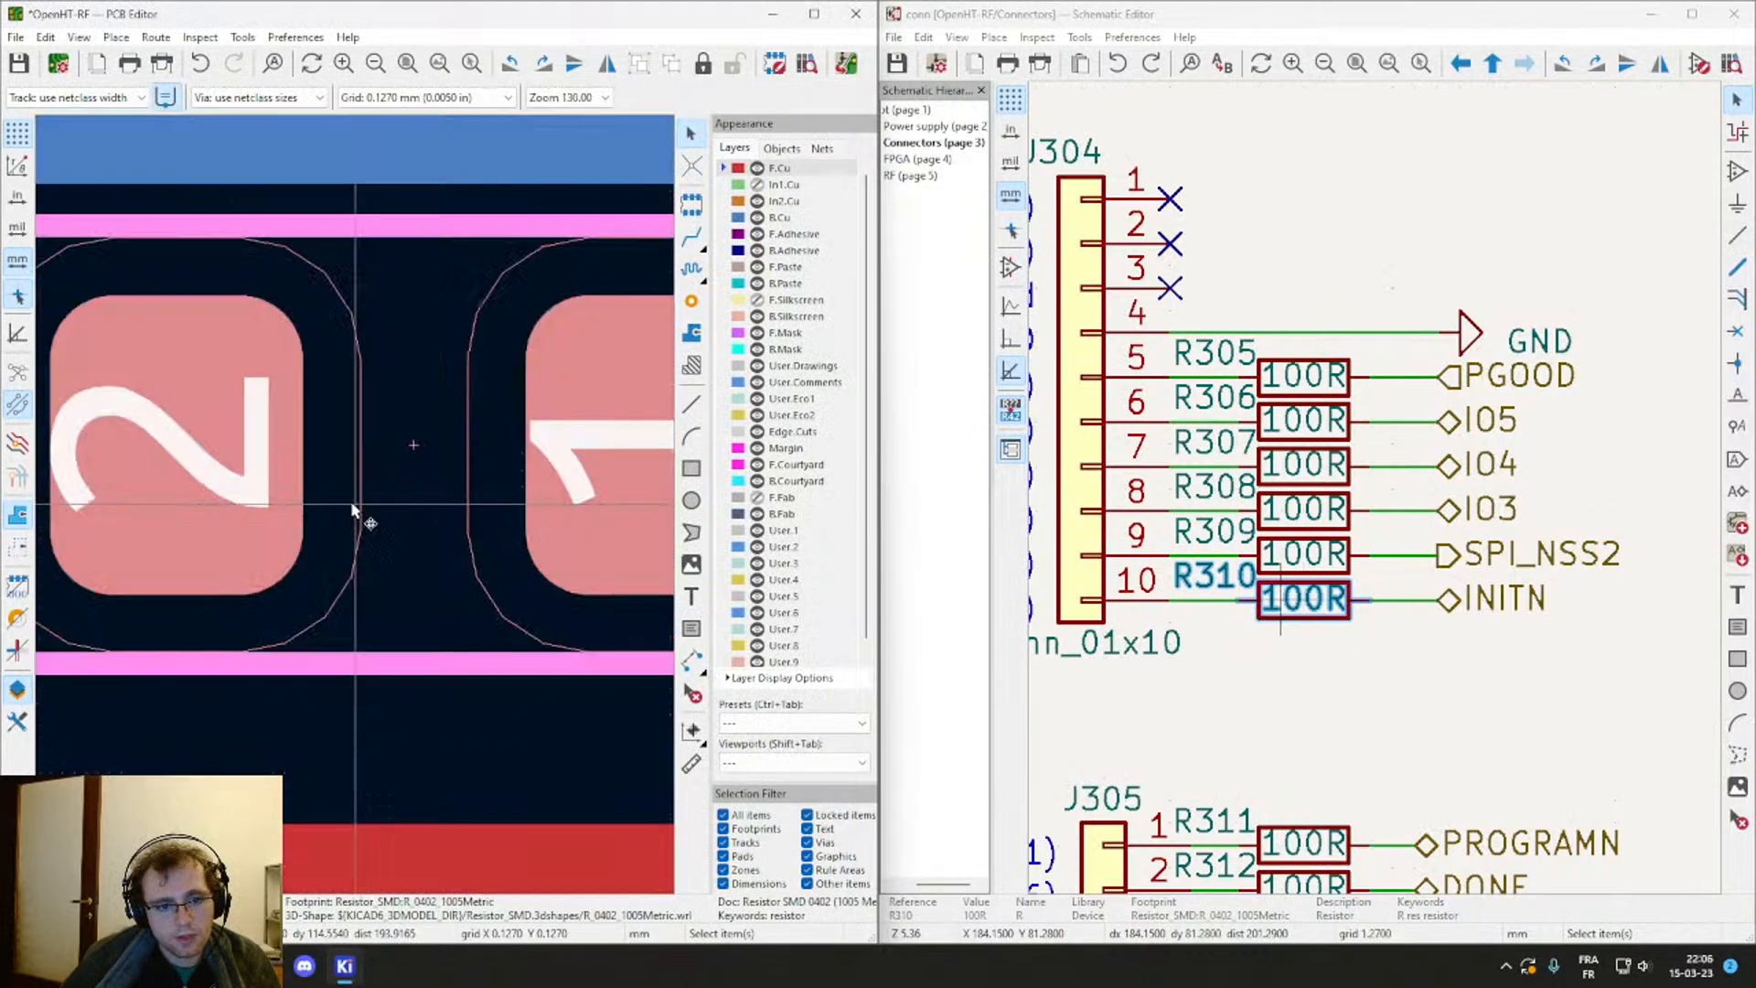
scroll(360, 510, "down", 3)
left_click(313, 503)
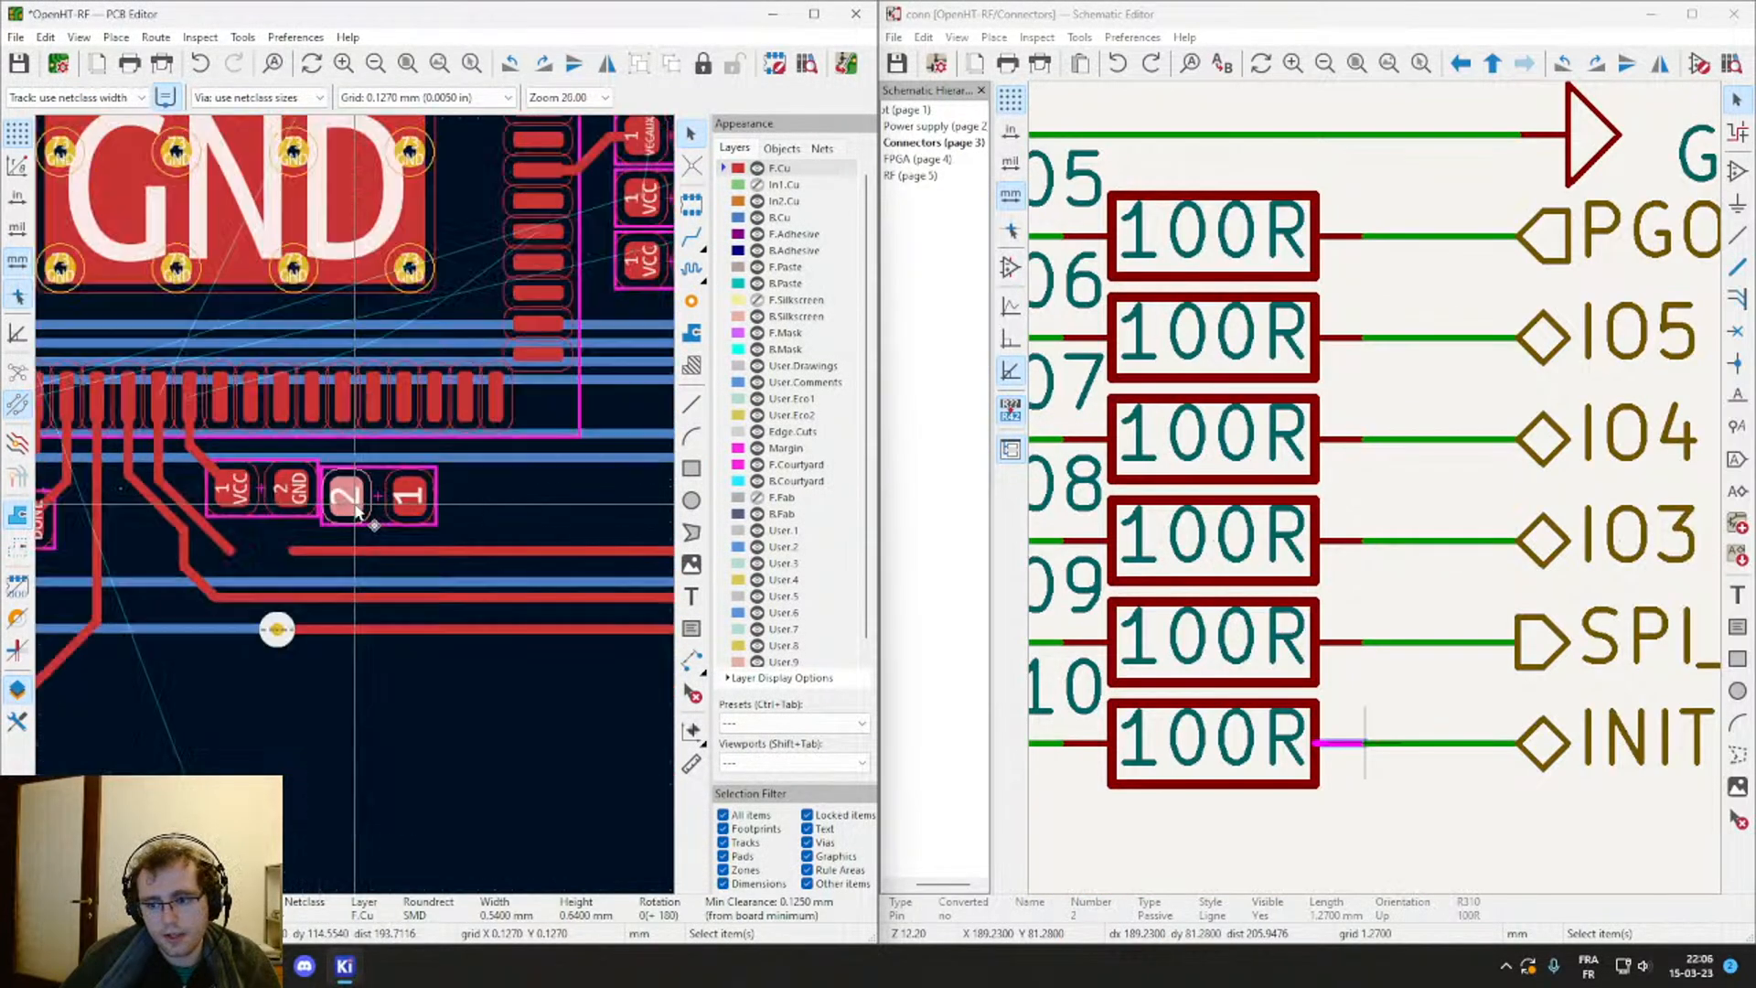
scroll(352, 501, "down", 2)
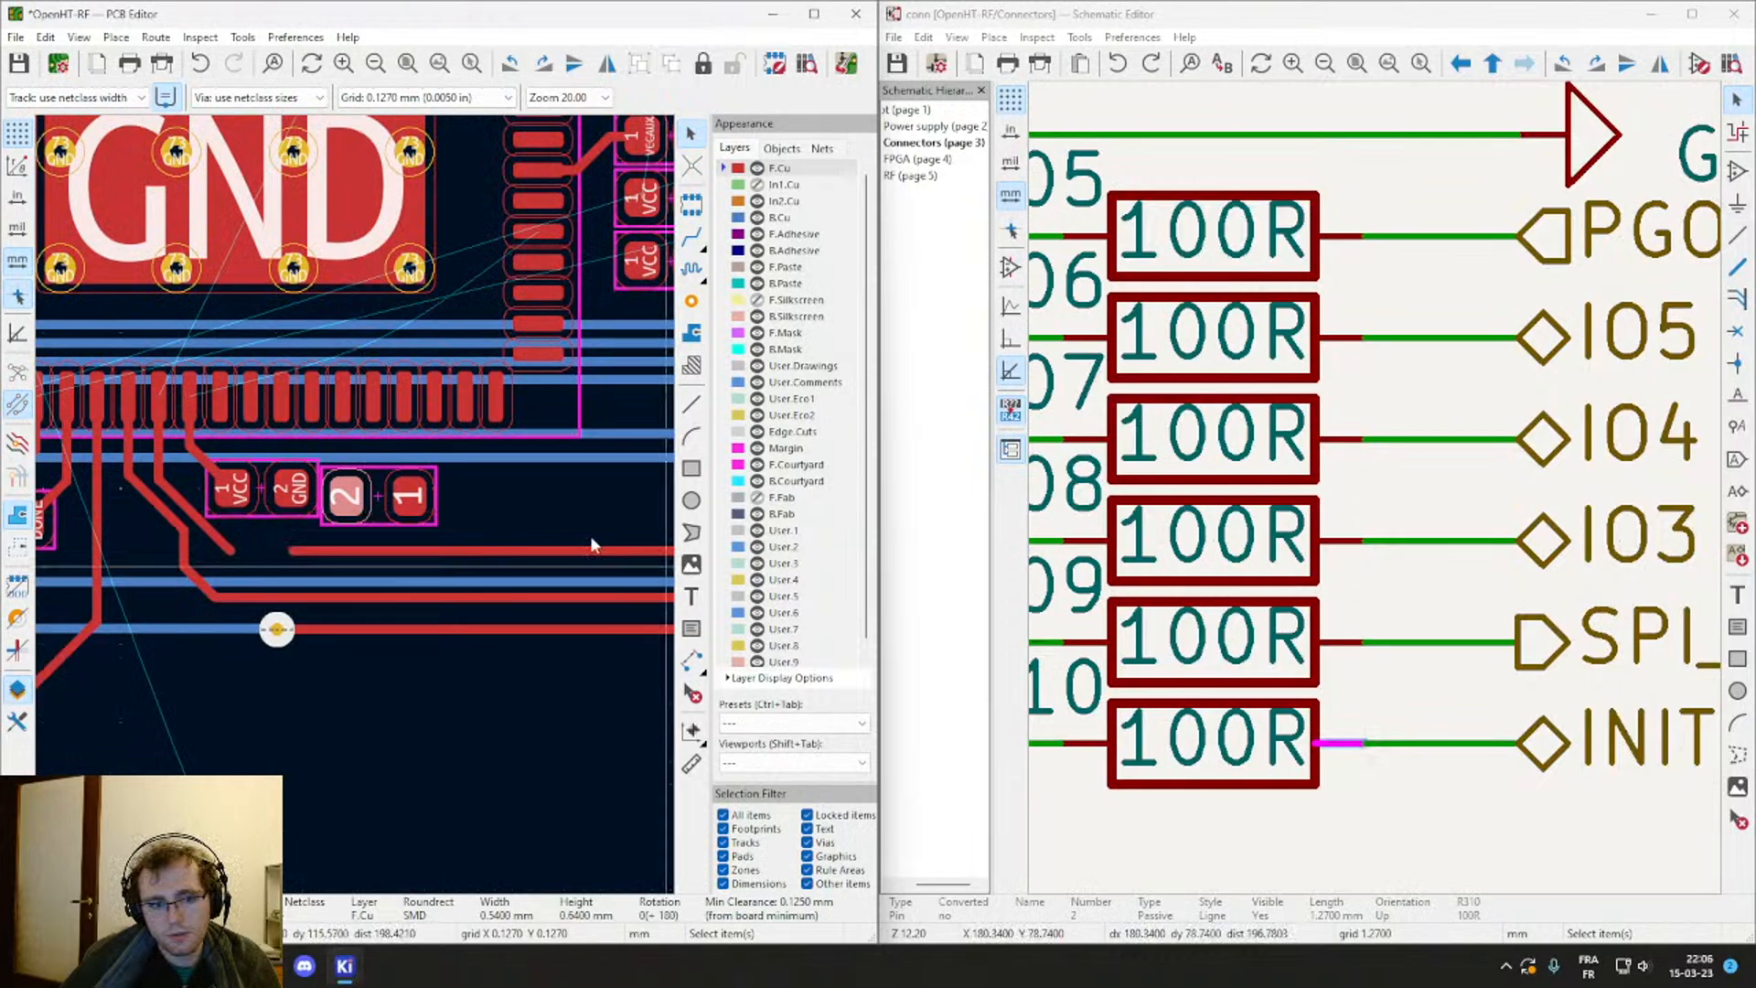
double_click(379, 504)
key("Escape")
key("Escape")
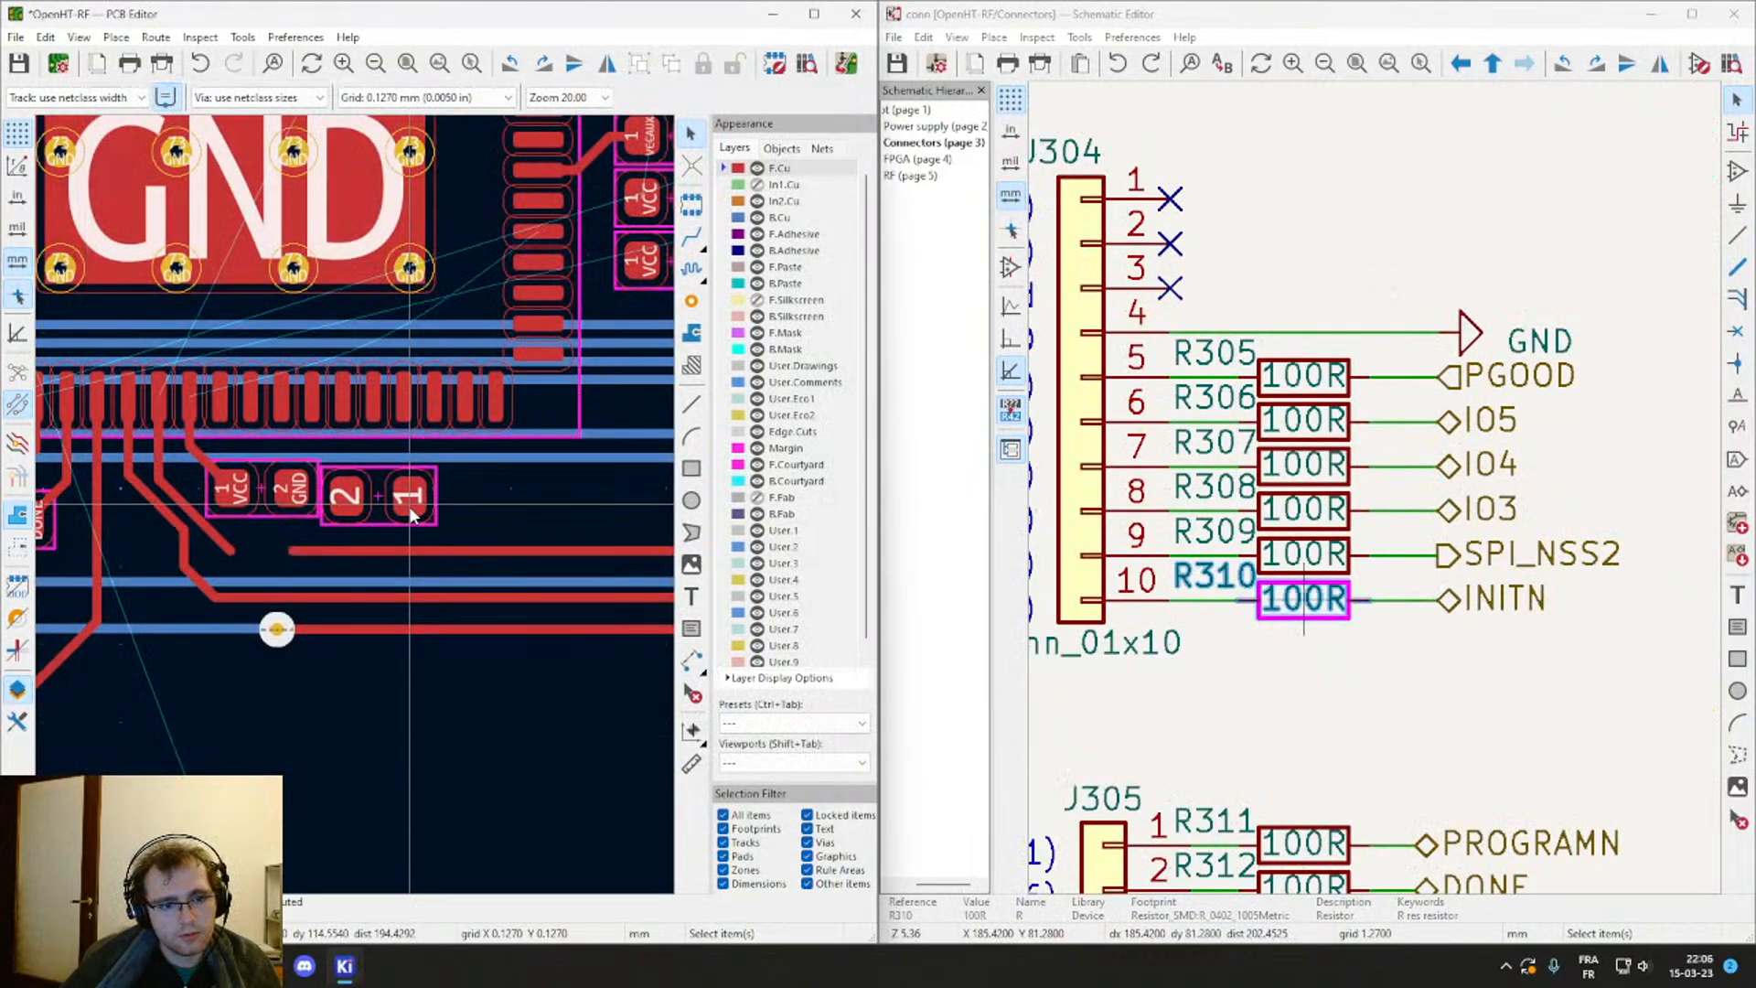
Step: Undo the cutting and pasting of the R309 and R310 footprints on the board
left_click(371, 495)
left_click_drag(378, 497, 426, 509)
scroll(426, 511, "up", 4)
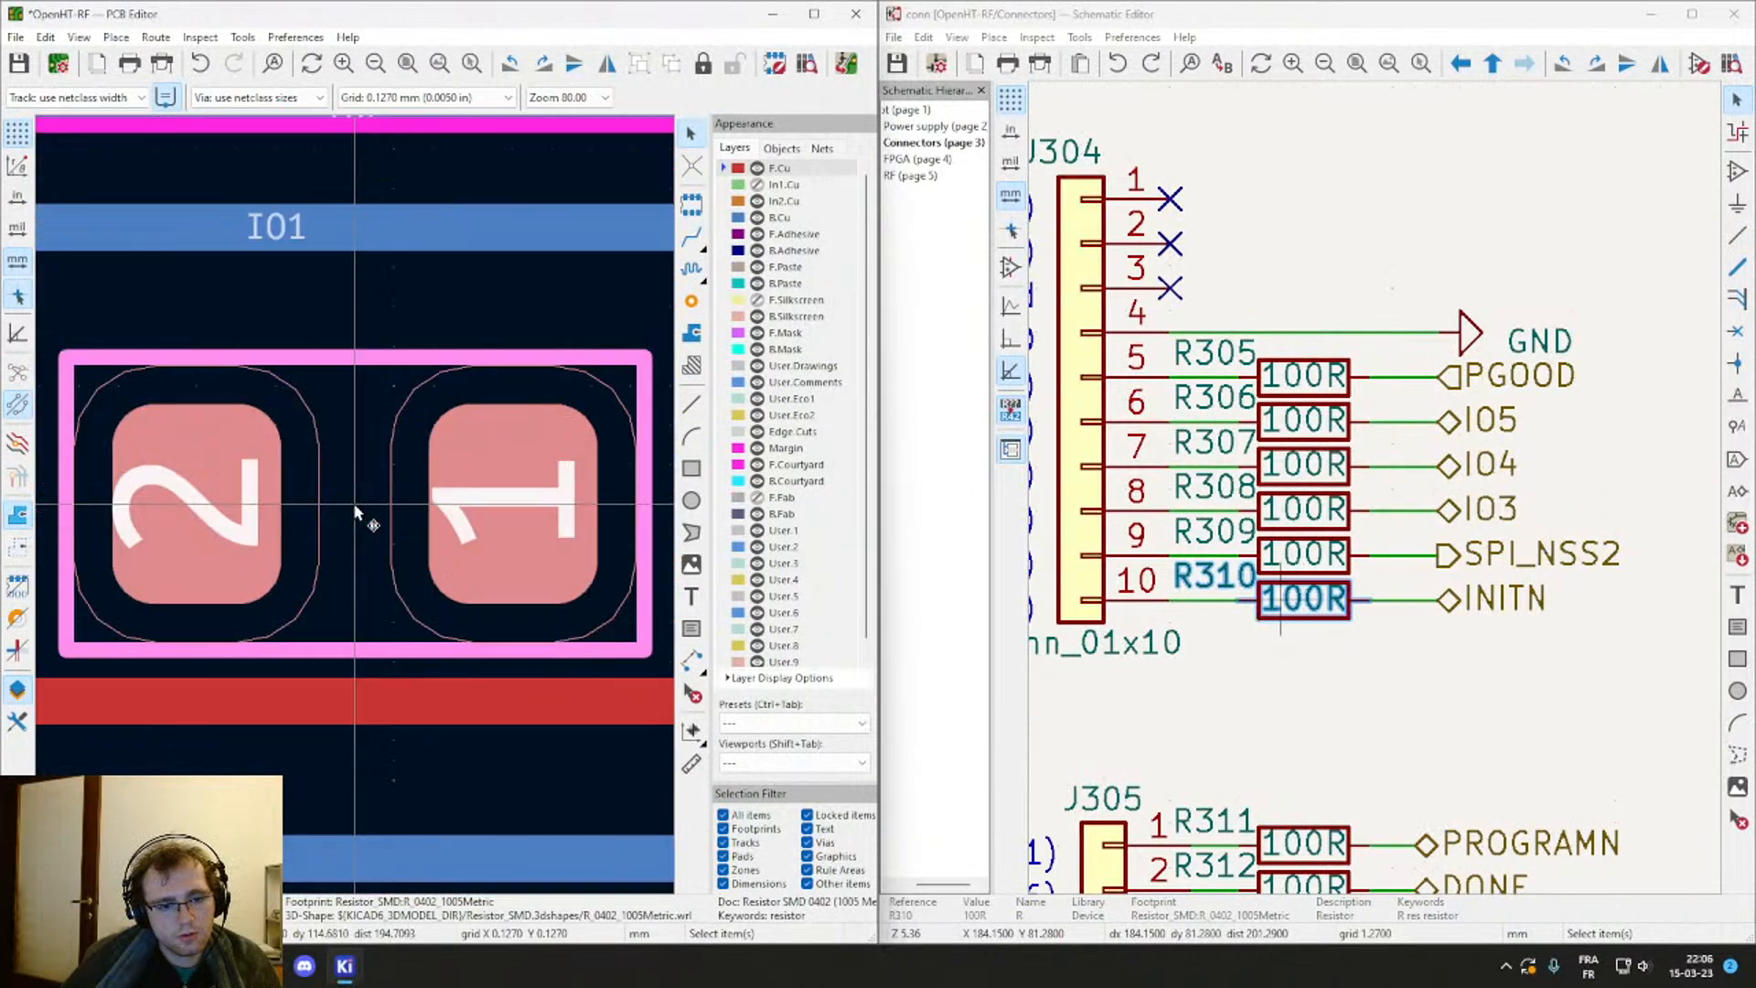
scroll(354, 503, "down", 1)
left_click(221, 451)
key("ctrl+z")
scroll(357, 513, "down", 3)
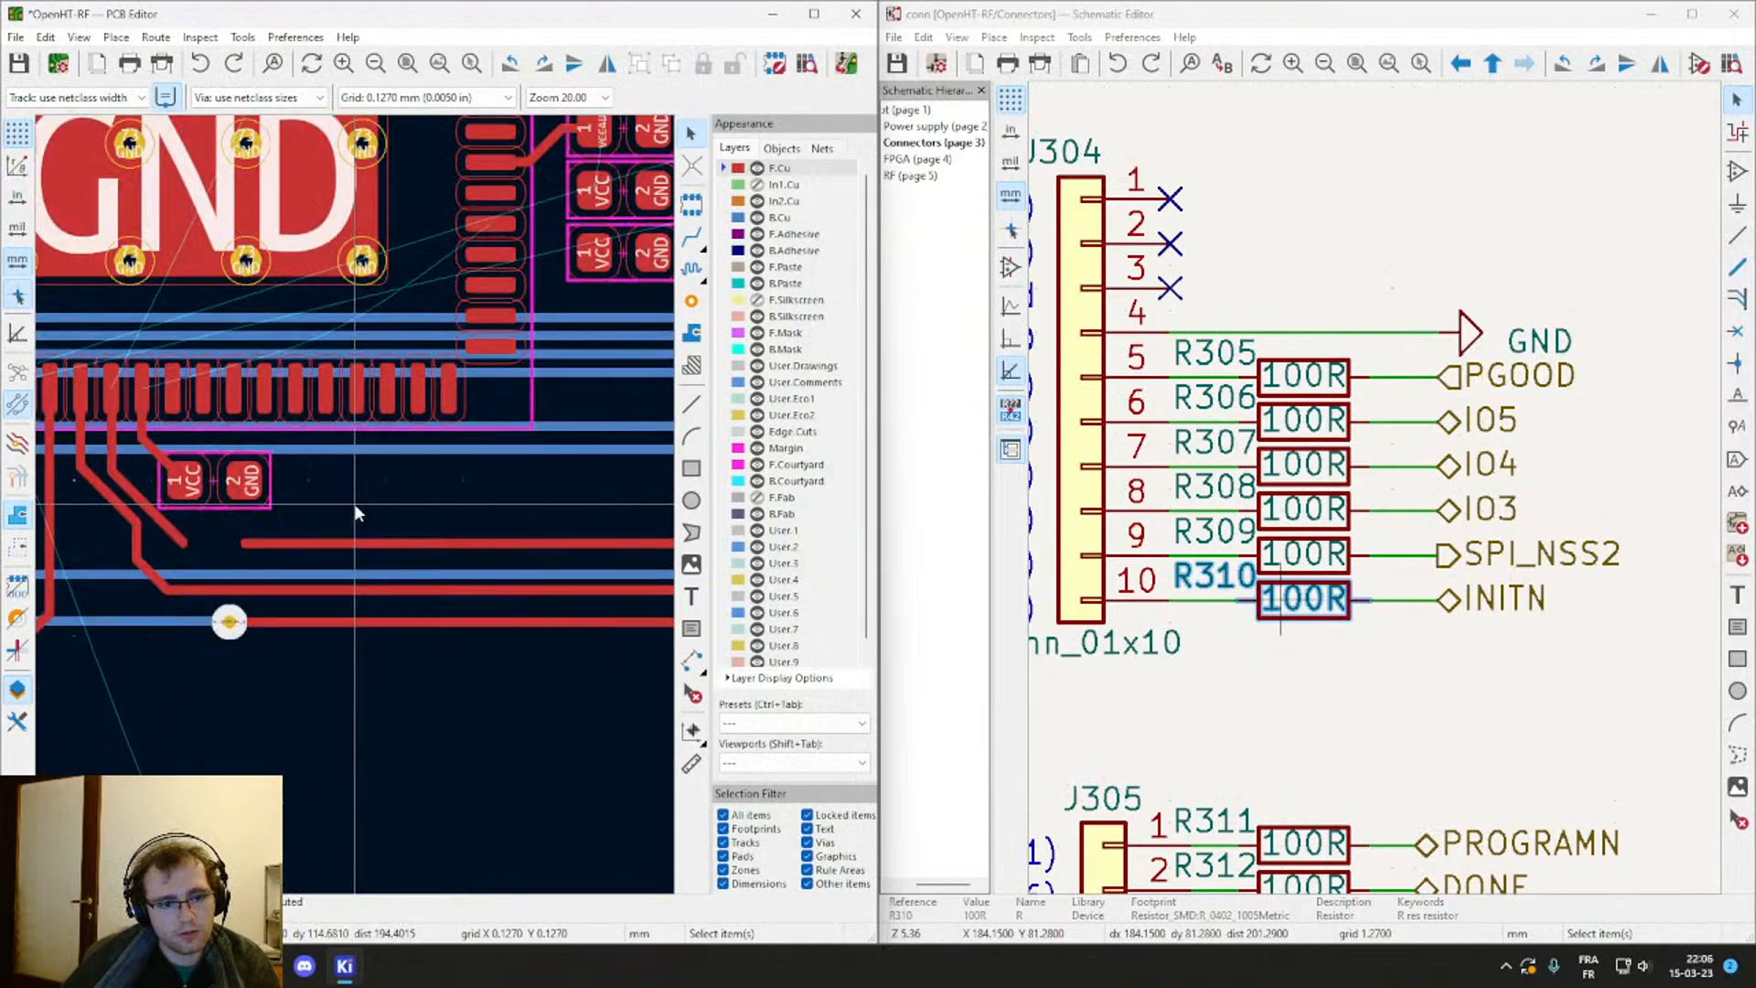
key("m")
key("Escape")
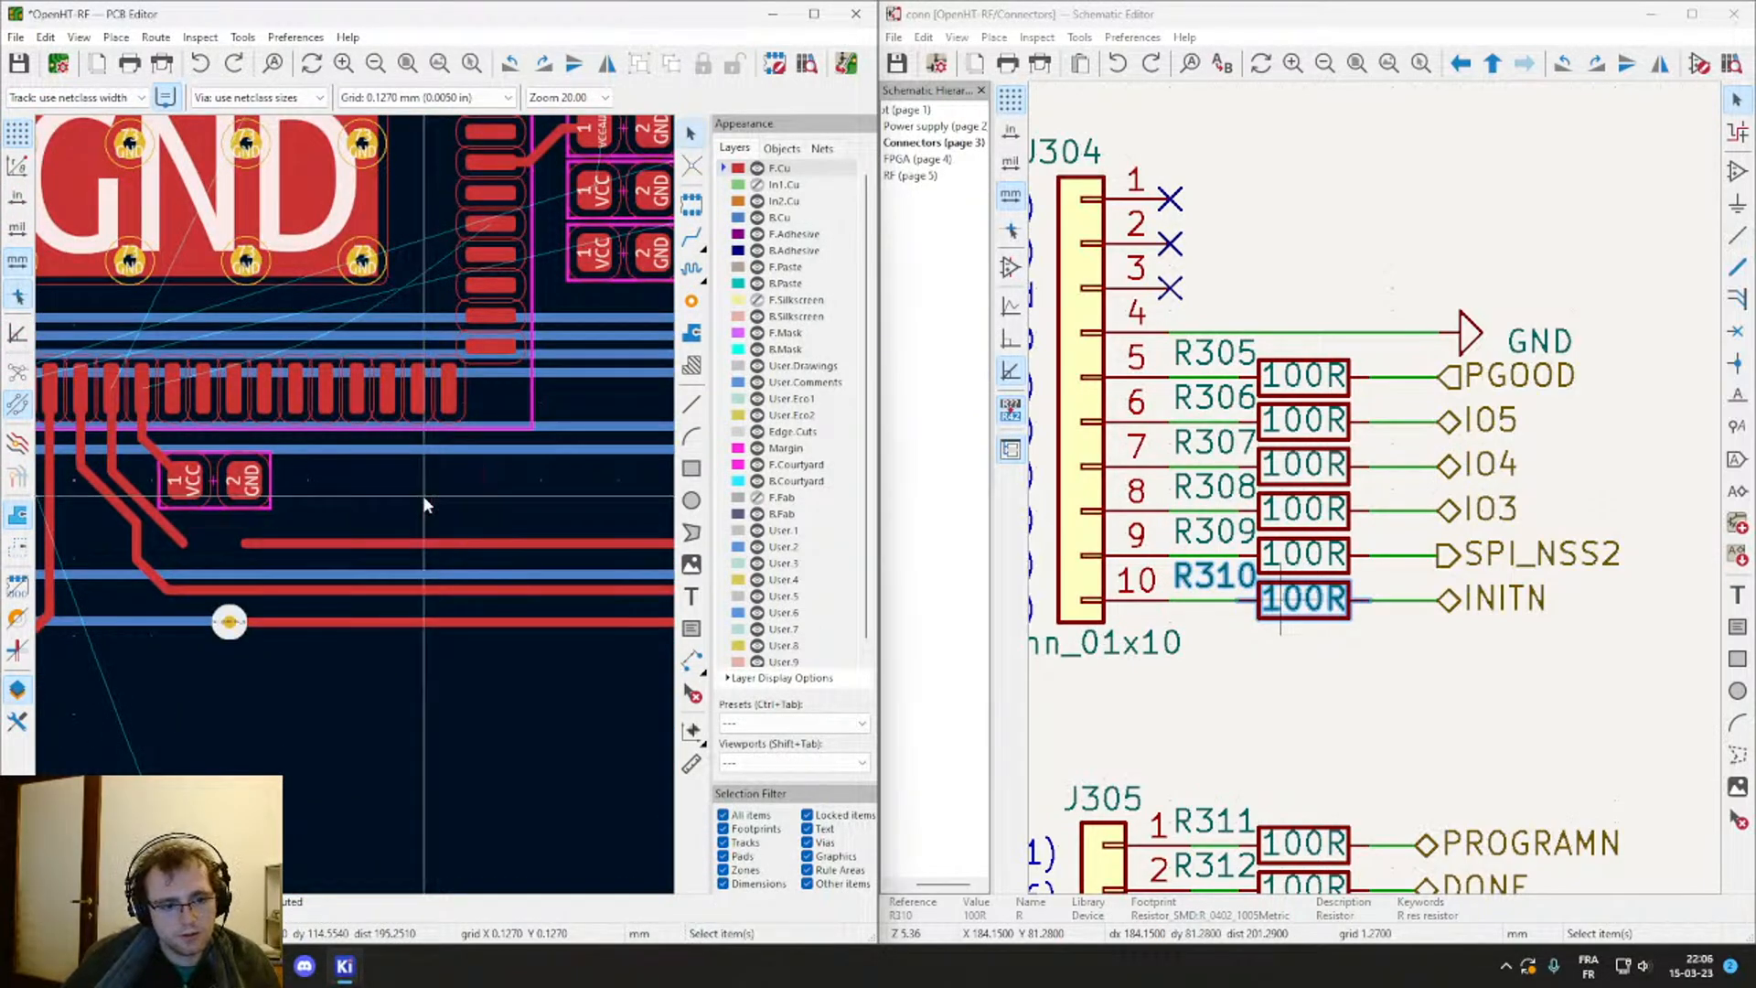
scroll(424, 498, "down", 7)
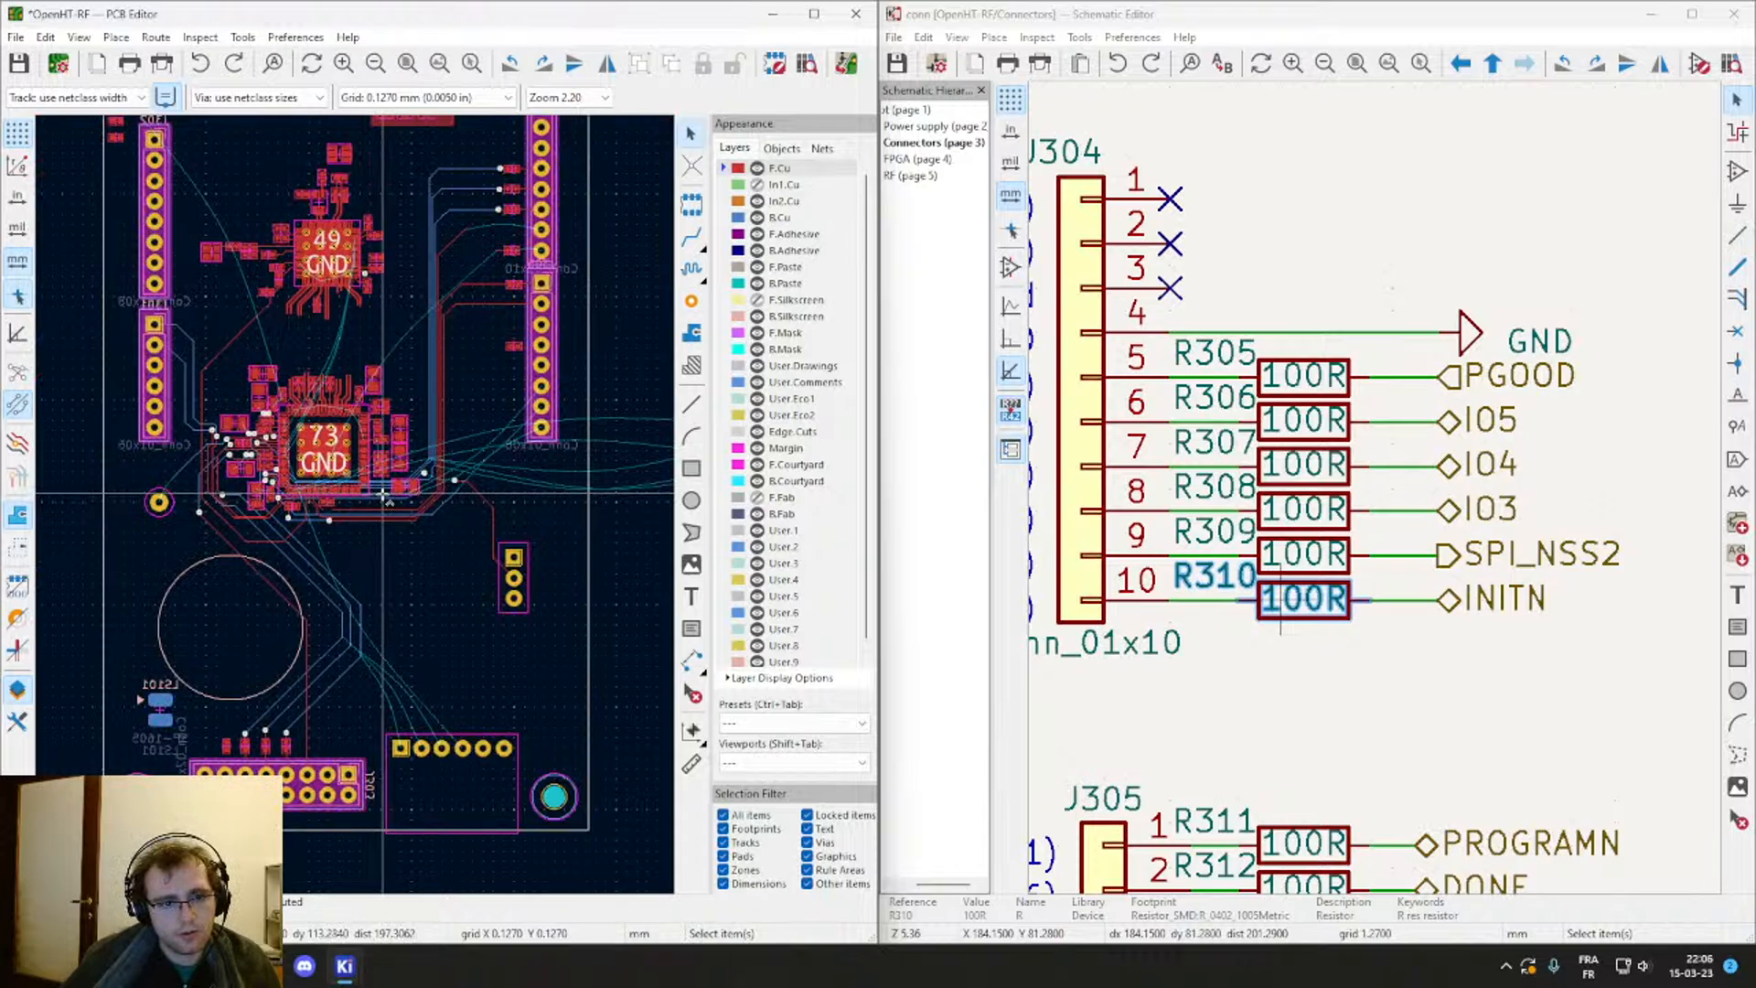
Step: Move the R309 footprint from below the 73-pad chip to beside J304 pad 9, aligned with the resistors above it
scroll(386, 499, "up", 6)
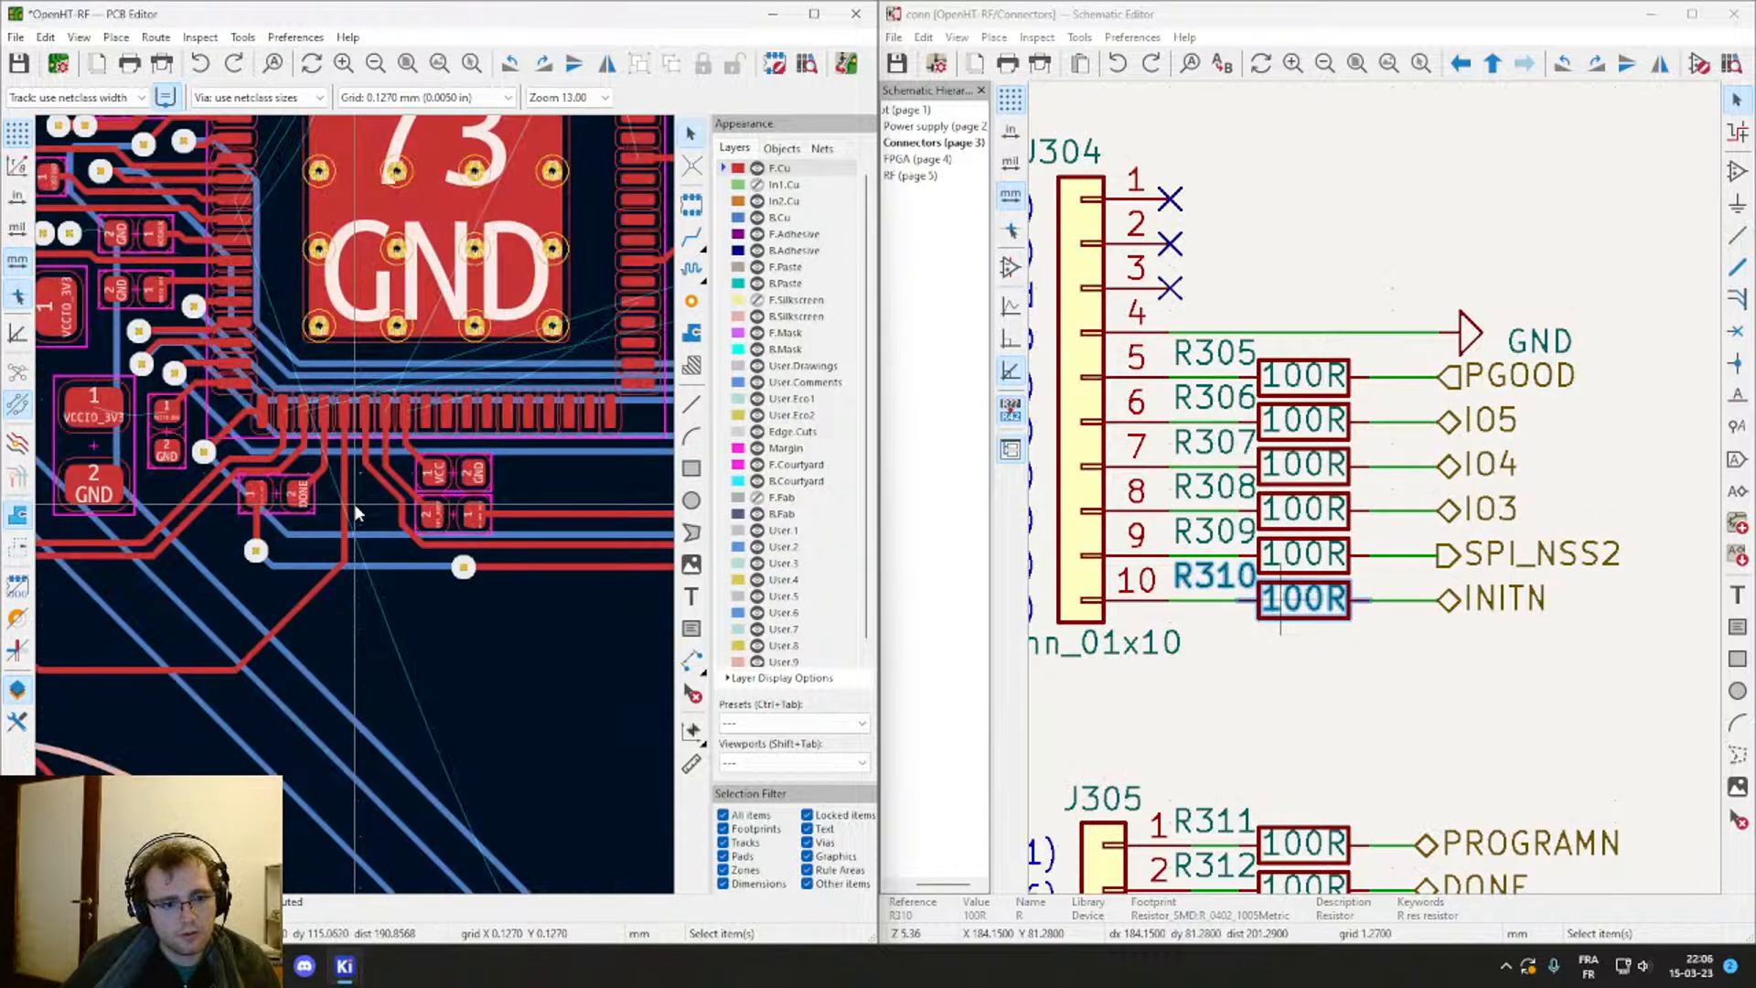
left_click(448, 515)
key("m")
scroll(448, 515, "down", 3)
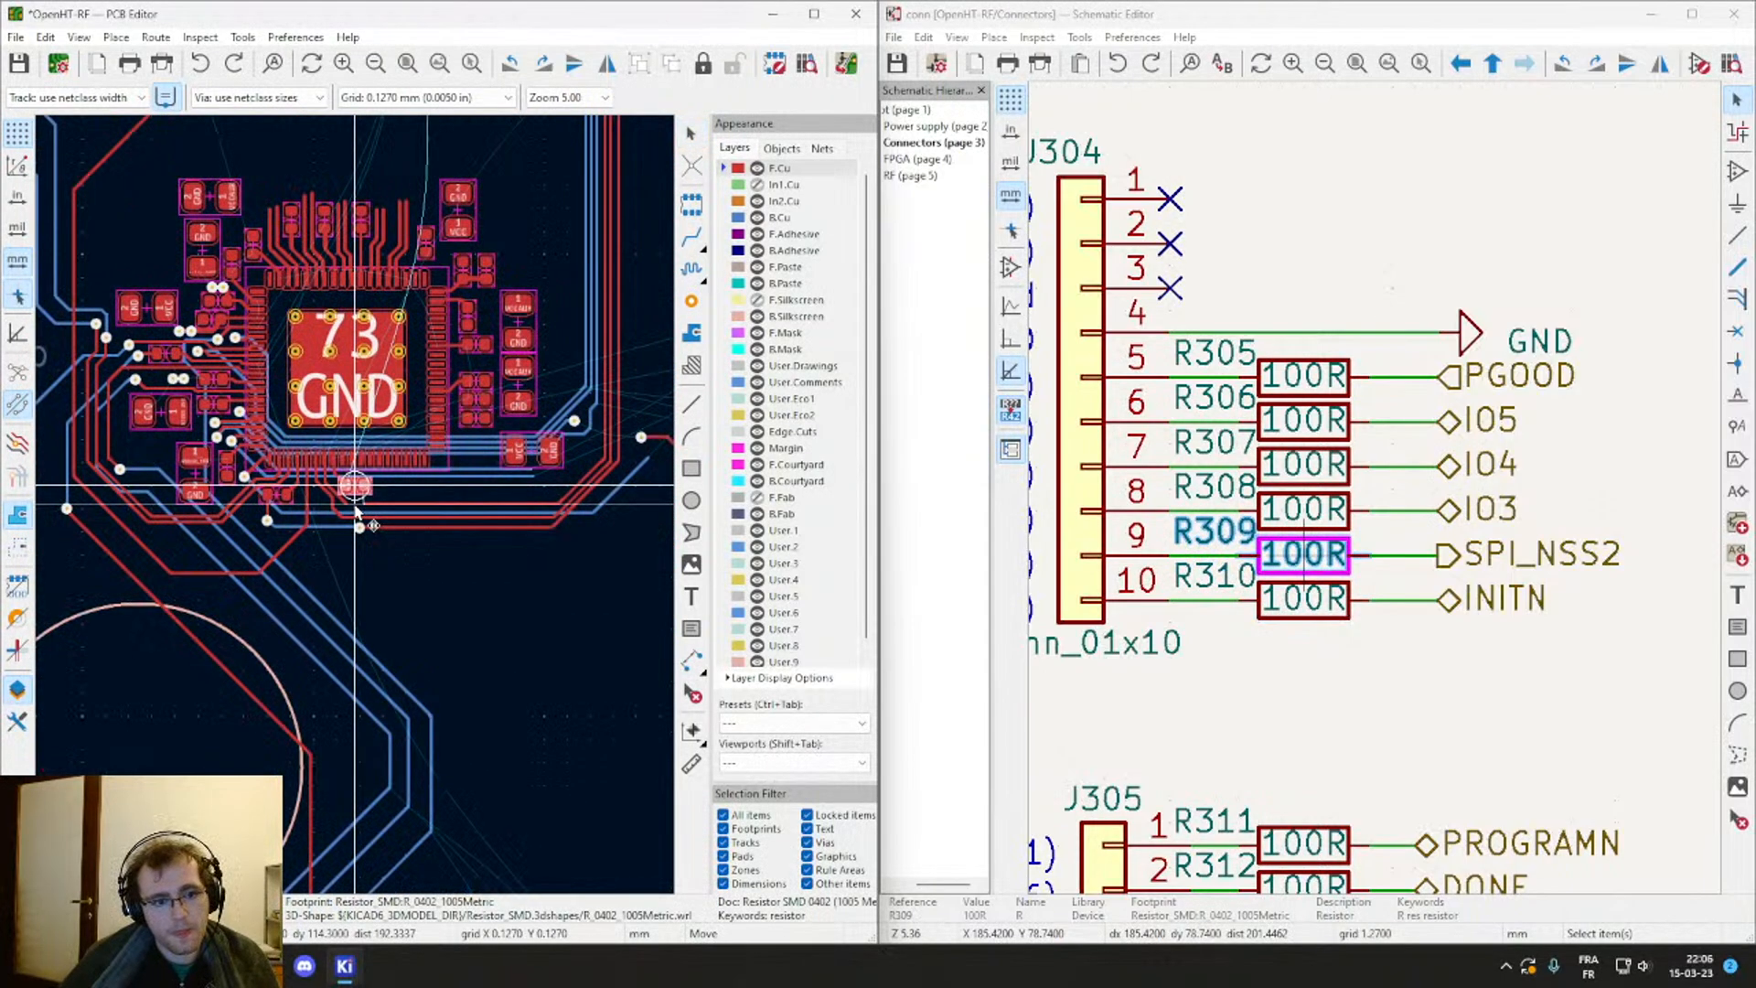
scroll(606, 279, "up", 3)
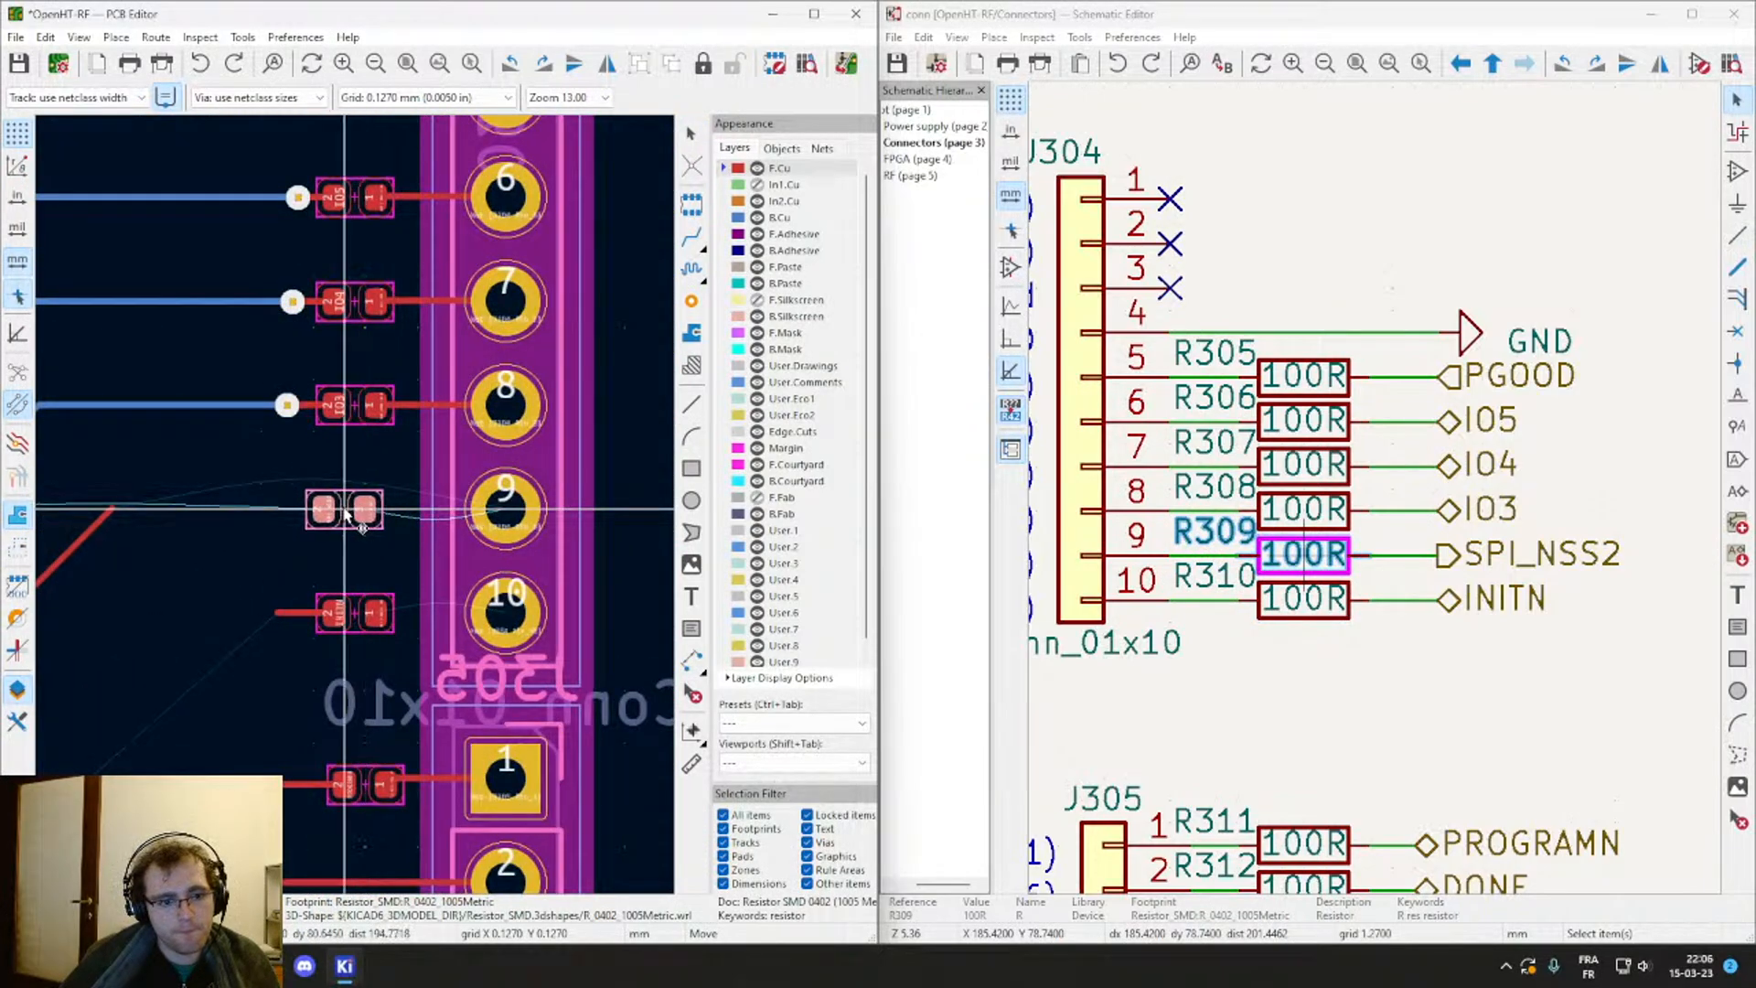
left_click(355, 514)
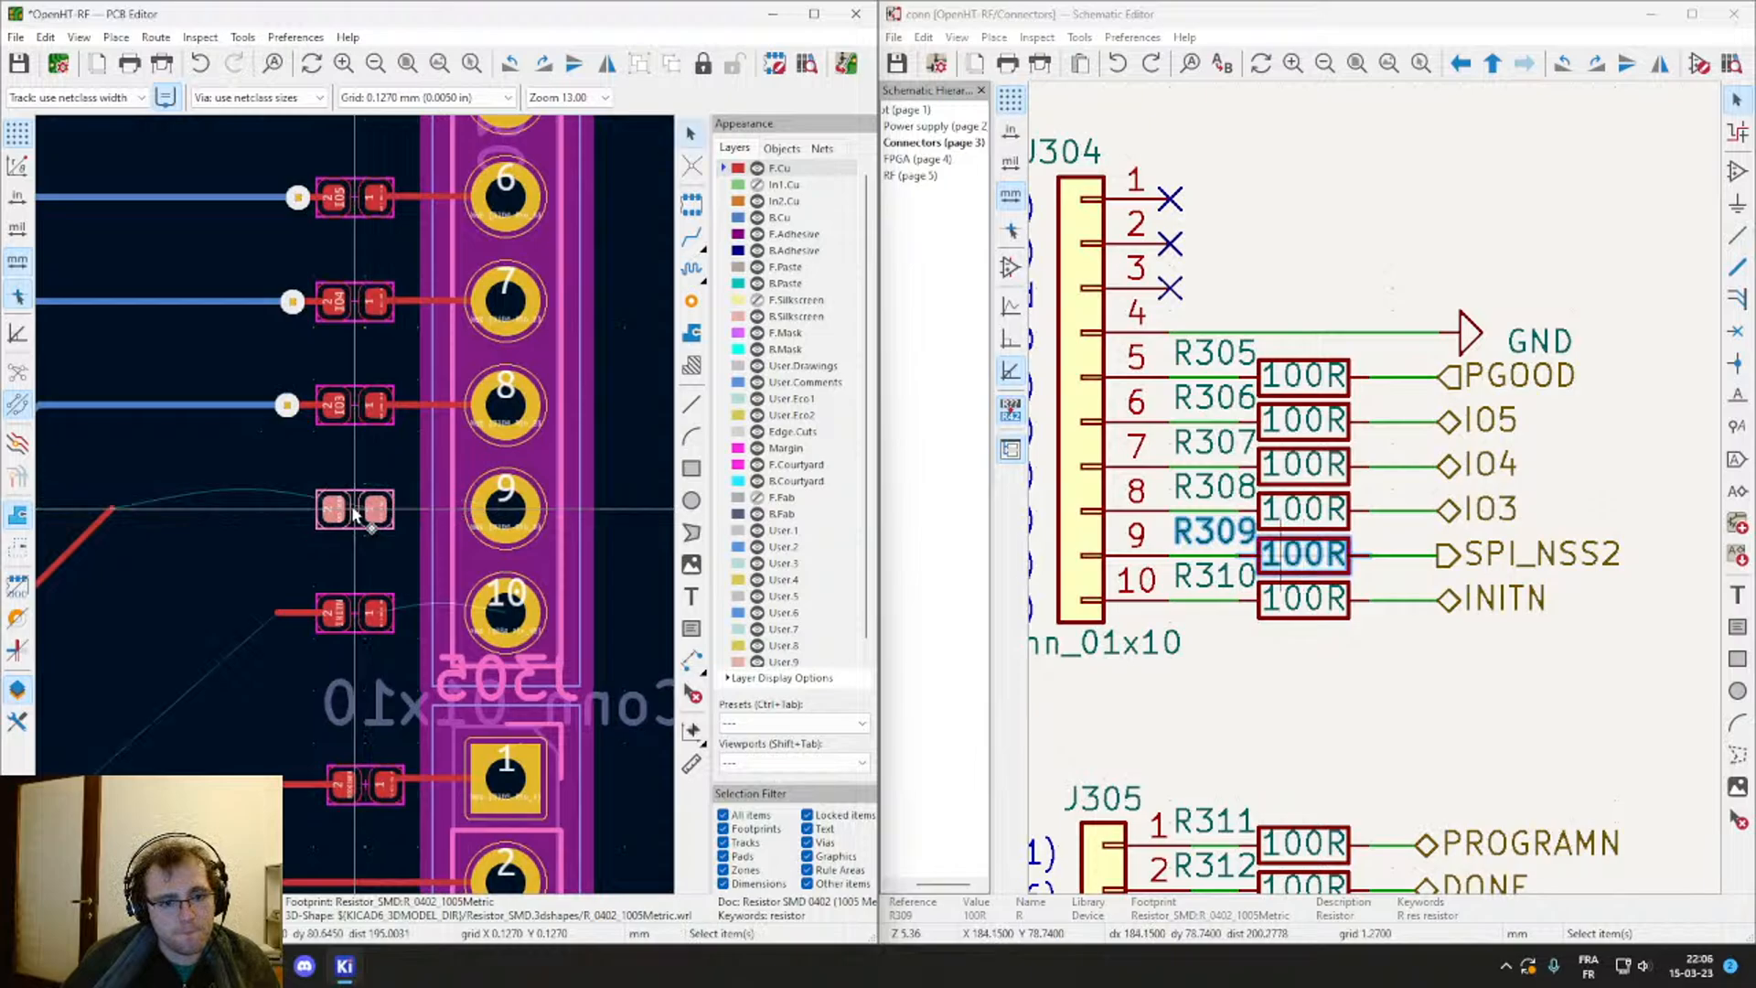
Step: Move the R310 footprint from beside J304 pad 10 to below the 73-pad chip's VCC/GND component, onto the INITN track, and save the board
left_click(358, 624)
key("m")
scroll(358, 622, "down", 4)
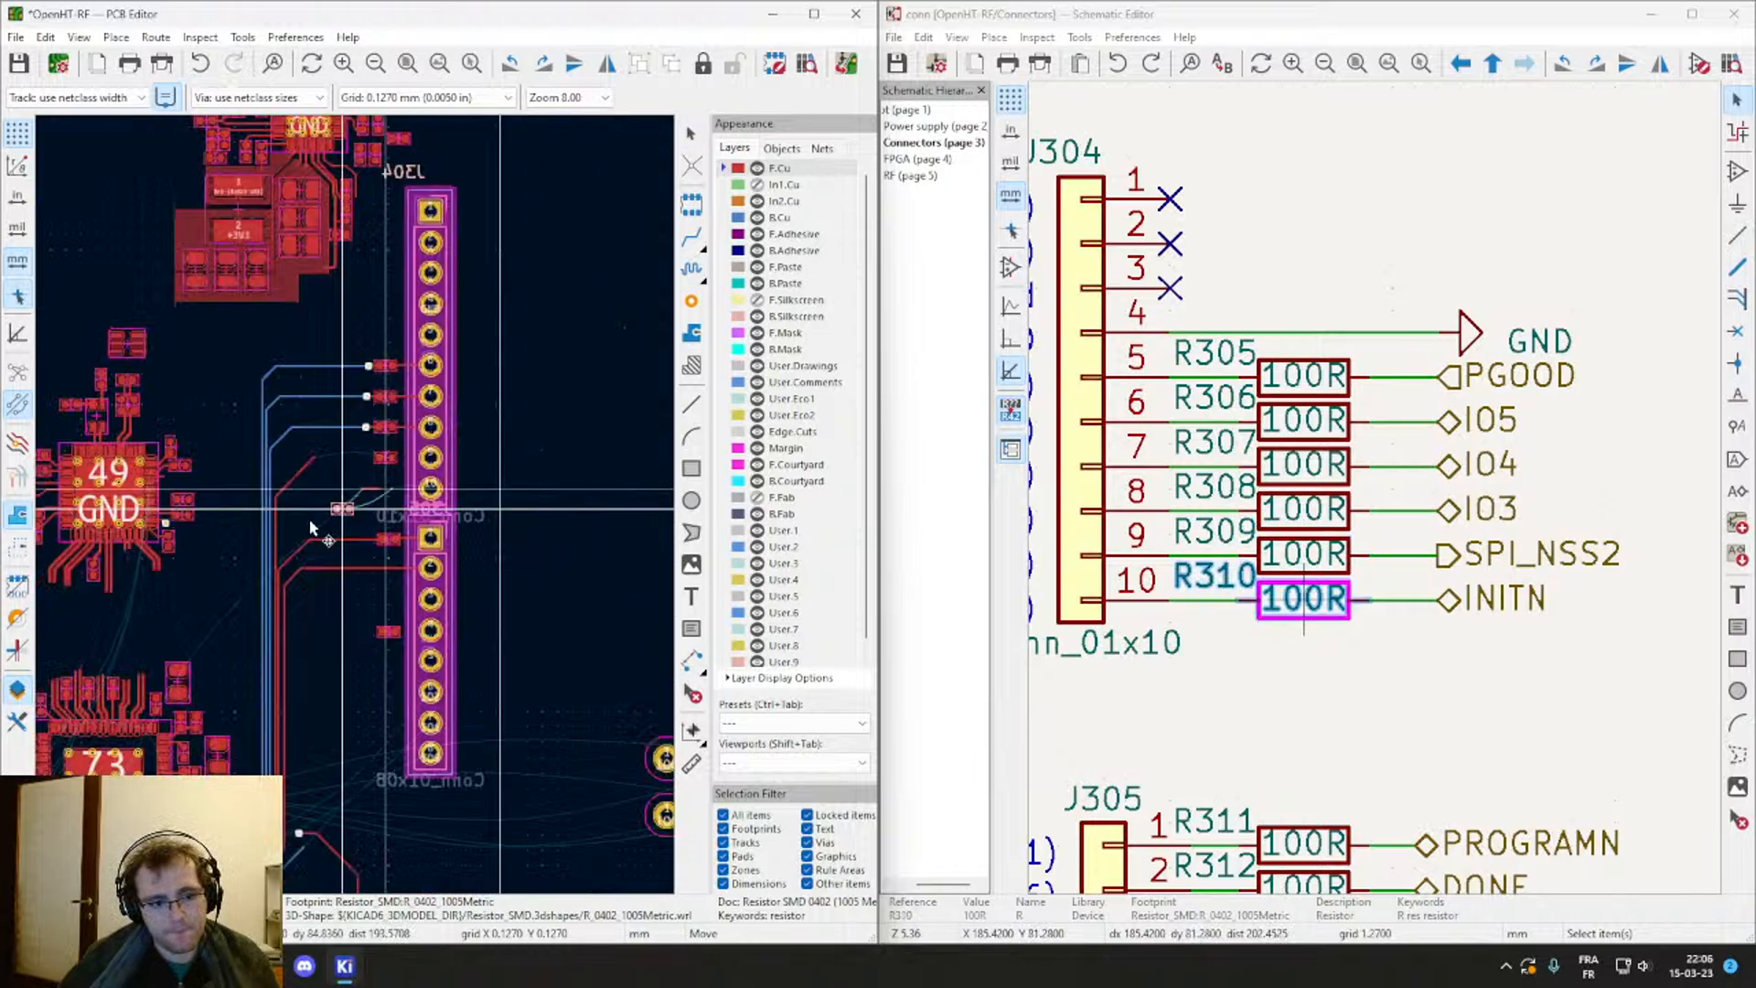
scroll(212, 718, "up", 6)
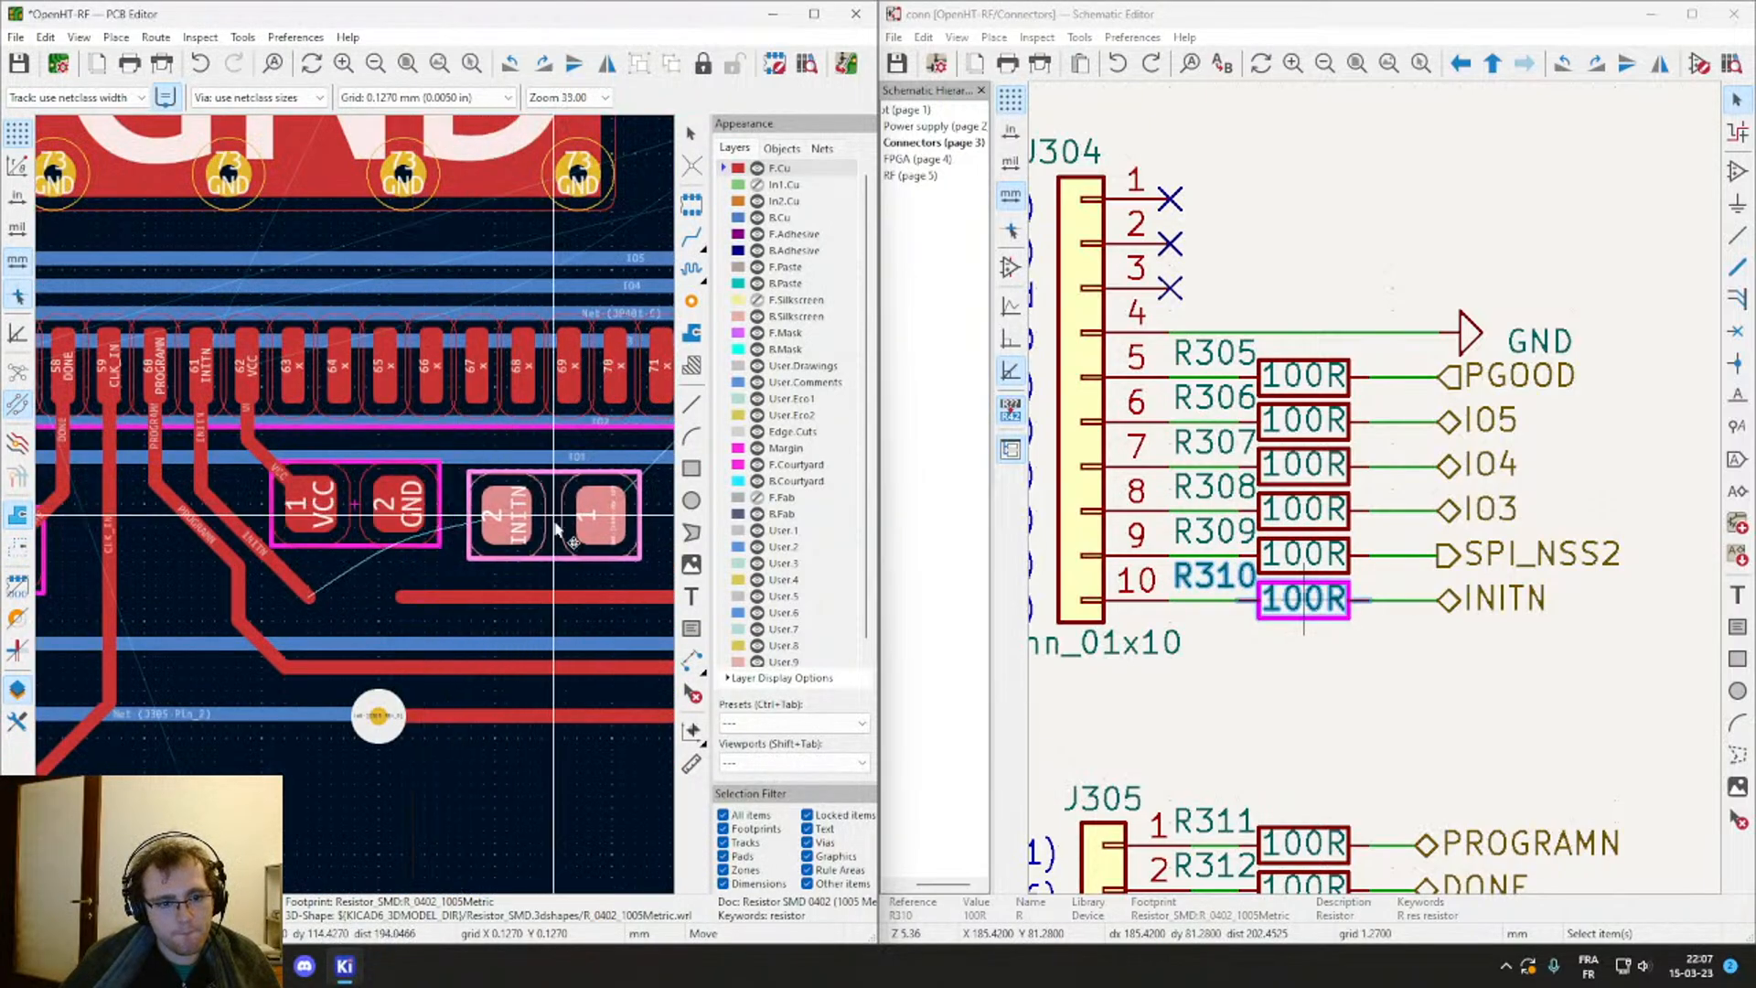
left_click(560, 529)
key("m")
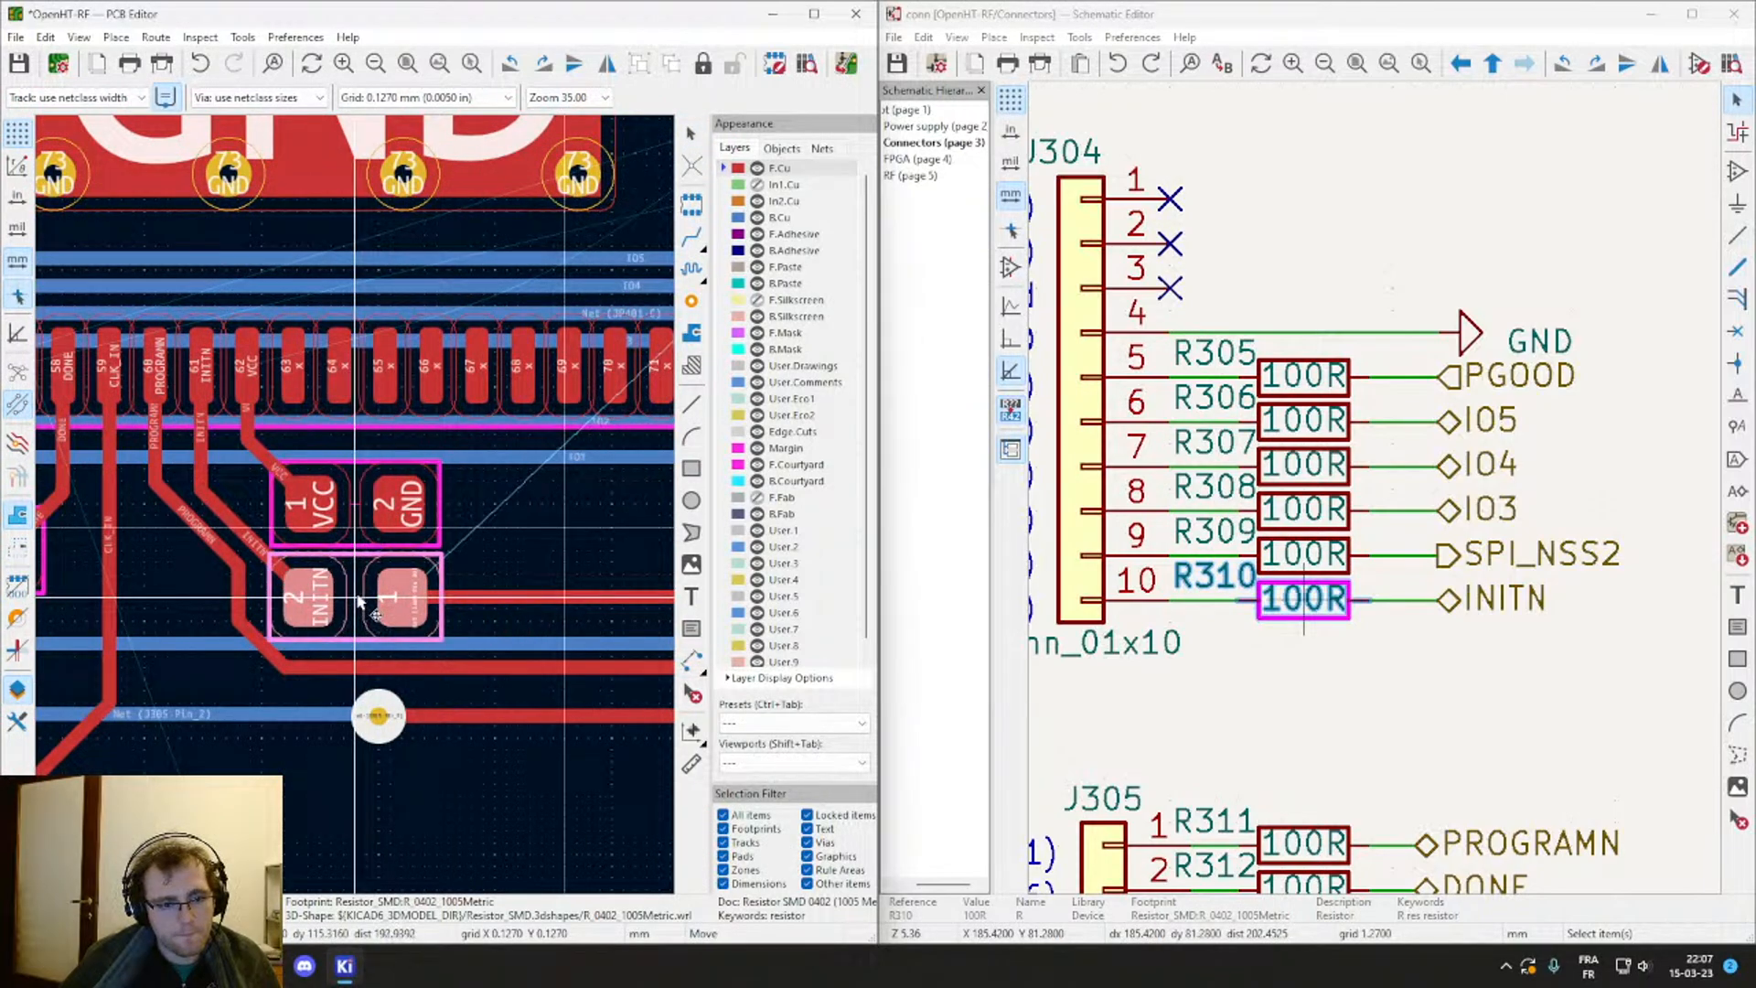
left_click(360, 601)
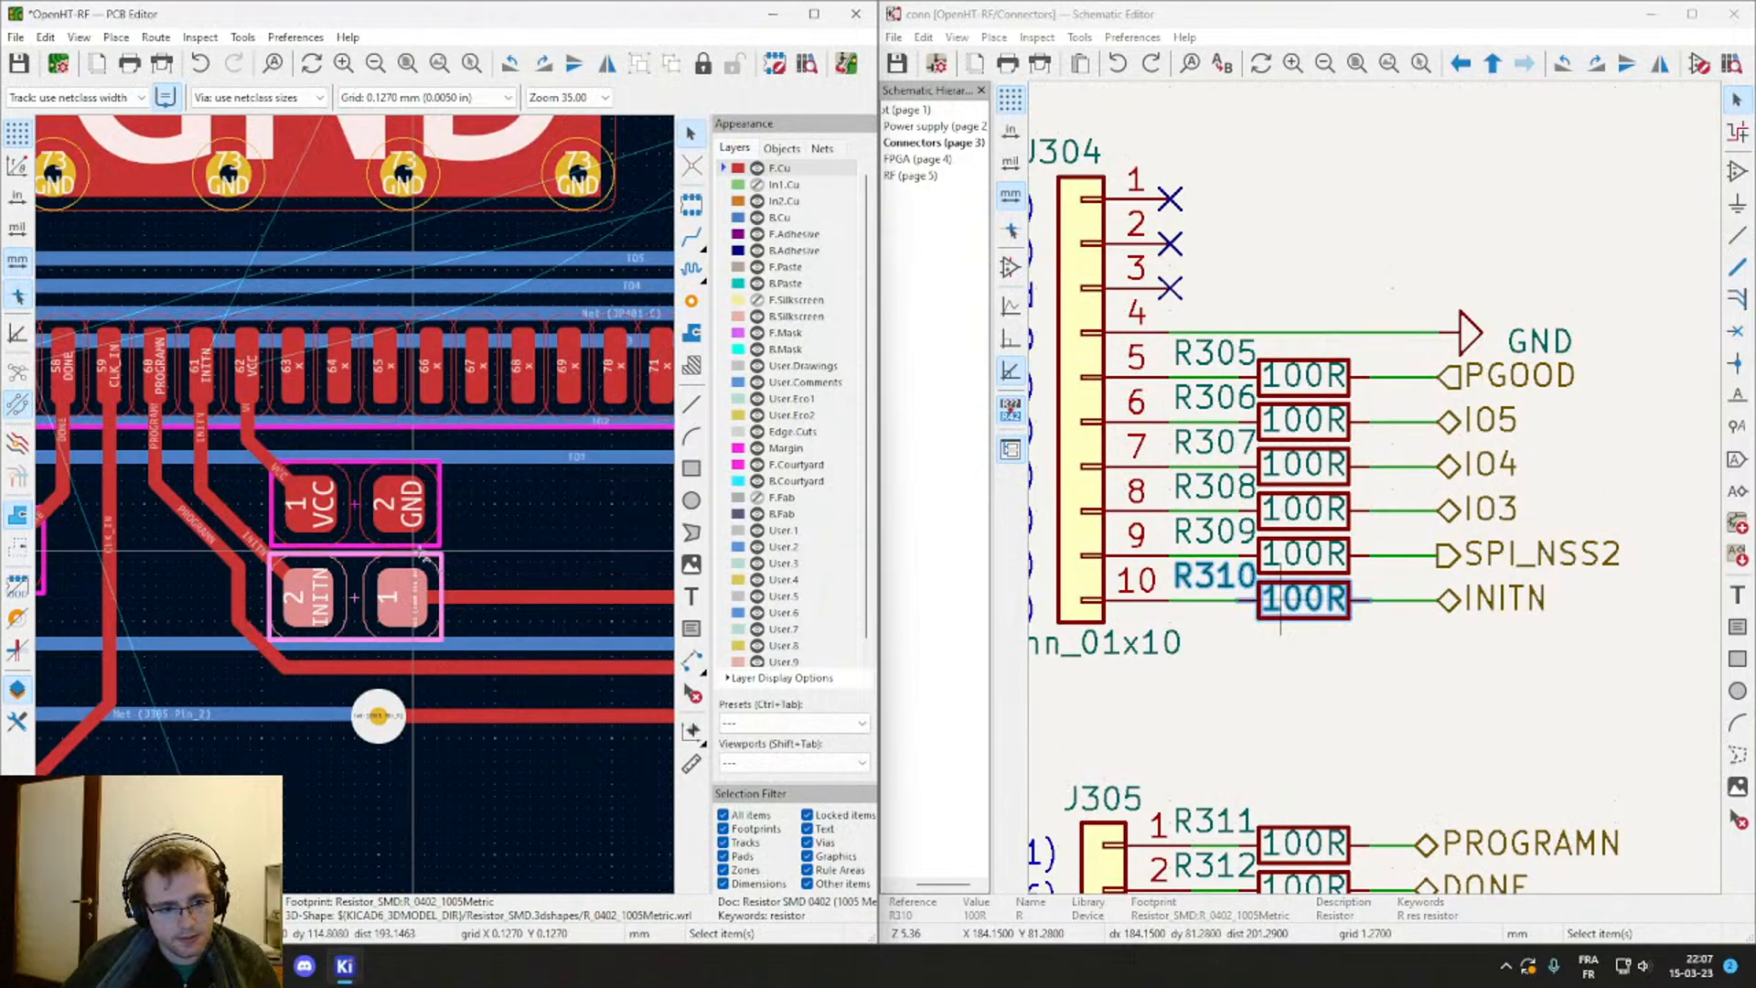
key("ctrl+s")
Step: Route R309 to J304 pad 9 and shift the loose diagonal track below it down towards the level of pad 10
scroll(495, 517, "down", 5)
scroll(595, 274, "down", 1)
scroll(503, 301, "up", 2)
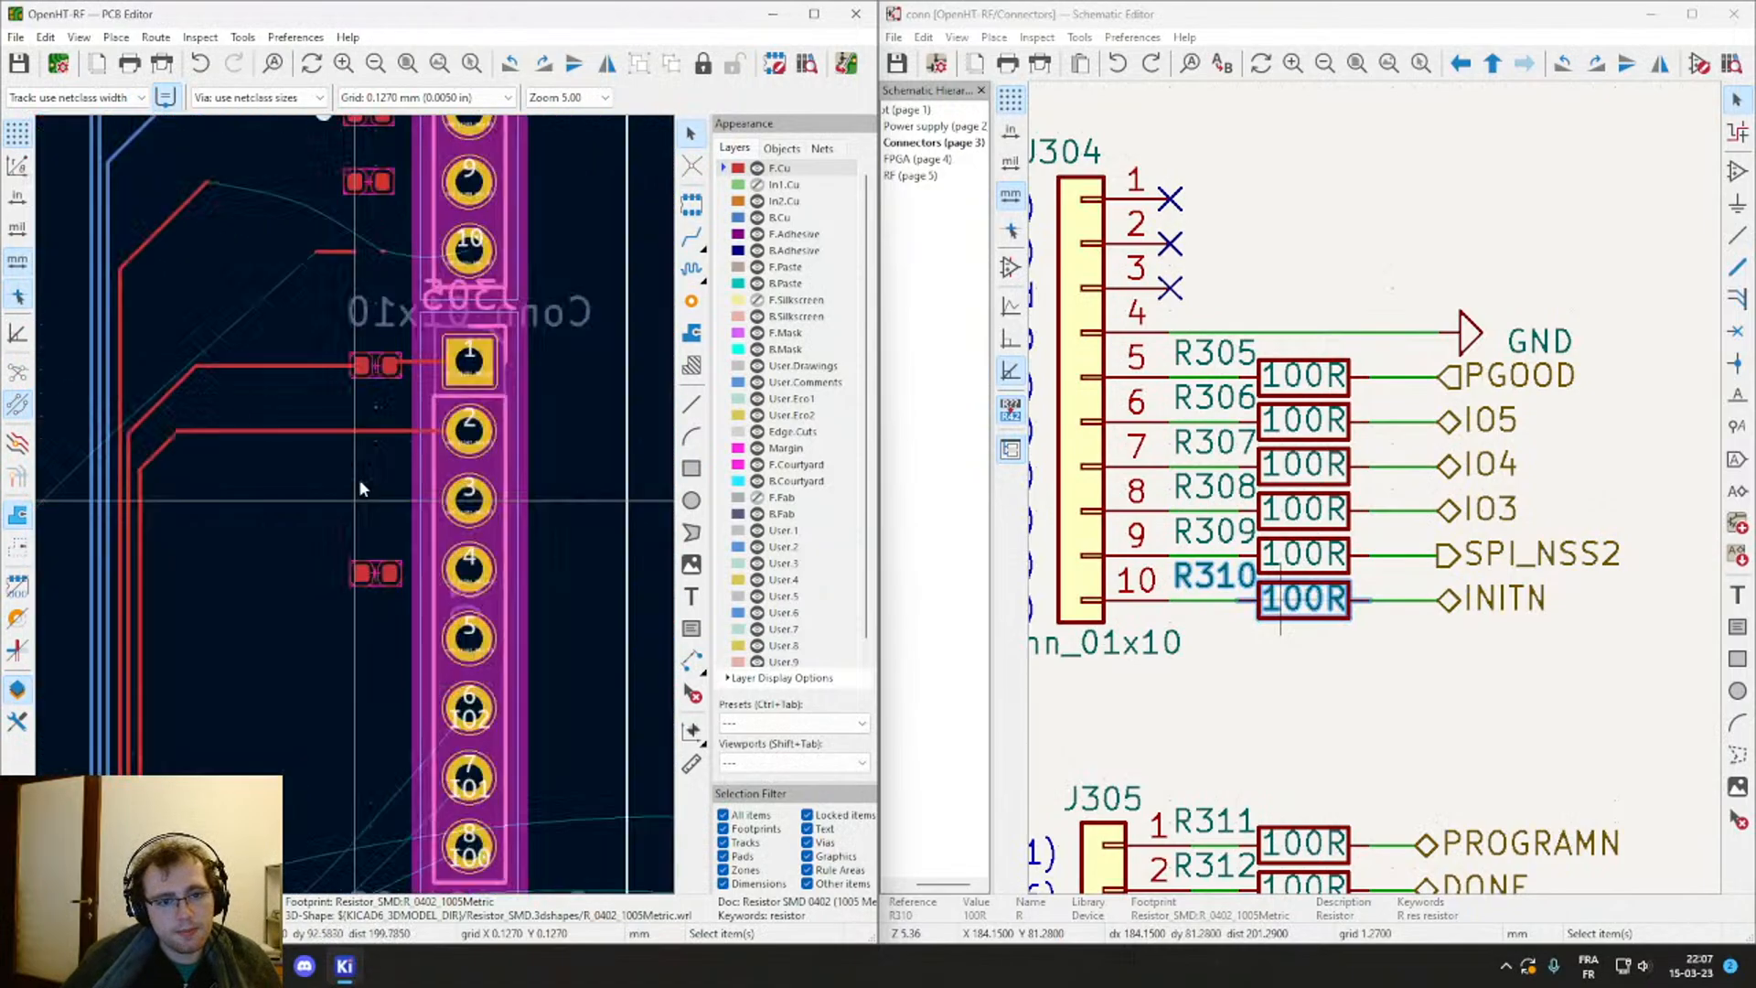
middle_click_drag(346, 393, 355, 654)
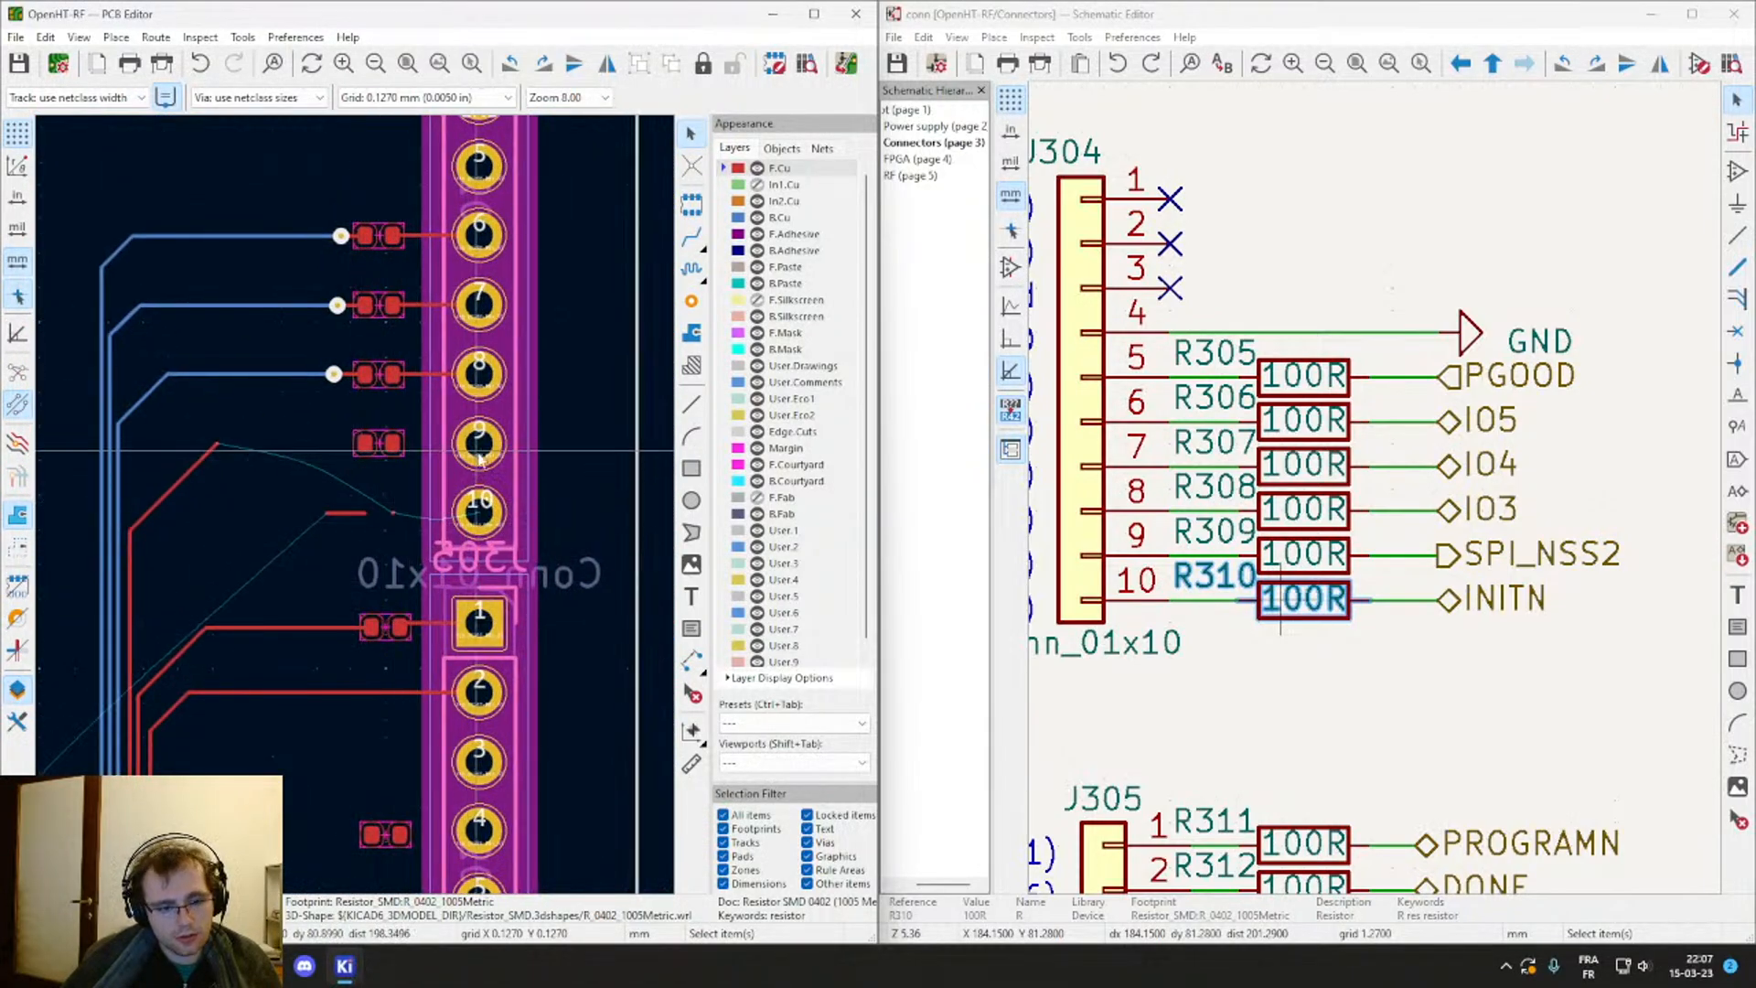
key("x")
left_click(389, 444)
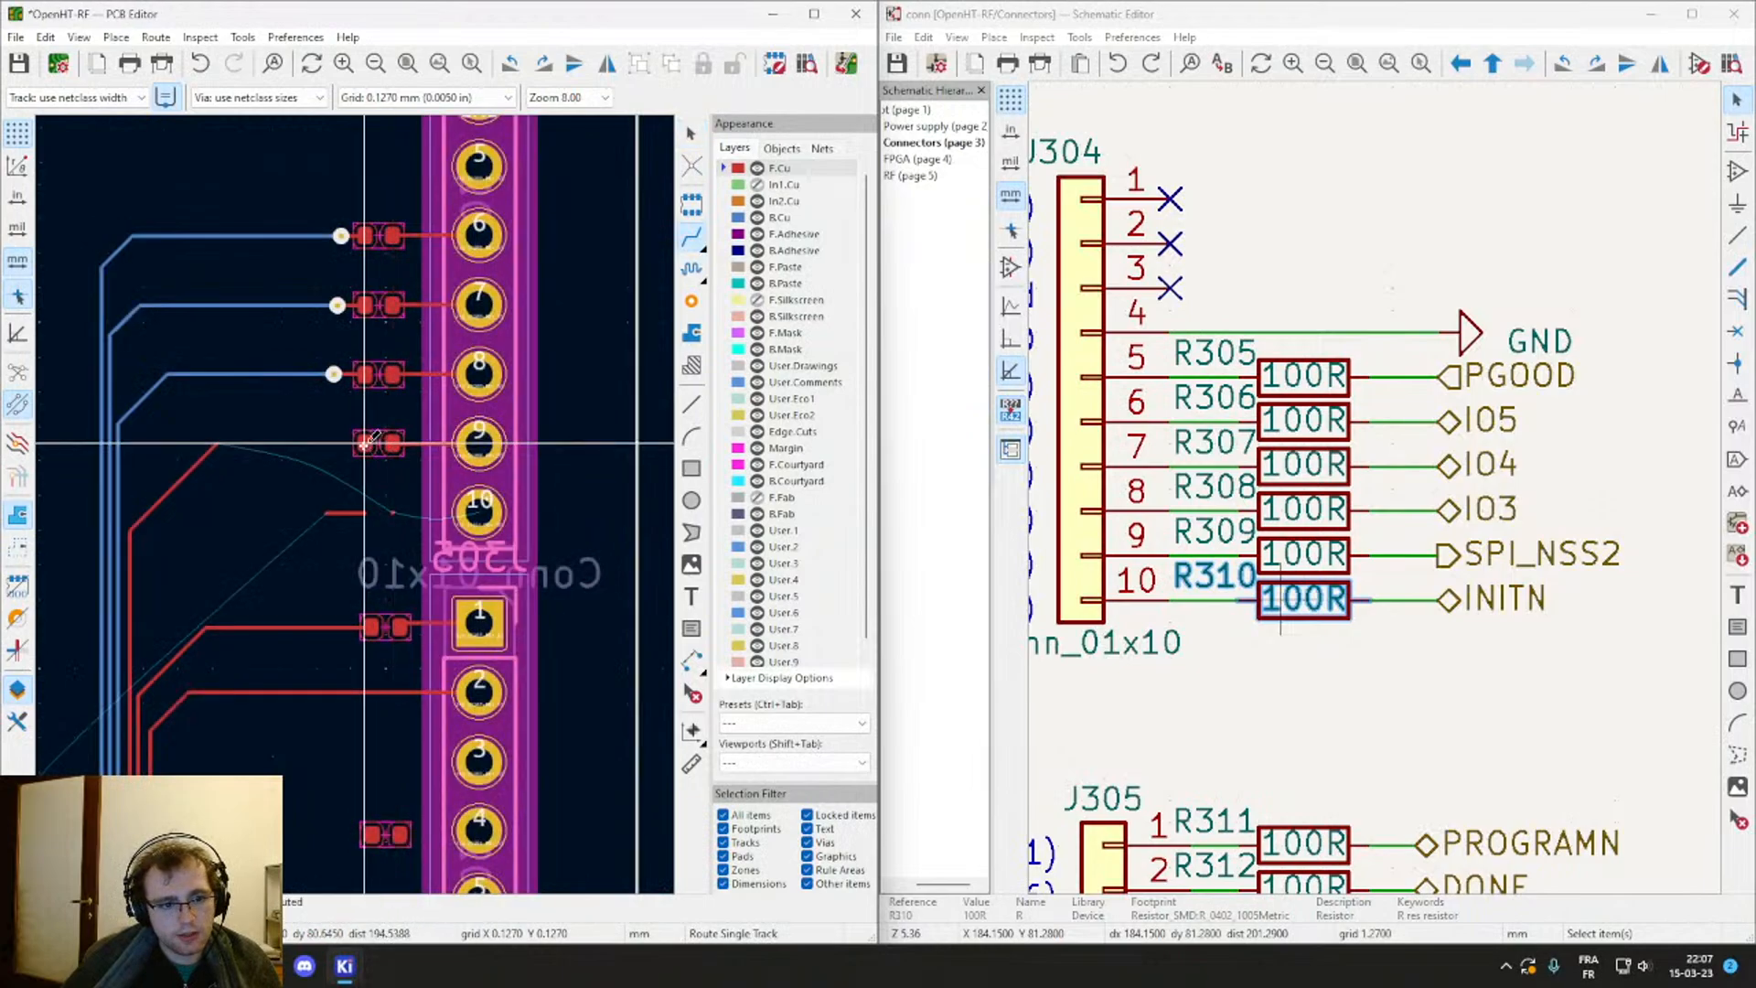
left_click(365, 443)
key("Escape")
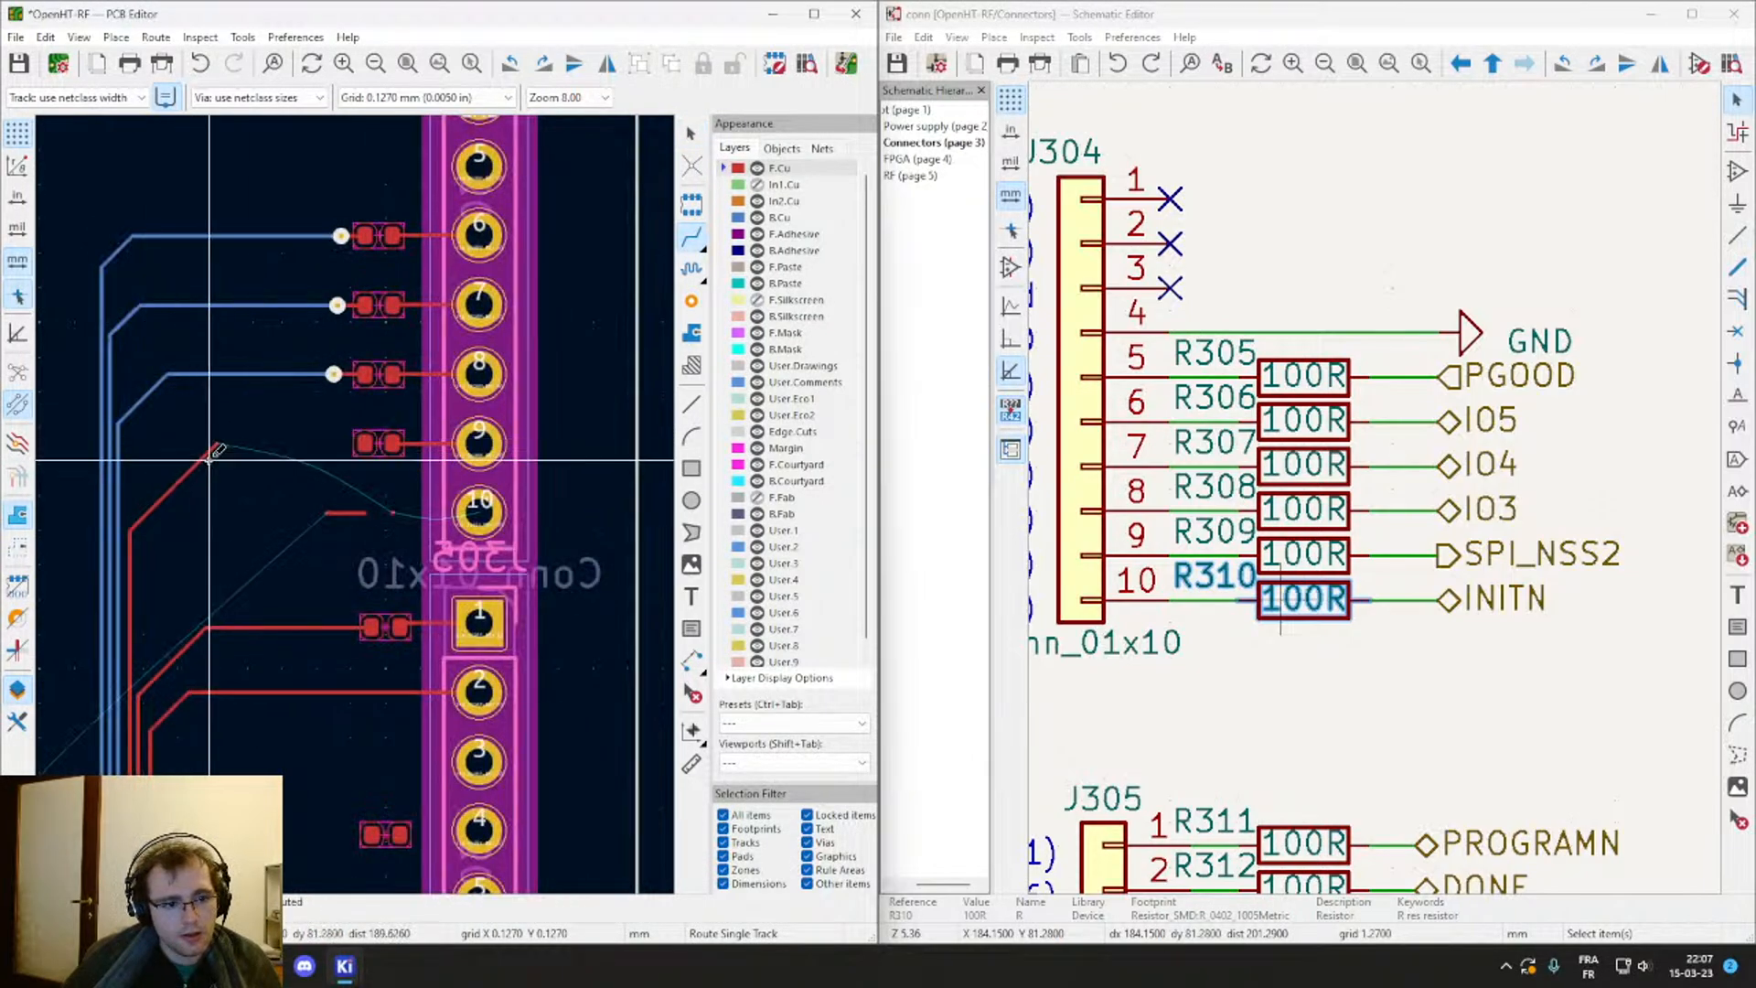
key("Escape")
left_click_drag(193, 466, 156, 560)
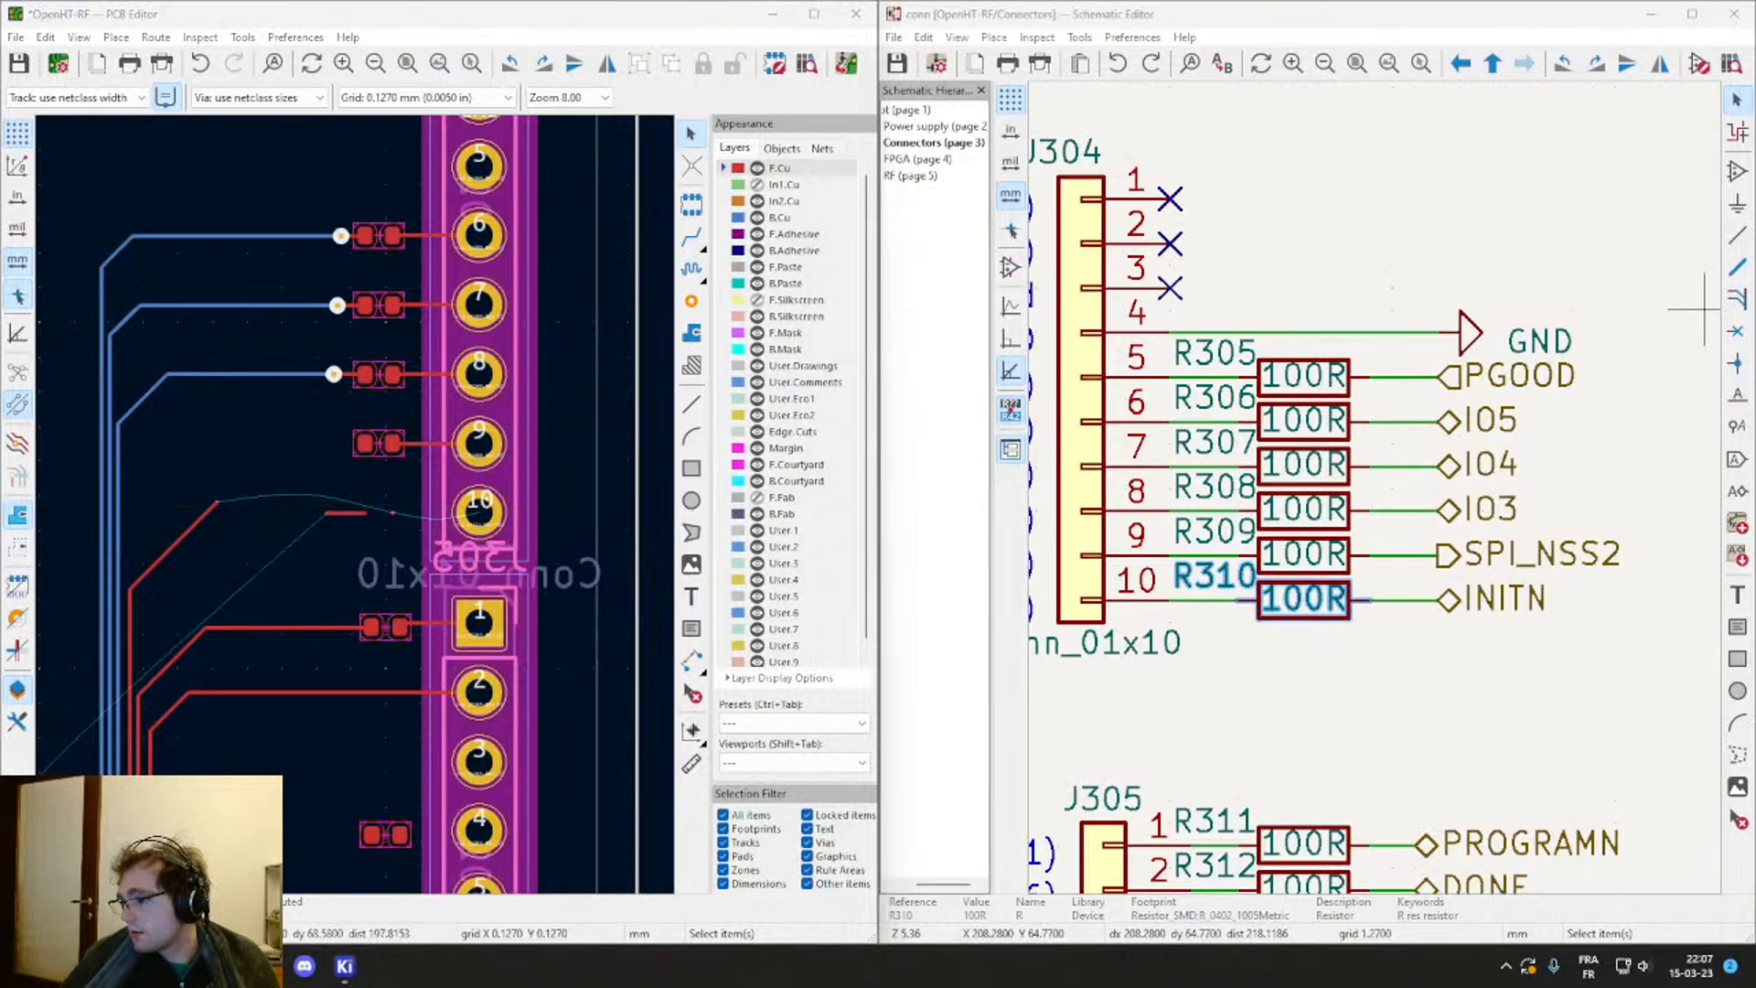
Step: Route the SPI_NSS2 track on F.Cu from R309 to pad 42 of the 49-pad chip
left_click(650, 11)
middle_click_drag(308, 523, 439, 462)
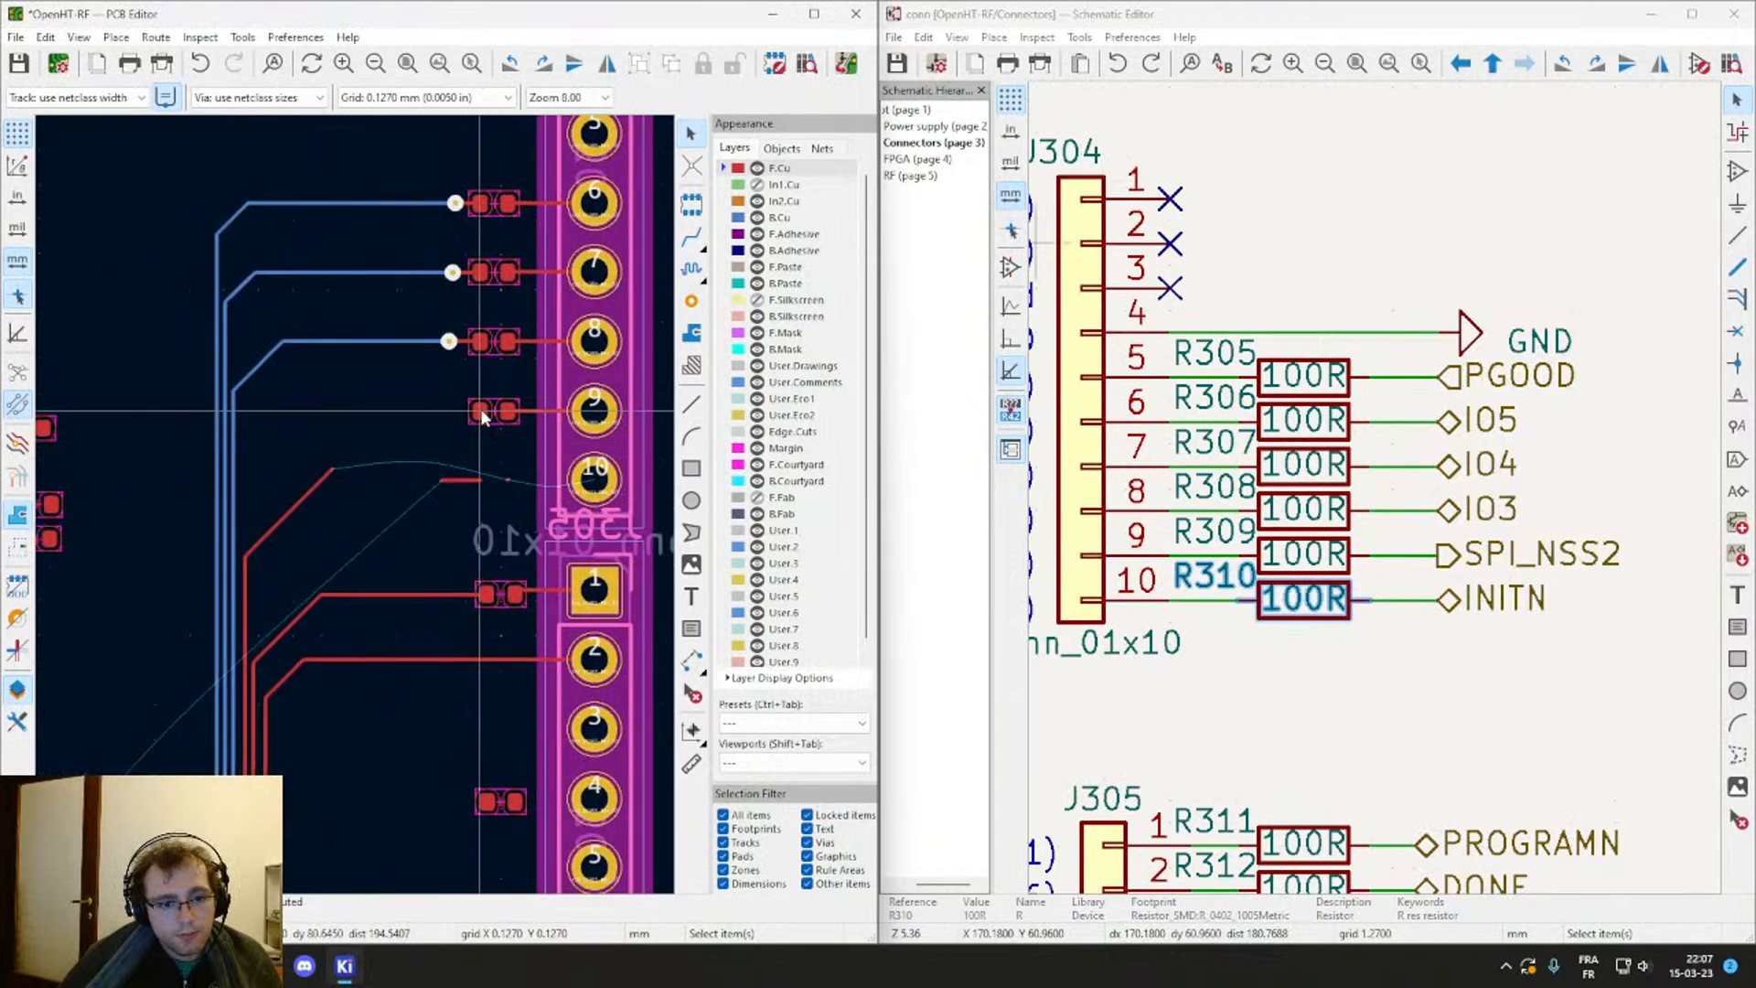
key("x")
scroll(393, 503, "down", 2)
scroll(391, 503, "up", 4)
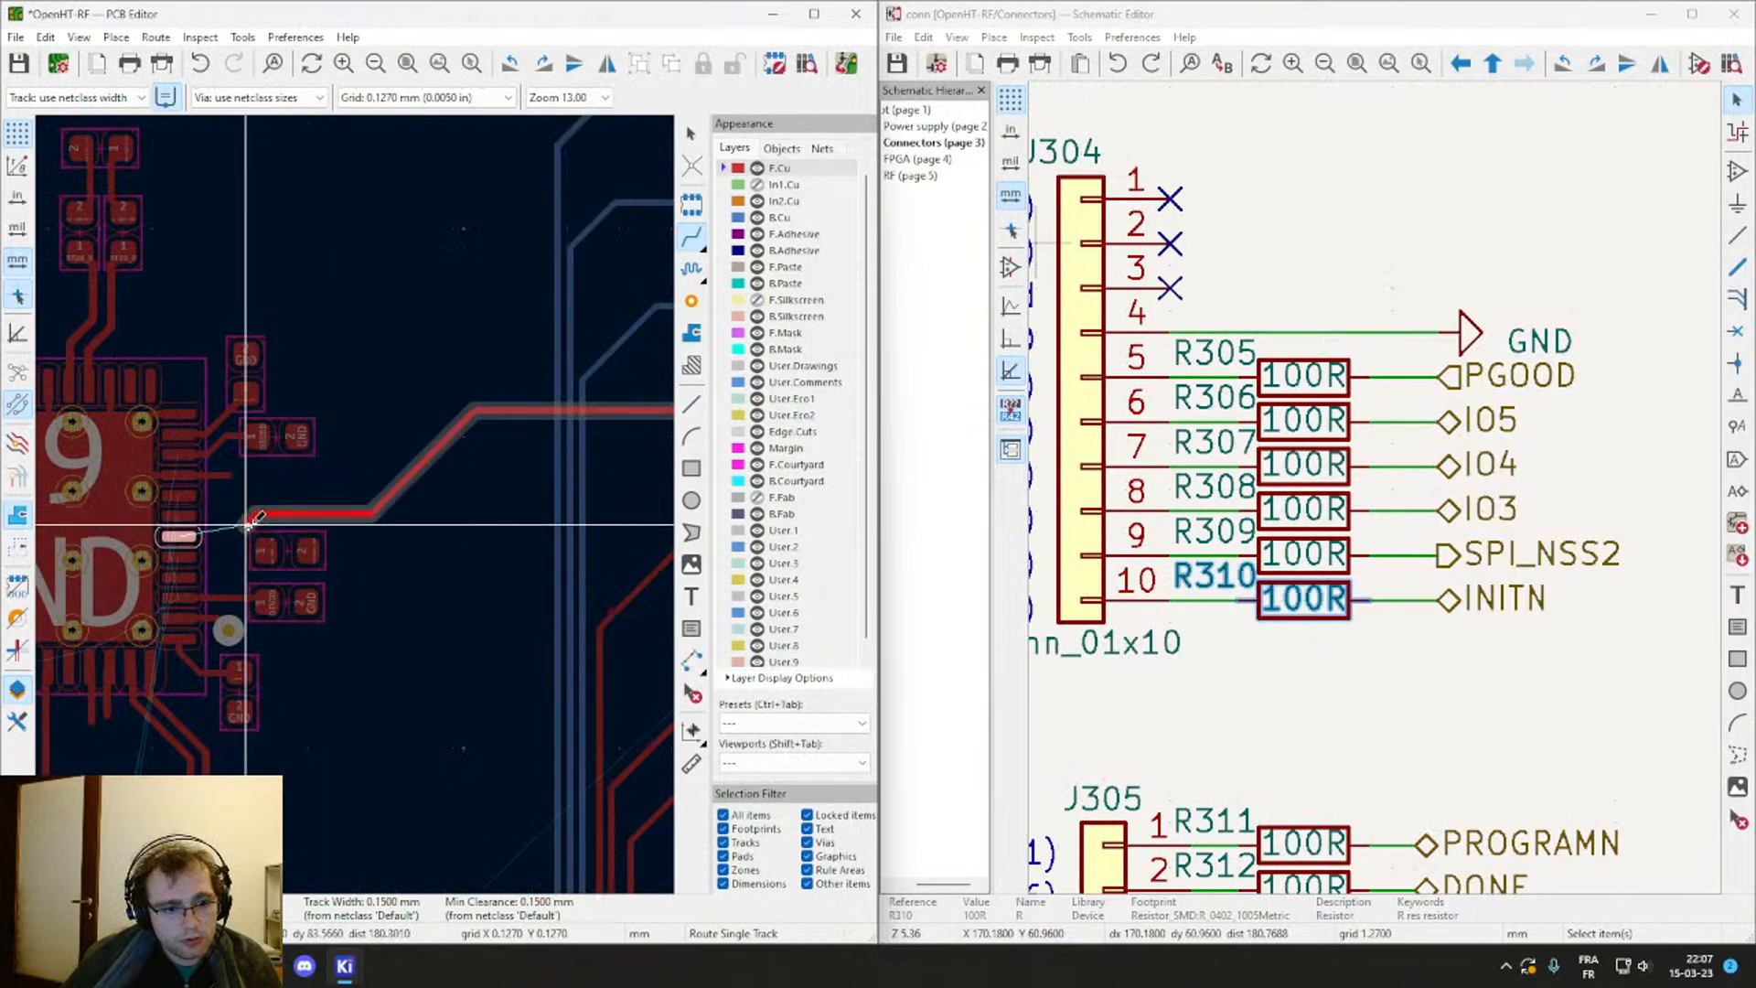
scroll(224, 530, "up", 3)
left_click(180, 540)
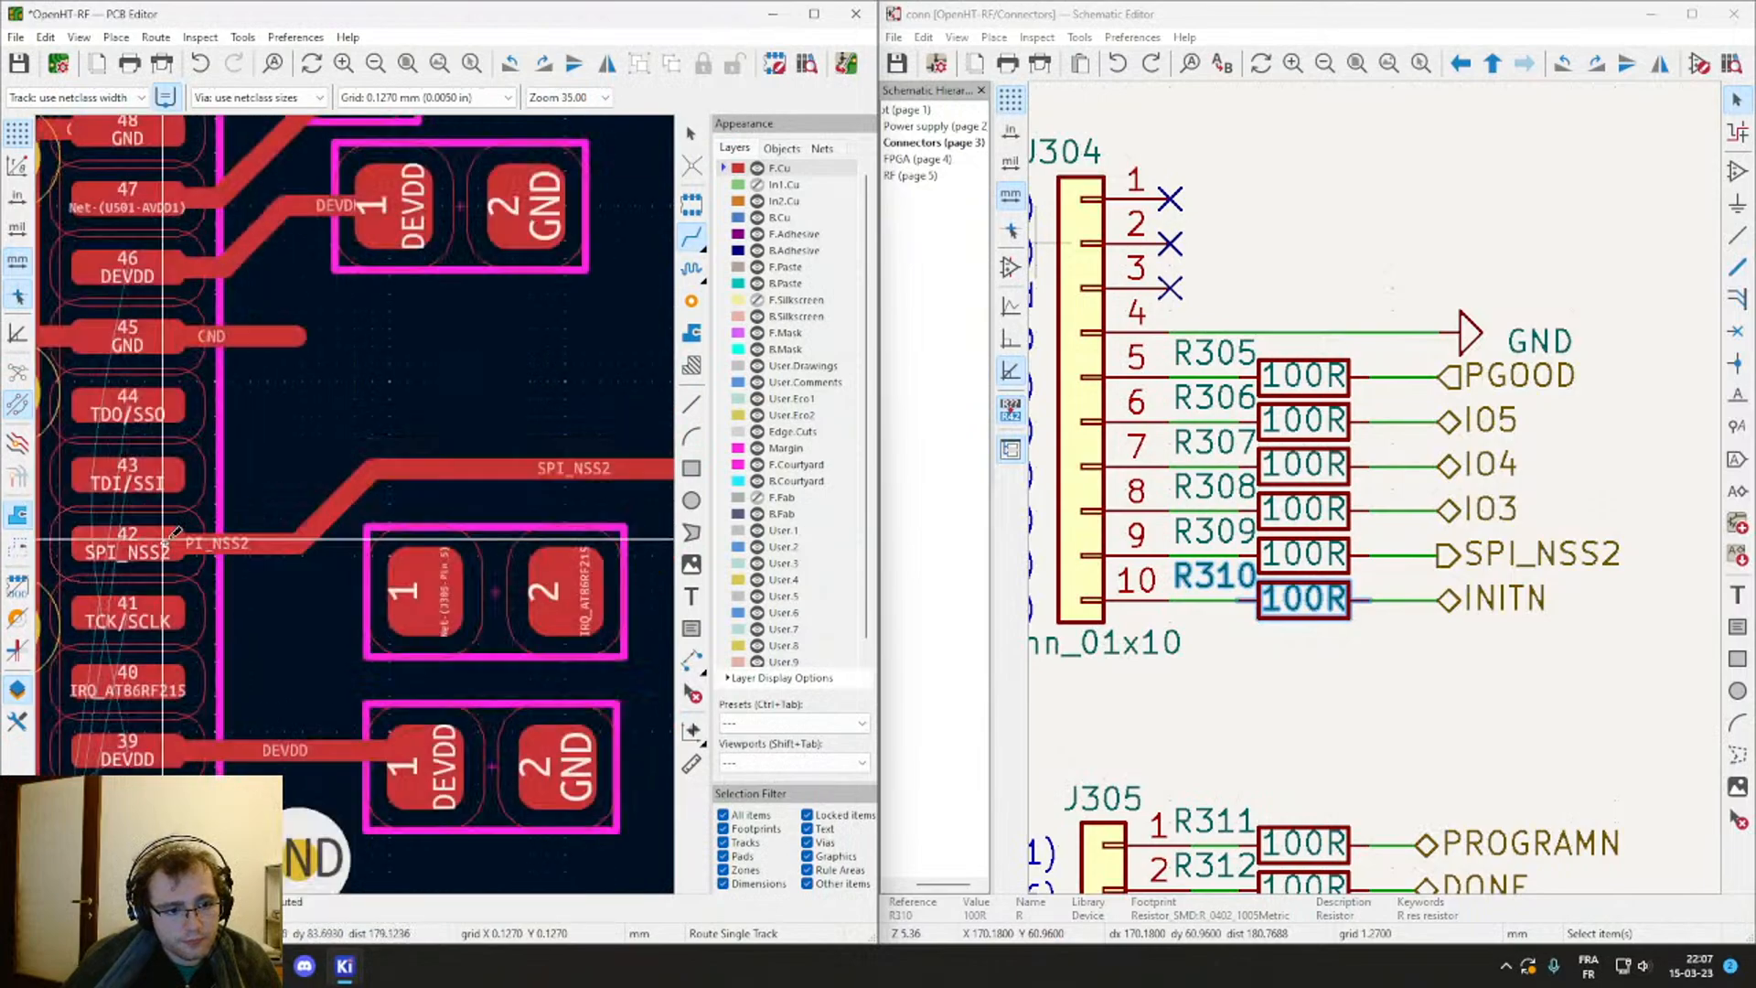
Step: Route J304 pad 10 to the loose diagonal track coming from R310 and delete the leftover track ends
scroll(589, 419, "down", 4)
middle_click_drag(631, 419, 232, 456)
scroll(512, 429, "down", 1)
middle_click_drag(322, 507, 177, 490)
scroll(466, 453, "up", 1)
left_click(449, 613)
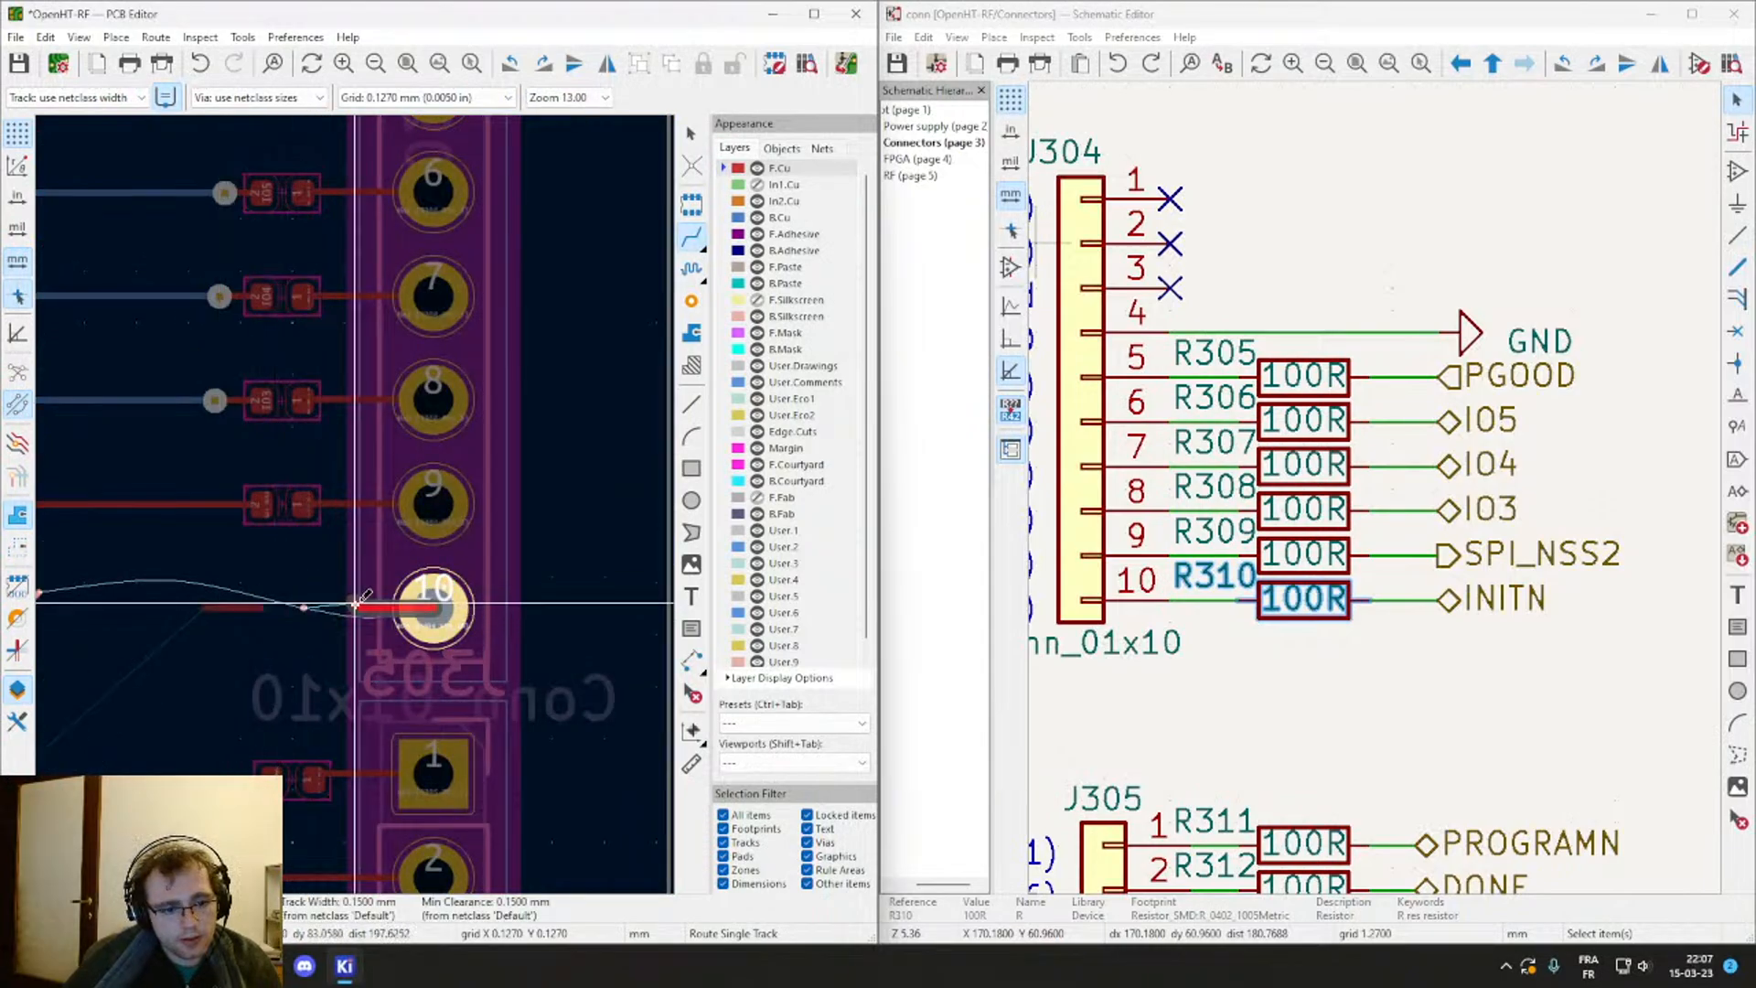
key("Escape")
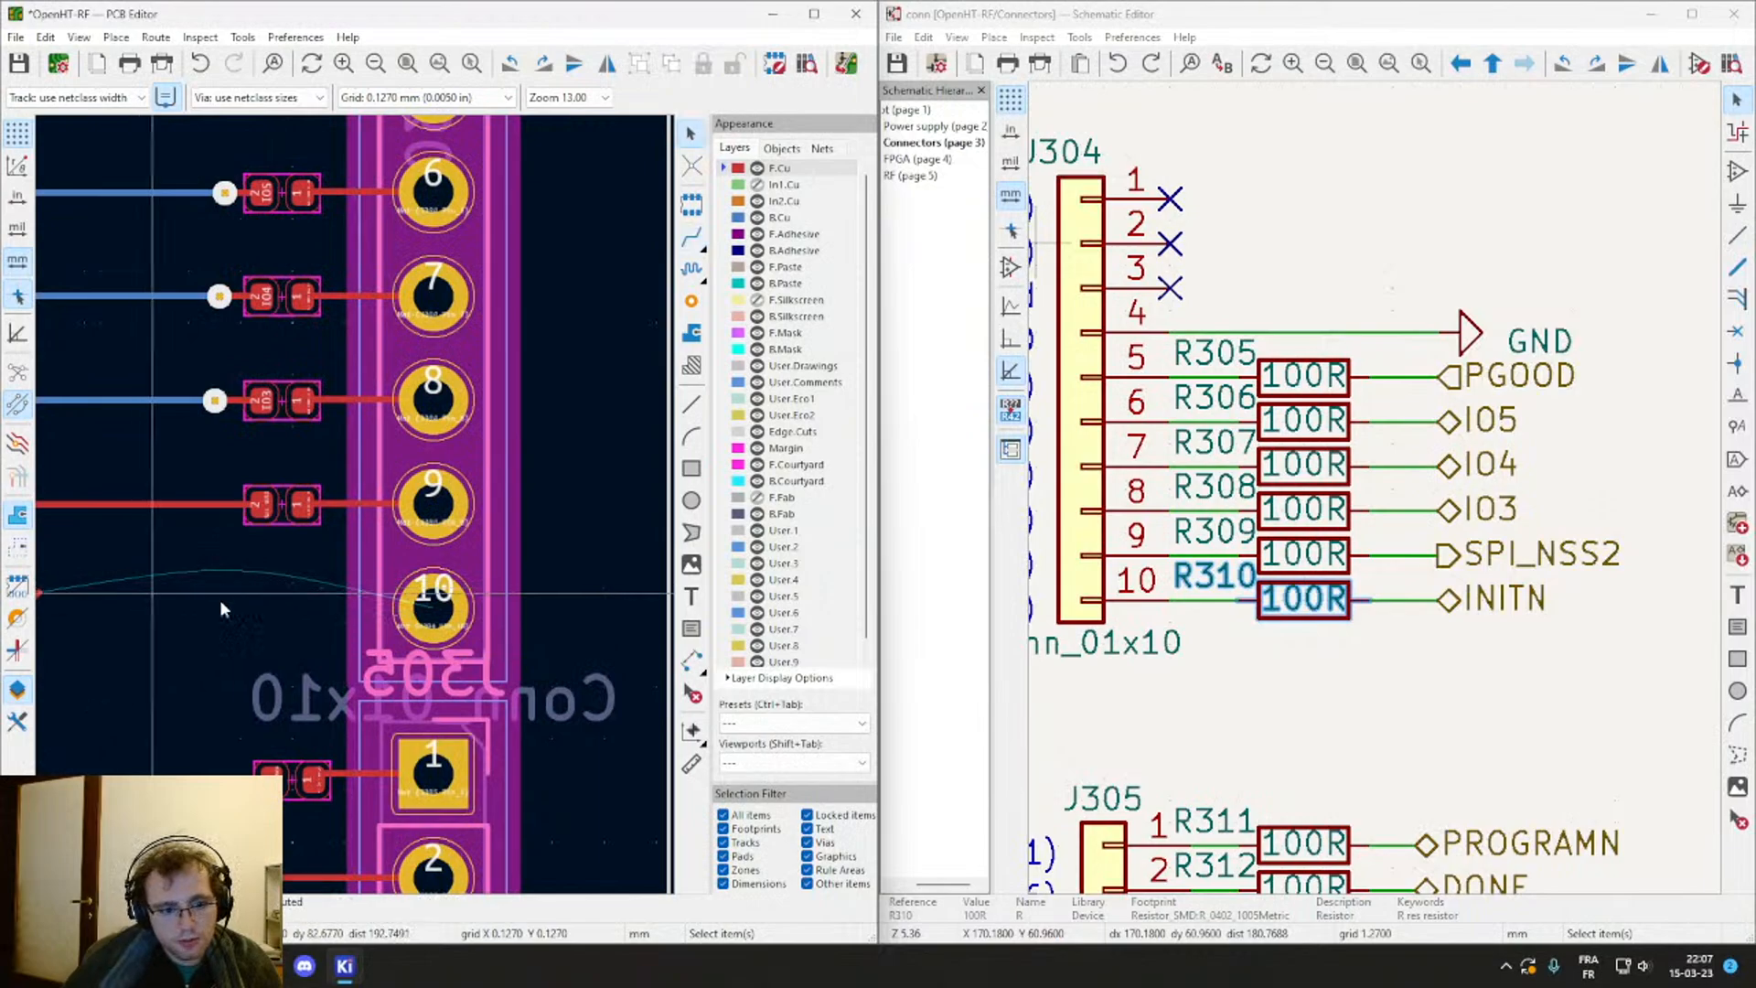
key("x")
scroll(435, 603, "up", 3)
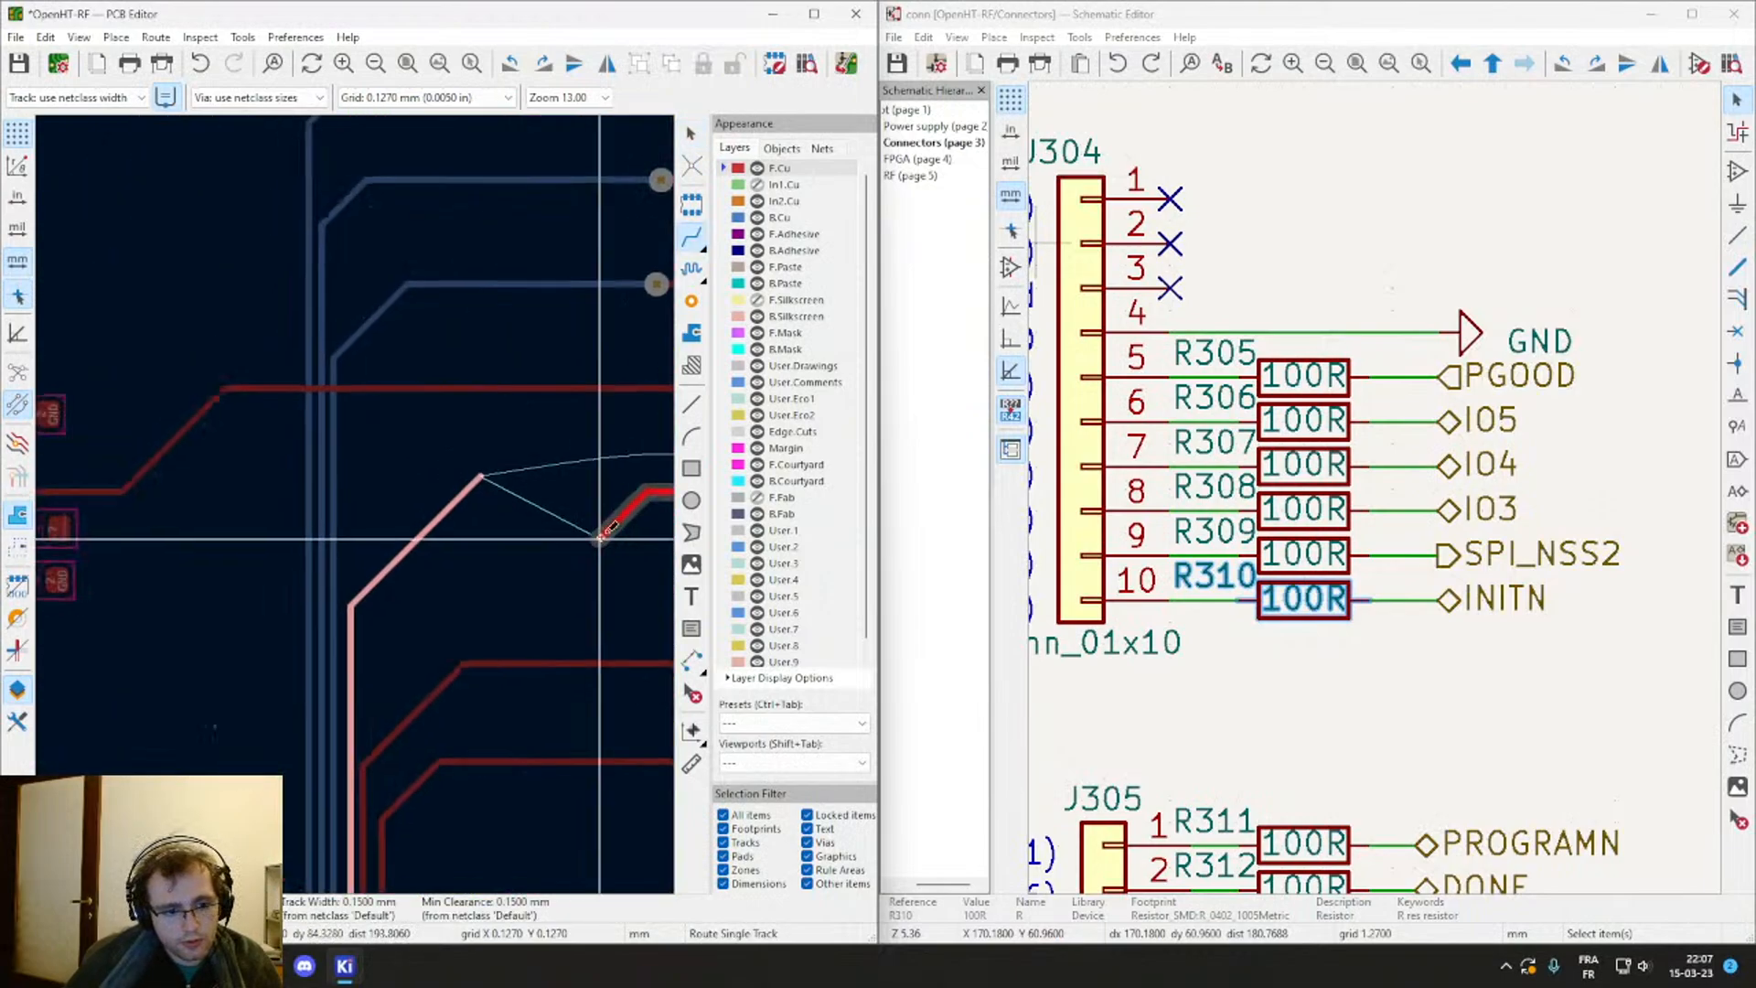
left_click(423, 531)
key("Escape")
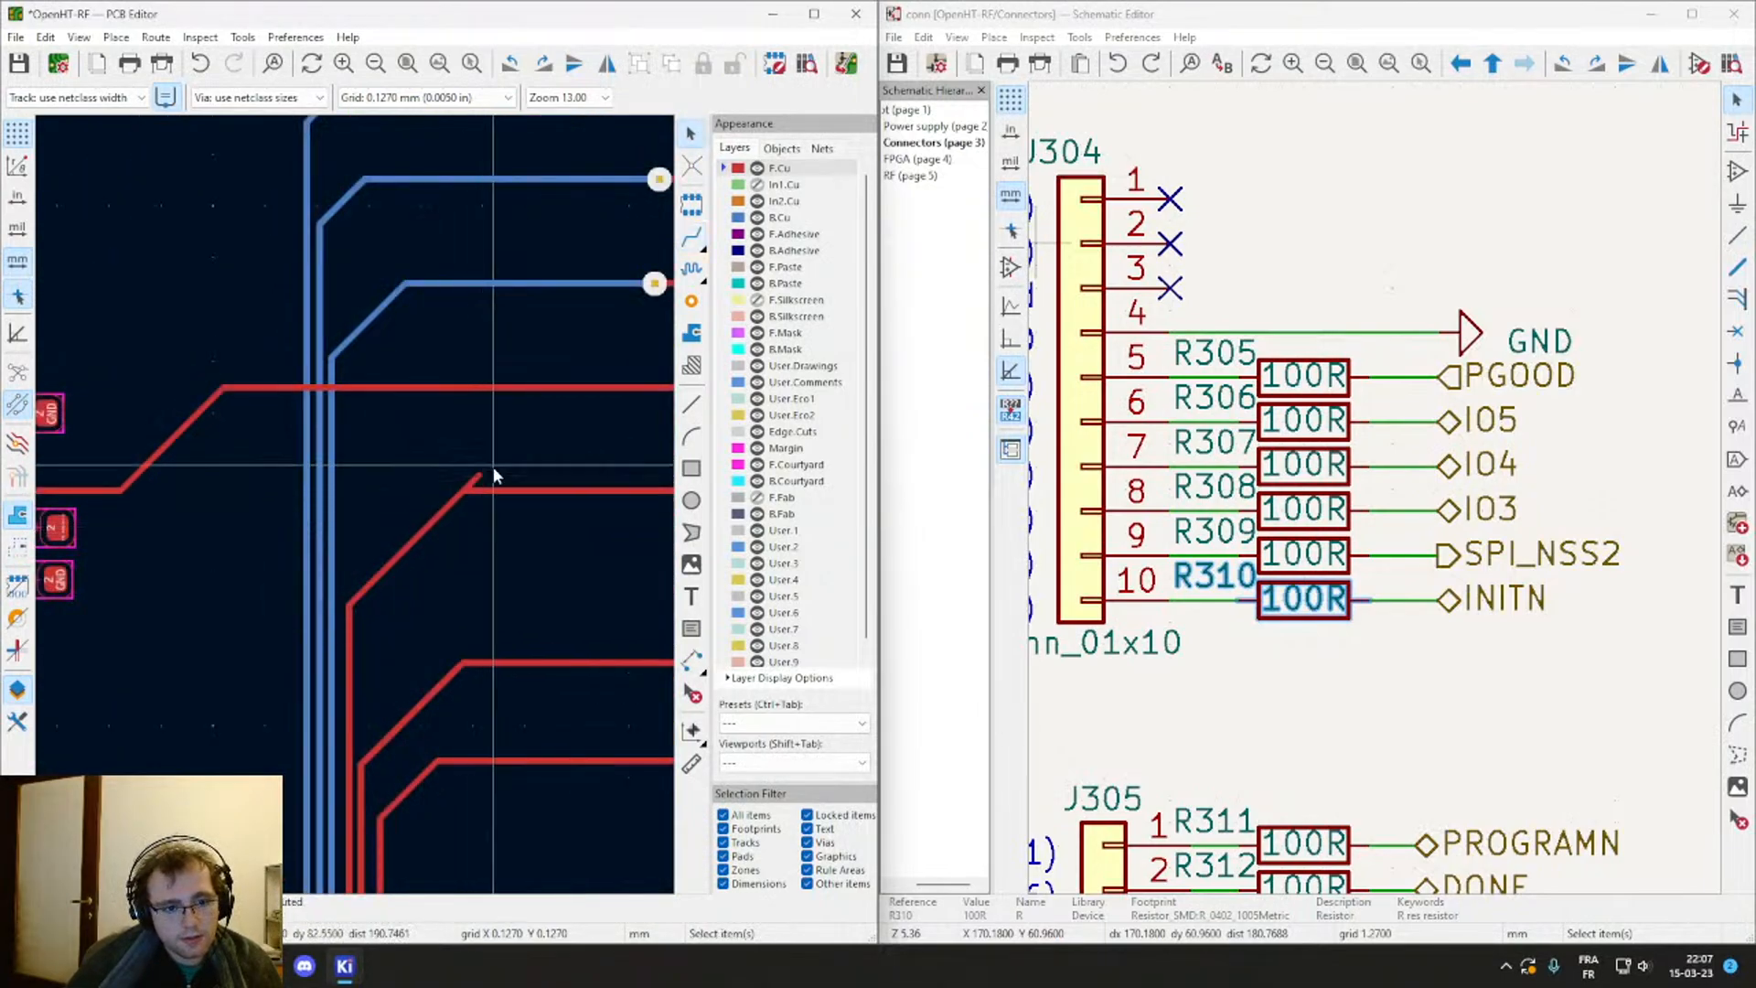
left_click_drag(500, 480, 426, 446)
key("Delete")
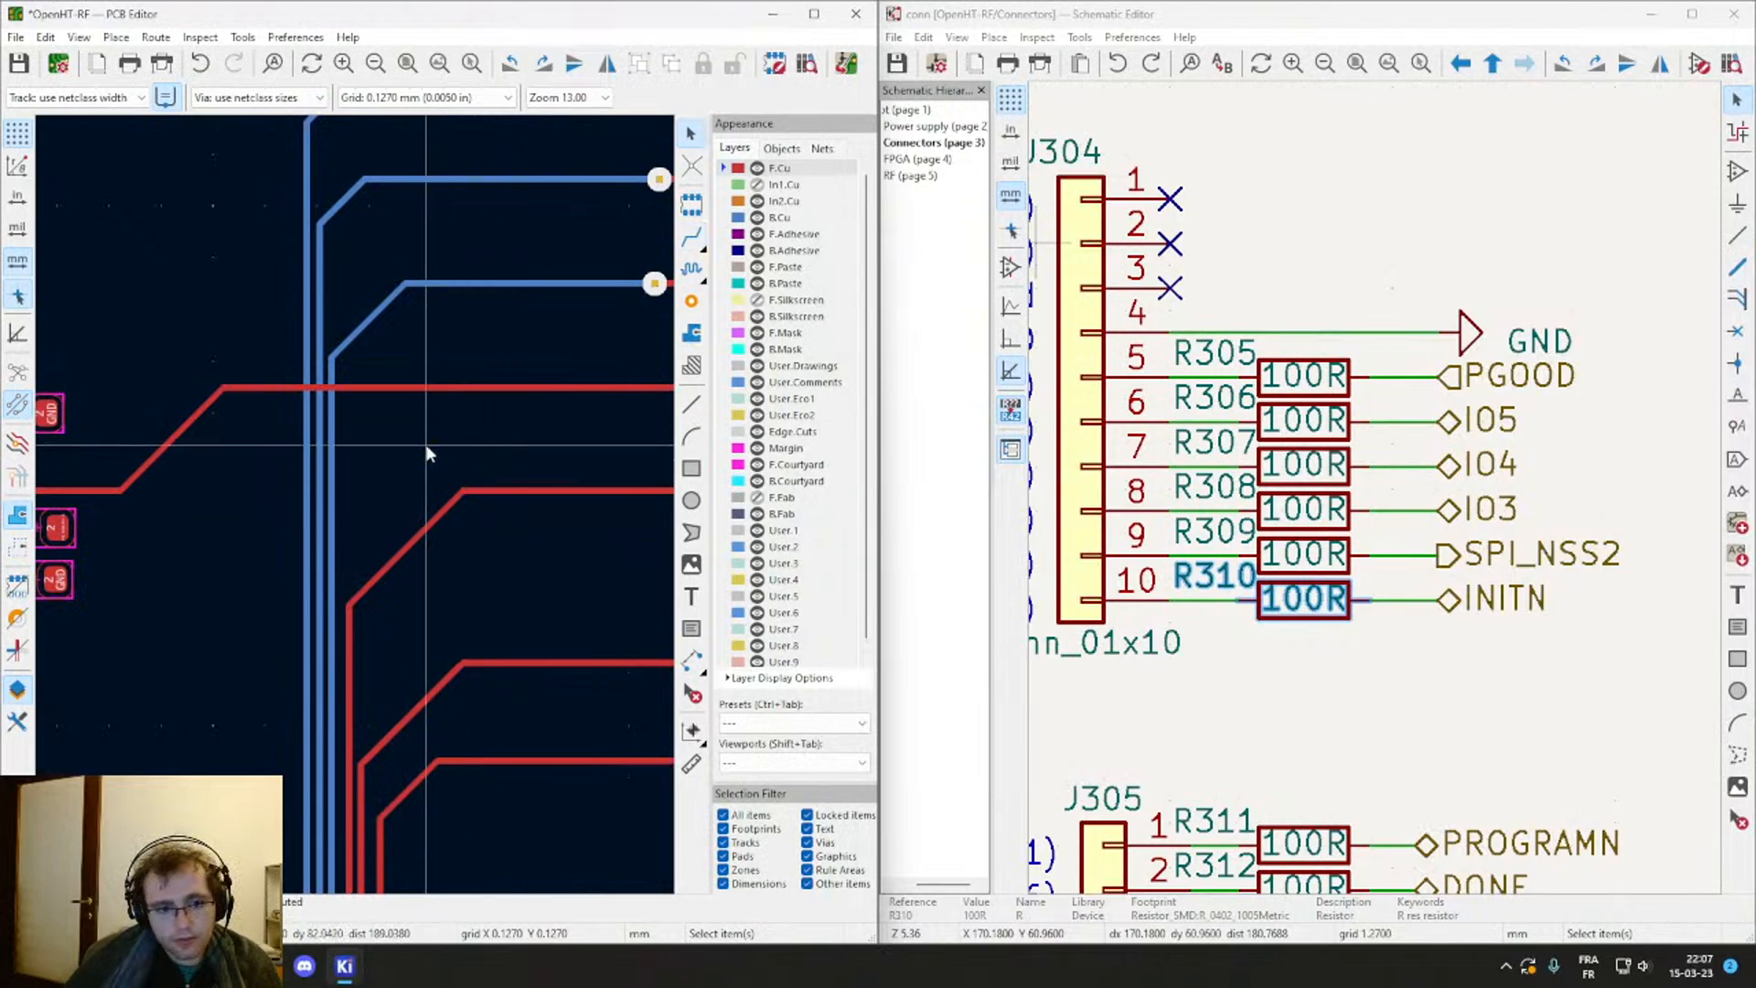
scroll(354, 512, "down", 4)
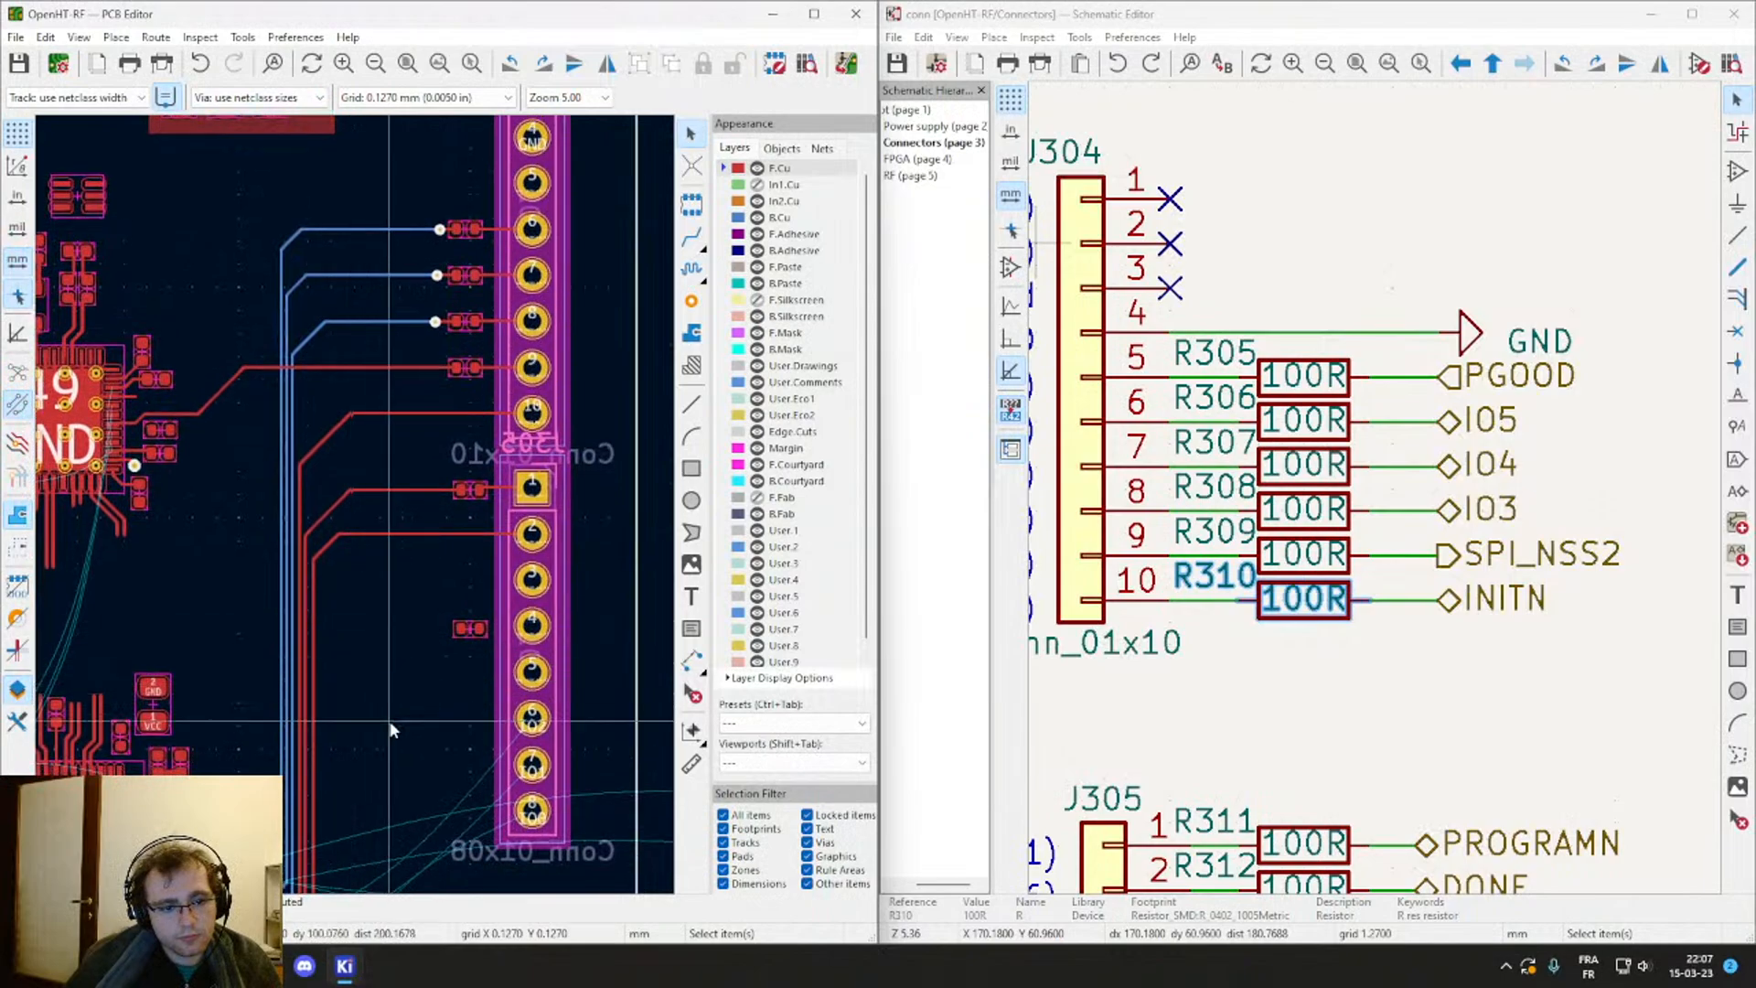
middle_click_drag(355, 710, 454, 583)
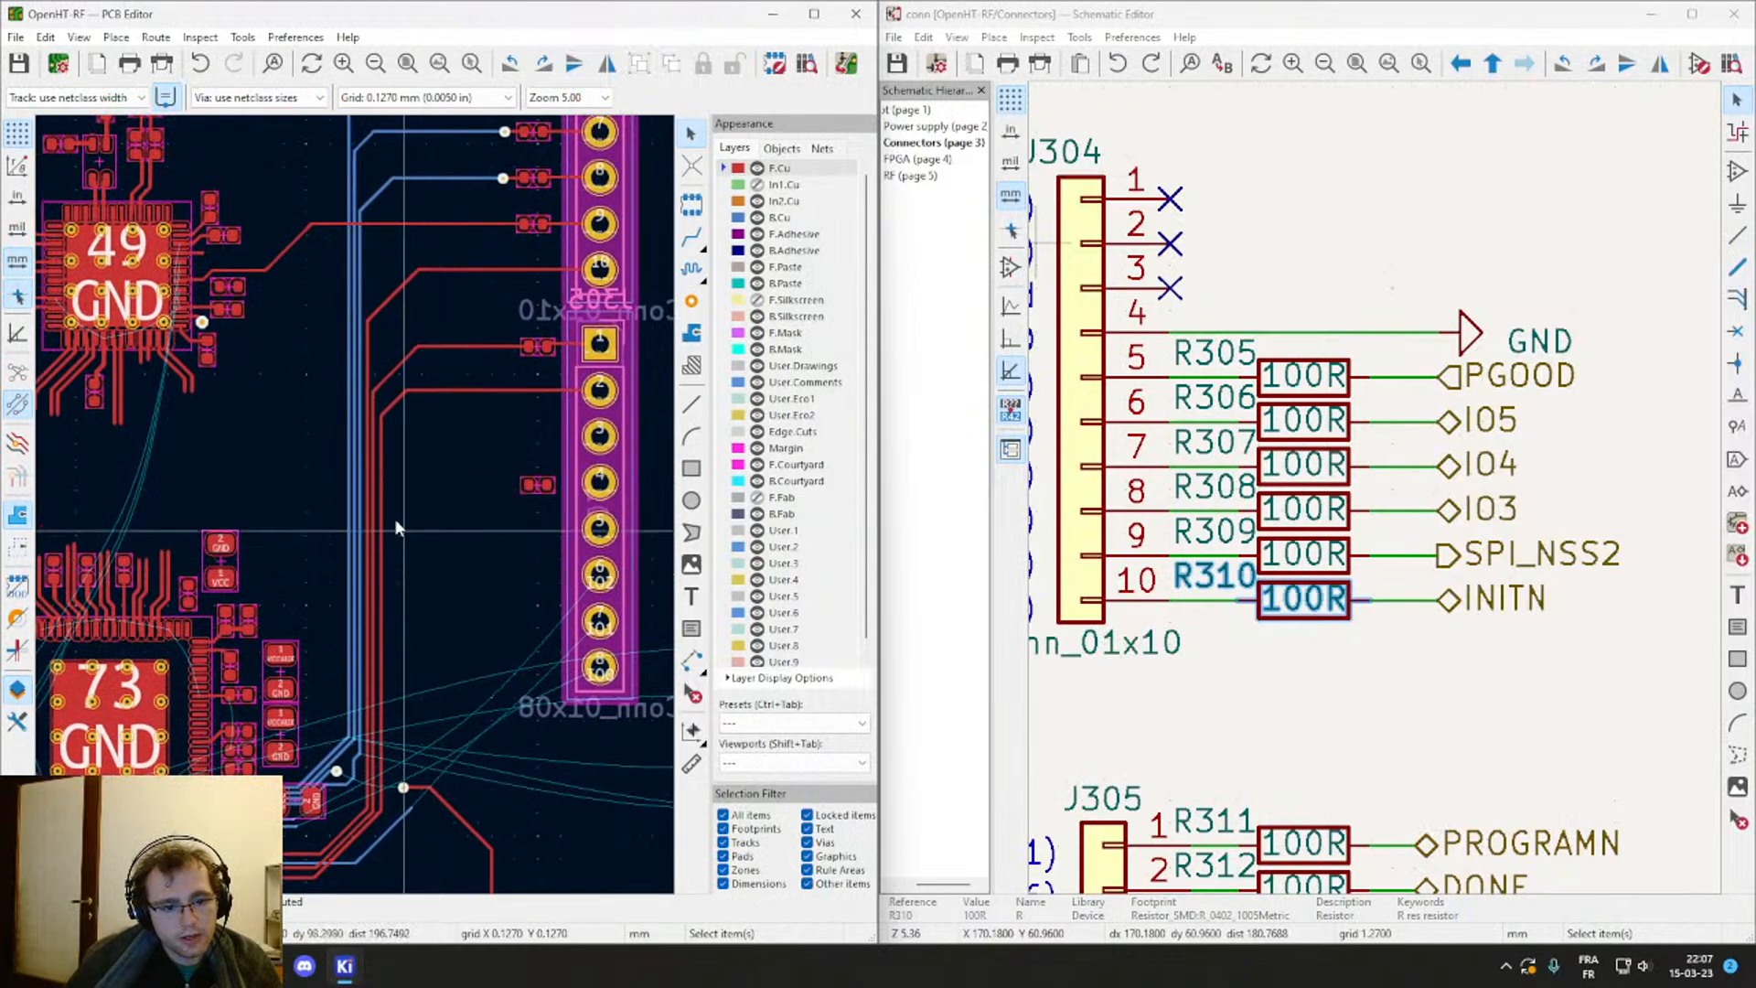
scroll(404, 637, "up", 5)
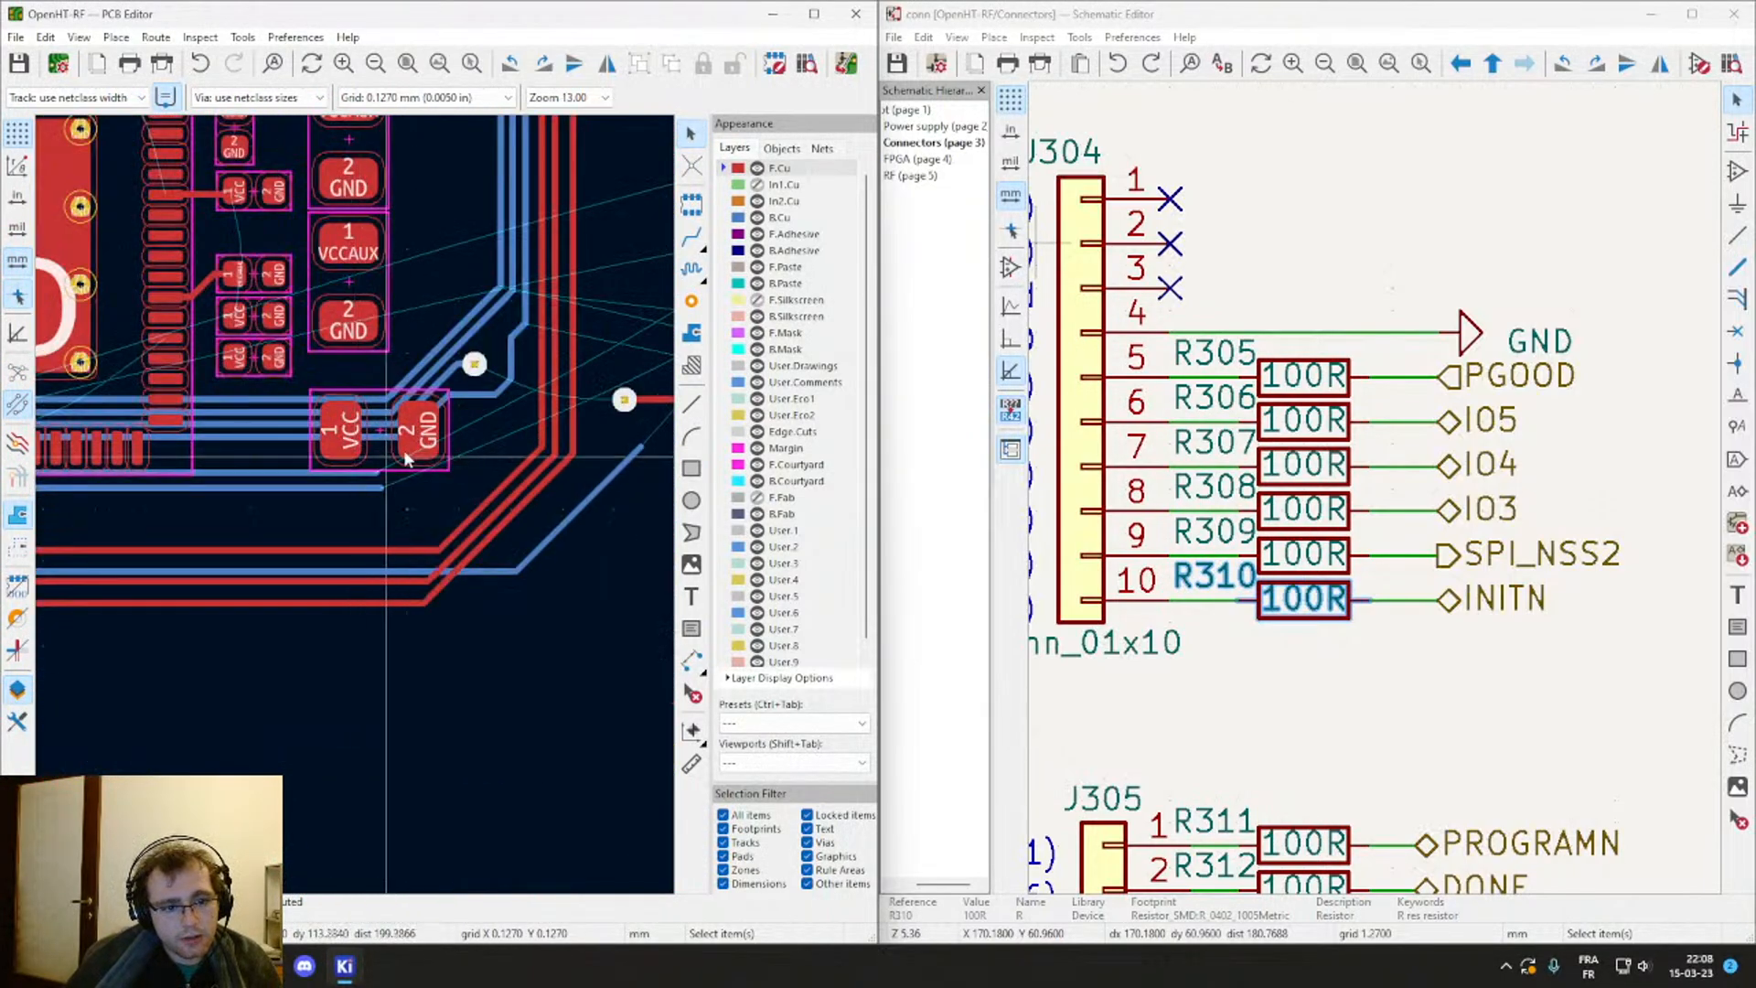
scroll(407, 457, "down", 5)
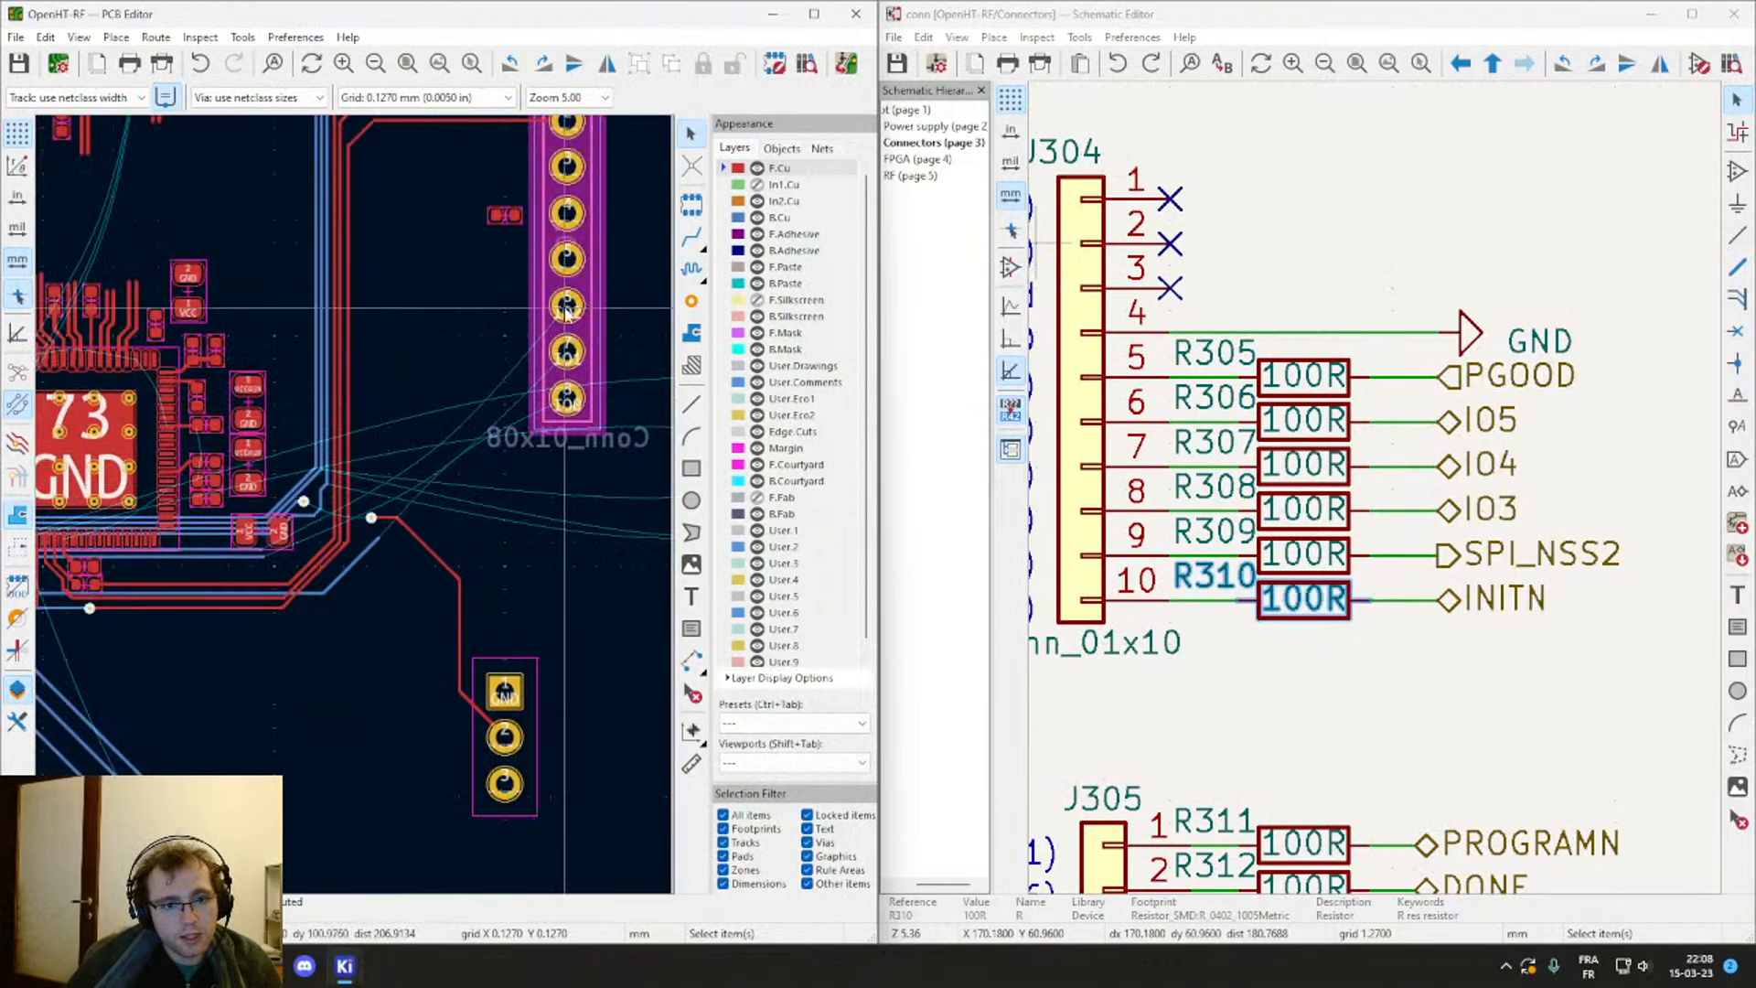
key("x")
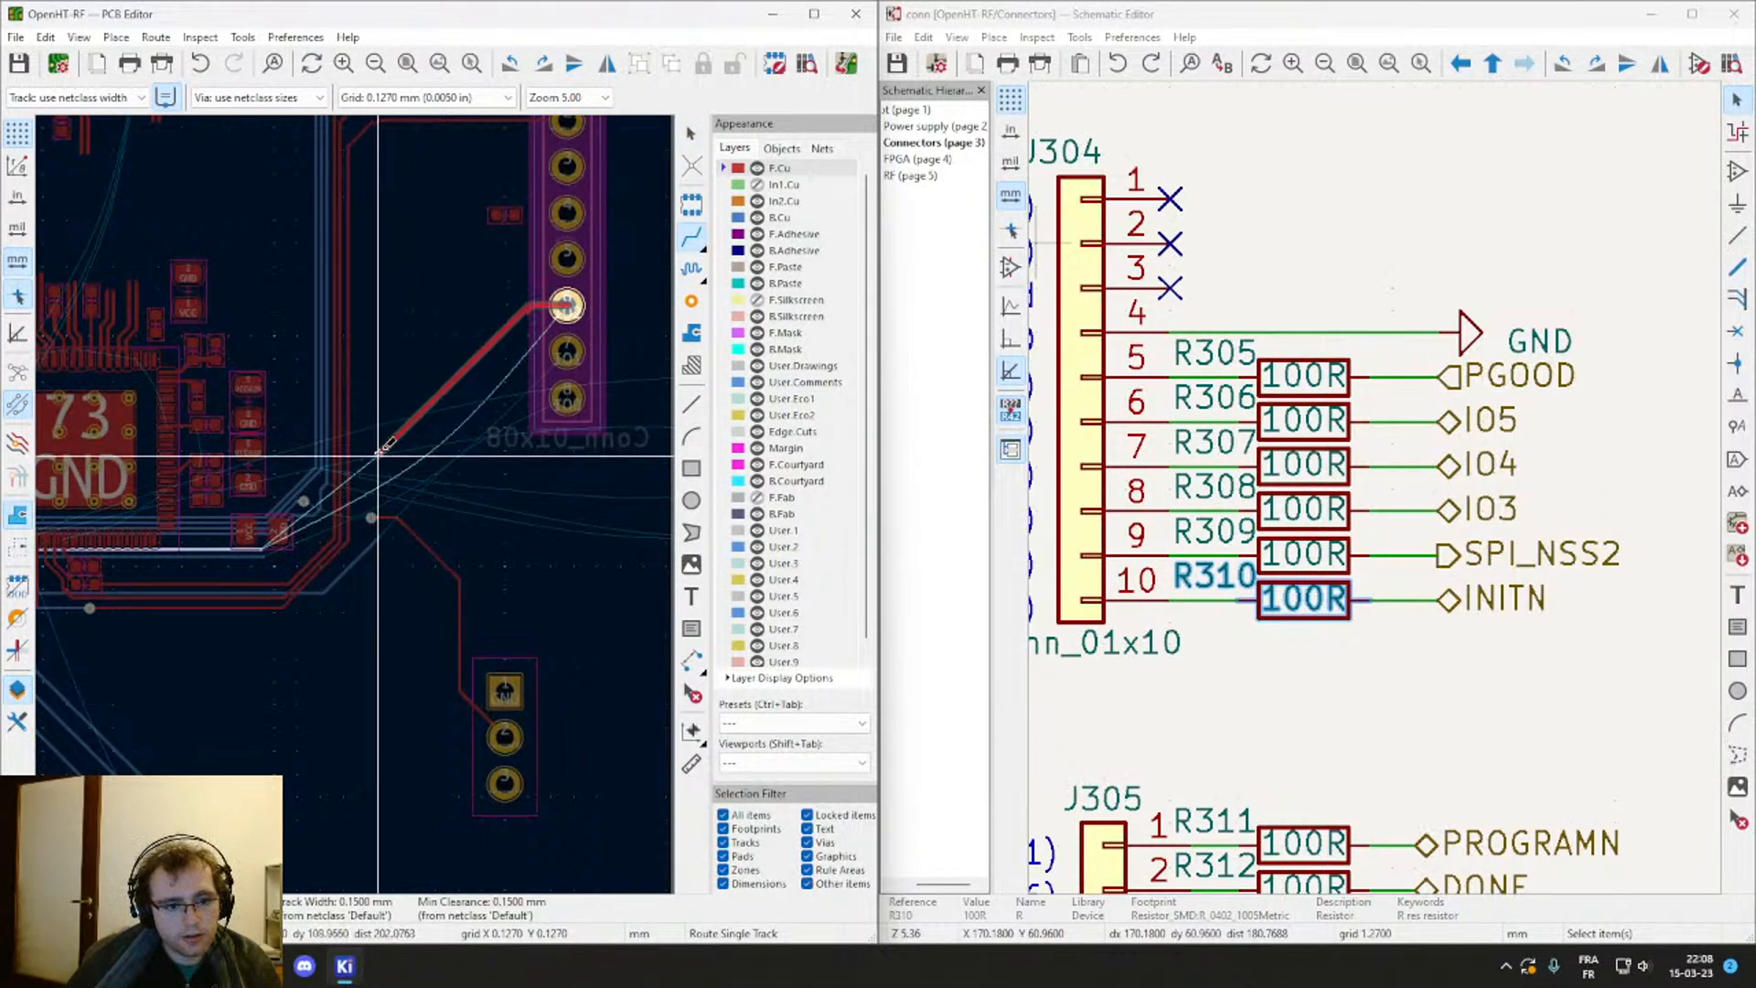
scroll(378, 453, "up", 7)
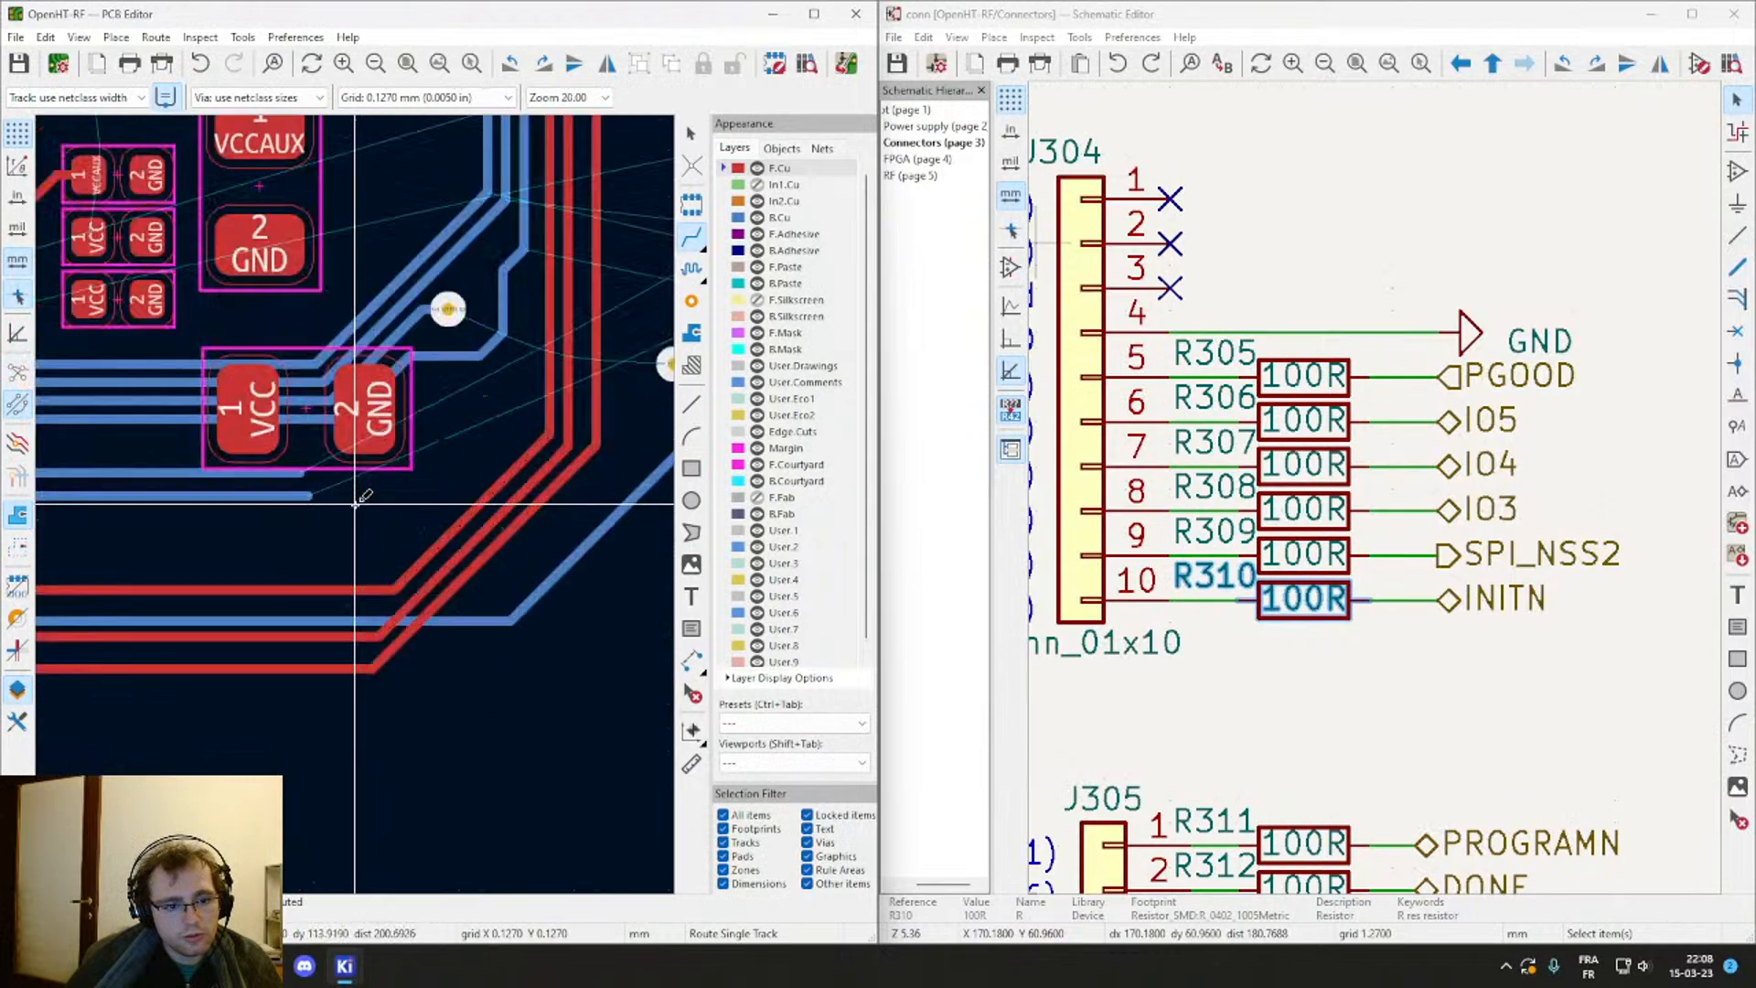
key("Escape")
Step: Move the unfinished IO2 track on B.Cu up against the bus under the VCC/GND component and delete its leftover diagonal end segment
middle_click_drag(239, 506, 390, 536)
left_click(339, 503)
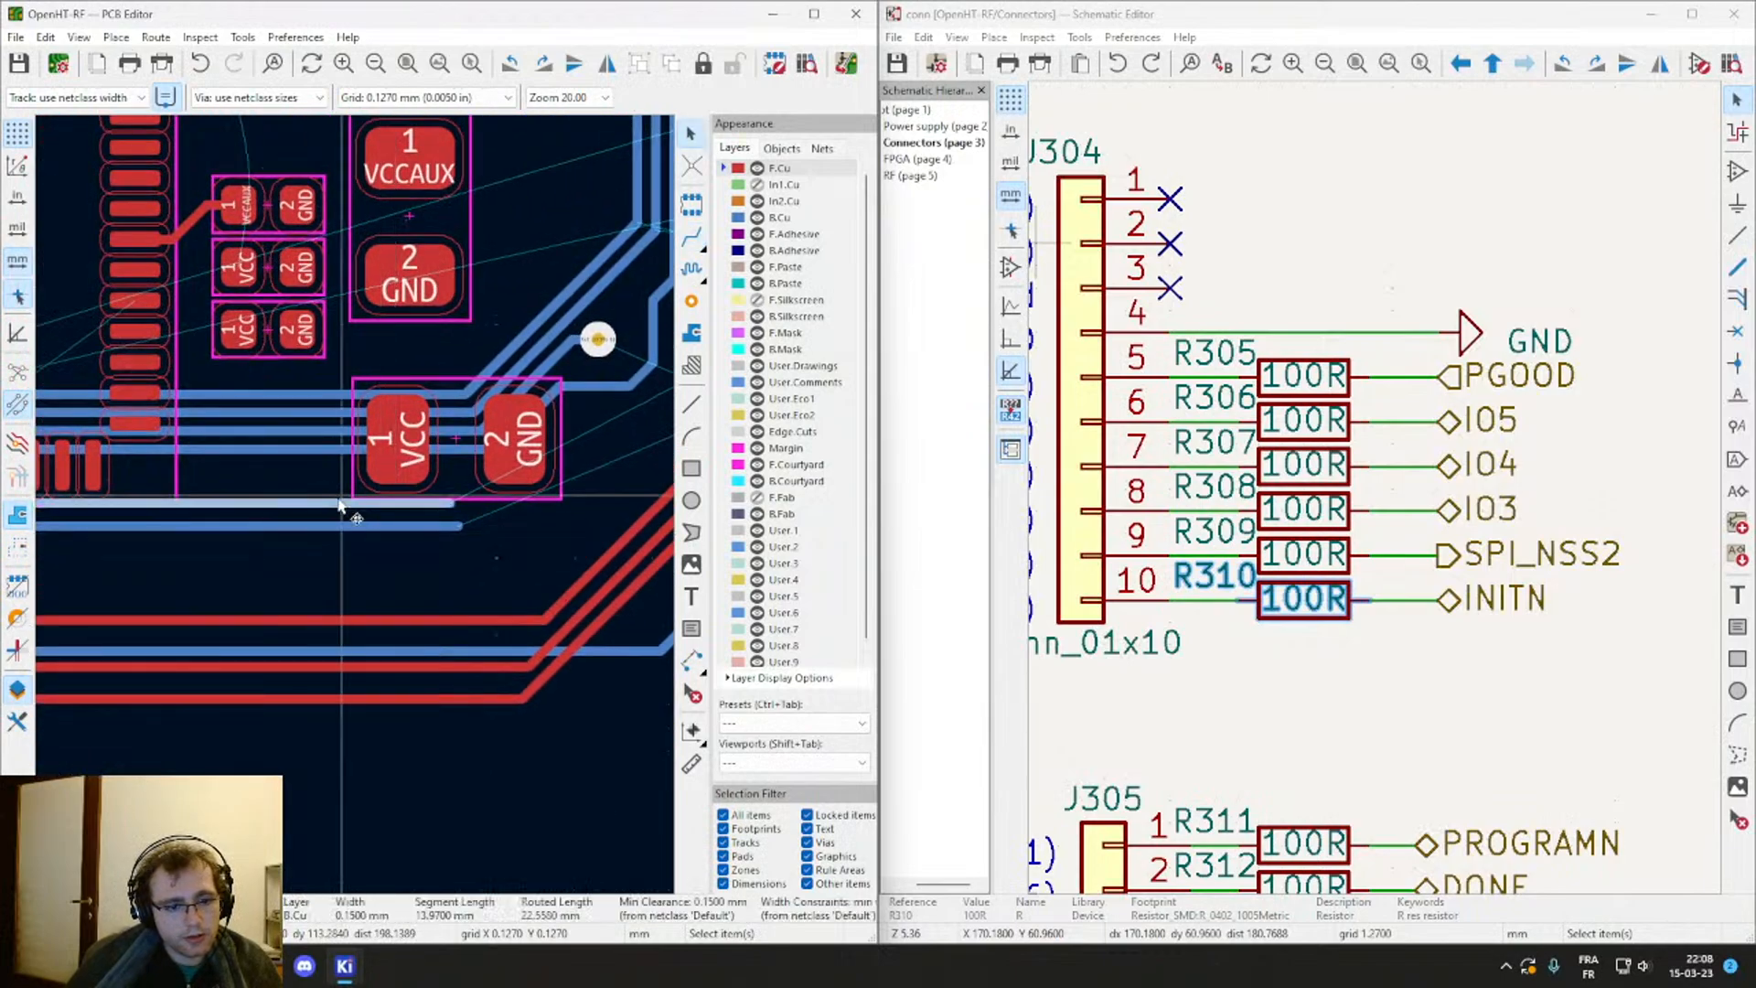
key("Delete")
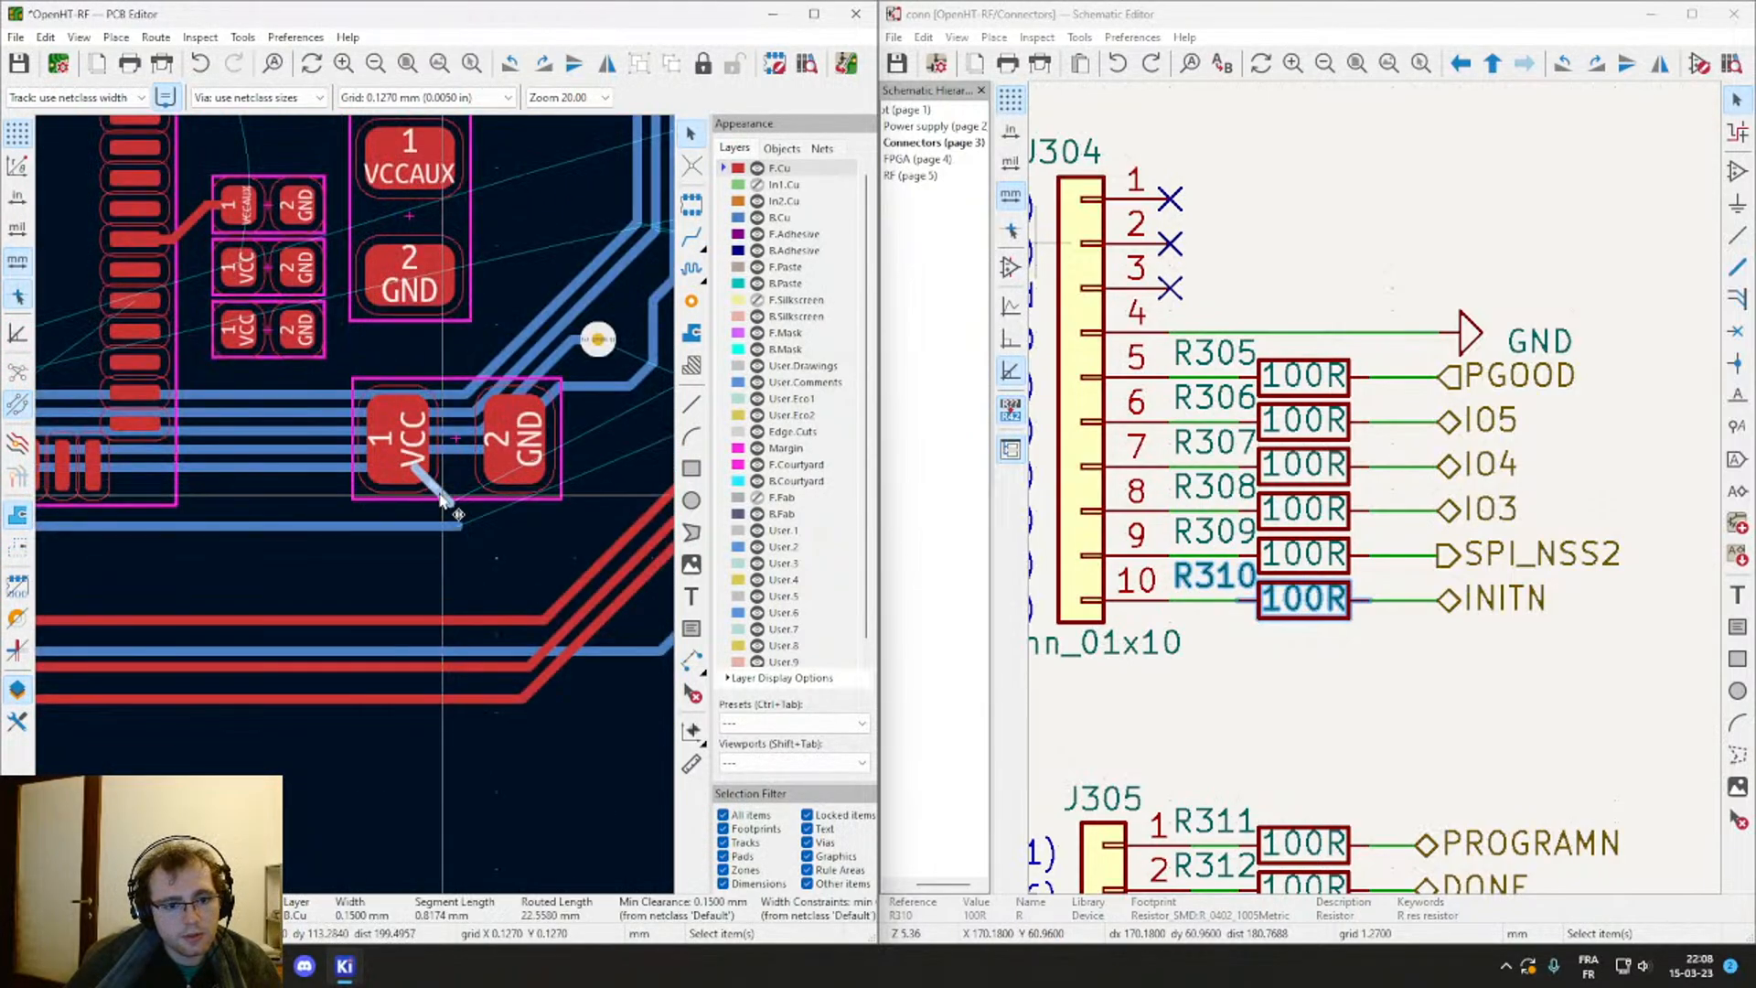
double_click(442, 494)
key("Escape")
mouse_move(443, 494)
left_mouse_down()
mouse_move(461, 464)
mouse_move(484, 474)
left_mouse_up()
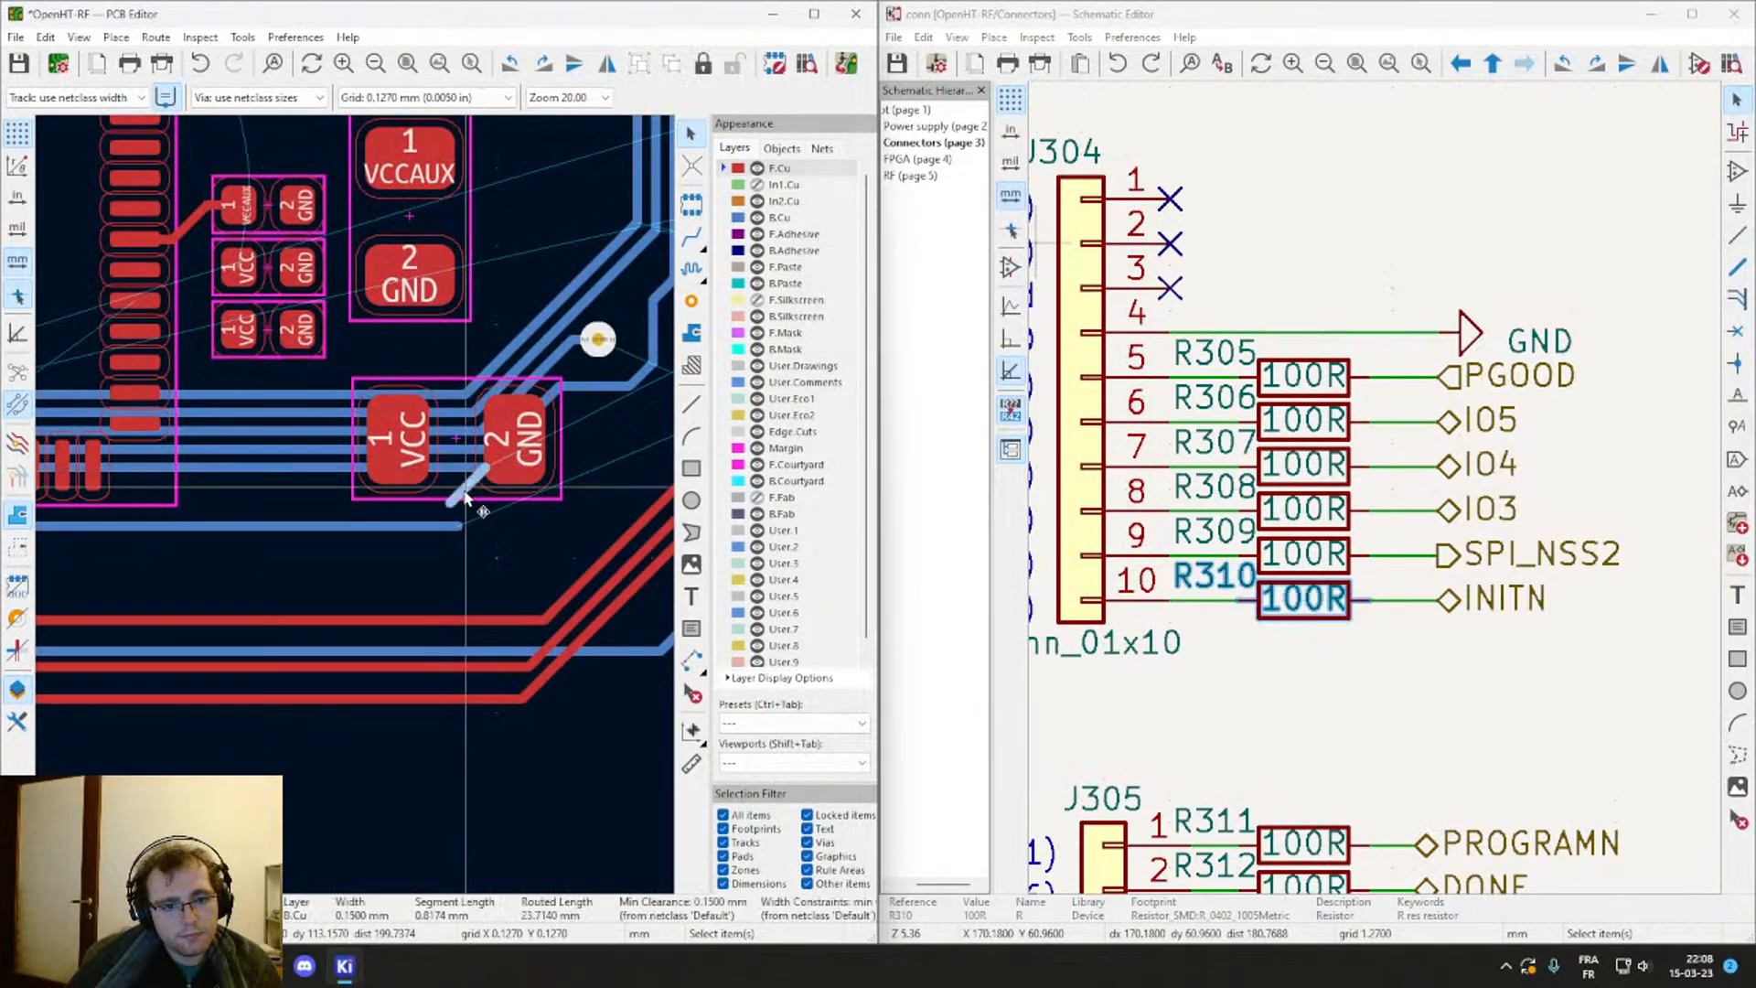
key("Delete")
Step: Move the unfinished IO1 track on B.Cu up beside the IO2 track and delete its leftover diagonal end segment
scroll(265, 487, "down", 2)
middle_click_drag(181, 563, 474, 574)
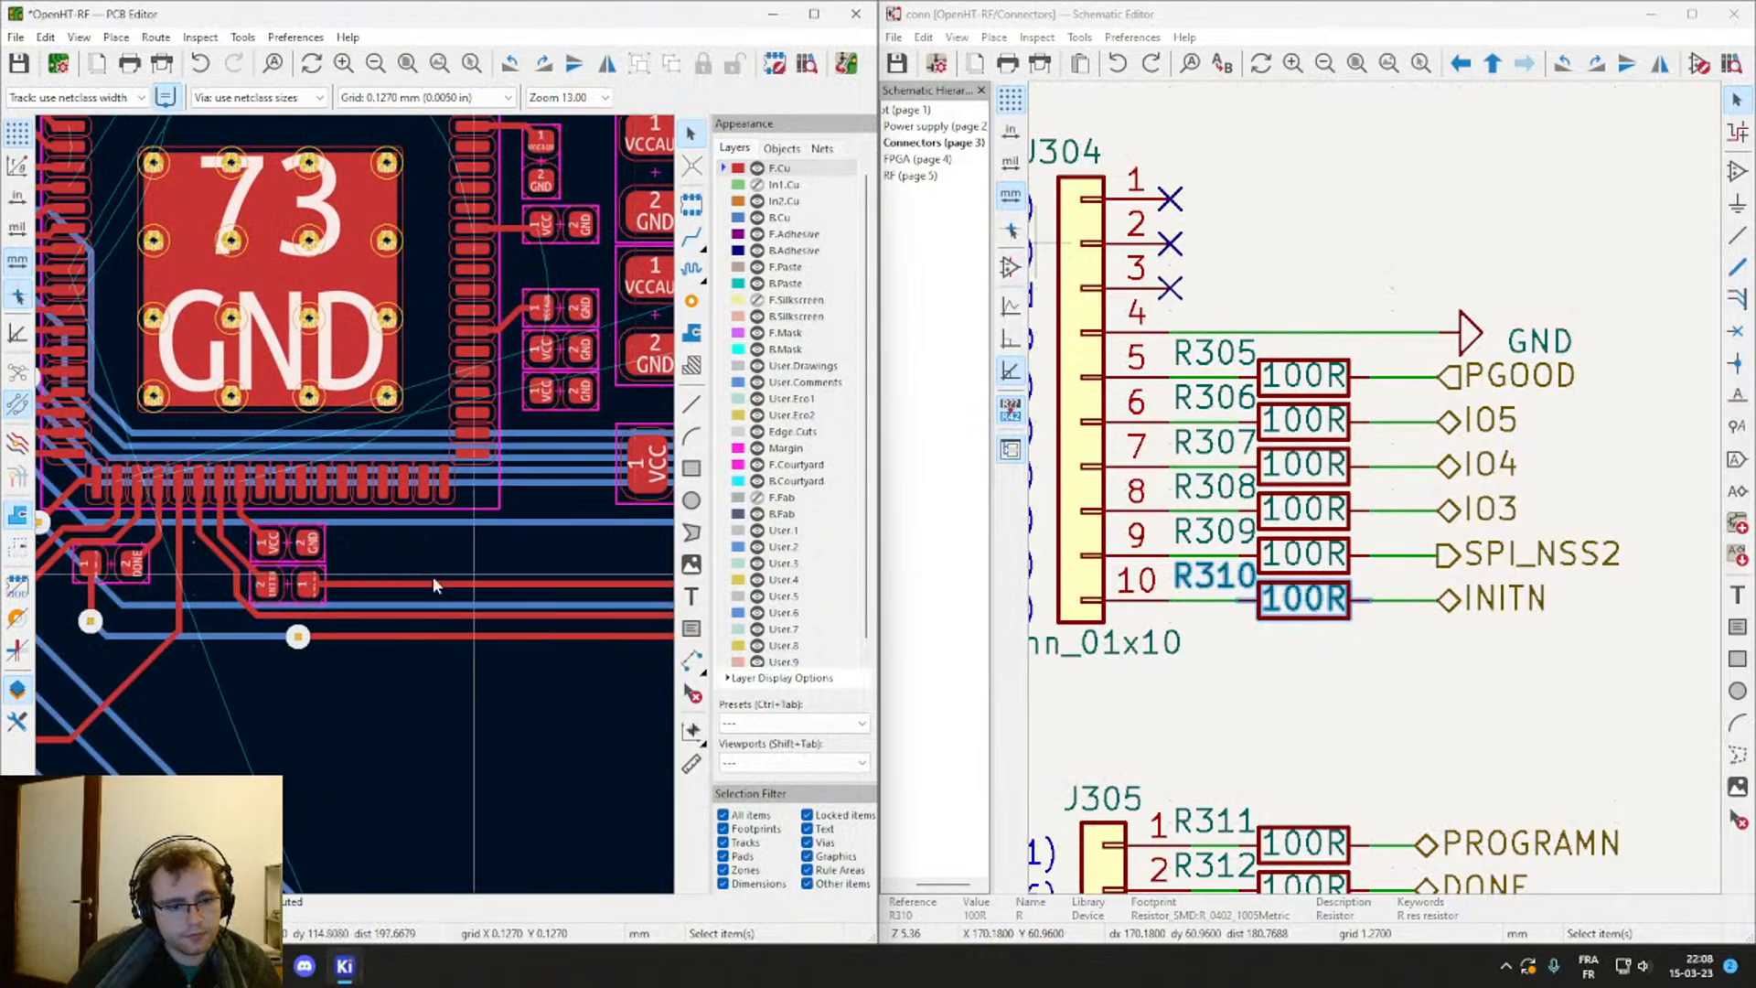
middle_click_drag(251, 523, 367, 536)
scroll(339, 539, "up", 2)
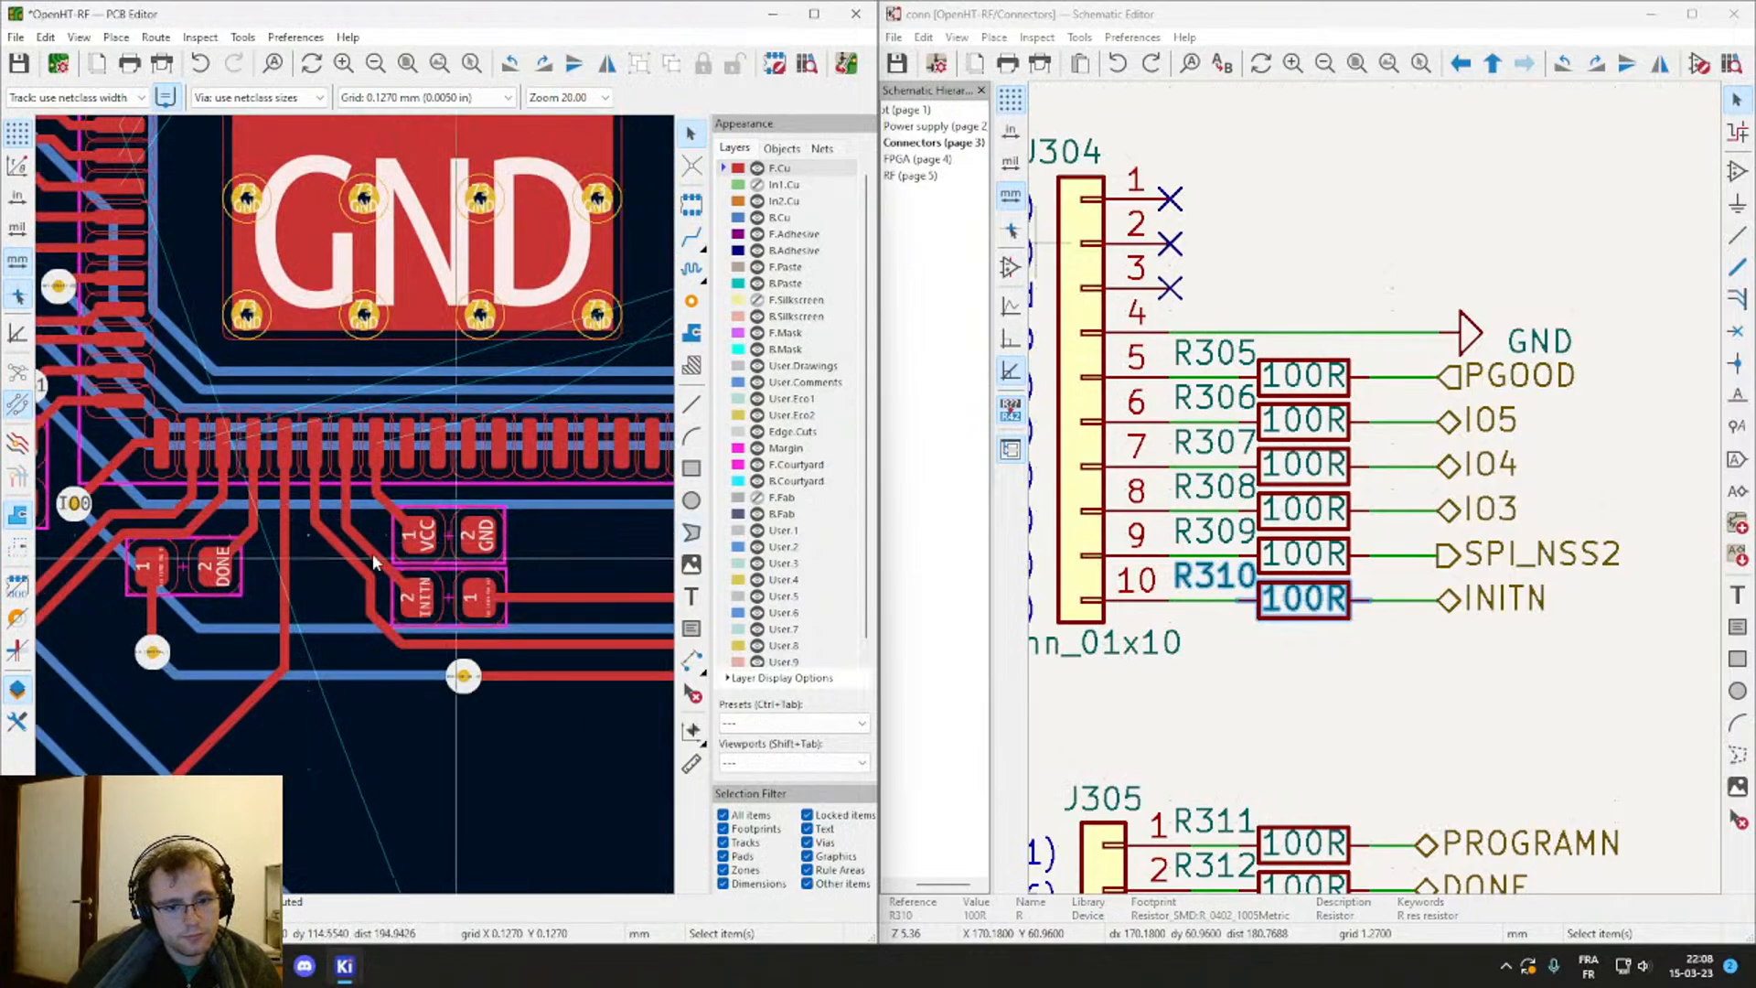
middle_click_drag(109, 586, 600, 558)
middle_click_drag(239, 584, 510, 578)
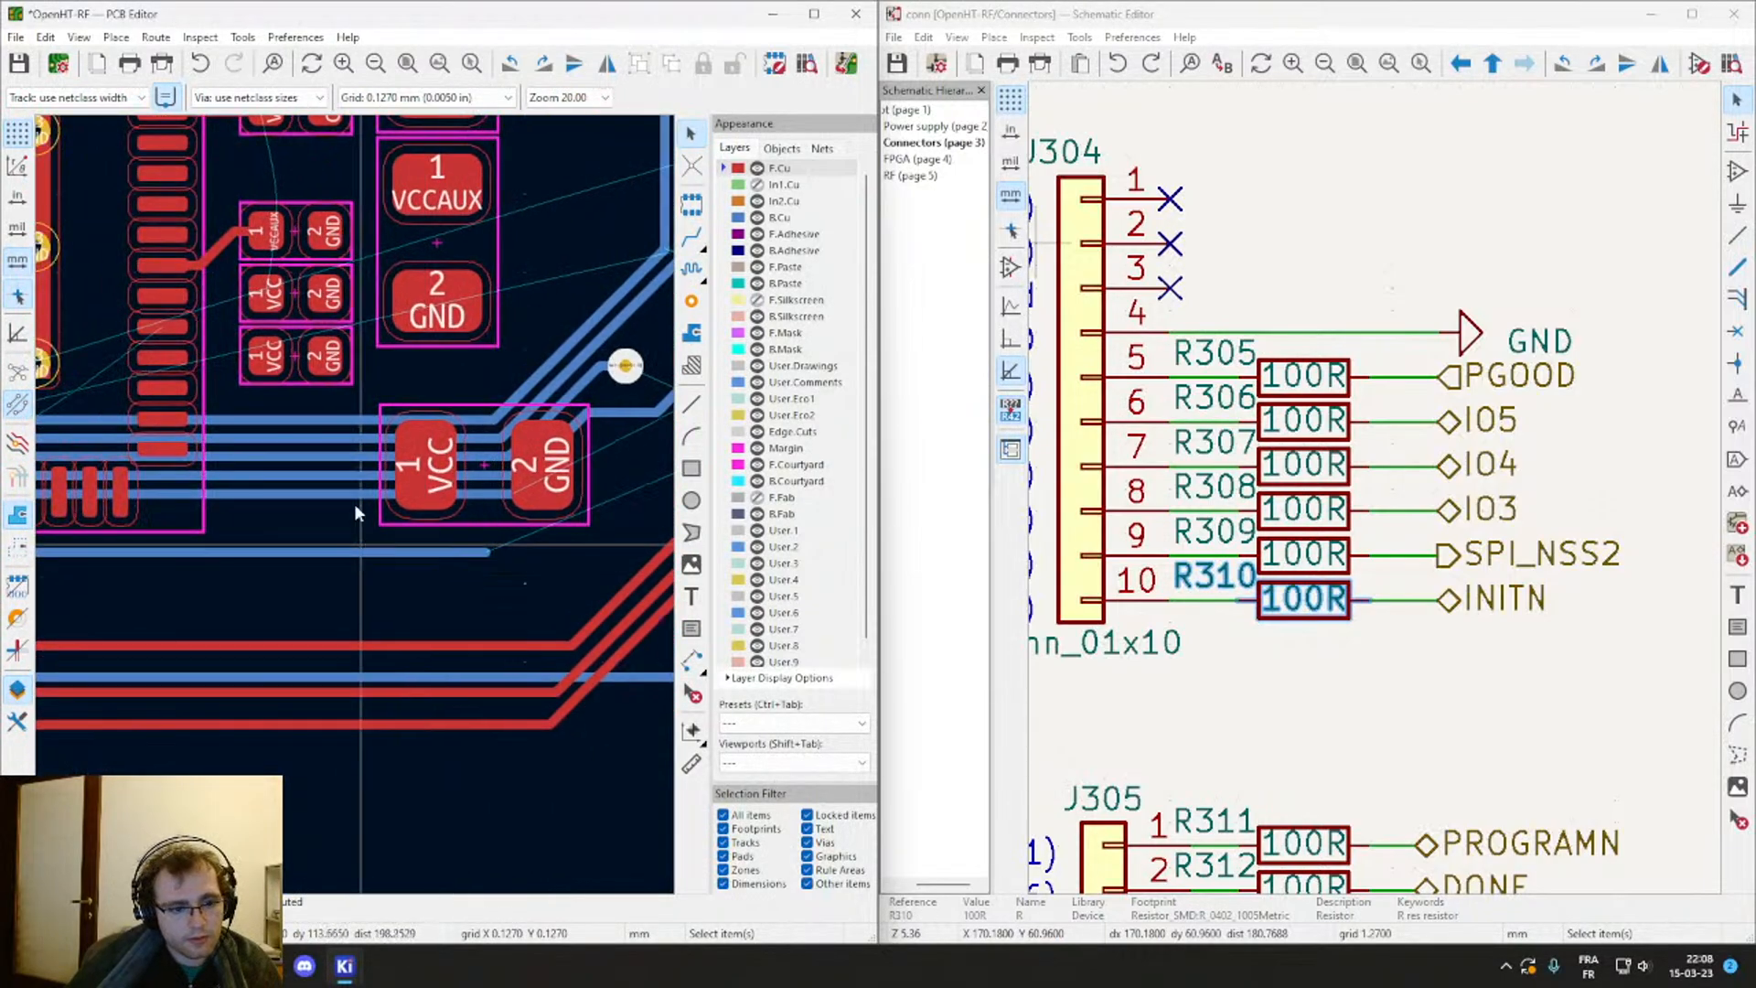
scroll(365, 595, "up", 2)
left_click(814, 14)
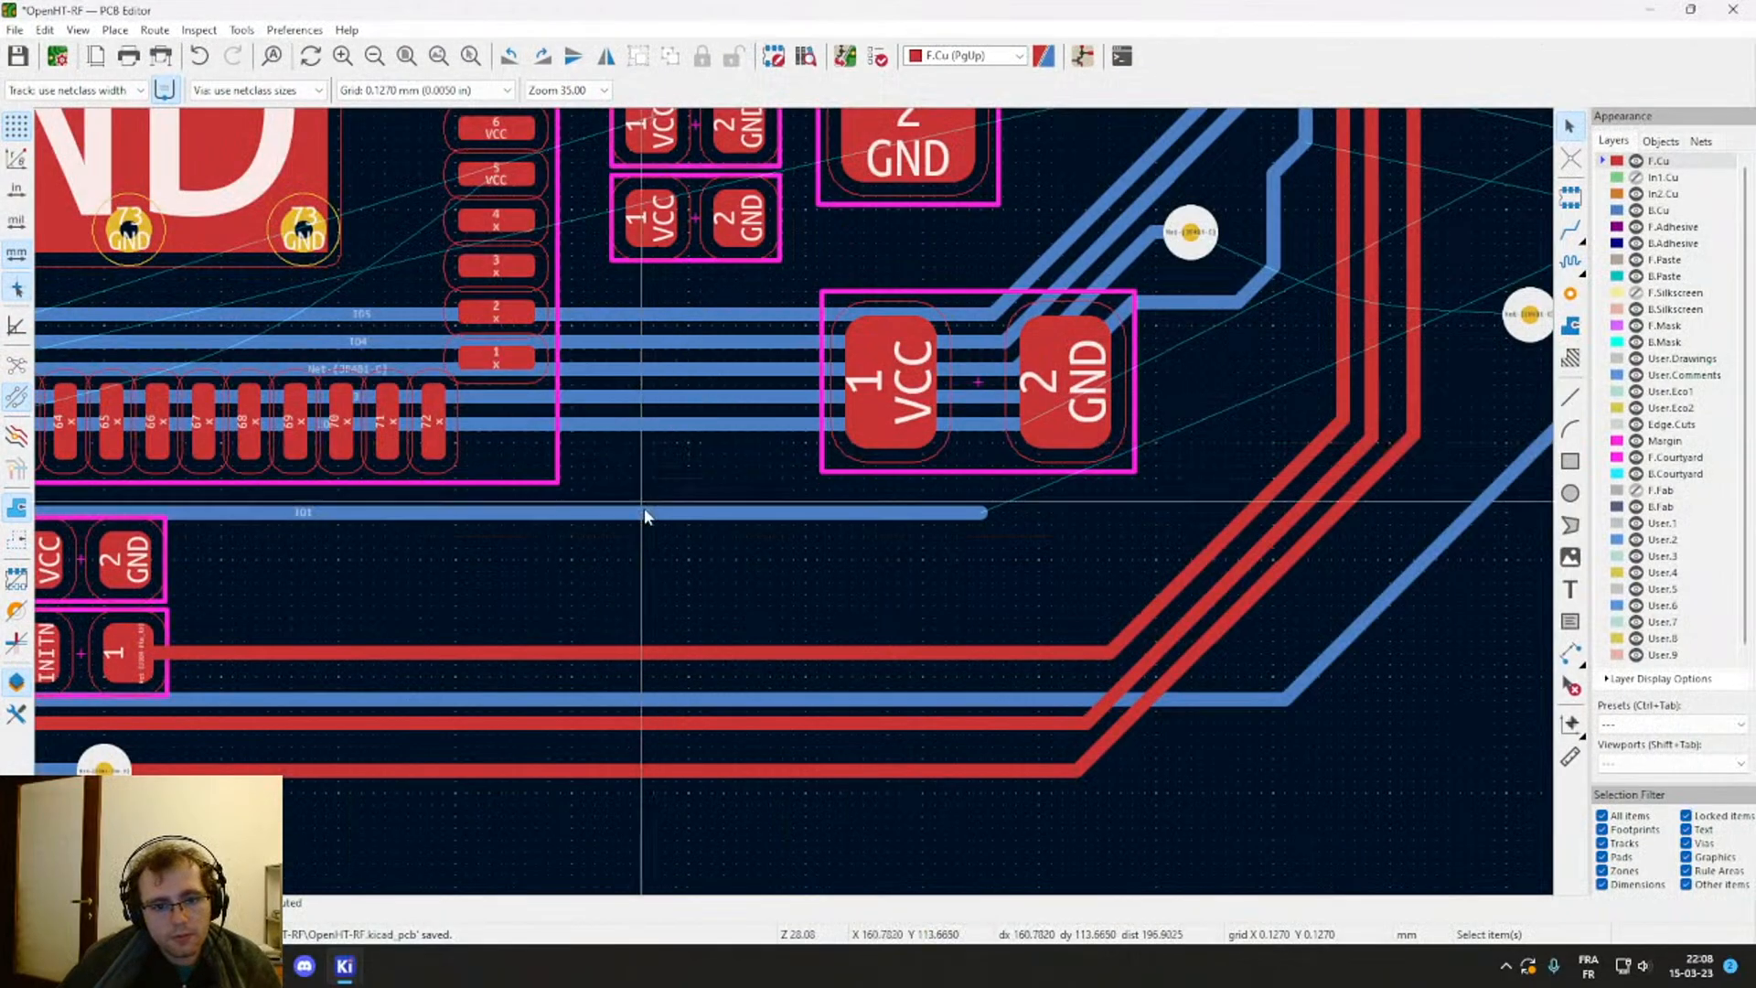
key("ctrl+s")
left_click_drag(674, 486, 700, 457)
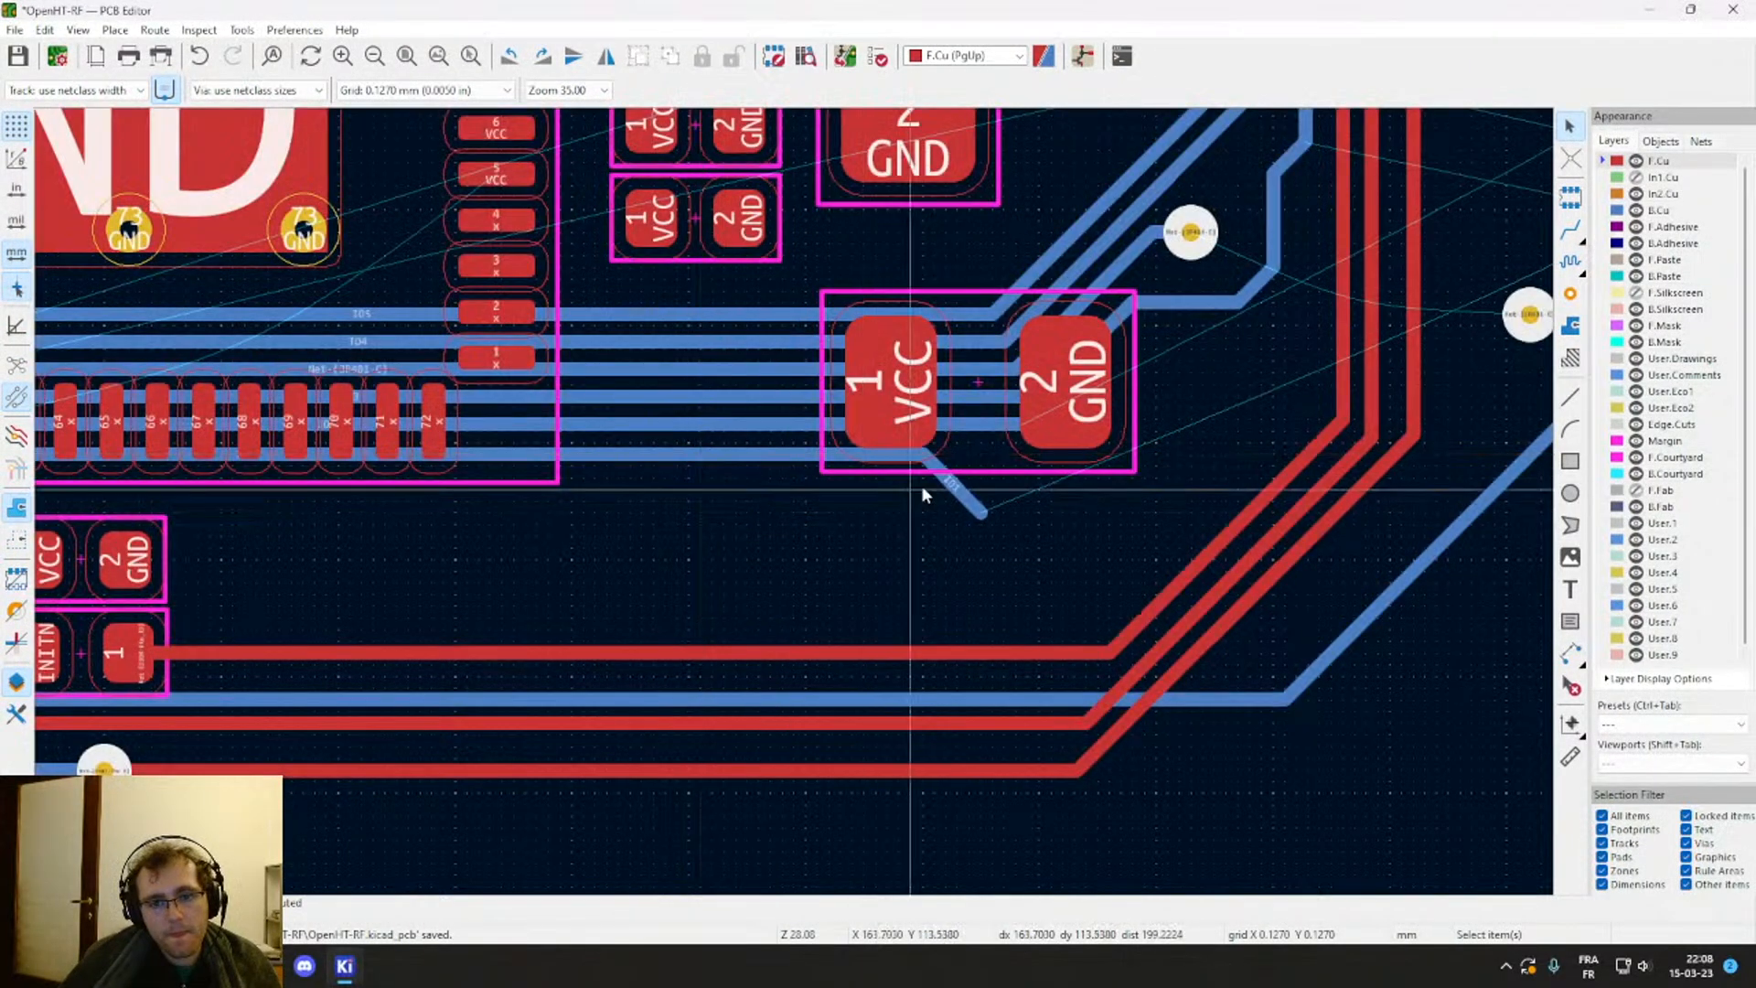
left_click(967, 495)
key("Delete")
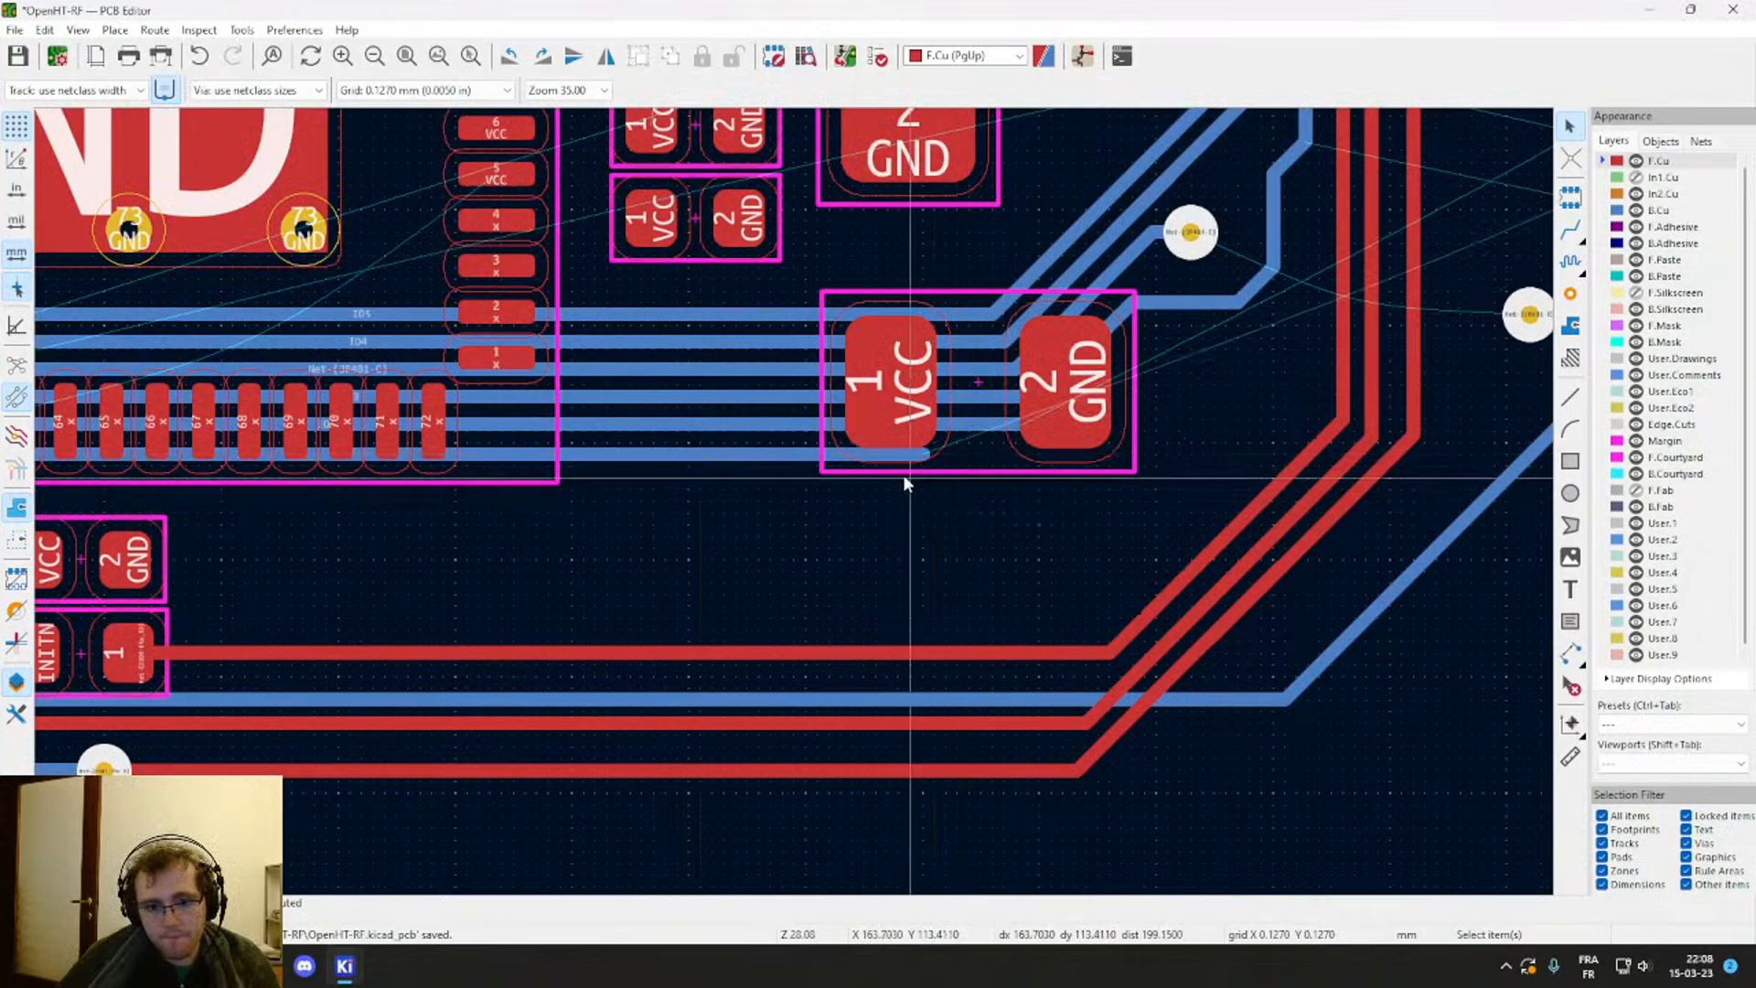
Step: Try to route the IO1 track on B.Cu from its open end to a via near connector pin 7
key("x")
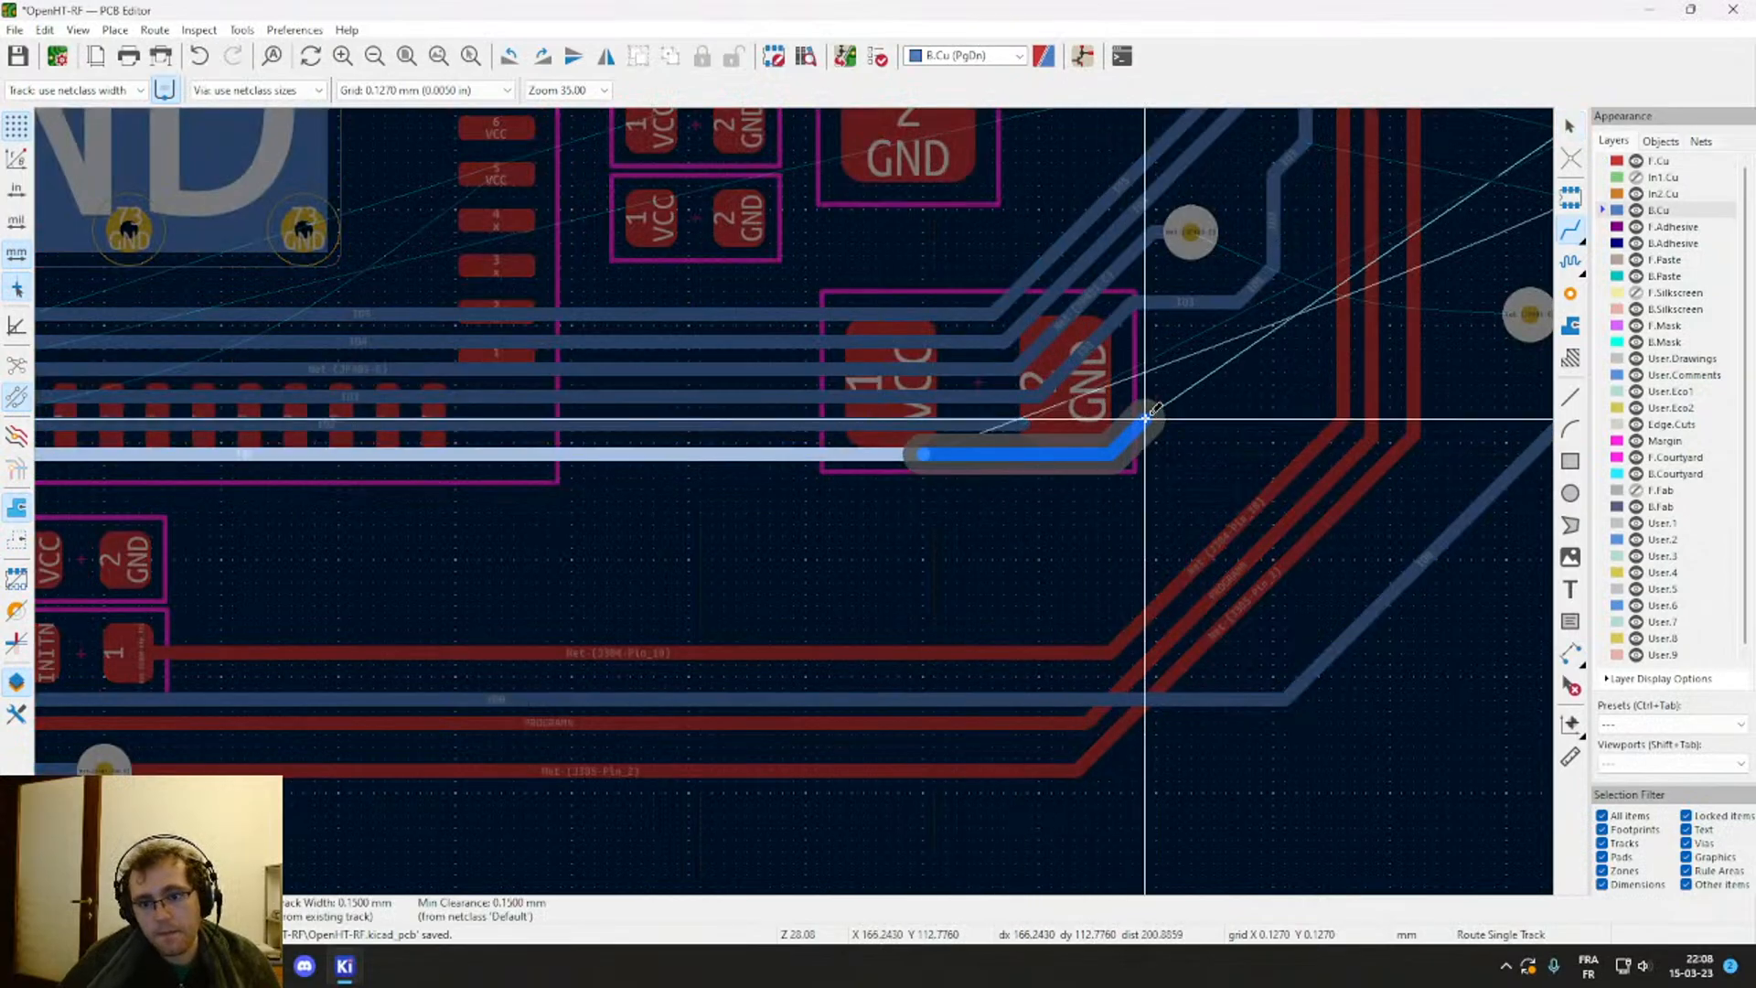
scroll(1148, 416, "down", 2)
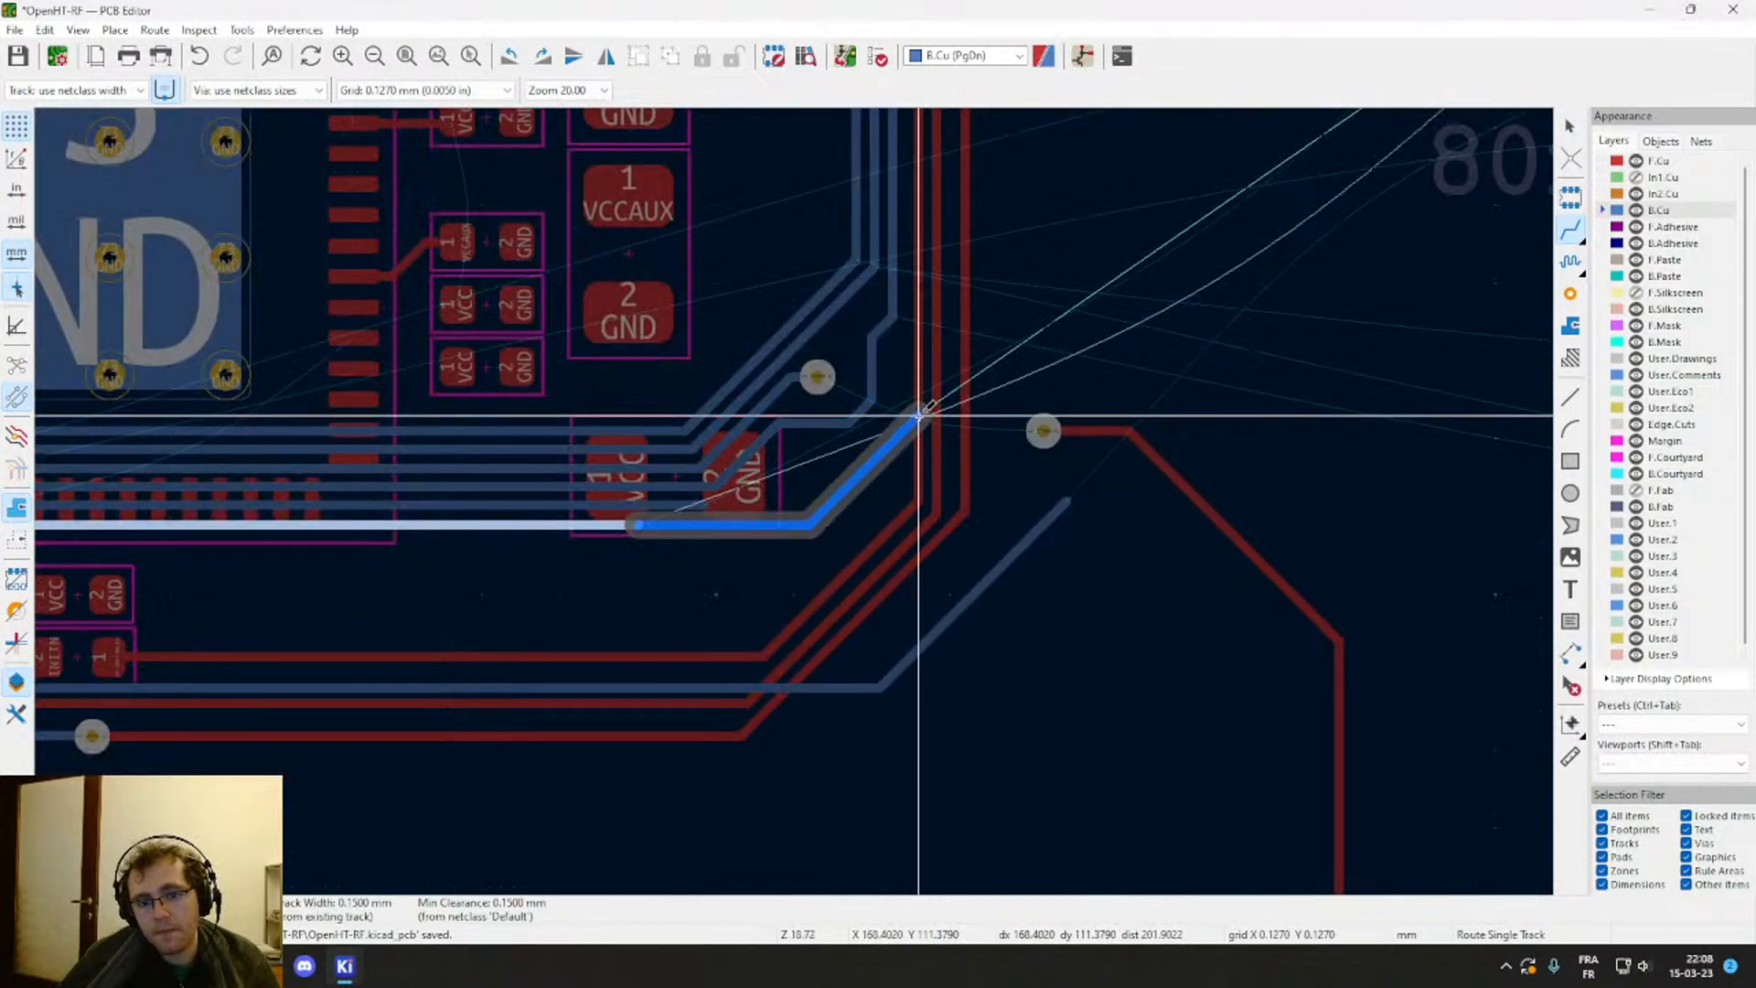
scroll(924, 375, "down", 2)
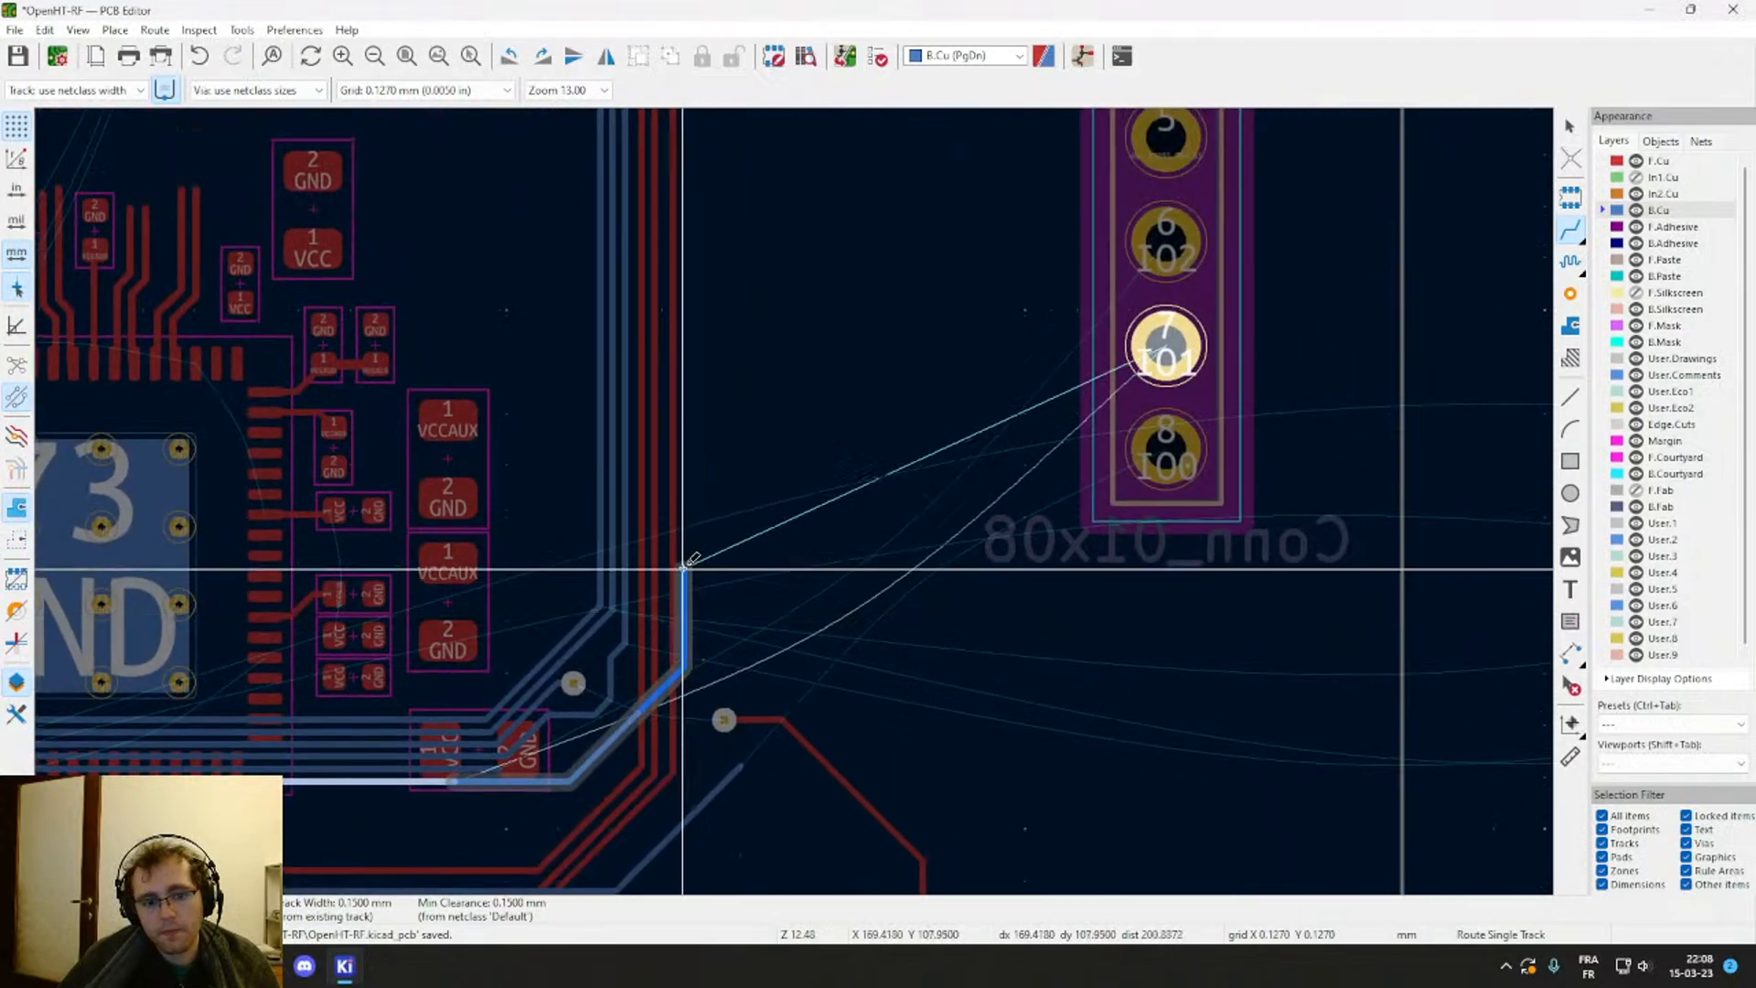
left_click(653, 552)
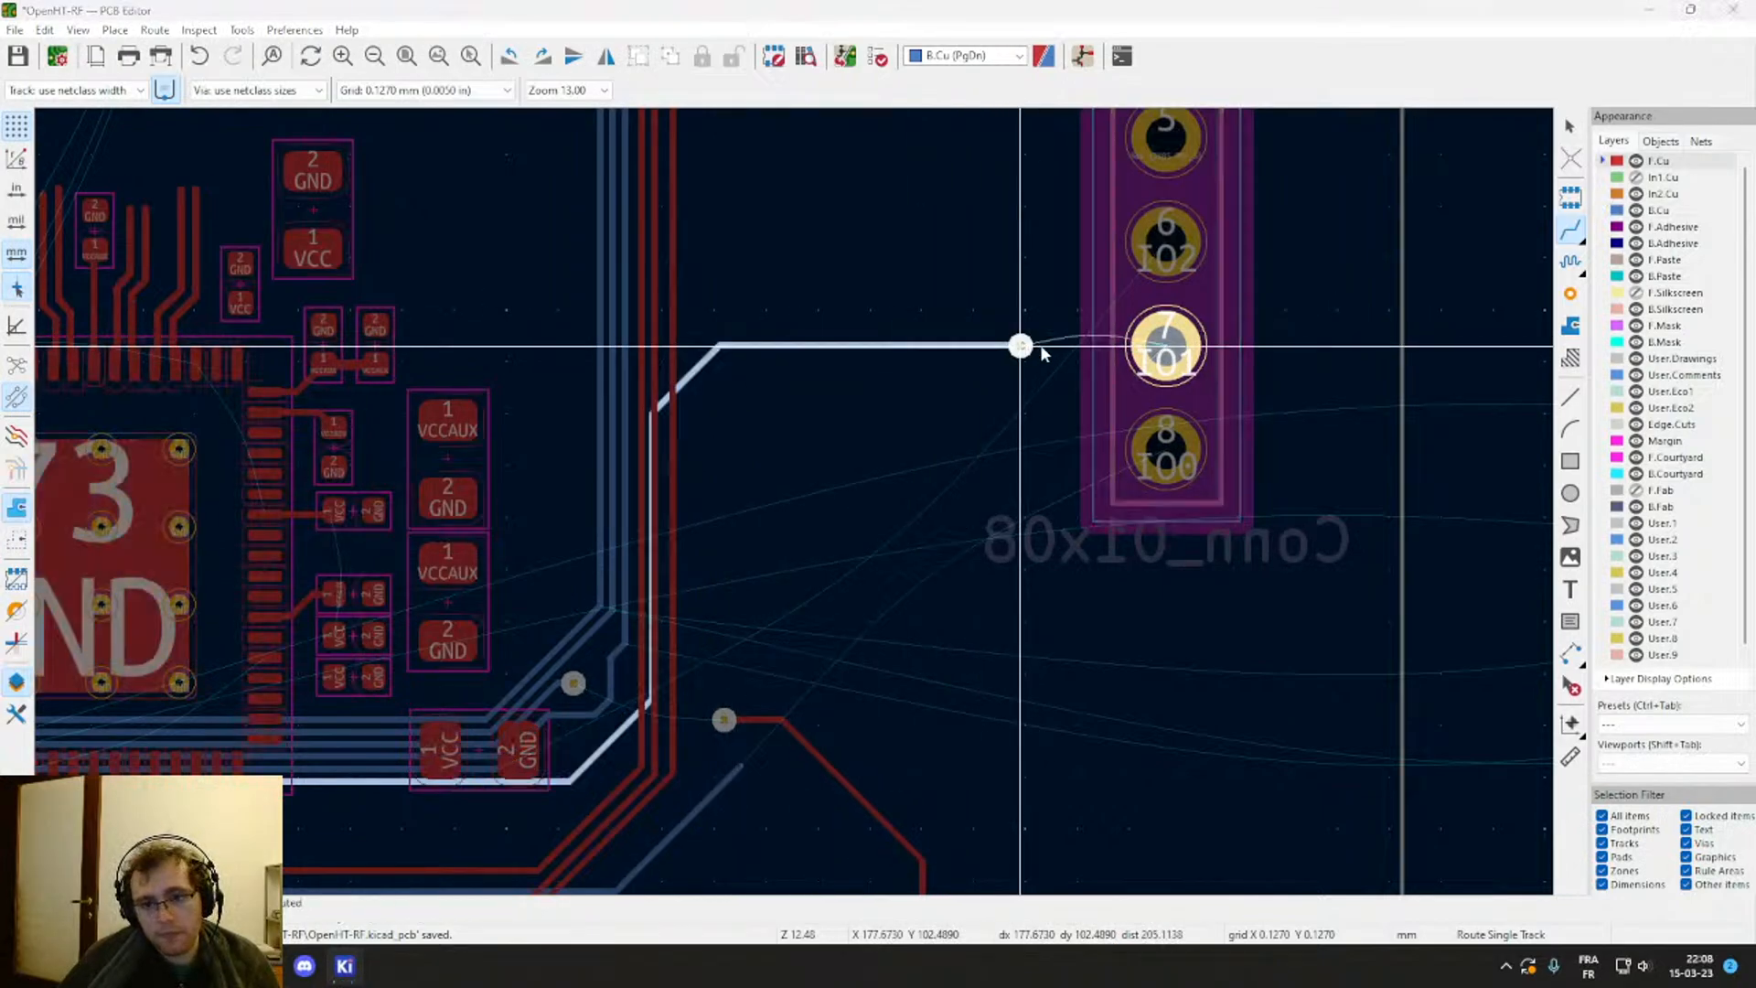
key("v")
key("Escape")
key("Escape")
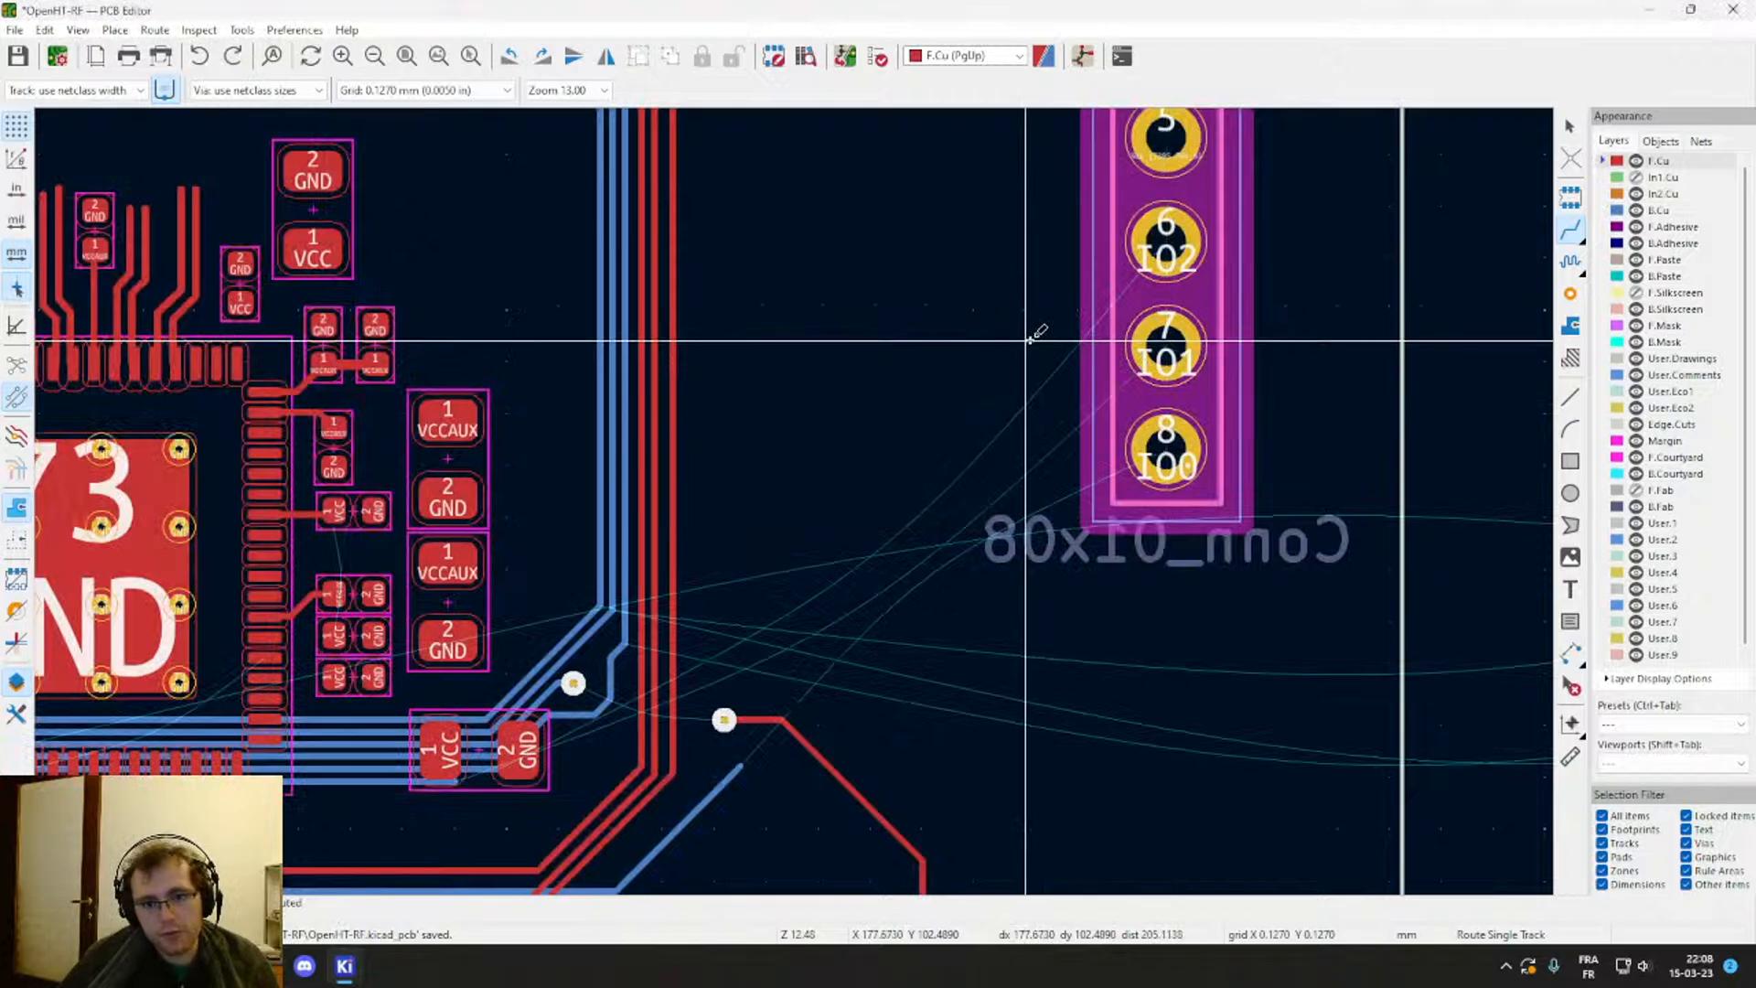
key("x")
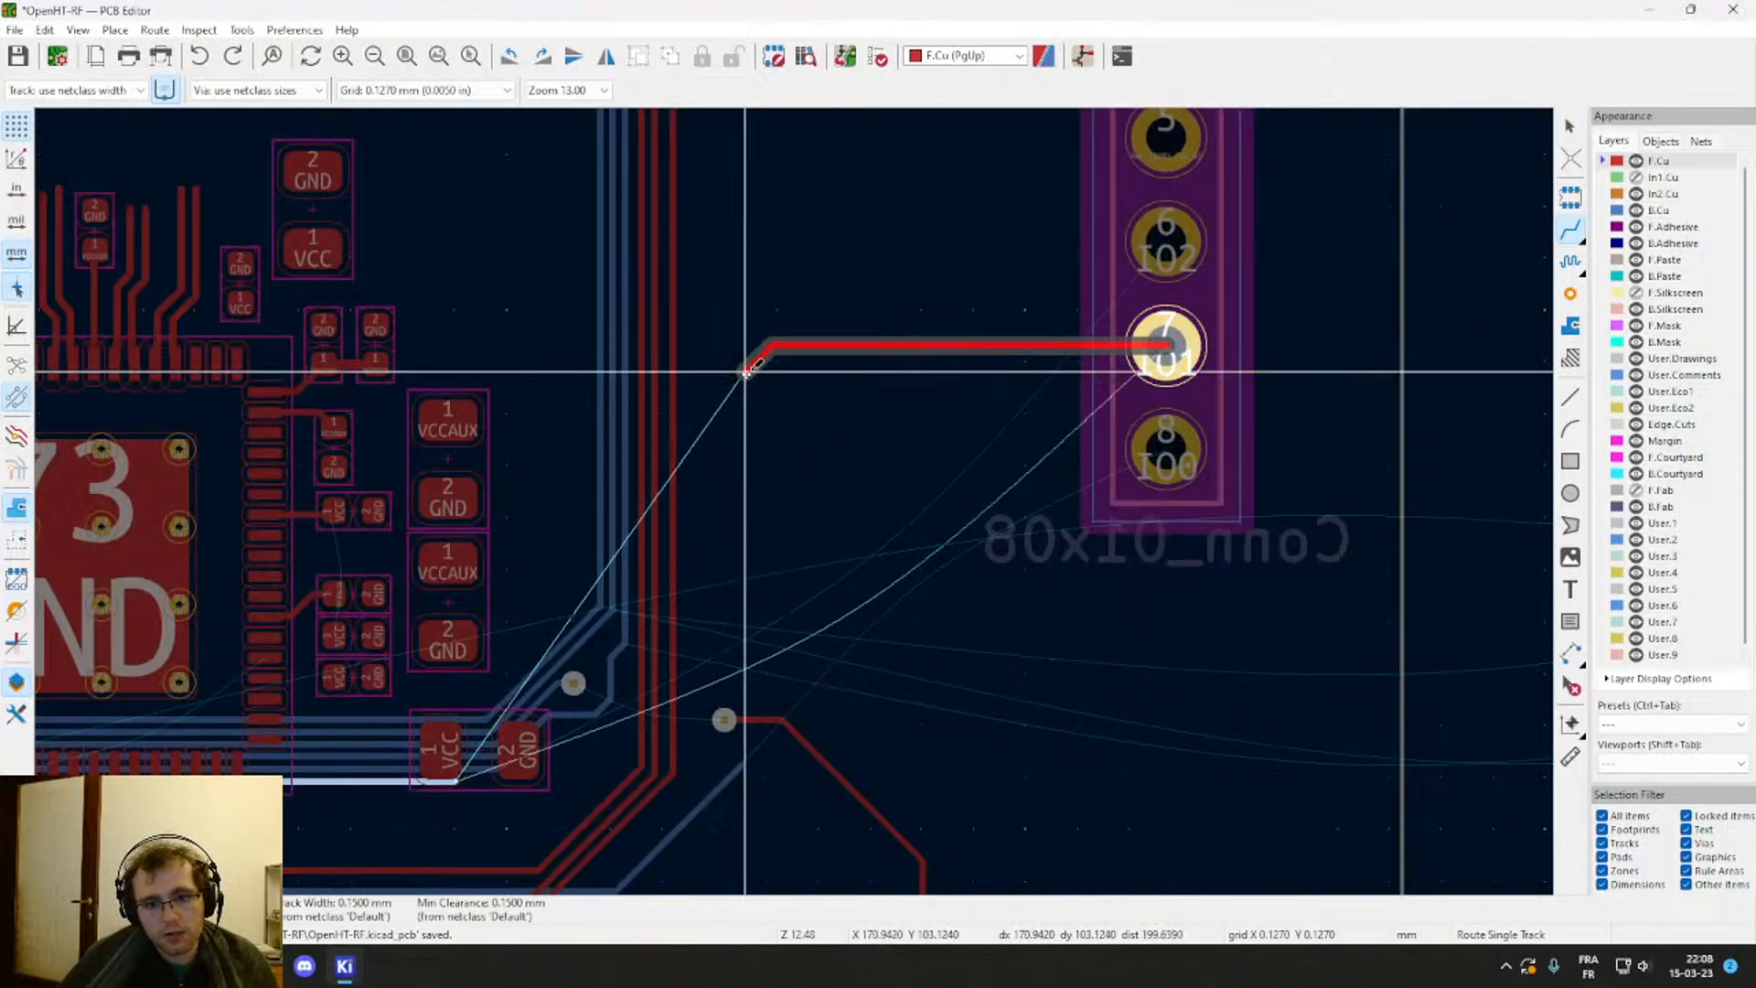
key("Escape")
key("Page_Down")
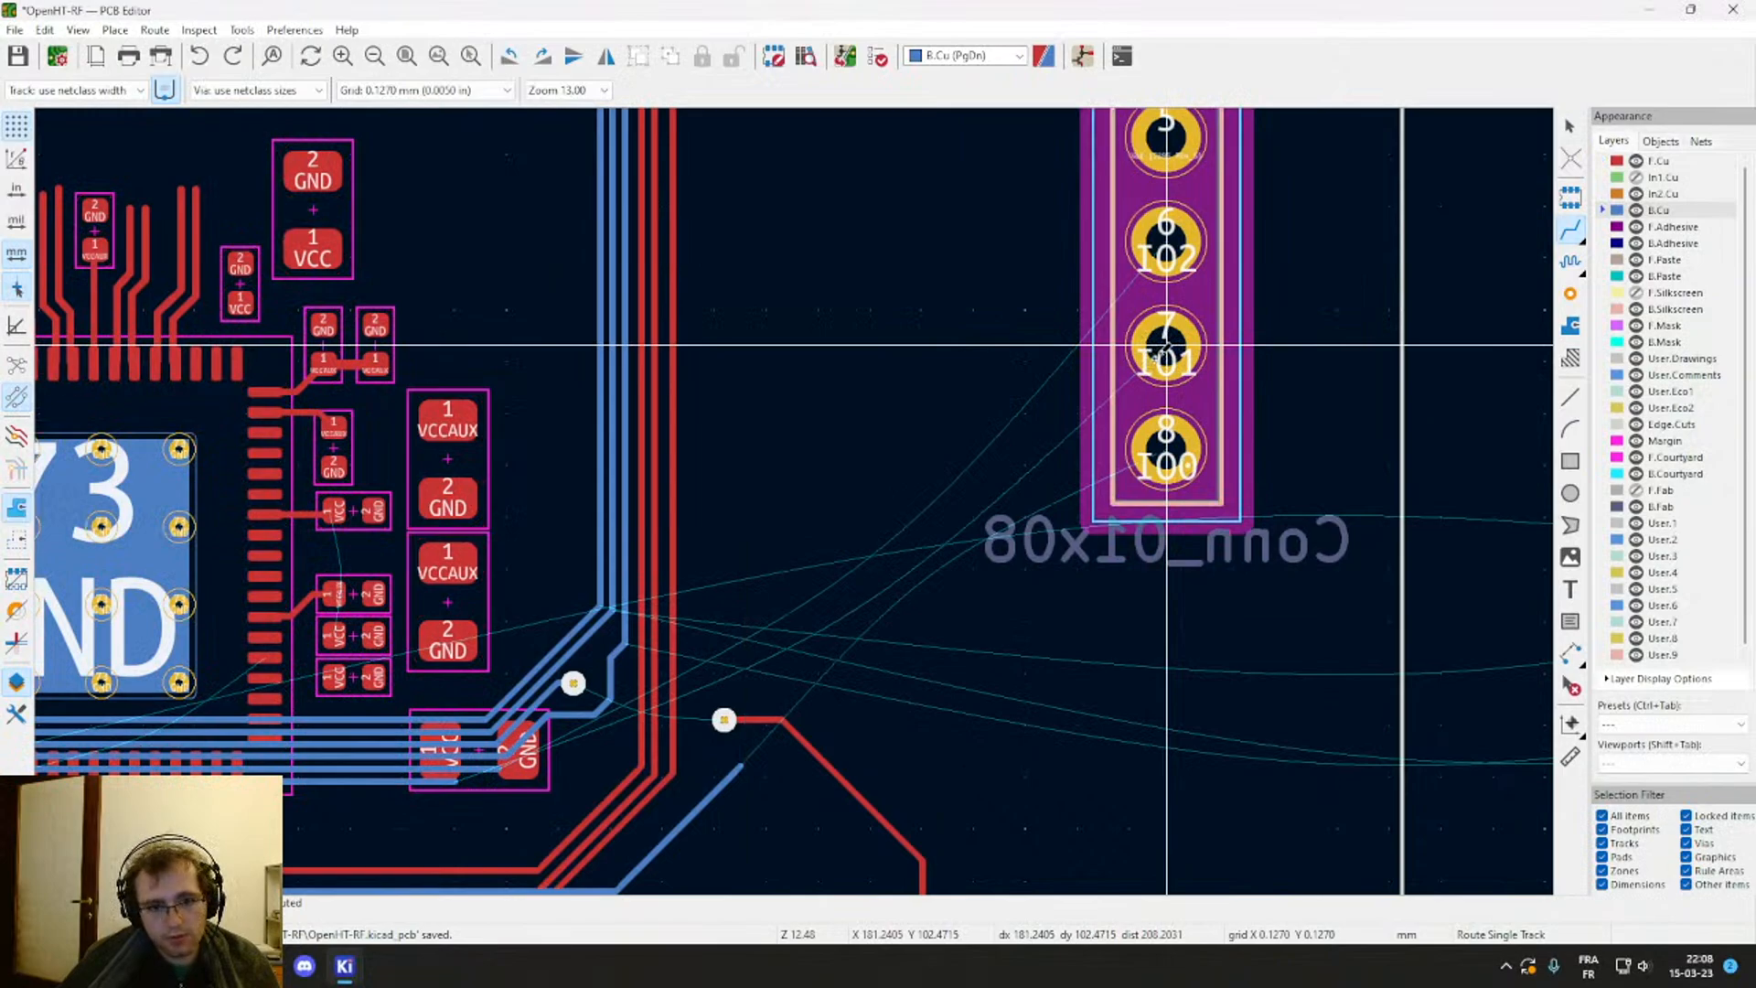
key("Page_Up")
left_click(1178, 344)
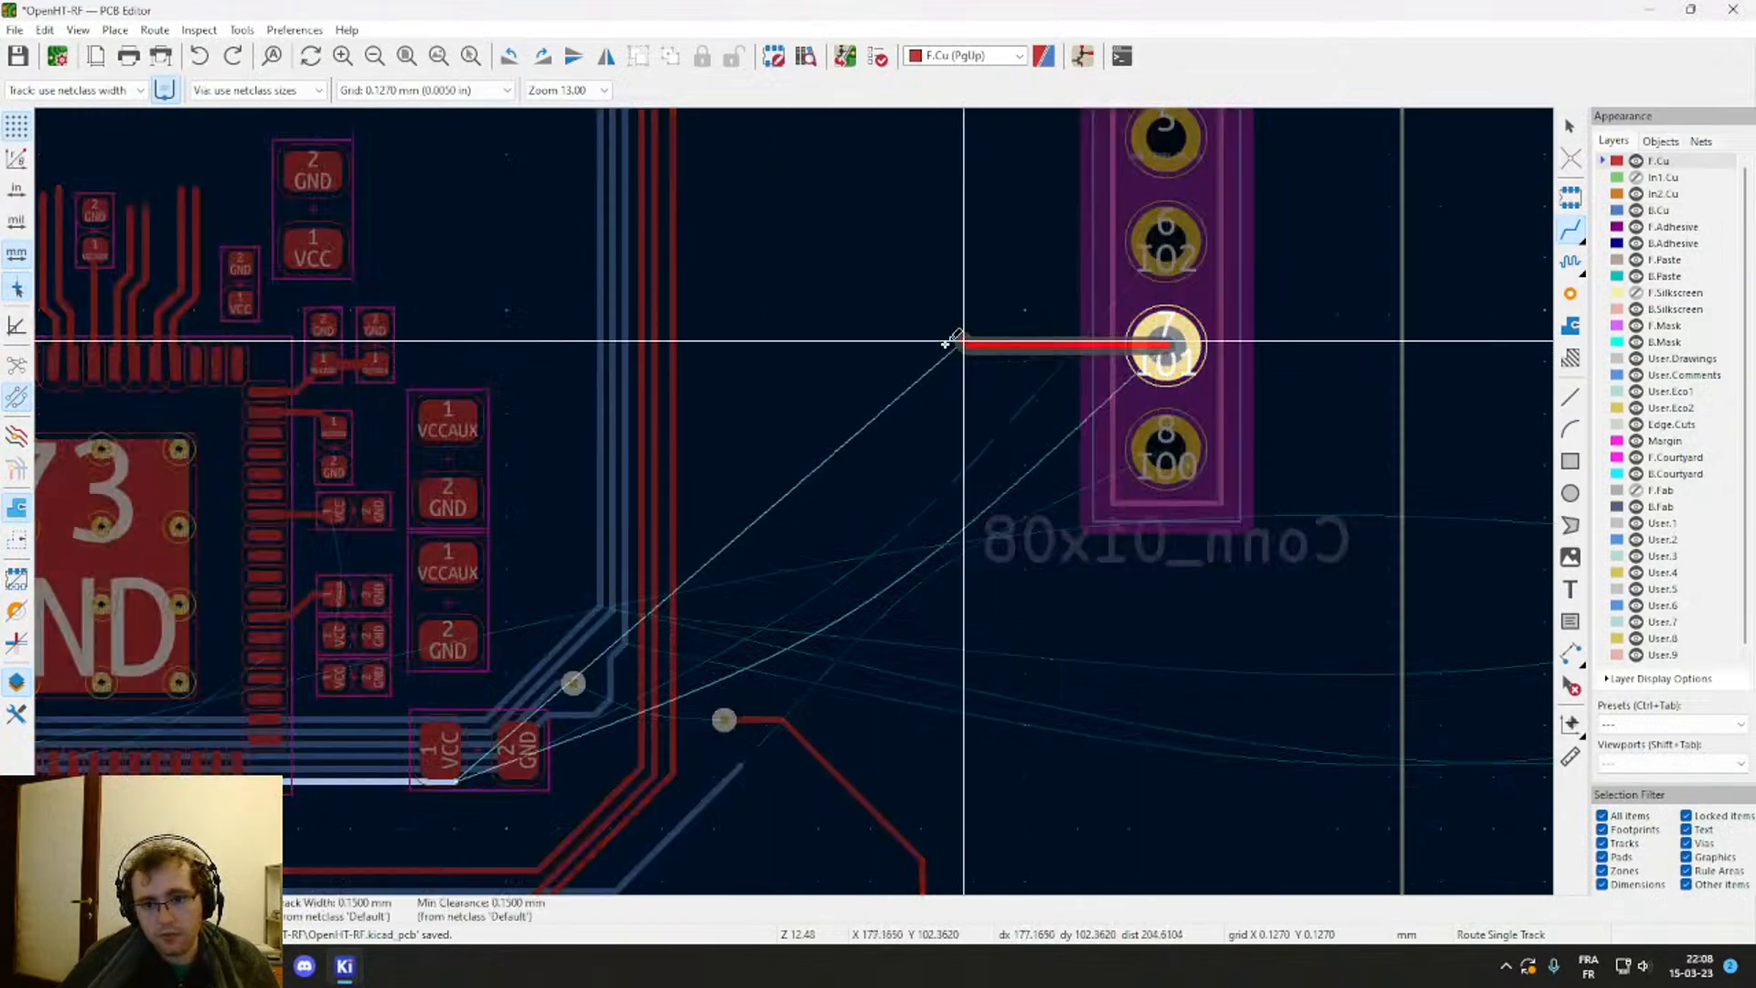
key("Escape")
Step: Route IO1 on B.Cu from pin 7 of the 8-pin connector to the open end of the IO1 track near the VCC pad
key("Page_Down")
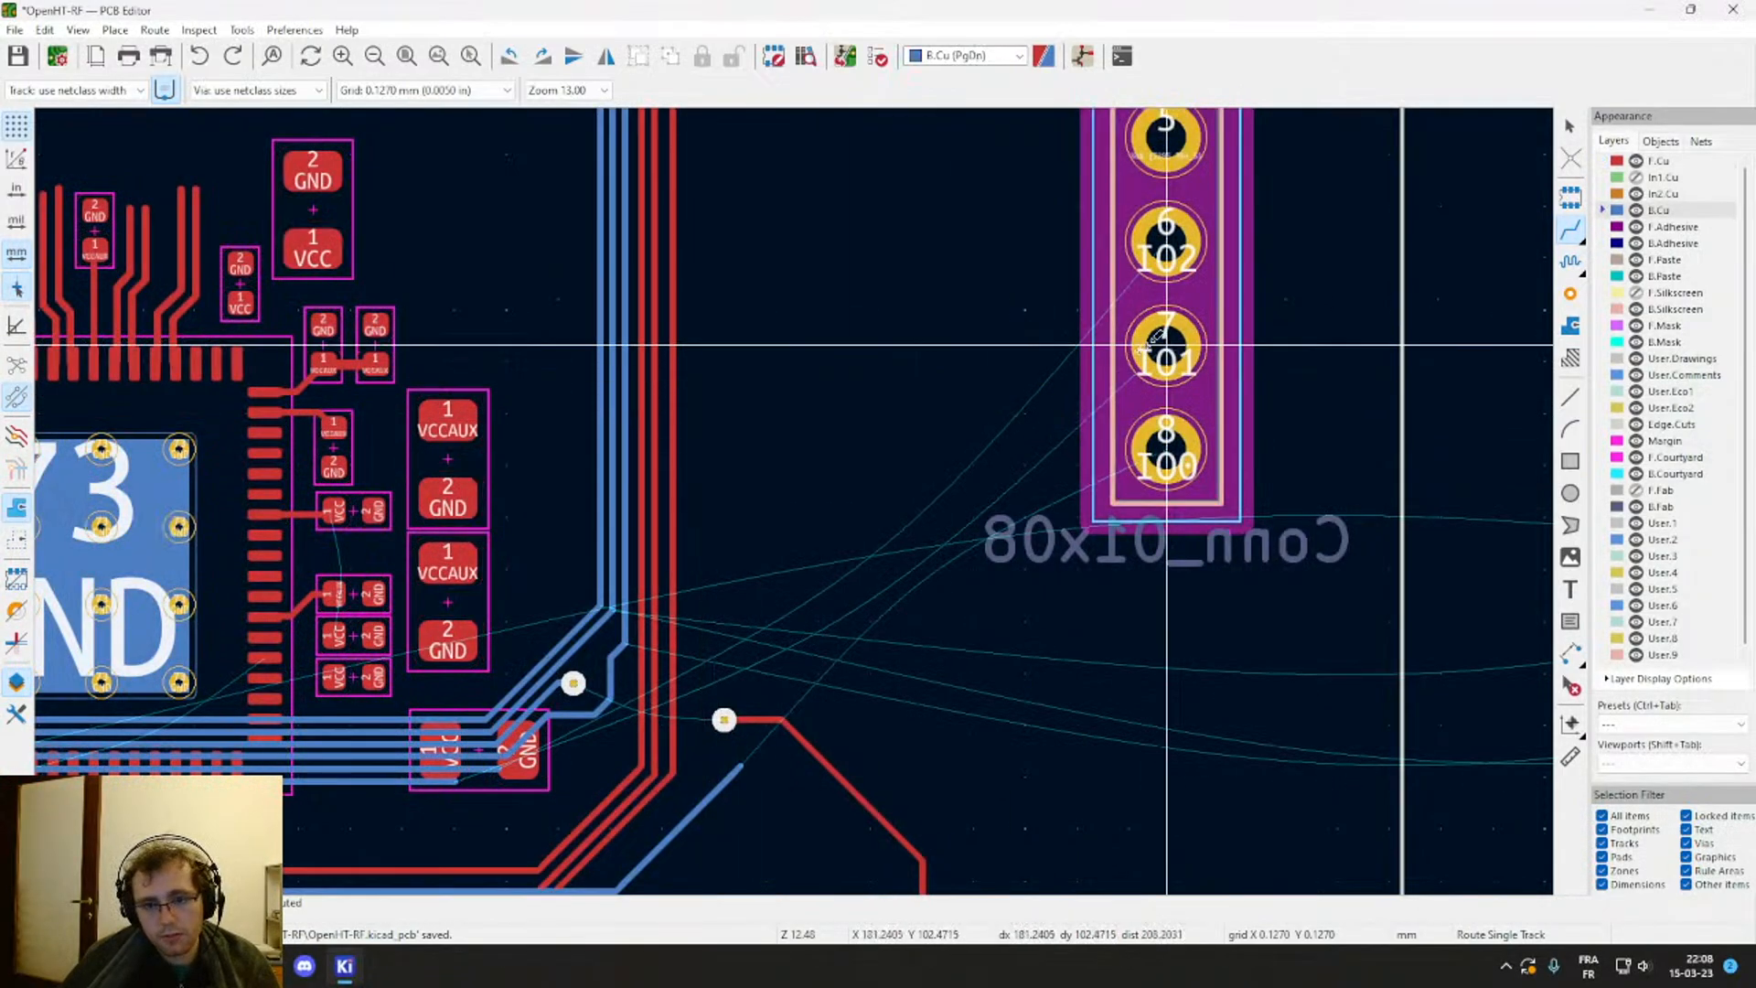
left_click(1163, 345)
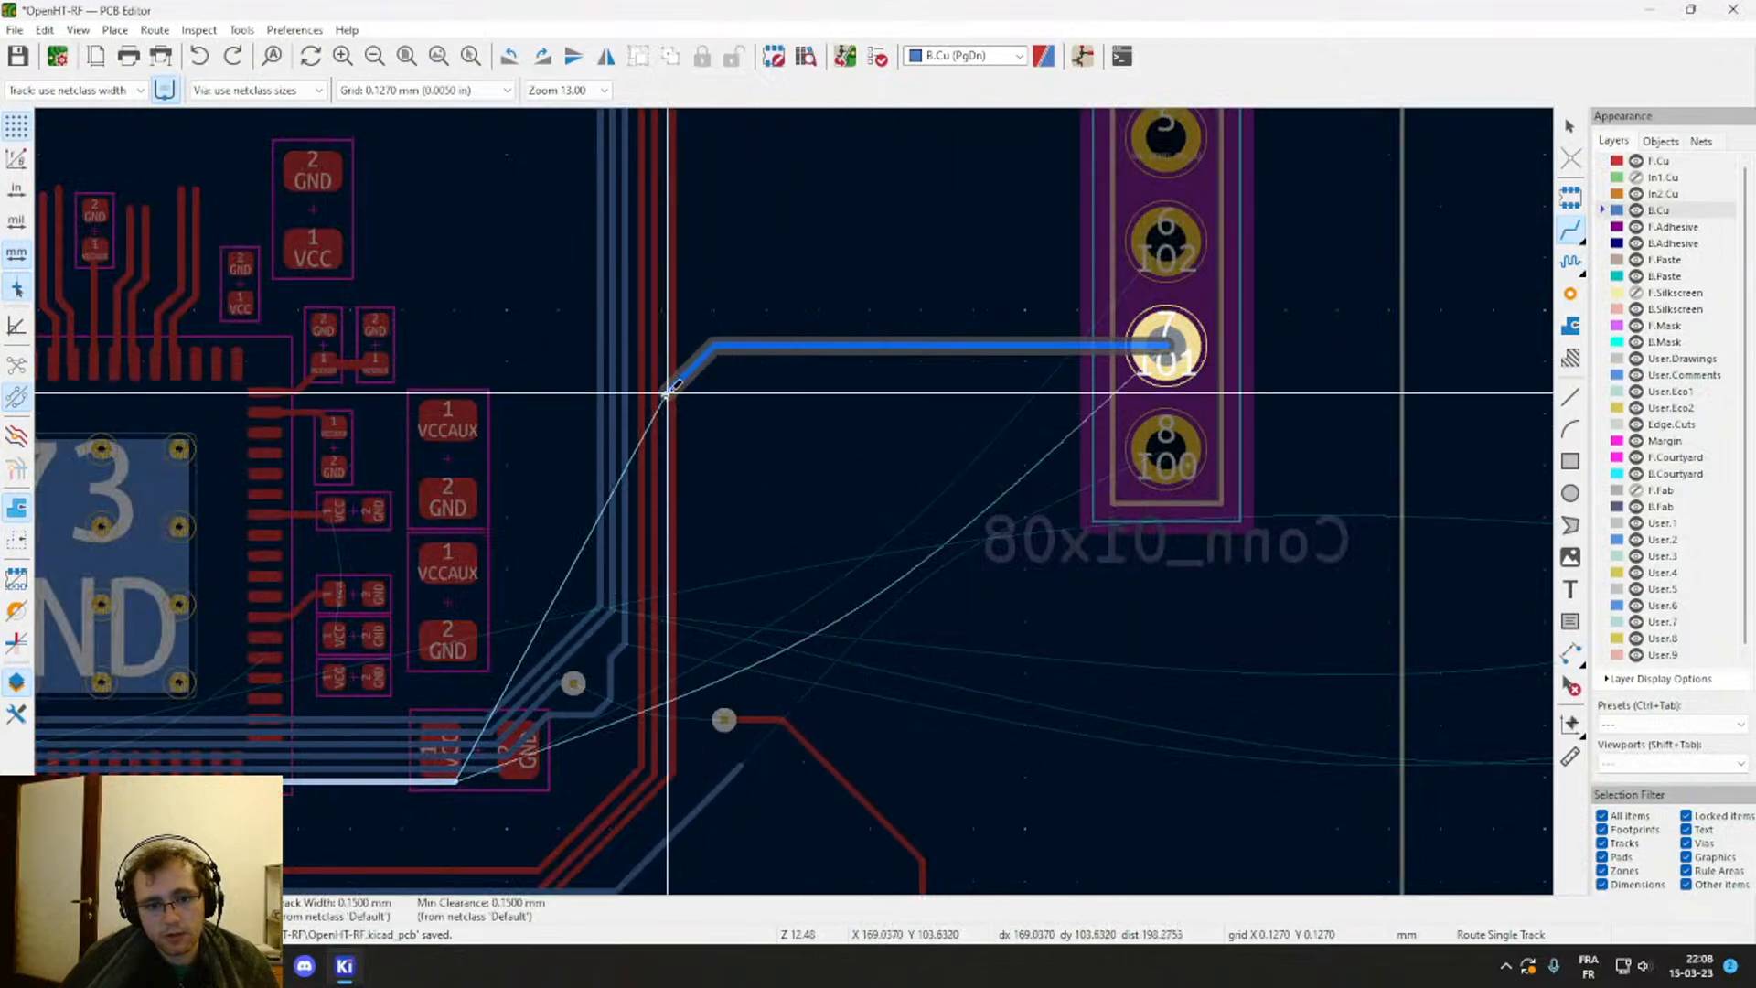
left_click(621, 717)
Step: Shift the diagonal segment of the IO1 track beside the GND pad outward to make room for the IO2 track
scroll(622, 718, "down", 2)
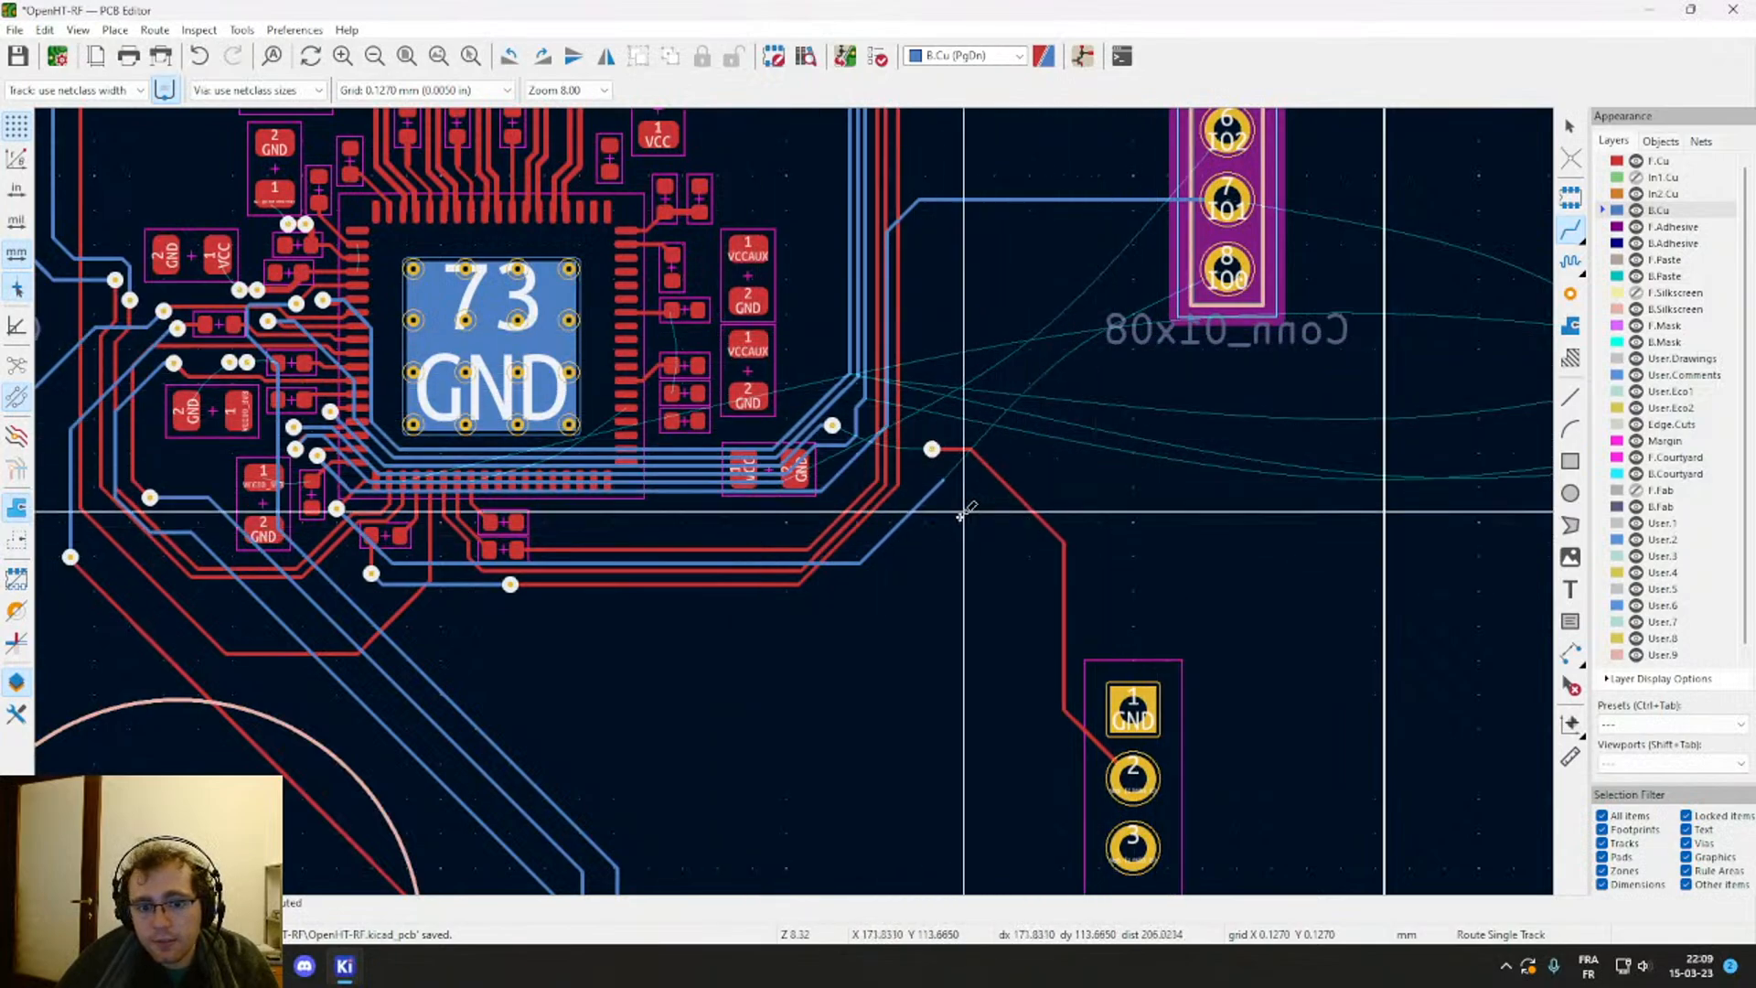
left_click(846, 483)
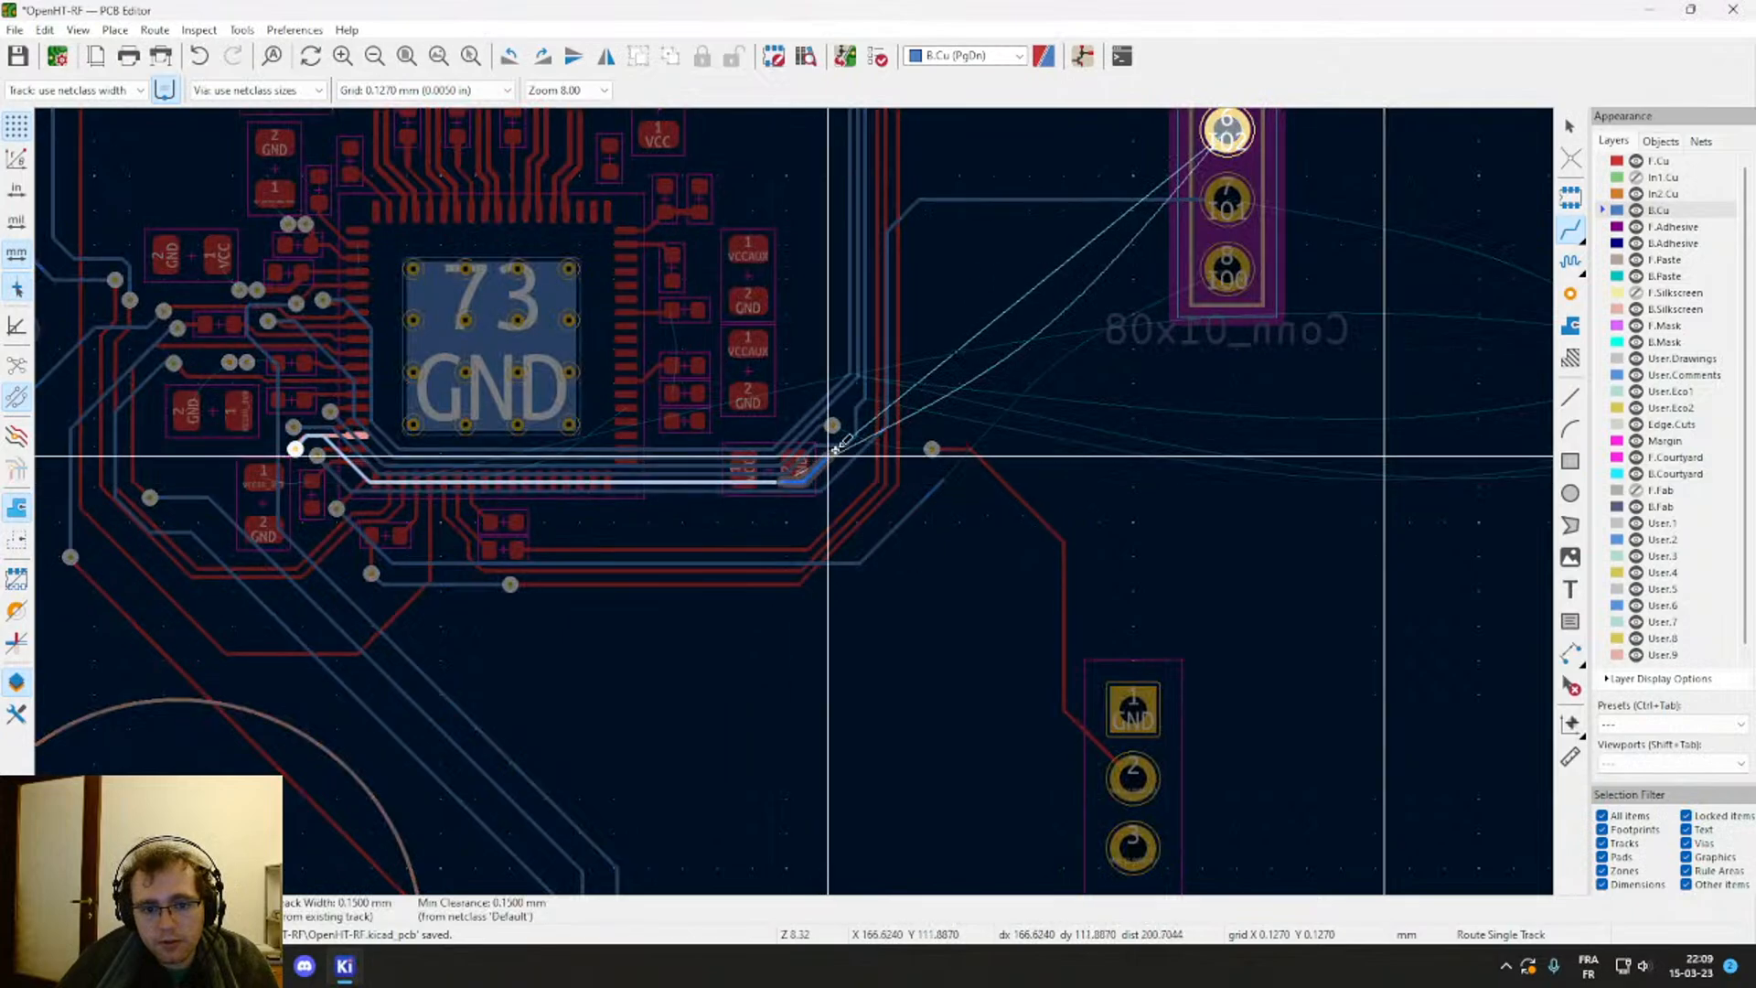
key("Escape")
middle_click_drag(1000, 342, 878, 567)
scroll(805, 590, "up", 2)
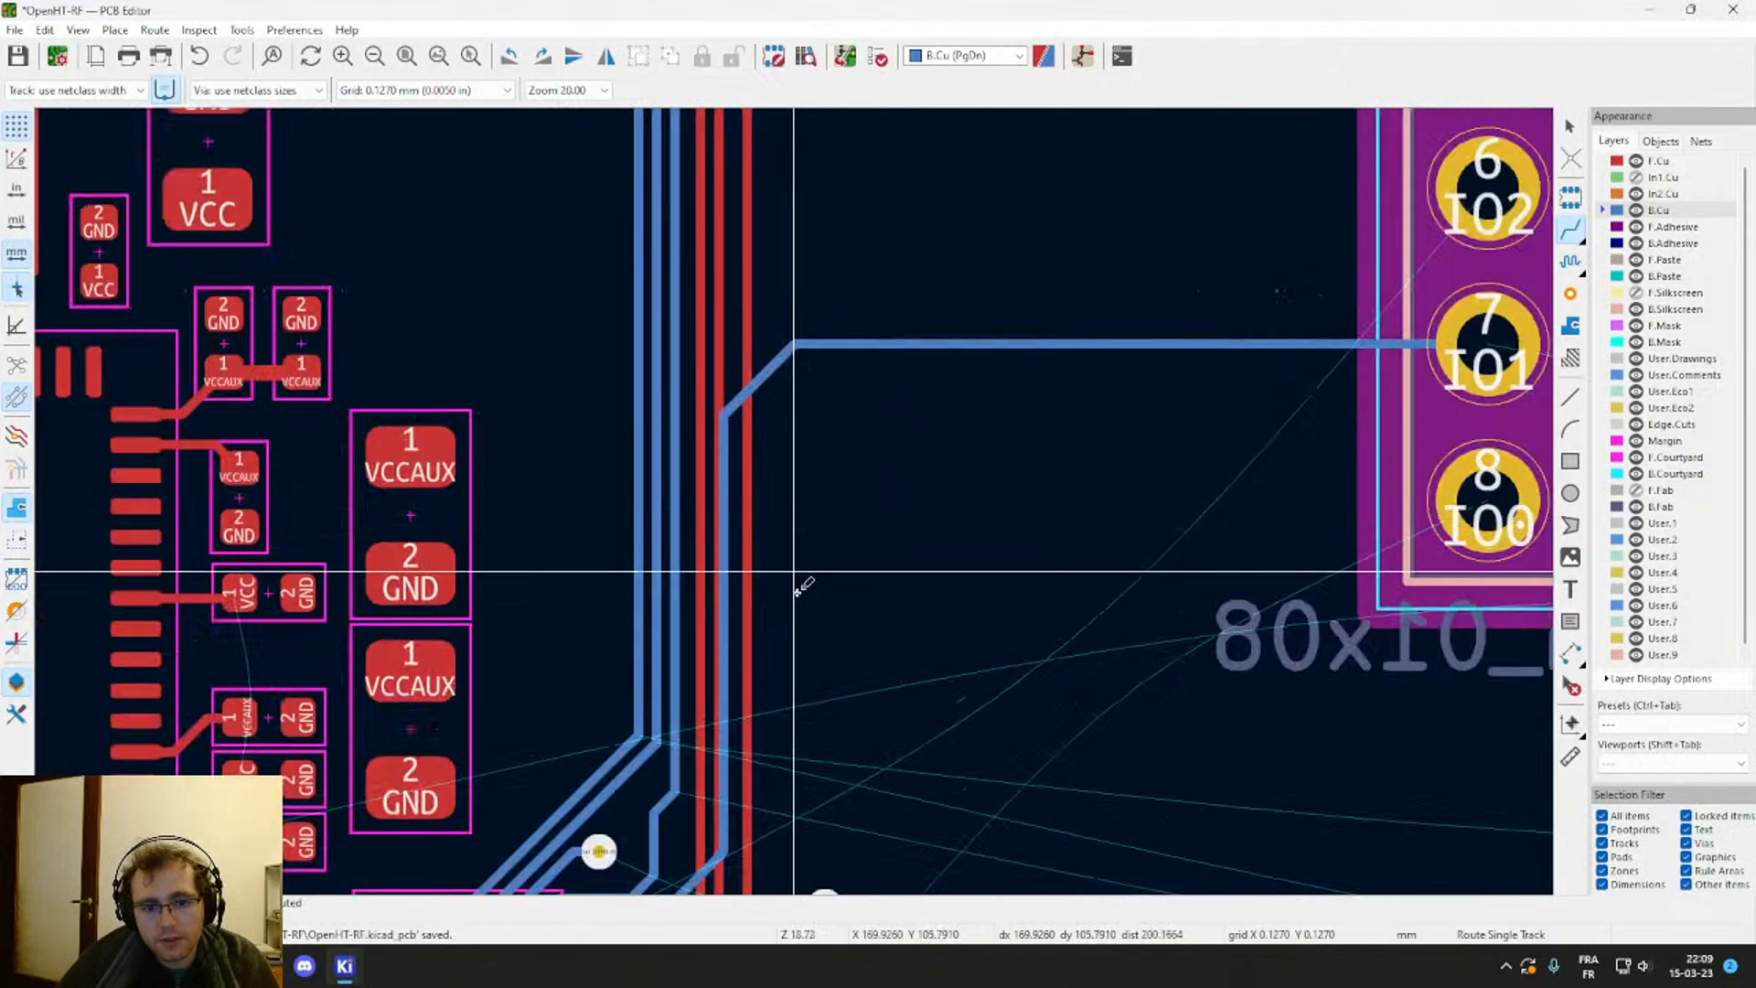
middle_click_drag(725, 741, 797, 351)
left_click_drag(680, 578, 655, 617)
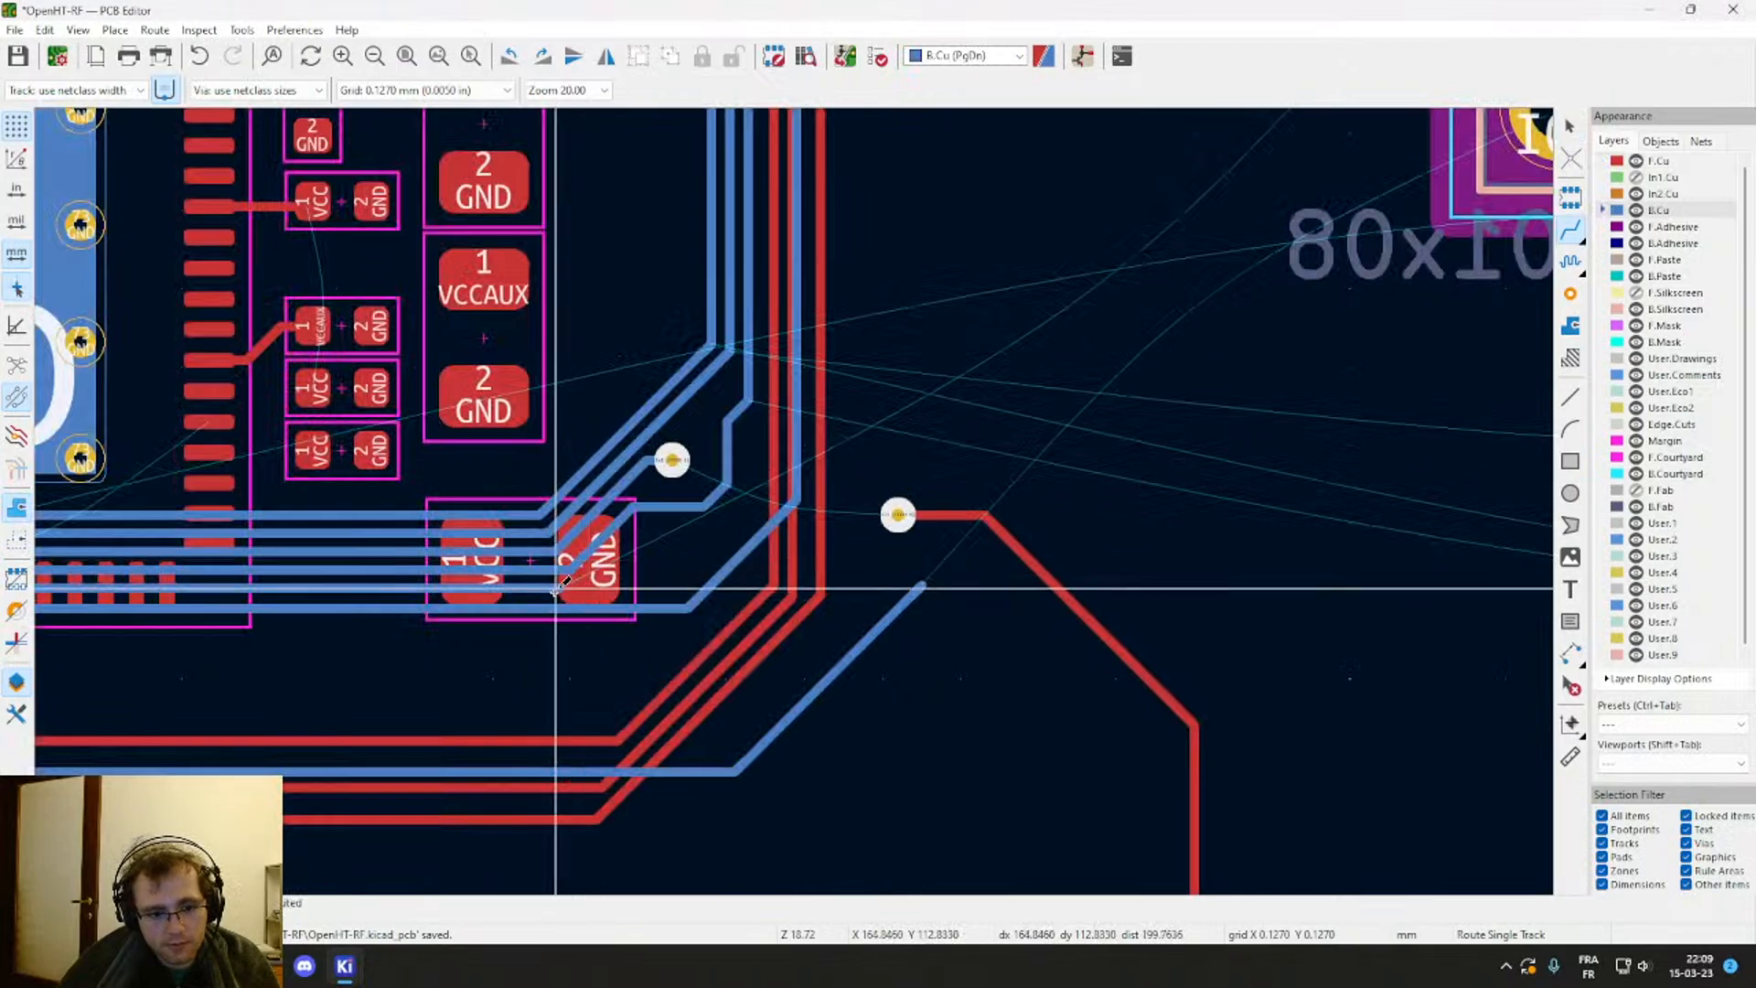
Step: Route the IO2 track on B.Cu from its open end alongside IO1 to pin 6 of the 8-pin connector
key("x")
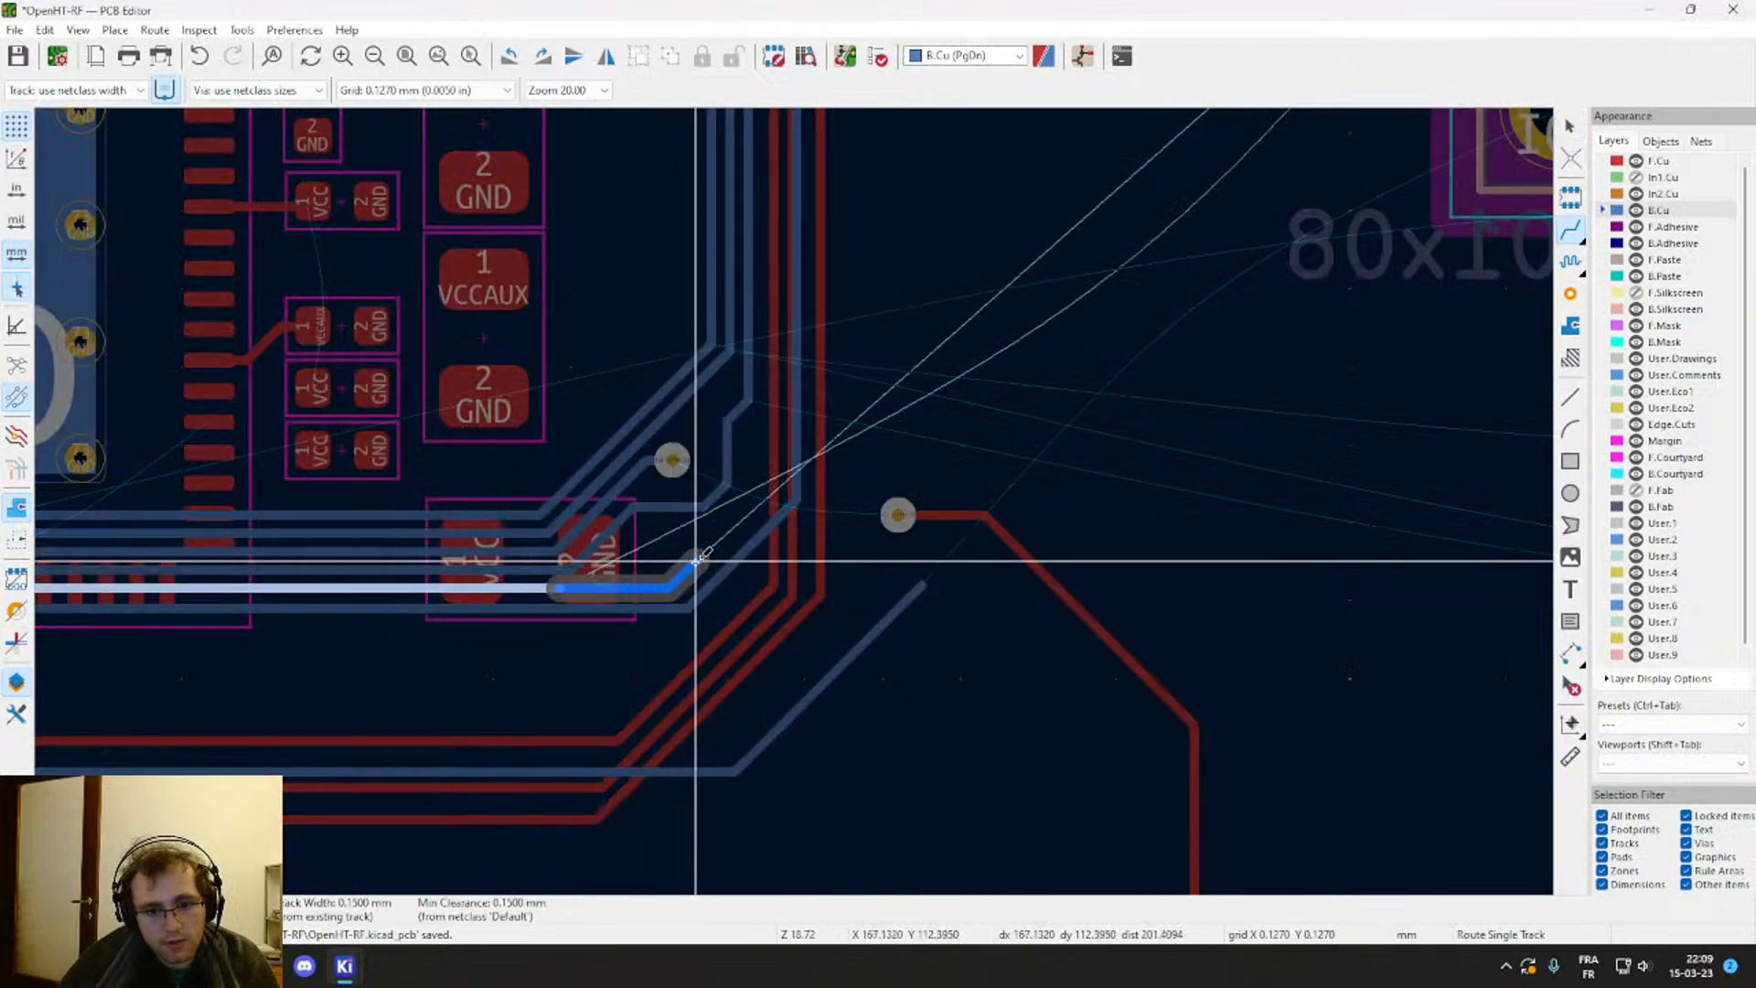
scroll(773, 267, "down", 3)
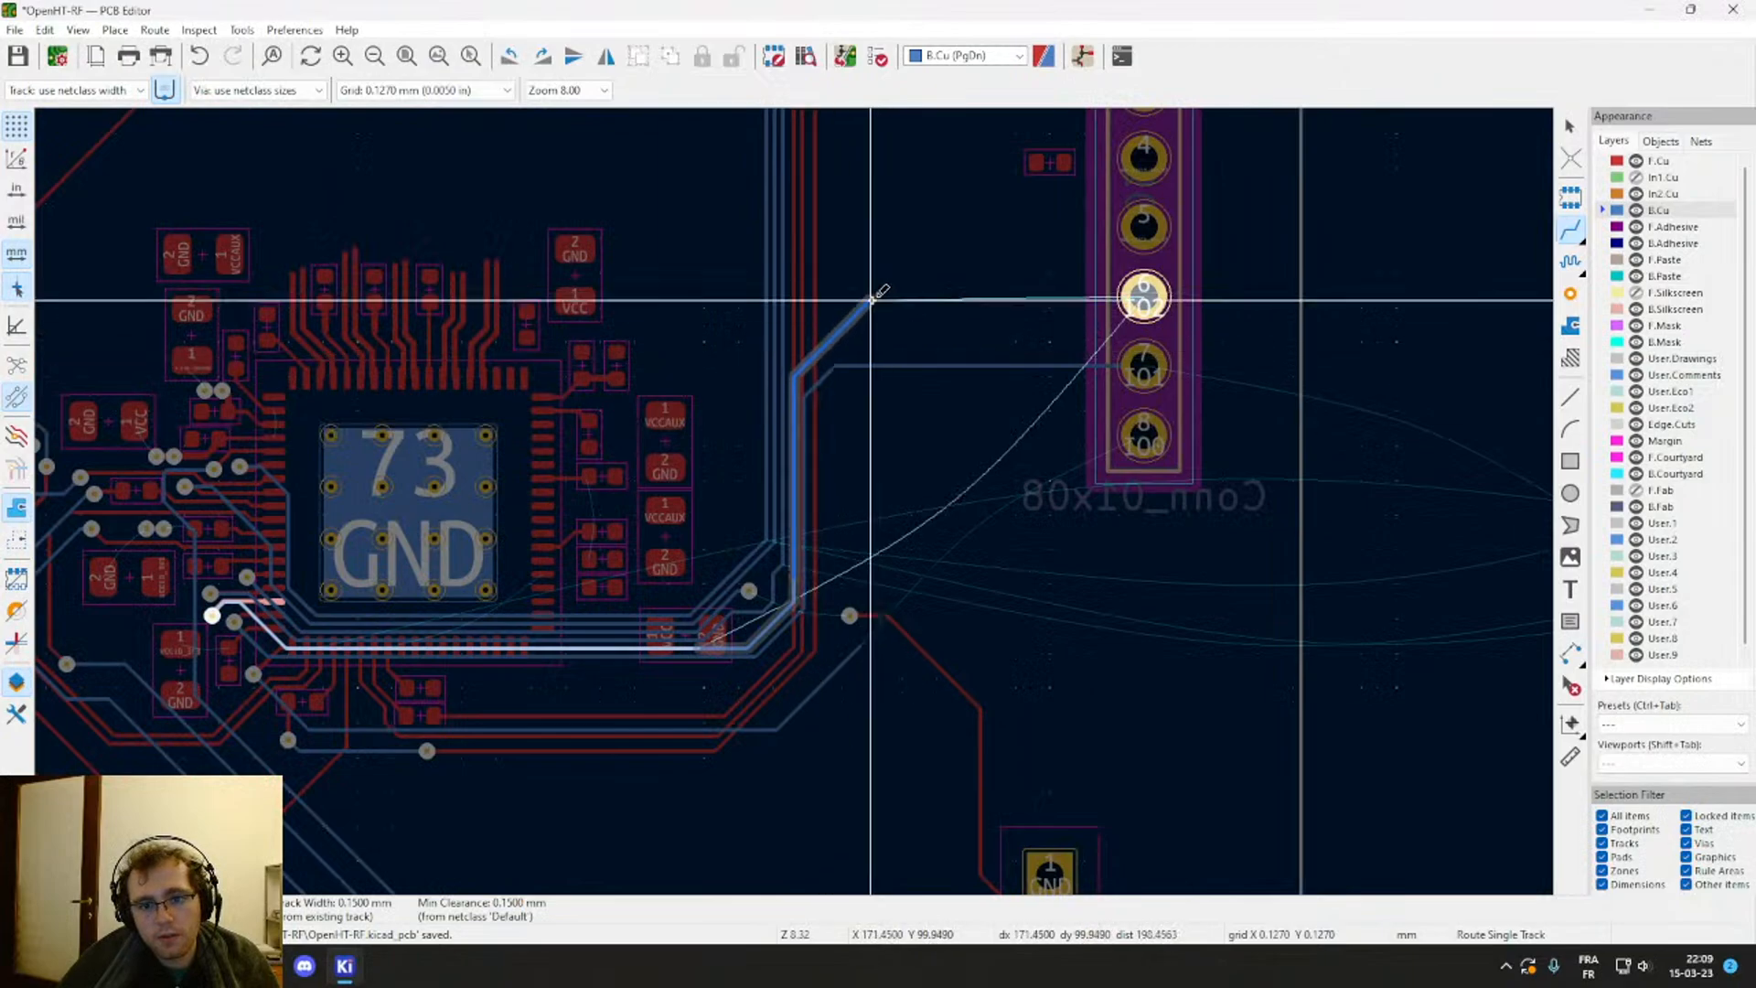
left_click(1143, 295)
key("Escape")
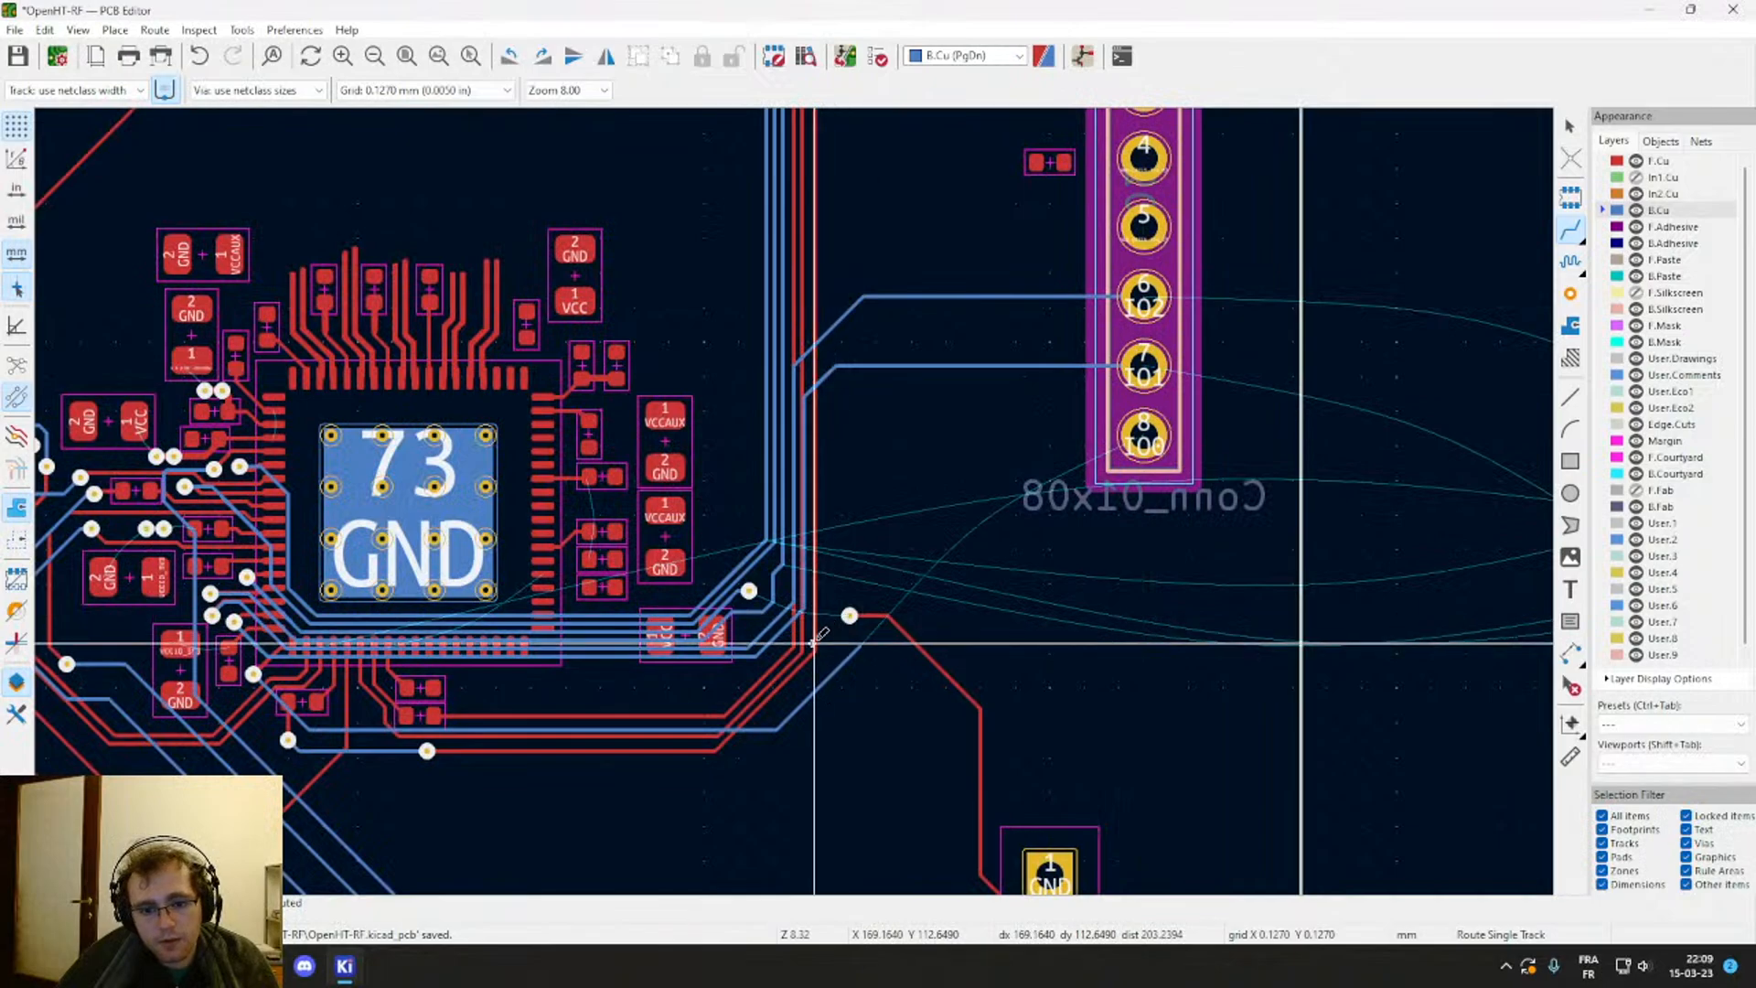
Step: Move the unfinished IO0 track's horizontal and diagonal B.Cu segments closer to the bus and delete the leftover end segment
scroll(707, 752, "up", 2)
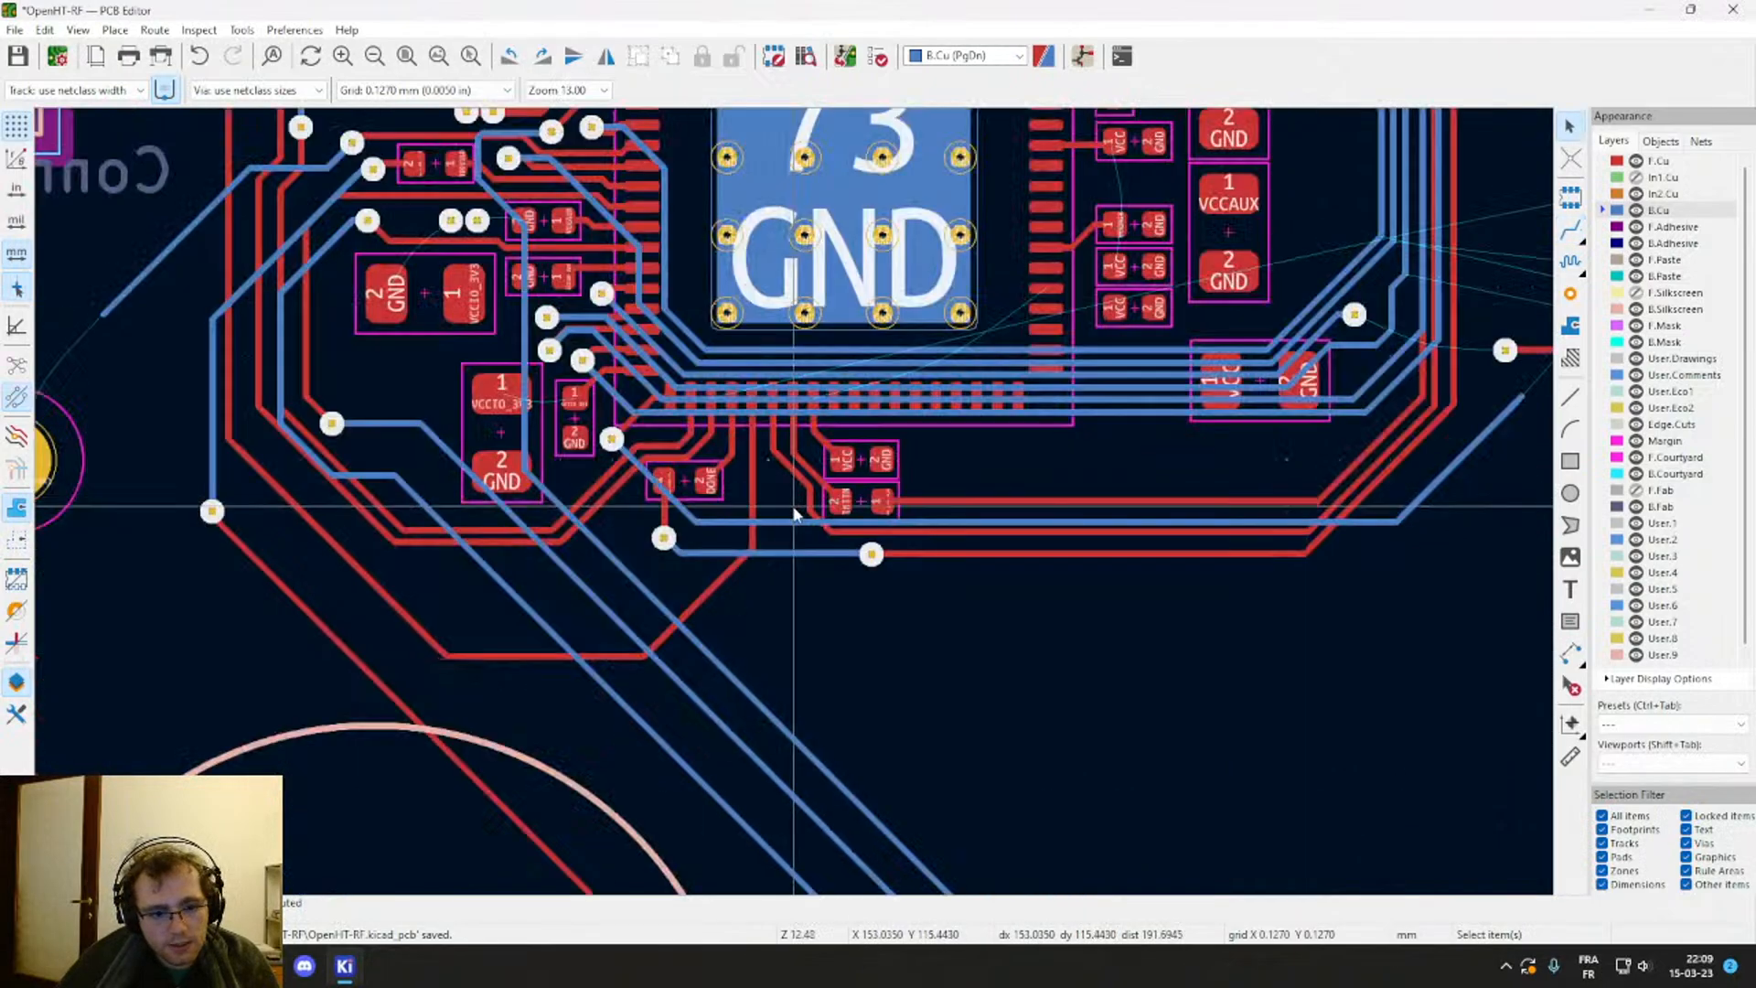
double_click(770, 522)
key("Escape")
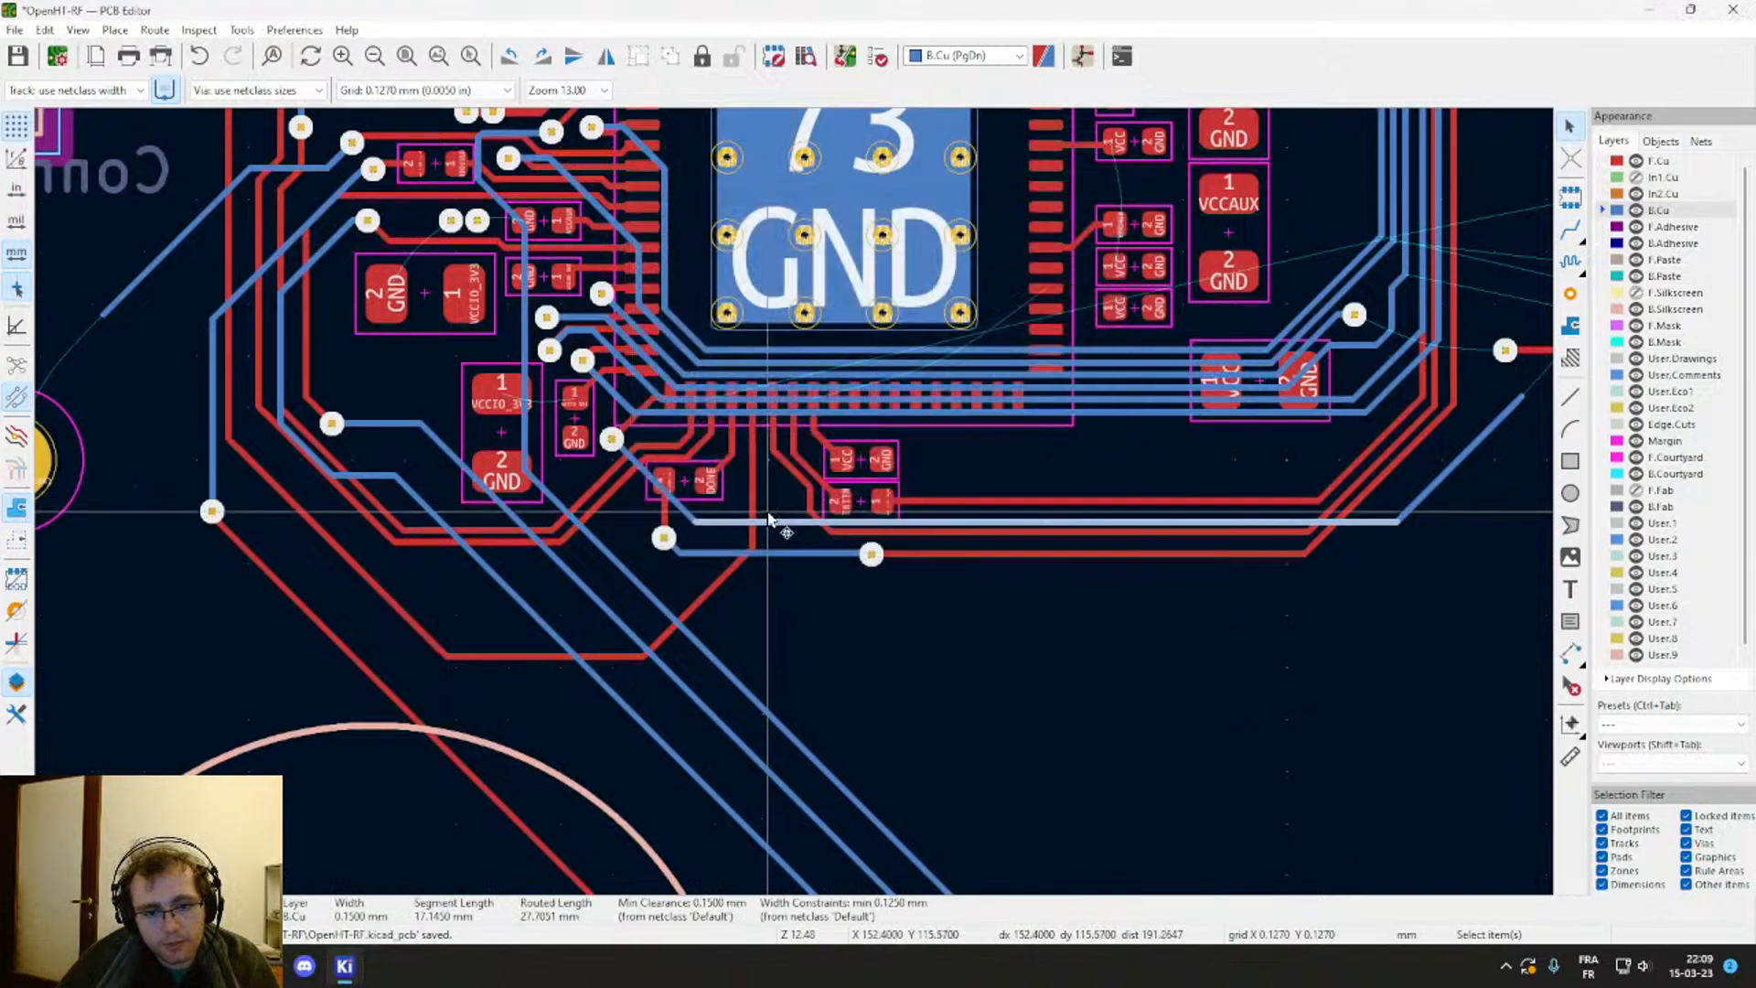
left_click_drag(771, 526, 612, 441)
scroll(1485, 411, "up", 1)
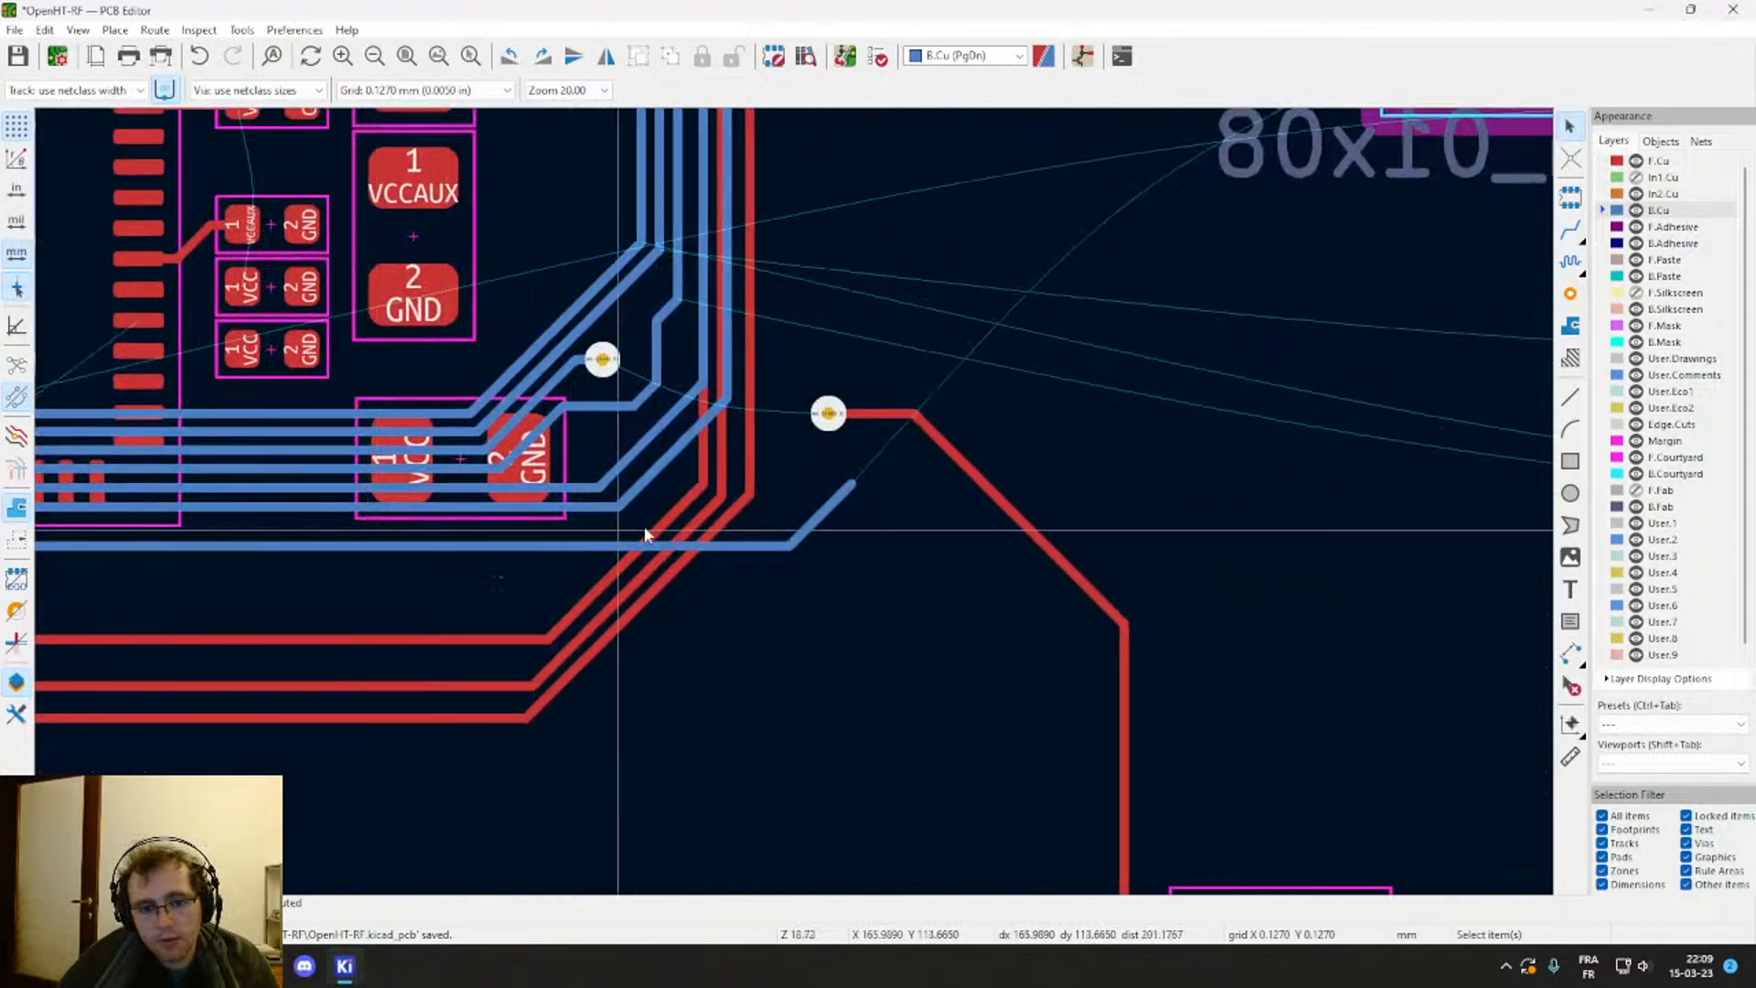
left_click_drag(825, 519, 745, 516)
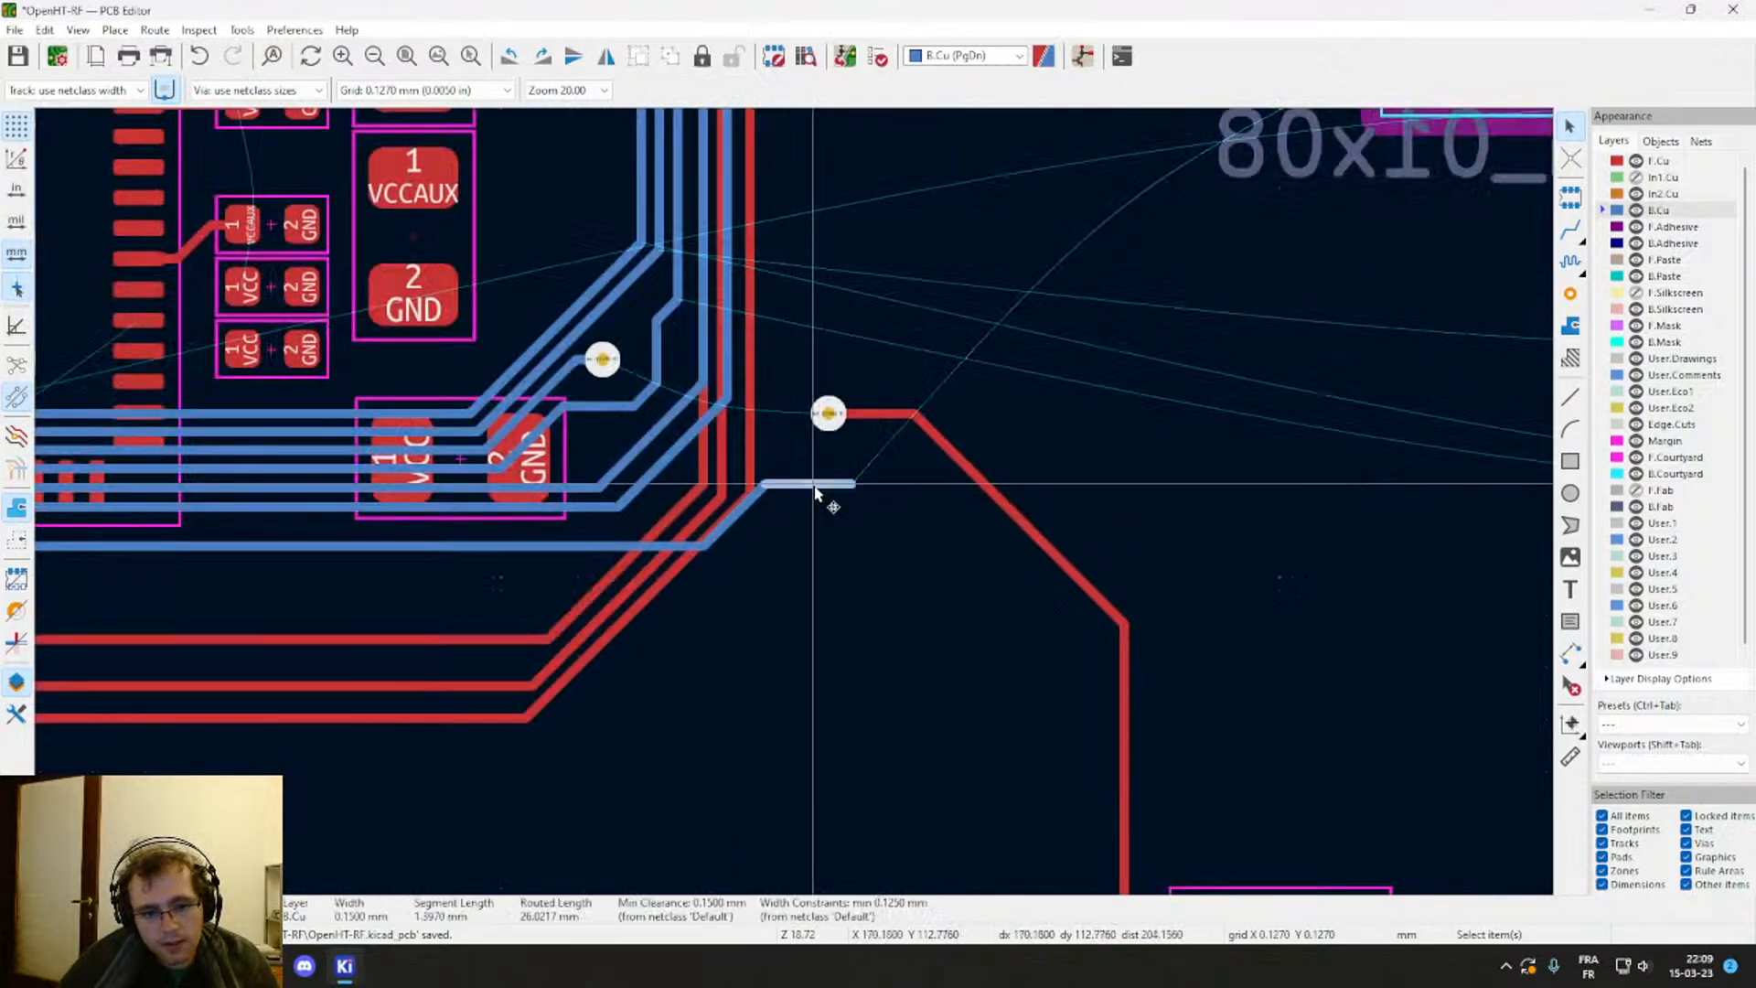
key("Delete")
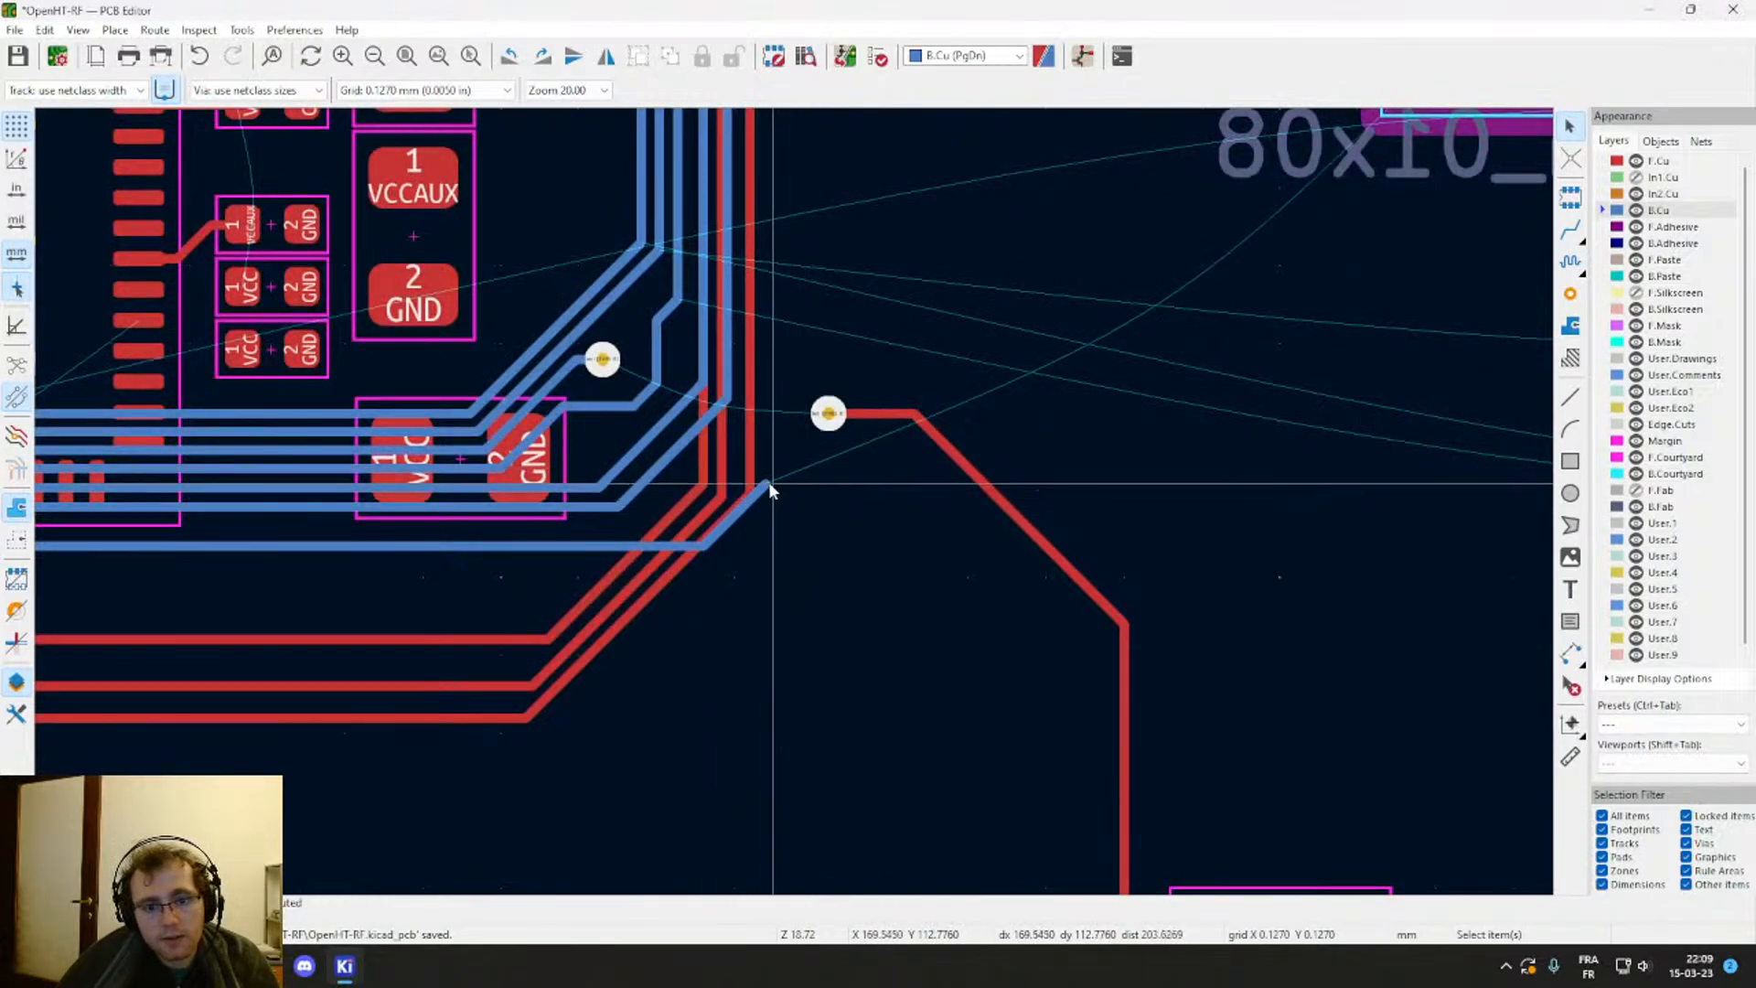
Step: Route the IO0 track on B.Cu from its open end below the bus to pin 8 of the 8-pin connector
key("x")
scroll(942, 165, "down", 3)
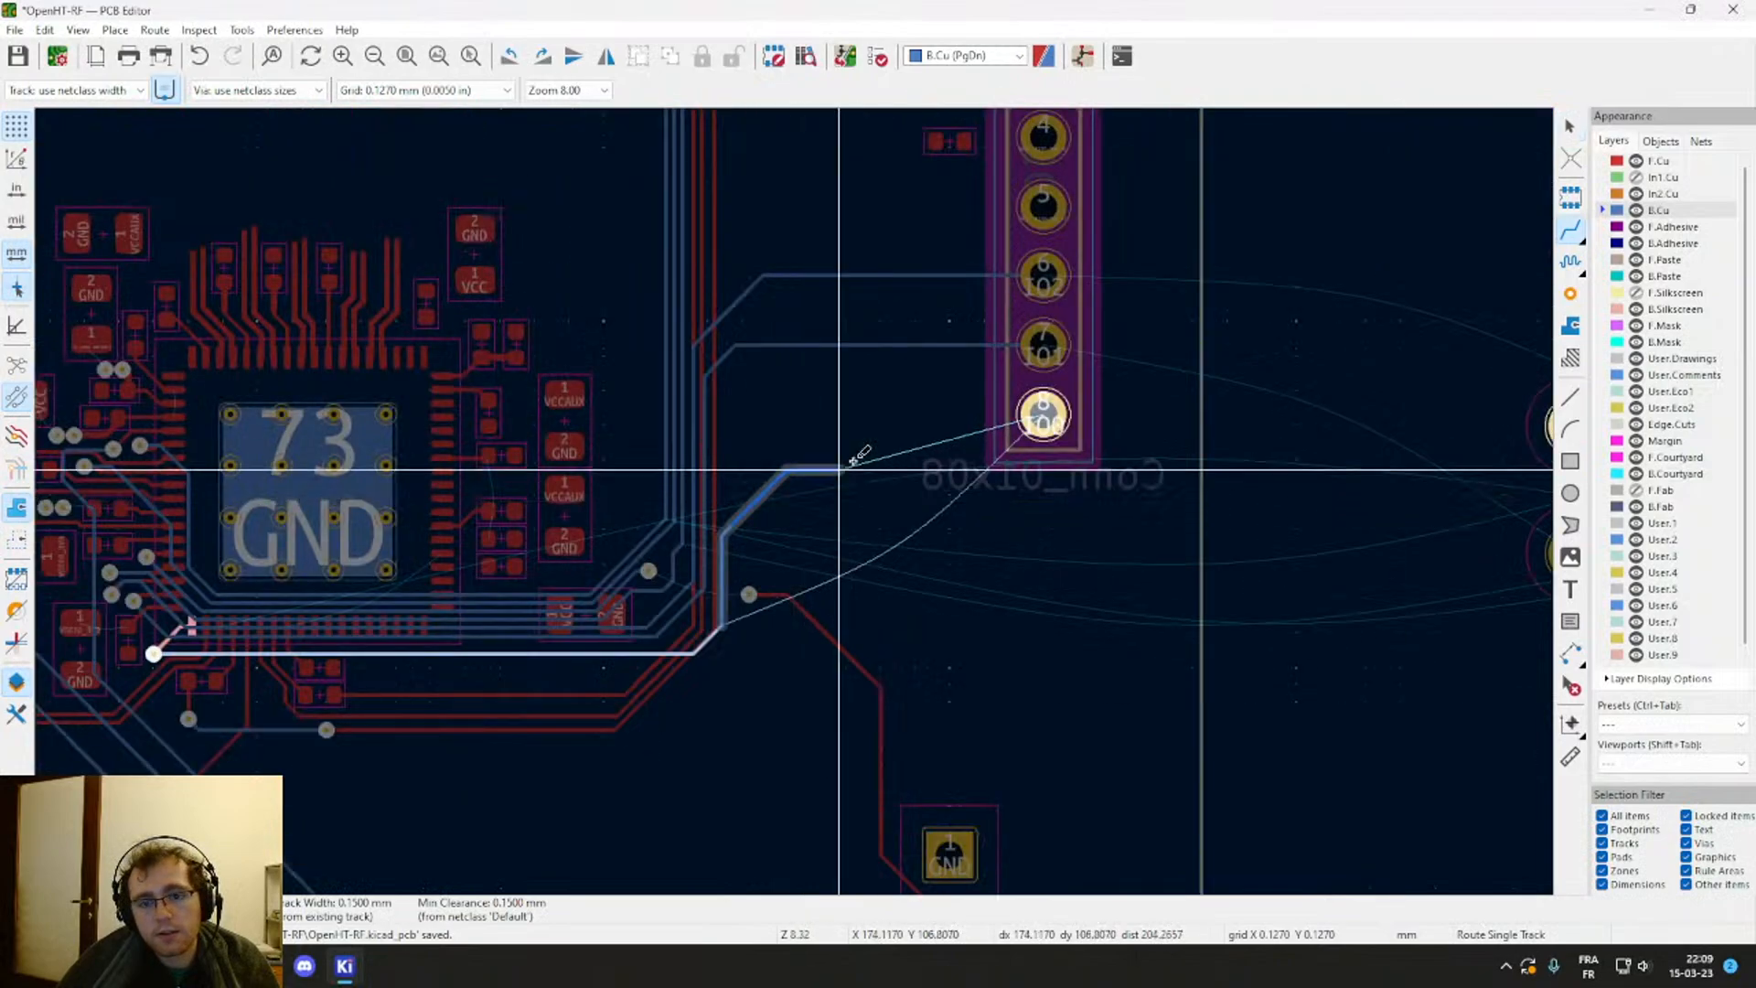
left_click(1043, 414)
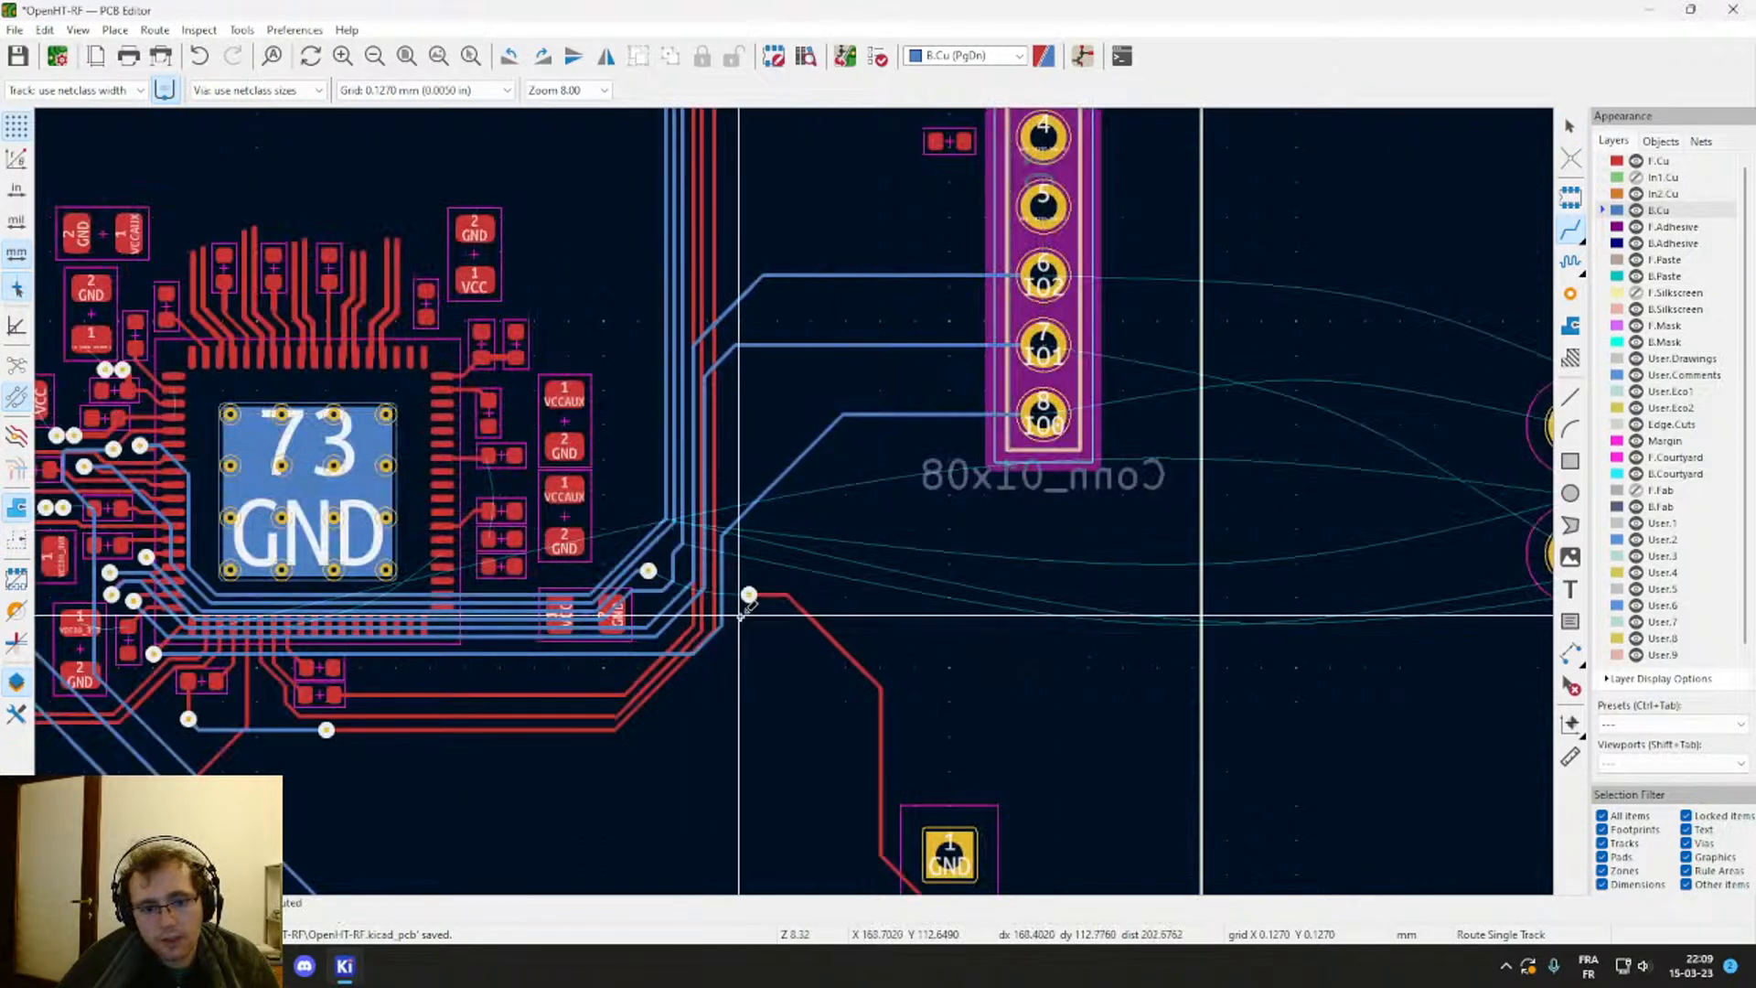
scroll(663, 695, "up", 3)
key("Escape")
Step: Move the IO0 track's diagonal and horizontal B.Cu segments beside the GND pad closer to the IO1 track
left_click_drag(852, 476, 764, 424)
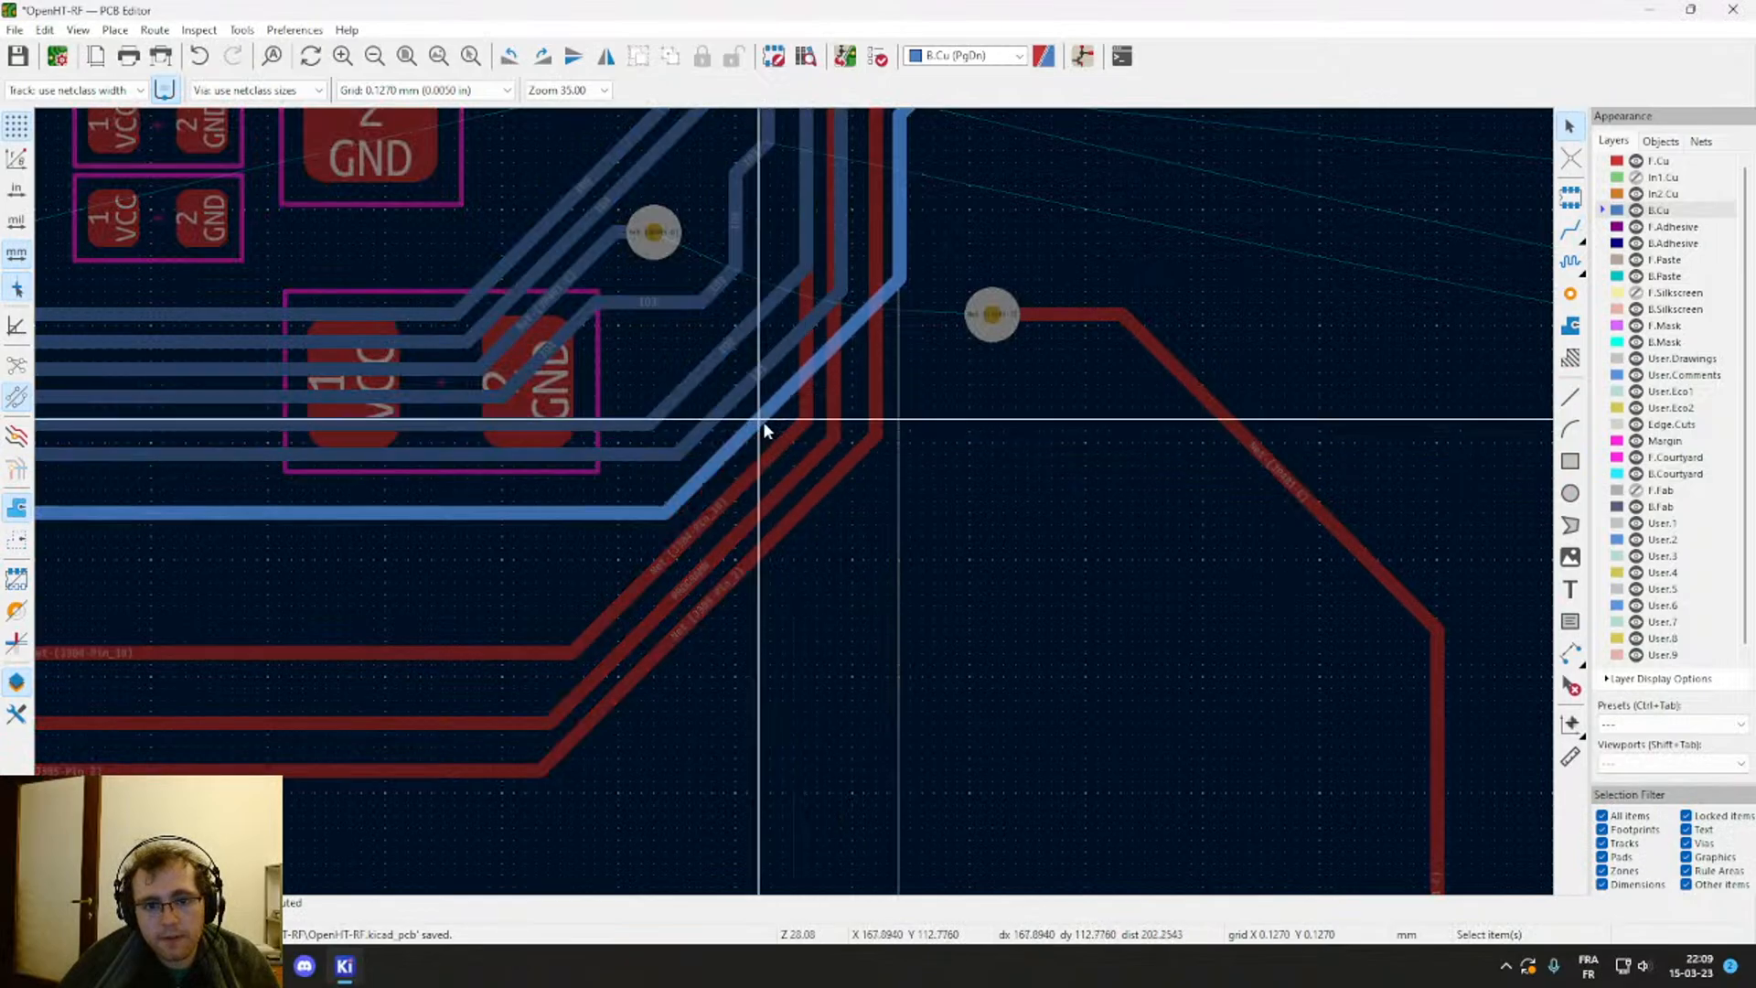
left_click(558, 509)
key("e")
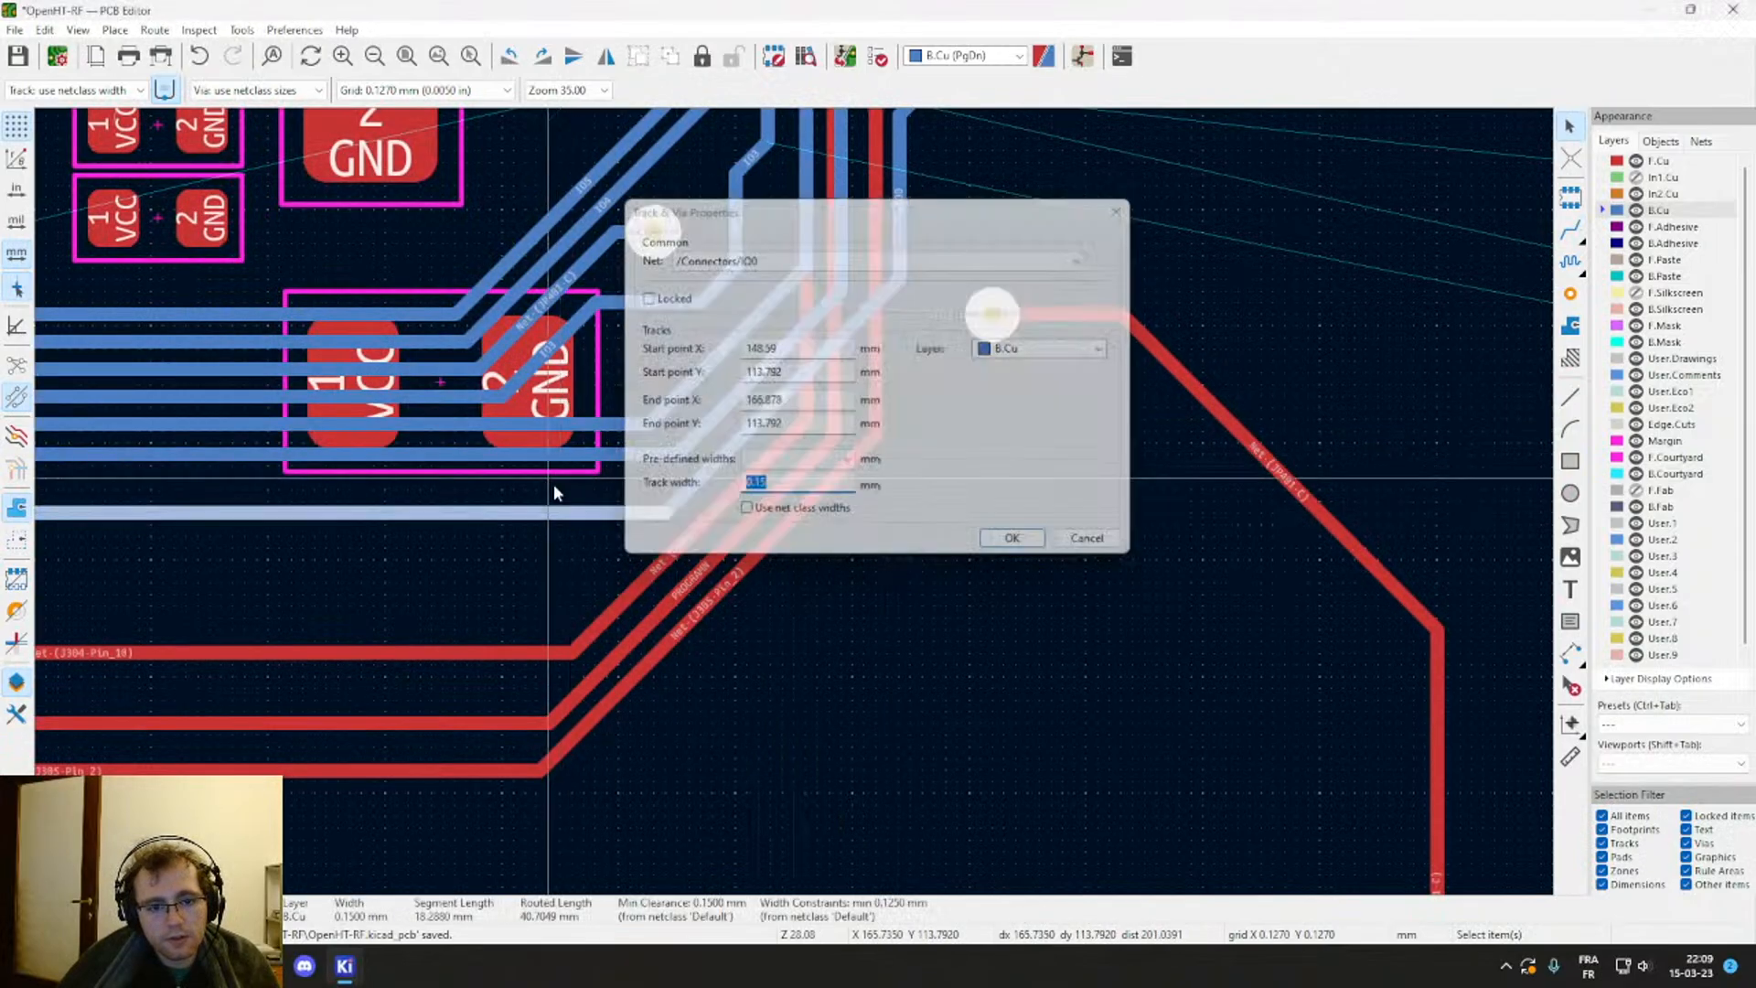
key("Escape")
left_click_drag(551, 514, 545, 479)
middle_click_drag(638, 388, 620, 510)
mouse_move(698, 403)
left_mouse_down()
mouse_move(674, 388)
mouse_move(688, 400)
left_mouse_up()
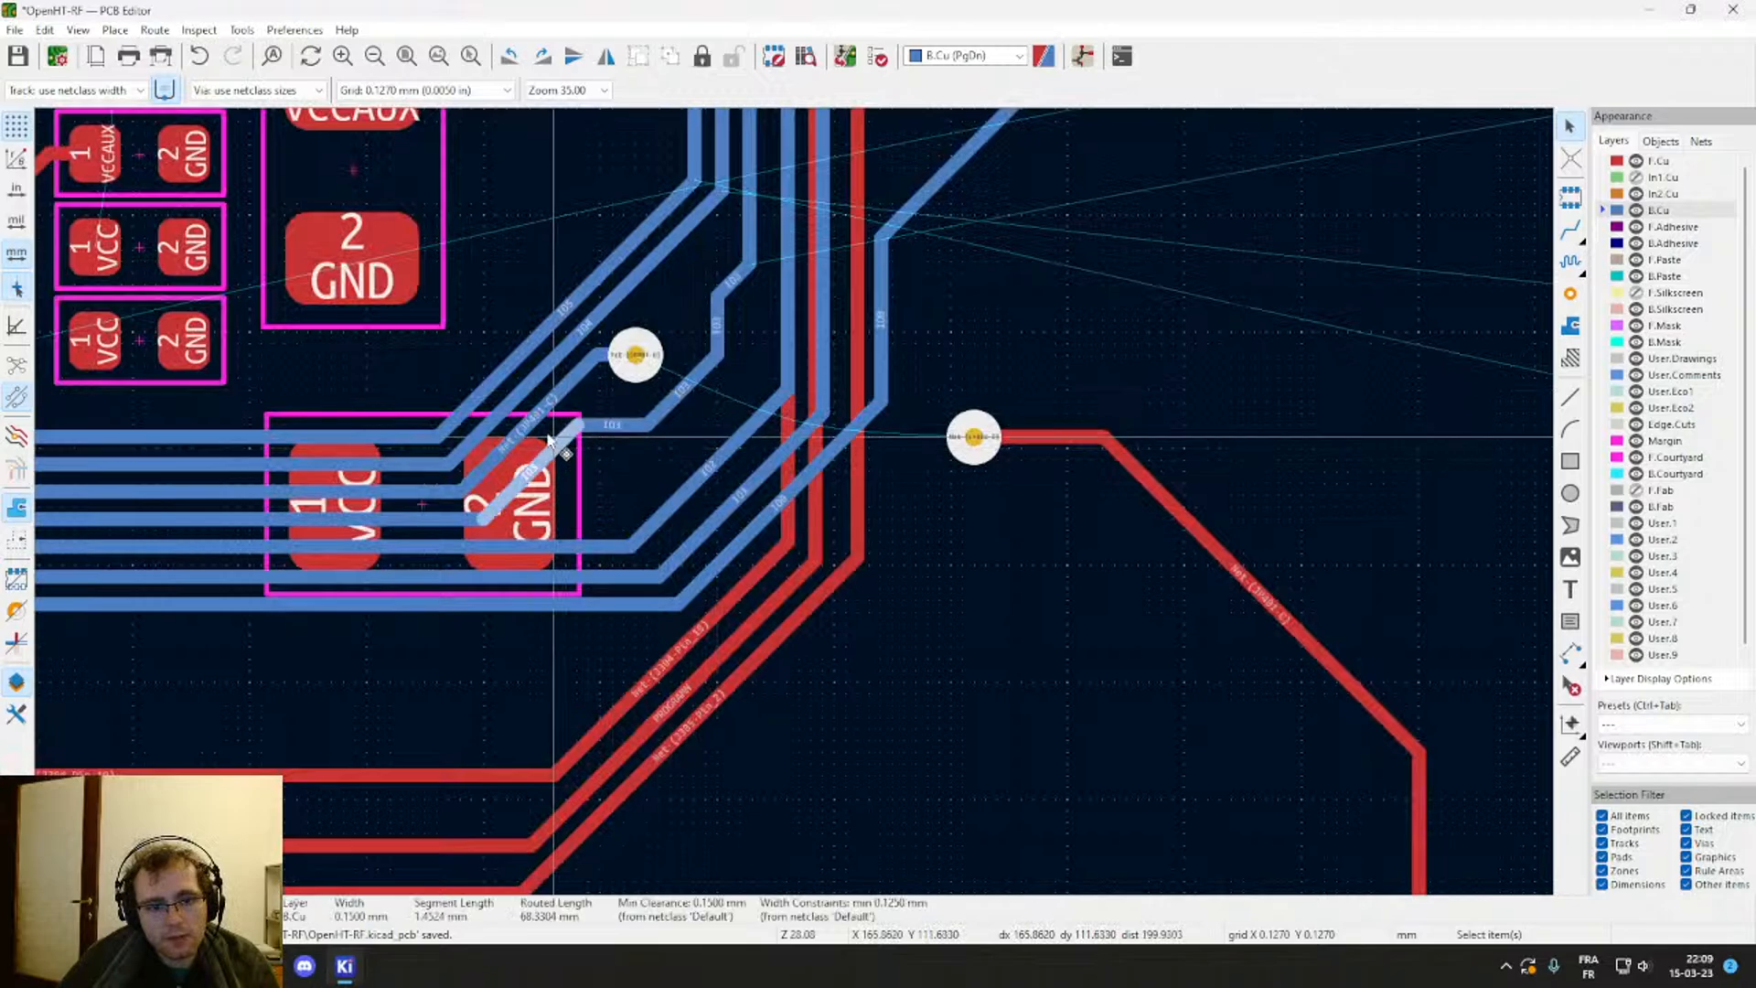
Step: Straighten the IO3 track's bend beside the via and pack the diagonal IO2, IO1 and IO0 segments tightly against it
left_click_drag(555, 446, 607, 346)
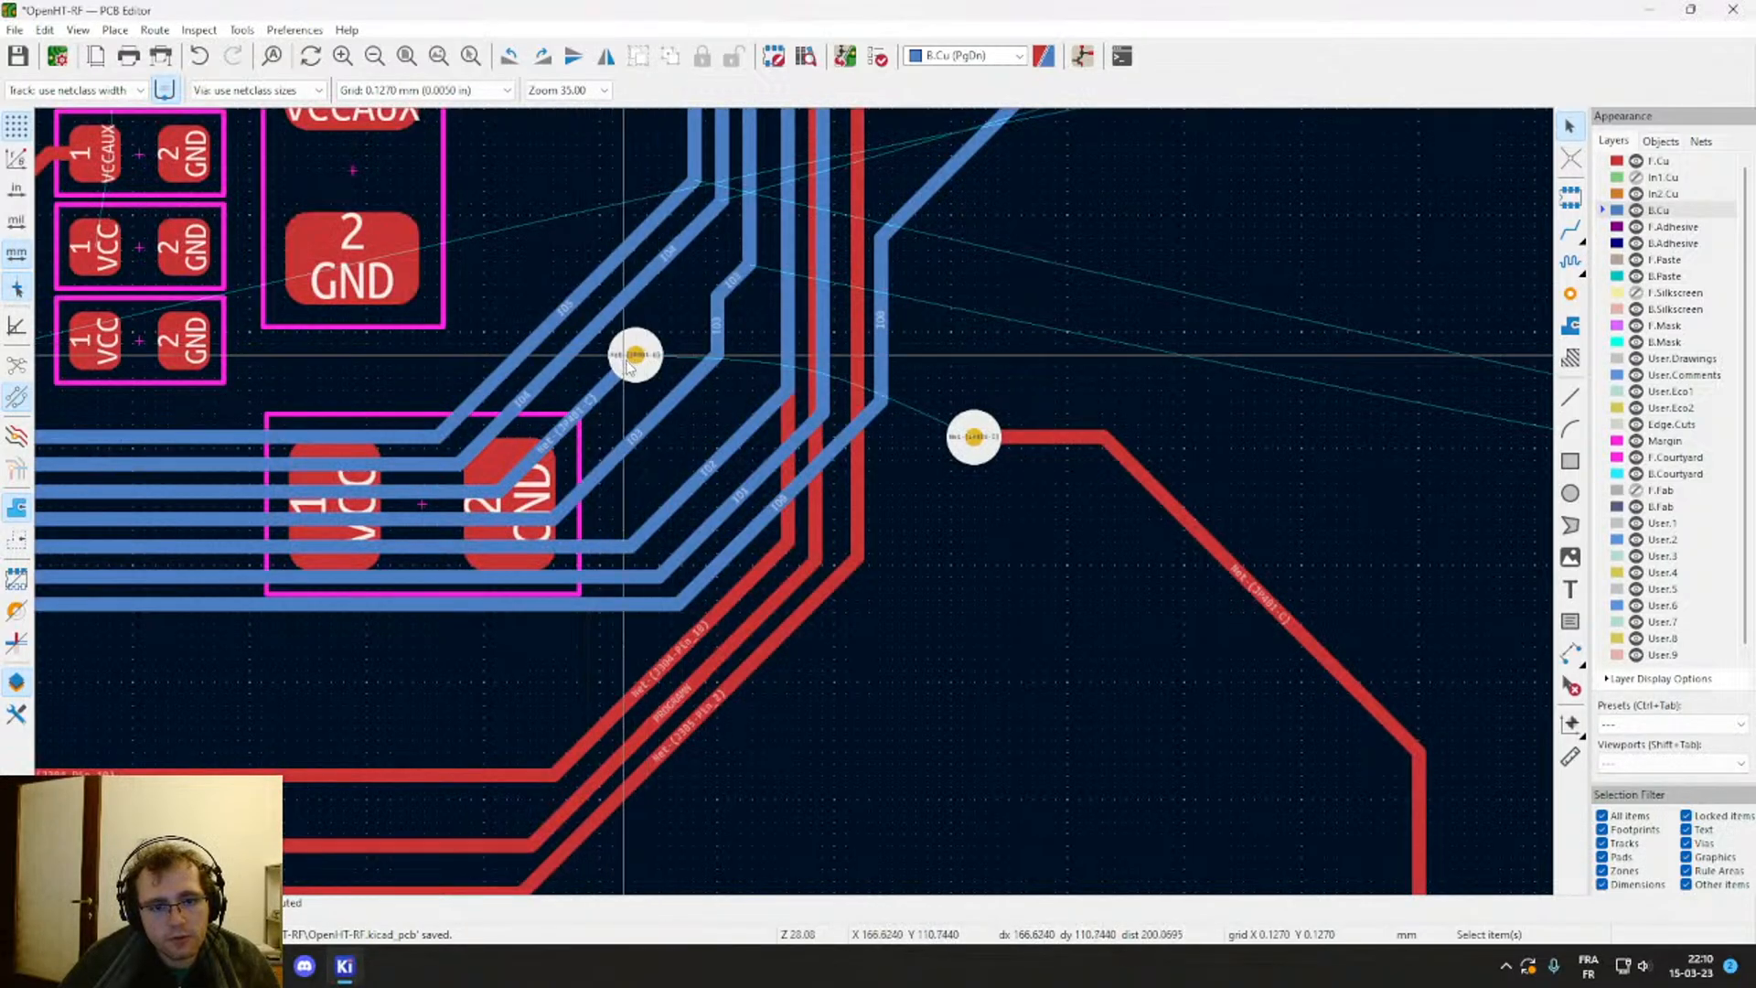
left_click_drag(731, 286, 734, 348)
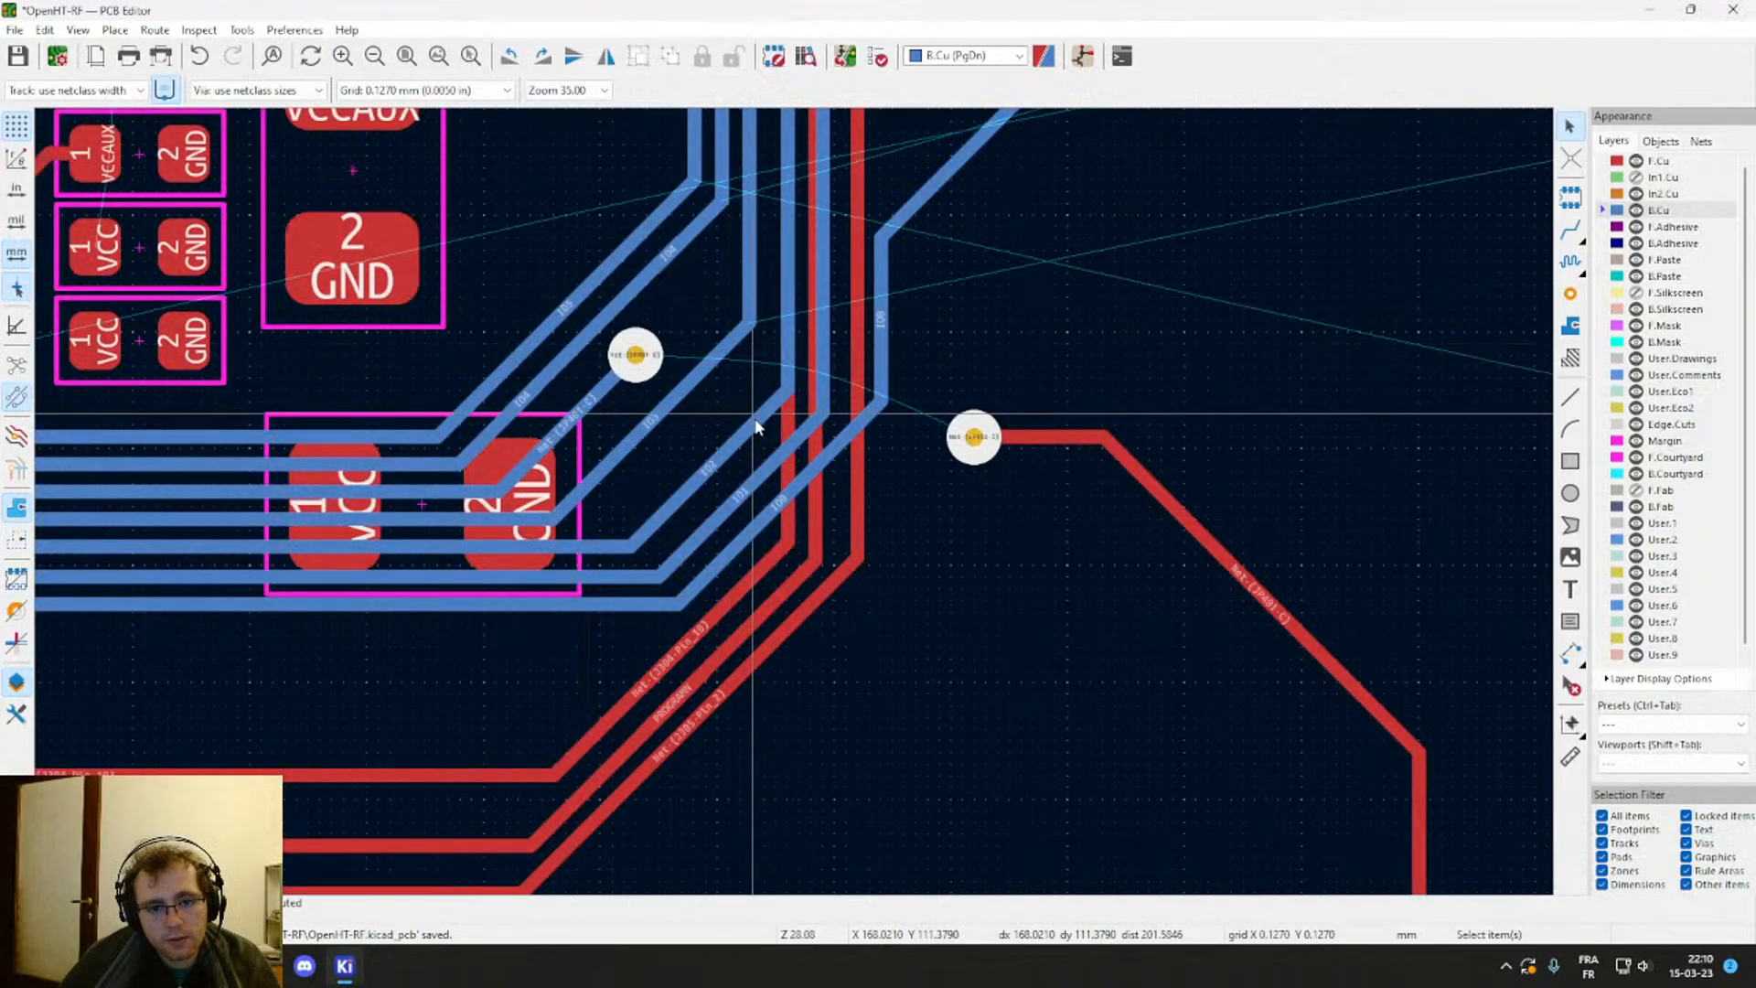
left_click_drag(756, 423, 669, 438)
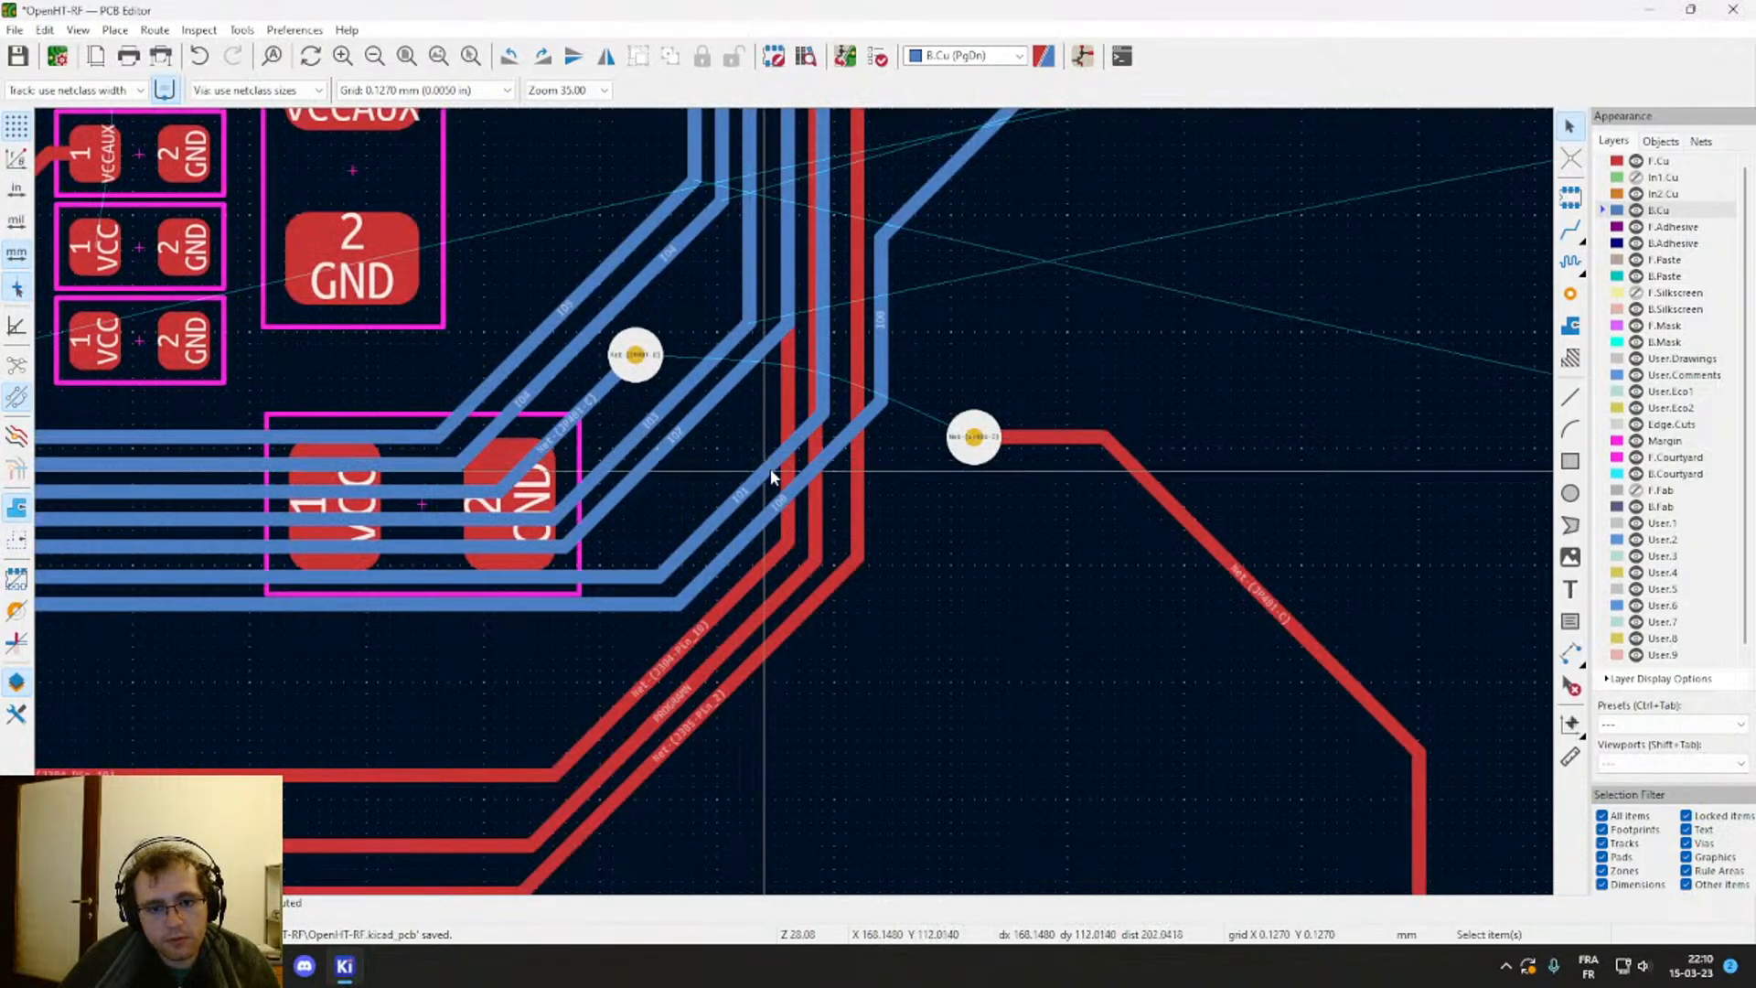
left_click_drag(771, 470, 688, 454)
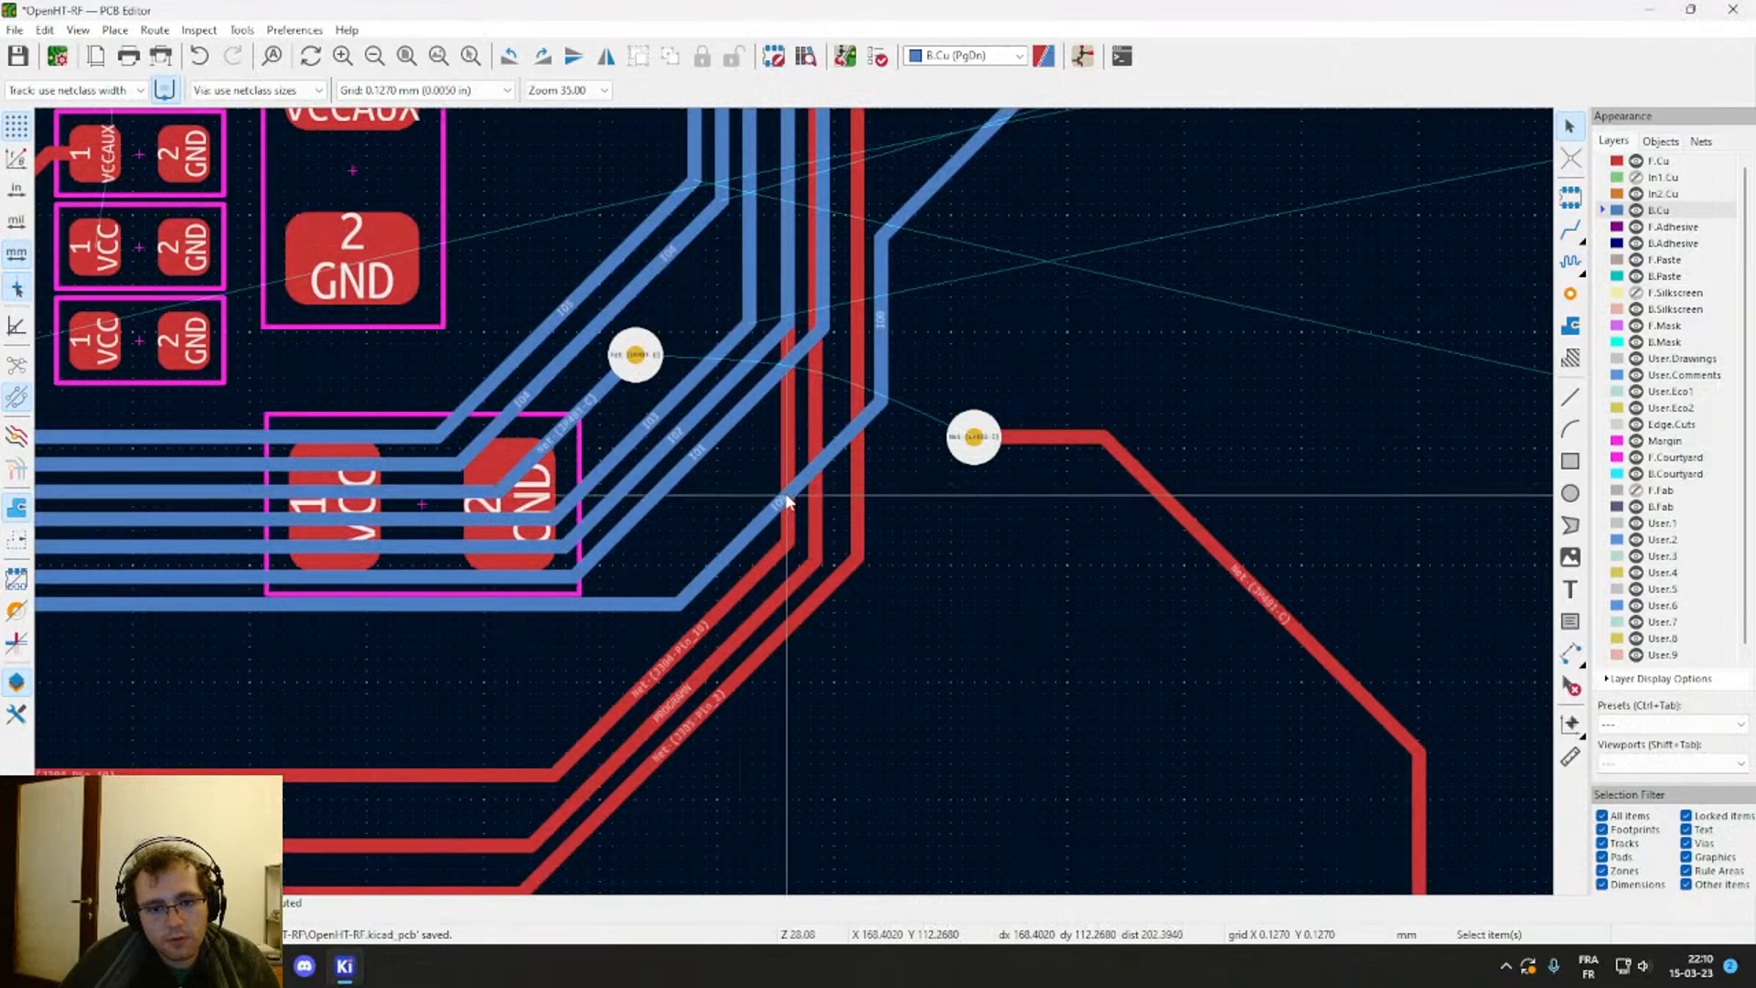
left_click_drag(785, 494, 715, 474)
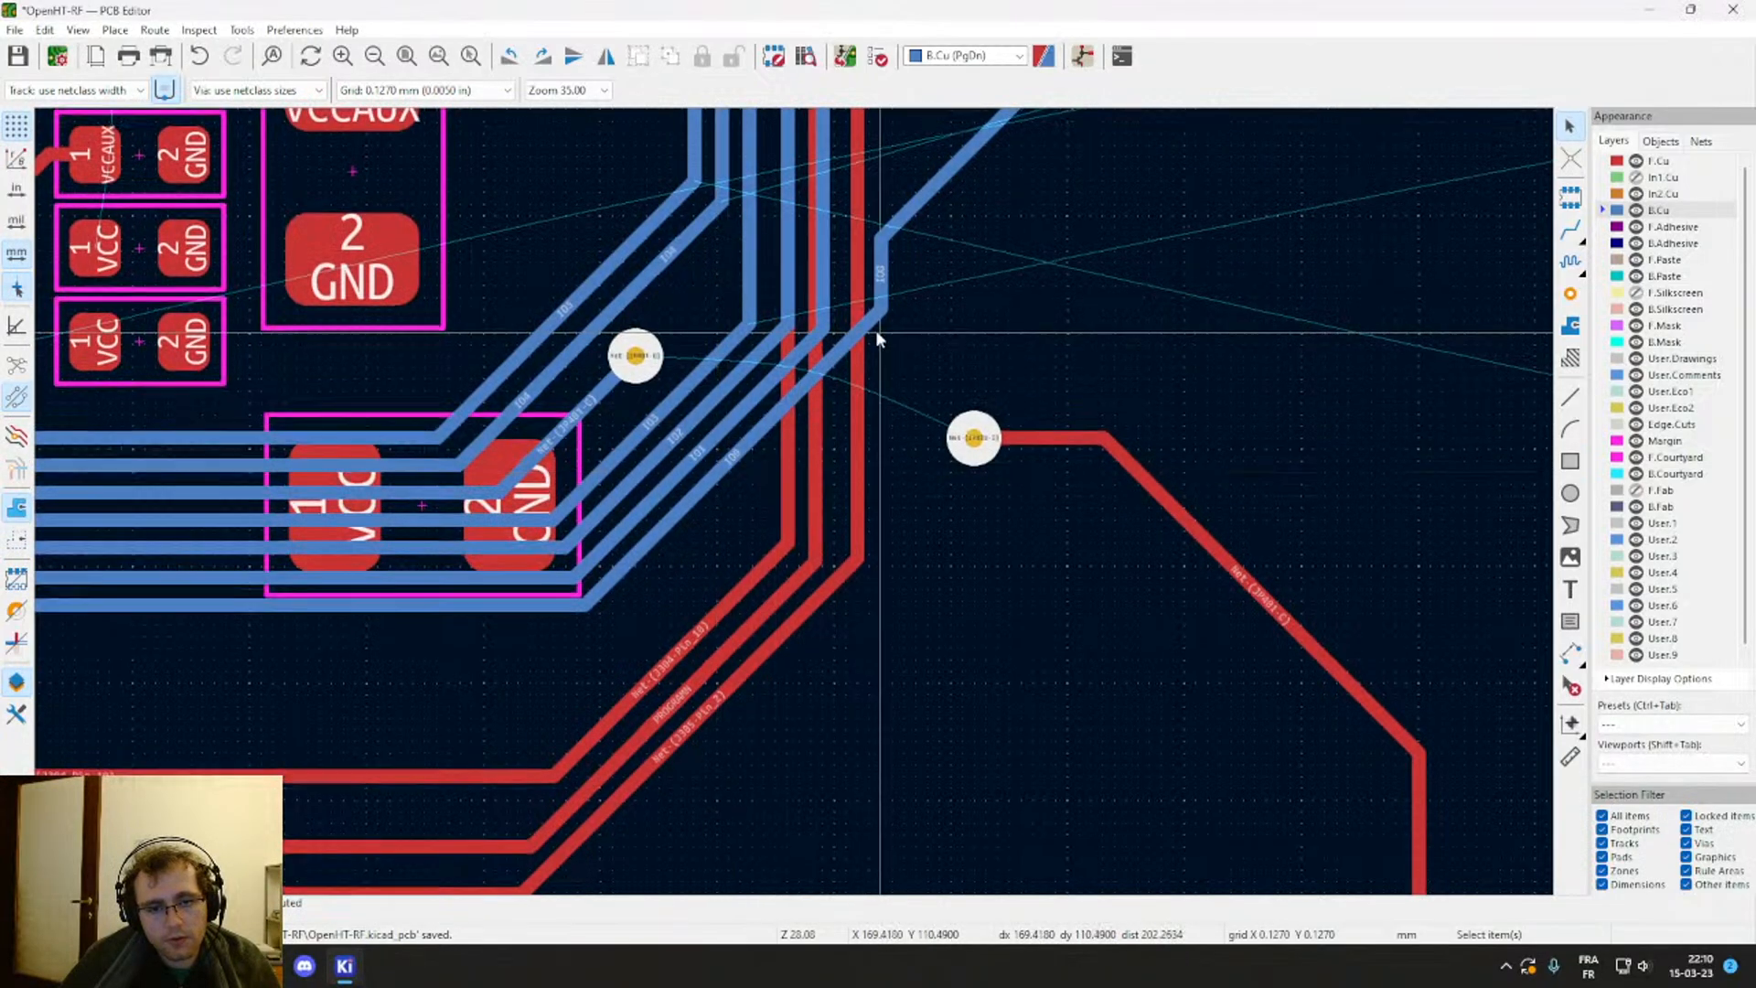
Step: Shift the short vertical segment of the IO0 track inward so it runs right beside the IO1 track
middle_click_drag(875, 329, 804, 442)
double_click(807, 392)
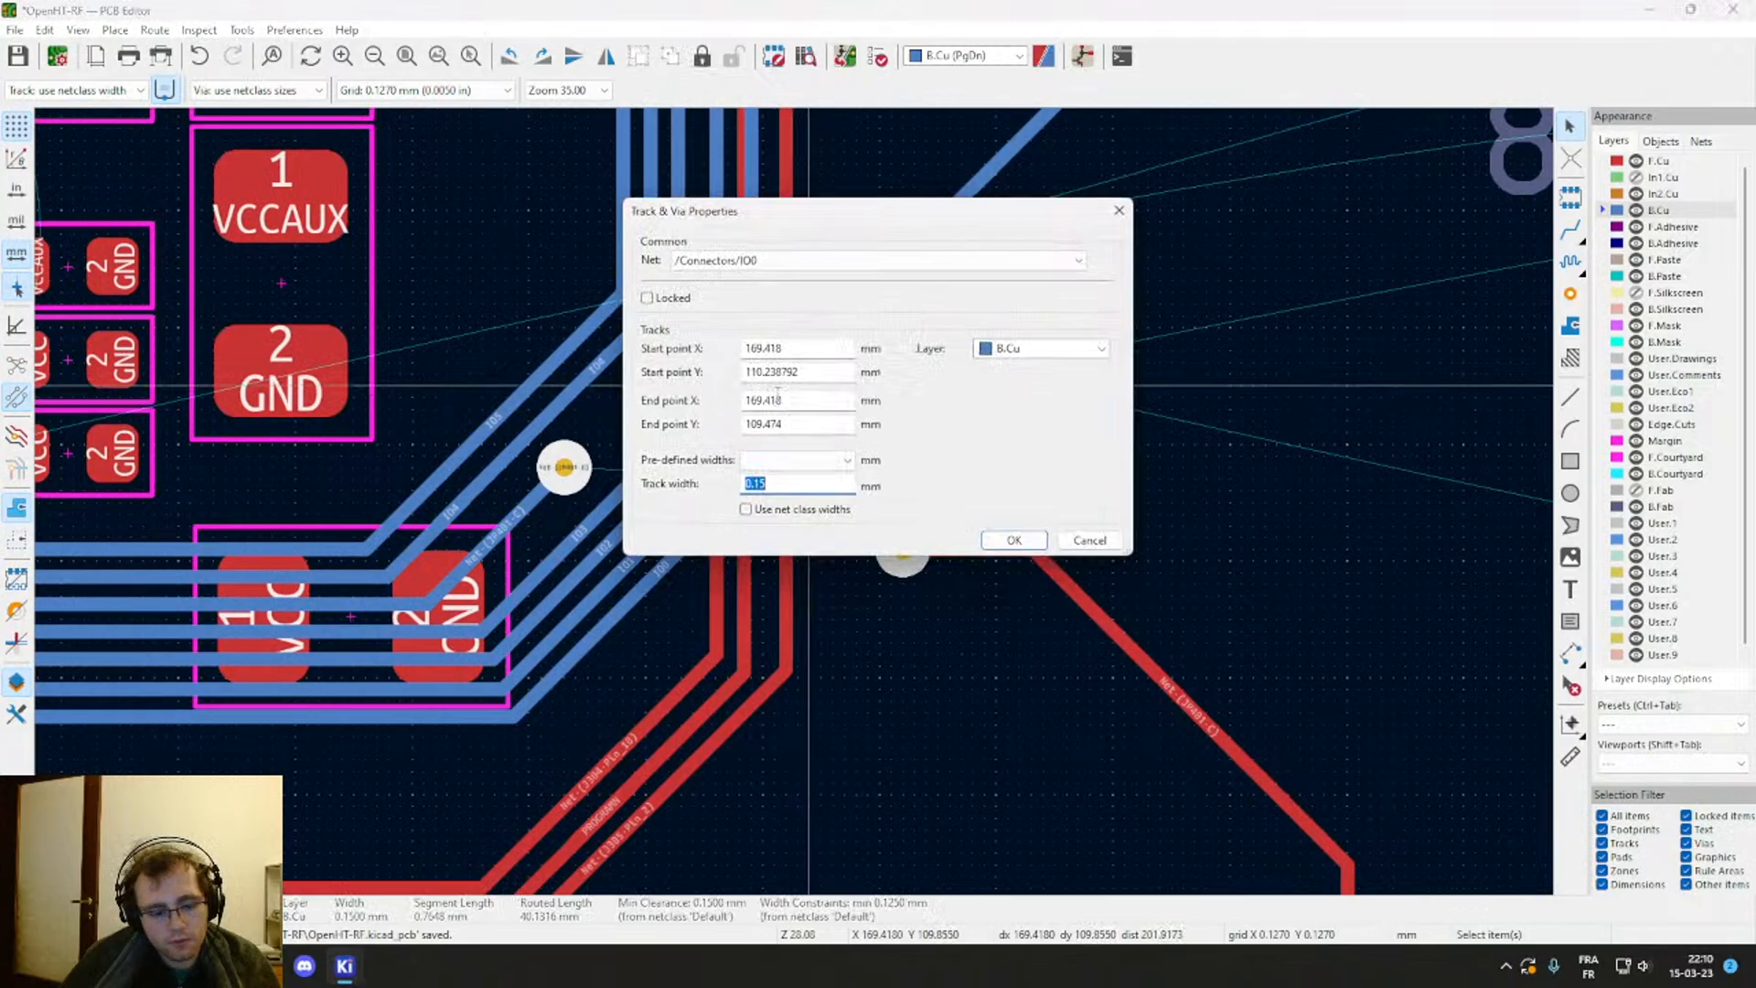
key("Escape")
left_click_drag(809, 386, 754, 410)
left_click(714, 377)
left_click(750, 383)
double_click(776, 410)
key("Escape")
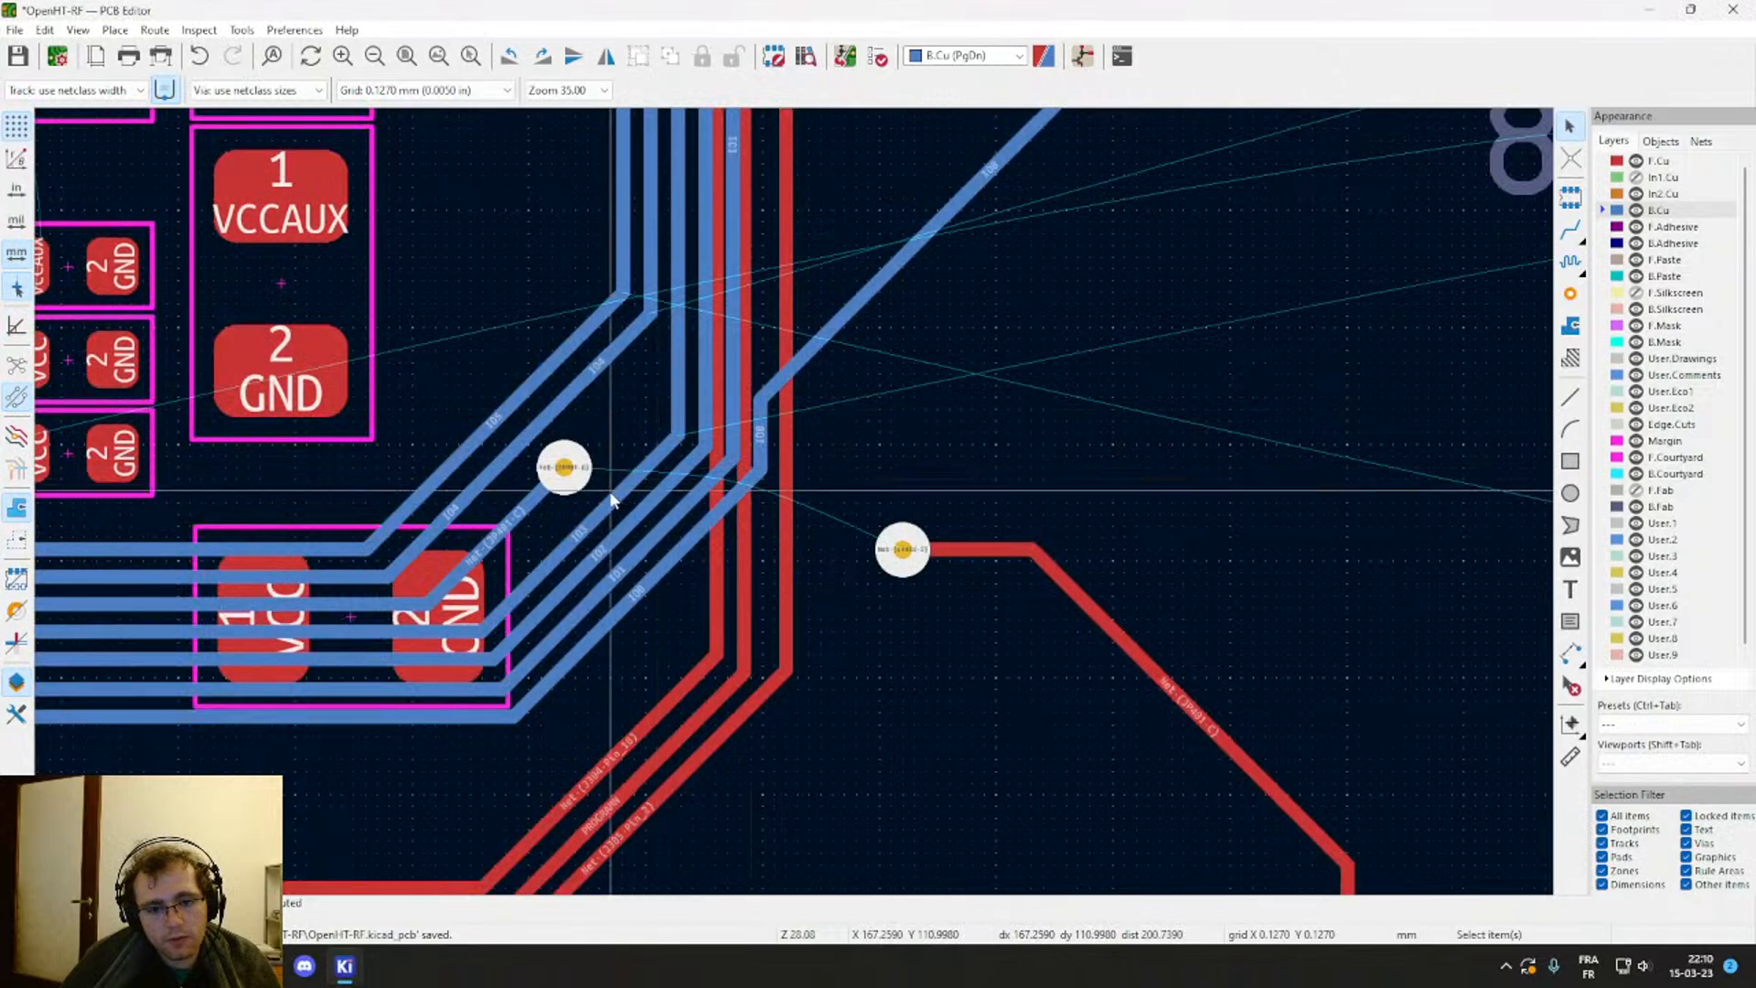
Step: Route the JP401-C net from its via on F.Cu across the IO bus, add a via, and continue on B.Cu to header pin 2
scroll(793, 502, "down", 4)
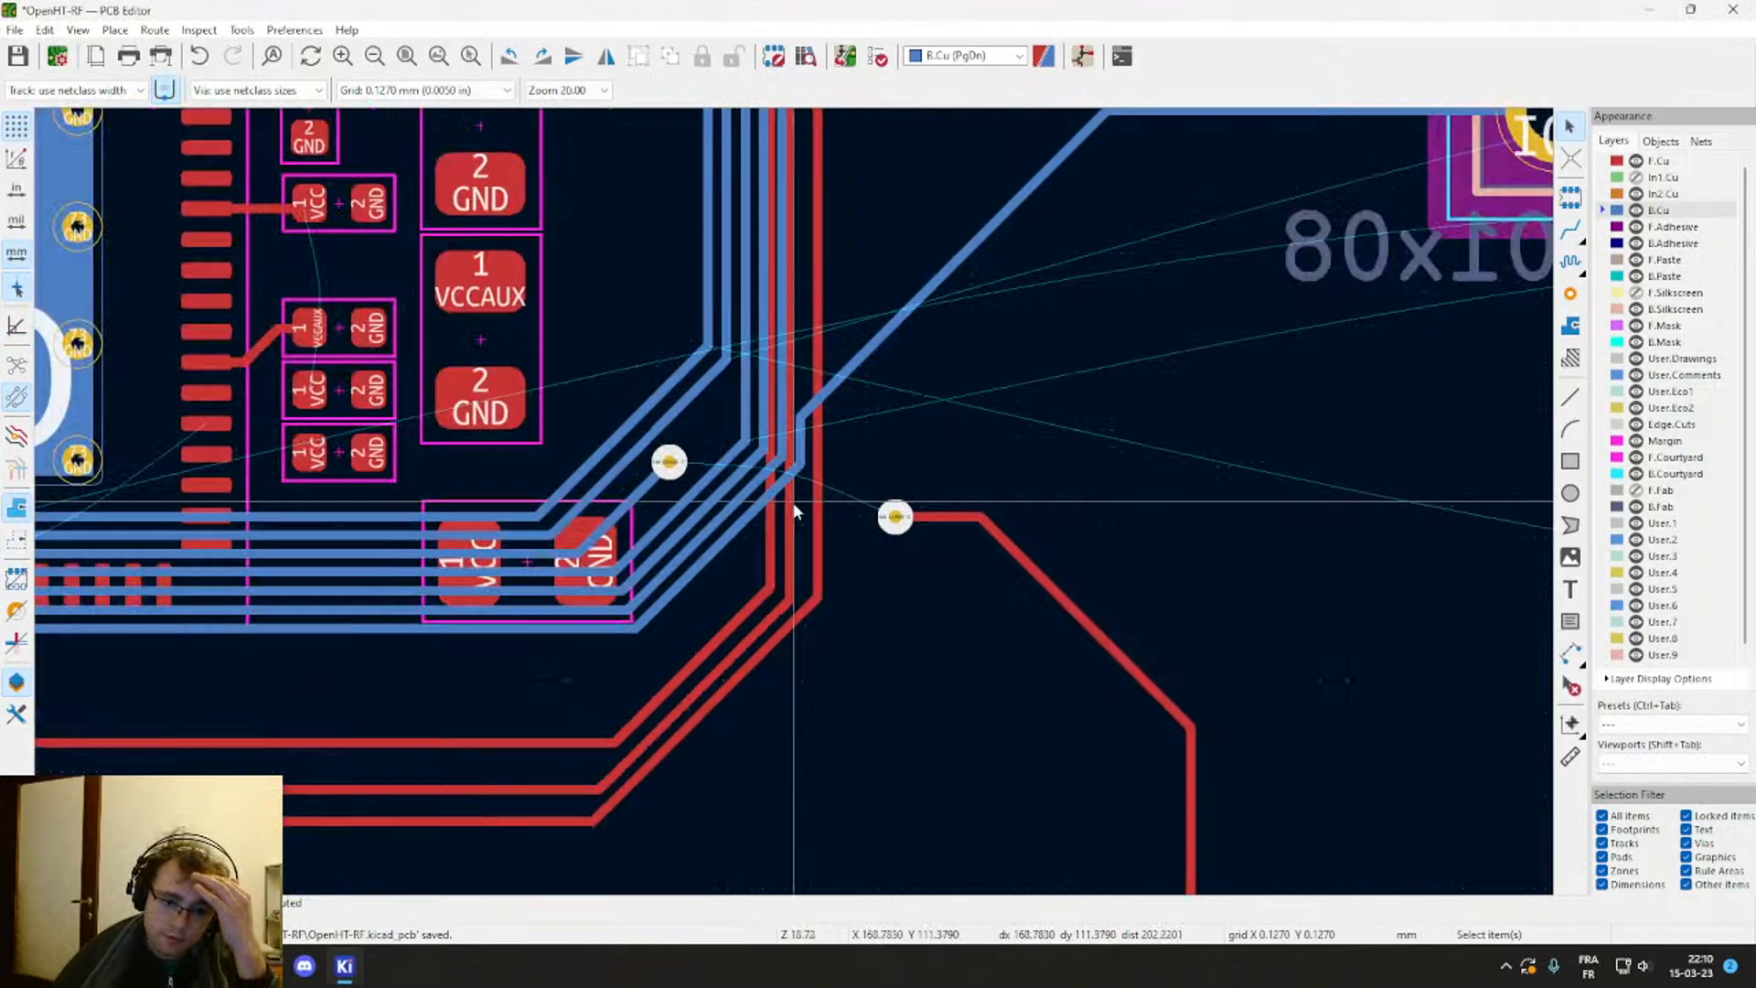
scroll(792, 502, "up", 2)
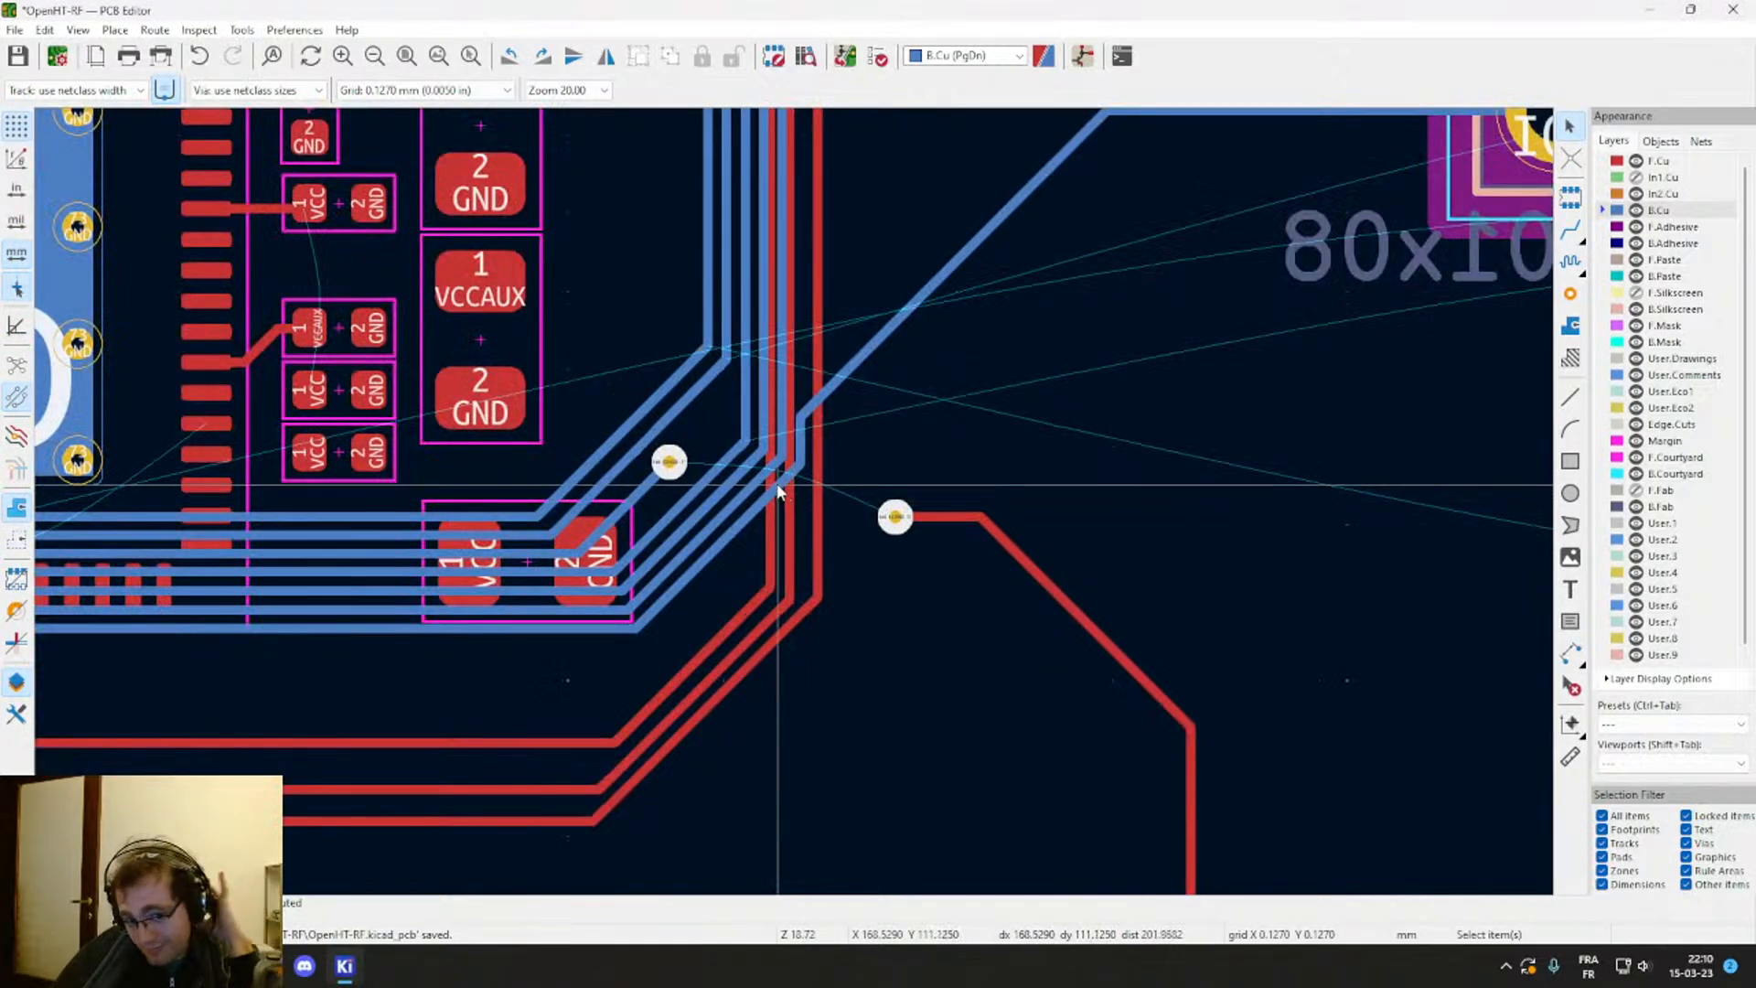
key("x")
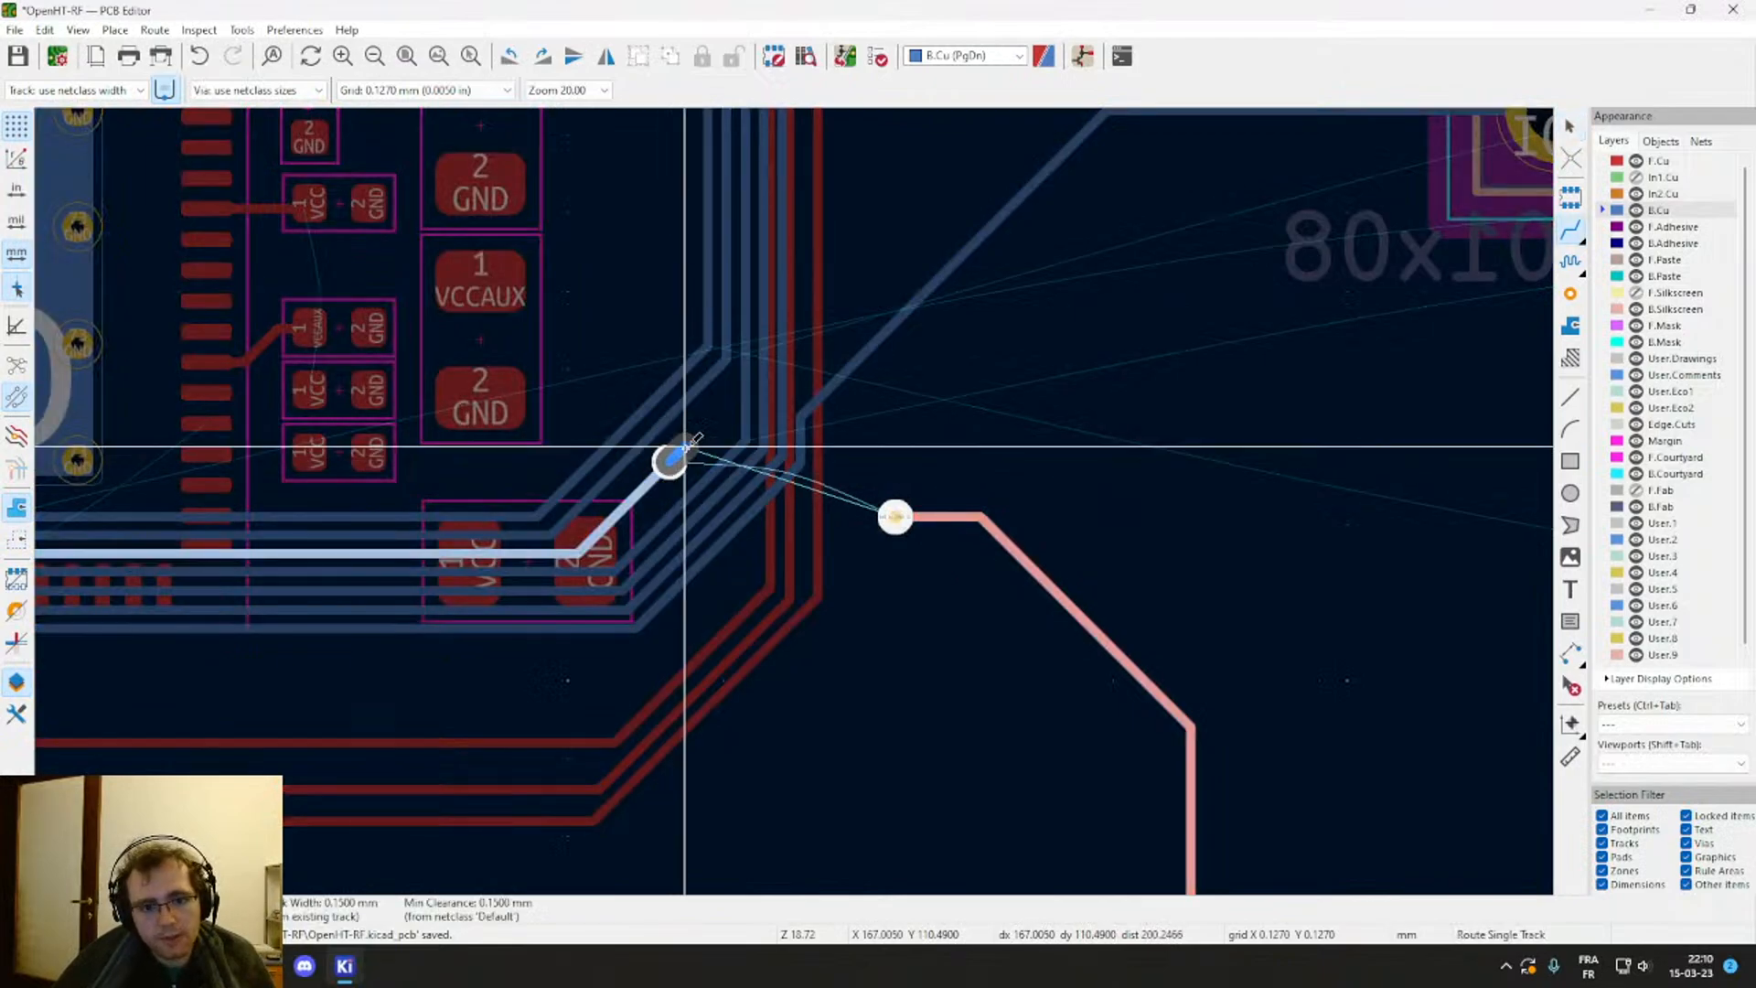
key("Escape")
key("Page_Up")
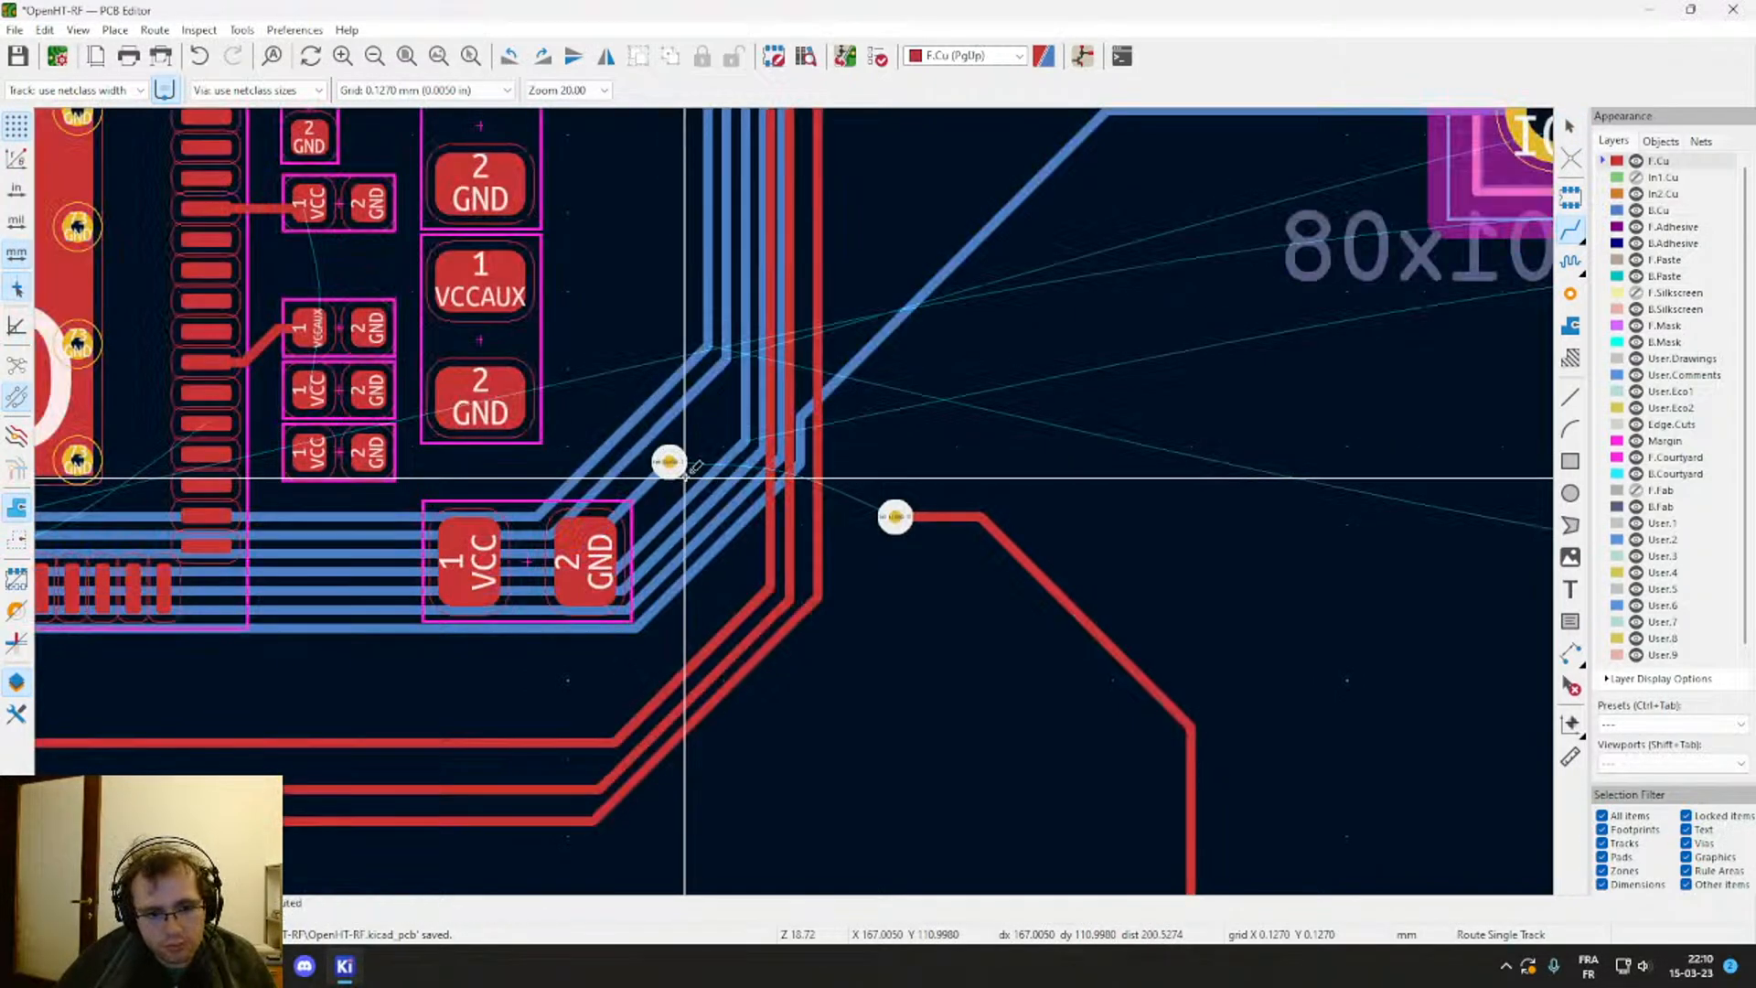
left_click(668, 462)
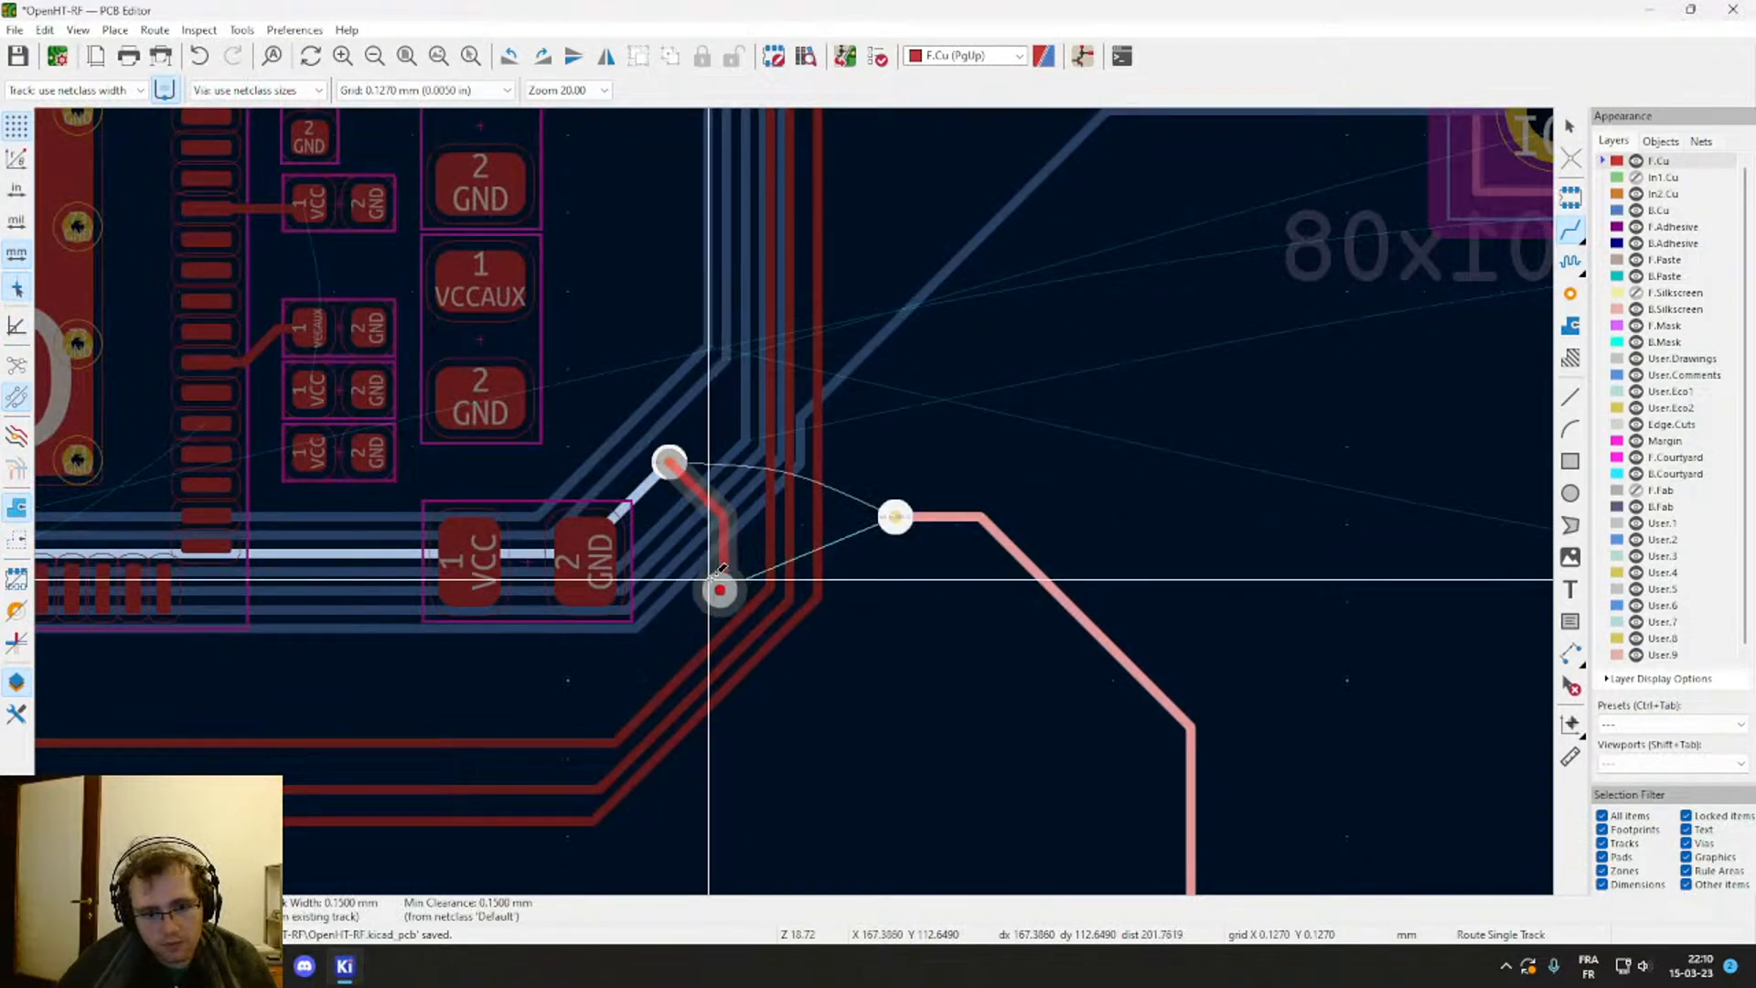
key("Page_Down")
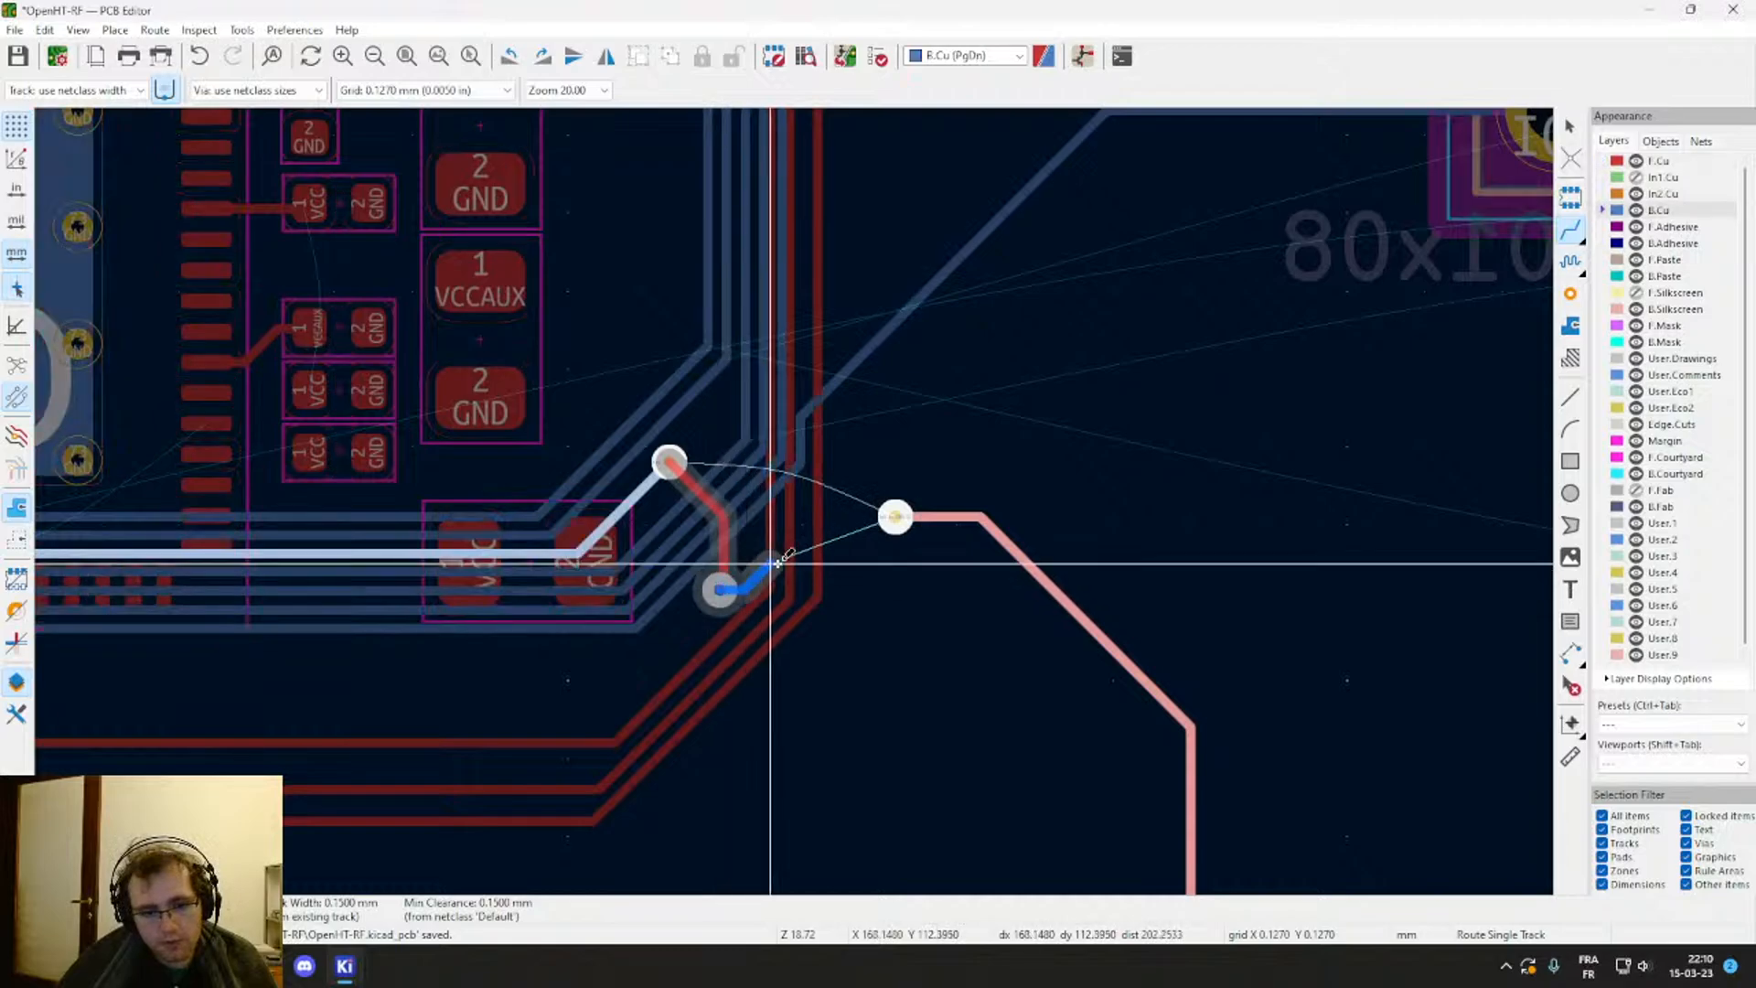
scroll(902, 568, "down", 4)
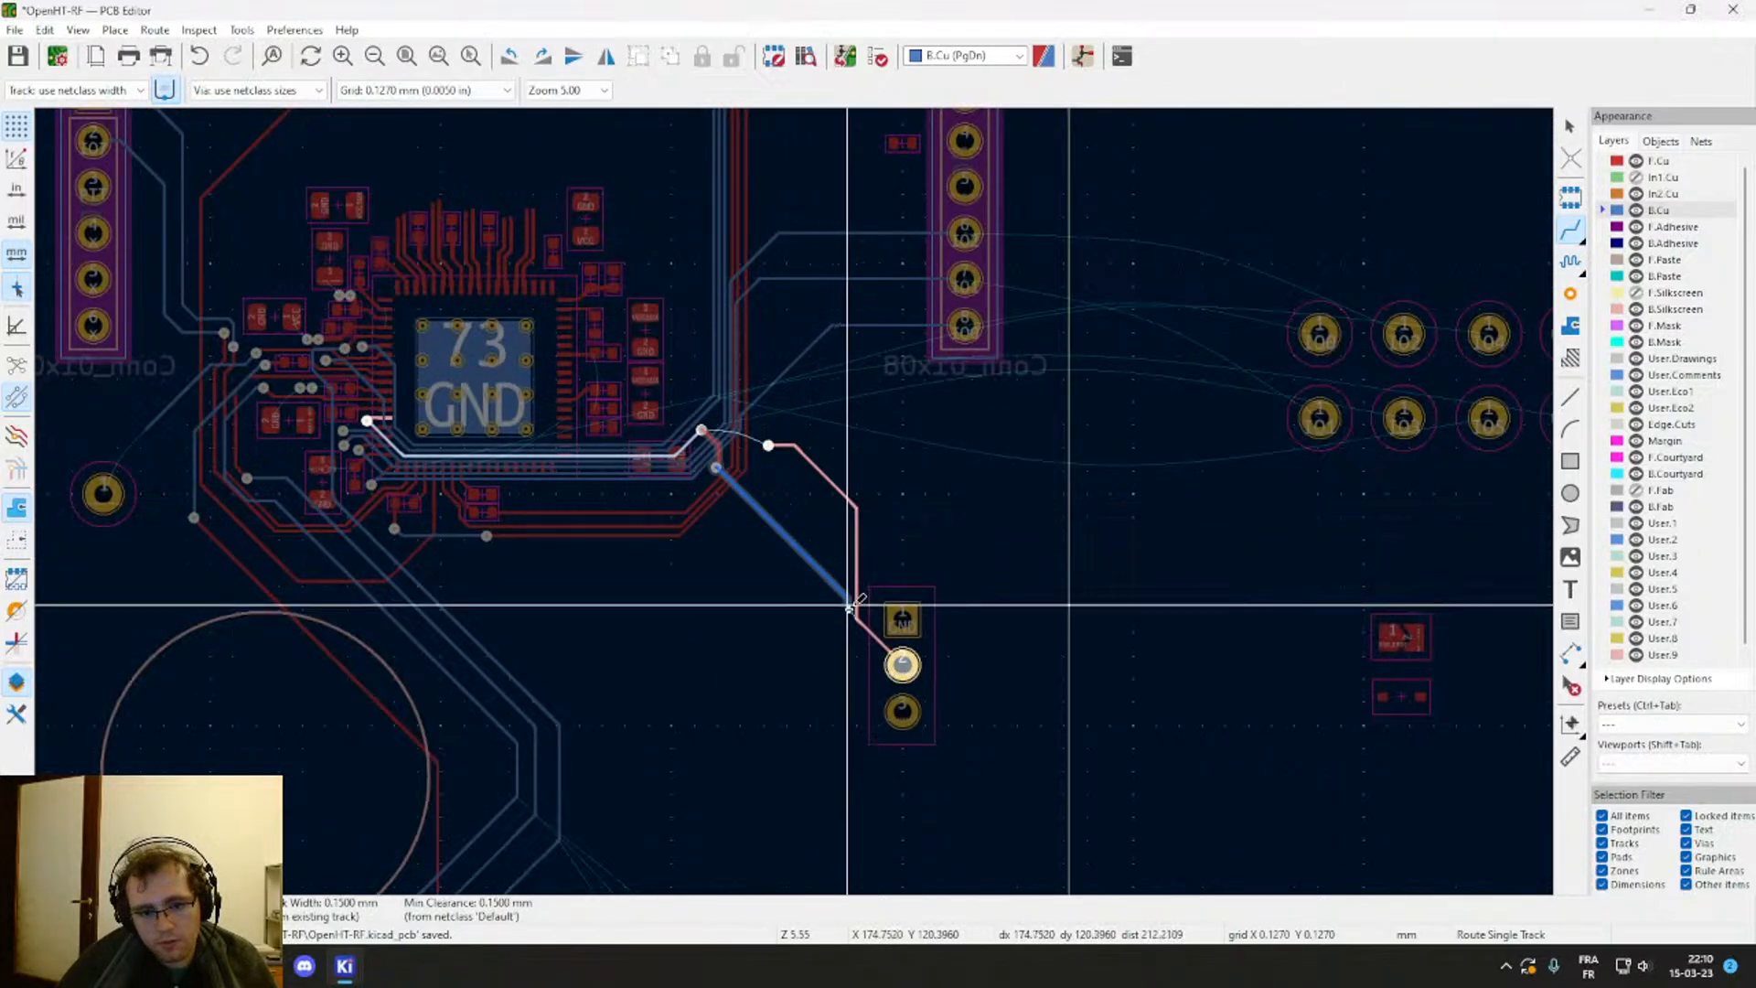
left_click(902, 665)
key("Escape")
Step: Delete the old F.Cu track of the JP401-C net and its leftover via above the 3-pin header
left_click_drag(762, 429, 863, 538)
key("Delete")
key("Delete")
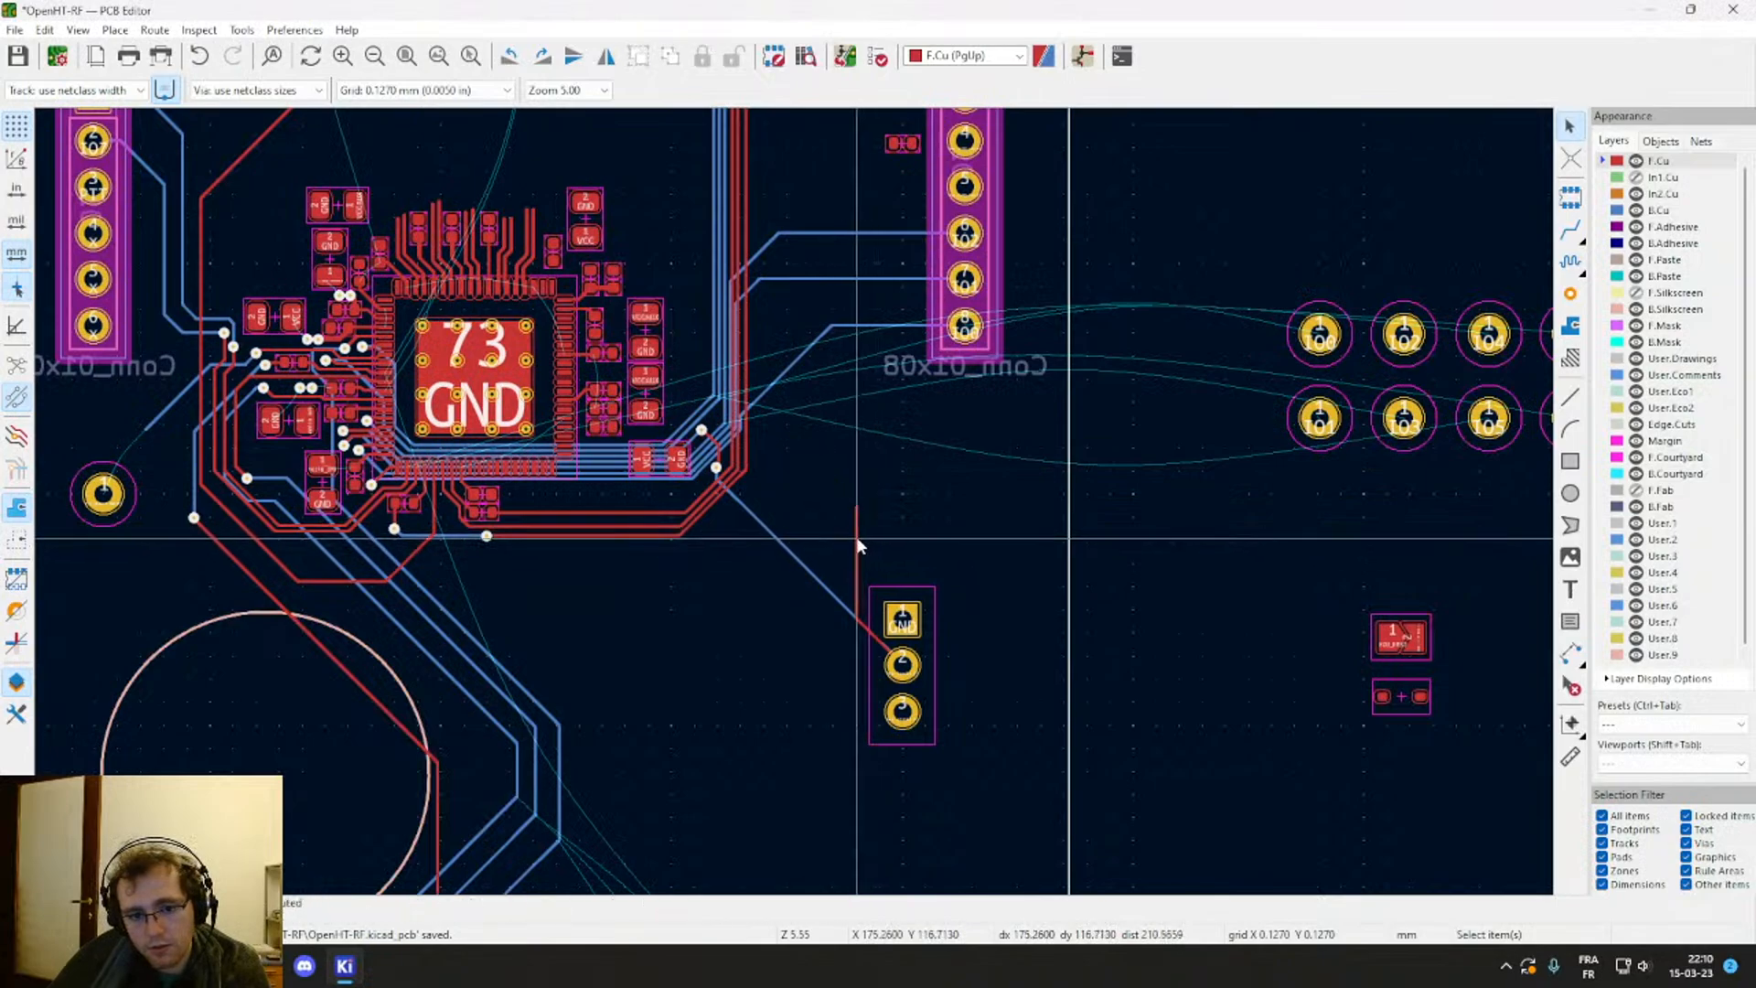
scroll(857, 546, "up", 5)
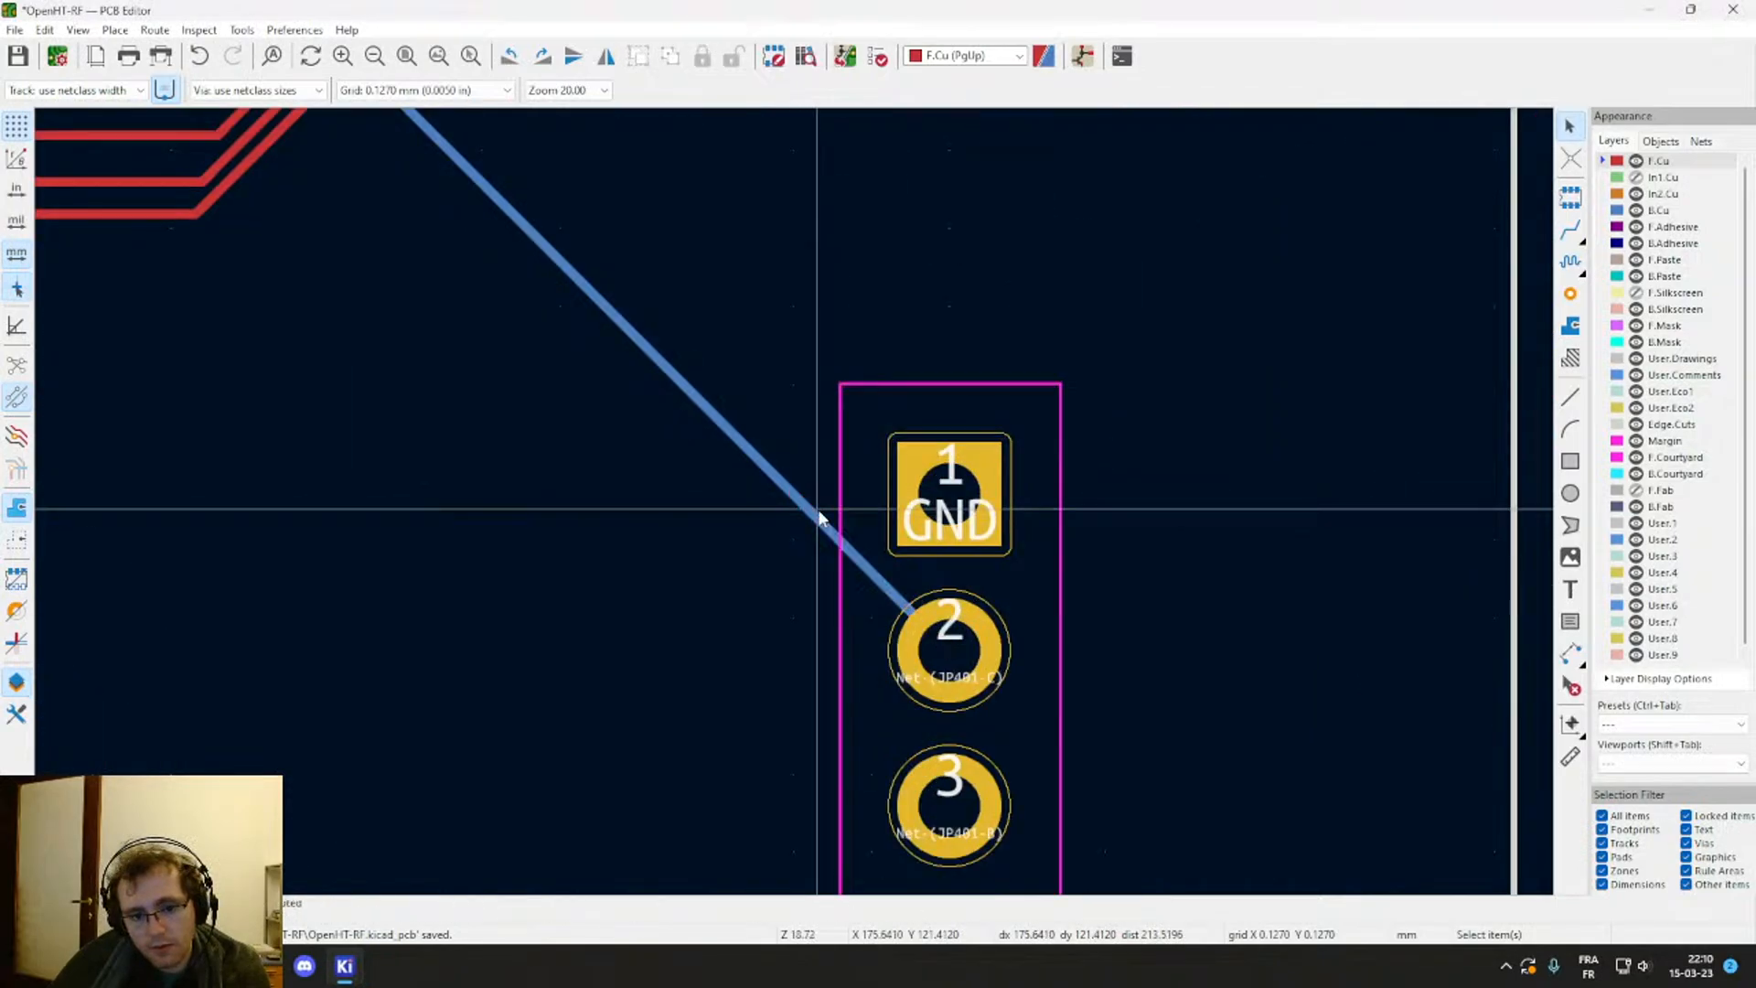
scroll(820, 517, "down", 5)
middle_click_drag(874, 563, 942, 613)
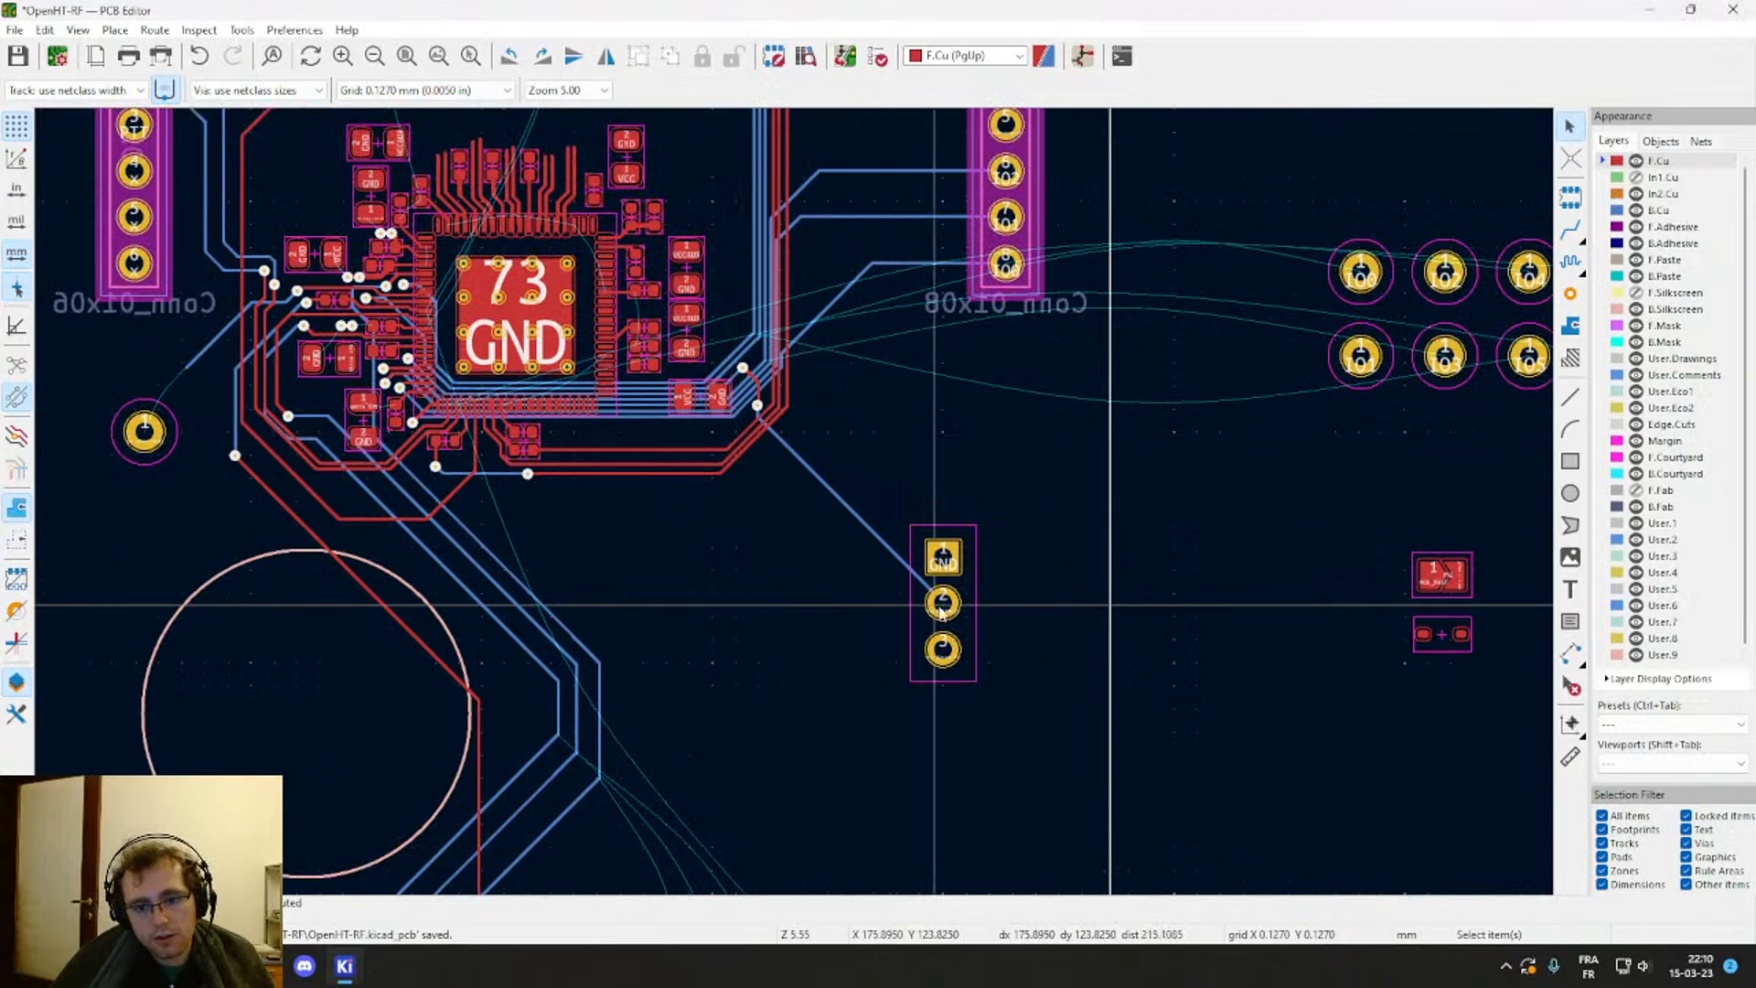
left_click(966, 600)
key("m")
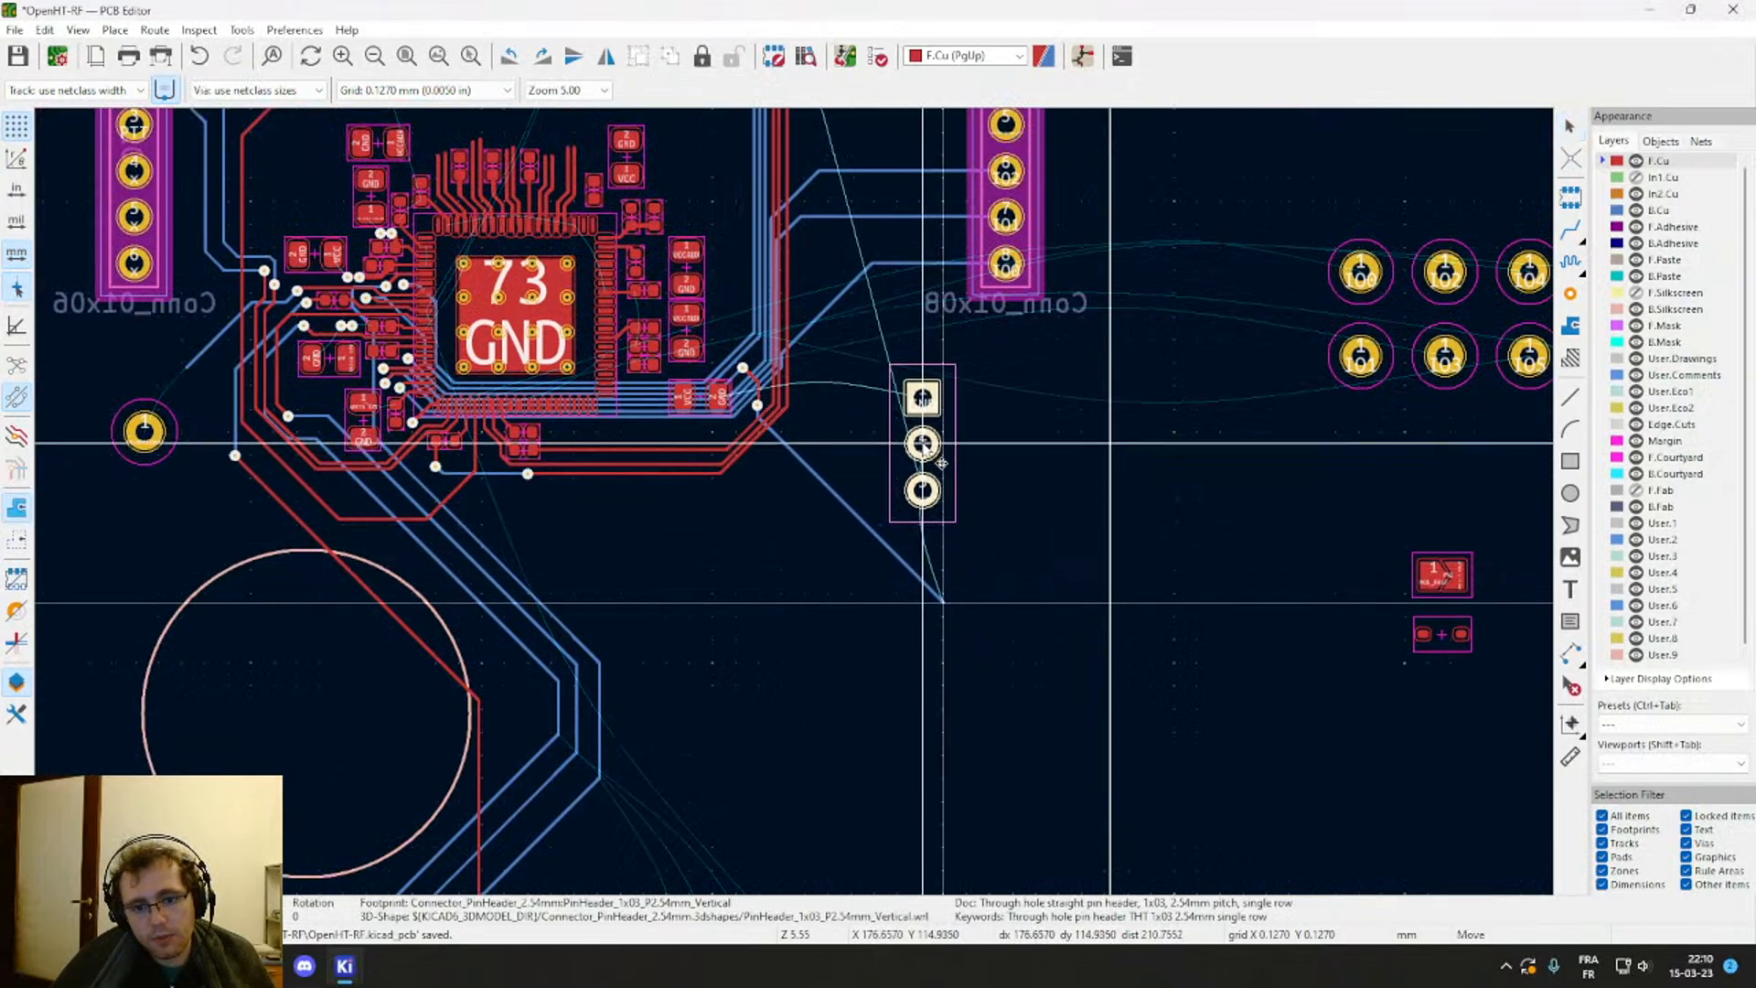
left_click(944, 610)
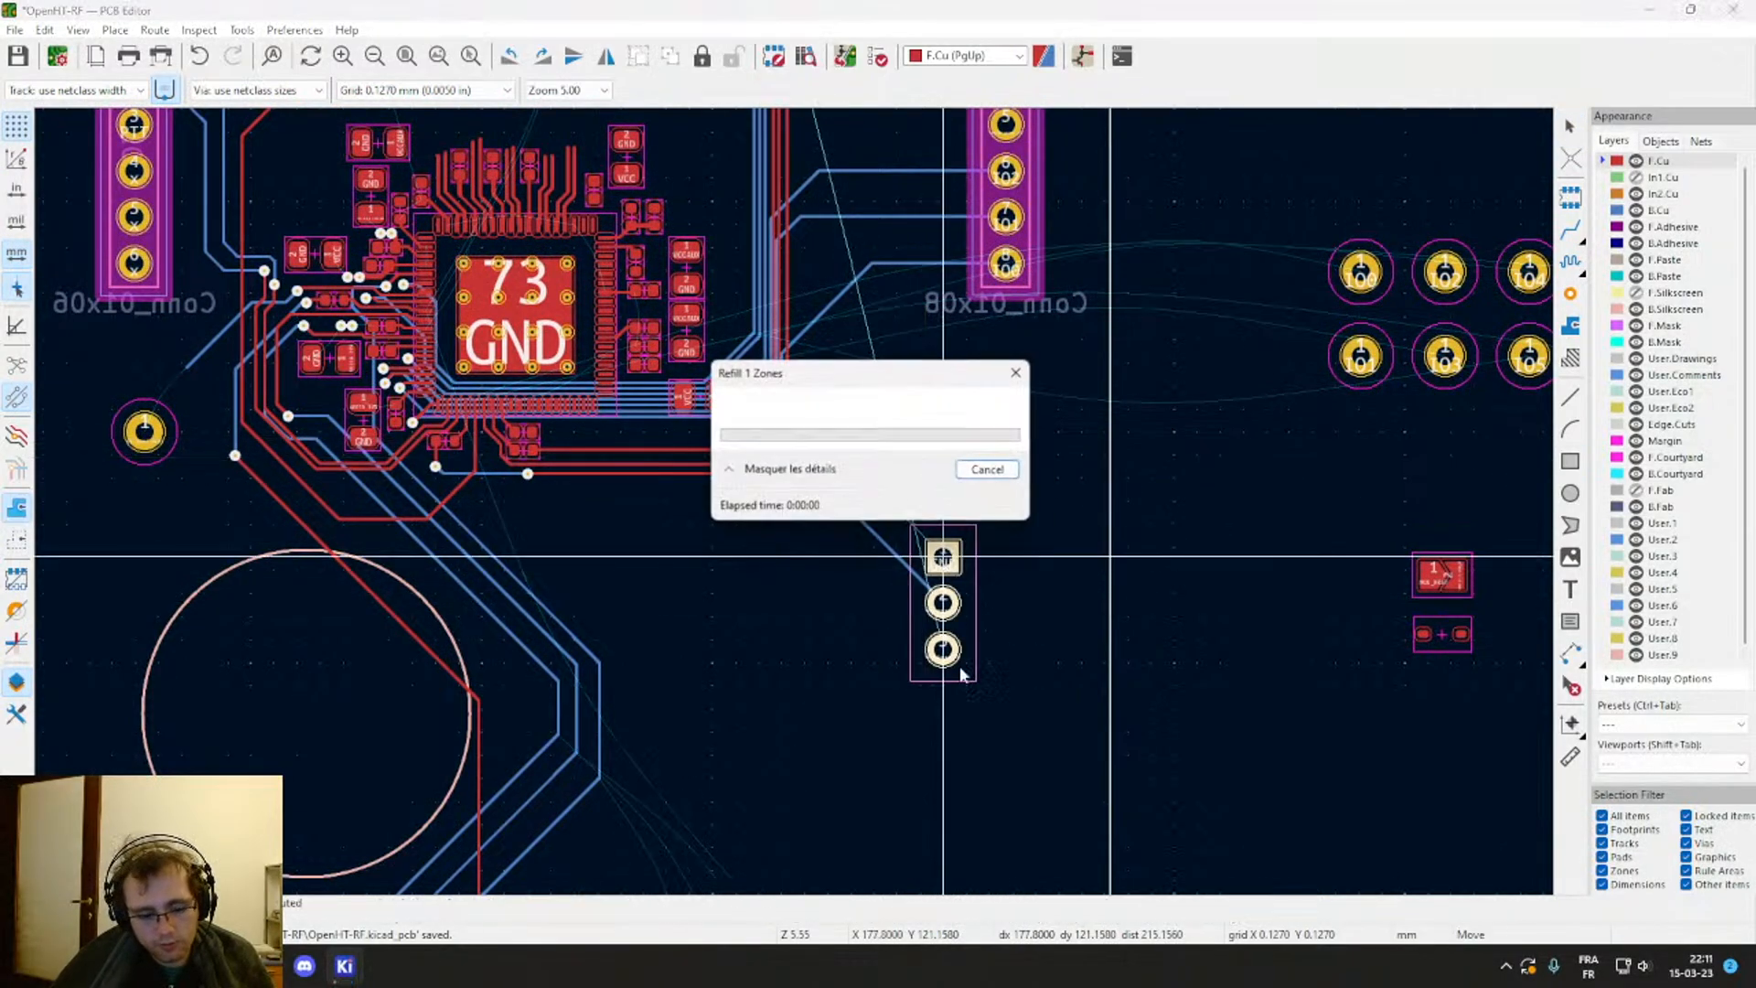
Step: Drag the 3-pin header with its attached track to just below the 8-pin connector, aligned with its column, and save the board
right_click(967, 619)
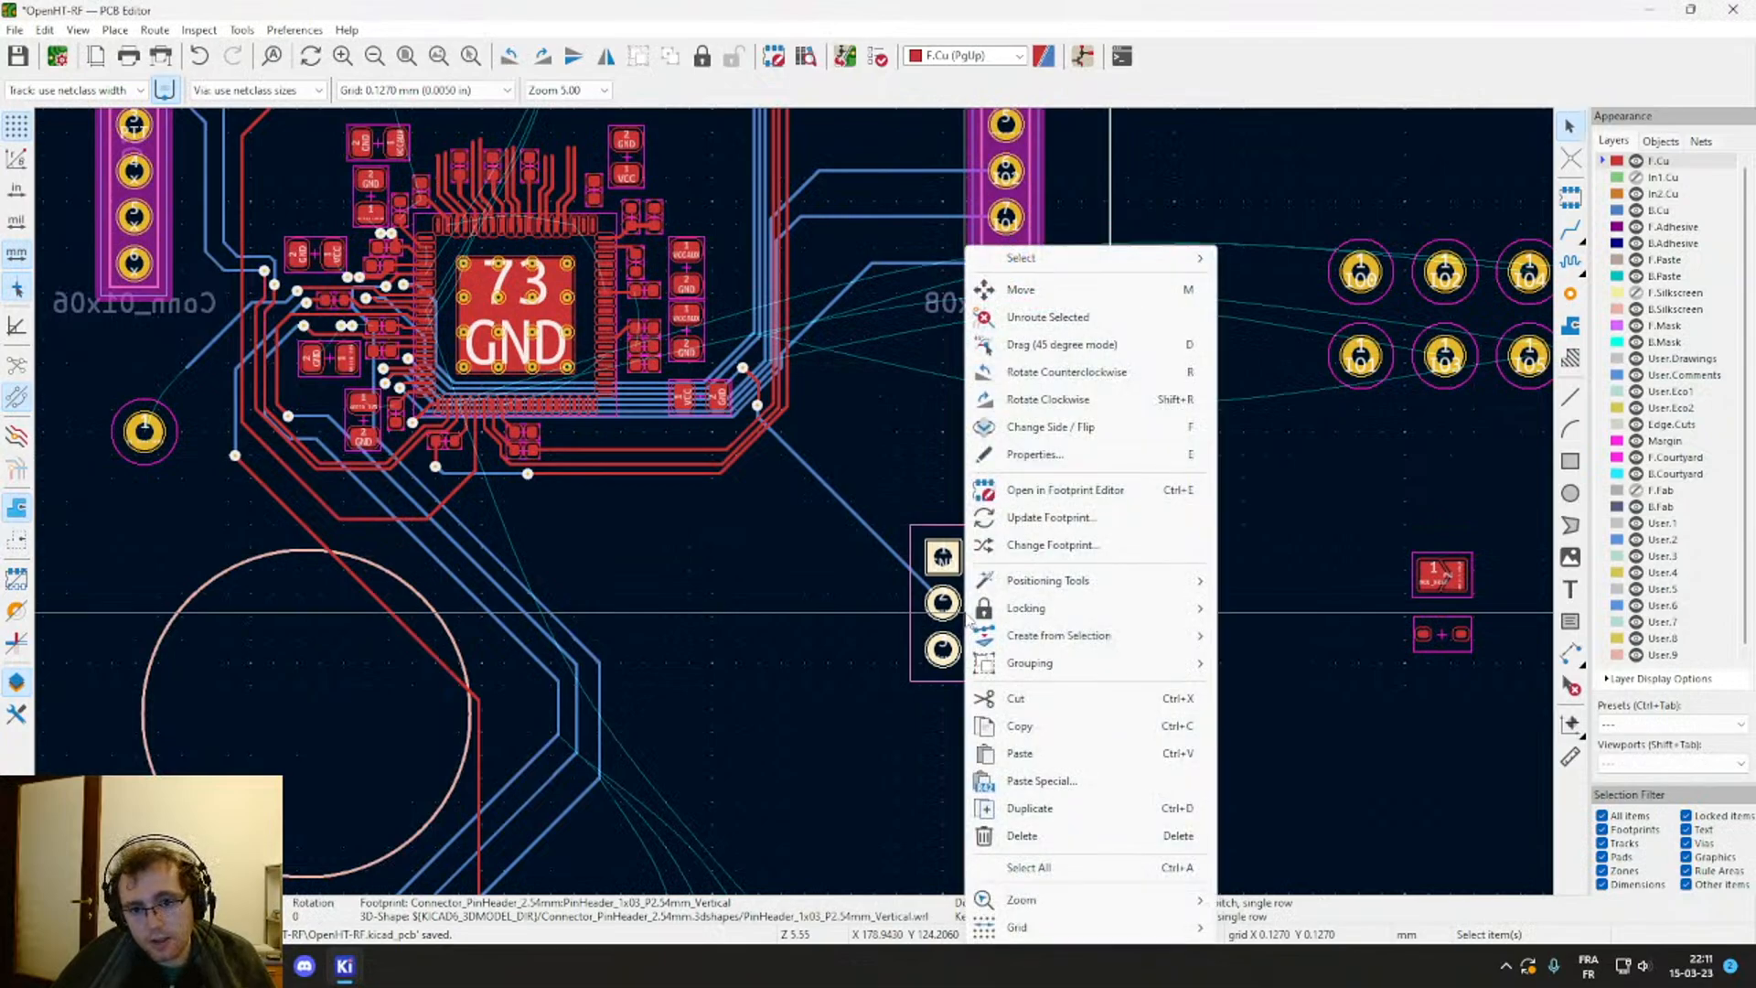
key("m")
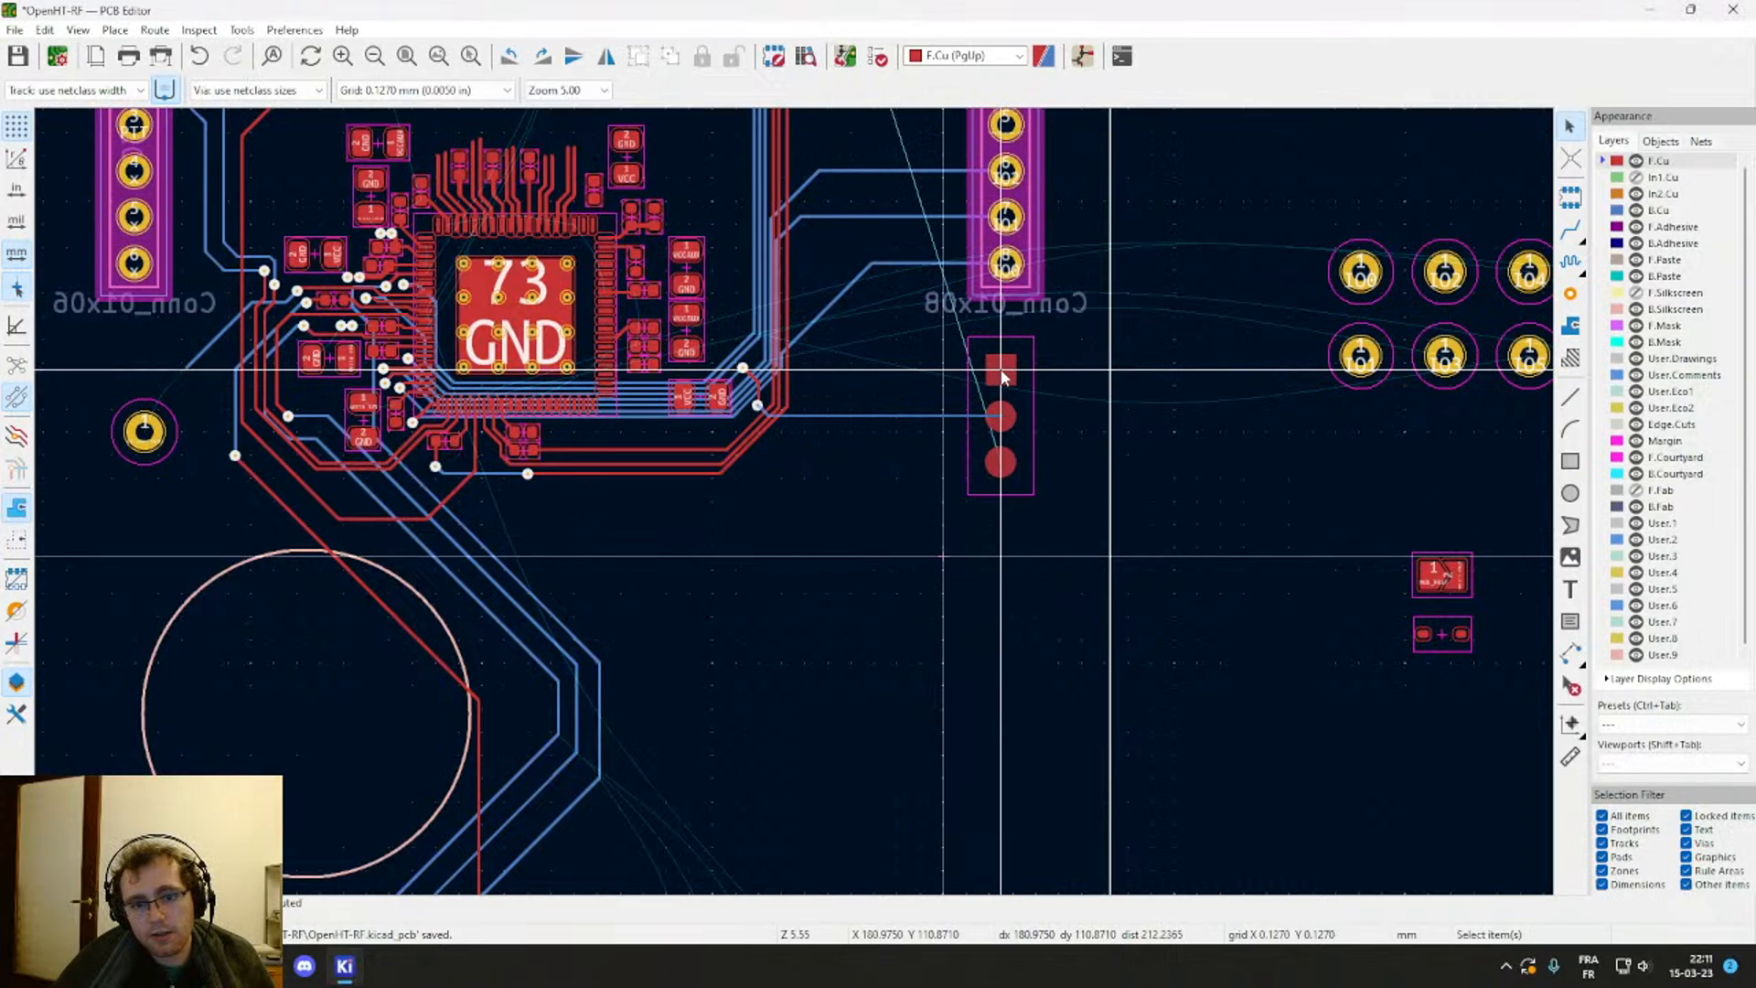
left_click(1004, 409)
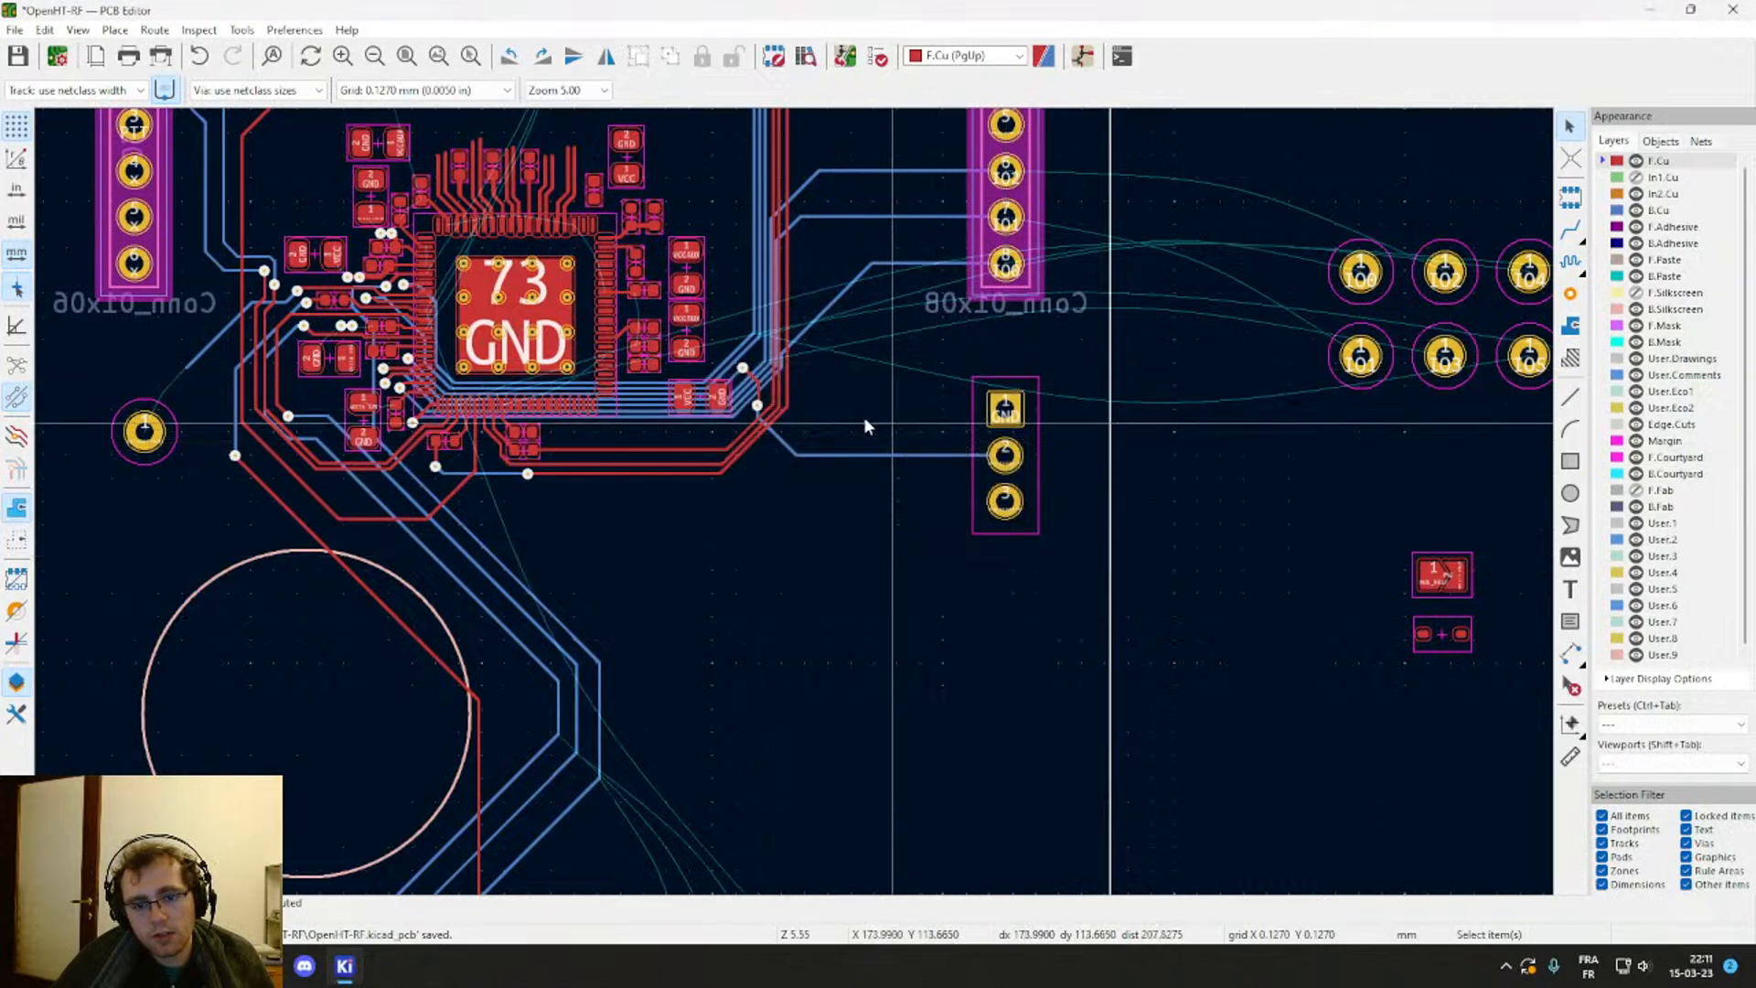
middle_click_drag(866, 426, 957, 448)
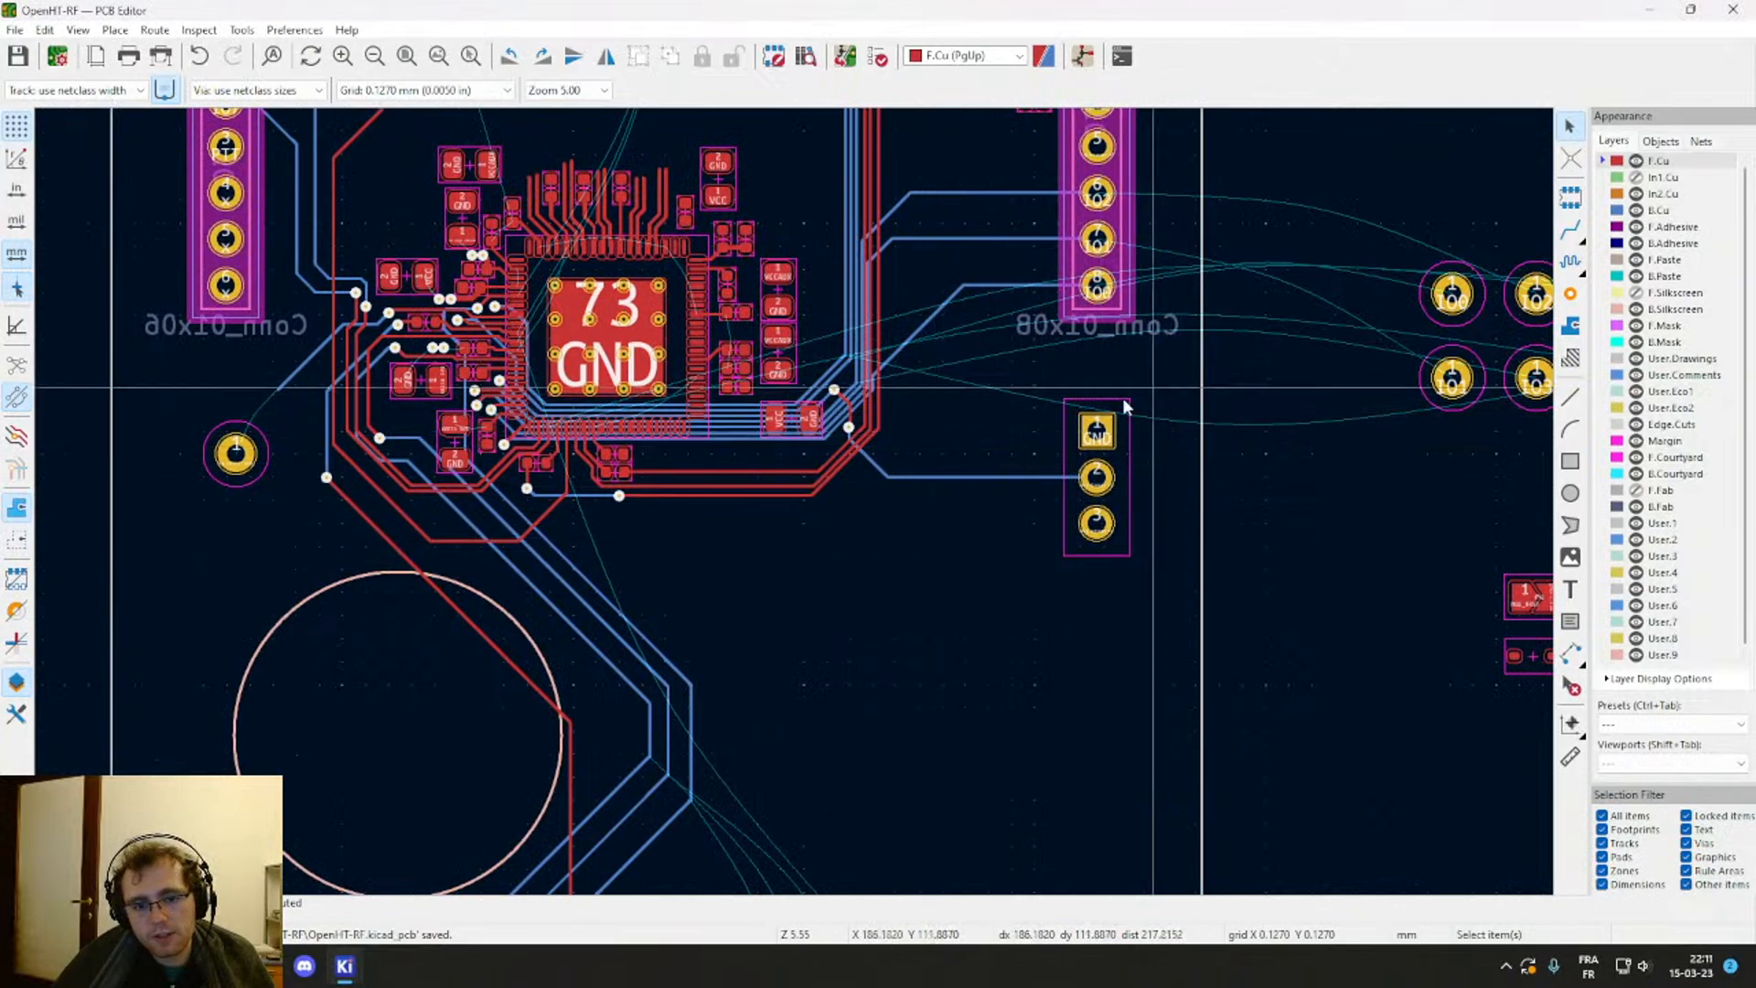
Step: Examine the unrouted connections between the FPGA, the 8-pin connector and the IO0 to IO7 pads outside the board
scroll(1033, 437, "up", 3)
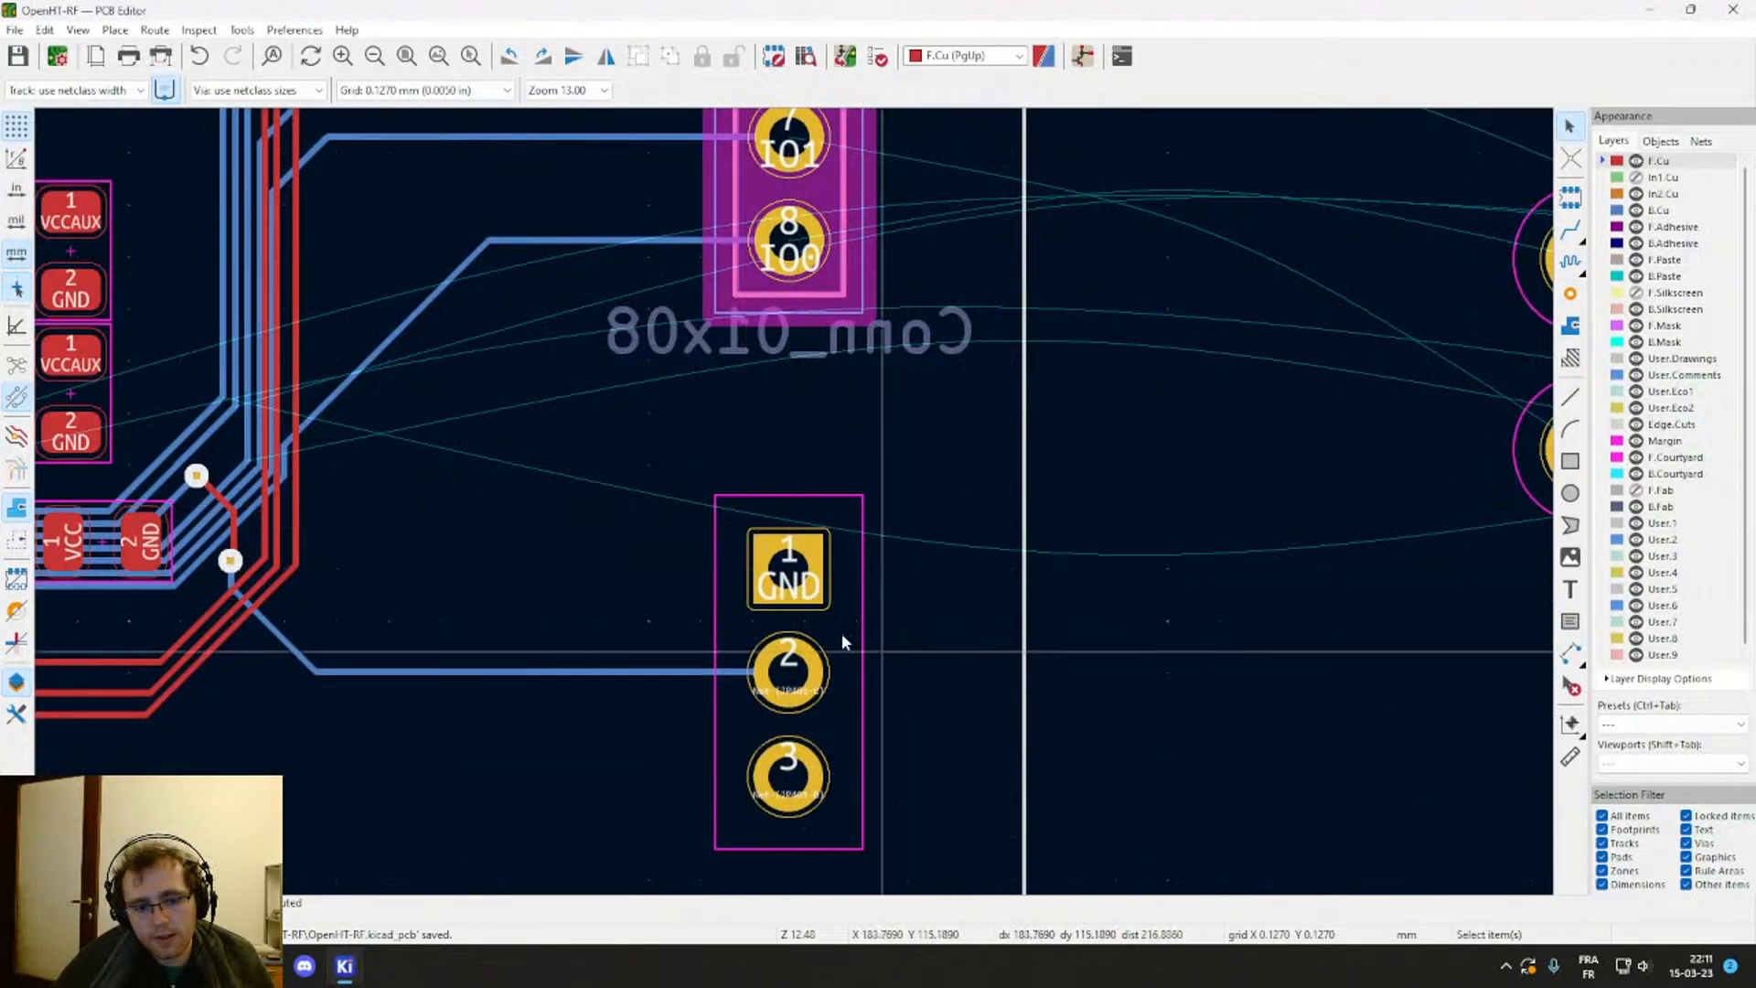
scroll(703, 719, "down", 1)
middle_click_drag(727, 529, 1040, 568)
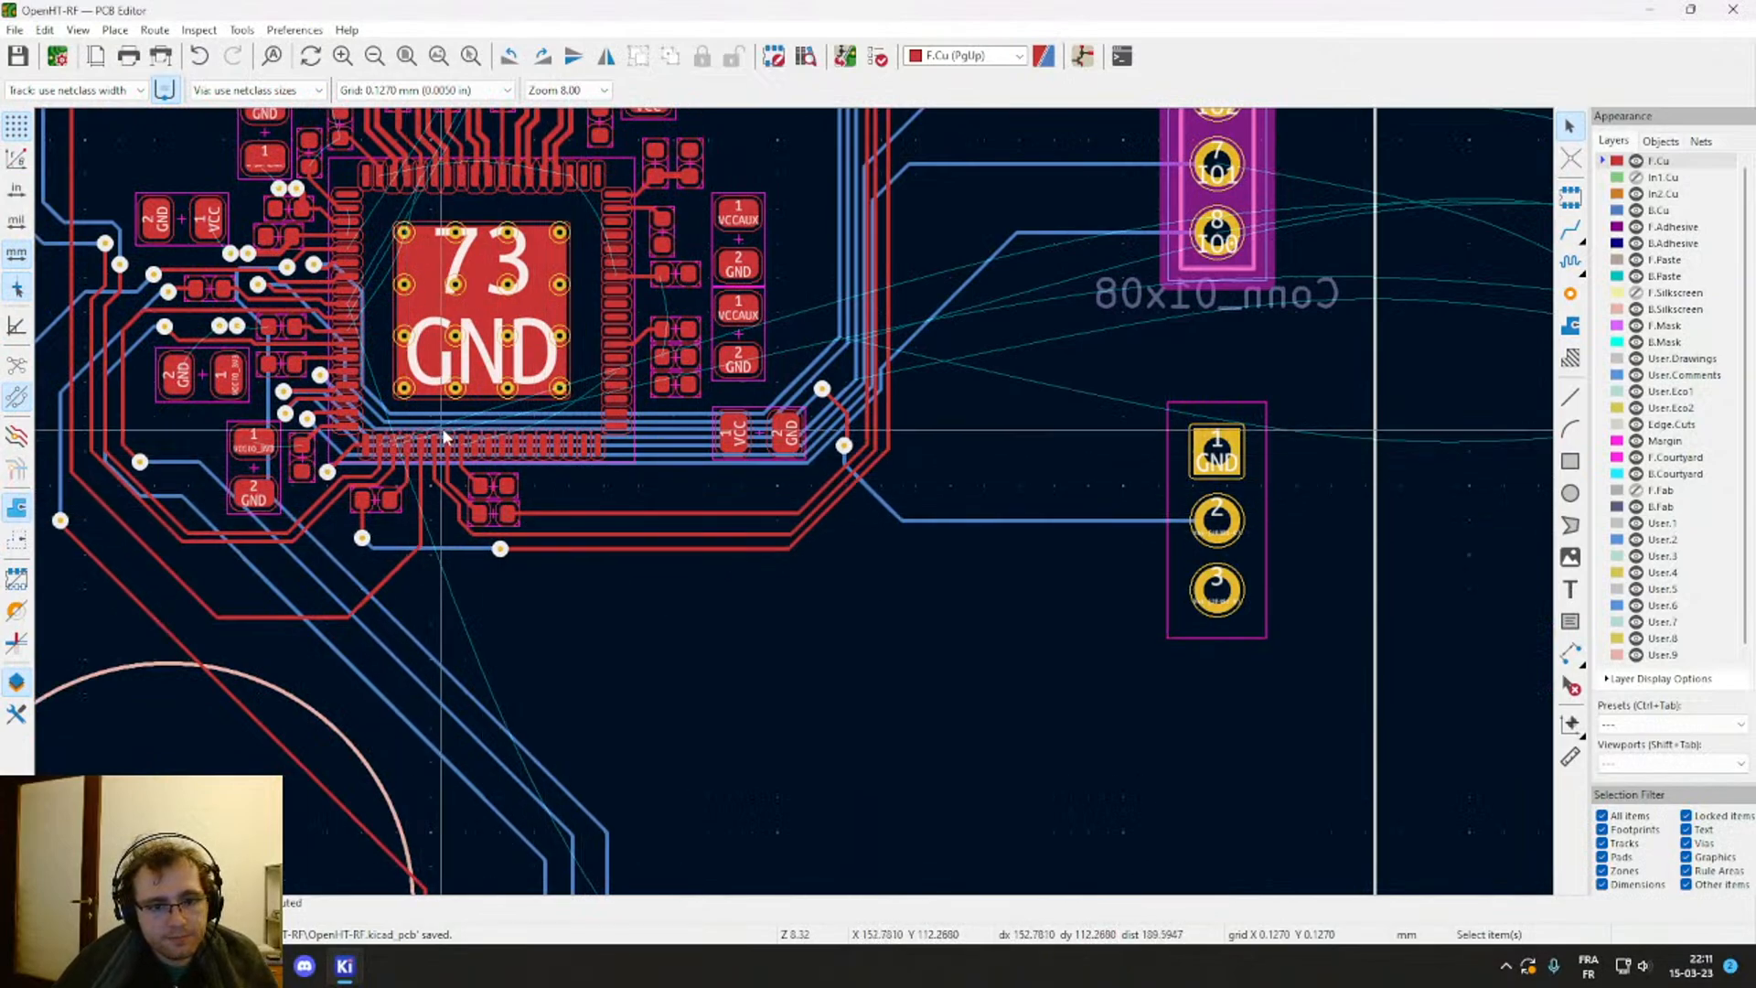
scroll(1013, 262, "down", 2)
scroll(794, 501, "down", 2)
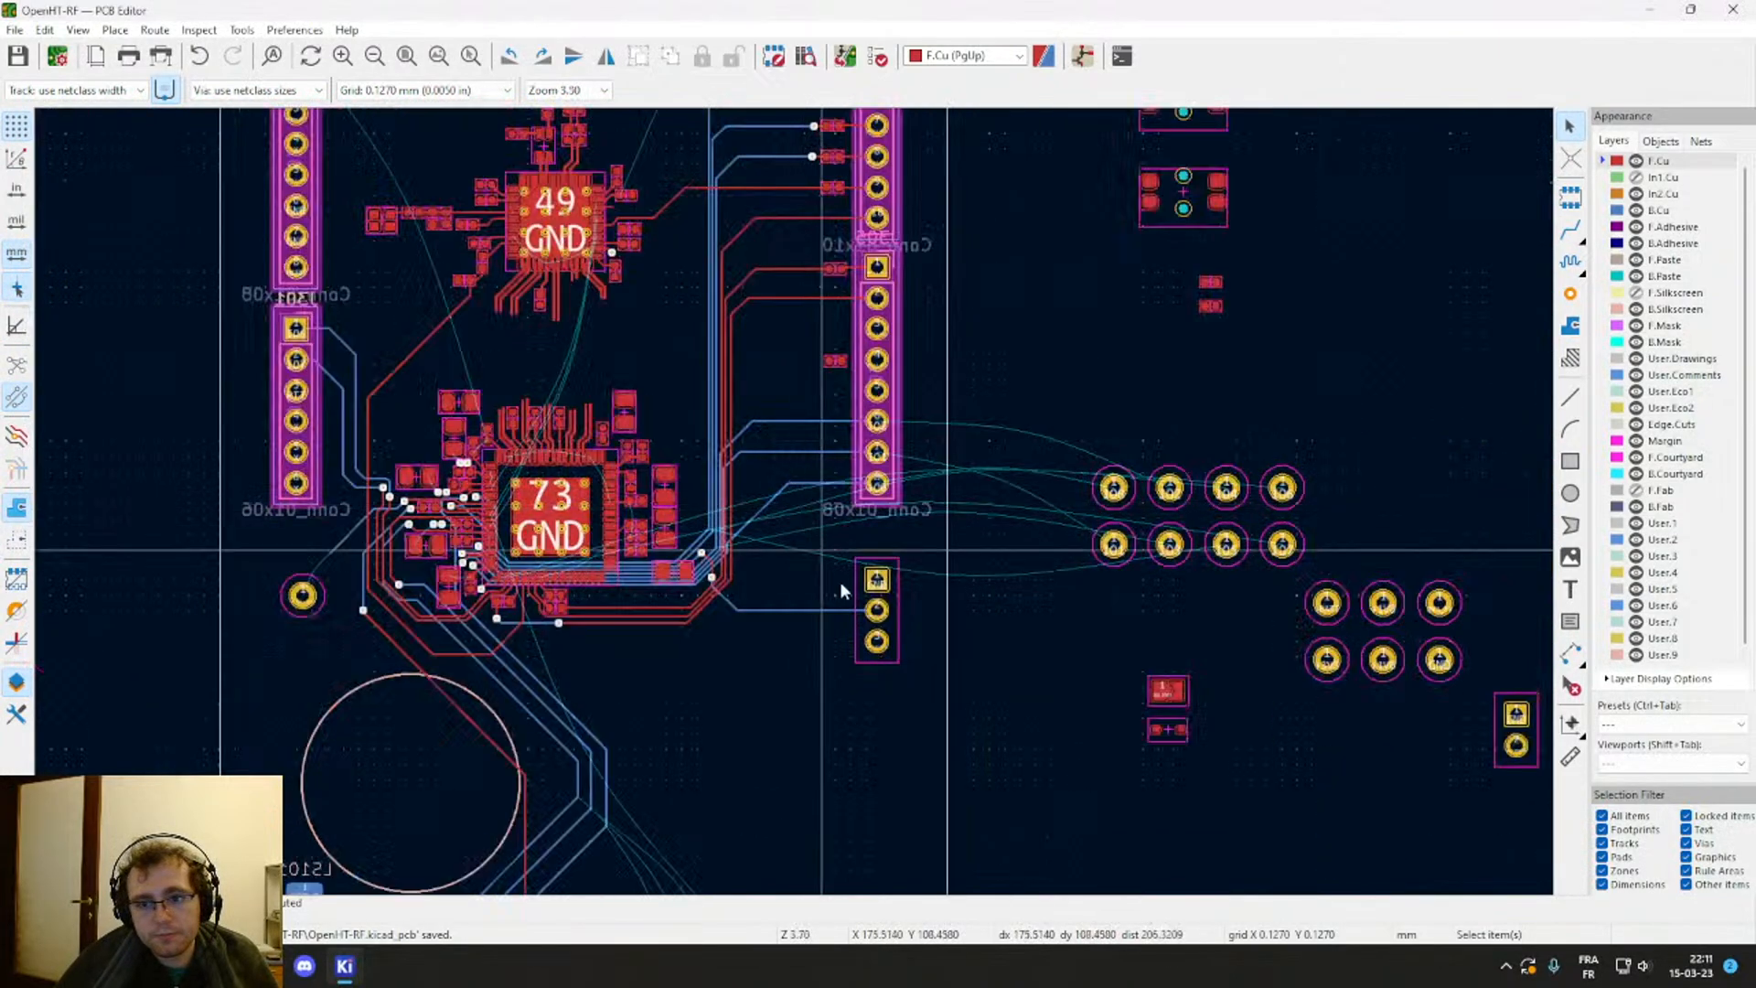
scroll(796, 501, "up", 4)
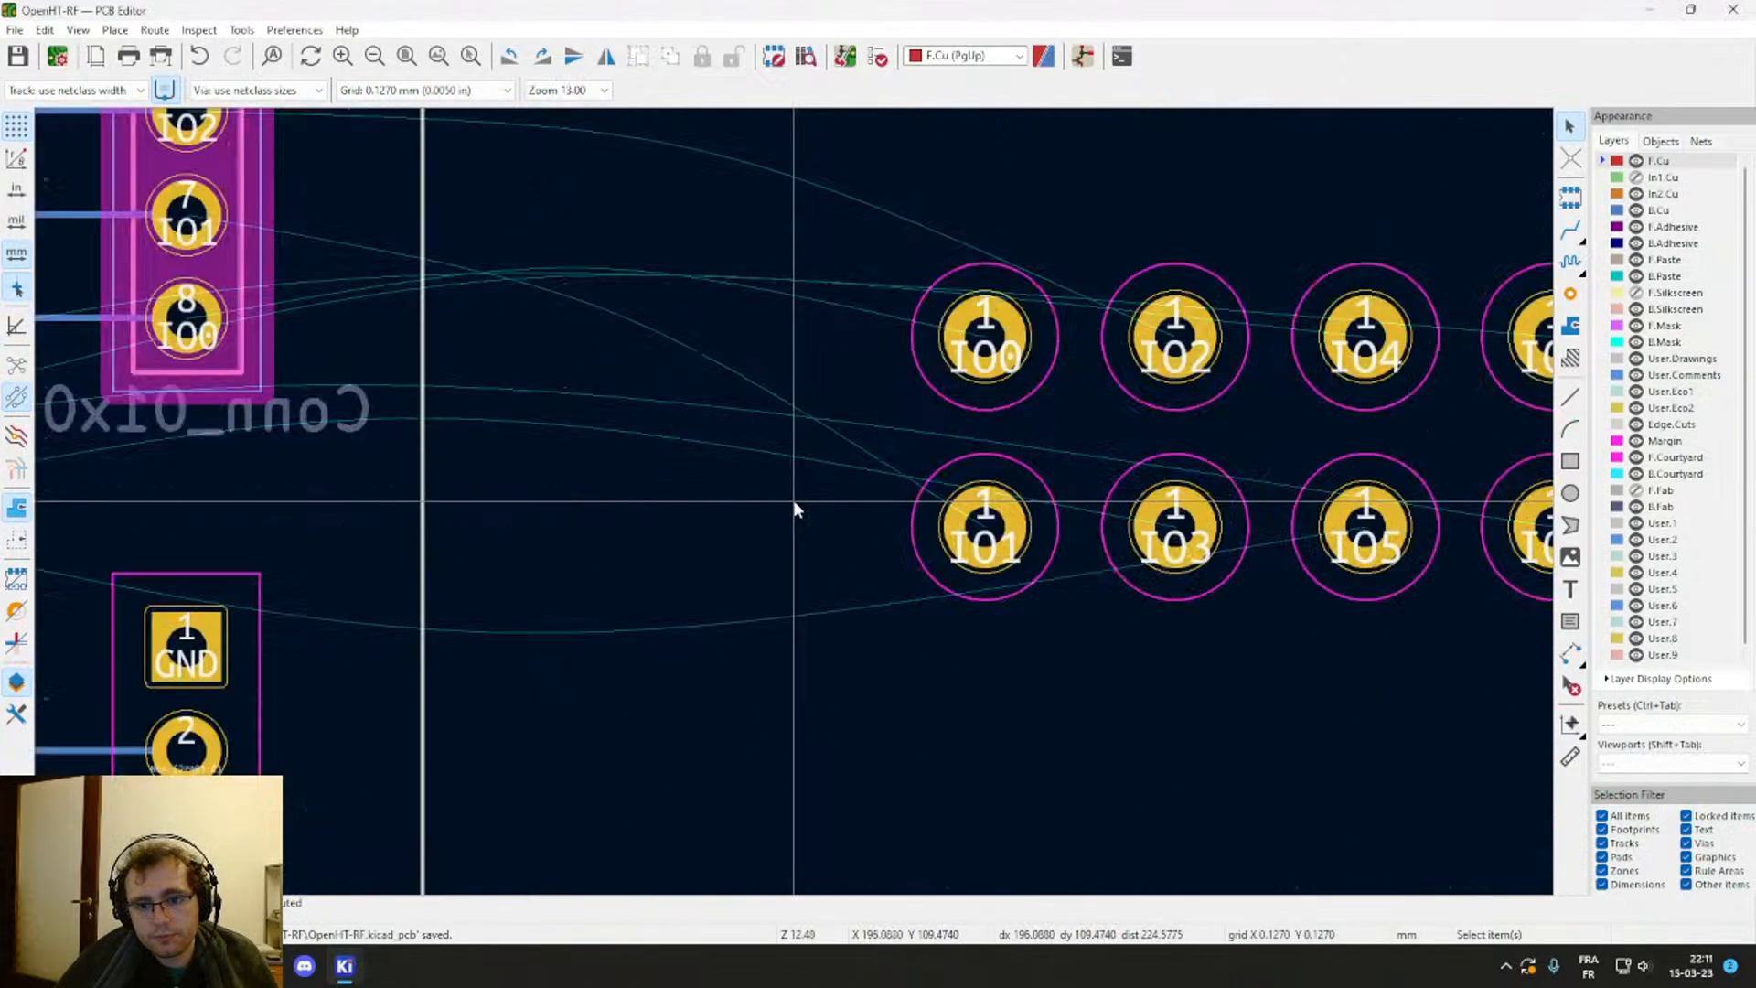
scroll(793, 508, "down", 2)
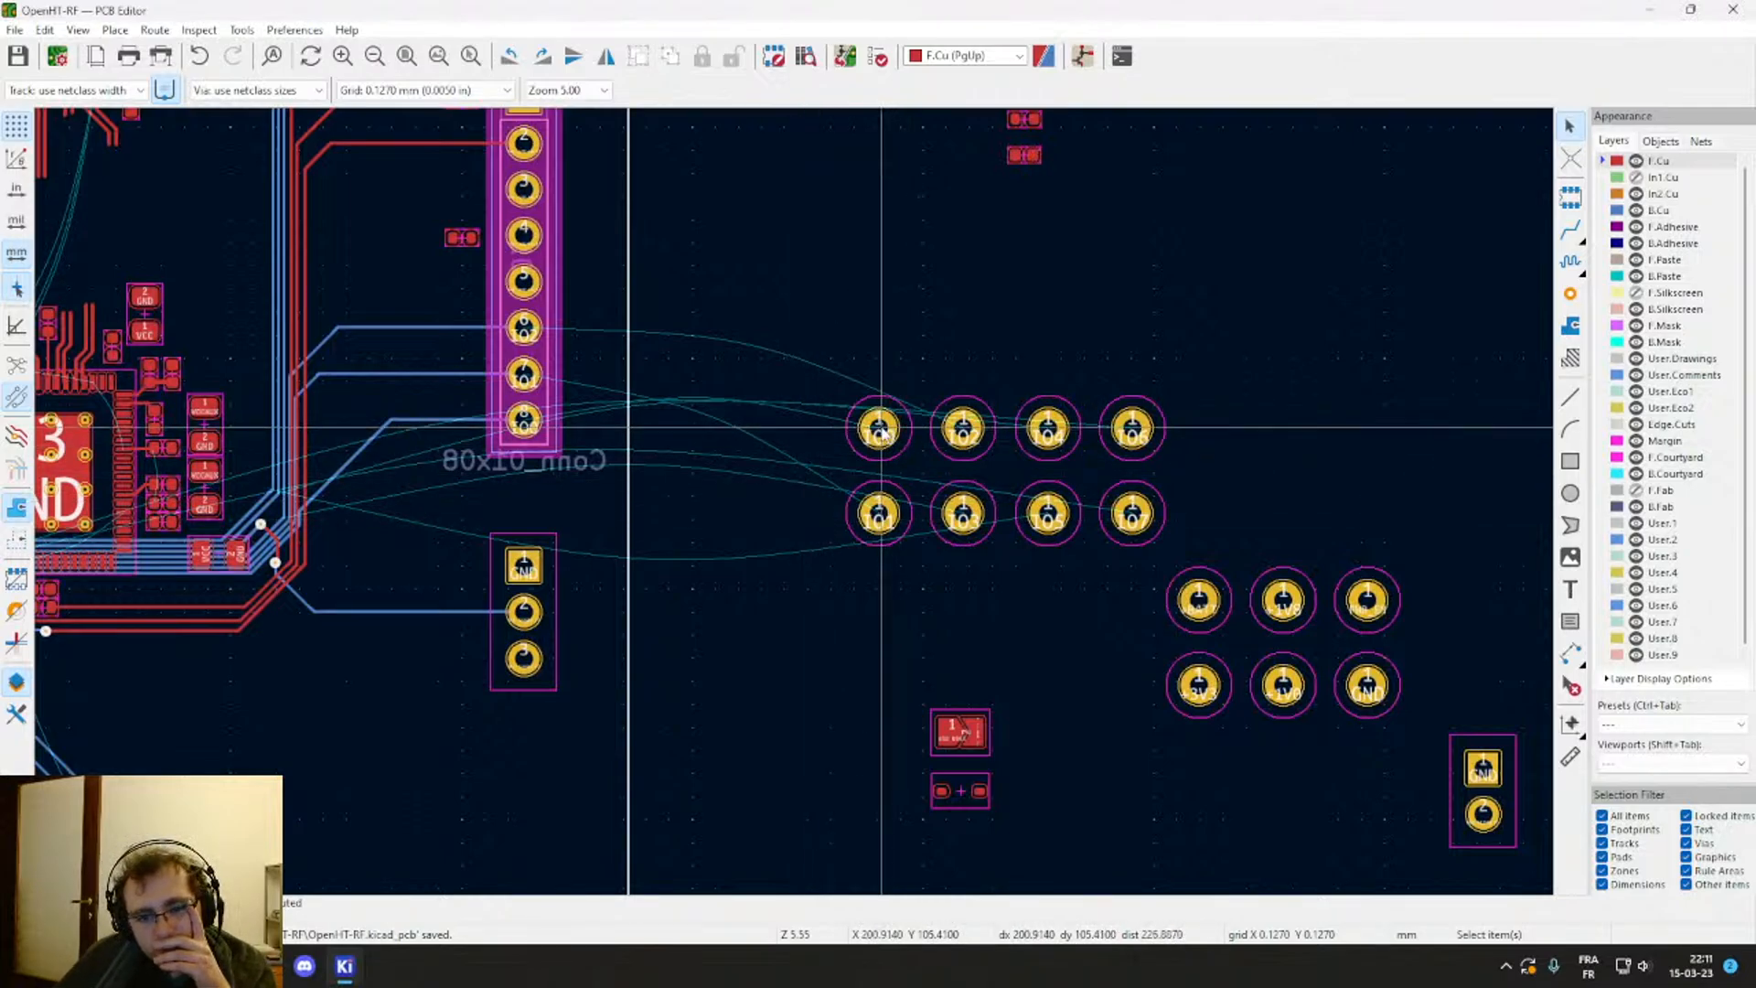
scroll(554, 400, "down", 2)
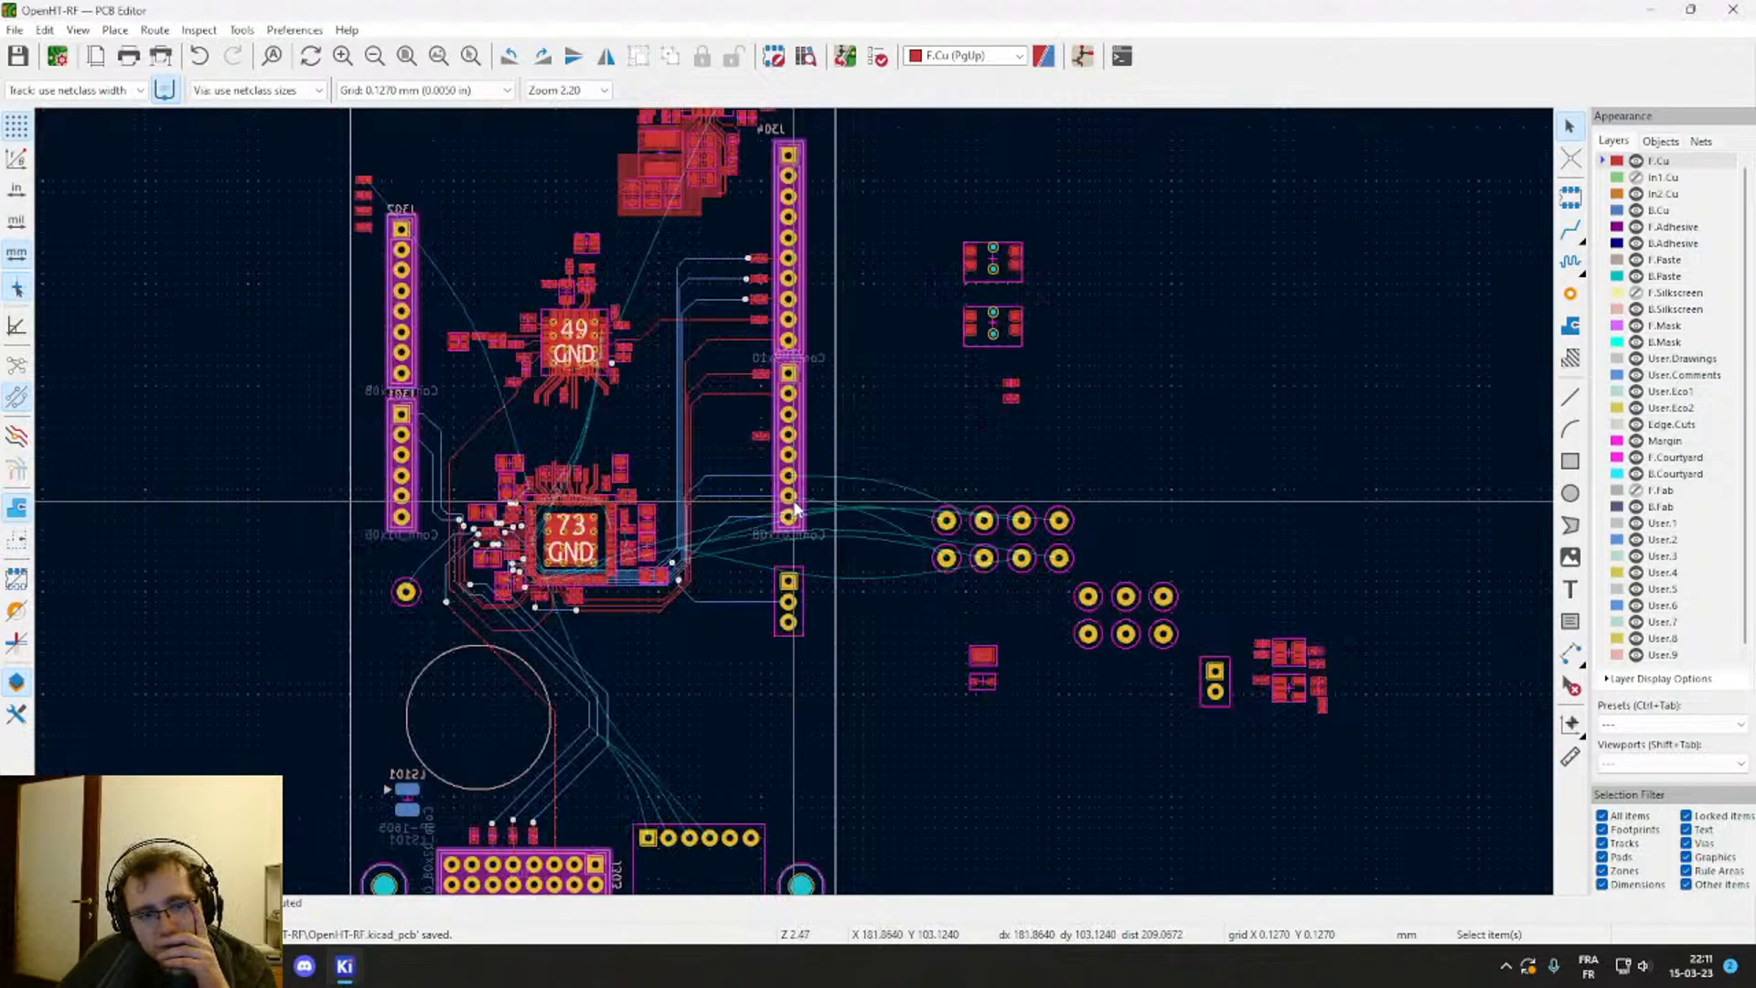
scroll(794, 505, "up", 4)
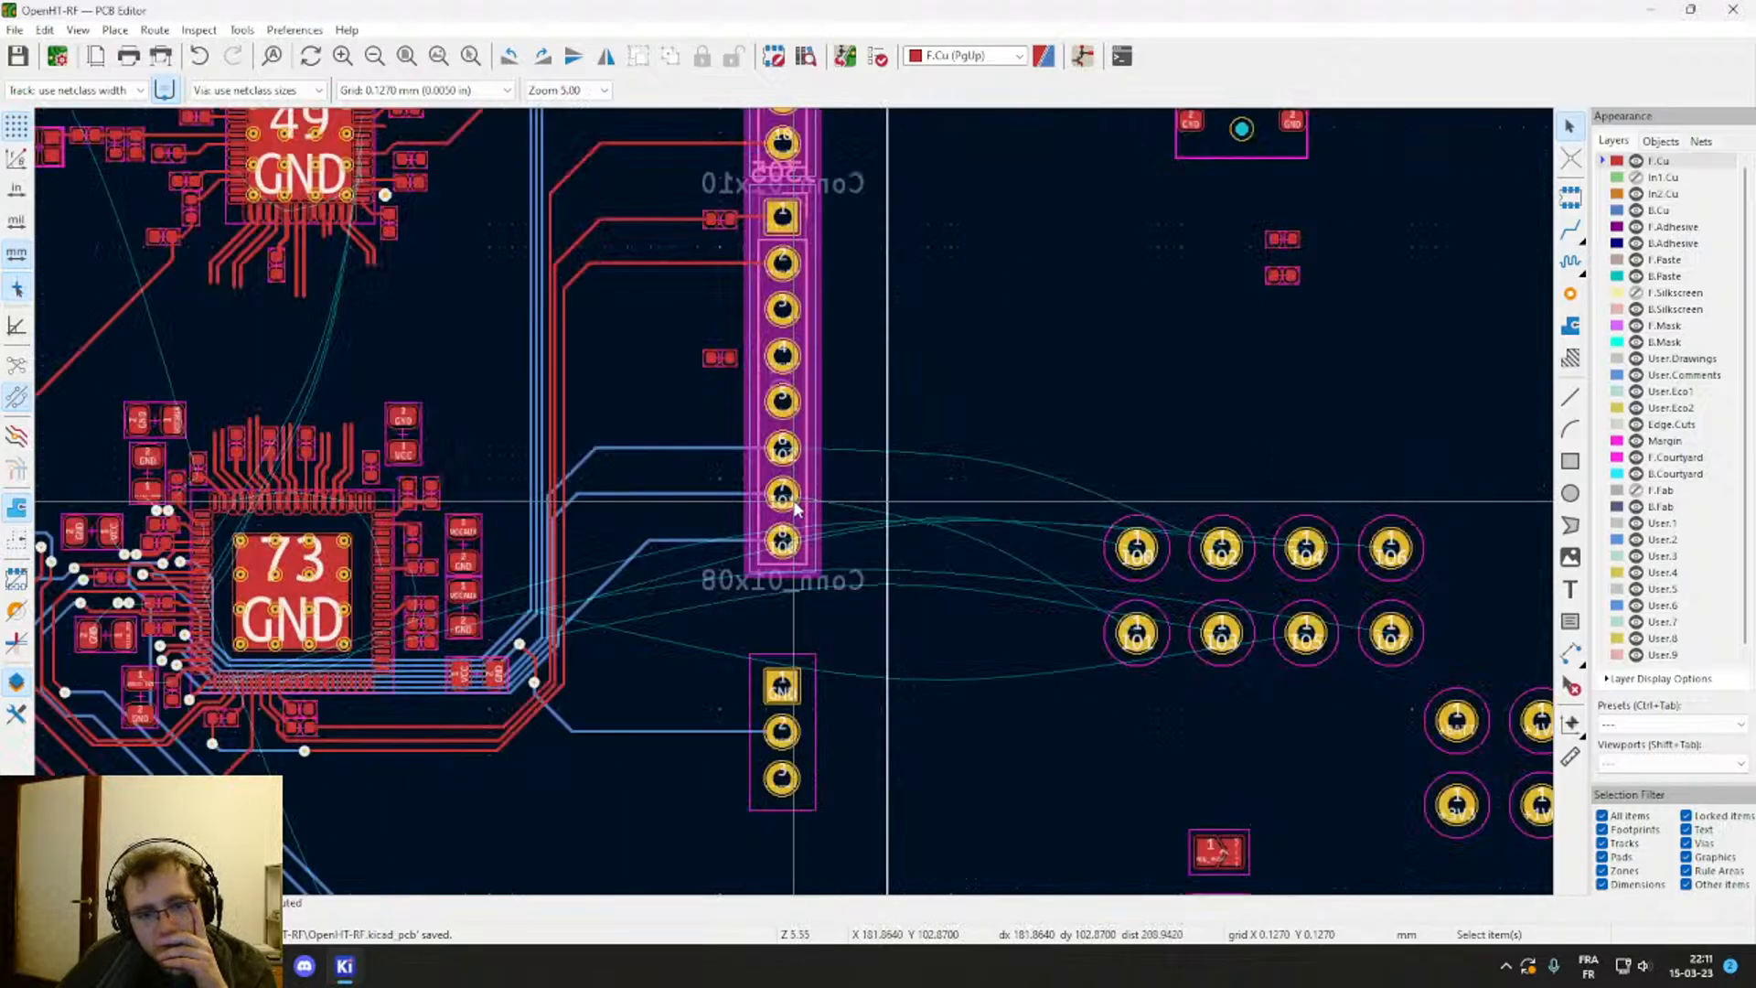
Step: Move the IO0 test point onto the board, on the B.Cu track just beside pin 8 of the 8-pin connector J305
left_click(805, 439)
scroll(805, 439, "down", 2)
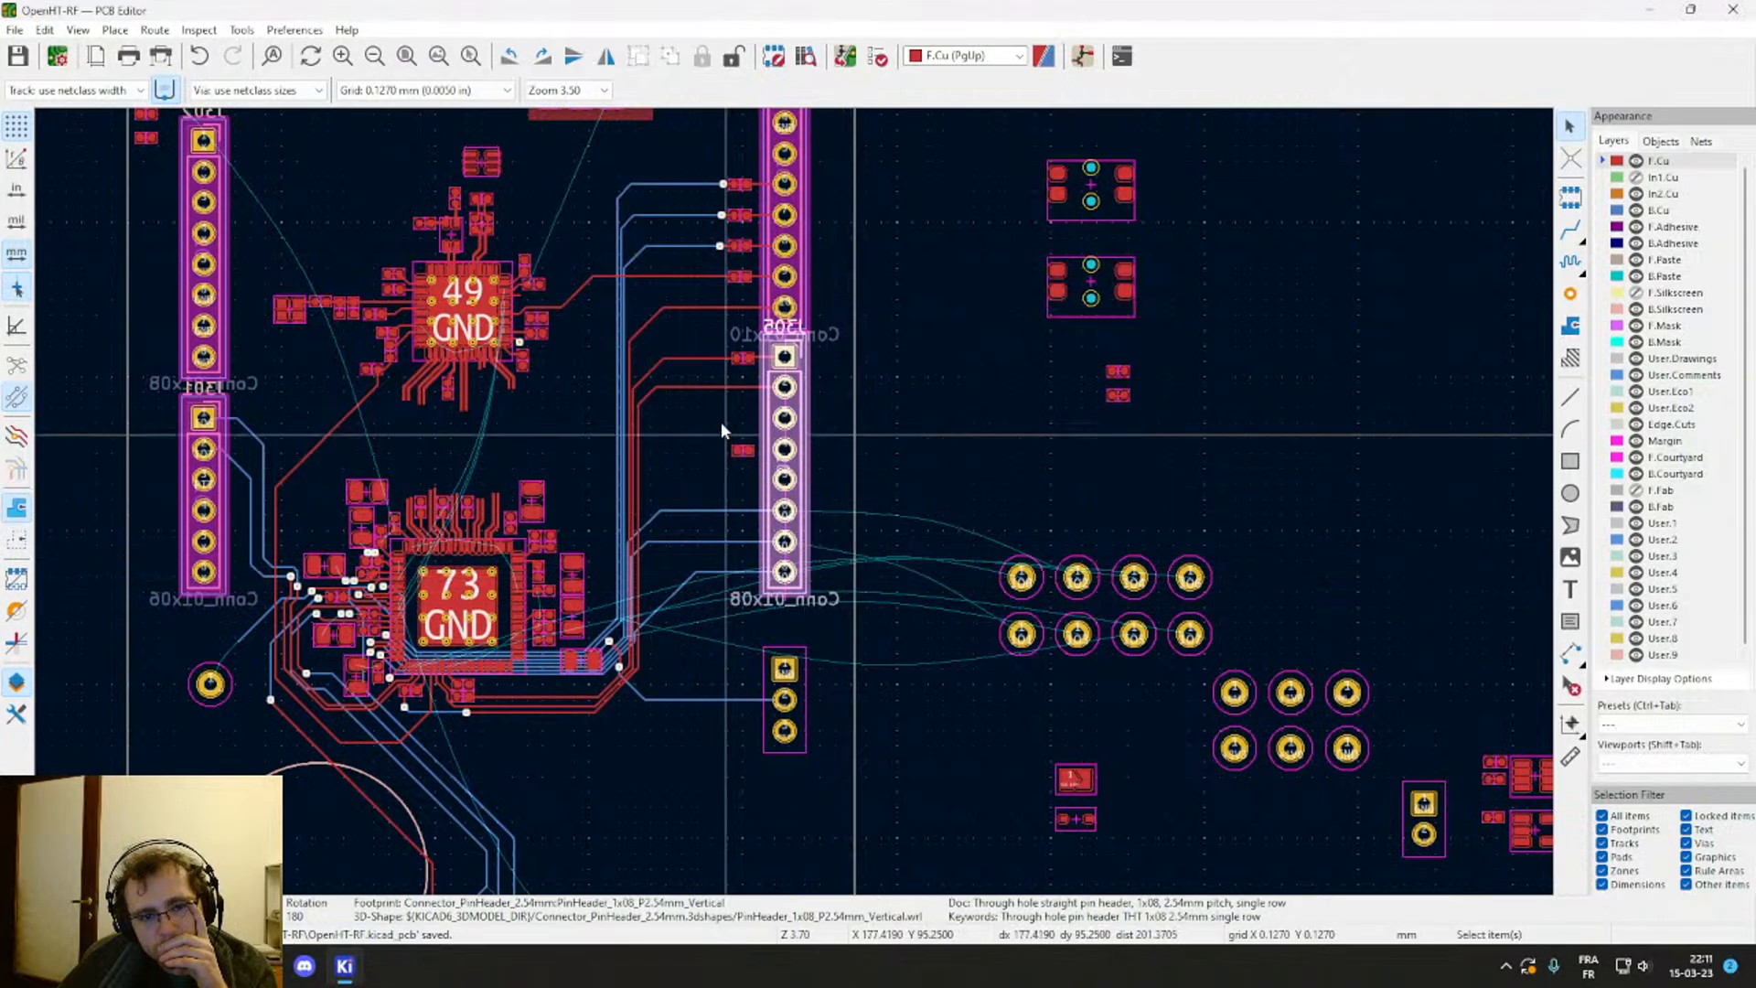
scroll(704, 284, "up", 3)
scroll(794, 501, "down", 3)
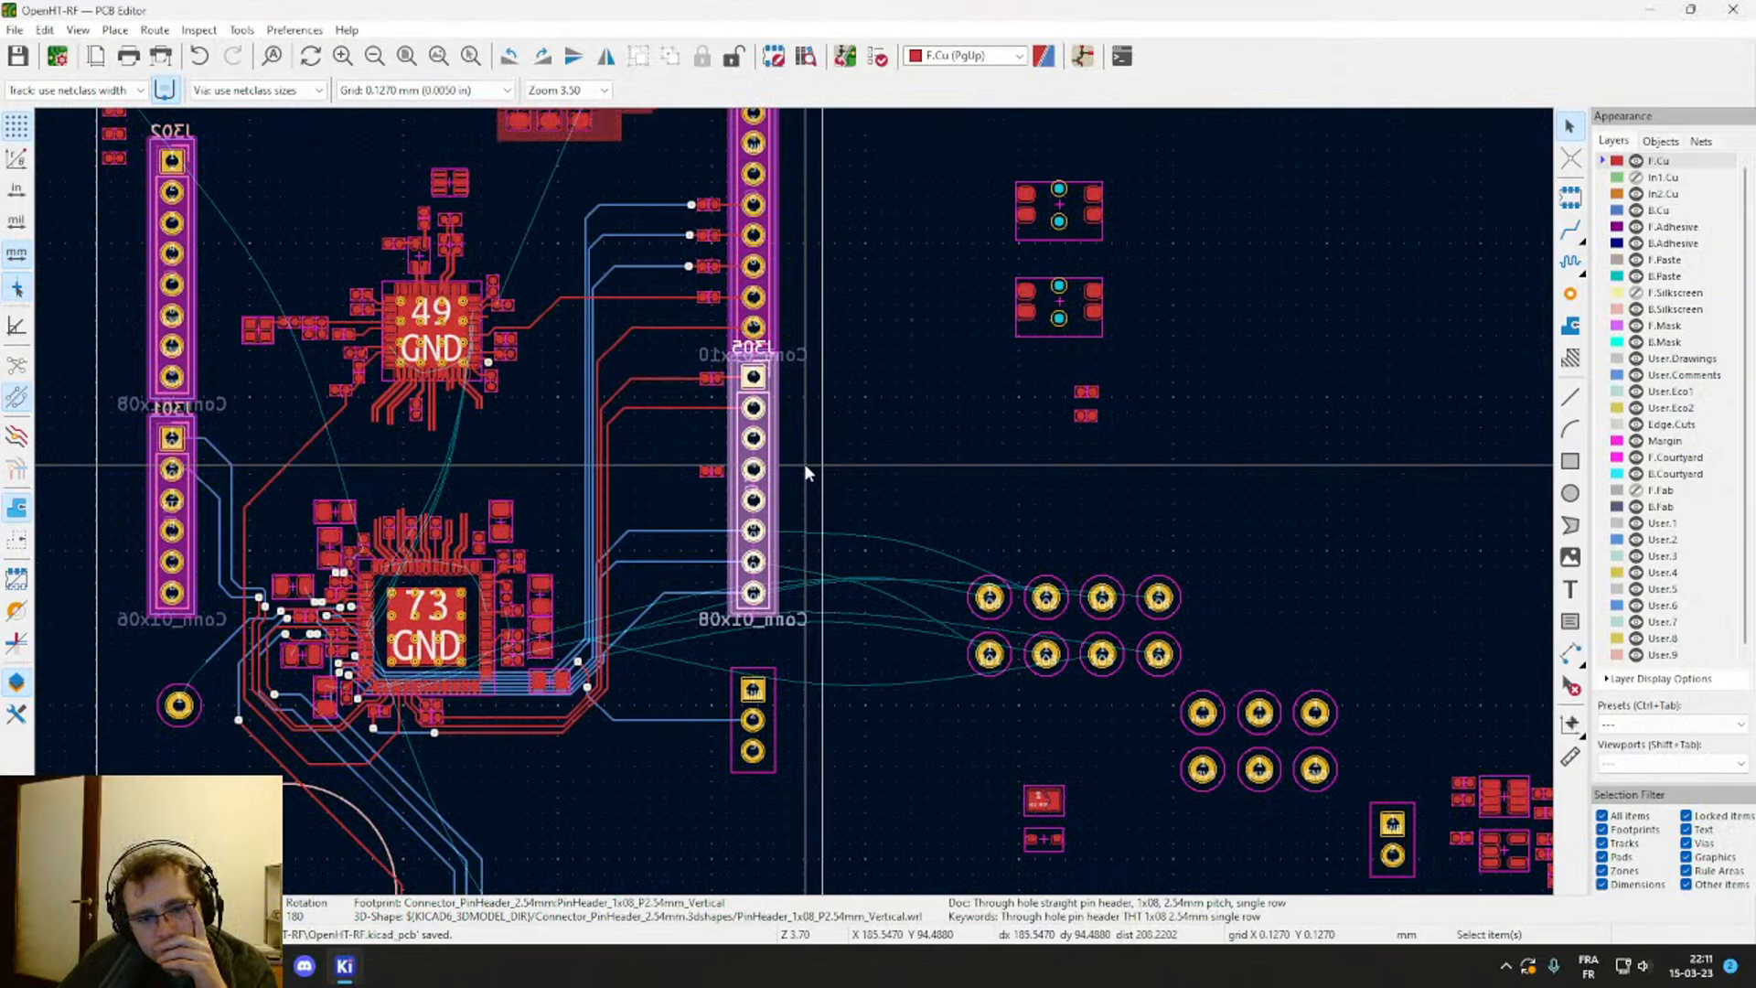
scroll(923, 587, "up", 1)
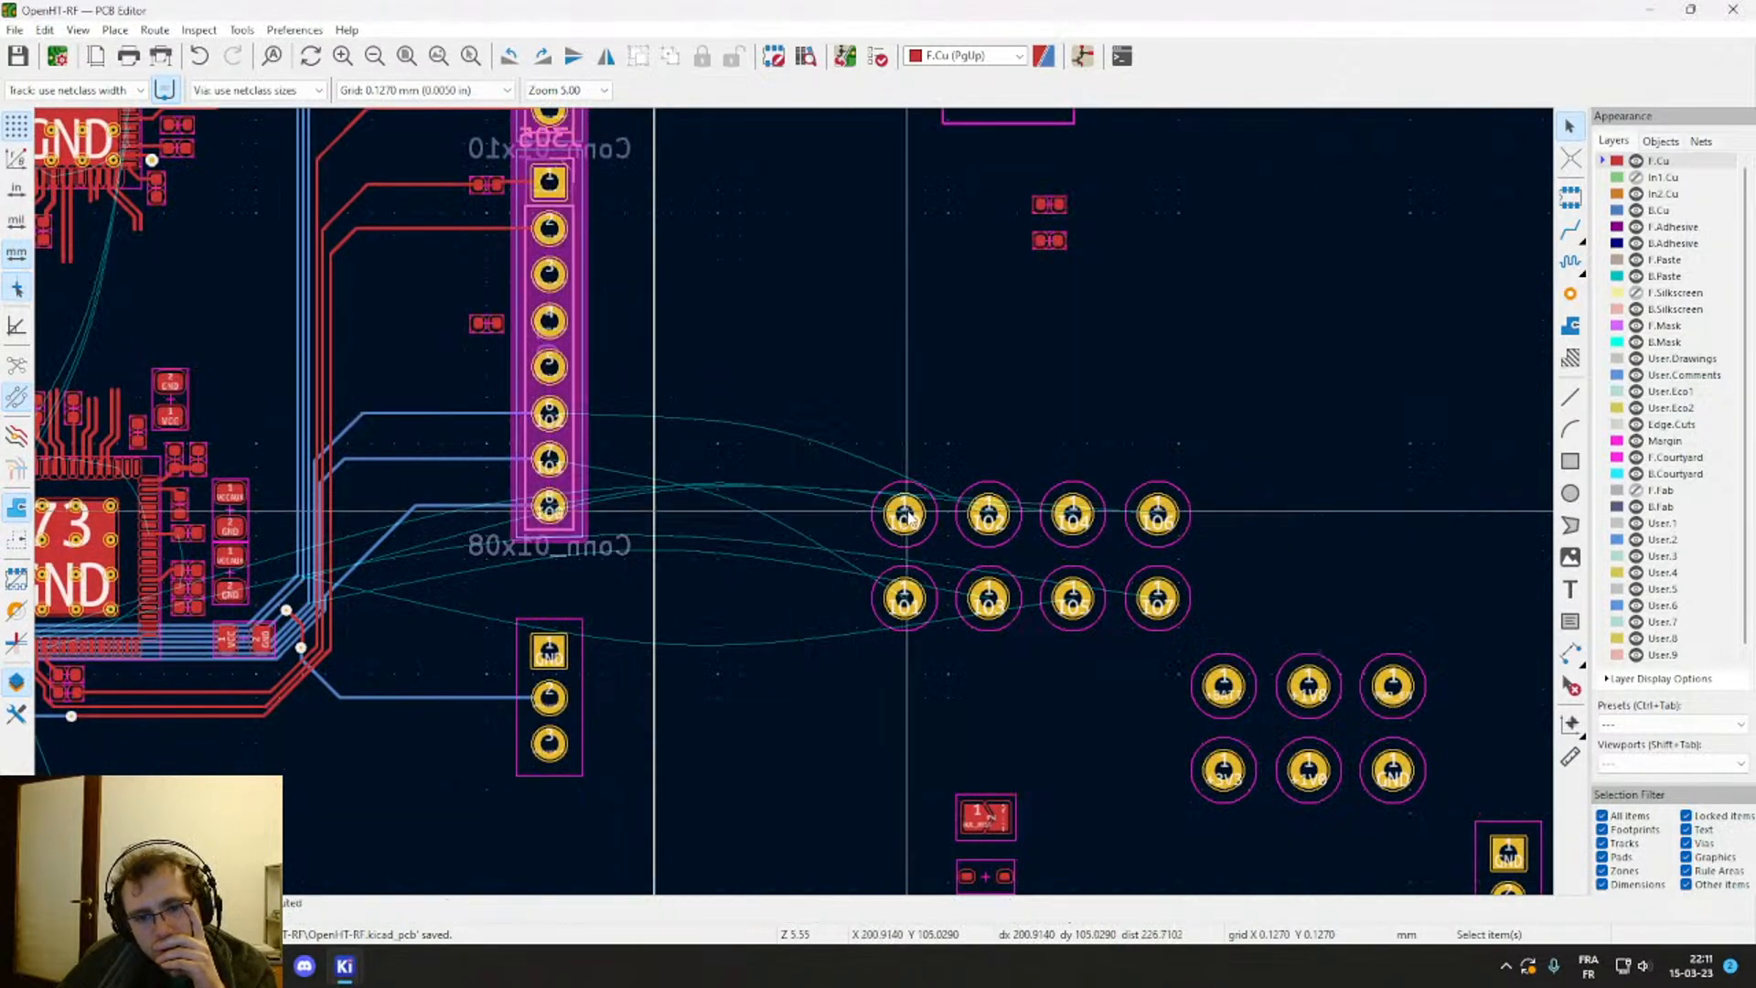
left_click_drag(910, 518, 475, 524)
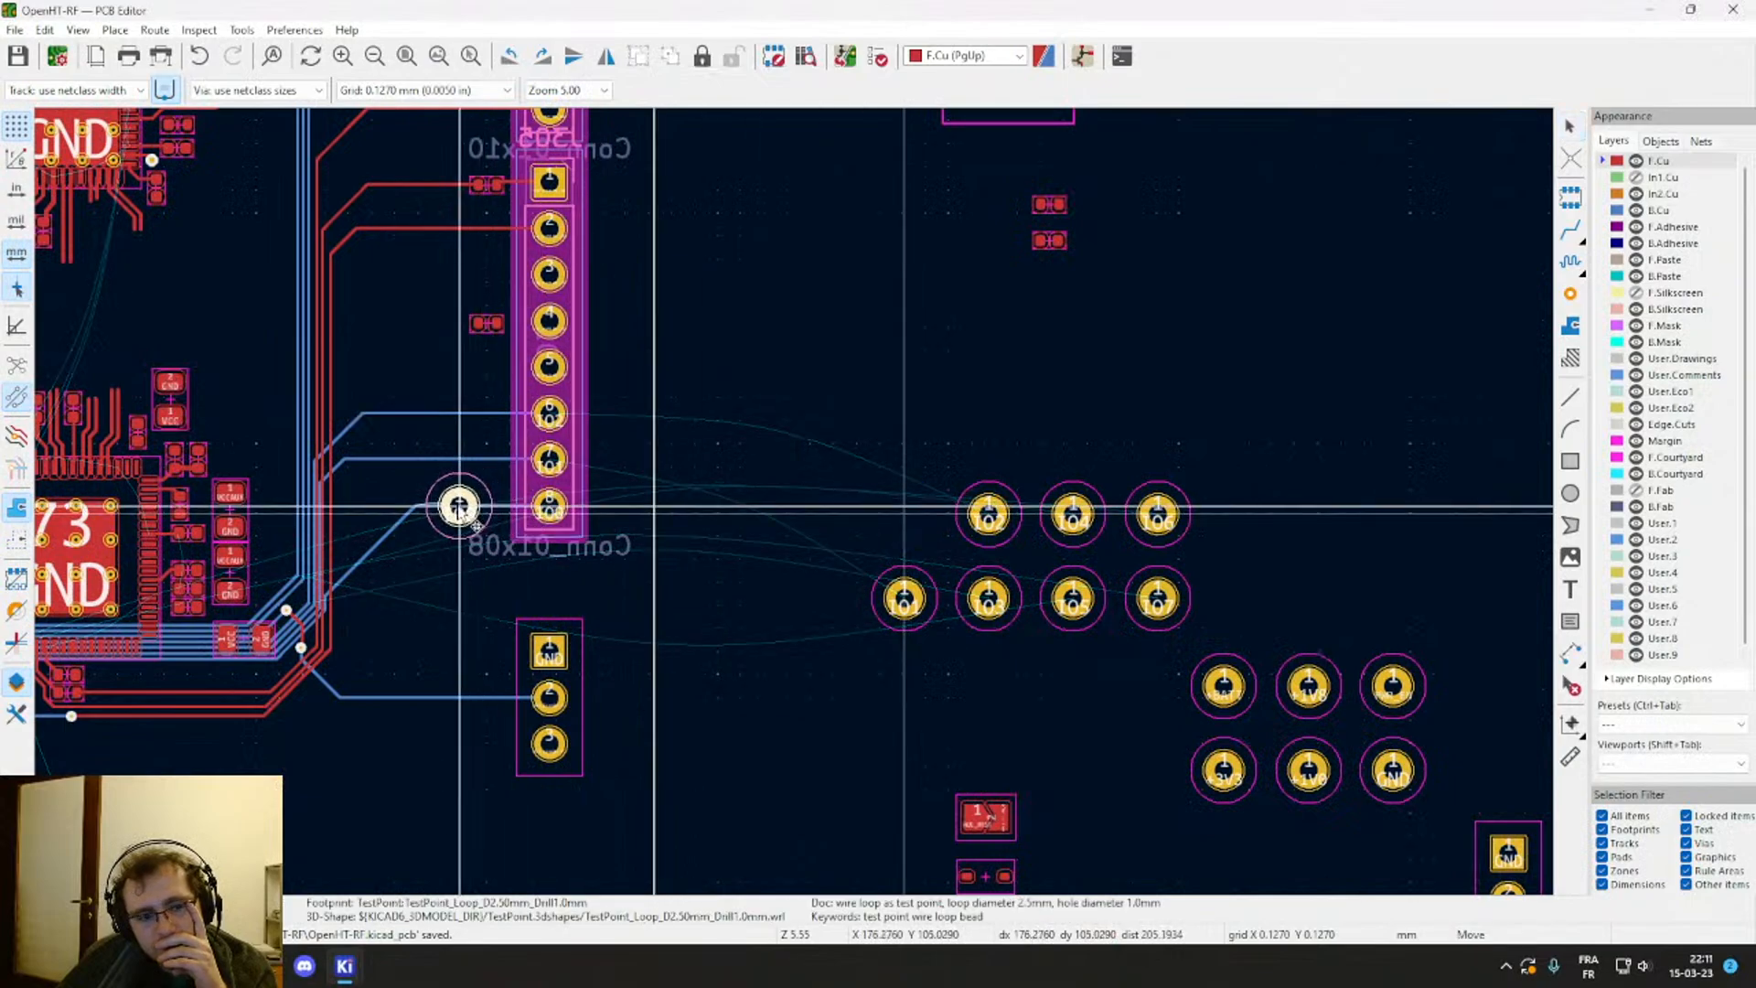
left_click(459, 506)
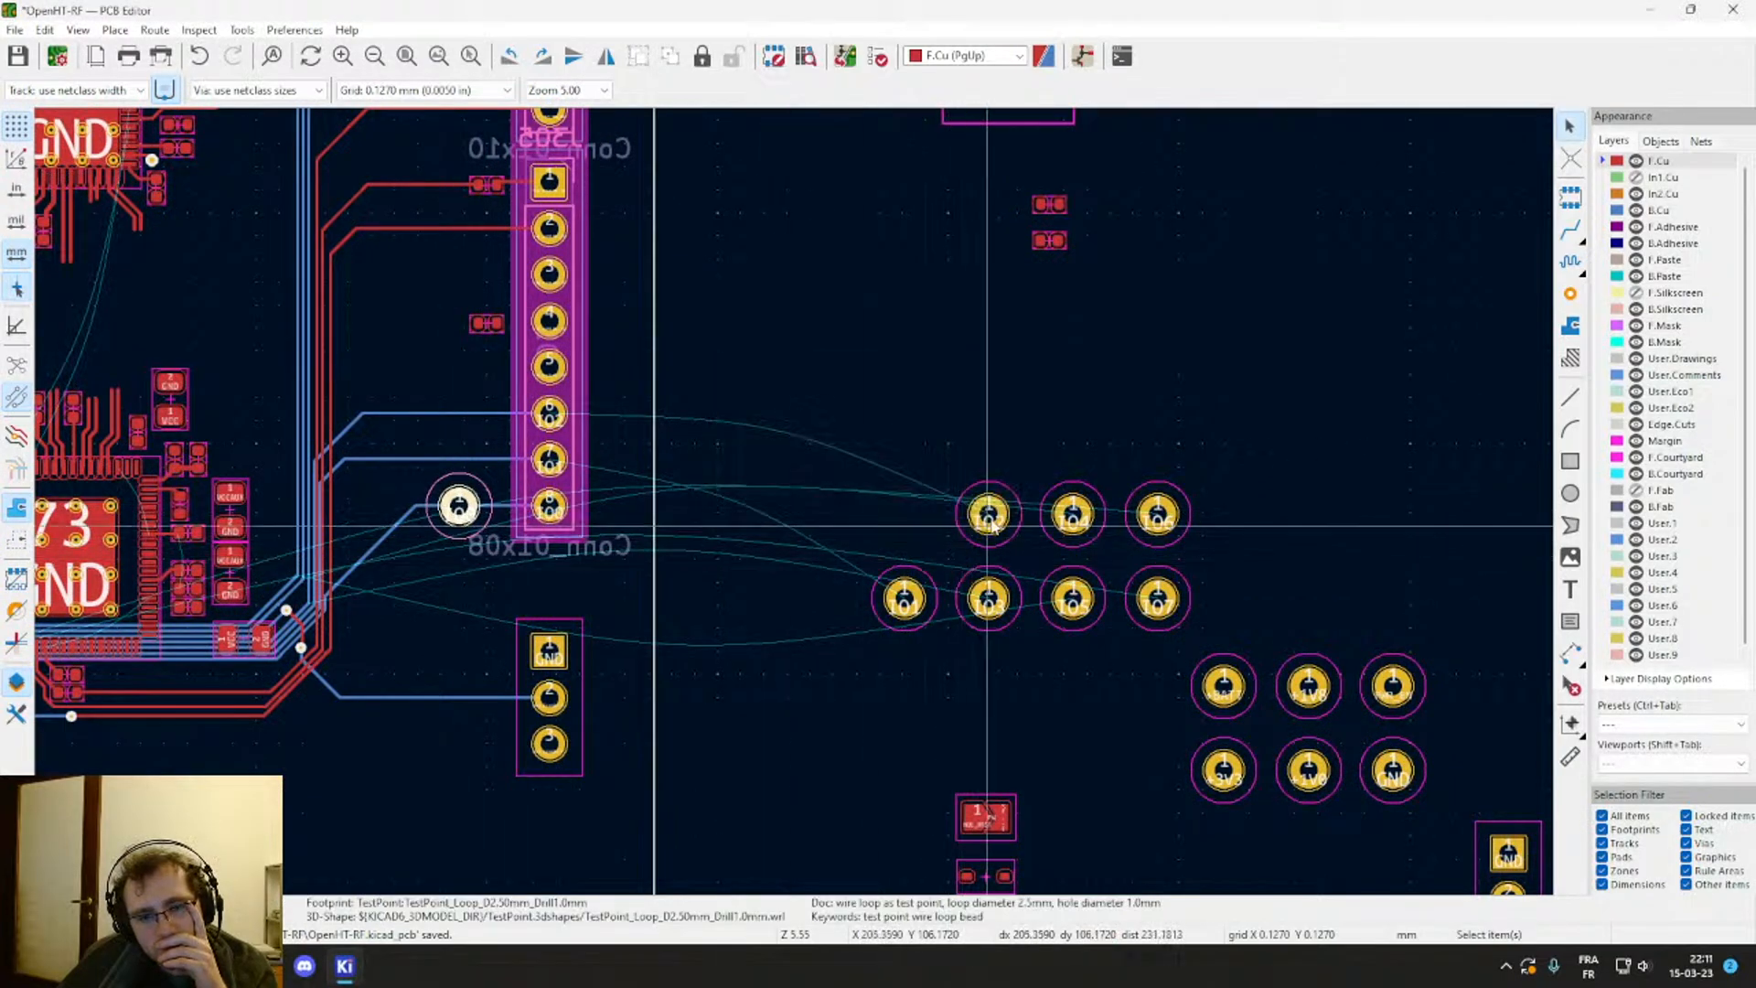
Step: Place the IO2 test point on the track to J305 pin 6, and the IO4 test point on the B.Cu track toward pin 7 of the 10-pin connector
left_click(989, 517)
left_click_drag(1009, 536, 439, 432)
left_click(439, 432)
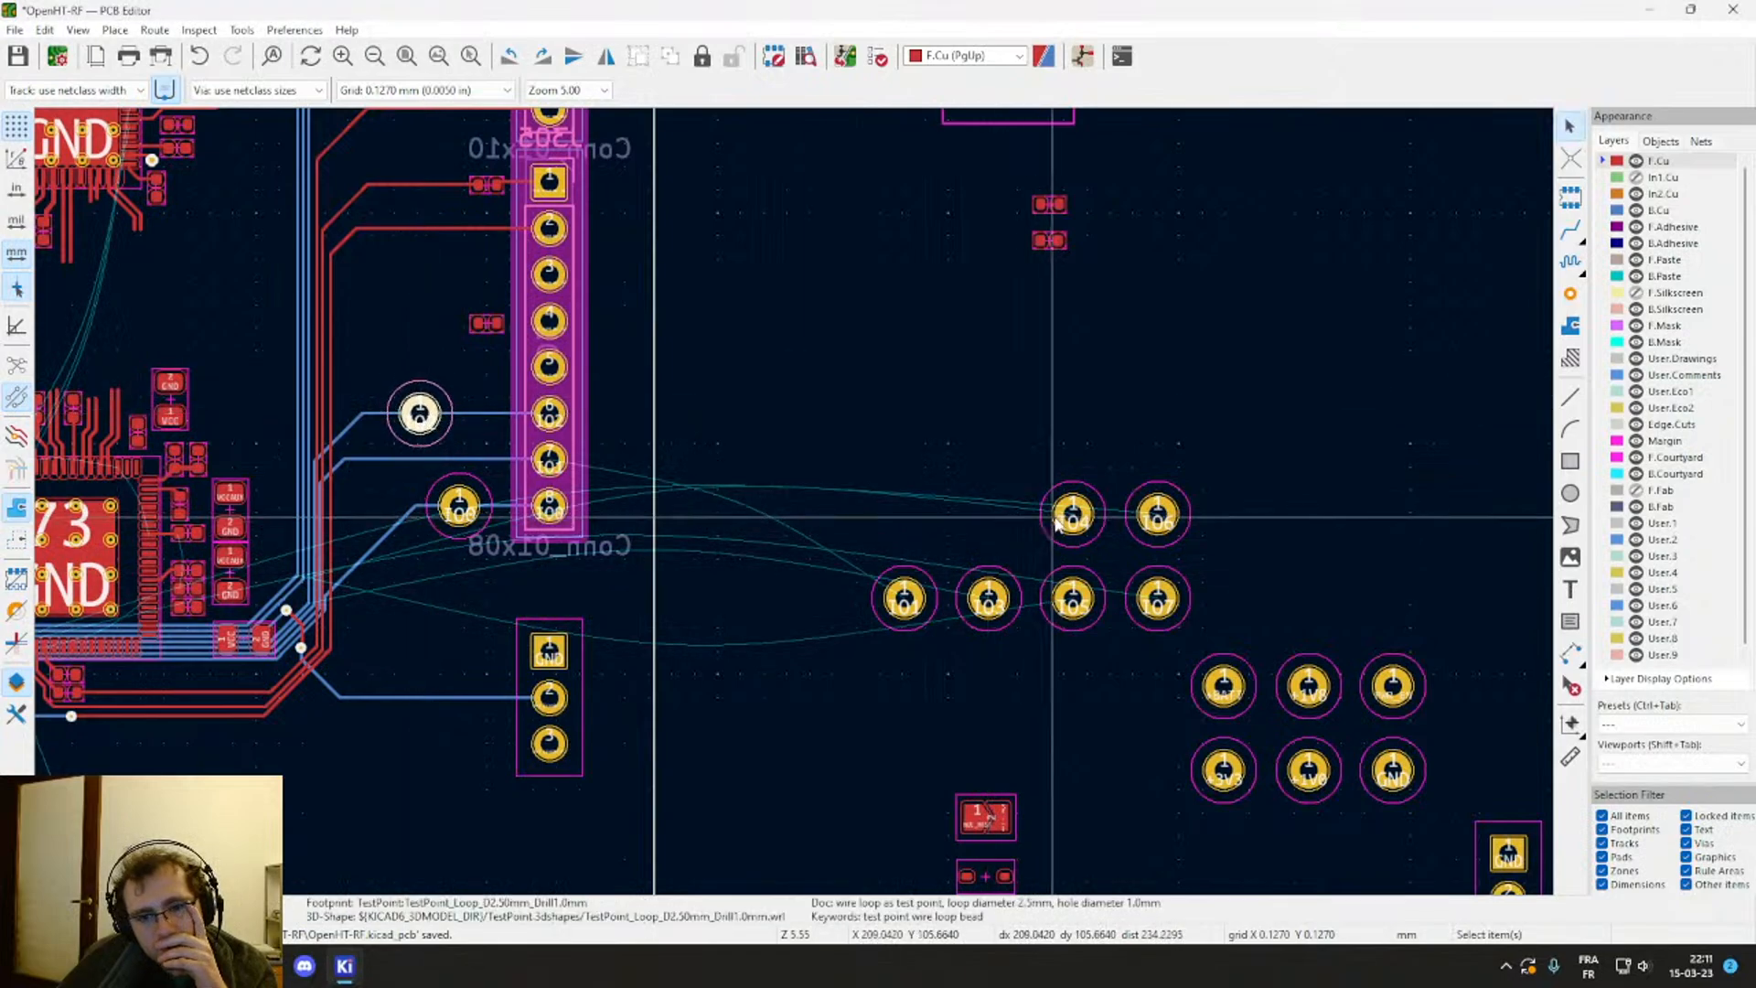
left_click(1075, 520)
left_click_drag(1075, 519, 408, 526)
middle_click_drag(408, 520, 453, 740)
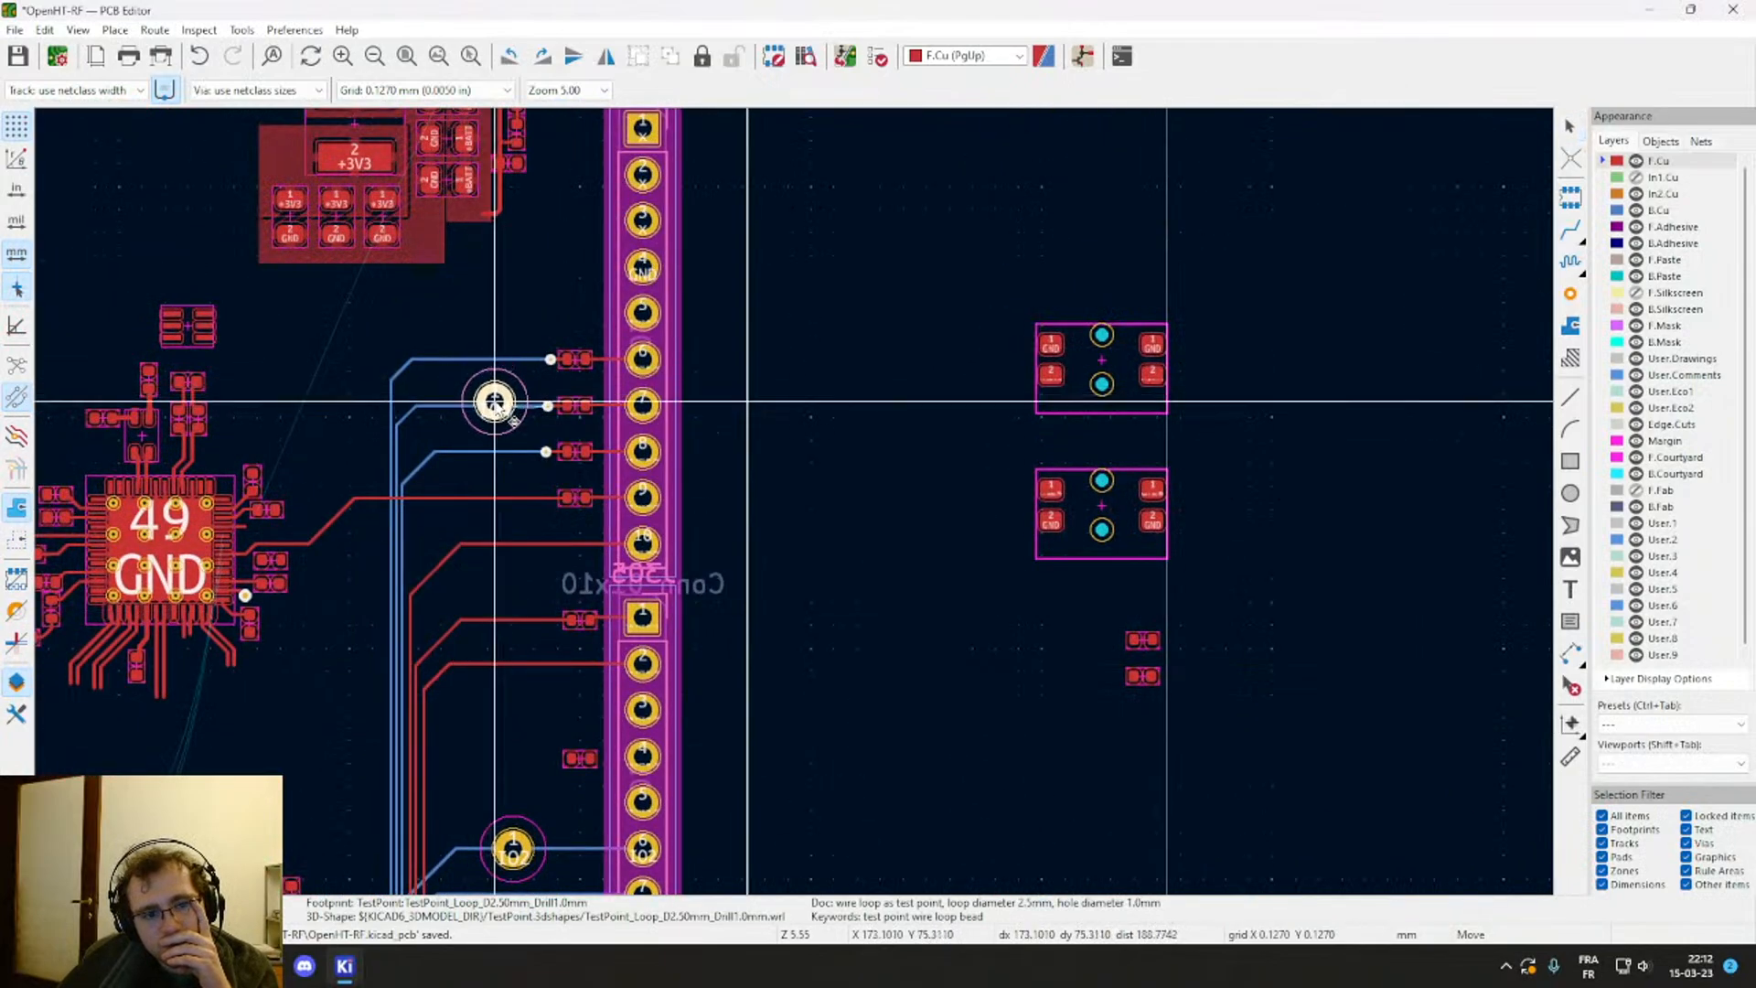
left_click(498, 405)
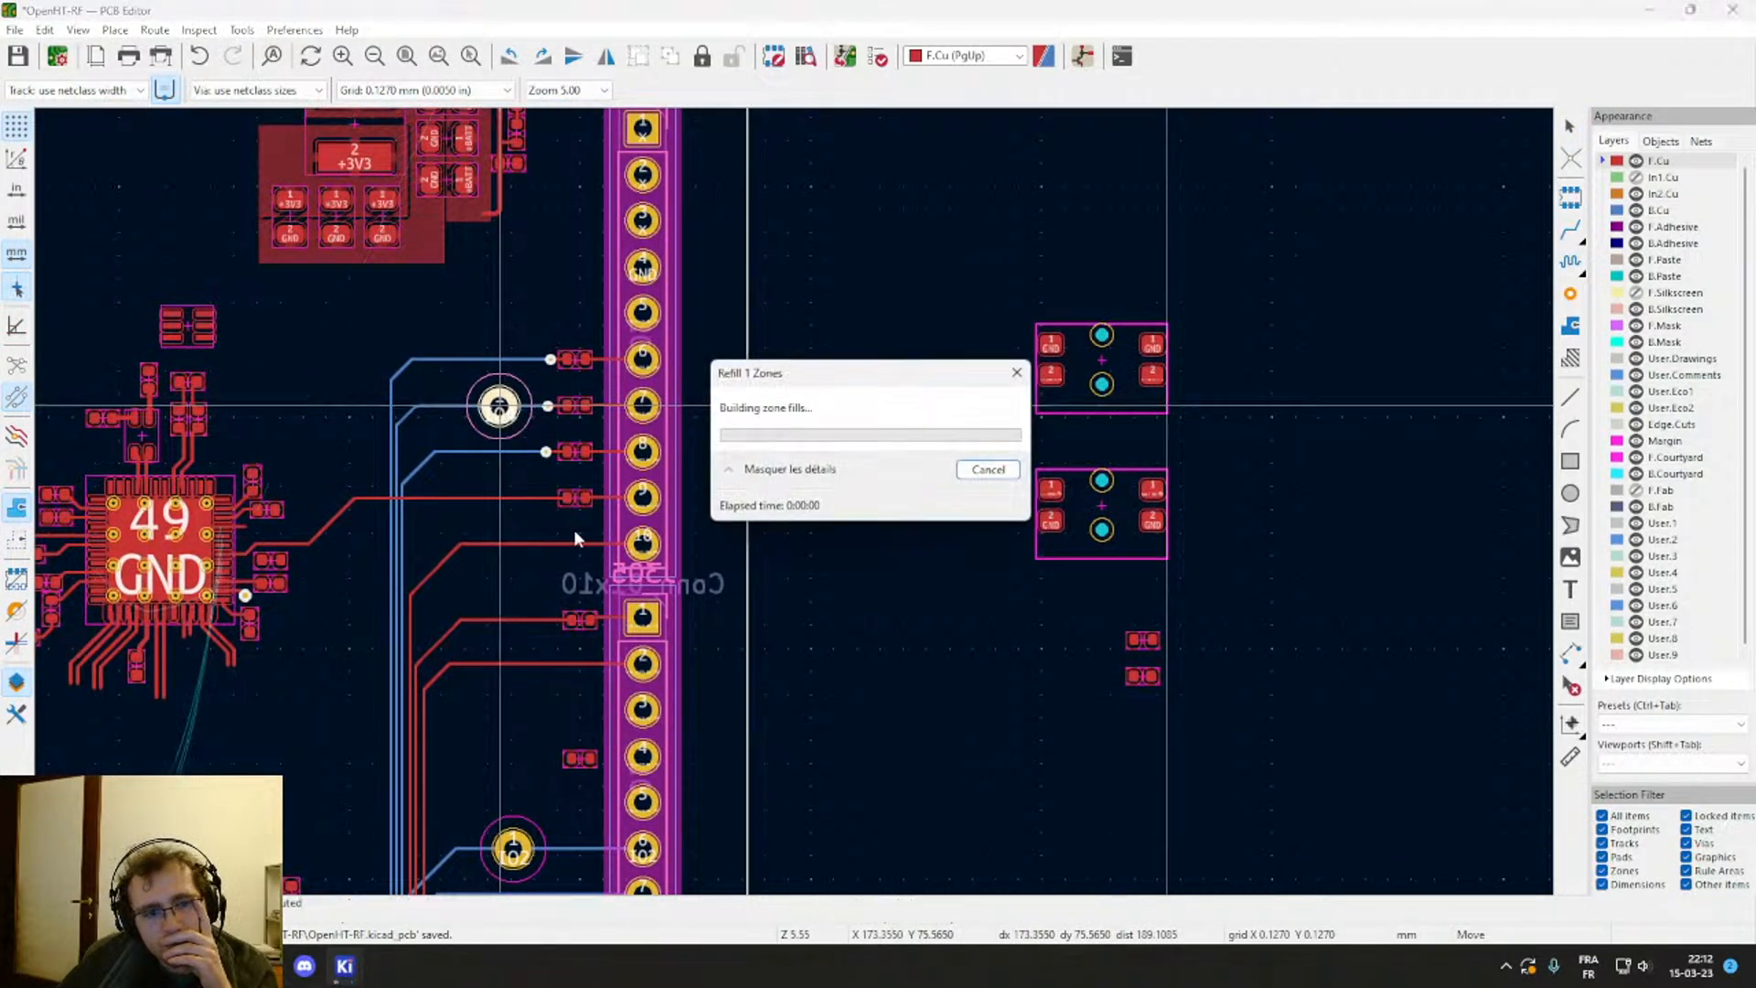
Step: Move the IO6 test point onto the corner of the IO6 track beside pin 1 of the 6-pin connector J301
scroll(552, 314, "down", 5)
scroll(883, 545, "up", 4)
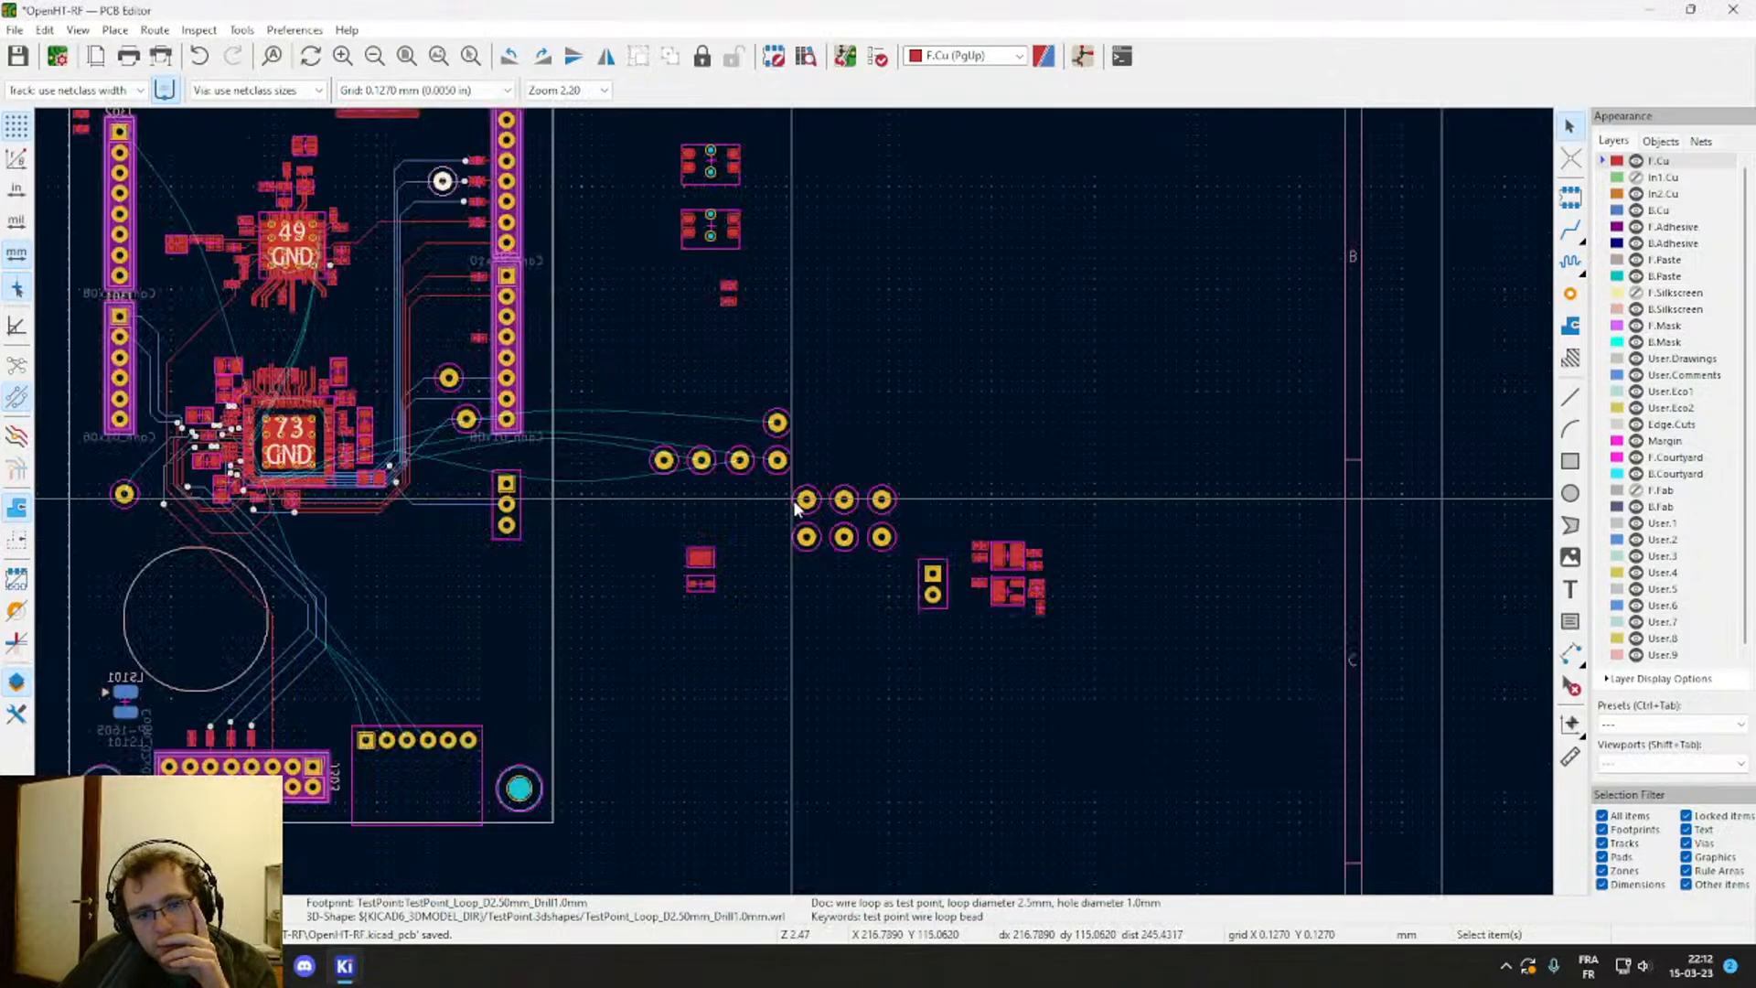
left_click(772, 387)
key("m")
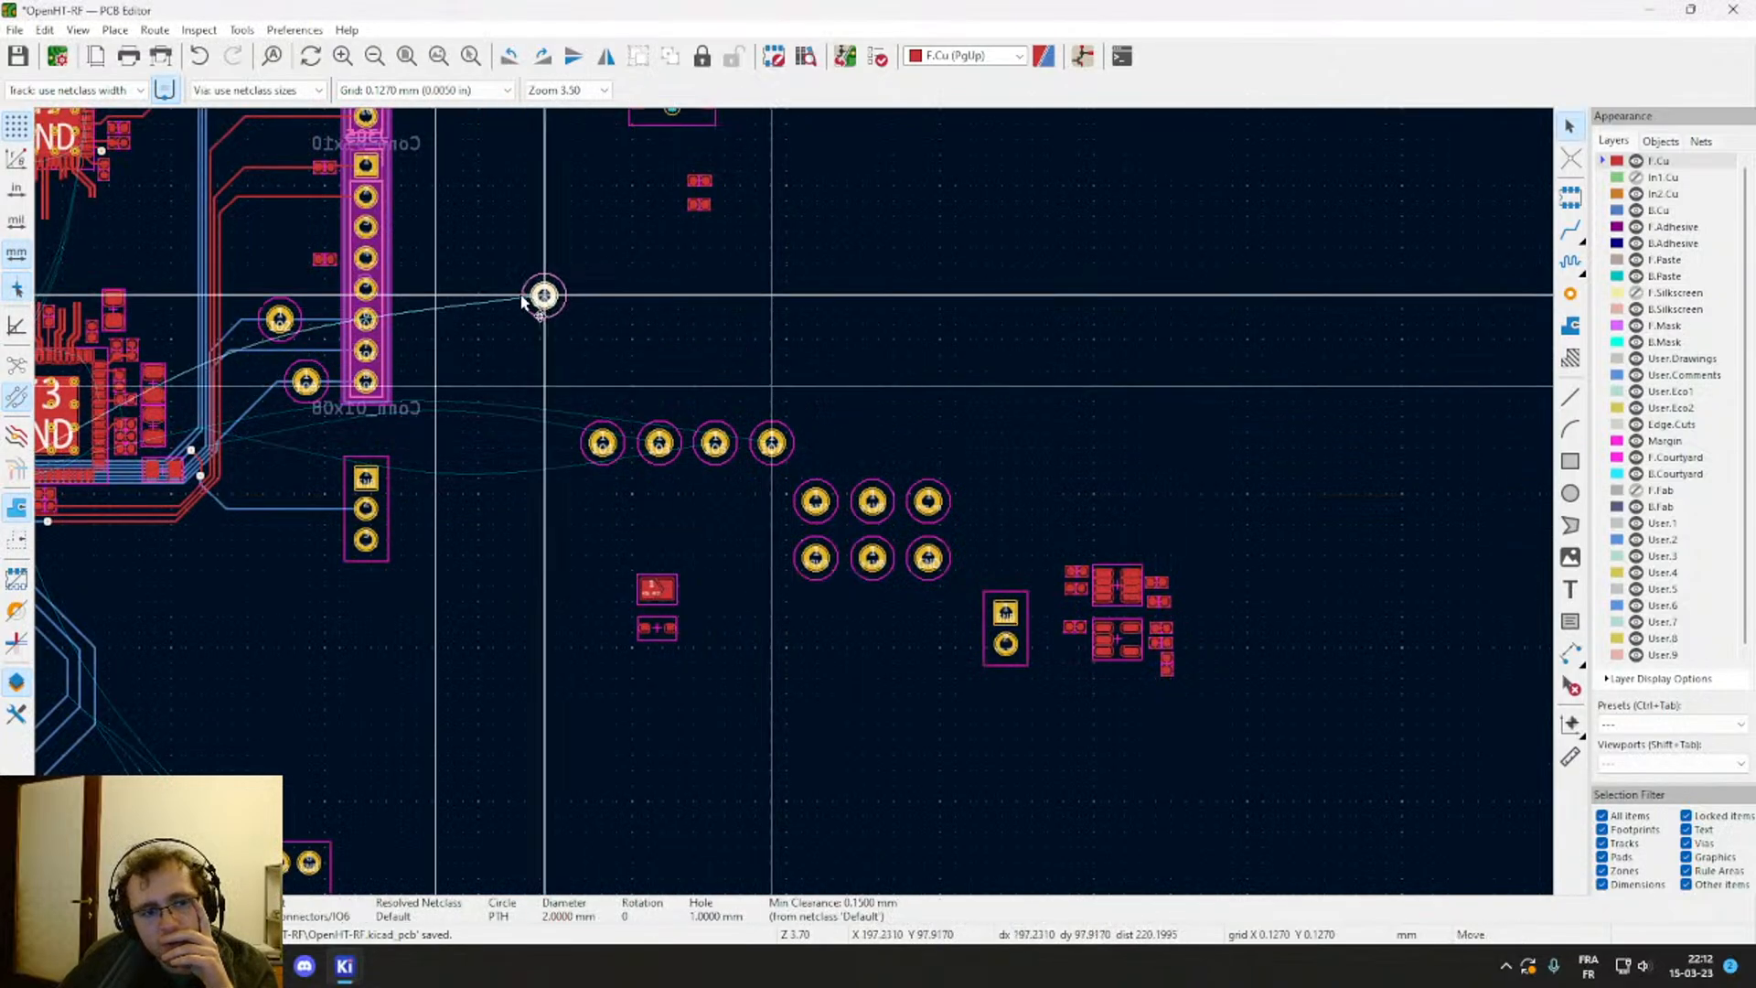
middle_click_drag(317, 297, 1007, 271)
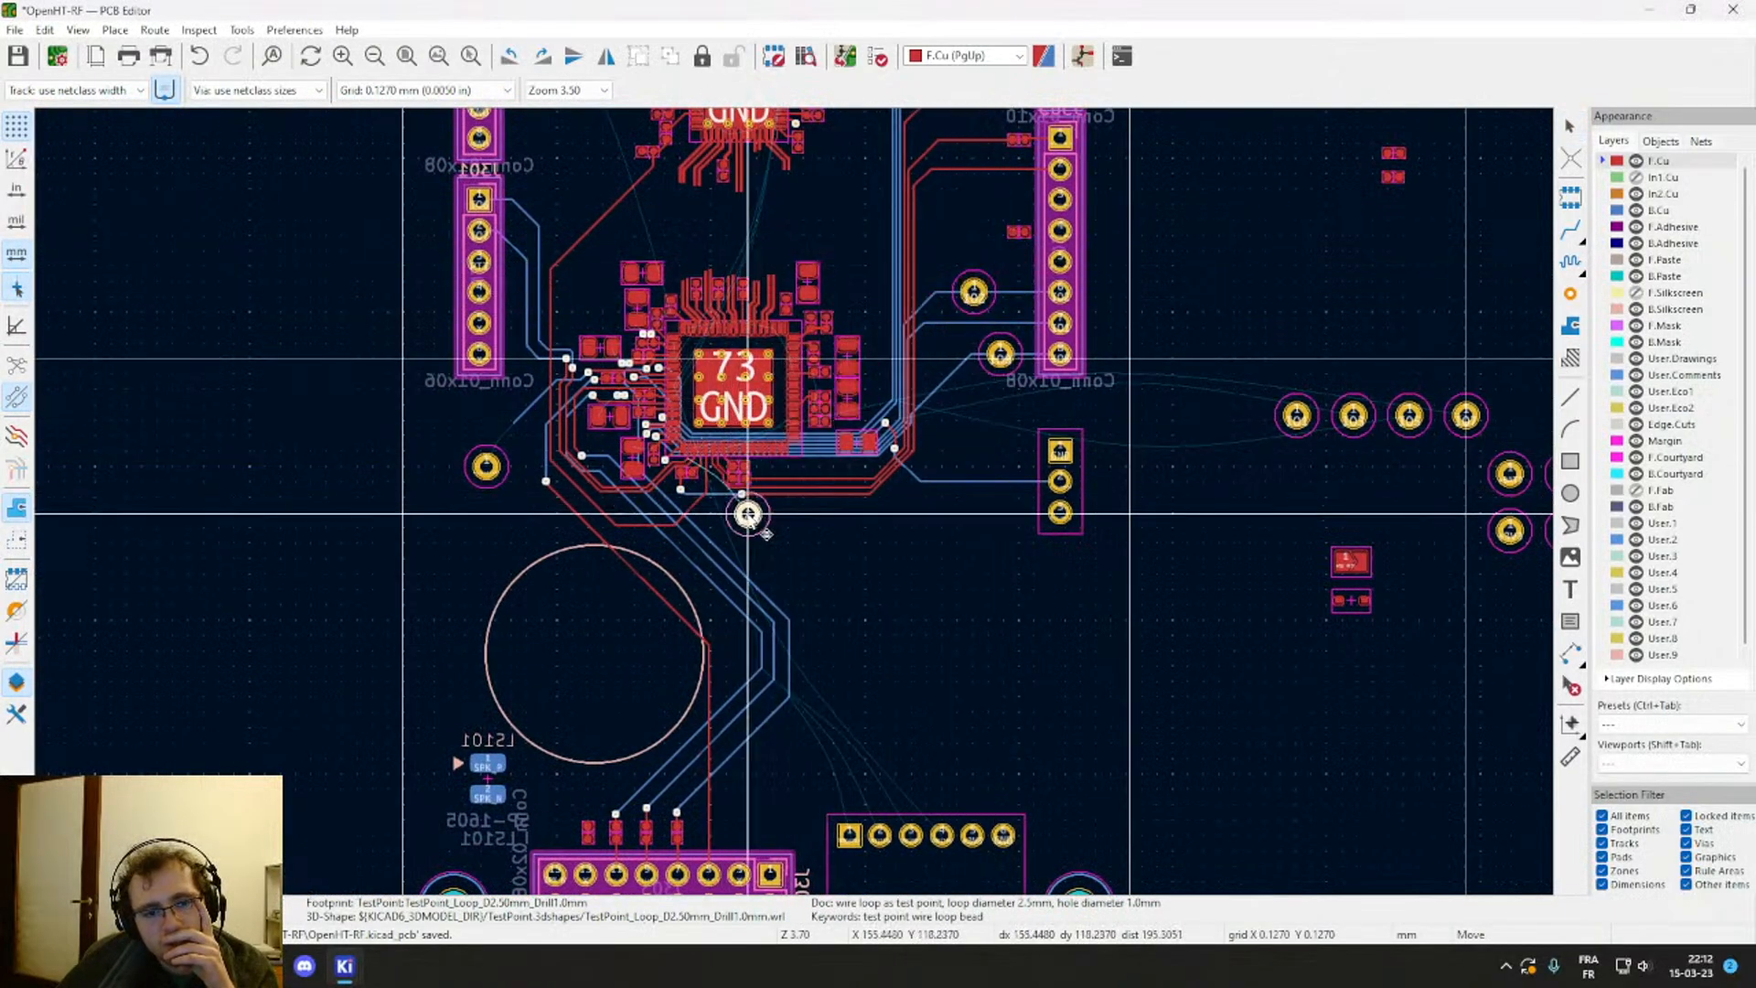
scroll(750, 505, "up", 2)
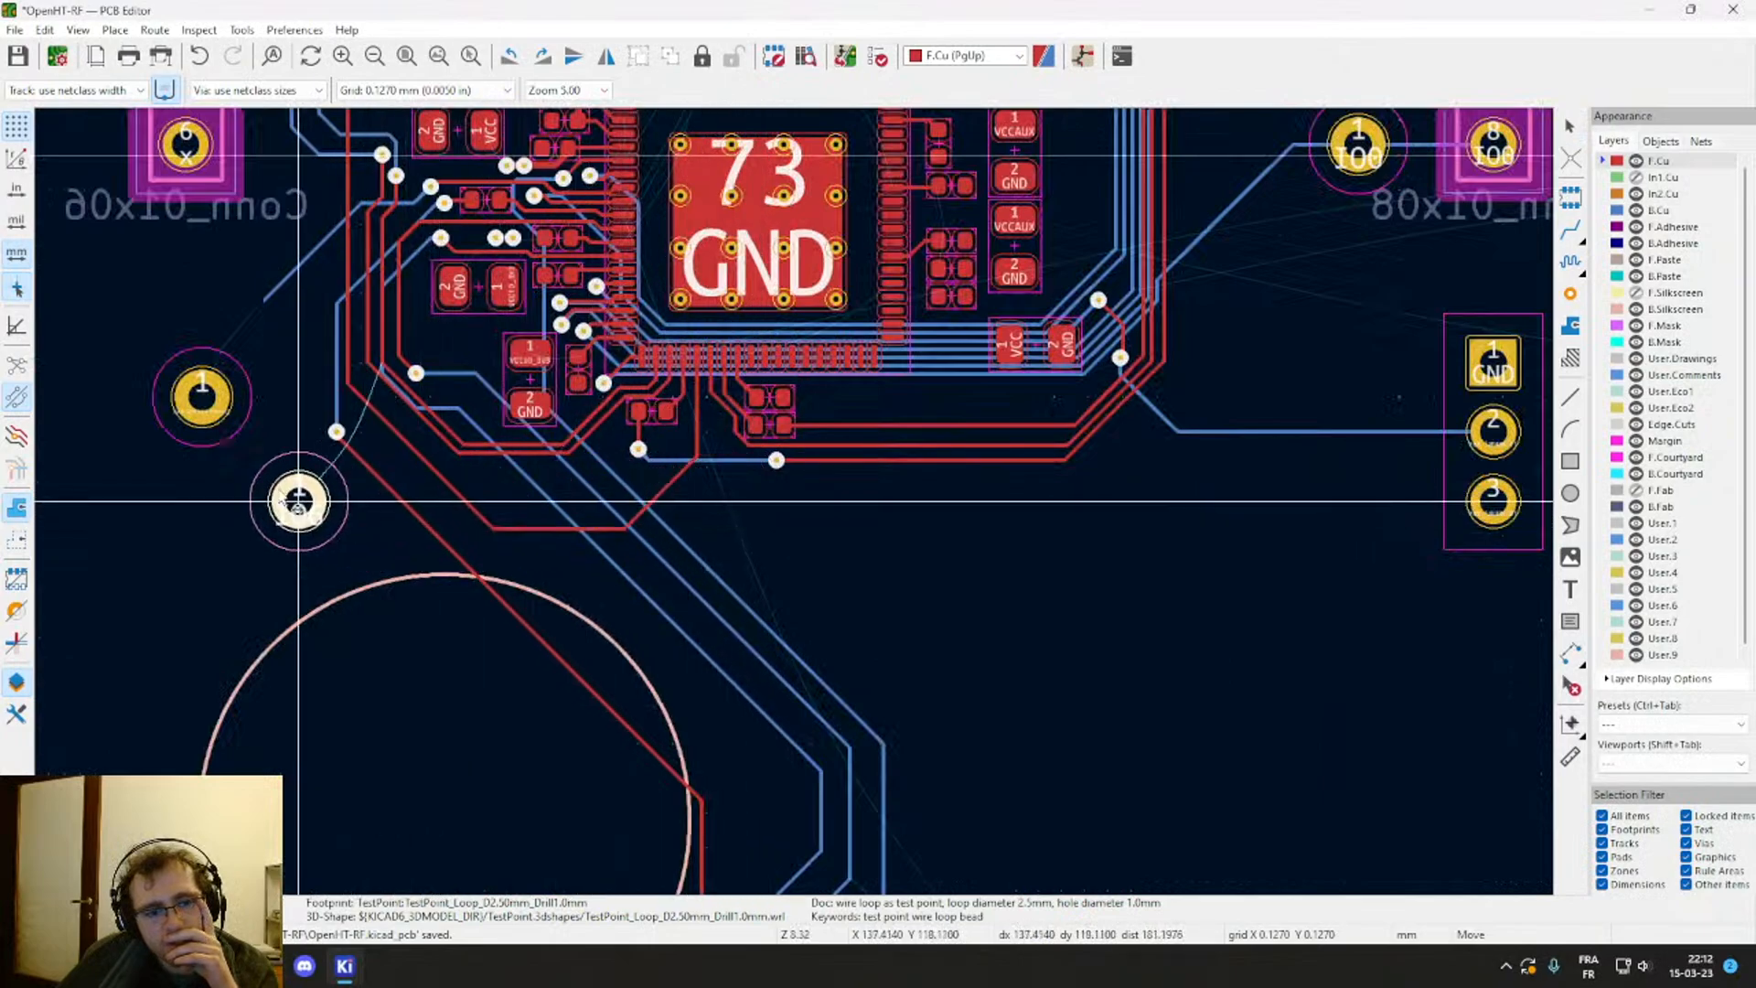
middle_click_drag(212, 246, 553, 752)
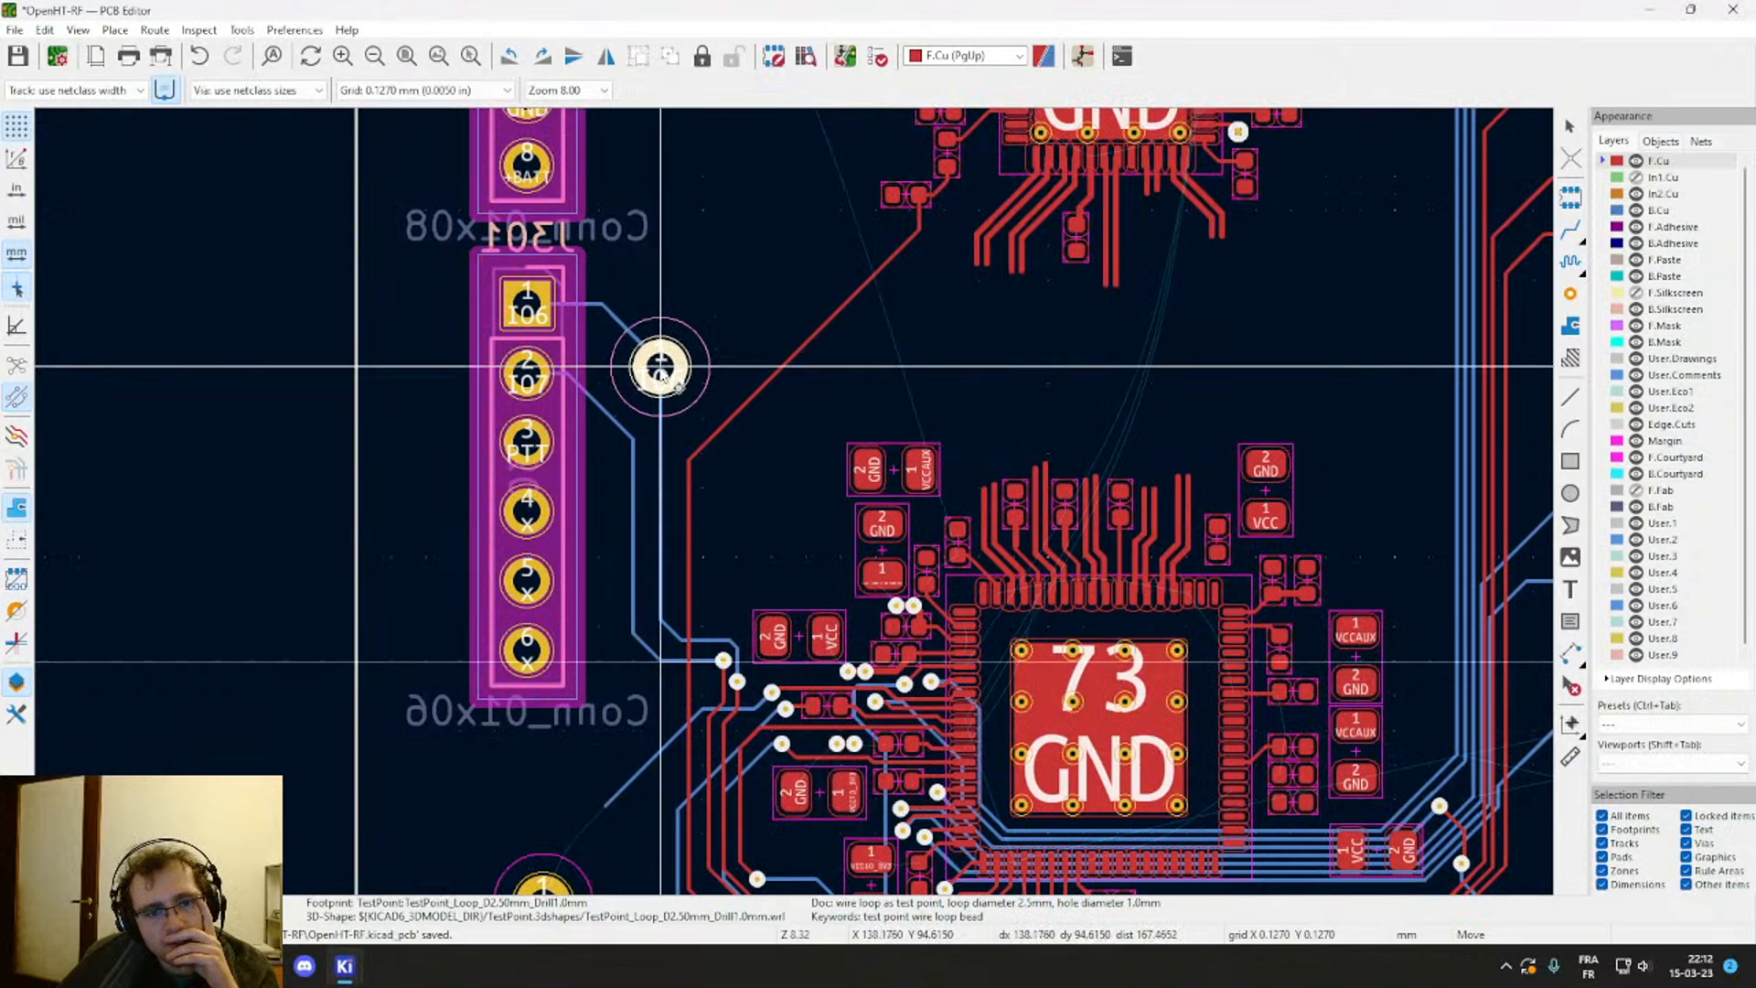
left_click(659, 367)
Step: Examine the overall board layout for free space around the FPGA, the 49-pad chip and the connectors
scroll(828, 539, "down", 5)
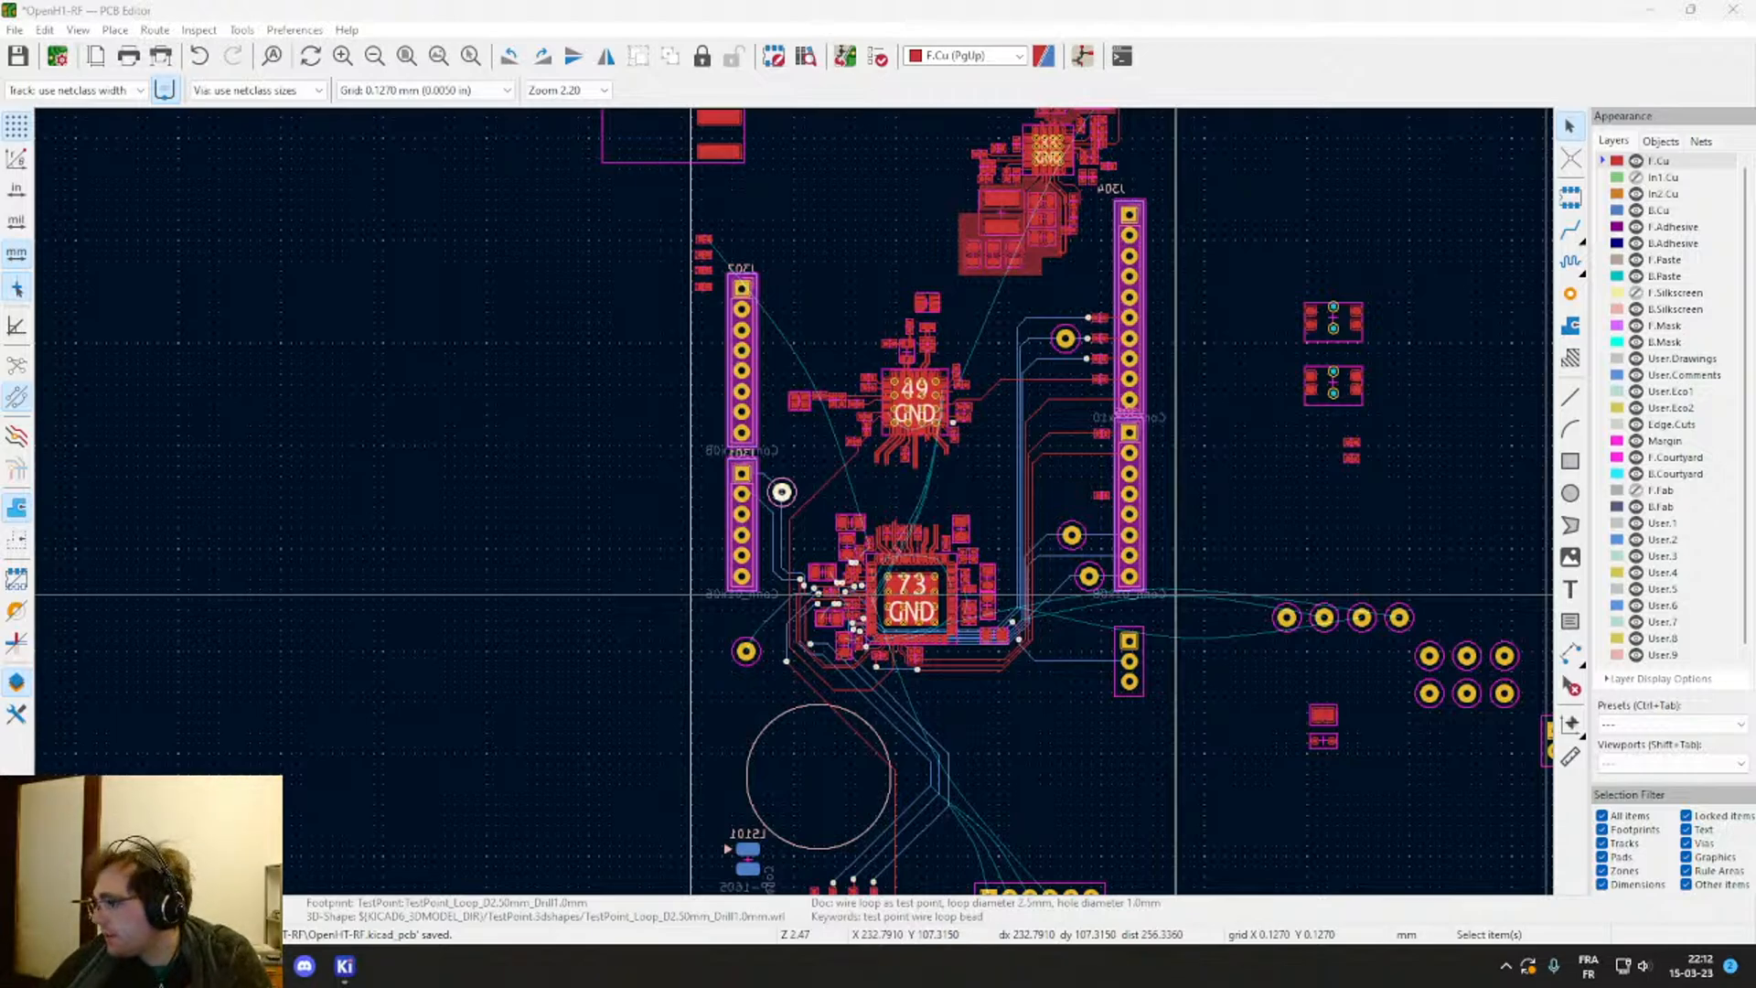
scroll(799, 487, "down", 2)
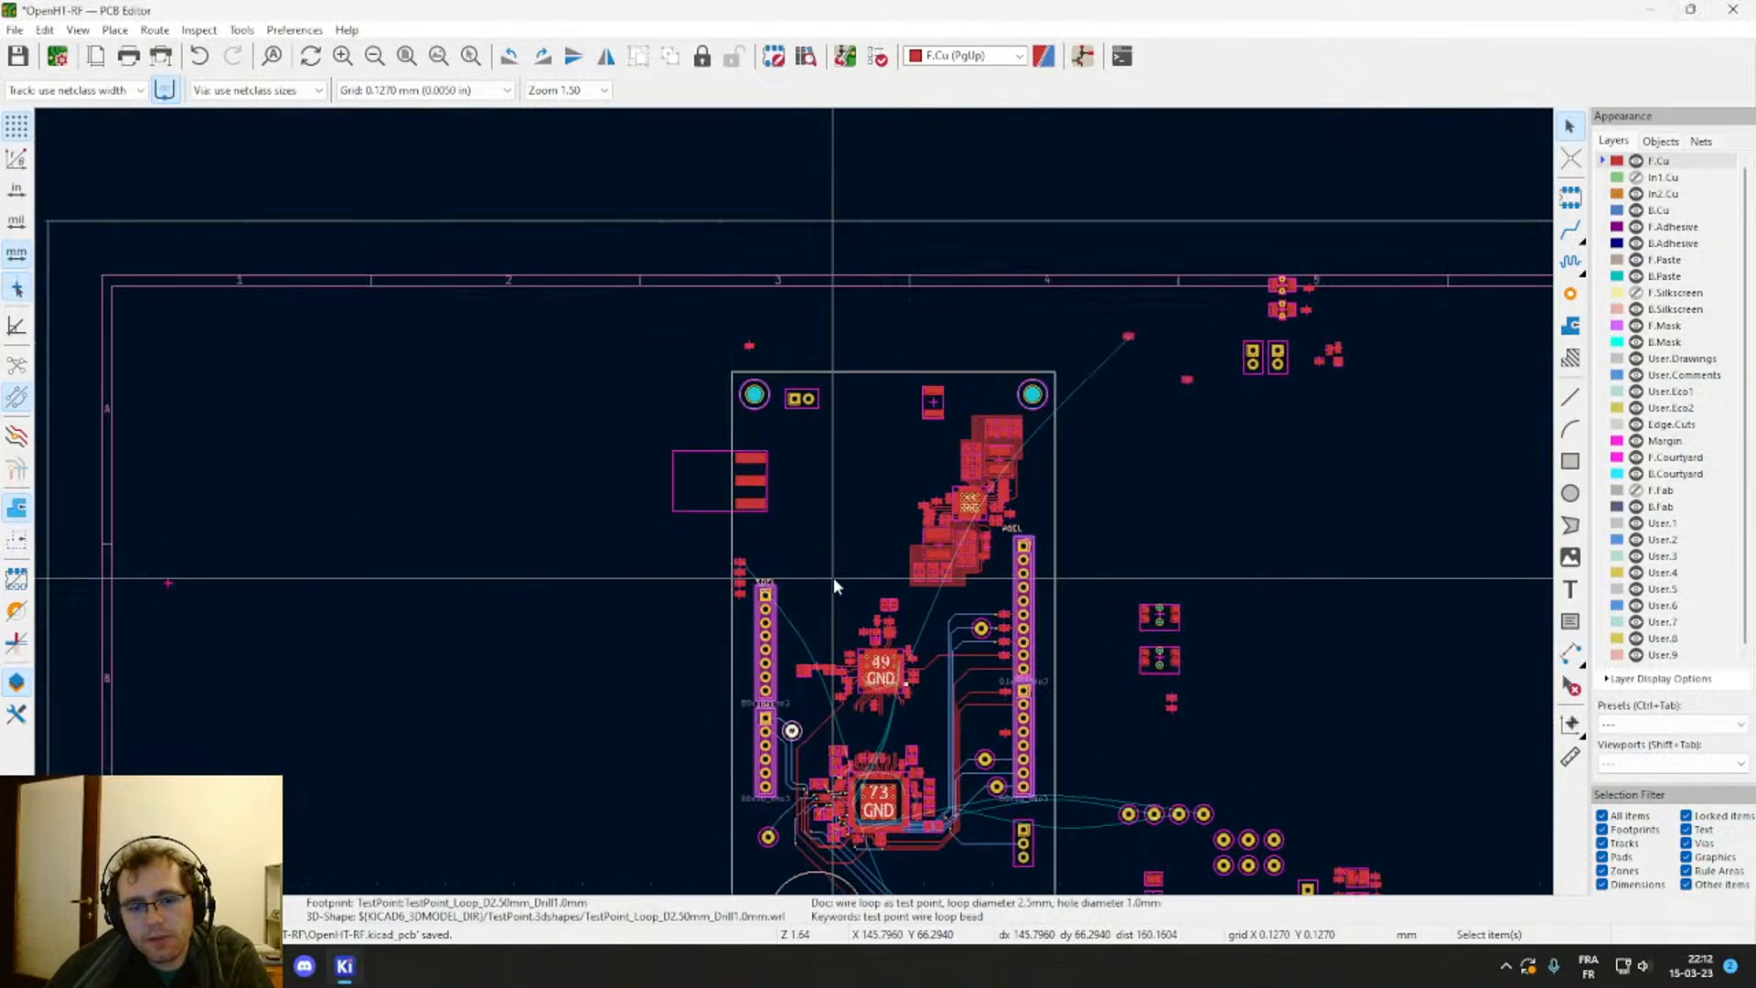
scroll(793, 499, "up", 2)
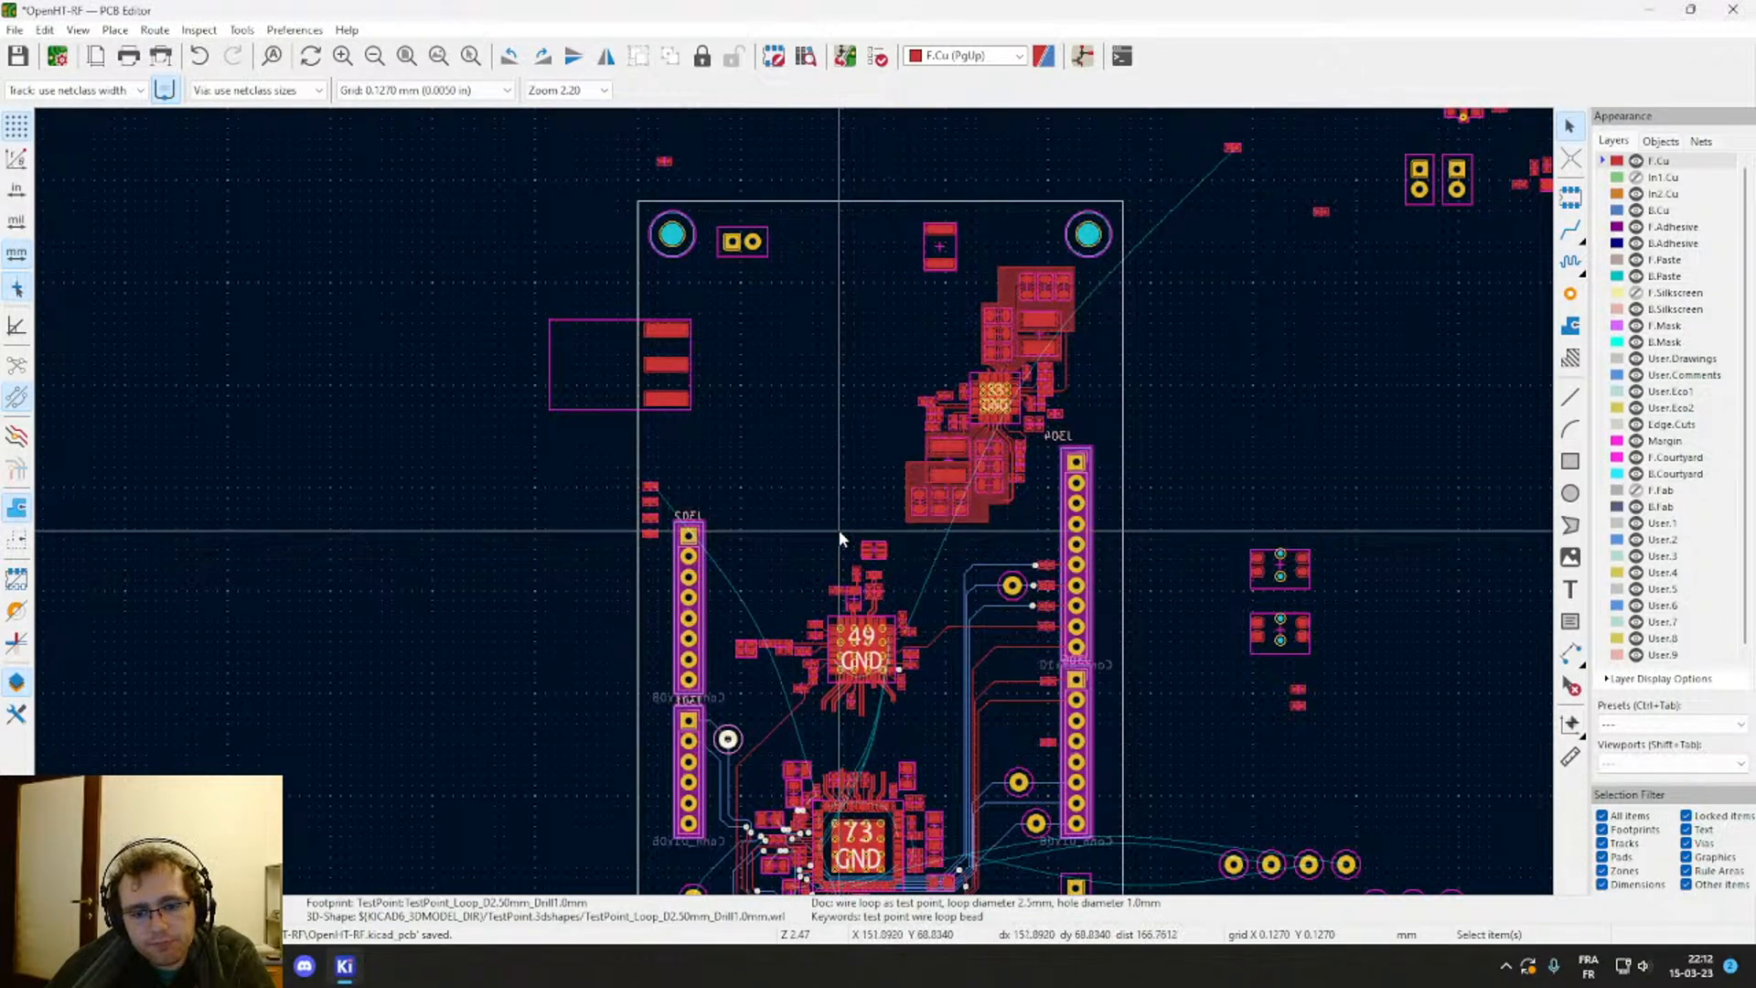
scroll(837, 530, "down", 1)
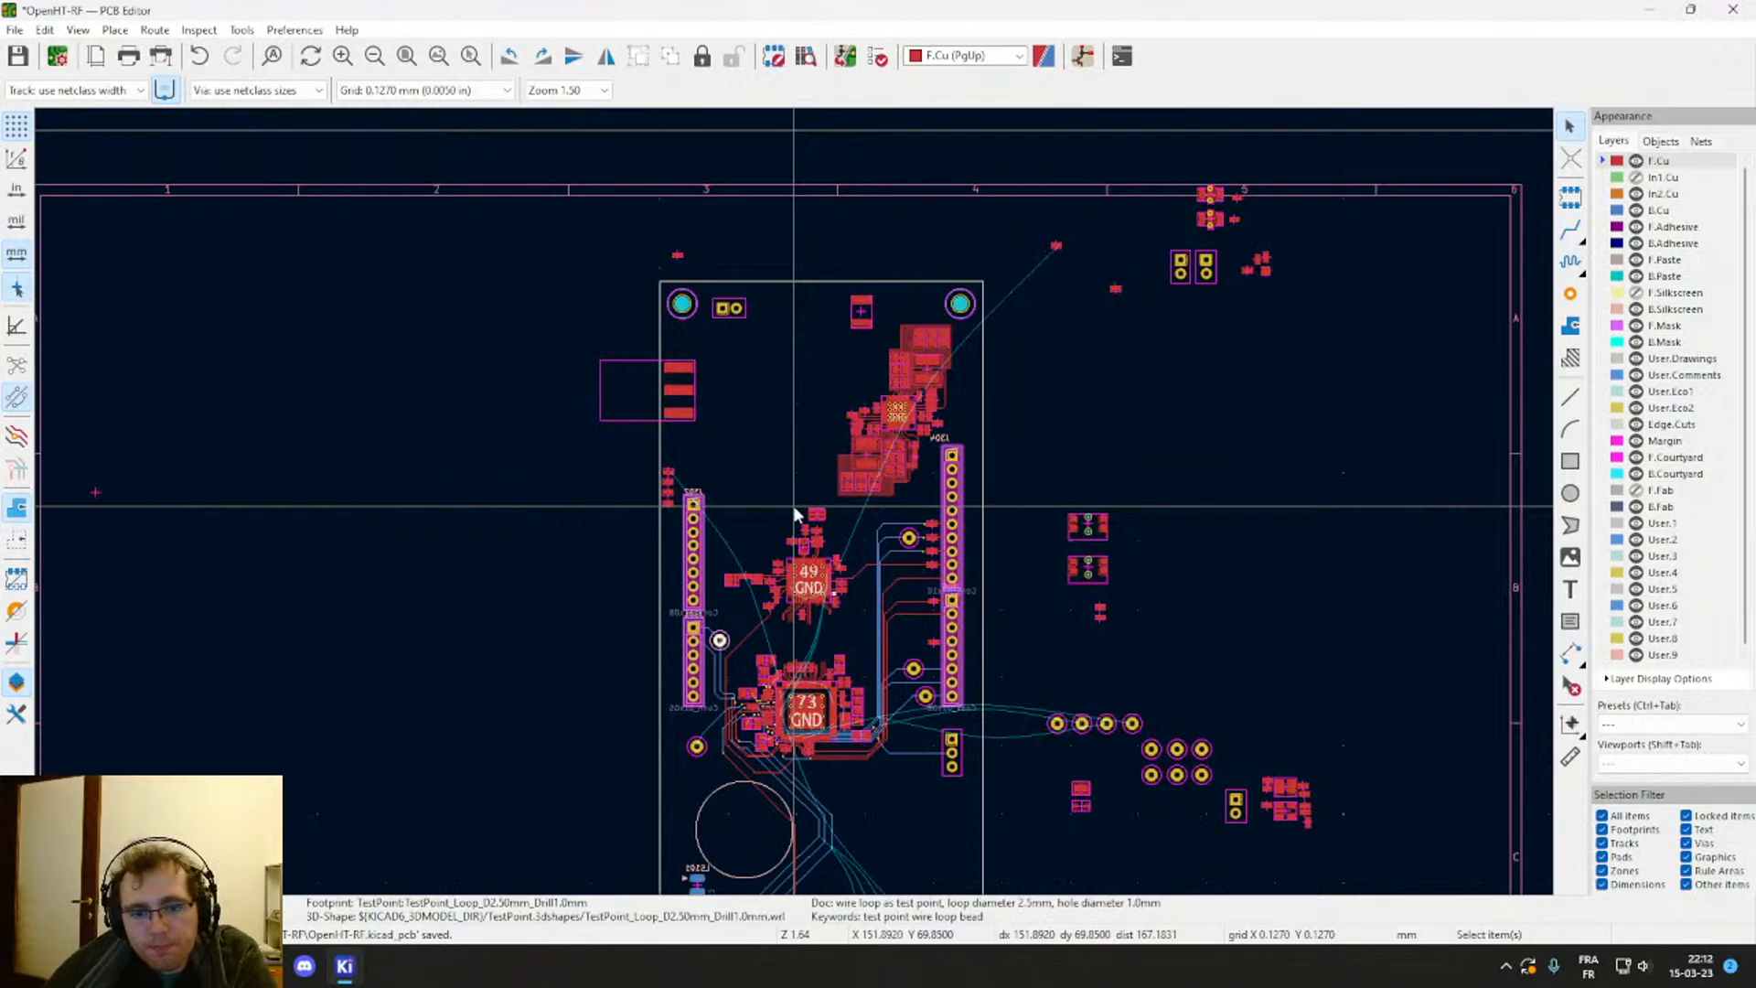
scroll(794, 508, "down", 1)
scroll(793, 502, "up", 1)
scroll(793, 499, "down", 2)
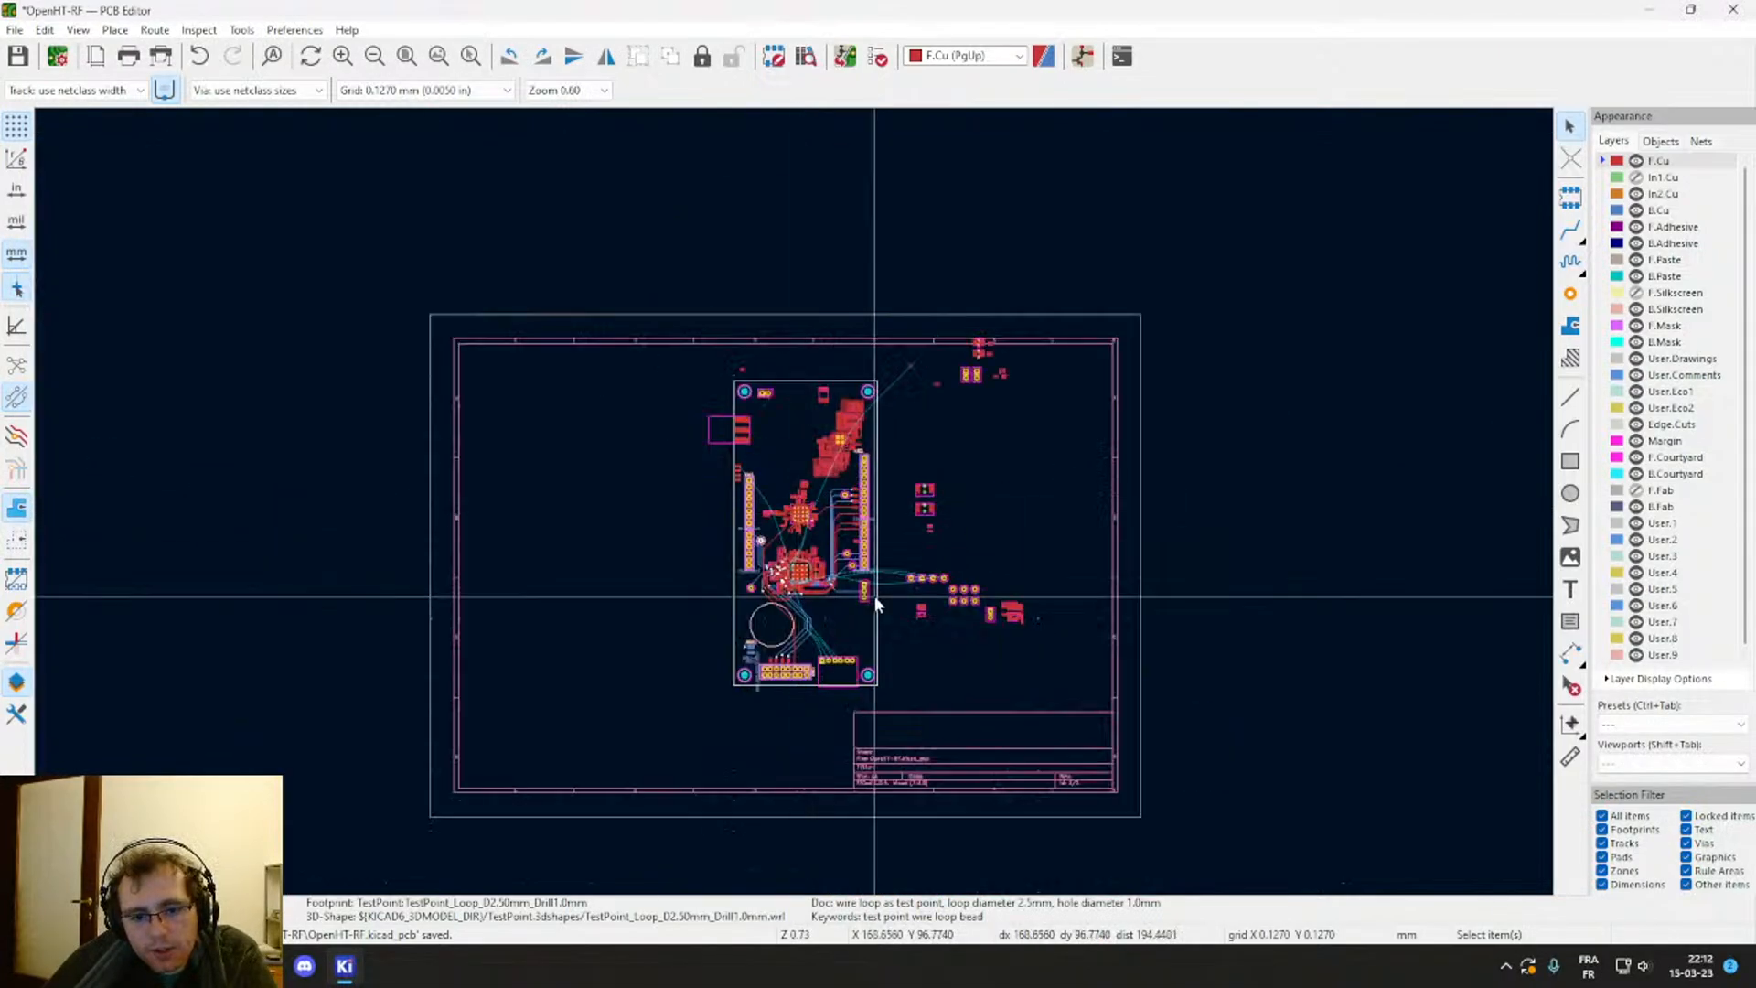
scroll(796, 503, "up", 1)
scroll(794, 508, "up", 1)
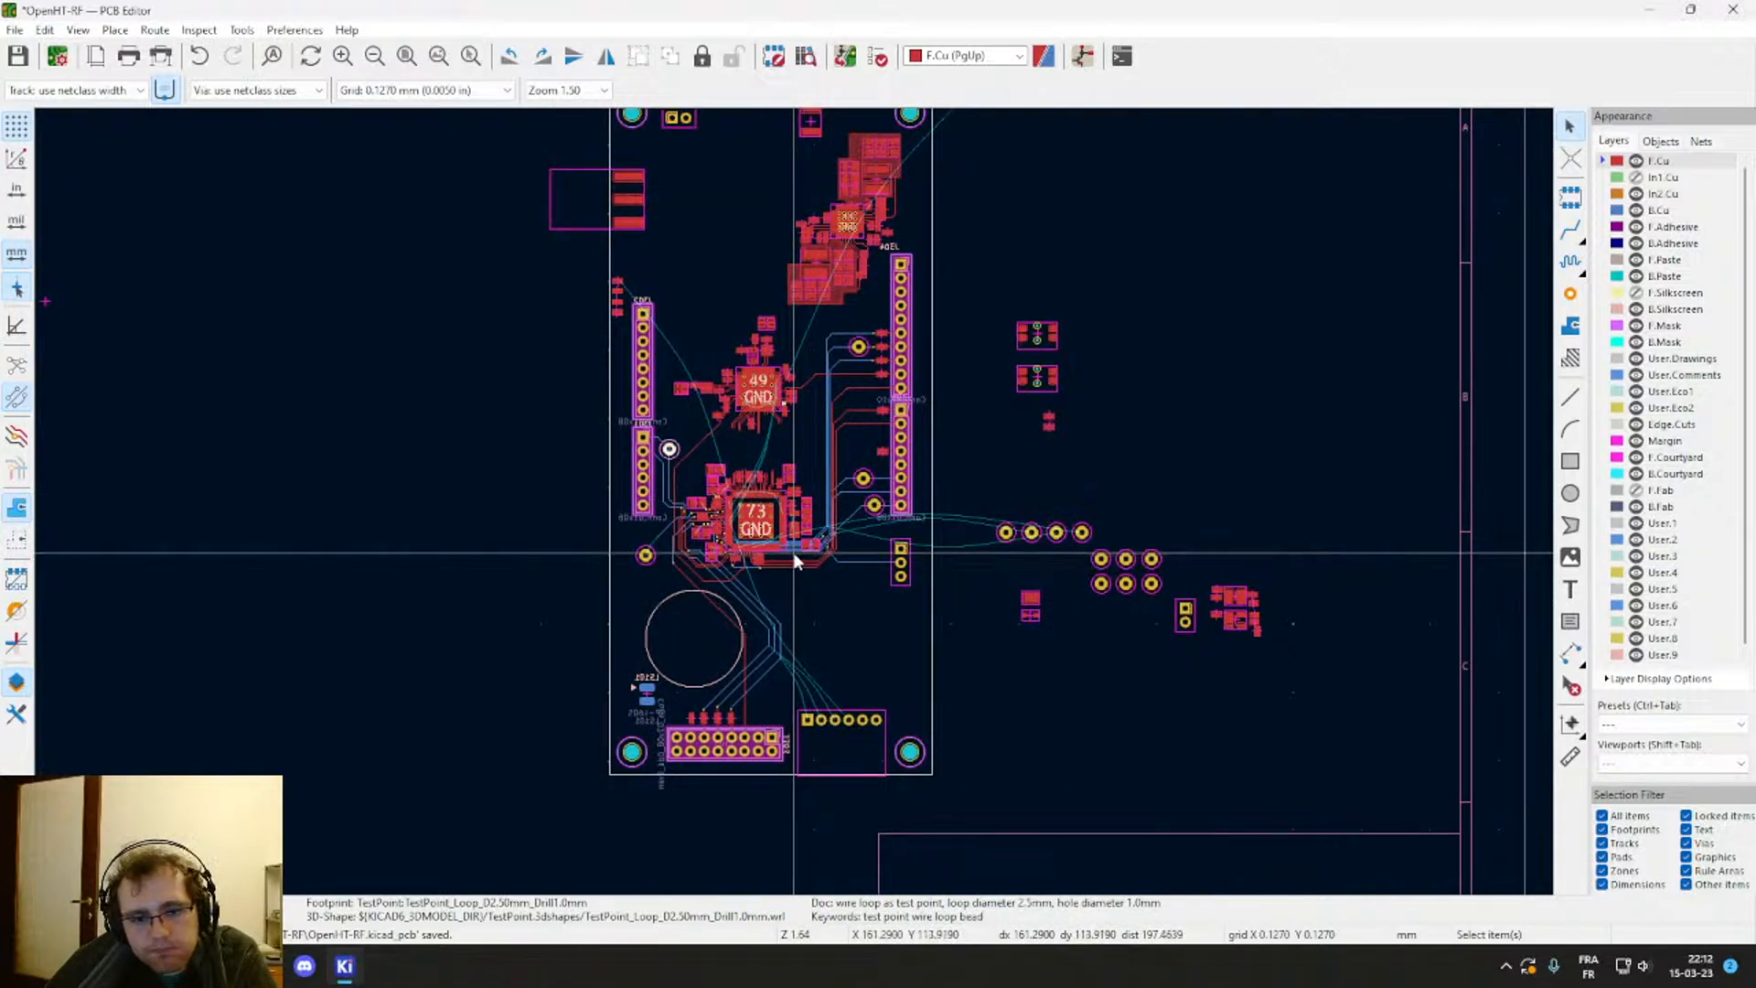
middle_click_drag(783, 265, 791, 433)
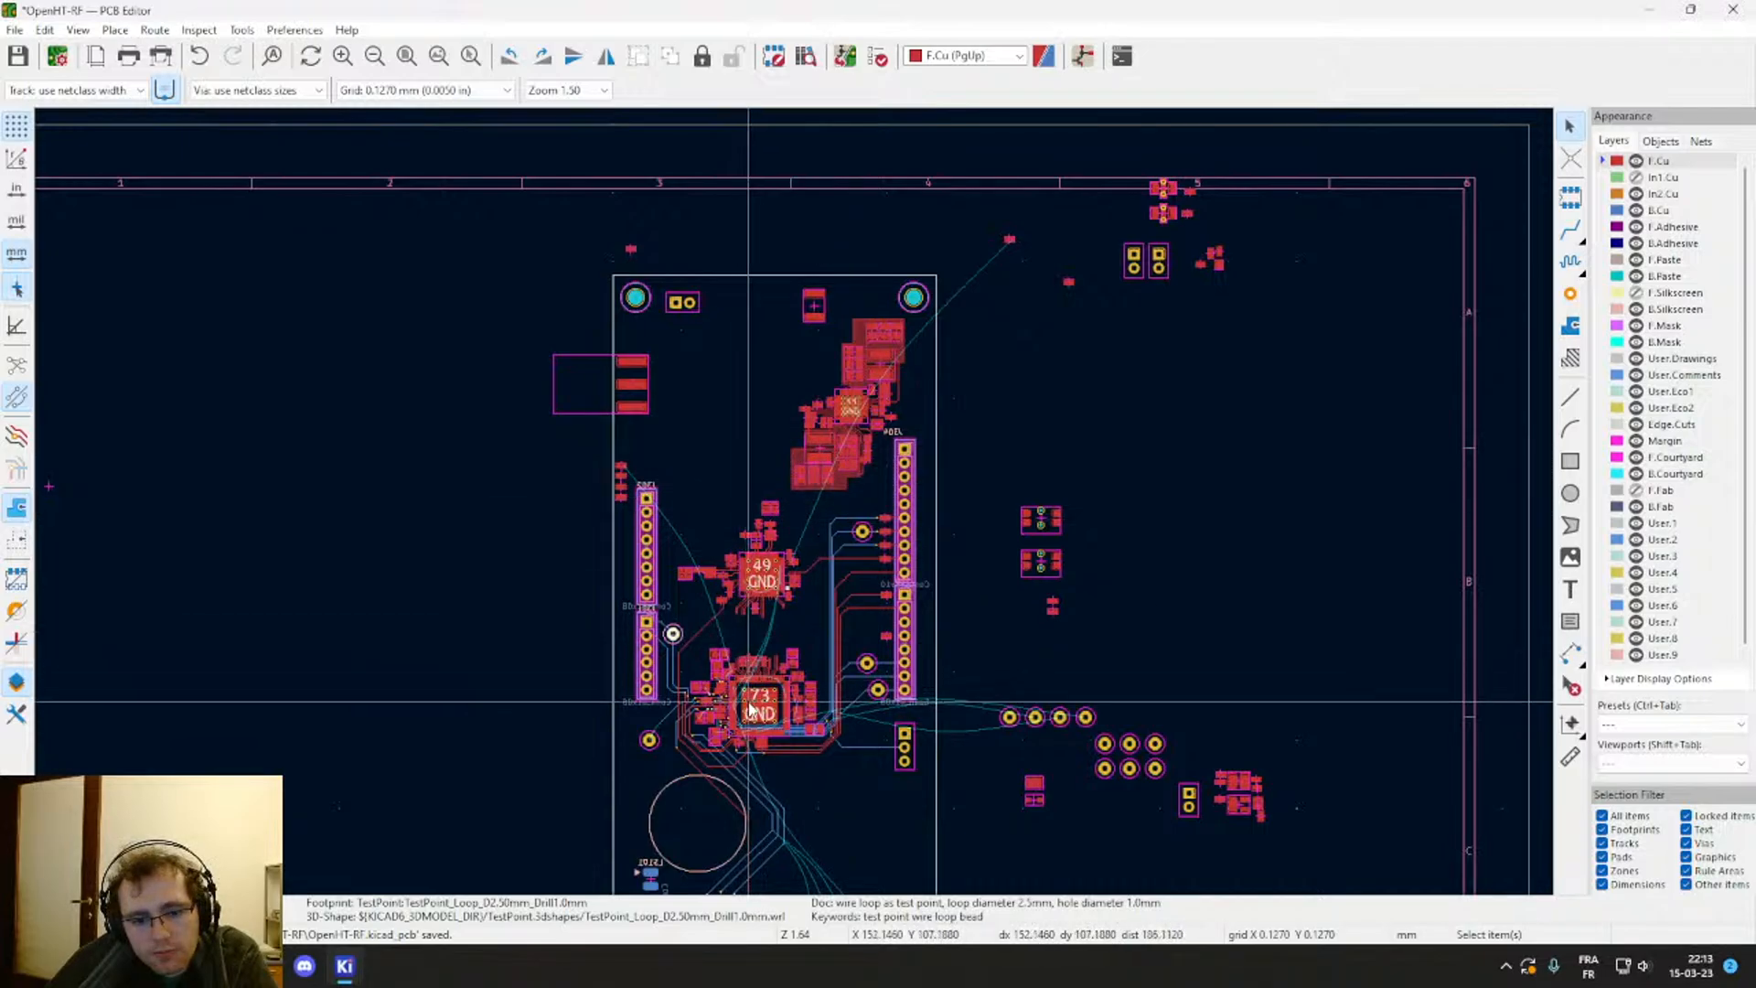
scroll(757, 711, "up", 2)
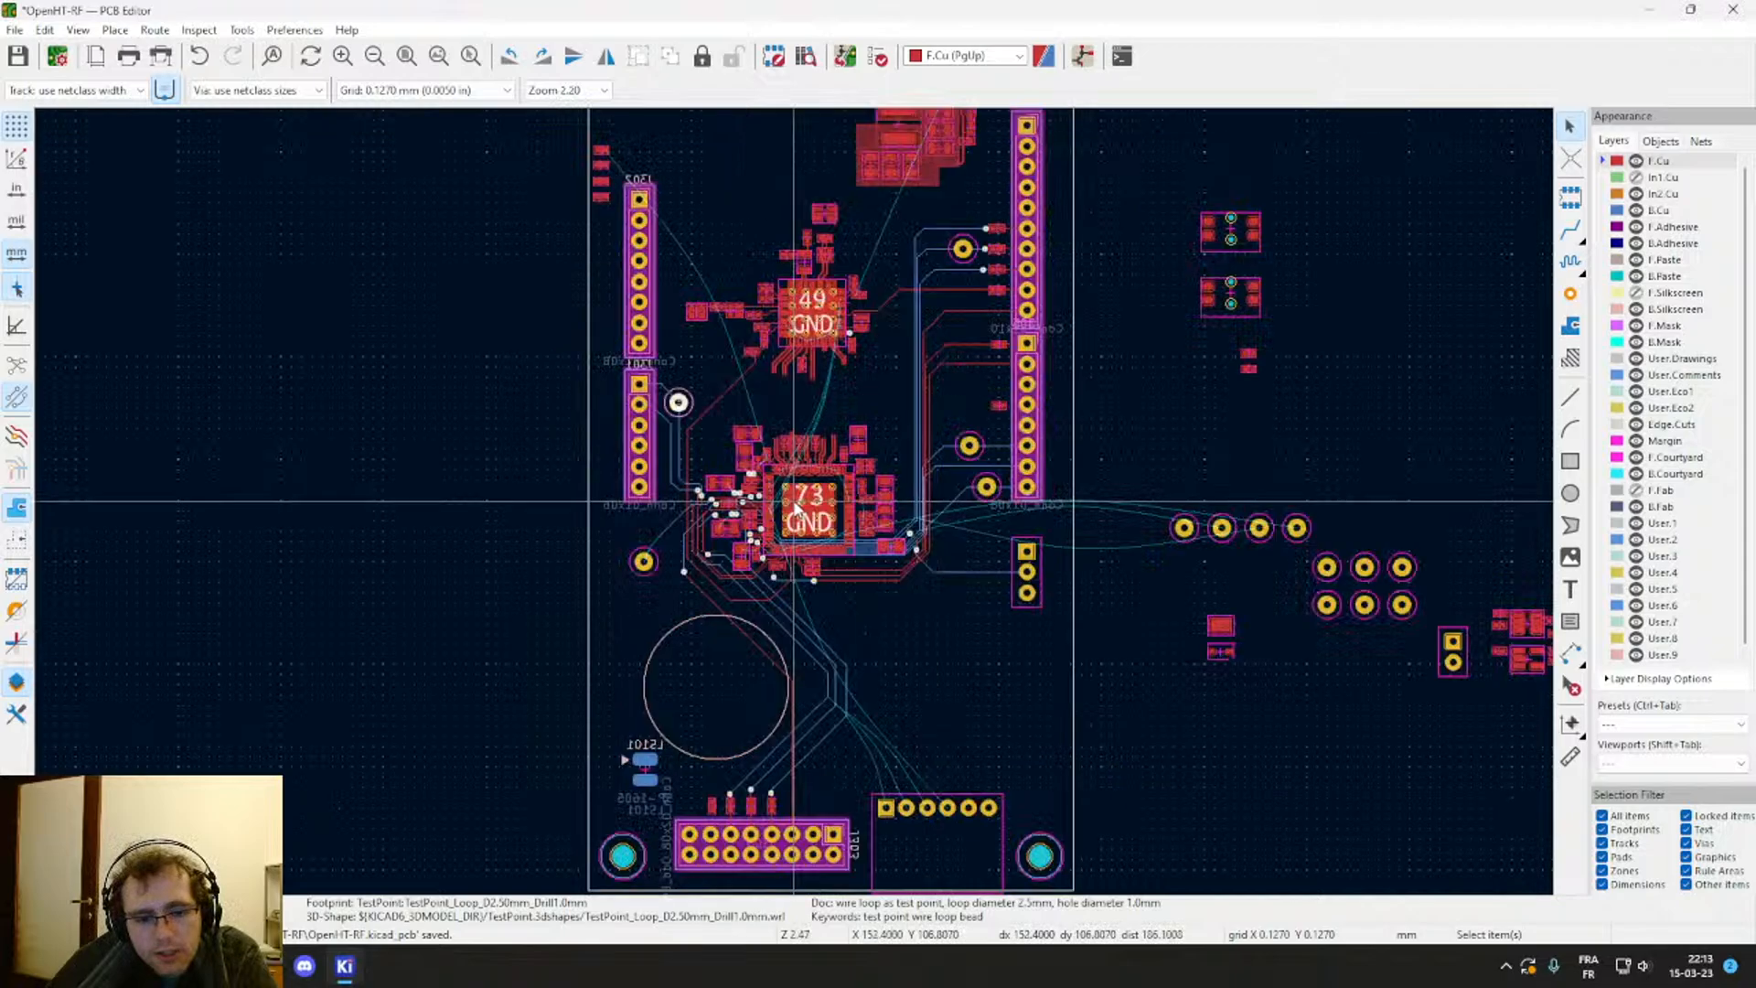
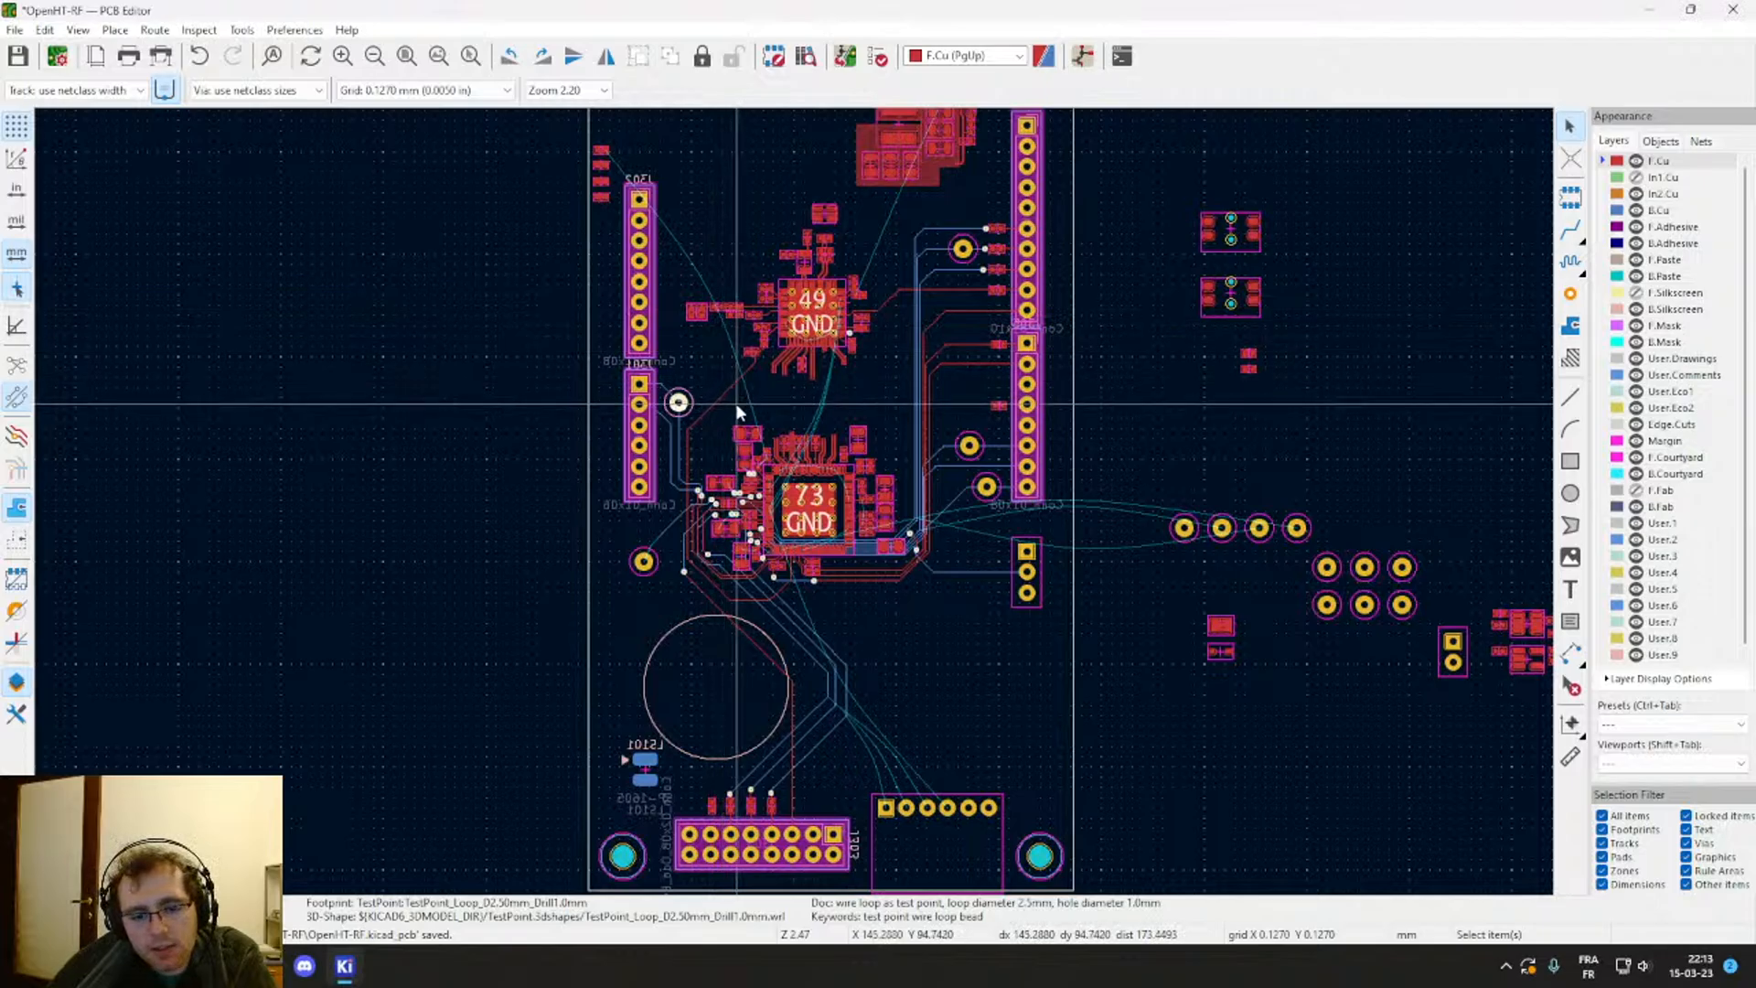
Step: Move the 49-pad chip with its surrounding parts and track stubs about 25 mm up and 5.6 mm left, and delete the leftover diagonal track
middle_click_drag(732, 368, 761, 559)
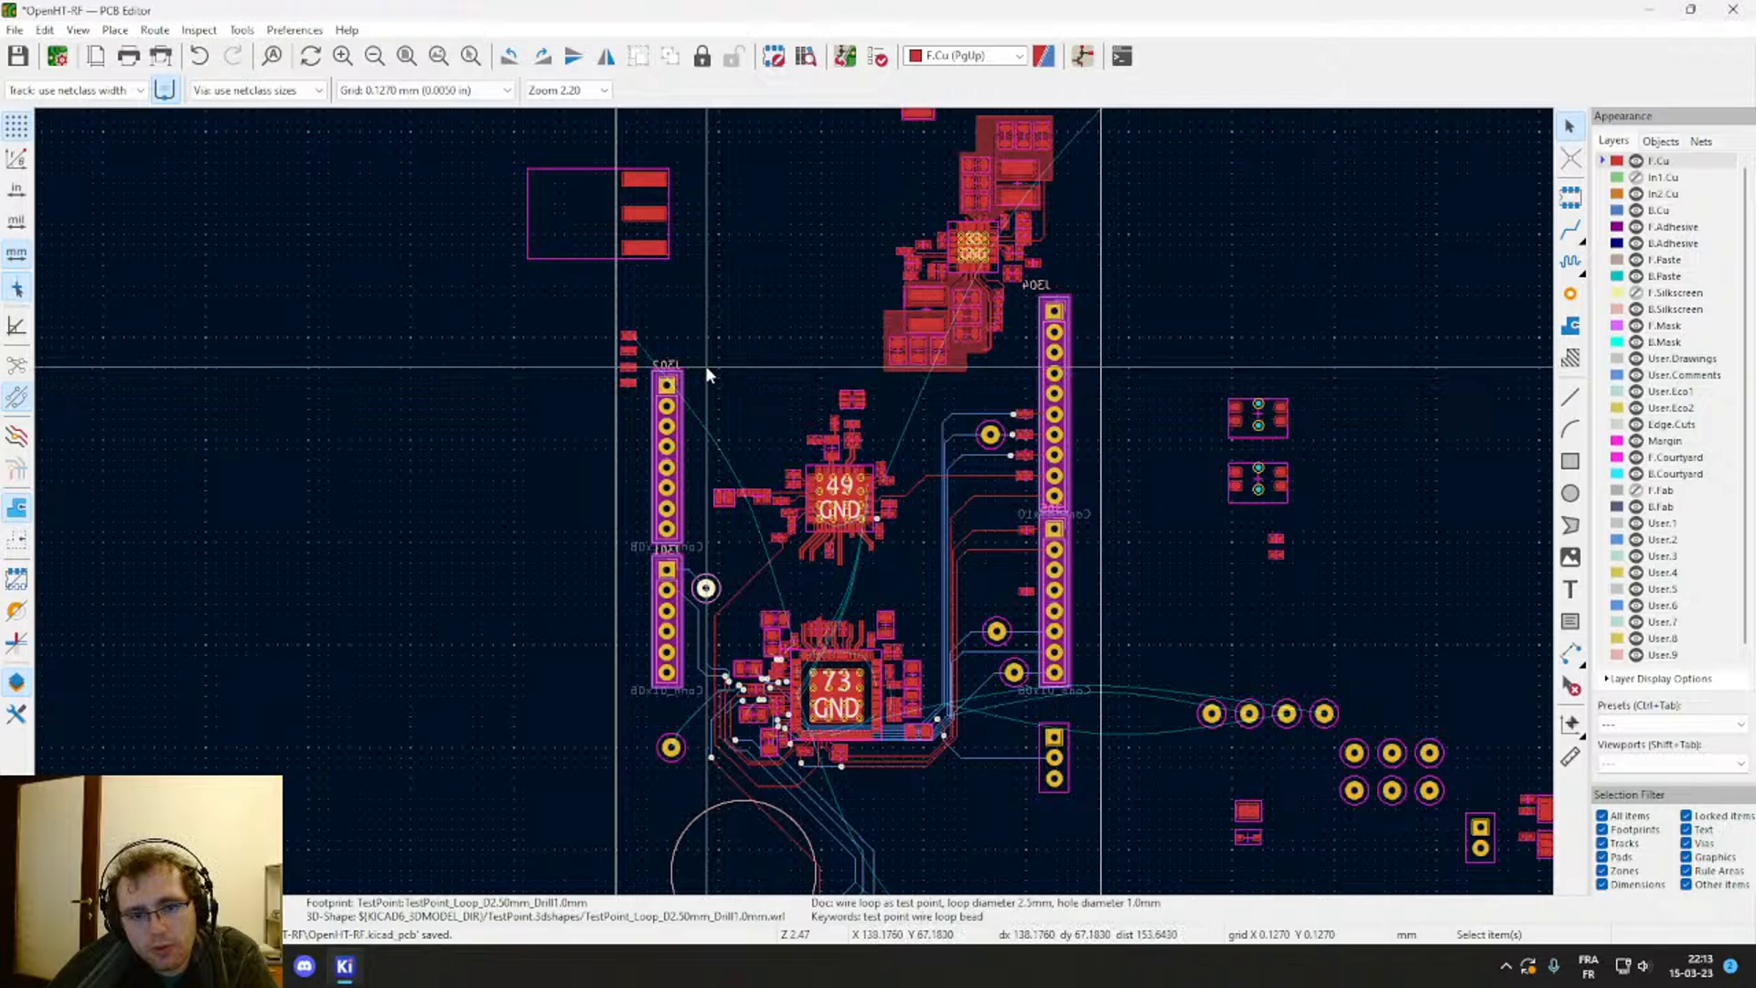
left_click_drag(706, 368, 905, 584)
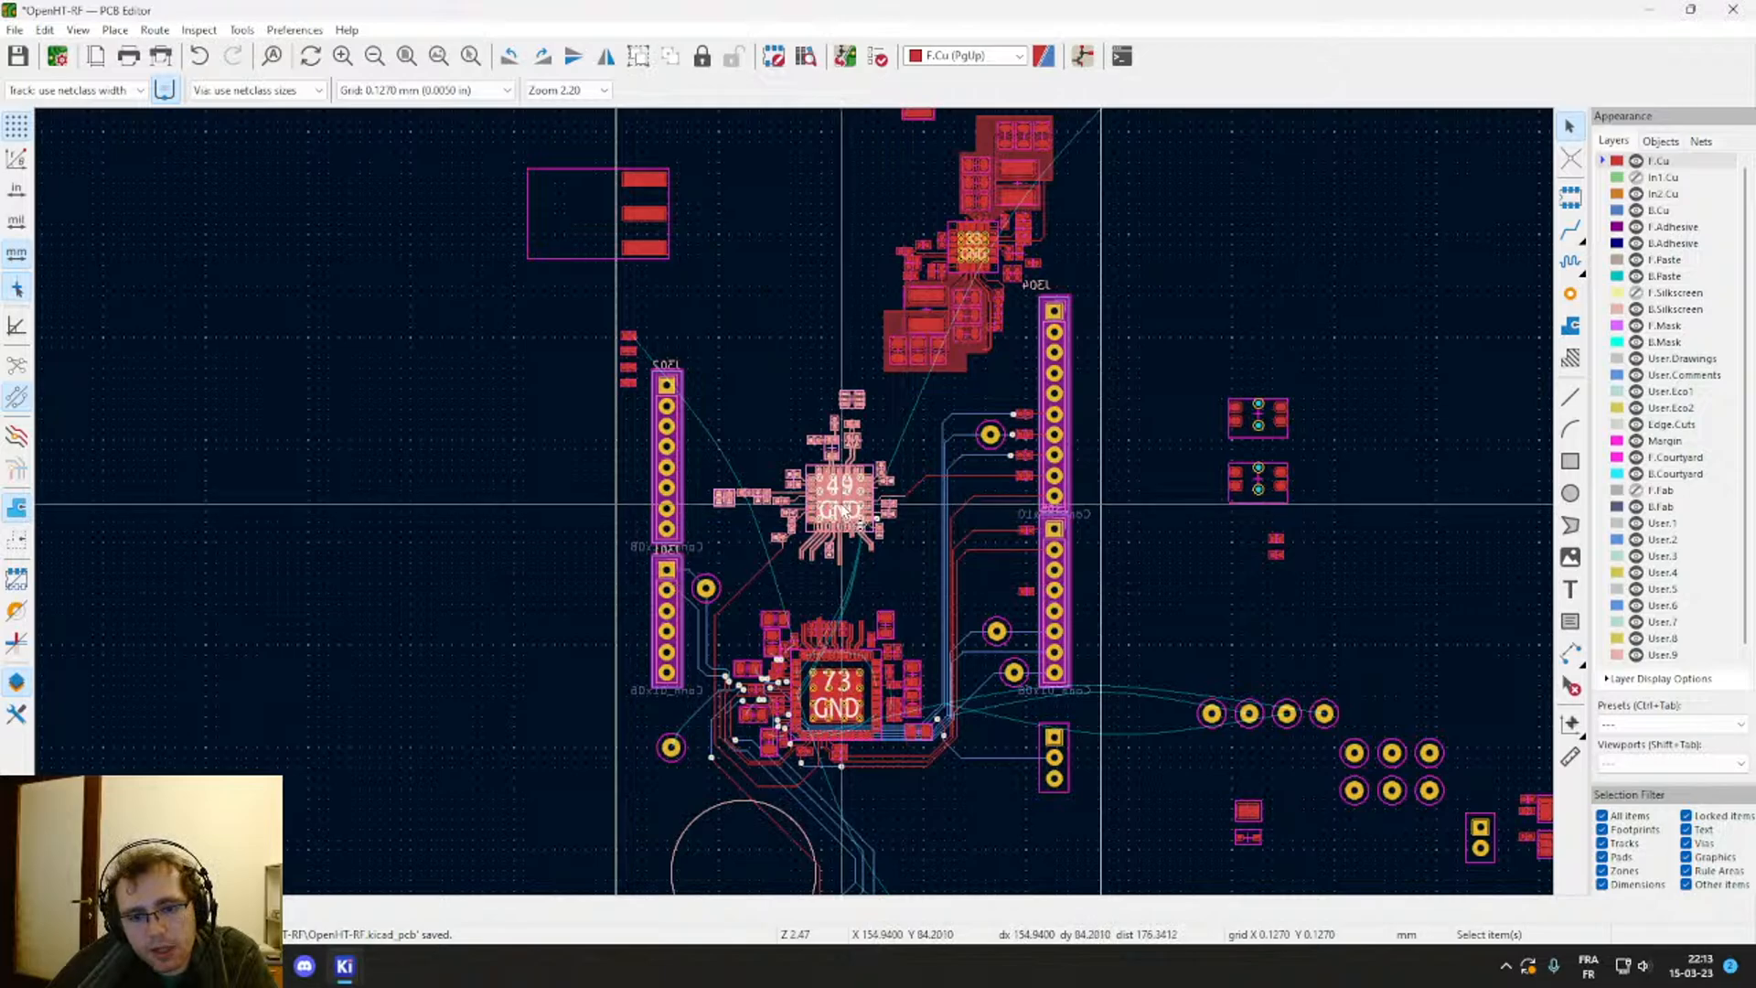
key("m")
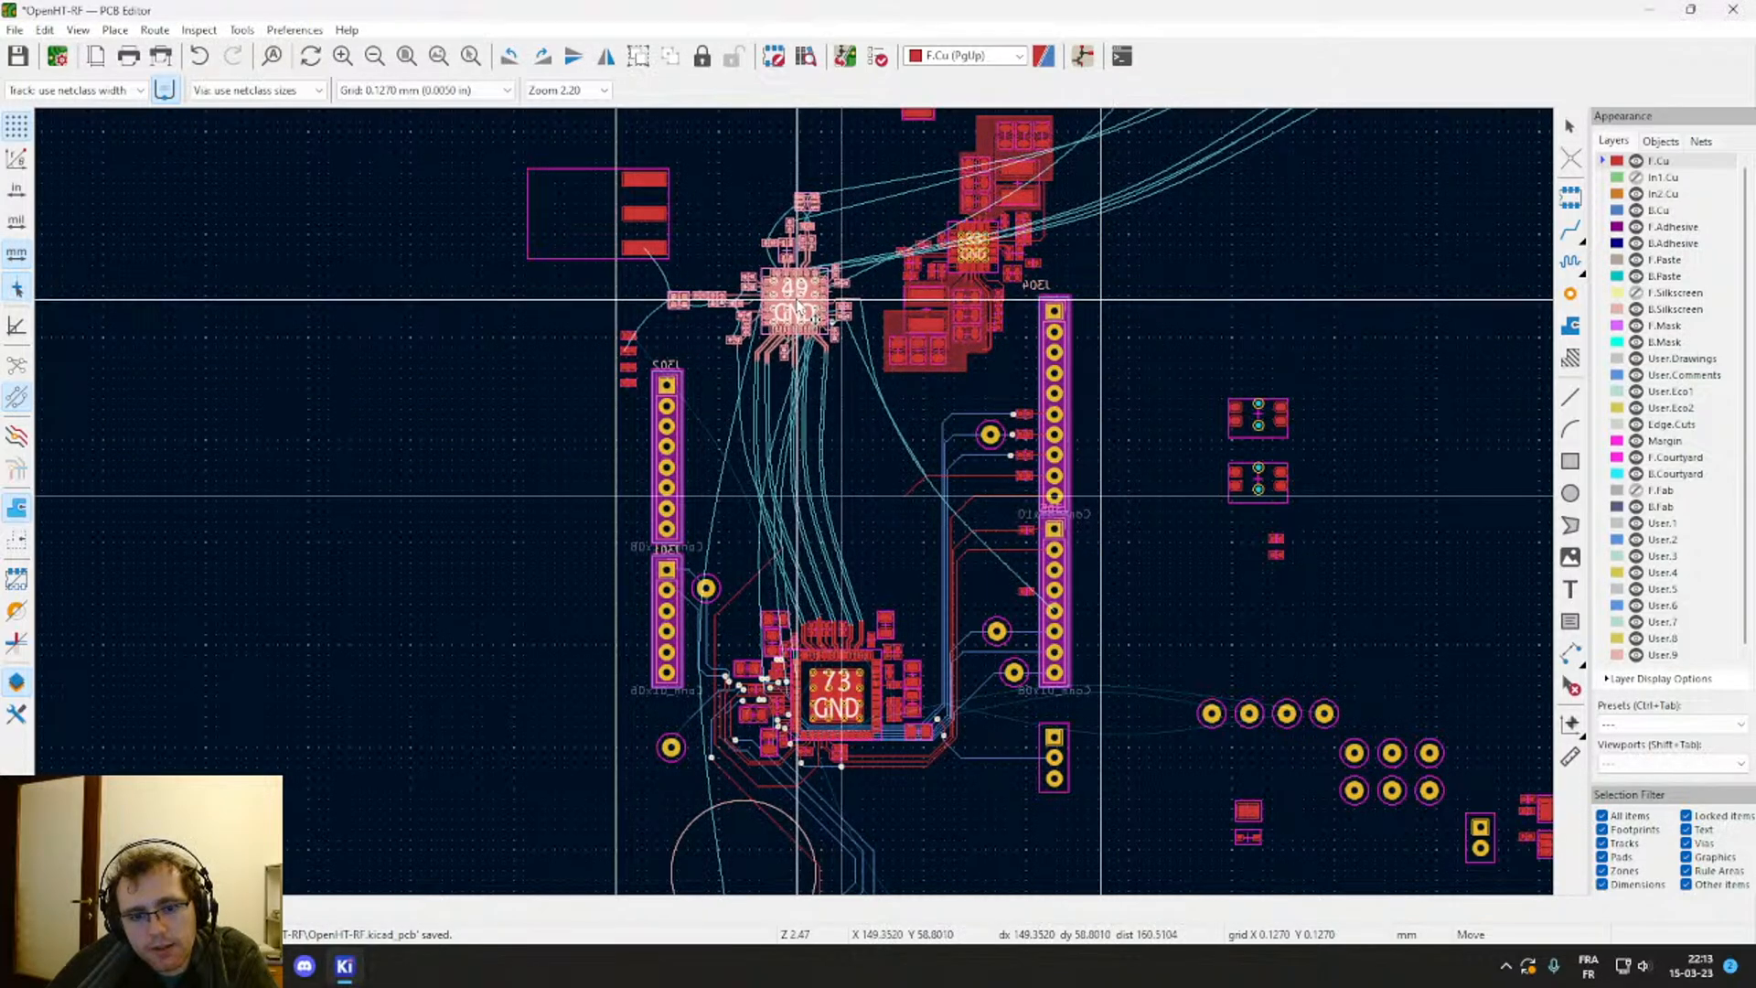
left_click(795, 305)
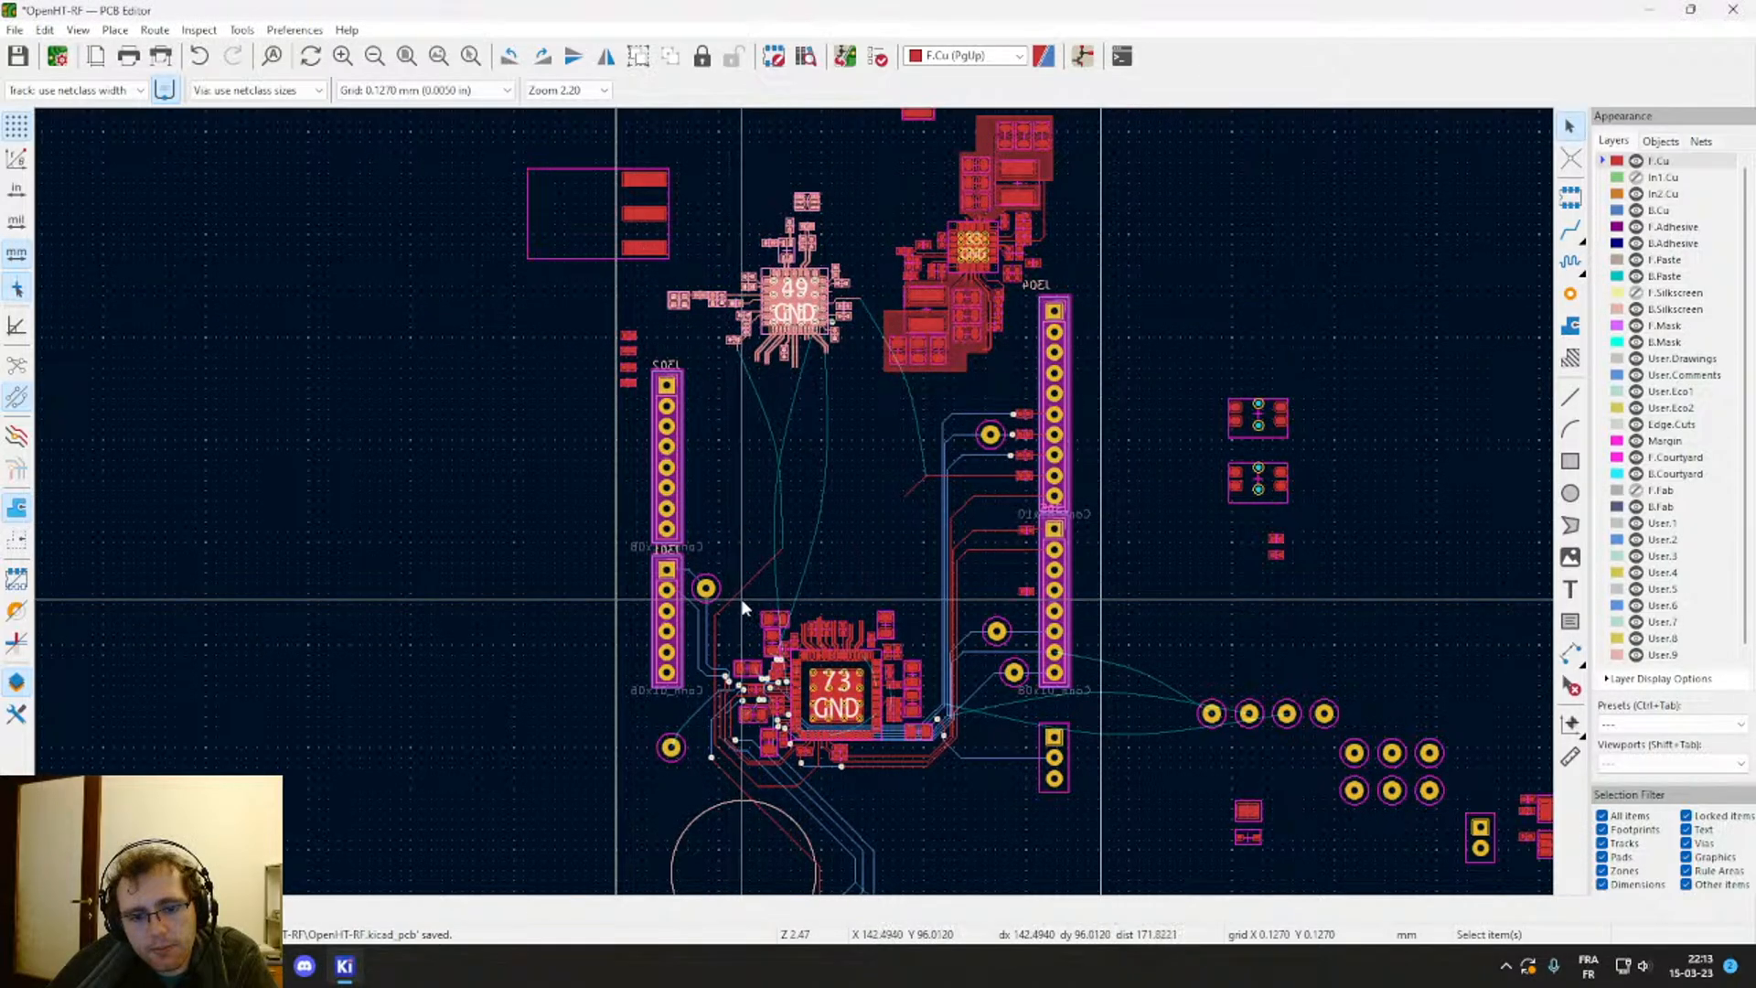
left_click(750, 574)
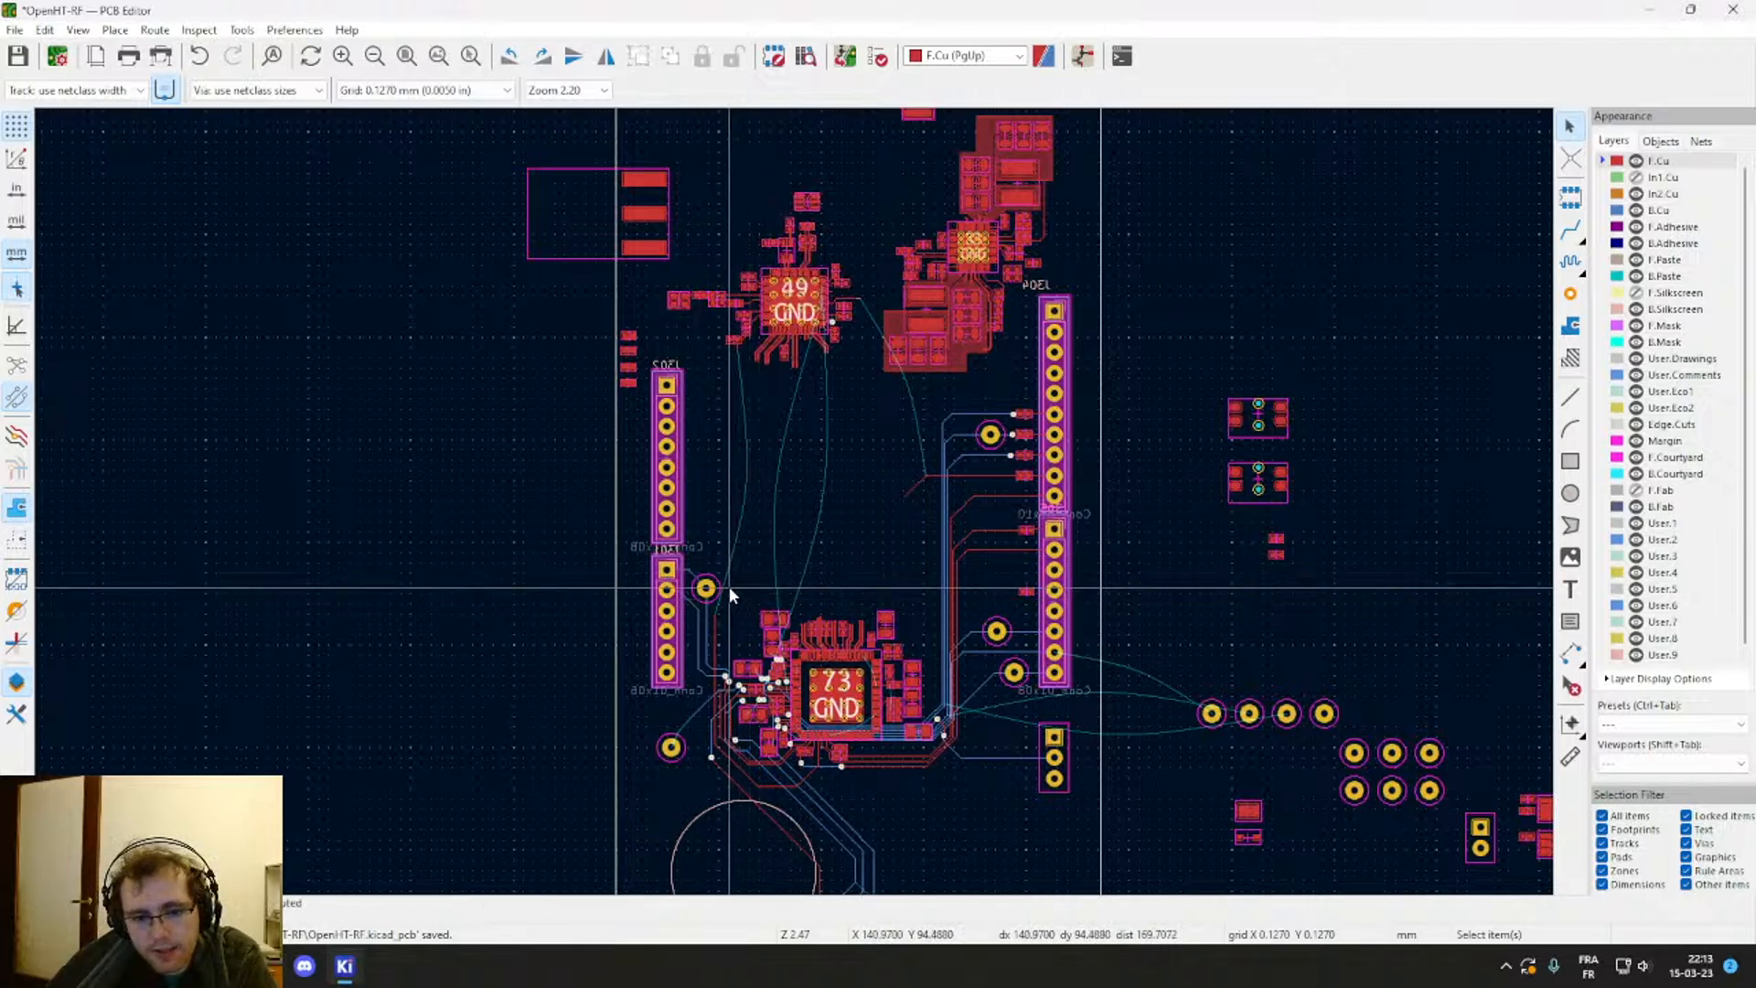
scroll(732, 594, "up", 4)
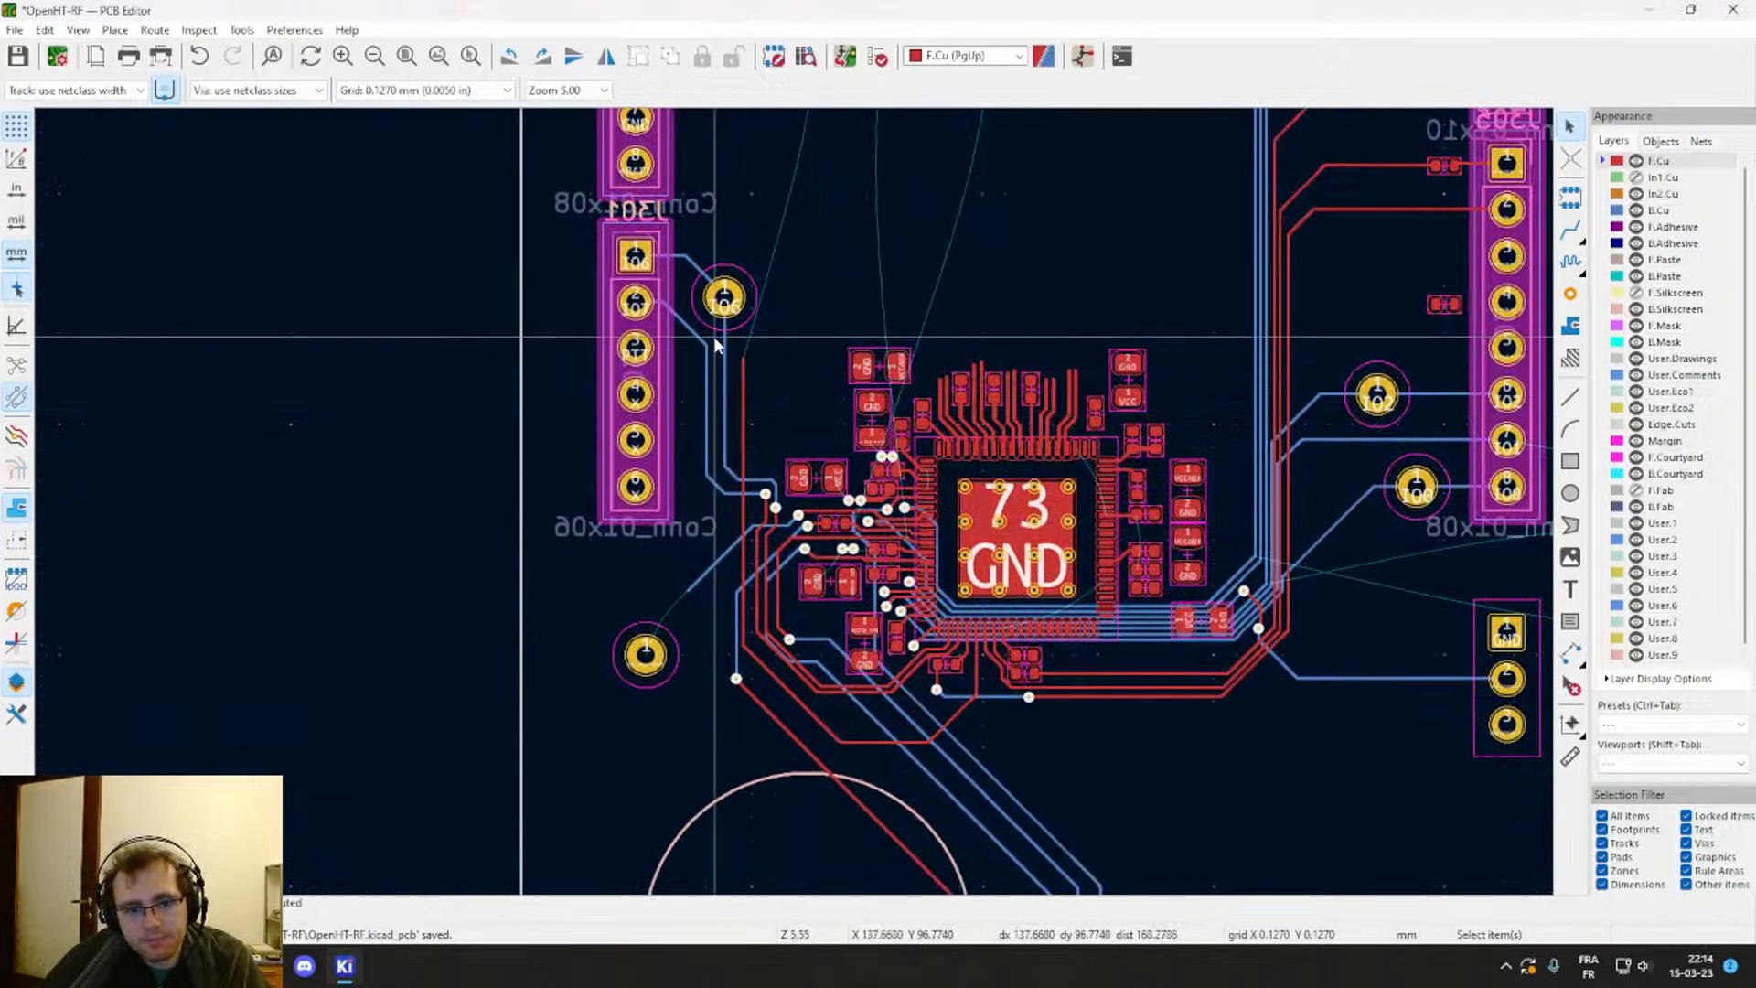
left_click_drag(737, 345, 1278, 759)
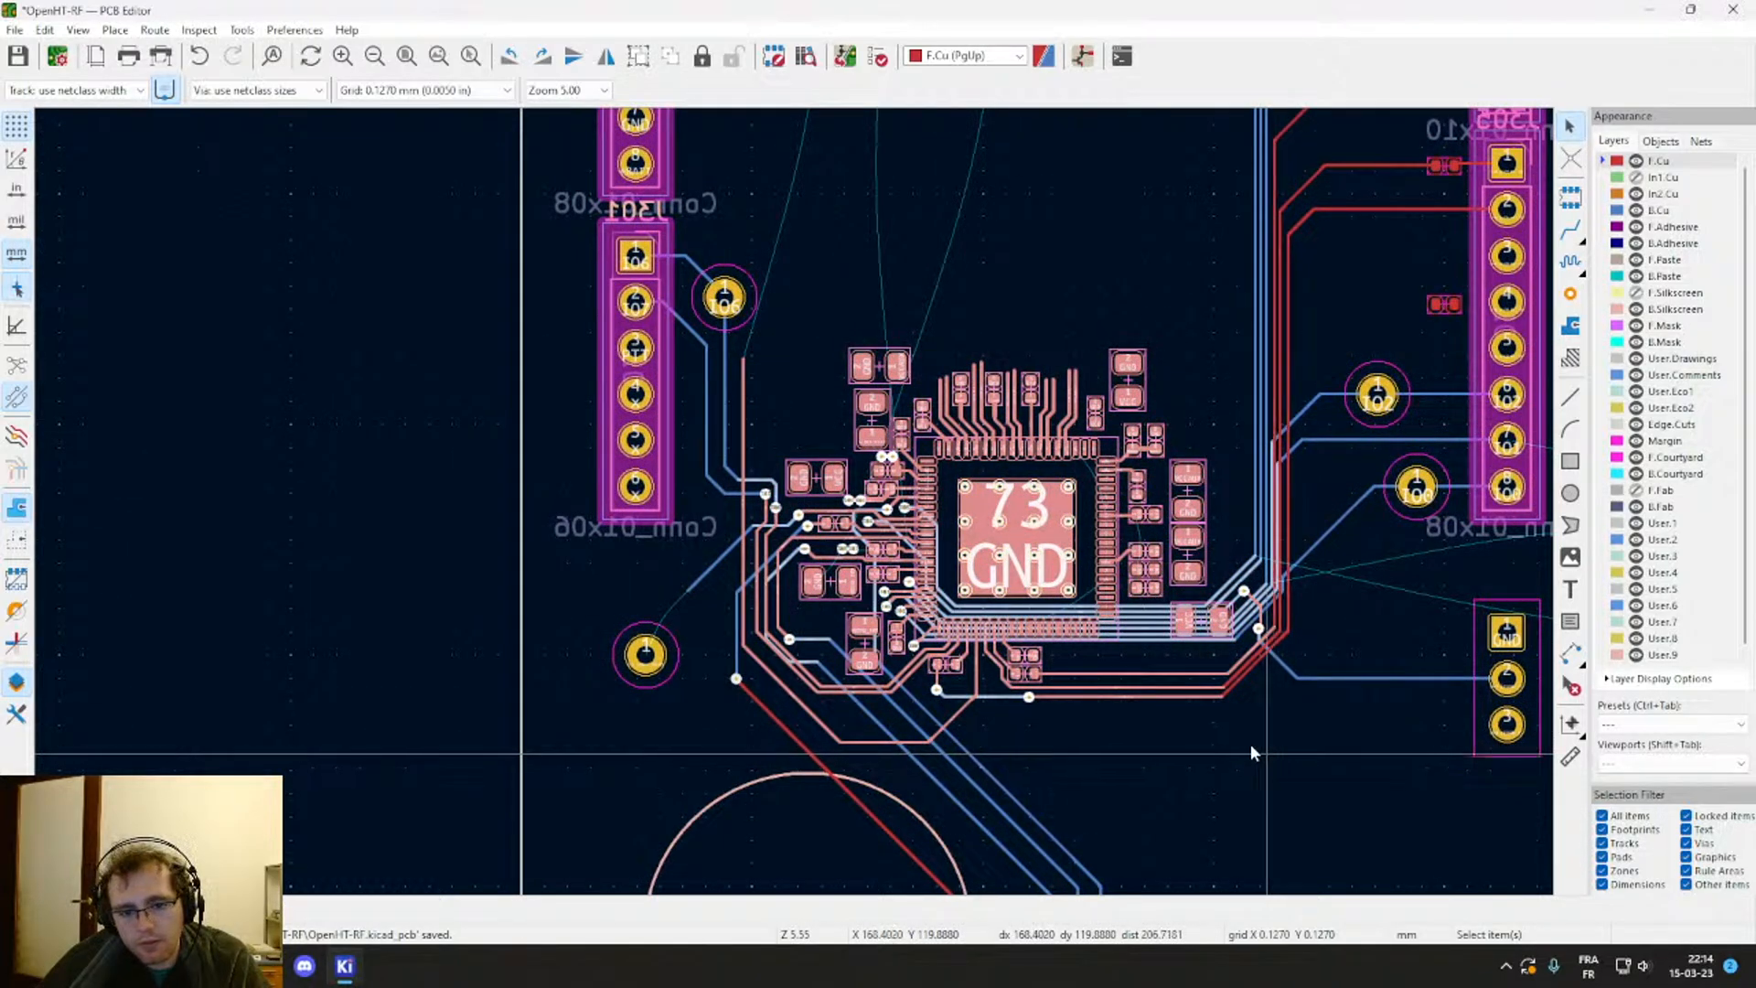
key("Escape")
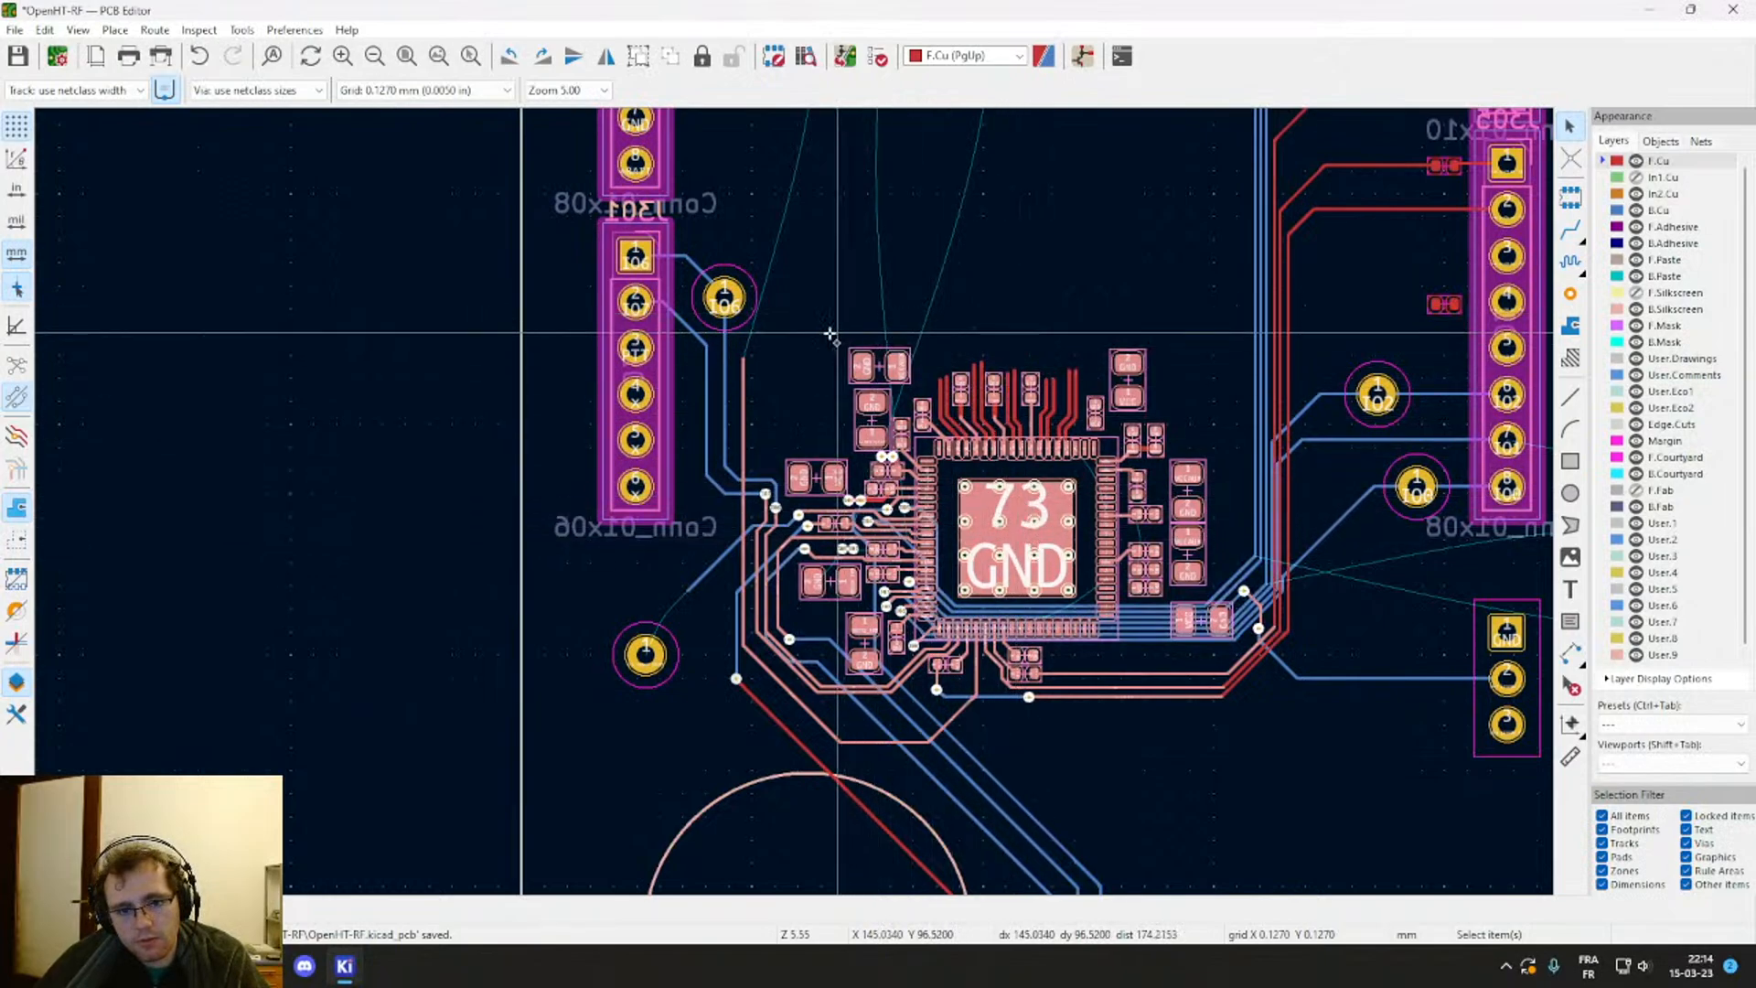
left_click_drag(792, 314, 1195, 568)
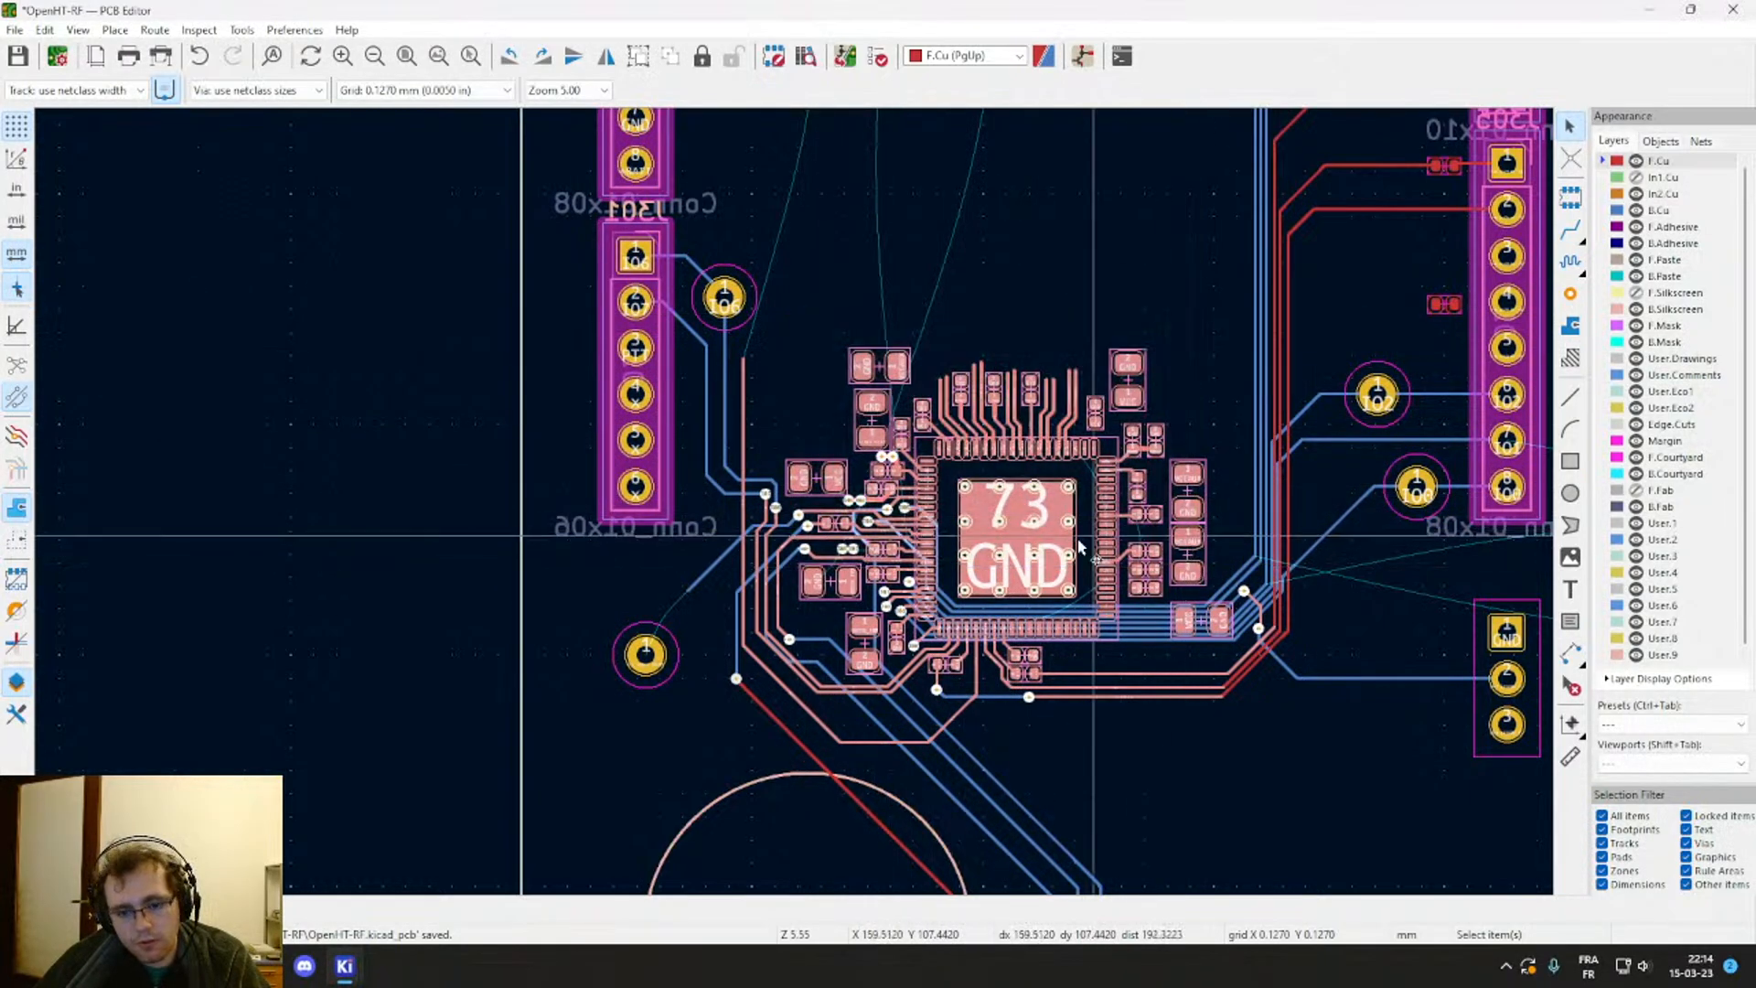
left_click(973, 470)
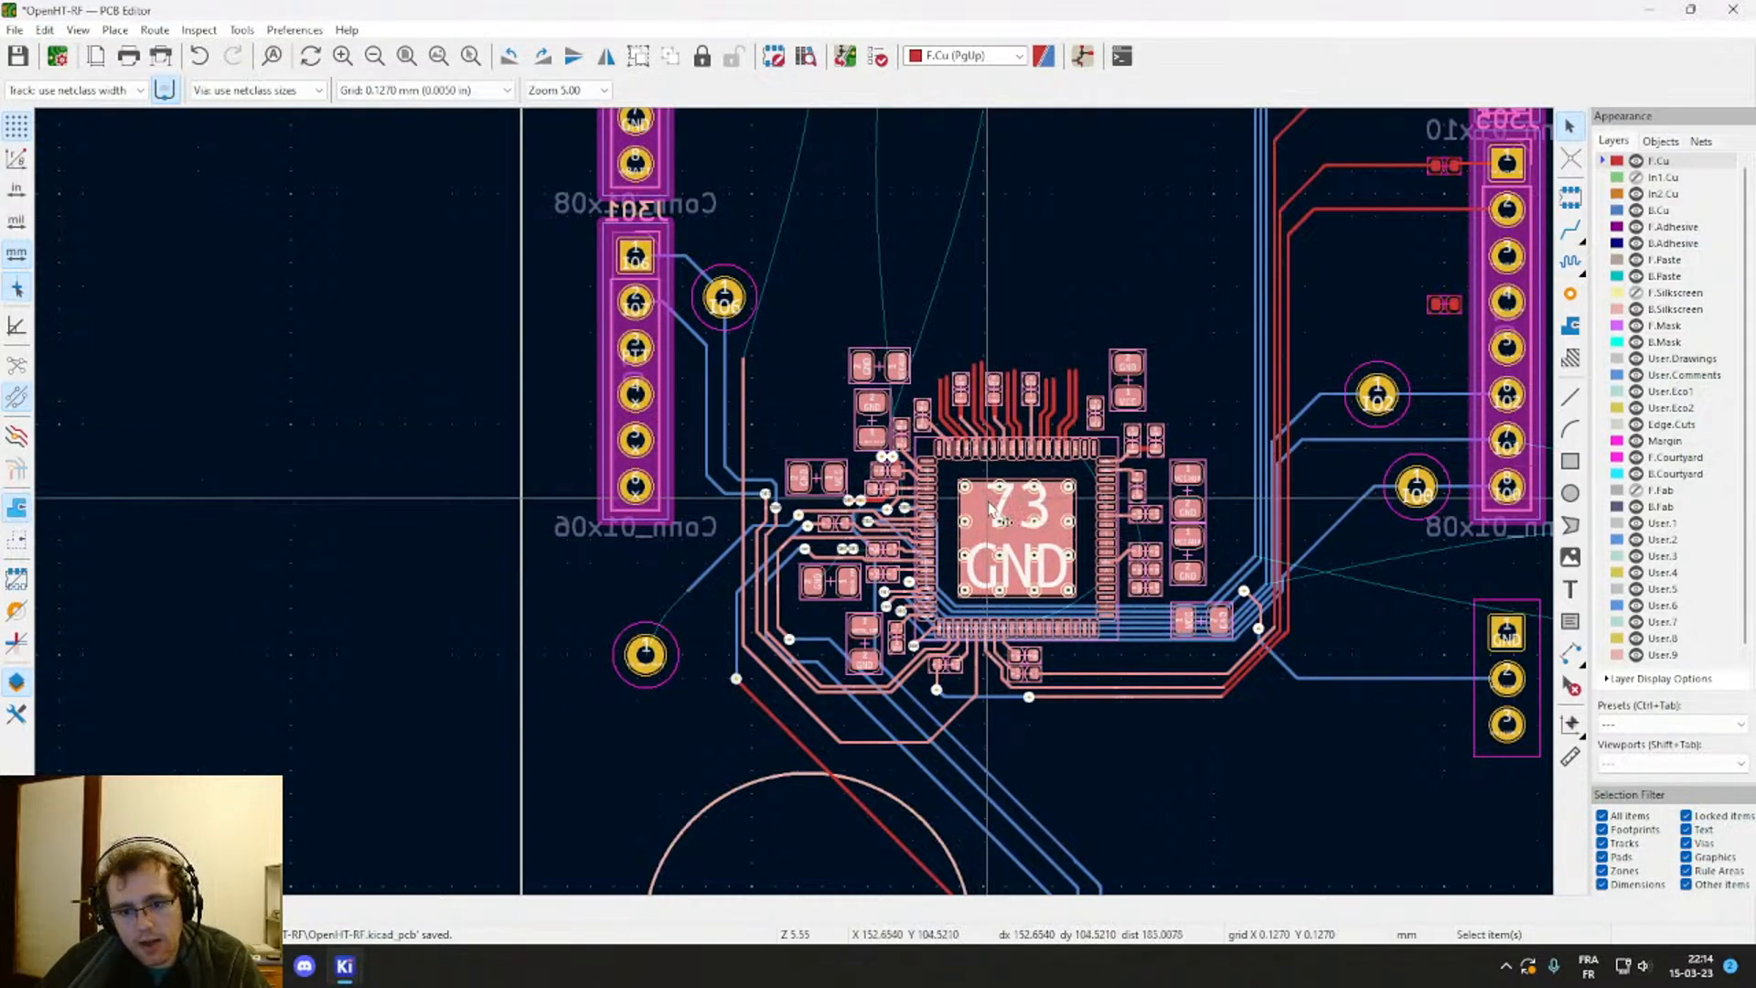
left_click_drag(989, 507, 1045, 449)
key("Escape")
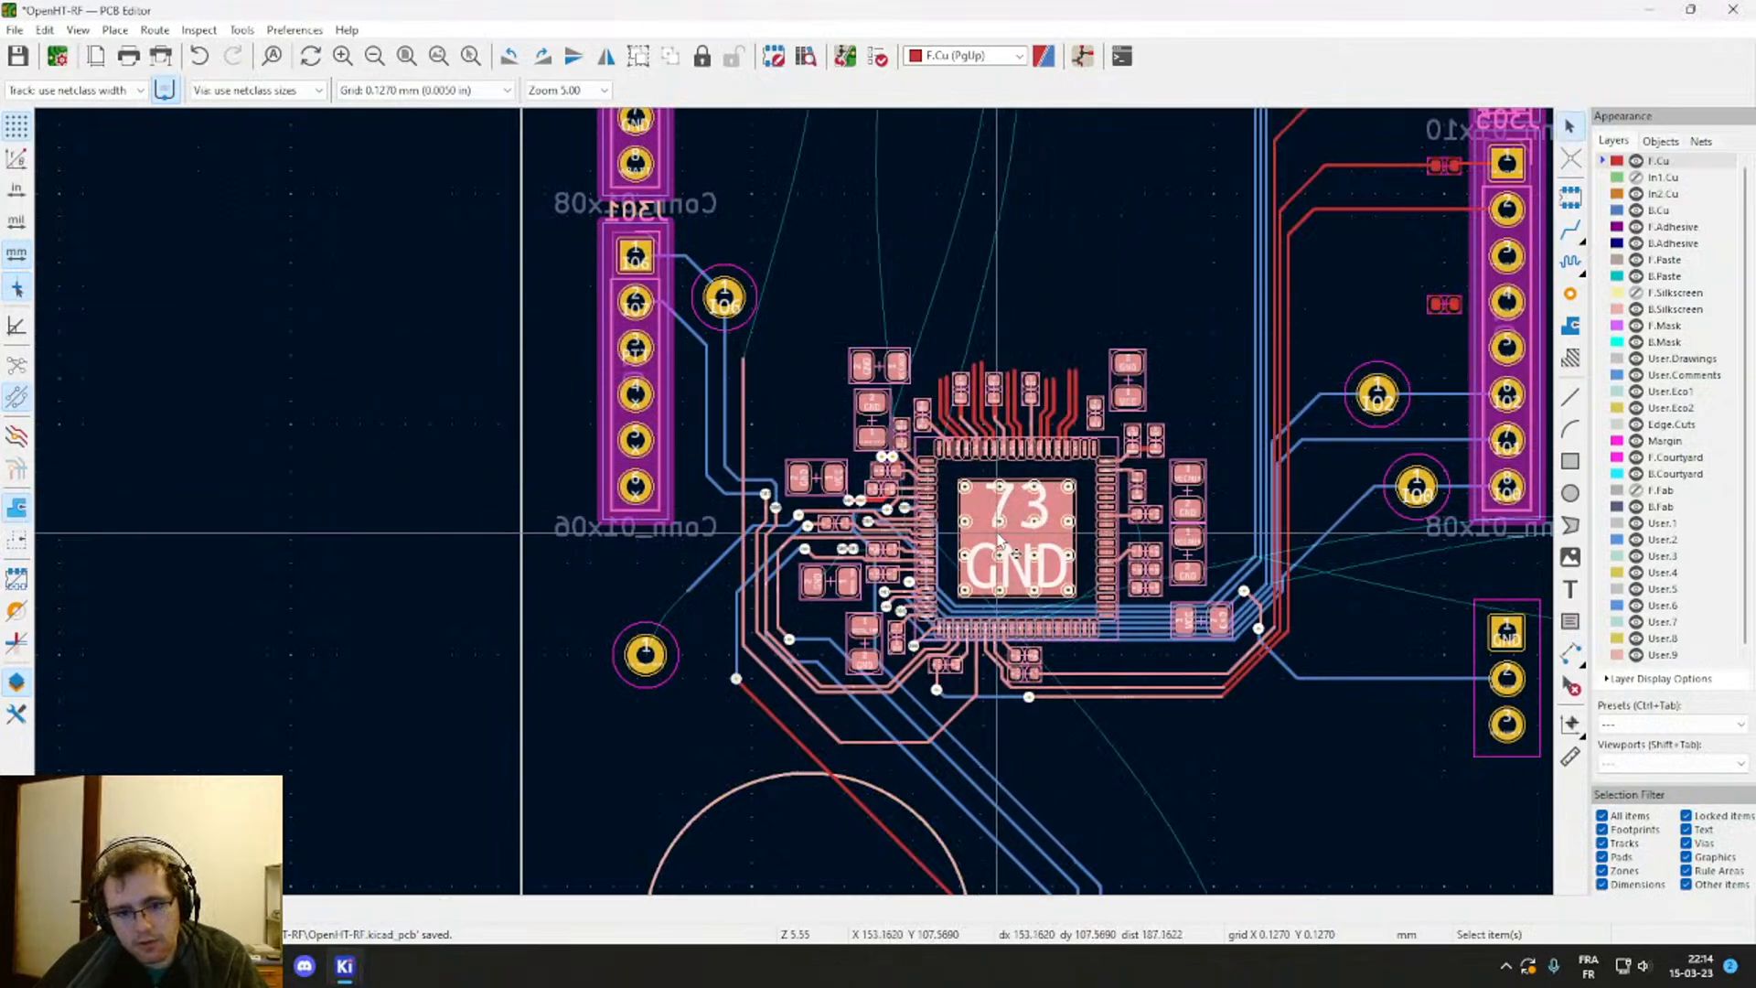
key("Escape")
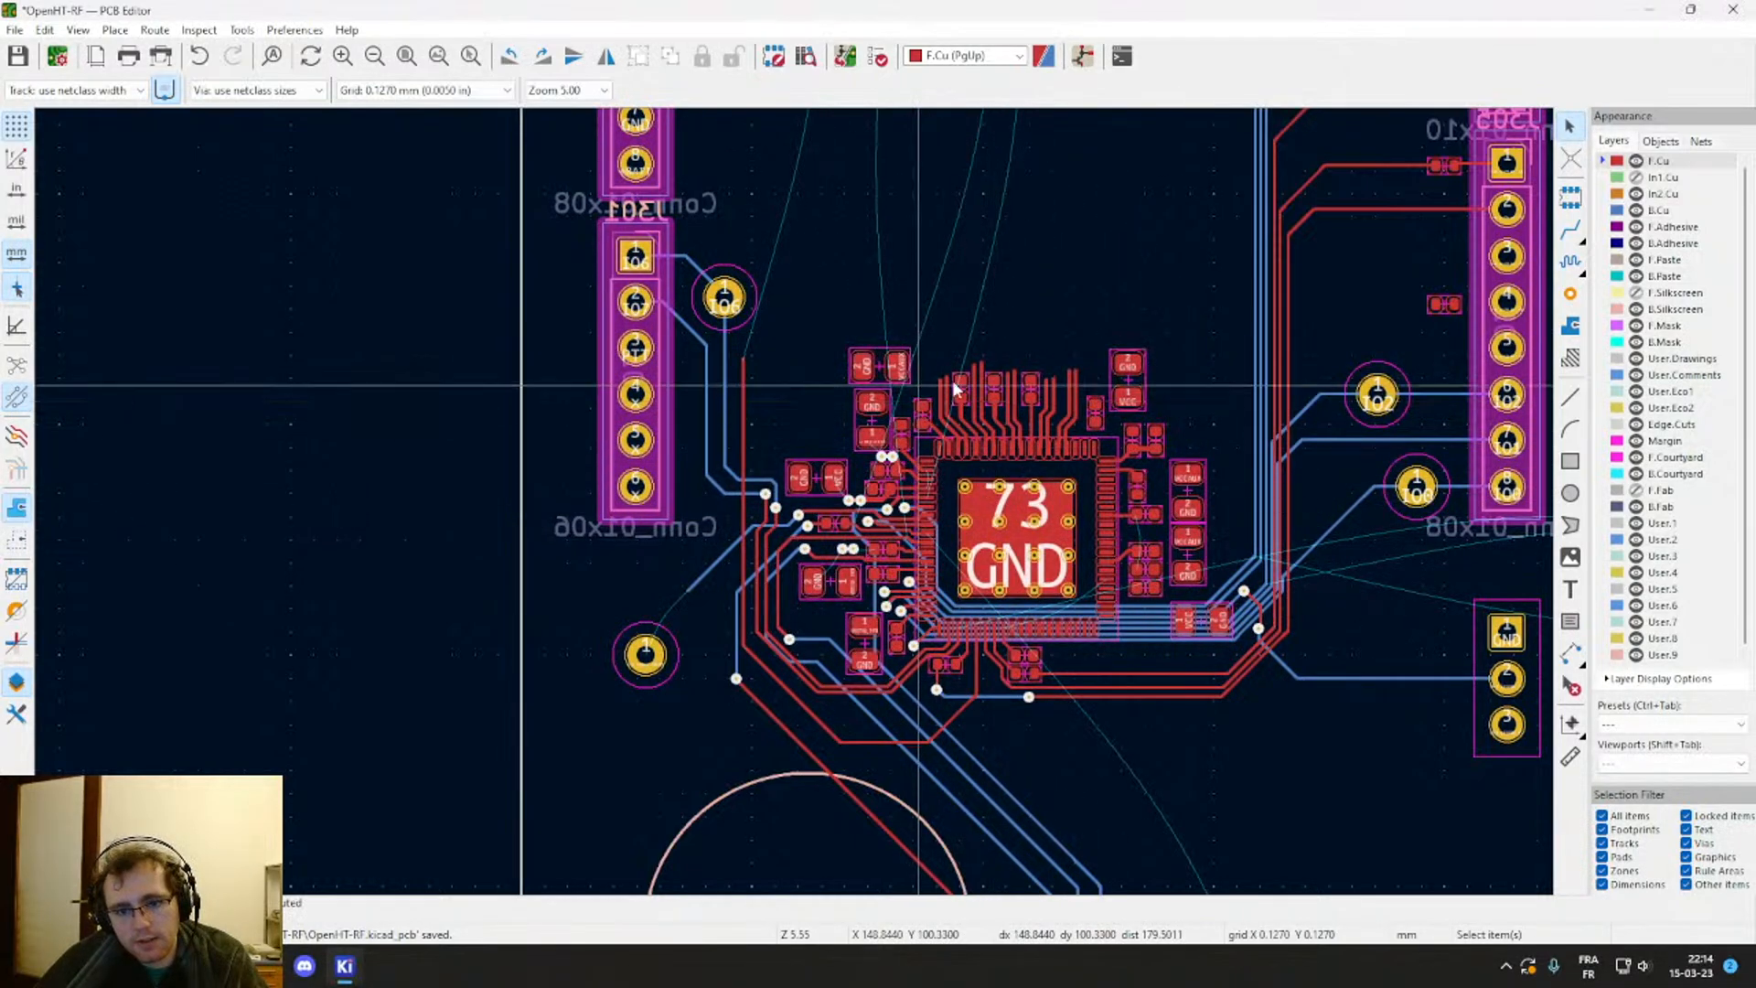
Step: Restrict the selection filter's object types to footprints only
left_click(1644, 829)
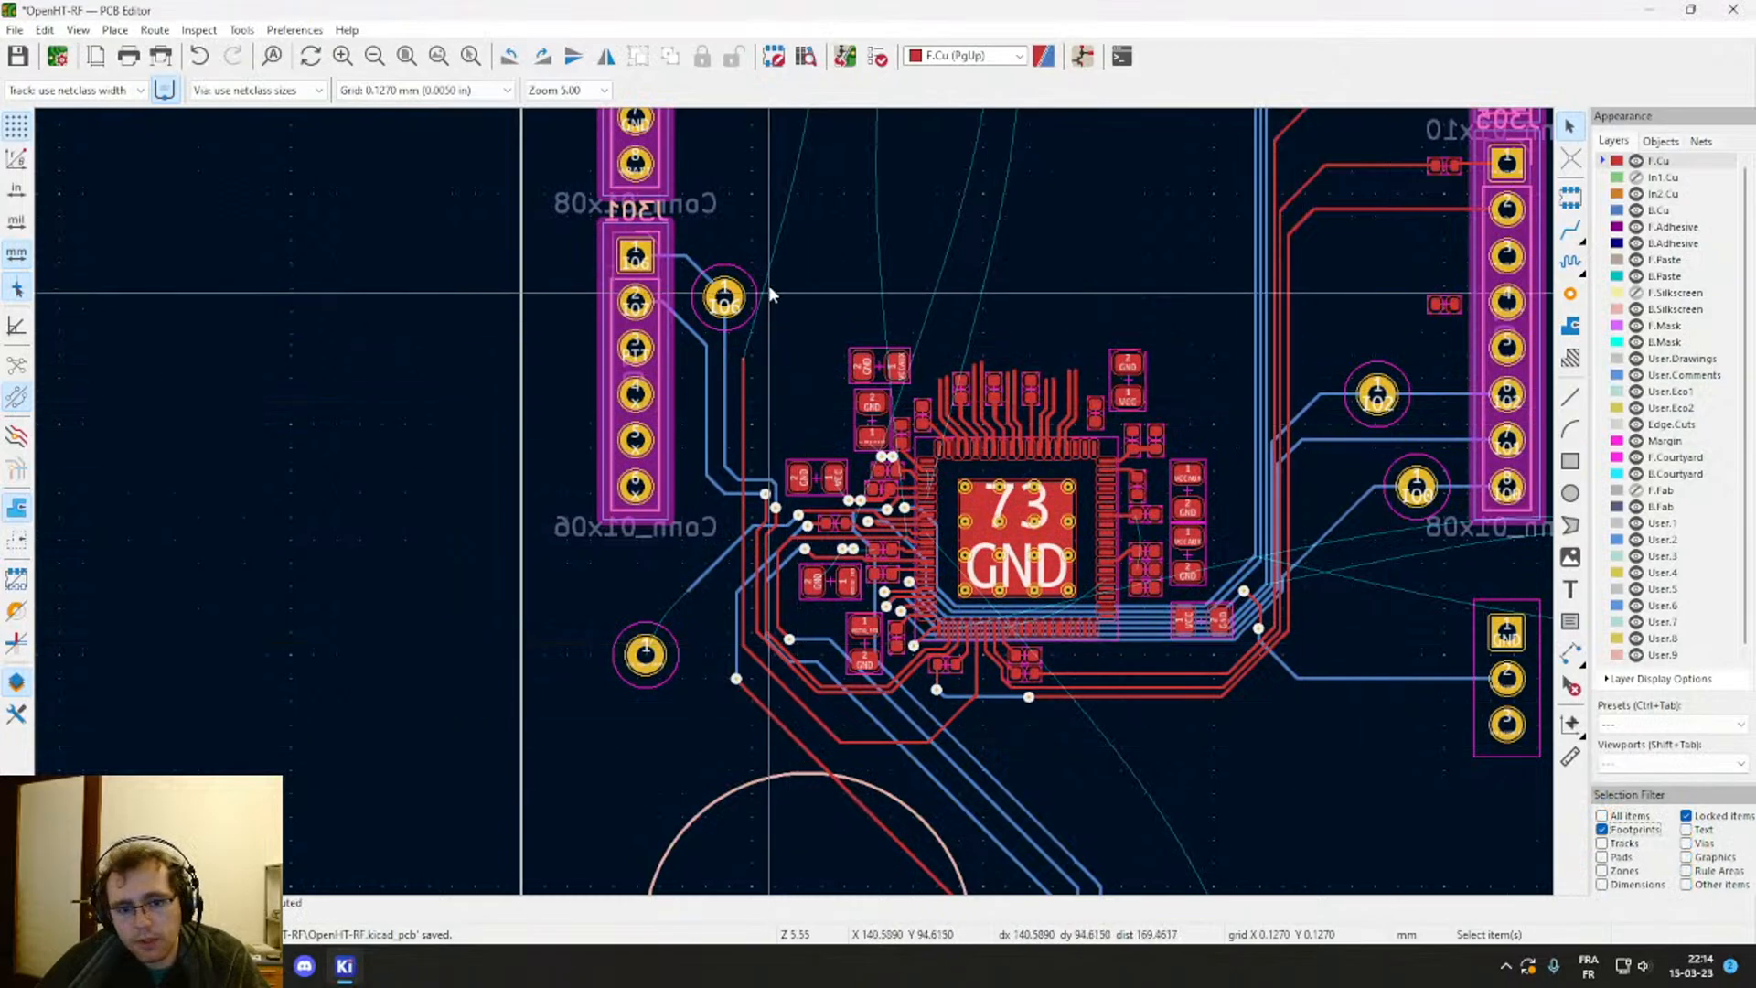
Step: Add vias to the selectable object types and select the FPGA's surrounding footprints and vias
left_click_drag(764, 270, 1245, 767)
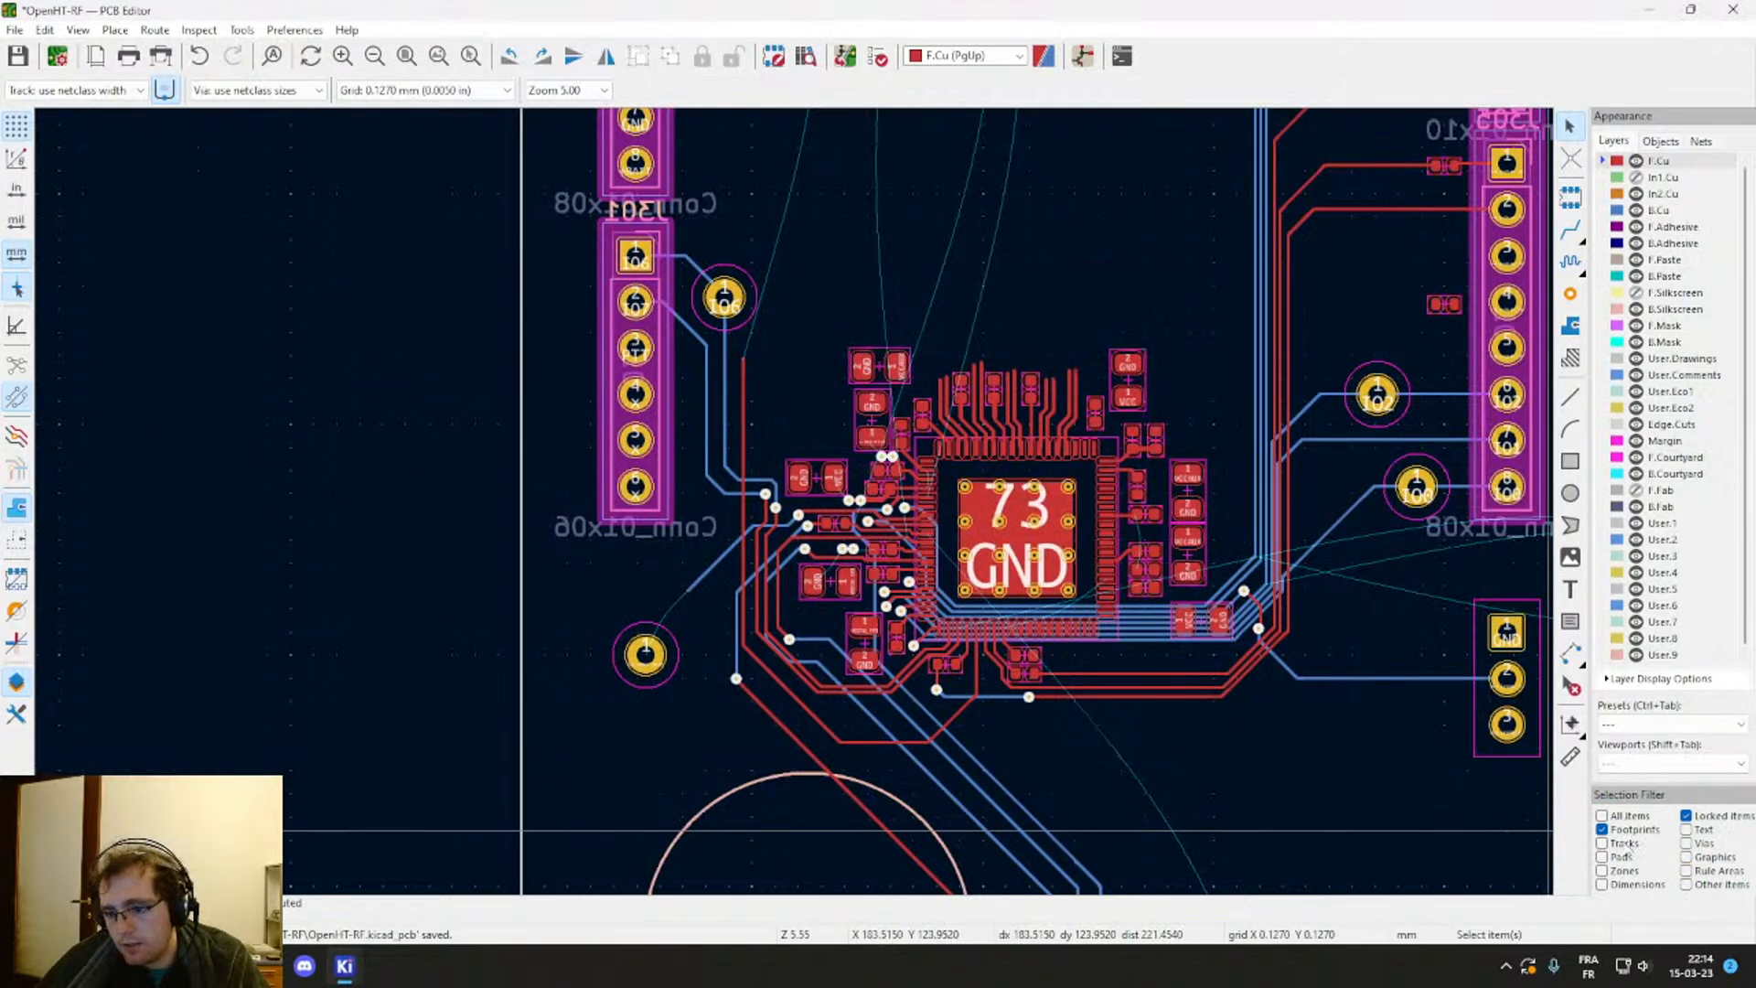
left_click(1686, 843)
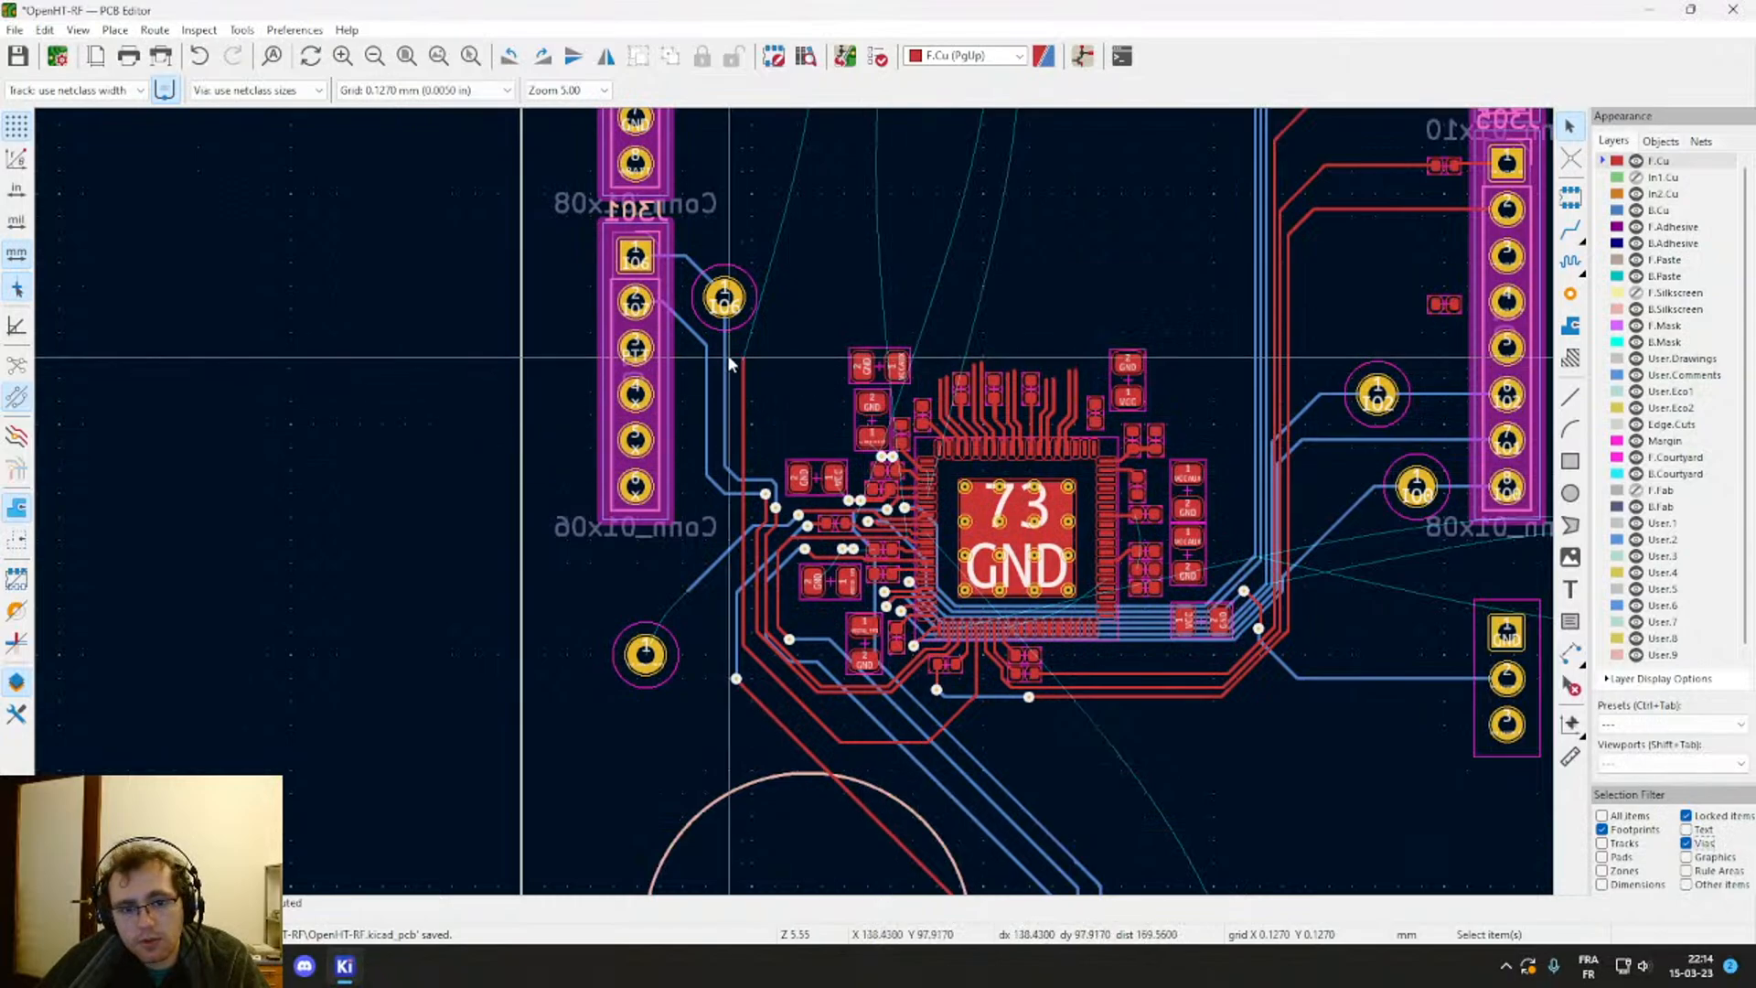
left_click_drag(716, 341, 1280, 793)
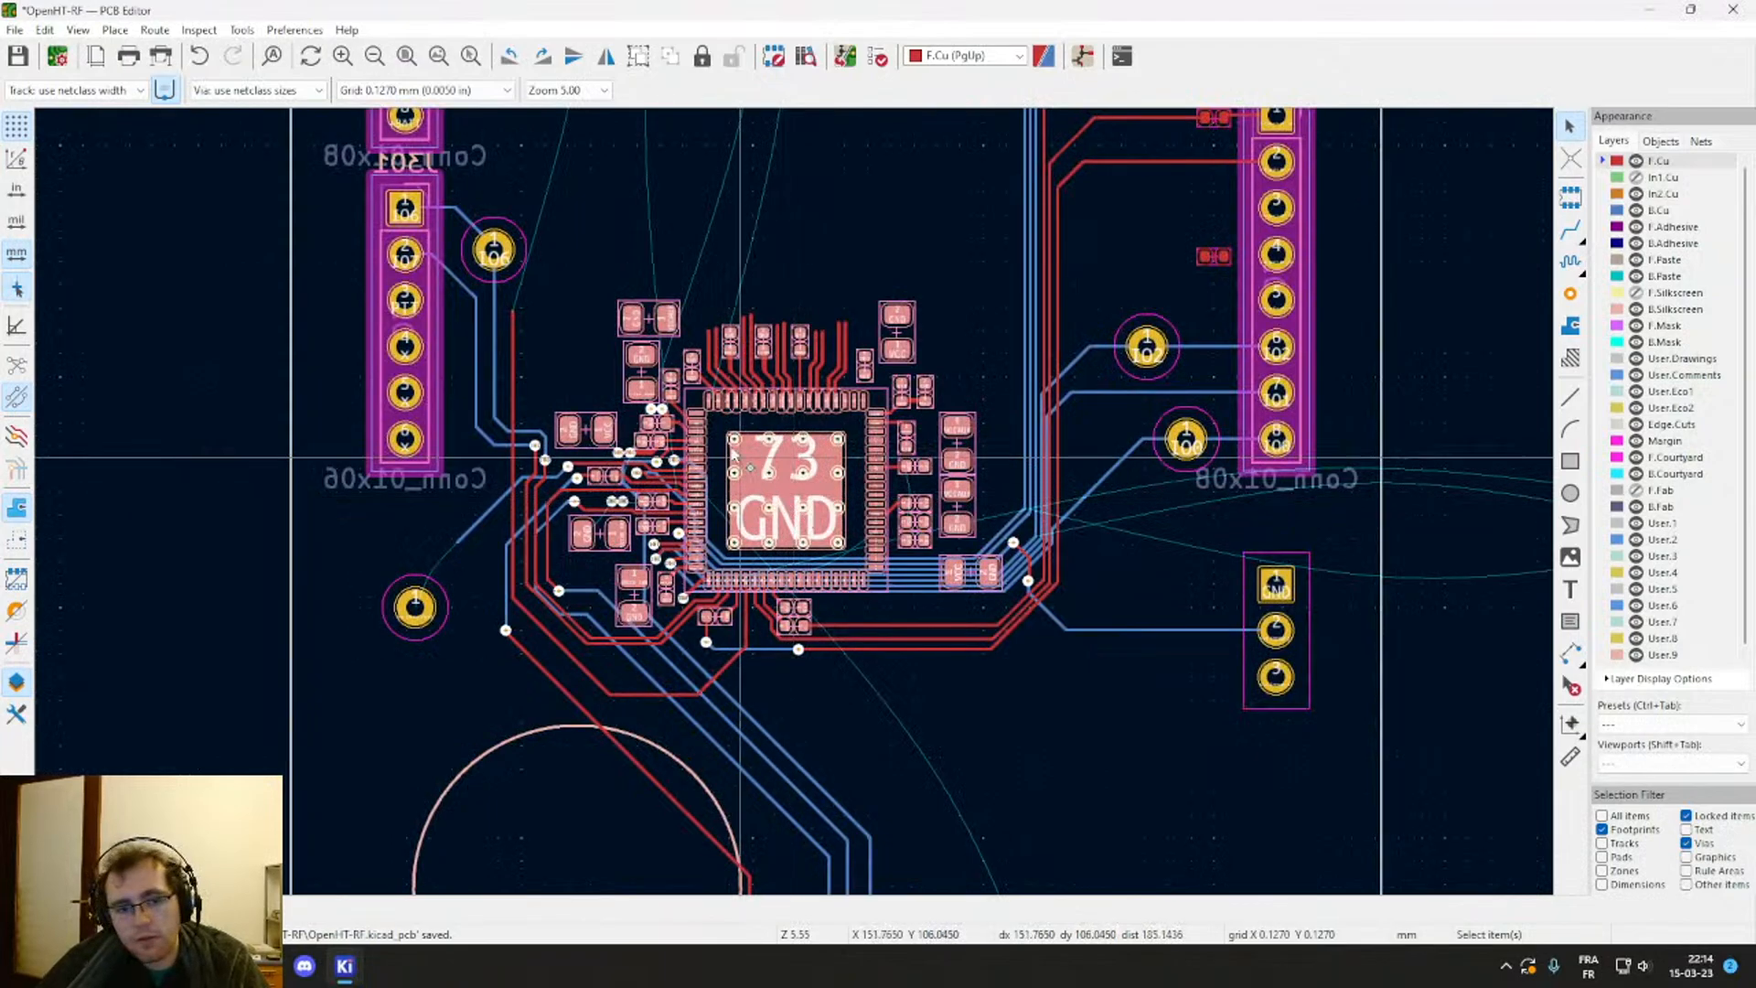
Step: Try to move the 49-pad chip group slightly down with only its footprints and vias selected
middle_click_drag(684, 327, 862, 743)
scroll(862, 742, "down", 2)
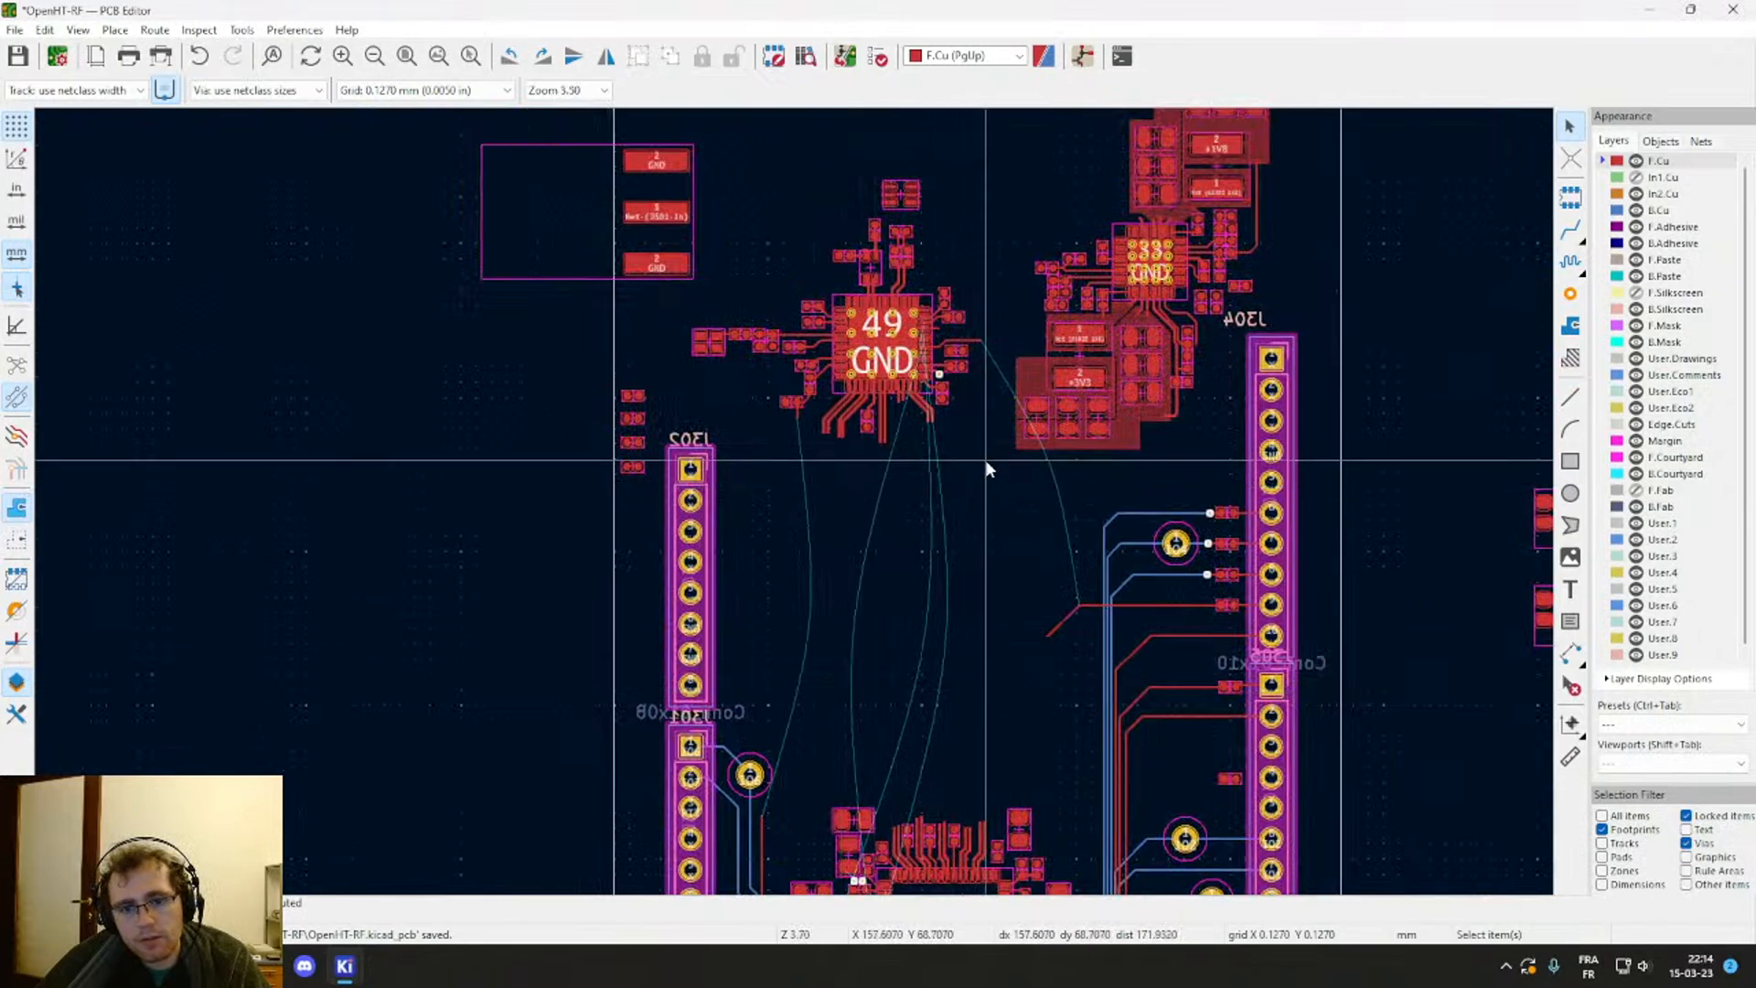
mouse_move(985, 461)
left_mouse_down()
mouse_move(668, 158)
mouse_move(681, 136)
mouse_move(910, 439)
mouse_move(994, 464)
left_mouse_up()
key("m")
left_click(884, 356)
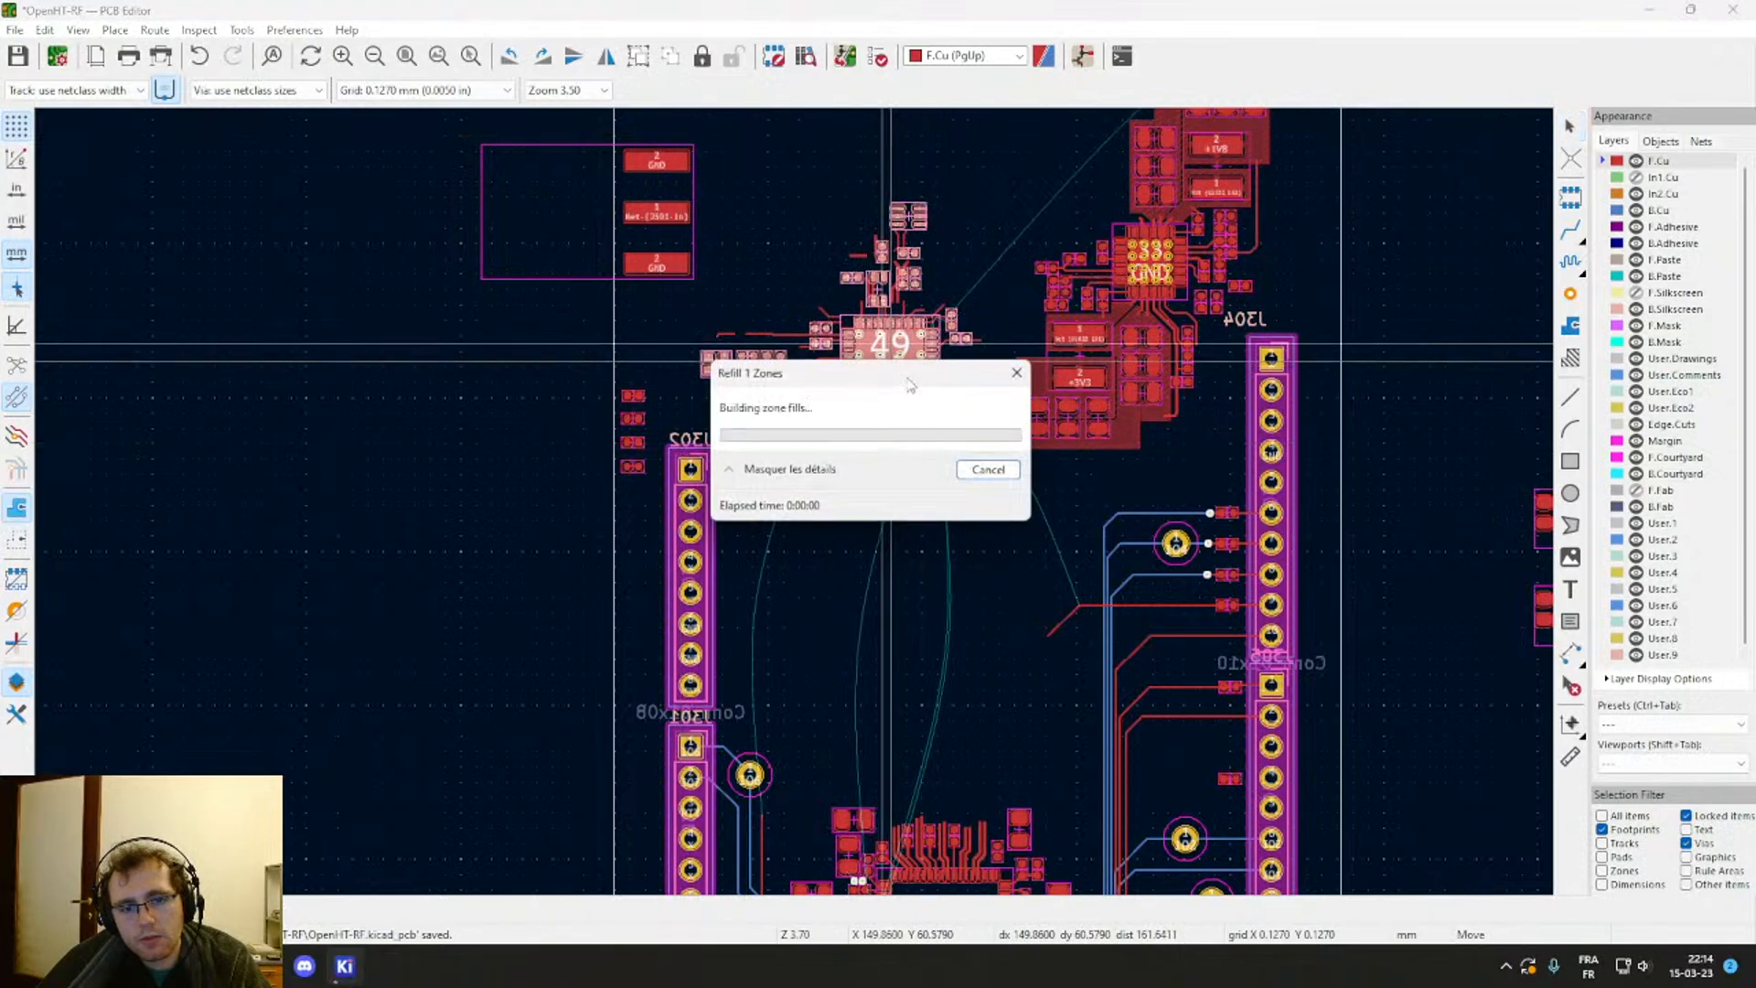
left_click(939, 455)
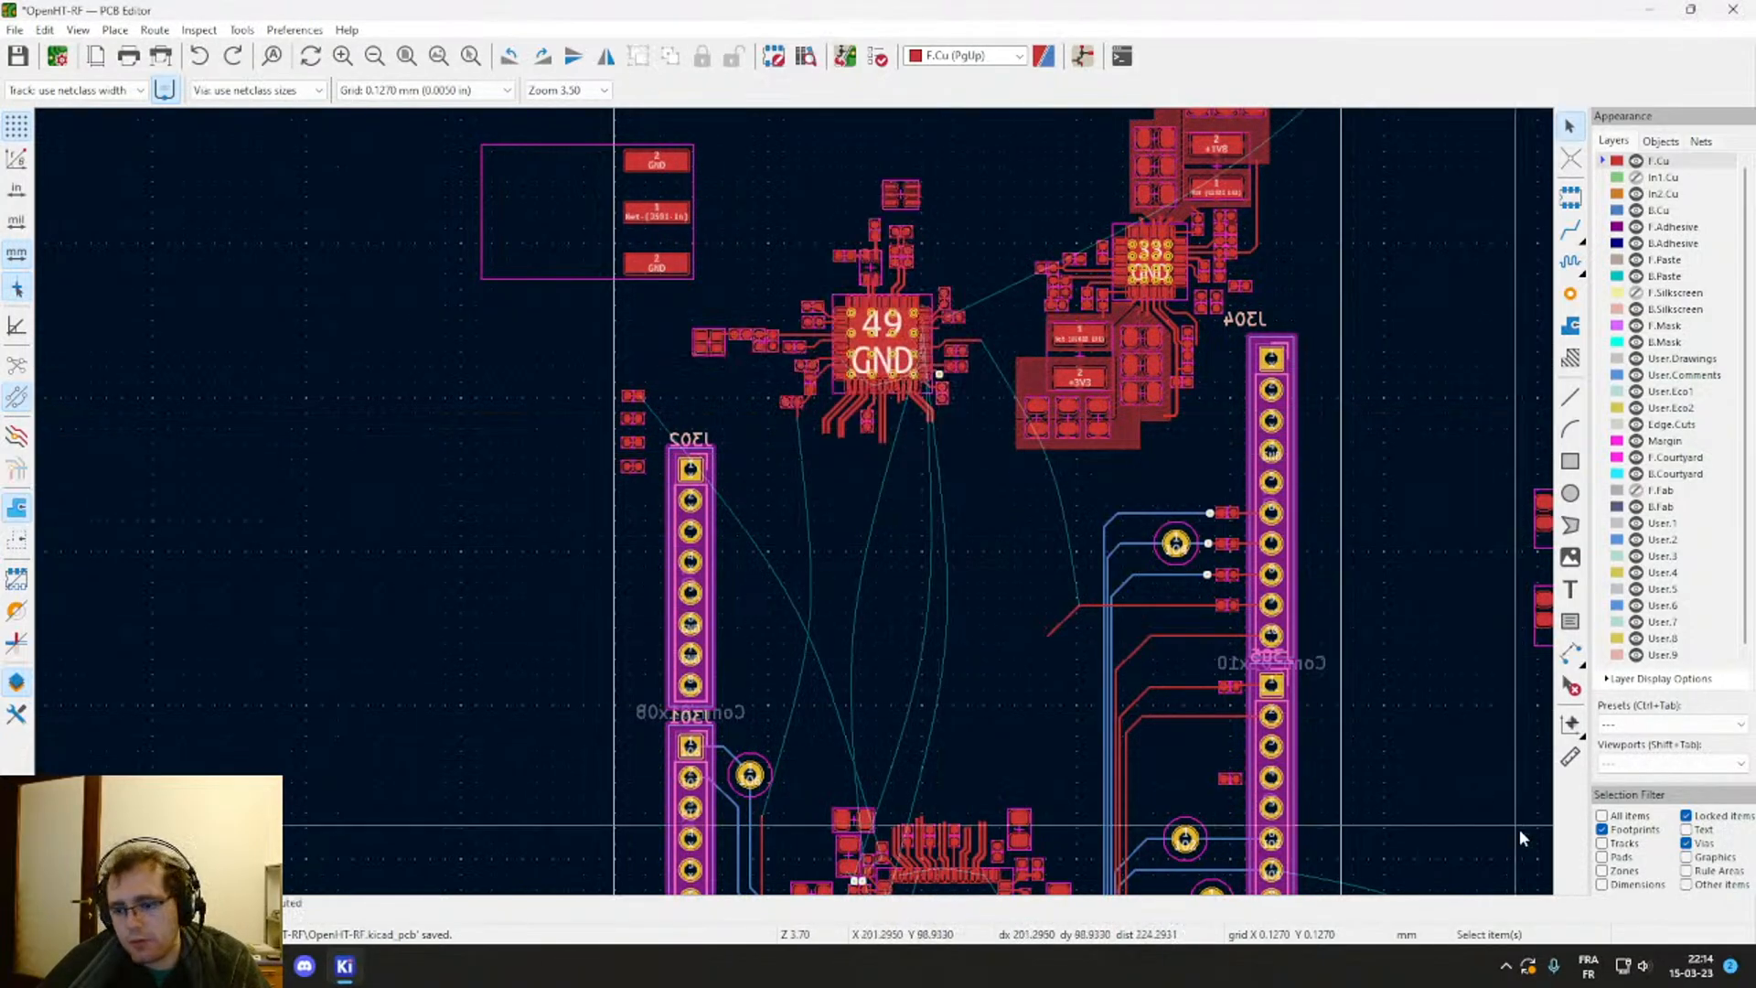
Step: Make all object types selectable again and move the 49-pad chip with its surrounding parts and tracks about 12 mm down
left_click(1612, 817)
left_click_drag(689, 125, 985, 462)
key("m")
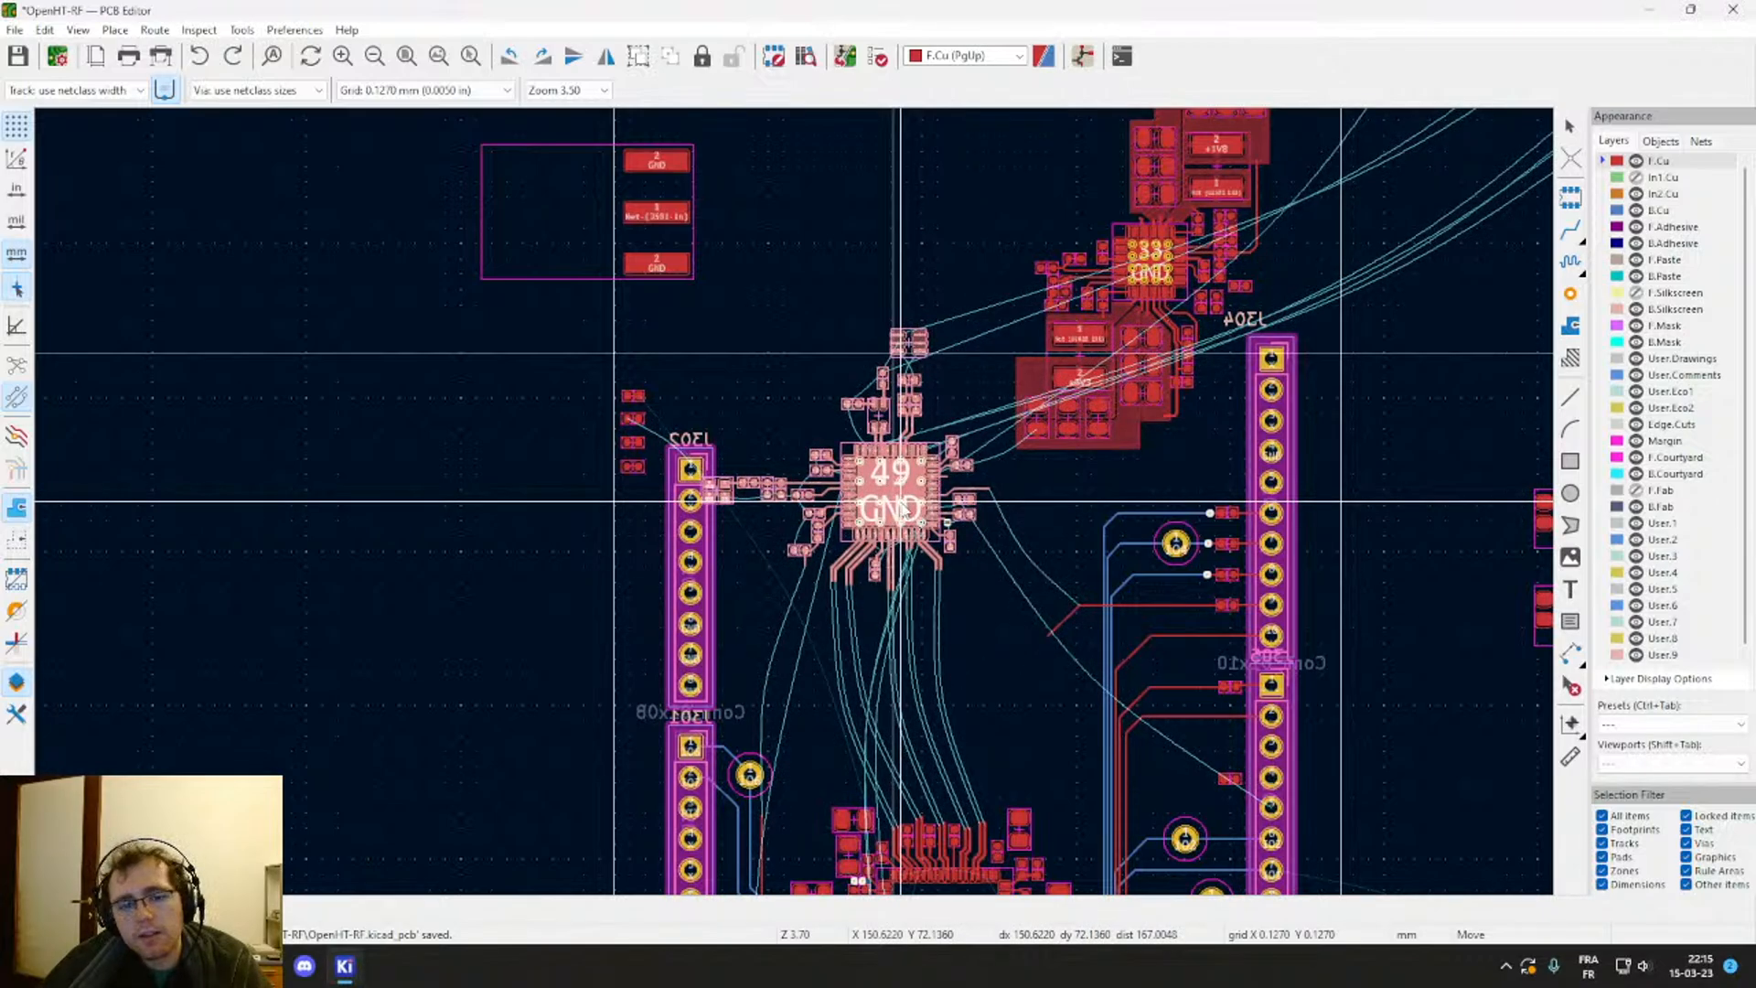
left_click(902, 506)
scroll(673, 462, "up", 5)
left_click(936, 602)
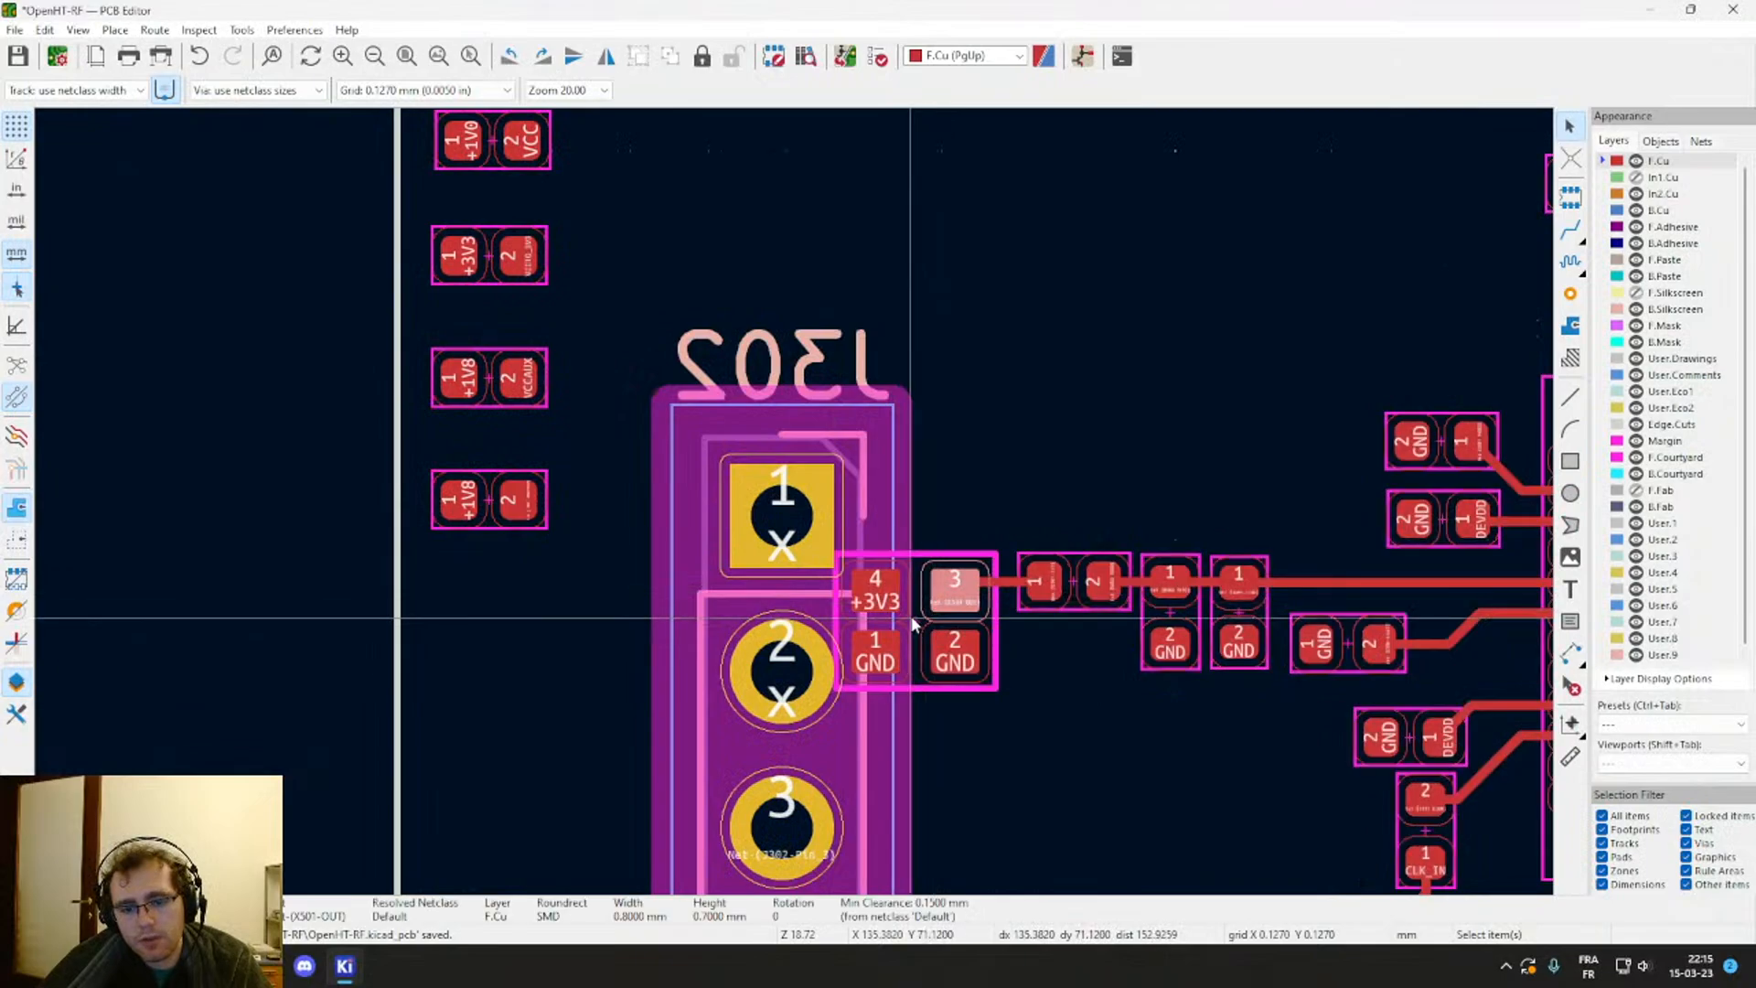
left_click(912, 619)
key("m")
key("Escape")
key("t")
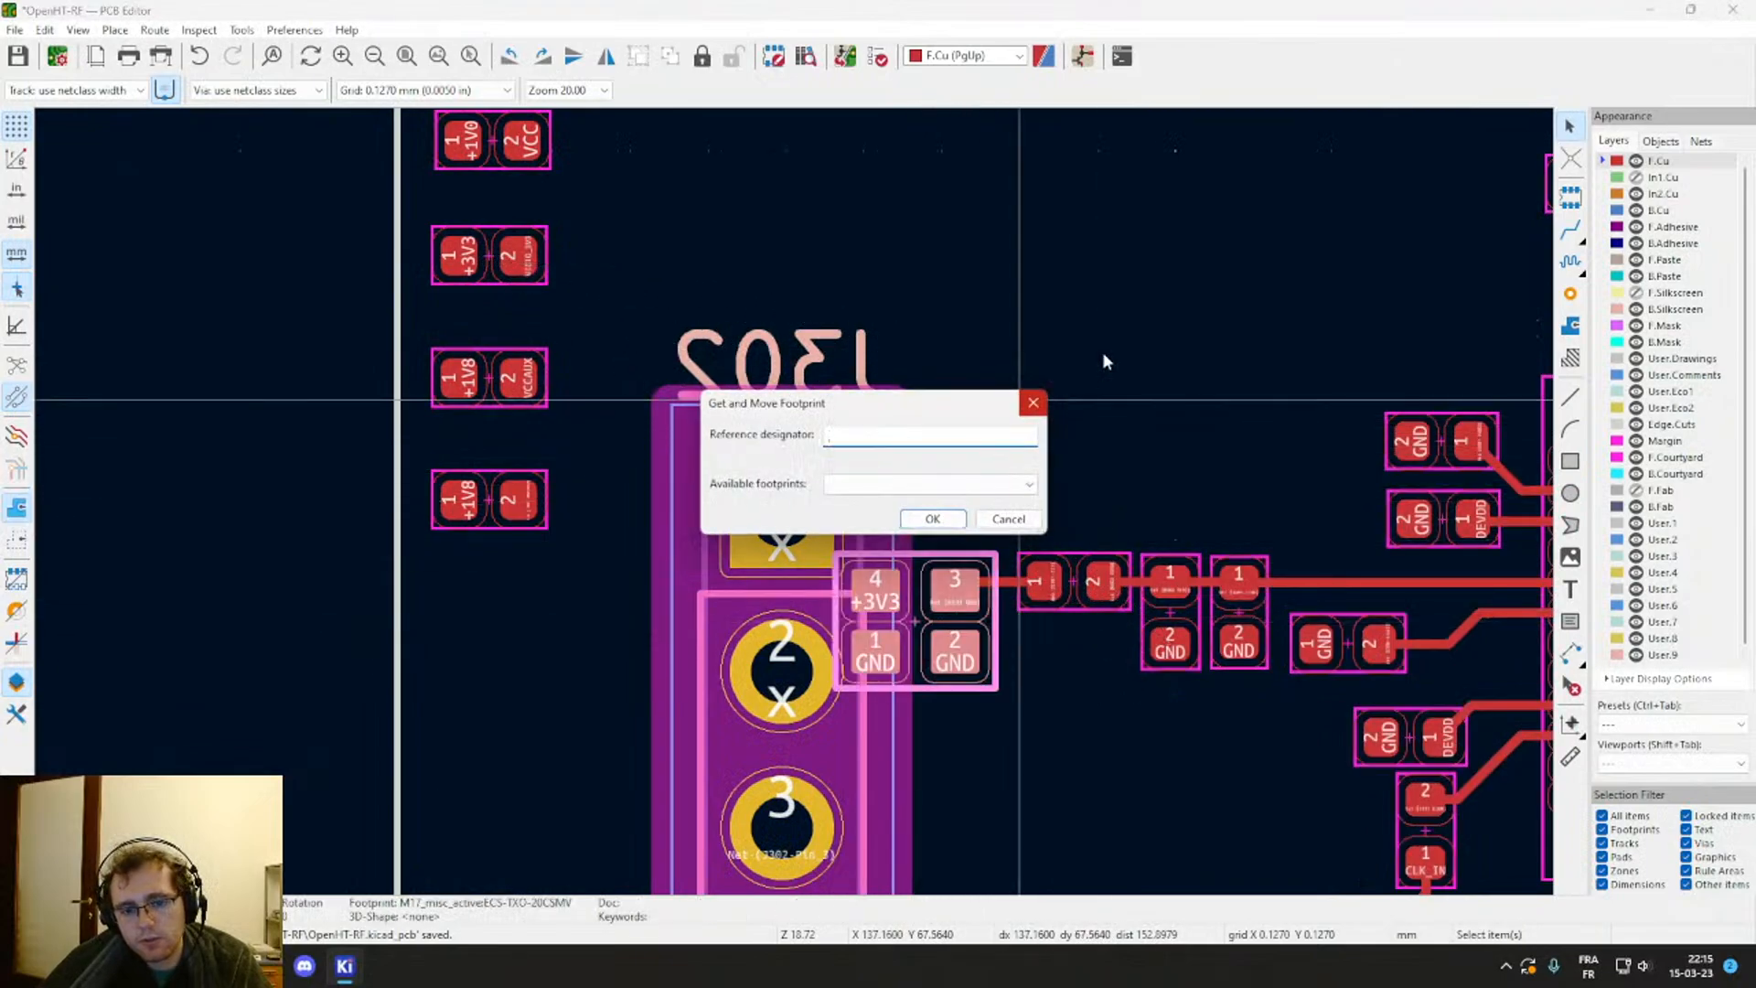
key("Escape")
key("m")
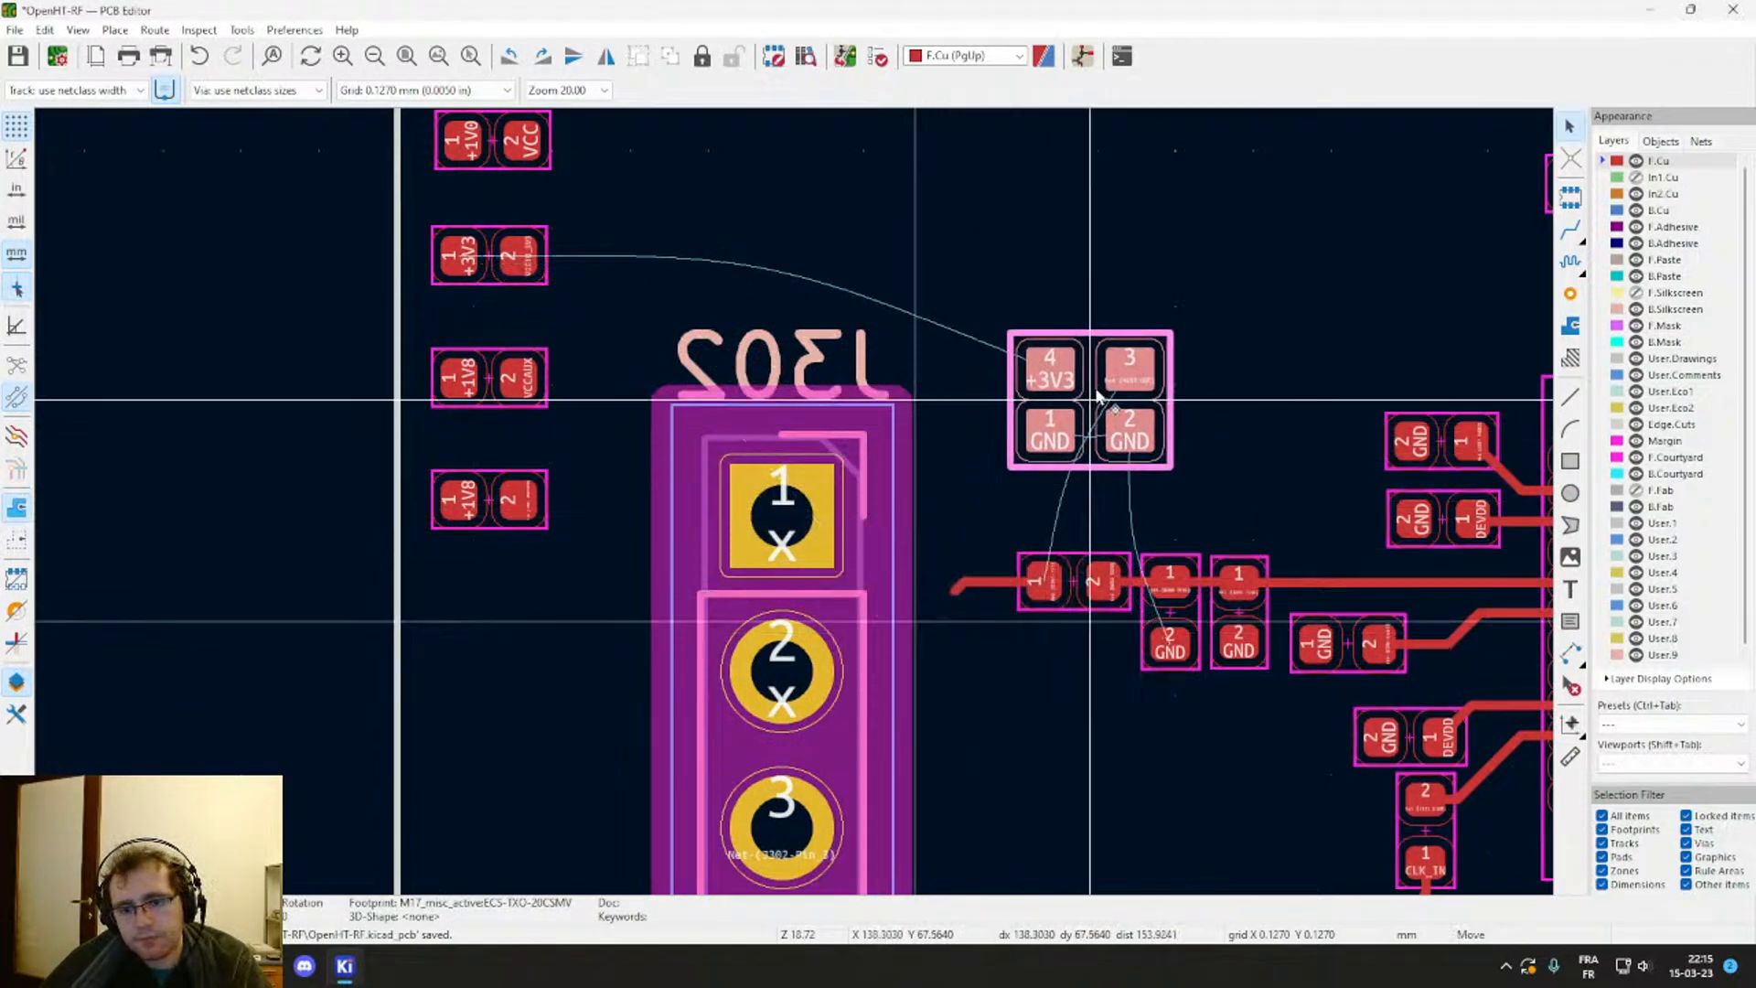
left_click(922, 616)
key("t")
key("Escape")
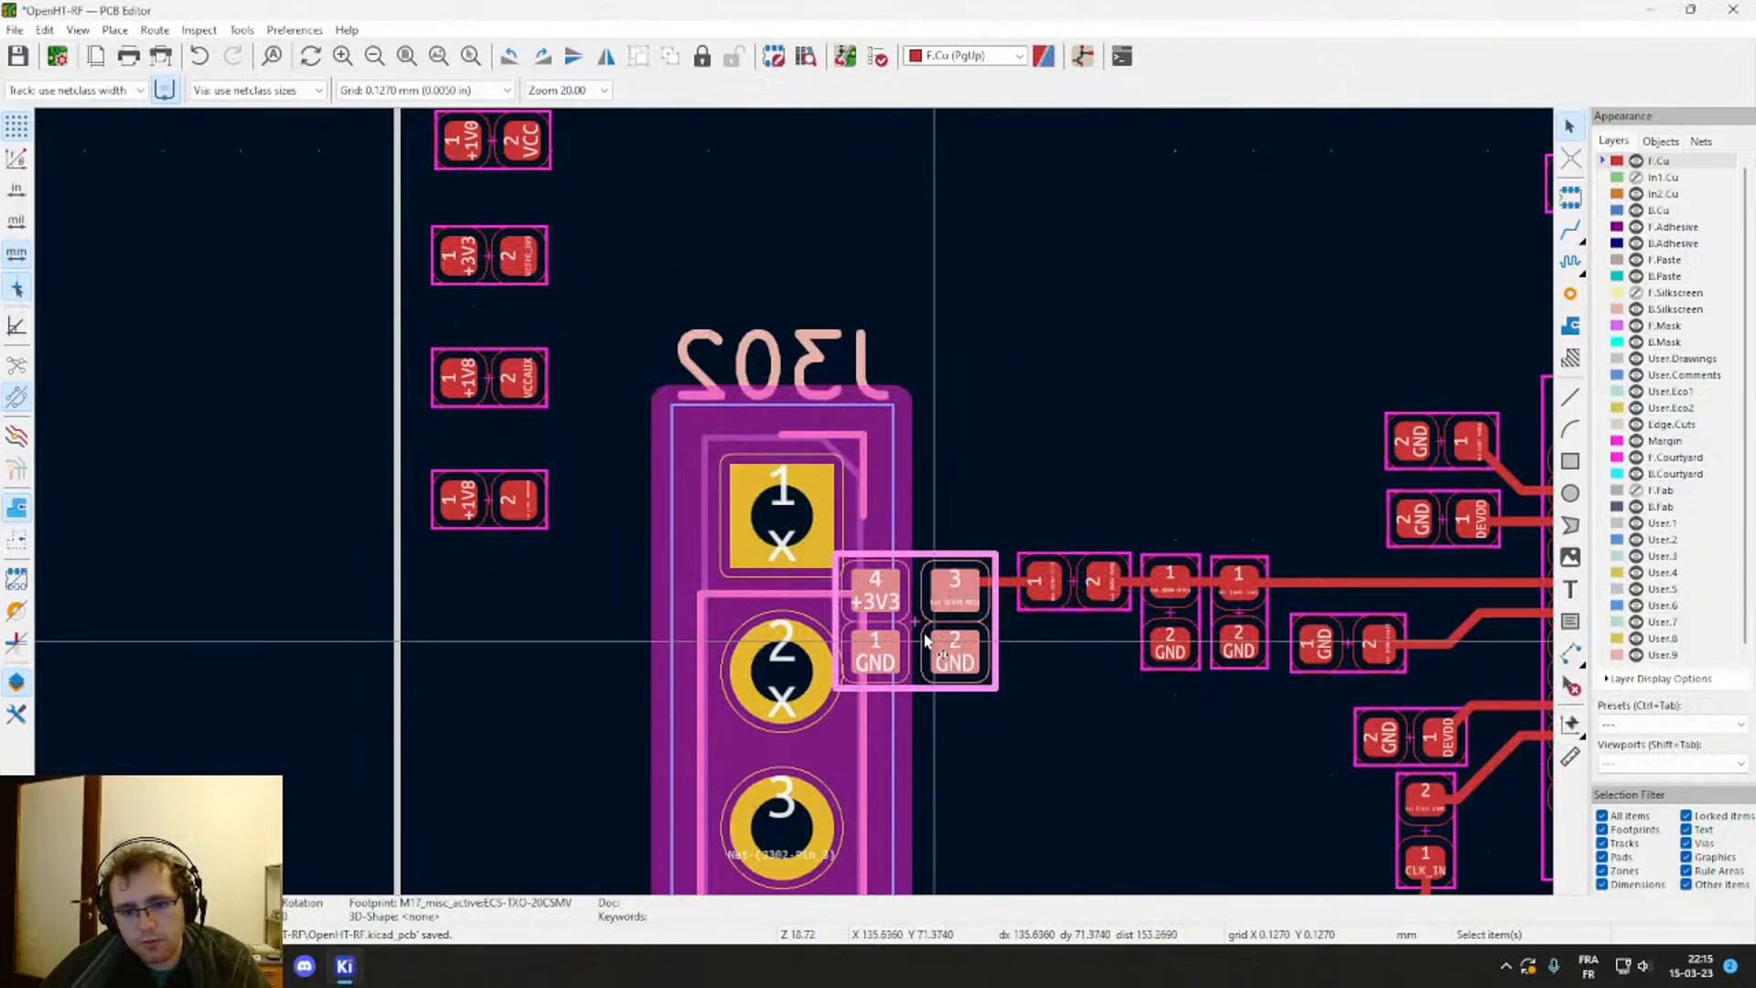
Step: Rotate the 4-pad oscillator overlapping J302 by 90° and move it about 4 mm right and 5 mm up, clear of the connector
key("m")
key("r")
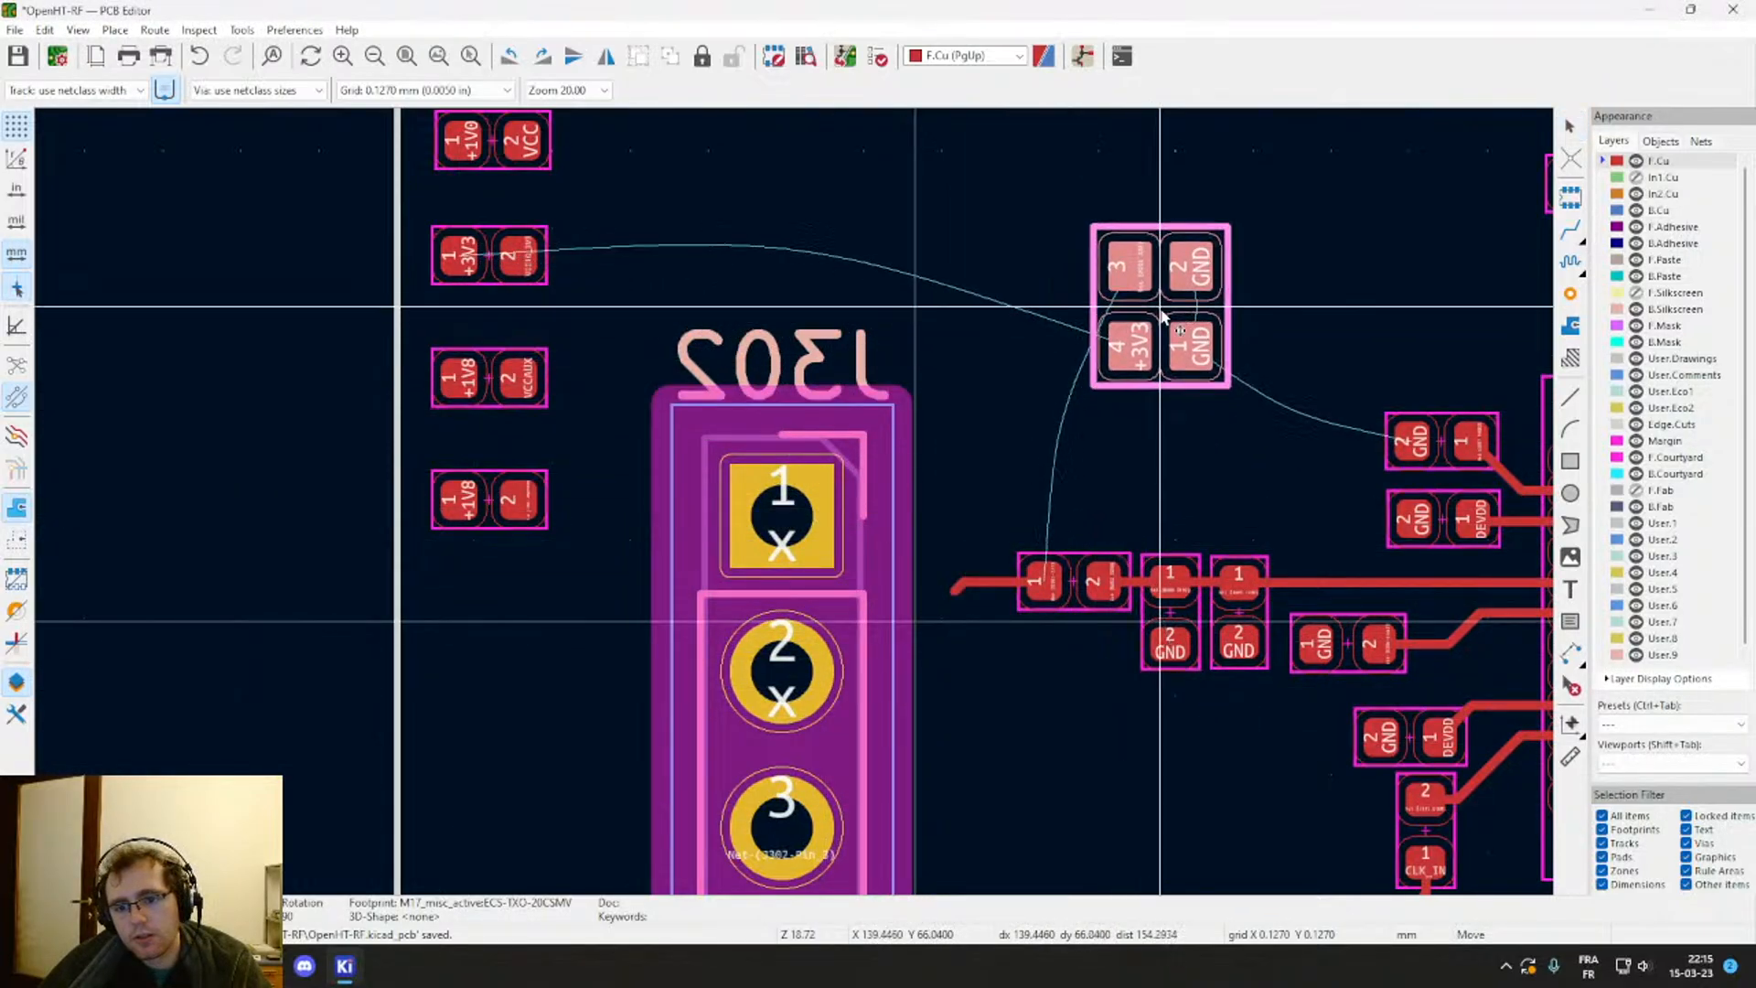
left_click(1160, 309)
Step: Examine the board placement around the edge-mount SMA connector, the 49-pad chip and the free area above the FPGA
middle_click_drag(1330, 422, 818, 578)
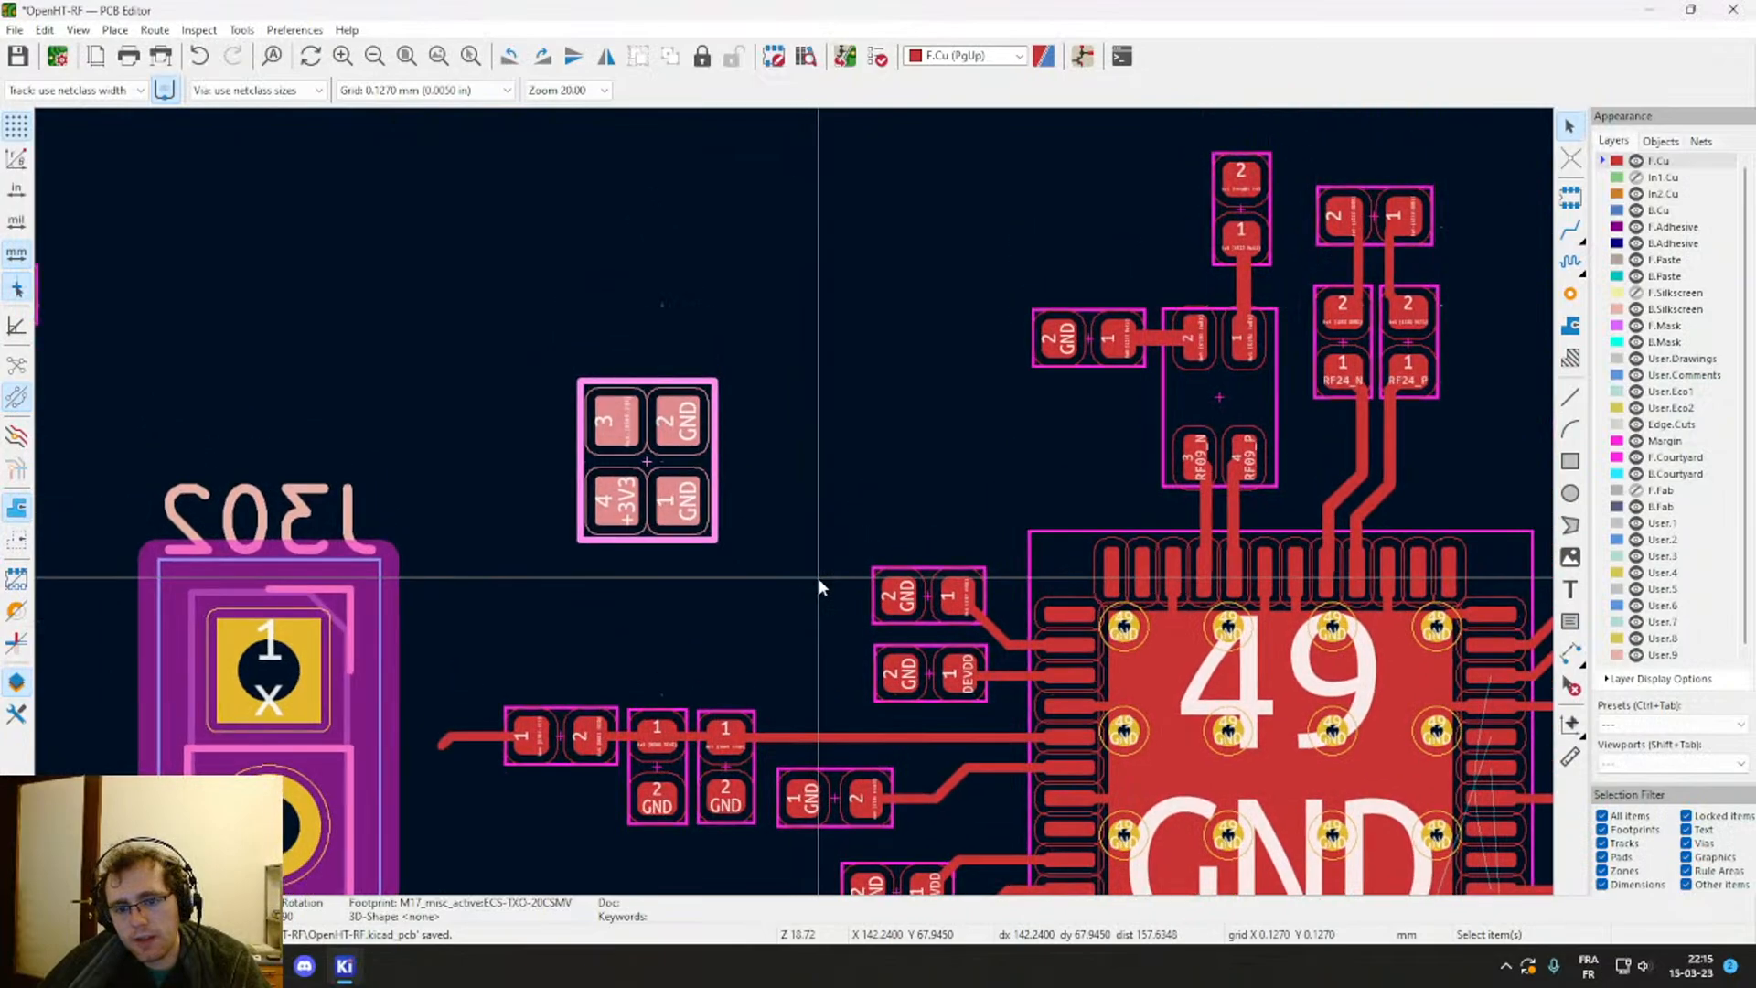
scroll(947, 426, "down", 5)
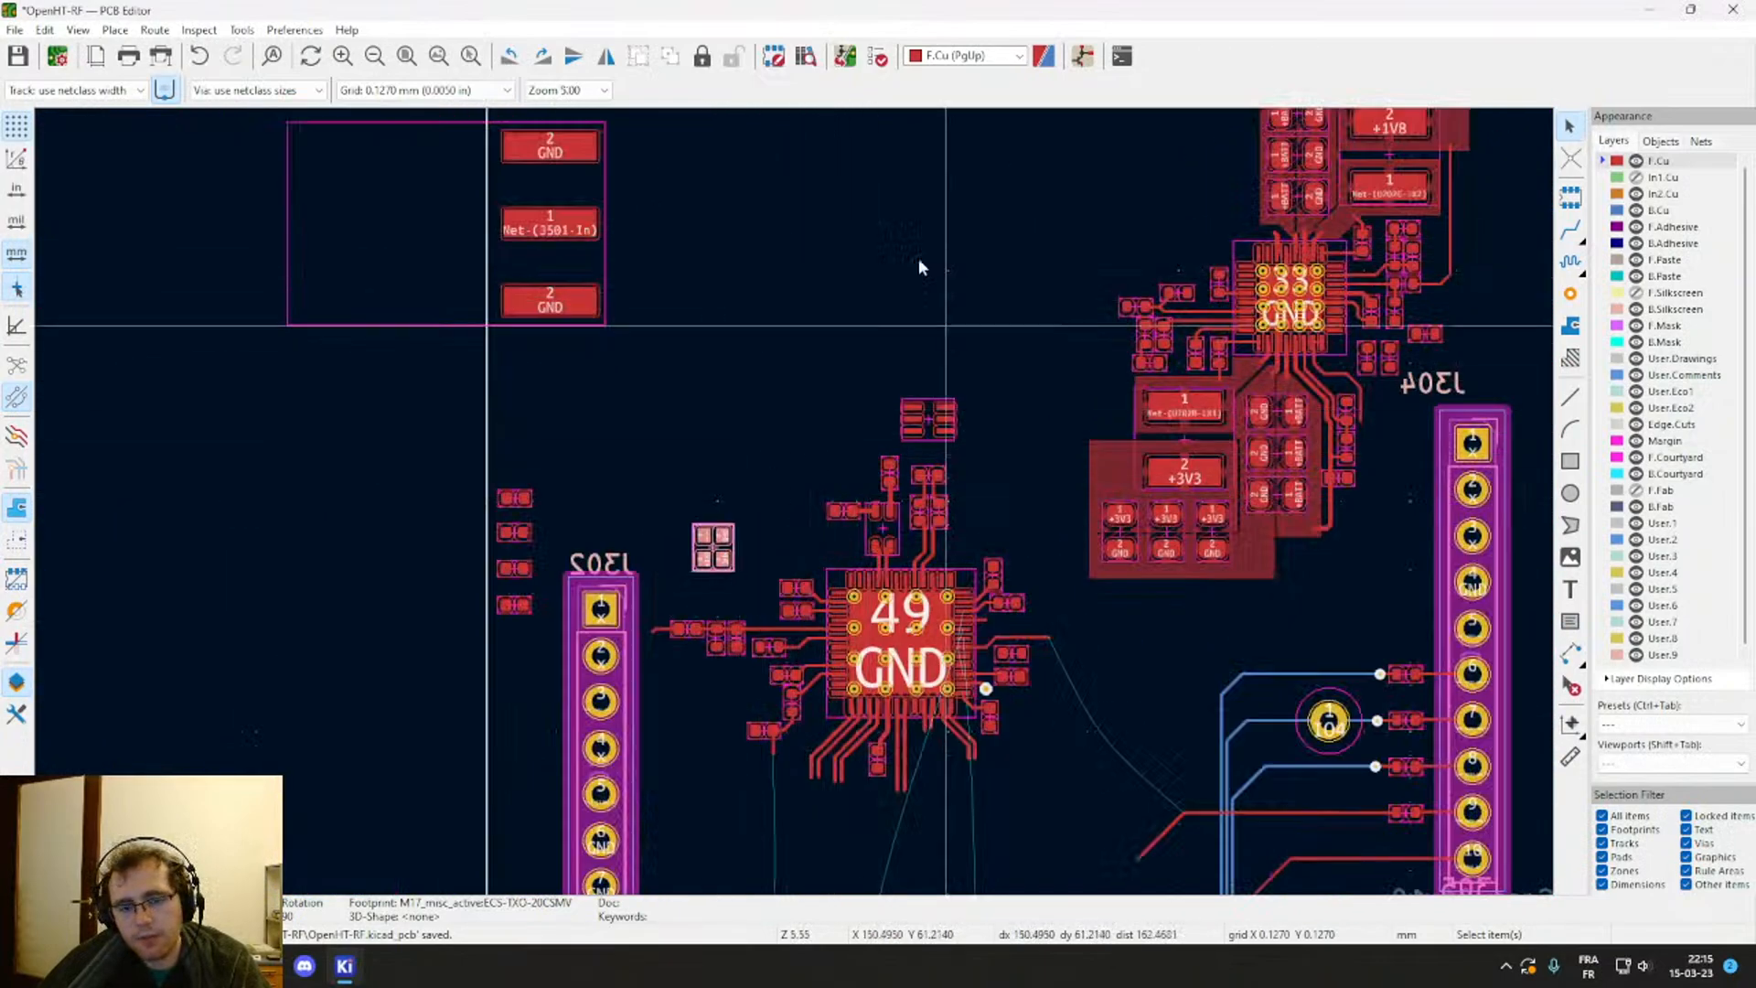
scroll(782, 484, "down", 4)
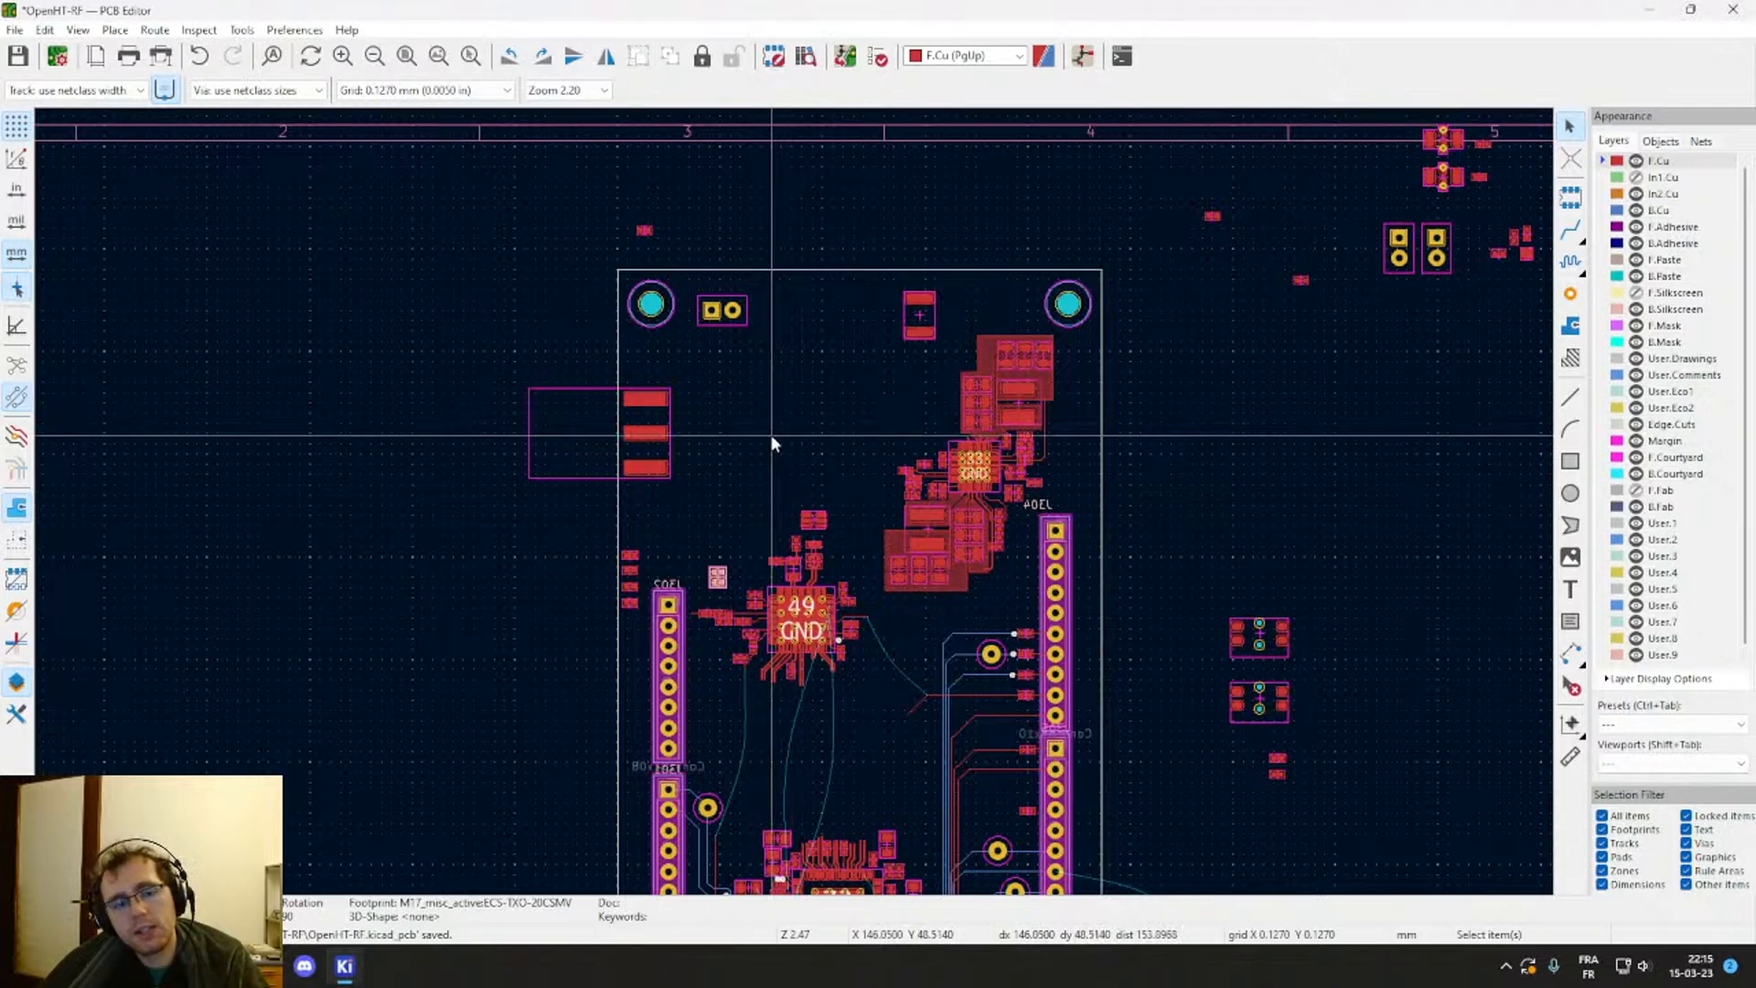
left_click(585, 439)
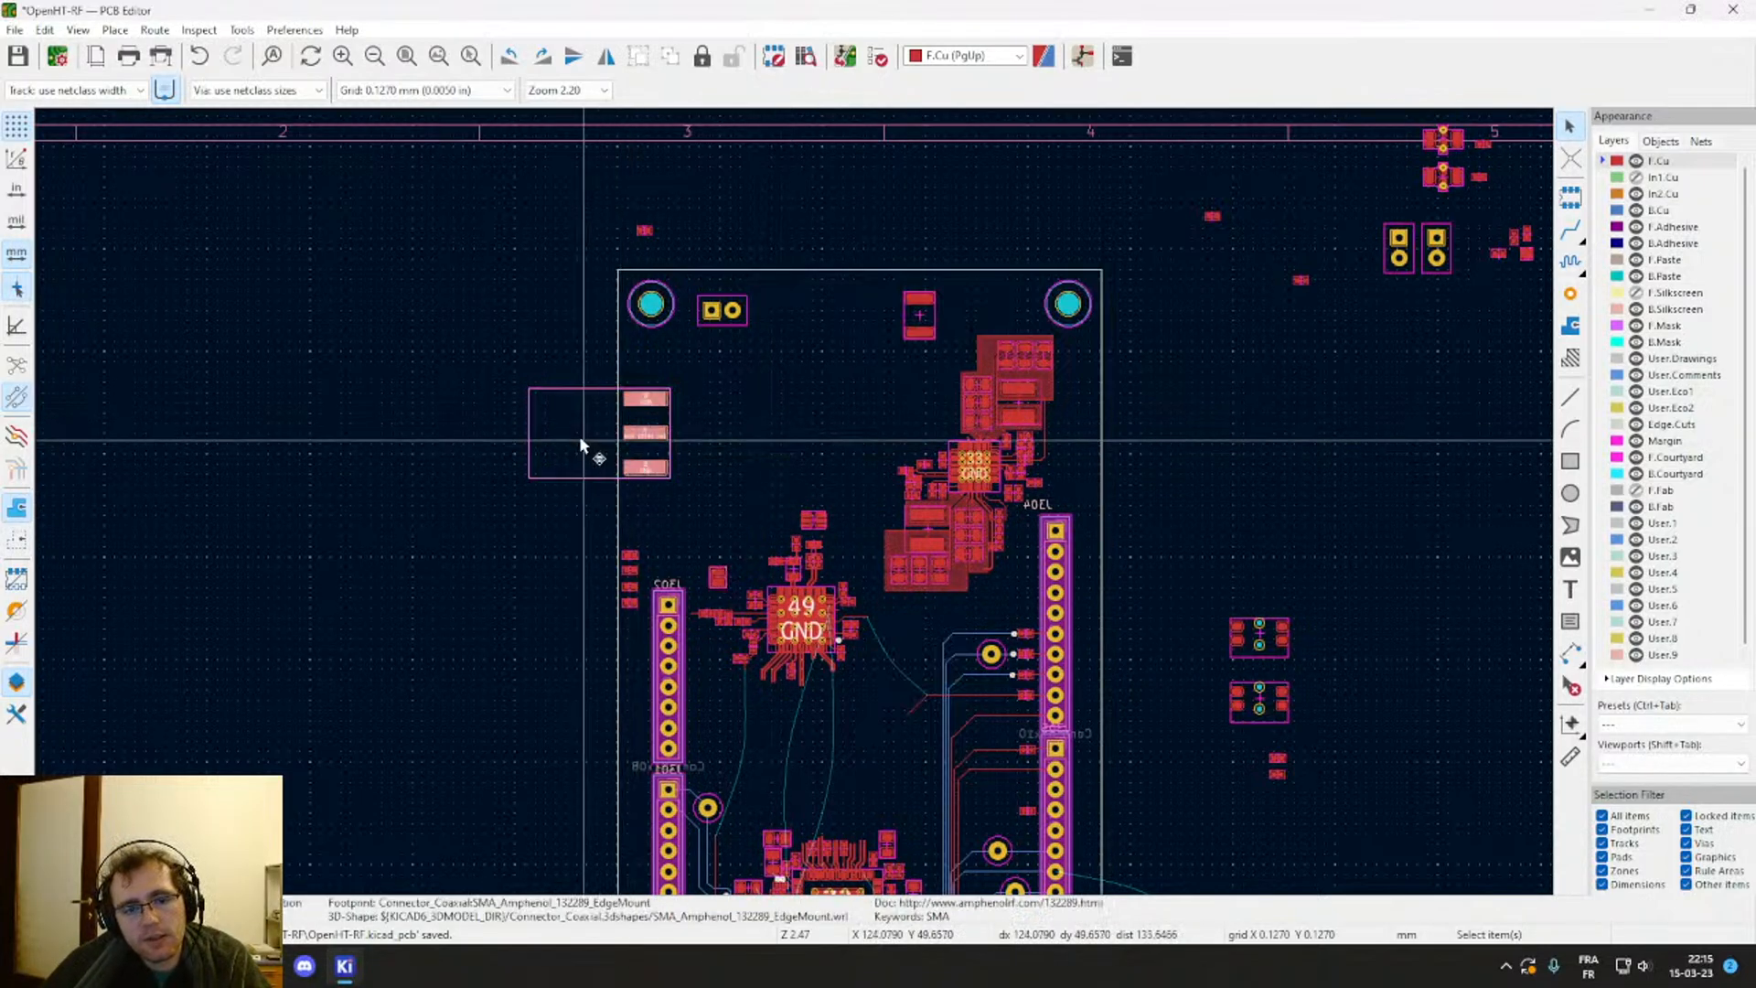
scroll(578, 436, "down", 3)
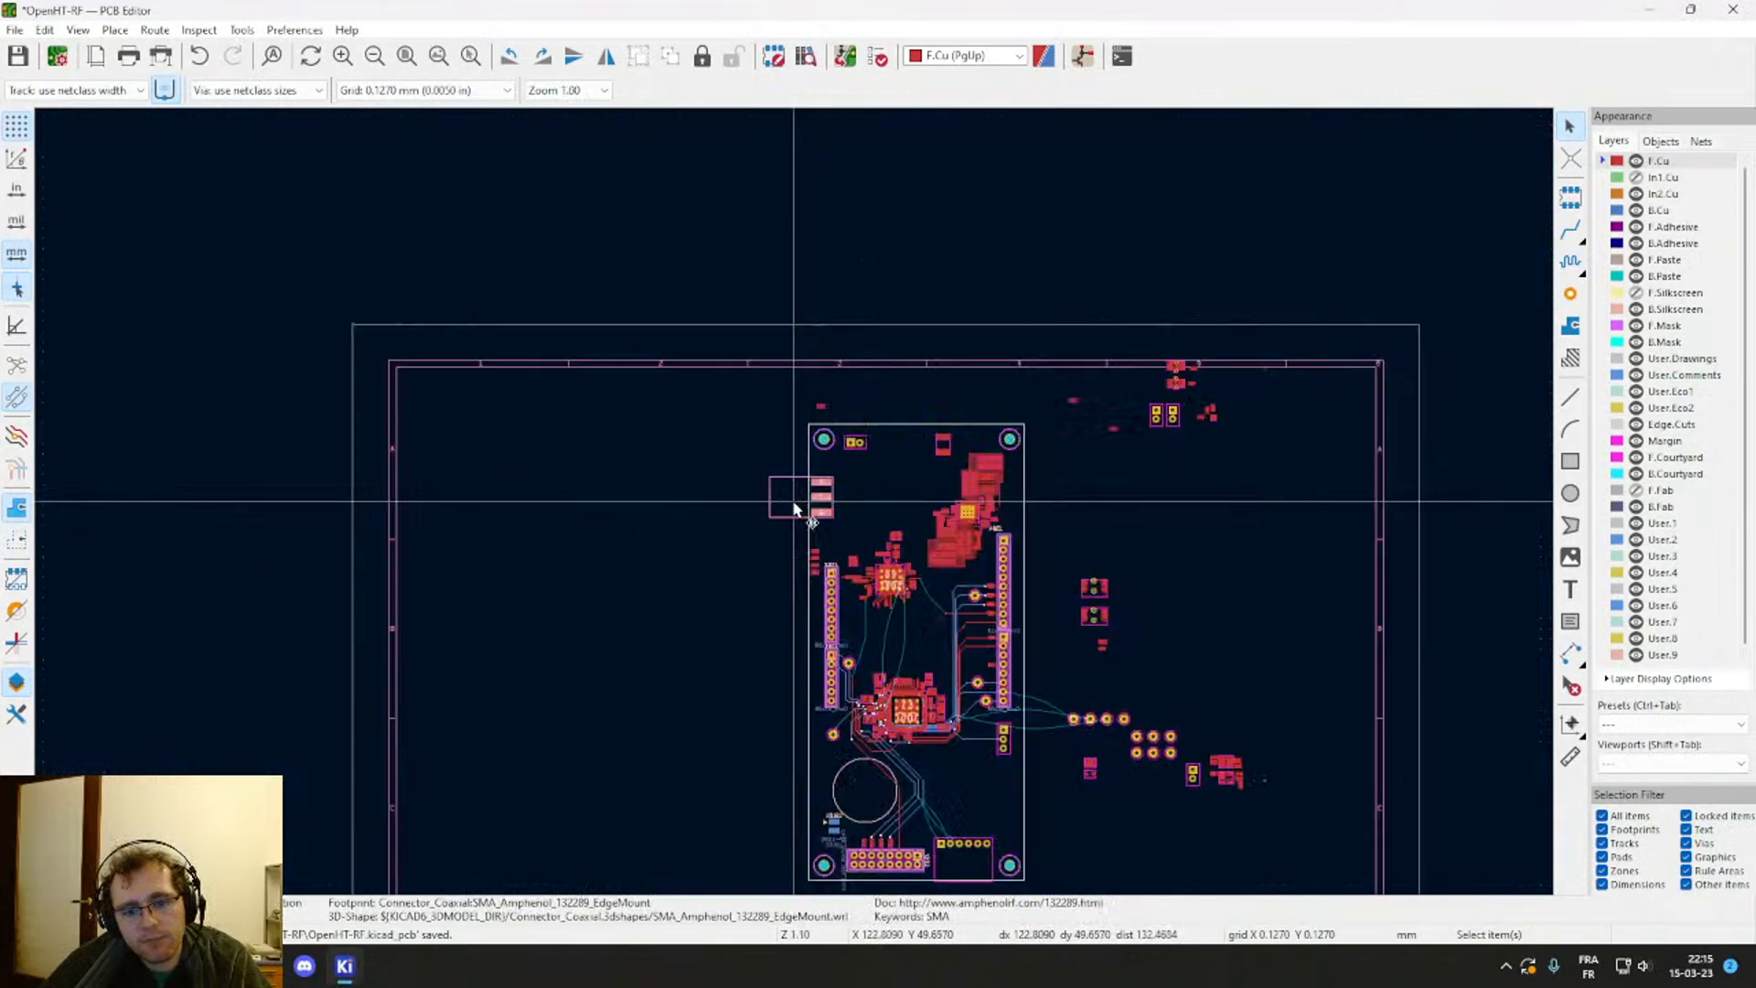
scroll(797, 512, "up", 2)
scroll(803, 519, "down", 2)
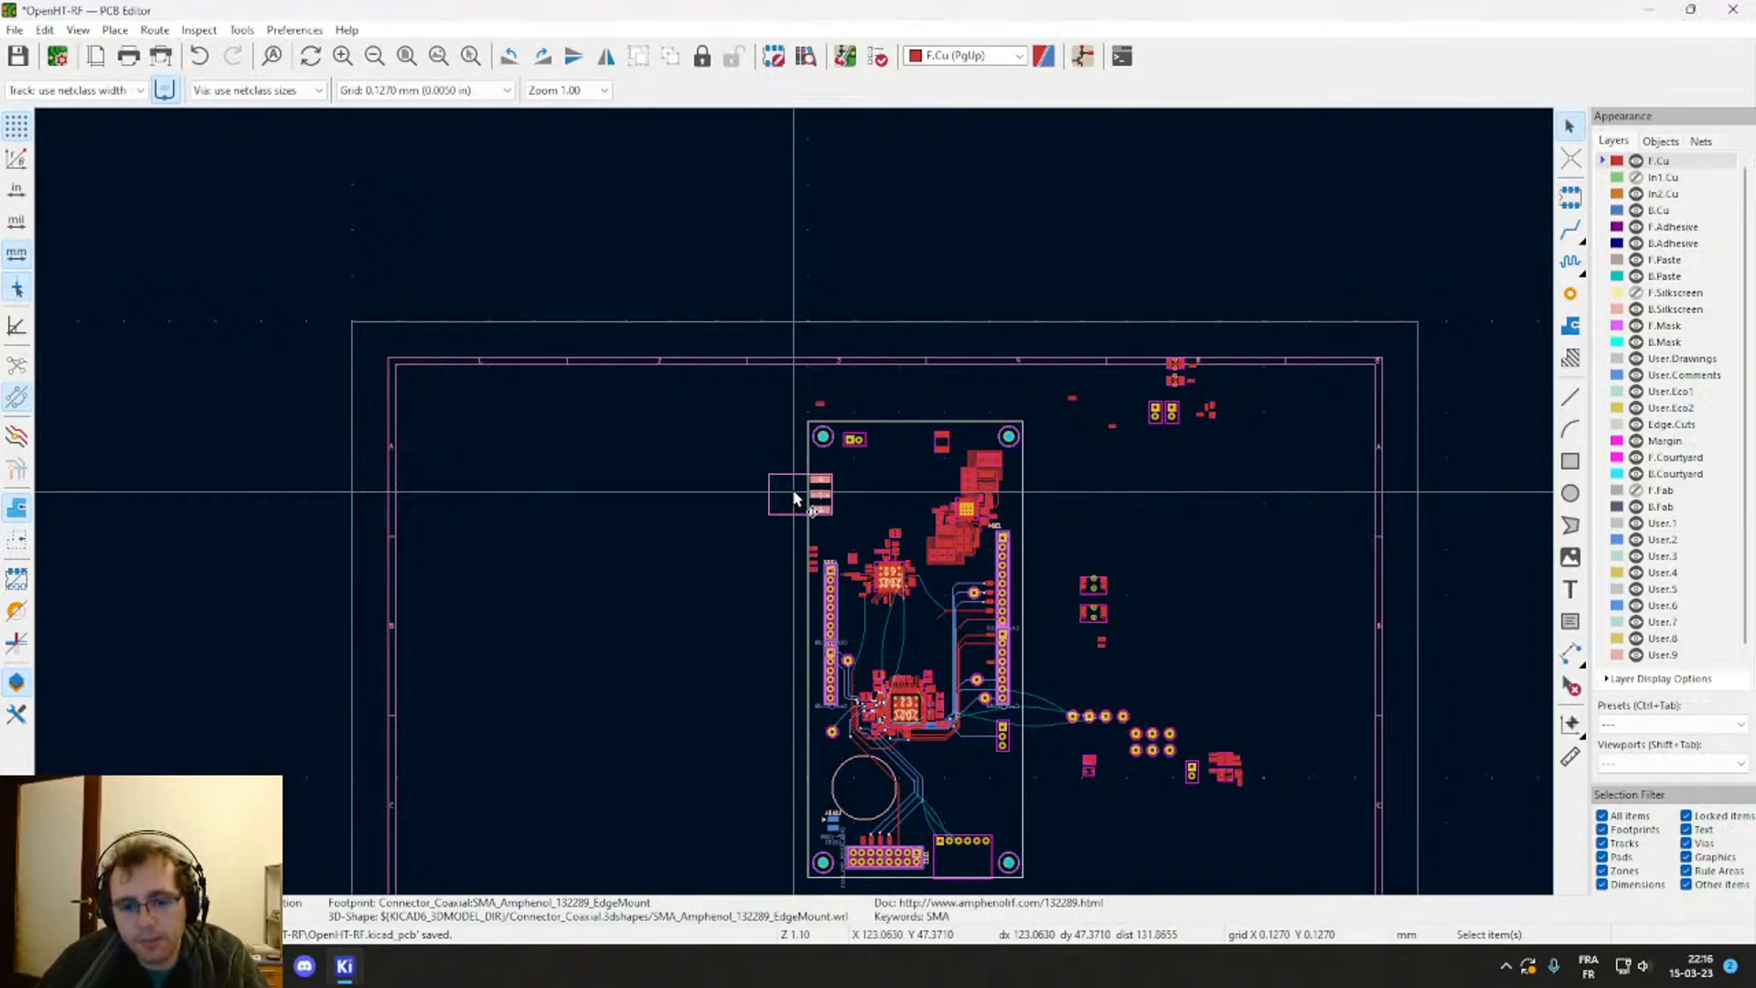
scroll(875, 580, "up", 2)
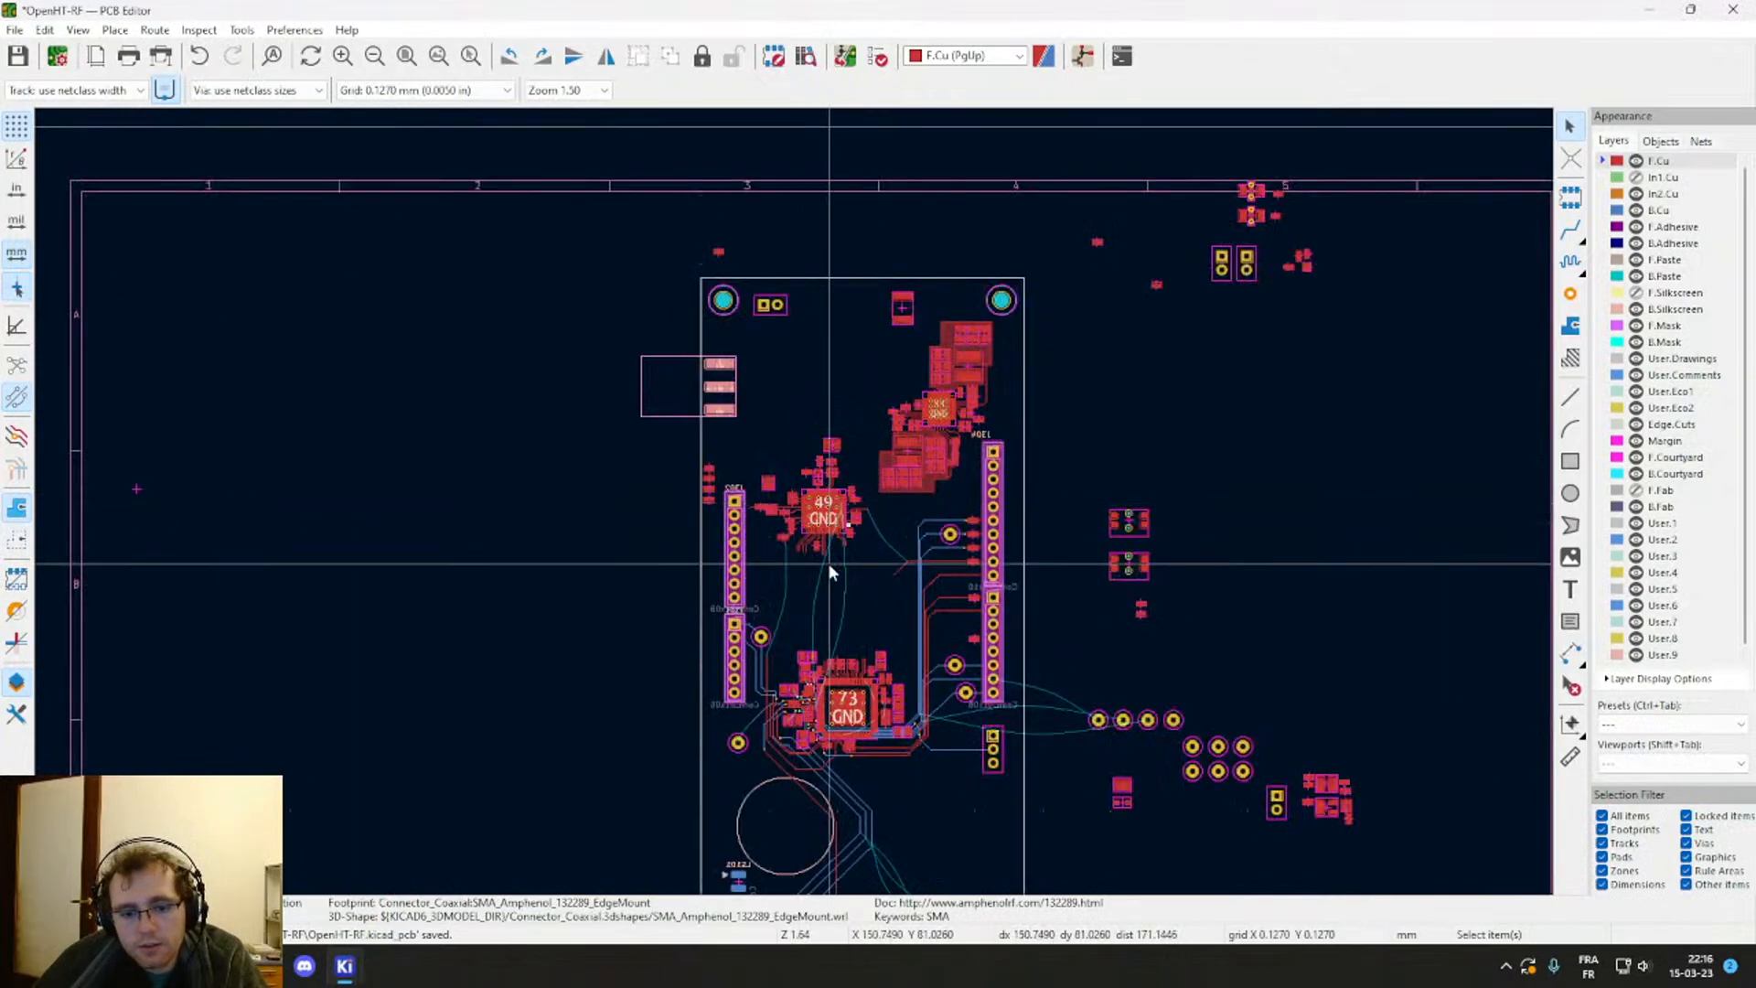
scroll(796, 509, "up", 5)
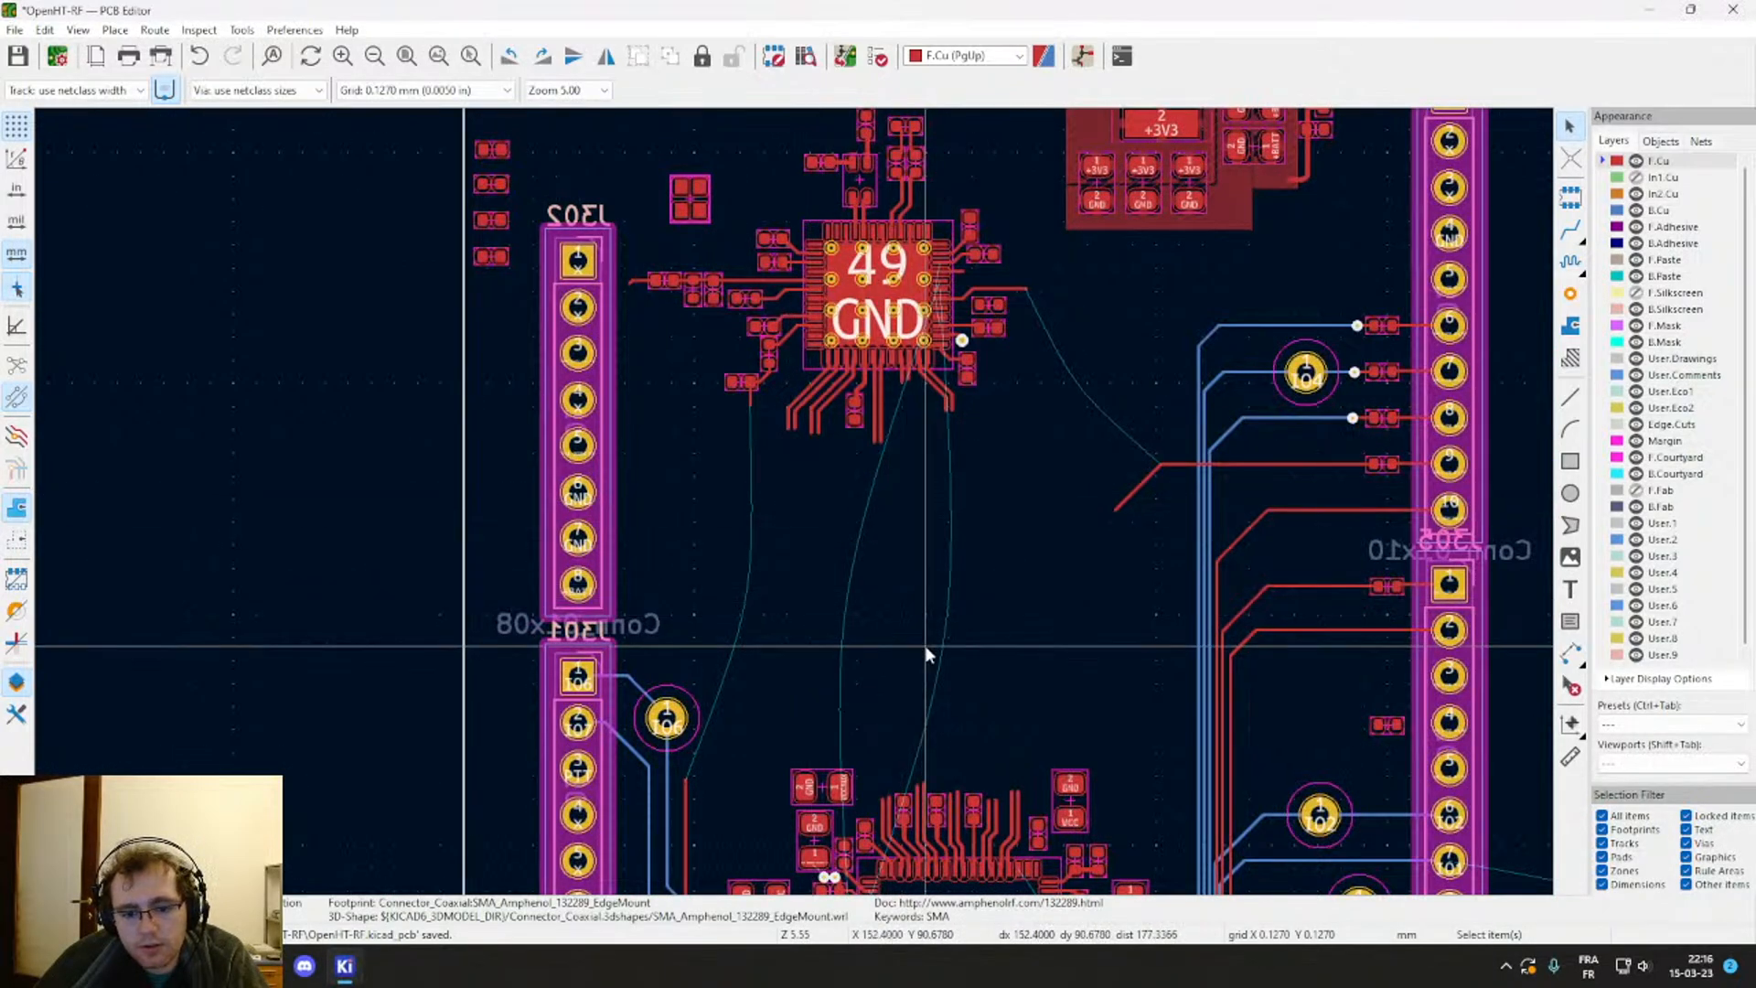
middle_click_drag(886, 667, 893, 443)
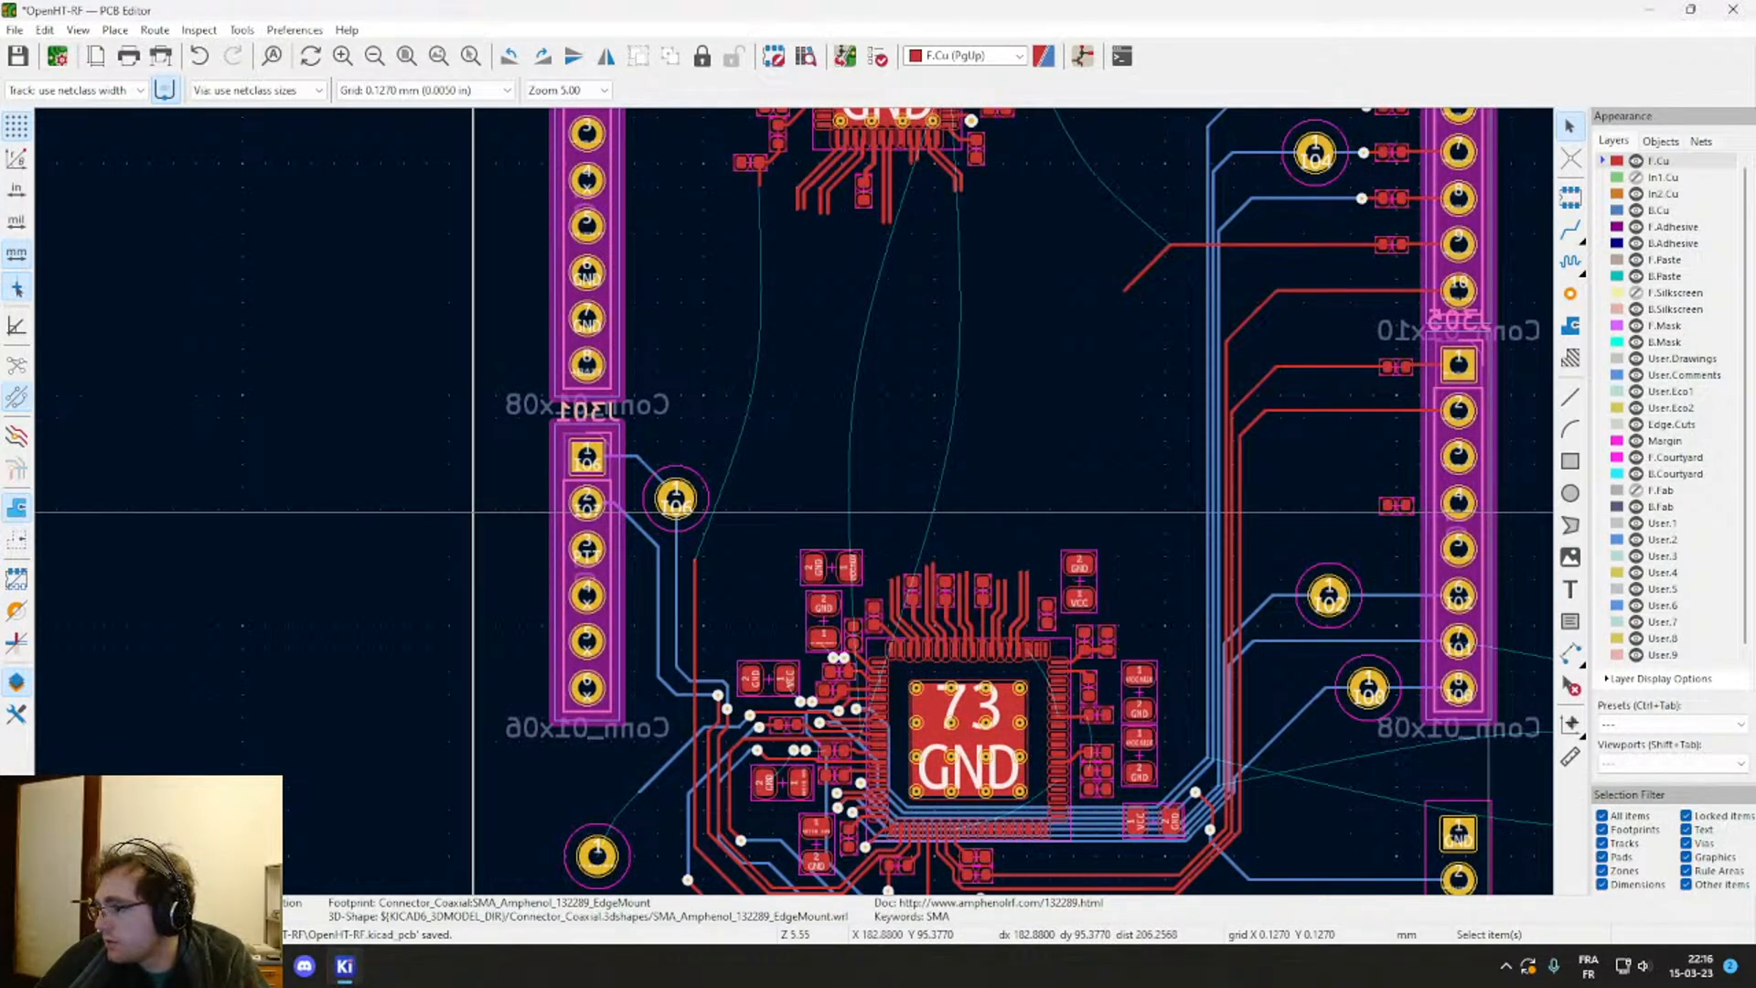
scroll(988, 677, "down", 4)
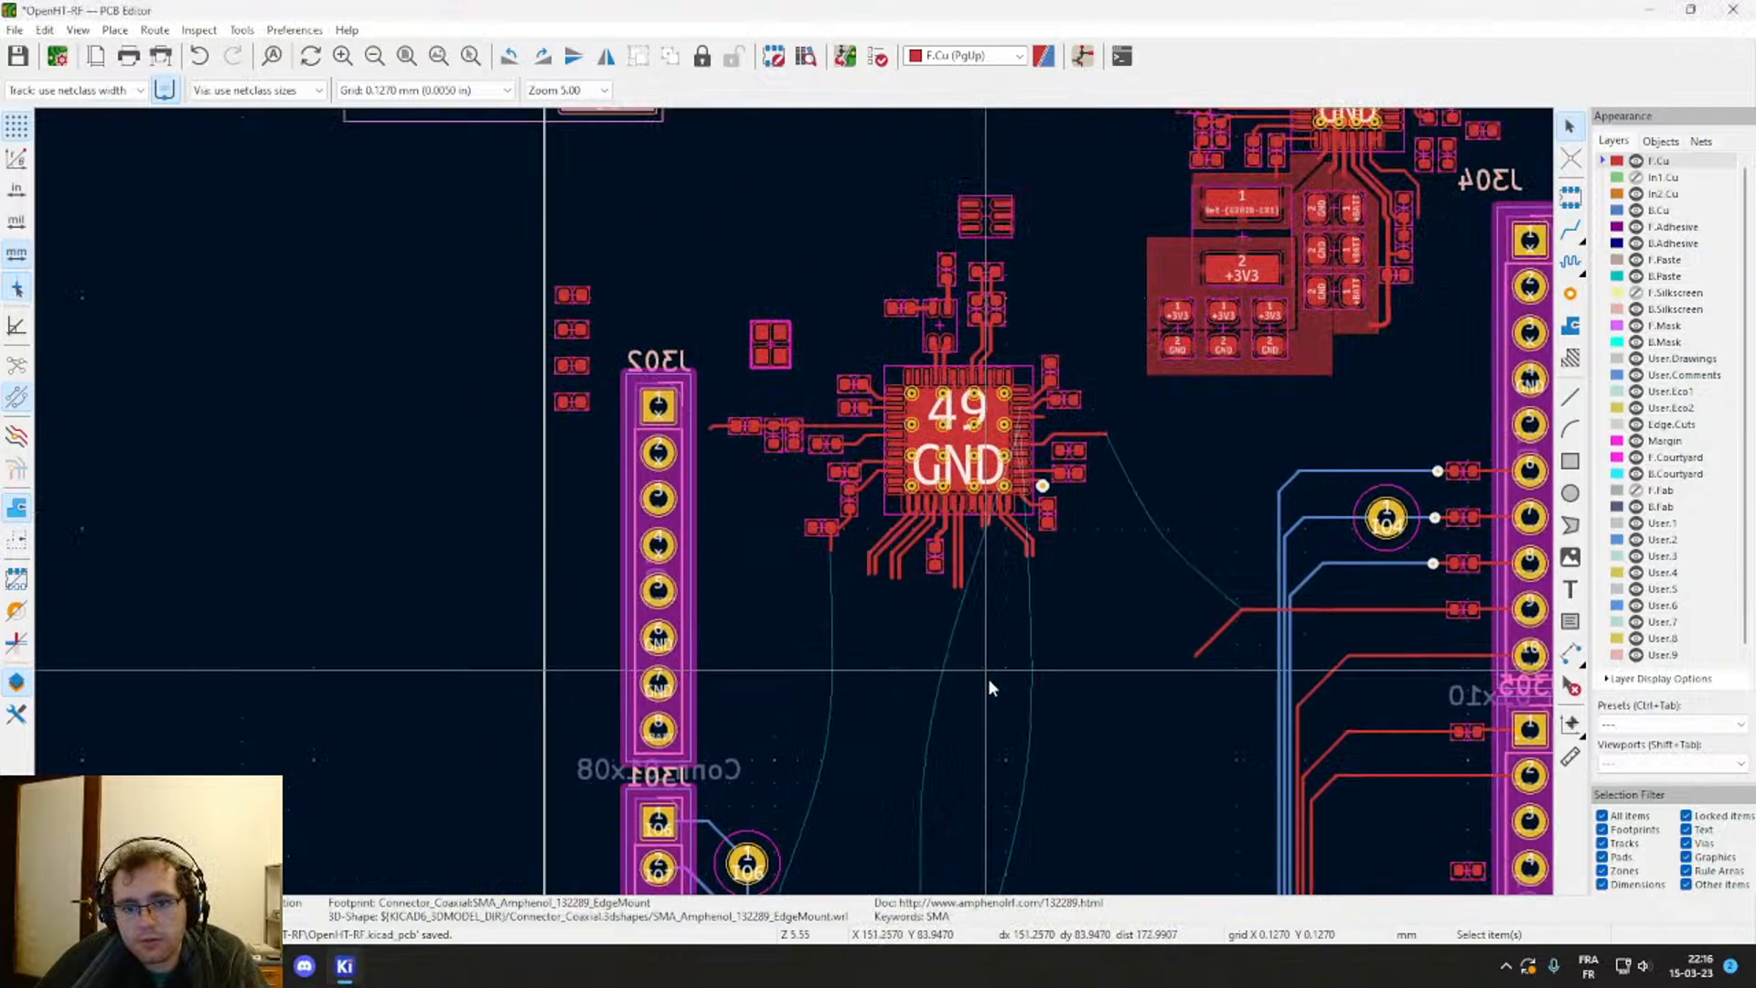
scroll(806, 390, "down", 2)
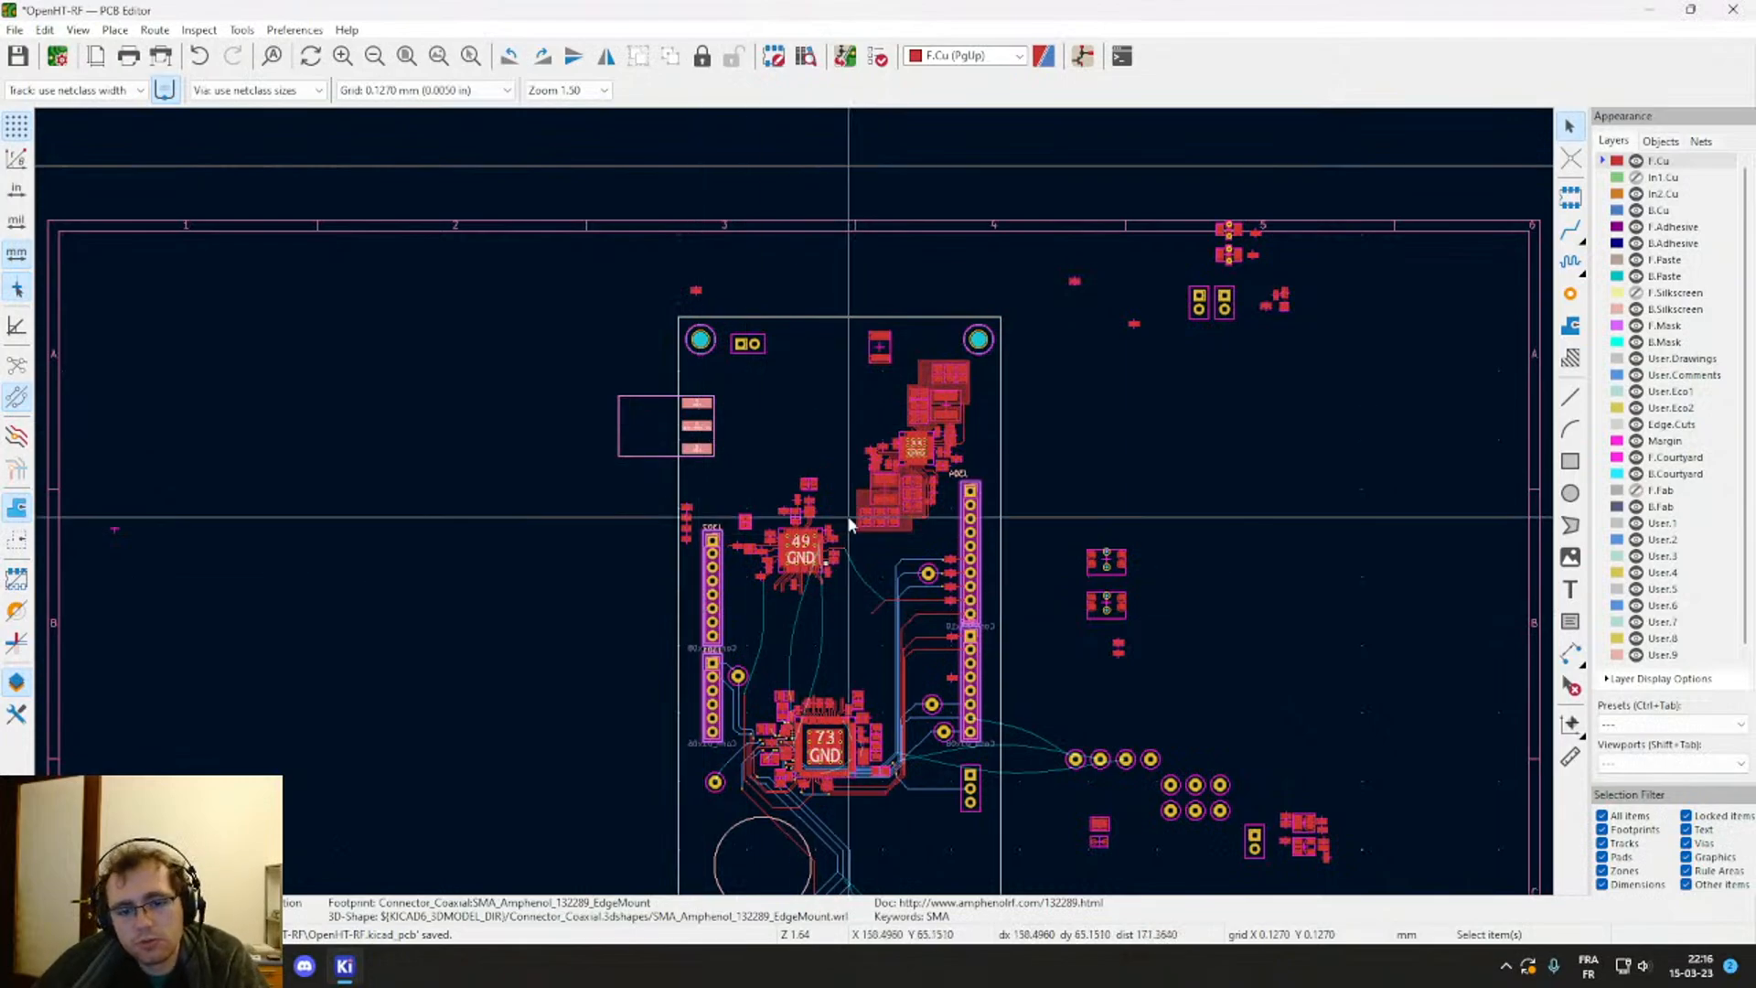
Step: Inspect the 49-pad chip's LVDS and SPI track stubs and the pads and tracks around the 73-pad FPGA
scroll(843, 512, "up", 3)
scroll(794, 509, "up", 5)
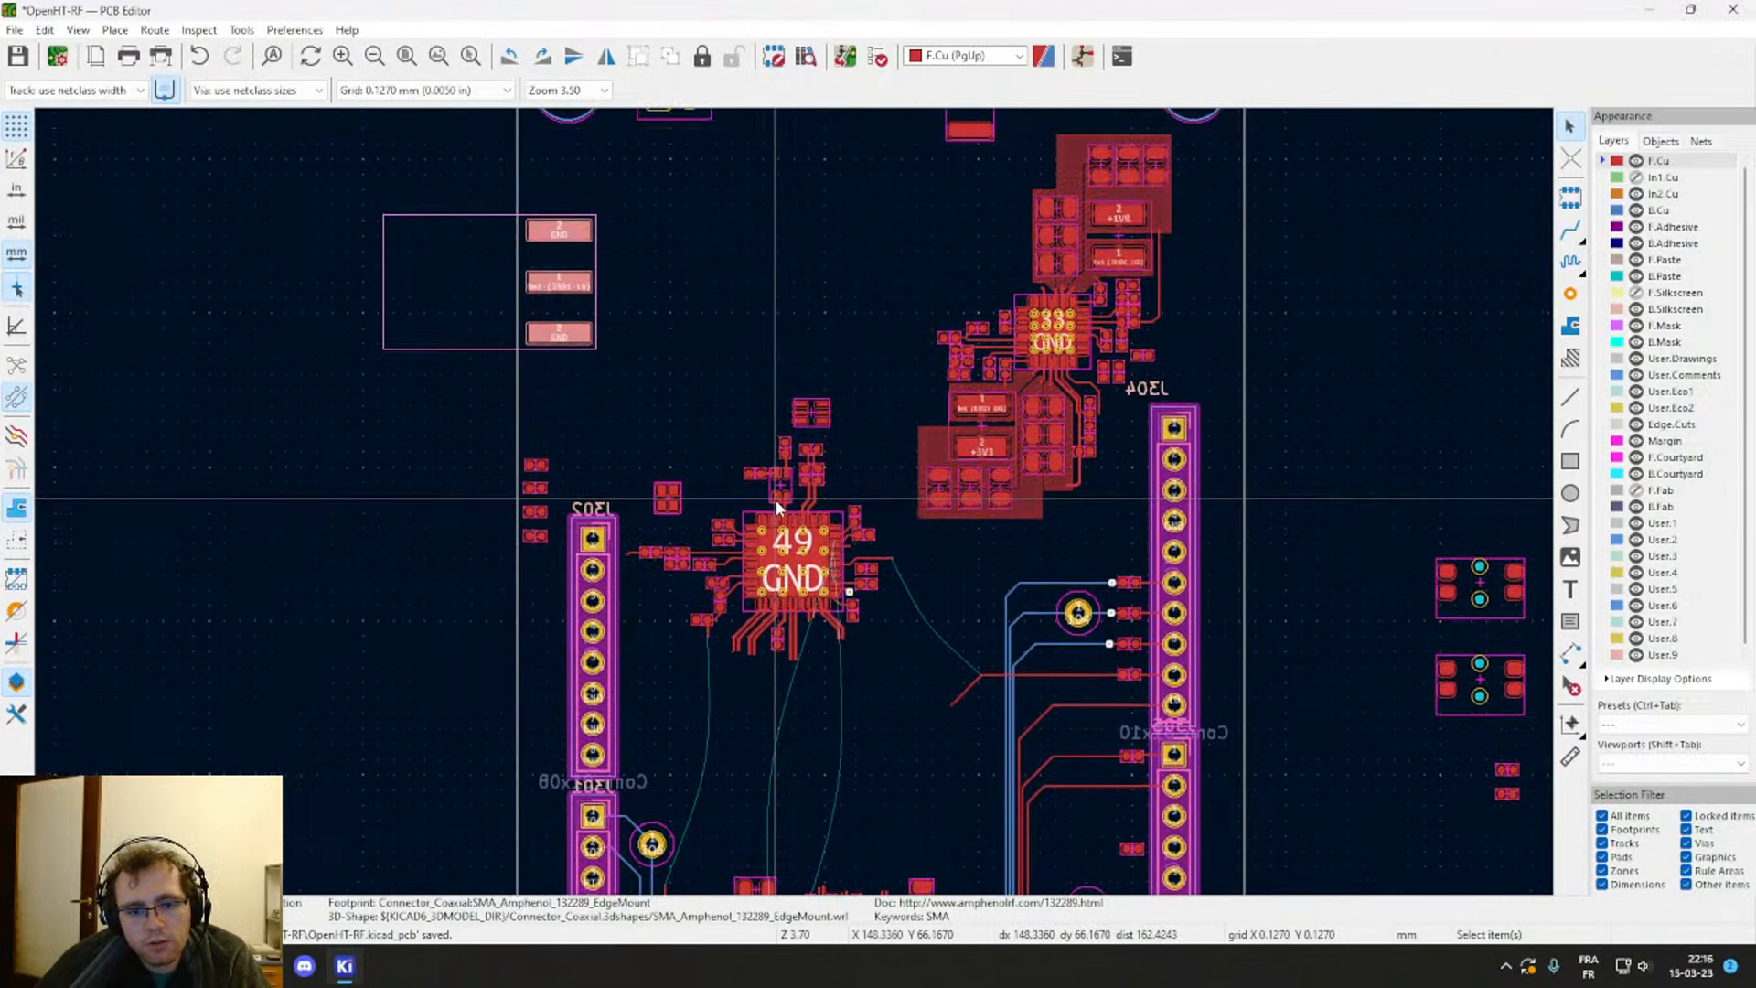
scroll(794, 505, "down", 3)
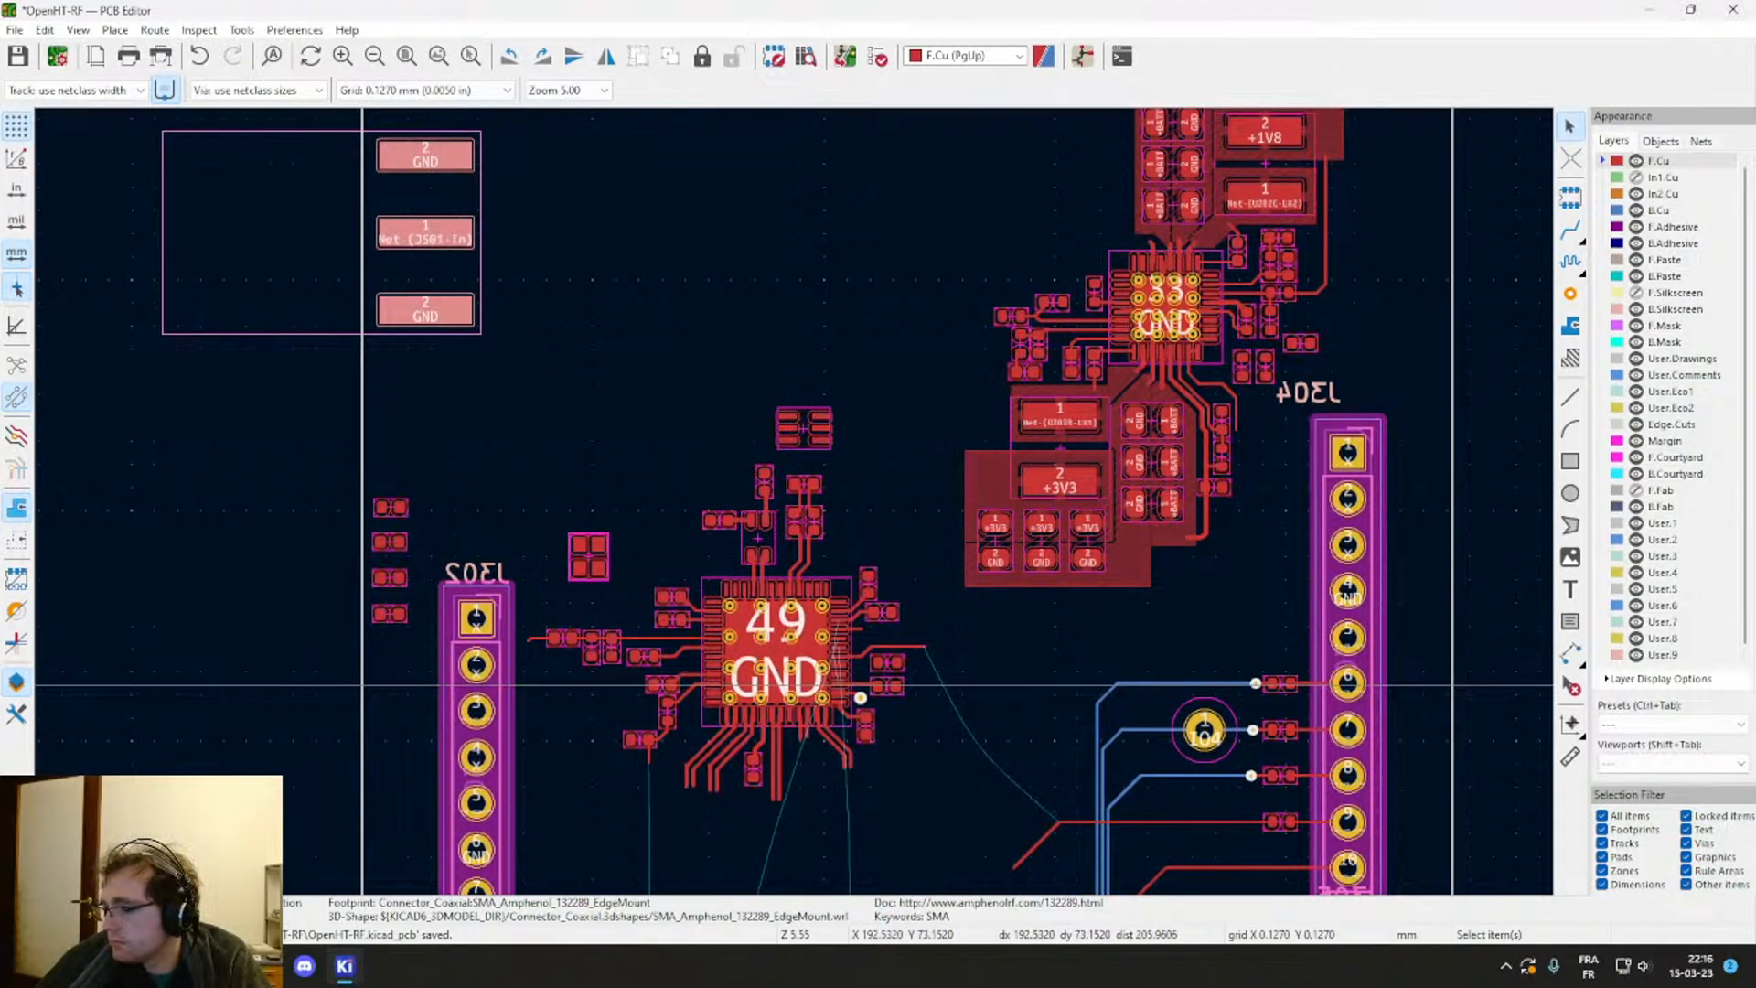
scroll(819, 690, "up", 7)
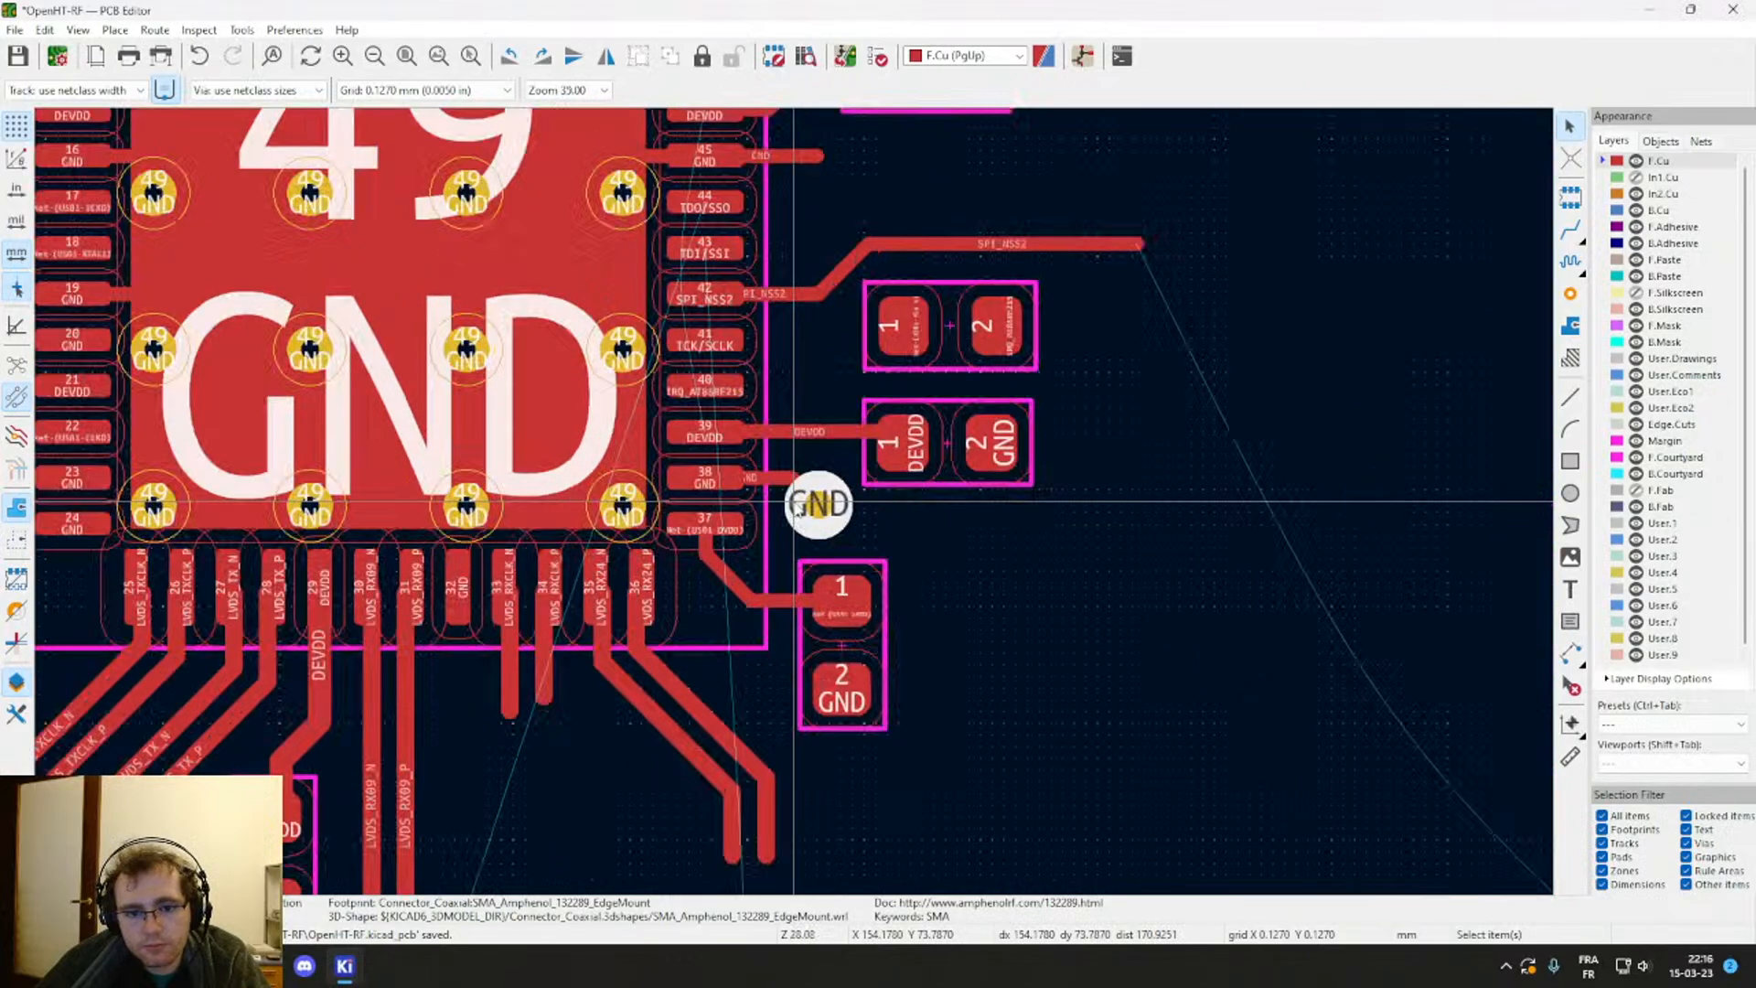
scroll(798, 509, "down", 7)
middle_click_drag(764, 522, 811, 326)
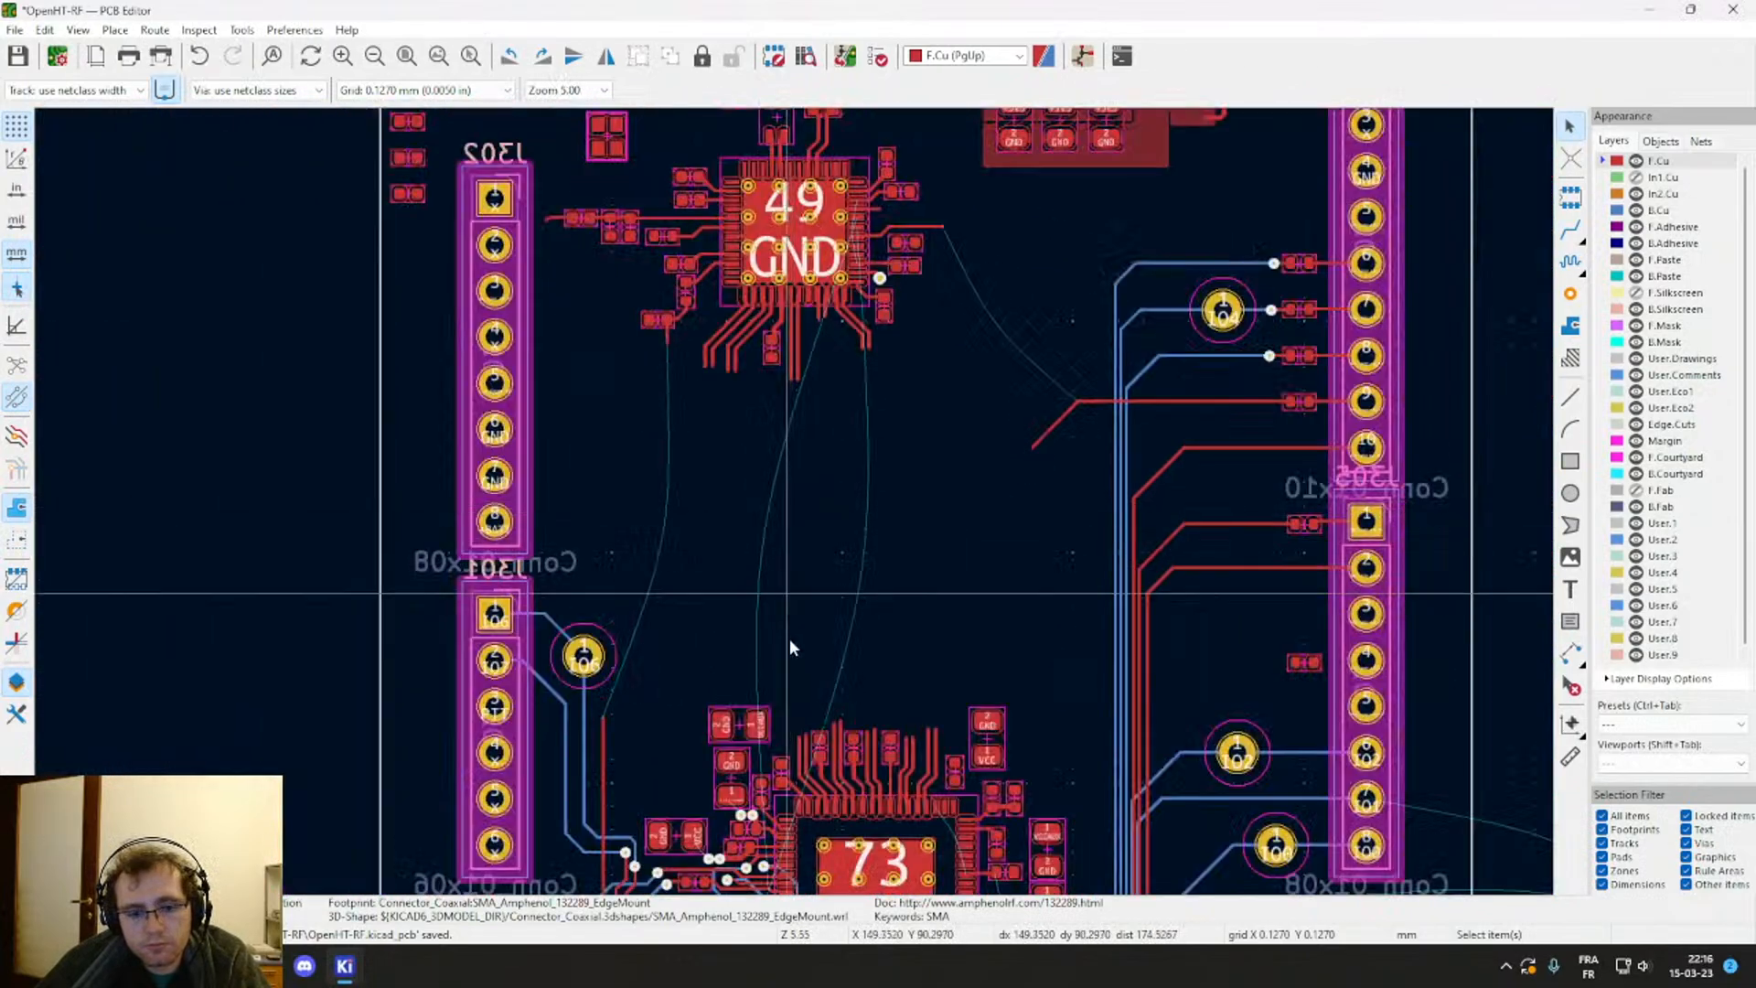
middle_click_drag(788, 638, 858, 444)
scroll(794, 508, "up", 2)
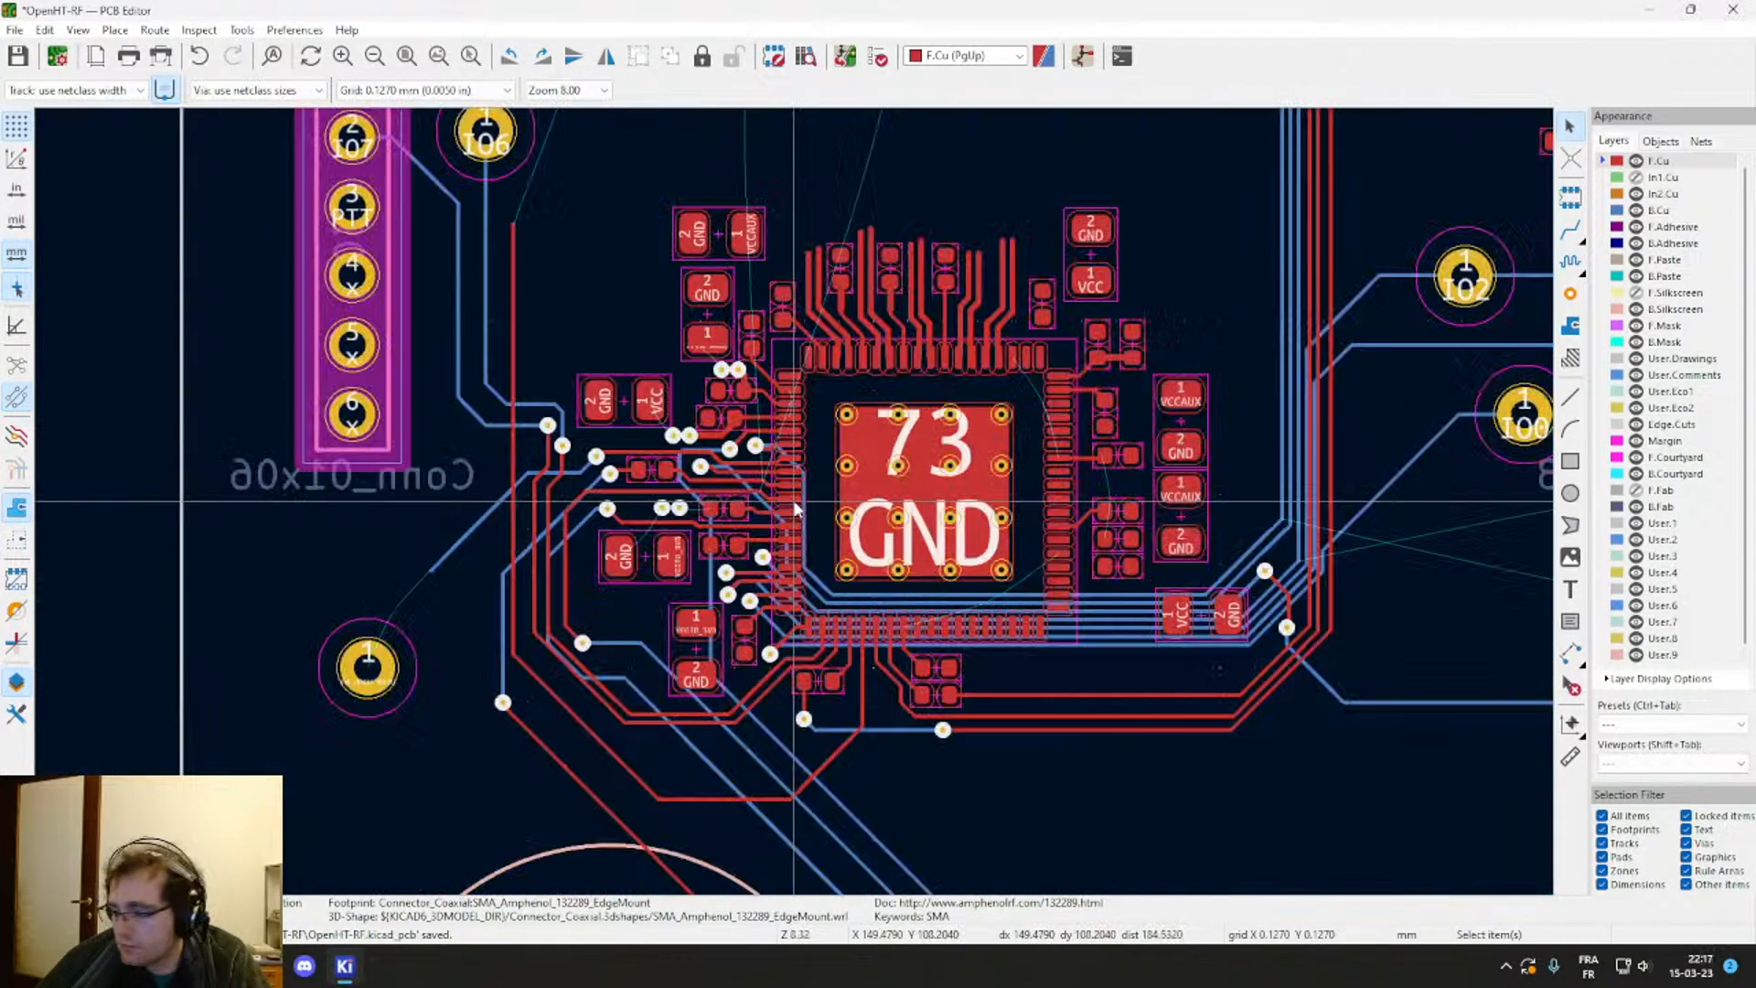
scroll(793, 509, "down", 3)
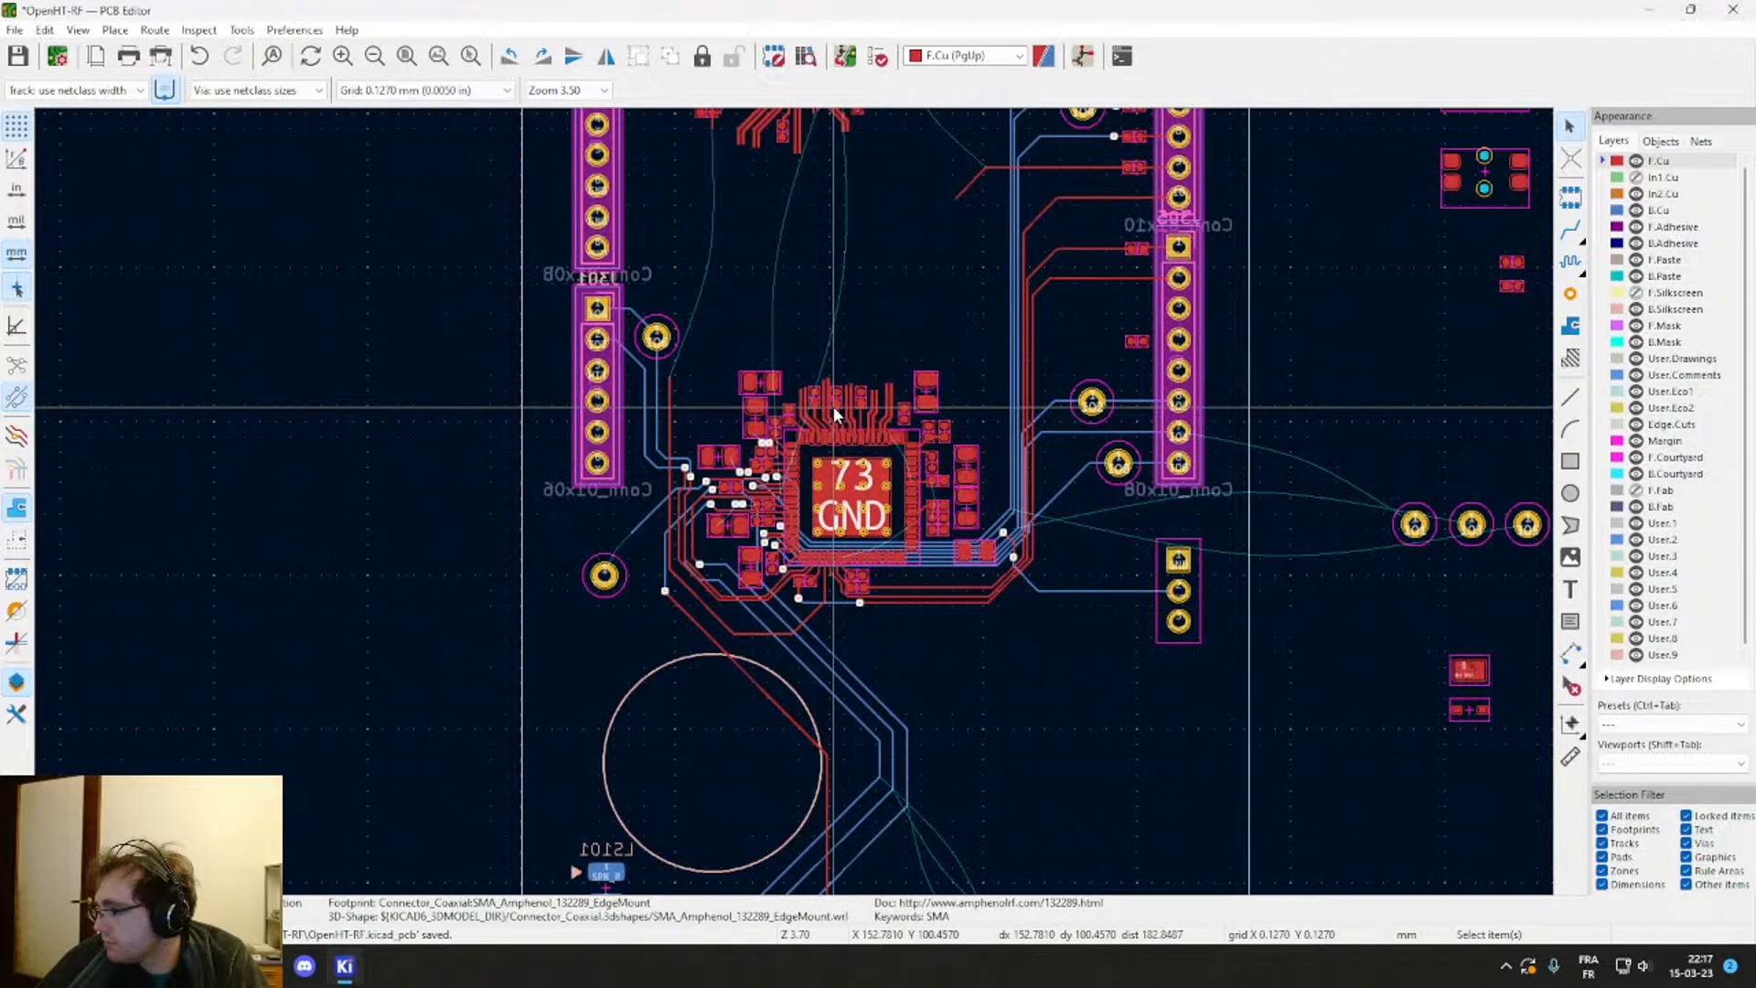
scroll(832, 406, "down", 2)
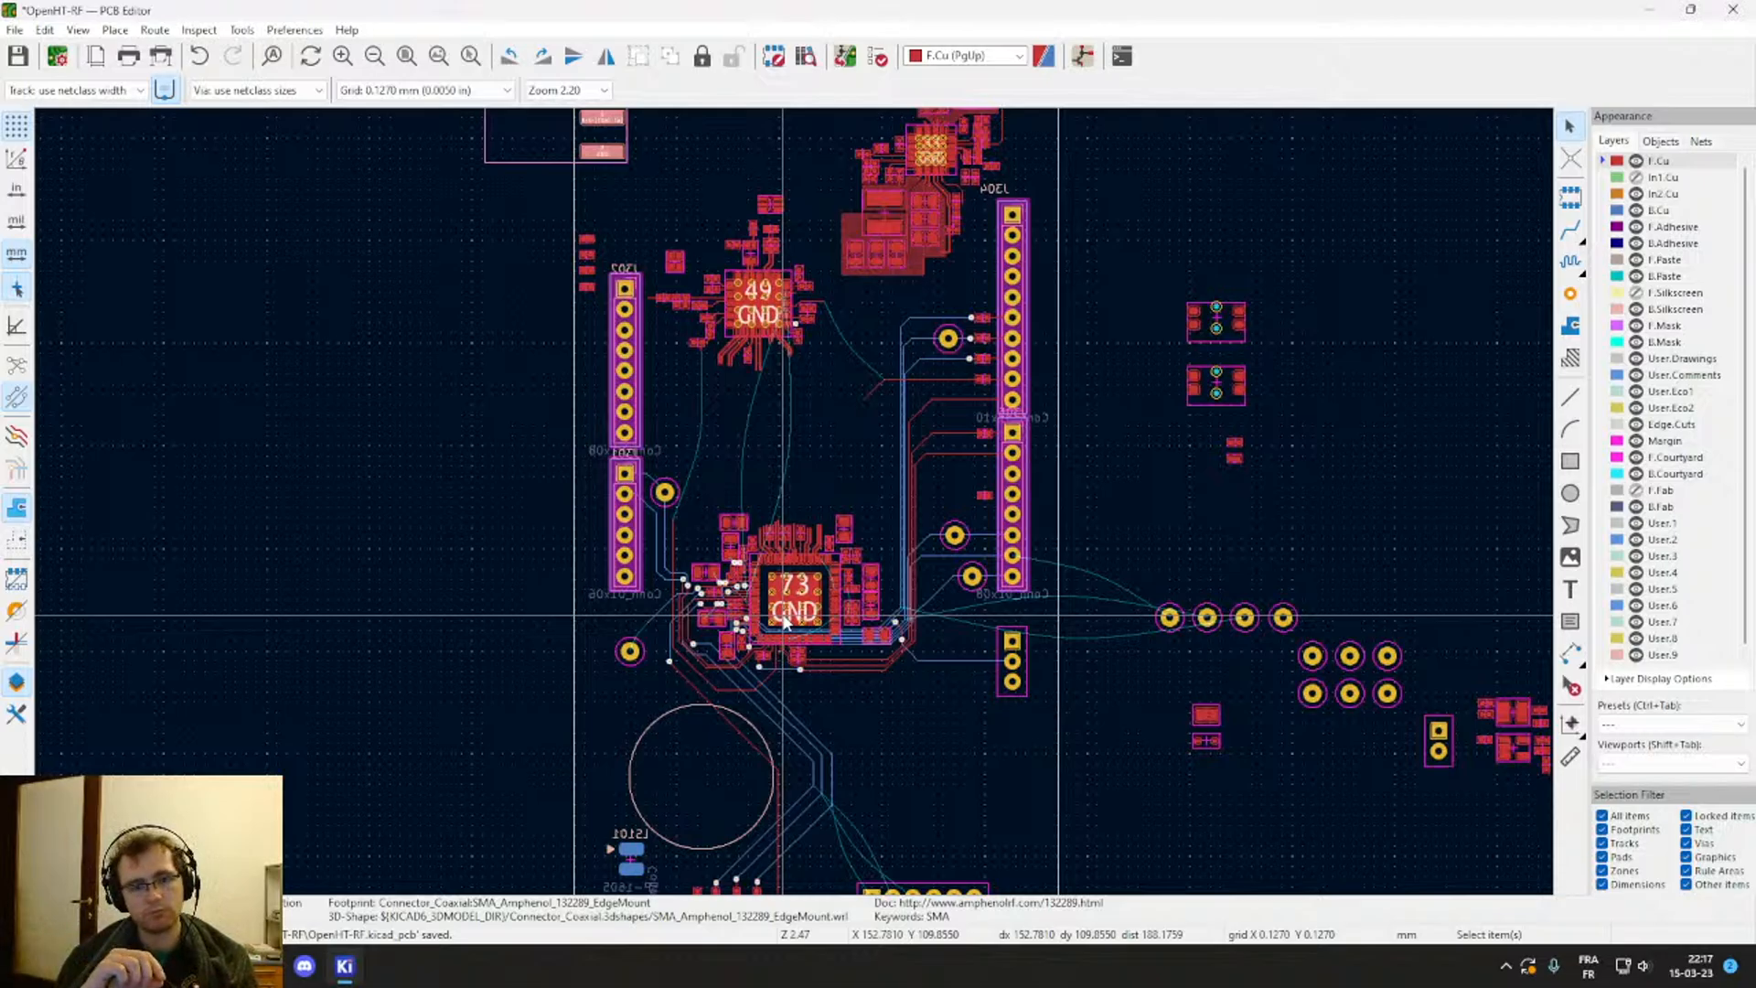
Step: Compare the 49-pad chip's position with the connectors and the FPGA's upper track stubs to judge the remaining routing space
middle_click_drag(809, 260, 822, 620)
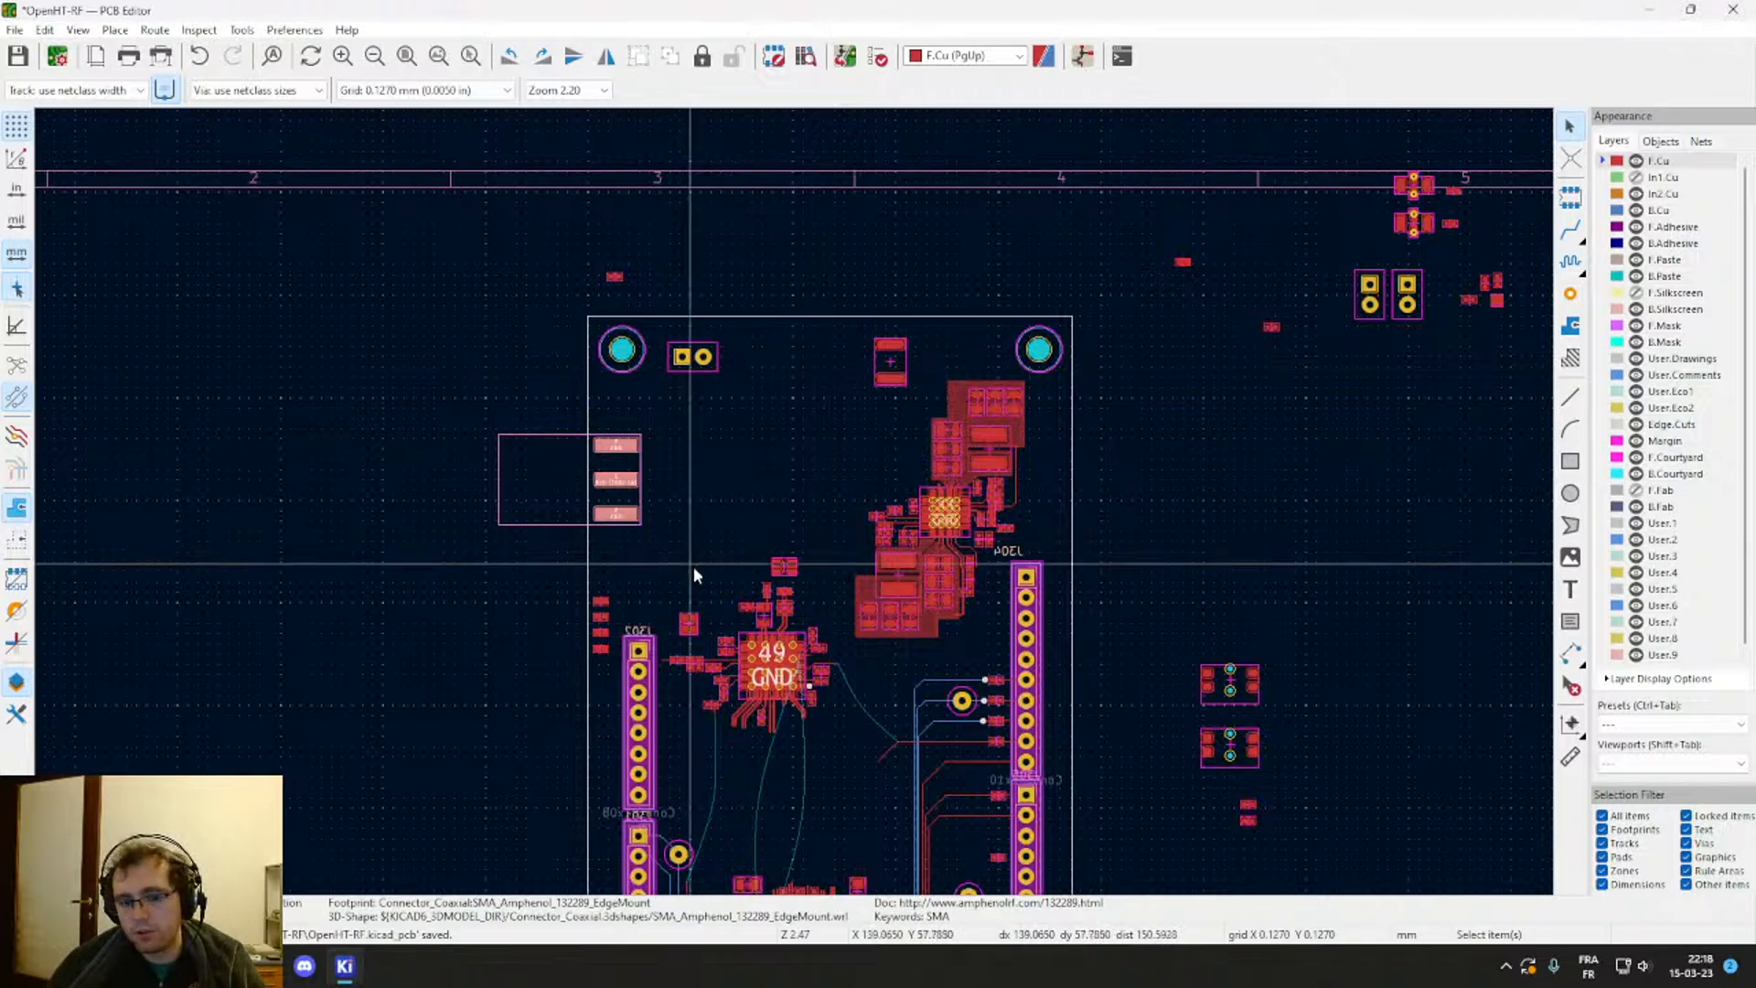
scroll(777, 502, "up", 3)
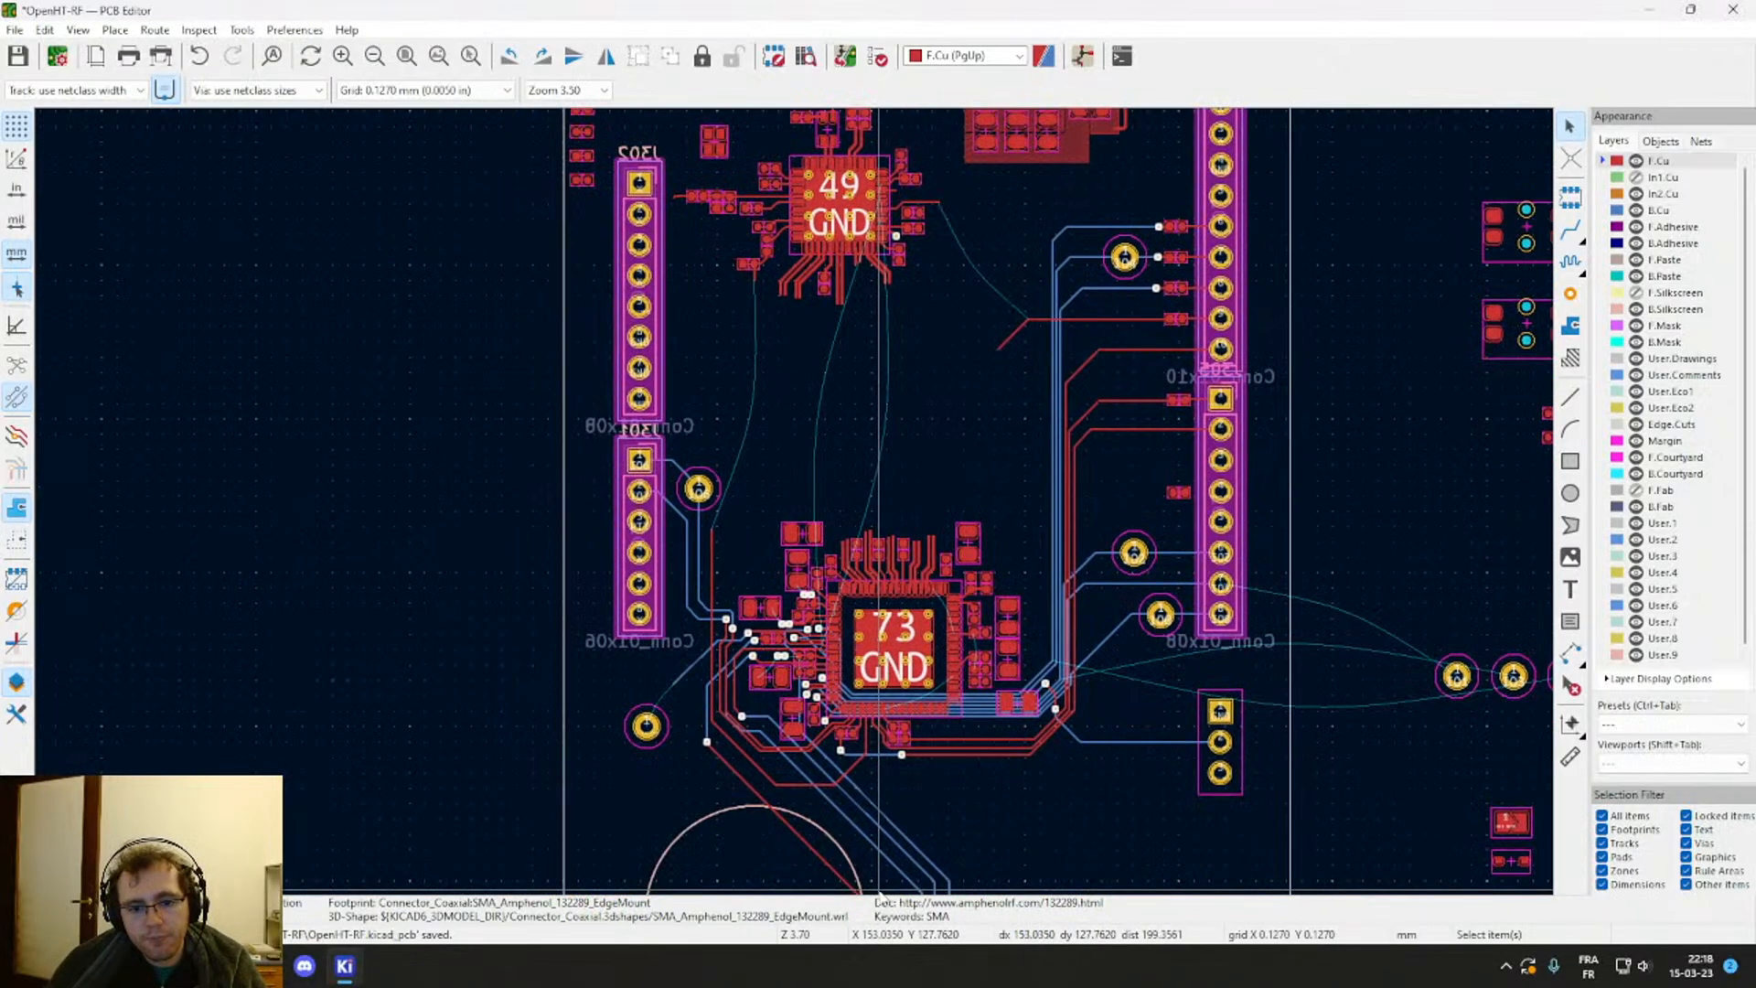
scroll(853, 365, "up", 5)
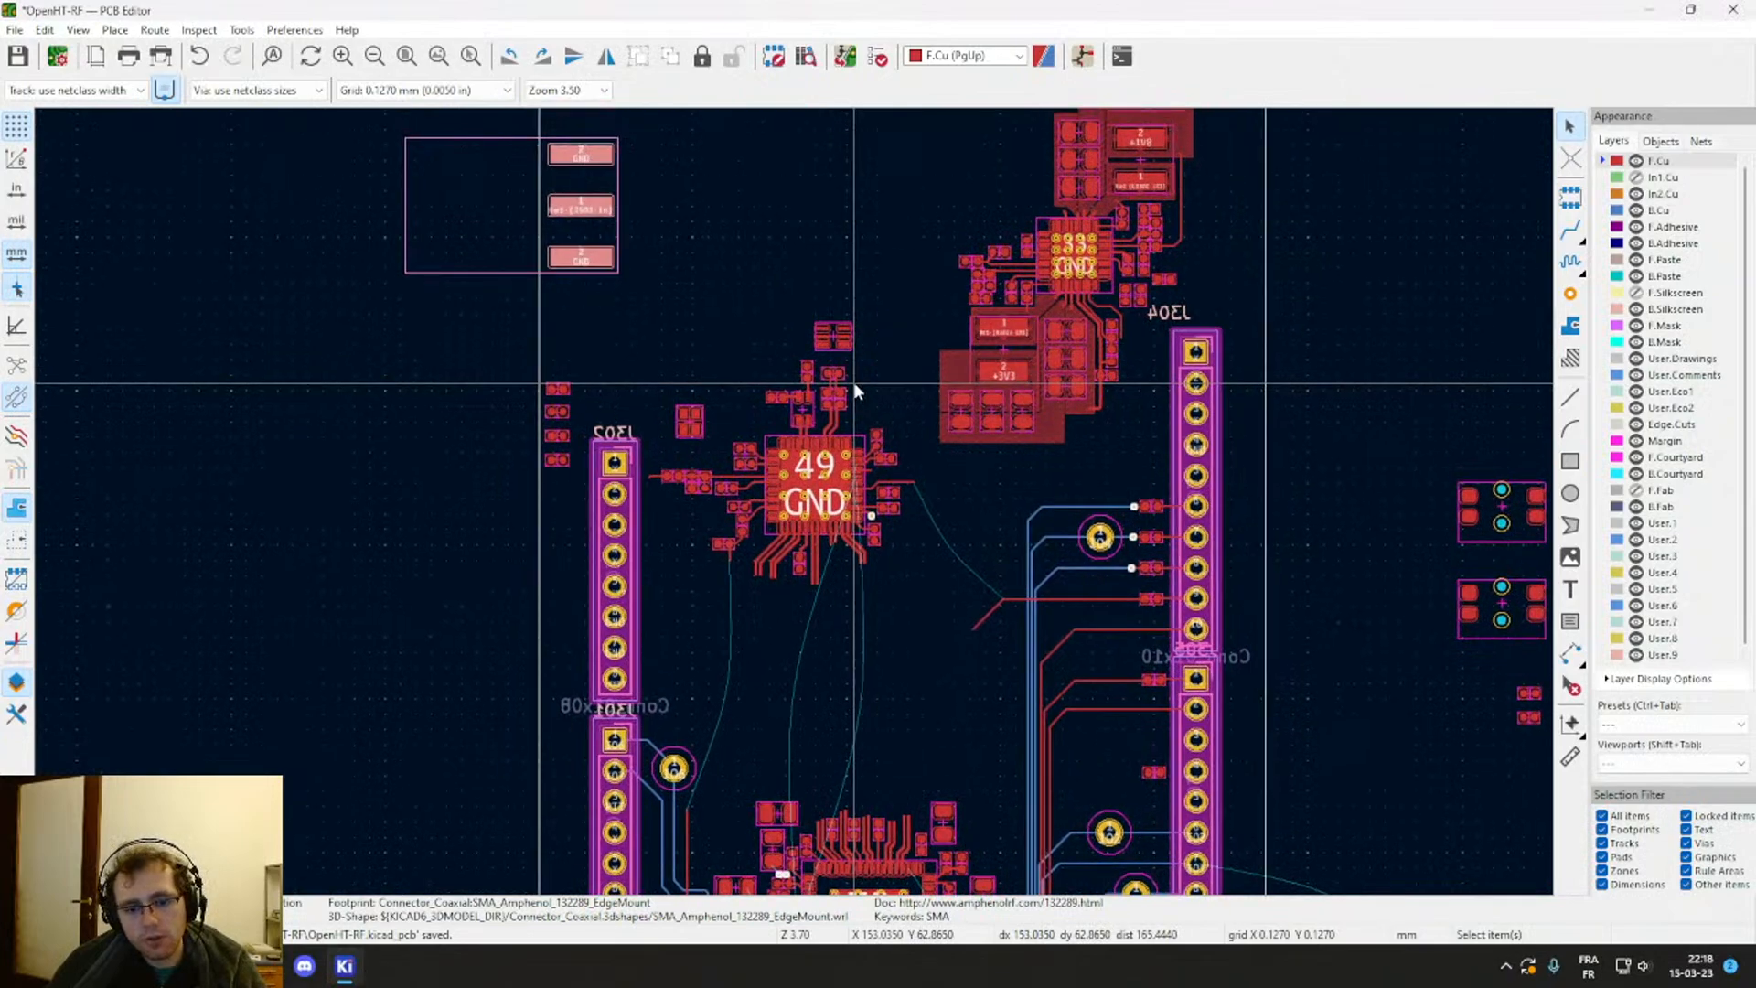
middle_click_drag(857, 388, 871, 428)
scroll(783, 513, "up", 1)
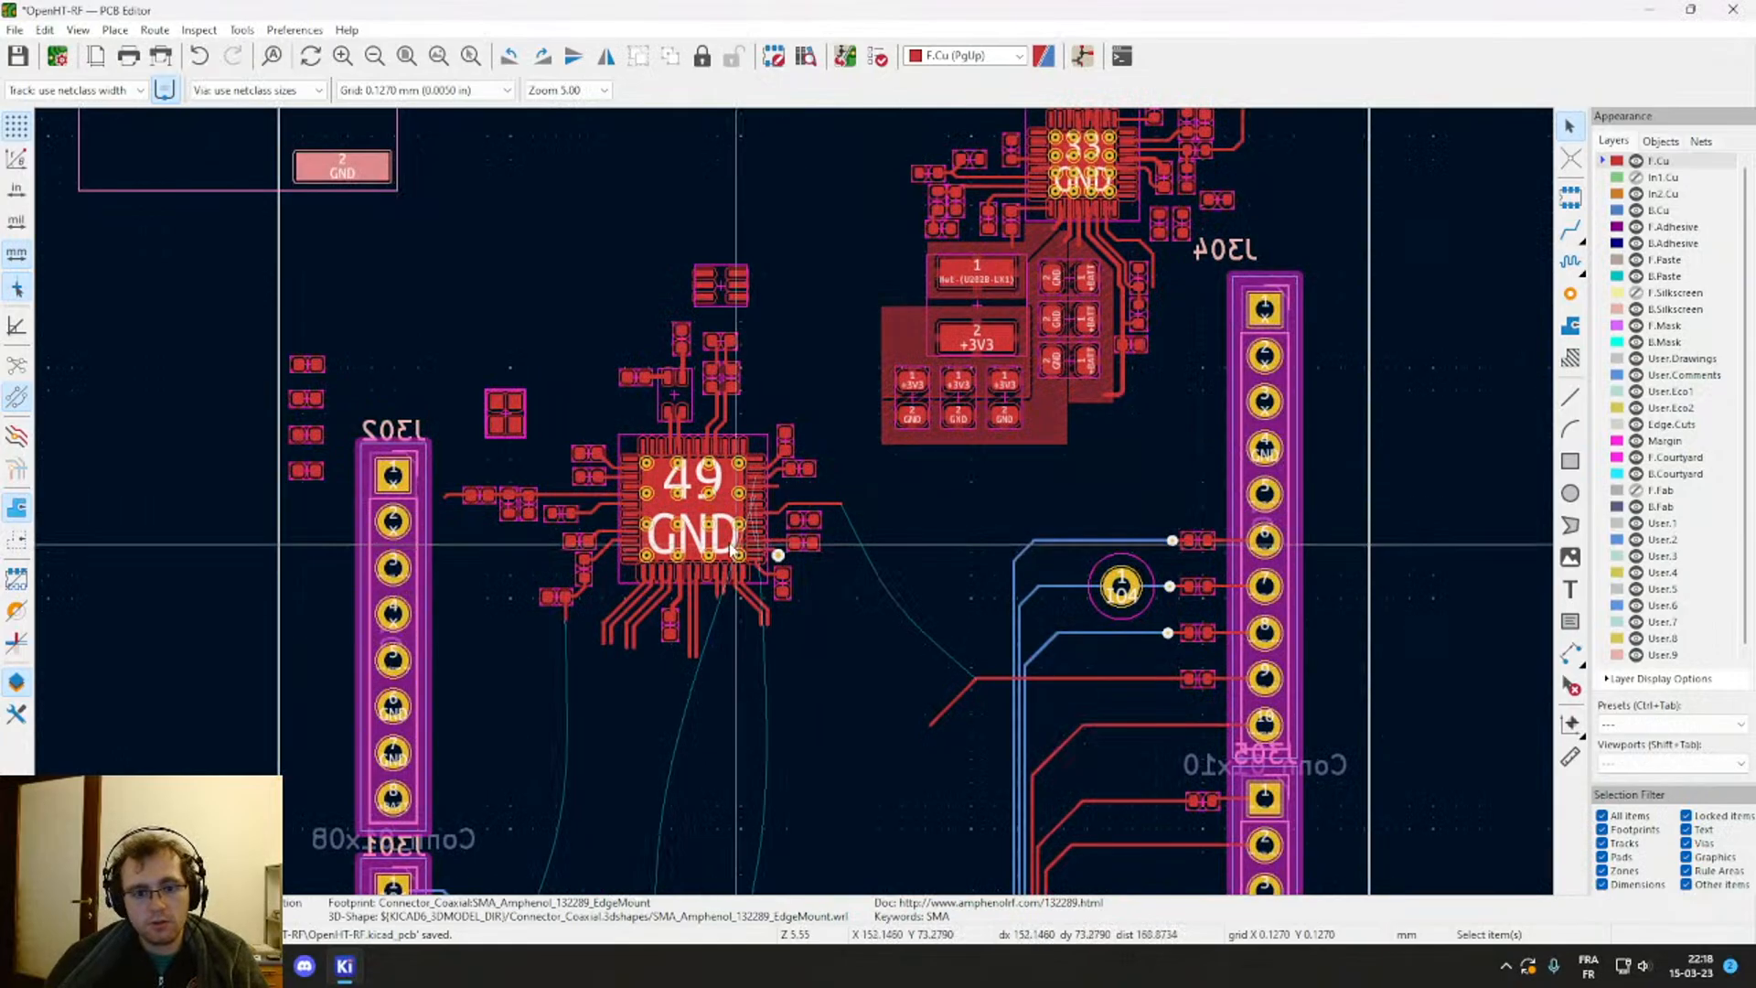
scroll(796, 510, "up", 1)
scroll(794, 508, "down", 1)
middle_click_drag(766, 606, 822, 338)
scroll(796, 503, "up", 2)
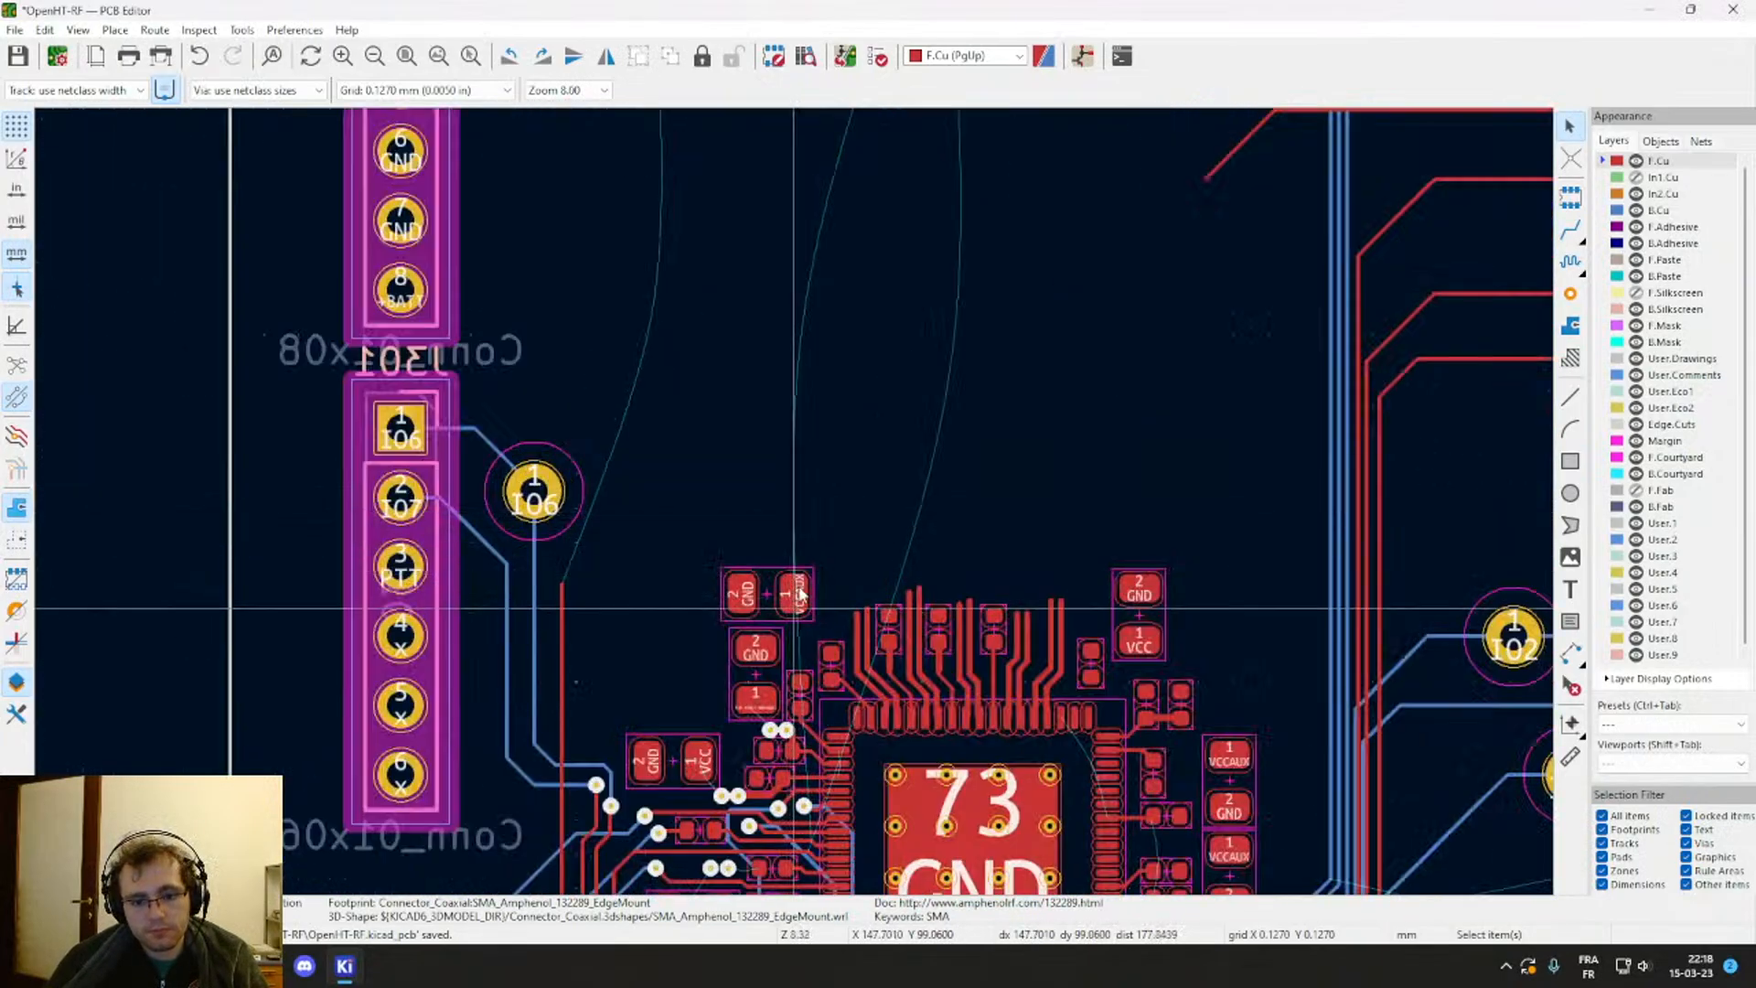
Step: Inspect the IO tracks, vias and decoupling capacitors around the 73-pad FPGA, especially the unfinished fan-out on its left side
middle_click_drag(803, 701, 858, 350)
scroll(792, 501, "up", 6)
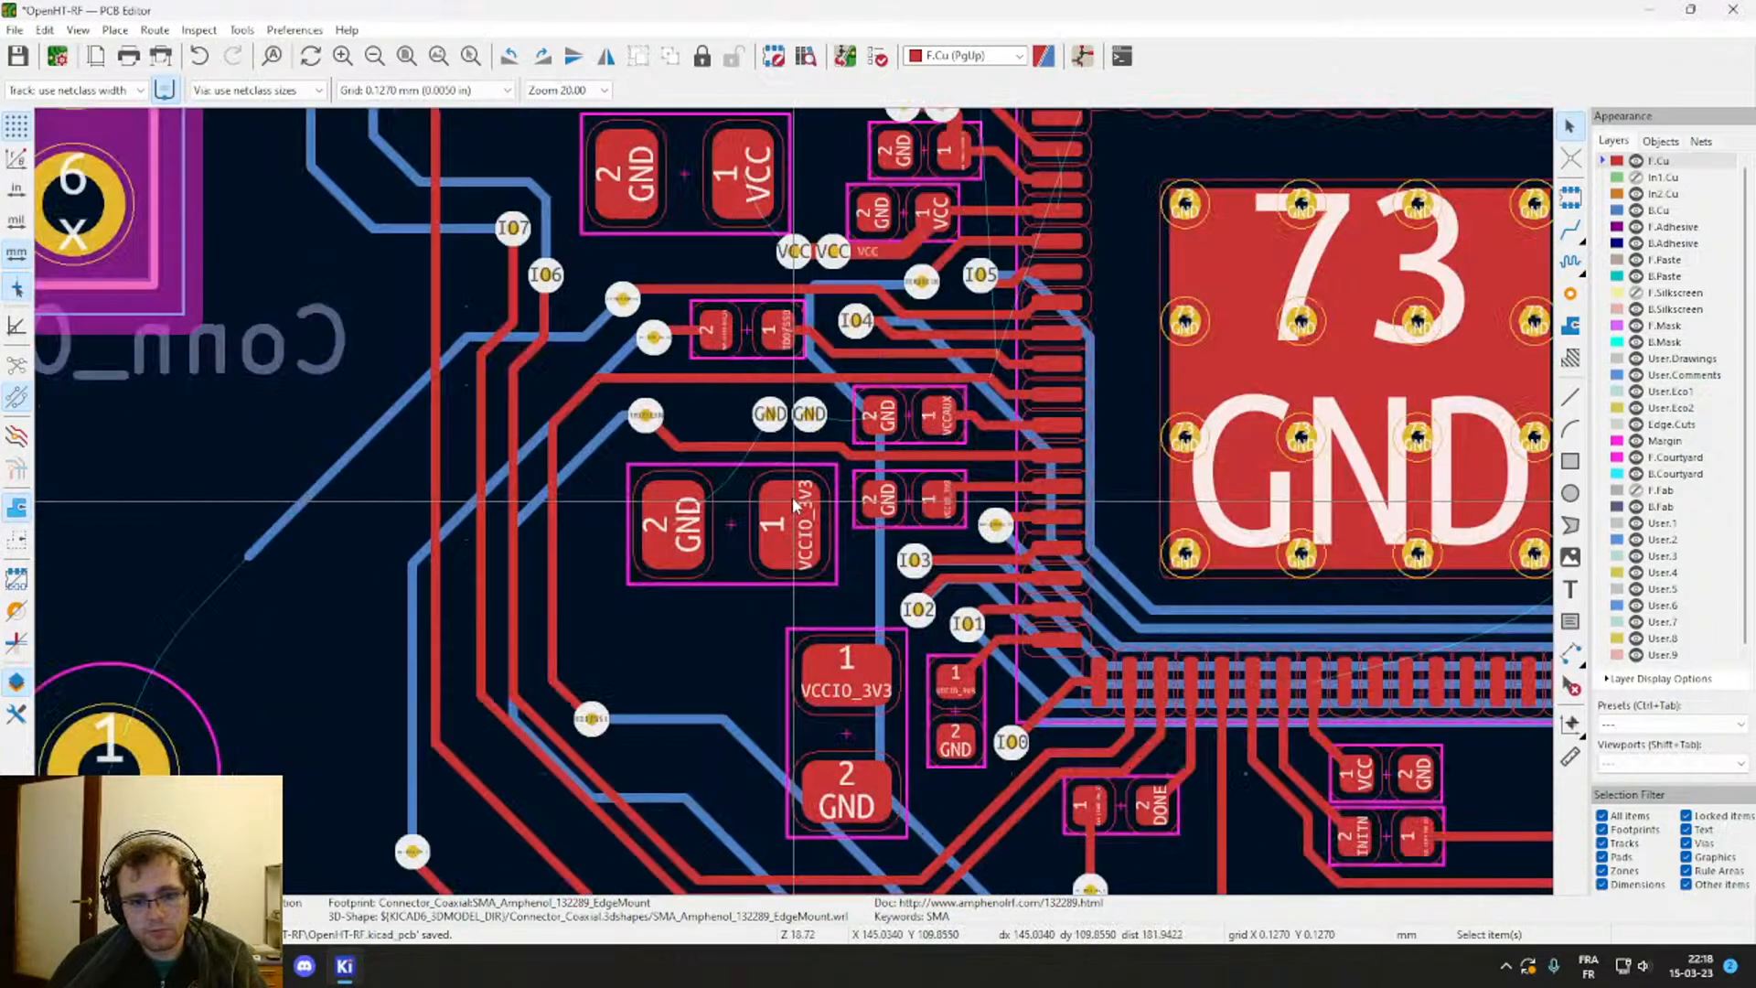
scroll(794, 505, "down", 6)
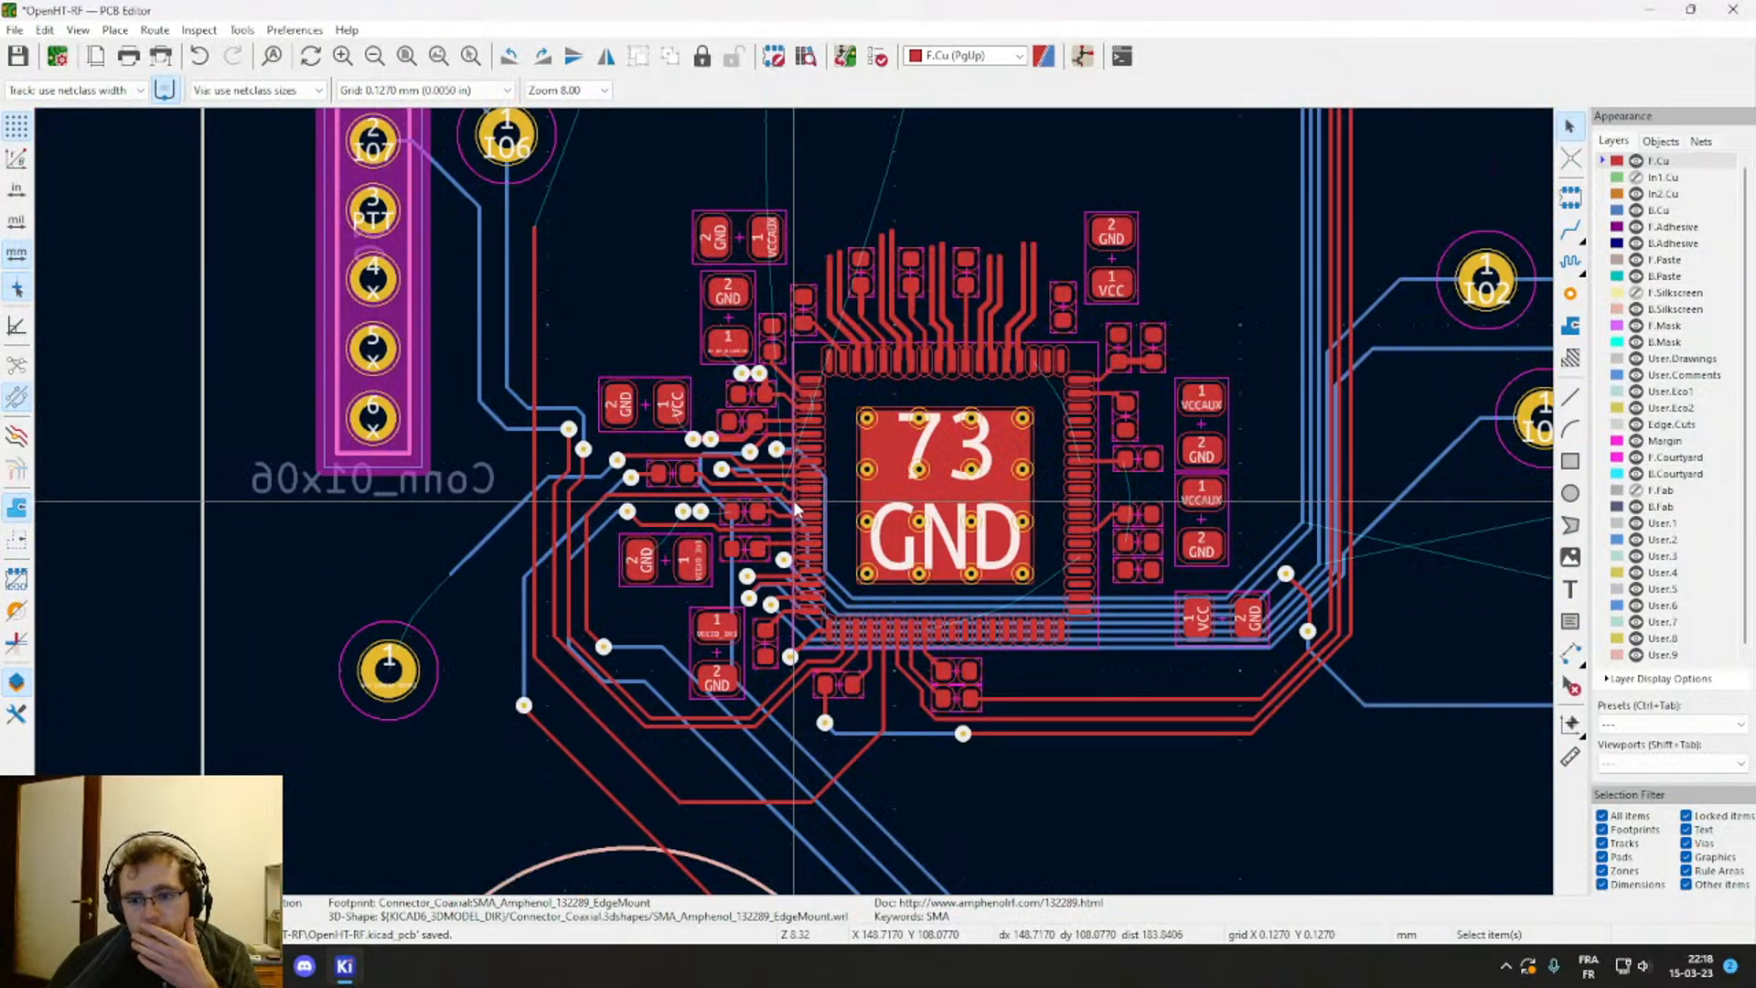
middle_click_drag(638, 474, 565, 457)
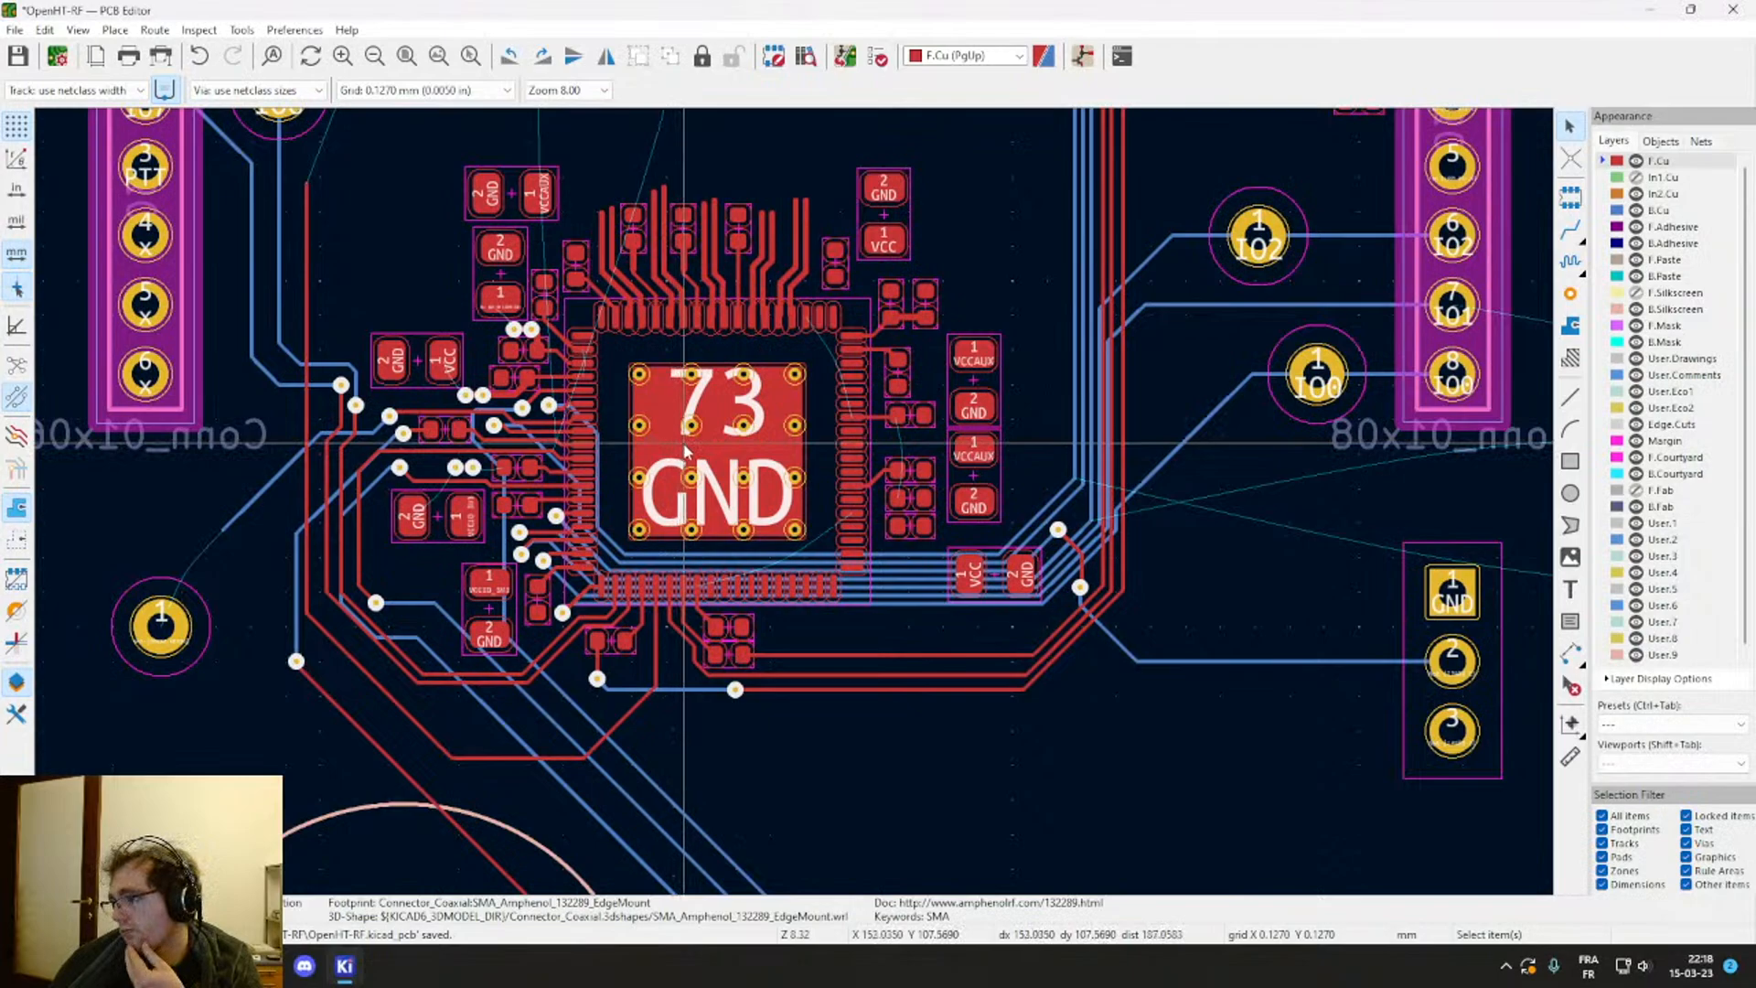
scroll(688, 448, "up", 2)
scroll(795, 506, "up", 1)
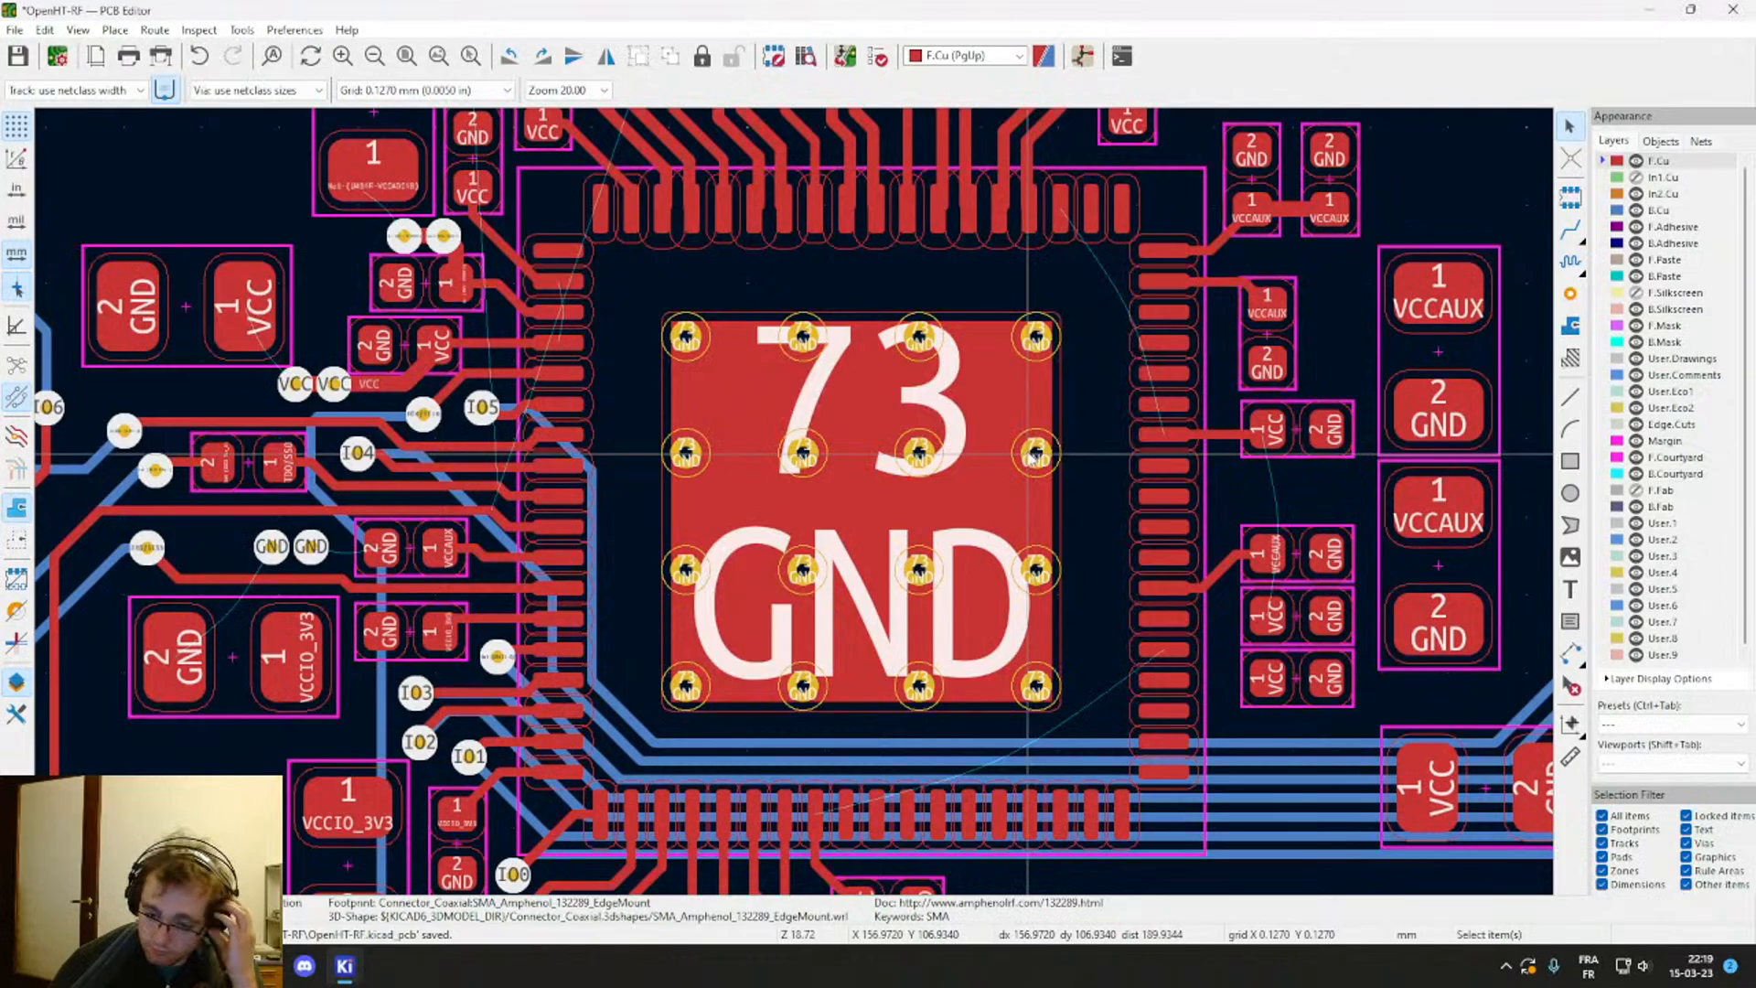
scroll(1033, 458, "down", 1)
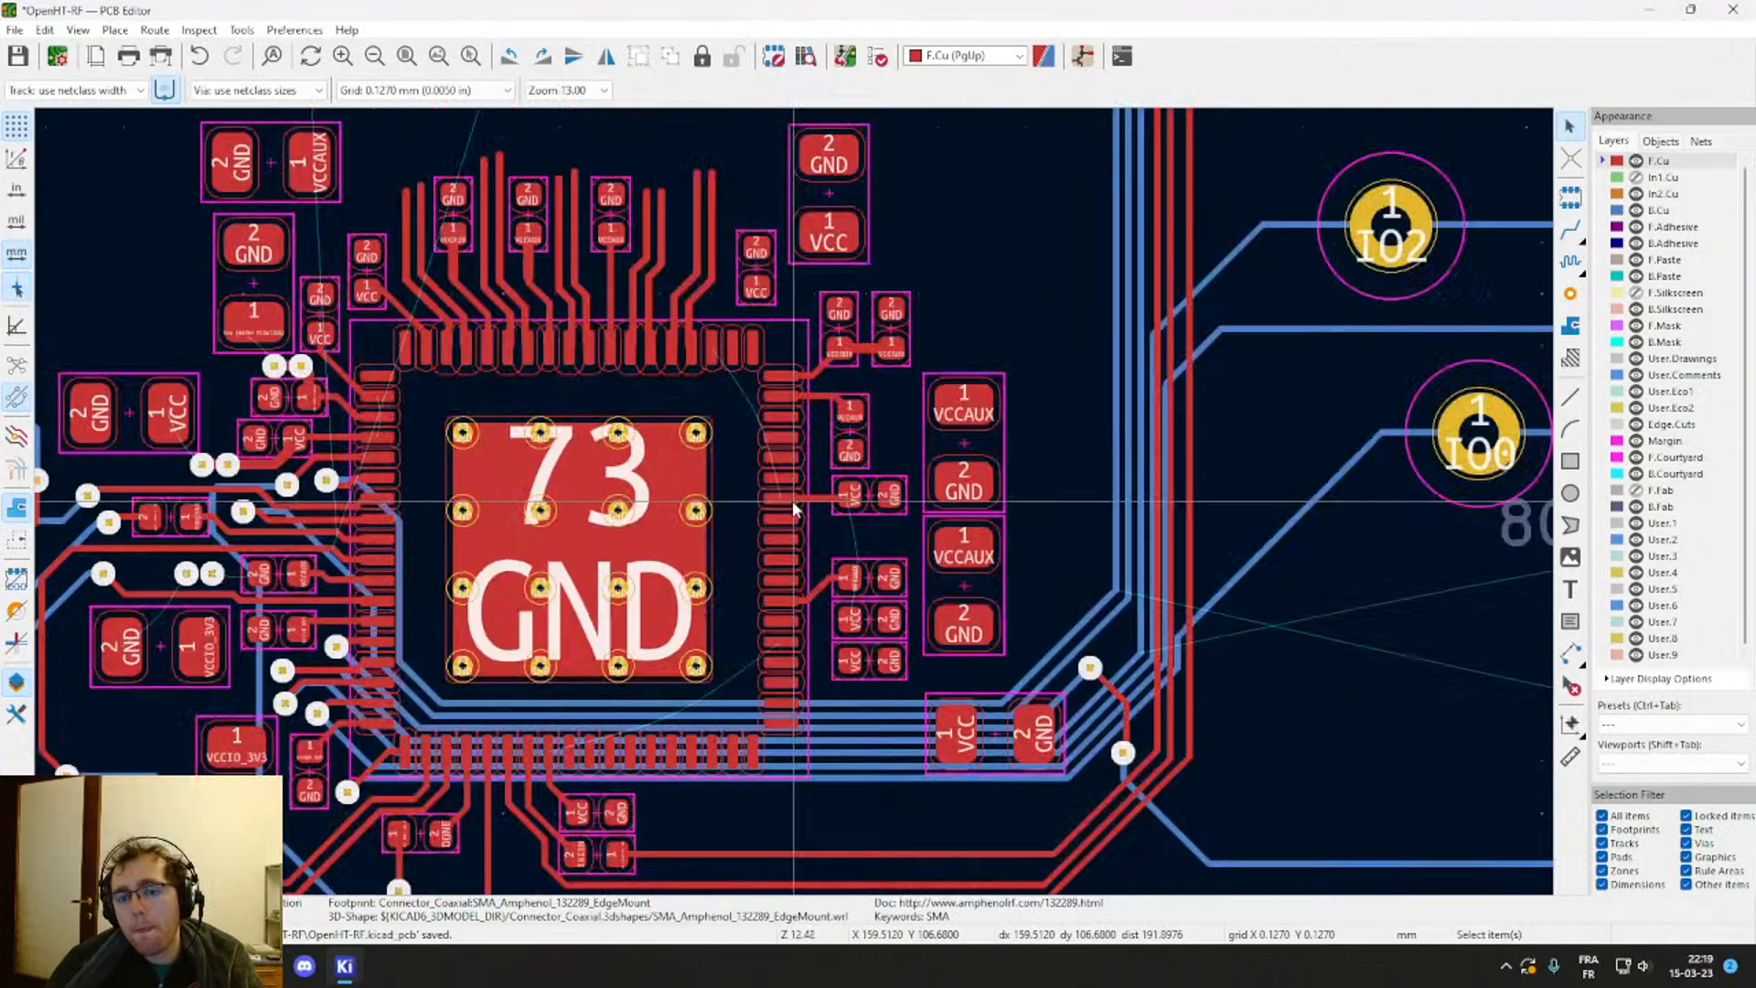
middle_click_drag(509, 463, 809, 360)
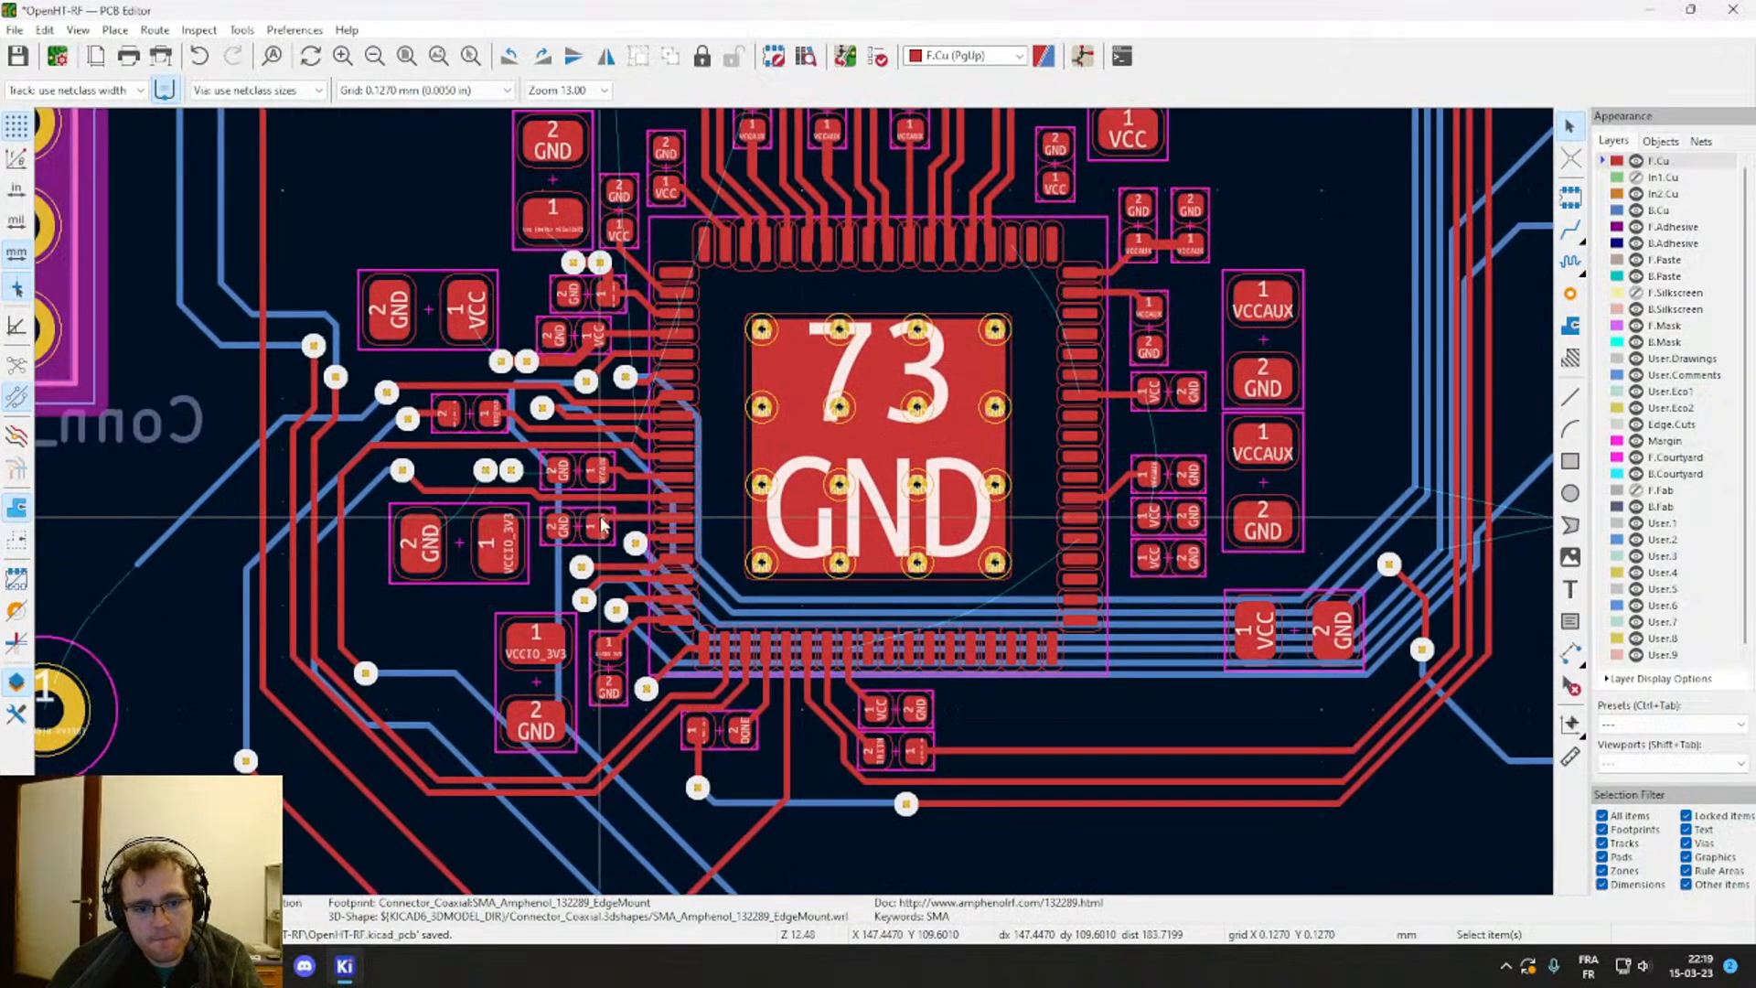
scroll(601, 523, "up", 1)
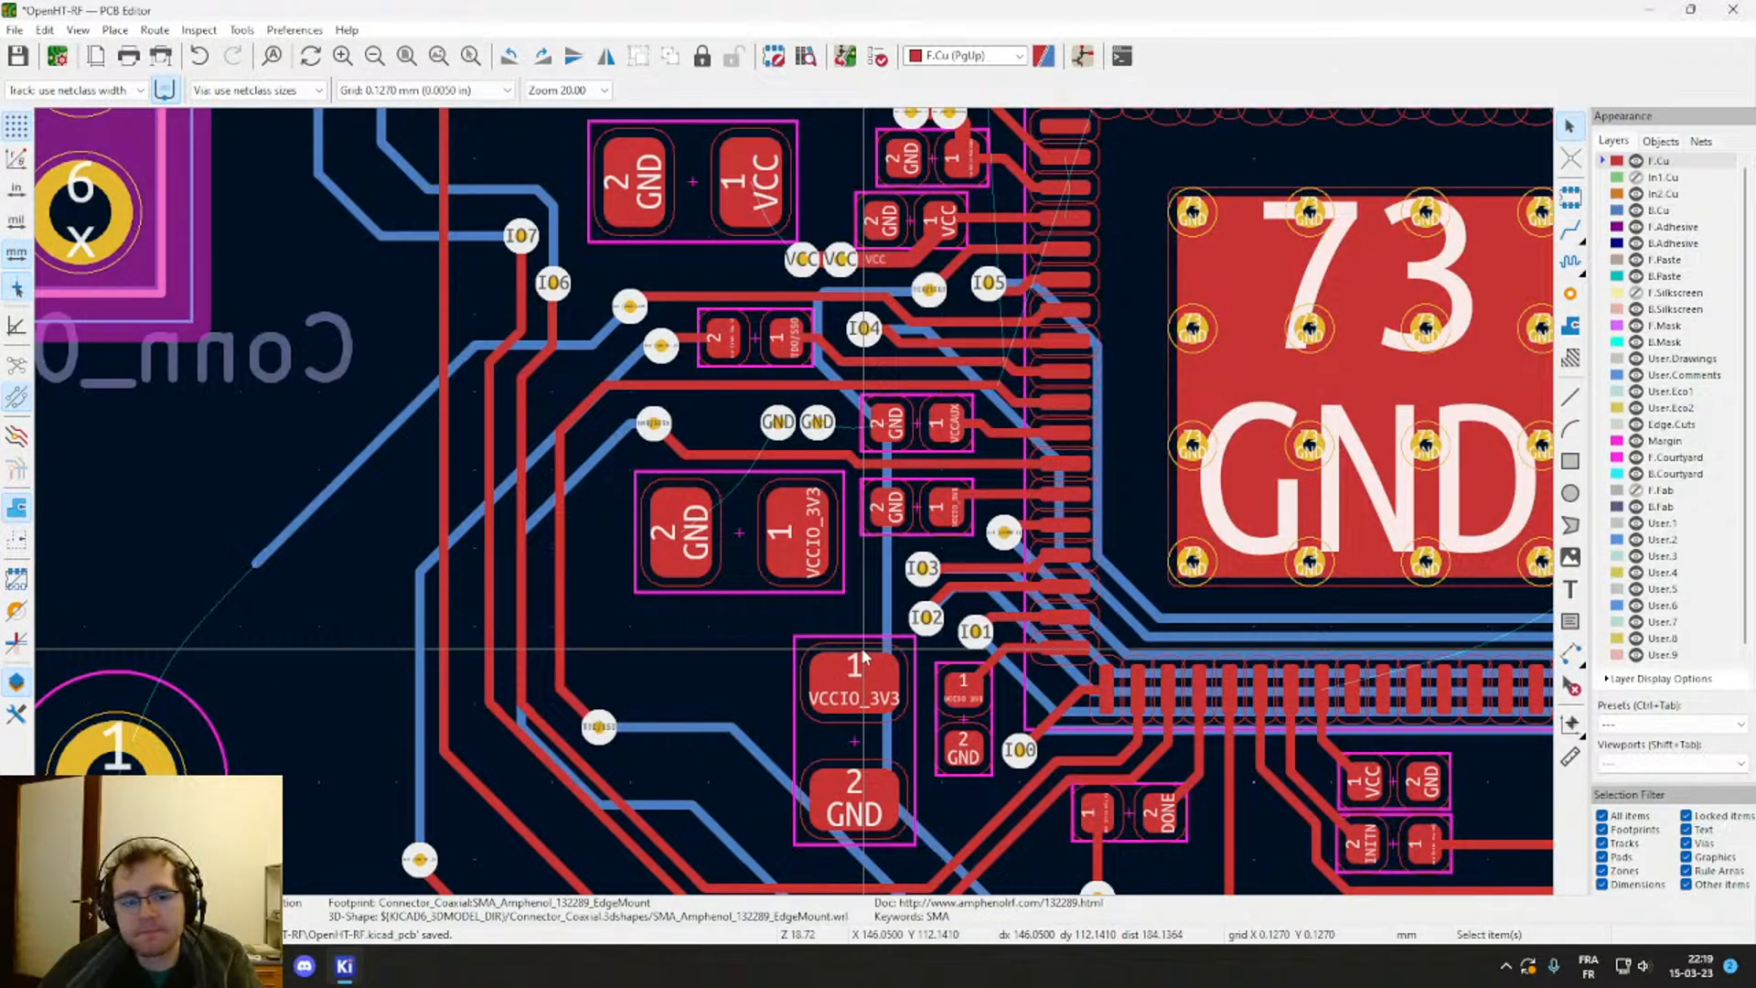
scroll(842, 663, "left", 5)
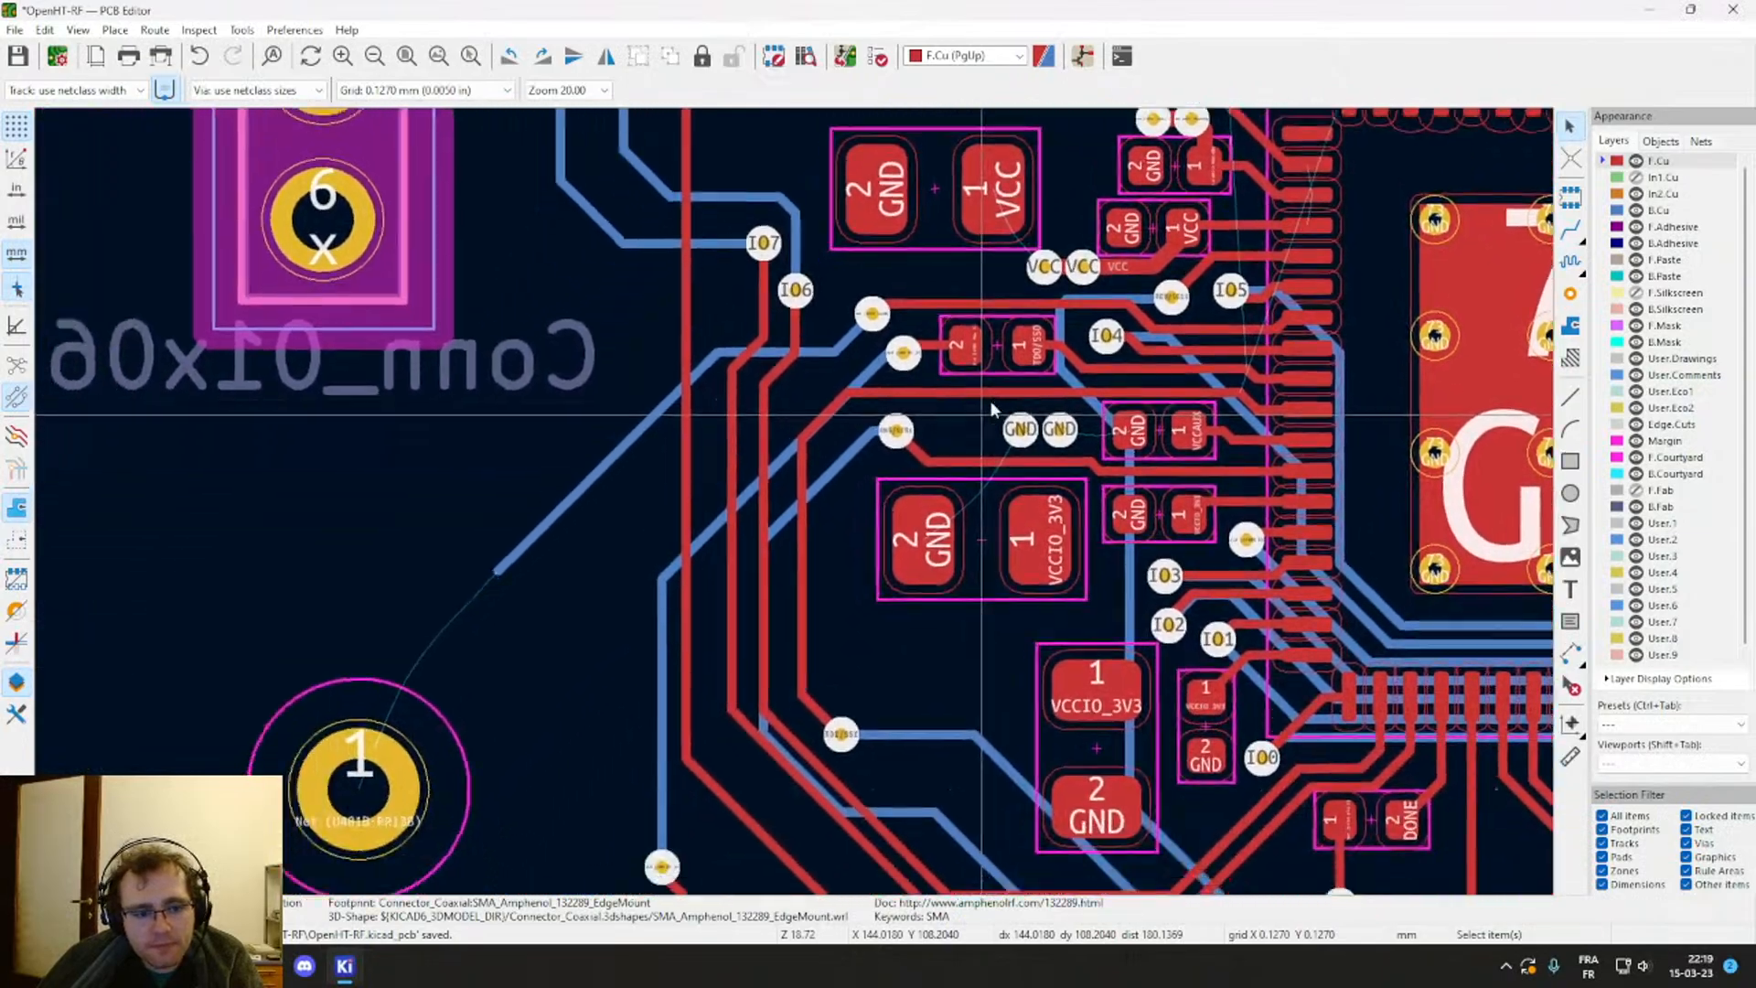
Step: Route the unfinished B.Cu track left of the FPGA to the single-pin through-hole pad below the six-pin connector
middle_click_drag(992, 403, 1000, 418)
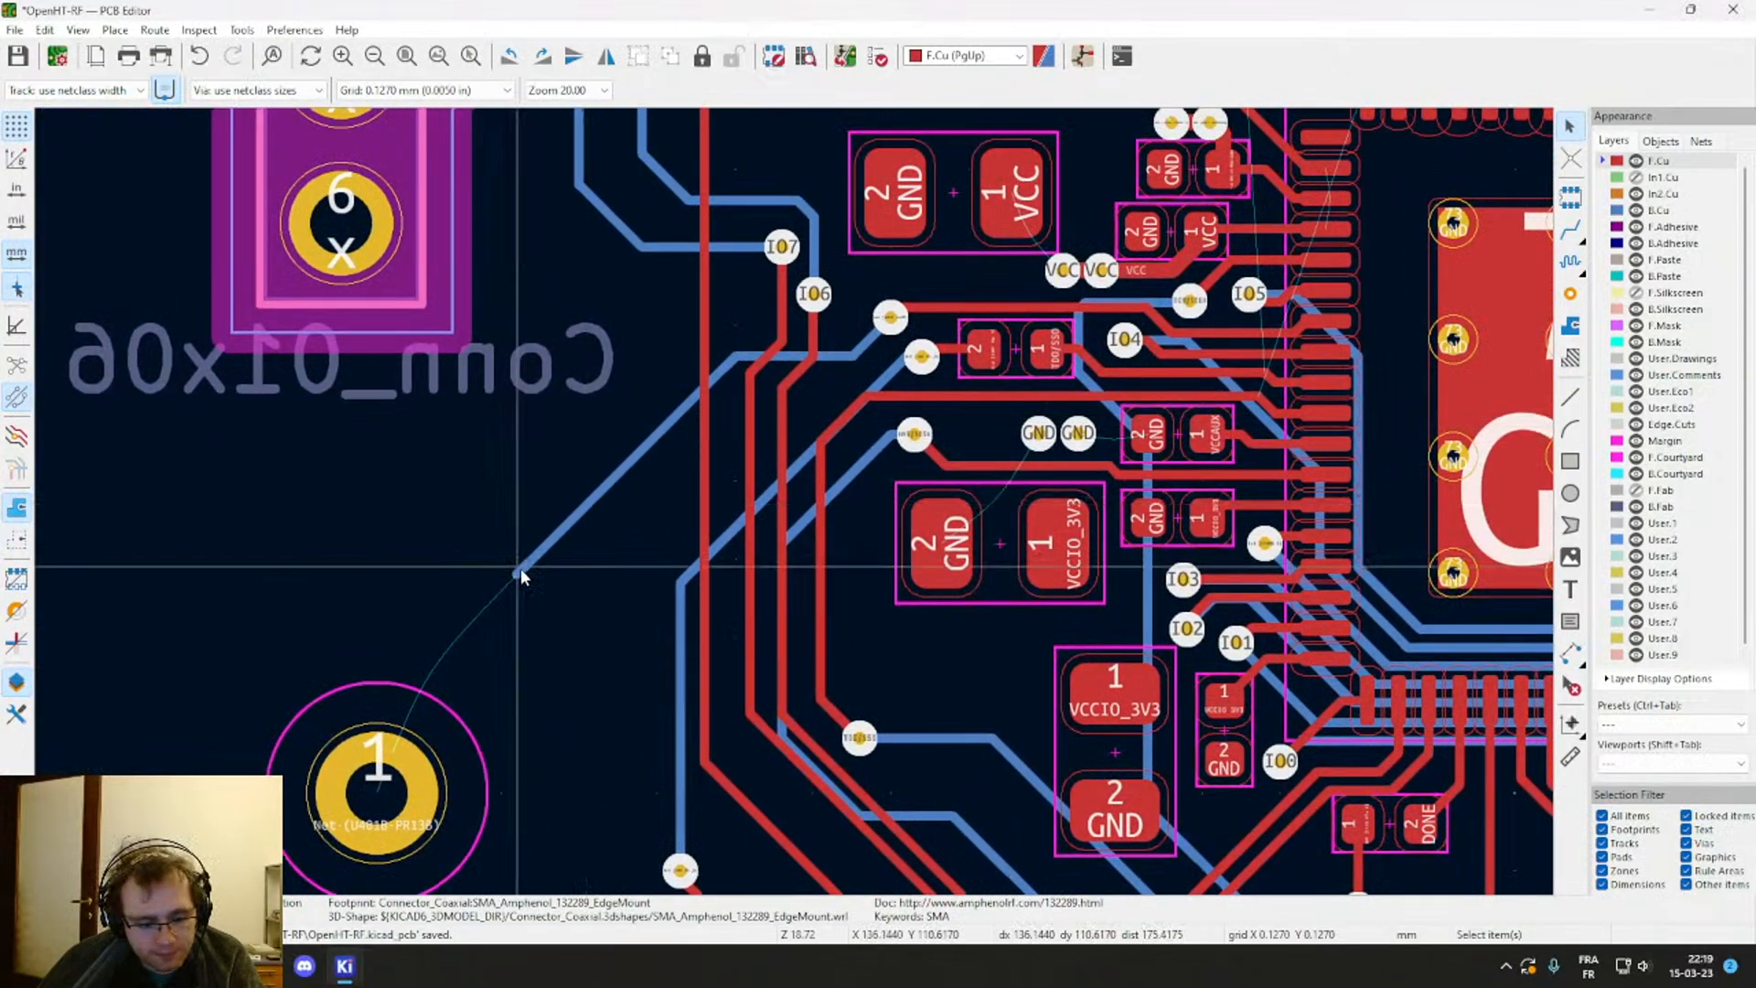
key("x")
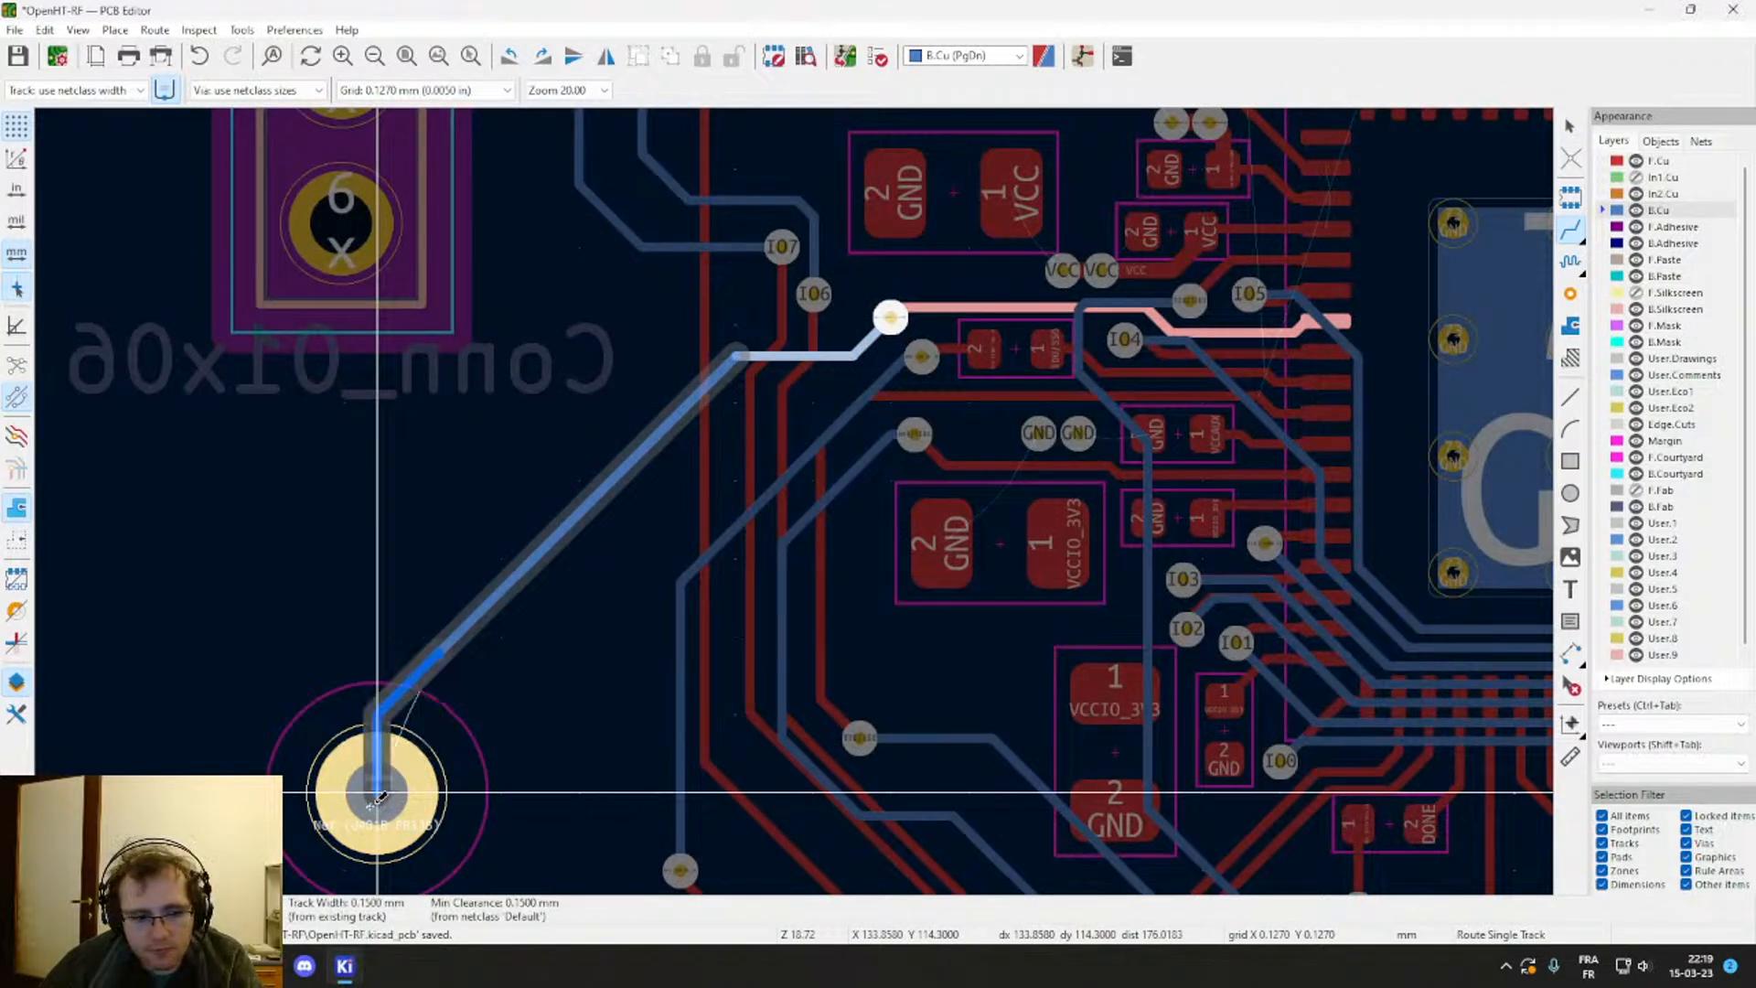
left_click(377, 794)
scroll(915, 443, "down", 4)
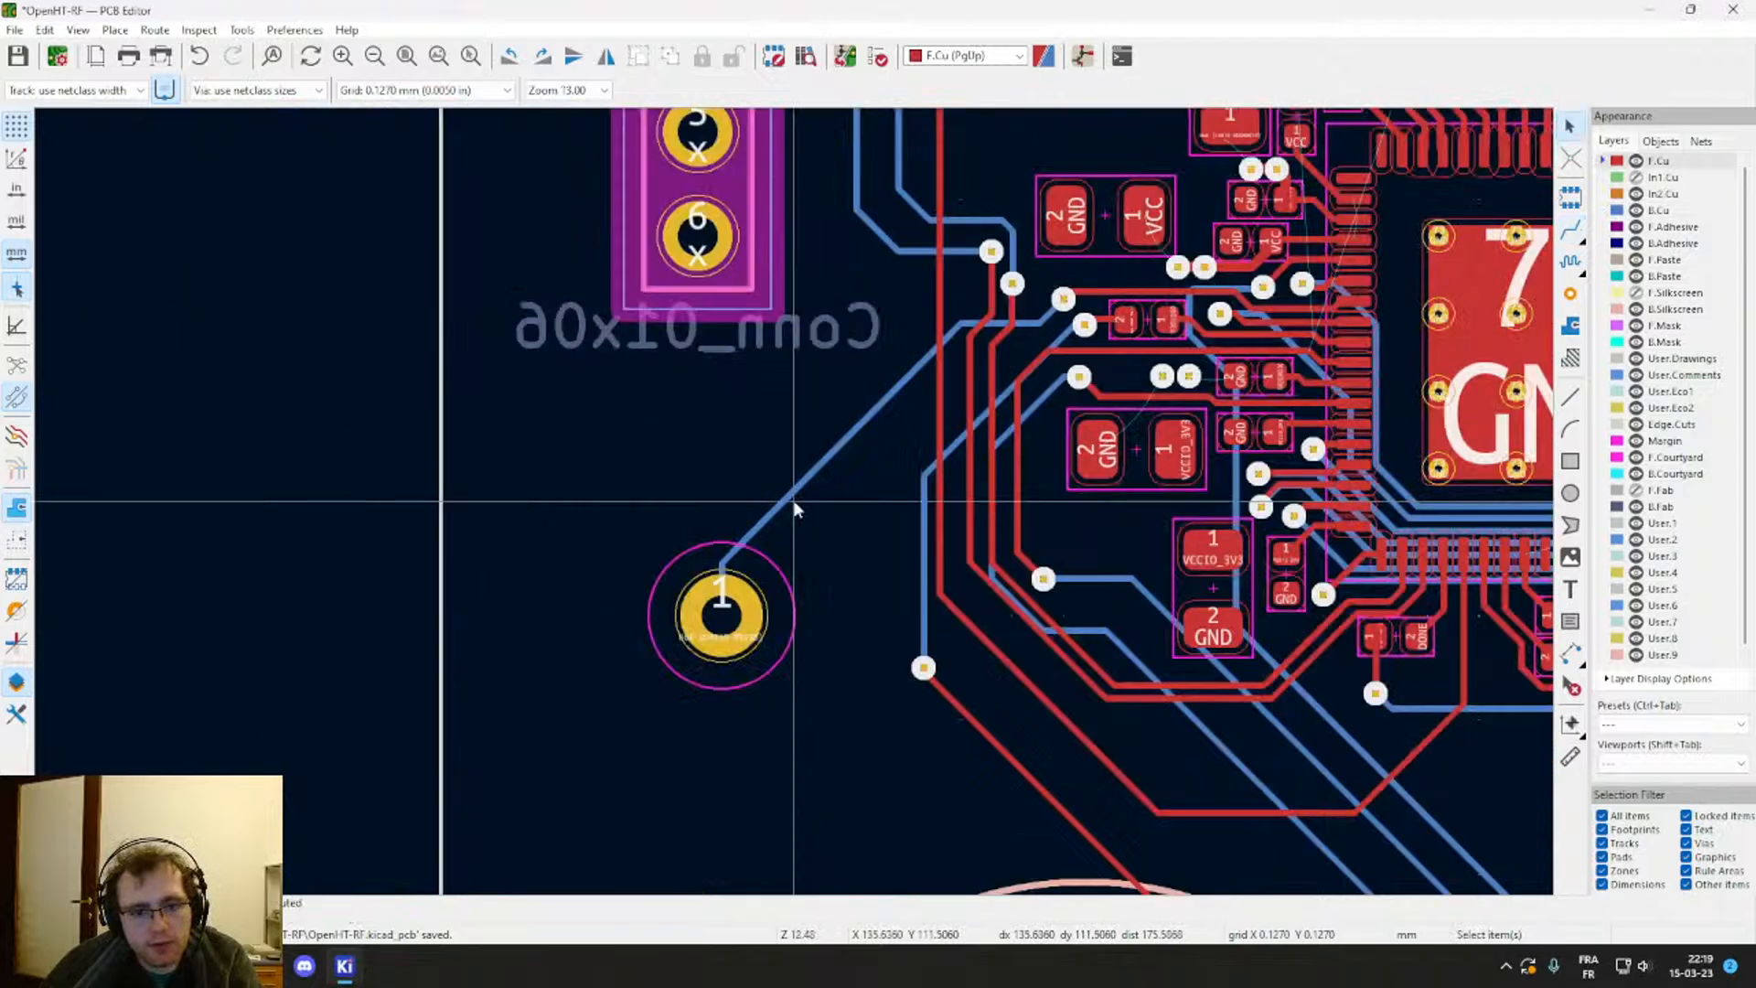
Step: Move the 1812 fuse near the board's upper edge about 8 mm left and 3 mm down
middle_click_drag(870, 453, 629, 566)
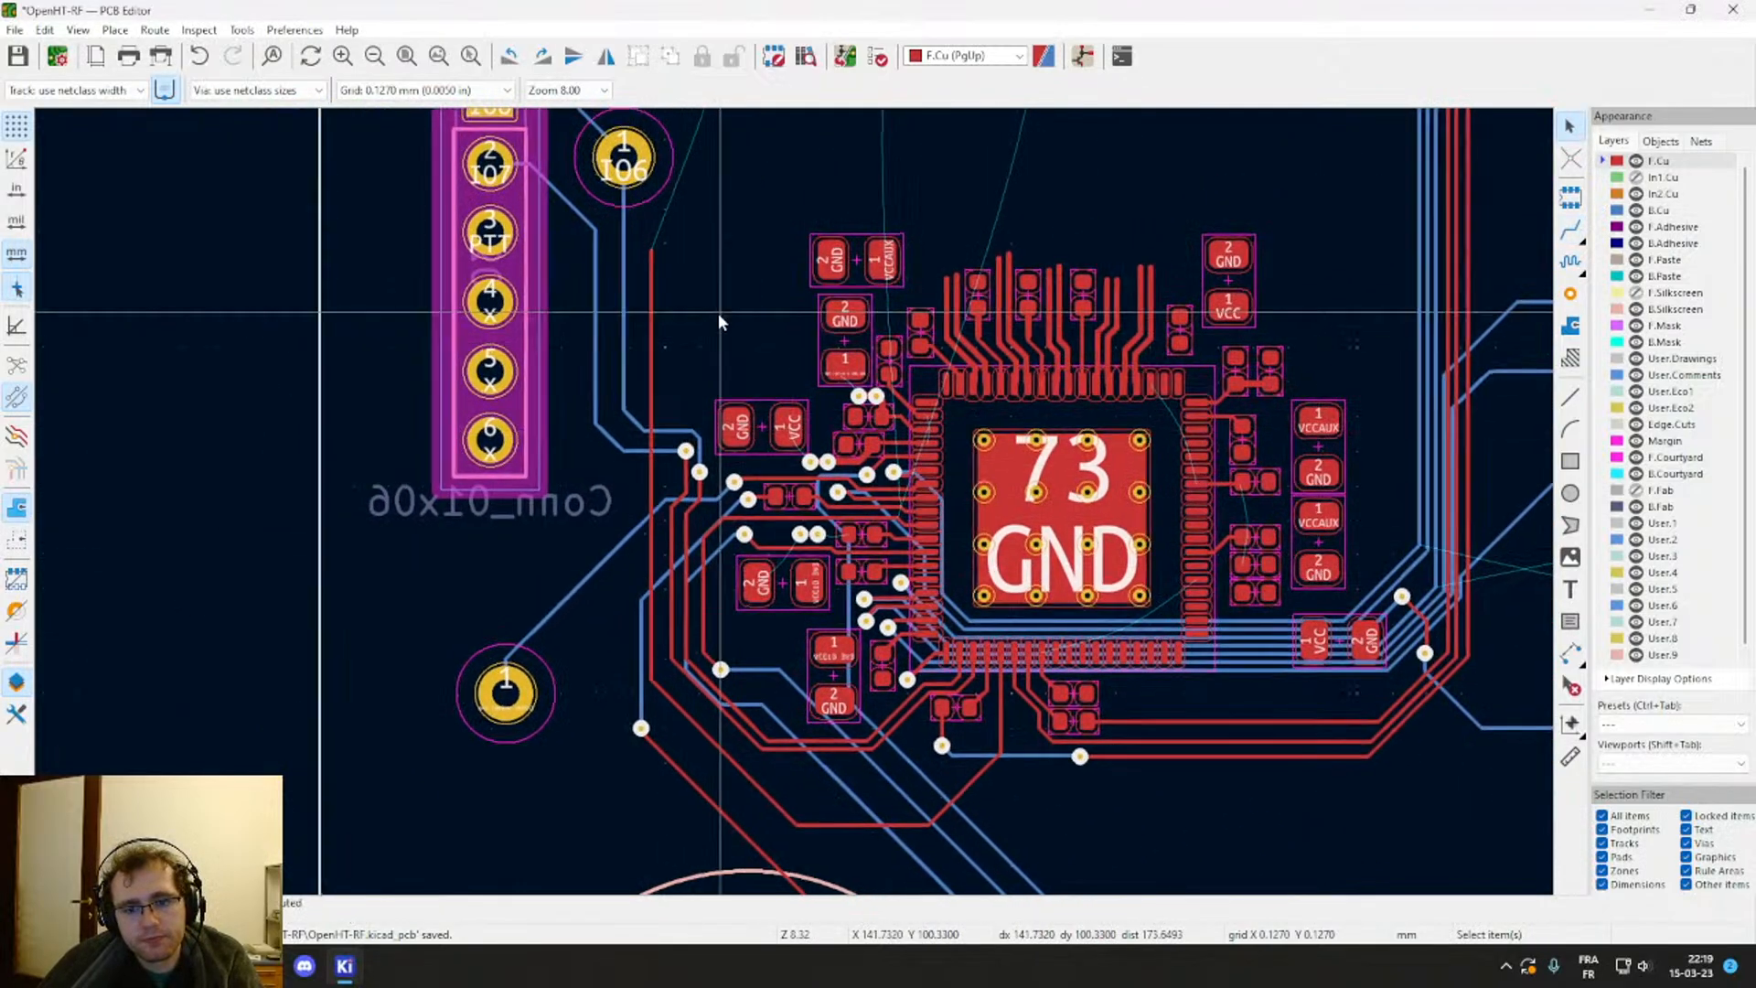
middle_click_drag(717, 313, 591, 342)
scroll(595, 350, "down", 3)
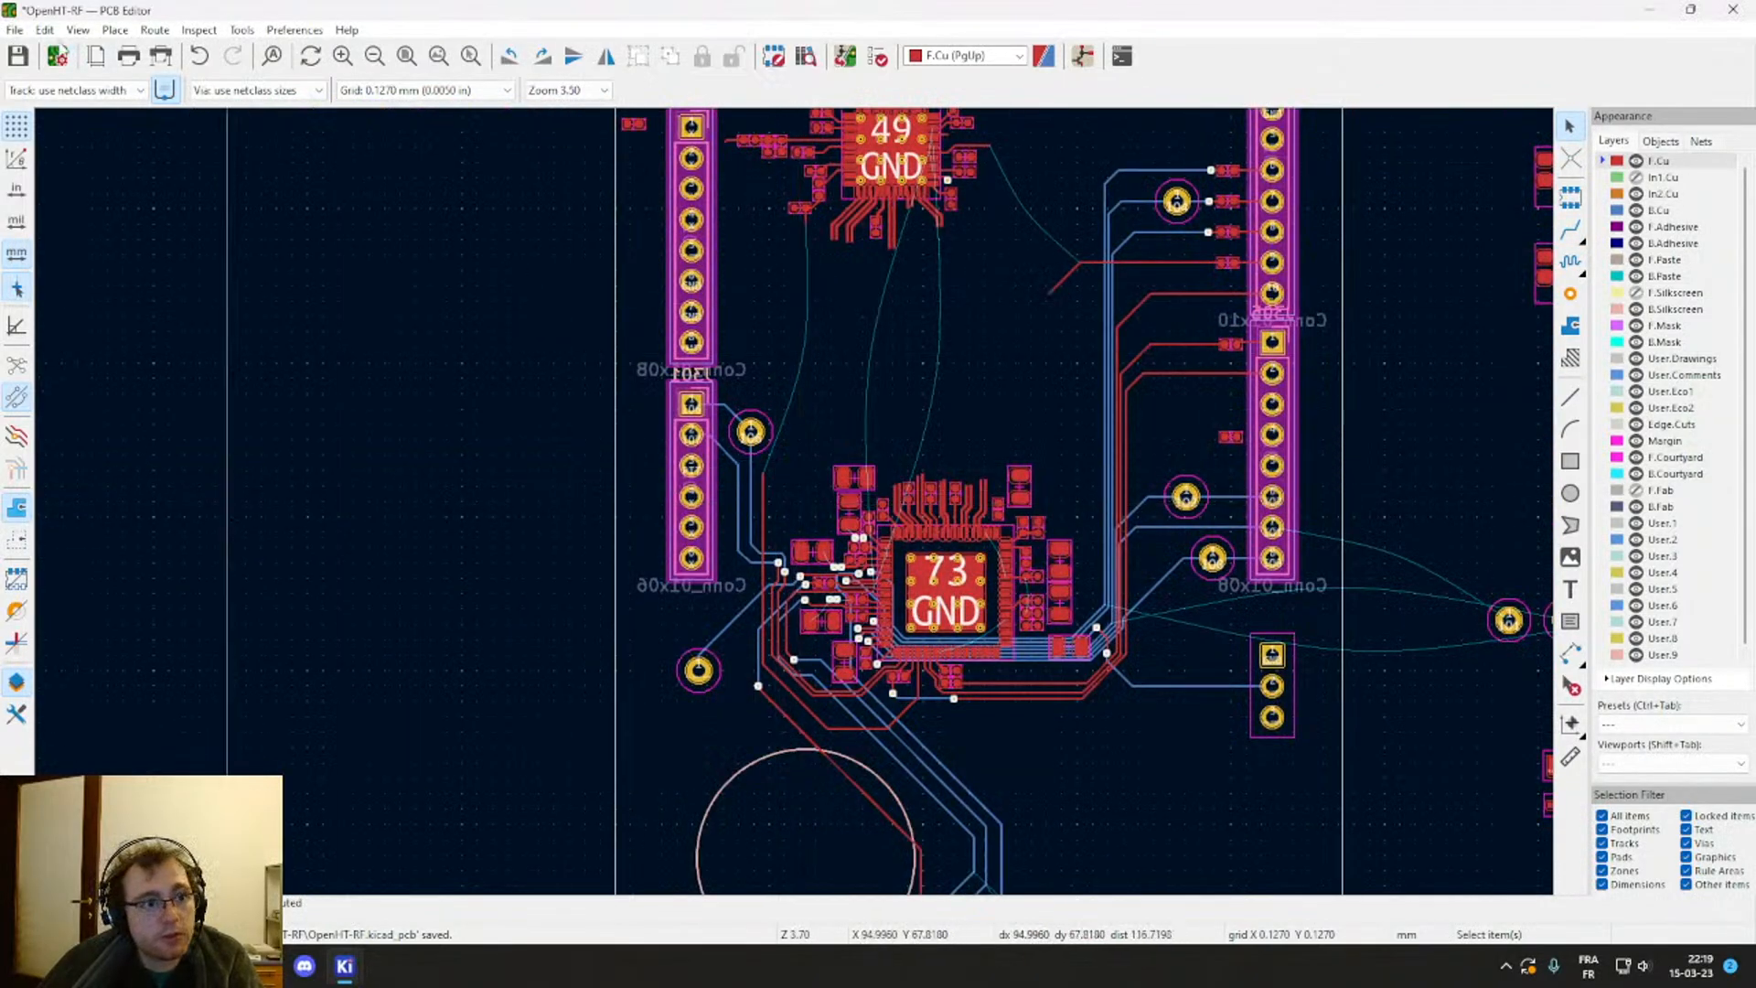
scroll(824, 509, "down", 5)
scroll(825, 410, "up", 4)
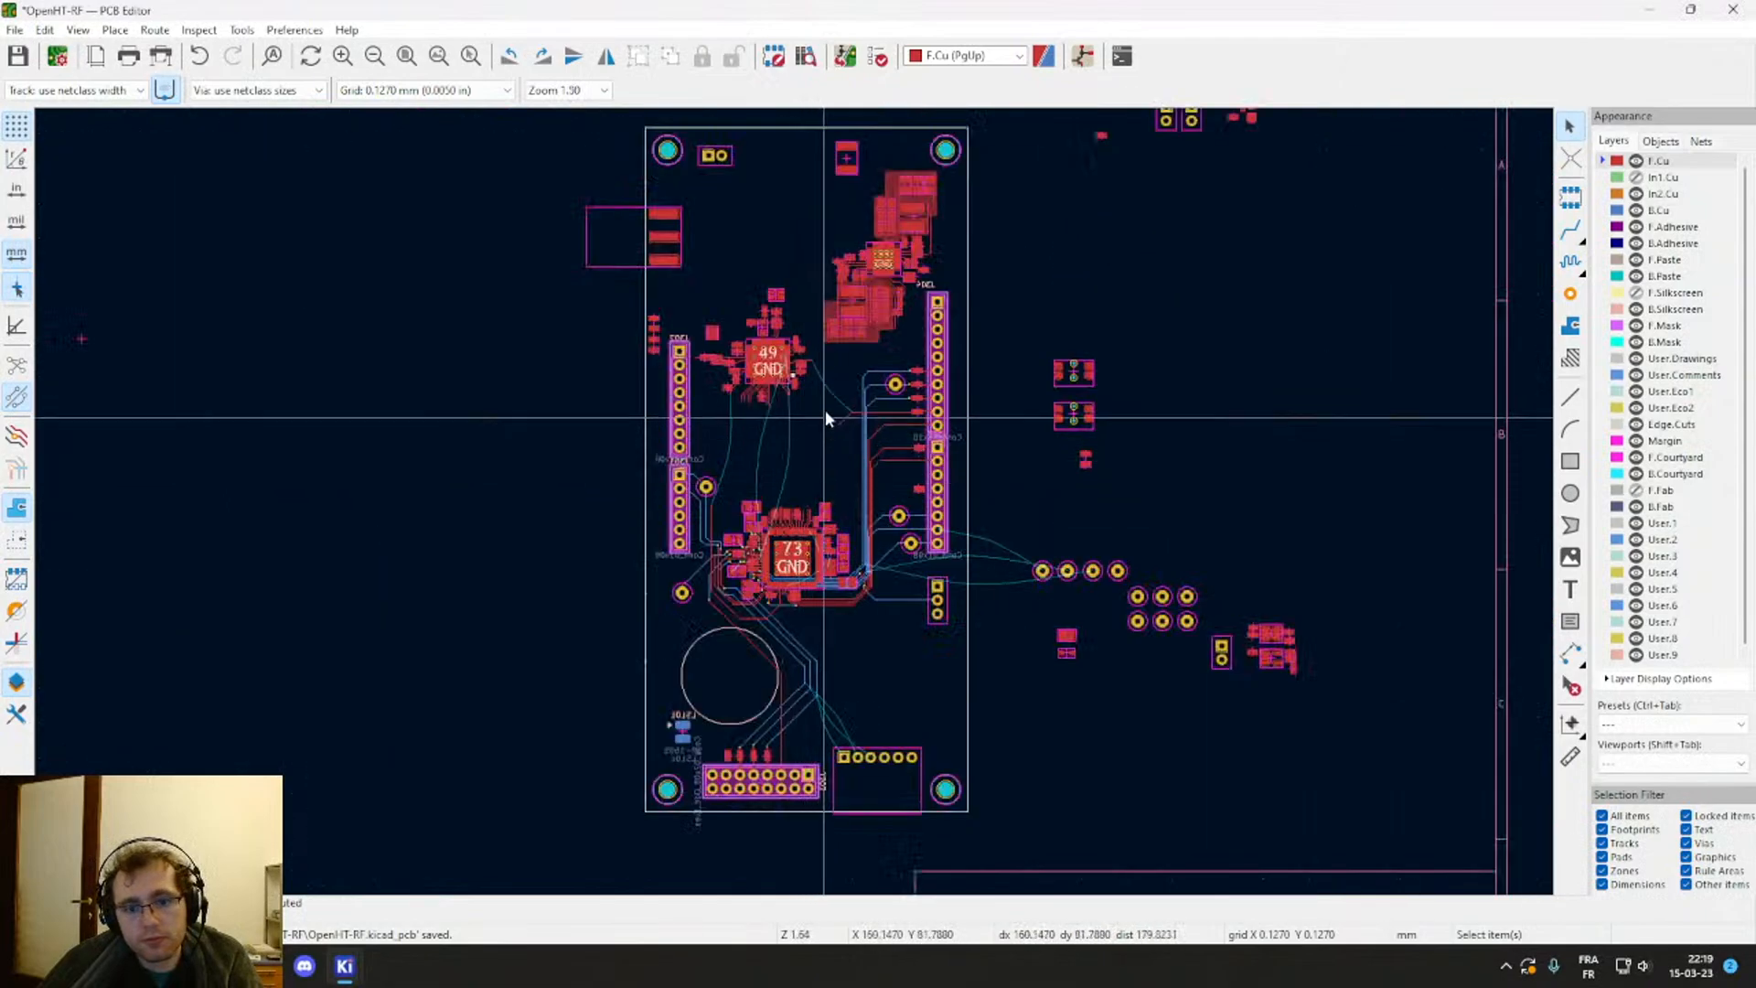
middle_click_drag(817, 318, 756, 486)
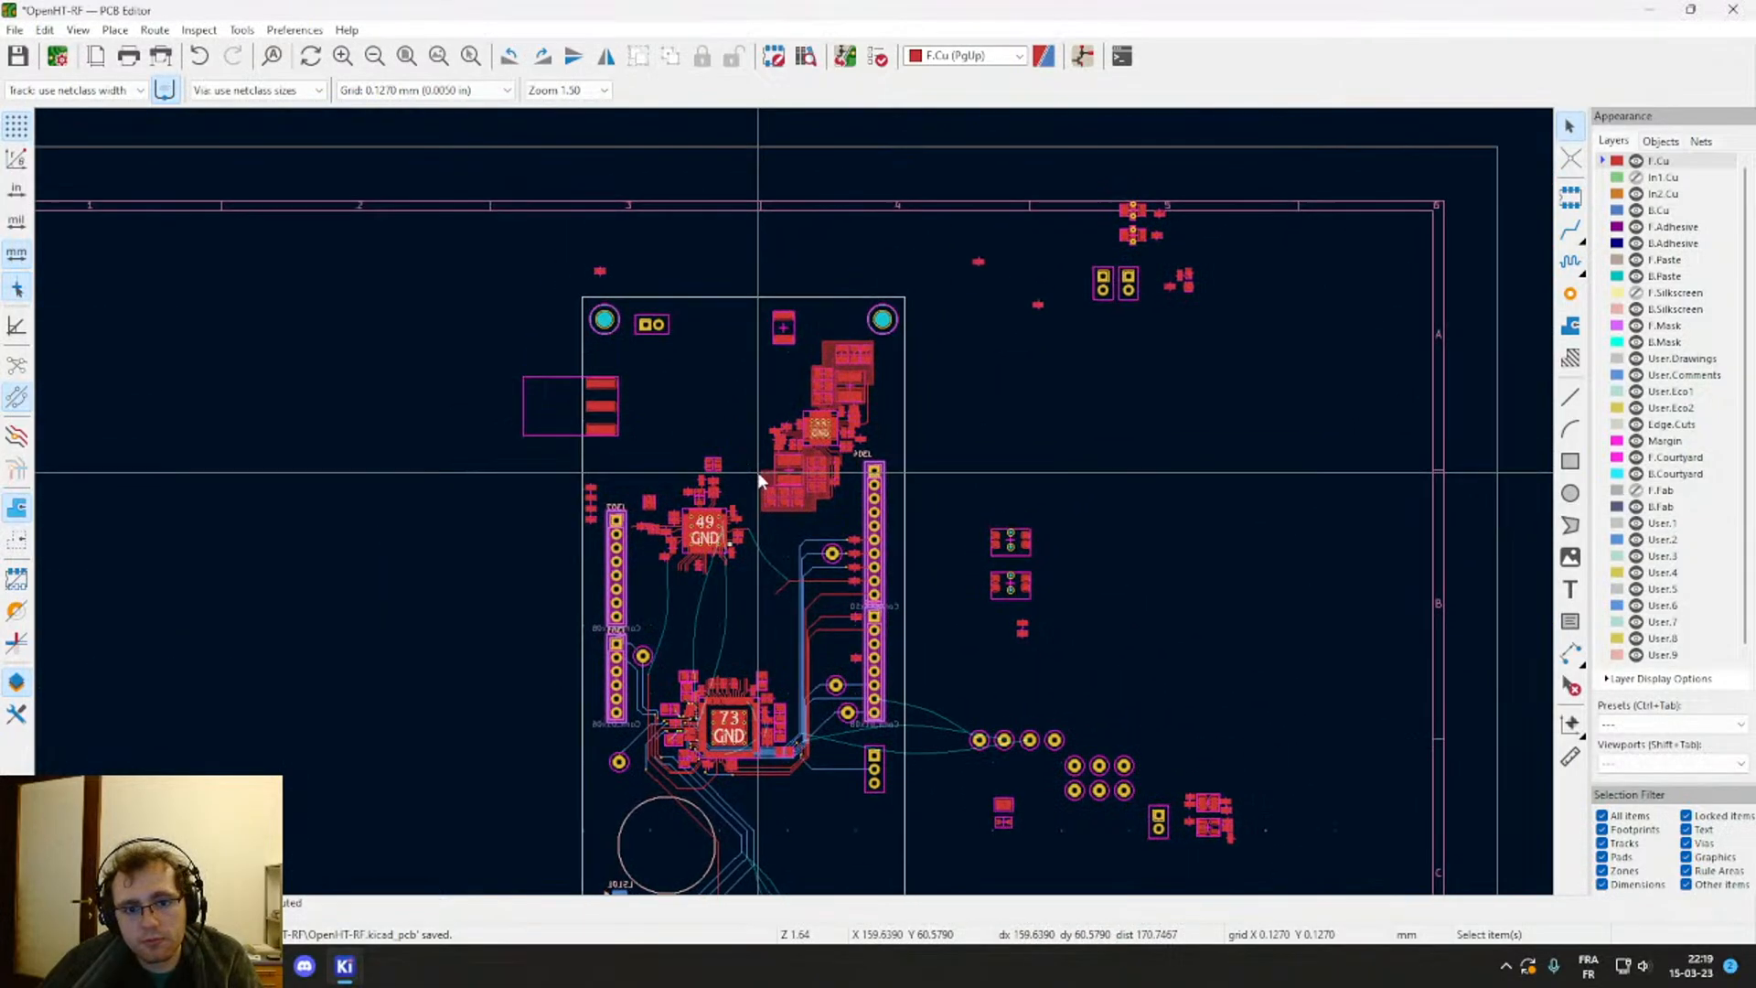
left_click(785, 330)
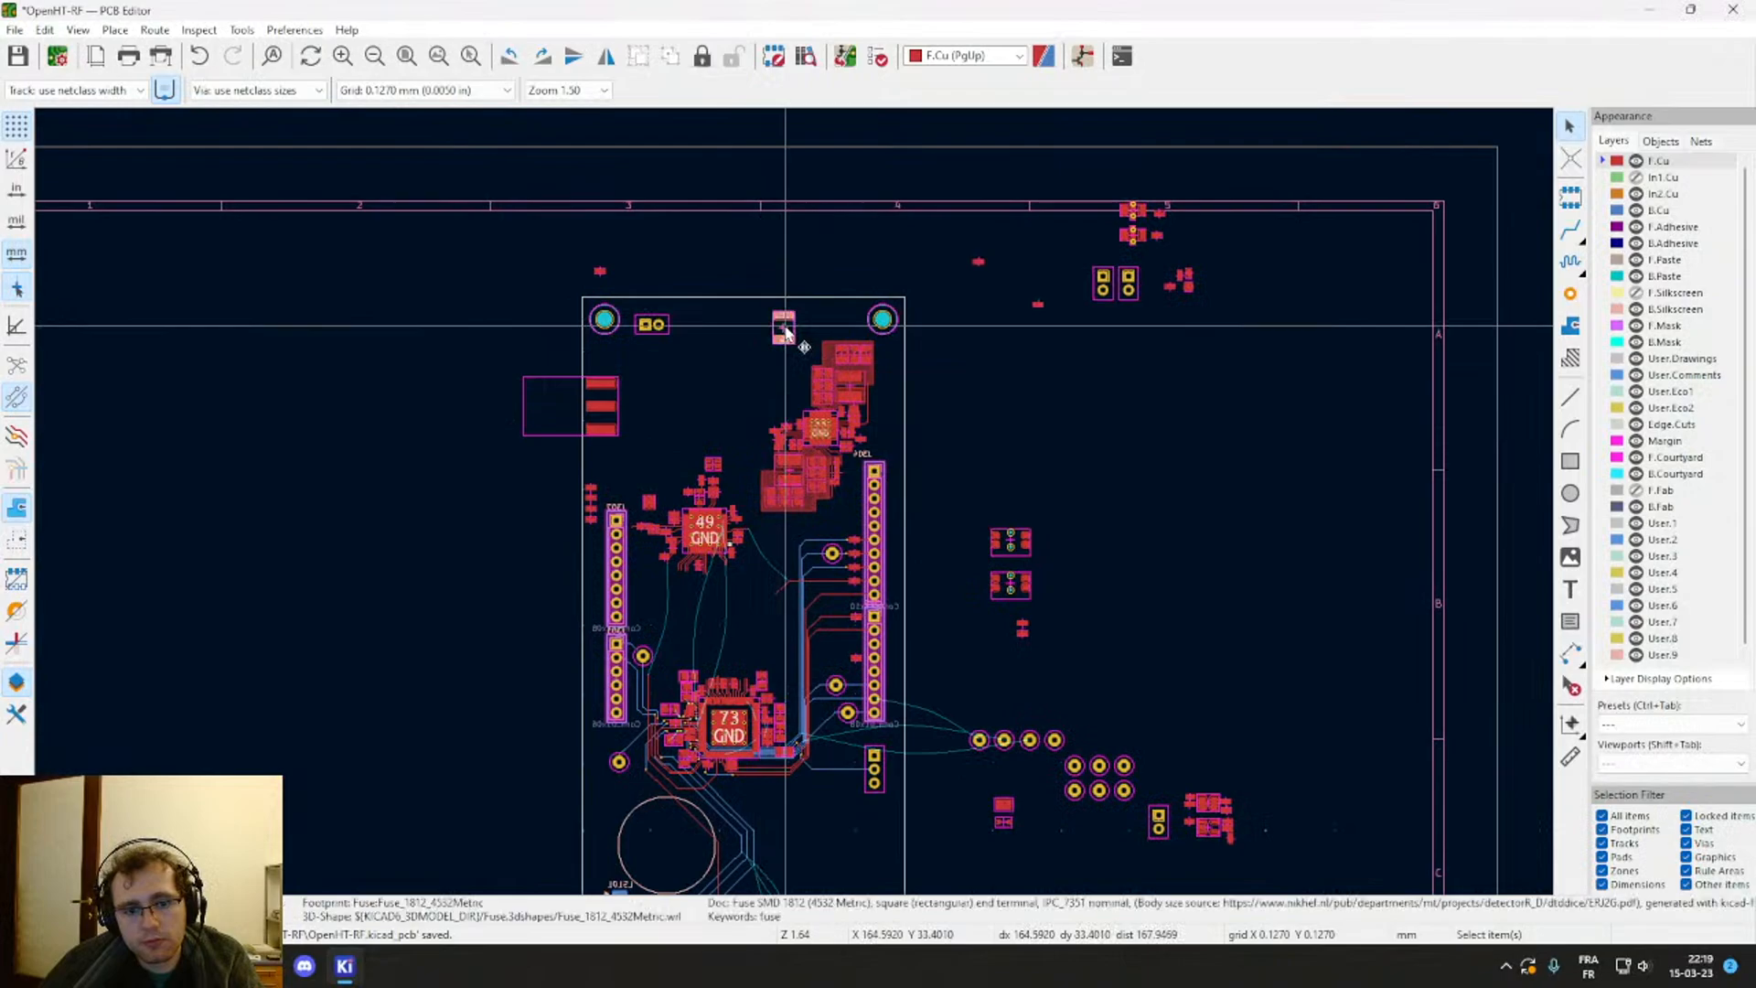
left_click_drag(785, 330, 739, 349)
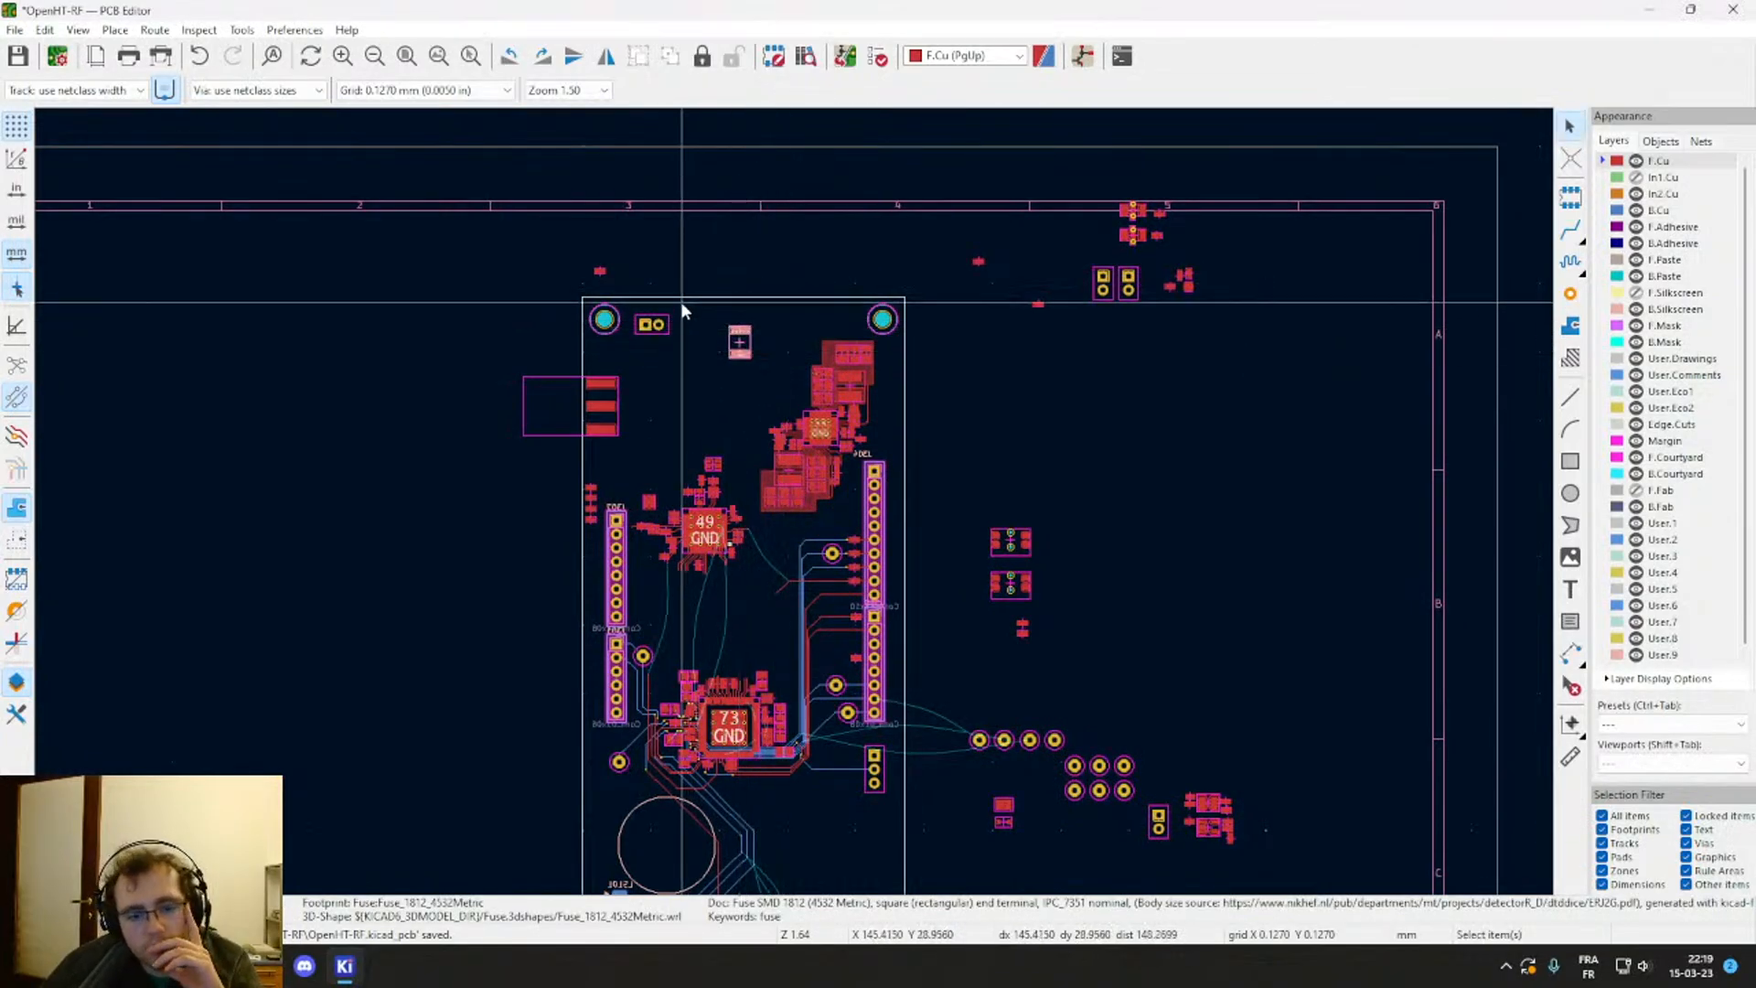
Step: Move the edge-mount SMA connector about 4 mm up along the board's left edge
scroll(682, 307, "down", 2)
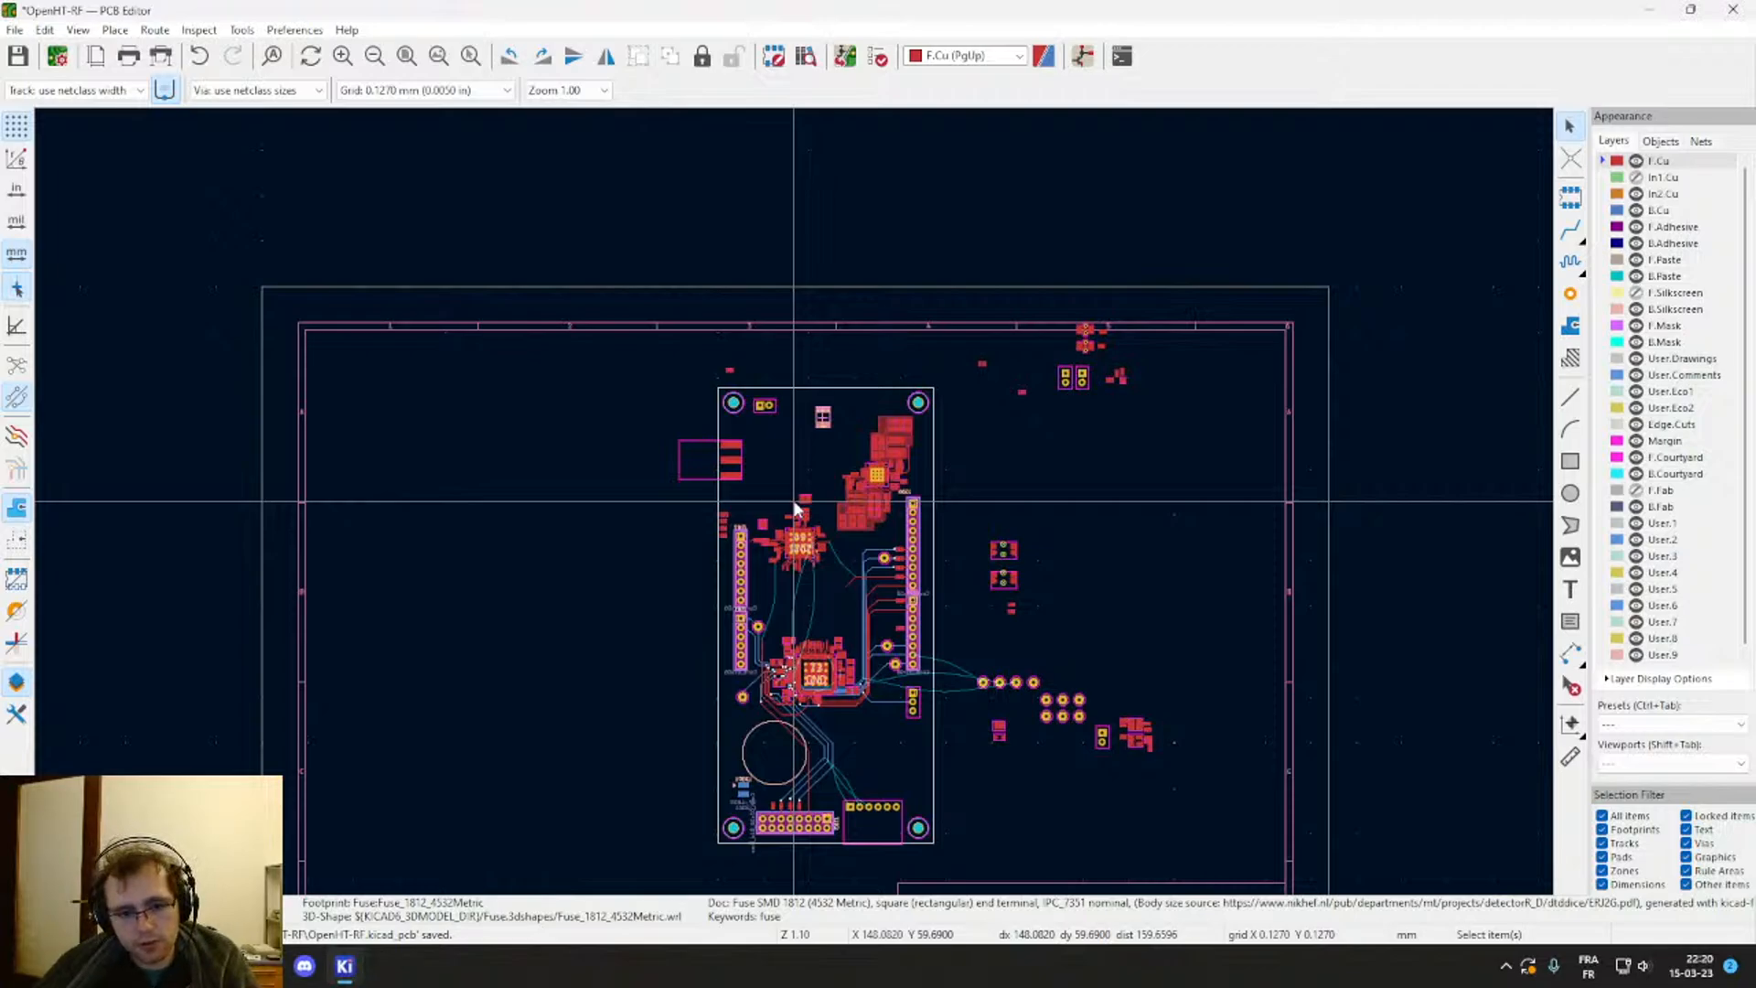
left_click(701, 467)
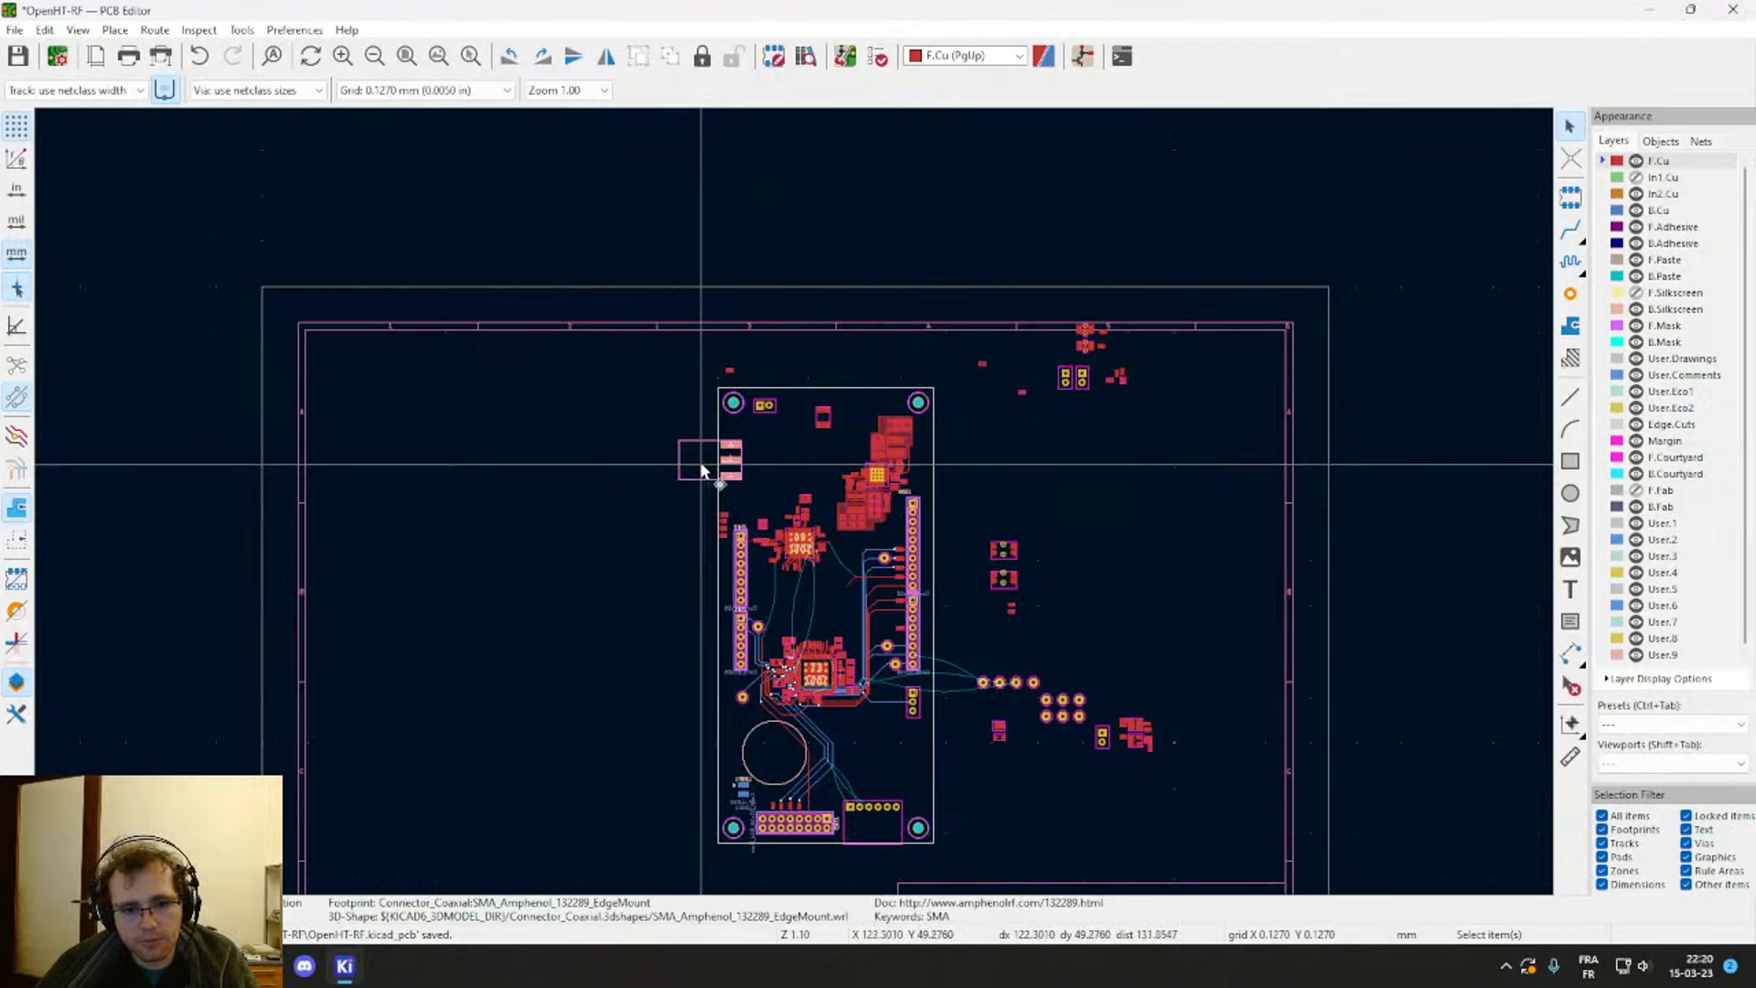
mouse_move(700, 461)
left_mouse_down()
mouse_move(712, 433)
mouse_move(715, 450)
left_mouse_up()
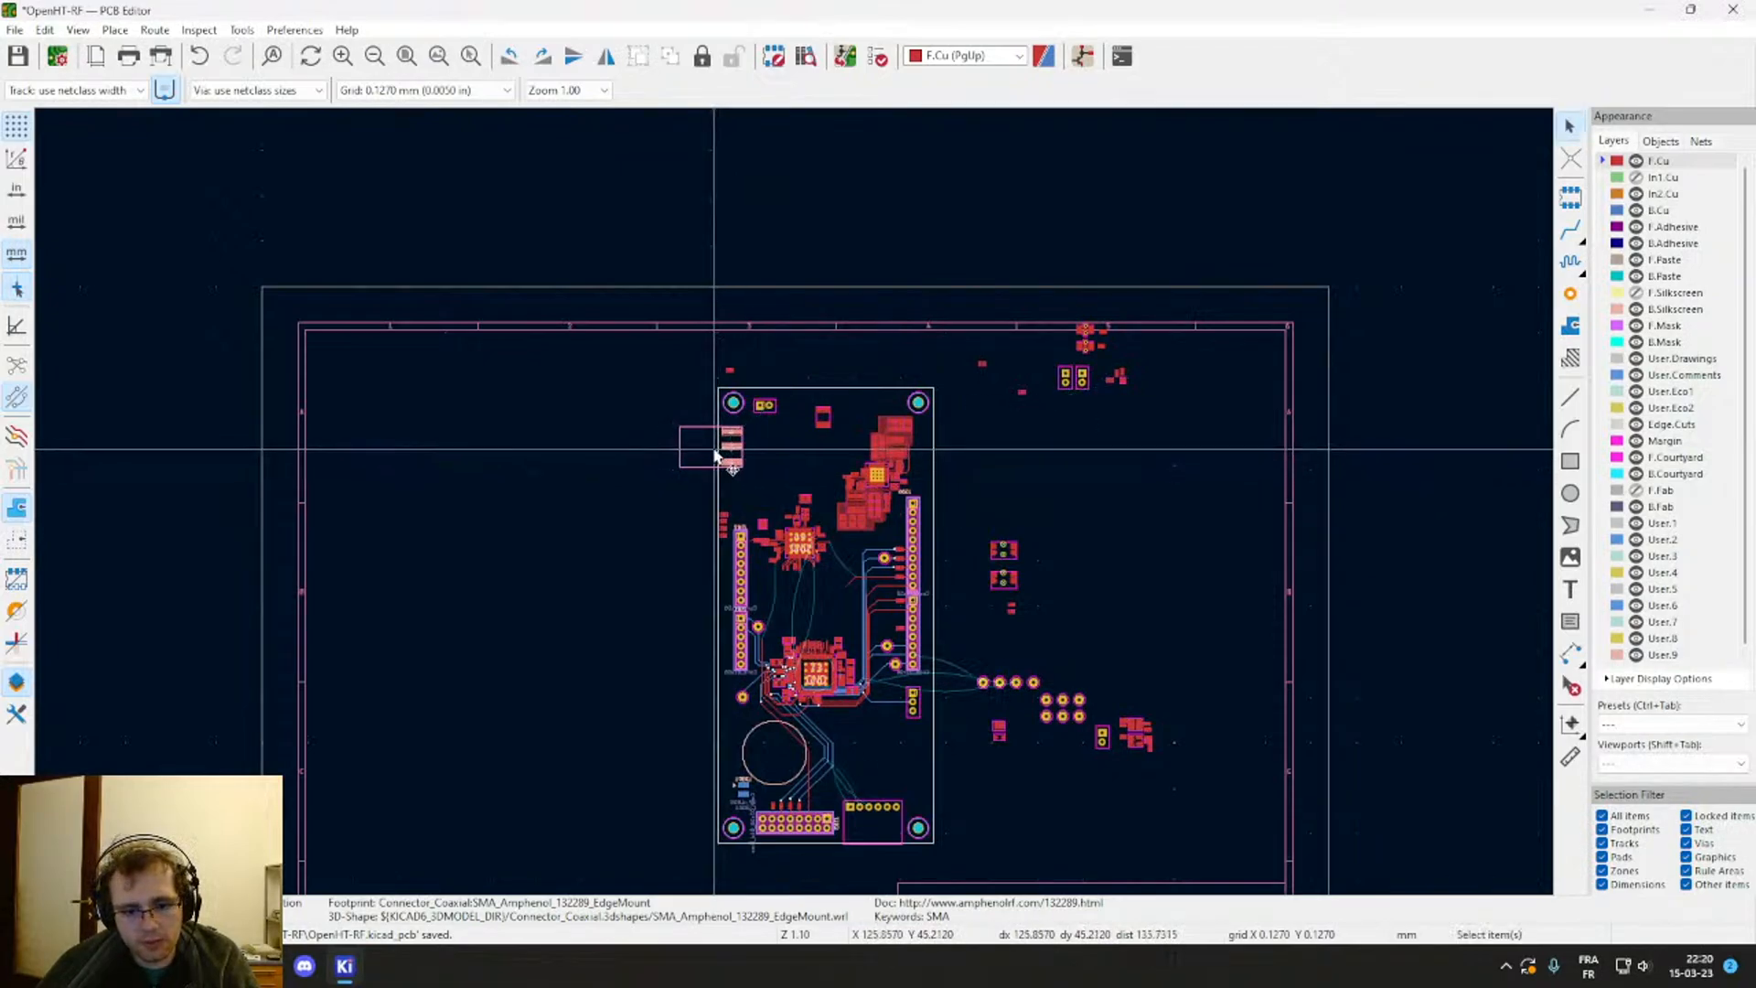
Step: Bring the two right-angle tactile switches up beside the board's right edge and rotate the lower one by 90°
scroll(792, 455, "up", 4)
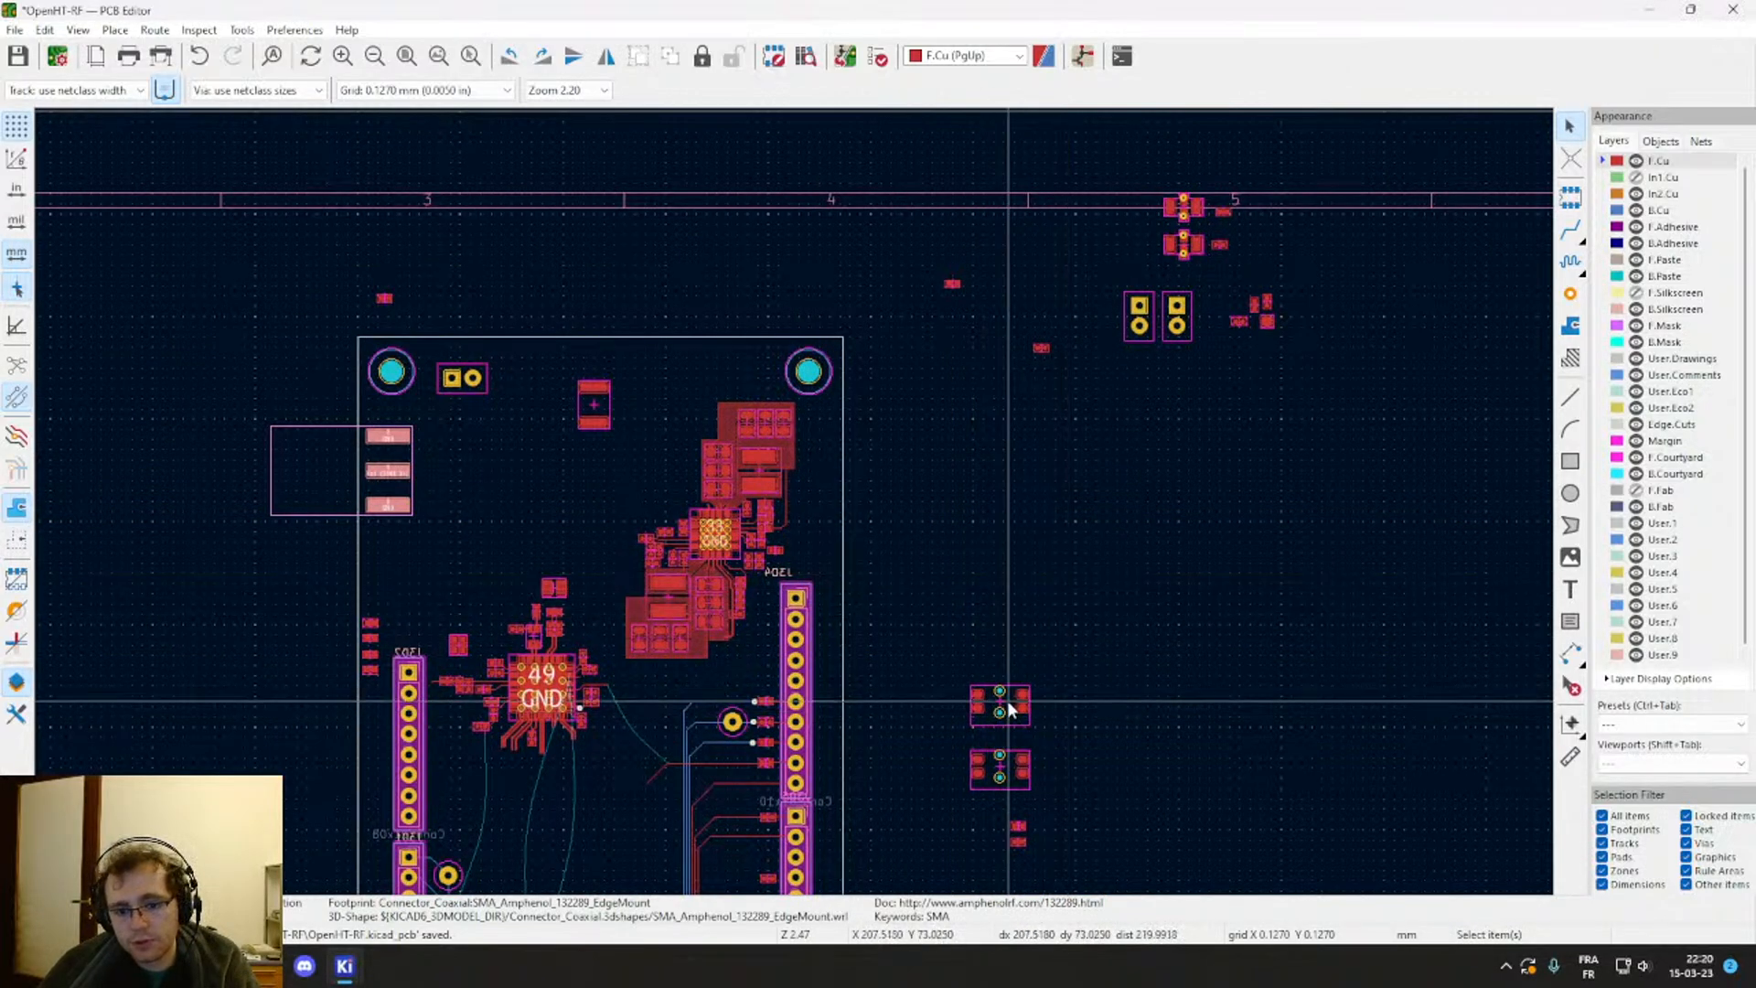
left_click_drag(1007, 700, 947, 503)
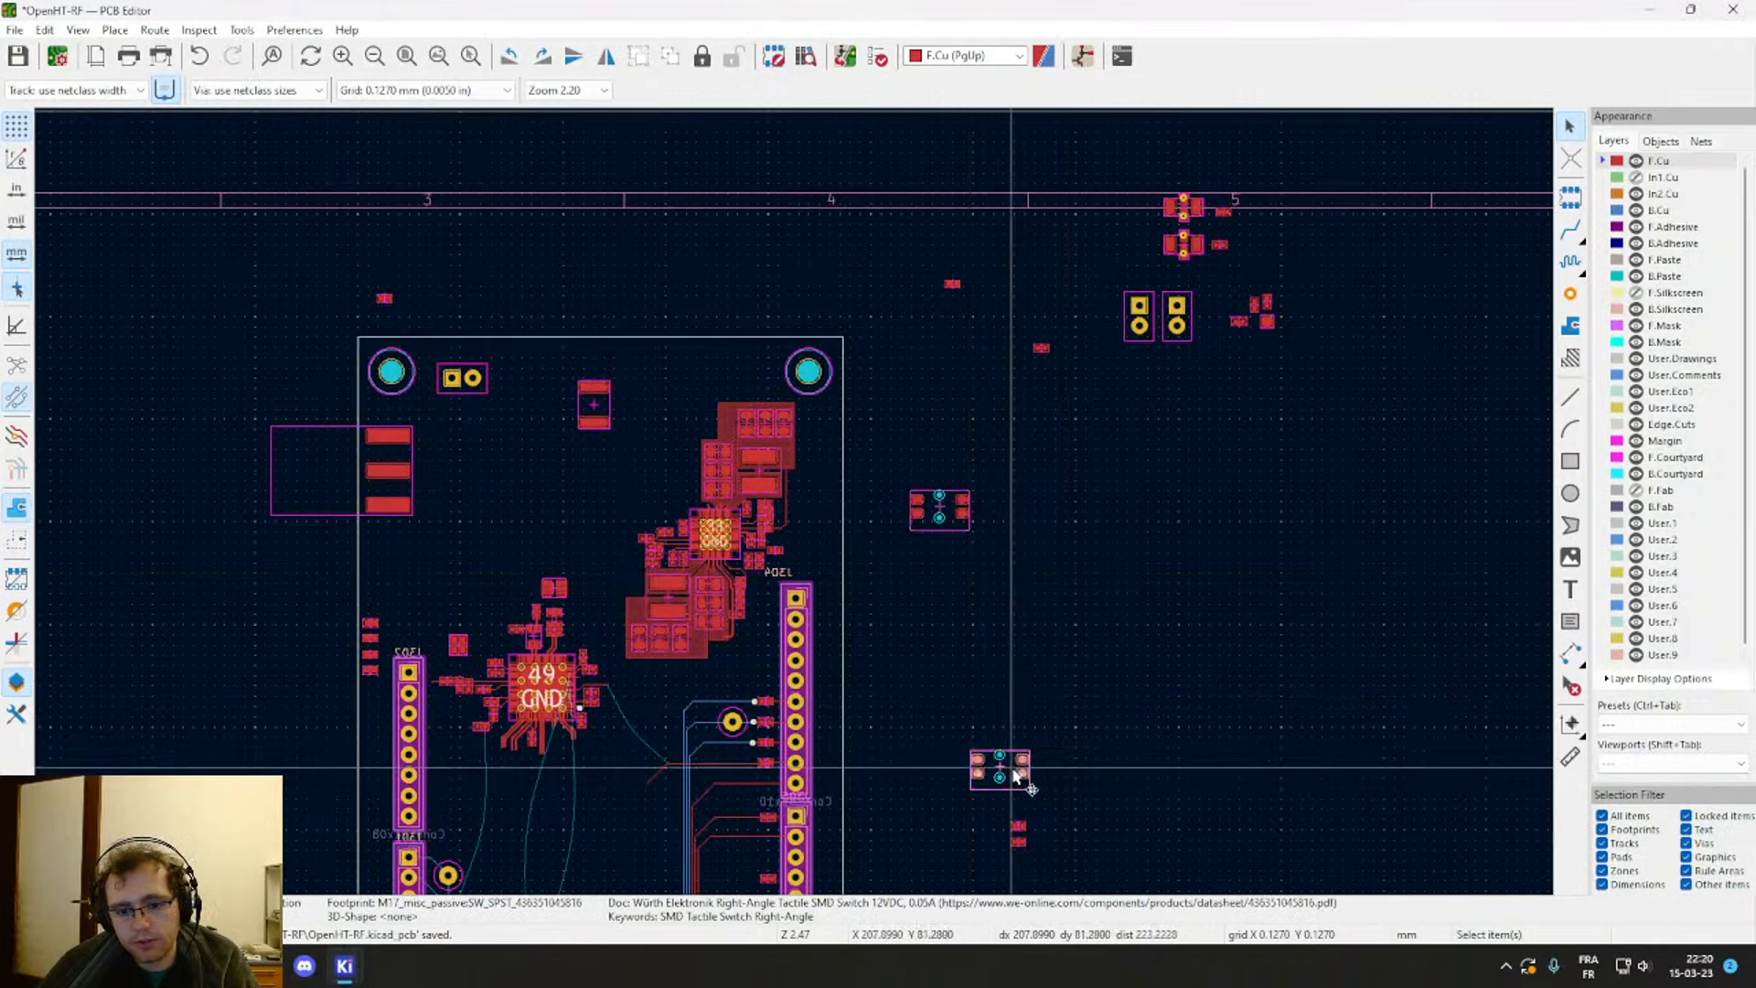
left_click_drag(1015, 776, 903, 586)
Step: Move the 8-pad and 5-pad power-control chips with their surrounding passives above the tactile switches, outside the board's upper-right edge
scroll(903, 586, "up", 4)
scroll(815, 539, "down", 6)
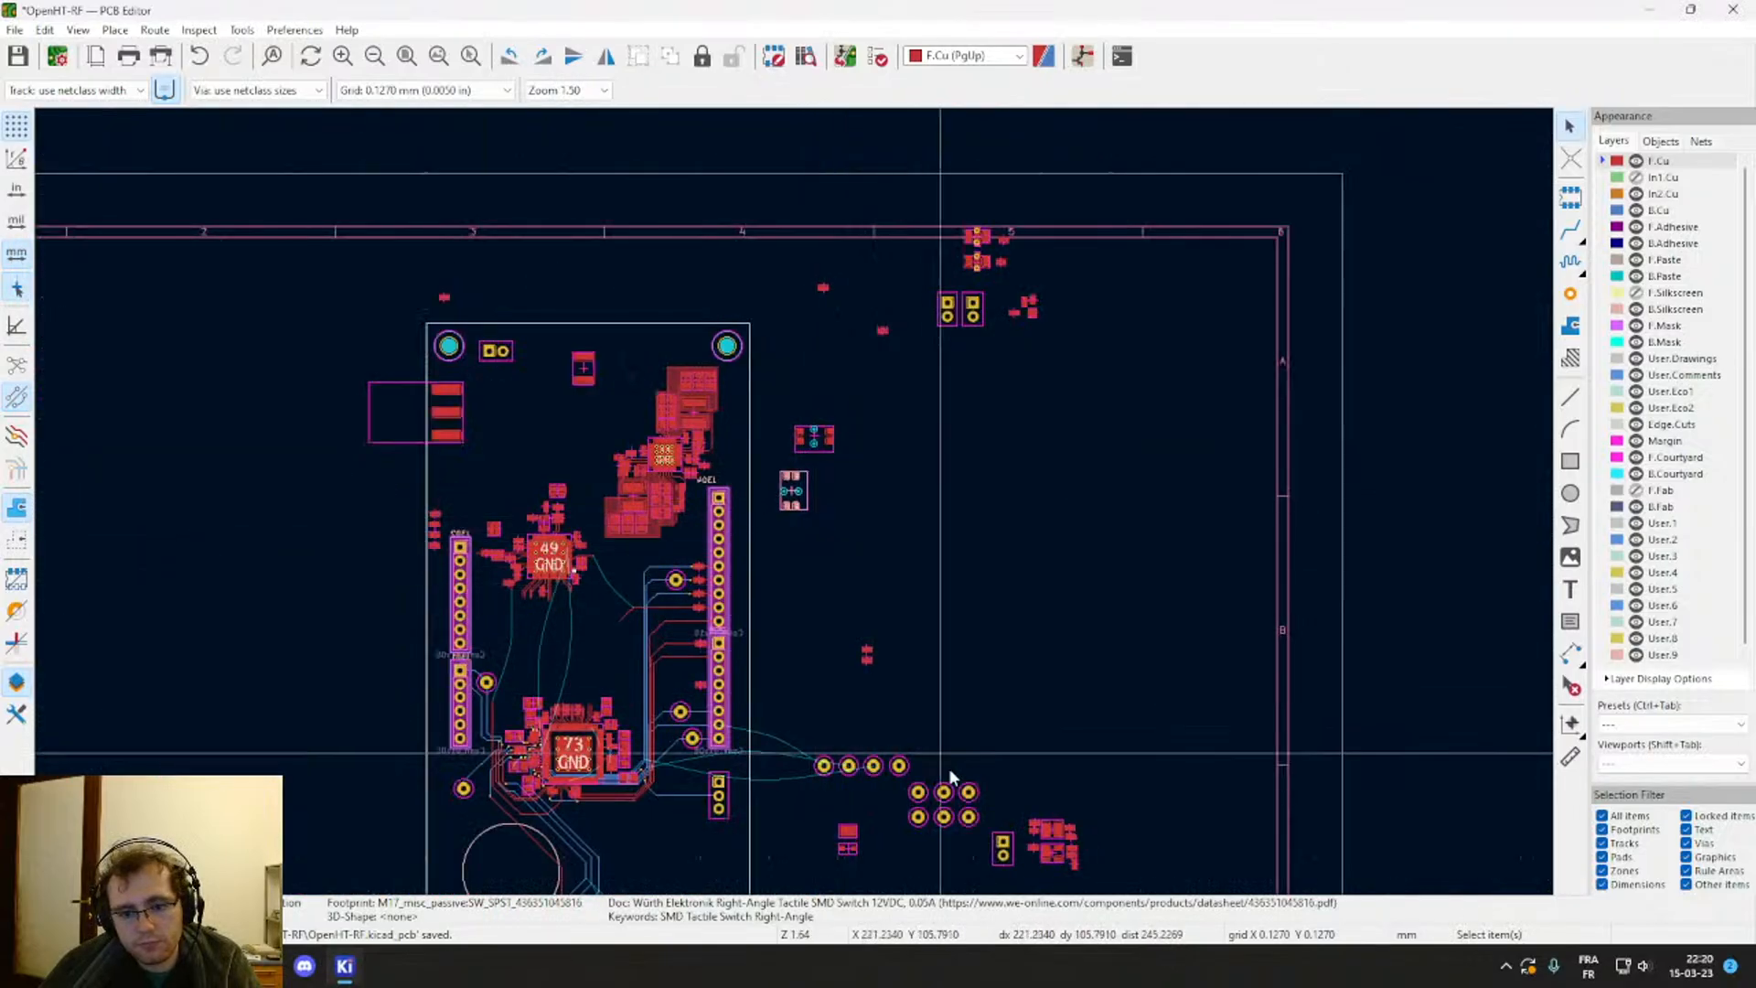
scroll(1043, 842, "up", 6)
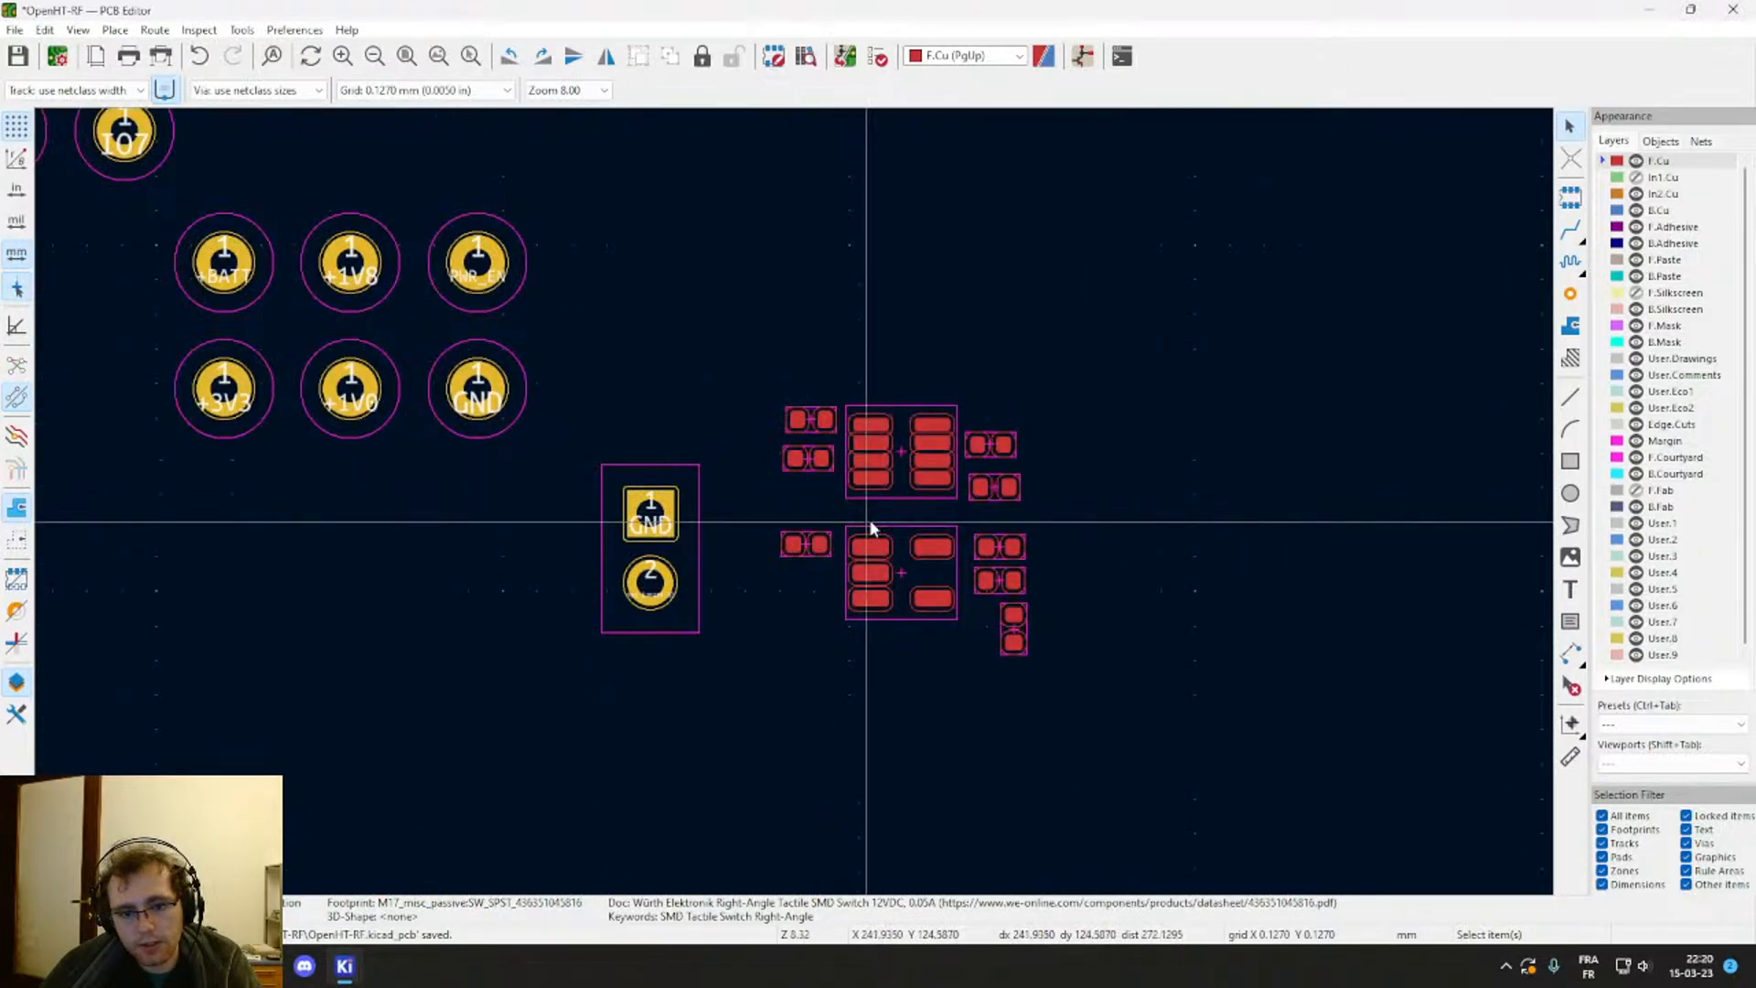
left_click(880, 460)
scroll(1006, 608, "up", 3)
scroll(780, 636, "down", 2)
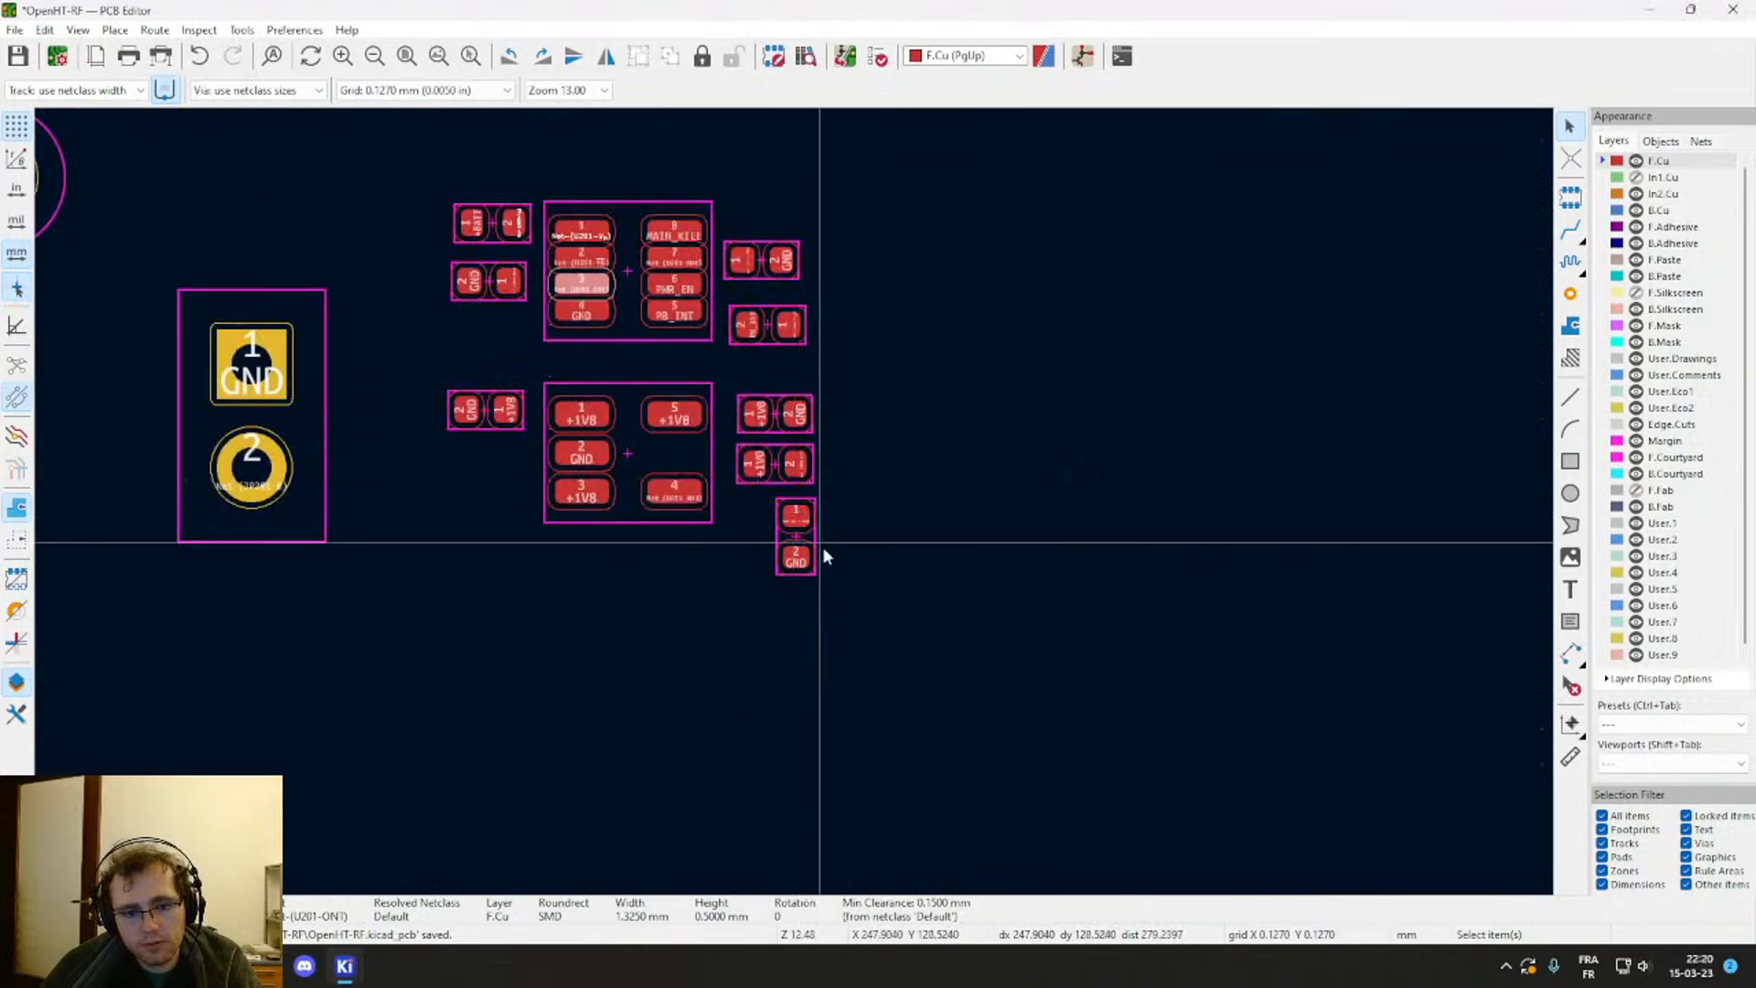
left_click_drag(863, 579, 420, 146)
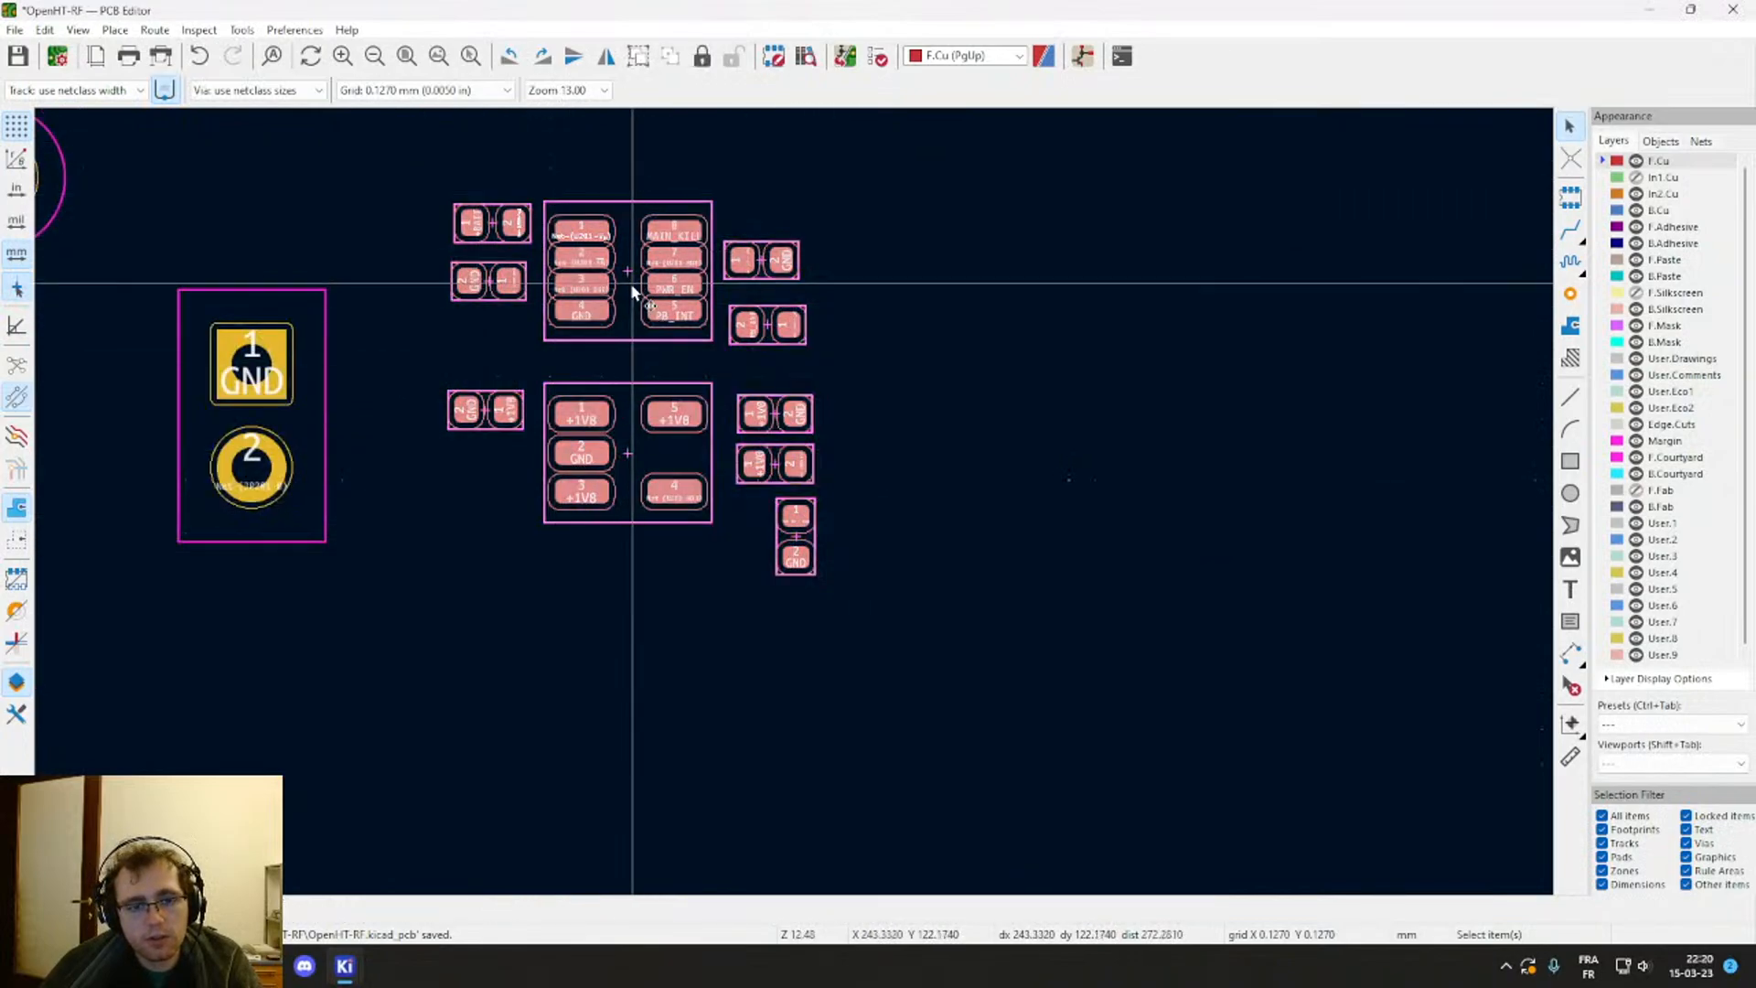
key("m")
scroll(629, 283, "down", 4)
scroll(376, 260, "down", 2)
scroll(734, 283, "up", 2)
middle_click_drag(922, 161, 931, 168)
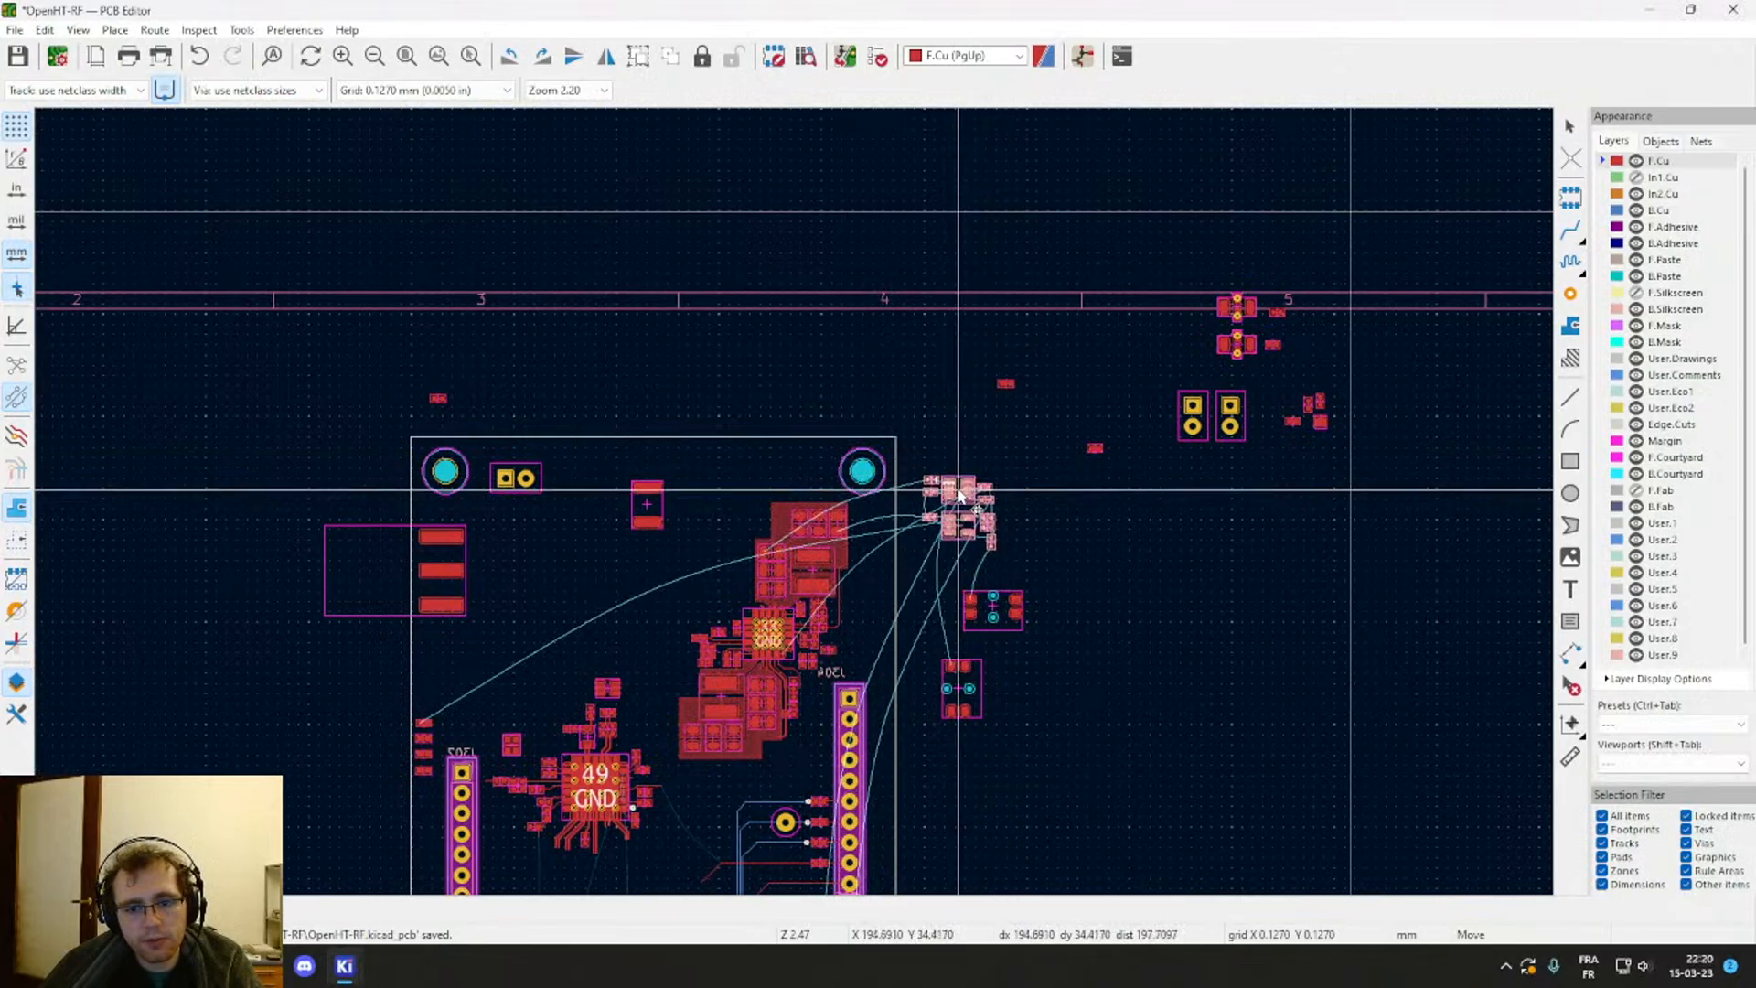
left_click(960, 513)
Step: Centre the J304 reference text above its connector and flip it to the front side
scroll(789, 606, "up", 3)
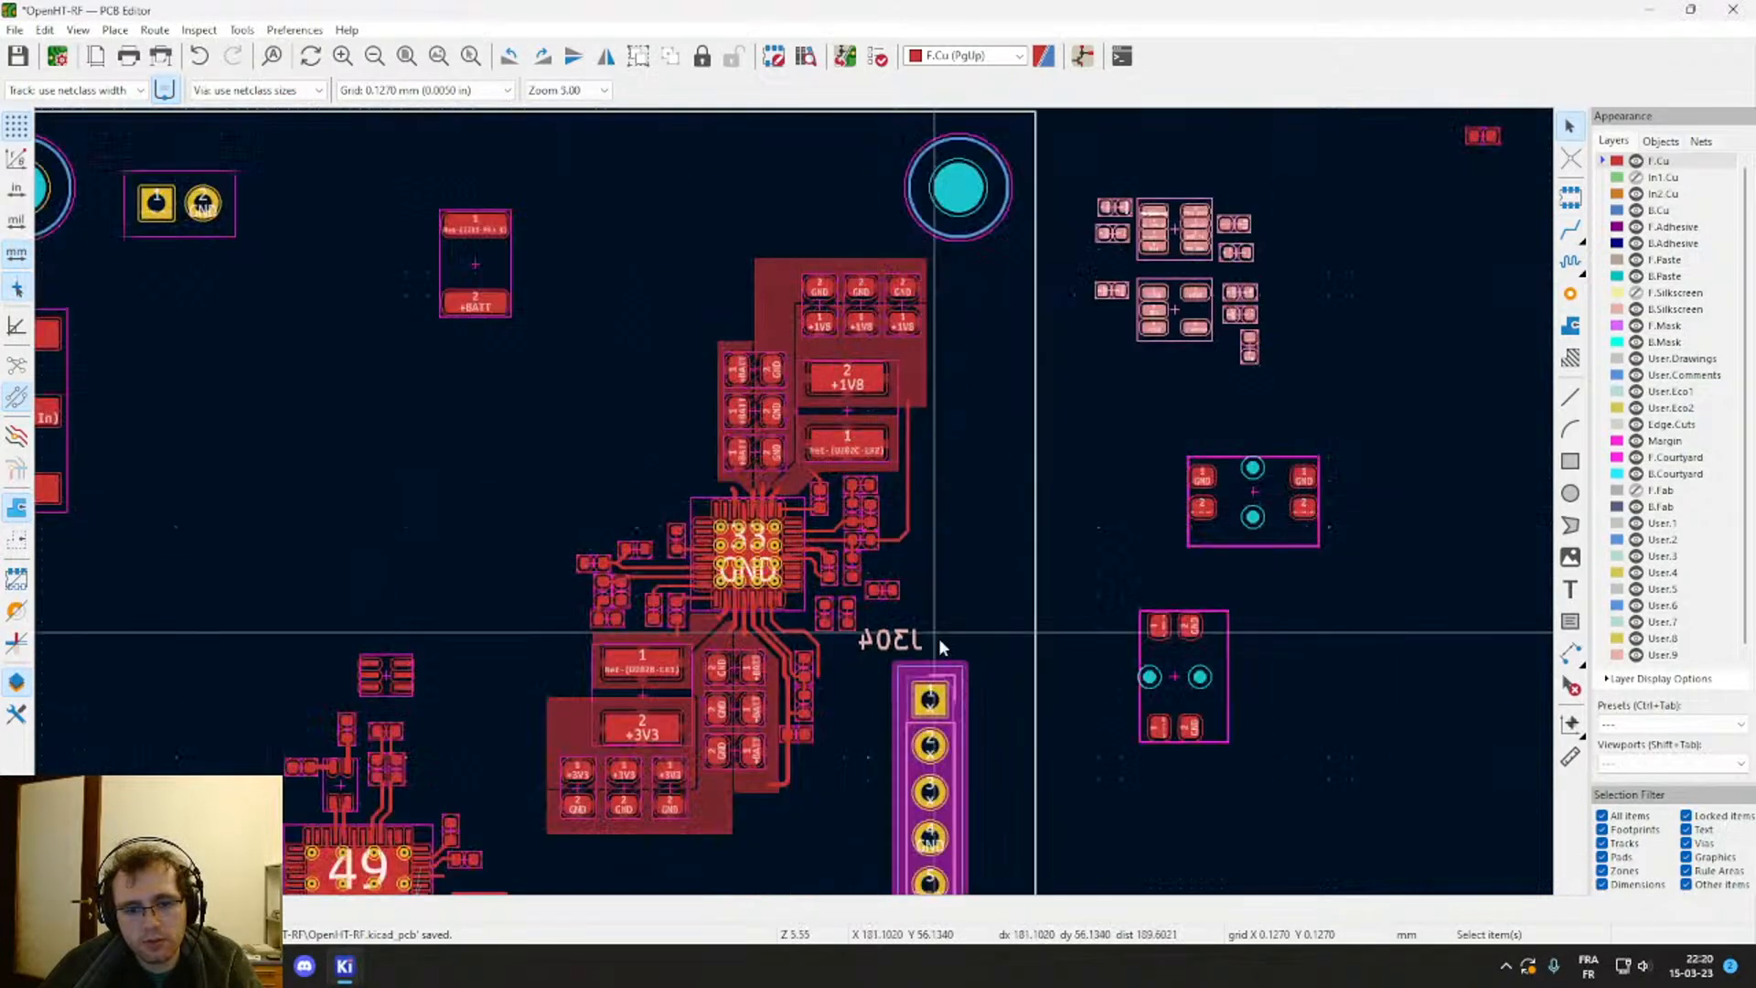
left_click(901, 640)
key("m")
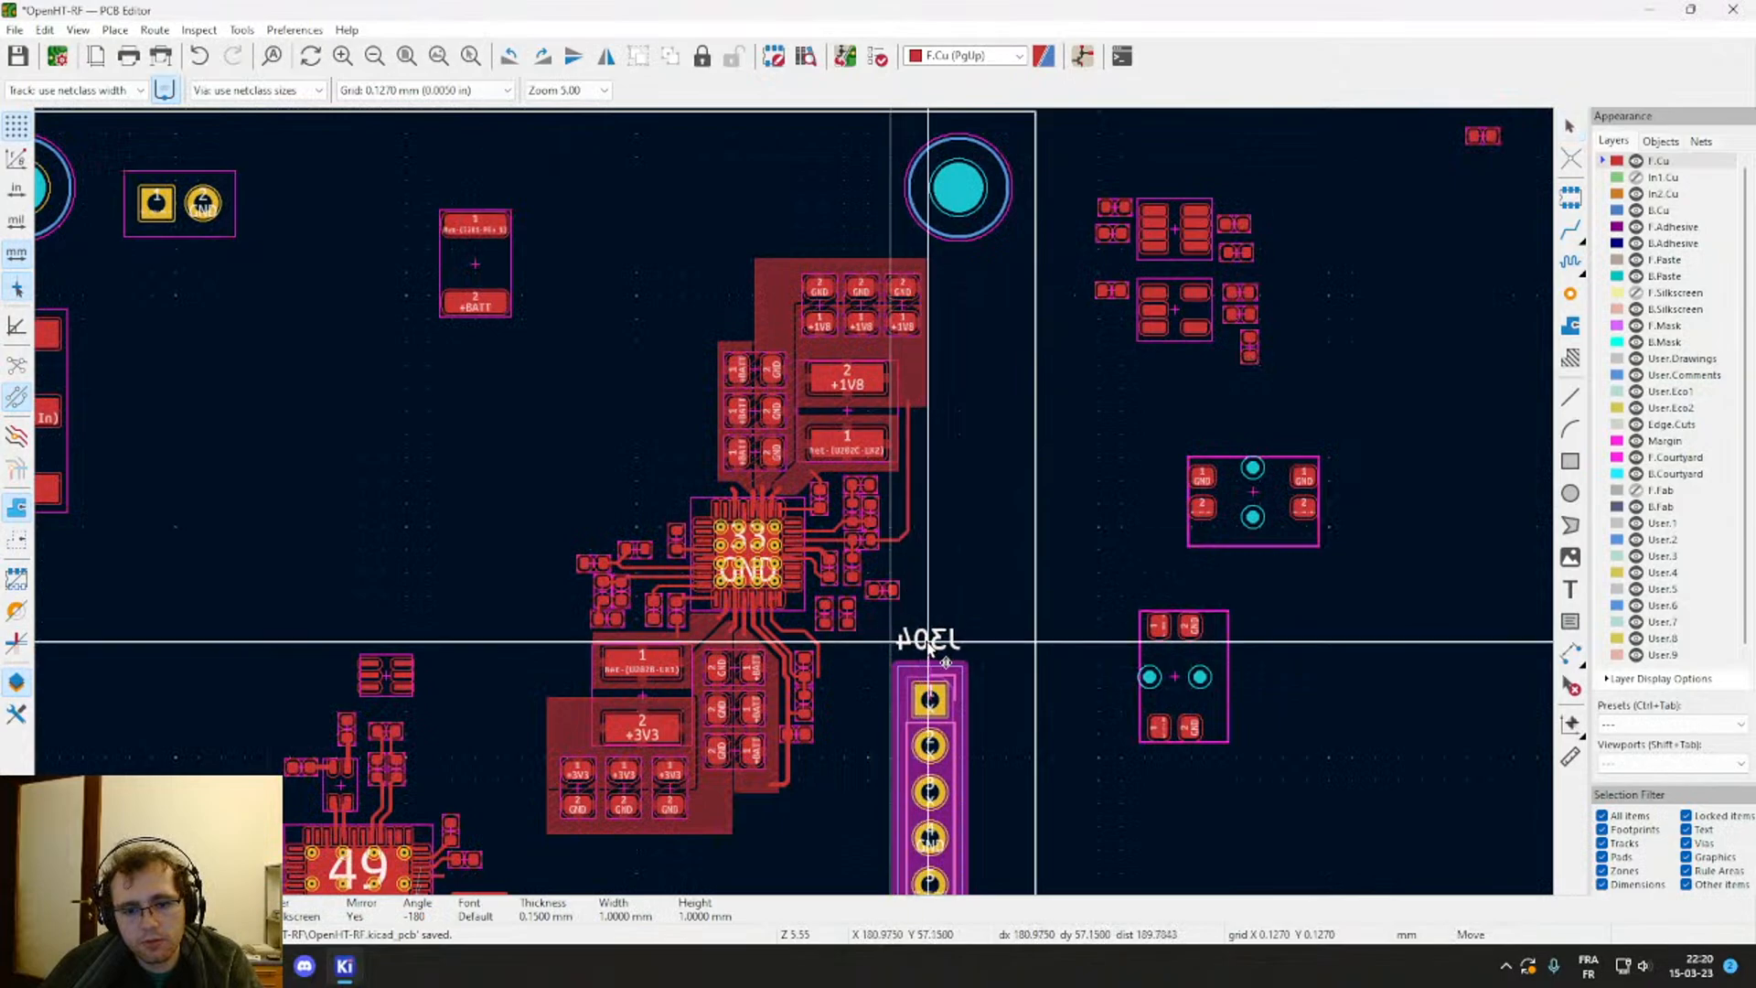
left_click(932, 642)
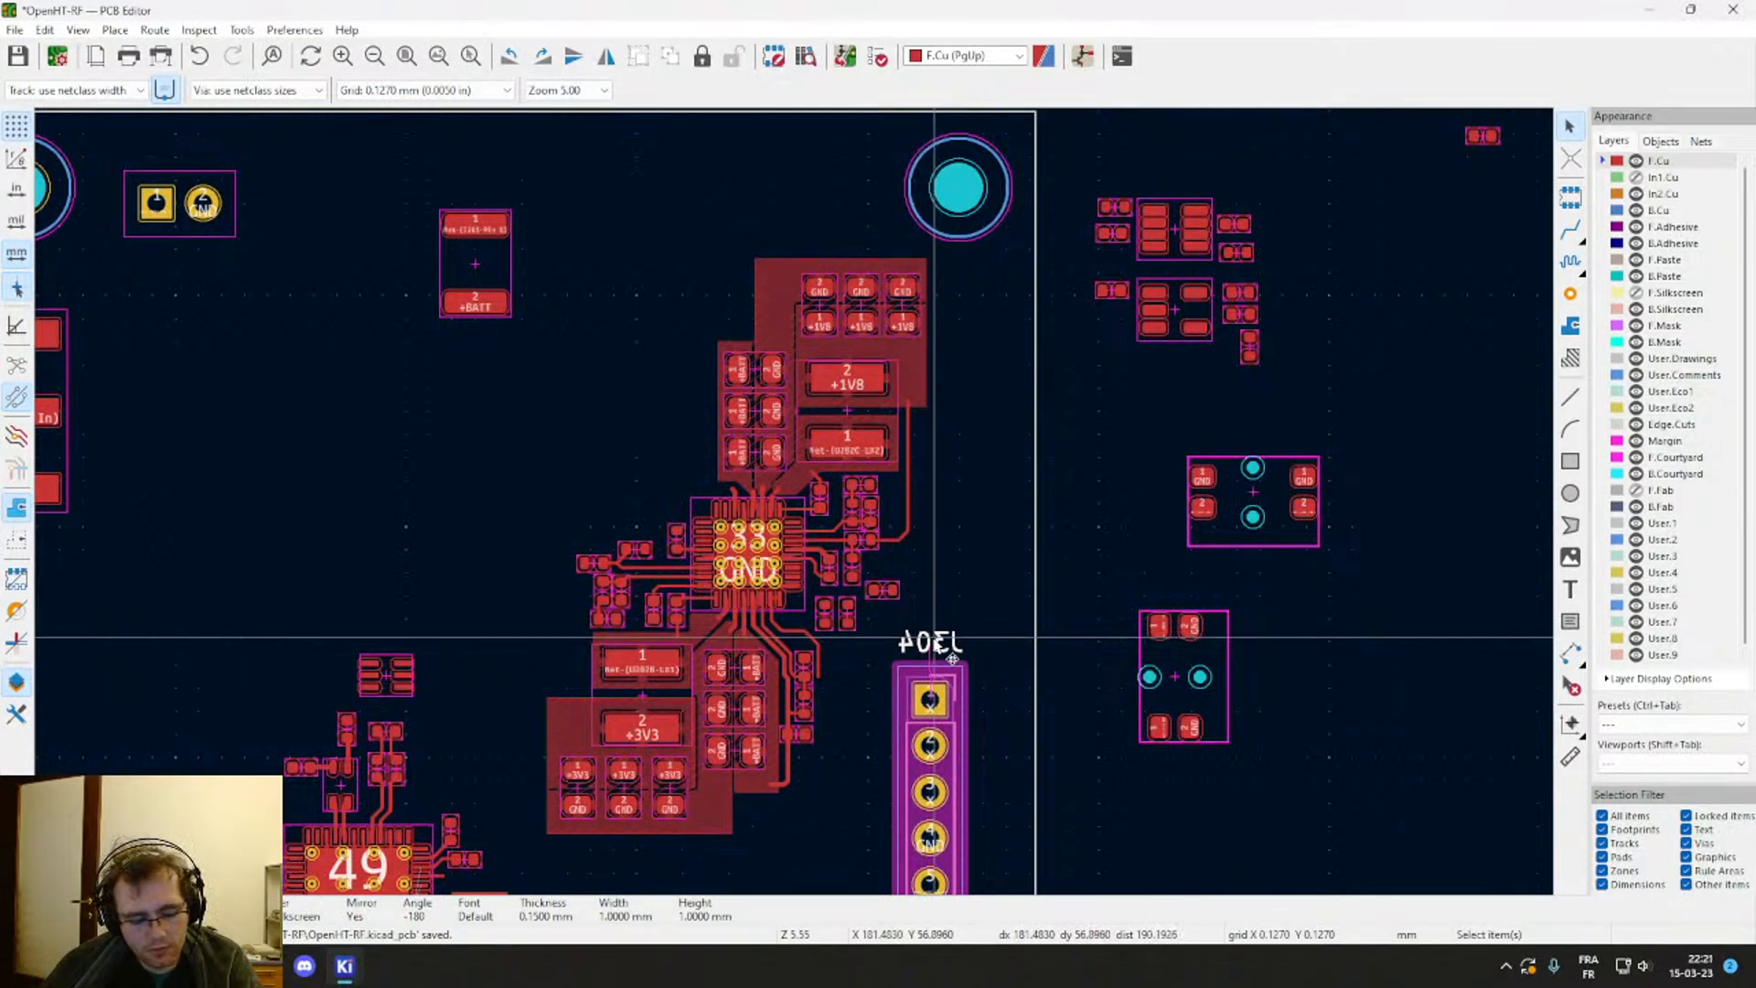
key("m")
key("f")
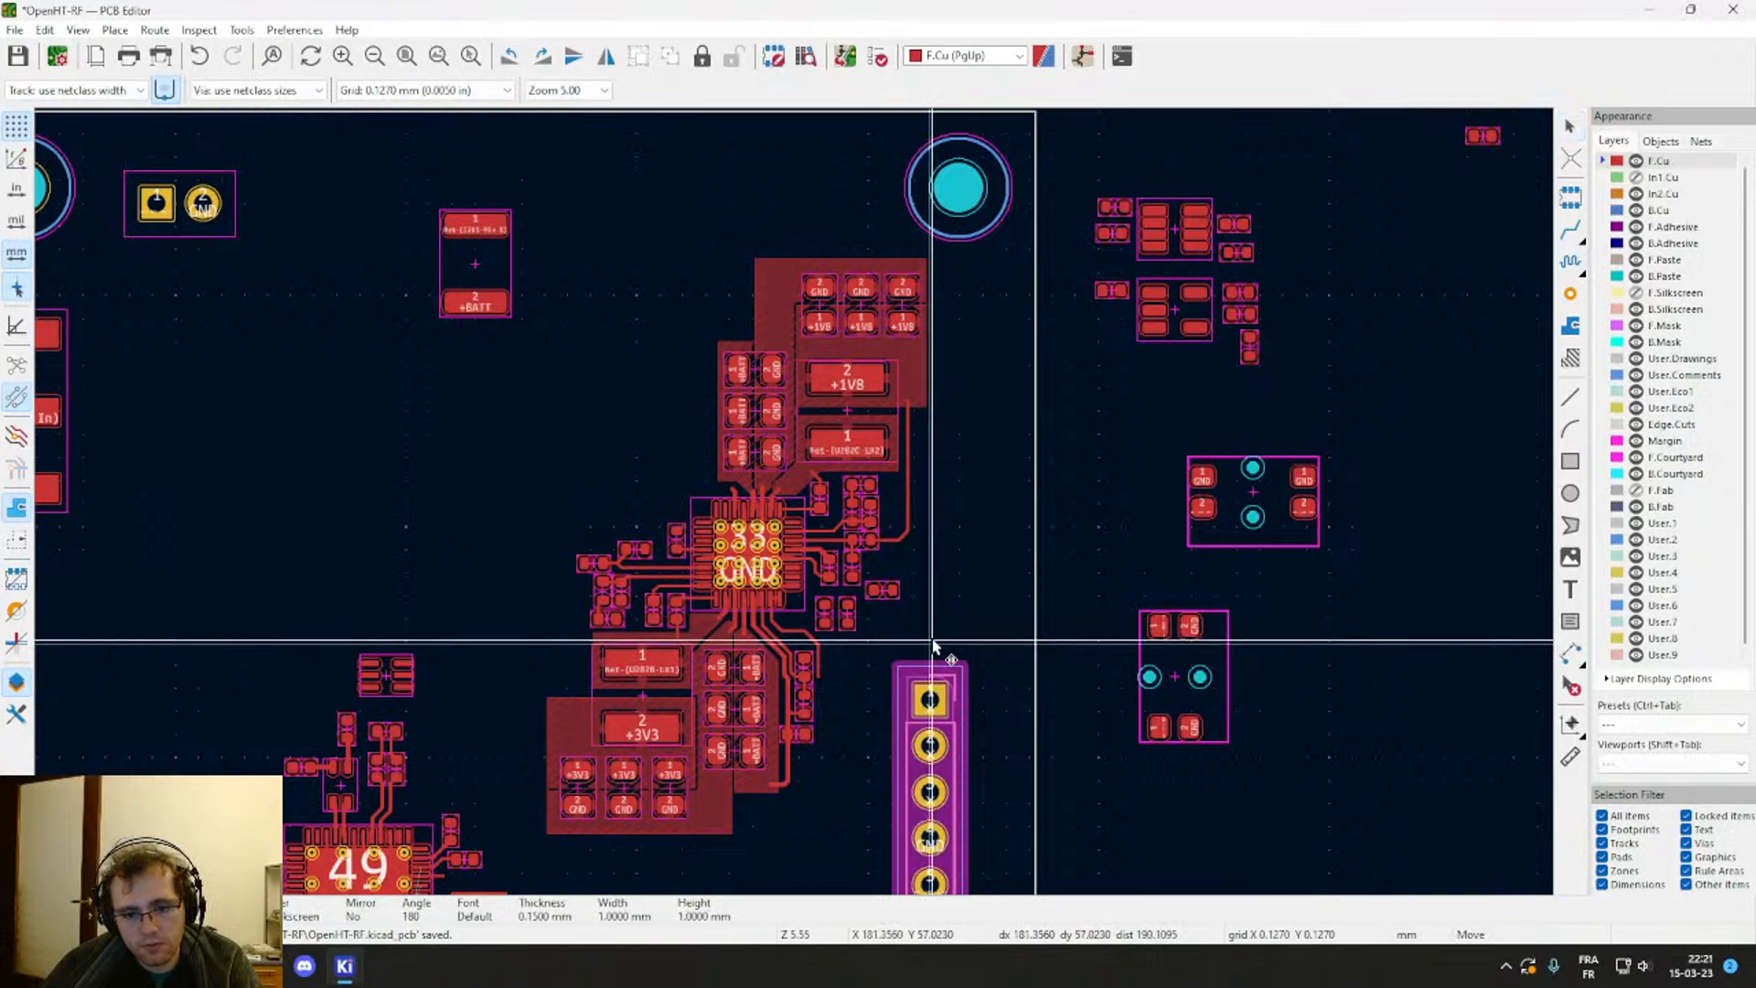
left_click(932, 644)
Step: Examine the 33-pad power chip, its +1V8 copper area and the space around them near the upper-right board corner
scroll(932, 644, "down", 4)
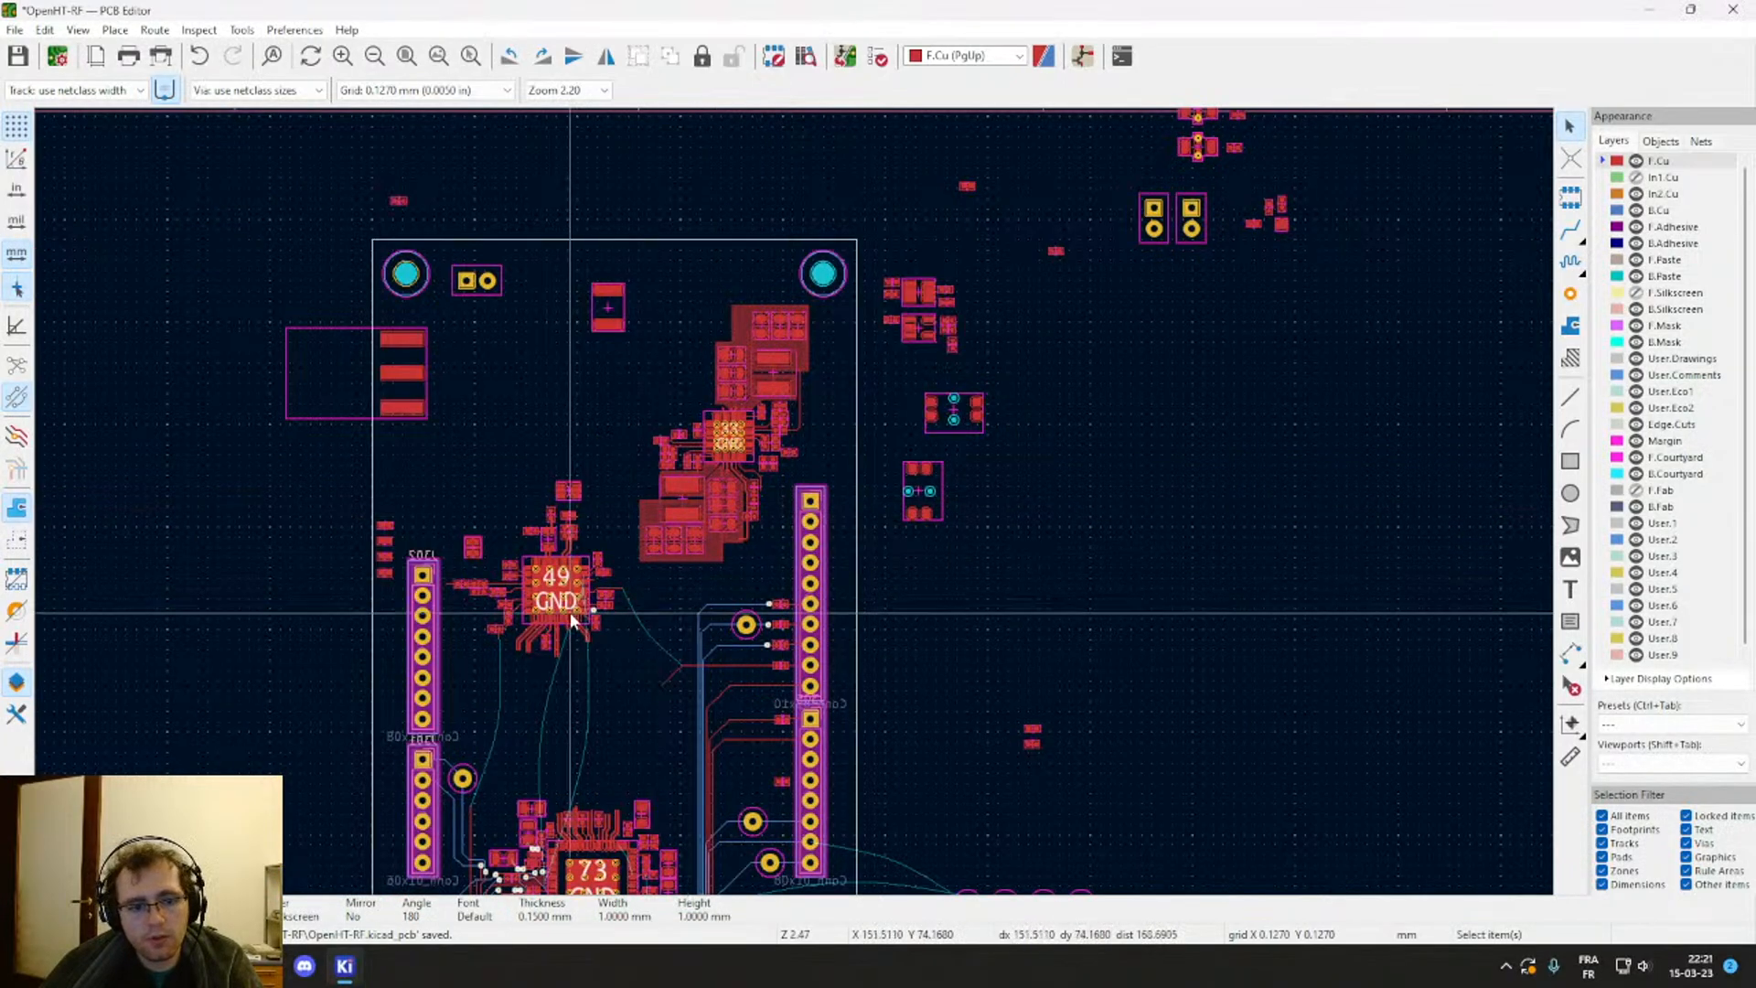
middle_click_drag(569, 611, 624, 585)
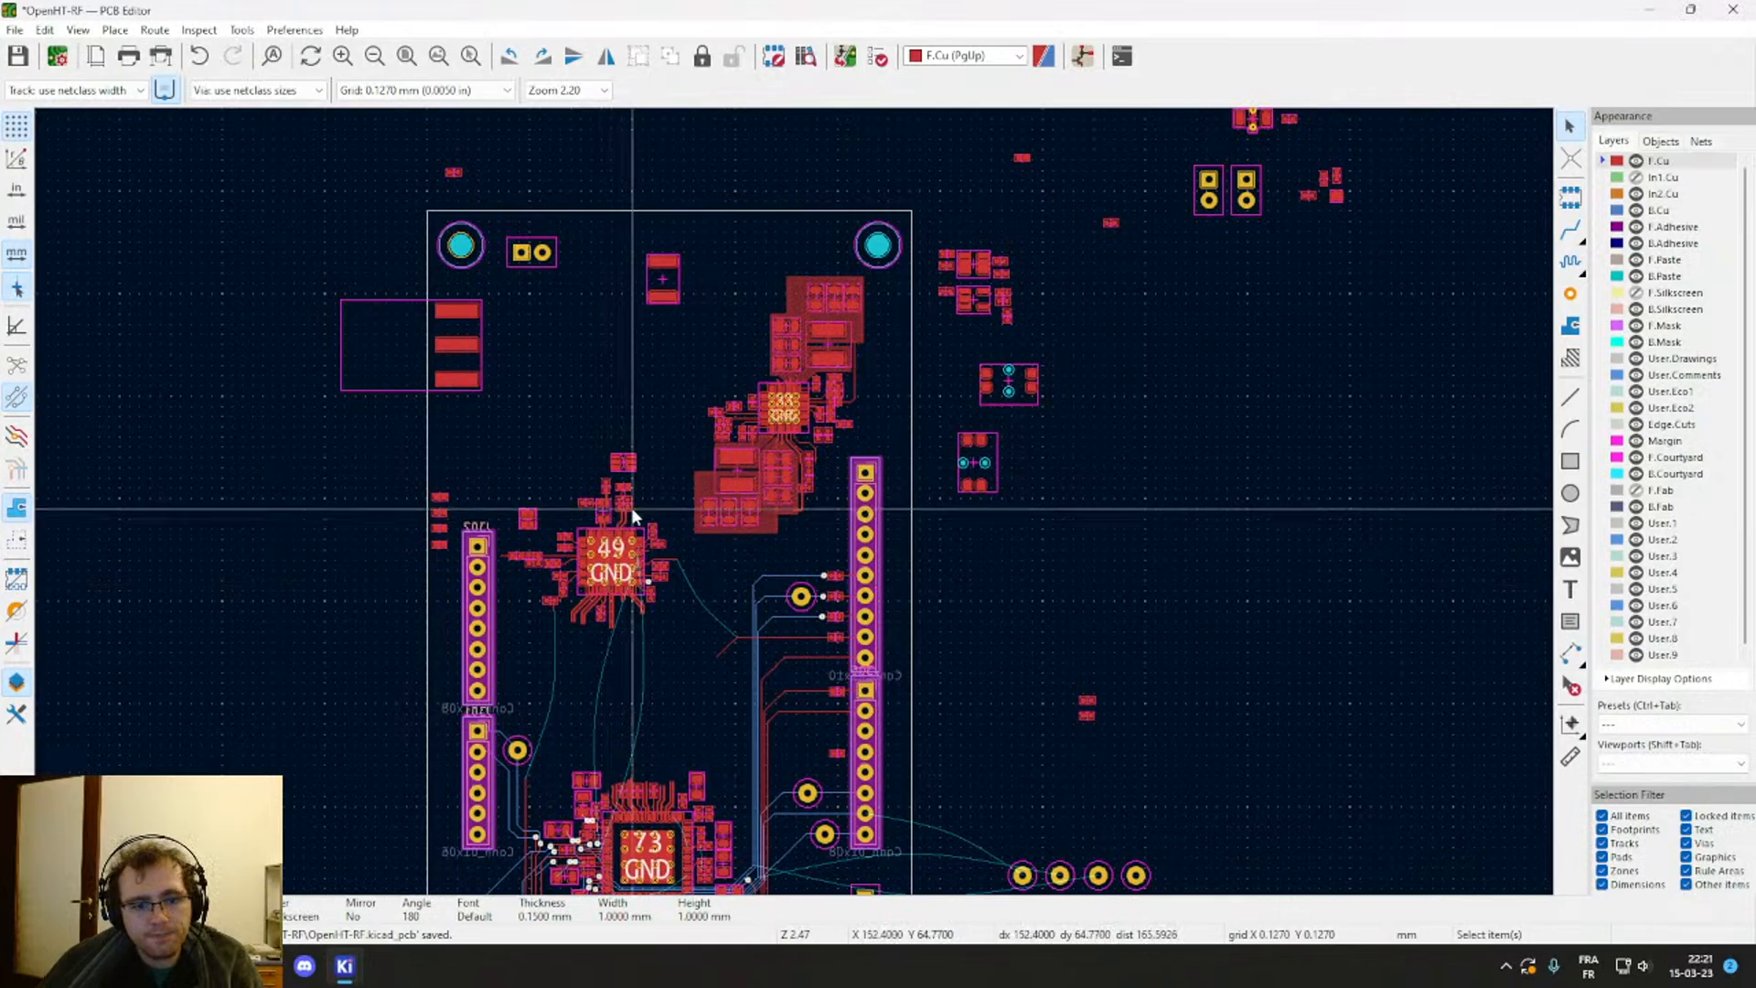
scroll(622, 275, "up", 2)
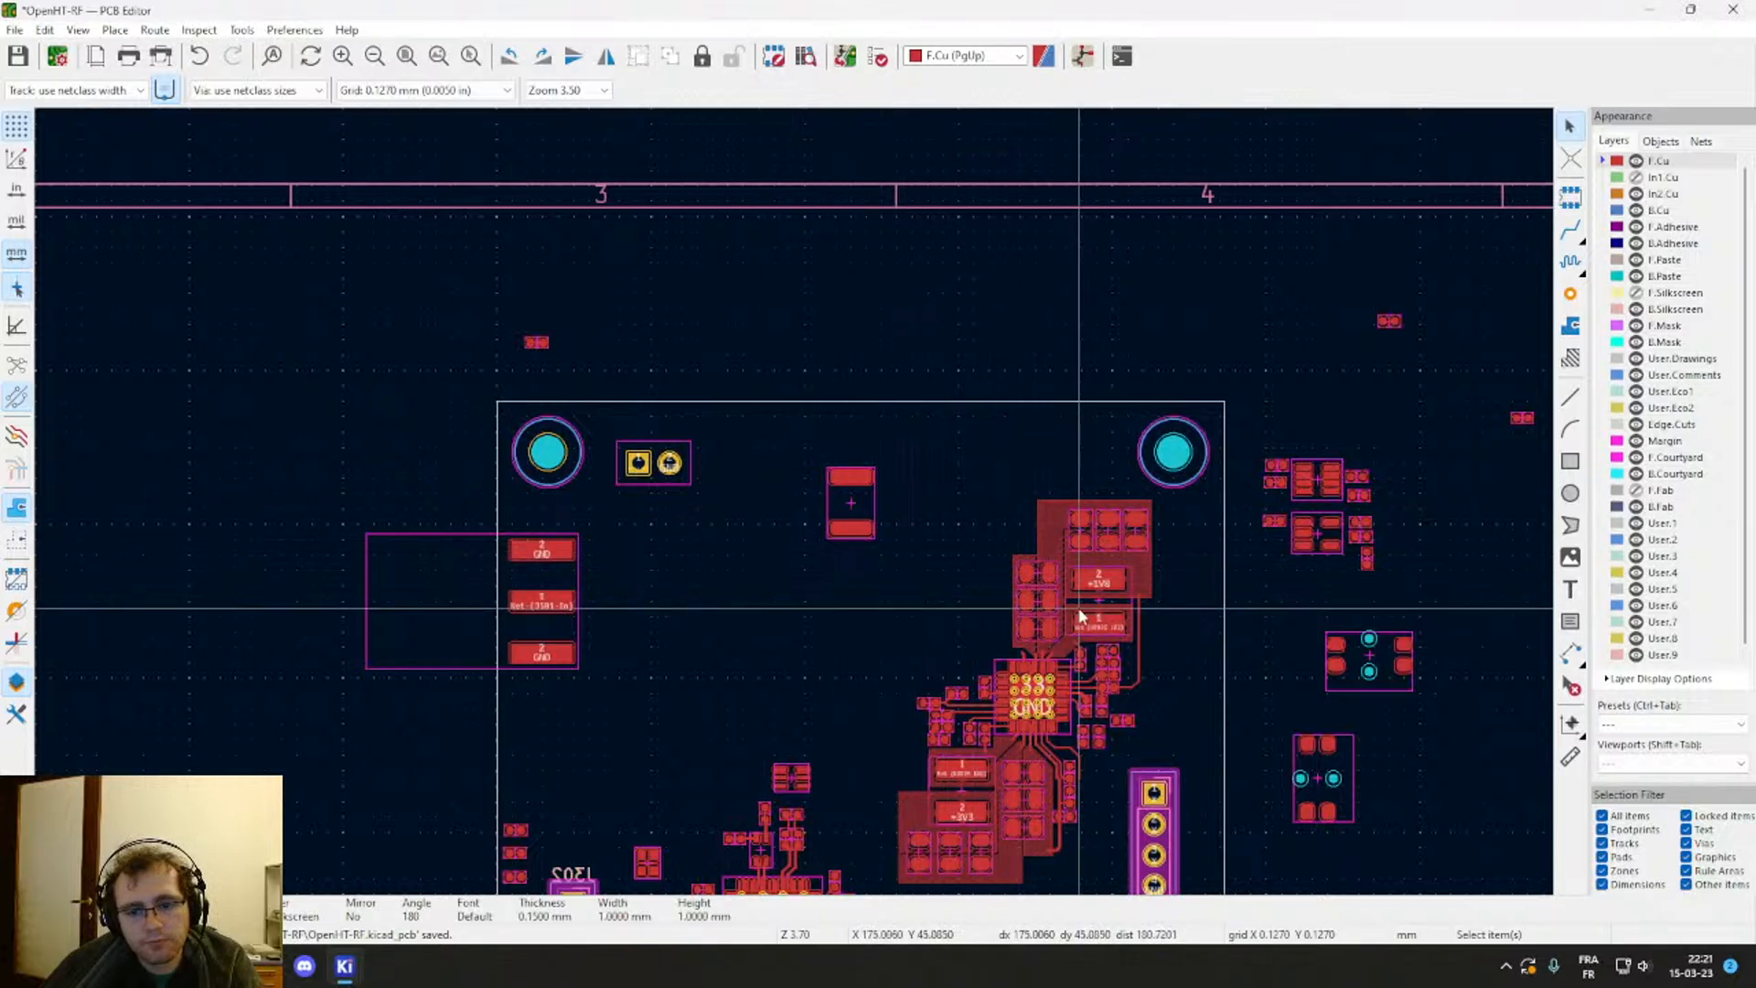
scroll(1079, 616, "up", 3)
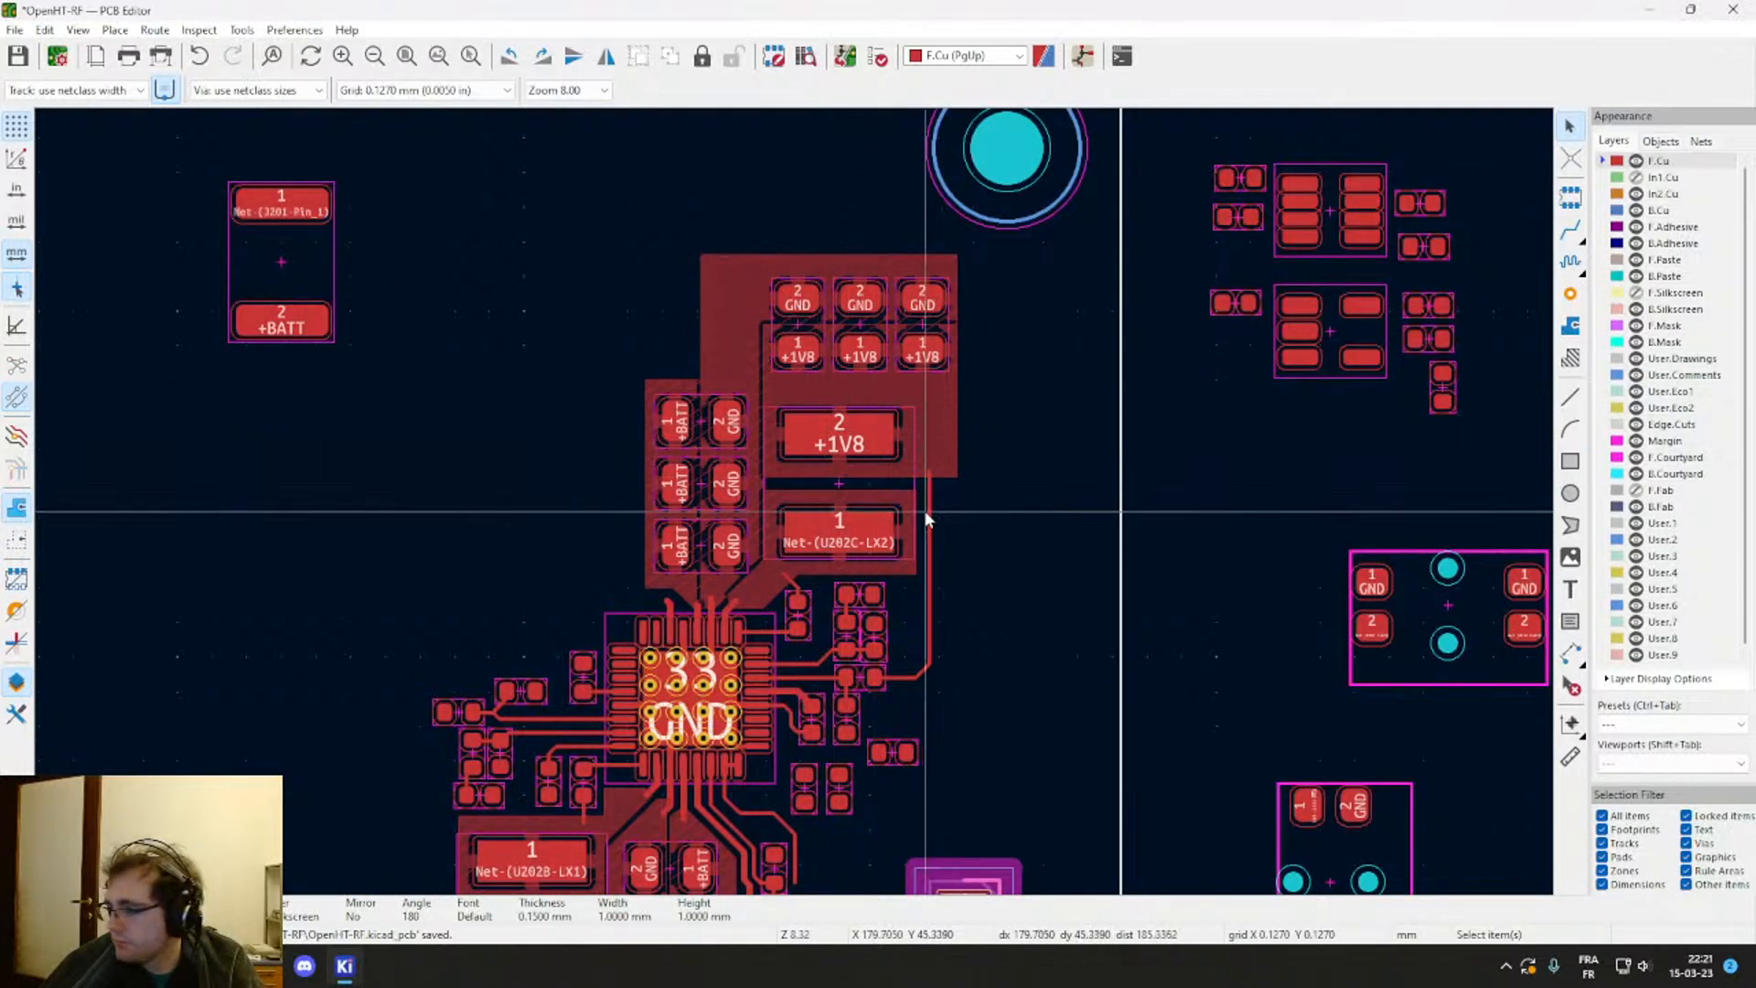
Step: Route the CLK_IN track on F.Cu from beside the 73-pad FPGA up to the CLK_IN capacitor of the 49-pad chip
scroll(636, 541, "down", 1)
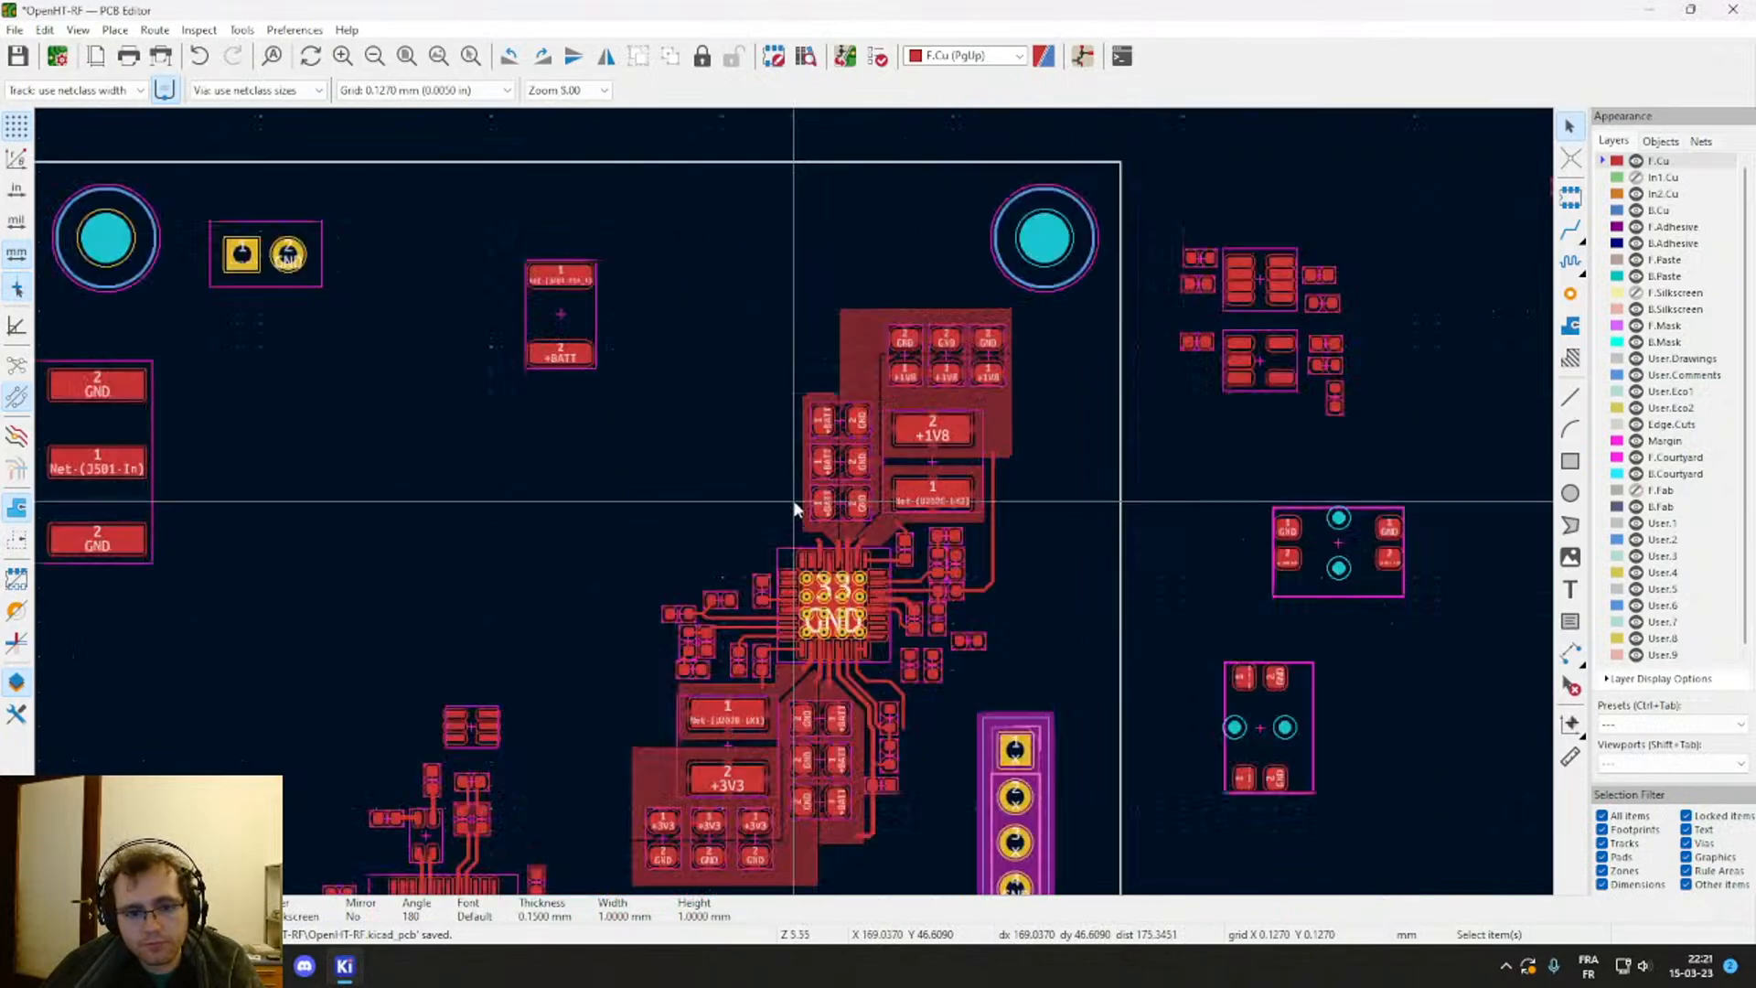
middle_click_drag(792, 548, 992, 261)
middle_click_drag(801, 682, 968, 249)
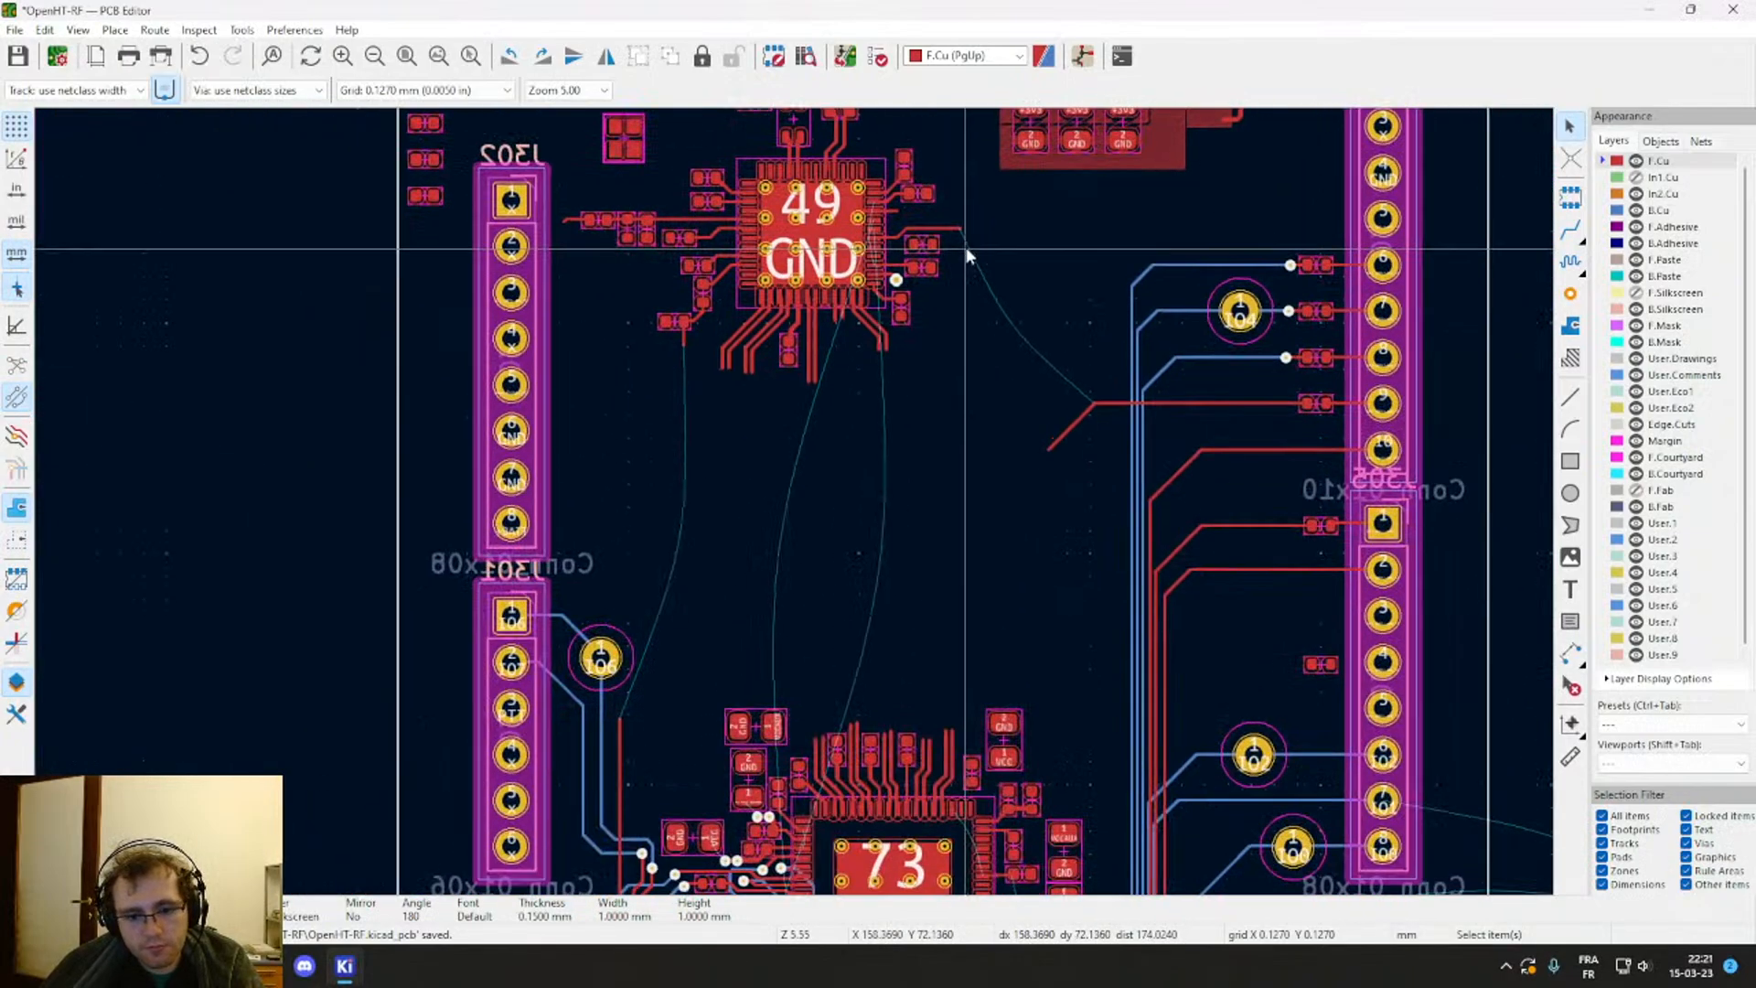
middle_click_drag(843, 706, 886, 391)
scroll(716, 633, "up", 2)
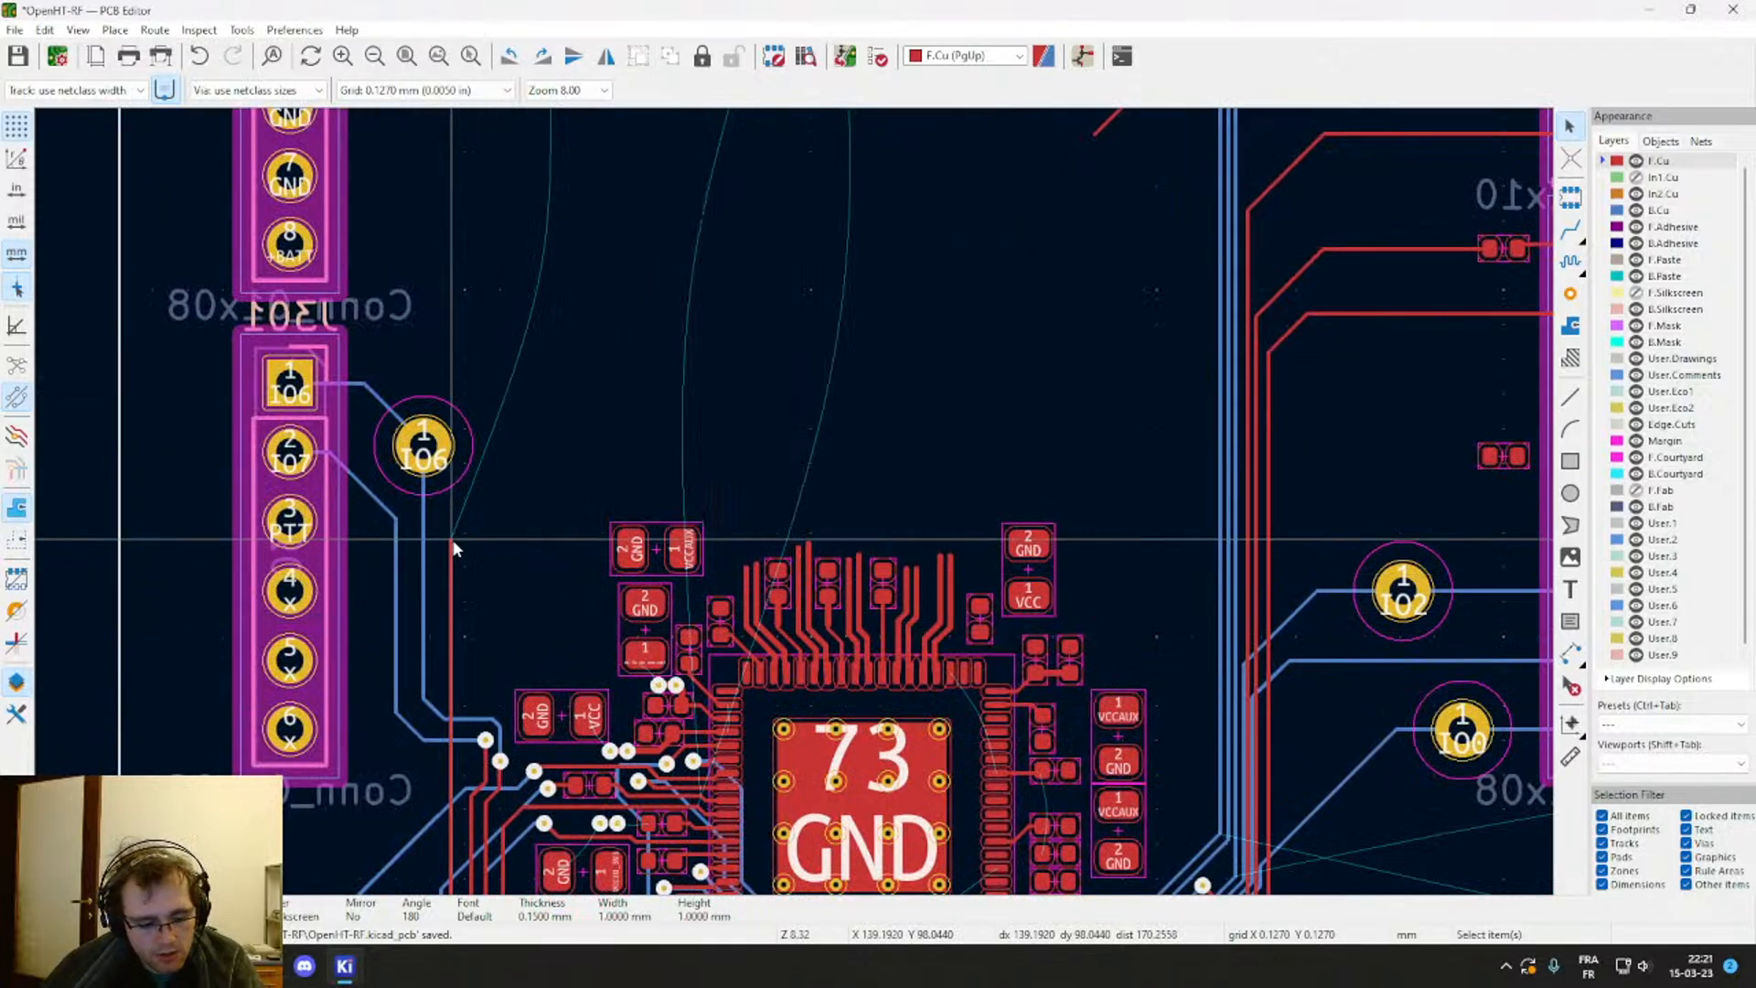
key("x")
middle_click_drag(538, 350, 590, 834)
left_click(600, 457)
Step: Route VCC pads 6 and 5 of the 73-pad FPGA on F.Cu to the two adjacent small VCC decoupling capacitors
scroll(600, 461, "down", 3)
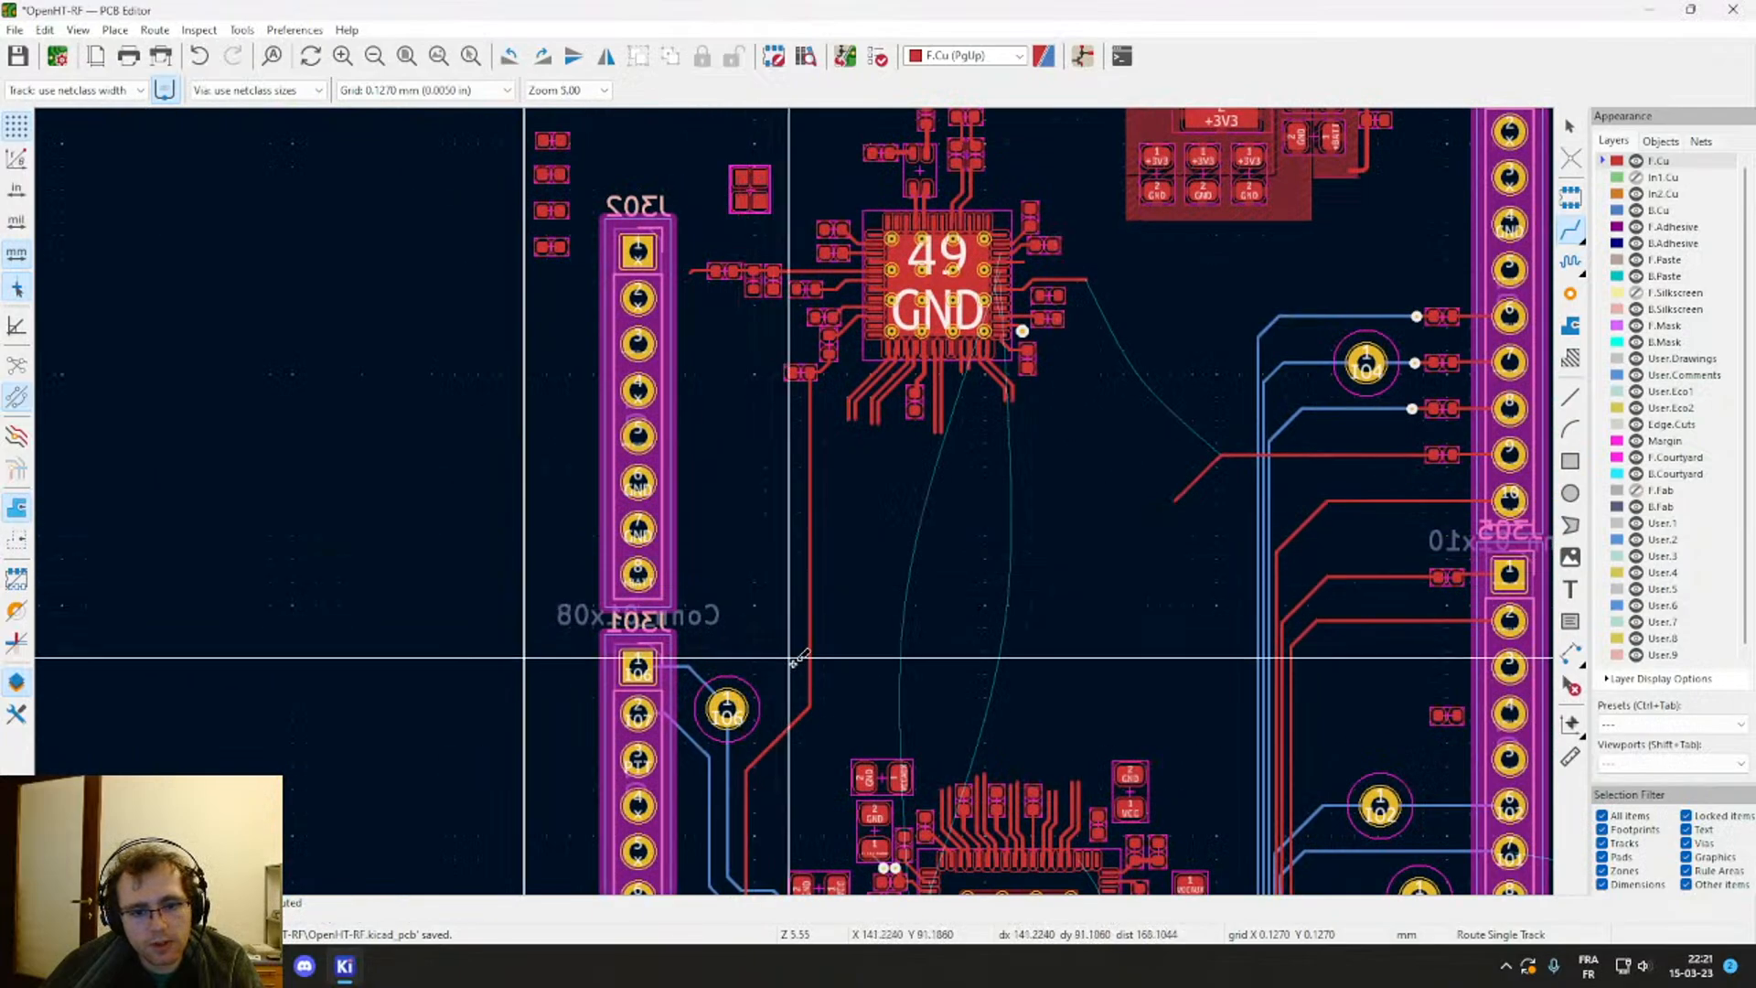
scroll(809, 482, "down", 3)
scroll(808, 483, "up", 3)
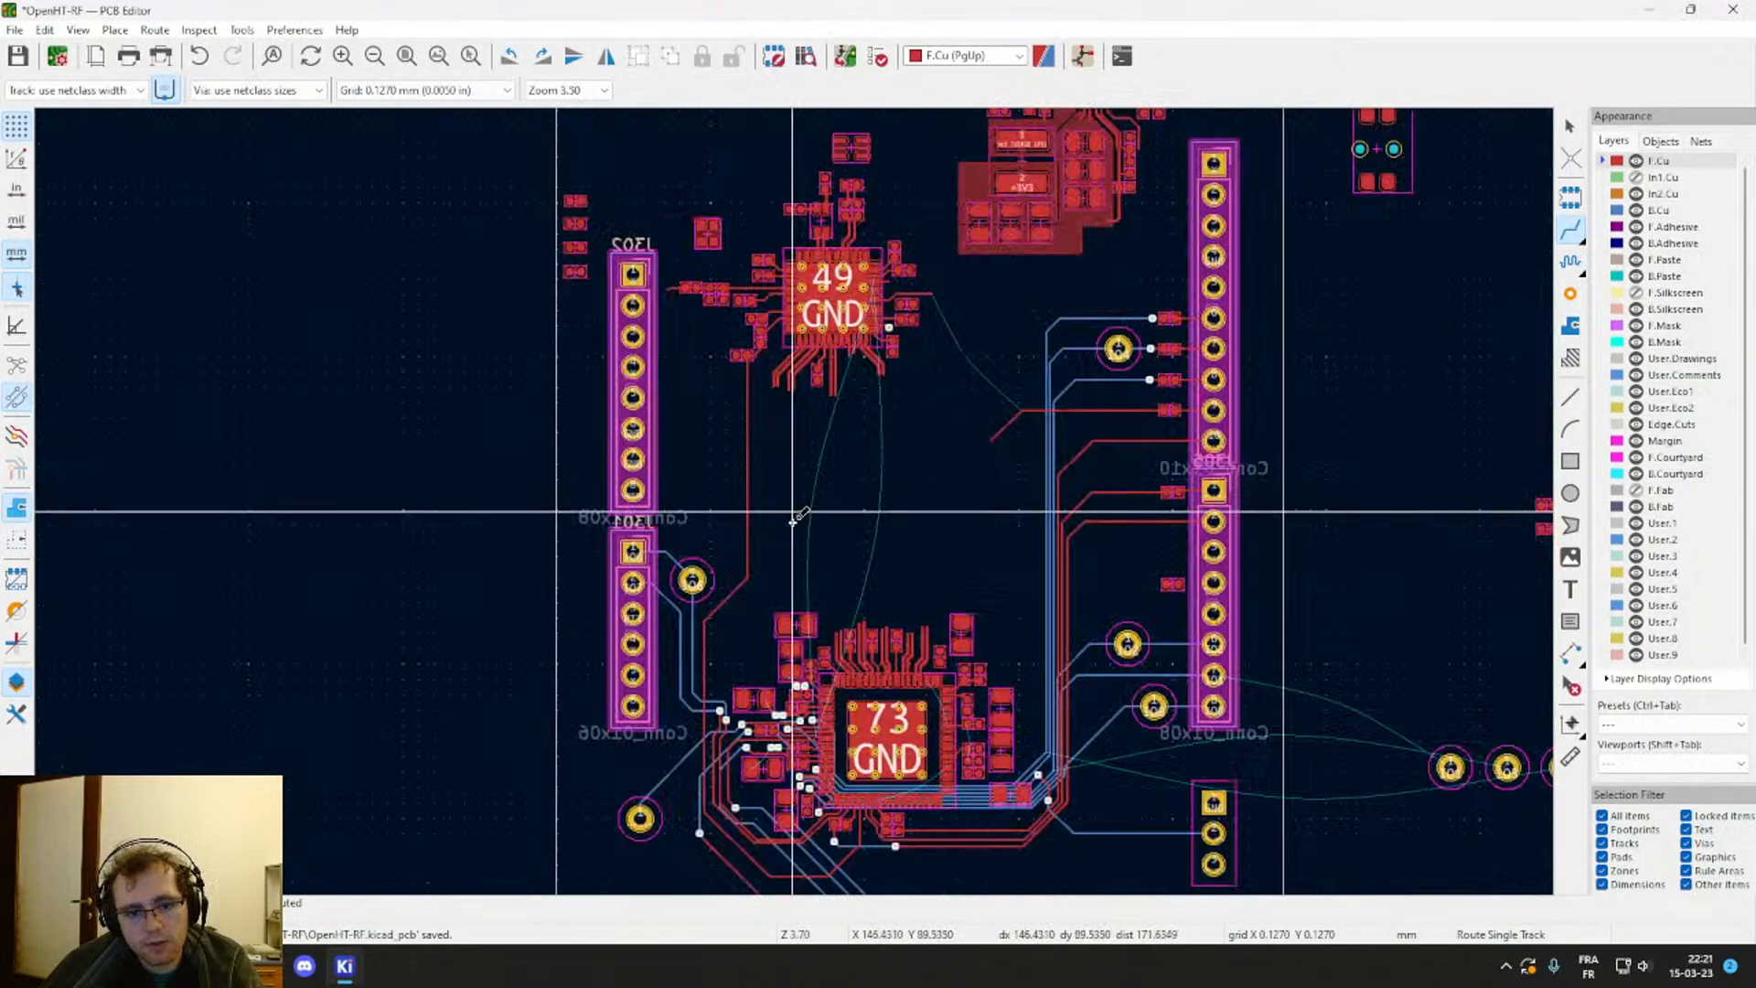
scroll(782, 476, "up", 5)
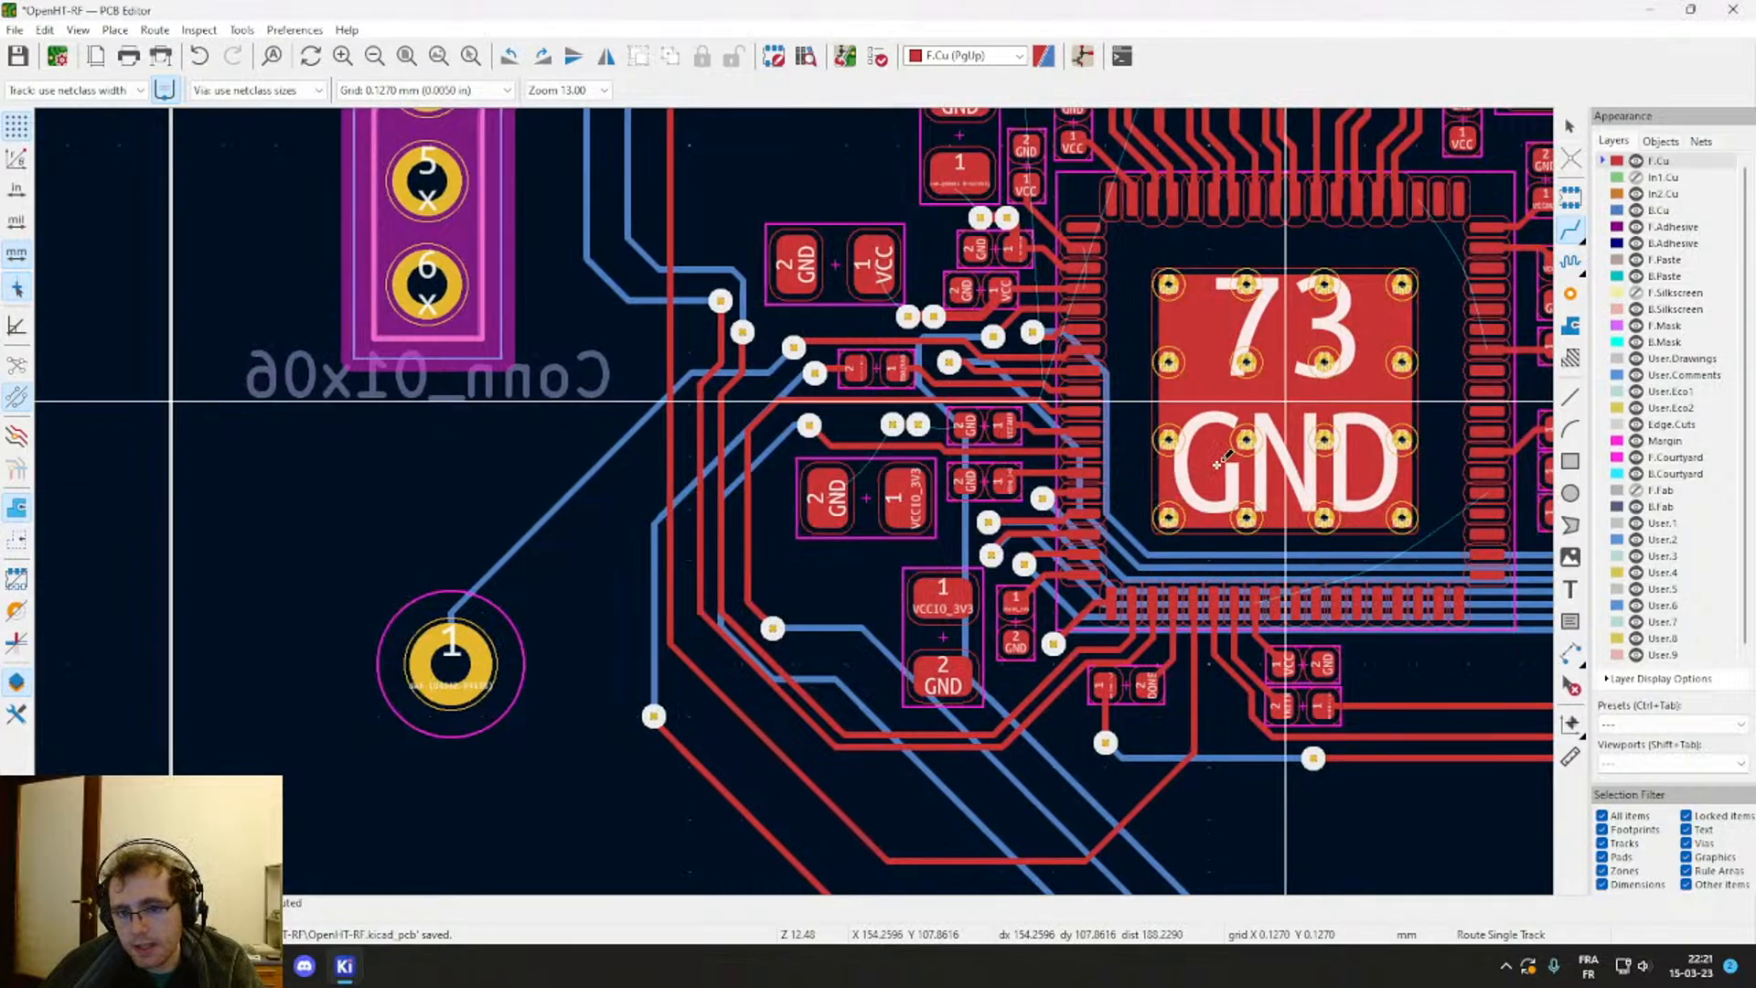
middle_click_drag(1284, 401, 636, 608)
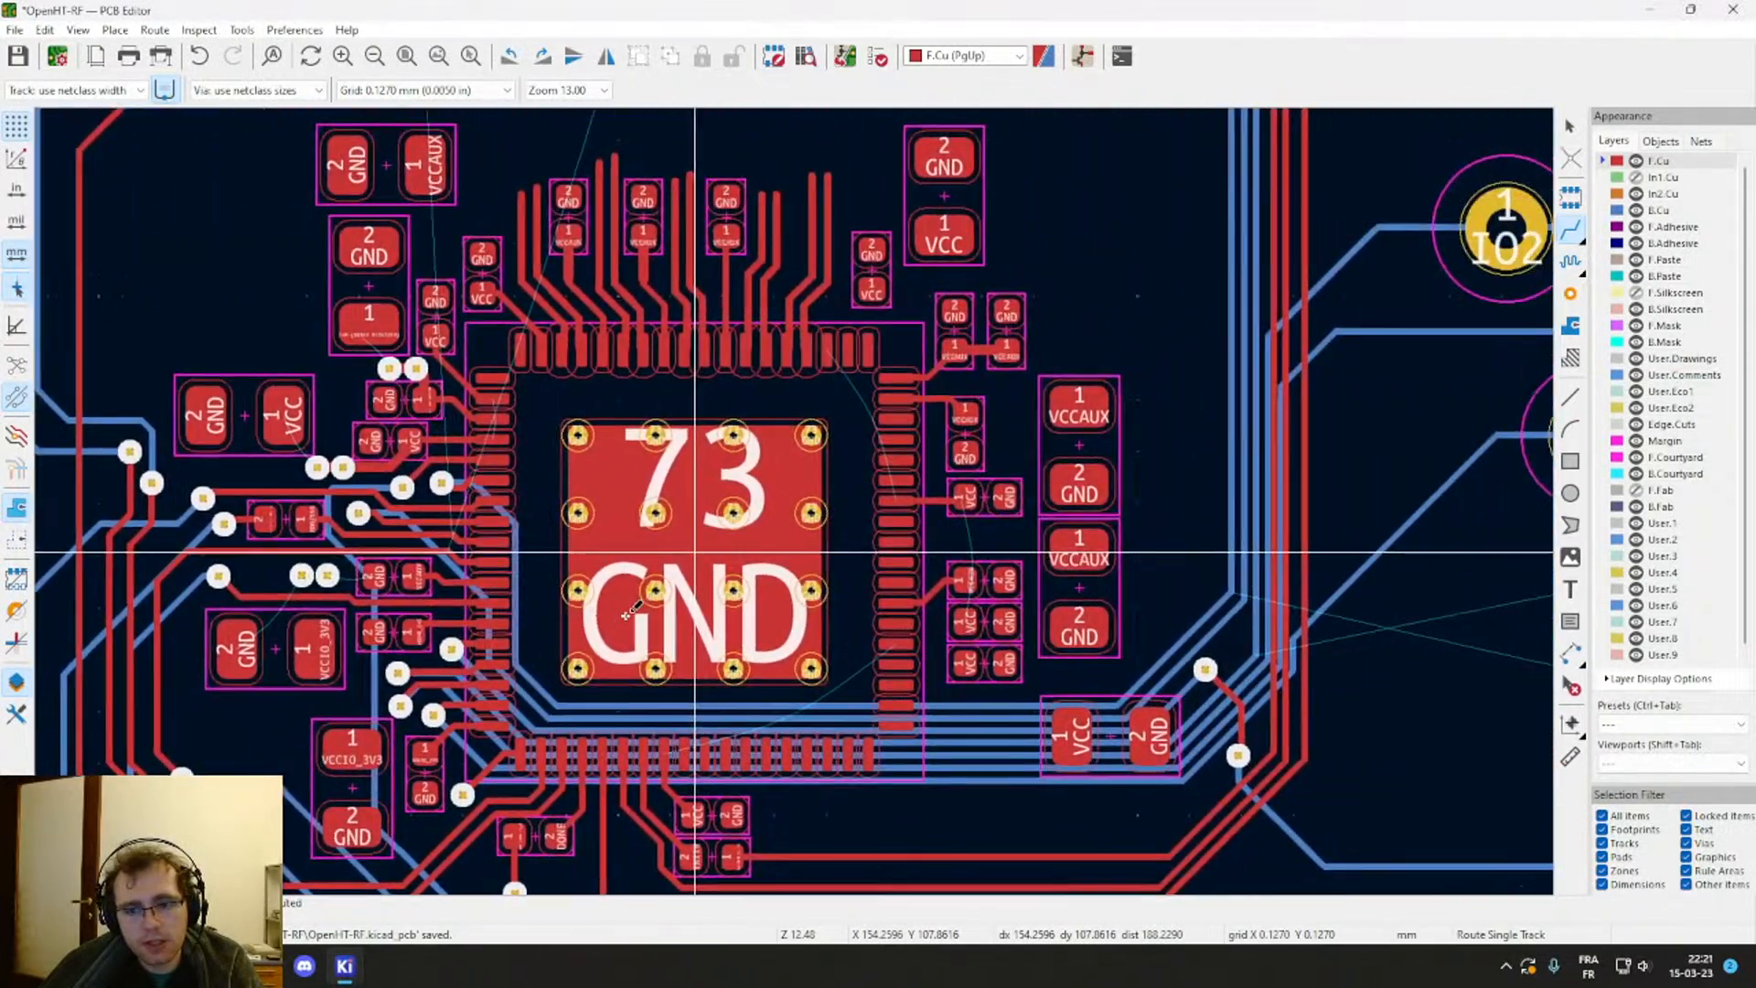
scroll(967, 718, "up", 4)
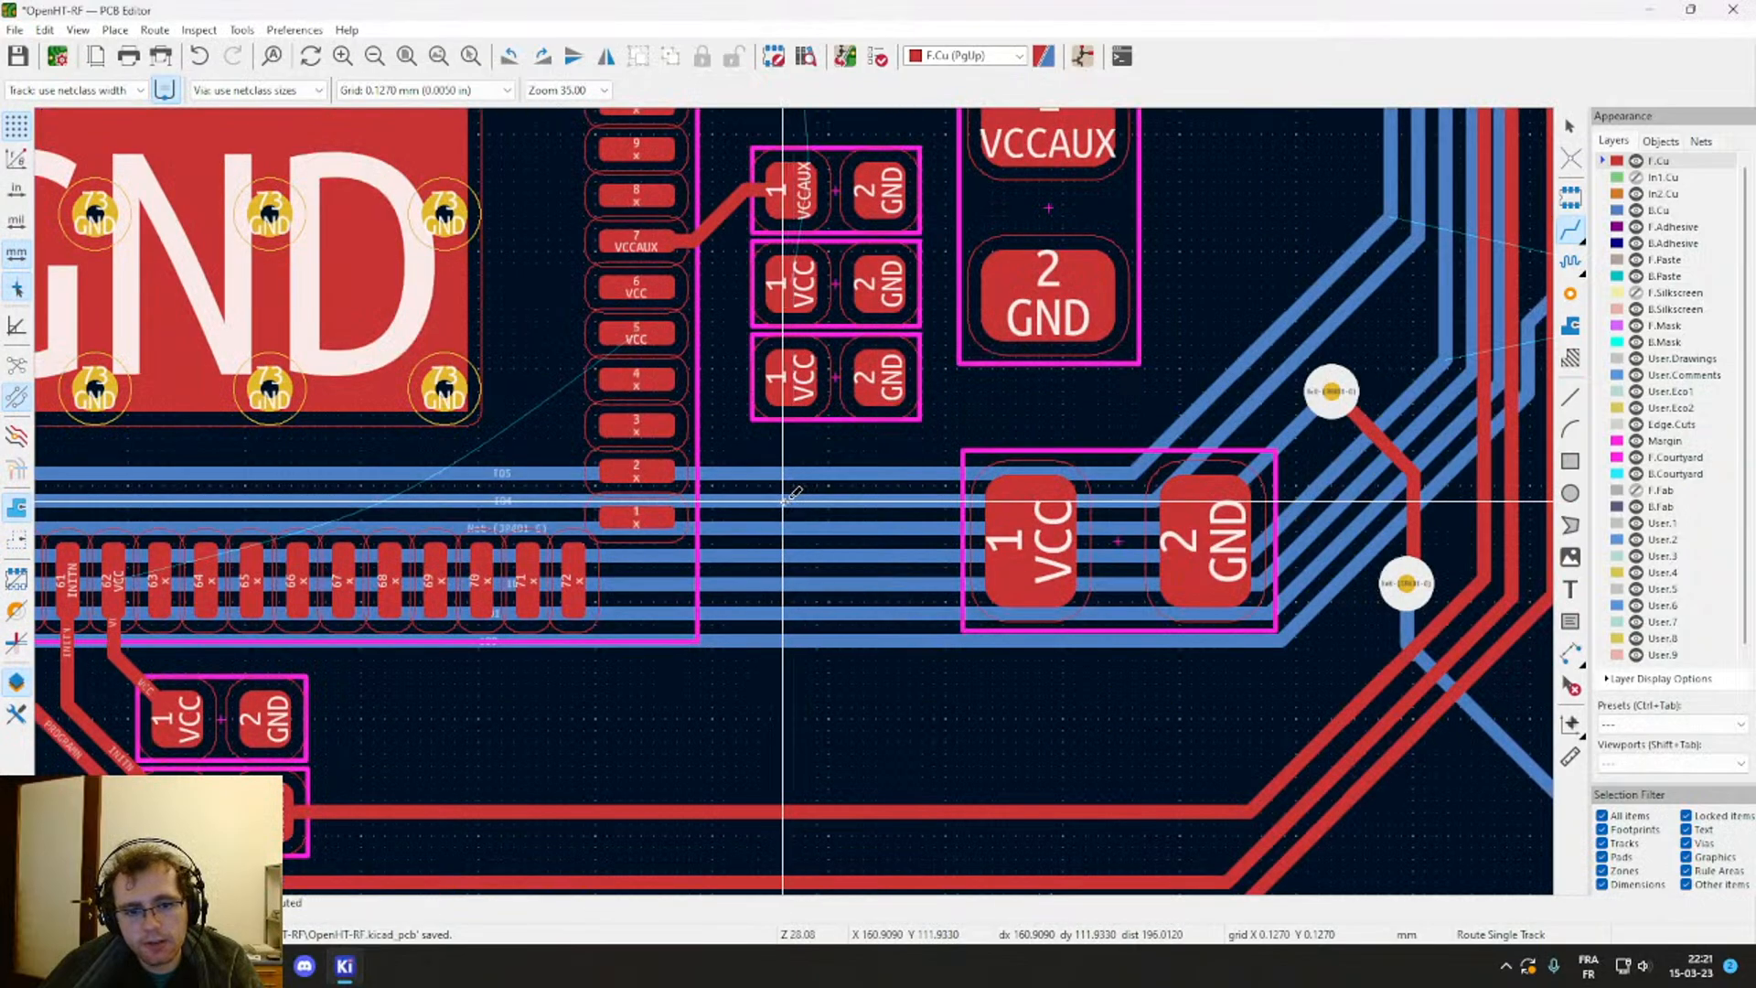
left_click(647, 289)
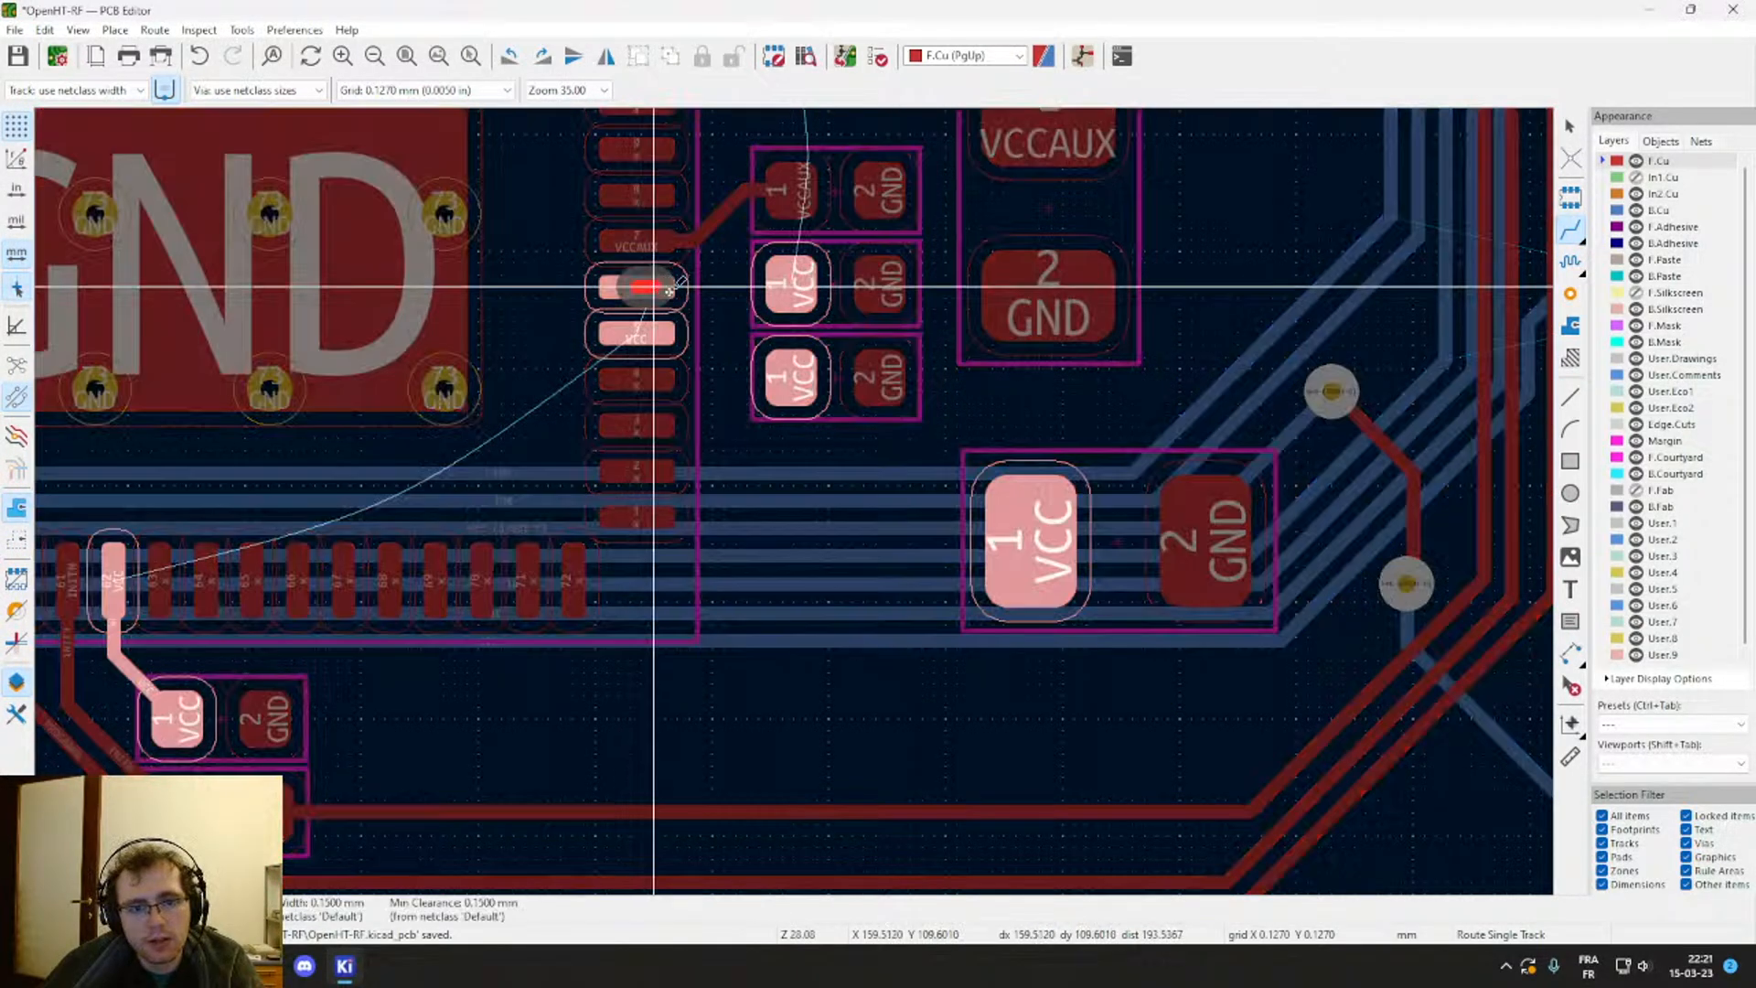
left_click(782, 285)
left_click(636, 334)
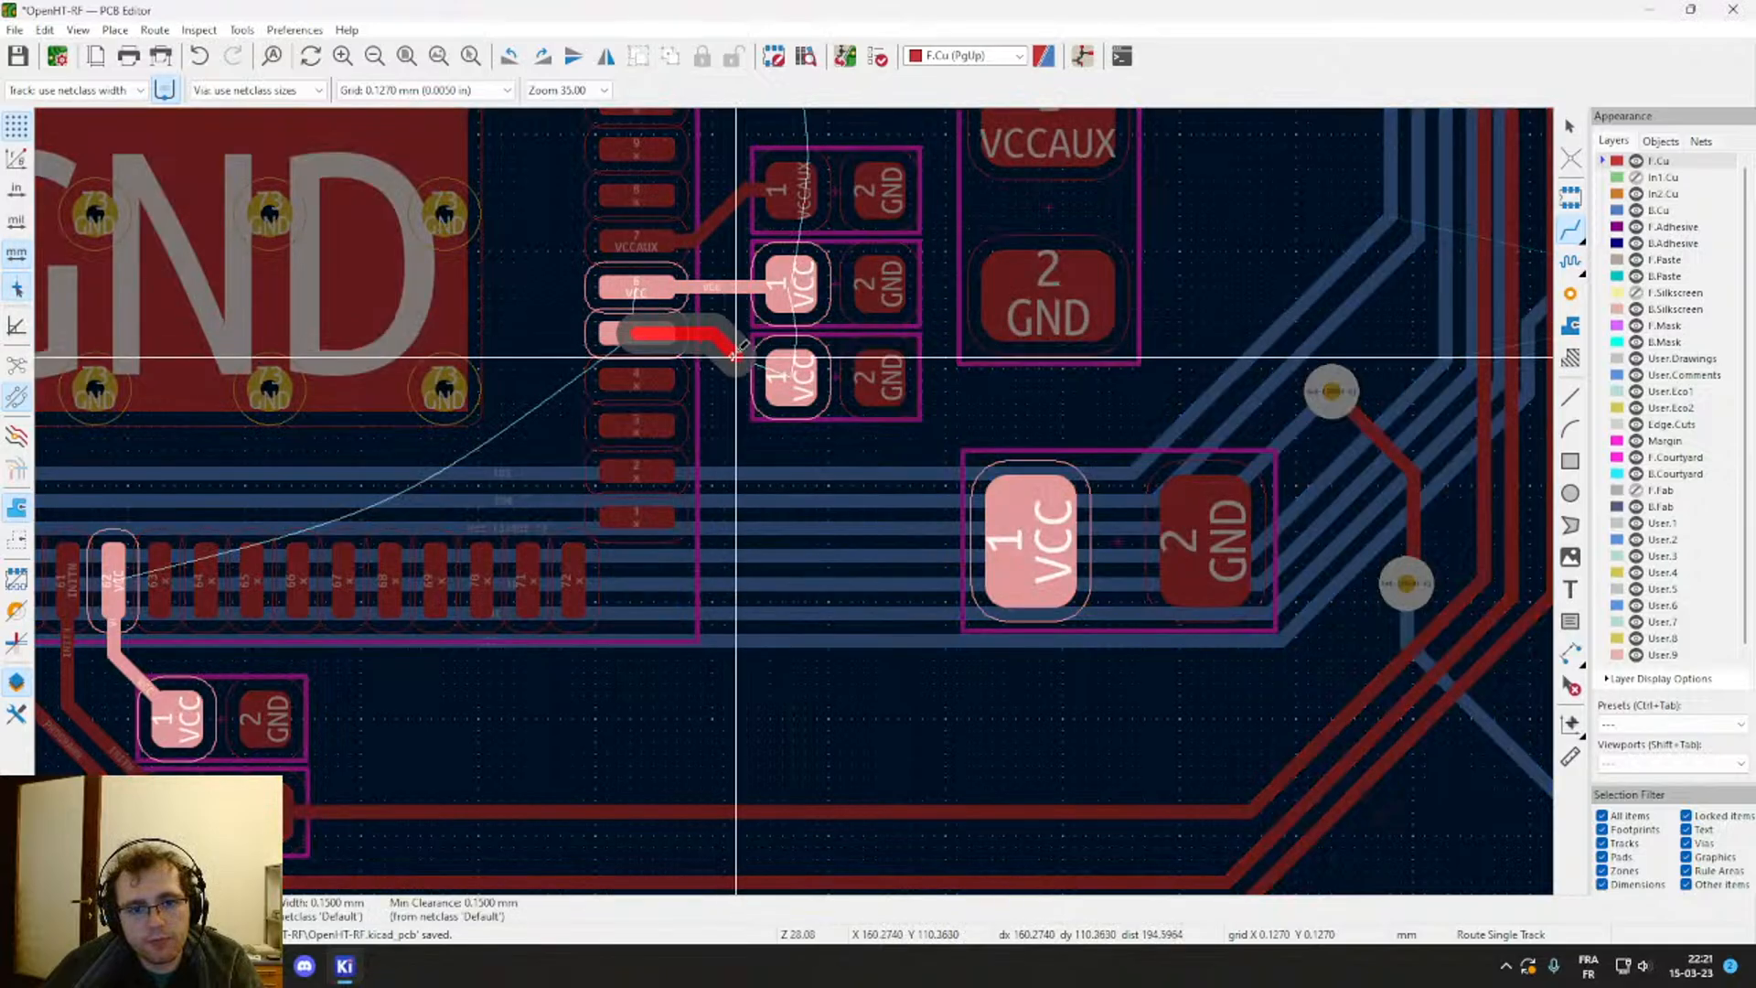
left_click(788, 376)
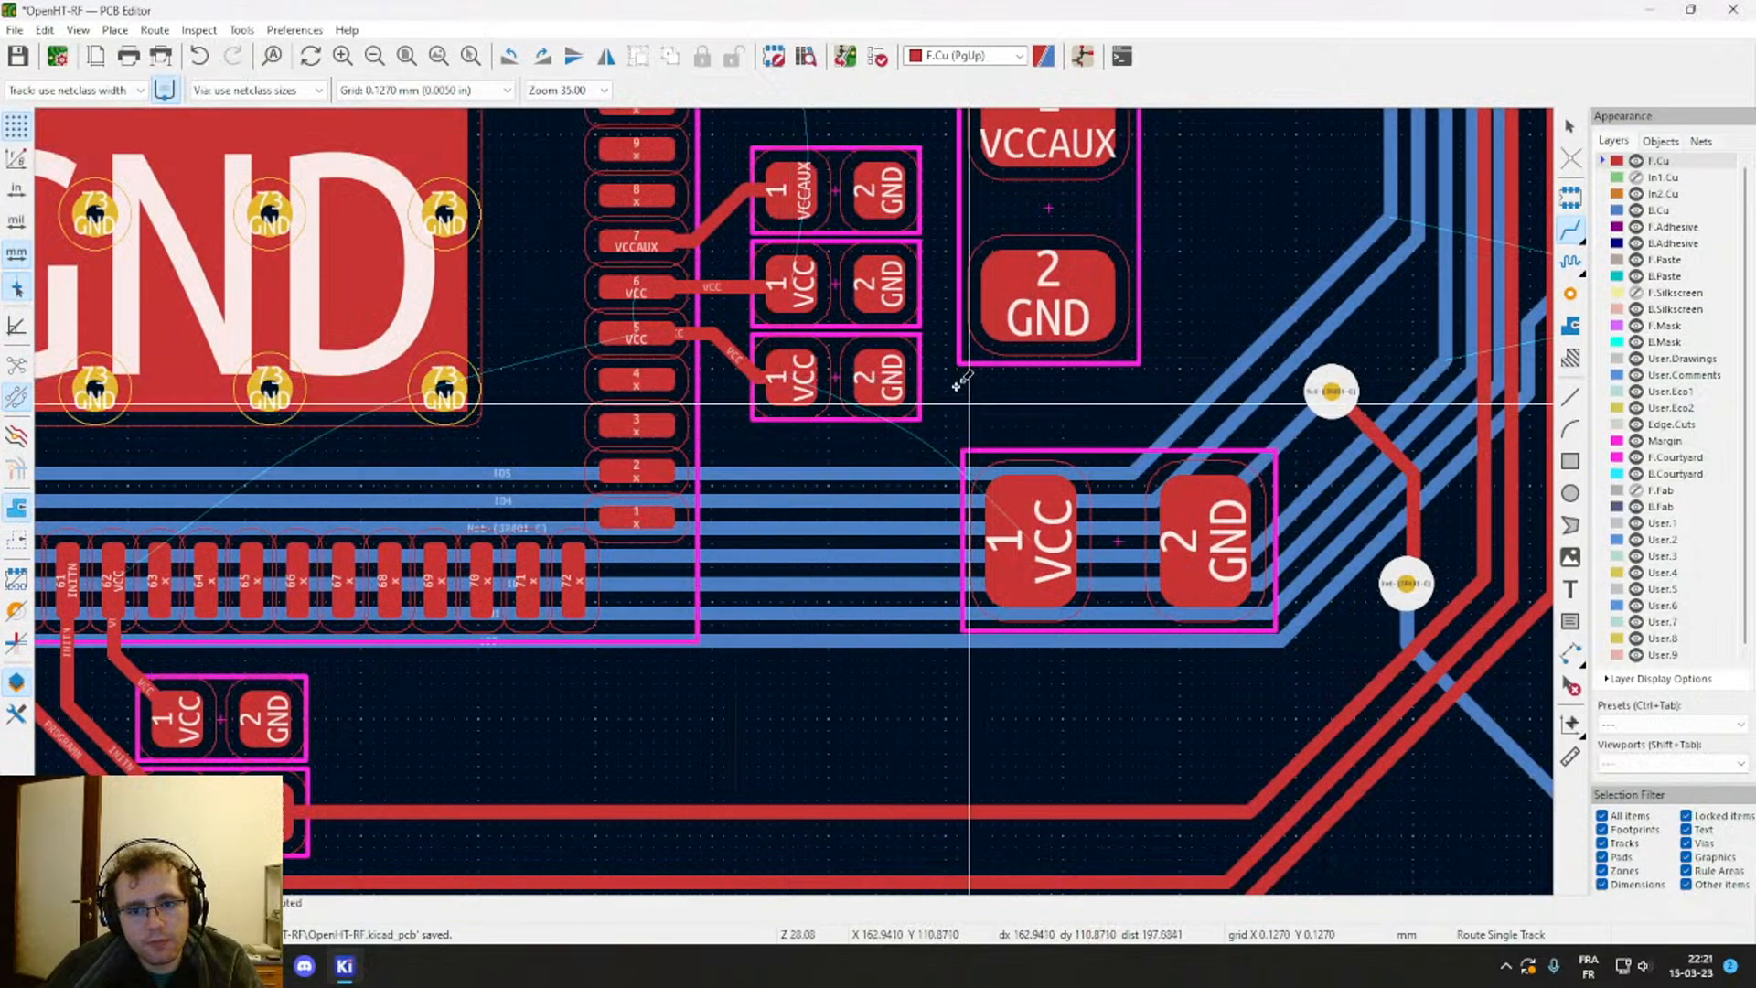
Step: Rotate the 0805 VCC capacitor near the FPGA's lower-right corner upright with VCC on top and place it under the small VCC capacitors
middle_click_drag(914, 368, 907, 442)
scroll(906, 443, "down", 2)
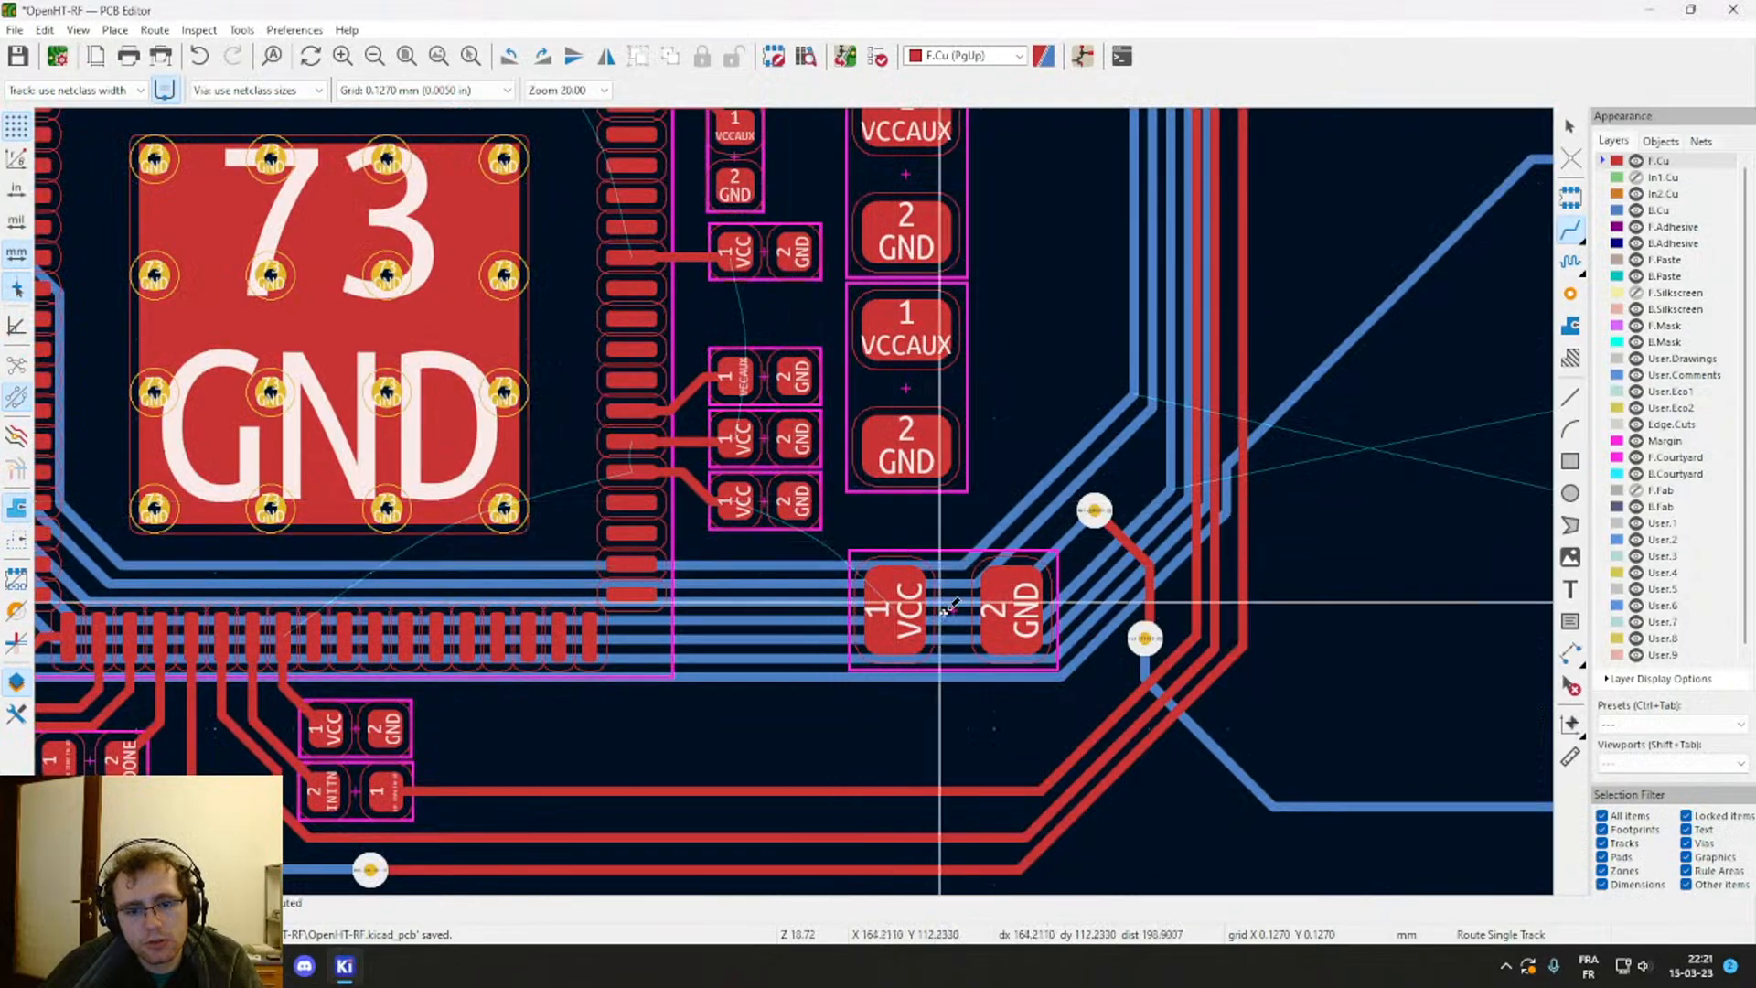
key("Escape")
scroll(960, 613, "up", 2)
left_click(975, 614)
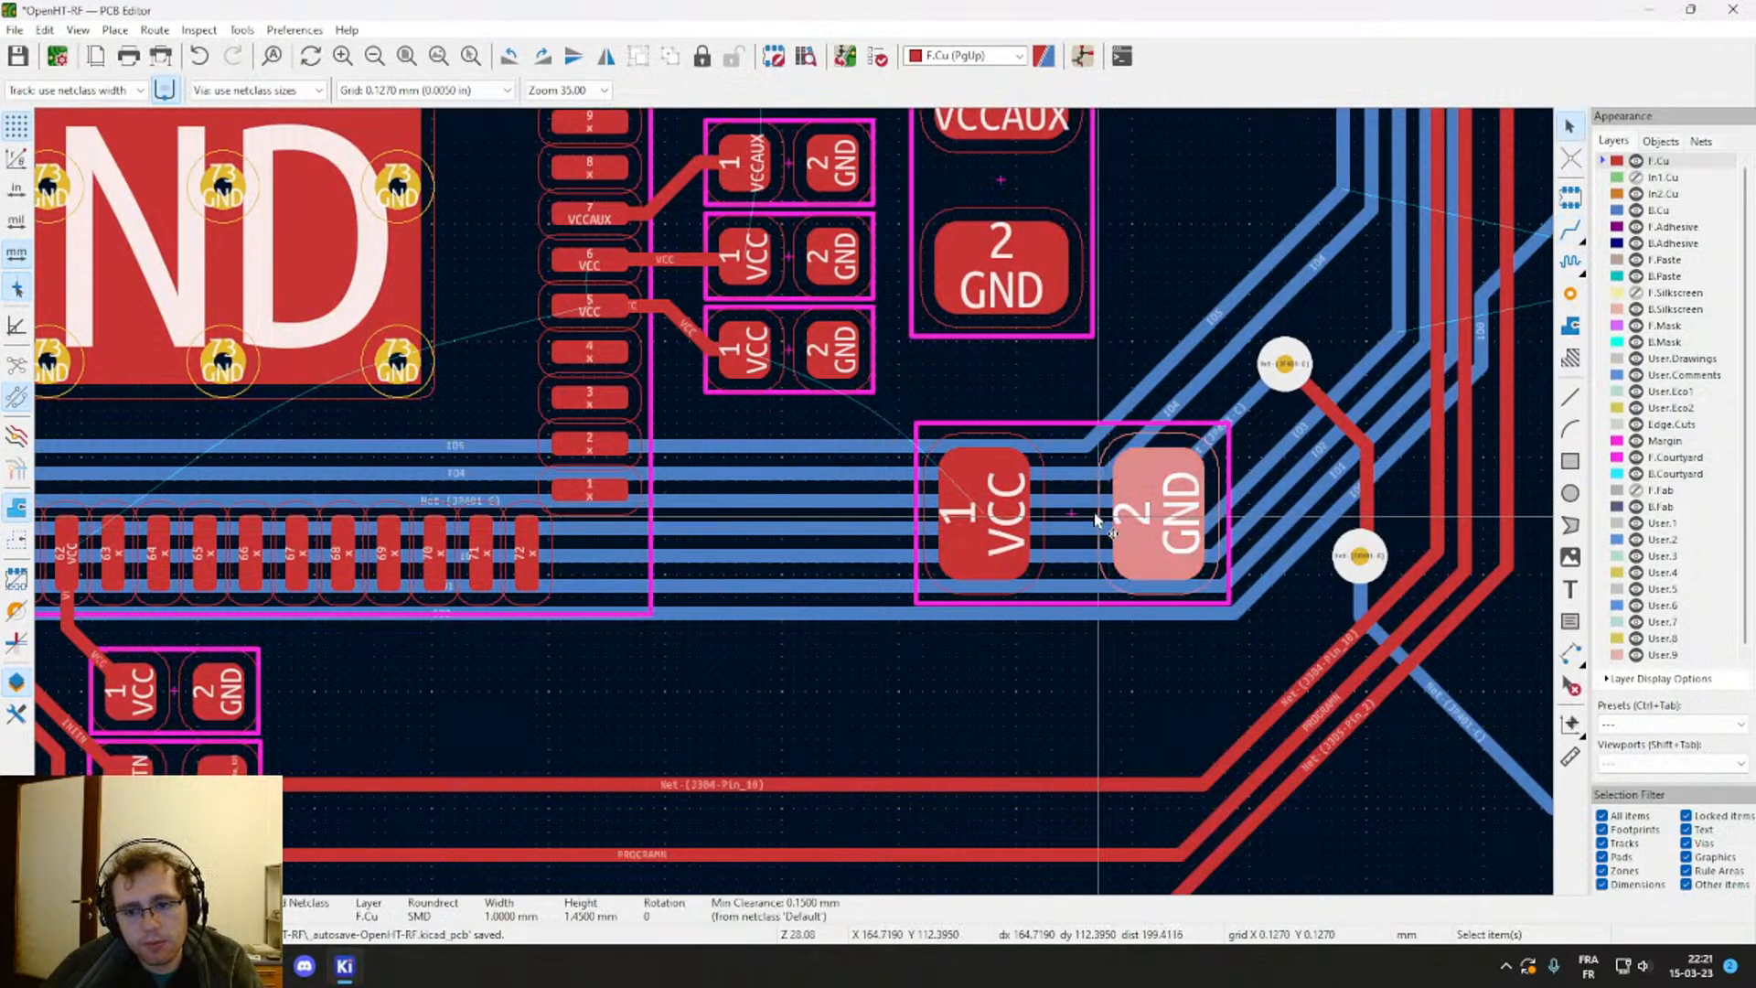
double_click(1006, 556)
key("Escape")
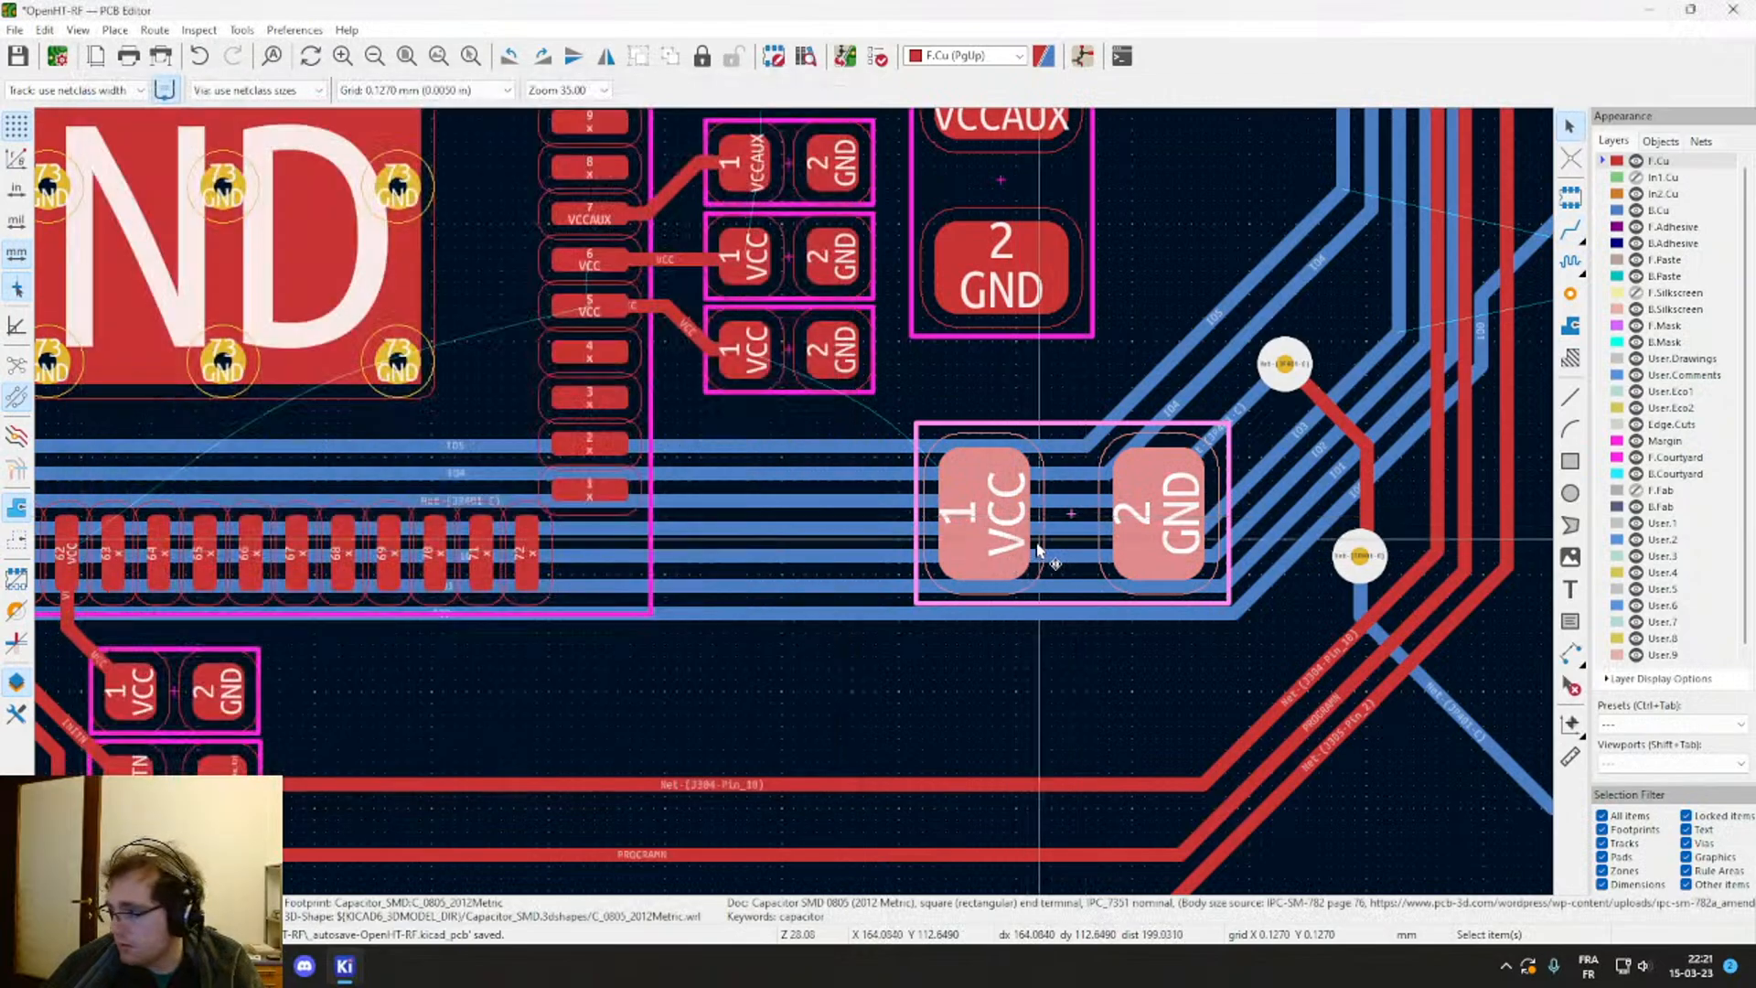
key("m")
key("r")
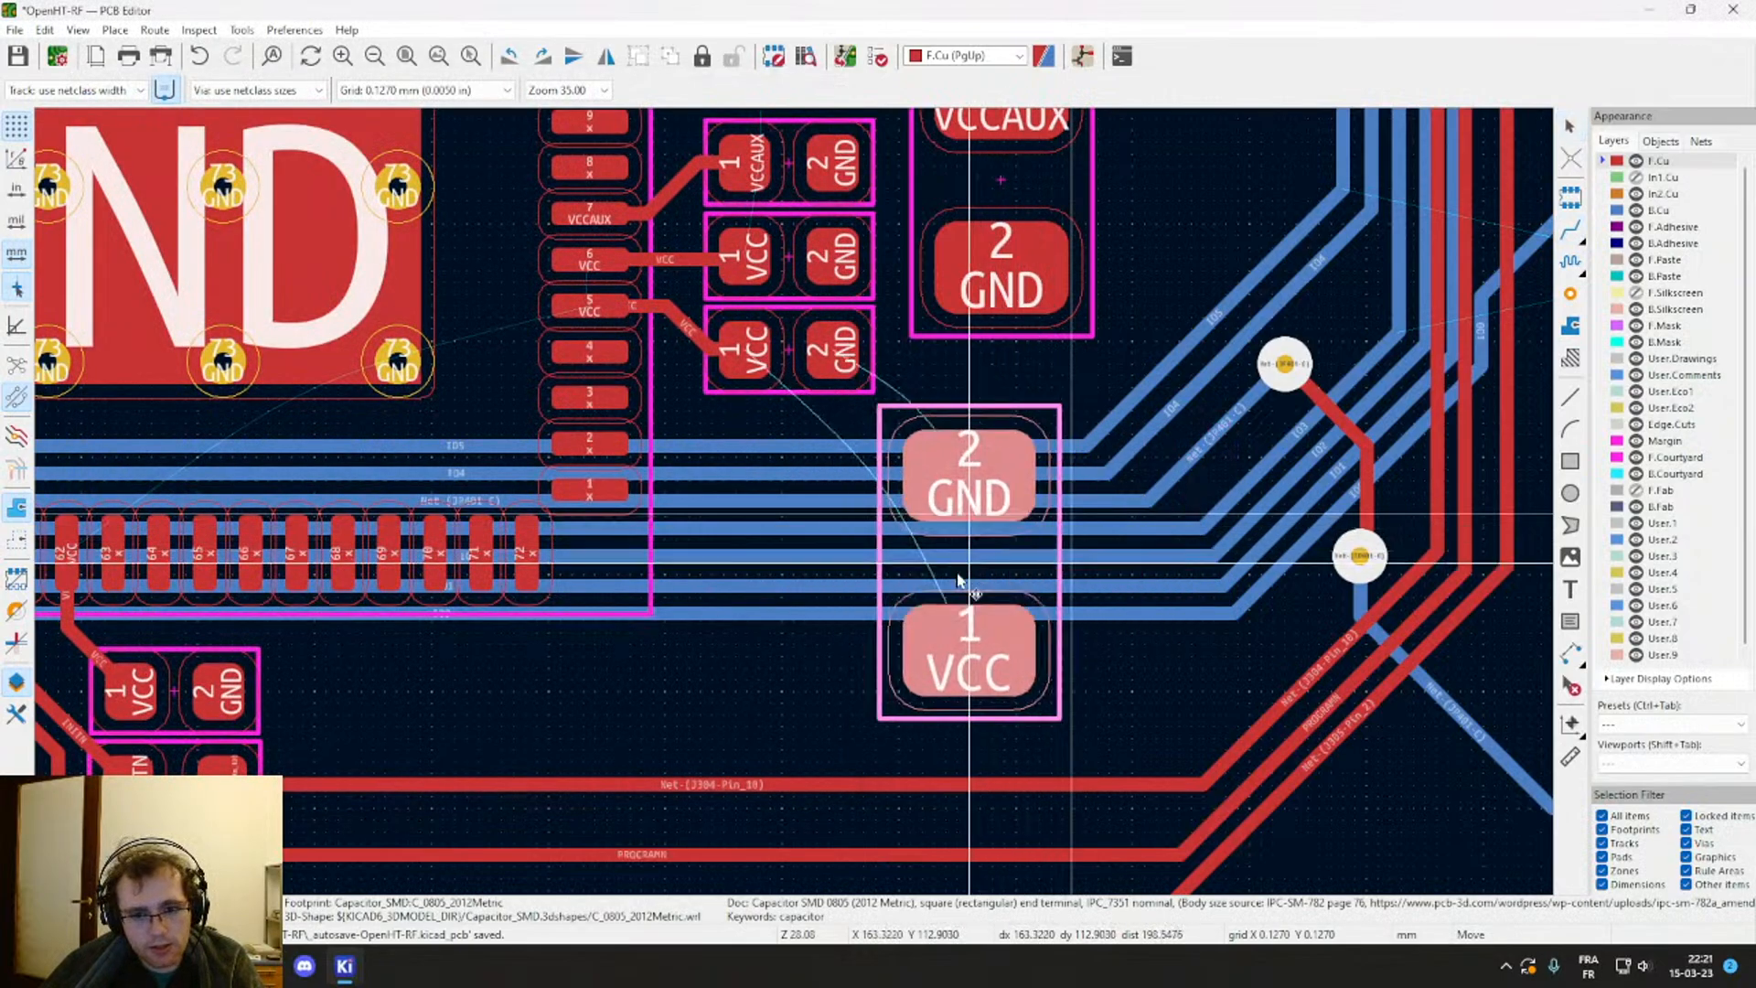
key("r")
key("r")
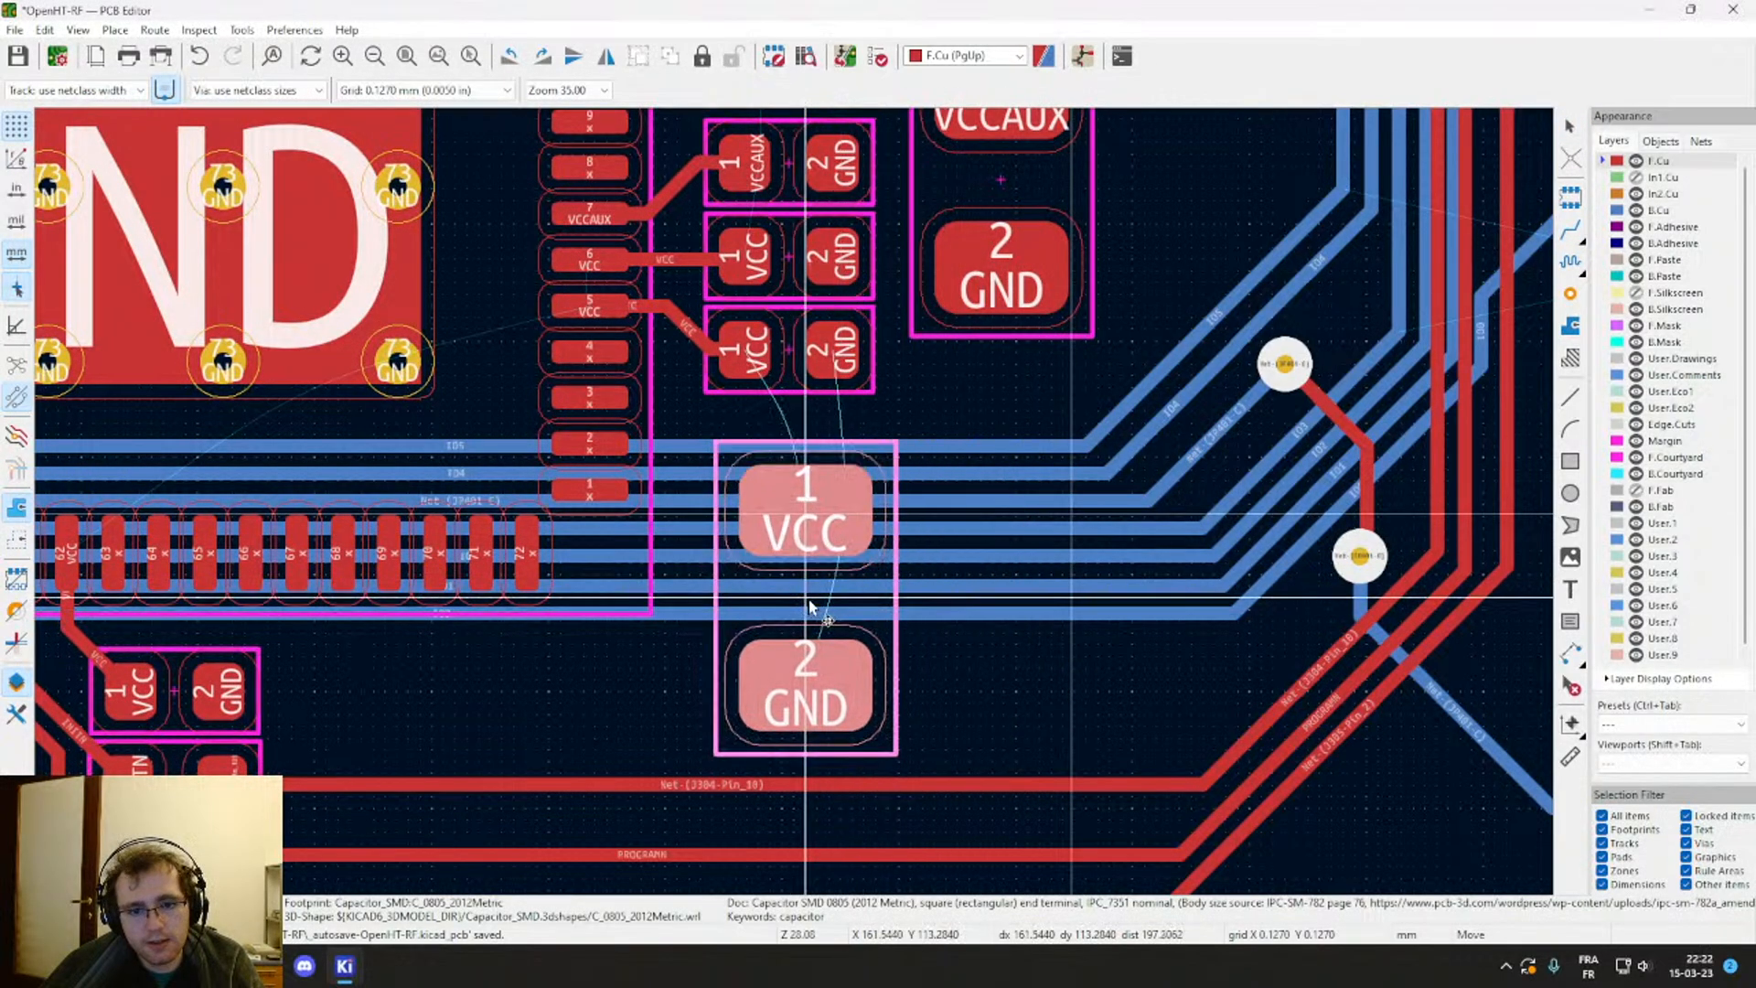
left_click(816, 606)
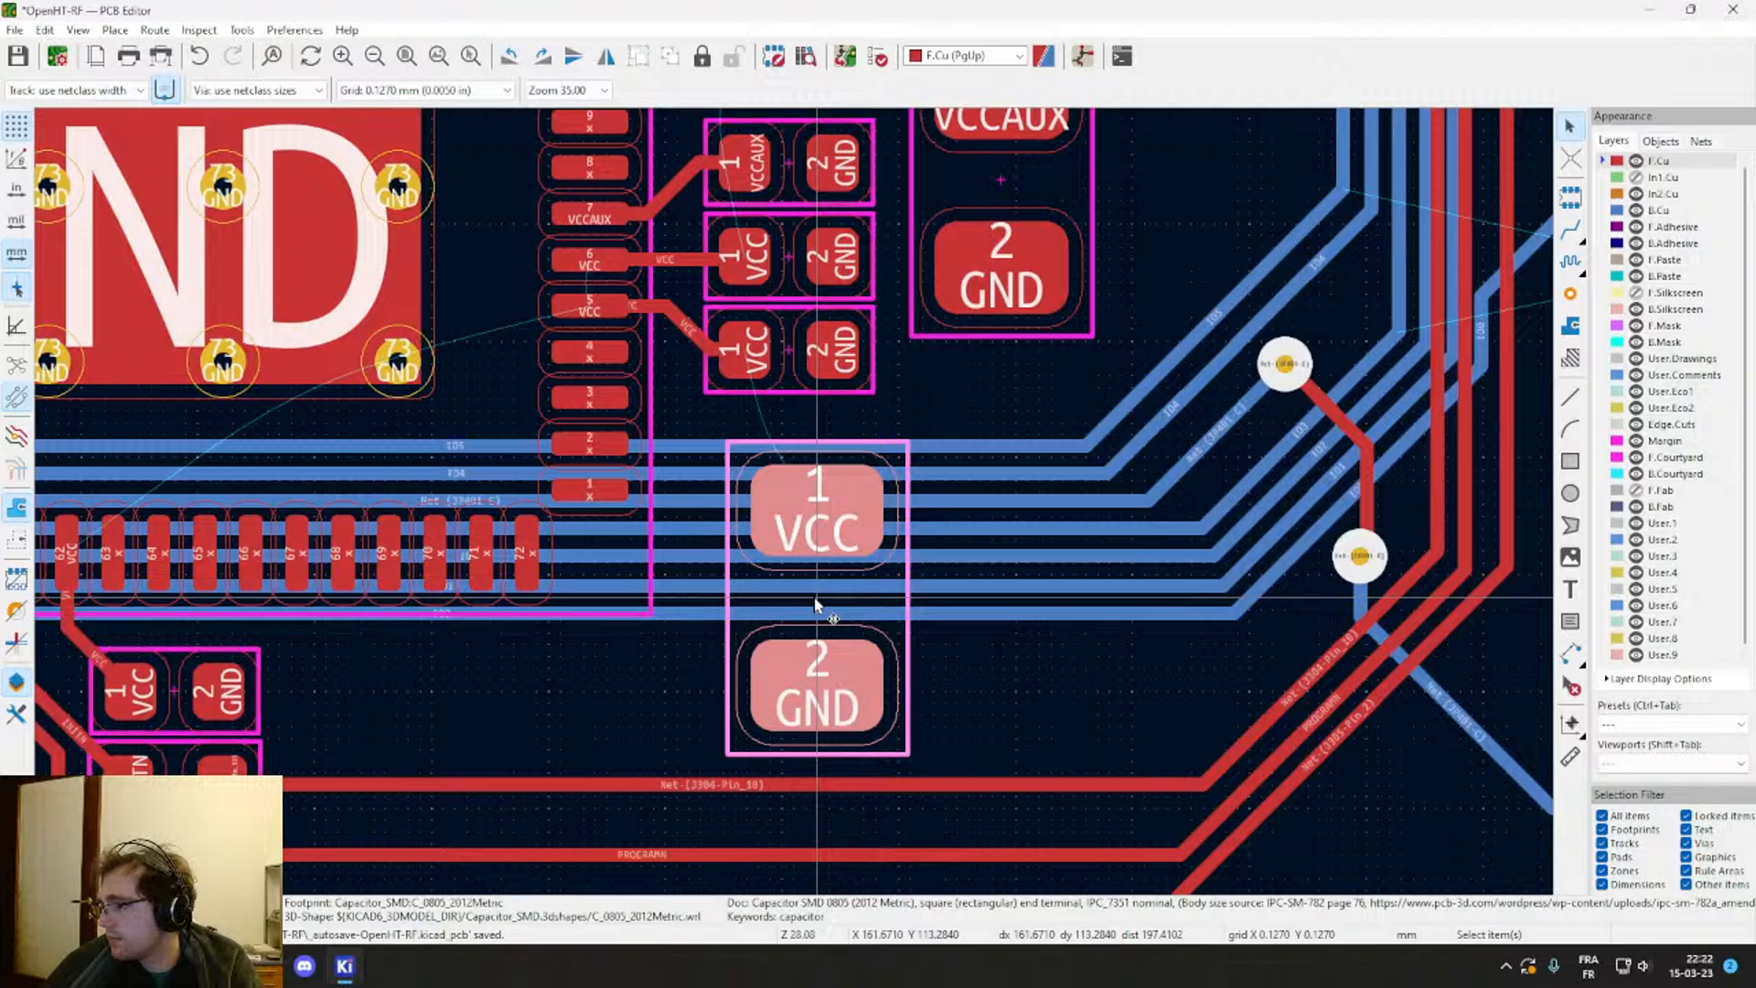
Step: Examine the FPGA surroundings and the overall board layout, including the parts outside the outline
scroll(796, 509, "down", 4)
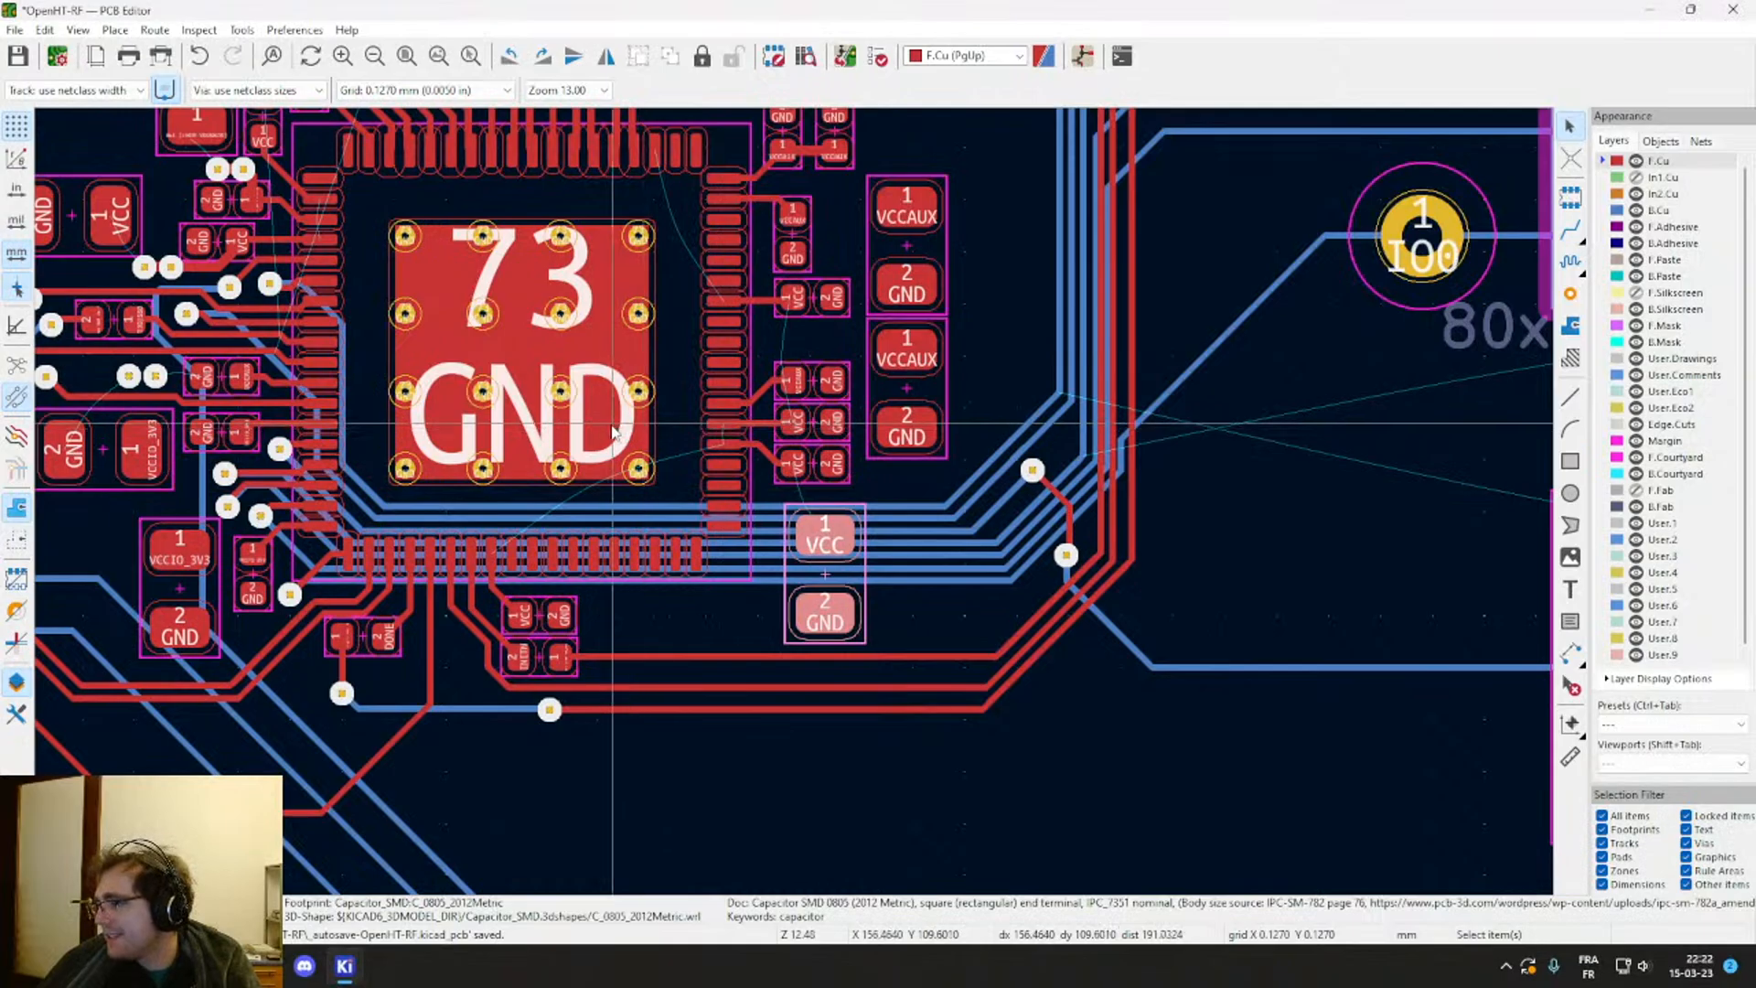
middle_click_drag(550, 379, 902, 548)
scroll(902, 548, "down", 1)
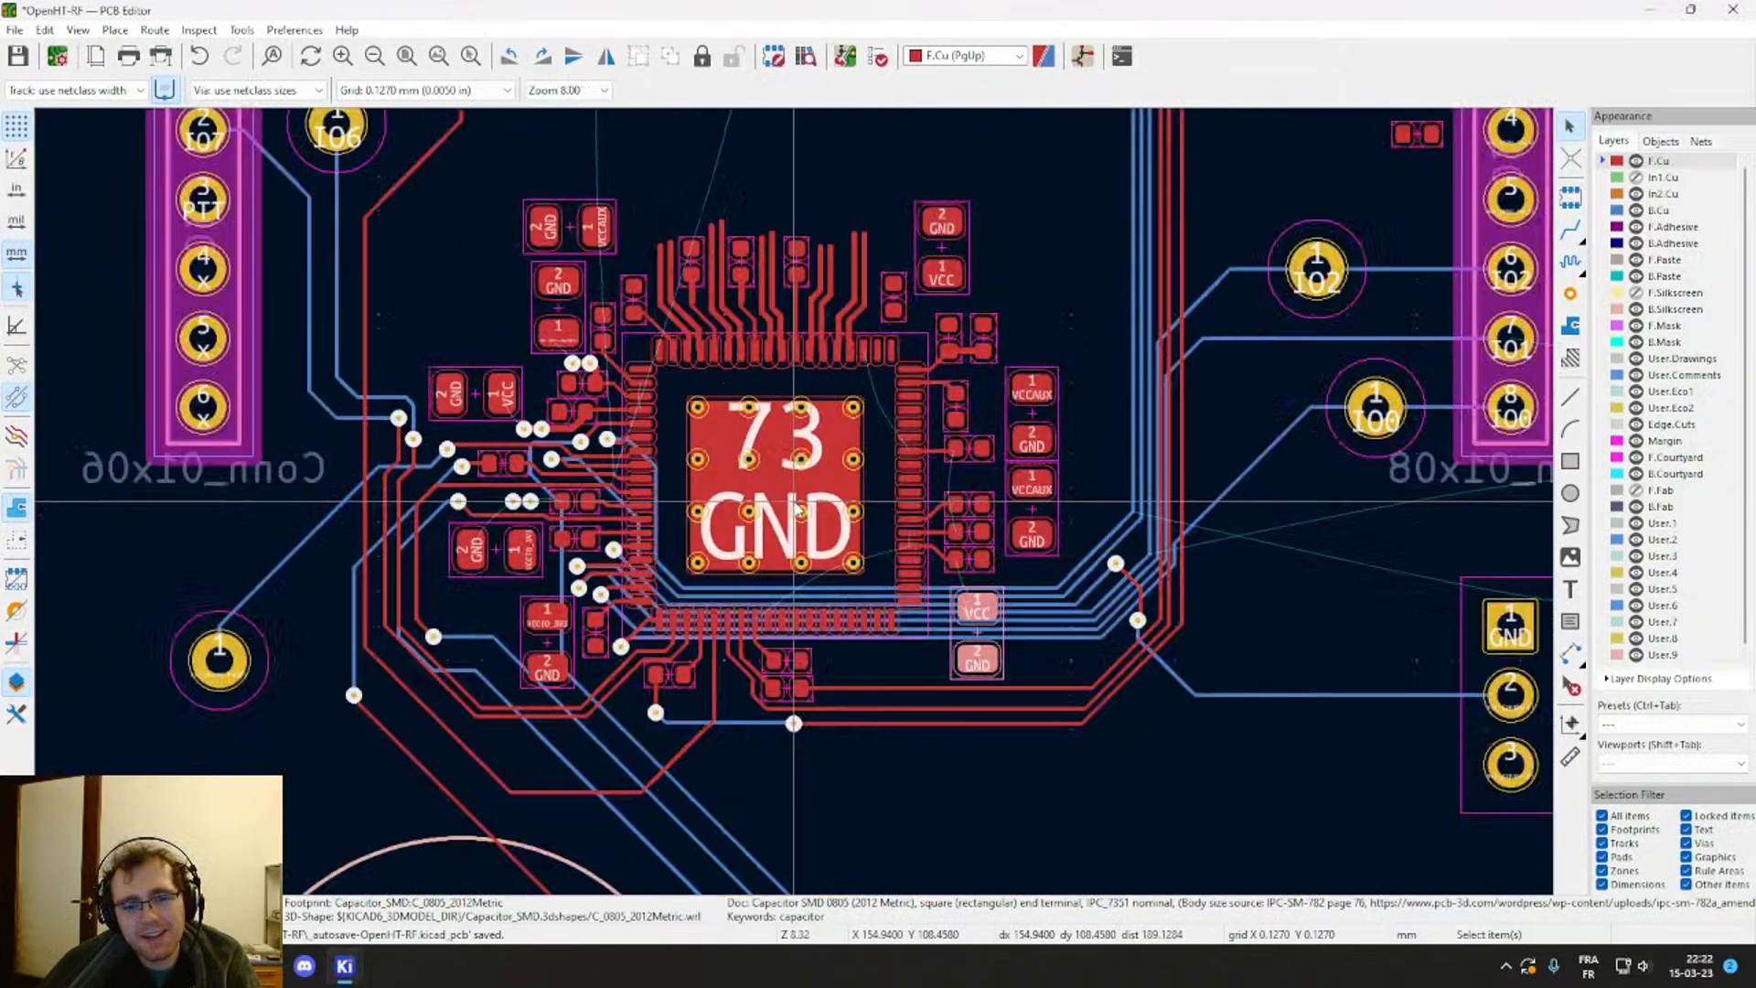
middle_click_drag(548, 358, 860, 737)
scroll(776, 557, "down", 1)
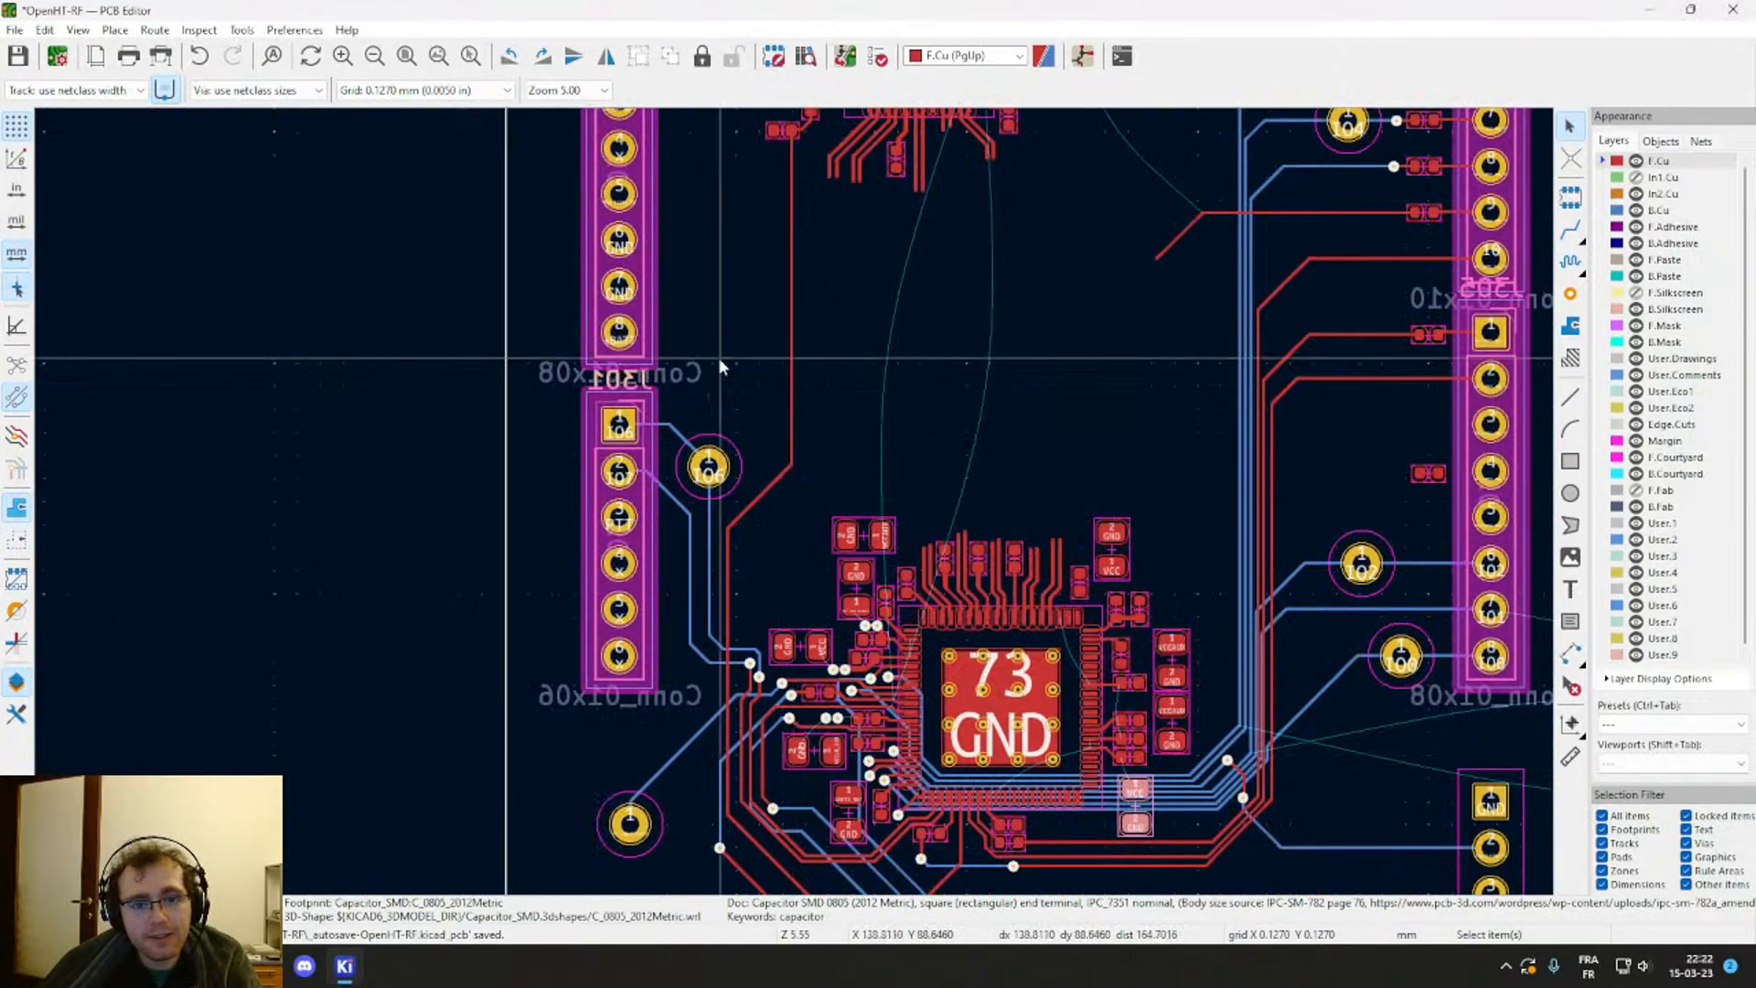
middle_click_drag(717, 364, 797, 775)
scroll(782, 487, "down", 3)
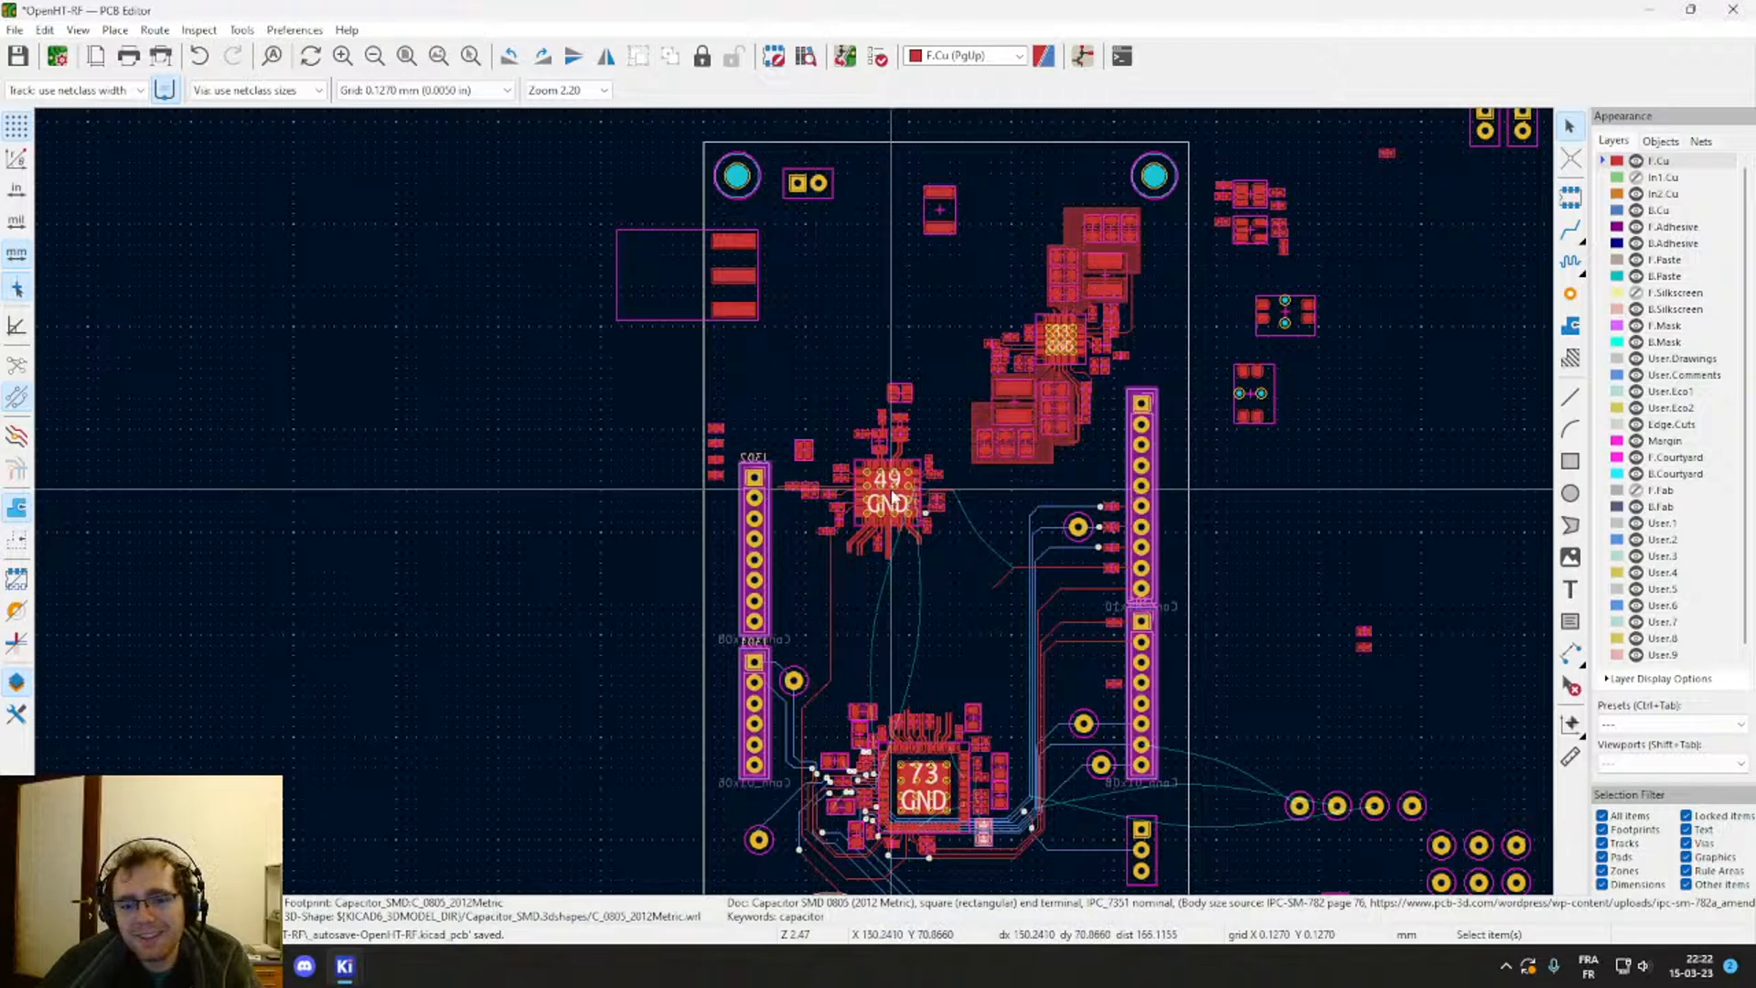
scroll(789, 501, "down", 1)
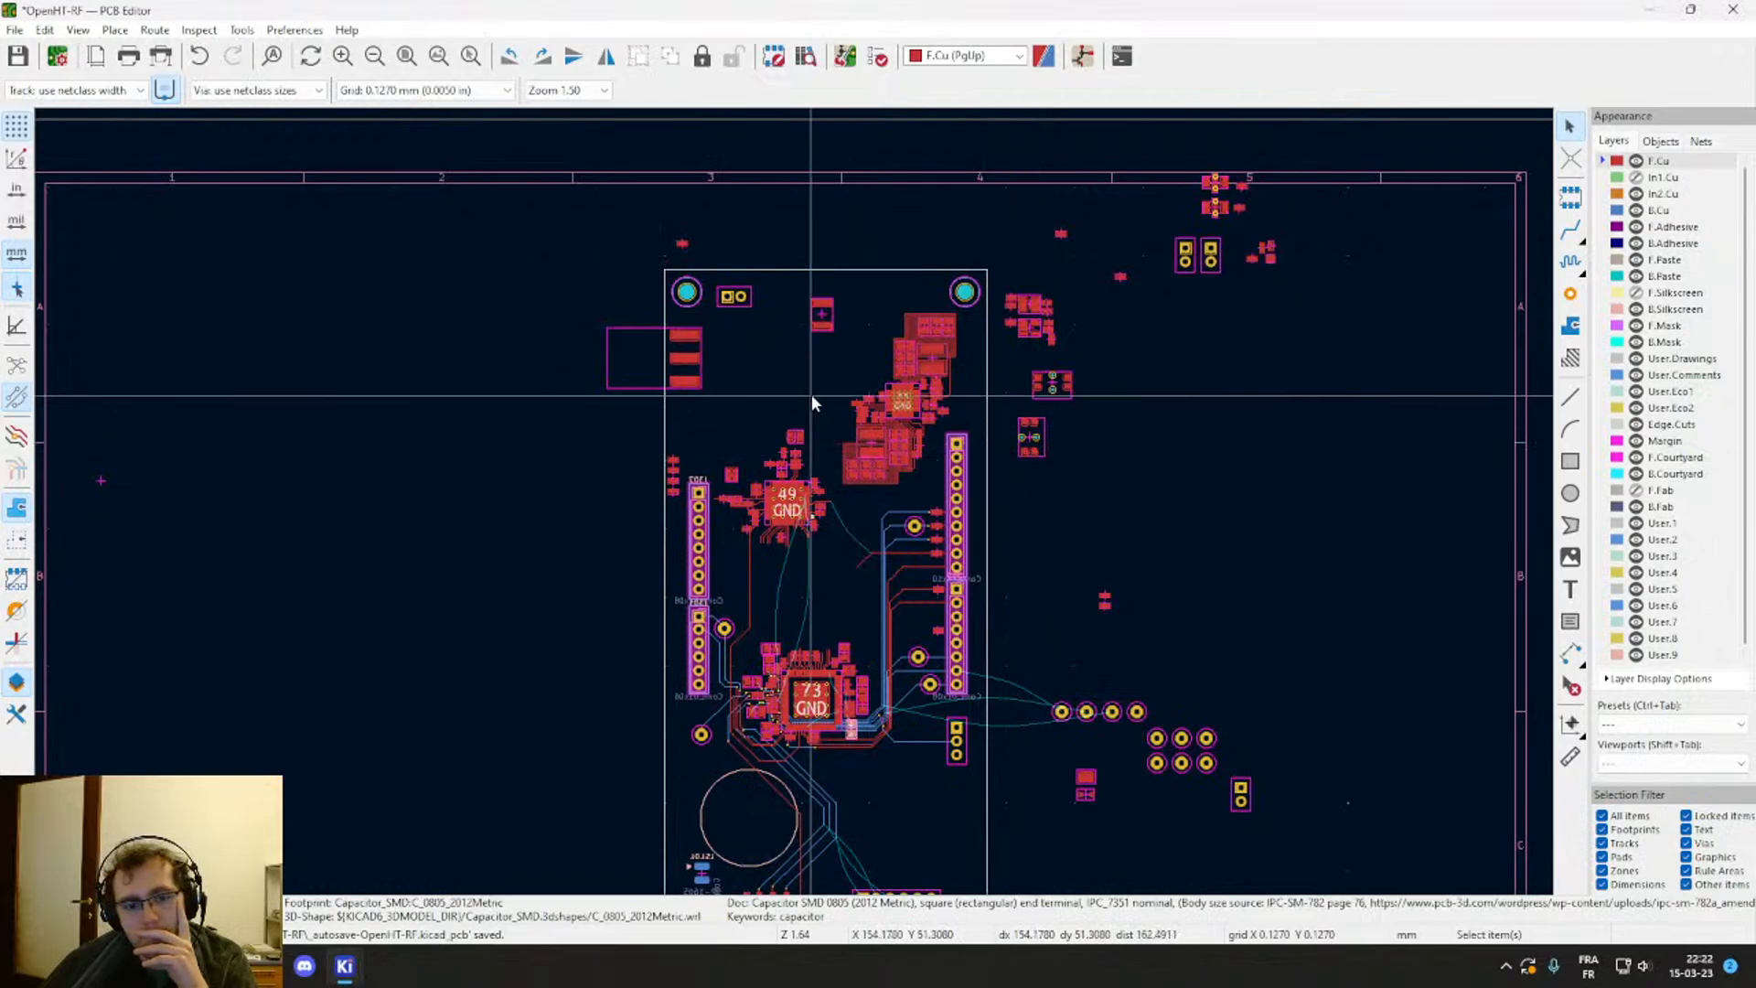
scroll(810, 394, "up", 2)
scroll(741, 470, "up", 2)
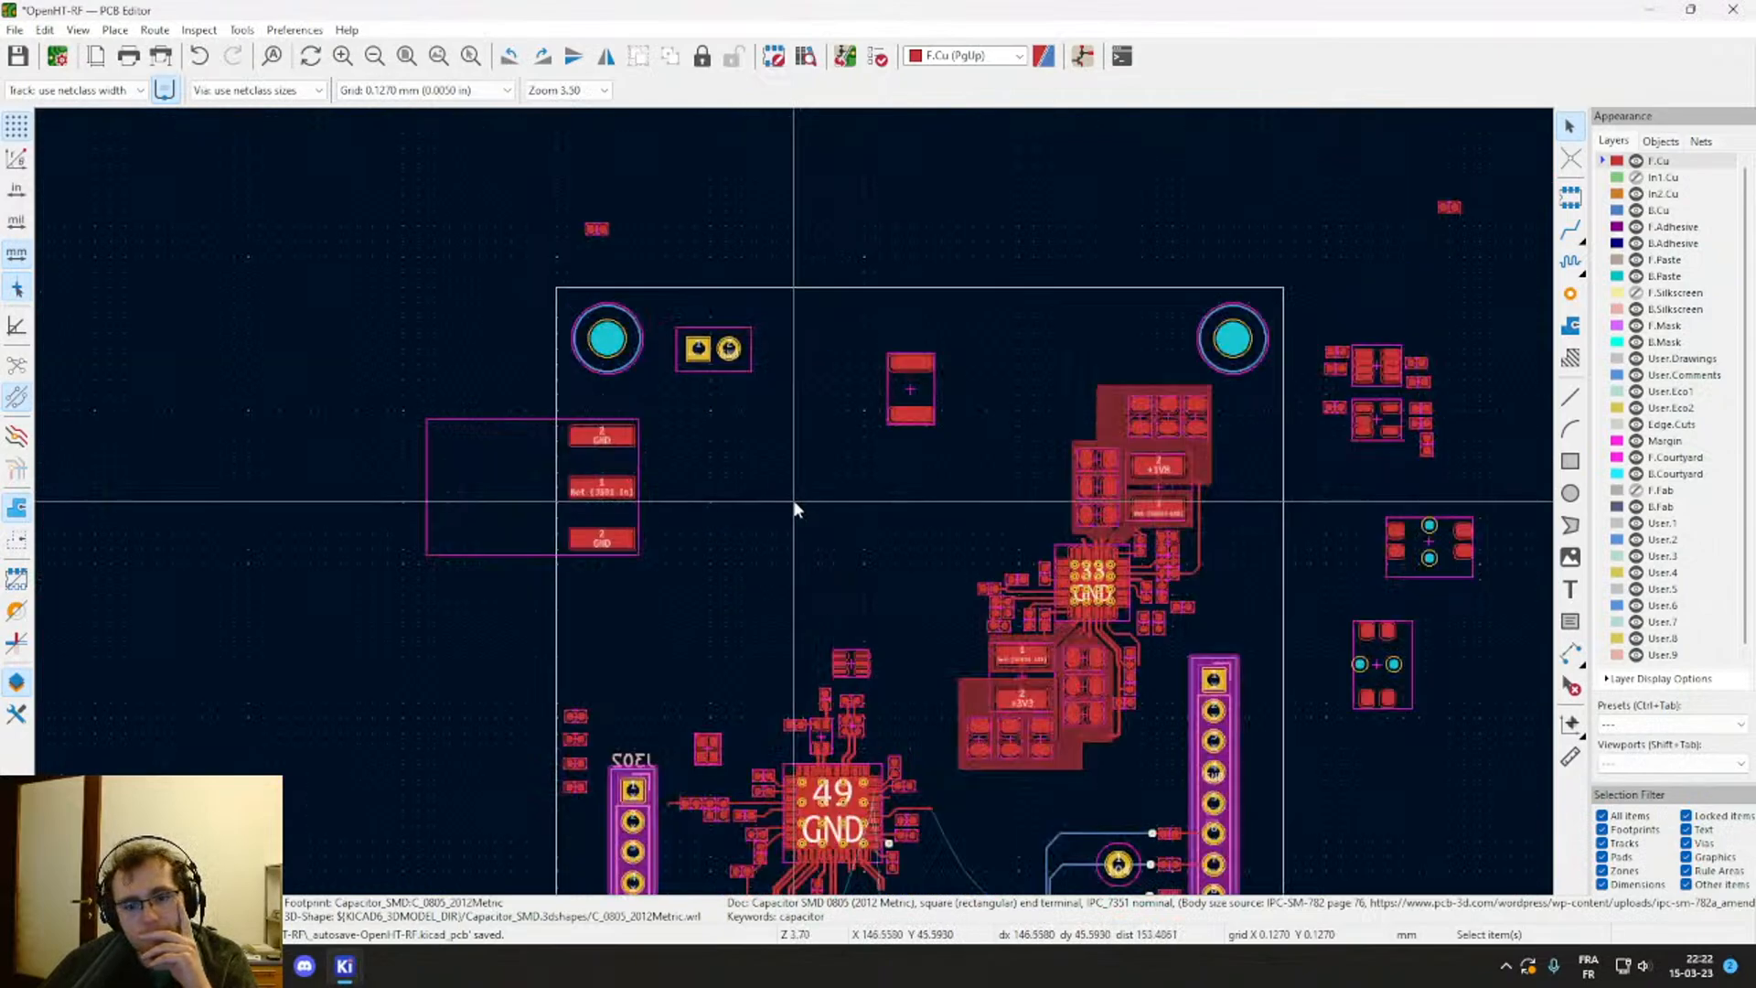
Step: Examine the 49-pad RF chip's left-side pins, decoupling capacitors and clock tracks next to J302
middle_click_drag(836, 596, 840, 279)
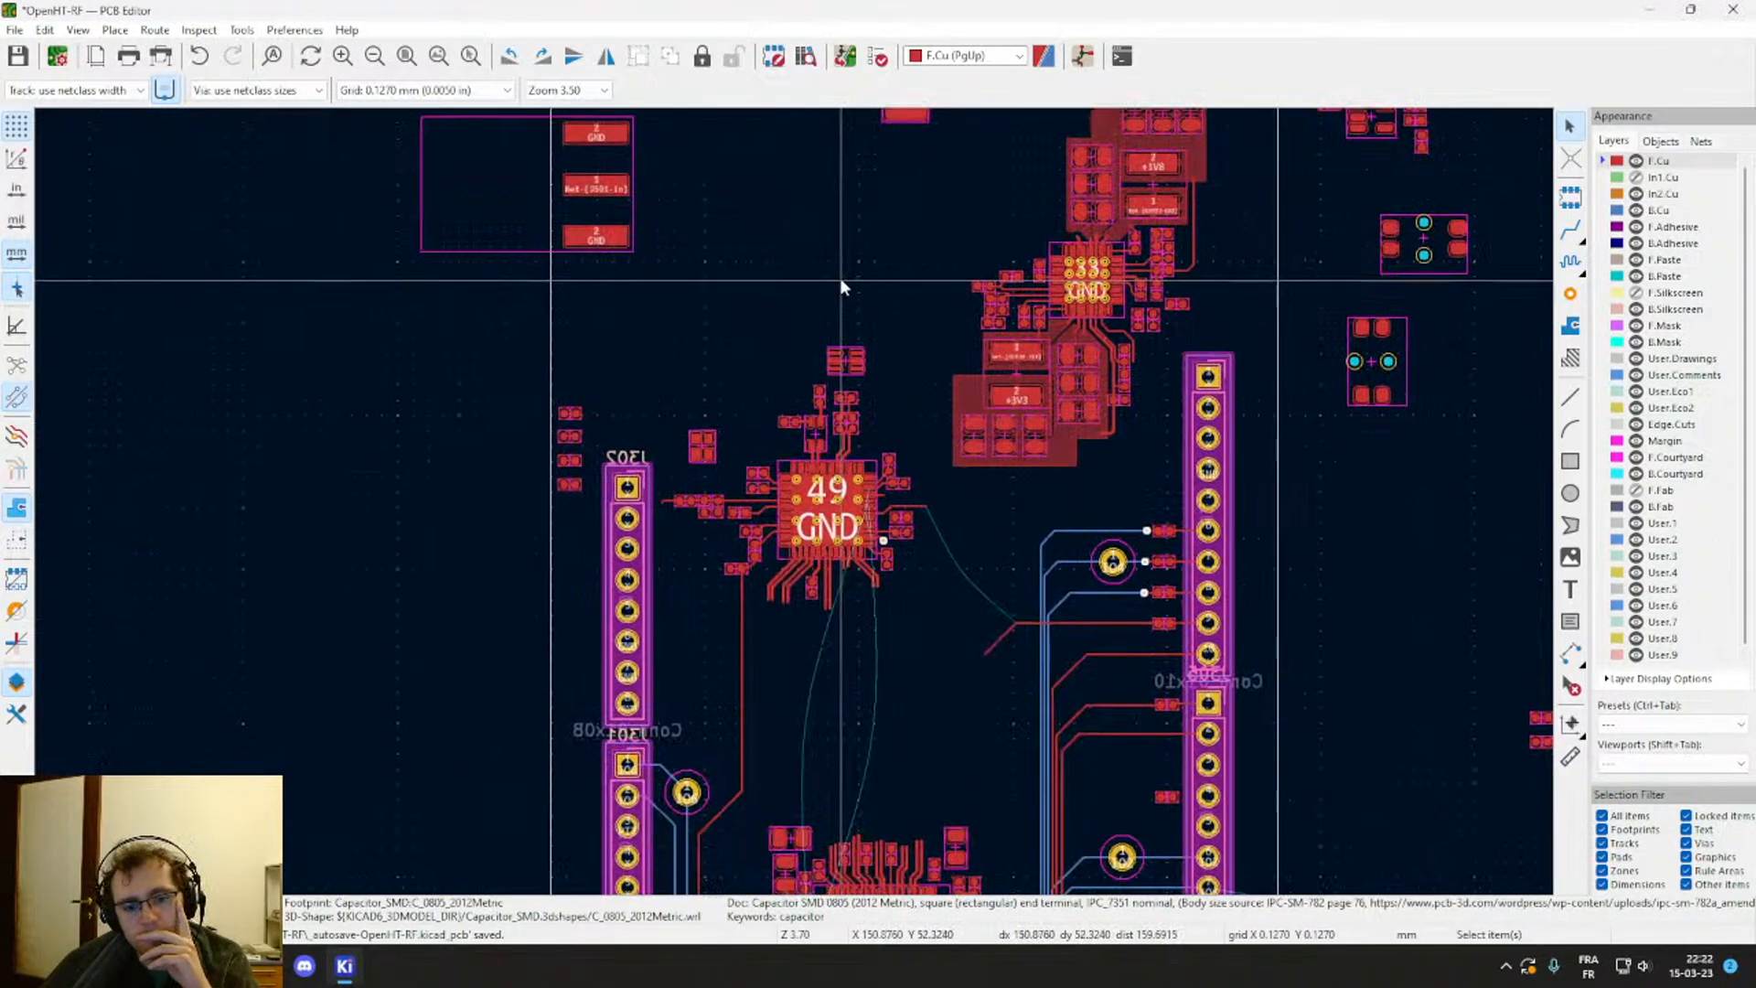
scroll(852, 538, "up", 2)
scroll(795, 508, "up", 2)
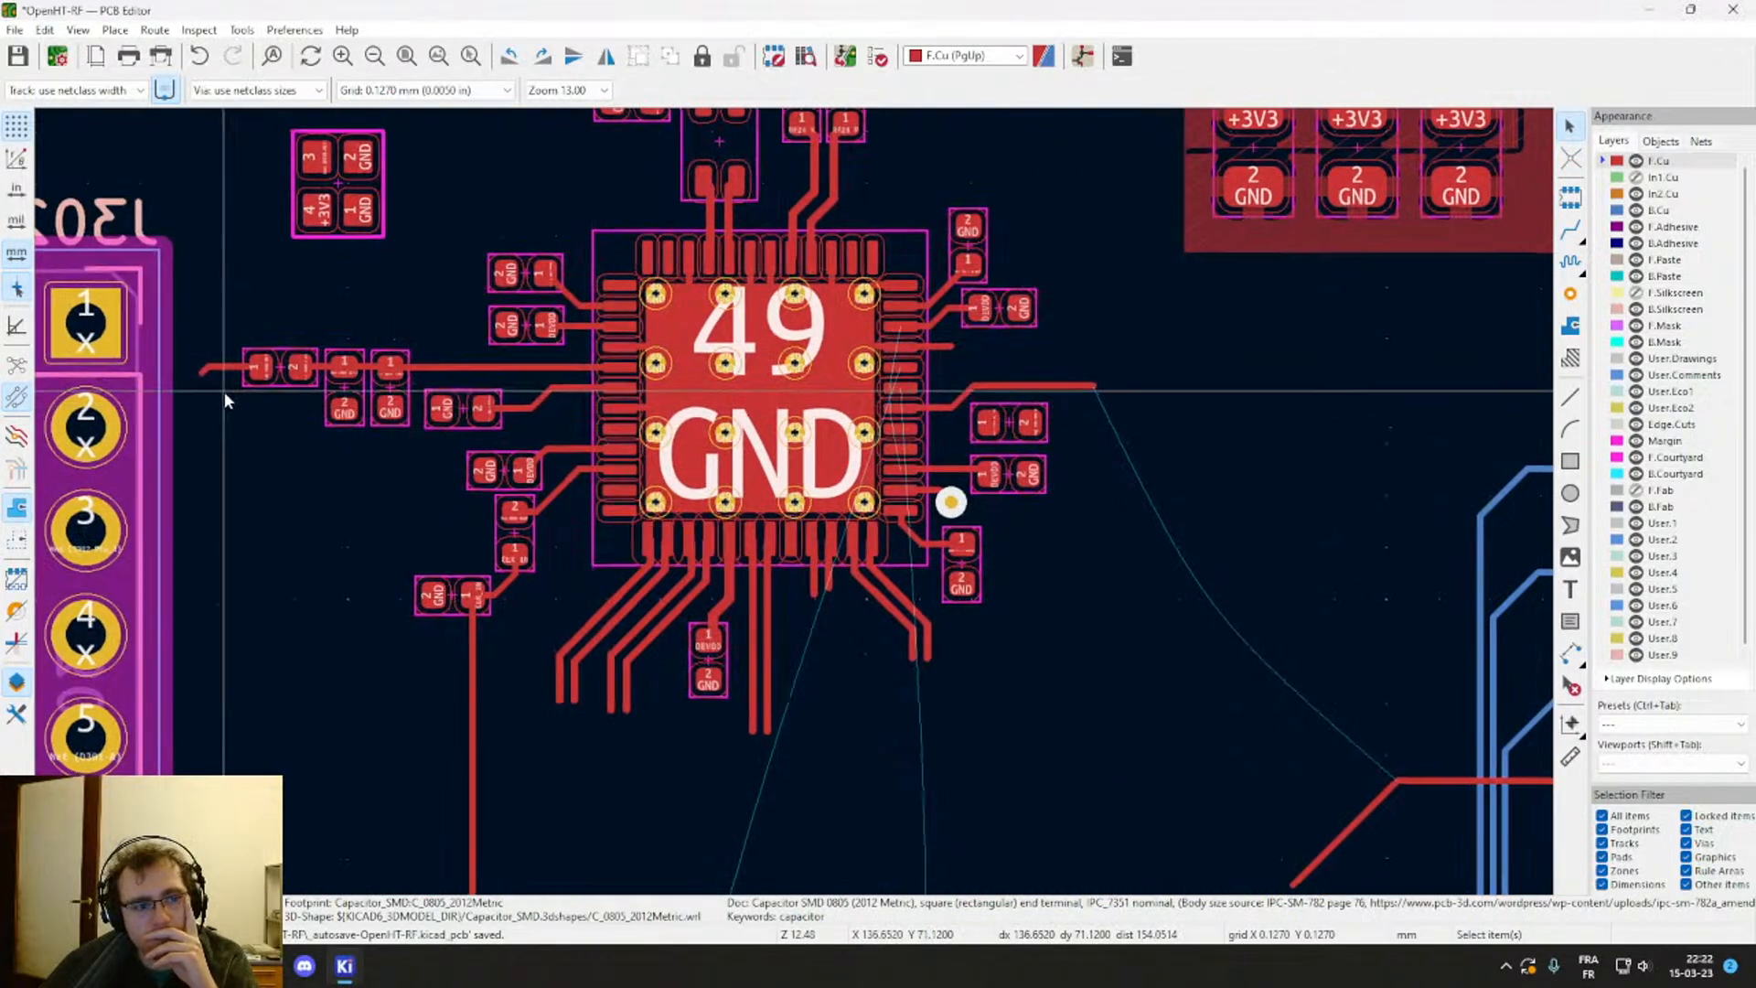
middle_click_drag(223, 391, 521, 423)
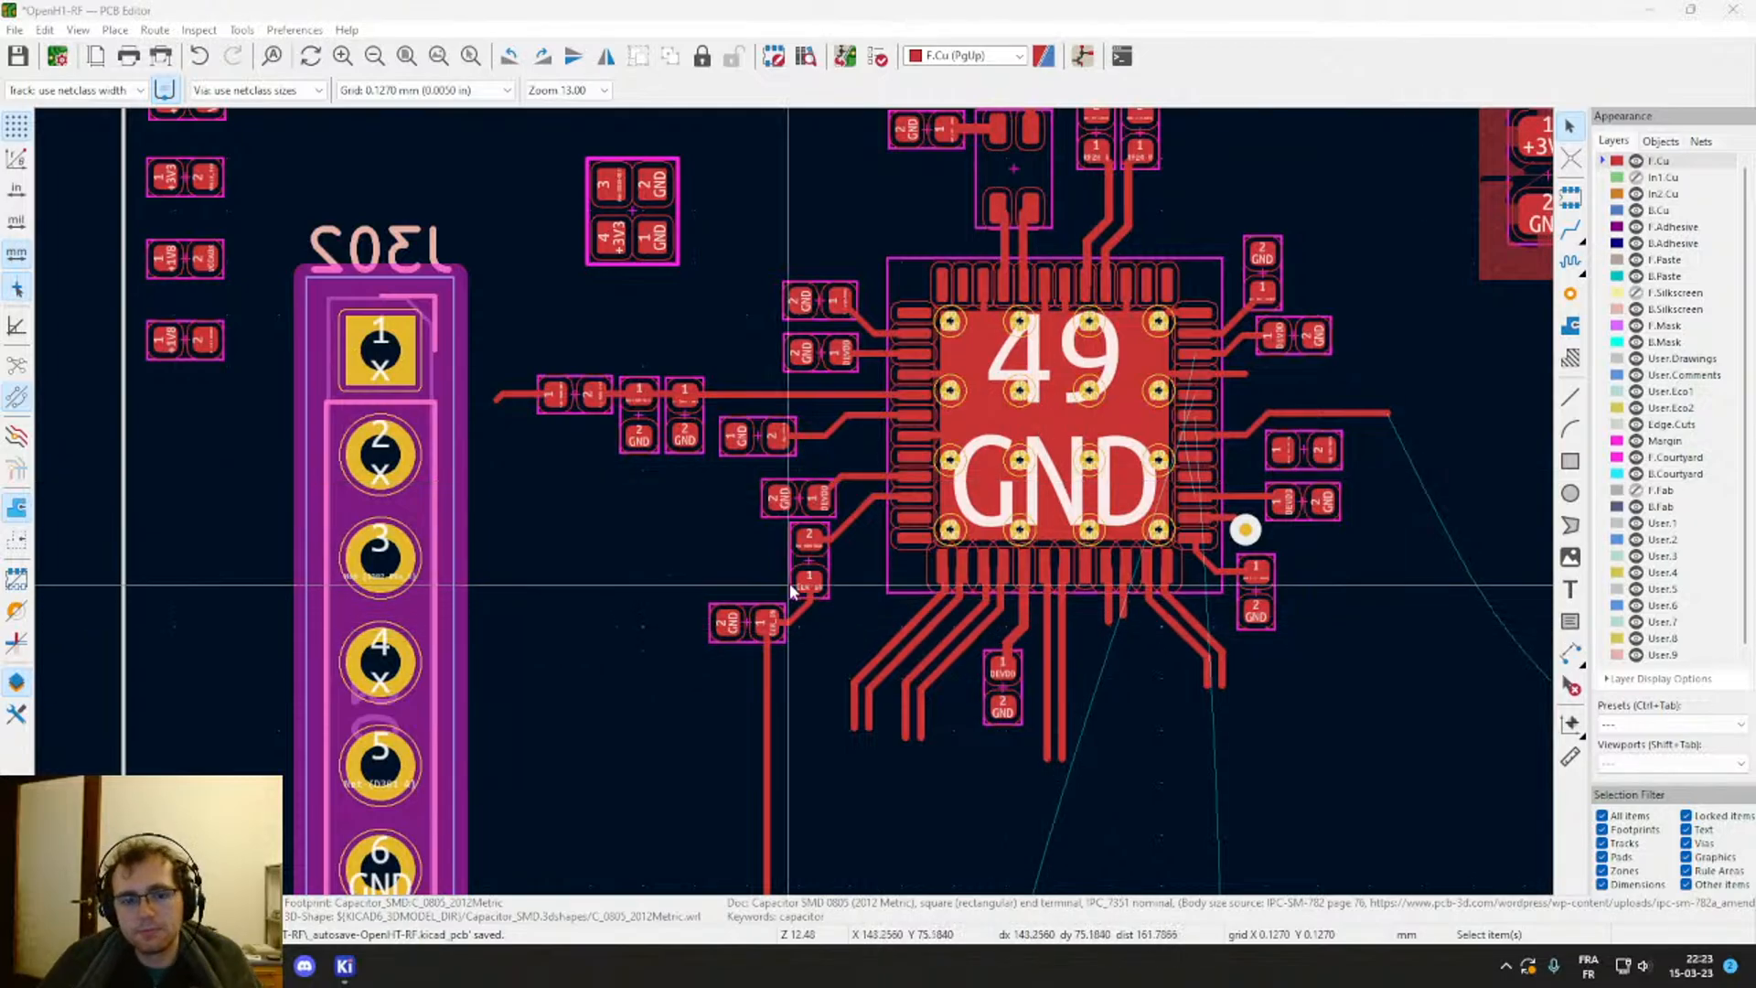
scroll(801, 576, "up", 4)
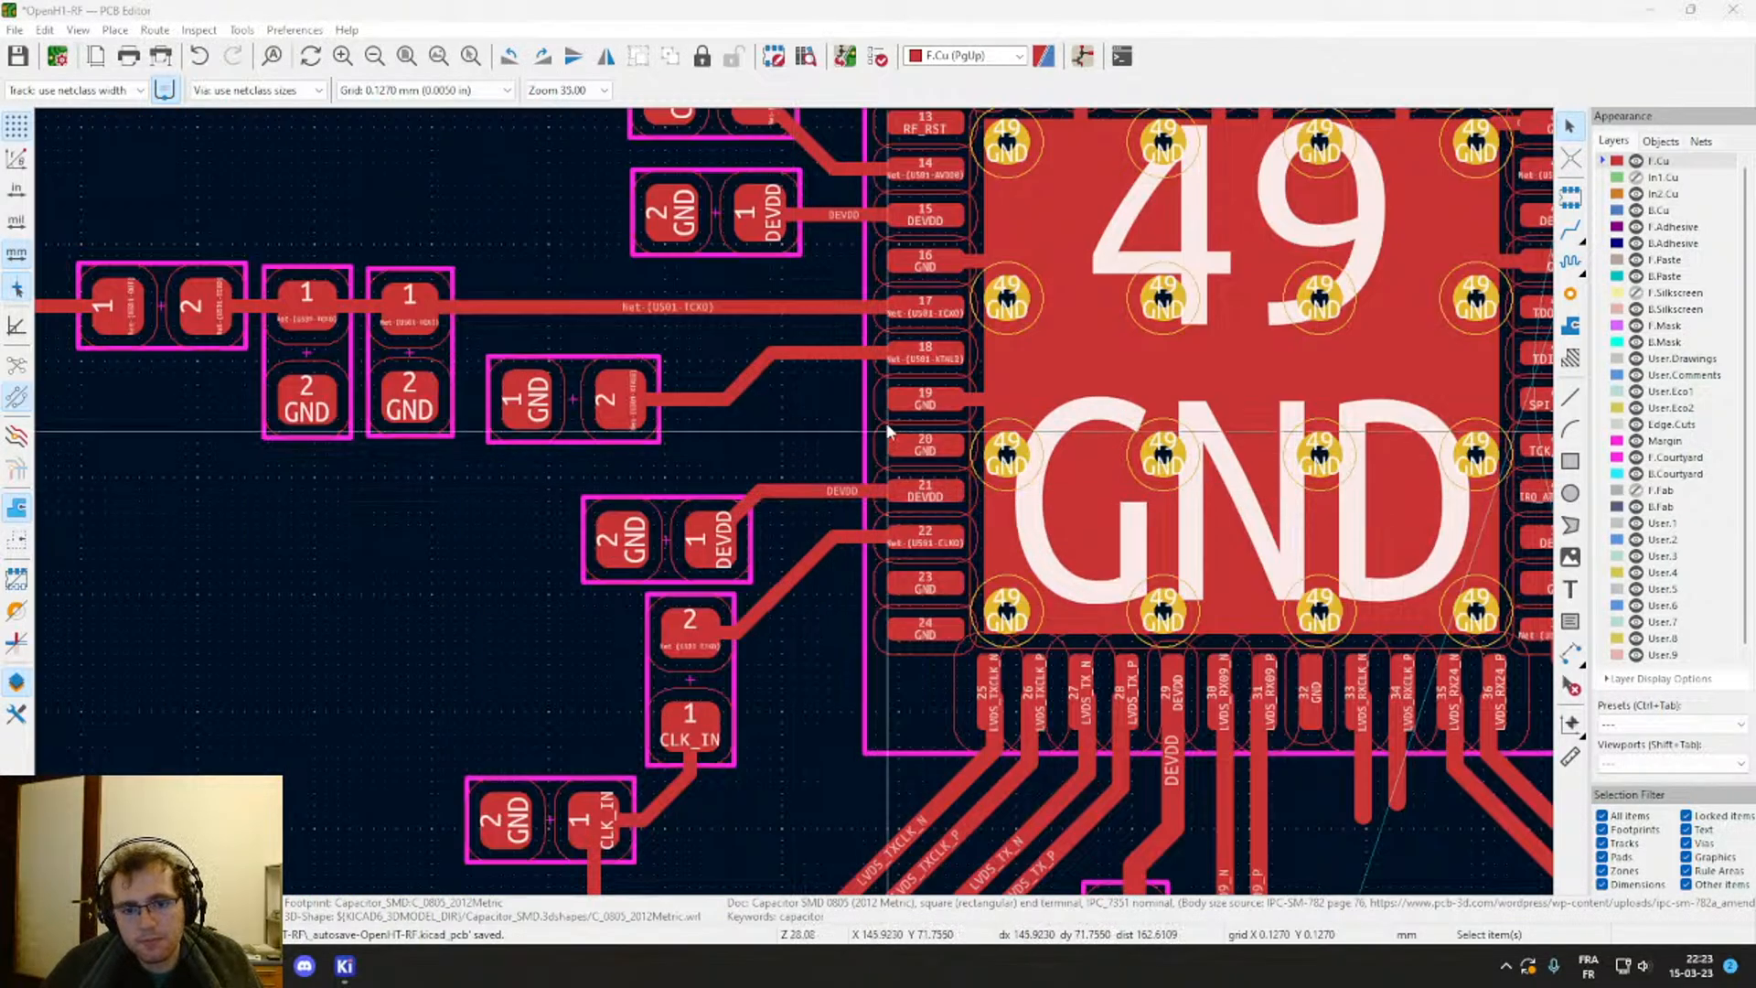
middle_click_drag(918, 436, 896, 438)
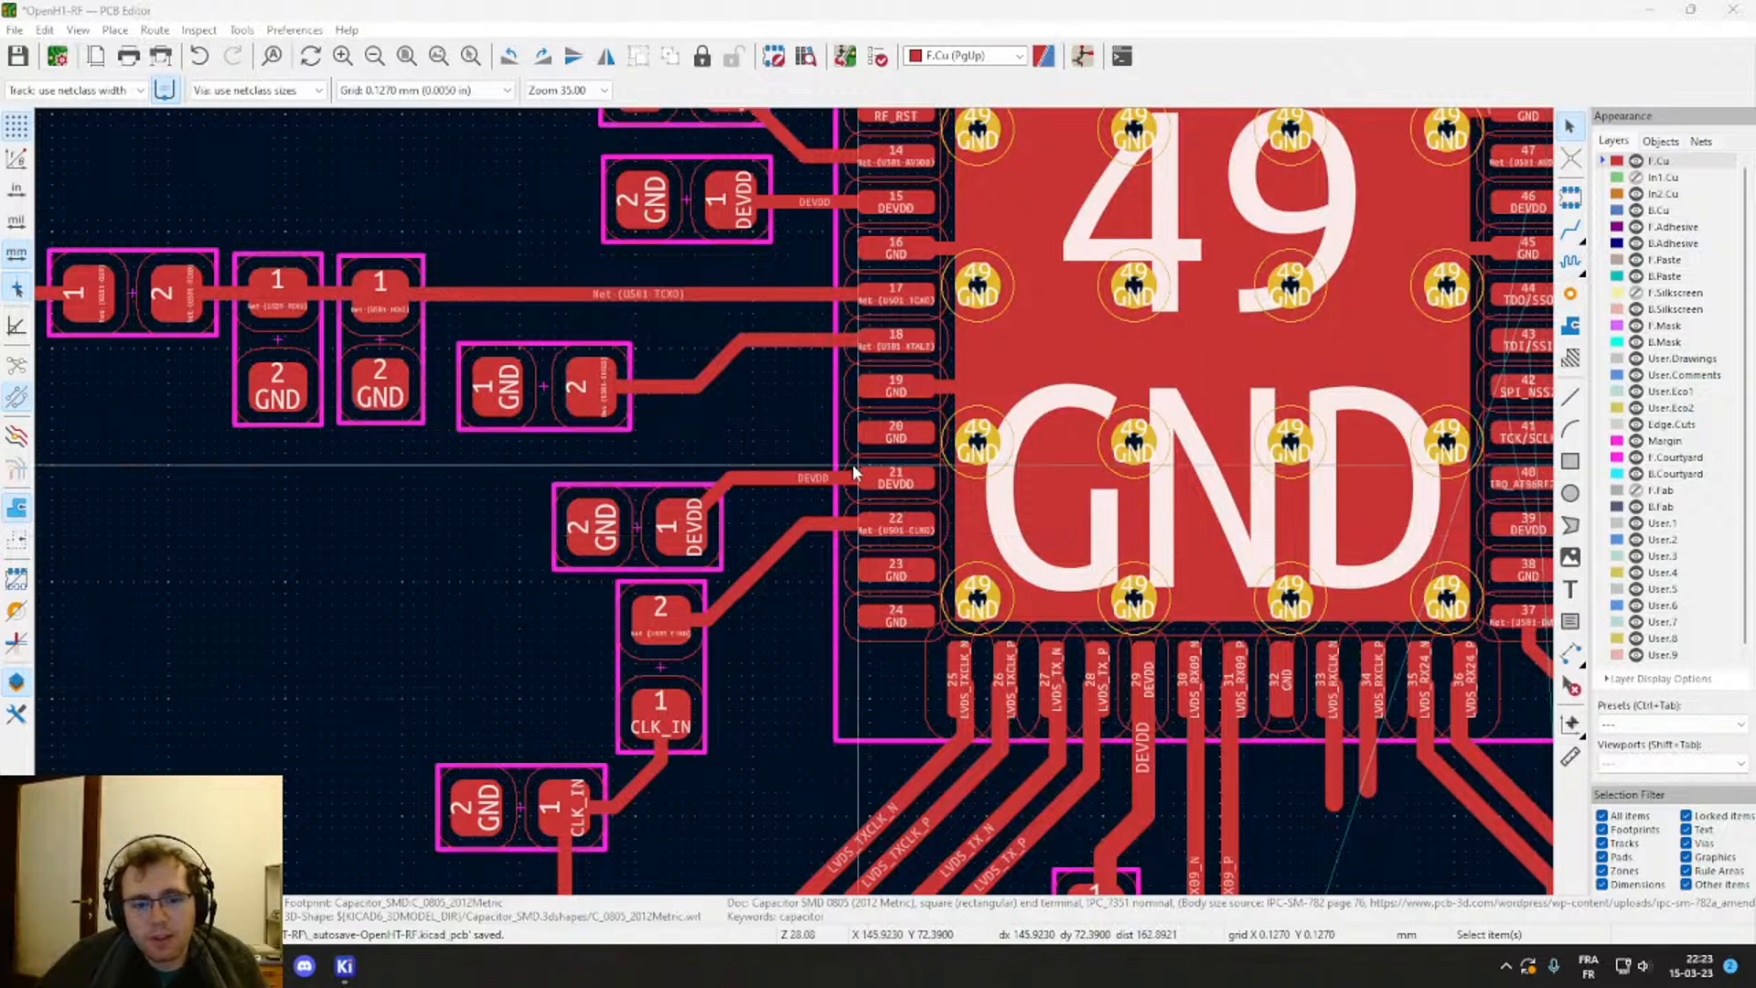
scroll(852, 463, "down", 3)
scroll(804, 498, "up", 3)
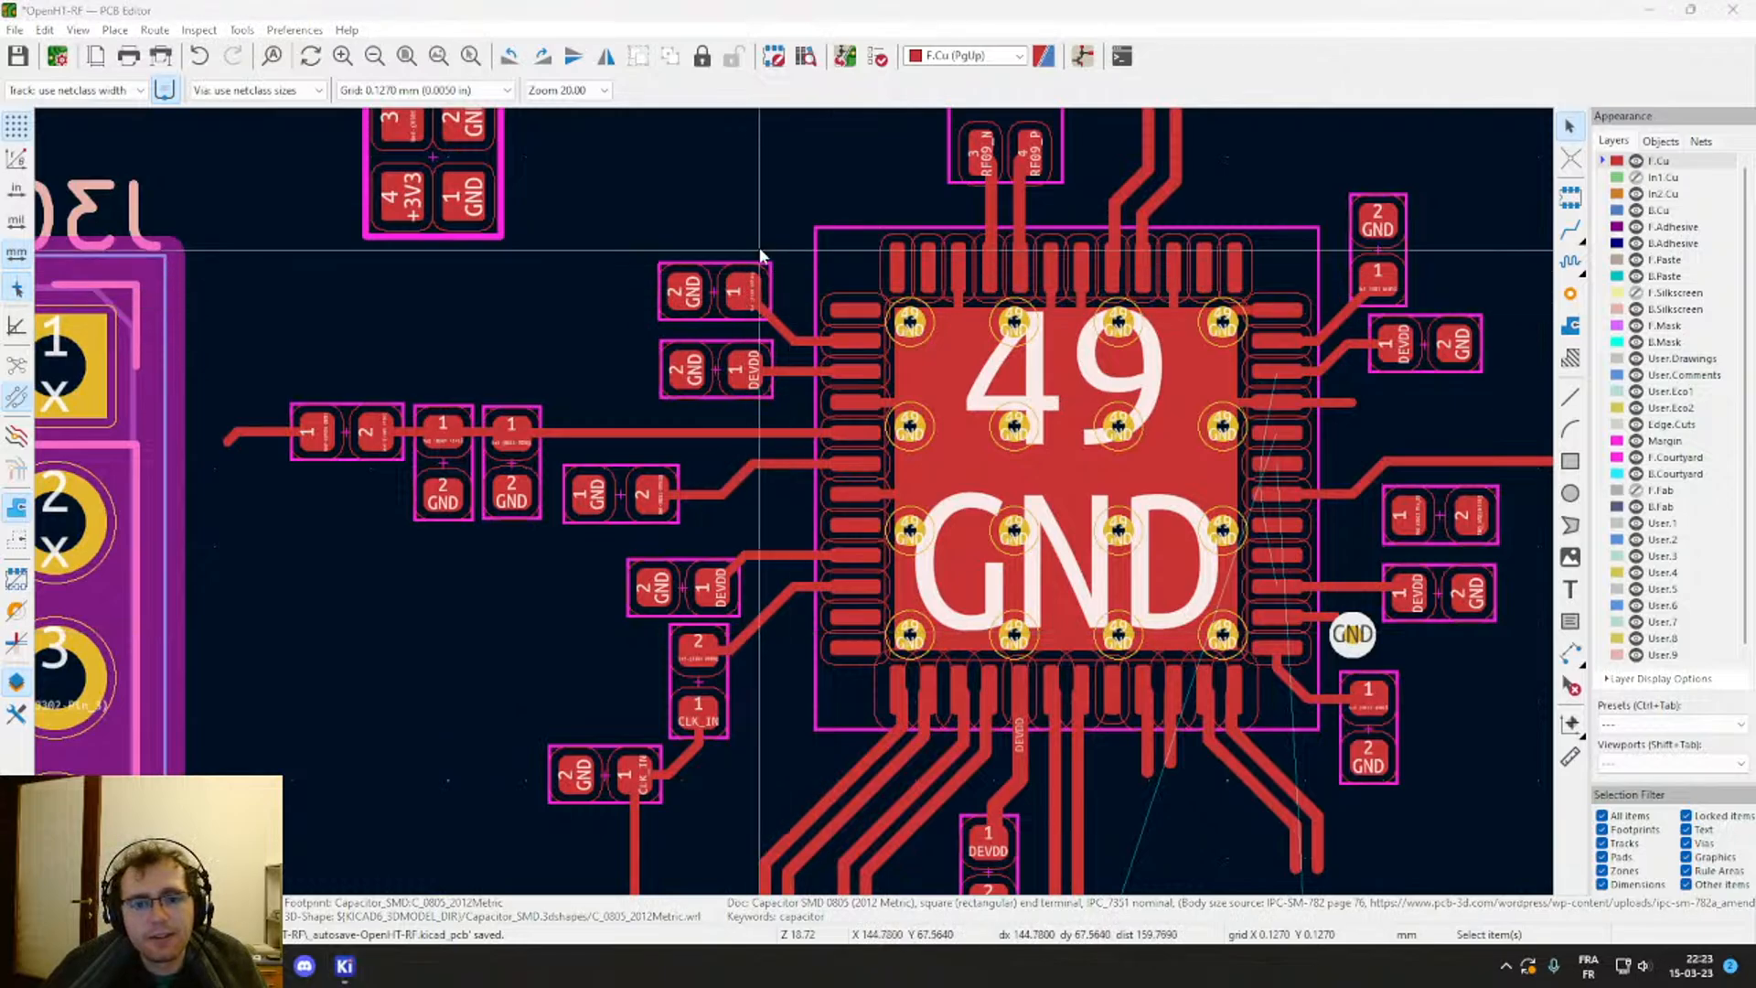
Step: Shift the diagonal segment of the AVDD0 track closer to pin 14 of the 49-pad chip
middle_click_drag(757, 256, 744, 375)
scroll(753, 459, "up", 1)
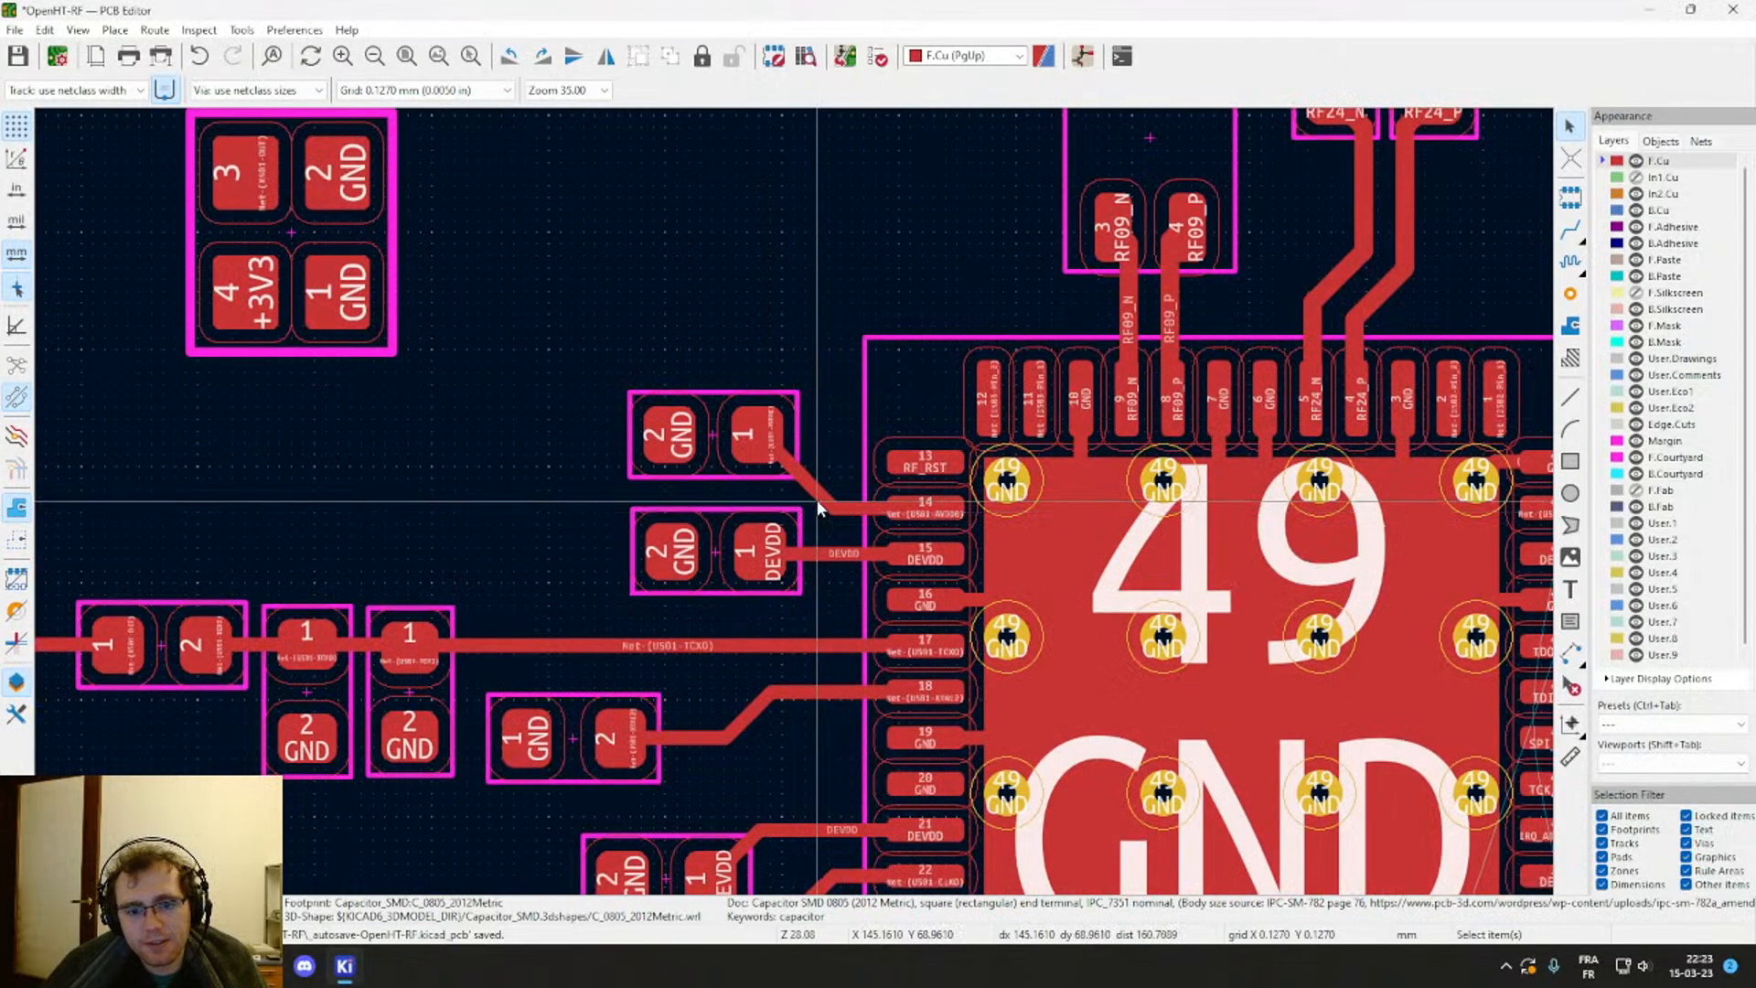
left_click(815, 499)
left_click_drag(813, 497, 840, 500)
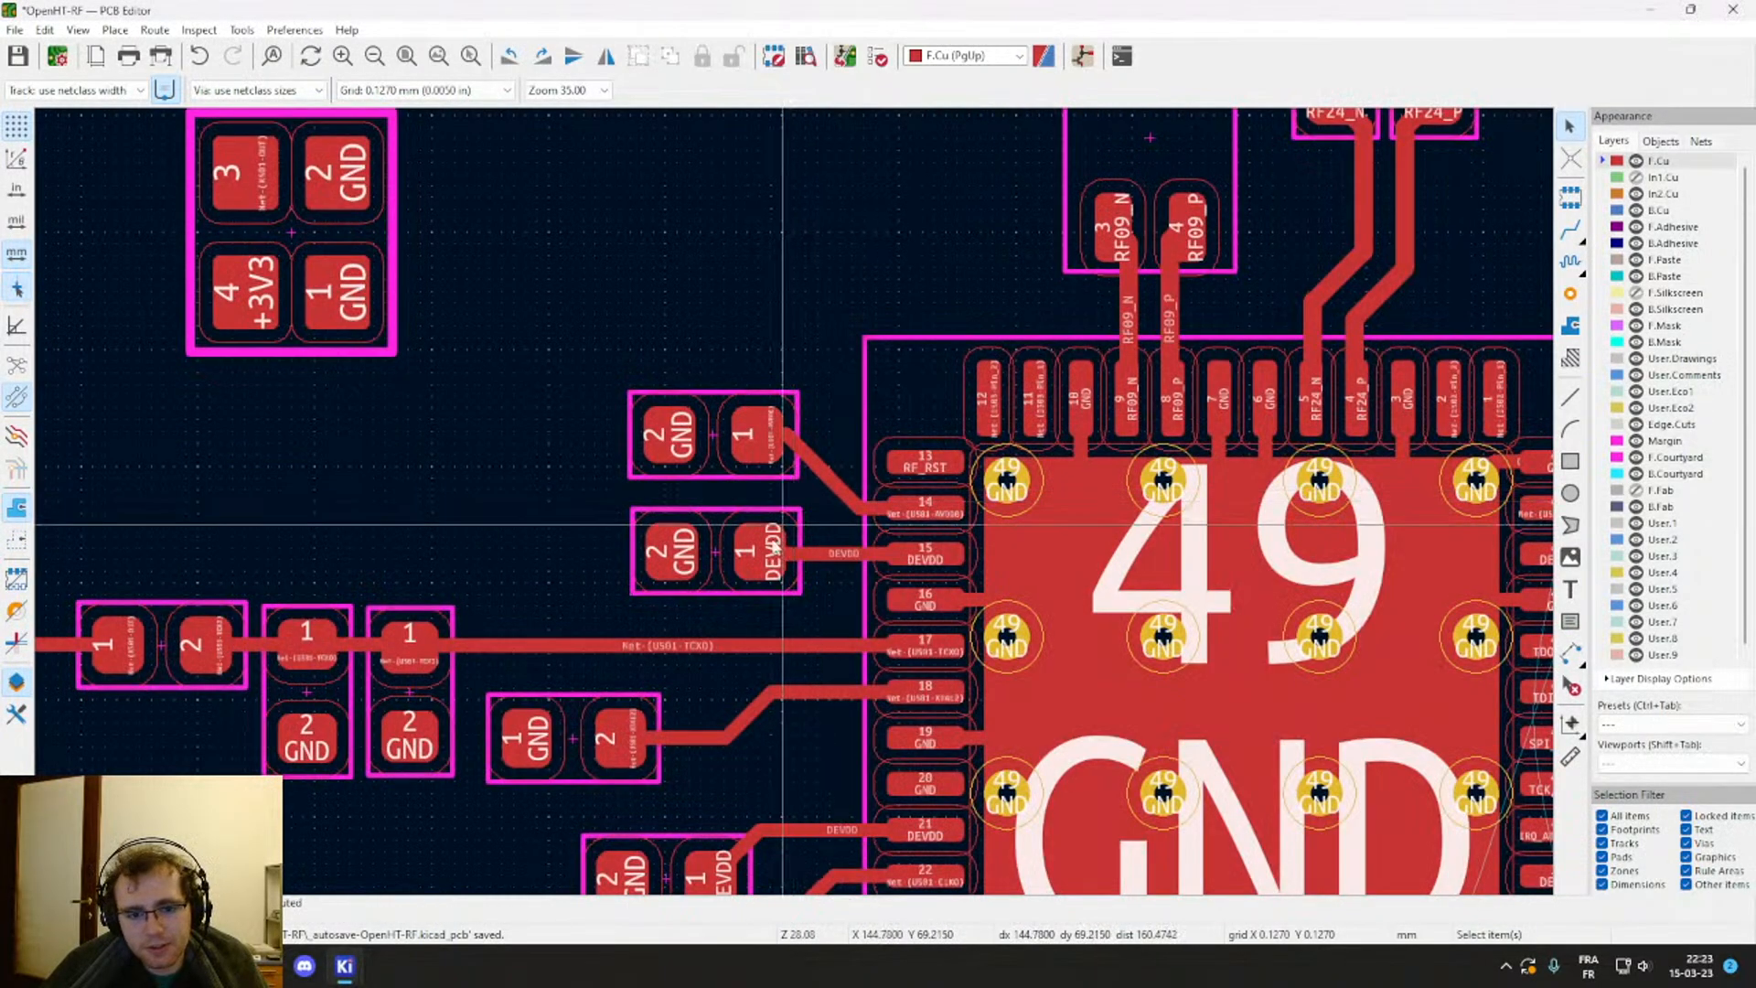
left_click(743, 570)
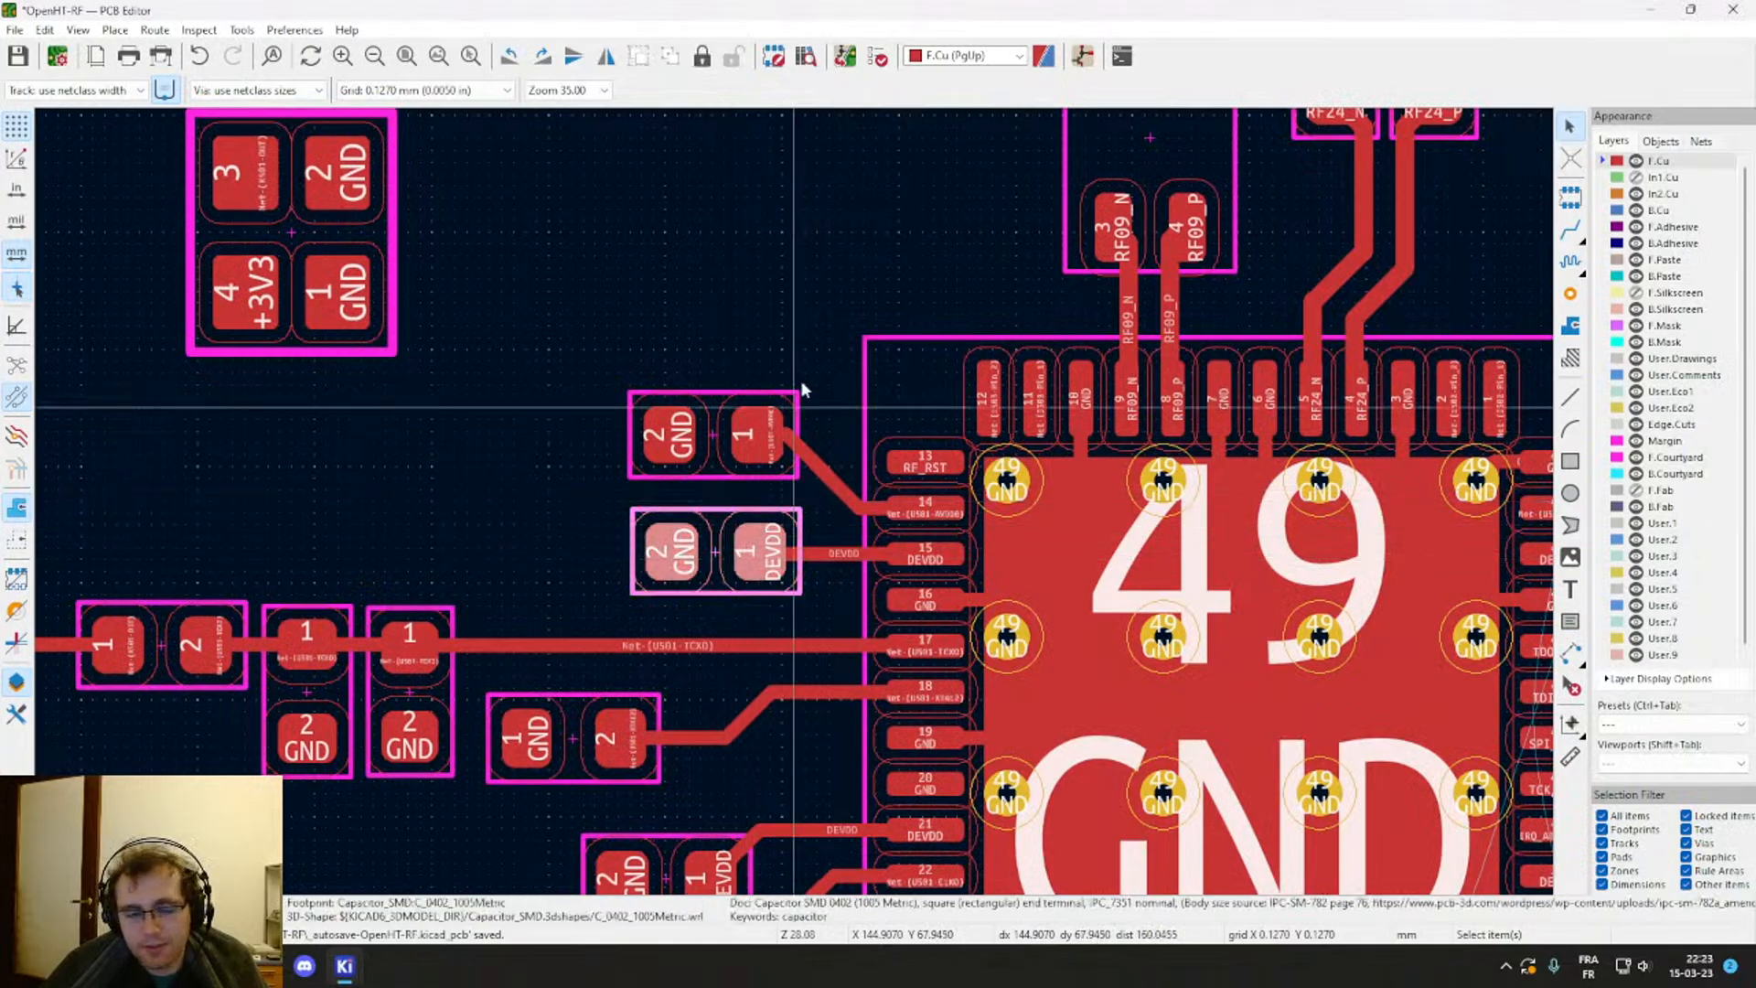
scroll(794, 509, "down", 2)
scroll(795, 564, "up", 2)
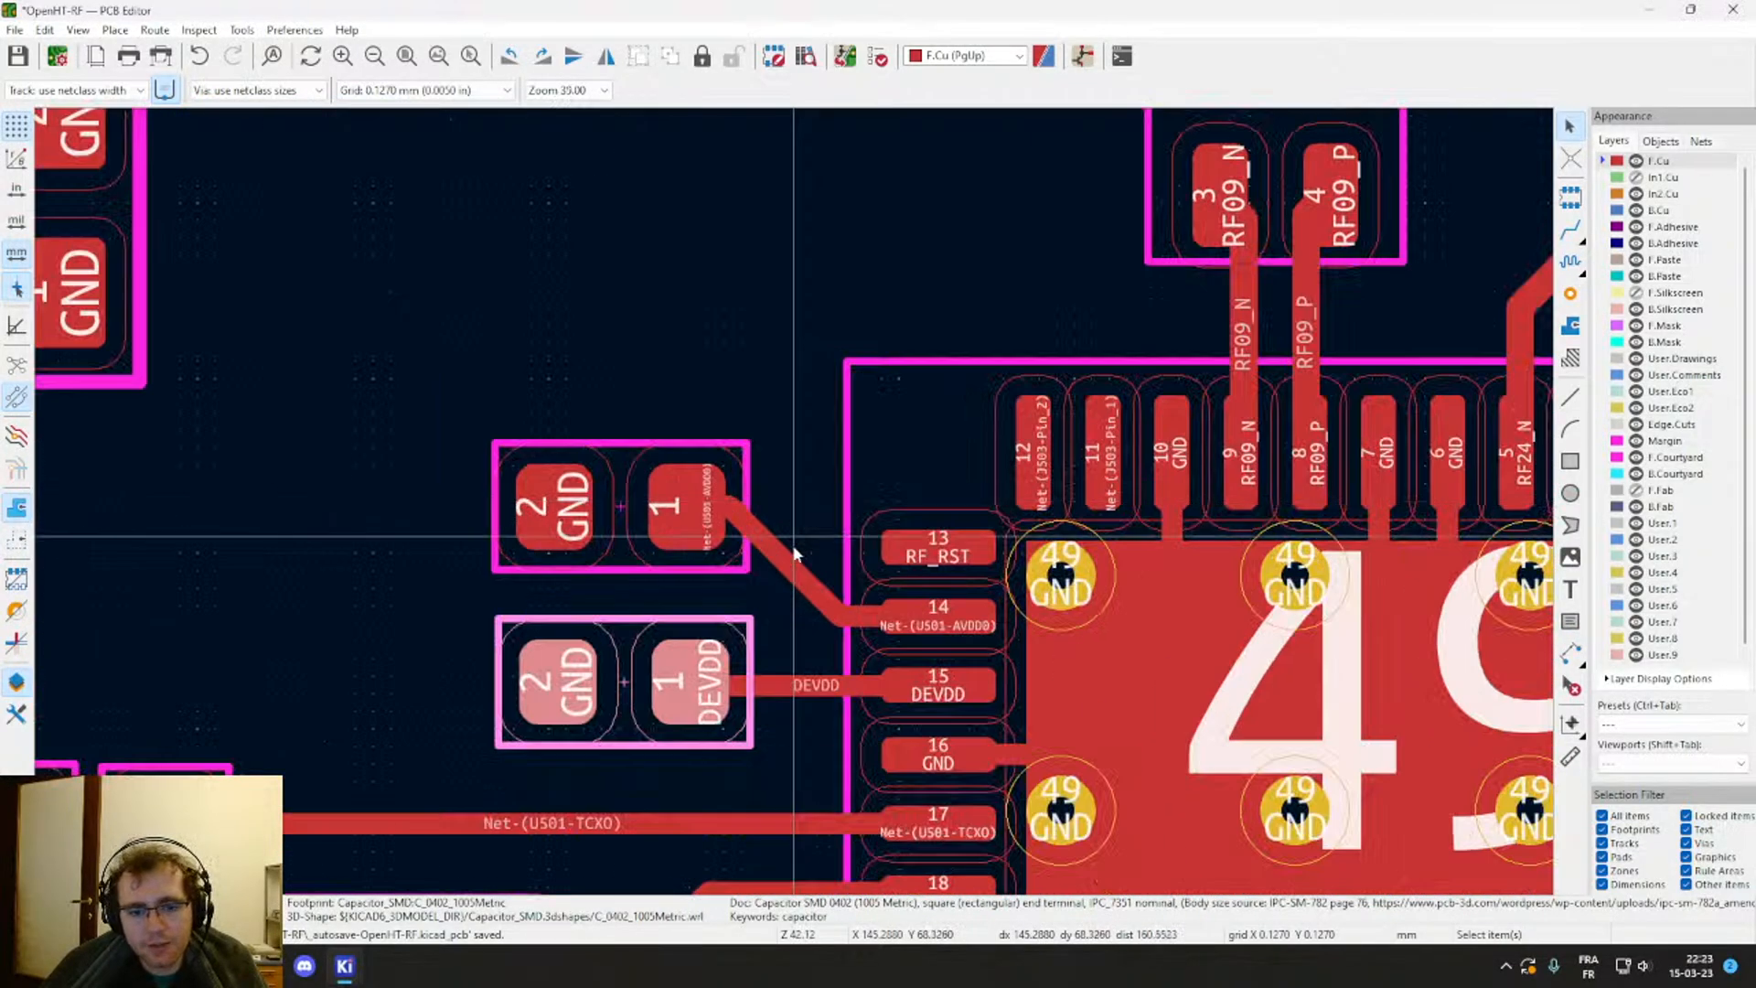
left_click(800, 567)
key("Escape")
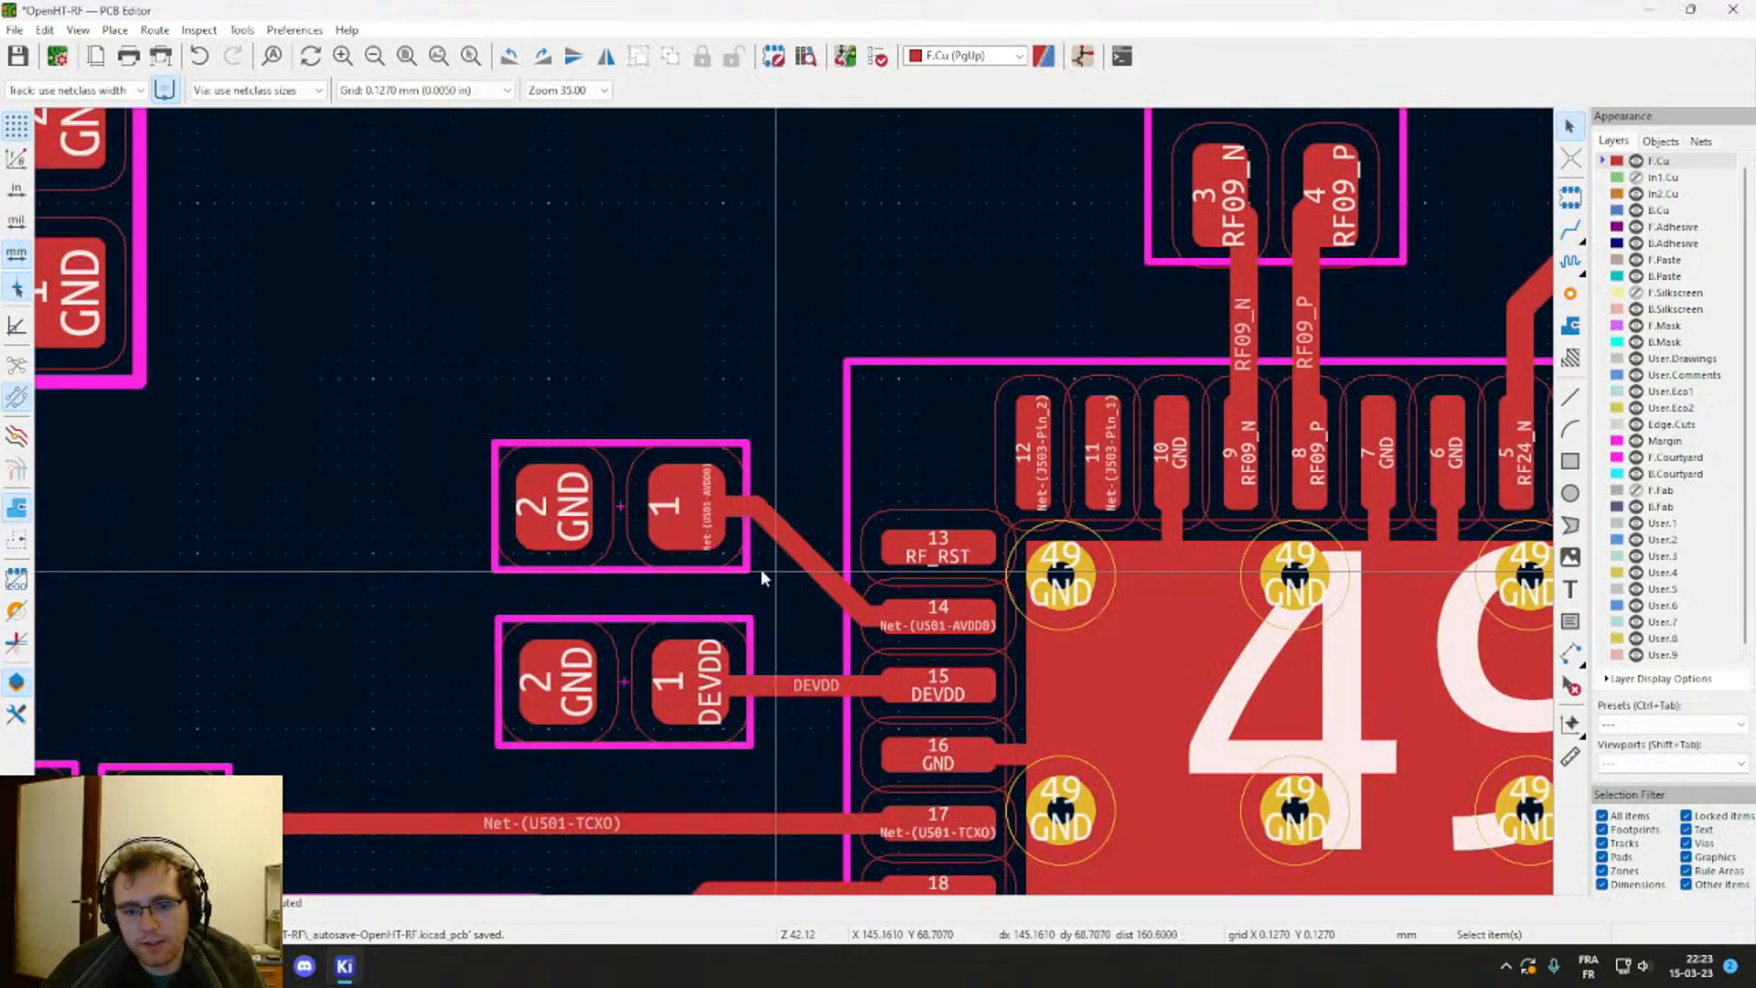
Step: Move the AVDD0 capacitor beside the 49-pad chip down just above the DEVDD capacitor, and align the DEVDD capacitor's centre with it
left_click(629, 517)
key("m")
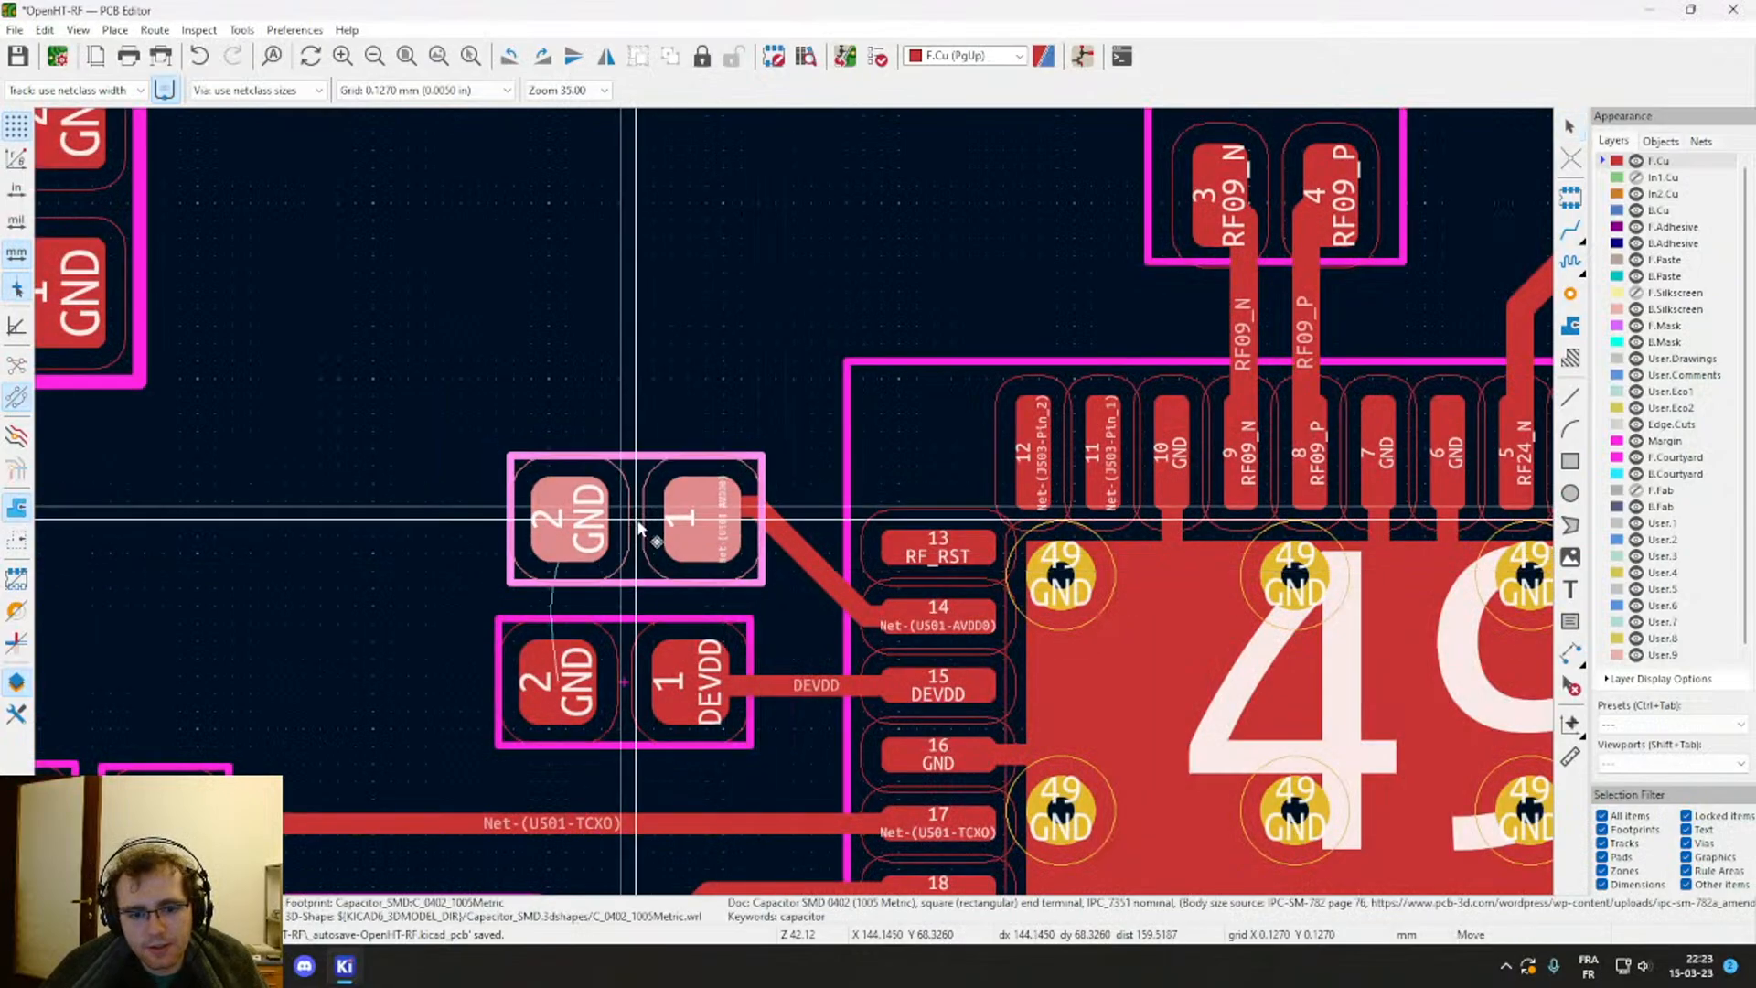
left_click(619, 538)
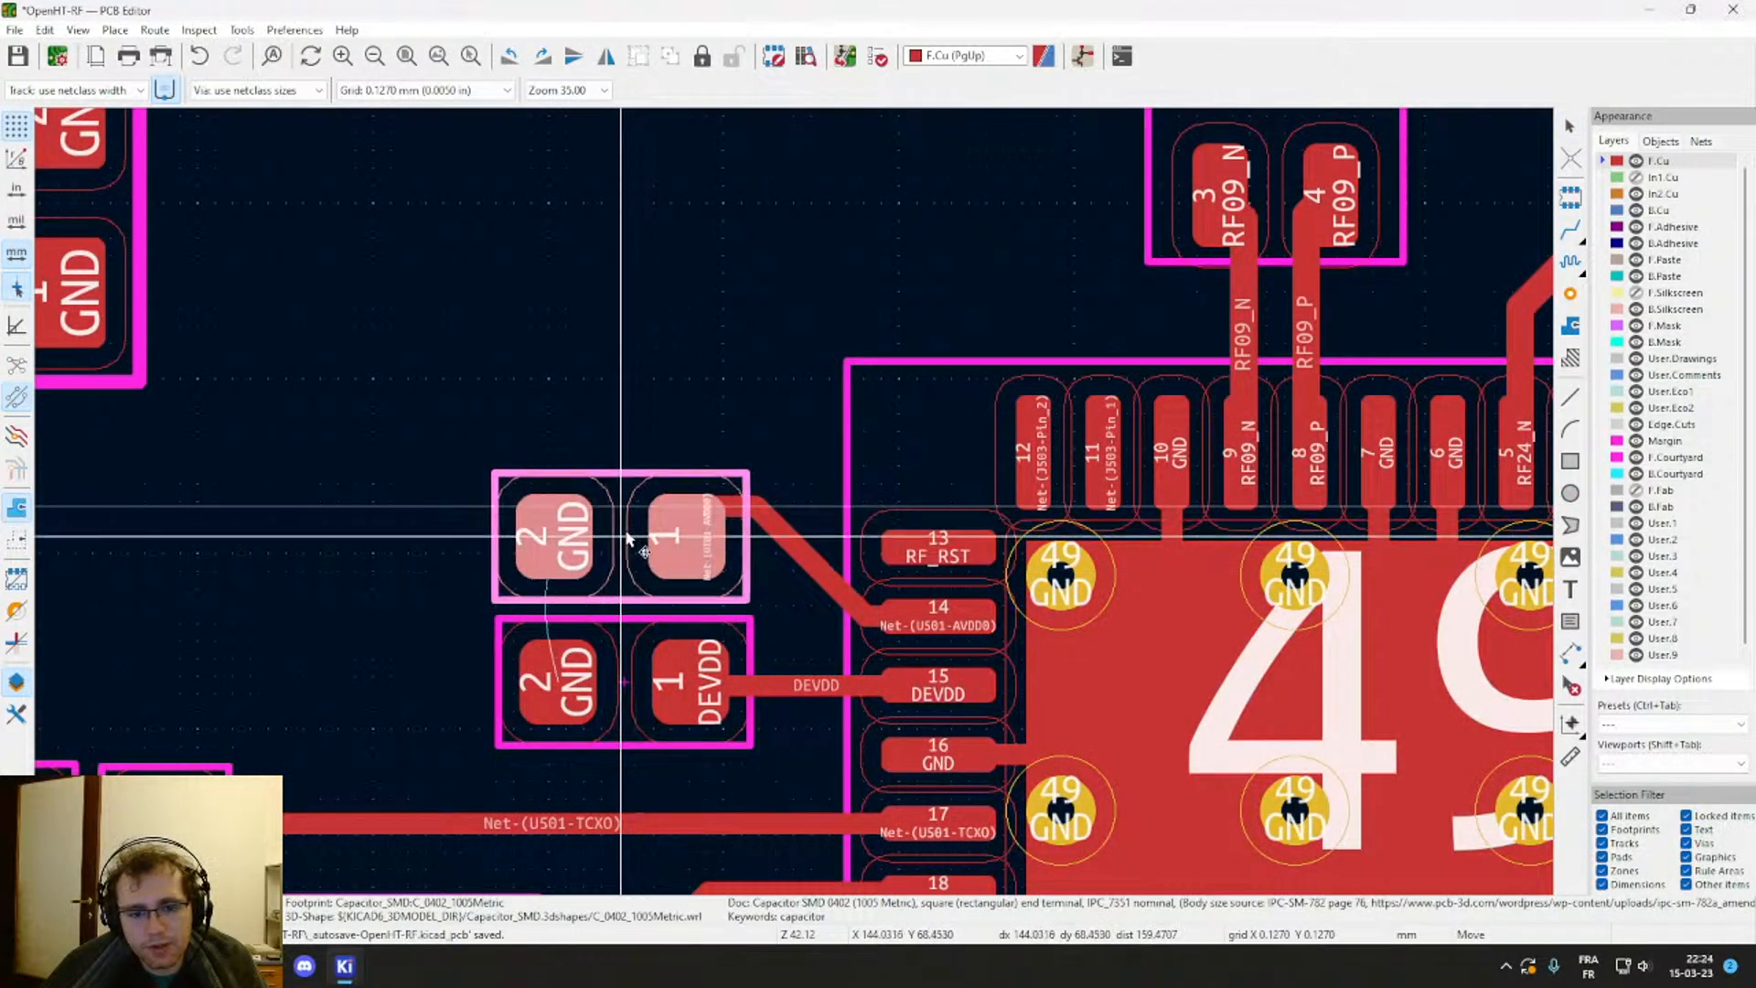
left_click(627, 682)
double_click(626, 684)
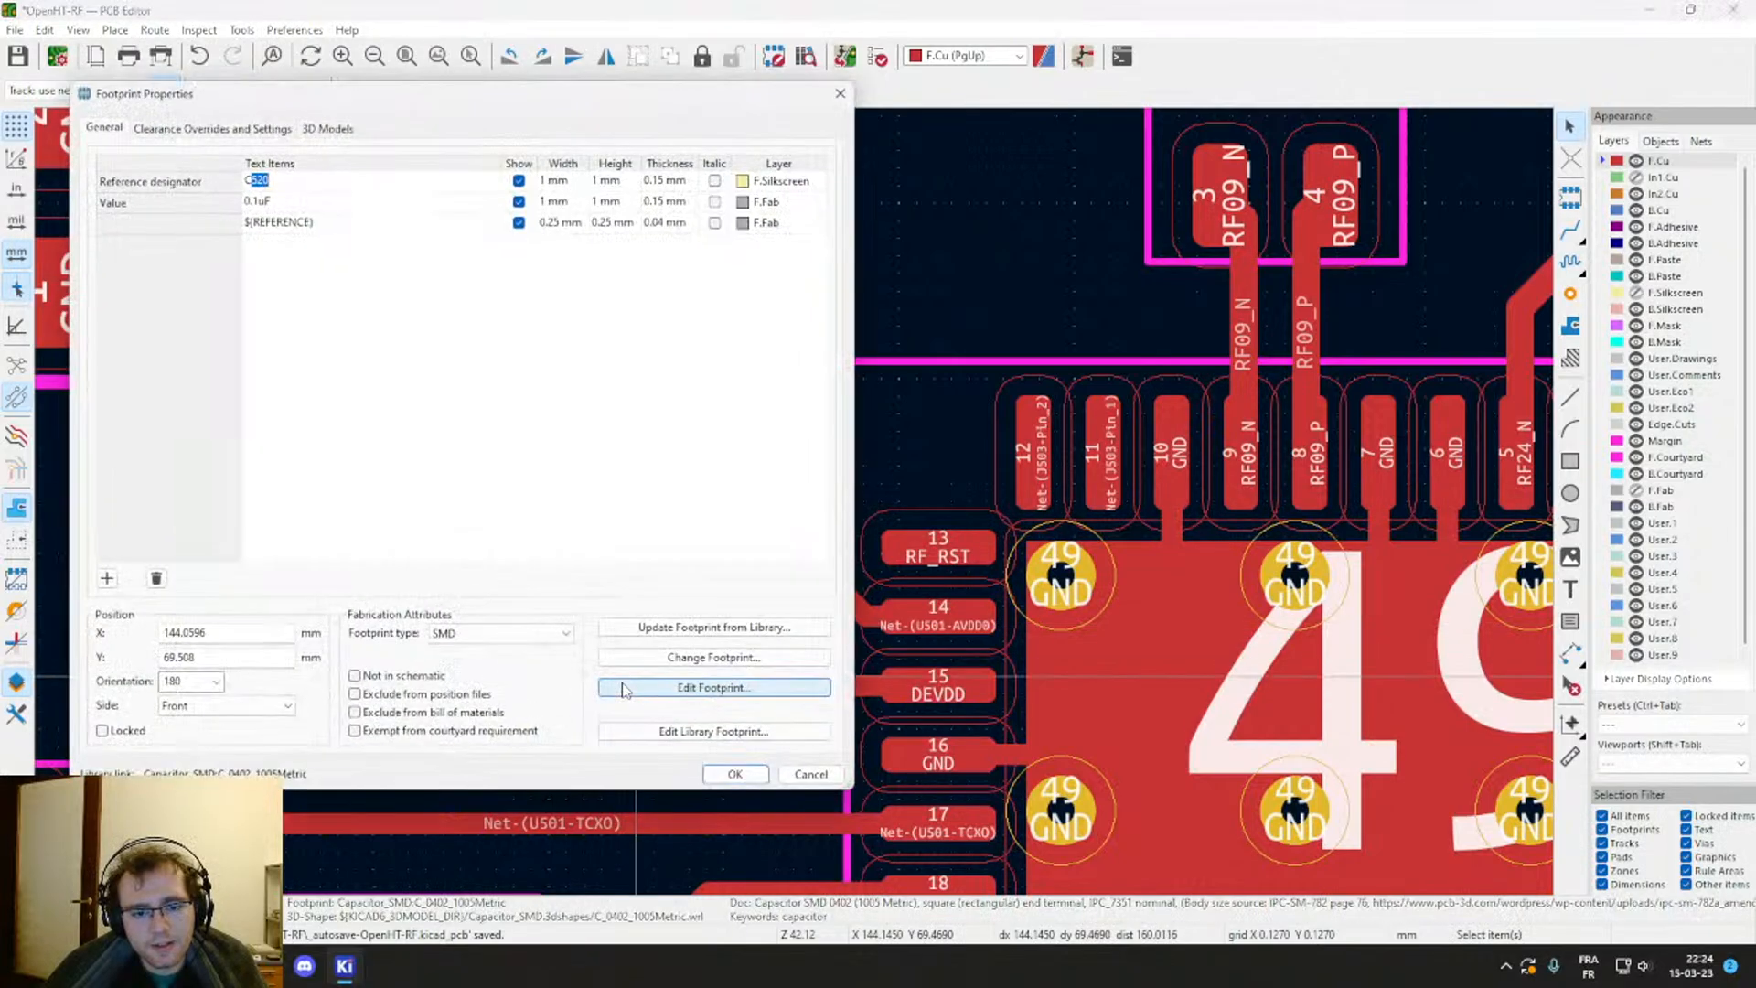
key("Escape")
key("m")
left_click(621, 684)
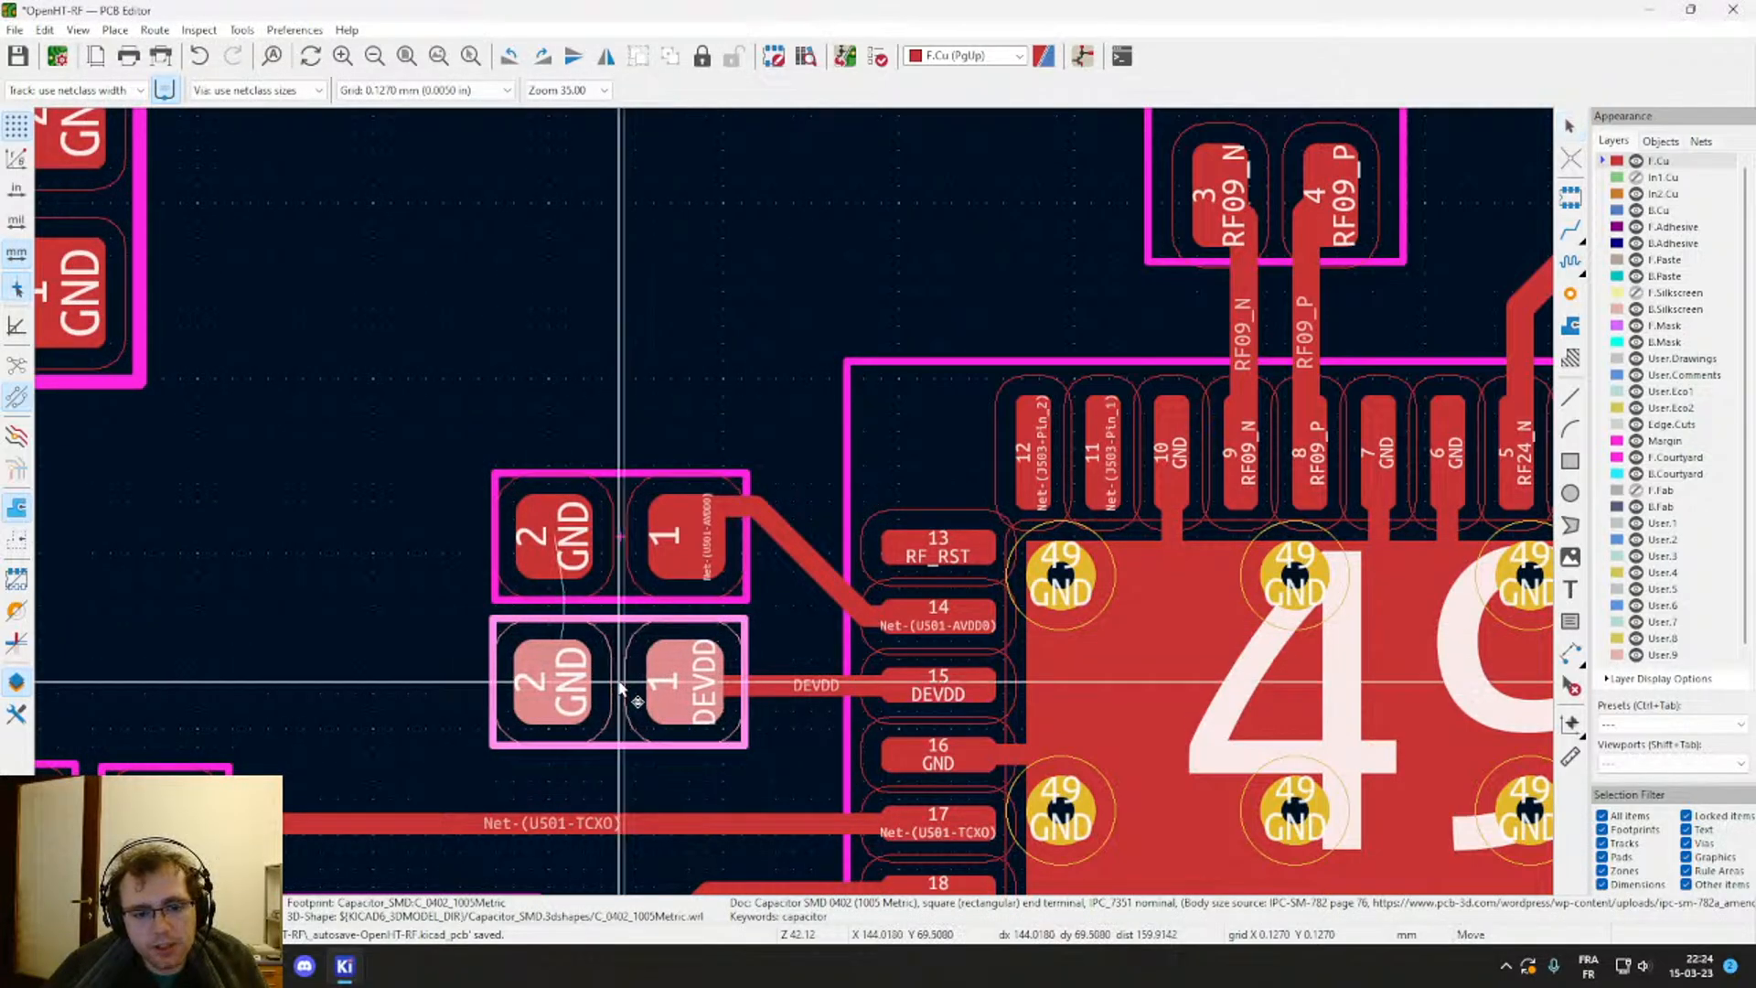
Step: Reshape the AVDD0 track to leave the capacitor pad straight from its centre, with the diagonal midway between capacitor and pin 14
left_click(729, 507)
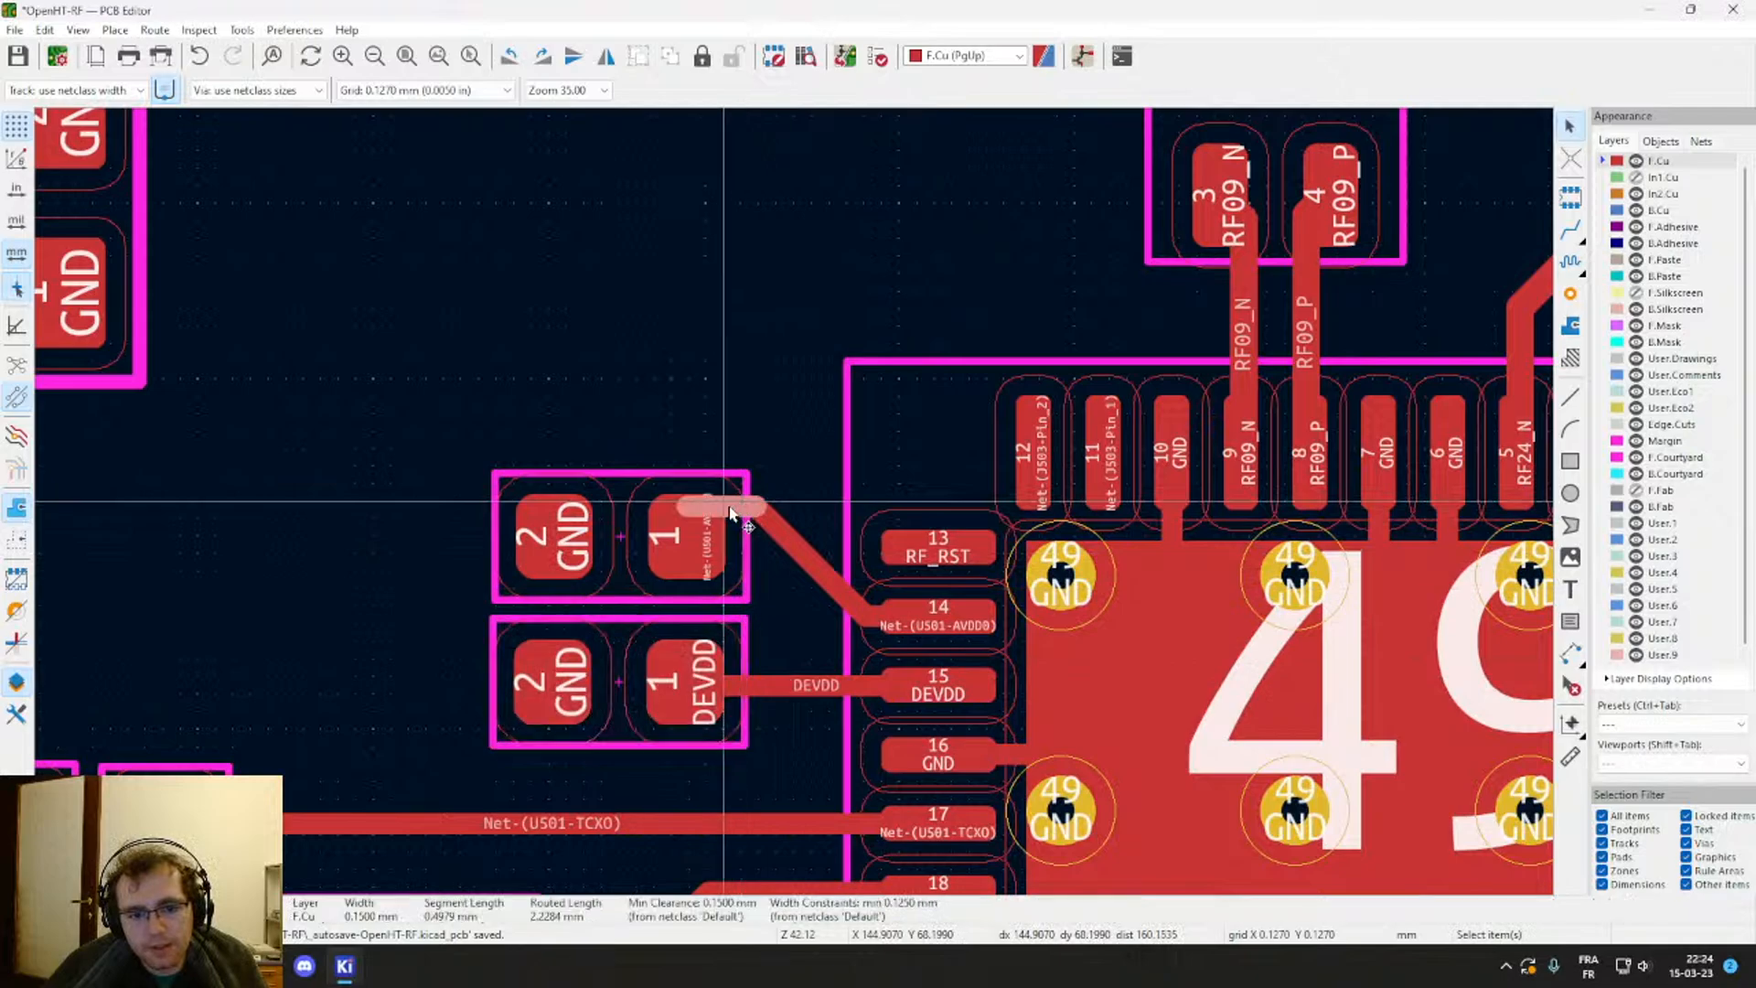
key("d")
left_click(734, 548)
left_click(701, 518)
key("d")
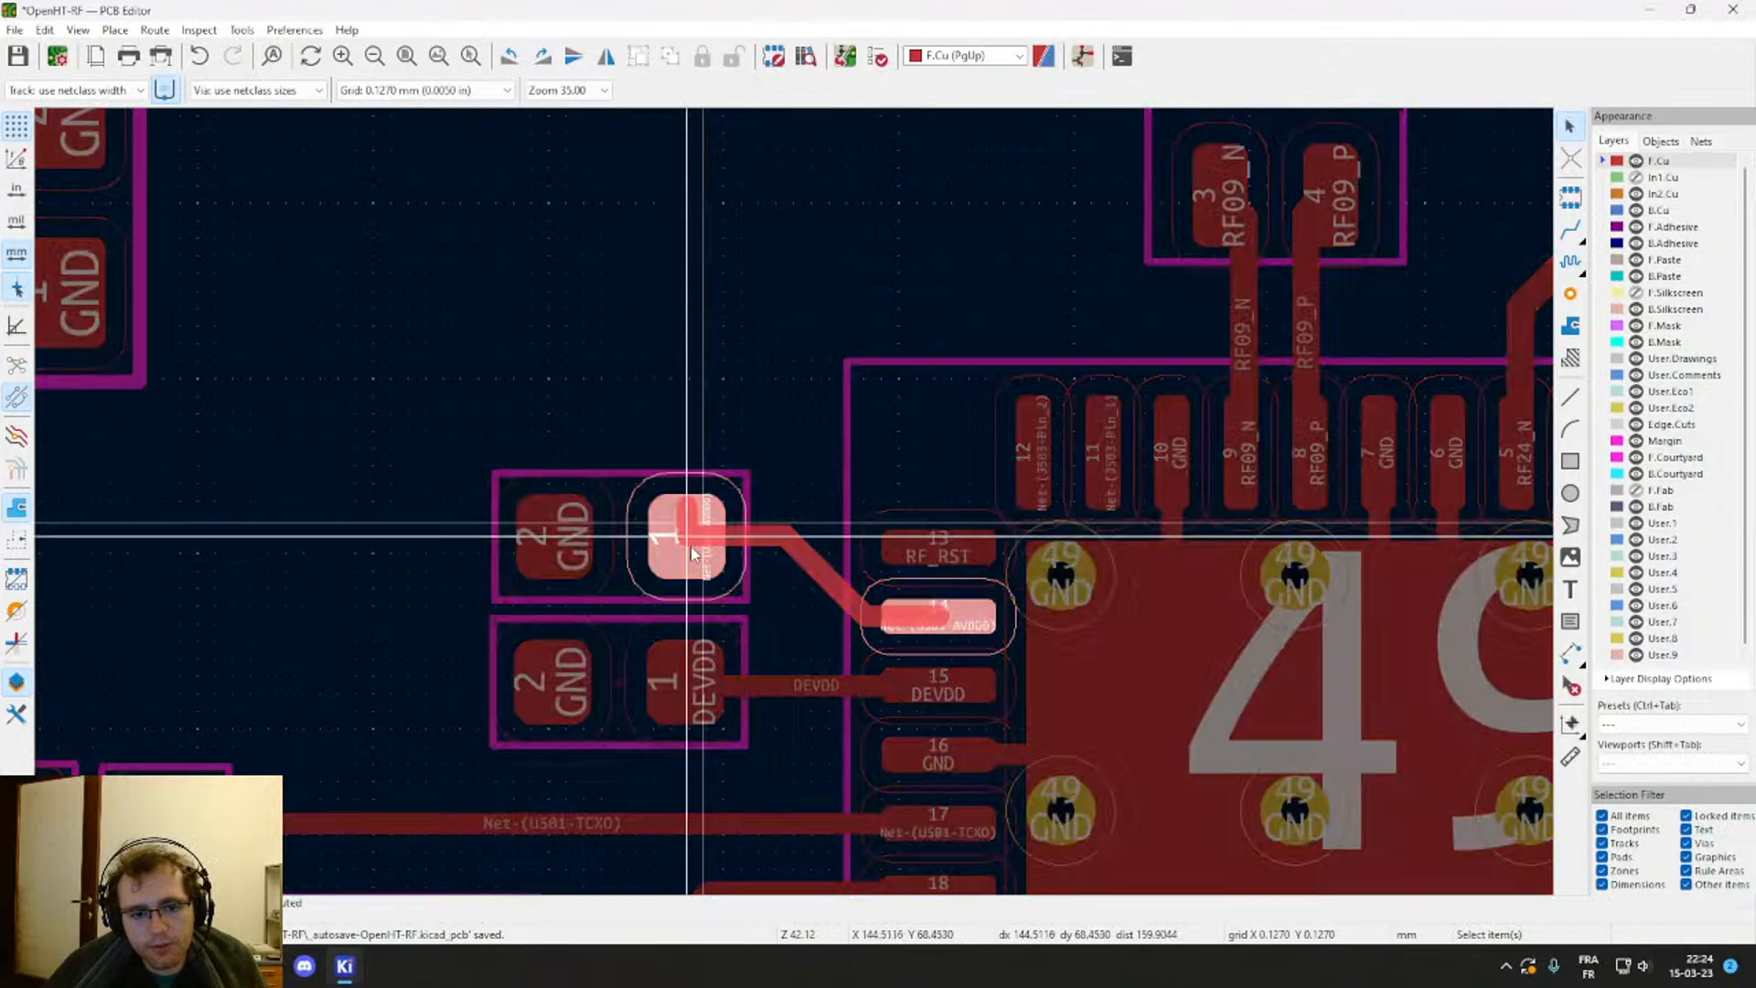
left_click(686, 552)
left_click(687, 510)
key("d")
left_click(695, 530)
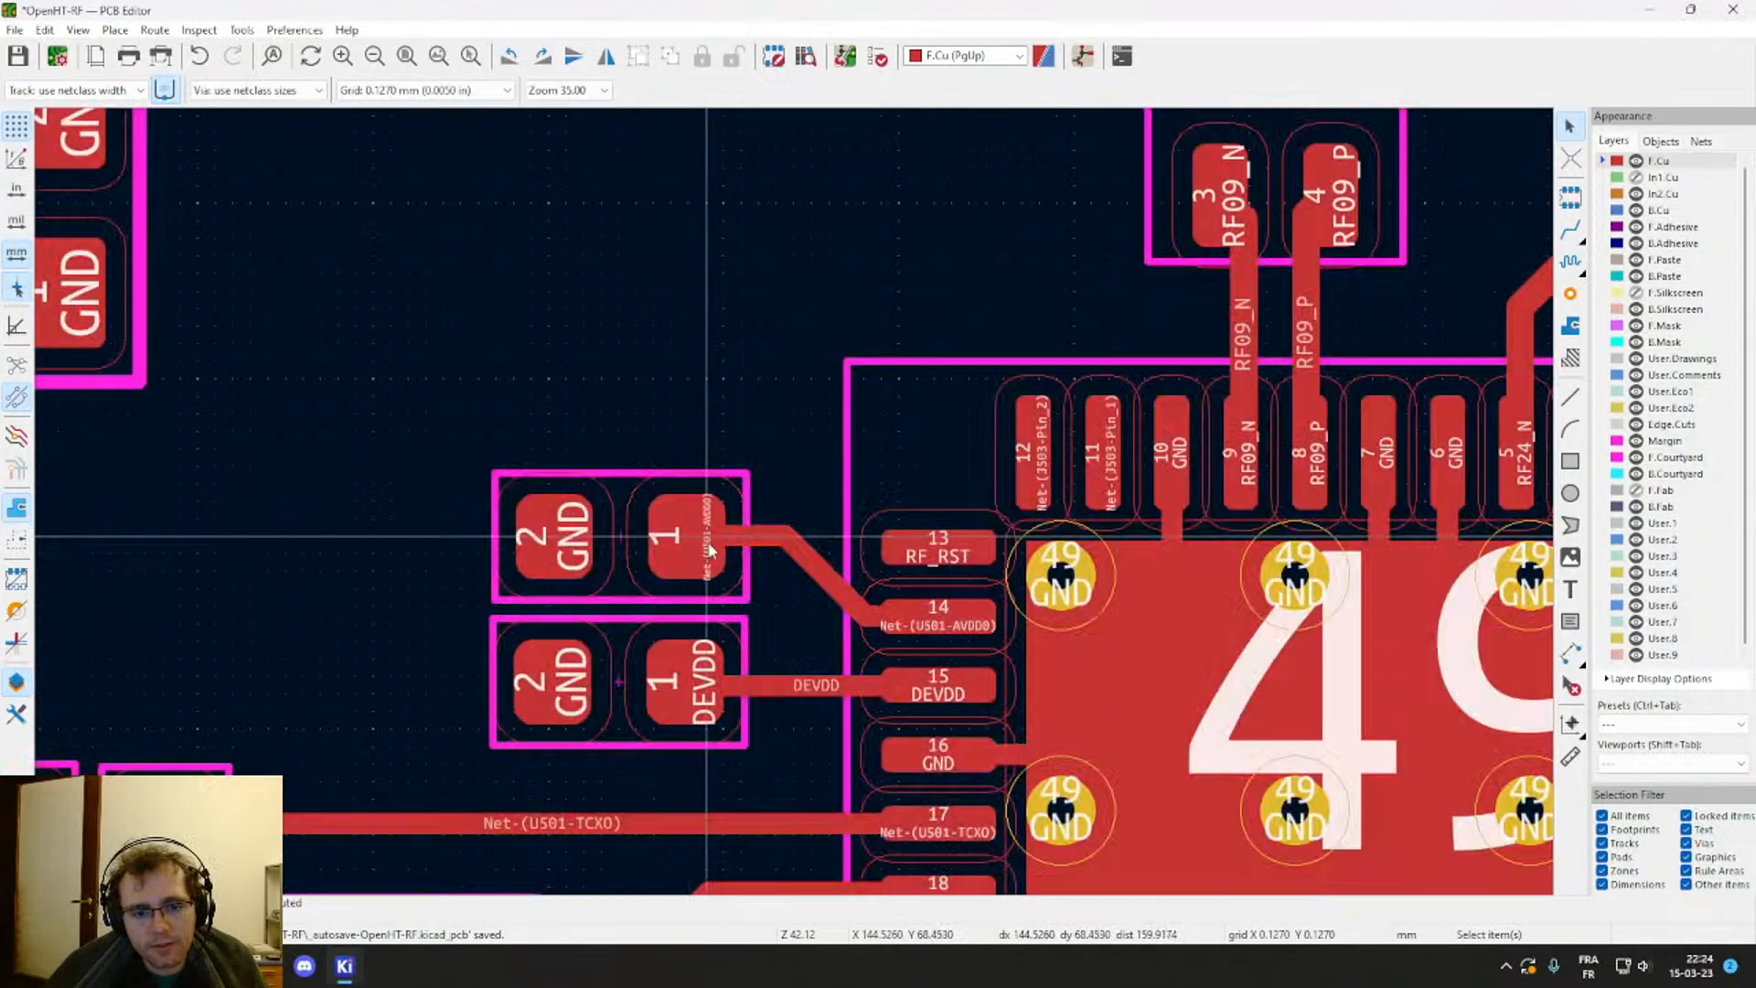
left_click(816, 593)
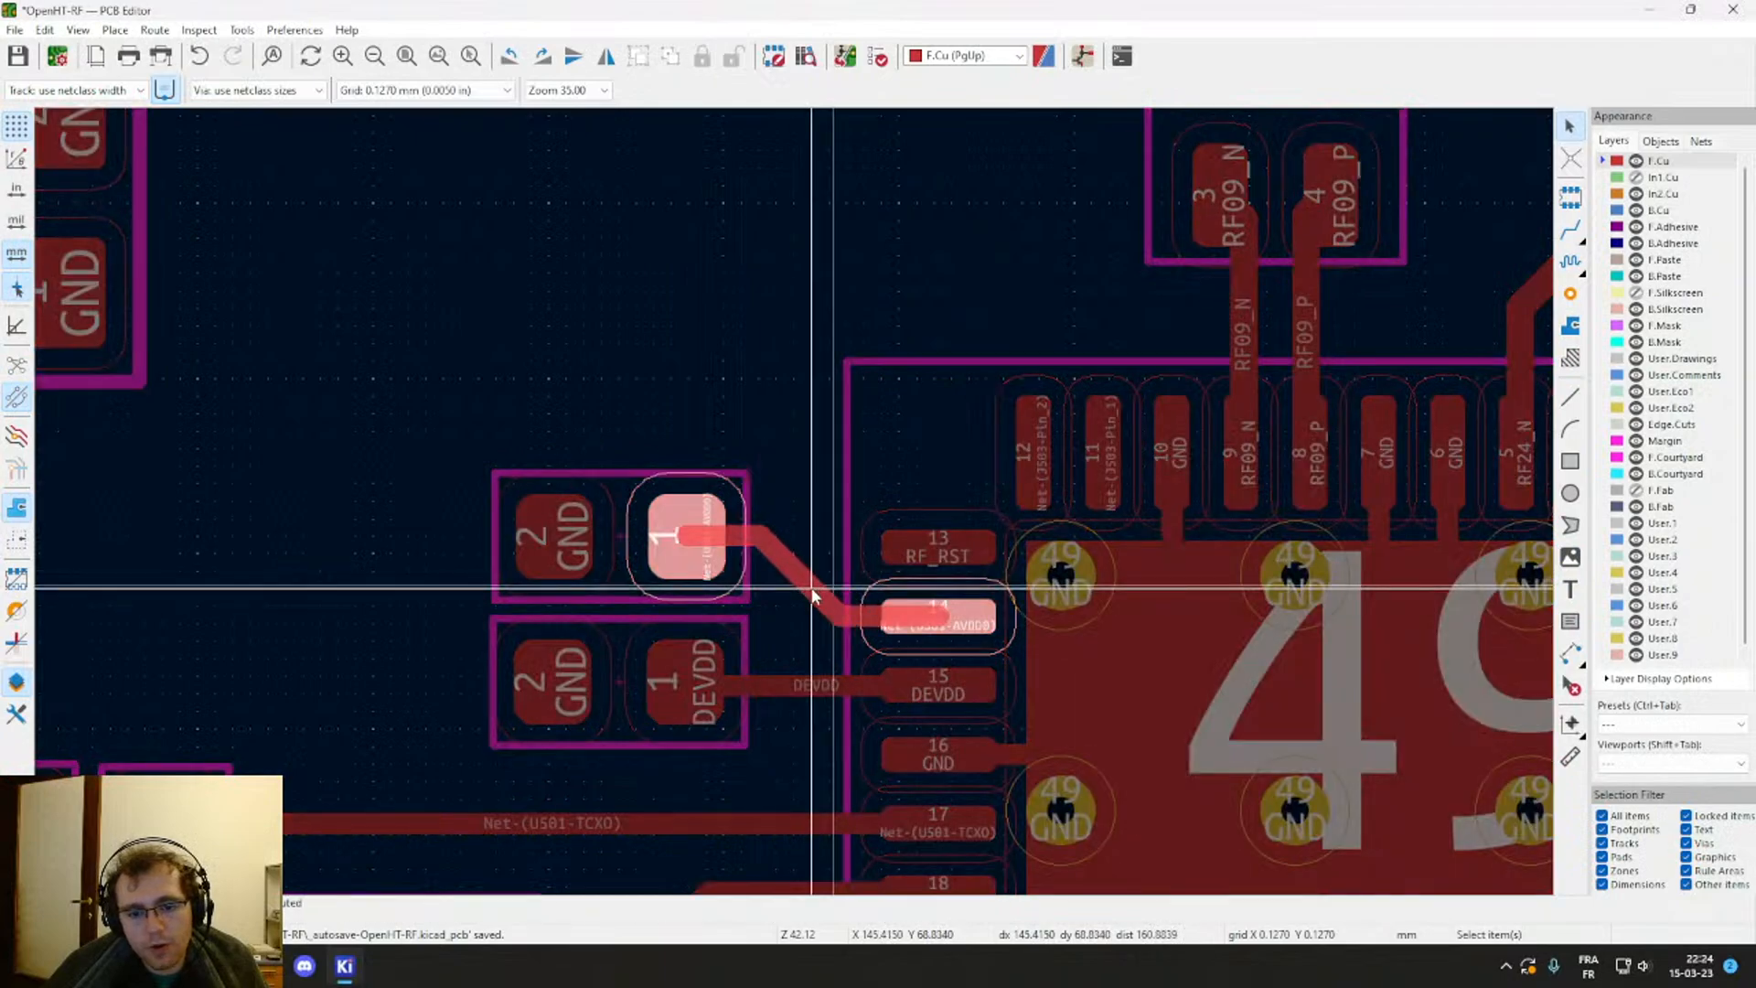
left_click(818, 474)
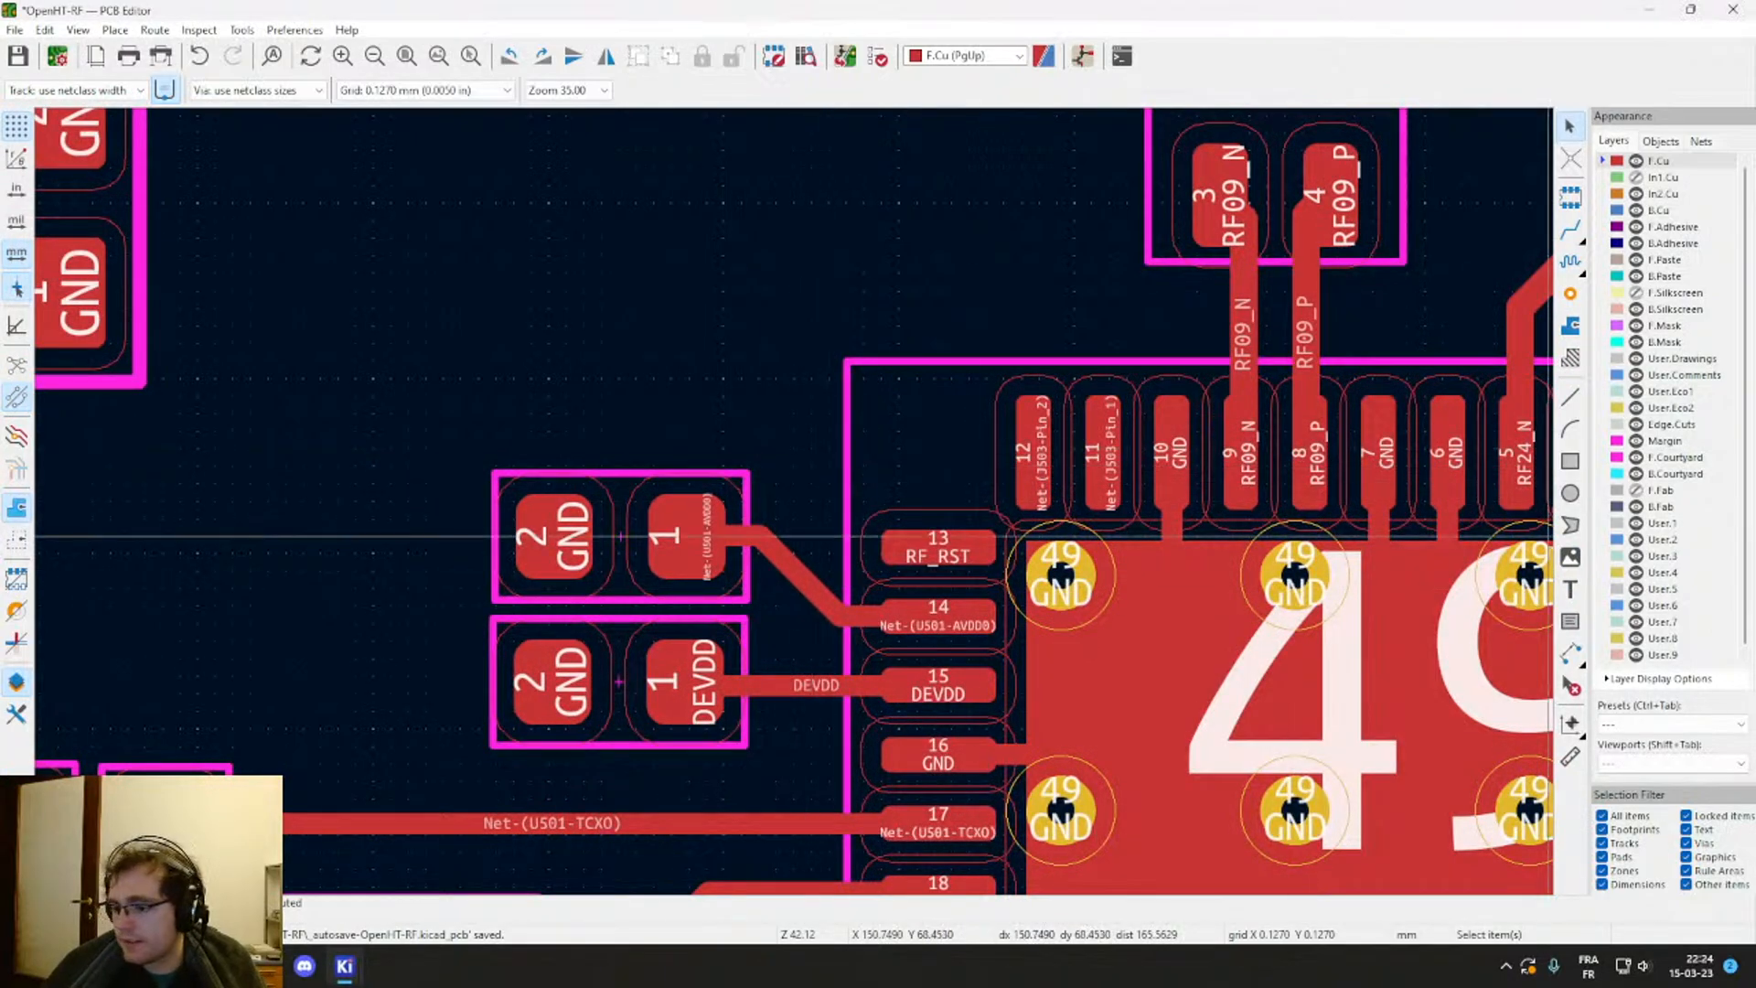
Step: Examine the 49-pad RF chip's surroundings, the unrouted area below it and the overall routing around the FPGA
middle_click_drag(1020, 402, 919, 279)
scroll(919, 279, "down", 6)
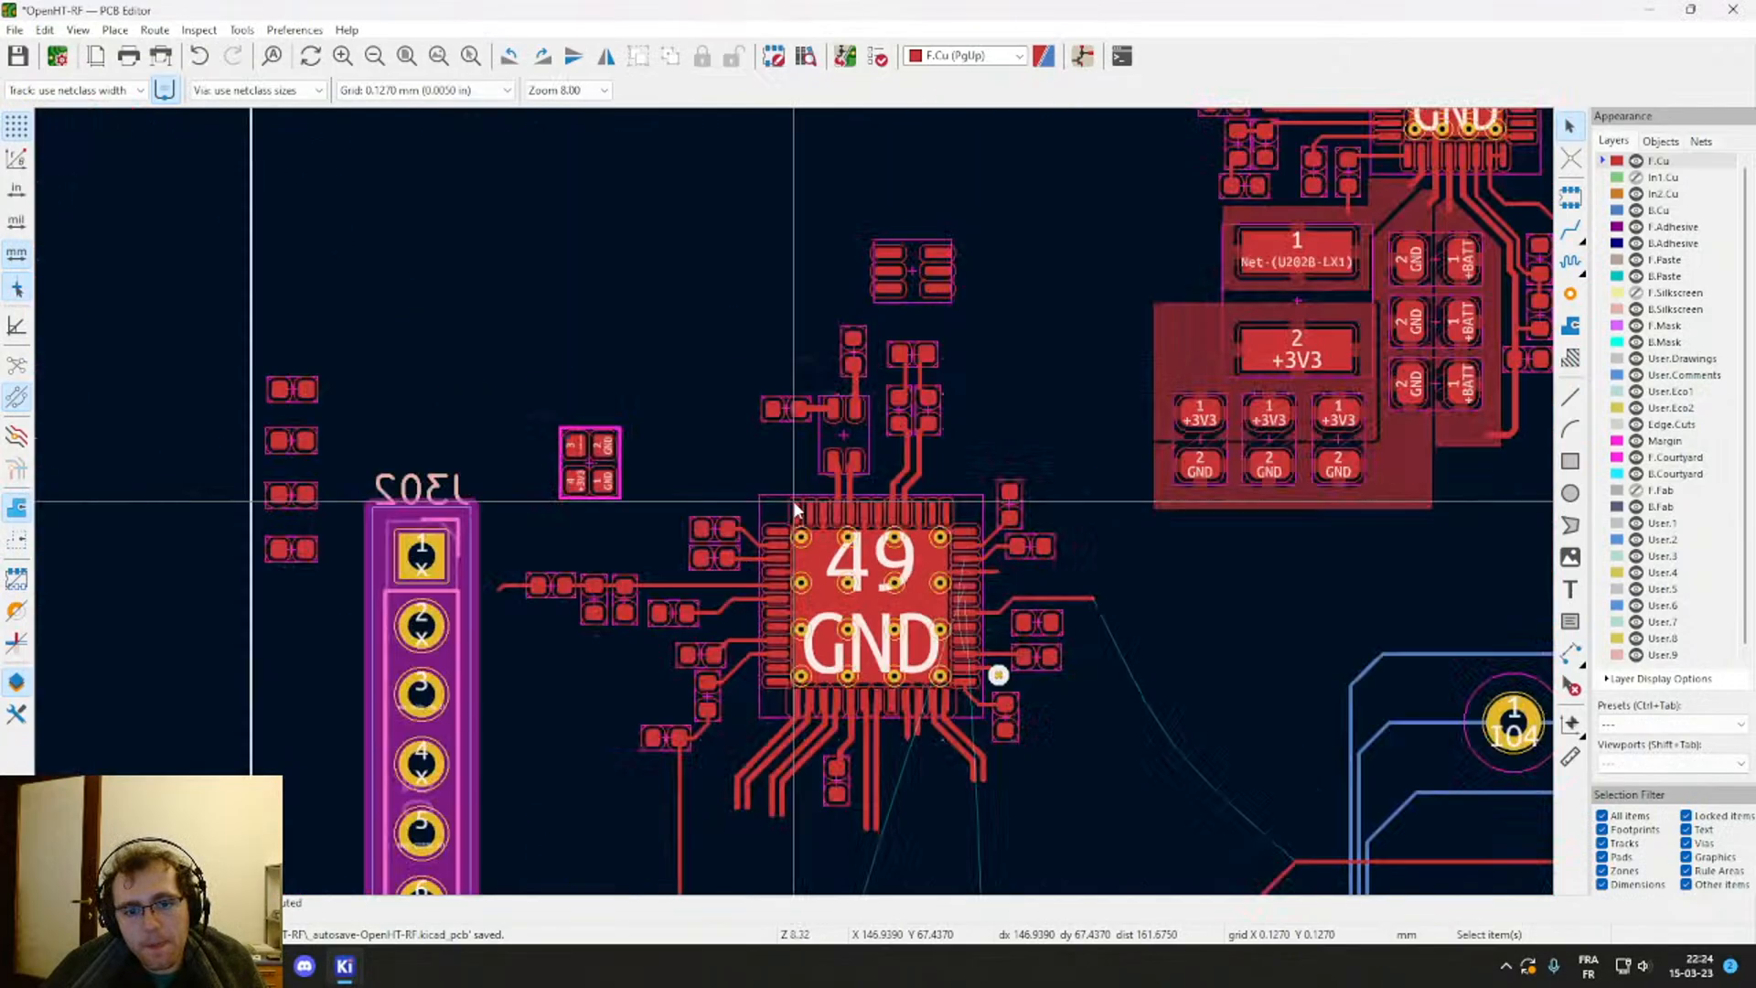
scroll(793, 501, "up", 3)
scroll(758, 565, "down", 4)
scroll(849, 611, "down", 5, "shift")
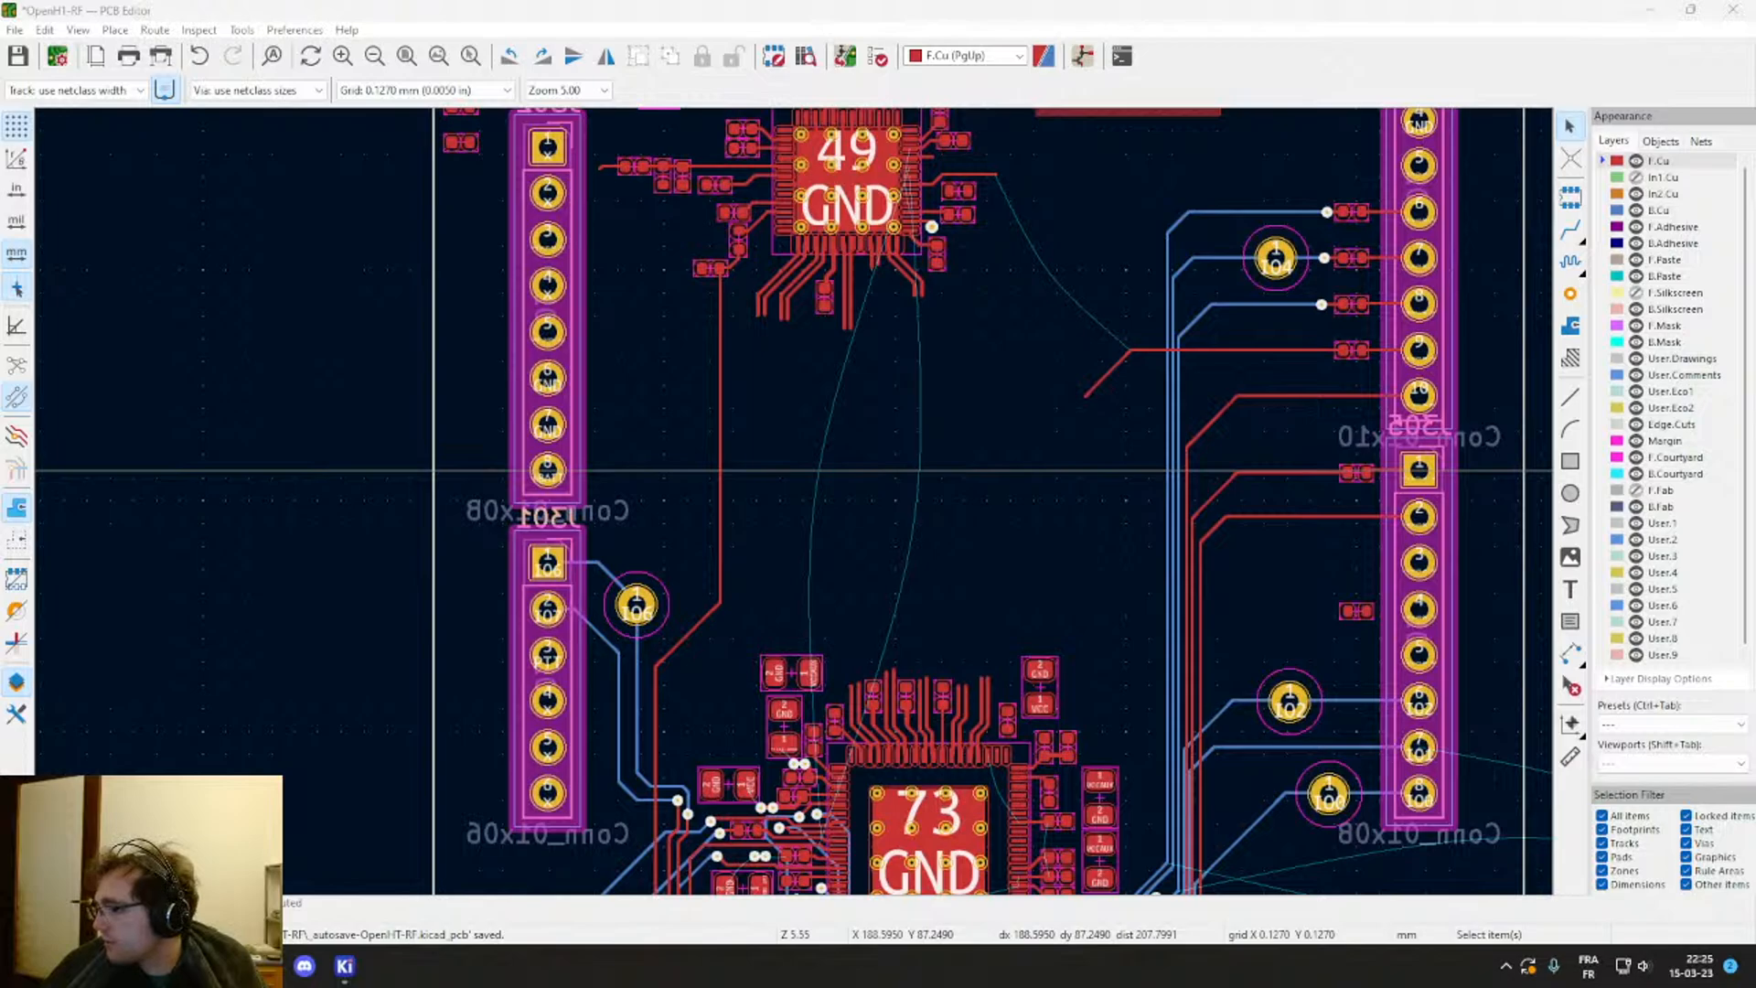
scroll(805, 517, "down", 2)
scroll(803, 503, "up", 2)
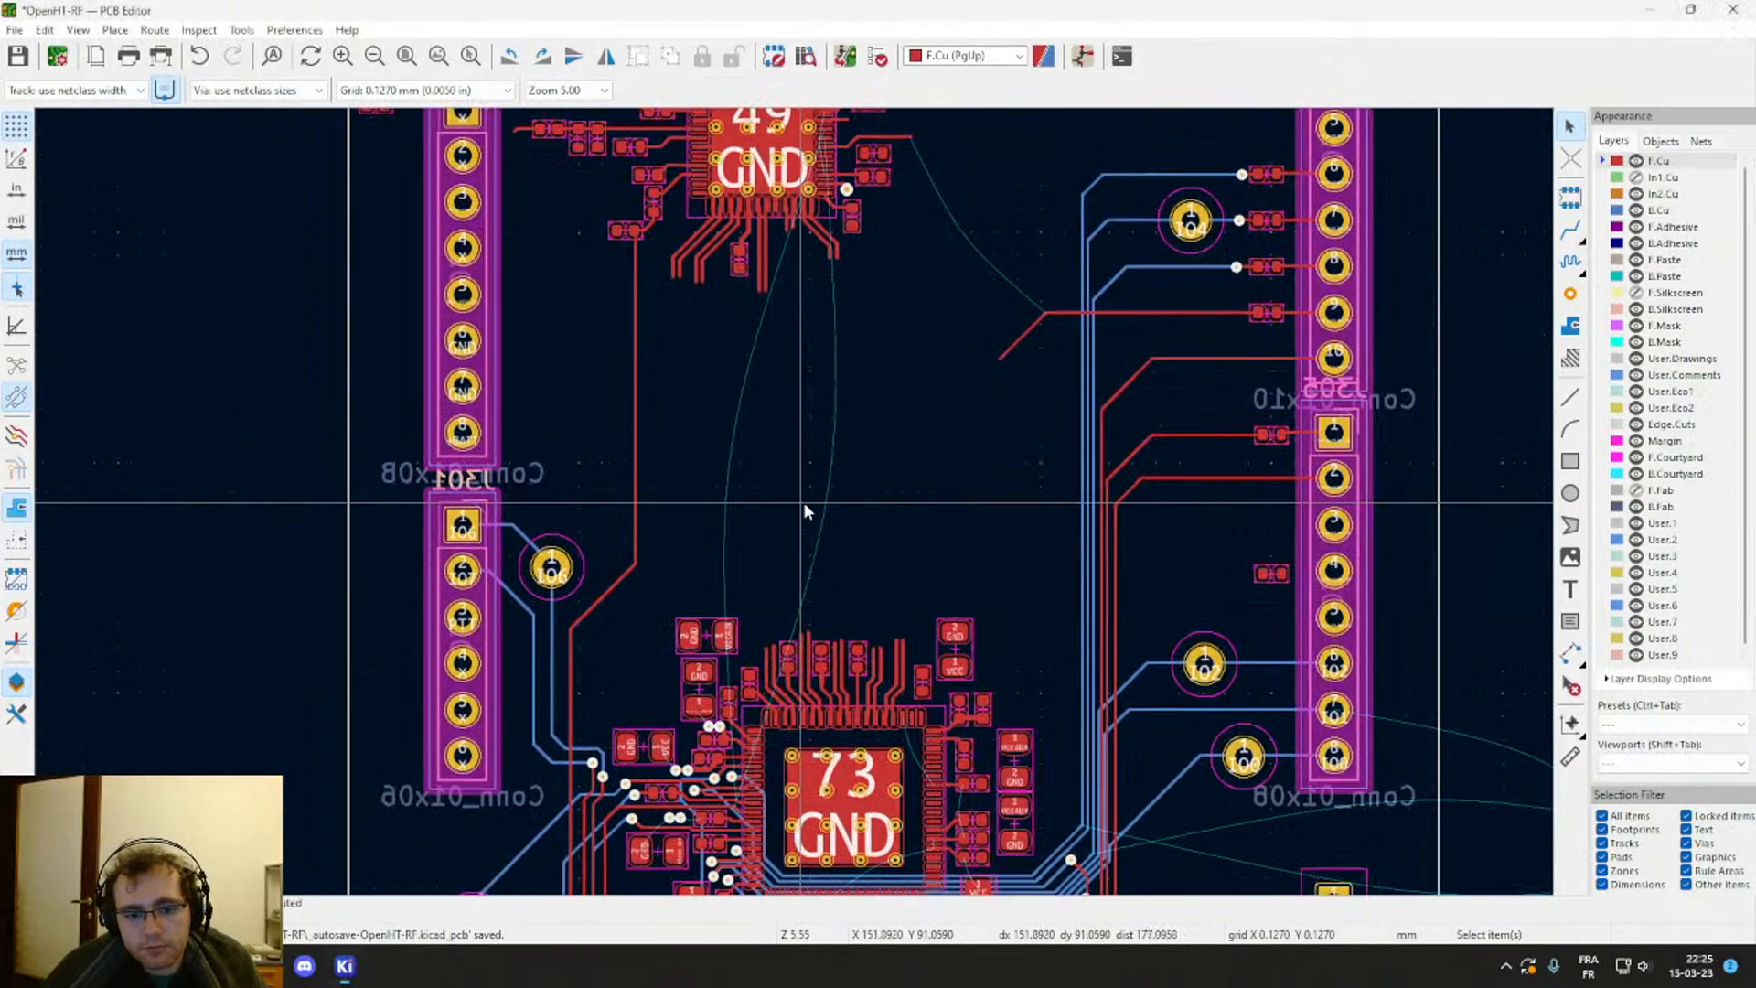
scroll(834, 574, "up", 3)
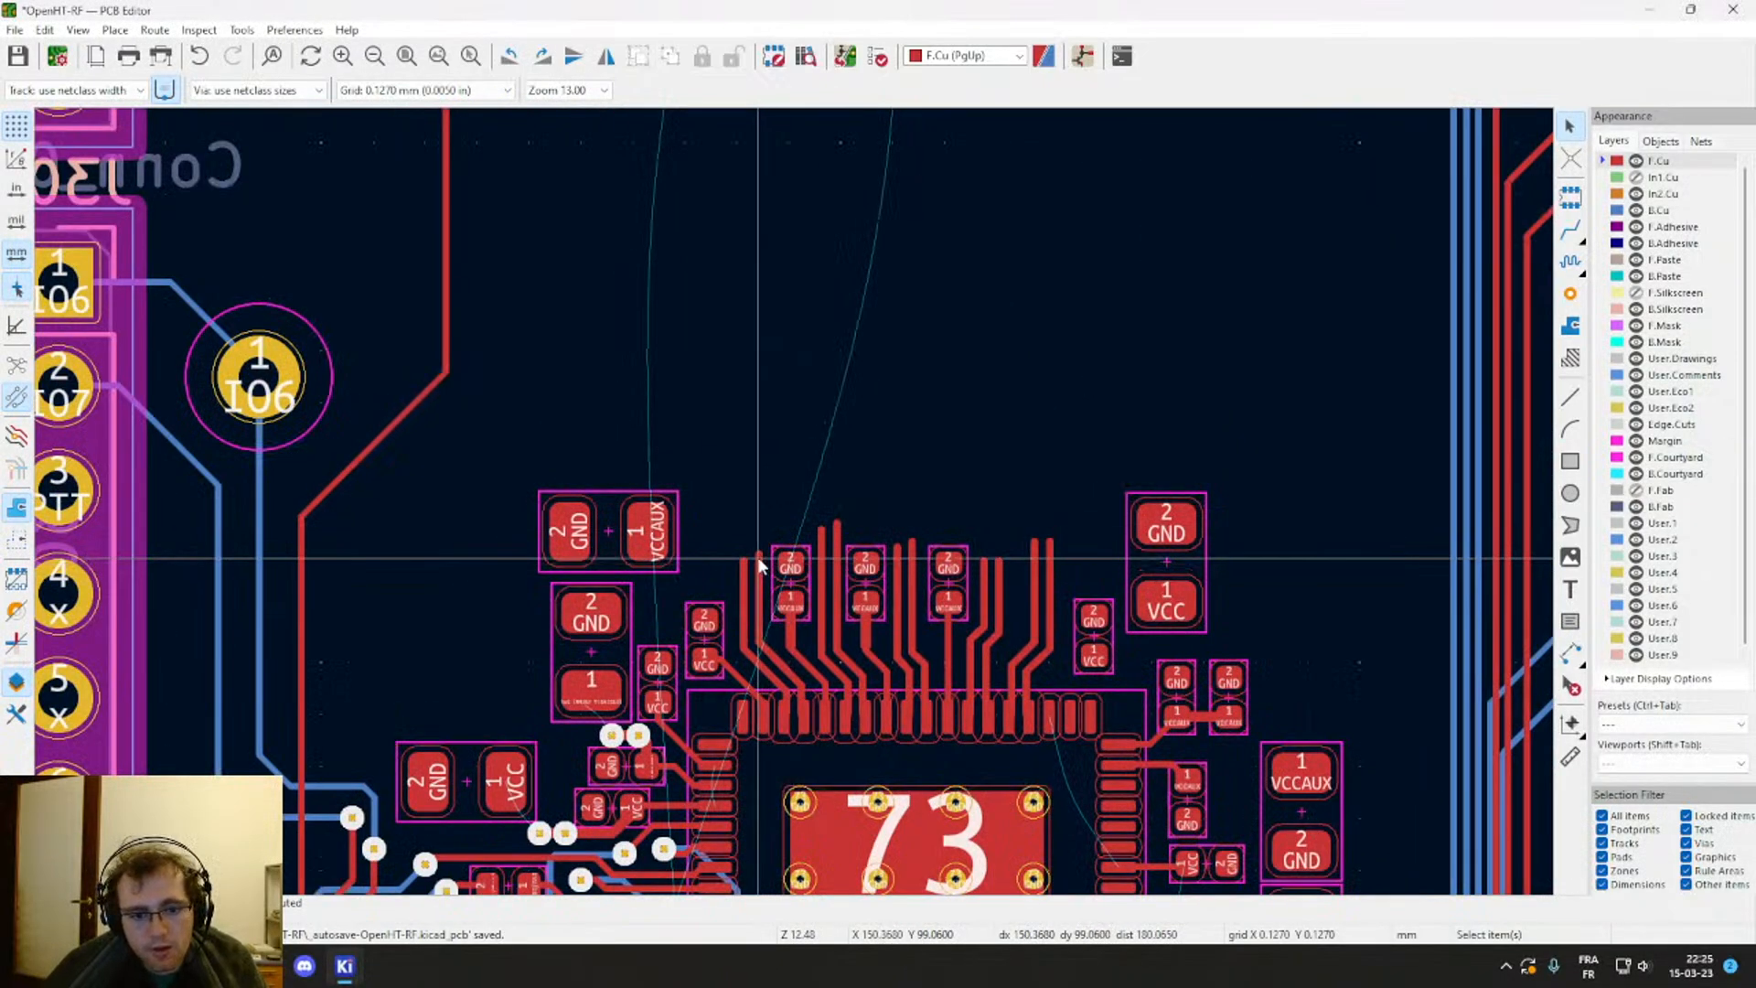
middle_click_drag(622, 736, 706, 466)
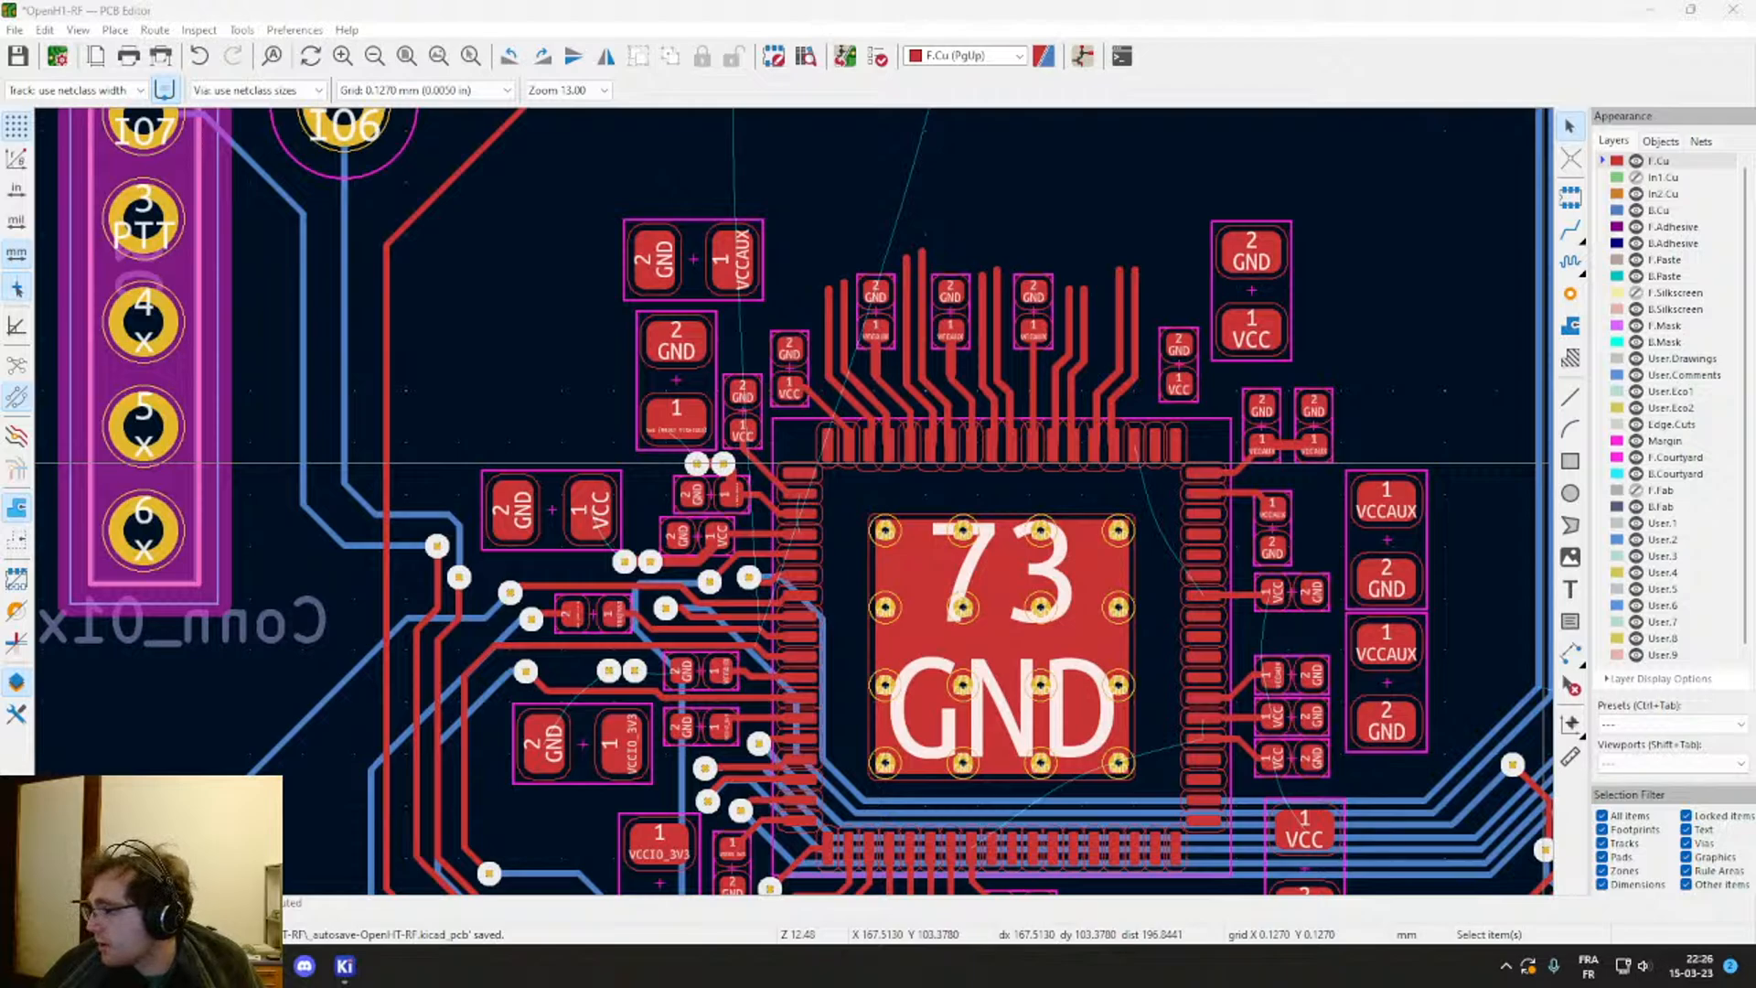
scroll(1142, 189, "down", 5)
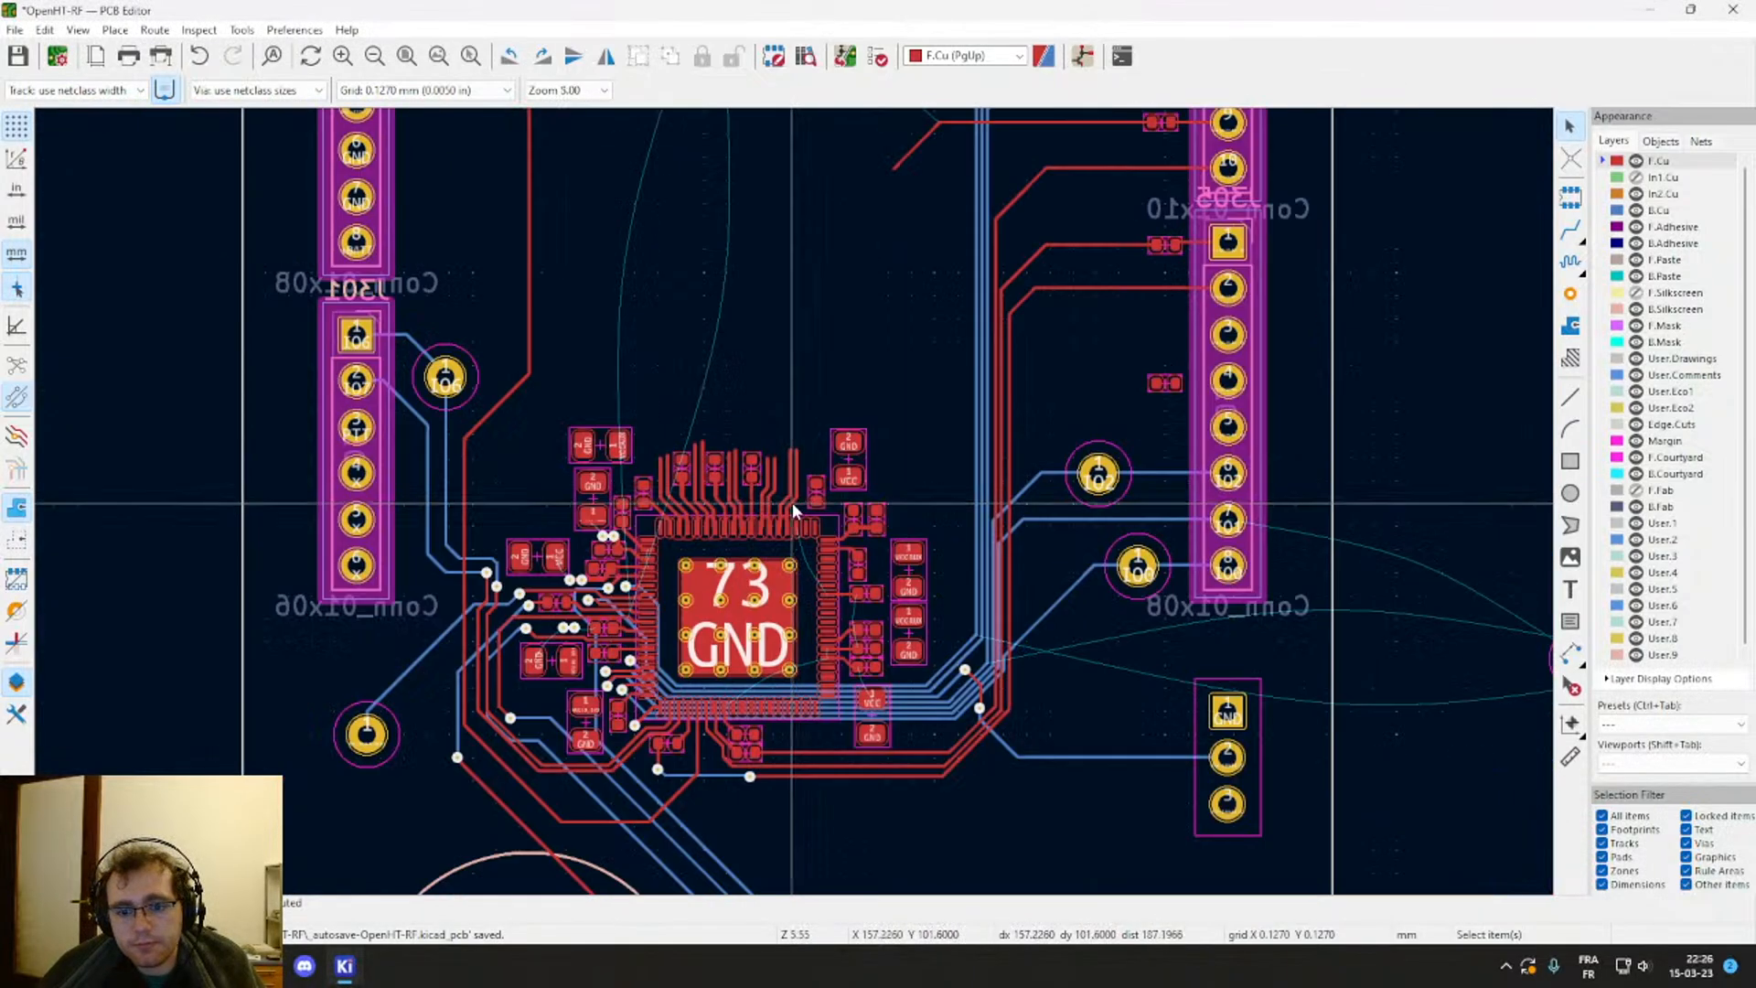
middle_click_drag(785, 516, 853, 366)
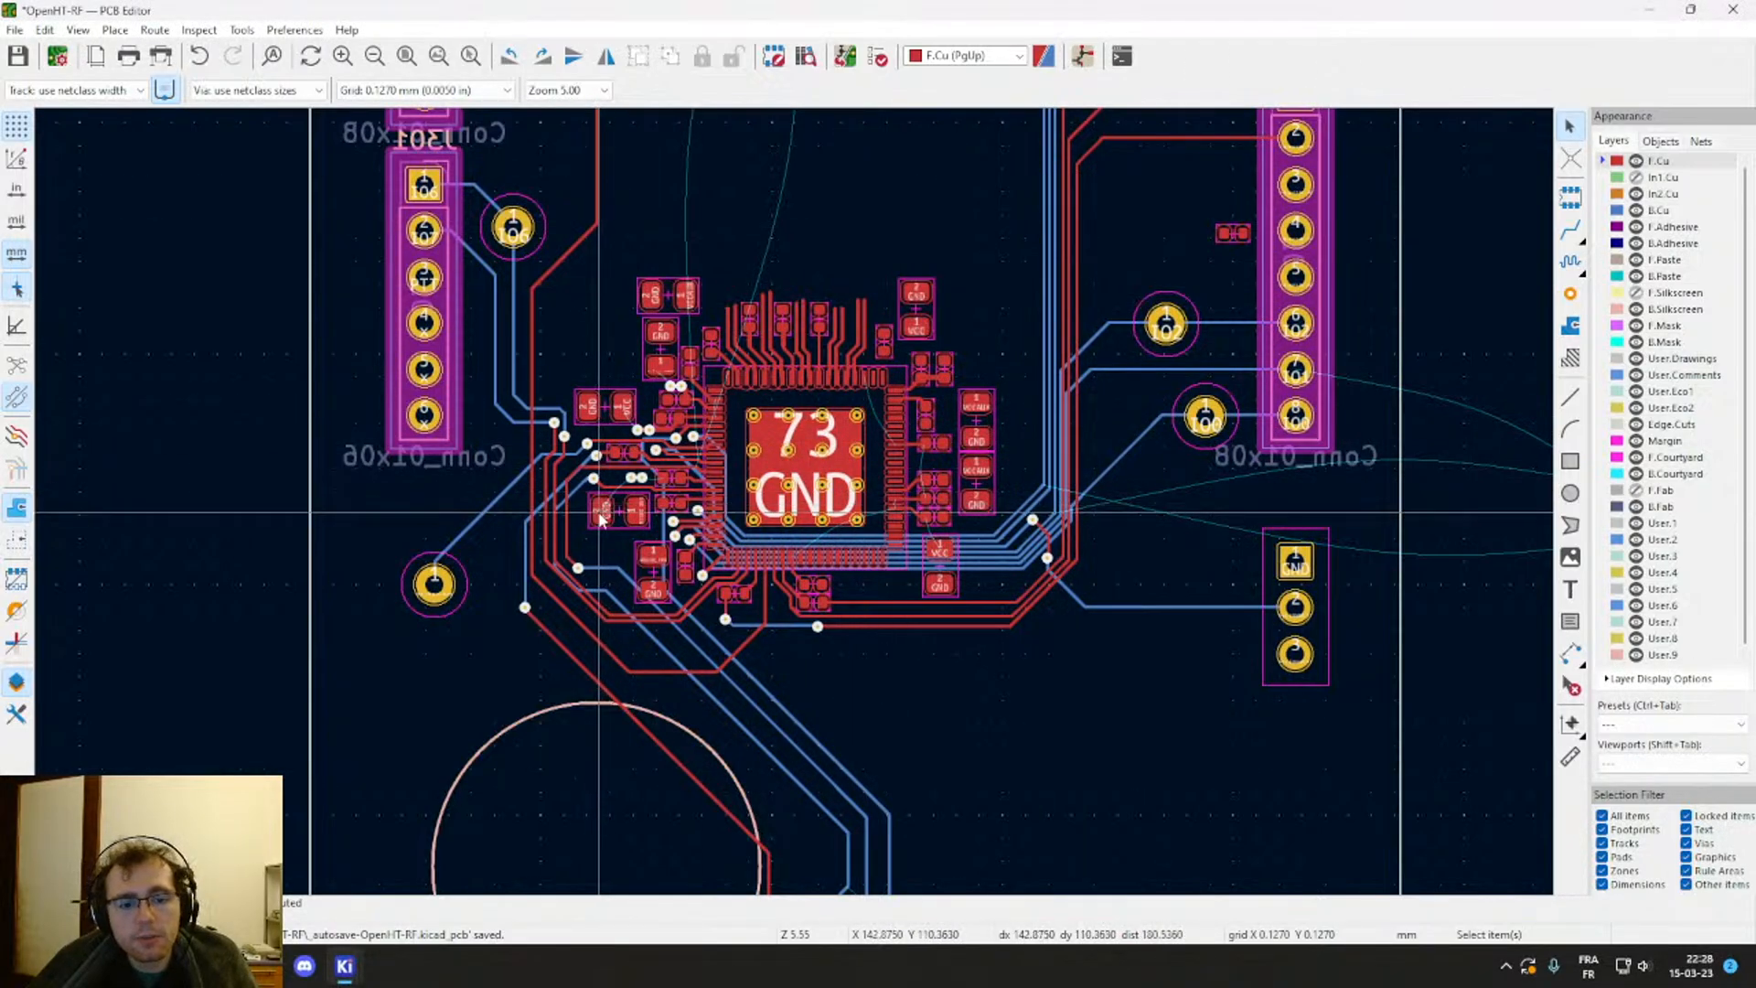
Step: Examine the FPGA's decoupling capacitors, IO vias and power pins on all sides of its 73 GND pad
scroll(601, 519, "up", 5)
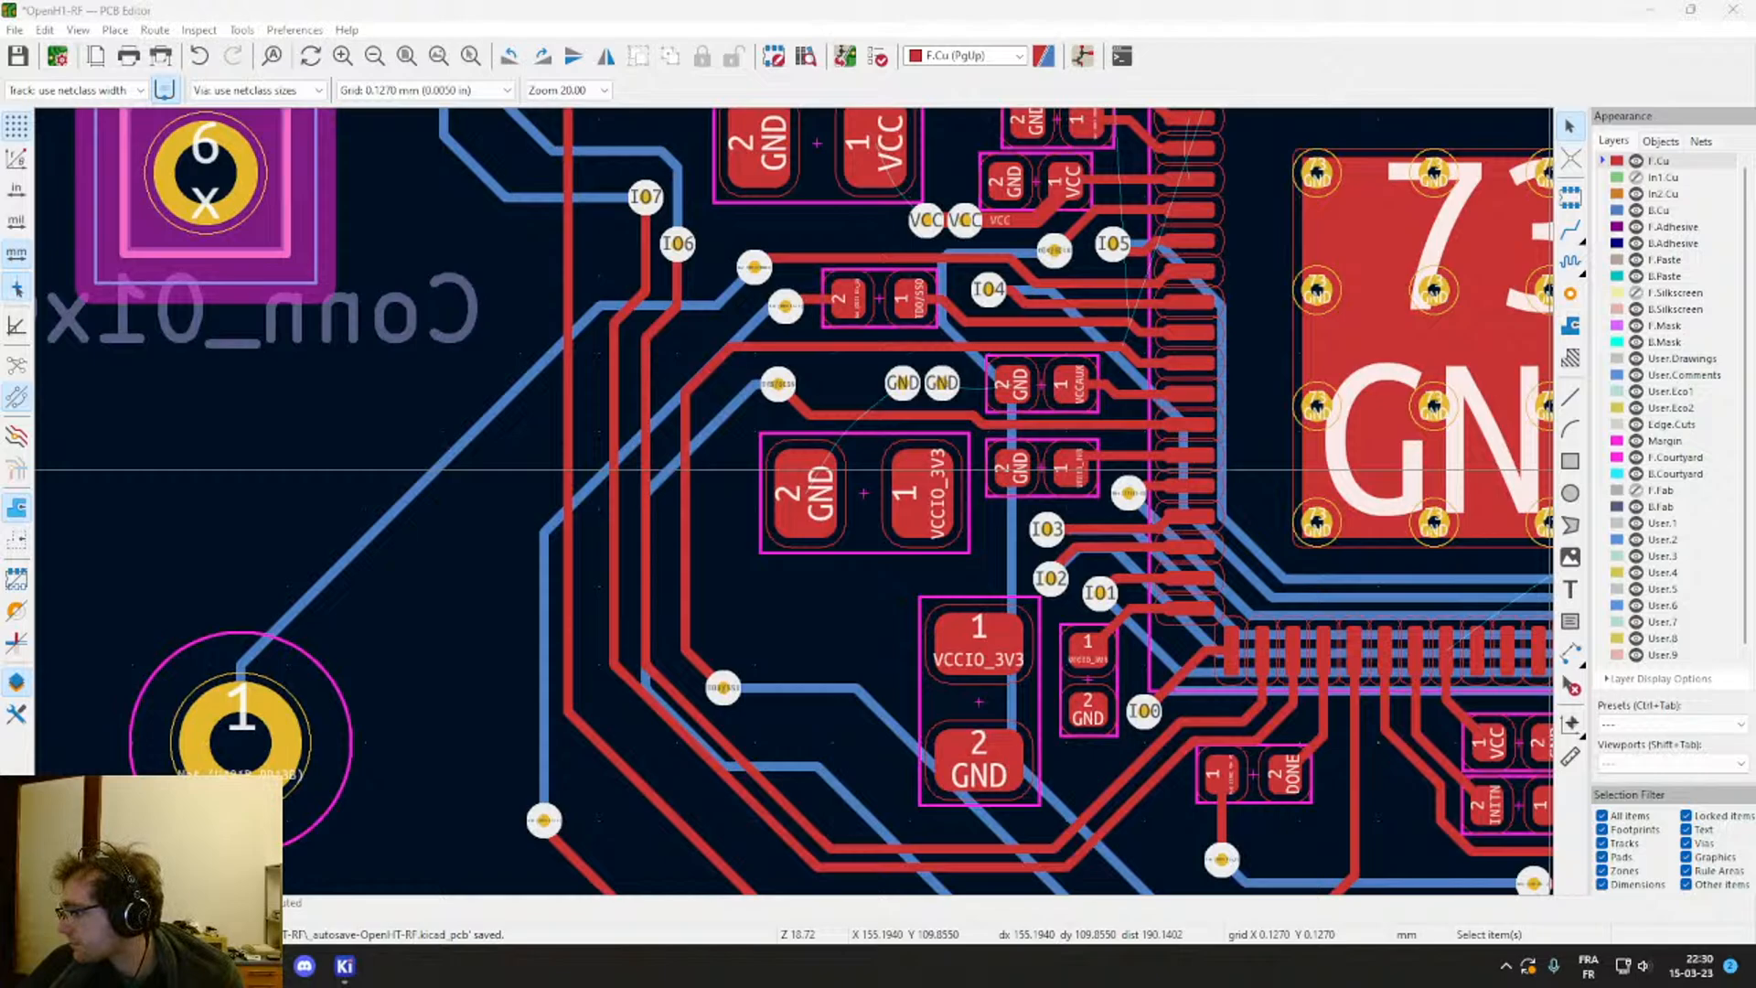
scroll(961, 471, "down", 4)
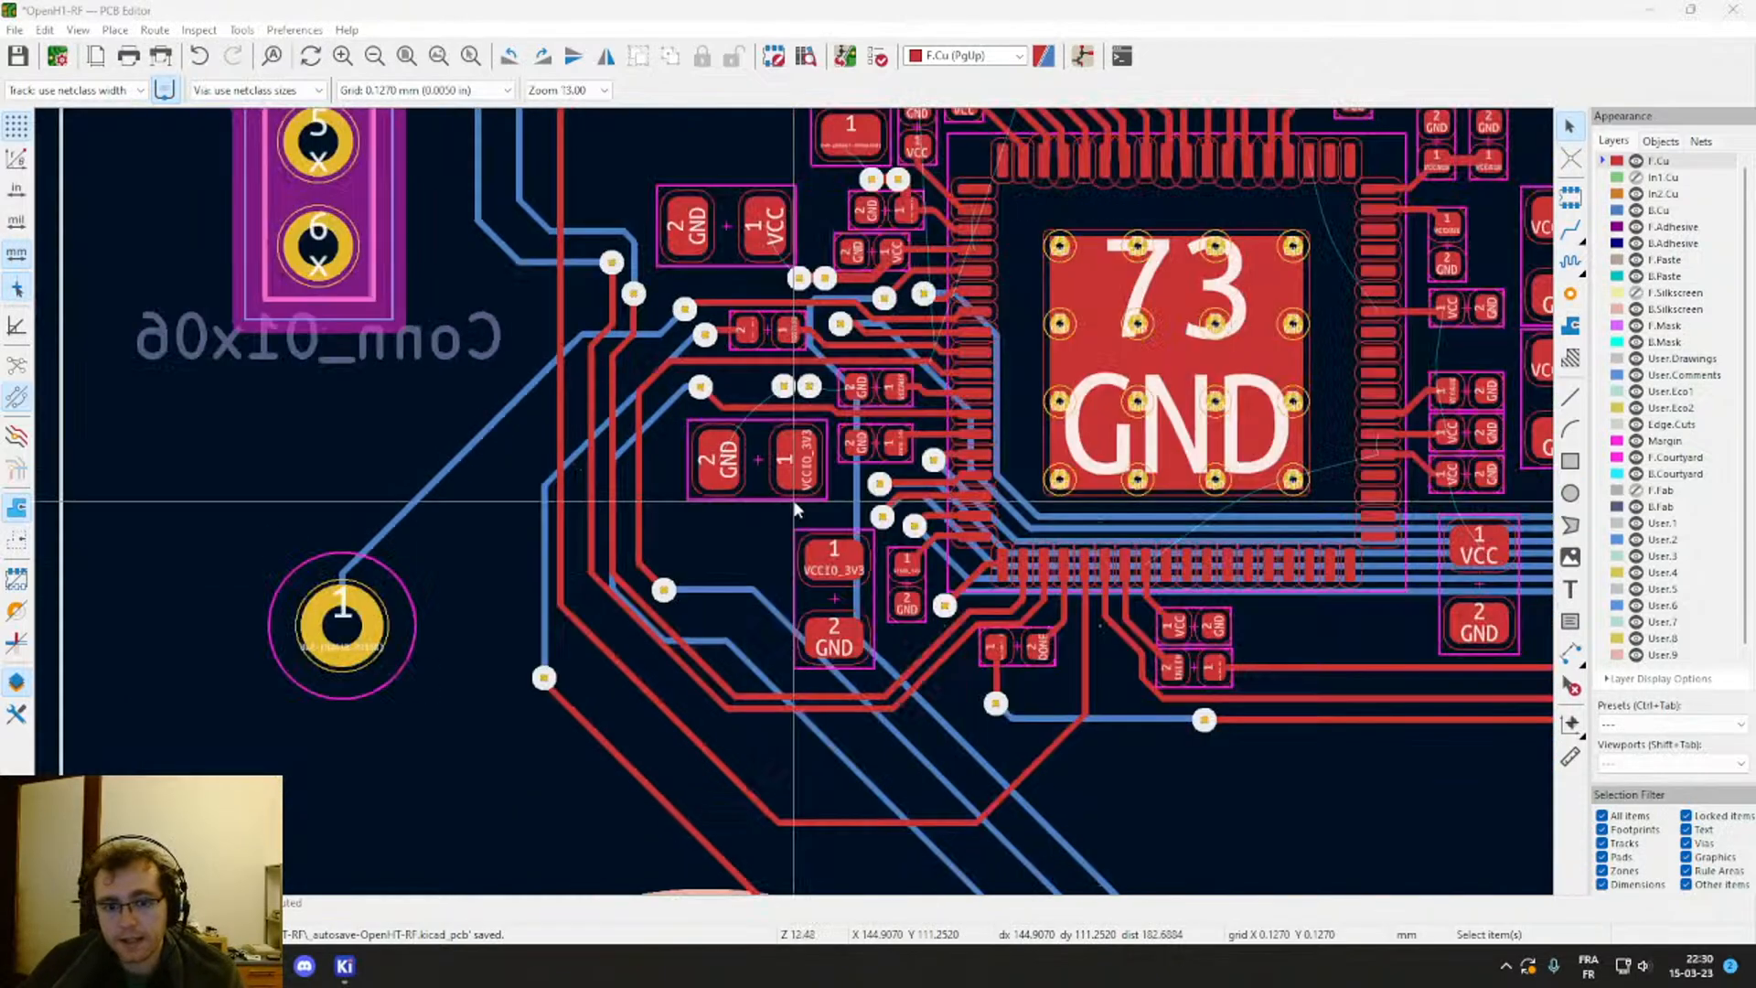
middle_click_drag(963, 471, 922, 485)
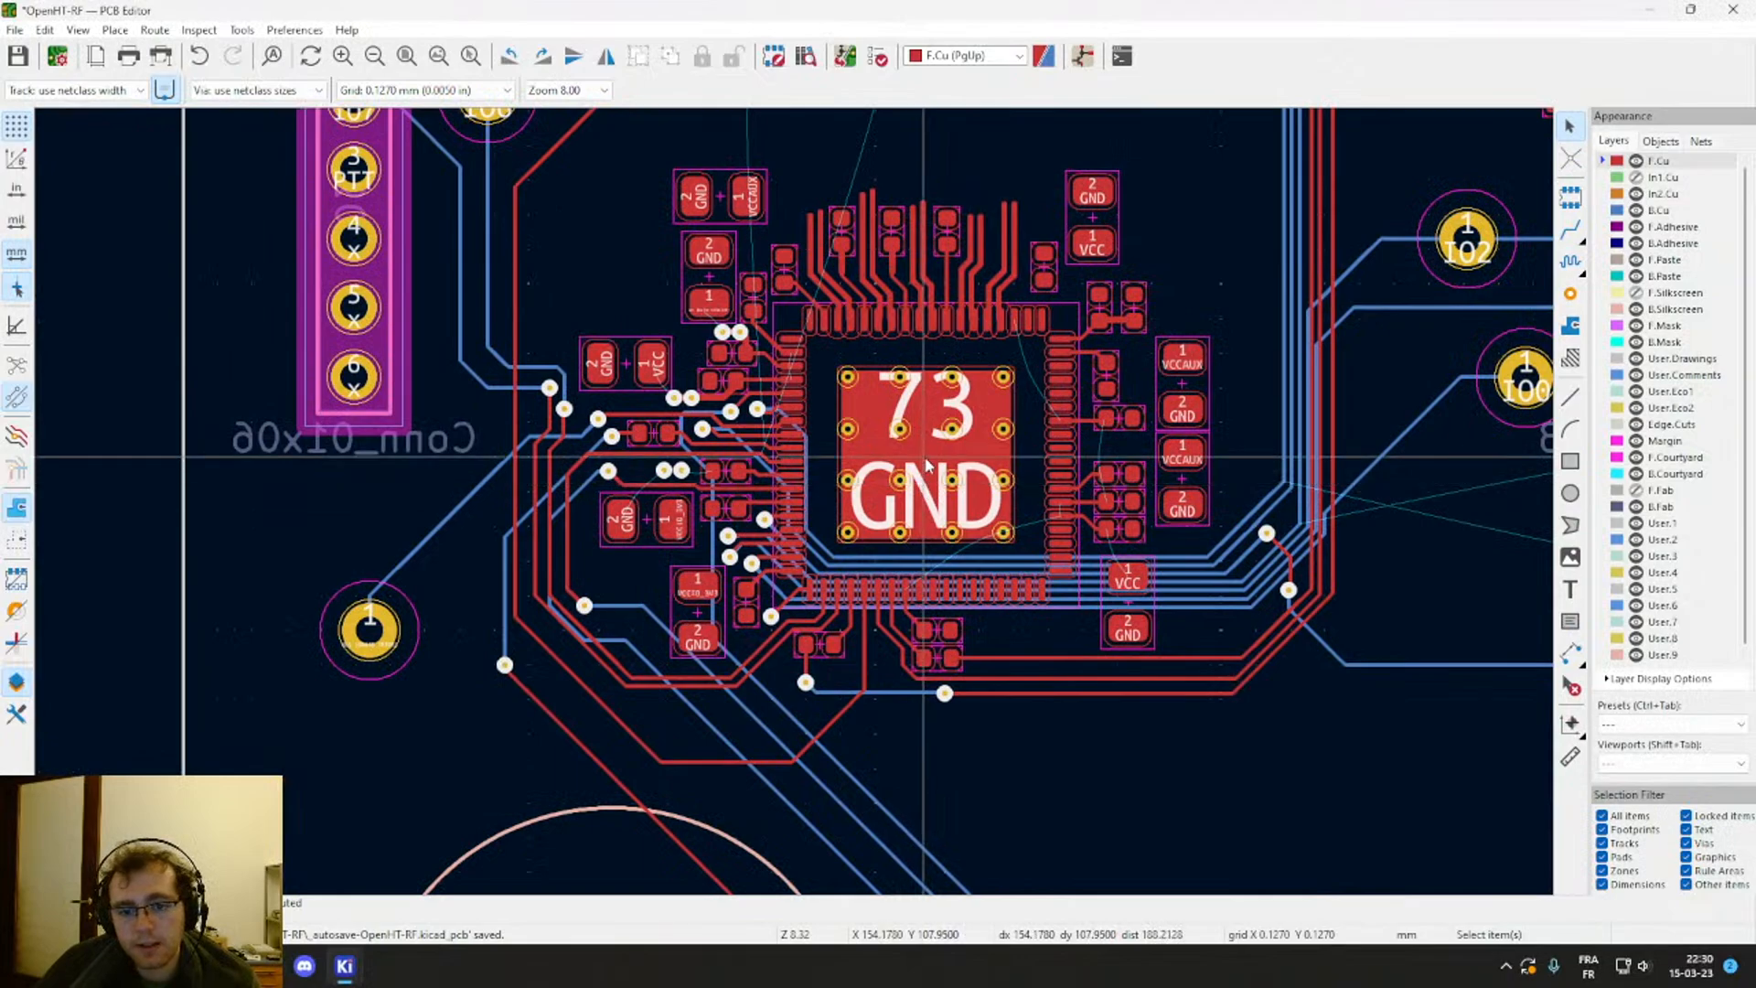
scroll(930, 464, "up", 2)
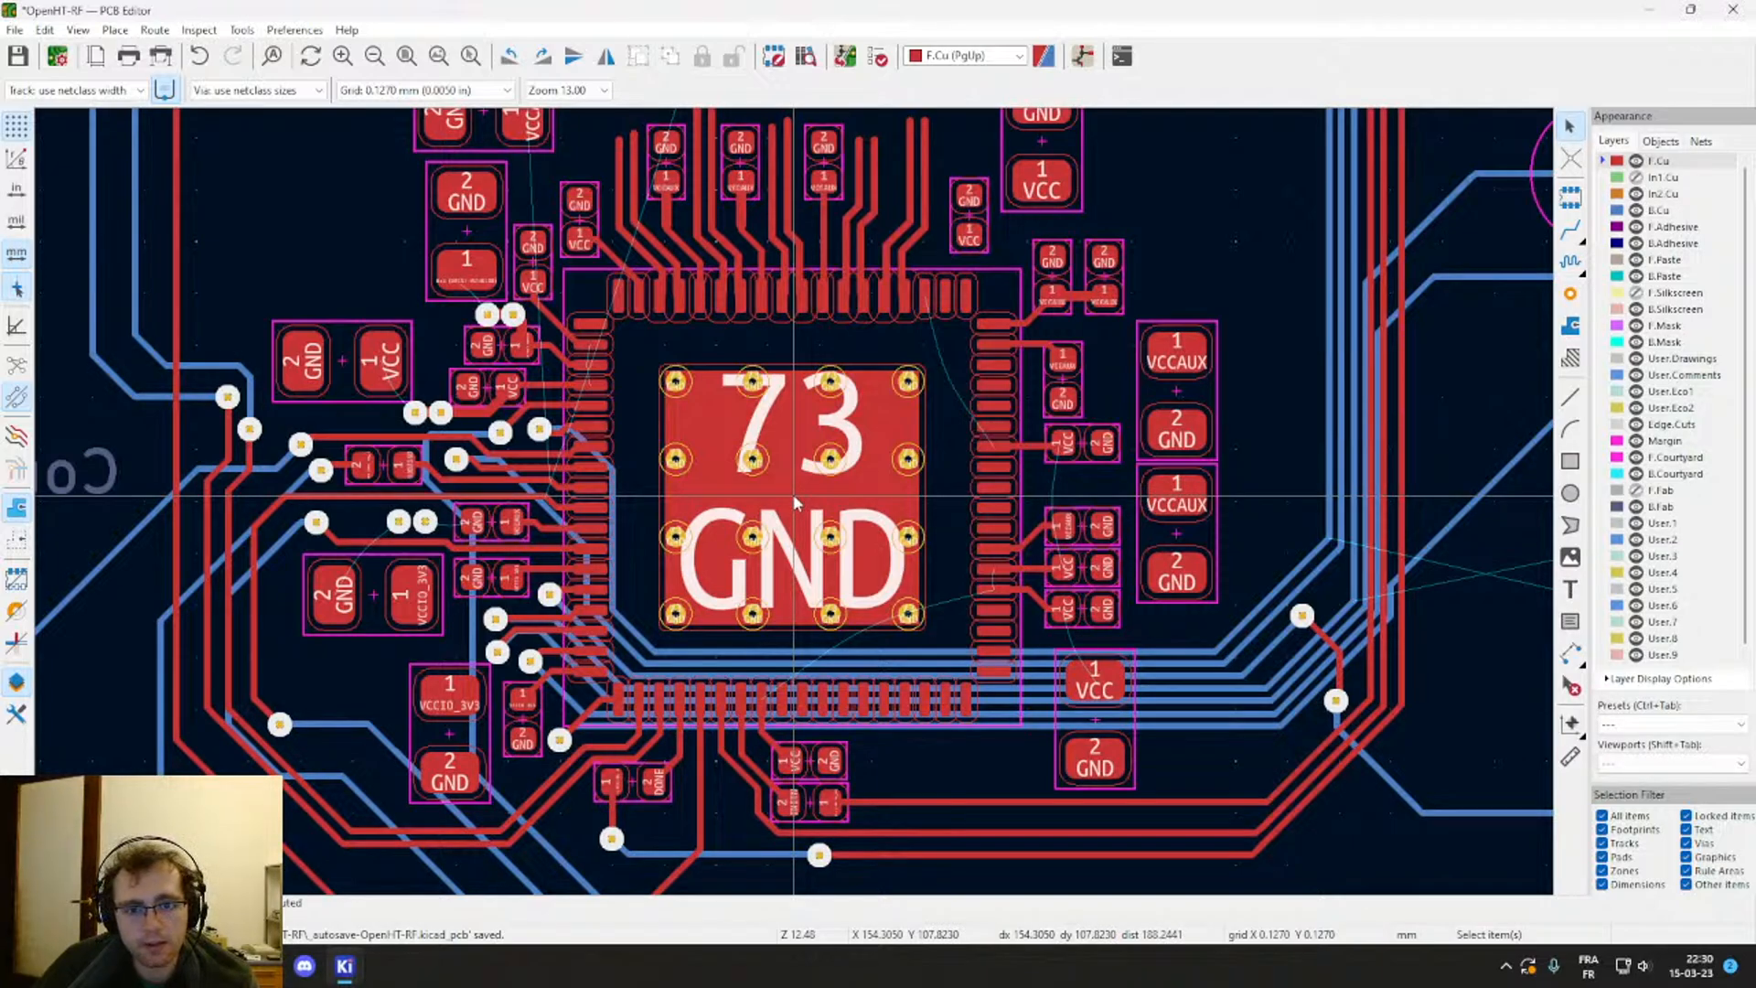
scroll(793, 494, "up", 2)
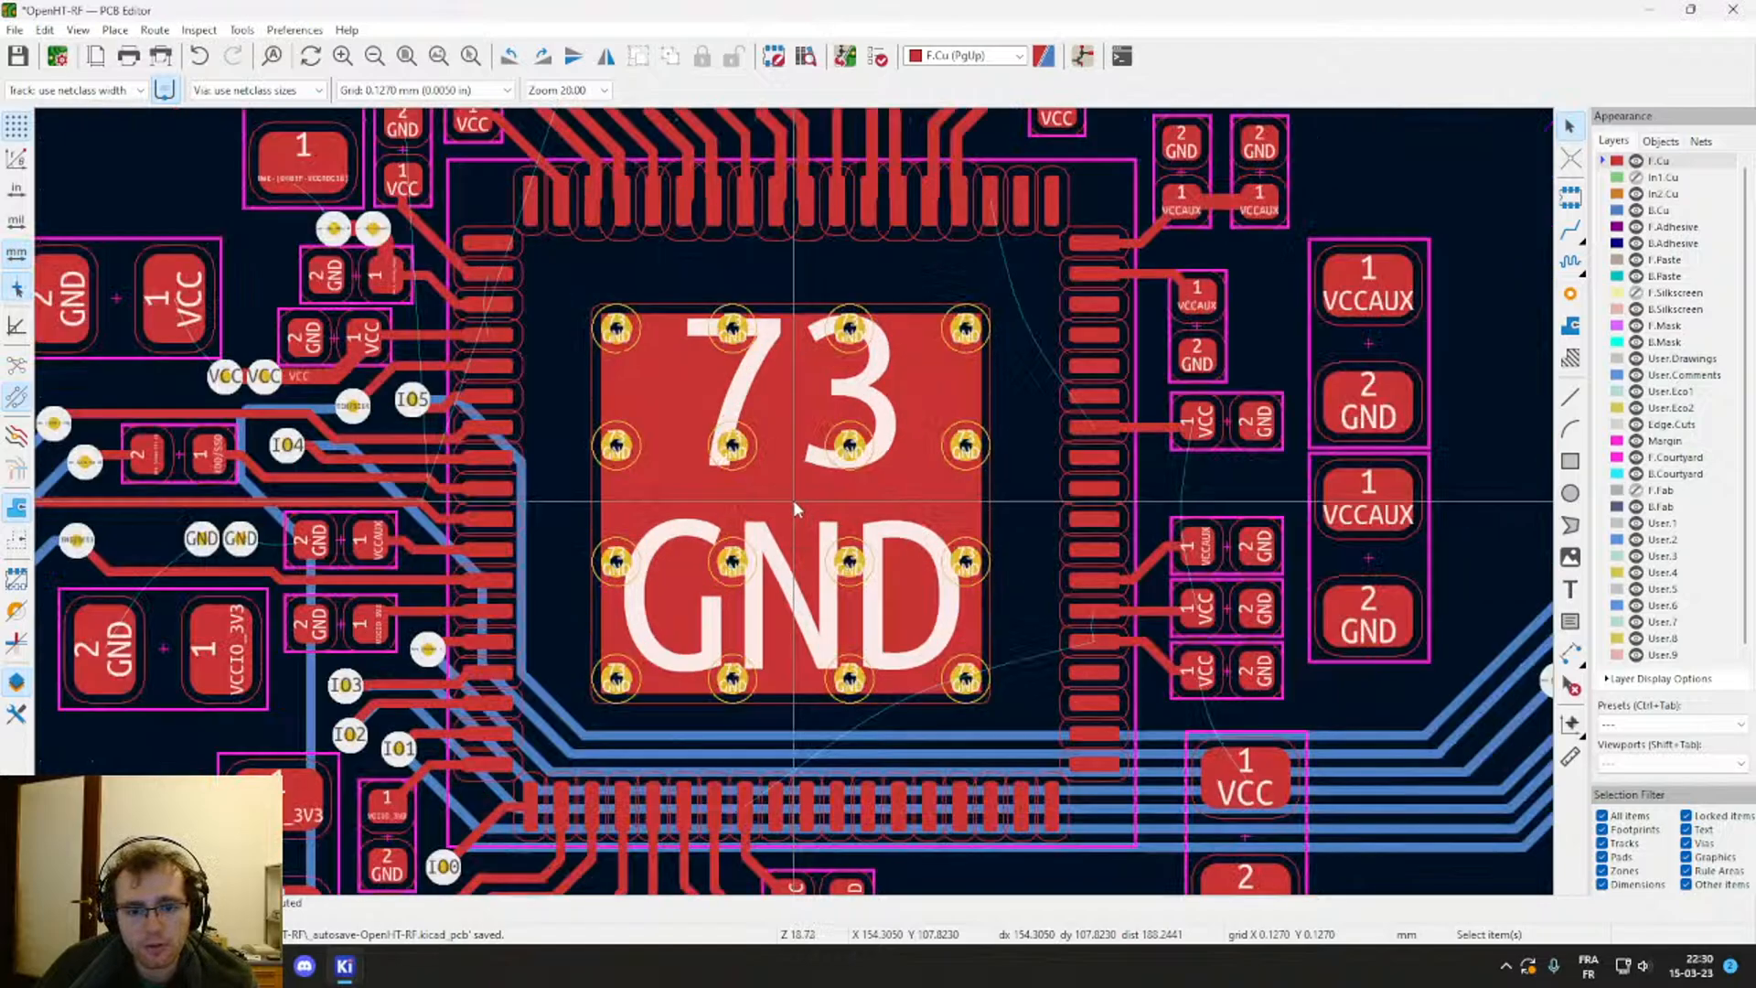
scroll(795, 506, "down", 2)
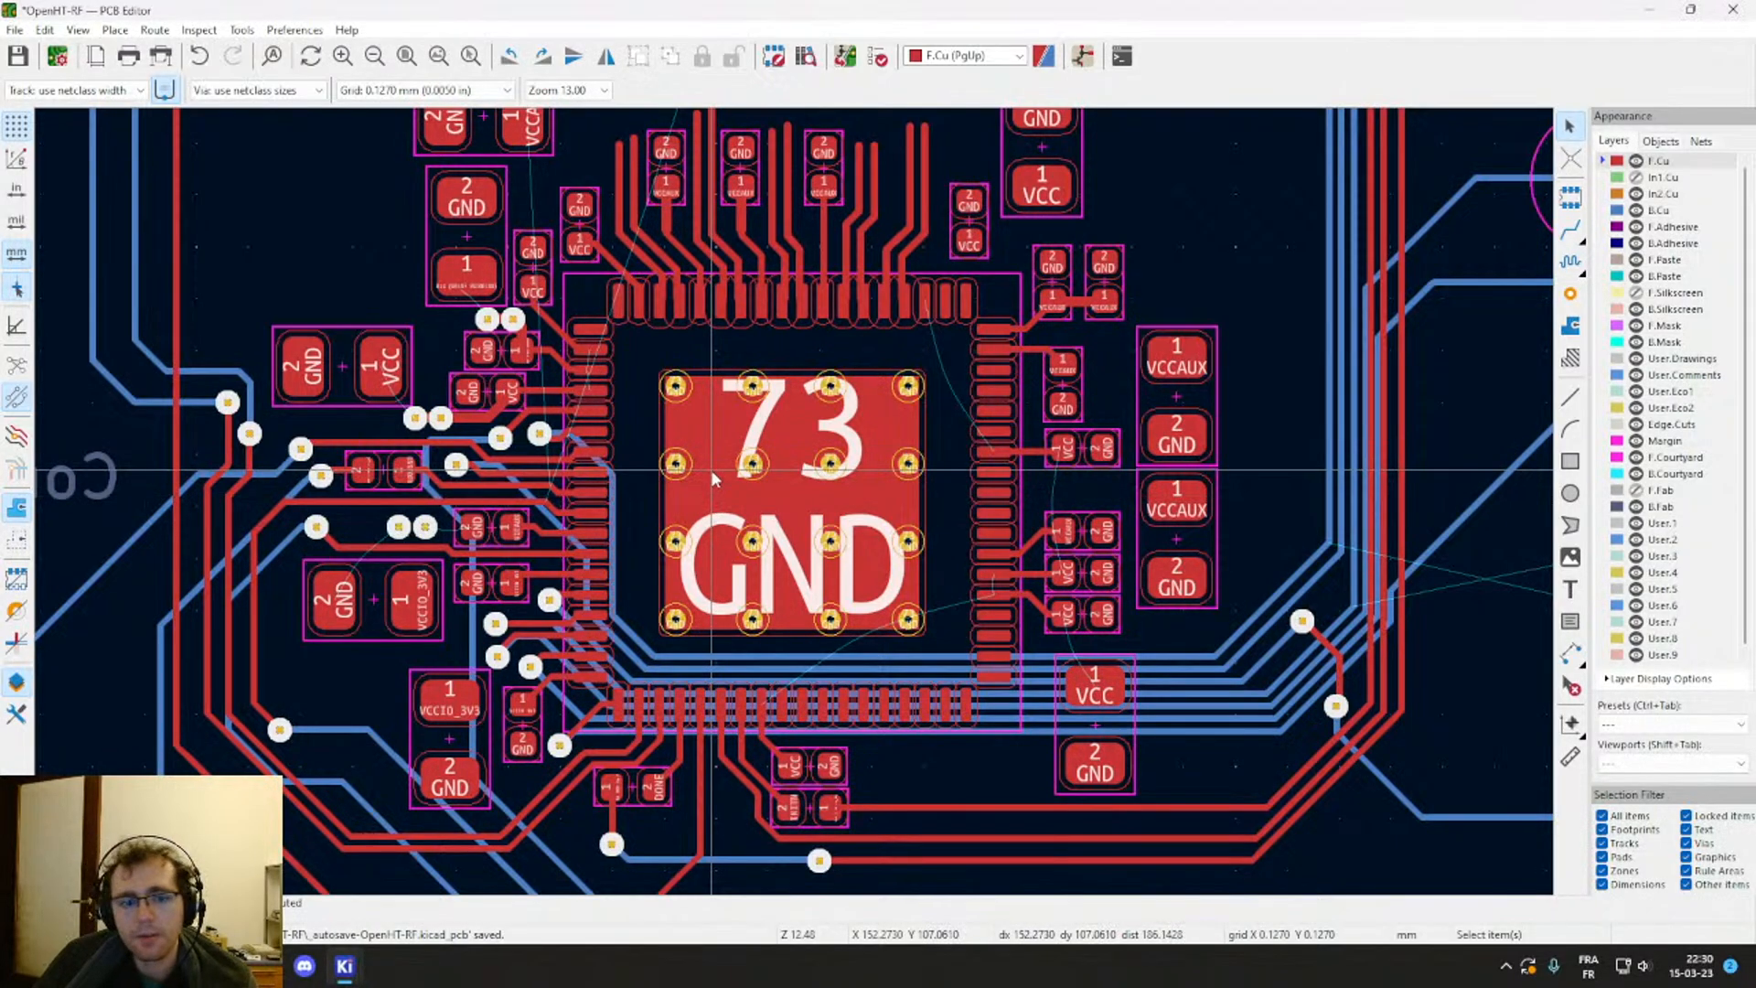
scroll(818, 341, "down", 2)
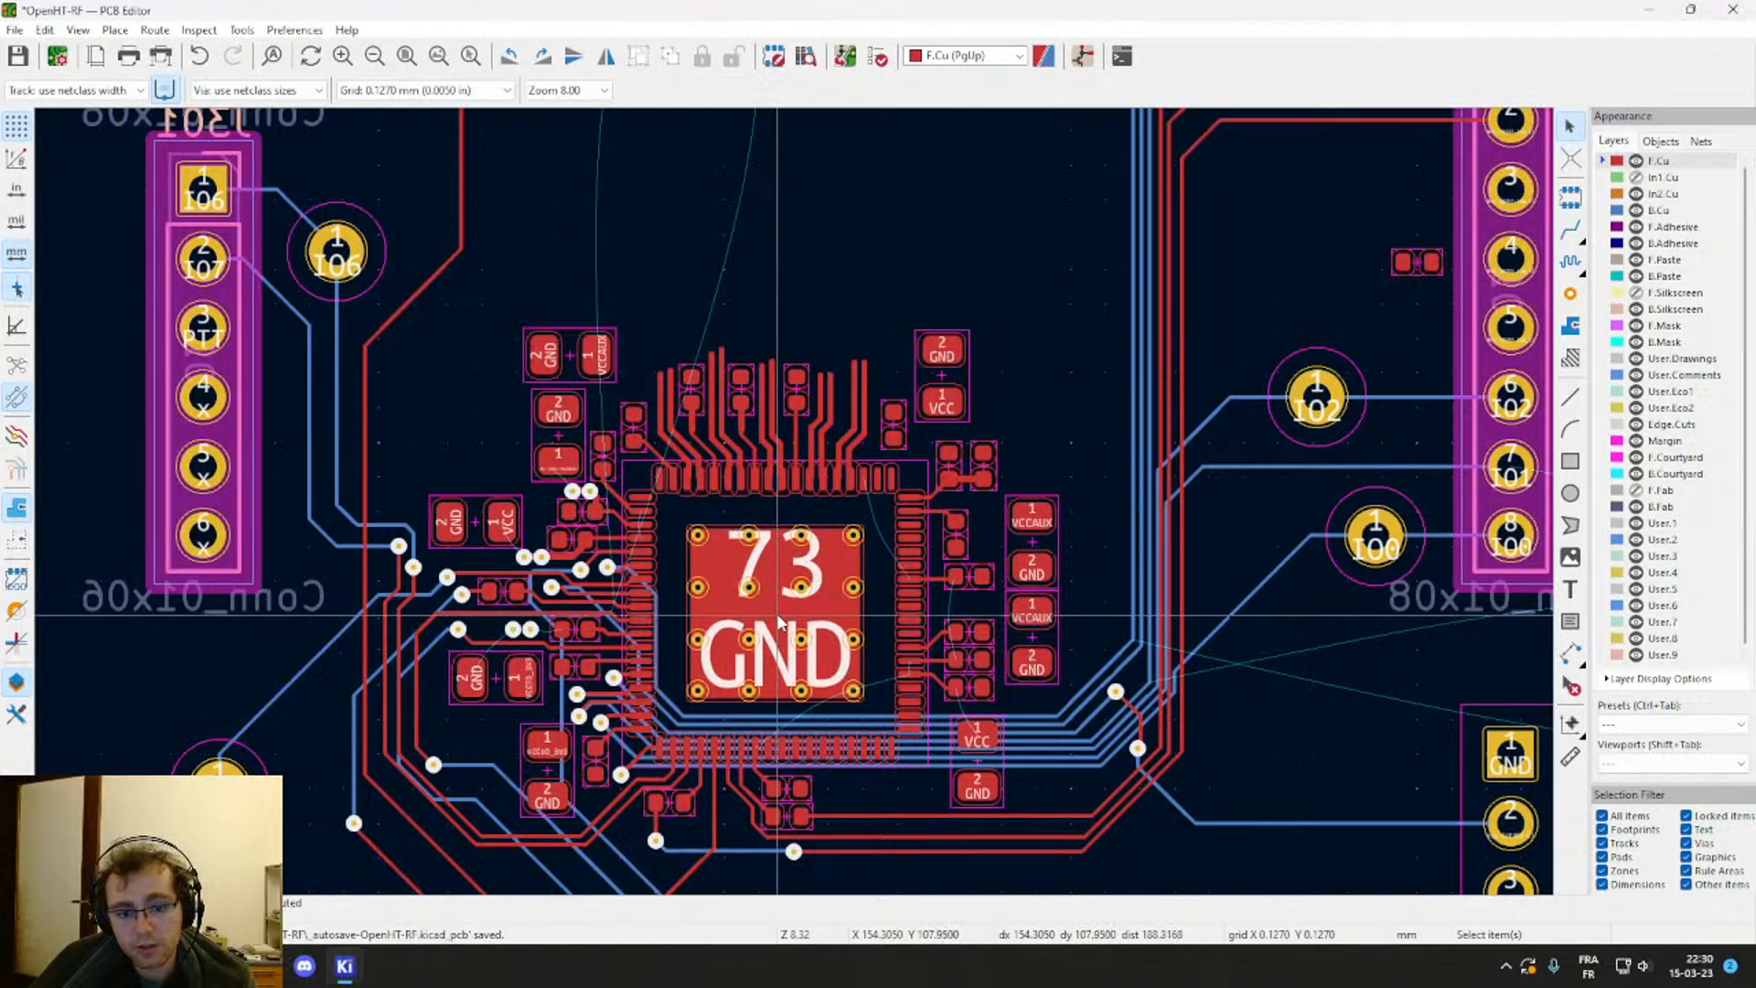
scroll(779, 622, "up", 6)
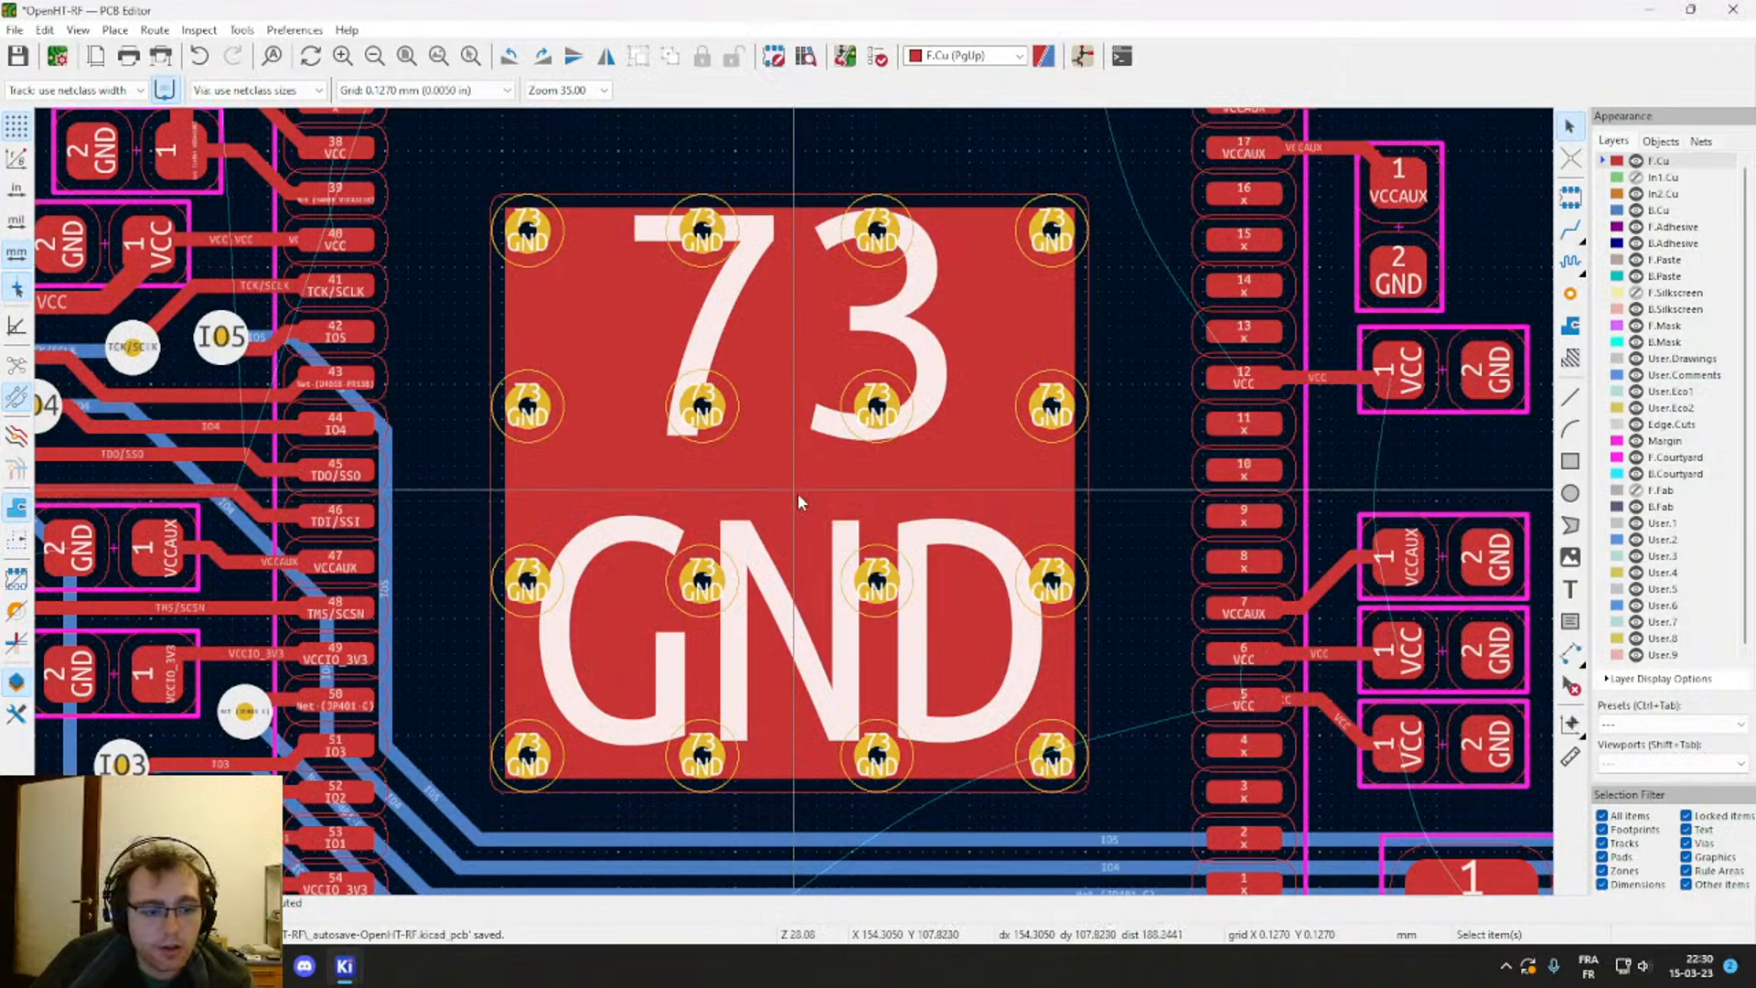
scroll(797, 496, "down", 3)
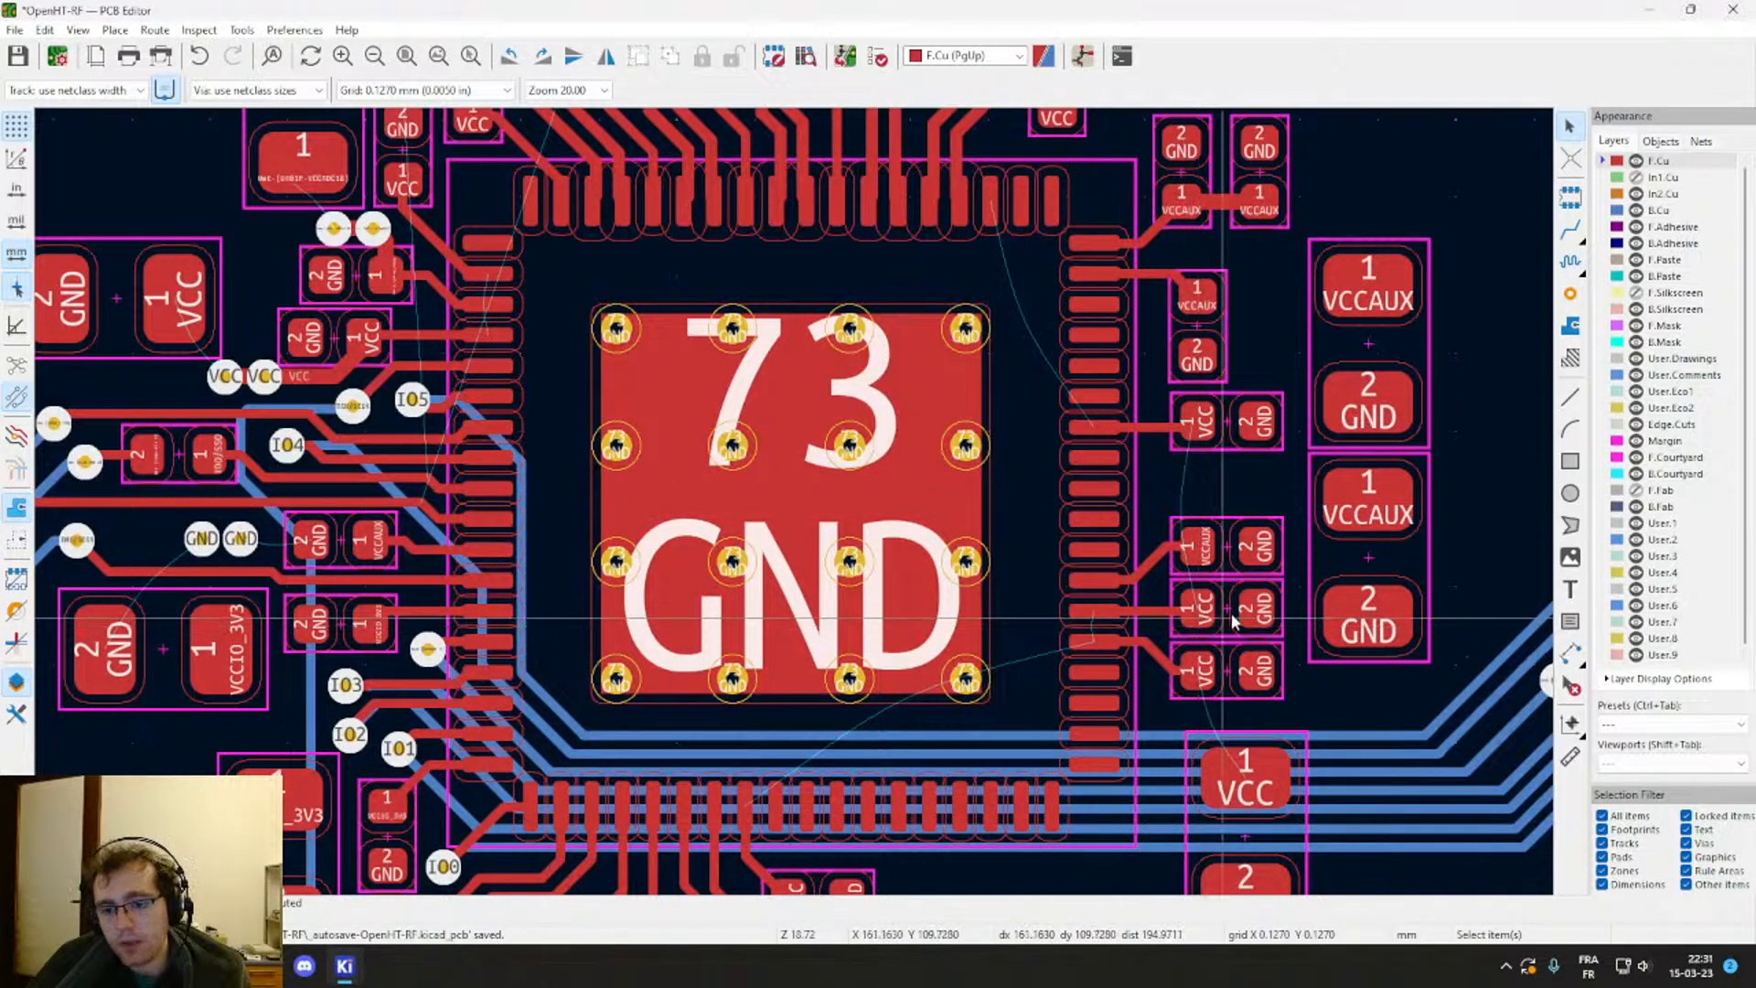
scroll(1195, 624, "down", 2)
middle_click_drag(875, 596, 1090, 587)
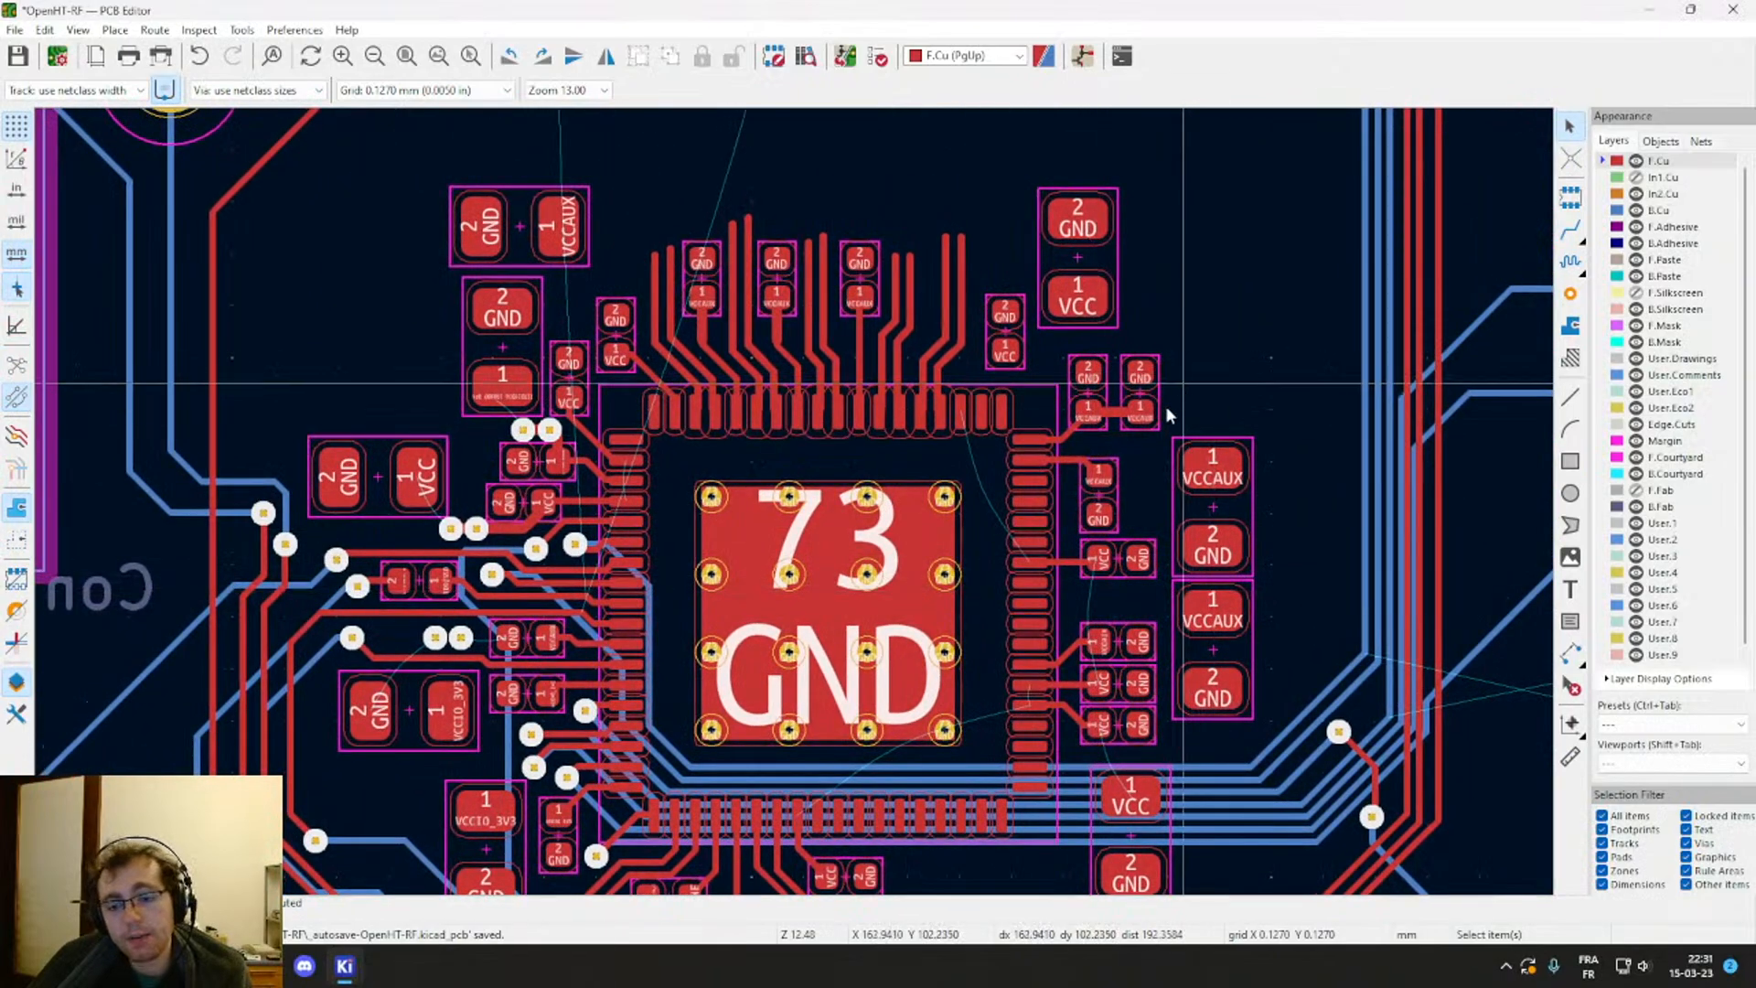
Step: Shift the 0805 and 0402 VCC capacitors near FPGA pin 21 slightly right, away from the LVDS_RX24 tracks
scroll(969, 394, "up", 2)
scroll(794, 509, "up", 2)
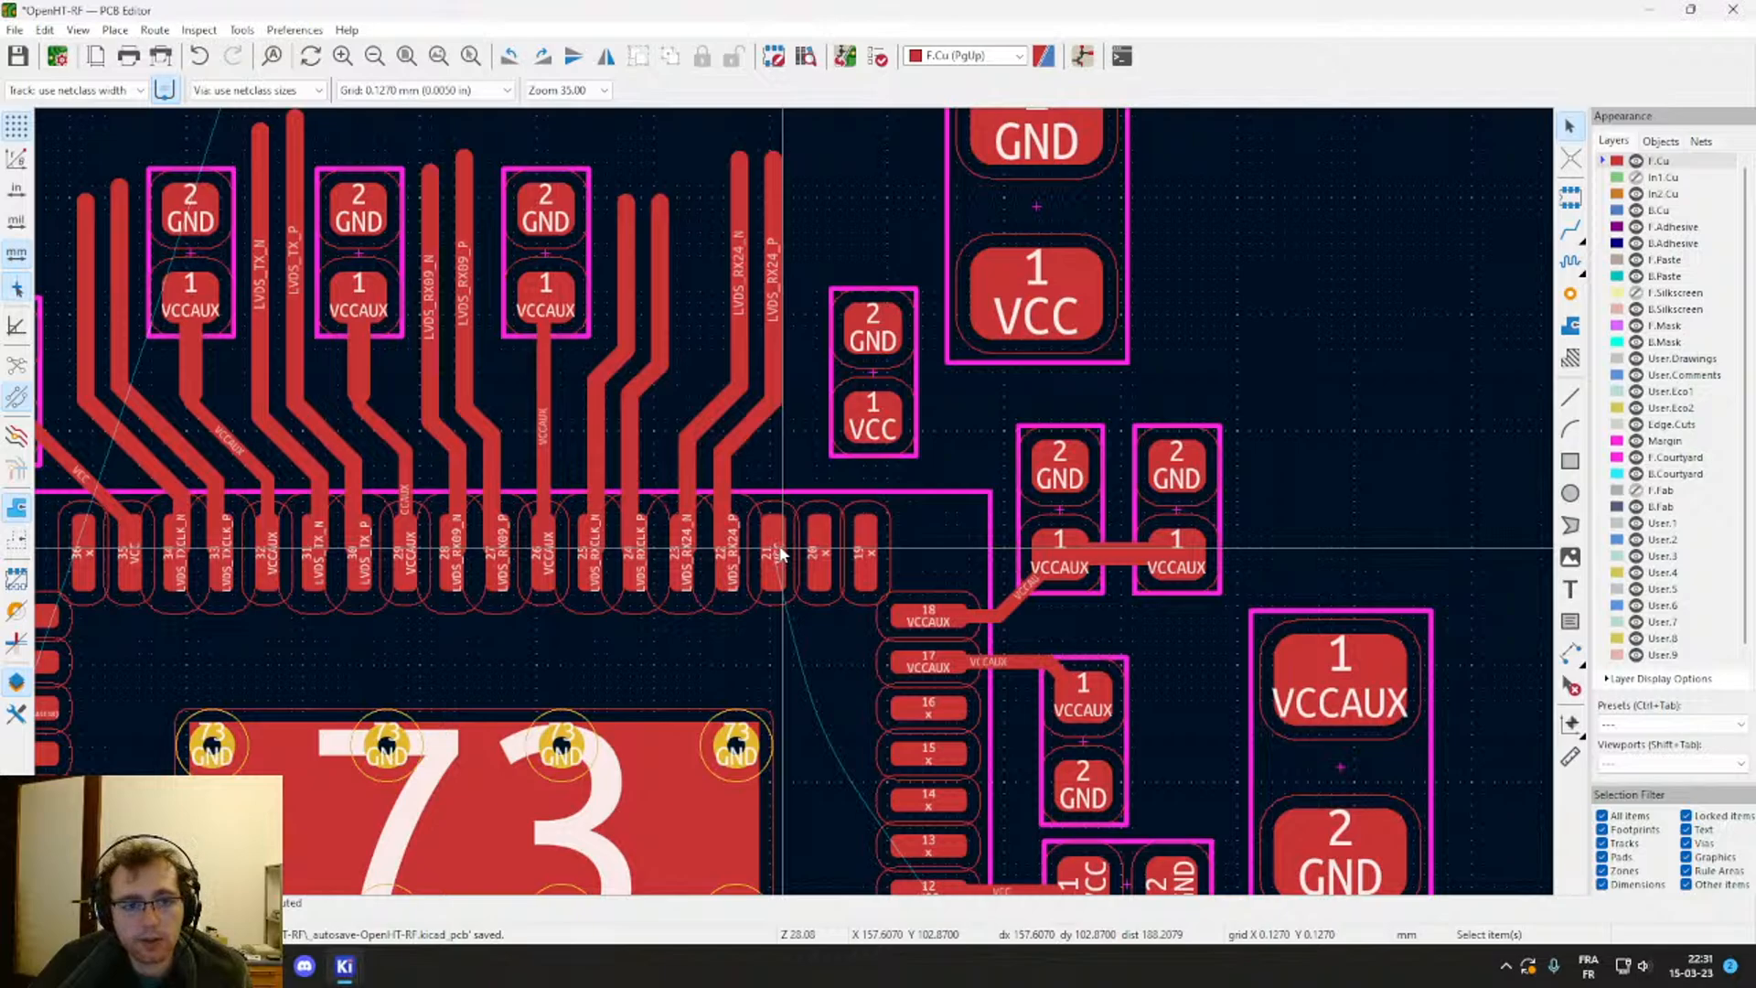
scroll(779, 552, "down", 2)
scroll(794, 508, "up", 2)
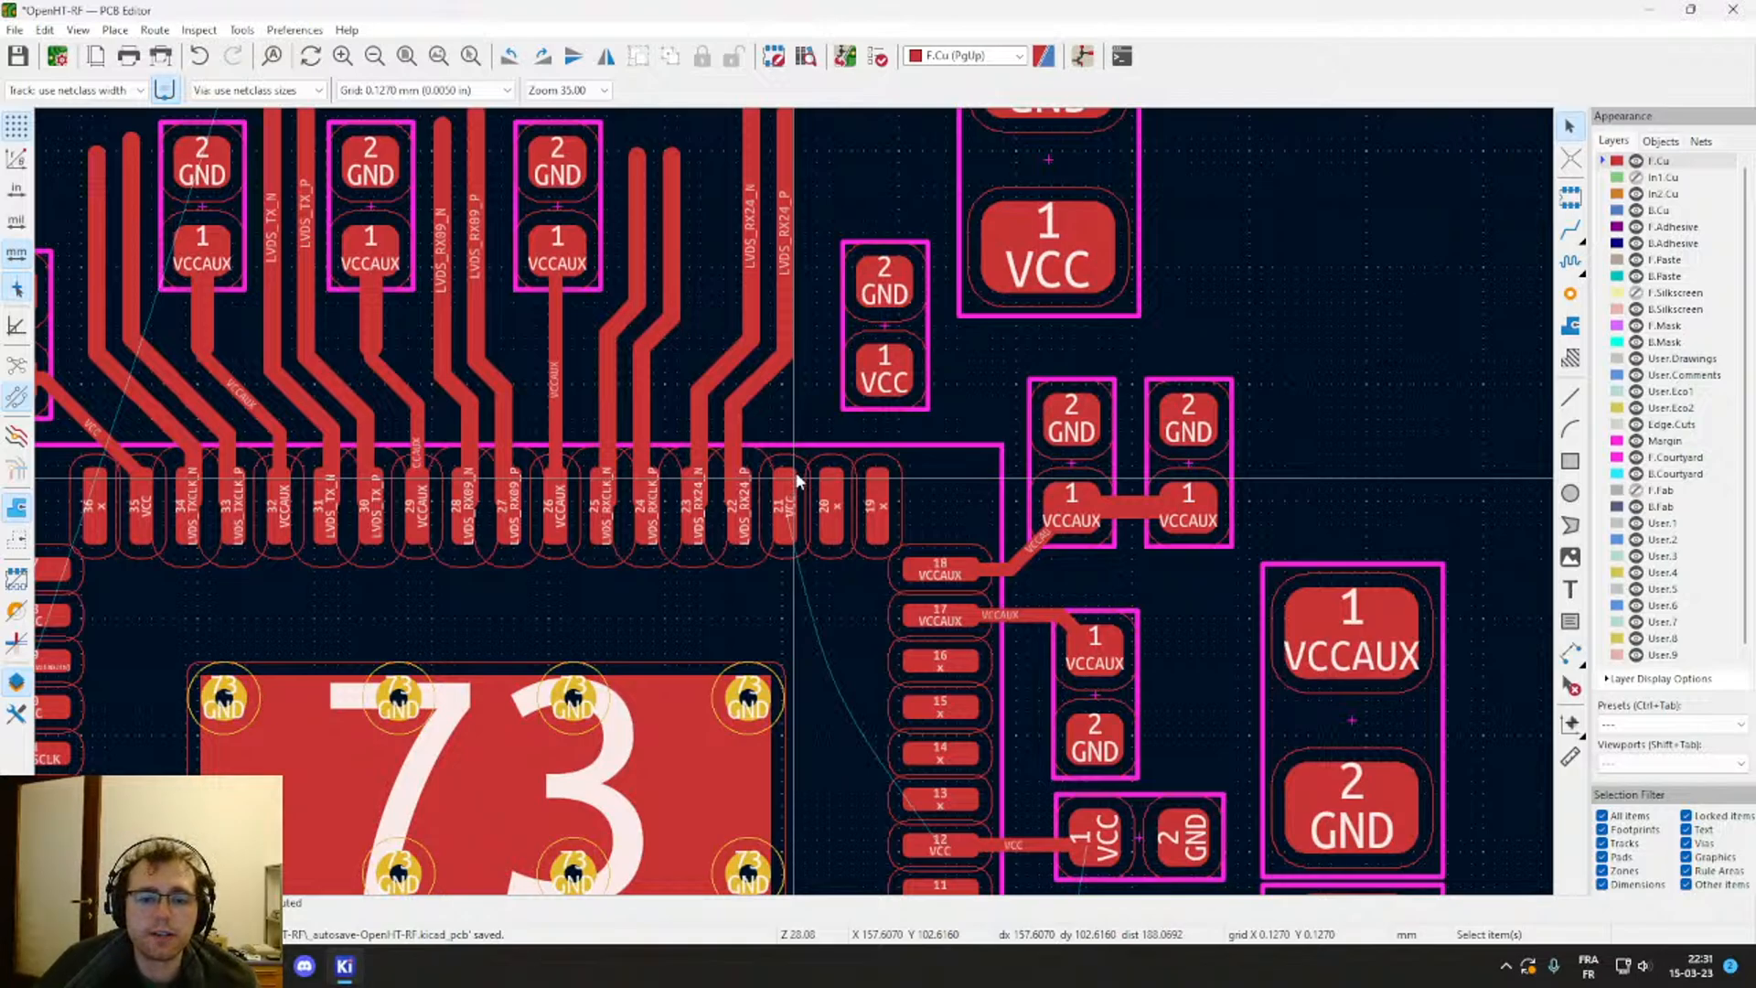
middle_click_drag(818, 356, 897, 558)
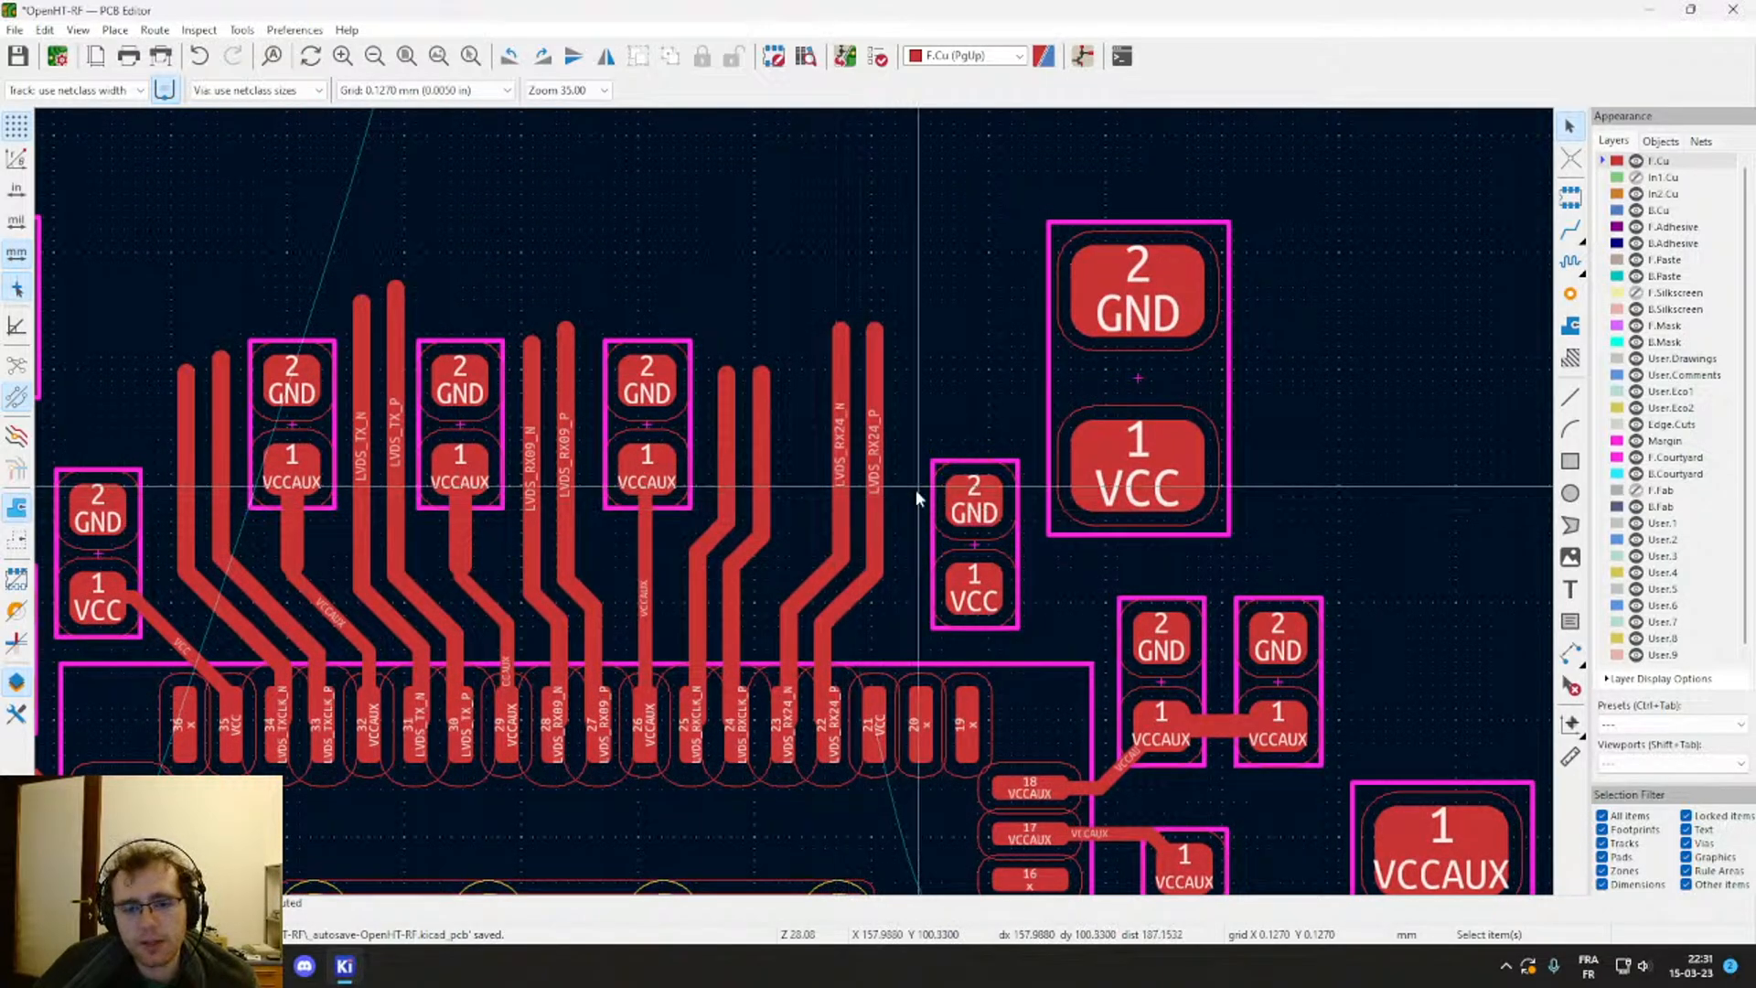
left_click(971, 544)
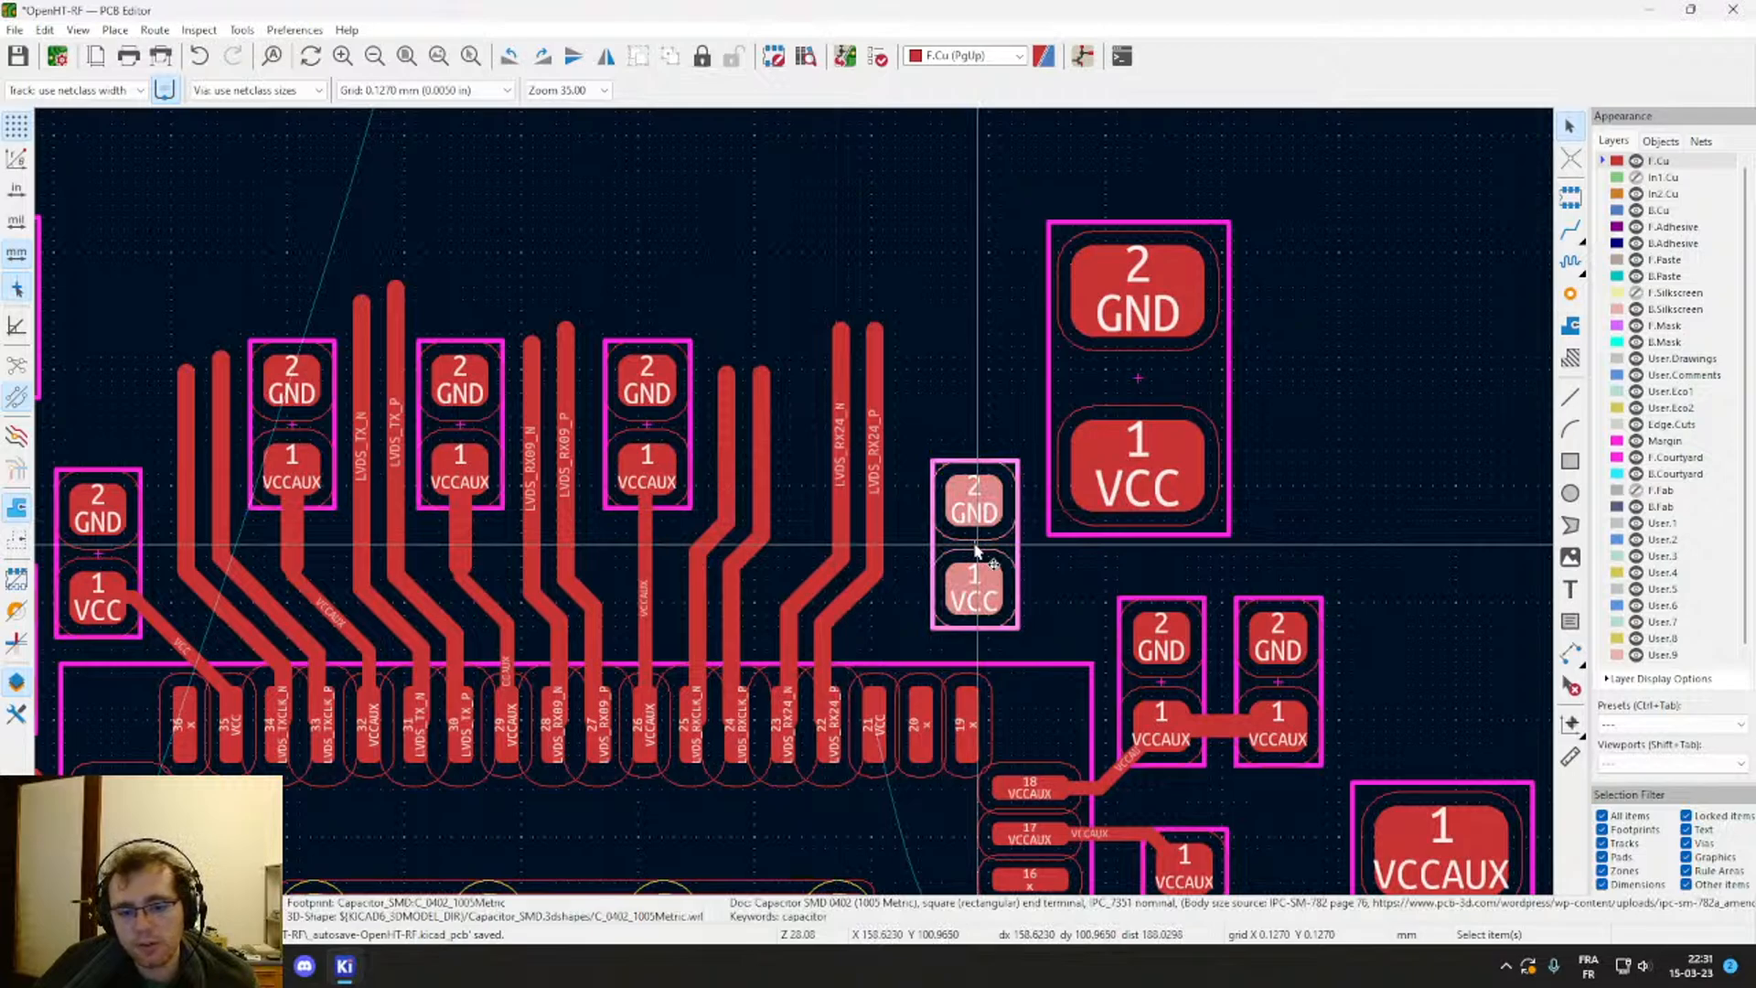
left_click(1125, 389)
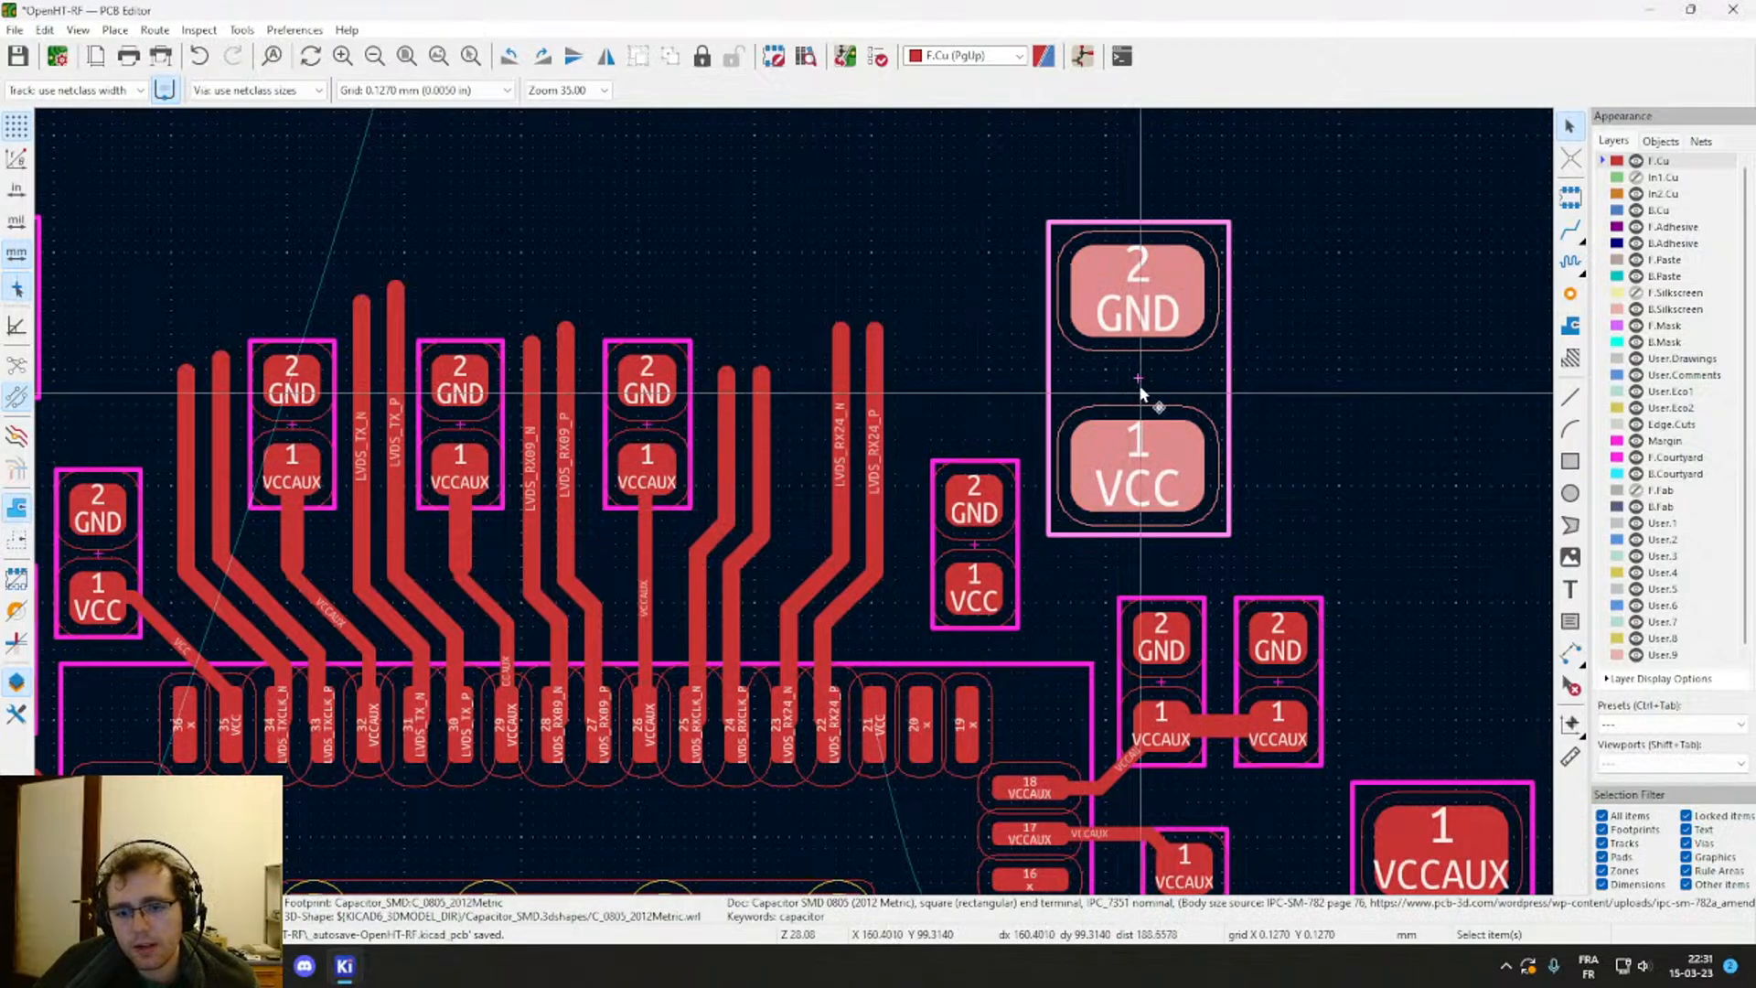
key("m")
left_click(1156, 383)
left_click(977, 547)
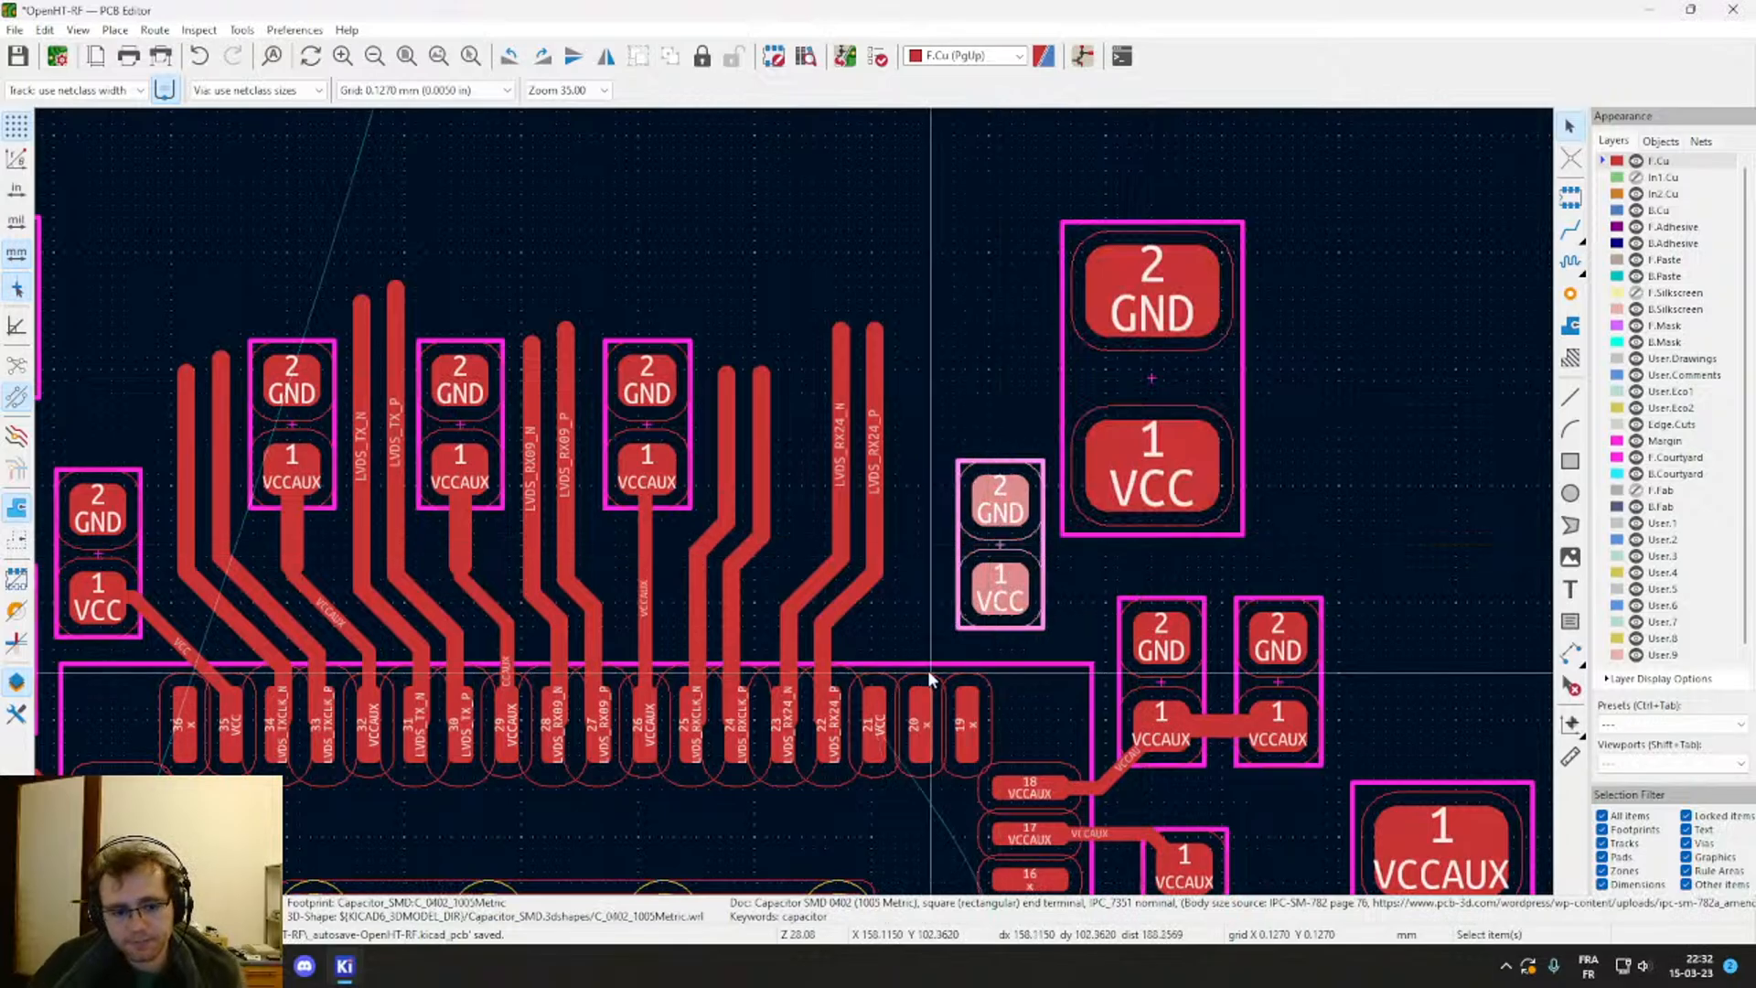
scroll(851, 515, "down", 4)
scroll(794, 510, "down", 3)
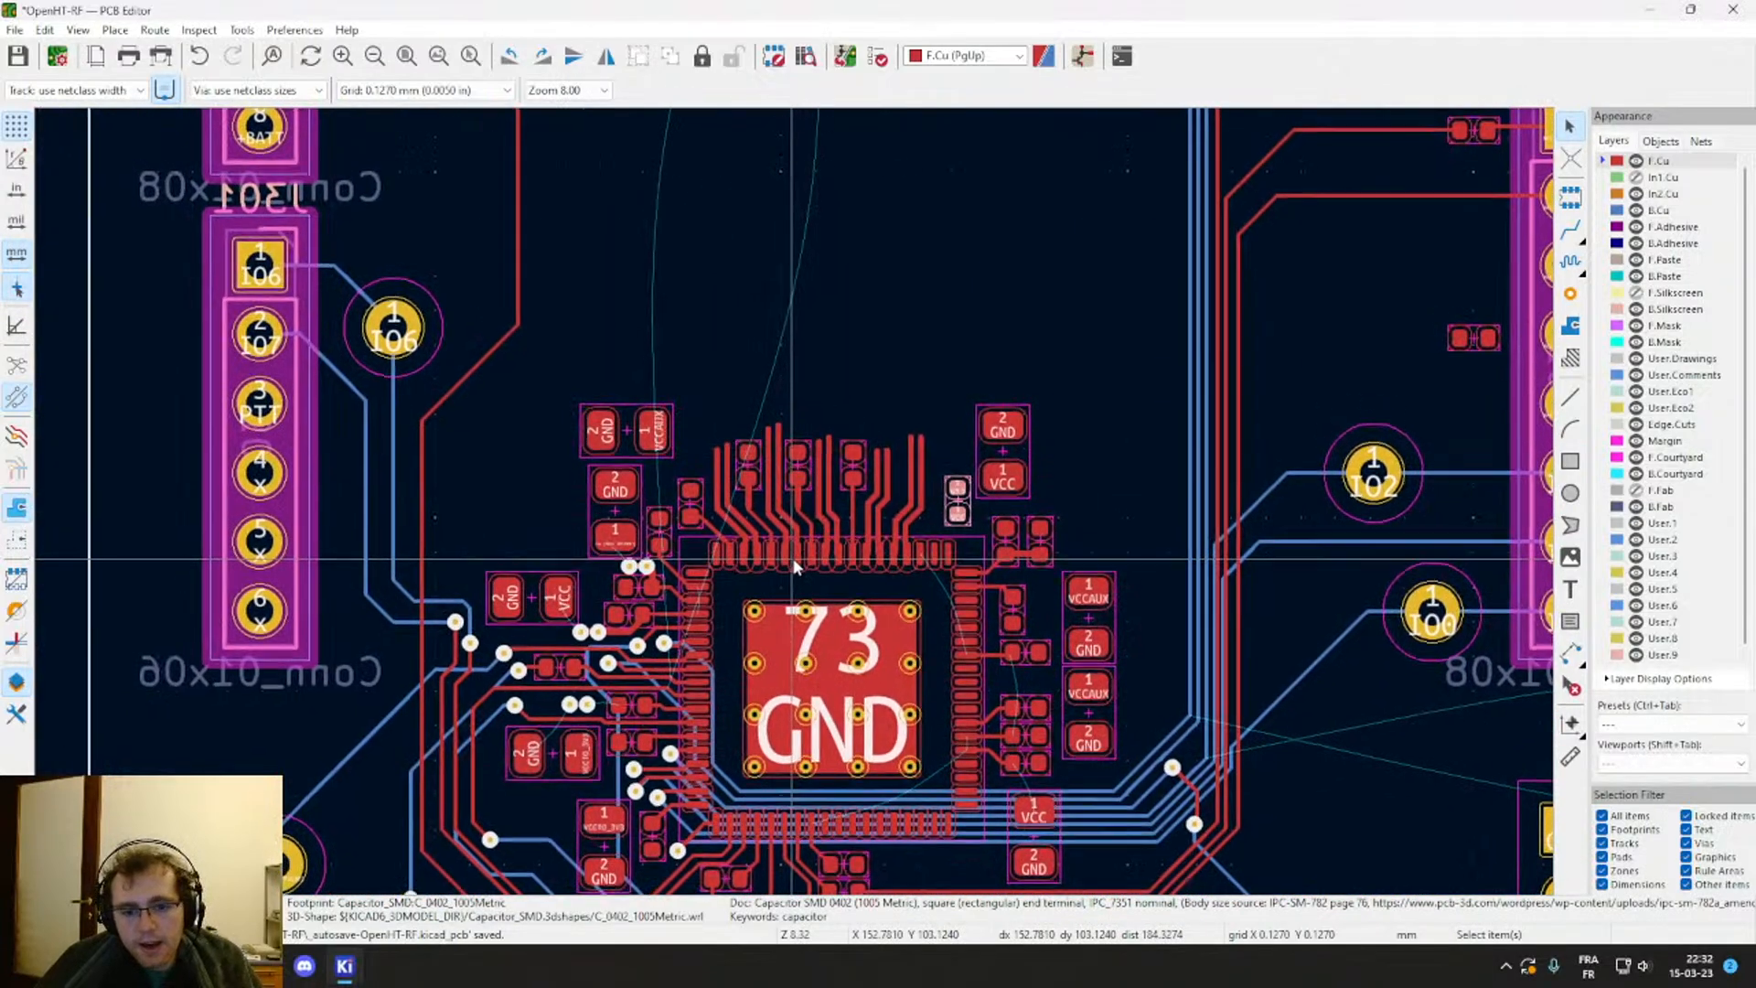
middle_click_drag(805, 596, 862, 884)
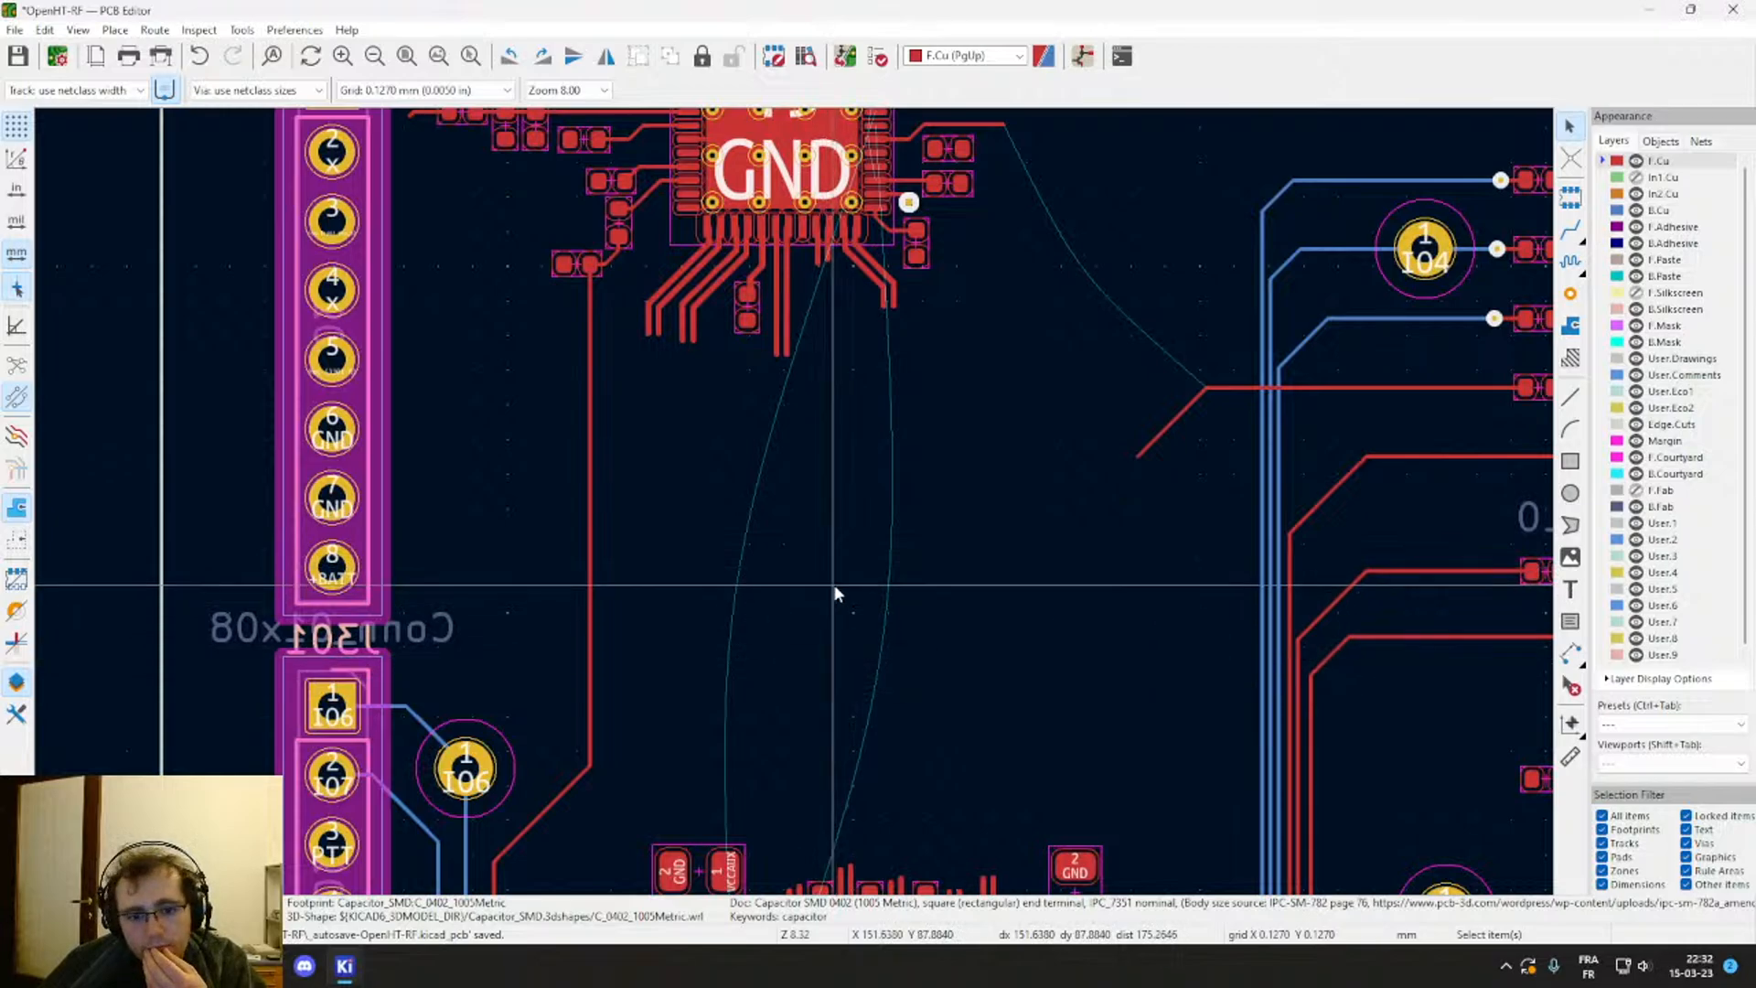
middle_click_drag(824, 621, 863, 329)
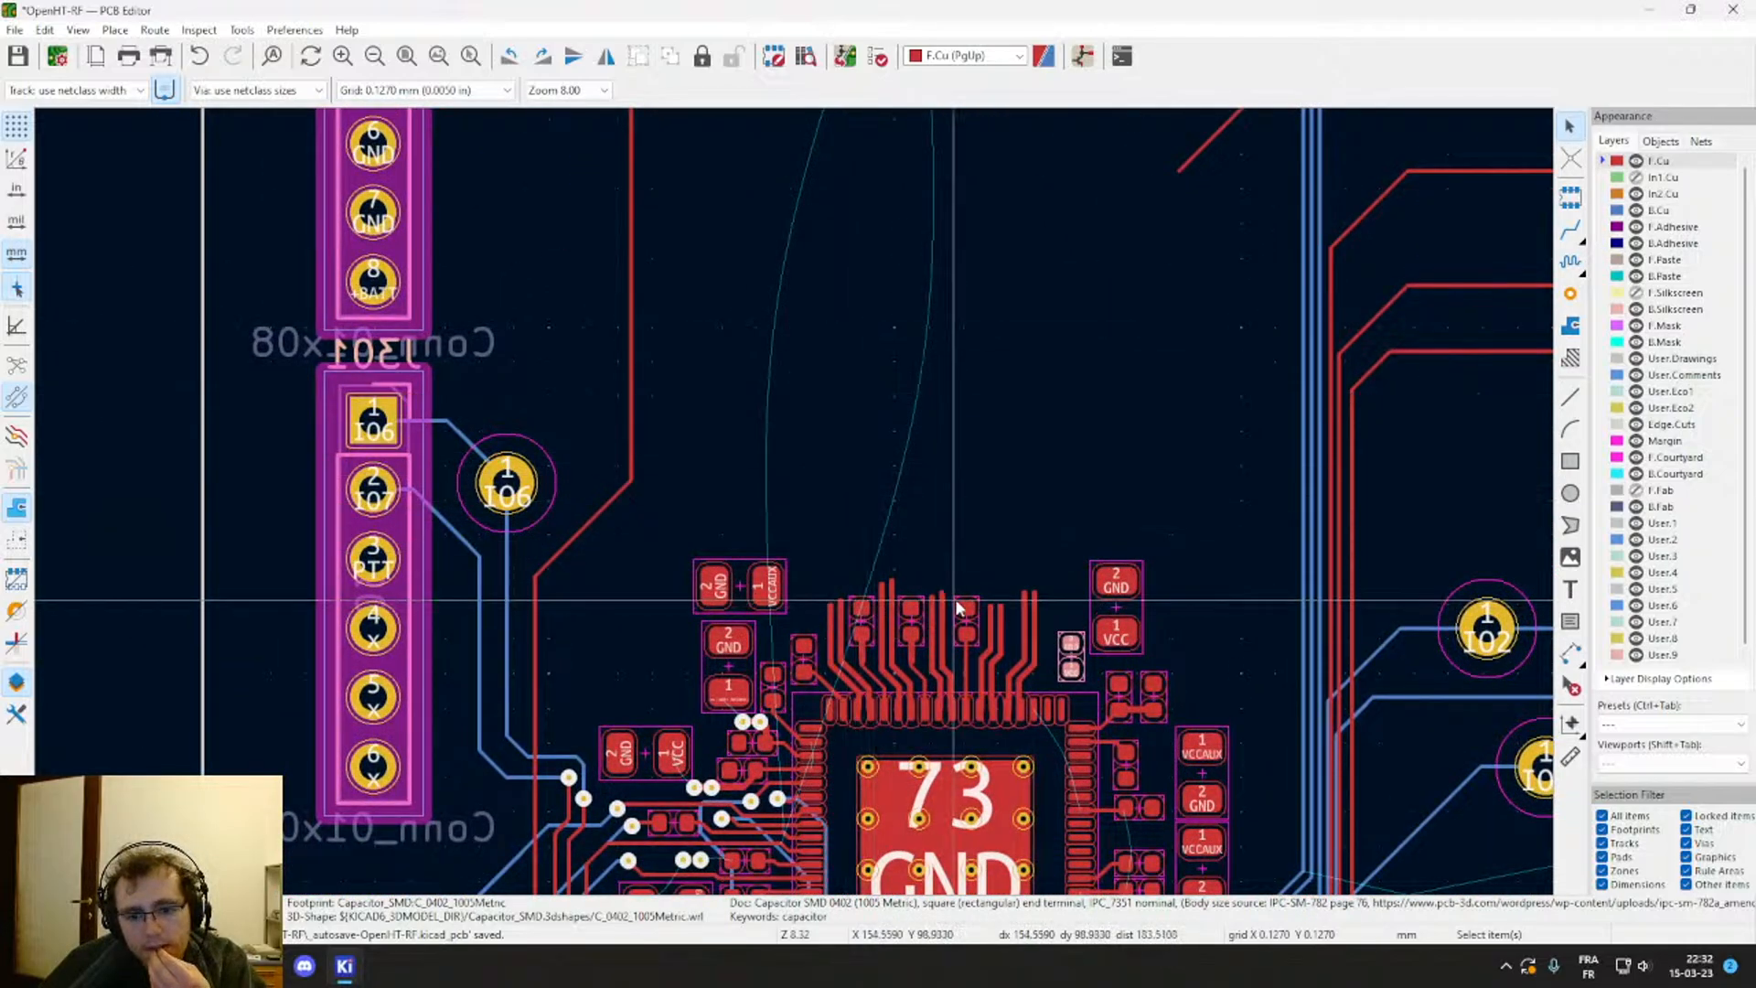
Step: Delete the two straight LVDS_TXCLK track ends above FPGA pins 34 and 33, keeping their diagonal fan-out
scroll(891, 640, "up", 4)
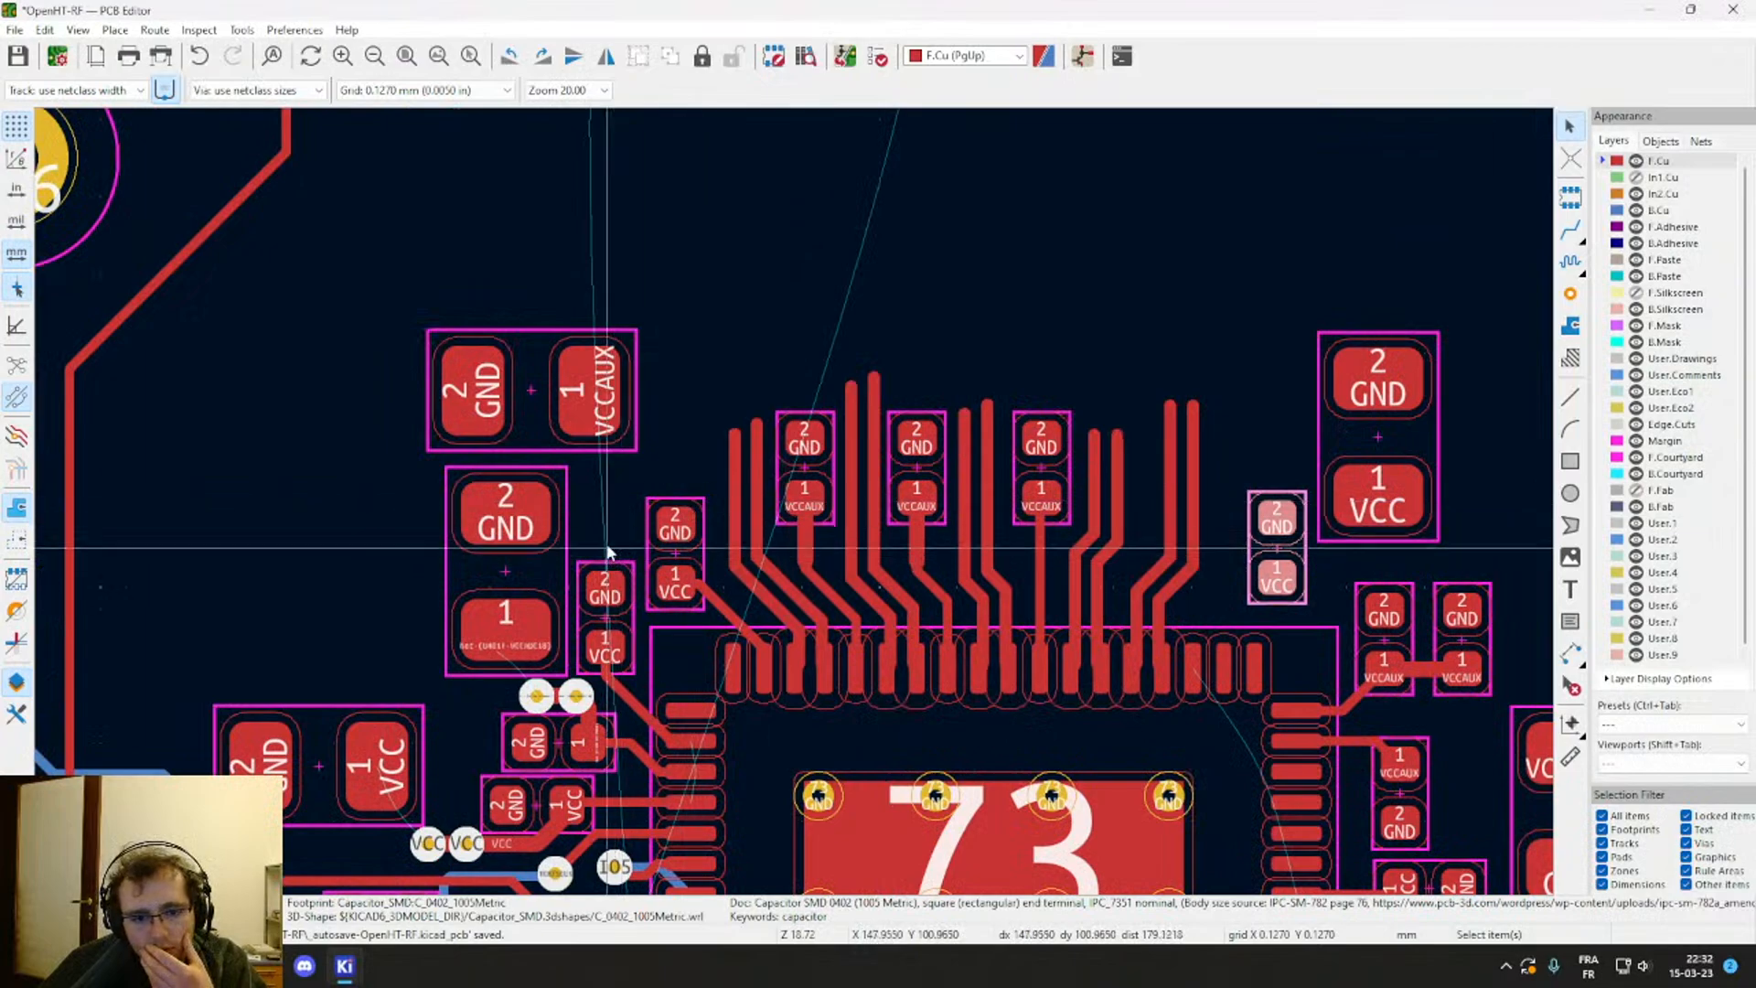
scroll(796, 508, "up", 2)
scroll(794, 503, "up", 1)
scroll(794, 503, "down", 1)
middle_click_drag(794, 503, 829, 561)
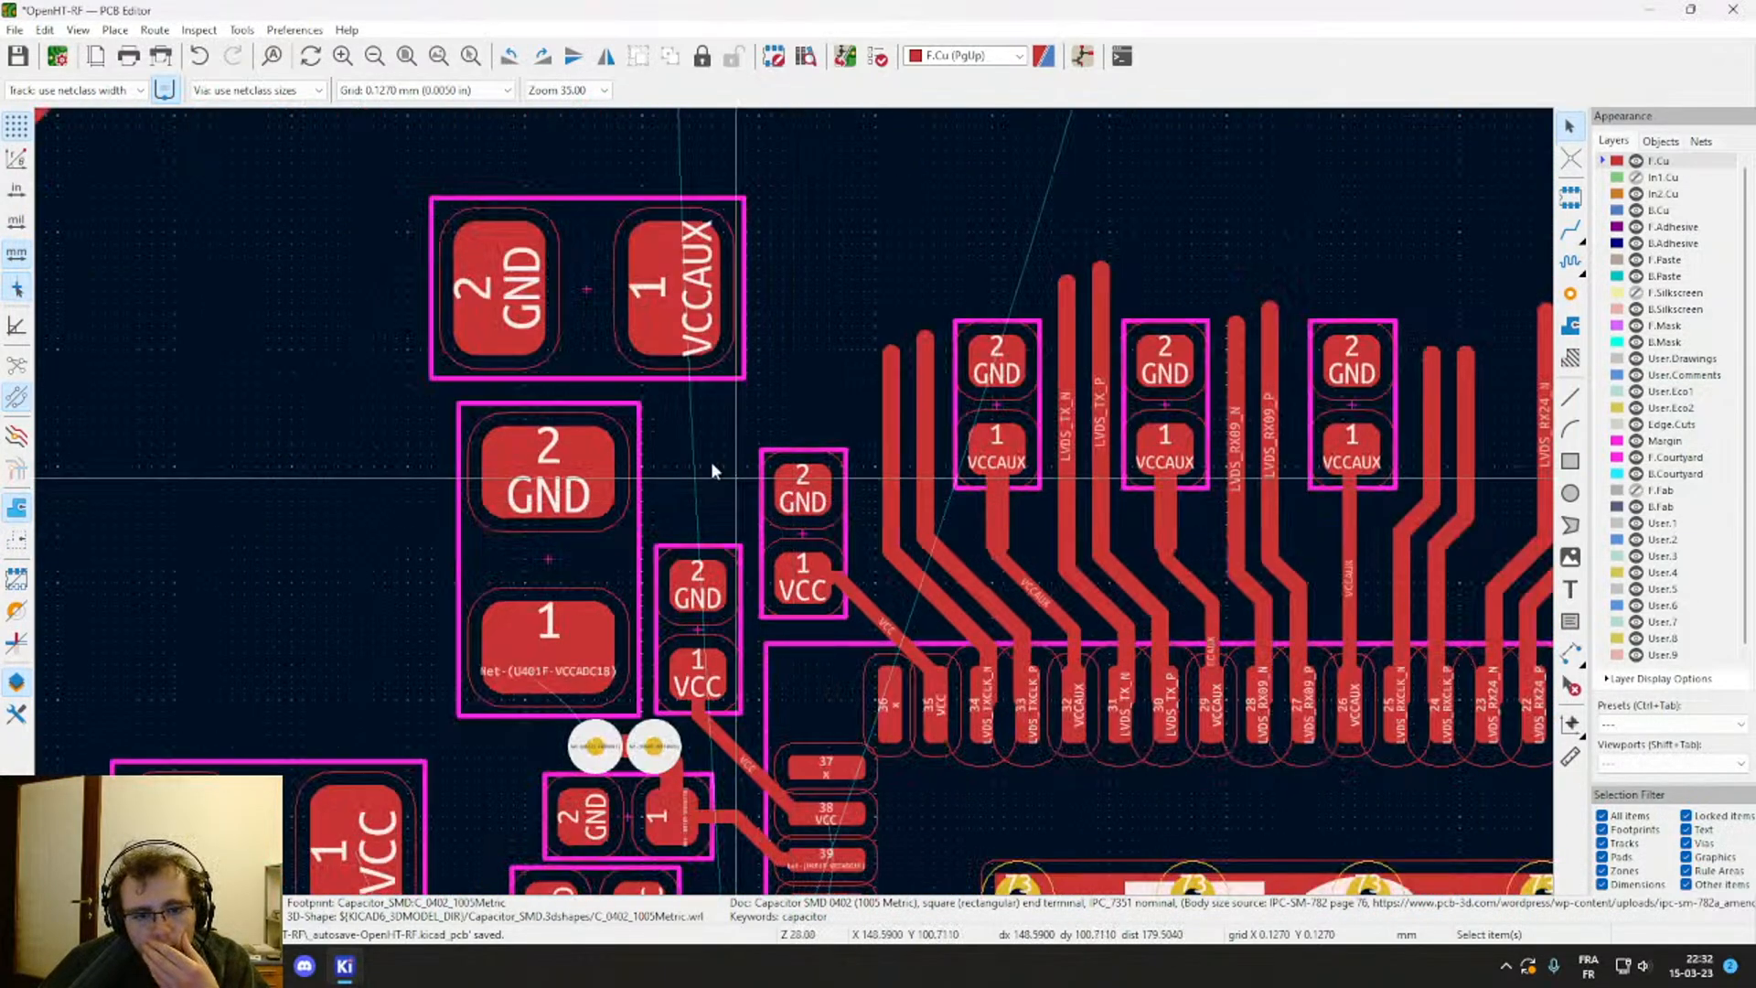
middle_click_drag(698, 446, 714, 506)
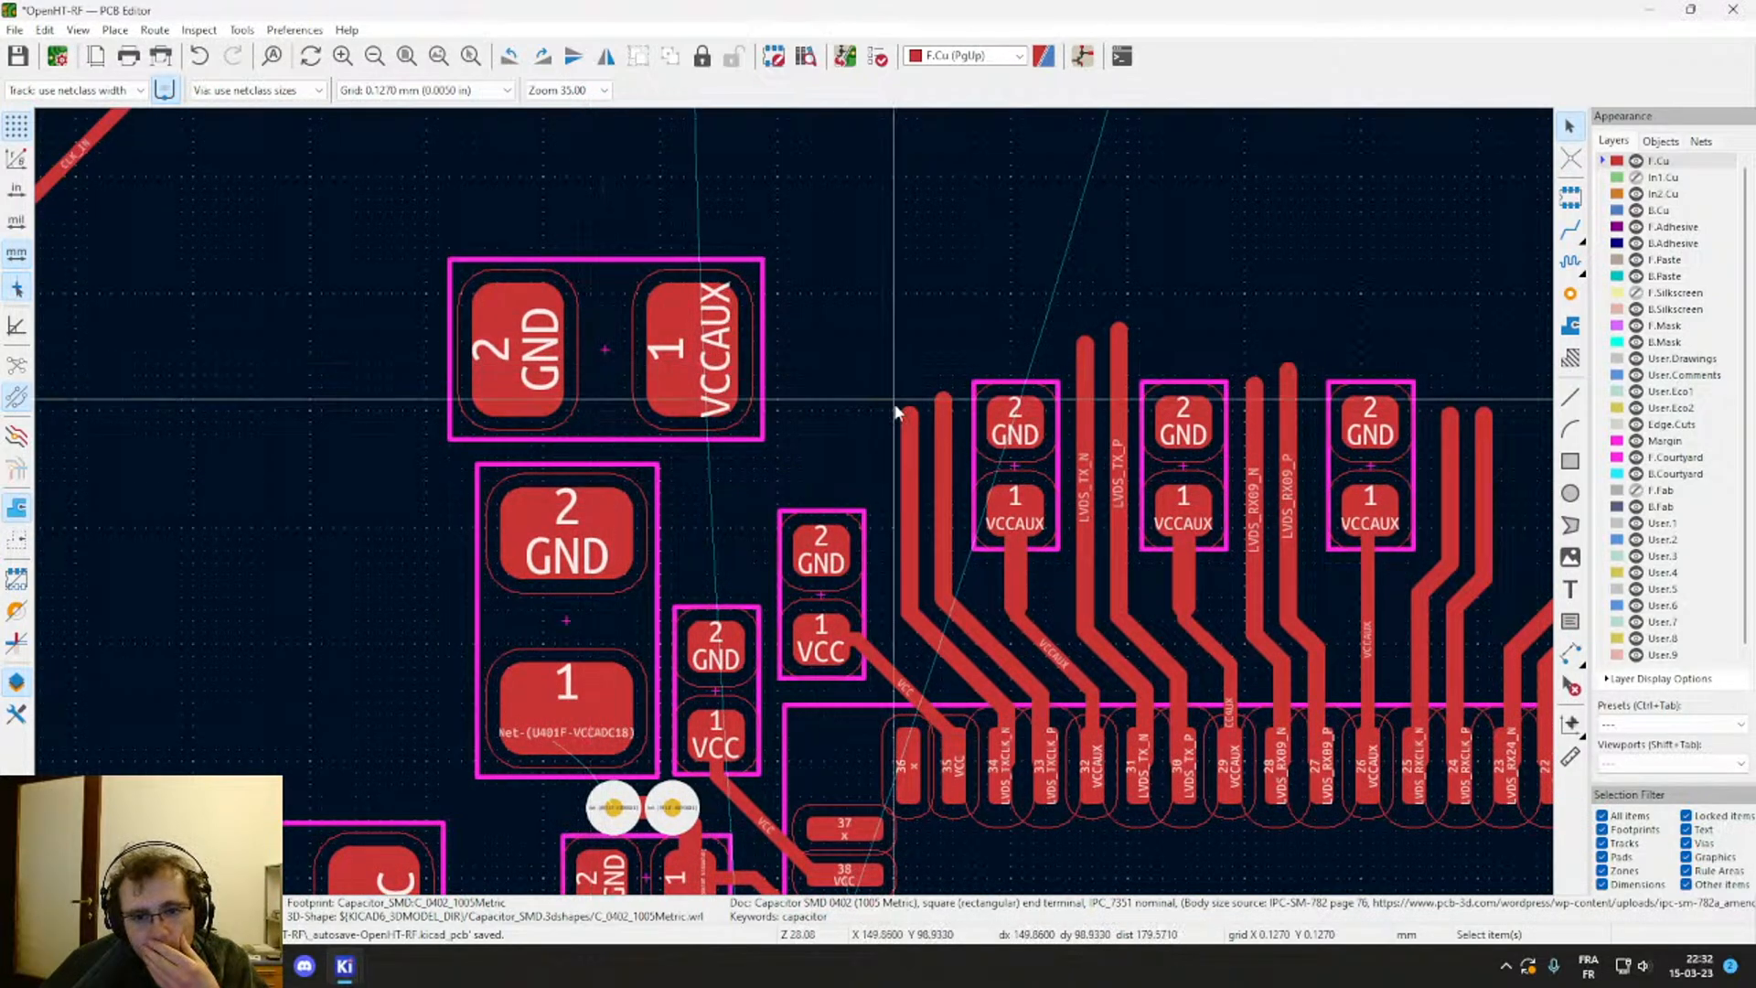
left_click(943, 512)
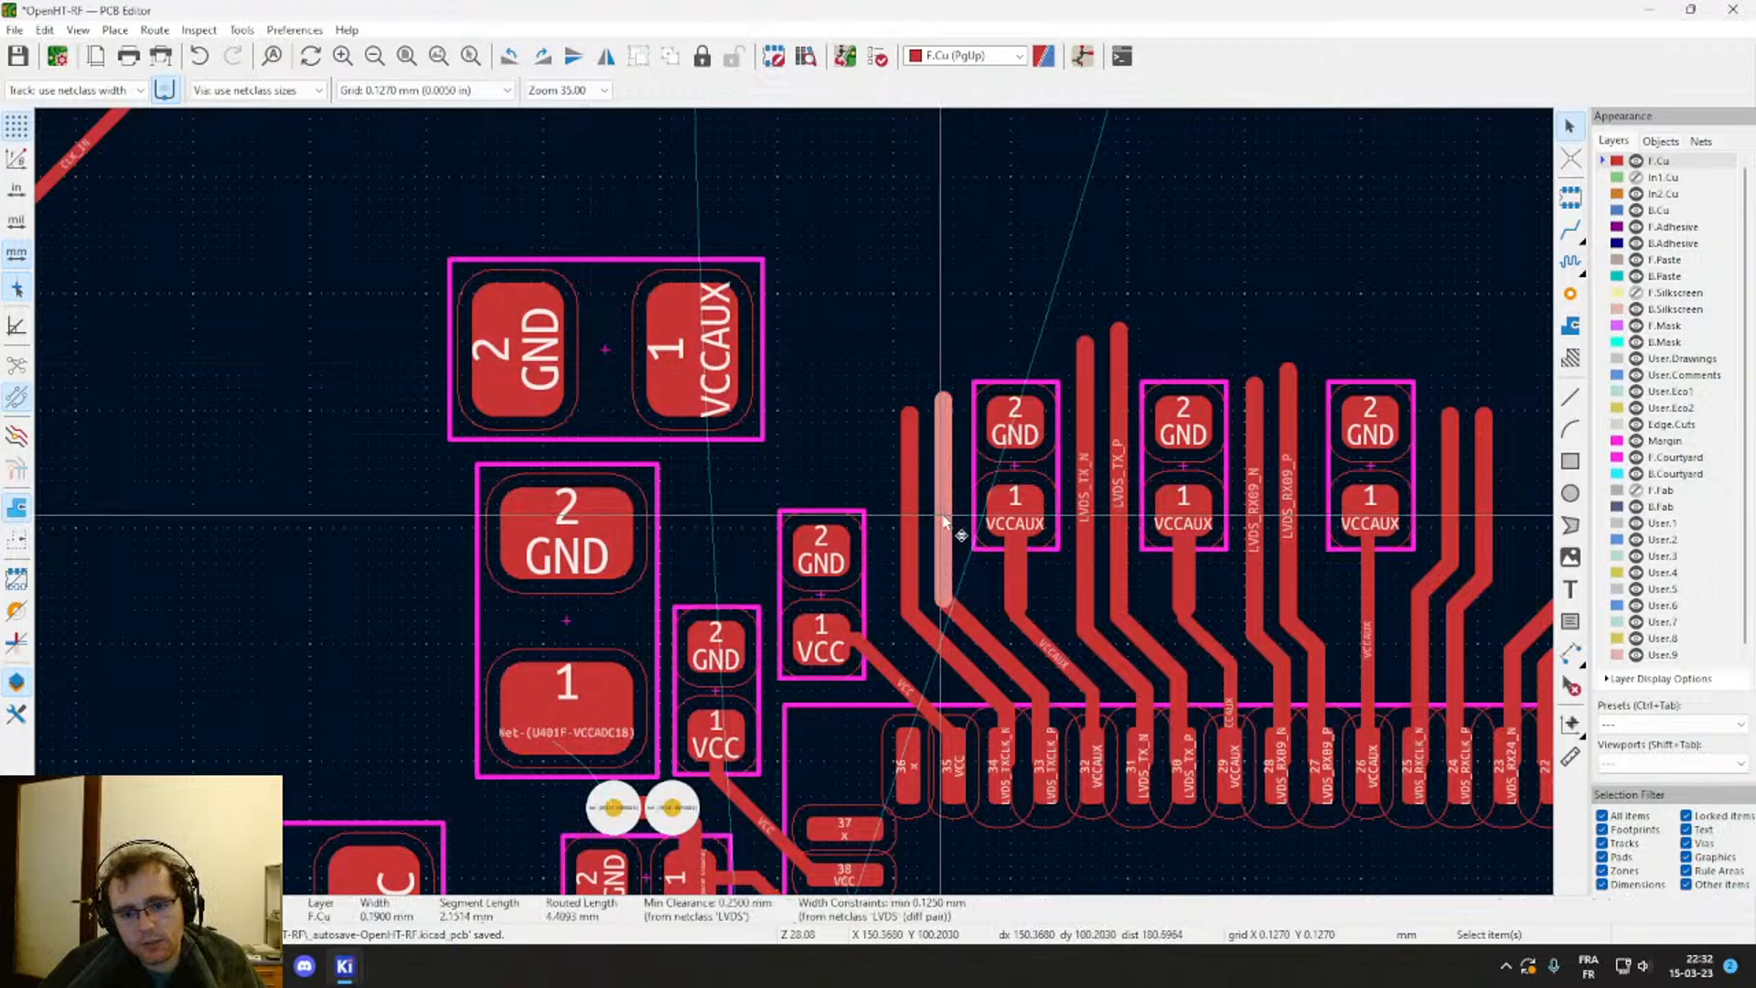
left_click(911, 494, "shift")
key("m")
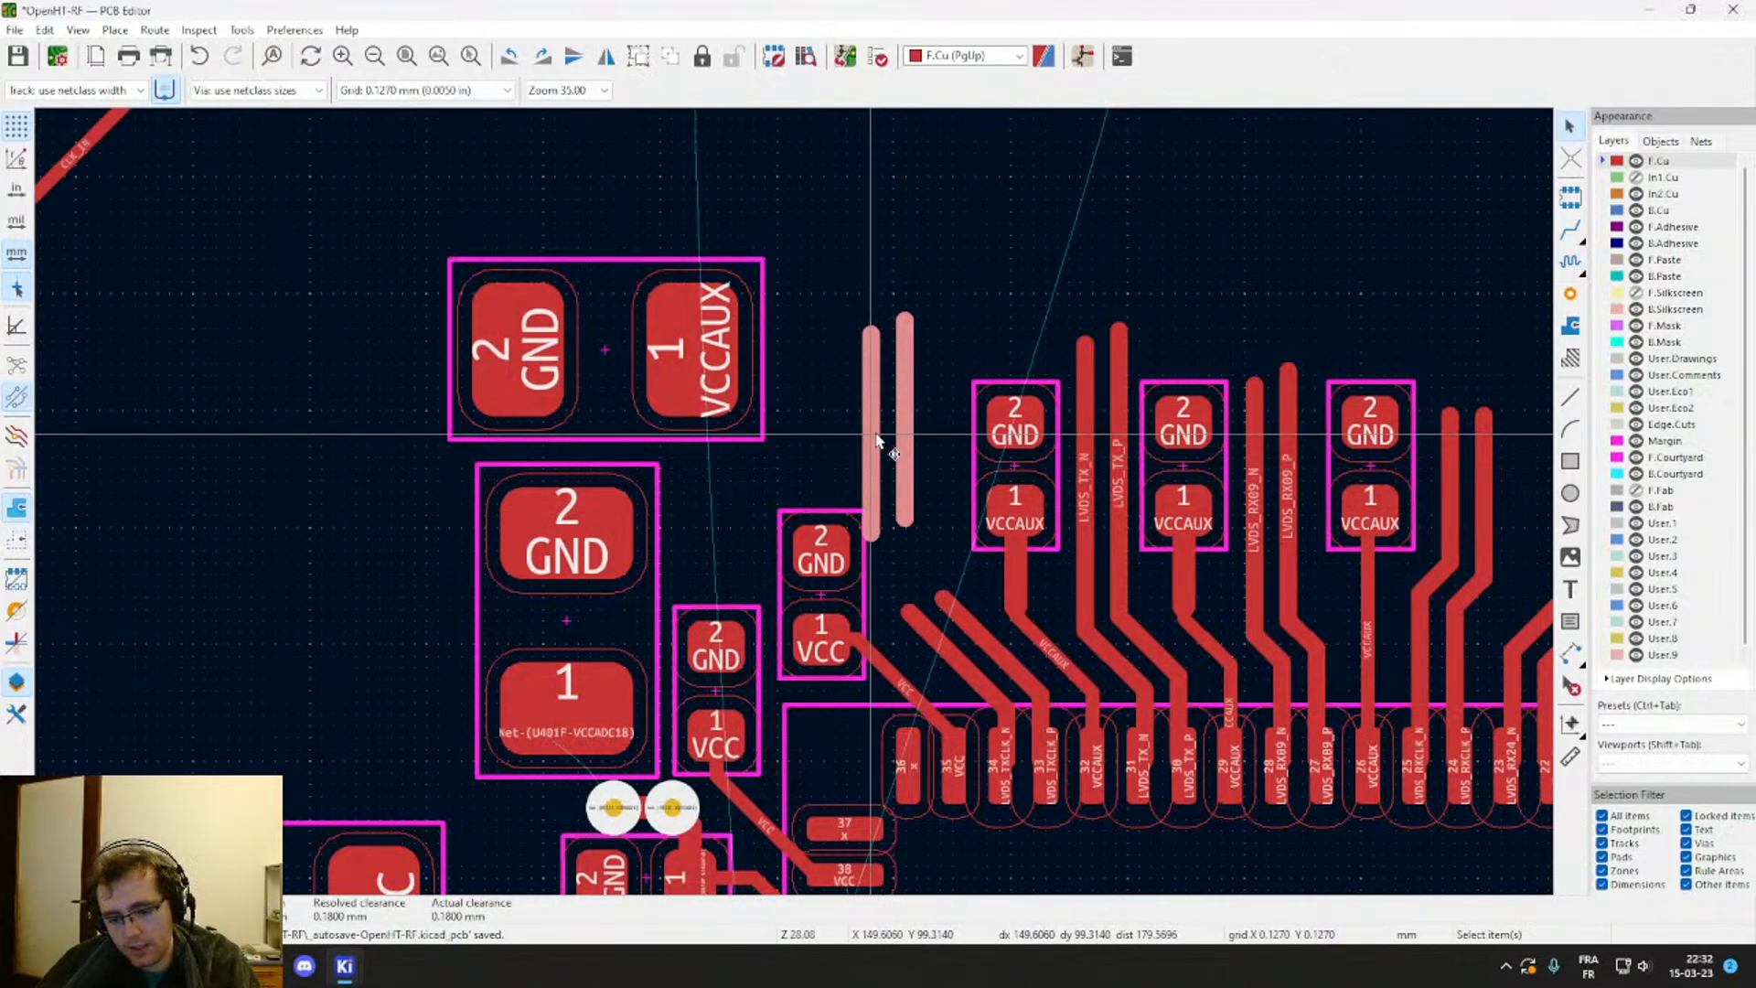
key("Delete")
Step: Route the LVDS_TXCLK differential pair from the FPGA fan-out up past the VCCAUX capacitor, ending in a straight section beyond it
key("6")
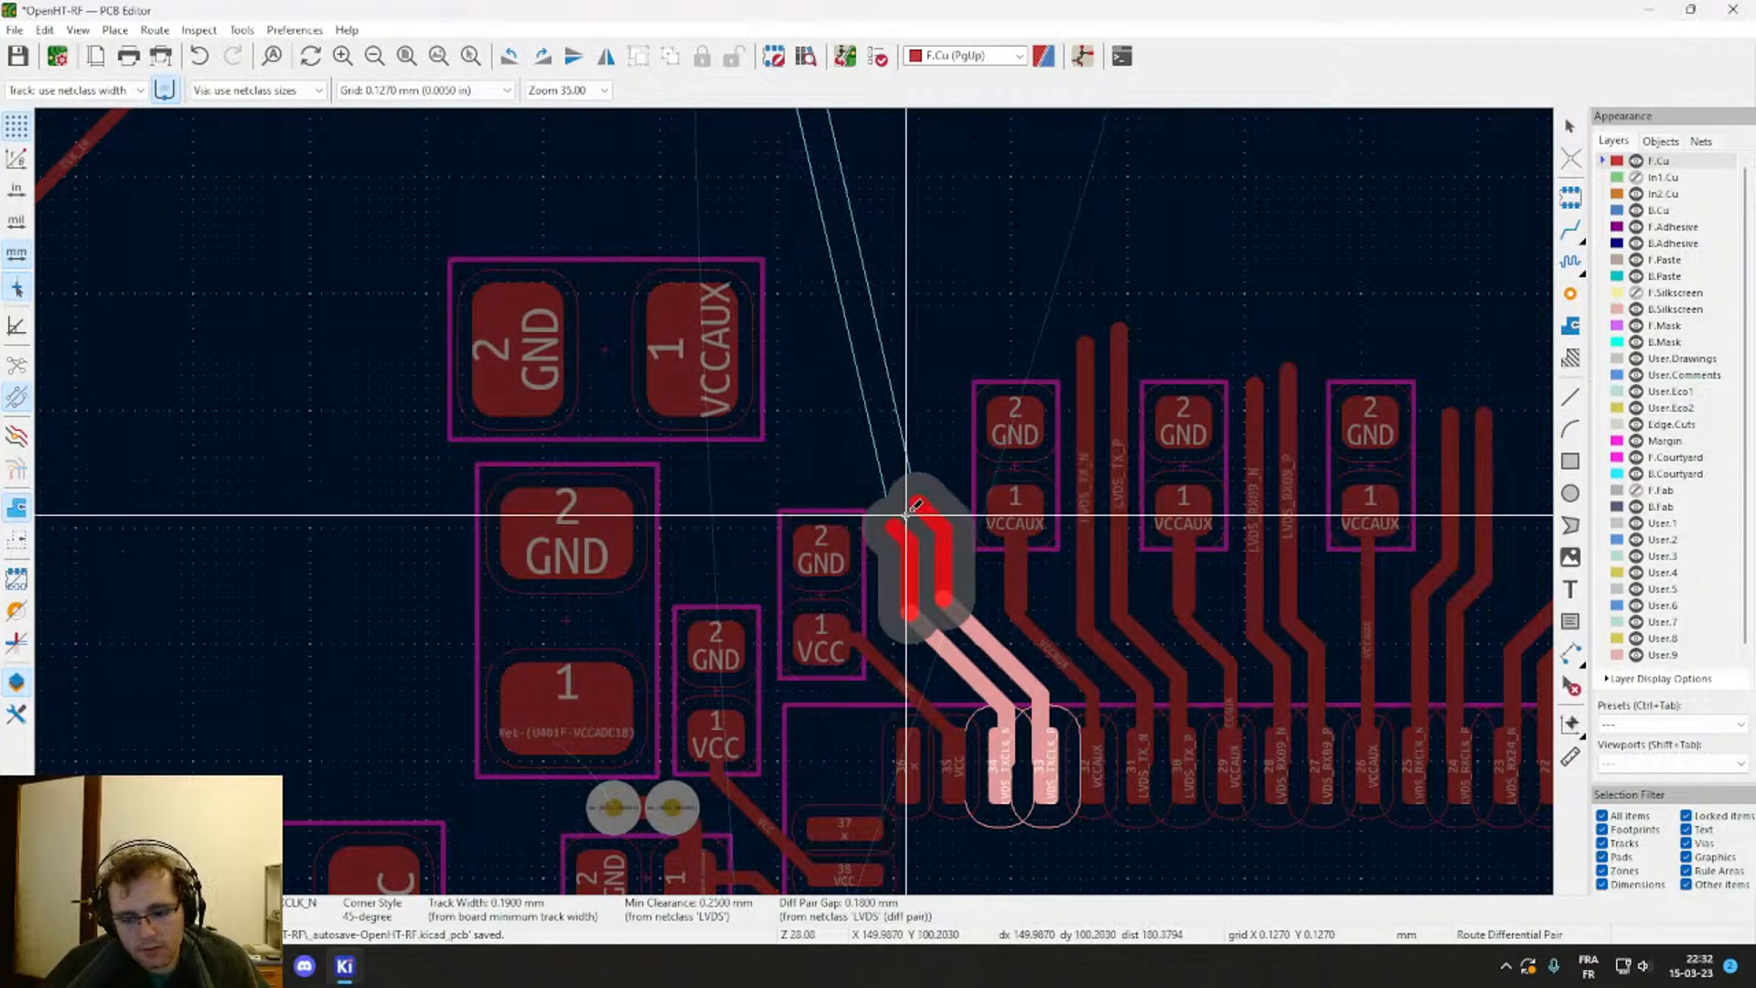
key("Escape")
left_click(964, 609)
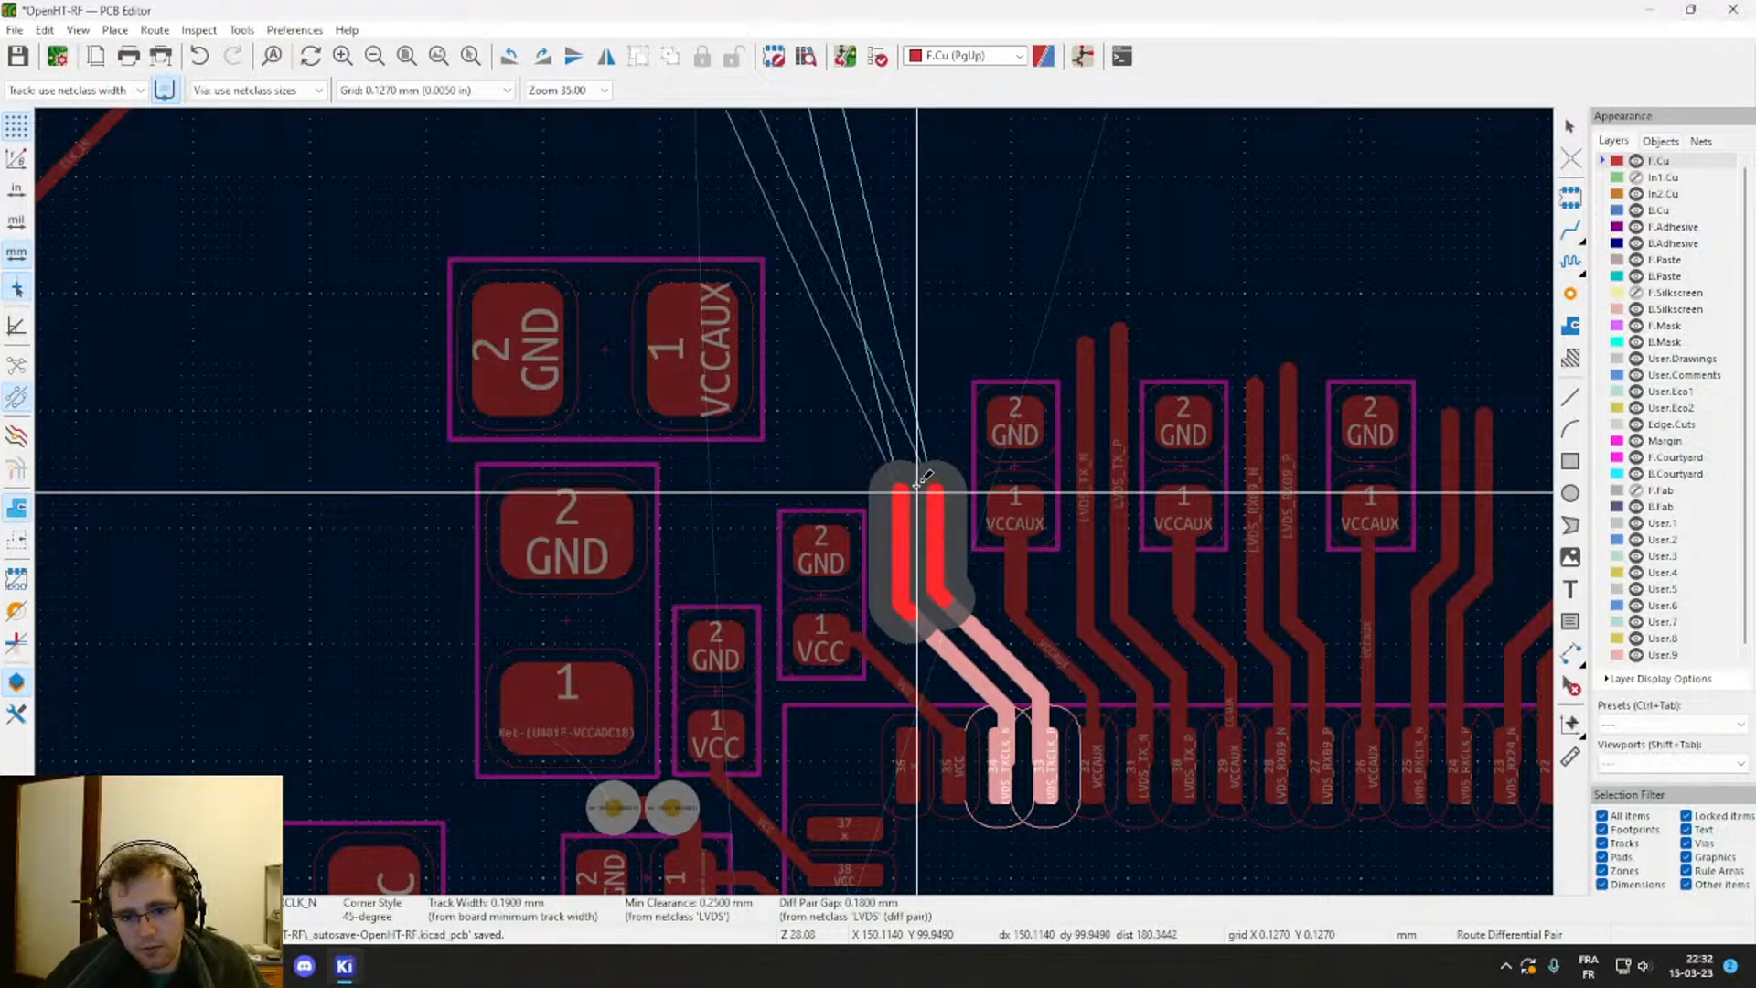
left_click(915, 491)
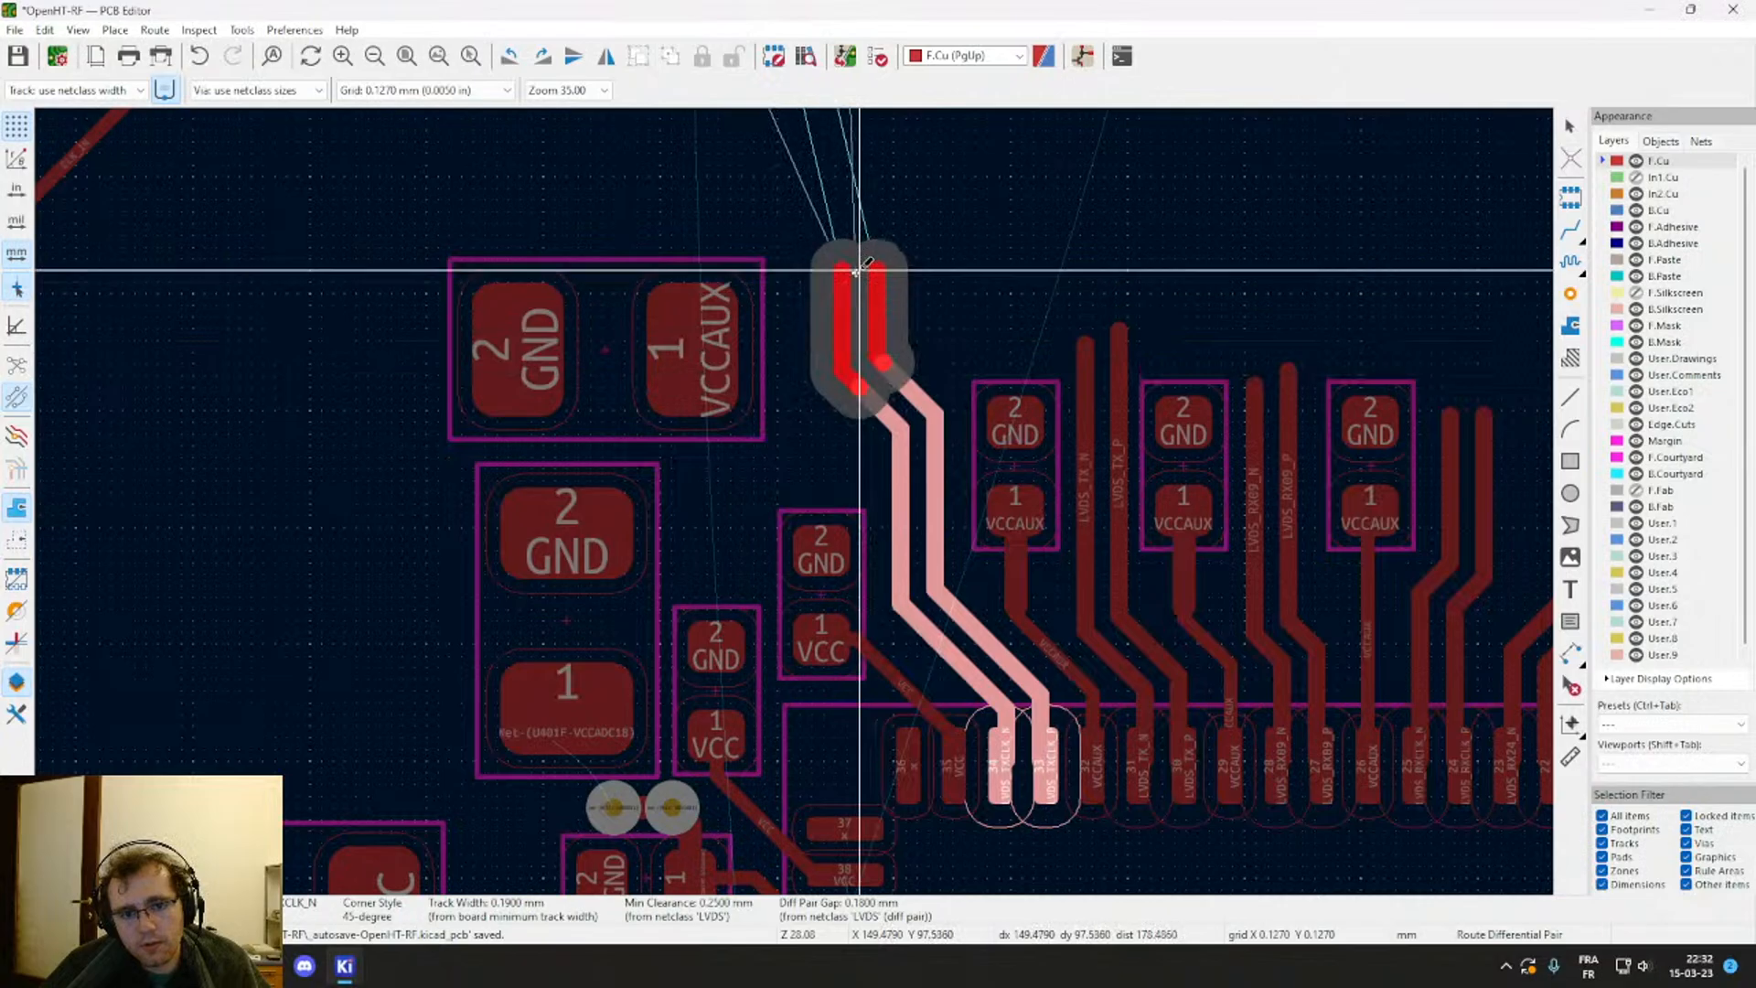
left_click(856, 269)
scroll(840, 217, "down", 3)
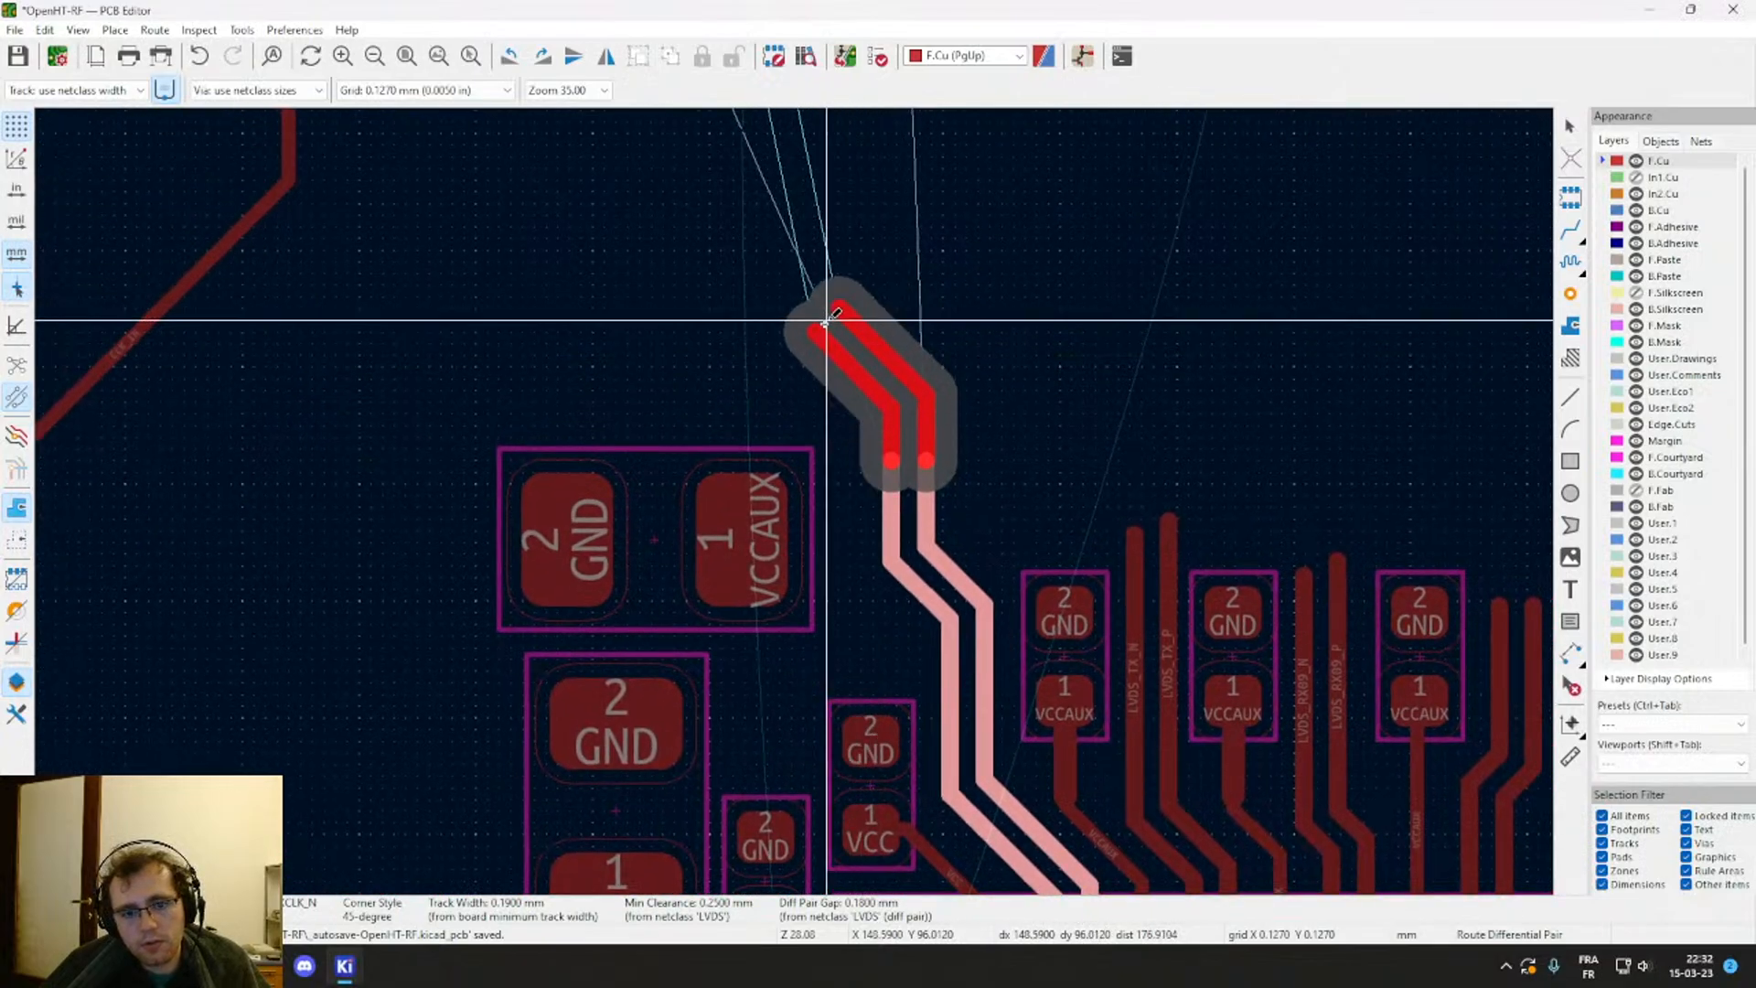
left_click(794, 499)
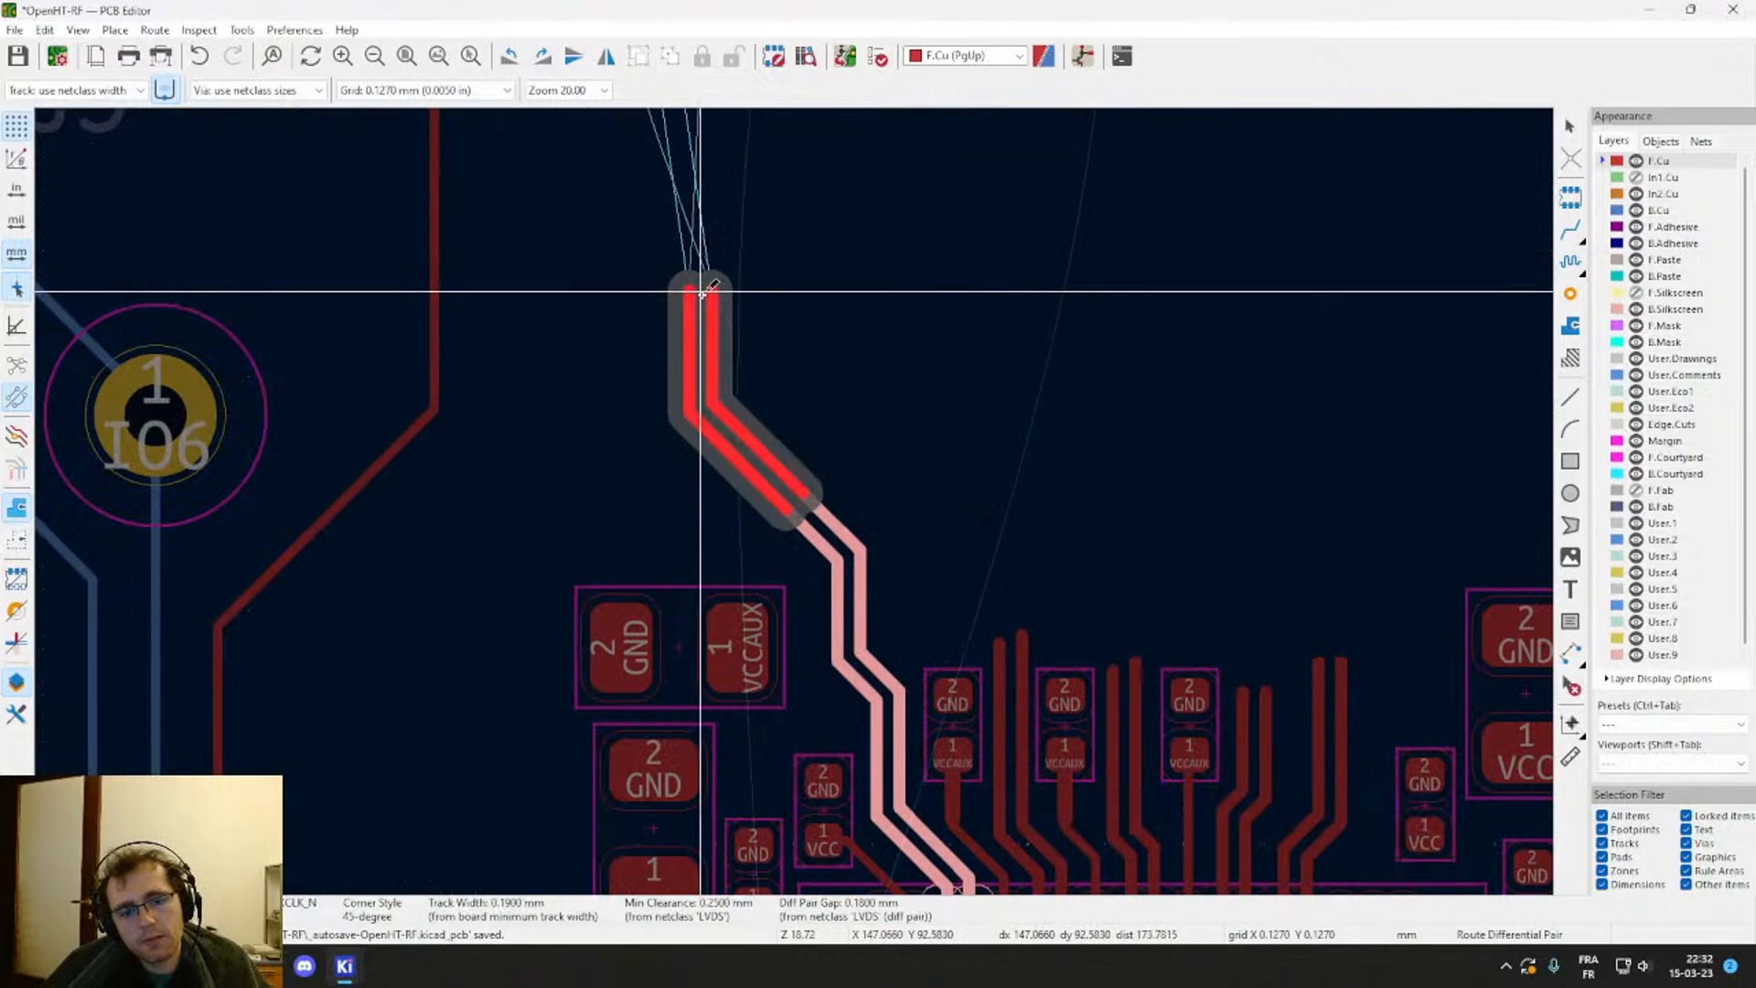
double_click(701, 292)
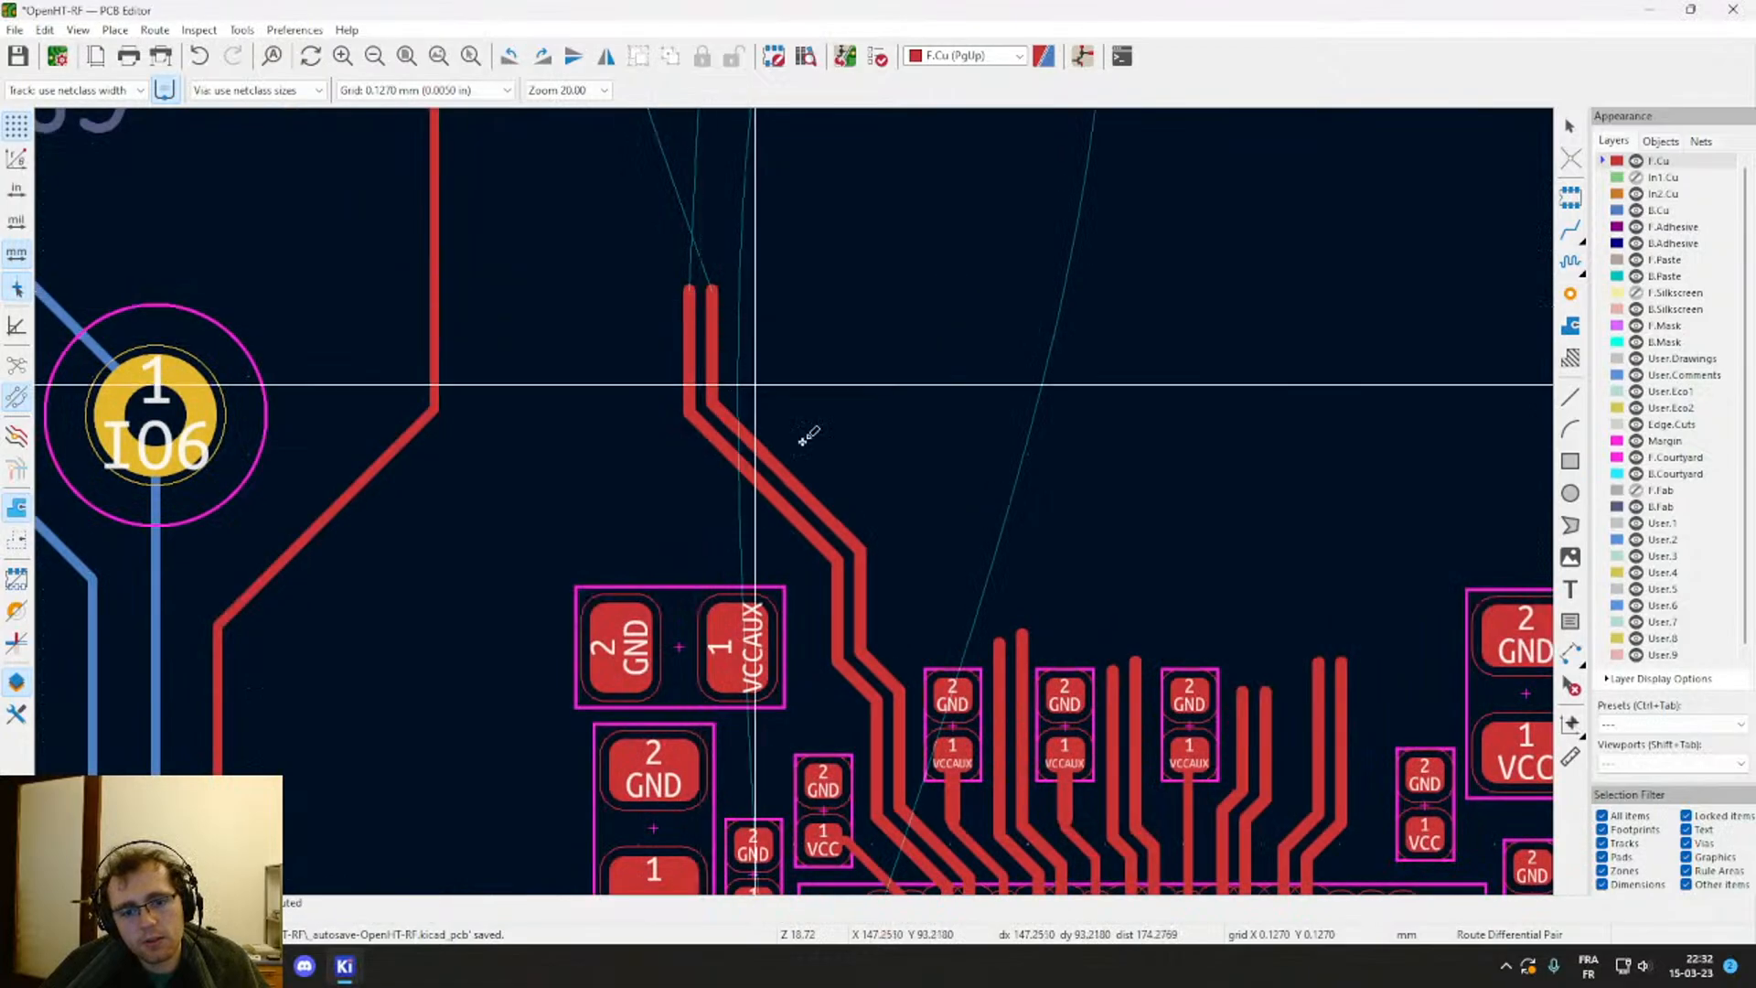
Step: Route the LVDS_TX differential pair from FPGA pins 31 and 30 diagonally, then straight up to just below the RF chip's fan-out
left_click(1000, 648)
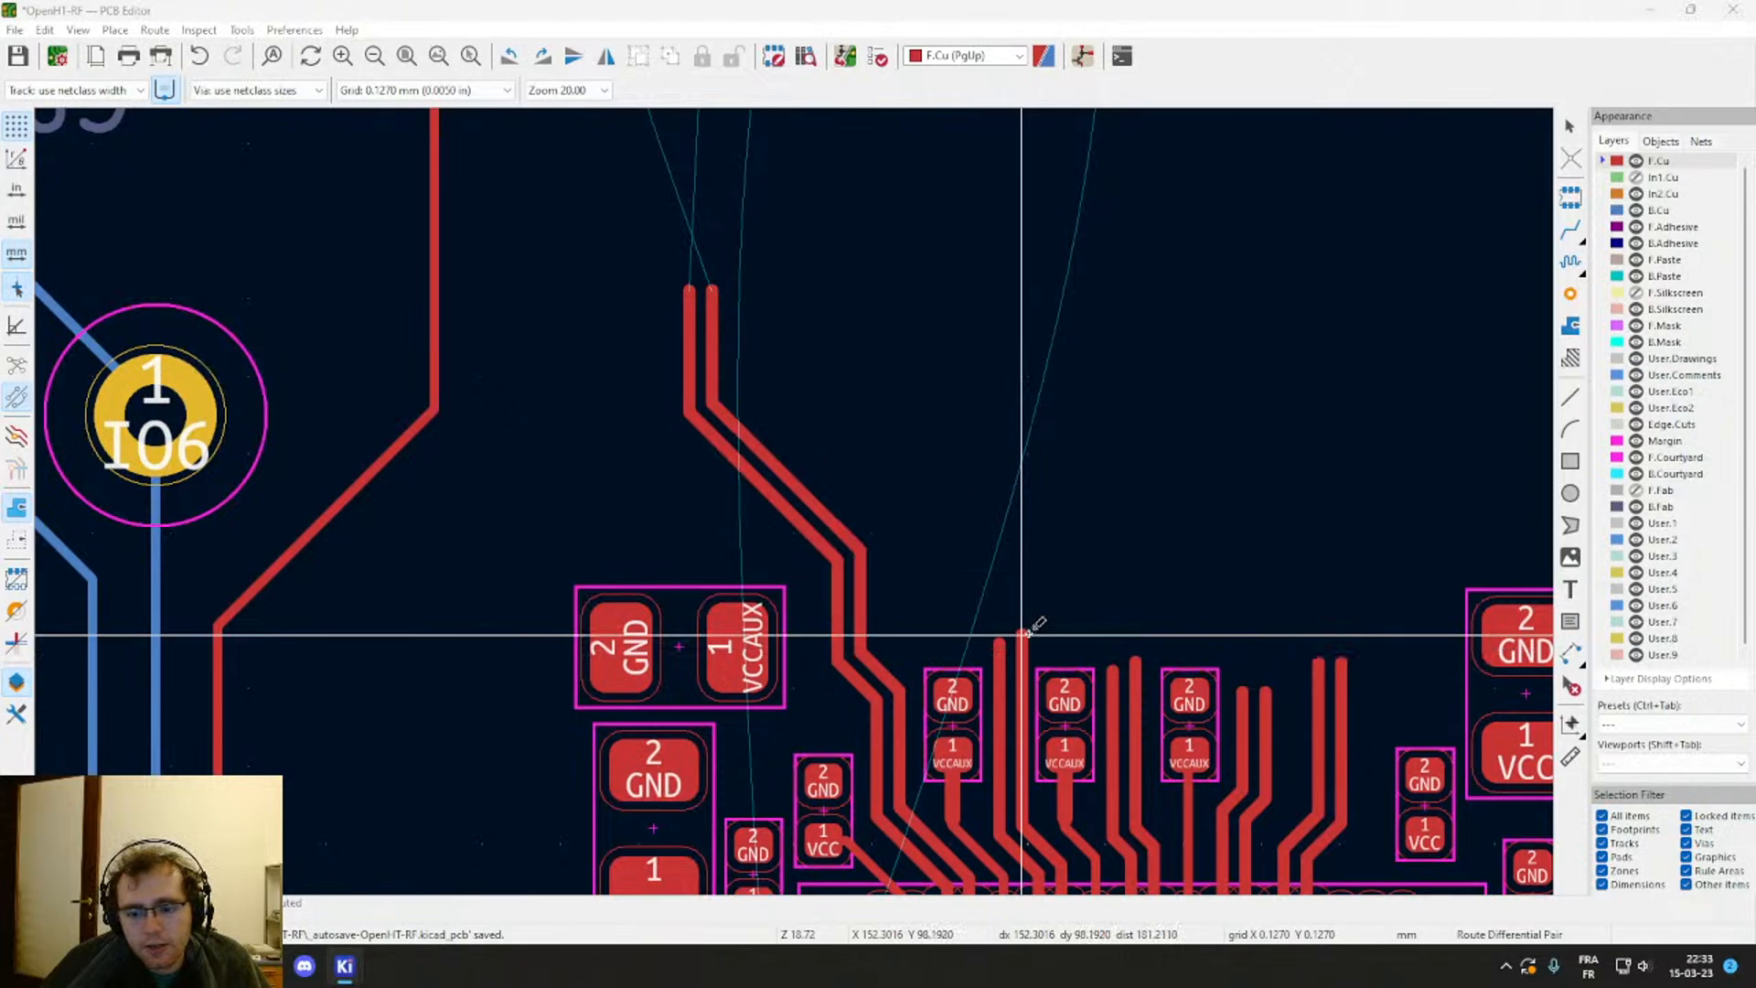
left_click(1021, 633)
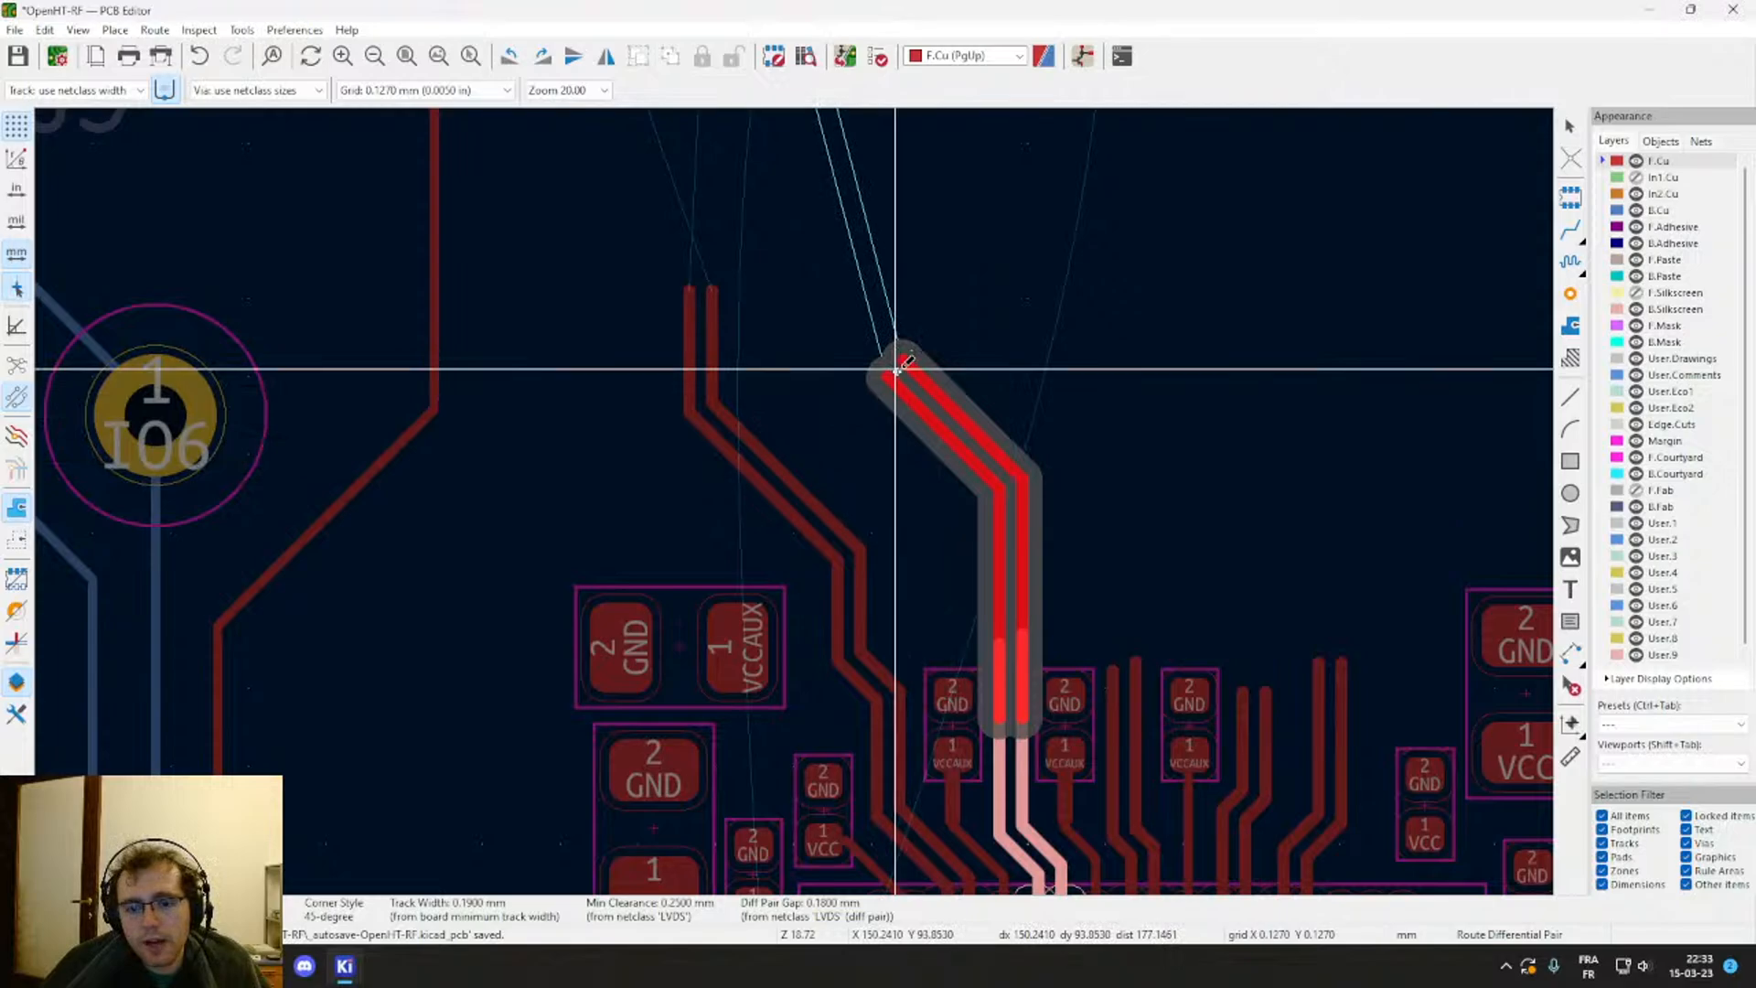
left_click(909, 373)
middle_click_drag(846, 265, 917, 734)
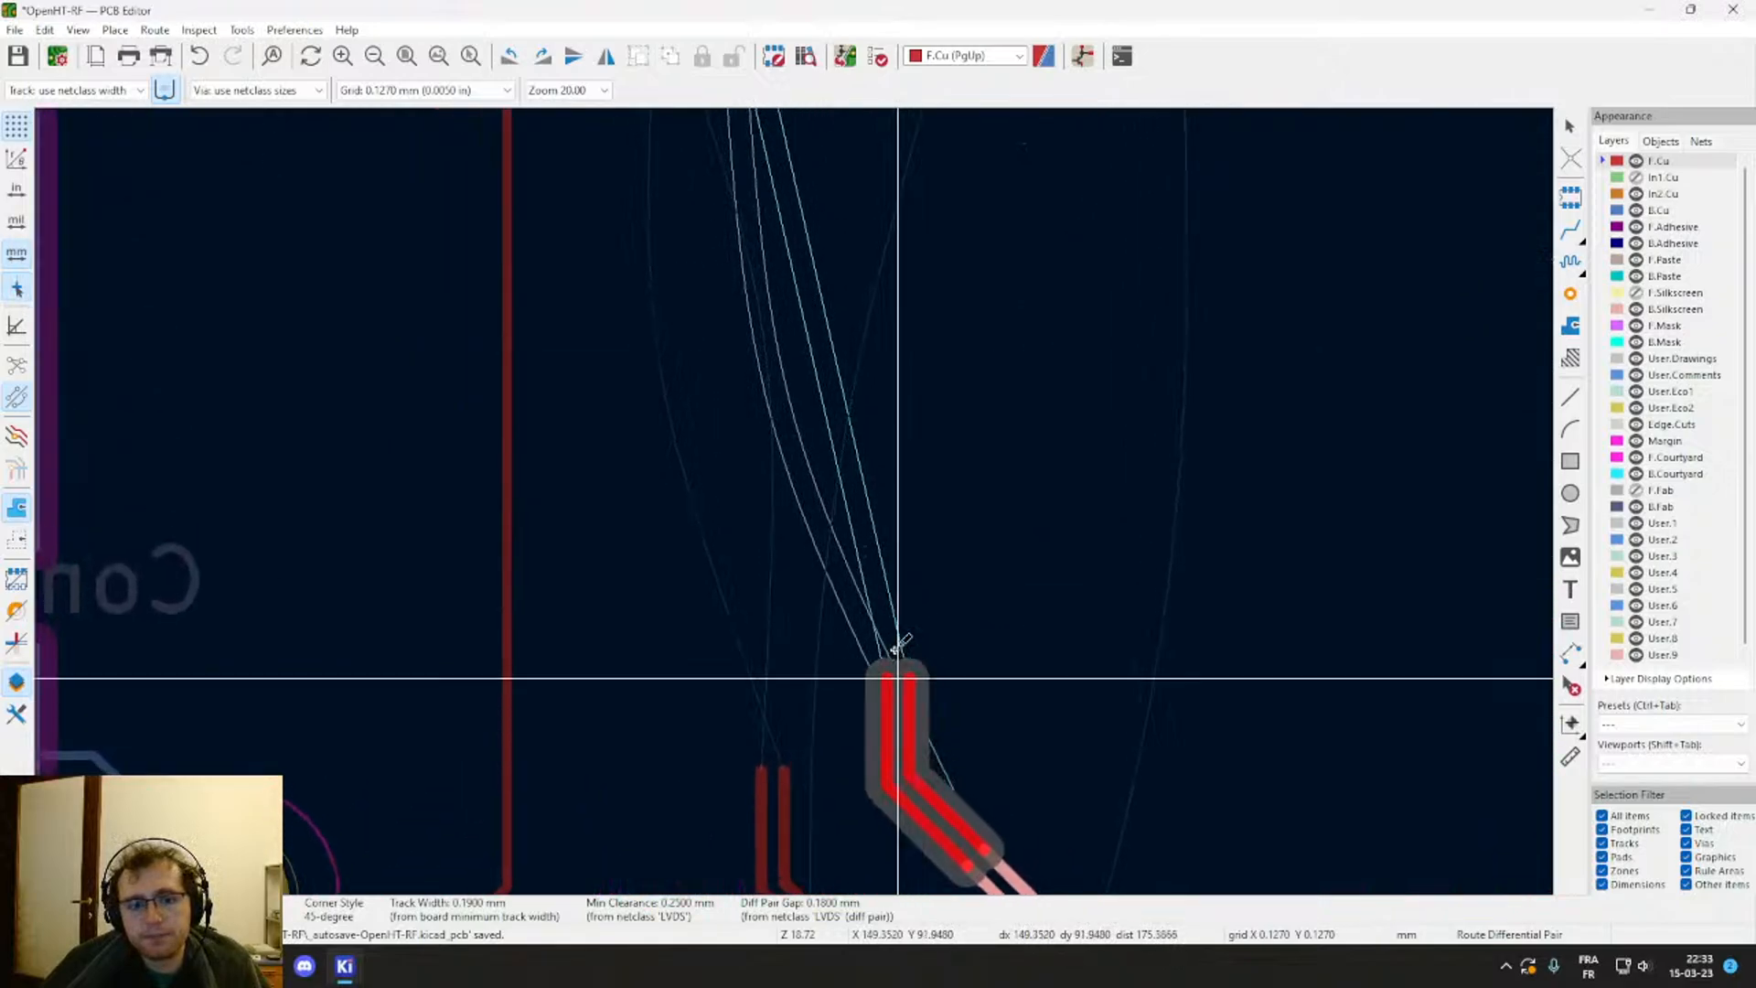
middle_click_drag(856, 374, 913, 722)
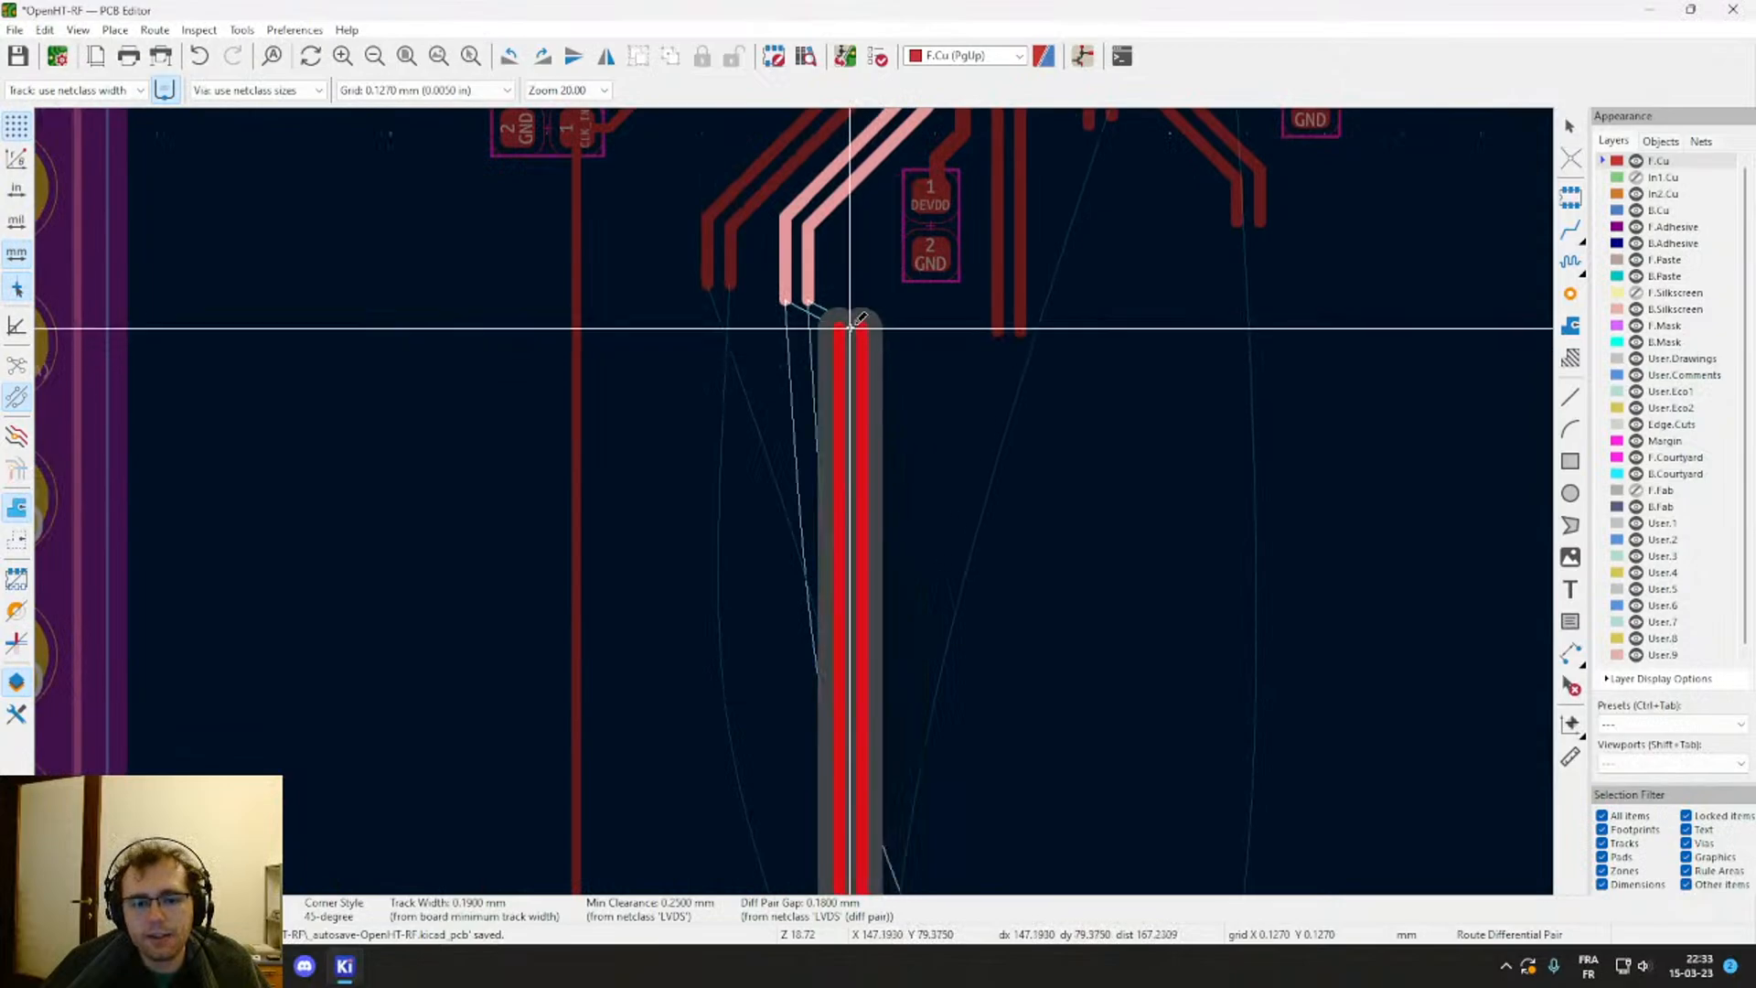
left_click(842, 320)
key("Escape")
key("Escape")
Step: Delete the old LVDS_TX fan-out tracks below the RF chip and route the new pair to the chip's pads
left_click_drag(834, 298, 775, 219)
key("Delete")
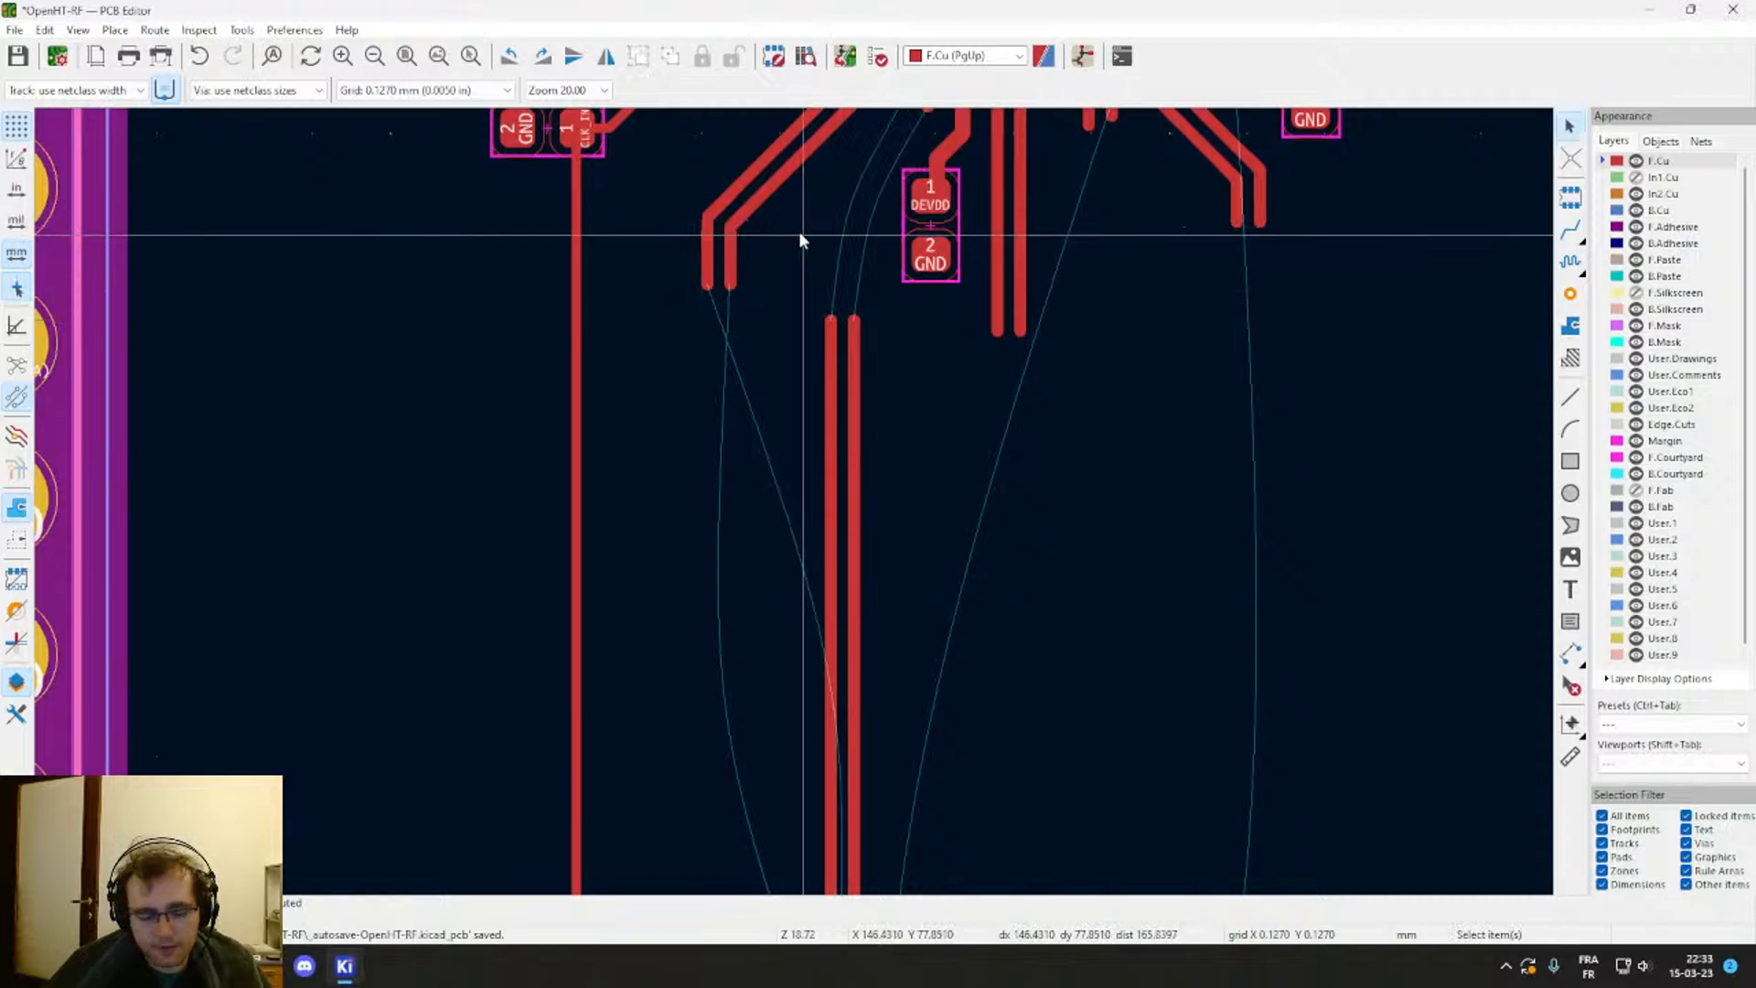
key("6")
middle_click_drag(871, 195, 850, 435)
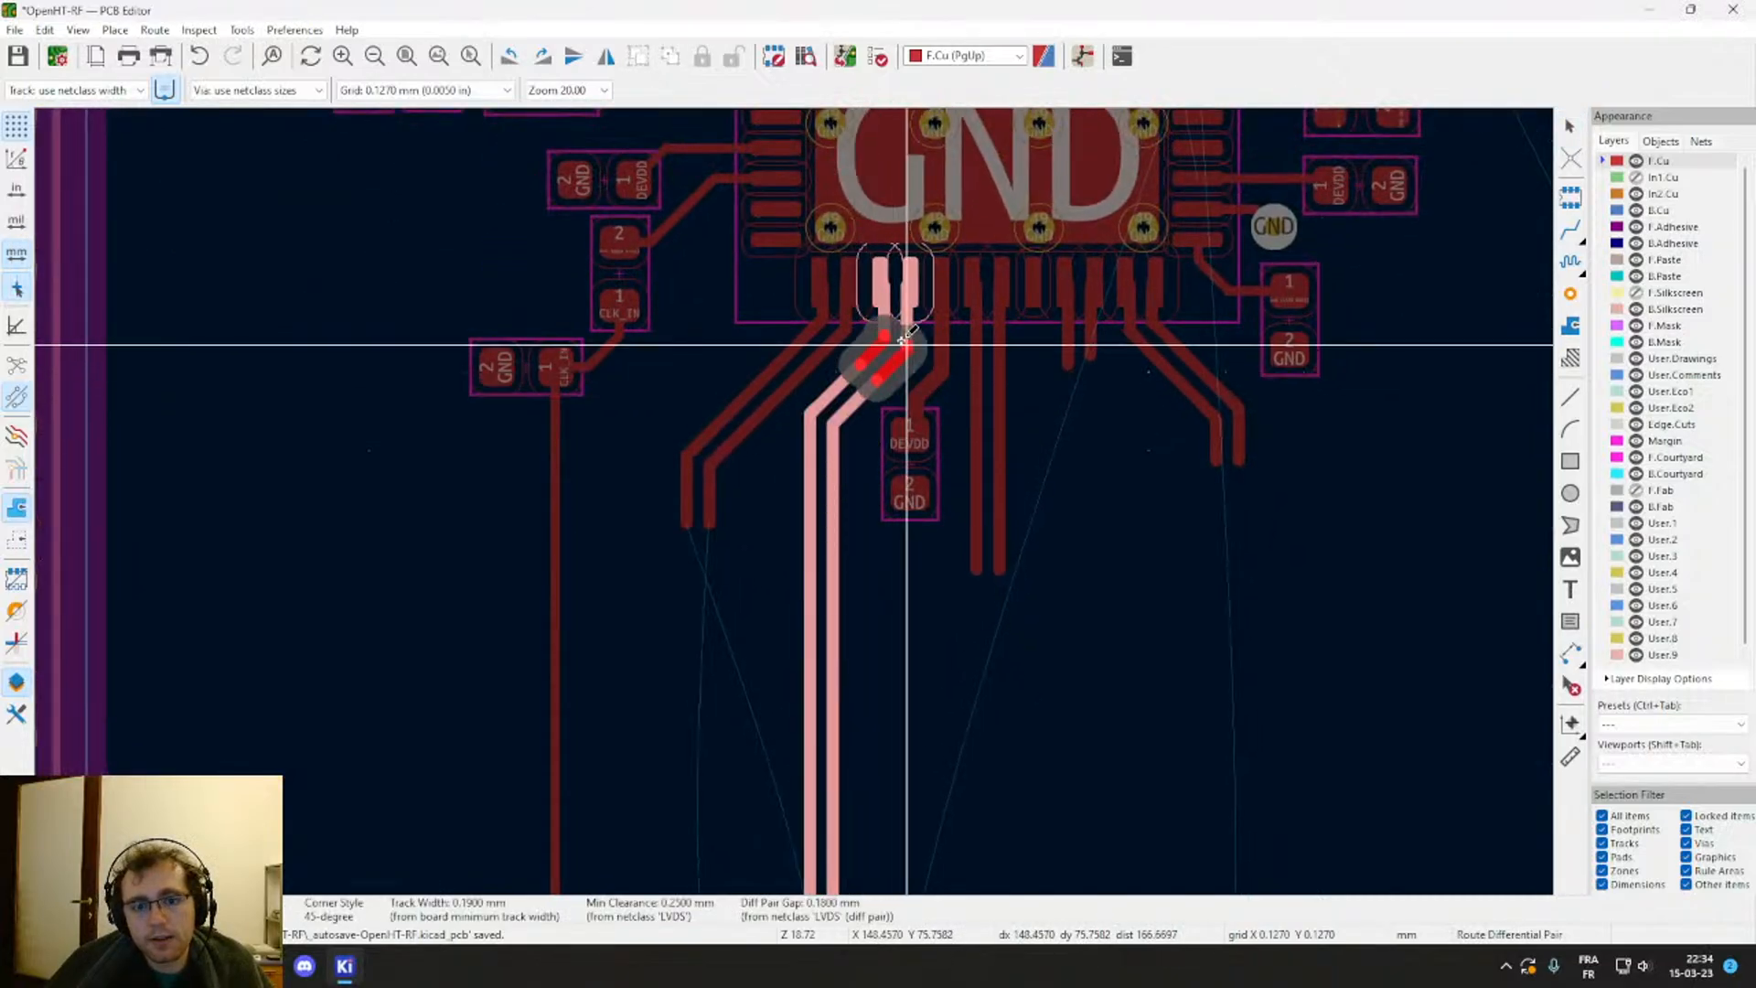
left_click(901, 334)
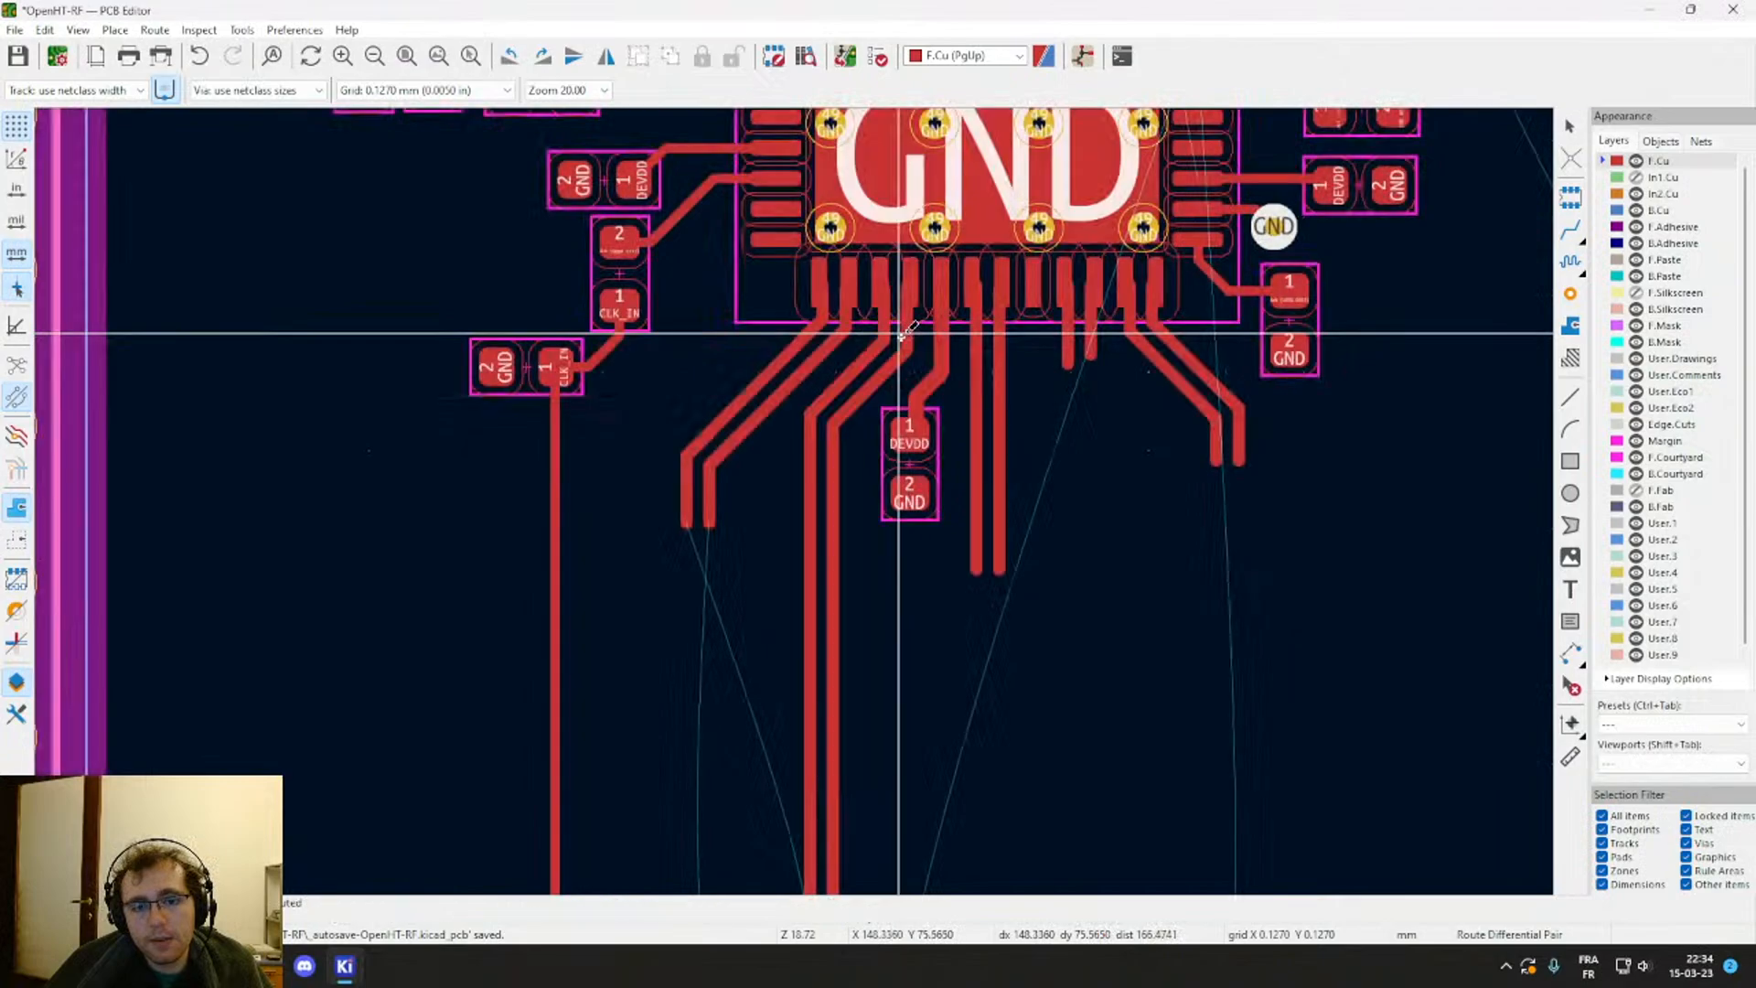
left_click(712, 523)
middle_click_drag(765, 836, 783, 266)
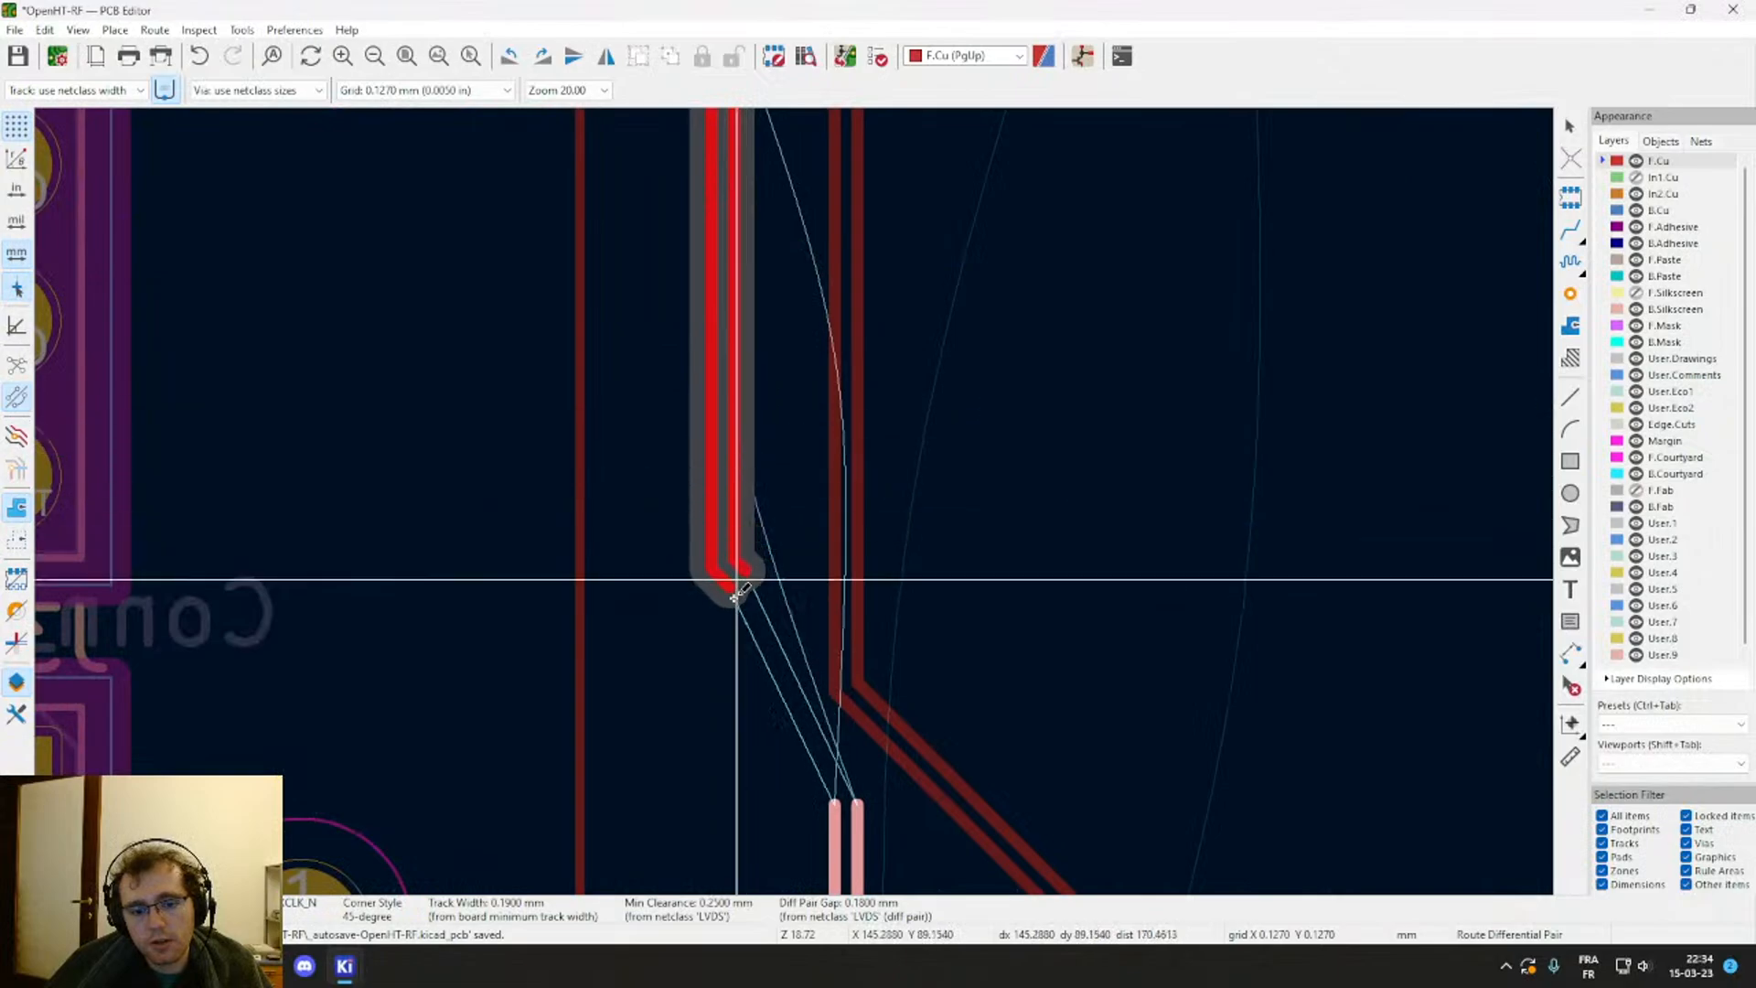
middle_click_drag(763, 805, 685, 416)
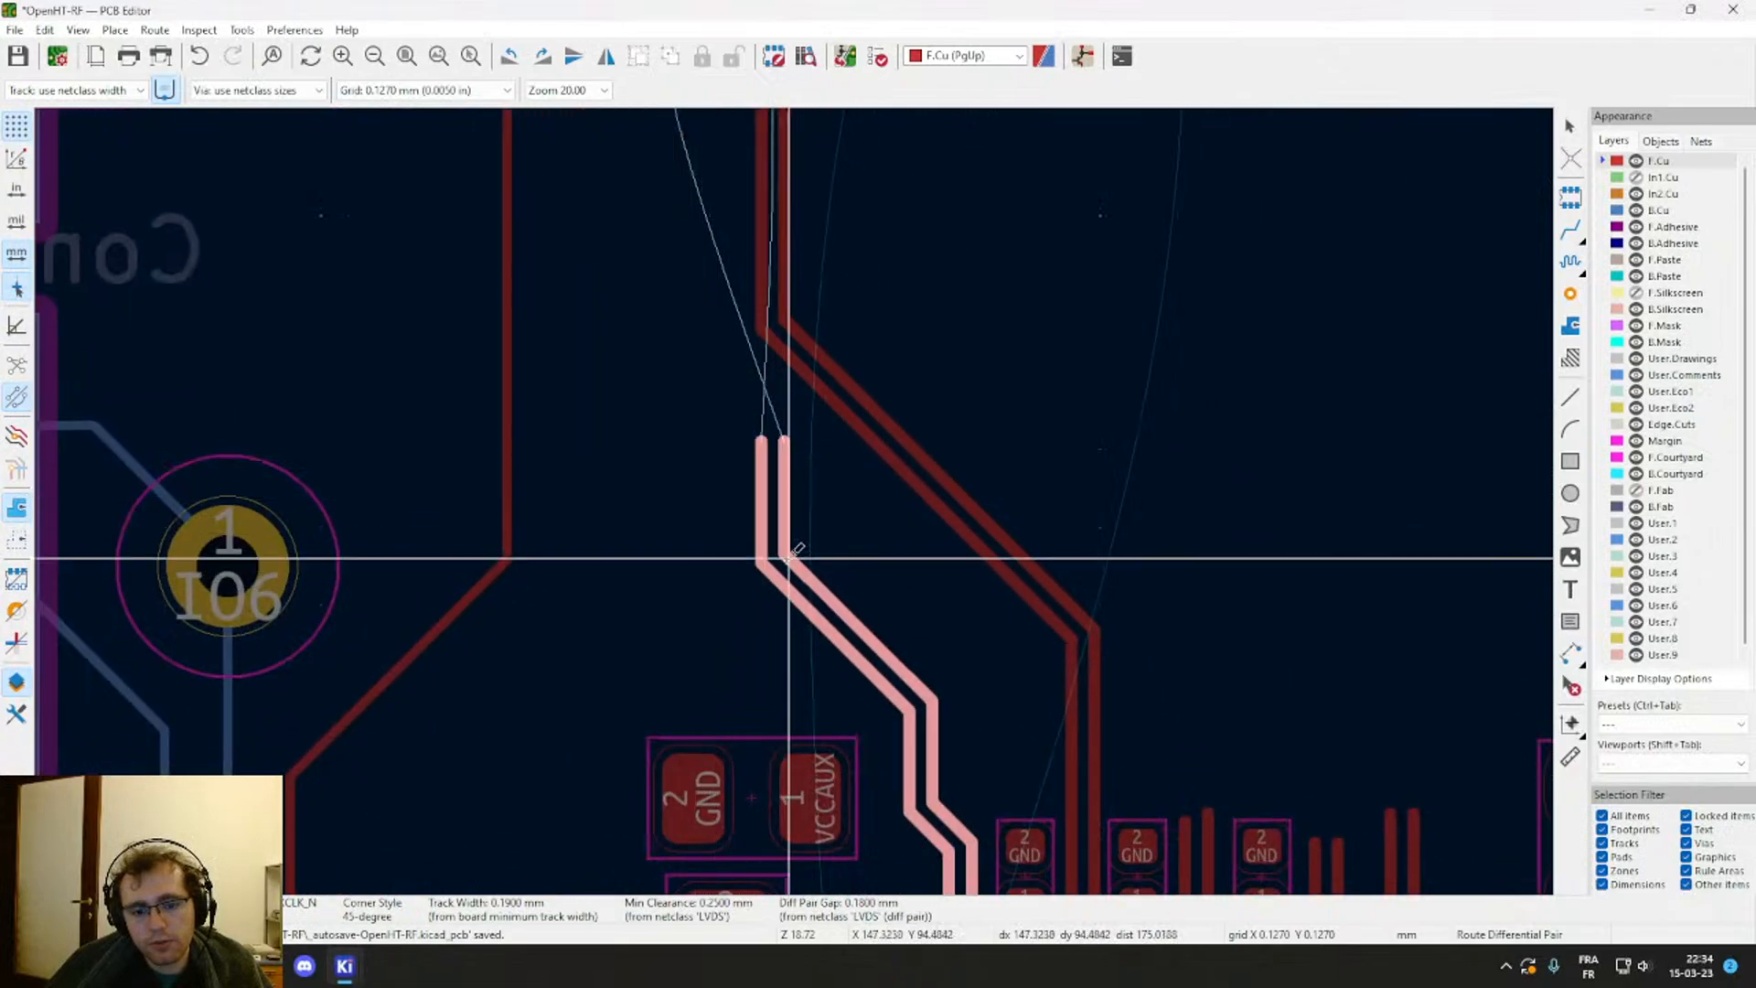
key("Escape")
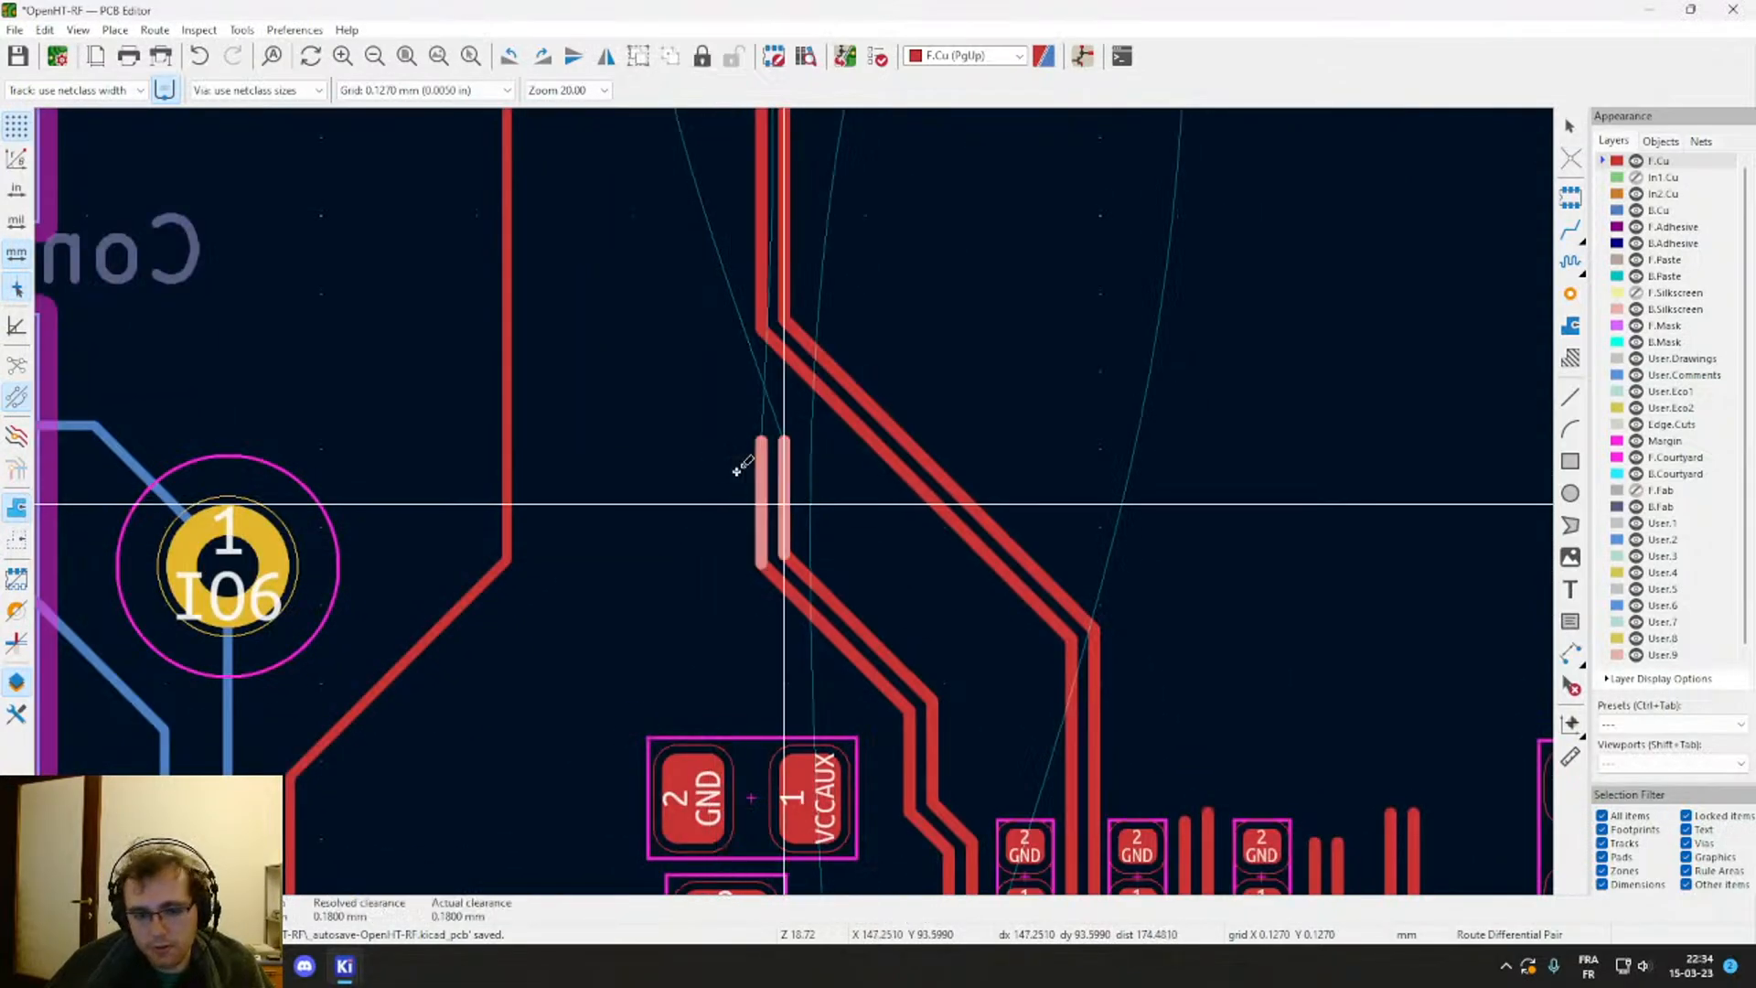
Step: Remove the straight LVDS_TXCLK ends above the FPGA and route the pair from the RF chip down to the remaining diagonal
scroll(759, 460, "down", 2)
middle_click_drag(772, 457, 675, 388)
left_click(697, 322)
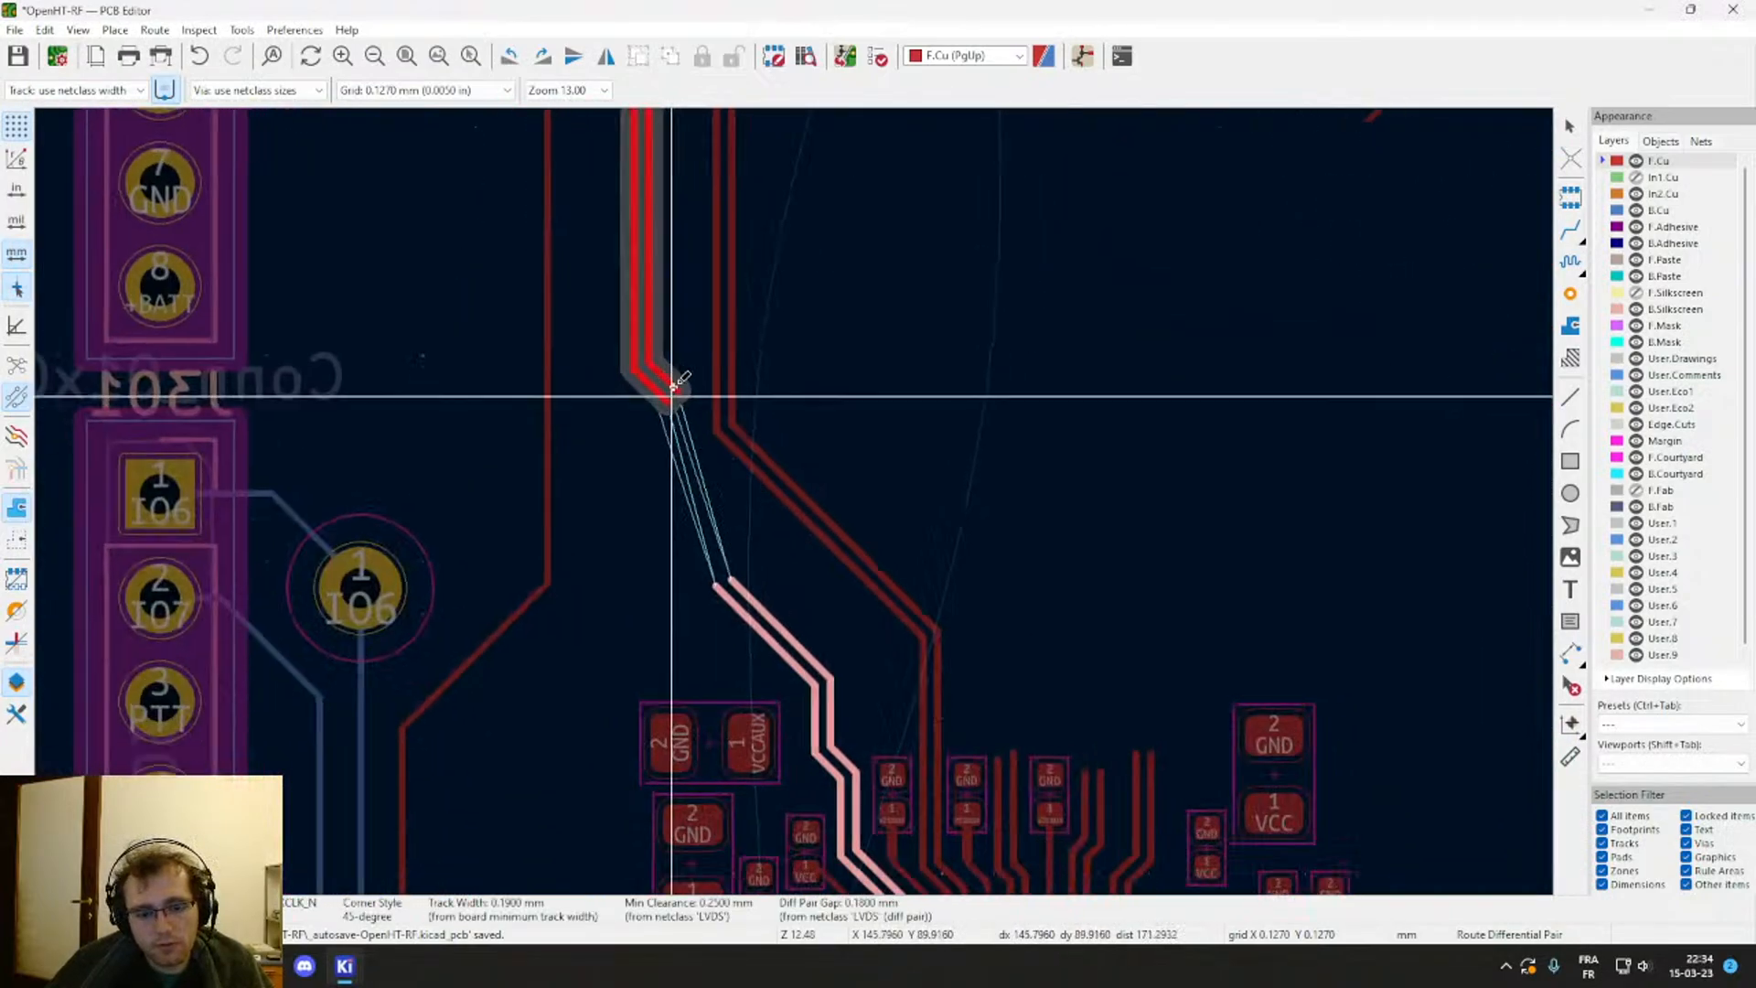
left_click(733, 577)
scroll(893, 533, "down", 1)
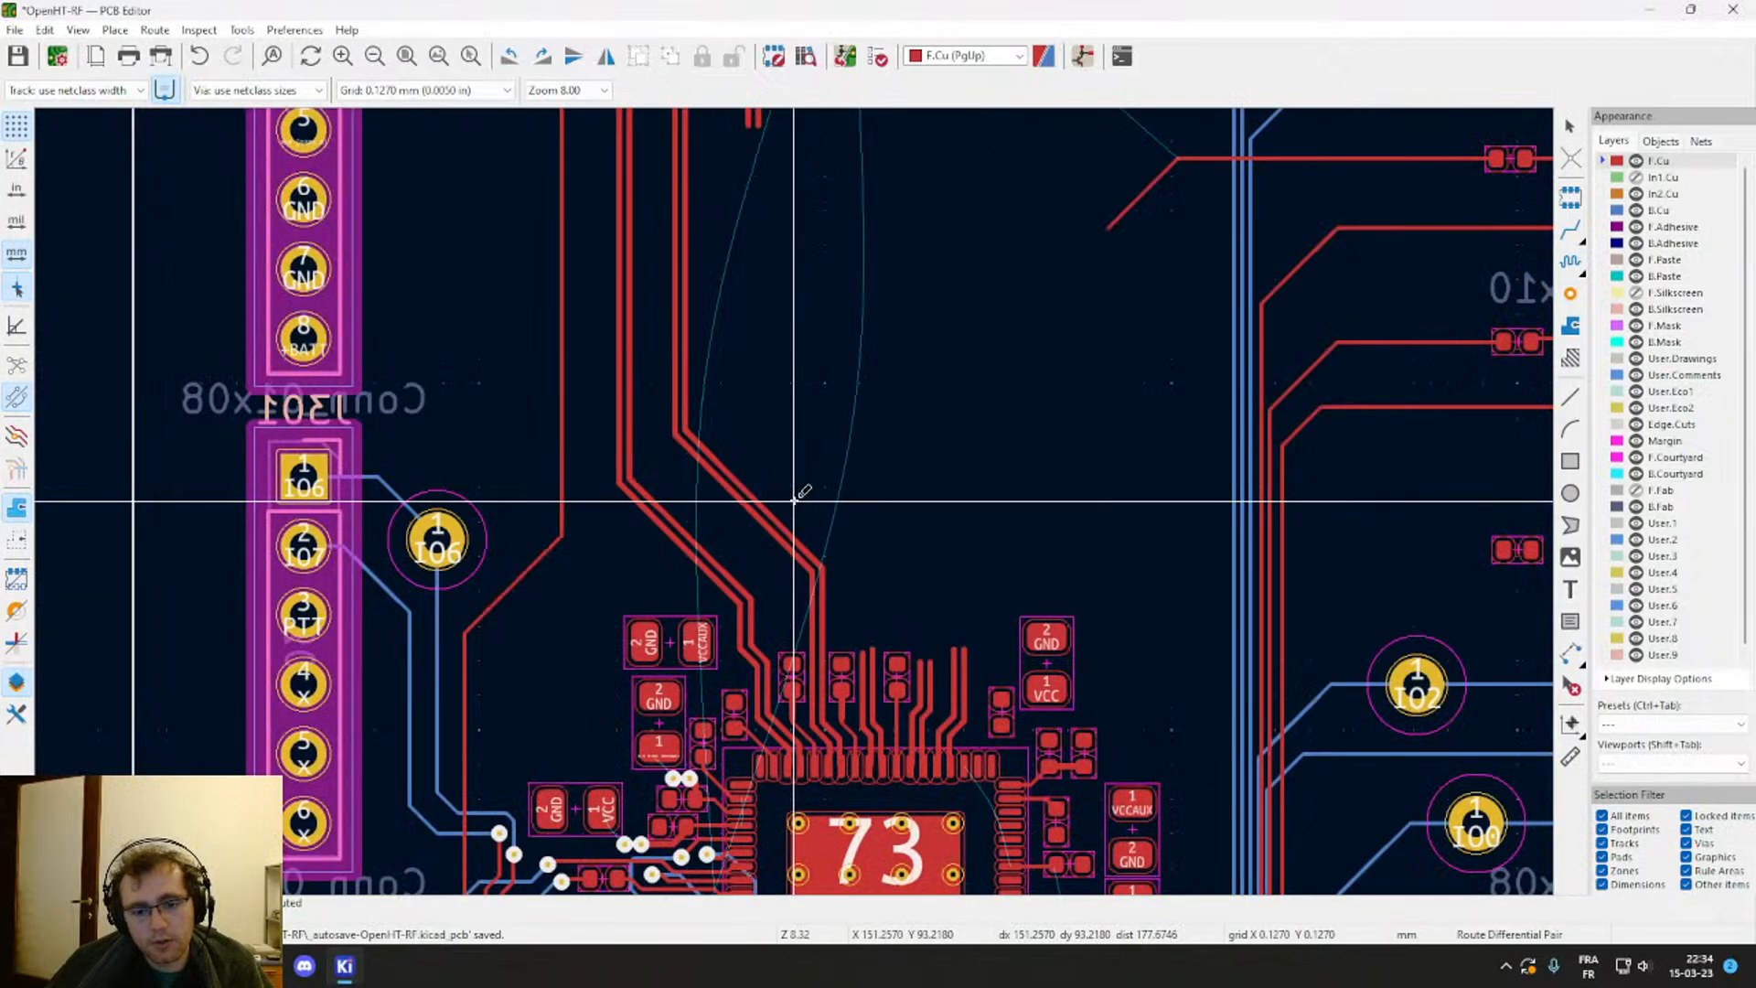
Step: Route the LVDS_RX09 differential pair from the RF chip straight down and diagonally to the tracks above FPGA pins 28 and 27
middle_click_drag(794, 500, 824, 695)
scroll(784, 595, "up", 3)
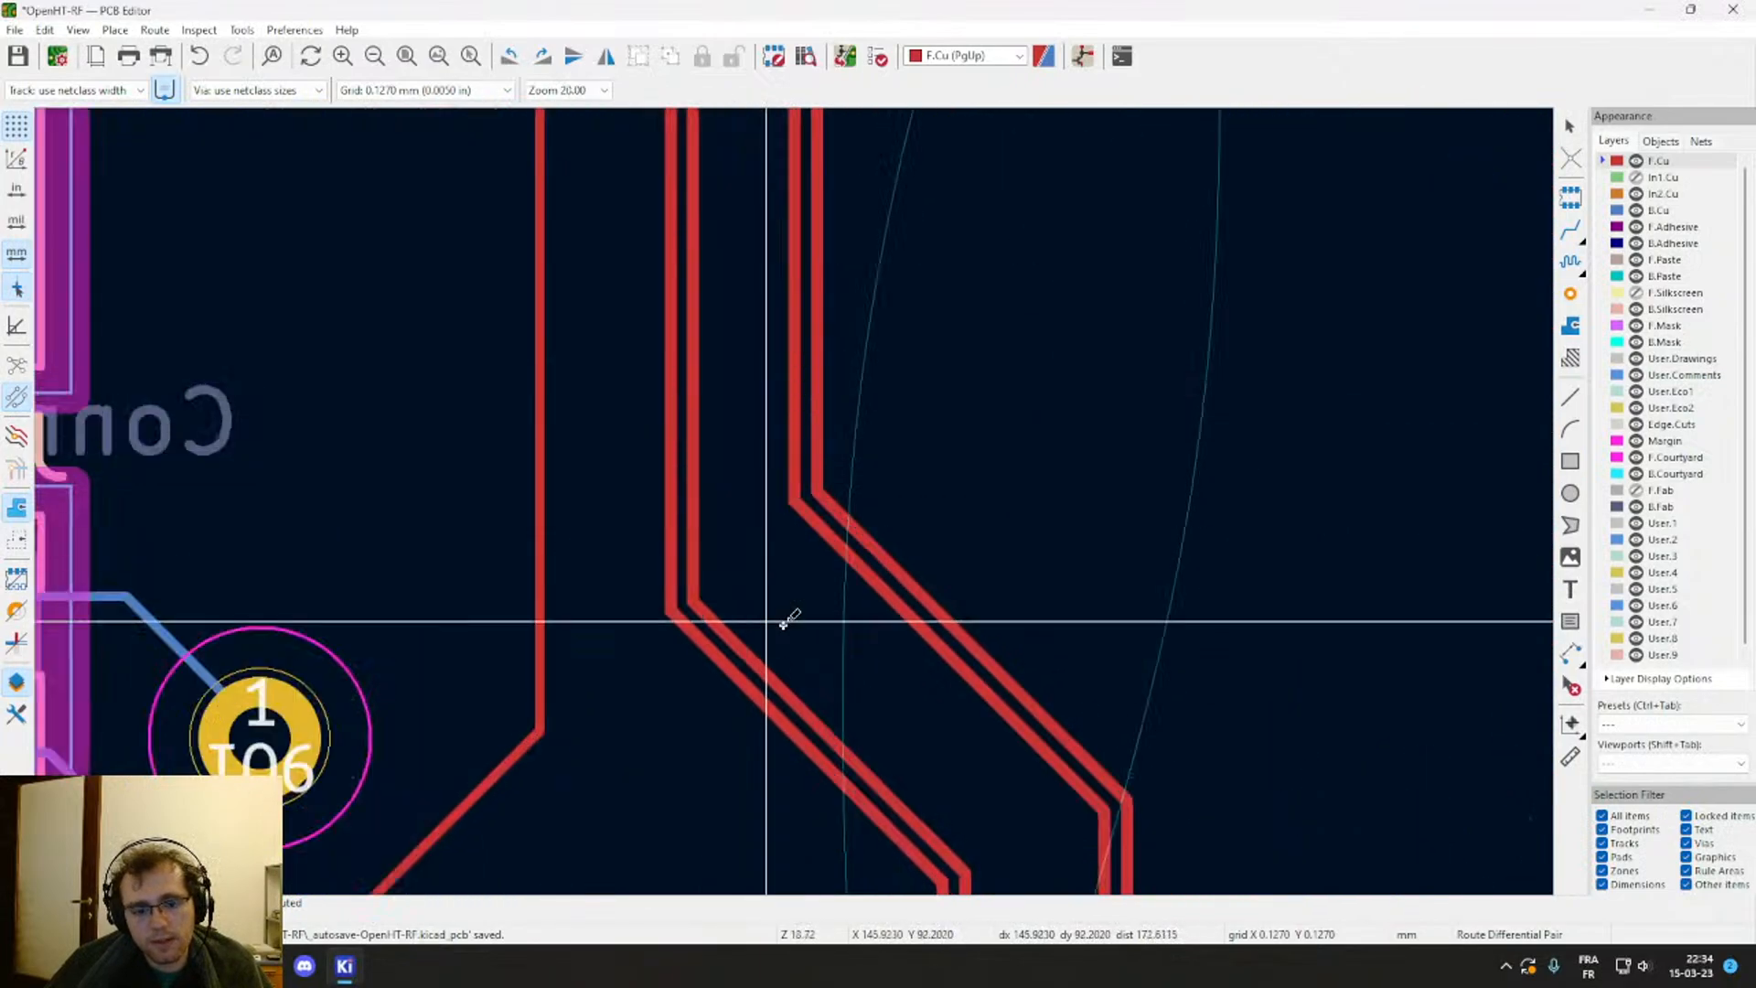
scroll(803, 499, "down", 1)
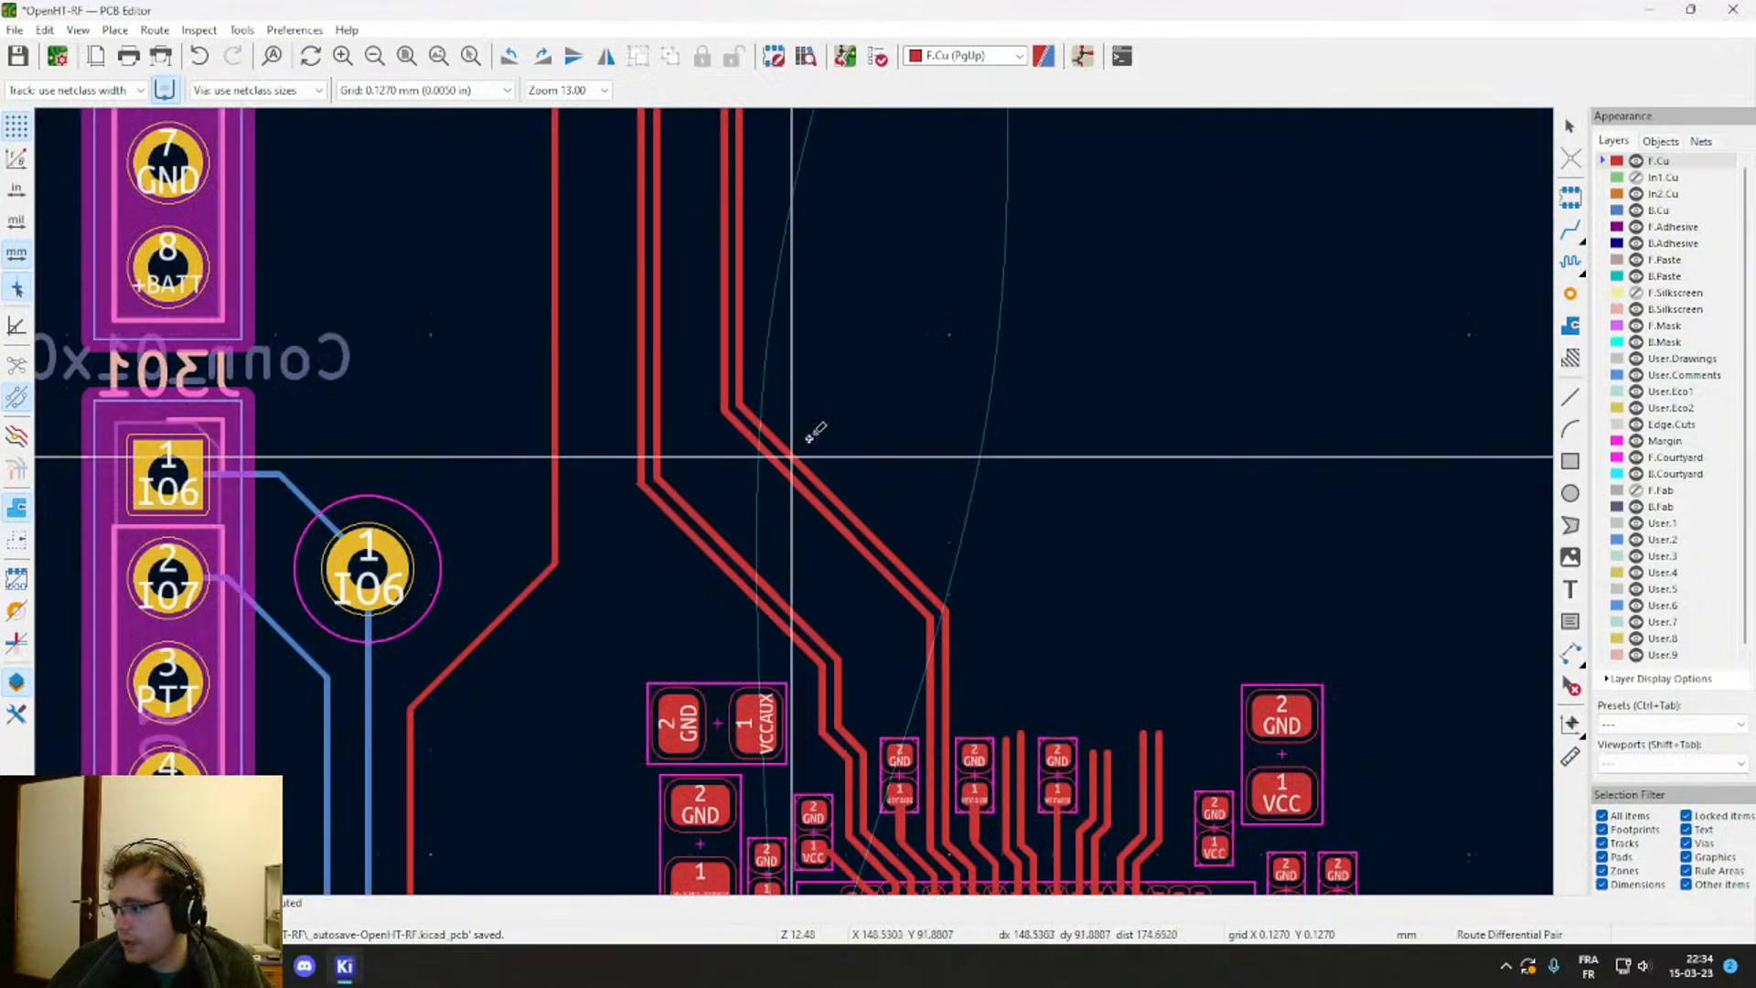
middle_click_drag(855, 304, 870, 627)
middle_click_drag(718, 266, 732, 535)
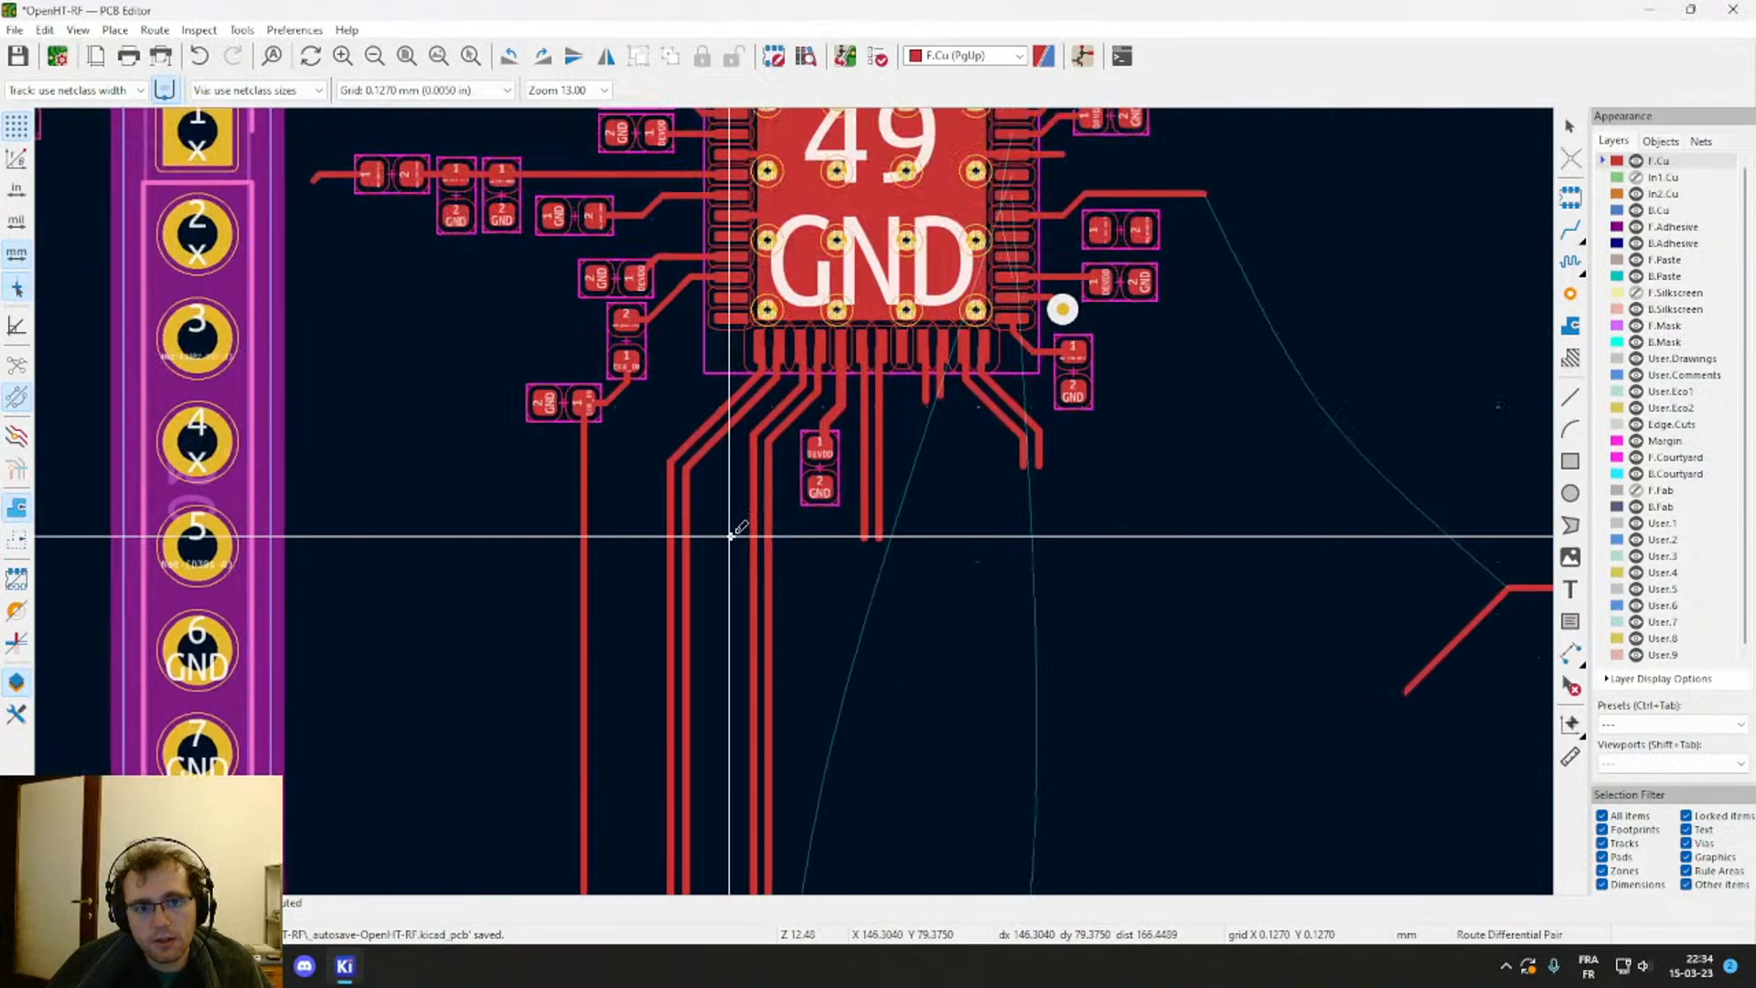
scroll(760, 346, "up", 2)
scroll(803, 608, "down", 2)
middle_click_drag(862, 631, 794, 456)
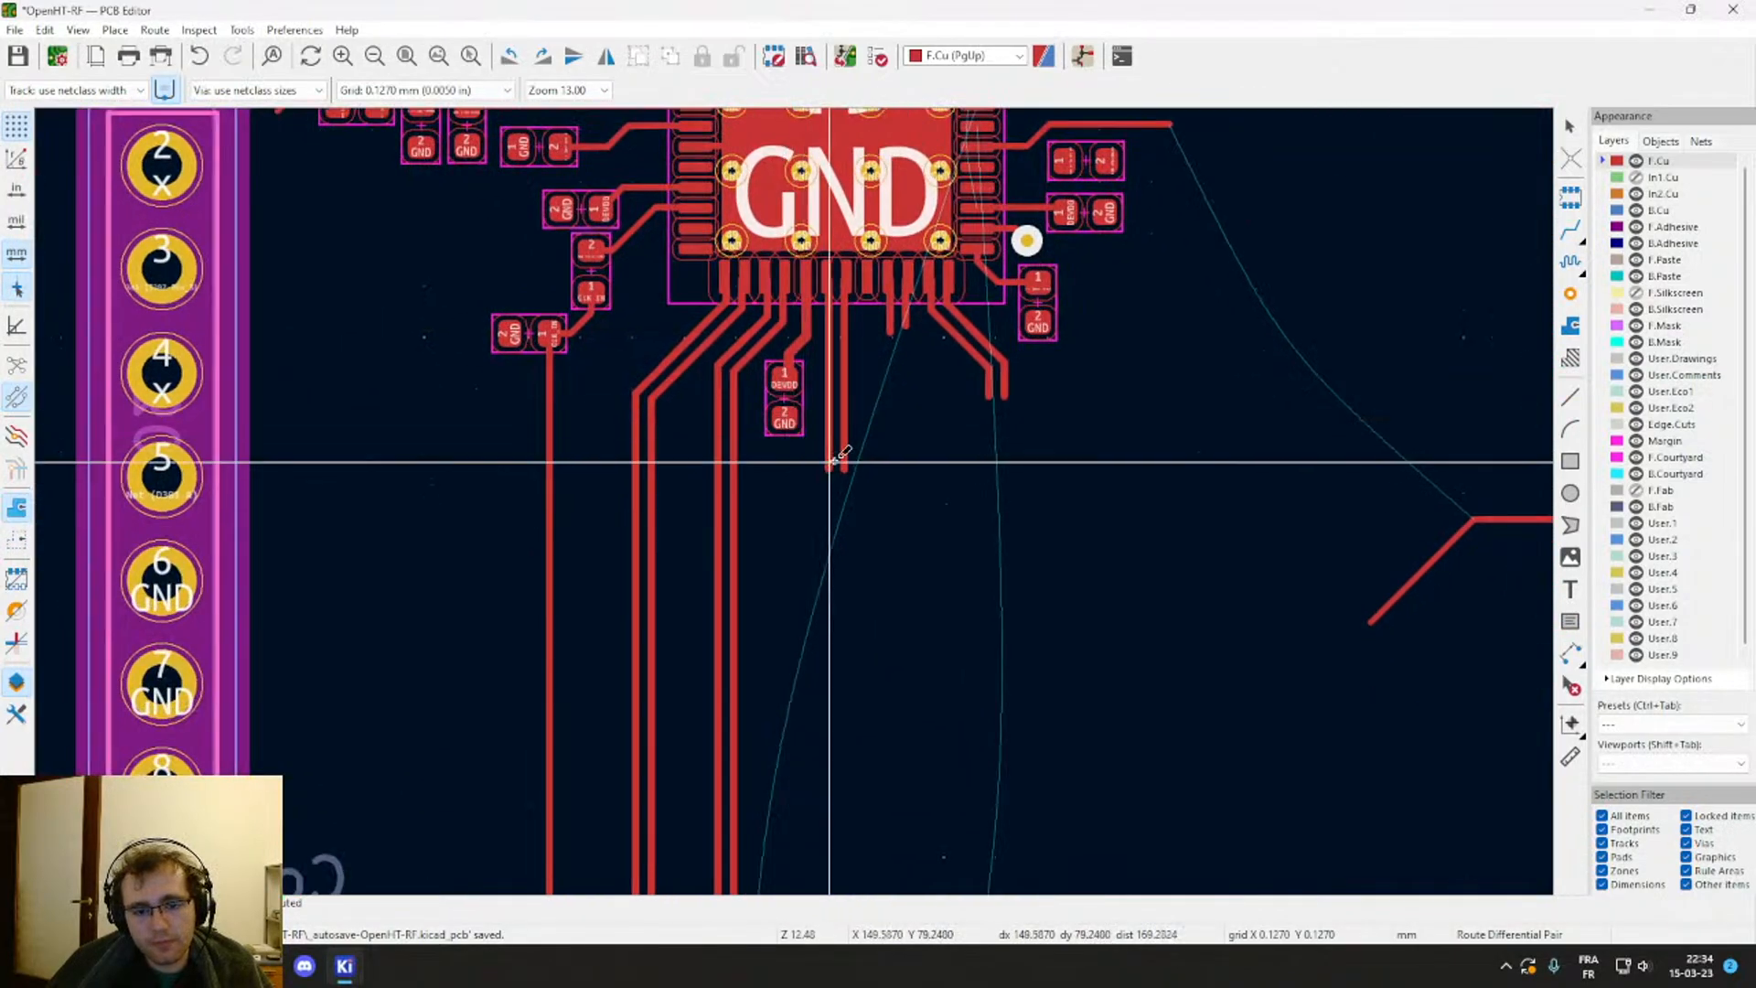
left_click(850, 467)
middle_click_drag(843, 787, 842, 301)
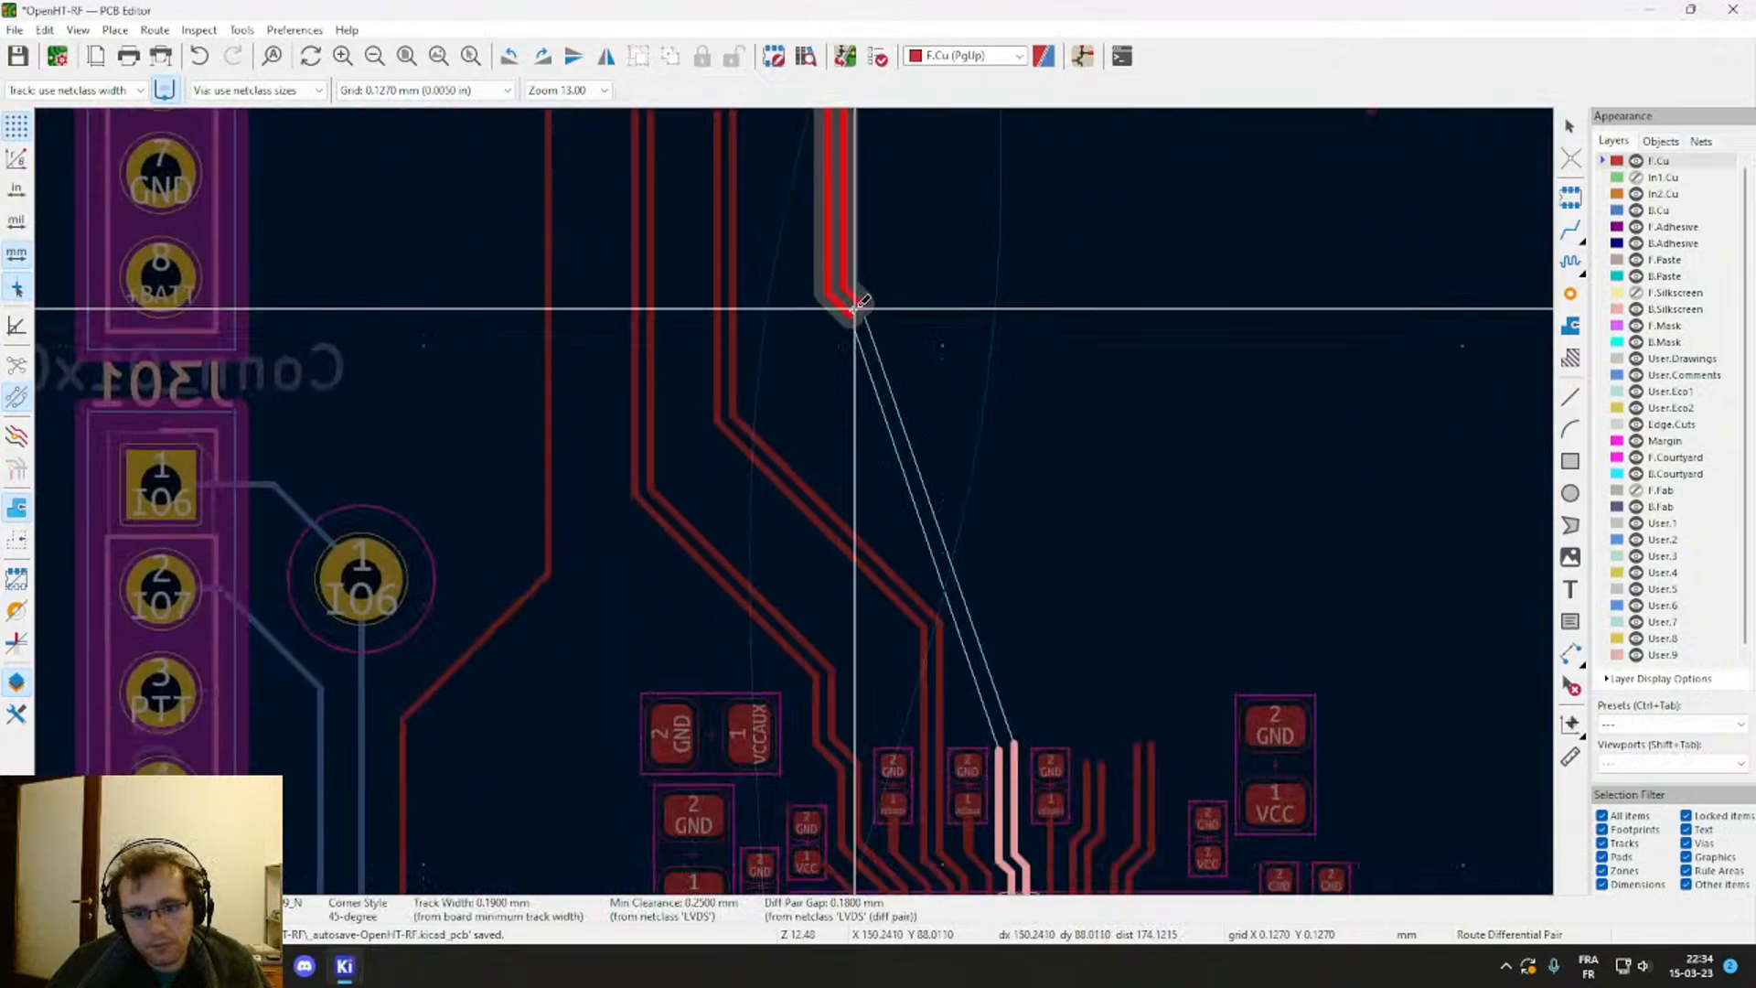
left_click(976, 495)
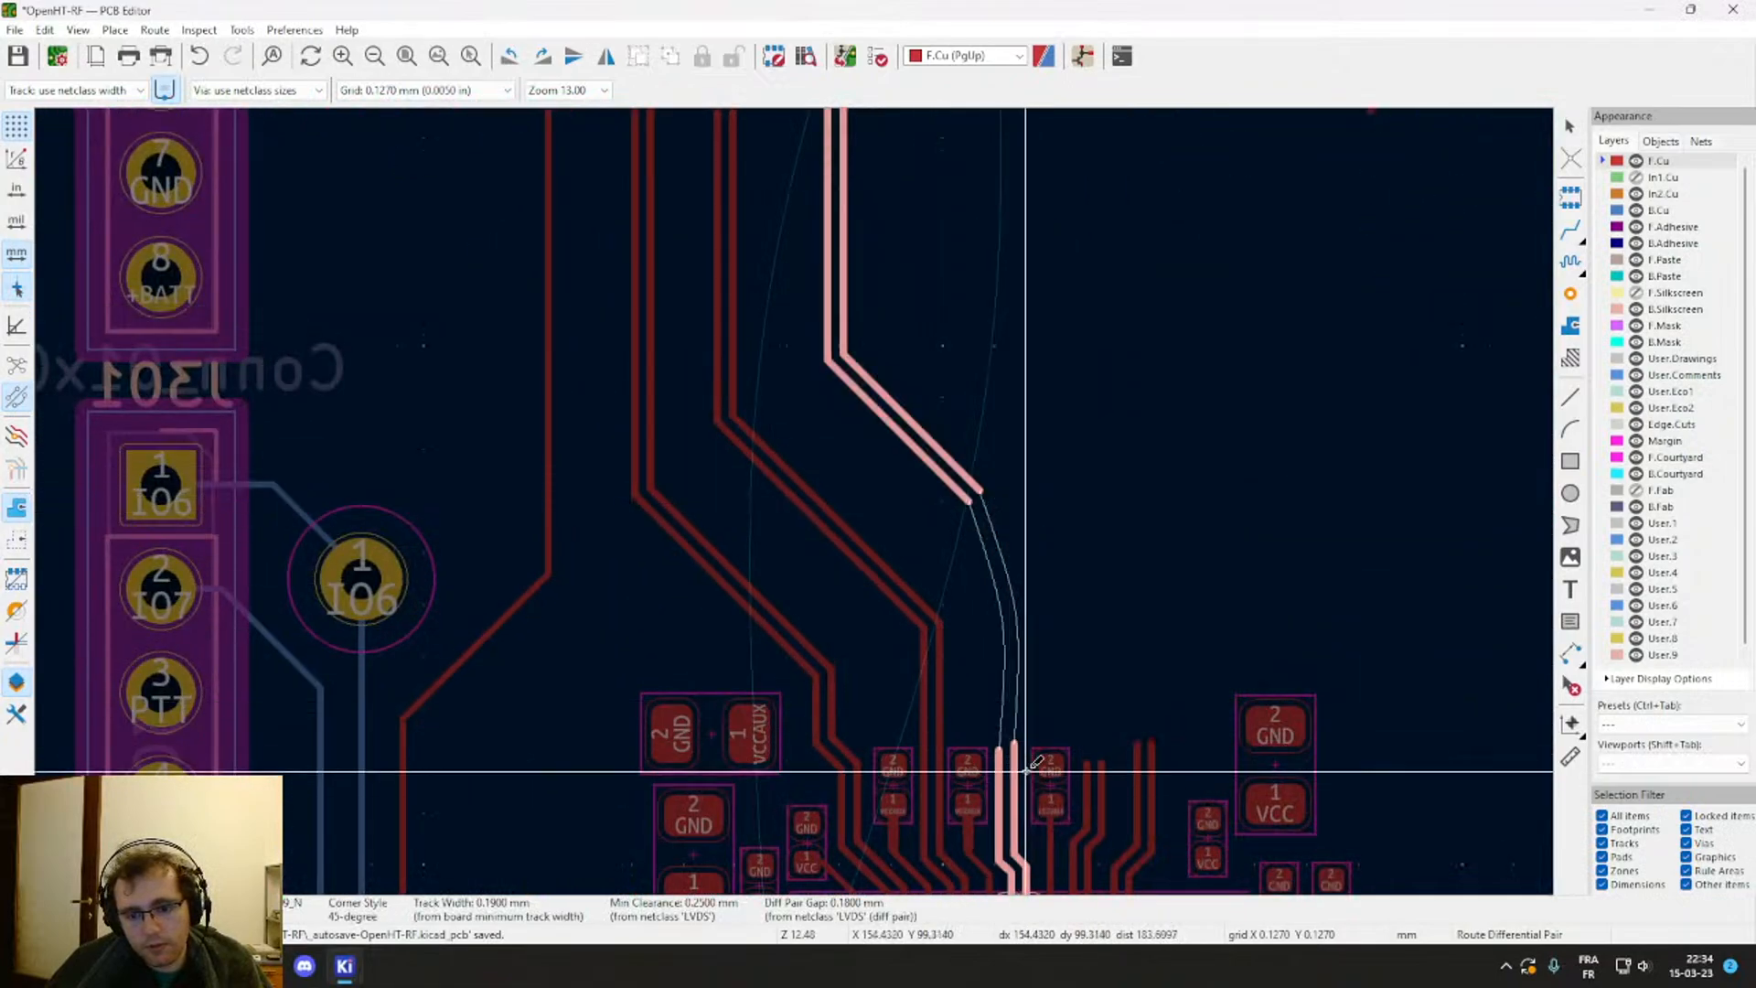
left_click(1015, 741)
Step: Delete the two straight LVDS_RX24 track ends above FPGA pins 23 and 22
left_click(1101, 748)
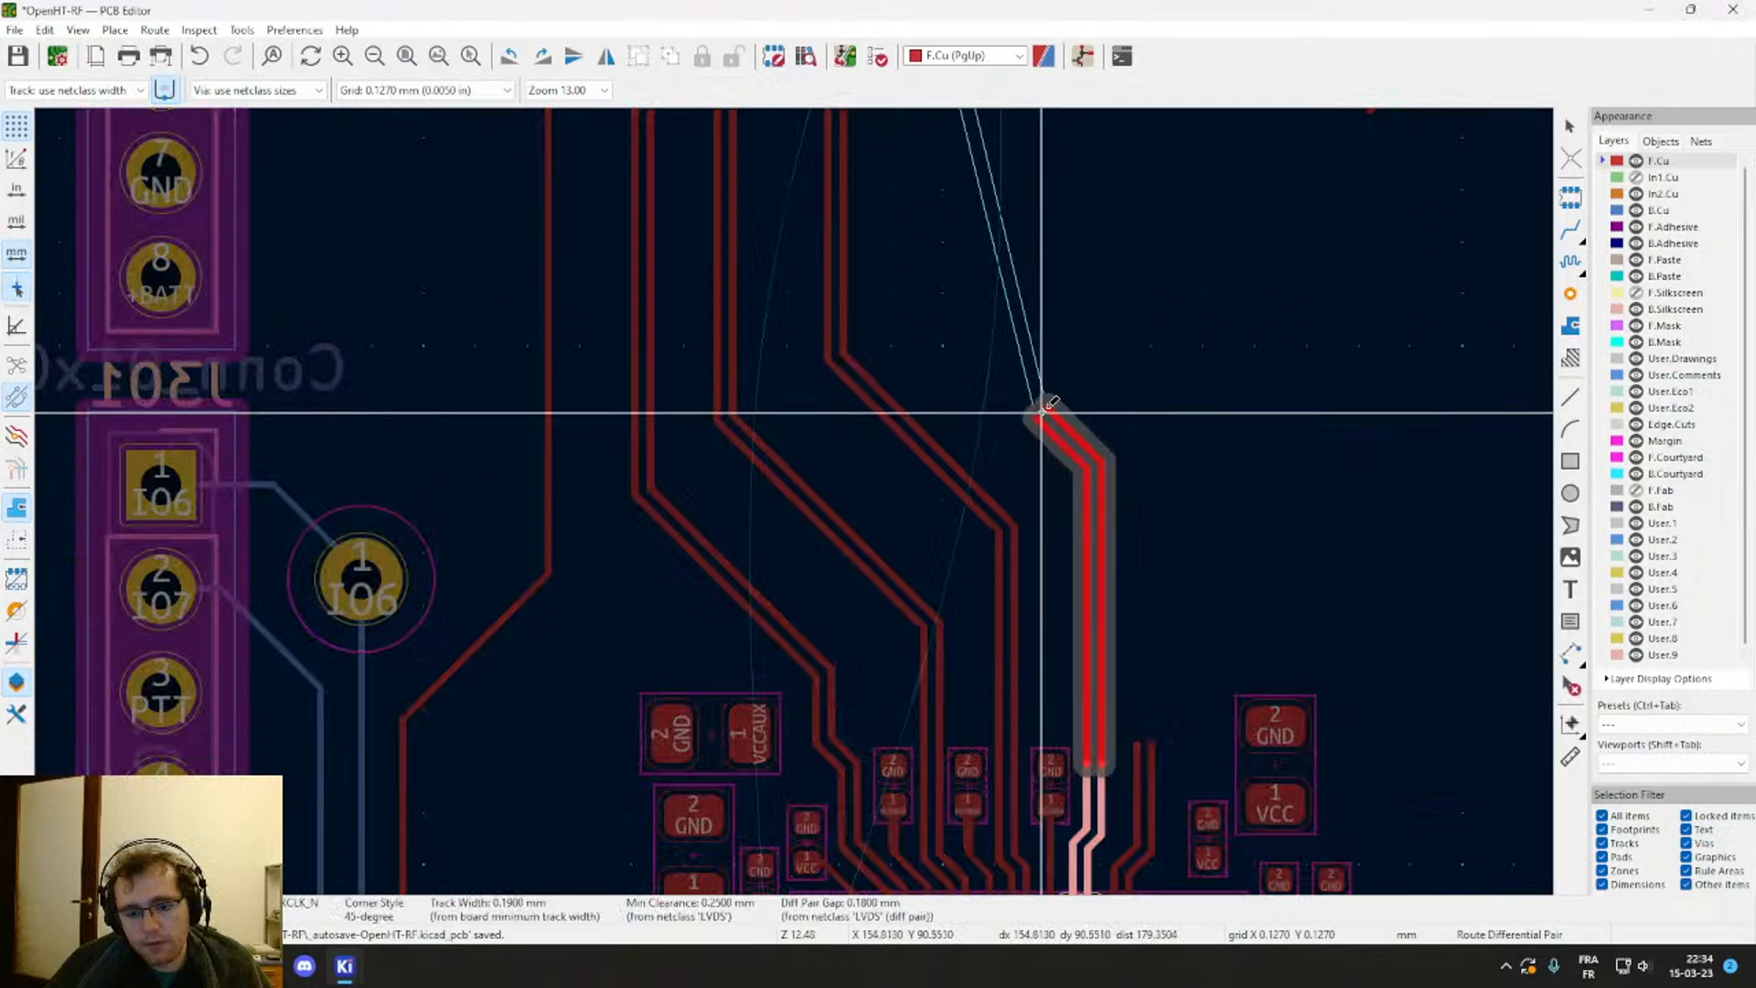
key("Escape")
middle_click_drag(1139, 605, 942, 349)
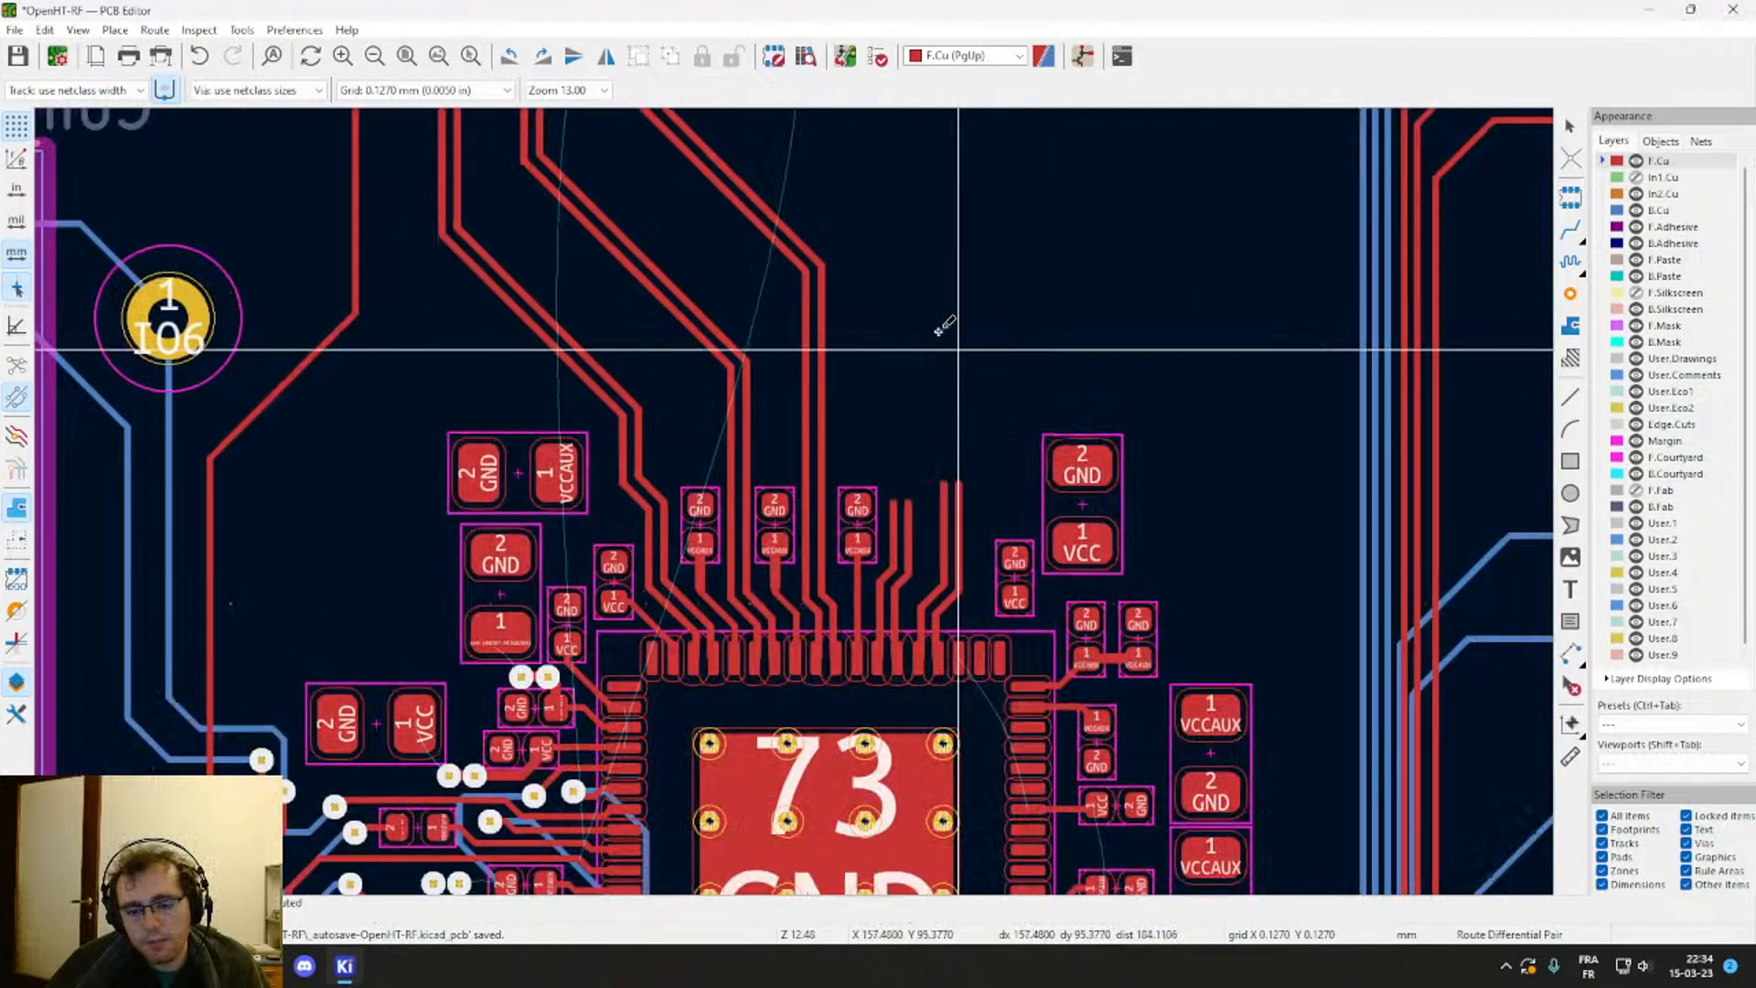
scroll(980, 566, "up", 2)
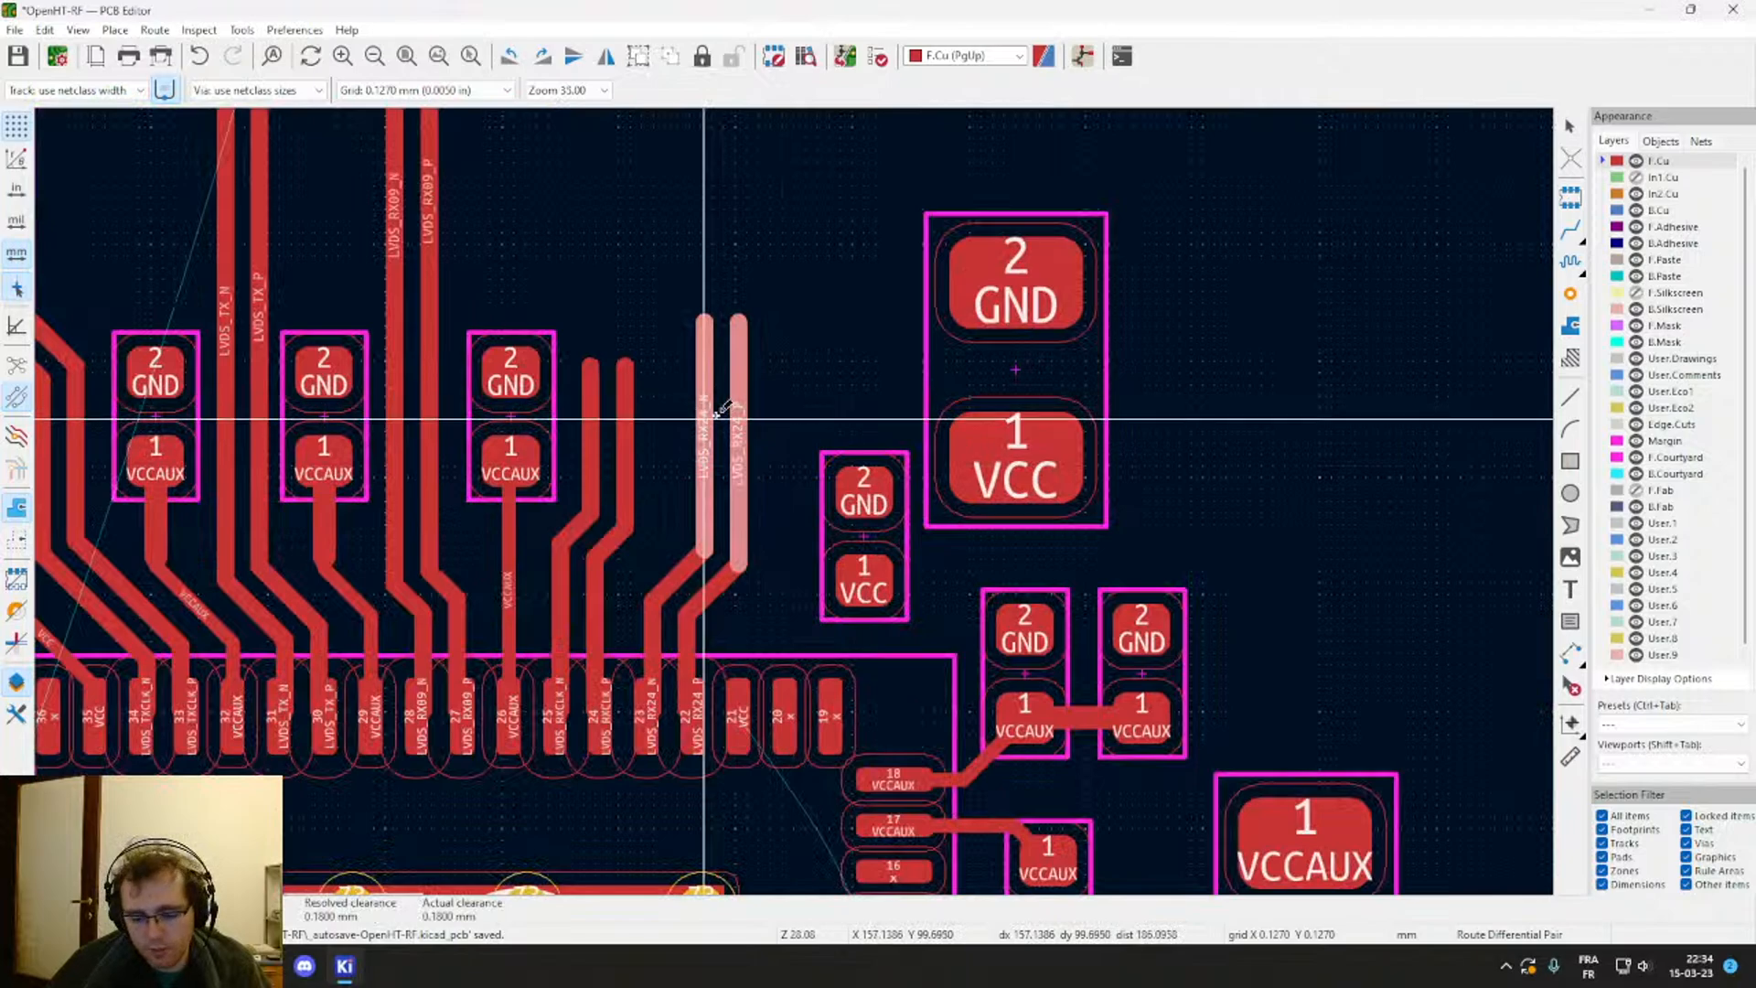
key("Escape")
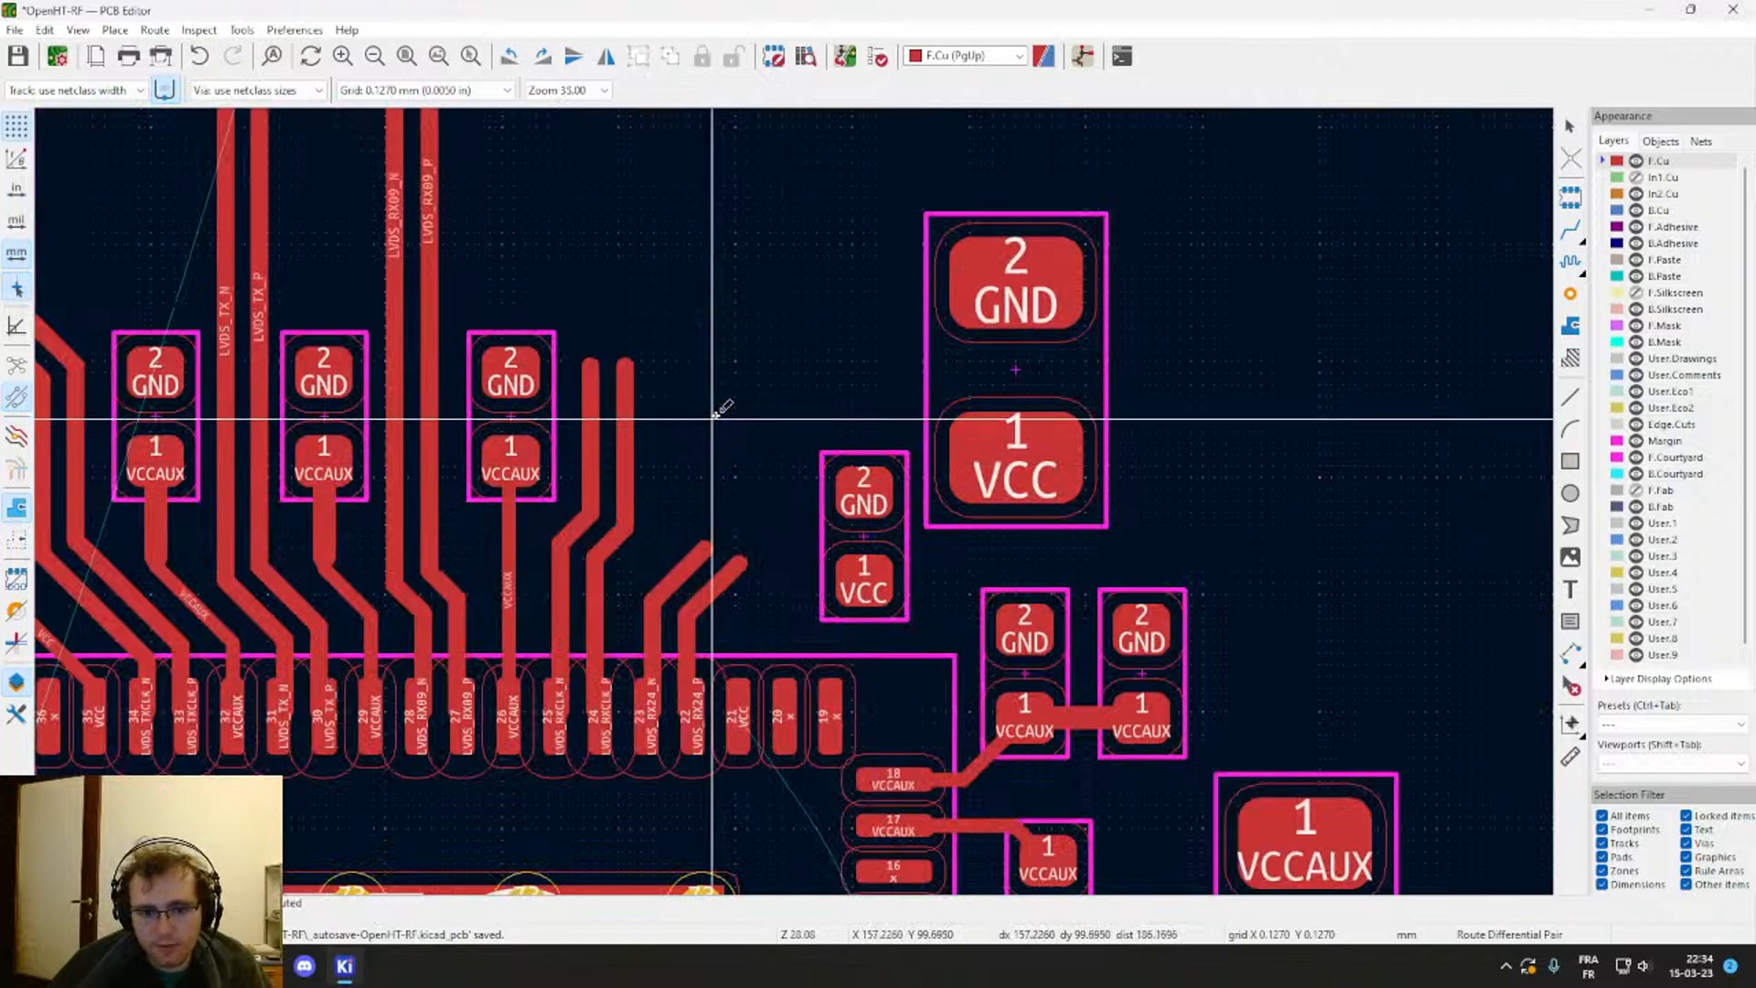
Step: Route the LVDS_RX24 differential pair from the tracks above FPGA pins 23 and 22 up and diagonally towards the RF chip
left_click(737, 558)
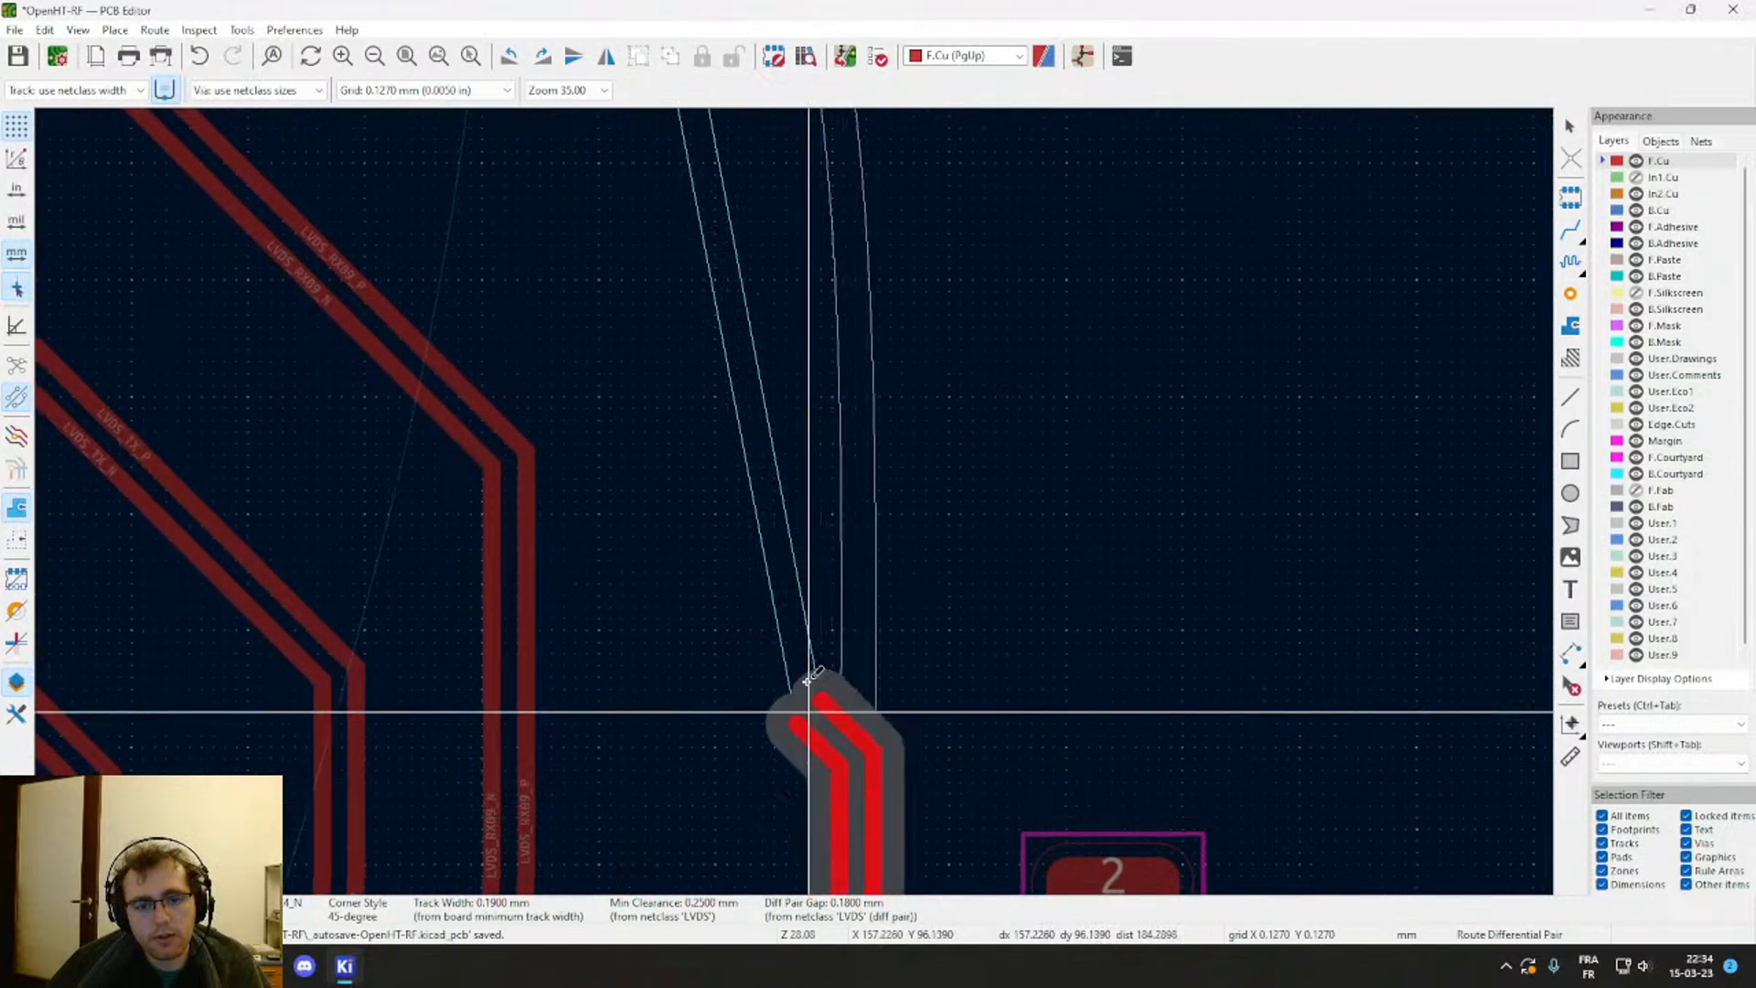
scroll(803, 717, "down", 3)
middle_click_drag(806, 303, 821, 840)
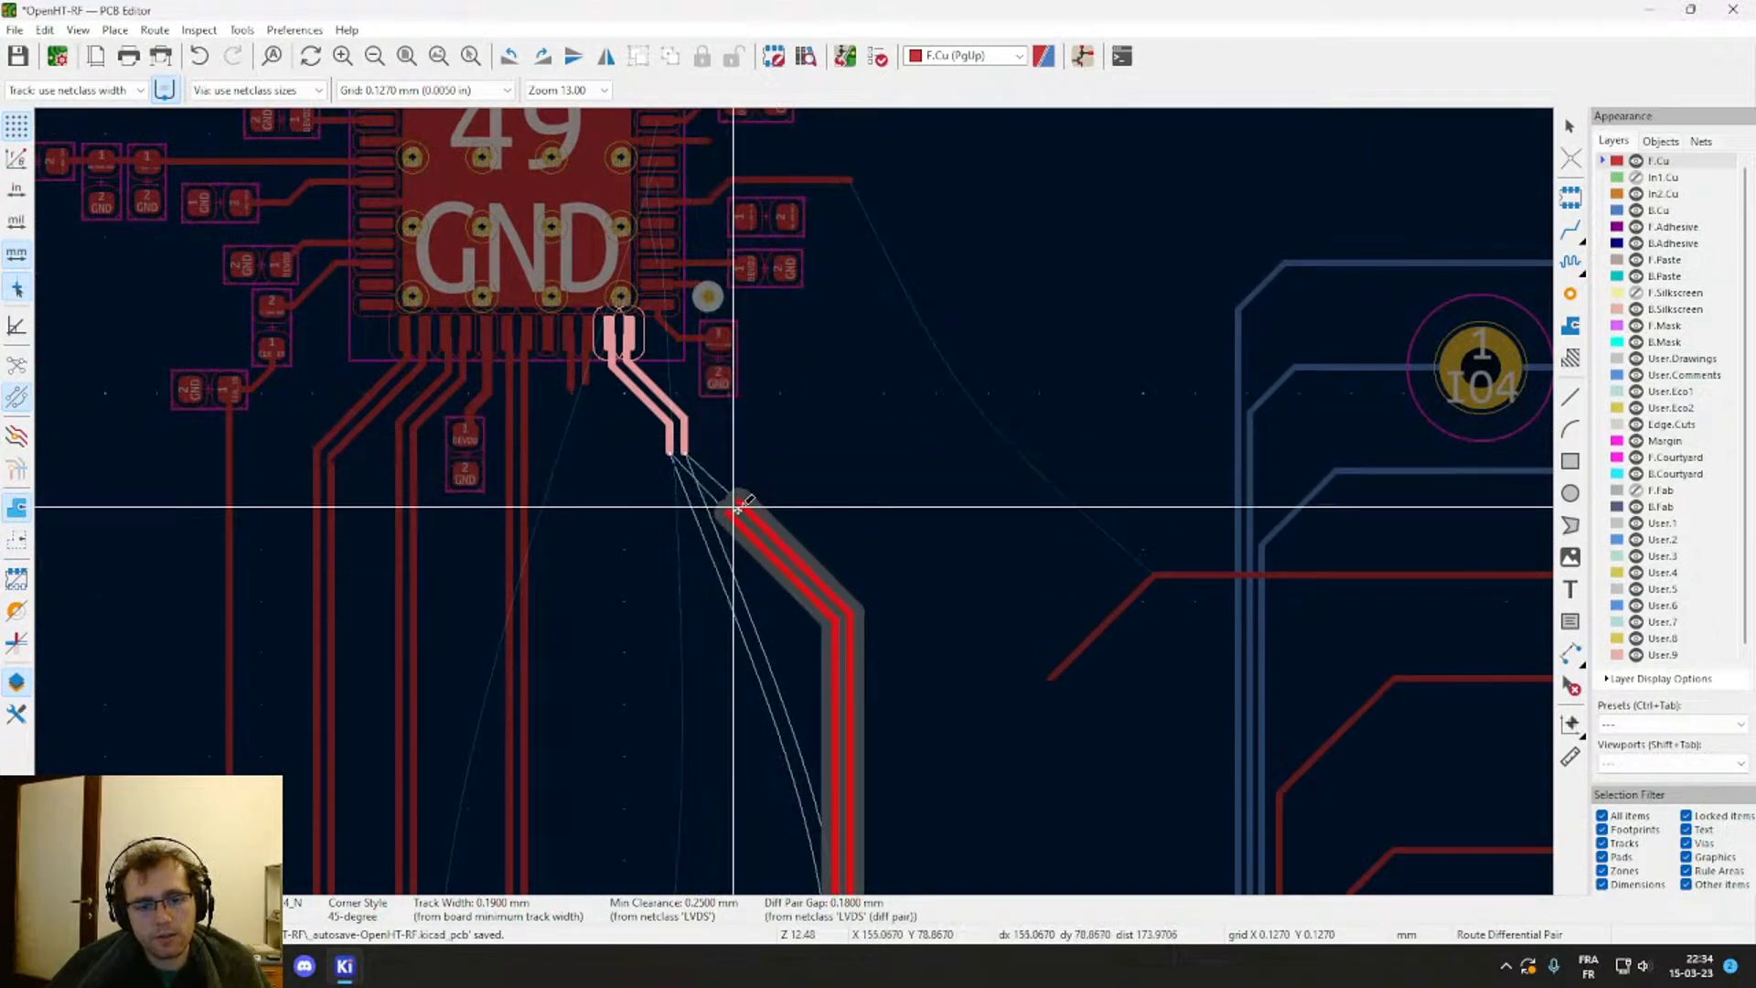
key("Escape")
key("Escape")
Step: Delete the new LVDS_RX24 diagonal segments and the short straight LVDS_RX24 ends below the RF chip
left_click_drag(786, 504, 736, 571)
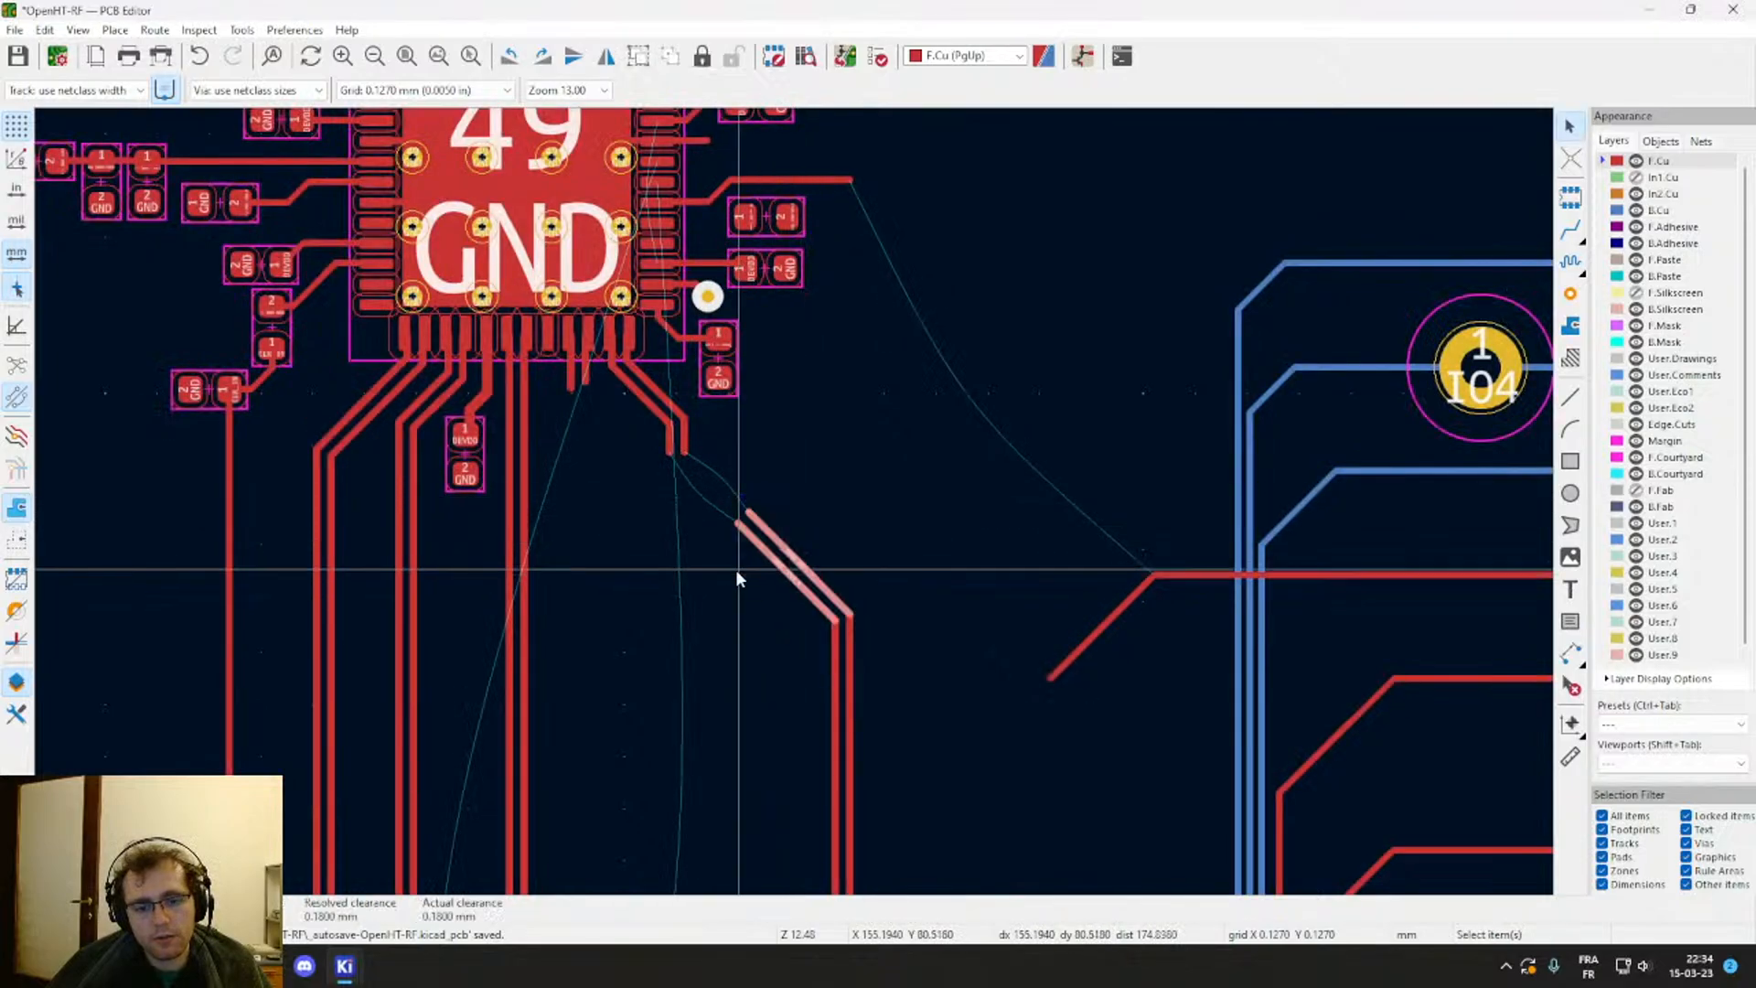
key("Delete")
left_click_drag(710, 500, 667, 431)
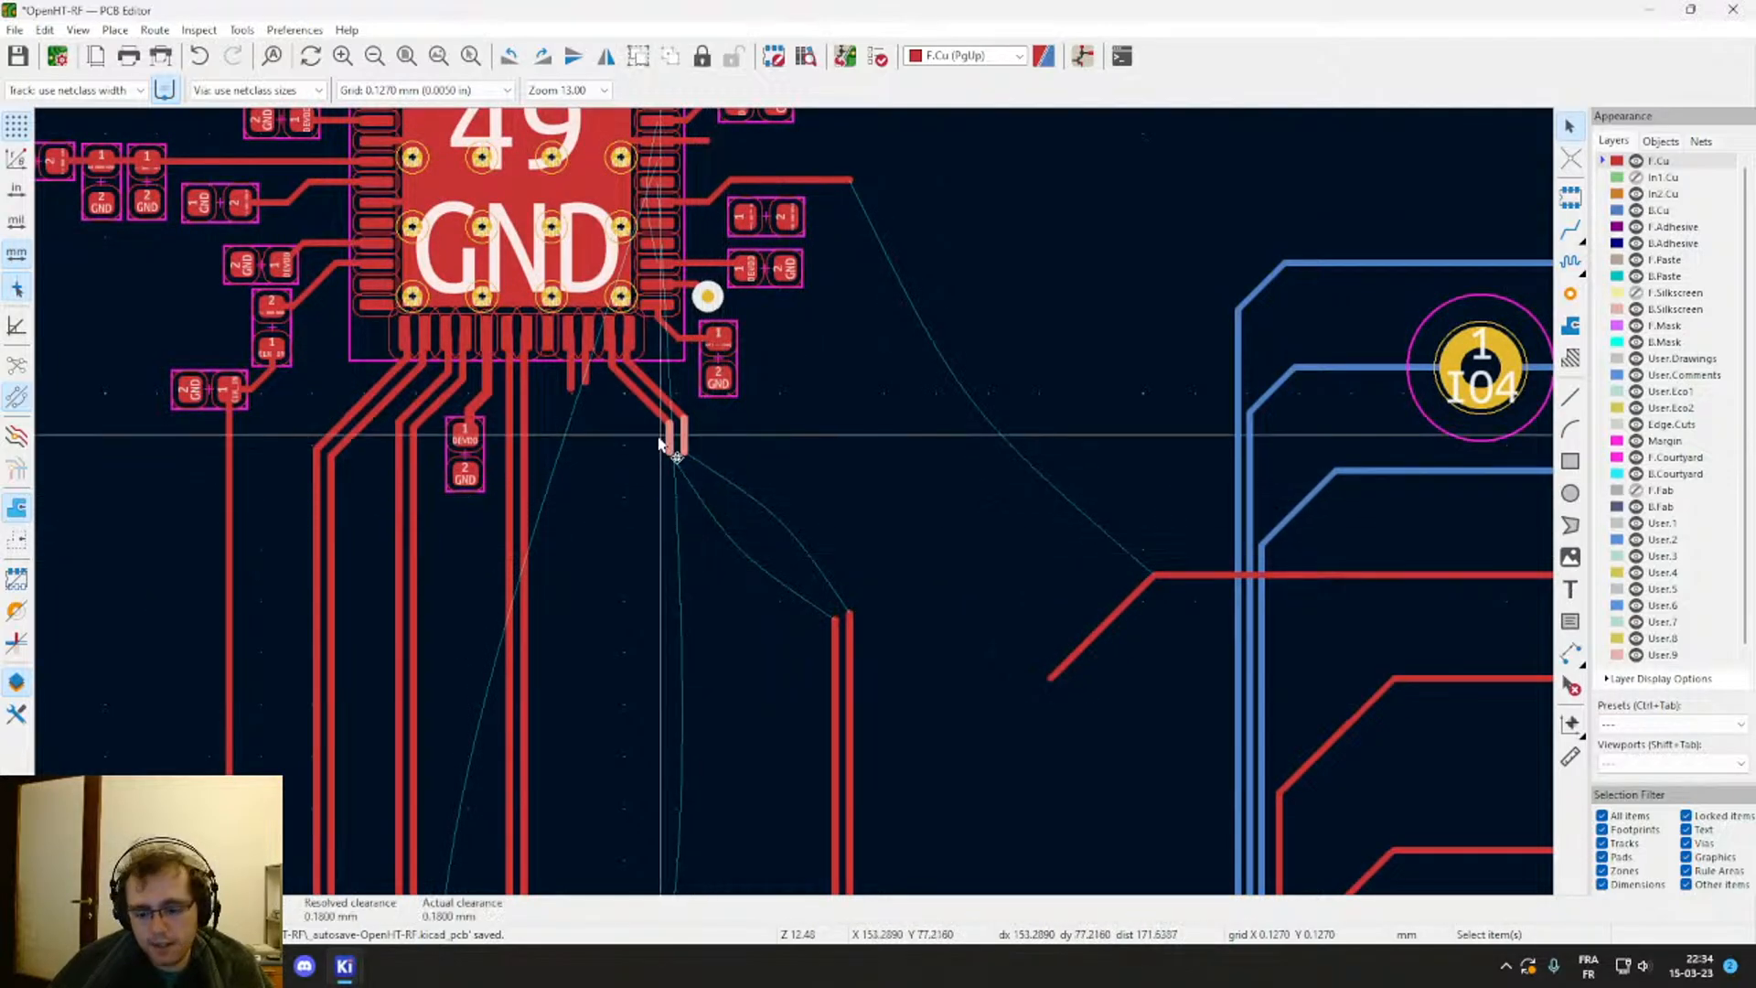
key("Delete")
Step: Route the LVDS_RX24 pair diagonally from its vertical tracks to the diagonal ends below the RF chip
key("6")
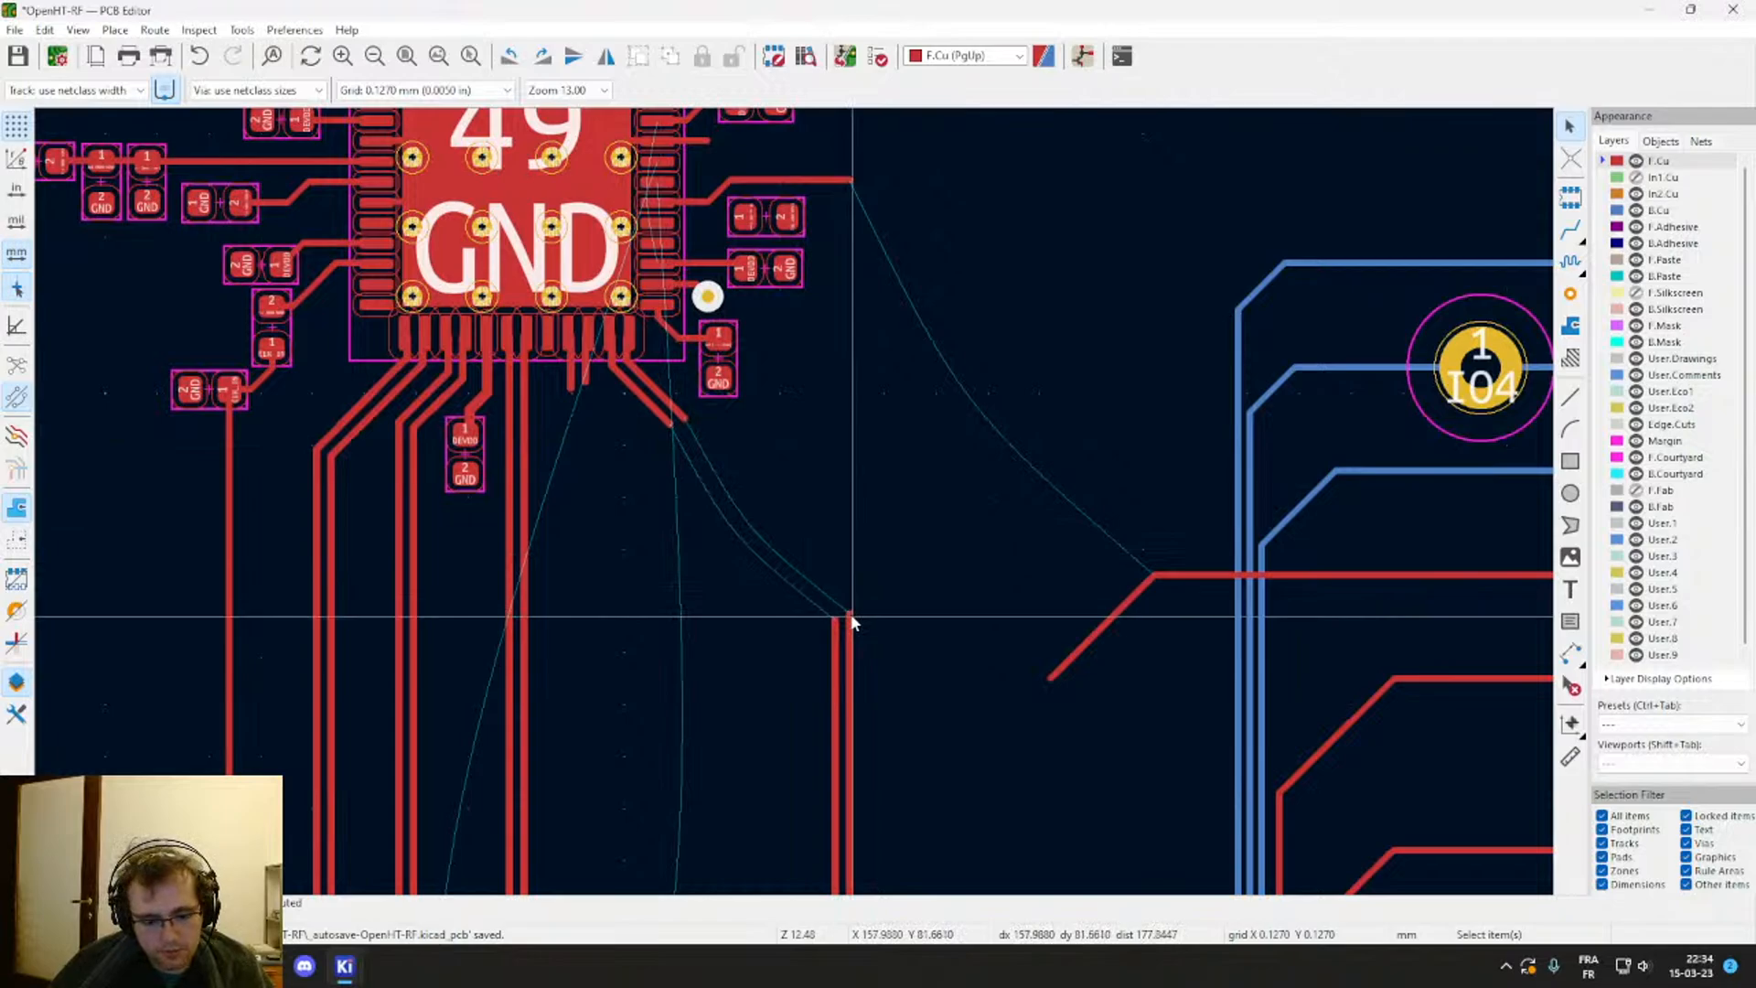
left_click(850, 614)
left_click(679, 413)
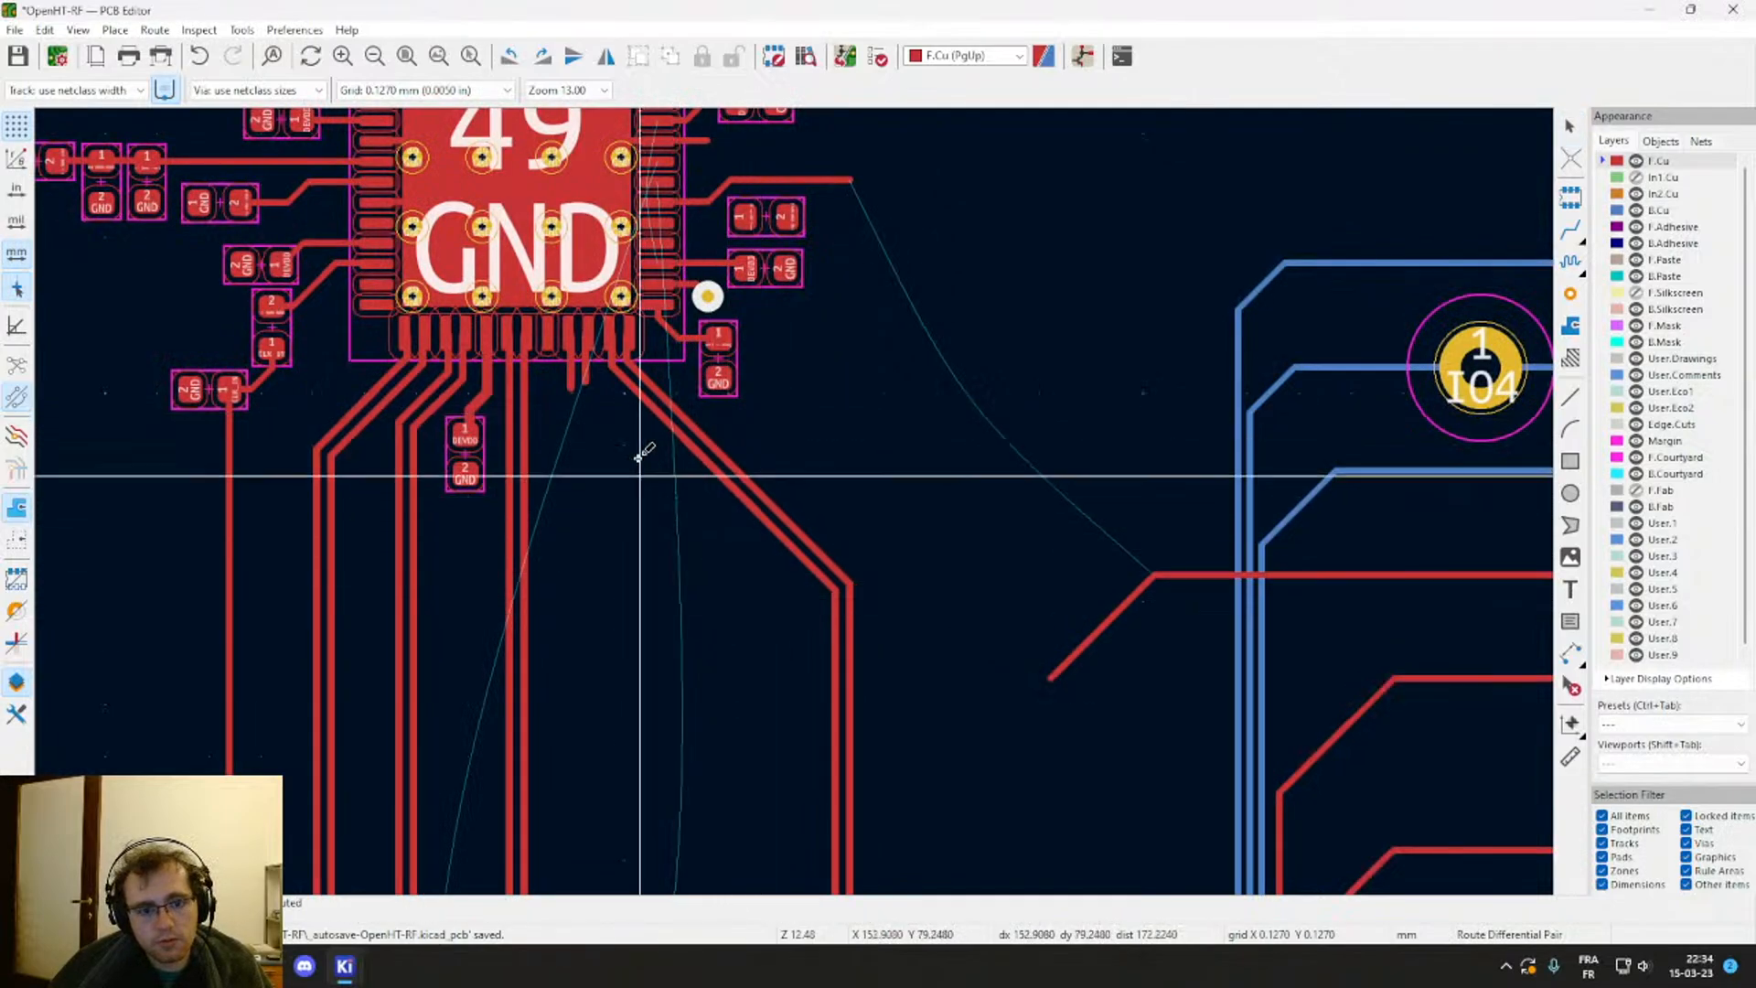
Step: Route the LVDS_RXCLK differential pair from the RF chip down between the LVDS_RX09 and LVDS_RX24 pairs towards the FPGA
left_click(578, 366)
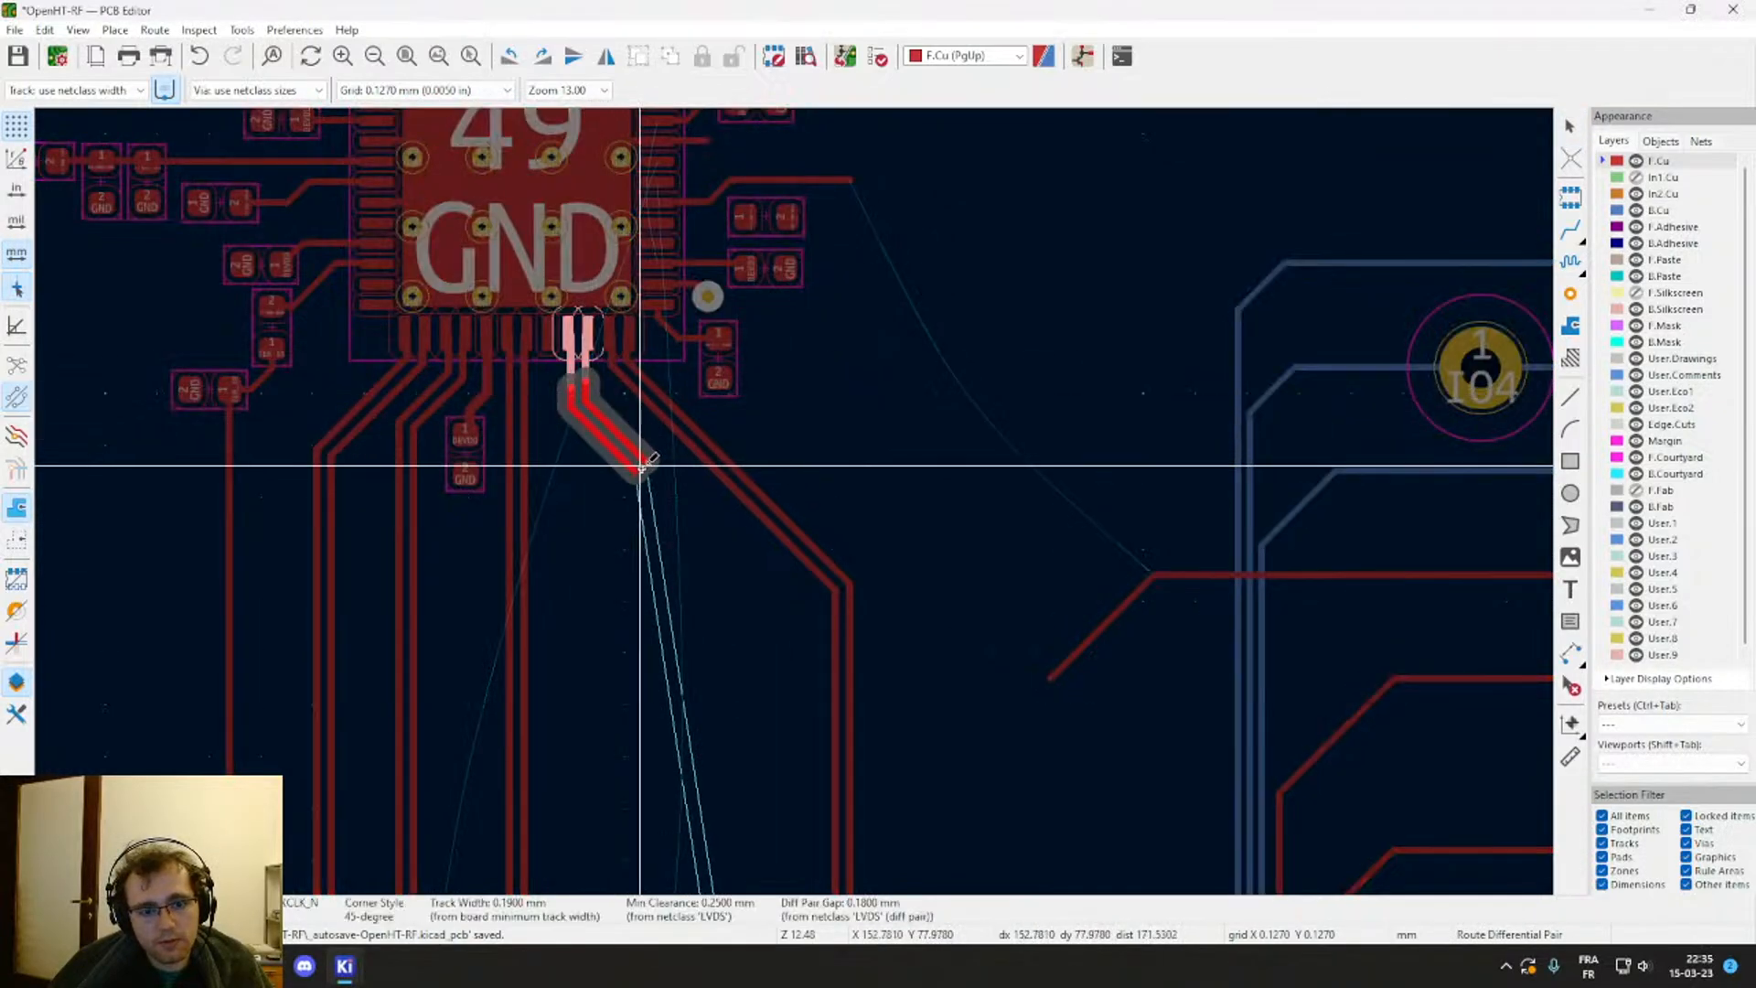
left_click(638, 491)
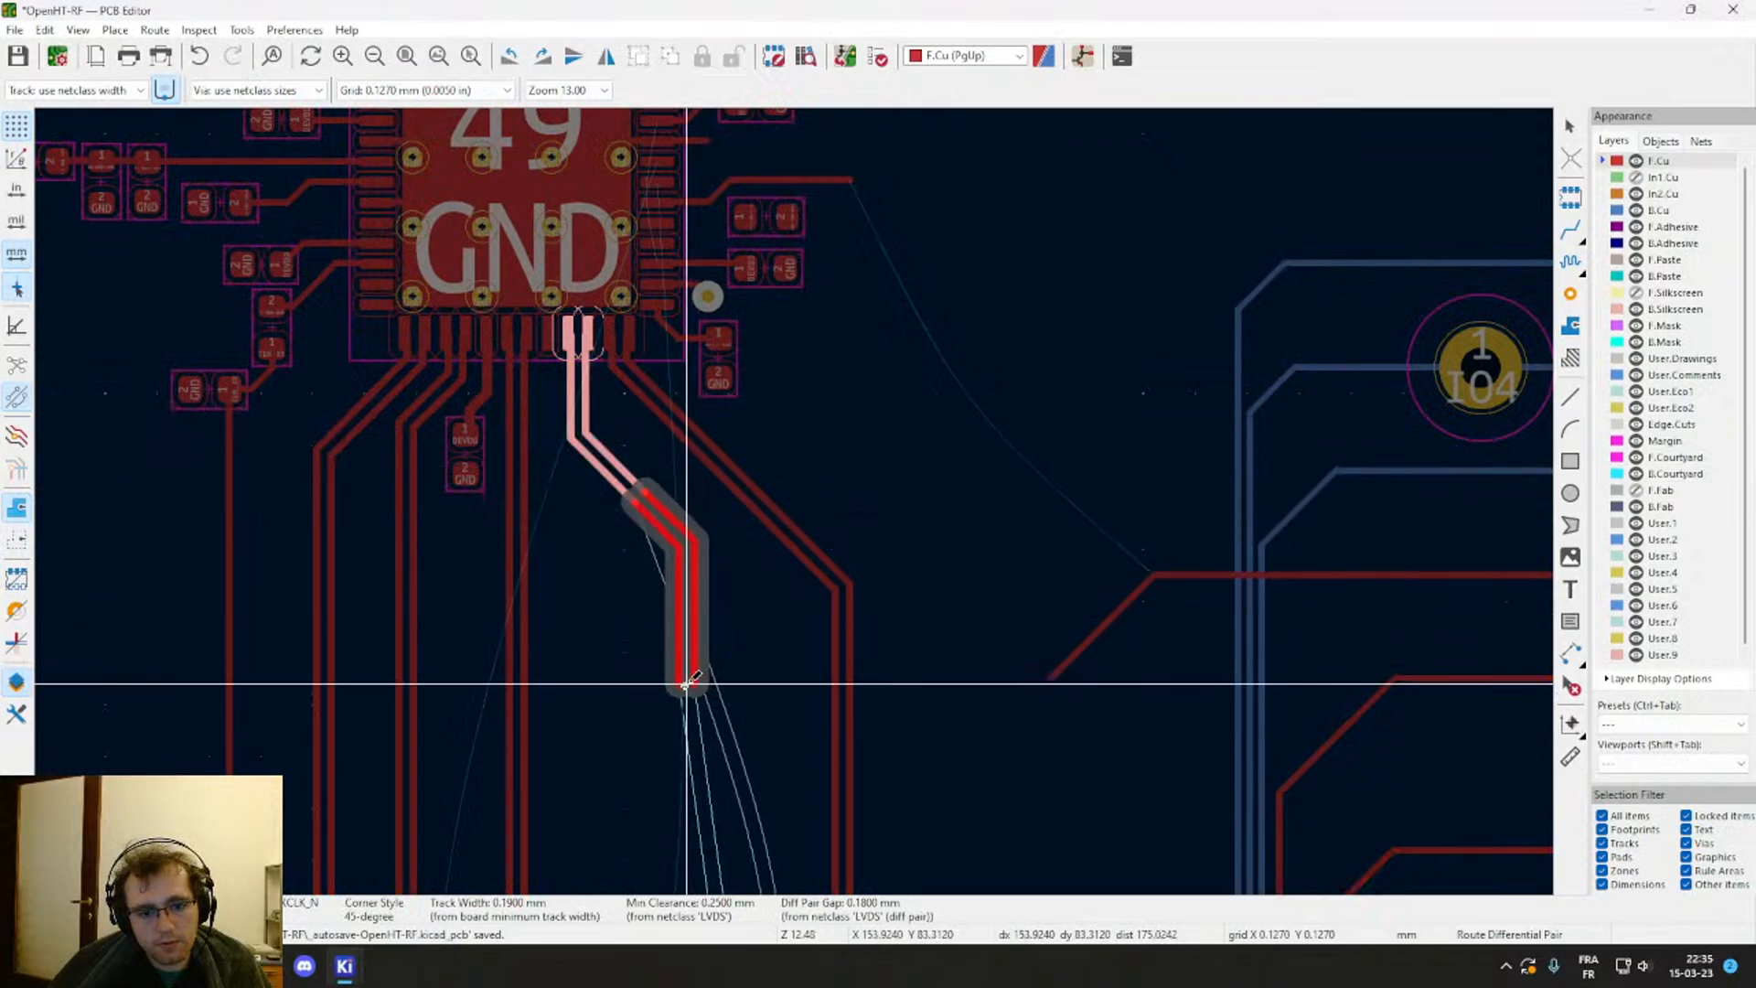
scroll(685, 683, "down", 2)
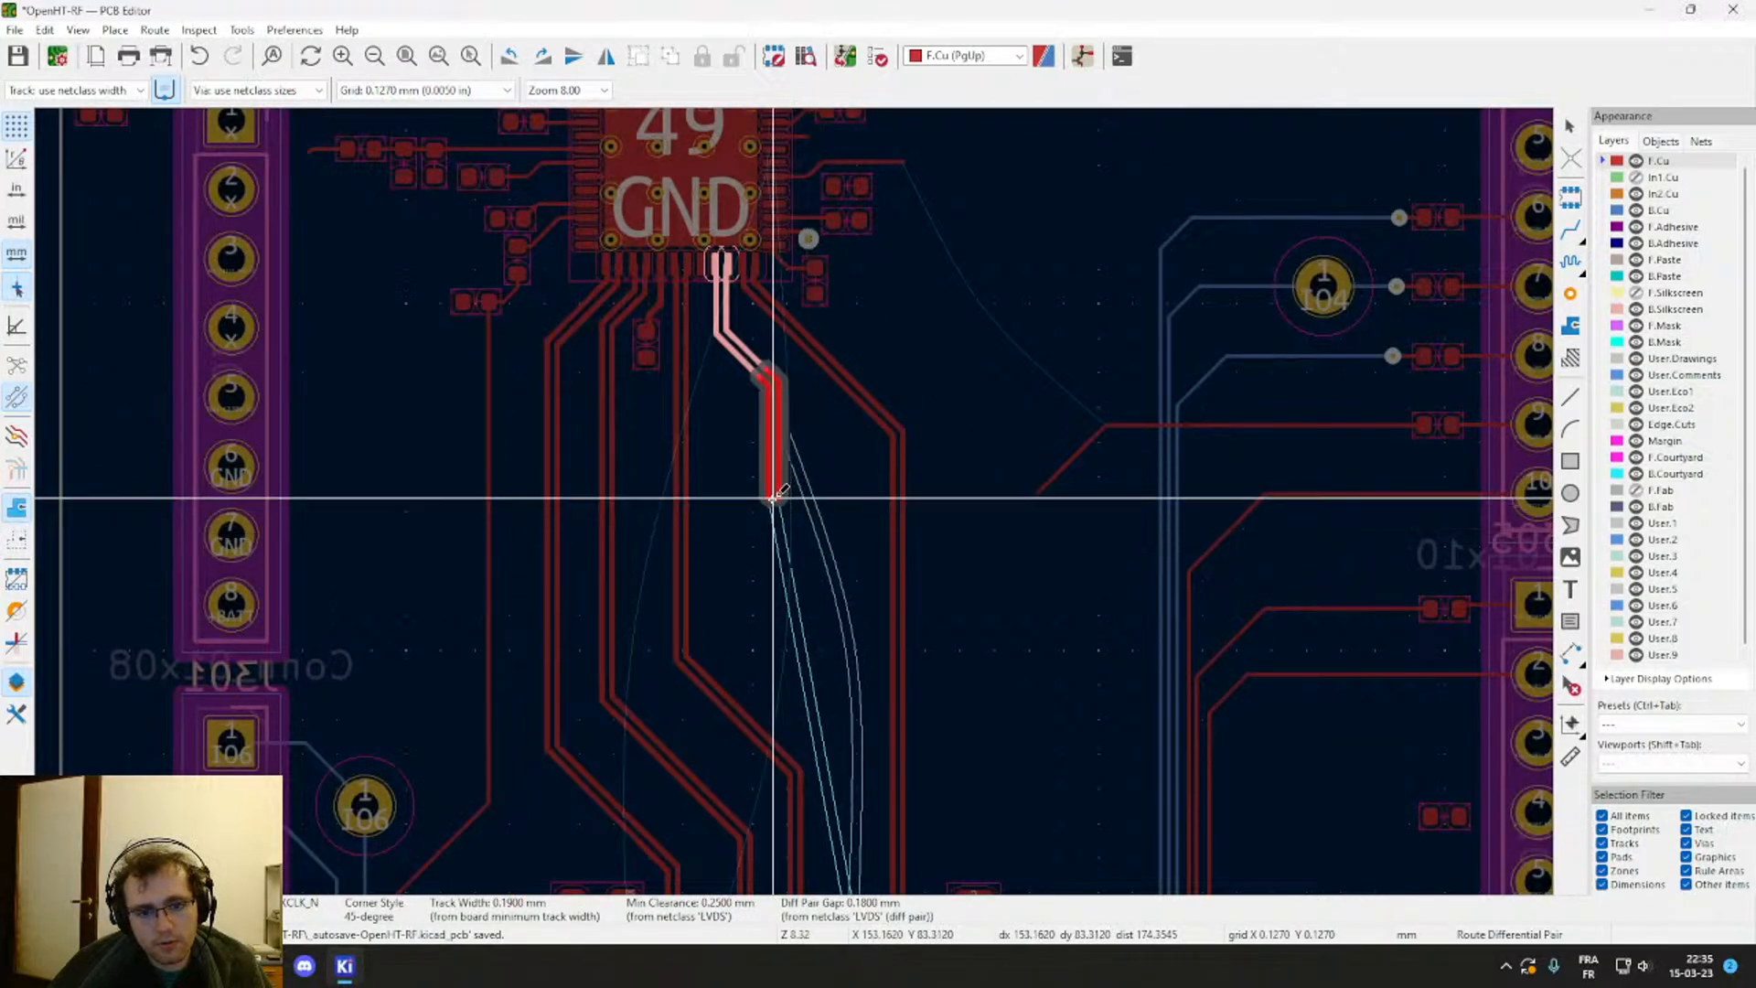
left_click(838, 604)
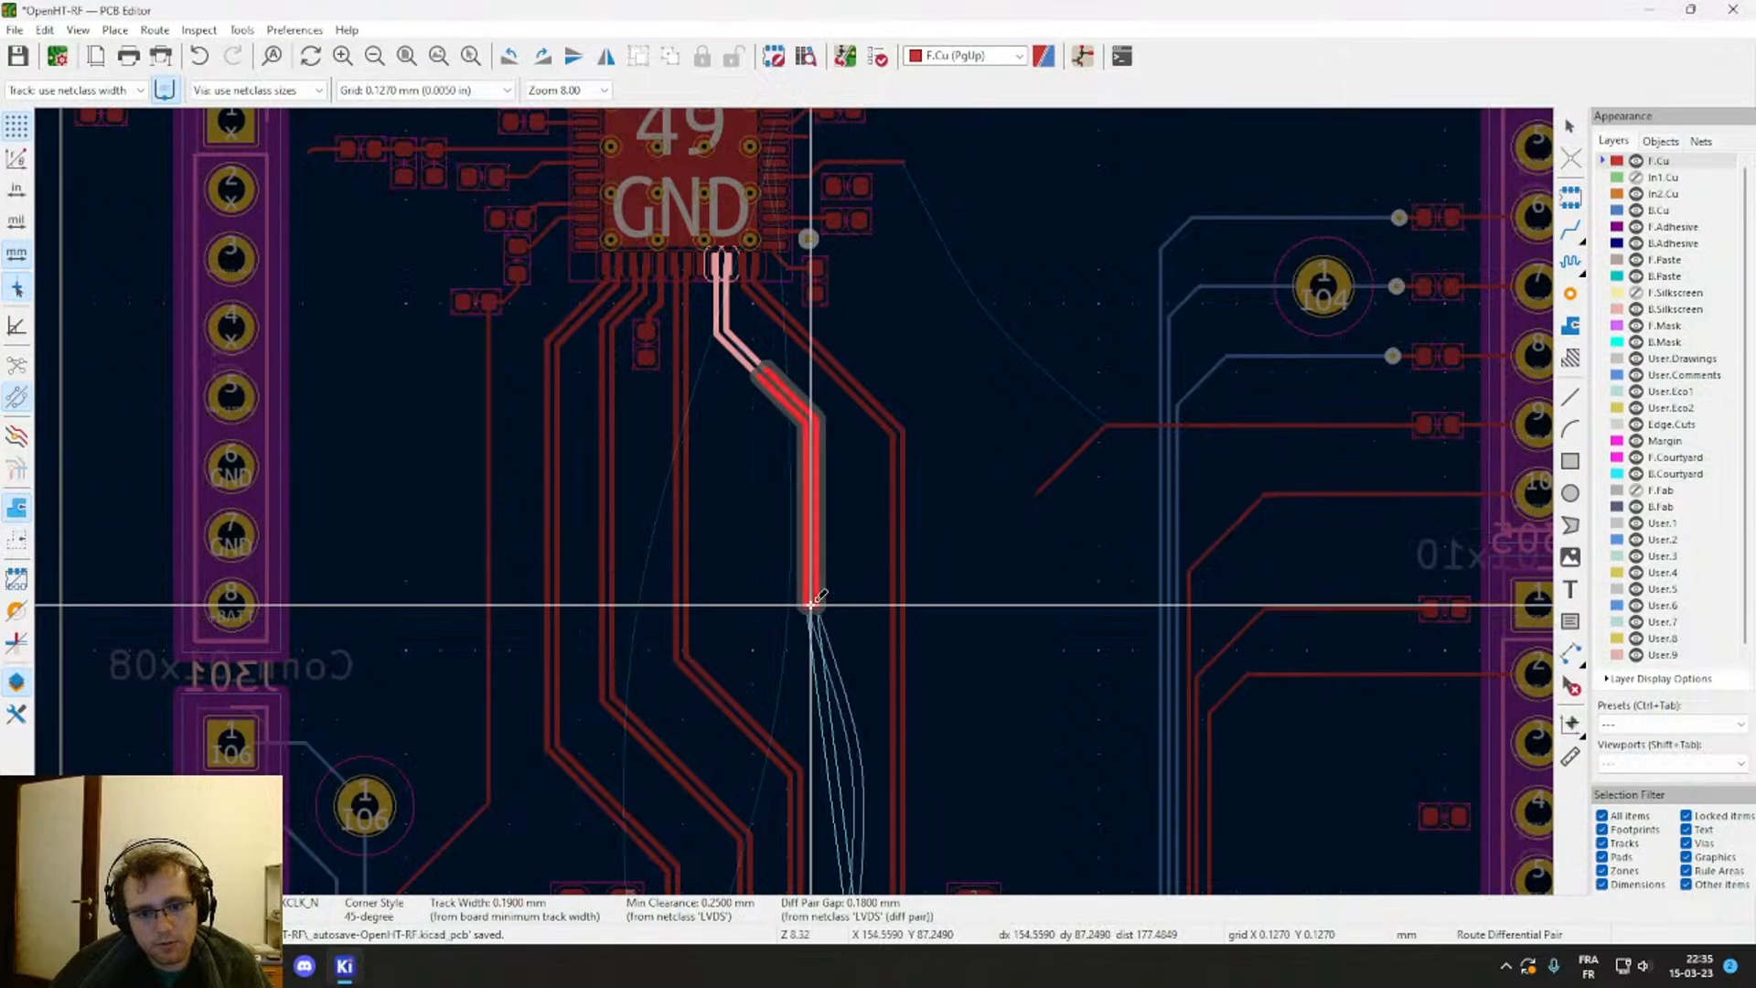
left_click(842, 803)
middle_click_drag(841, 803, 842, 485)
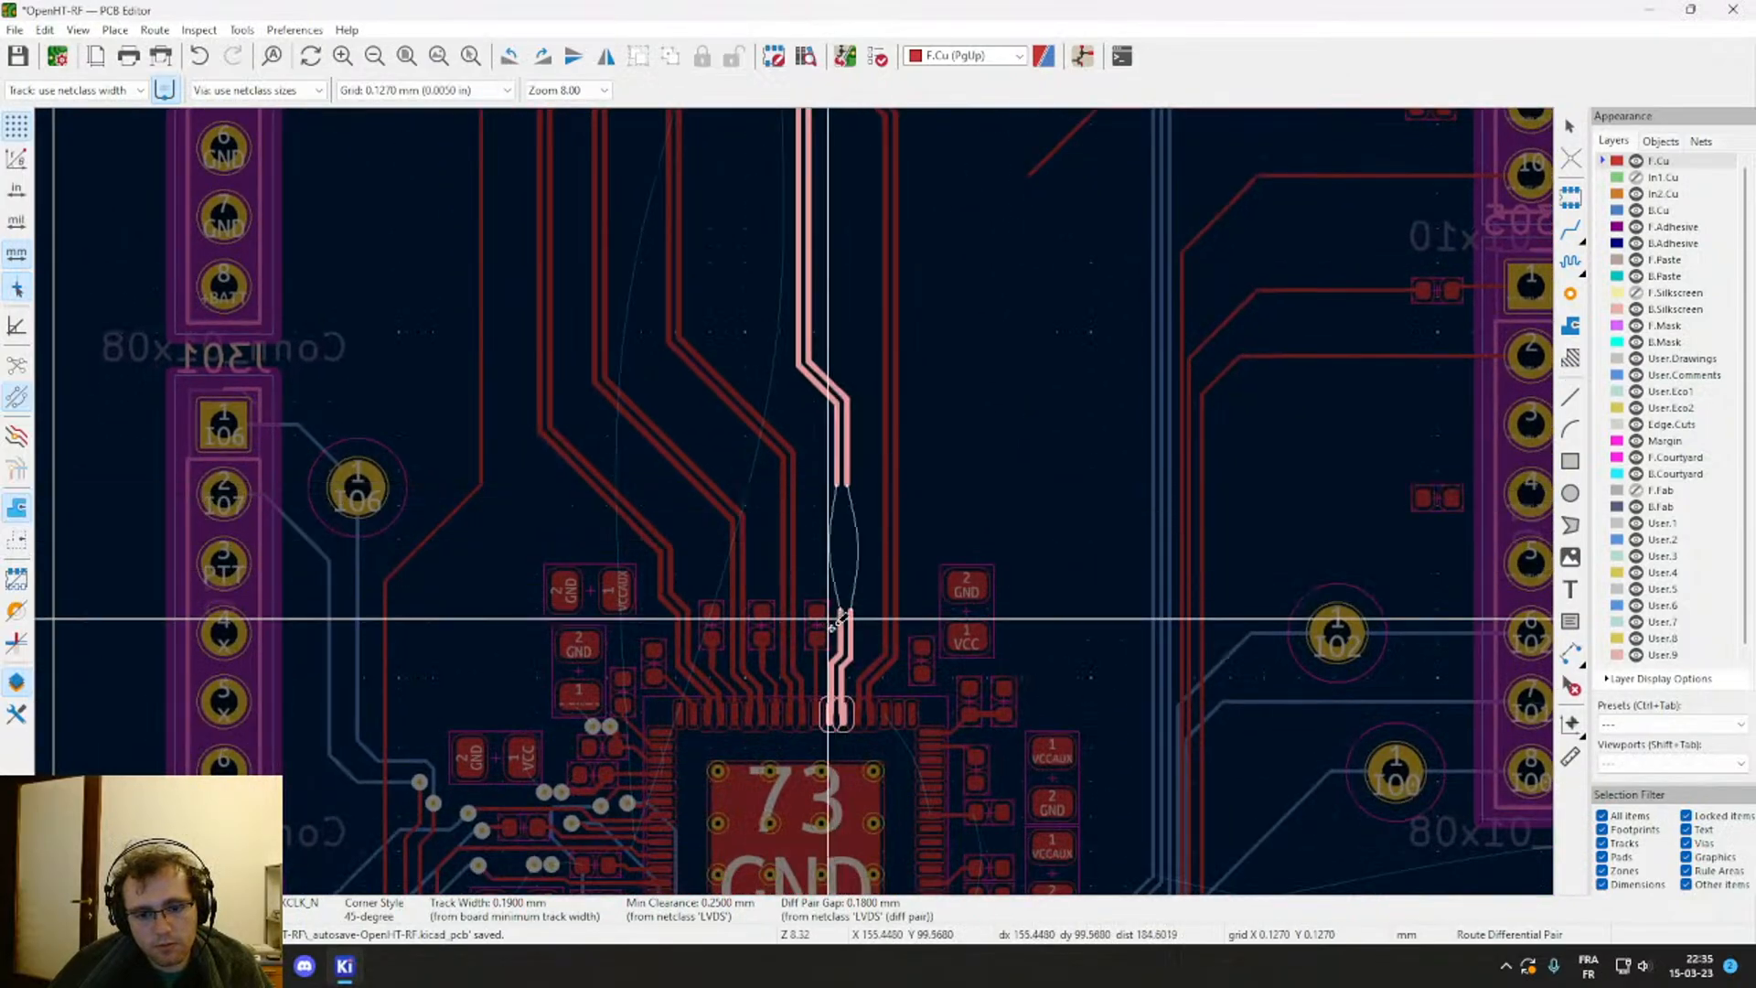
Step: Delete the straight LVDS_RXCLK ends and route the pair from the stubs above FPGA pins 25 and 24 up to the remaining diagonal
scroll(842, 607, "up", 5)
middle_click_drag(793, 338, 777, 690)
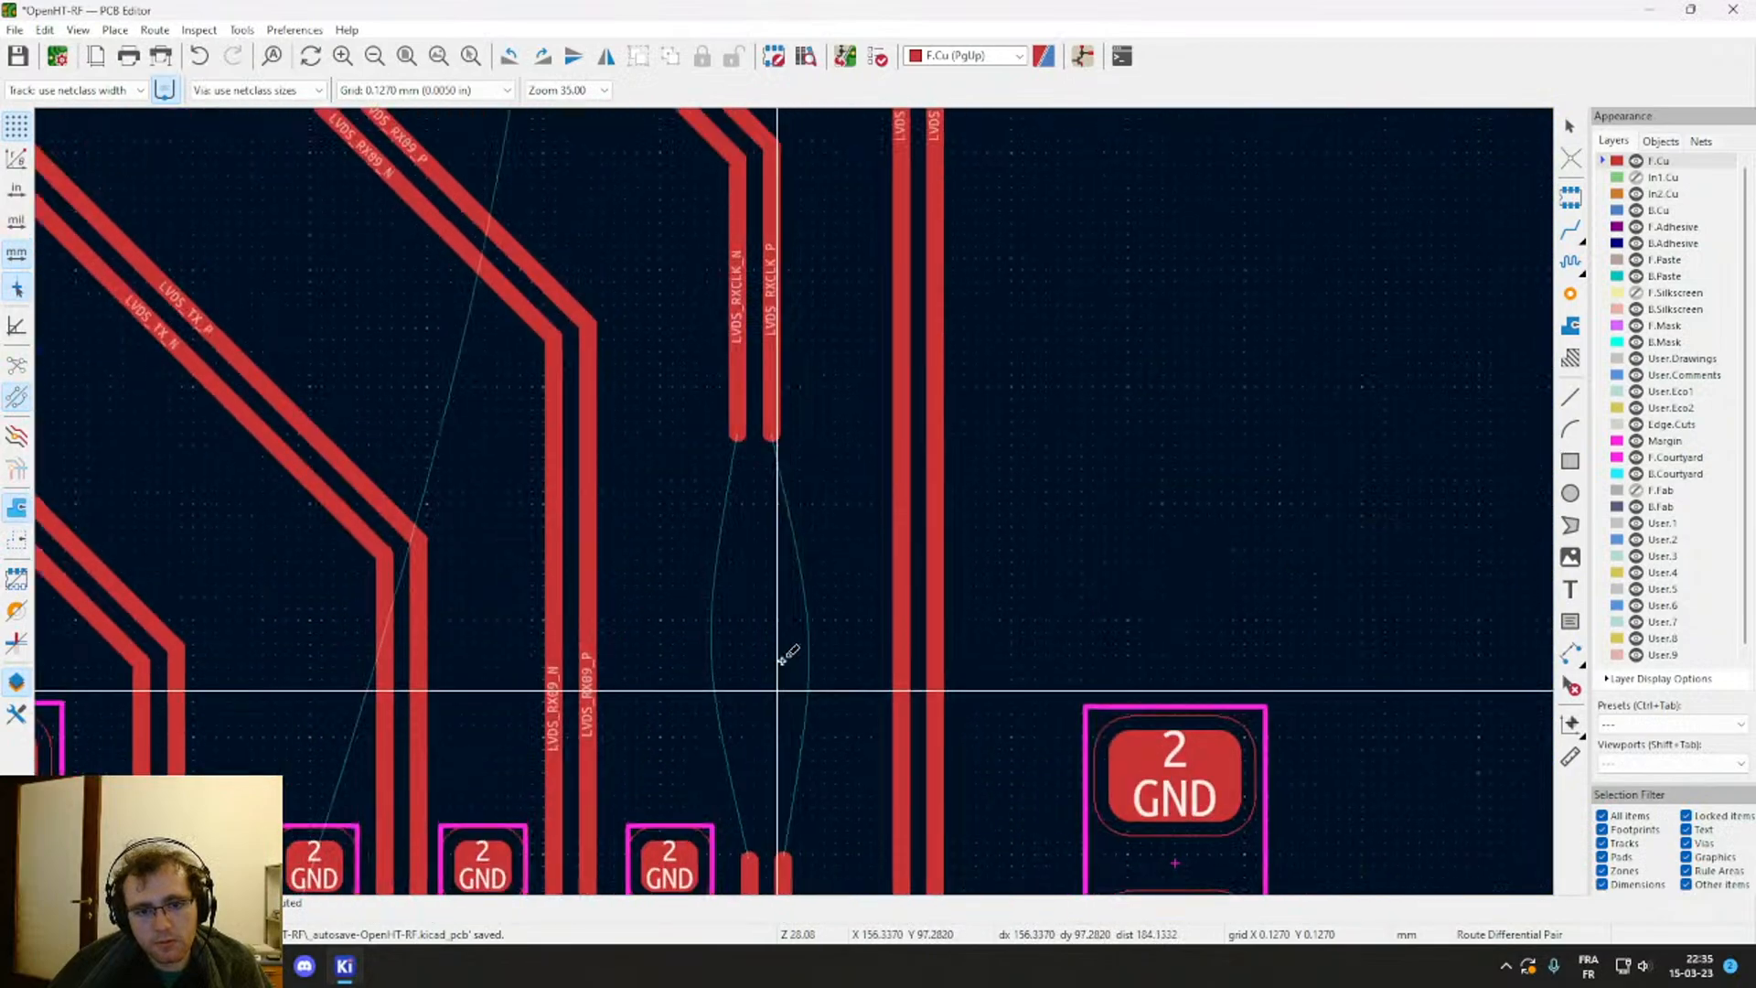
left_click_drag(777, 525, 721, 344)
key("Delete")
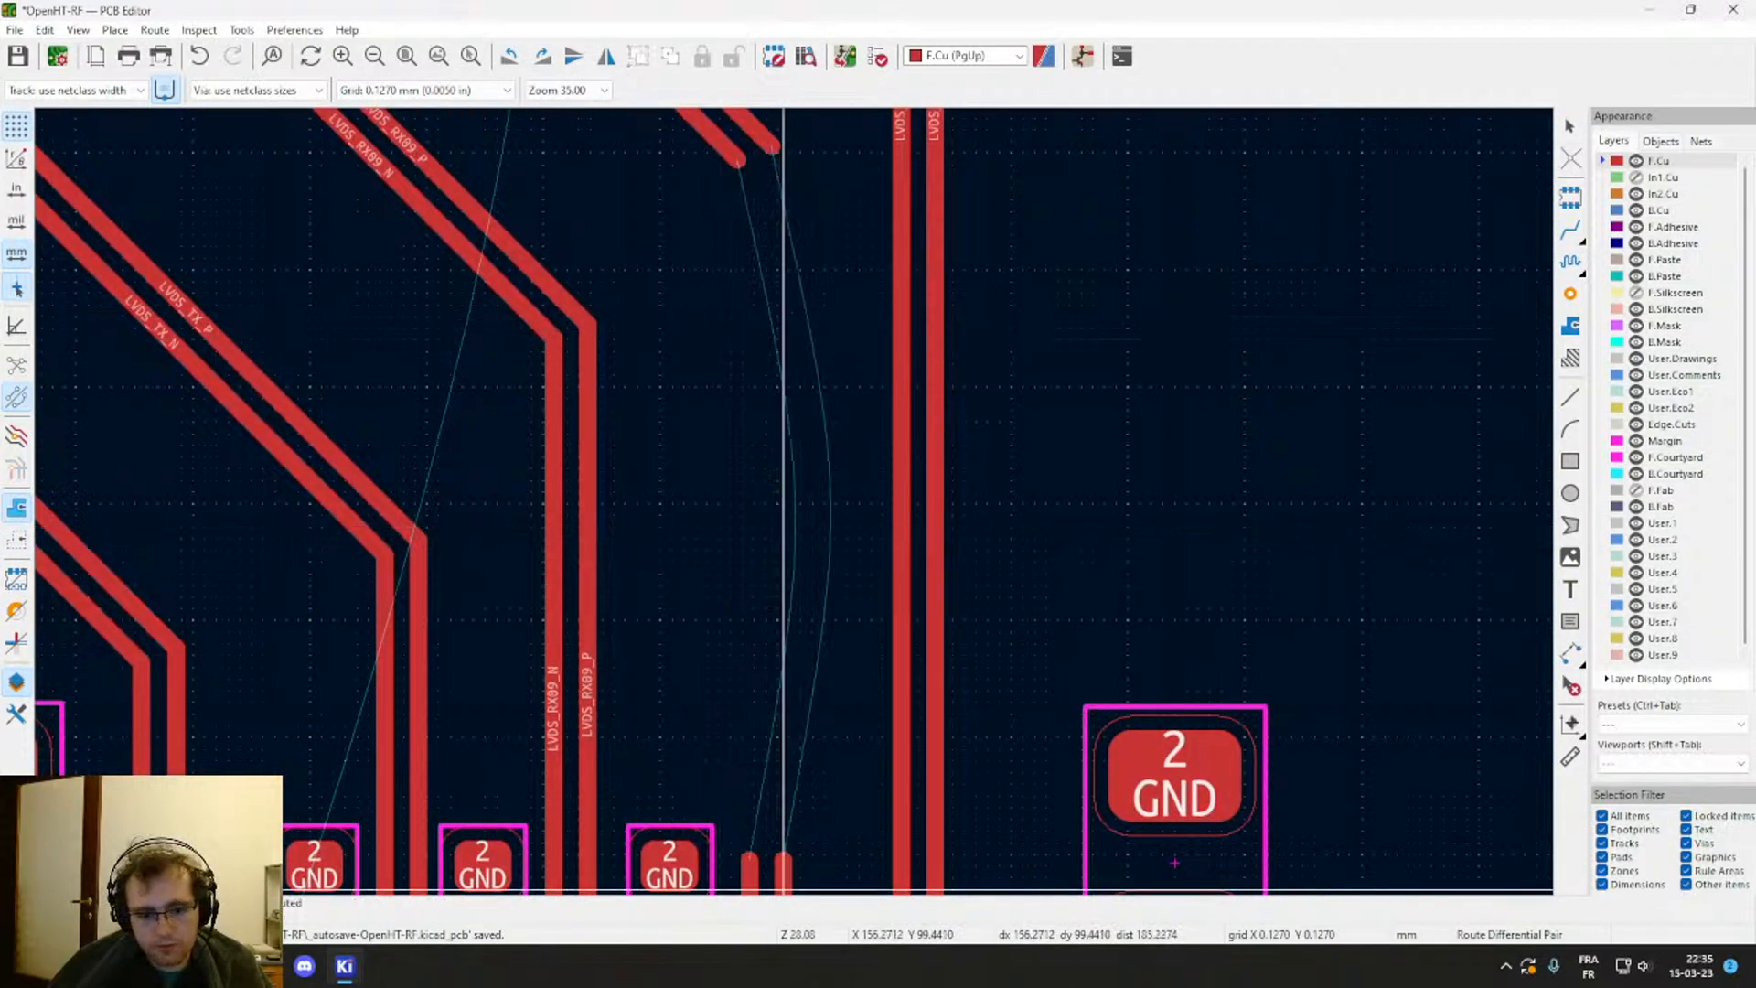
left_click(787, 850)
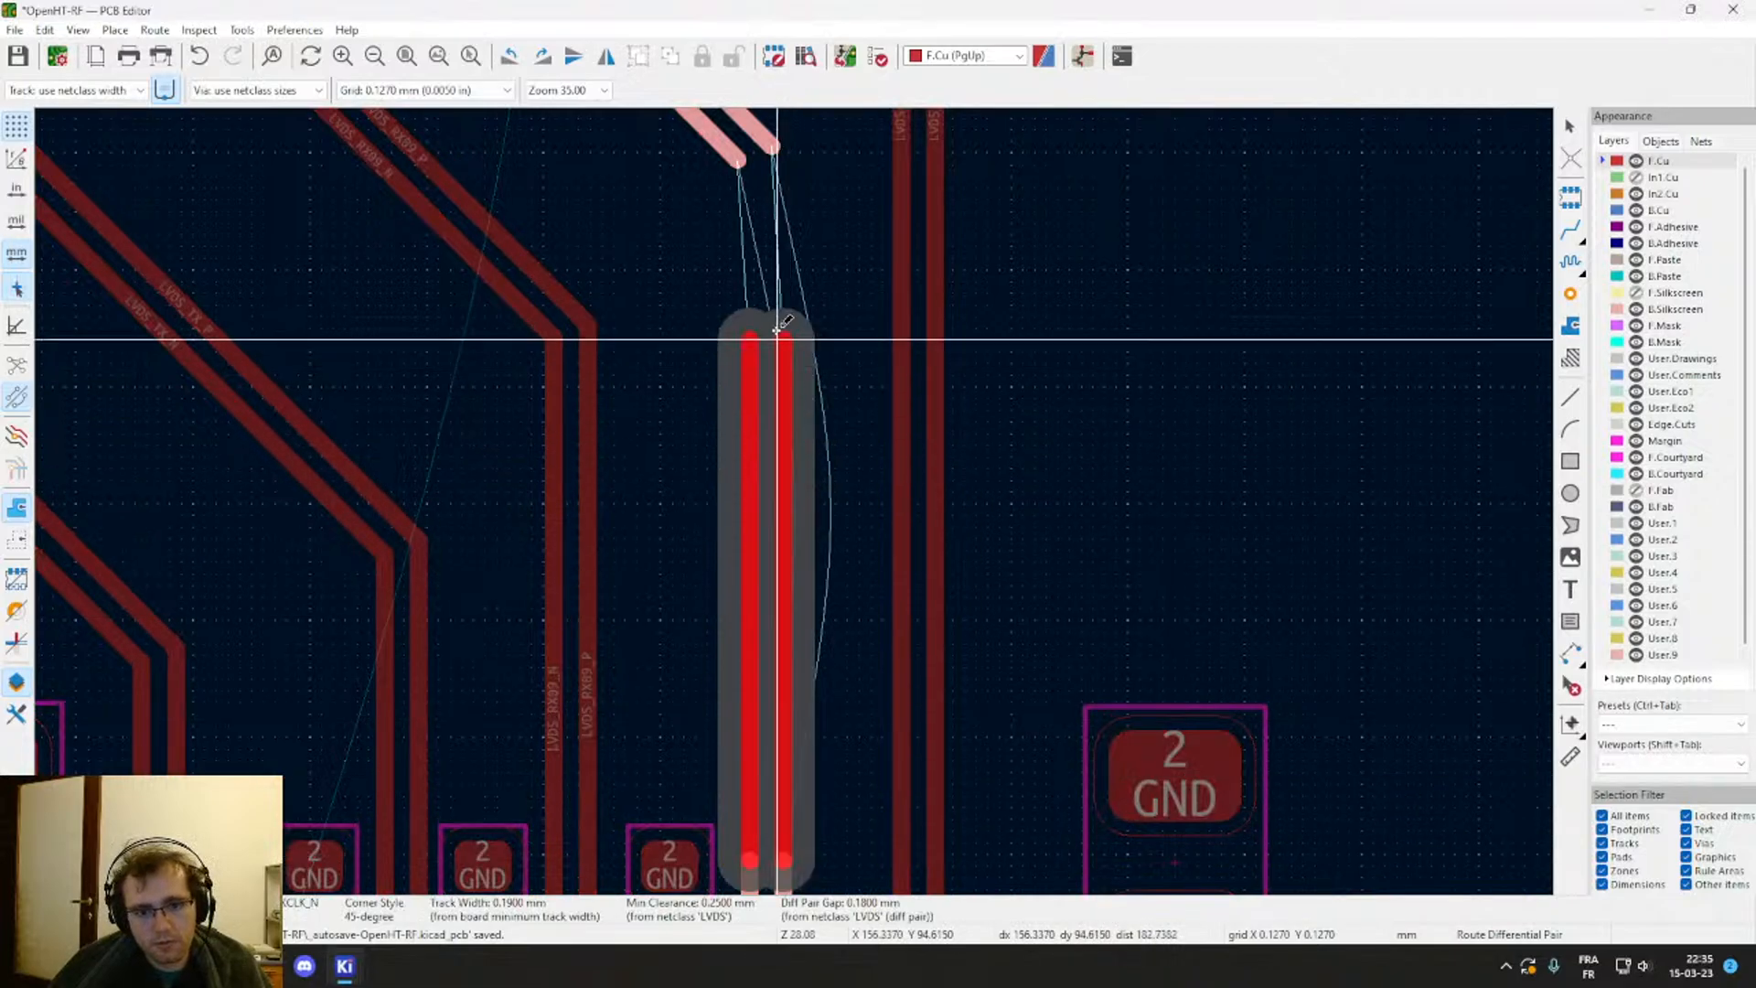
left_click(778, 151)
Step: Examine the routed LVDS pairs between the RF chip and the FPGA, including their spacing and bends
scroll(801, 558, "down", 3)
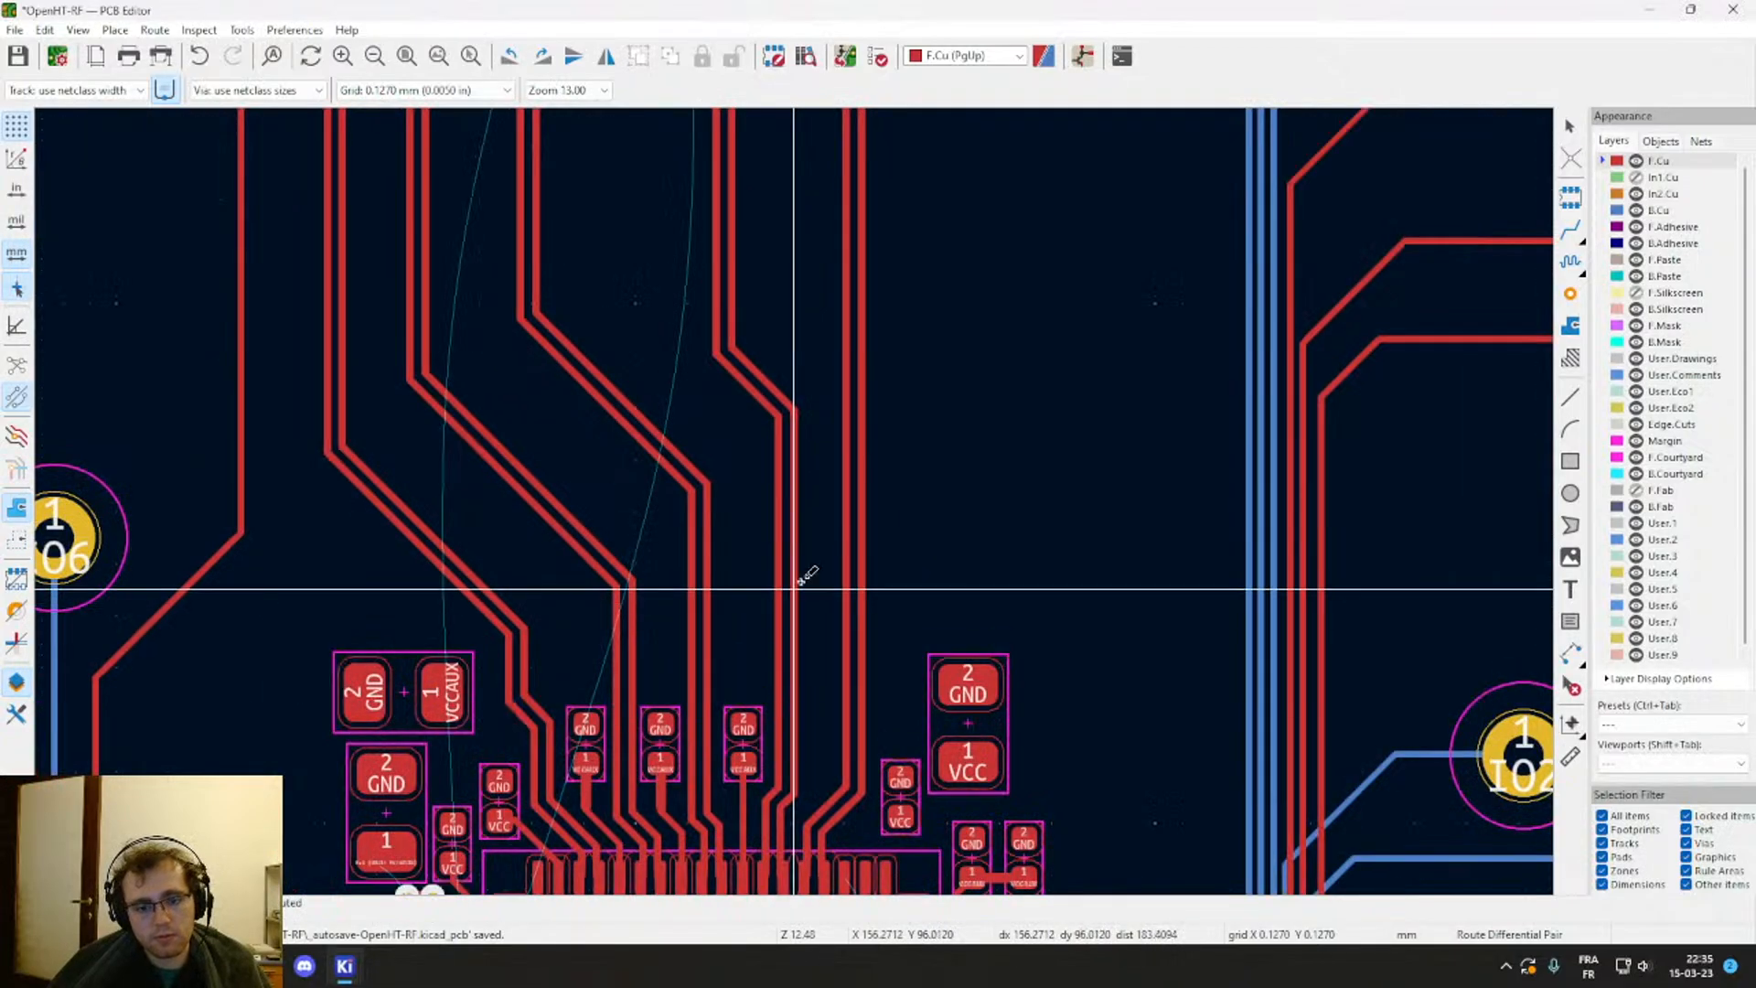
scroll(803, 458, "down", 2)
middle_click_drag(803, 433, 887, 559)
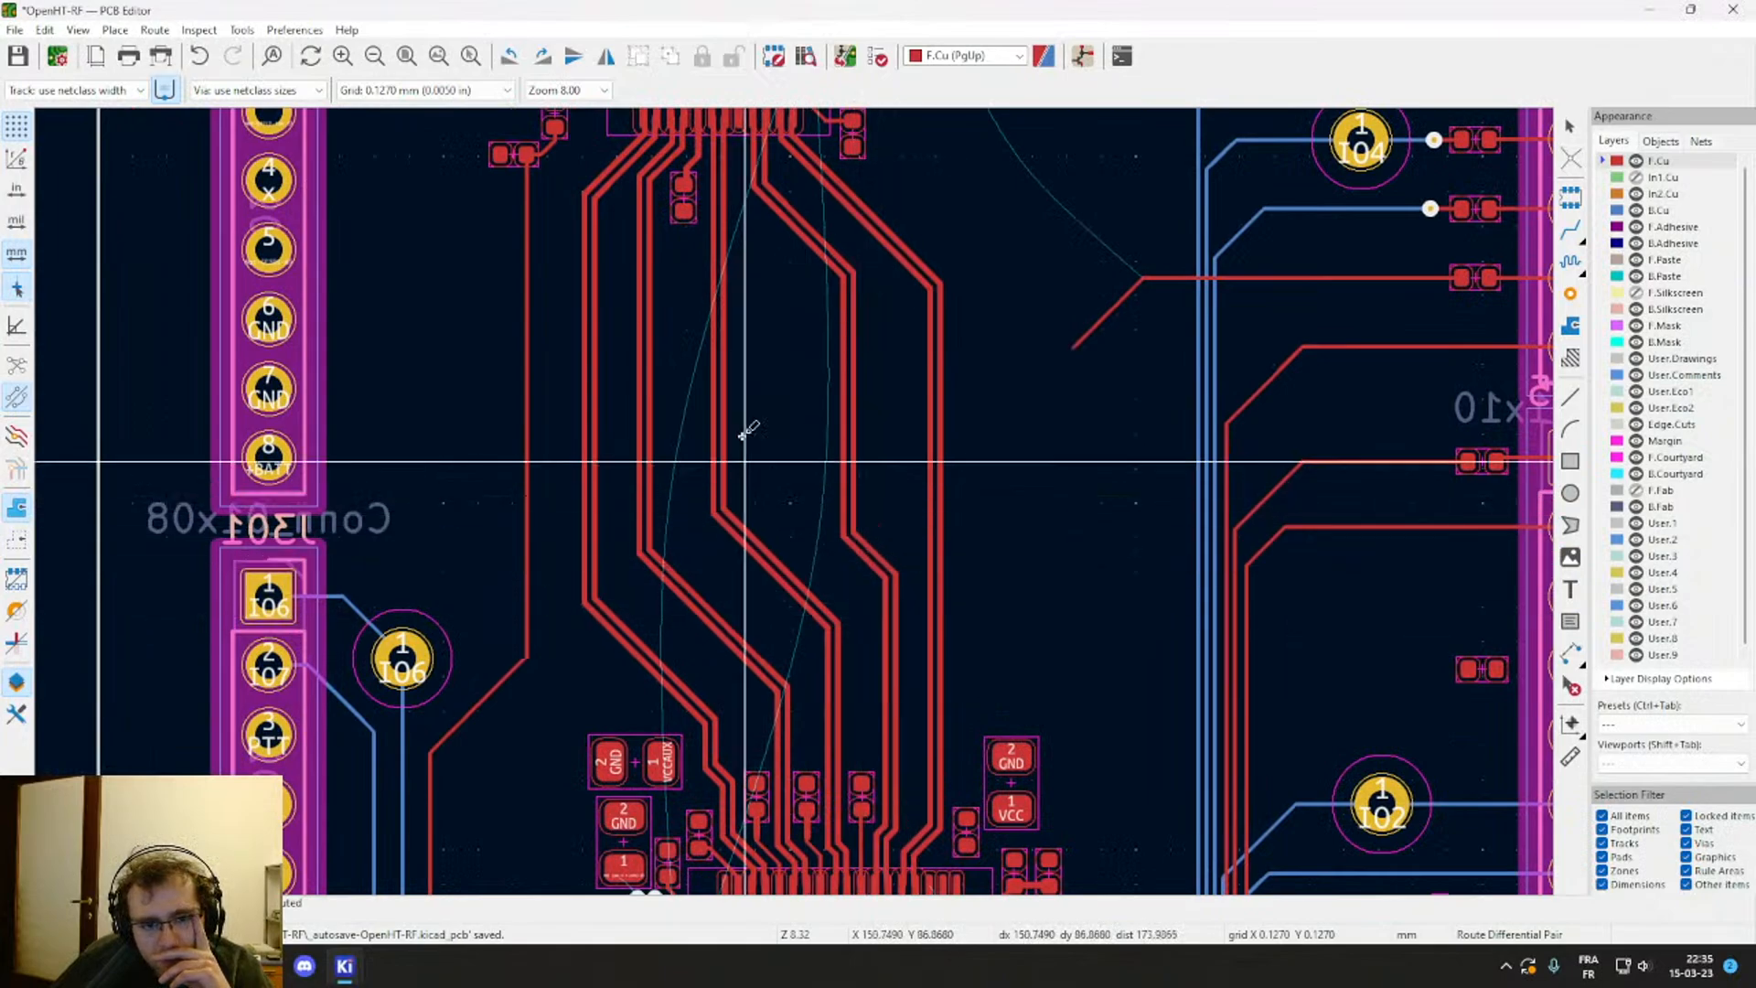
middle_click_drag(726, 337, 759, 448)
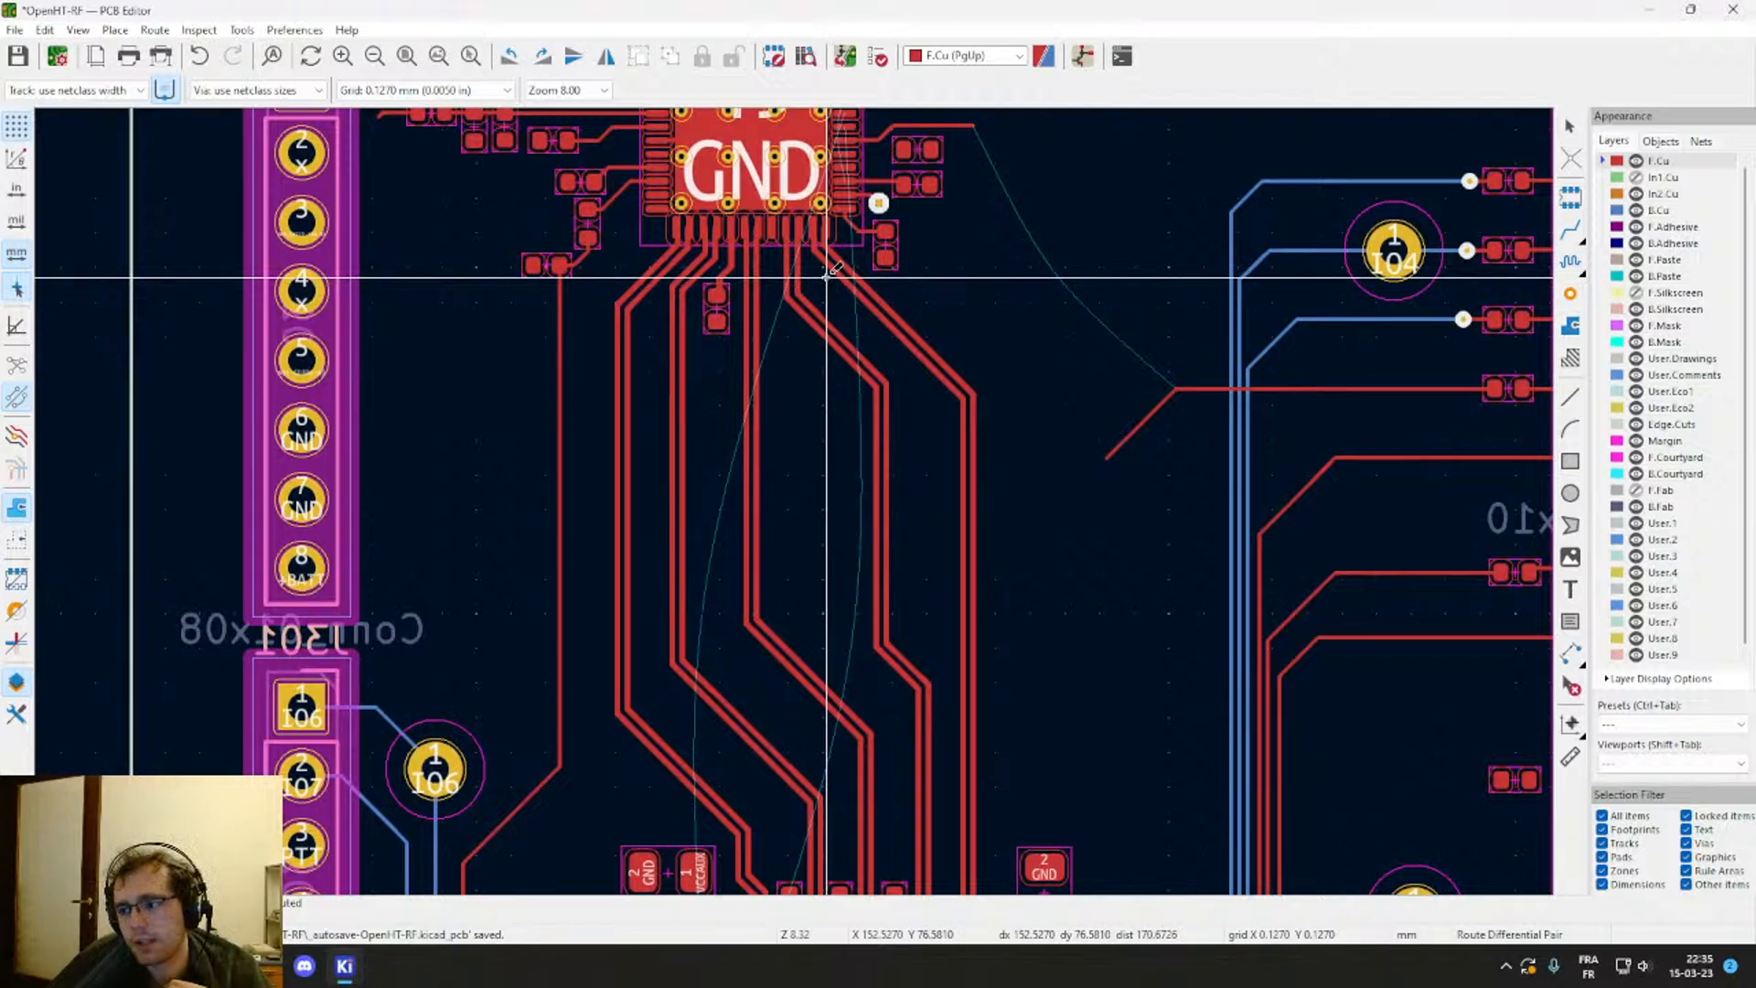
scroll(796, 494, "up", 4)
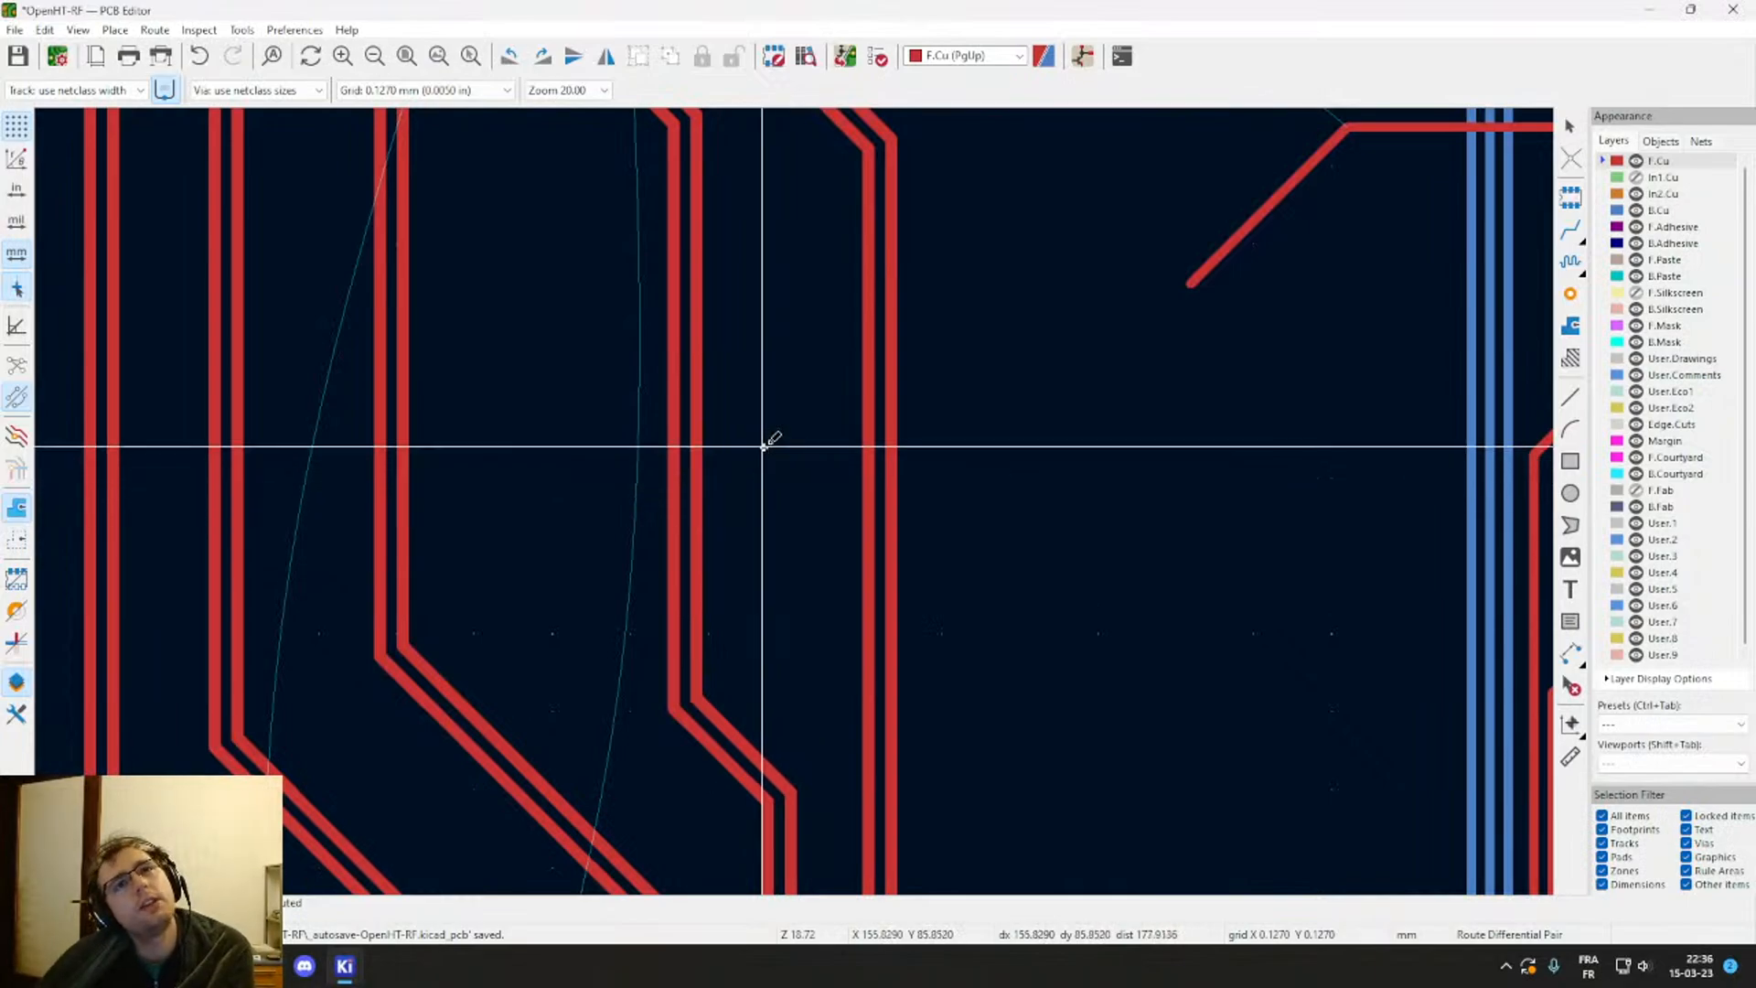
scroll(760, 452, "down", 2)
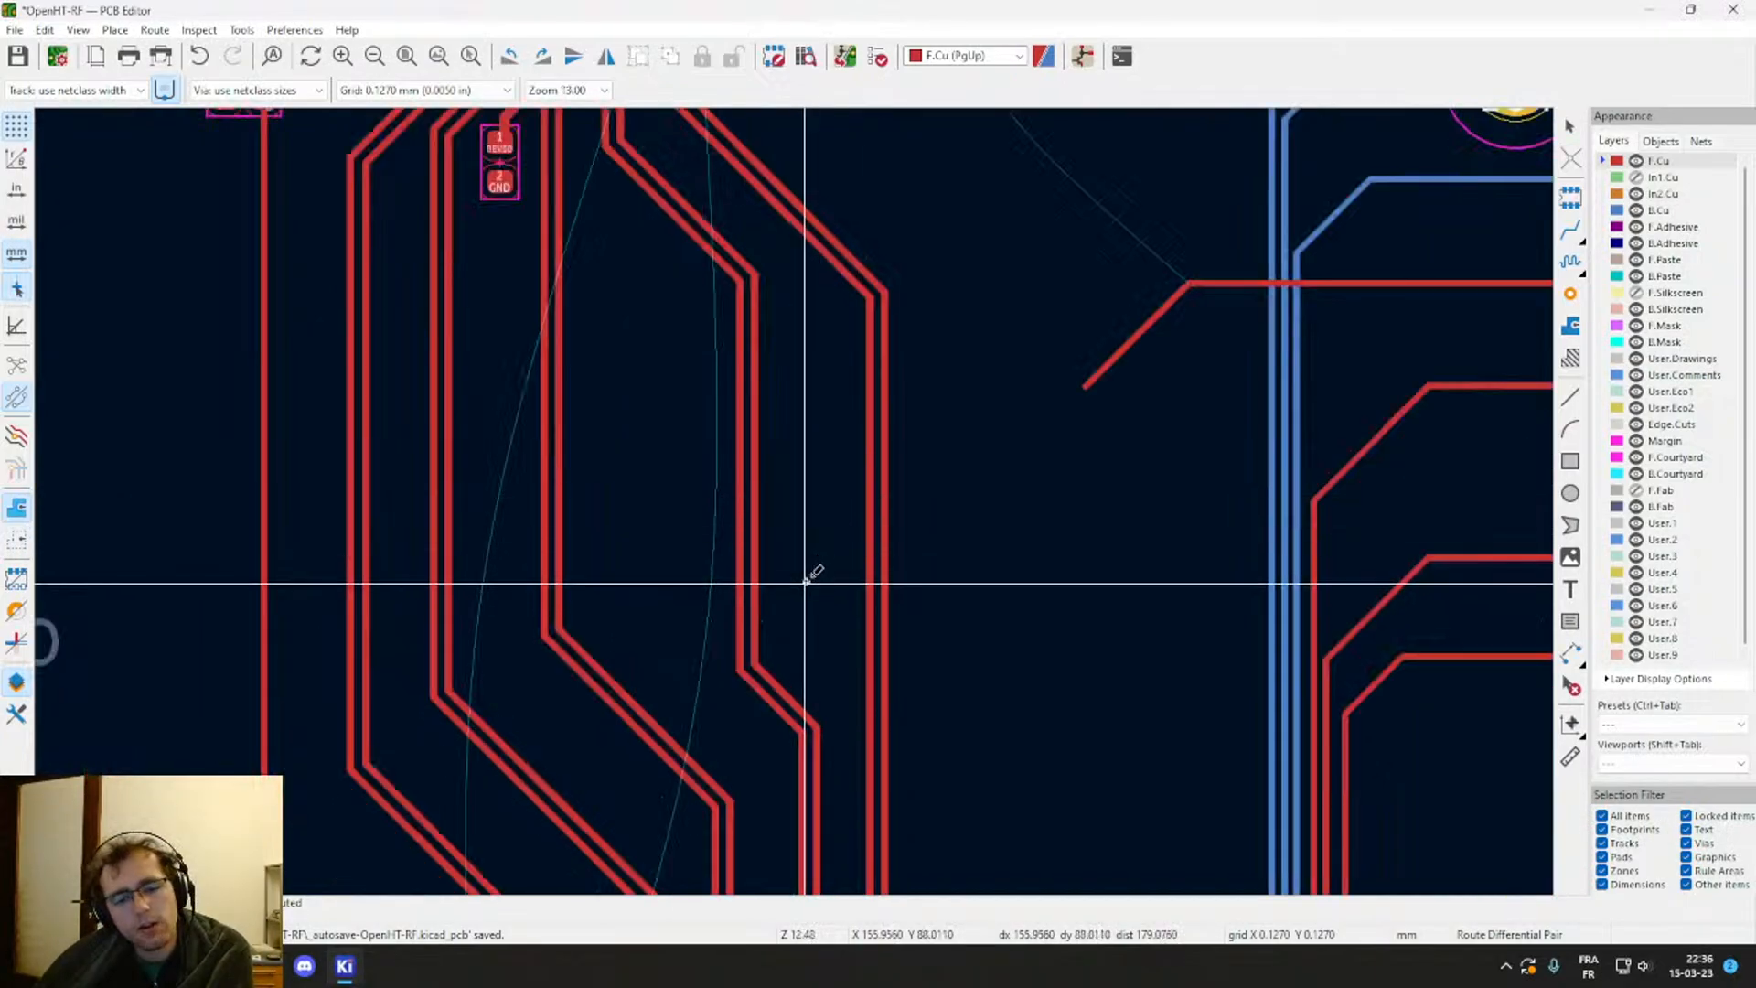
scroll(789, 558, "down", 2)
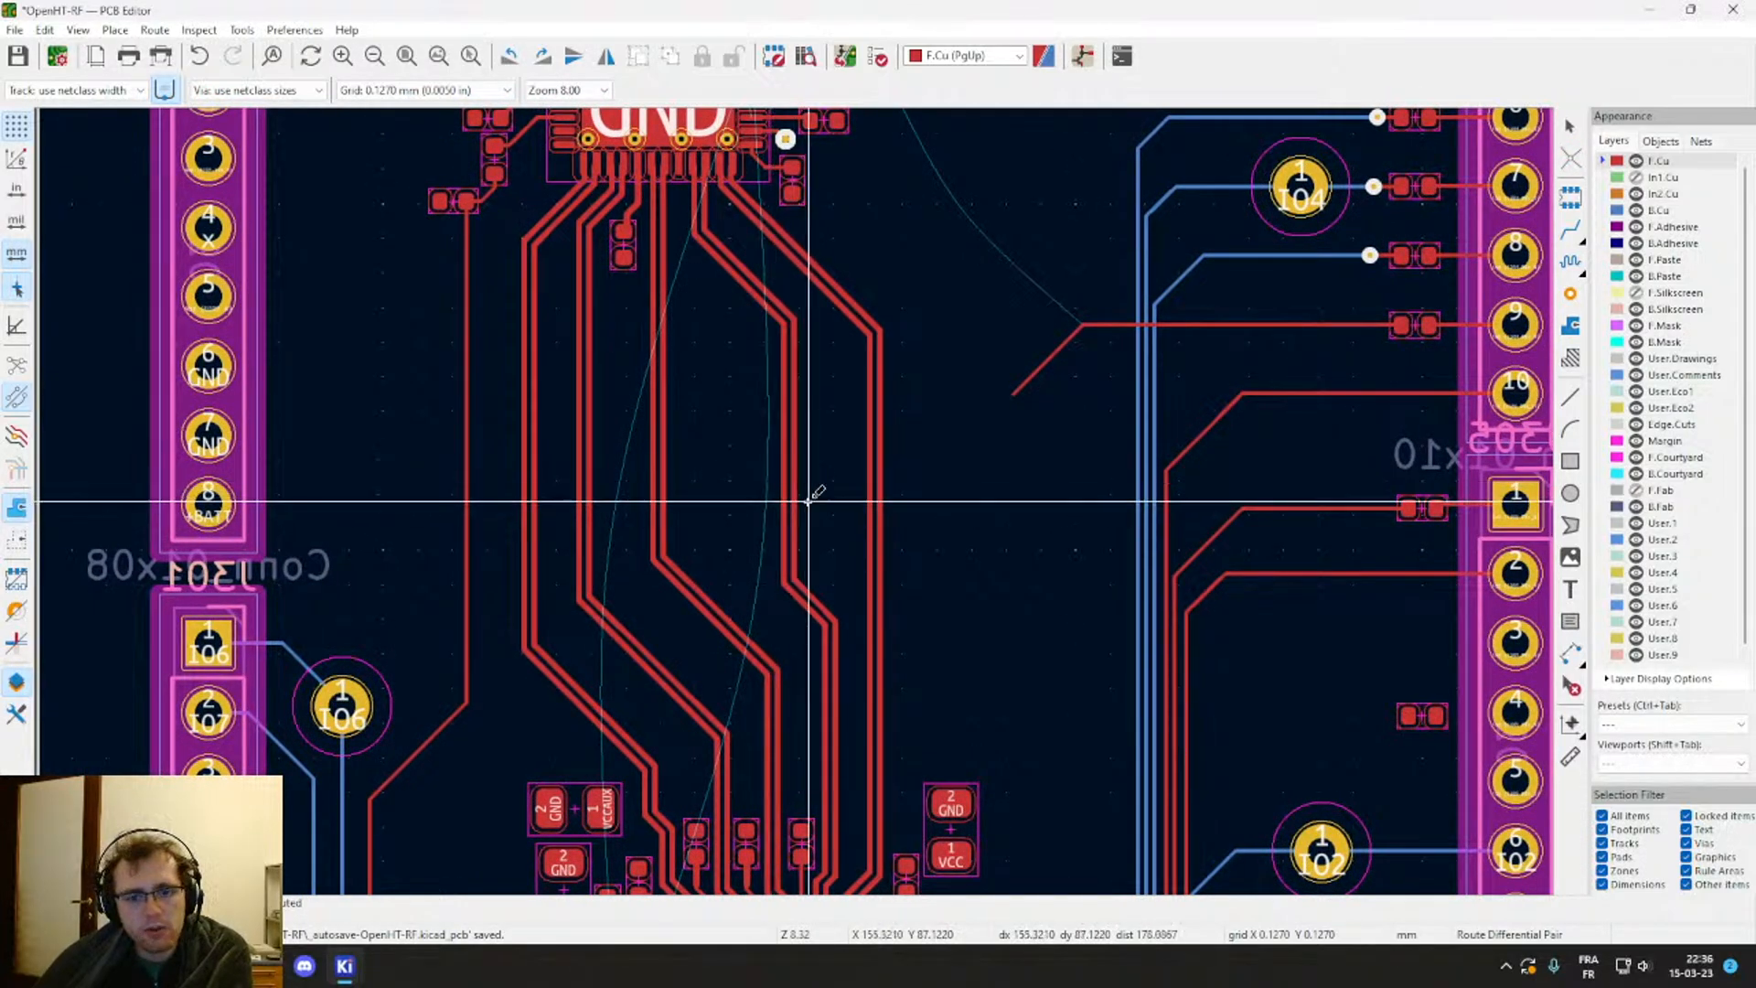
scroll(774, 486, "up", 2)
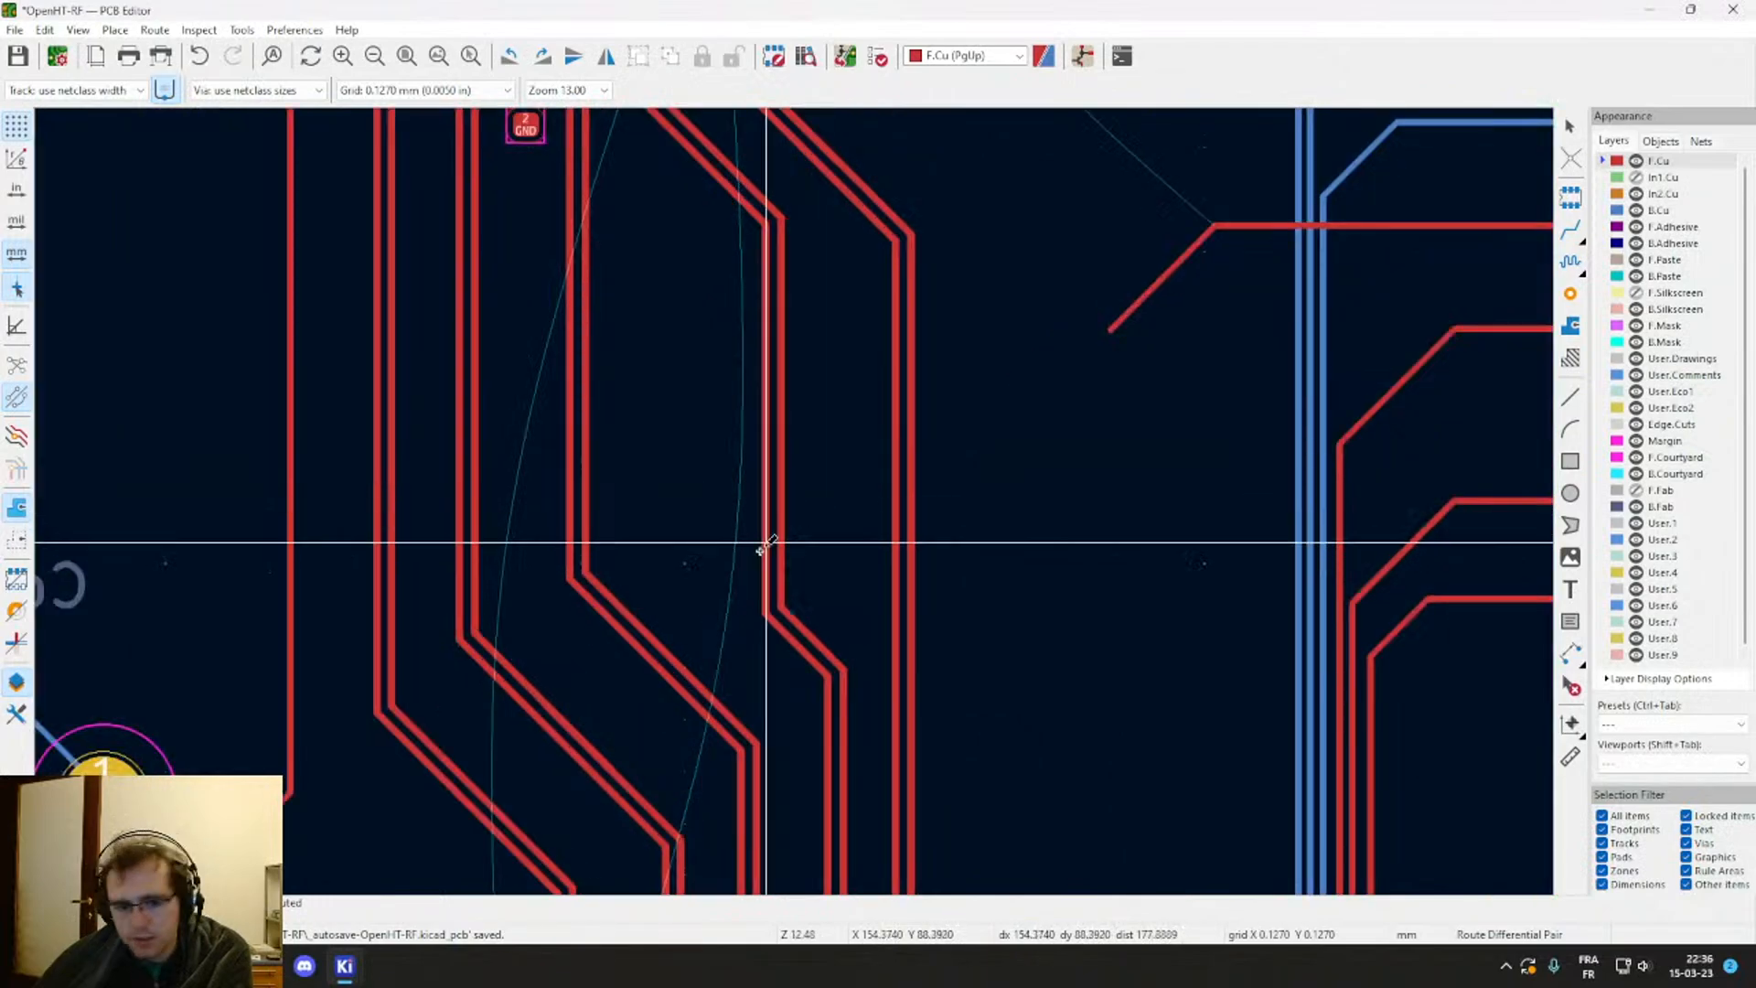
scroll(765, 536, "down", 3)
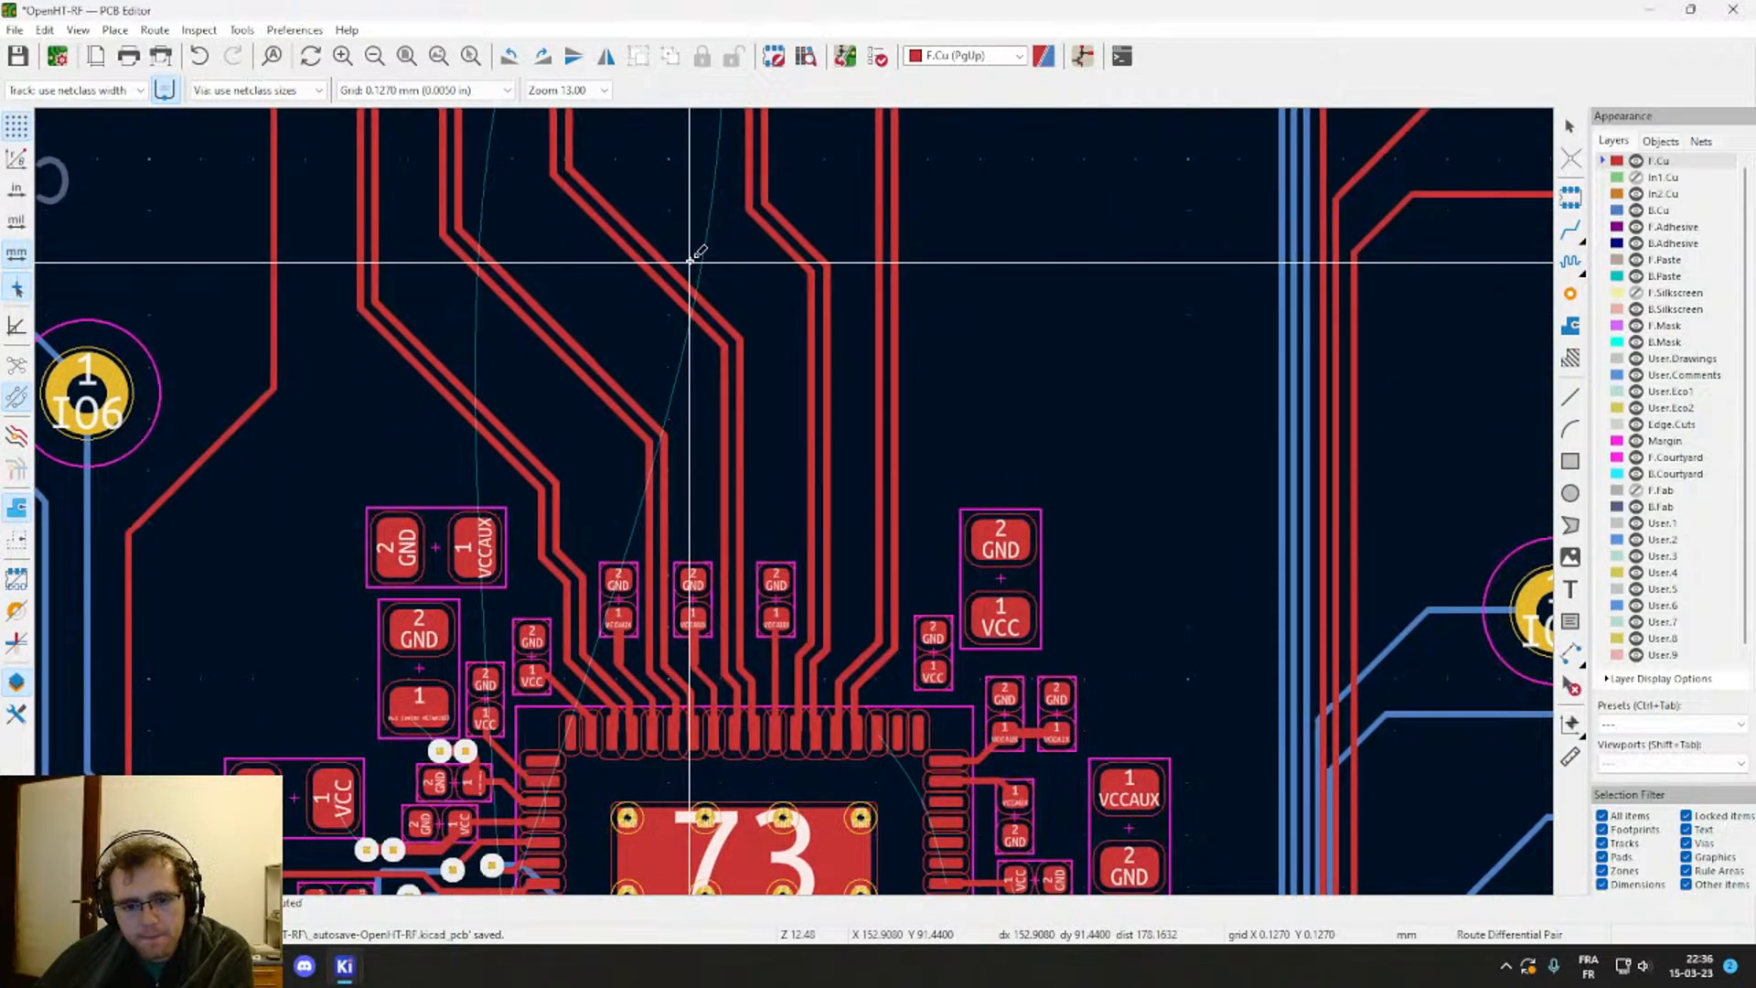
scroll(740, 311, "up", 2)
scroll(778, 352, "up", 2)
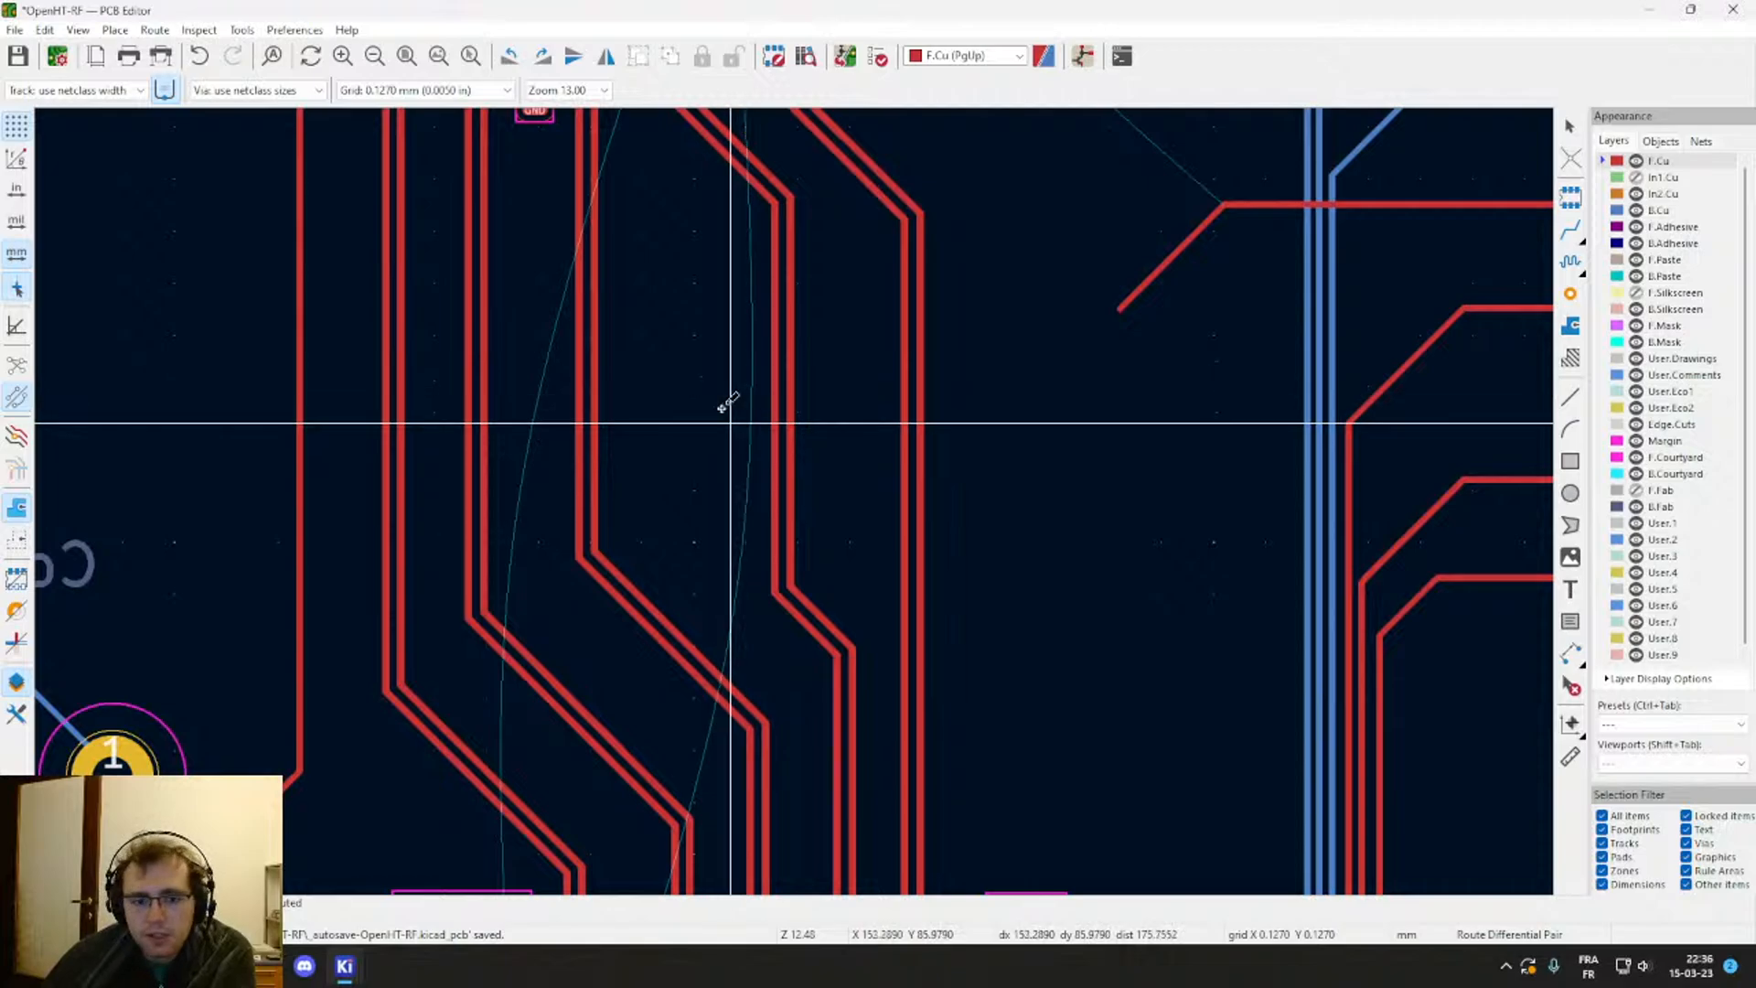
middle_click_drag(725, 313, 804, 804)
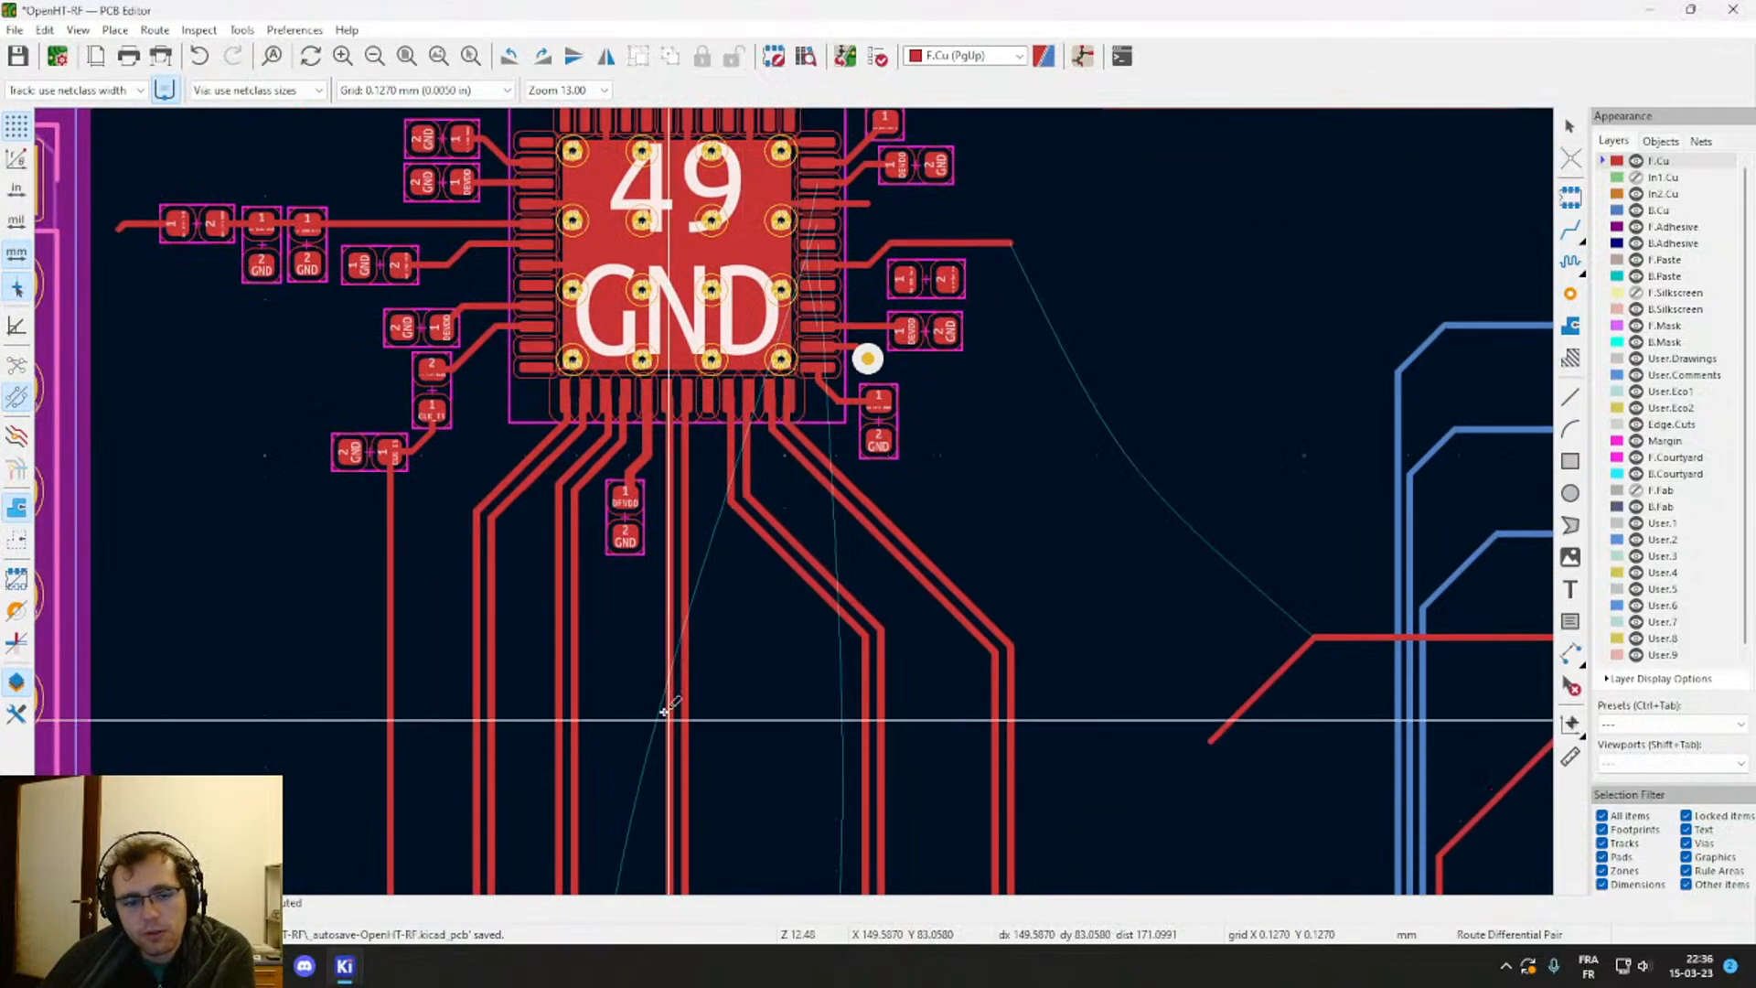
scroll(796, 490, "down", 3)
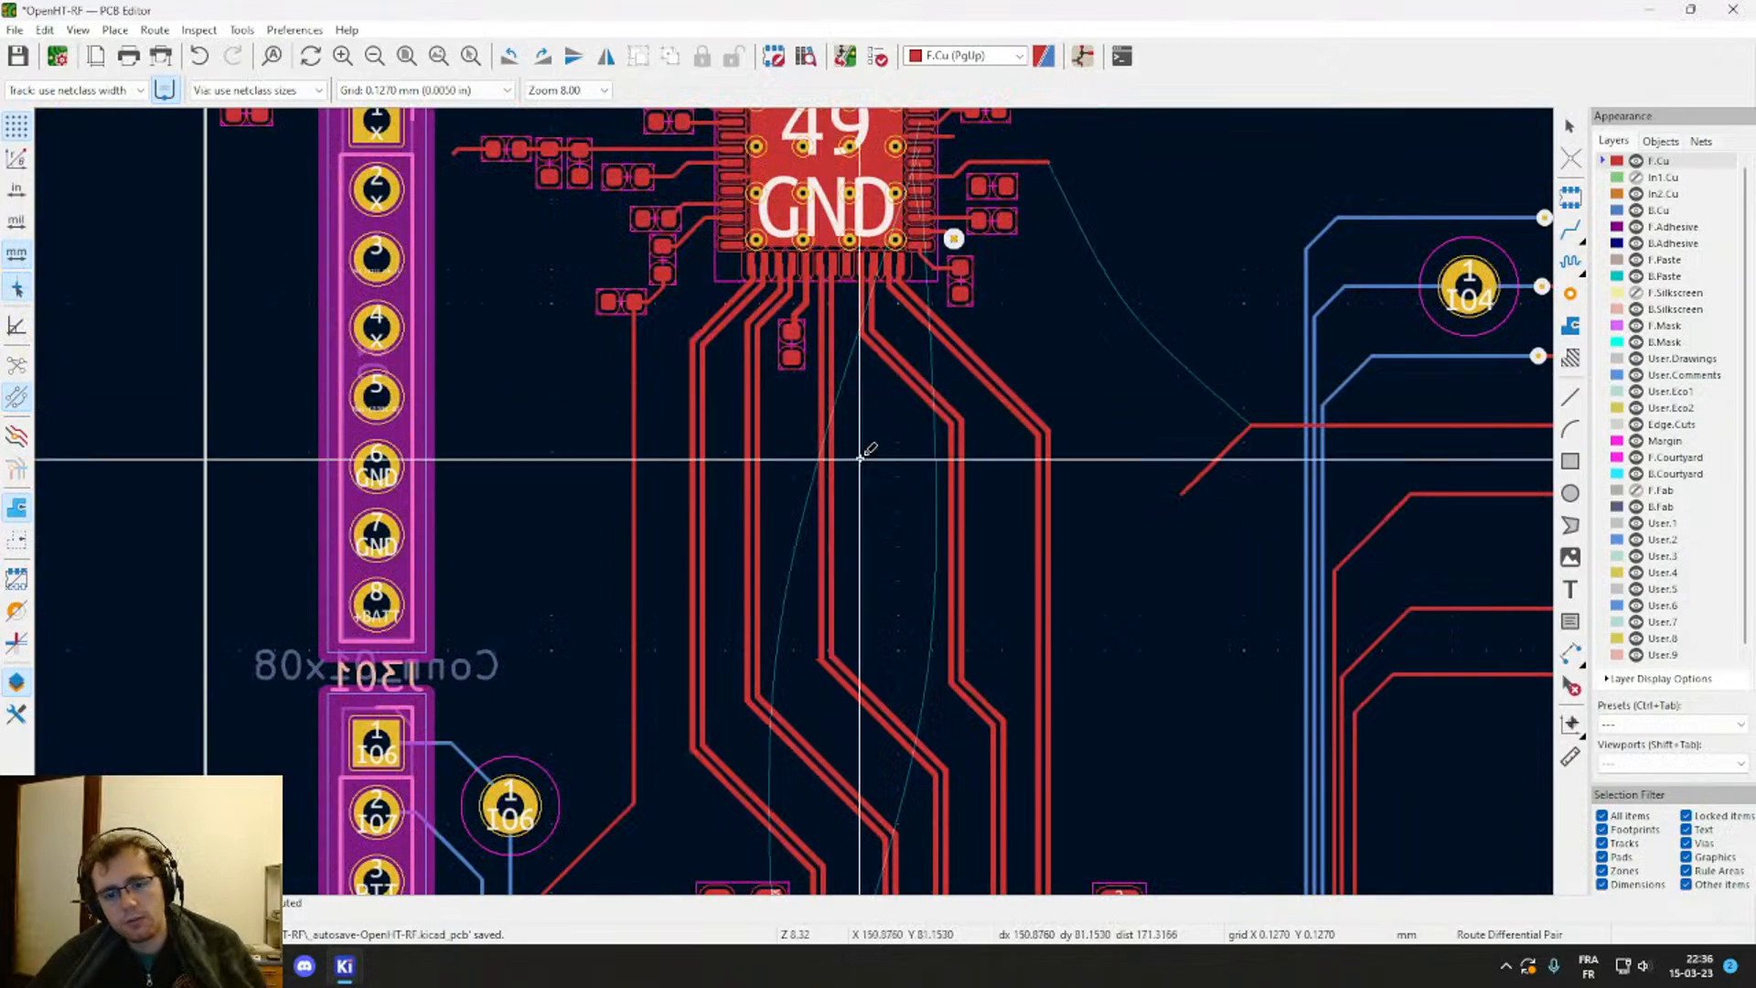
middle_click_drag(862, 457, 854, 378)
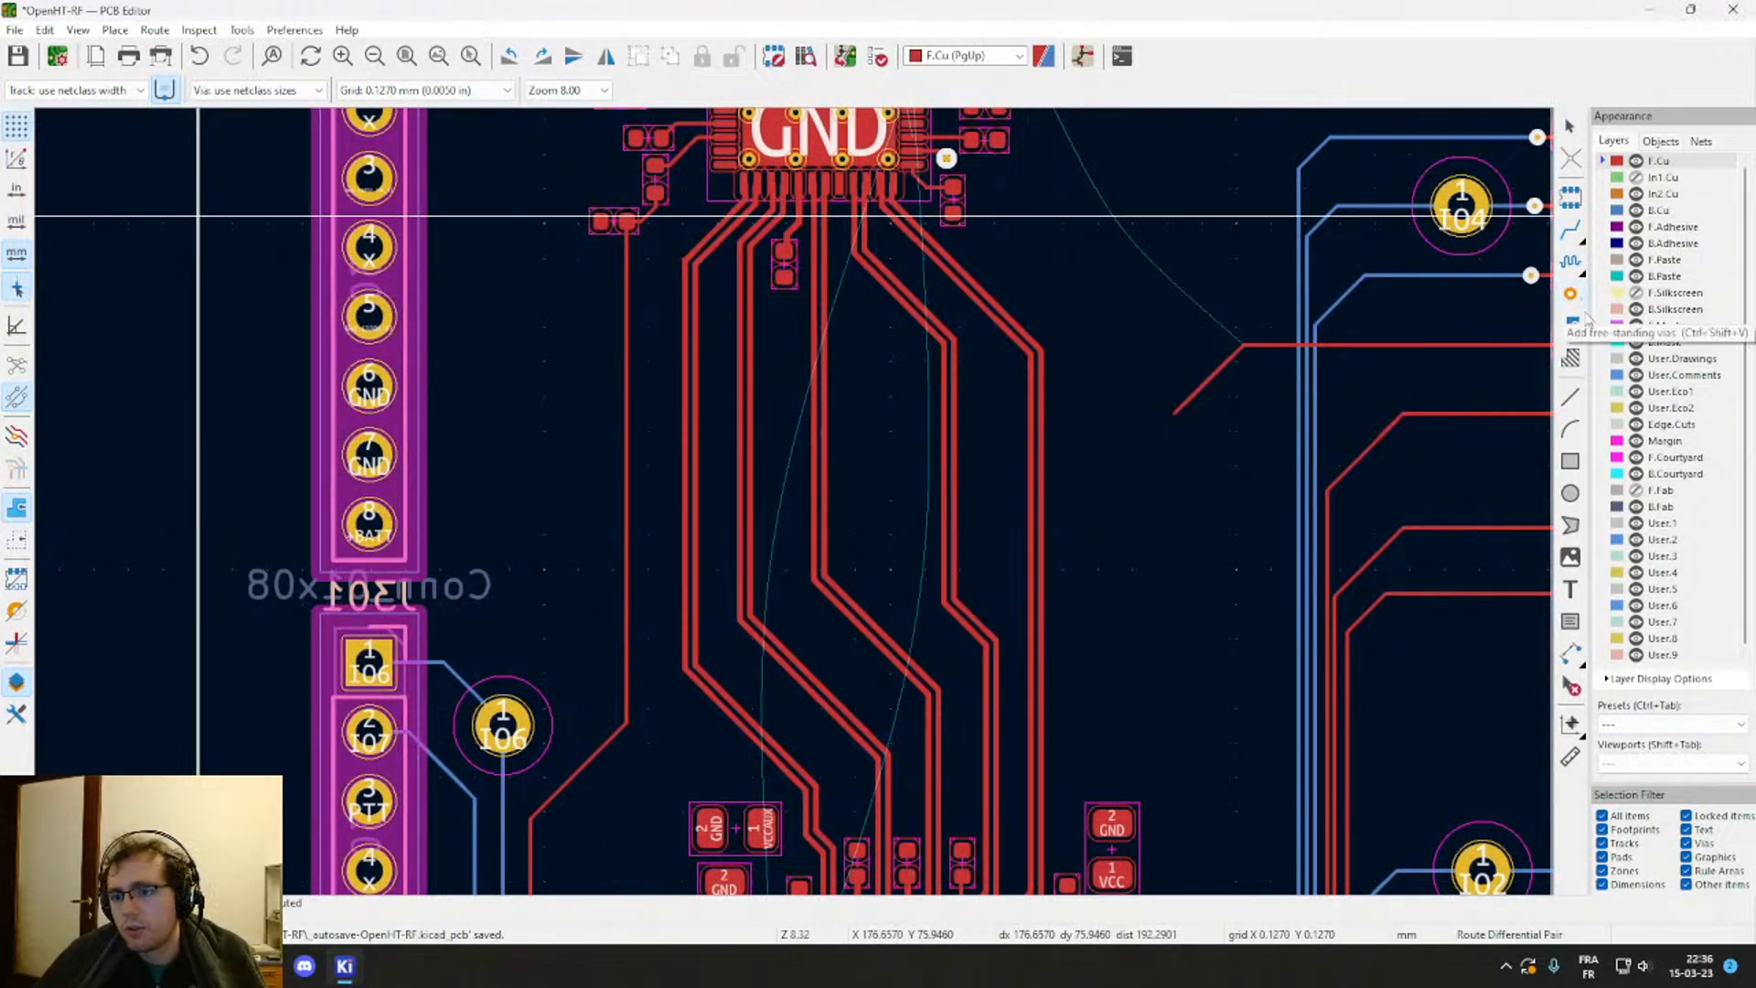
Step: Draw a rectangular filled GND zone about 17.7 by 17.4 mm on F.Cu over the LVDS pairs between the RF chip and the FPGA
left_click(1573, 331)
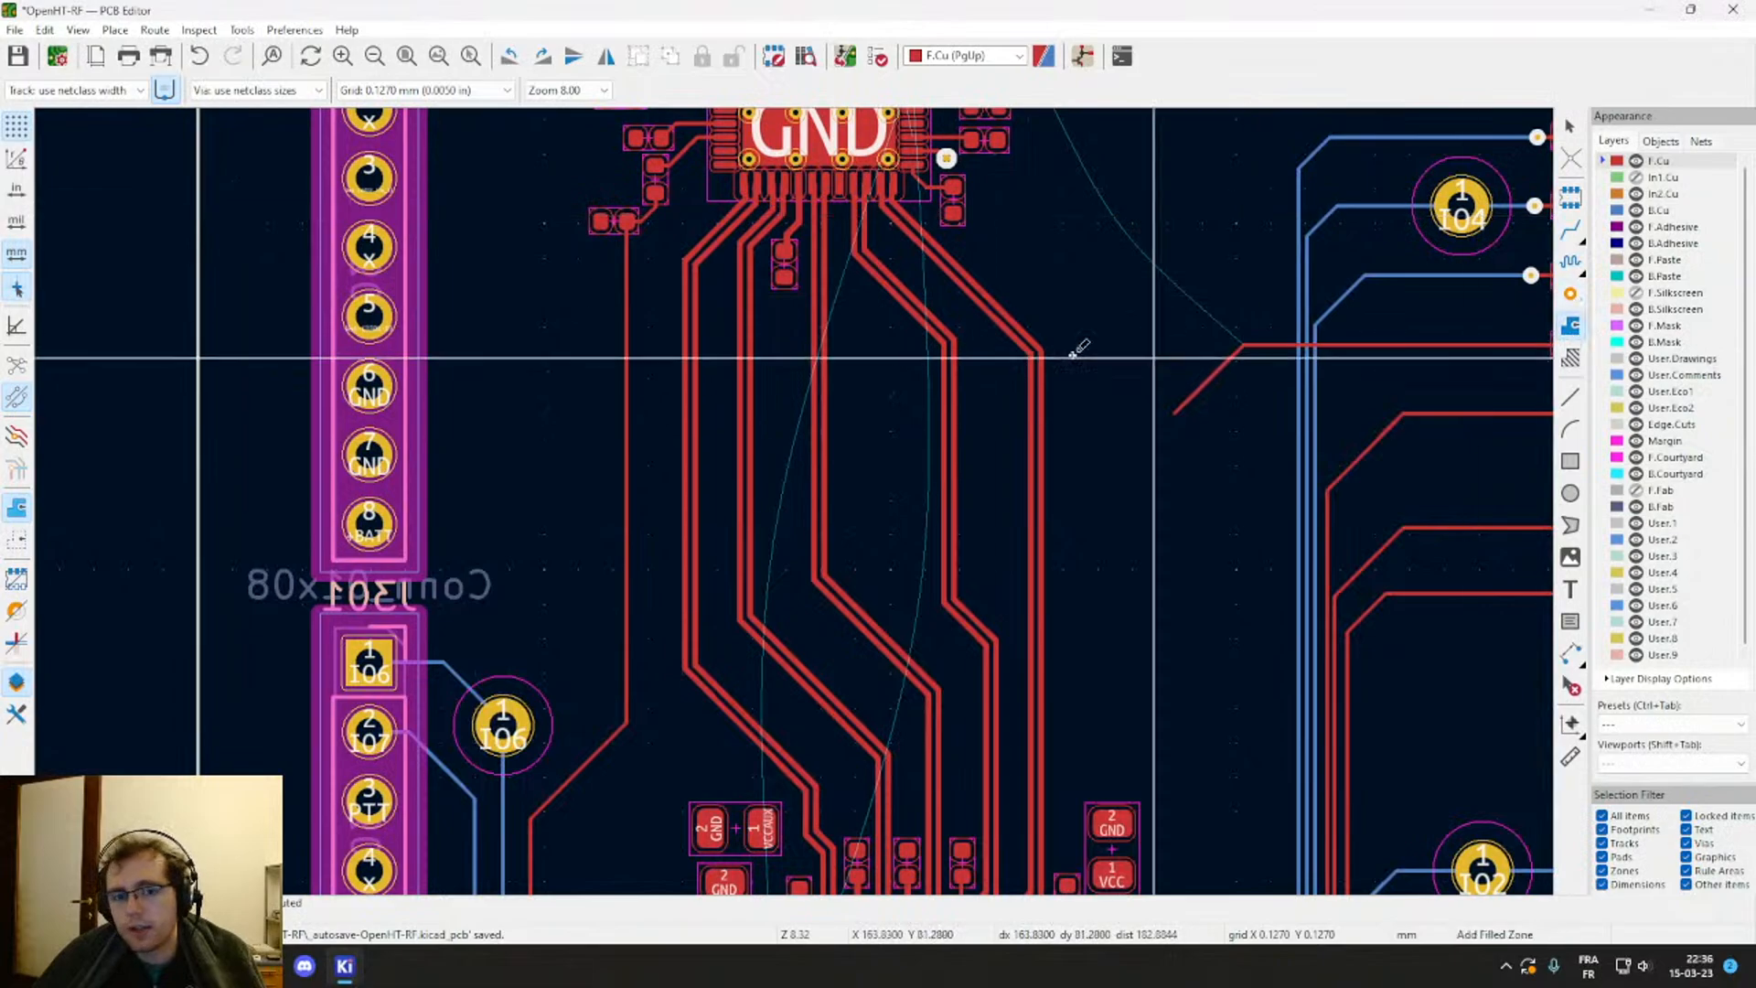
left_click(651, 304)
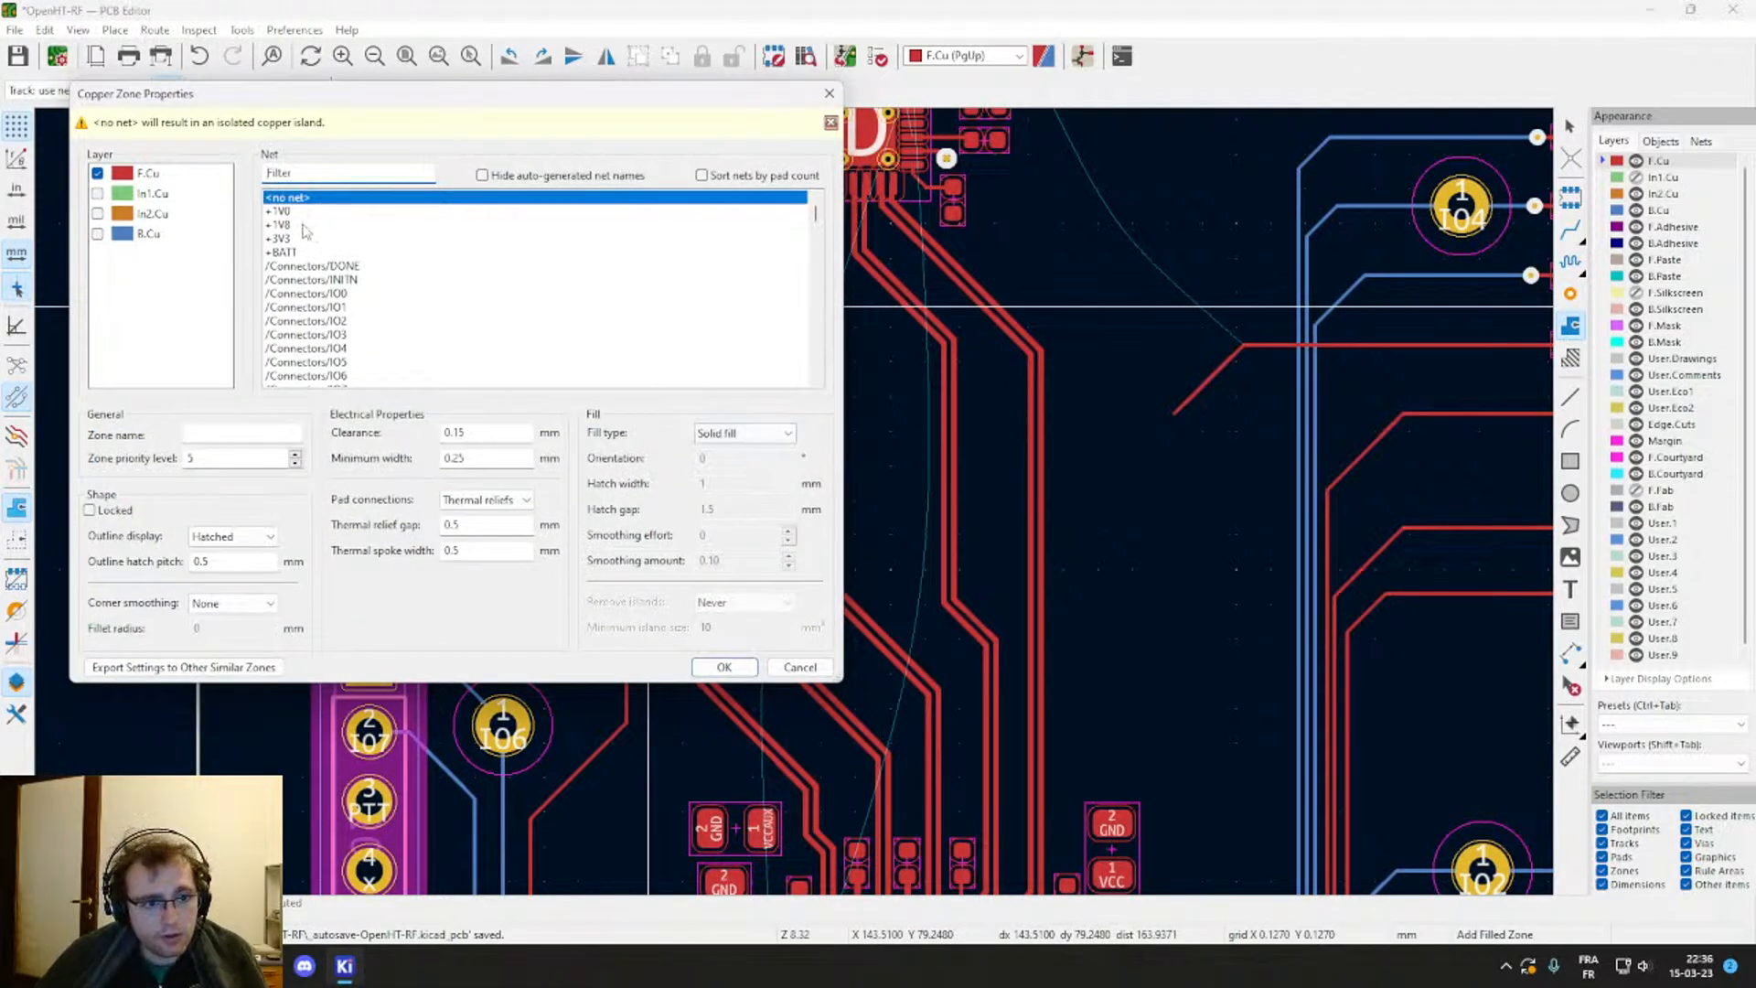
type("gnd")
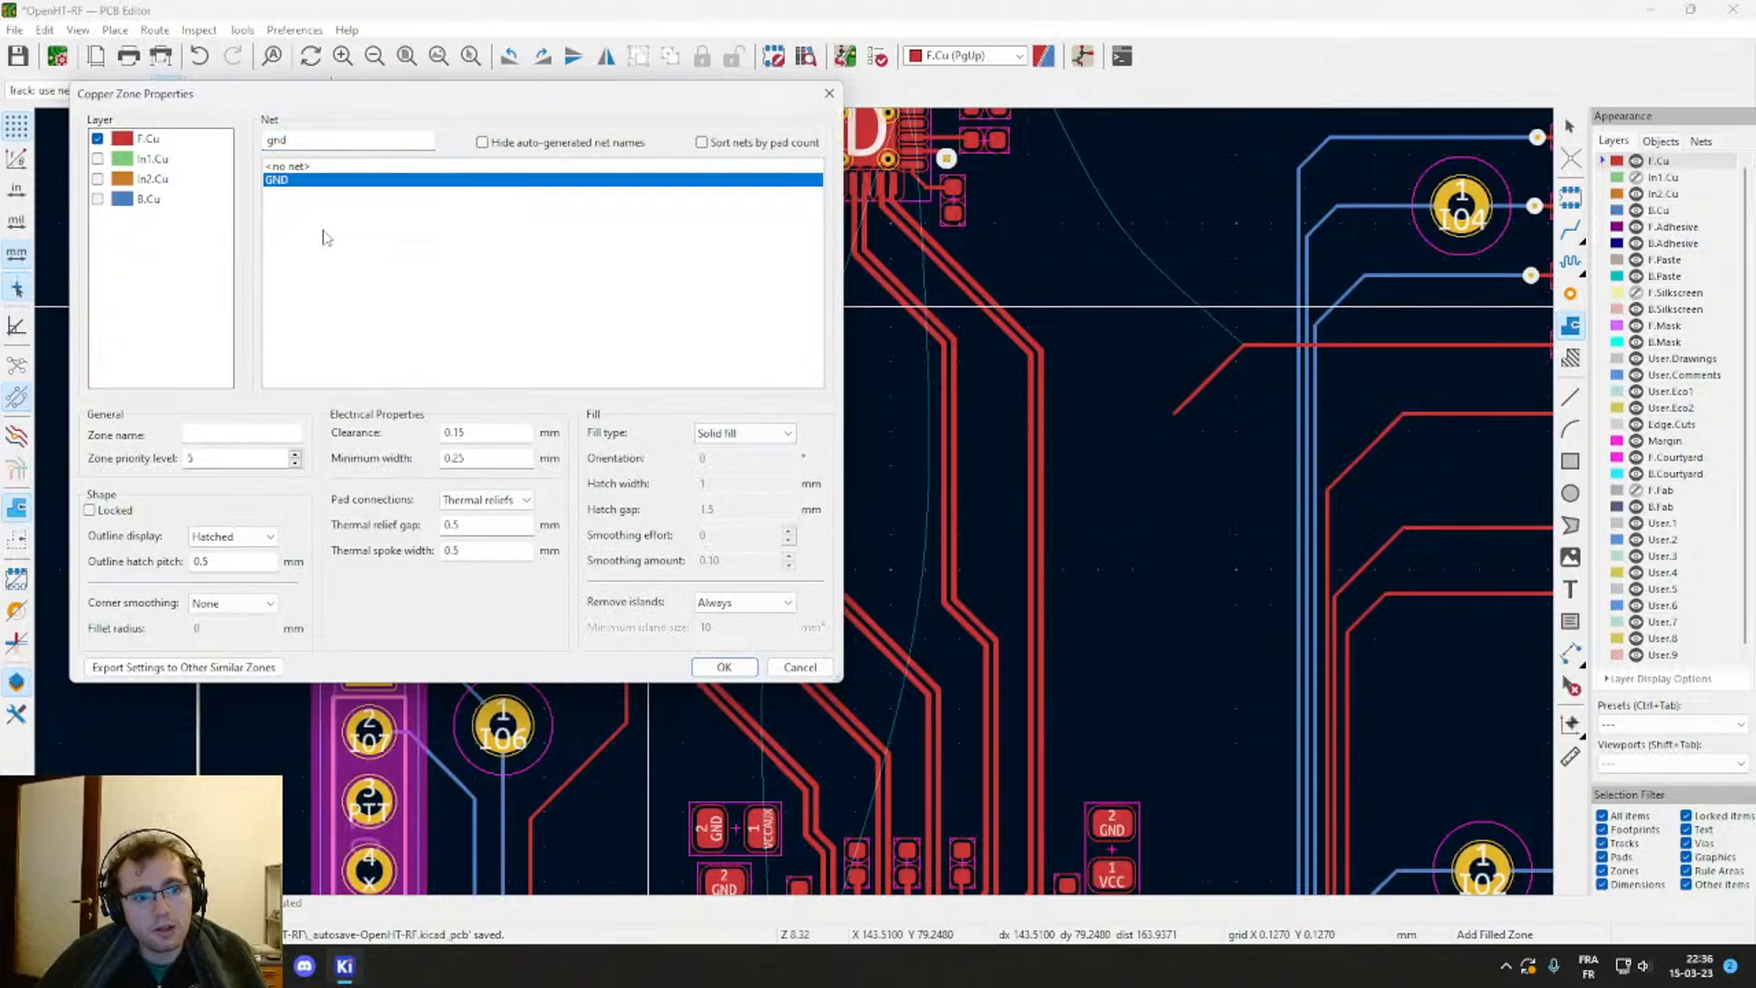
left_click(723, 667)
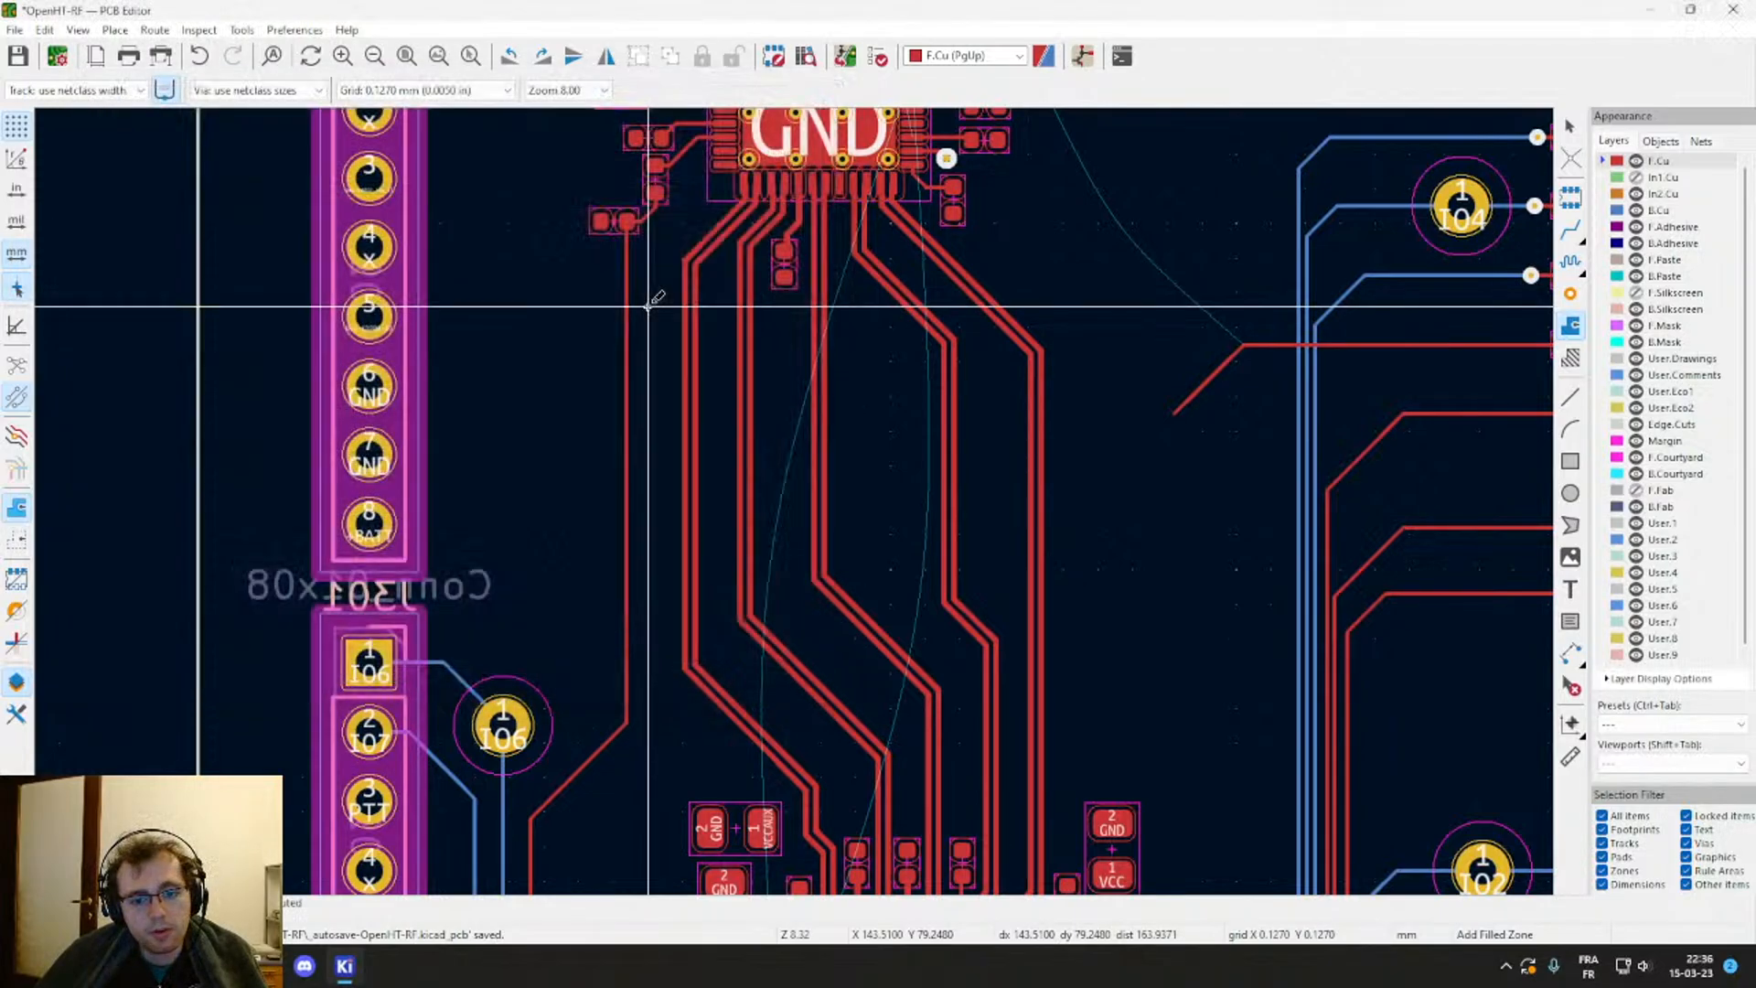
left_click(1131, 306)
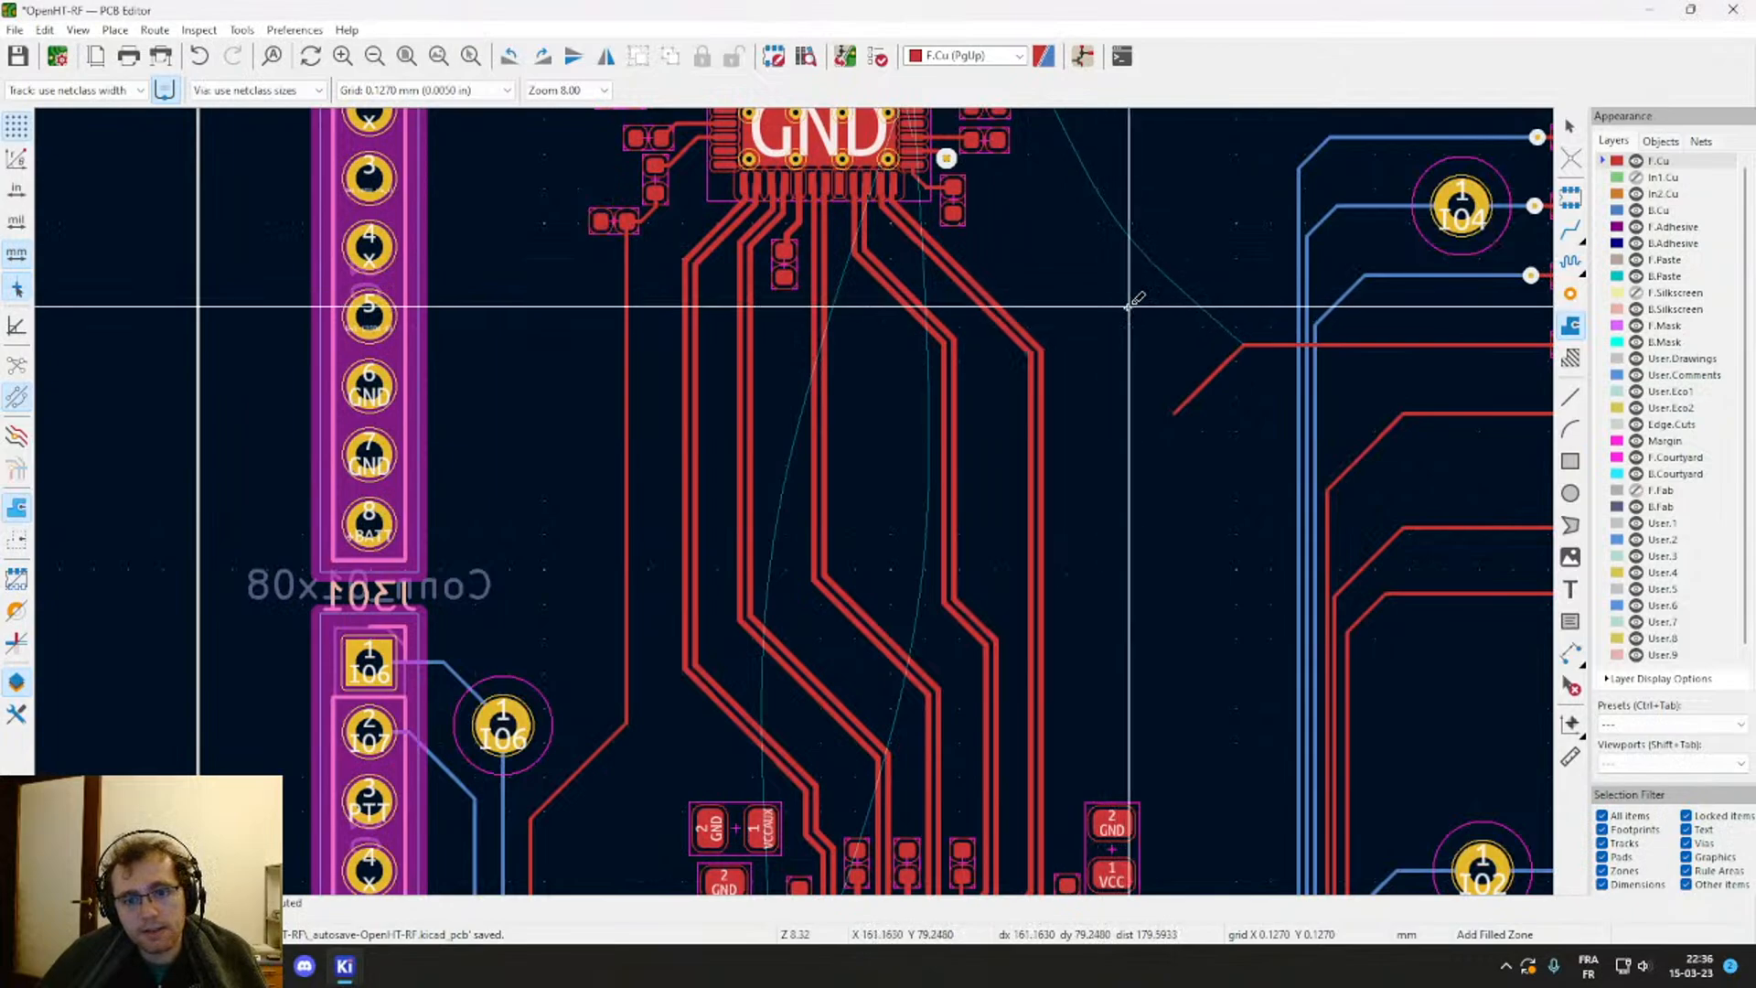
left_click(1132, 780)
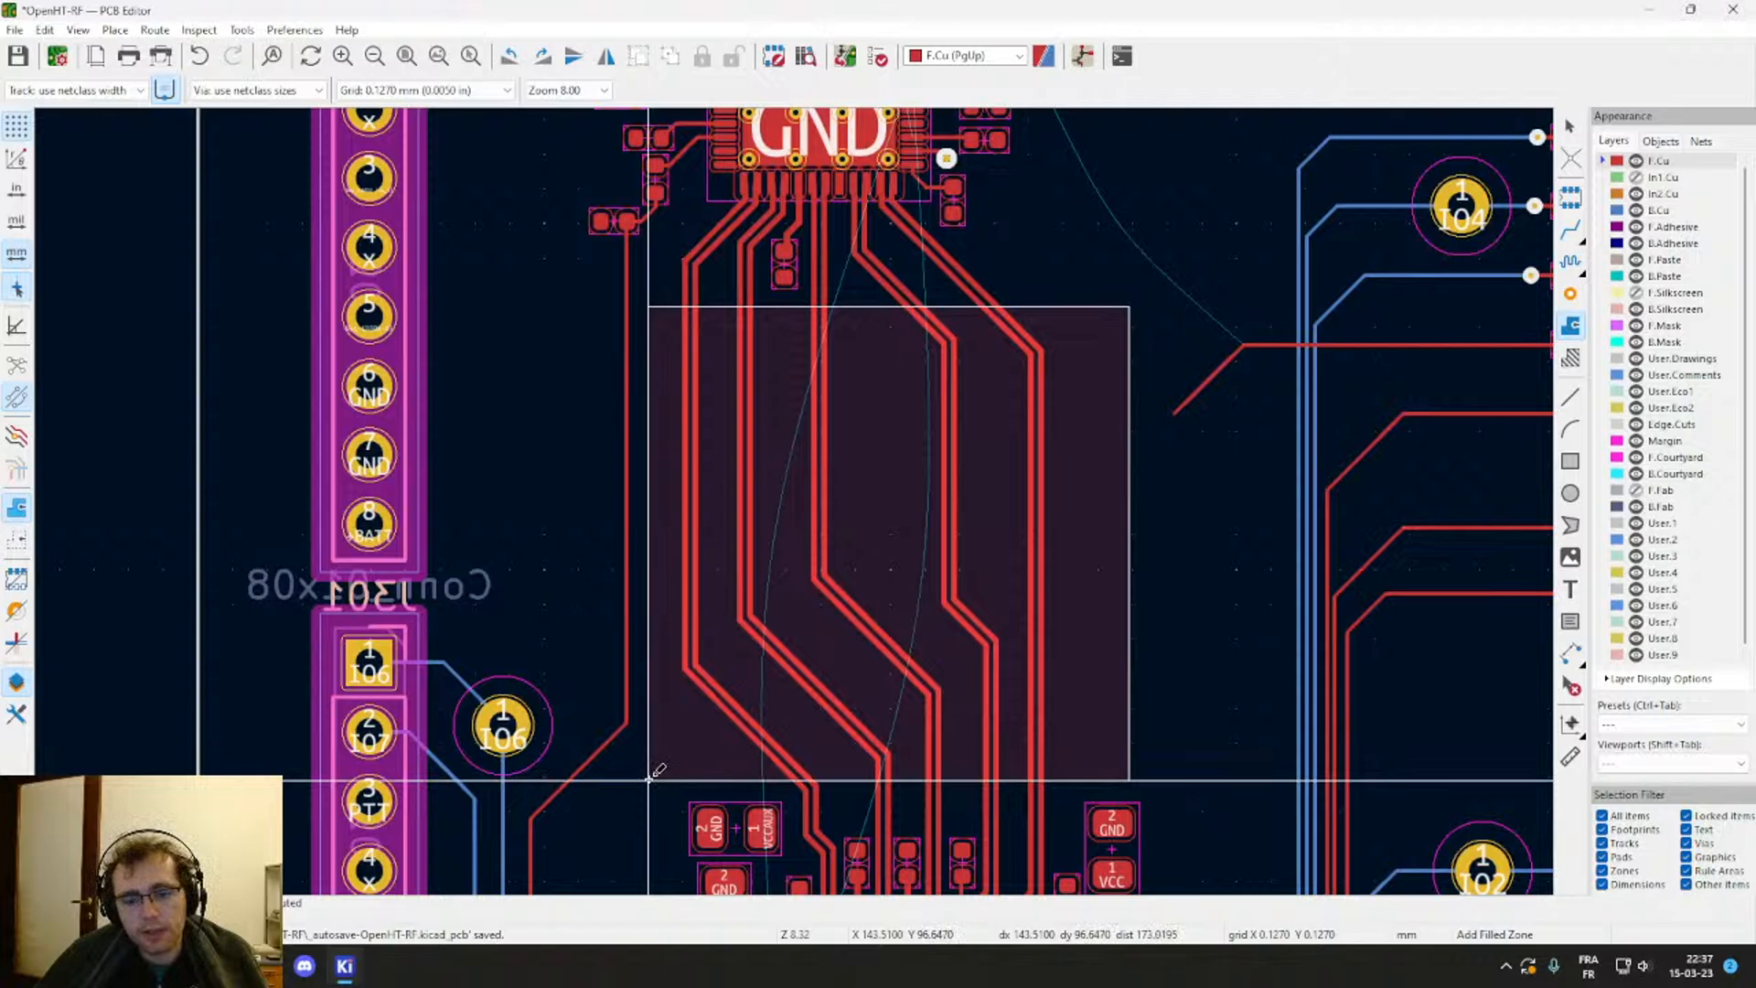
left_click(648, 779)
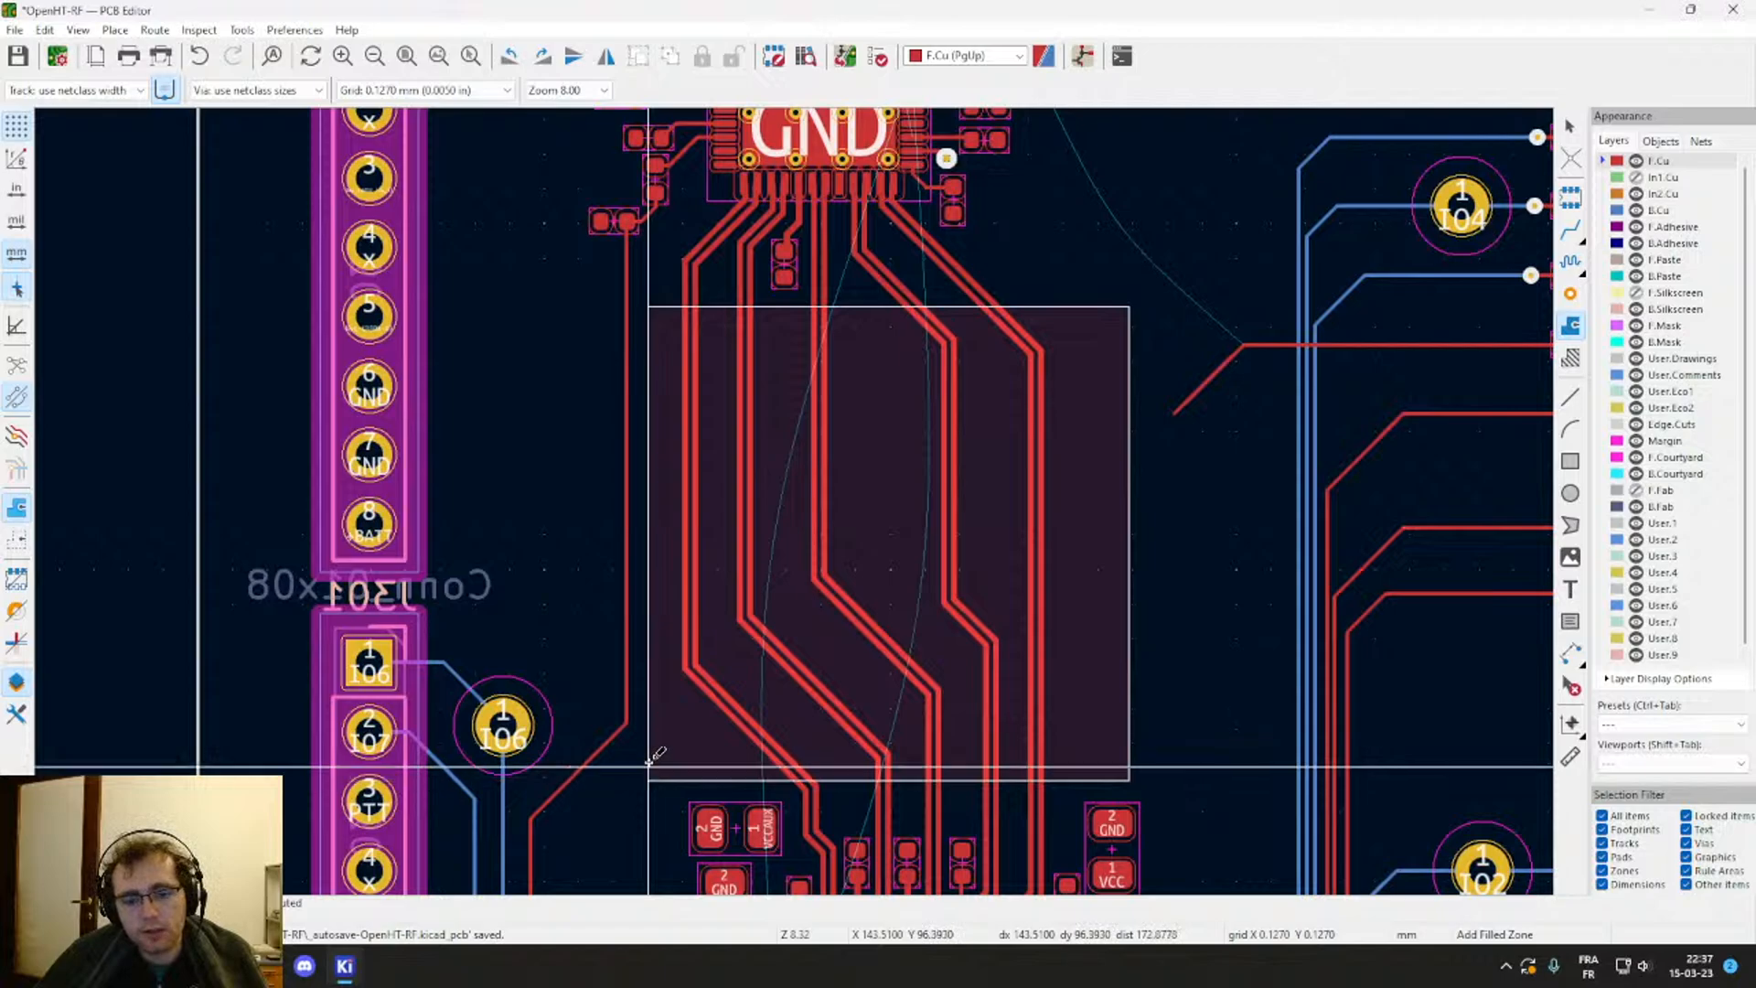
left_click(650, 305)
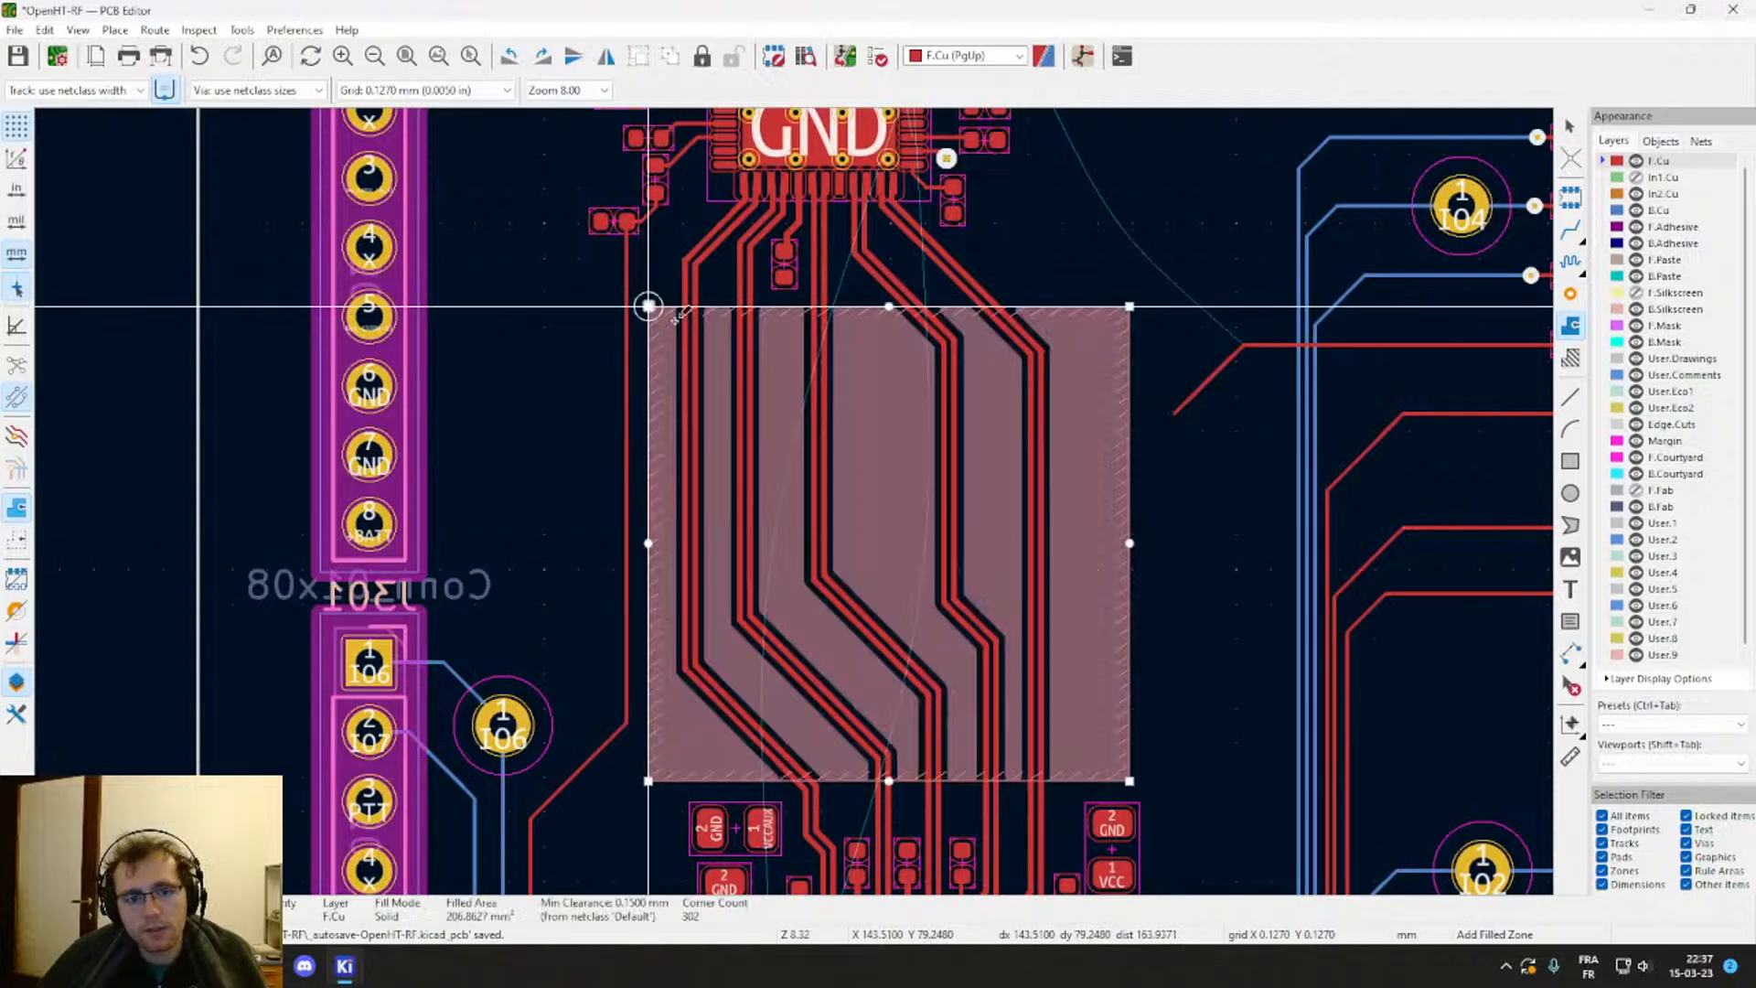
left_click(1183, 421)
left_click(1114, 496)
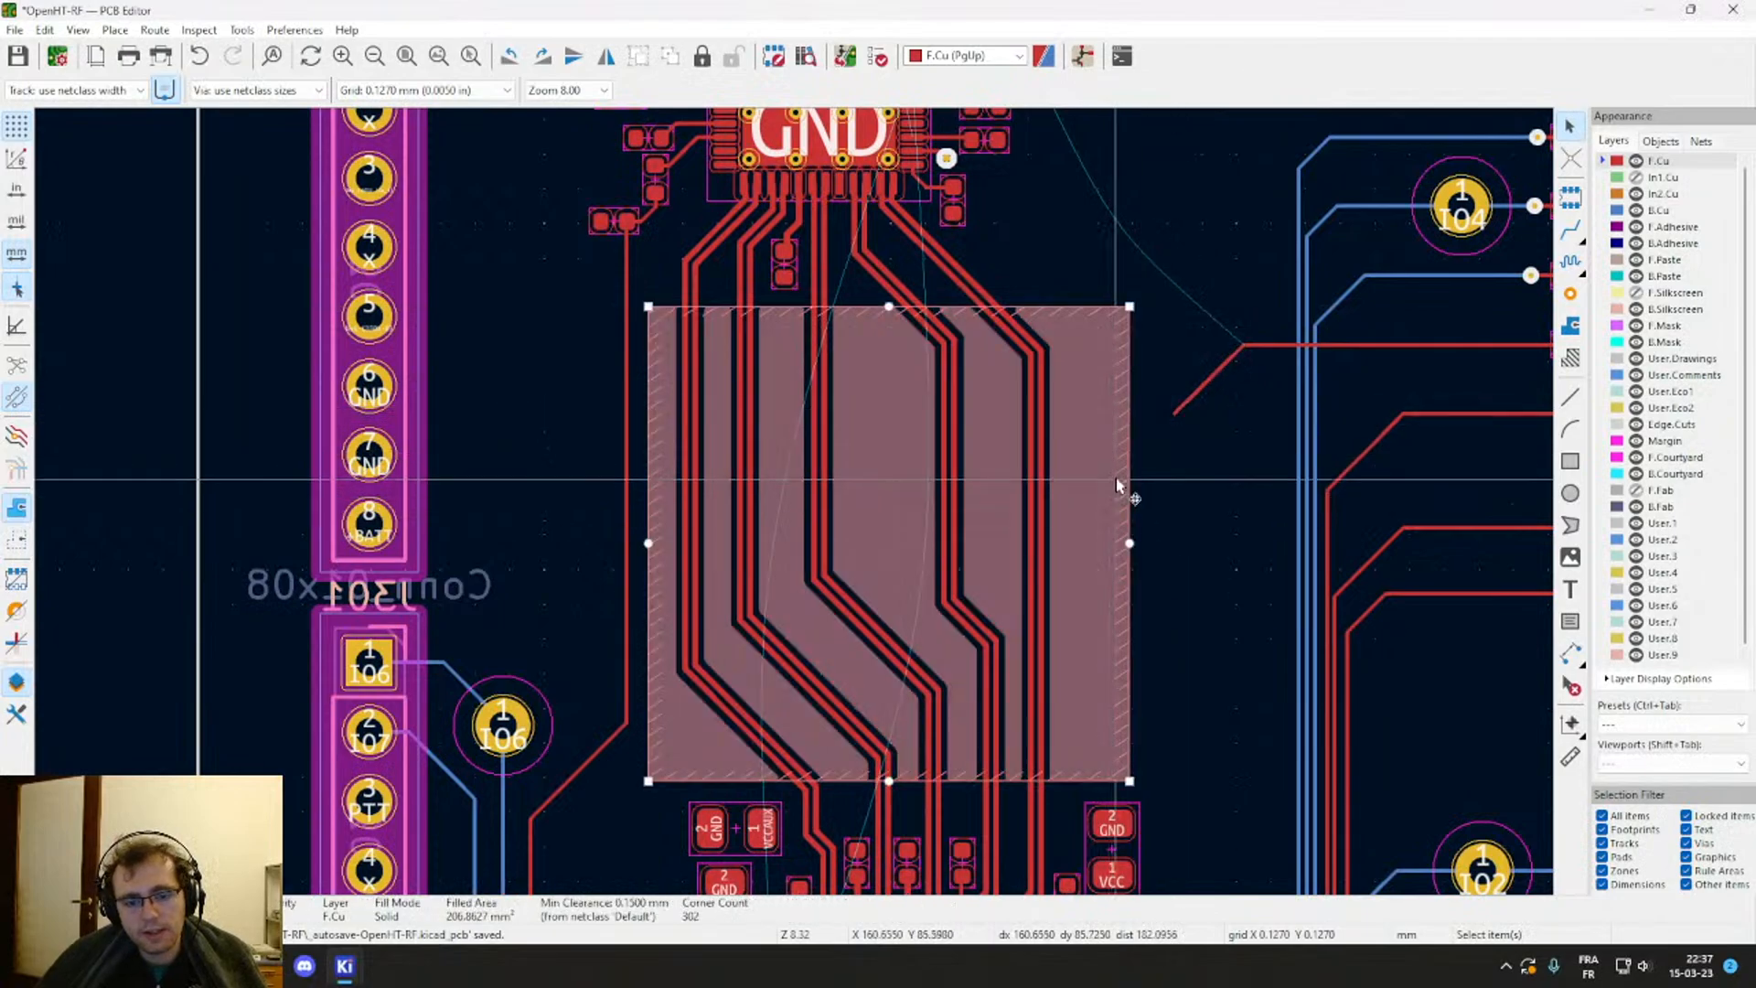
Step: Check the track properties and mutual clearance of LVDS_RXCLK_N and LVDS_RXCLK_P inside the GND zone
key("Escape")
scroll(1117, 477, "up", 2)
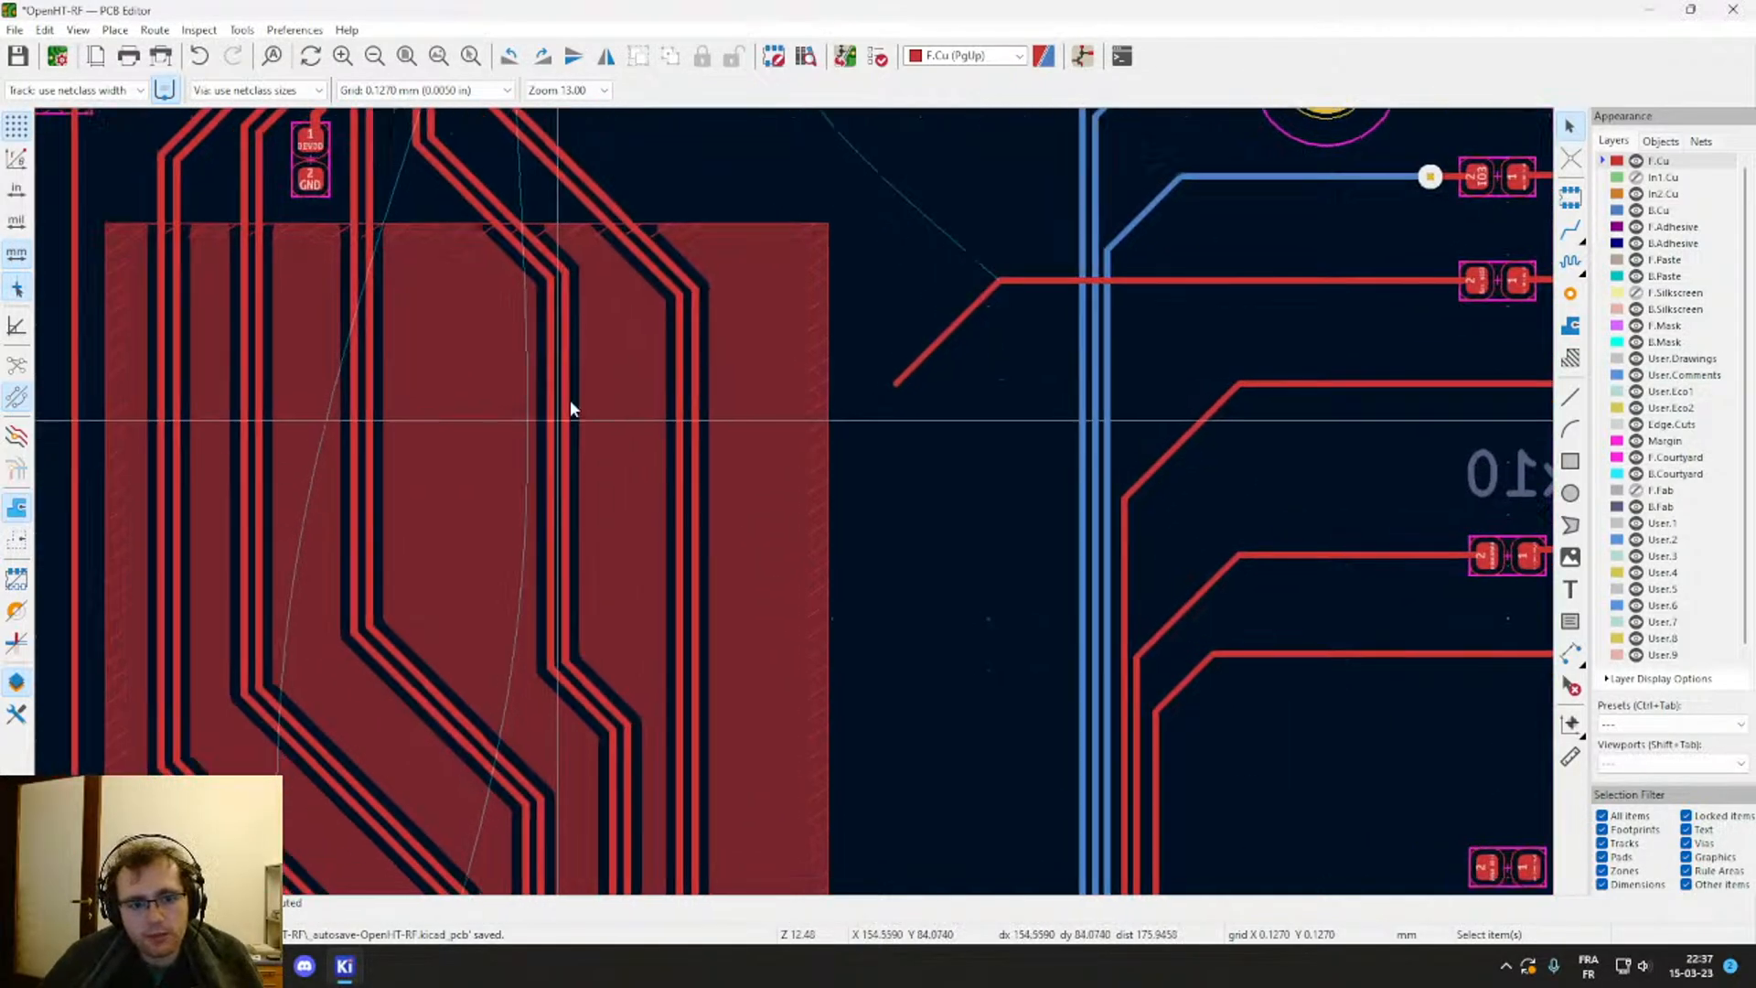
scroll(569, 409, "up", 4)
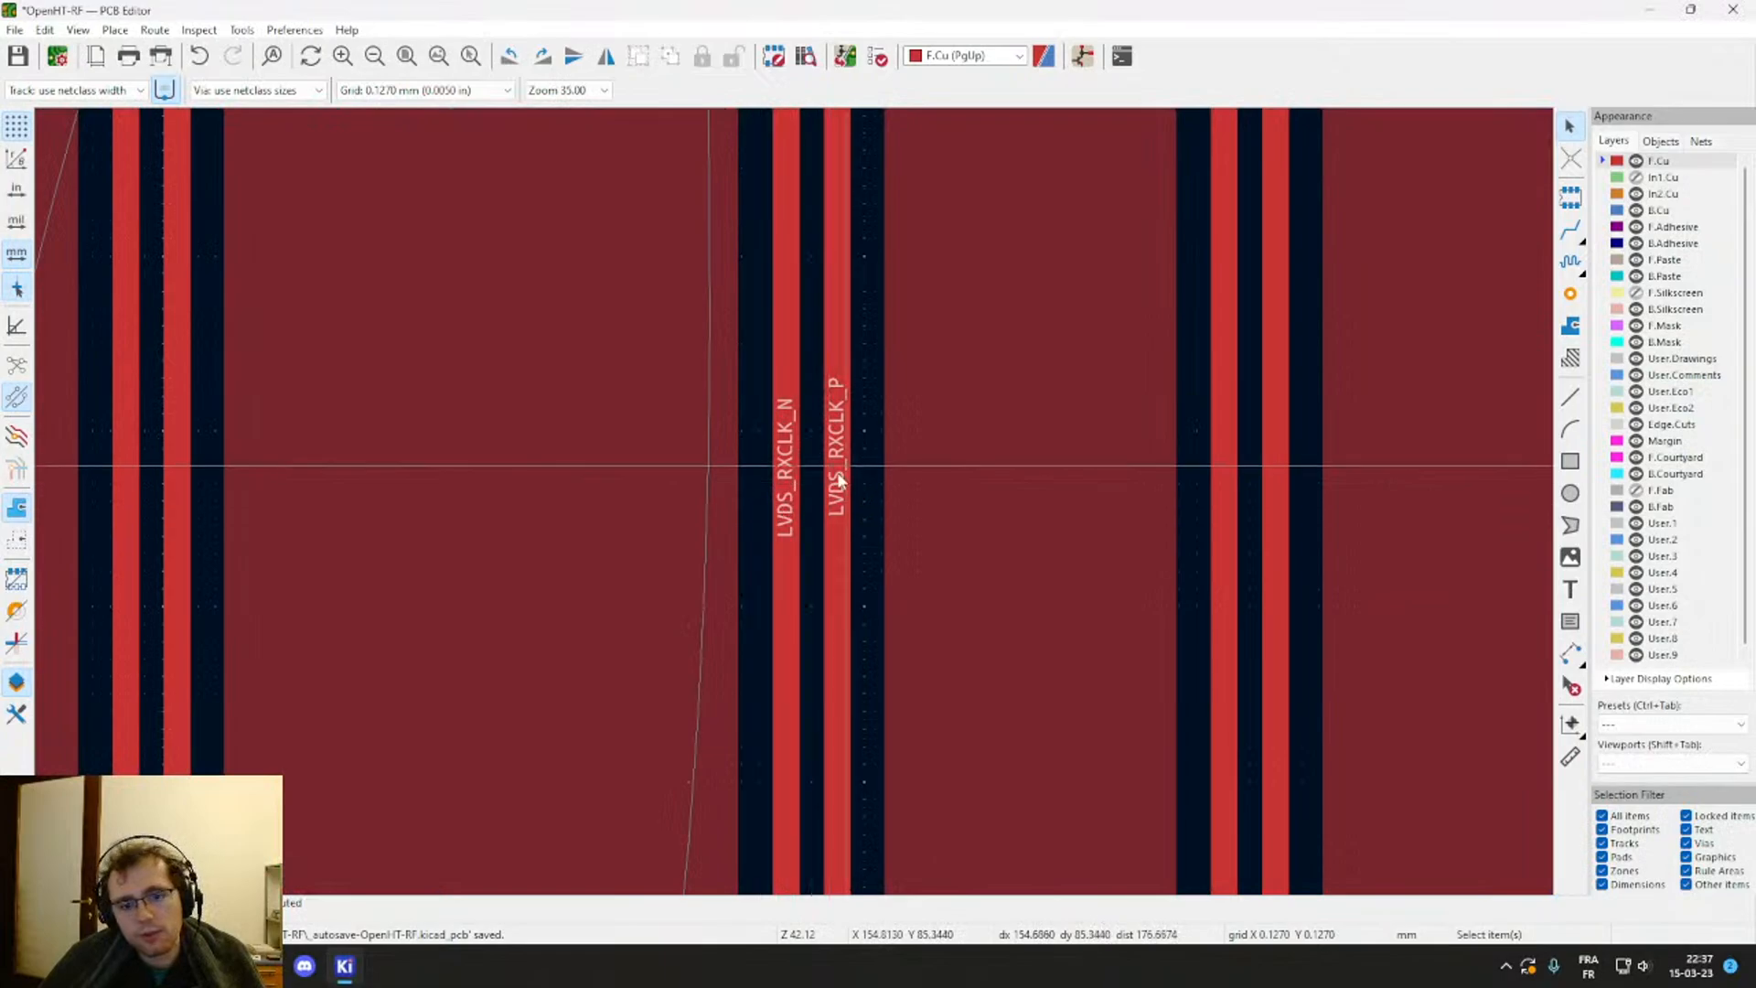
scroll(795, 493, "down", 2)
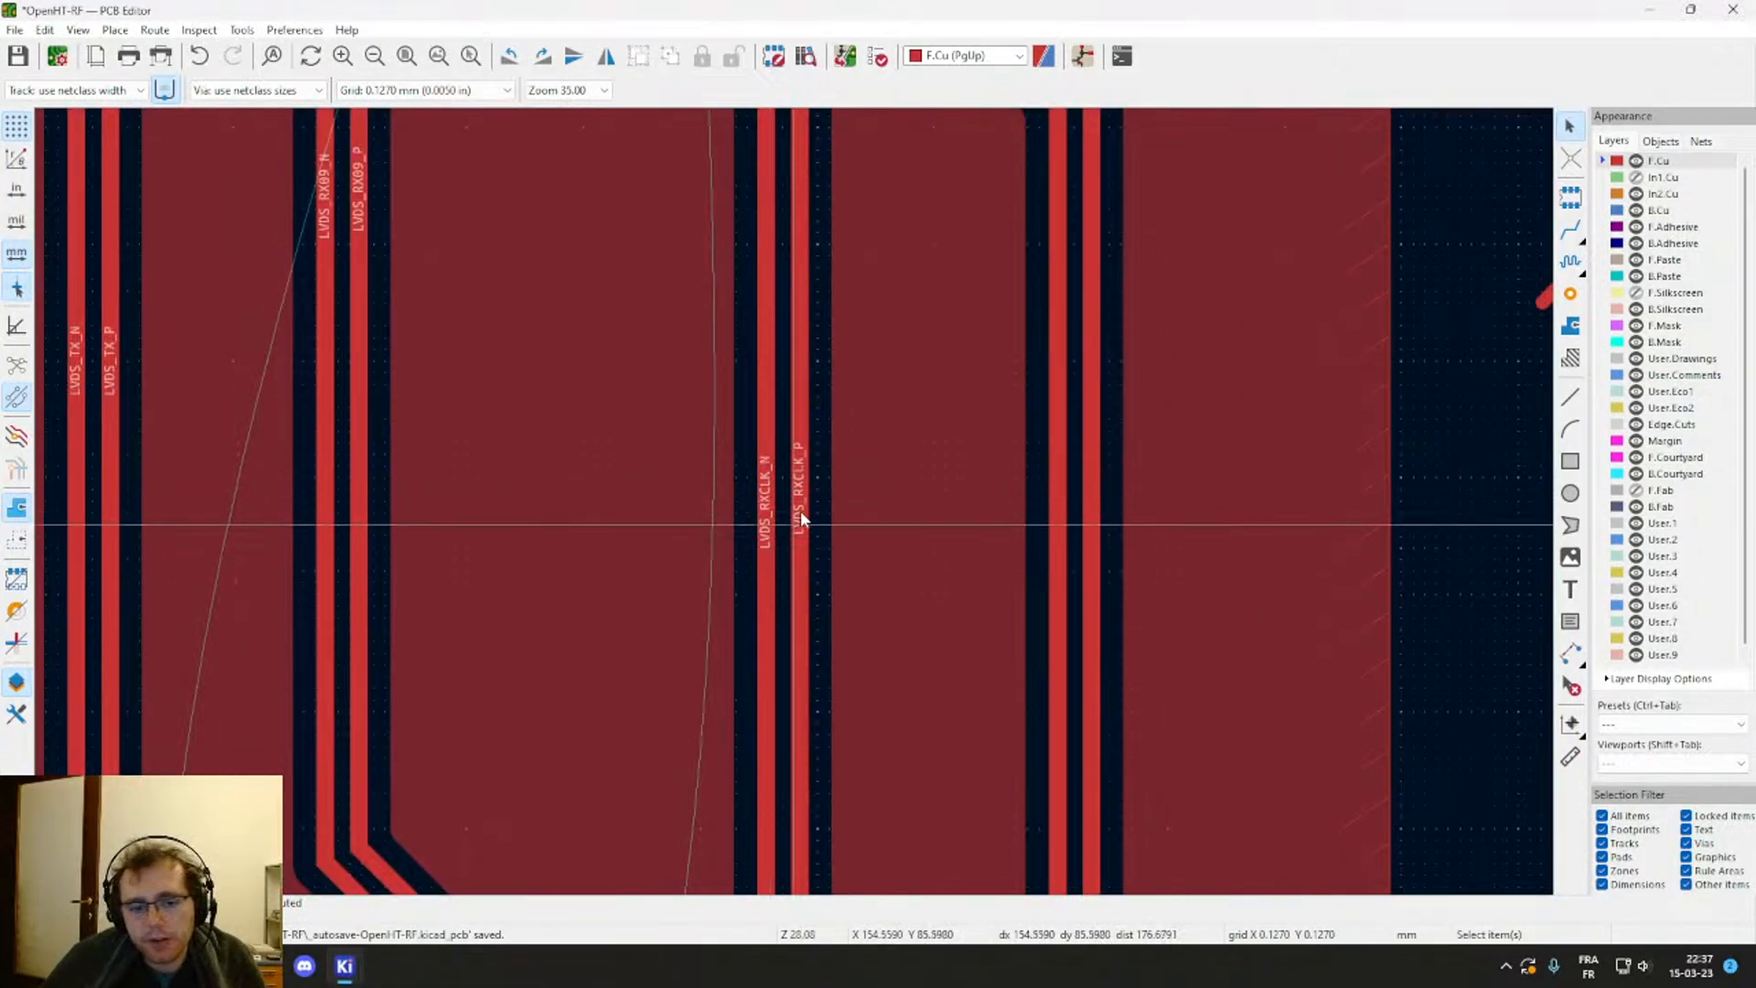
scroll(801, 519, "up", 2)
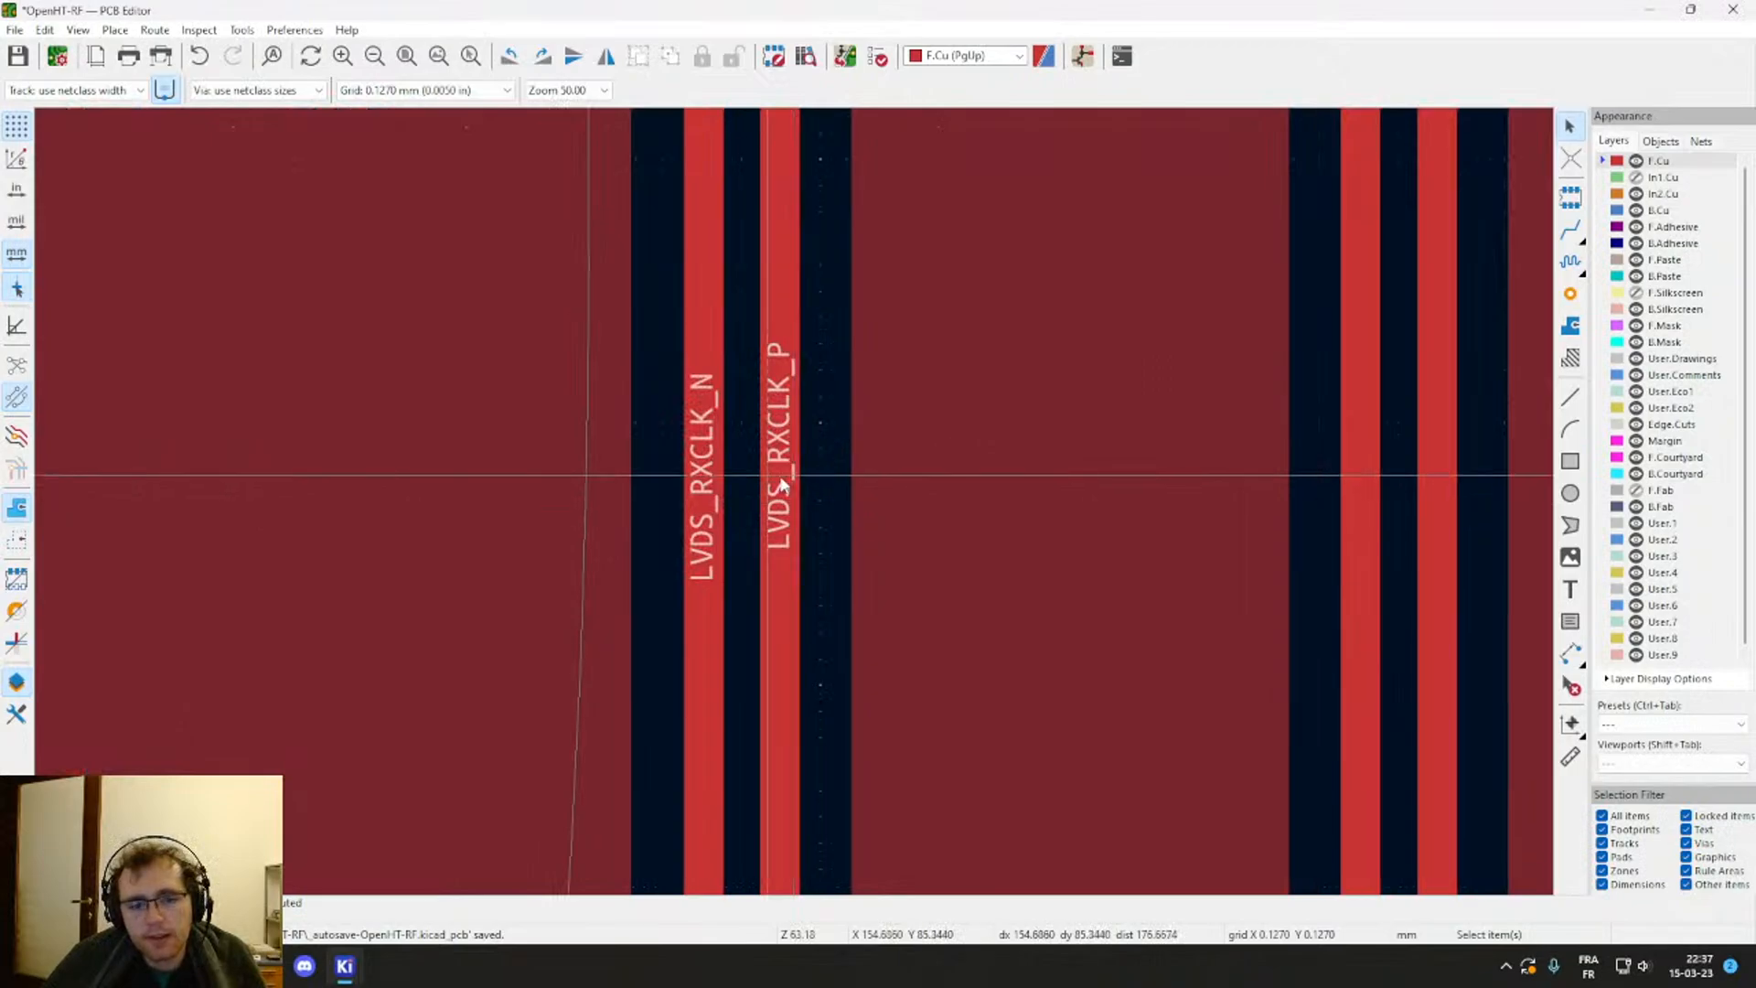
left_click(782, 492)
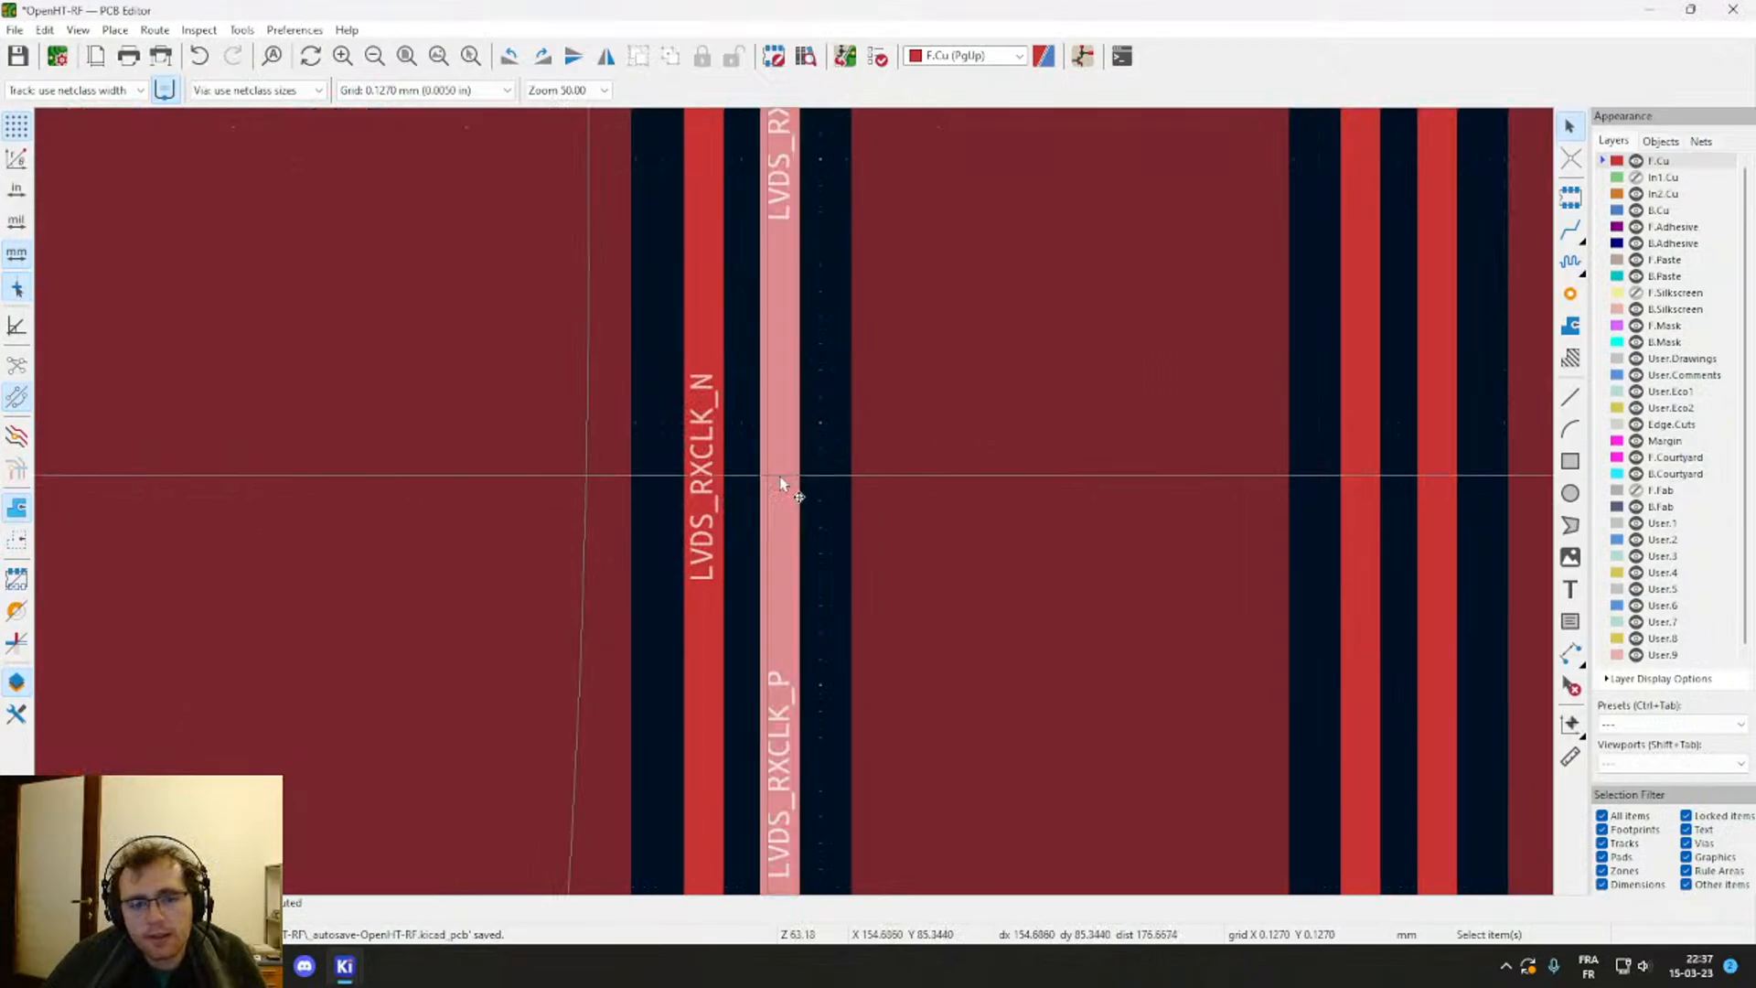
left_click(720, 483)
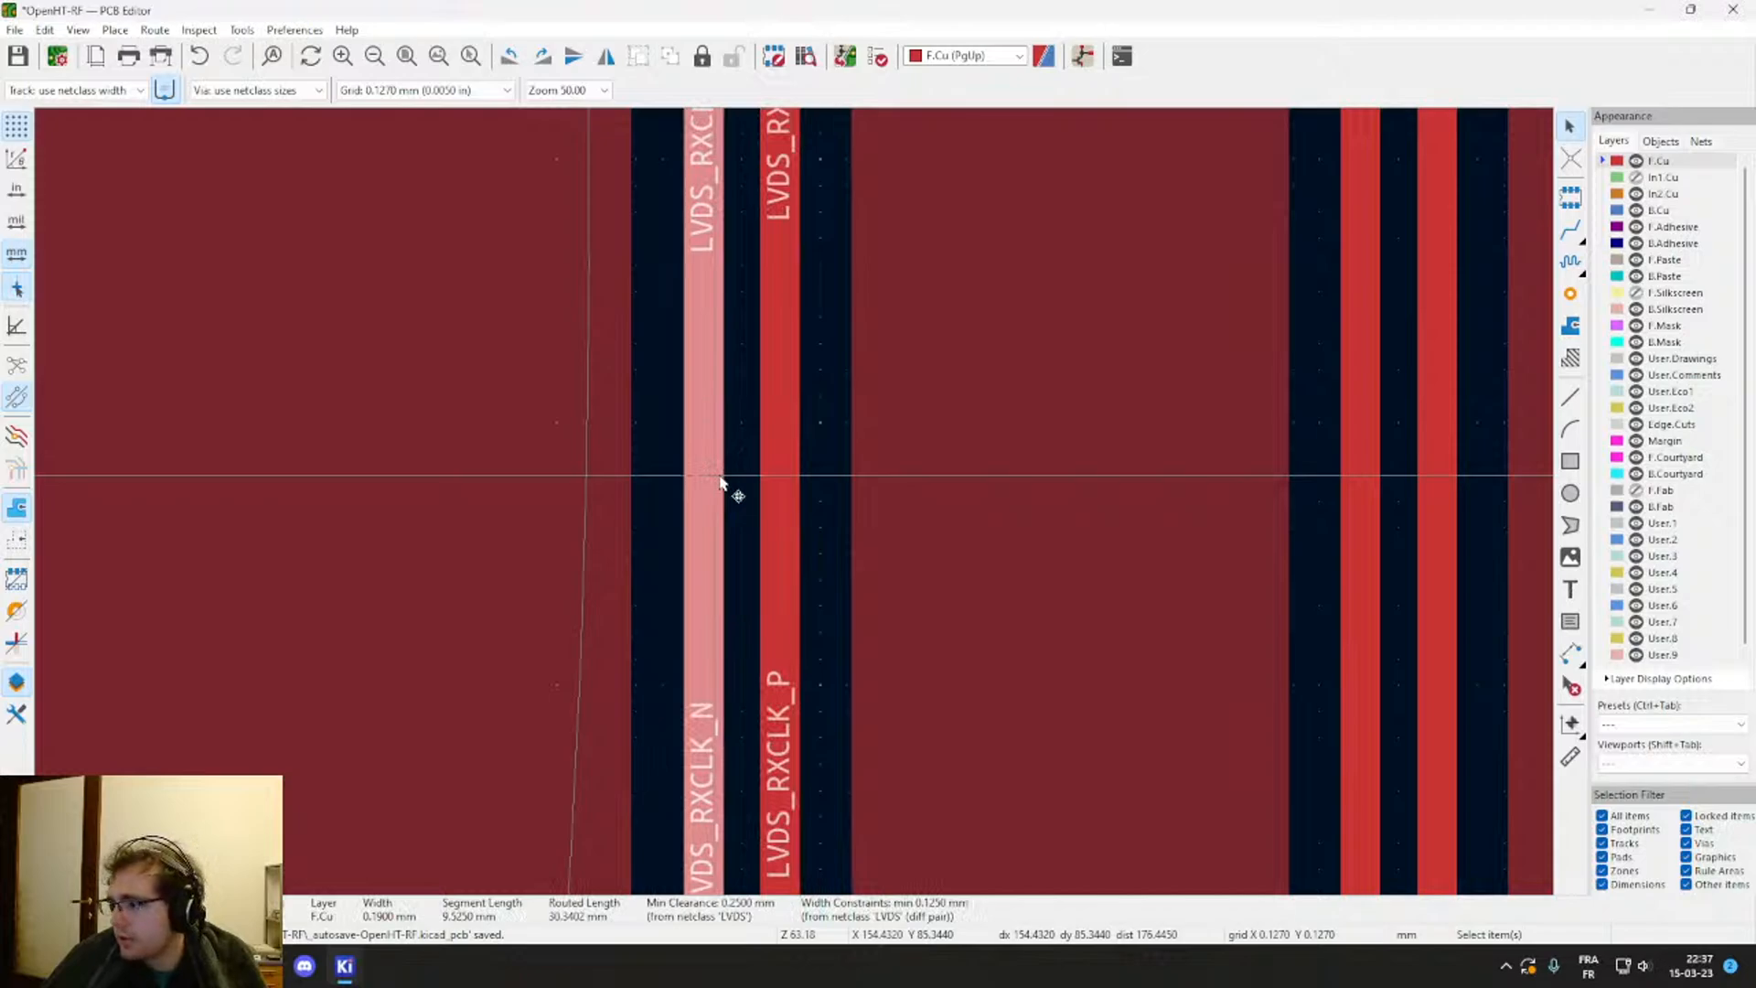
left_click(771, 479, "shift")
scroll(778, 482, "down", 2)
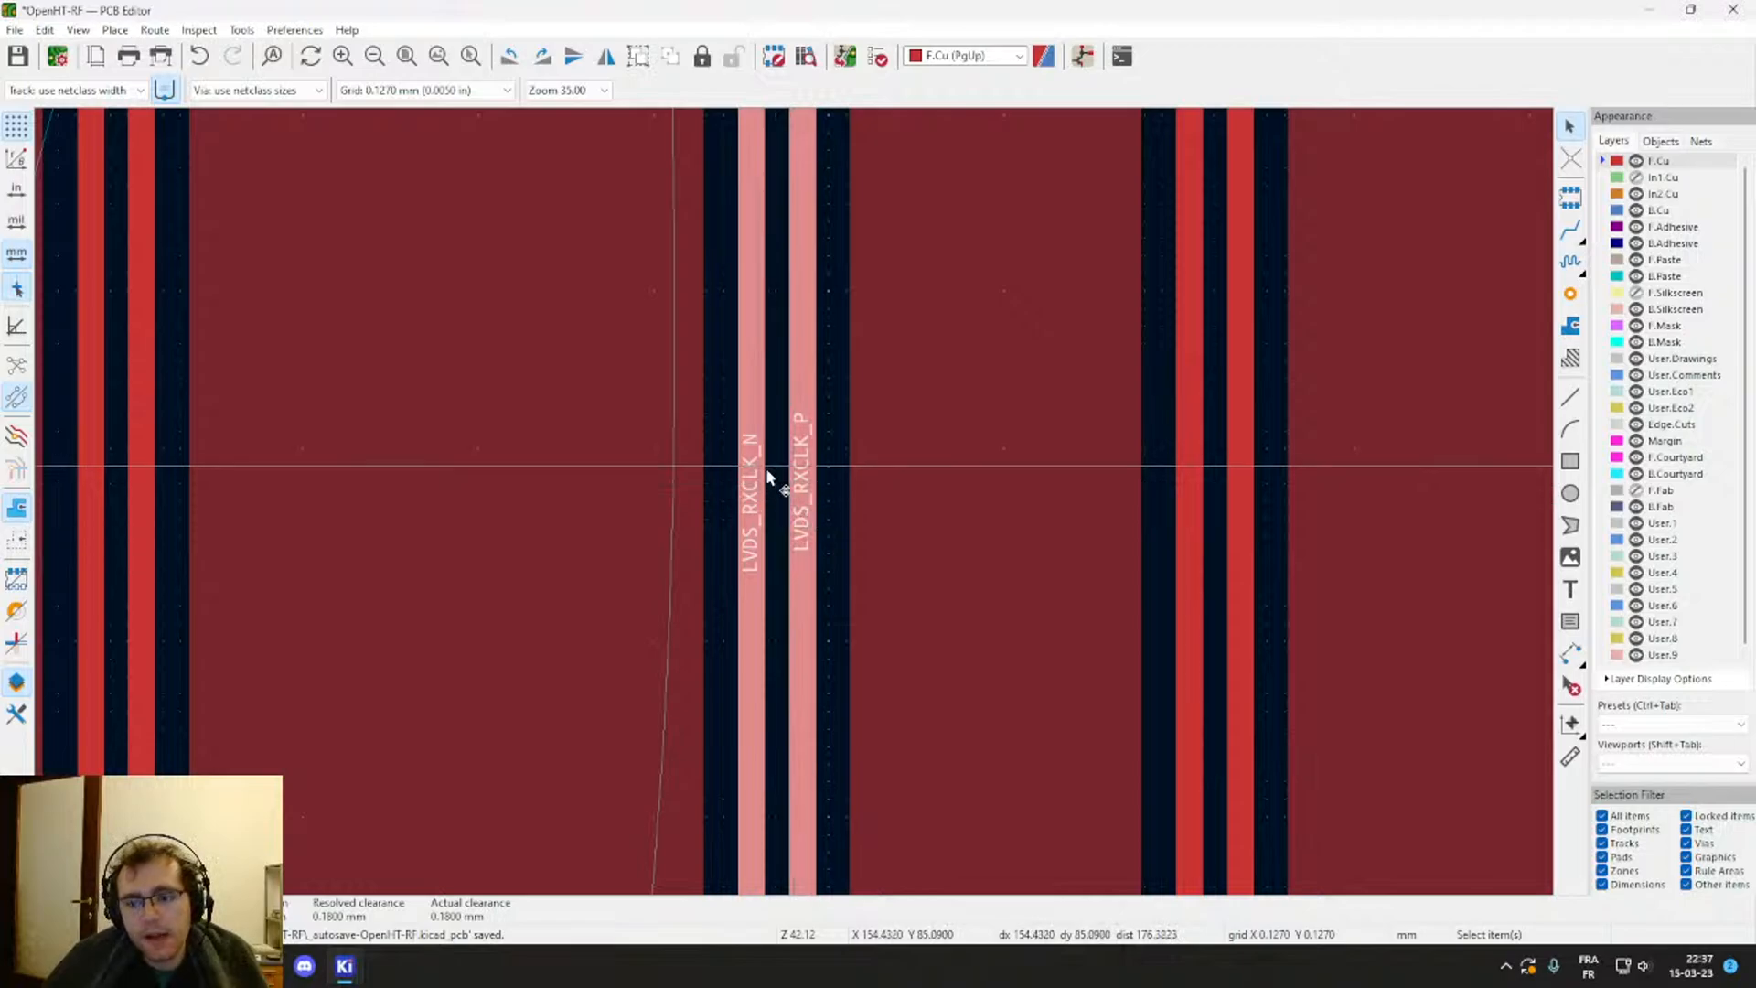
Step: Review the LVDS pairs and the surrounding GND zone along the whole run from the RF chip to the FPGA
scroll(767, 476, "down", 5)
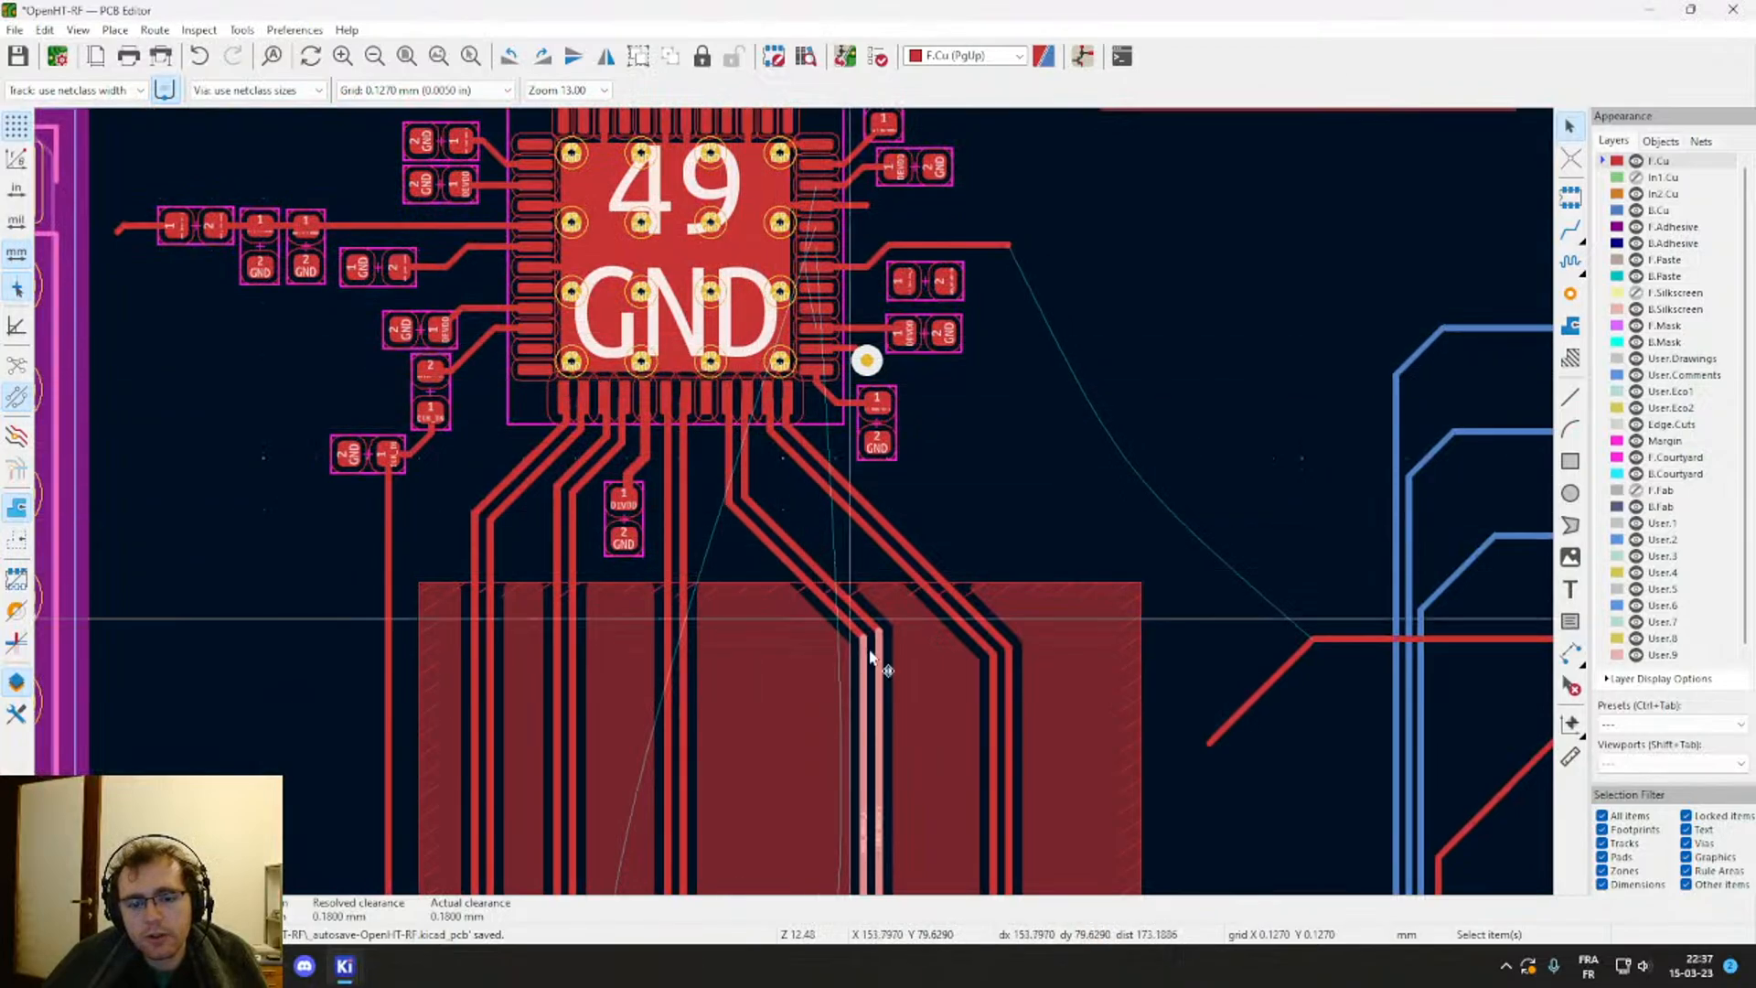
middle_click_drag(894, 691, 795, 578)
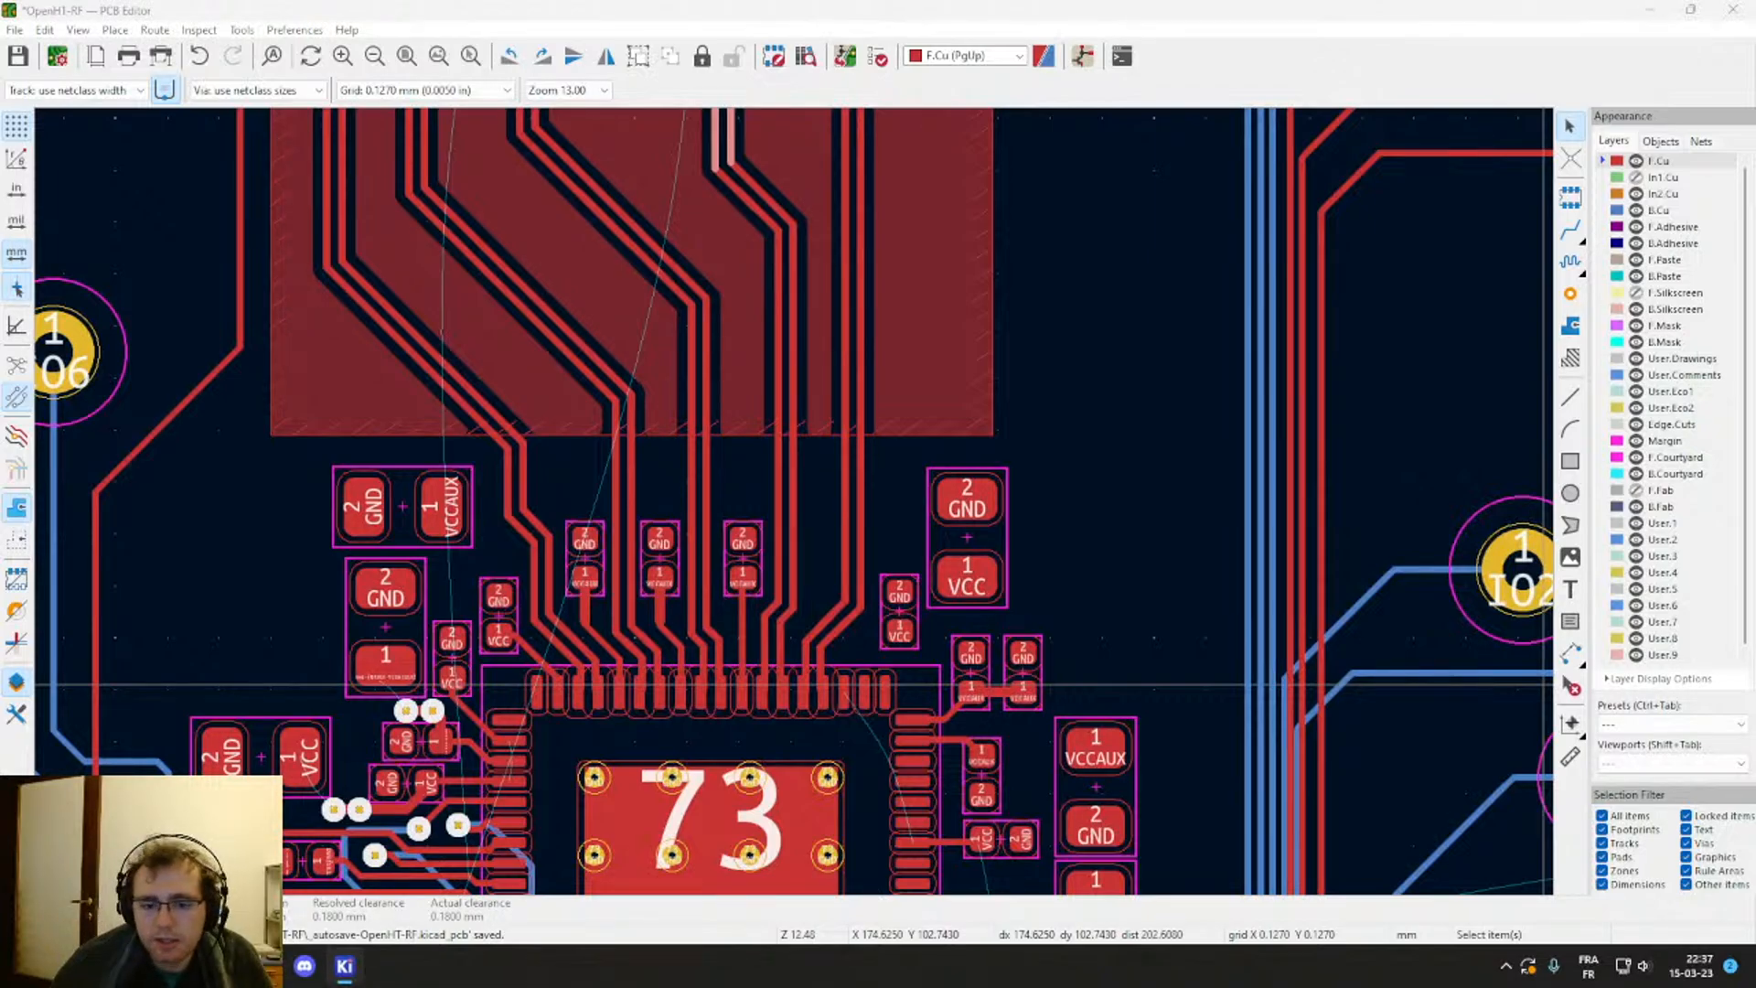
middle_click_drag(930, 549, 1038, 755)
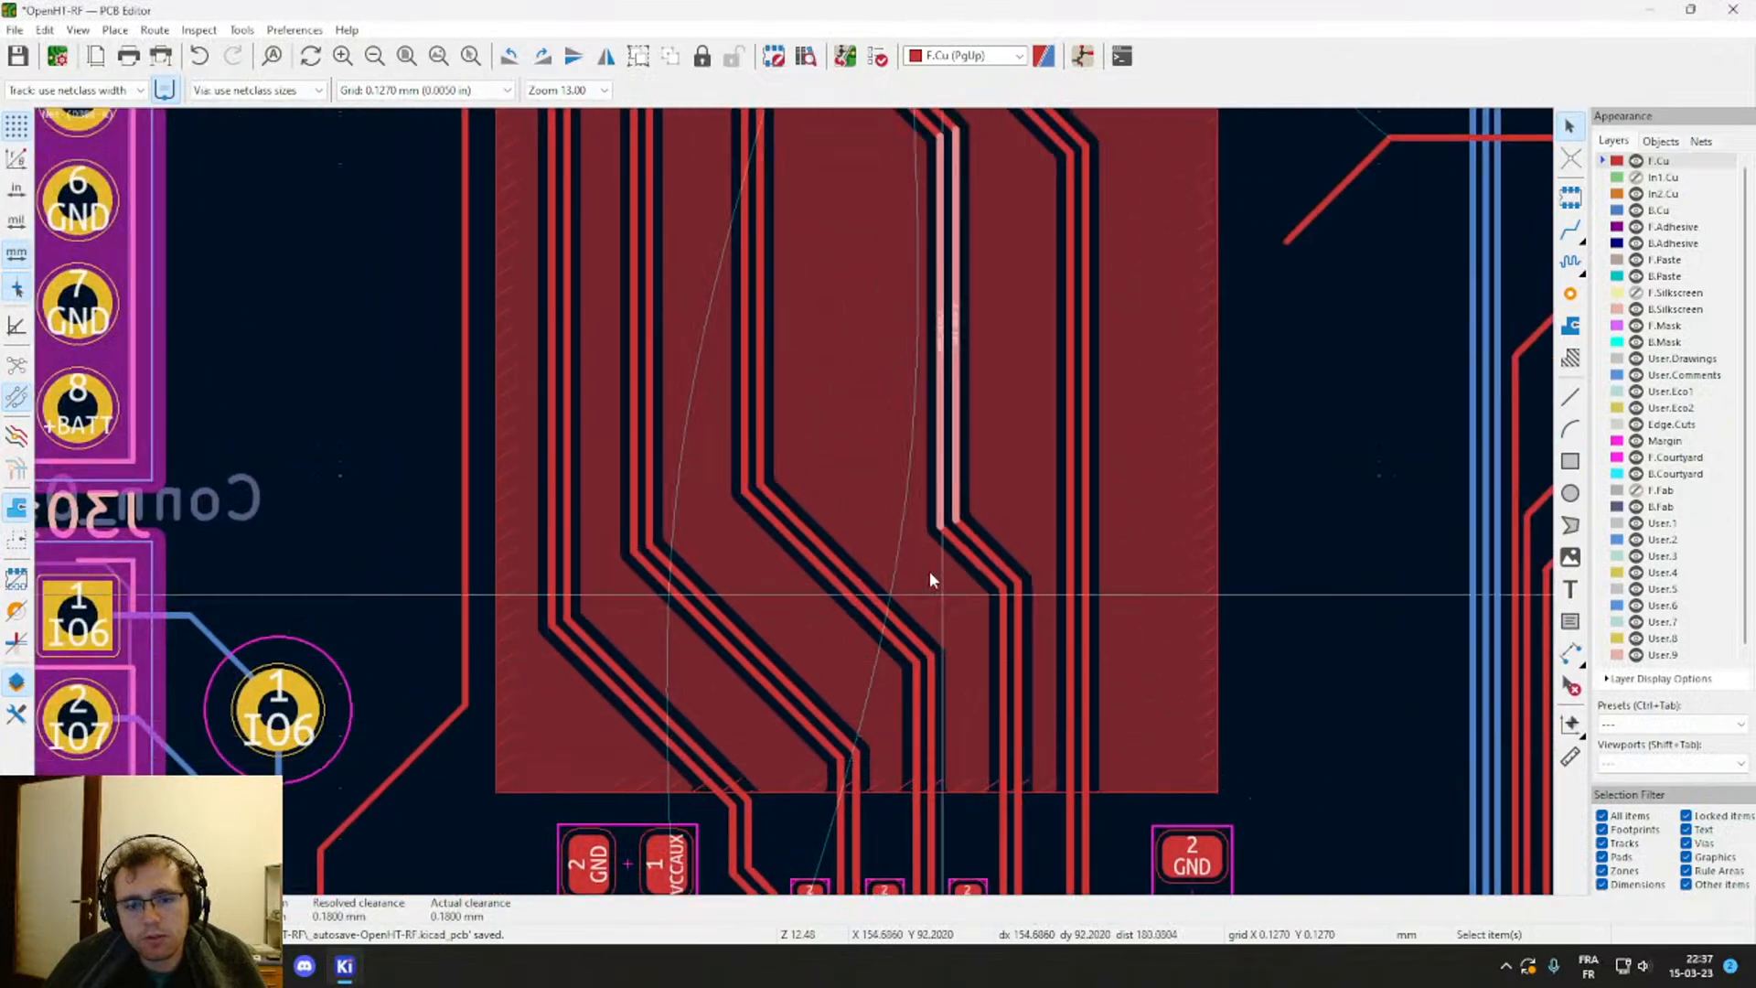
middle_click_drag(851, 417, 937, 739)
scroll(800, 573, "down", 2)
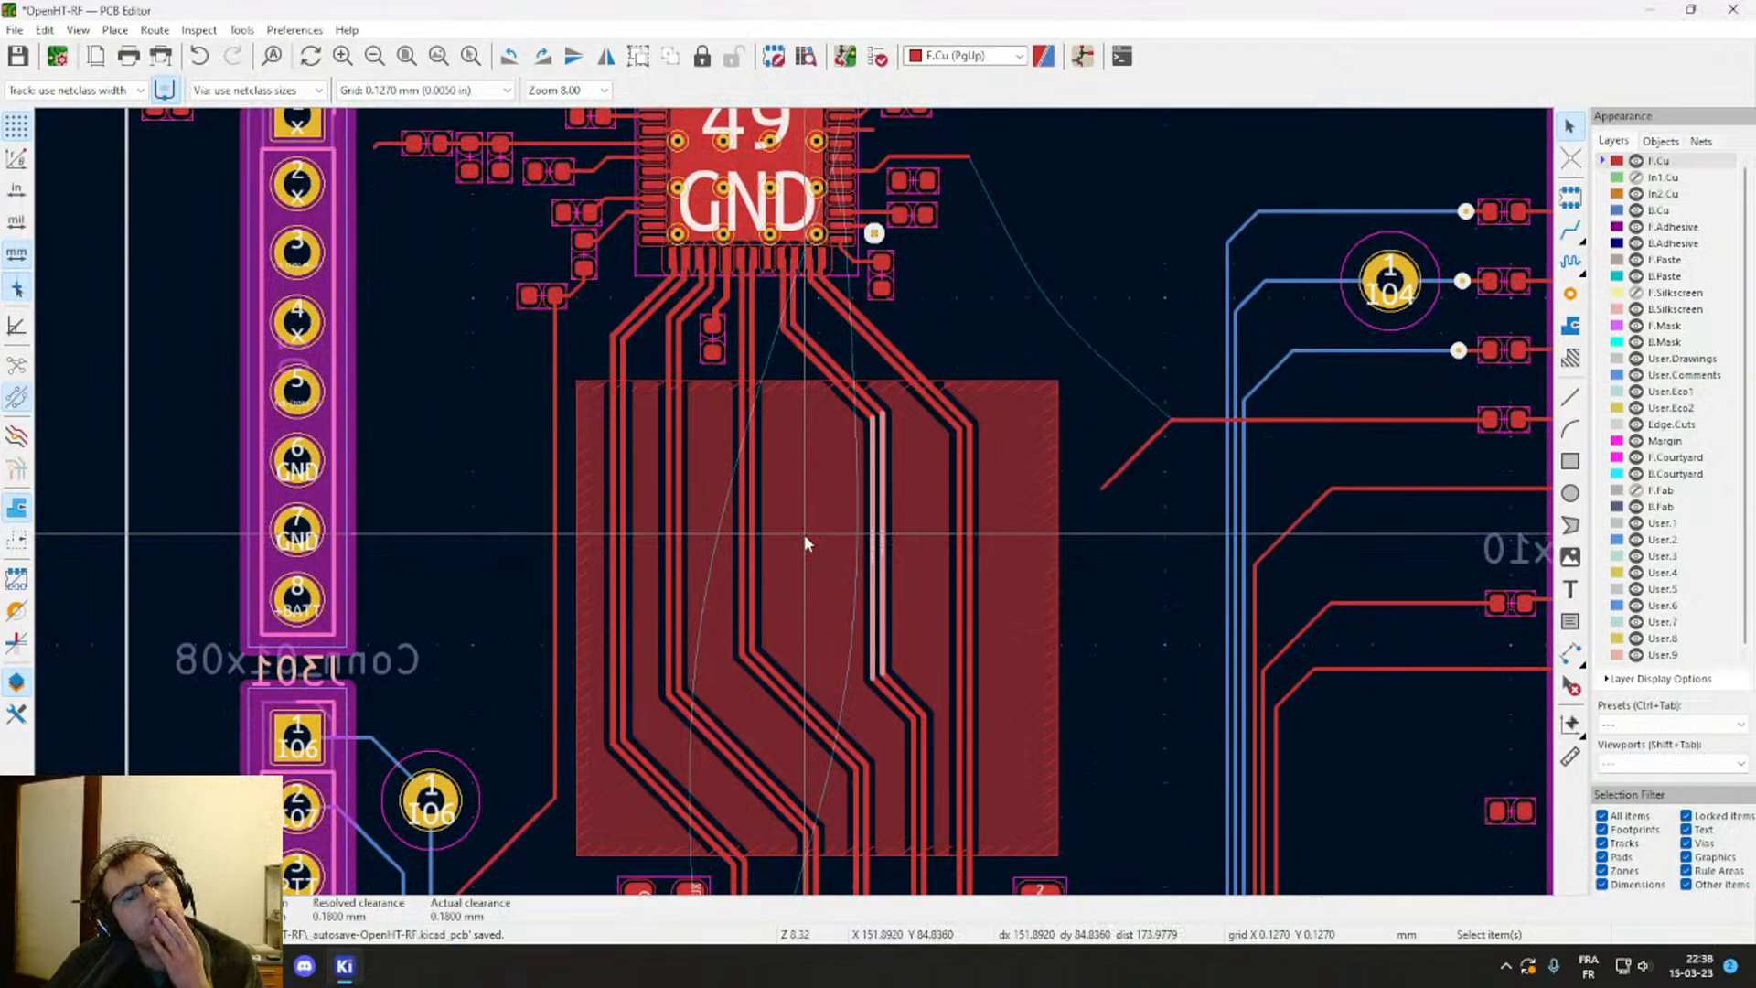
scroll(803, 534, "down", 1)
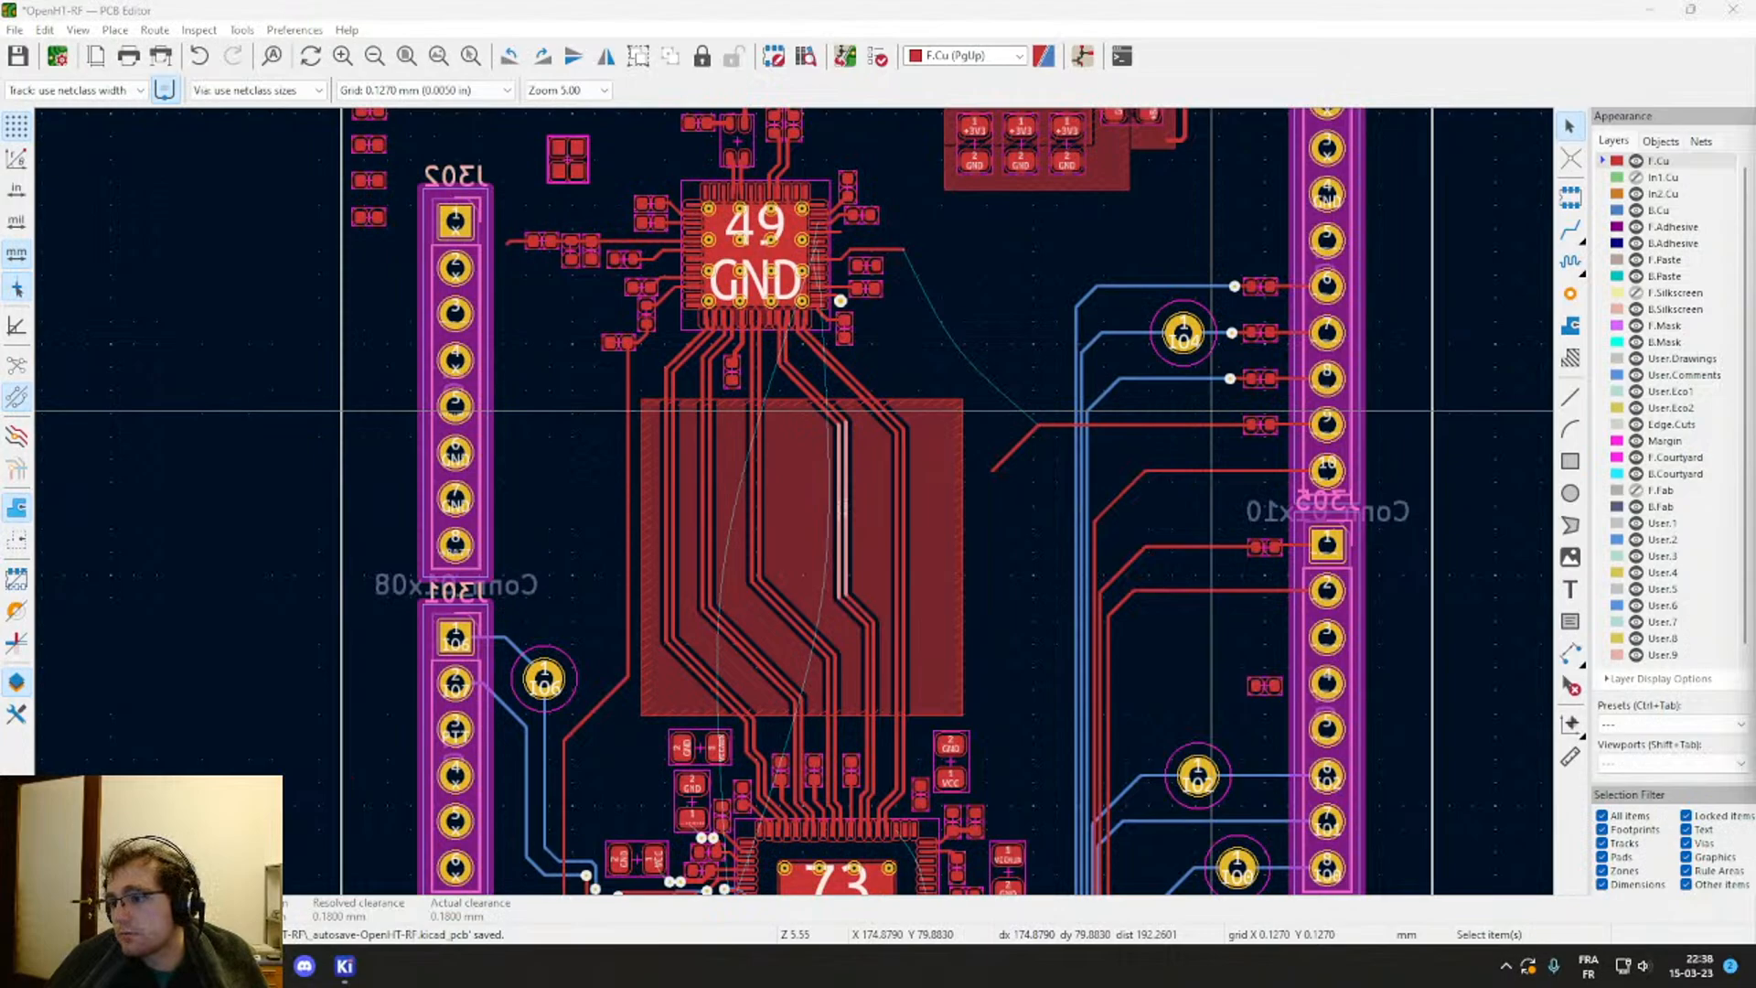
Step: Switch to File Explorer and open the Atmel-42415 AT86RF215 datasheet PDF from the XCVR folder of the OpenHT-hw documentation
left_click_drag(1755, 163, 695, 2)
double_click(236, 202)
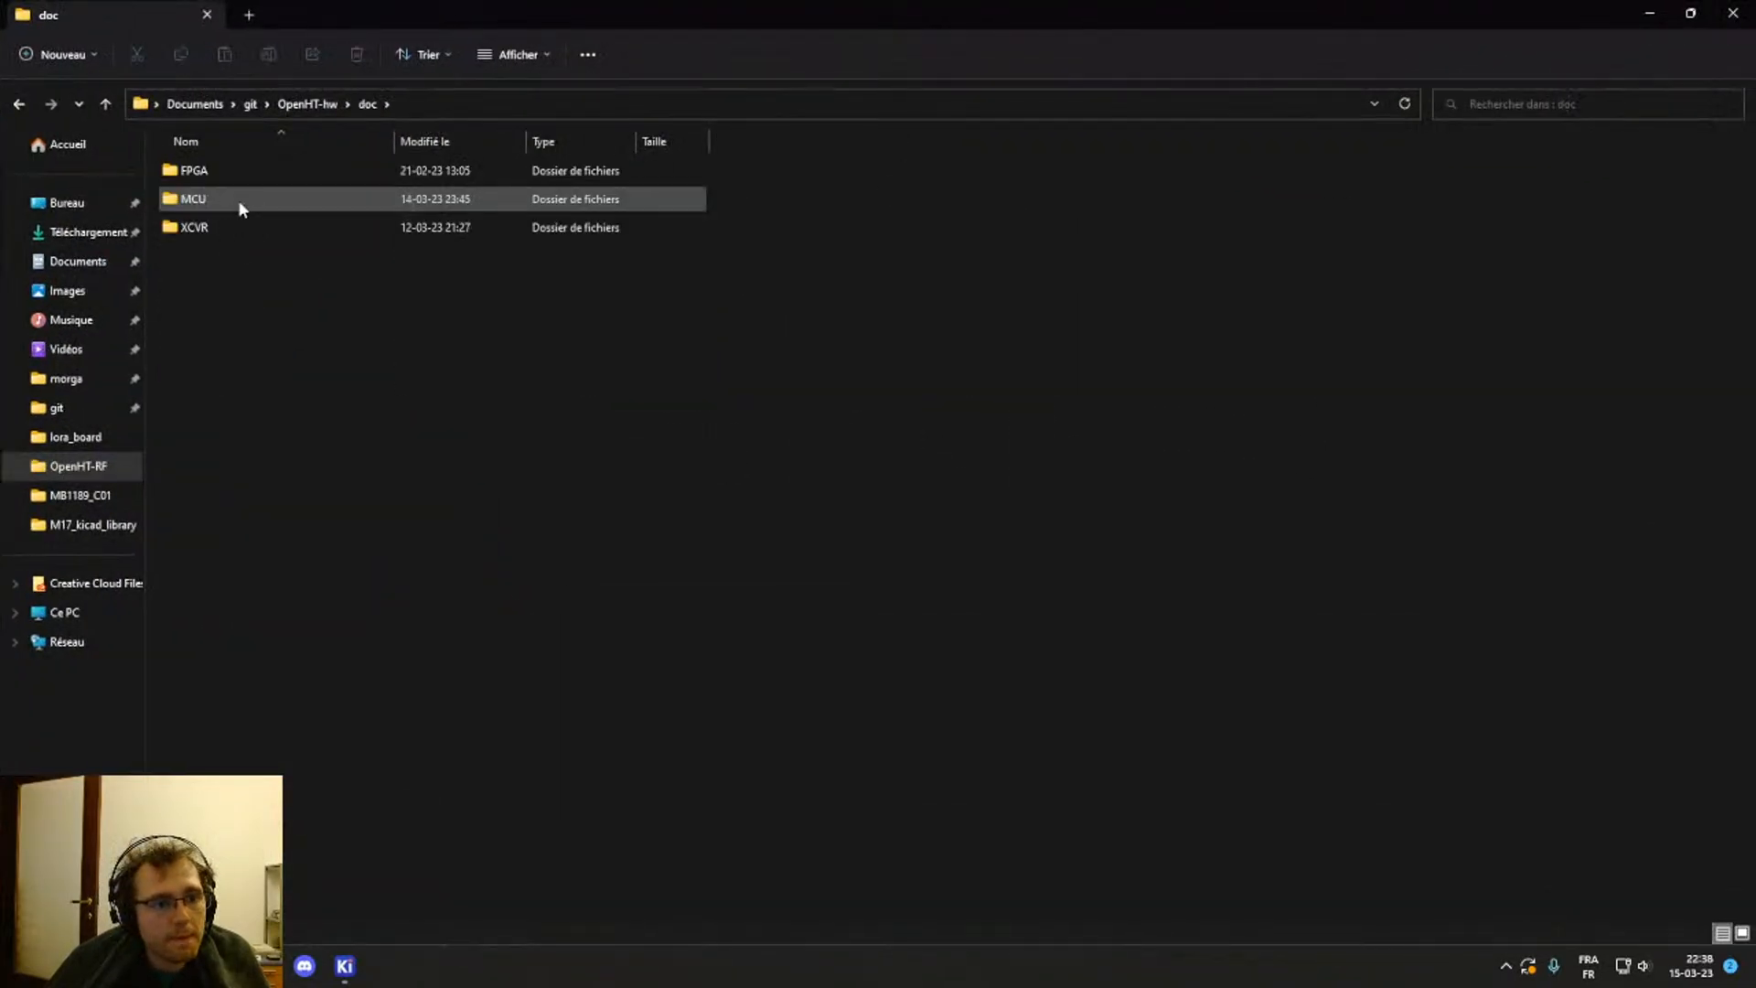
double_click(245, 227)
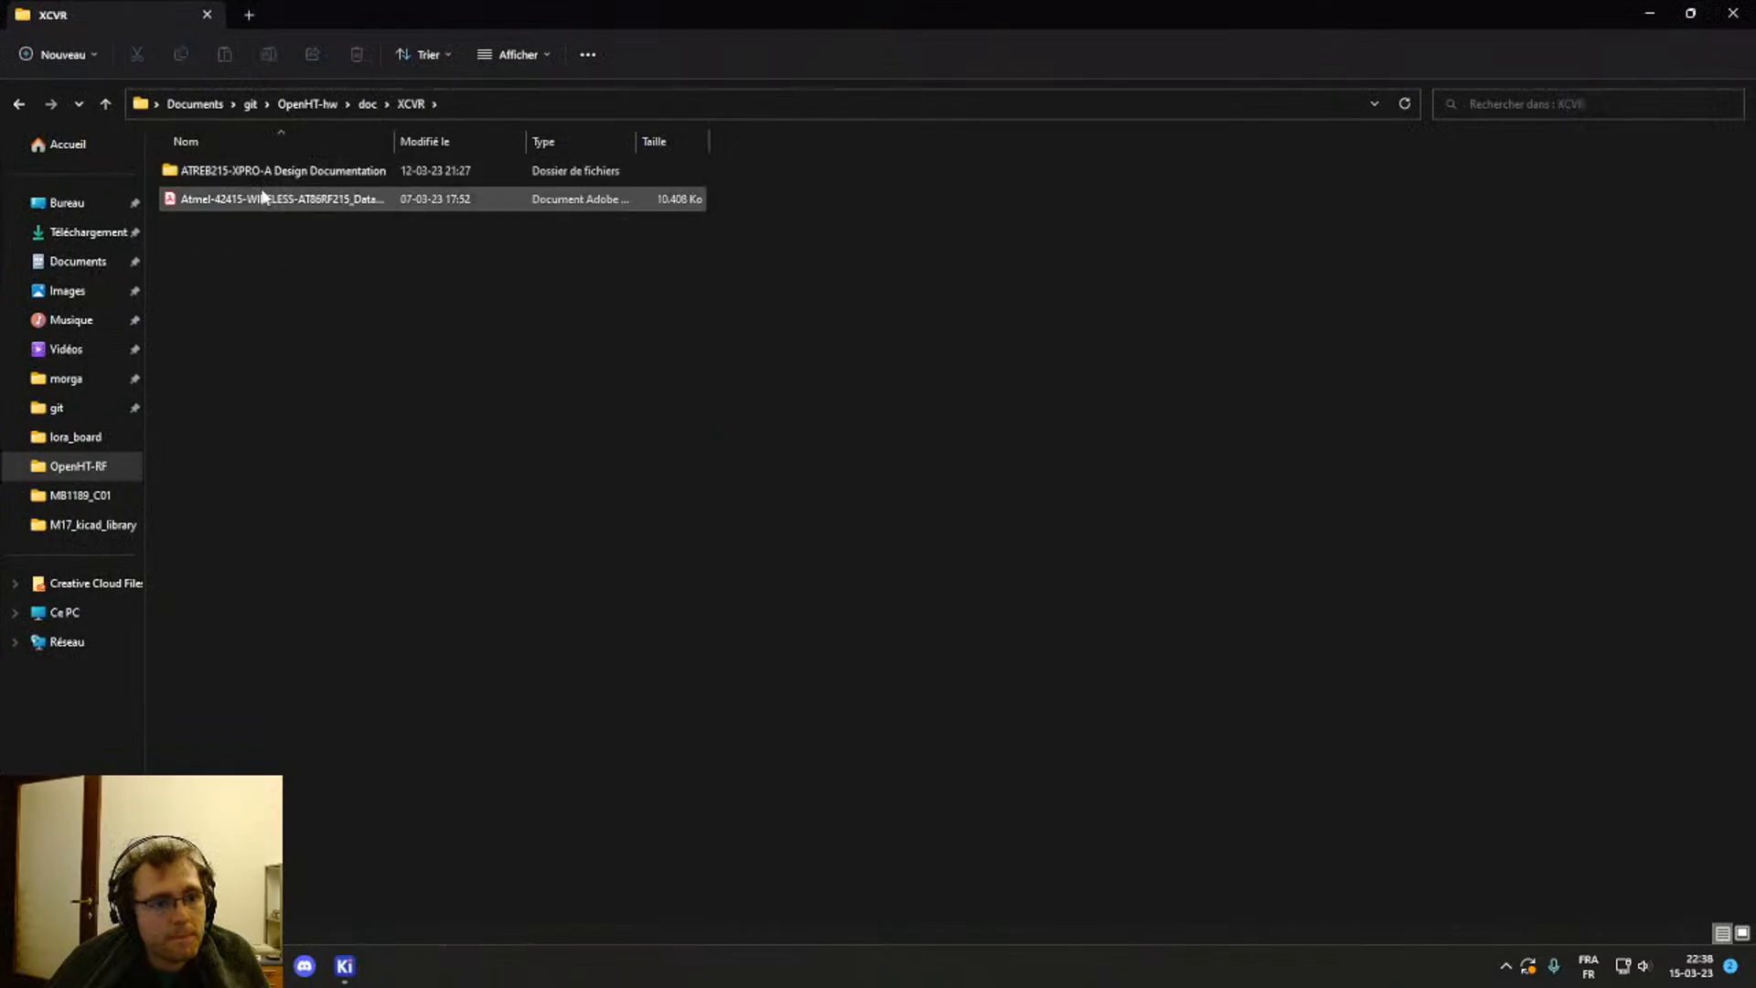
left_click(263, 197)
double_click(263, 197)
Step: Skim the datasheet's opening pages and the start of chapter 10, Electrical Characteristics, for the LVDS interface specifications
scroll(901, 347, "down", 8)
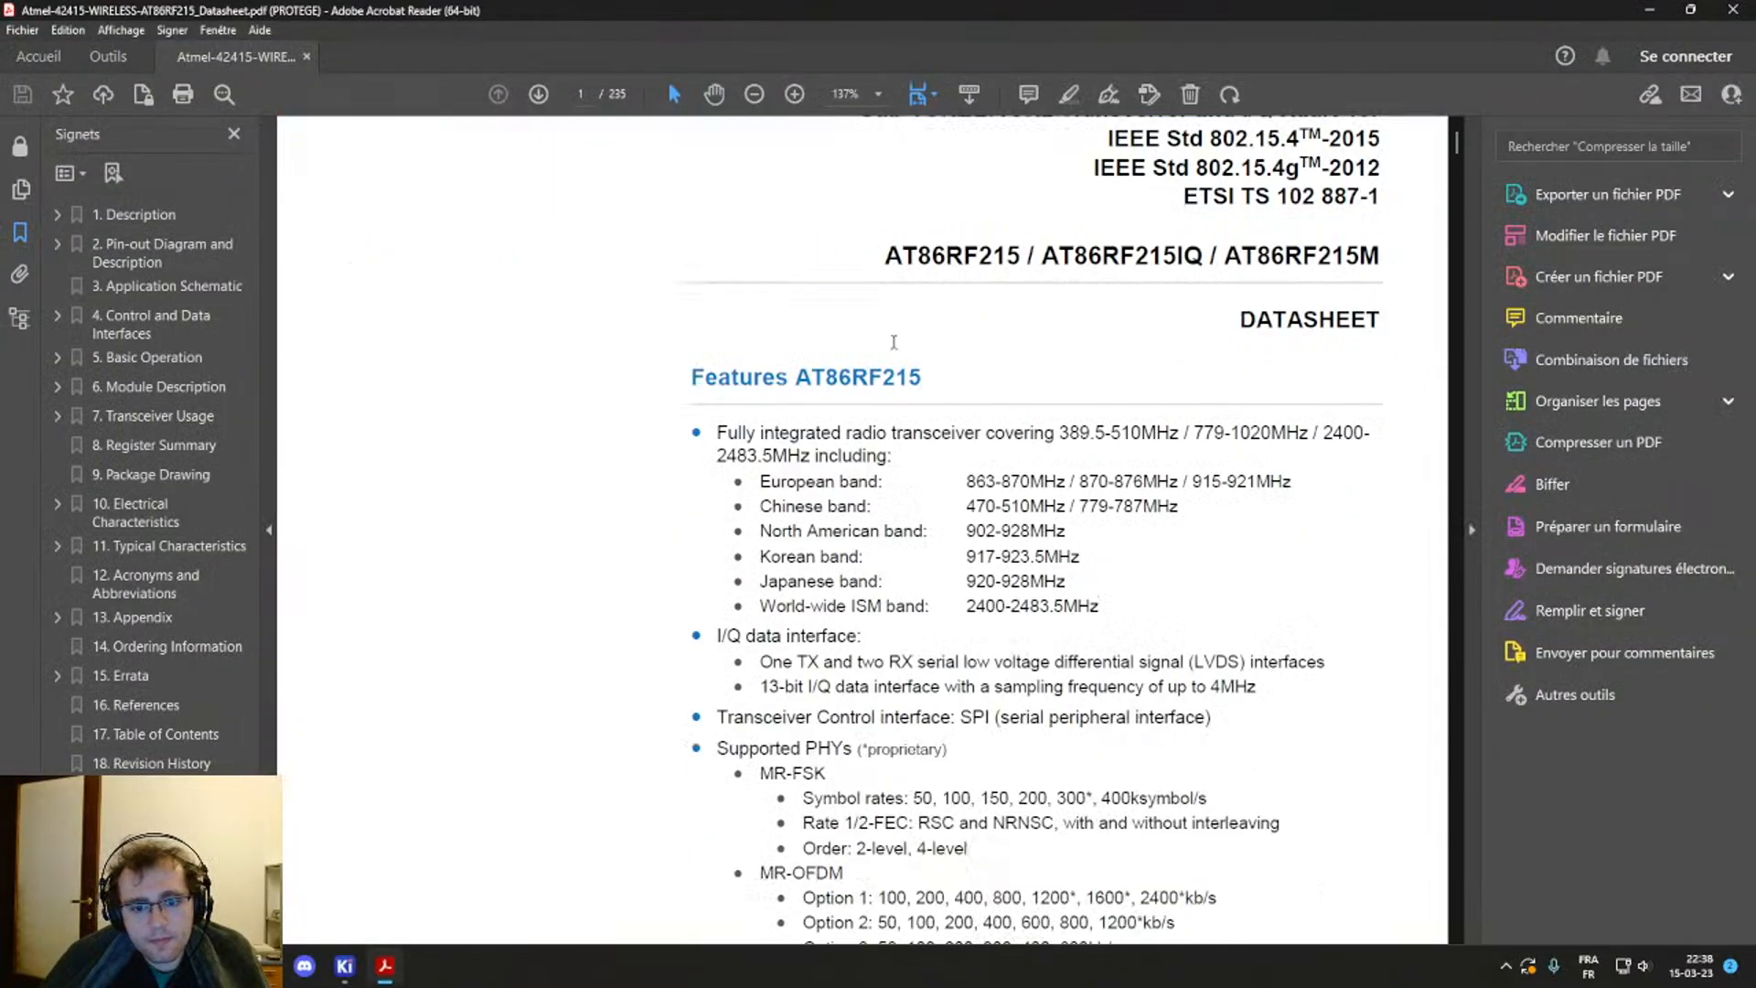
scroll(900, 347, "down", 15)
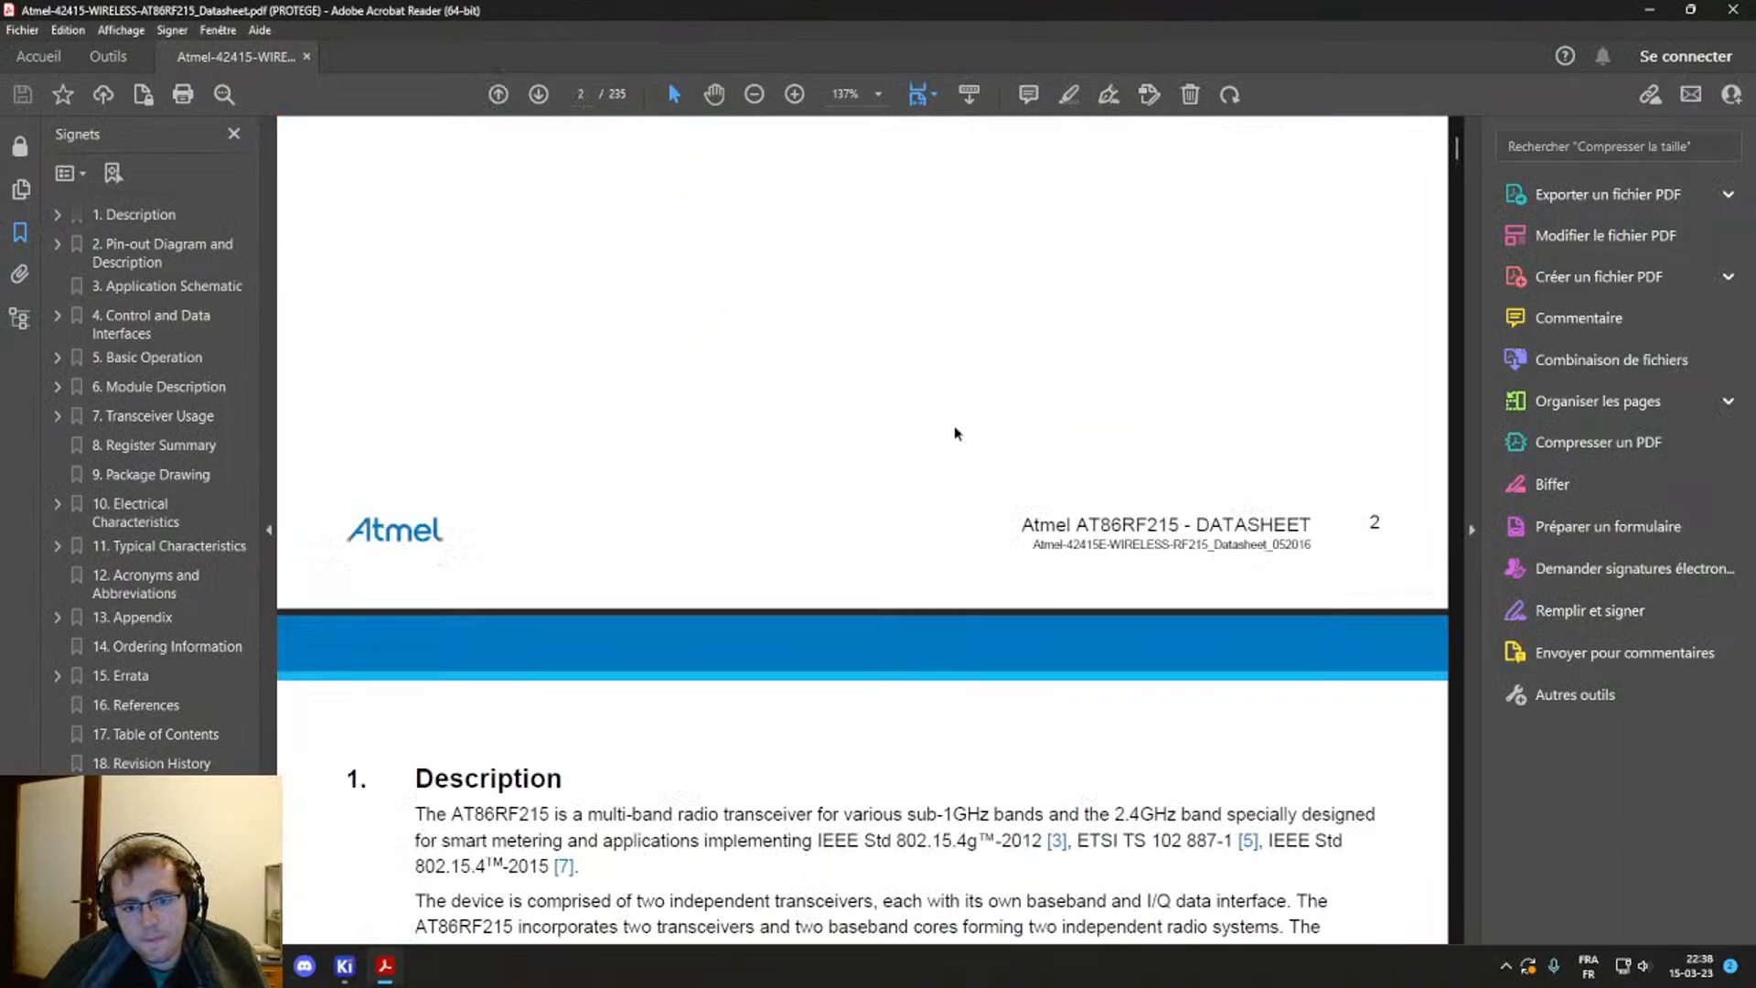
scroll(951, 445, "down", 3)
scroll(947, 448, "down", 1)
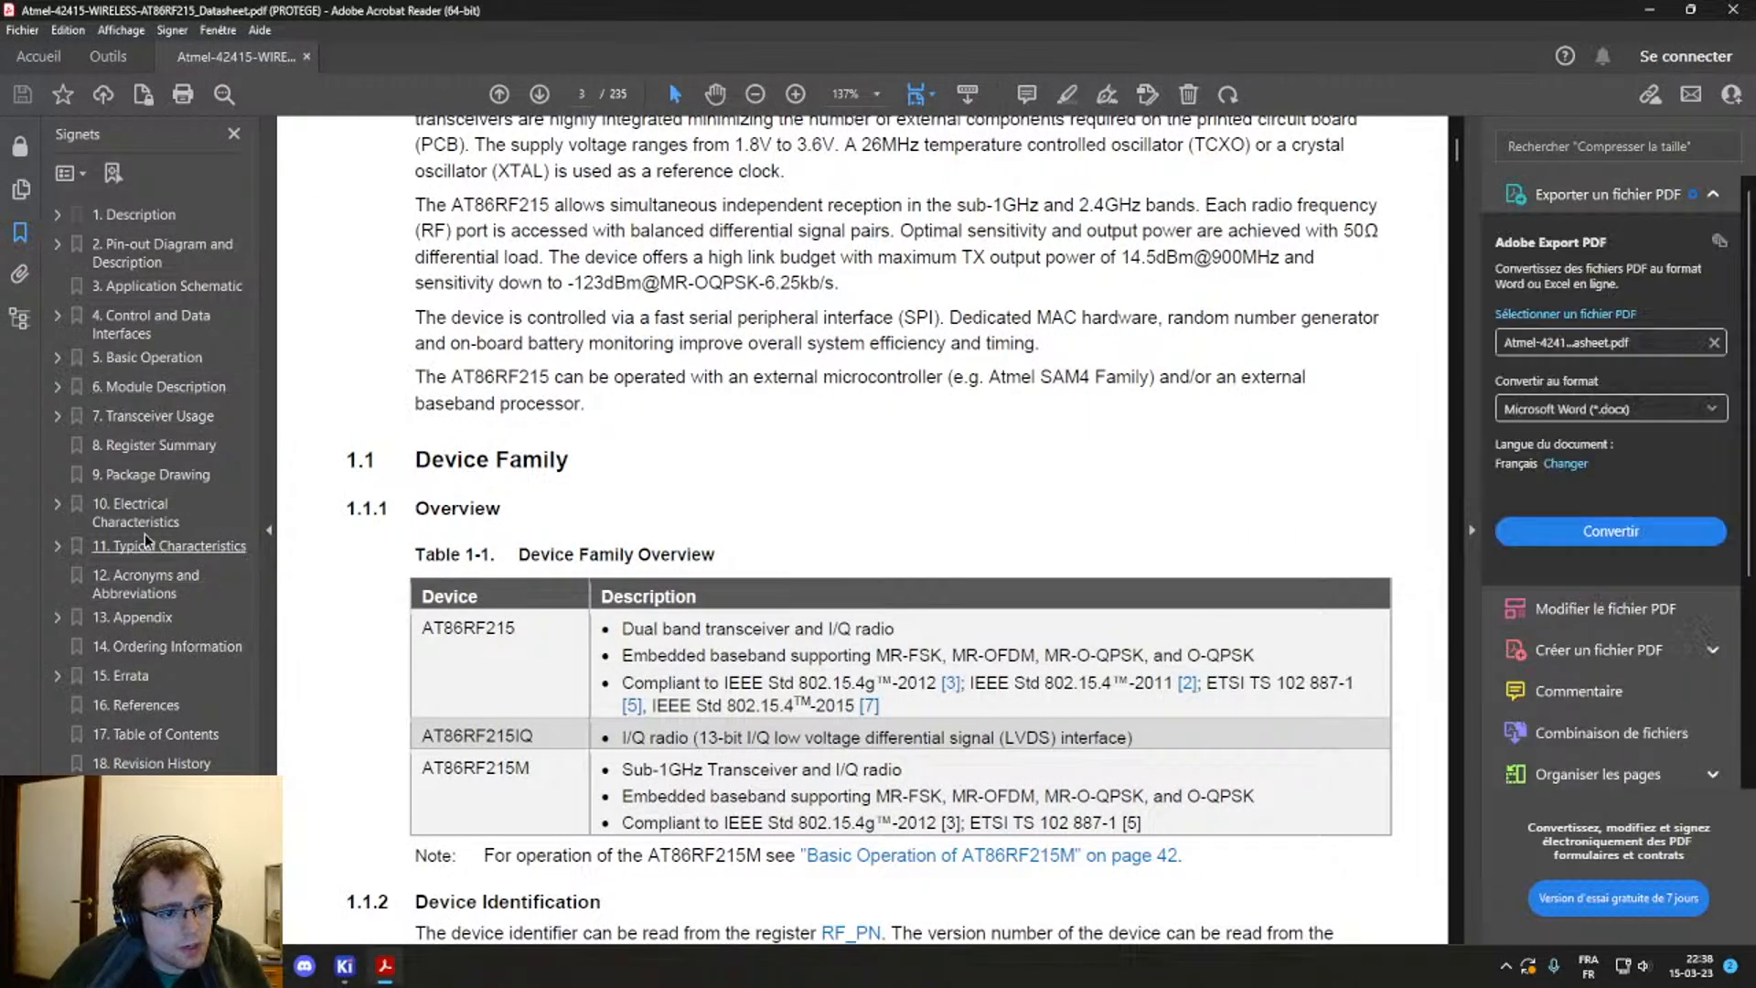
left_click(135, 512)
scroll(601, 441, "down", 9)
scroll(601, 440, "down", 12)
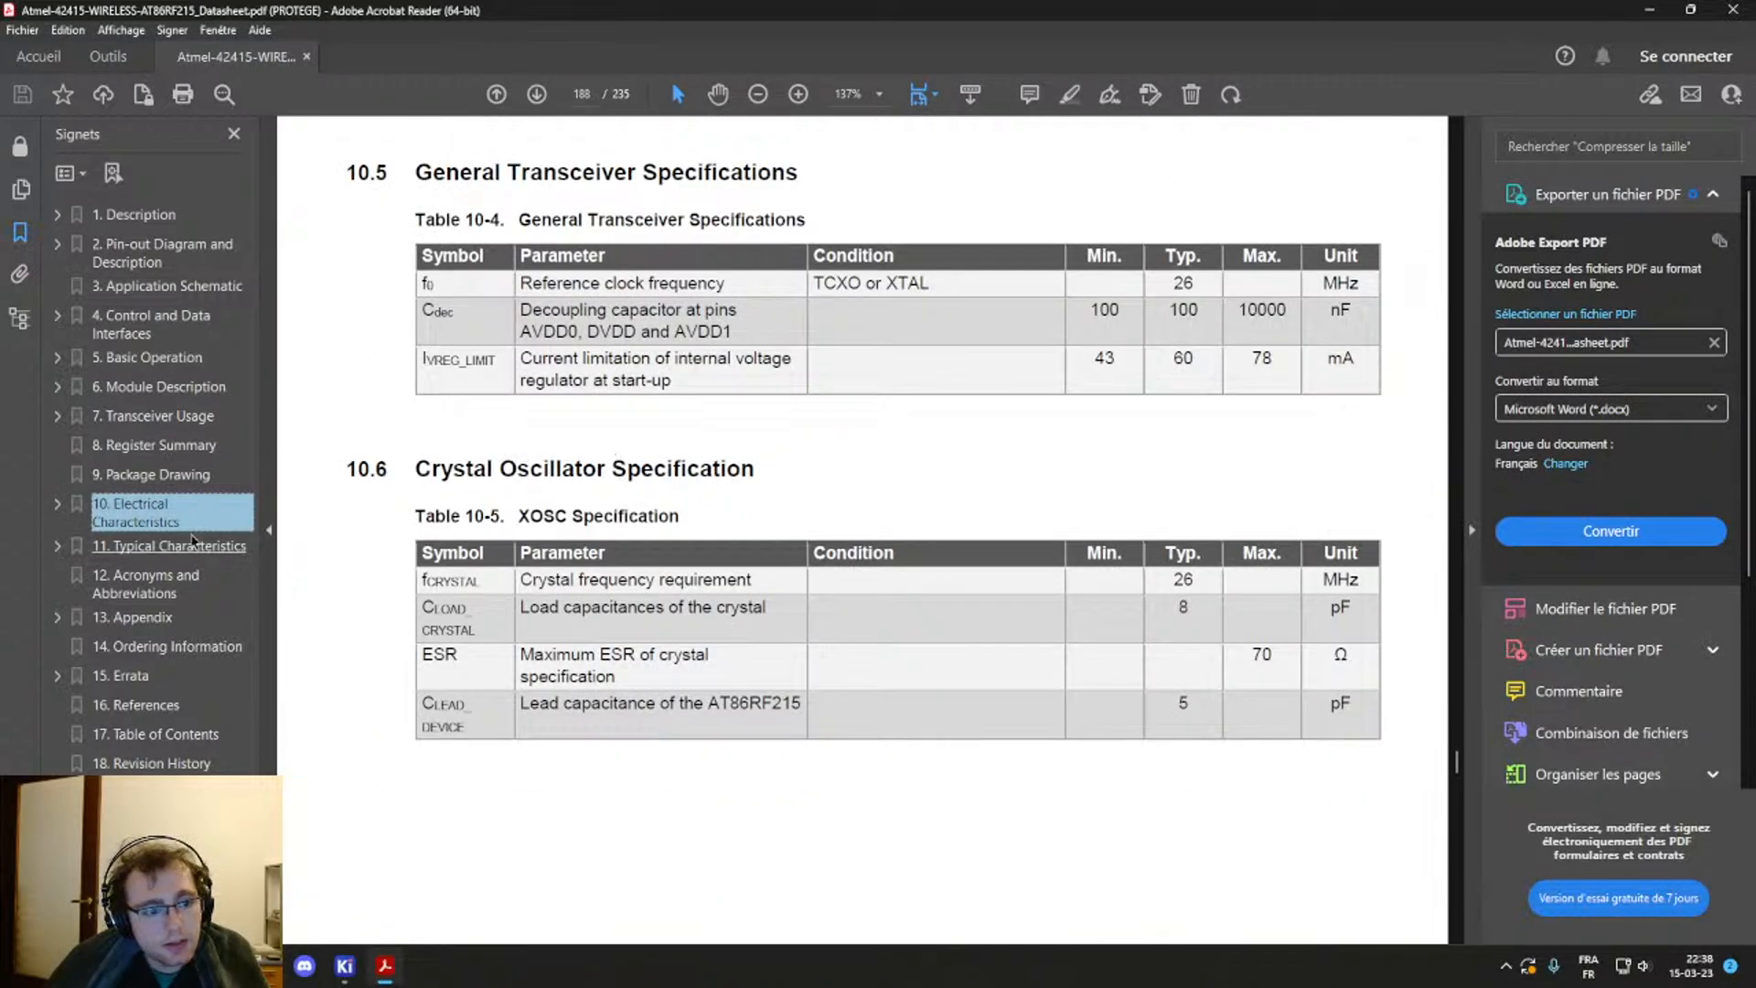
Step: Expand the Electrical Characteristics bookmarks and go to section 10.13, I/Q Data Interface Driver DC and Startup Specification
left_click(57, 504)
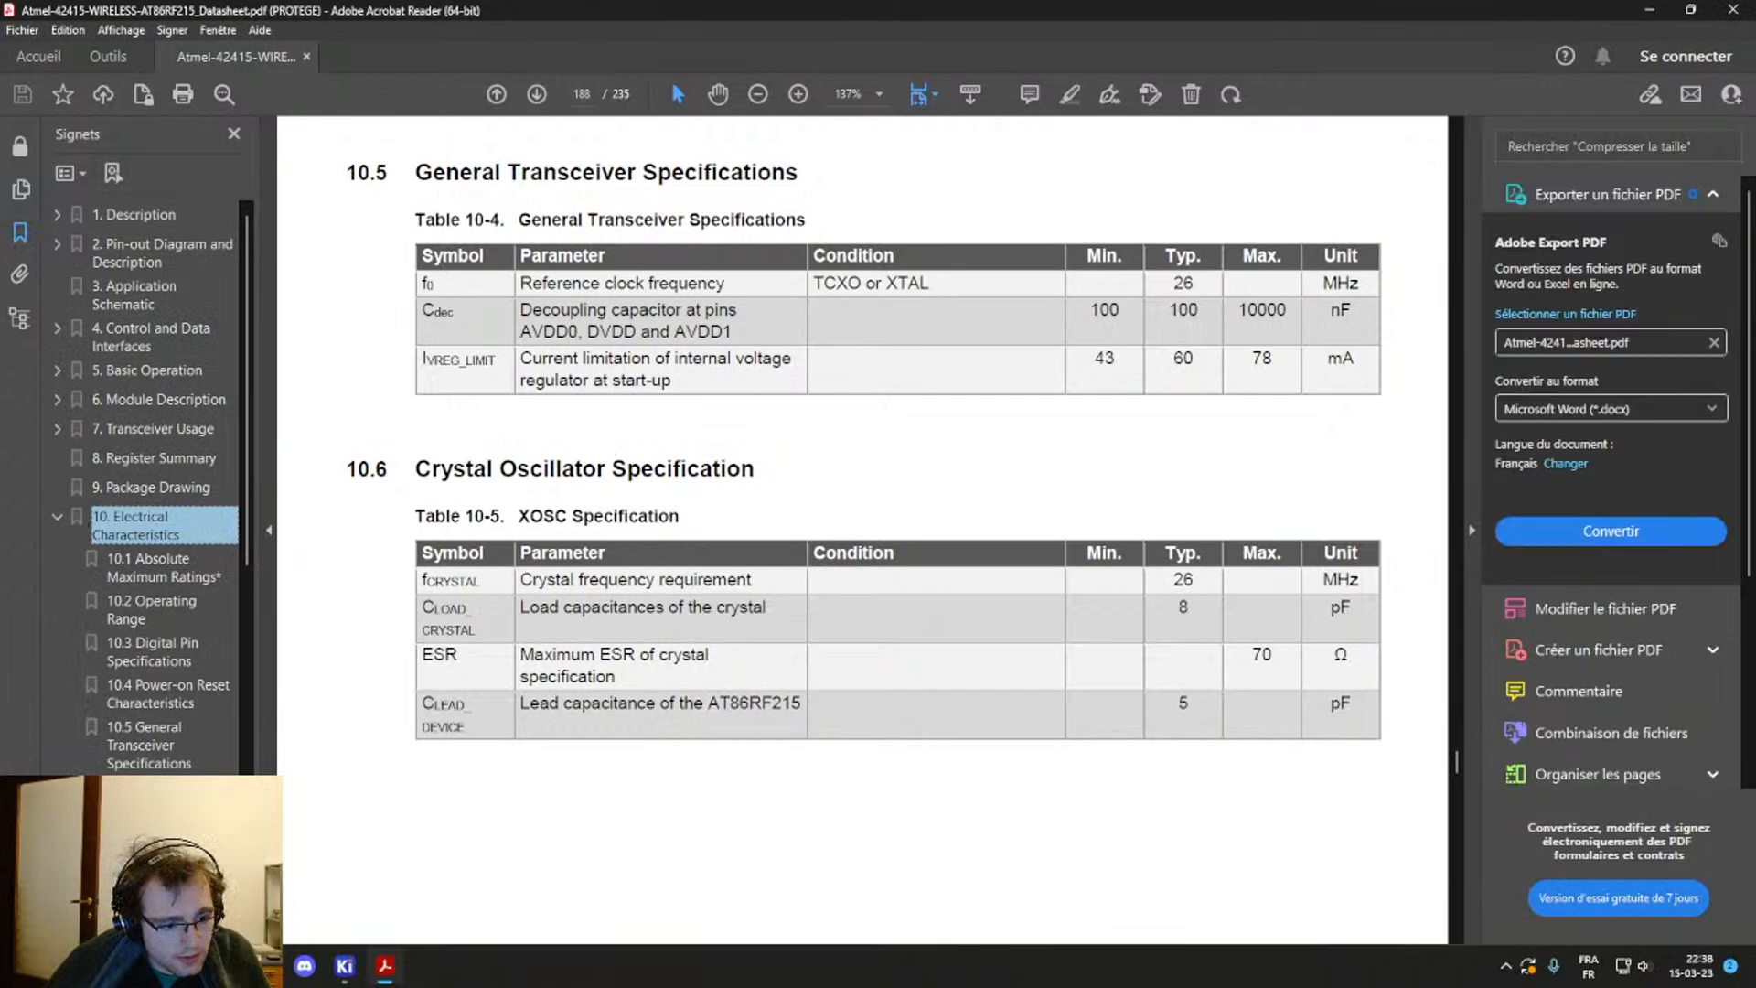
scroll(147, 485, "down", 4)
scroll(151, 640, "down", 1)
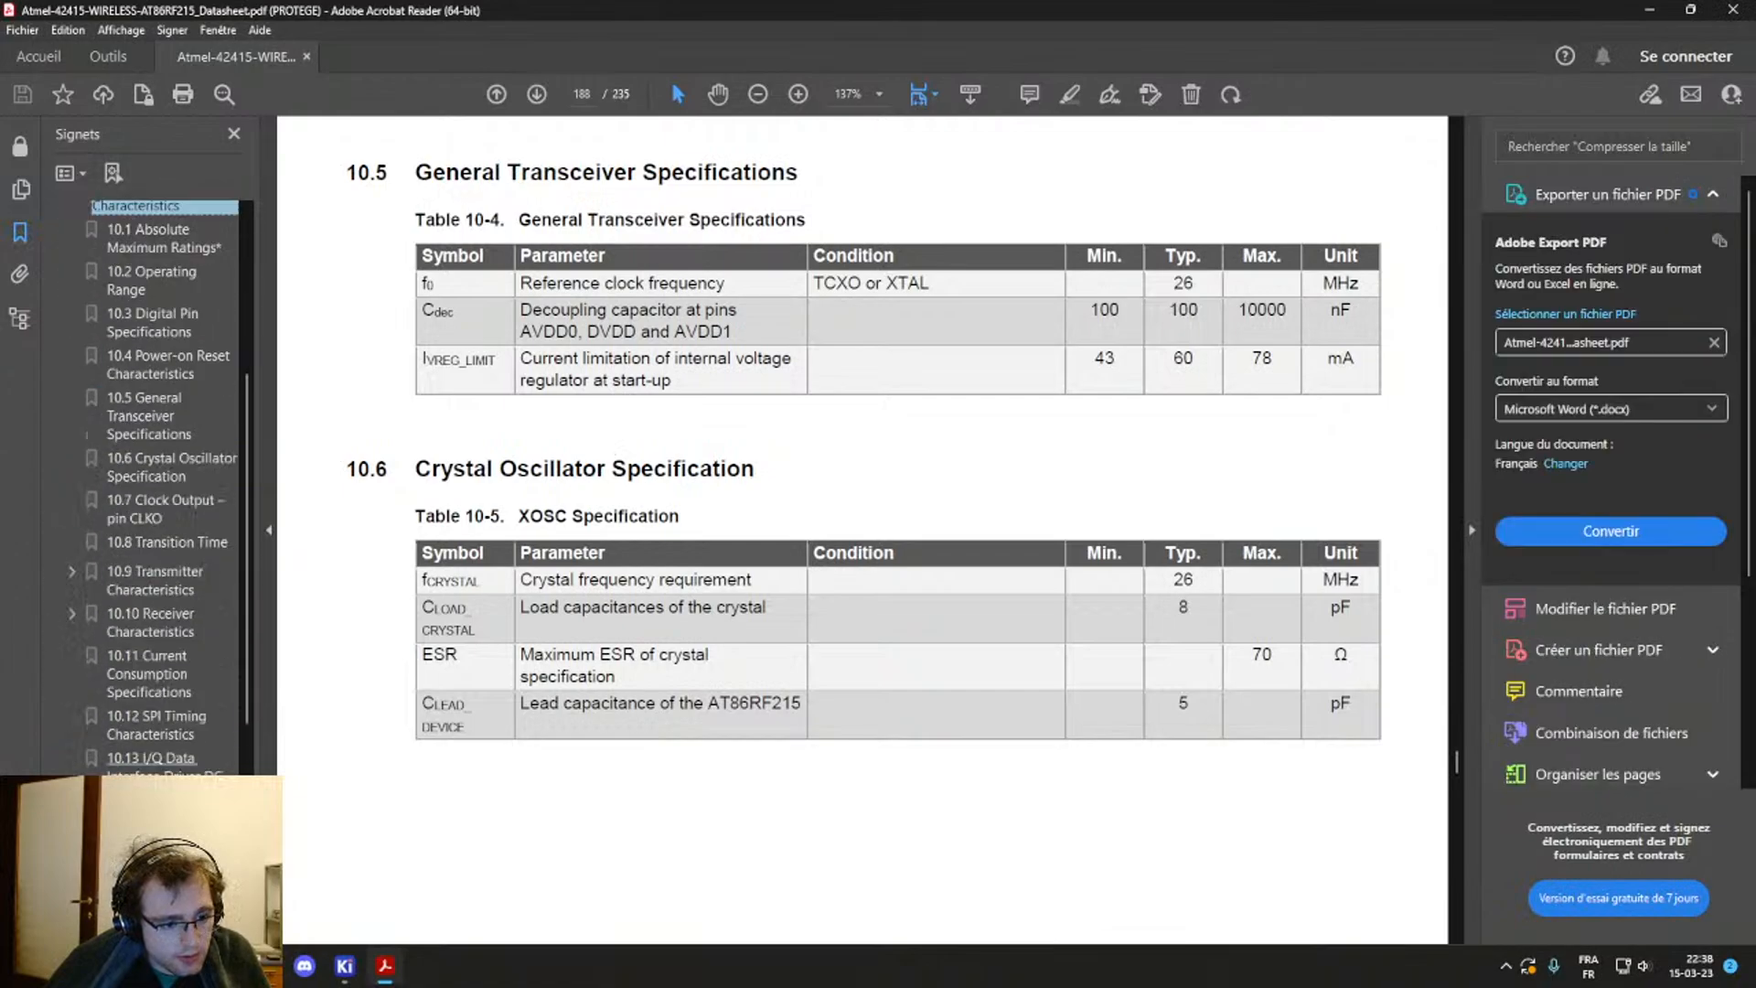
left_click(151, 759)
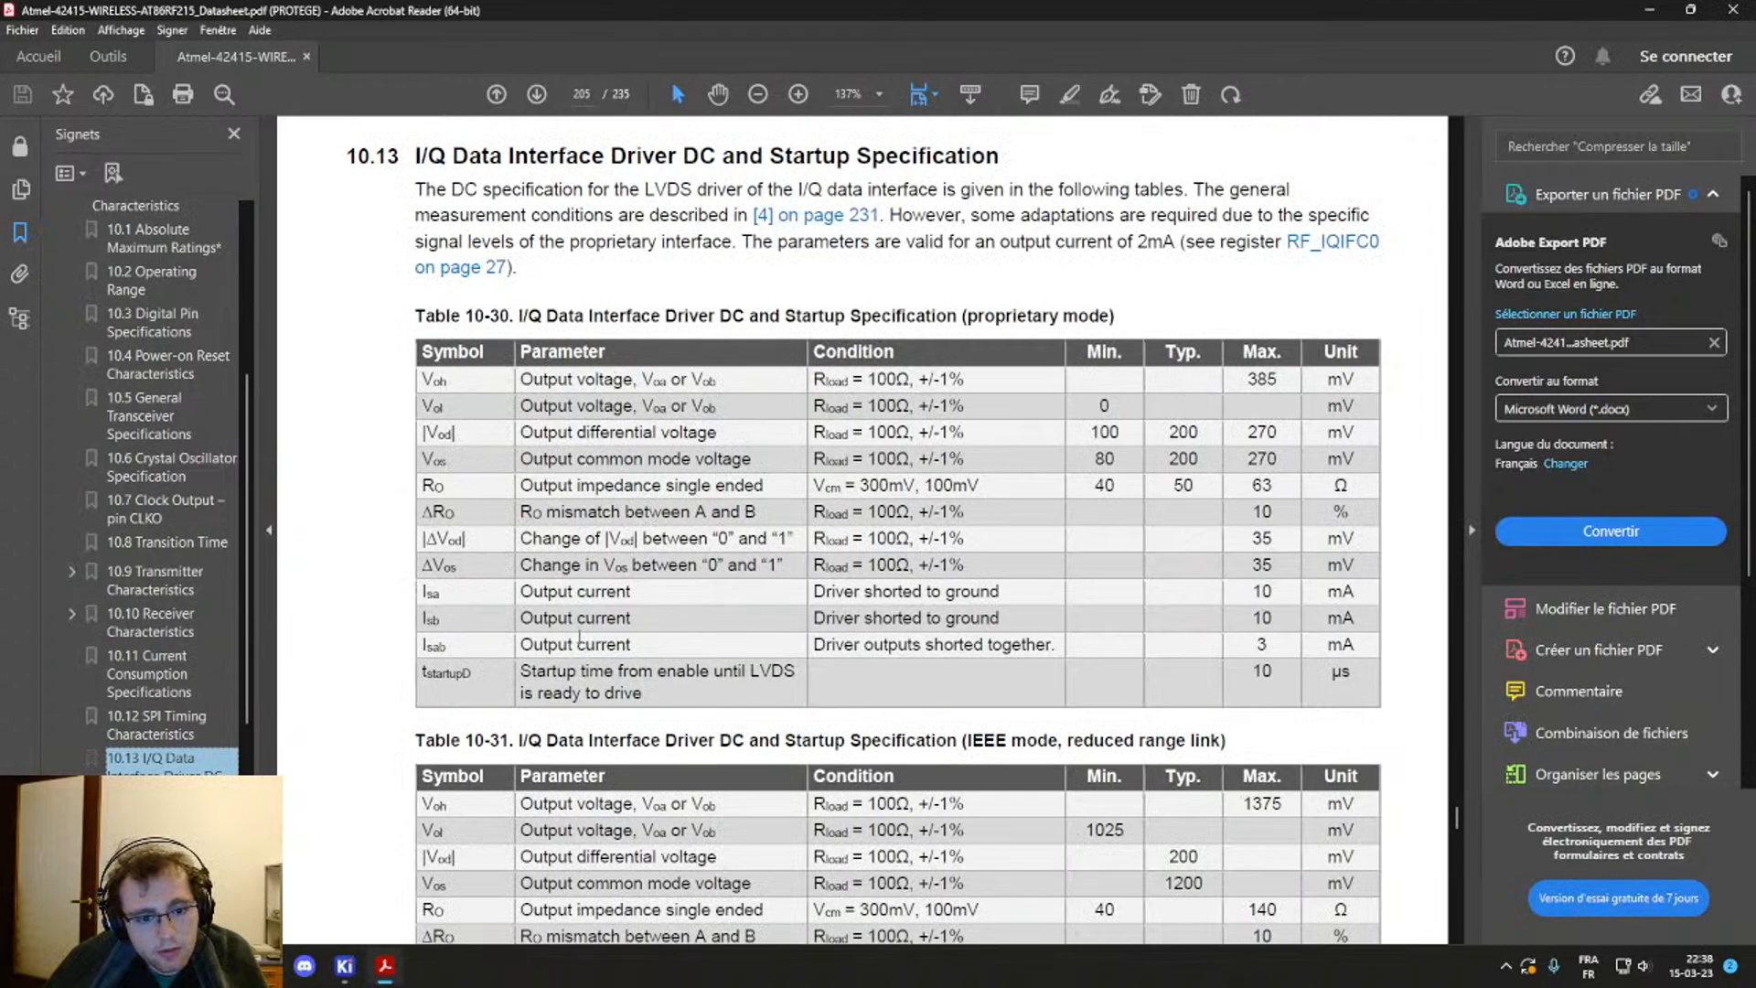
Step: Read through sections 10.13 to 10.15 and look up the maximum differential skew in Table 10-34
scroll(583, 643, "down", 3)
scroll(583, 643, "down", 10)
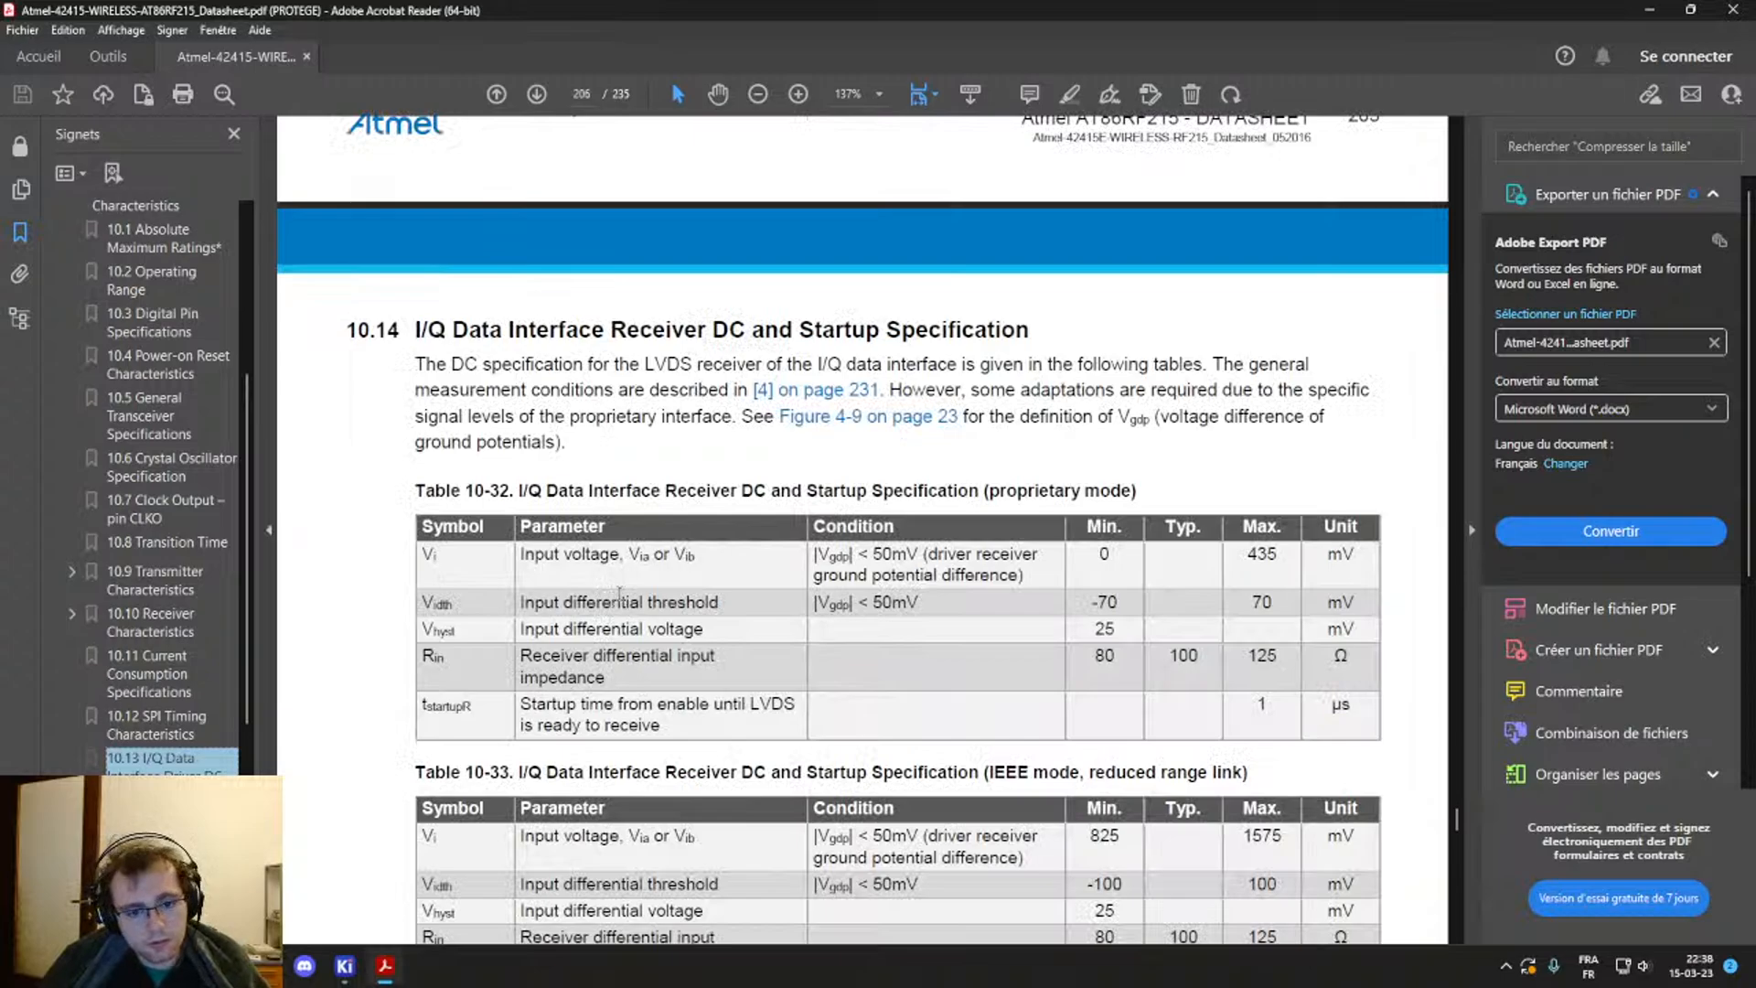
scroll(613, 580, "down", 3)
scroll(612, 576, "down", 6)
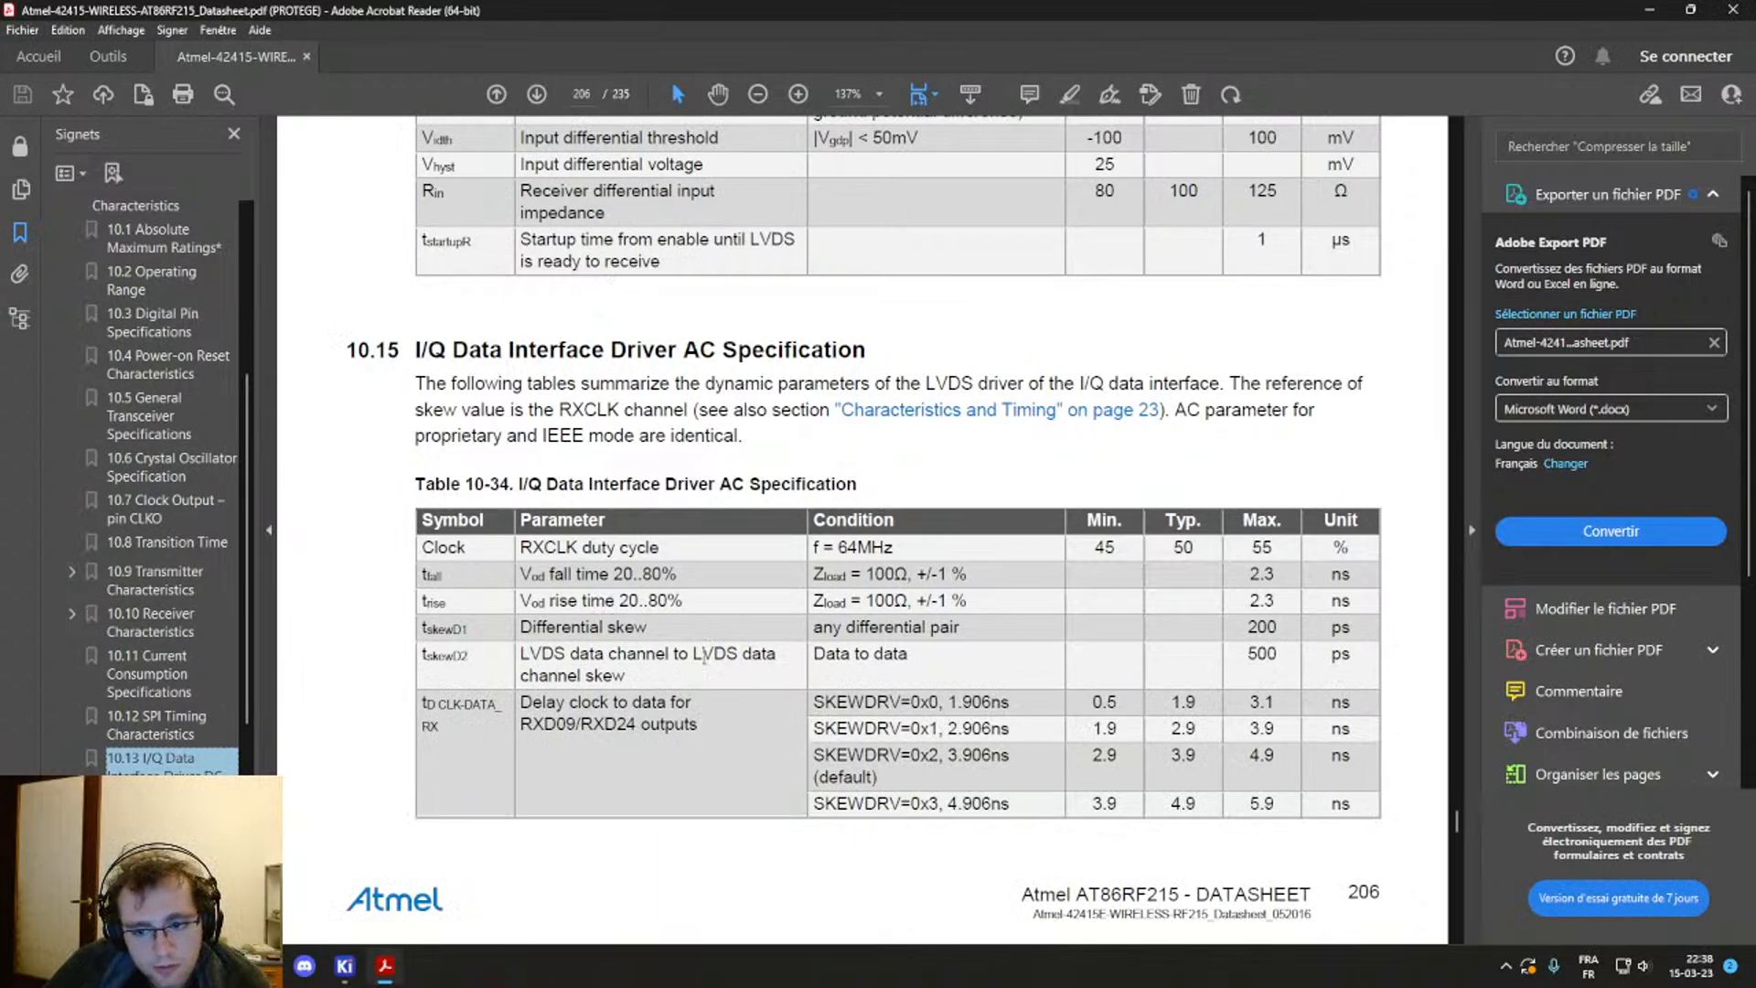
scroll(754, 664, "down", 1)
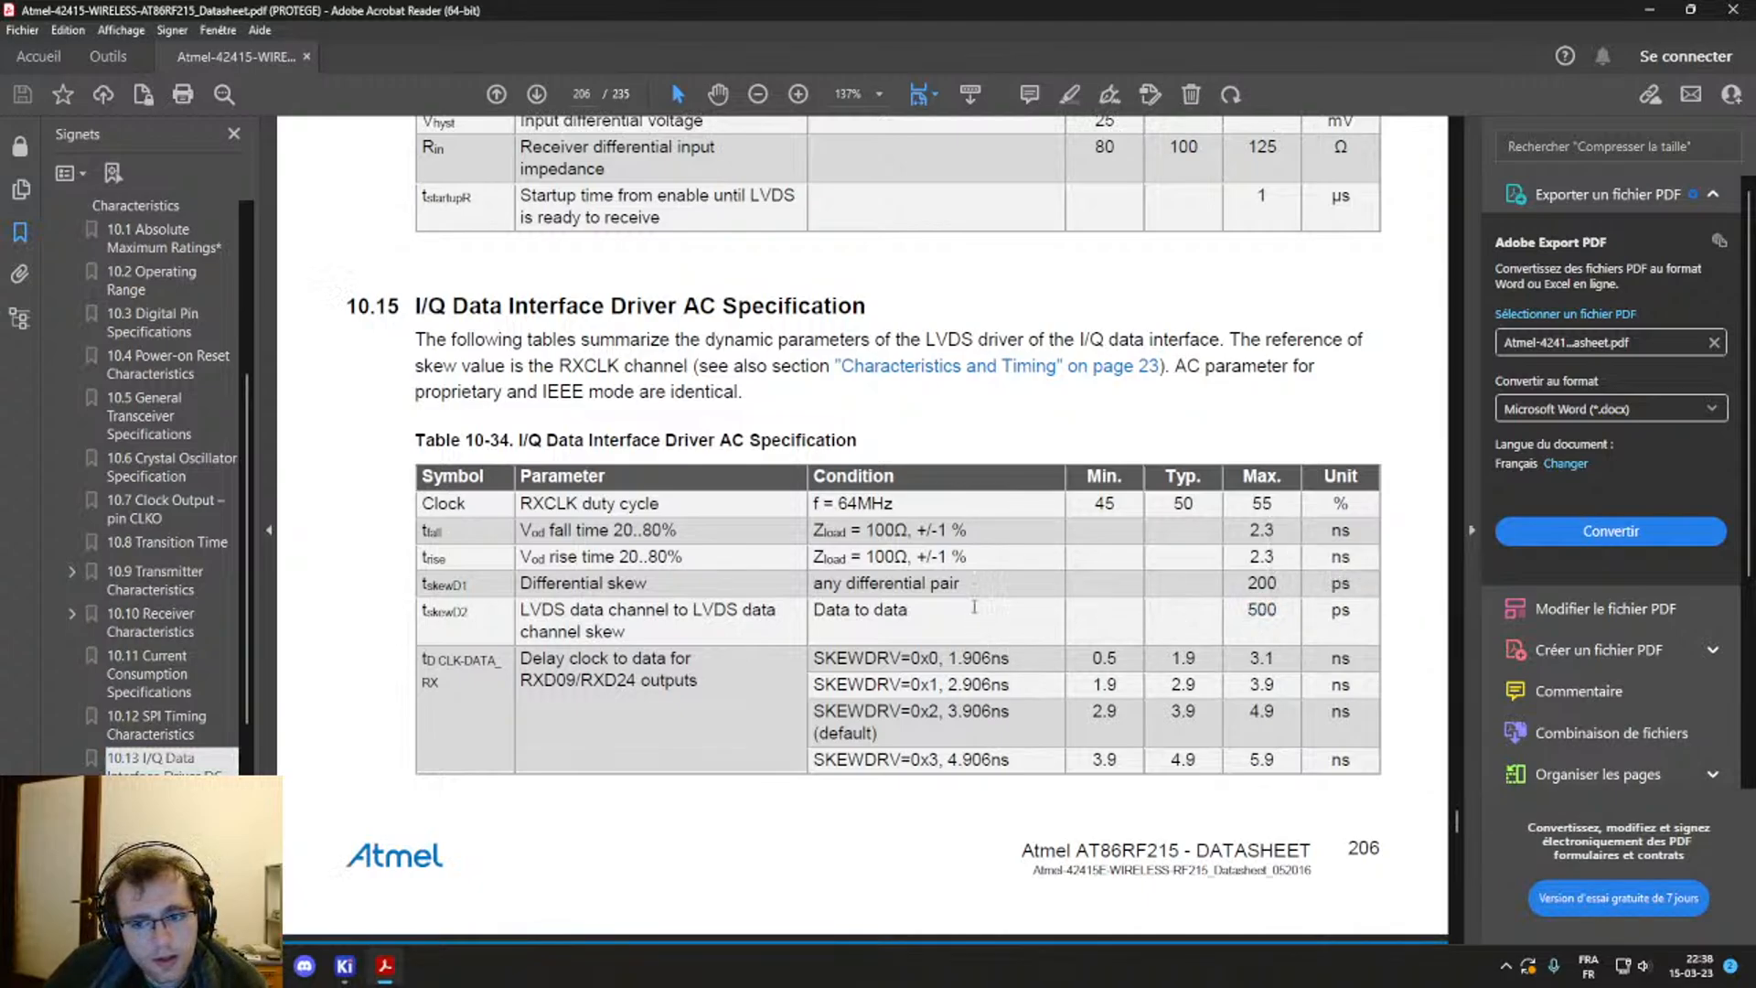
double_click(1262, 583)
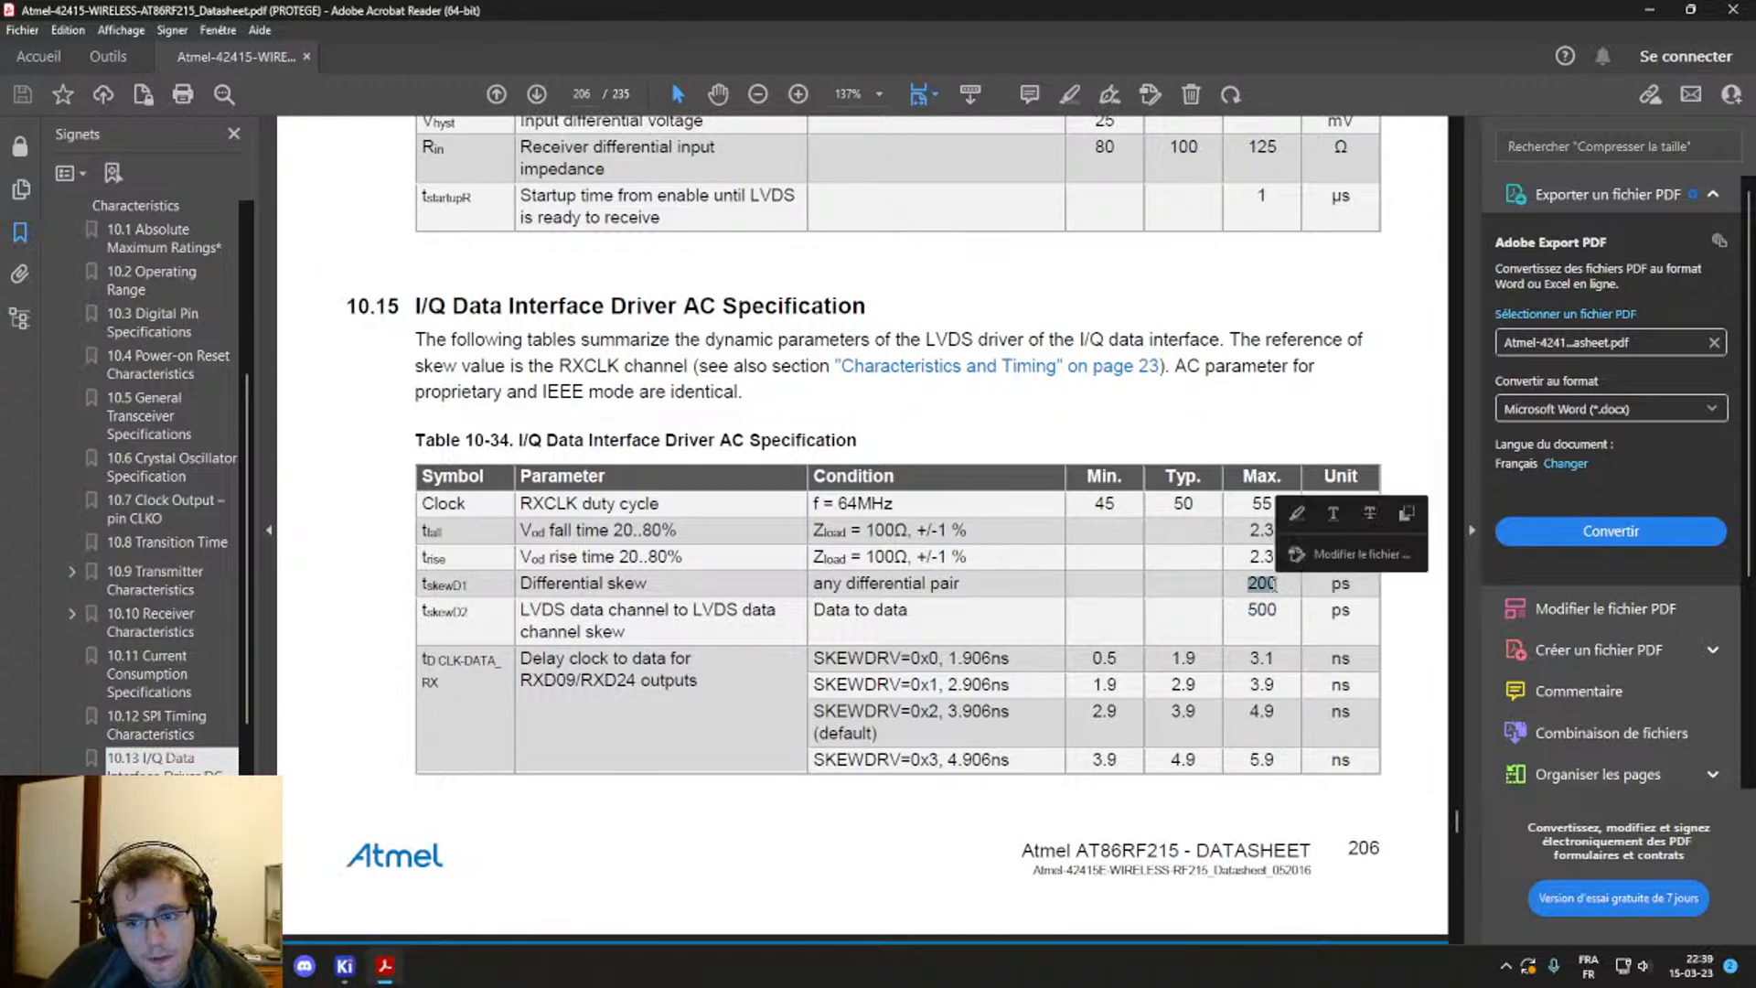
left_click(1298, 434)
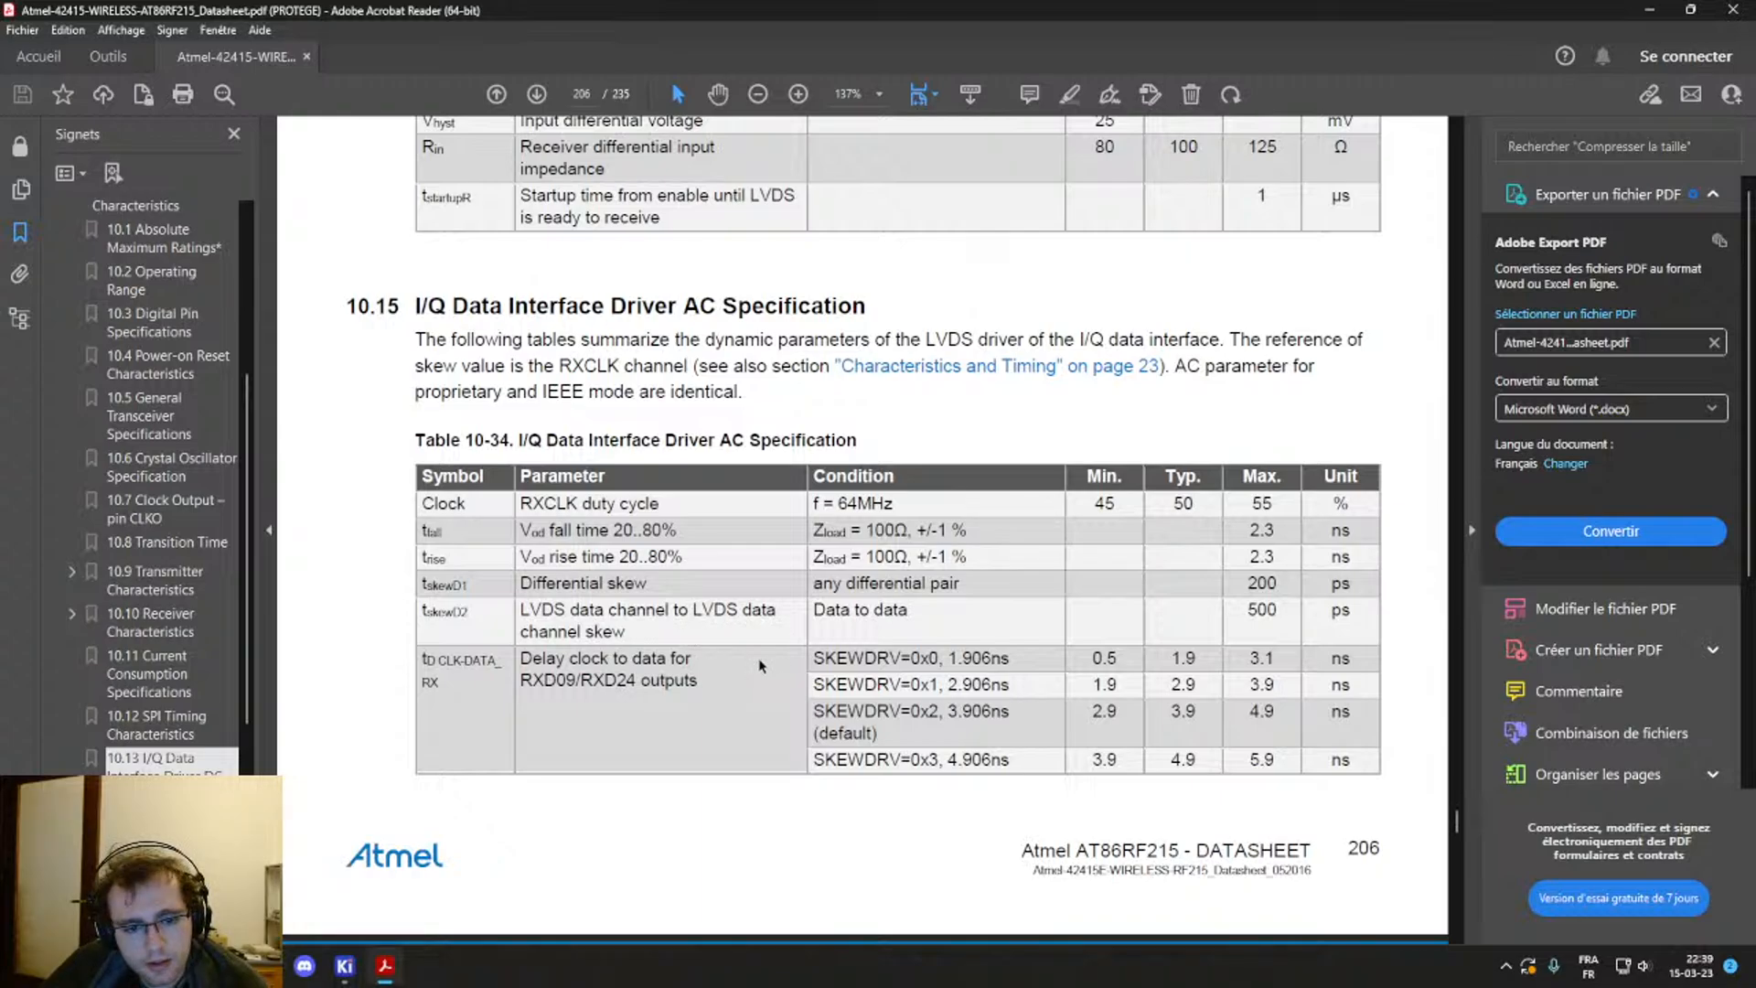
Step: Compare the skew parameters in Table 10-34 with the skew definition in Figure 10-1 and the receiver skew tolerance in section 10.16
scroll(759, 666, "down", 2)
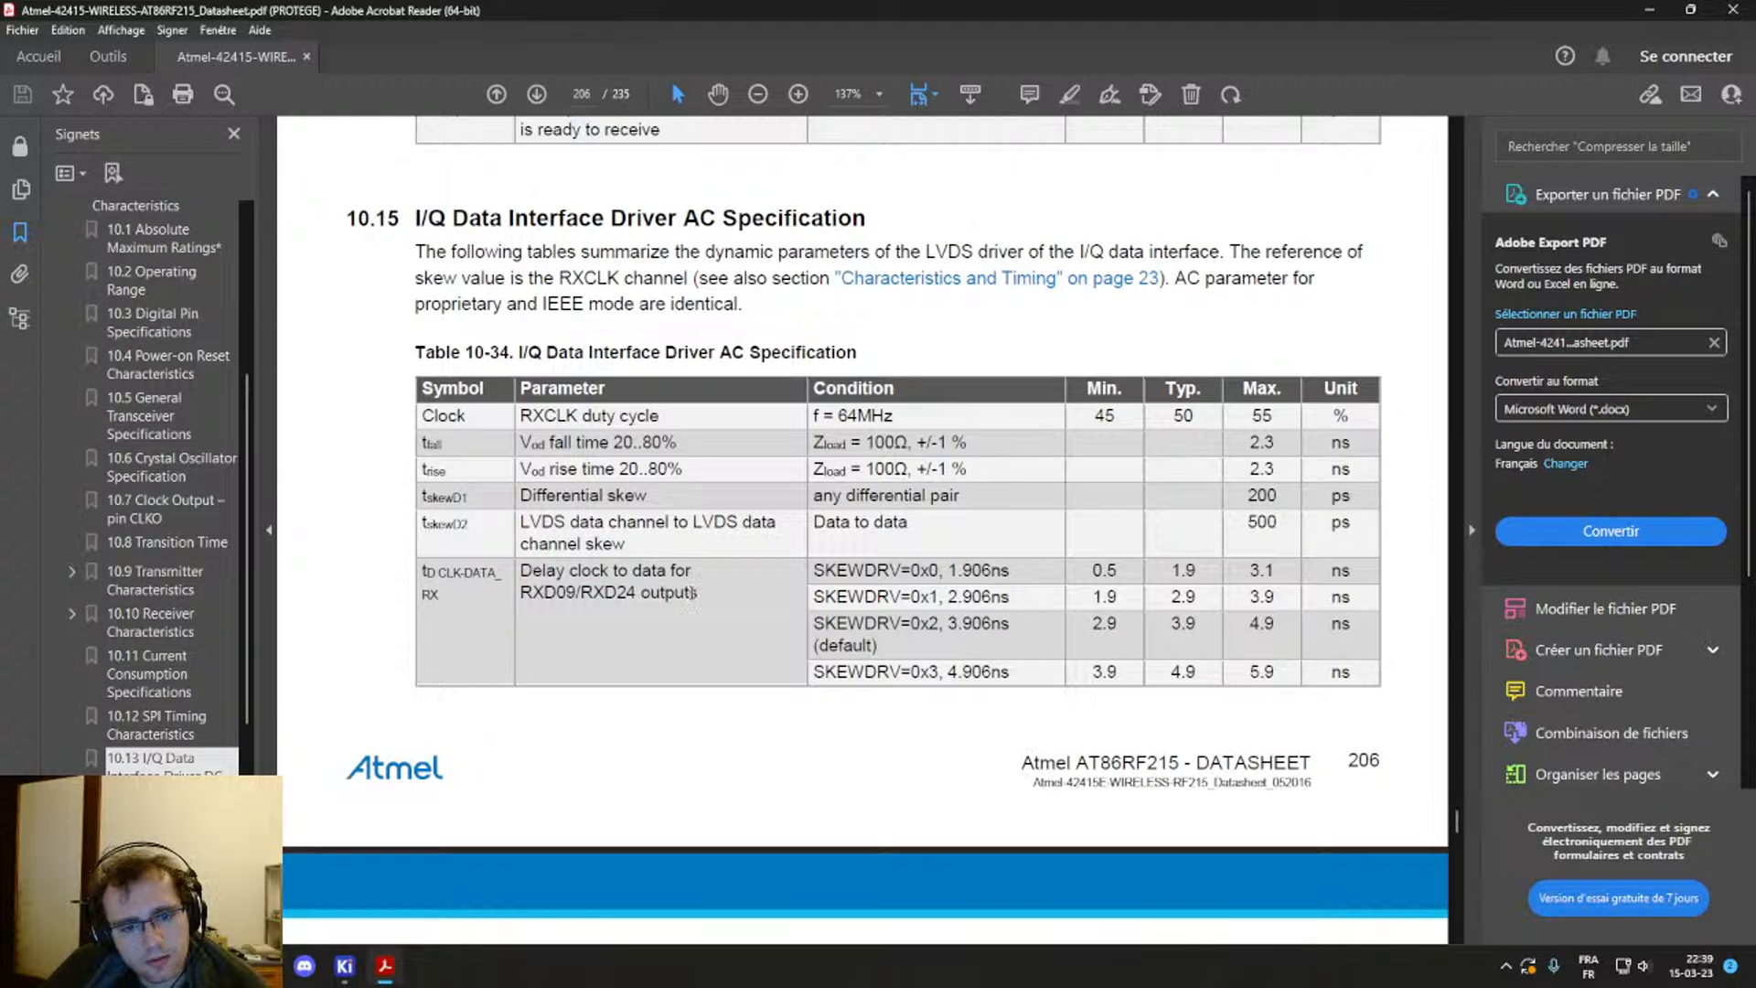
scroll(1000, 516, "down", 5)
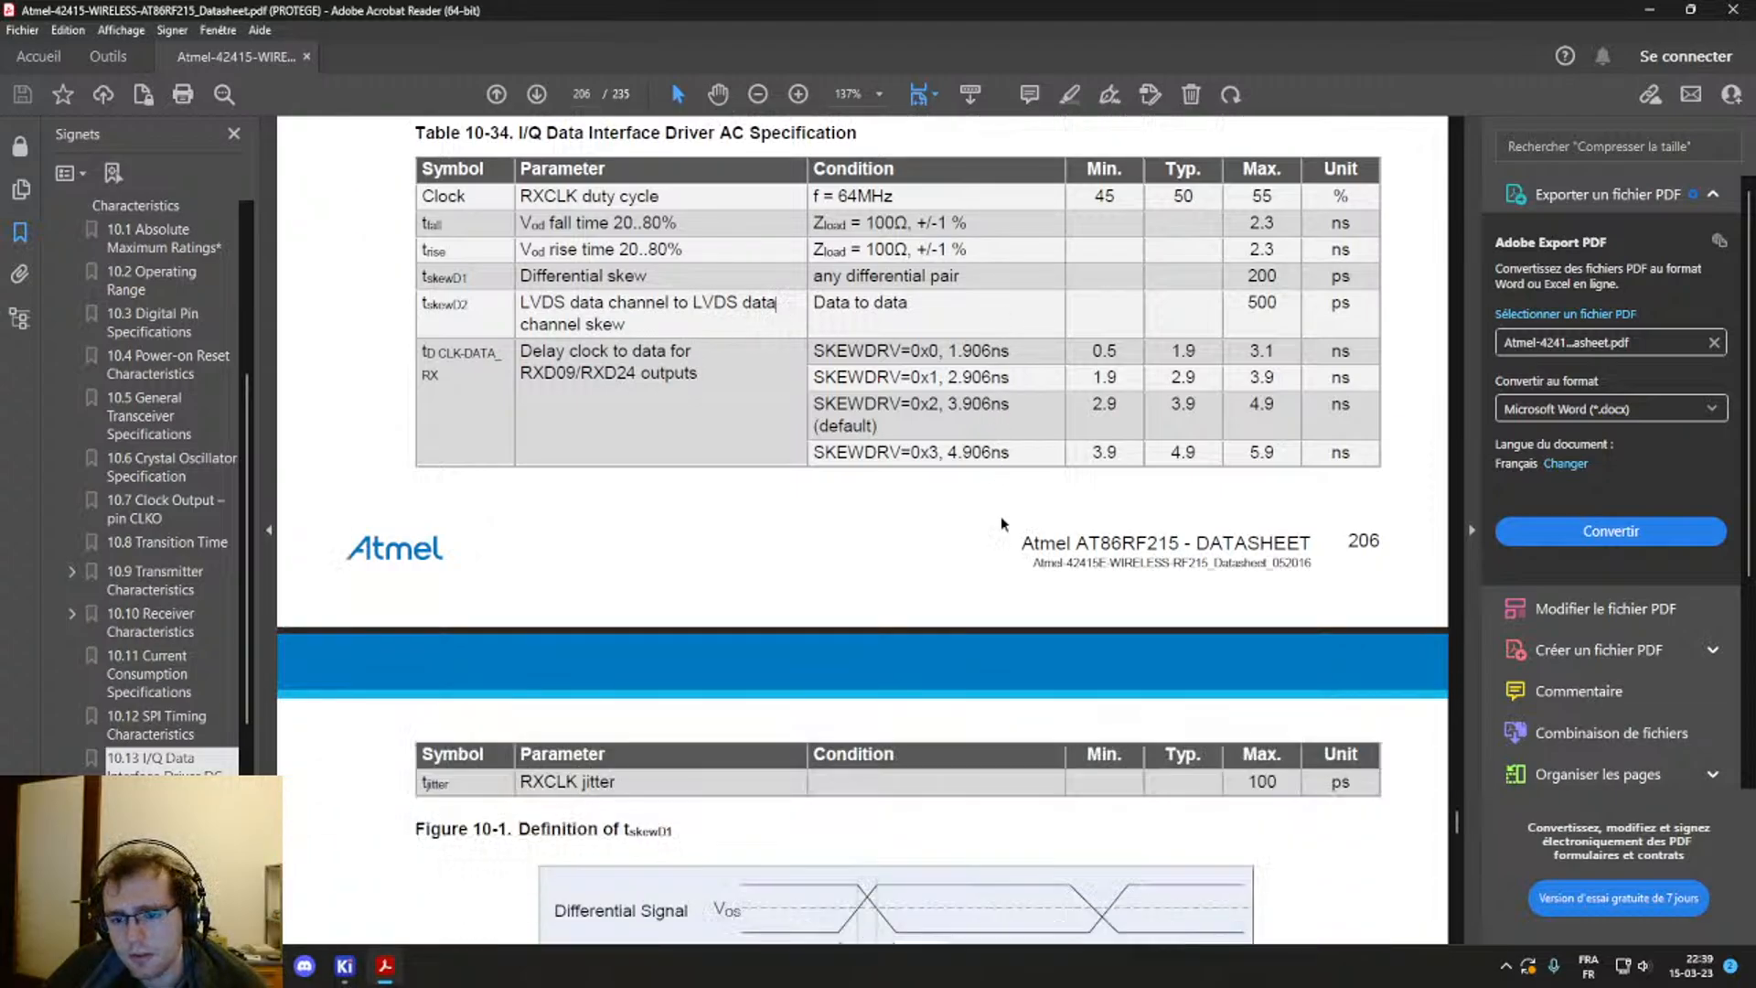
scroll(1000, 524, "up", 3)
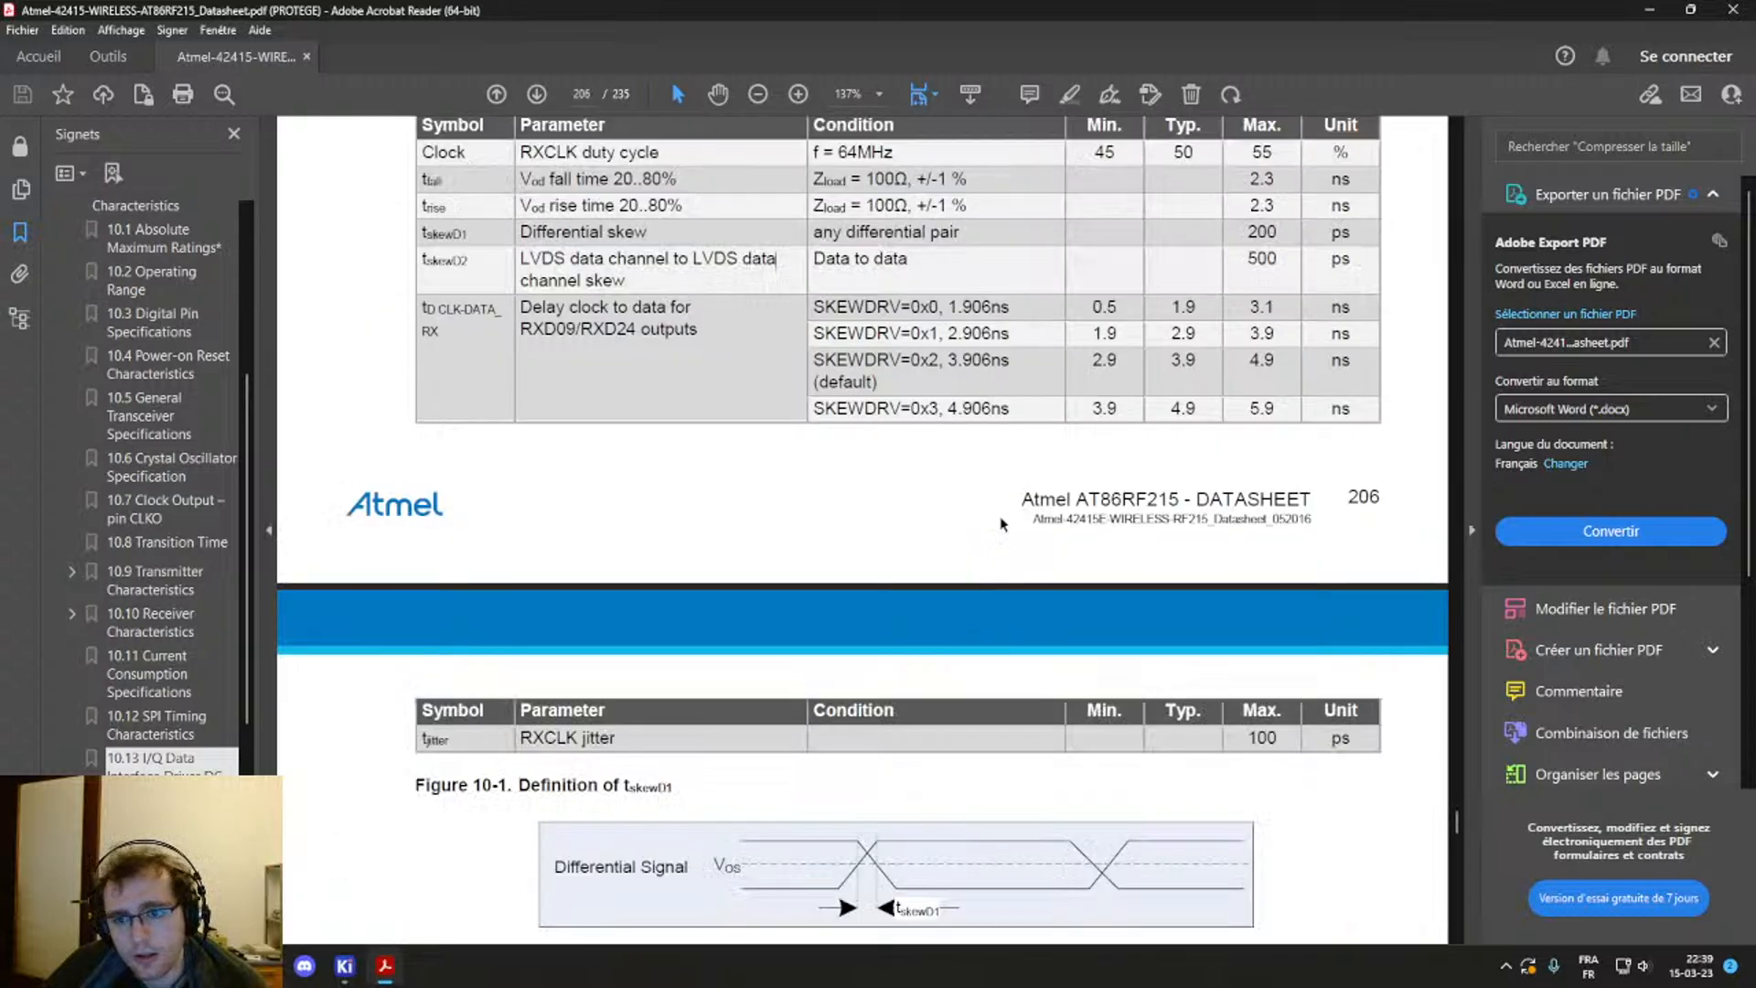
scroll(649, 395, "down", 2)
scroll(647, 394, "down", 2)
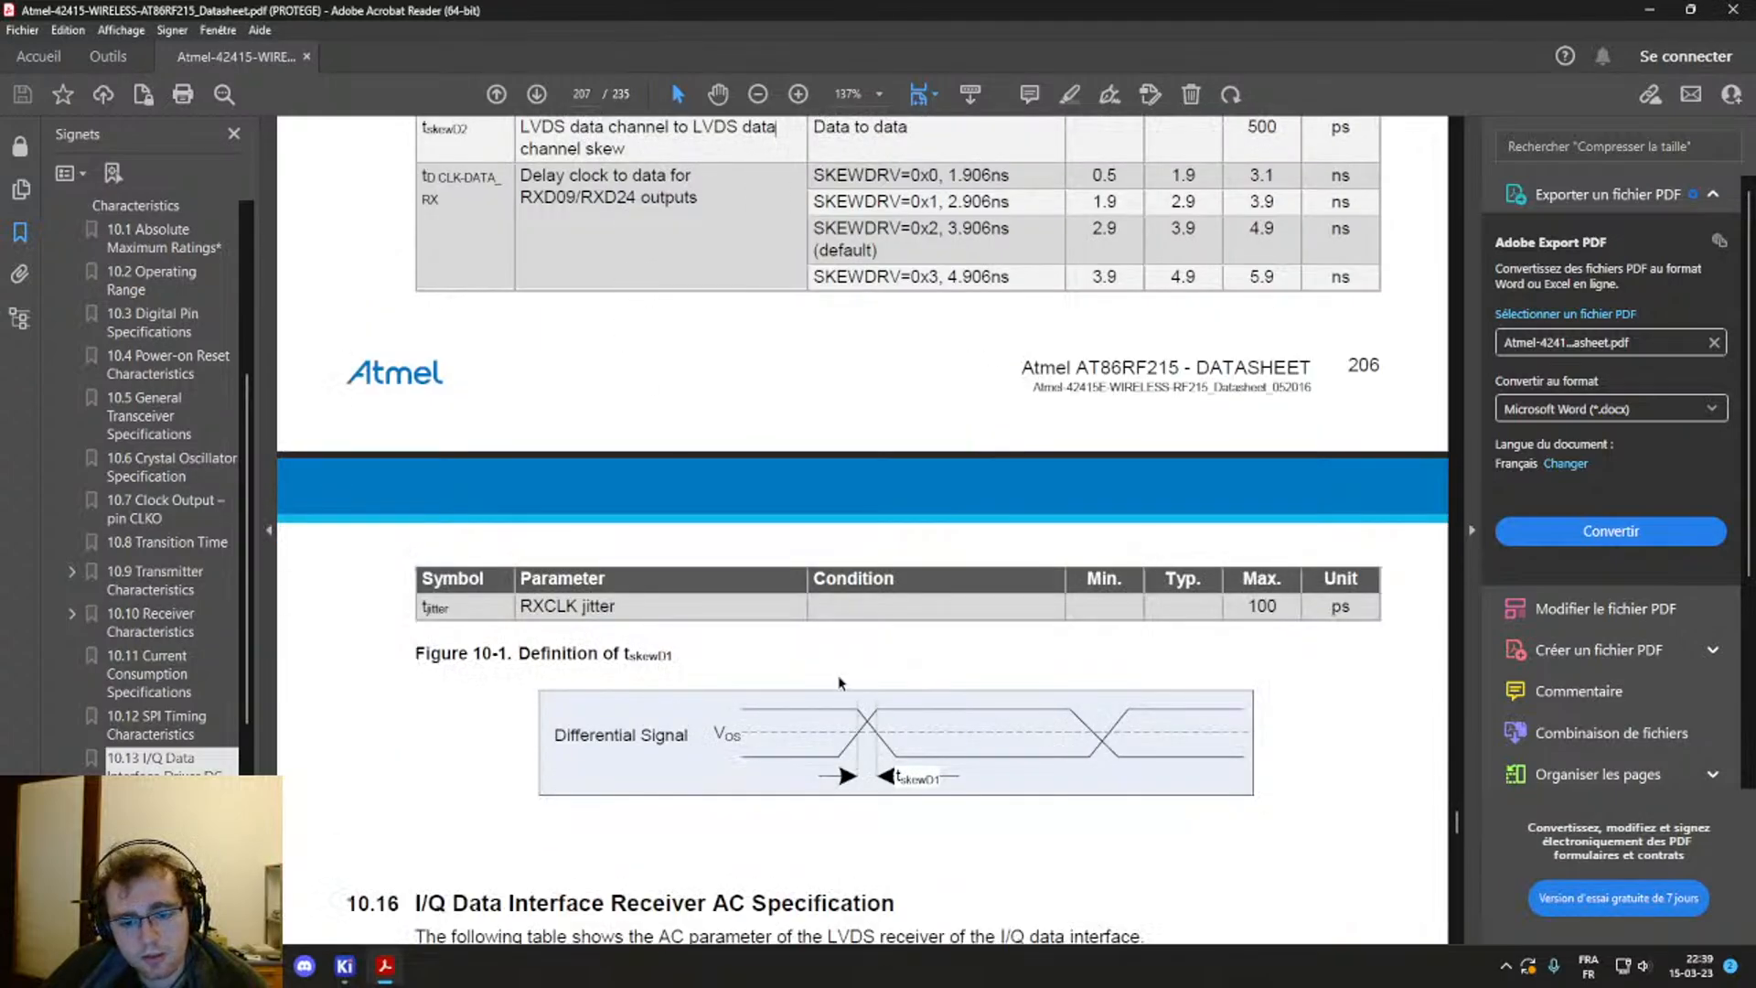
scroll(839, 640, "down", 2)
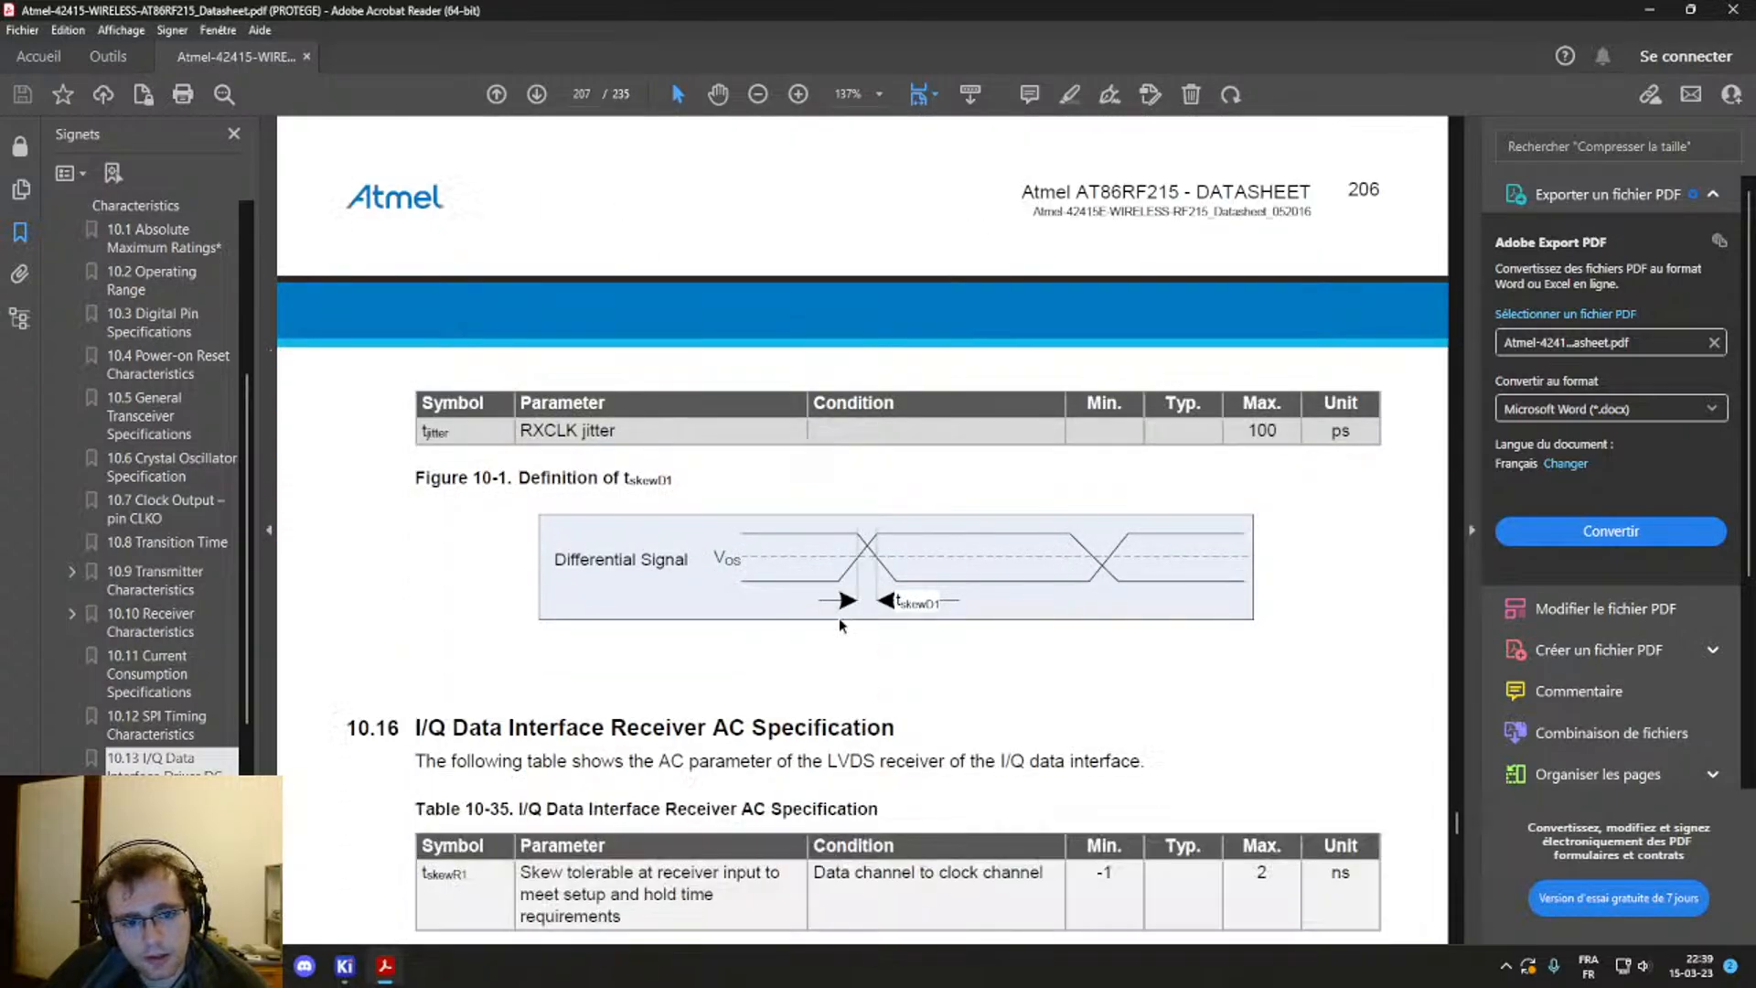
scroll(843, 626, "down", 3)
scroll(847, 627, "up", 7)
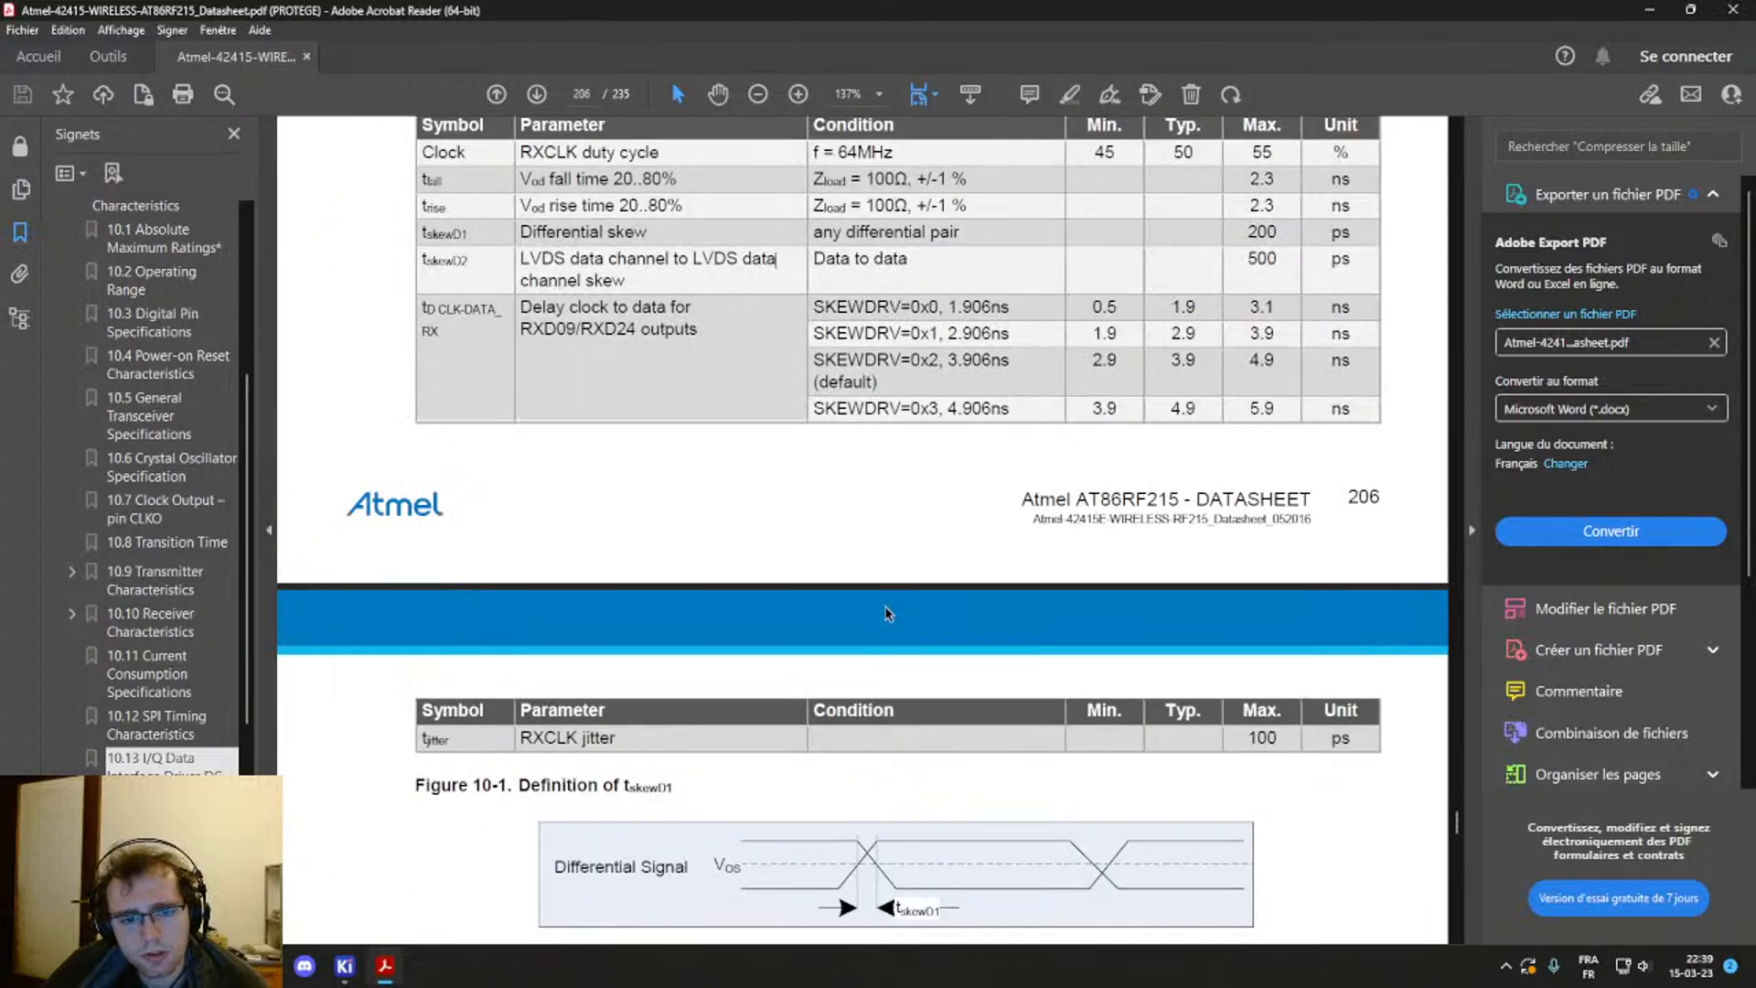
scroll(887, 614, "up", 4)
left_click_drag(514, 494, 620, 494)
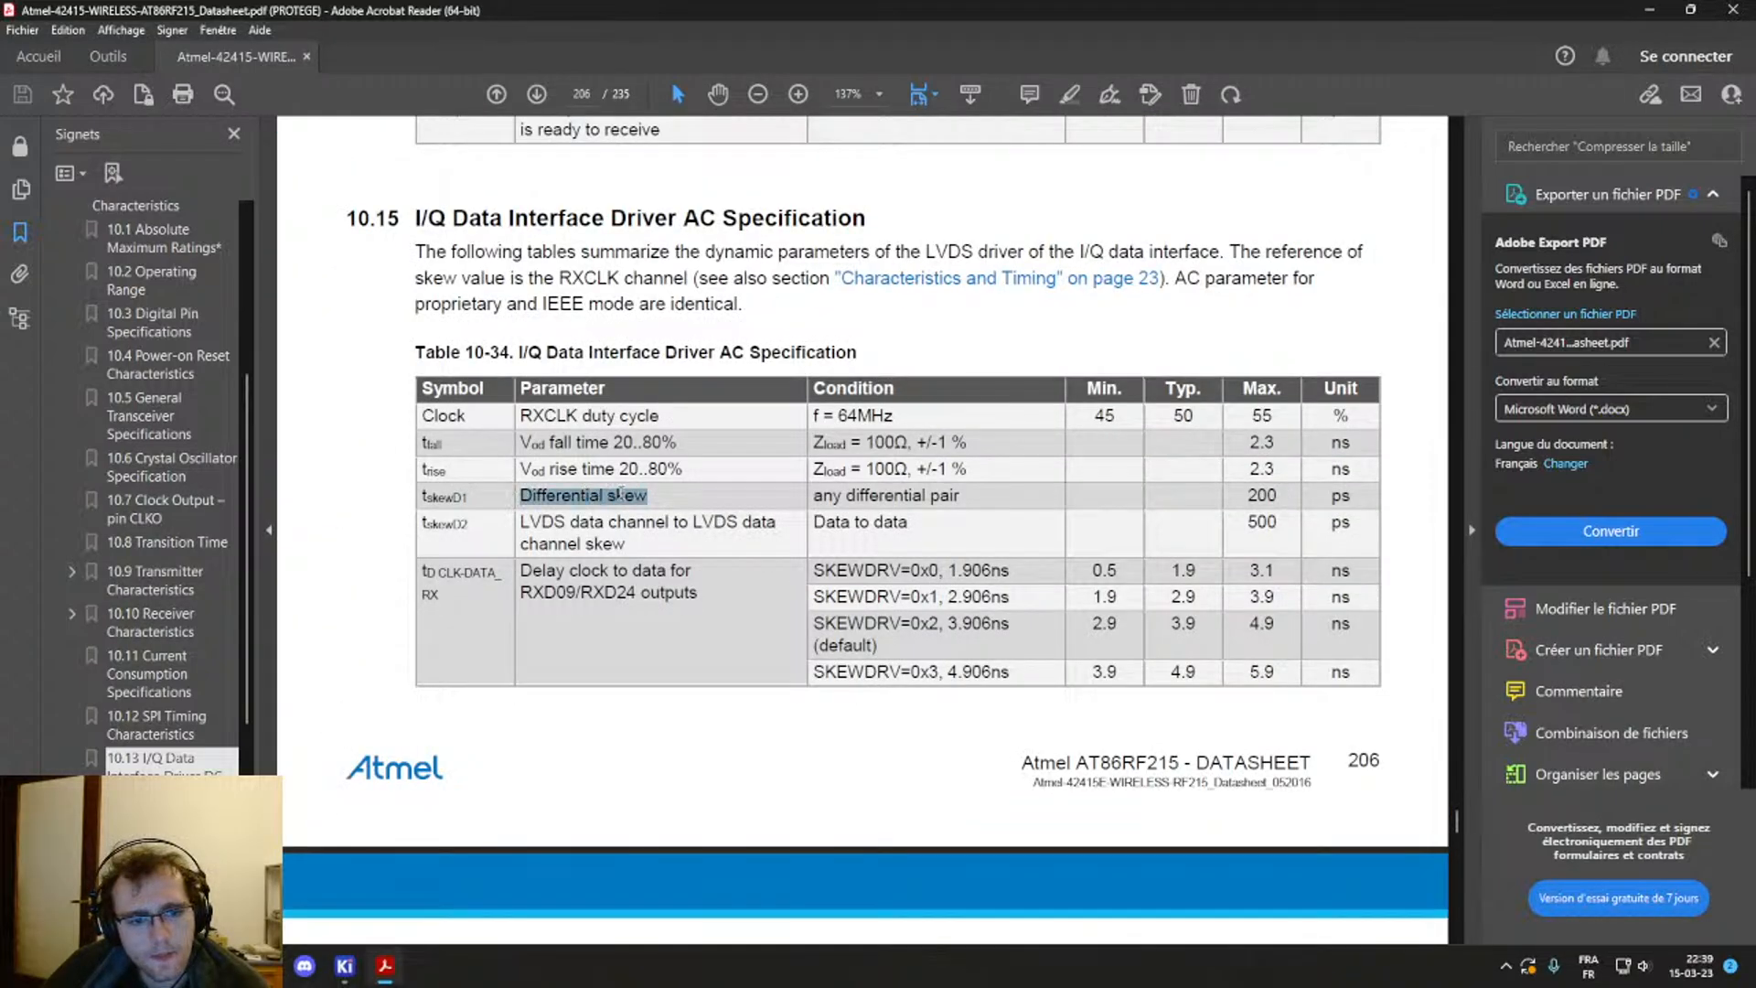
left_click(649, 495)
scroll(654, 552, "down", 4)
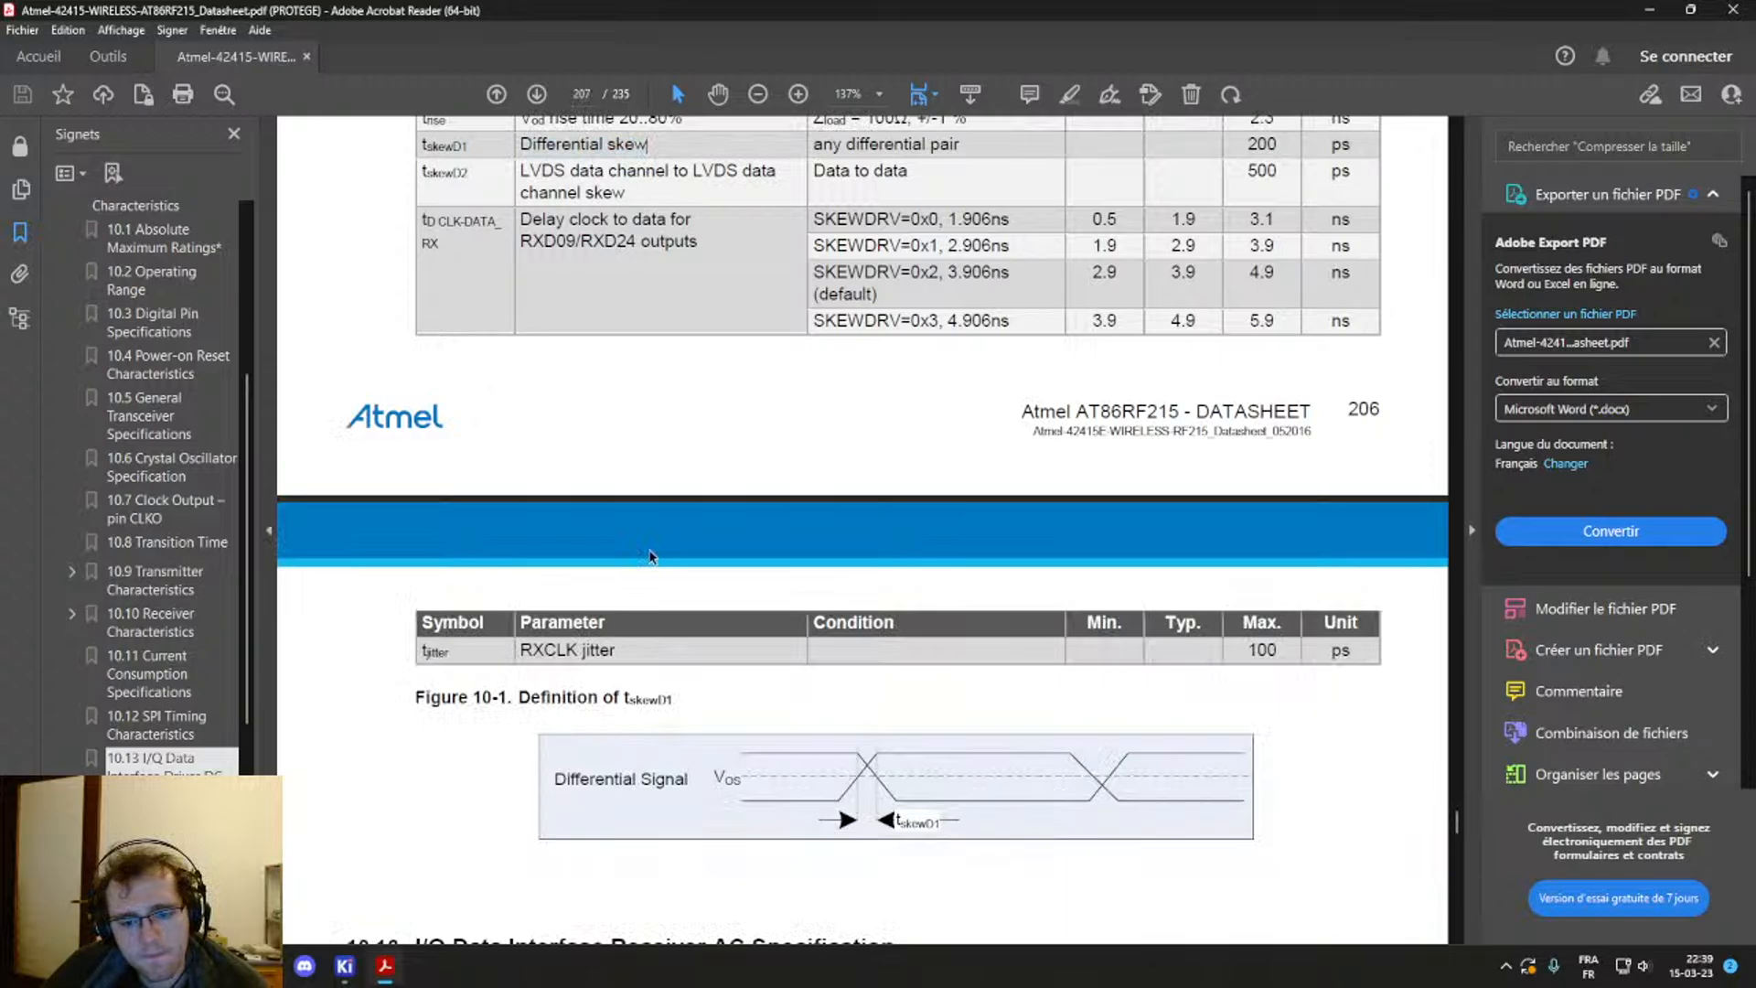
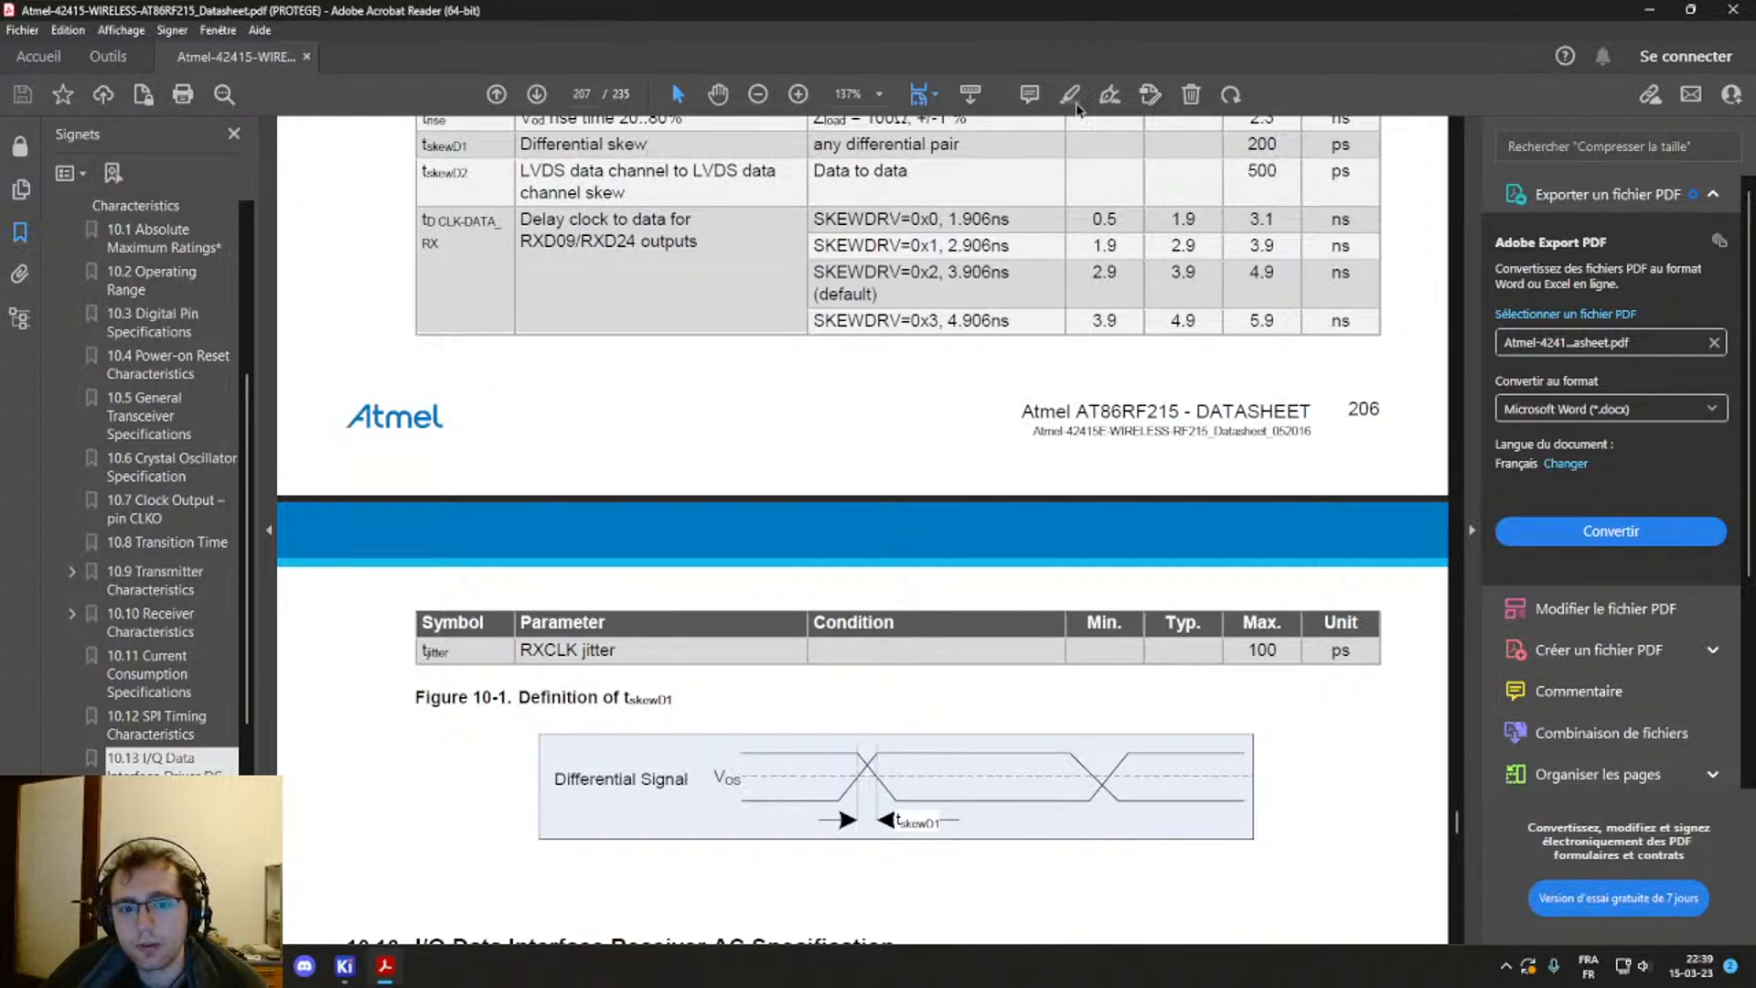
Step: Go back to Table 10-34, I/Q Data Interface Driver AC Specification, and keep the datasheet open for reference
scroll(1012, 447, "up", 3)
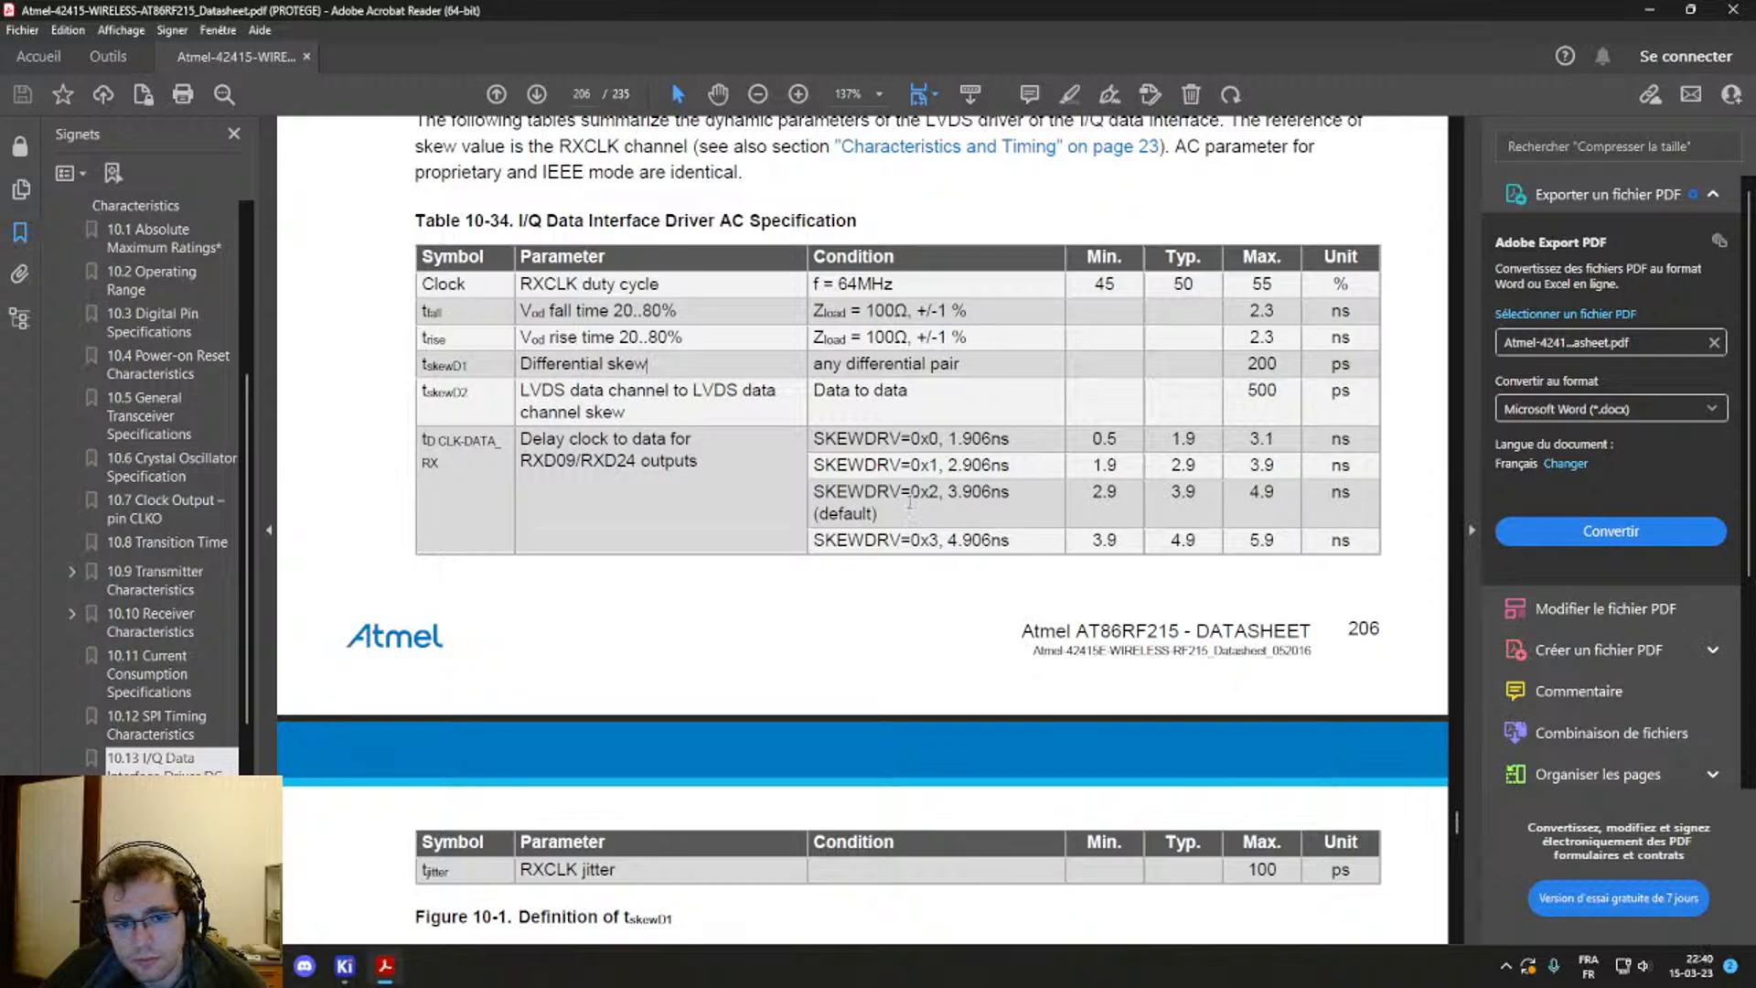
left_click(1648, 12)
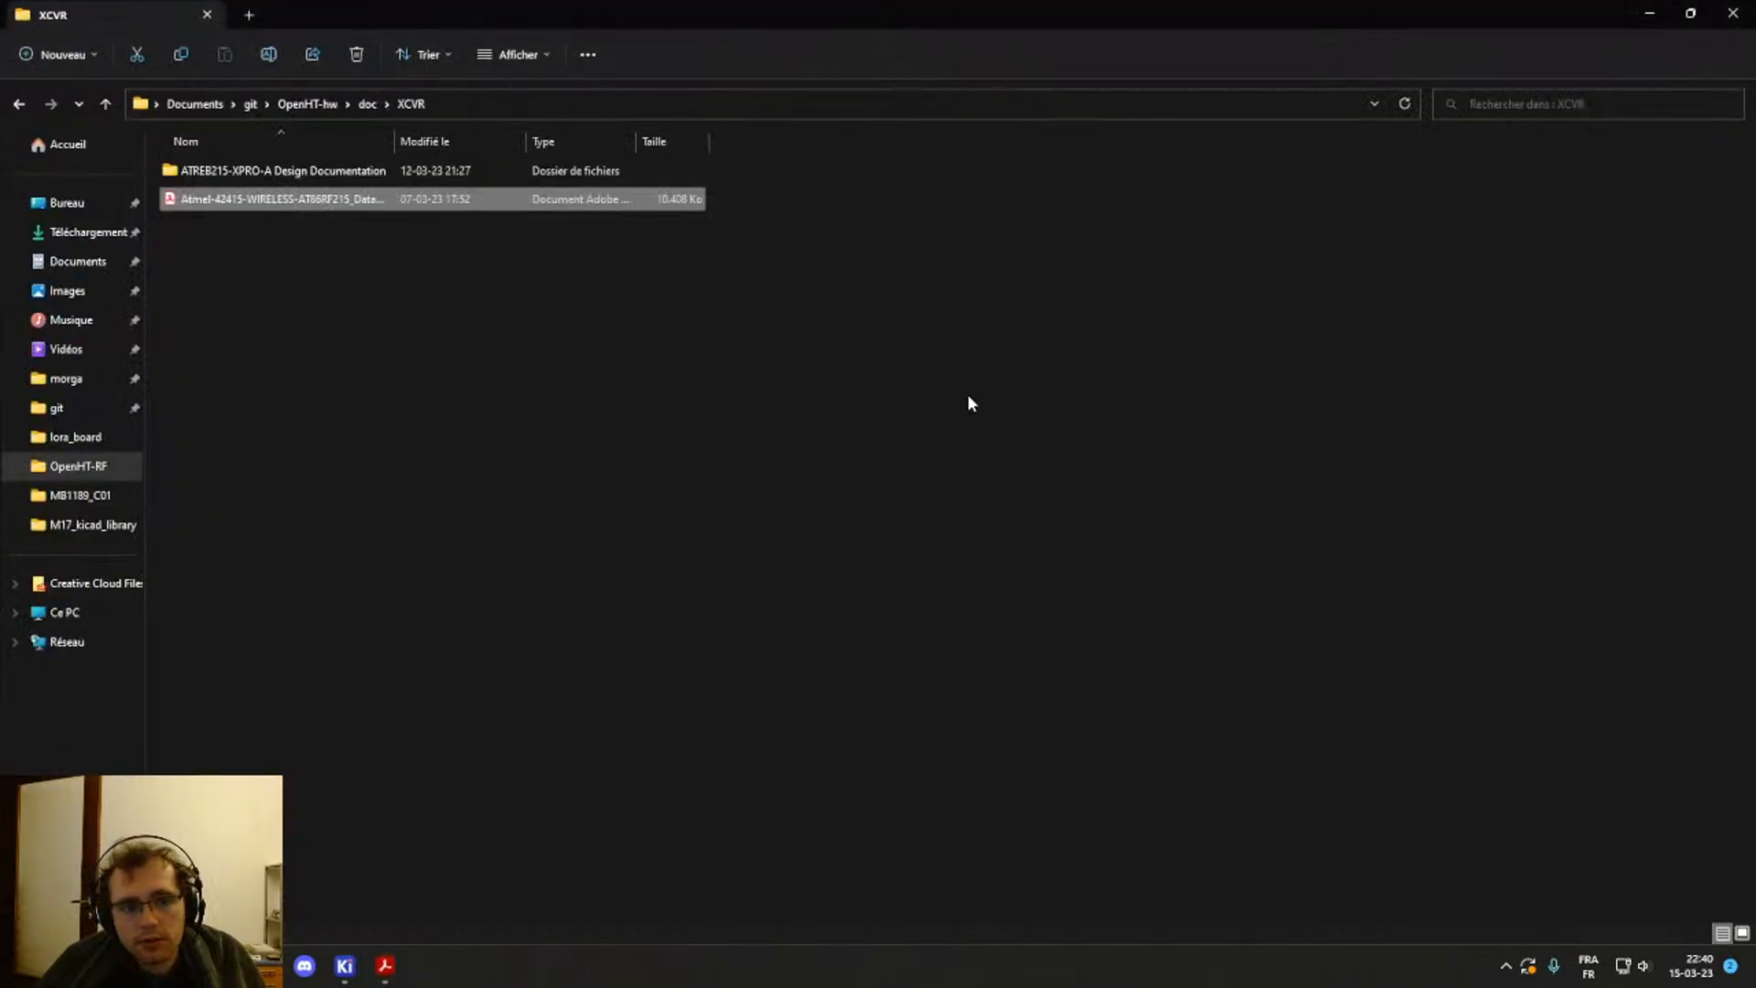
left_click(345, 965)
mouse_move(371, 856)
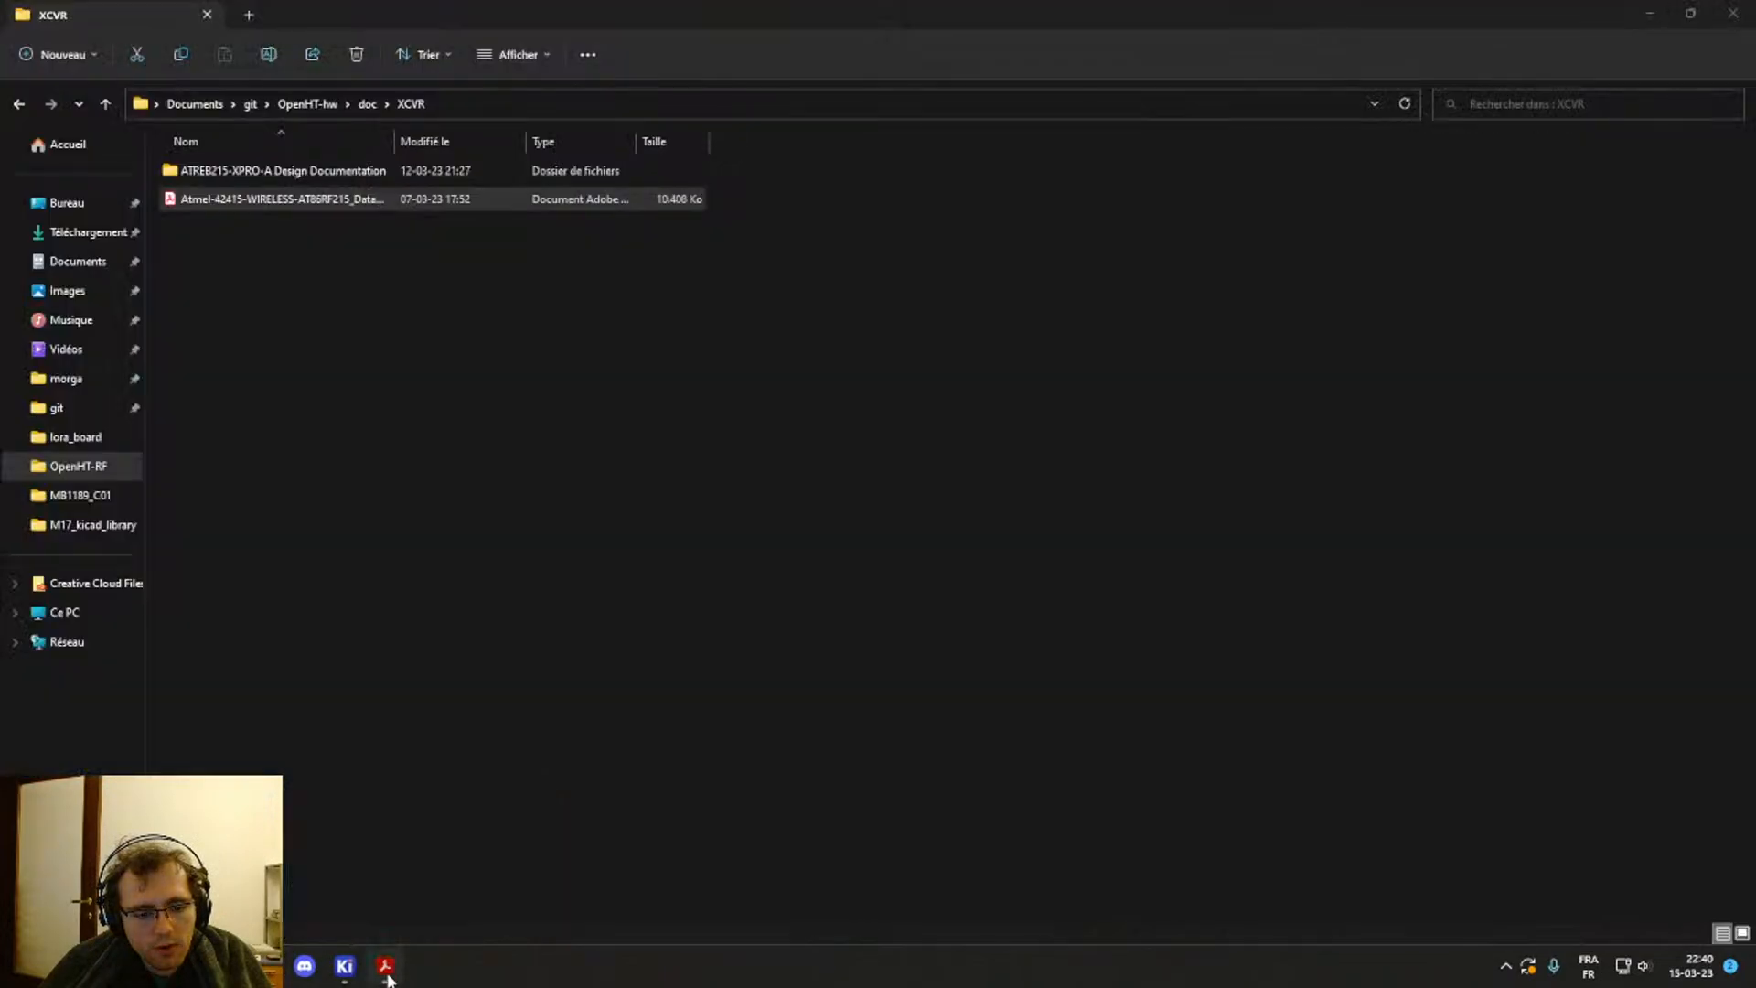
left_click(386, 967)
Step: Launch a Python console and define the speed of light as C = 3e8
key("super")
type("py")
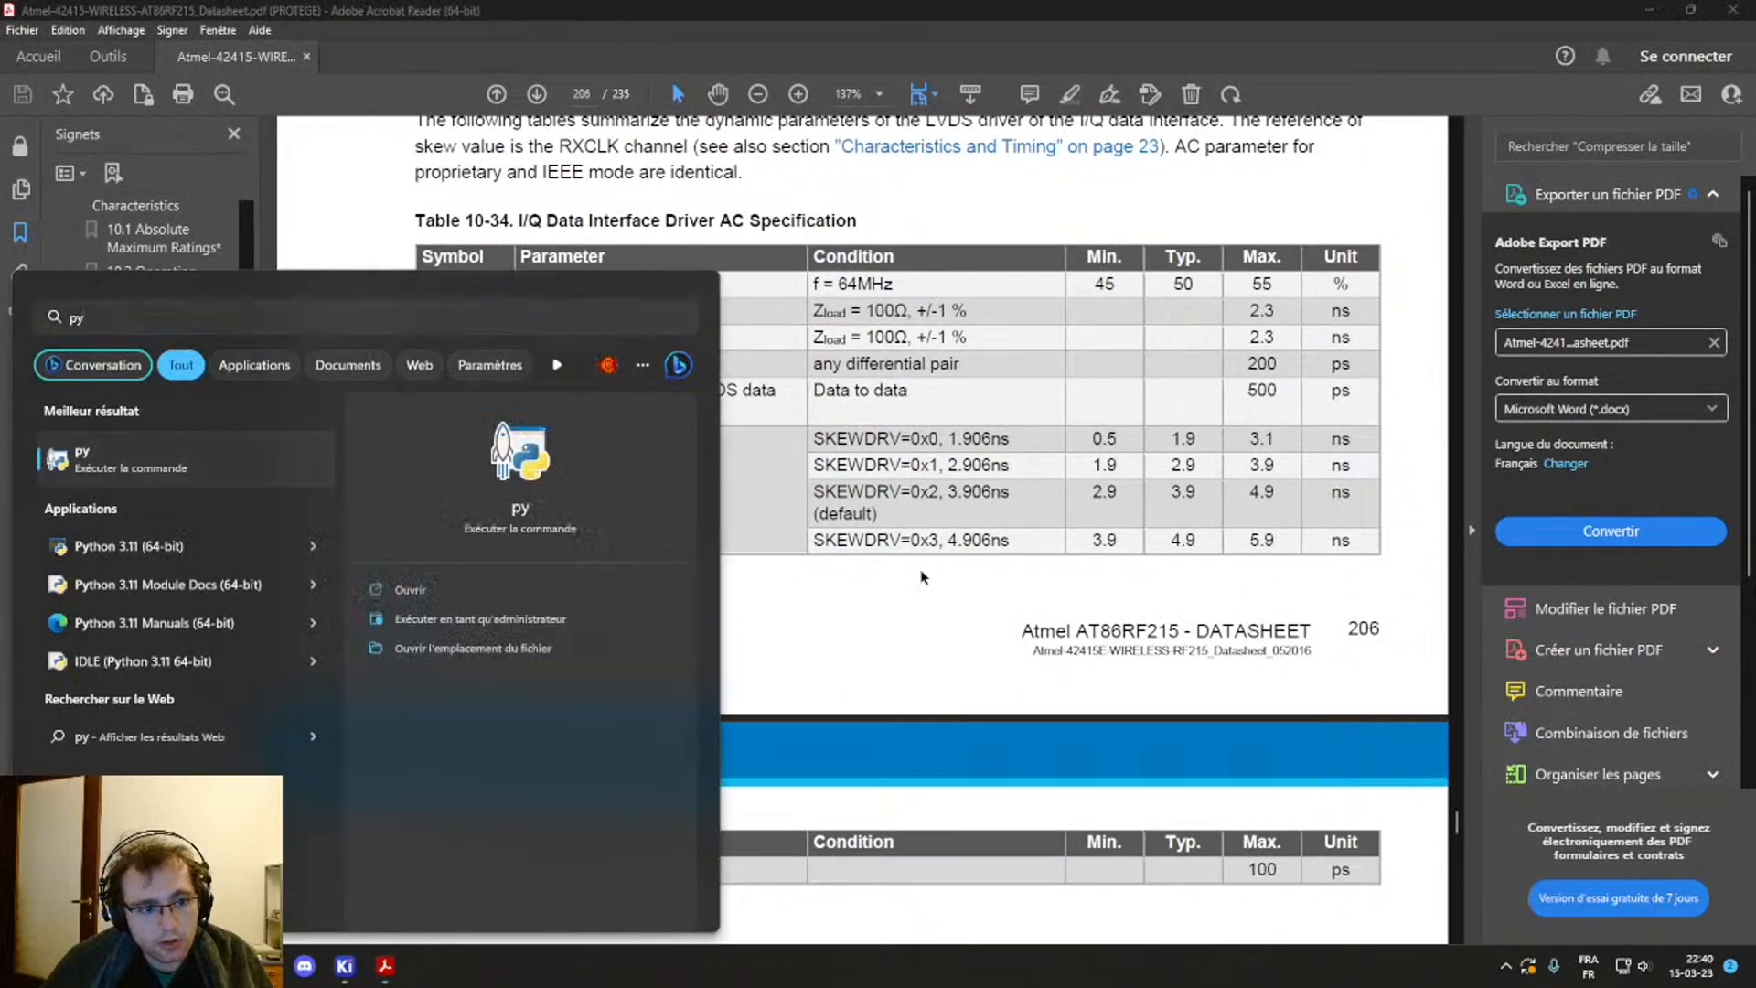
key("Return")
type("3")
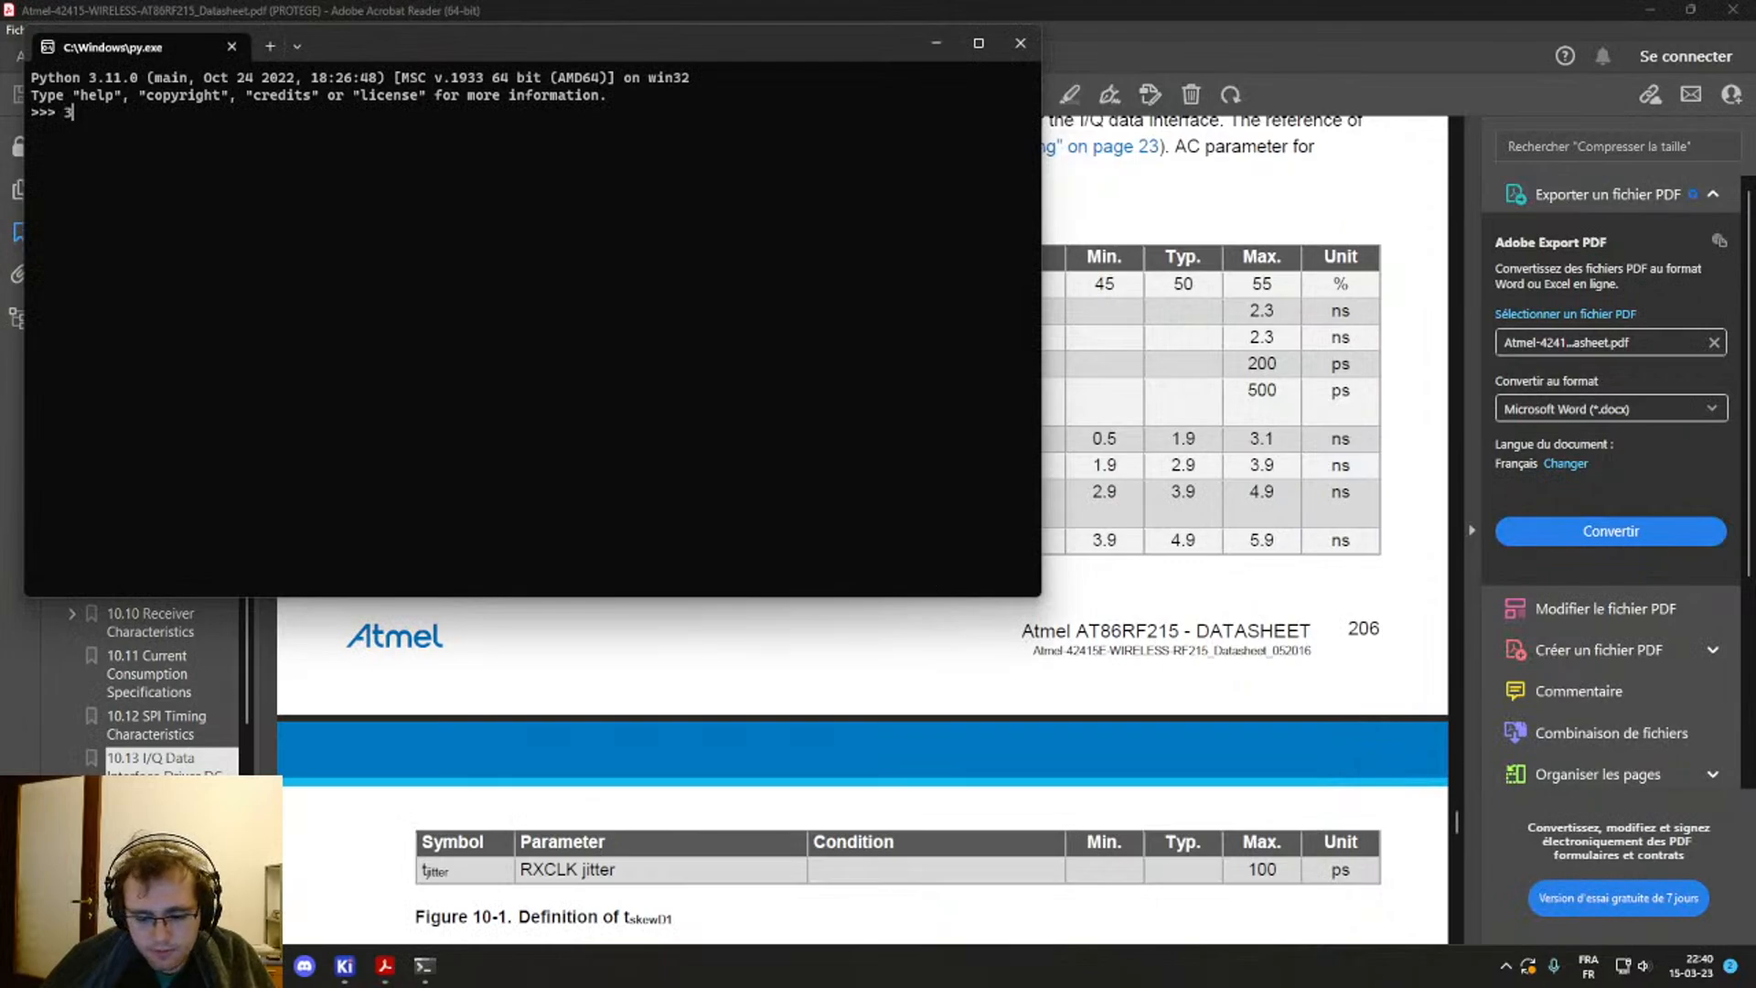
key("BackSpace")
type("c = c")
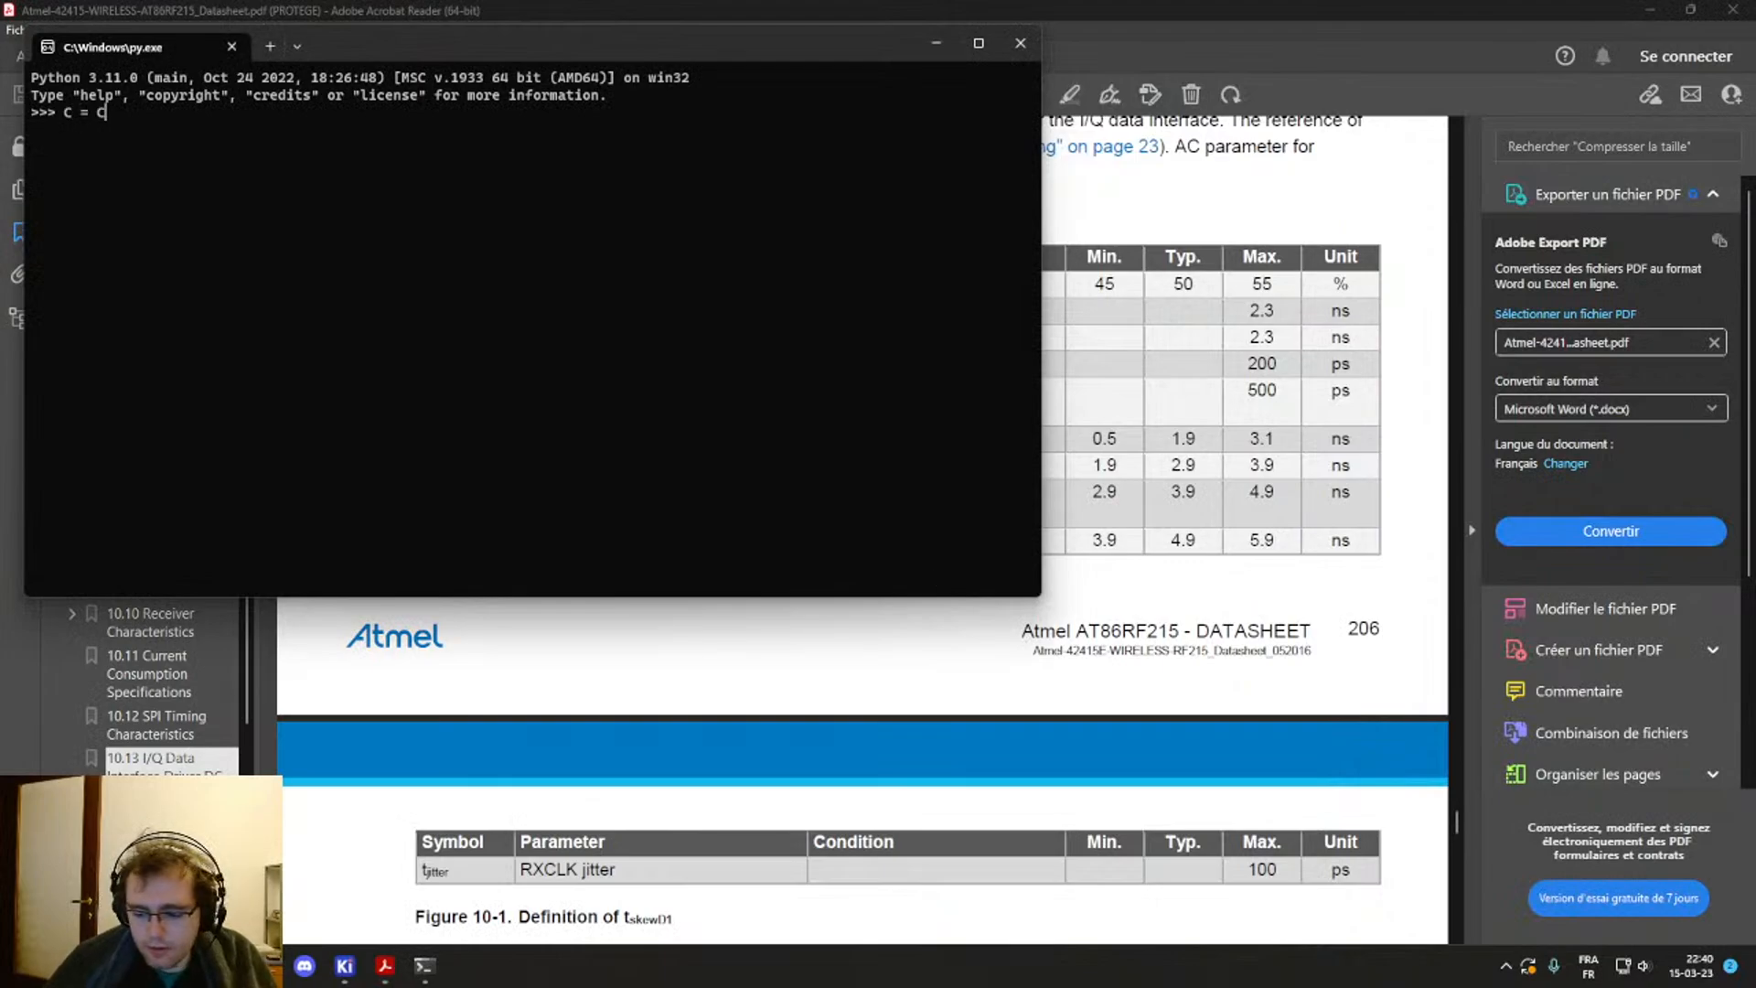
key("BackSpace")
type("3e")
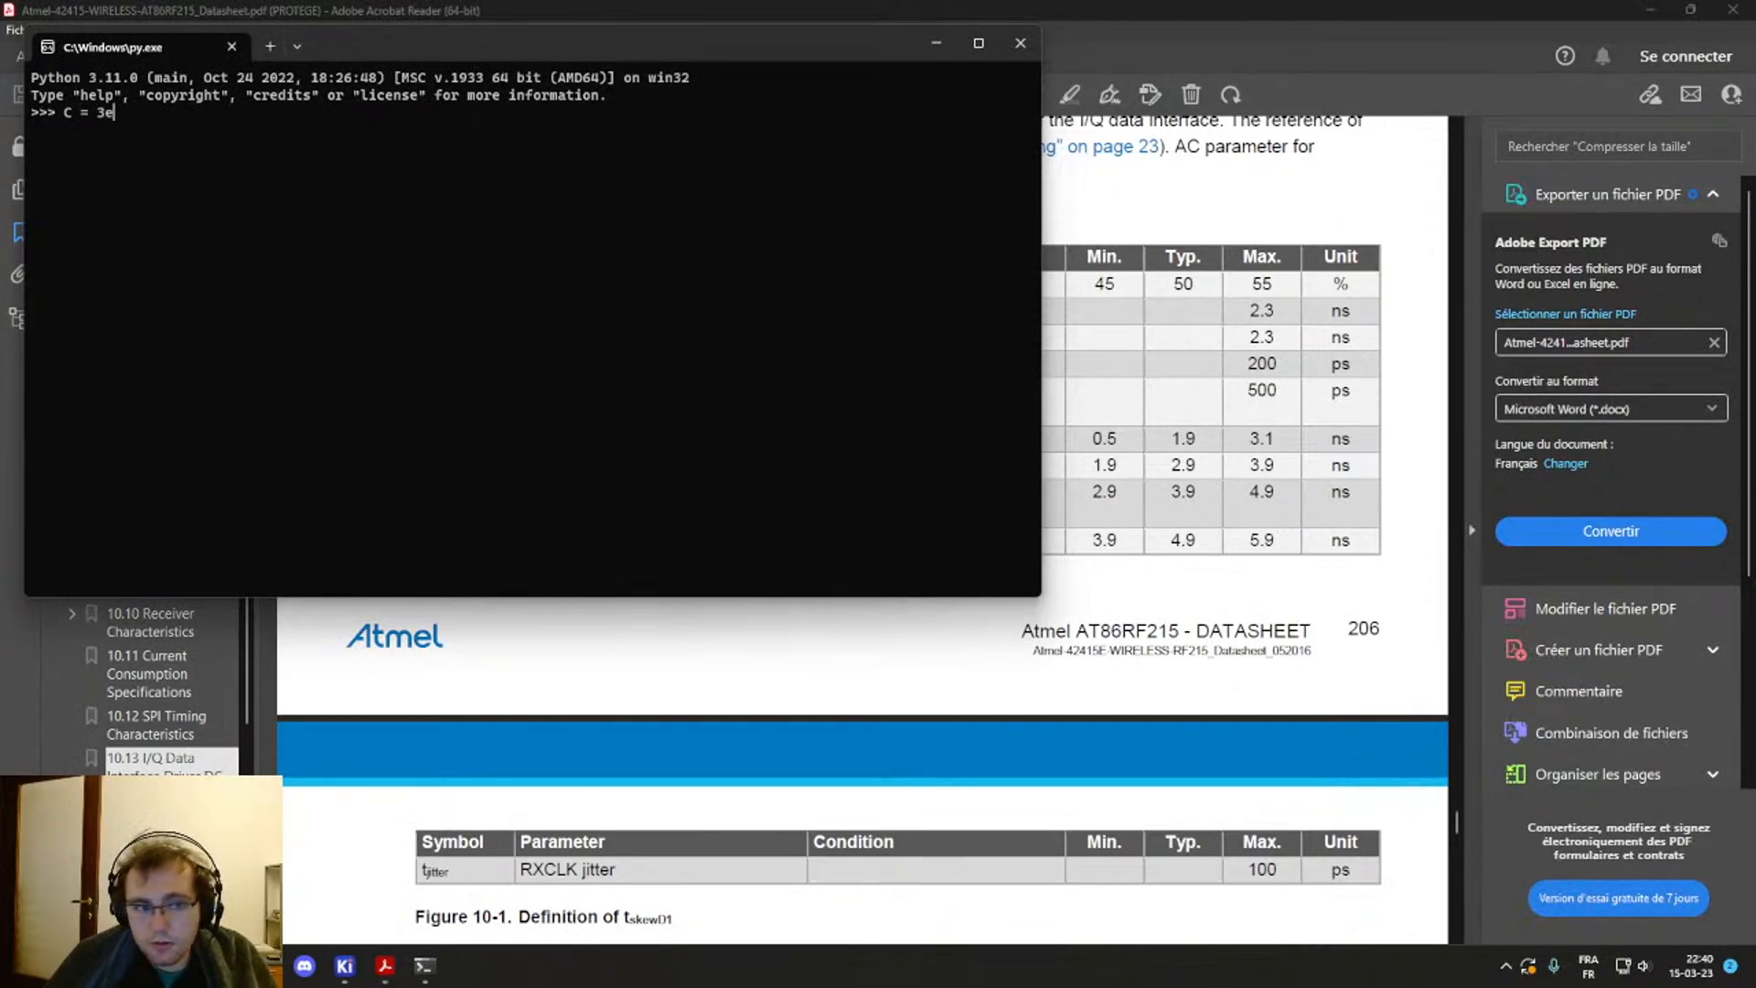
type("8")
key("Return")
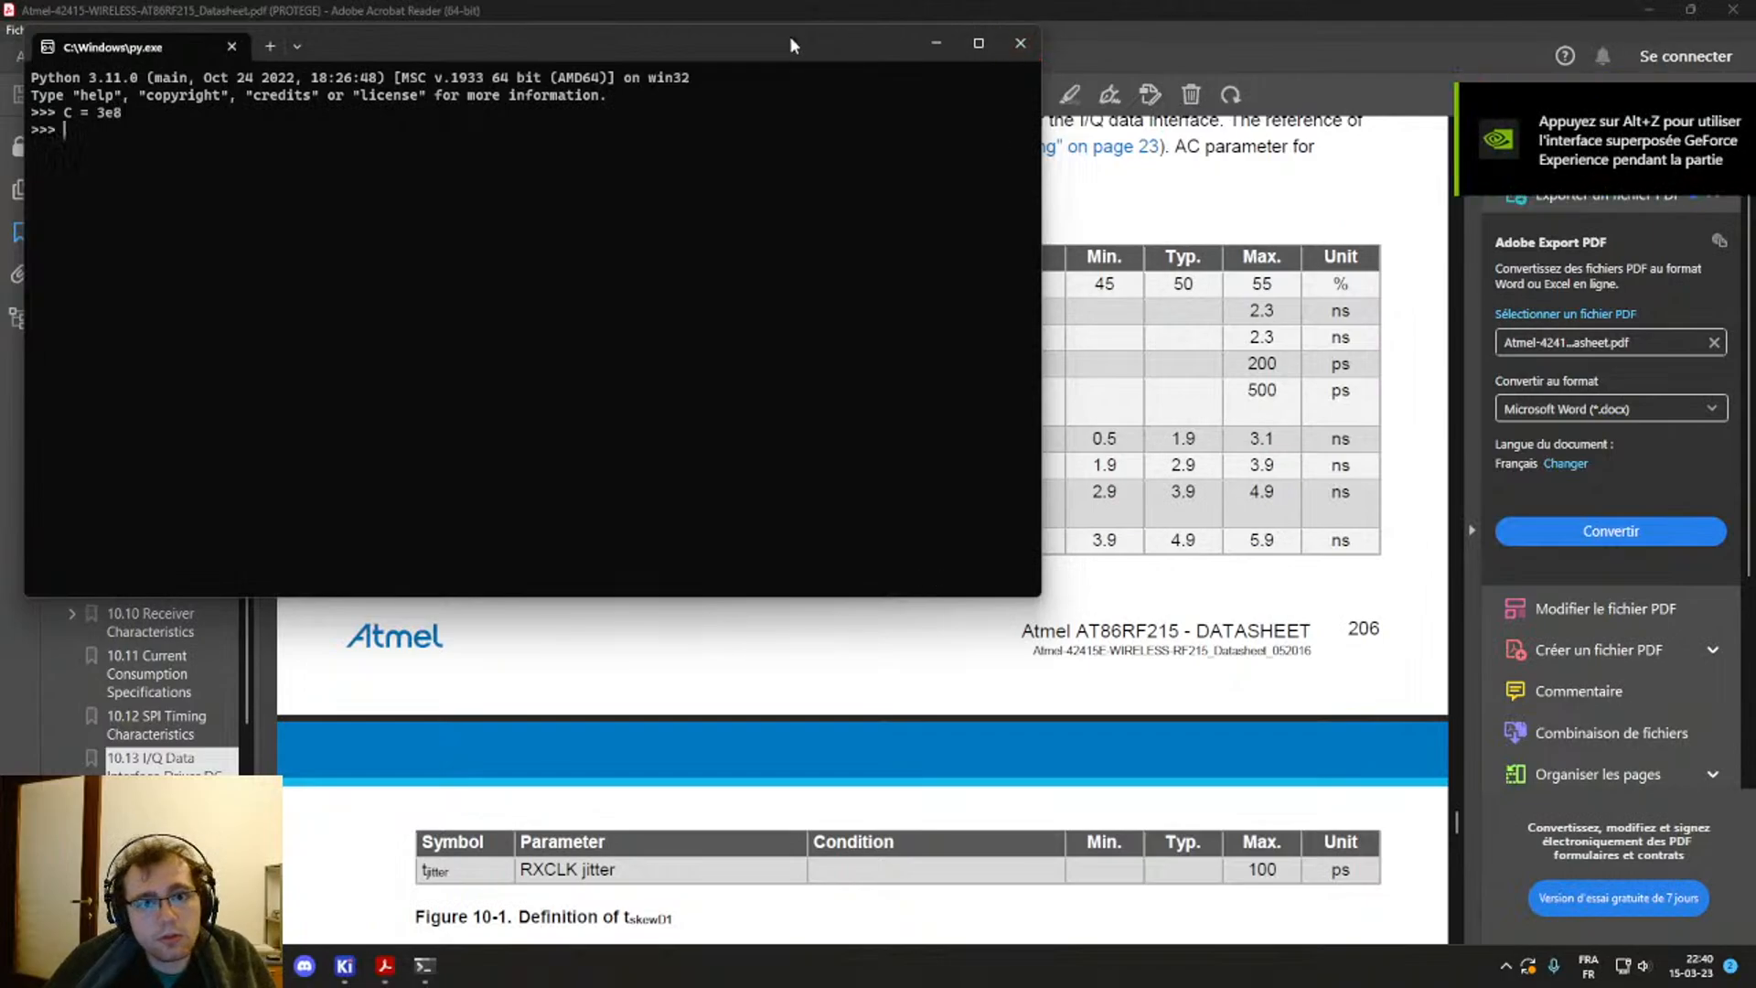
Step: Define the velocity factor as vf = 0.6 and place the console window just below the rows of Table 10-34
left_click_drag(792, 46, 1228, 313)
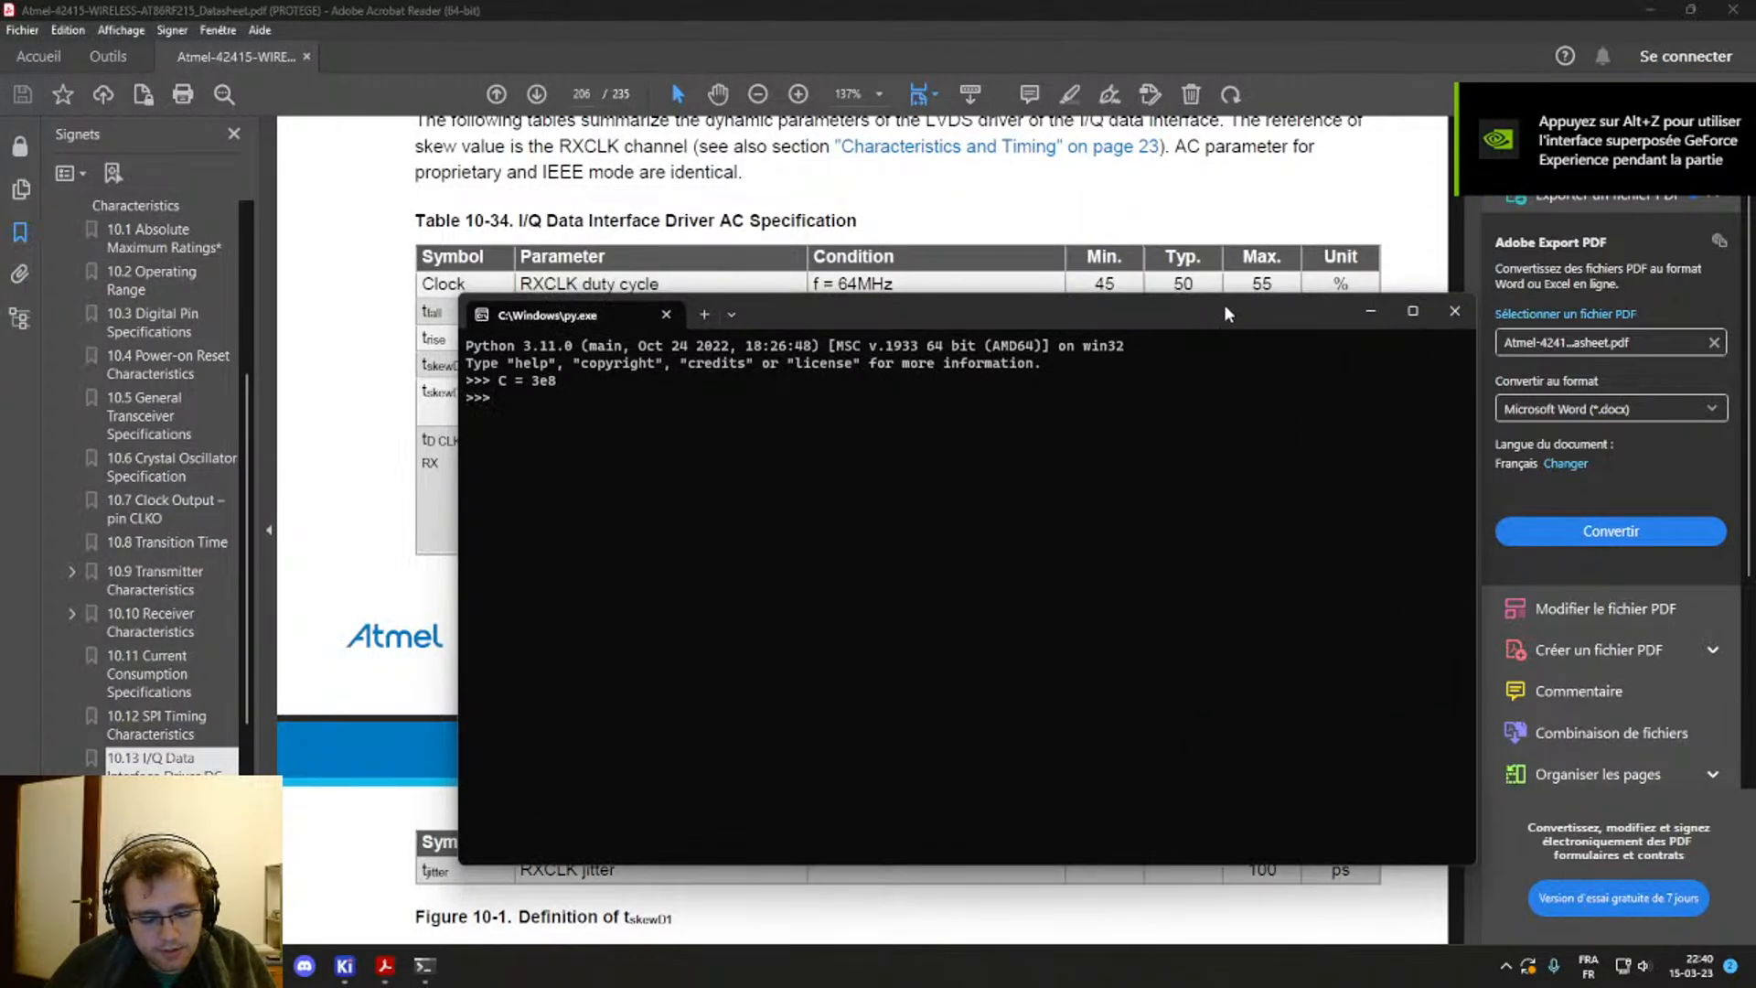
type("vf = 0.6")
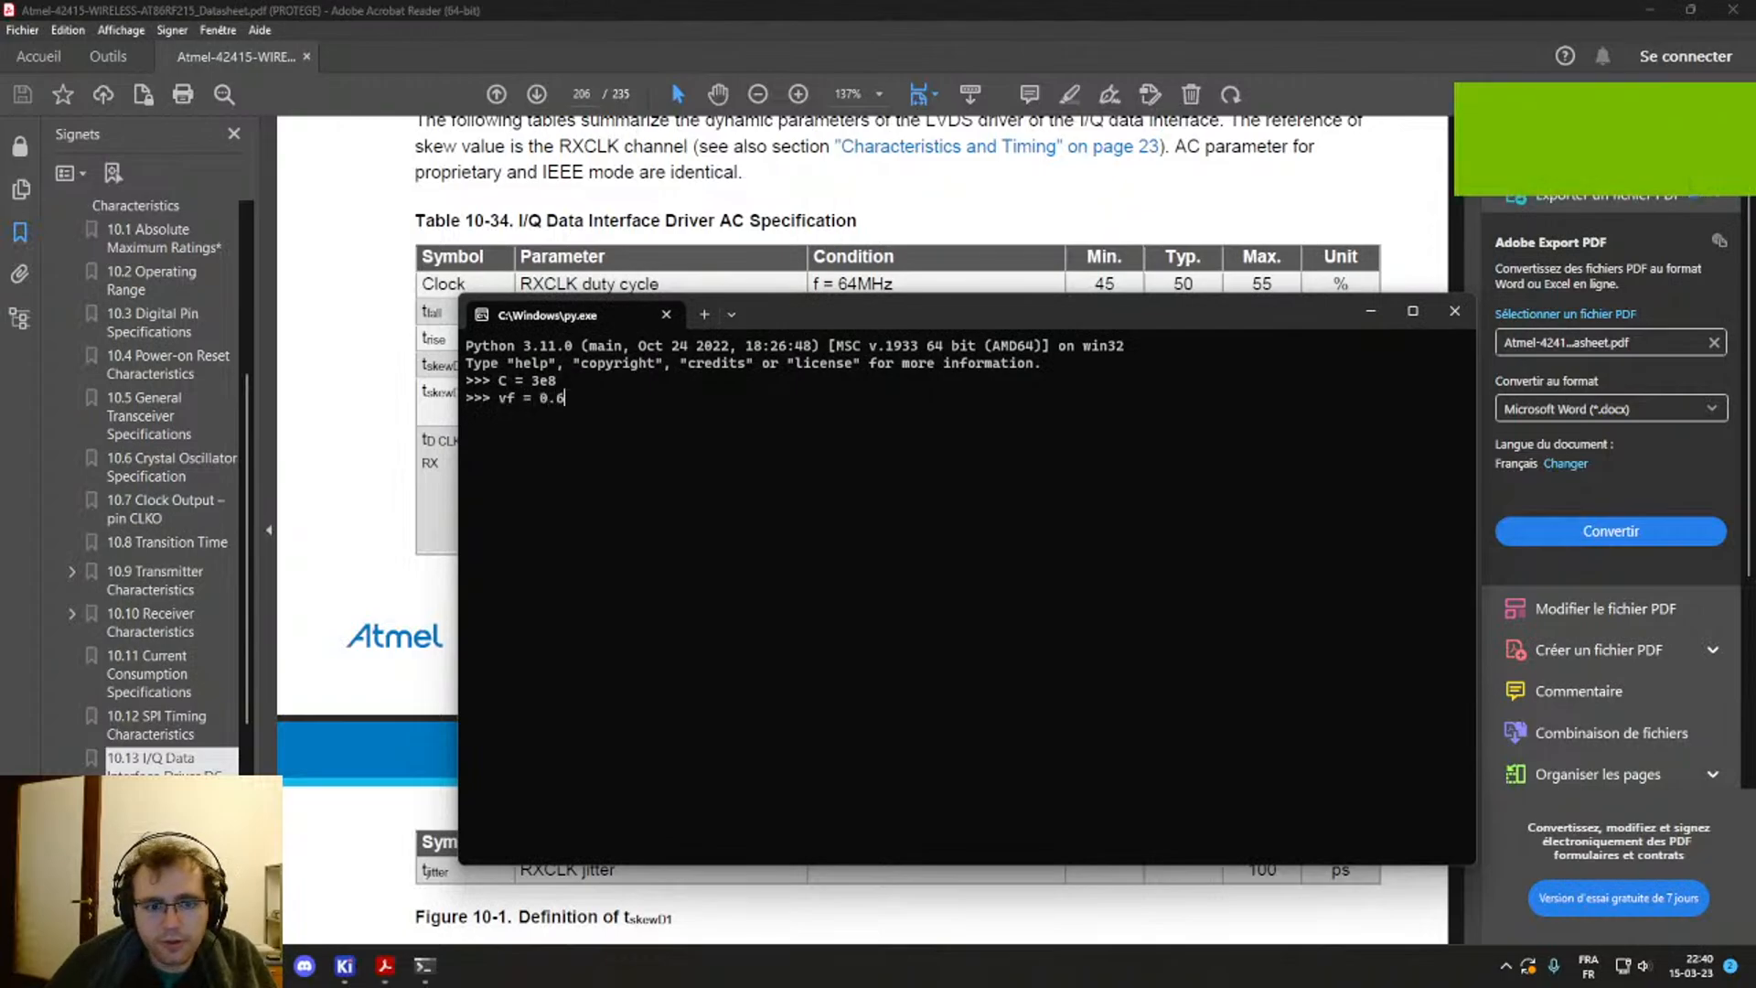
key("Return")
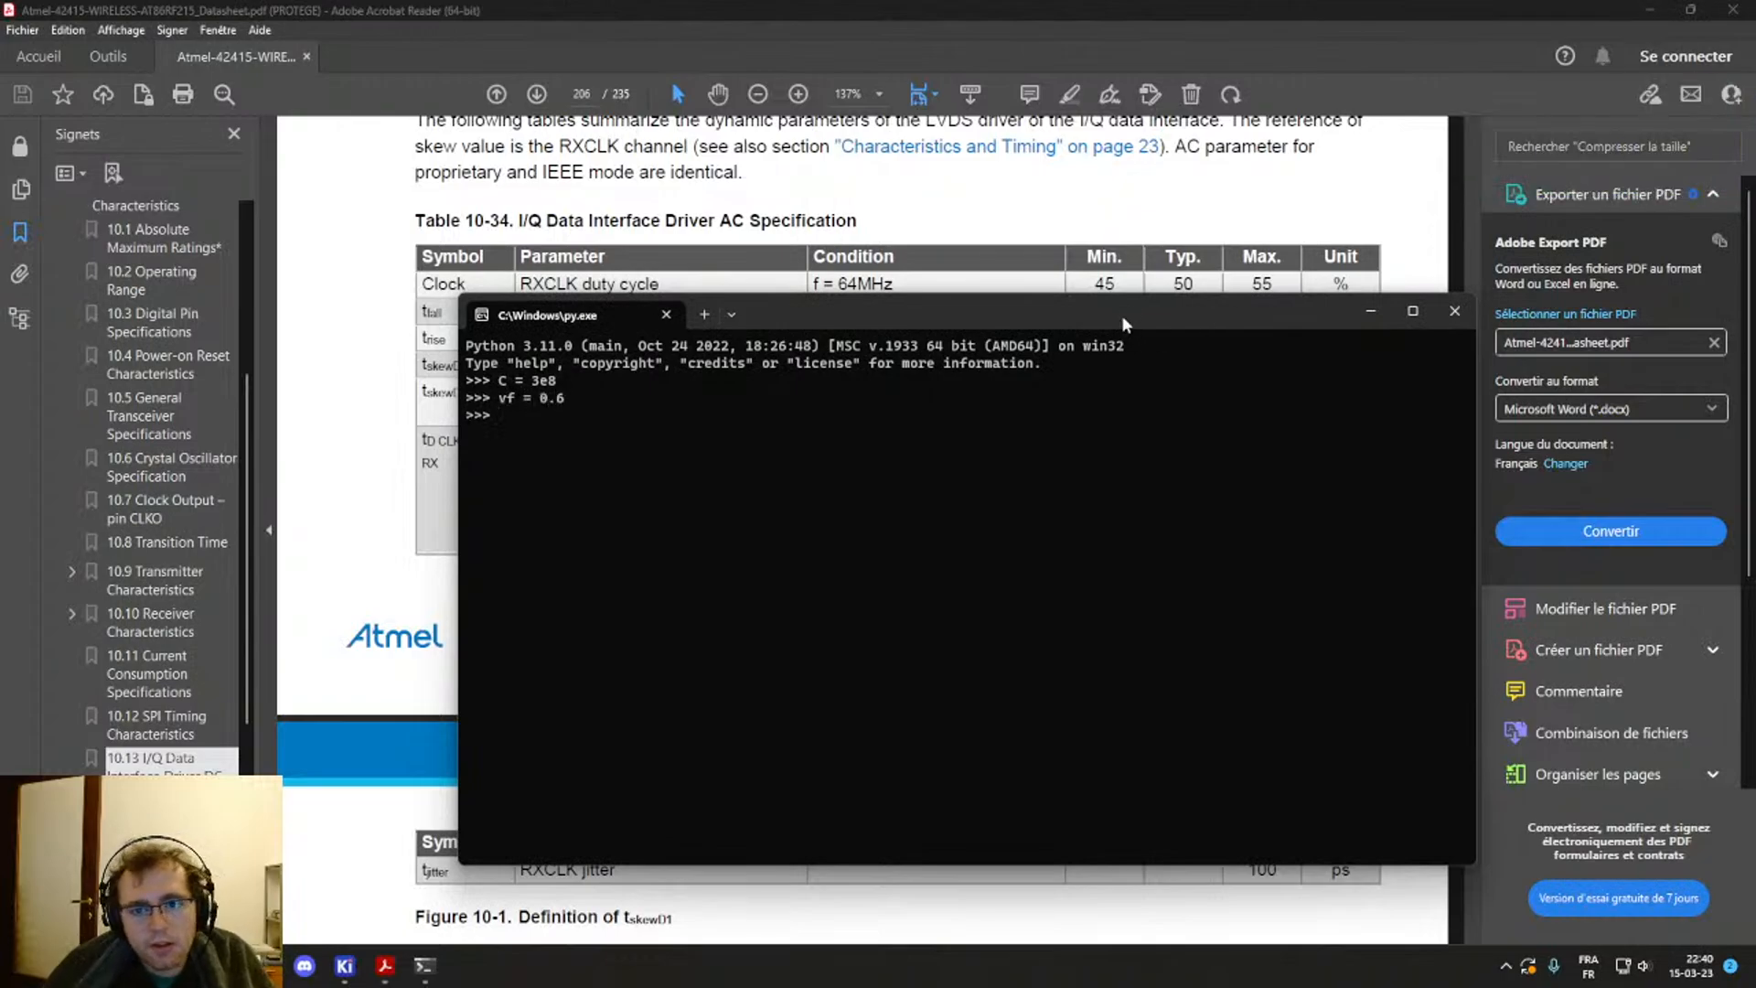
left_click_drag(1122, 318, 1132, 572)
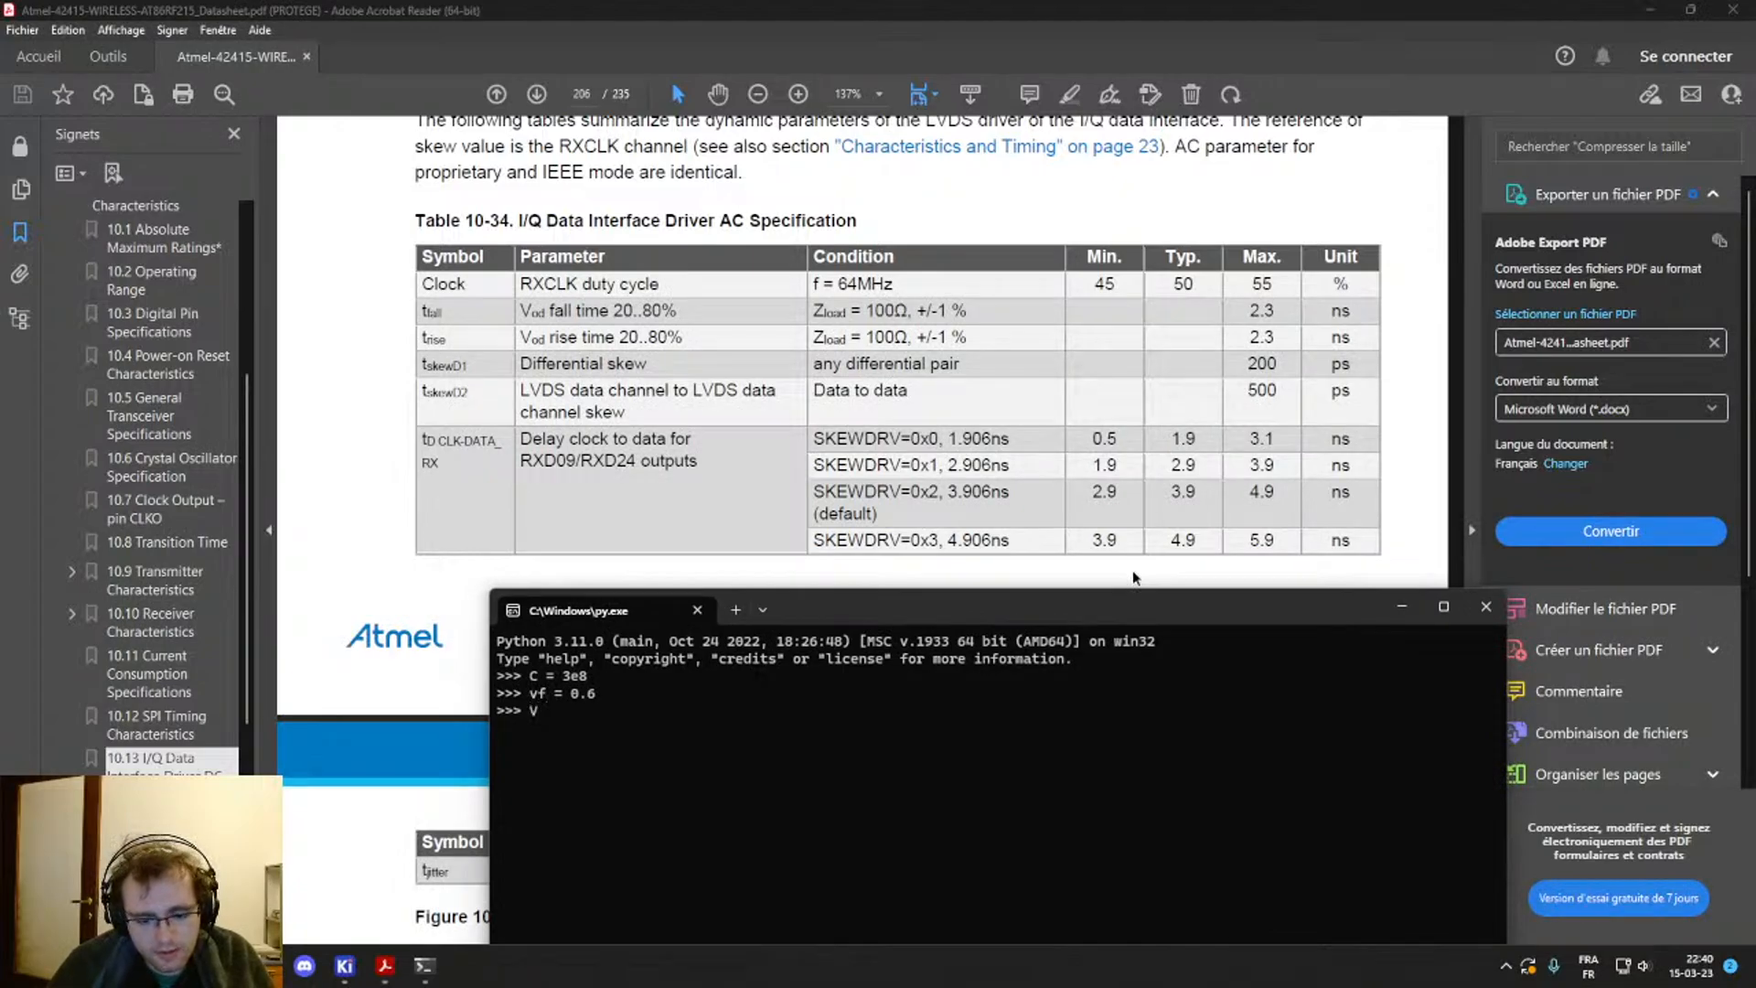
Step: Try to define the propagation speed as V = V*vf, and recall the expression for correction
type("V = V*vf")
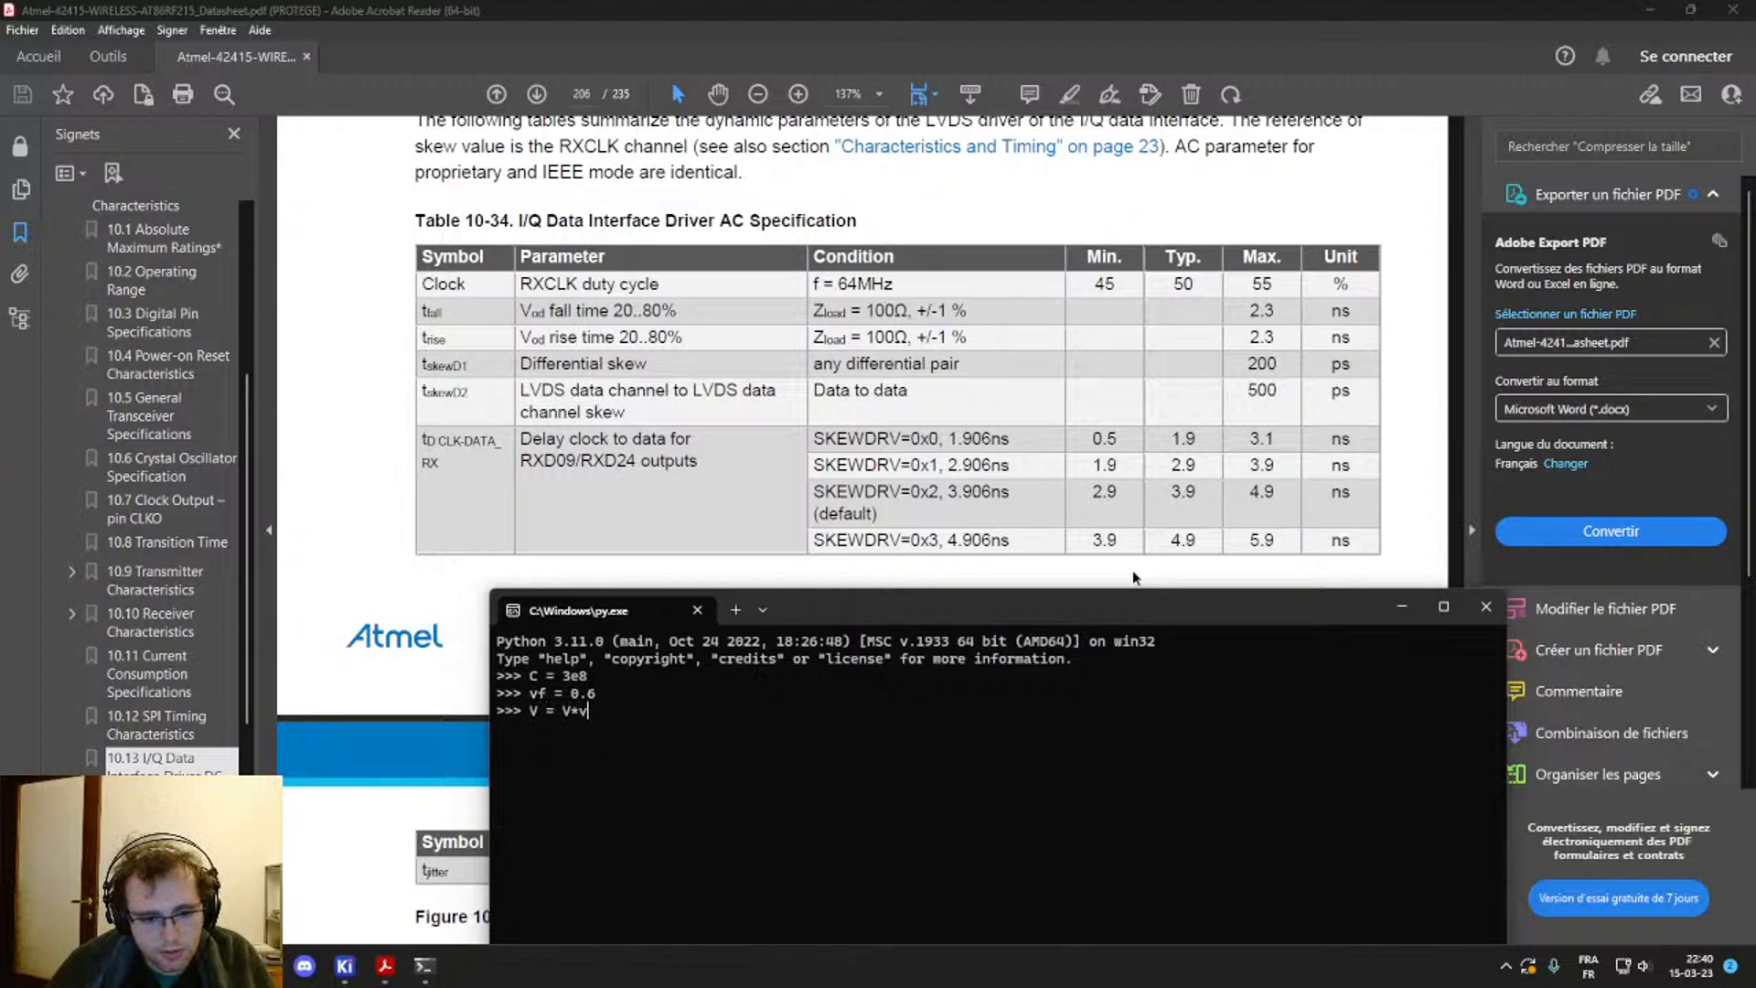
key("Return")
key("Up")
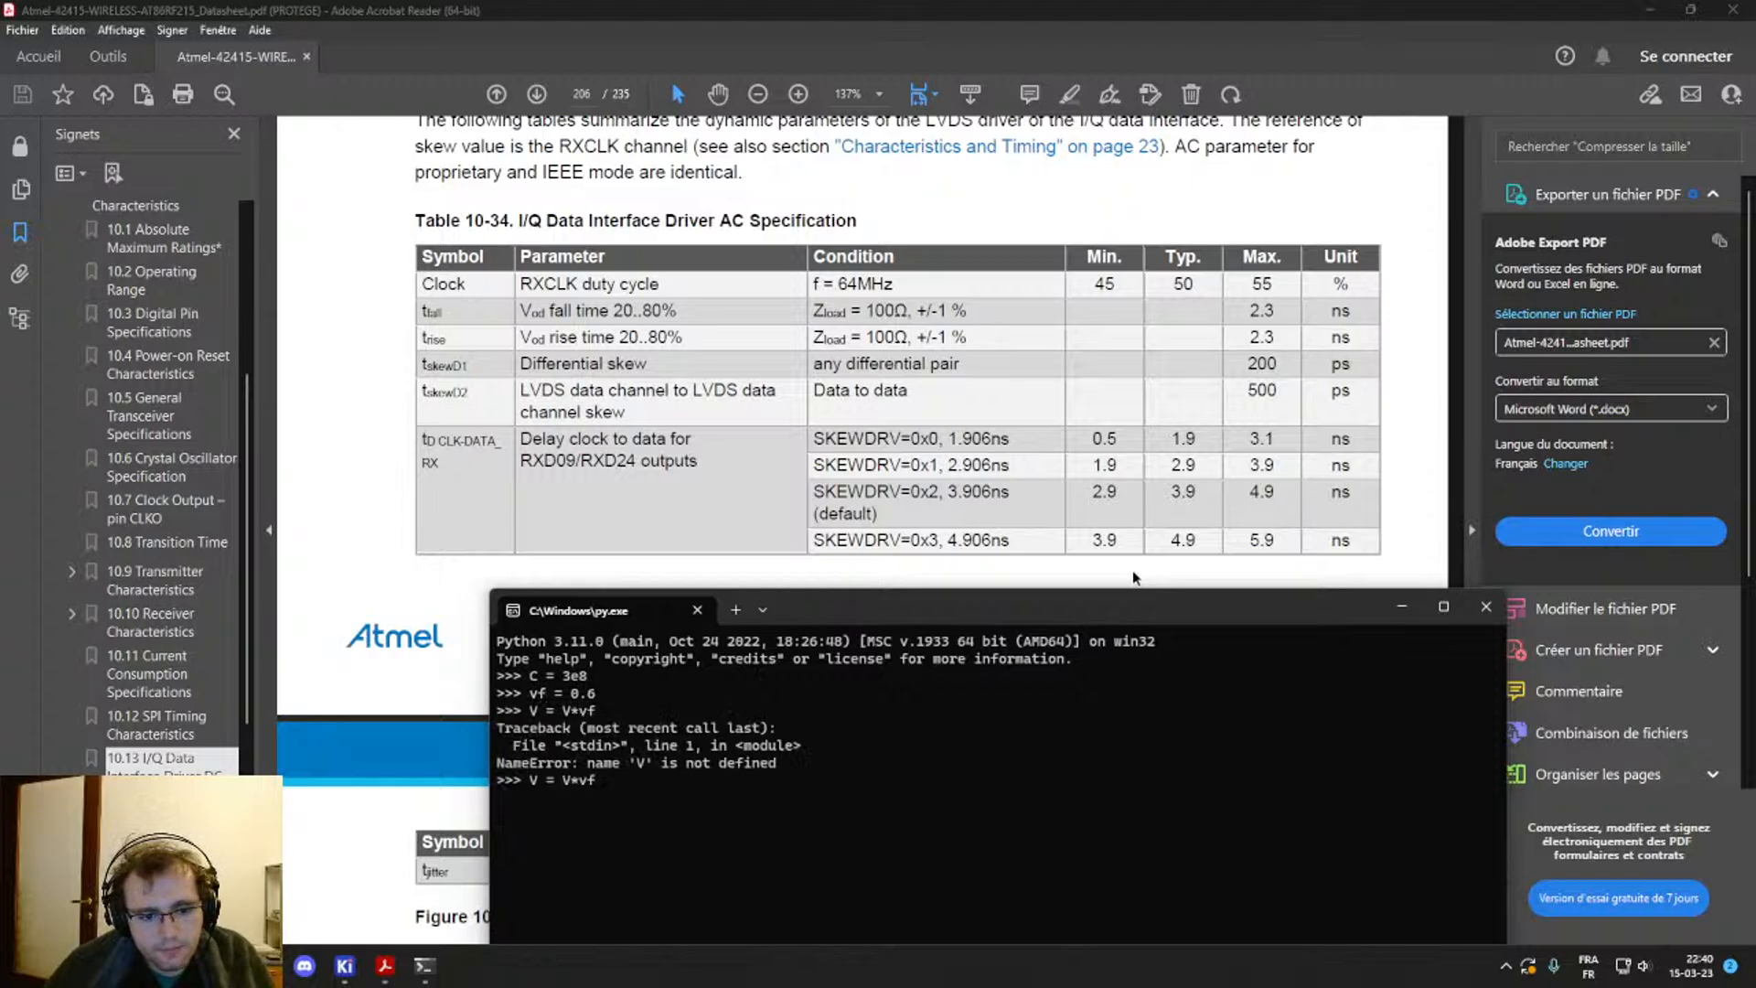
Step: Correct the velocity formula in the Python console and run it as V = C*vf
key("BackSpace")
key("BackSpace")
key("BackSpace")
key("BackSpace")
type("C*")
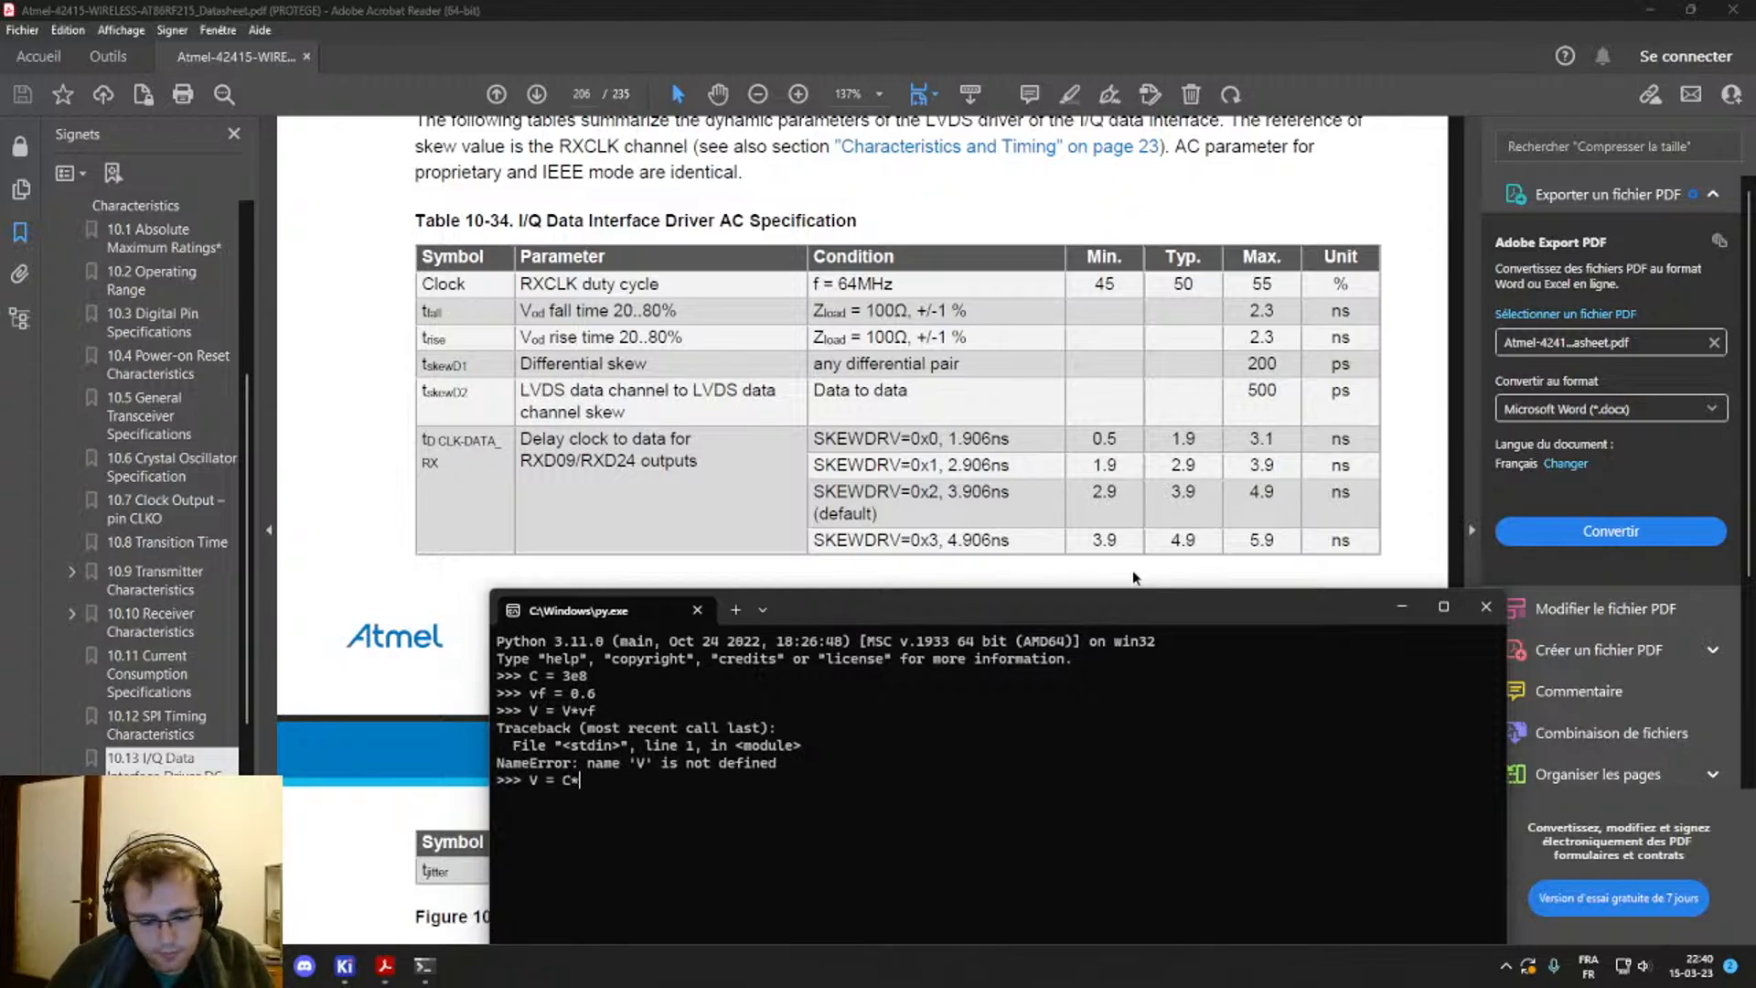
type("vf")
key("Return")
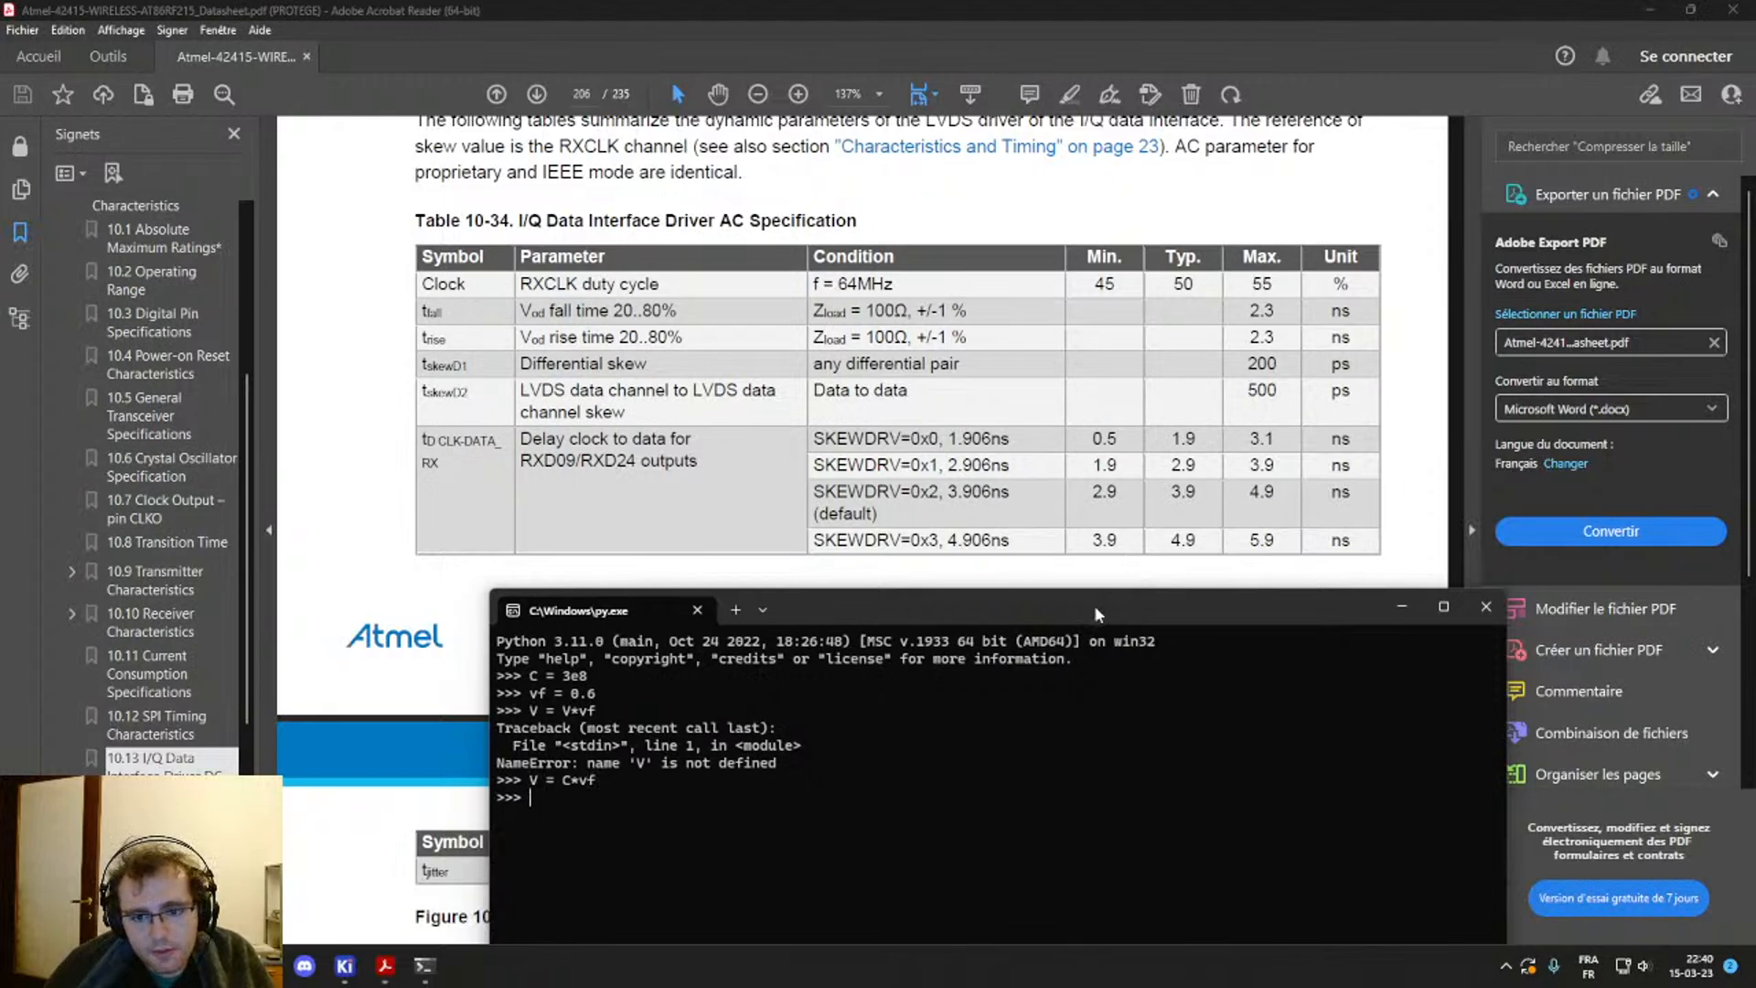
Step: Compute the distance travelled during the 200 ps differential skew by evaluating 200e-12*V in the Python console
left_click_drag(1097, 613, 797, 261)
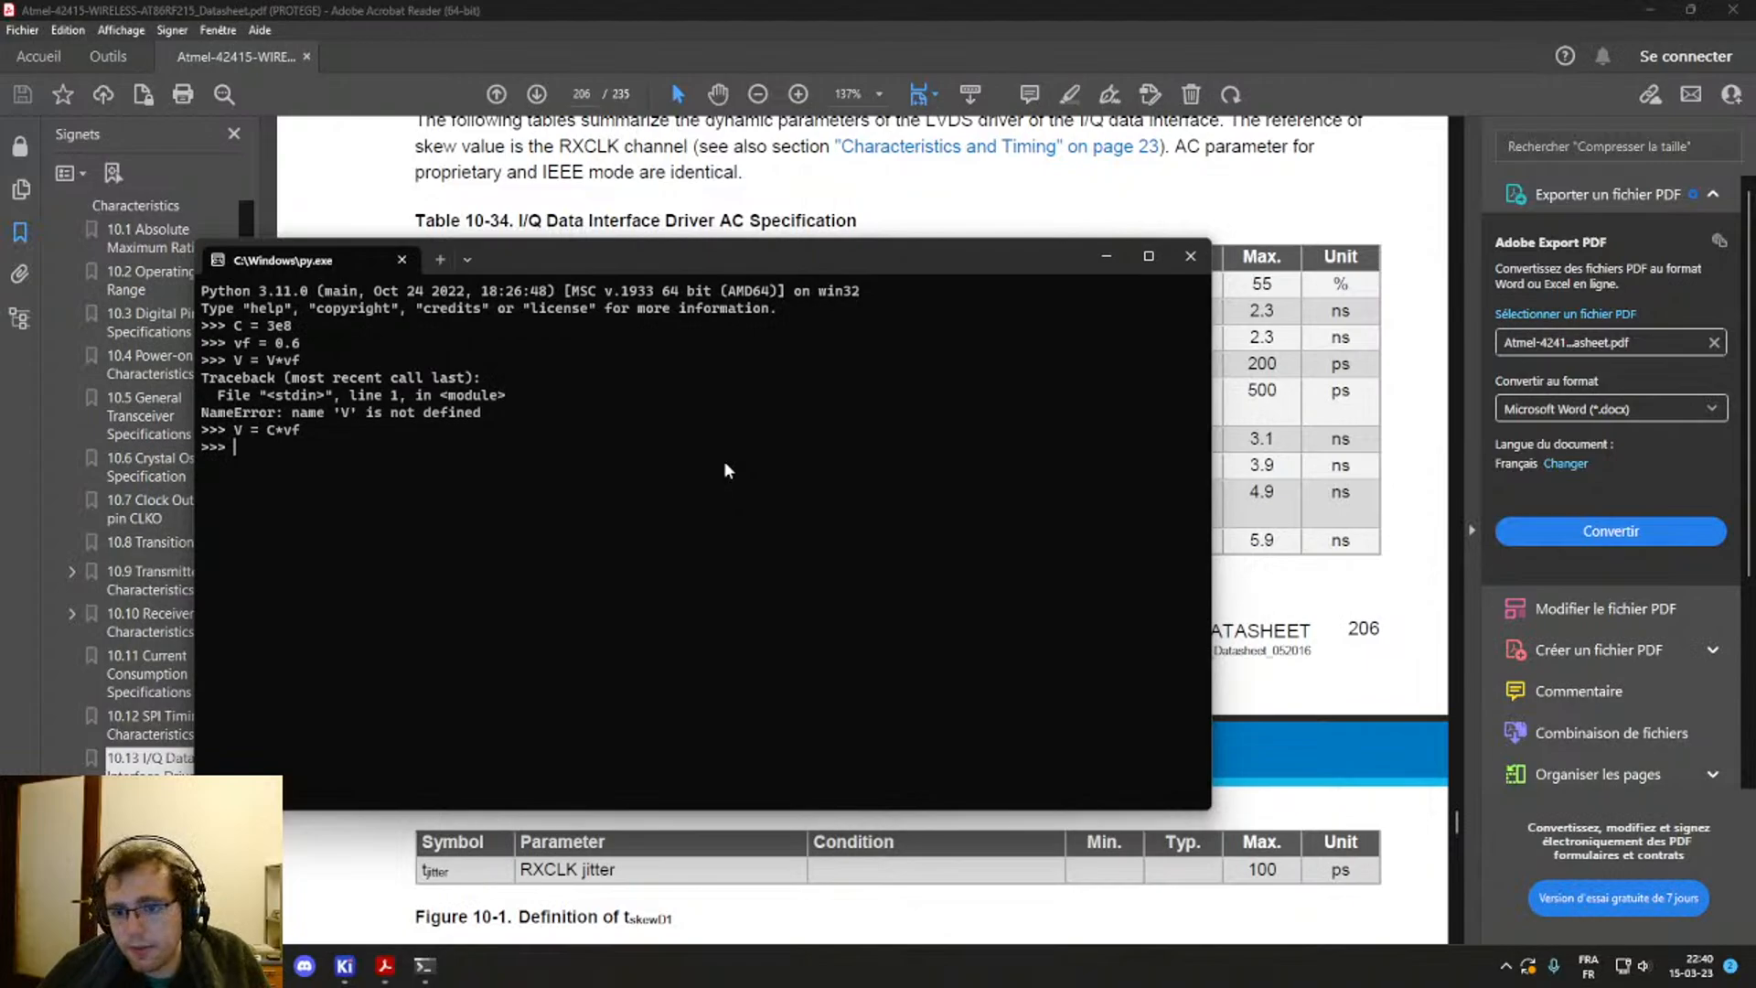
type("5")
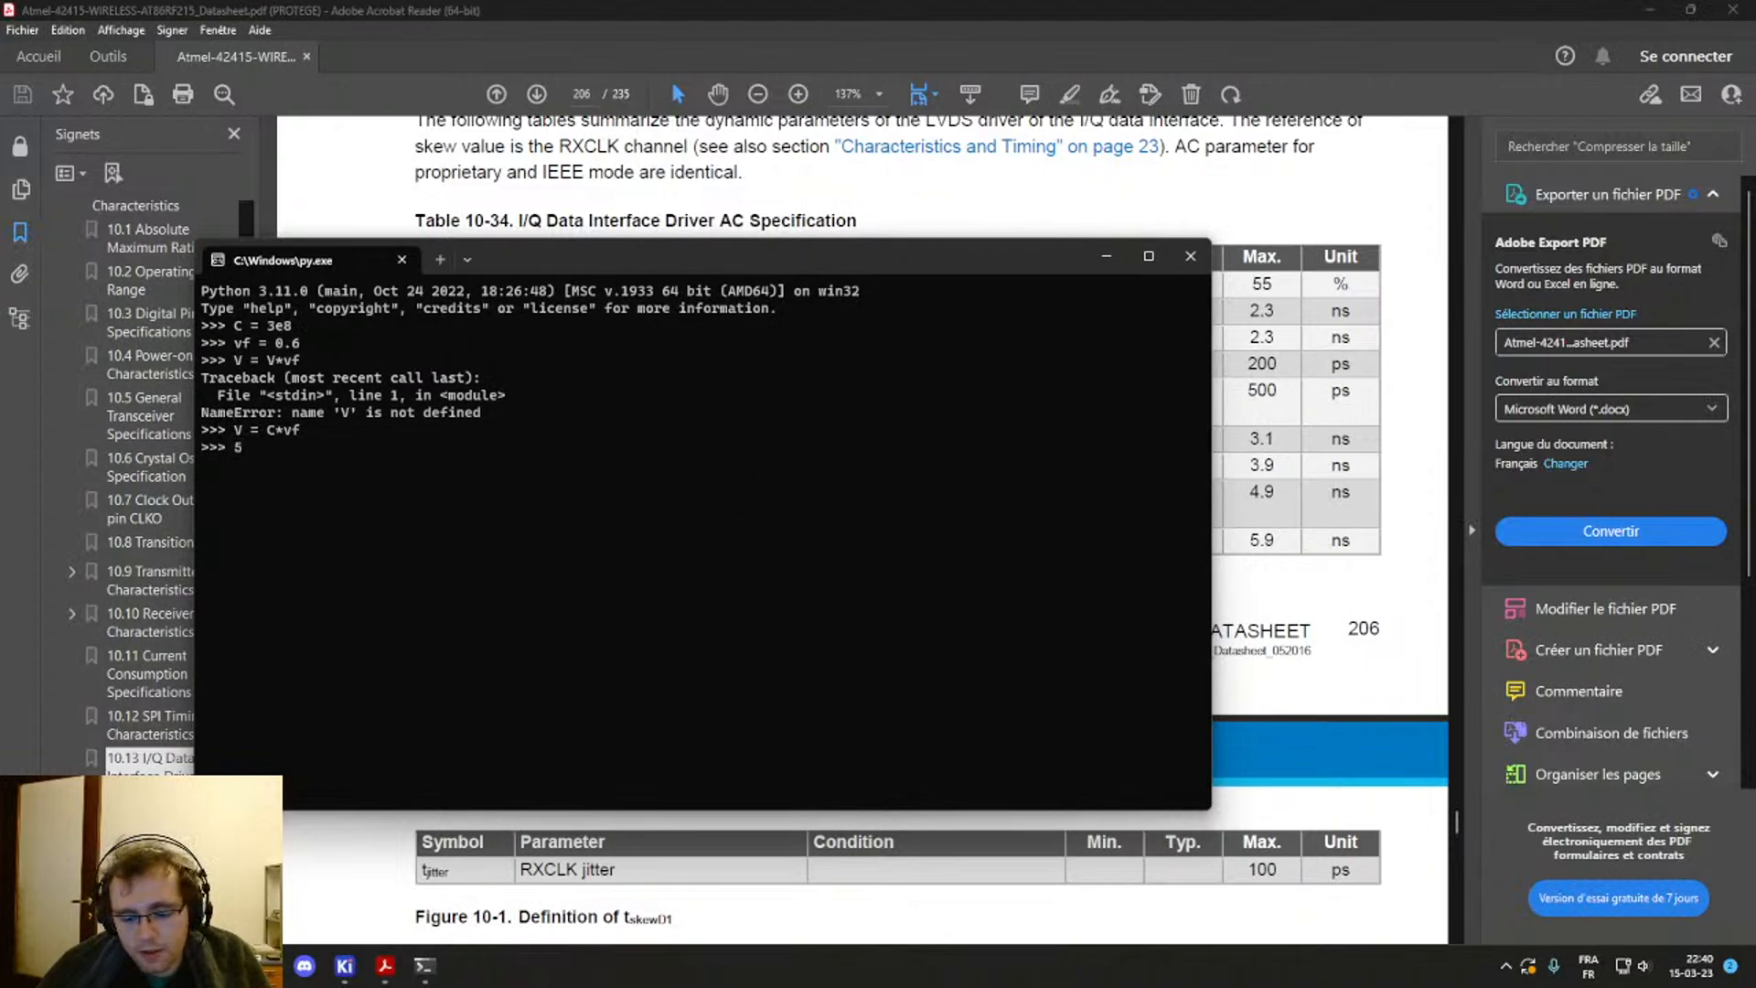
key("BackSpace")
type("200e-1")
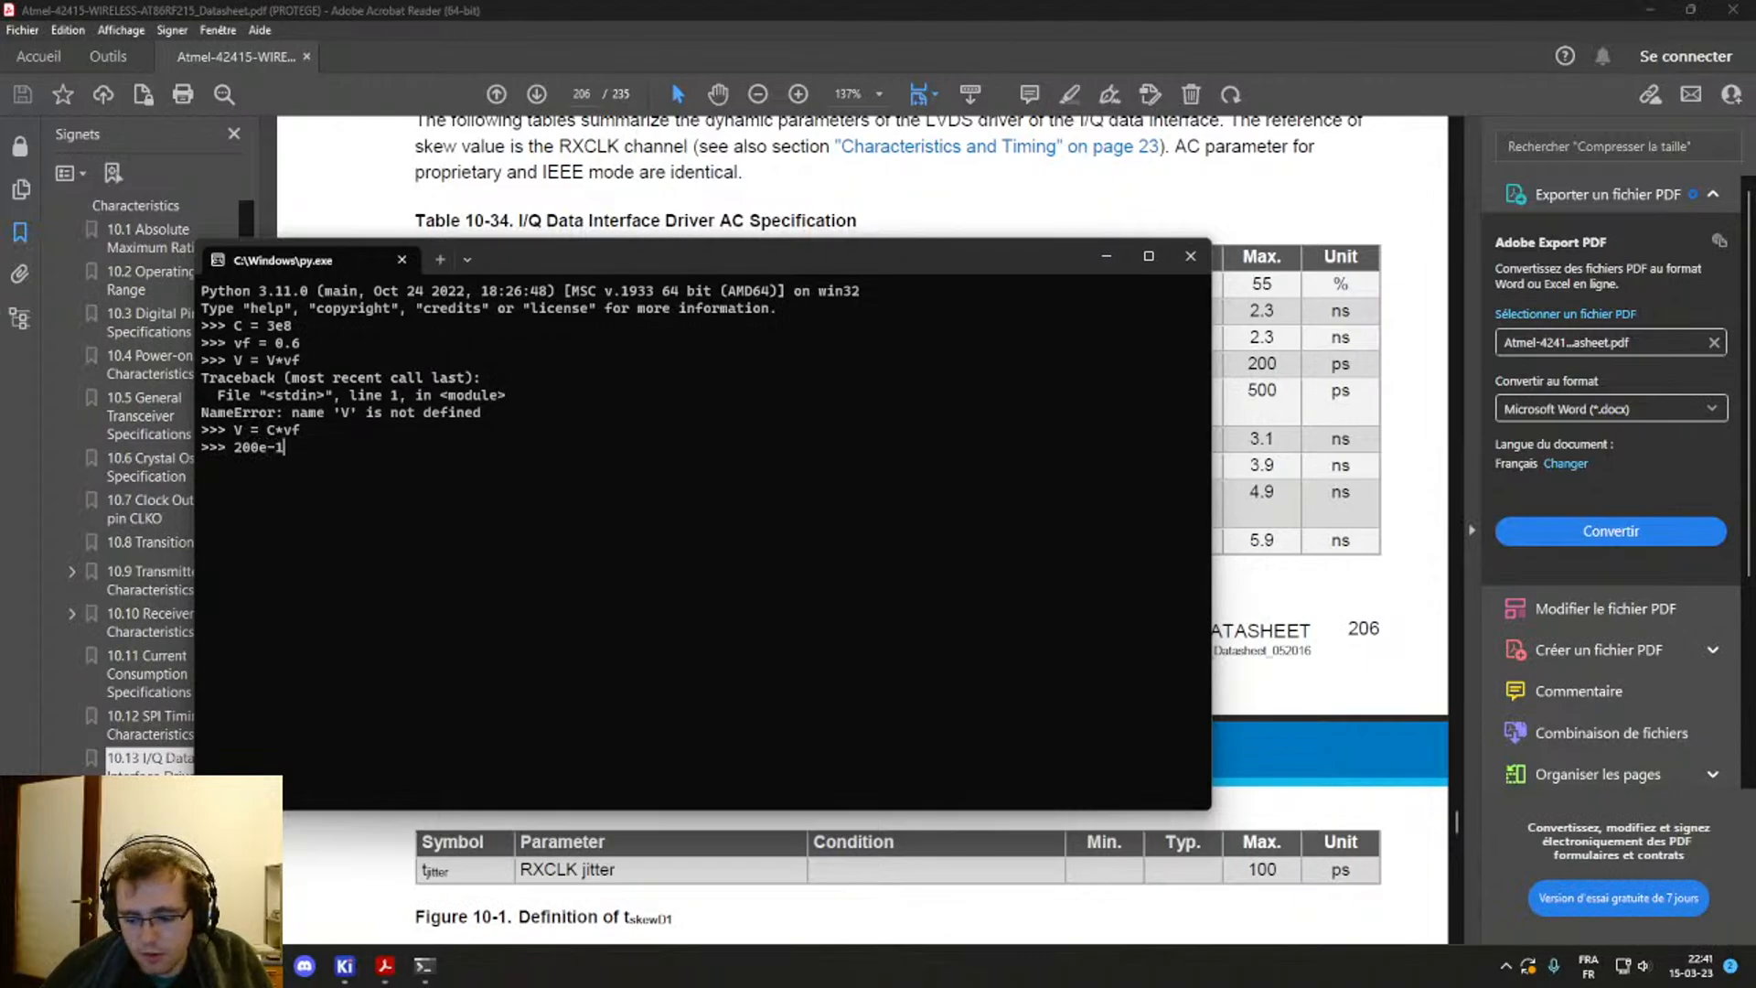
type("2")
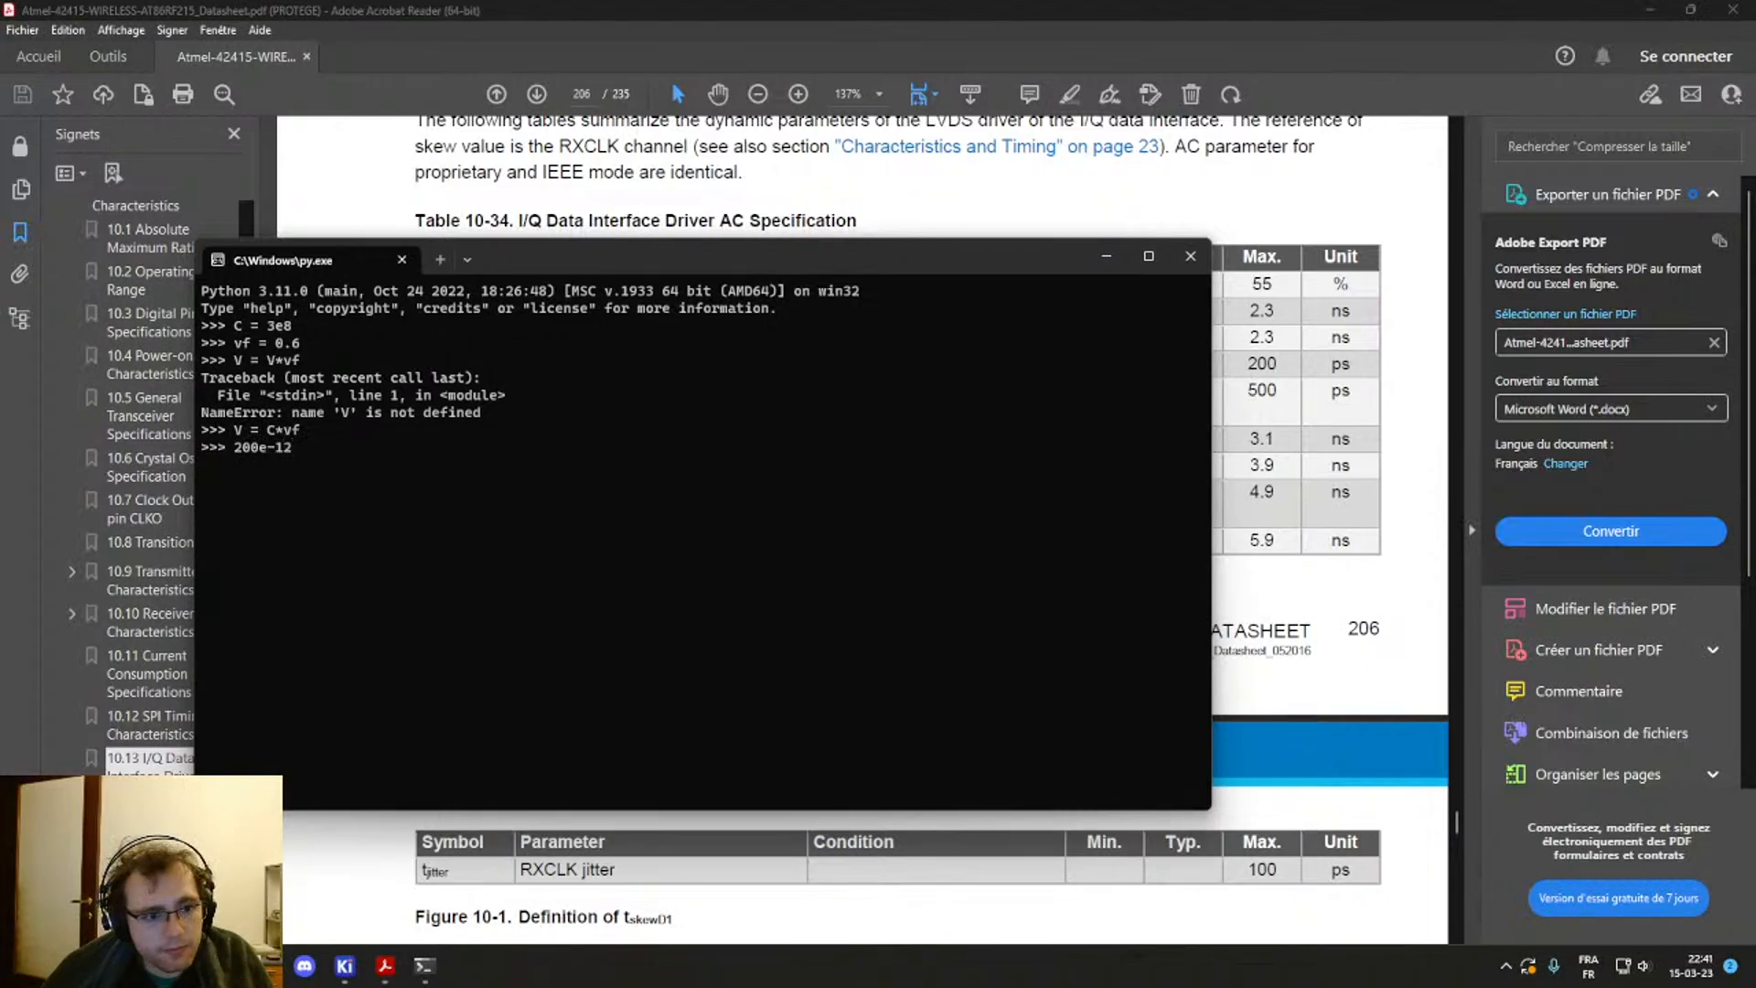
type("**")
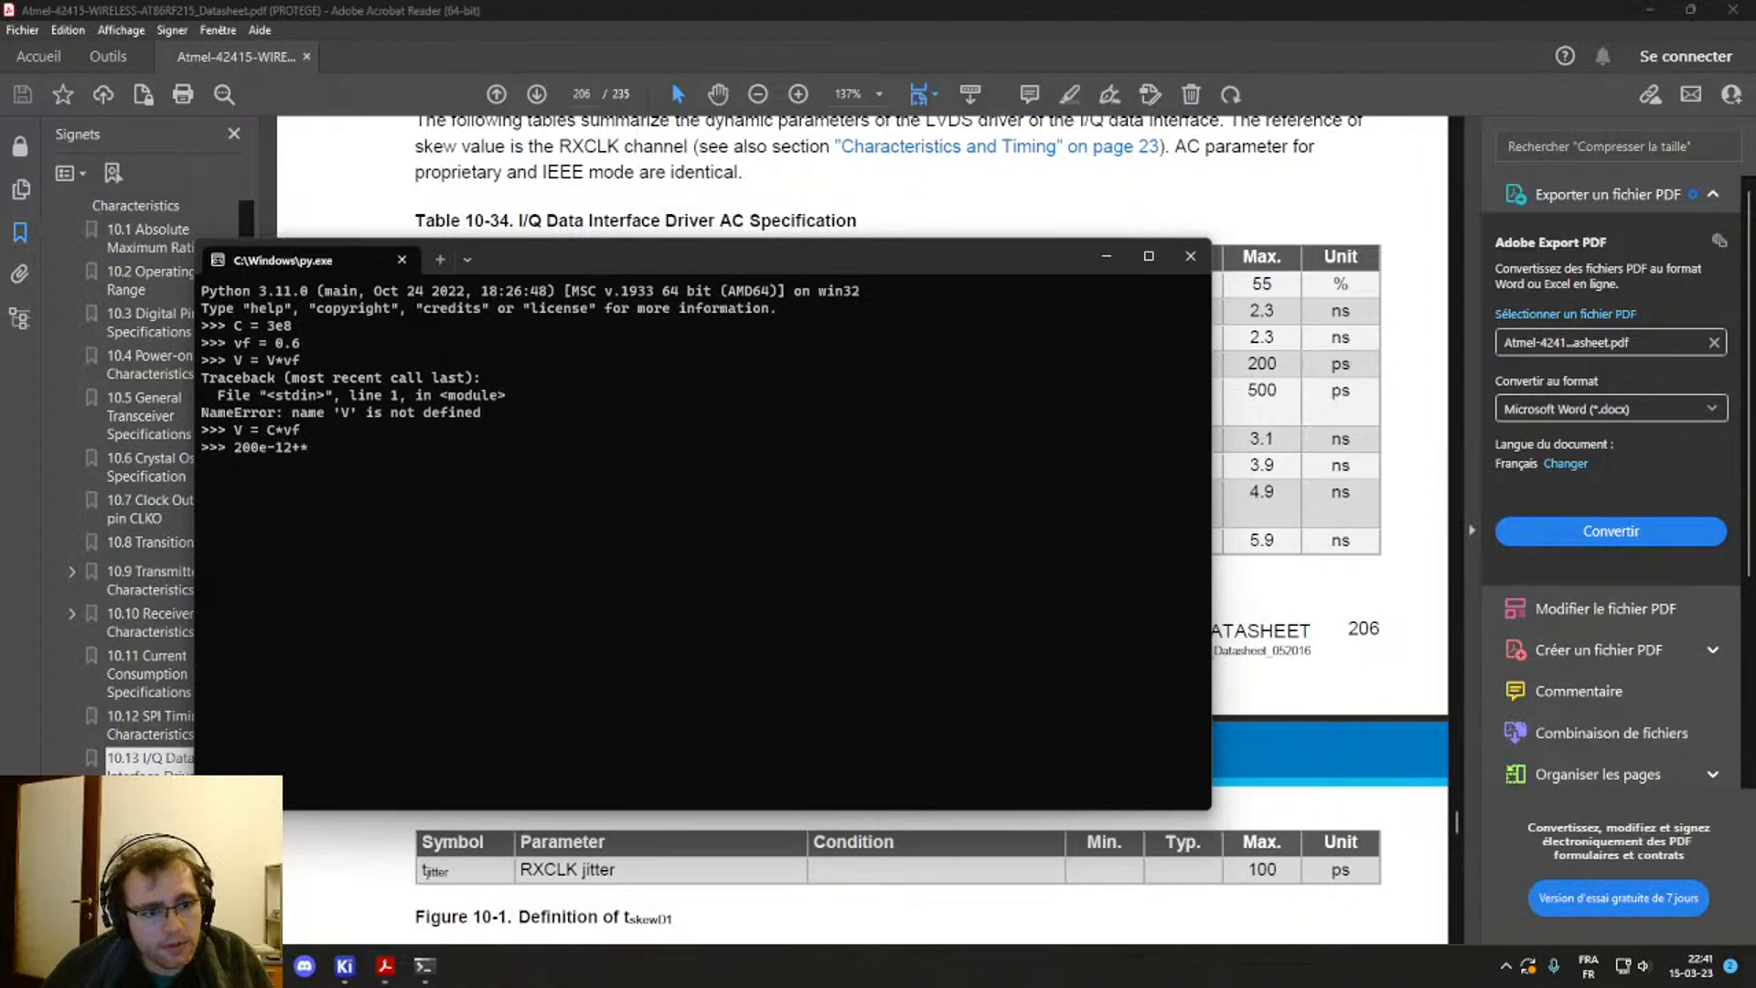
key("BackSpace")
key("BackSpace")
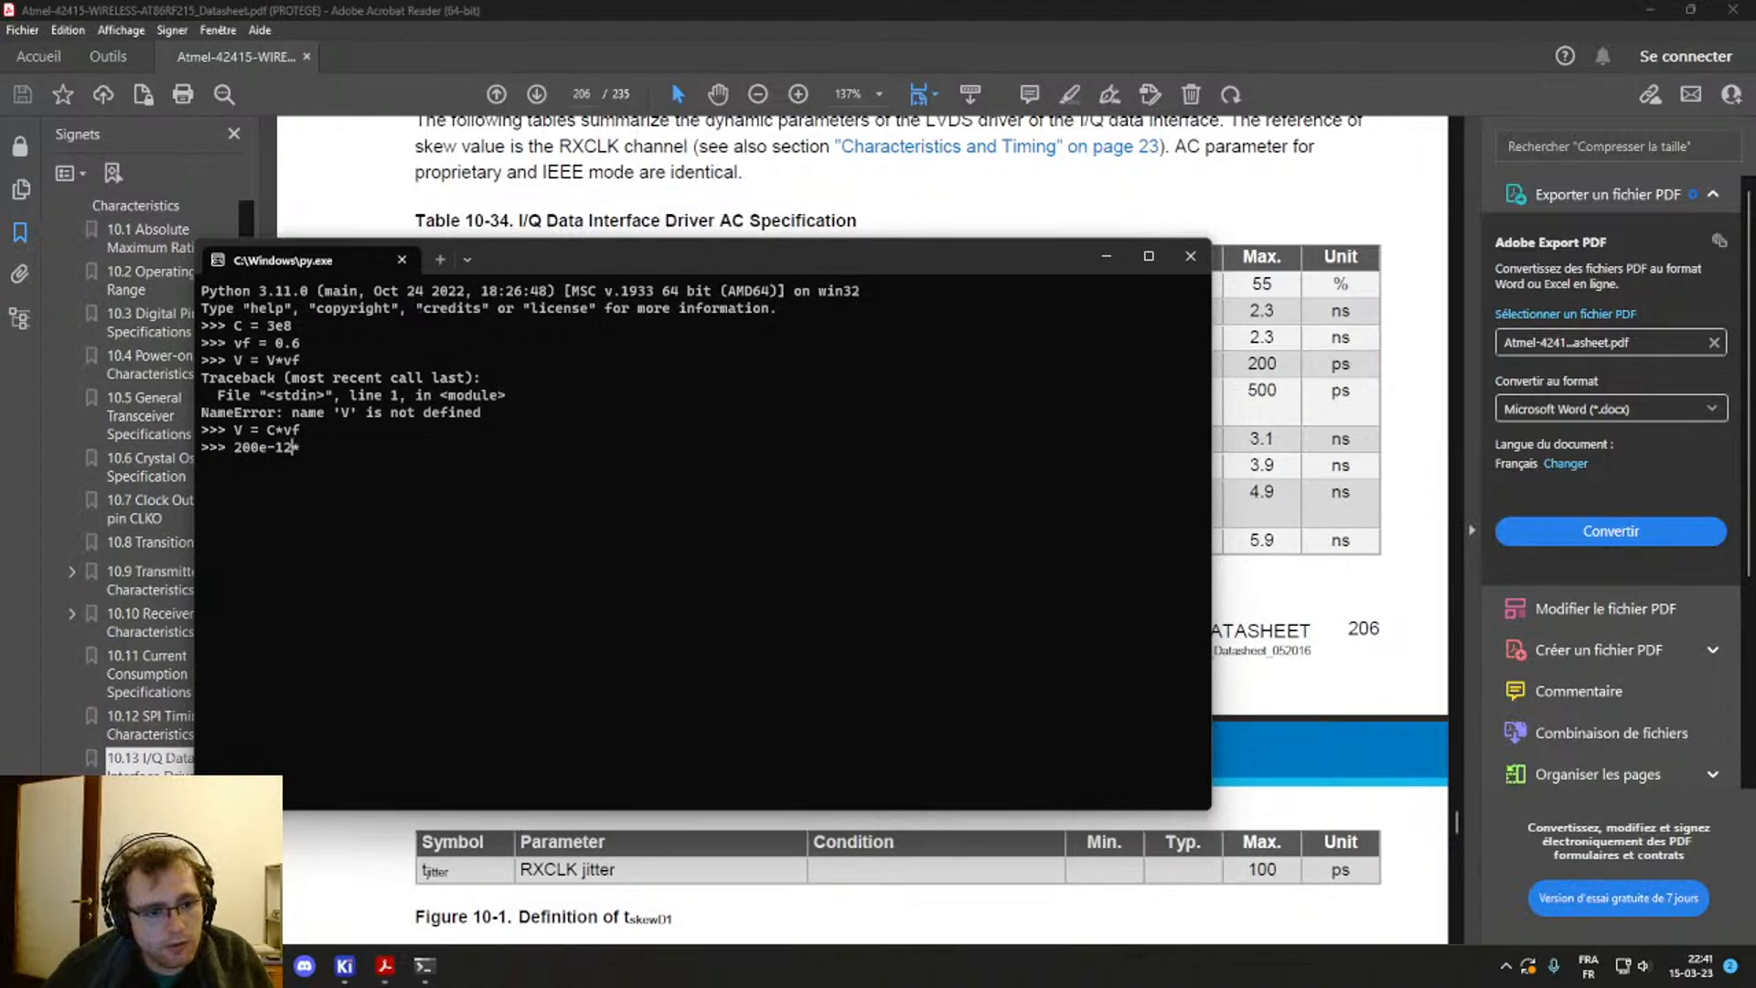
type("V")
key("Return")
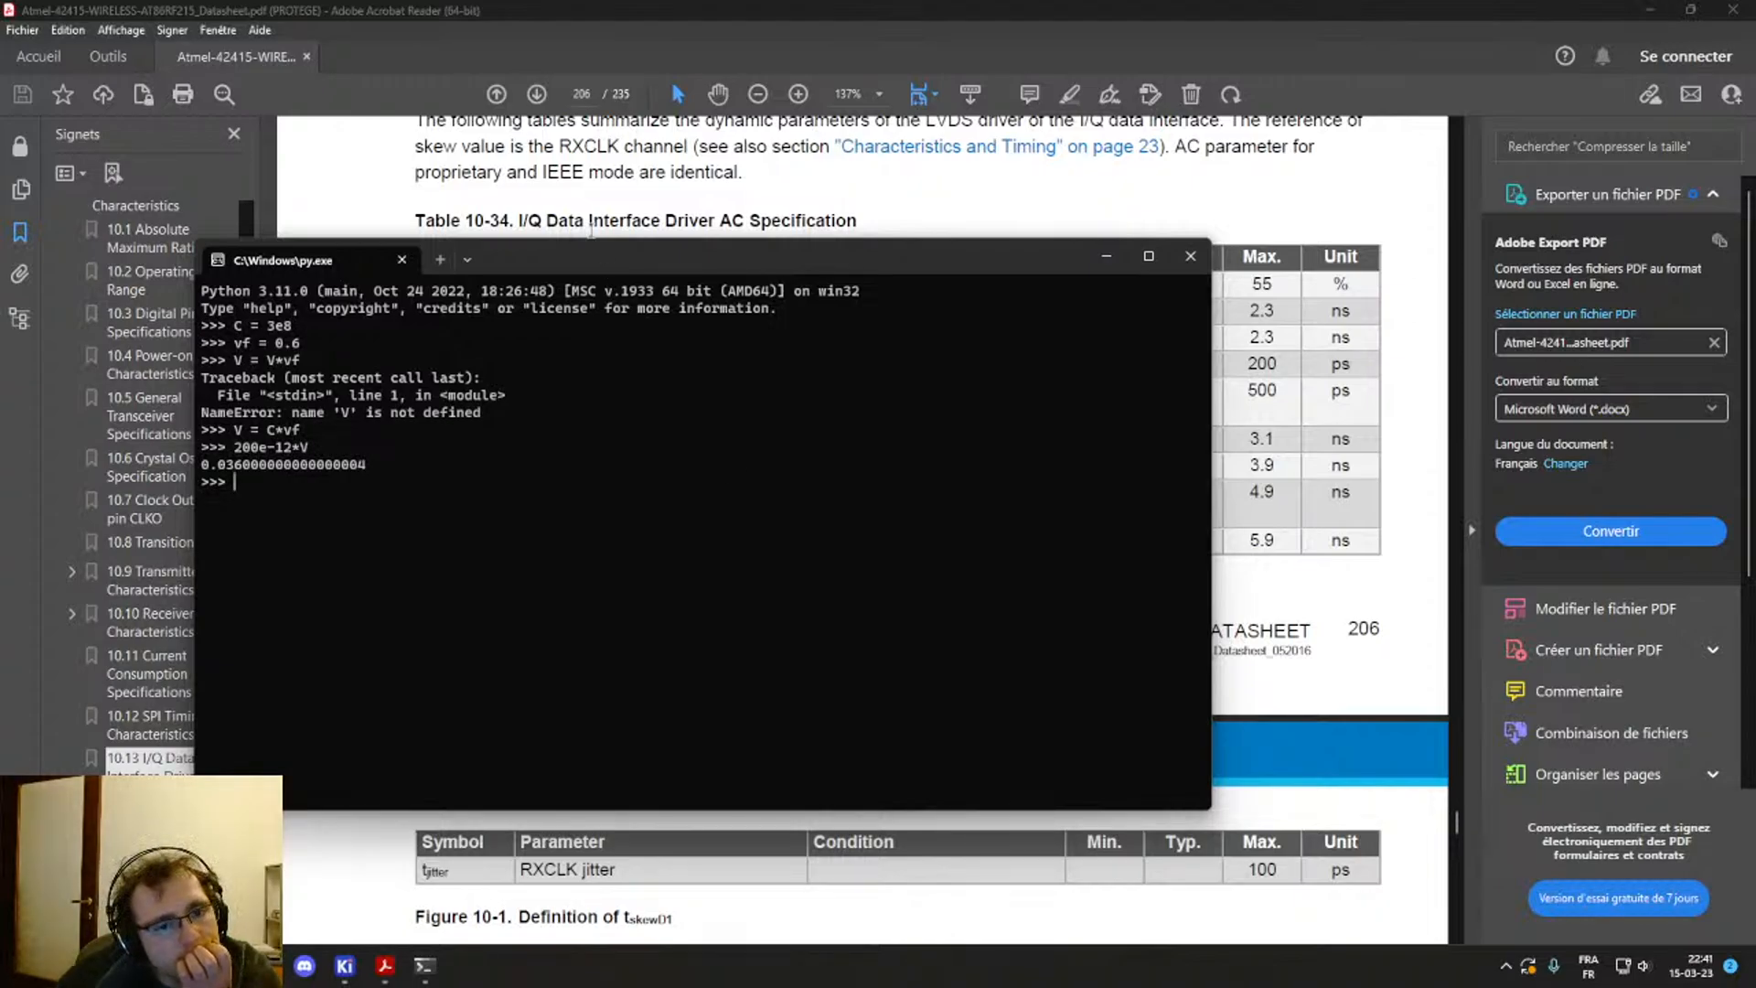
left_click_drag(601, 255, 765, 530)
left_click_drag(793, 645, 736, 338)
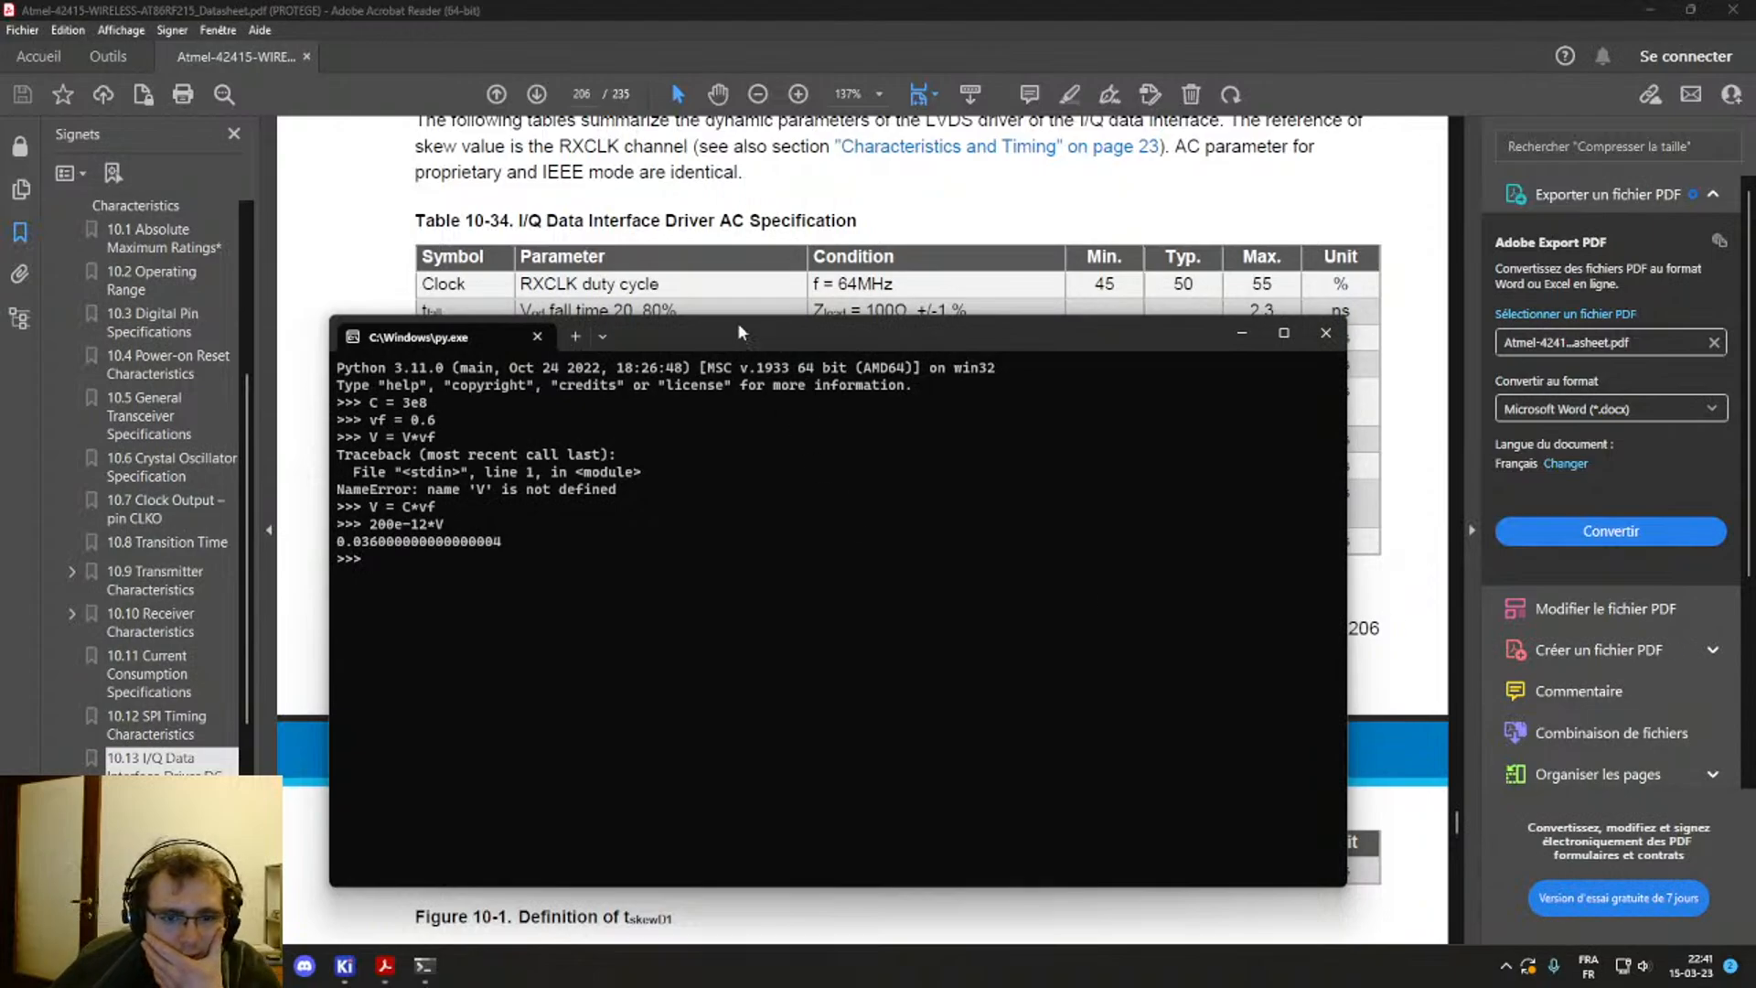
left_click_drag(738, 322, 799, 296)
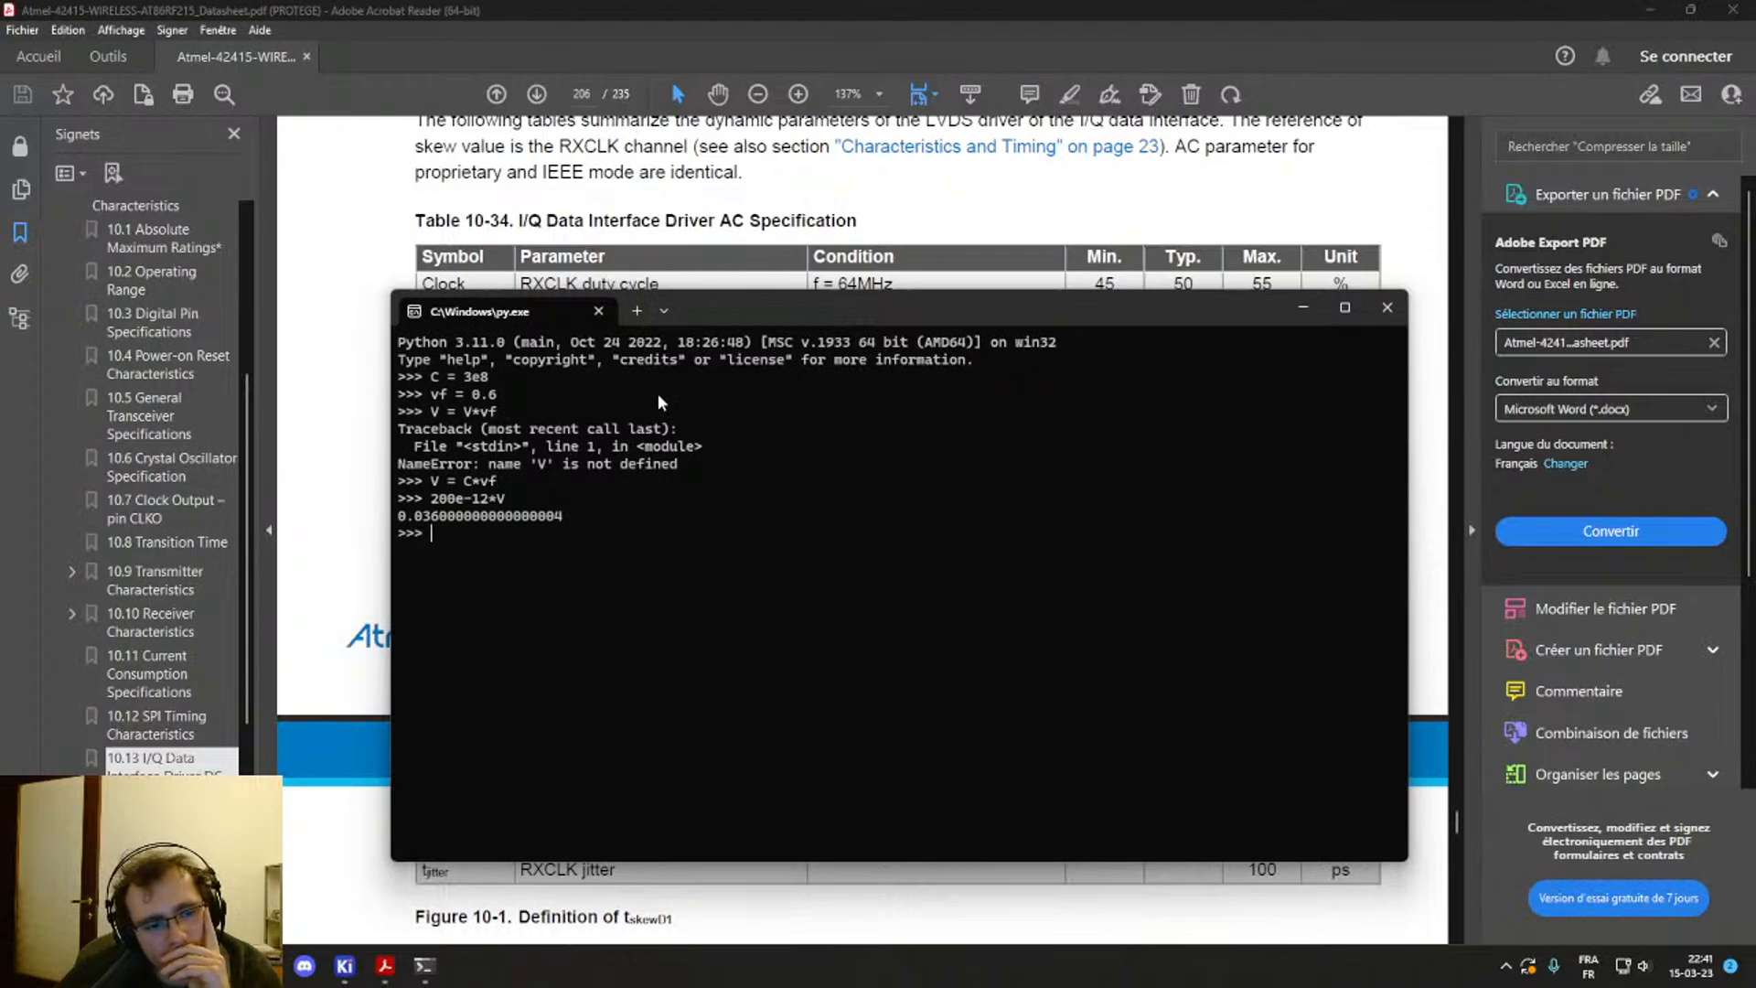
left_click_drag(704, 319, 800, 281)
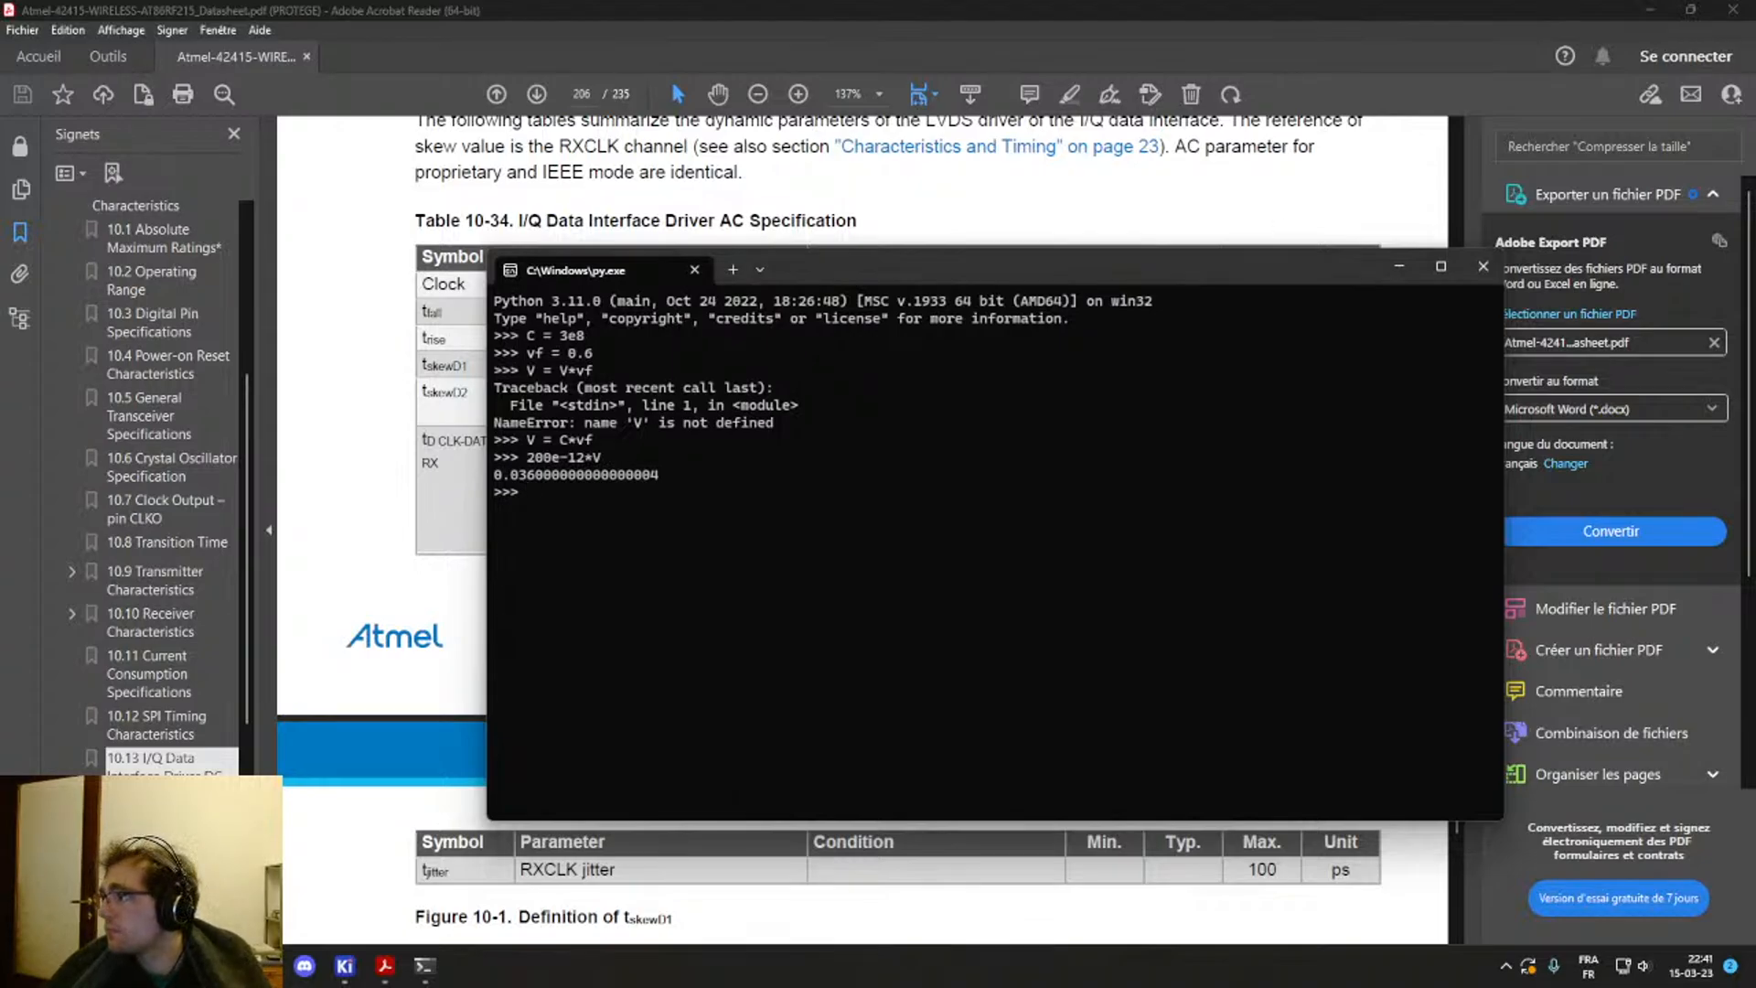
key("super")
type("sat")
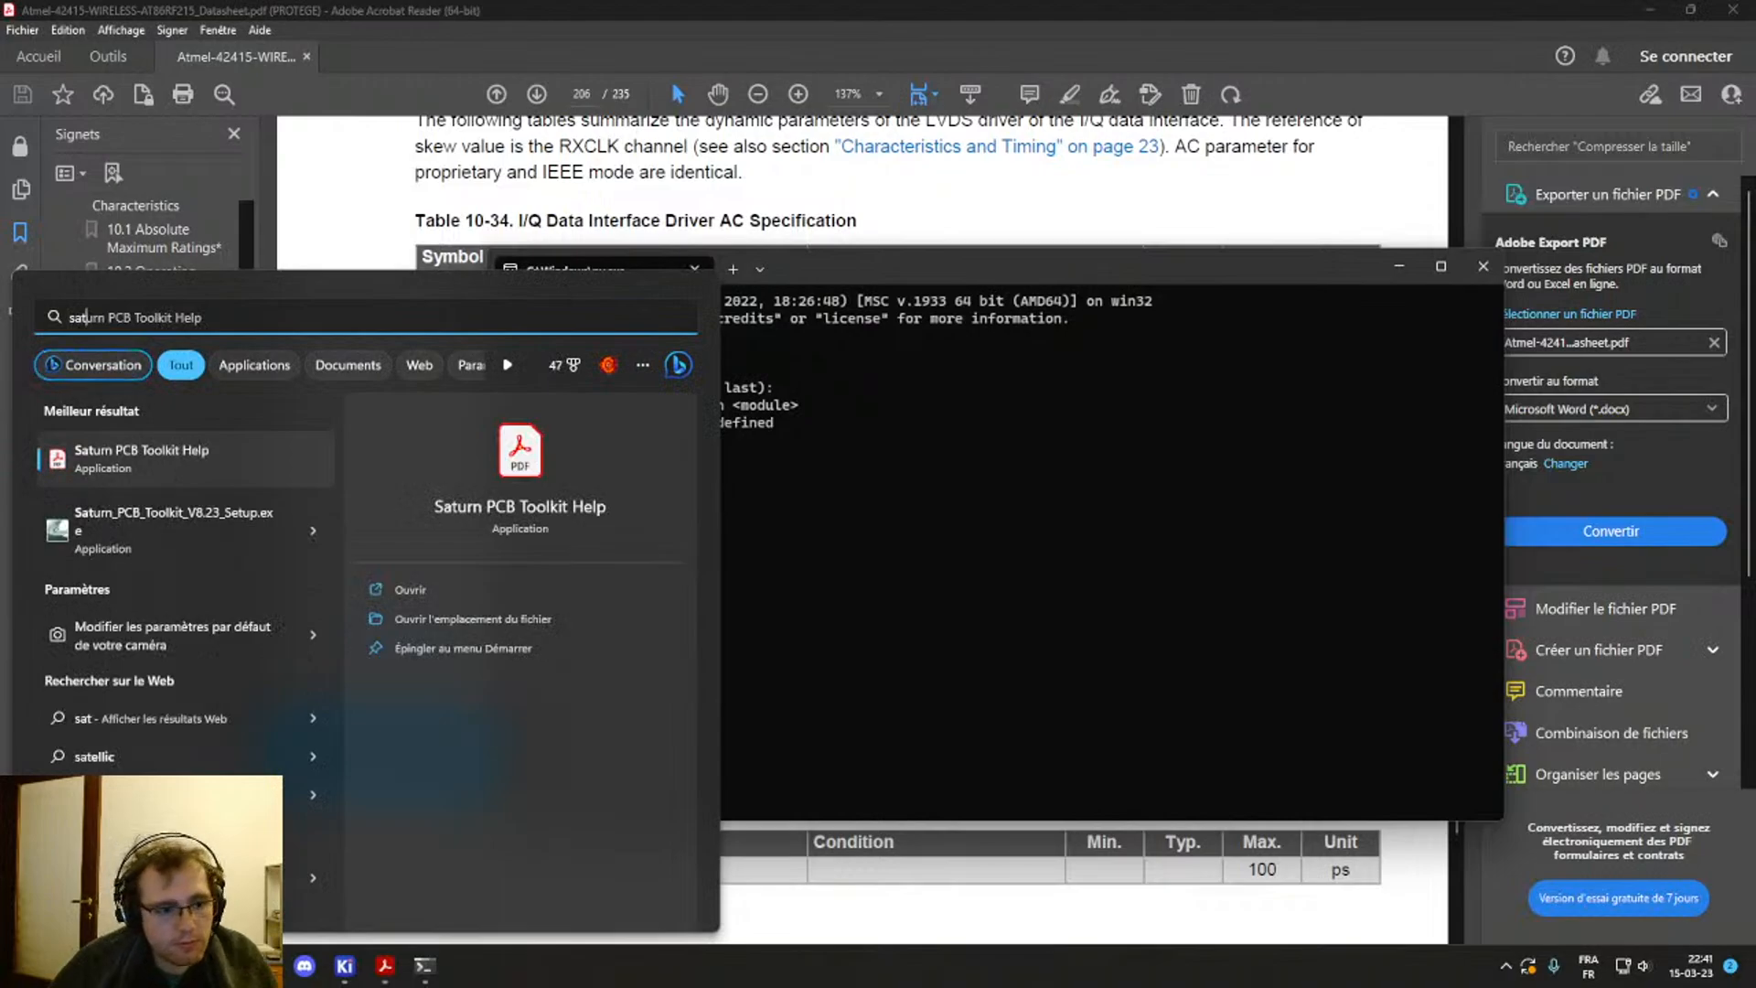
key("Down")
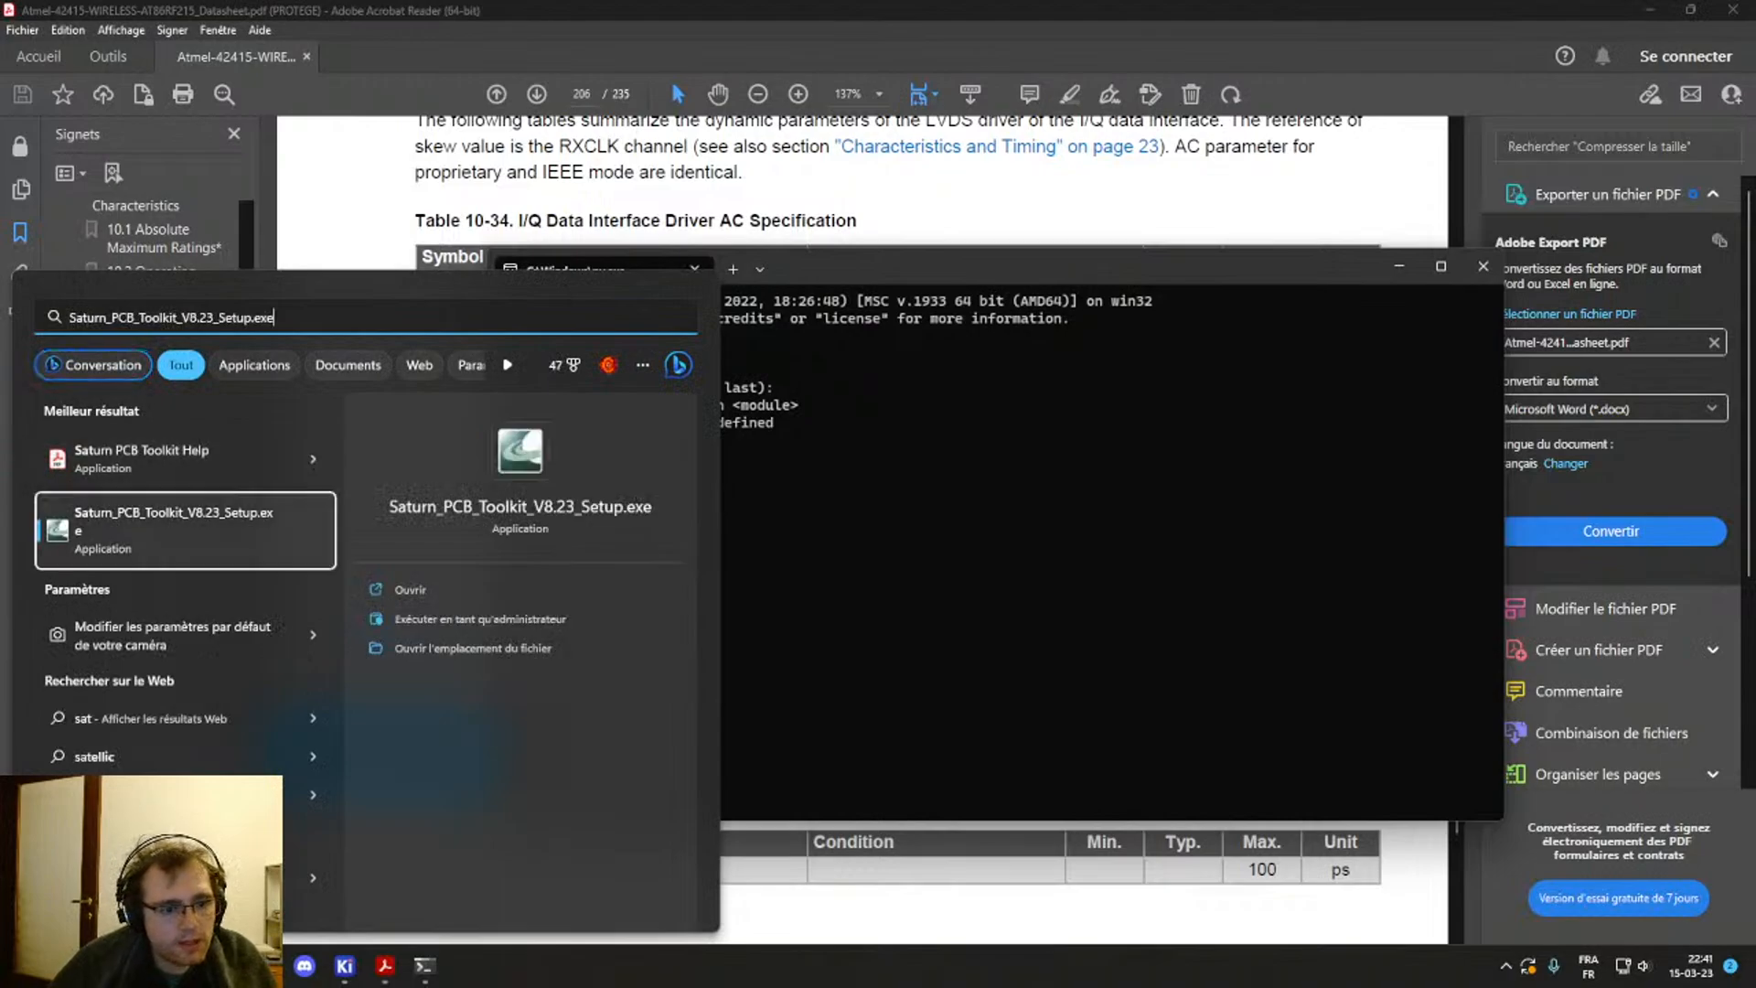
key("Return")
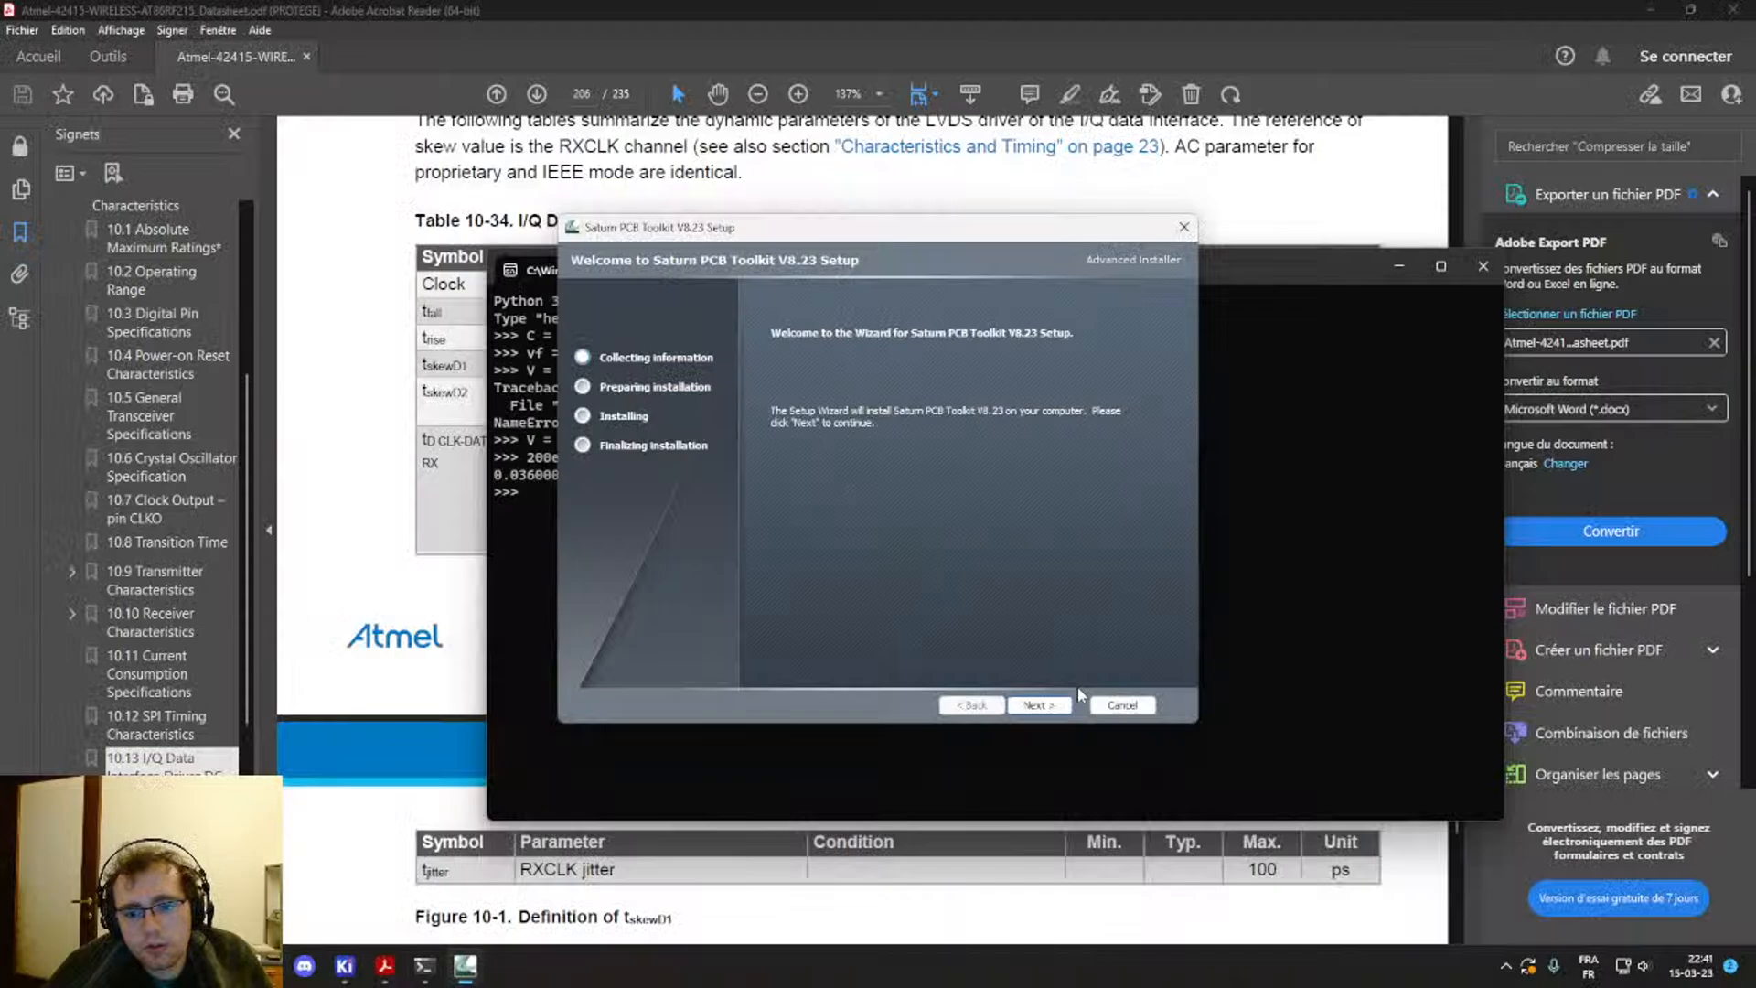
left_click(1112, 709)
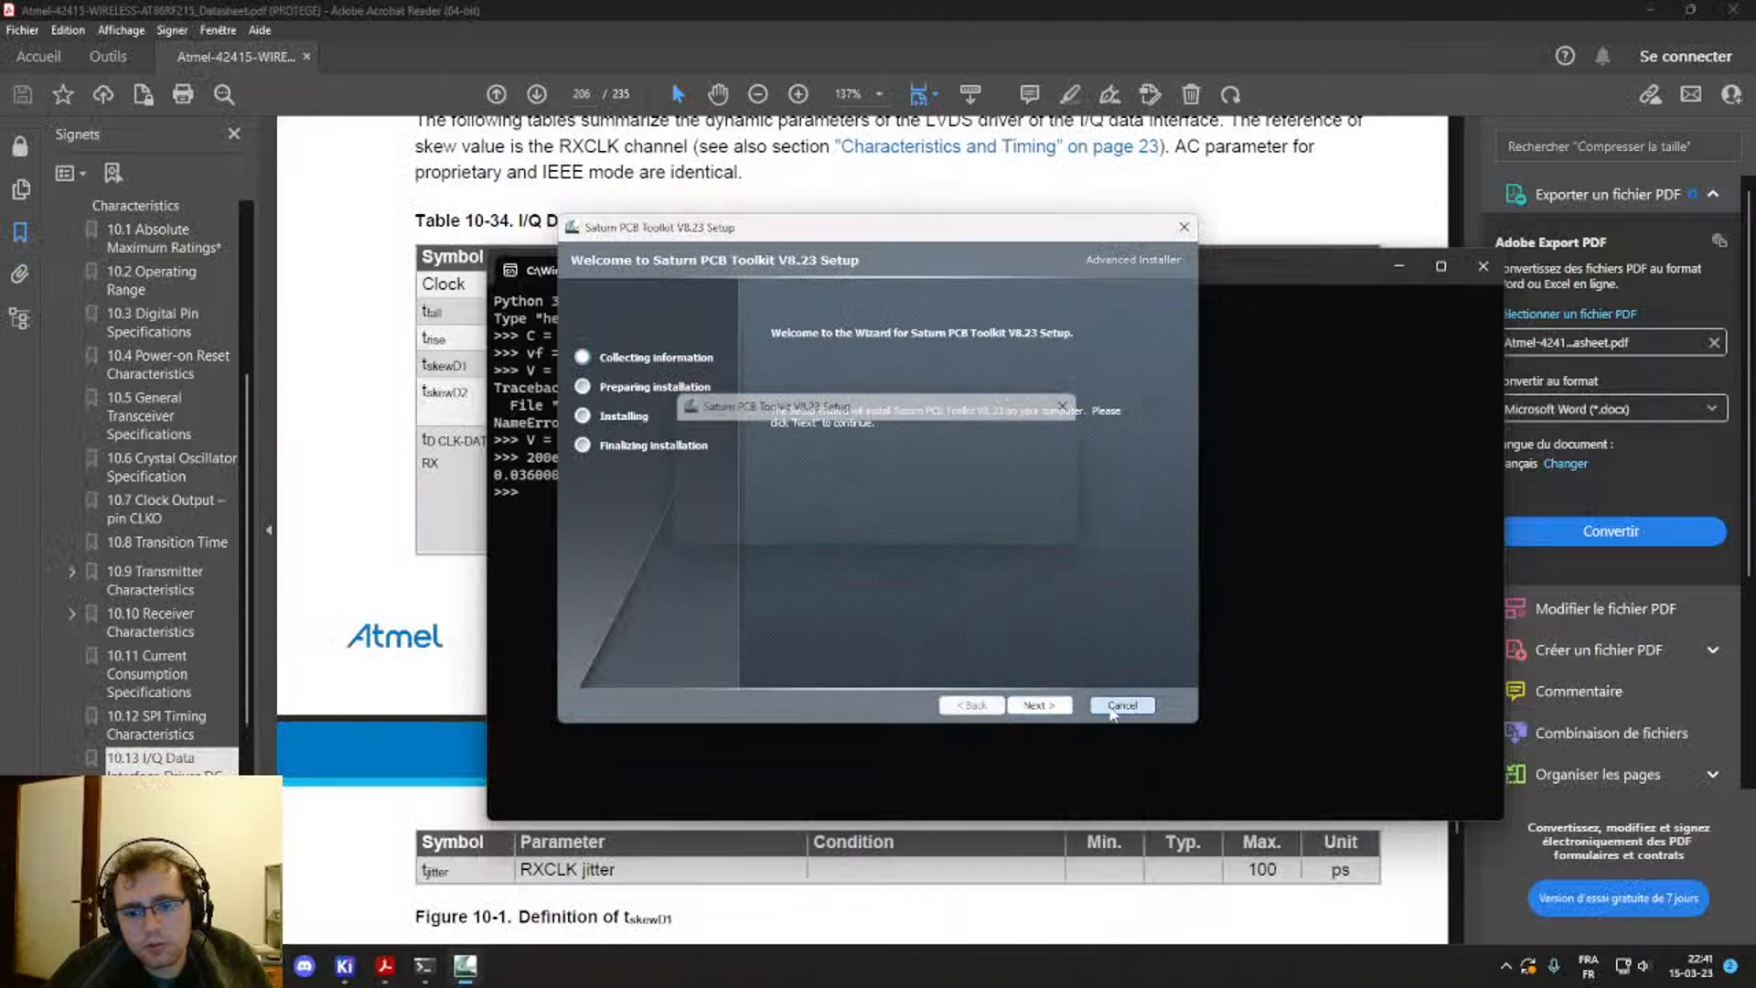
key("super")
left_click(1131, 697)
left_click(1123, 705)
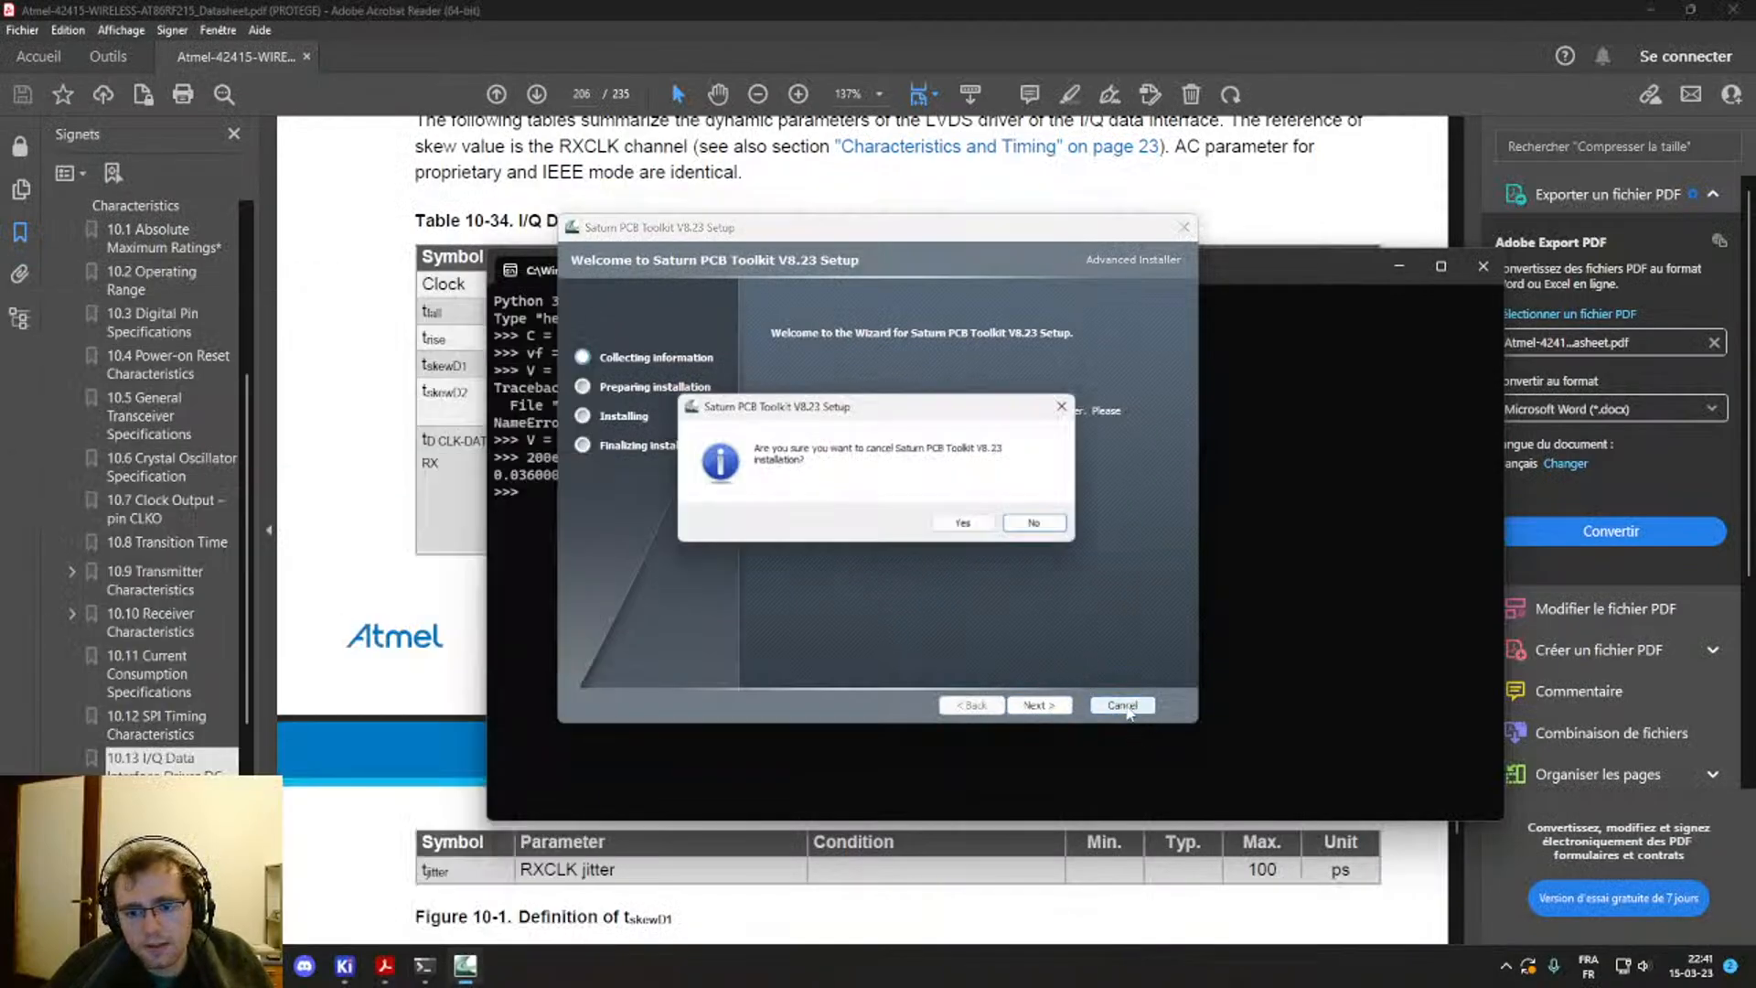
left_click(962, 523)
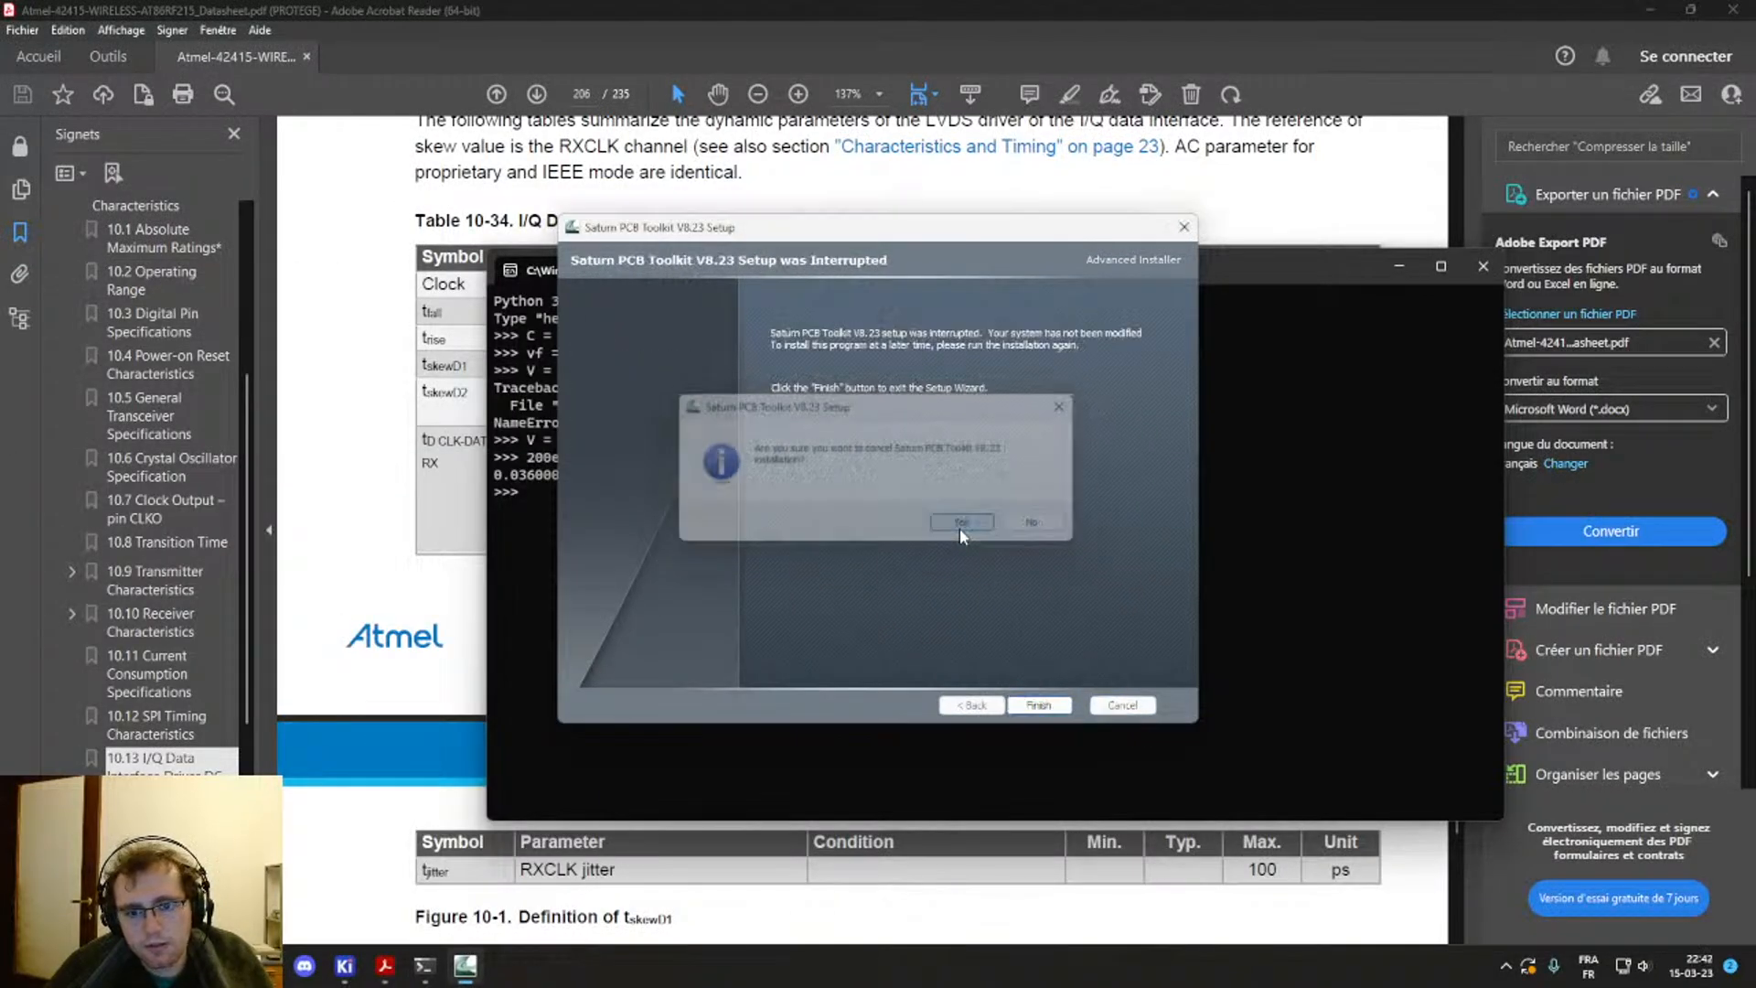
left_click(1039, 706)
Step: Search the installed applications for PCB tools and launch Calculator Tools 7.0
key("super")
type("saturn")
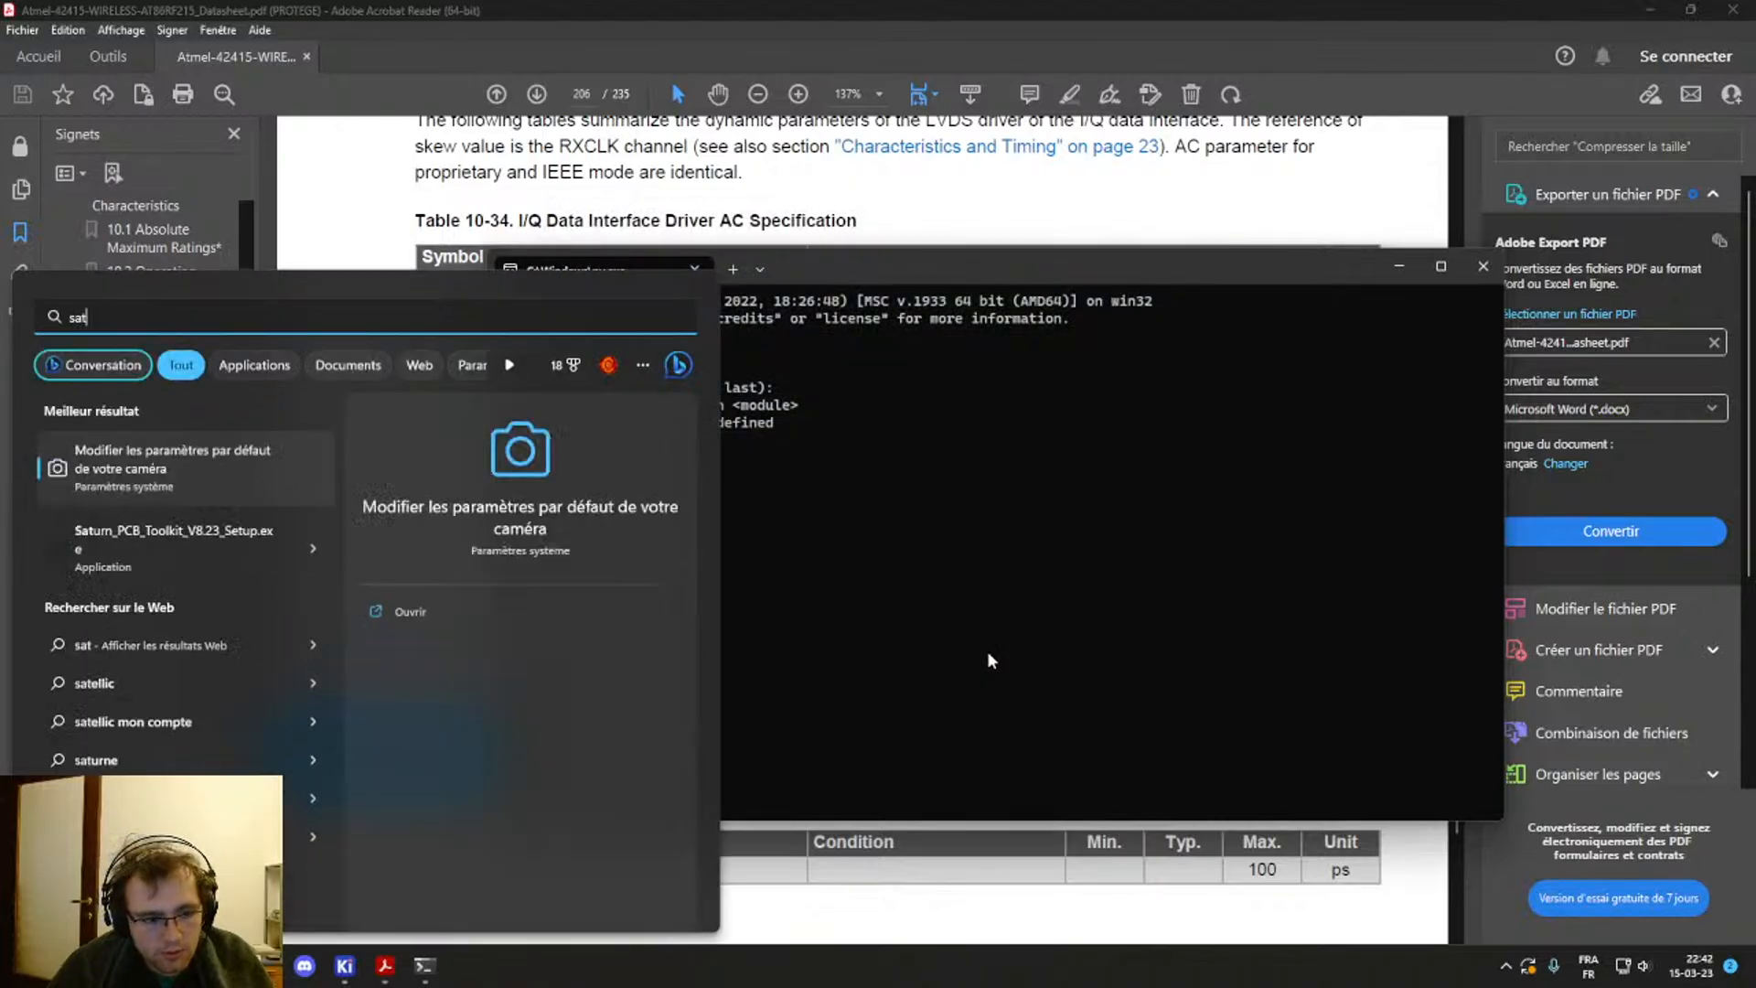
key("BackSpace")
key("BackSpace")
key("BackSpace")
key("BackSpace")
key("BackSpace")
key("BackSpace")
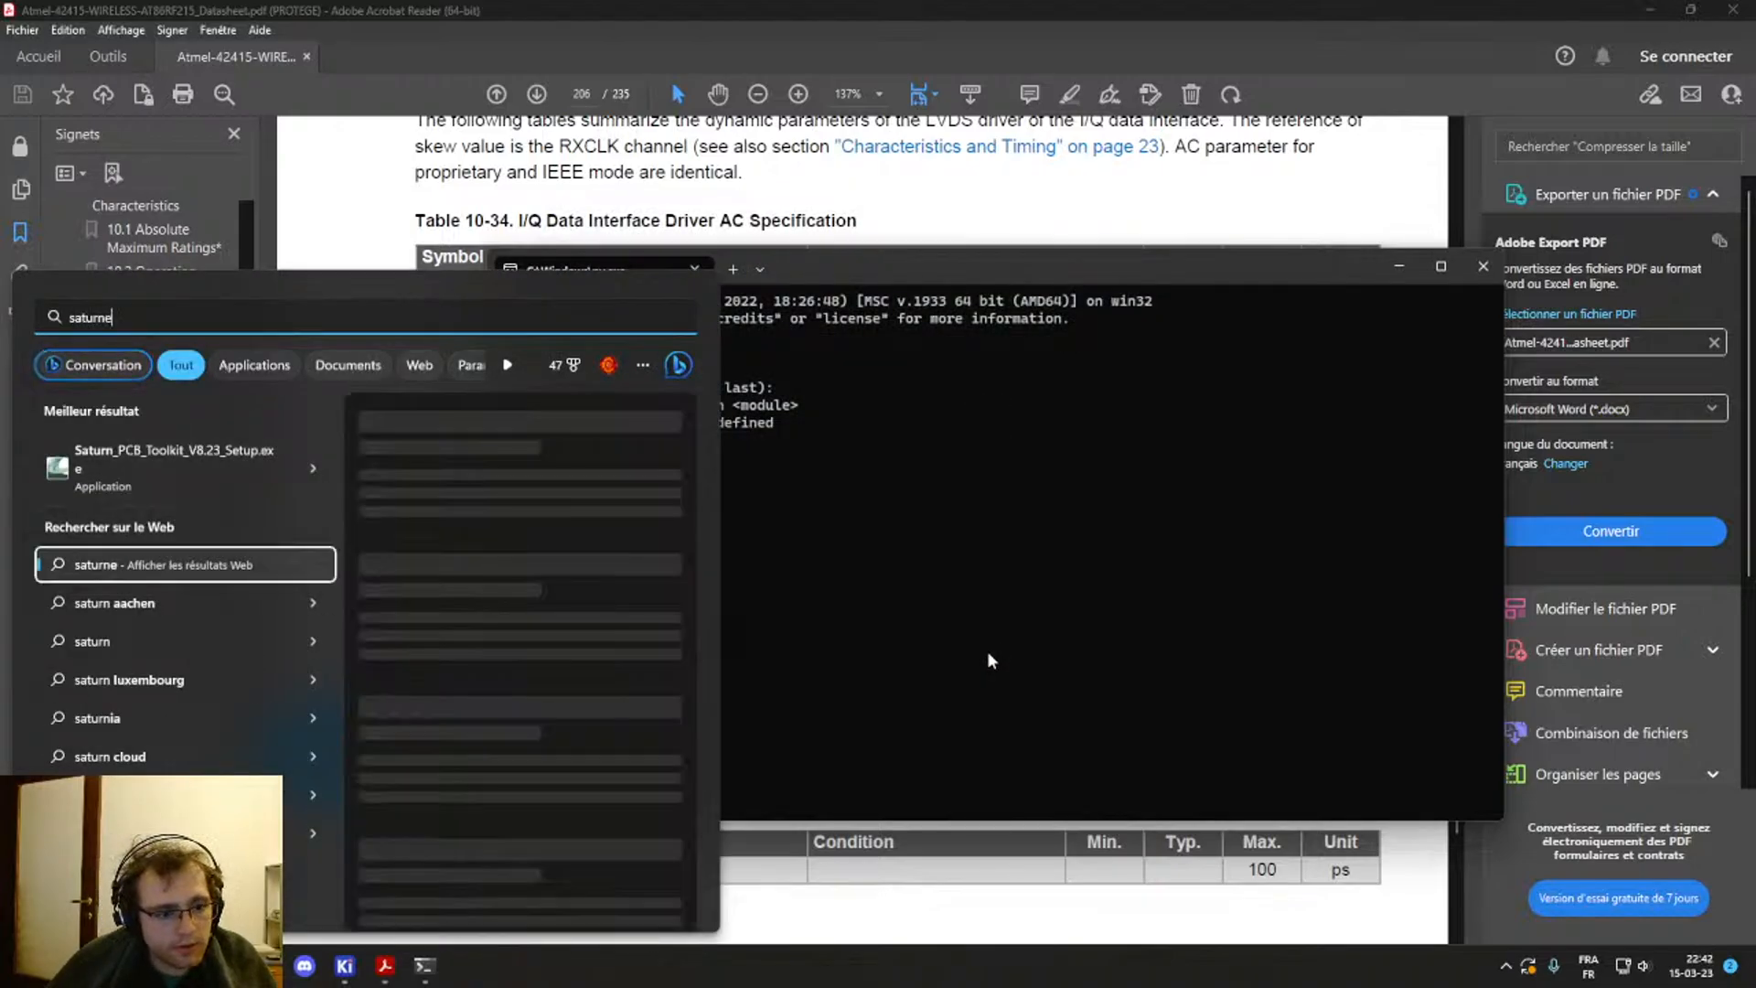
type("Saturn_PCB_Toolkit_V8.23_Setup.exe")
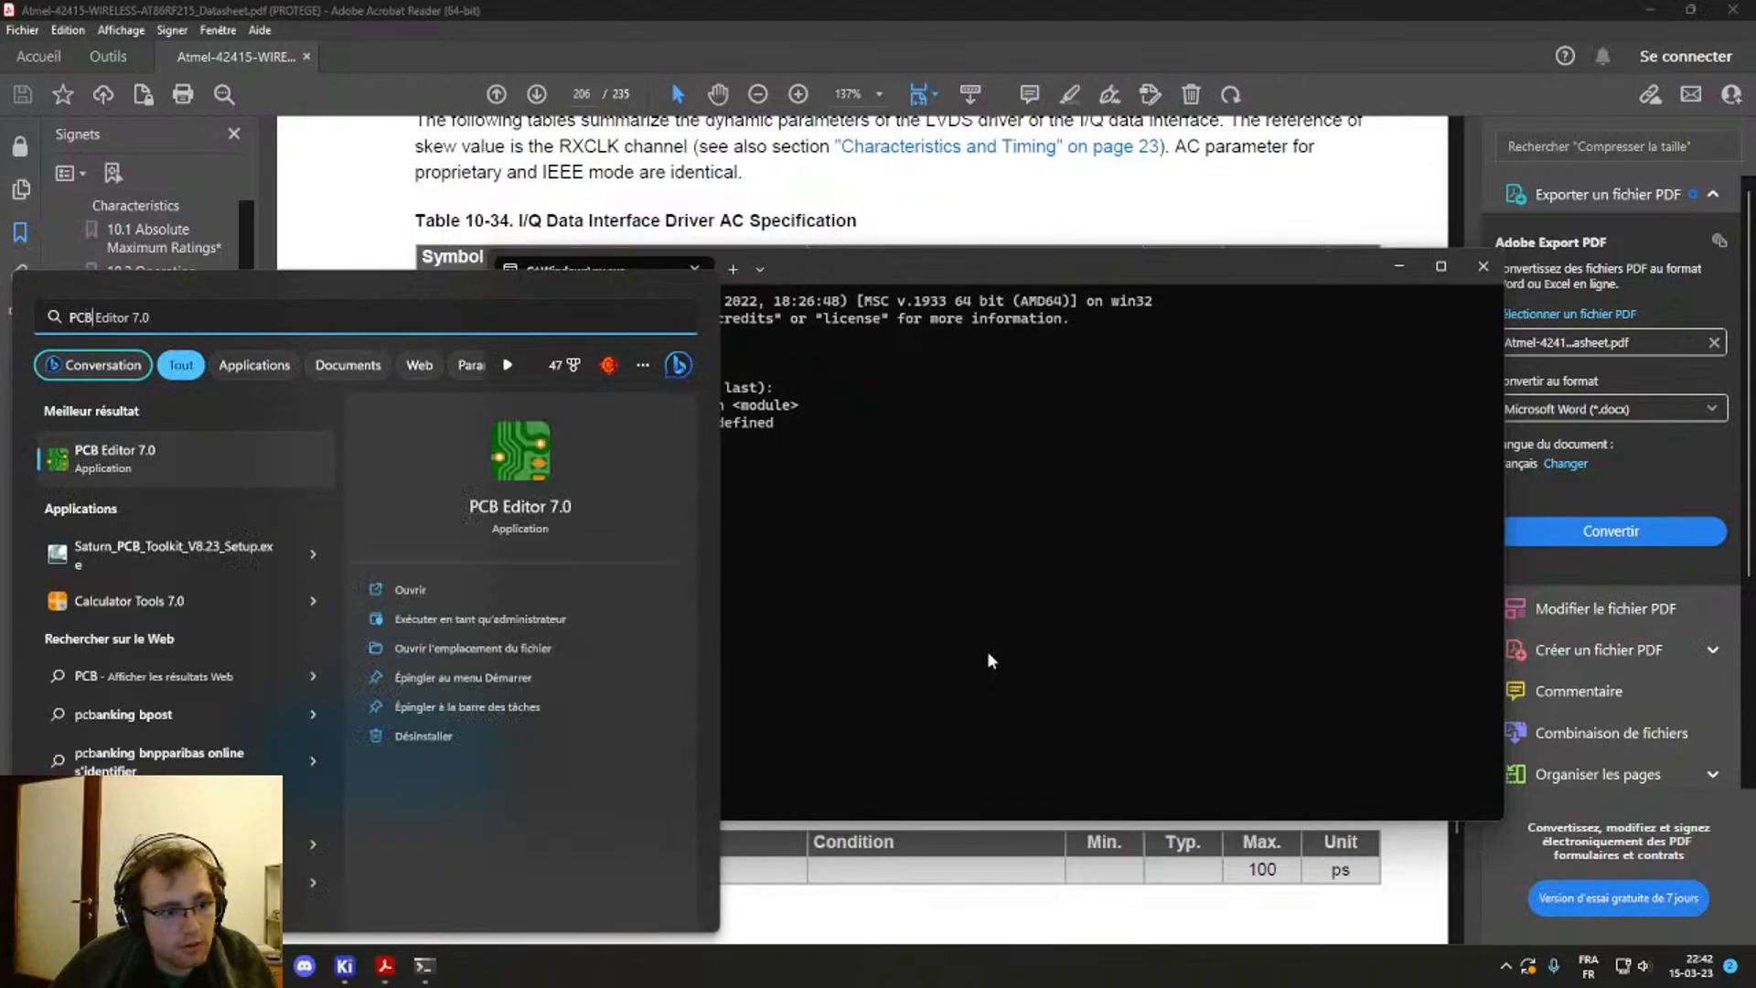
key("Down")
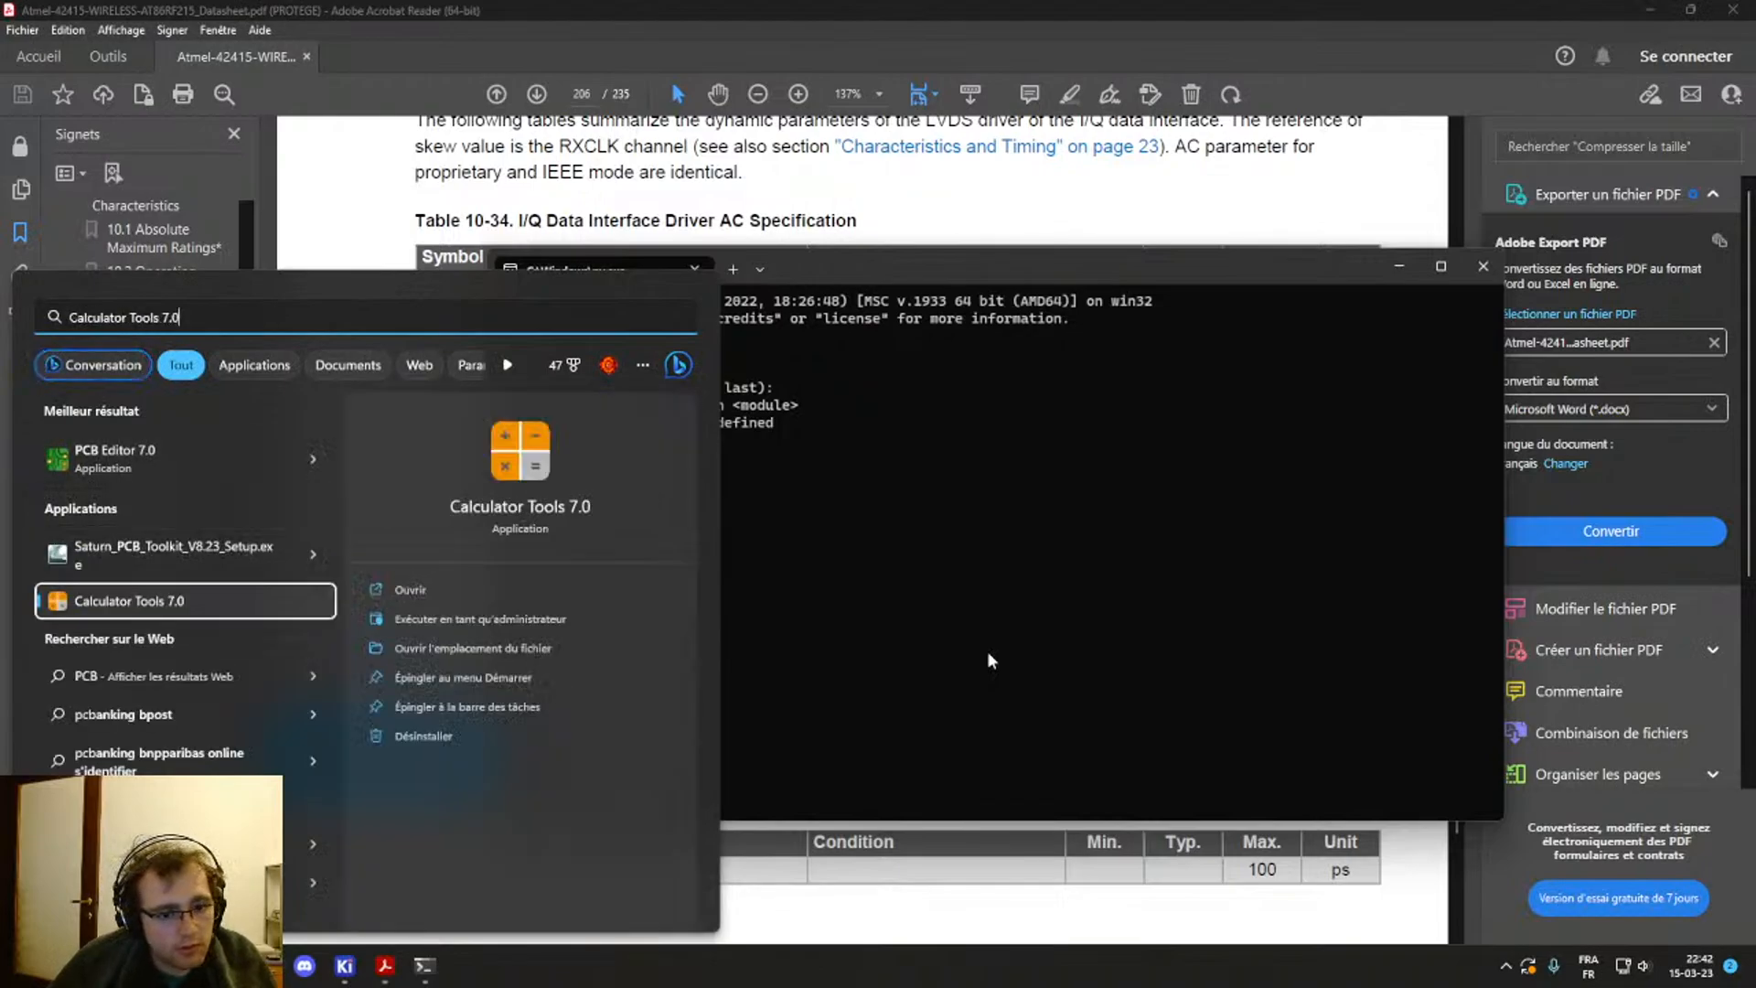
key("Return")
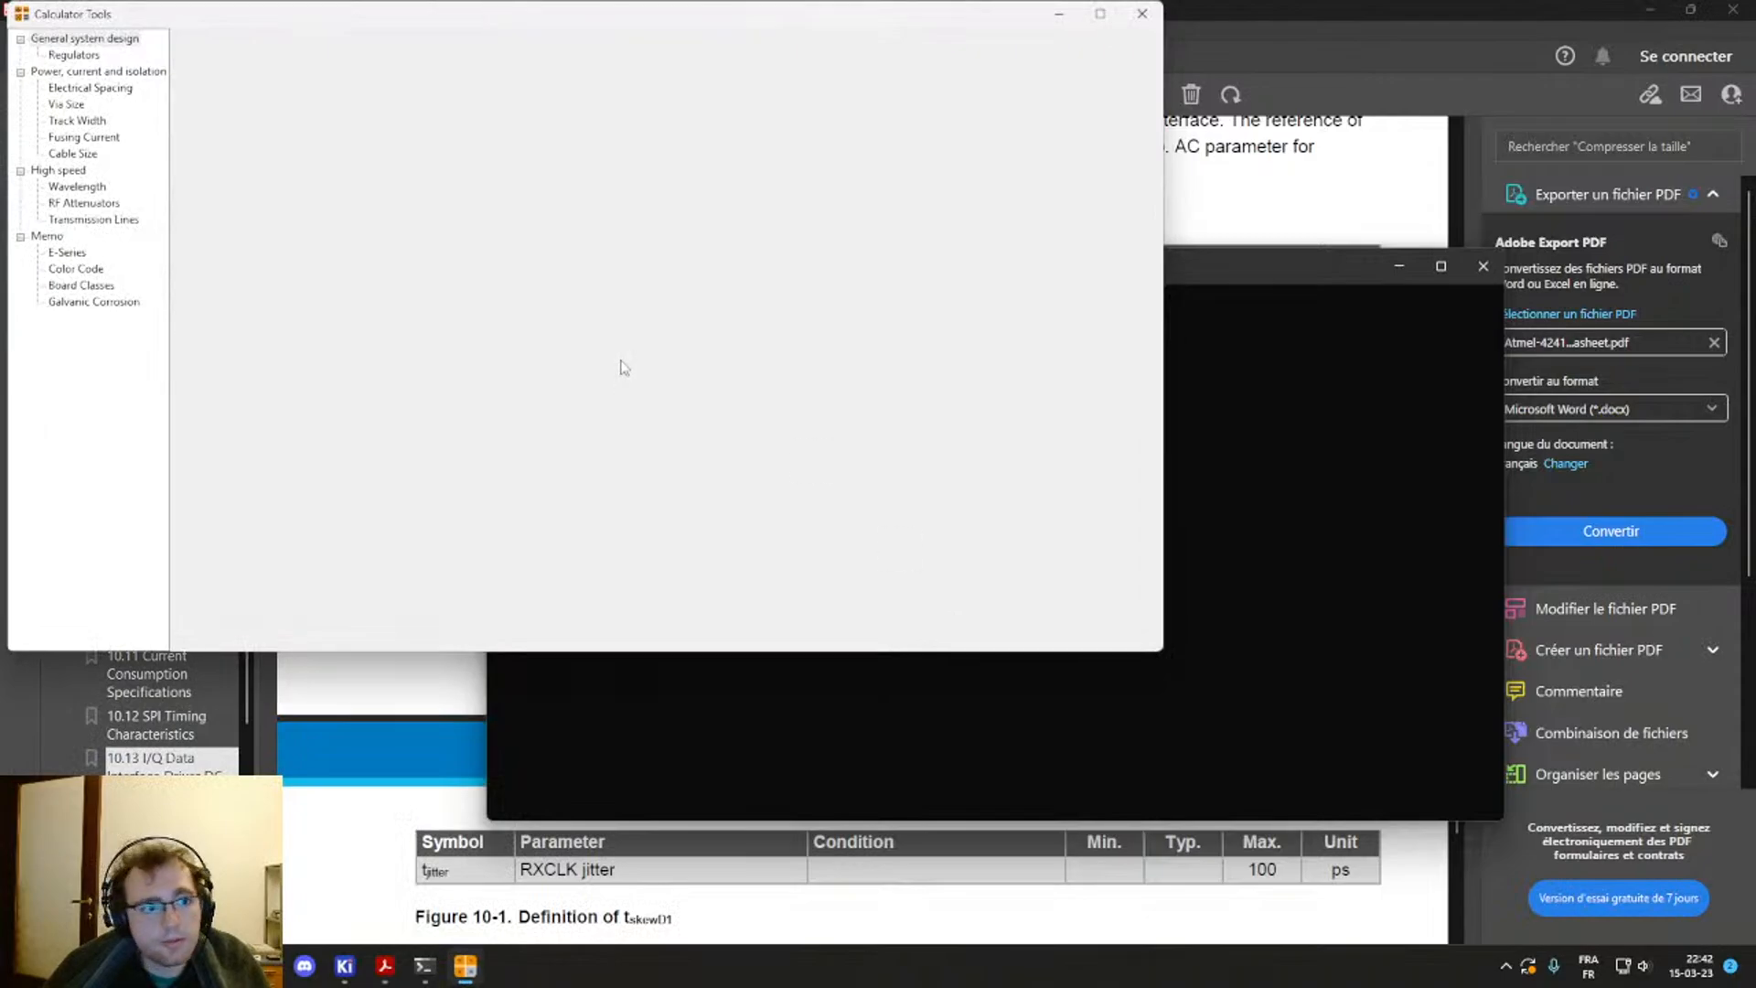
Step: Open the Wavelength calculator under High speed and set the period to 200 ps
left_click(85, 220)
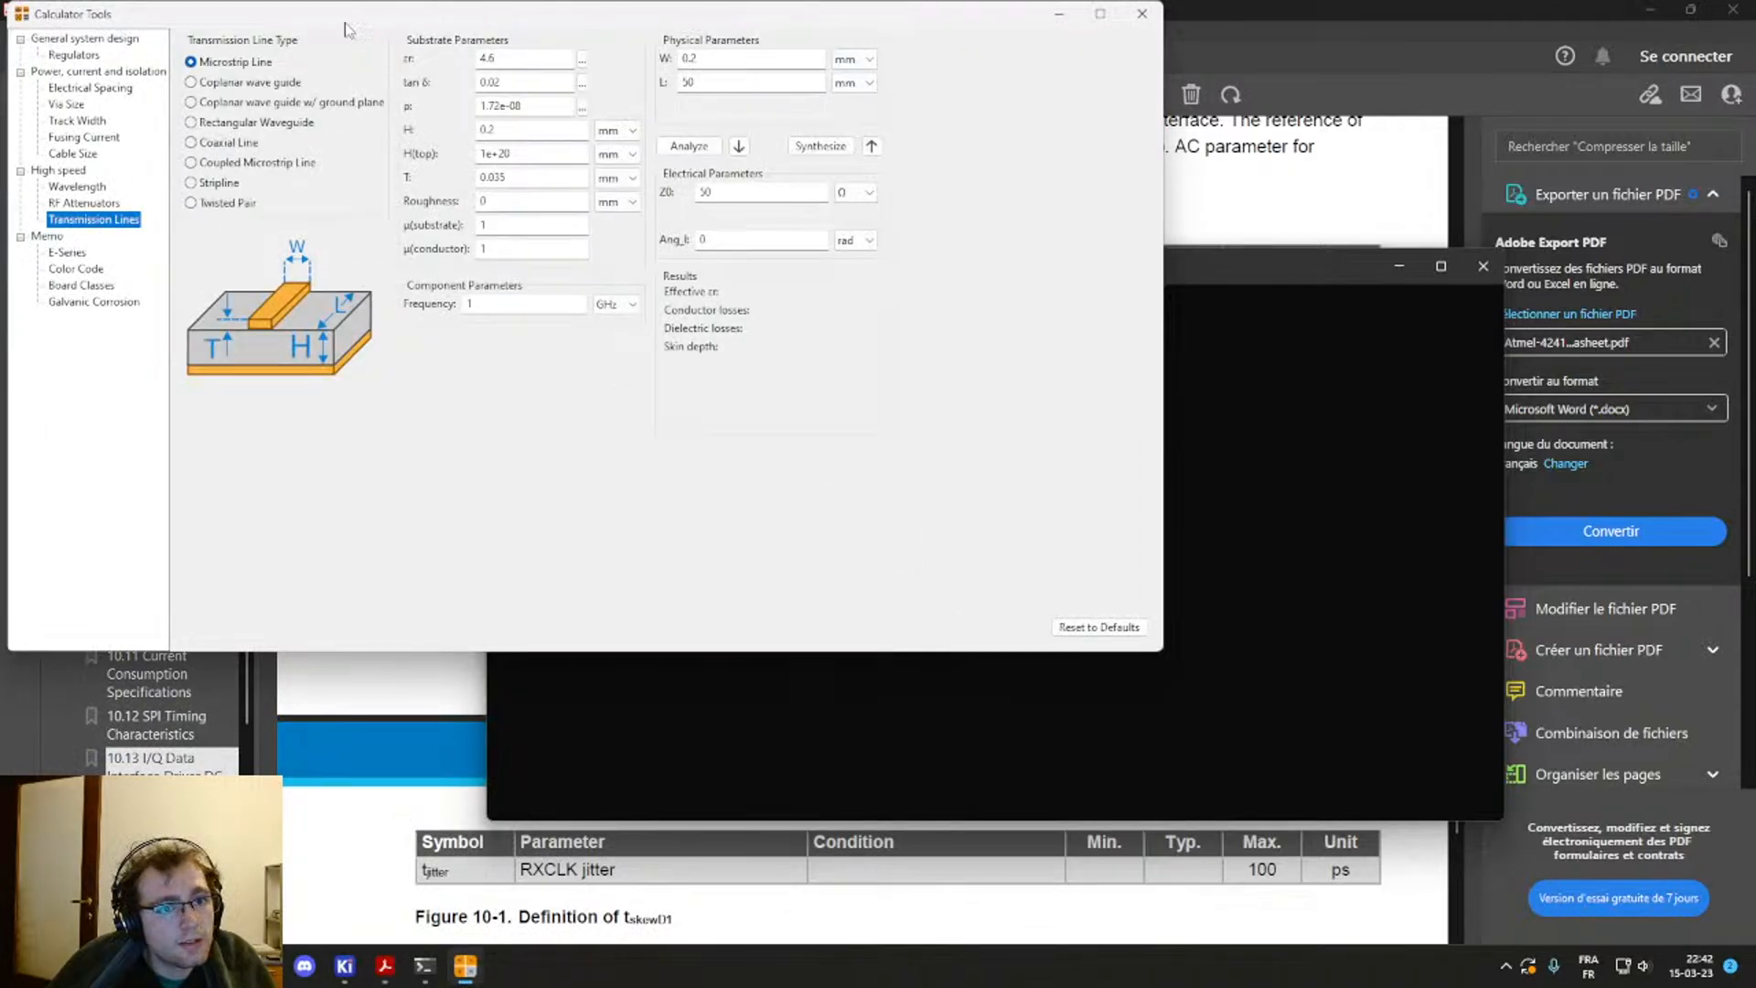
left_click_drag(344, 22, 656, 233)
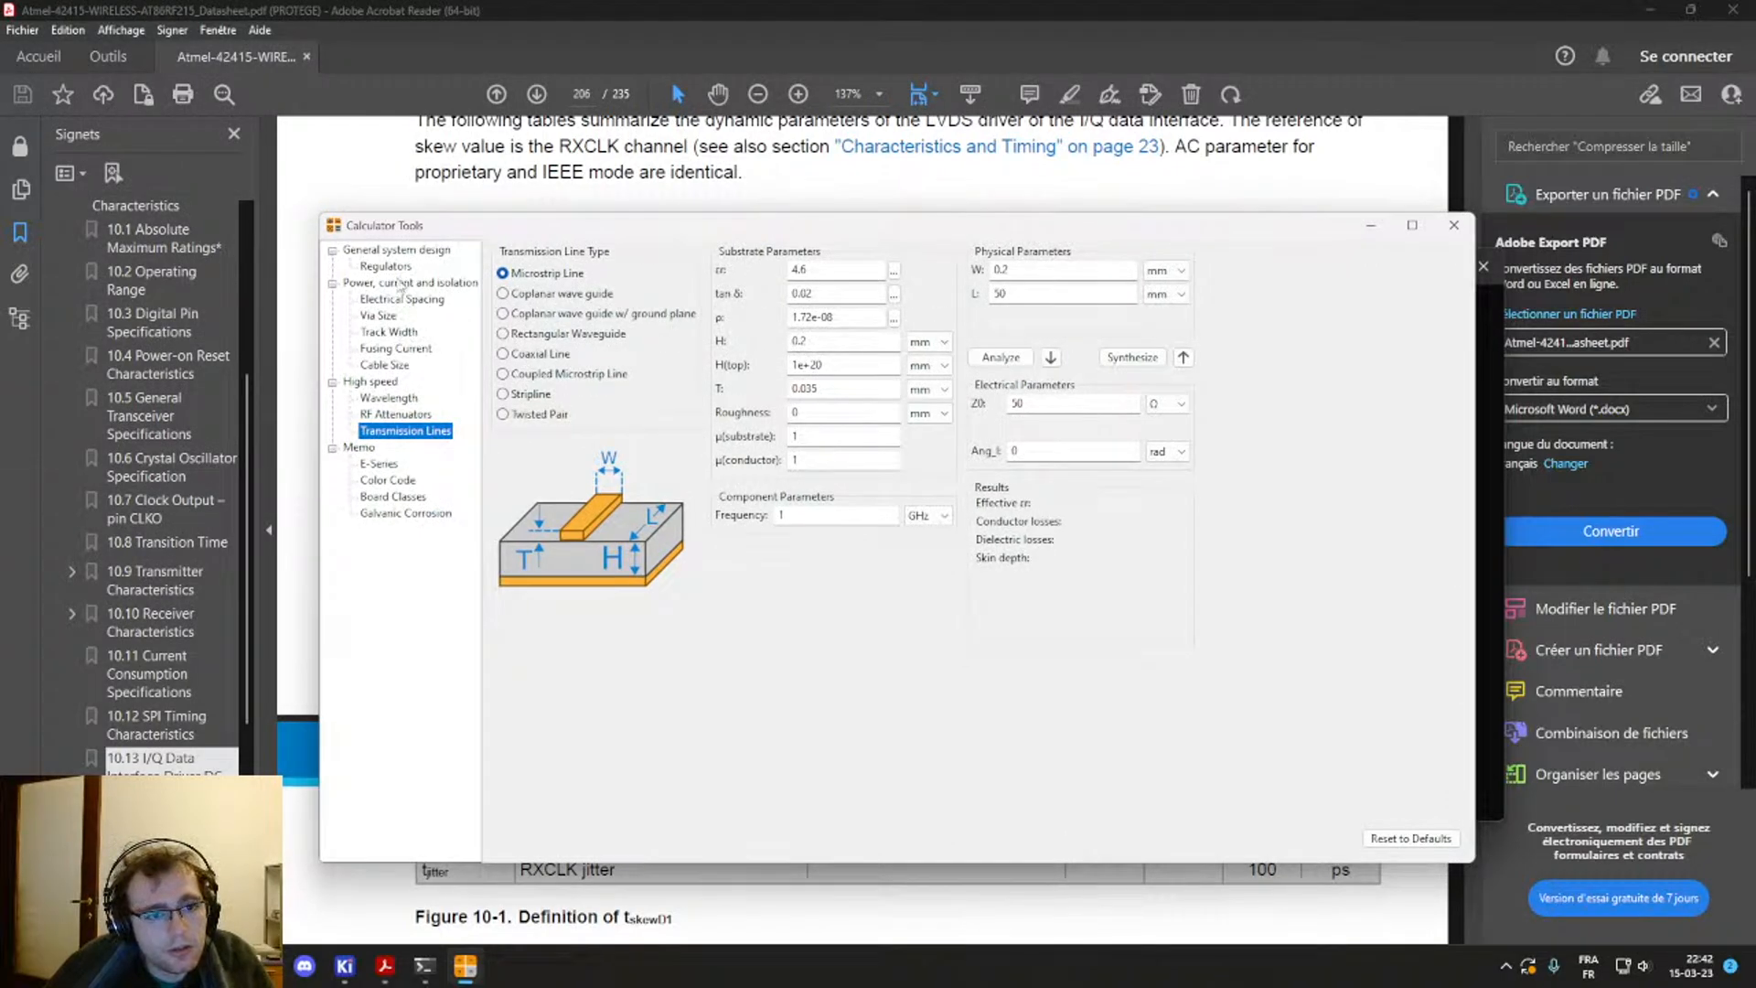
left_click(401, 399)
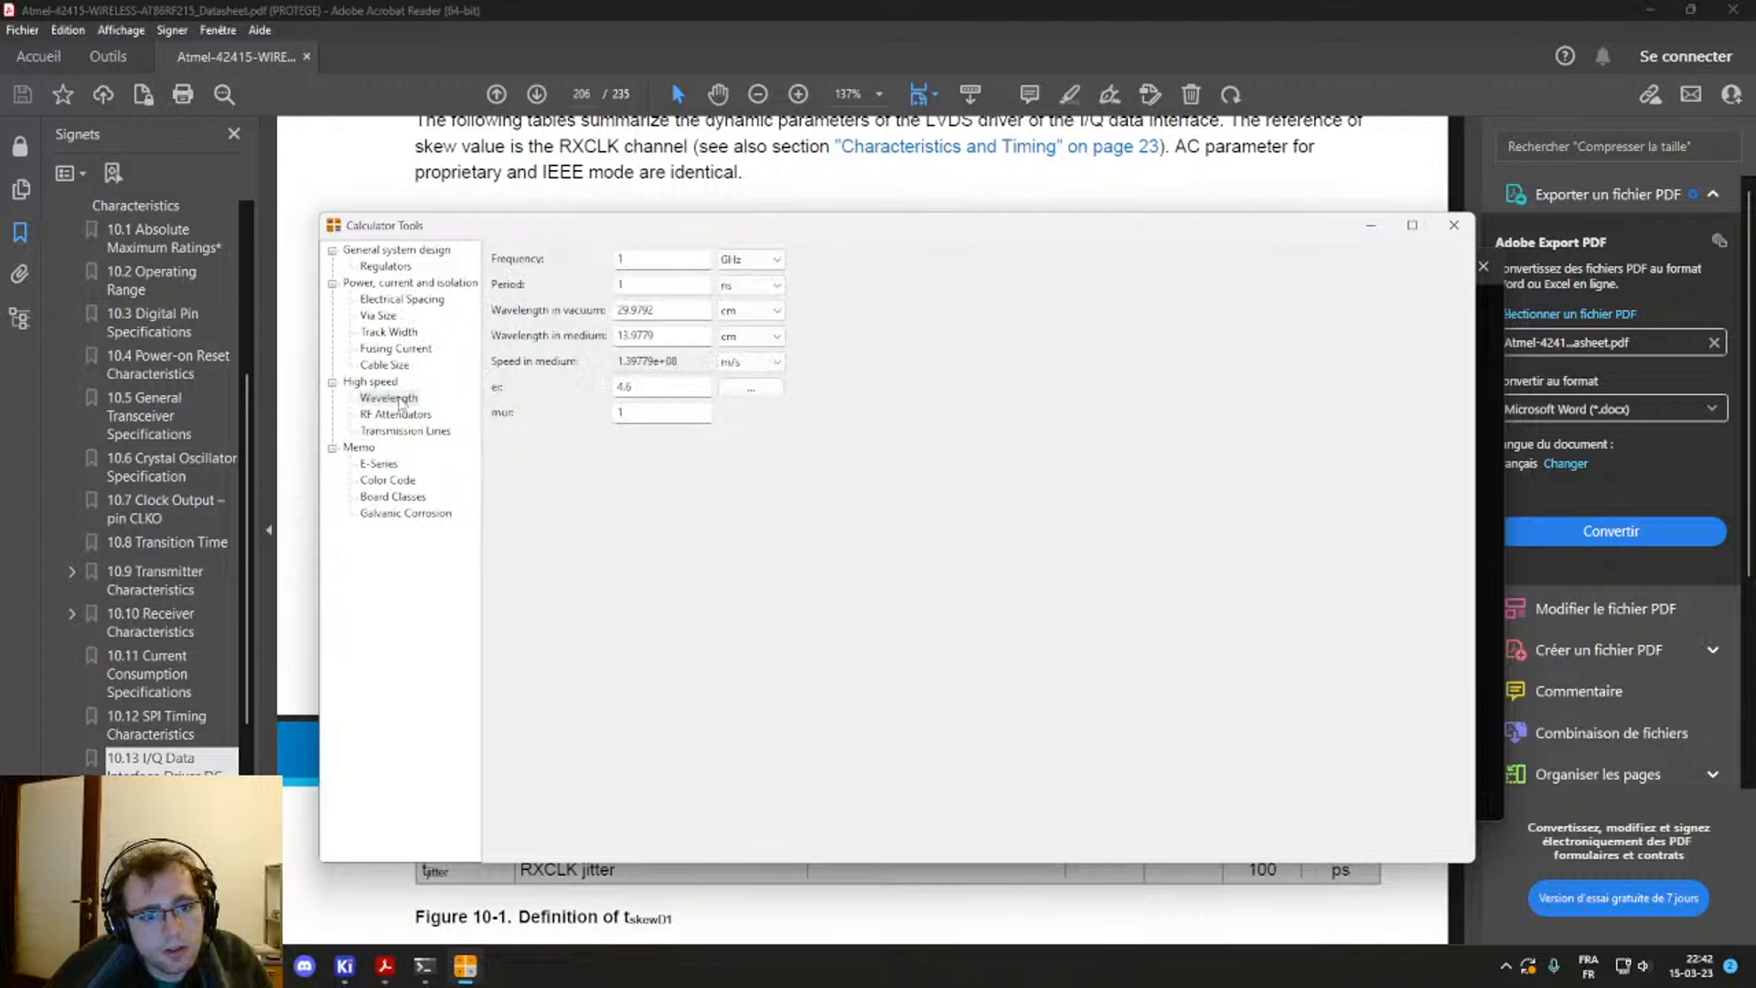
left_click(680, 337)
left_click(649, 283)
double_click(650, 283)
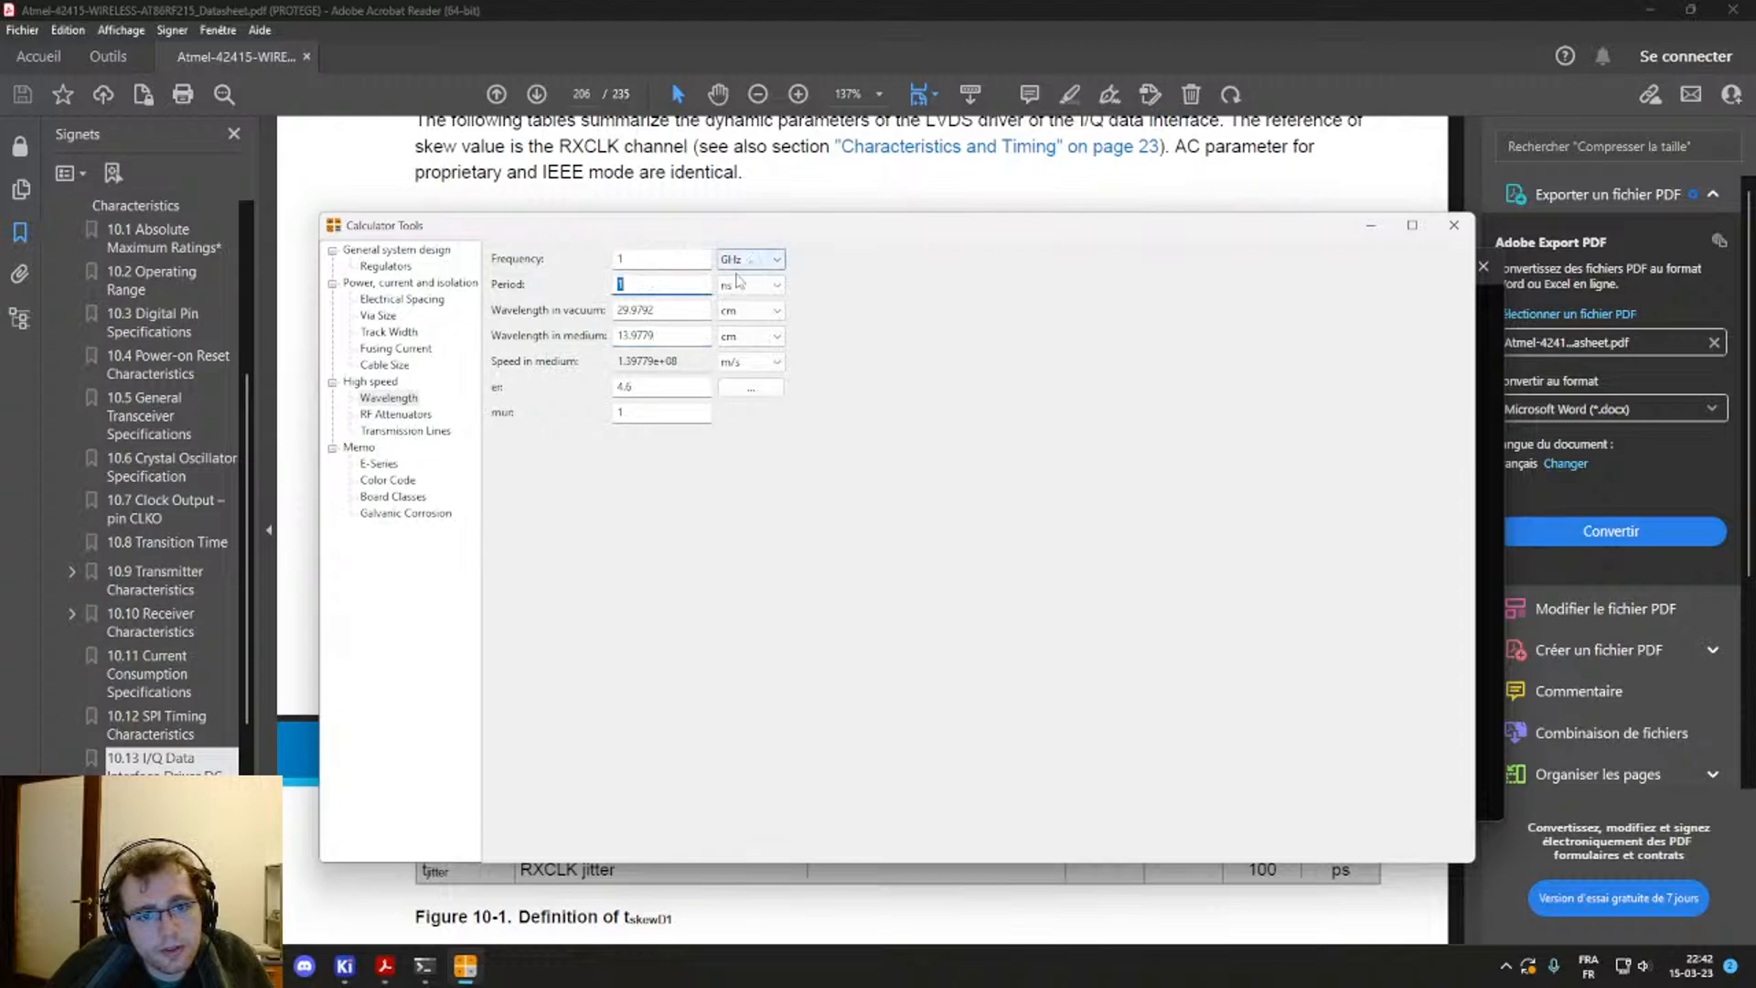
type("200")
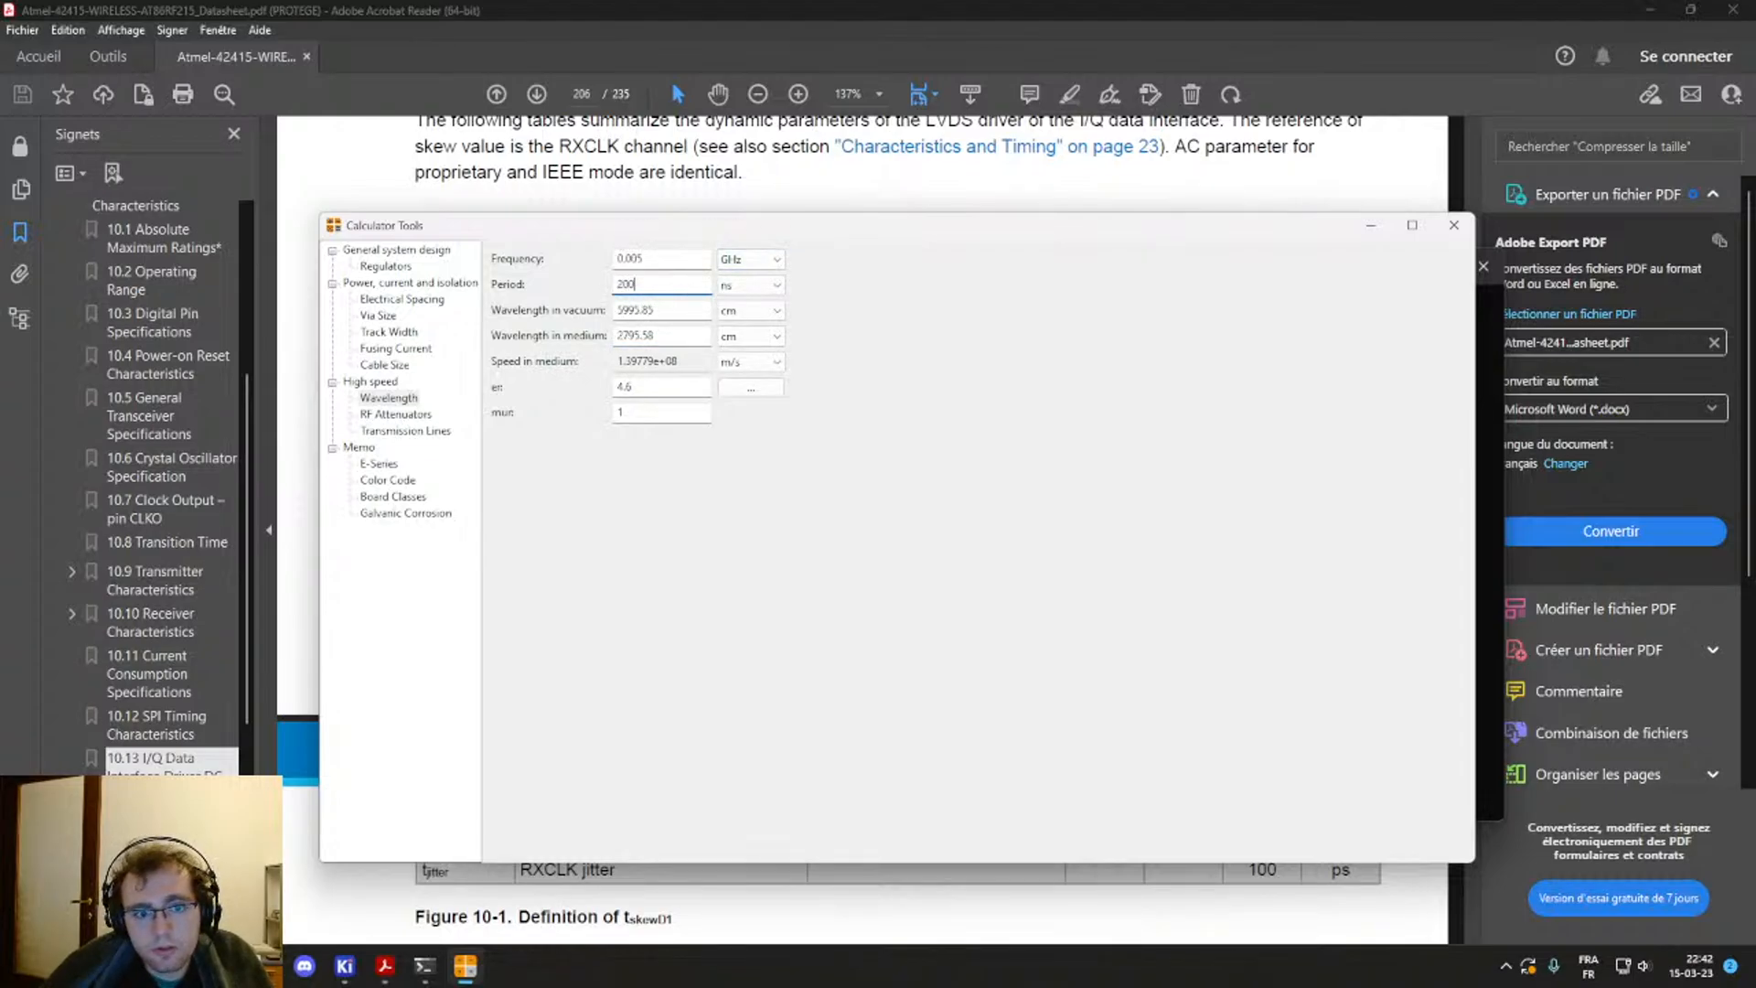
left_click(759, 287)
left_click(762, 317)
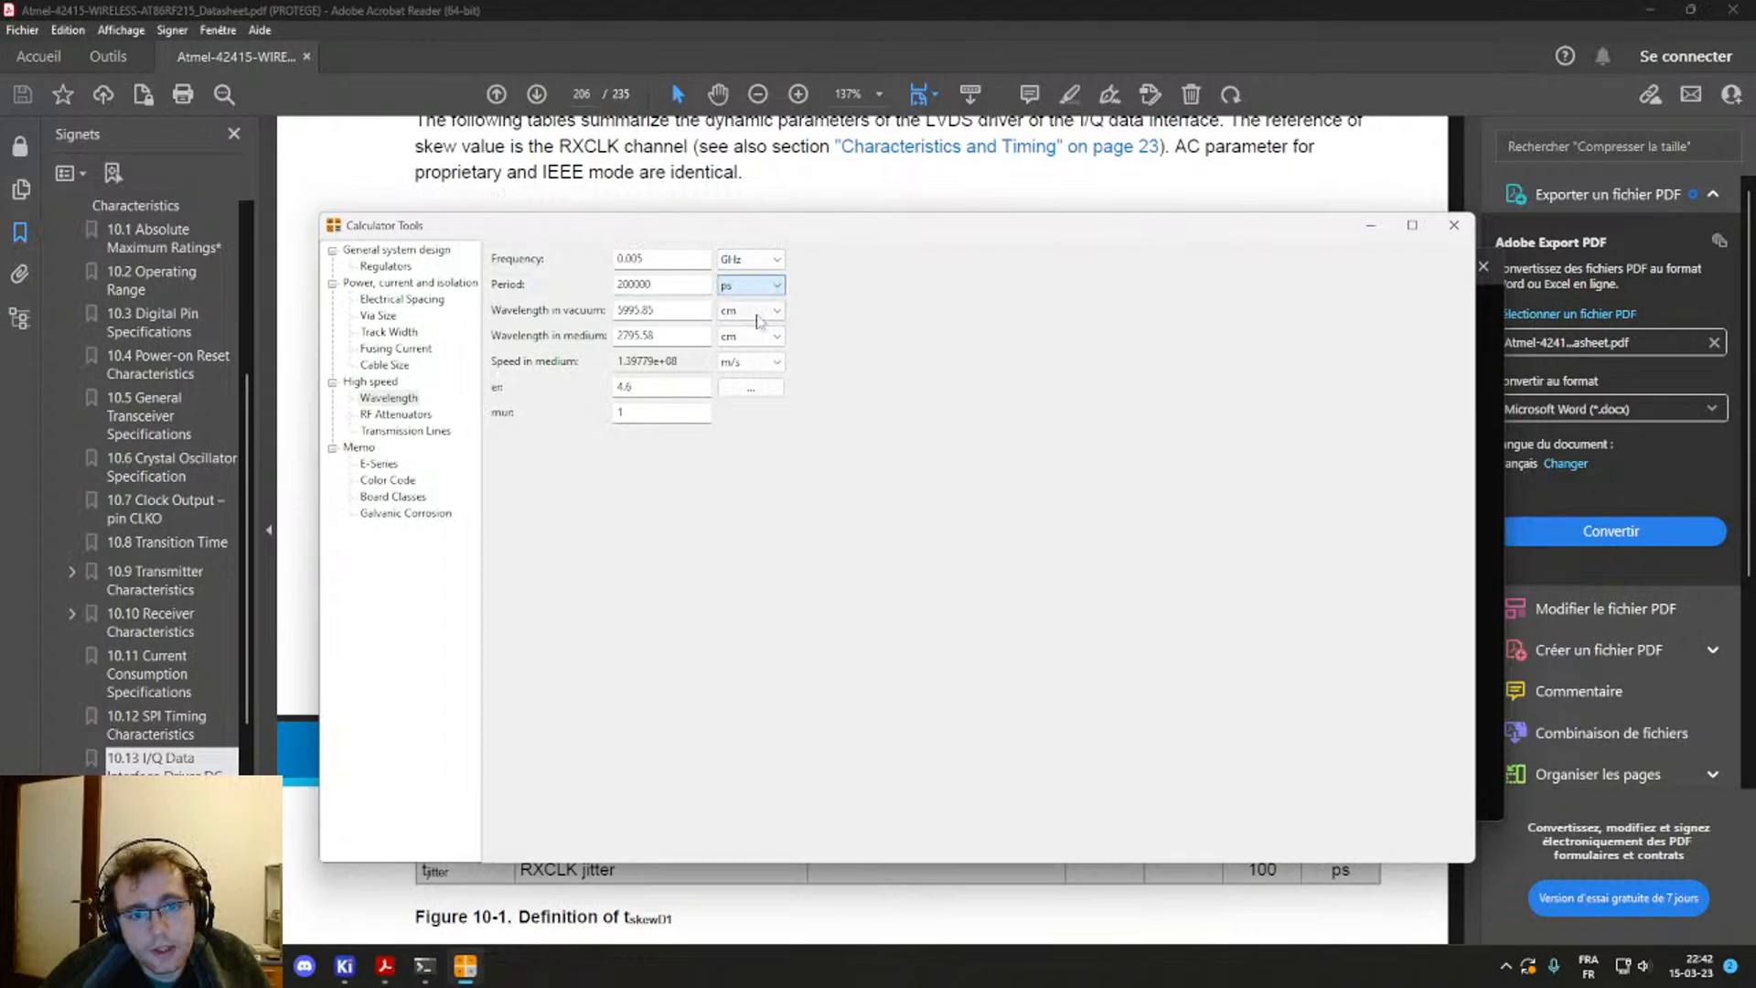
left_click(683, 283)
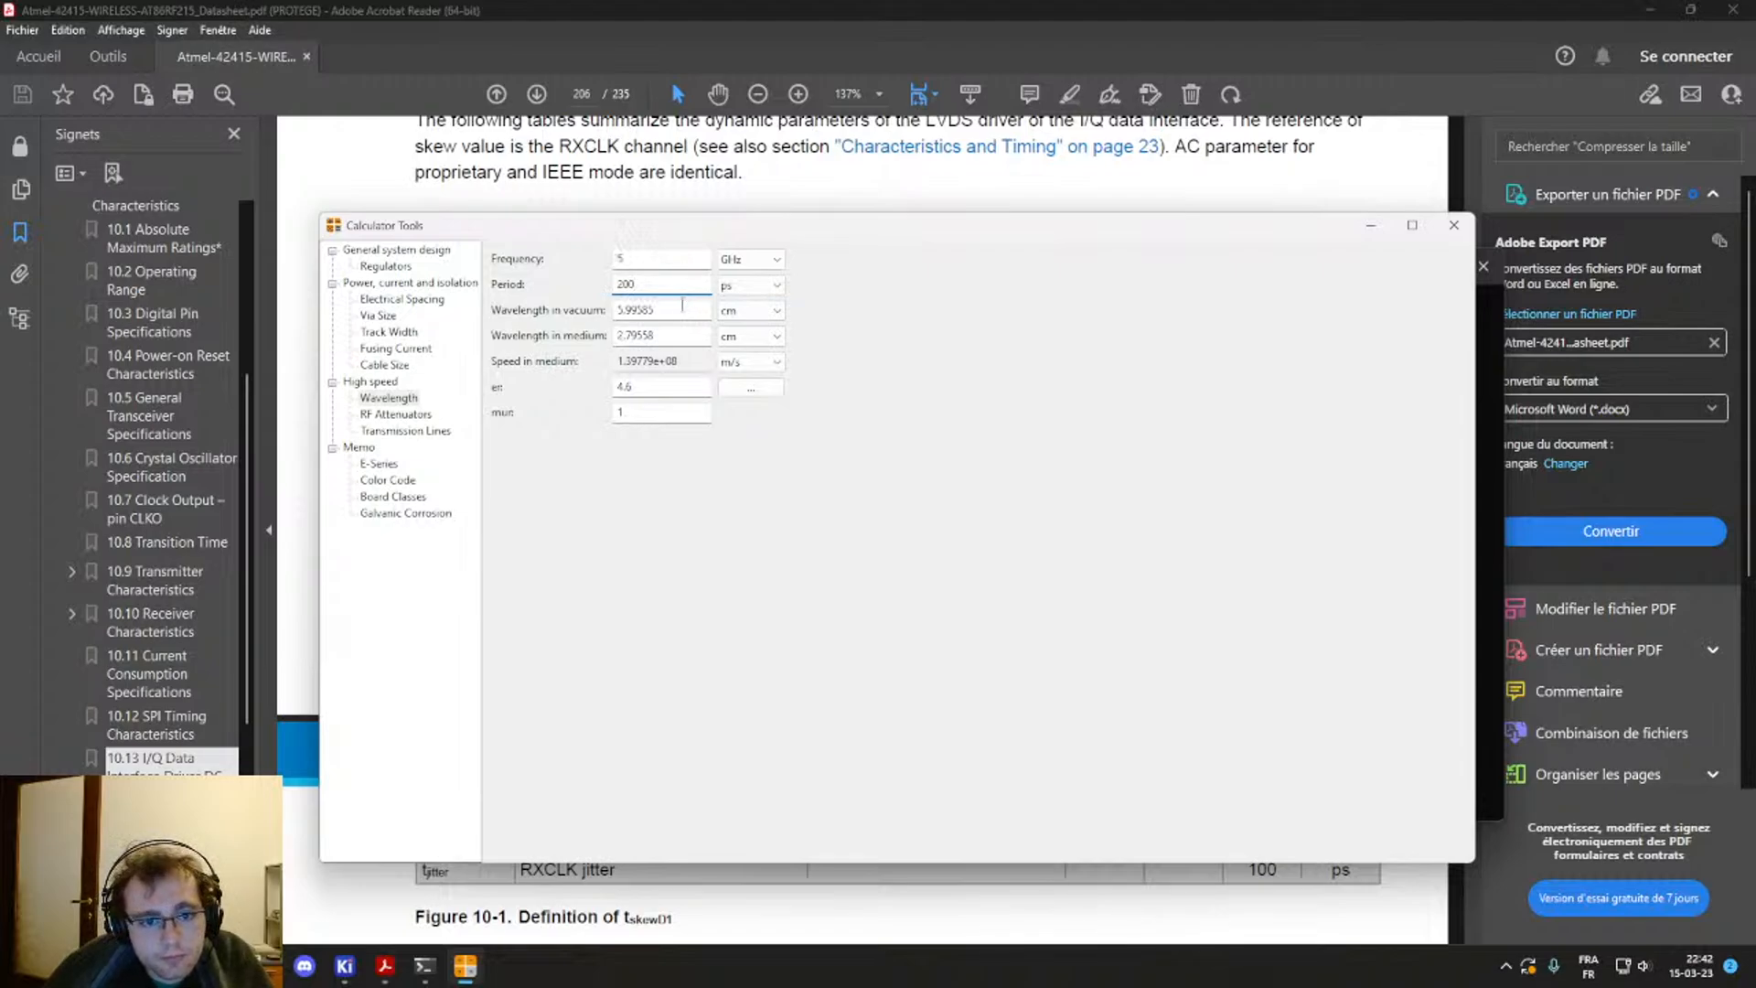
Step: Set the relative permittivity of the medium to 4.3 in the Wavelength calculator
left_click(692, 340)
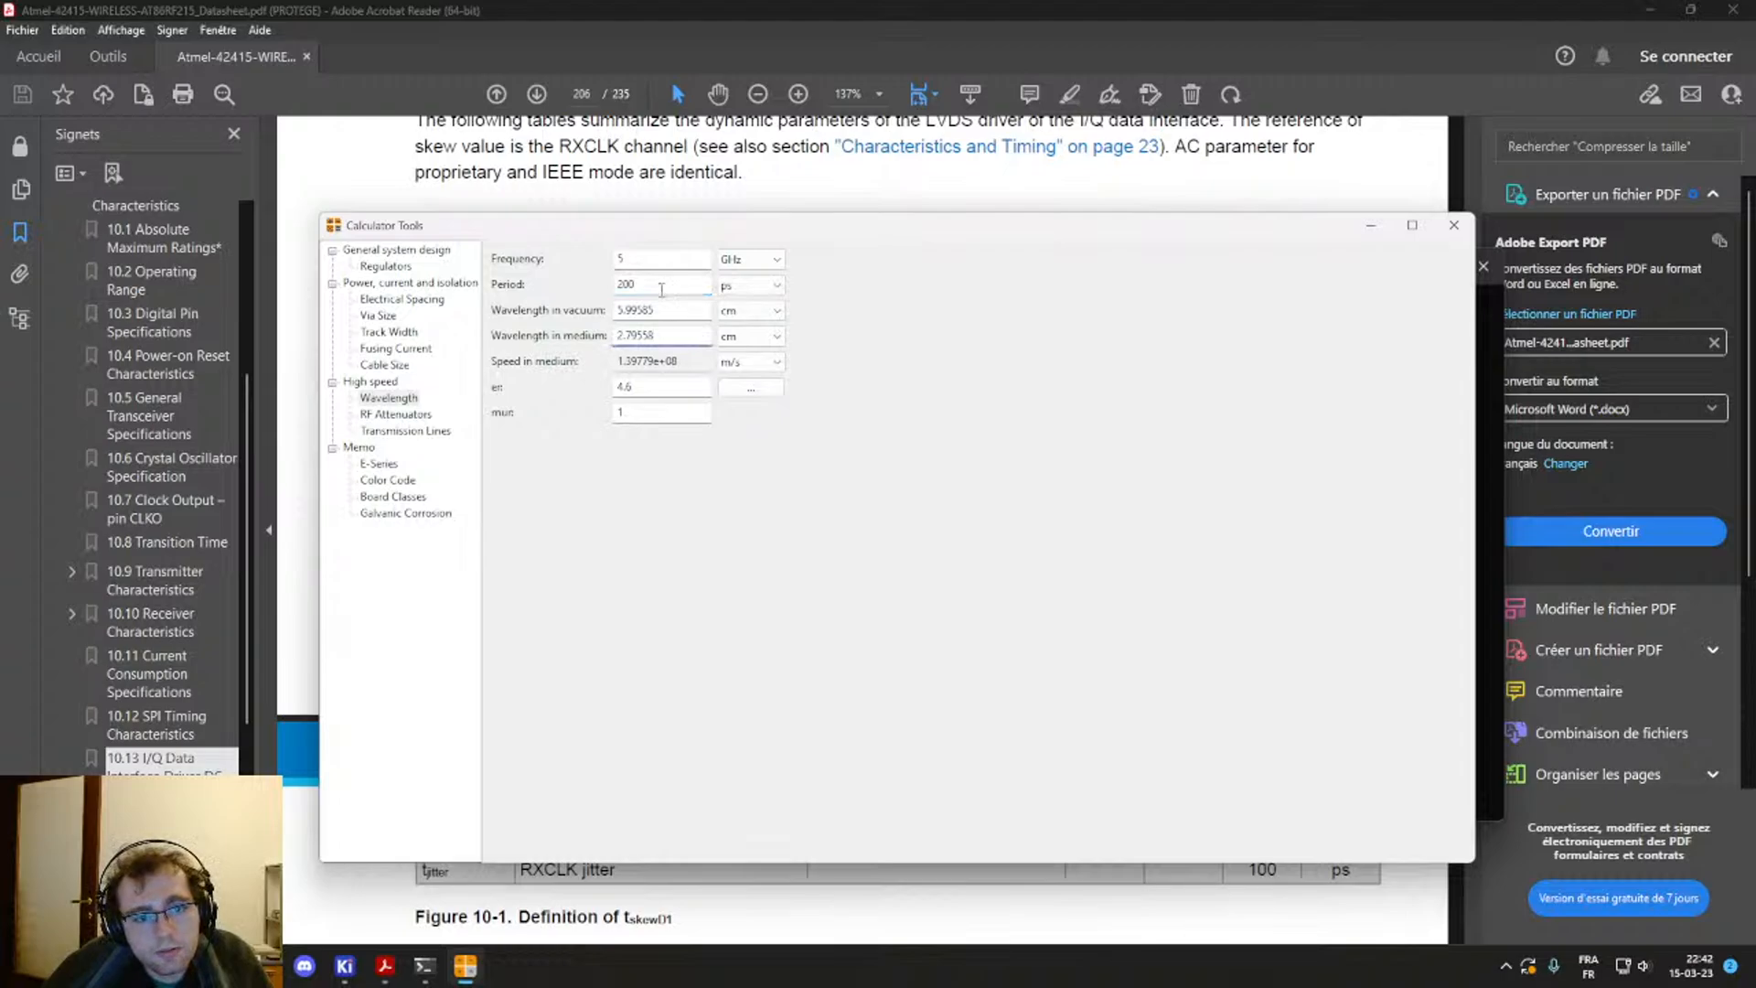
left_click(679, 387)
key("BackSpace")
type("3")
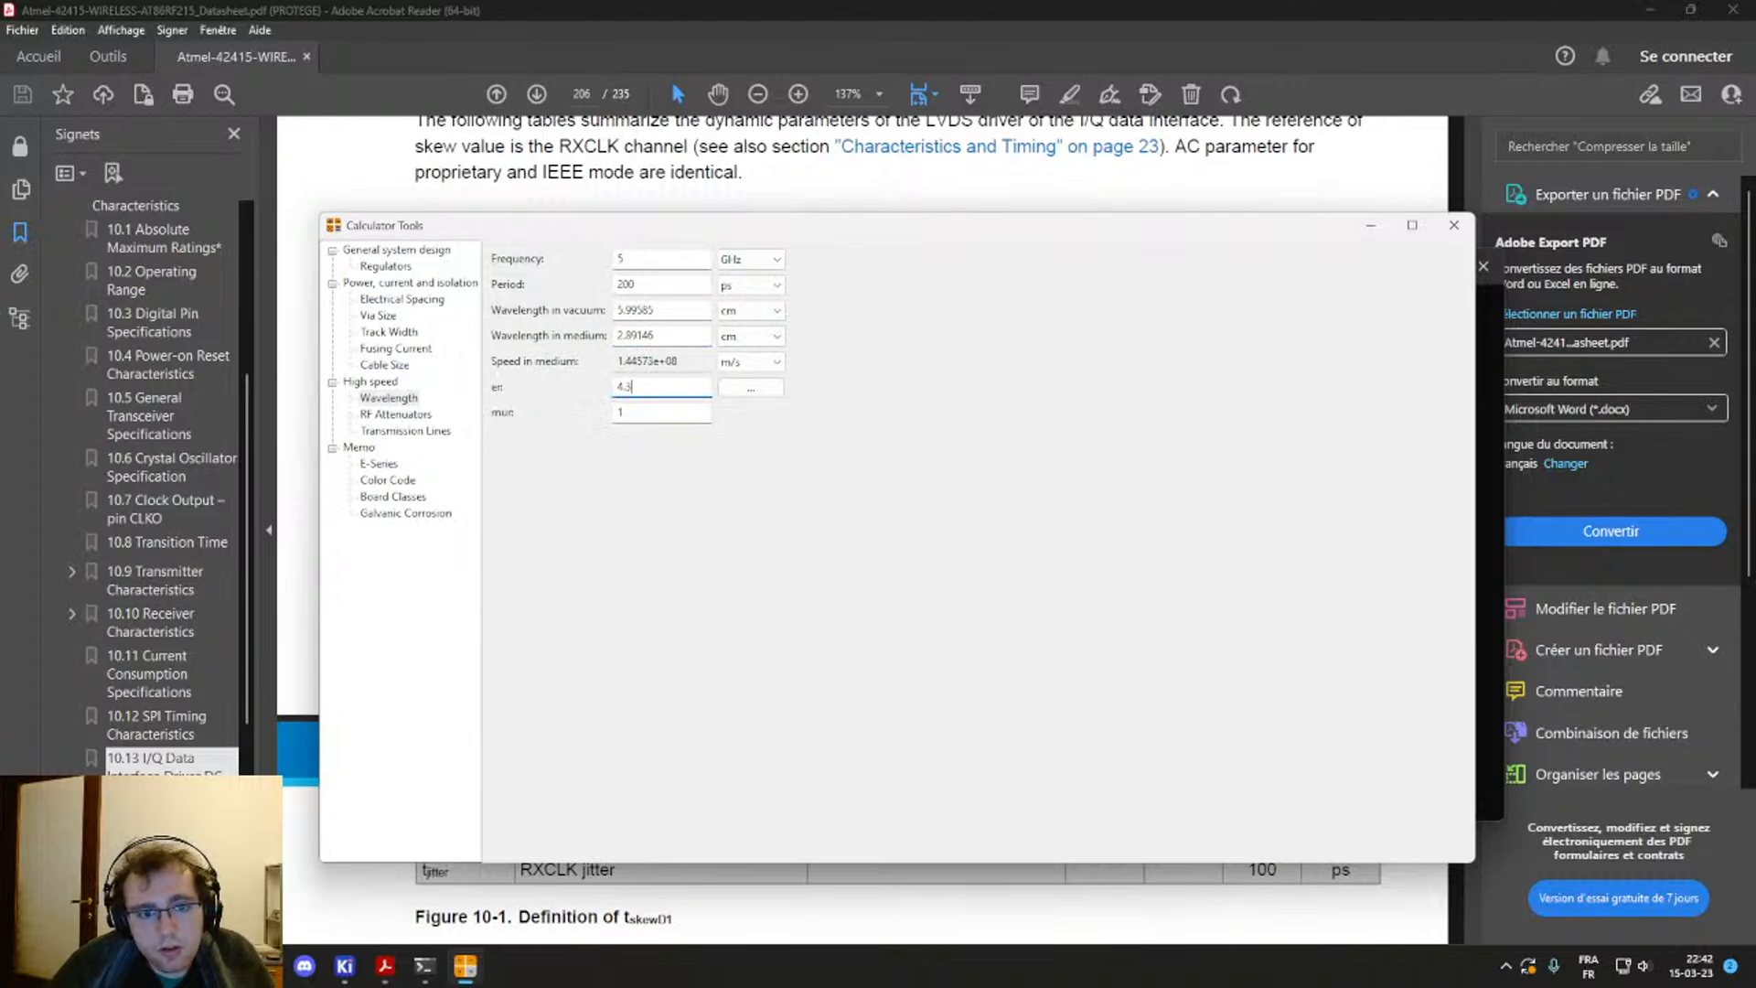
left_click(619, 416)
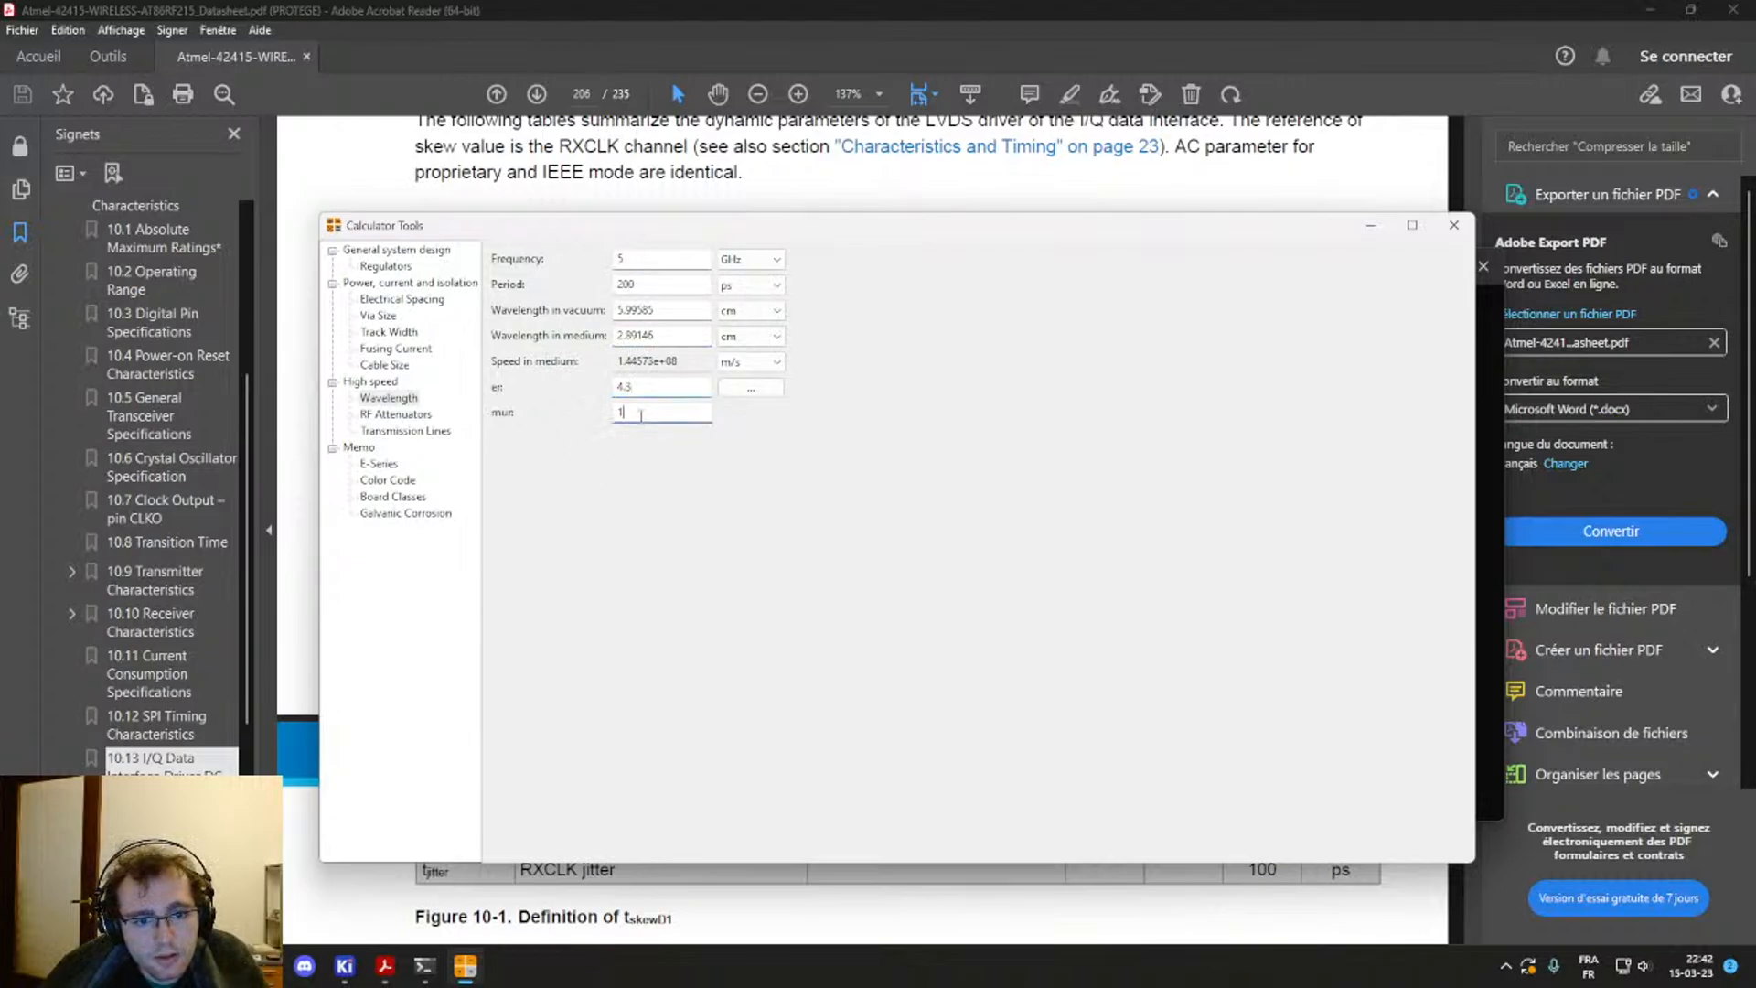
Step: Browse the relative dielectric constants of common board materials and dismiss the list without choosing one
left_click(764, 393)
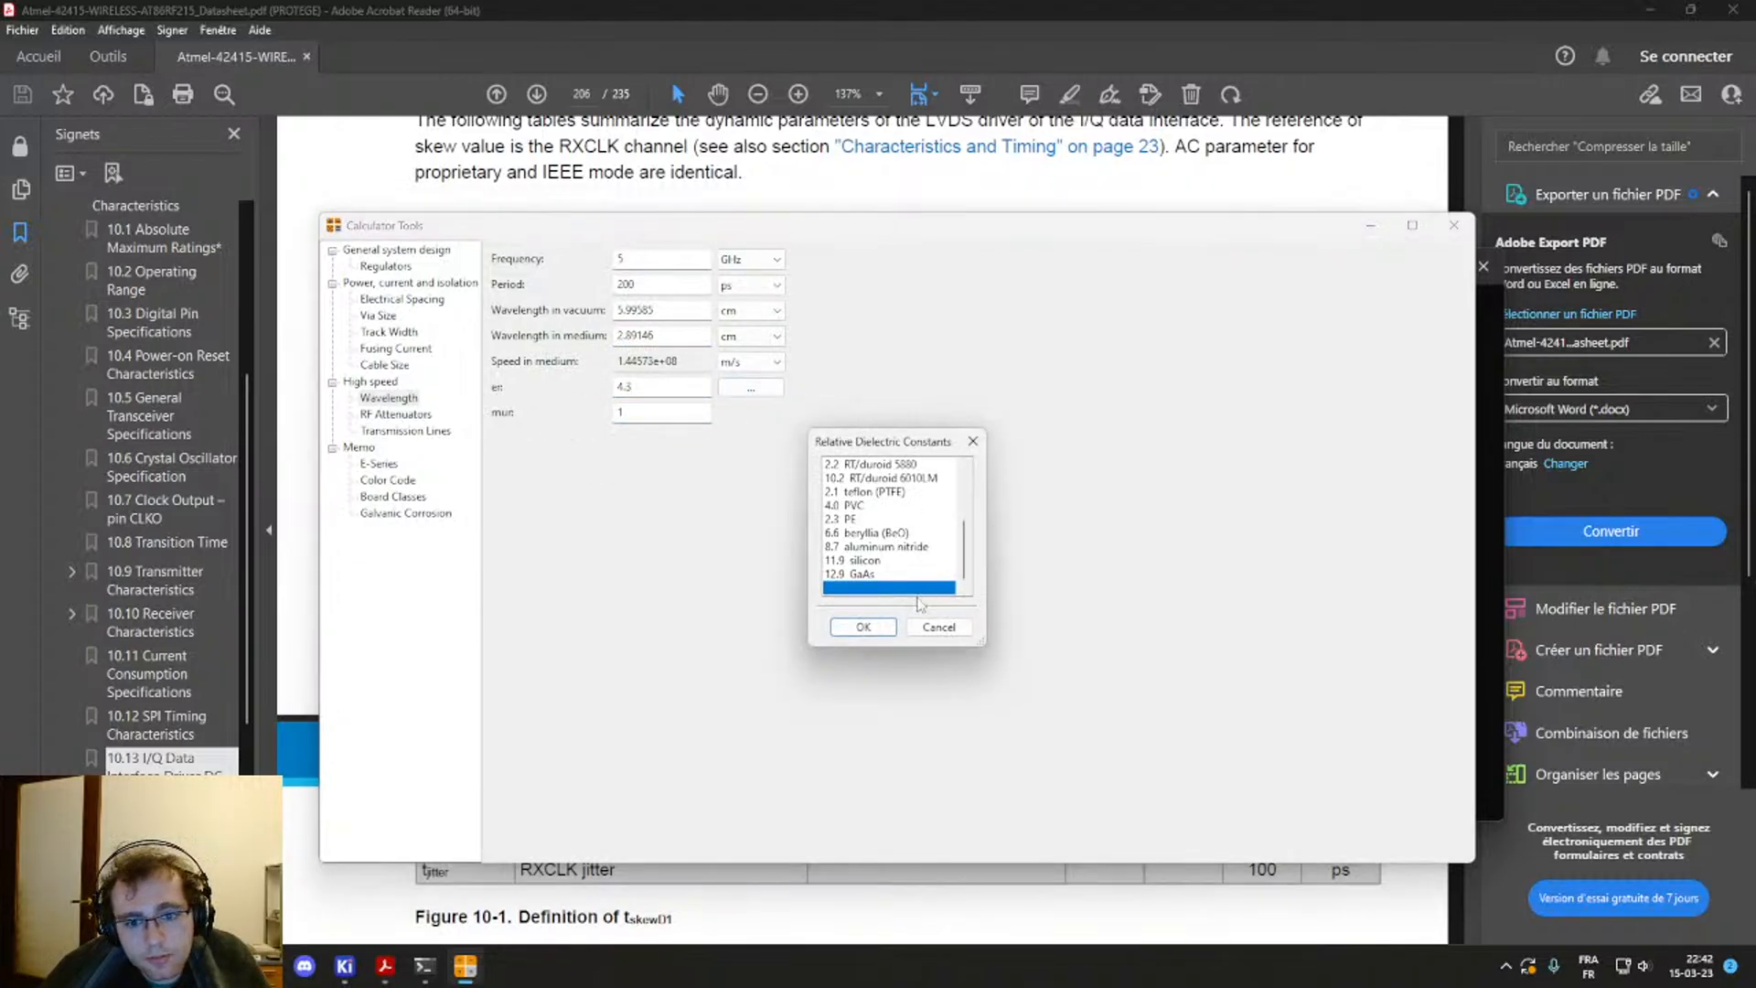
scroll(912, 570, "up", 4)
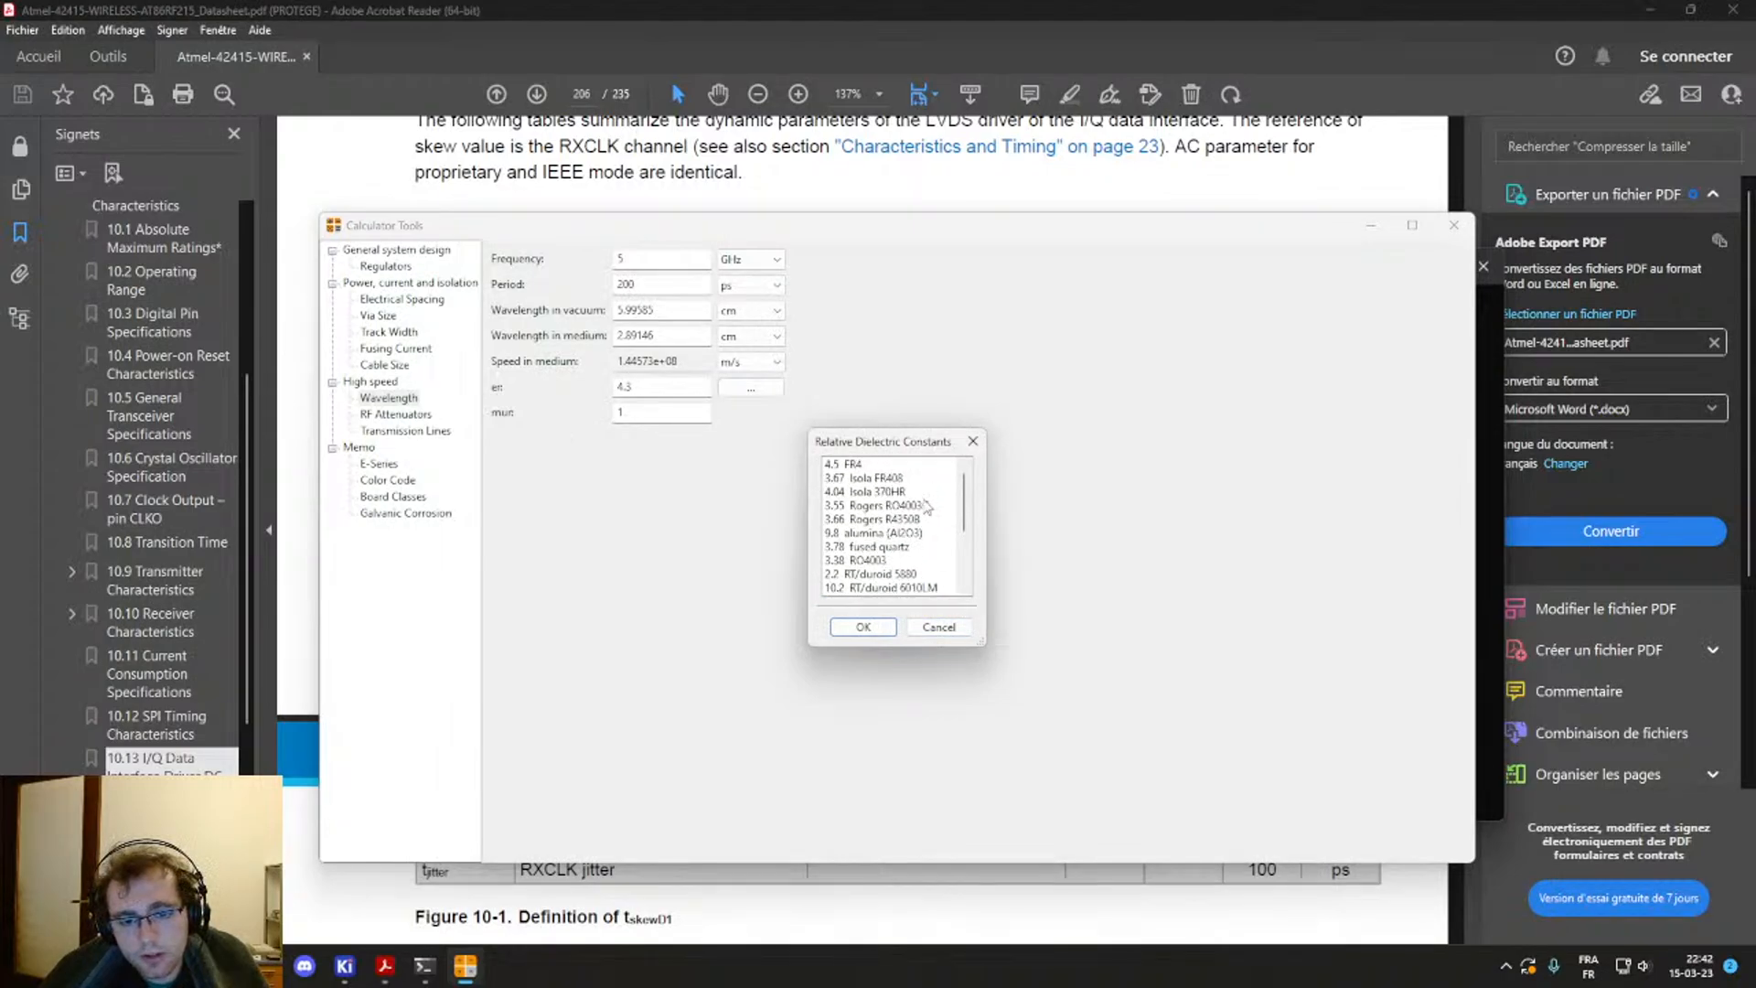
scroll(924, 503, "down", 4)
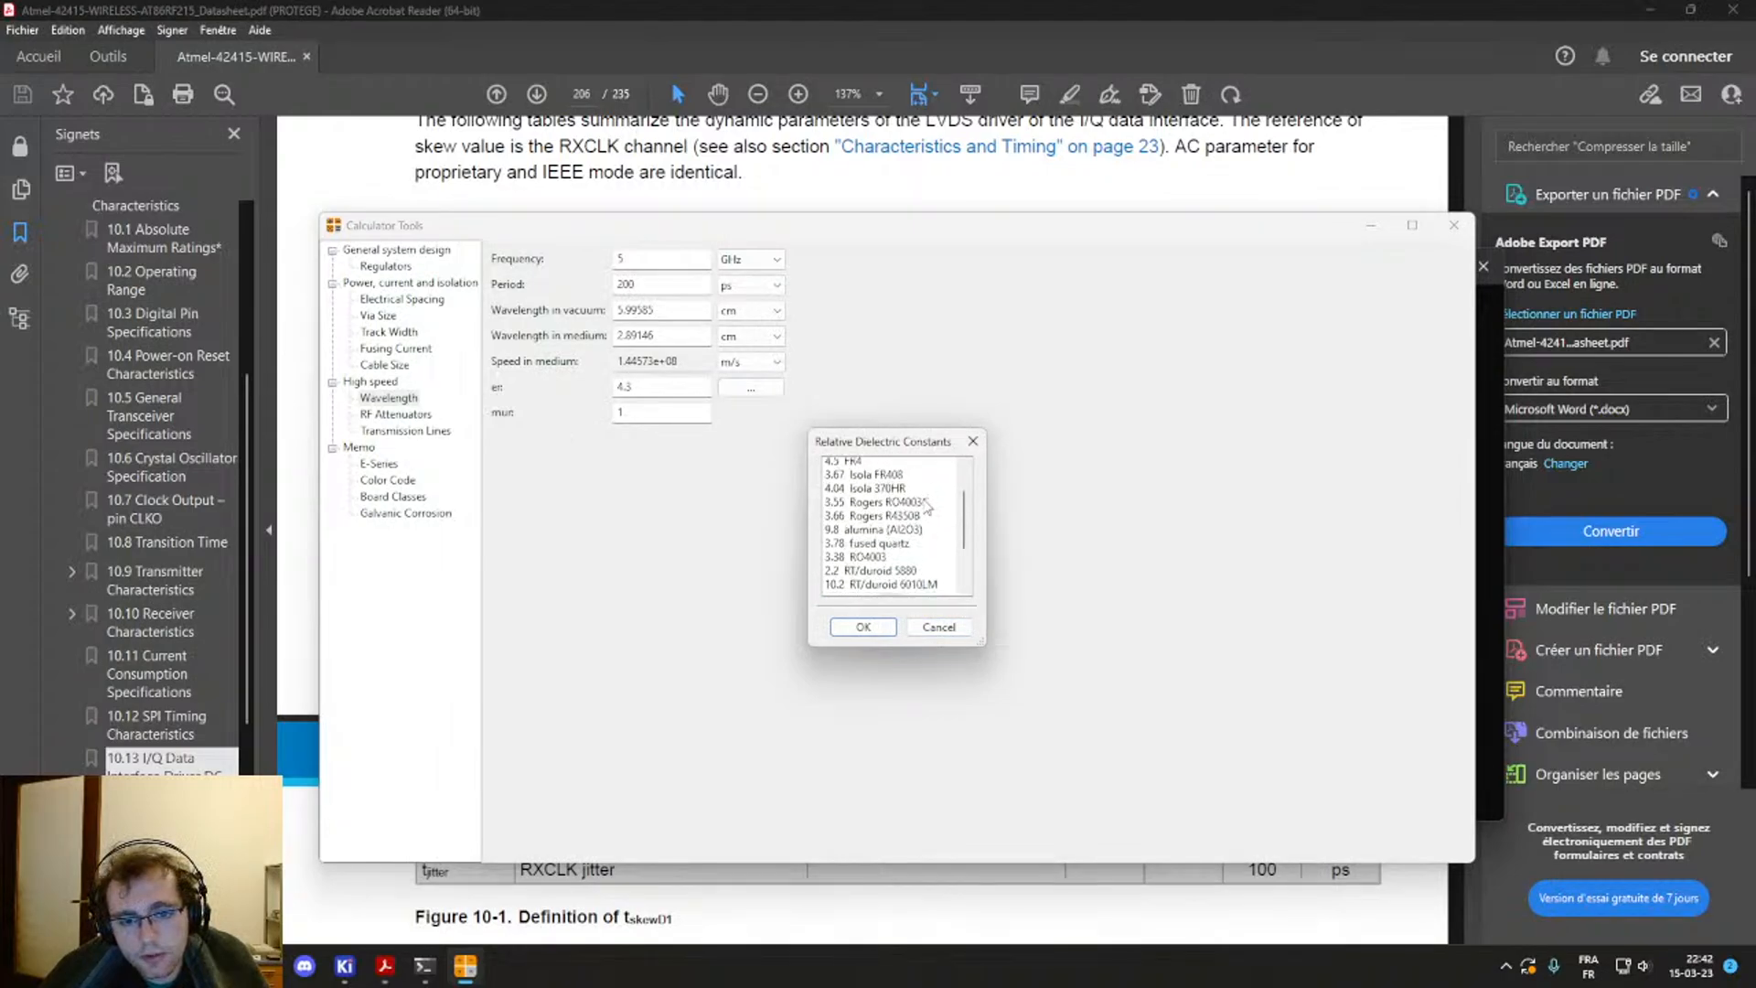
left_click(939, 627)
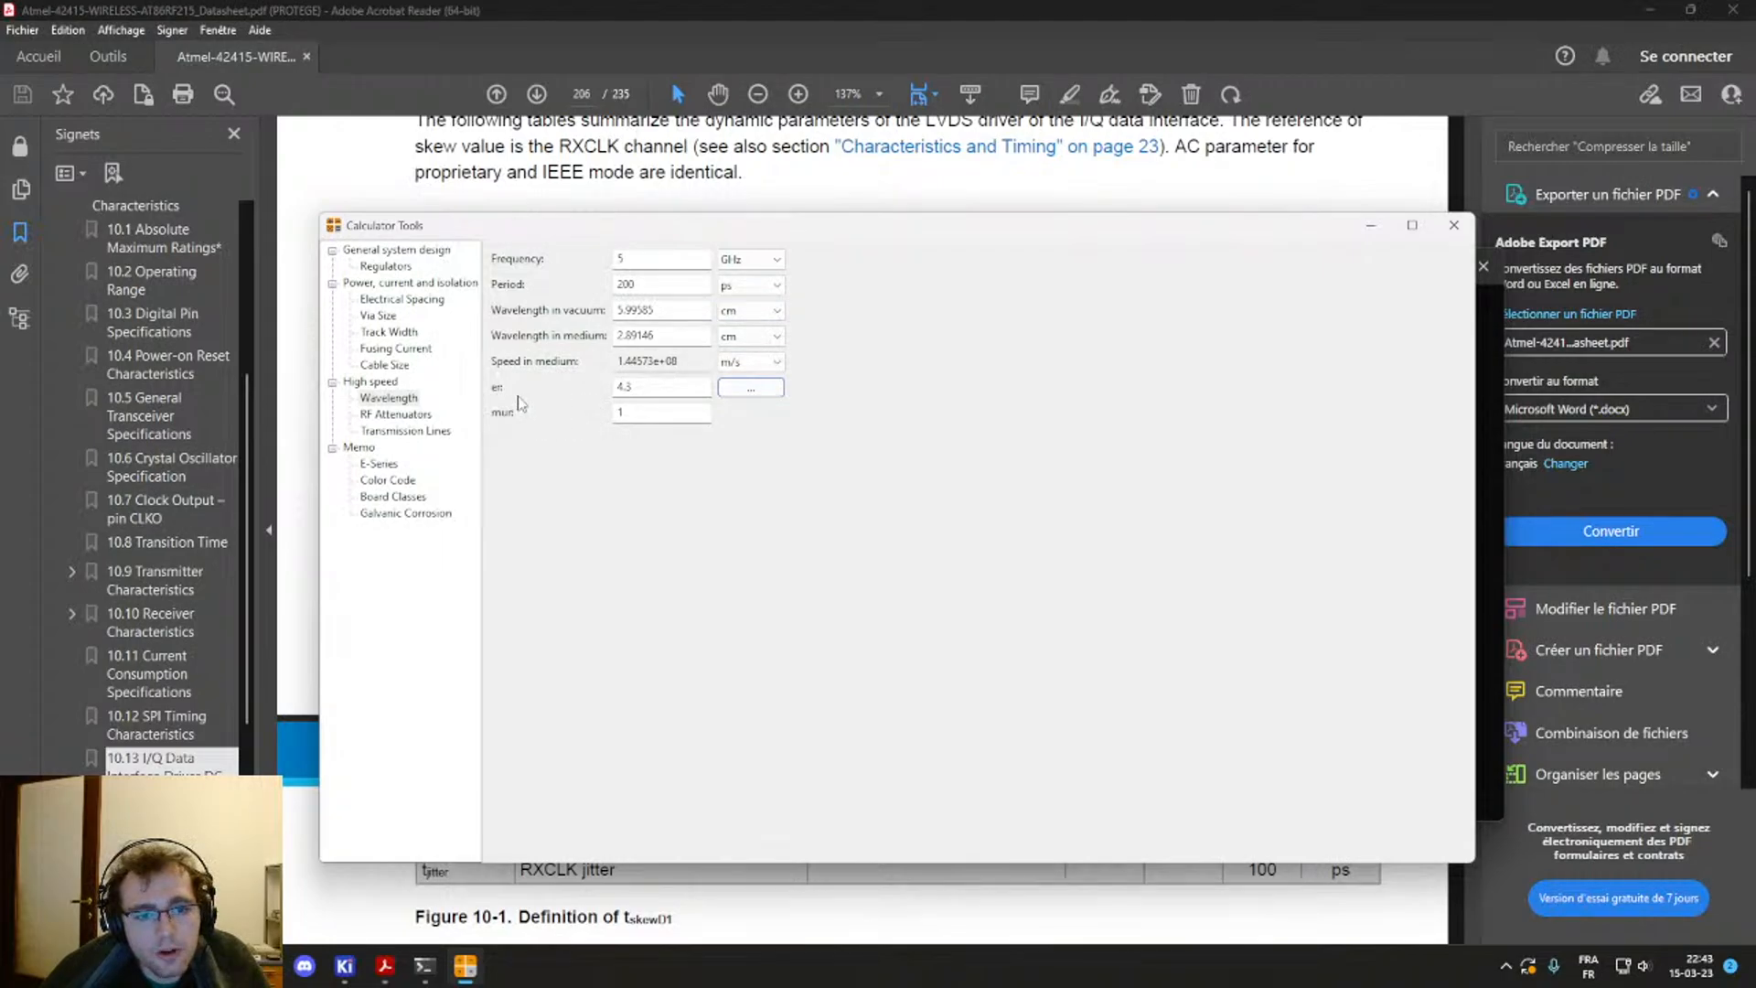
Step: Examine the speed in medium, the period and the wavelength in medium in the Wavelength calculator
left_click_drag(681, 364, 613, 363)
left_click(658, 361)
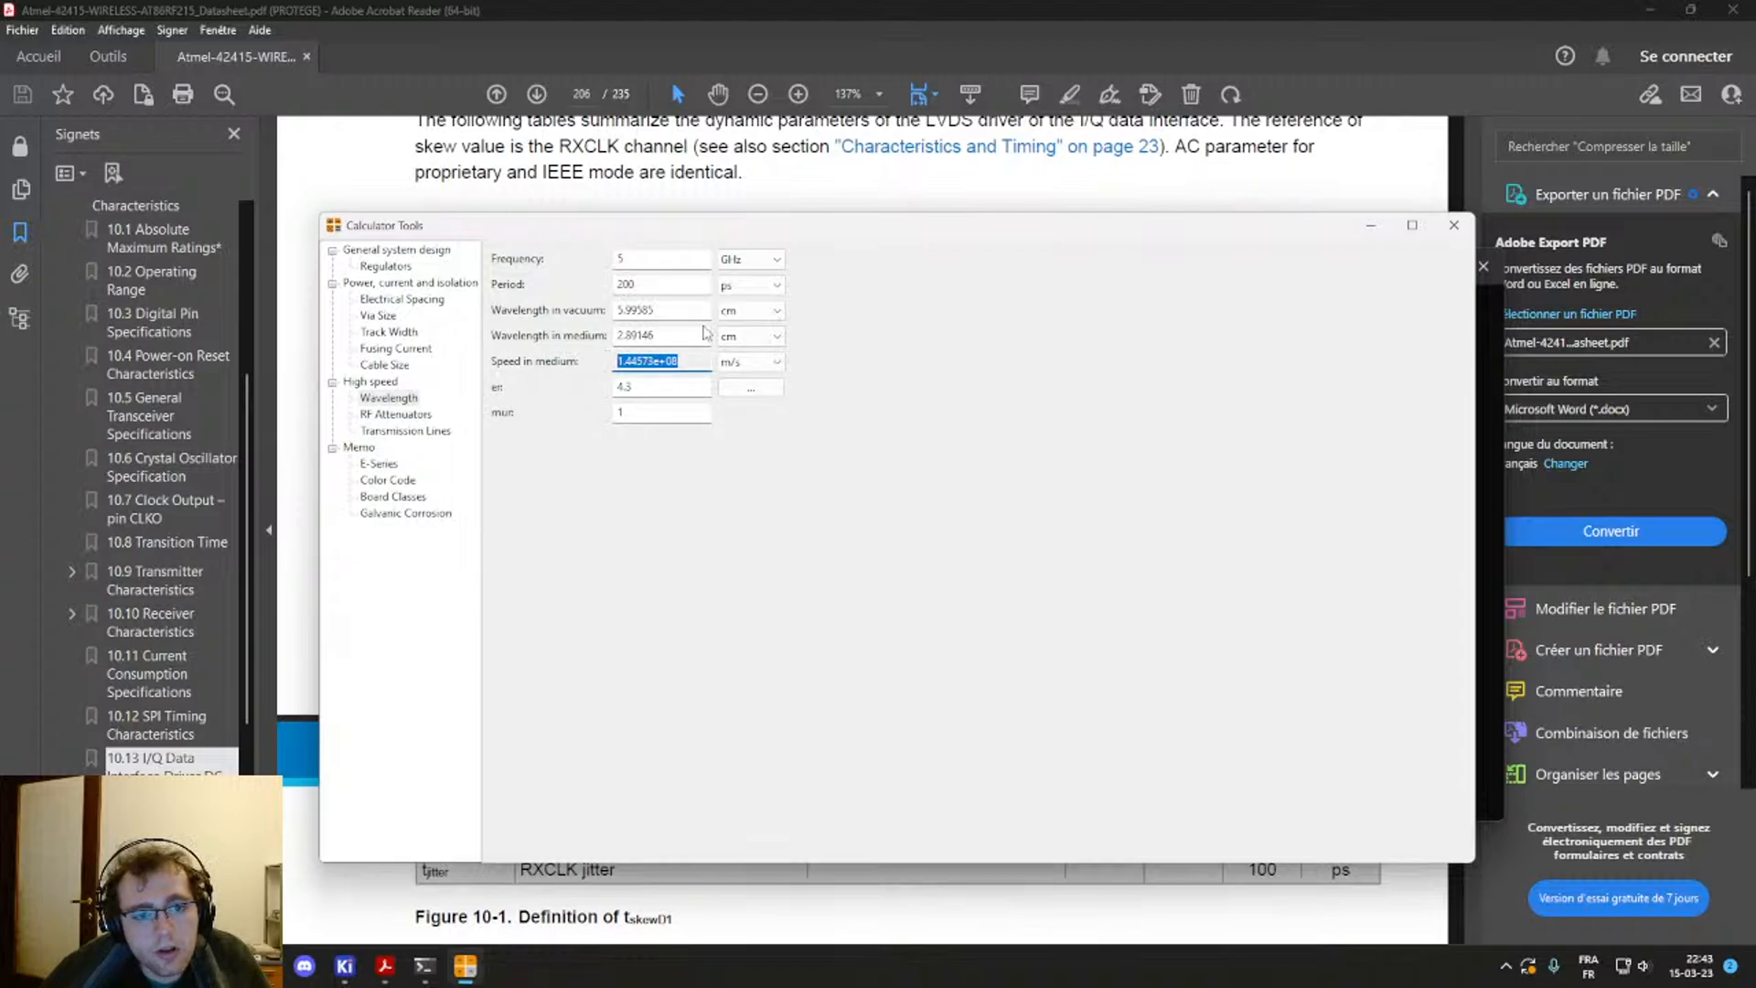
double_click(655, 290)
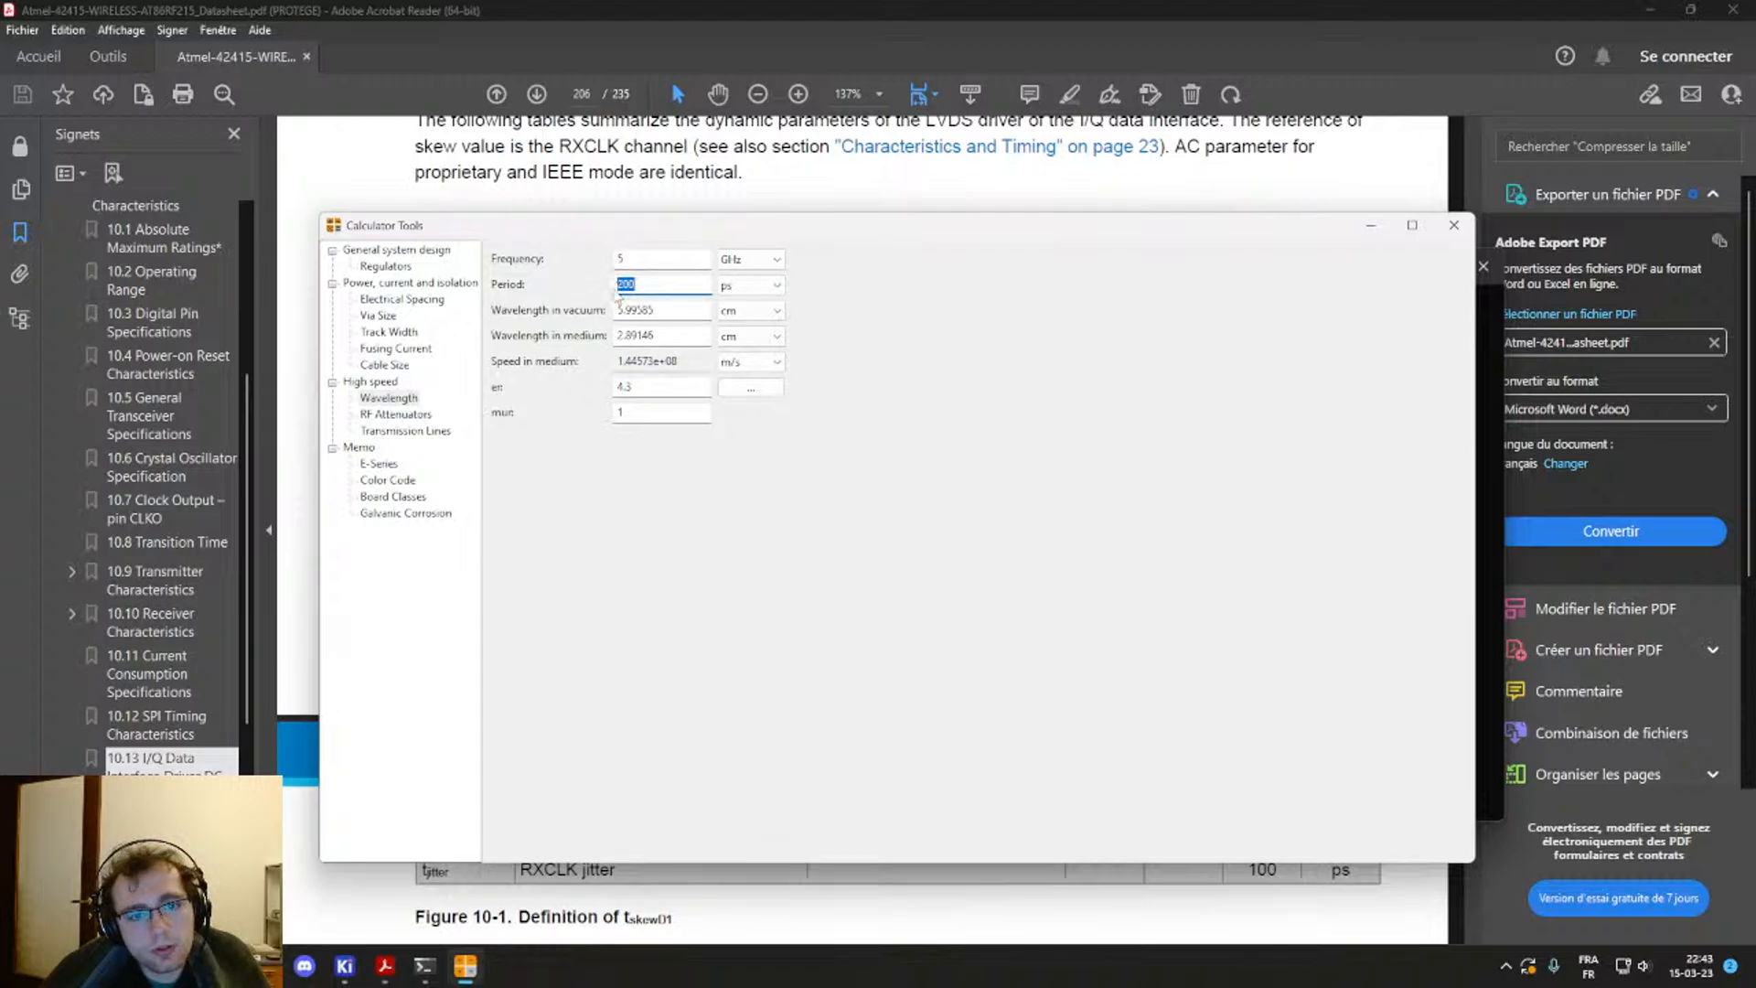
left_click(675, 333)
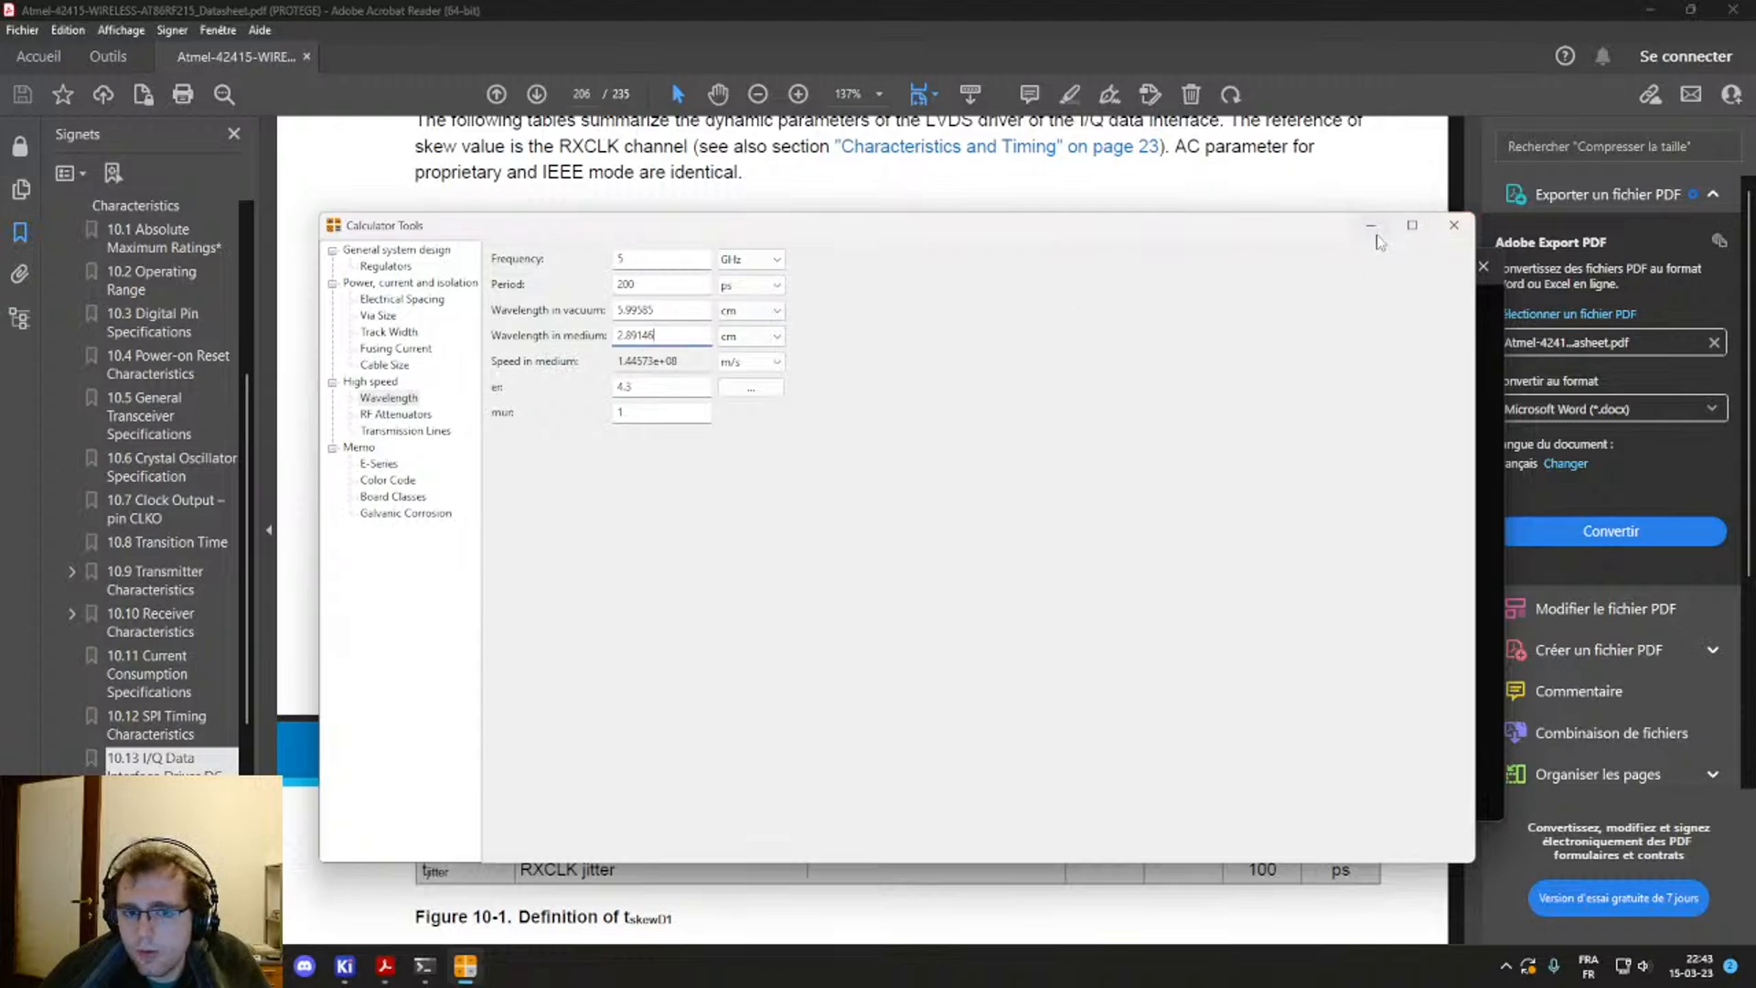
Step: Set the period to 500 ps in the Wavelength calculator and return to the datasheet's LVDS skew table
left_click_drag(670, 285, 422, 274)
type("500")
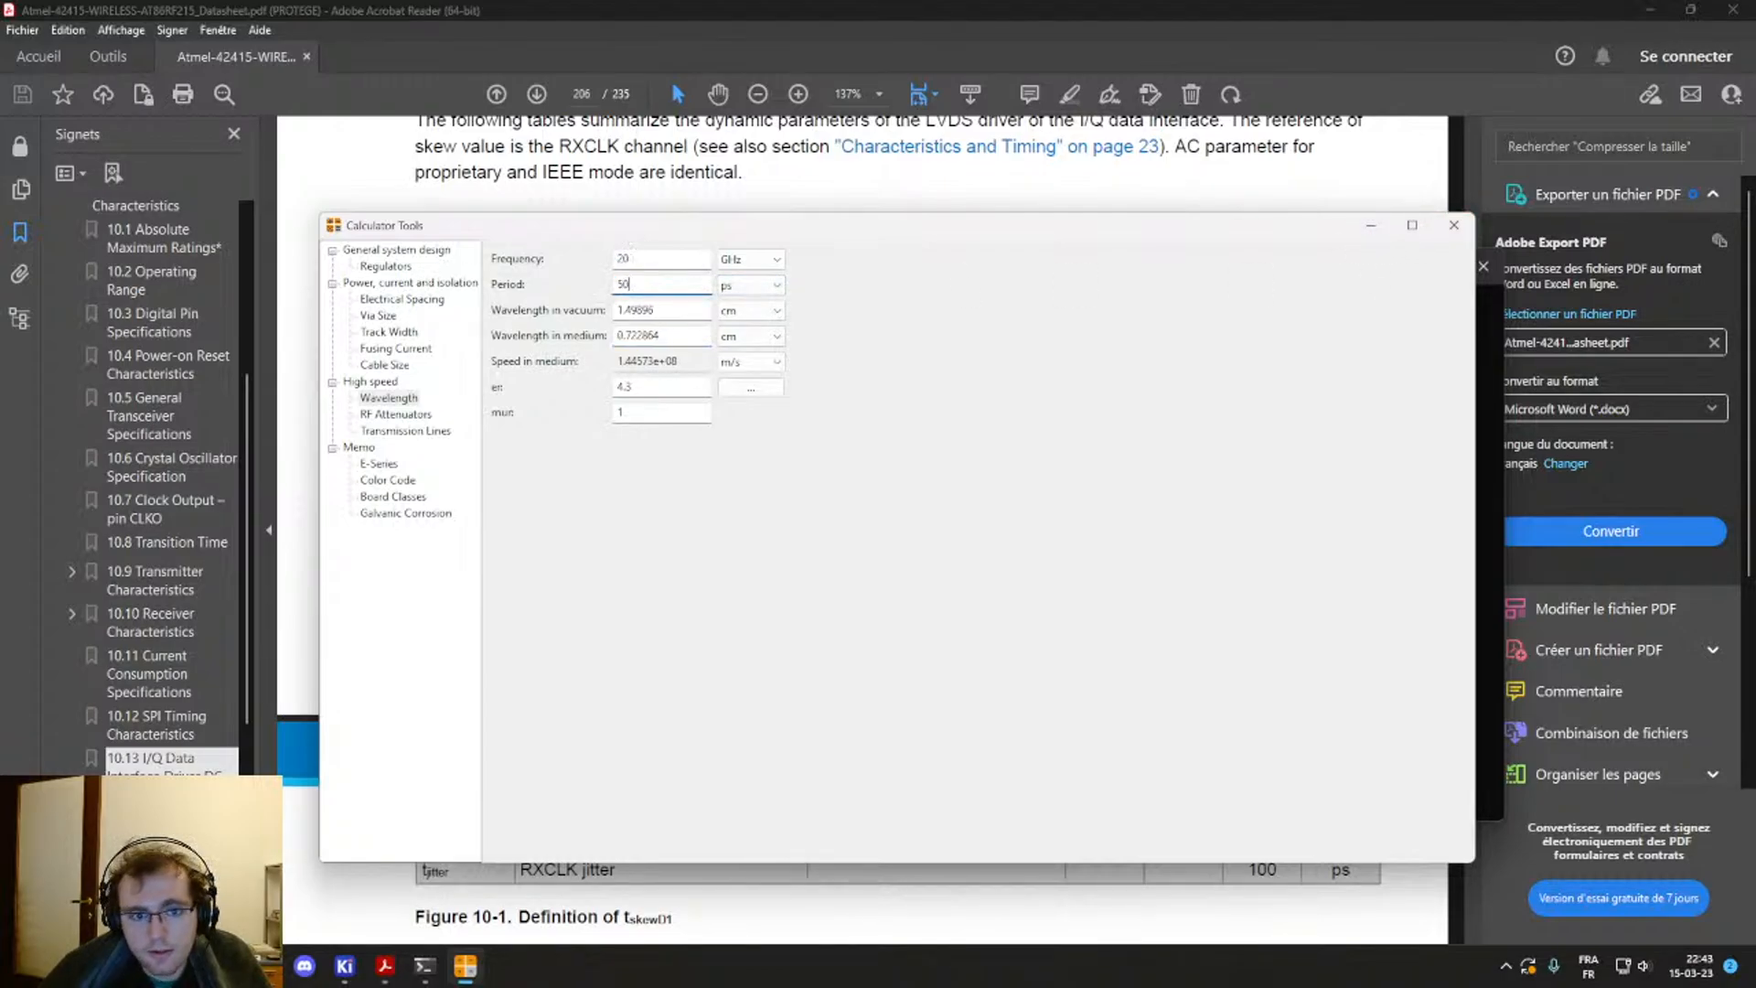
left_click(722, 17)
left_click(385, 969)
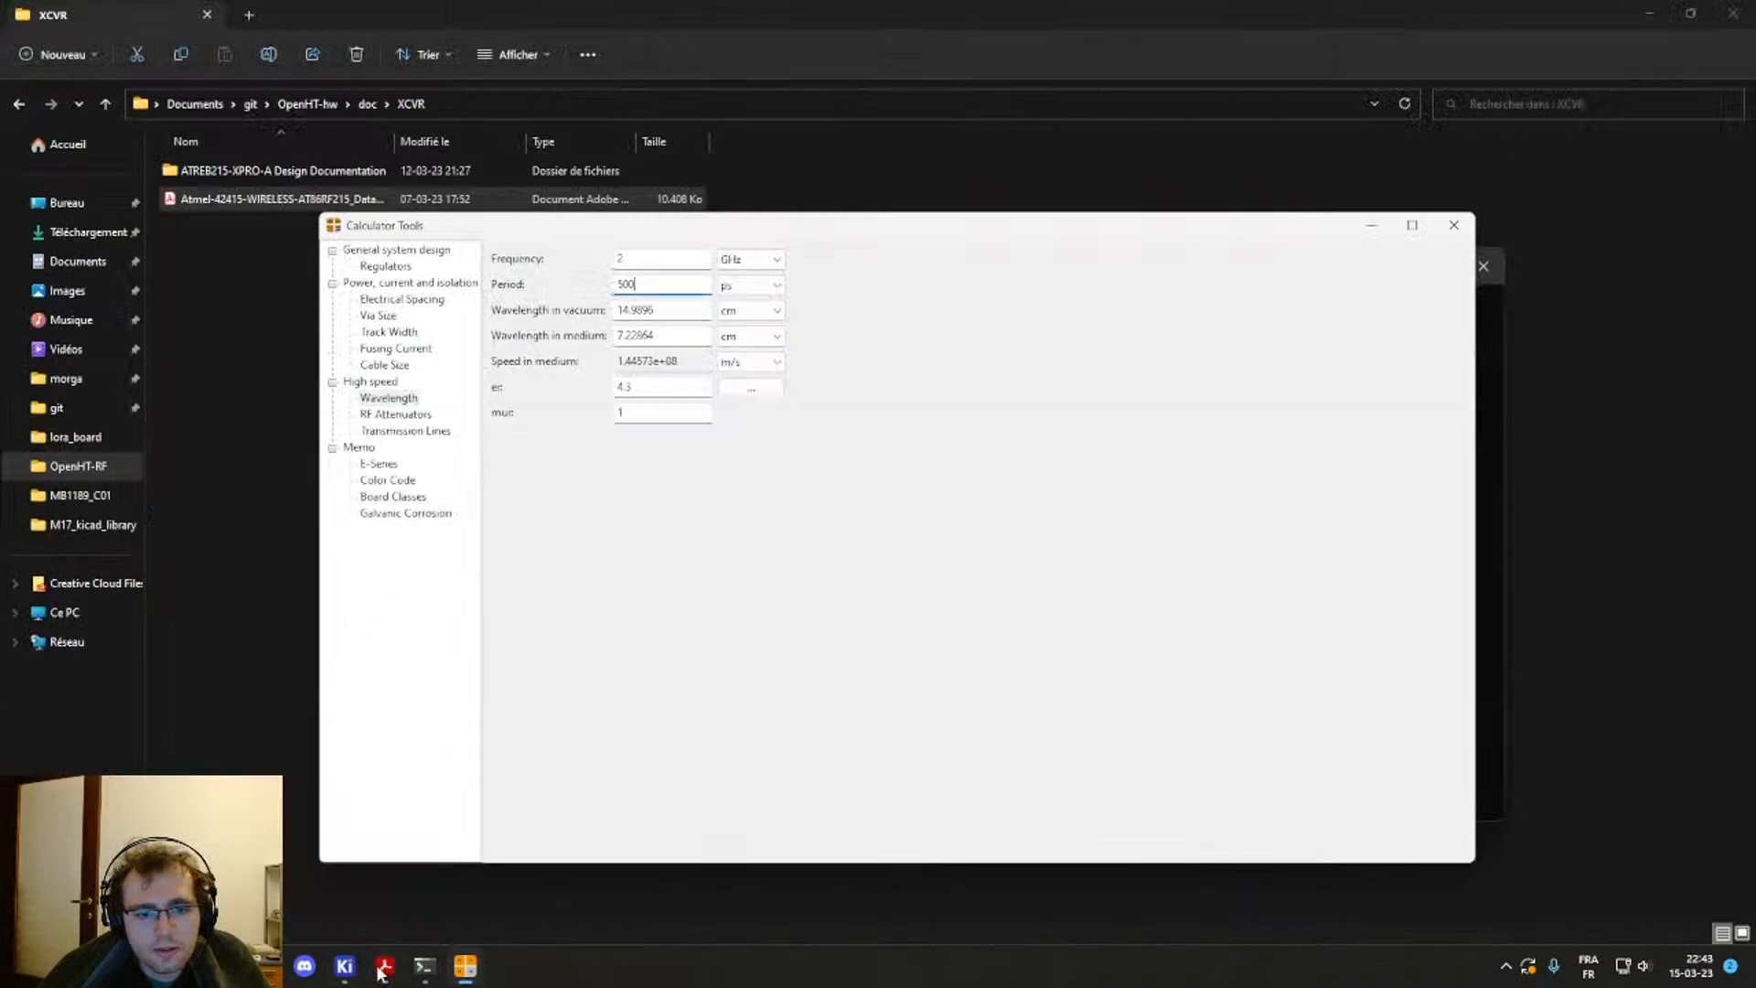
left_click(384, 969)
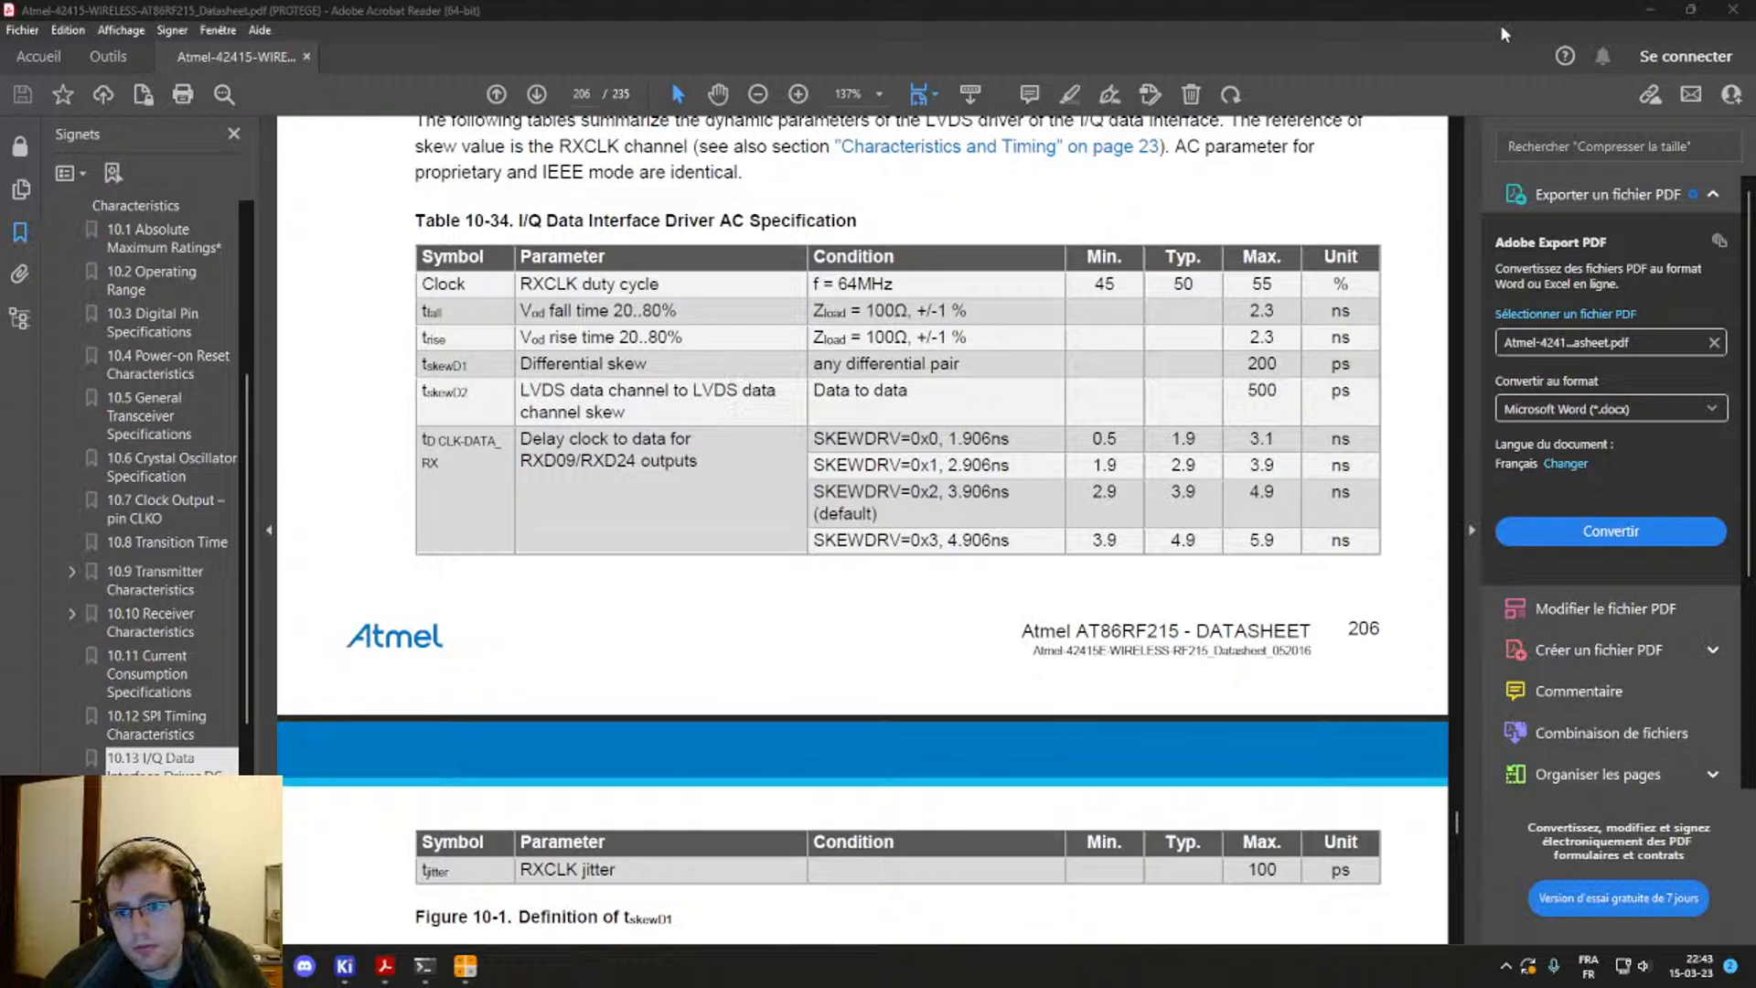
Step: Switch to the OpenHT-RF board in PCB Editor and select the whole LVDS_TXCLK_P track between the two chips
left_click(1650, 11)
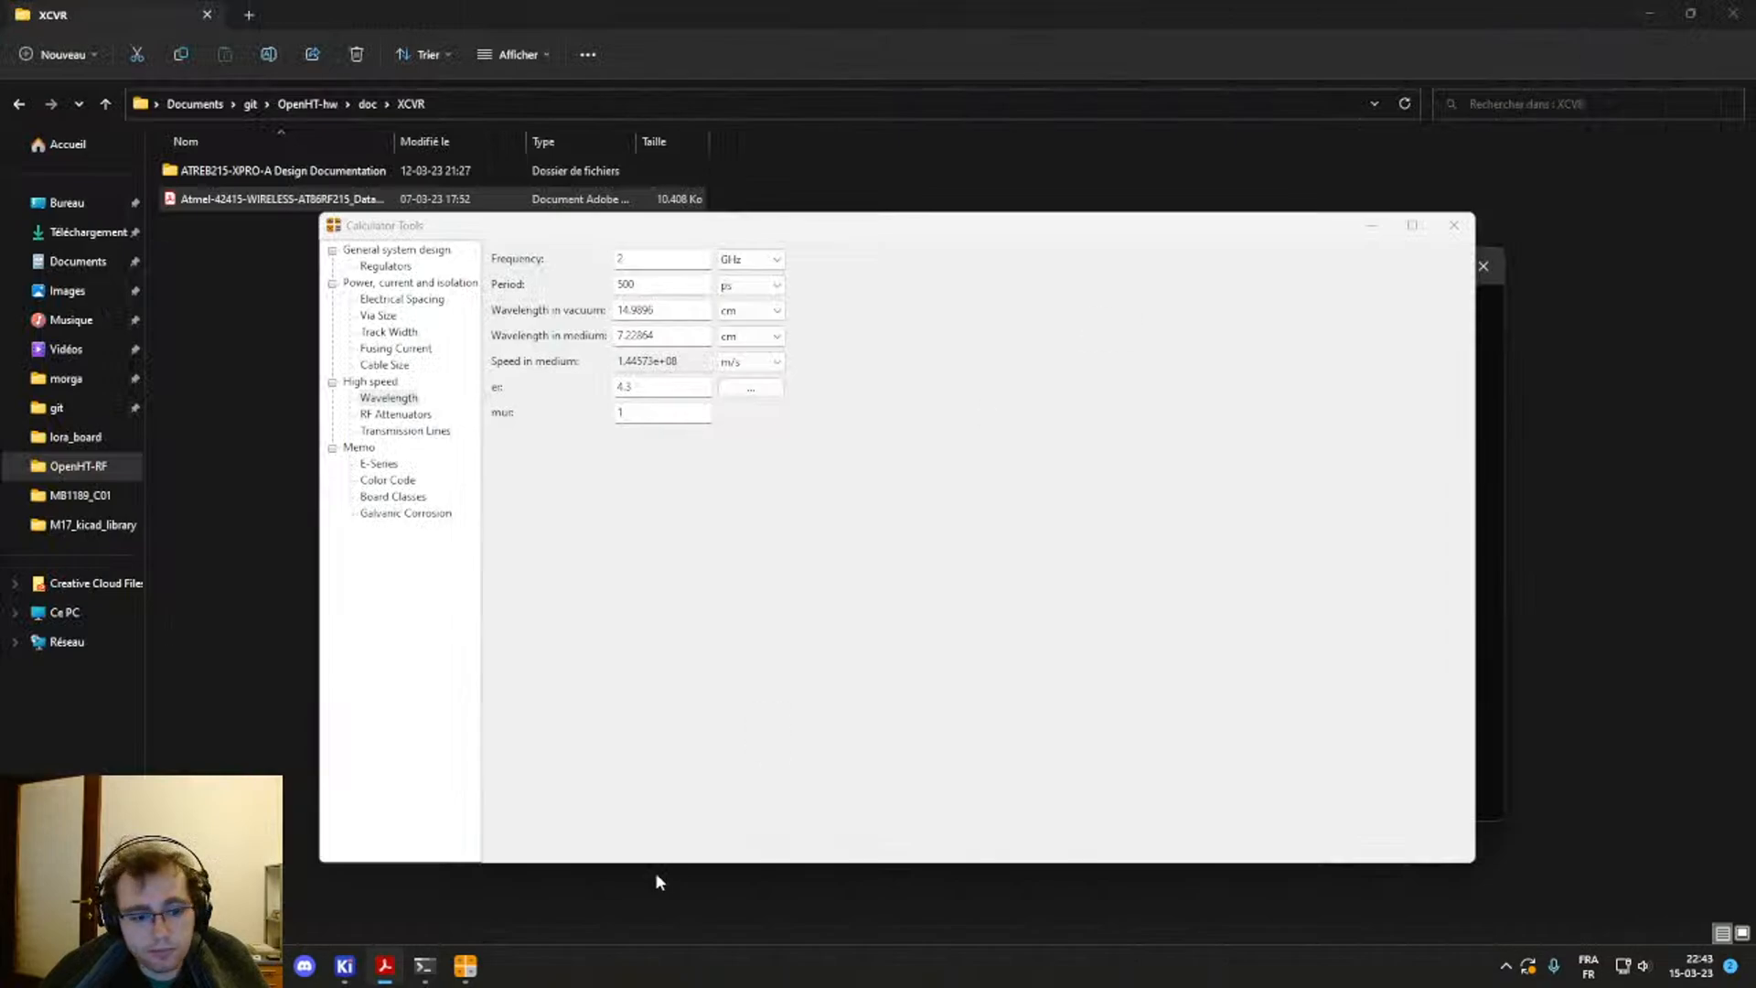
mouse_move(345, 966)
left_click(433, 819)
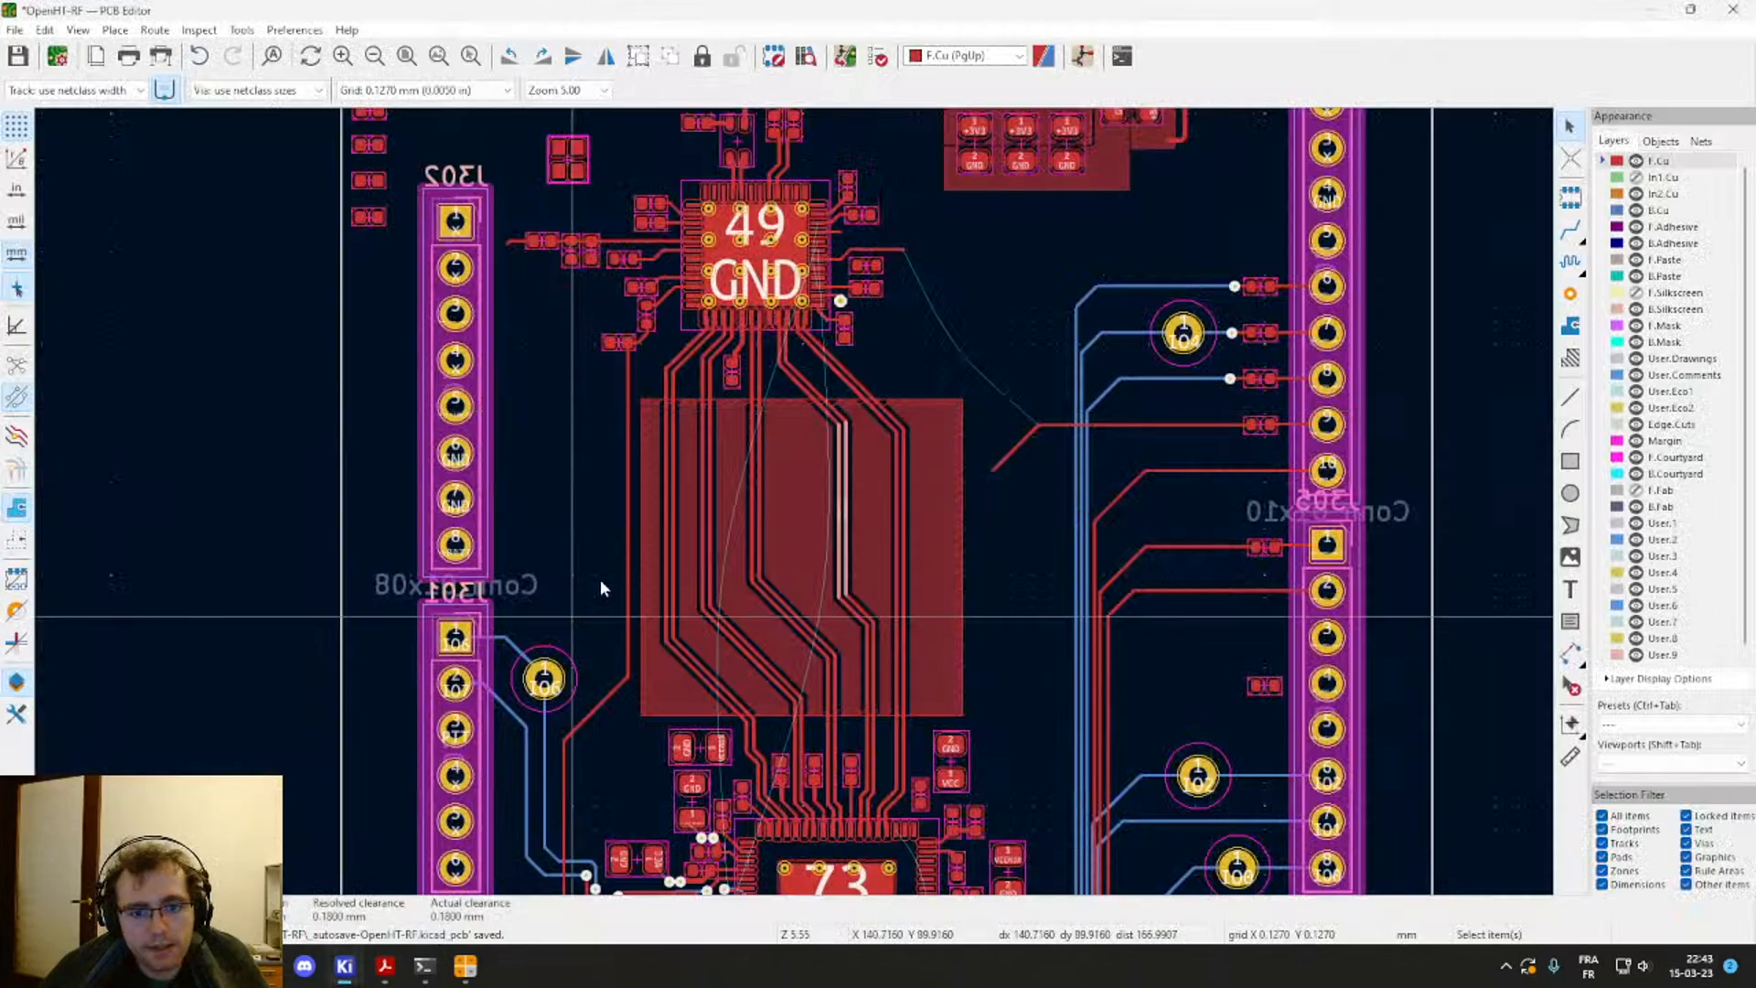
middle_click_drag(759, 630, 781, 539)
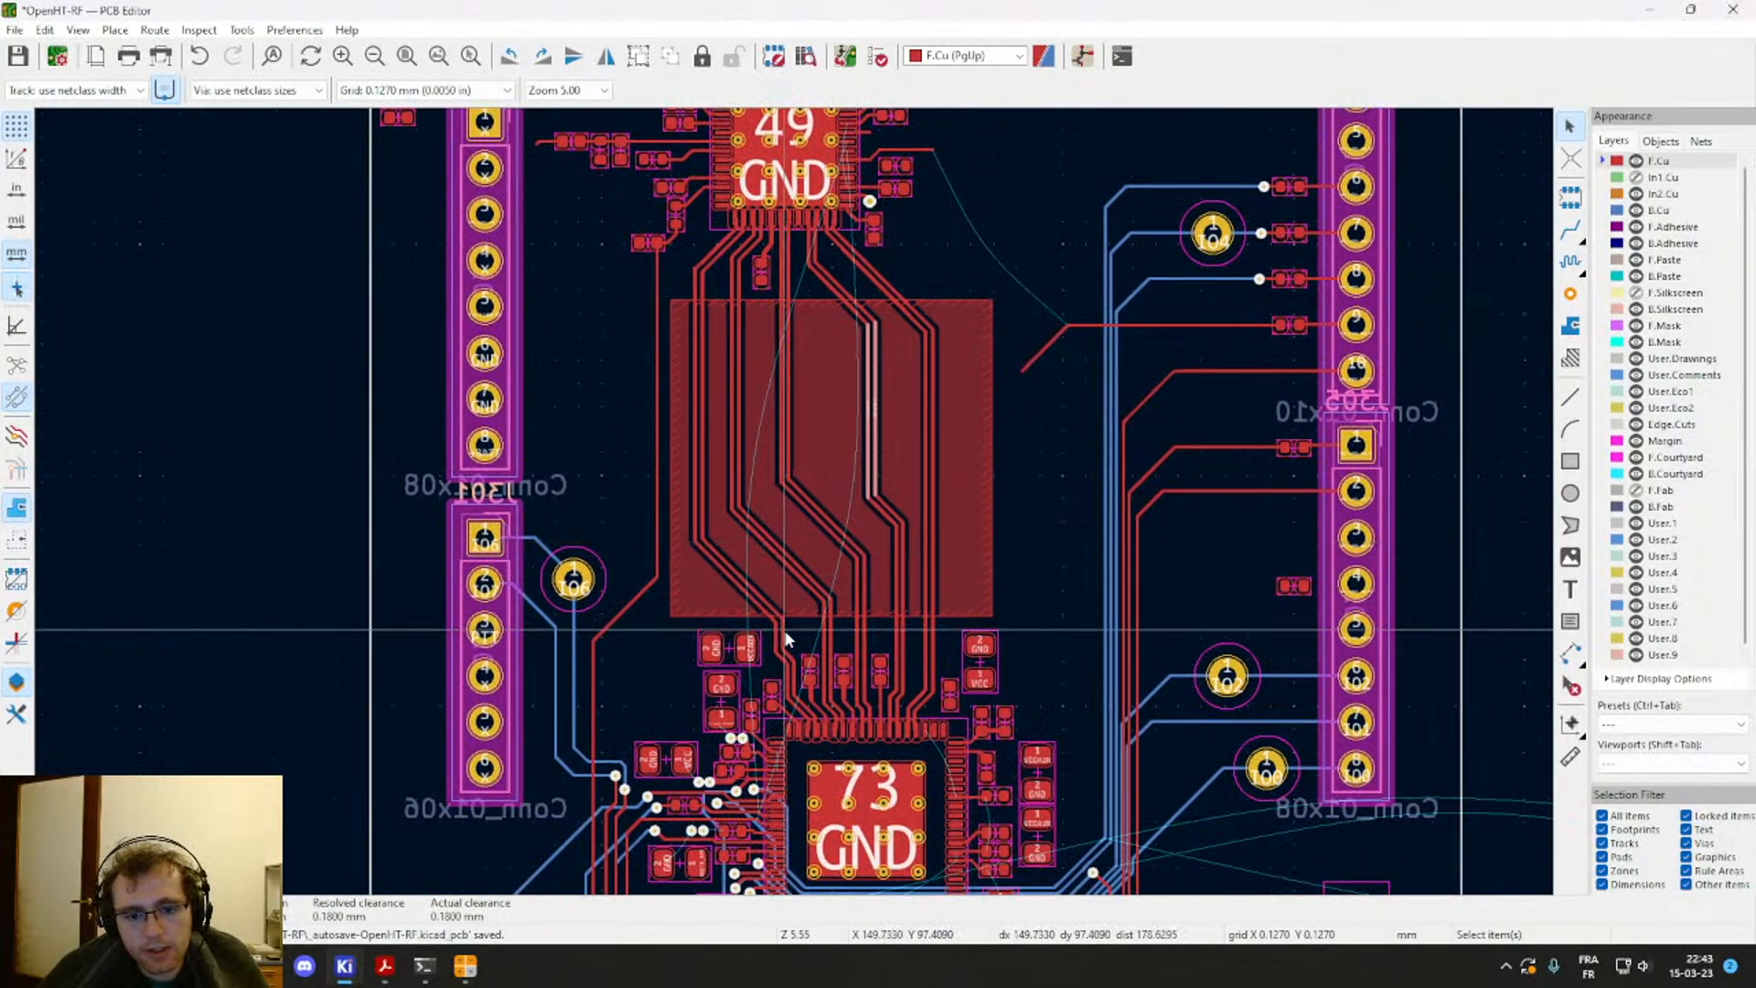
left_click(784, 630)
key("u")
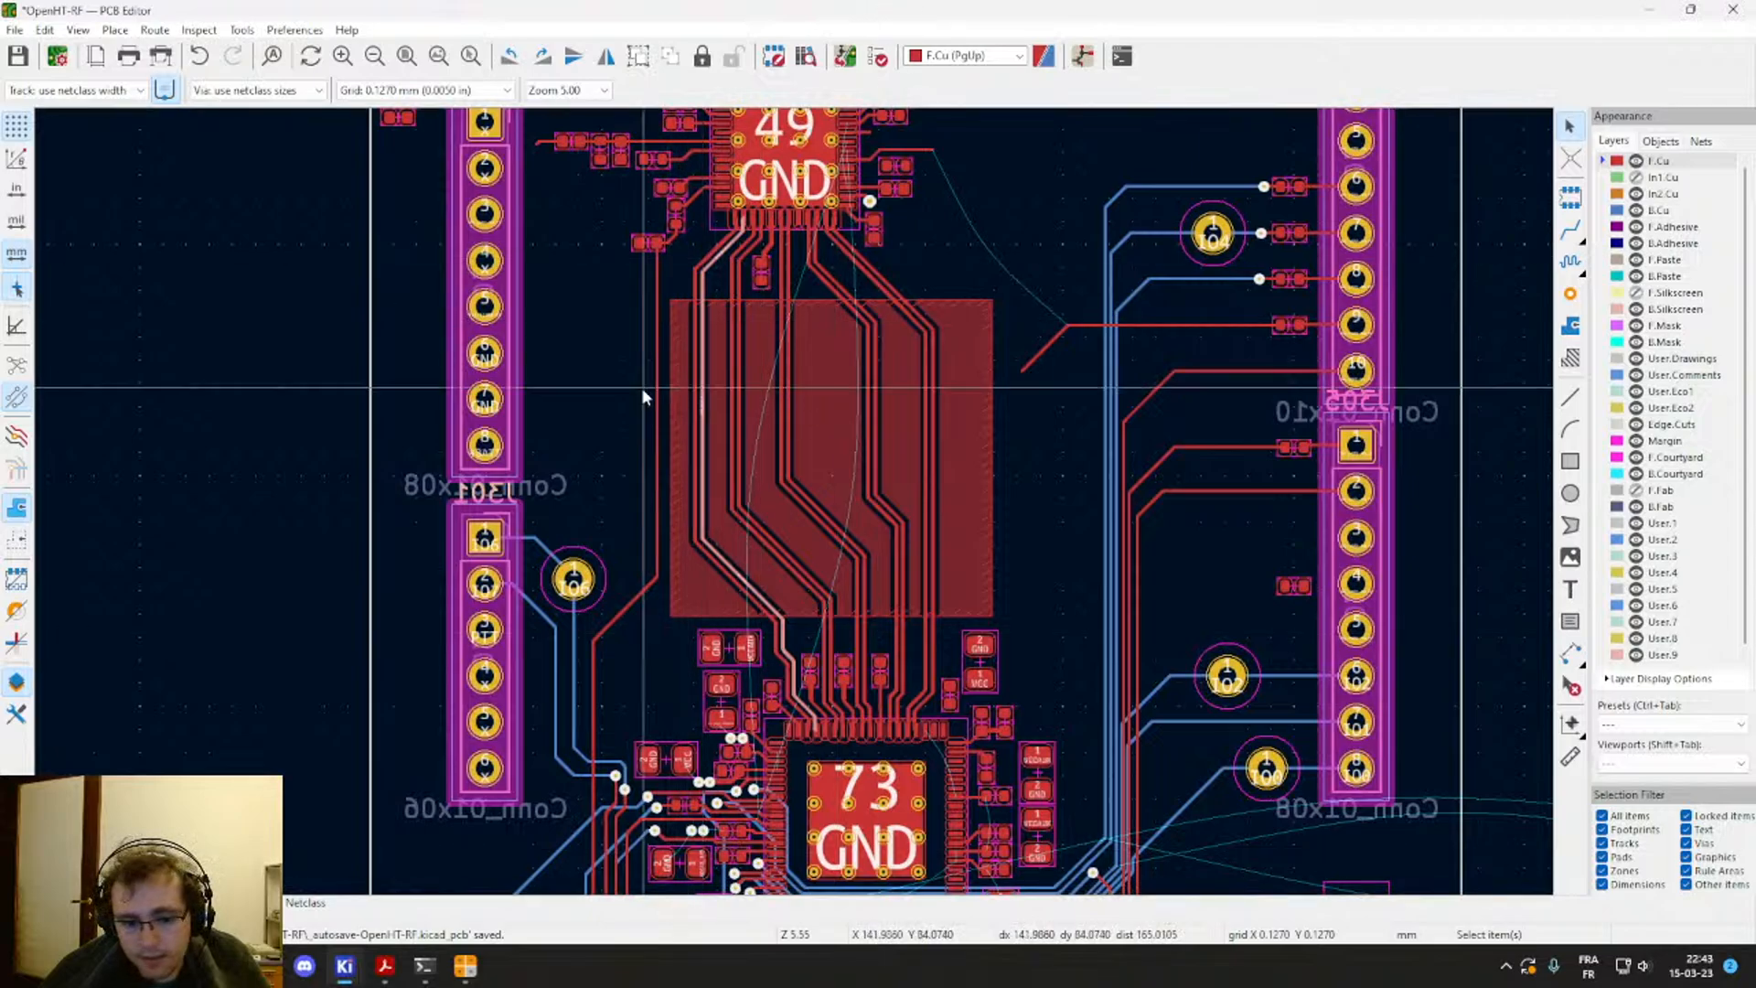
scroll(695, 457, "up", 4)
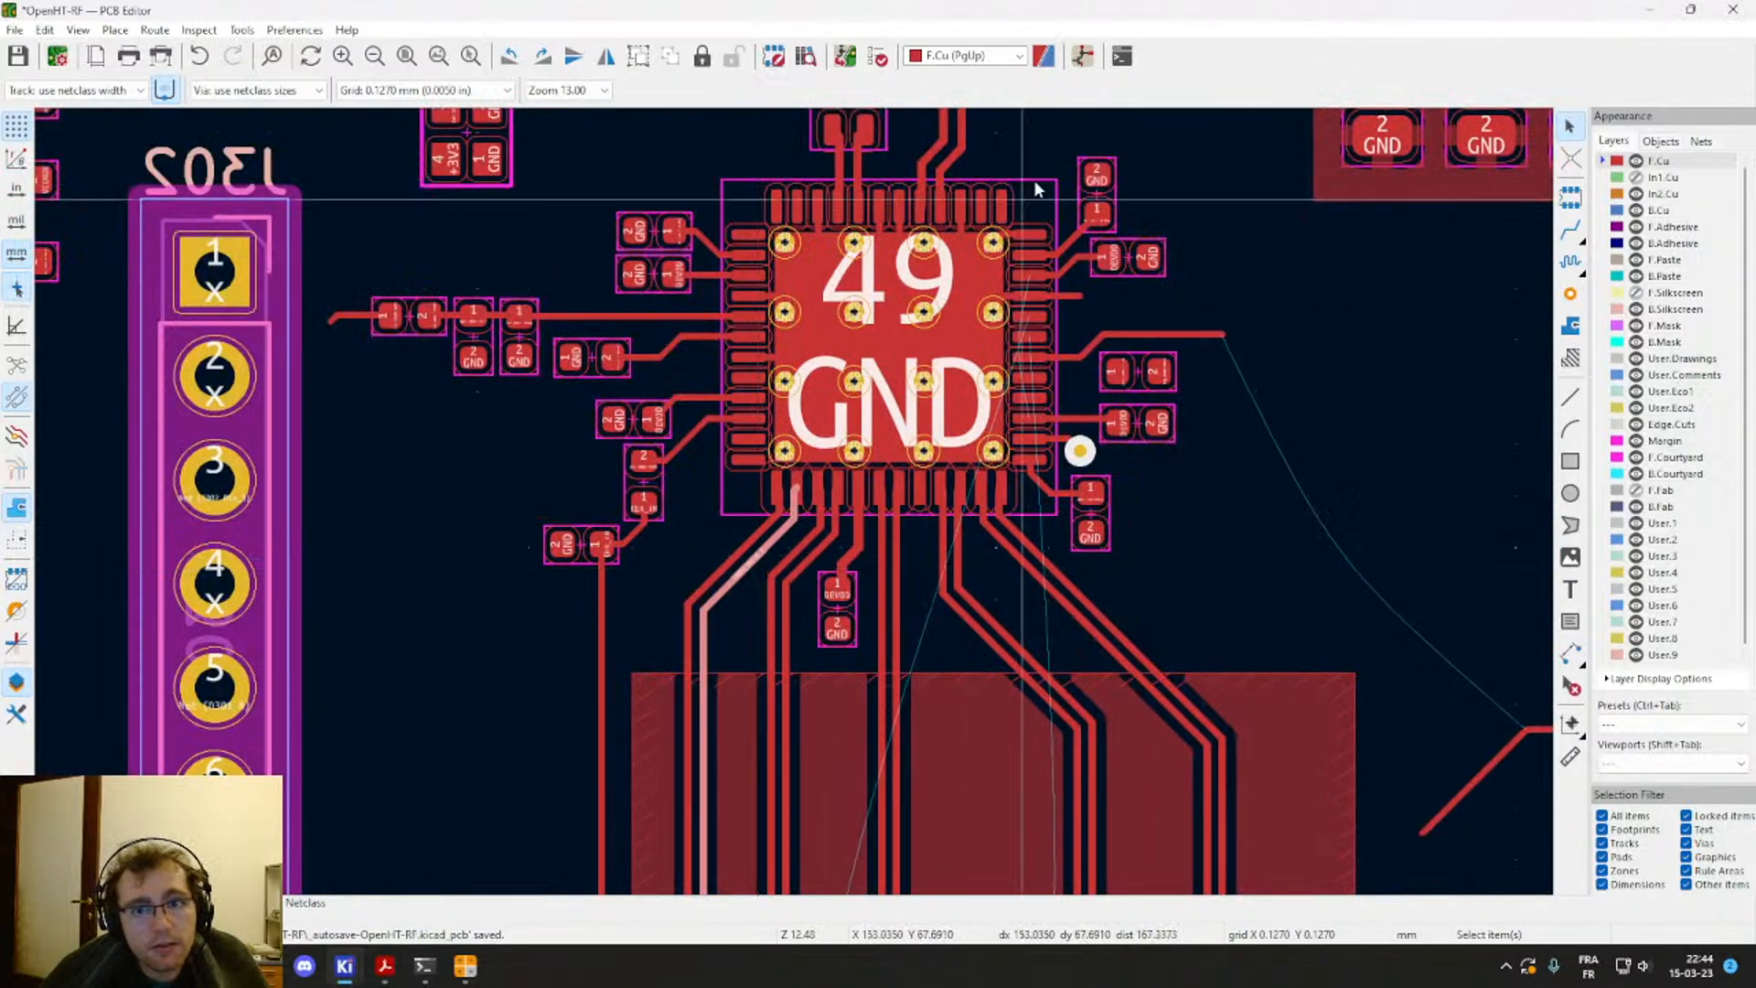
right_click(1571, 263)
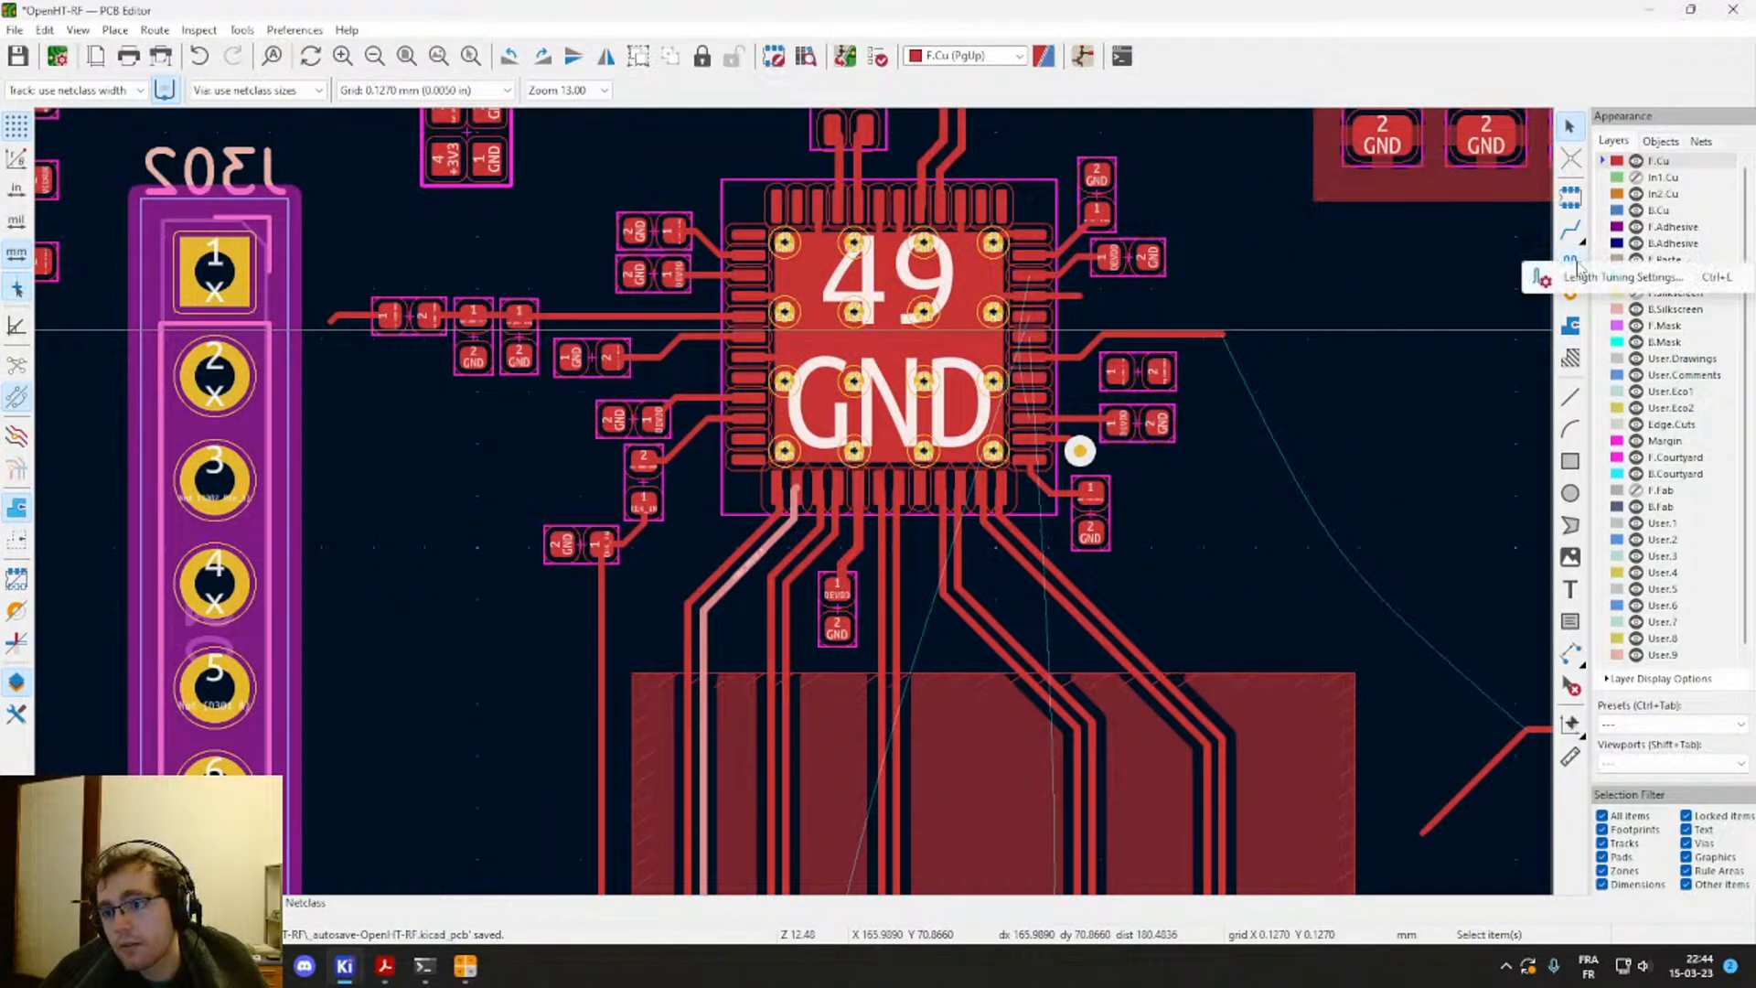
left_click(1582, 277)
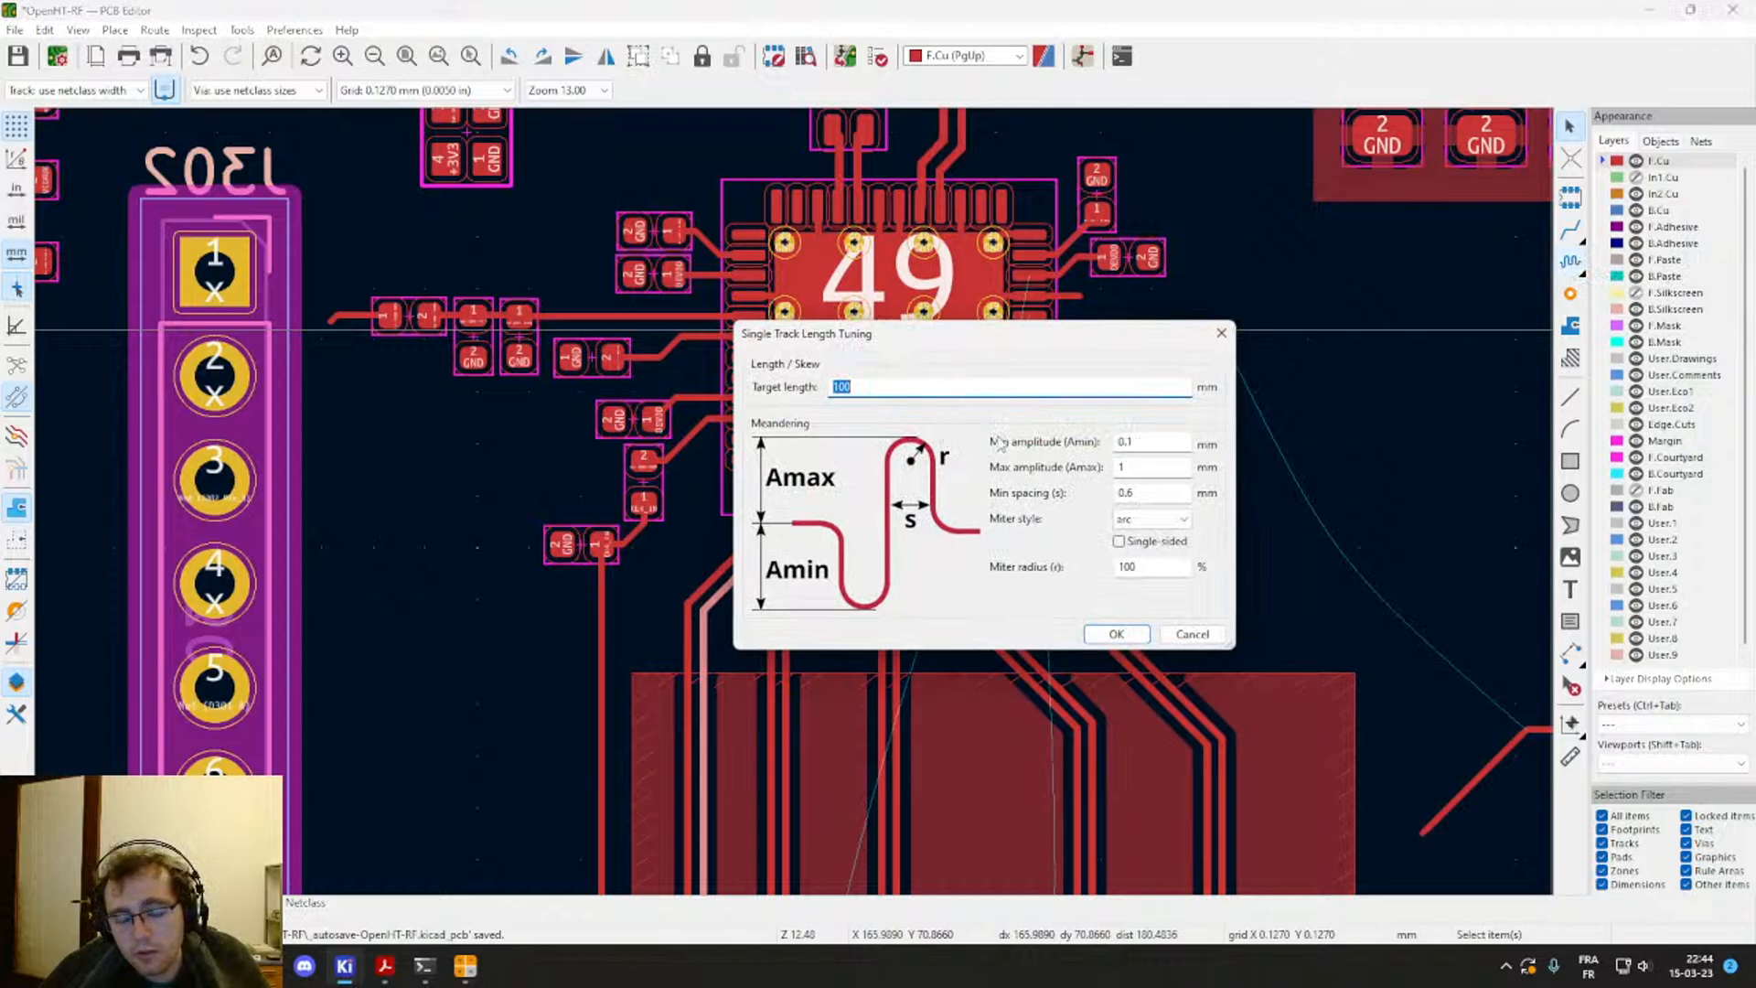
key("Escape")
key("Escape")
Step: Activate skew tuning for differential pairs and accept its length tuning settings with a target skew of 0 mm
left_click(1569, 271)
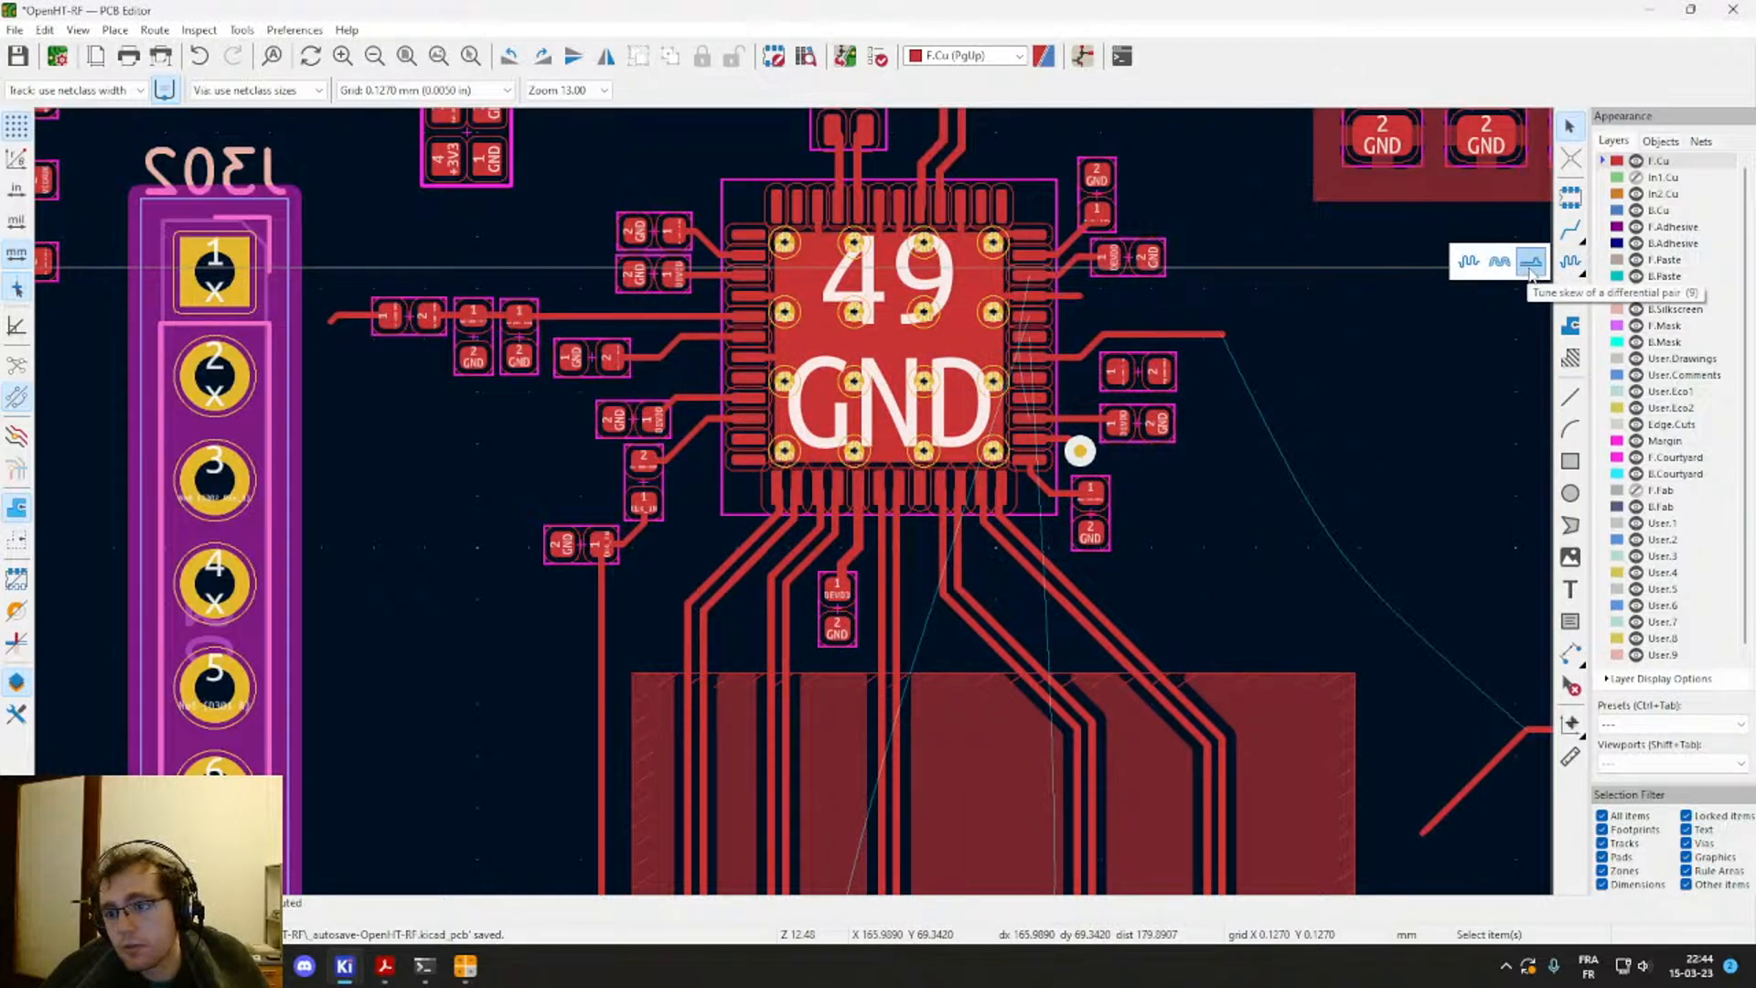
left_click(1530, 266)
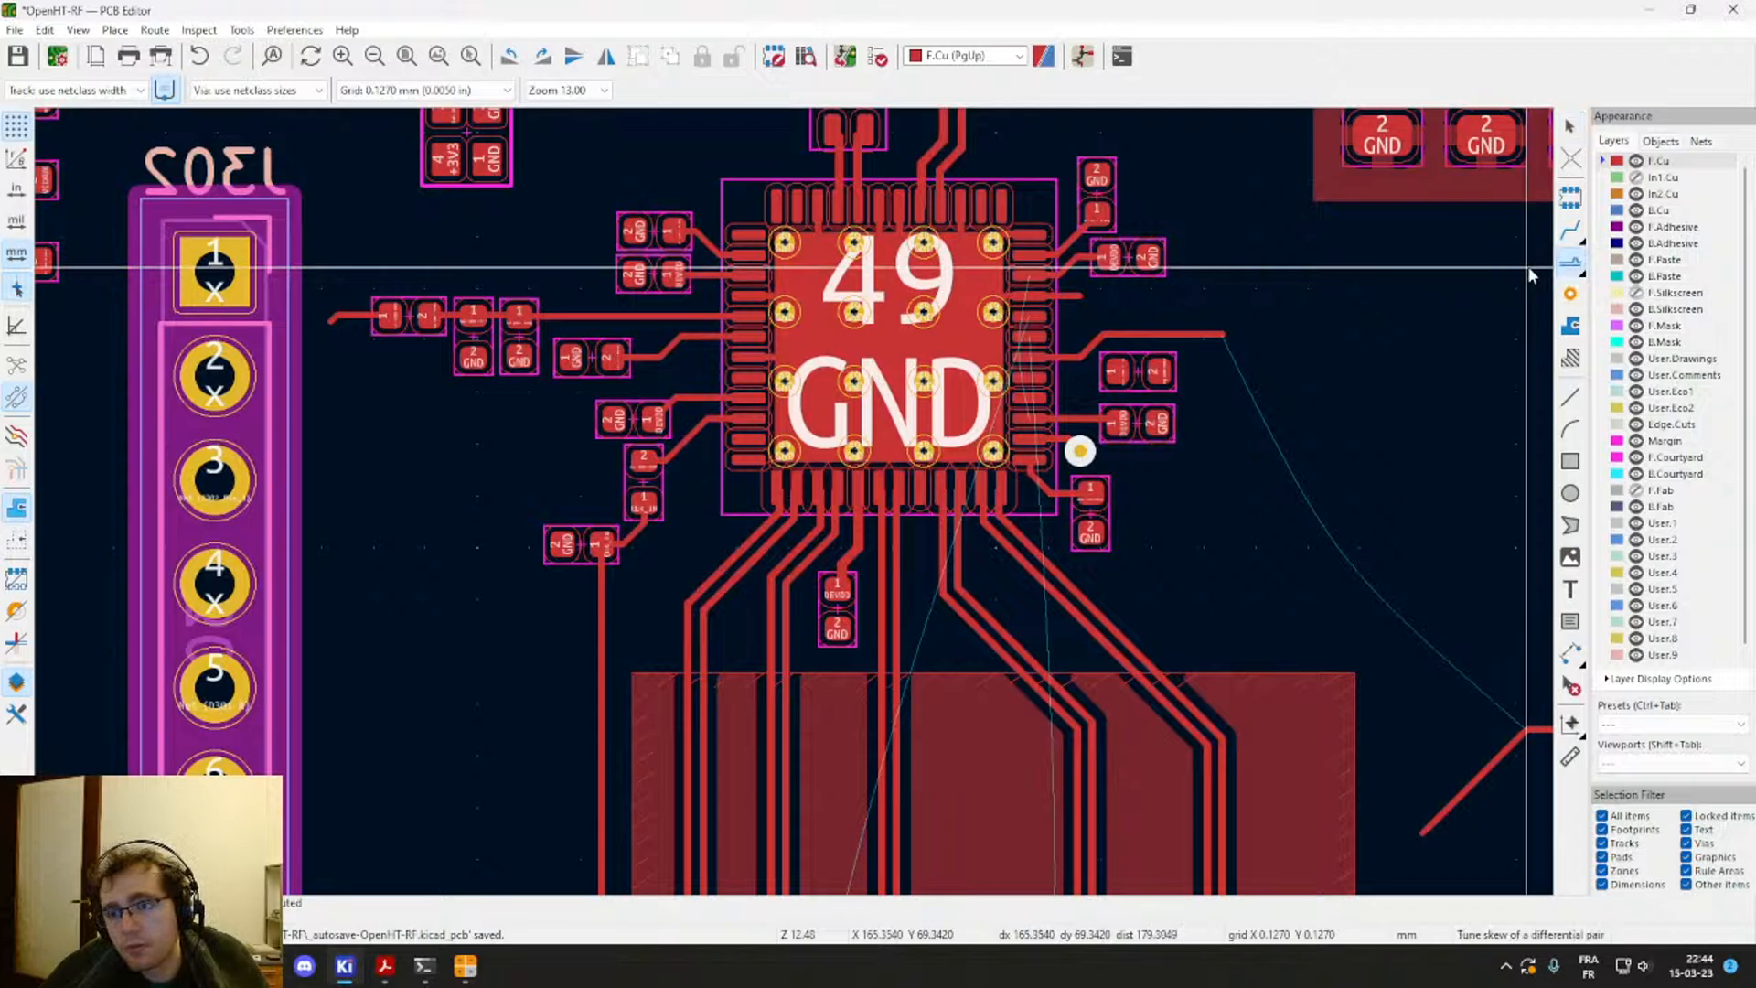
right_click(1567, 270)
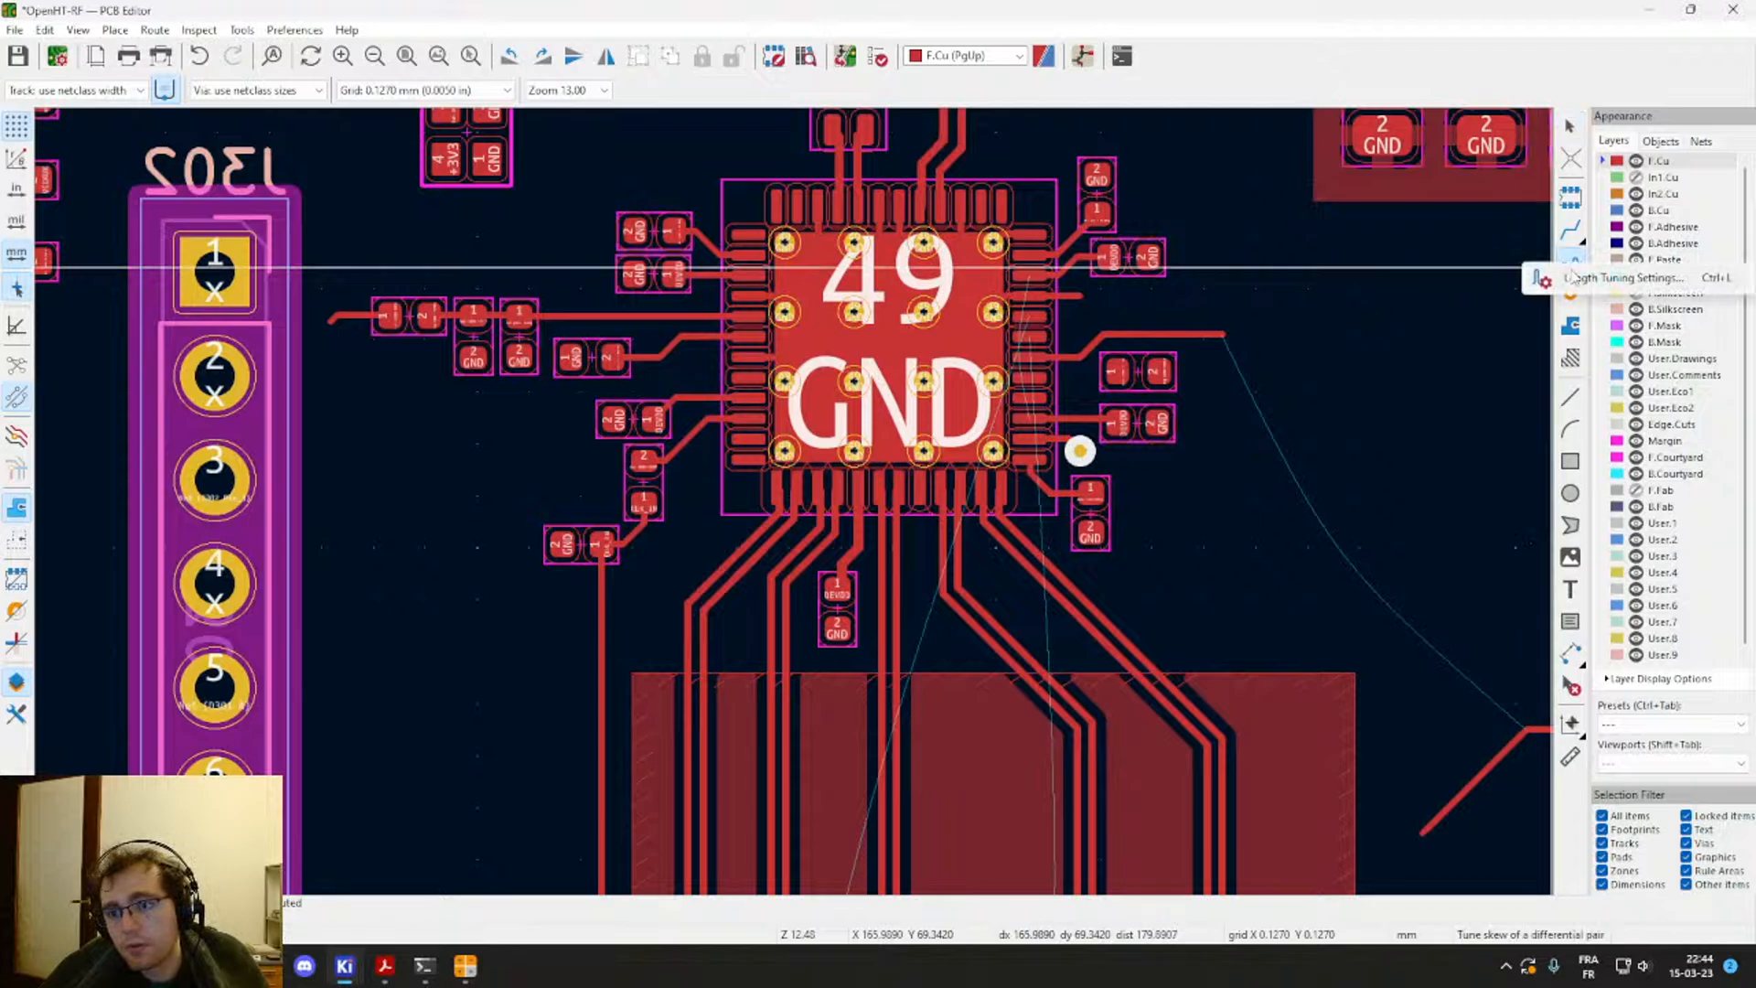
left_click(1577, 278)
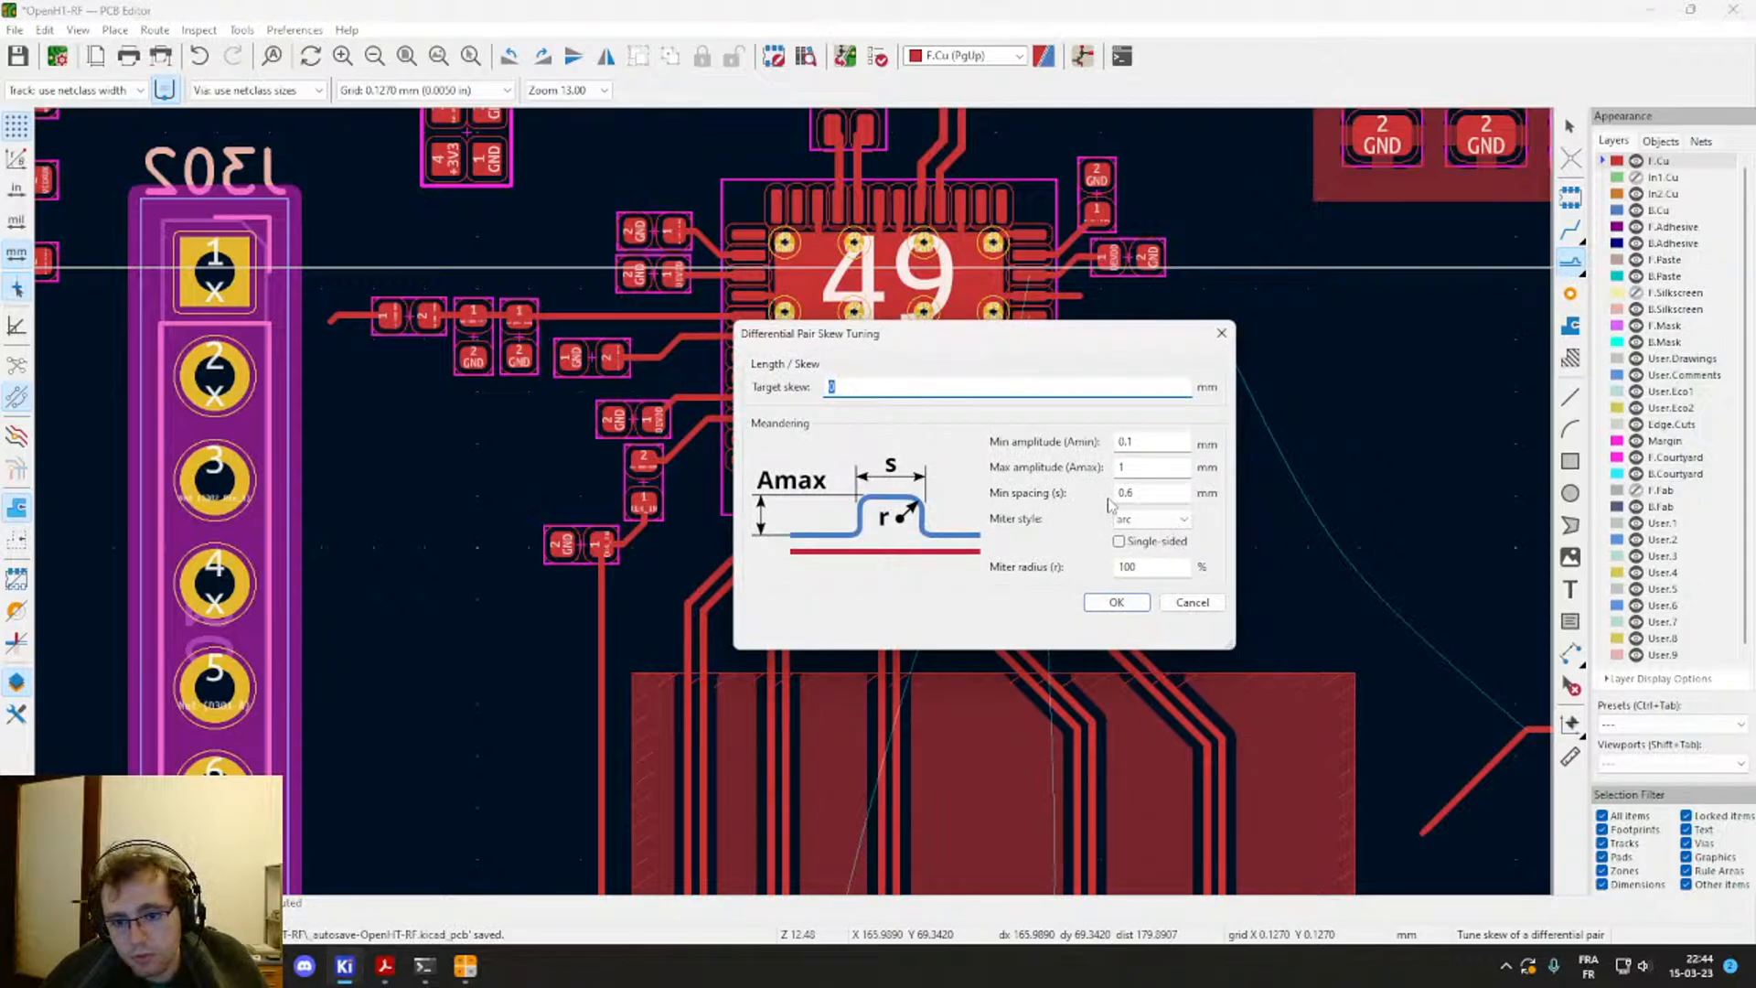
left_click(1116, 602)
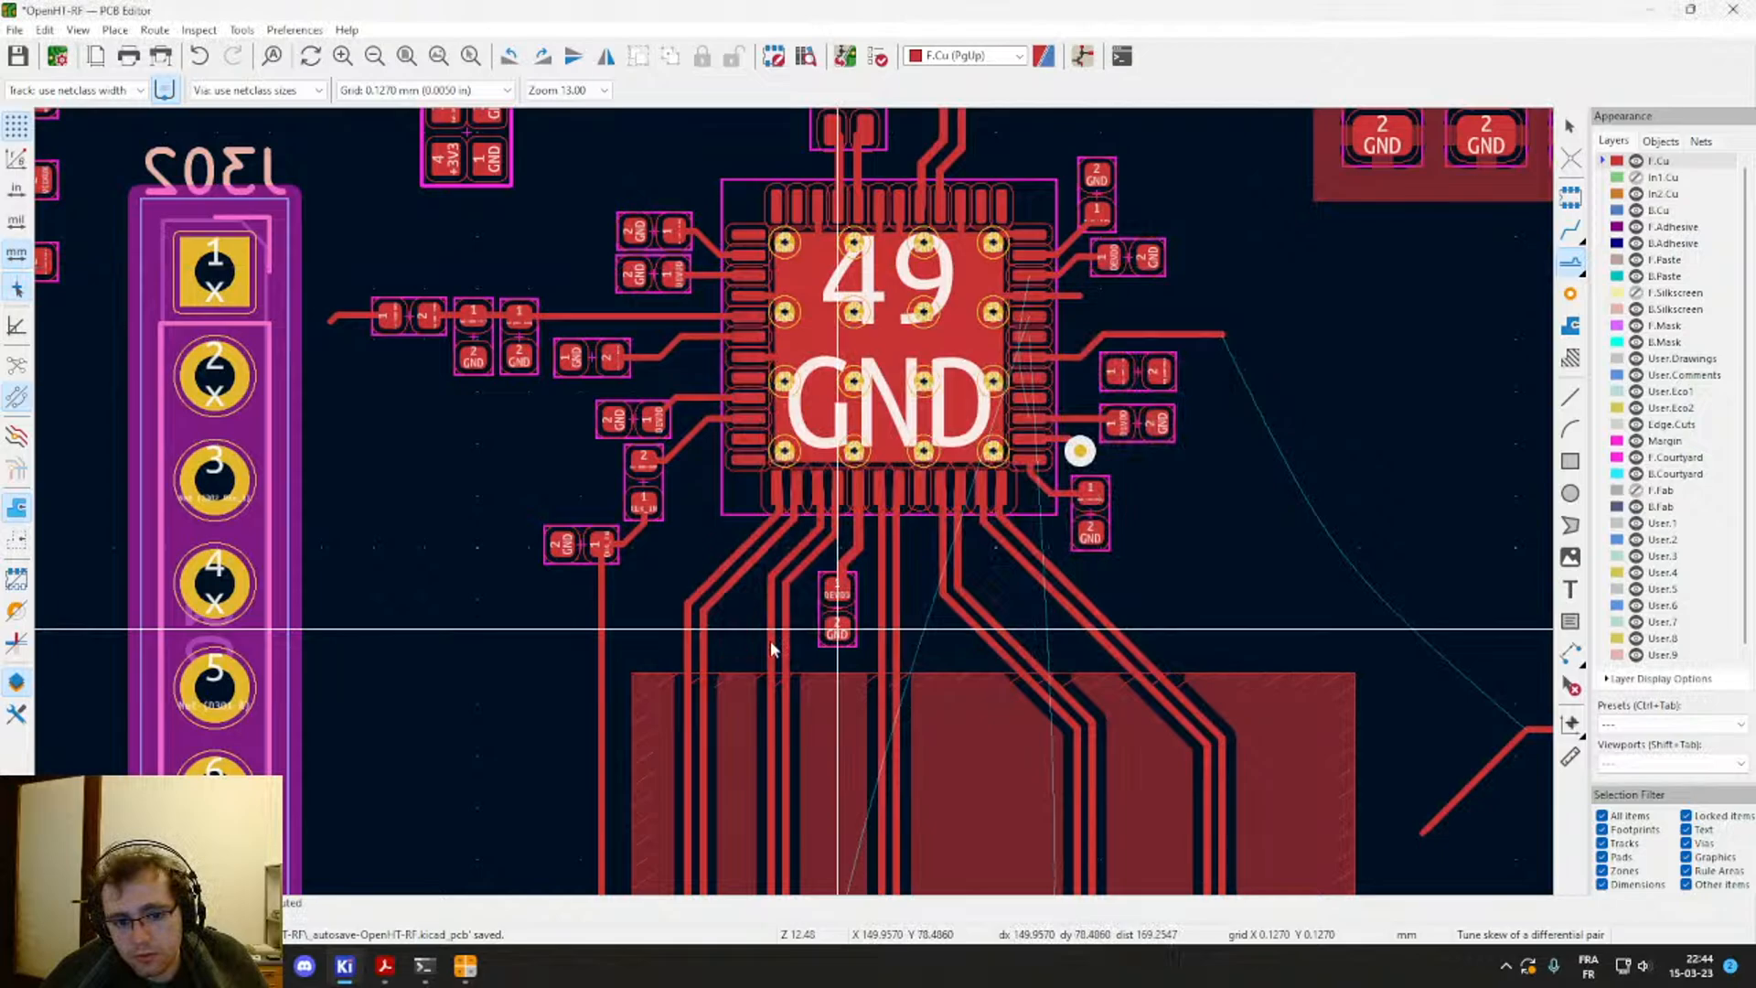
Step: Check the LVDS_TXCLK pair's skew from its N track, cancel the tuning, and view that track's properties
left_click(692, 631)
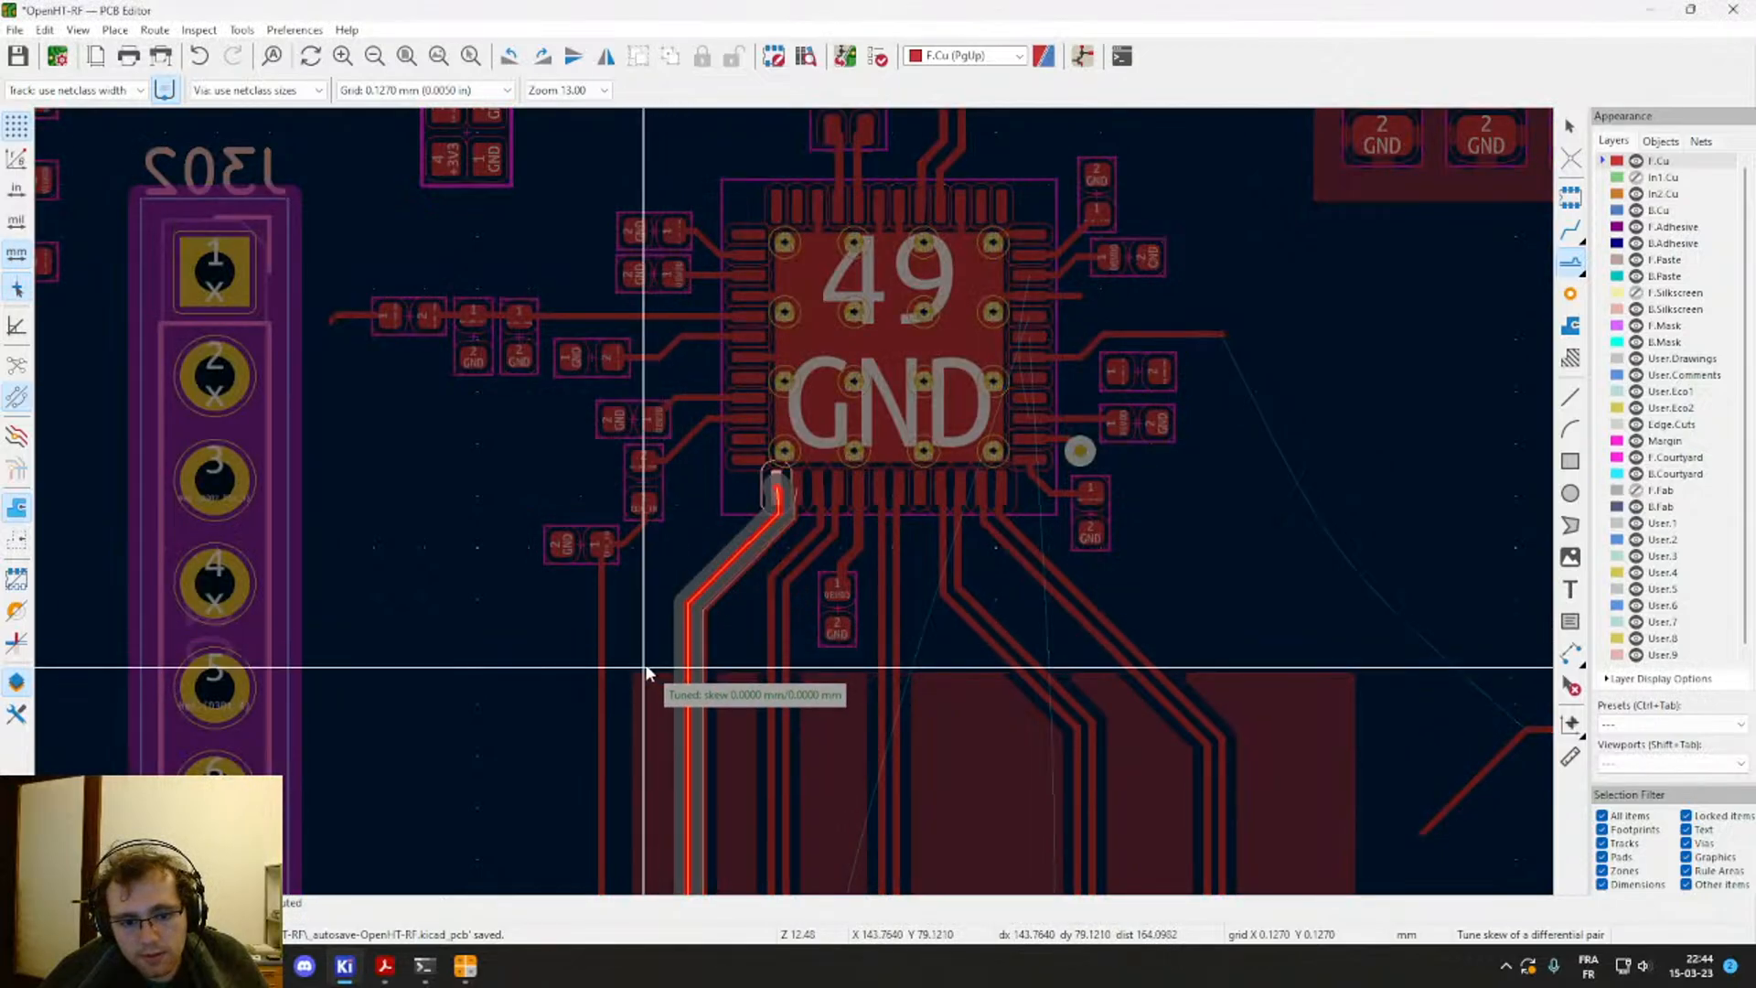
scroll(741, 576, "up", 4)
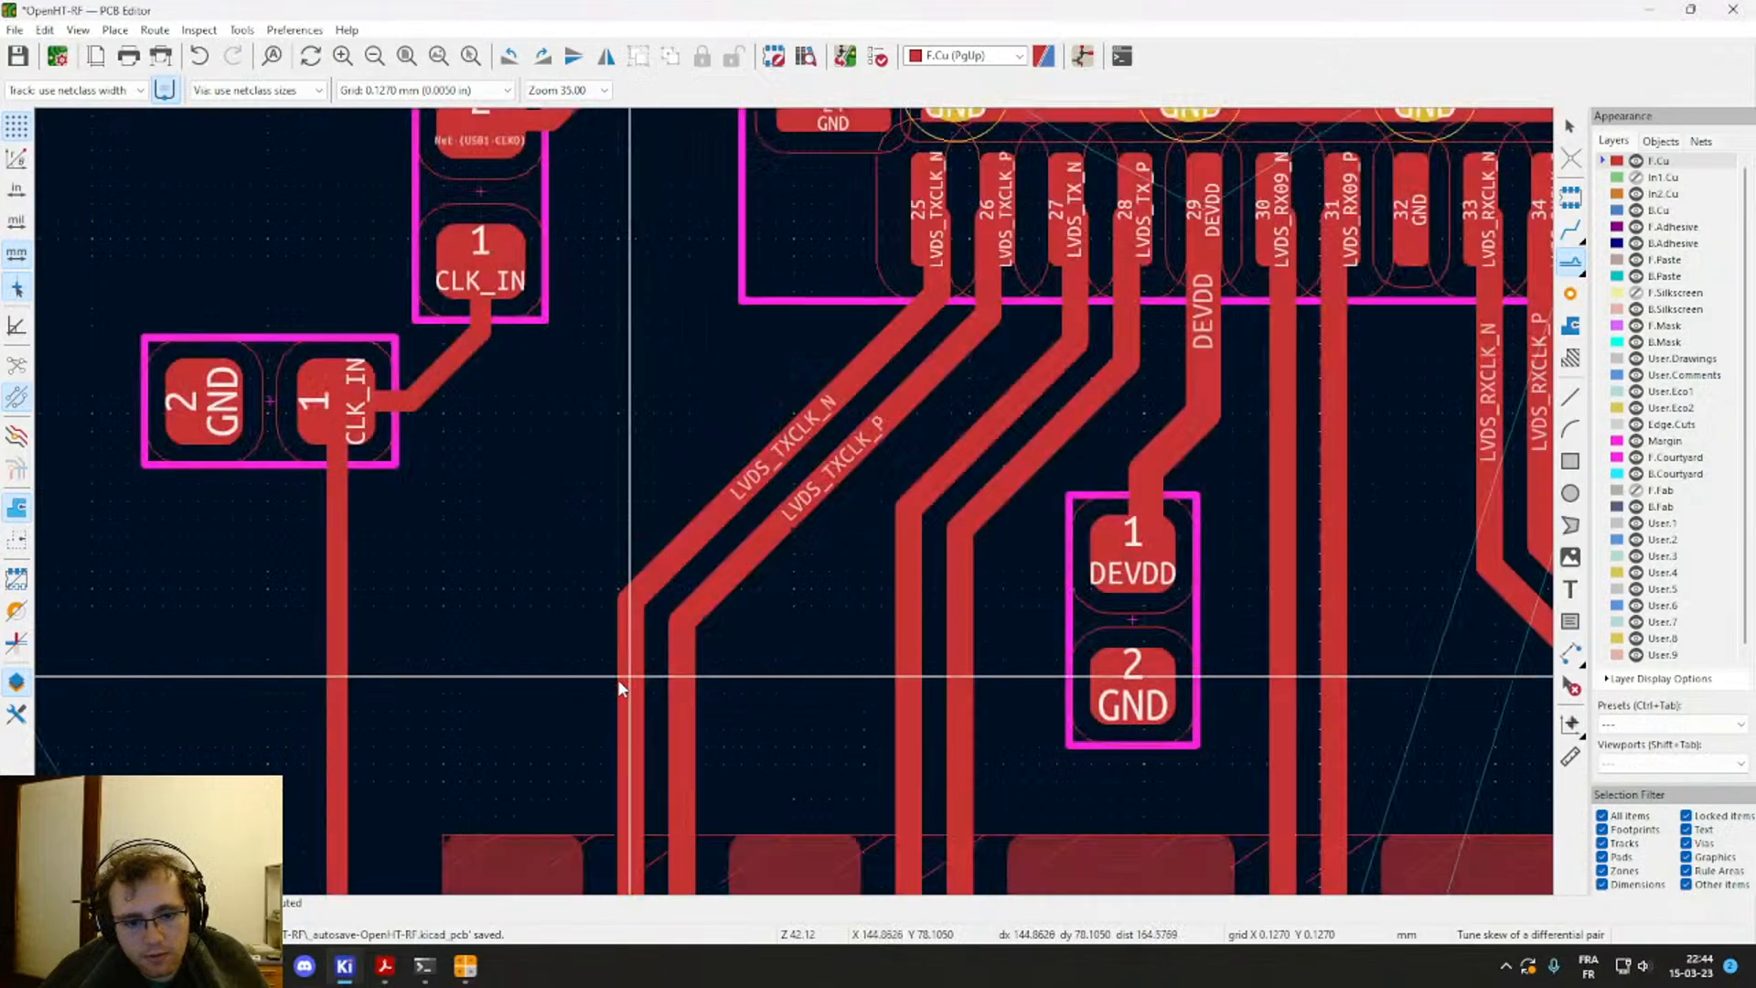
key("Escape")
double_click(625, 684)
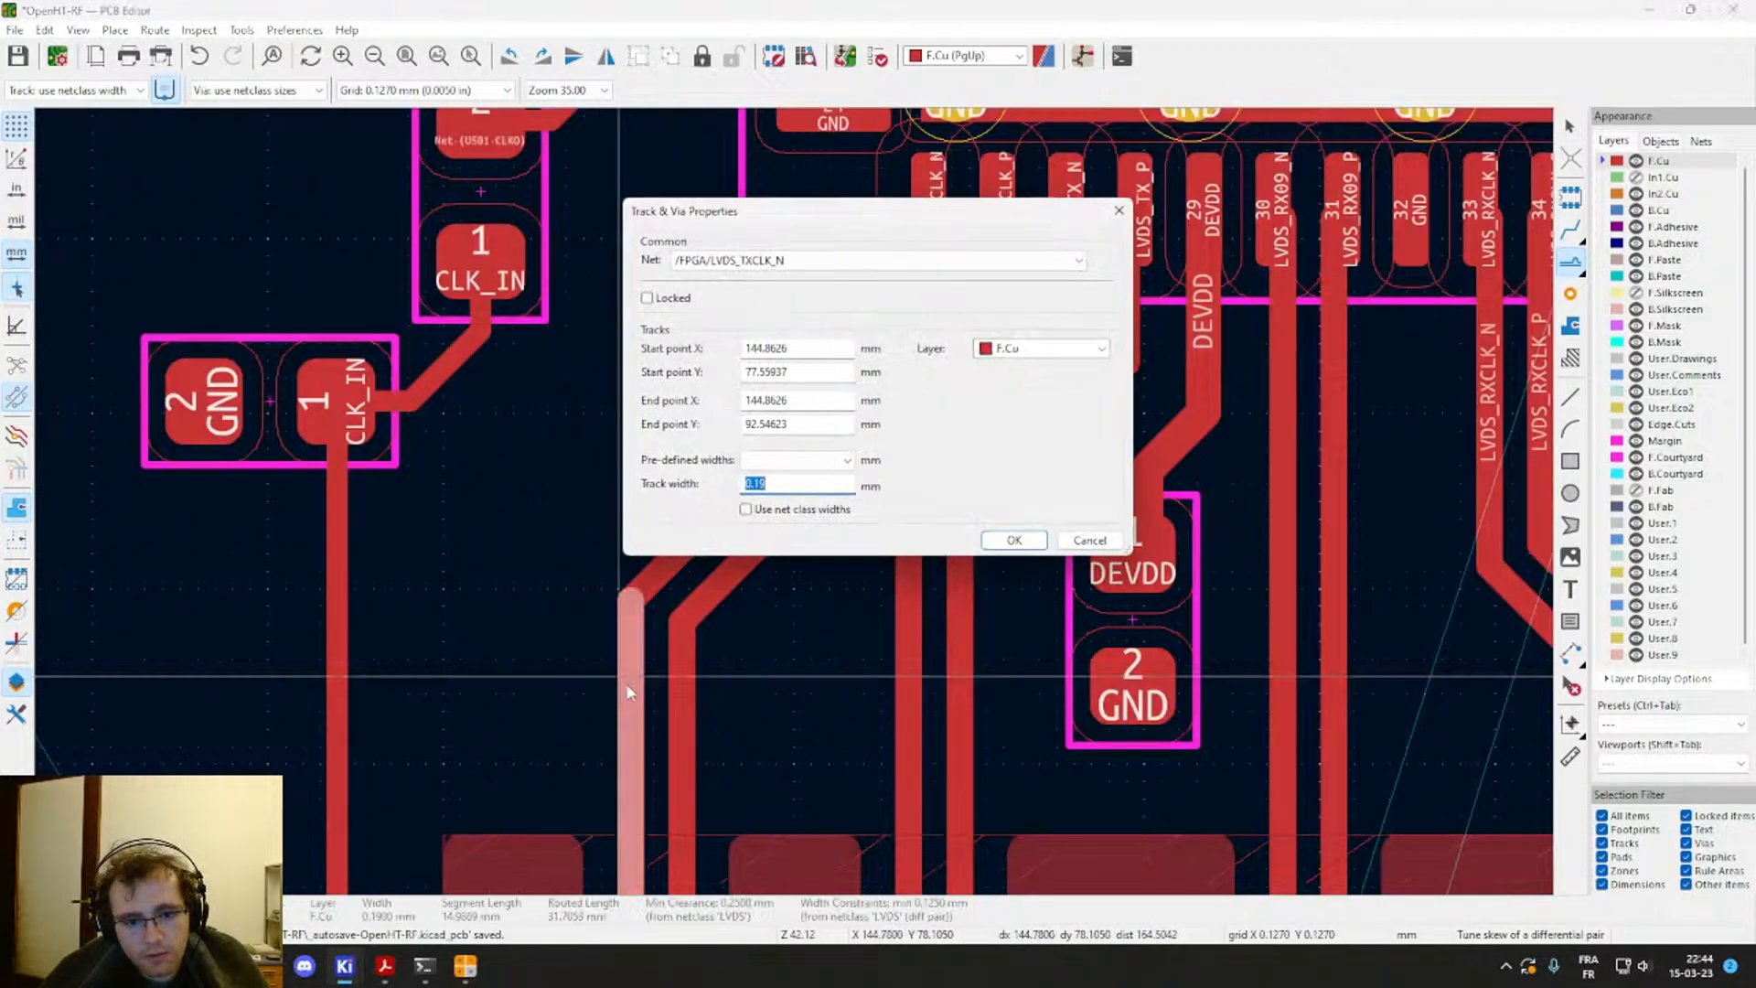
key("Escape")
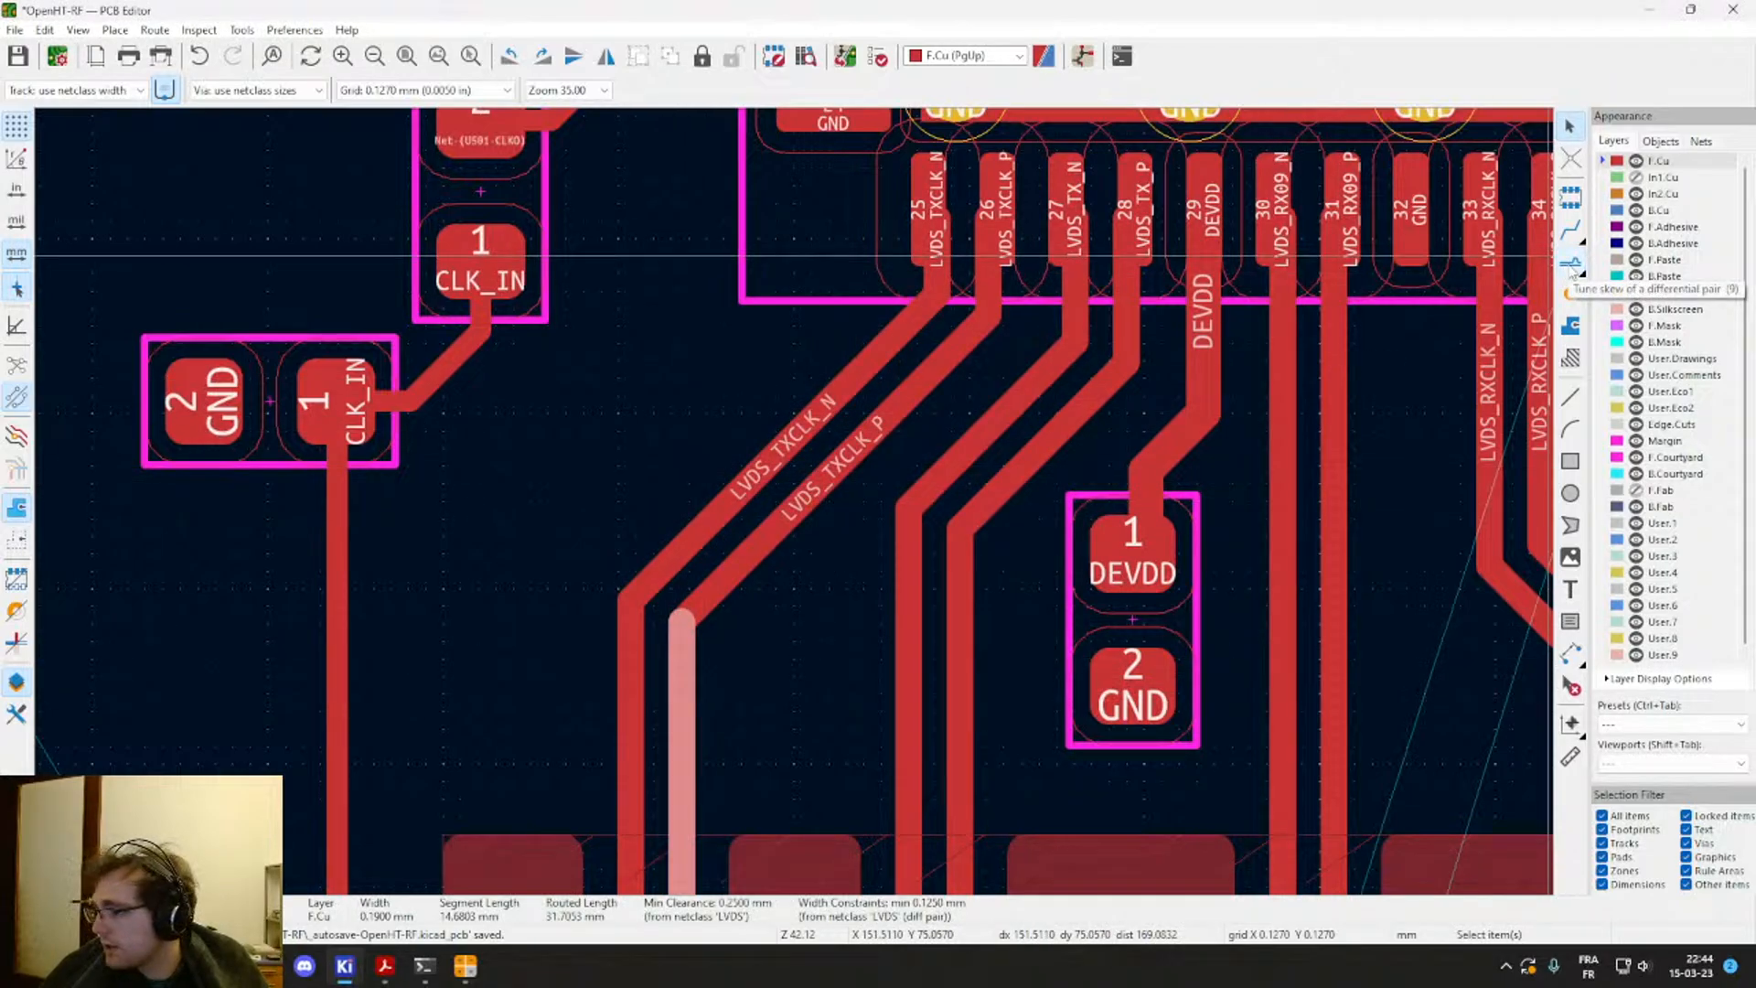
Step: Check the LVDS_TXCLK pair's skew from its P track, following the pair between the two chips
left_click(1570, 265)
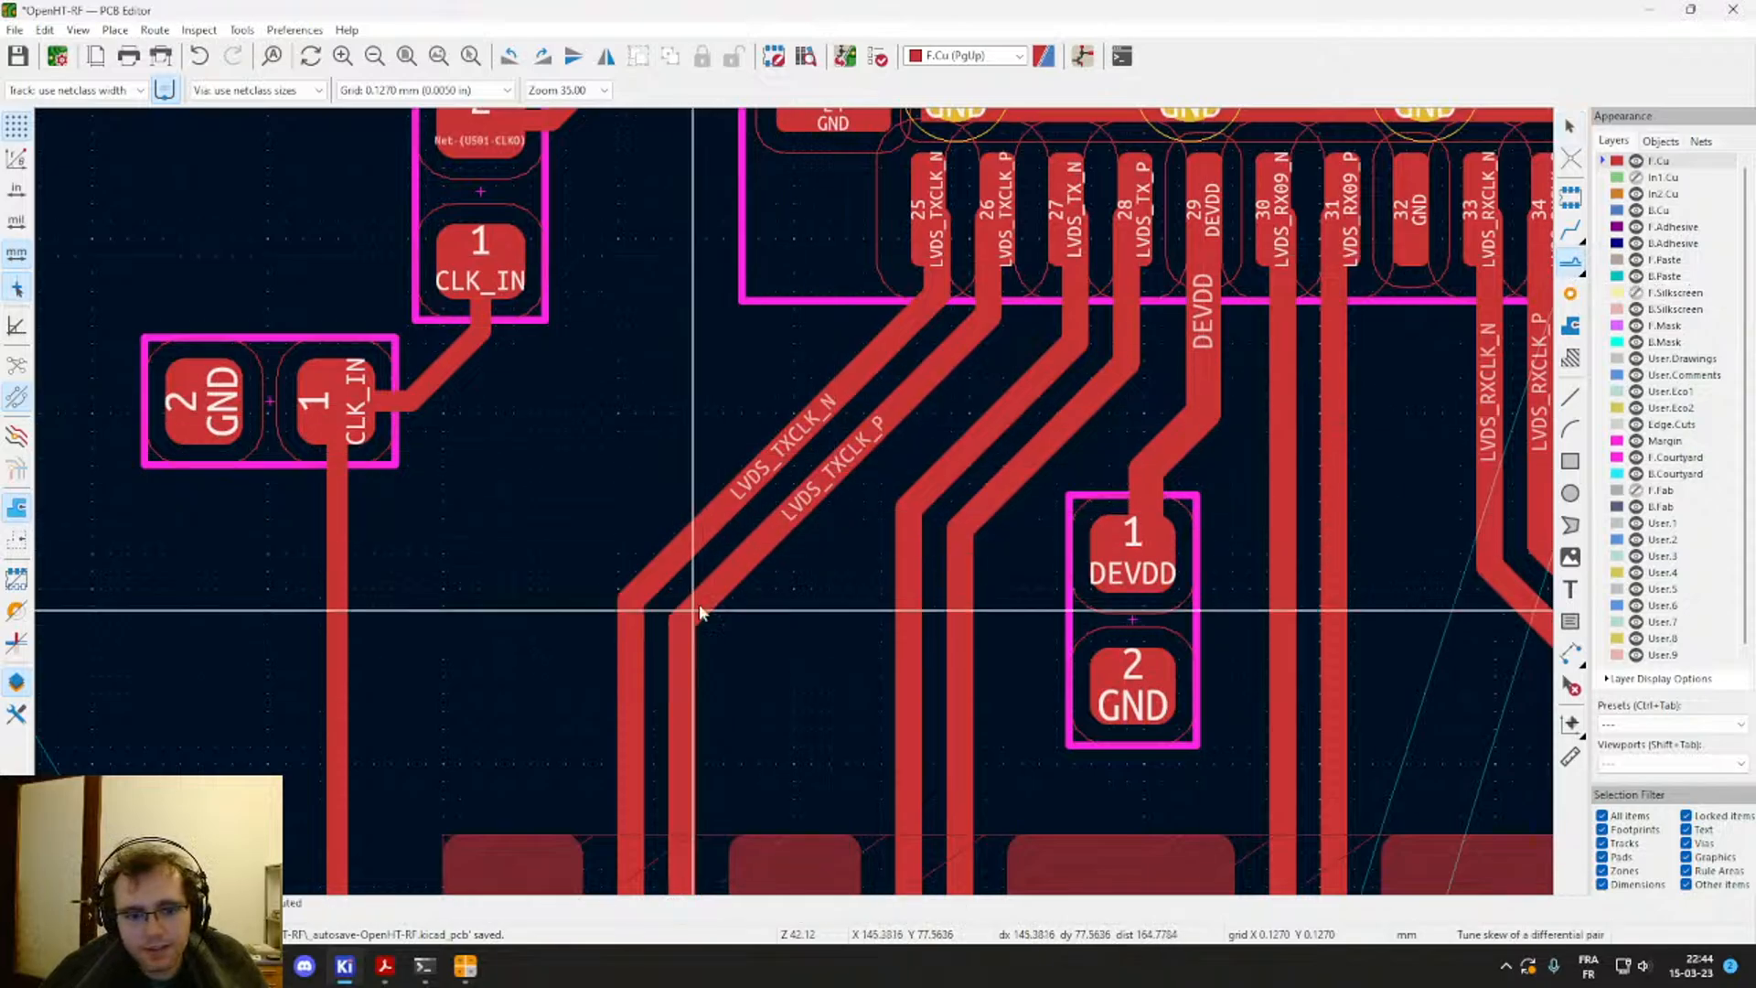
left_click(684, 722)
scroll(746, 710, "down", 4)
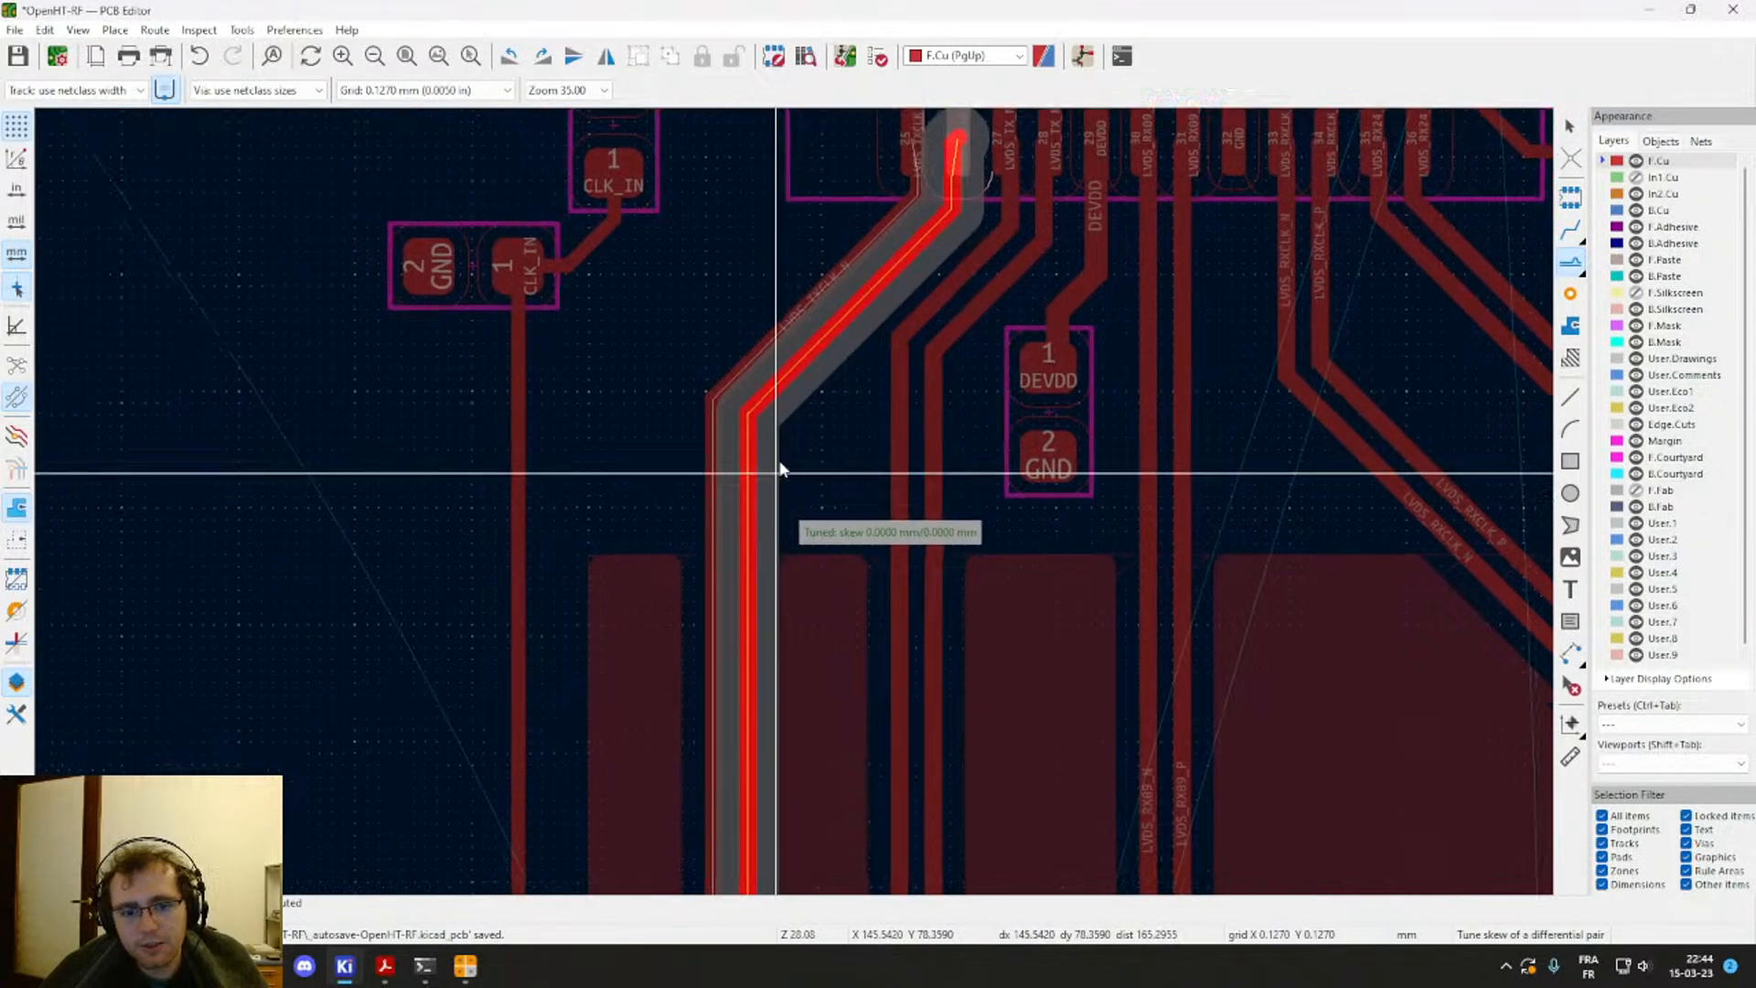
scroll(791, 543, "down", 6)
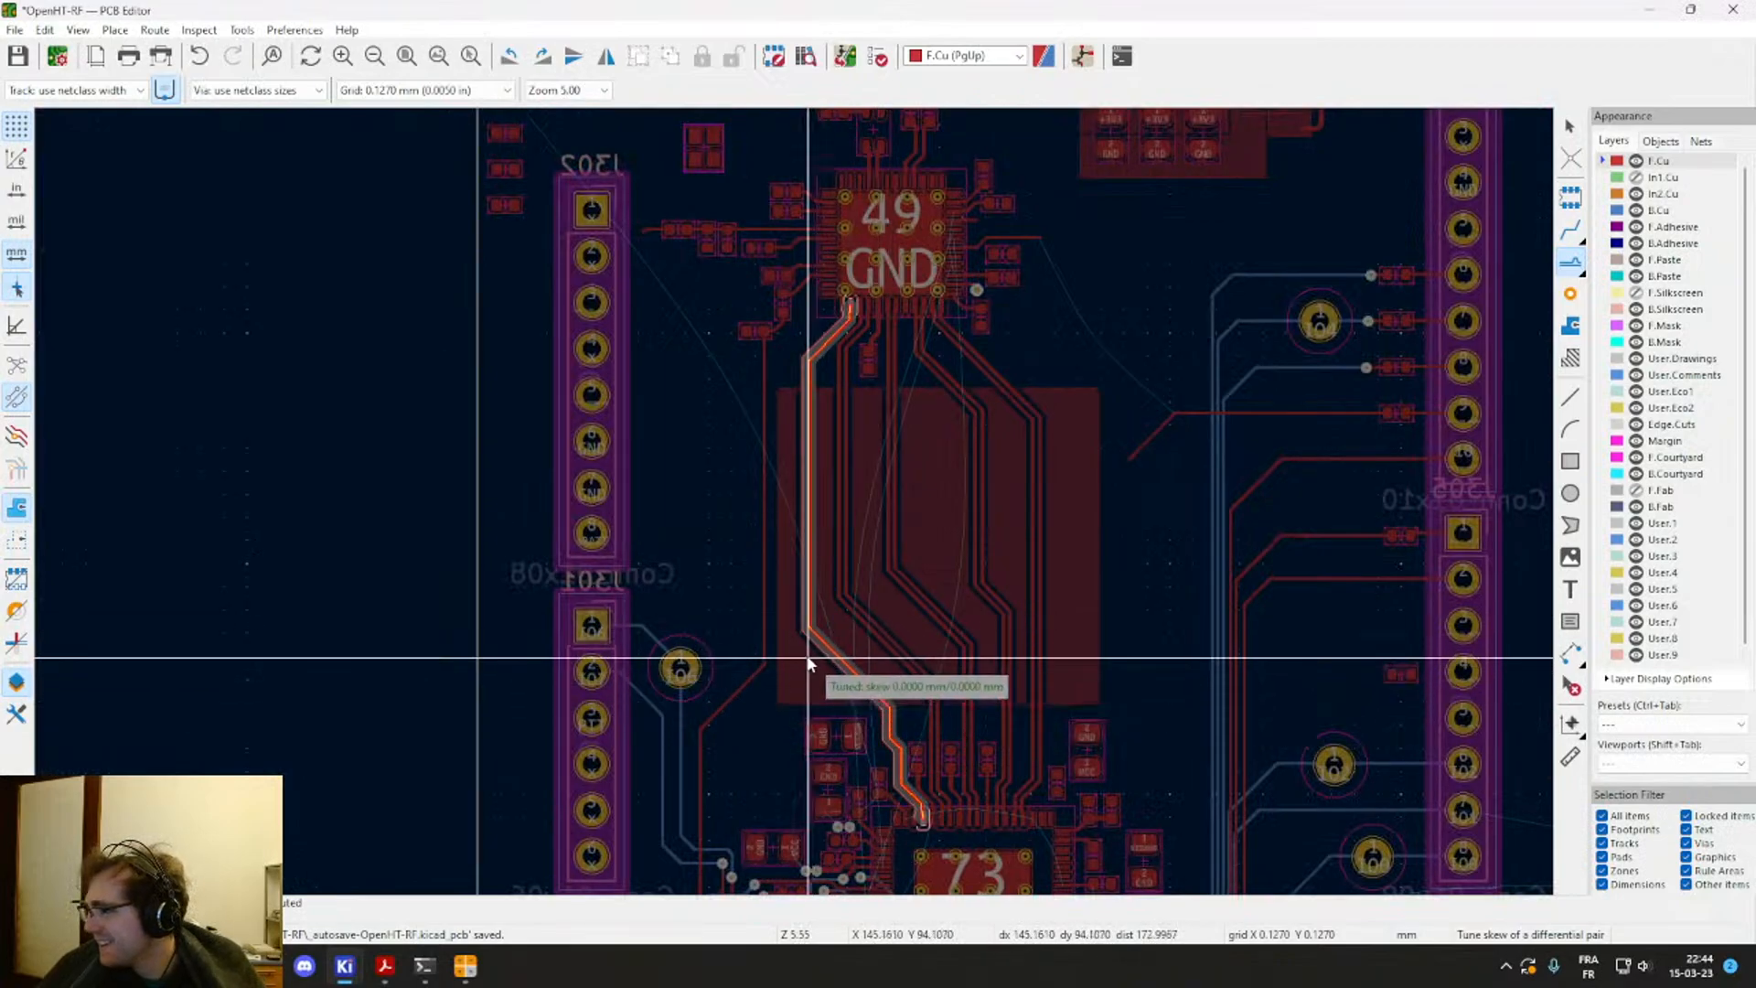
scroll(785, 642, "up", 8)
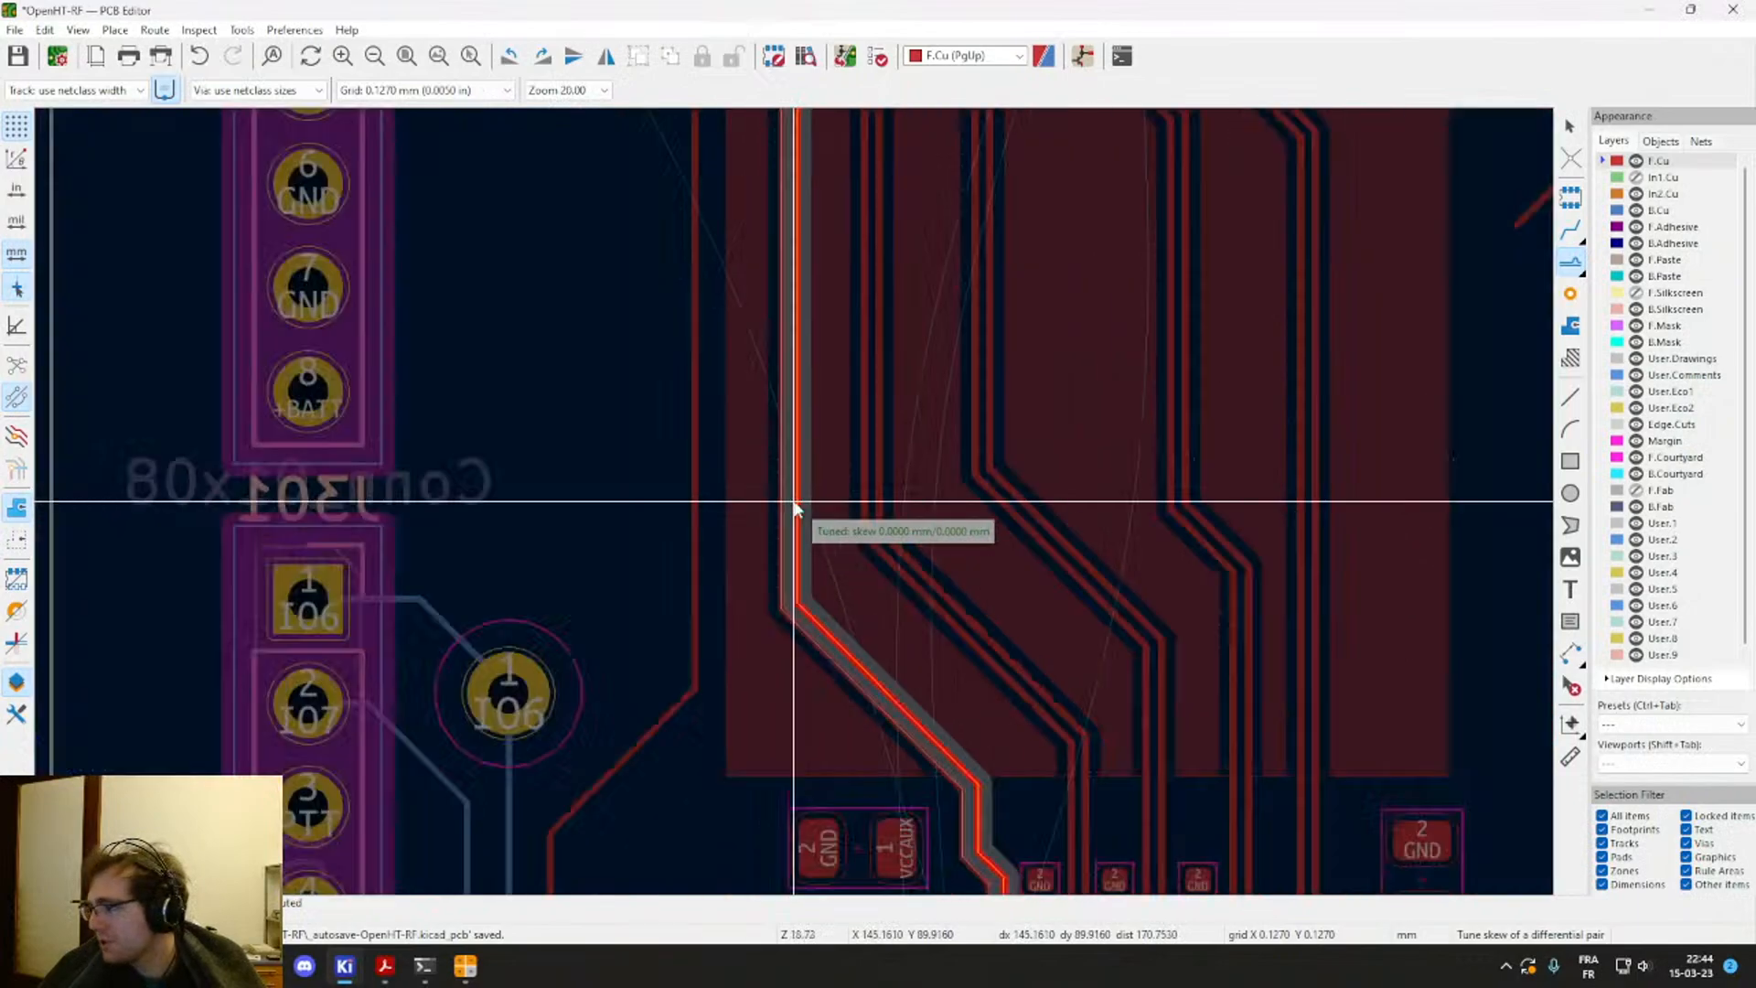
scroll(797, 510, "down", 6)
scroll(805, 458, "up", 6)
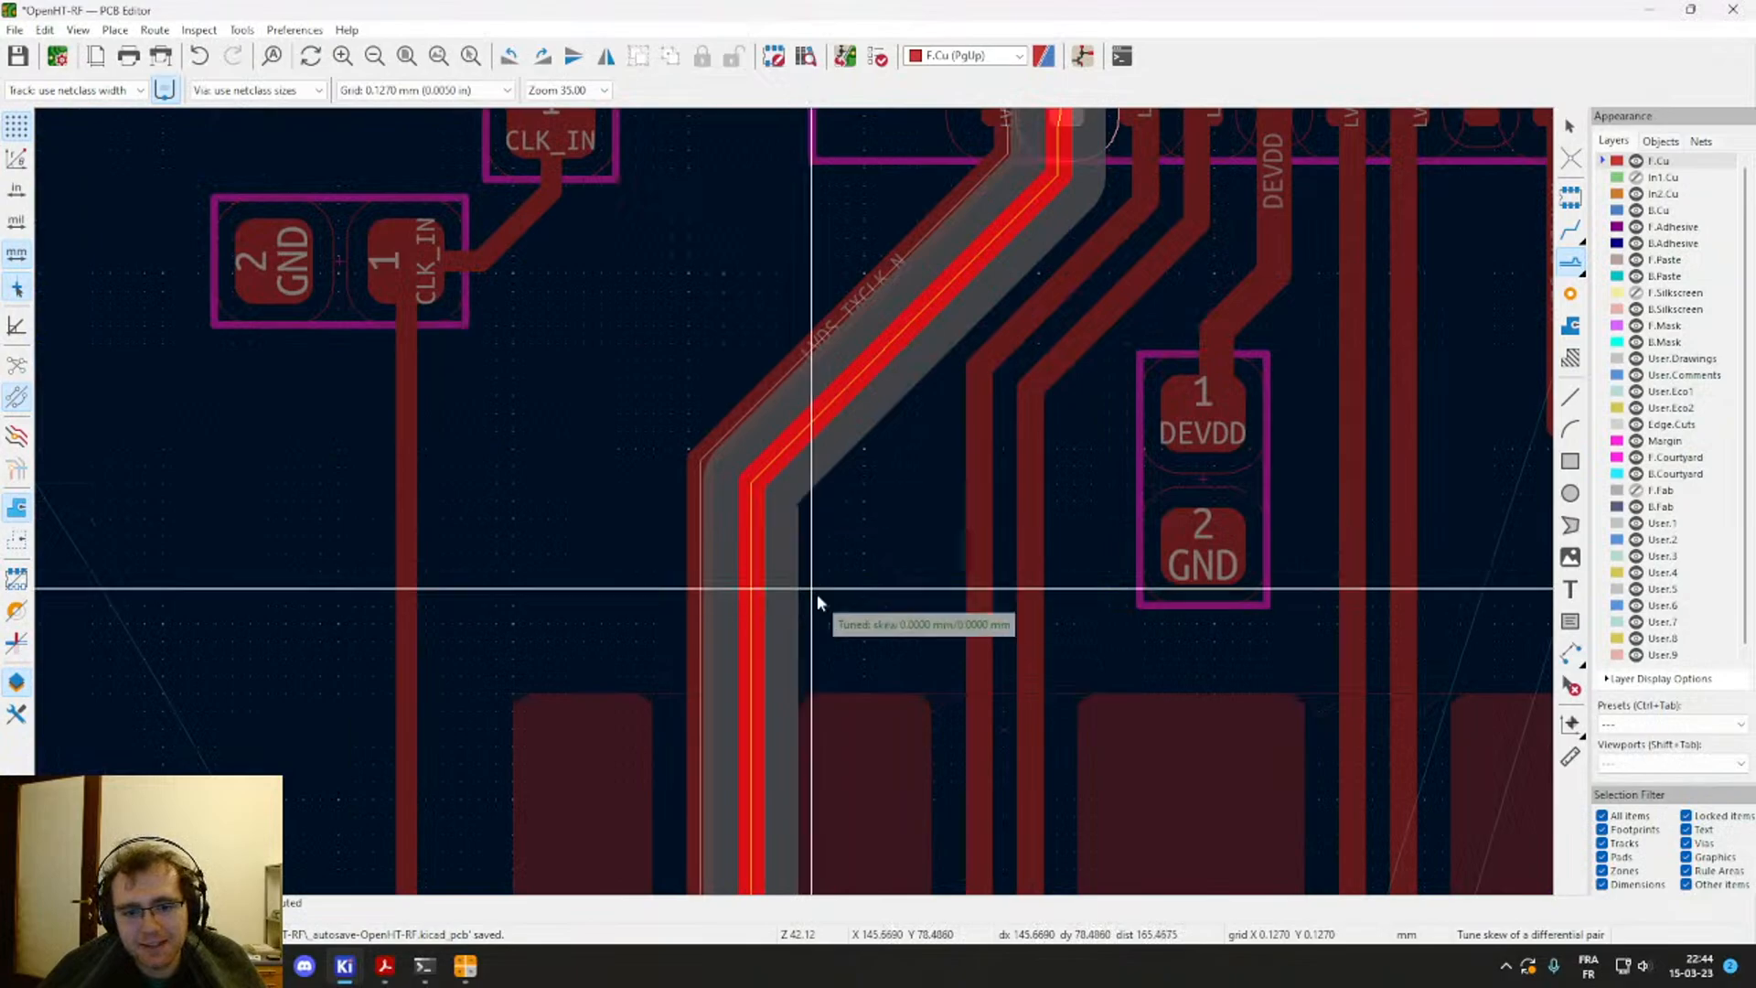
scroll(870, 490, "down", 6)
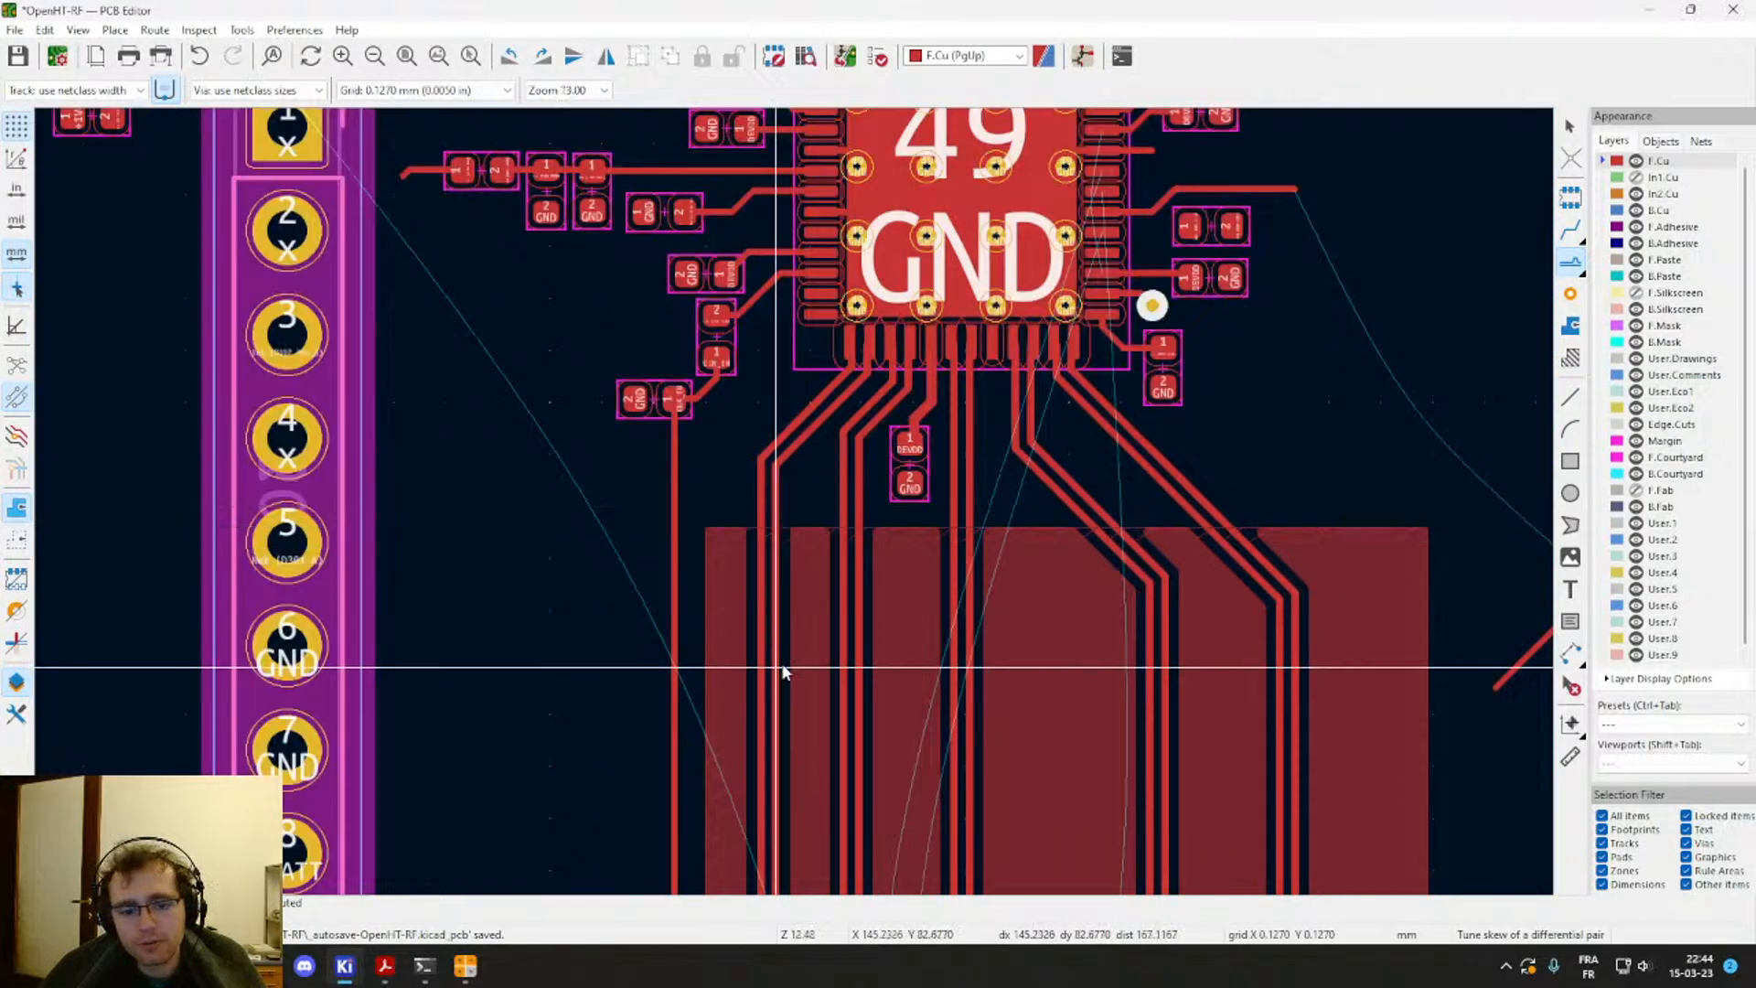
middle_click_drag(784, 670, 854, 163)
scroll(889, 391, "down", 1)
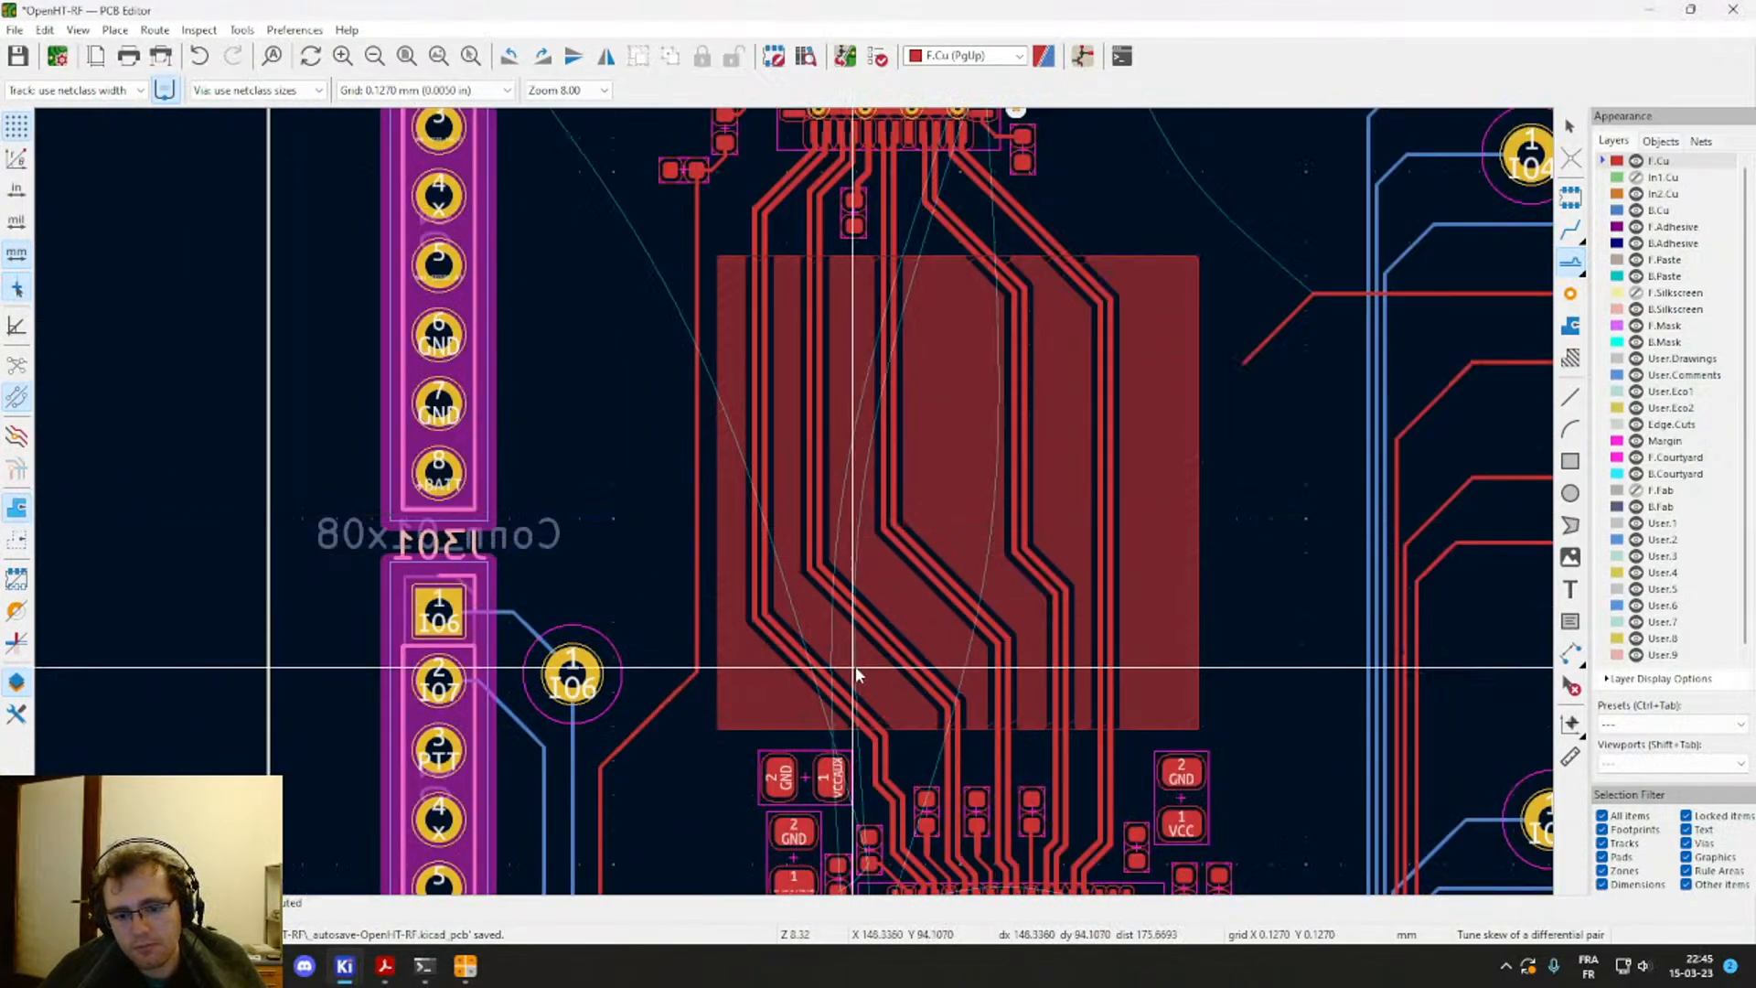
middle_click_drag(855, 669, 834, 591)
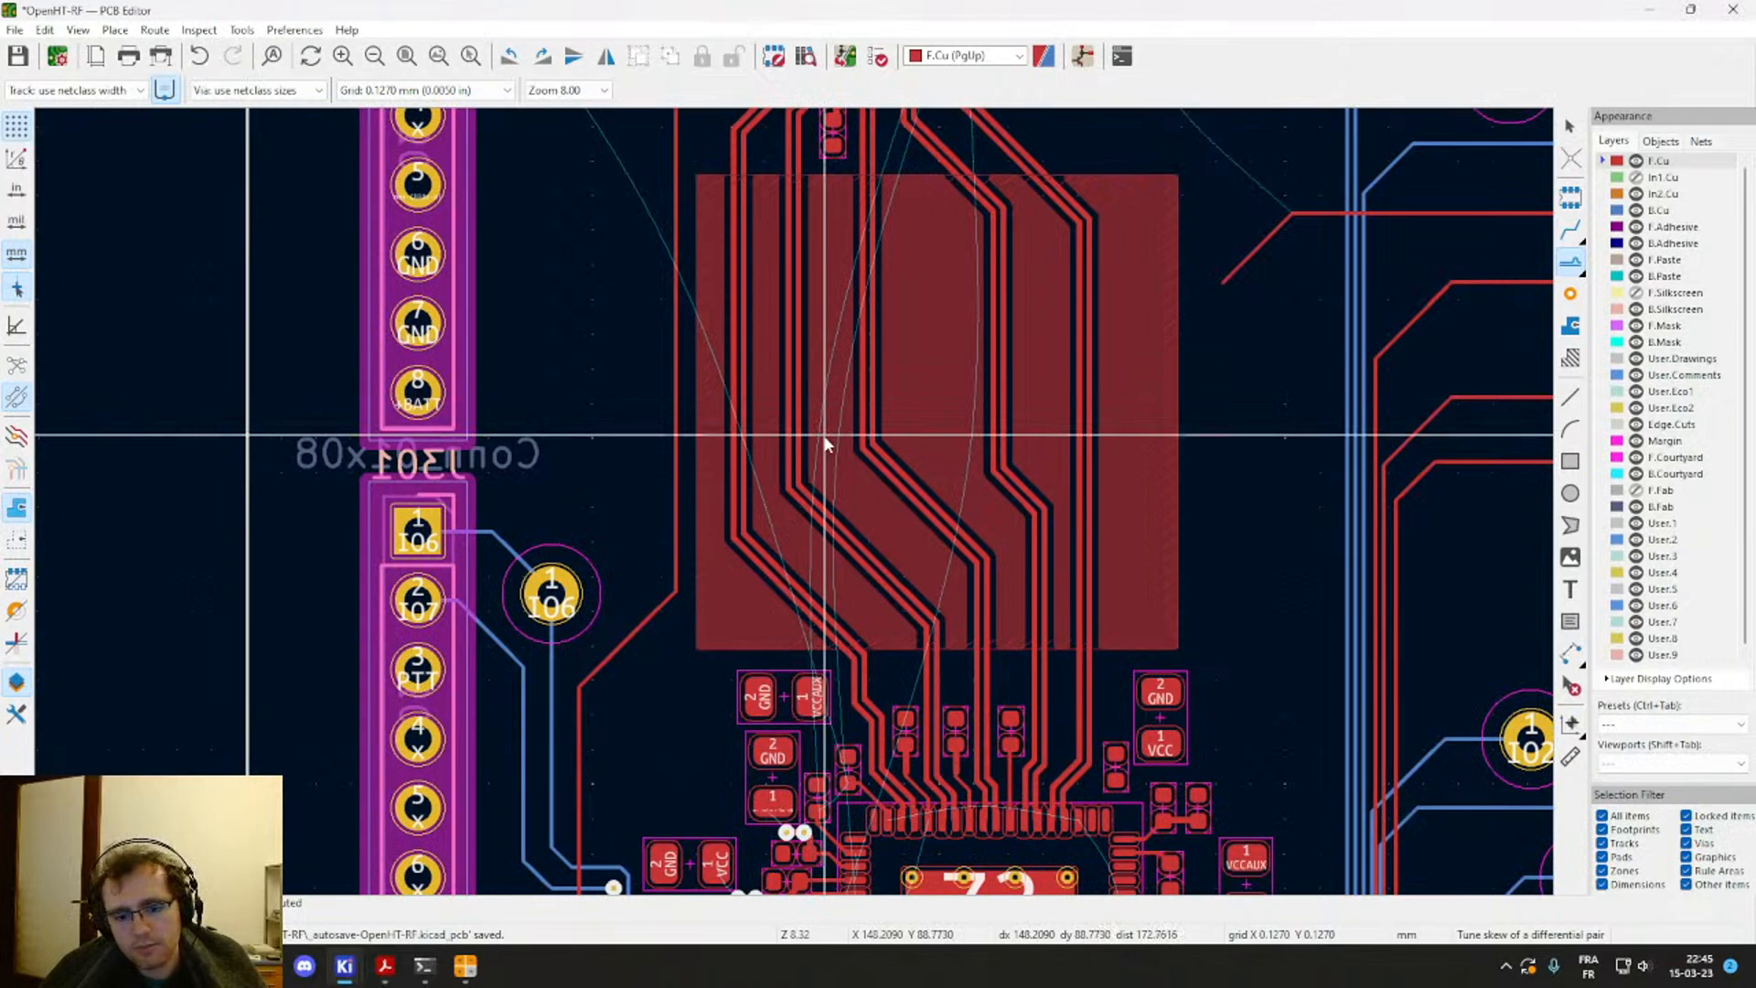
middle_click_drag(826, 445, 805, 542)
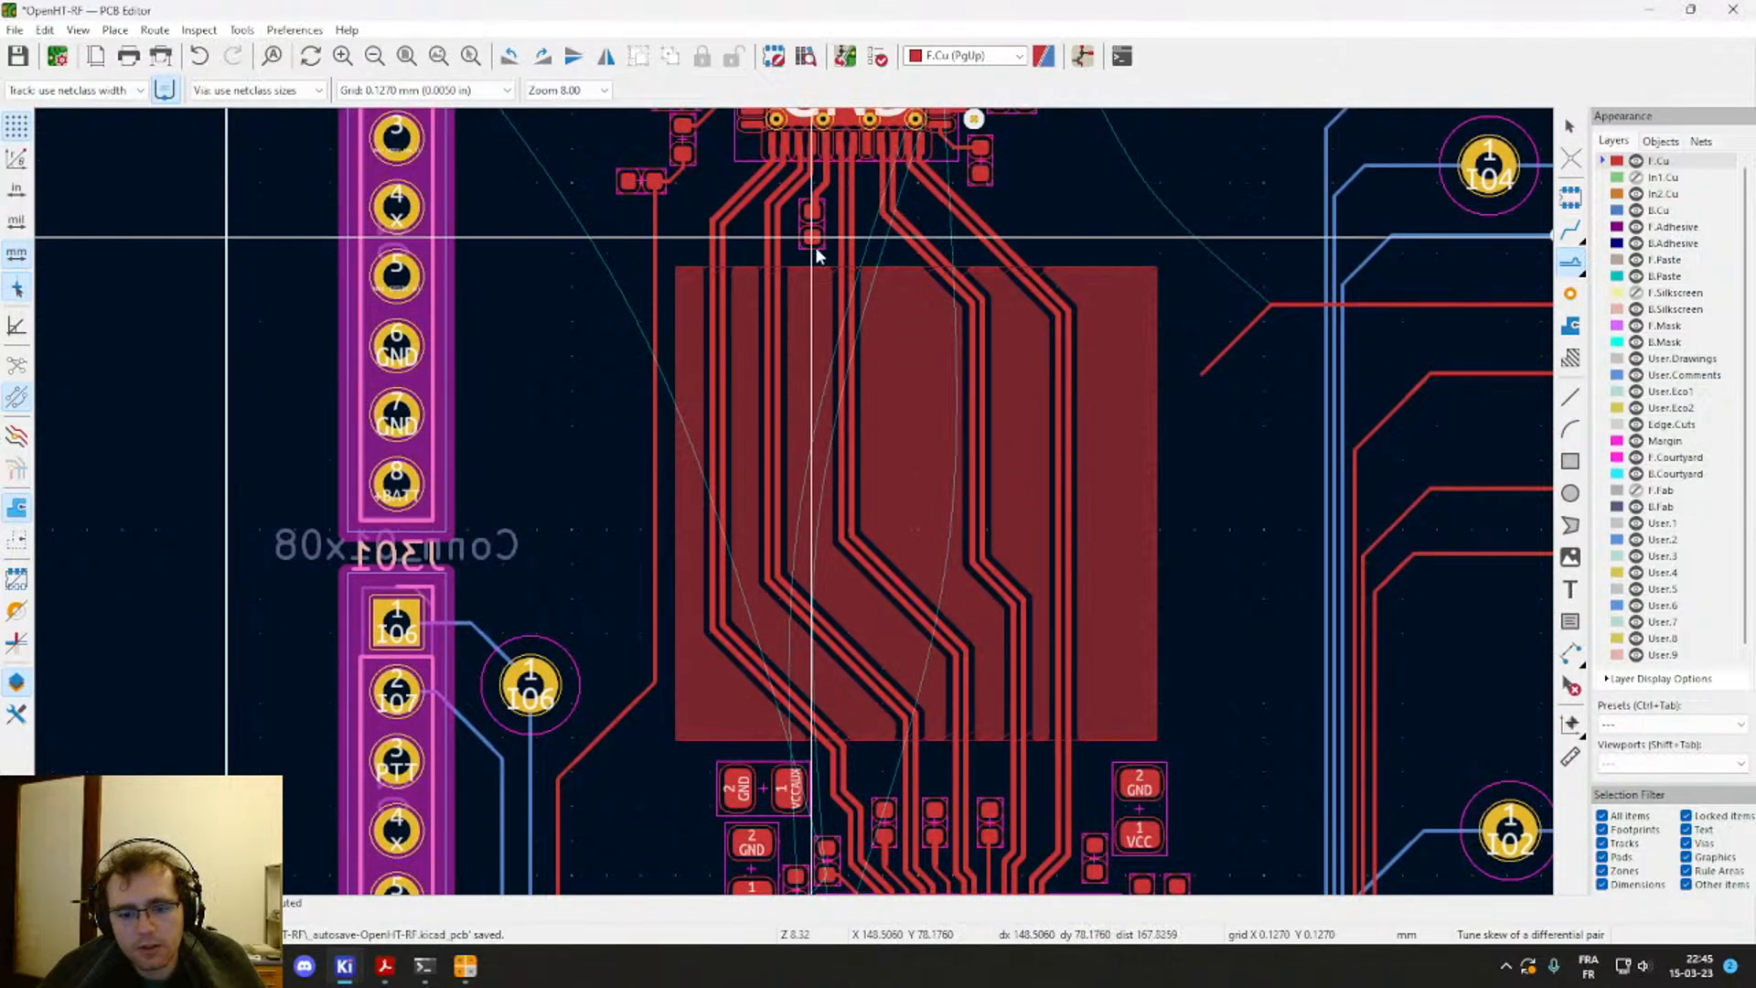
Step: Activate length tuning for differential pairs, preview meanders on the LVDS_TXCLK pair below the 49-pad chip, and cancel the preview
middle_click_drag(839, 302, 840, 525)
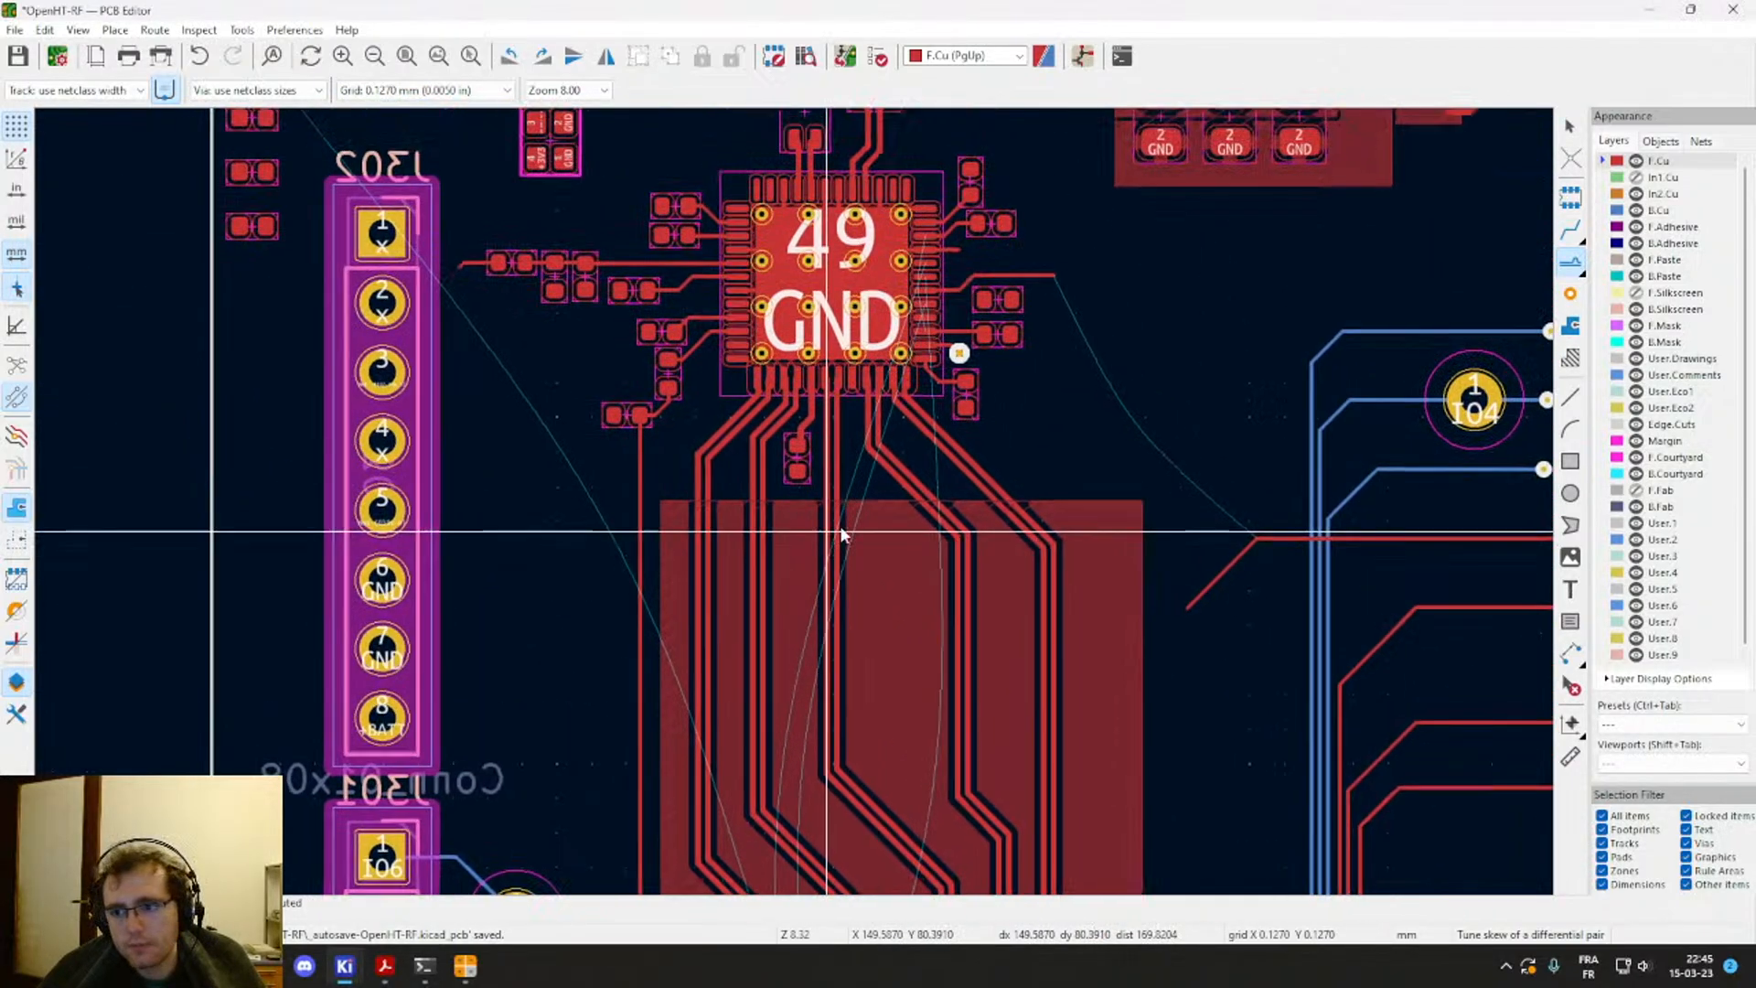
left_click(1570, 263)
left_click(1499, 263)
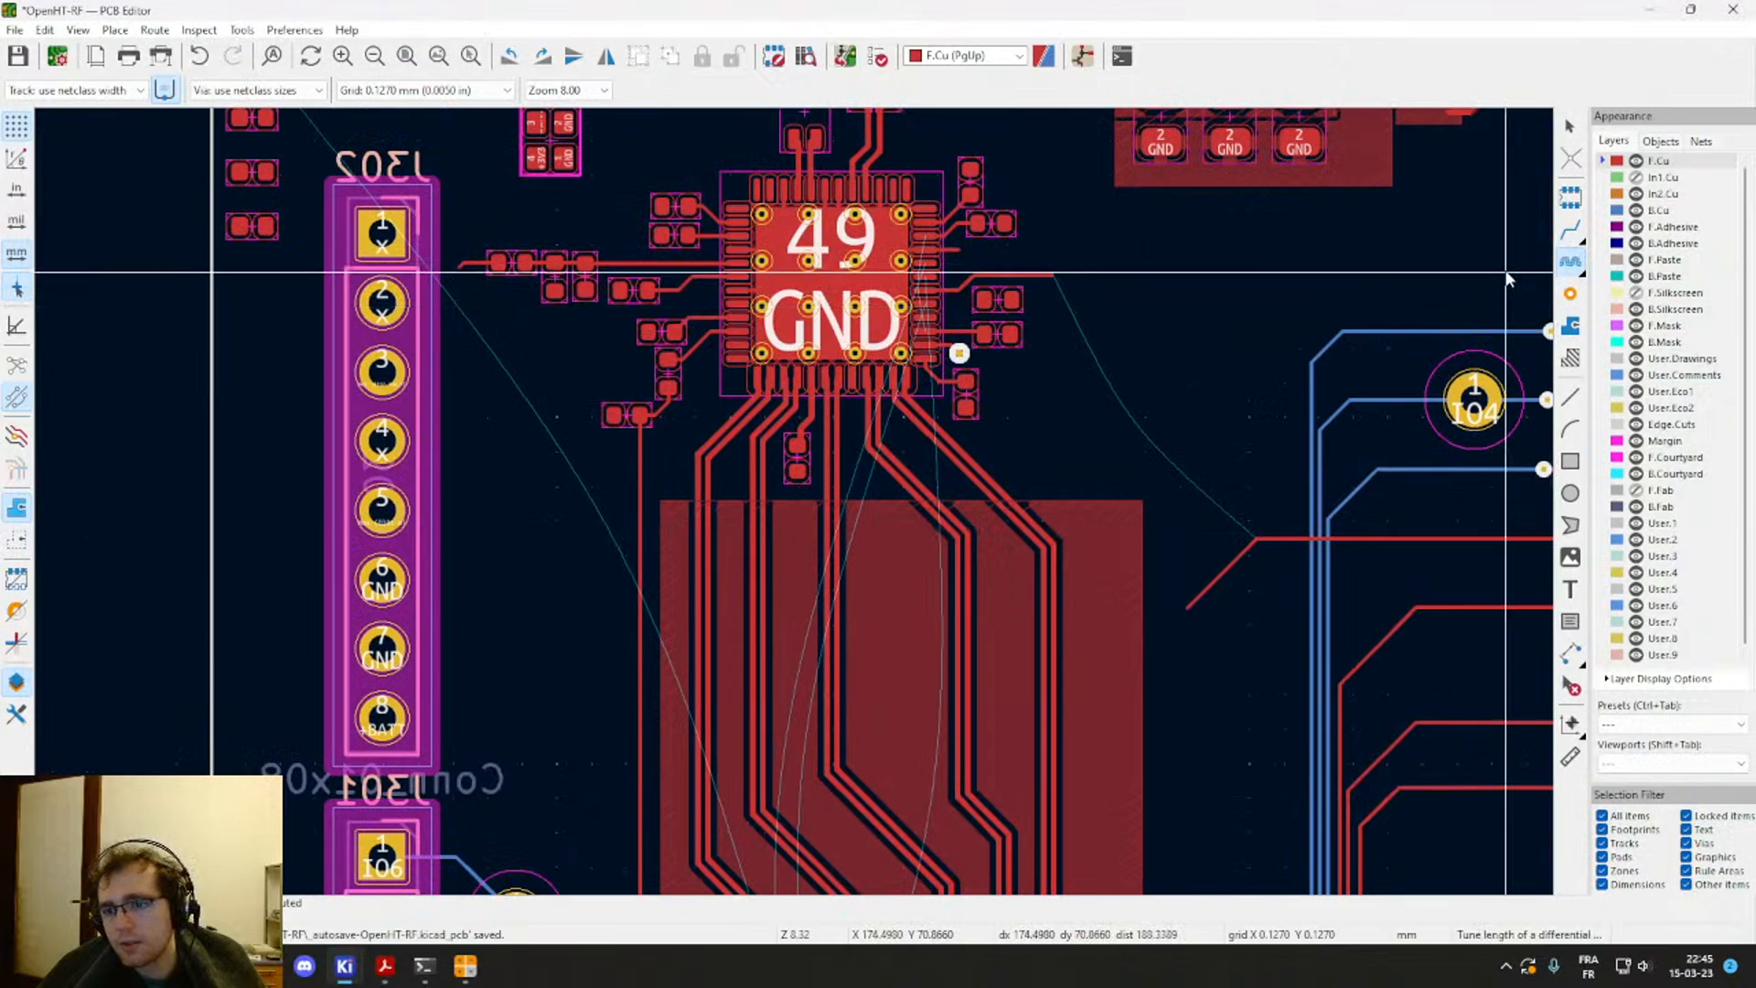
left_click(710, 552)
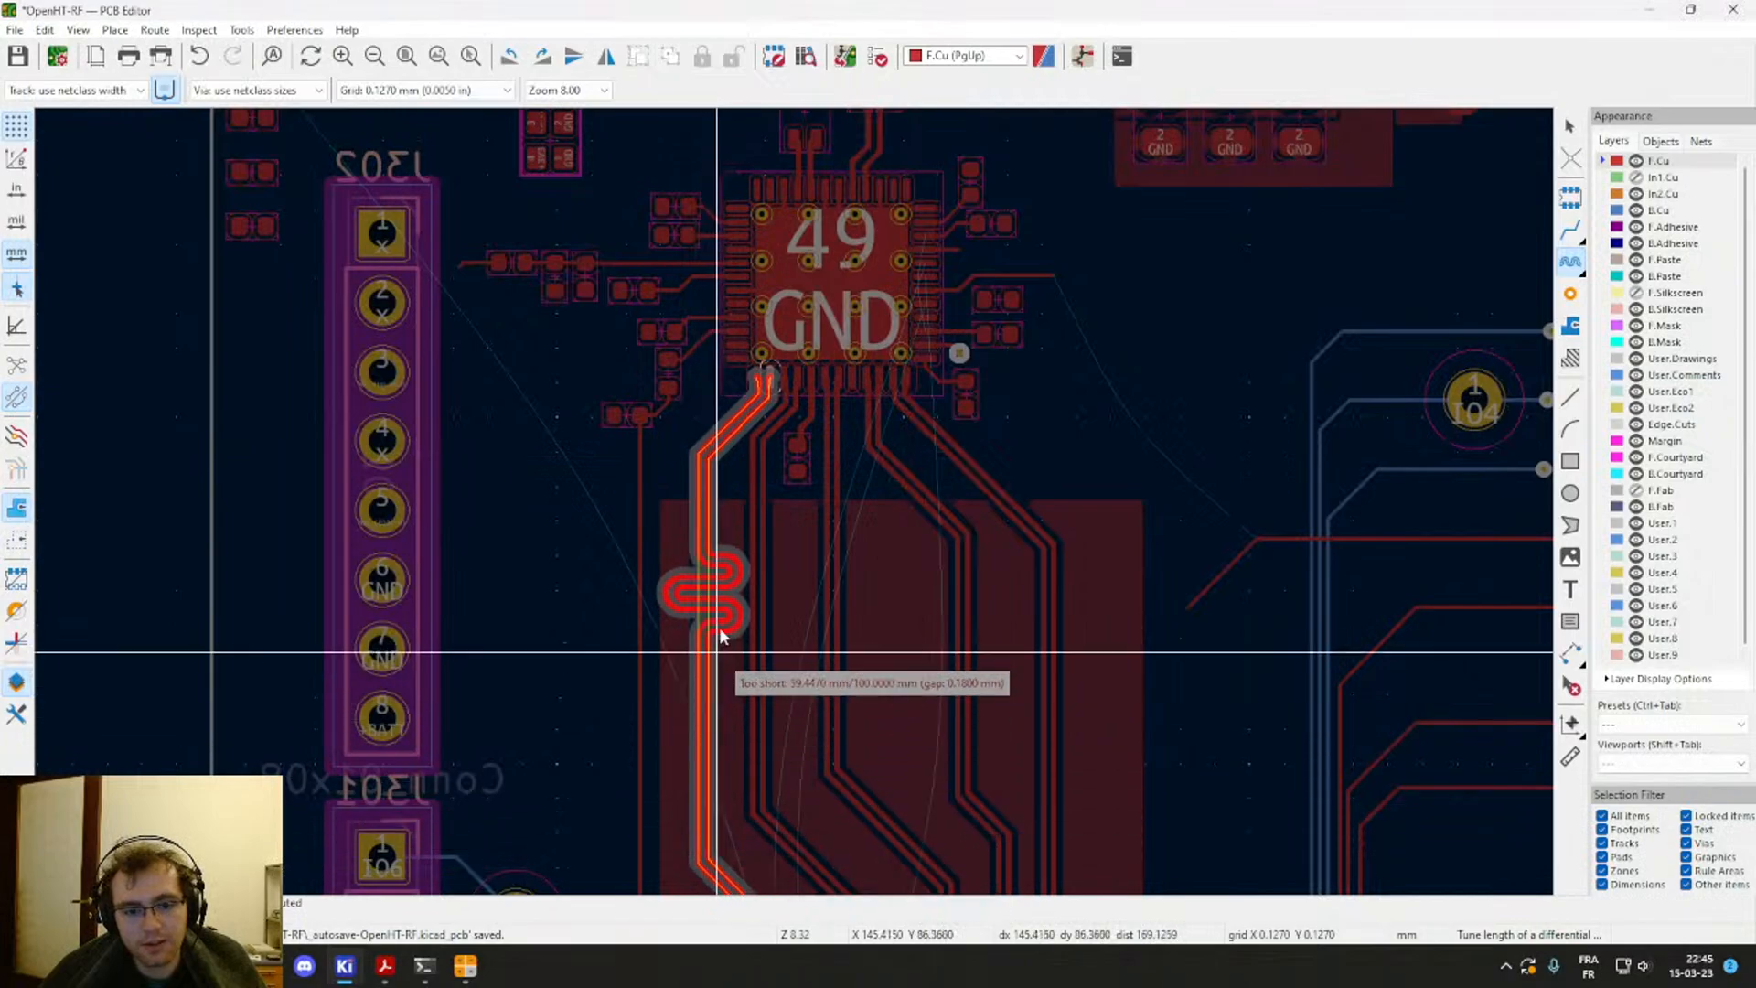
key("Escape")
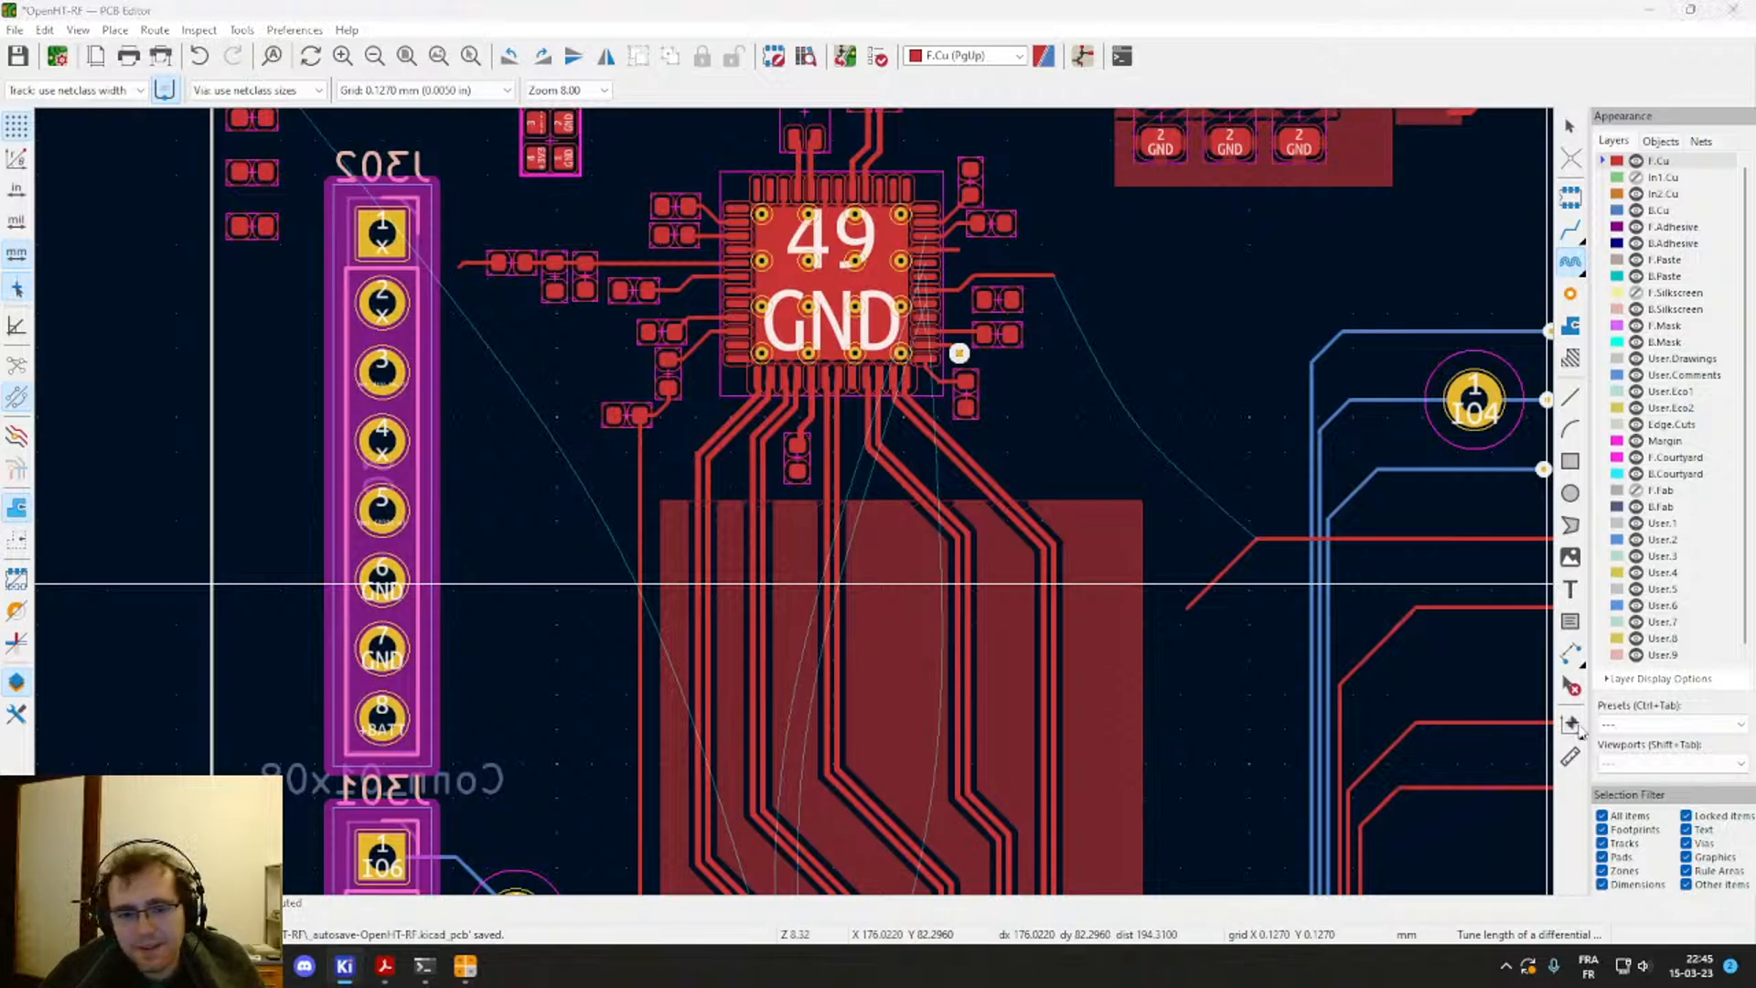
Step: Check the length of the LVDS pair beside LVDS_TXCLK with differential pair length tuning, and leave the tuning tool
middle_click_drag(812, 684, 855, 365)
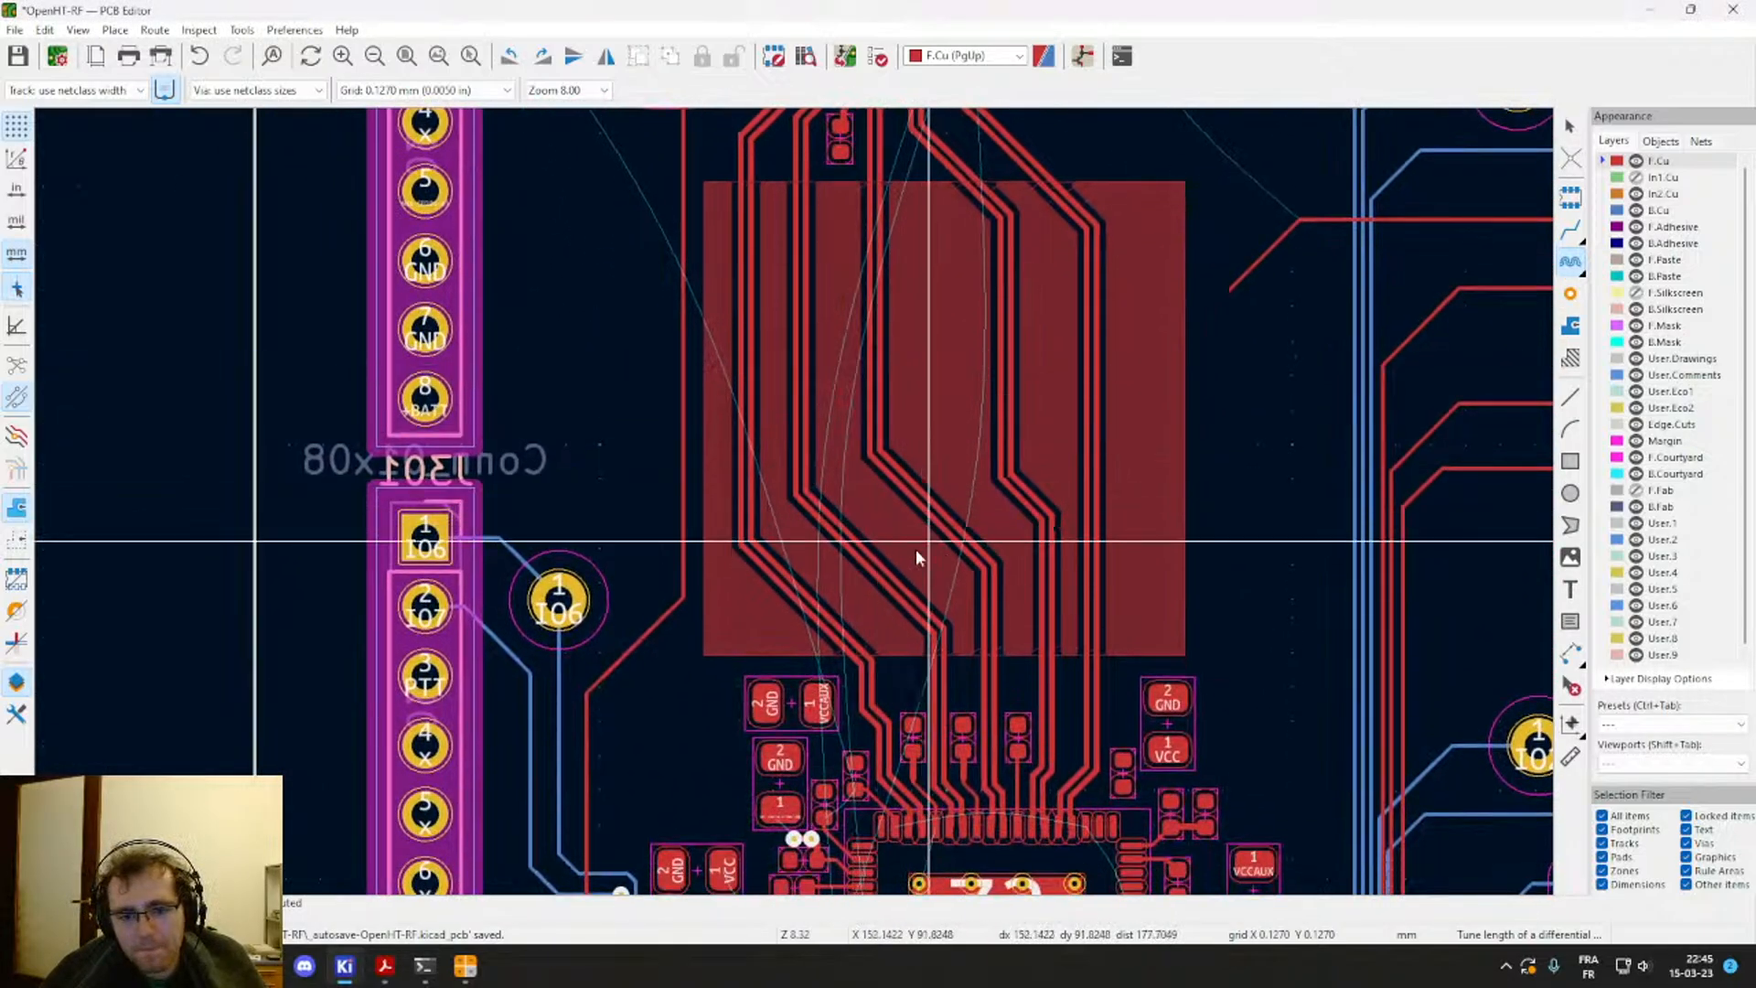
left_click(882, 569)
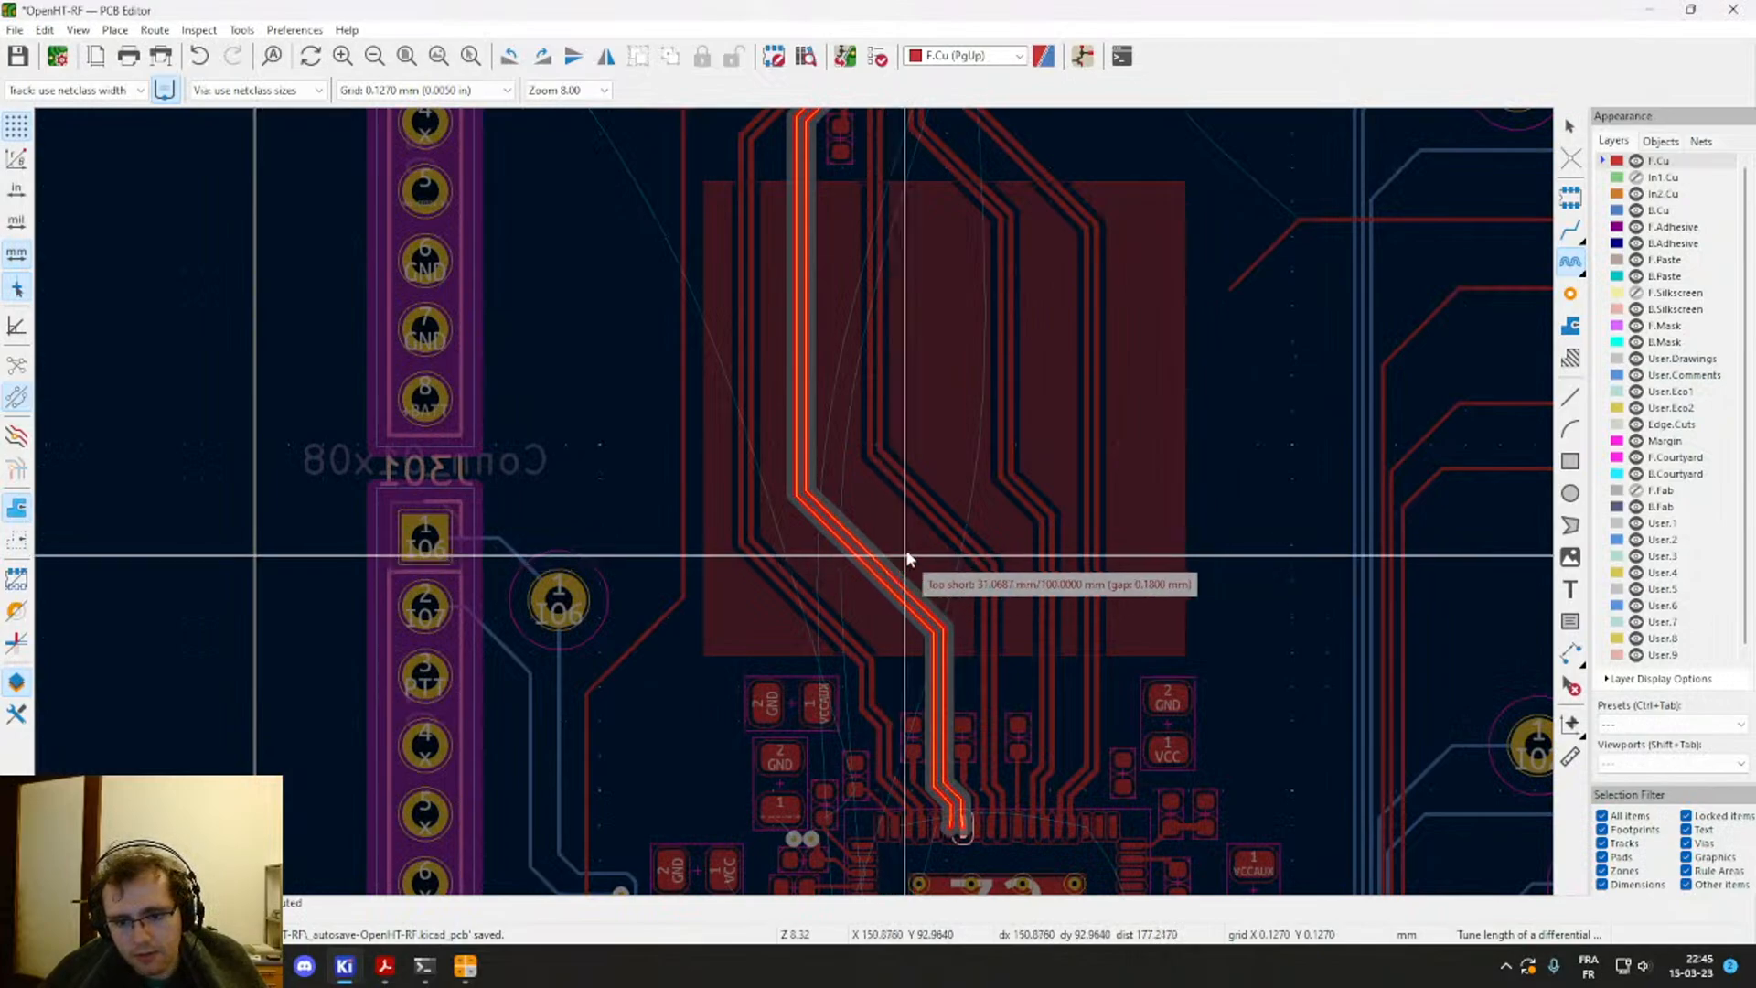
key("Escape")
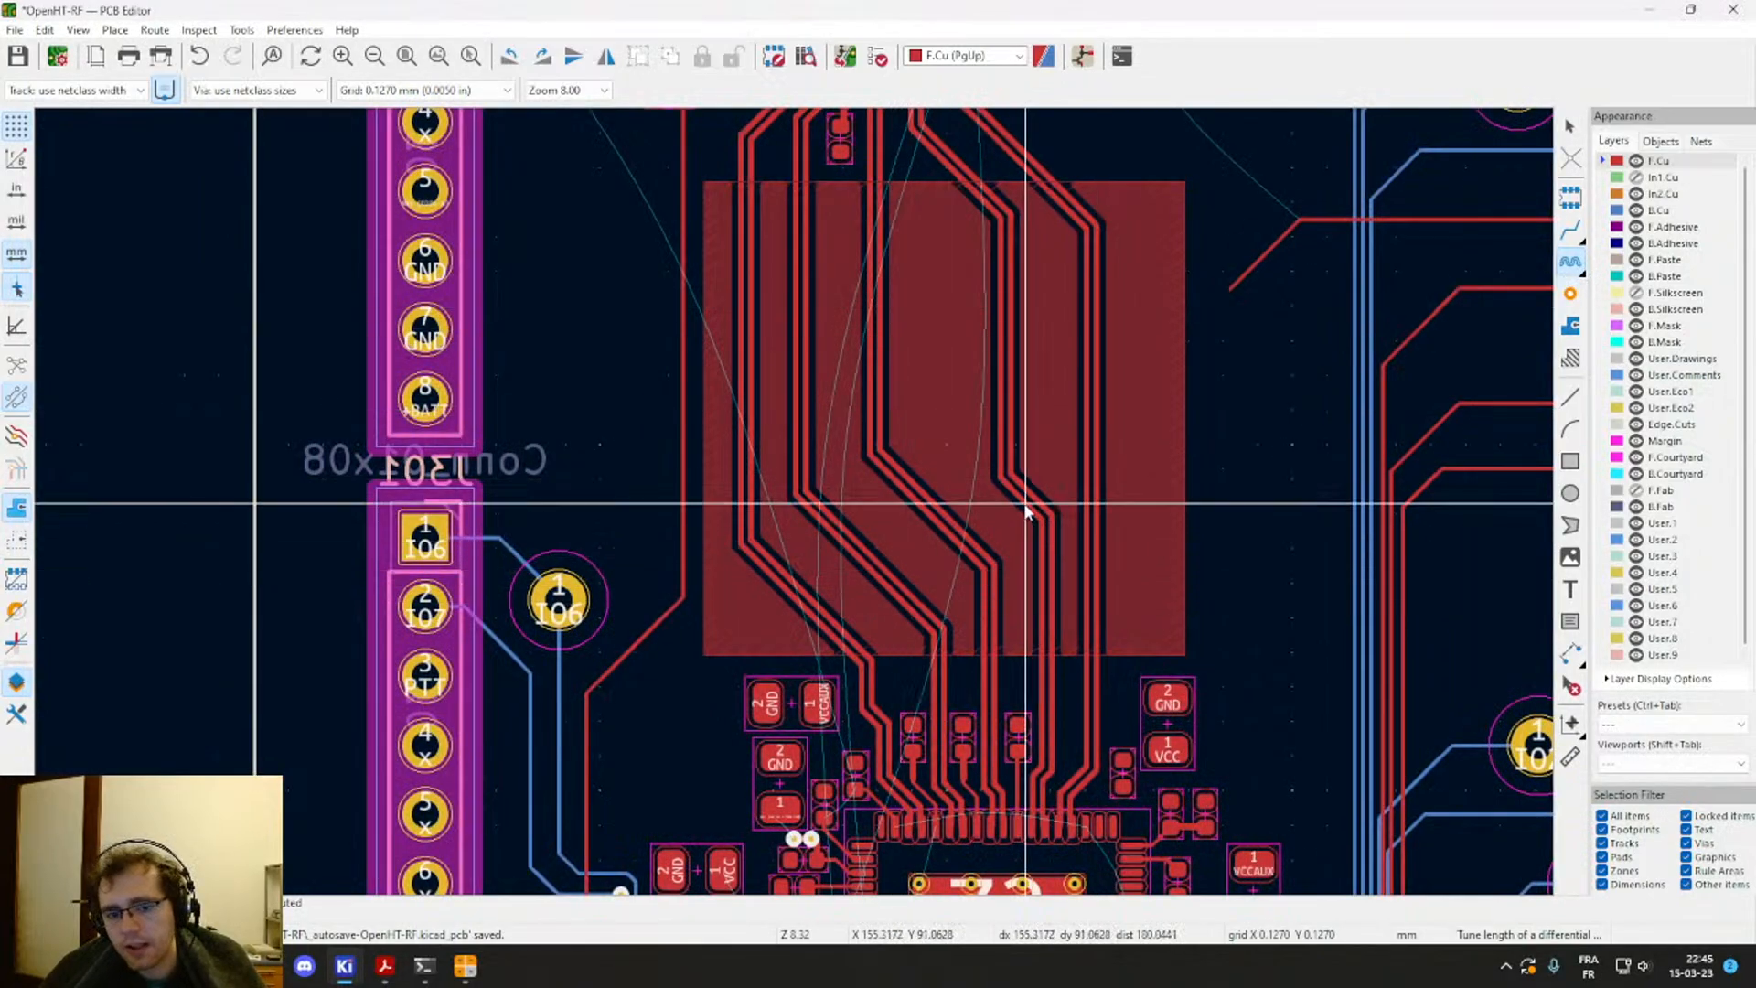
middle_click_drag(1087, 429, 1071, 603)
scroll(1072, 610, "down", 1)
scroll(1052, 608, "down", 1)
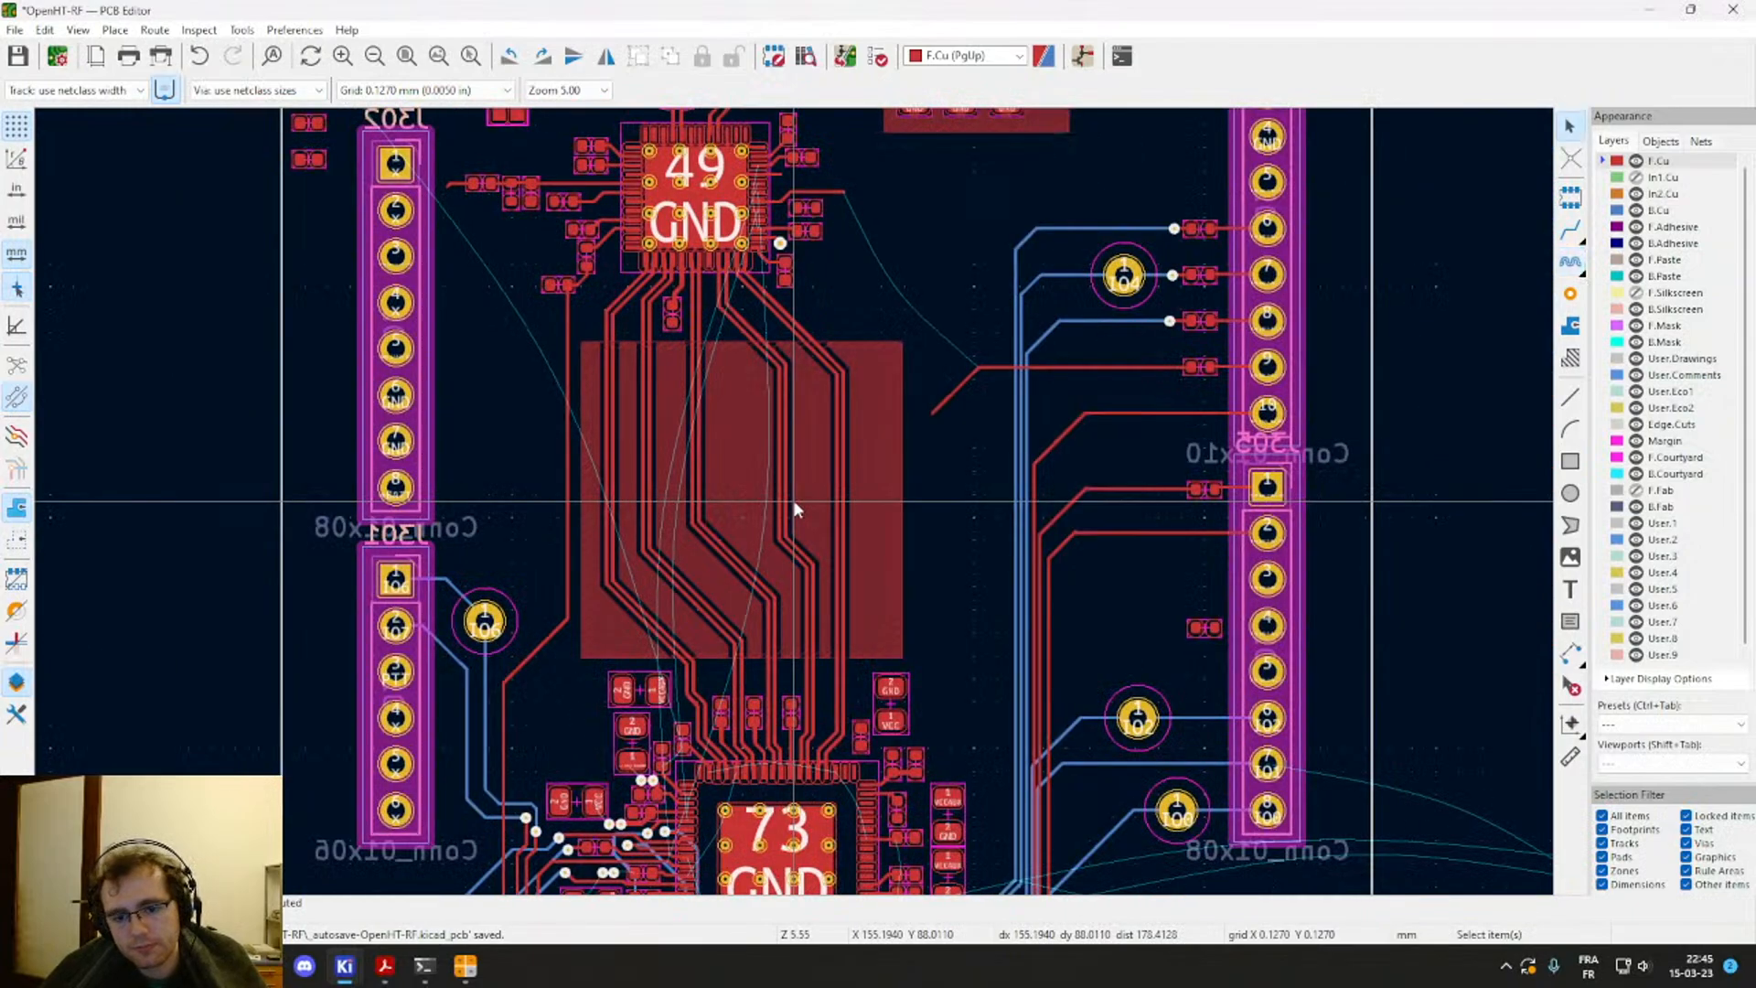
left_click(615, 518)
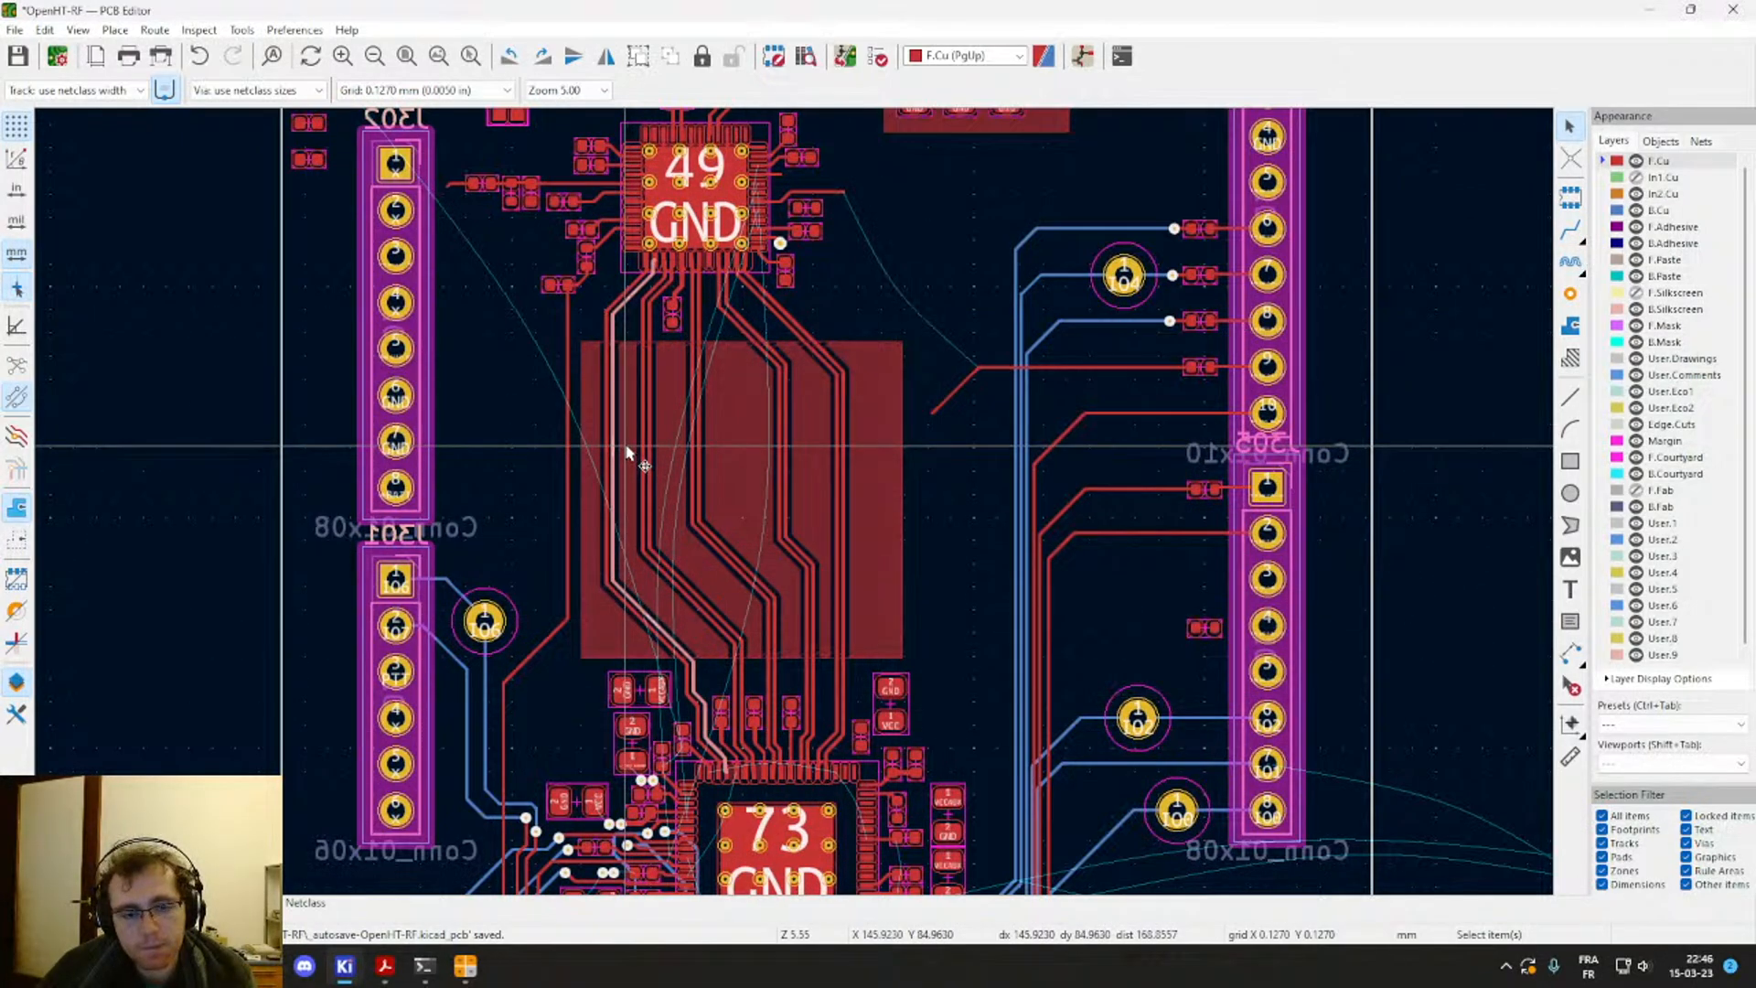
scroll(628, 452, "up", 2)
middle_click_drag(815, 360, 794, 550)
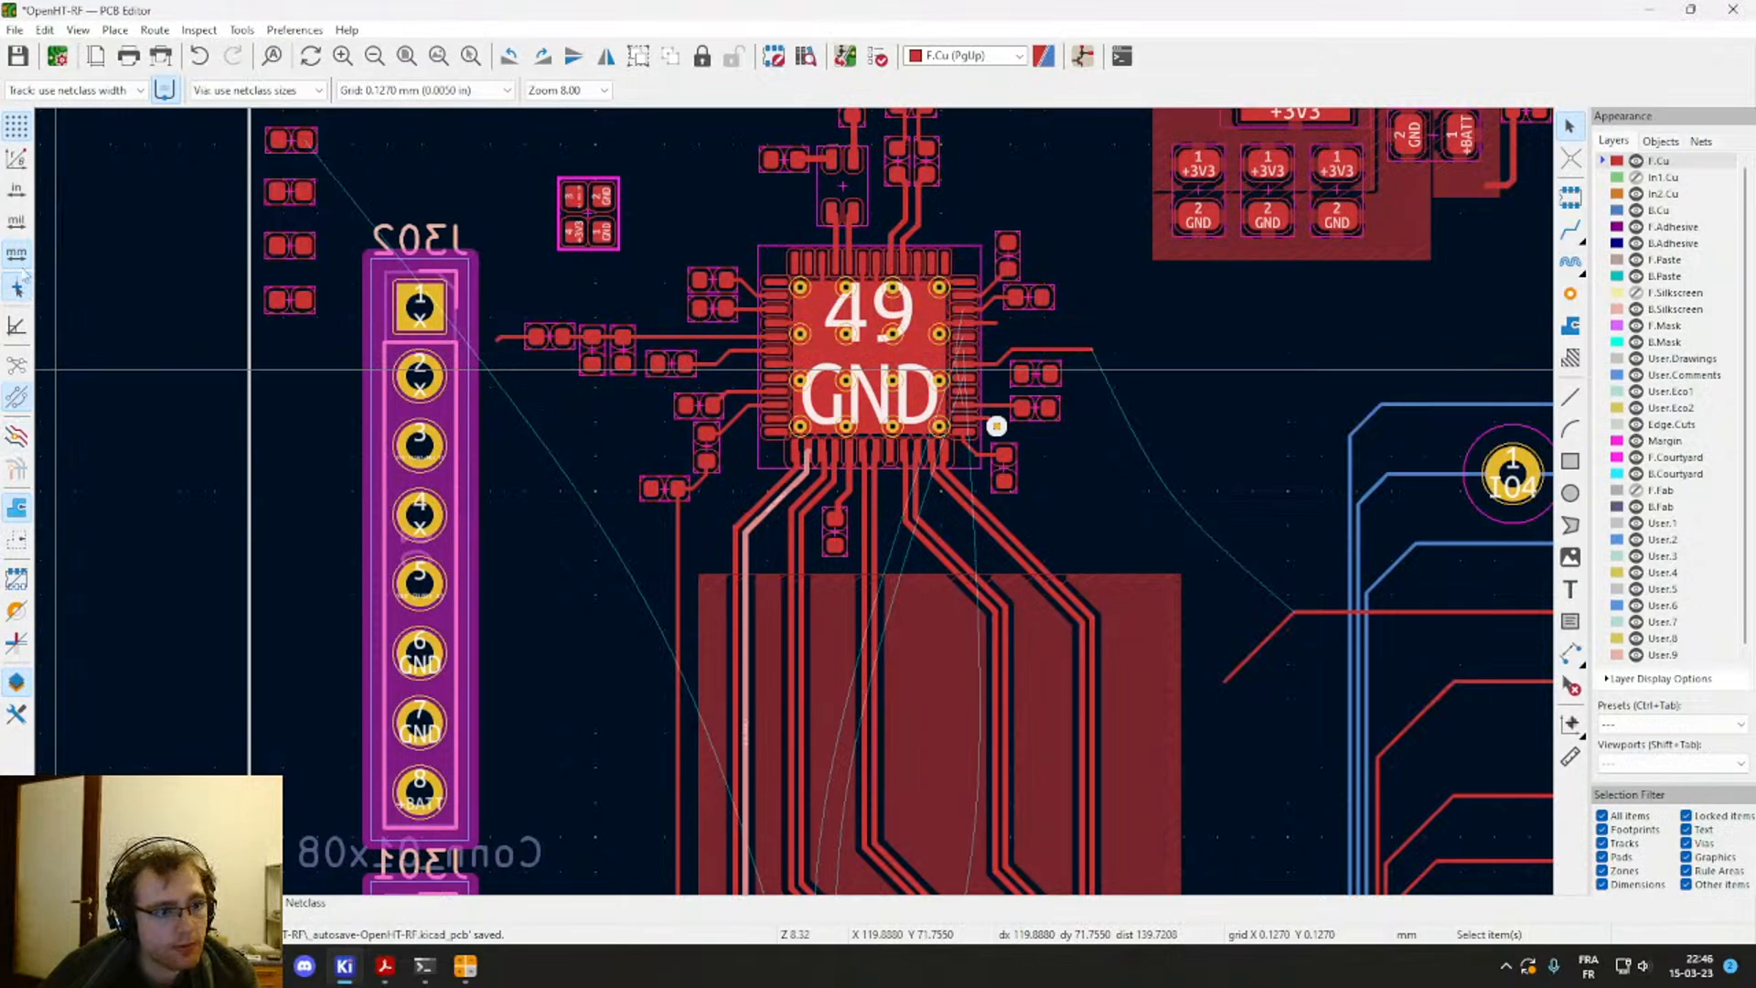
left_click(294, 30)
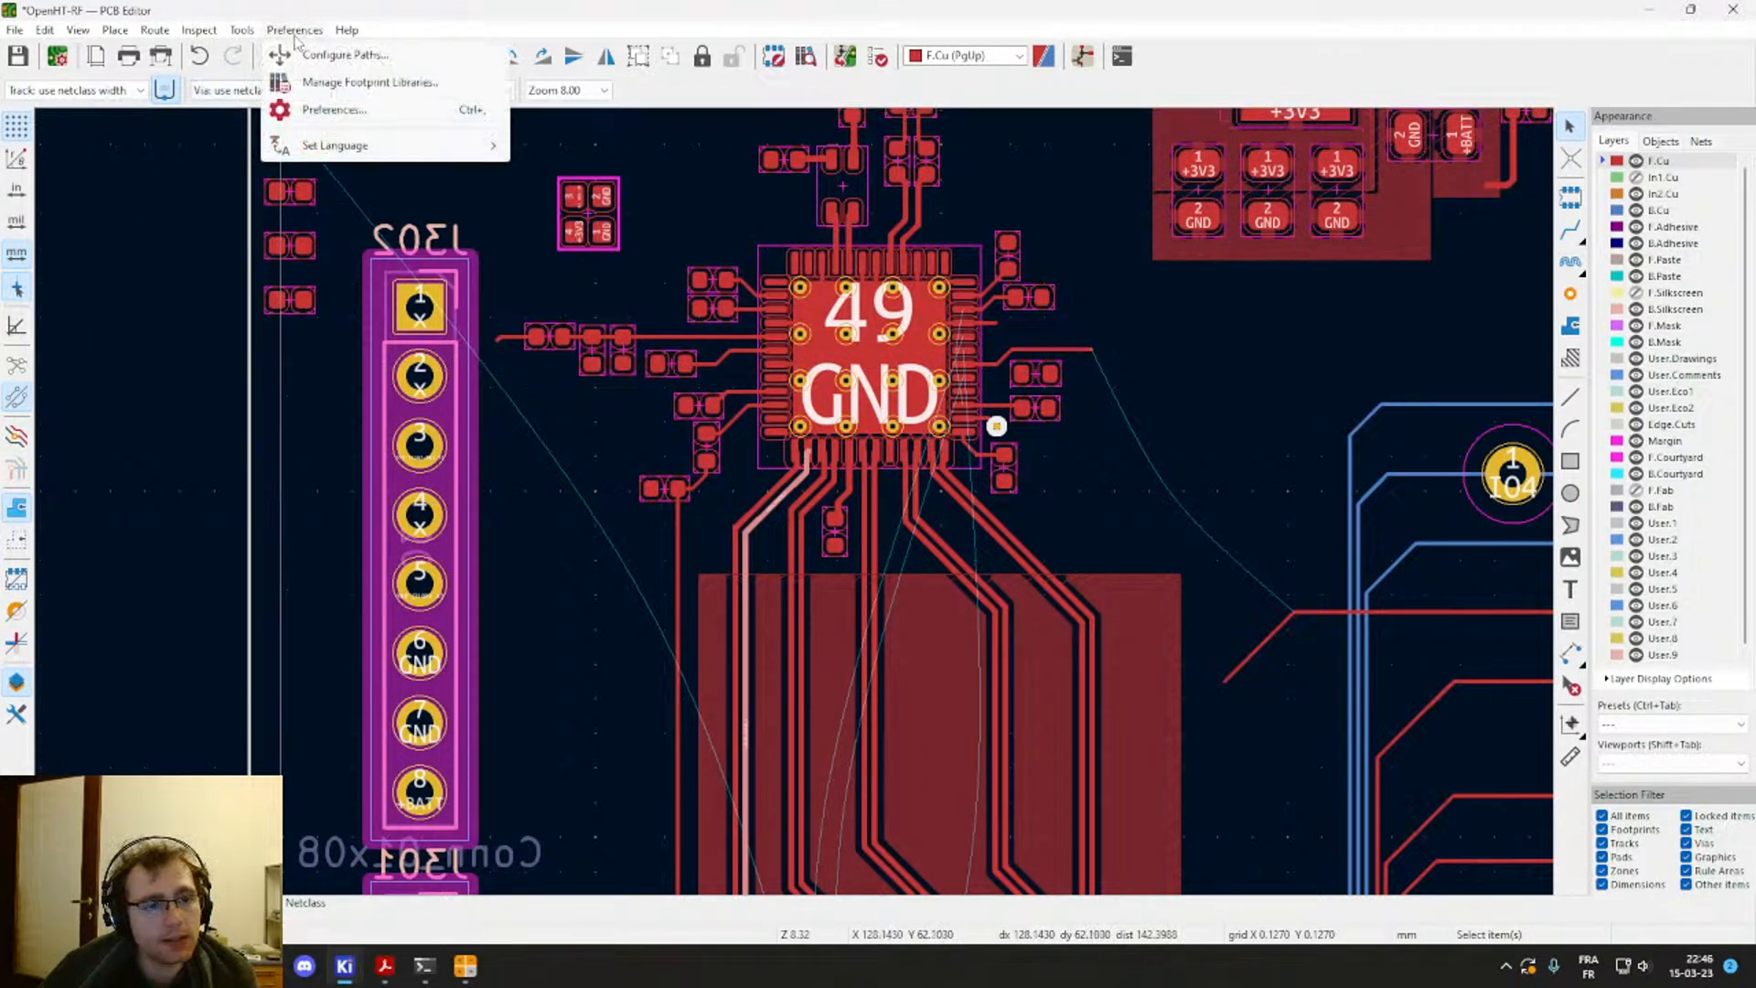
left_click(294, 35)
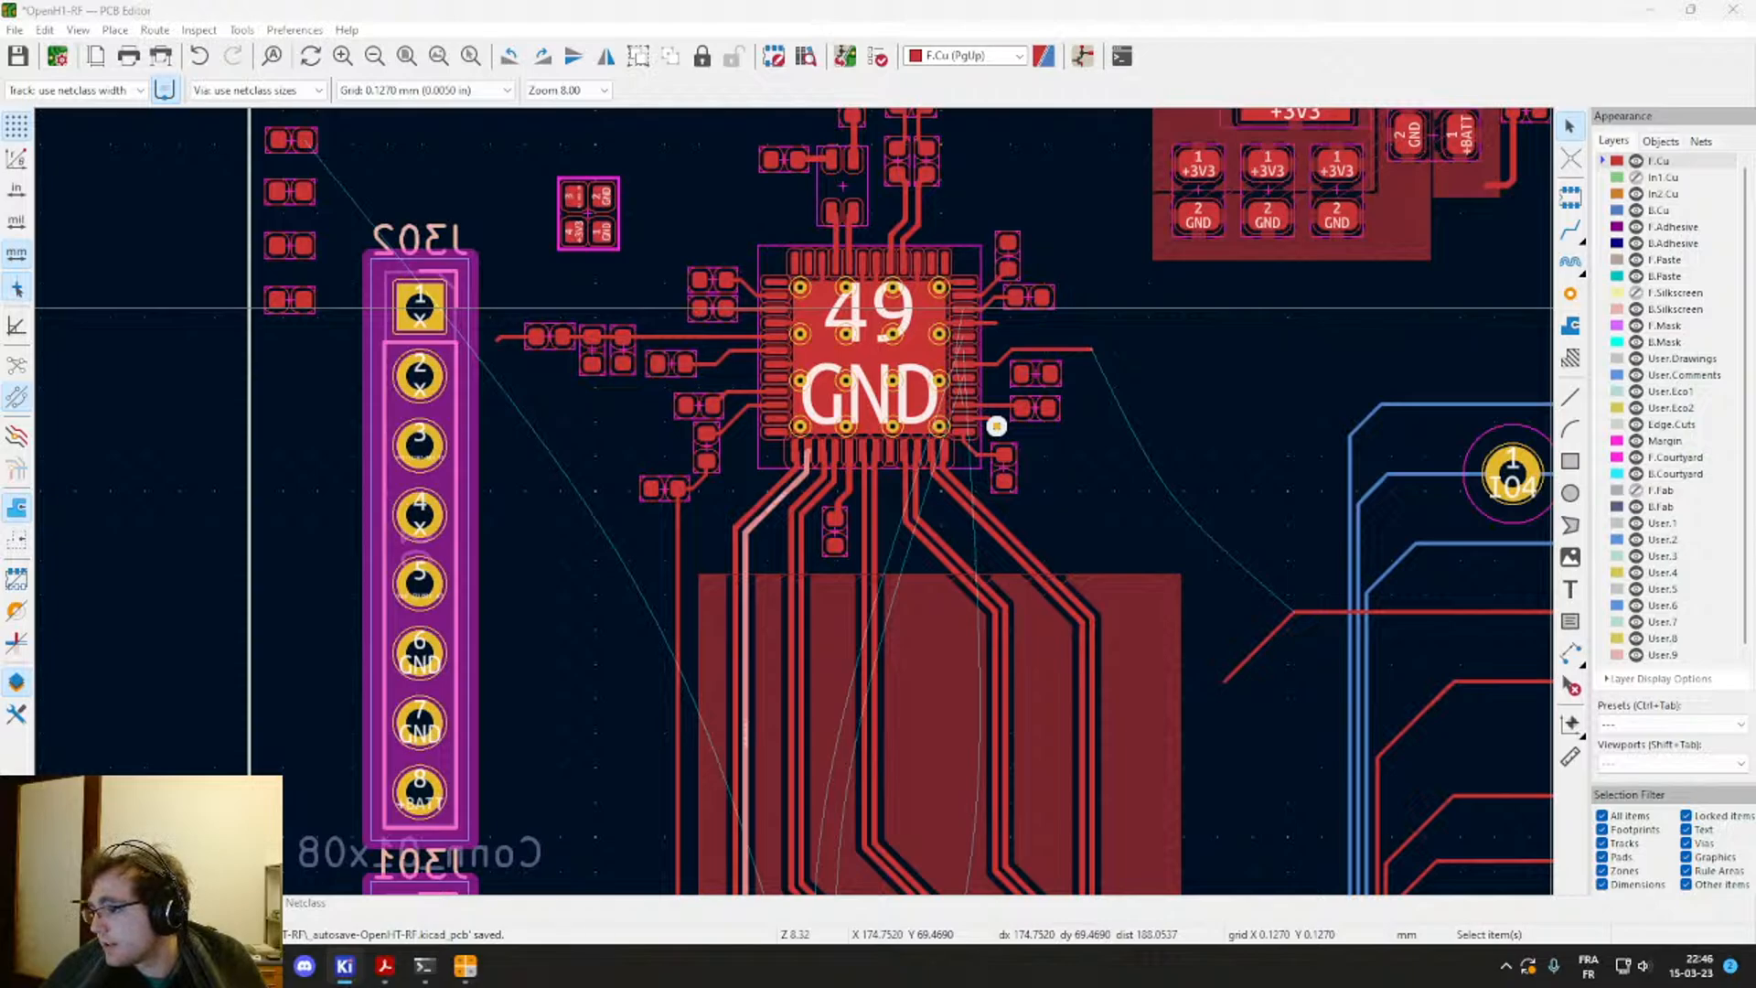
left_click(635, 705)
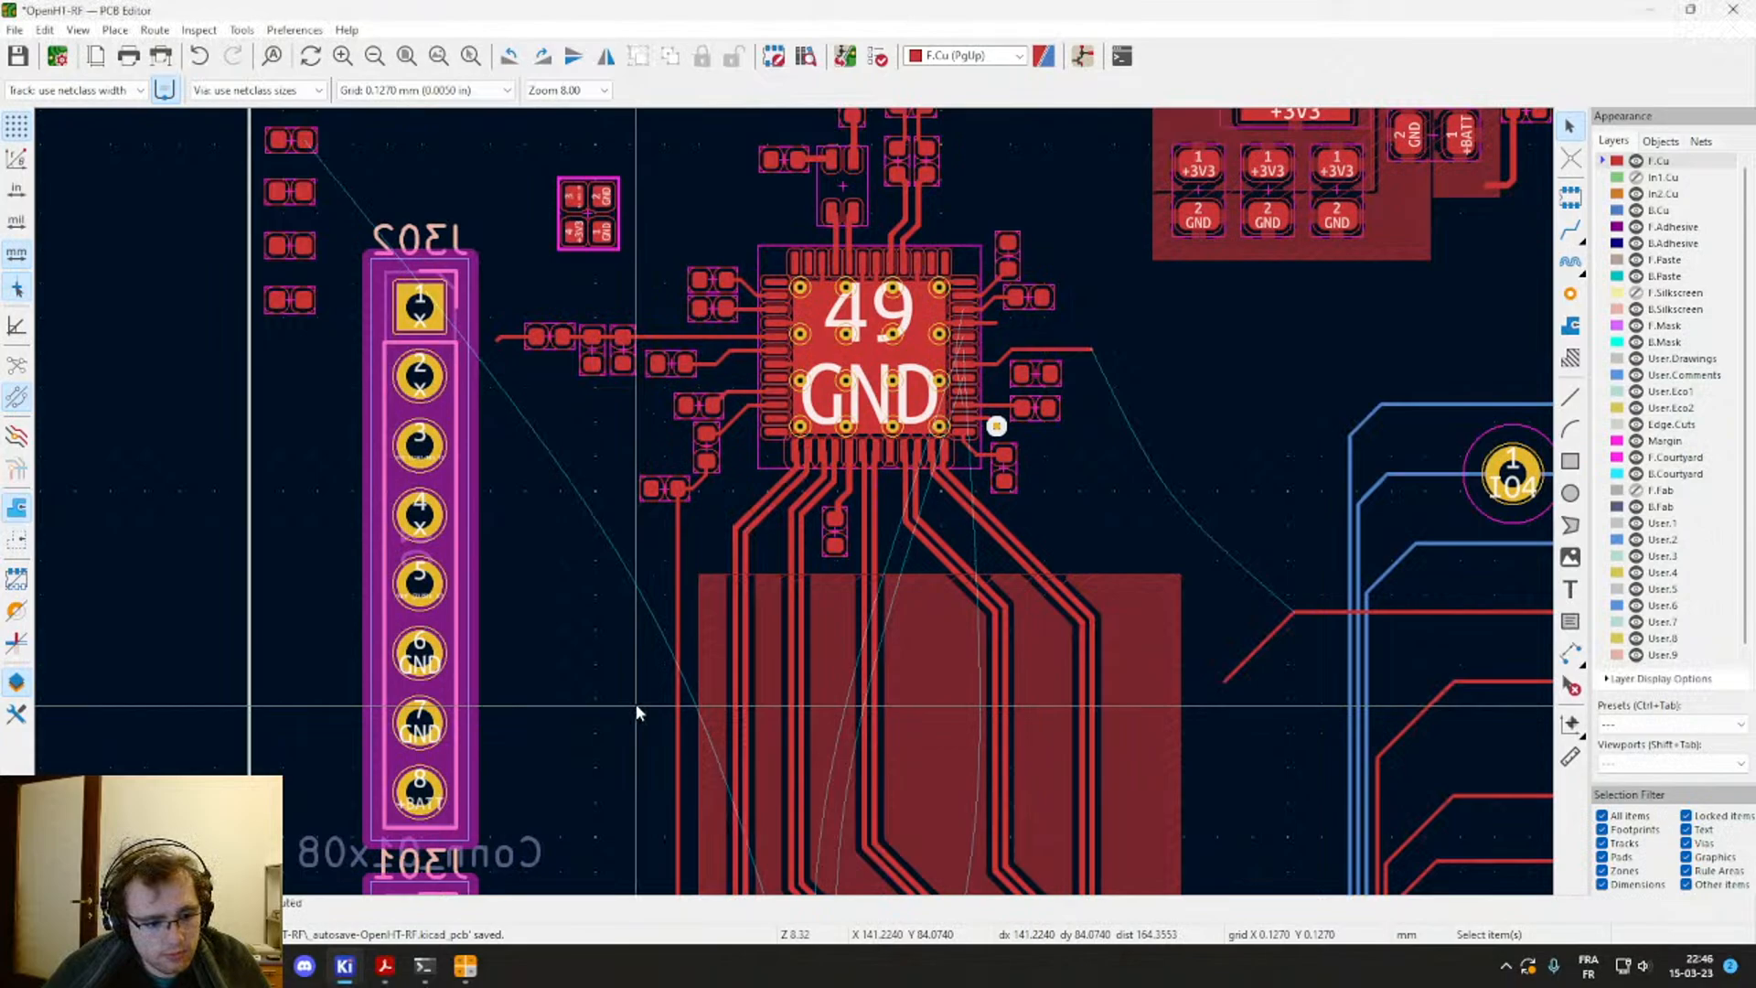
Step: Check the routed length of the LVDS_TXCLK_P track, expand the selection along the track, and clear it
left_click(750, 680)
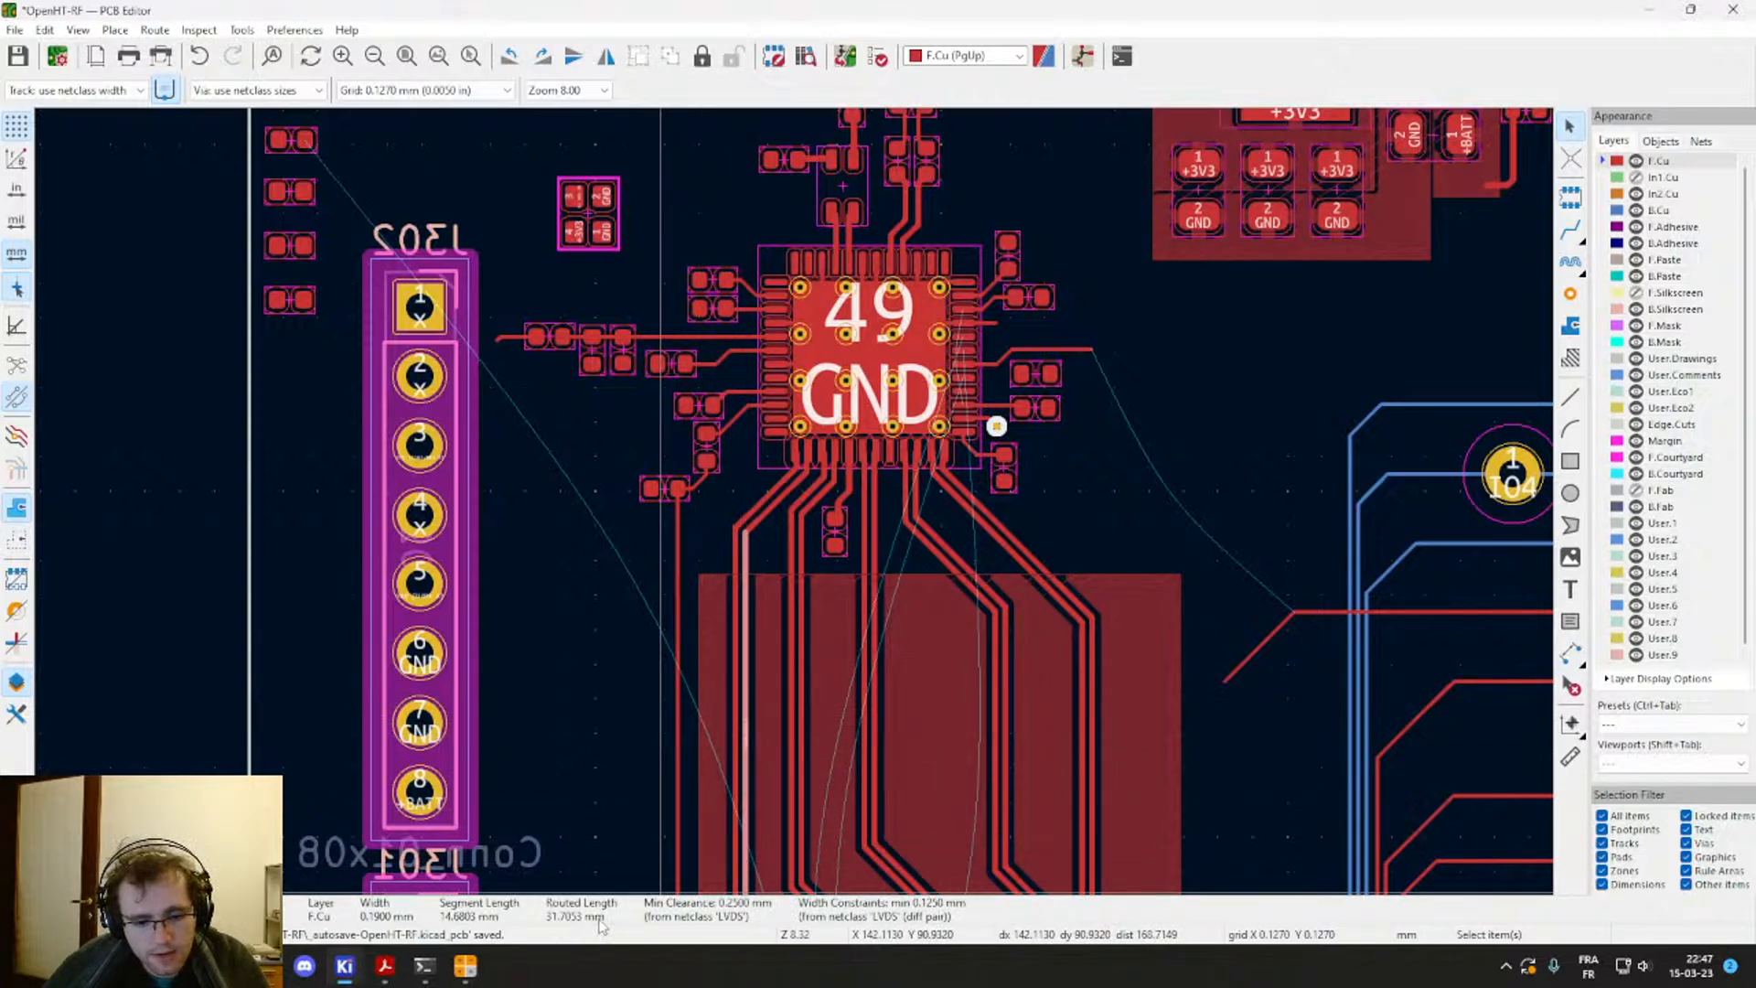
middle_click_drag(693, 803, 672, 629)
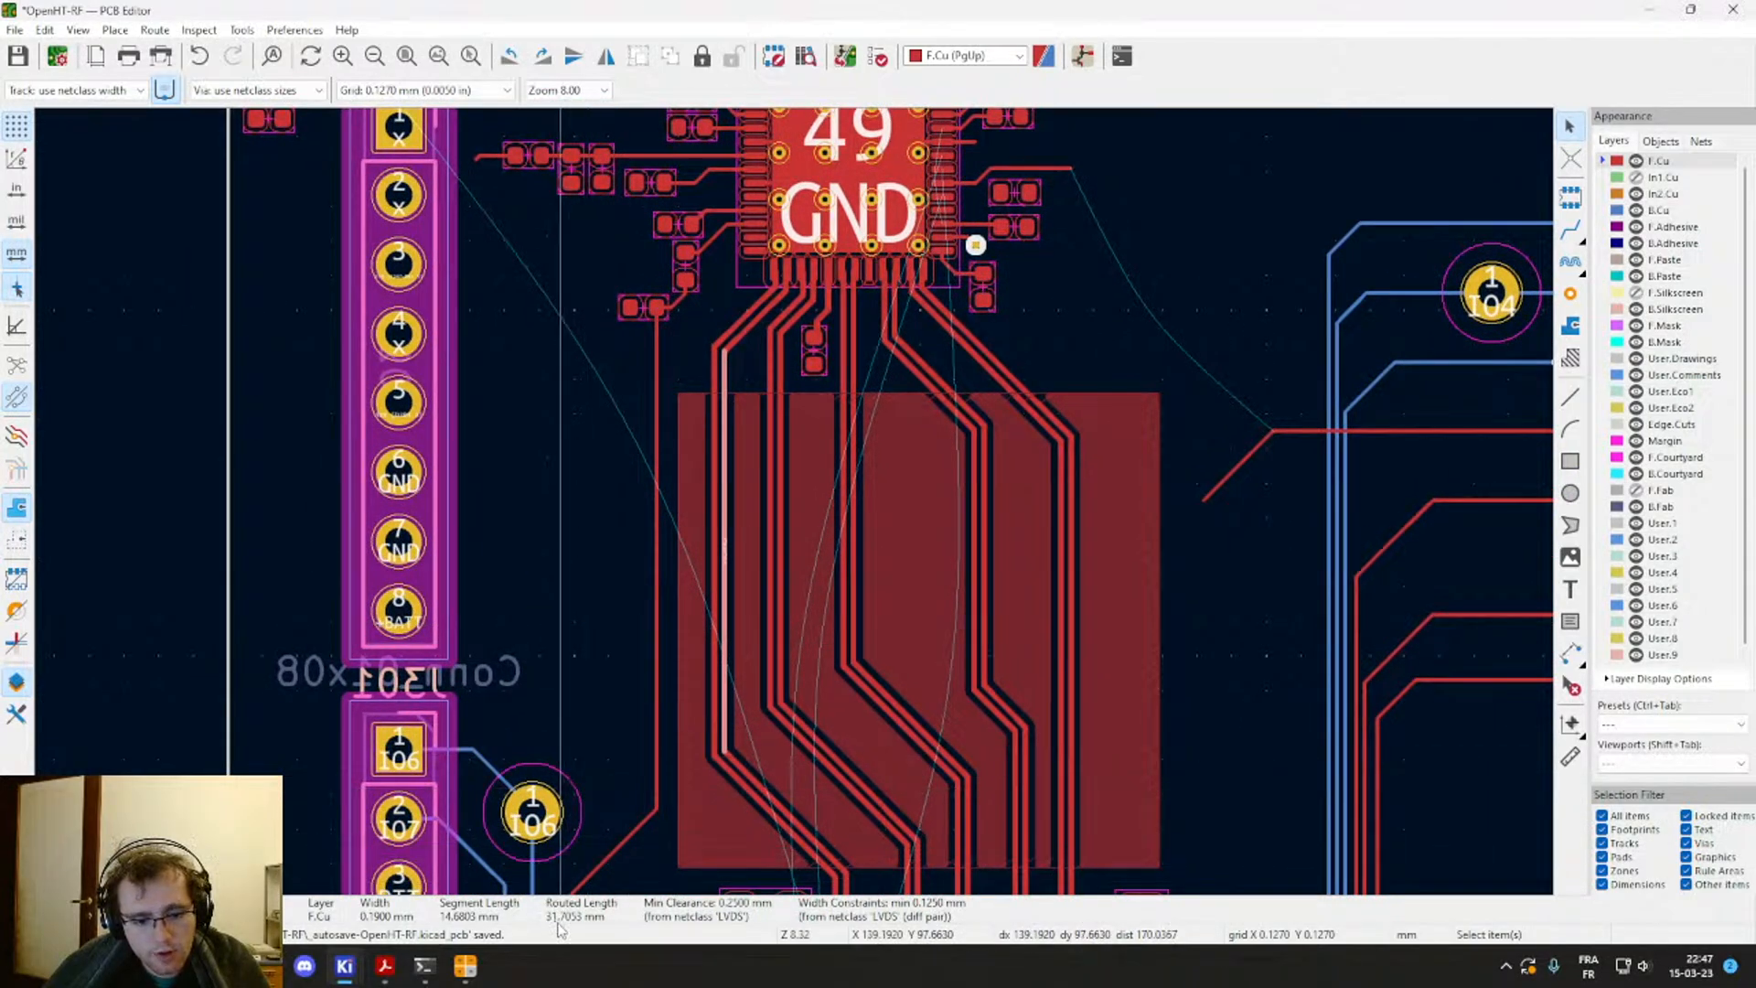
key("alt+Tab")
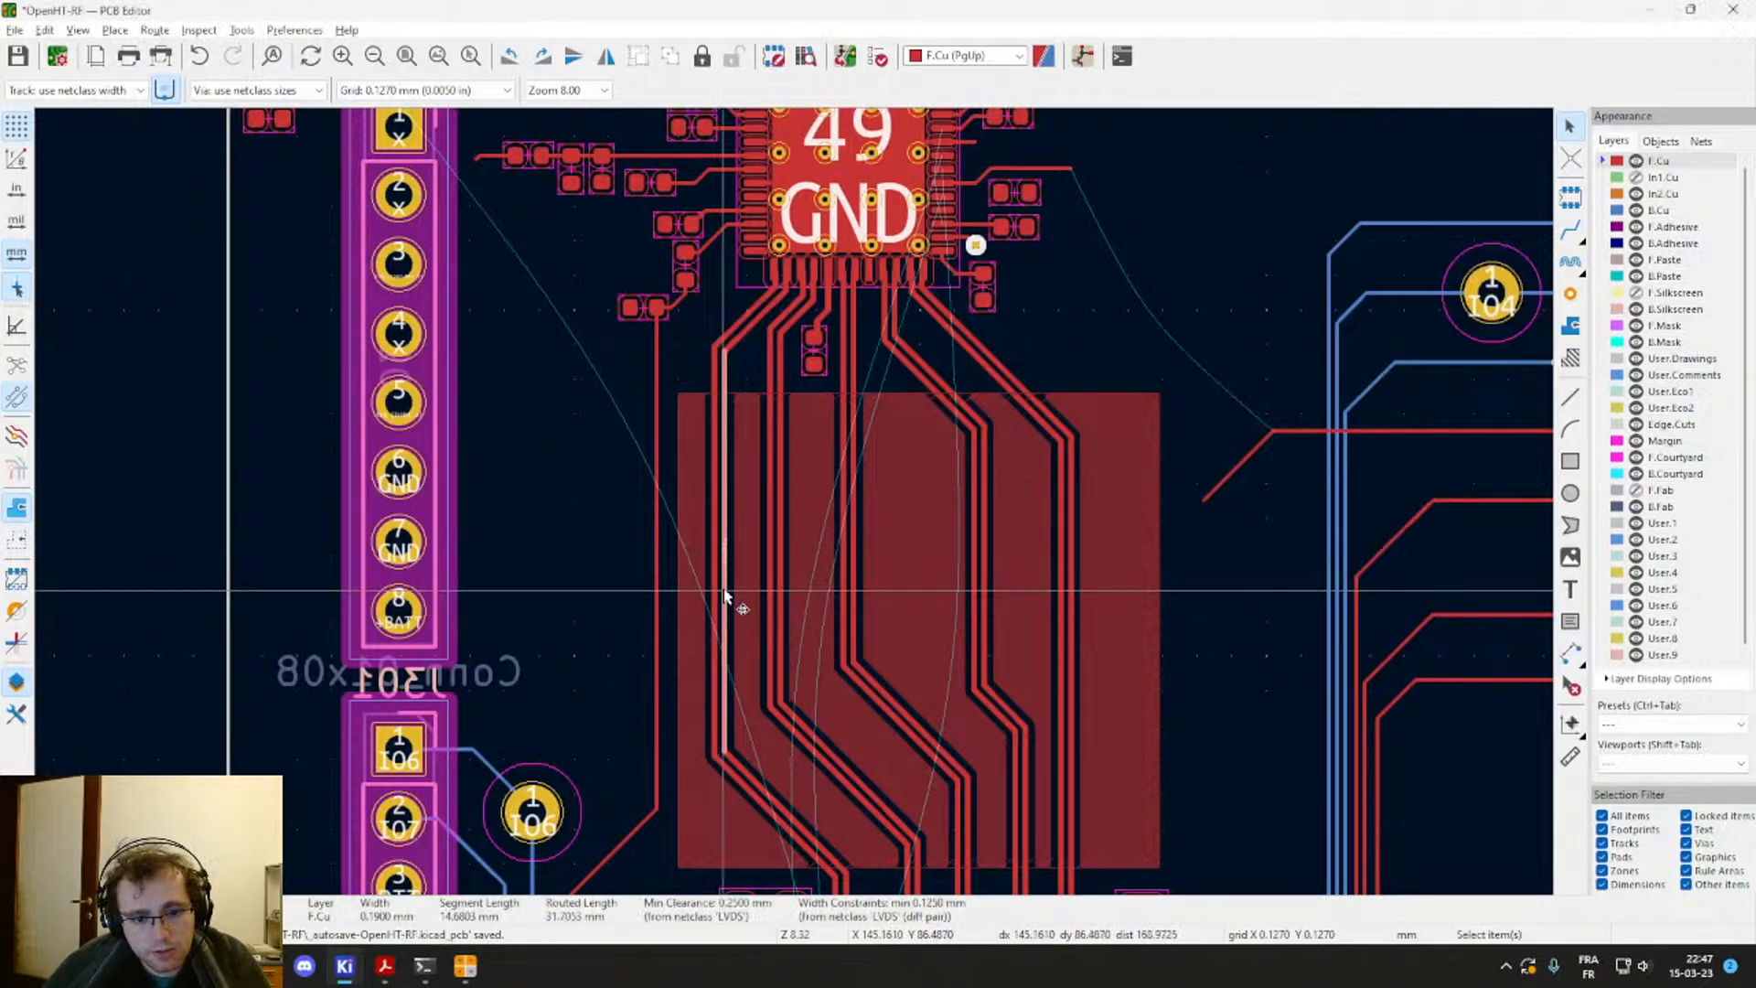
key("alt+Tab")
key("Escape")
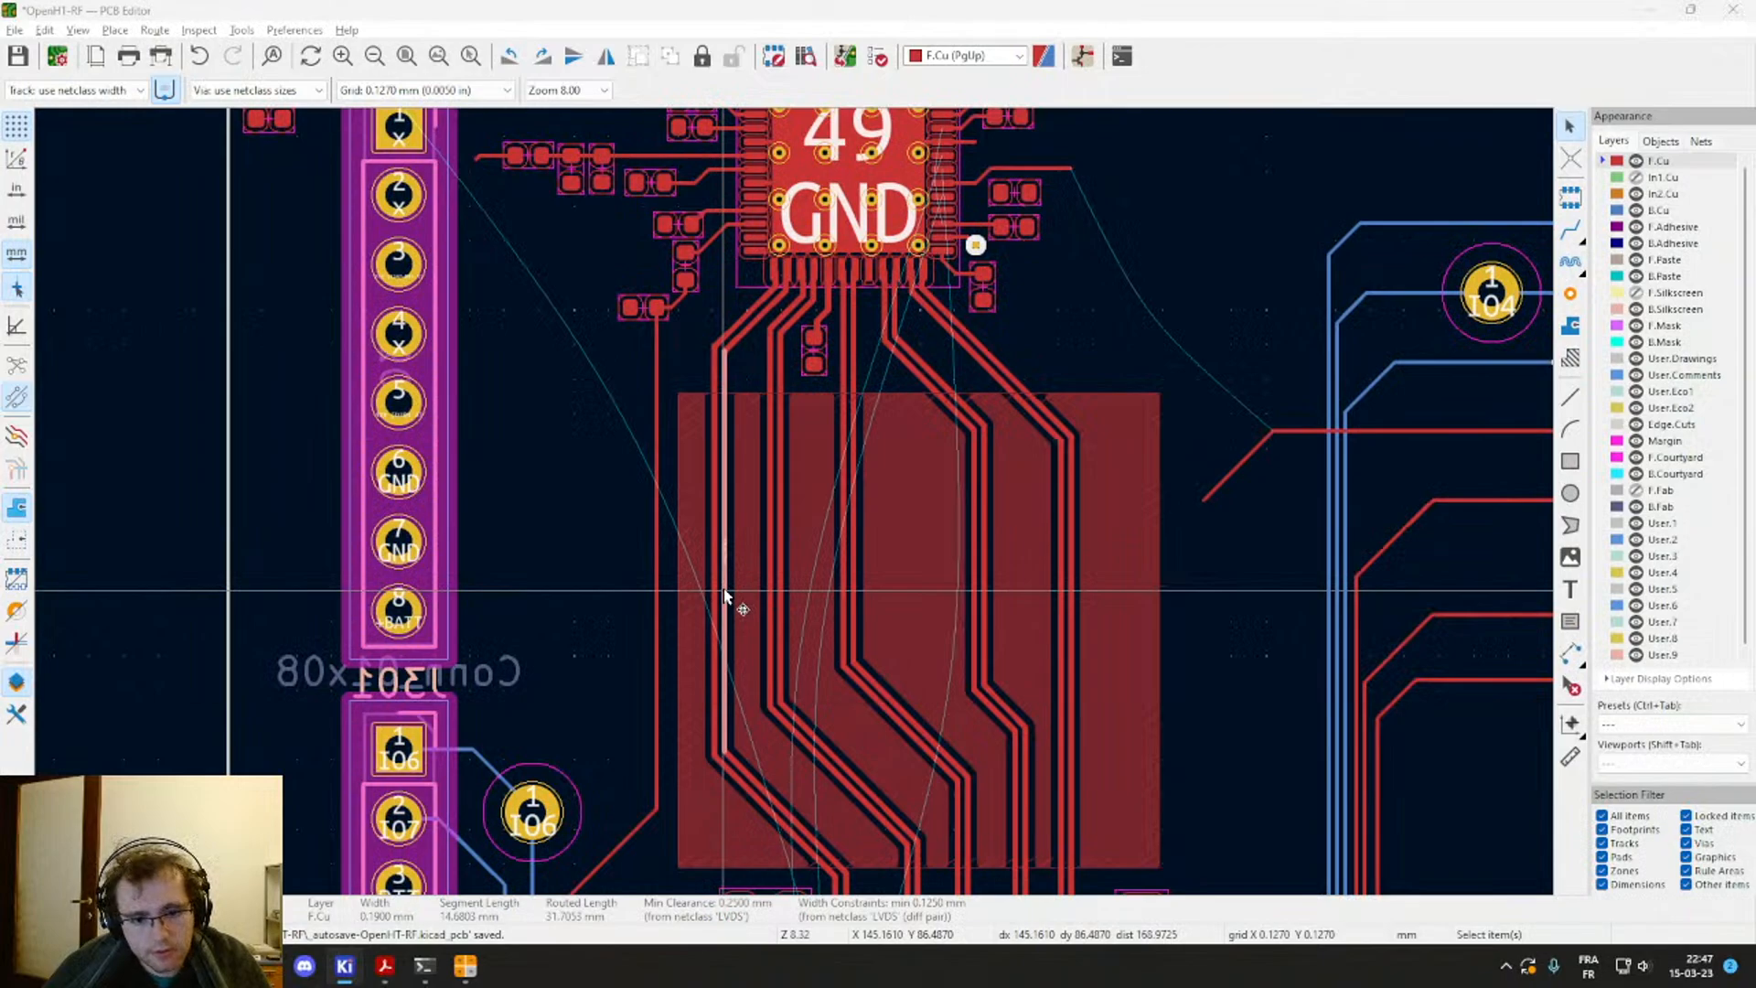
key("u")
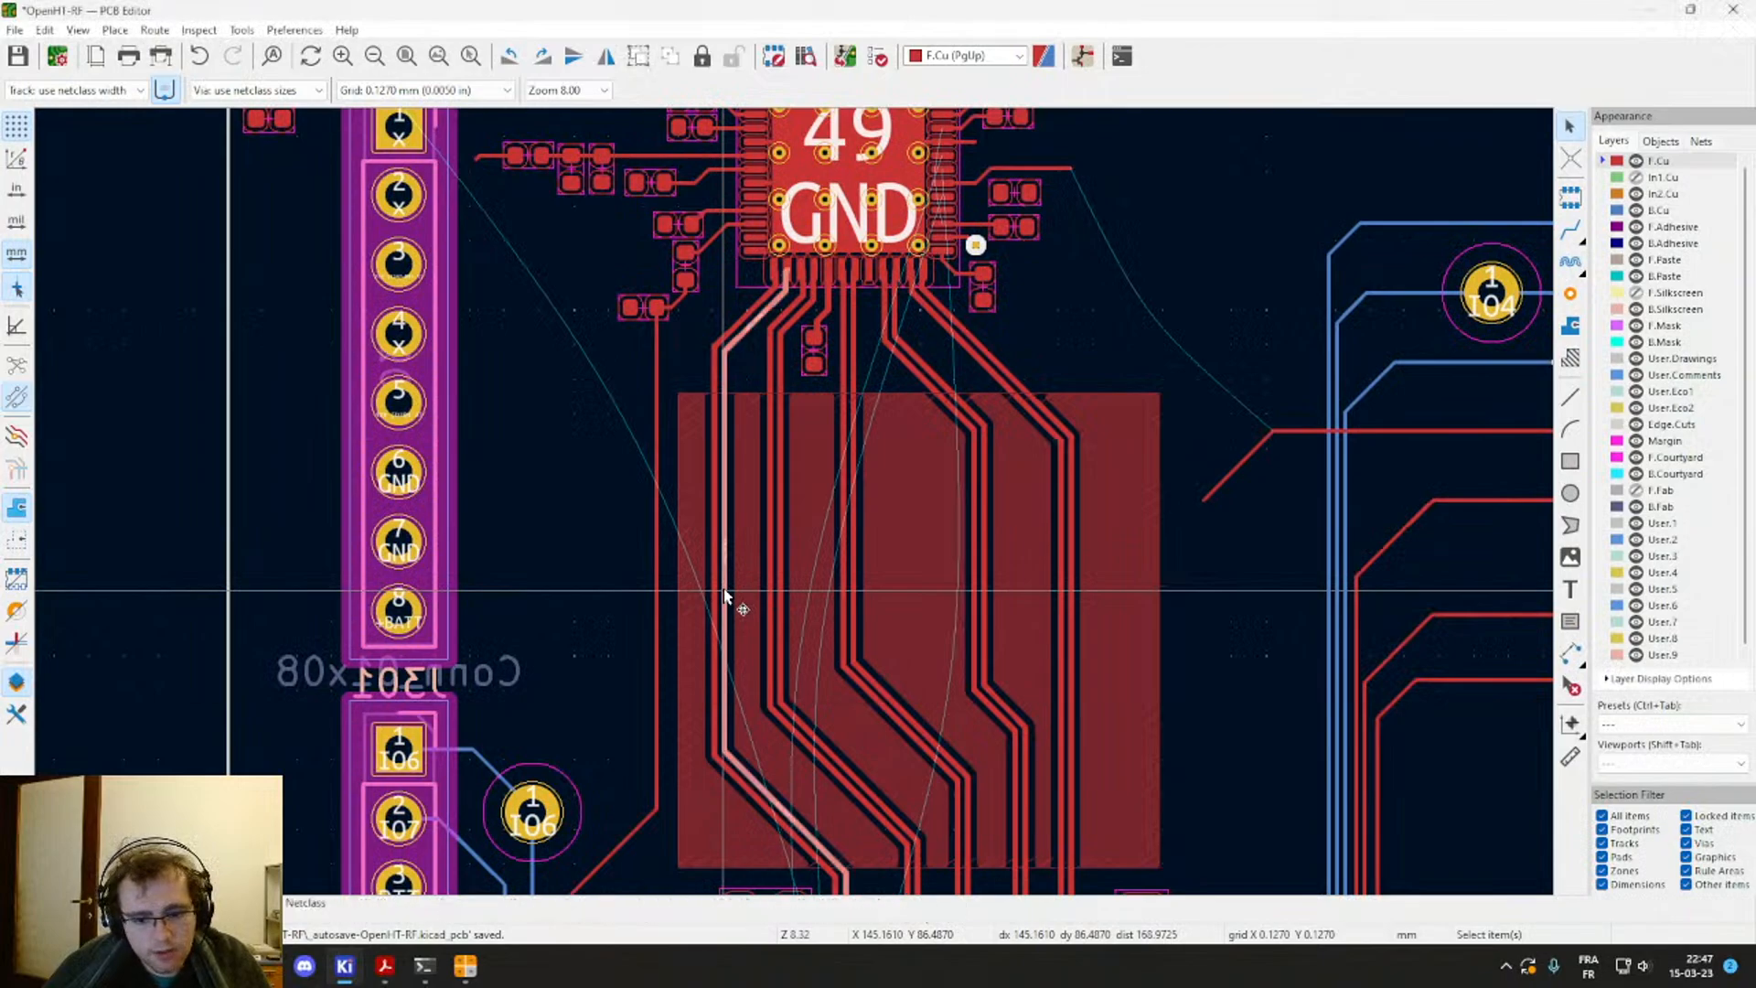
left_click(609, 557)
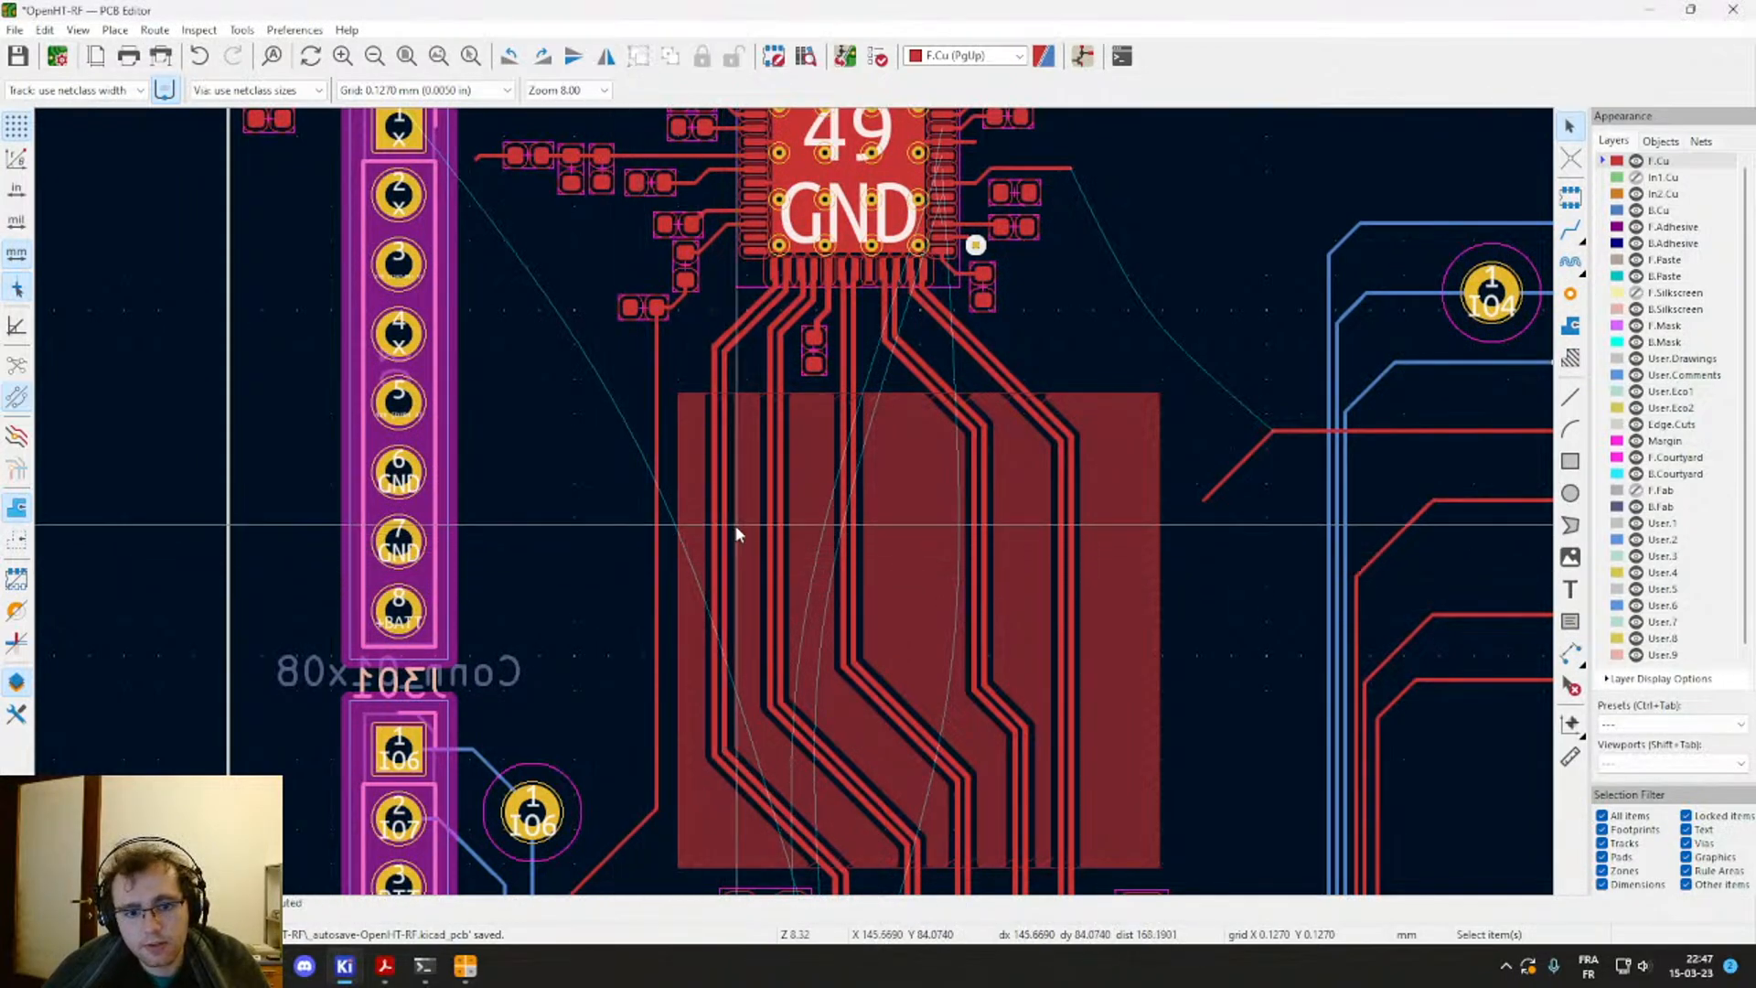
Step: Compare the routed lengths of one track from each of the five LVDS pairs between the two chips
left_click(724, 549)
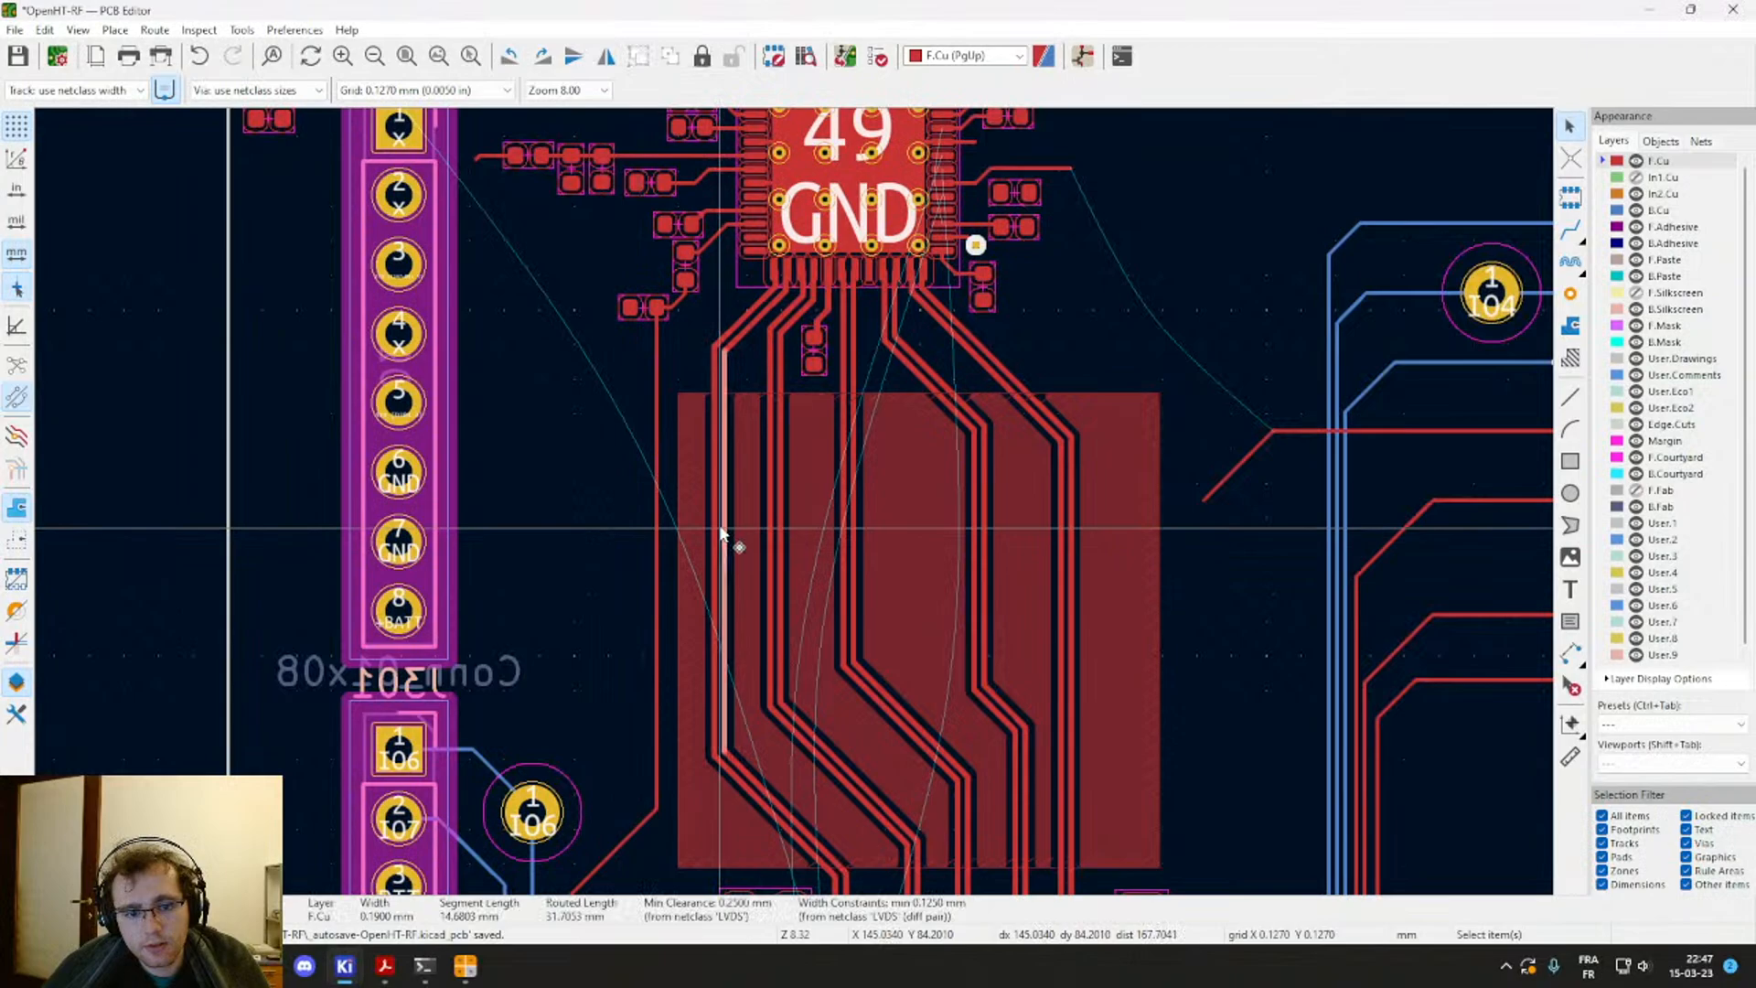
left_click(782, 558)
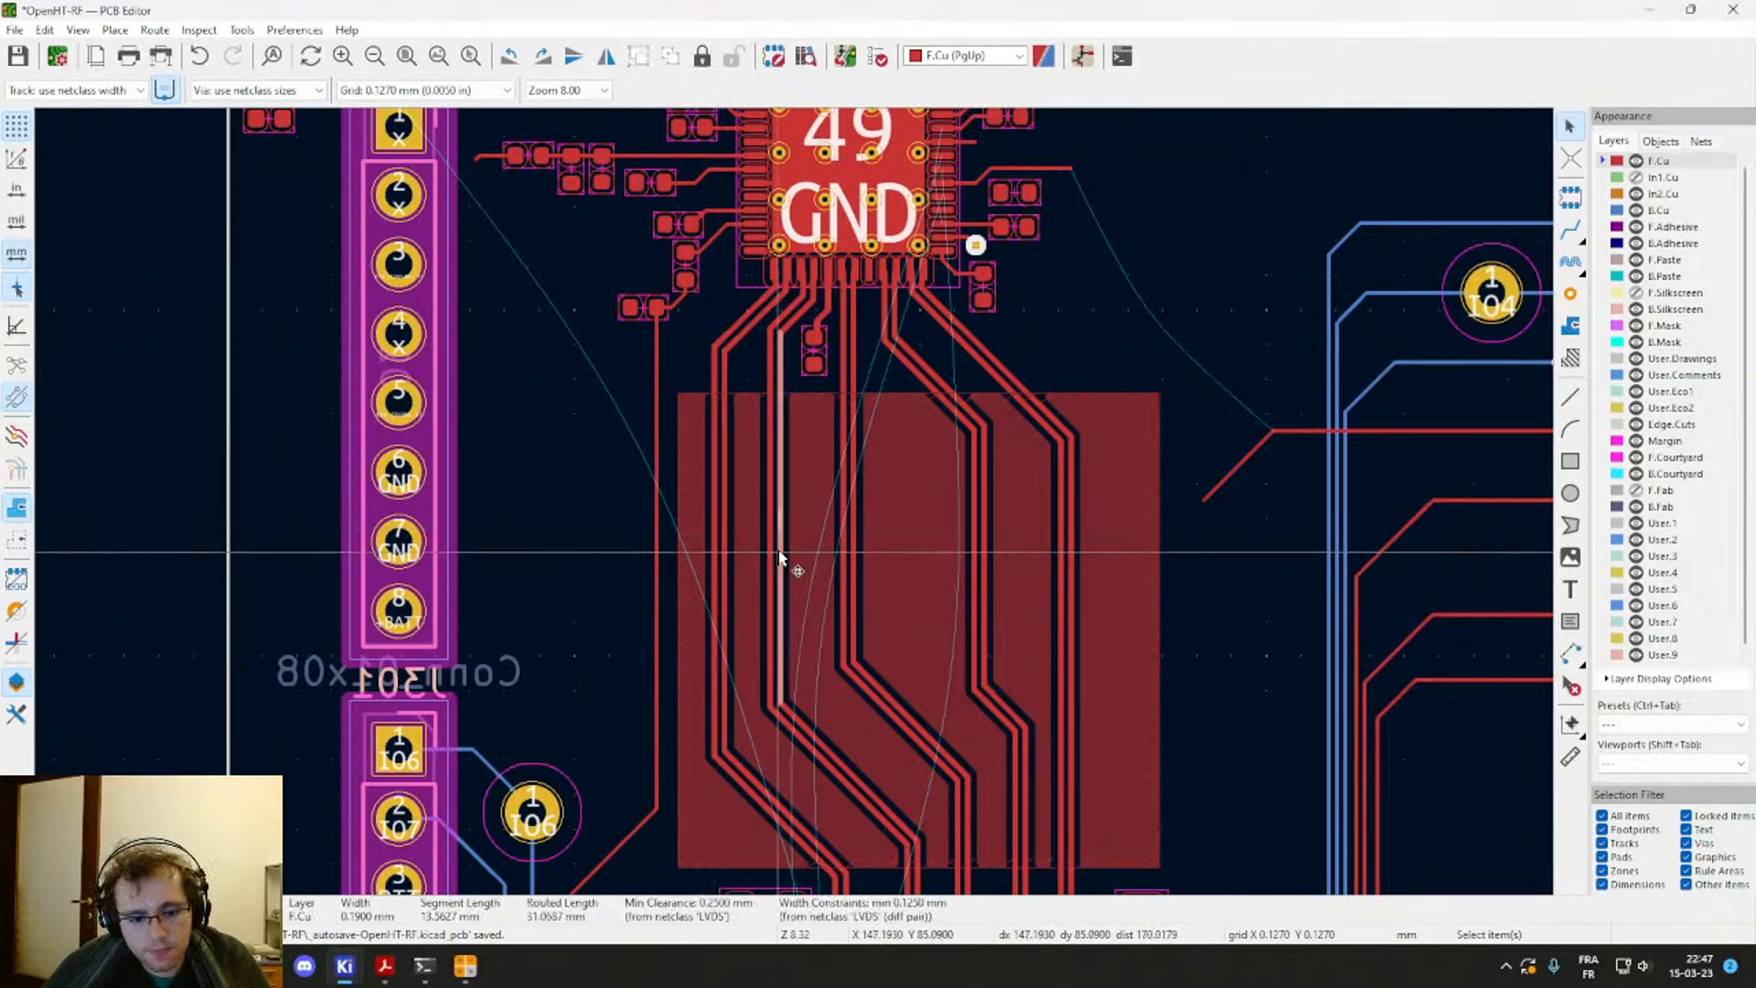
left_click(725, 558)
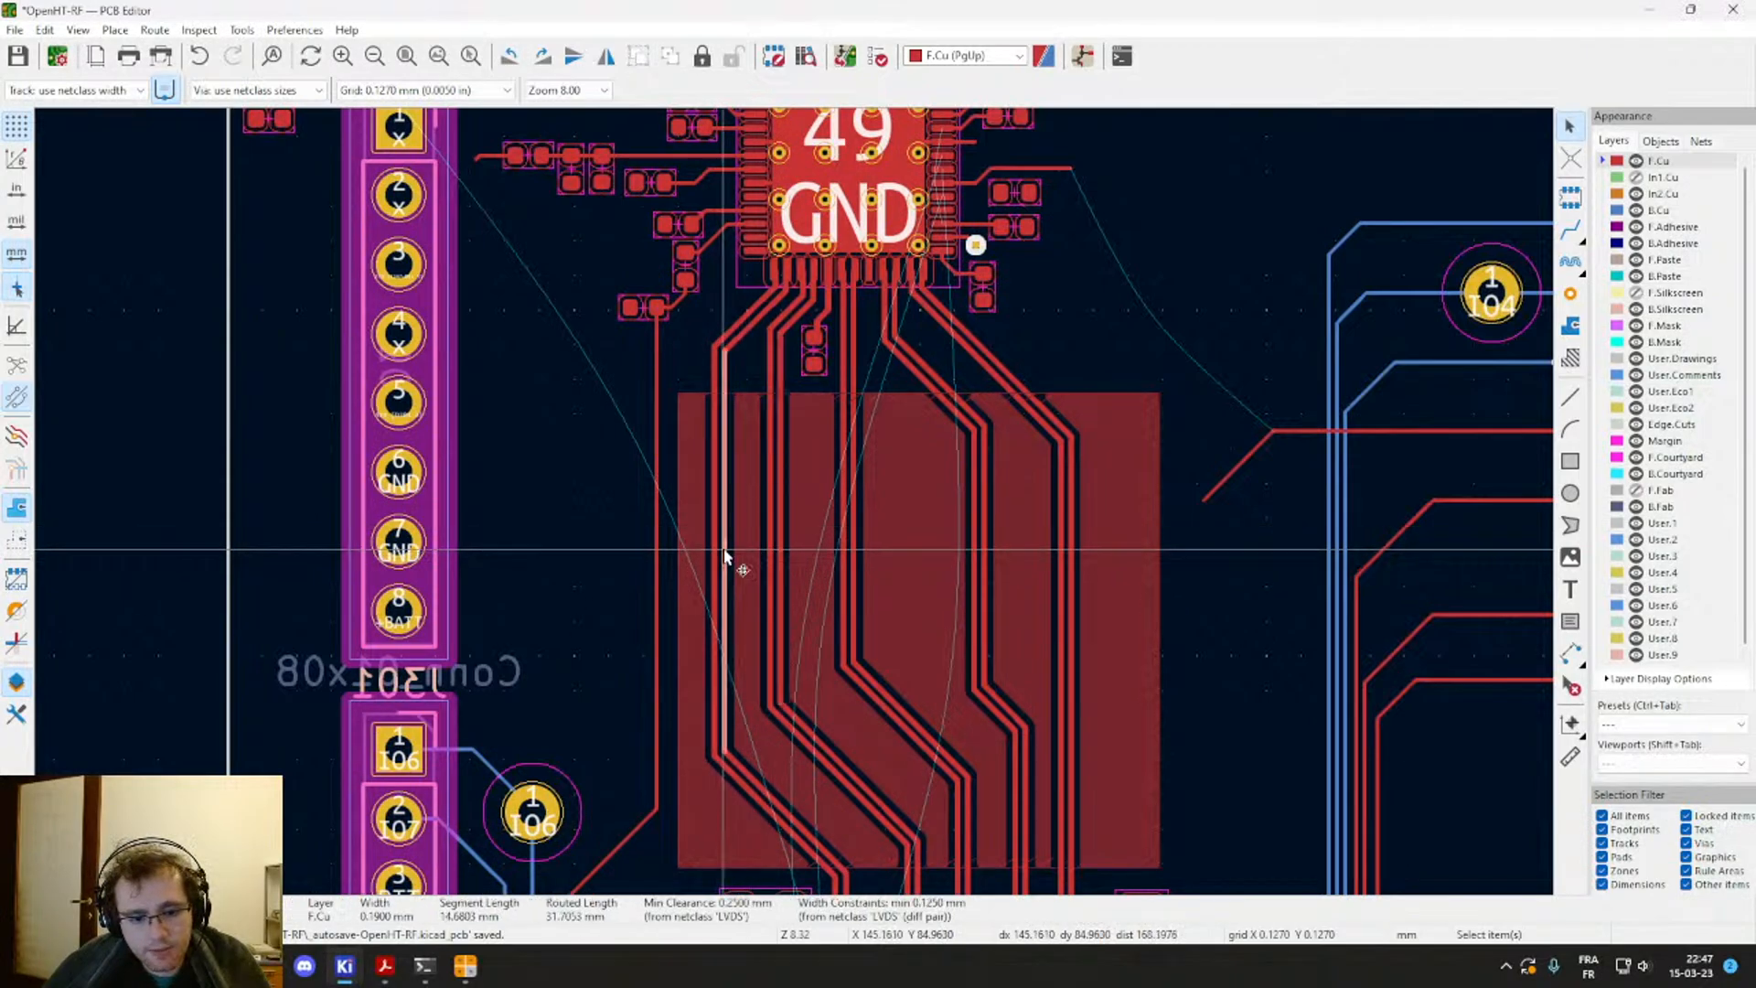
left_click(780, 552)
left_click(856, 608)
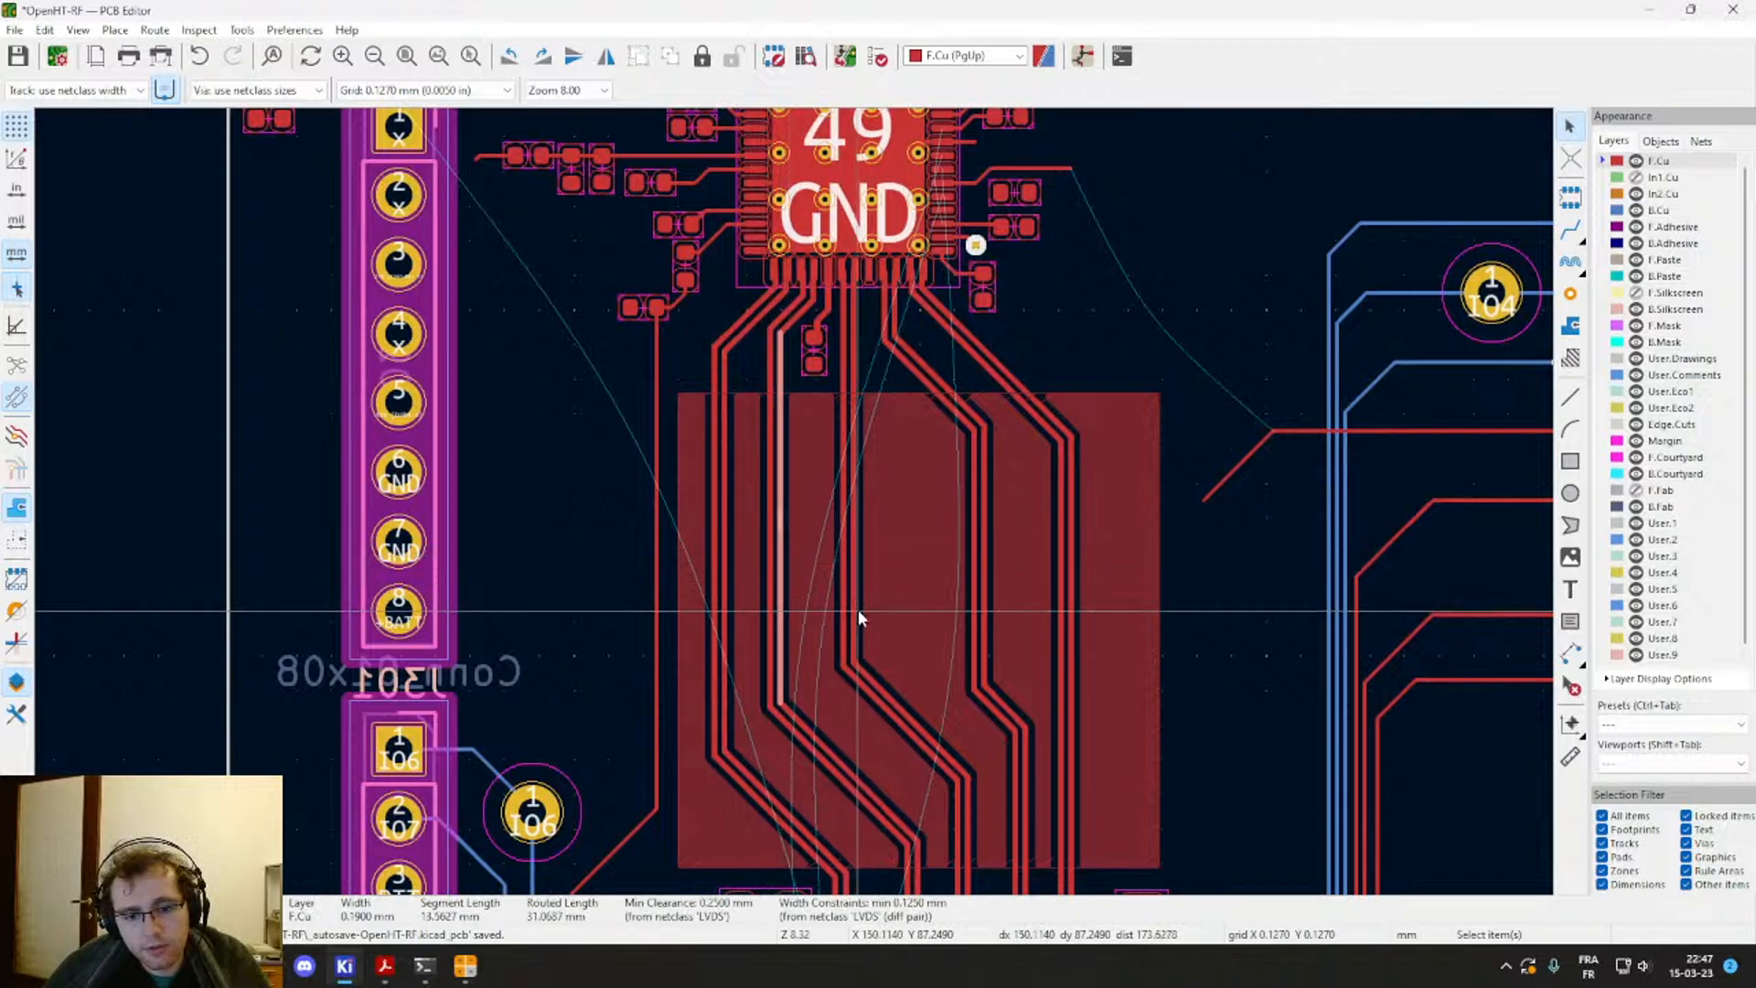
left_click(856, 614)
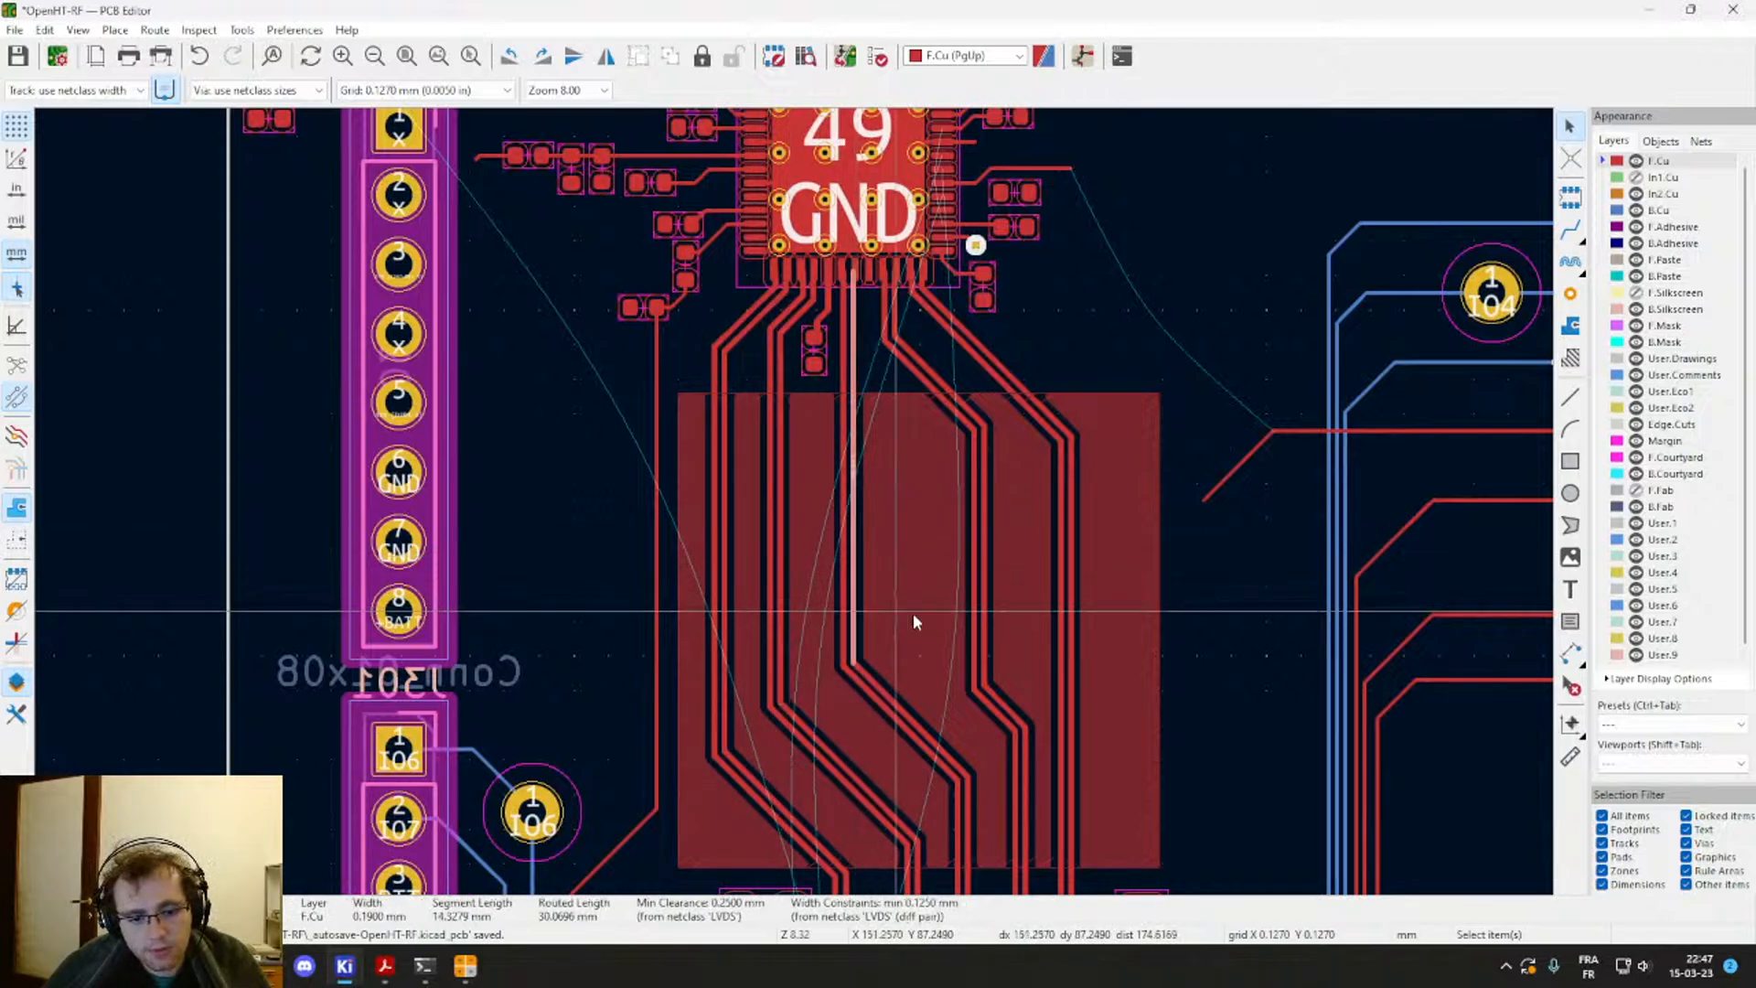
left_click(985, 614)
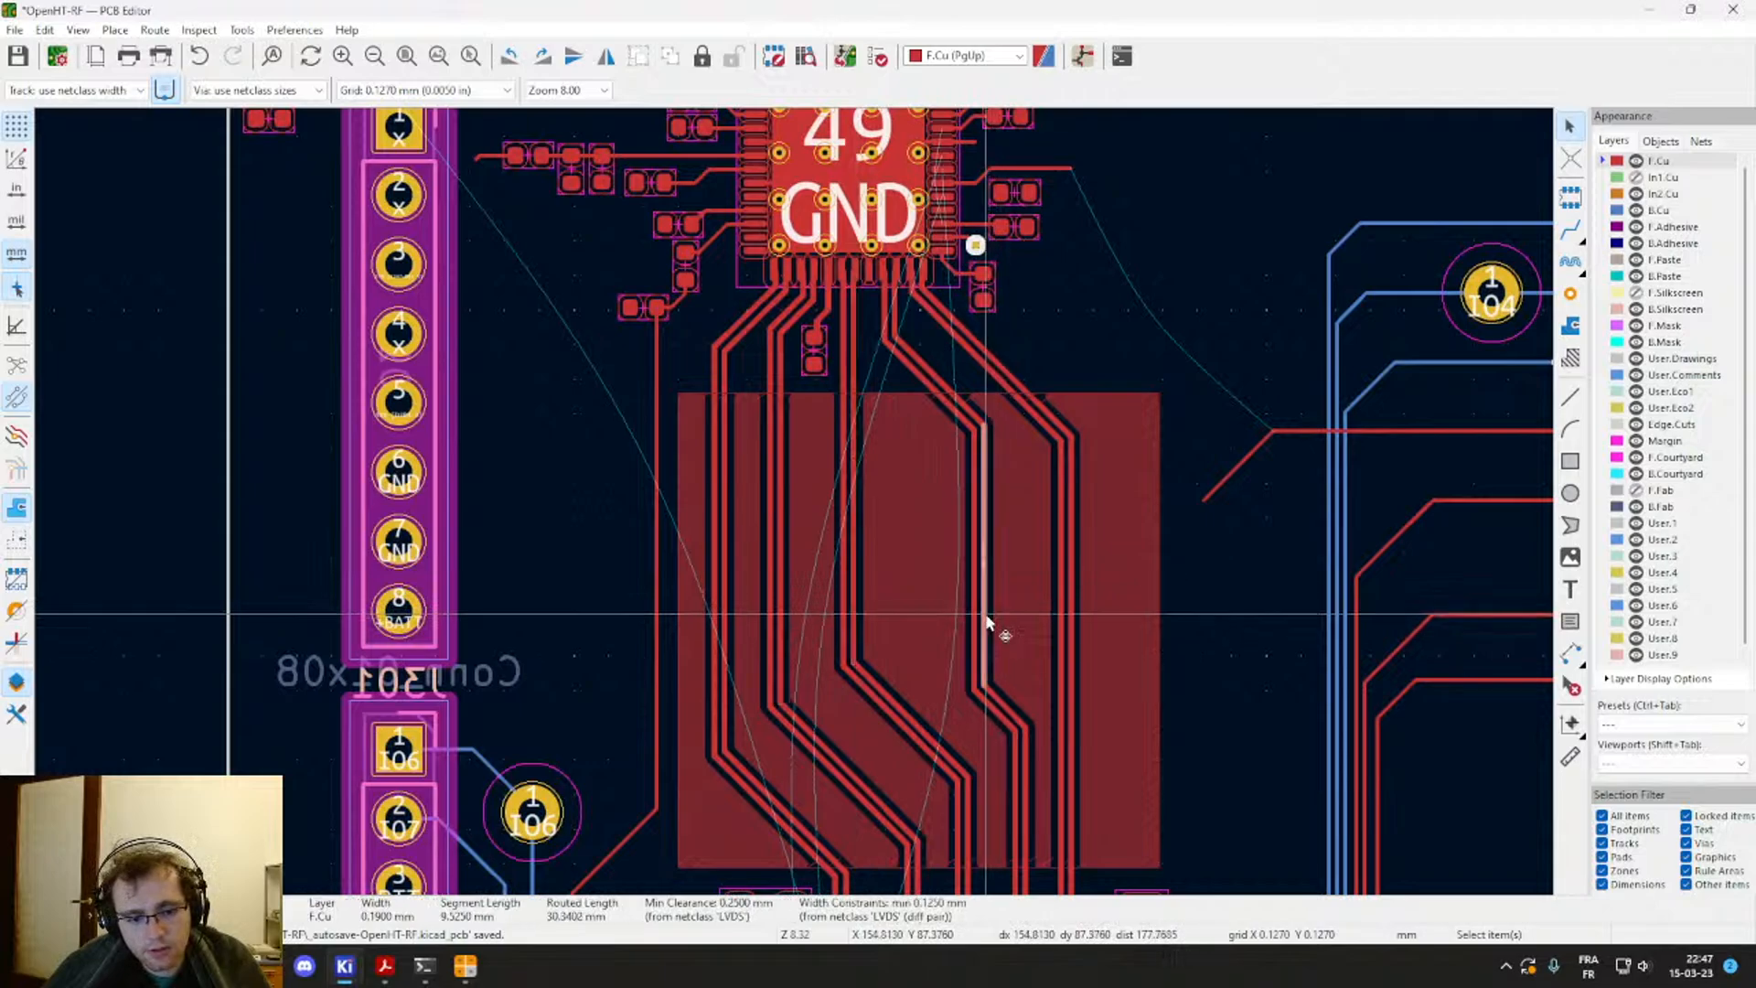
left_click(1071, 615)
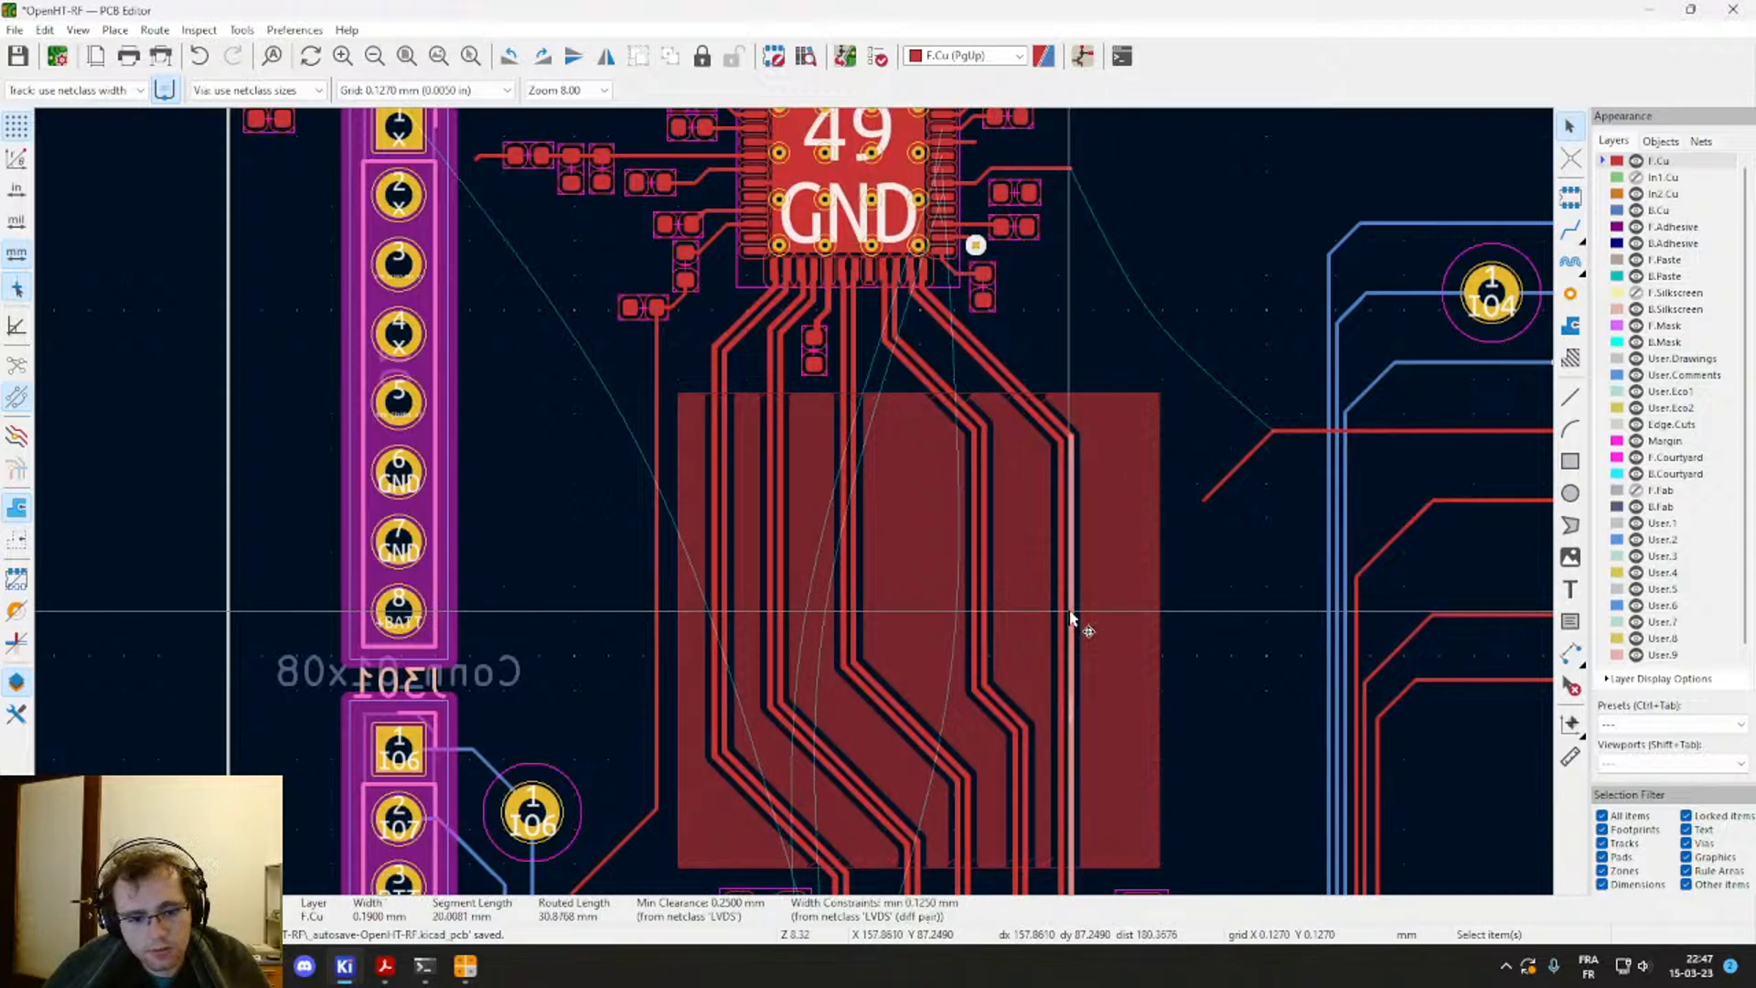
left_click(729, 596)
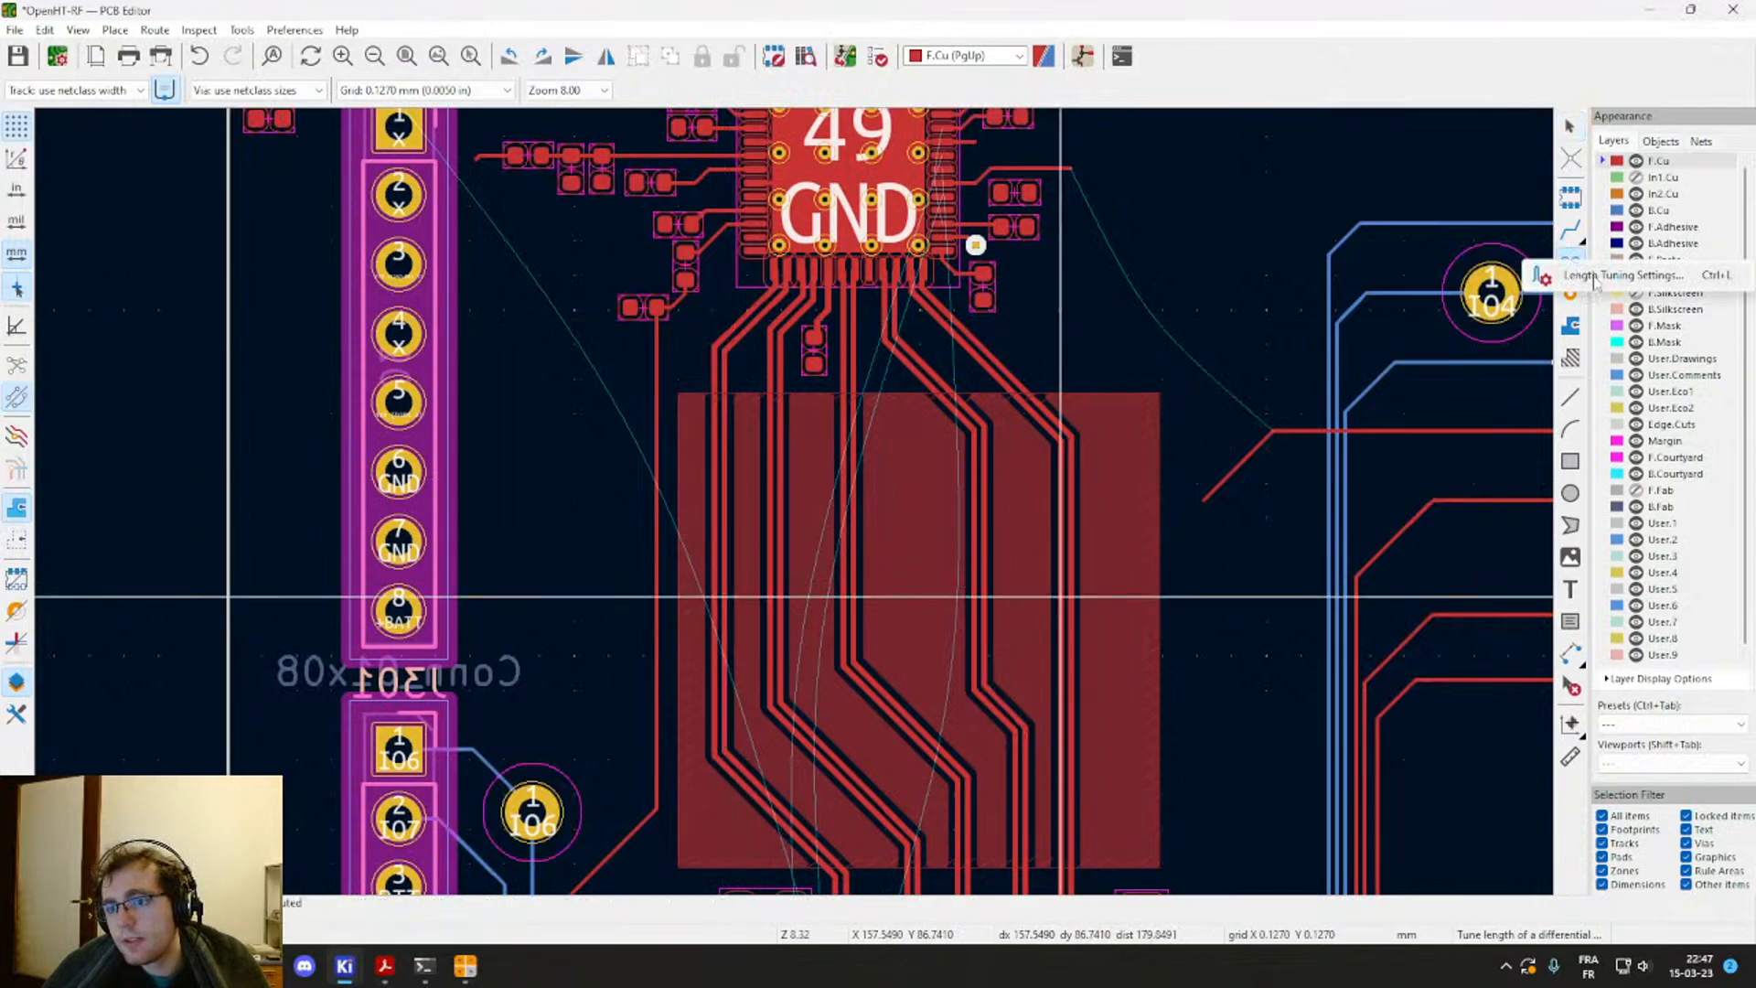
left_click(1571, 262)
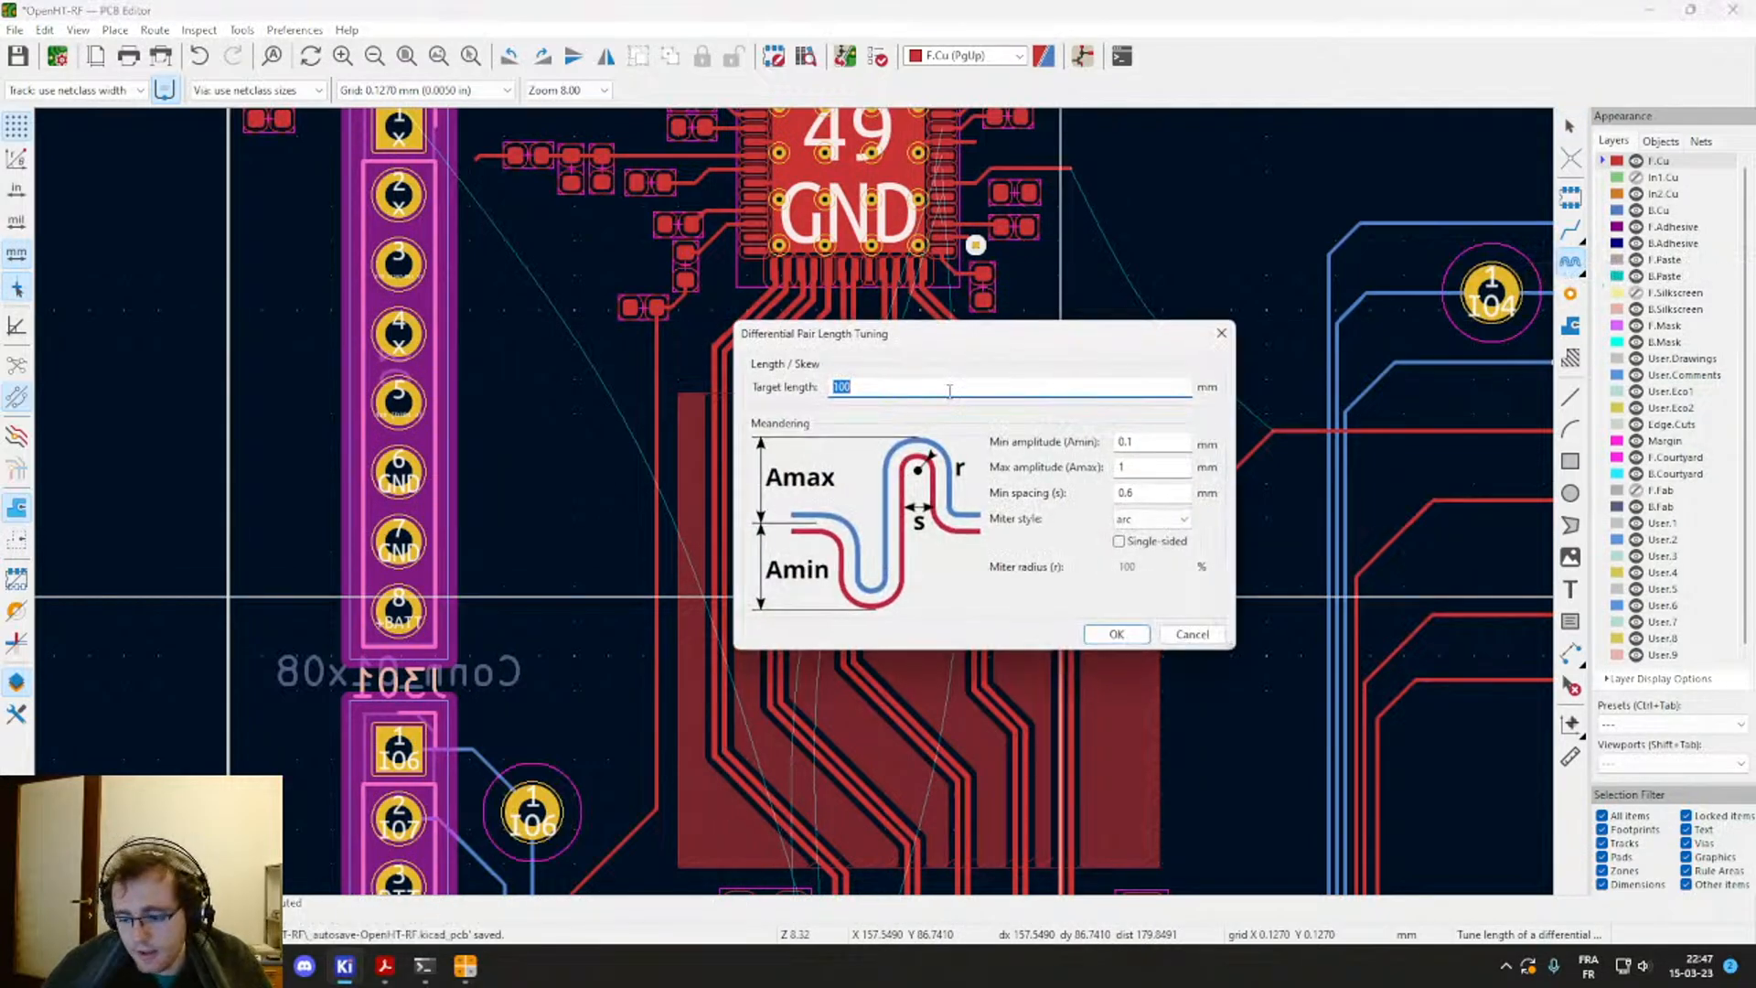
type("32")
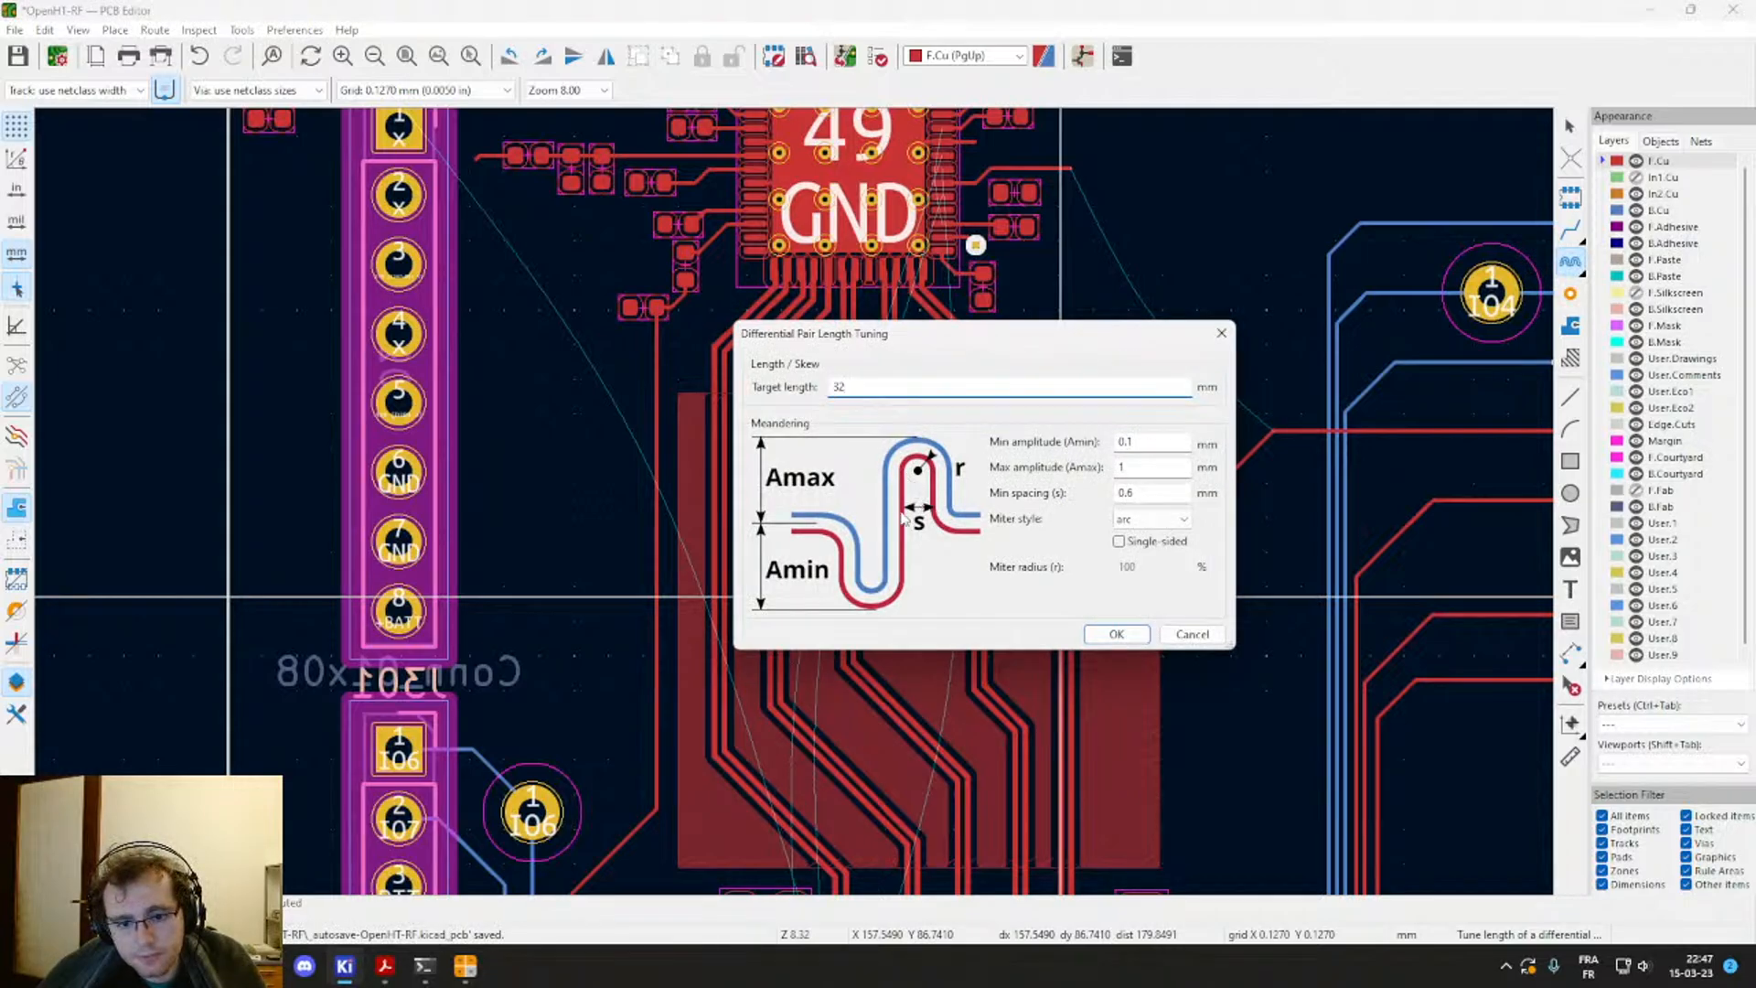
left_click(1142, 499)
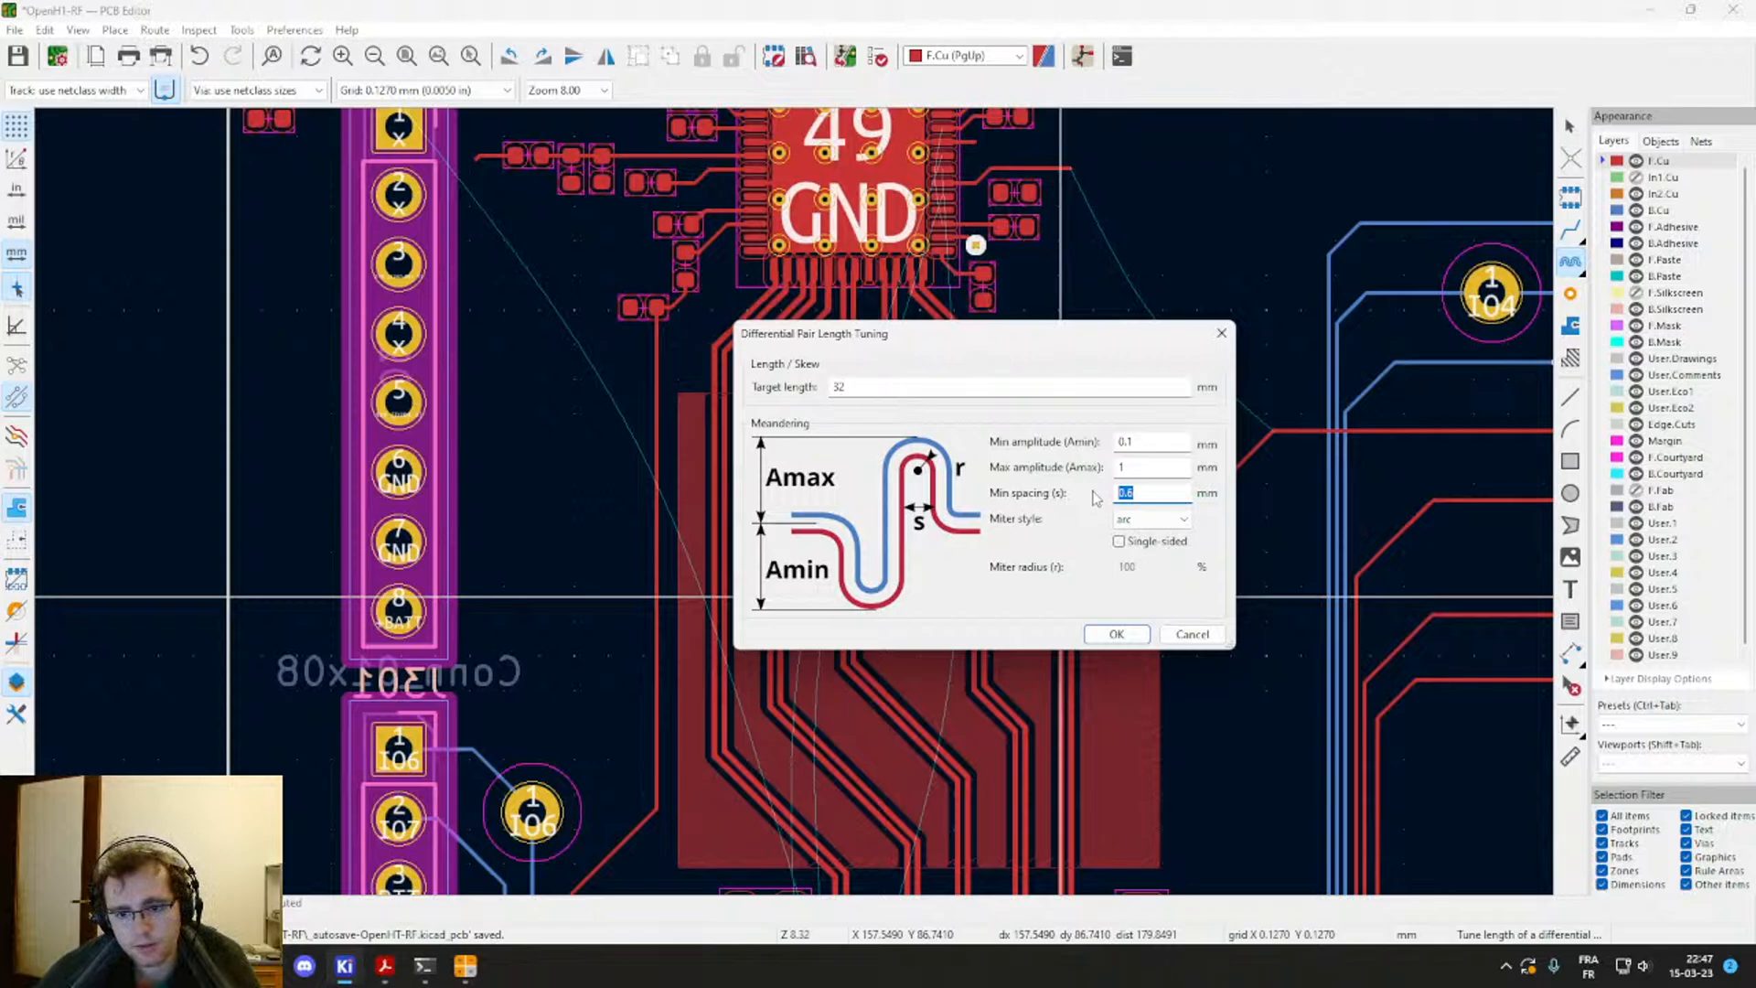
key("Escape")
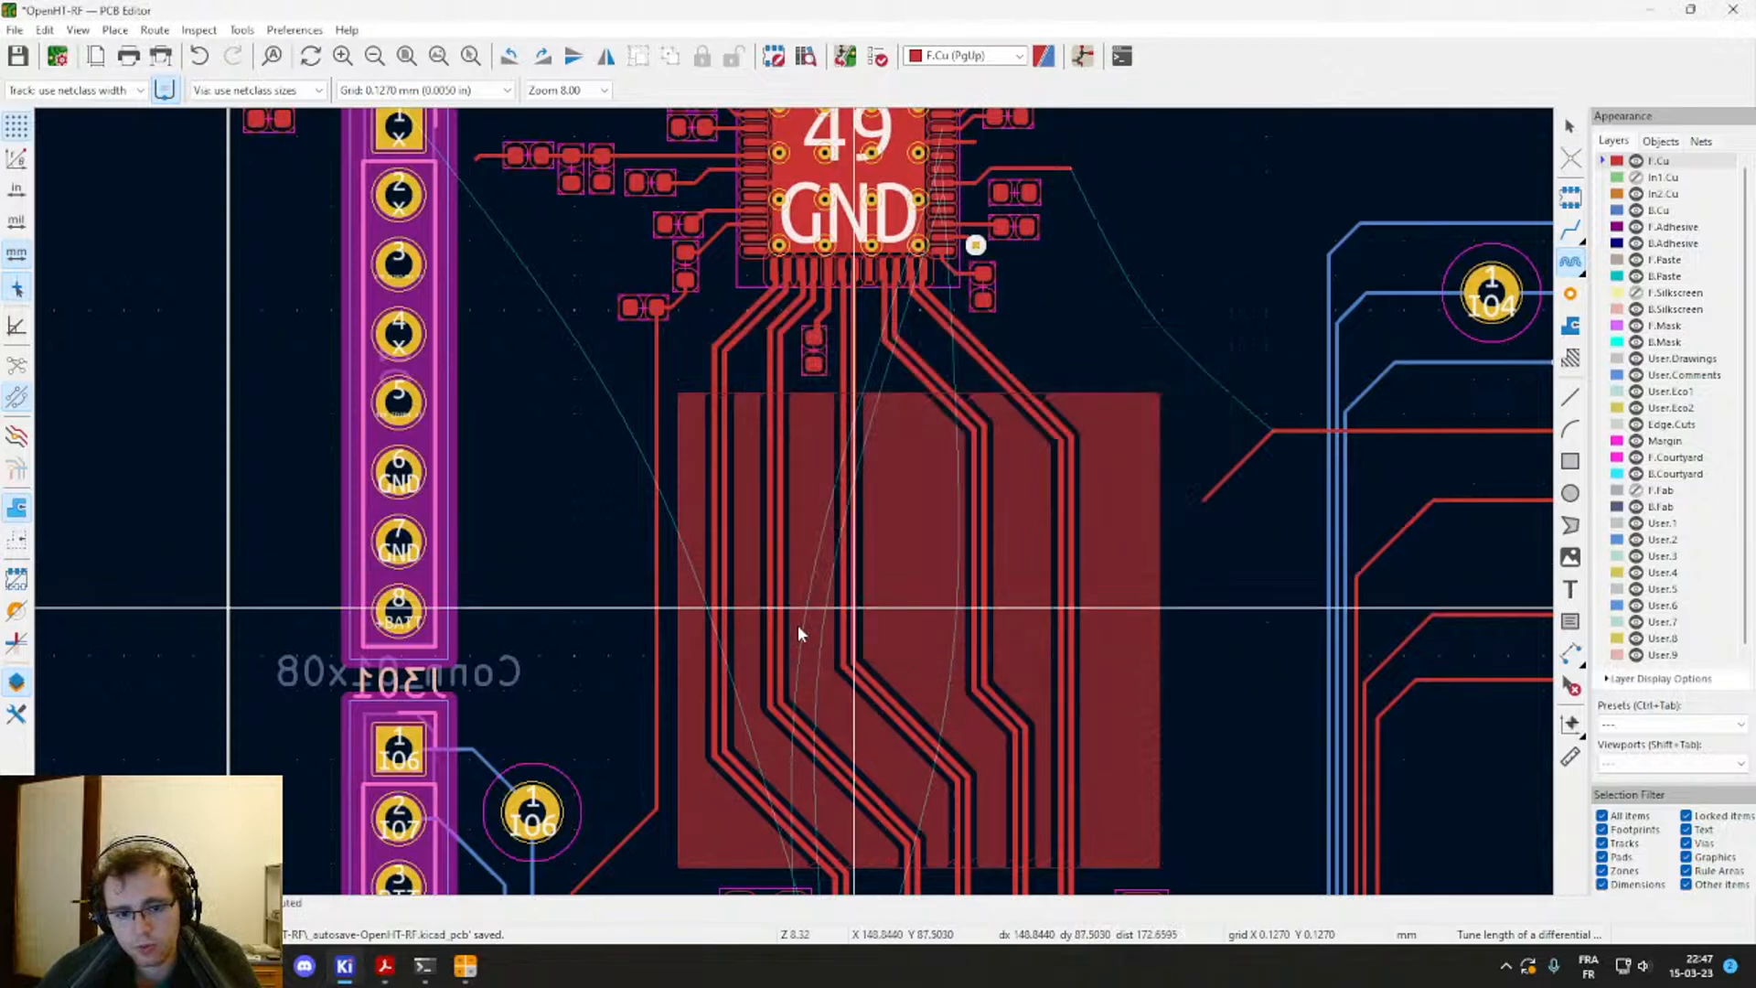
Step: Check the routed length of the LVDS_TXCLK_P track, and preview a length-tuning meander on its pair without placing it
scroll(794, 505, "up", 5)
left_click(708, 480)
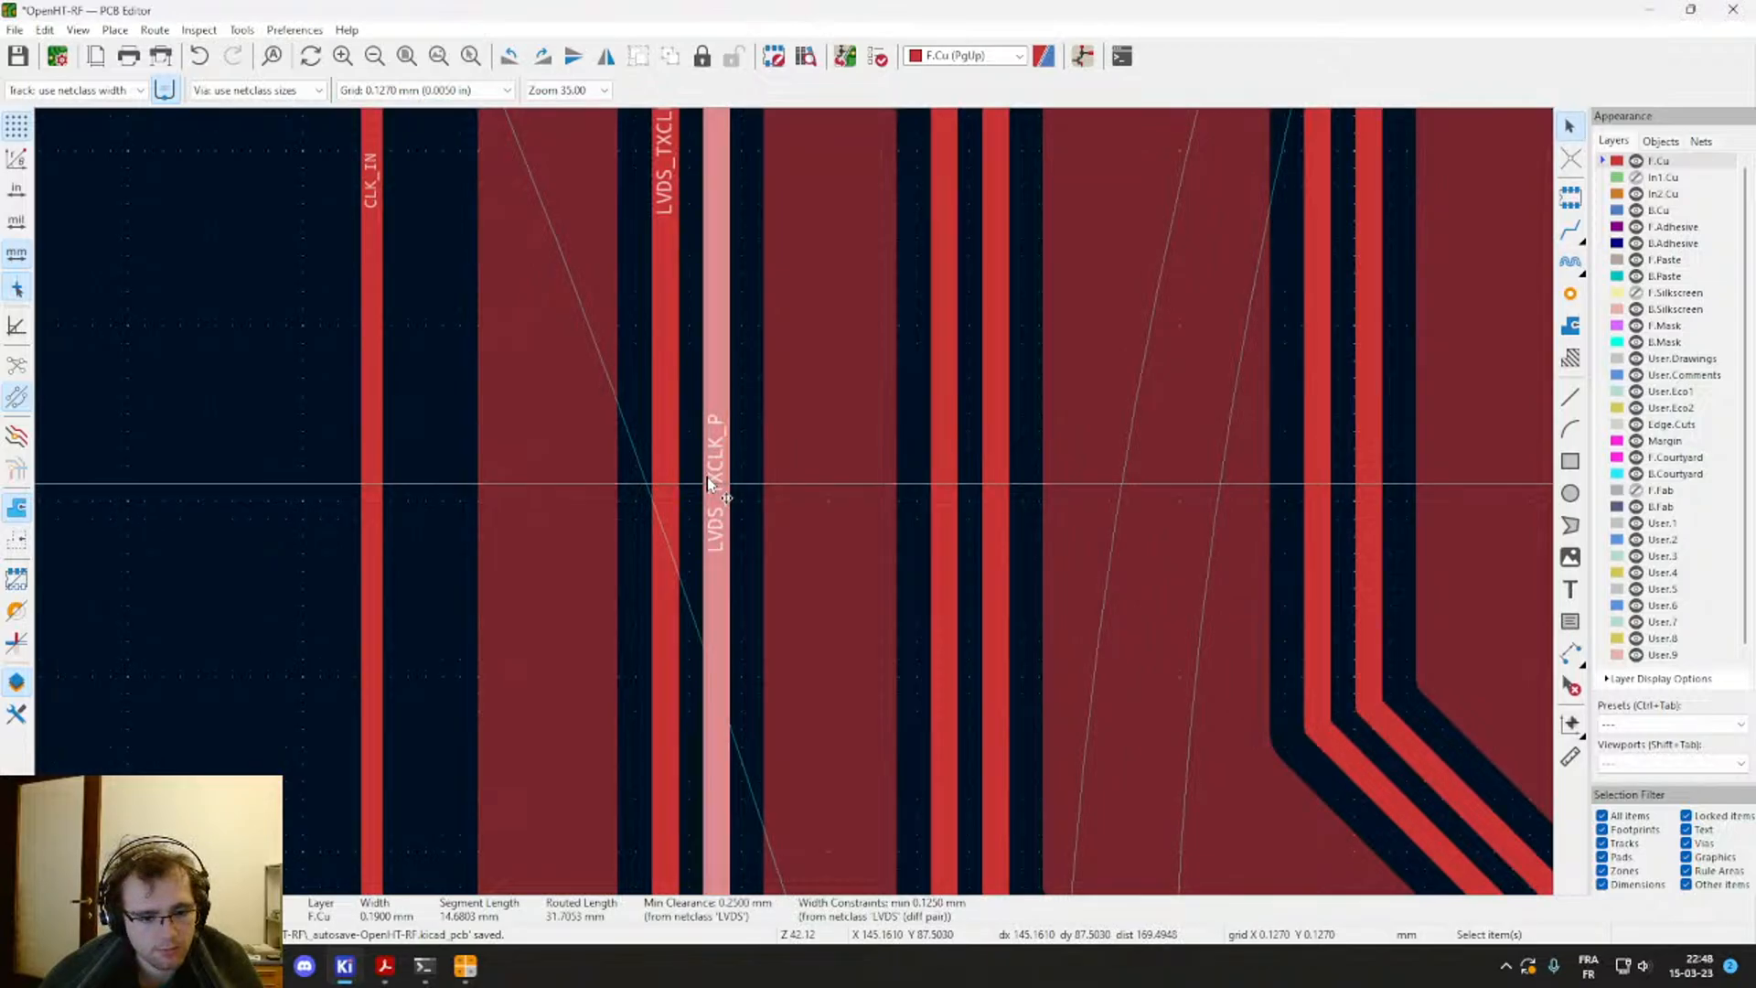
scroll(706, 476, "down", 4)
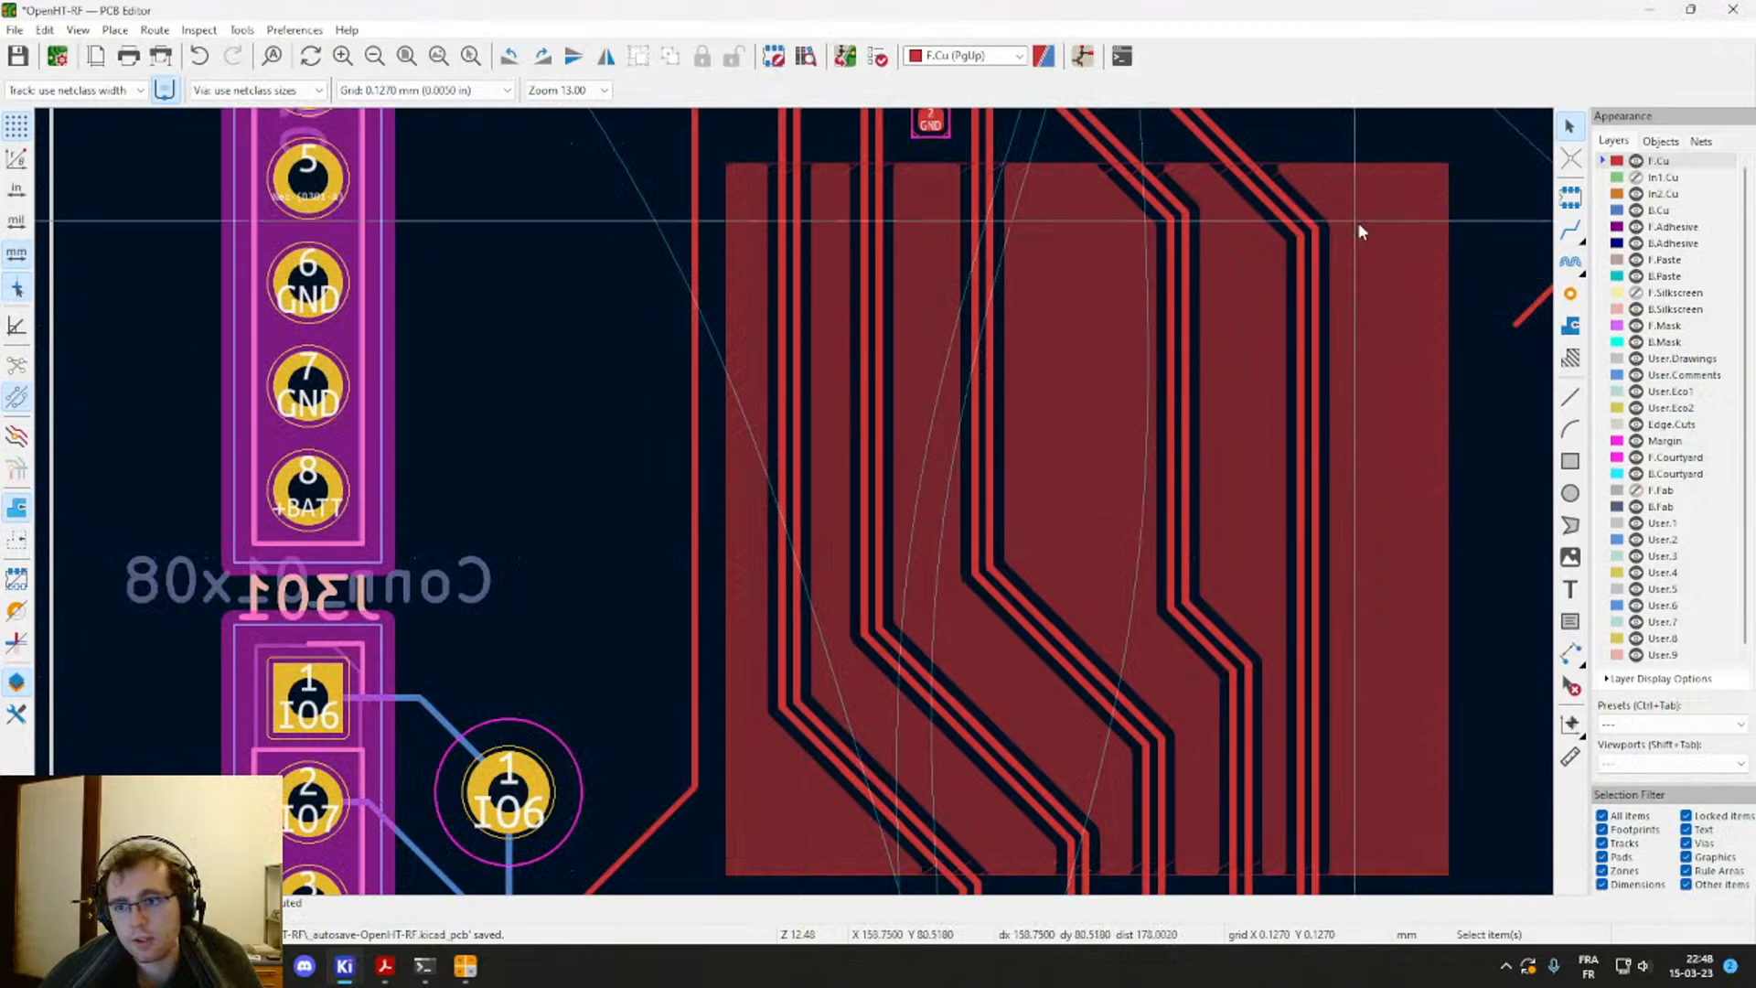
left_click(1570, 263)
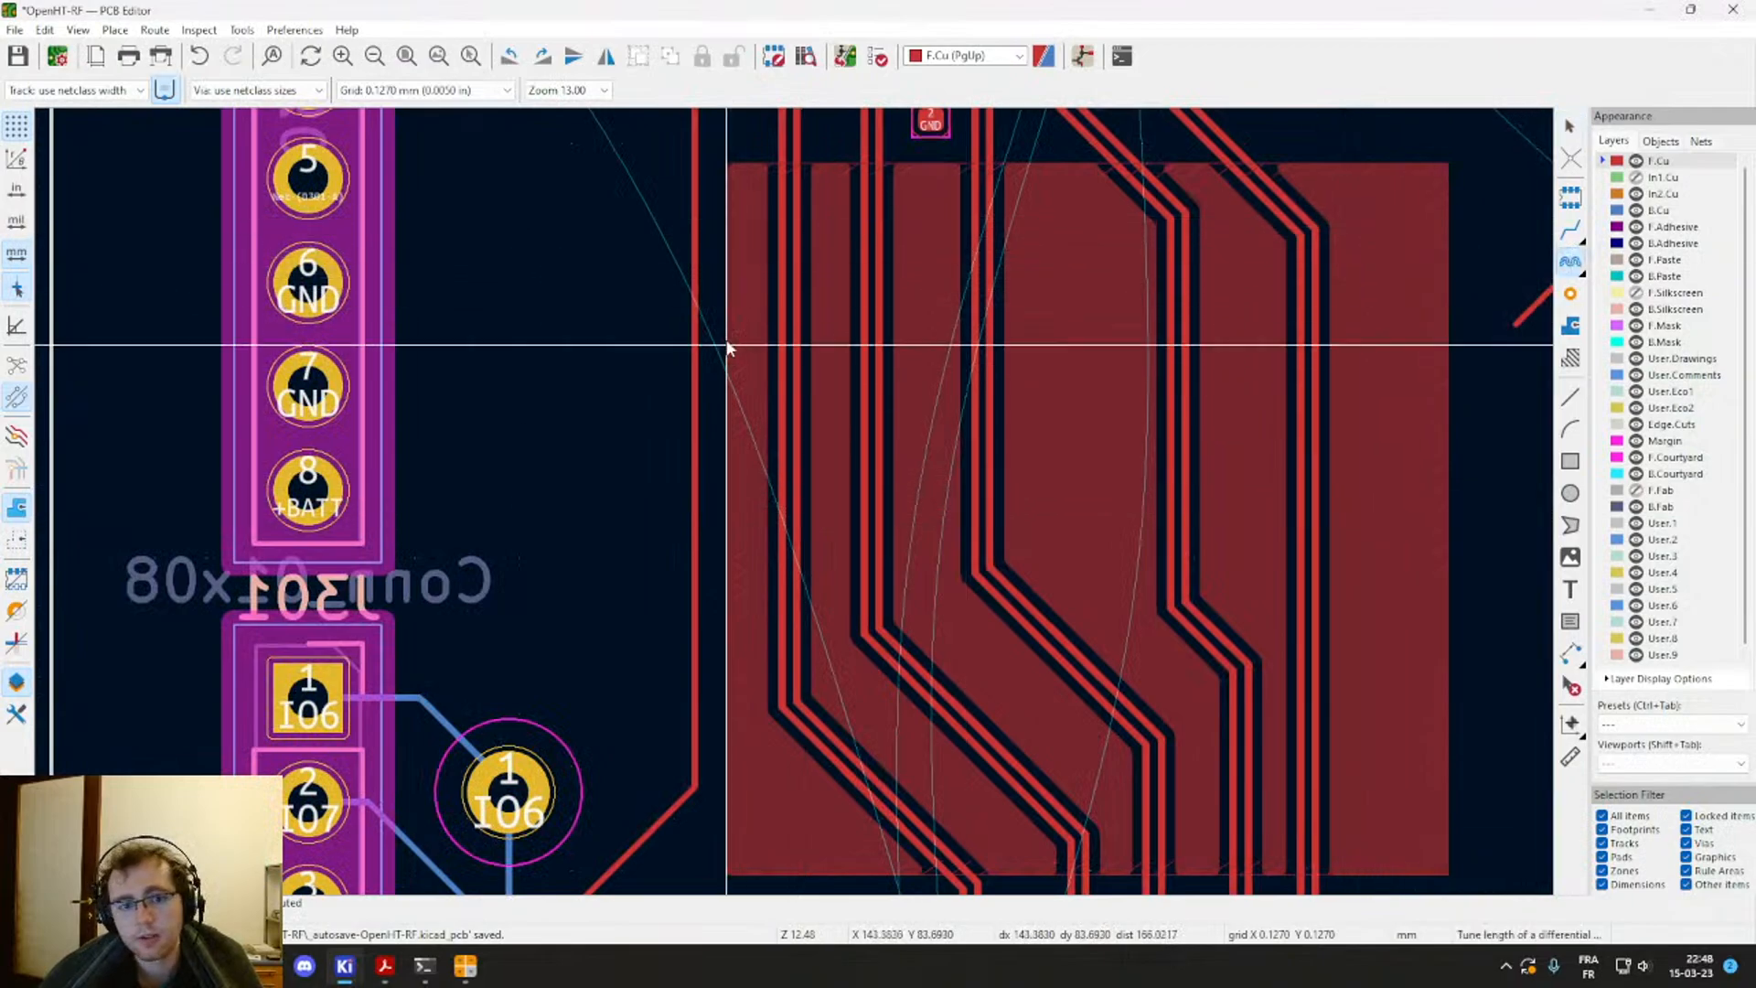
left_click(785, 328)
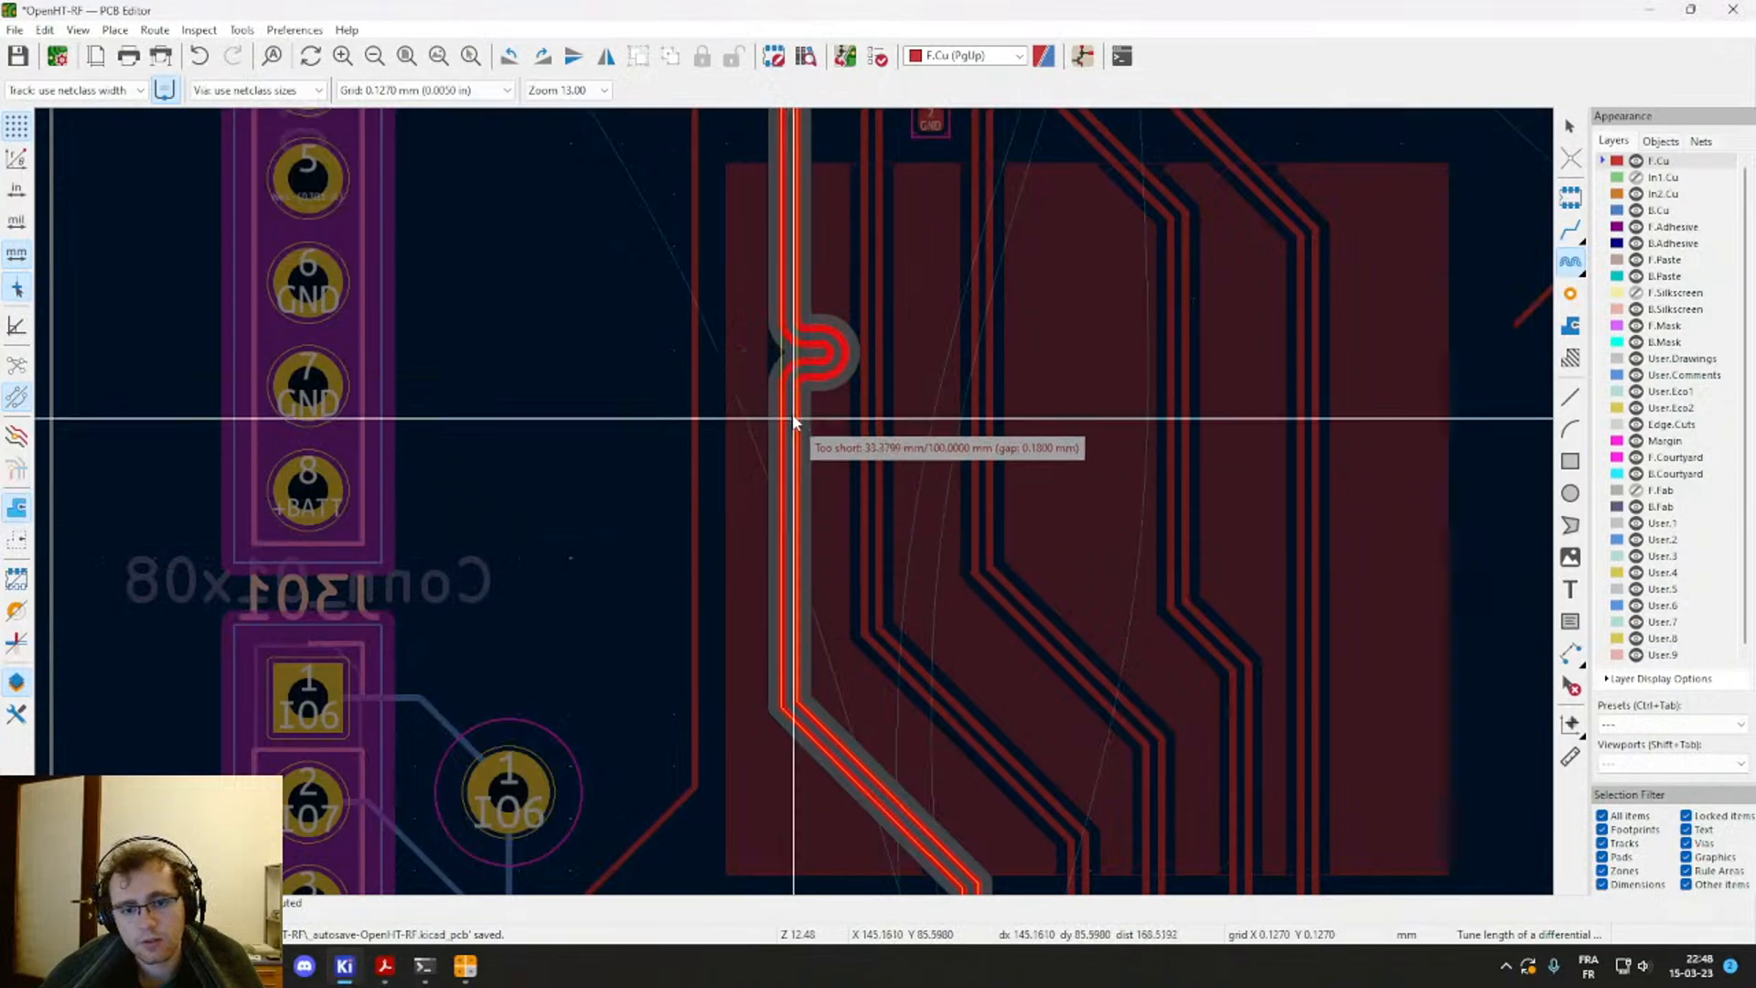
key("Escape")
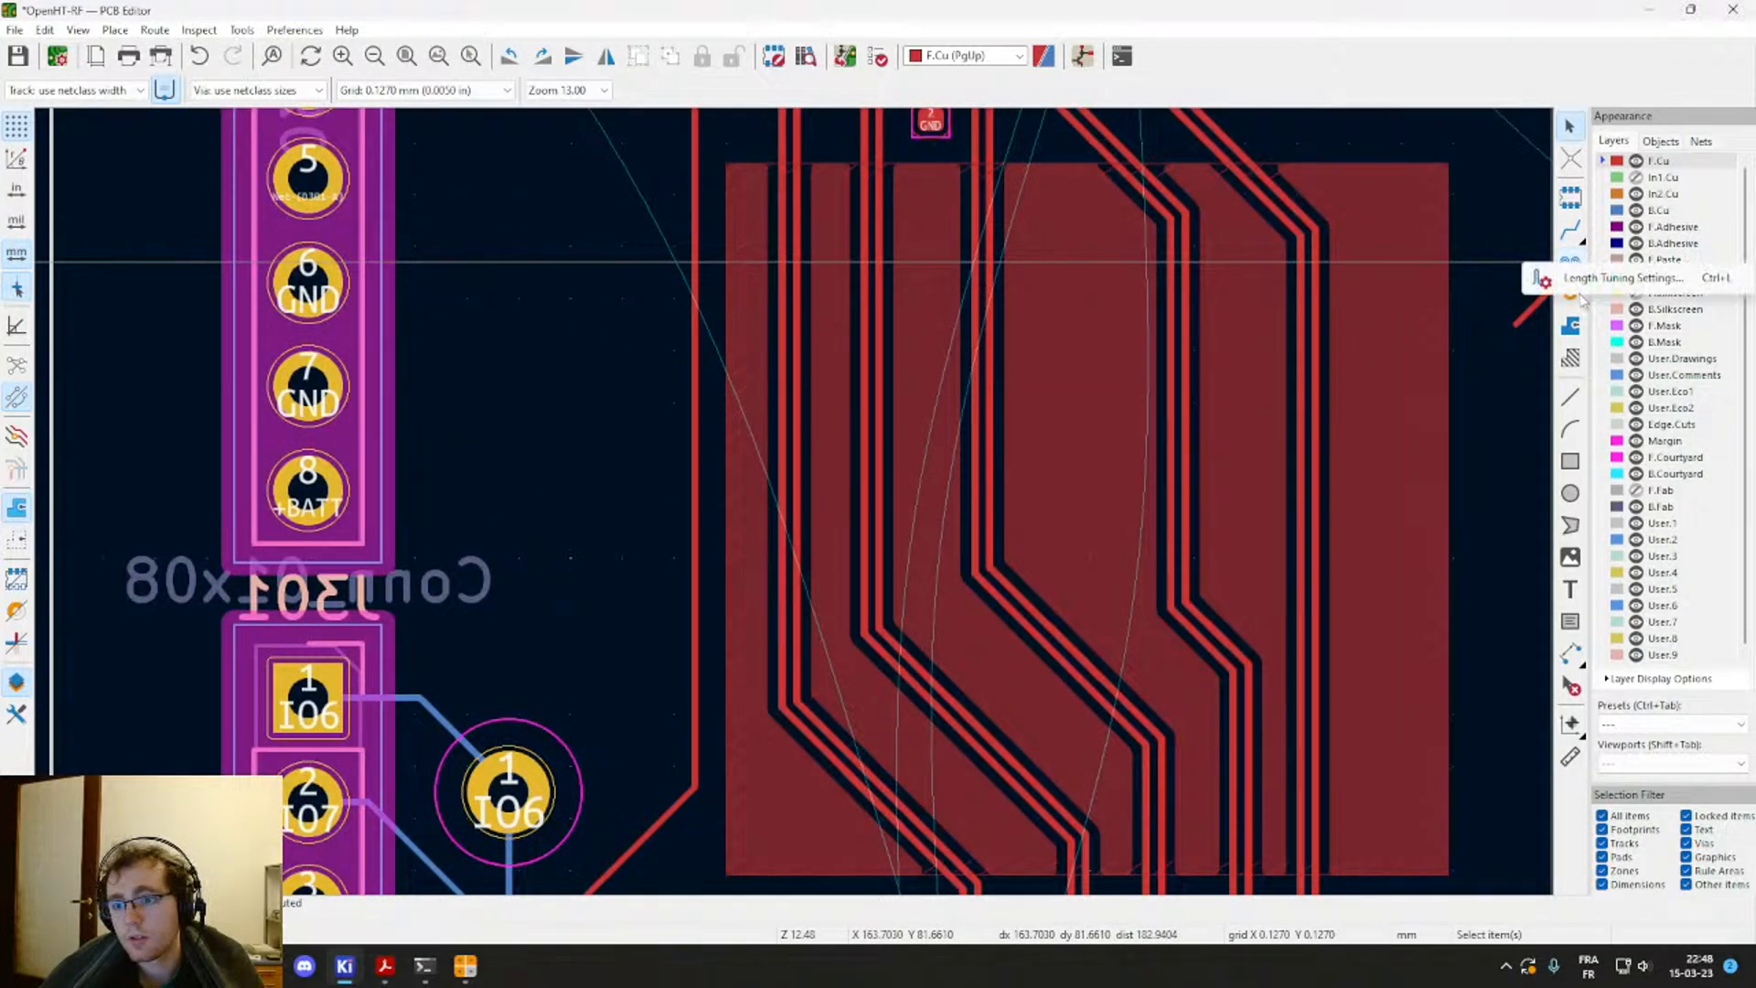
Step: Set differential pair length tuning to a 32 mm target with arc miters, and try it on the LVDS_TXCLK pair
left_click(1591, 278)
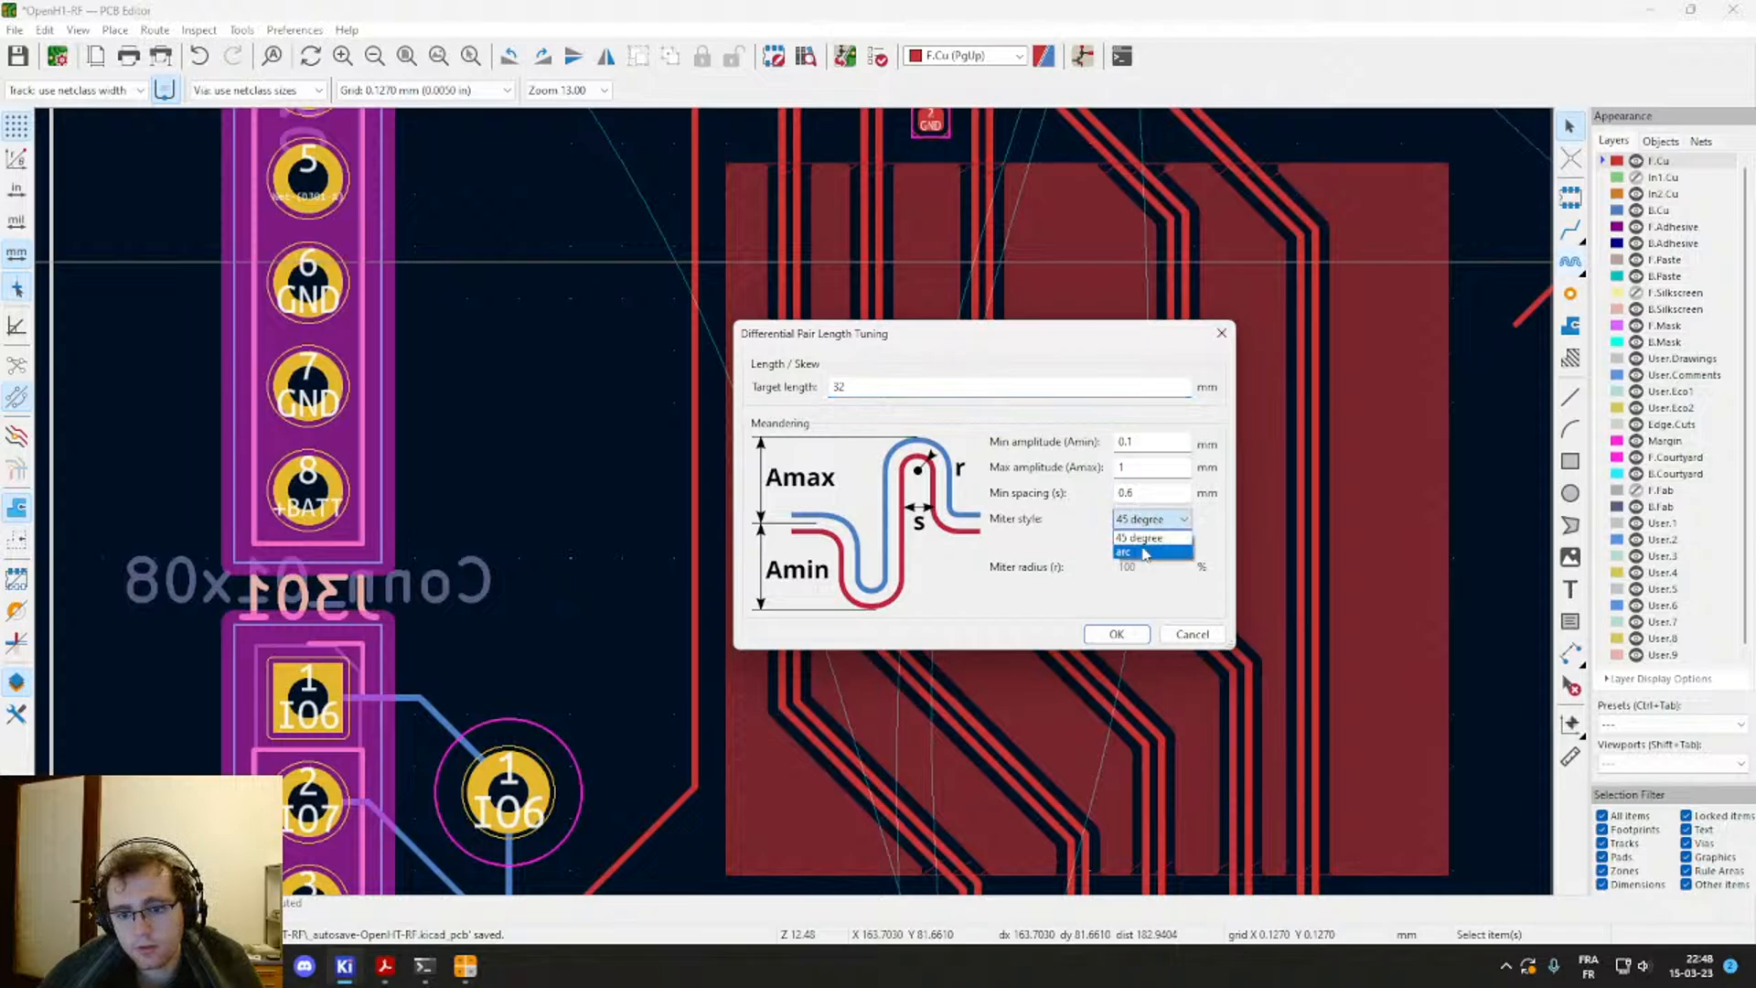
left_click(1129, 640)
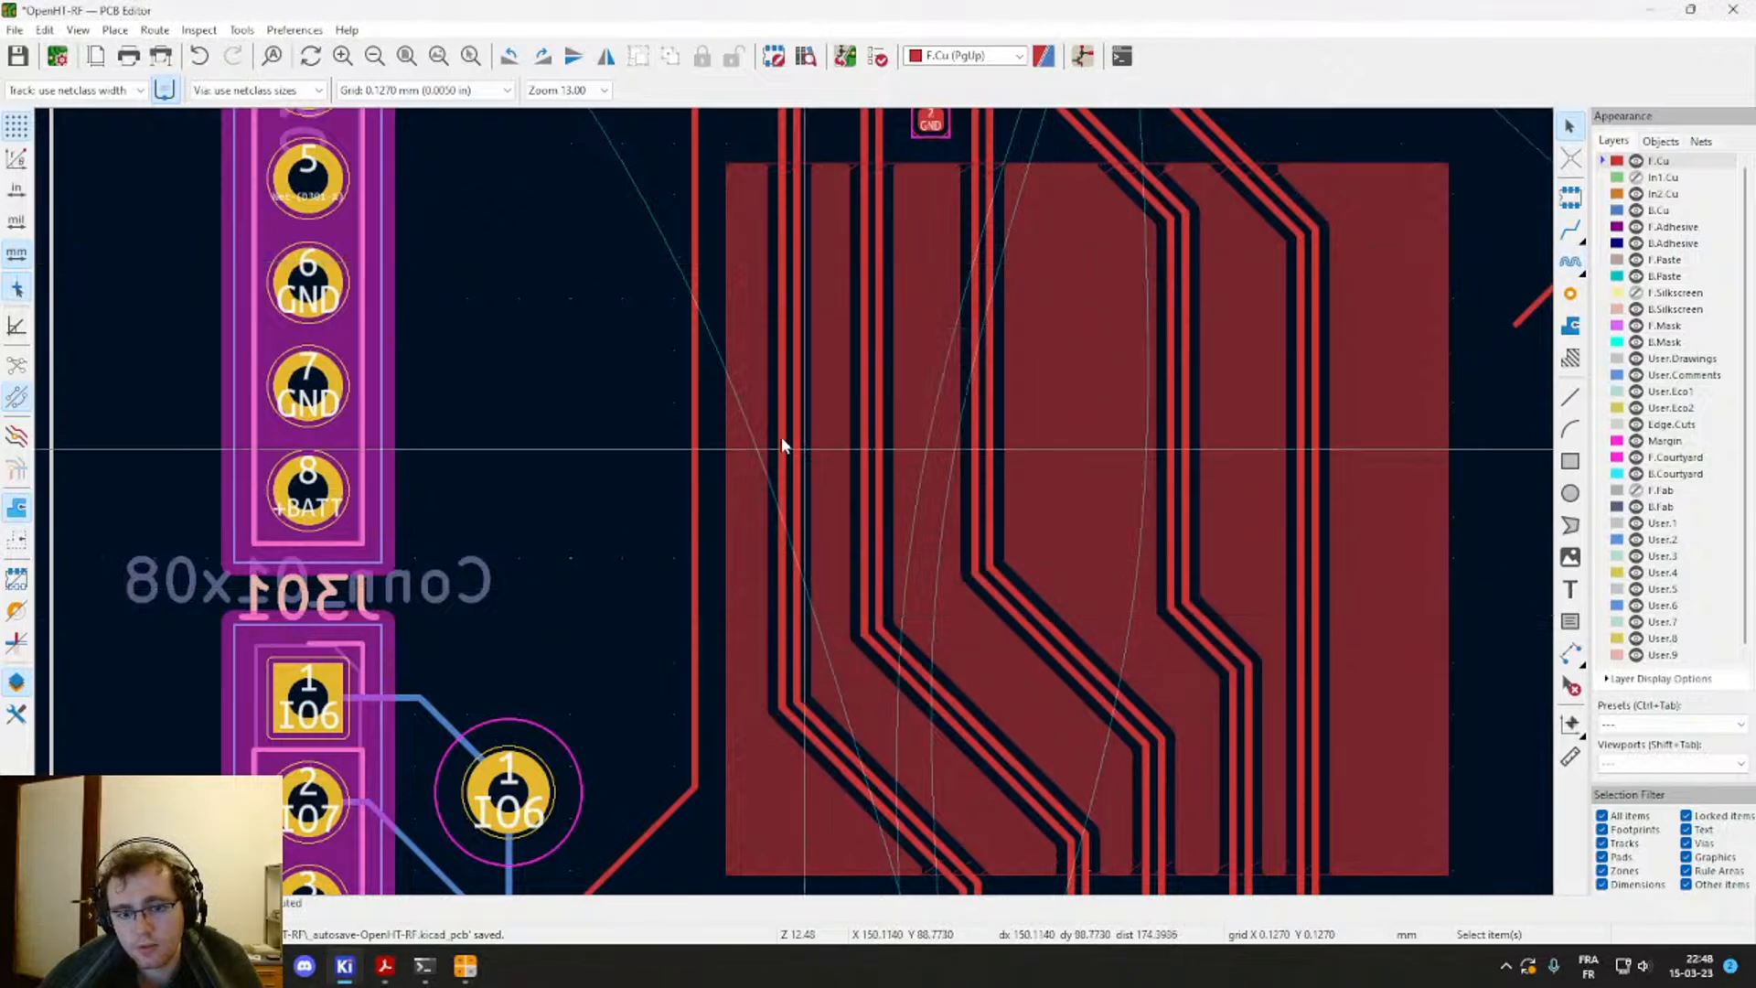
left_click(1571, 263)
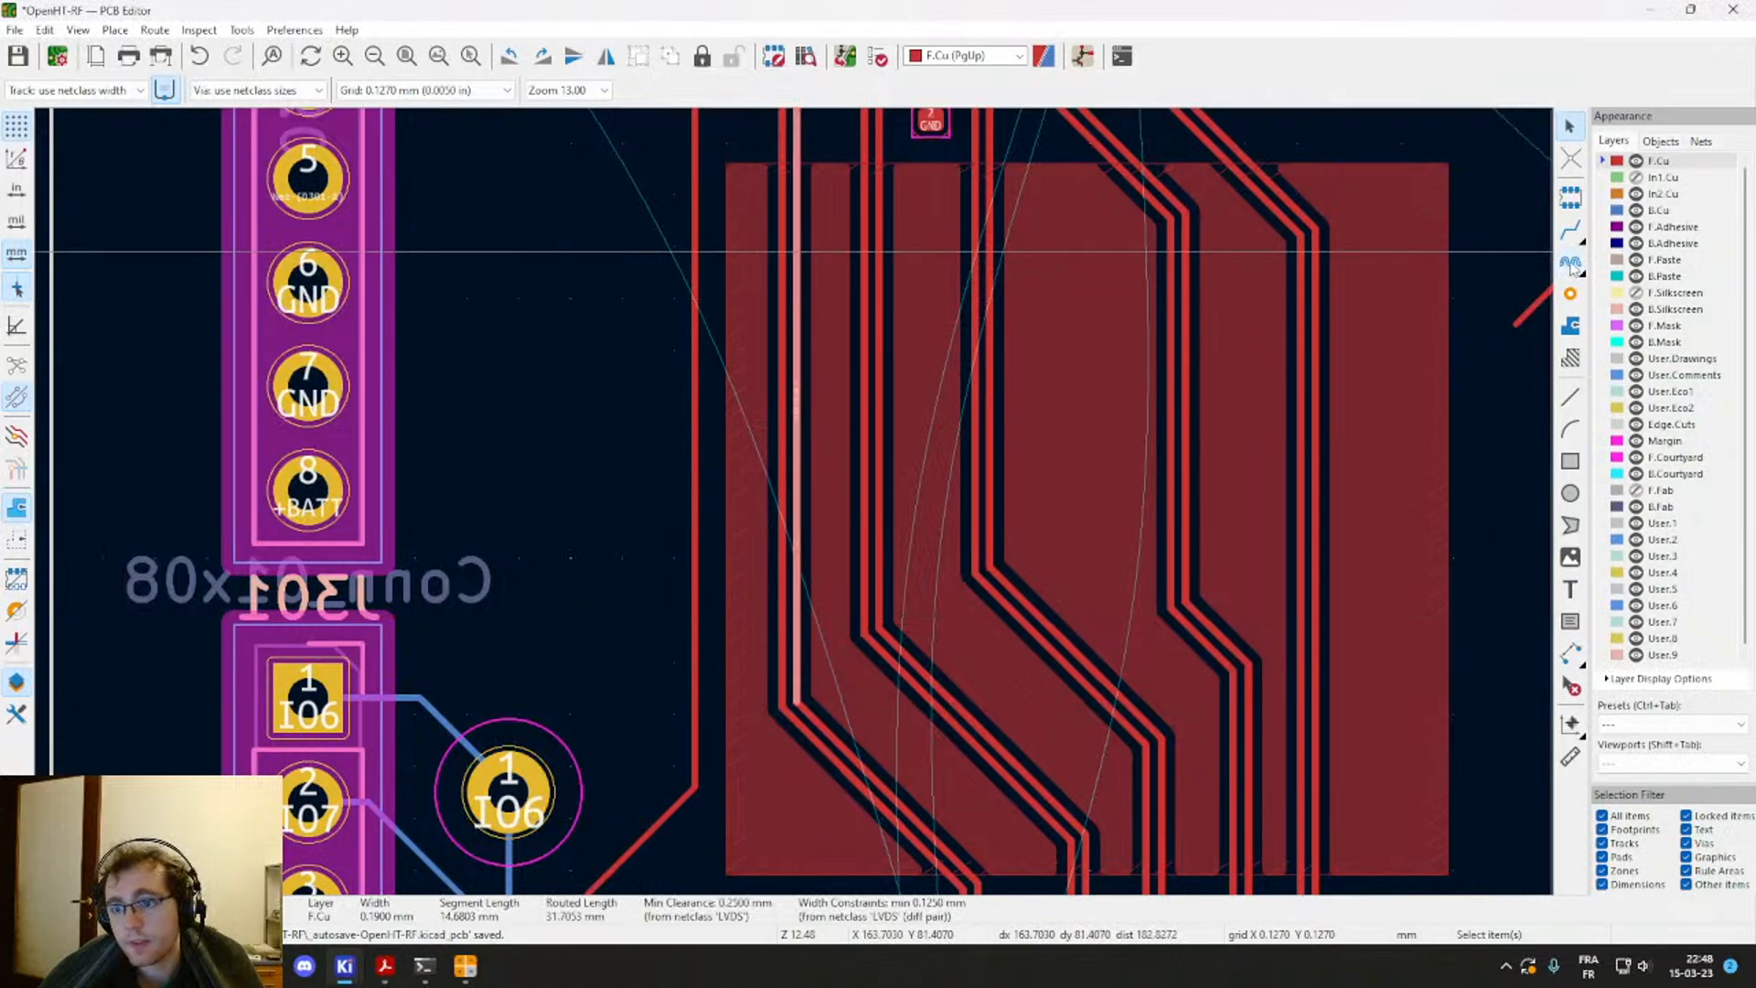
left_click(799, 462)
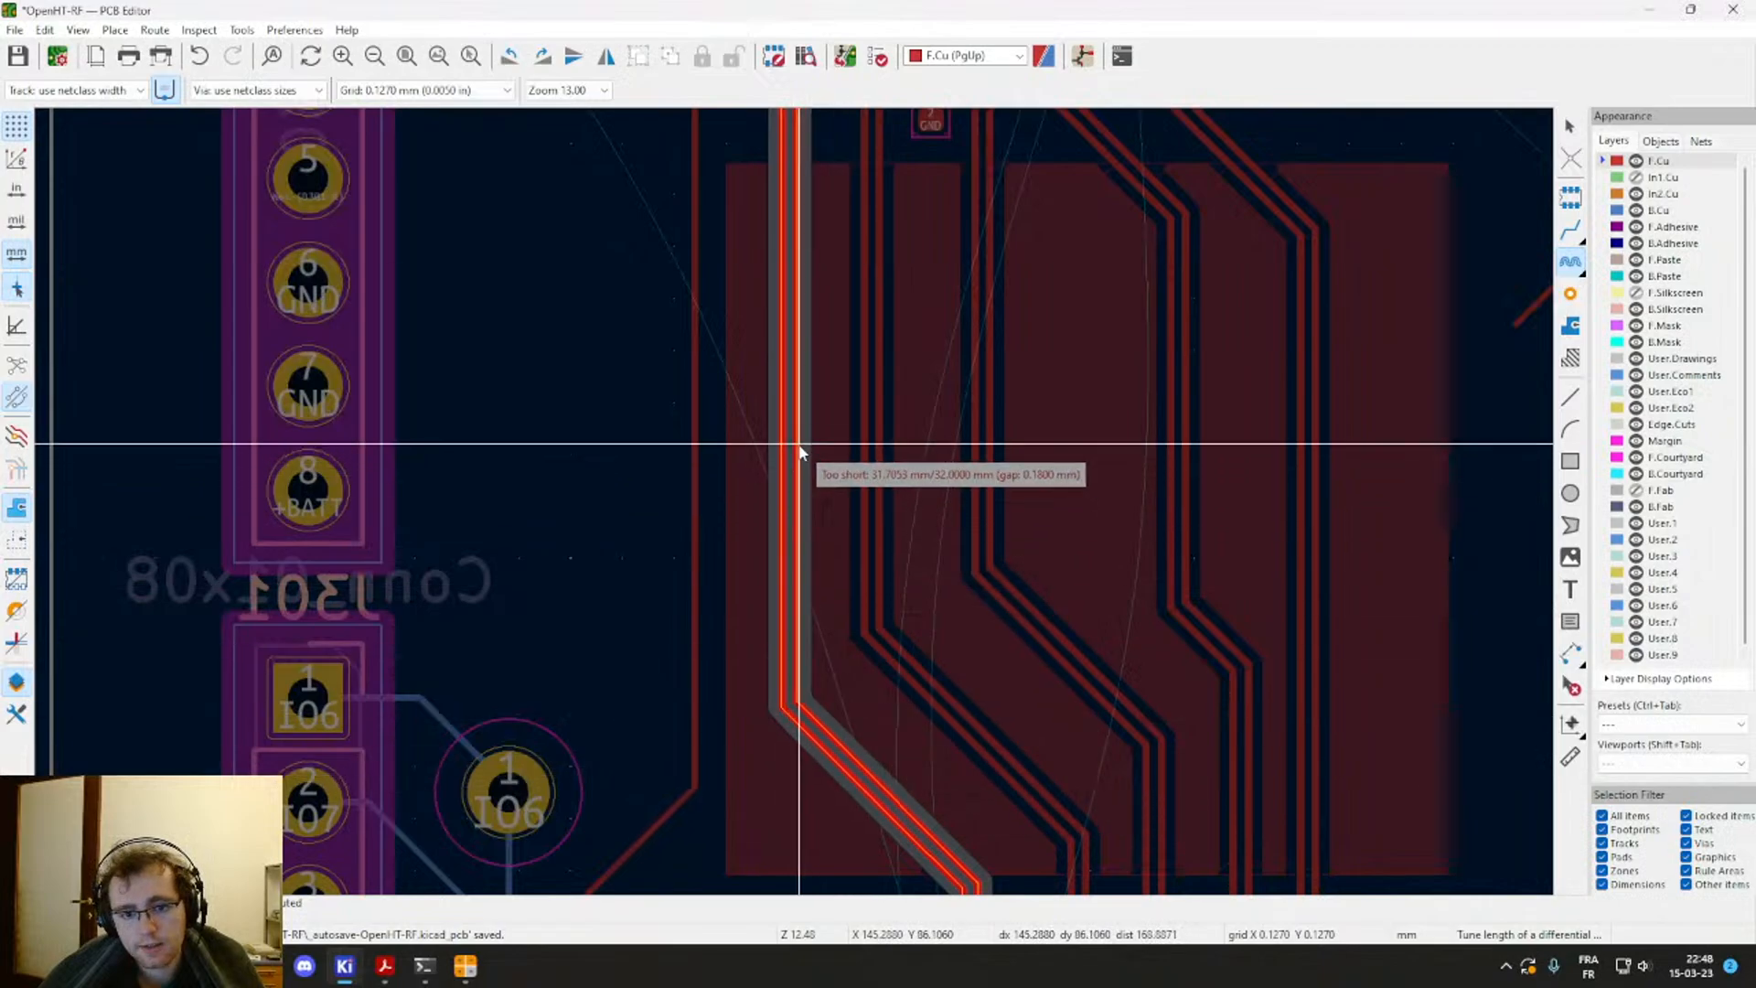
scroll(800, 453, "down", 2)
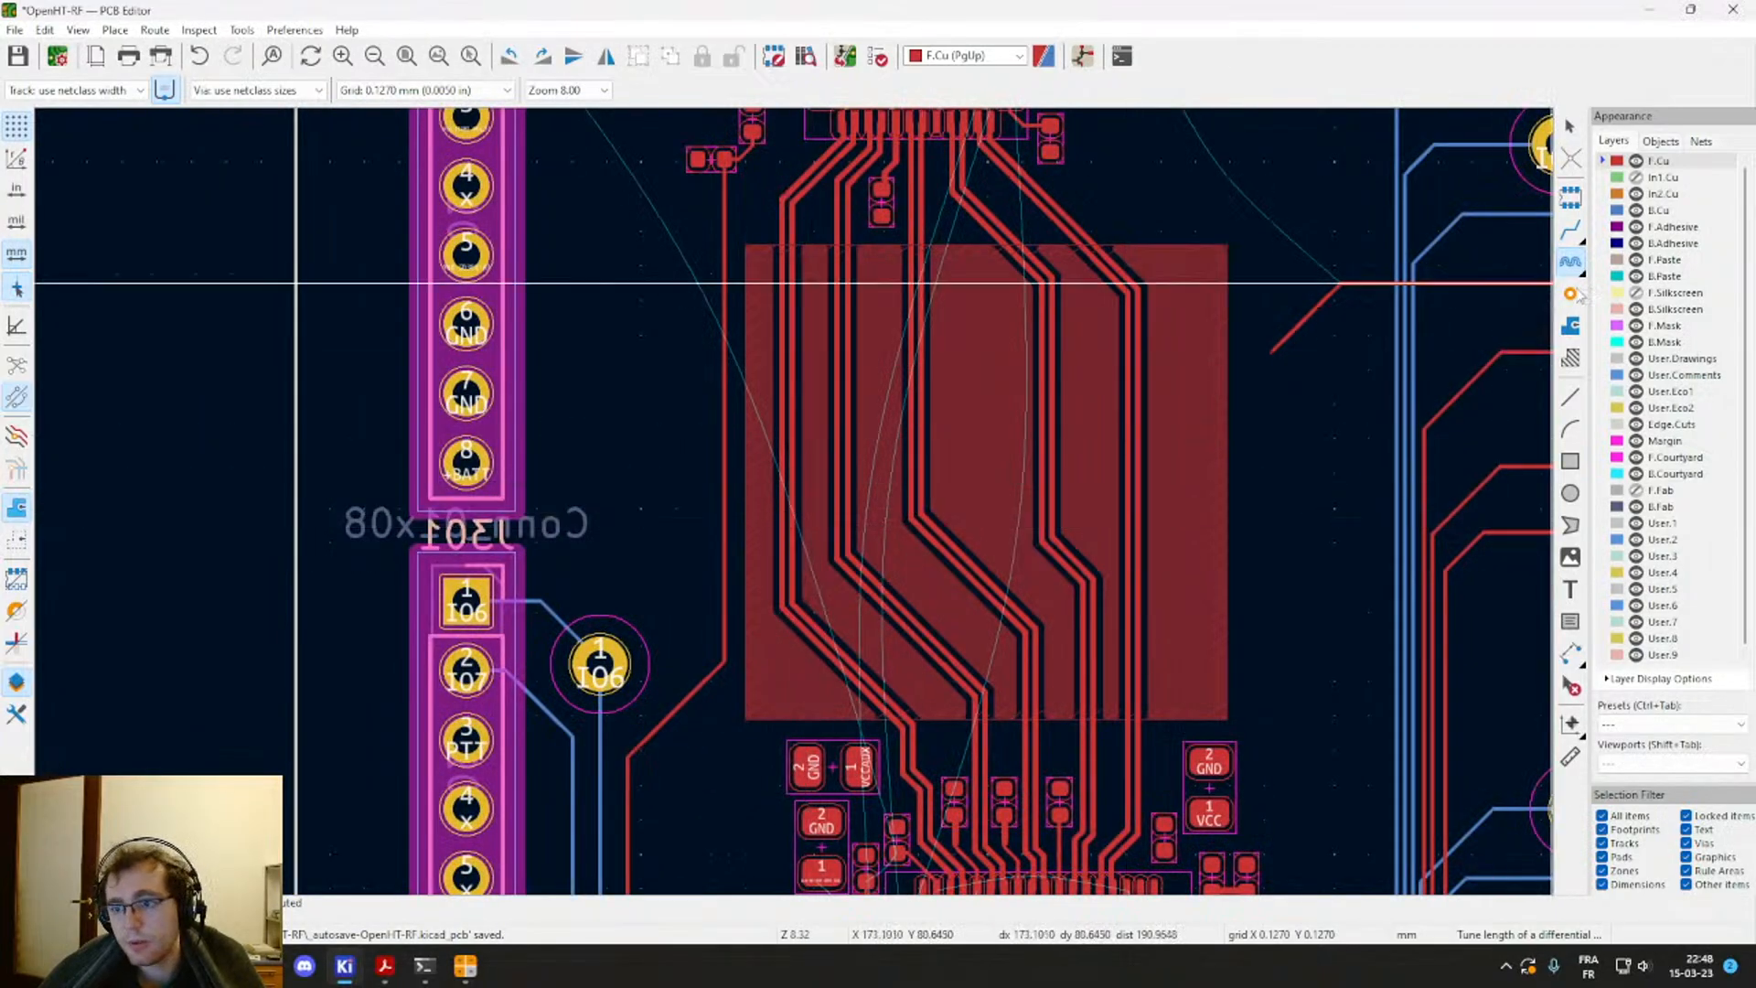
Step: Set the tuning target length to 40 mm, preview meanders down the LVDS_TXCLK pair past its bend, and cancel them
left_click(1610, 280)
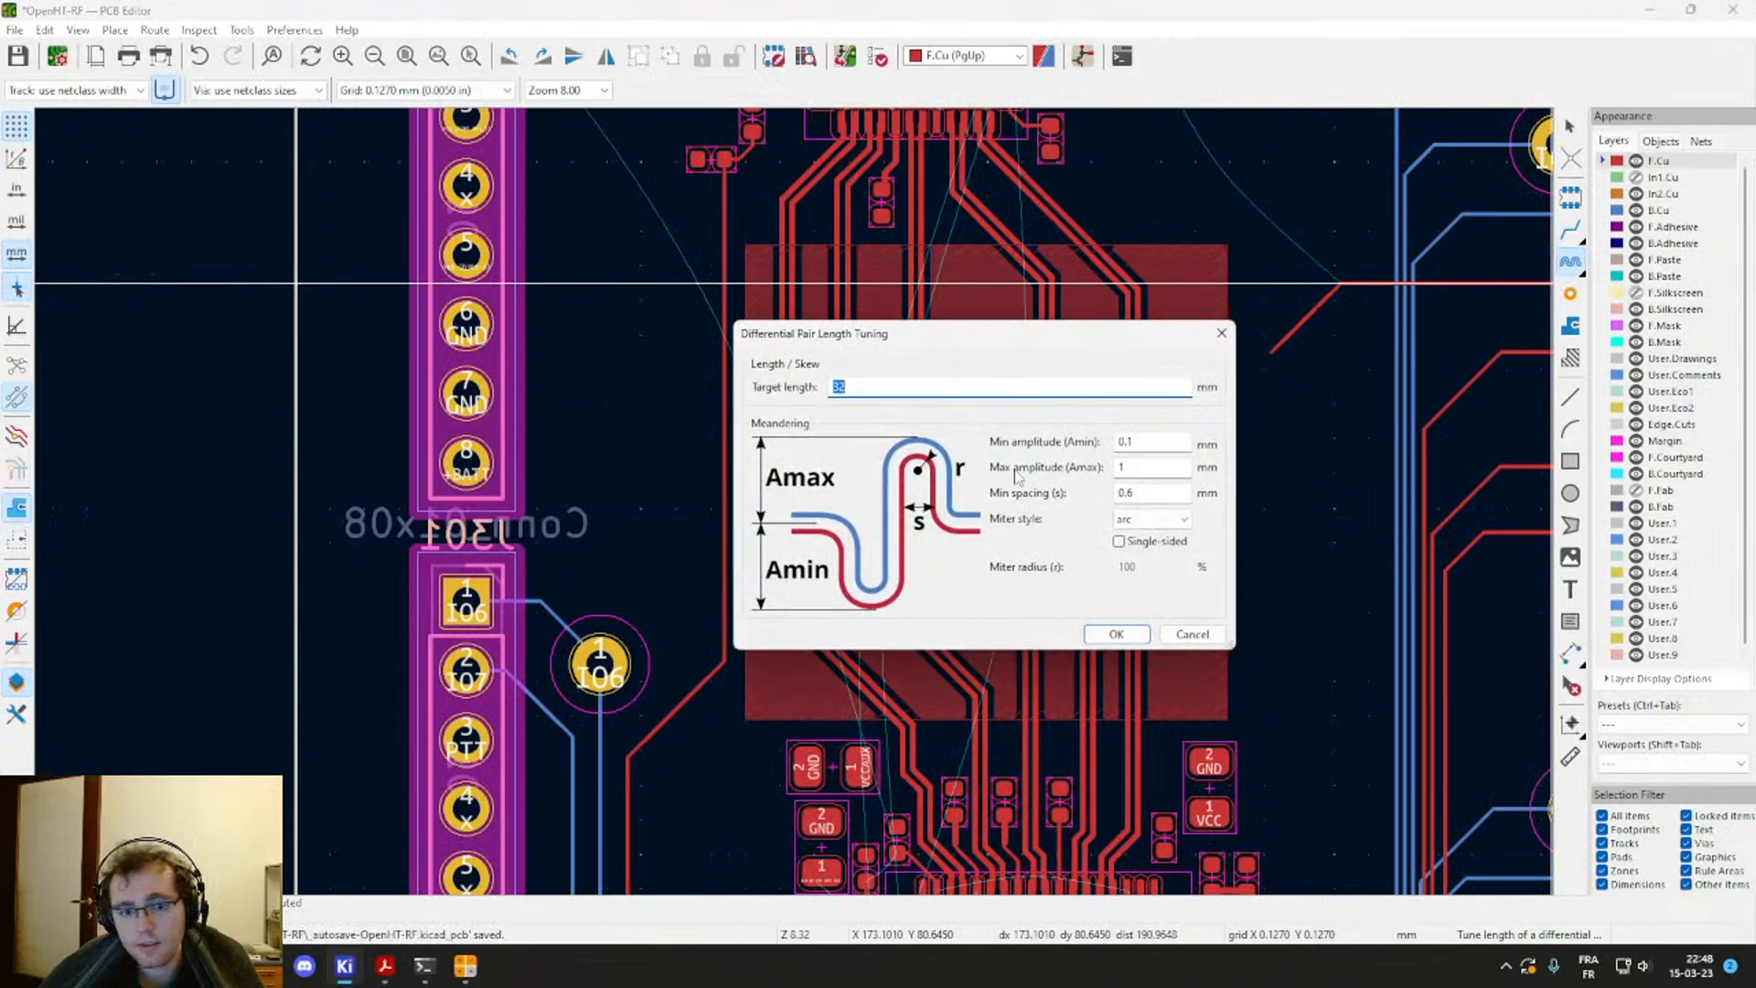
key("Return")
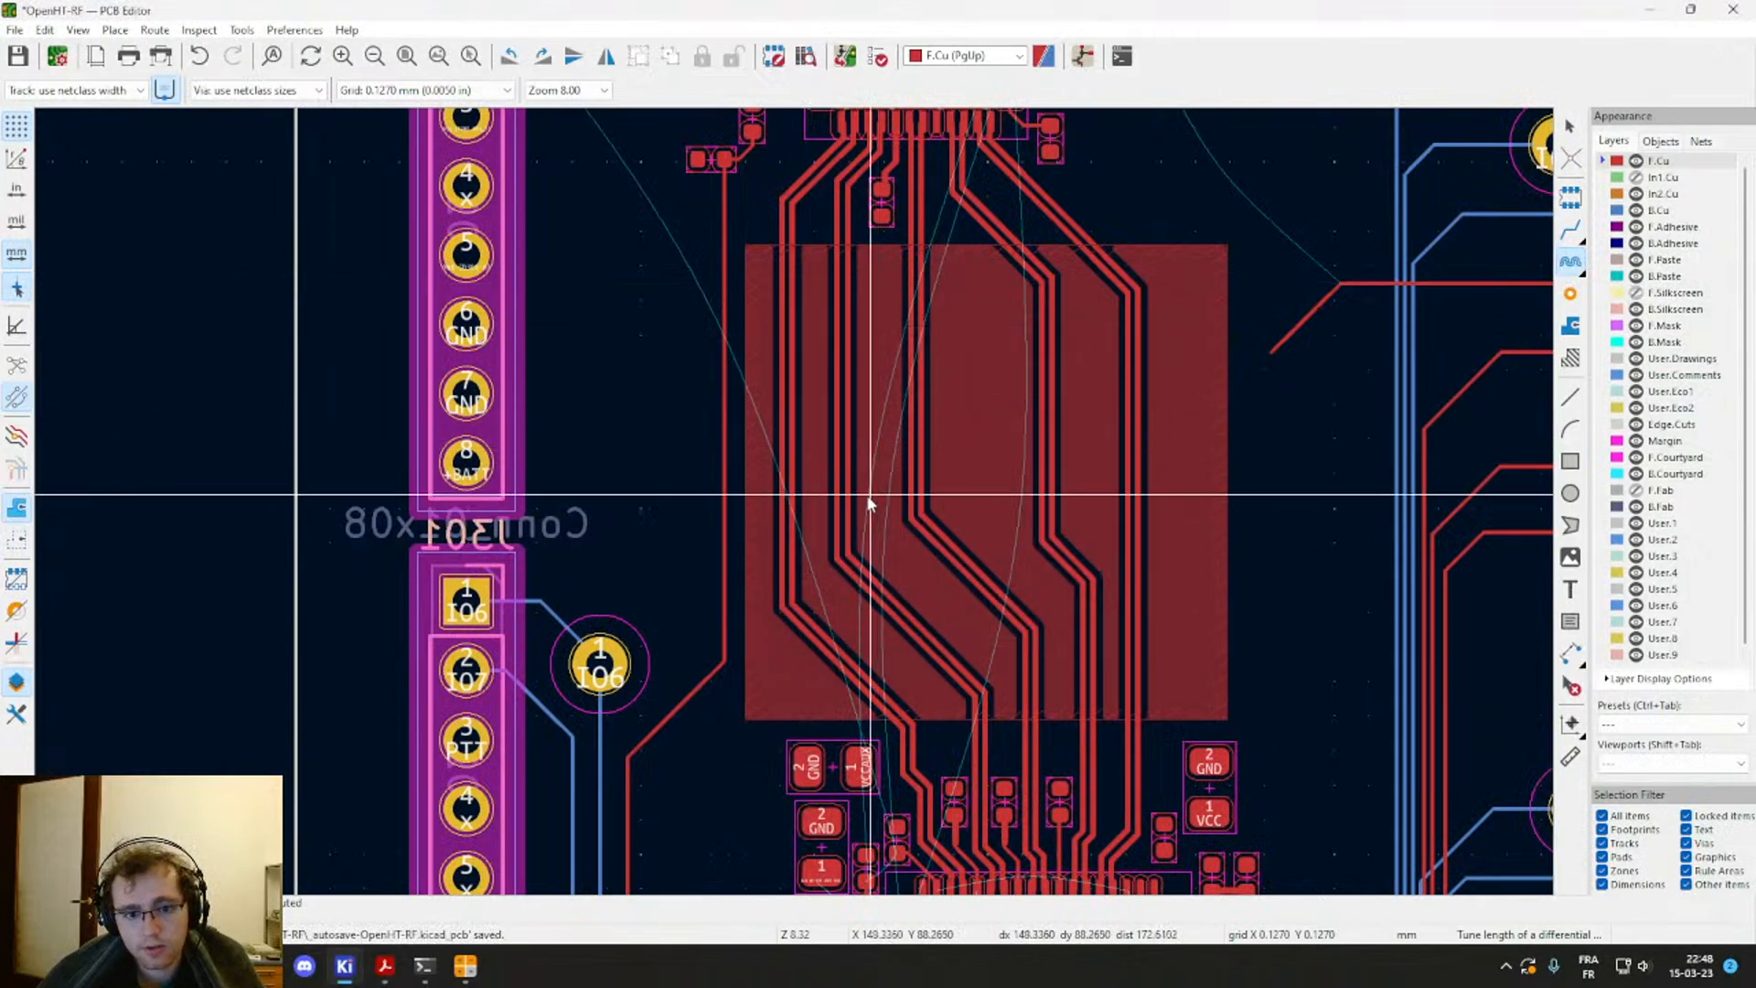
scroll(870, 502, "up", 4)
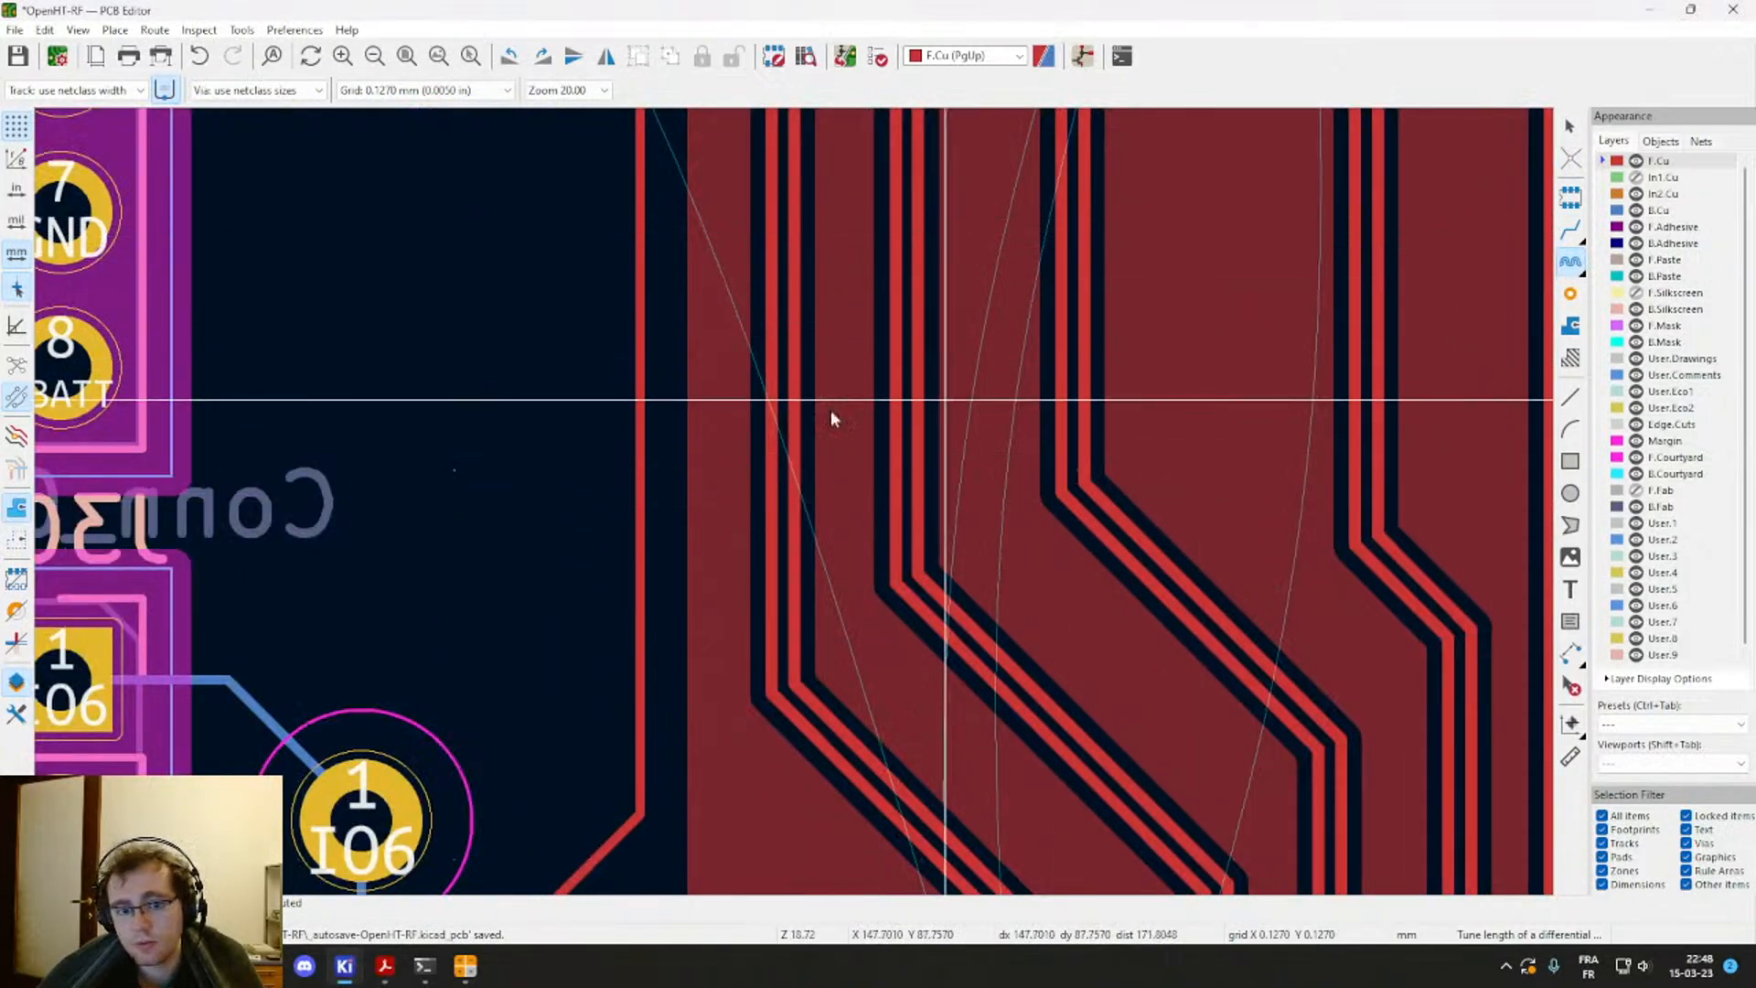
left_click(796, 425)
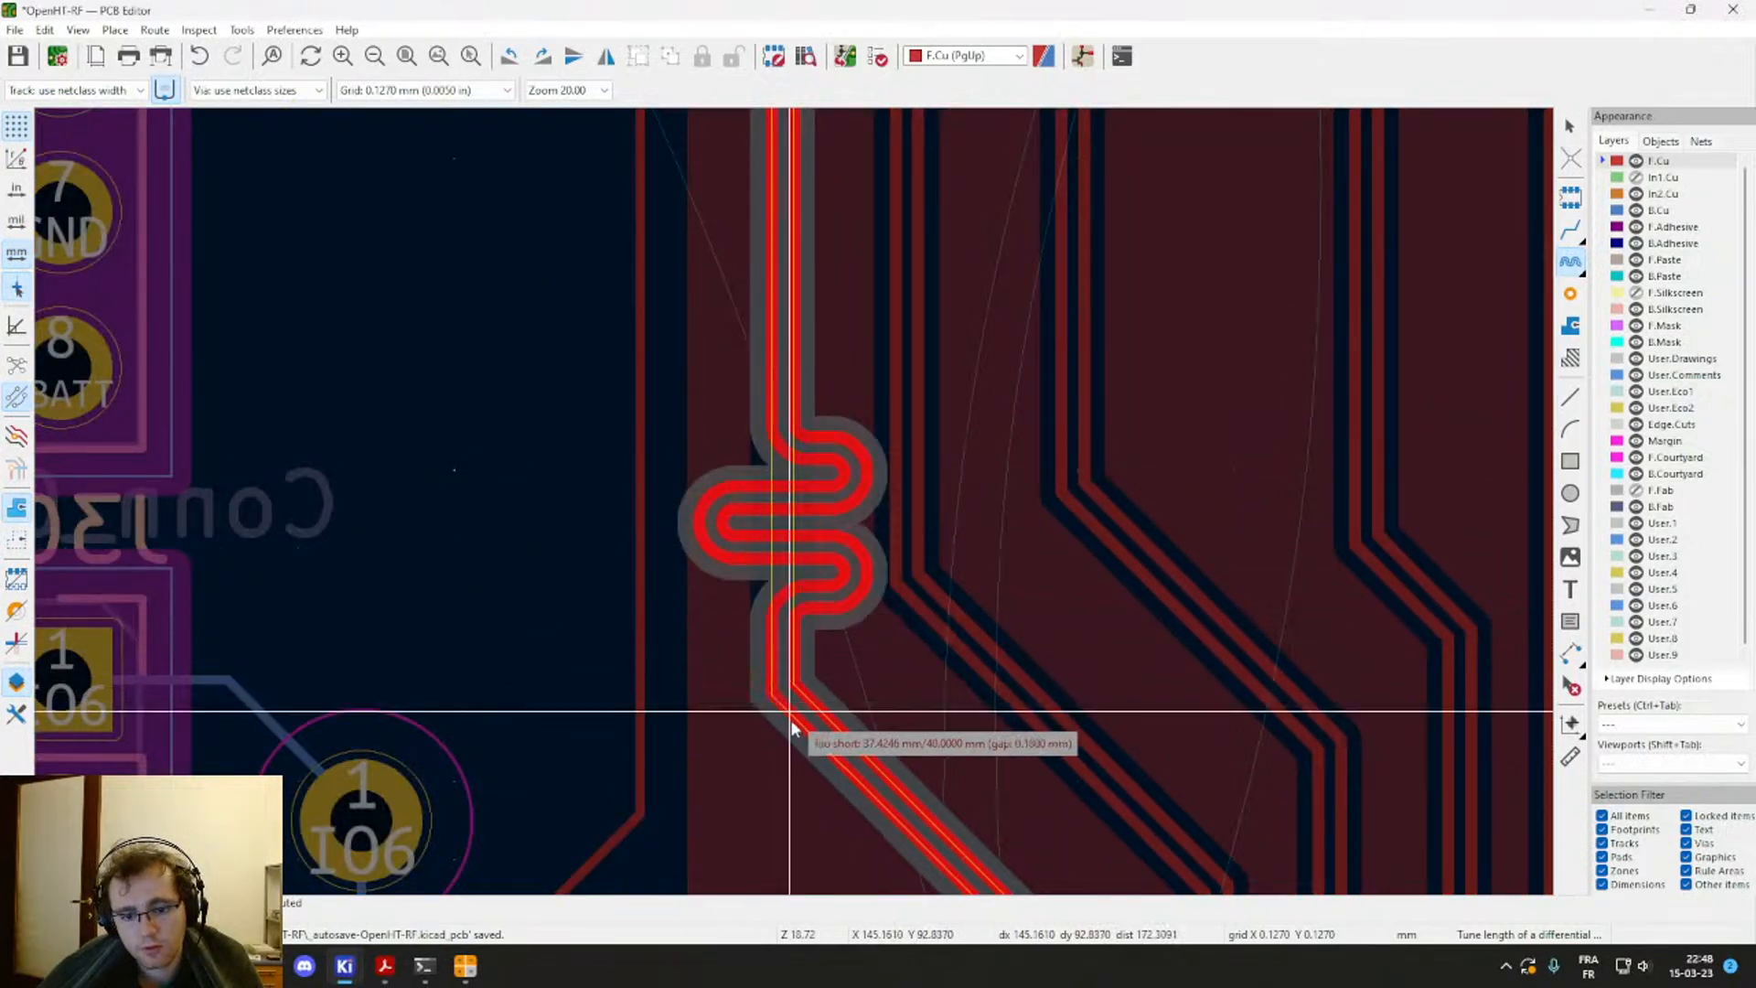
middle_click_drag(937, 858, 849, 721)
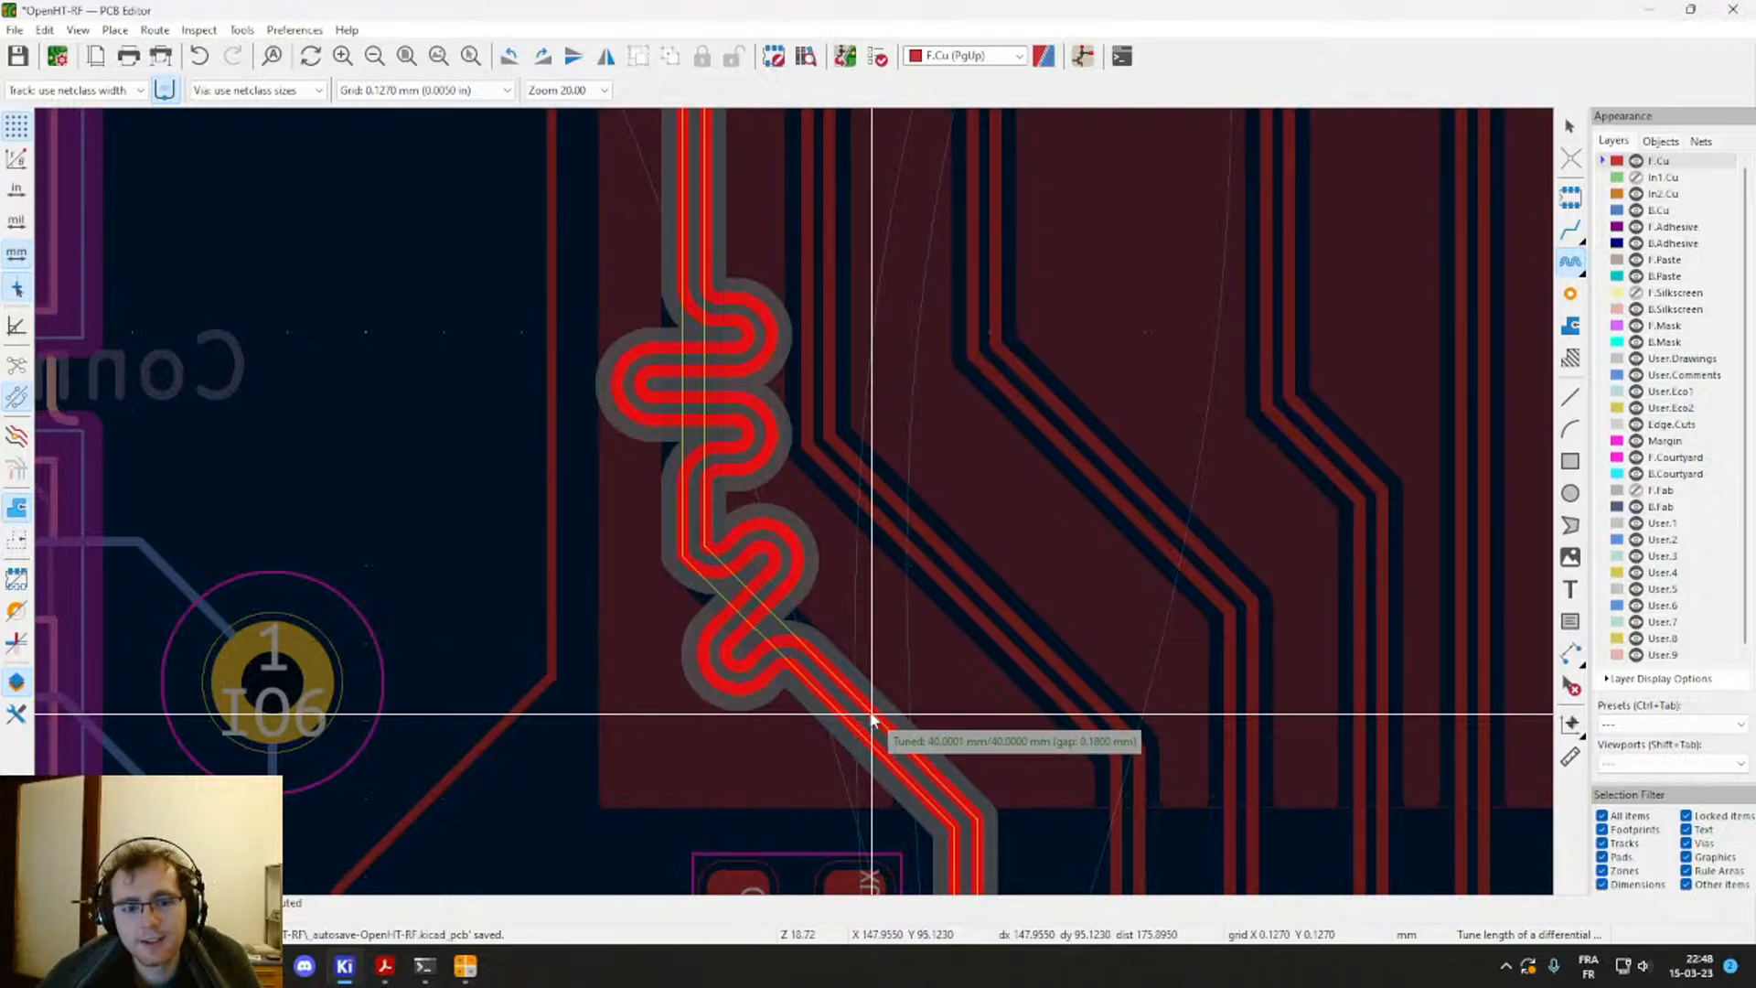
key("Escape")
scroll(787, 481, "down", 3)
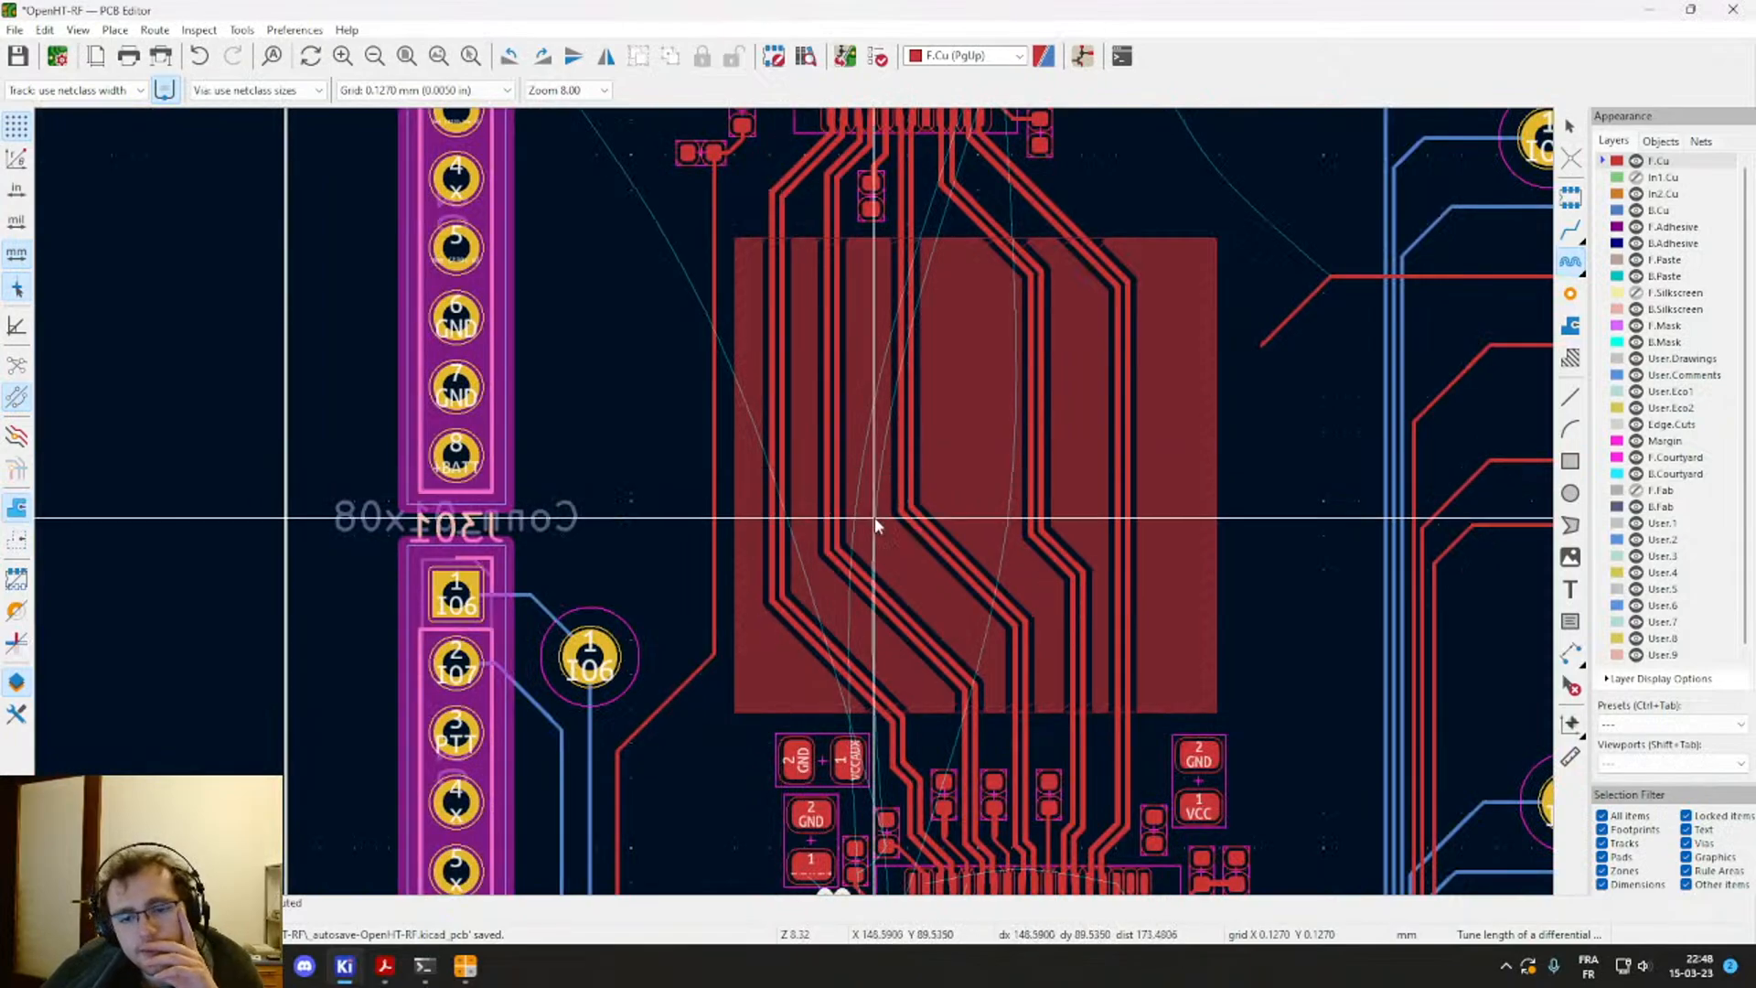
middle_click_drag(1045, 359, 921, 313)
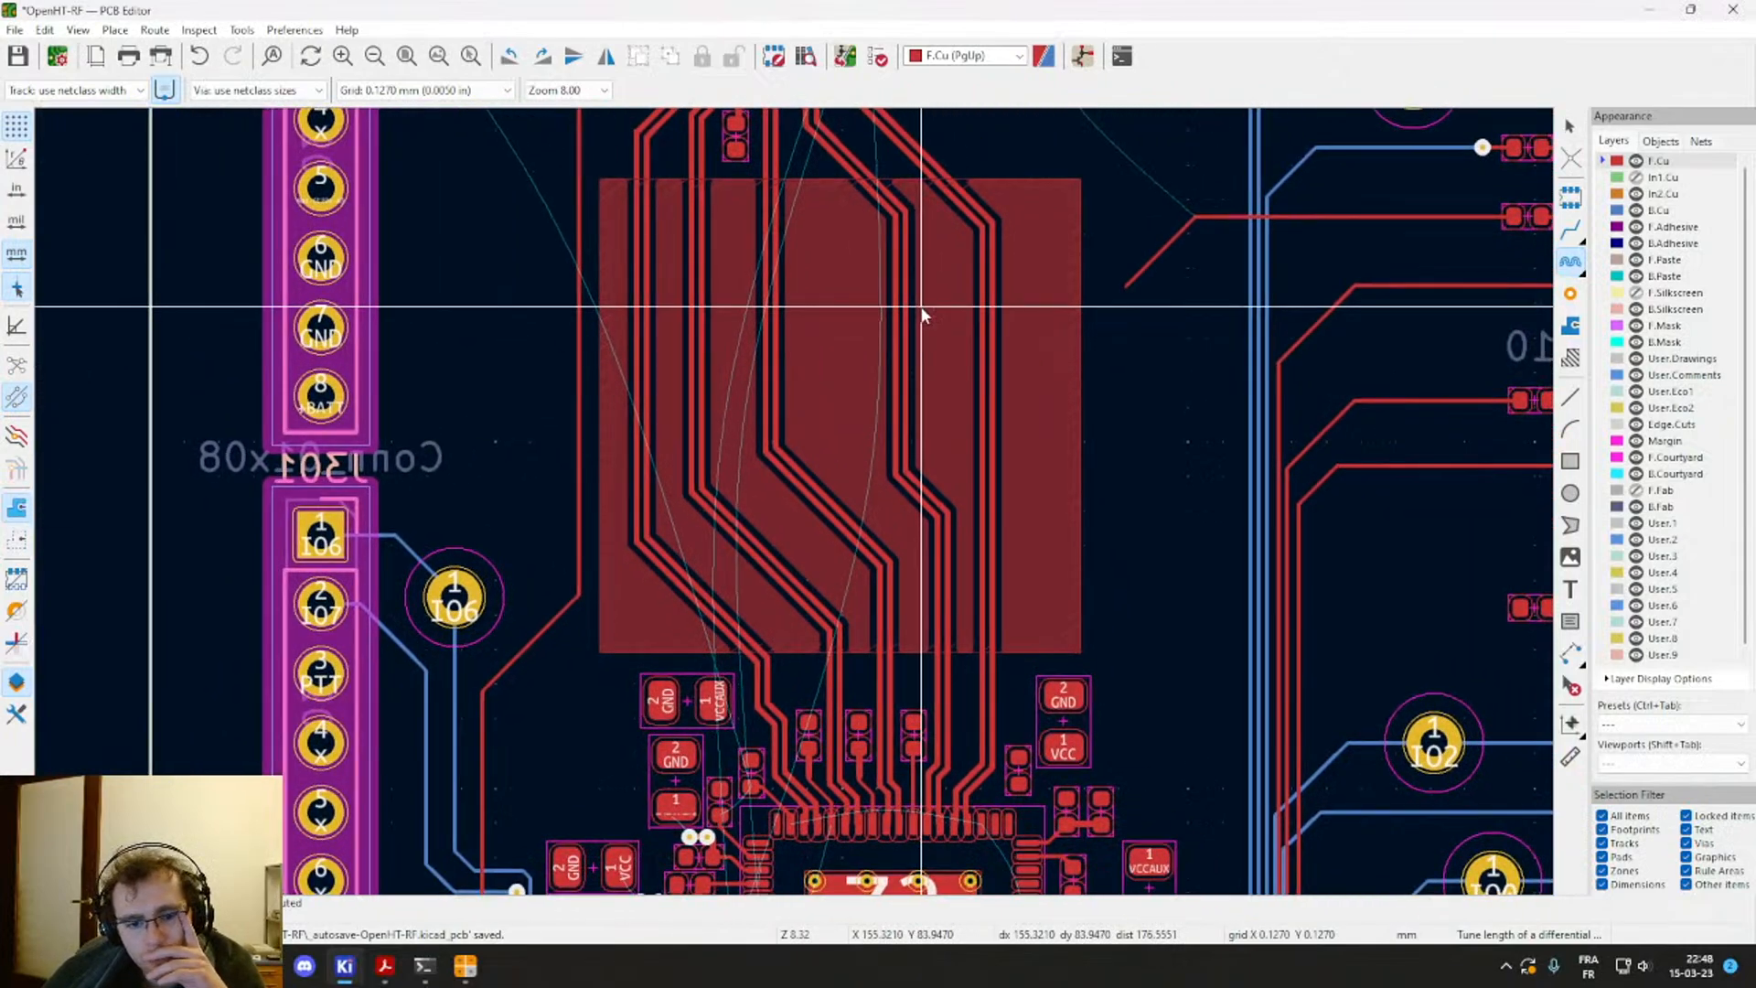
Step: Set the differential pair tuning target length to 35 mm and leave the tuning tool
left_click(1610, 271)
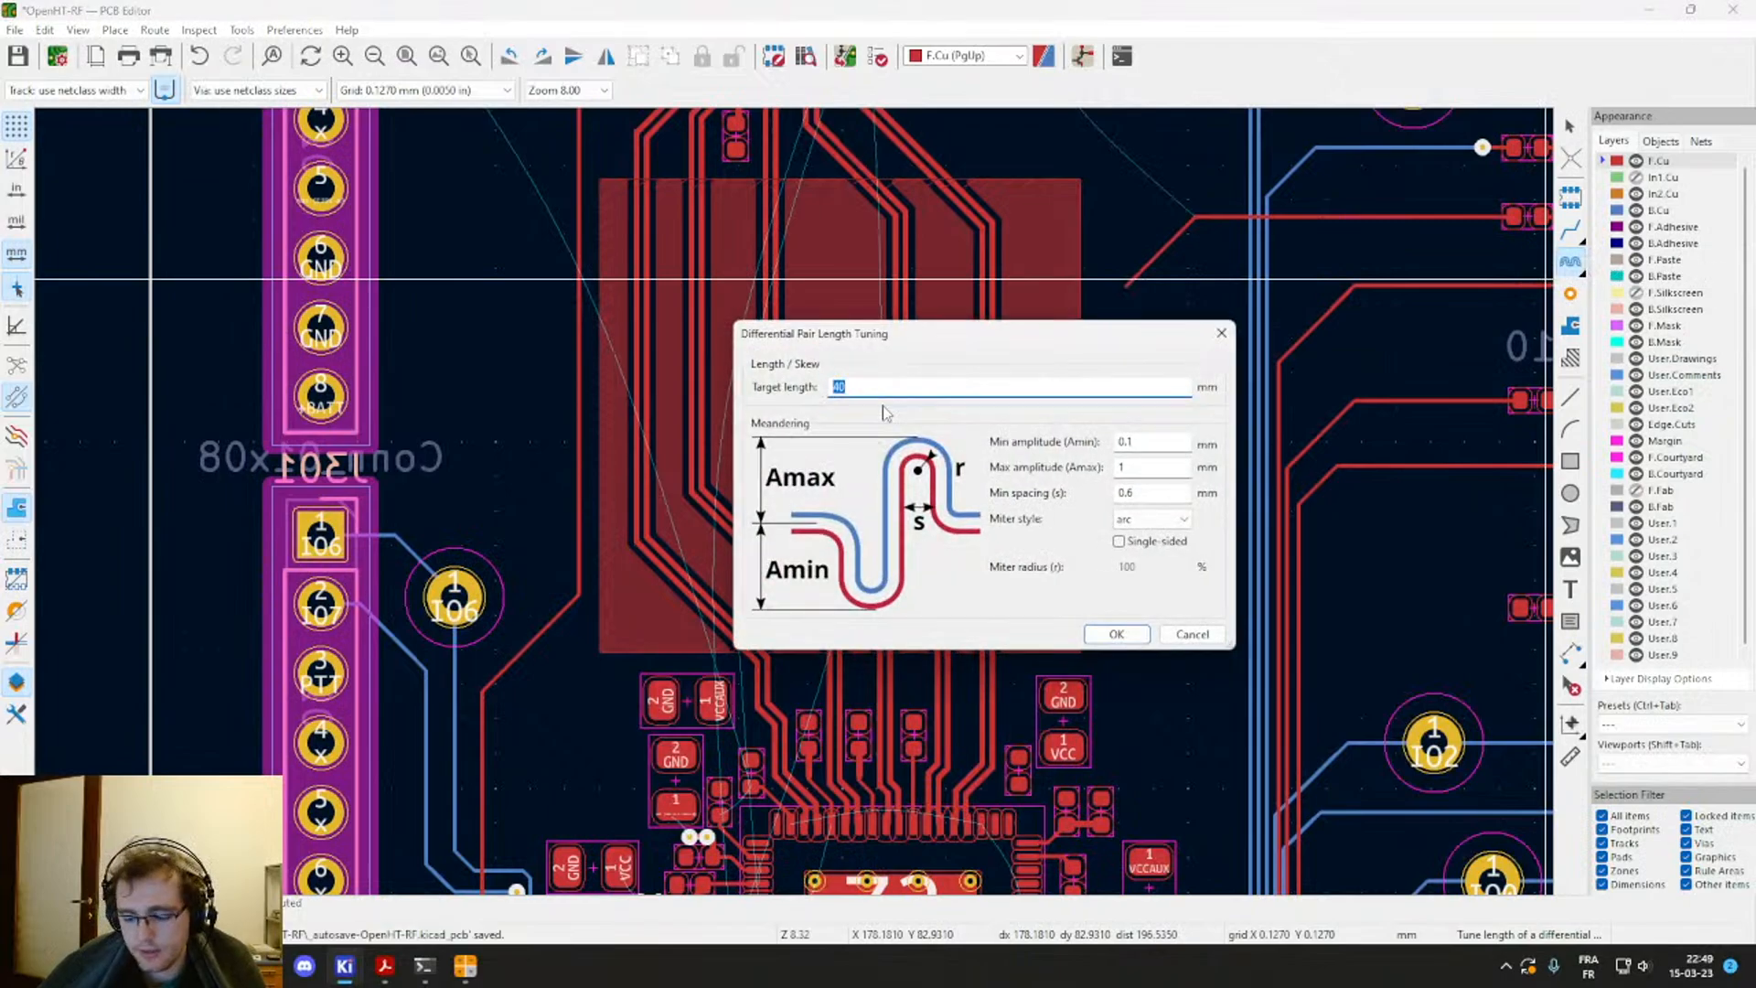
type("35")
key("Return")
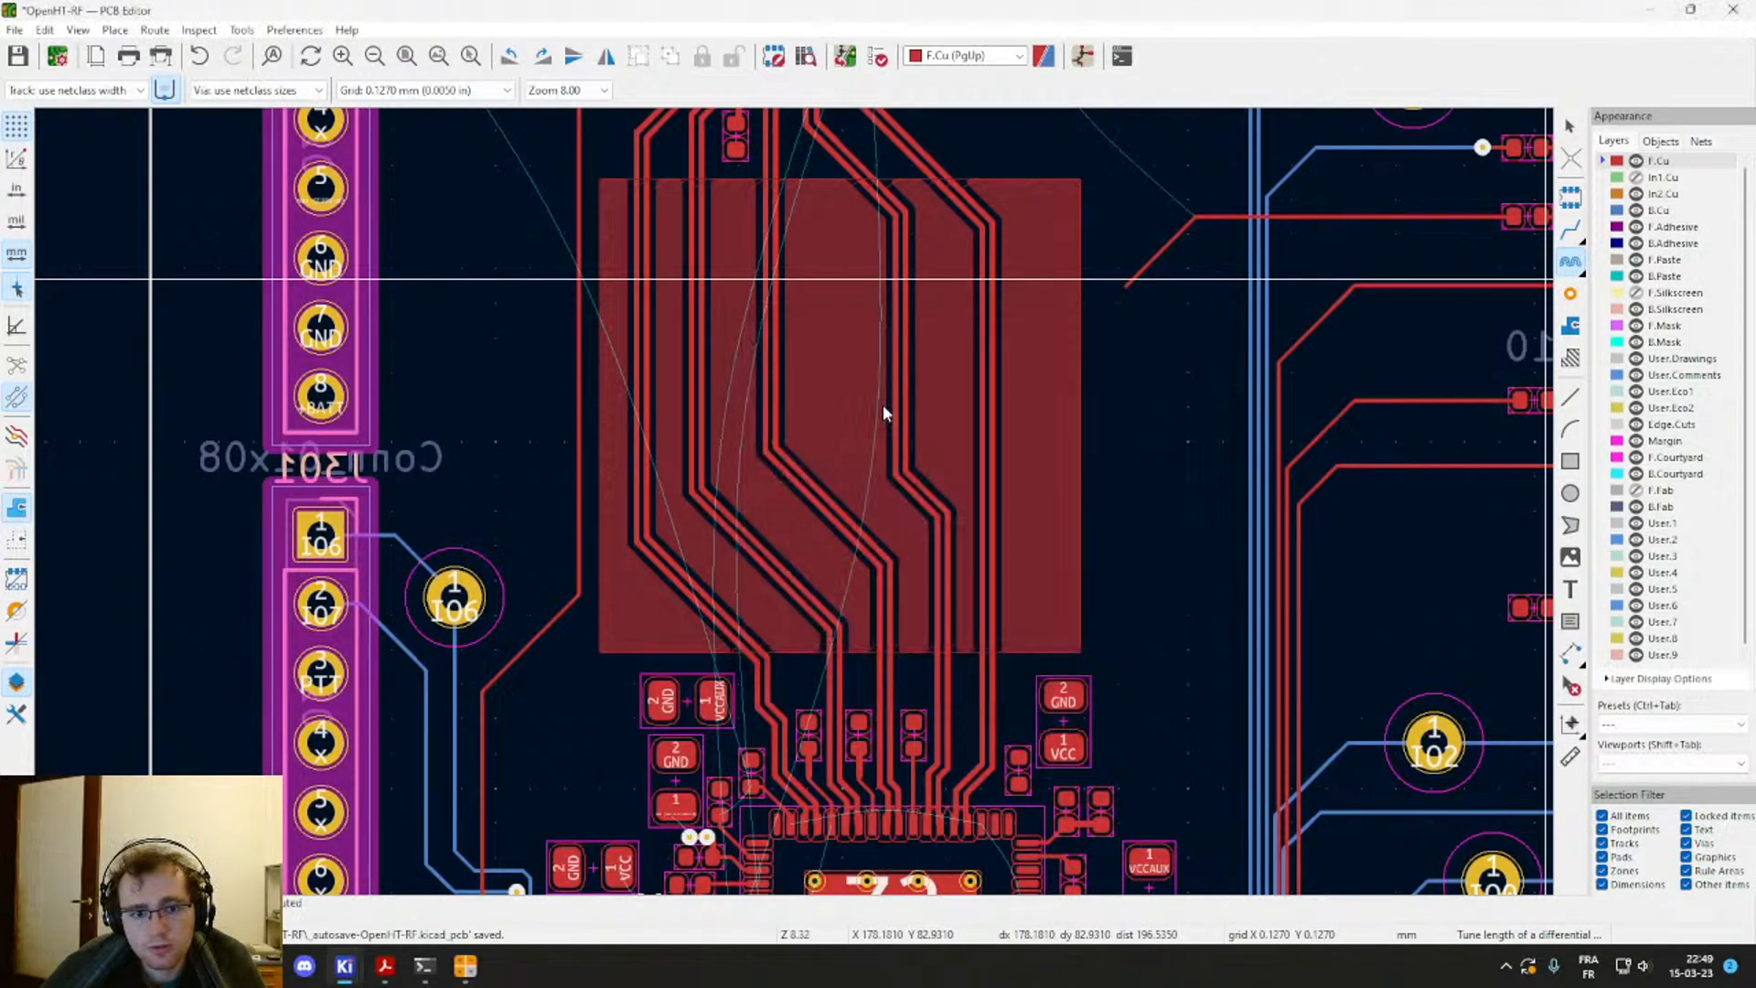
middle_click_drag(715, 360, 868, 436)
left_click_drag(772, 549, 710, 568)
key("Escape")
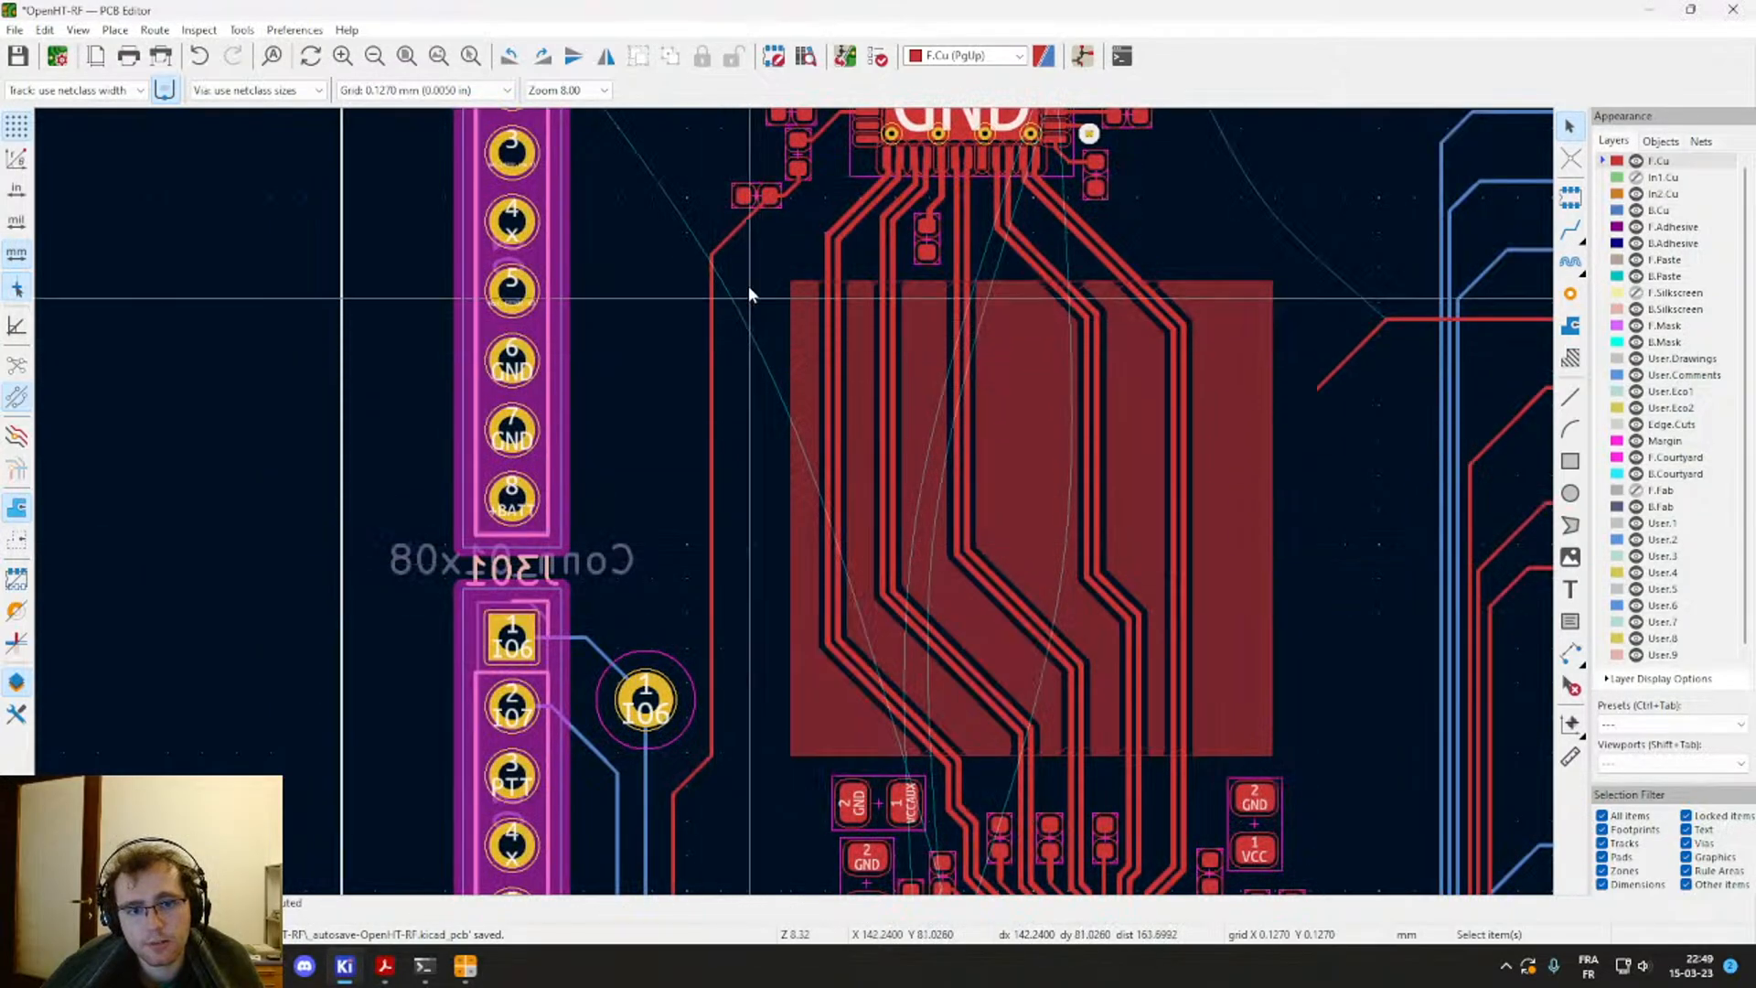
Step: Delete the rectangular F.Cu copper zone surrounding the LVDS pairs between the two chips
left_click(739, 235)
left_click_drag(739, 236, 756, 245)
left_click(805, 340)
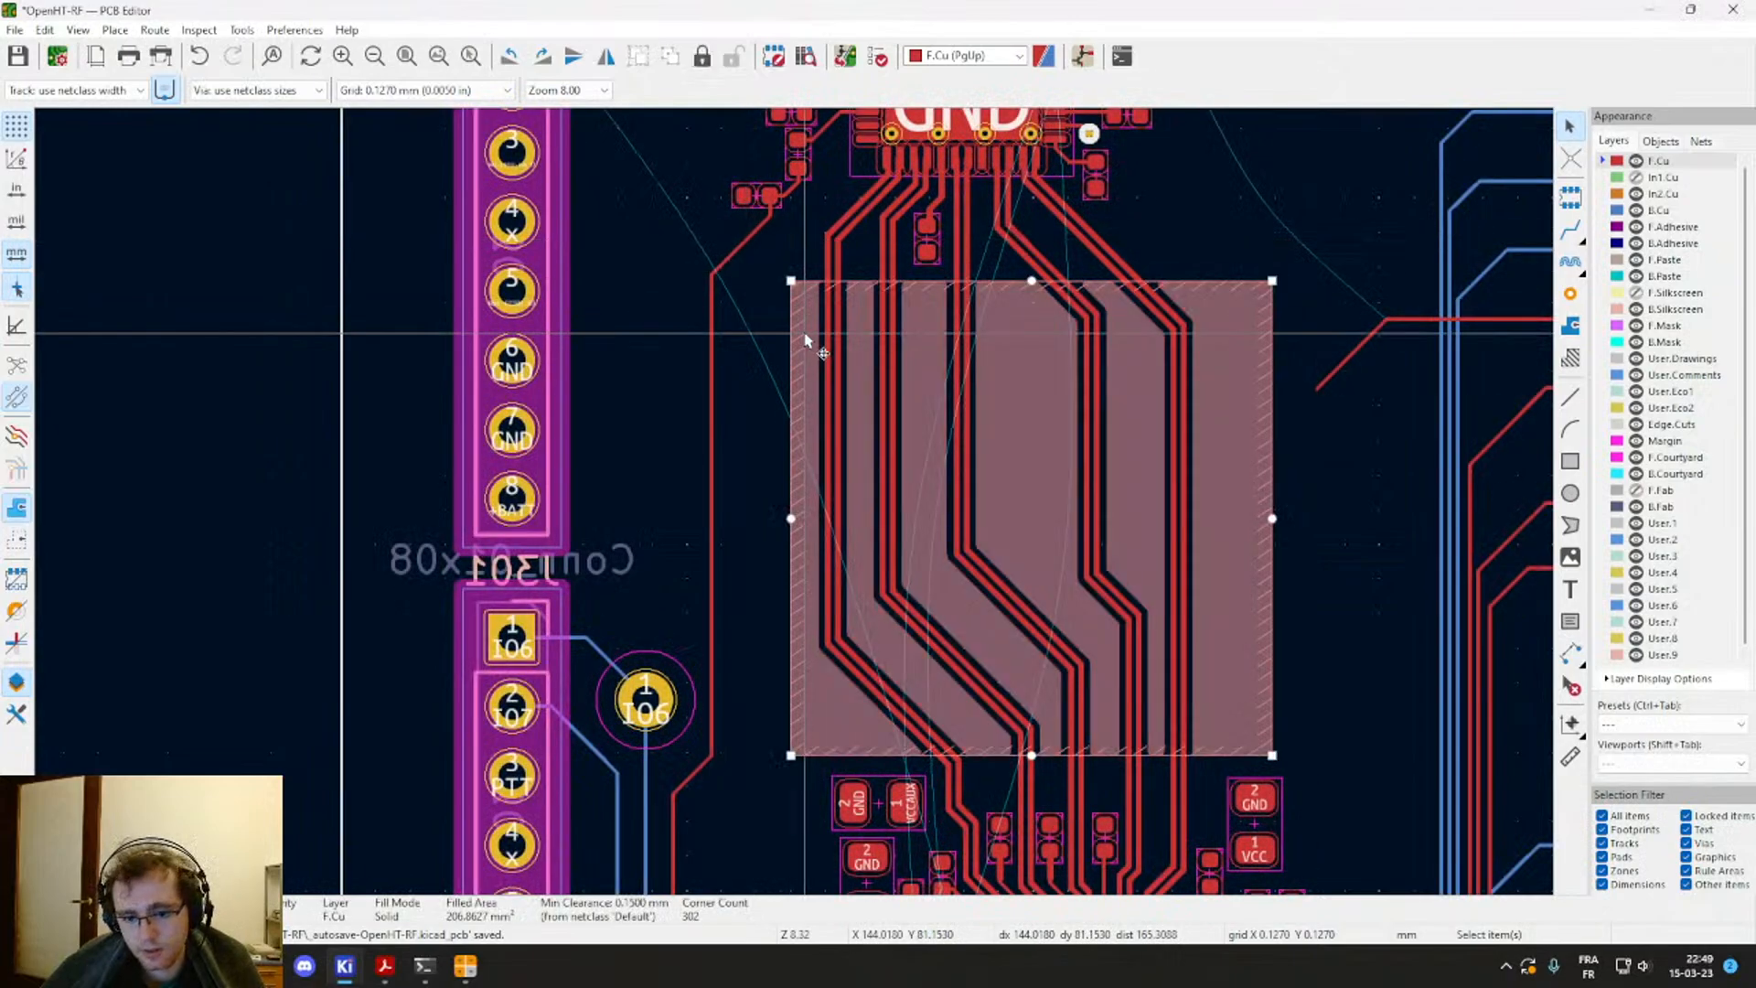
key("Delete")
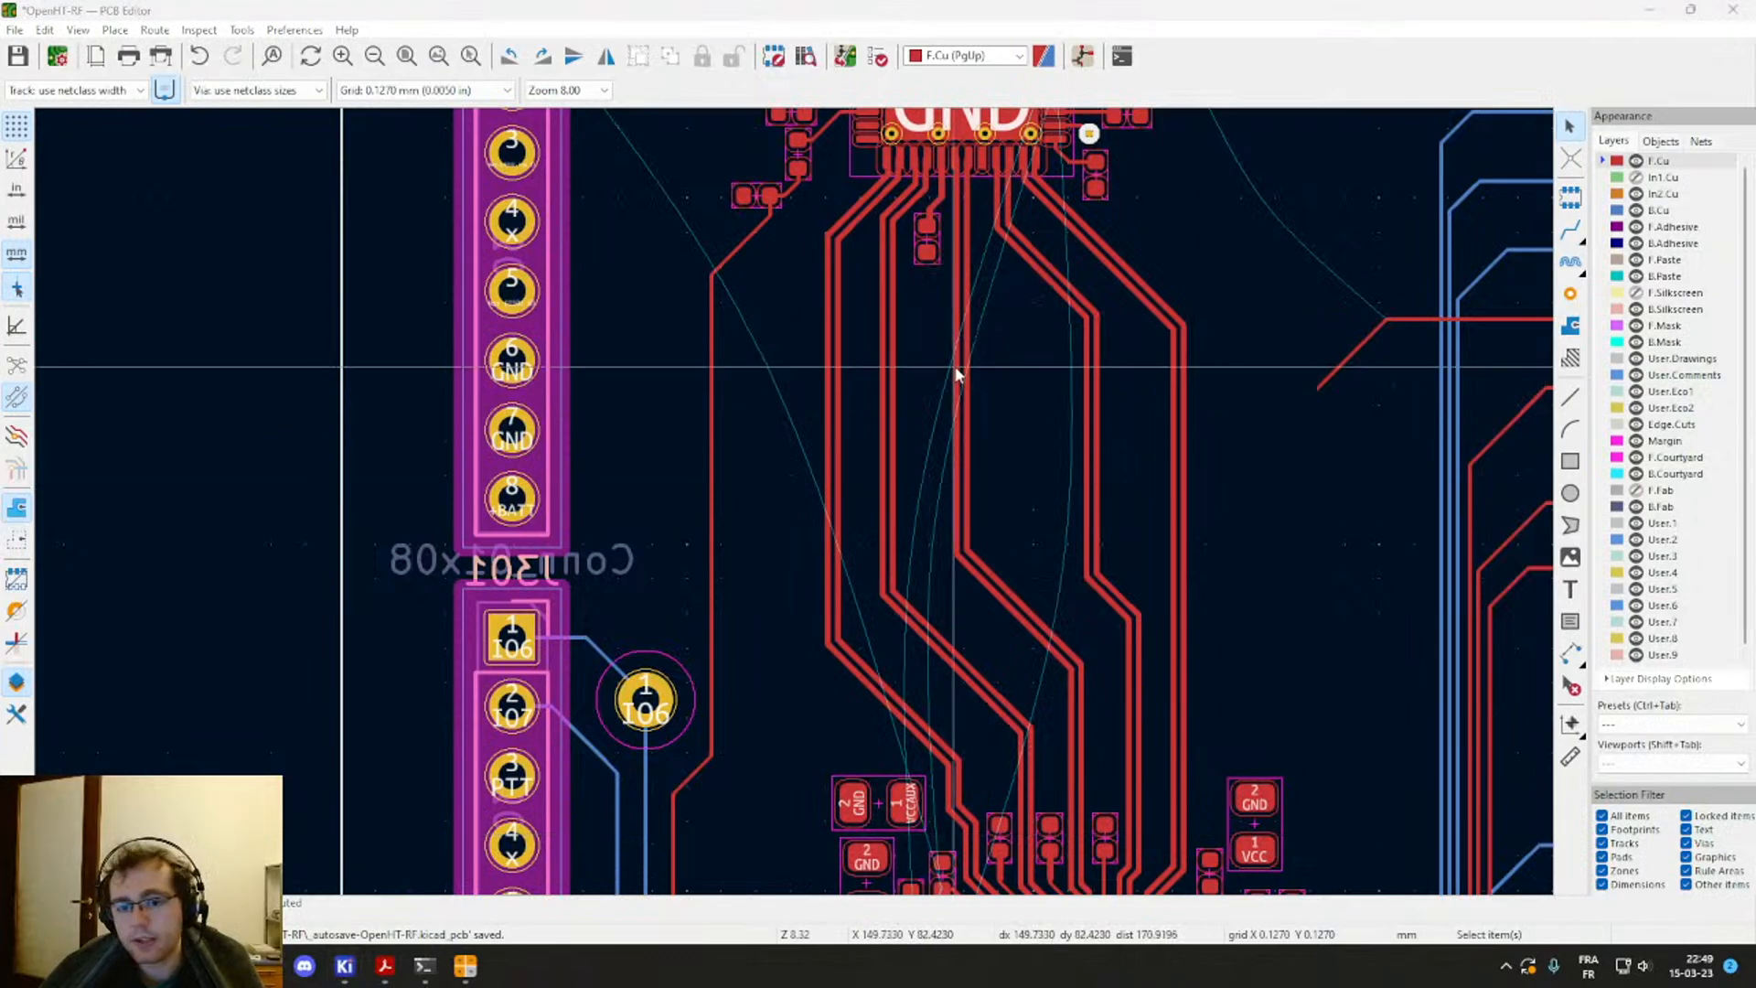
Step: Try to drag the long straight section of the LVDS_TXCLK pair away from the neighbouring pair
scroll(955, 412, "up", 3)
scroll(686, 531, "up", 2)
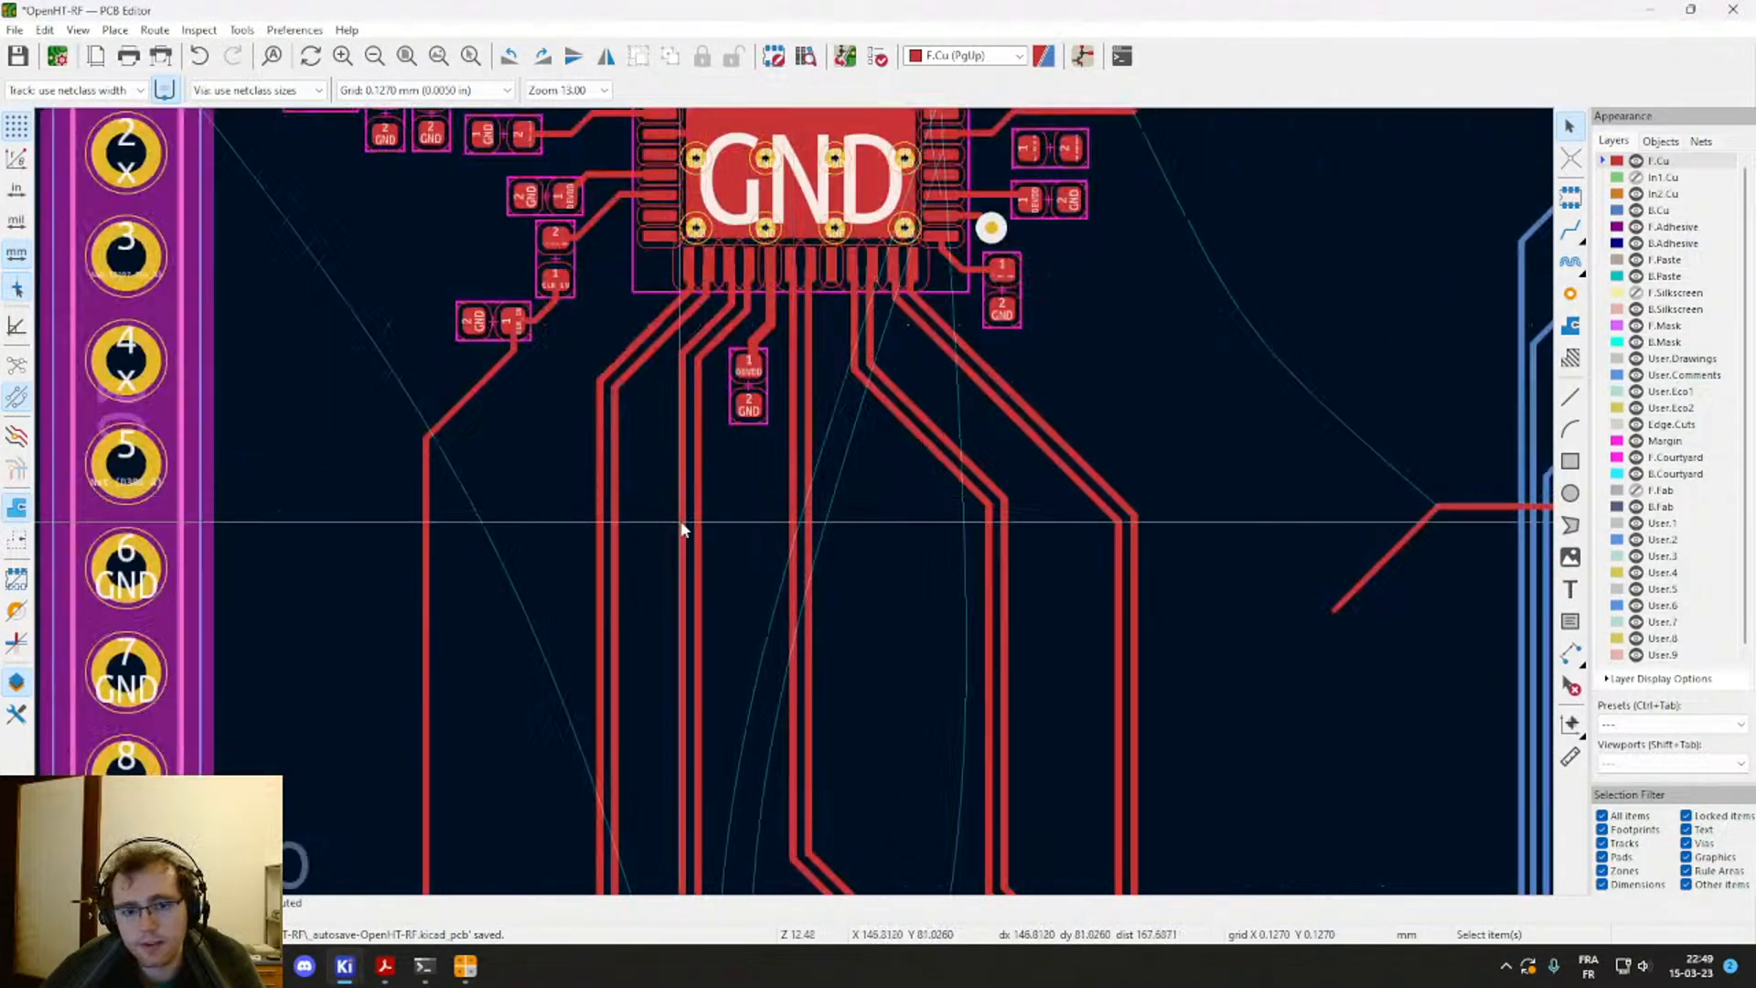
scroll(705, 476, "up", 2)
middle_click_drag(833, 282, 877, 407)
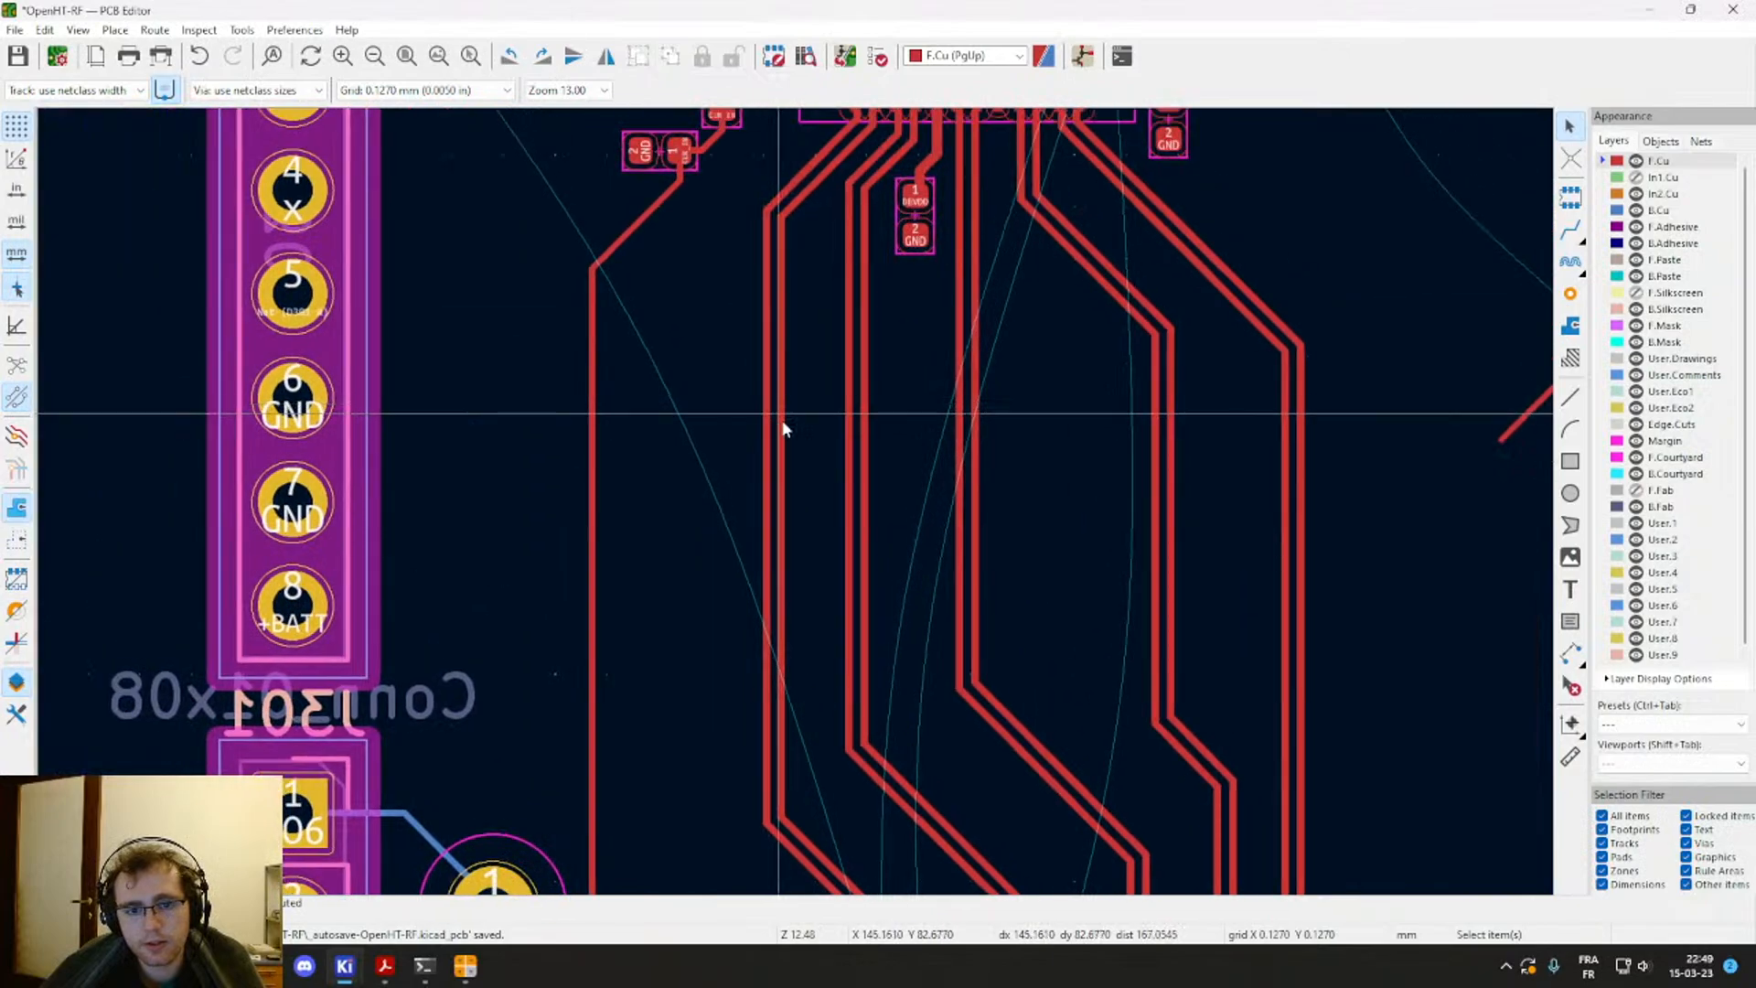
left_click_drag(792, 437, 737, 437)
left_click(767, 452)
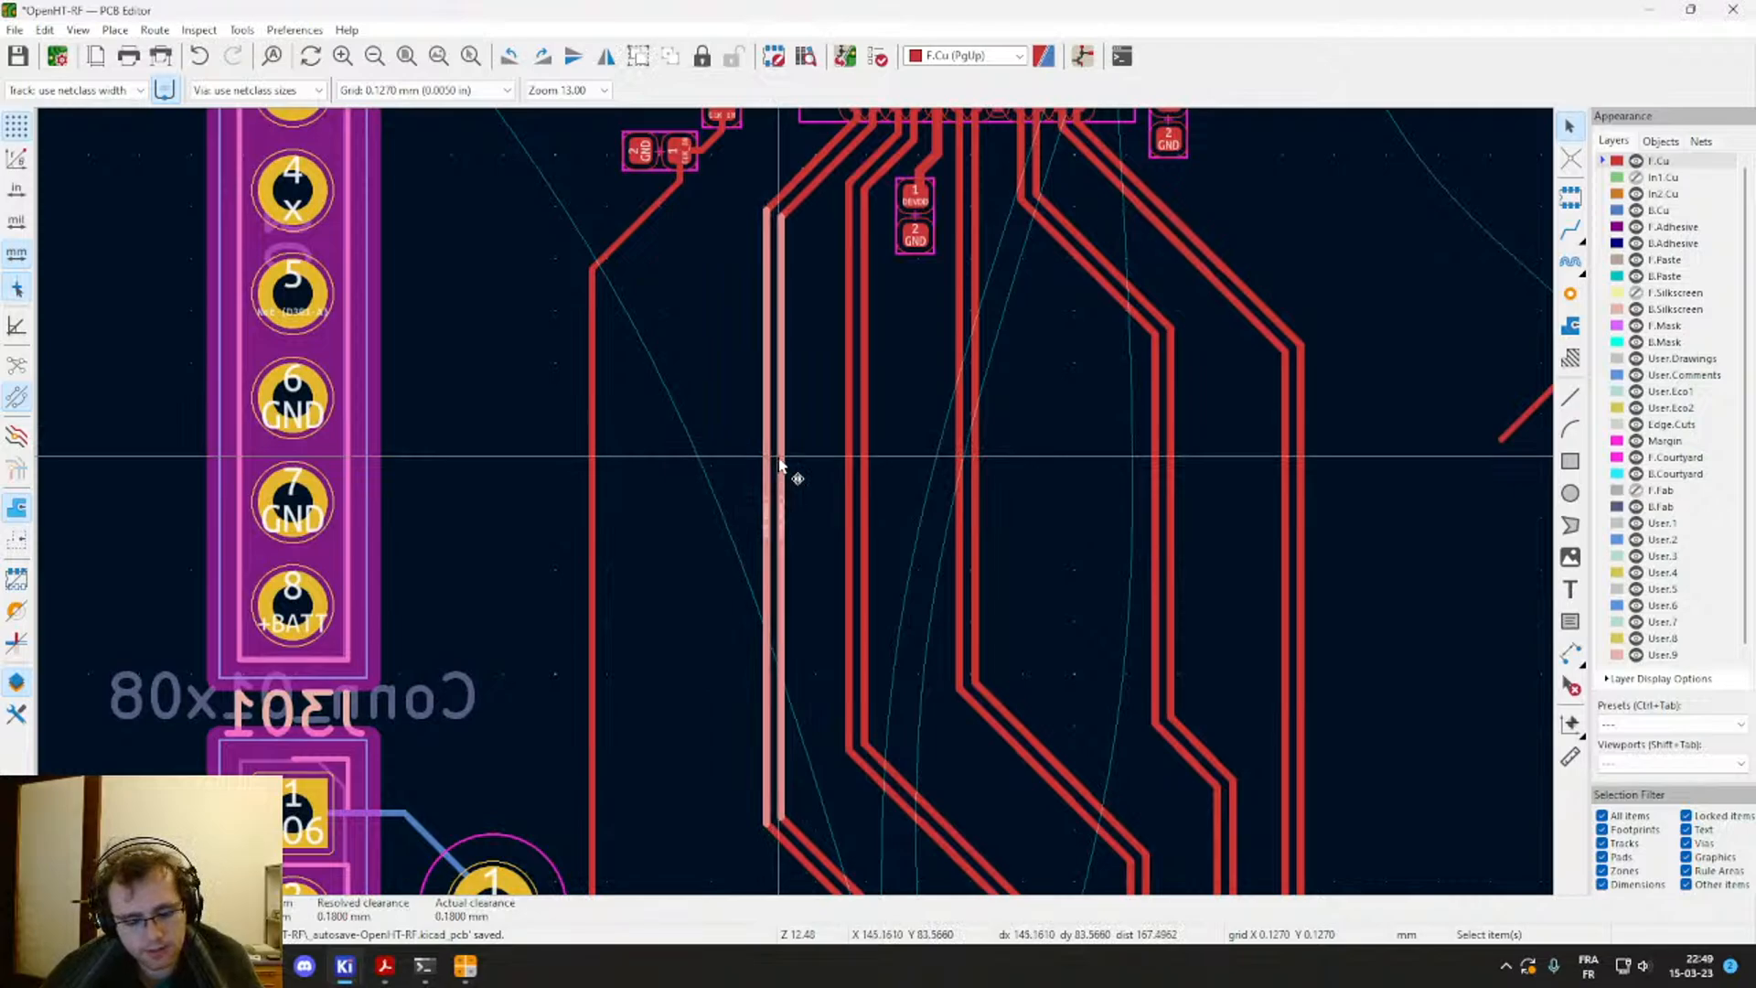
left_click(768, 481)
key("d")
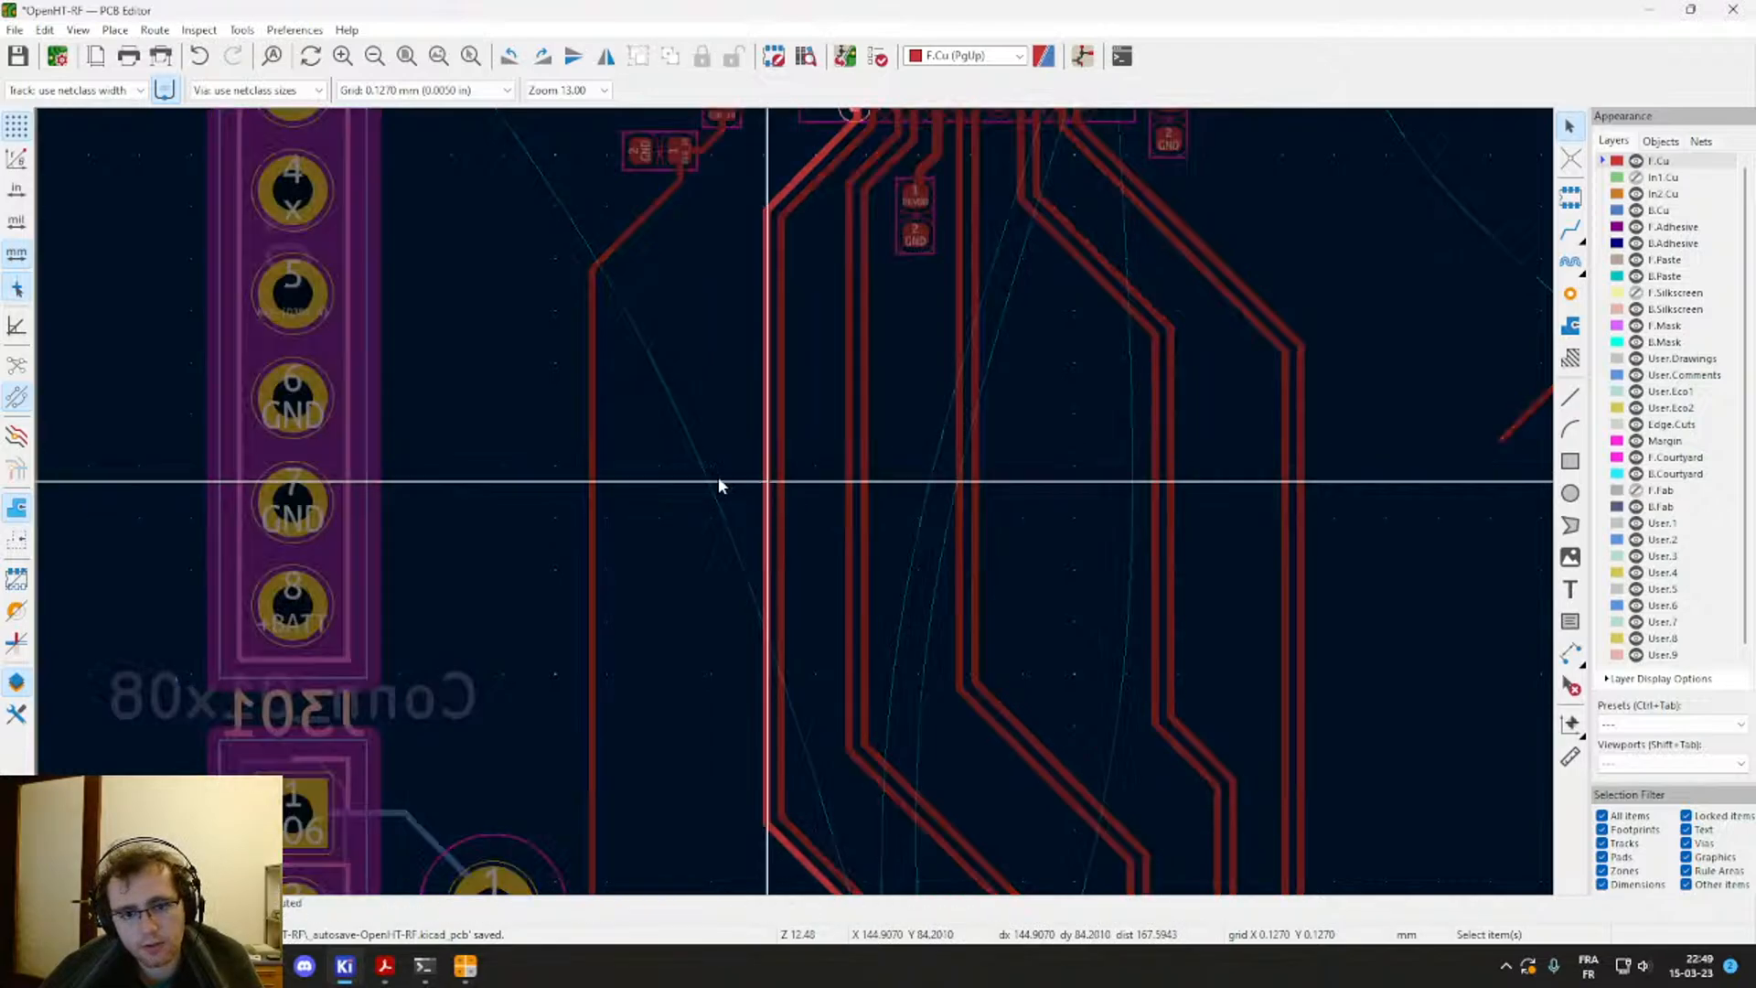
scroll(700, 501, "down", 3)
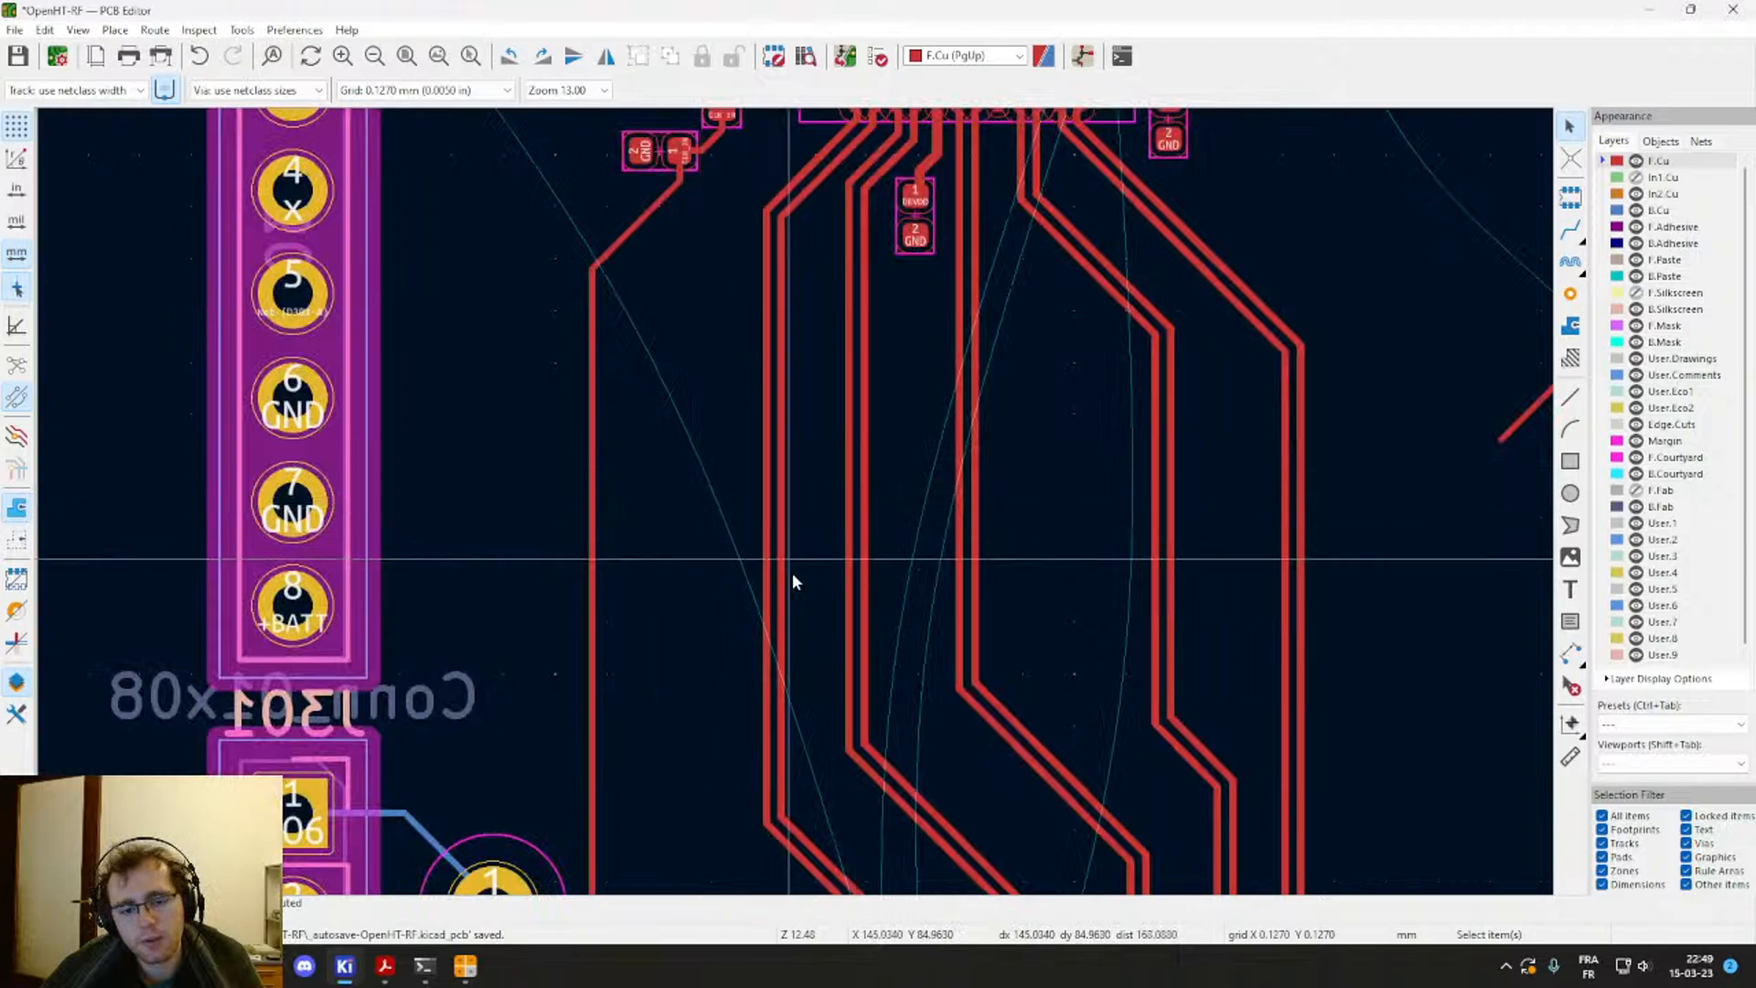
Step: Delete the long straight section of both LVDS_TXCLK tracks between the two chips
left_click(790, 501)
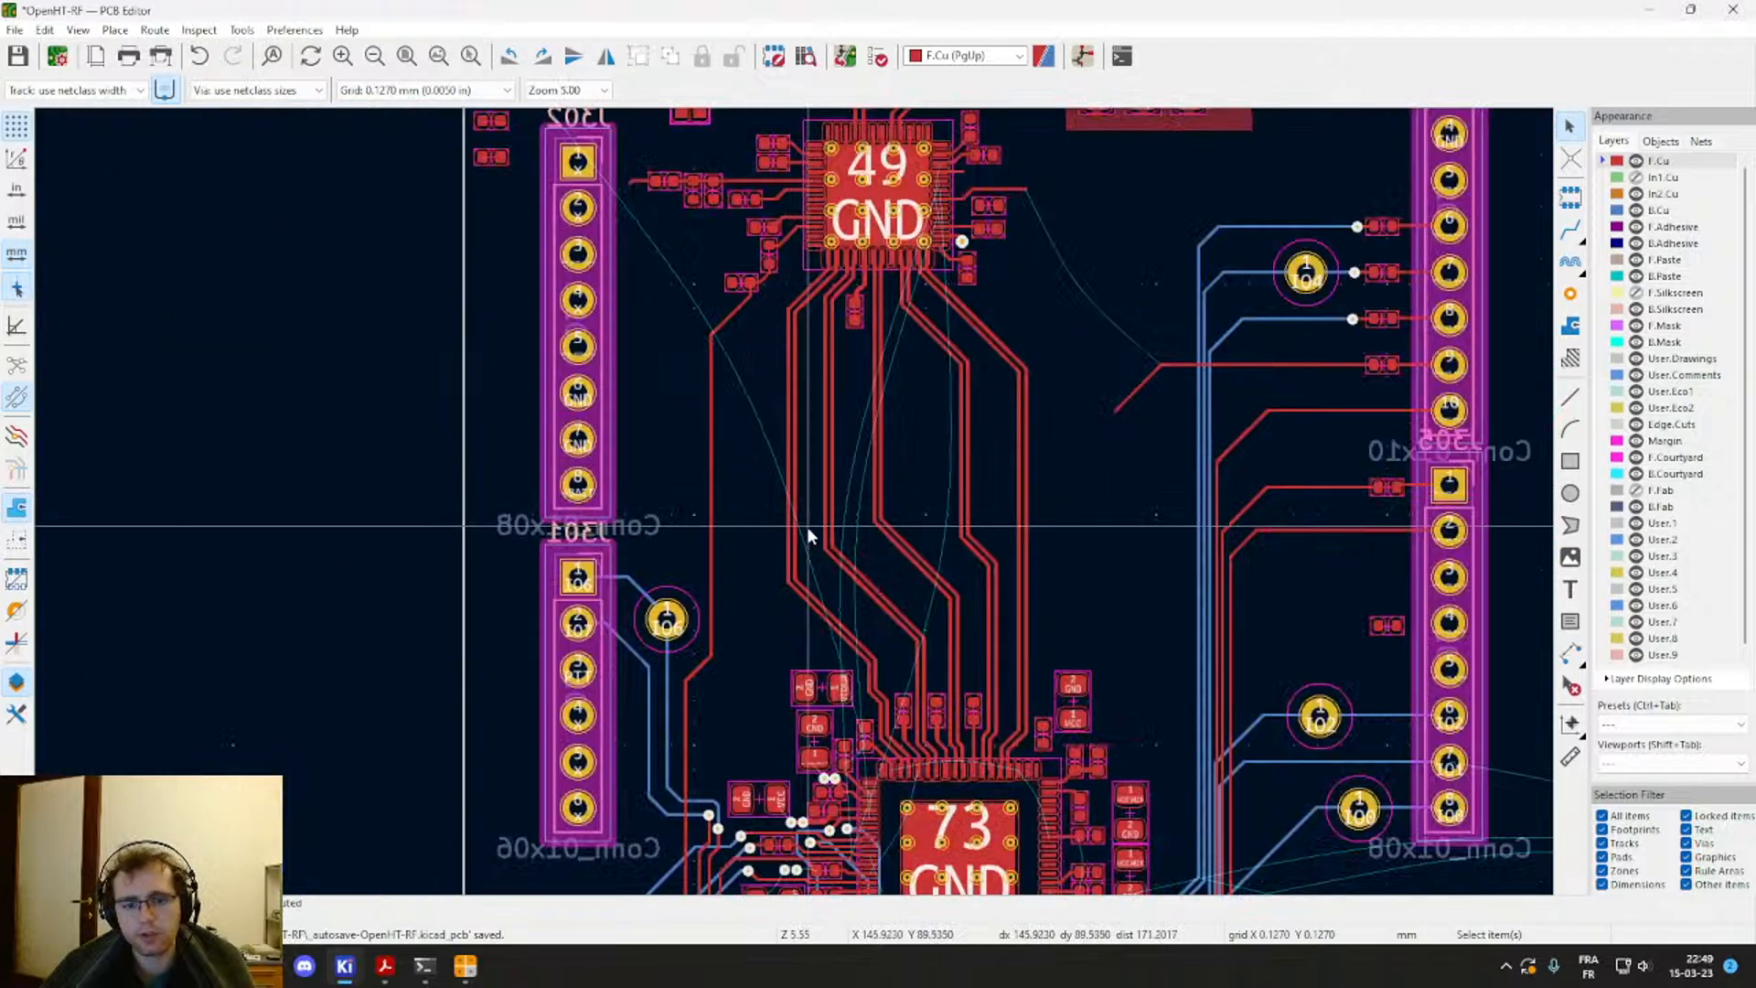
scroll(805, 525, "up", 5)
scroll(803, 567, "down", 4)
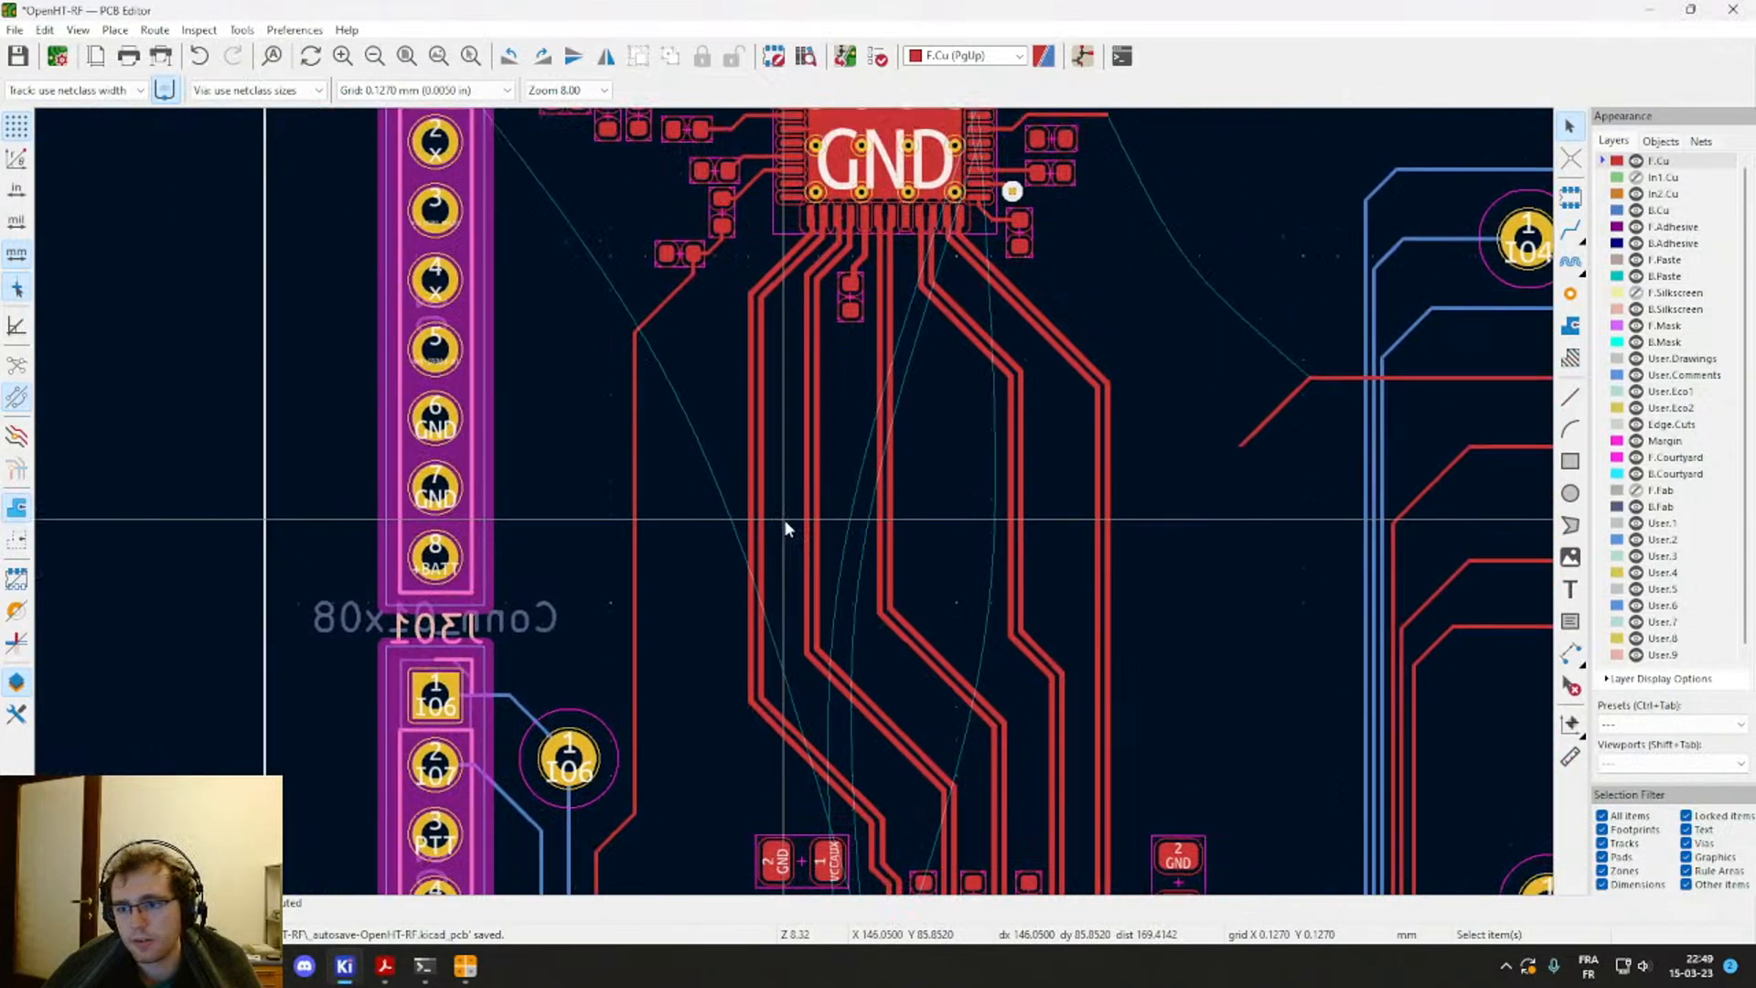
left_click(757, 461)
key("m")
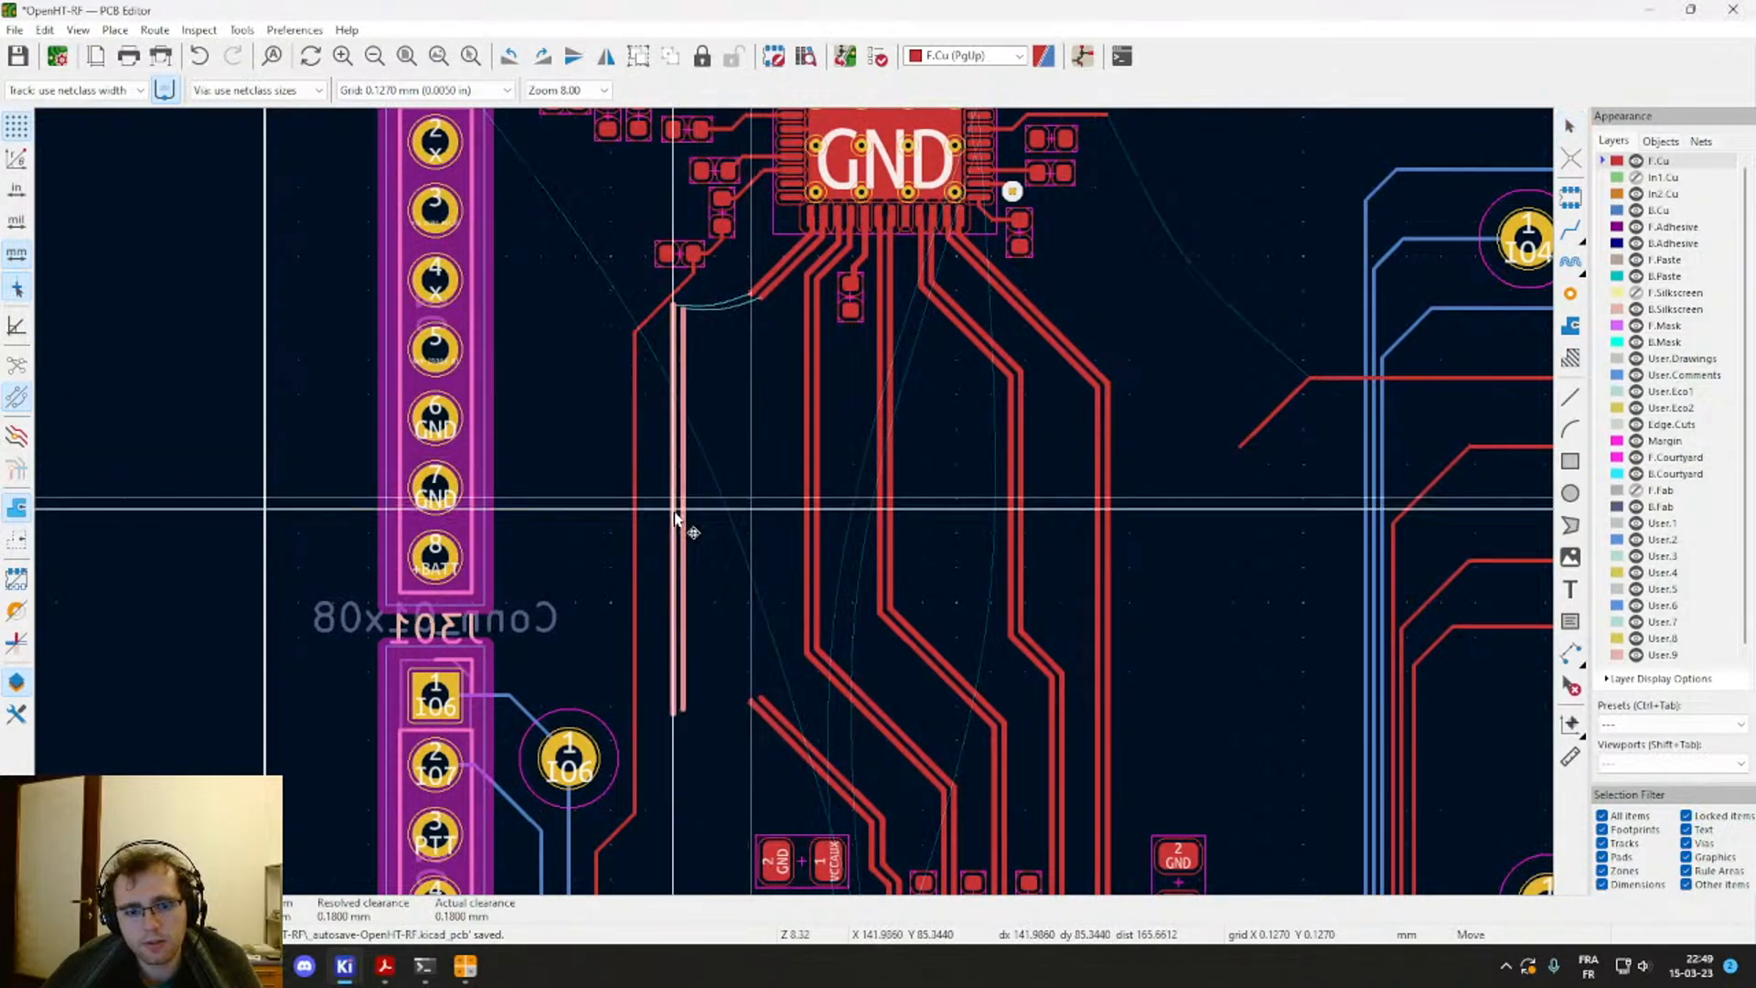
key("Delete")
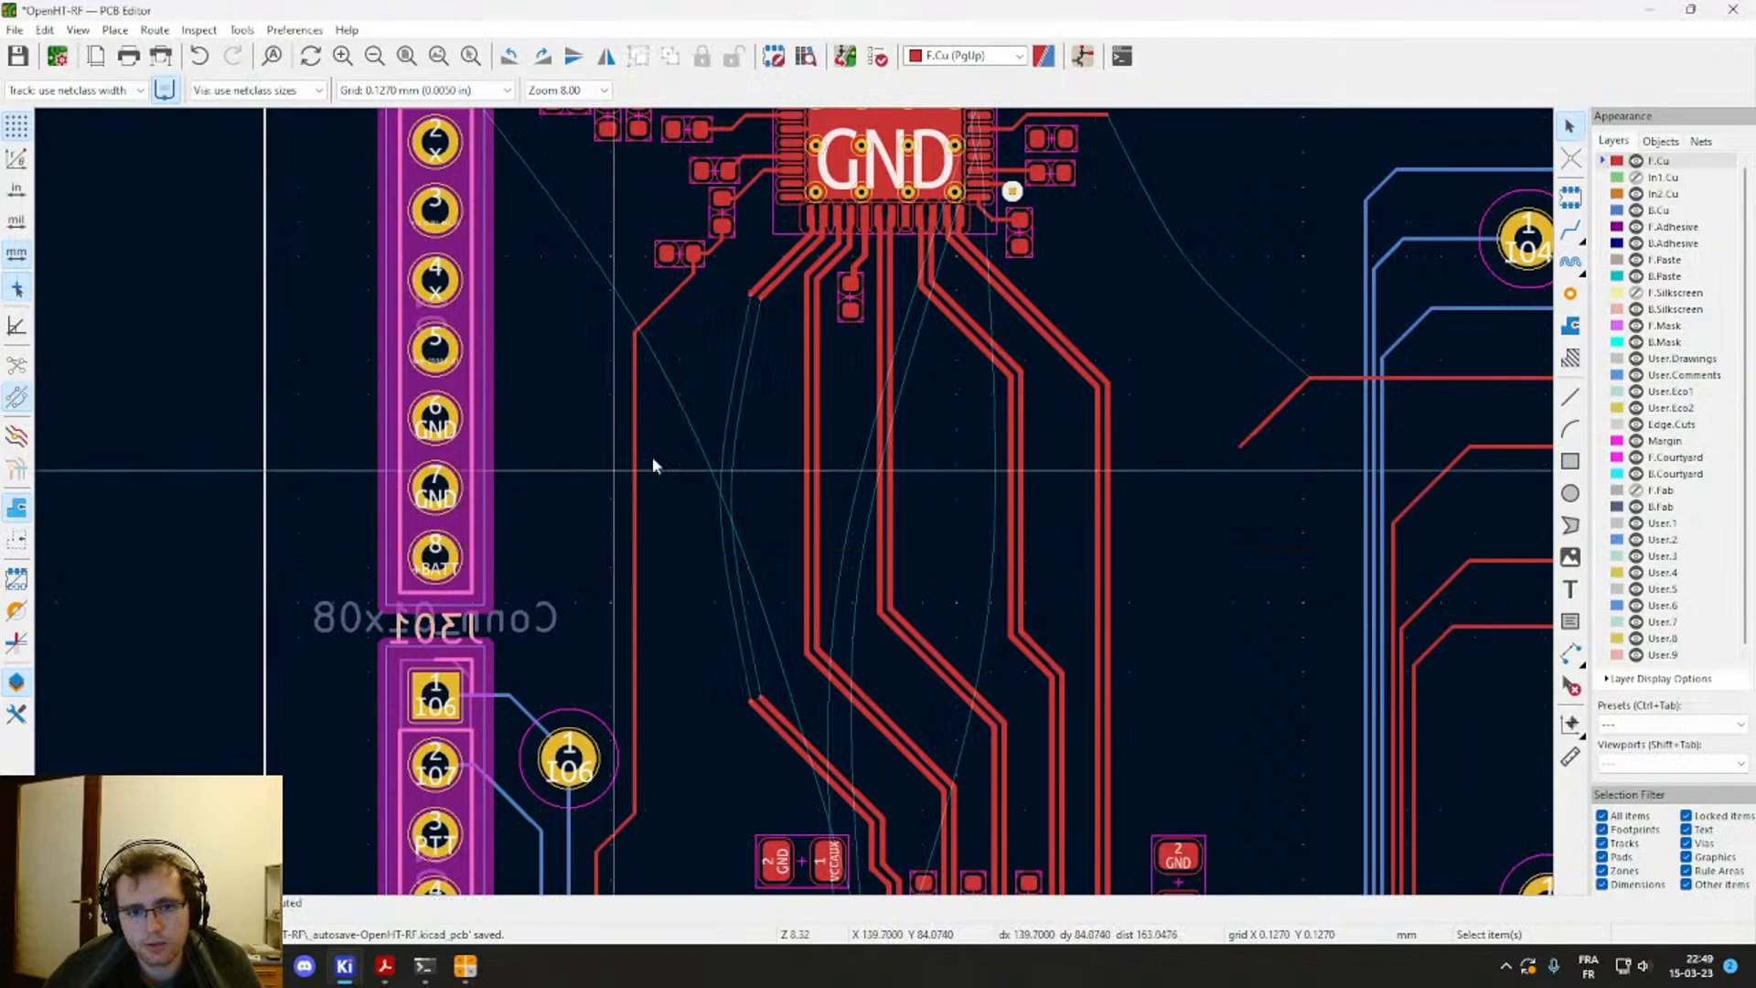
Step: Try to route the LVDS_TXCLK differential pair diagonally outward from its stub near the 49-pad chip, and discard the route
key("6")
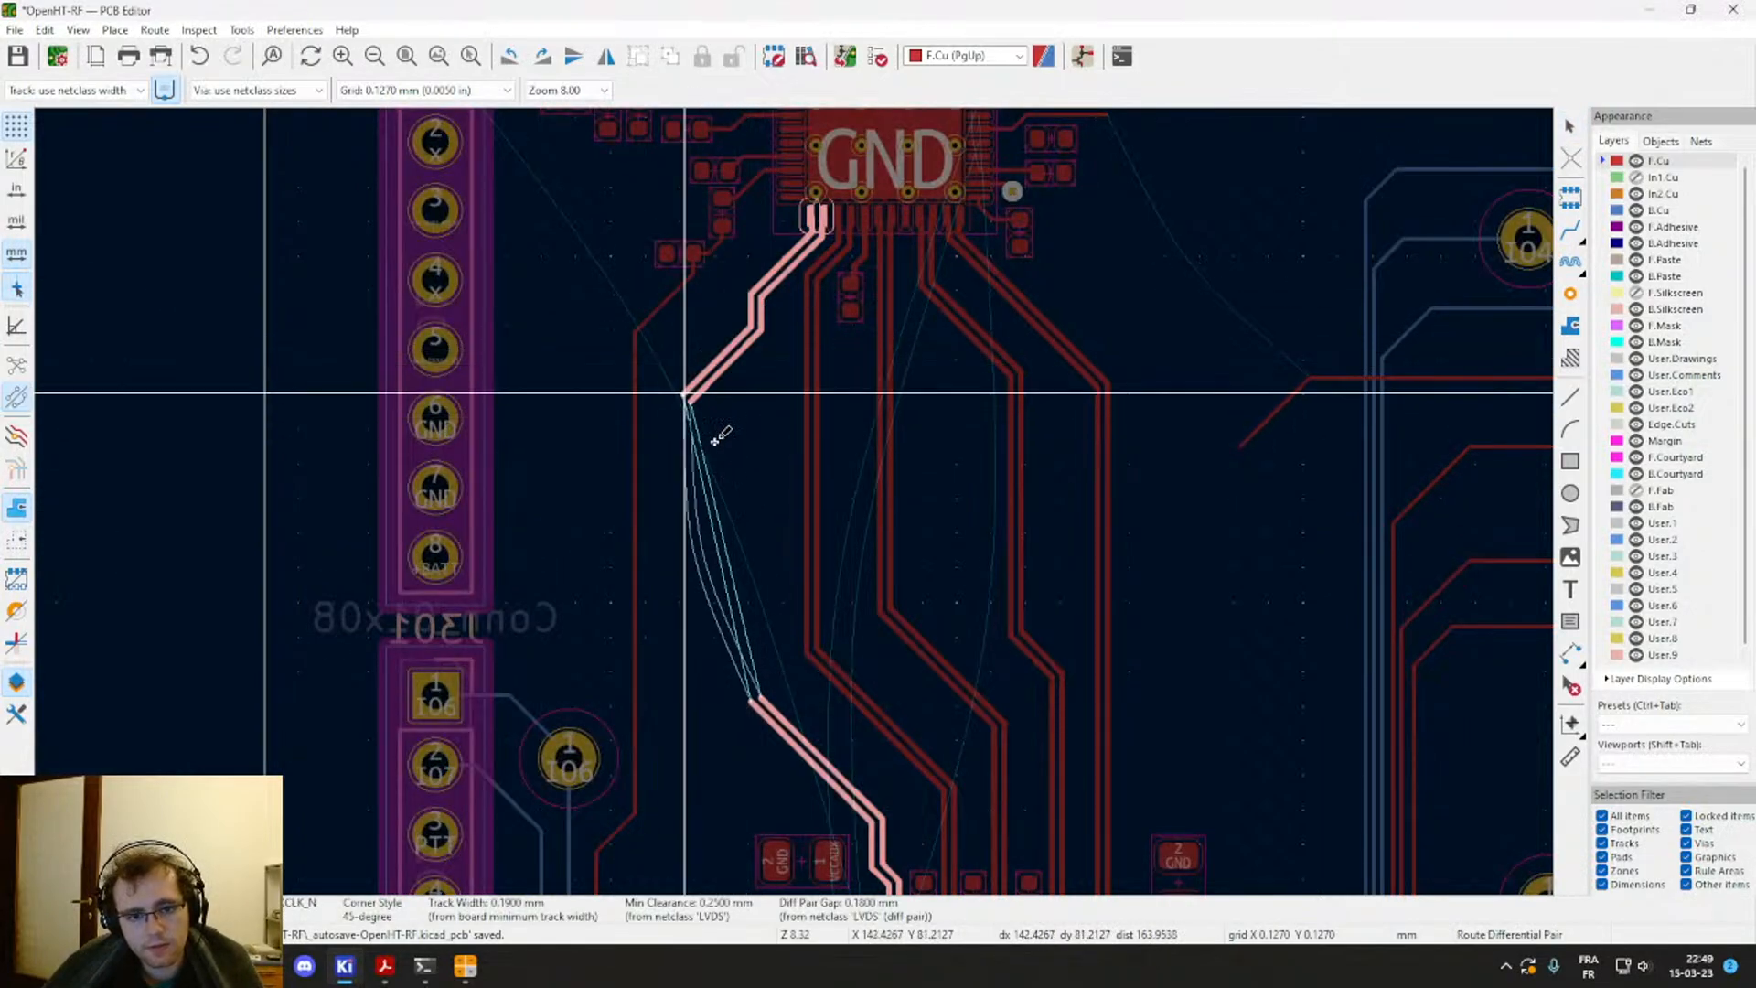
key("Escape")
key("ctrl+z")
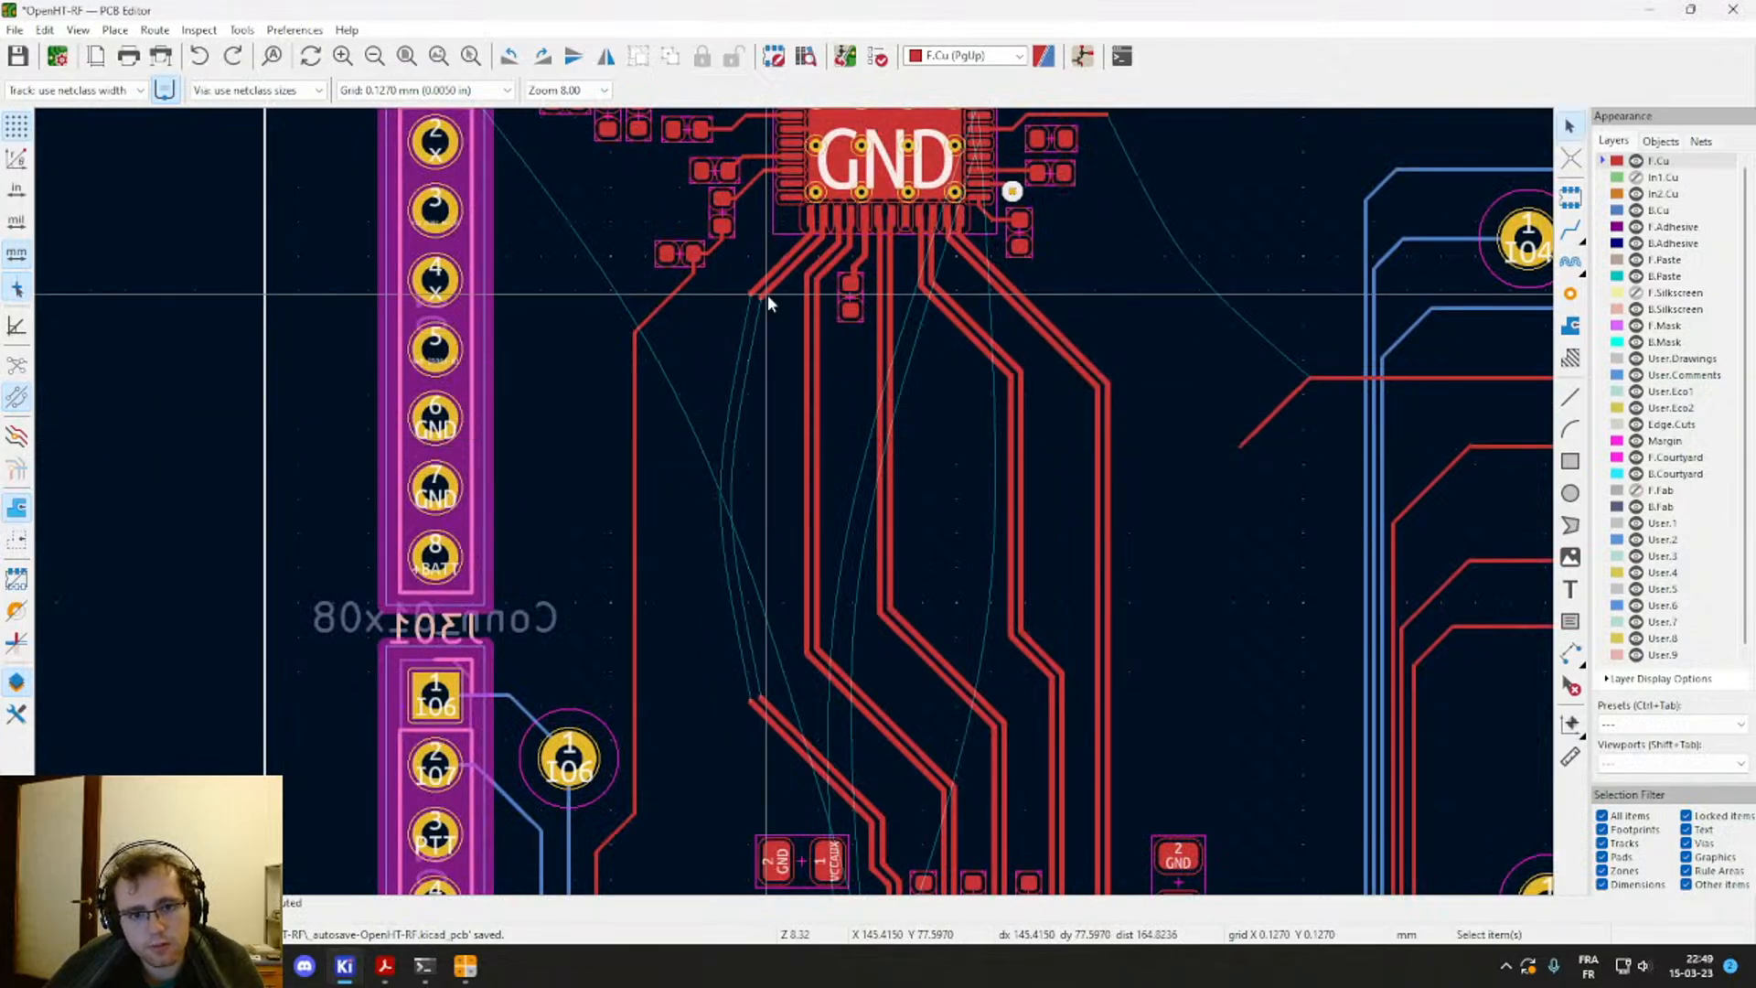
Step: Route the LVDS_TXCLK differential pair straight between its two stubs, and undo the route
key("6")
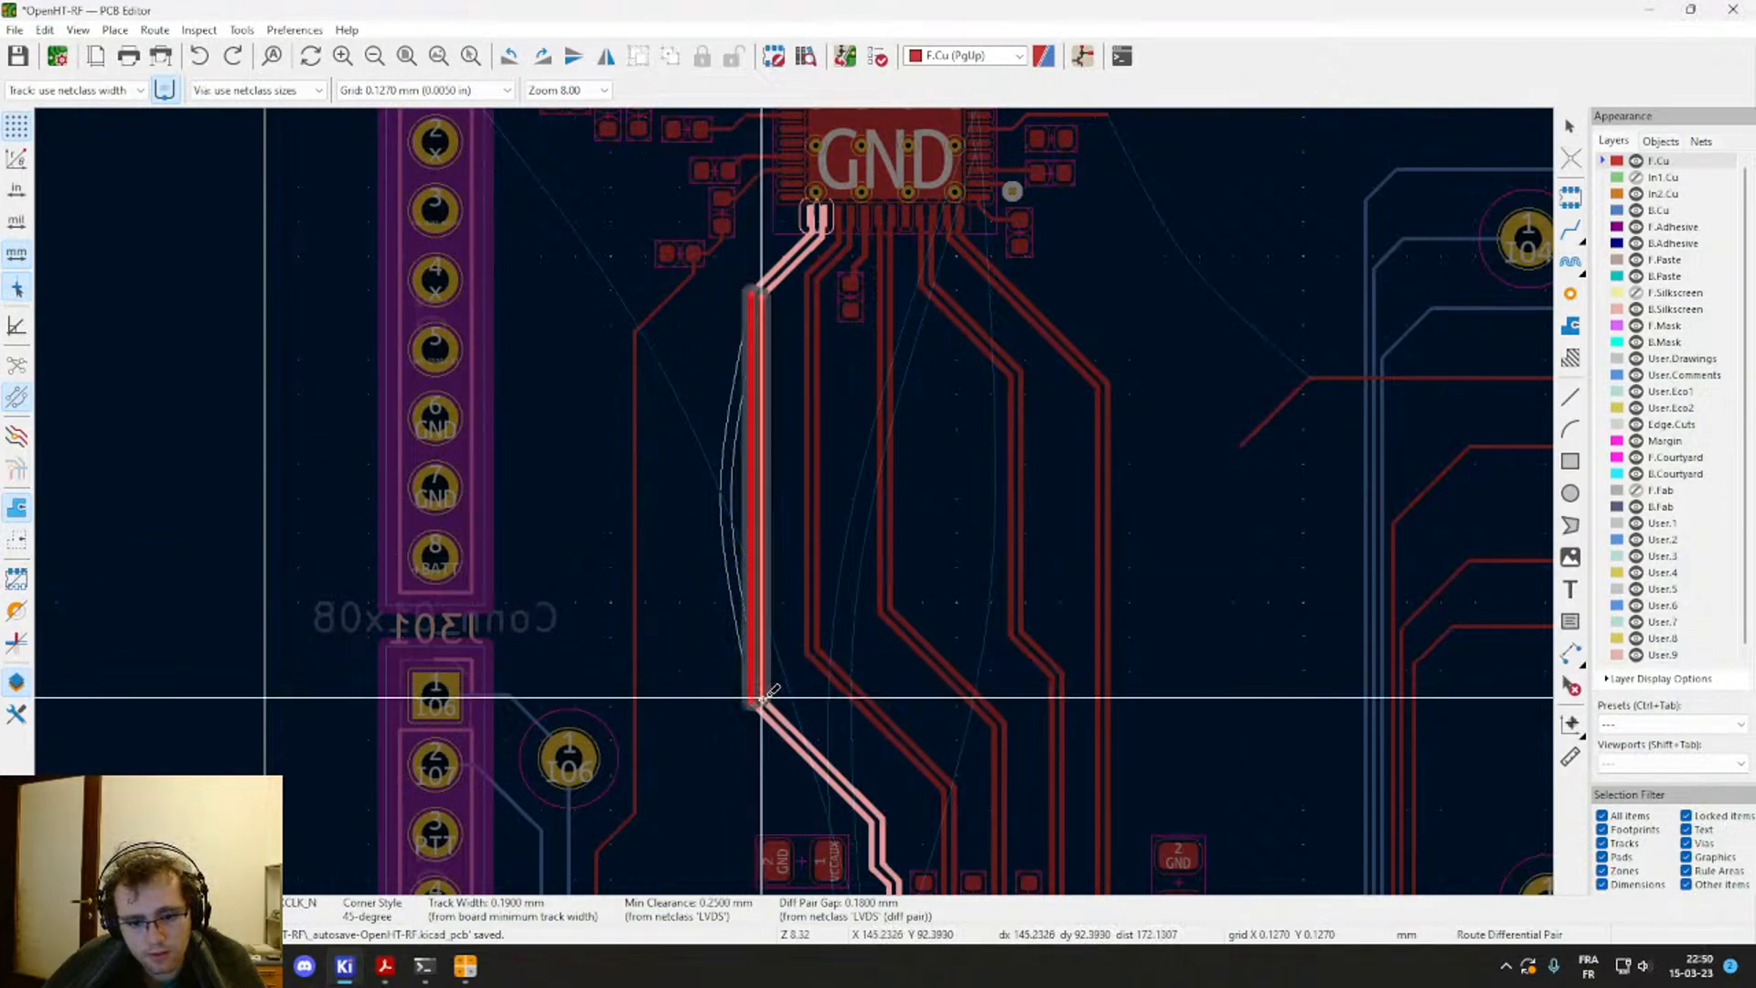
left_click(762, 698)
key("ctrl+z")
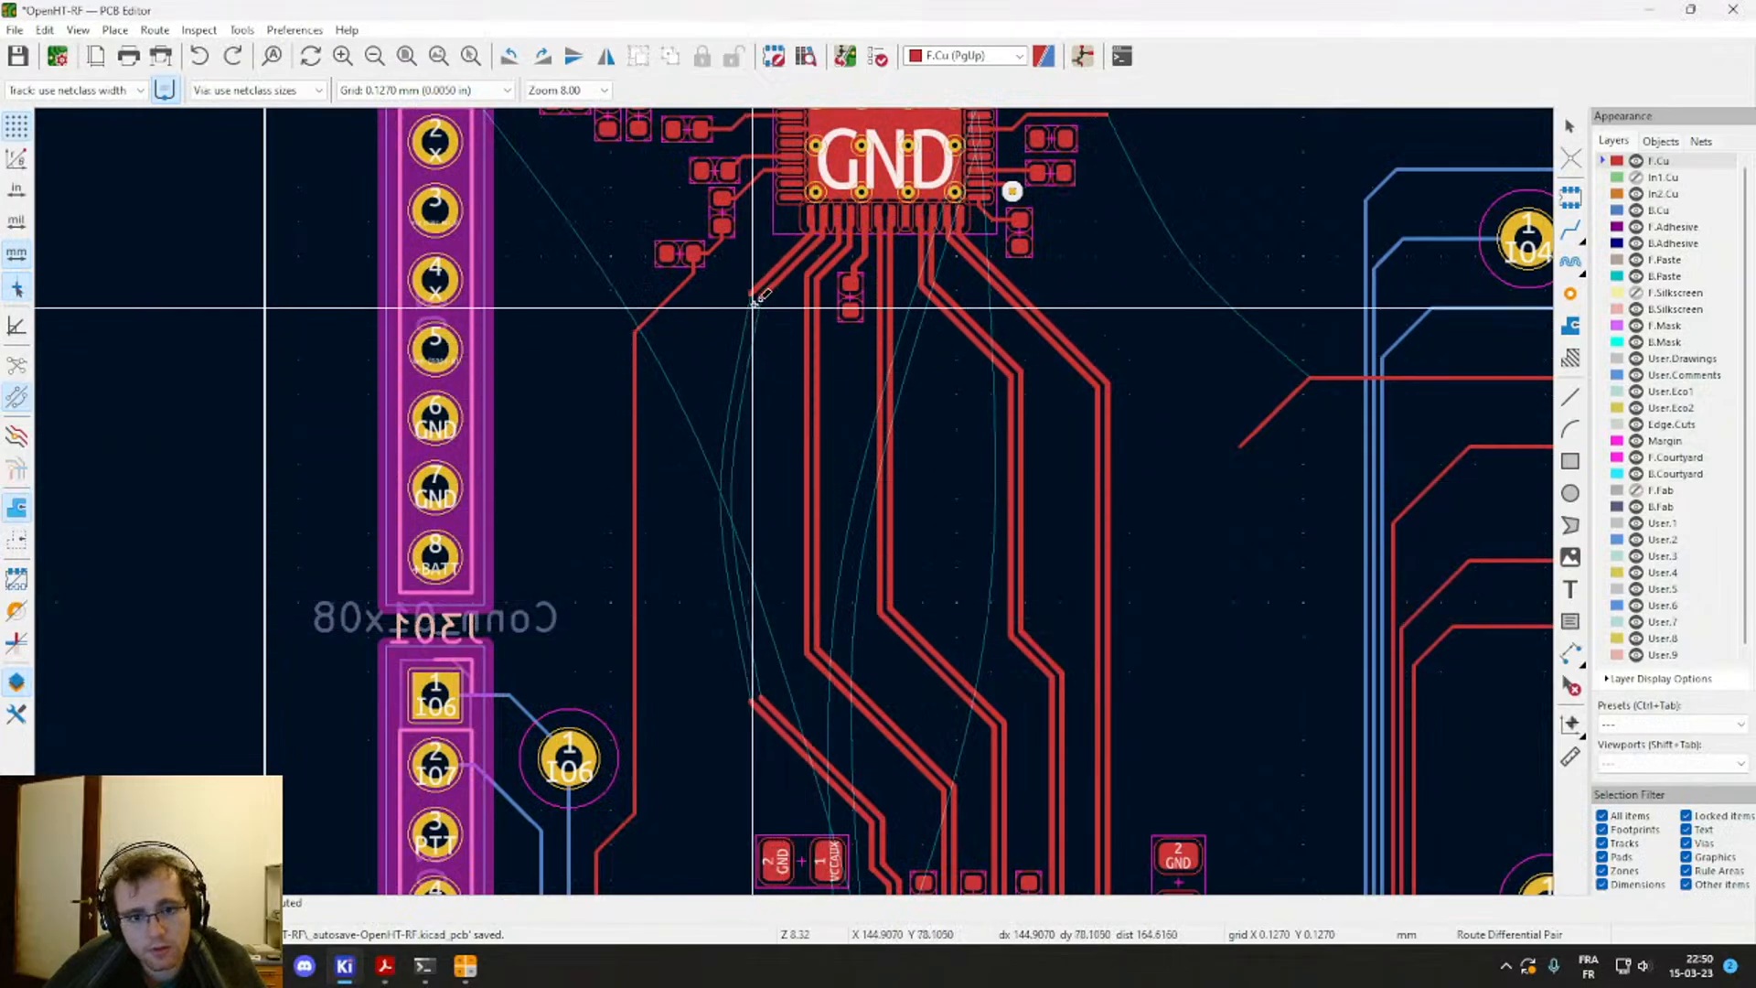
Step: Route the LVDS_TXCLK differential pair between its two stubs, with the straight section shifted outward from the neighbouring pair
left_click(760, 300)
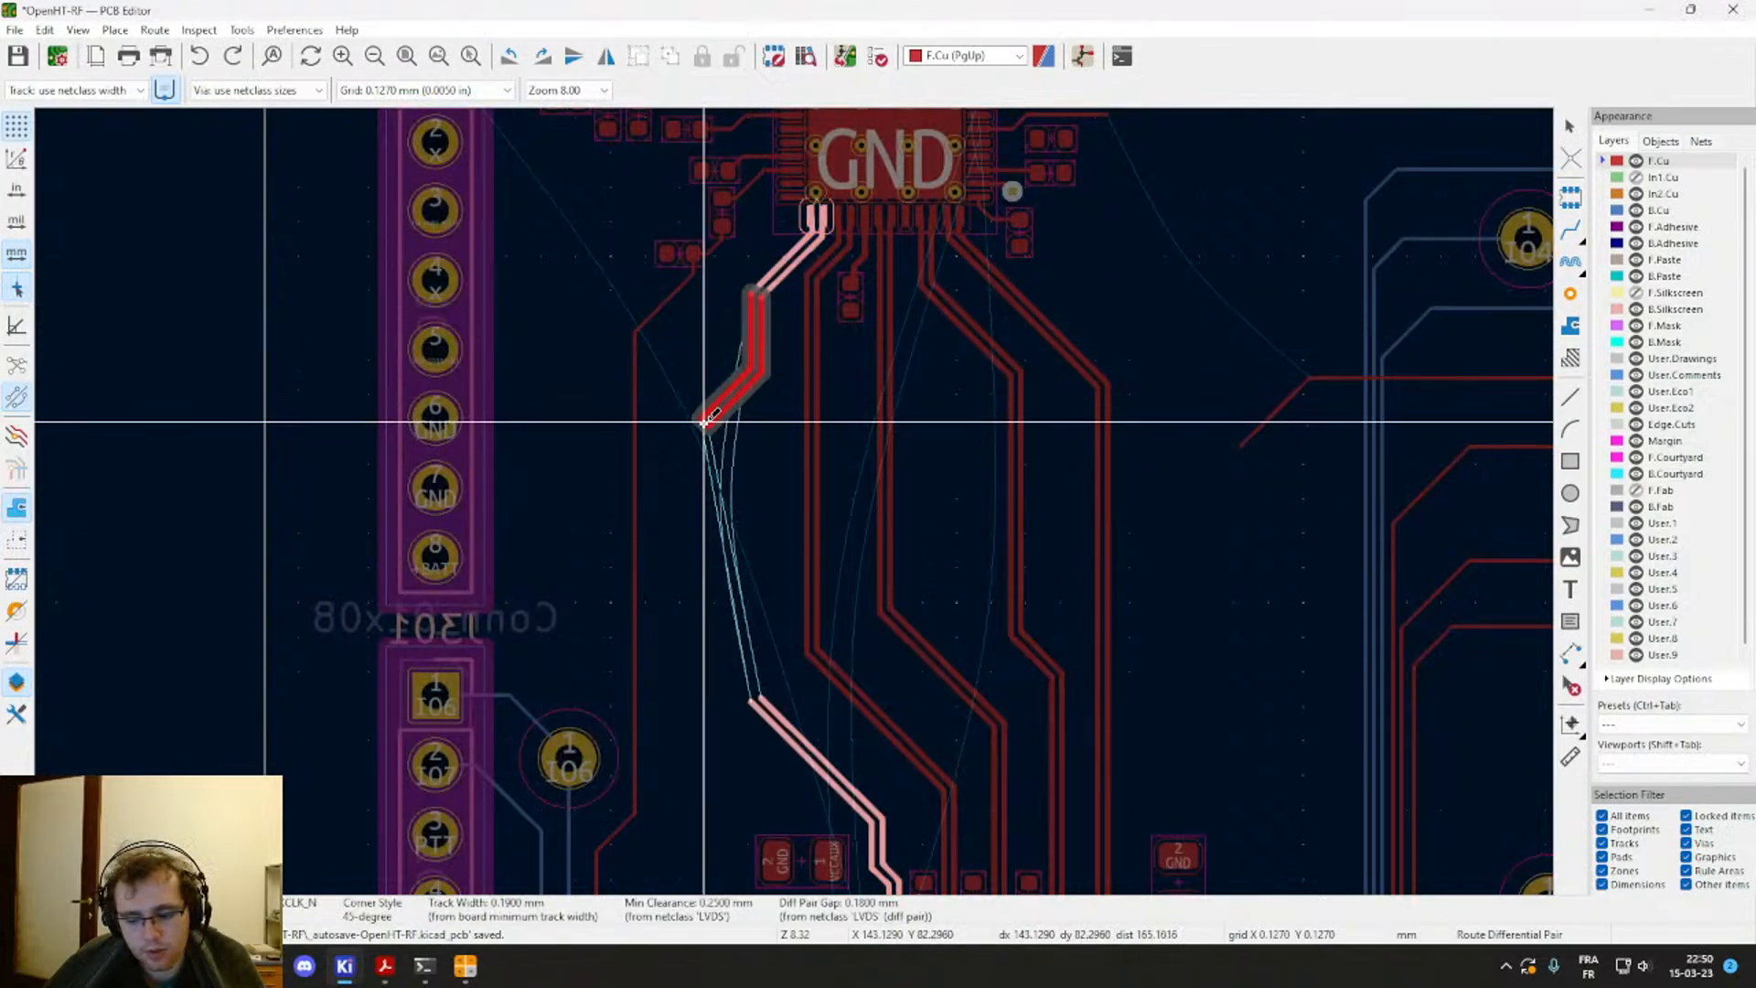
left_click(718, 430)
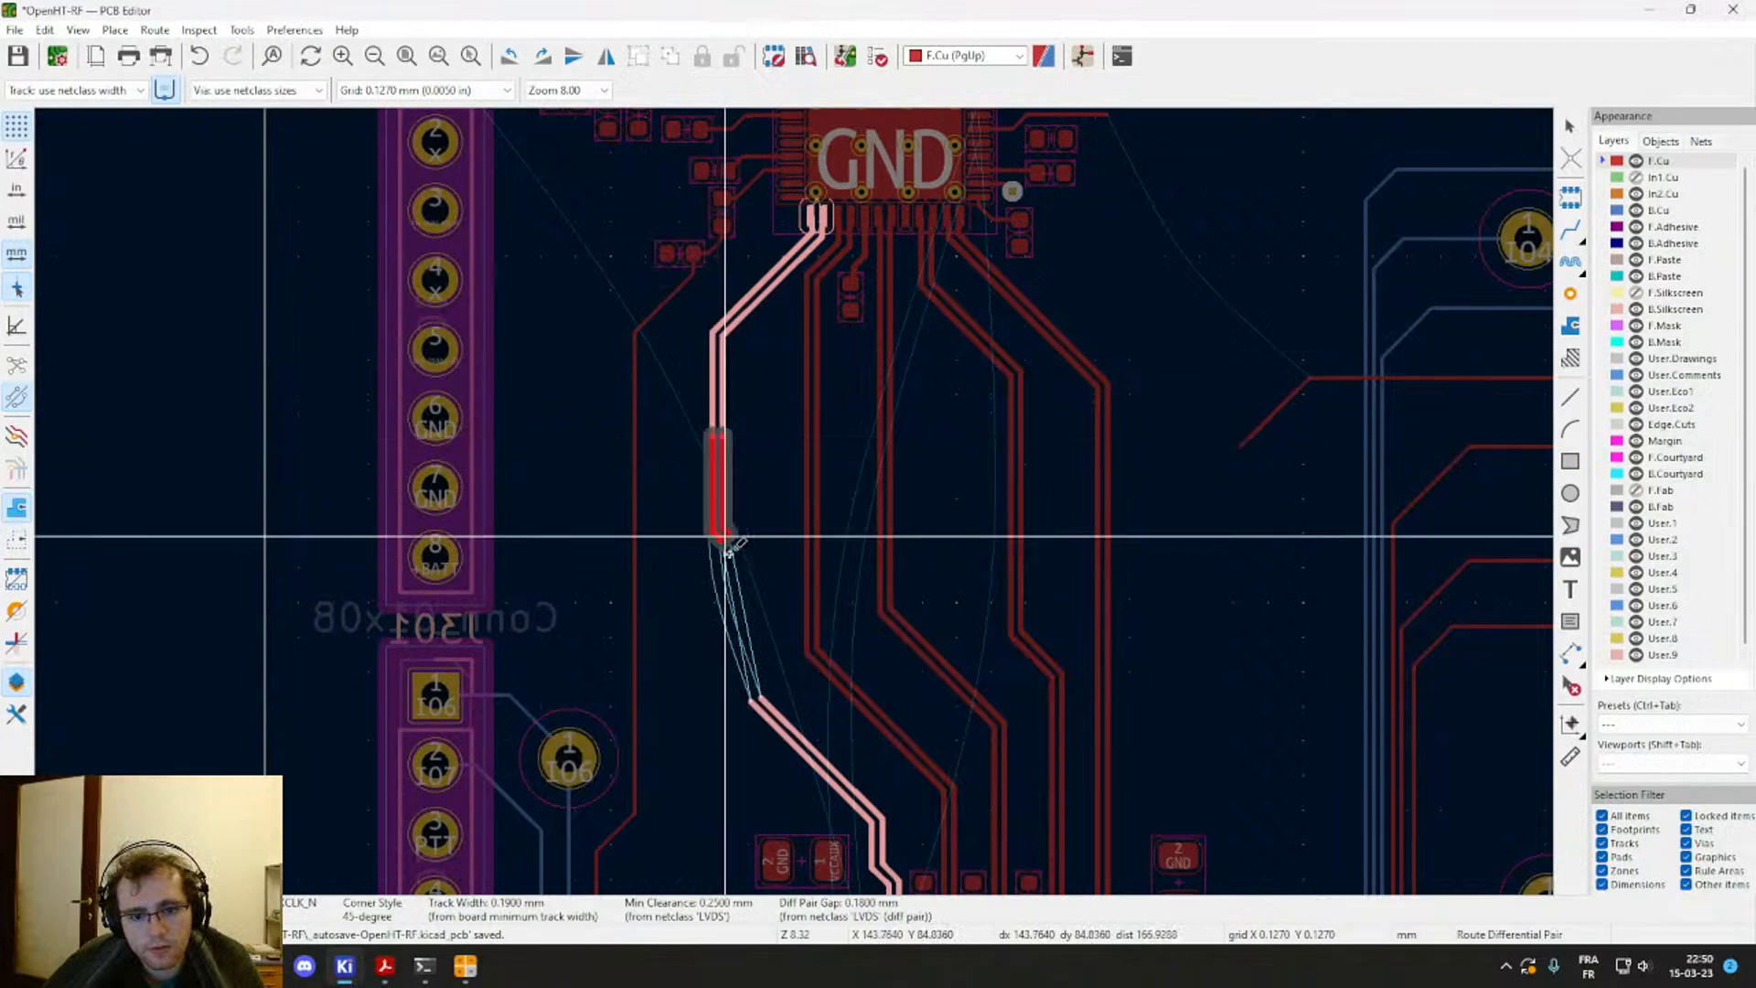
left_click(769, 704)
key("Escape")
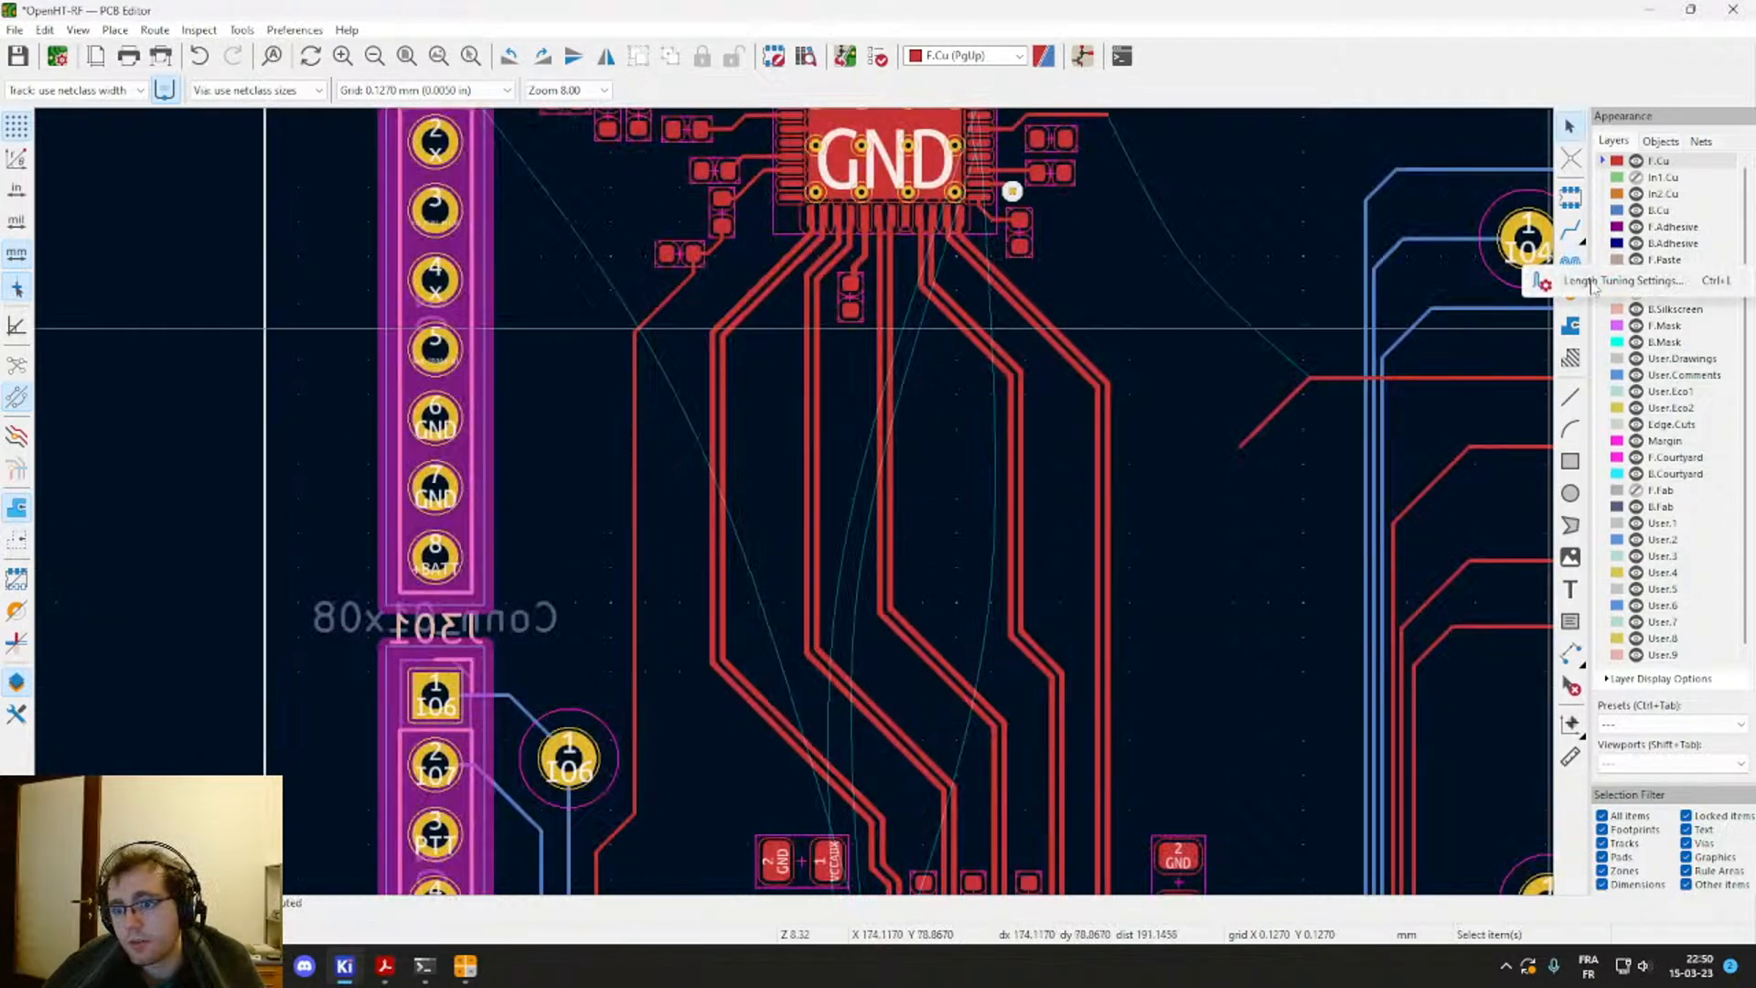
Step: Set the differential pair length tuning to a 35 mm target with 0.1 mm minimum and 0.5 mm maximum amplitude
left_click(1593, 284)
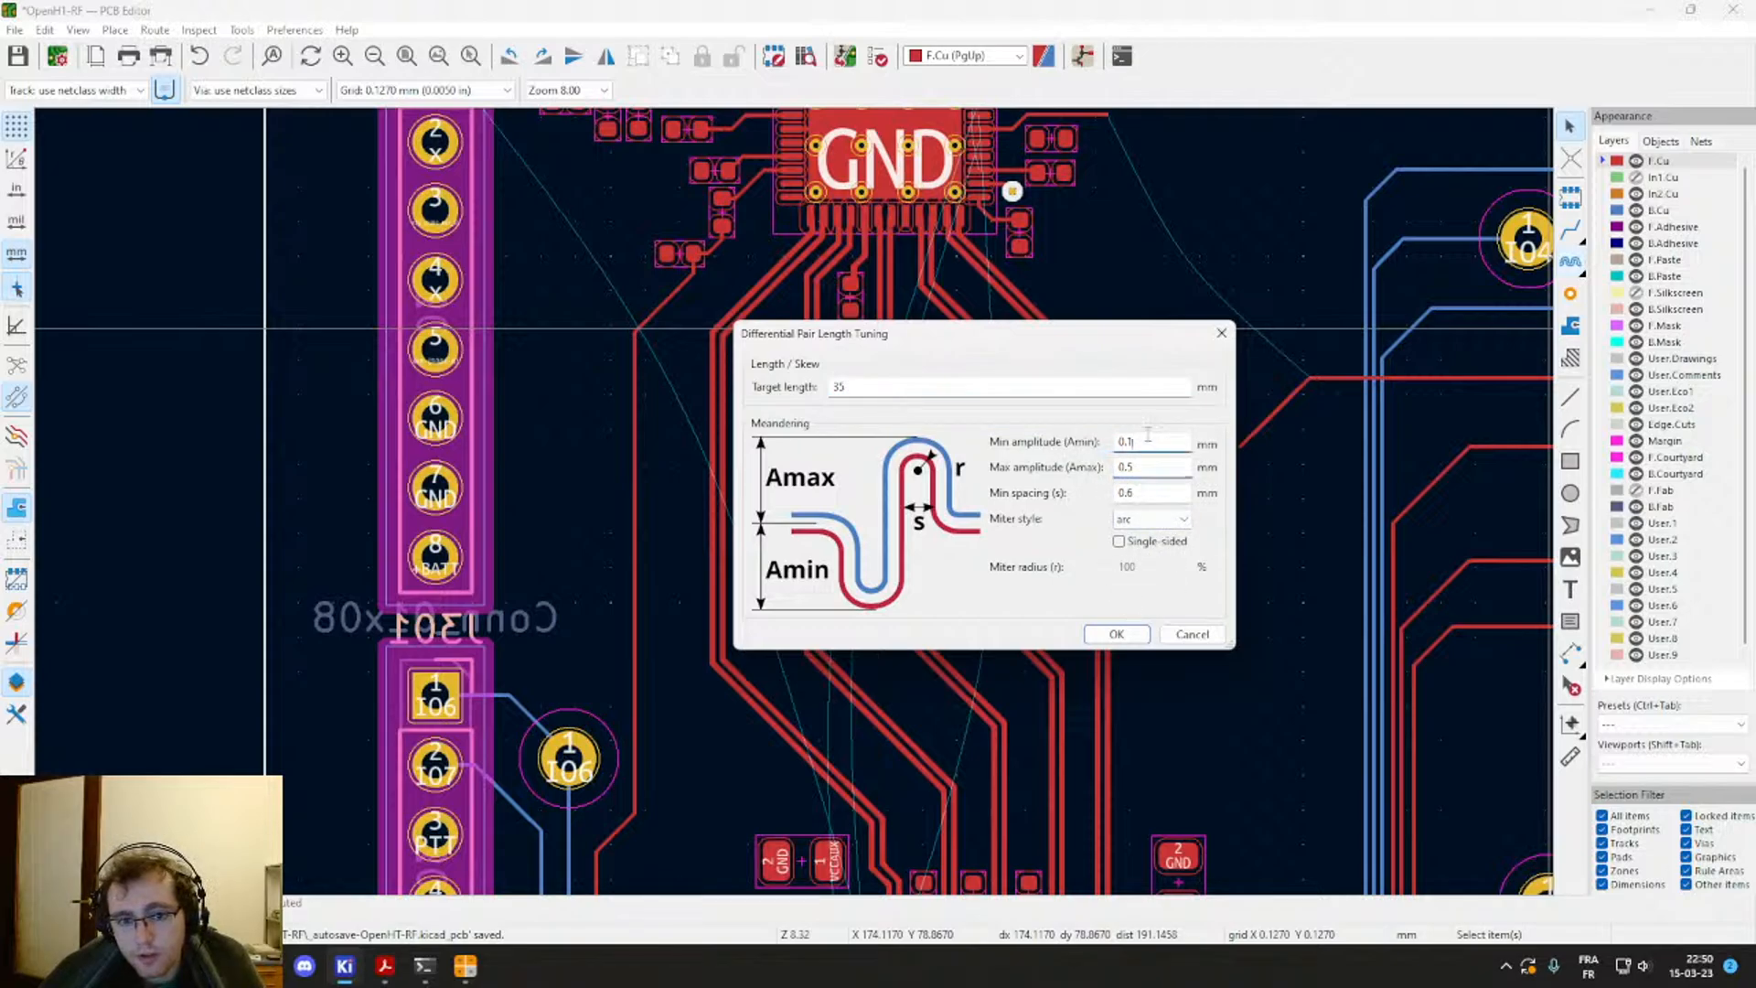
left_click(1112, 635)
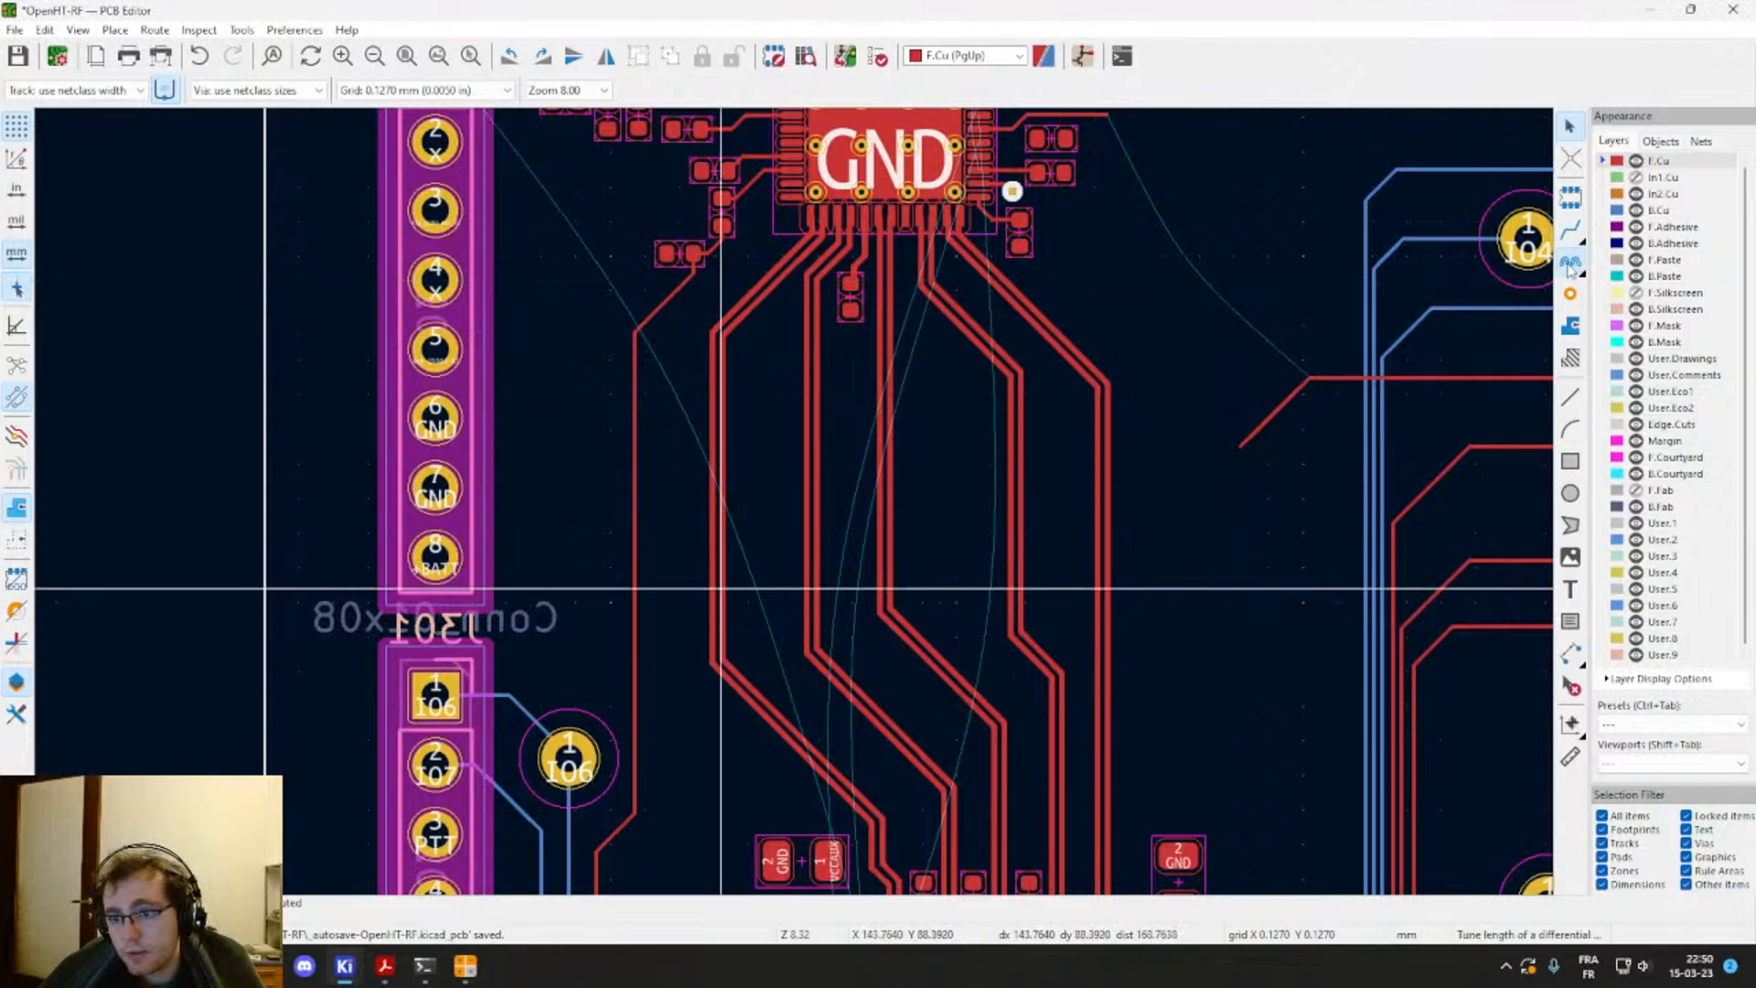
Step: Add a length-tuning meander partway down the LVDS_TXCLK pair's straight section, and undo it
left_click(725, 436)
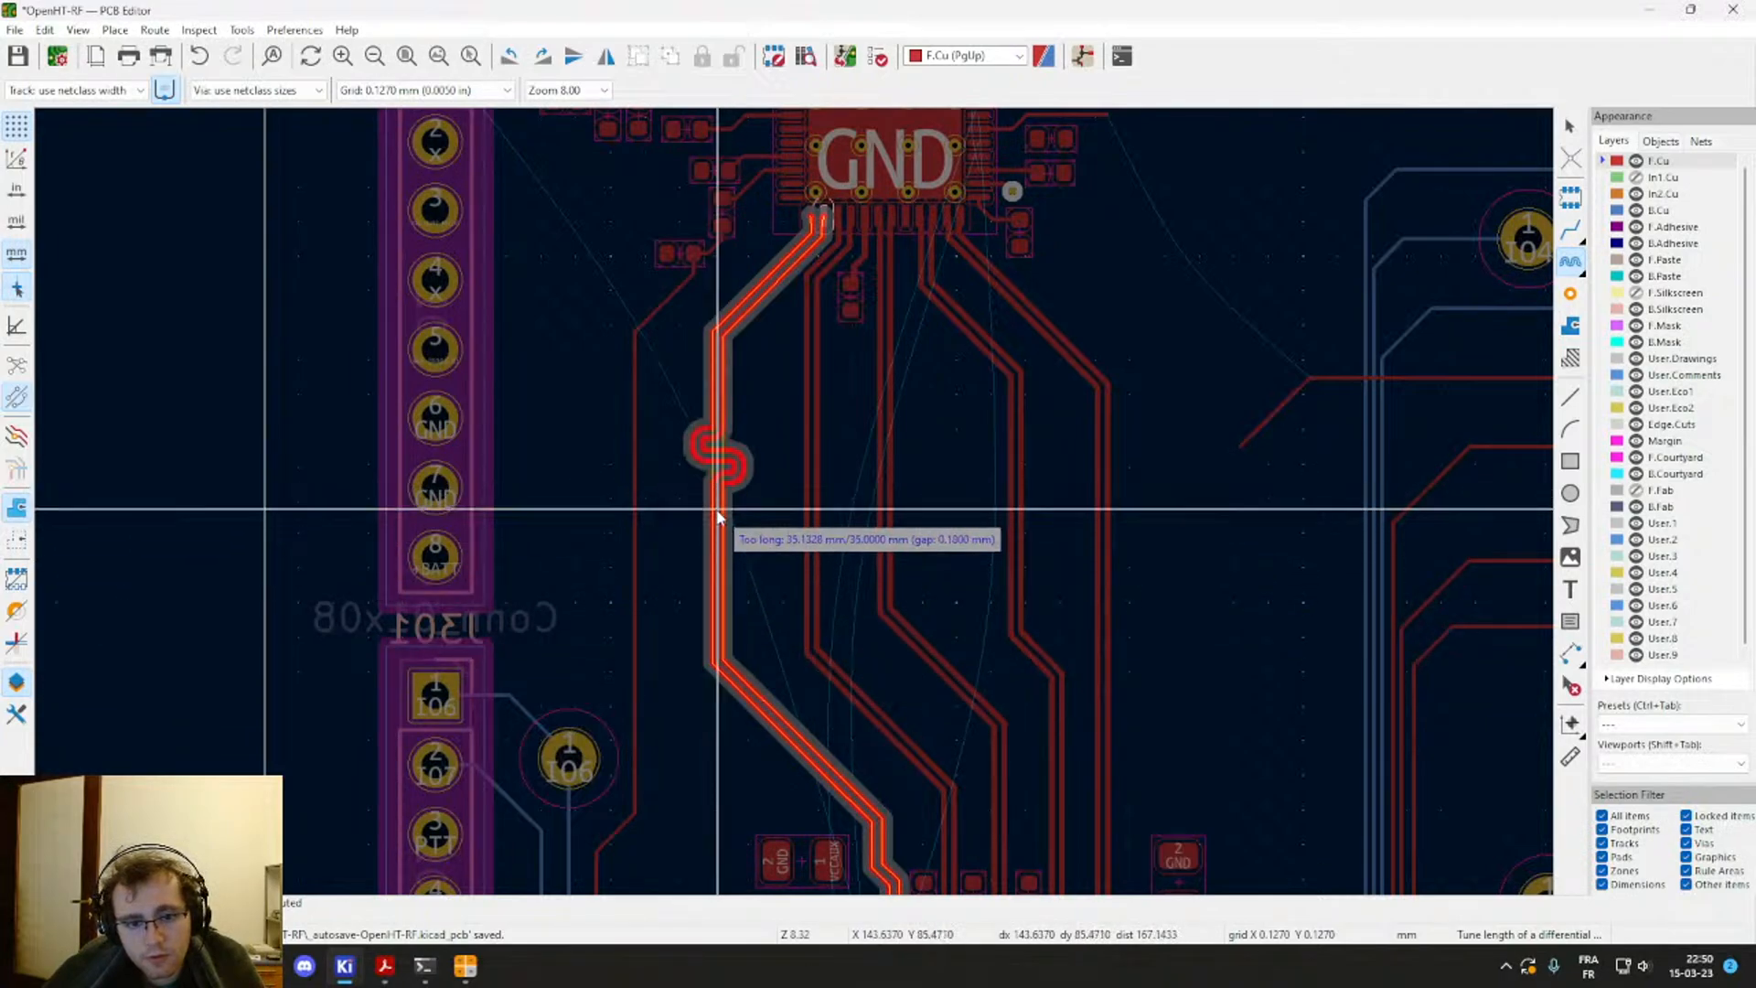
scroll(718, 517, "up", 3)
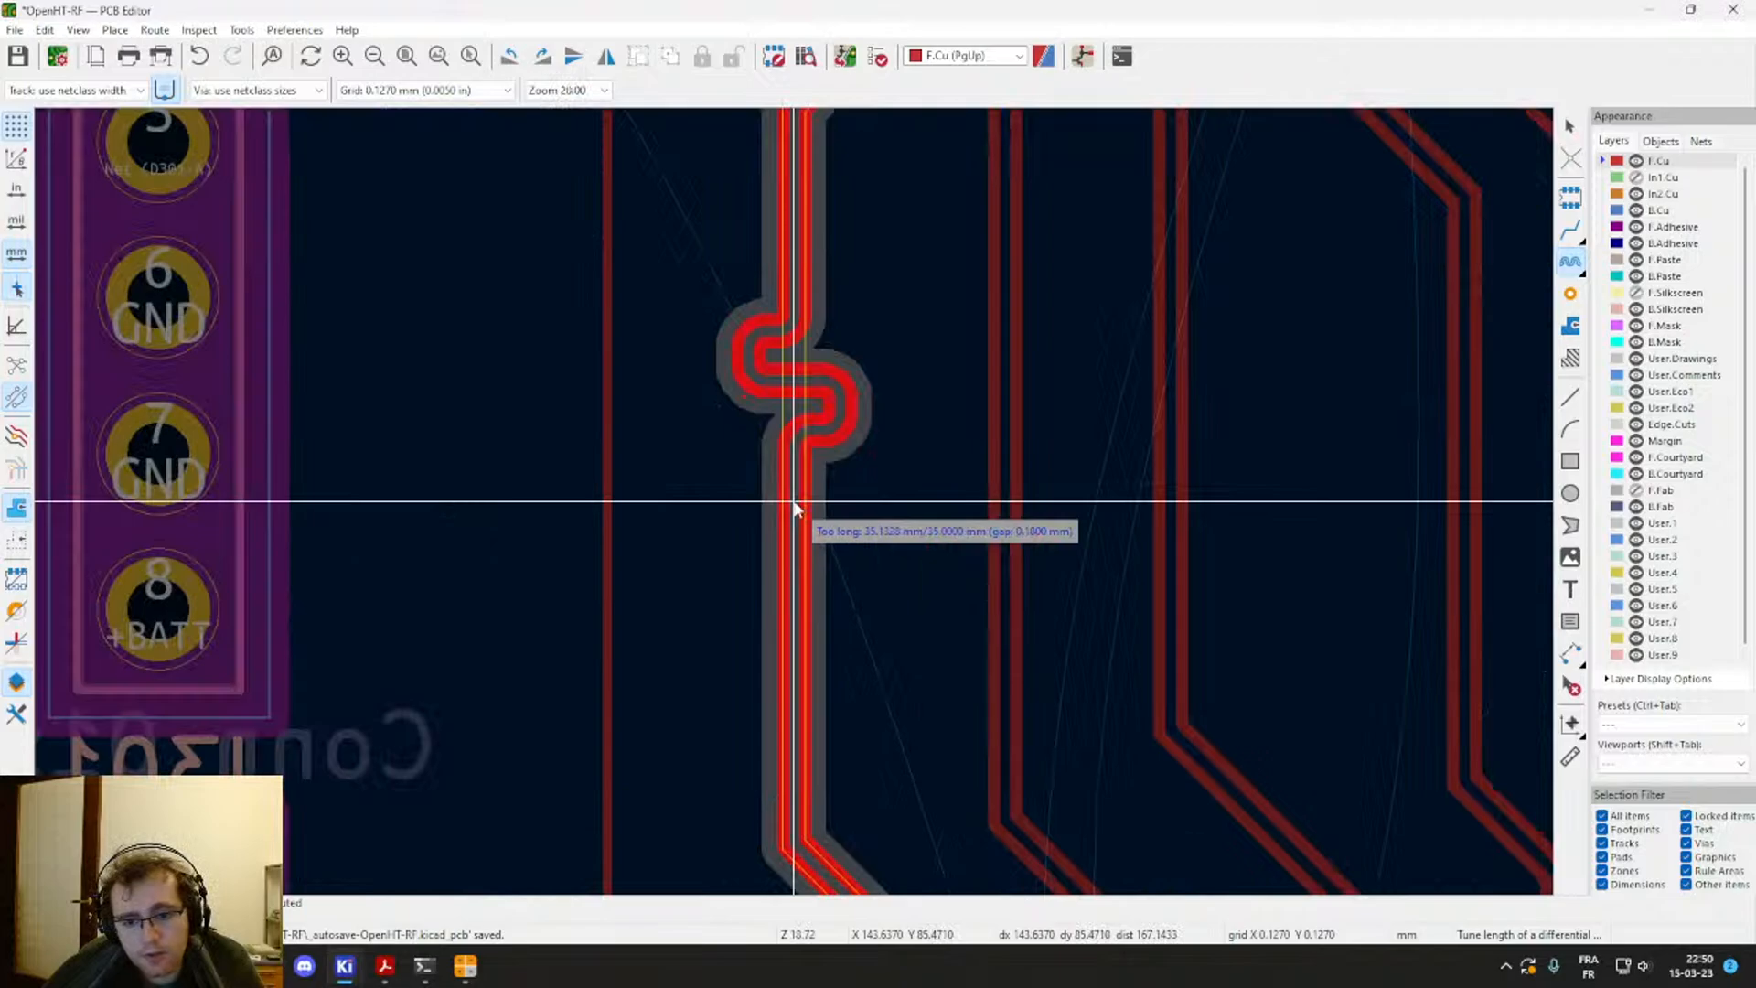
left_click(794, 506)
middle_click_drag(979, 321, 929, 435)
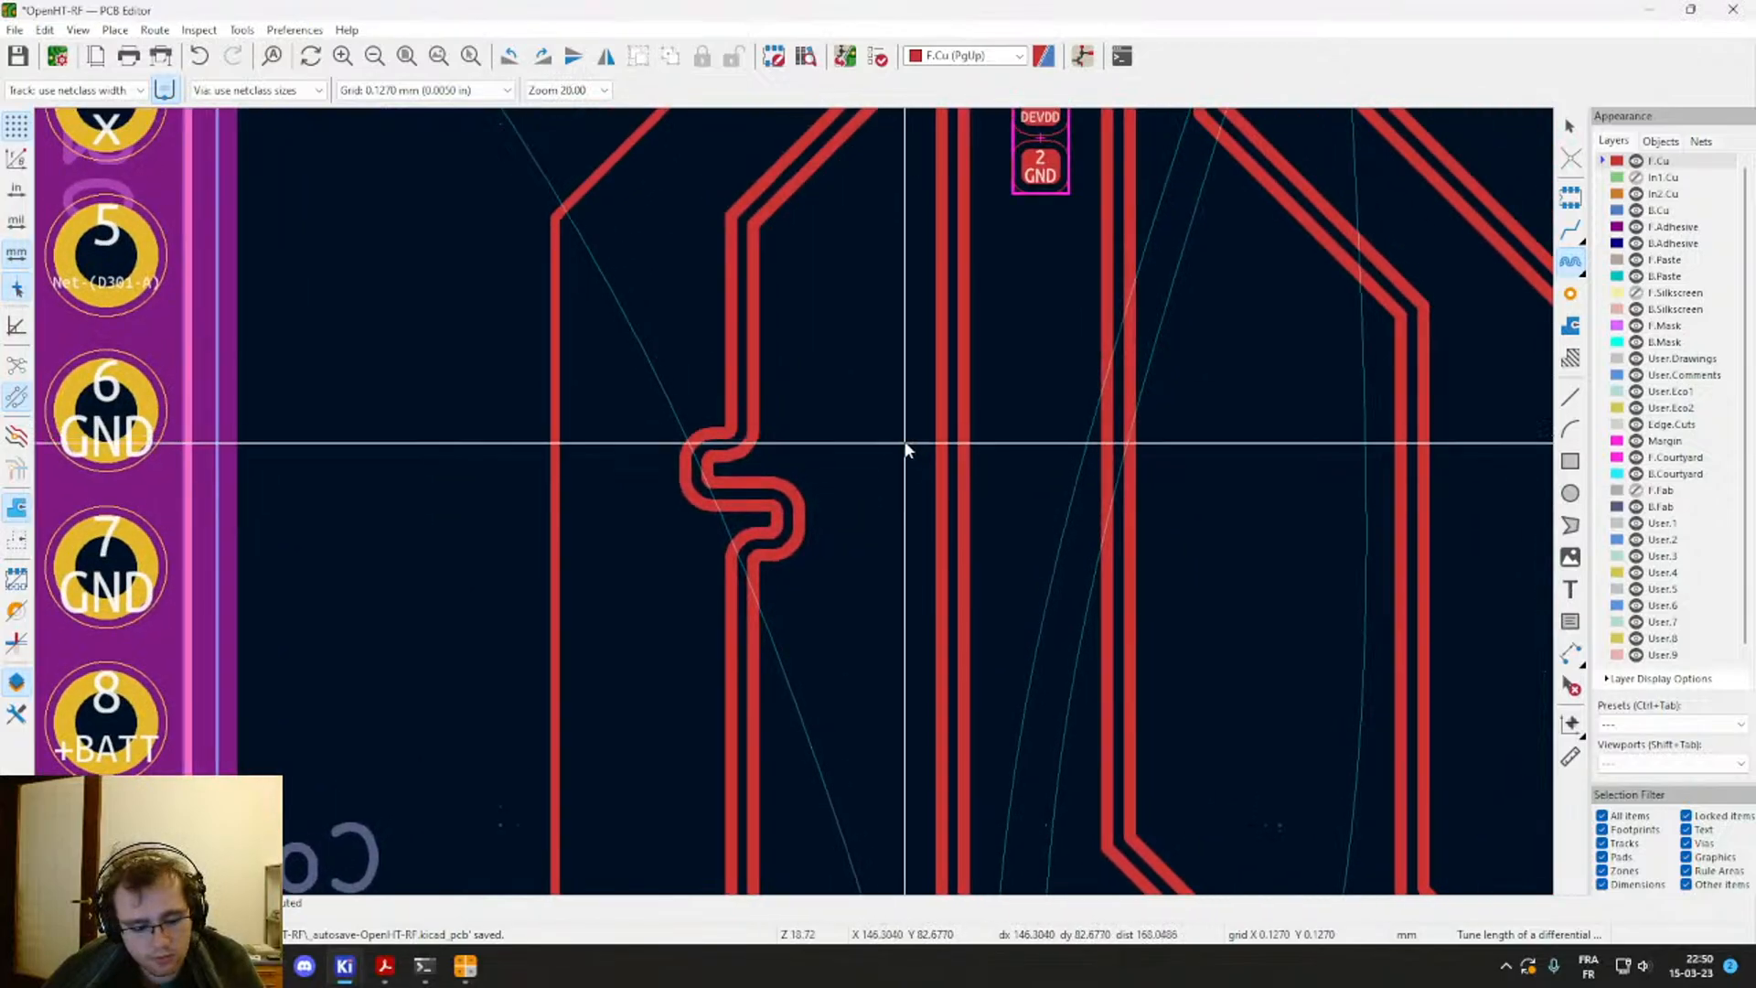
key("ctrl+z")
Step: Tune the LVDS_TXCLK pair with a meander just below its upper bend, and the LVDS_TX pair with one further down
left_click(757, 281)
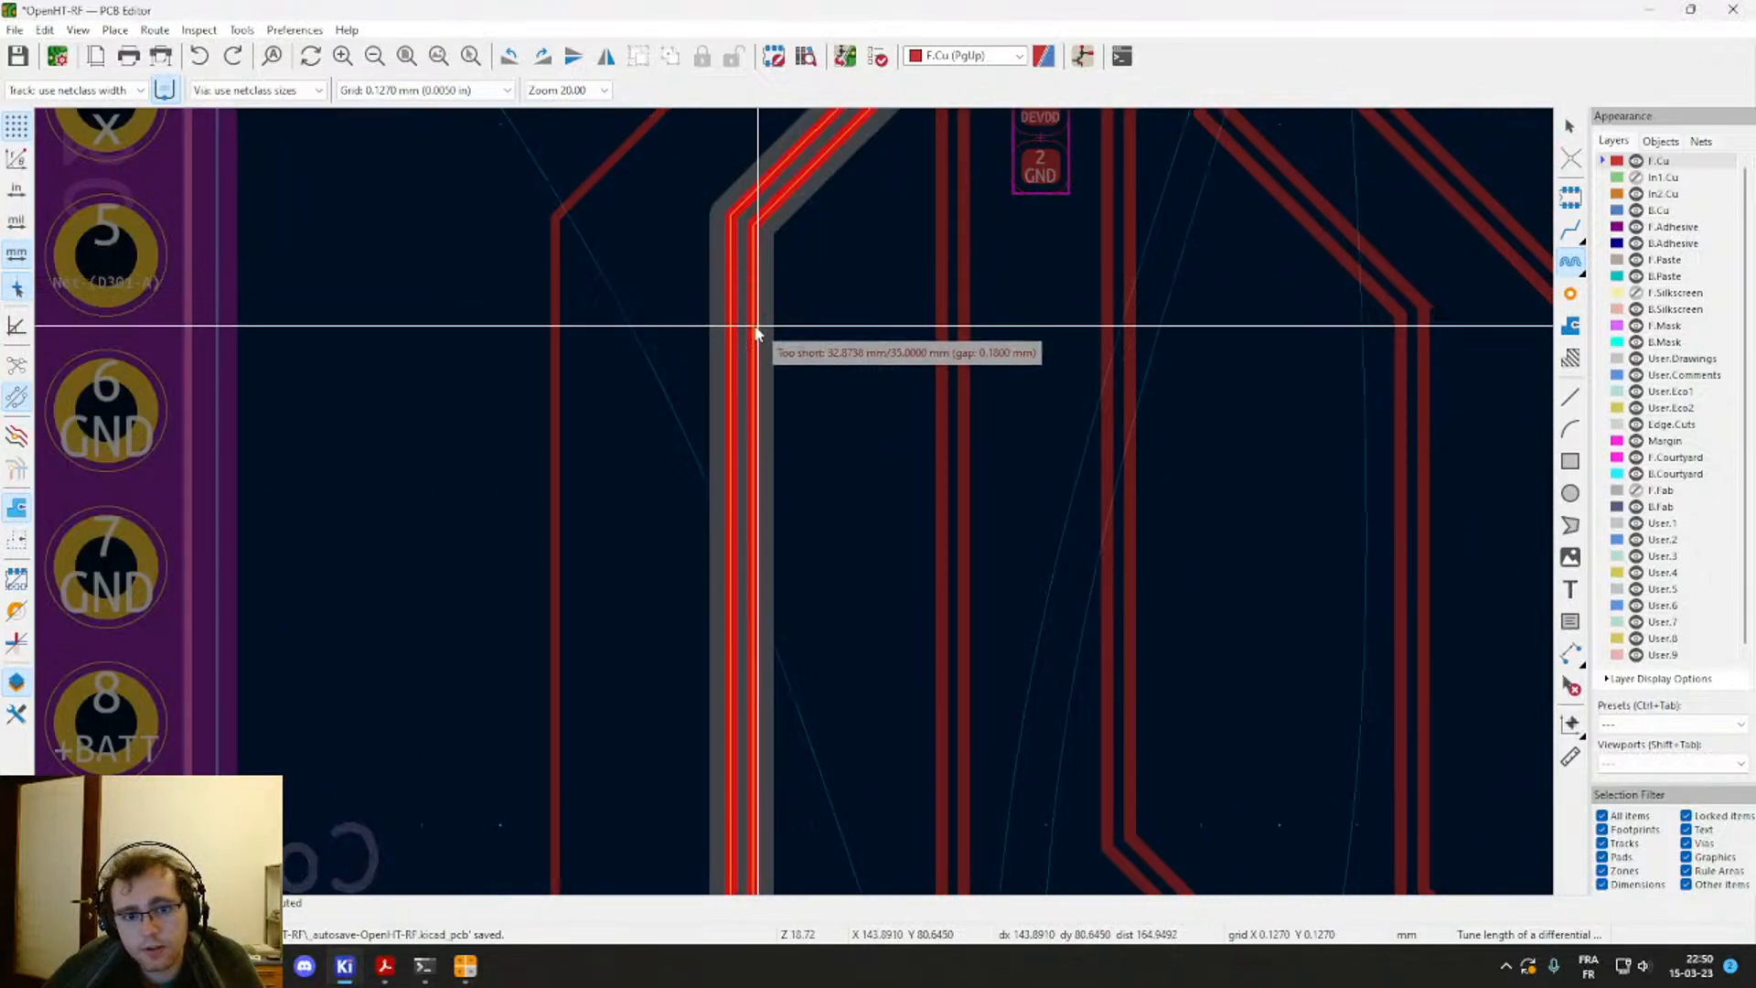
left_click(757, 471)
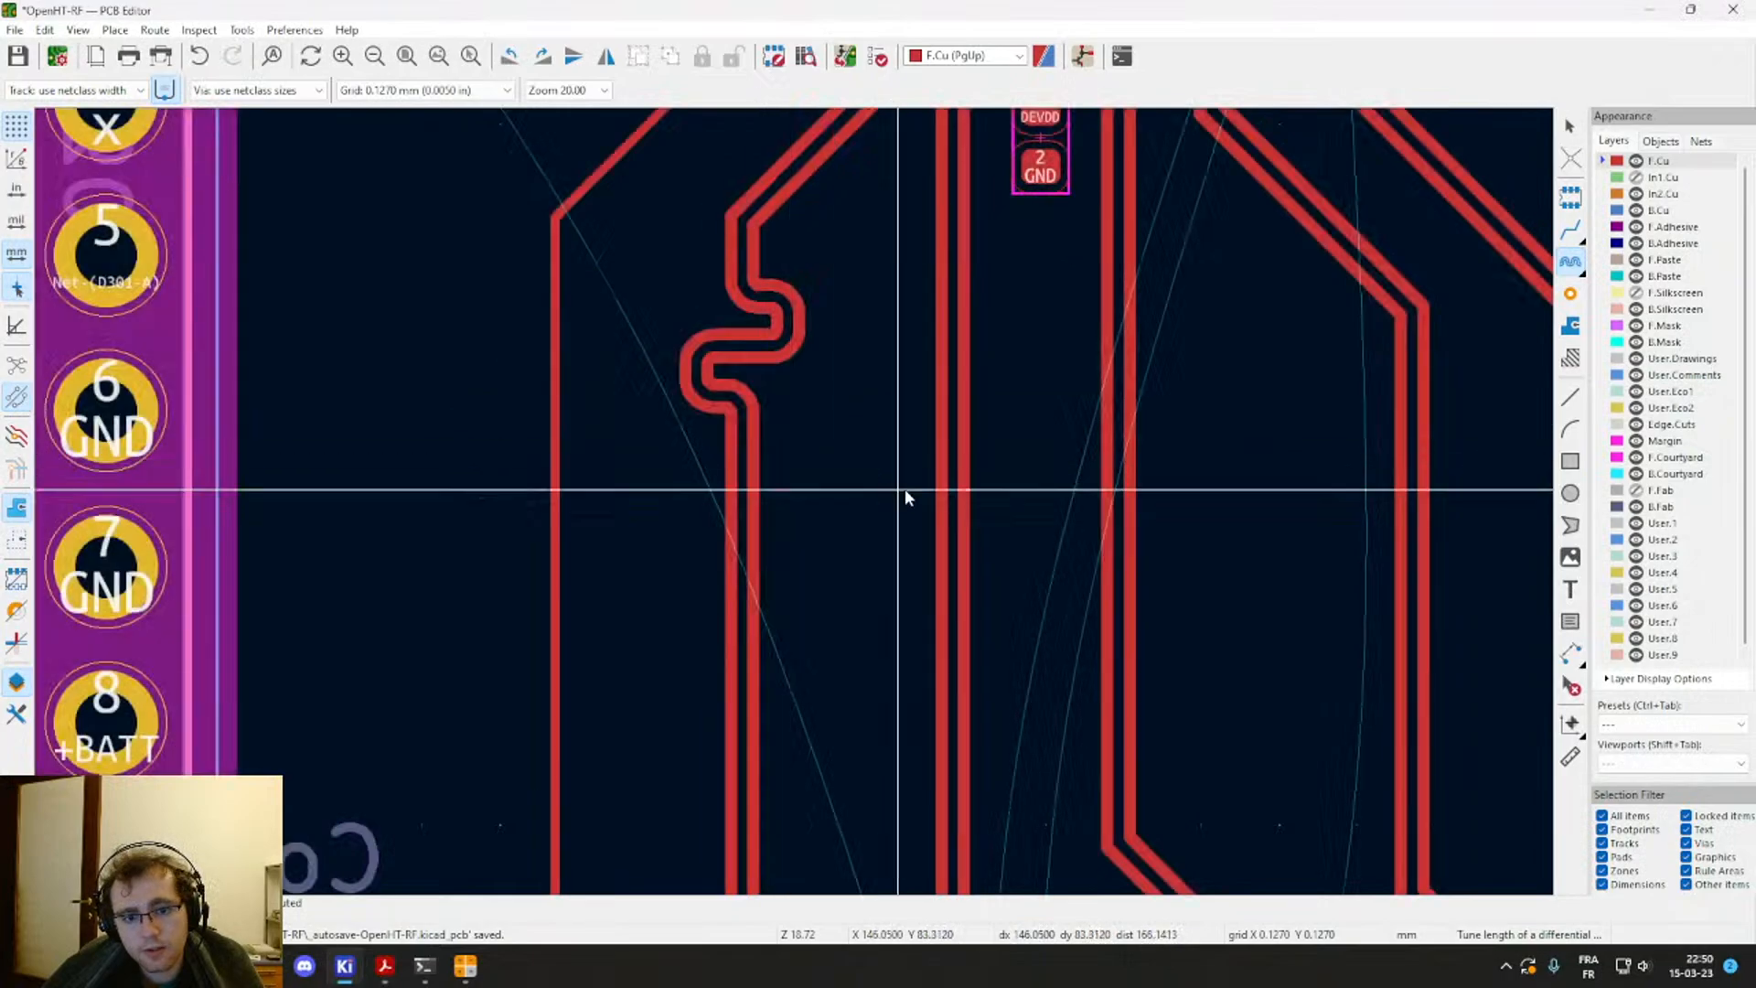
left_click(962, 492)
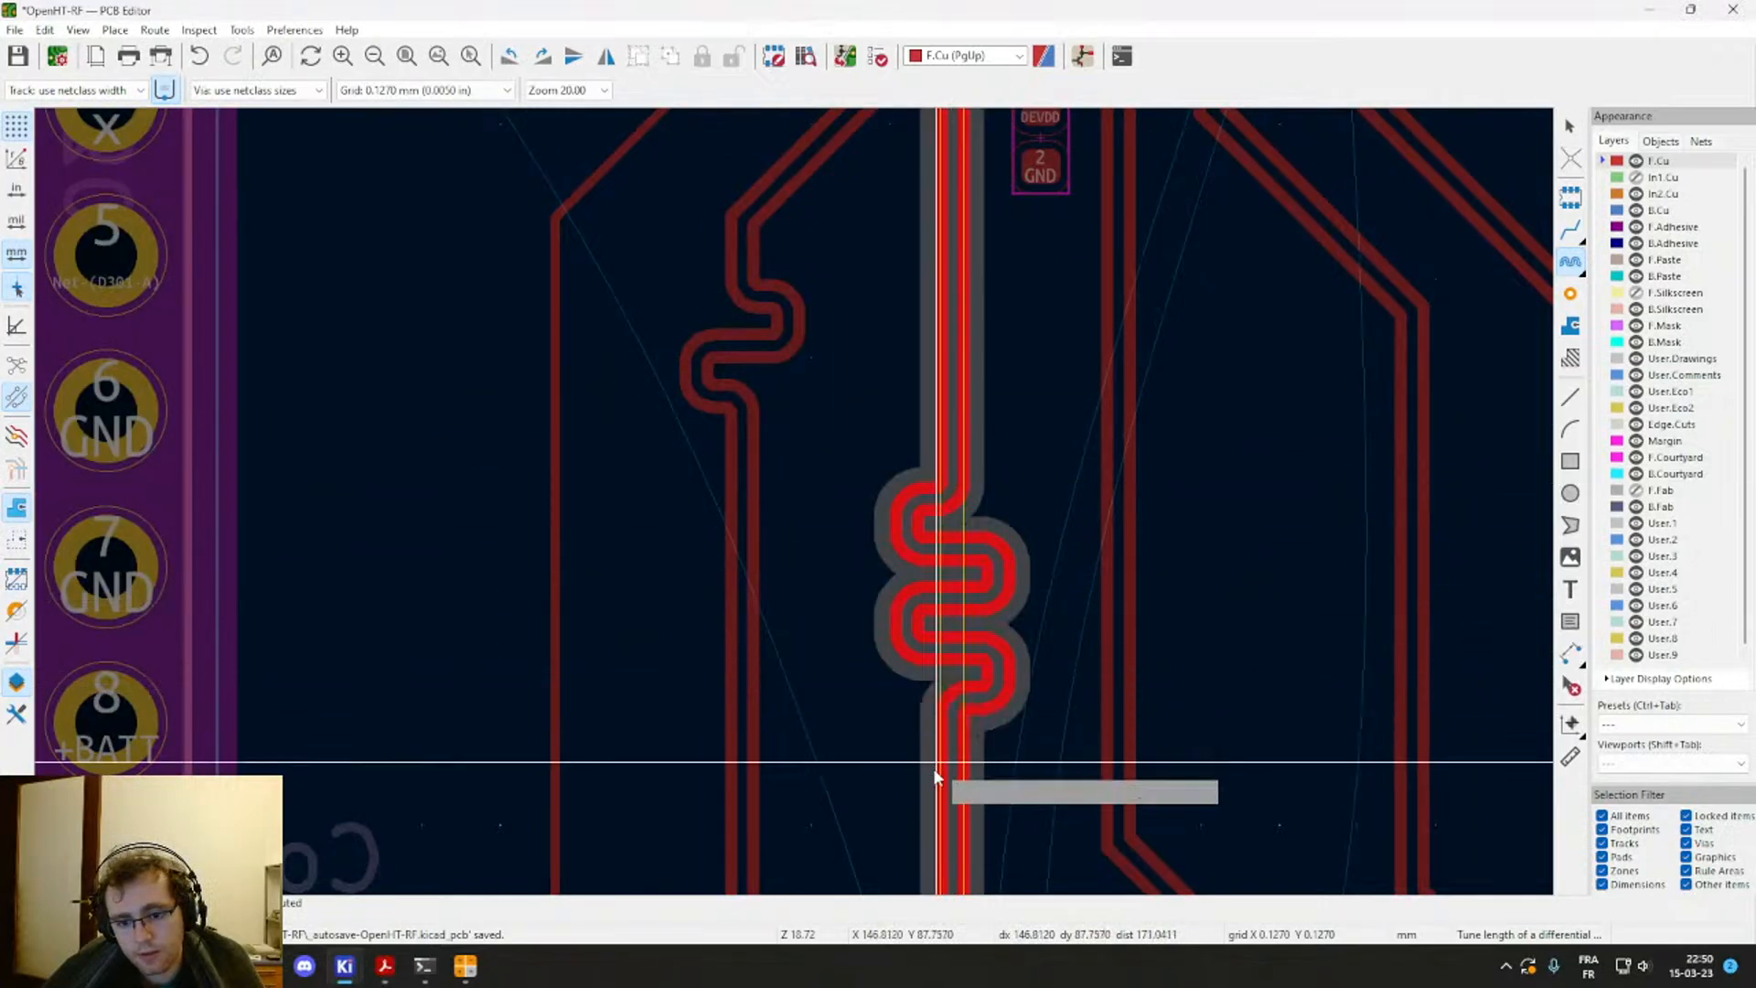
left_click(936, 830)
middle_click_drag(917, 705, 667, 713)
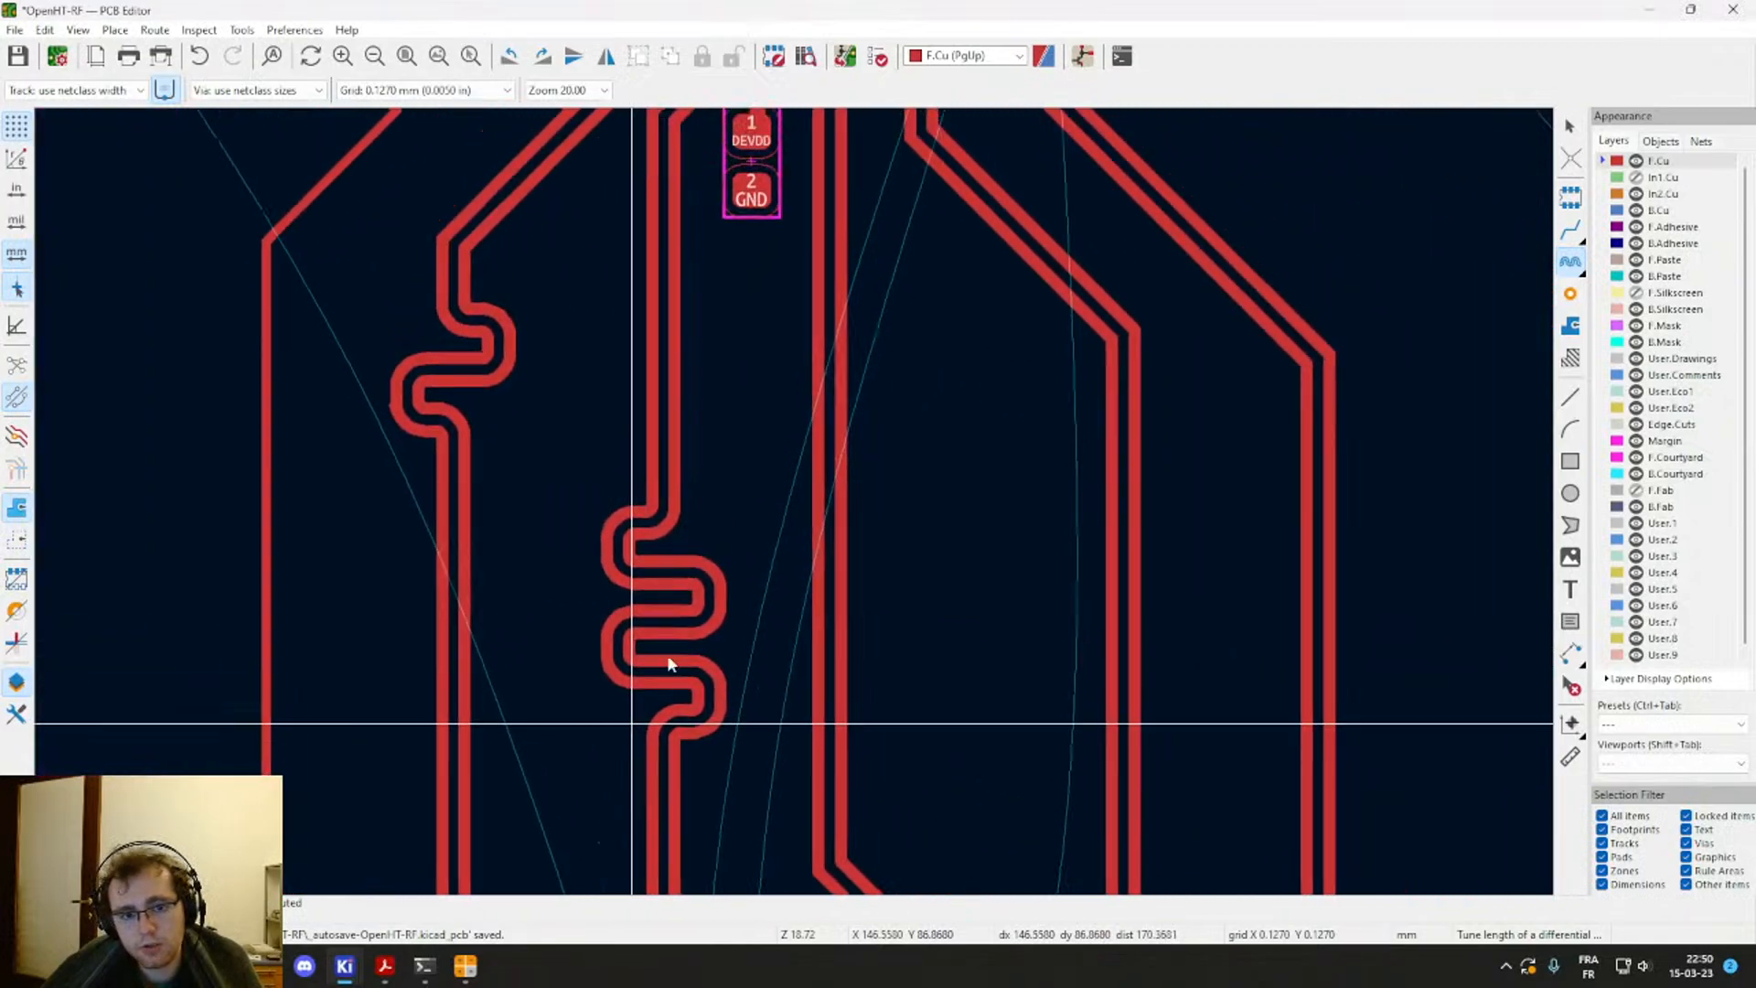
Step: Tune the LVDS_RX09 pair with a meander on its straight section beside the DEVDD capacitor
left_click(845, 265)
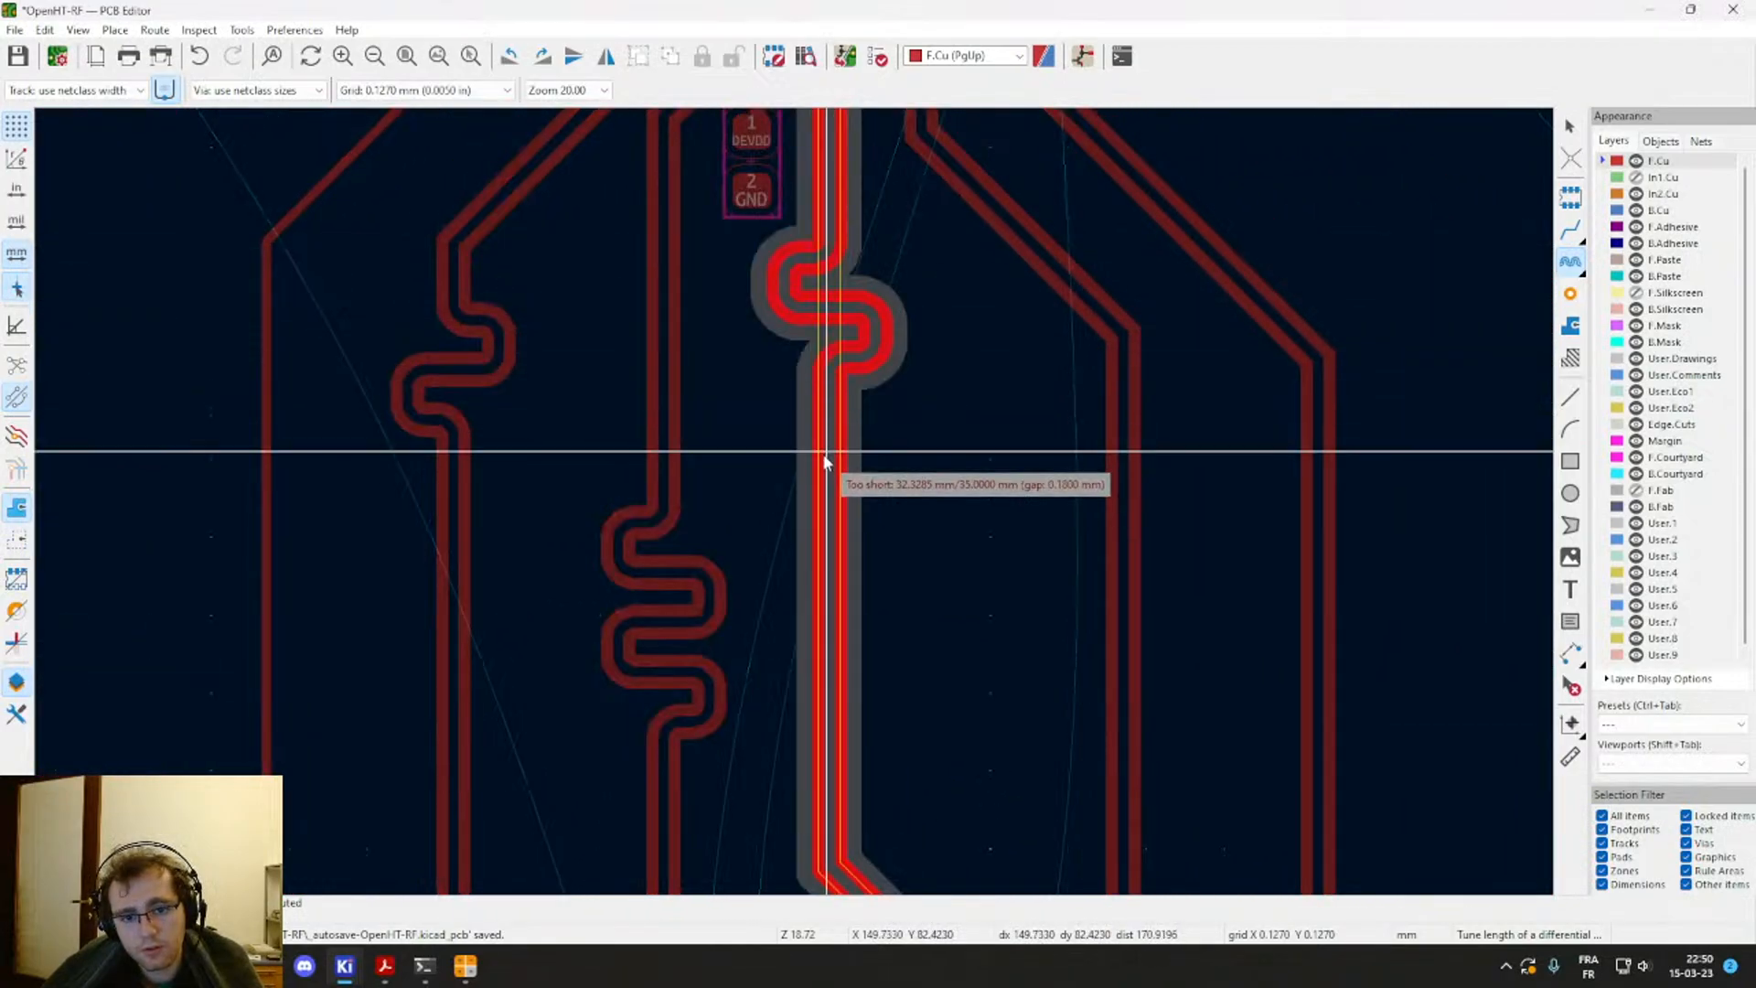
left_click(823, 516)
middle_click_drag(847, 607, 860, 227)
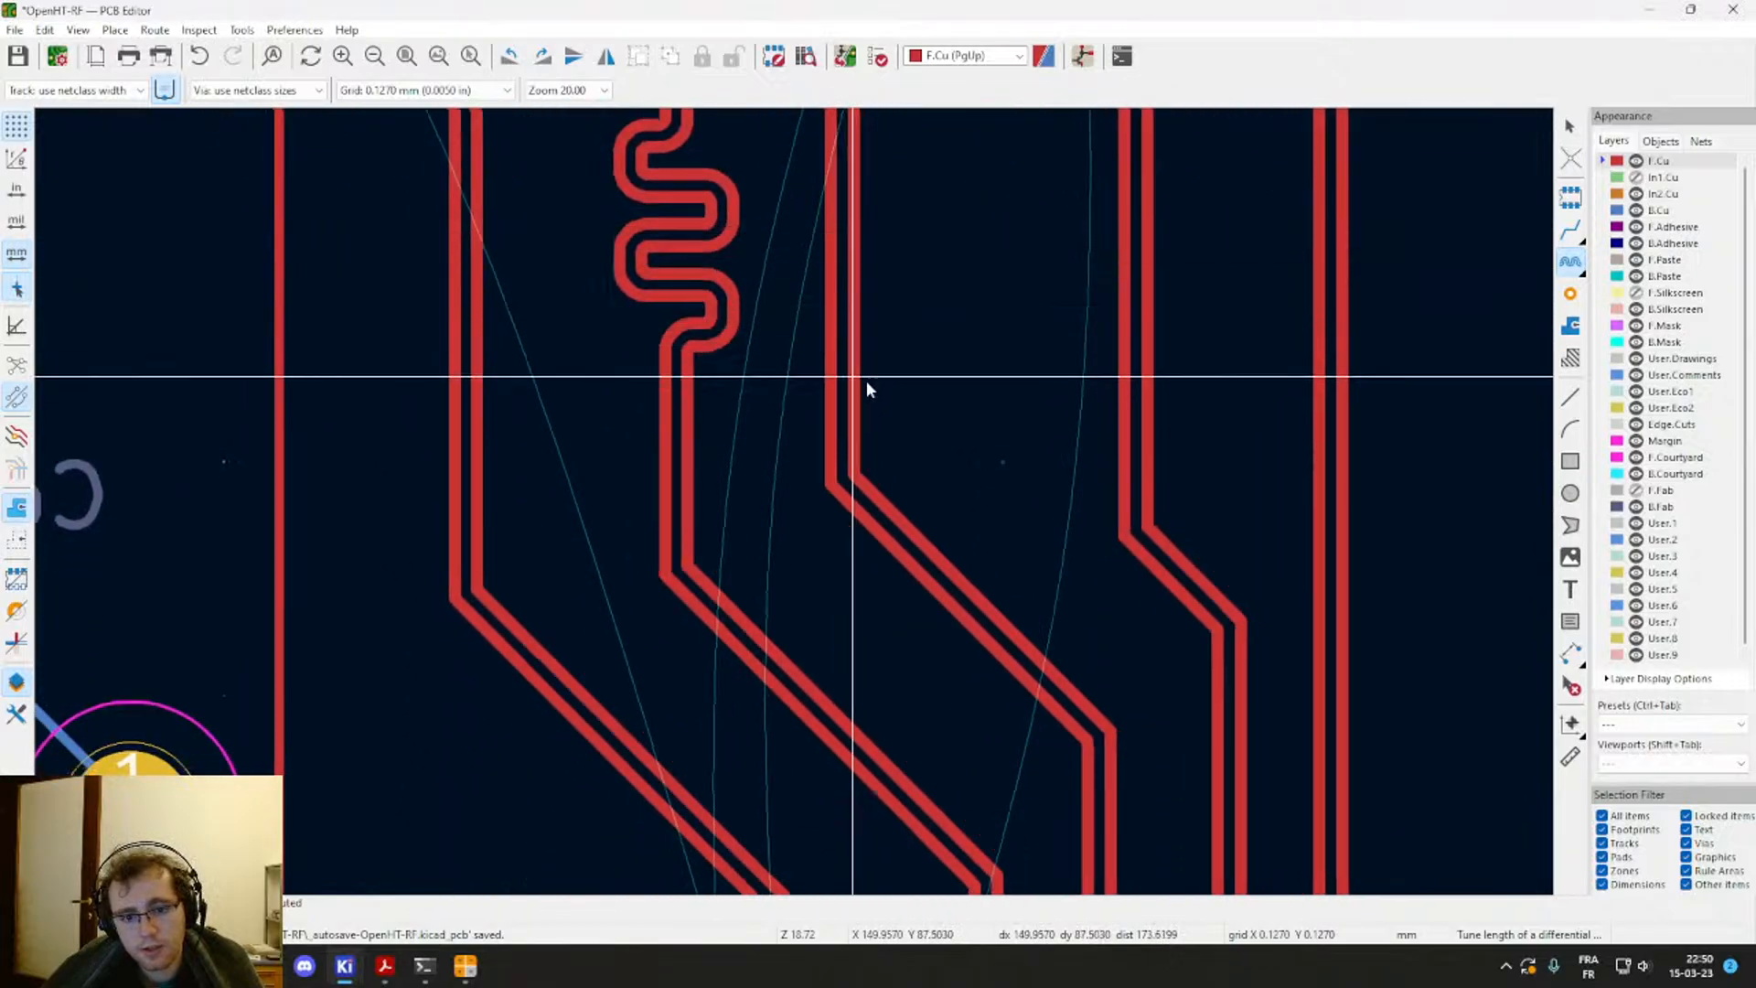
scroll(798, 490, "down", 2)
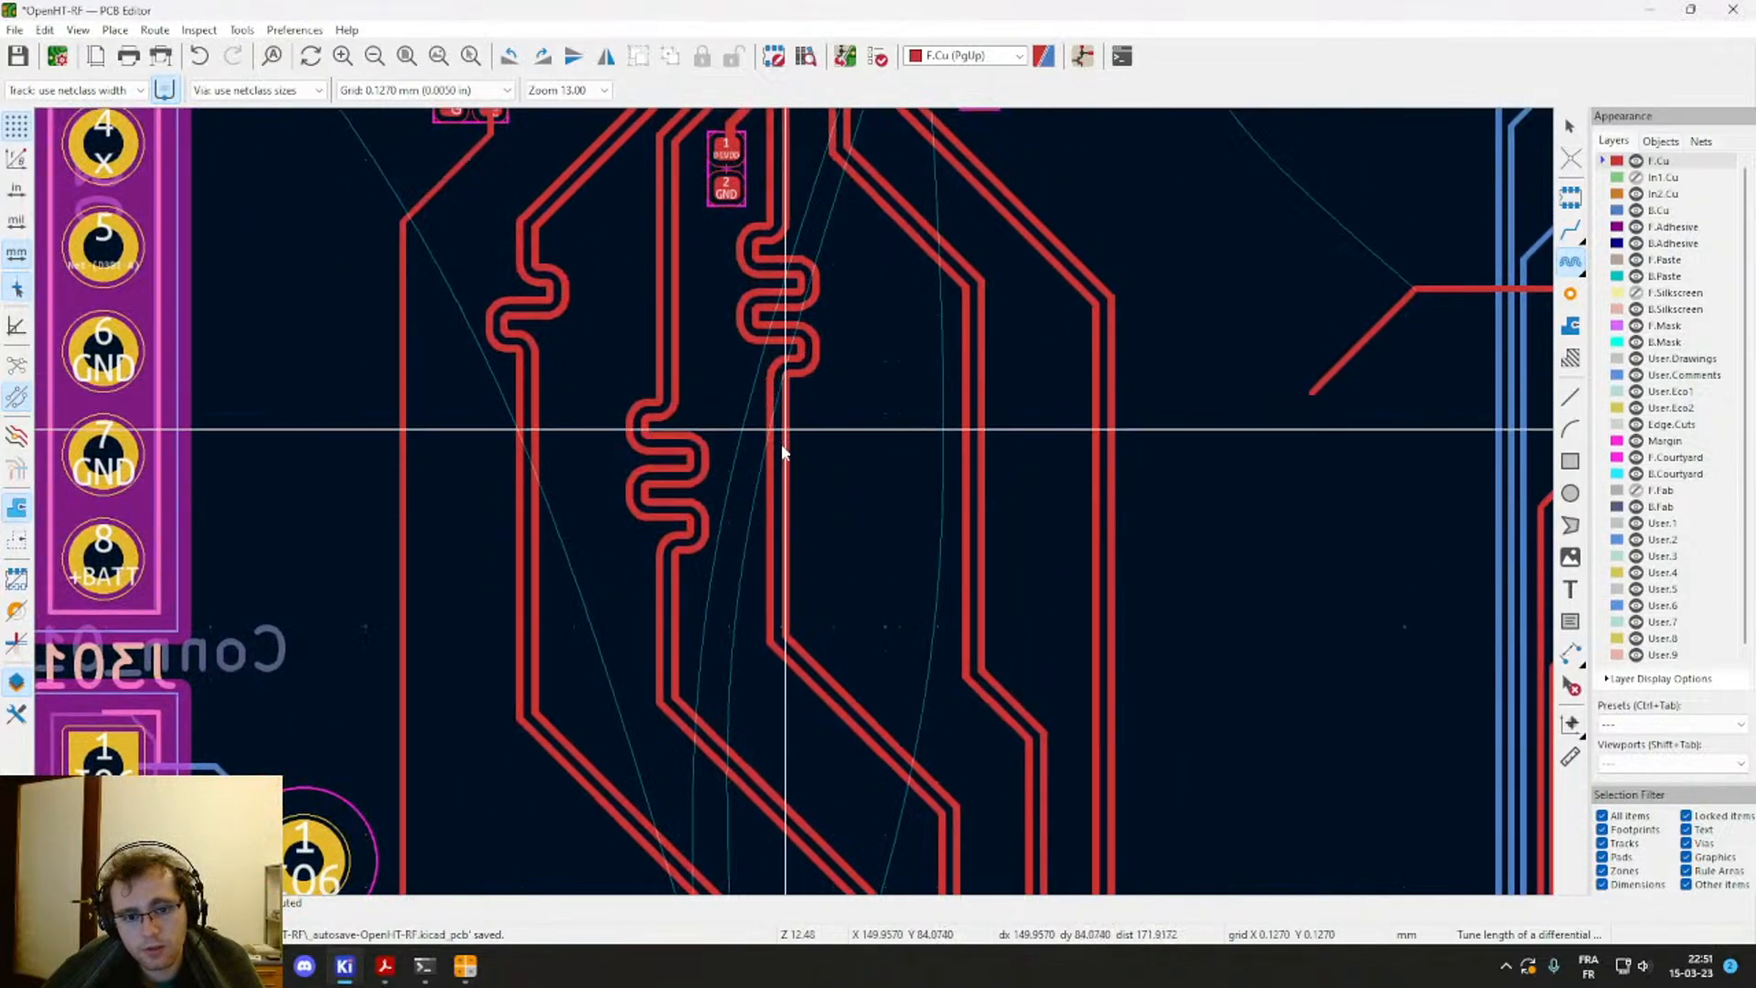
Step: Try to extend the LVDS_RX09 pair's length tuning below its existing meander toward the 35 mm target
left_click(783, 455)
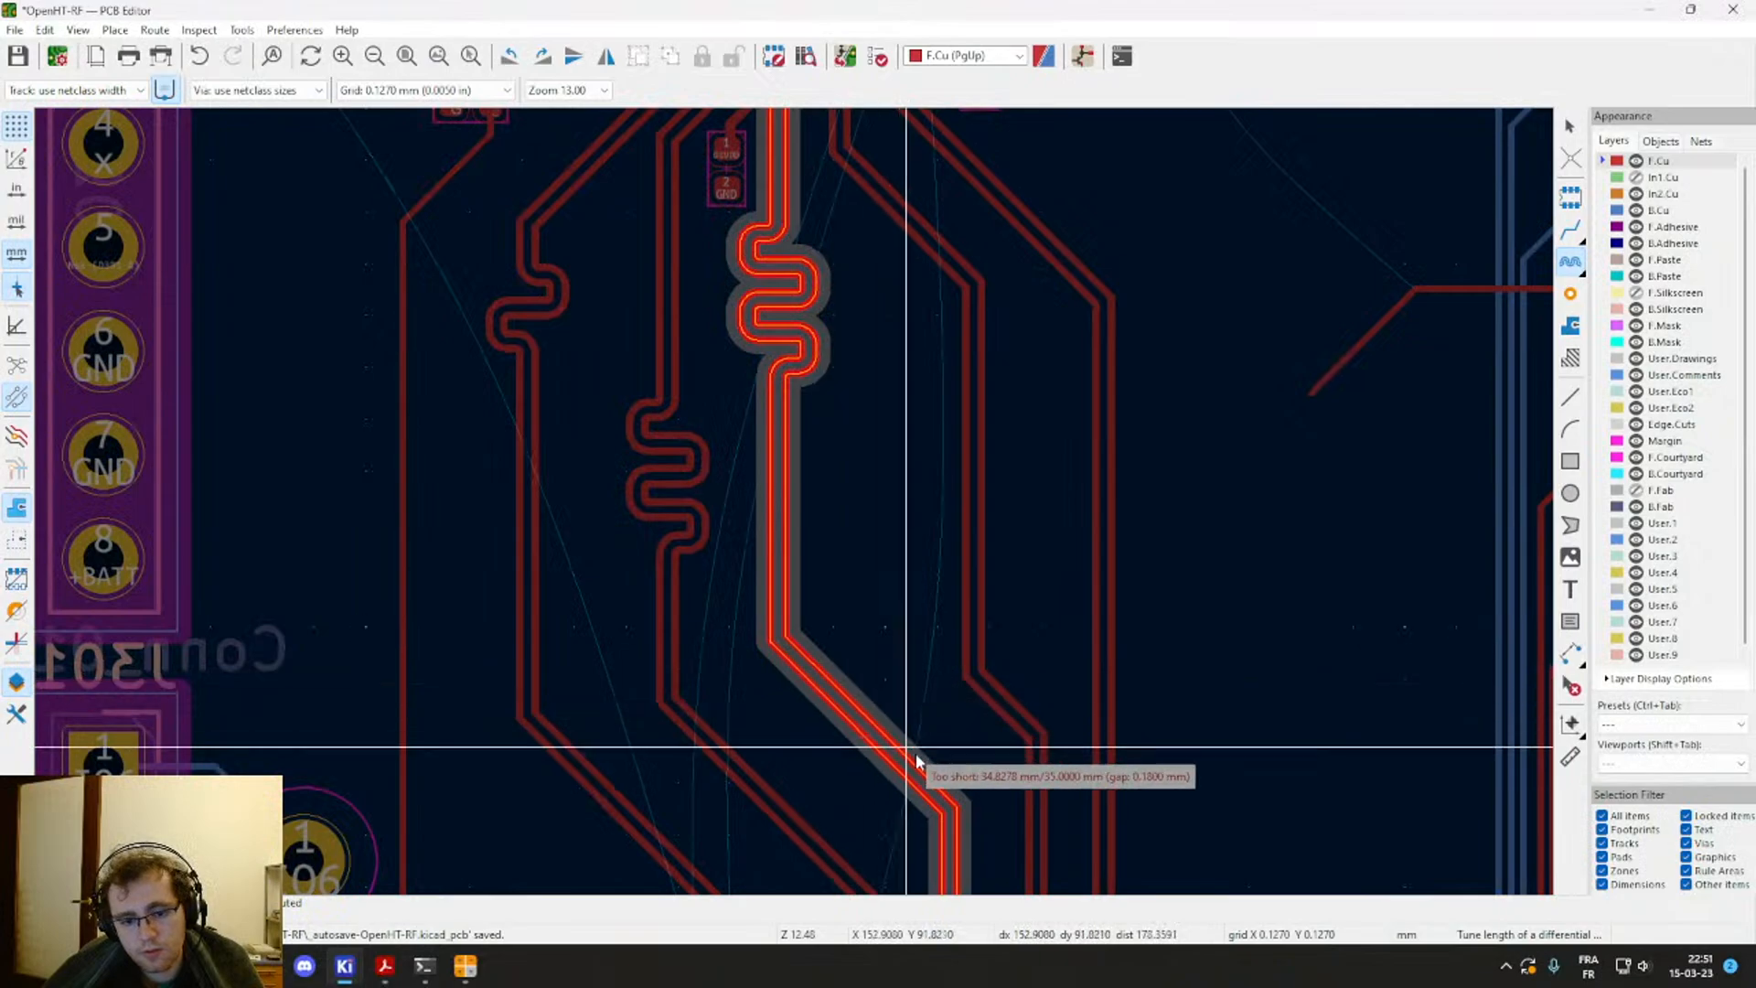
left_click(867, 712)
scroll(805, 320, "up", 2)
left_click(764, 523)
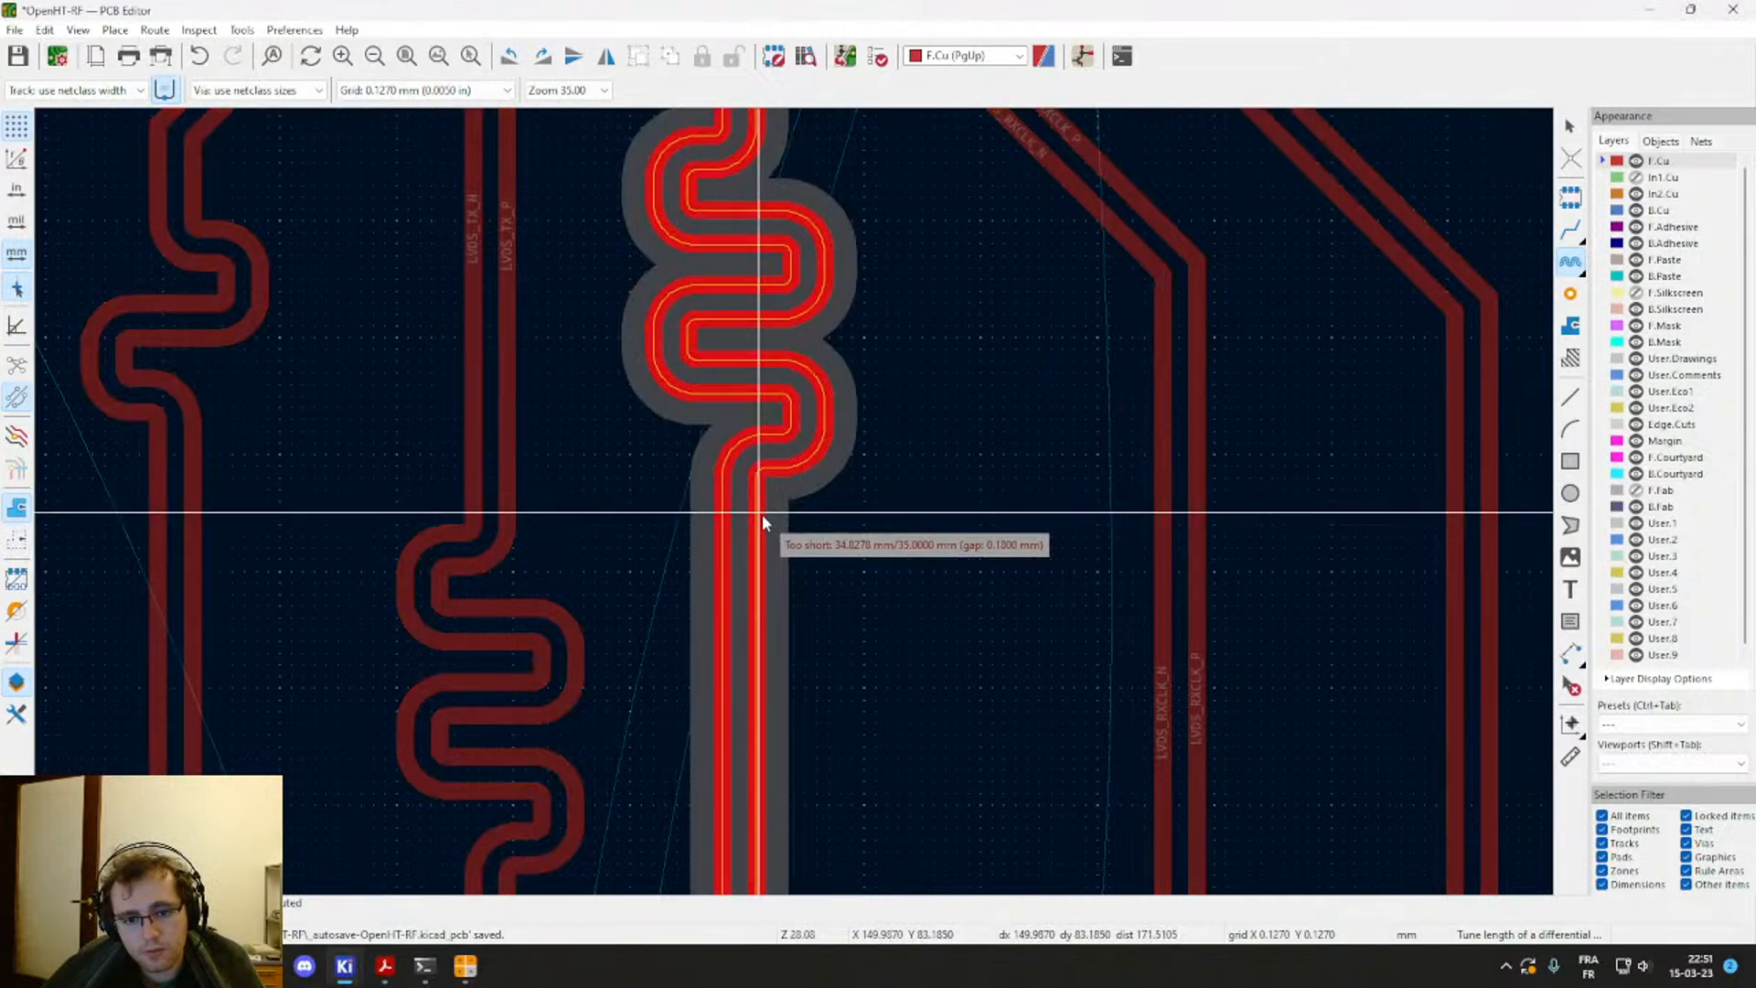
left_click(763, 519)
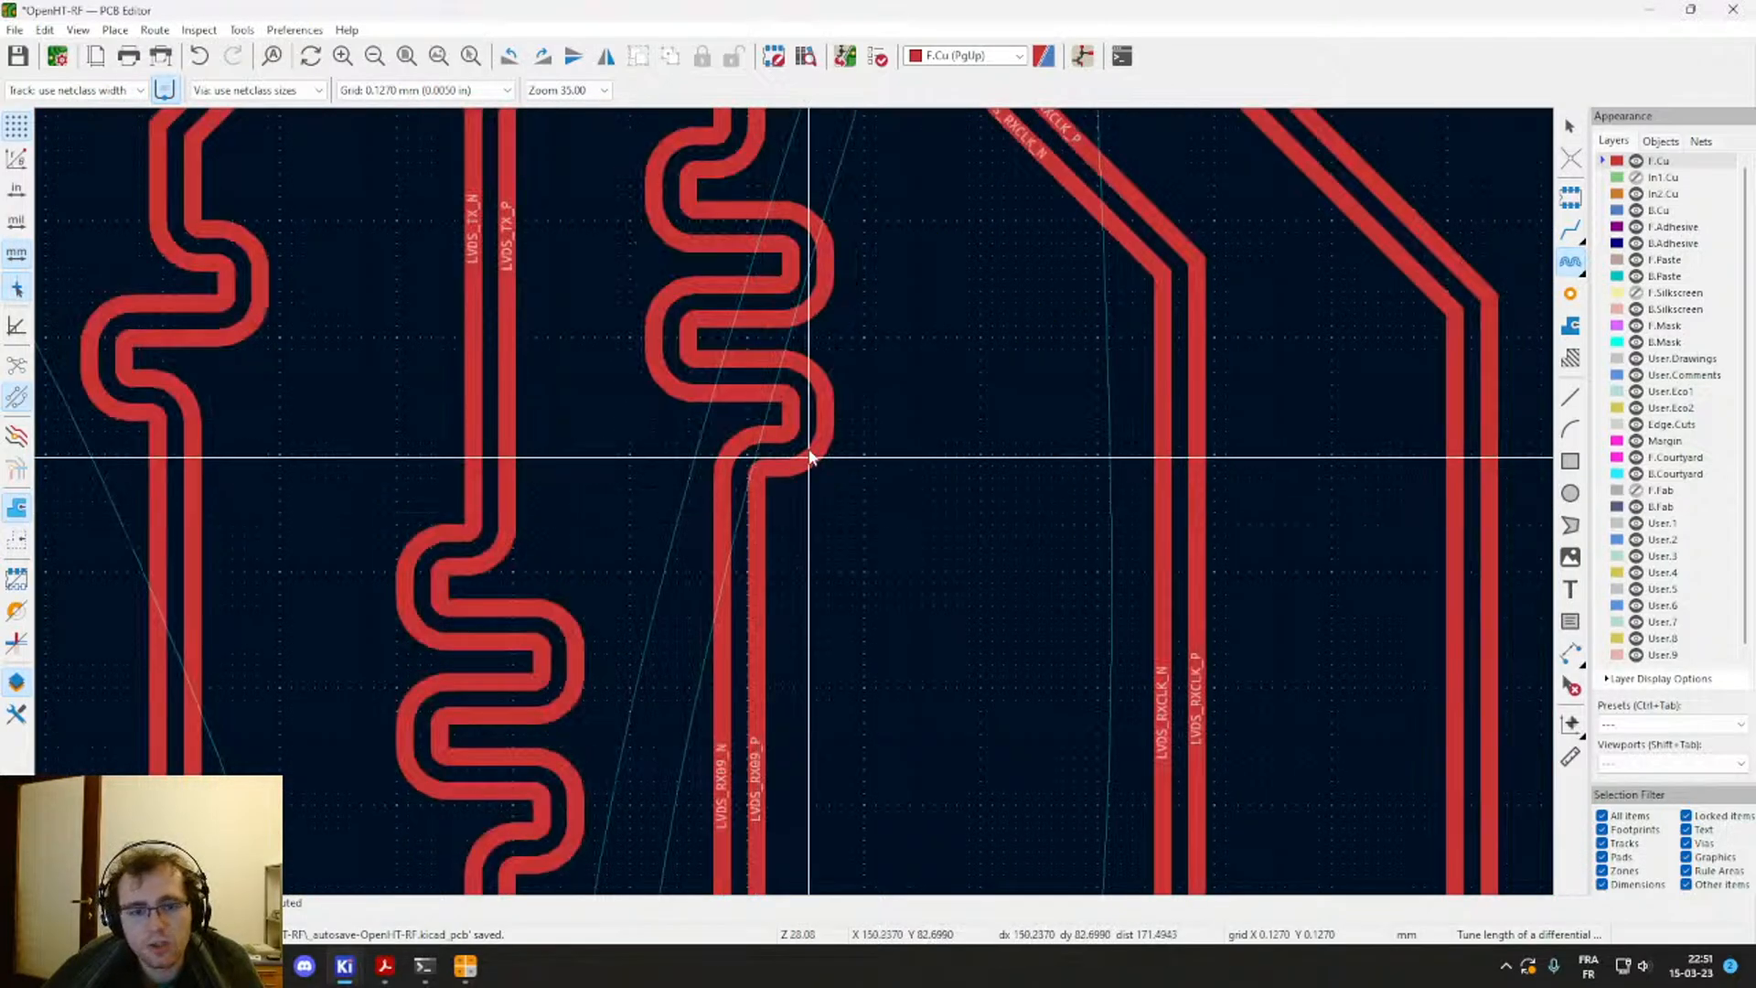
Step: Tune the LVDS_RXCLK pair toward 35 mm with a meander in the upper part of its straight section
scroll(805, 471, "down", 2)
left_click(843, 462)
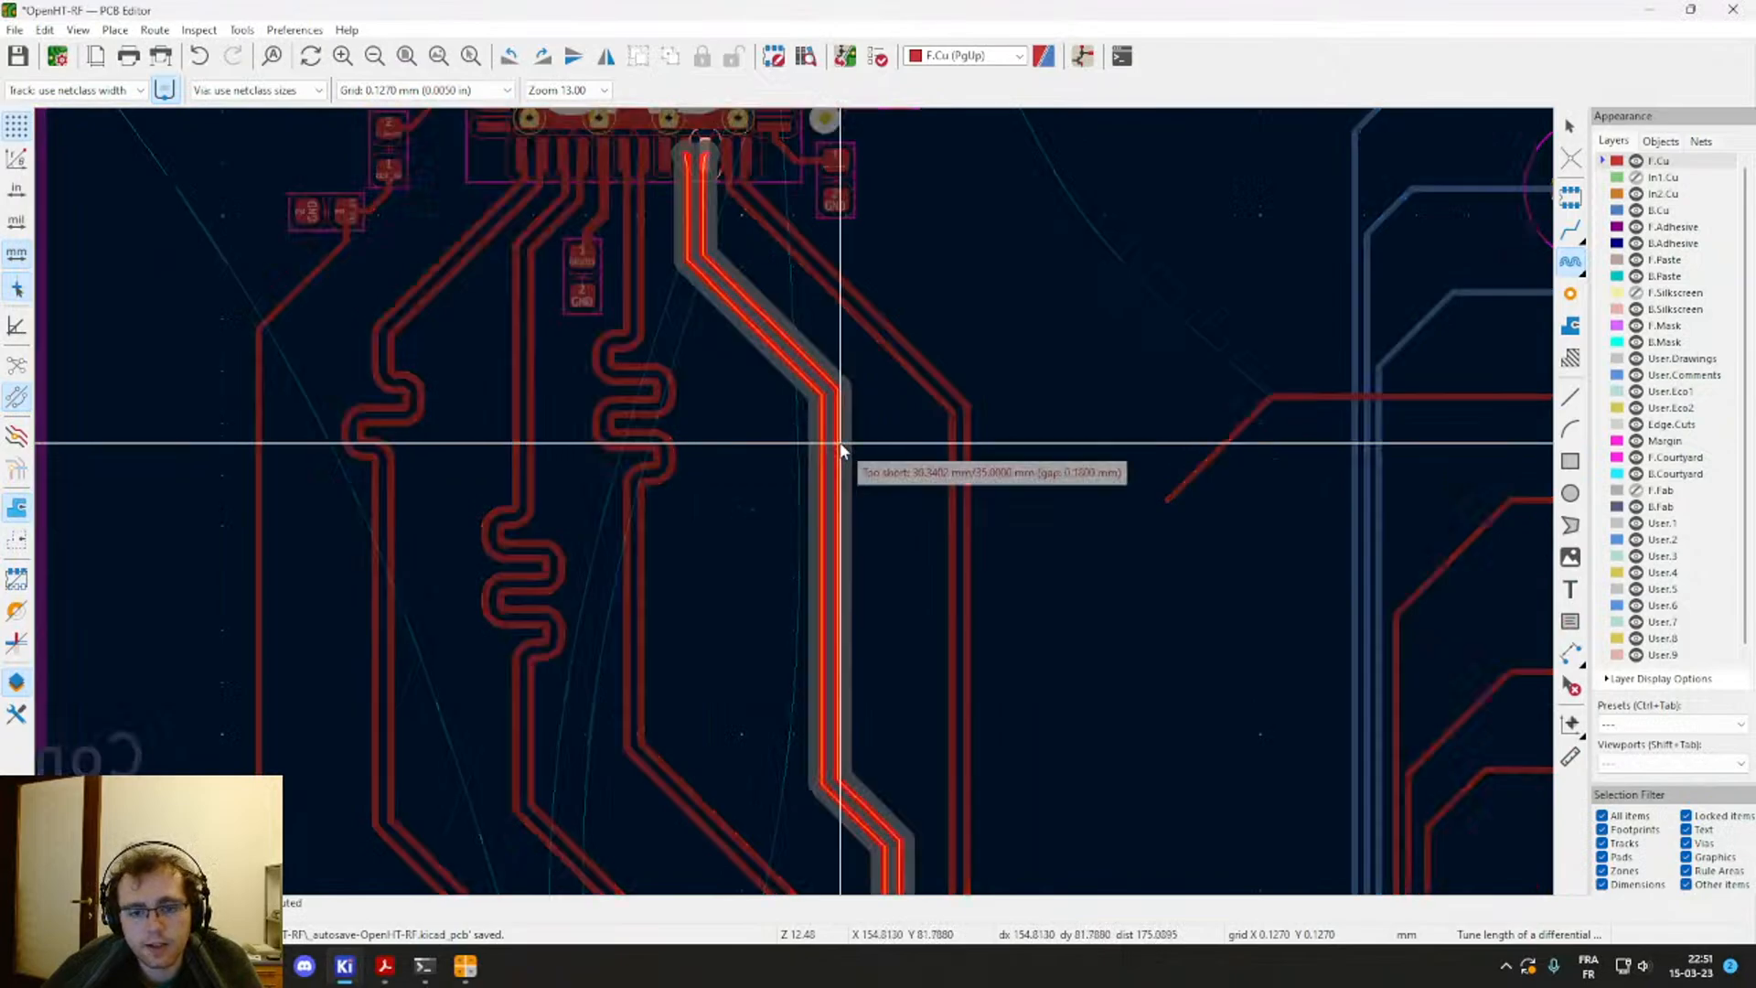
left_click(836, 689)
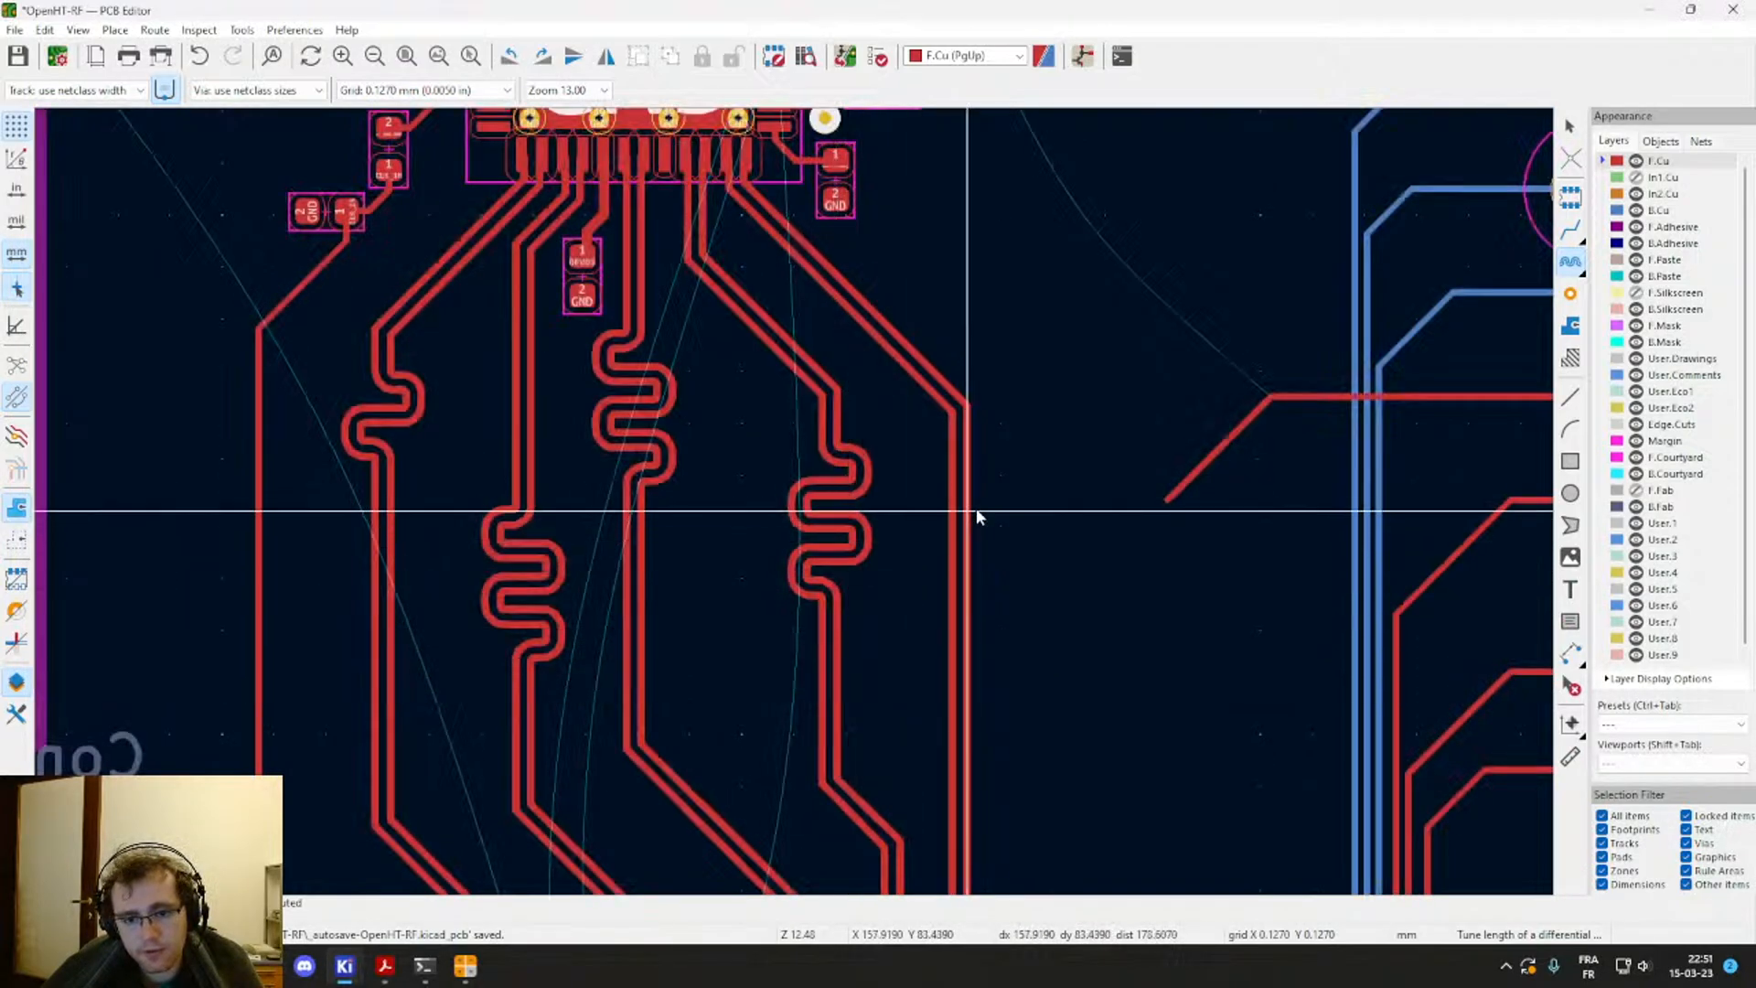
Step: Try to meander the long straight section of the outermost LVDS pair beside LVDS_RXCLK, and cancel the tuning
left_click(967, 640)
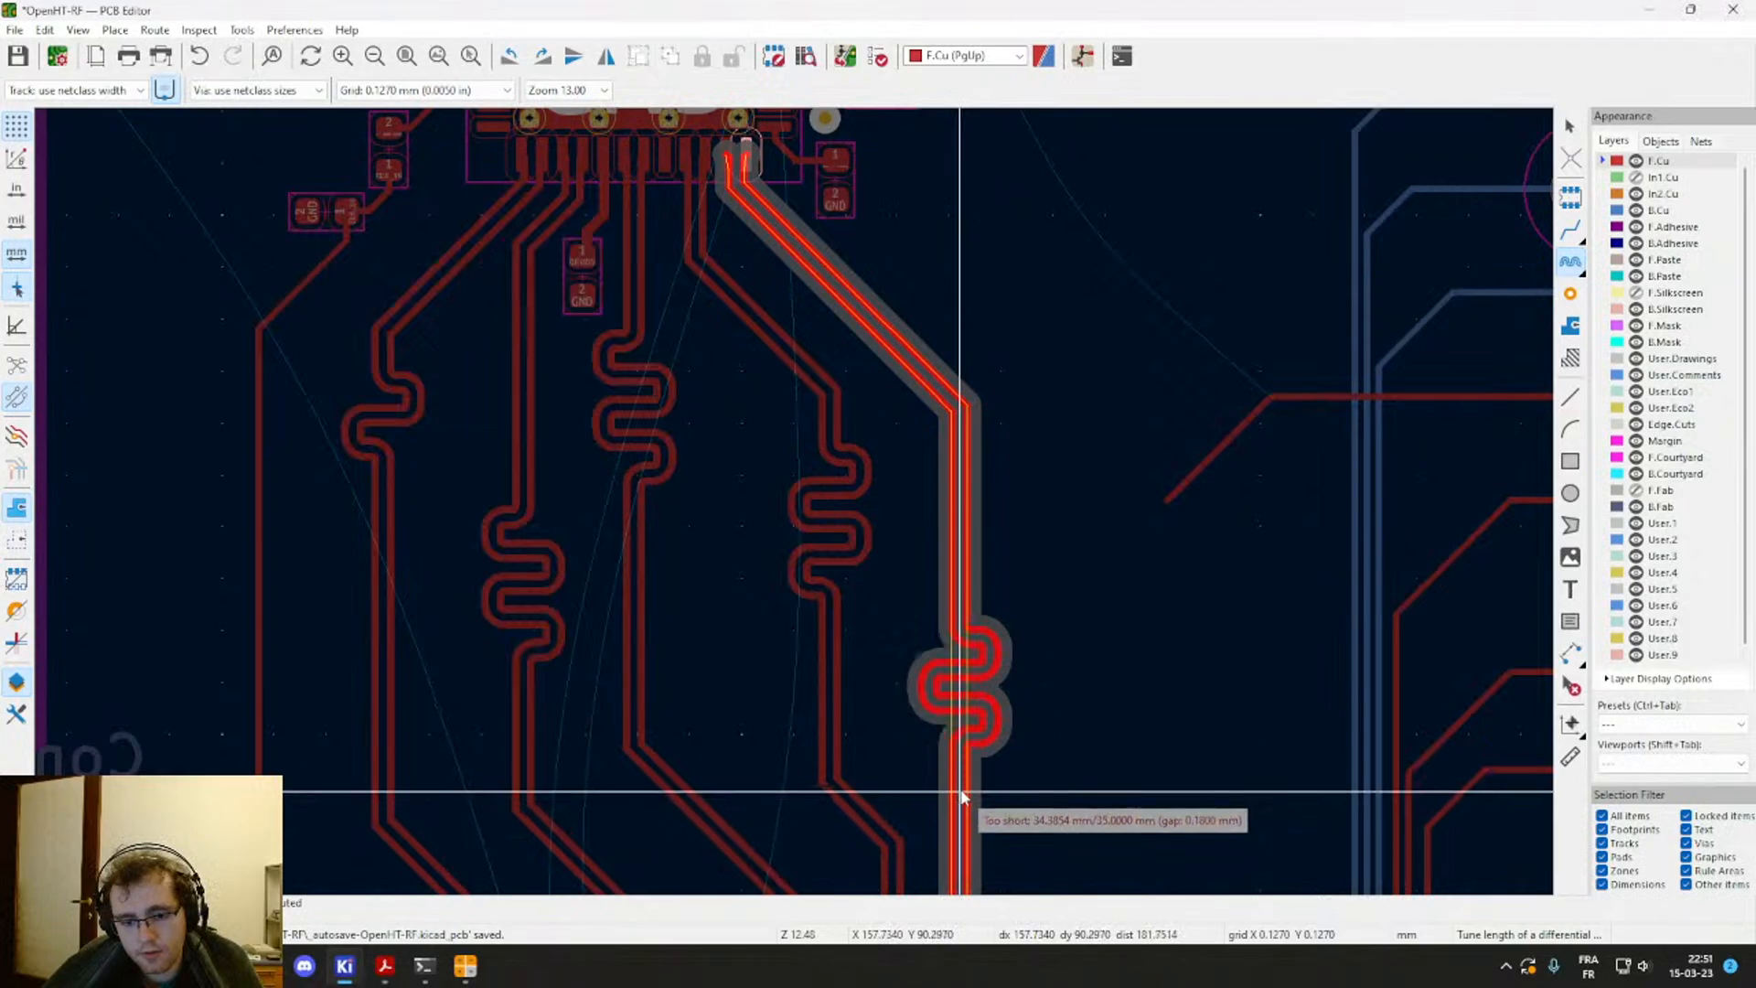
key("Escape")
scroll(972, 387, "down", 3)
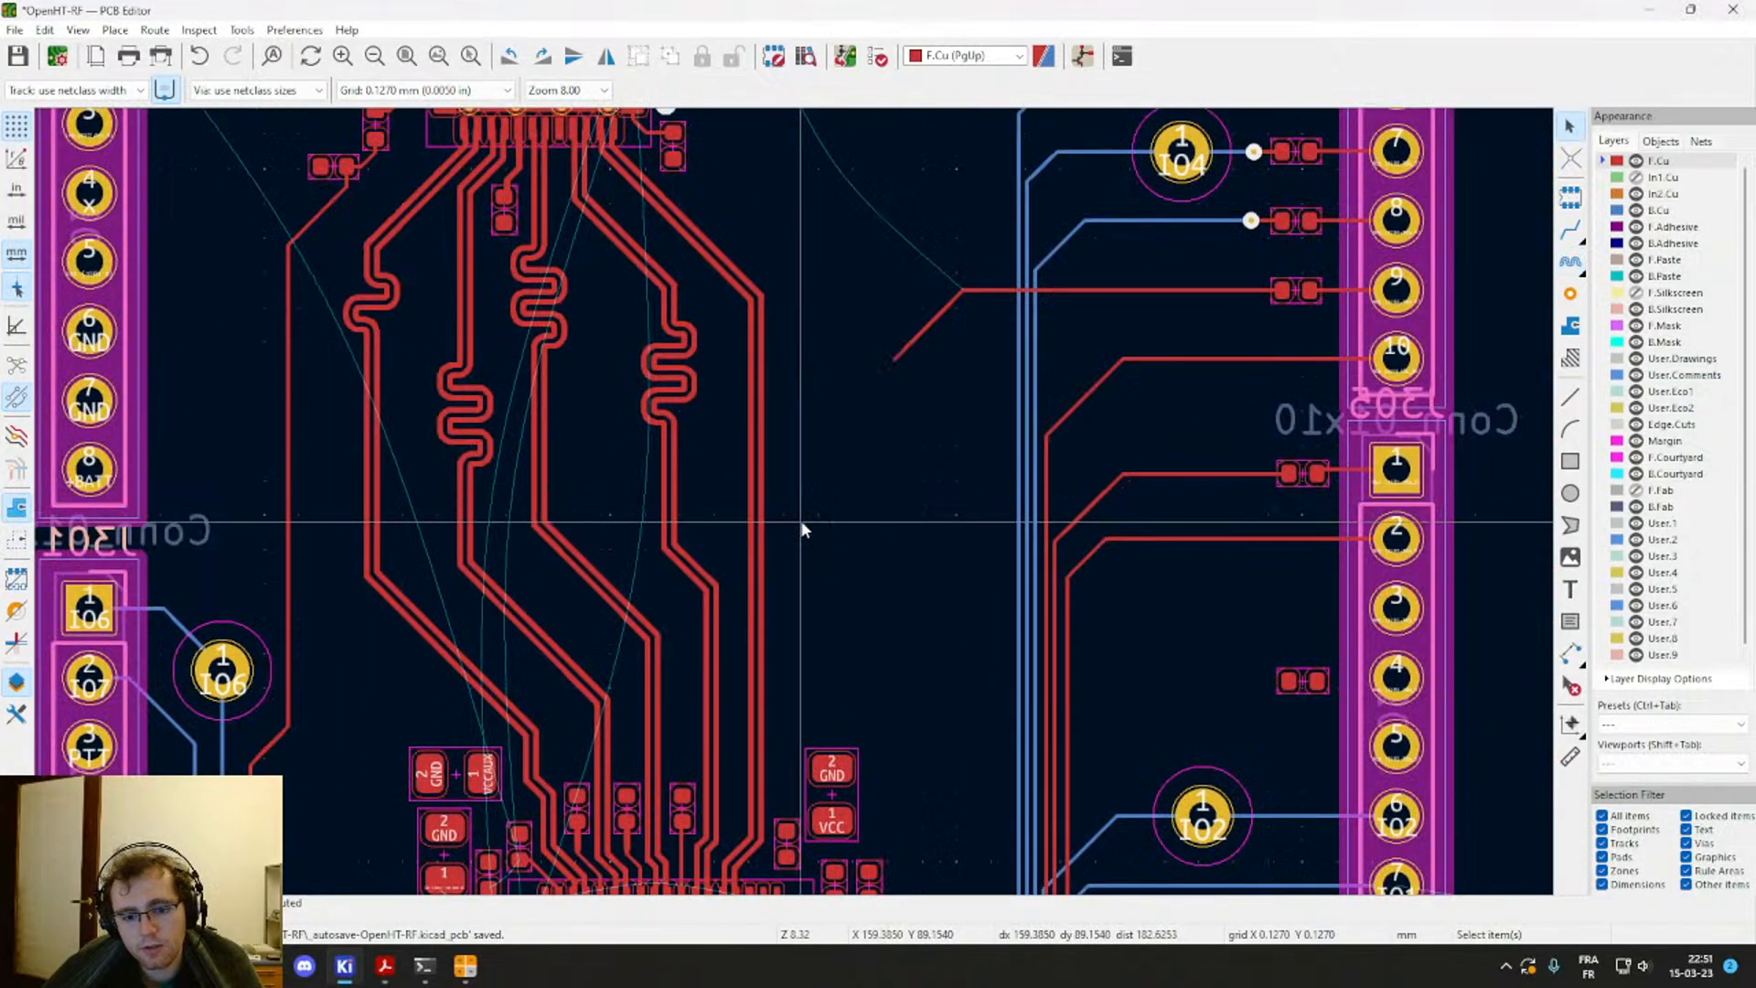
Step: Delete the long straight section of the outermost LVDS pair beside LVDS_RXCLK and reroute it farther outward between its stubs
left_click(759, 602)
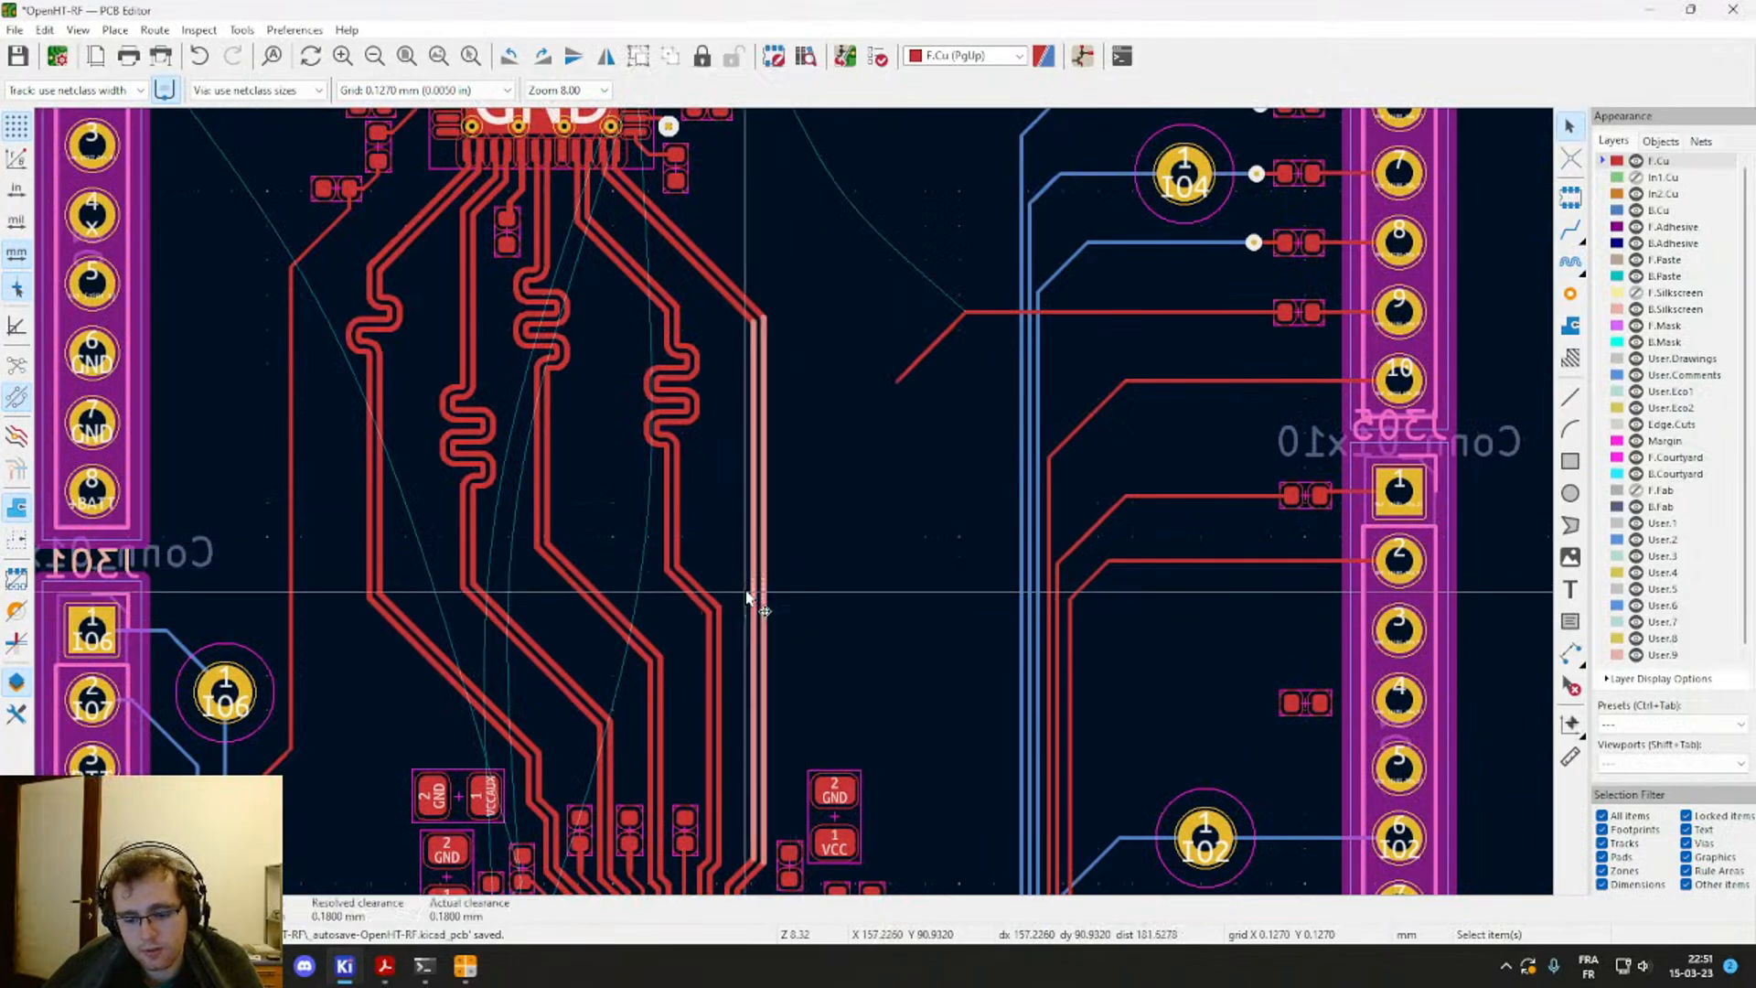
key("Delete")
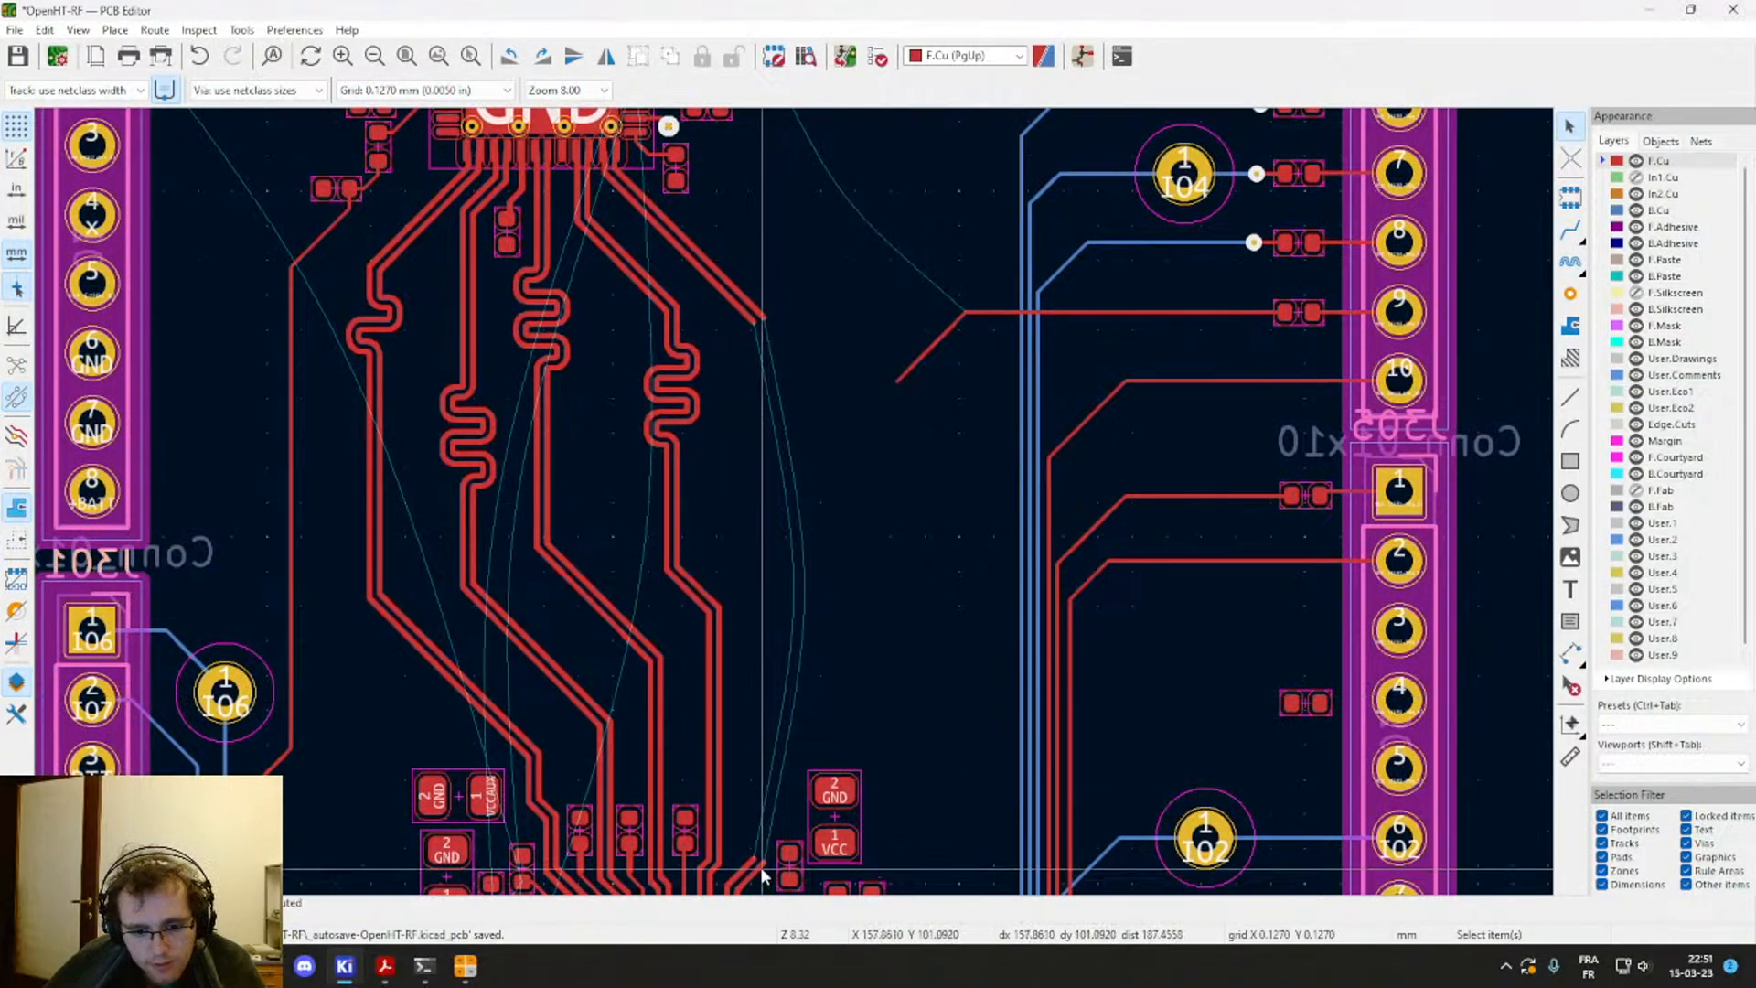
key("6")
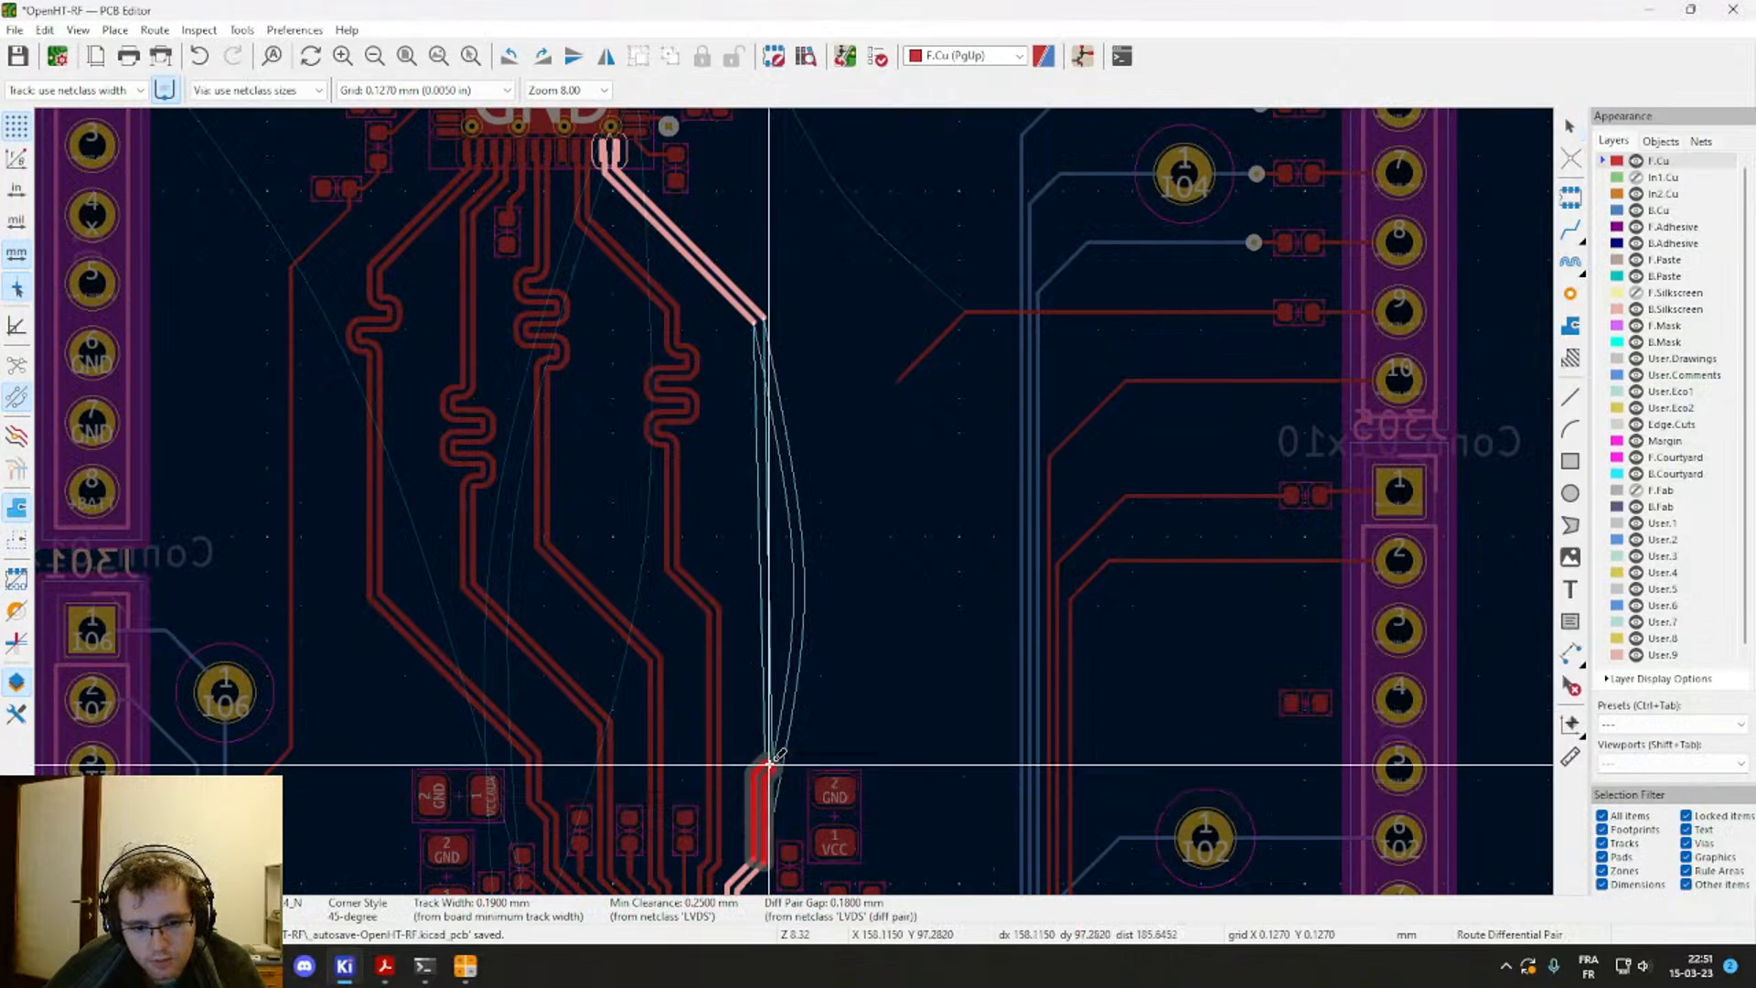
left_click(791, 654)
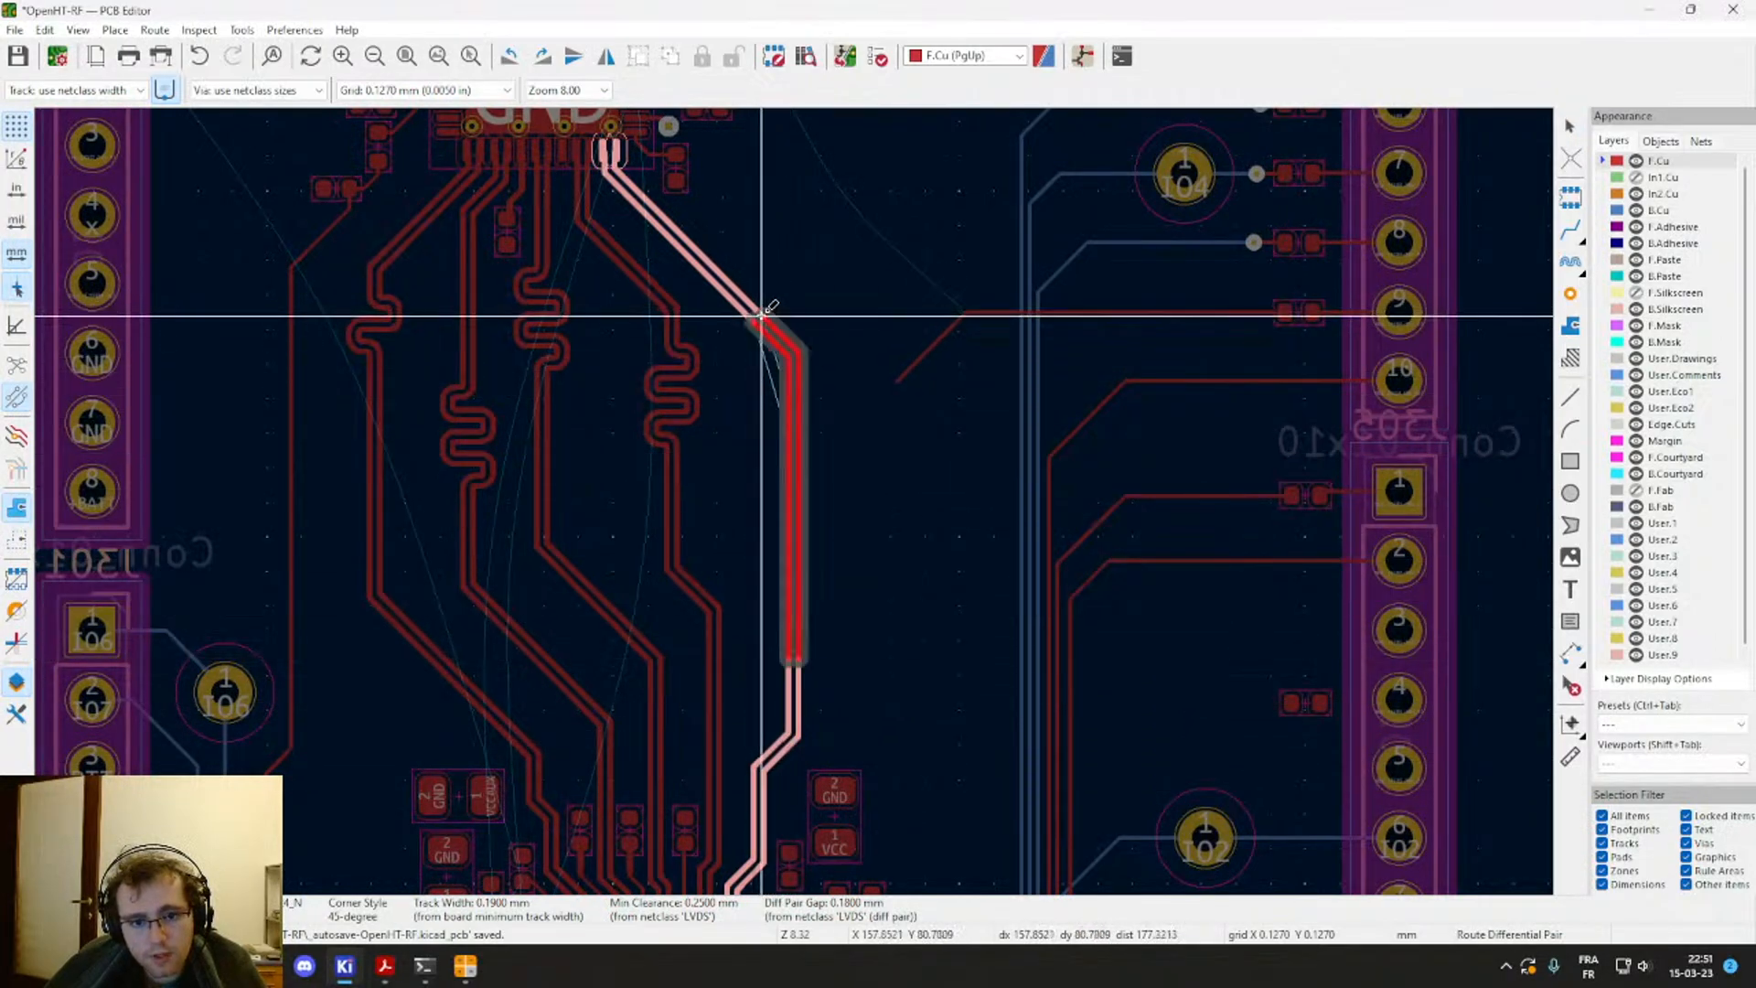
left_click(761, 317)
Step: Try to add a length-tuning meander to the rerouted outermost LVDS pair, and cancel the tuning
key("8")
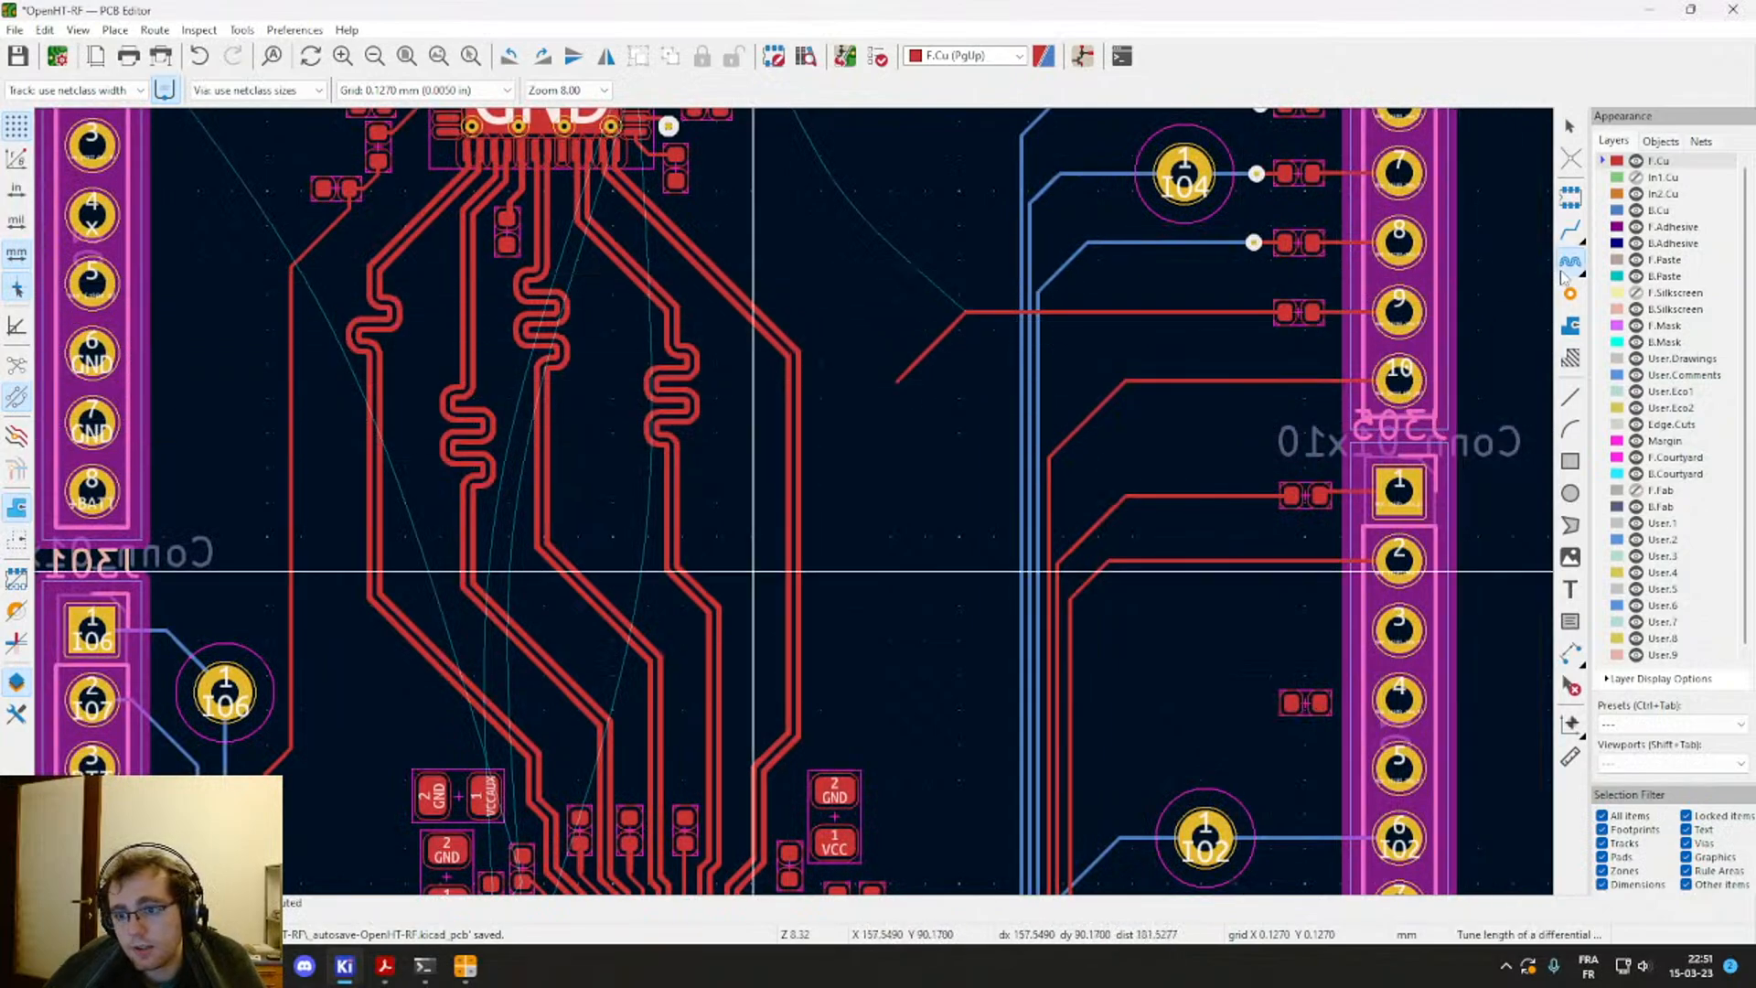
left_click(798, 477)
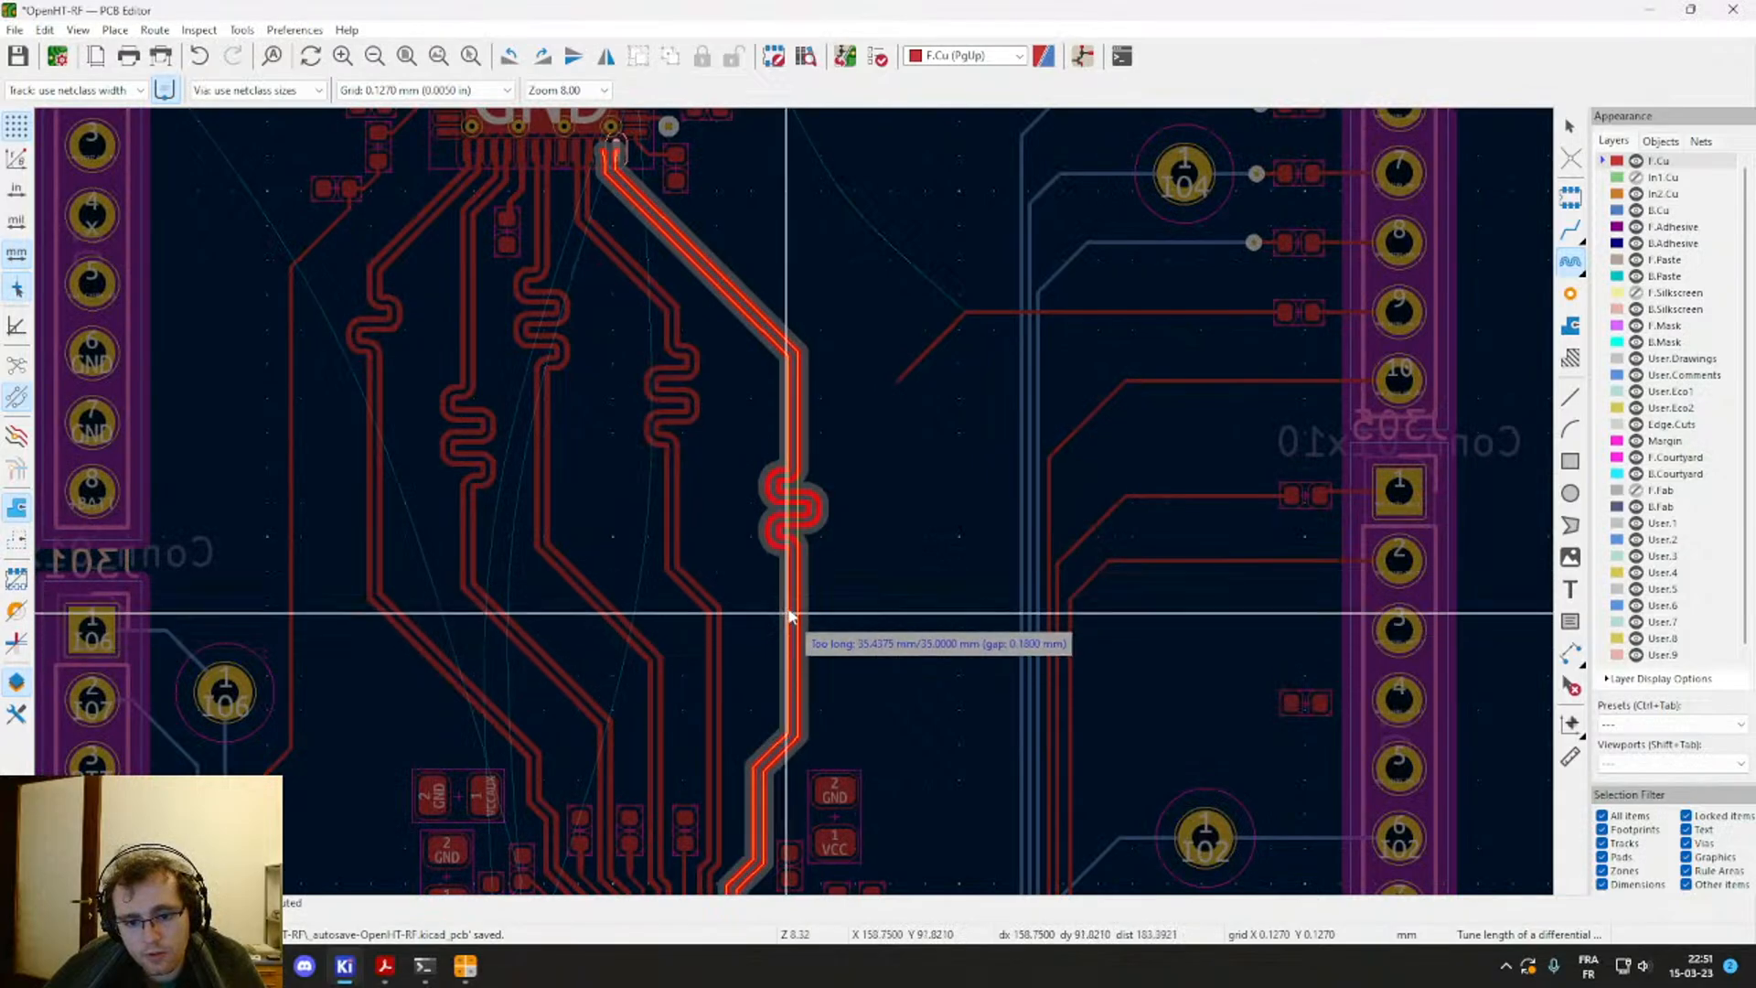
key("Escape")
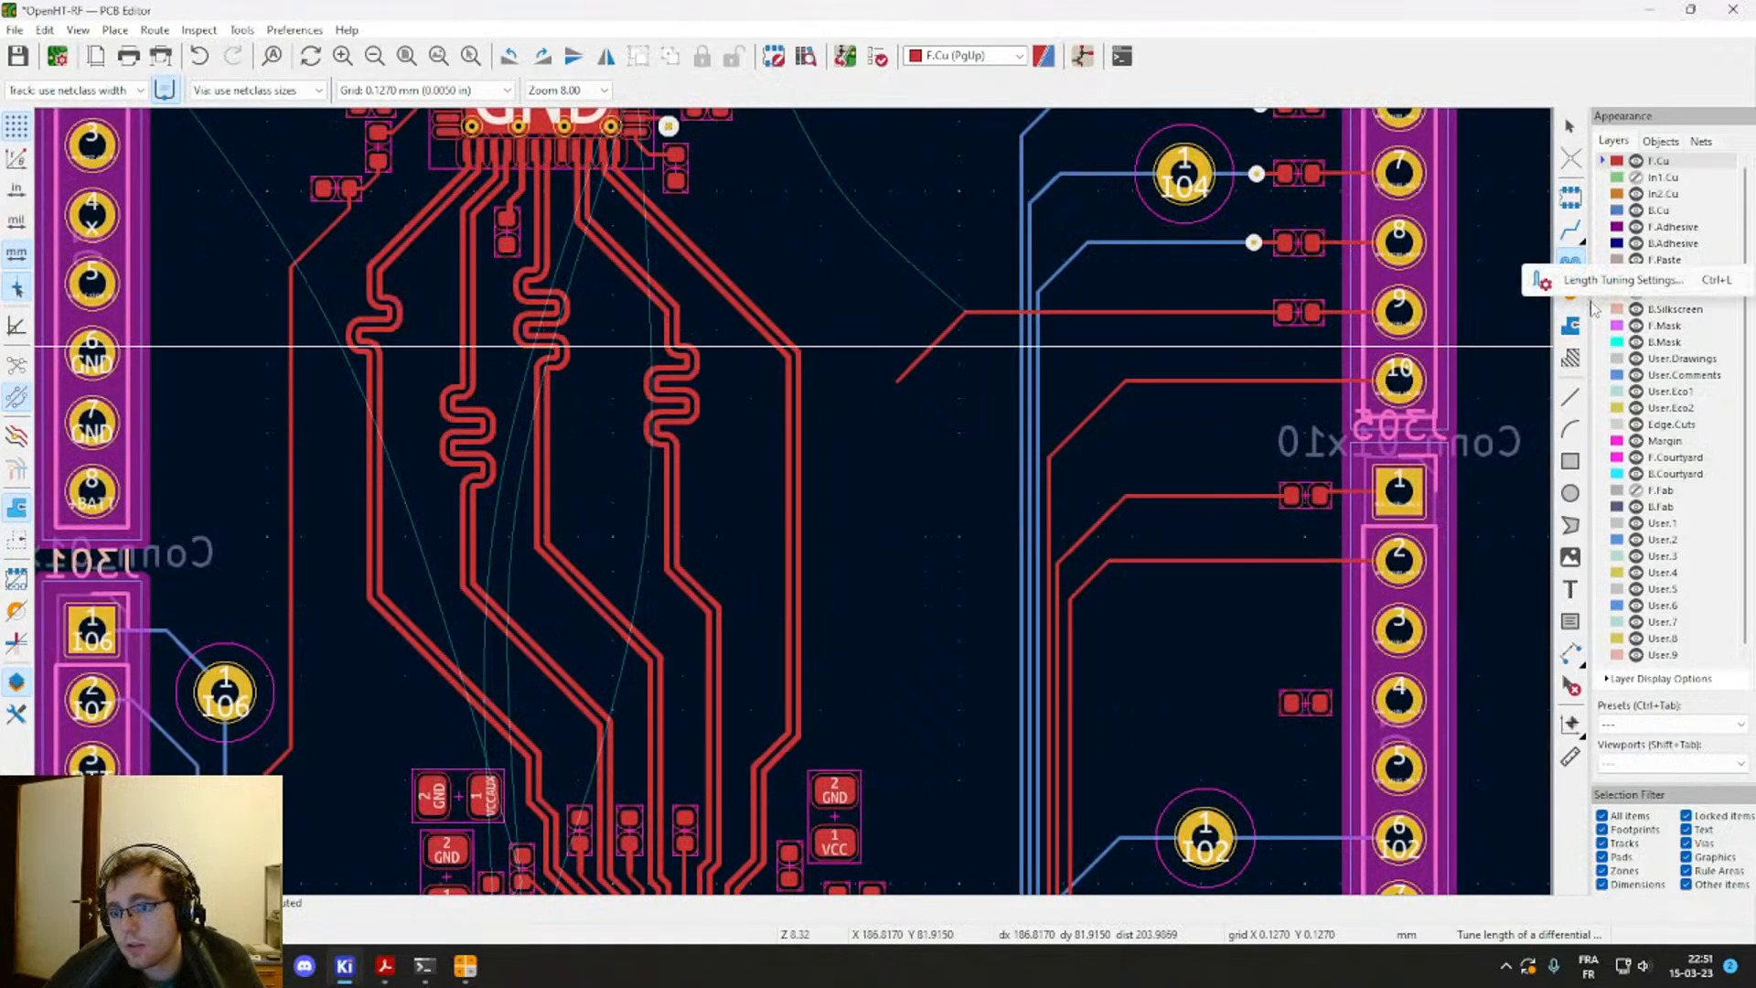
Step: Set the maximum meander amplitude for differential pair length tuning to 0.8 mm
left_click(1141, 463)
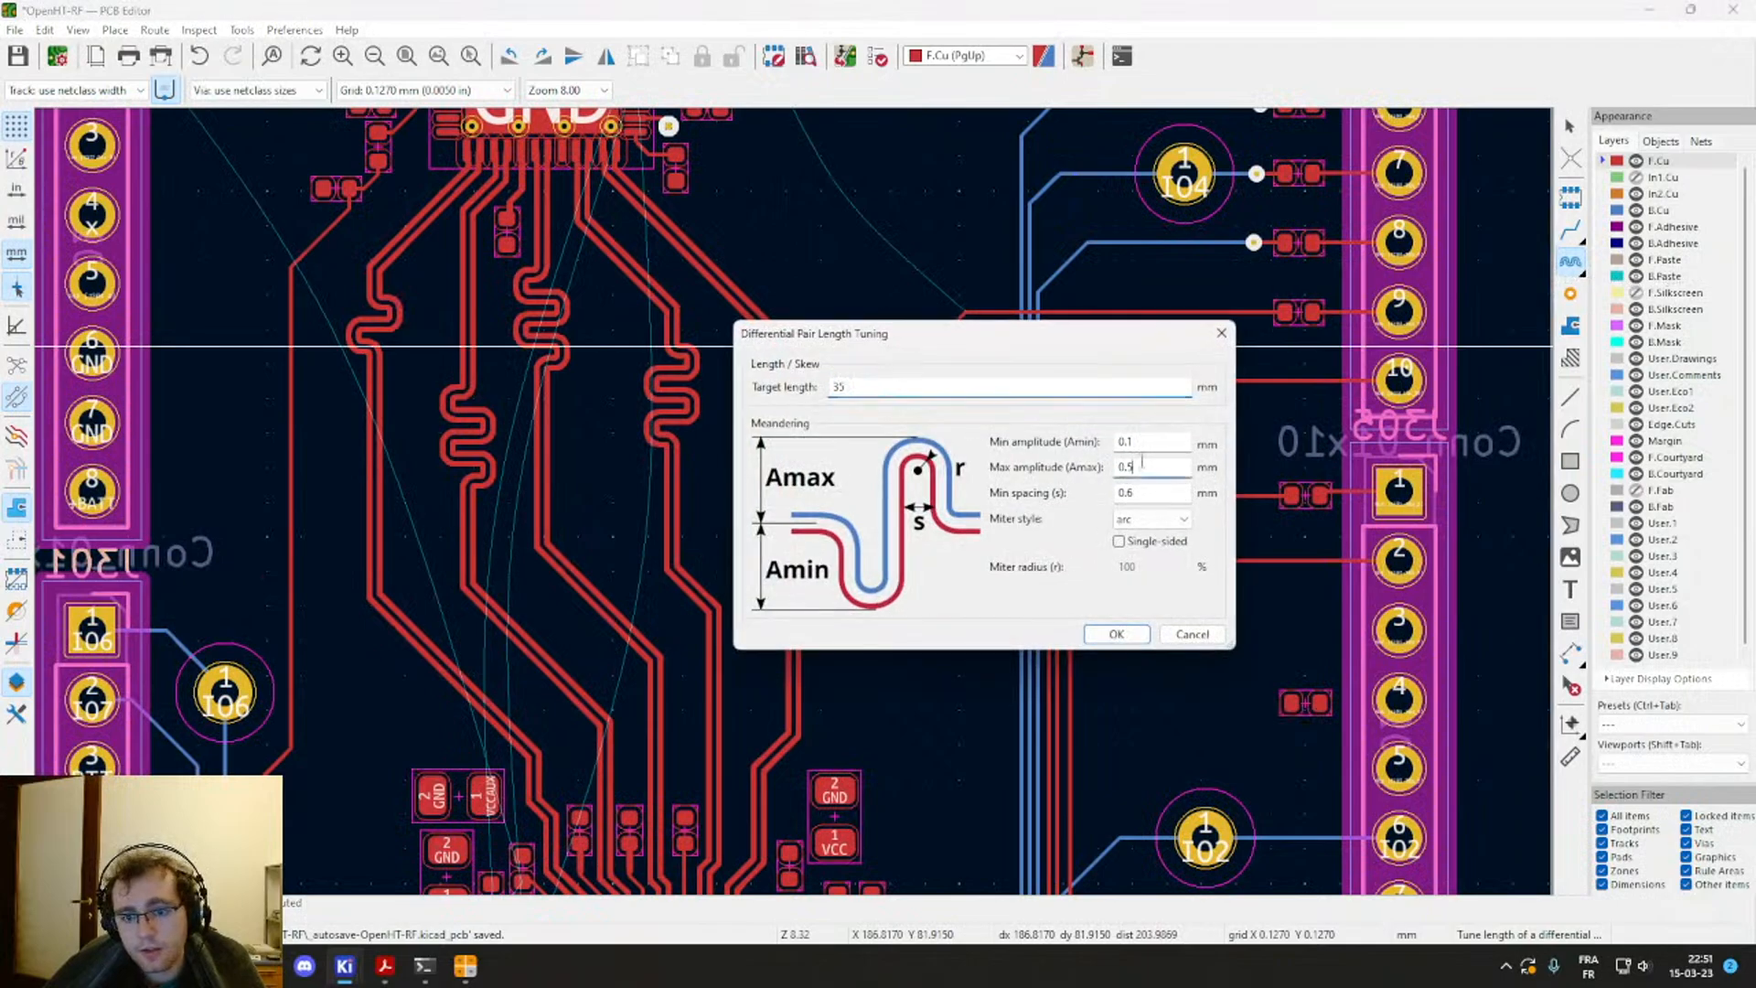
key("Return")
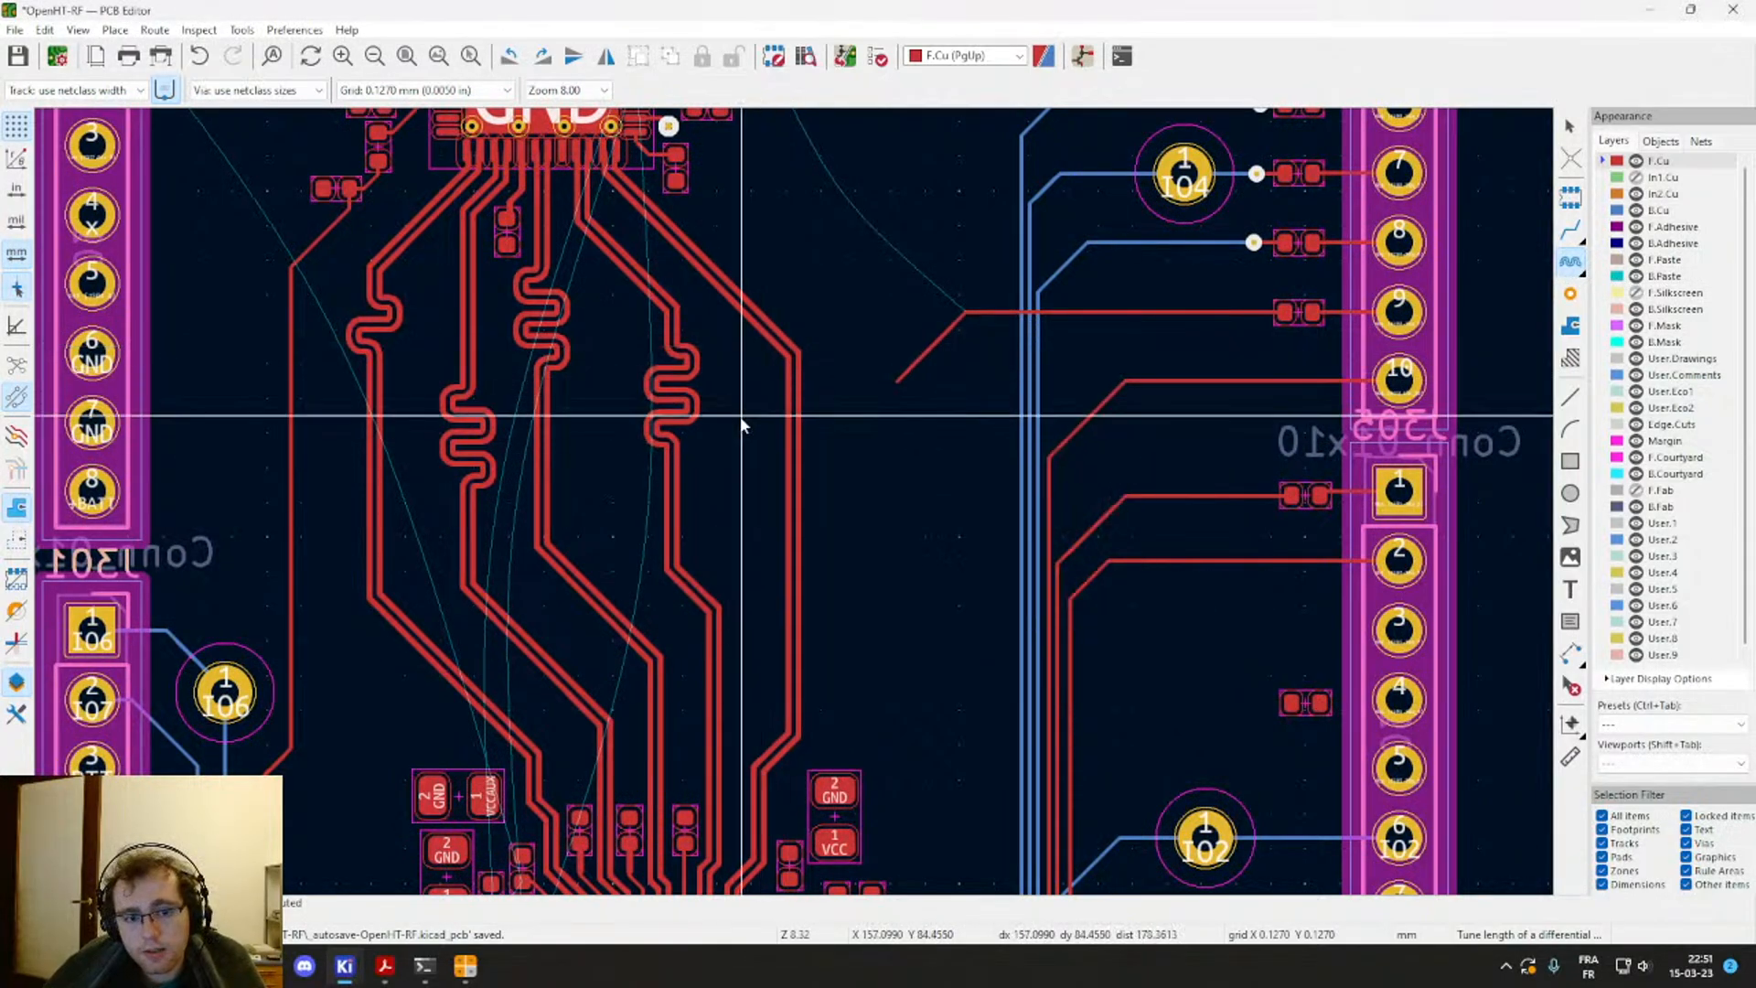
right_click(1573, 269)
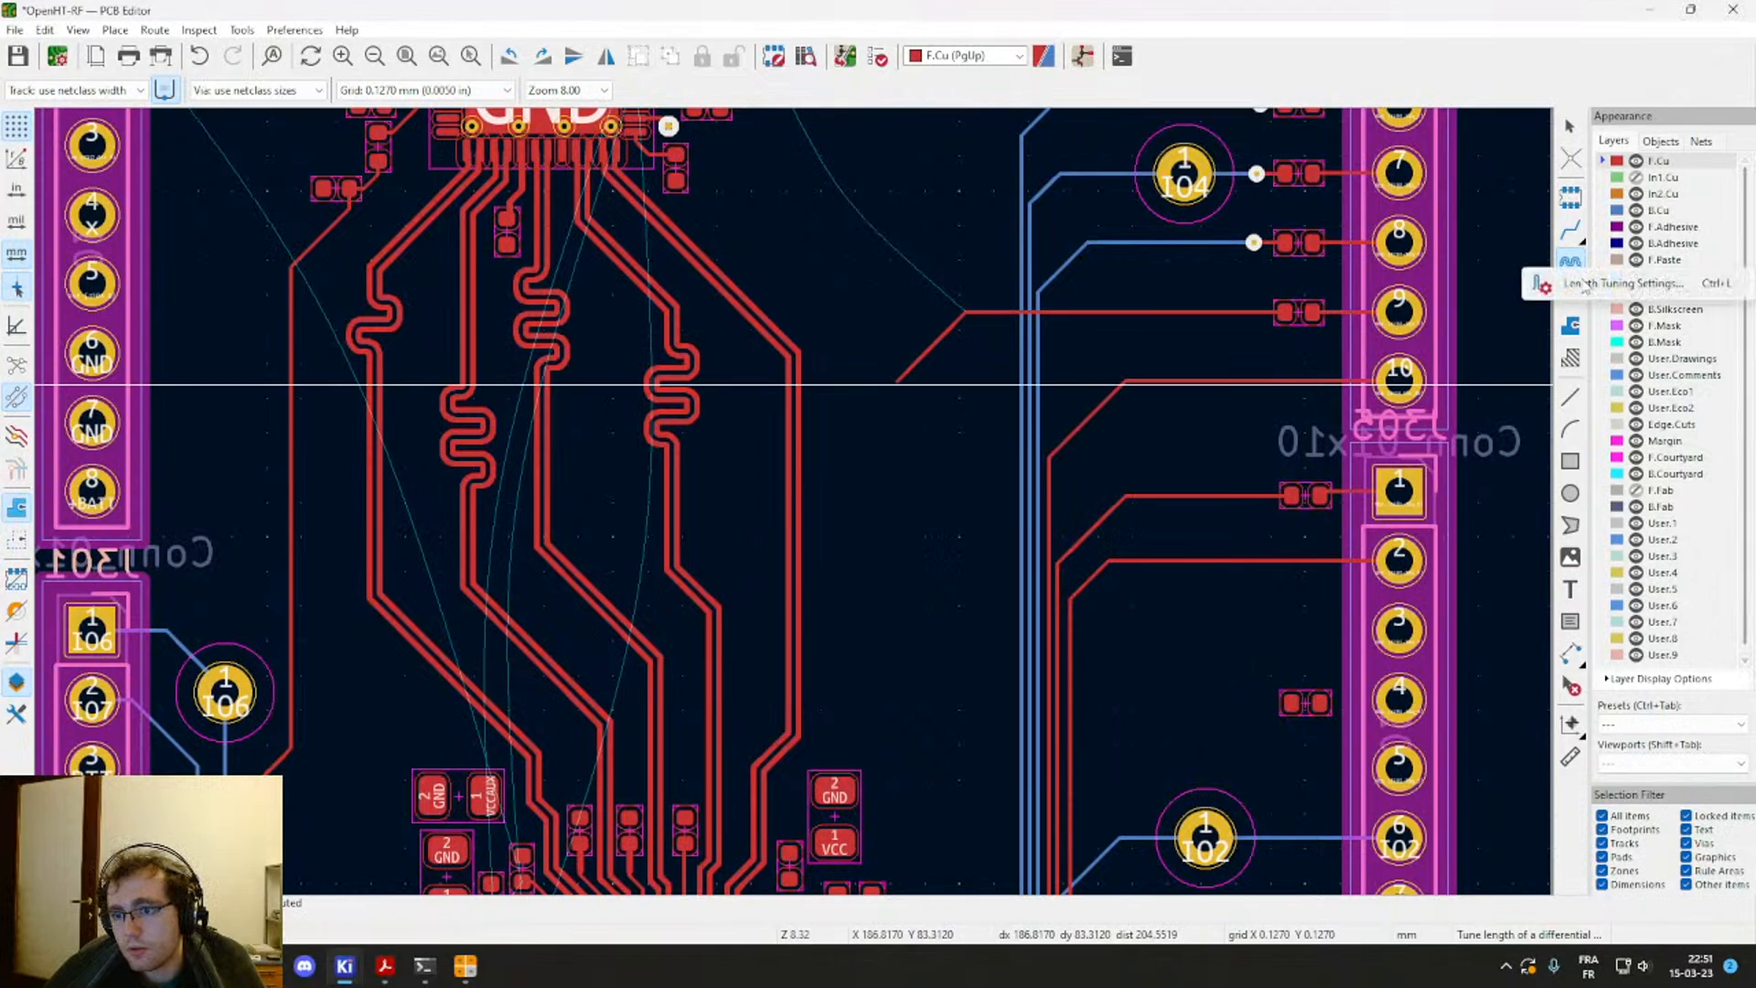
left_click(1585, 285)
left_click(1136, 467)
key("BackSpace")
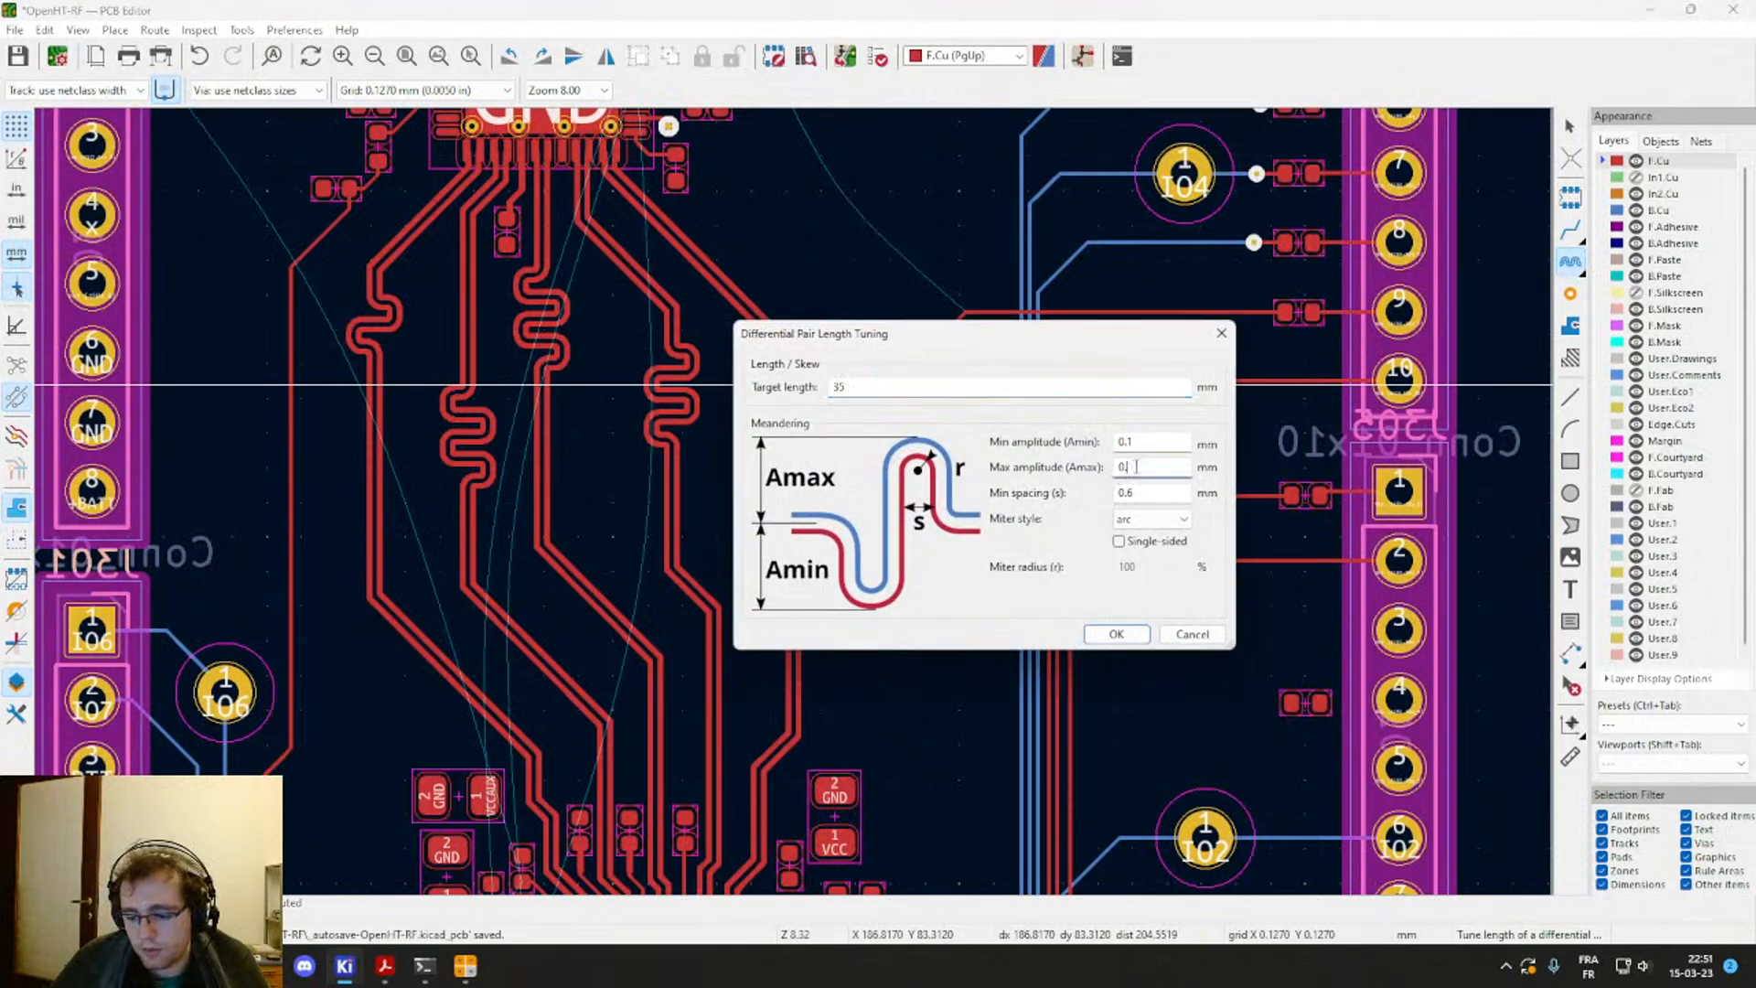
type("8")
key("Return")
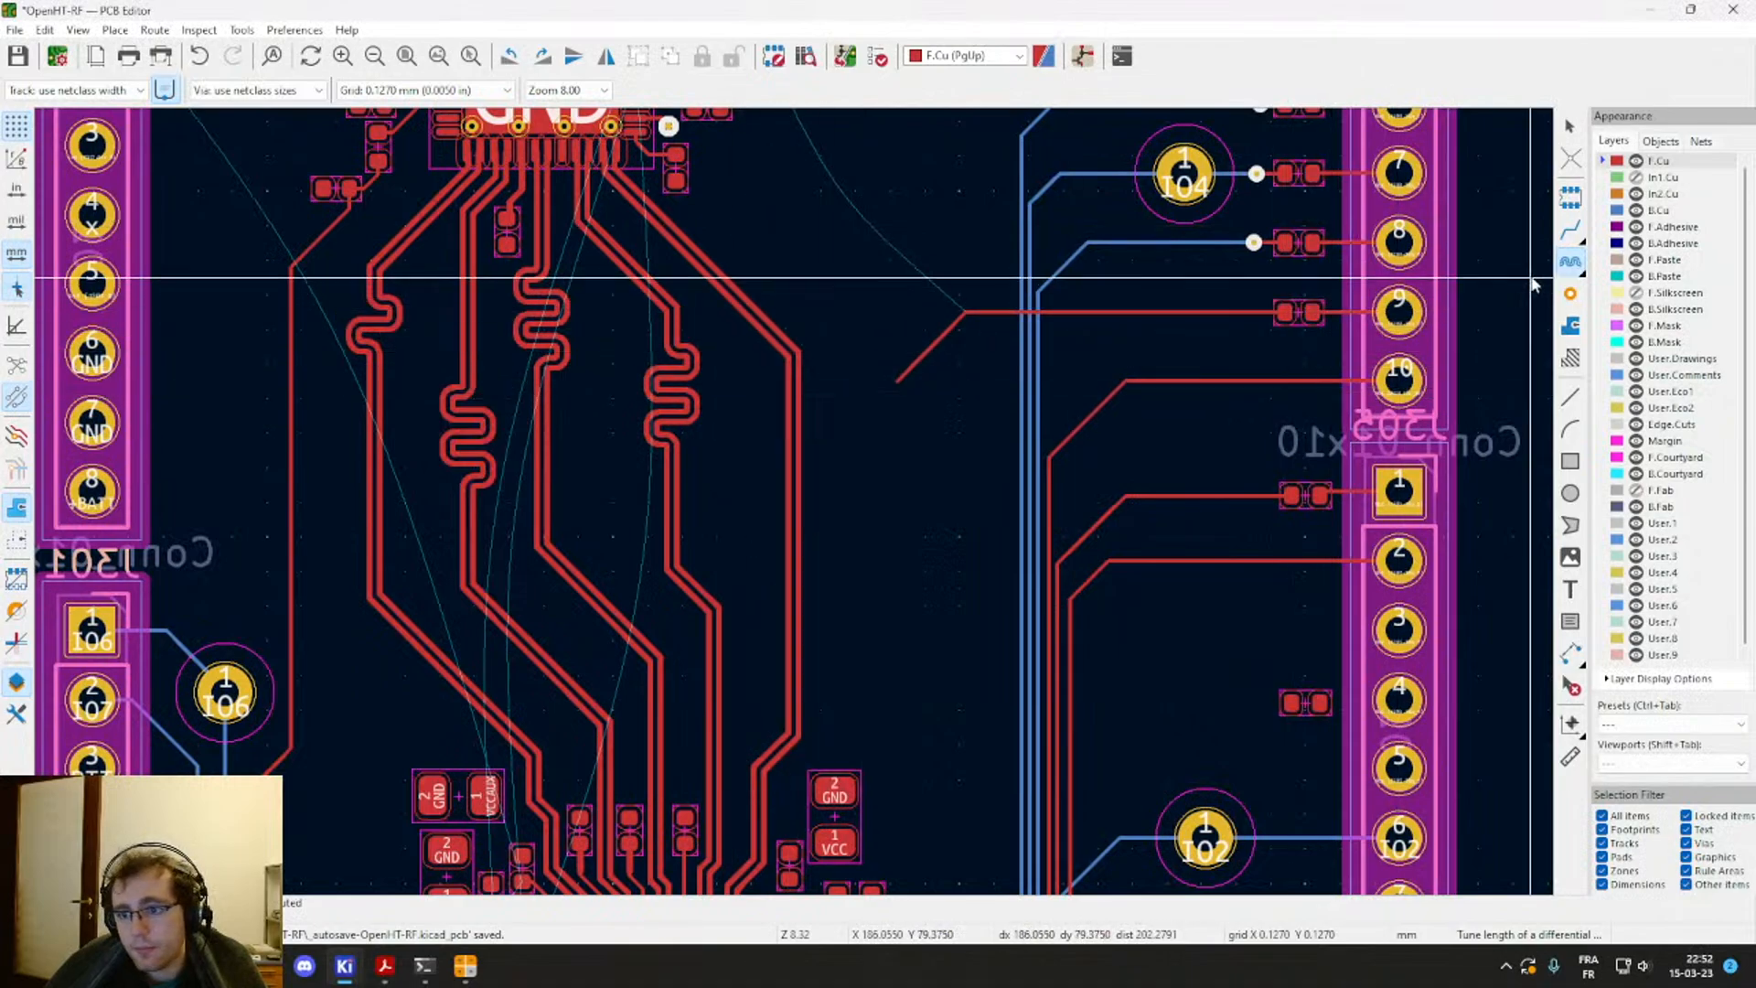
Step: Try to add a 35 mm length-tuning meander to the straight section of the outermost LVDS pair, and cancel the tuning
left_click(785, 438)
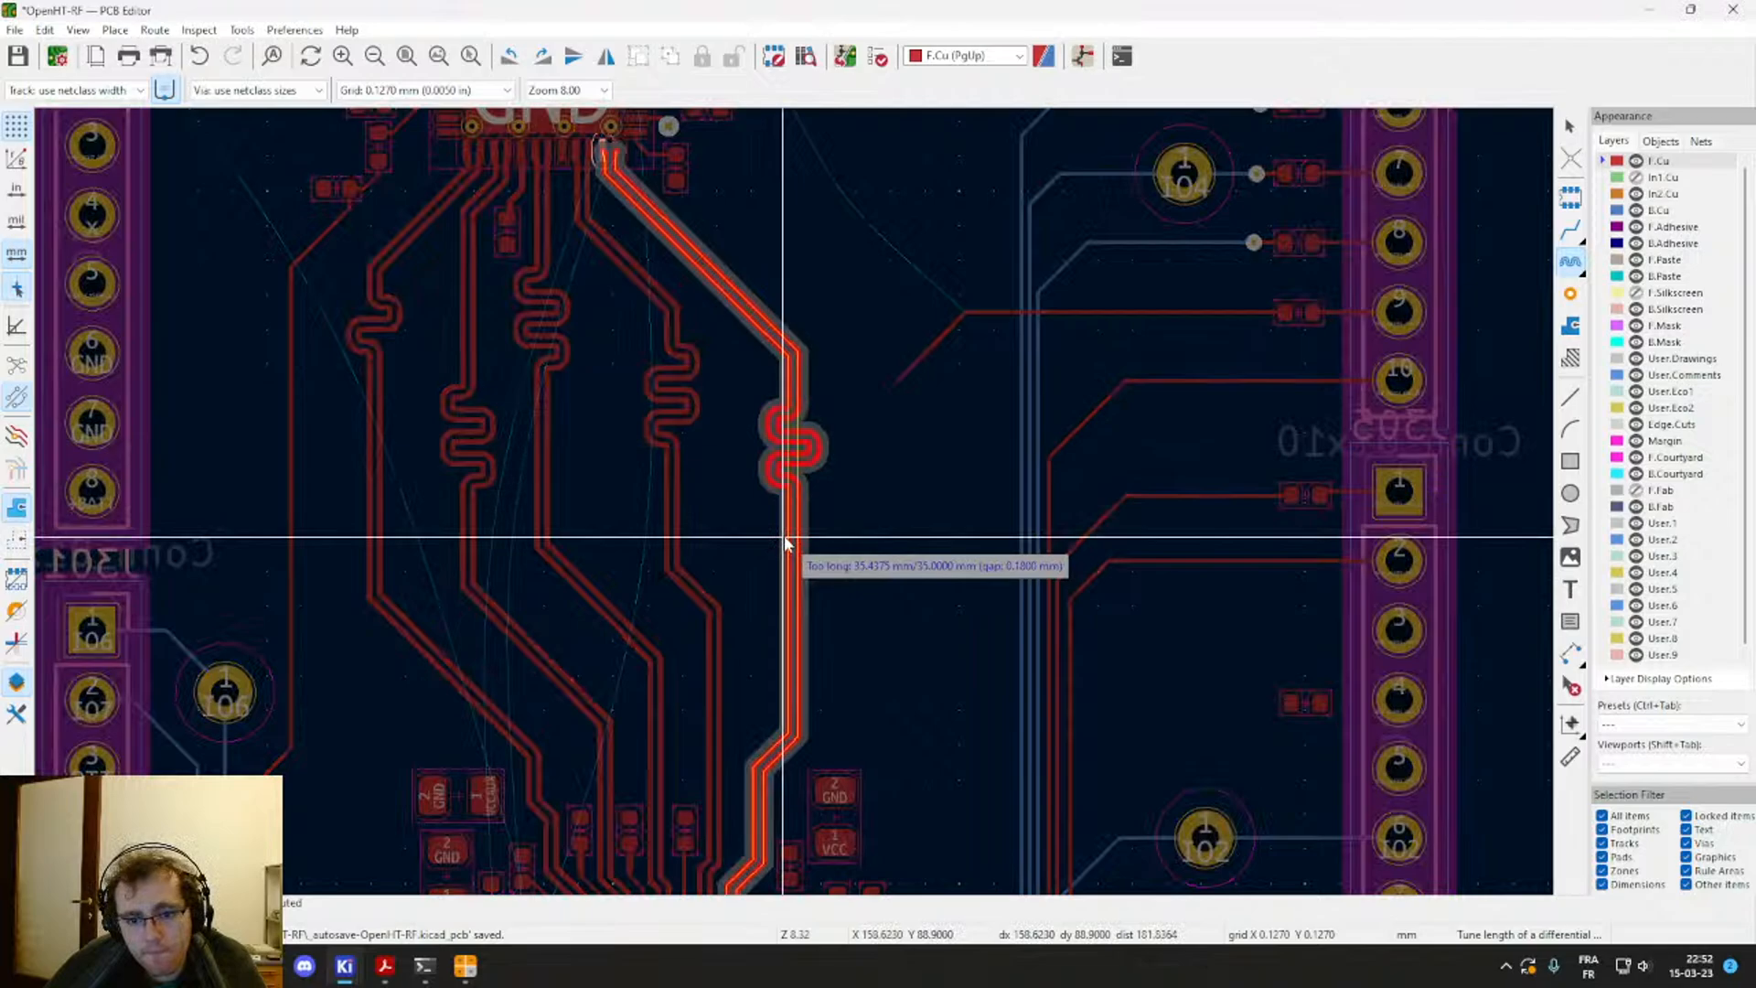
scroll(775, 549, "up", 2)
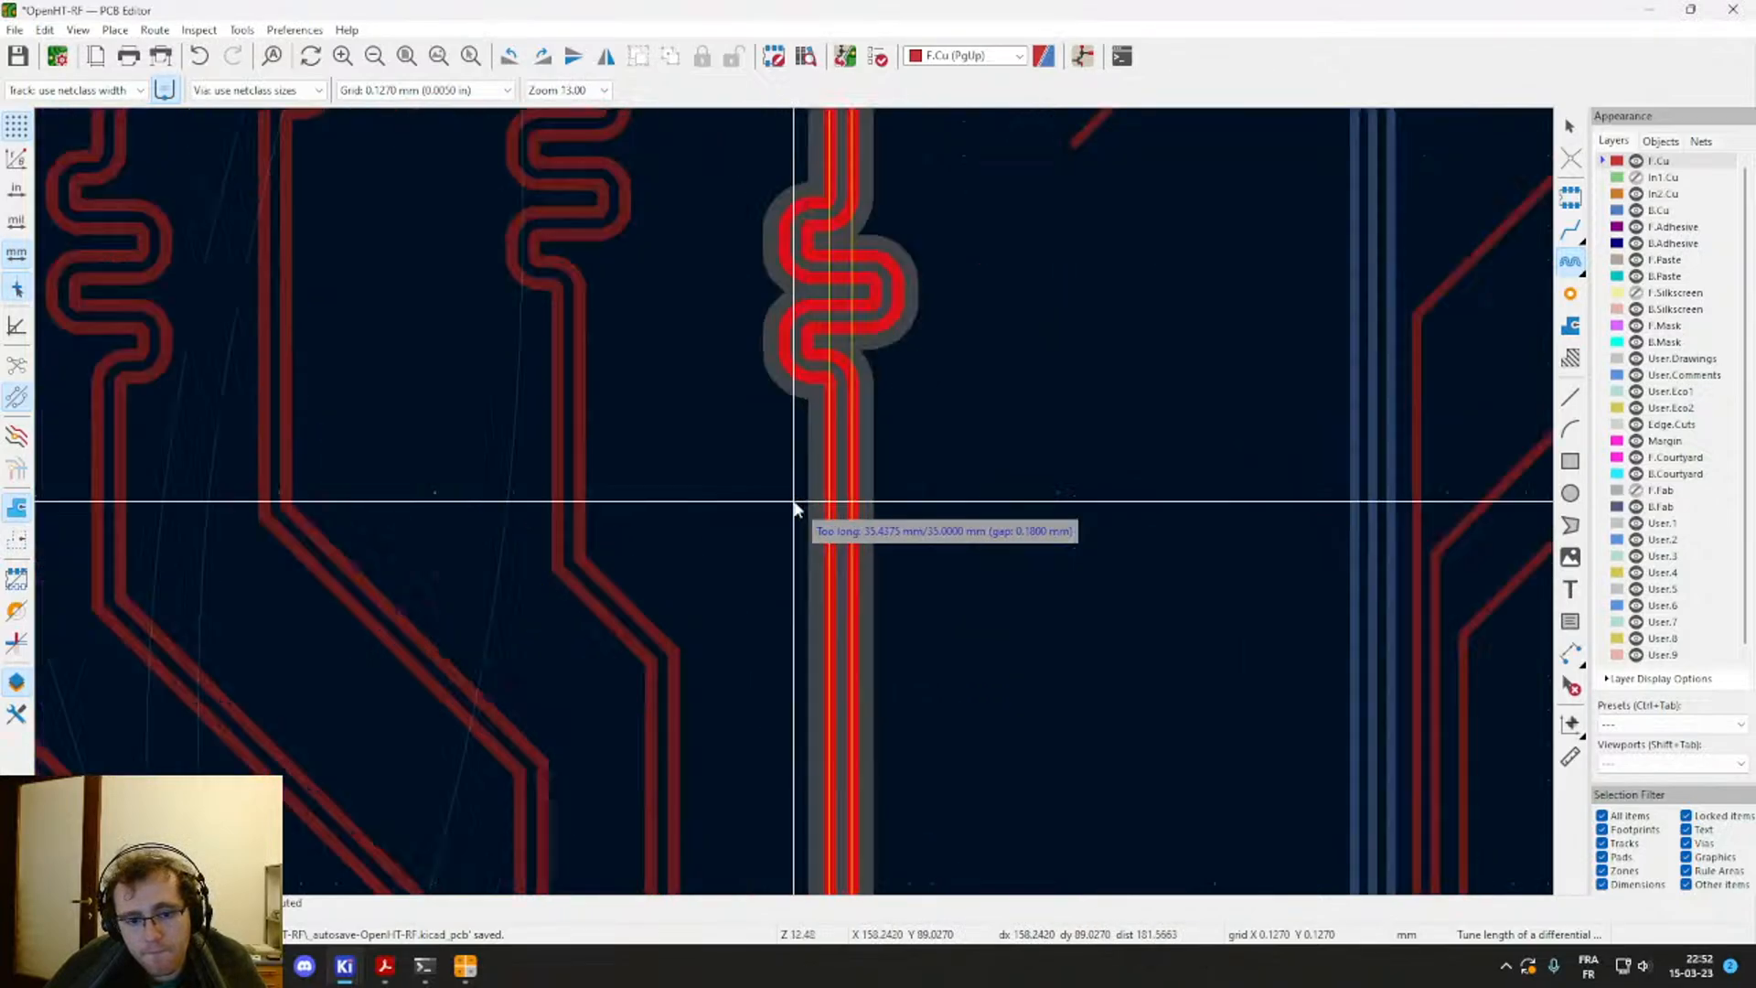
key("Escape")
Step: Set the minimum meander amplitude for differential pair length tuning to 0.2 mm
right_click(1569, 262)
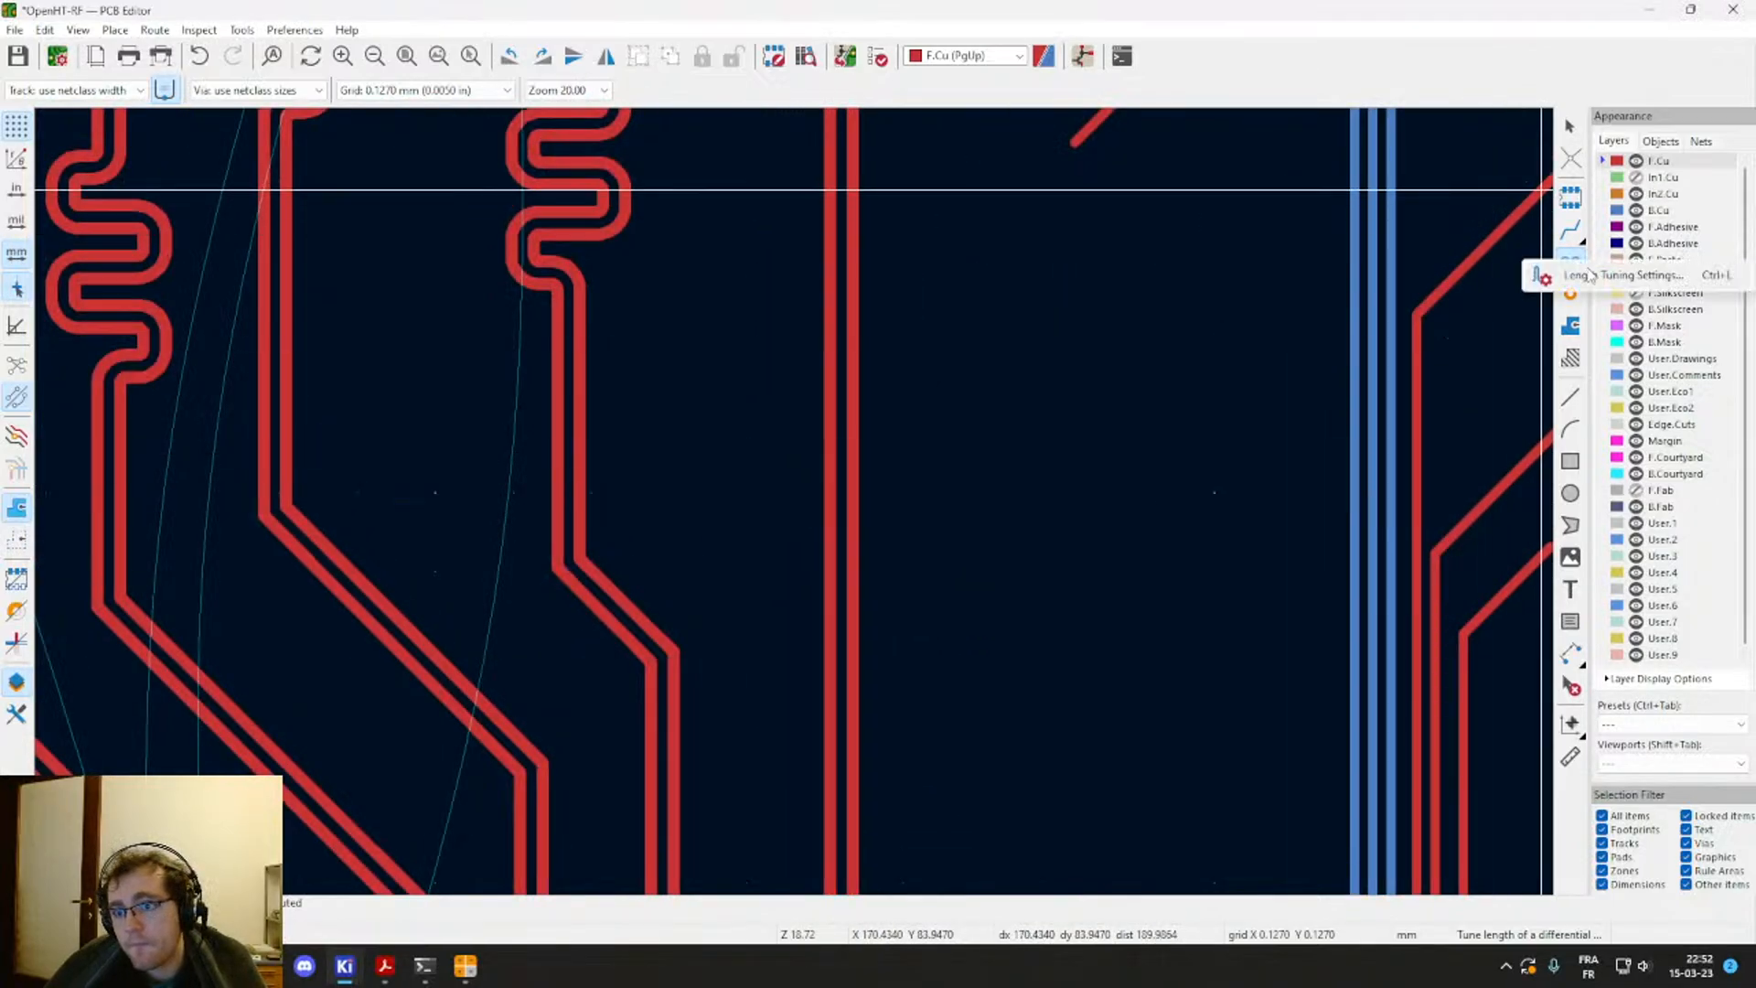
left_click(1591, 272)
double_click(1138, 441)
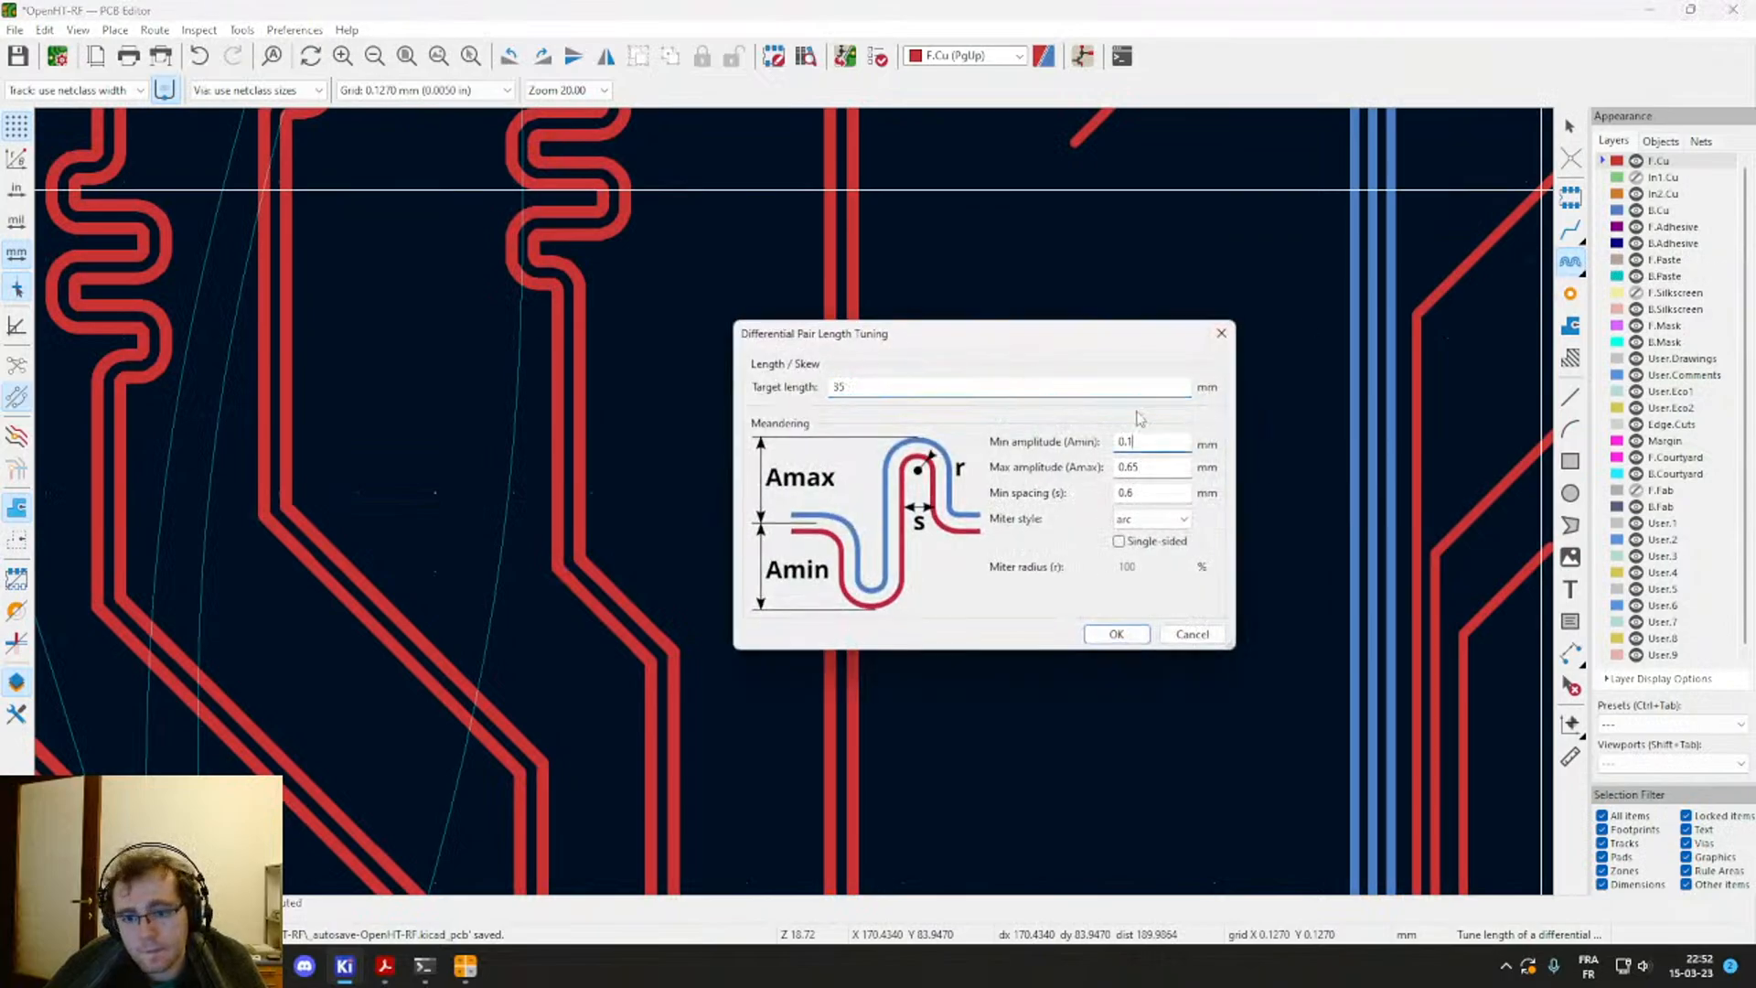
type("0.23")
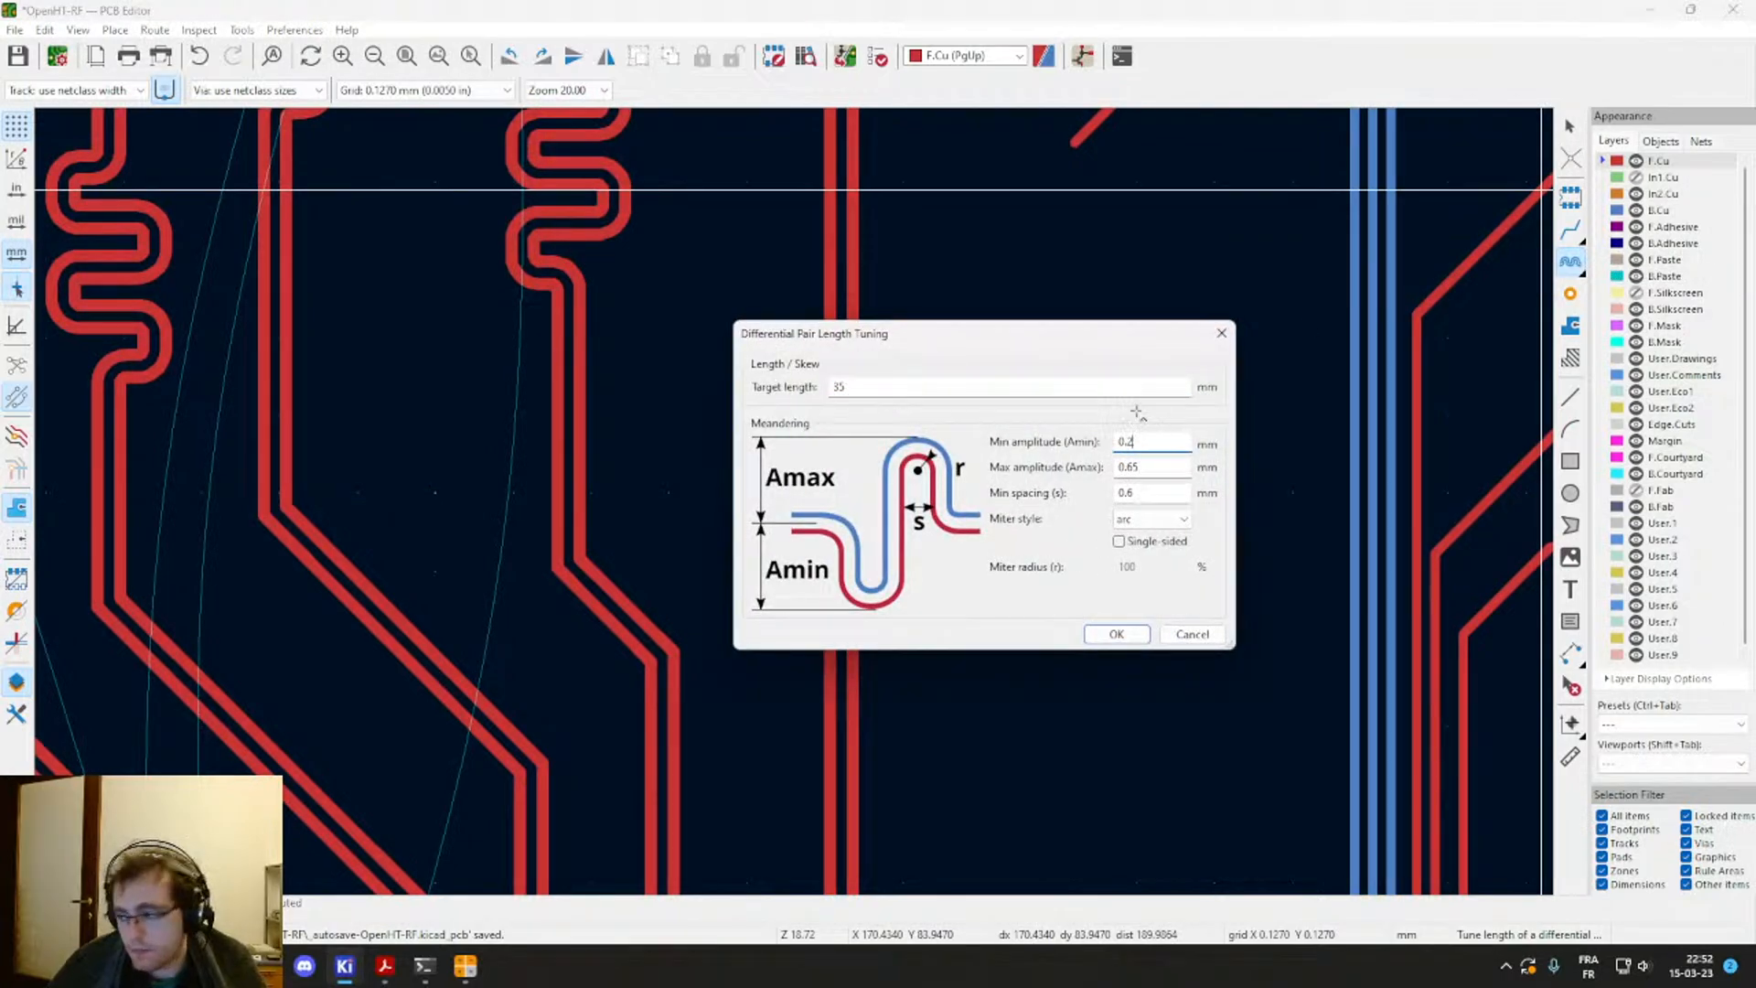
key("Return")
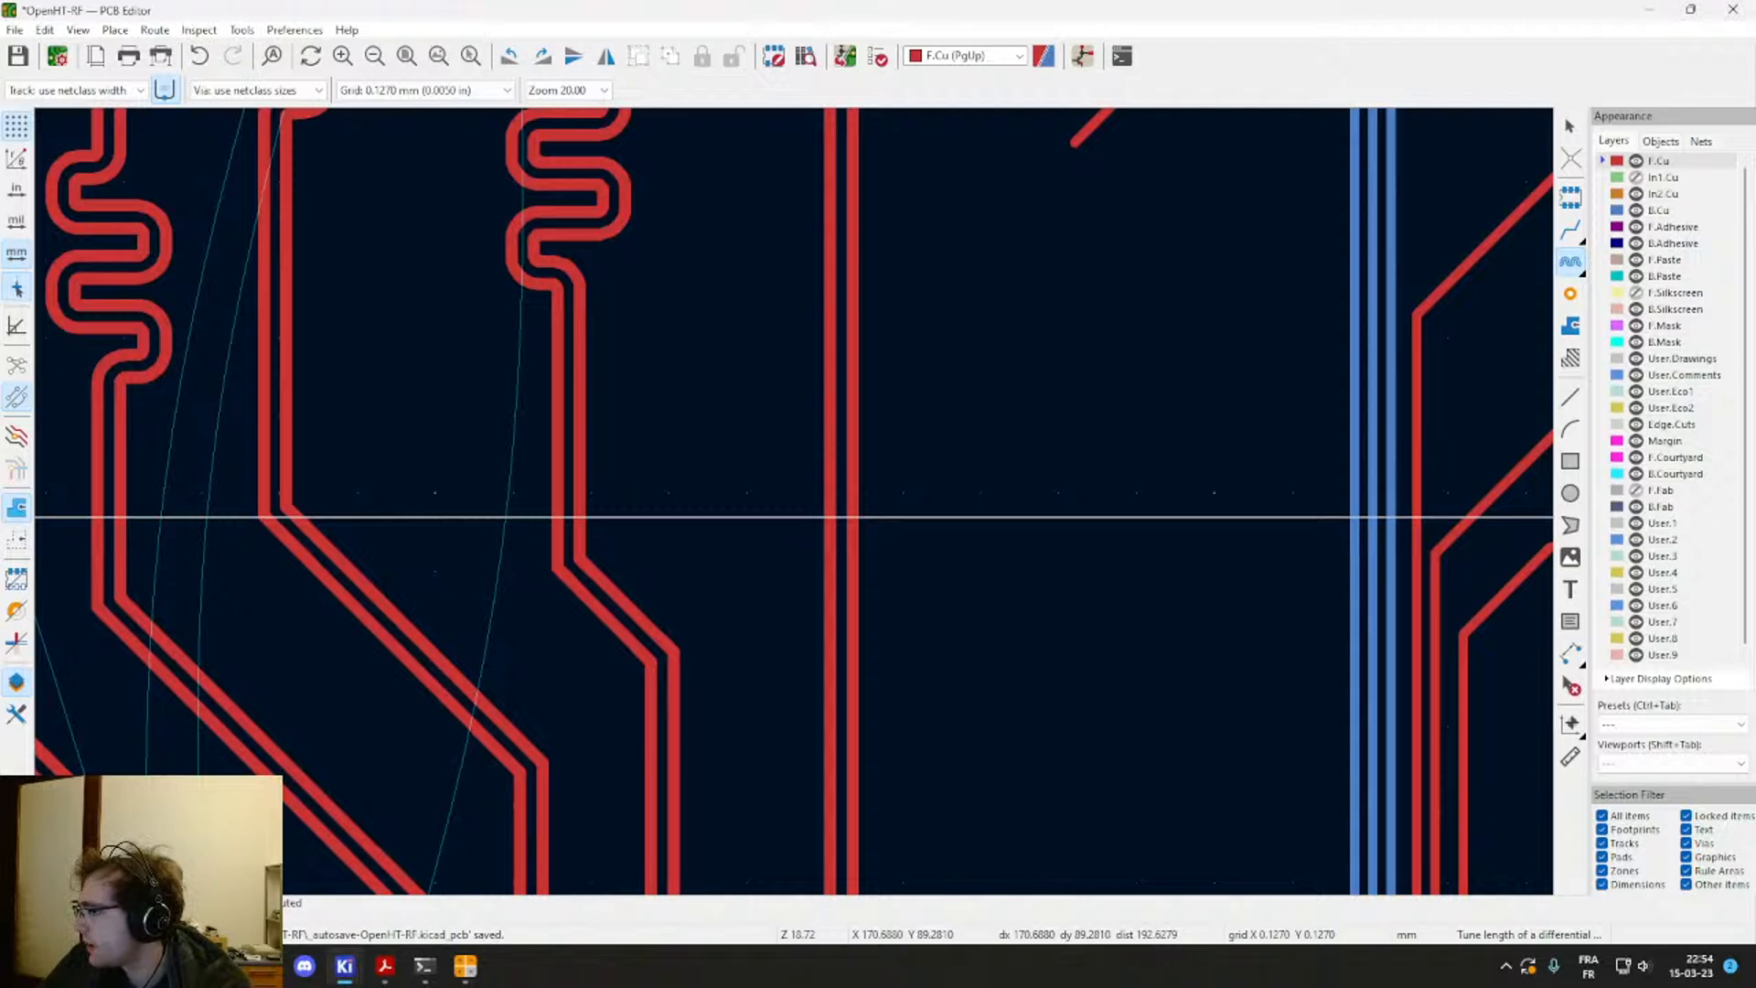
Step: Examine the LVDS pairs' meanders and net labels below the transceiver, and redo the undone section of the outermost pair
scroll(796, 510, "down", 3)
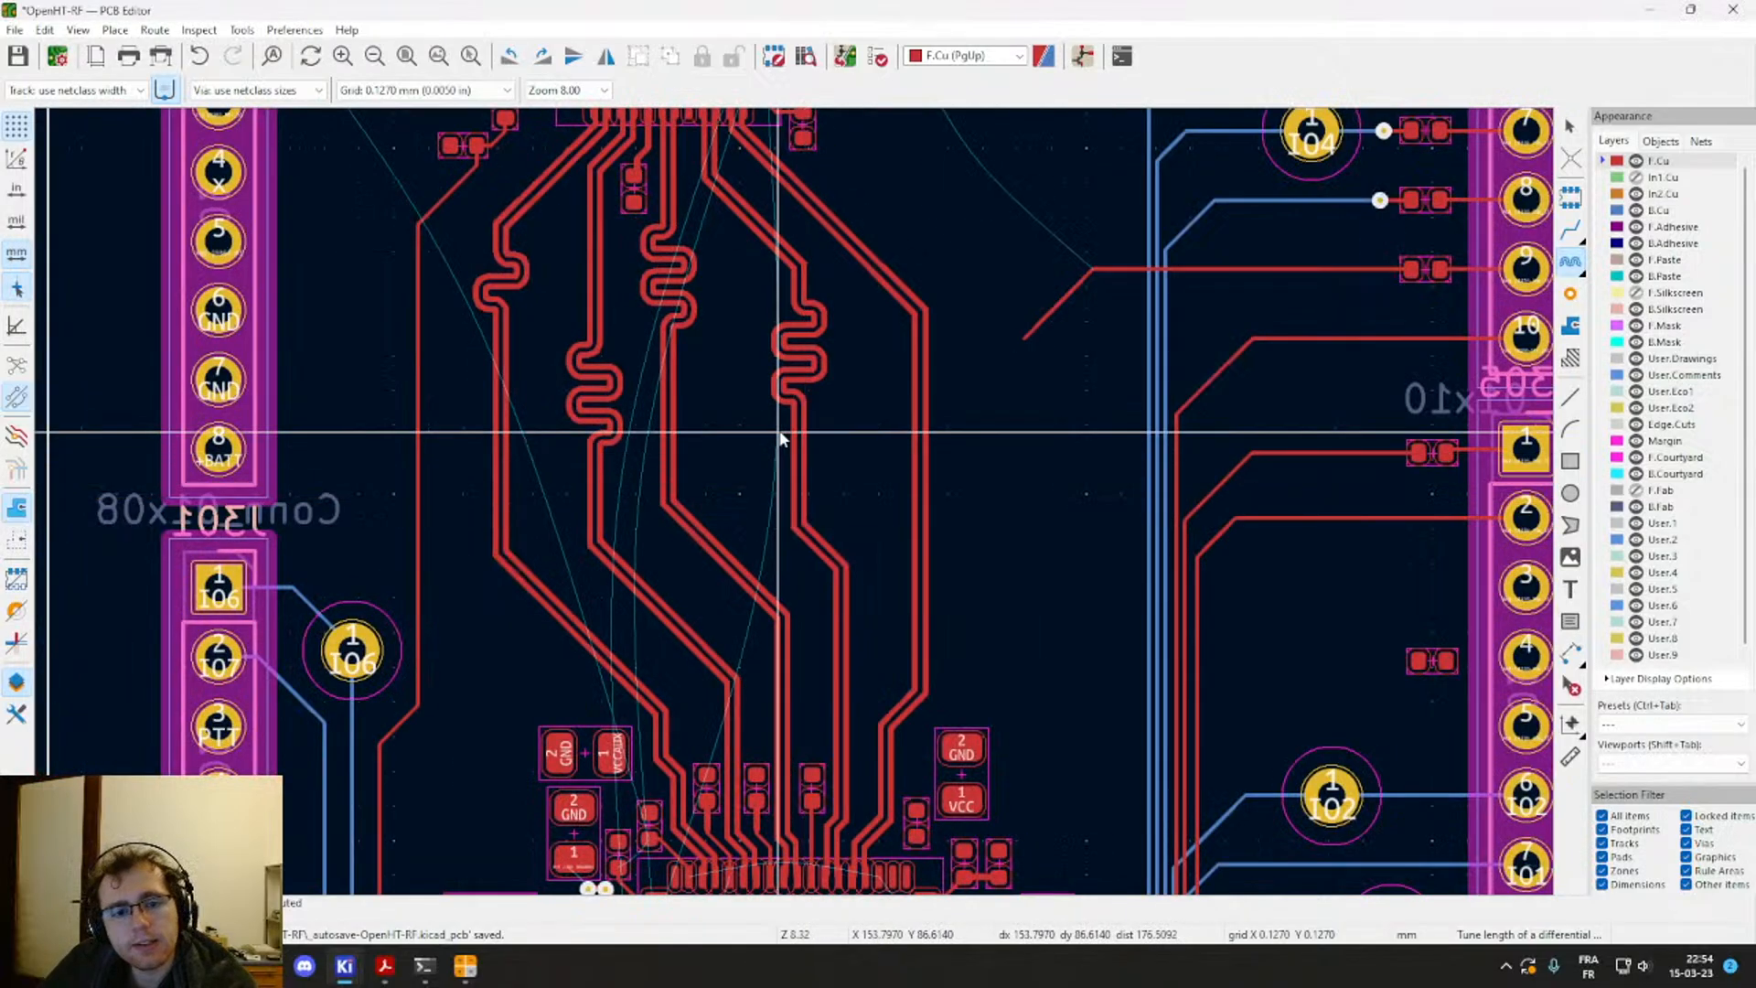
middle_click_drag(780, 439, 843, 479)
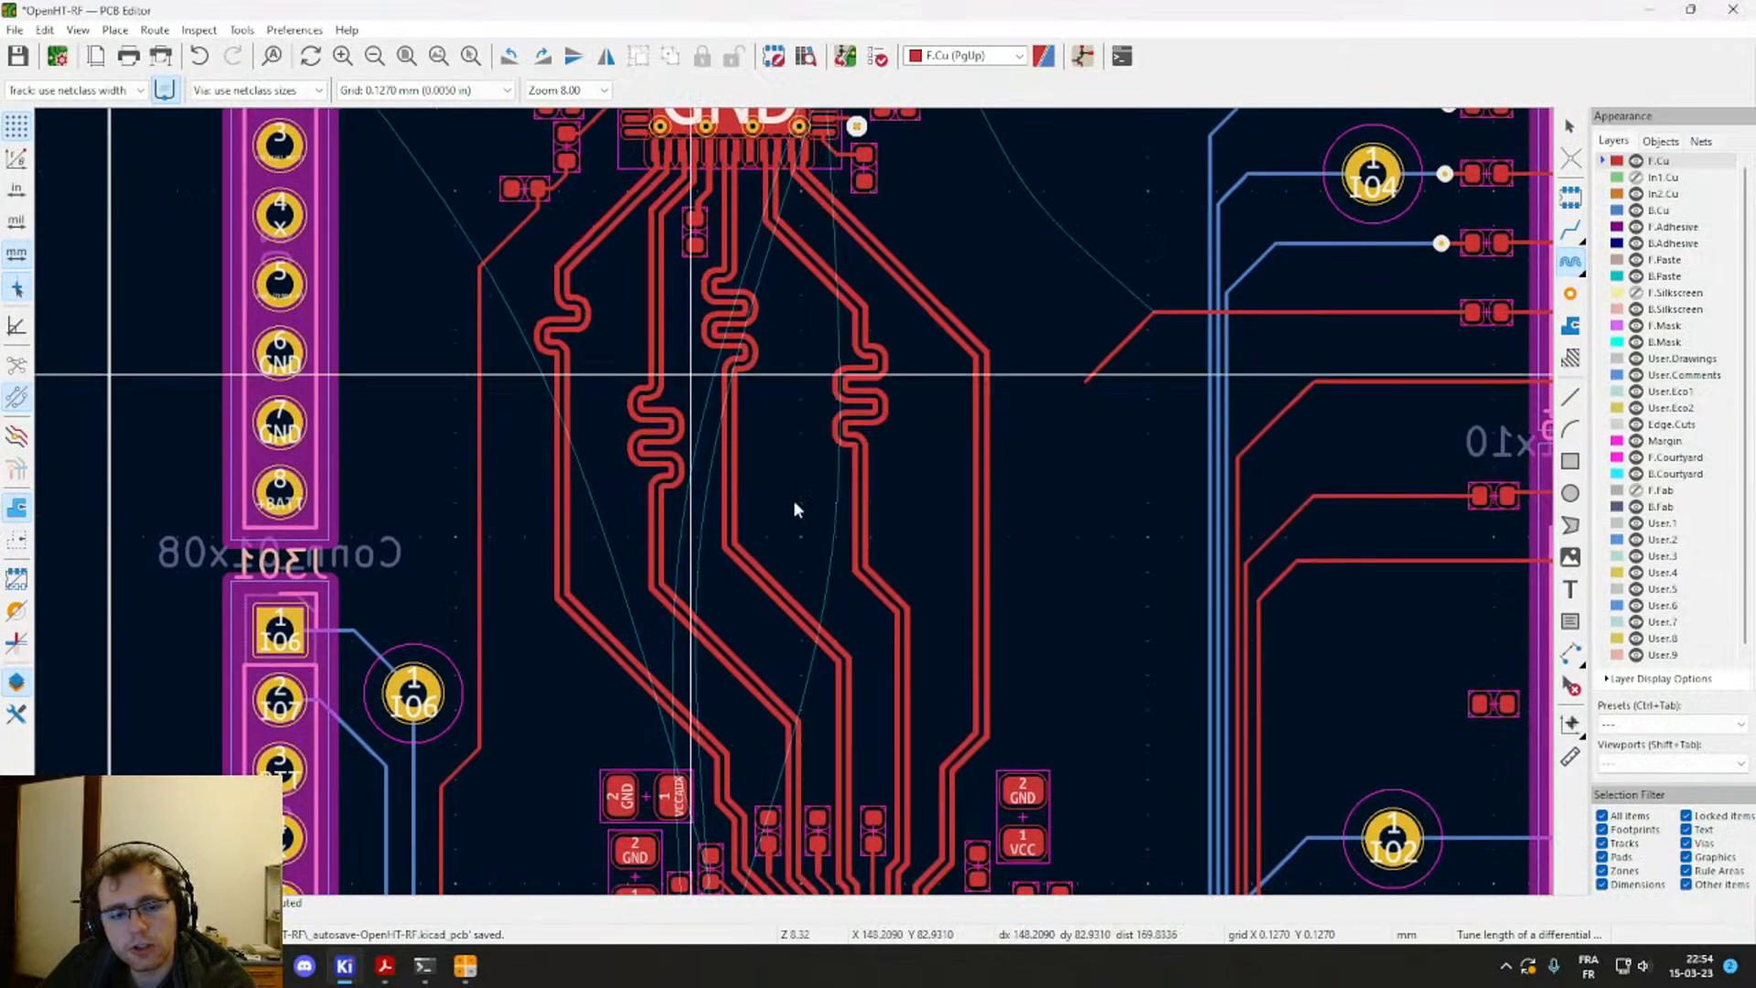
scroll(794, 507, "up", 5)
middle_click_drag(671, 436, 794, 675)
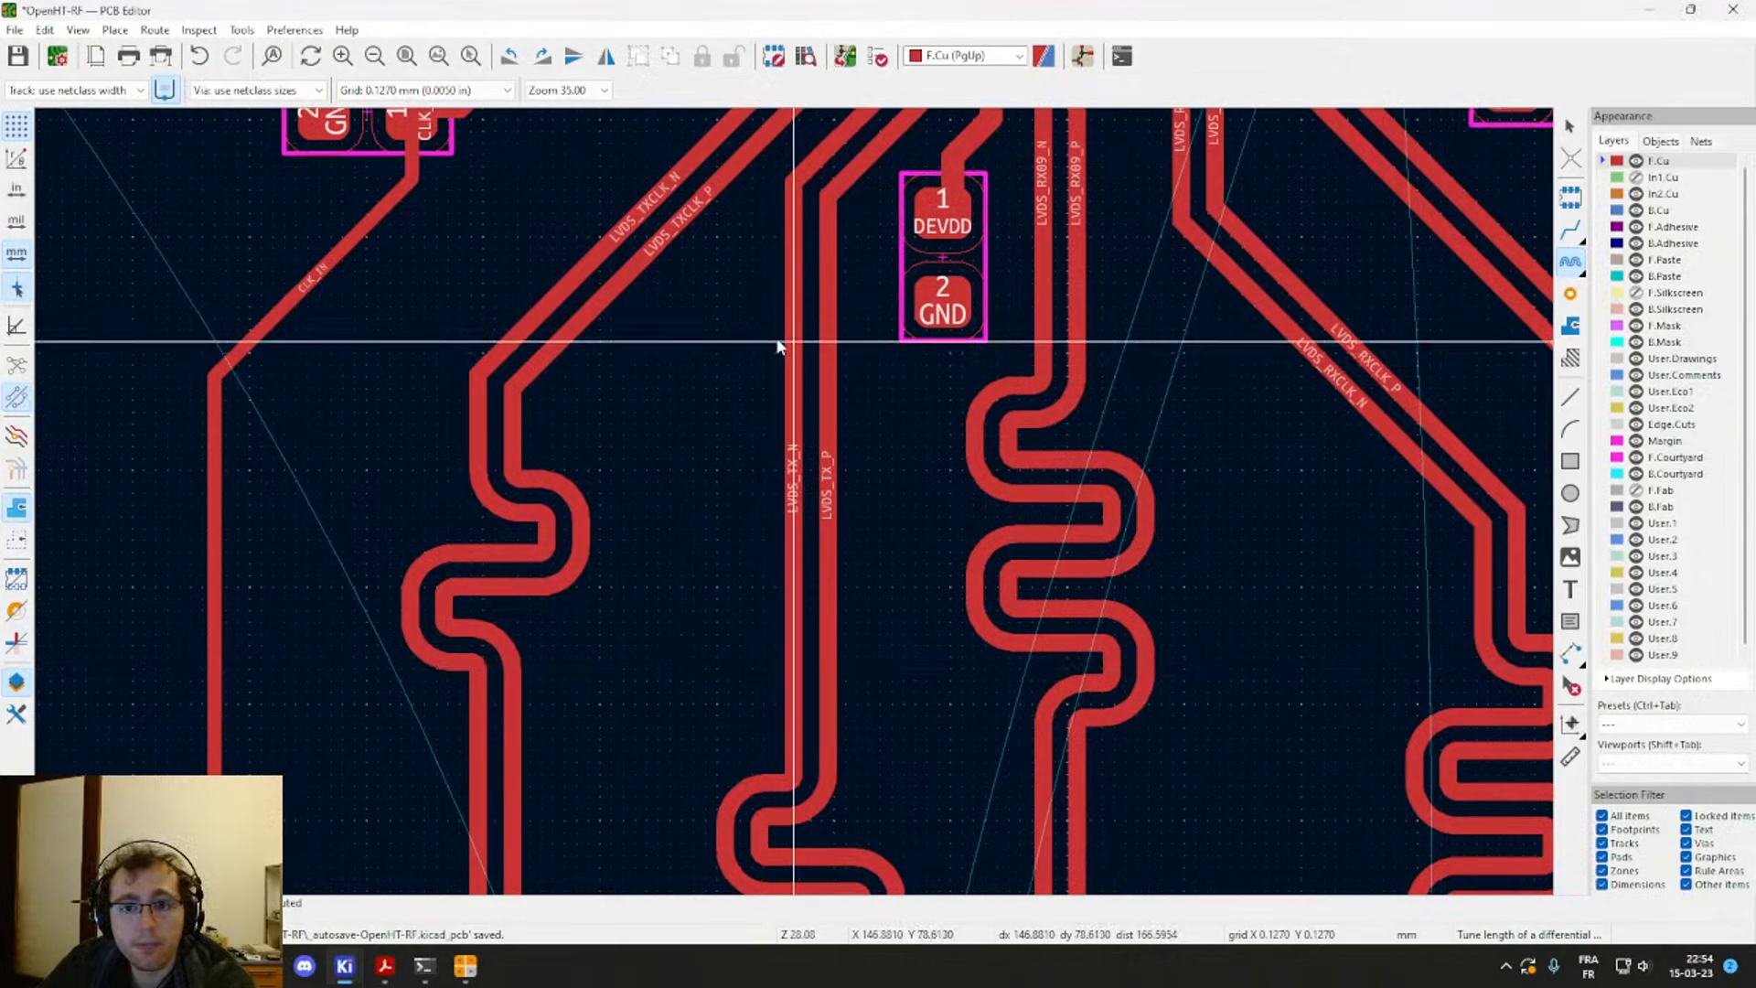
scroll(777, 347, "up", 3)
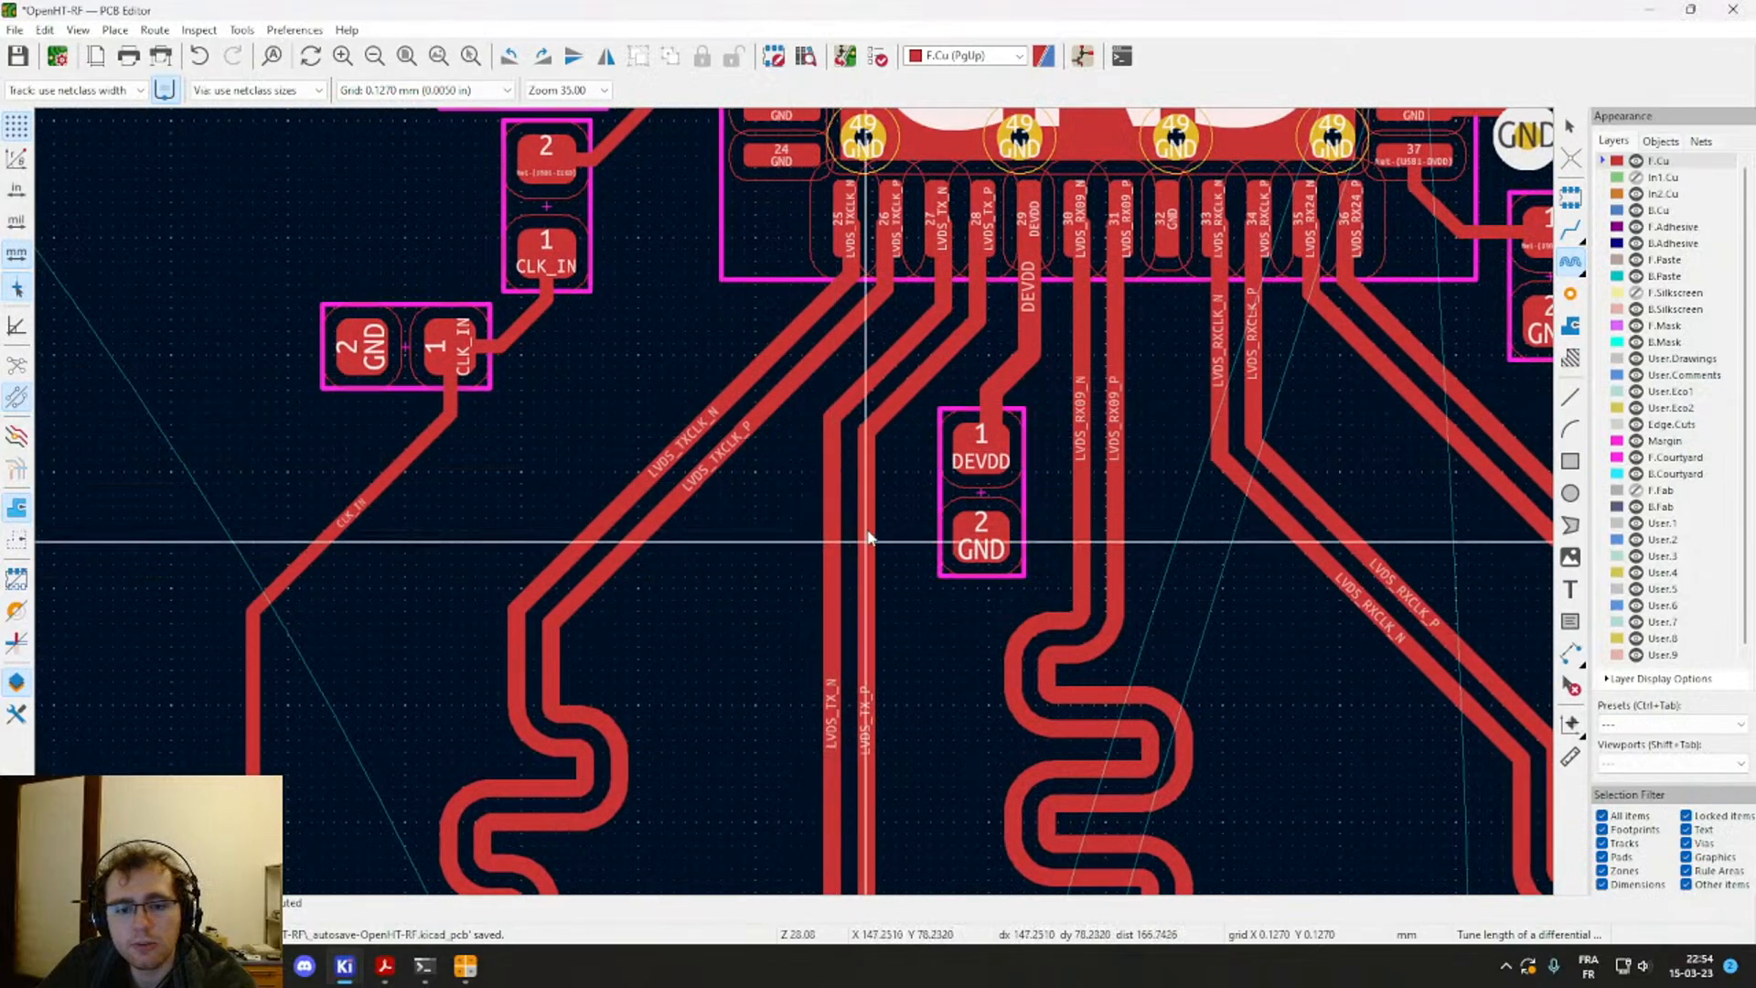
middle_click_drag(1455, 739, 974, 393)
scroll(1193, 558, "up", 1)
scroll(549, 567, "down", 2)
scroll(796, 509, "down", 1)
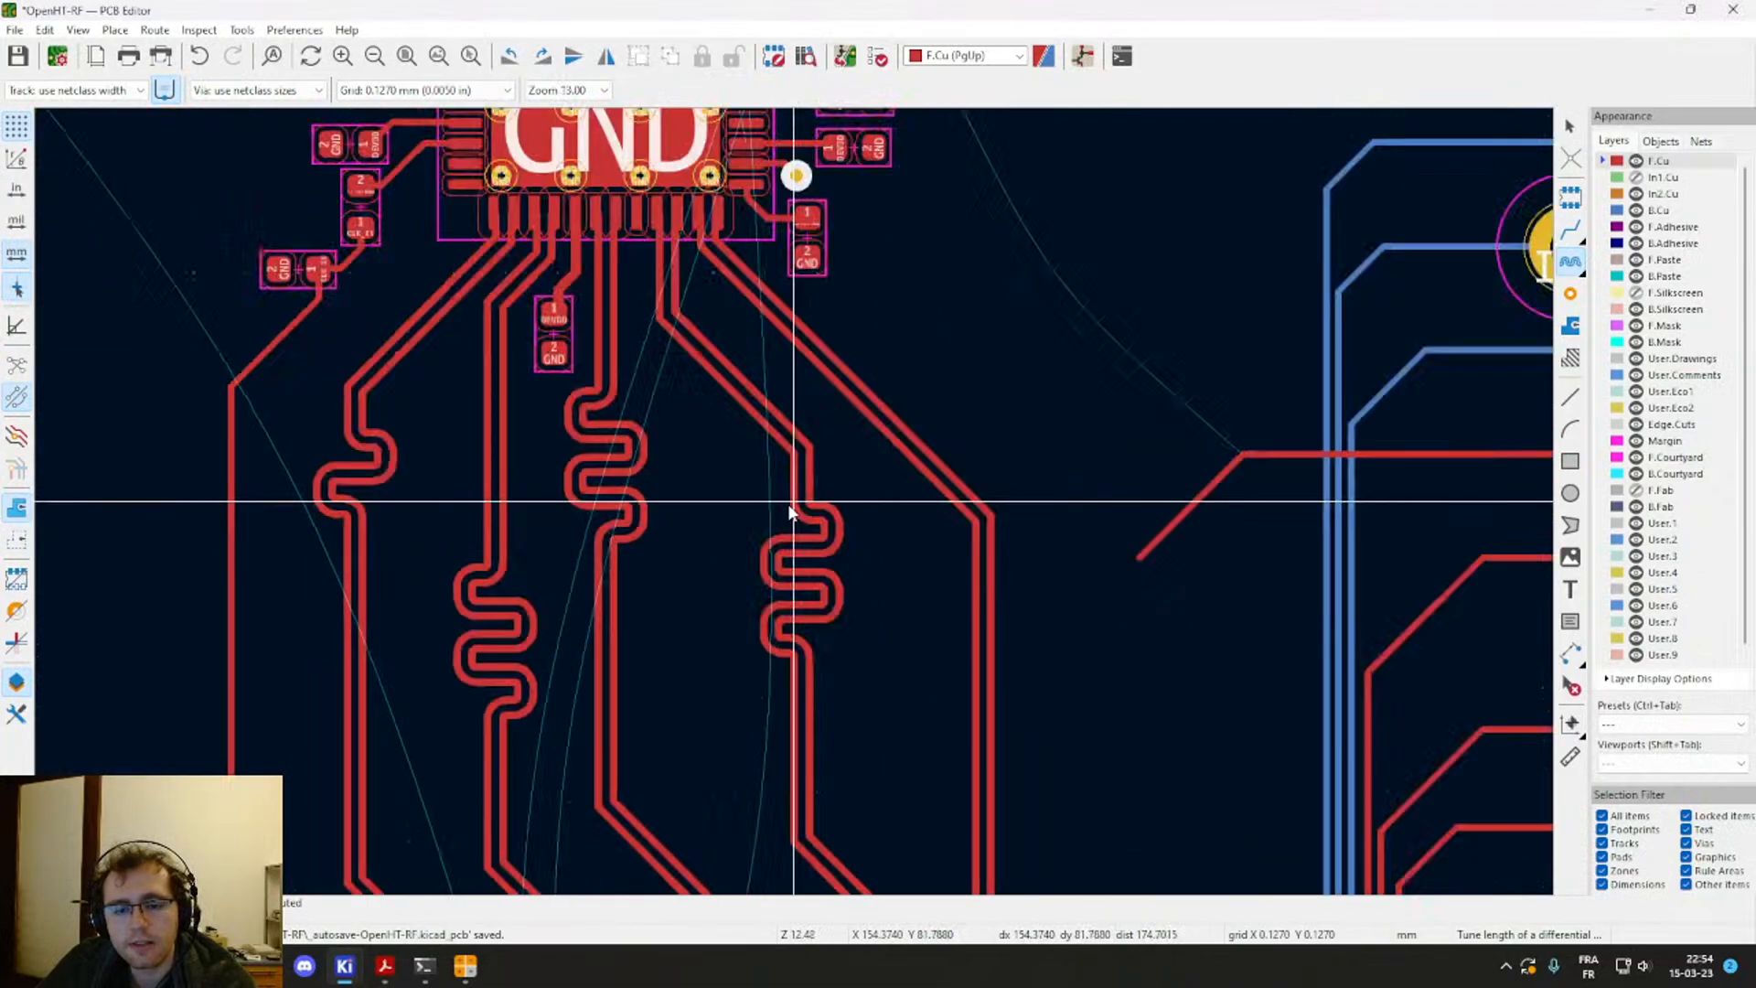
scroll(777, 510, "down", 1)
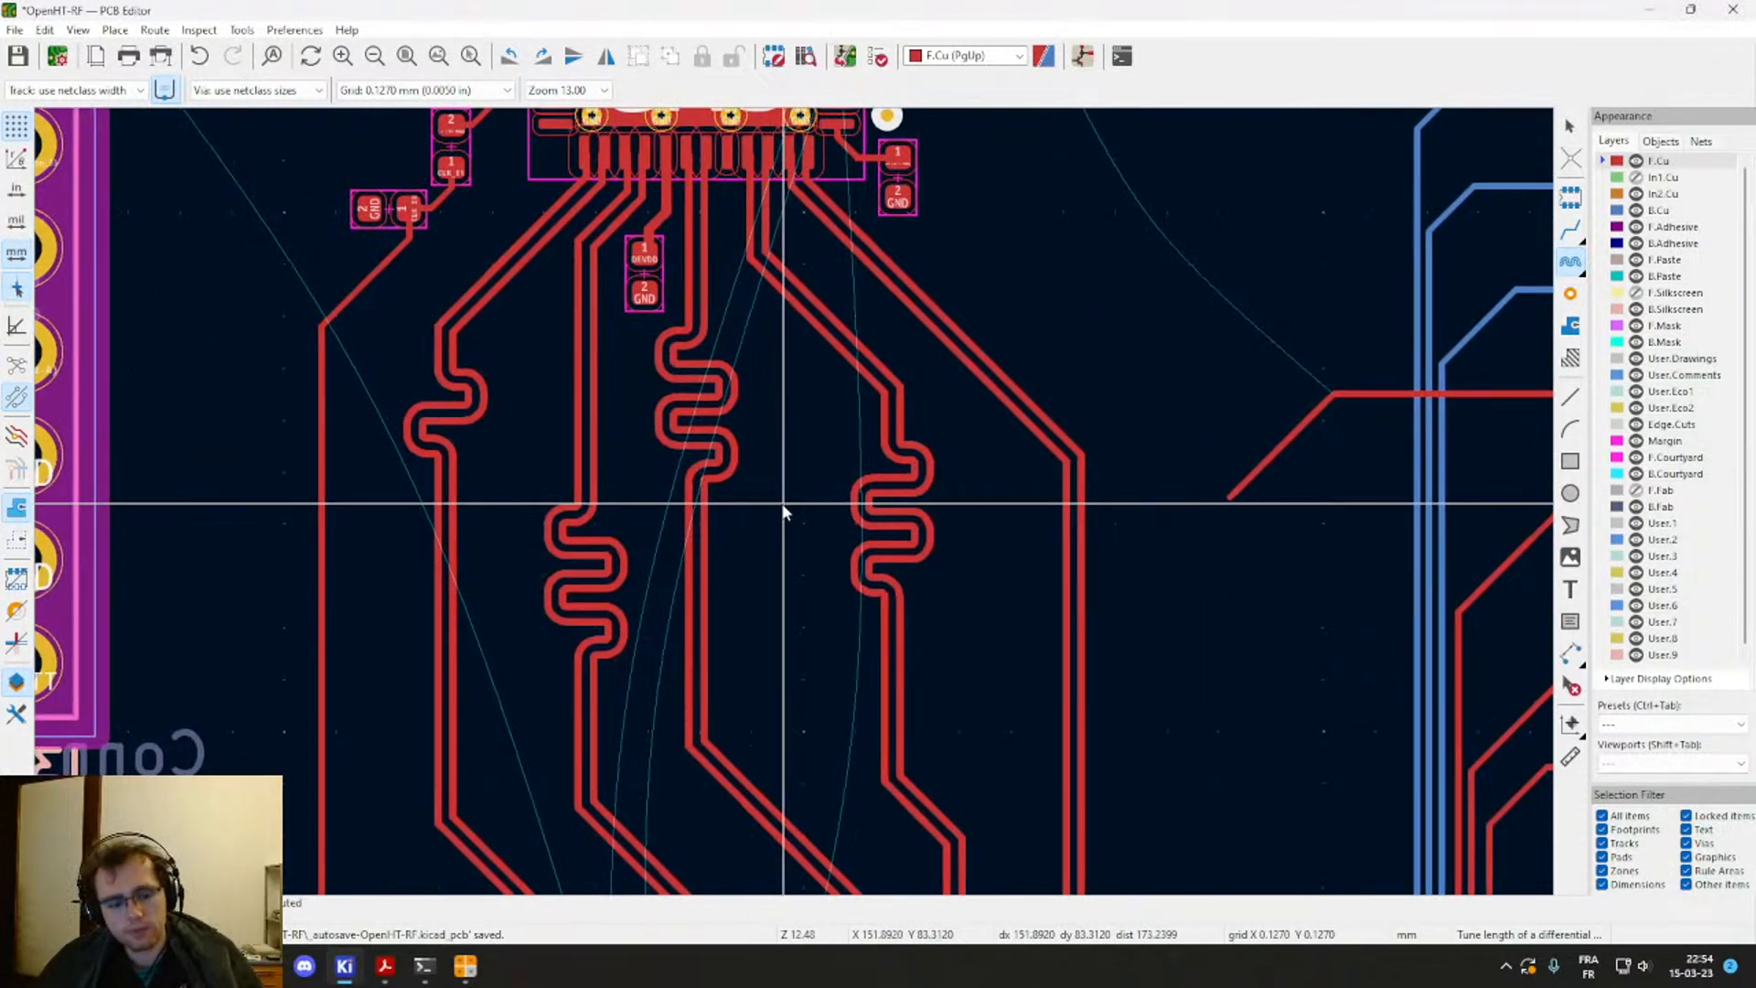
middle_click_drag(784, 490, 893, 463)
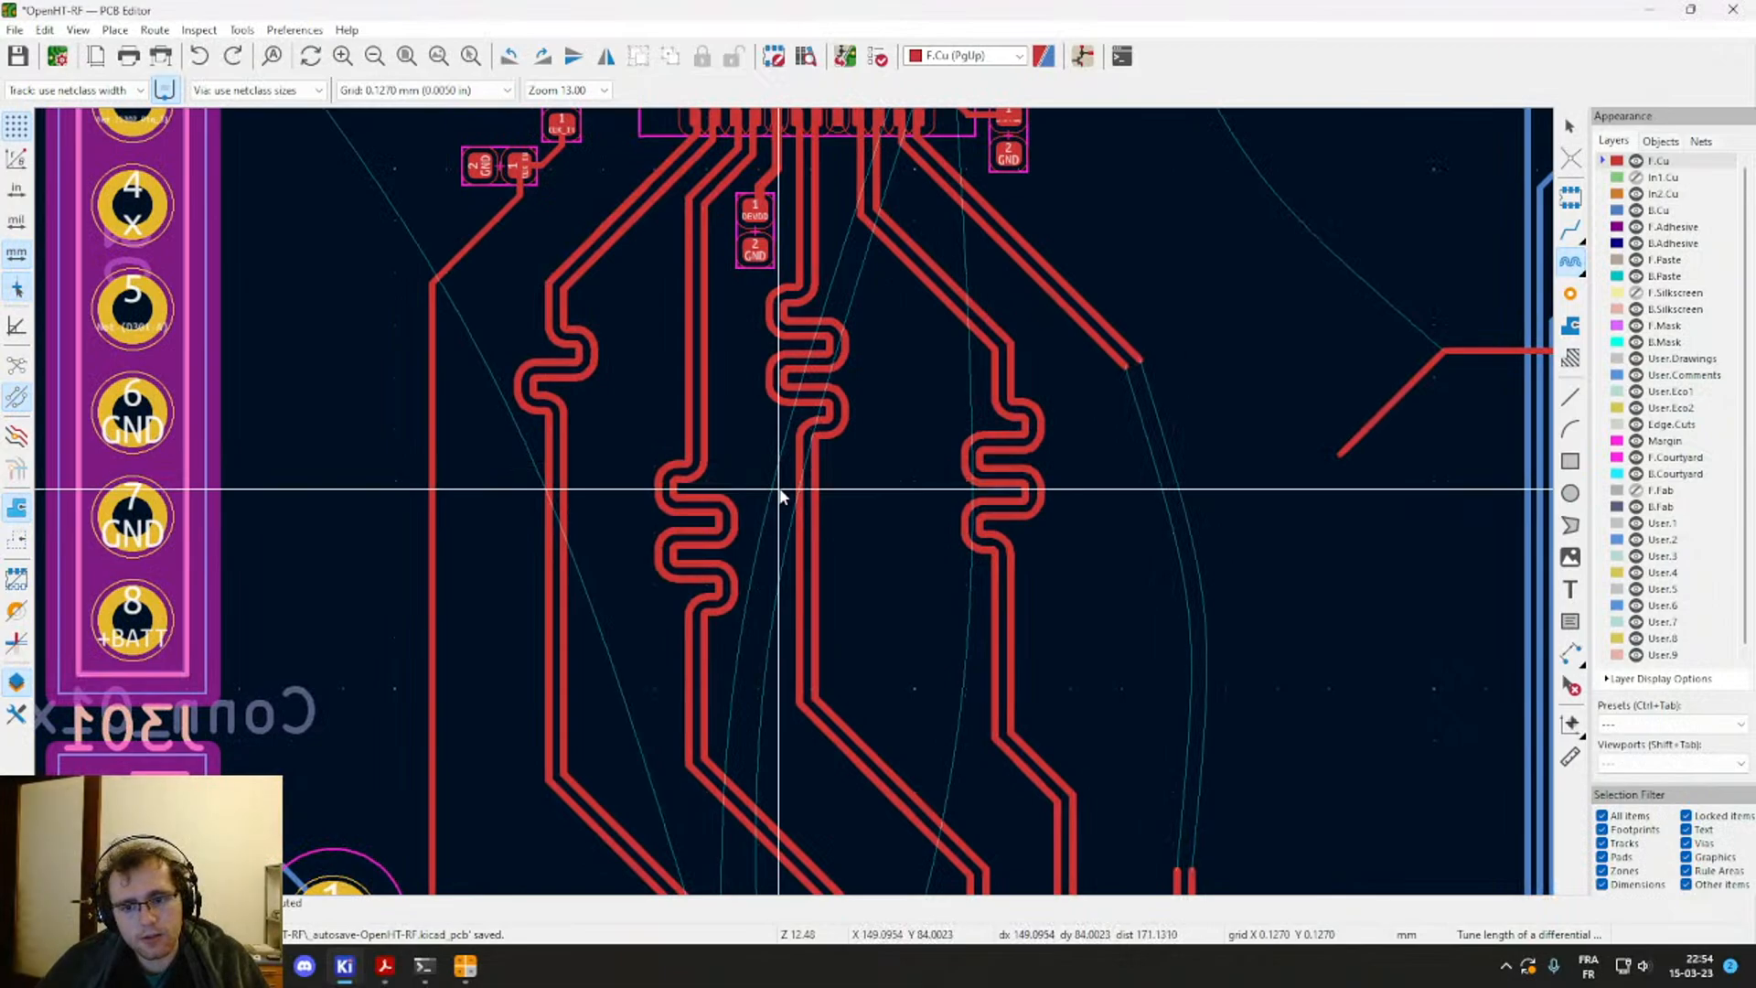
key("ctrl+y")
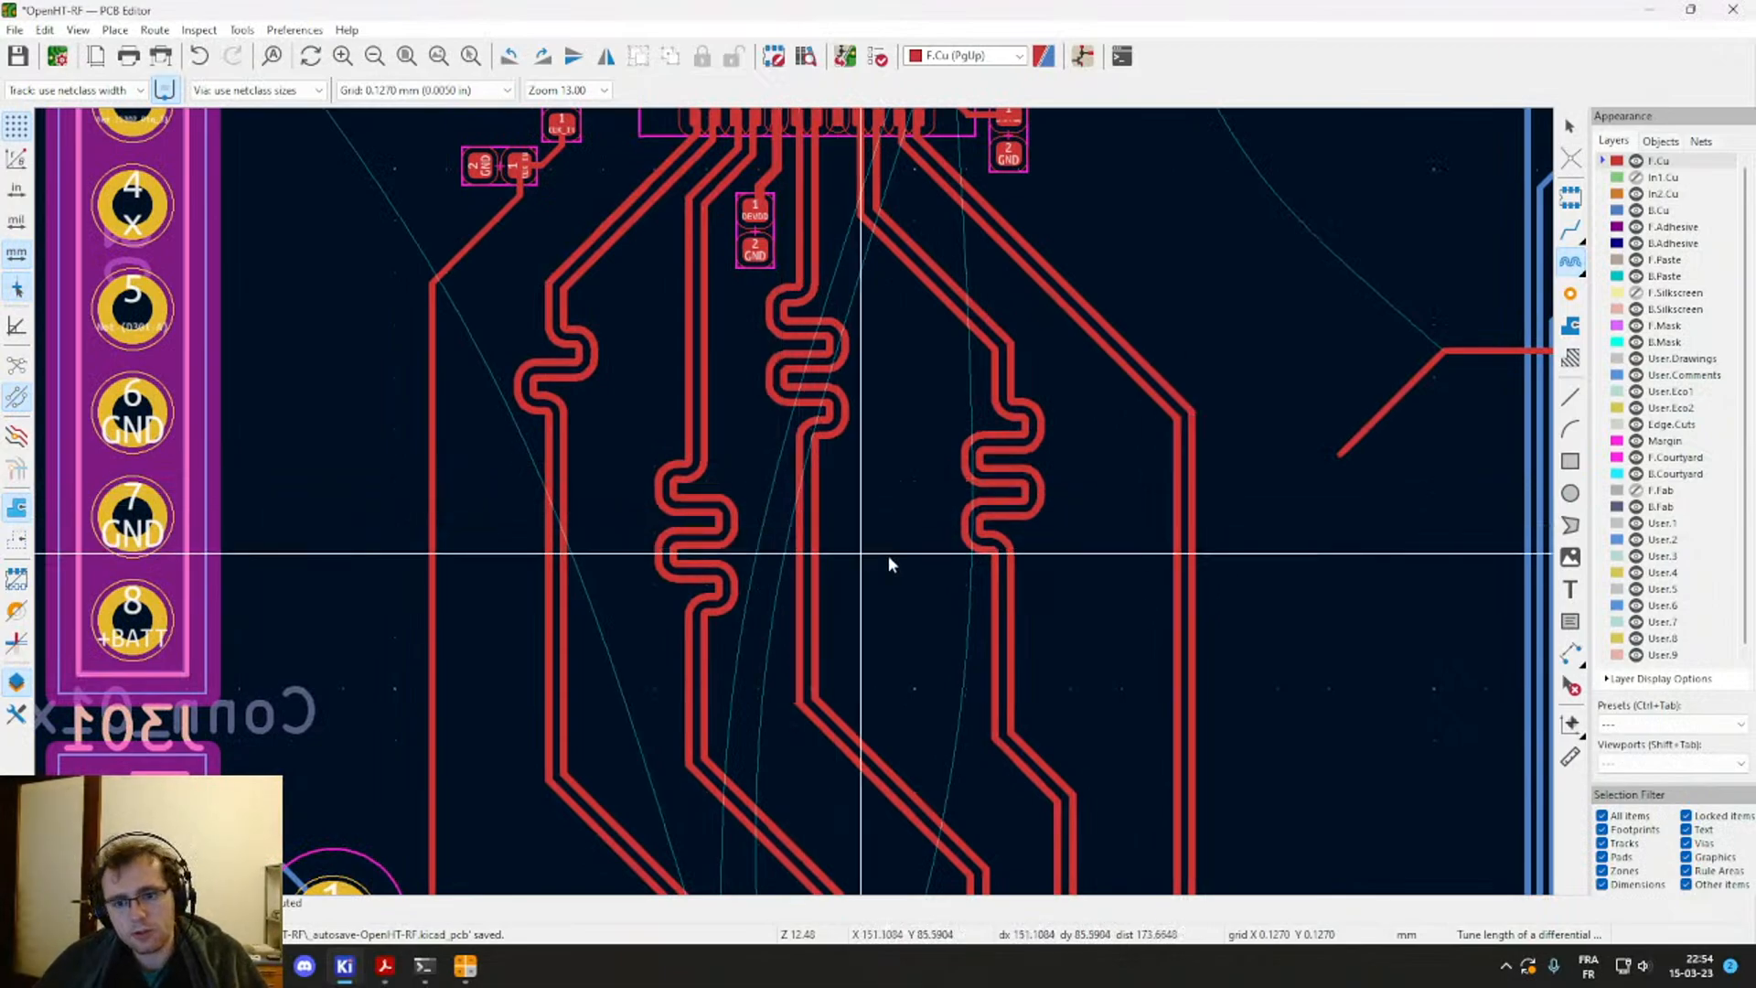
Step: Try several start points for a tuning meander on the straight LVDS_RX24 pair section, cancelling each attempt
left_click(1194, 483)
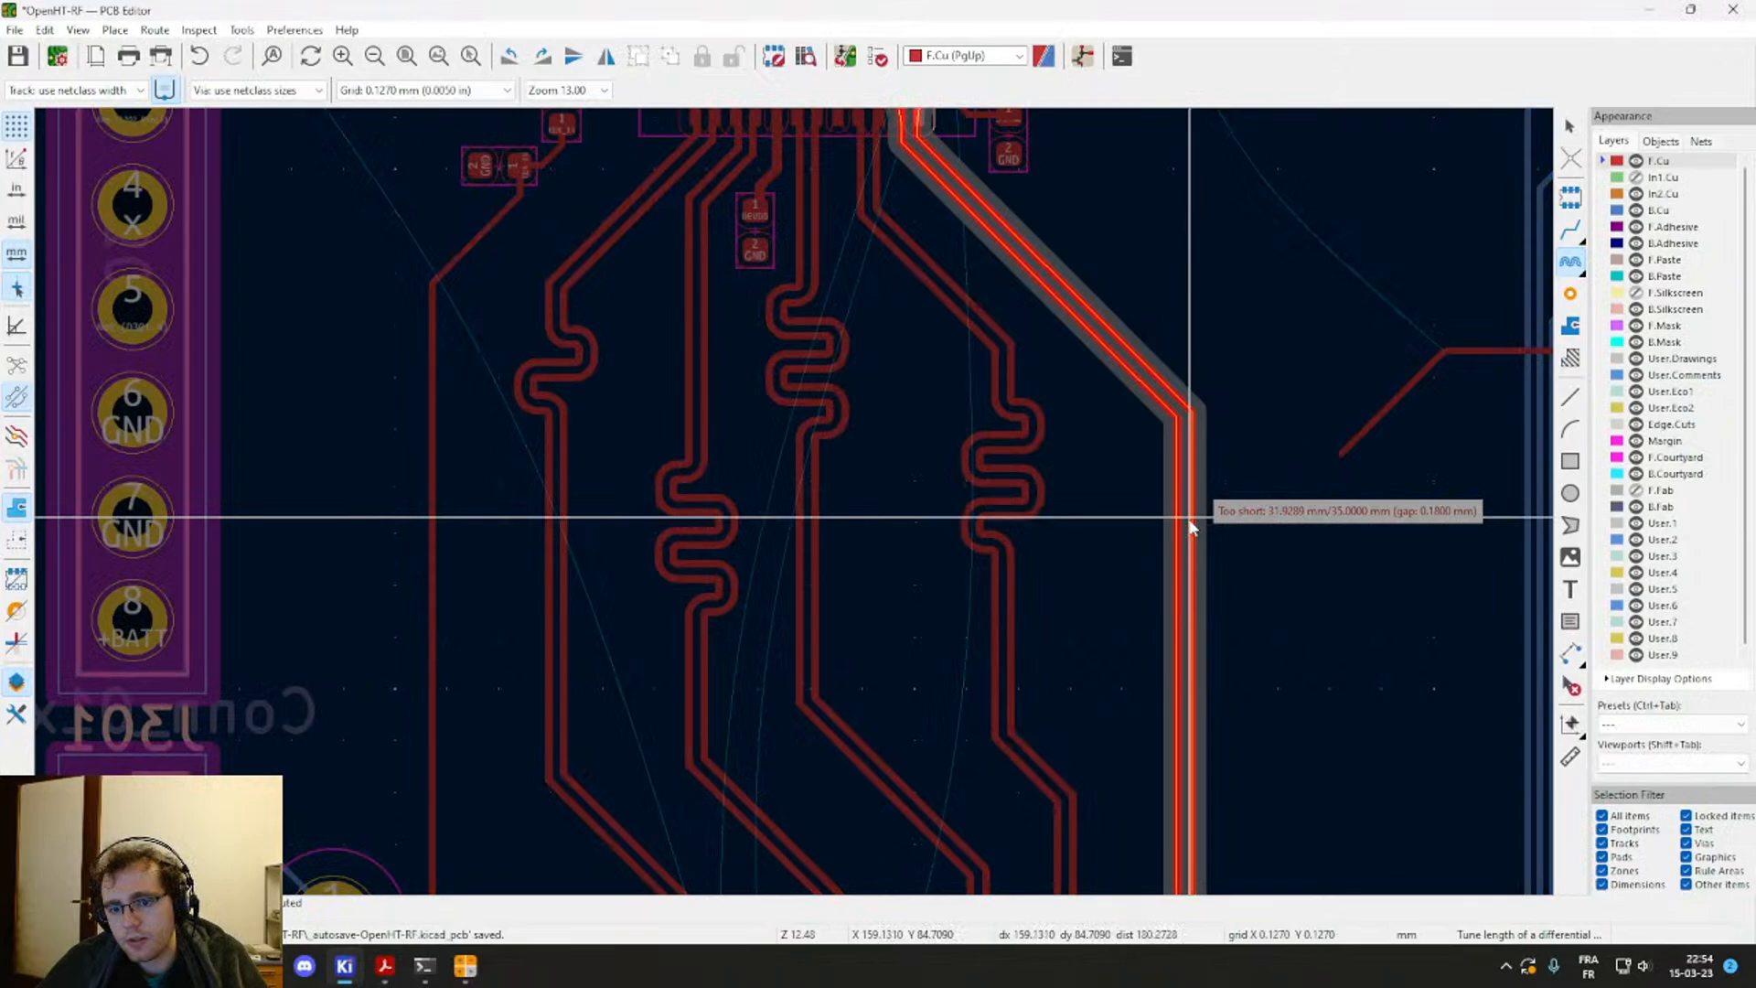
key("Escape")
left_click(1191, 468)
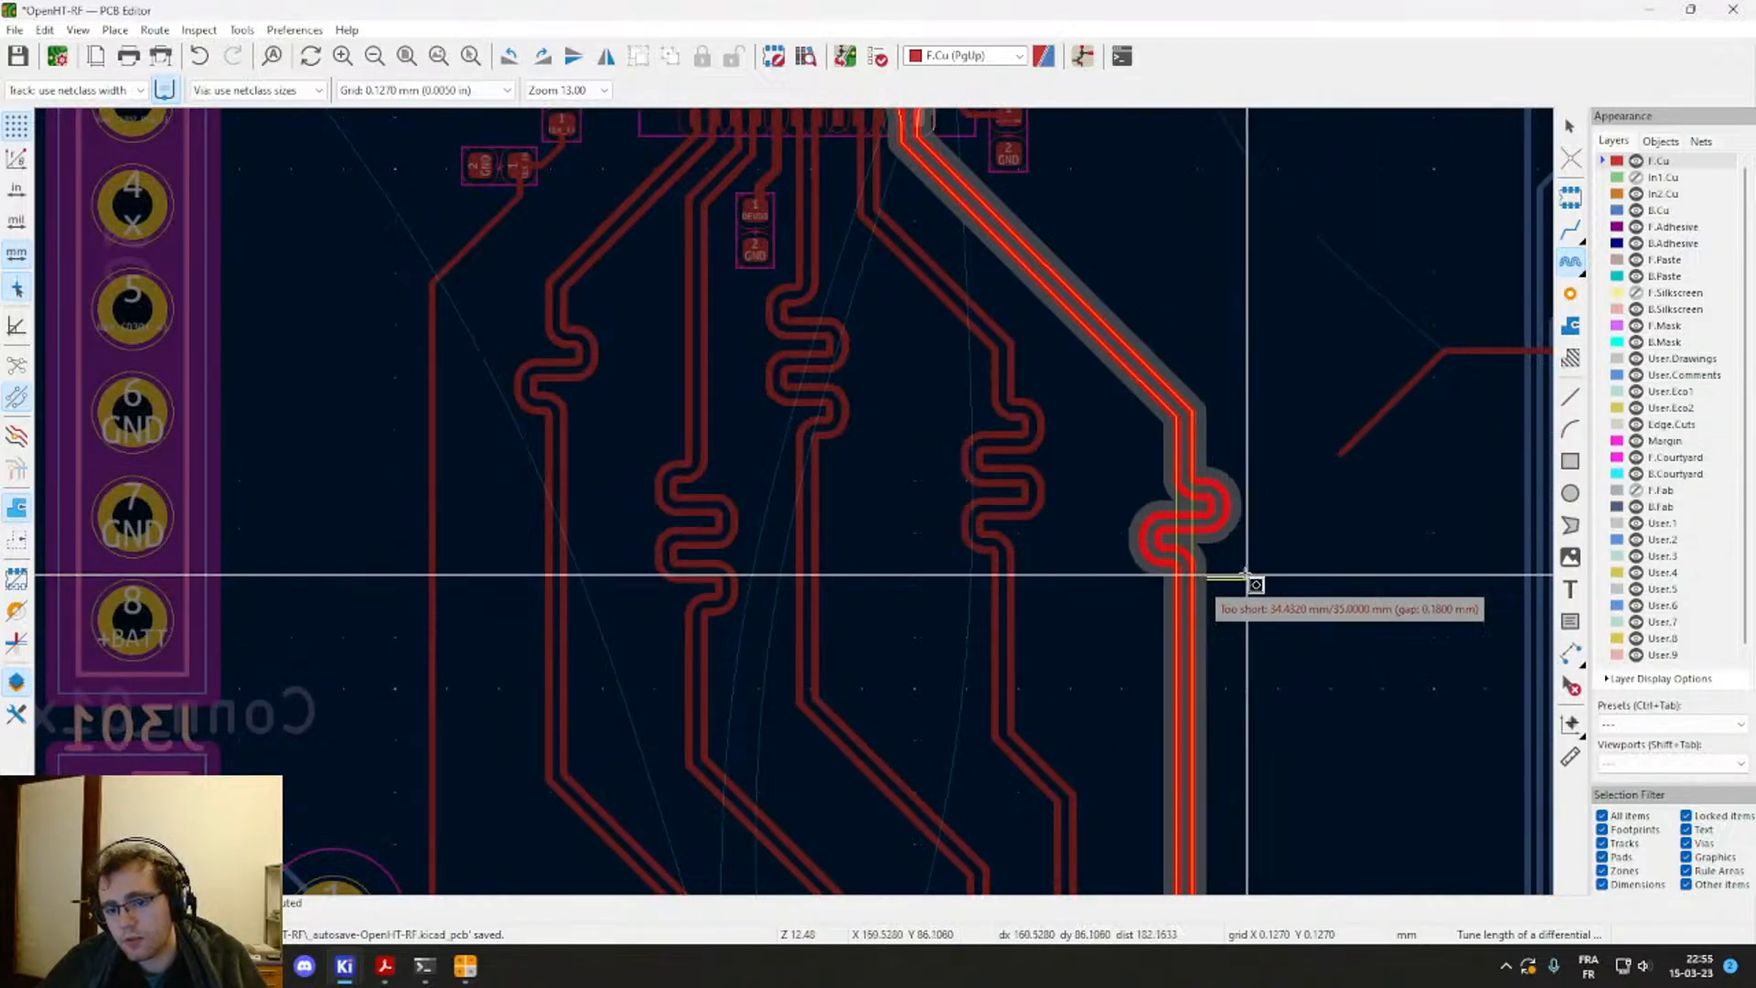
key("Escape")
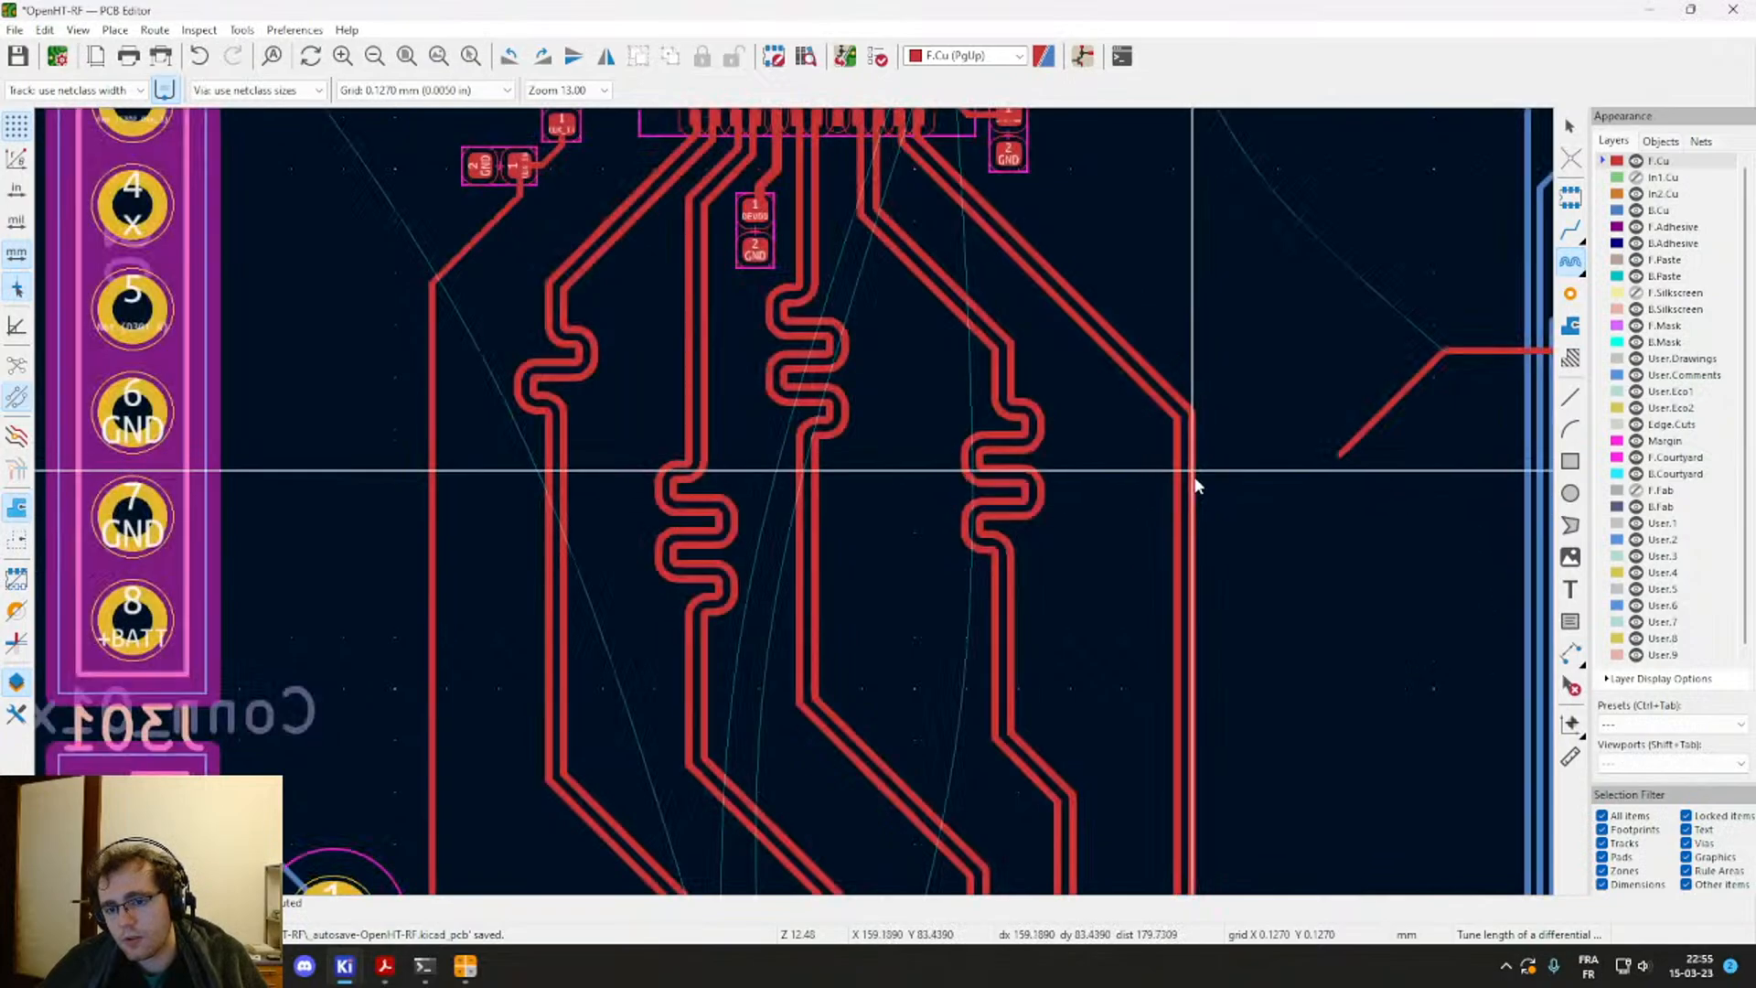
left_click(1191, 476)
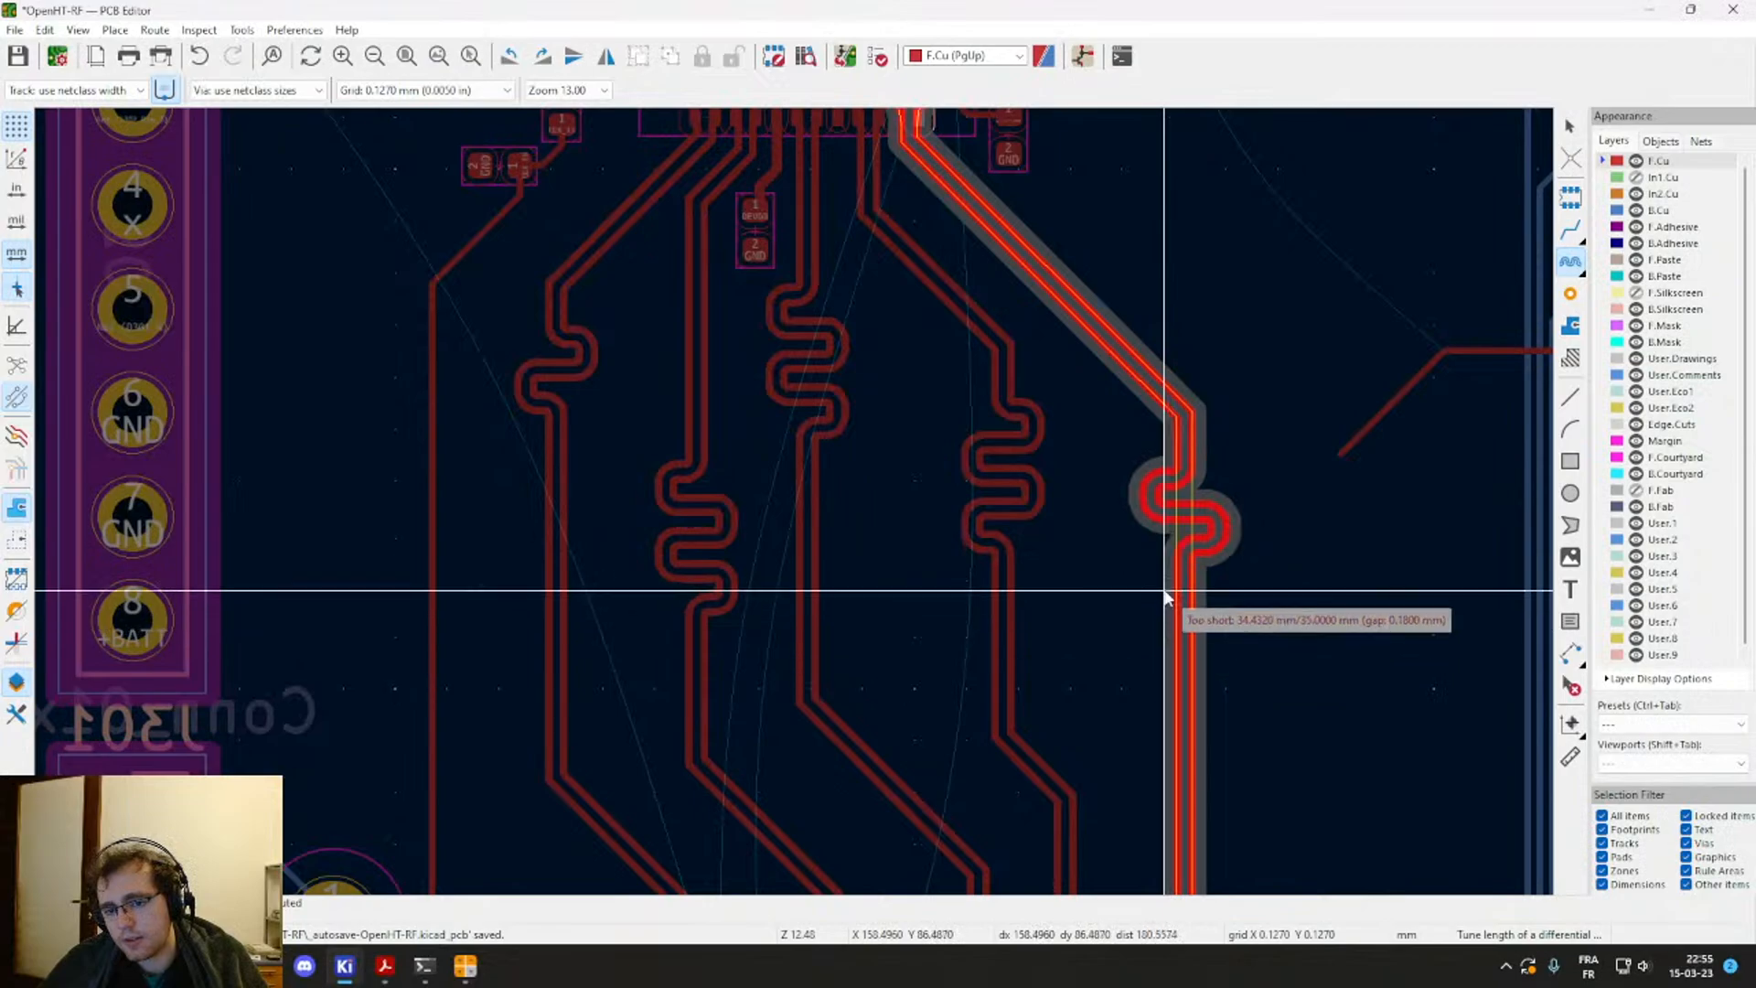
scroll(1170, 631, "up", 4)
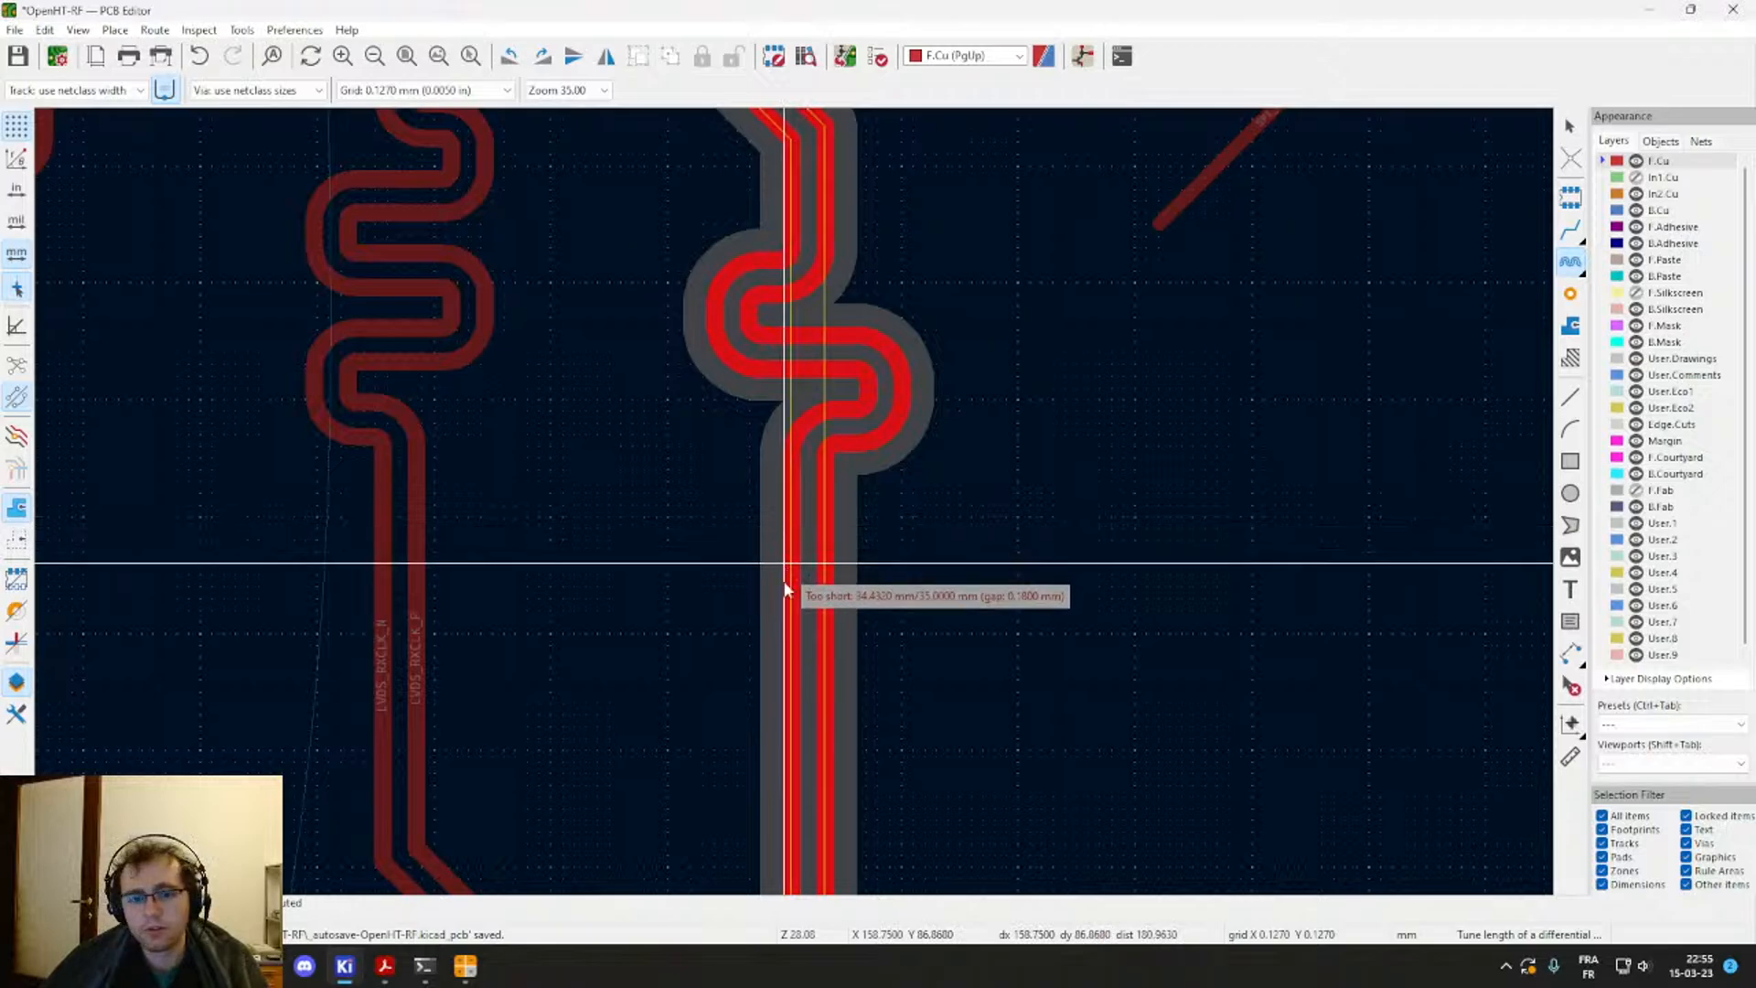
key("Escape")
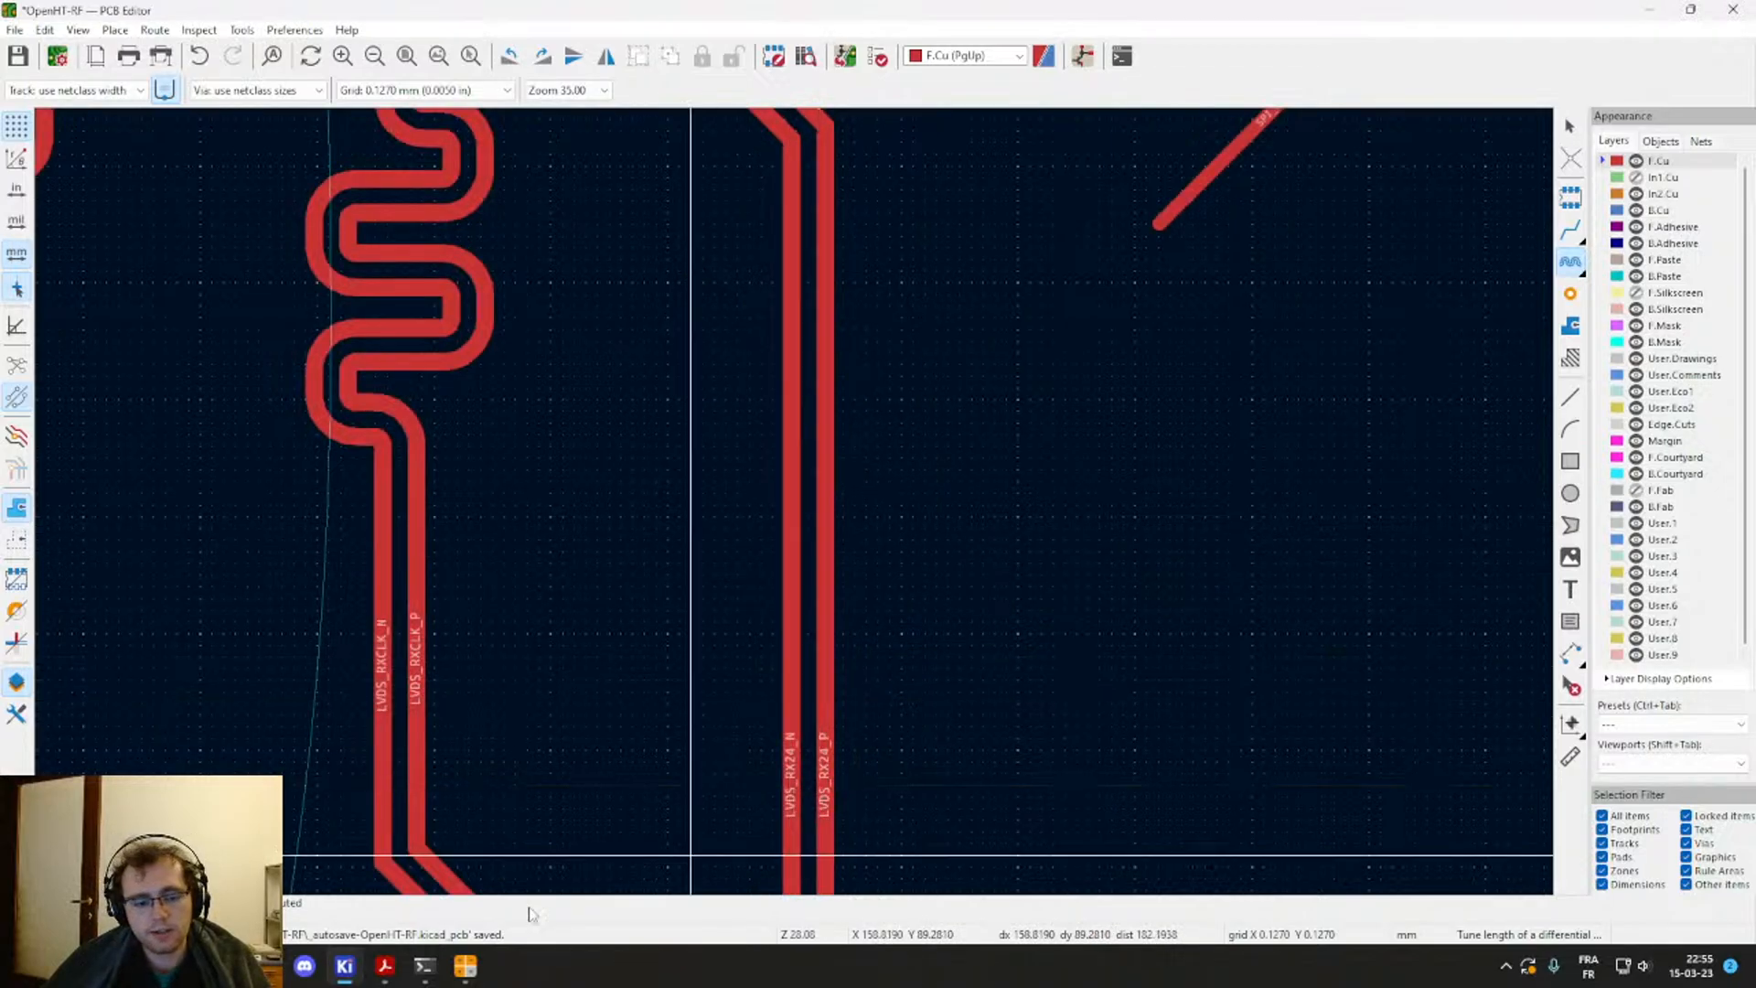
Step: Switch to the AT86RF215 datasheet's Table 10-34 and convert a 1900 ps period to wavelength in Calculator Tools beside it
left_click(385, 966)
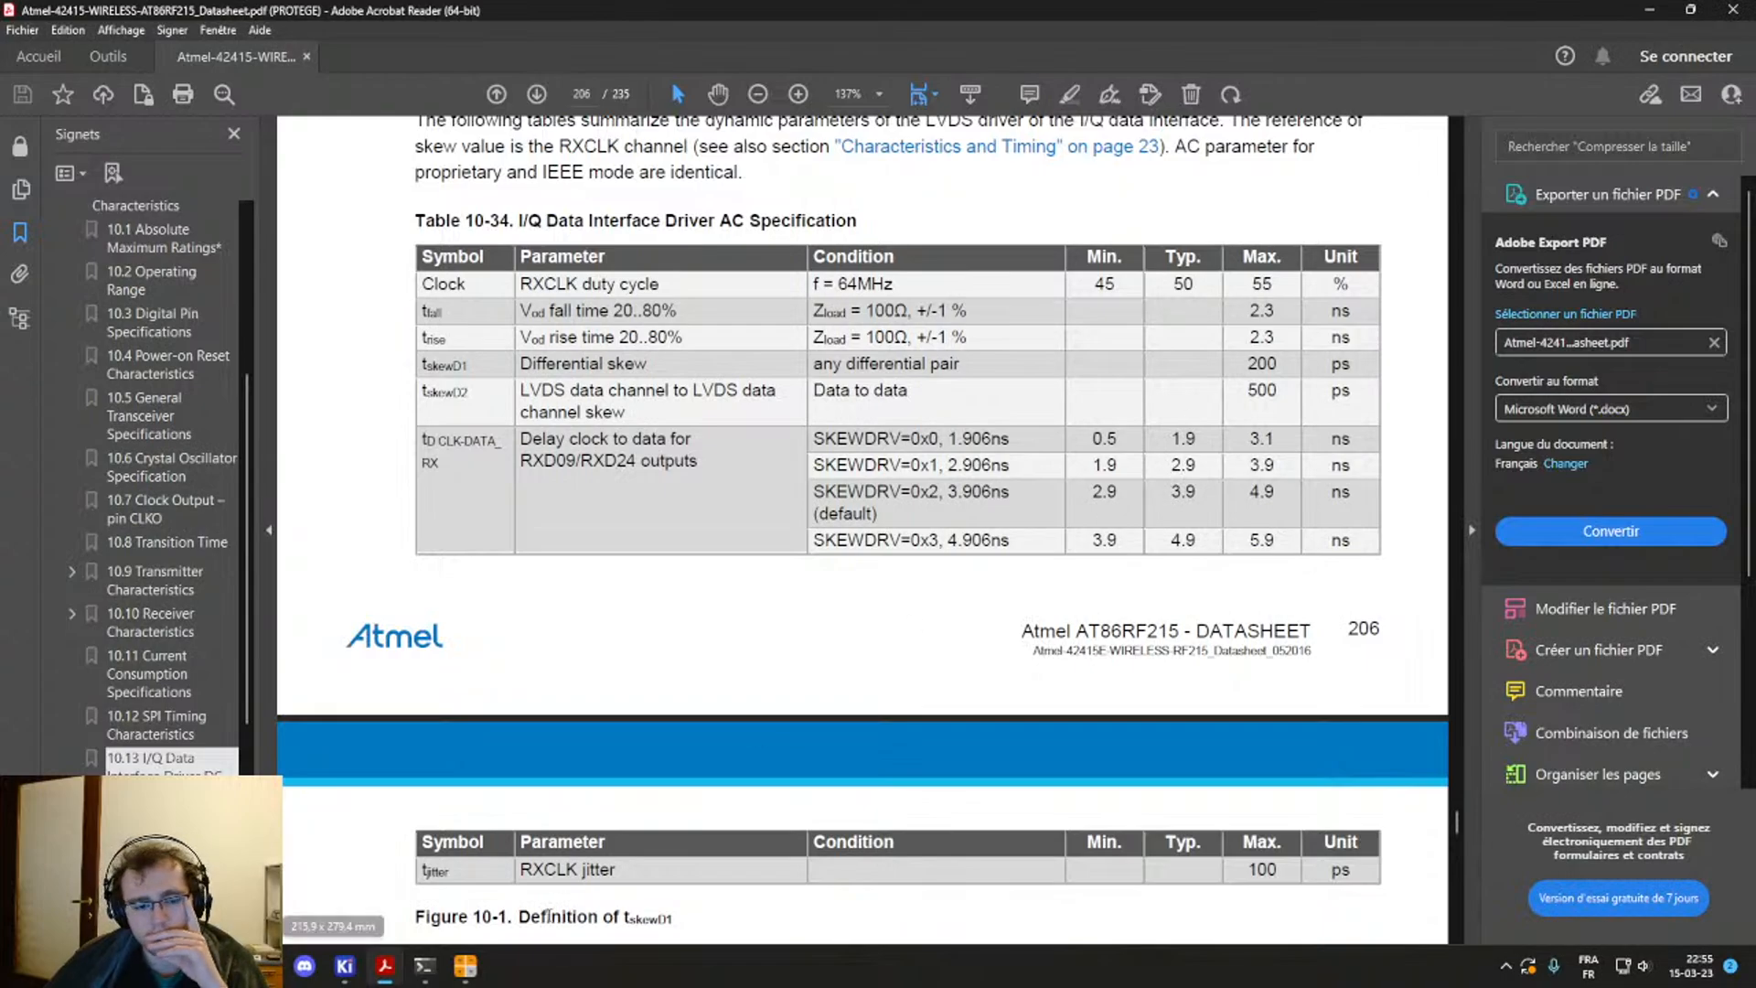
left_click(464, 966)
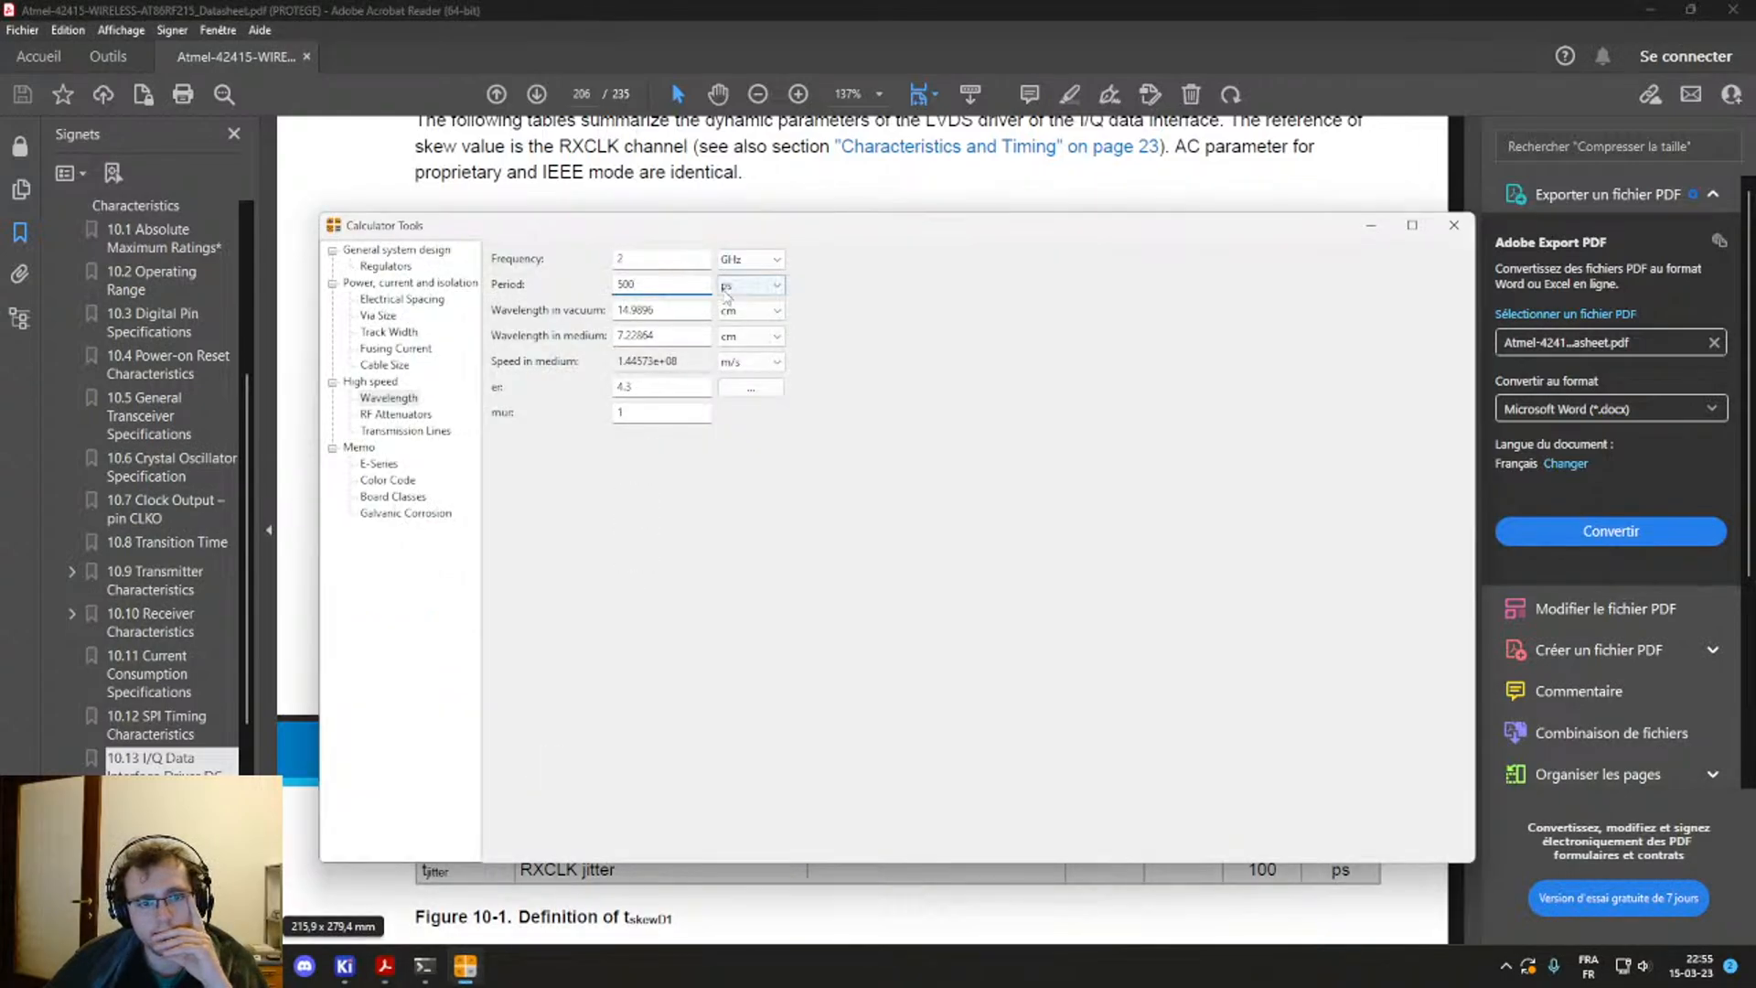
left_click_drag(719, 232, 801, 541)
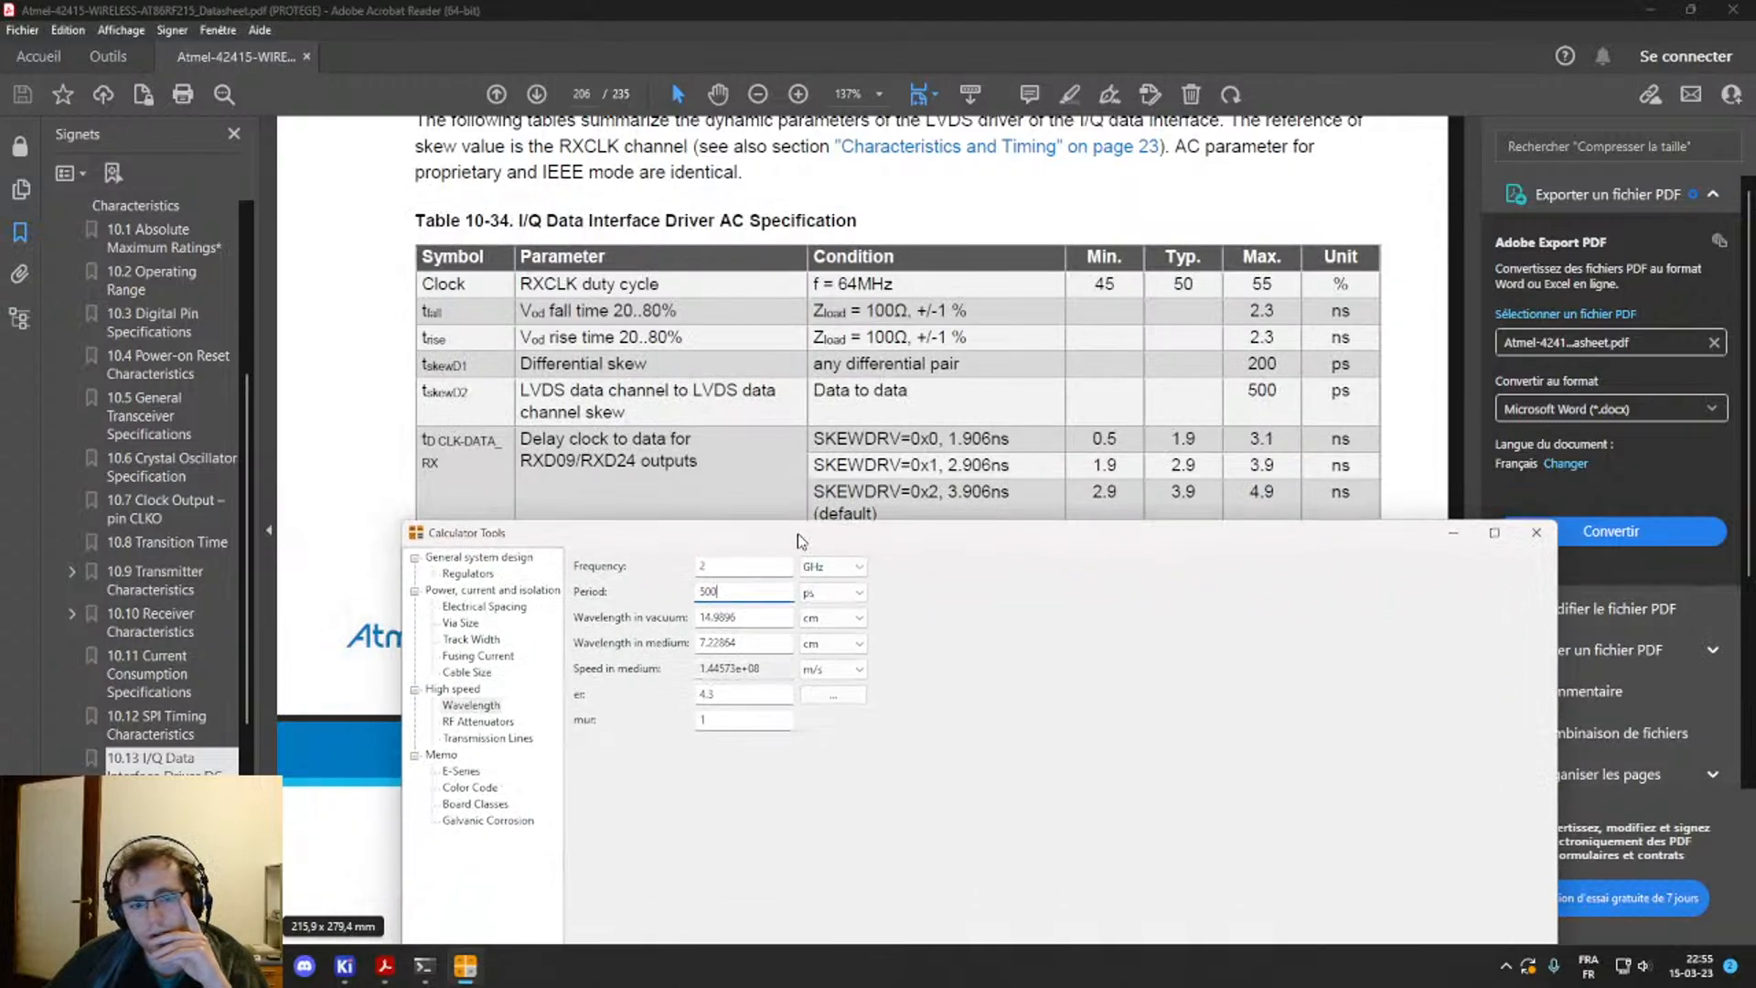
left_click_drag(729, 595, 688, 593)
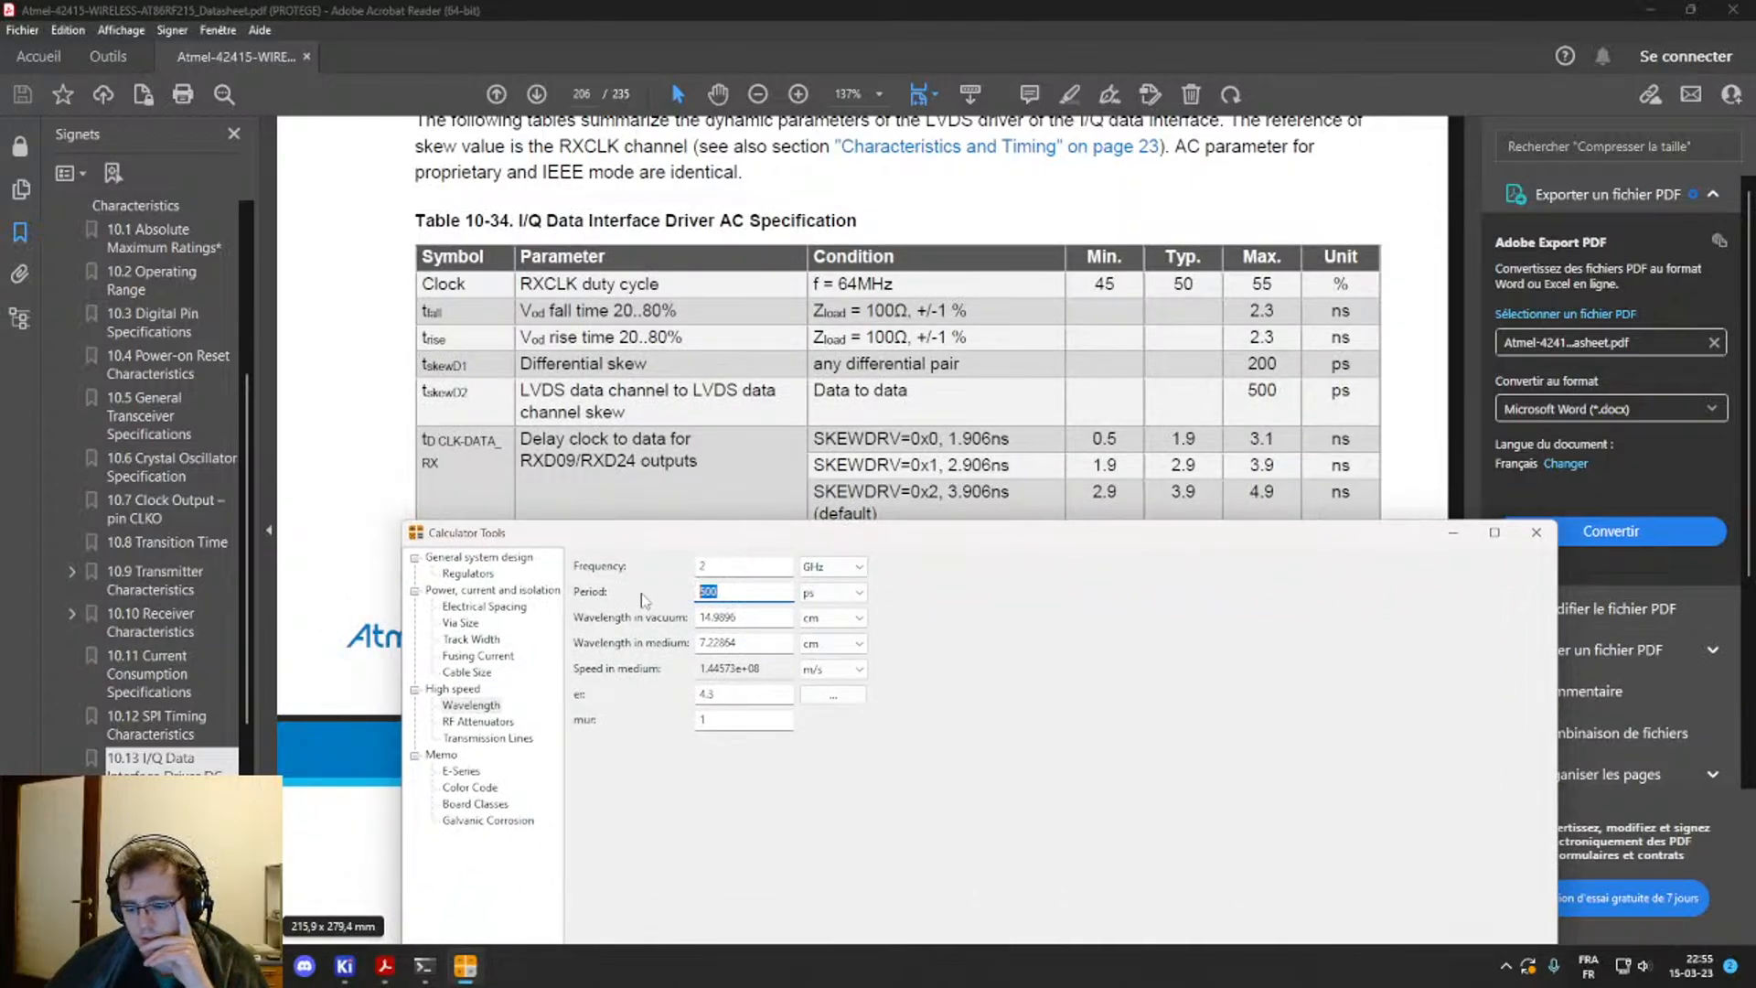
type("1900")
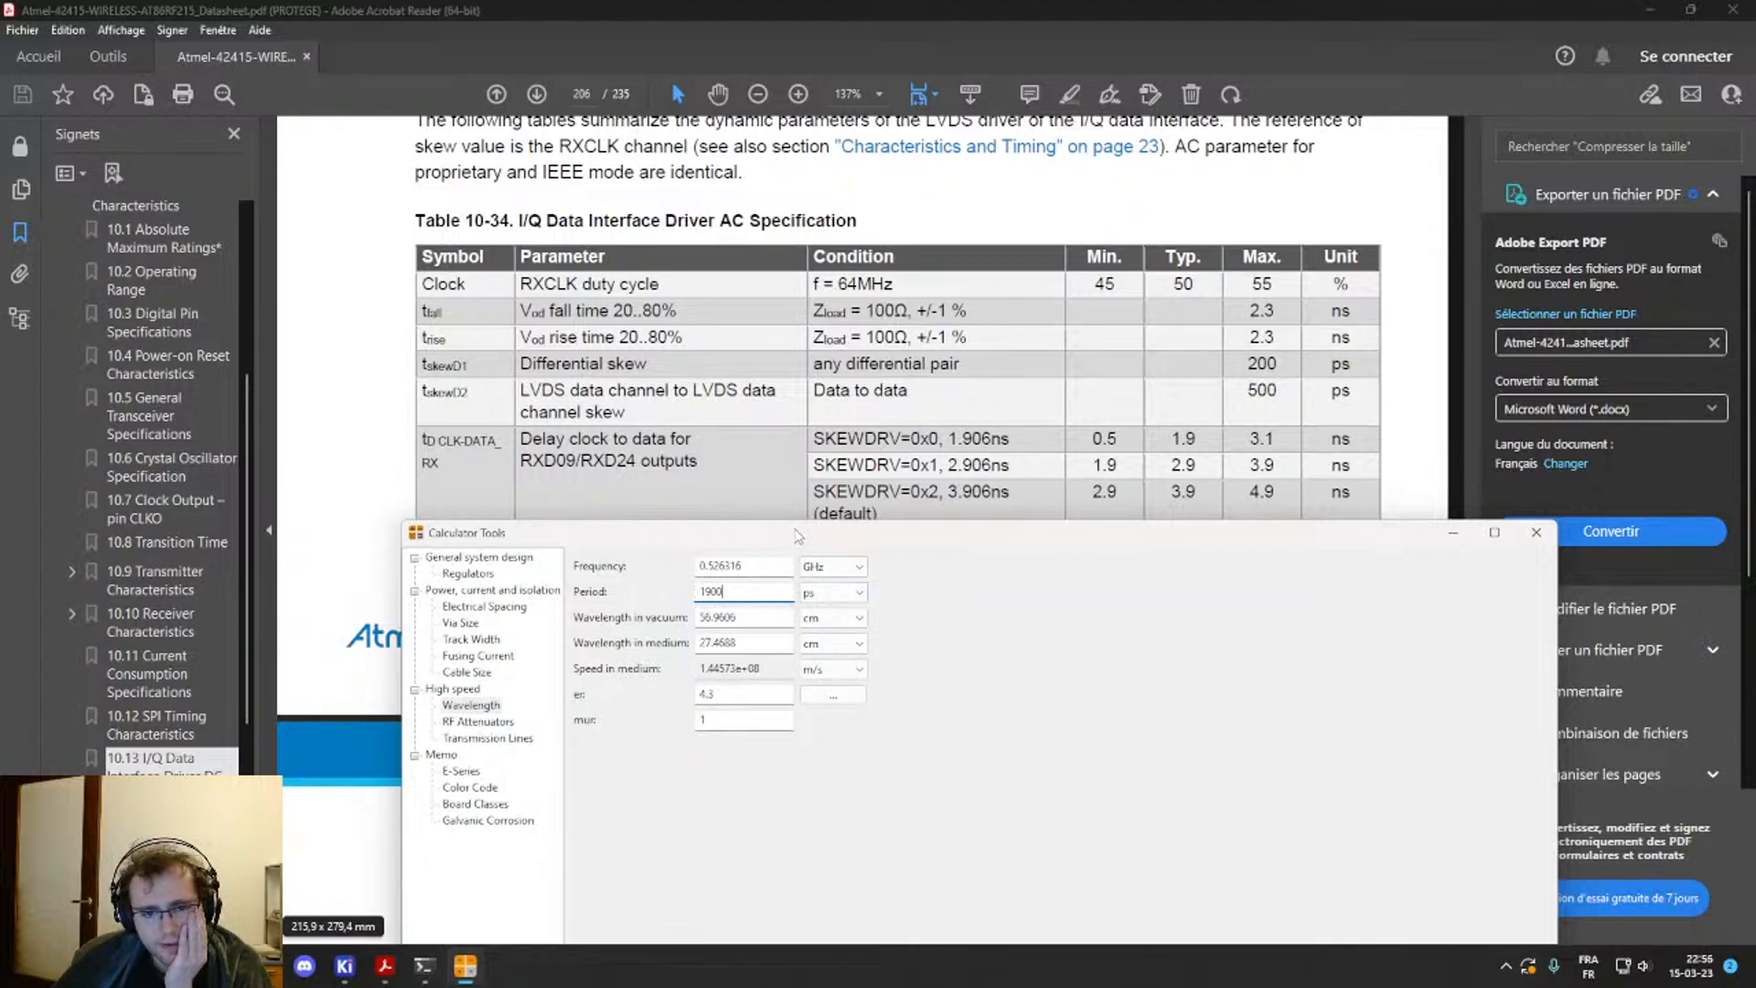
left_click_drag(796, 535, 770, 581)
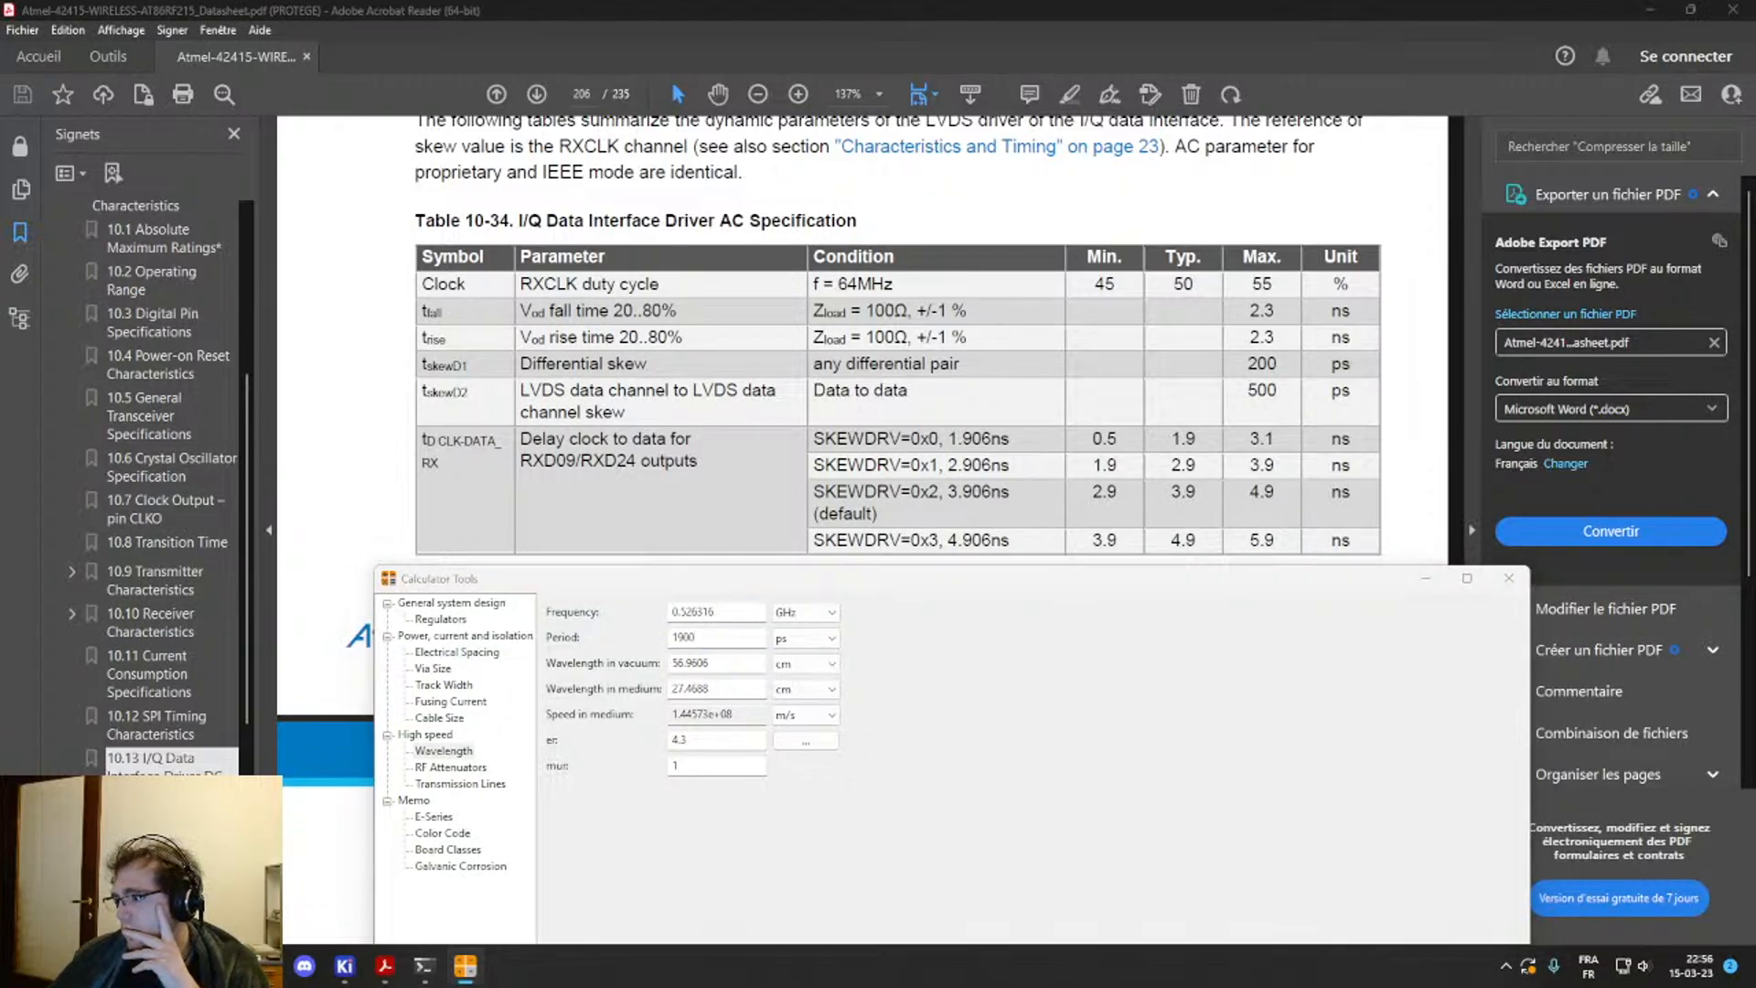
left_click(997, 583)
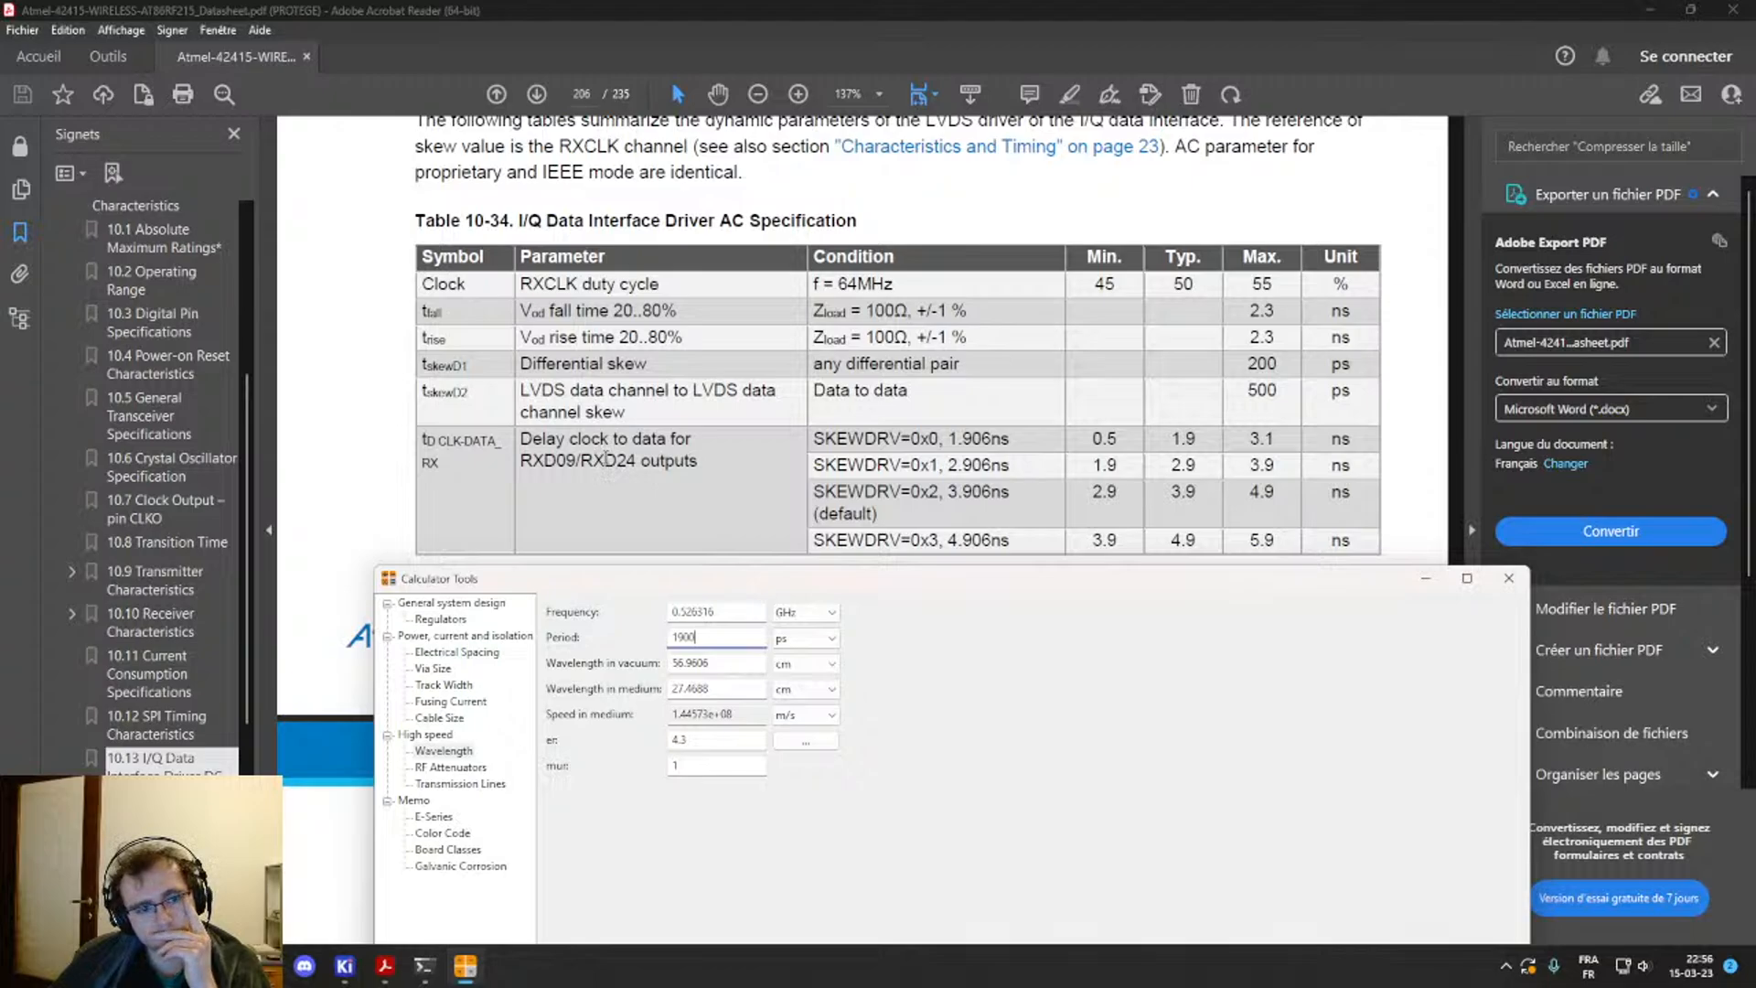
Step: Examine the LVDS channel-to-channel skew and clock-to-data delay rows in the datasheet, and bring Calculator Tools back up
left_click(604, 457)
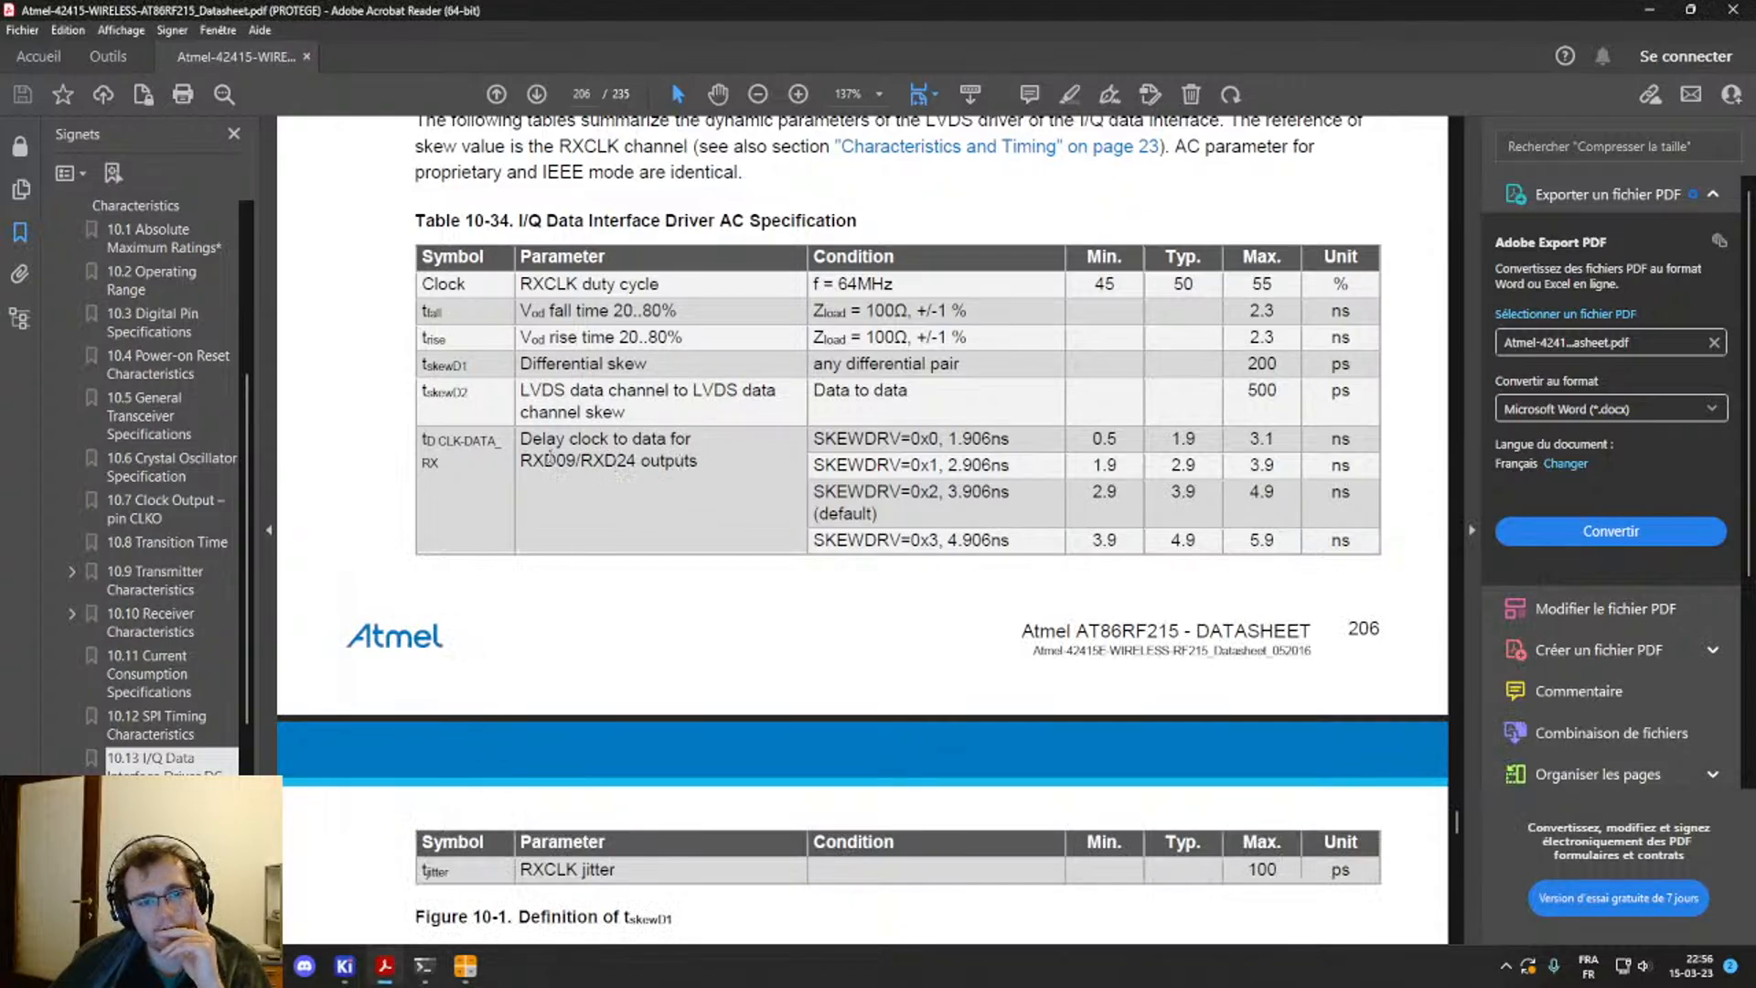
left_click_drag(653, 399, 551, 406)
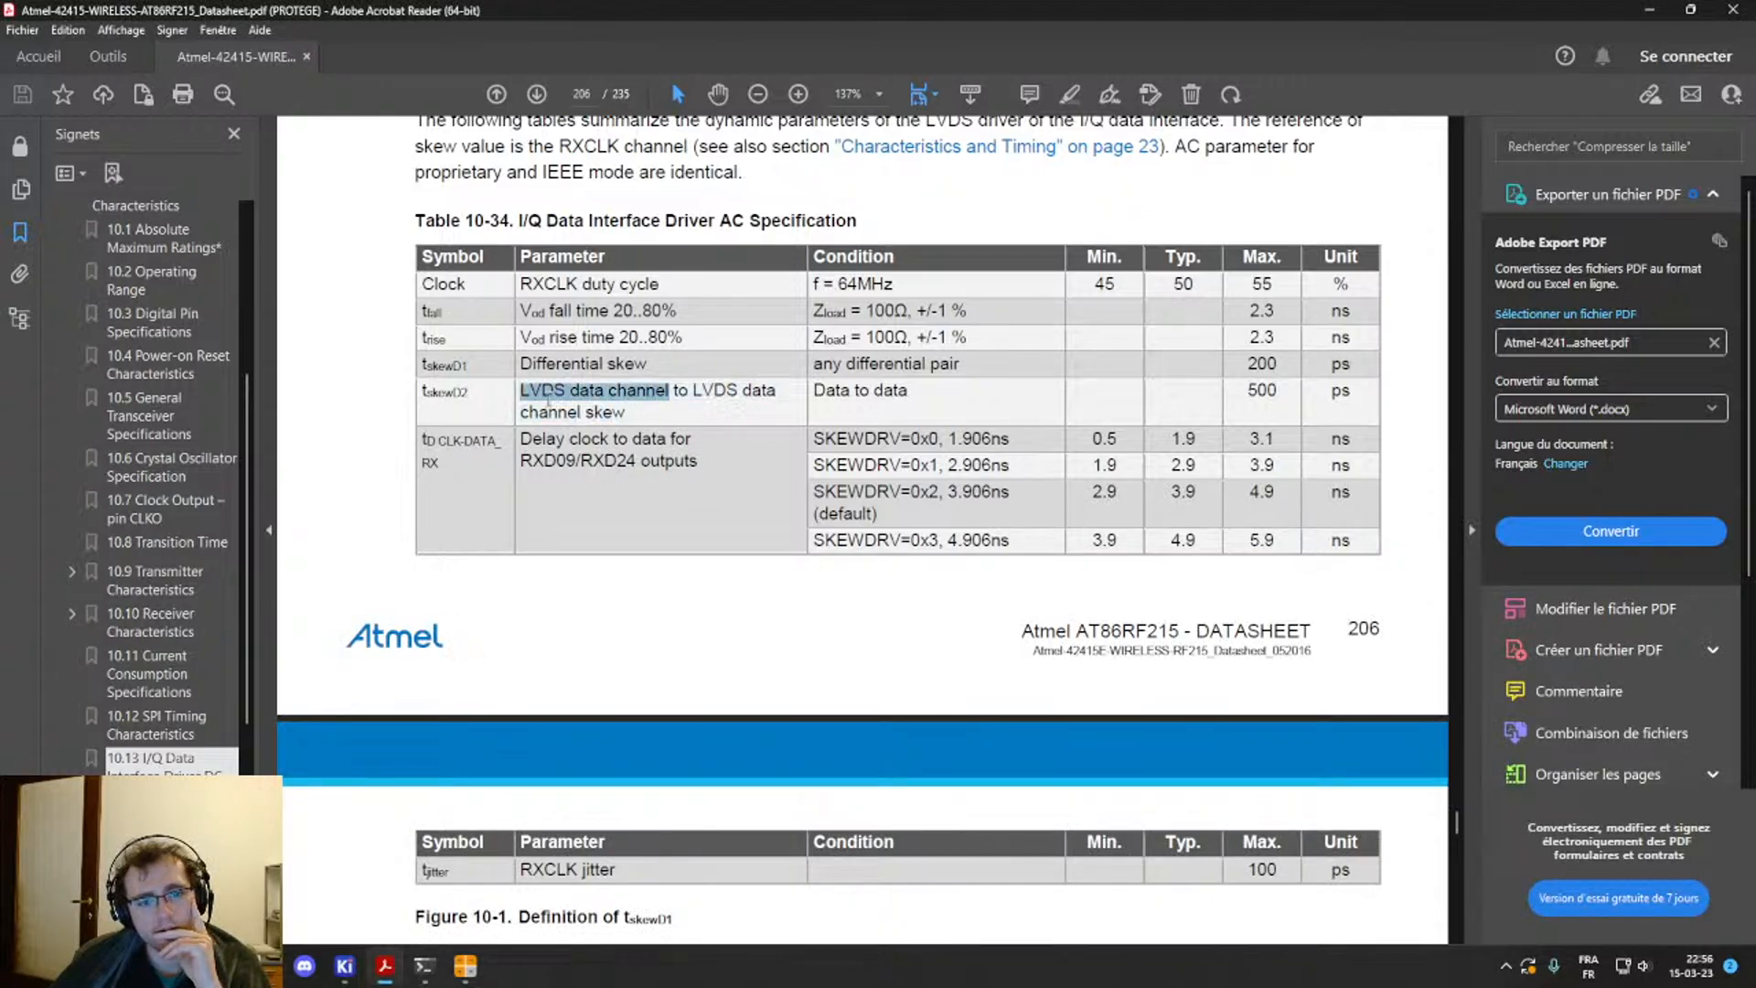
left_click(565, 404)
double_click(577, 411)
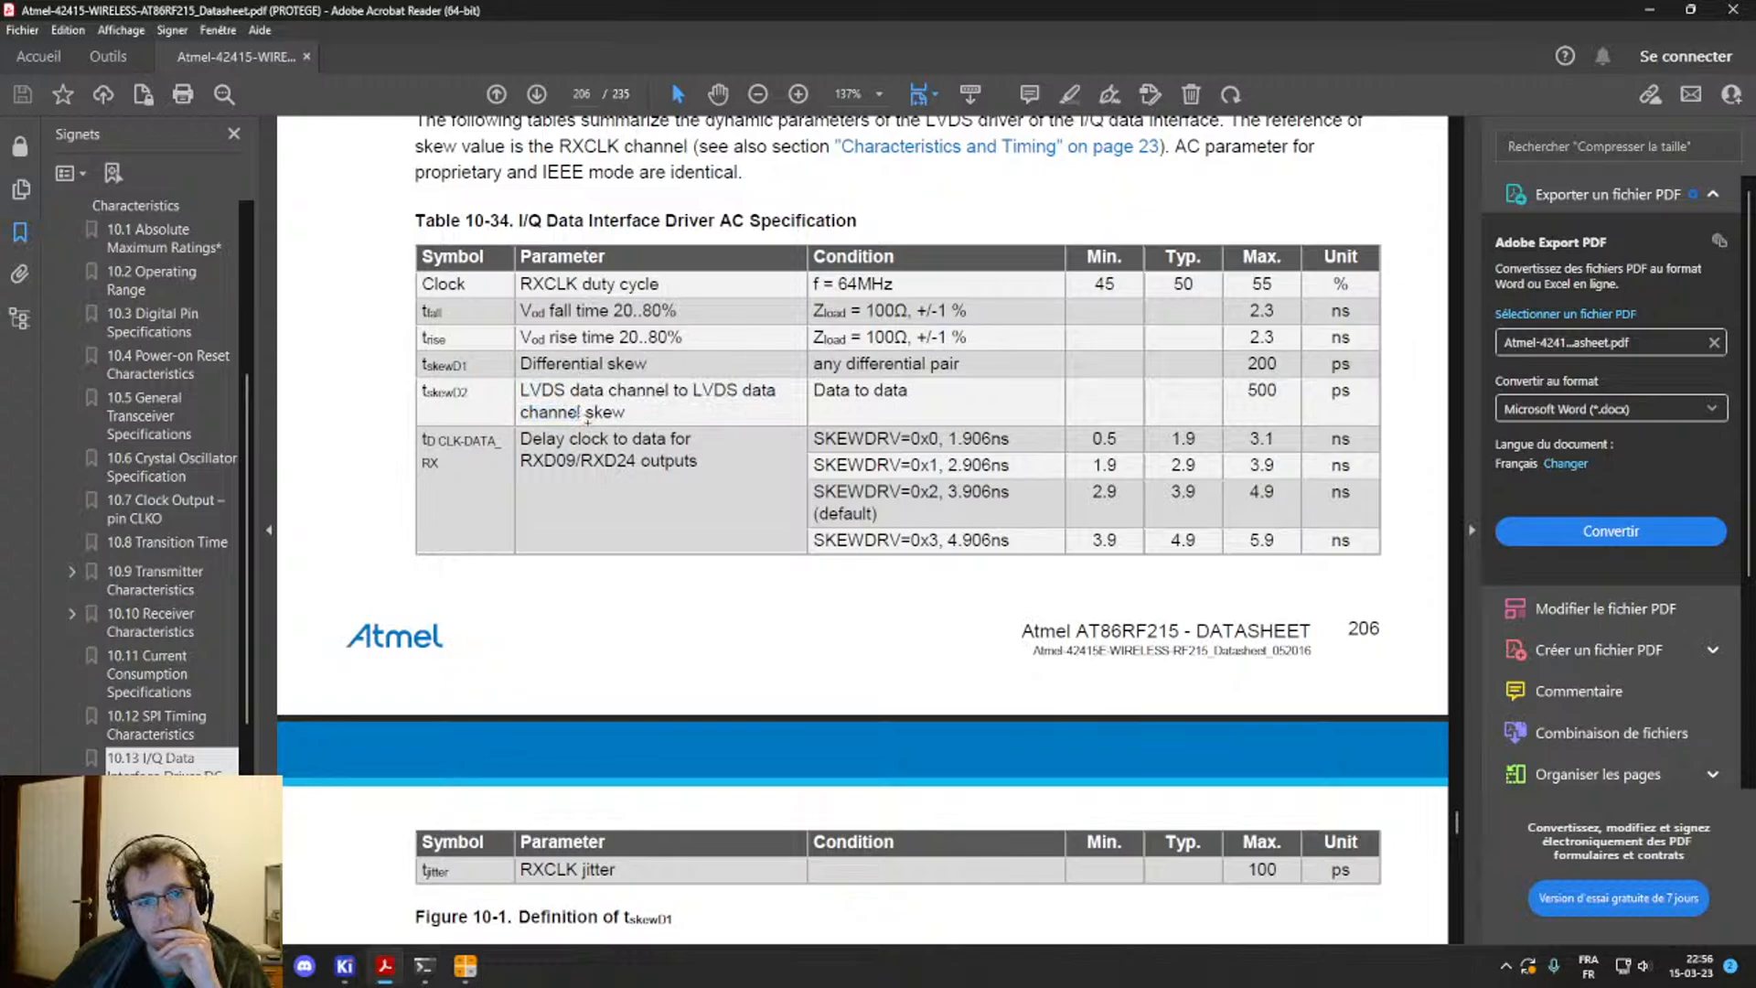
double_click(582, 415)
left_click(675, 409)
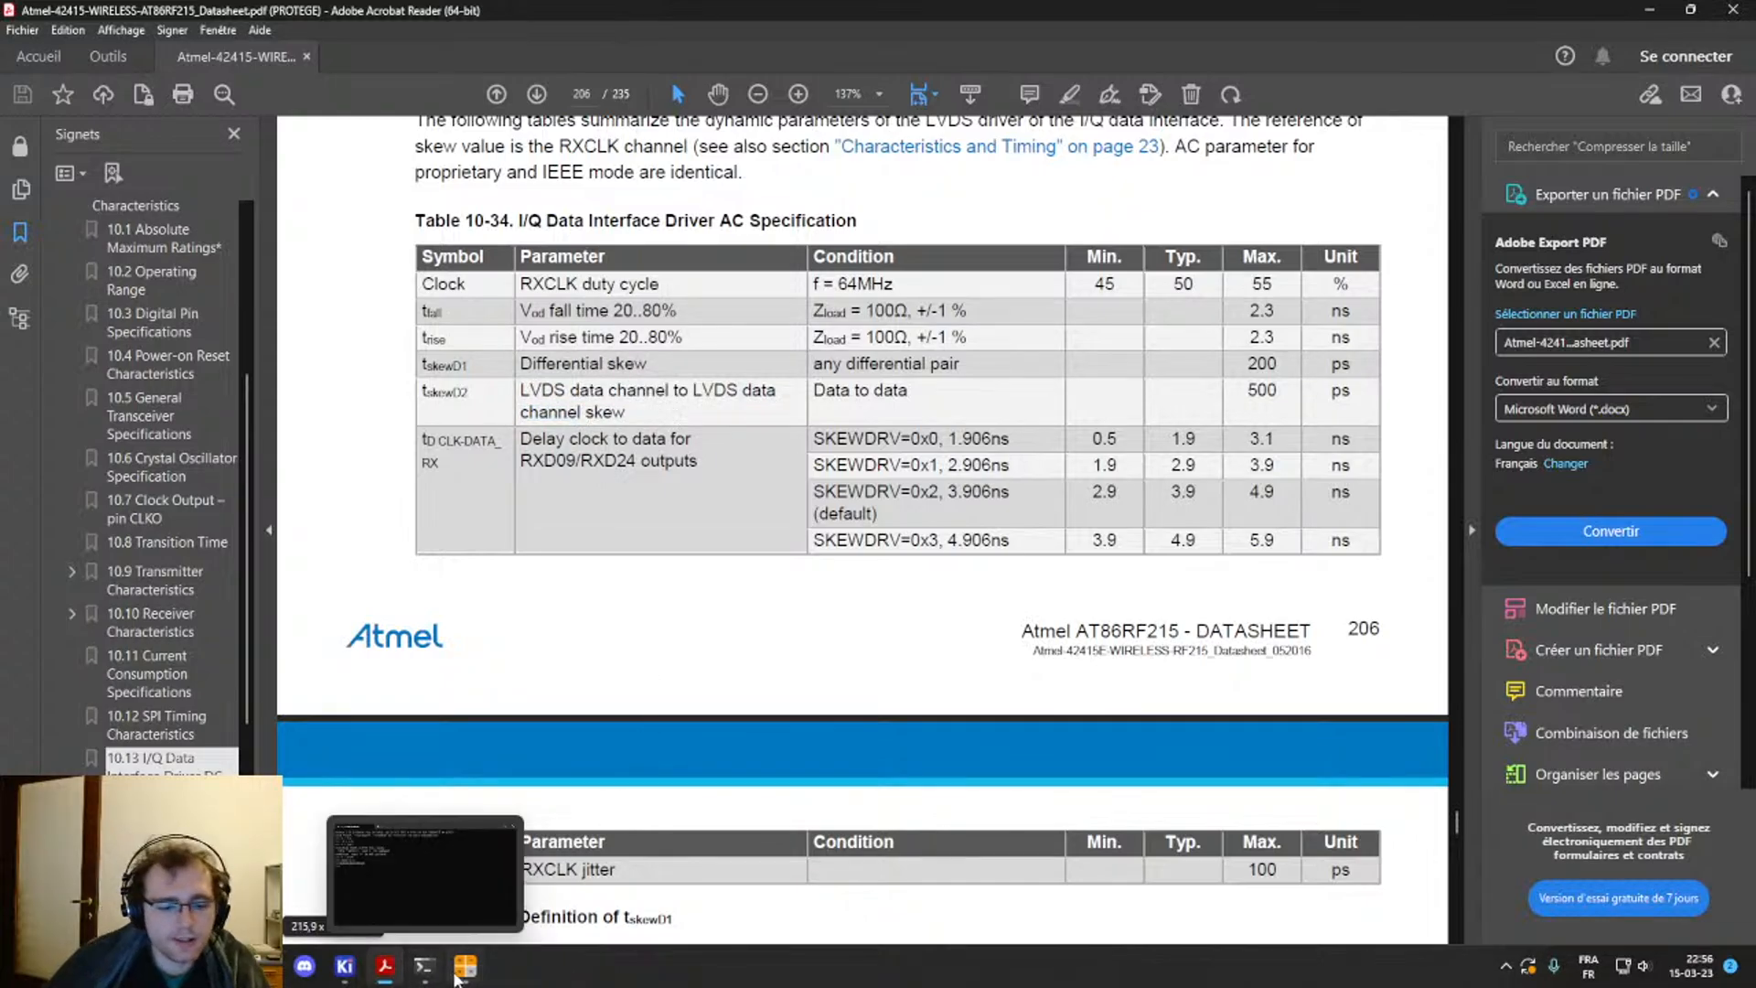
left_click(455, 967)
Step: Switch back to the PCB Editor, try a tuning meander just below the outermost LVDS pair's upper bend, and cancel it
left_click(344, 965)
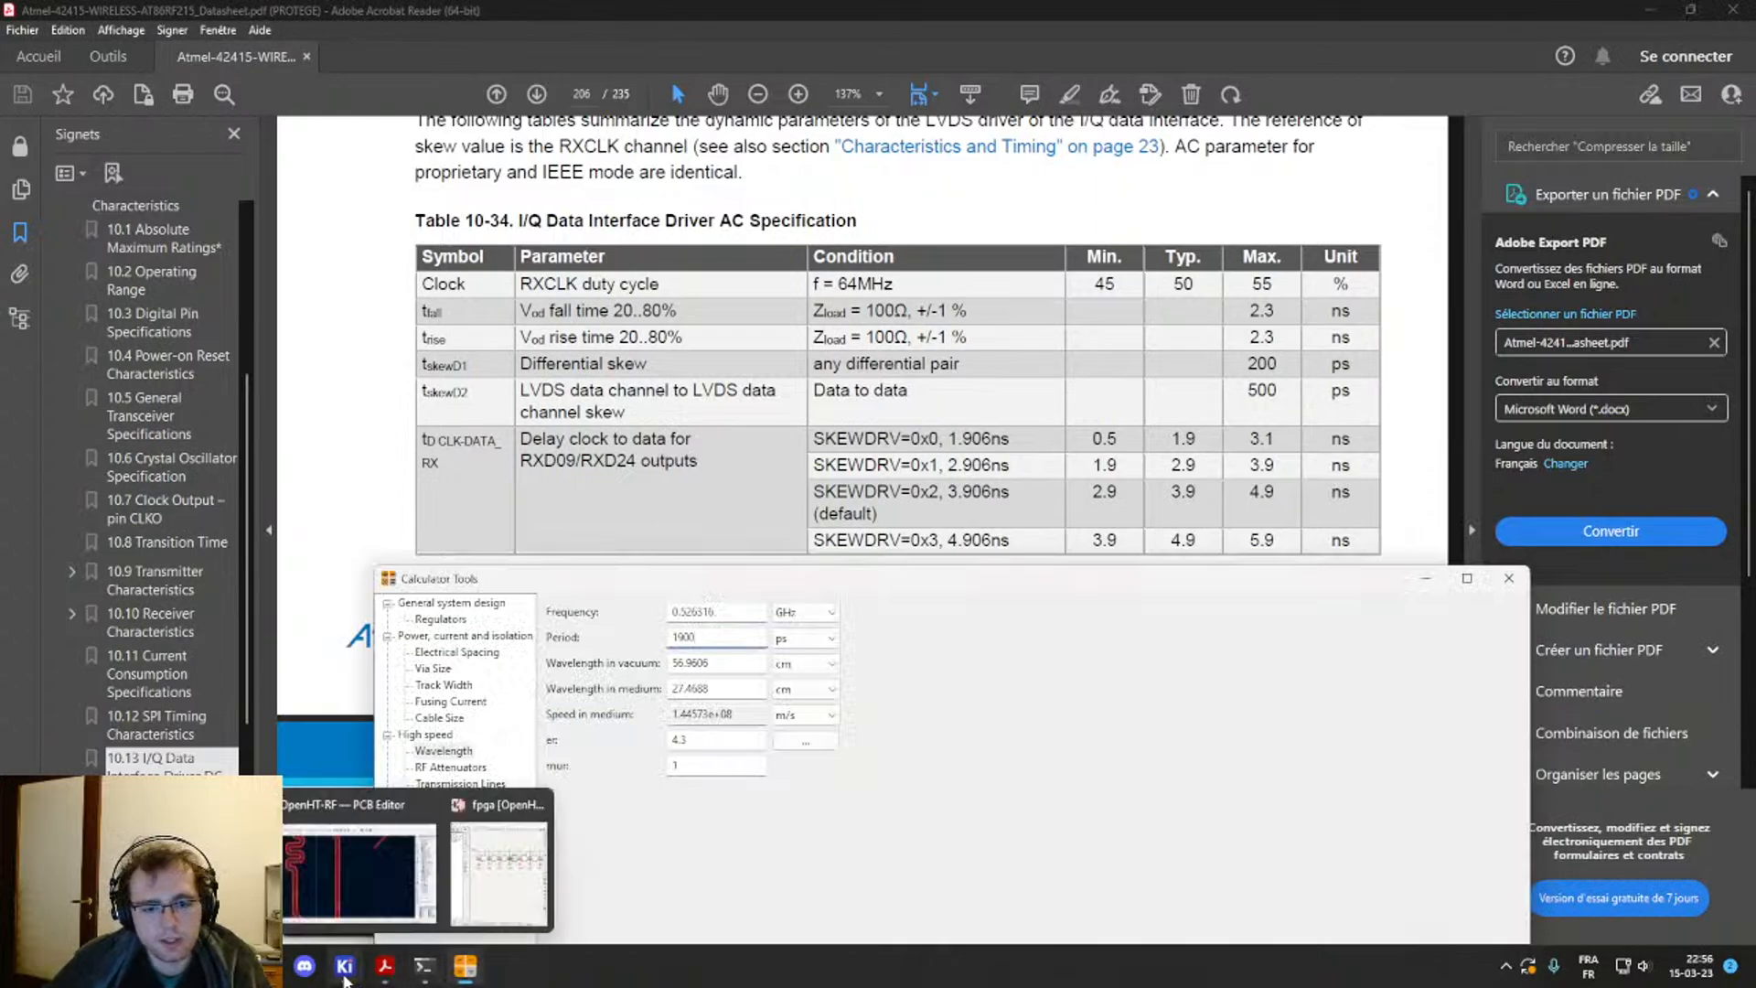
left_click(362, 868)
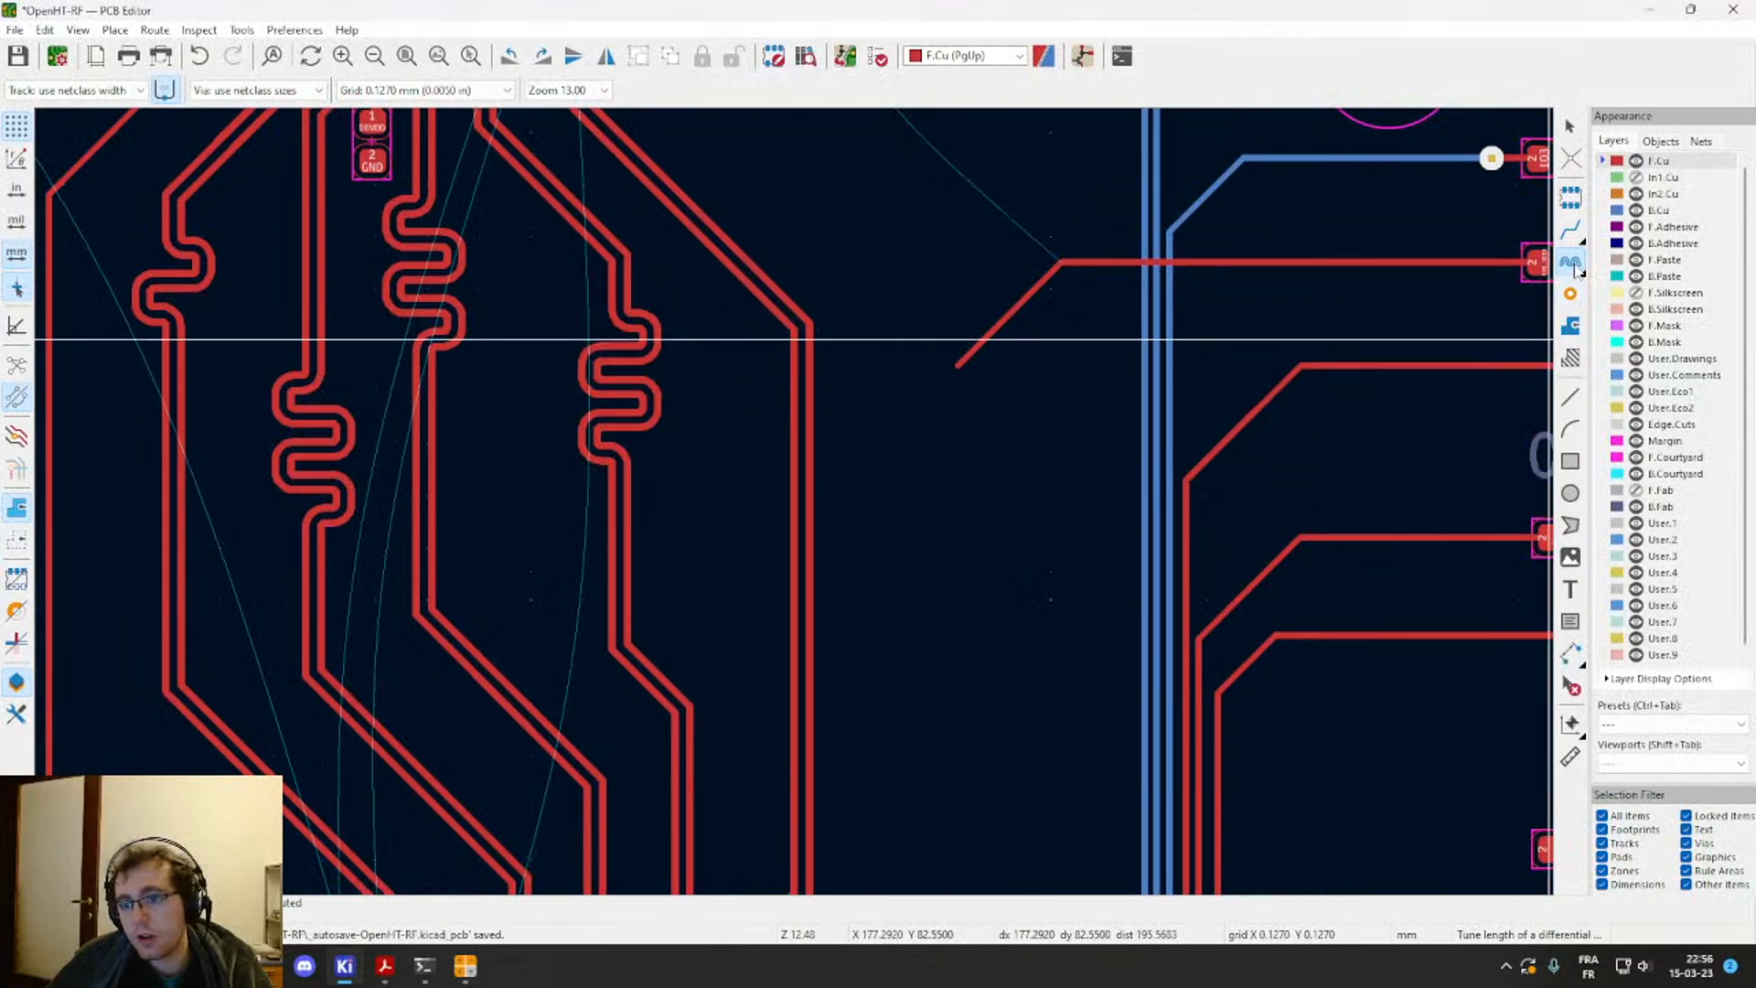
left_click(808, 373)
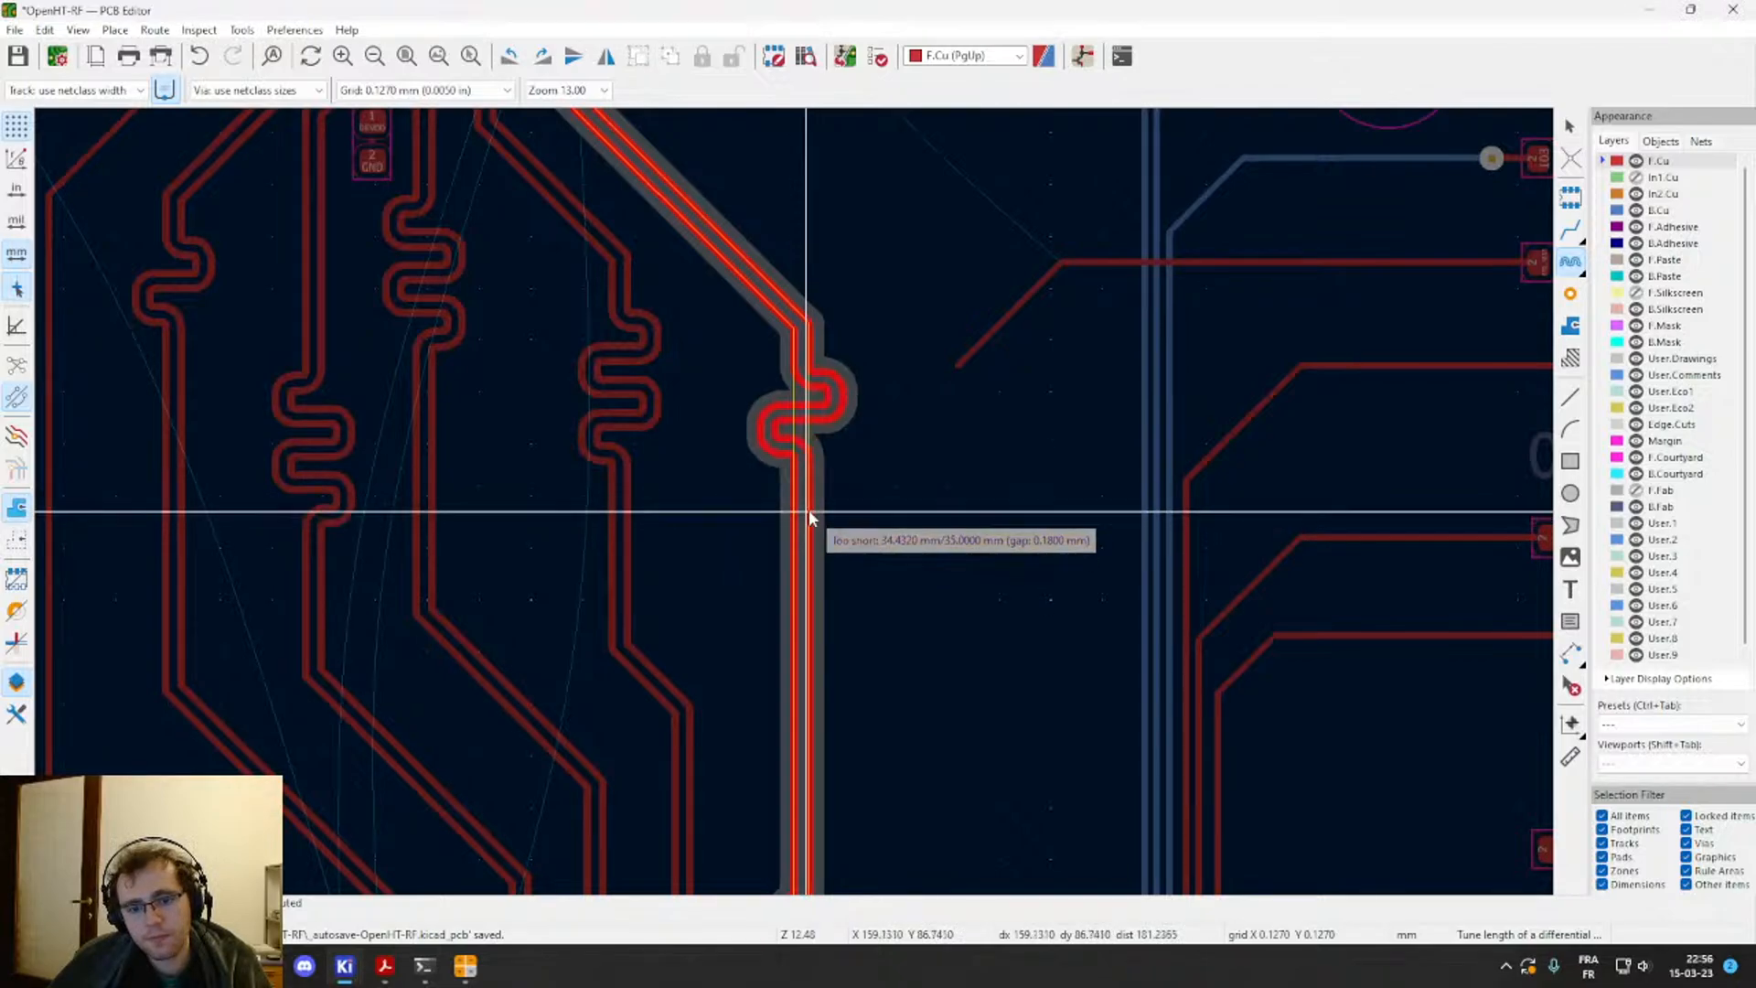
key("Escape")
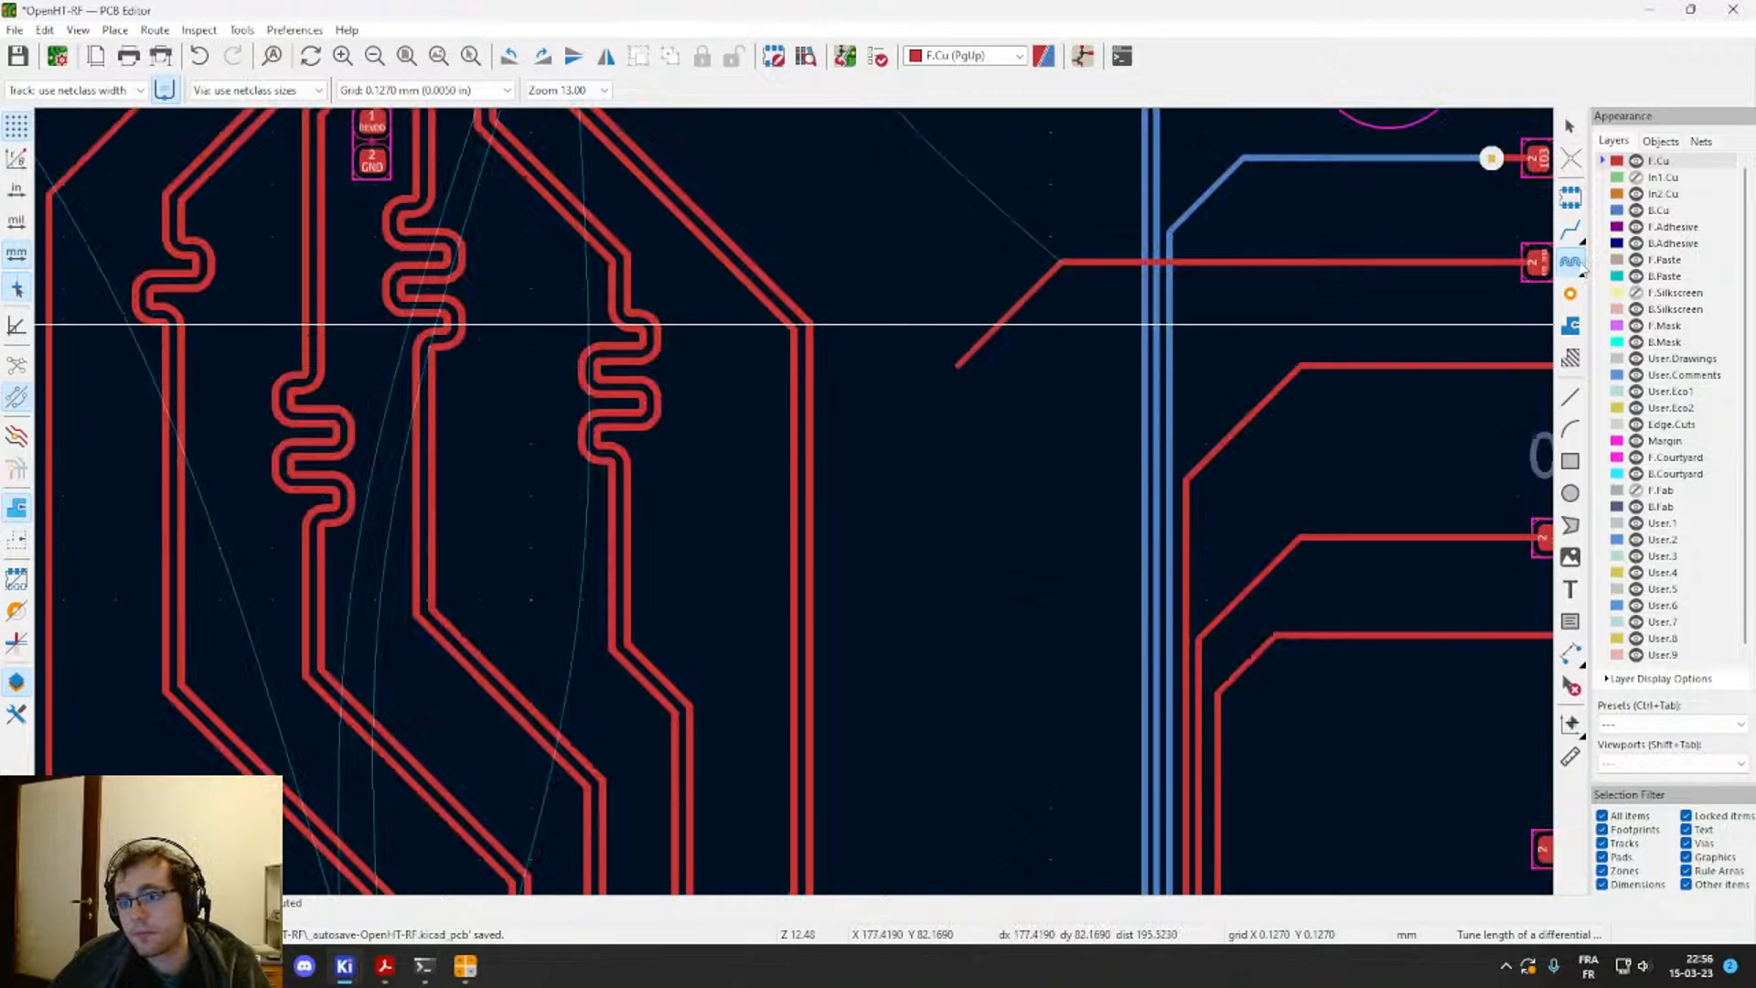
Step: Set the minimum and maximum meander amplitudes to 0.3 mm and try a tuning meander on the outermost LVDS pair
key("ctrl+l")
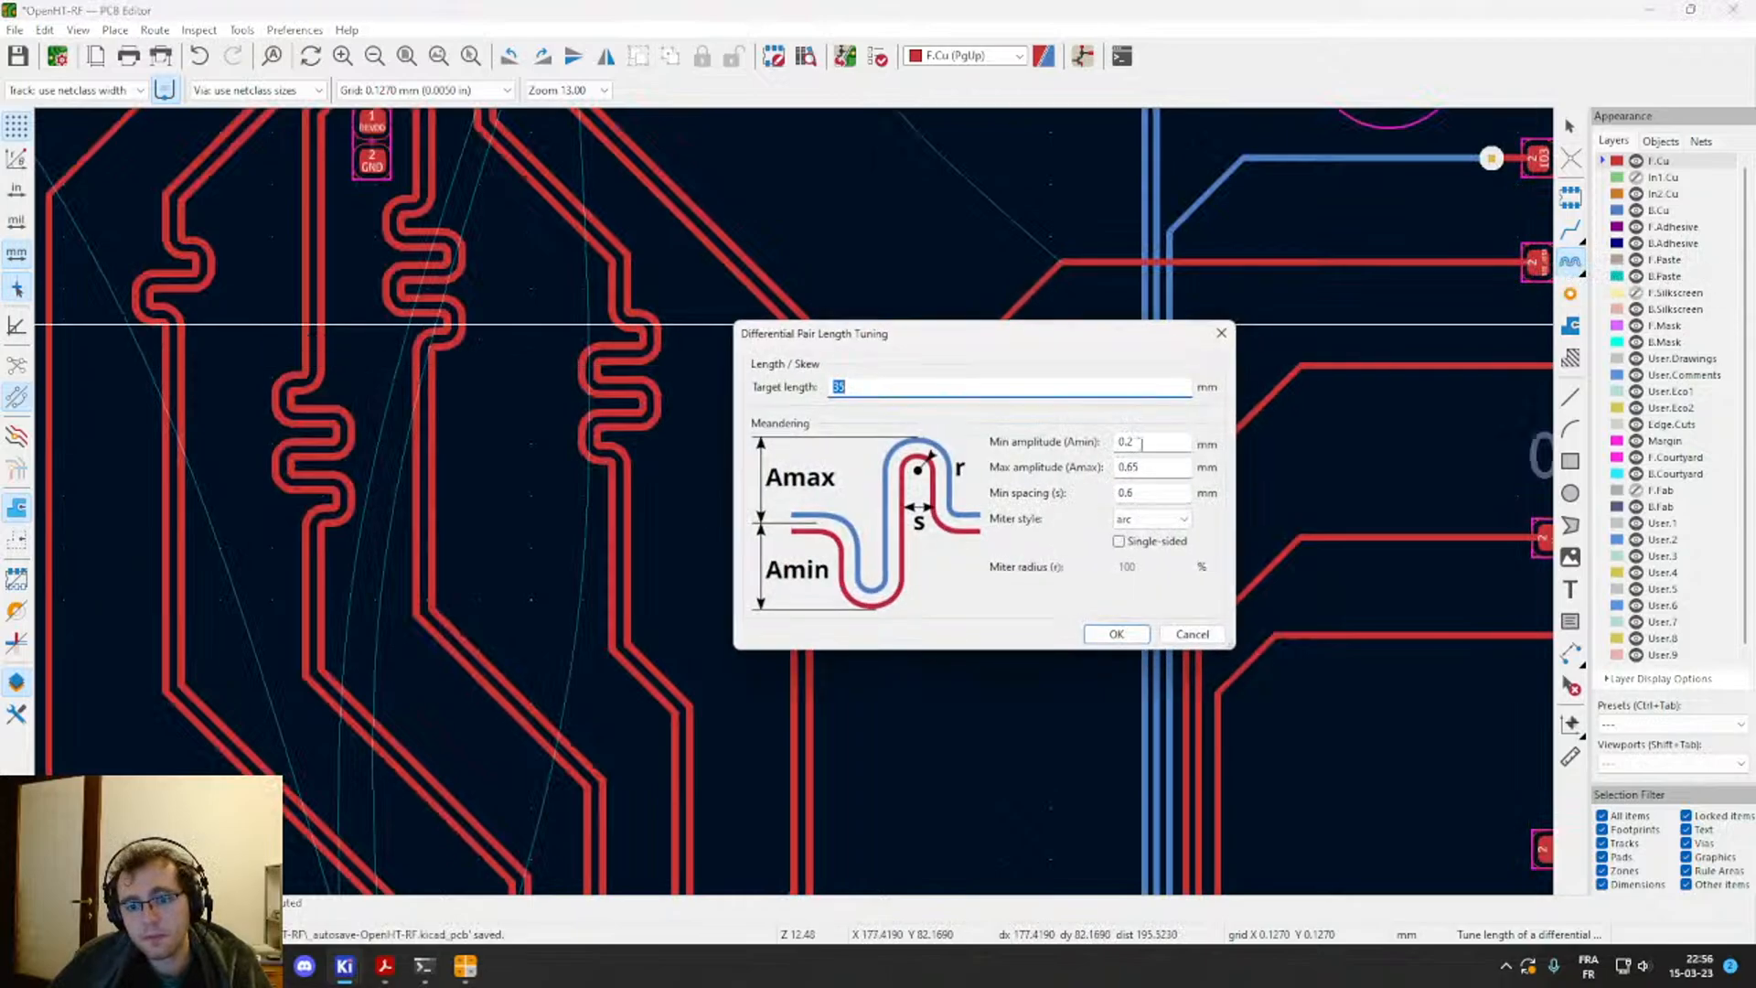
left_click(1141, 444)
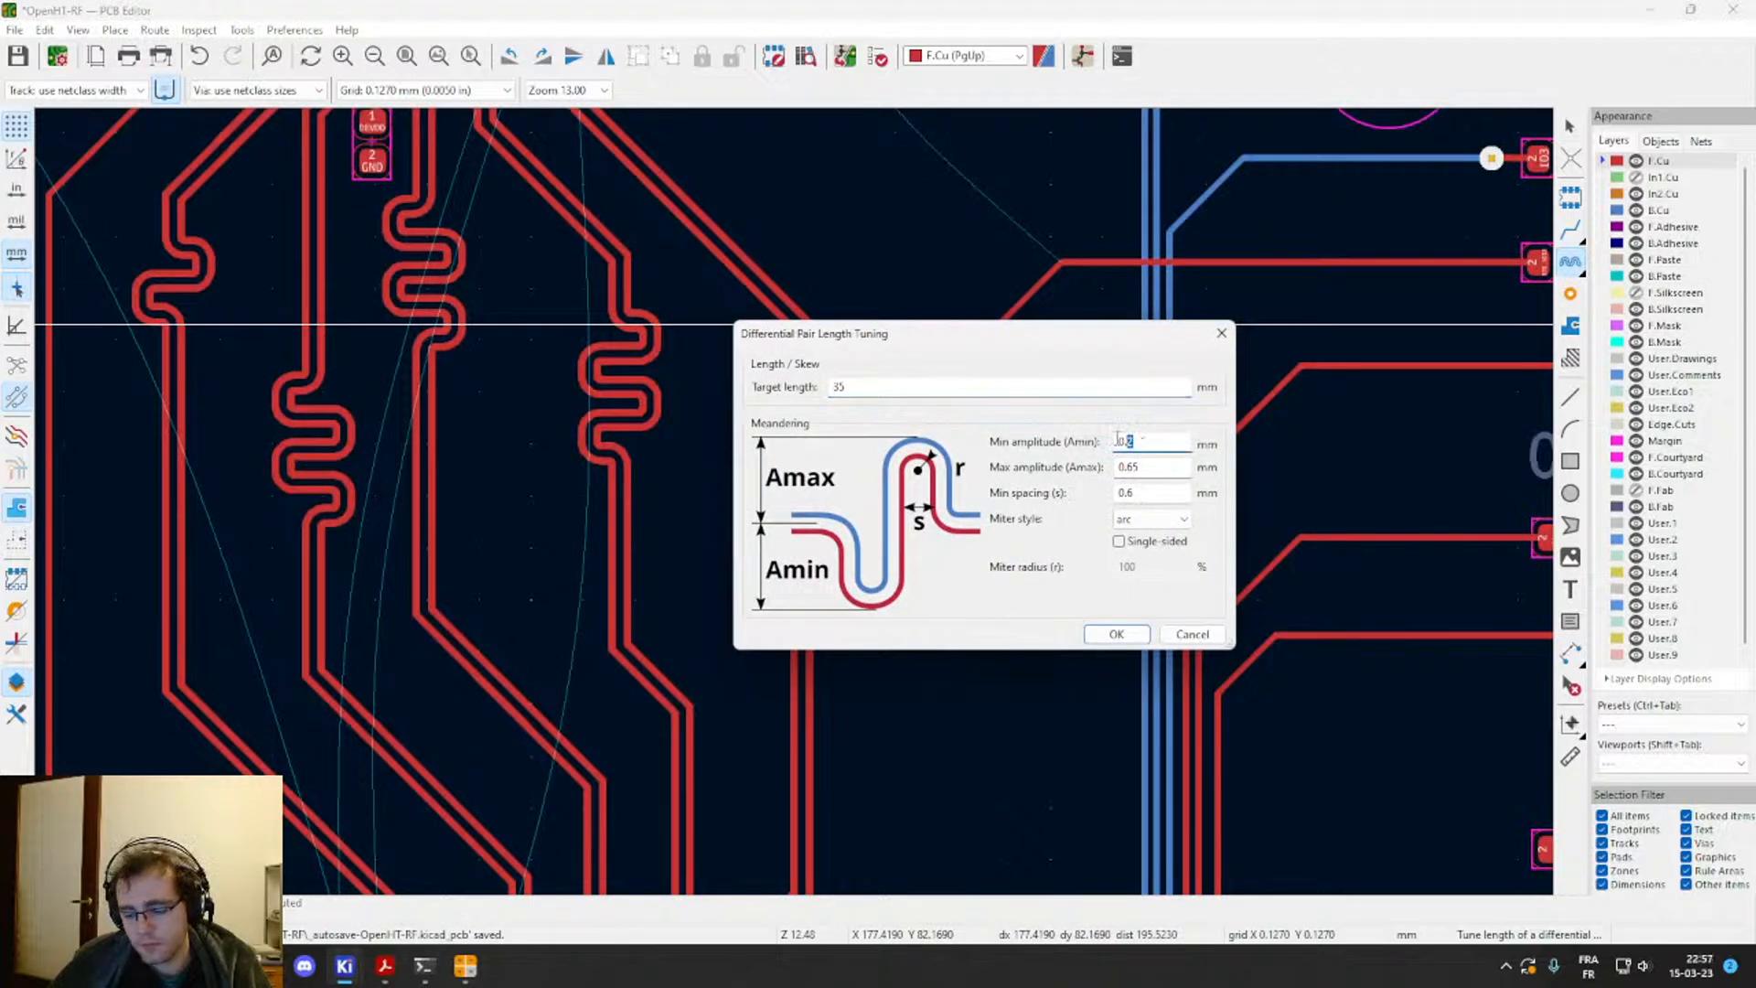
left_click(1167, 469)
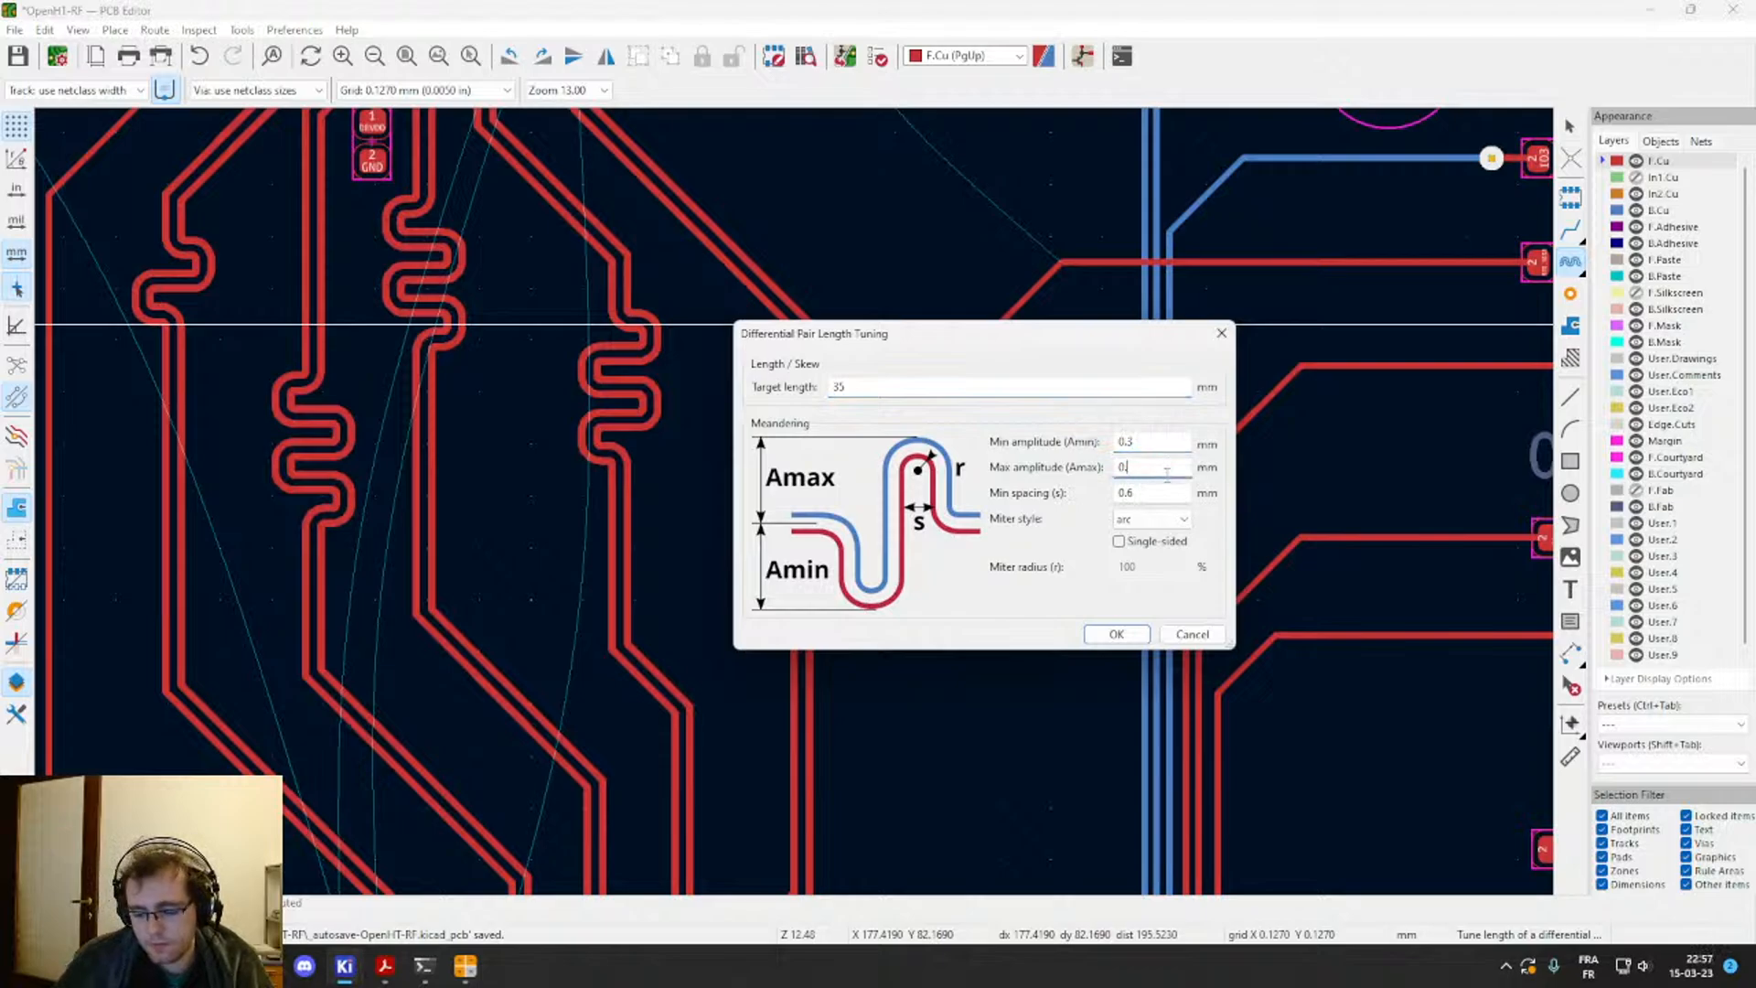
key("Return")
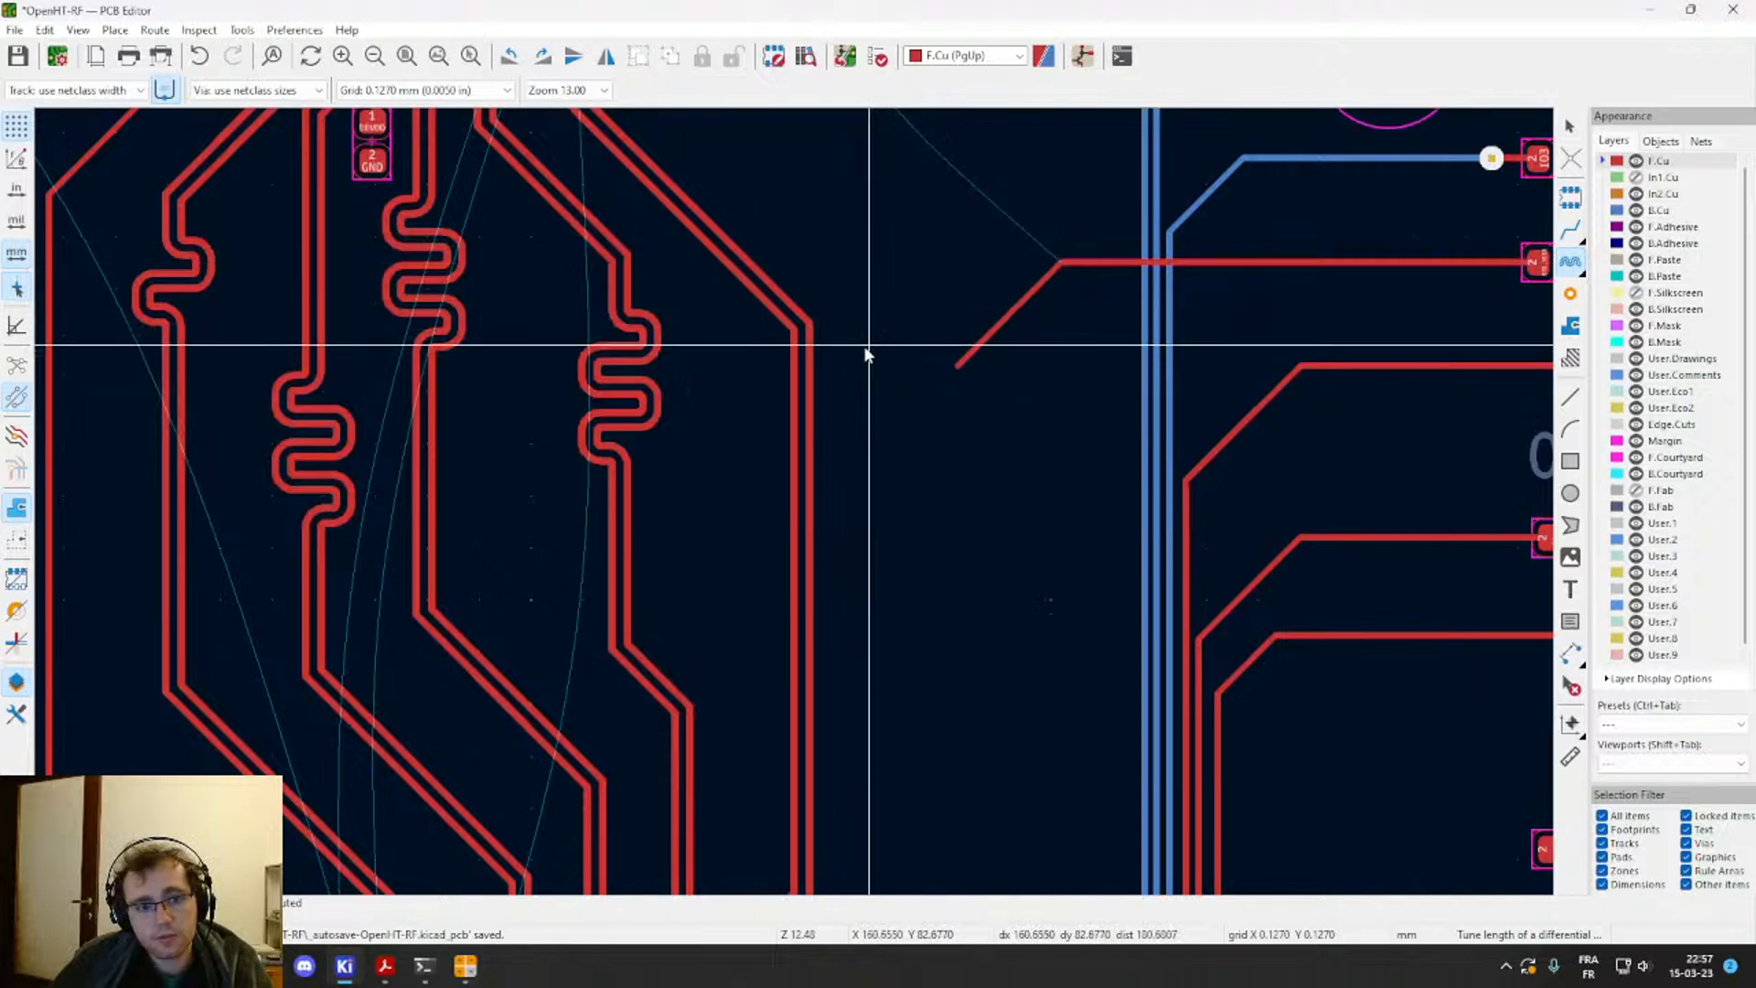
left_click(809, 354)
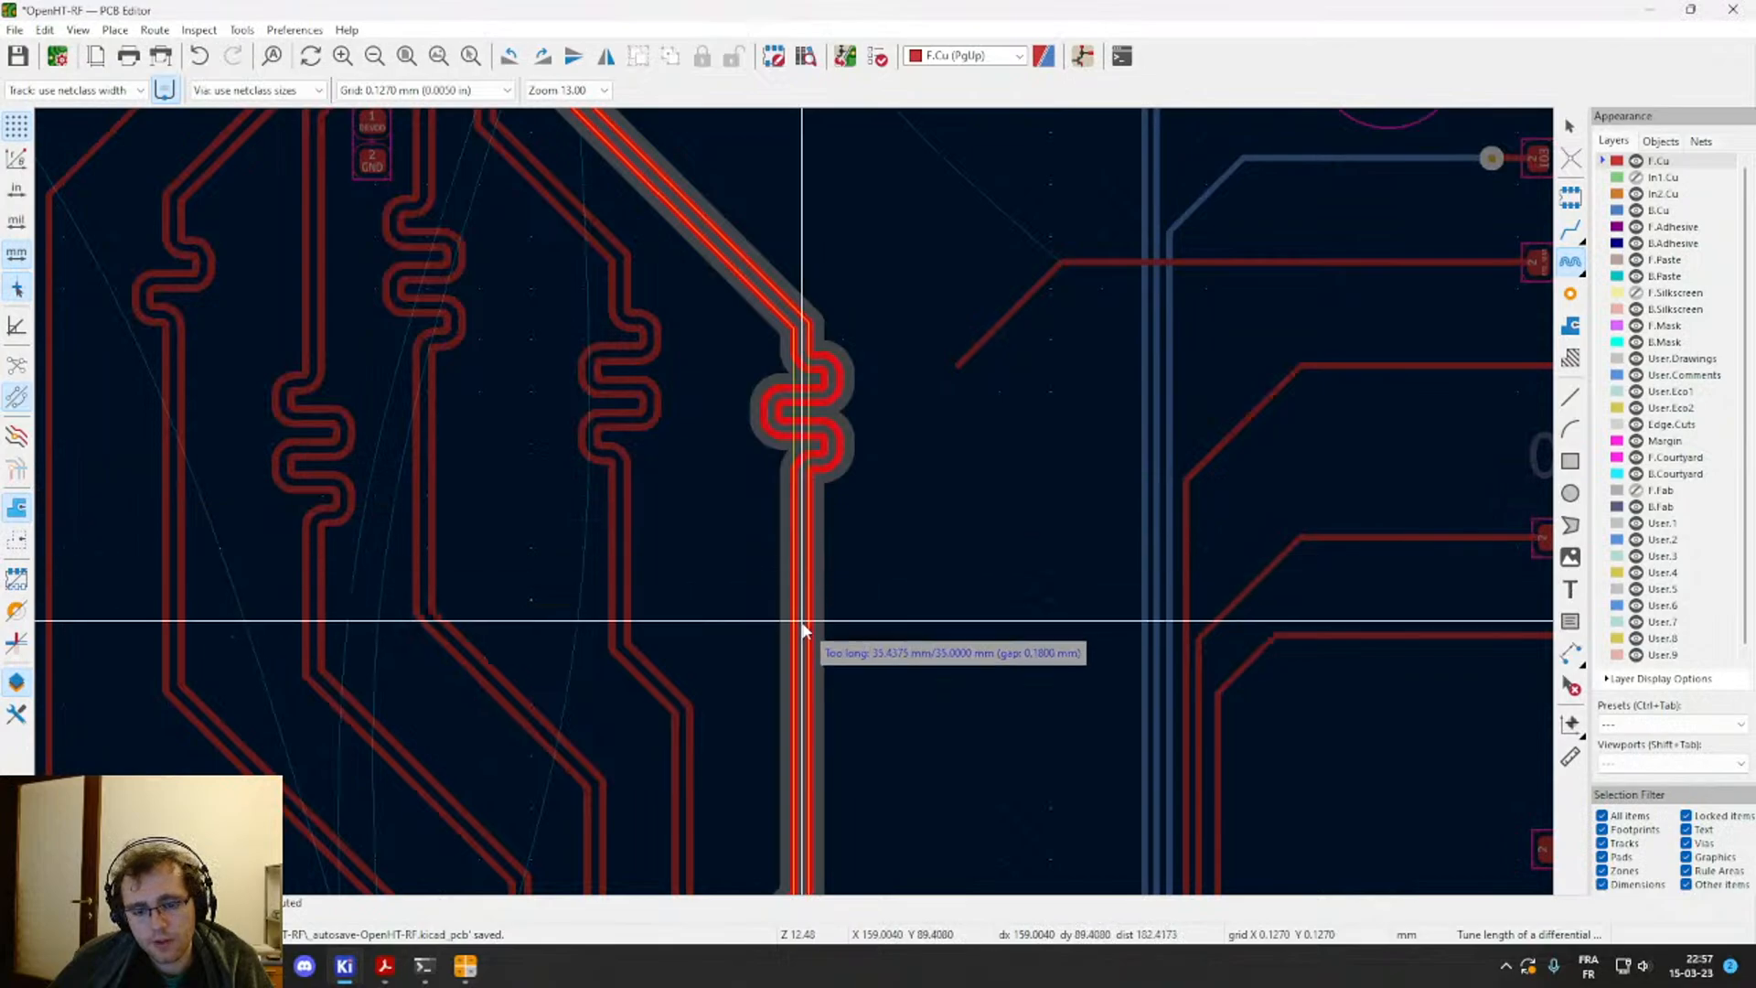
key("Escape")
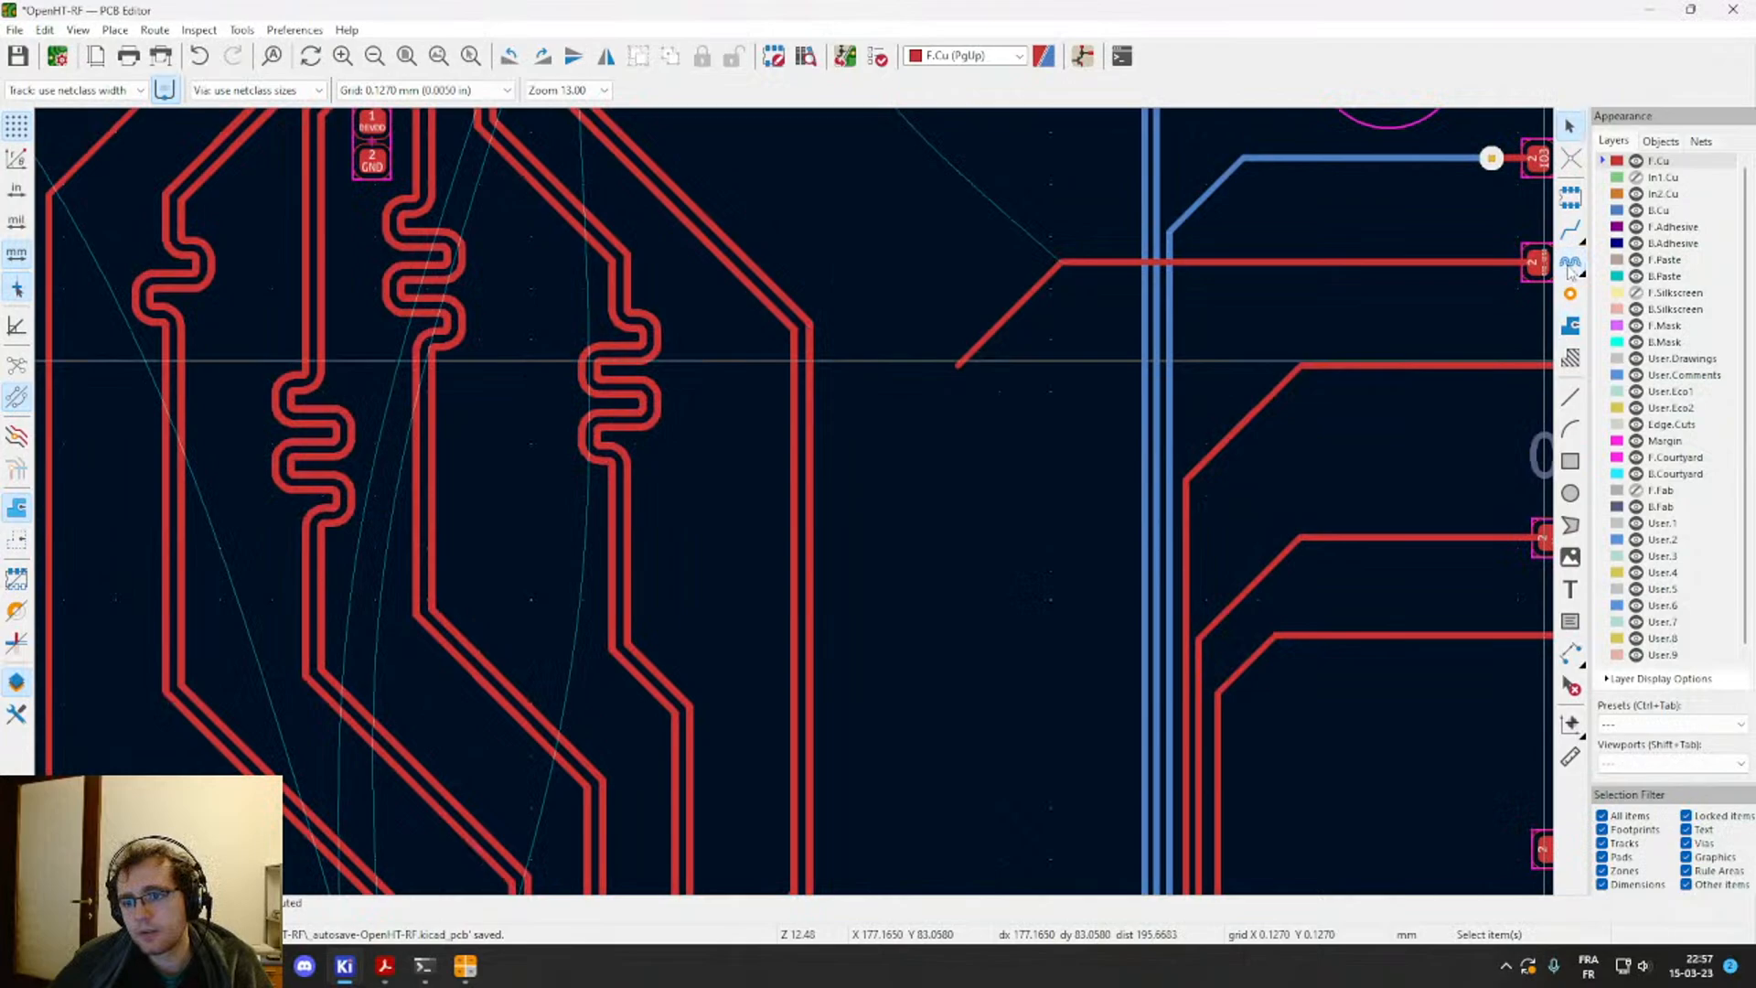
Step: Reopen the length tuning settings, and open REB215_XPRO_A_design_documentation.PDF from the ATREB215-XPRO-A Design Documentation folder
right_click(1572, 268)
left_click(1591, 279)
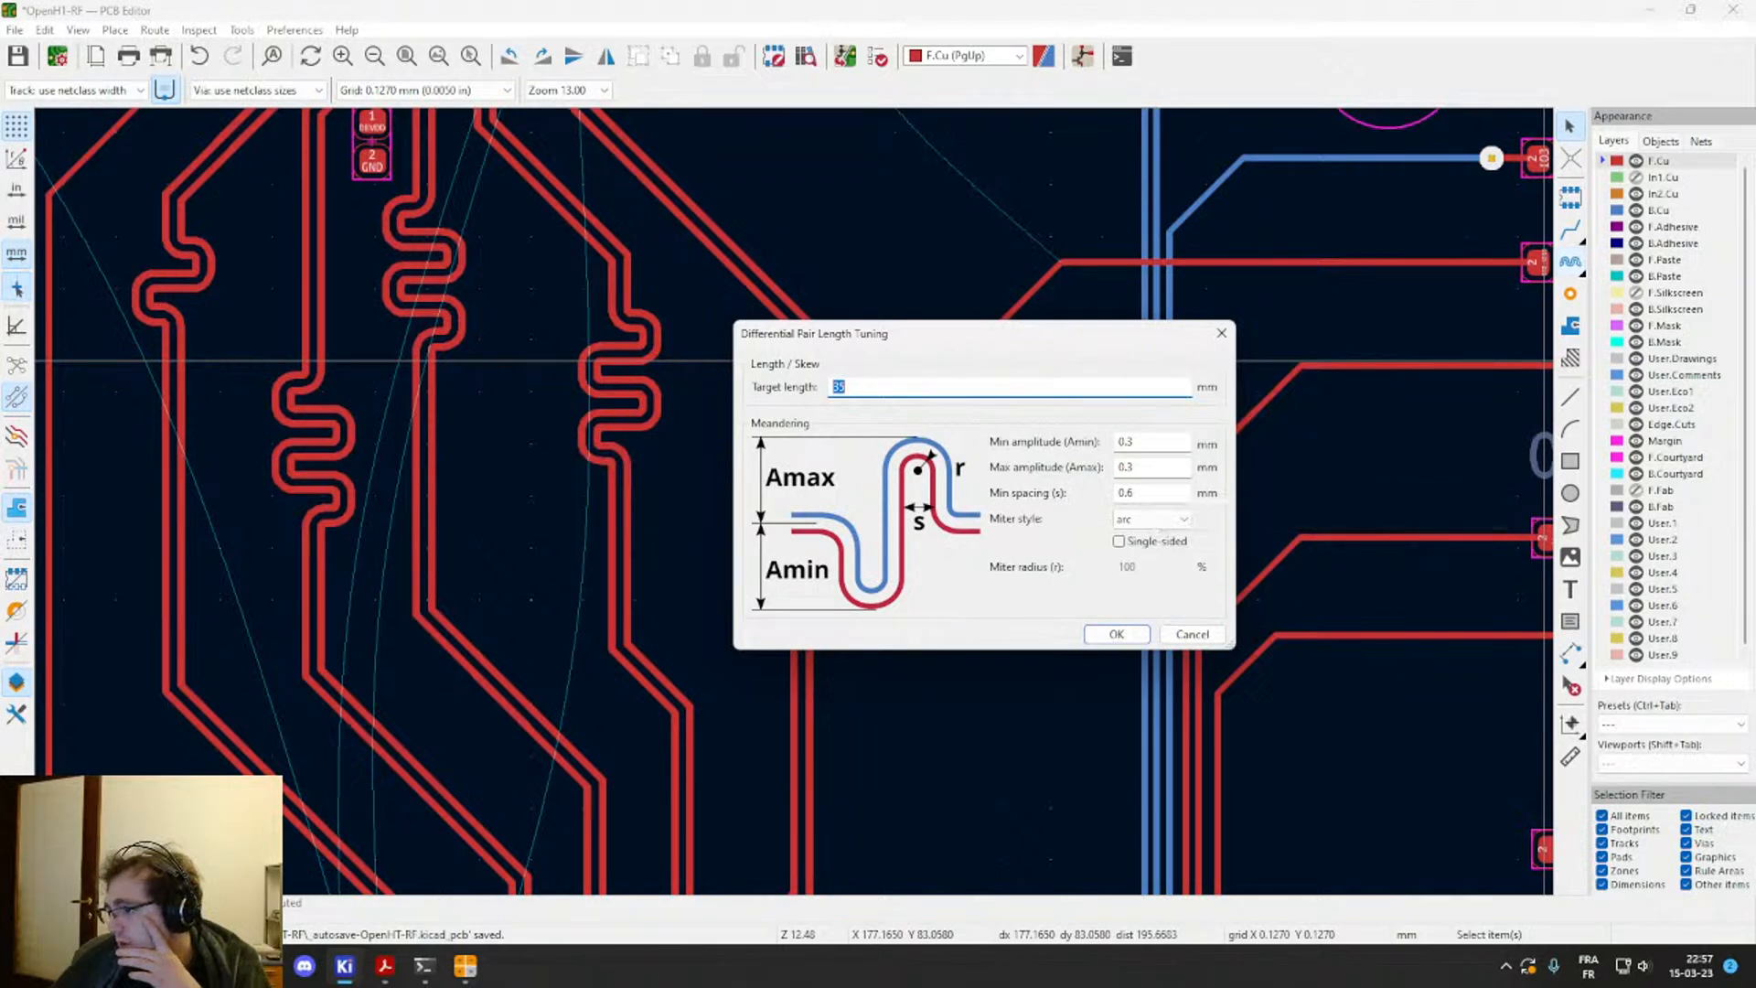
left_click(264, 966)
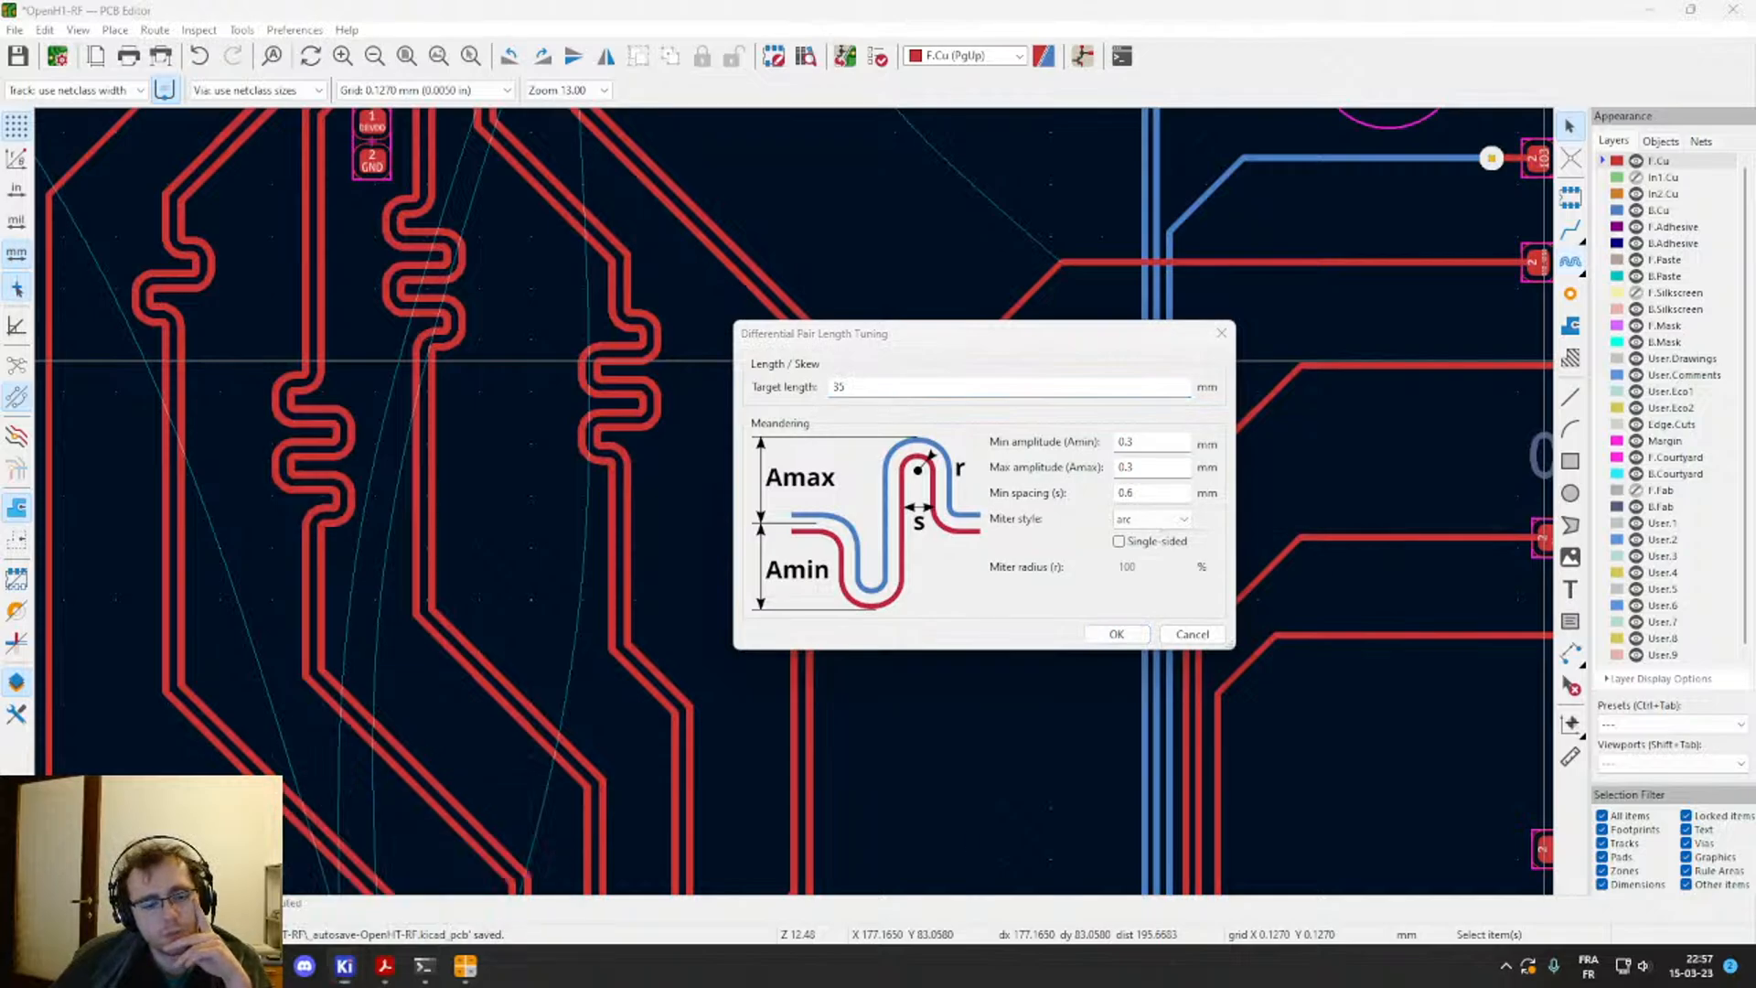
double_click(258, 170)
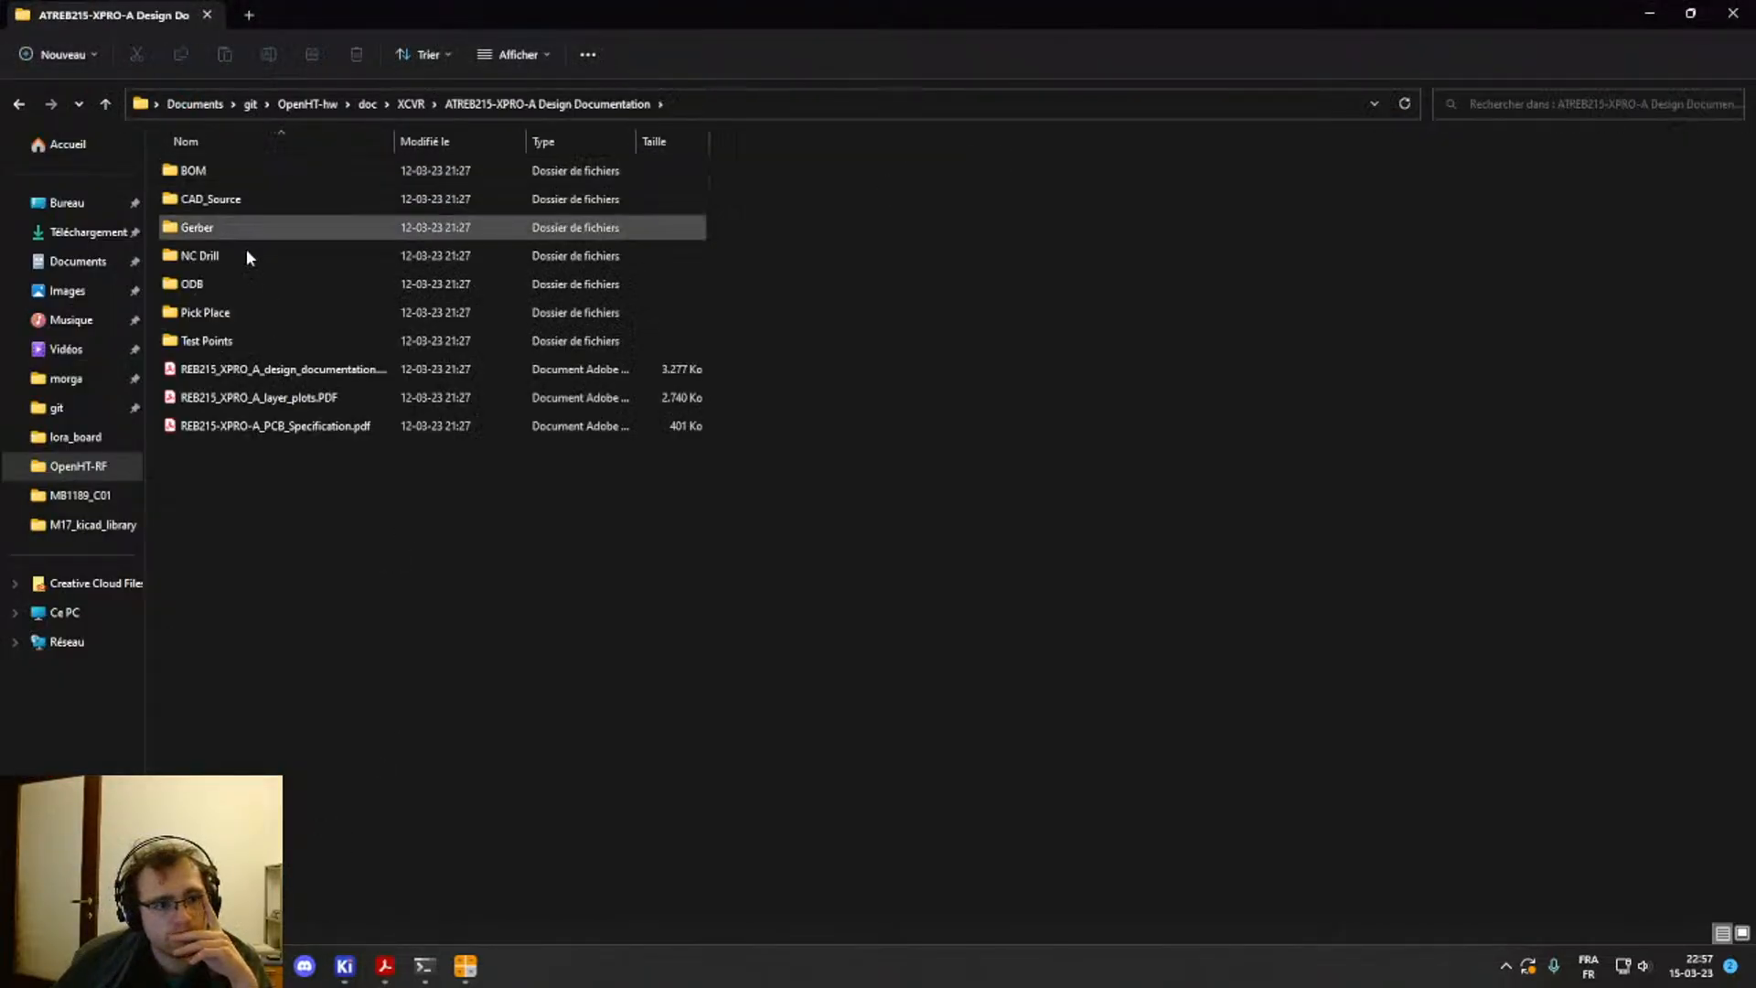
double_click(258, 369)
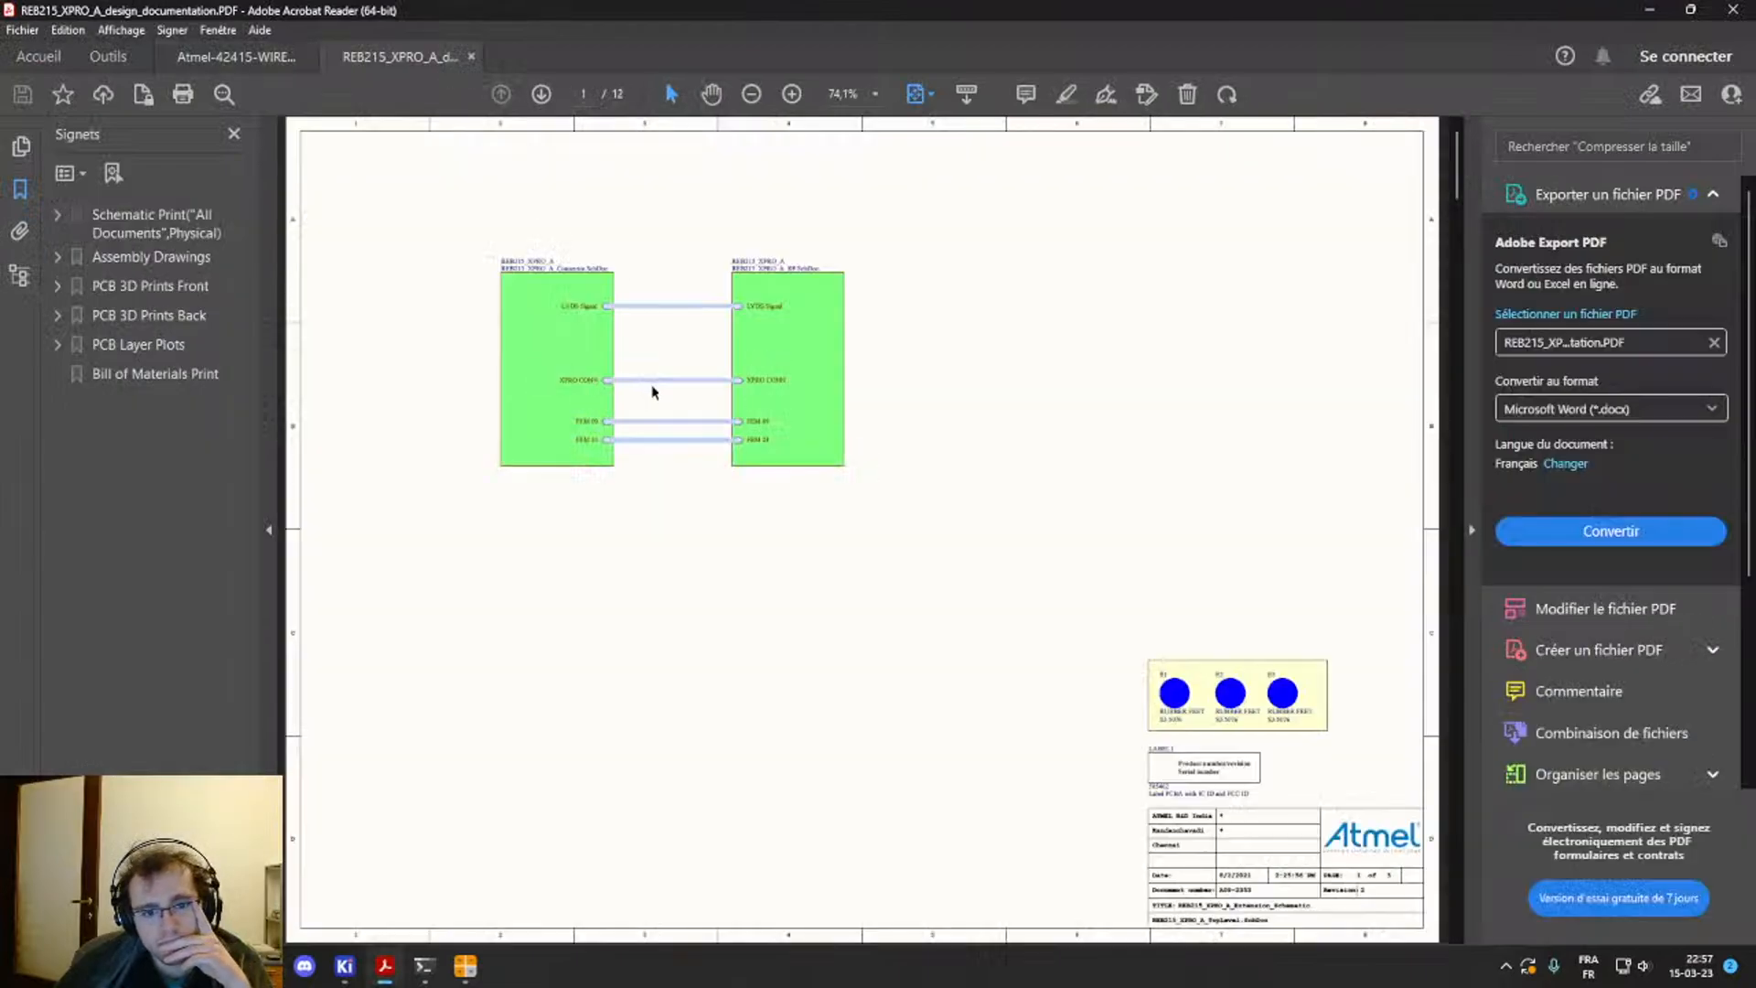
Step: Examine the trace routing in the copper layer plots of the Atmel reference board
scroll(653, 392, "down", 3)
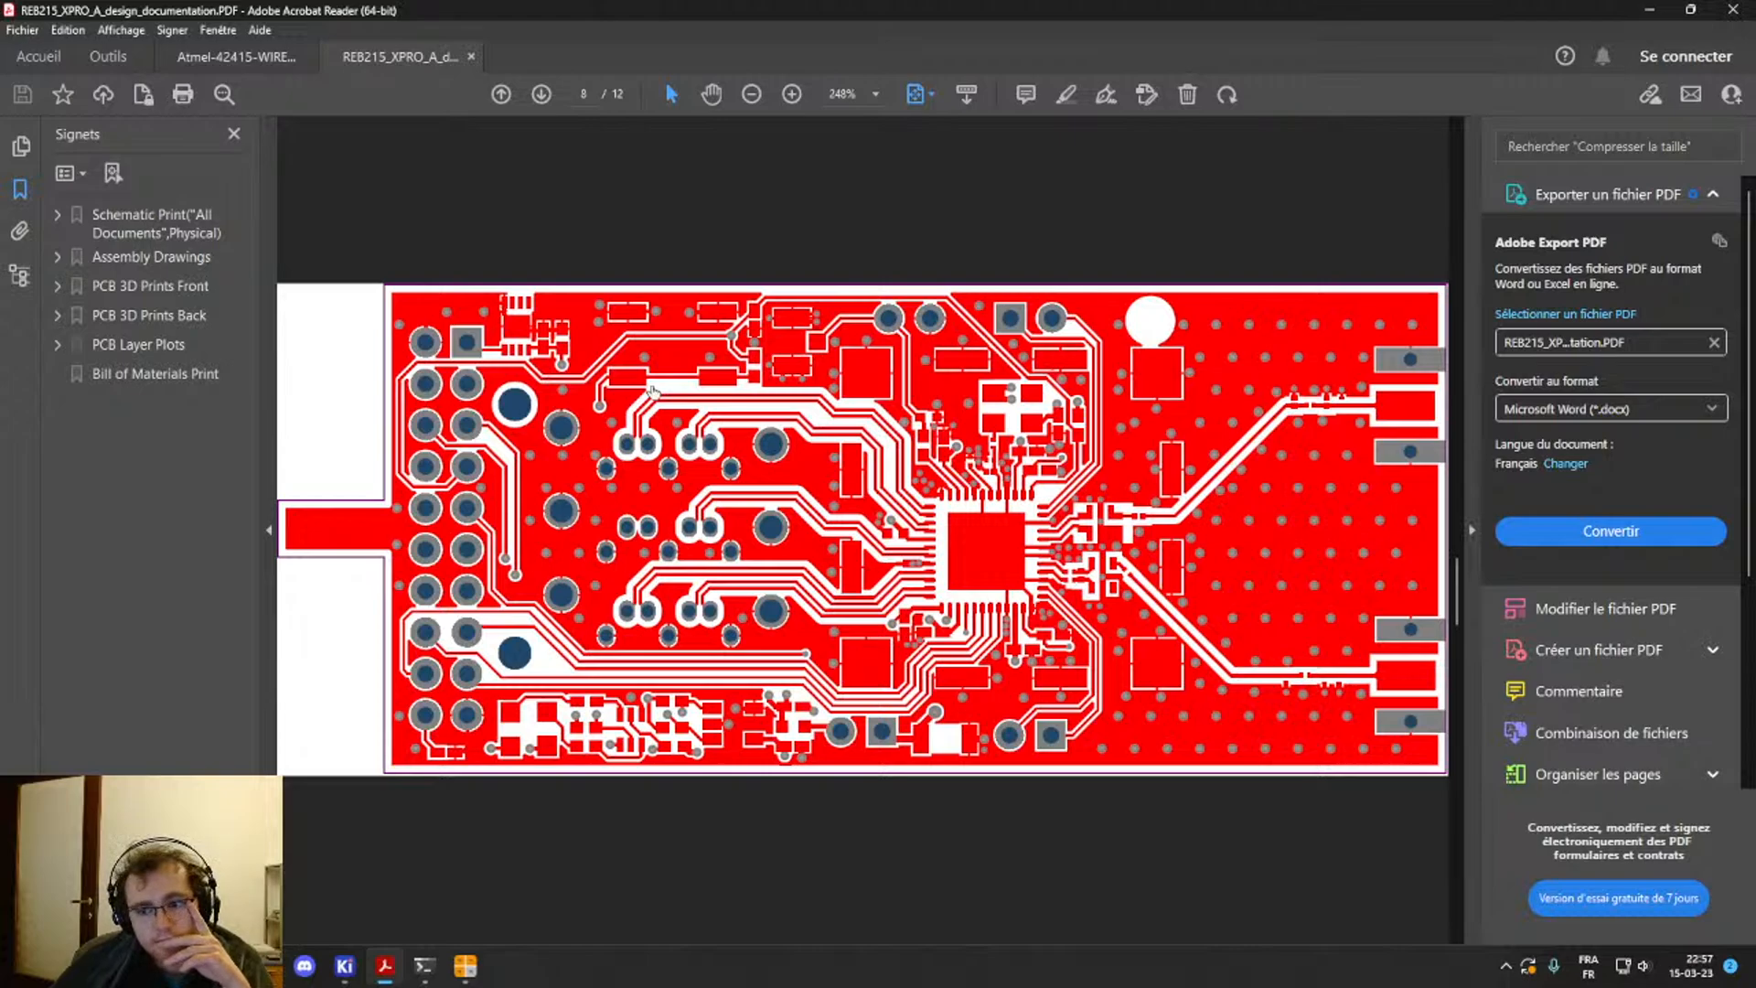
scroll(824, 549, "down", 1)
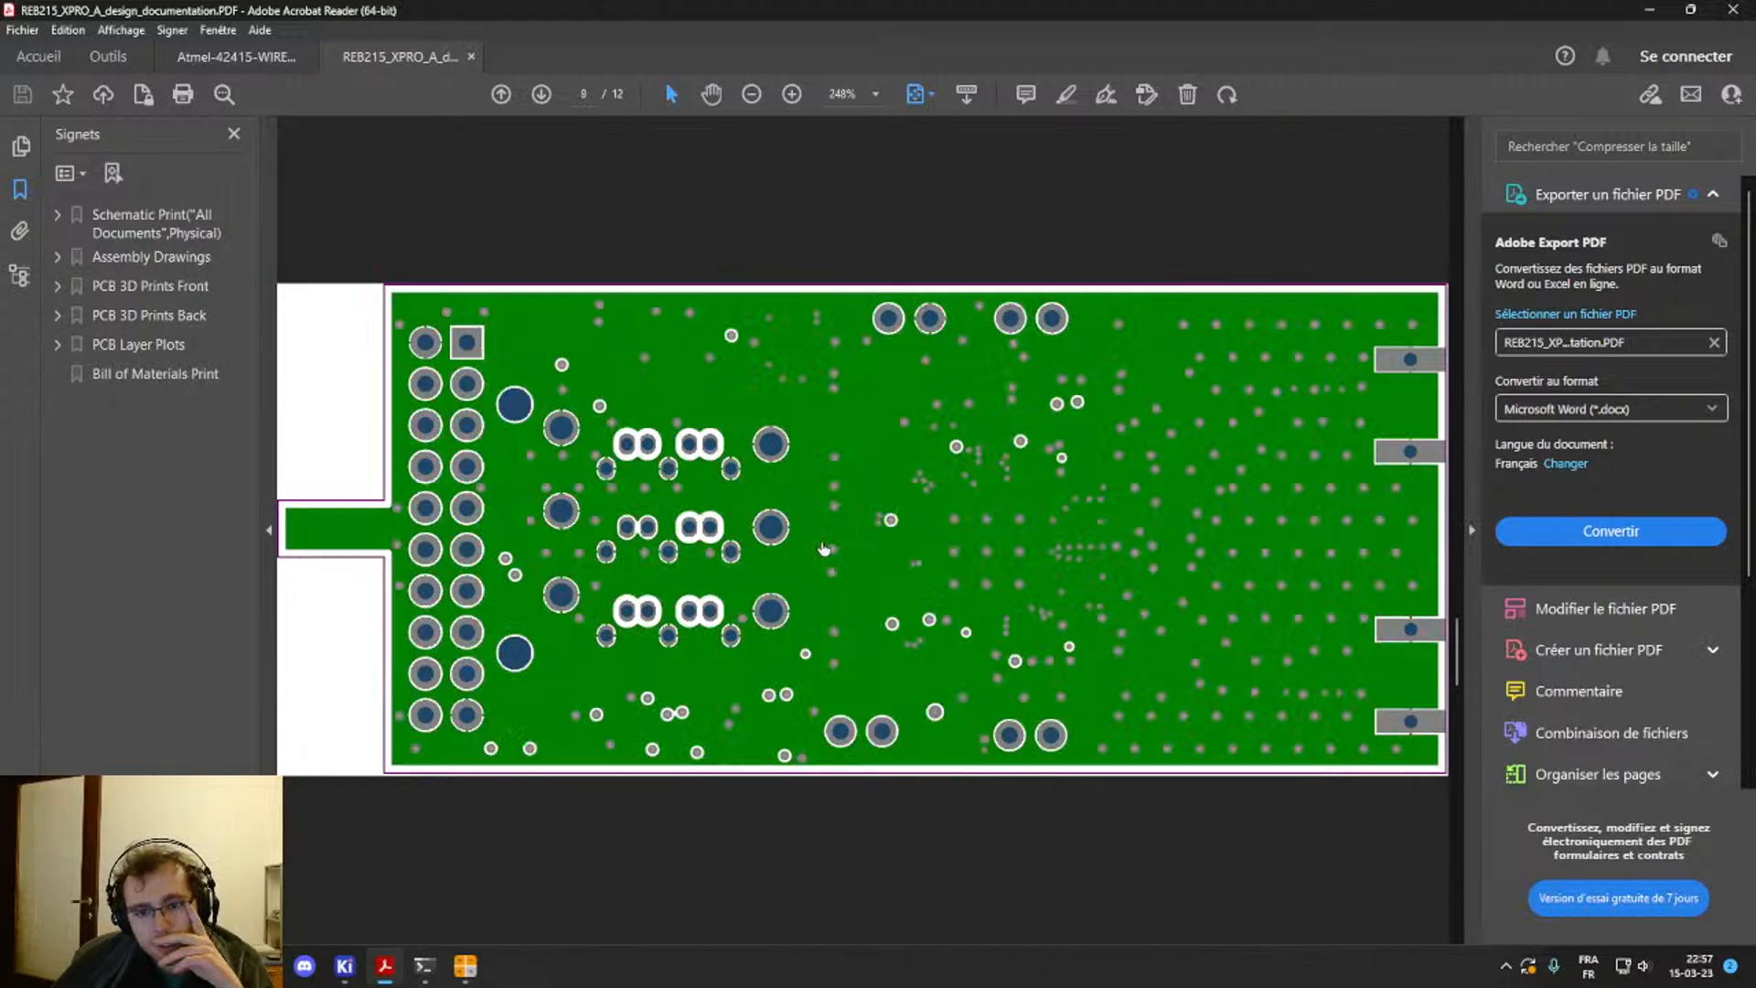
scroll(824, 549, "down", 3)
scroll(824, 549, "up", 3)
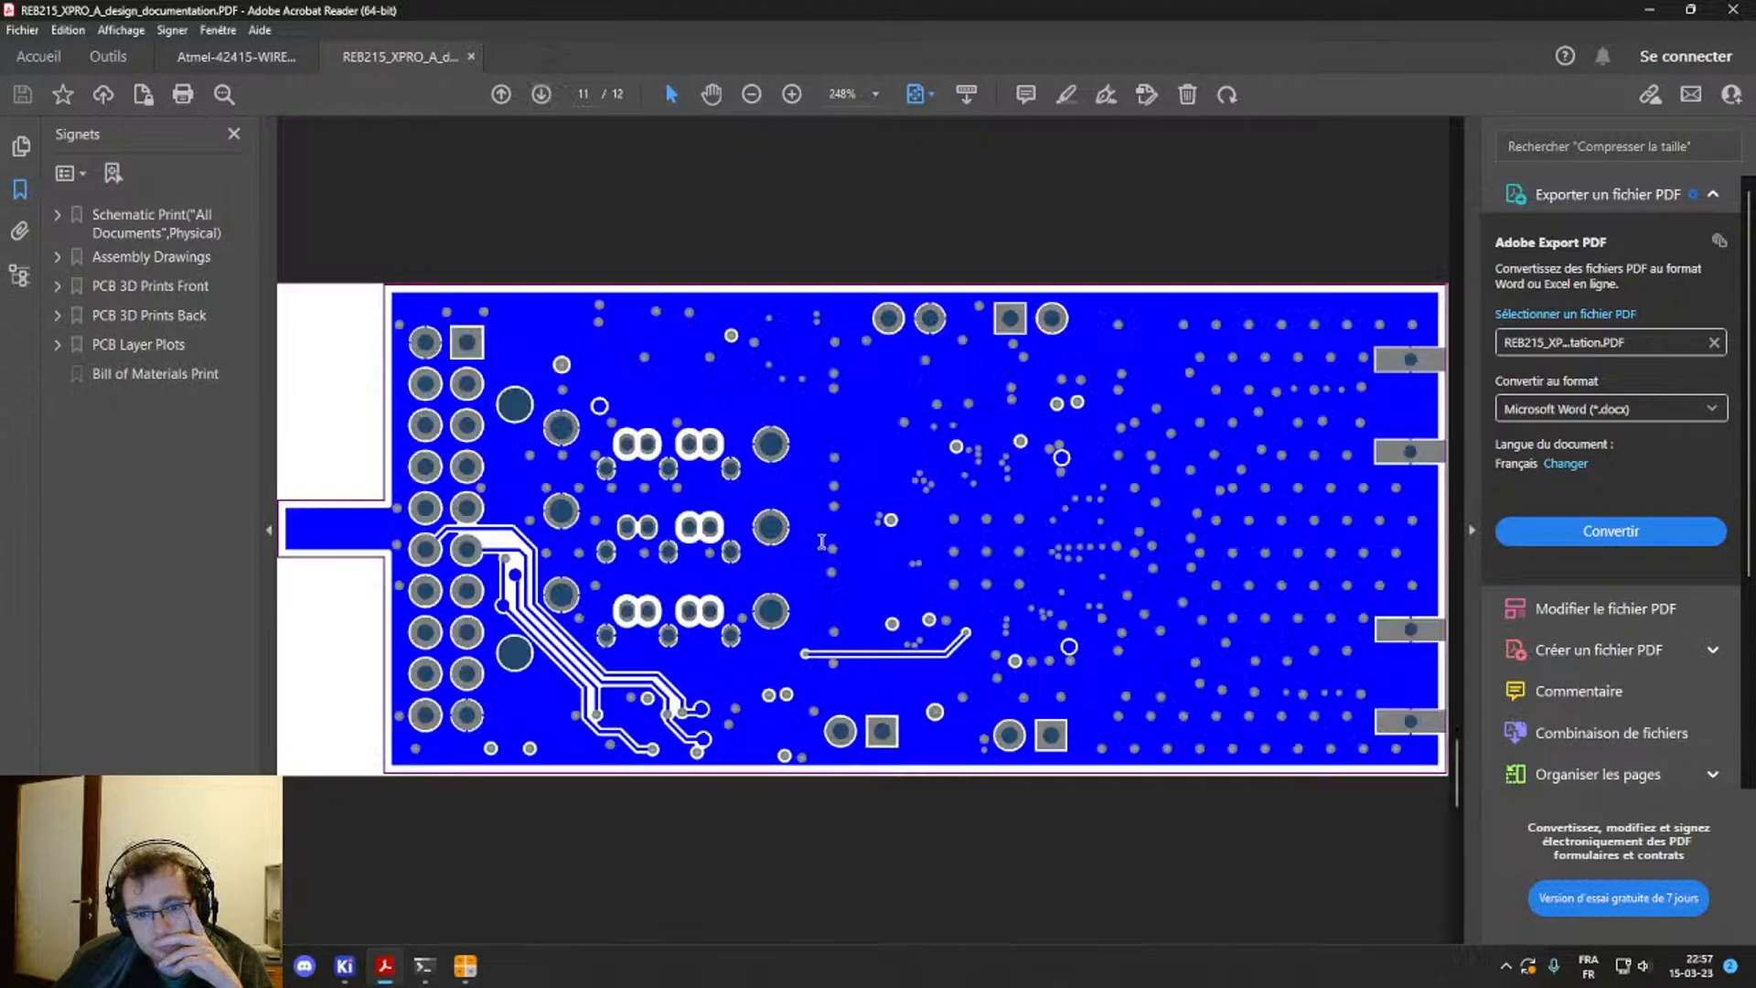
Step: Examine the LVDS pair routing between connectors J101 to J103 and U1 in the reference board's 3D front view
scroll(824, 549, "up", 3)
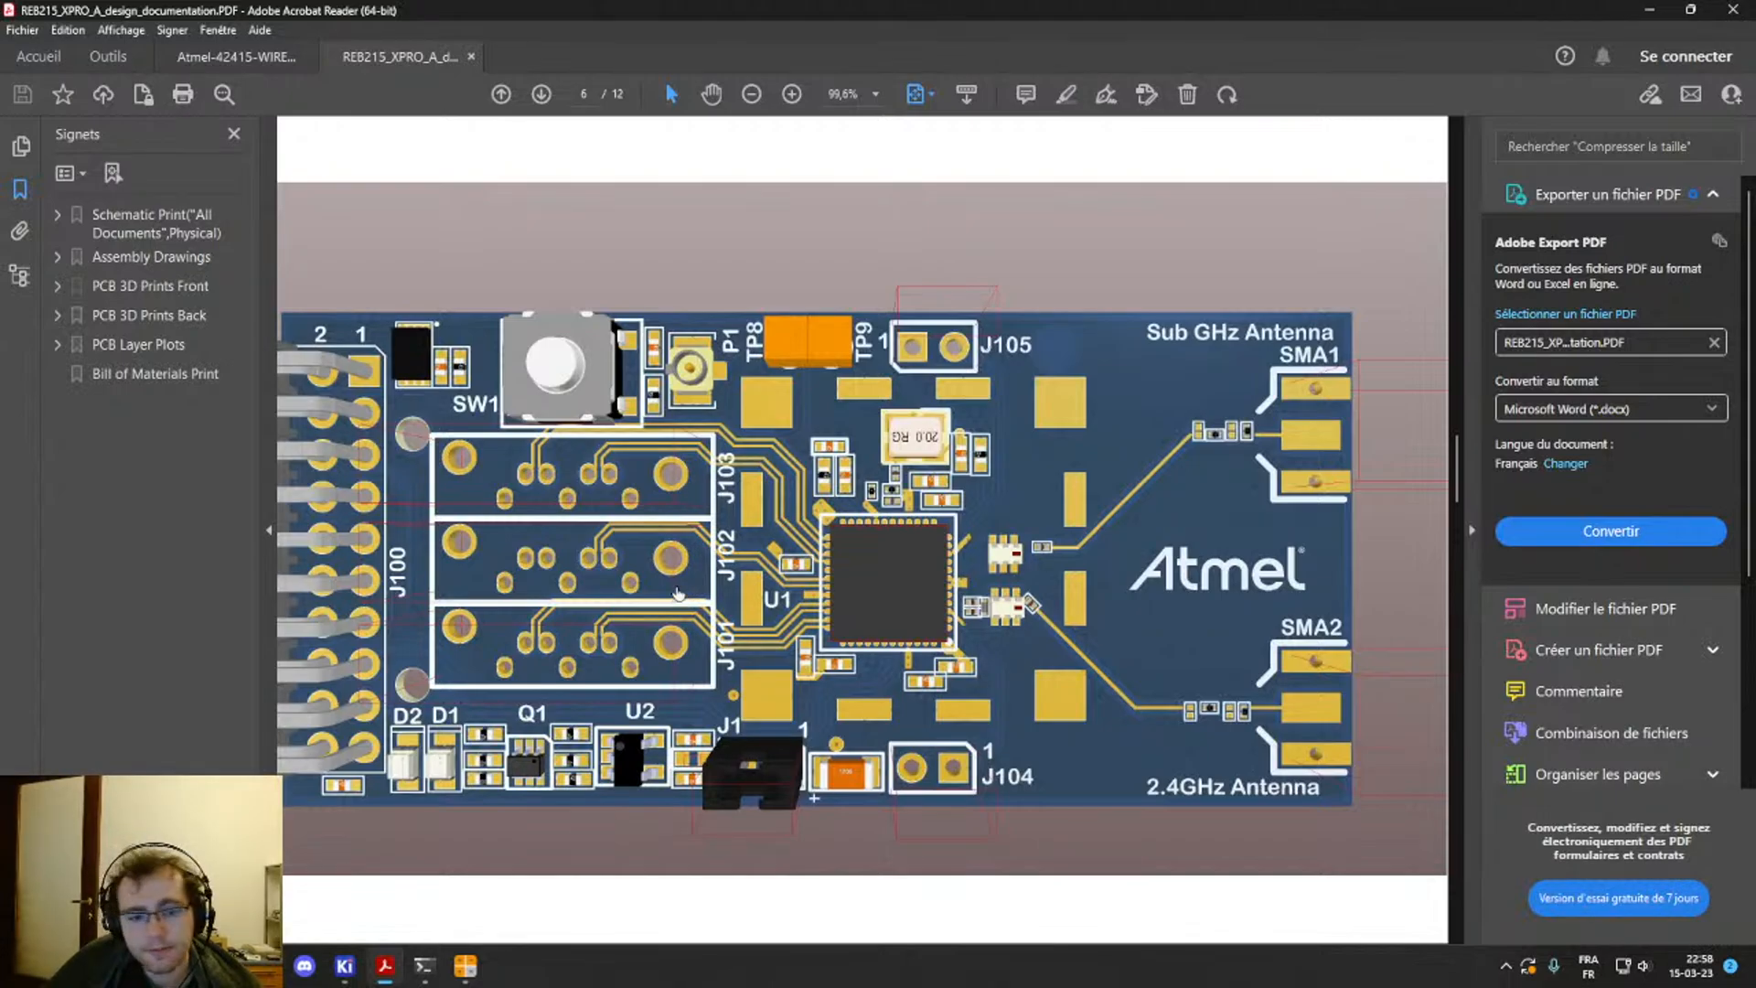
scroll(754, 632, "up", 1)
scroll(745, 651, "down", 1)
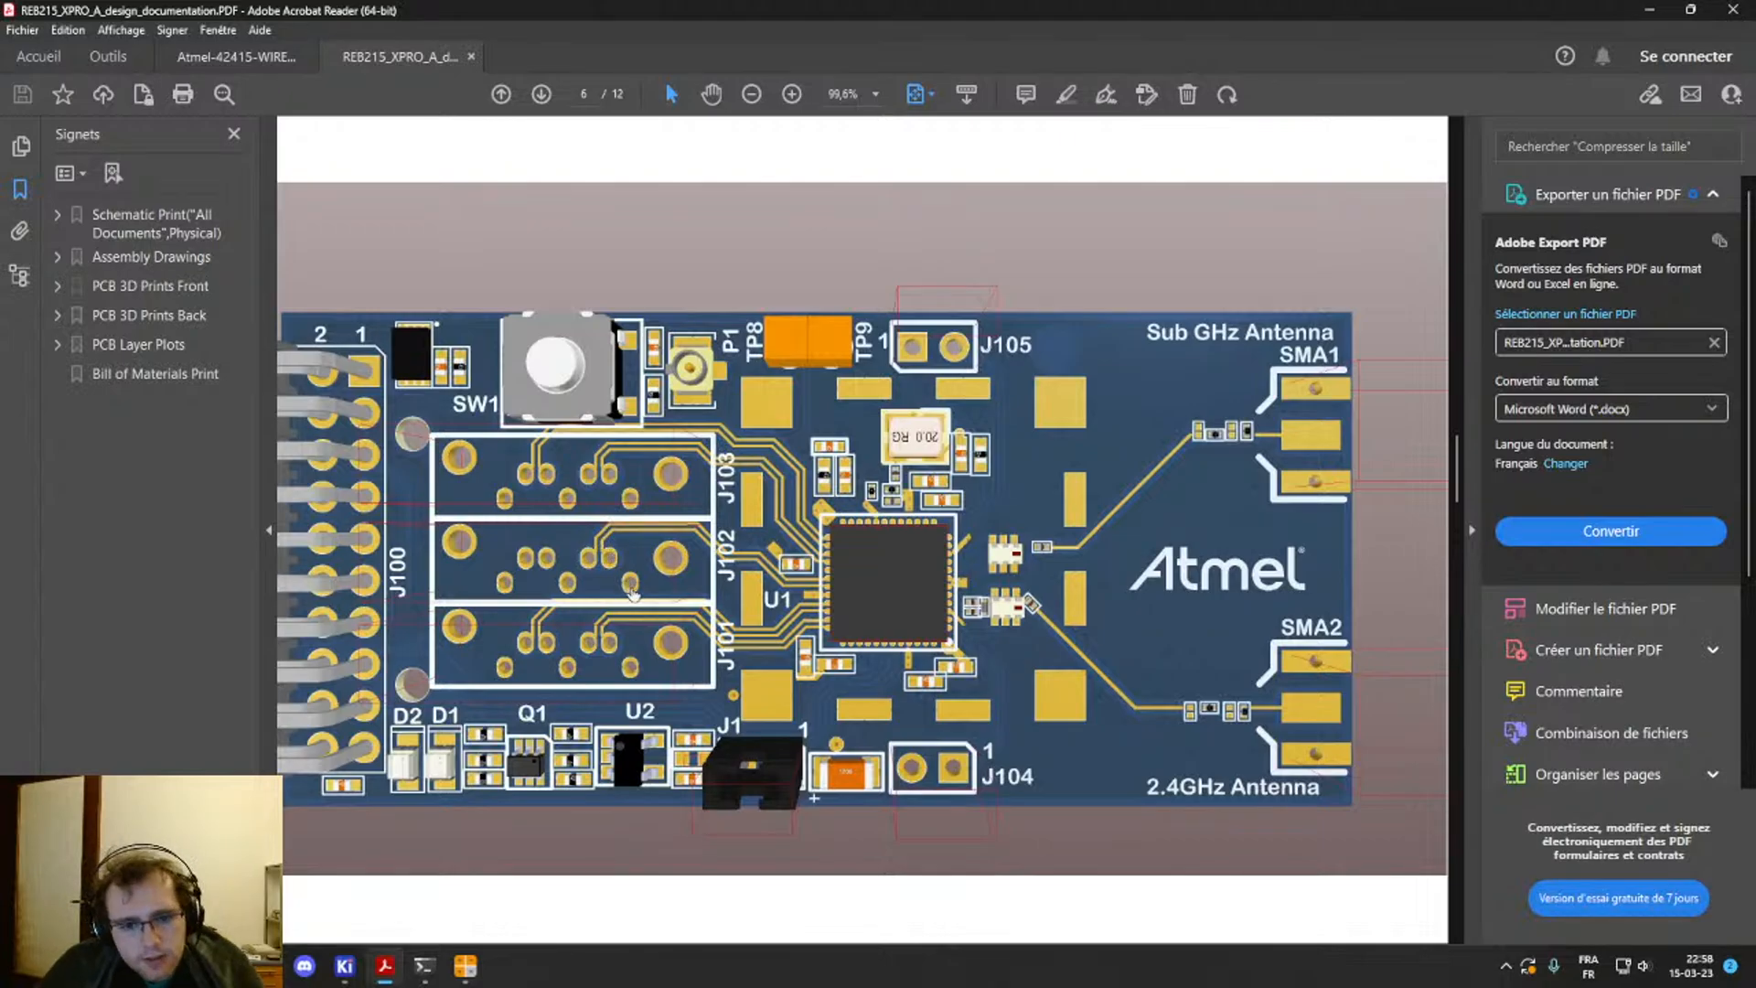
scroll(623, 582, "up", 5, "ctrl")
scroll(674, 628, "down", 1, "ctrl")
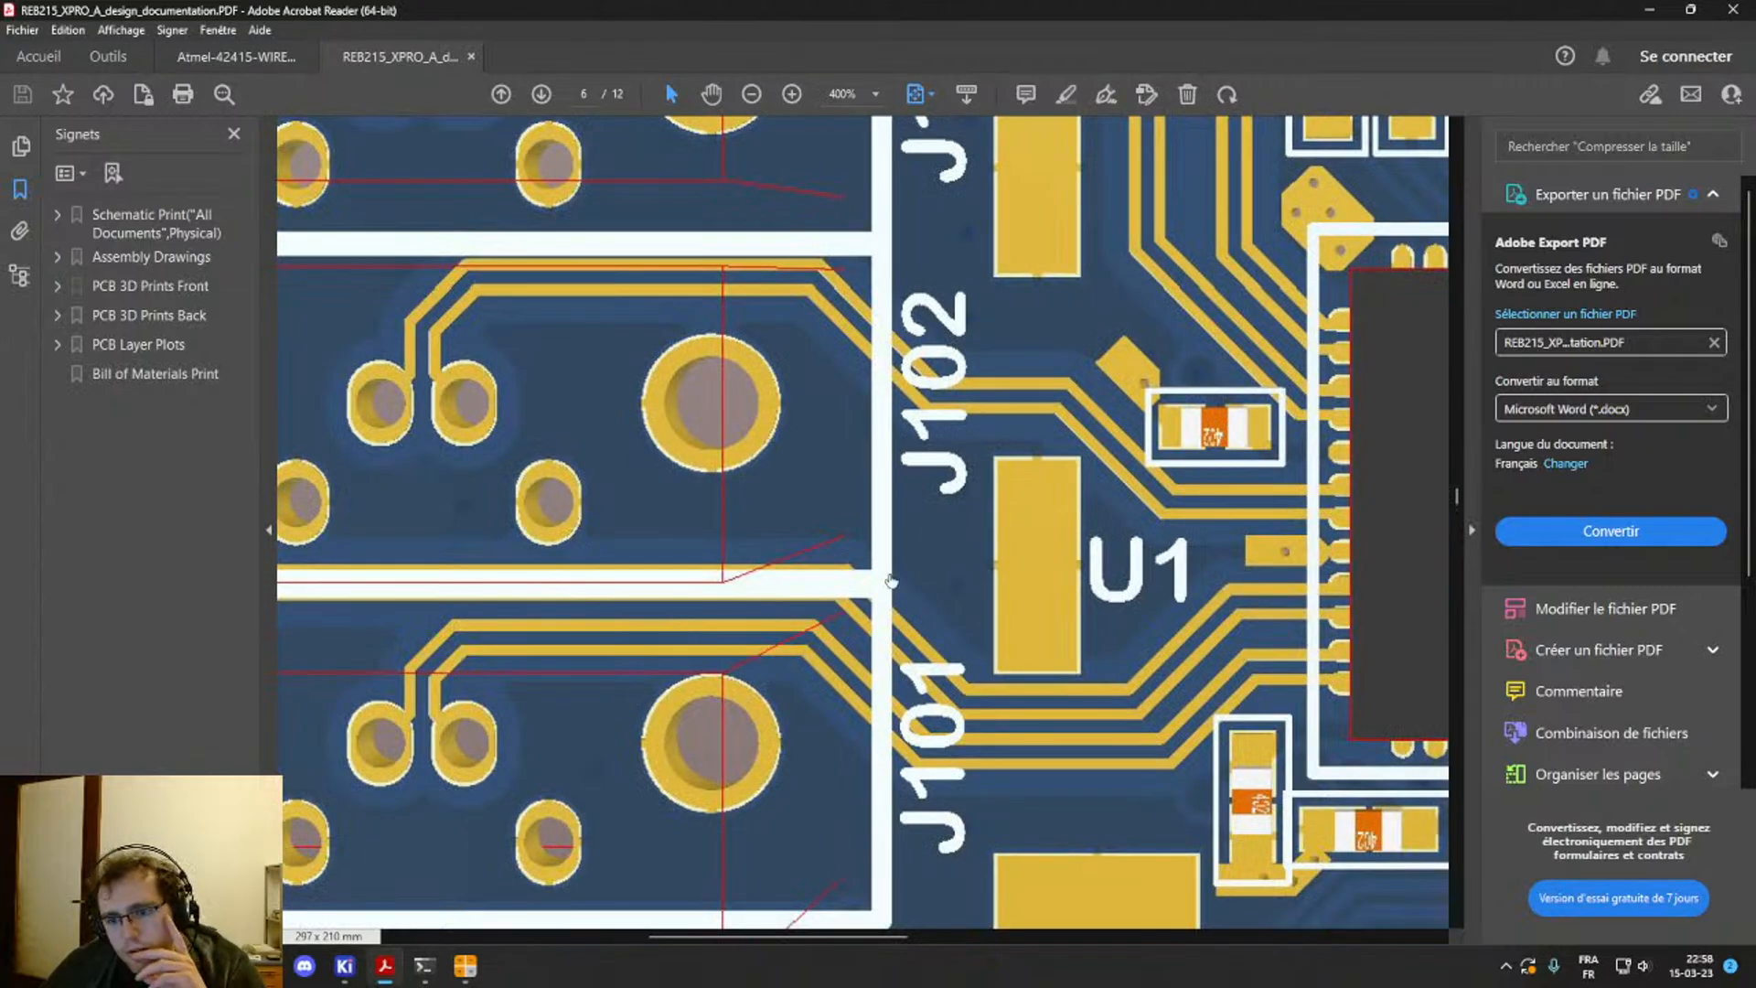
scroll(891, 579, "up", 5)
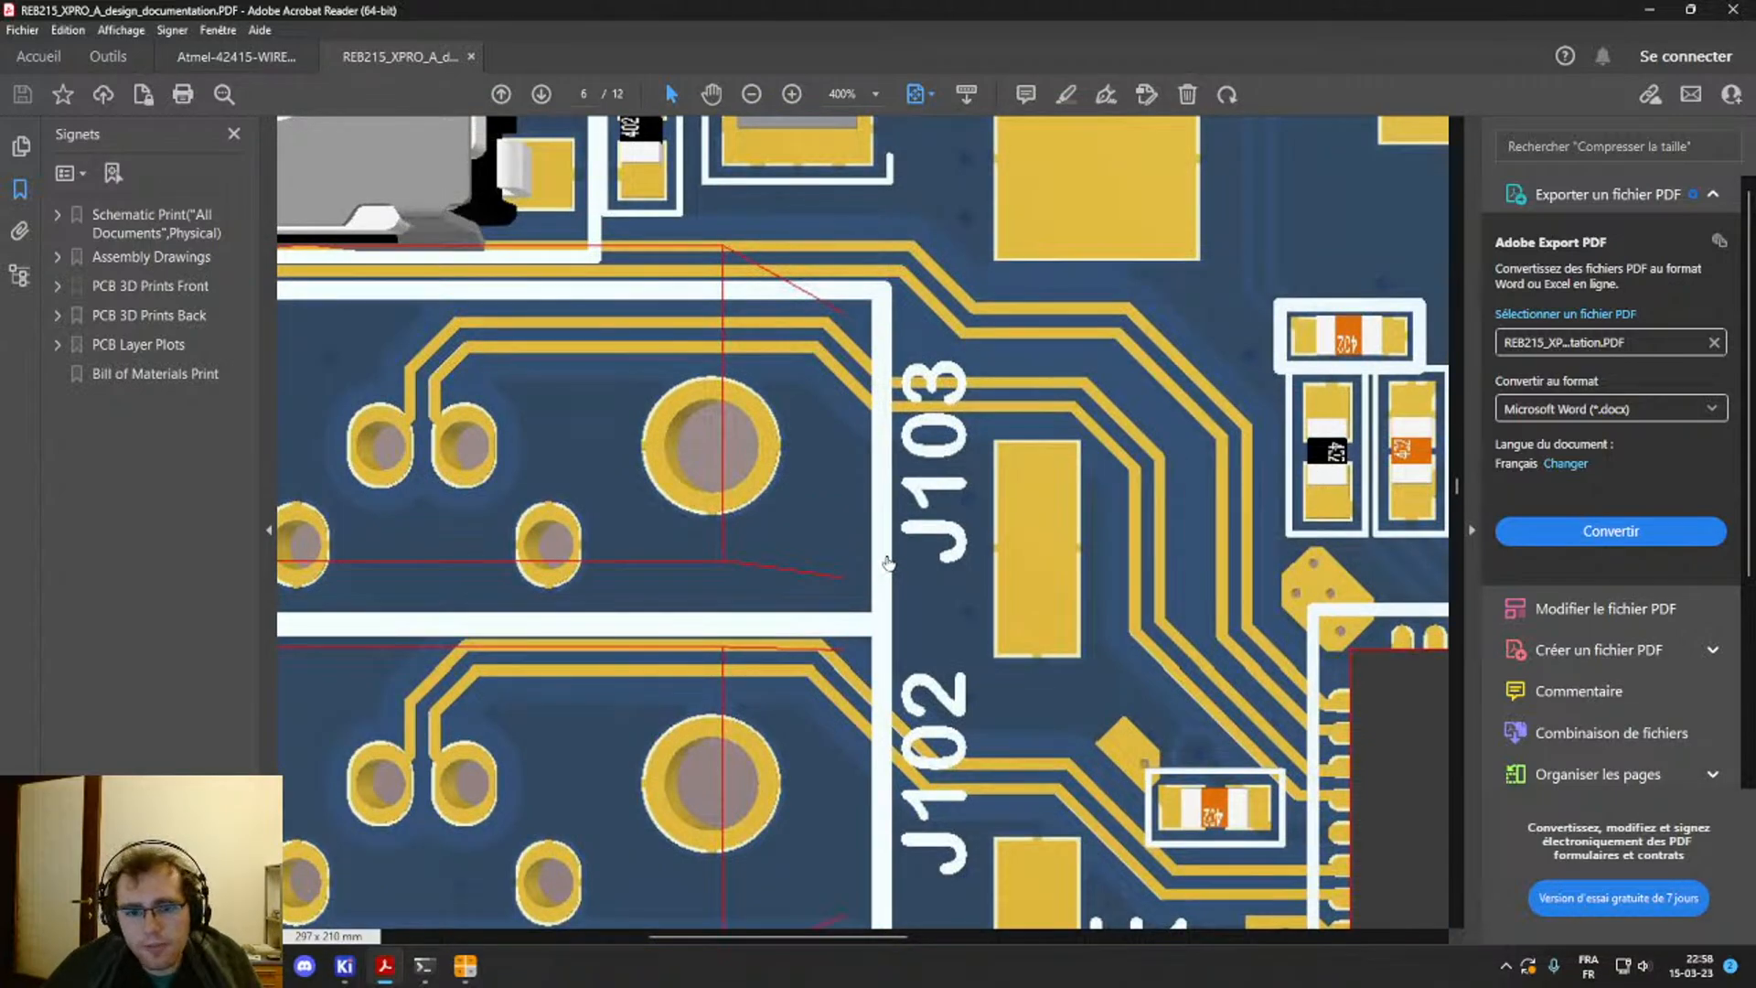
scroll(888, 562, "down", 4, "ctrl")
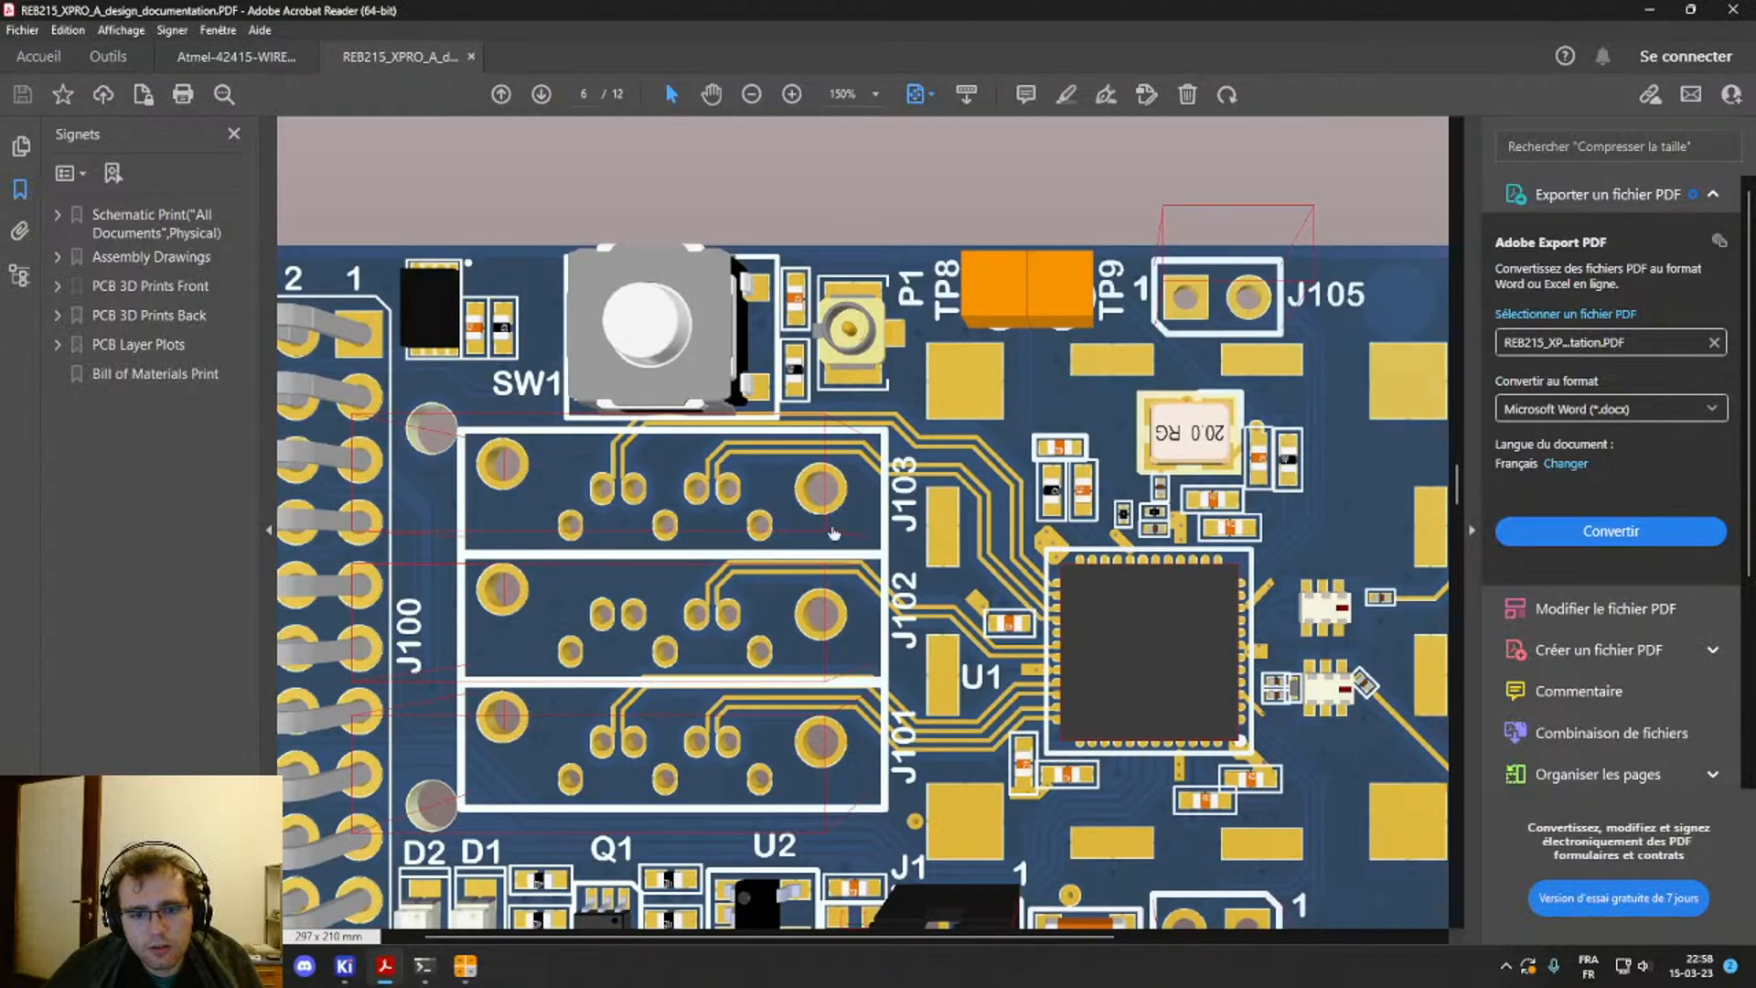
left_click(831, 526)
left_click(868, 547)
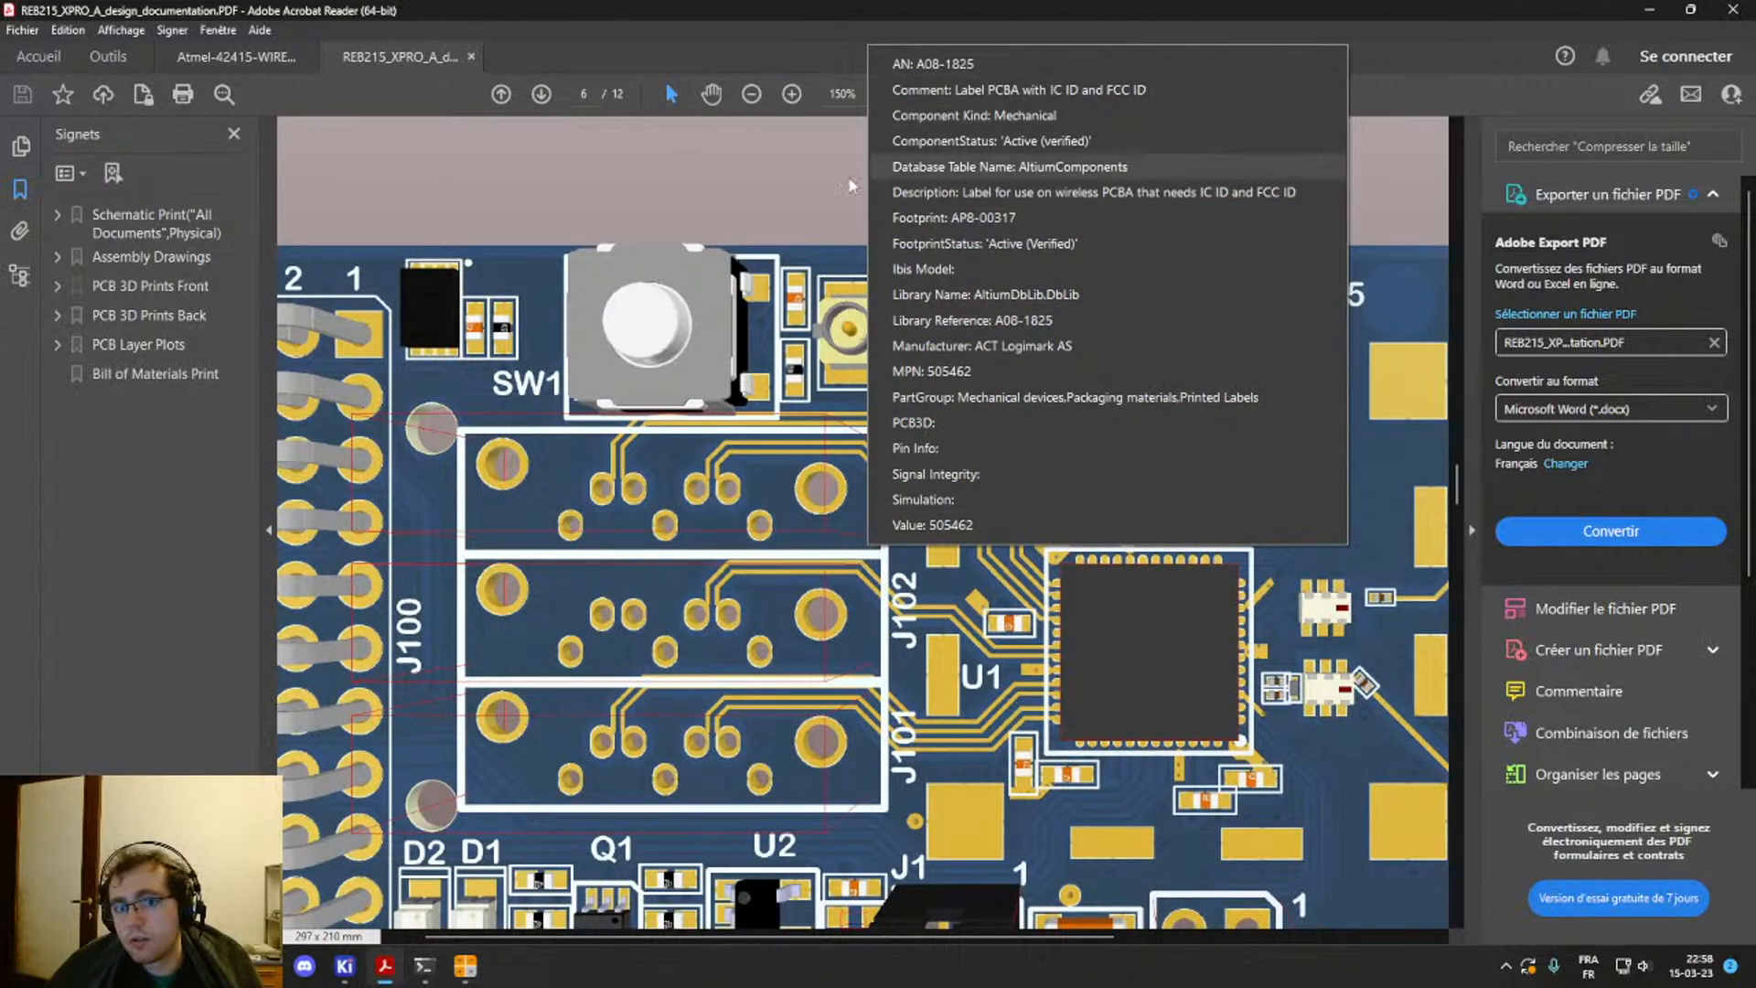
left_click(689, 181)
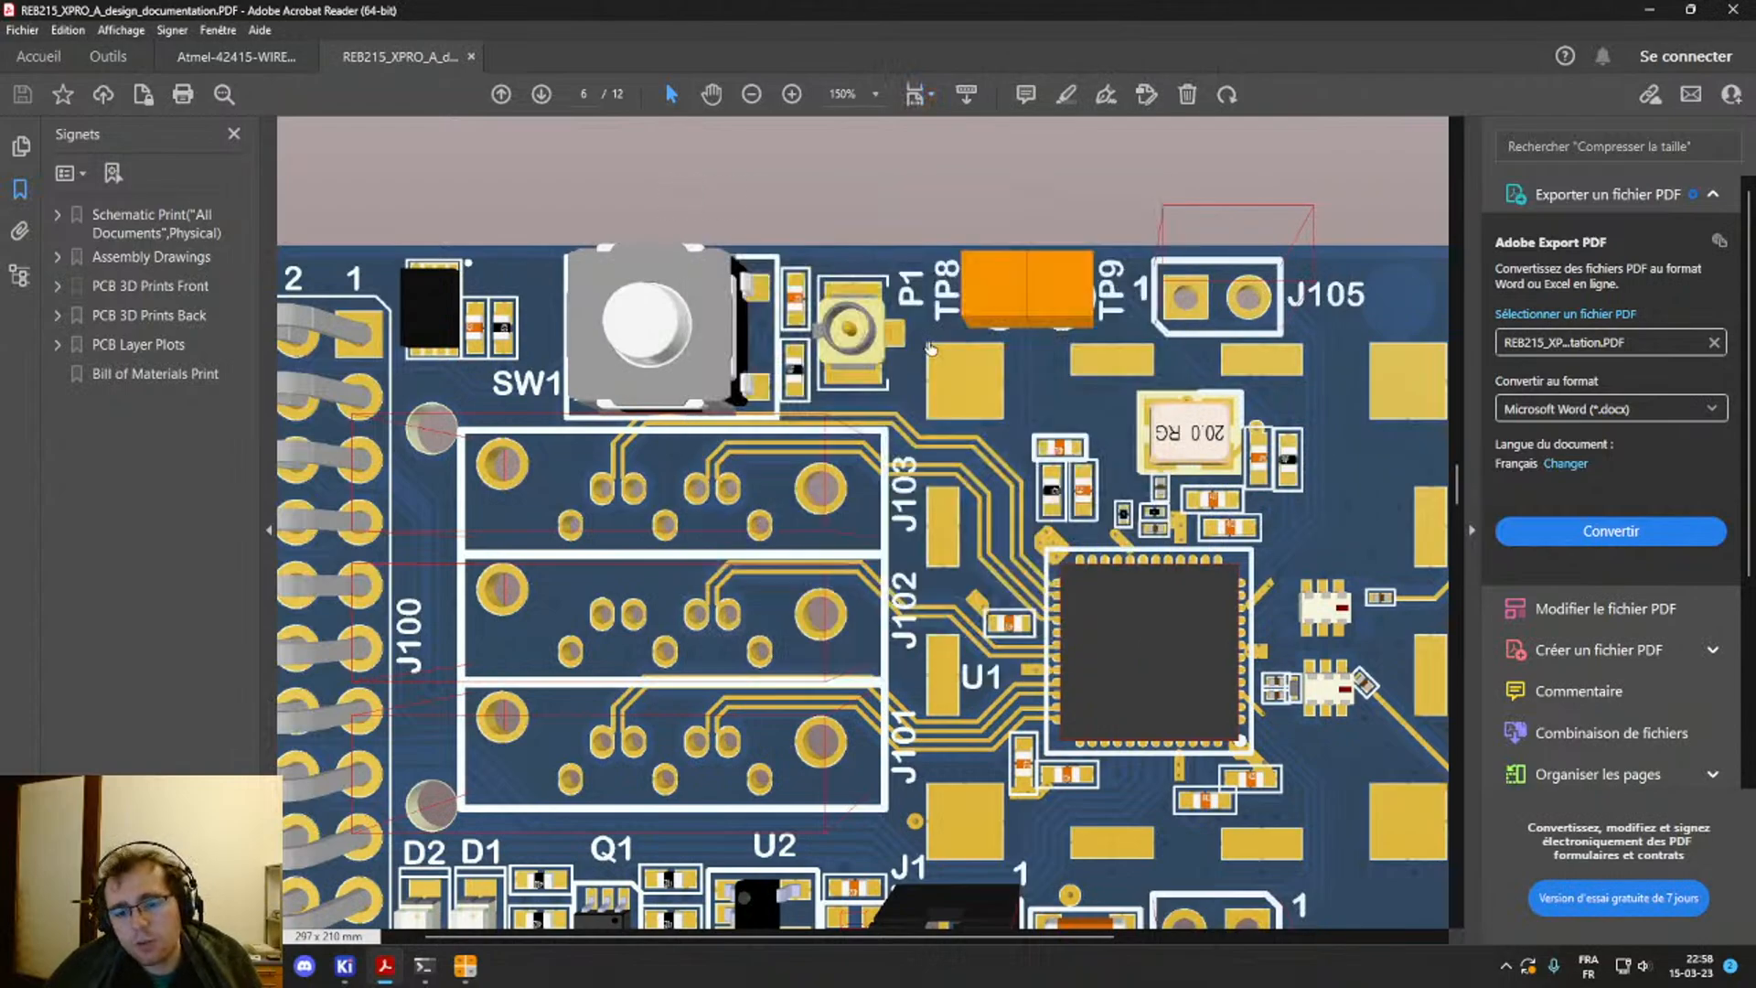
scroll(862, 522, "down", 1)
Step: Bring up Calculator Tools, and switch back to the PCB Editor to accept the open length tuning settings
left_click(463, 968)
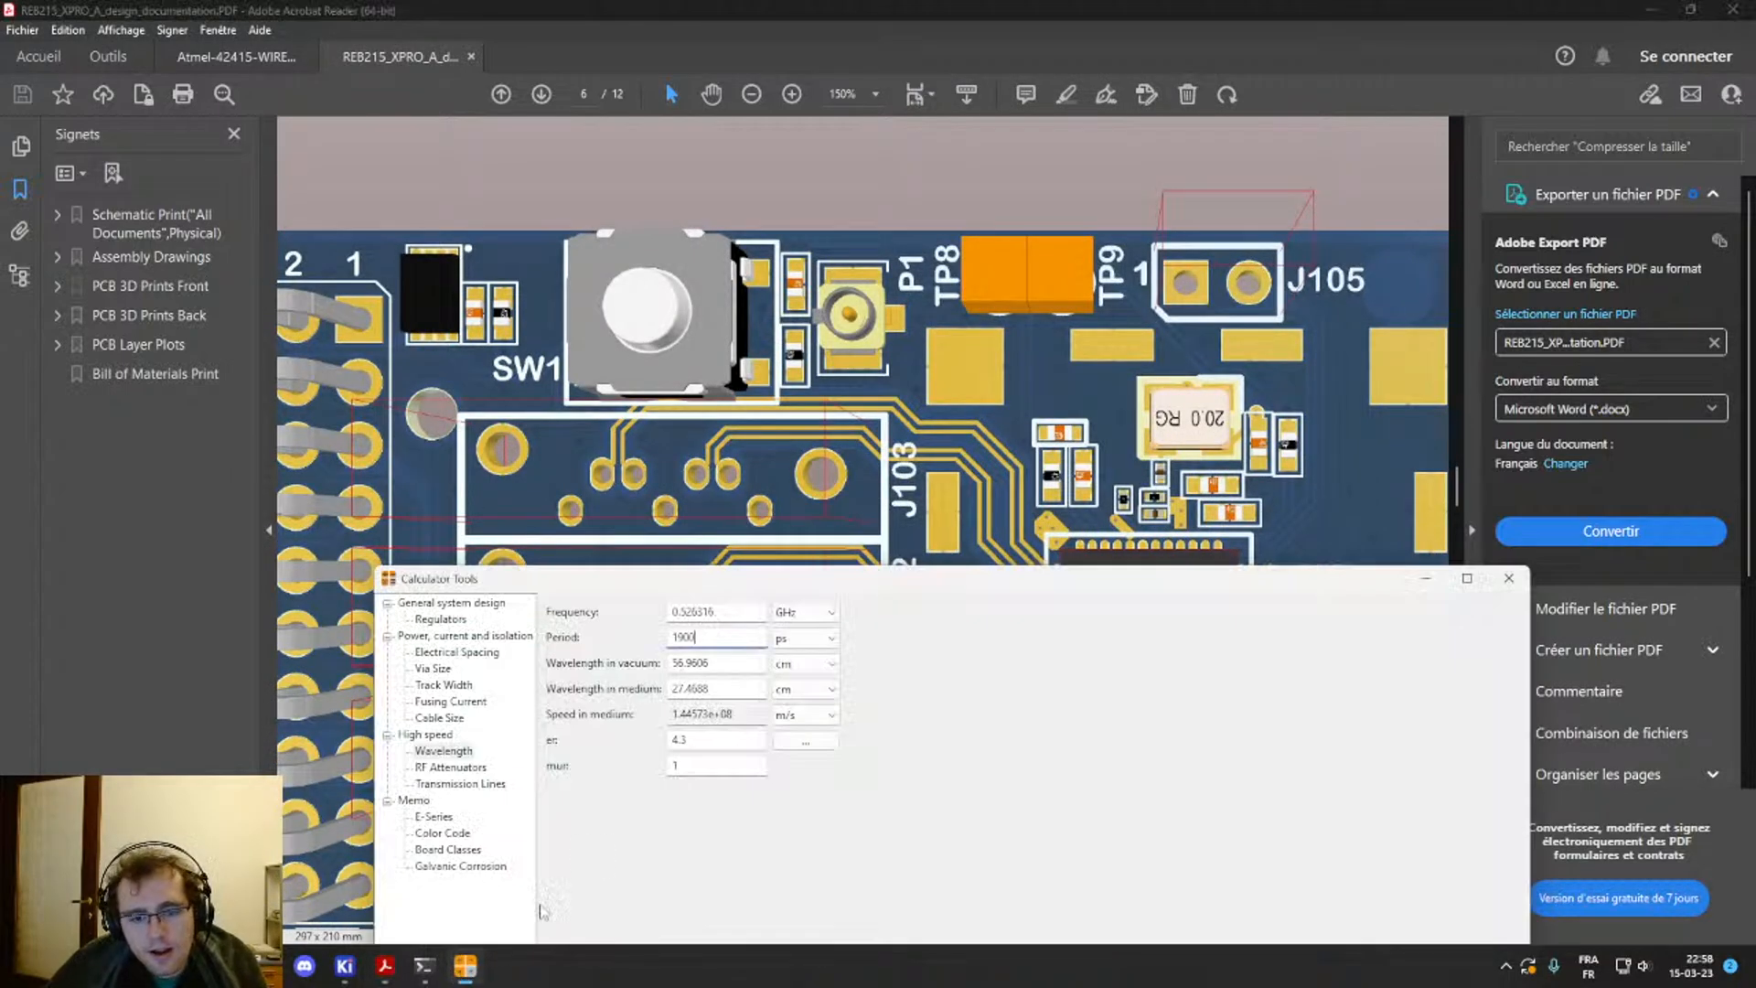
mouse_move(346, 968)
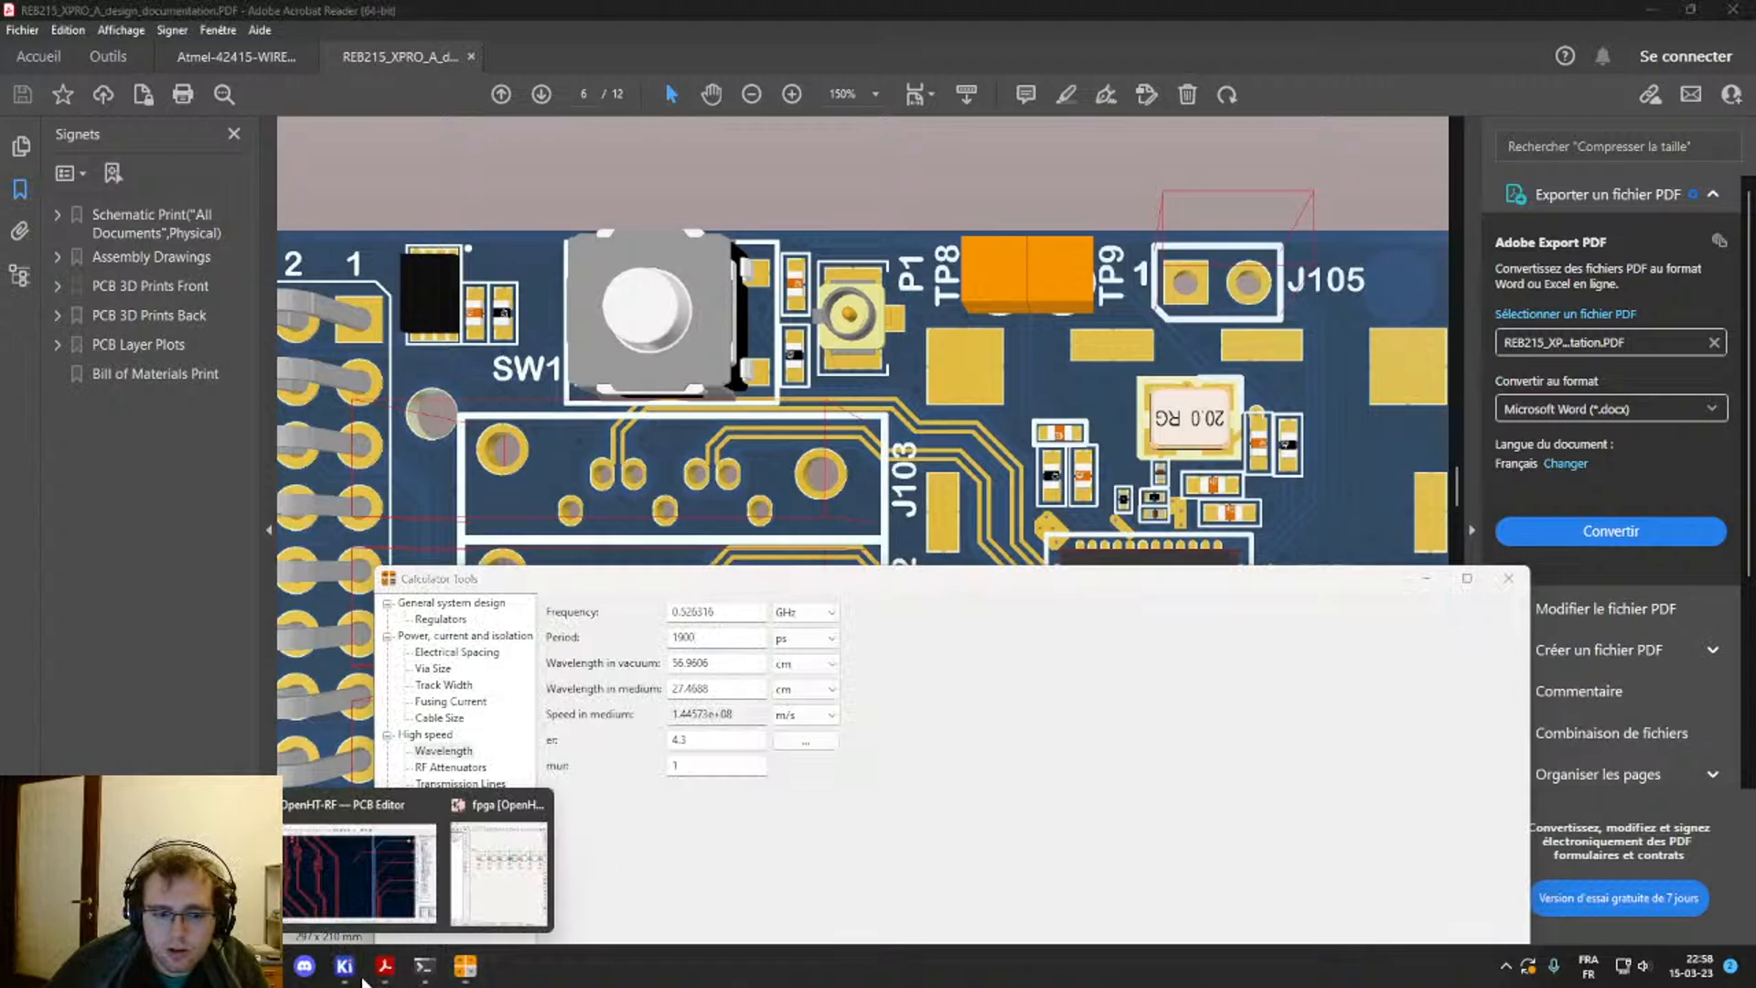
left_click(373, 904)
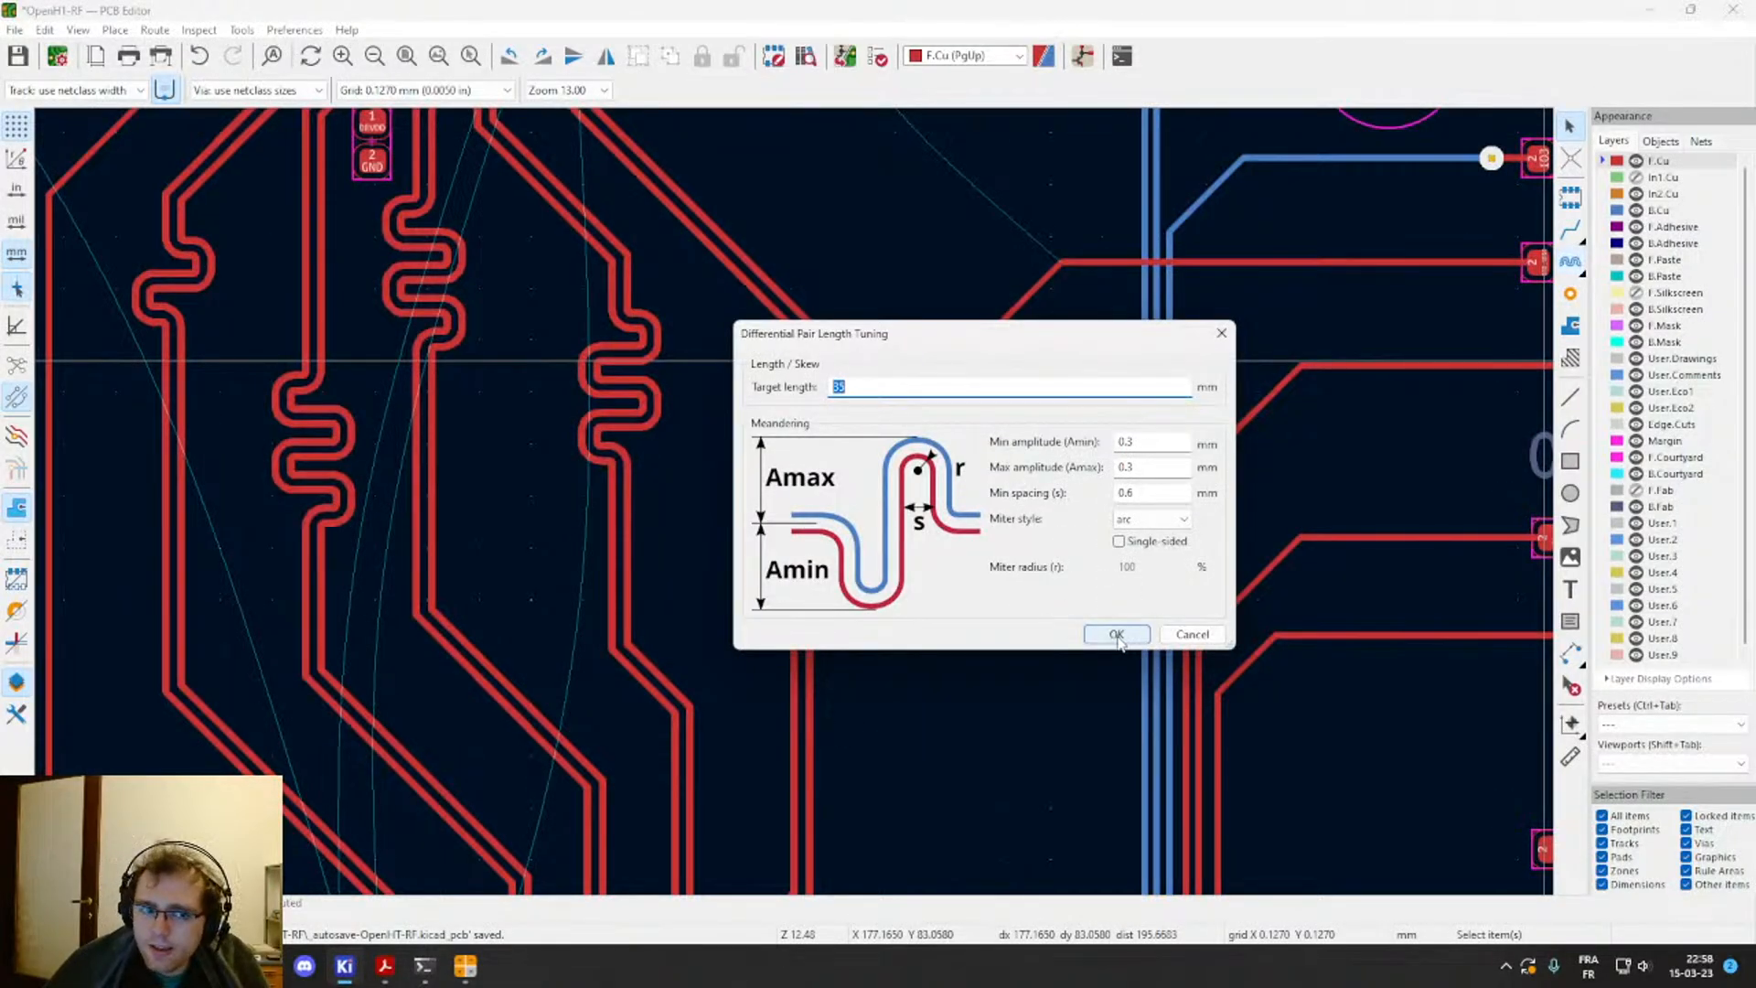
left_click(1115, 634)
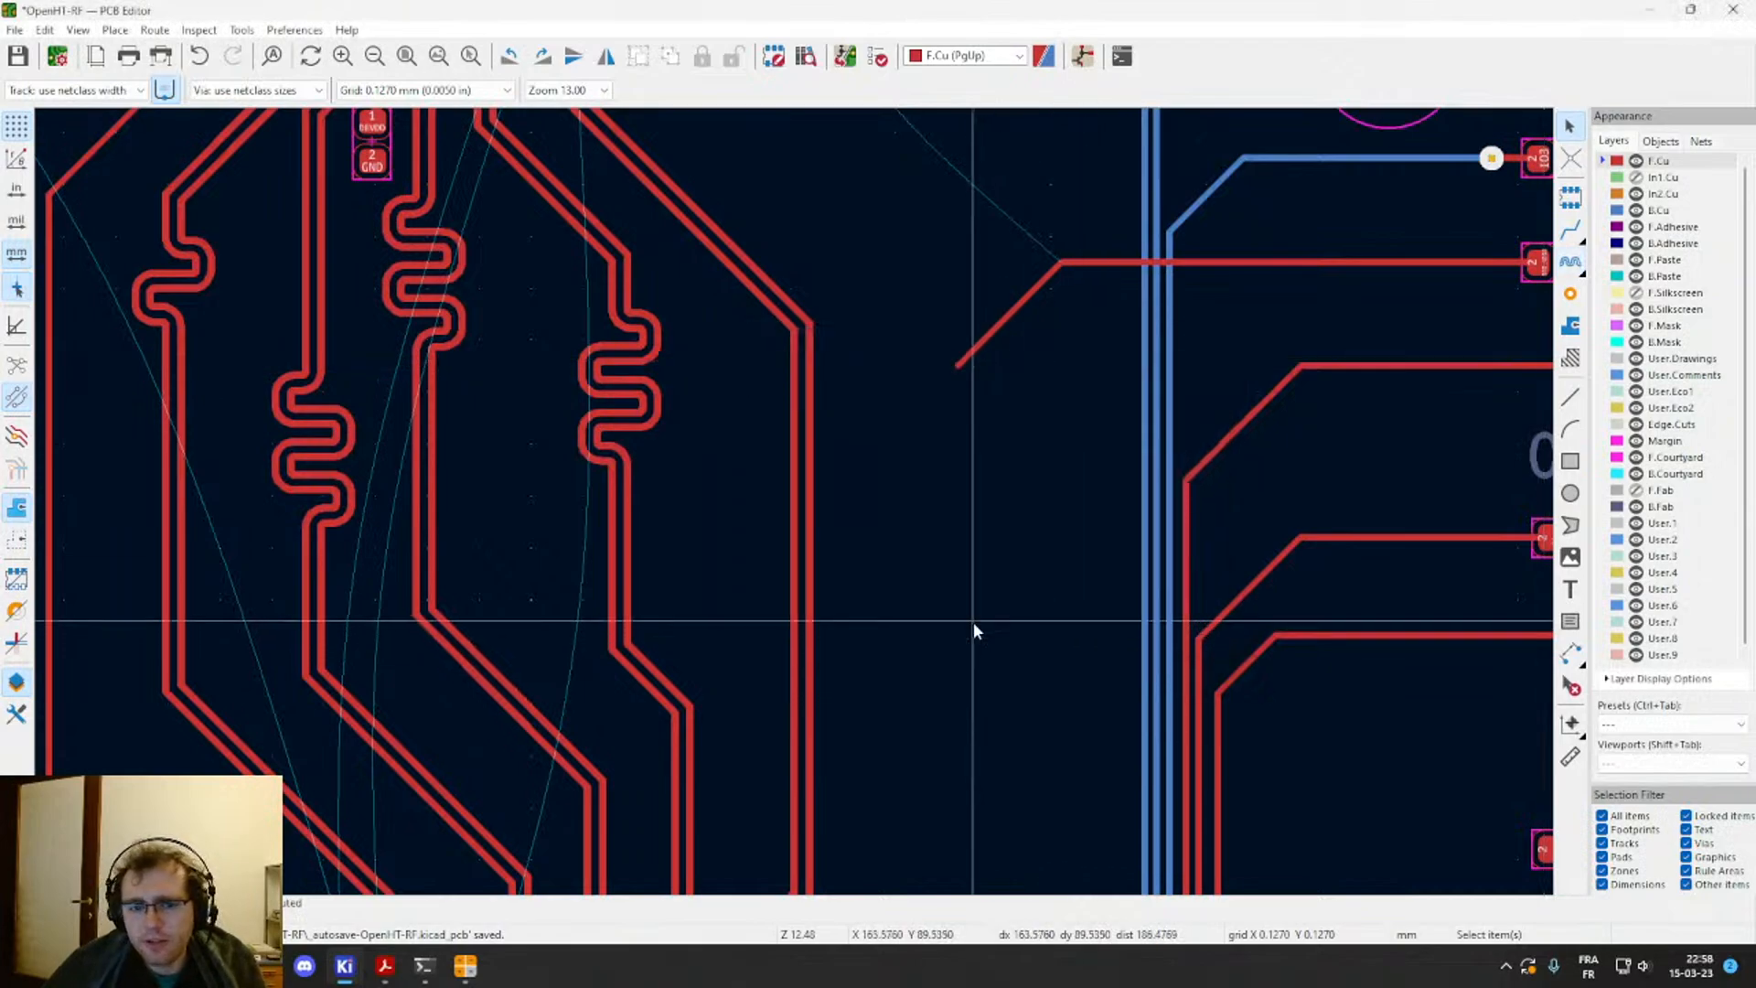
Step: Try a tuning meander on the outermost LVDS pair's straight section a little below its upper bend, and cancel it
middle_click_drag(677, 452, 835, 568)
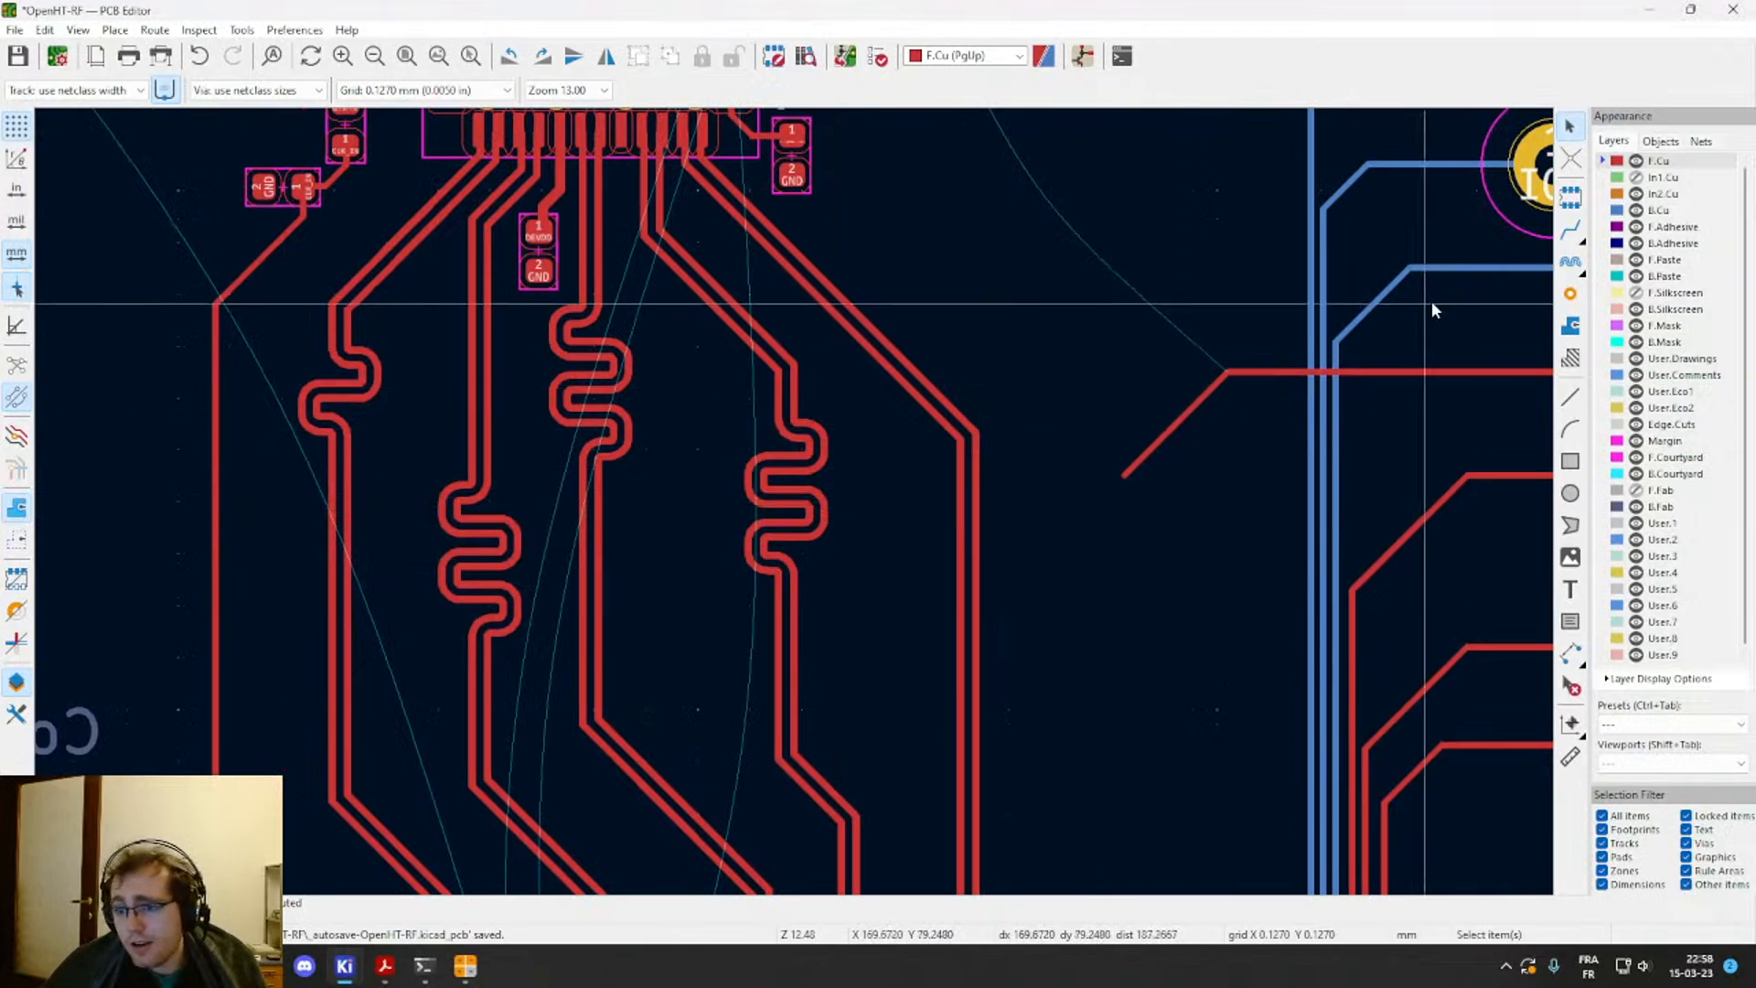
left_click(1571, 262)
left_click(977, 513)
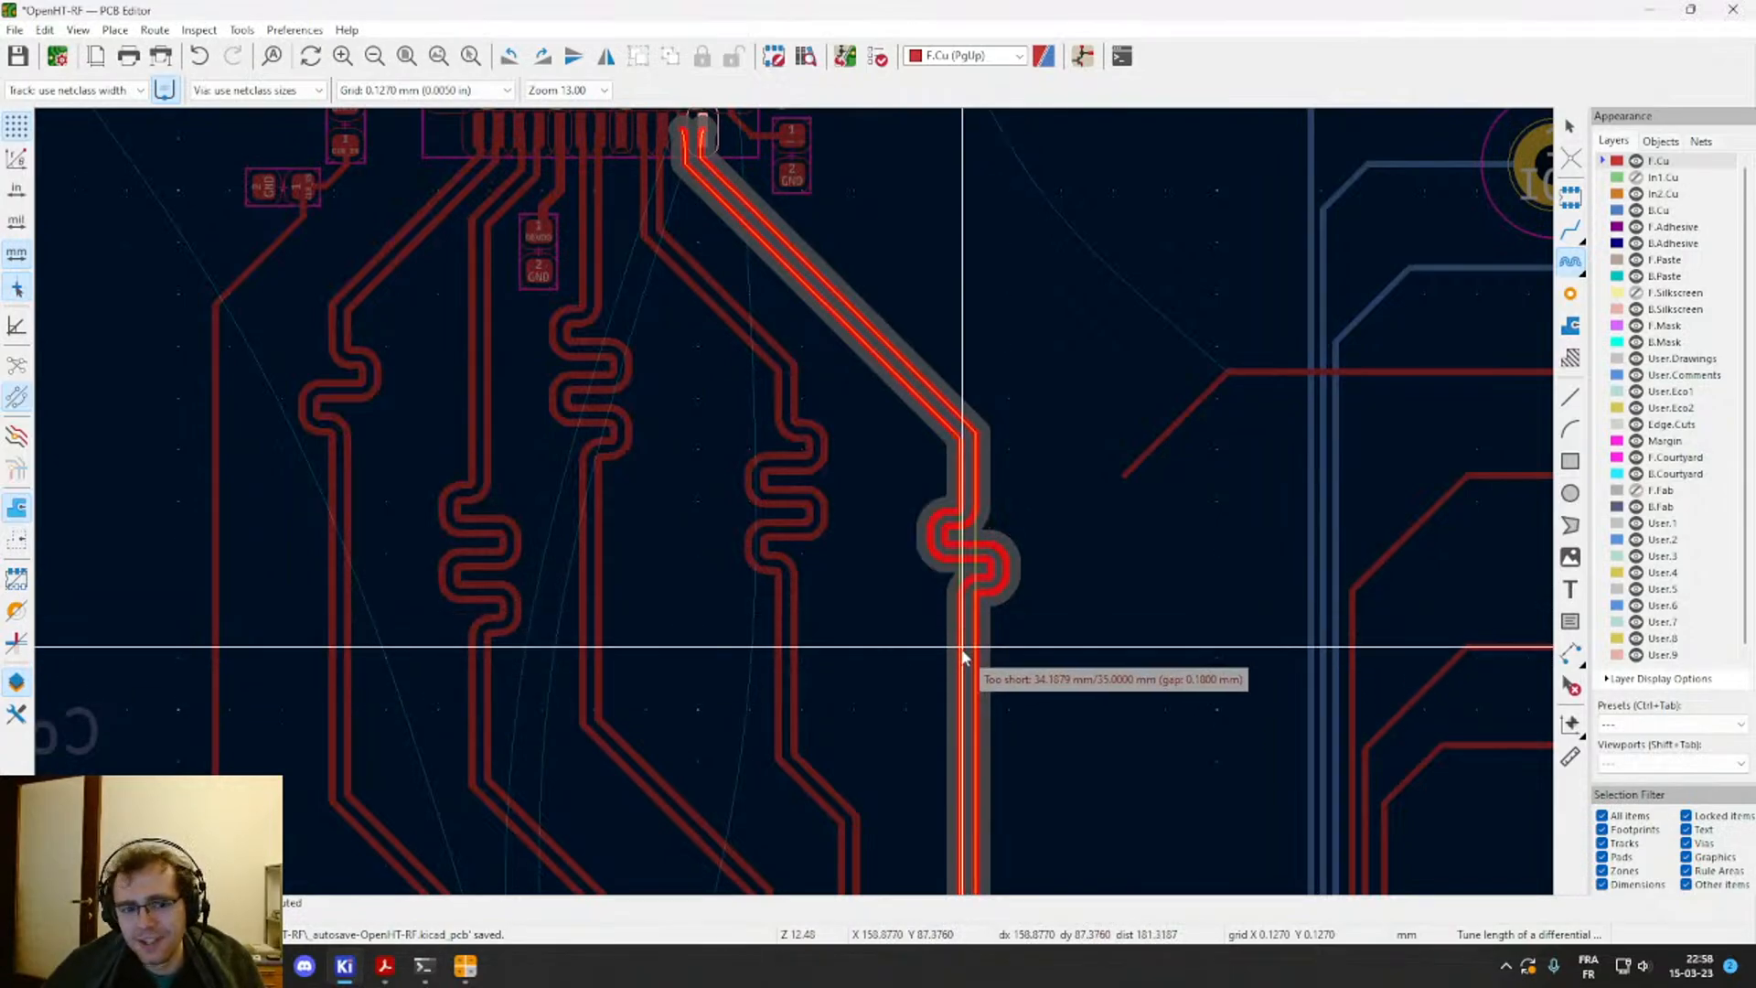
key("Escape")
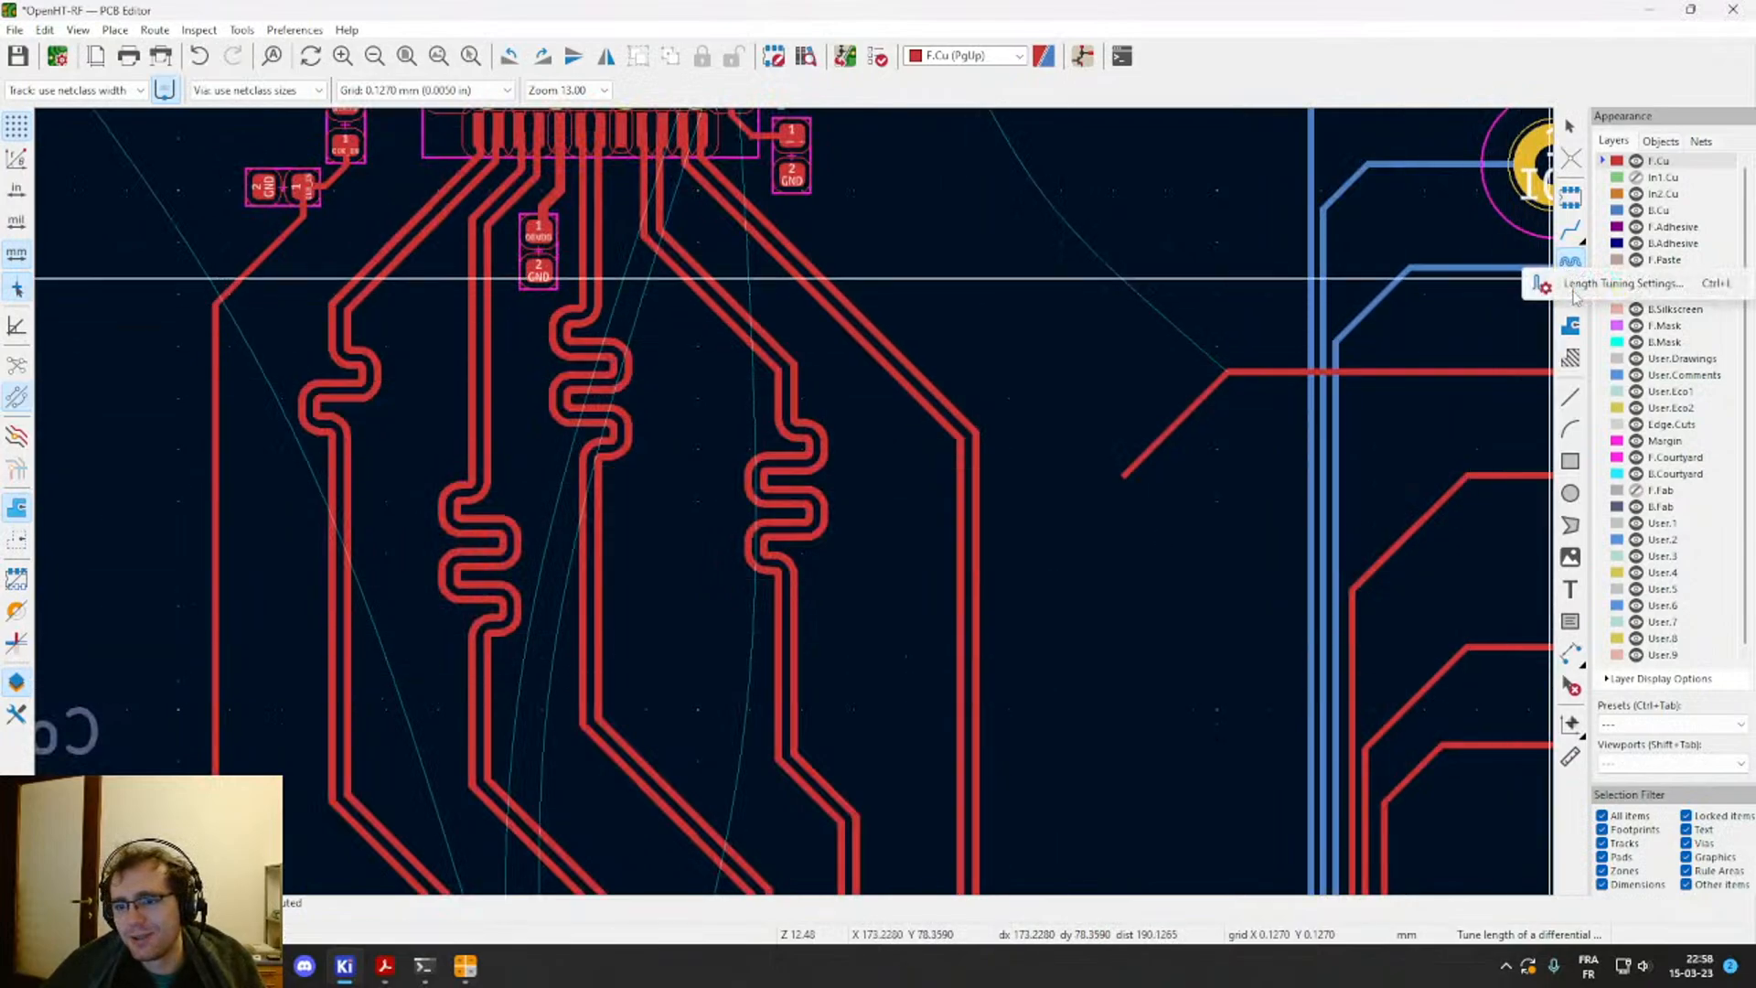
Step: Set the minimum and maximum meander amplitudes to 5 mm and try a tuning meander on the outermost LVDS pair
left_click(1570, 265)
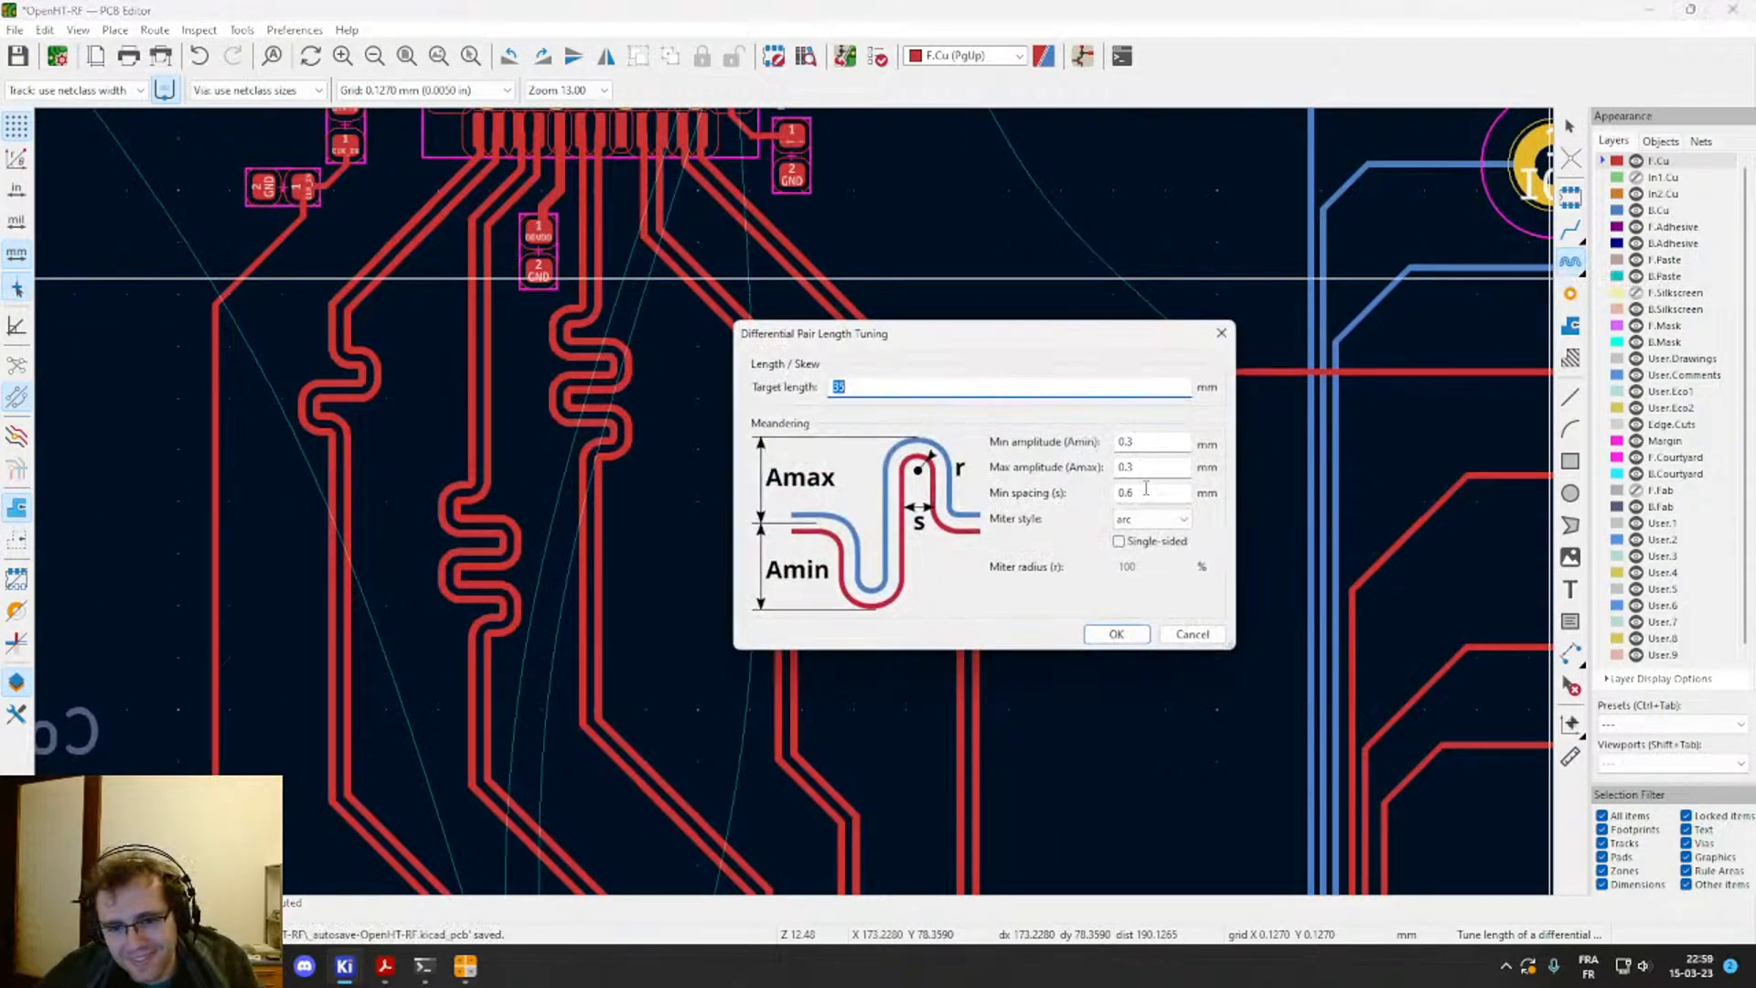
key("Tab")
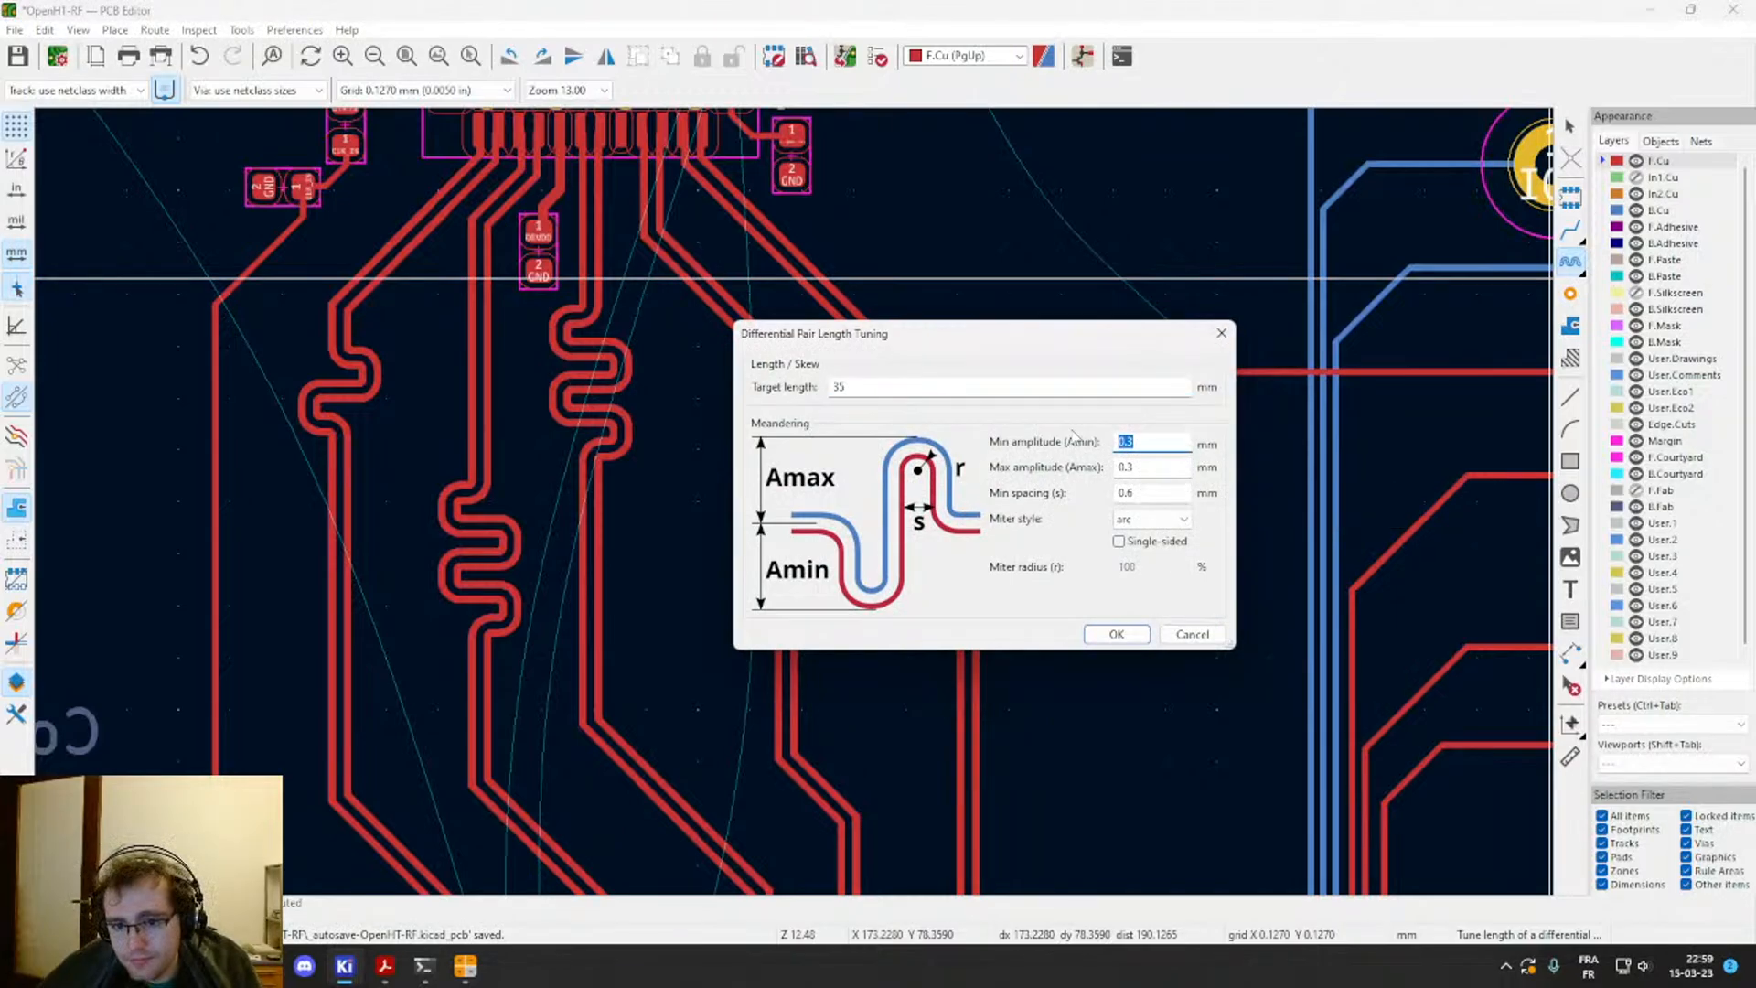
key("Tab")
key("Return")
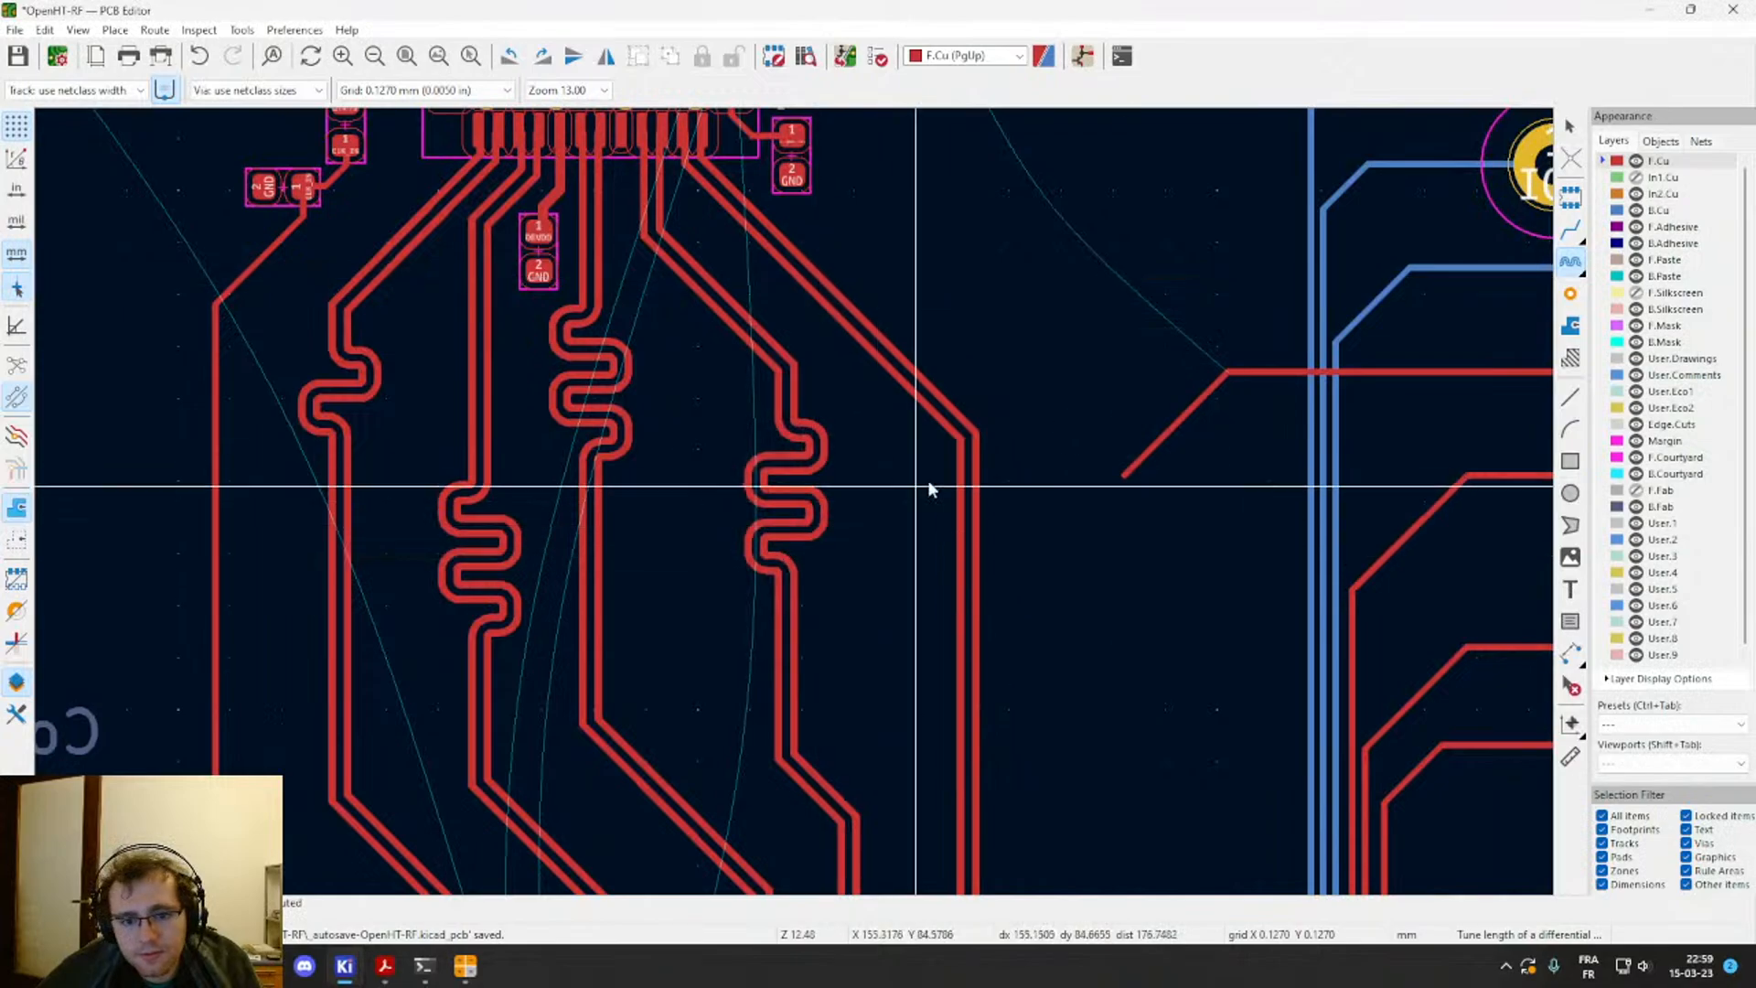
left_click(975, 472)
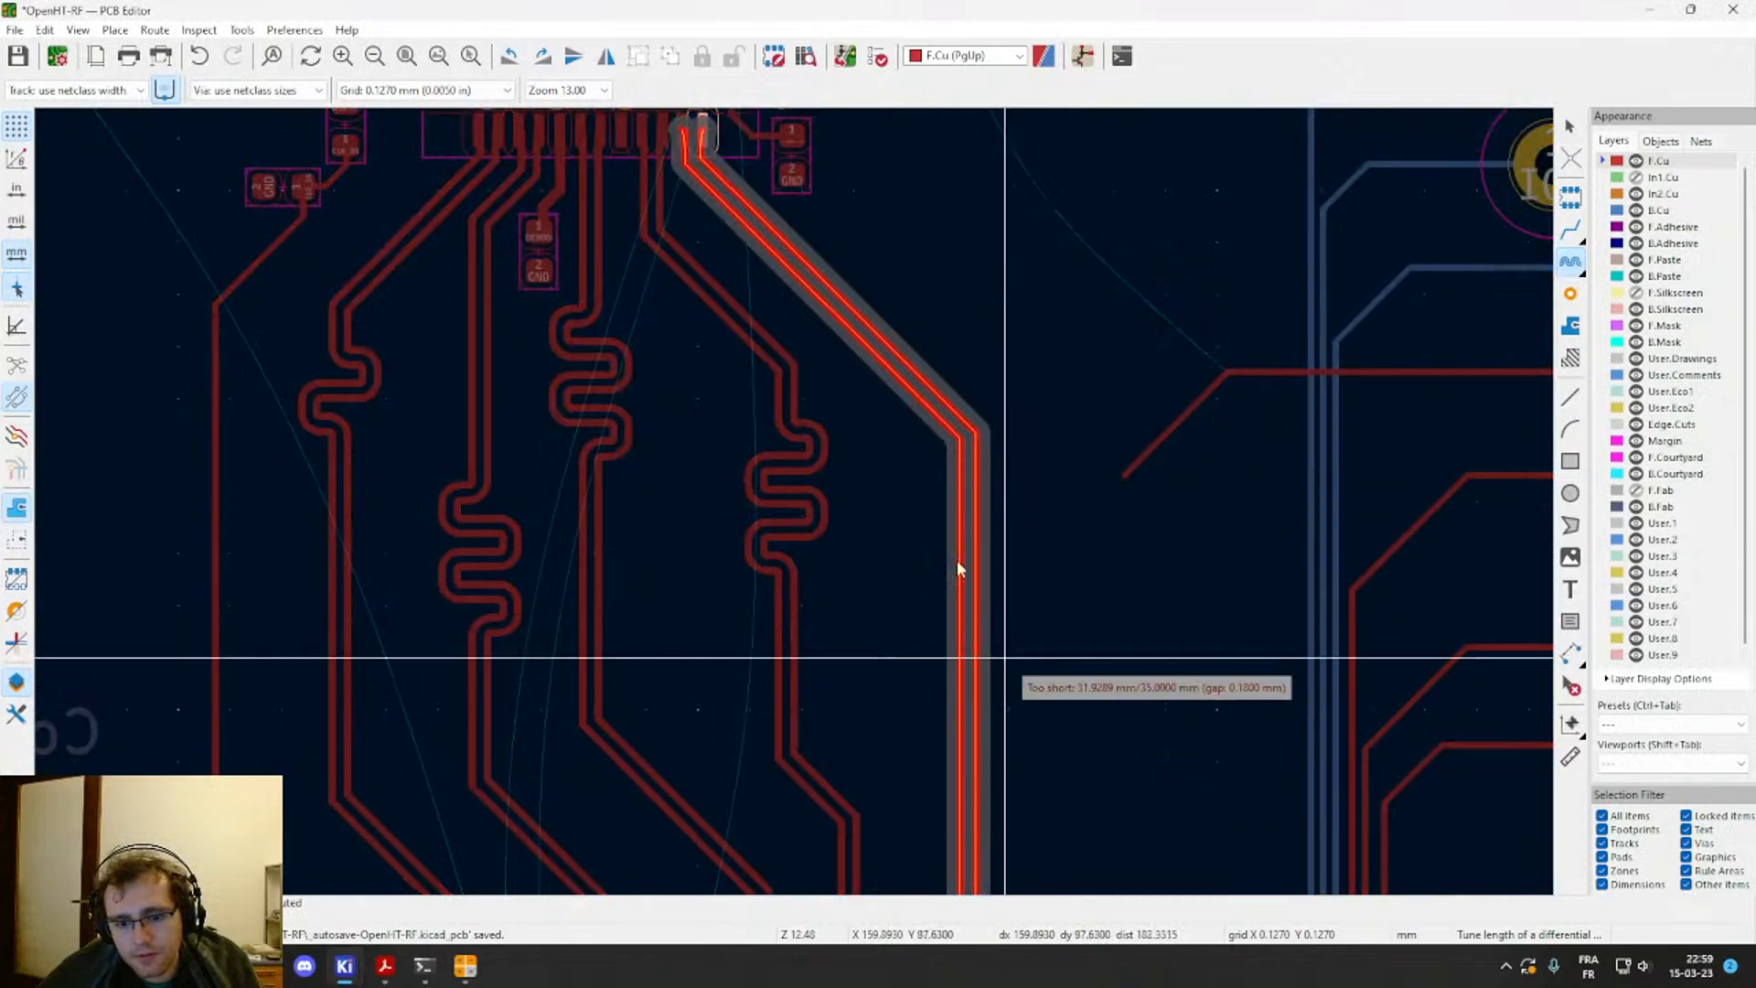
key("Escape")
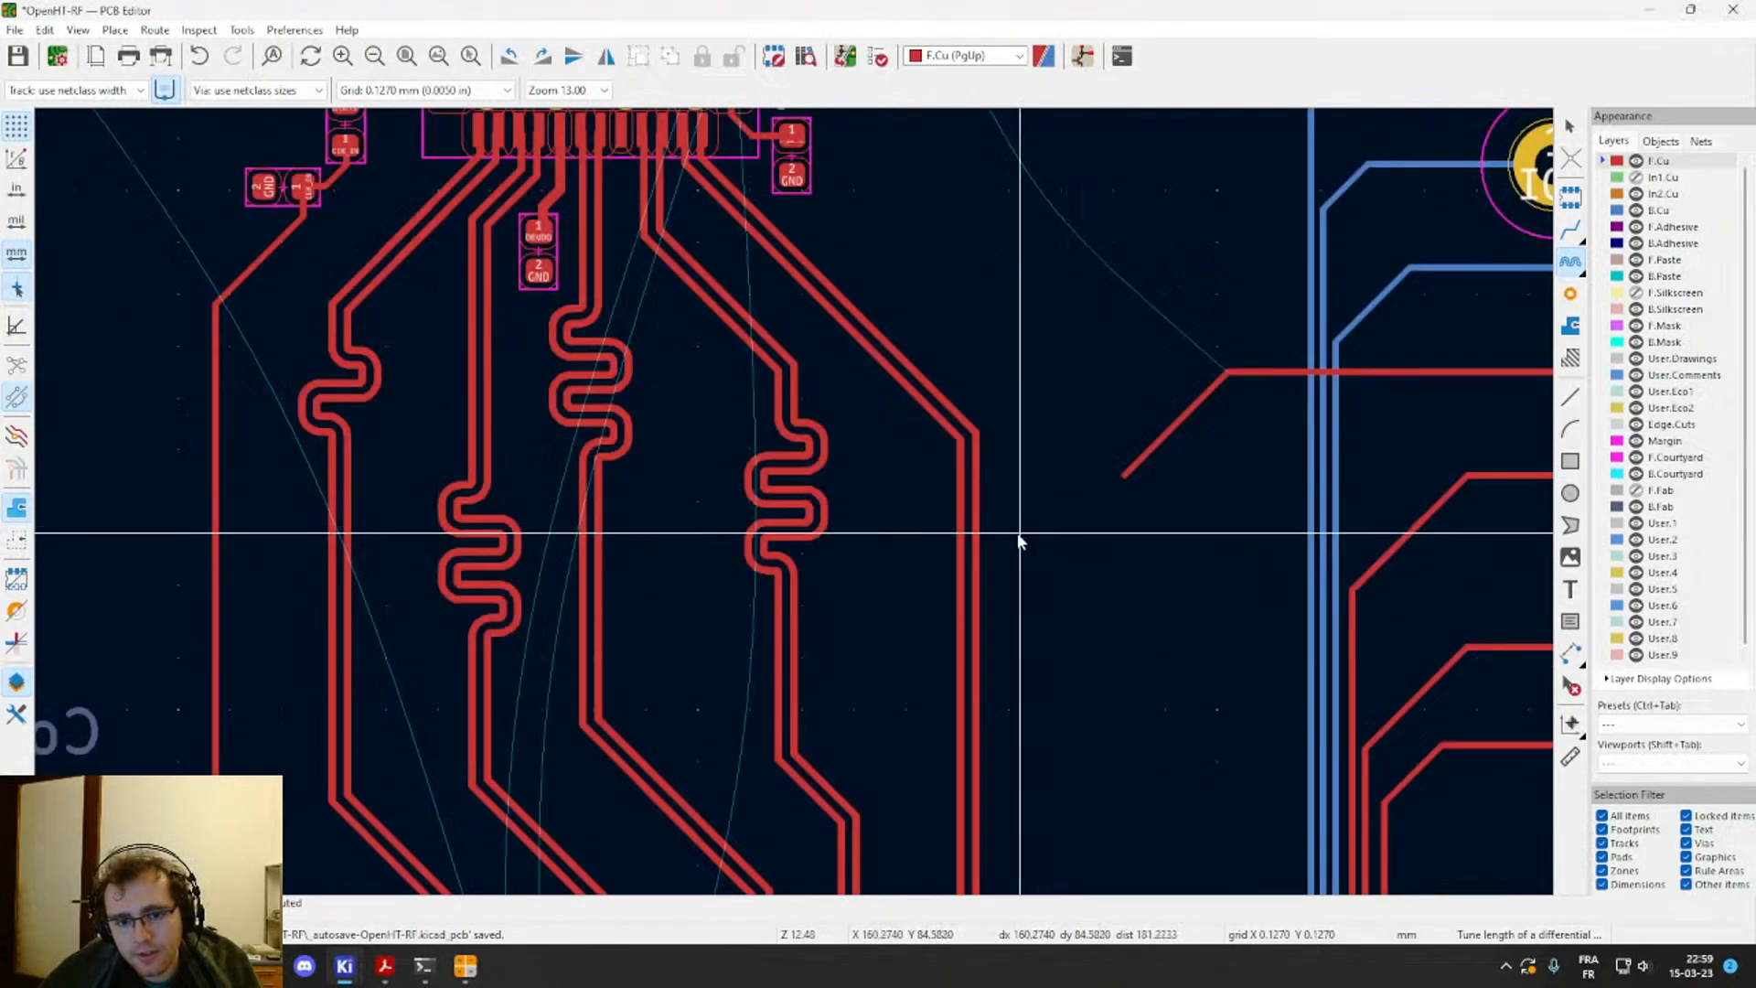
Step: Set the differential pair length tuning's minimum amplitude to 0.1 mm and maximum amplitude to 1 mm
right_click(1571, 268)
left_click(1591, 282)
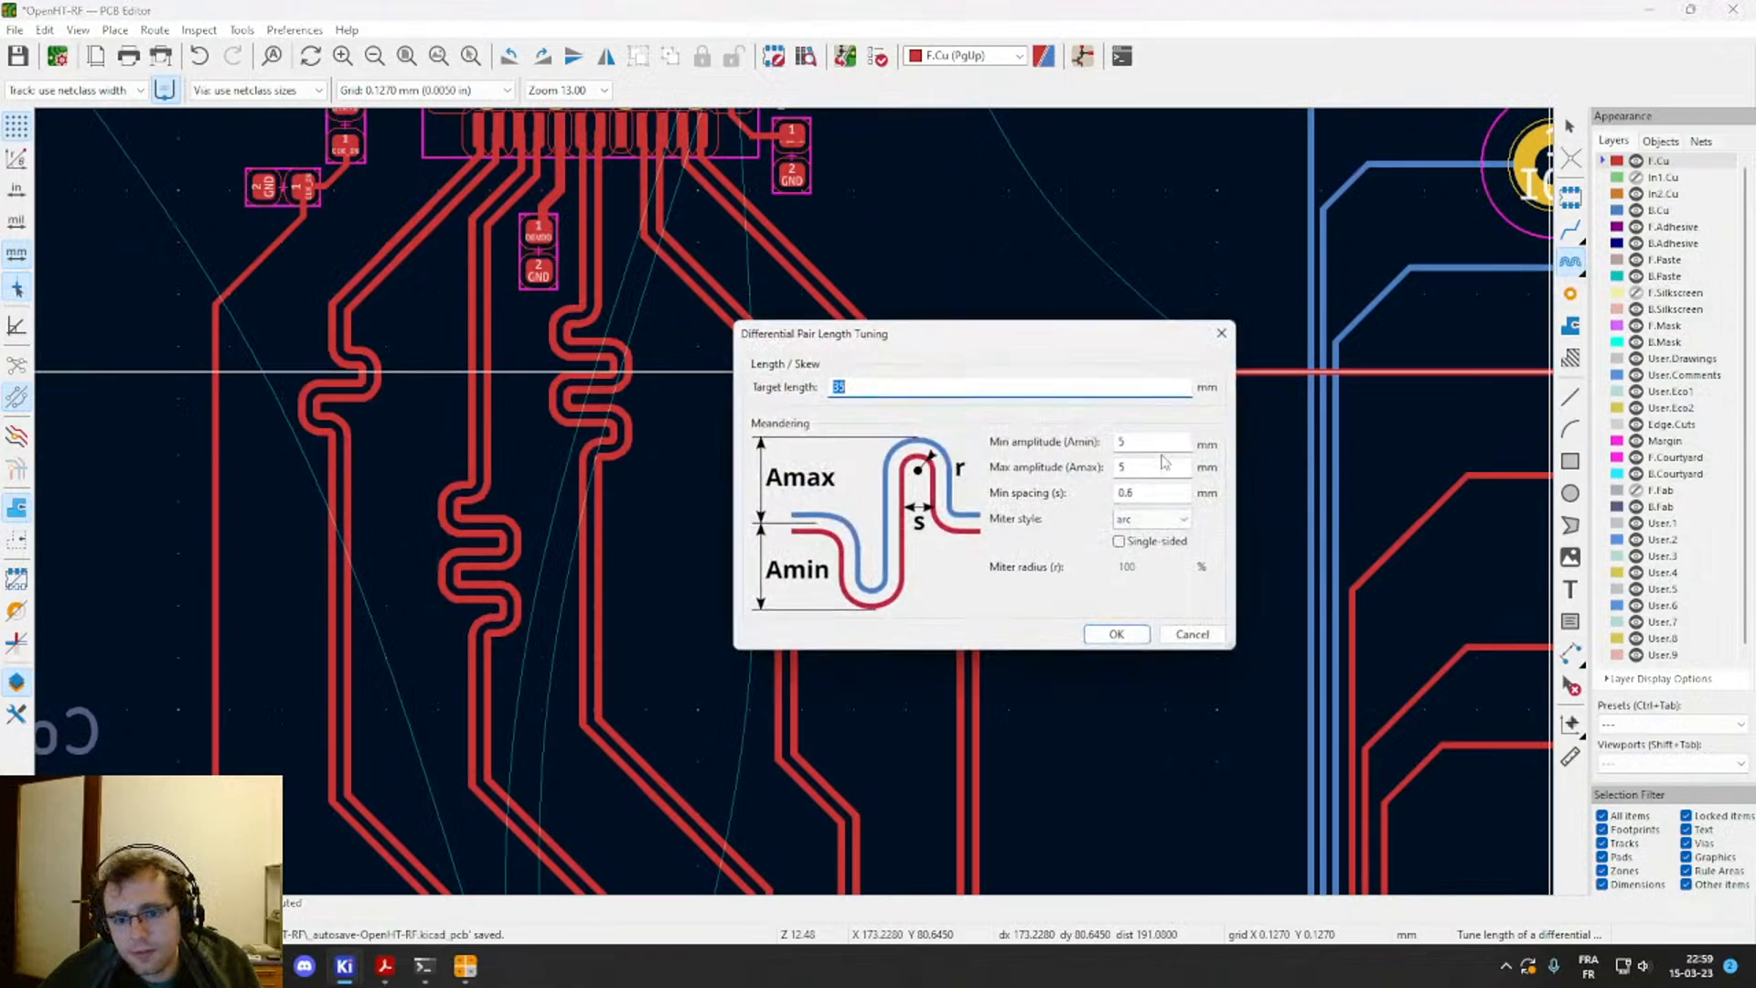
double_click(1123, 493)
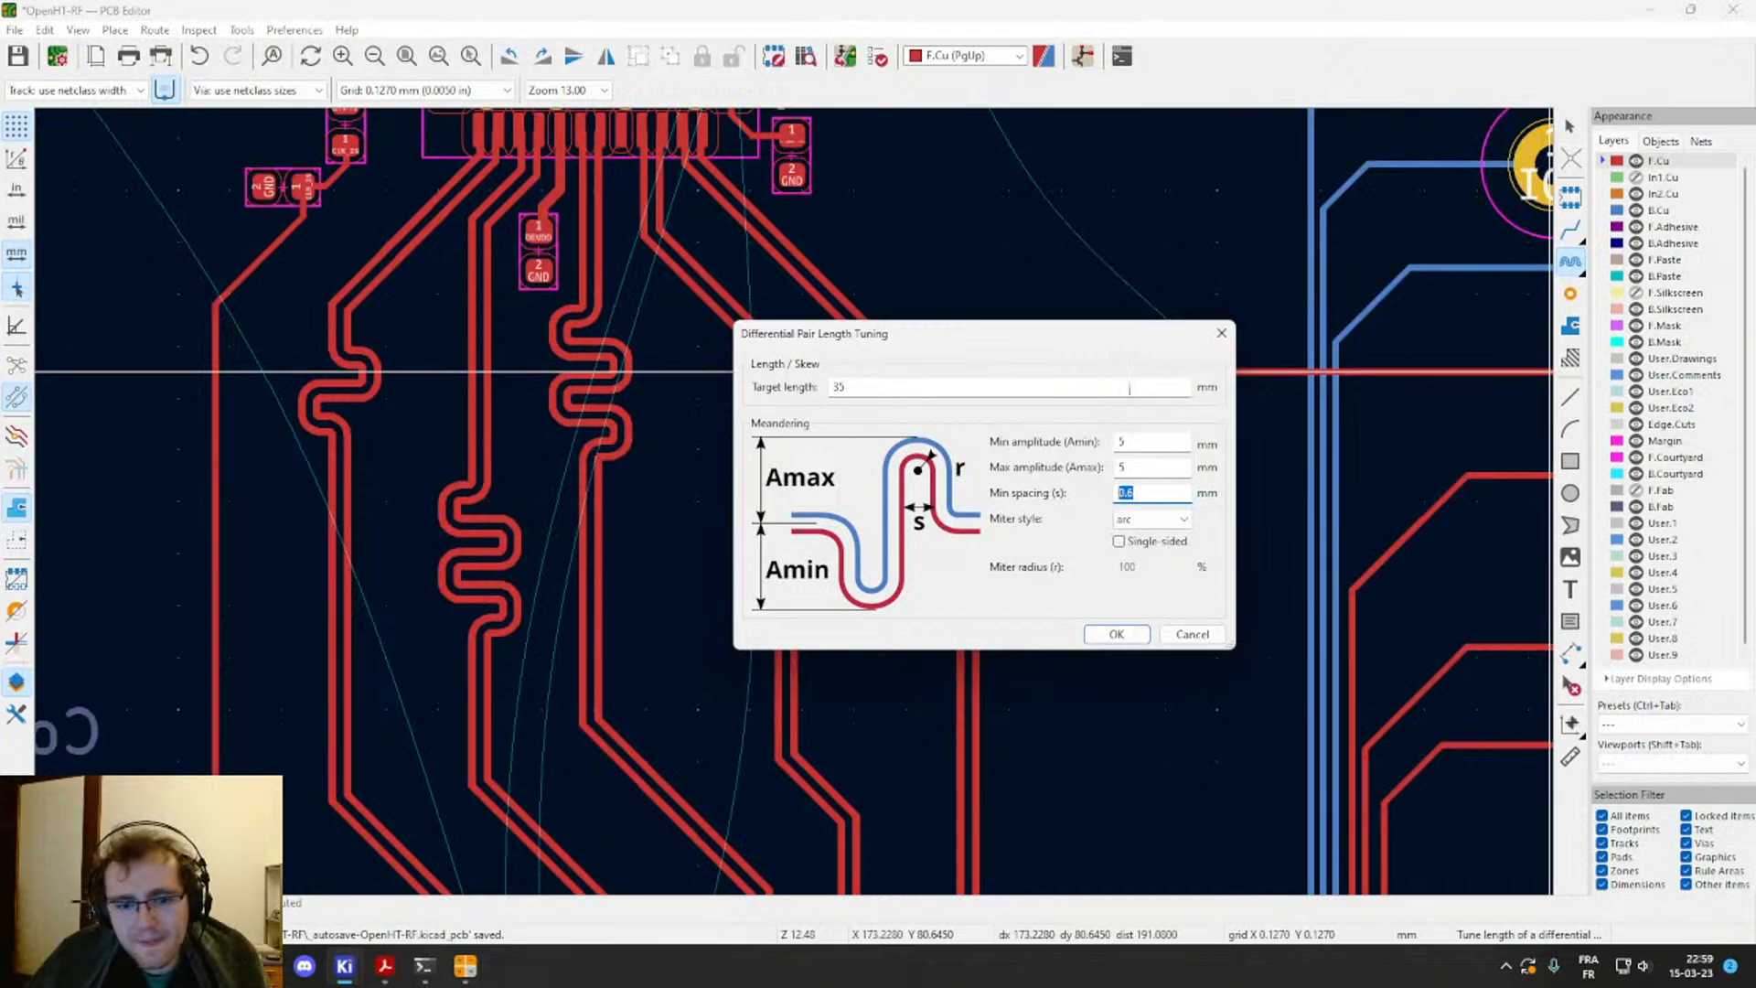
left_click_drag(1094, 340, 1375, 196)
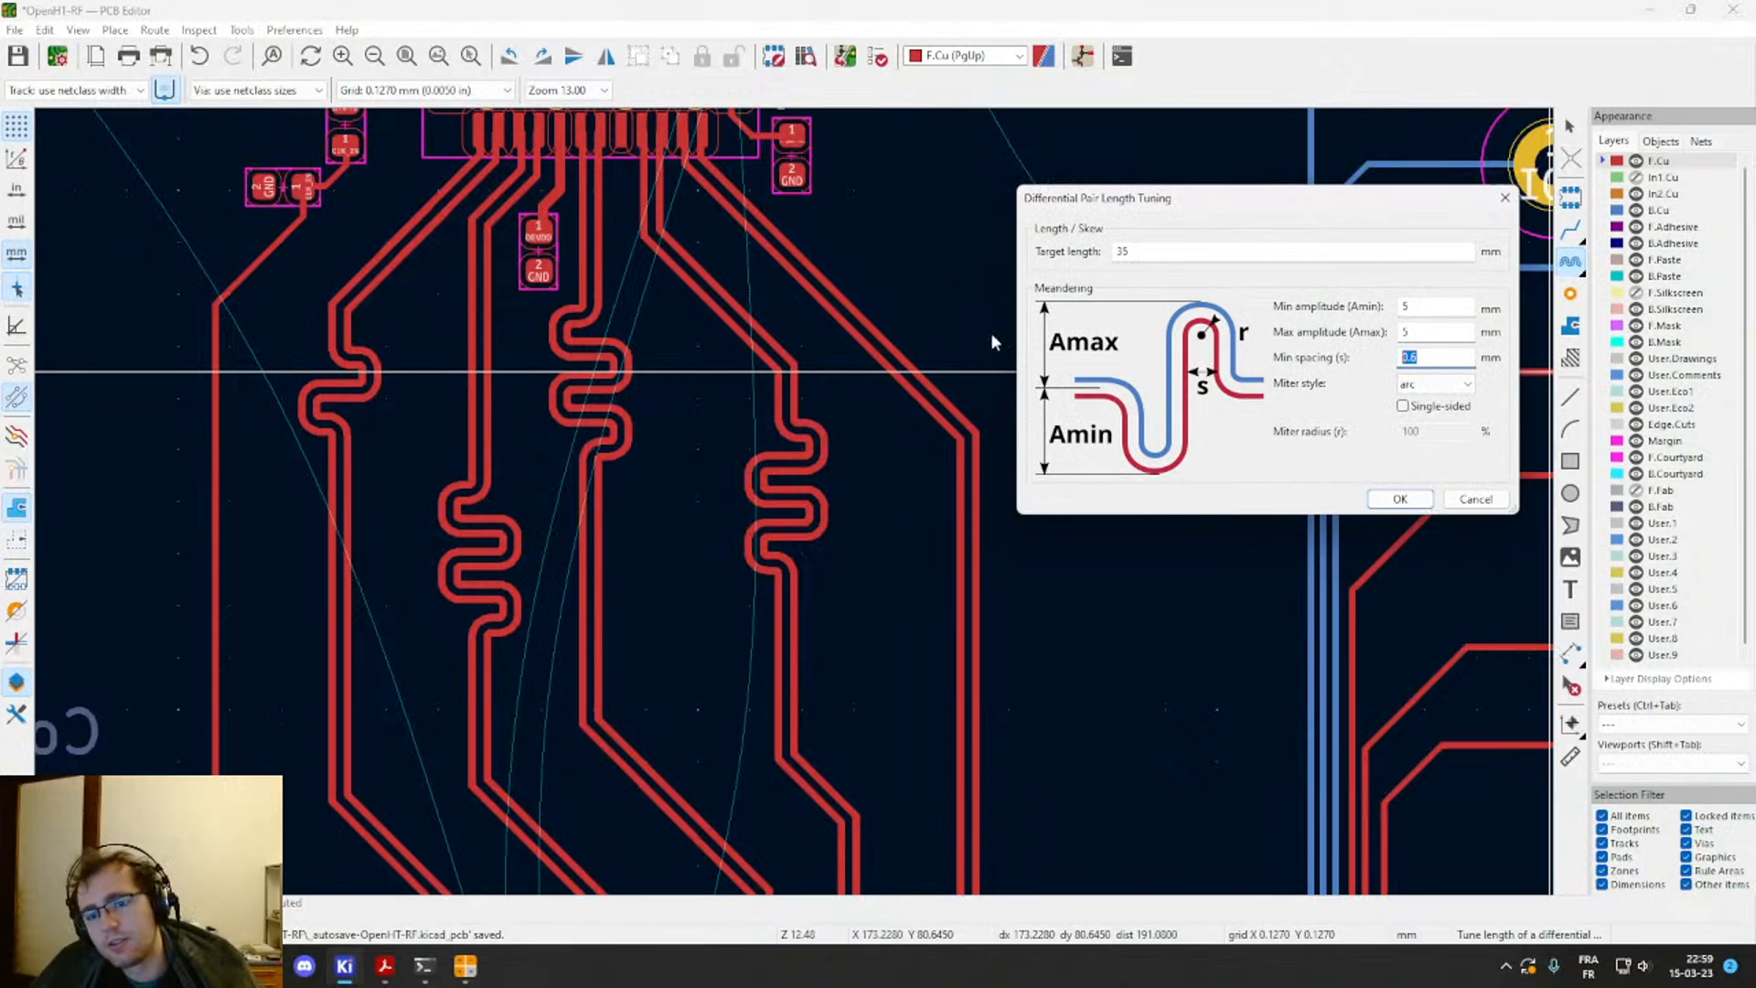
left_click_drag(1237, 206, 1270, 217)
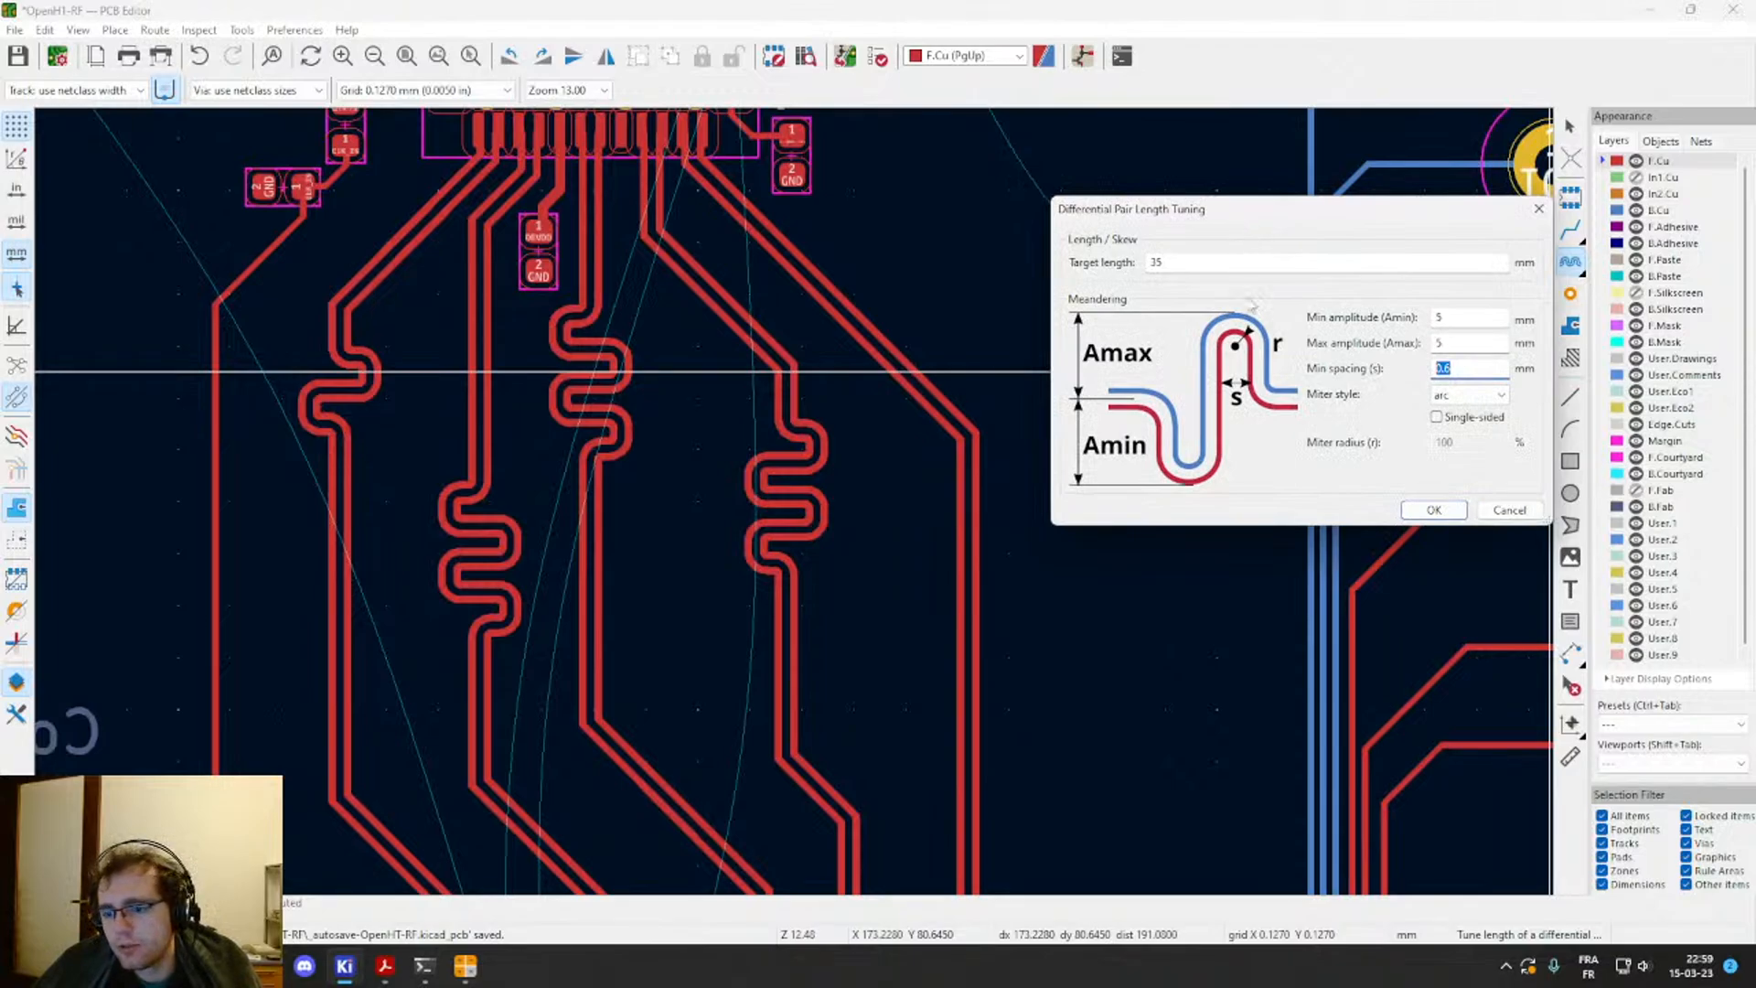
key("shift+Tab")
type("0")
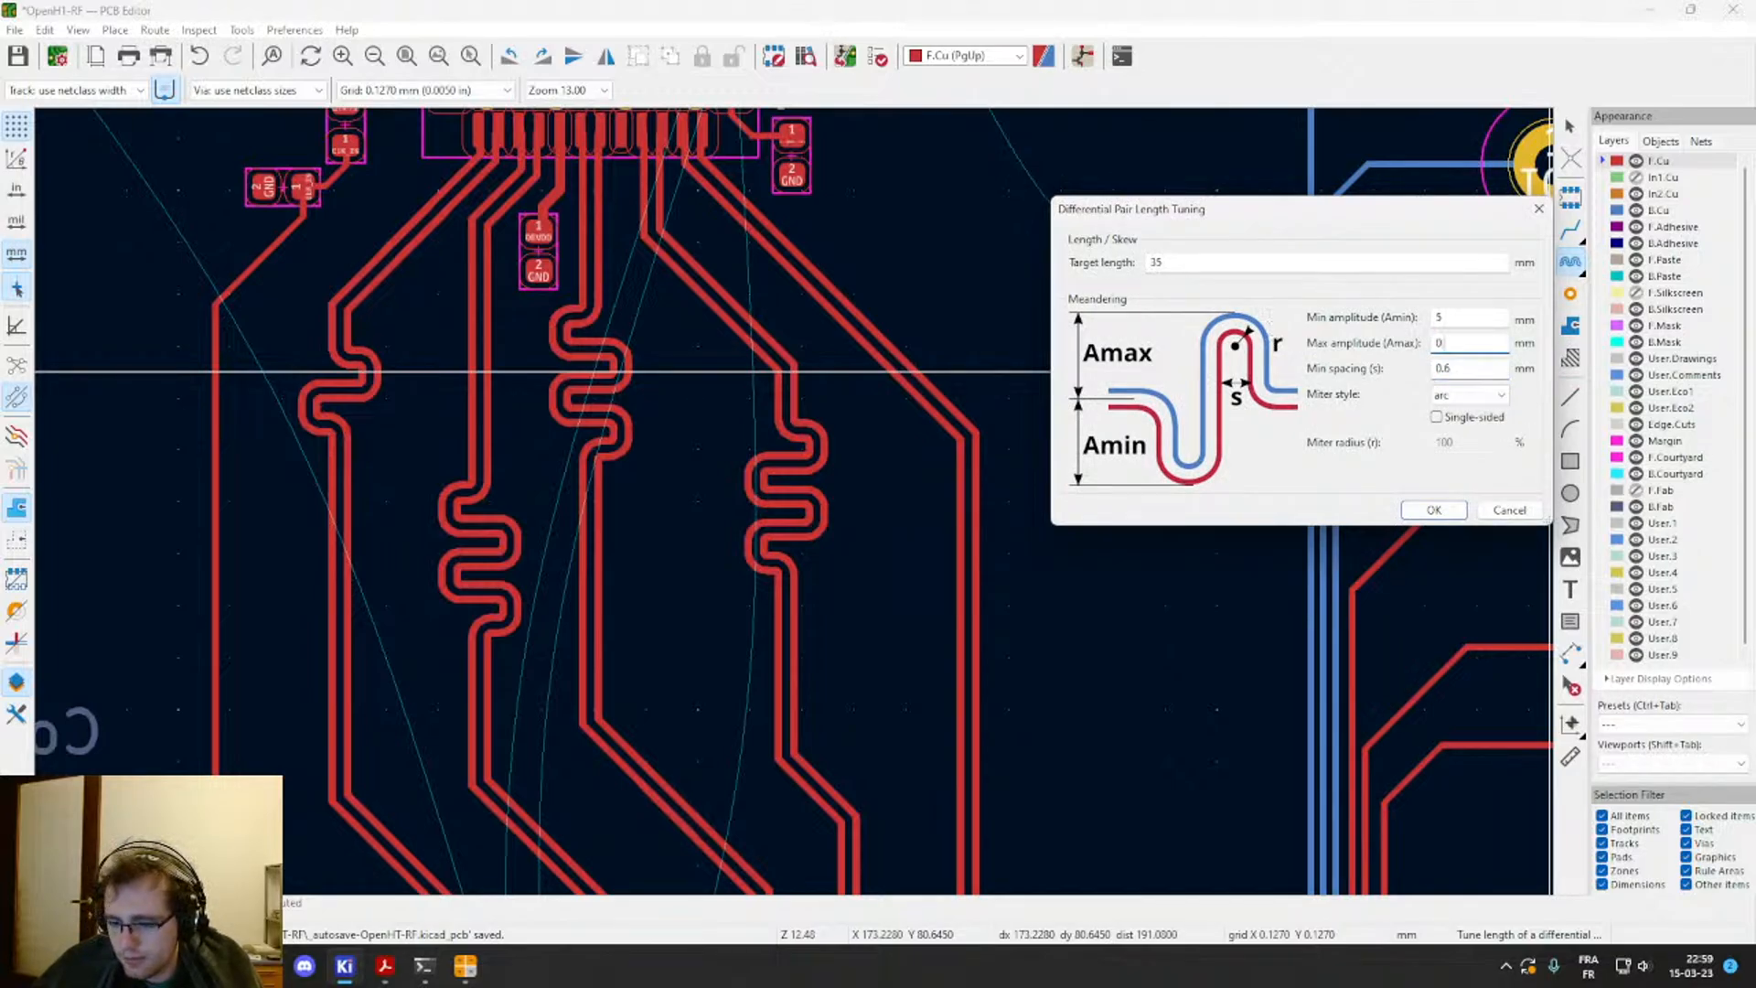
double_click(1450, 318)
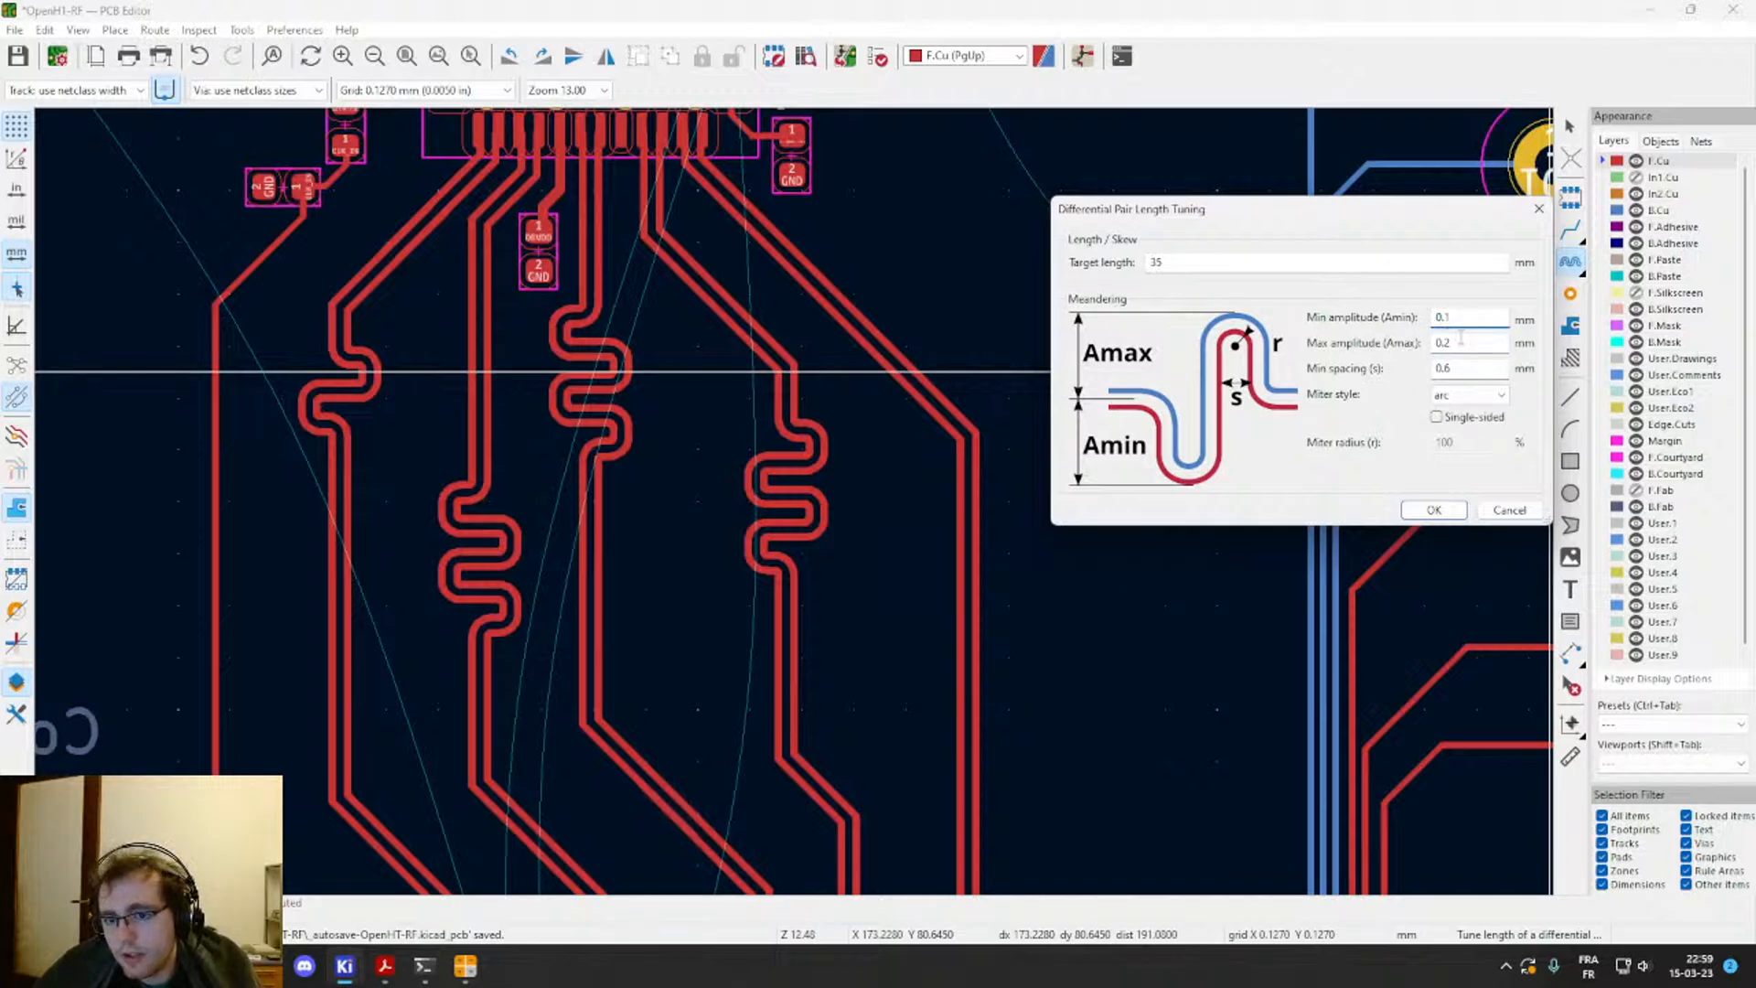
key("Tab")
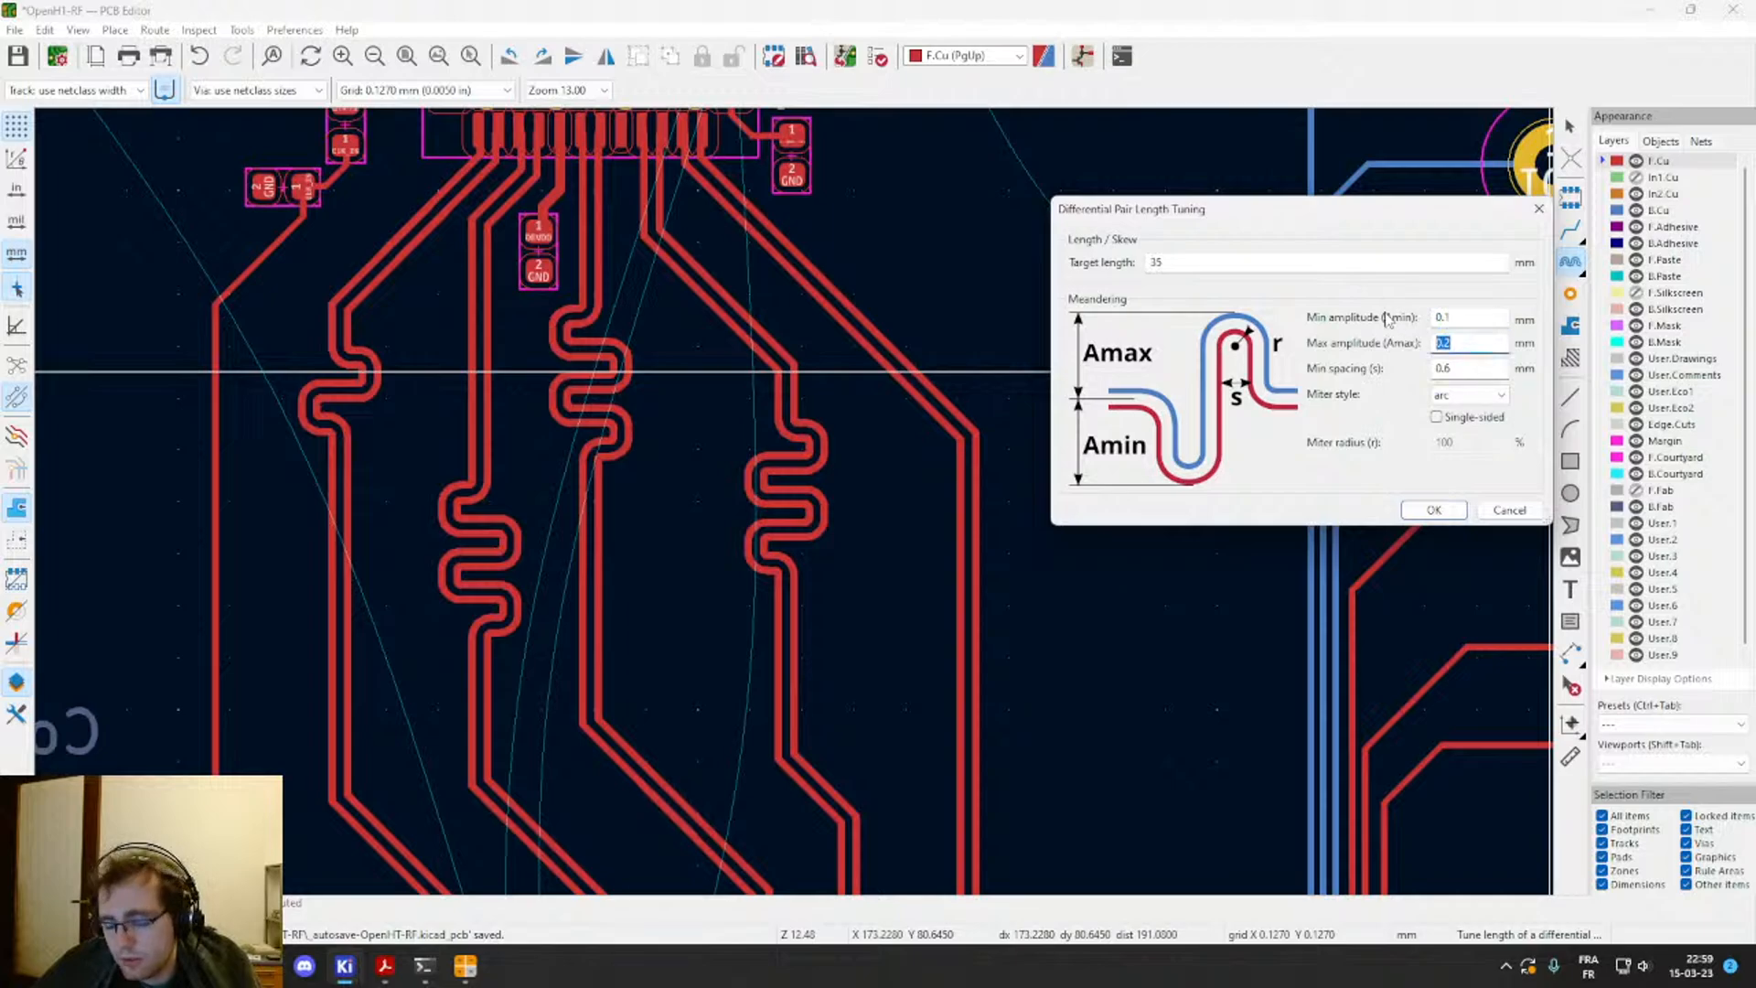
type("1")
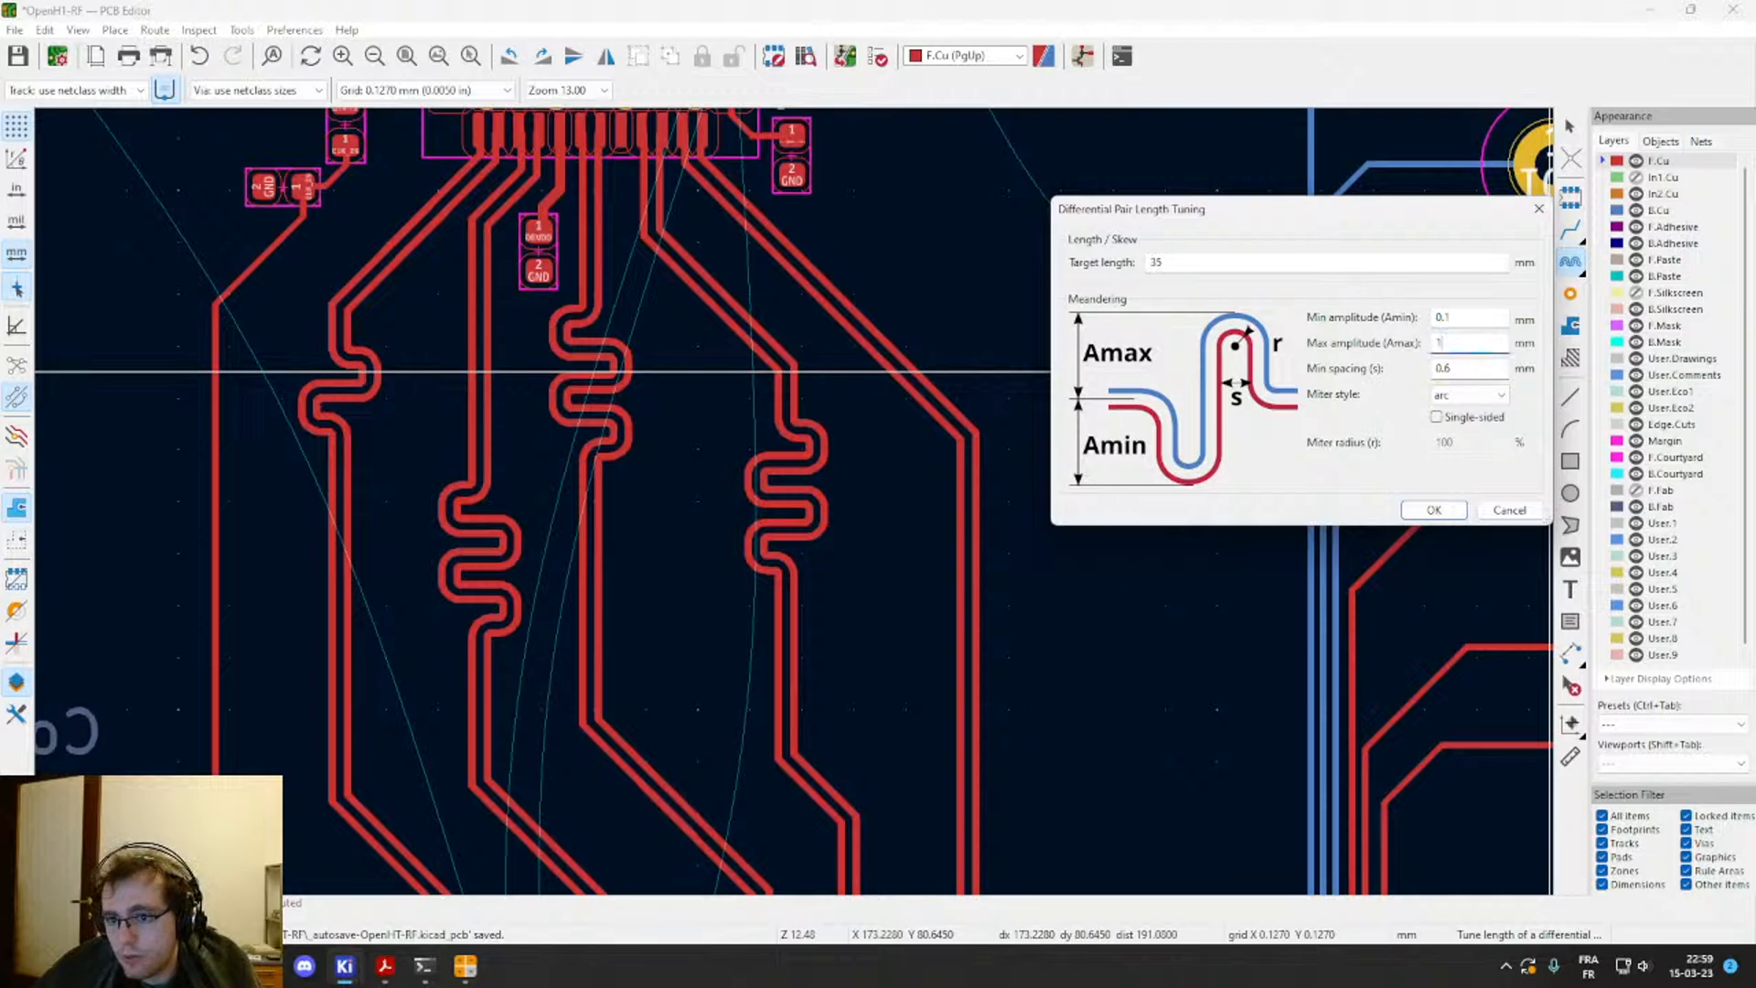
left_click(1434, 509)
Step: Add a tuning meander to the outermost LVDS_RX24 pair just below its upper bend, and check the length tuning settings
left_click(977, 474)
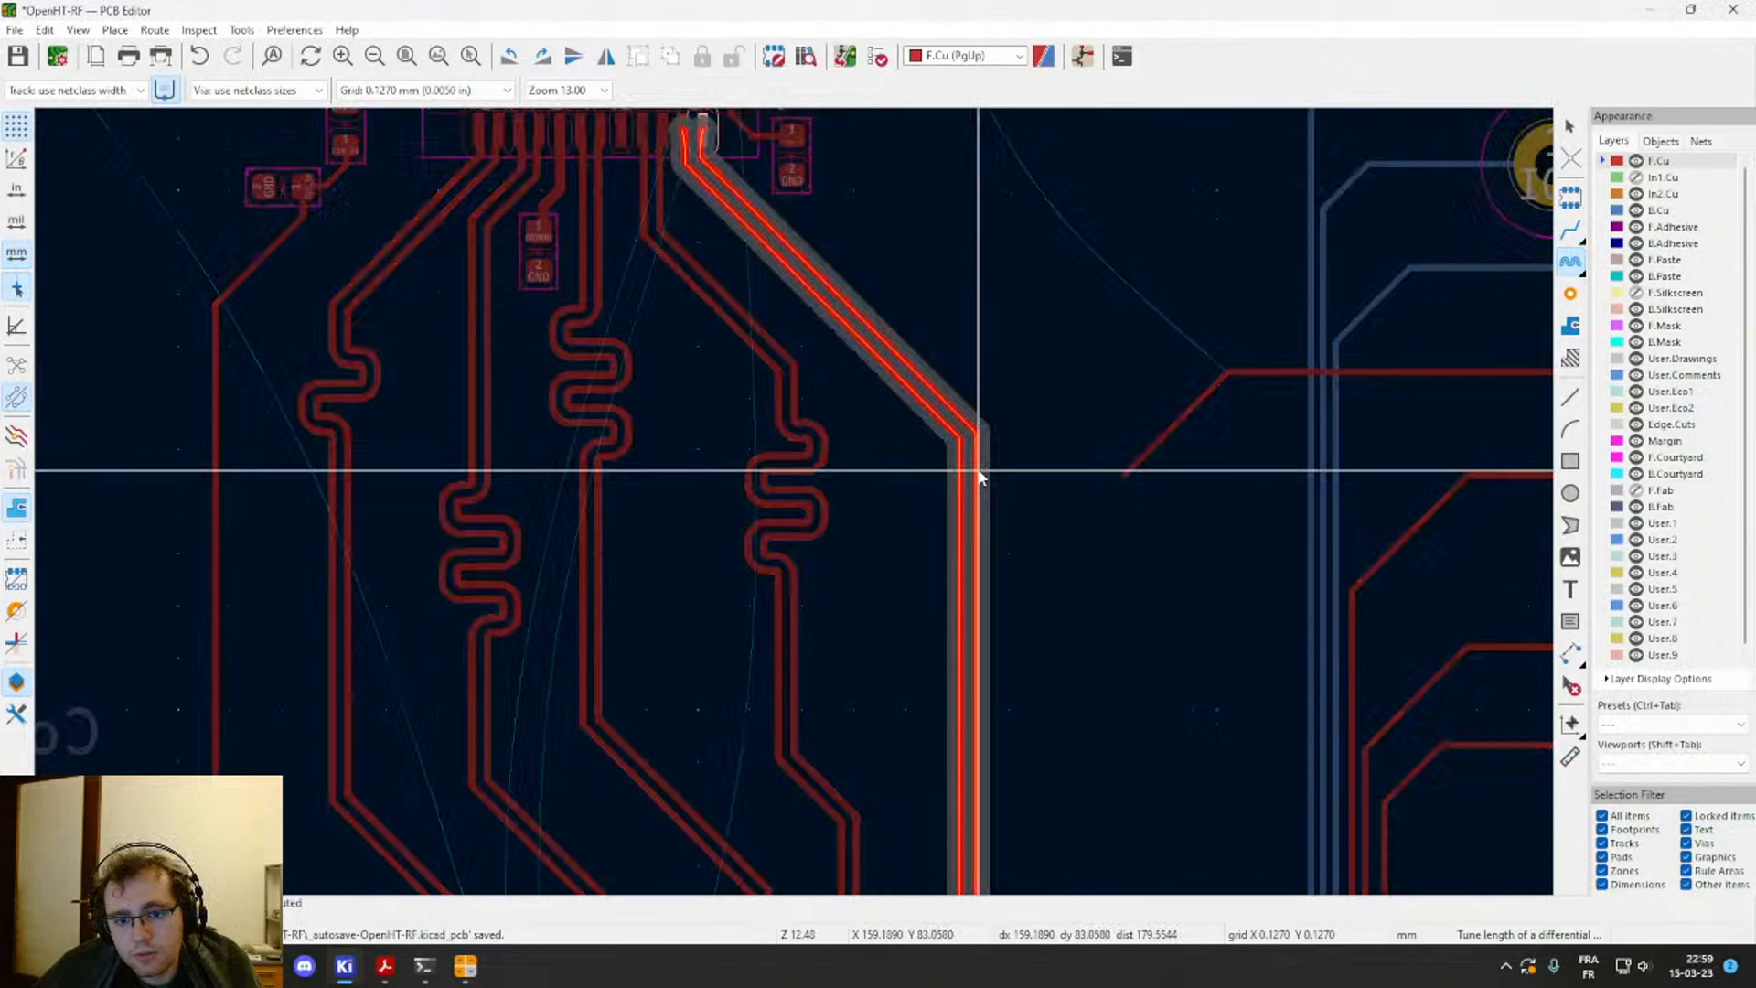
left_click(981, 596)
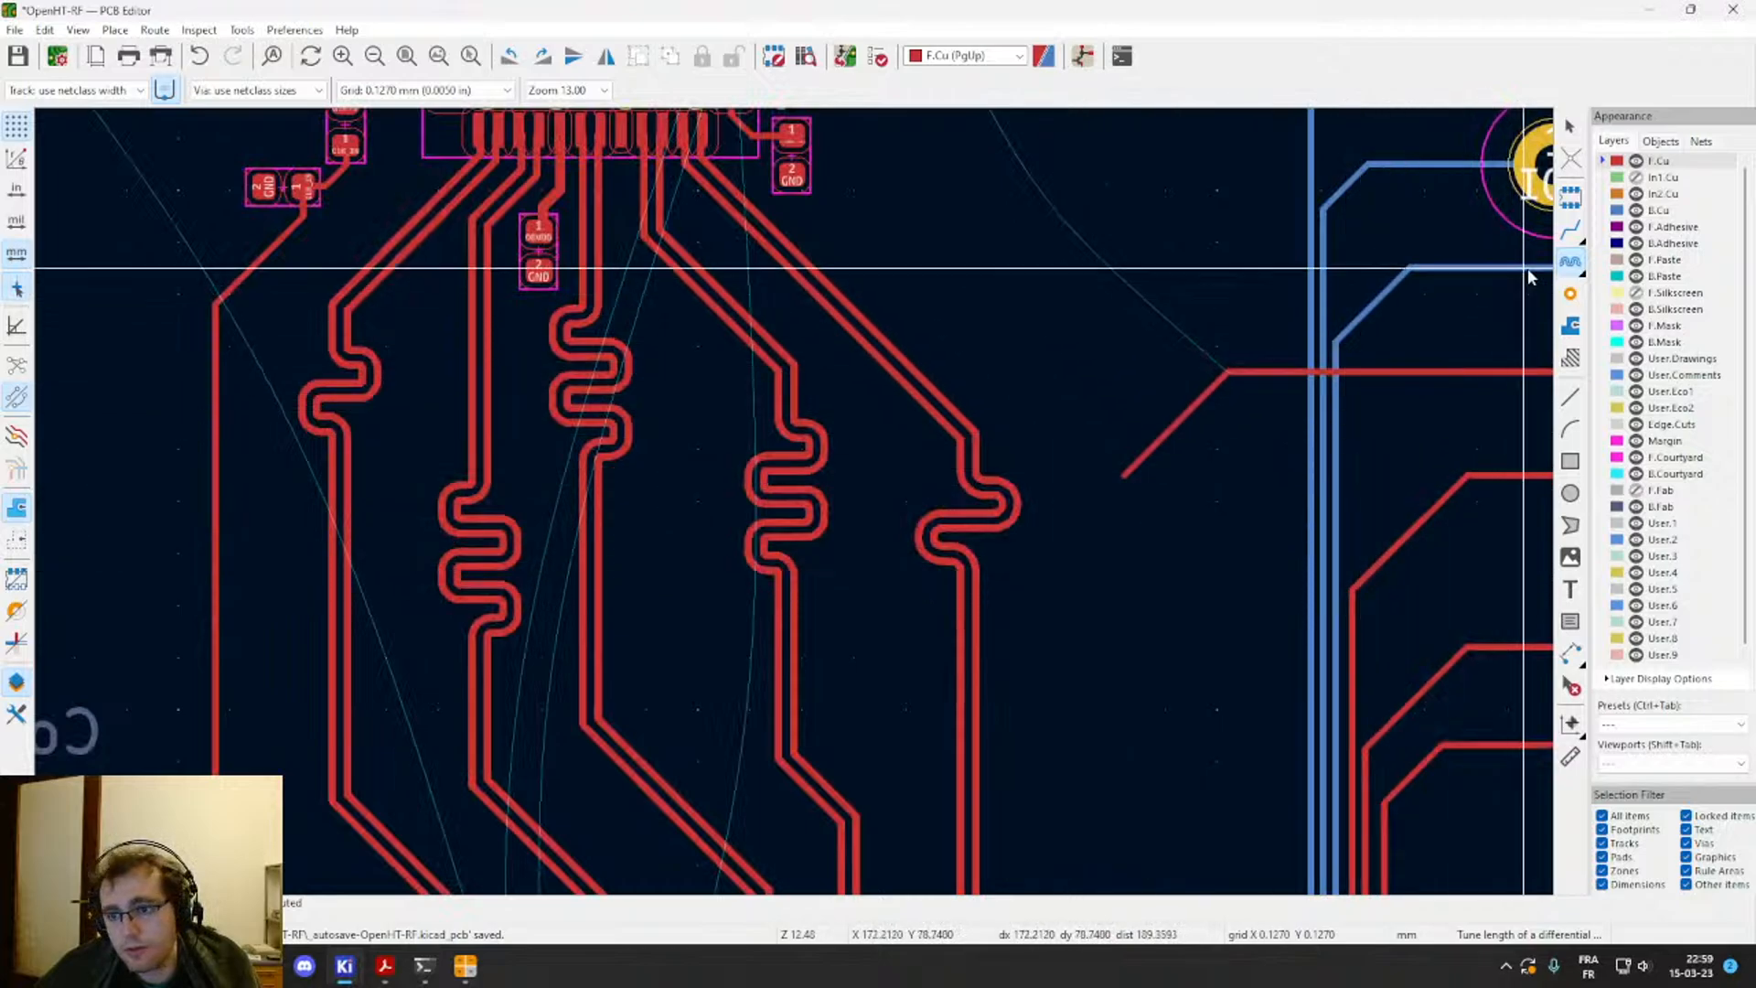
right_click(1571, 264)
left_click(1596, 280)
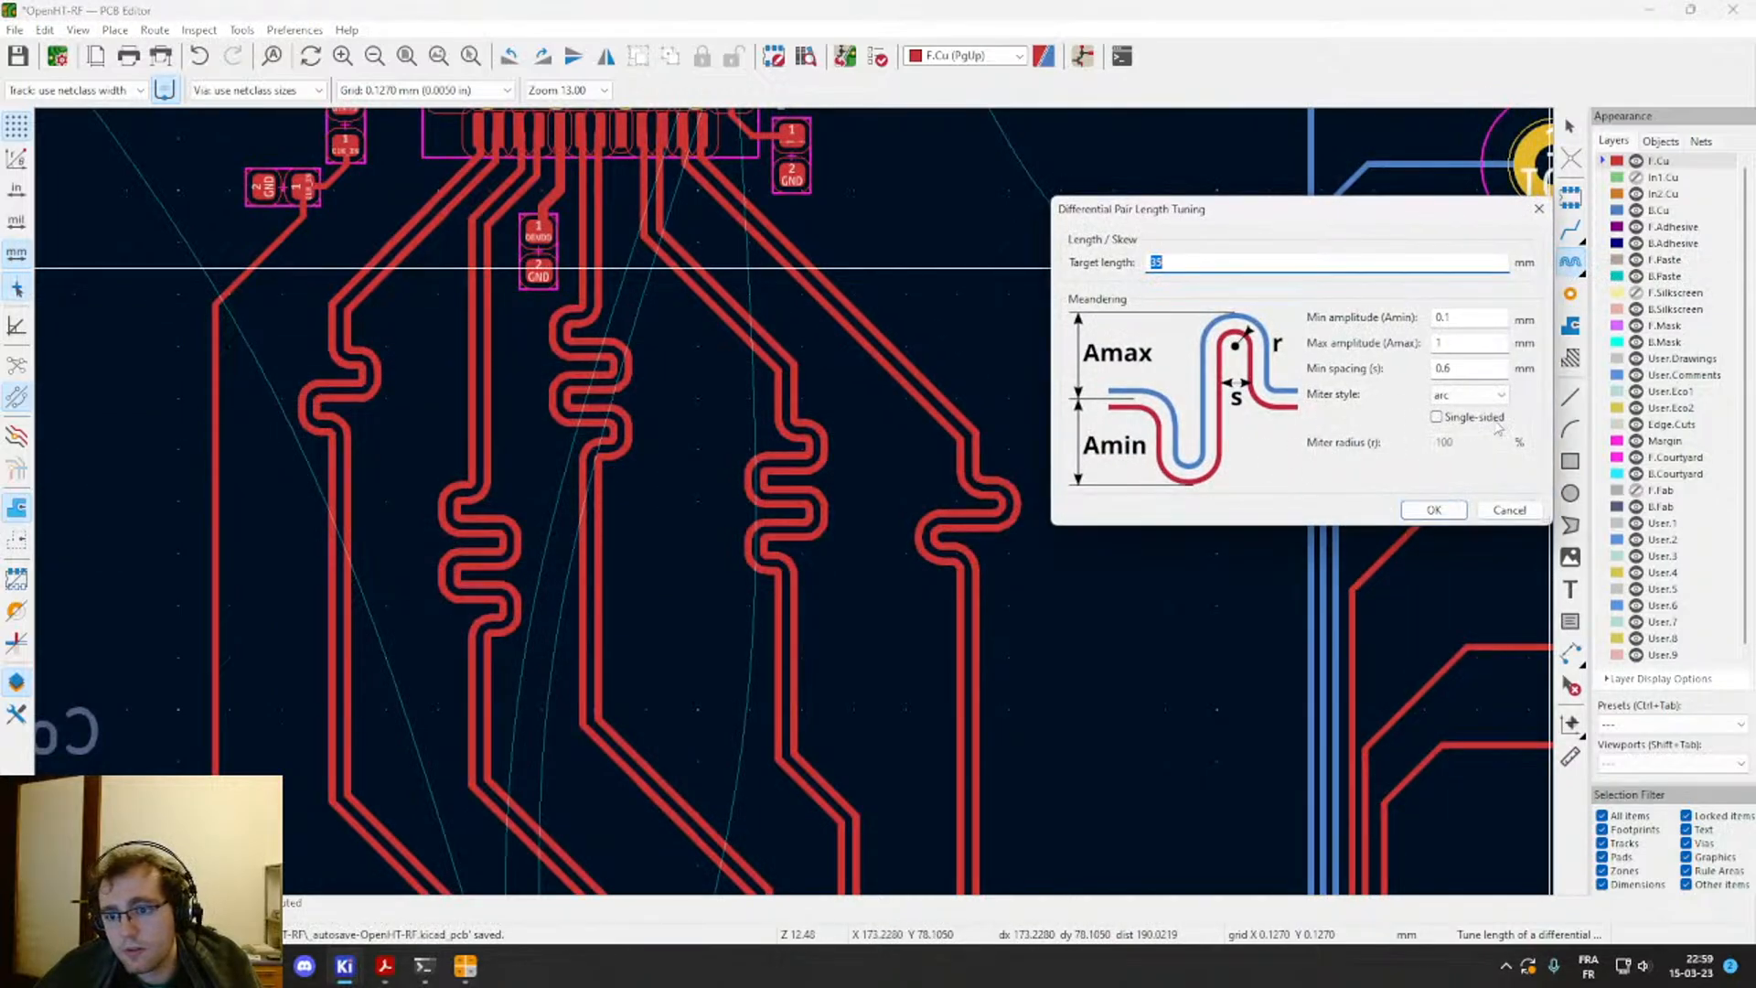
key("Escape")
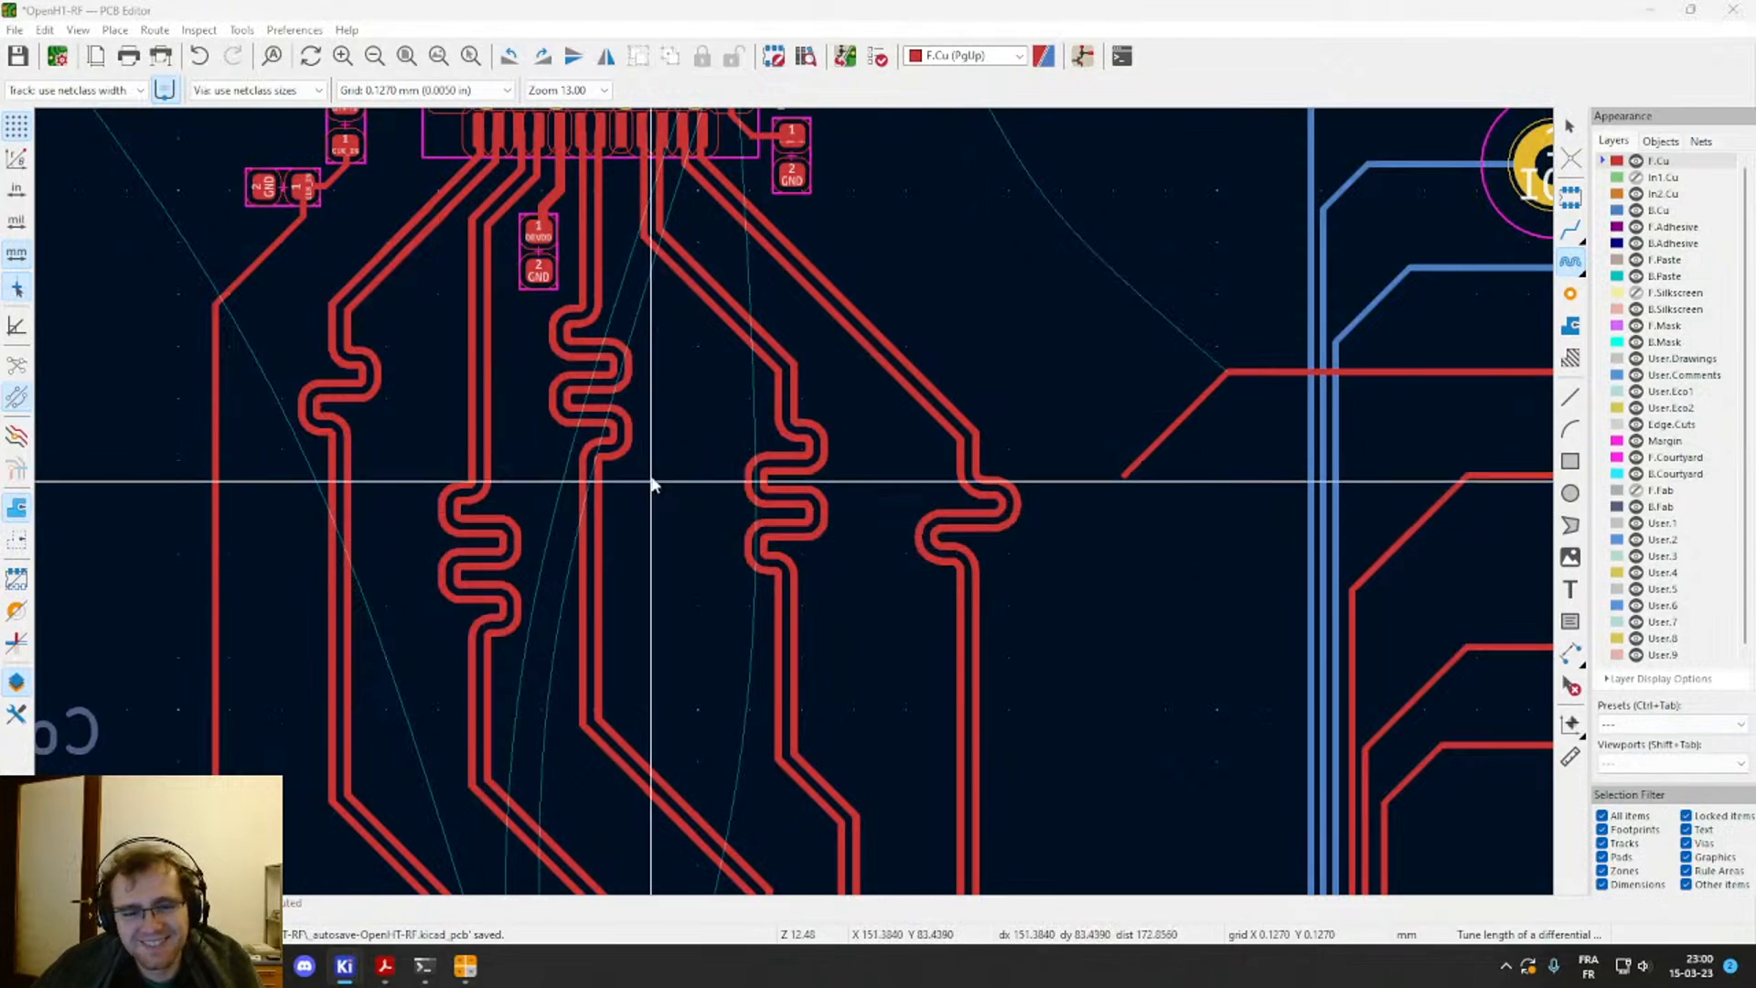
Step: Inspect the LVDS_RXCLK and LVDS_RX24 meanders up close and review the interactive router settings
middle_click_drag(615, 485, 674, 509)
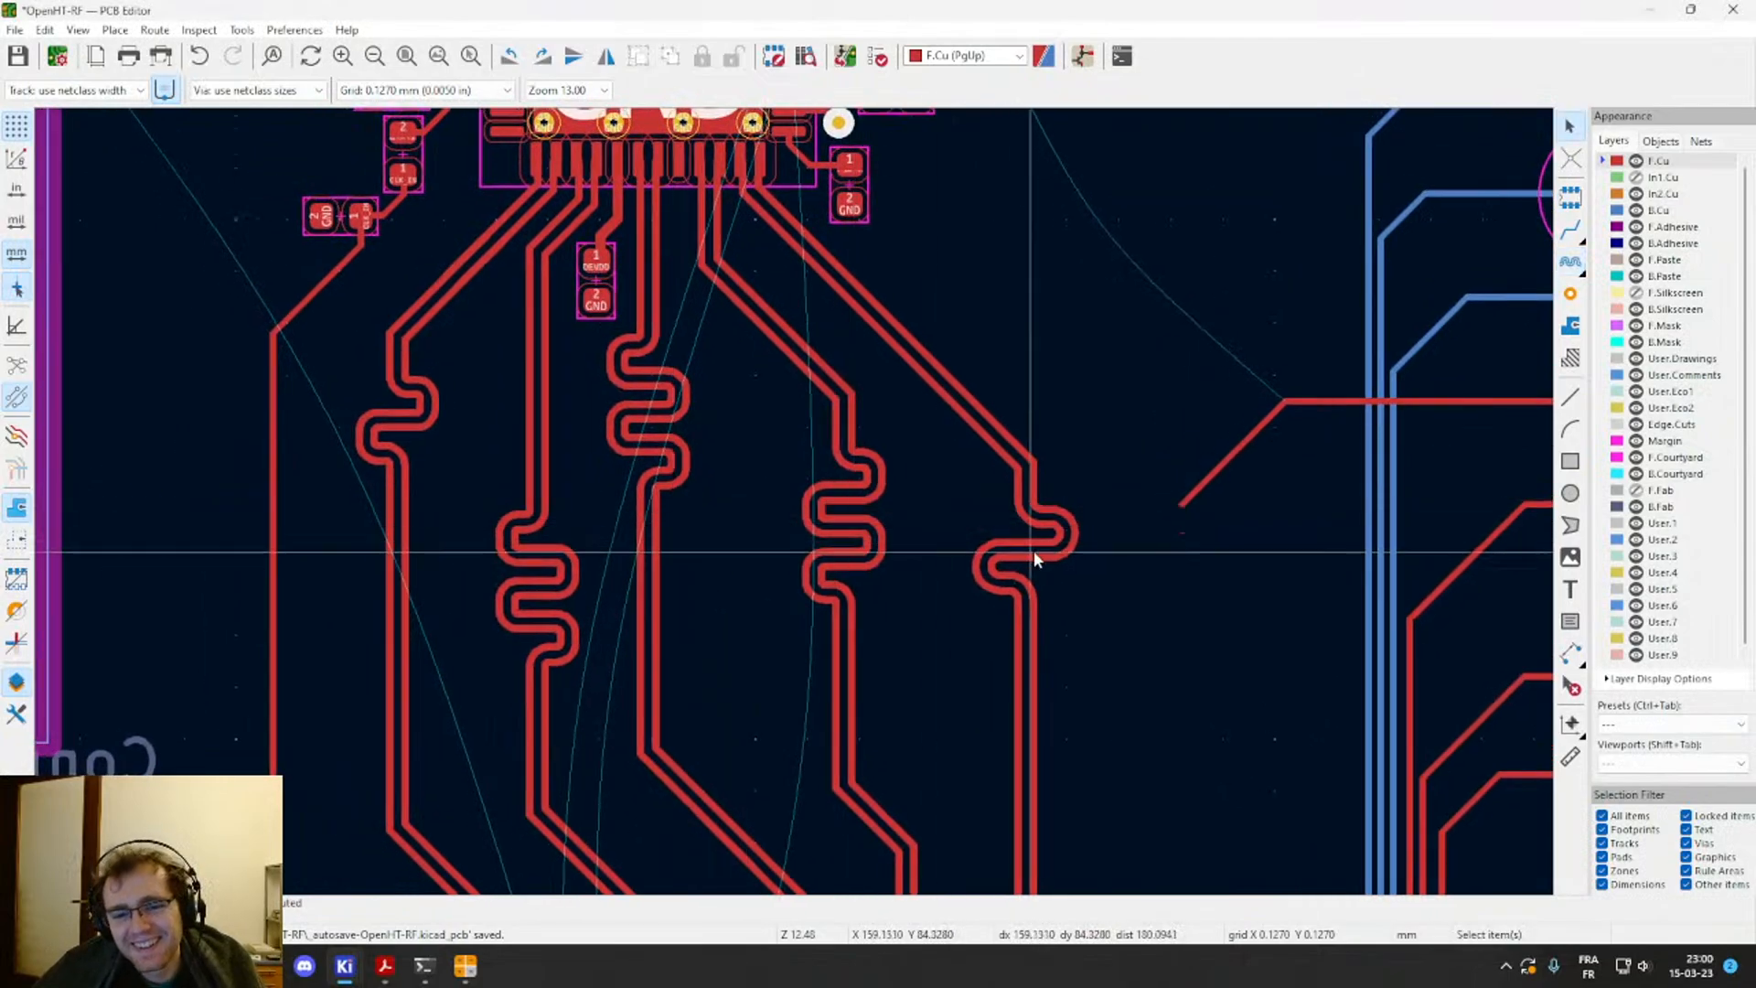
scroll(1034, 553, "up", 4)
middle_click_drag(759, 420, 796, 582)
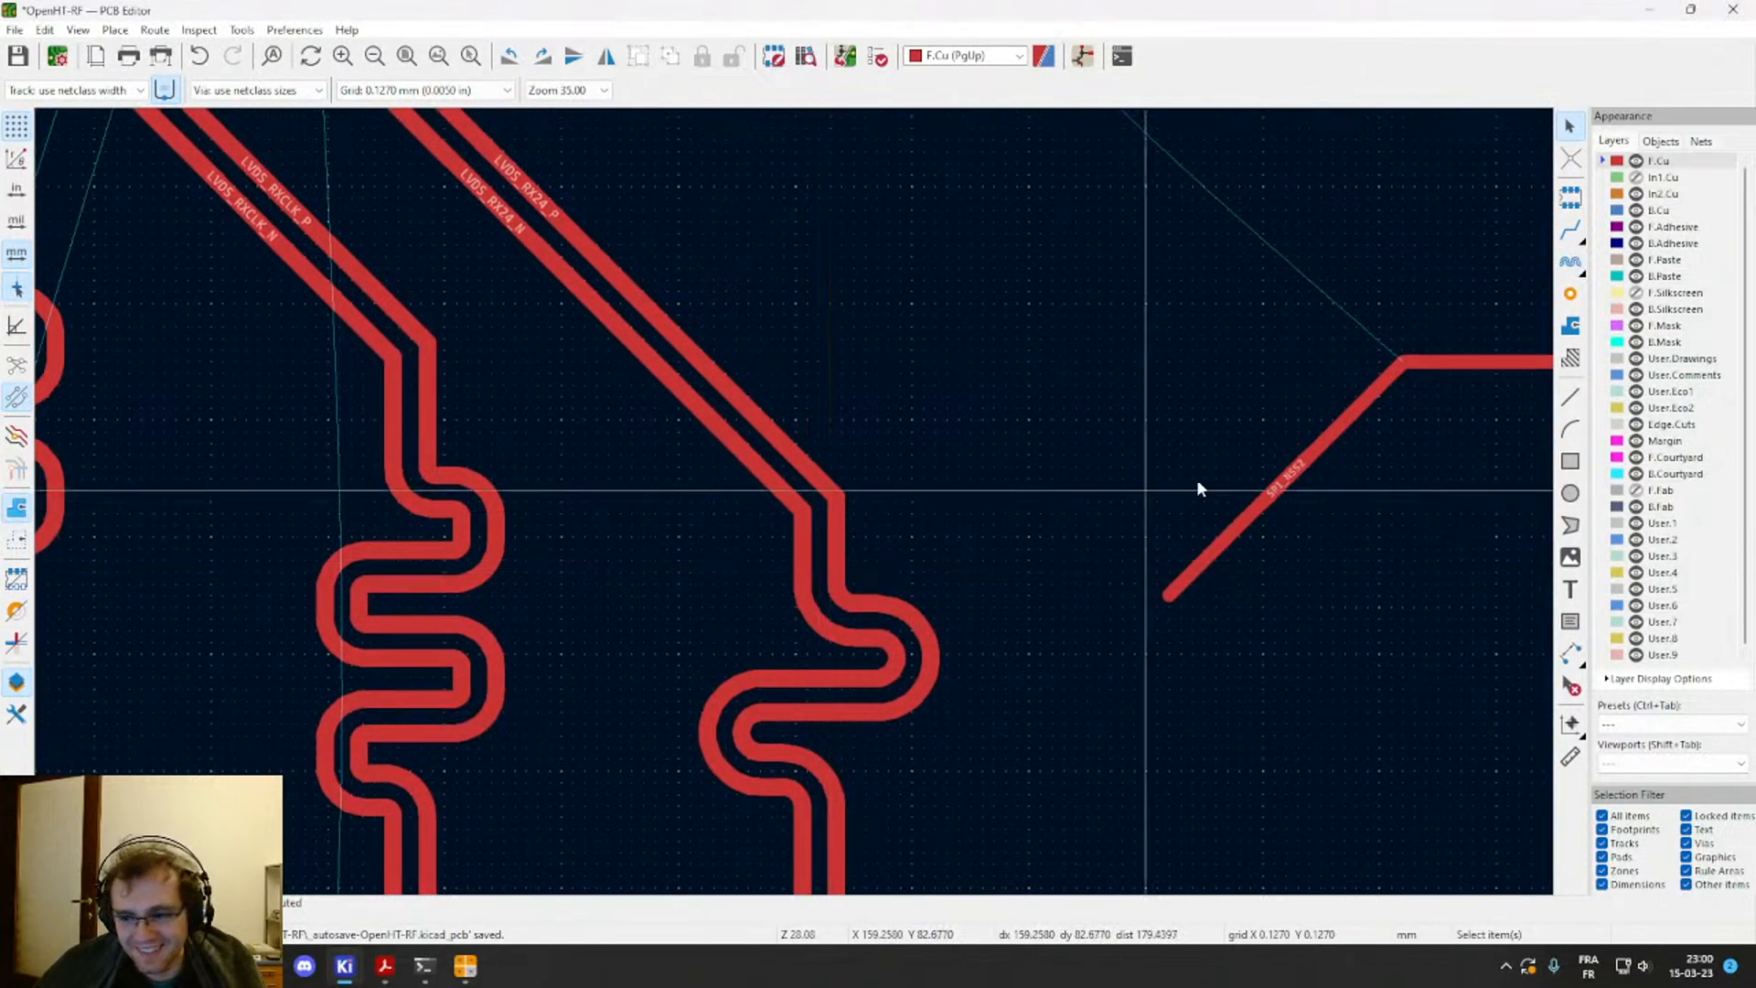
right_click(1573, 231)
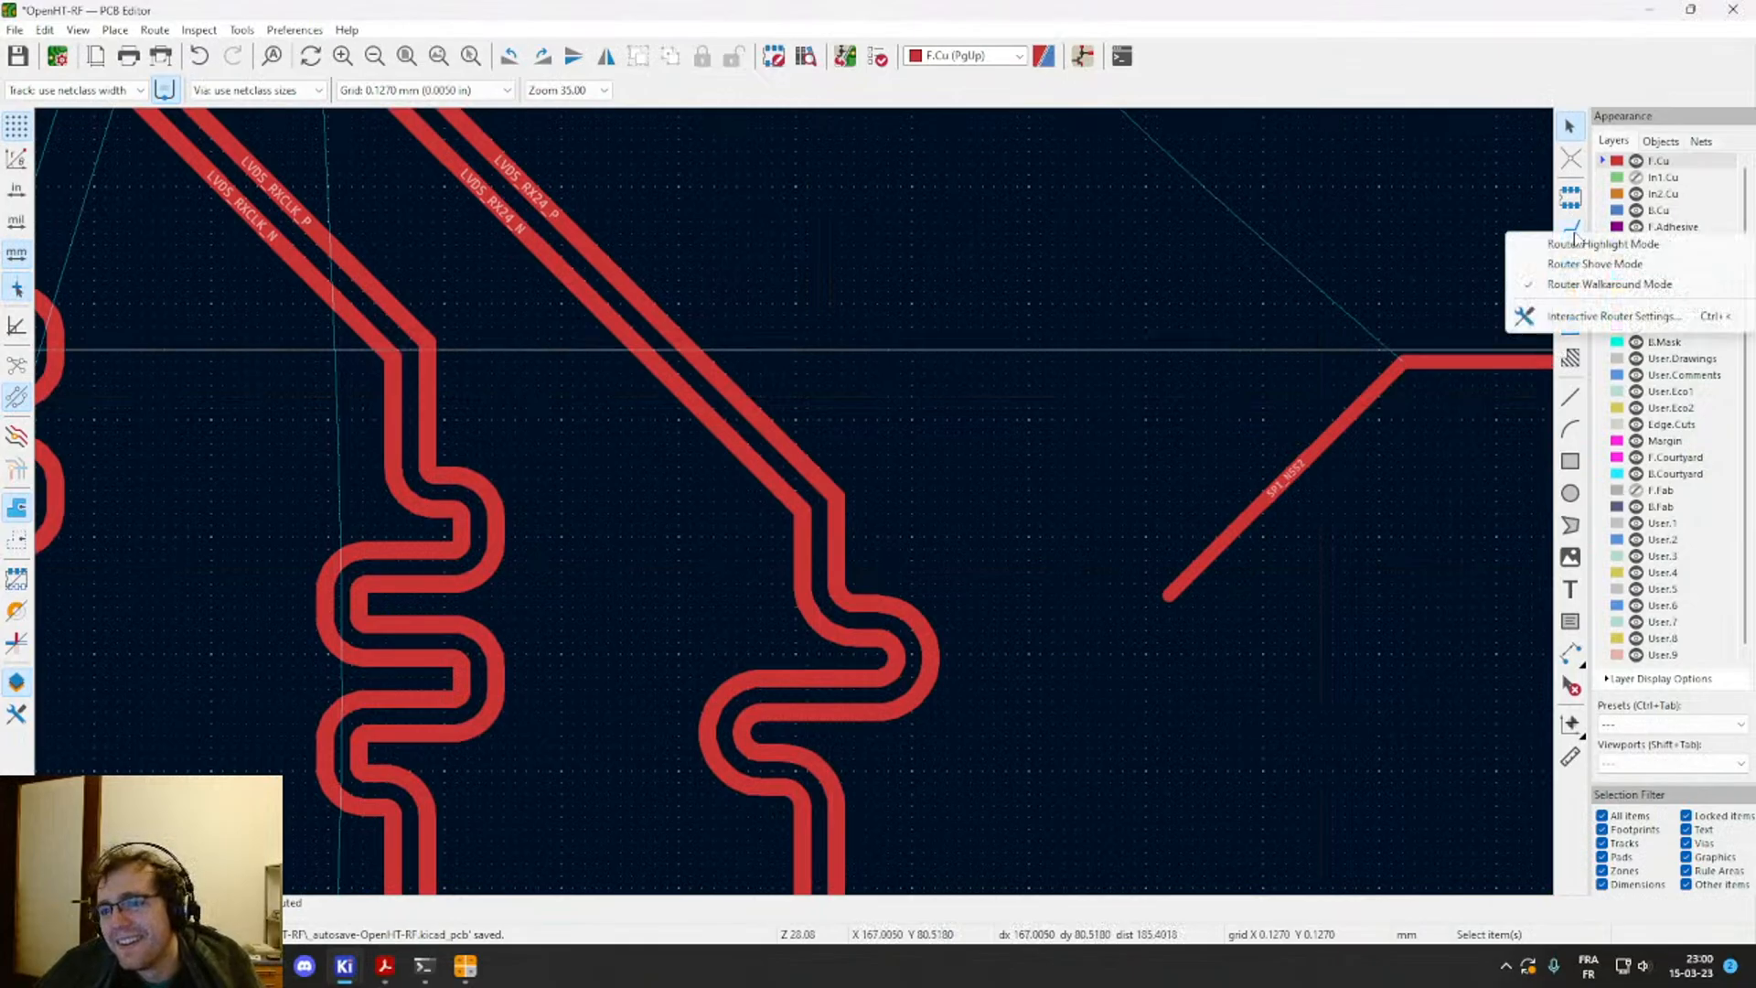
left_click(1601, 315)
key("Return")
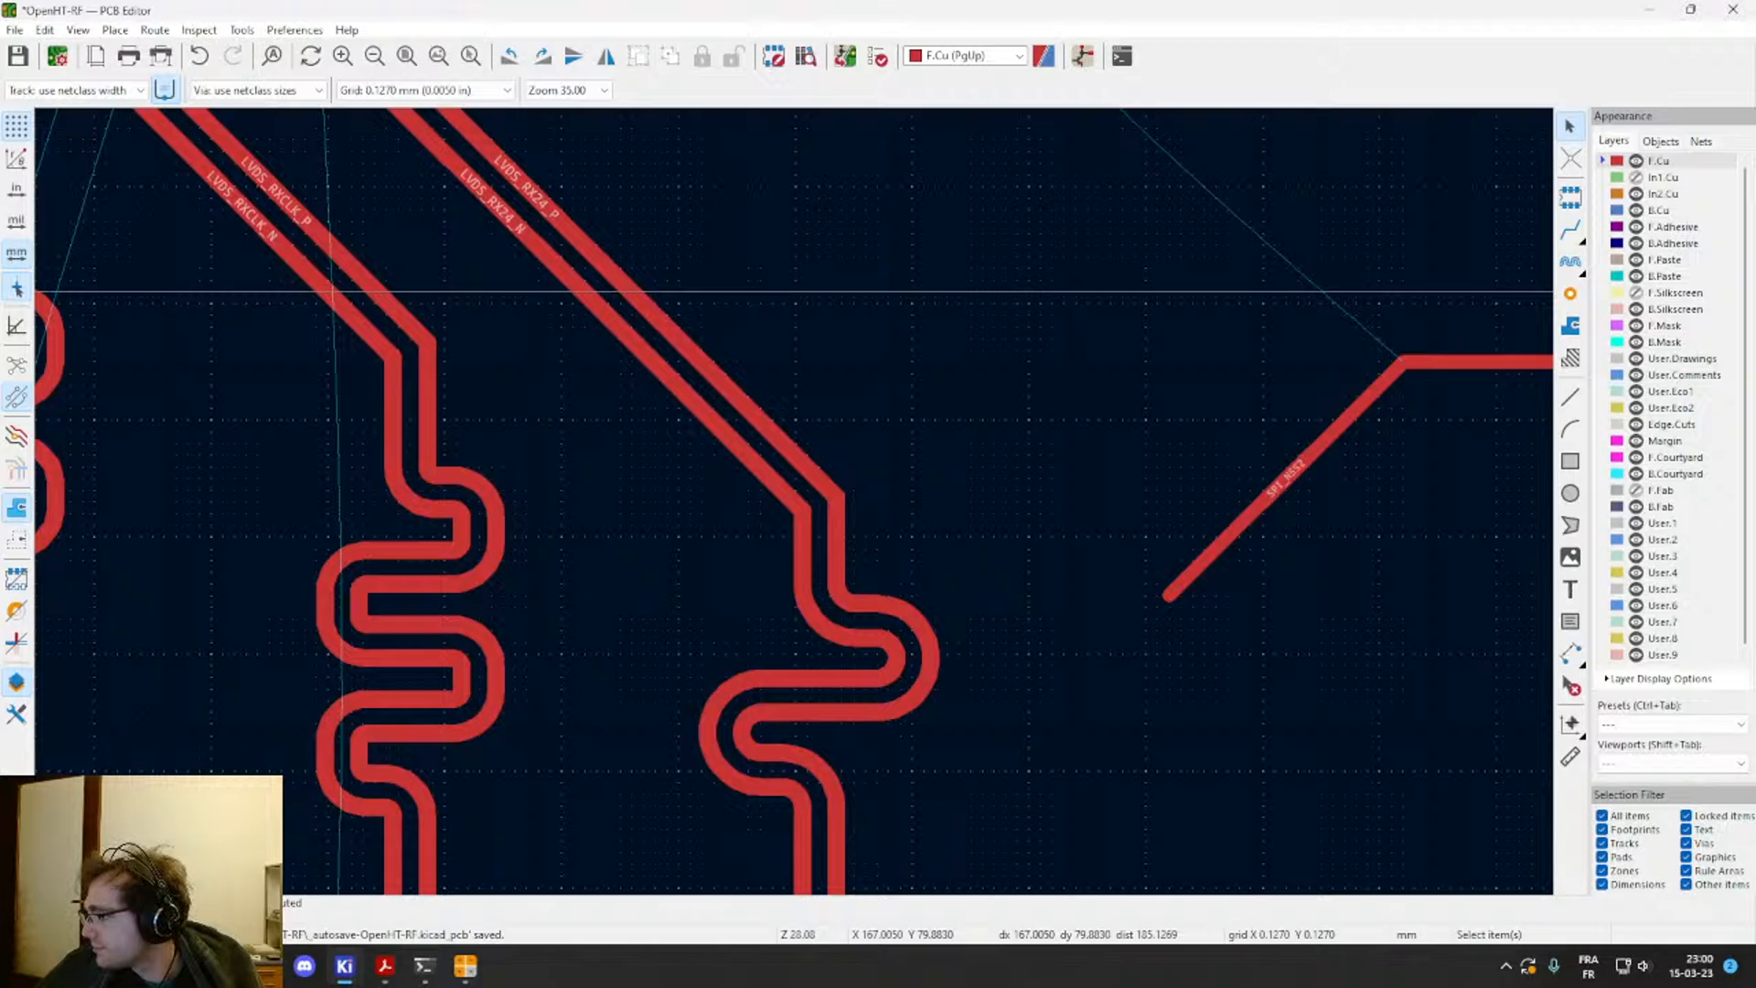
scroll(522, 498, "down", 3)
scroll(666, 473, "up", 3)
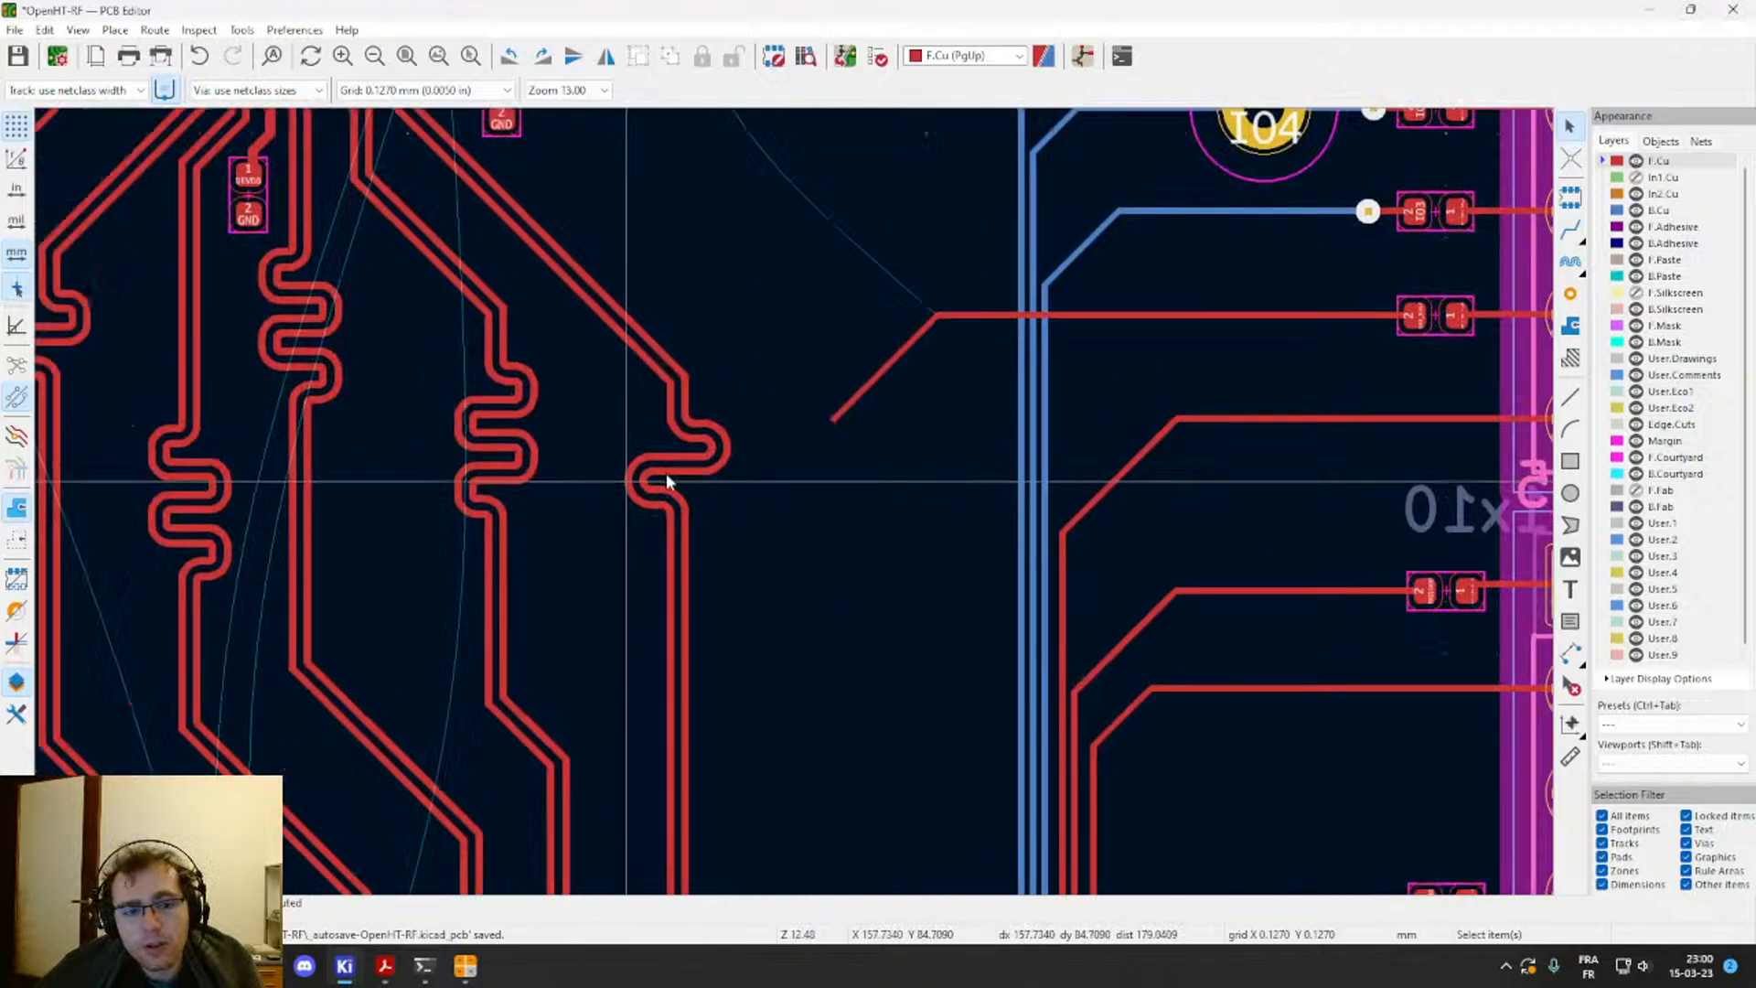
middle_click_drag(830, 605, 906, 612)
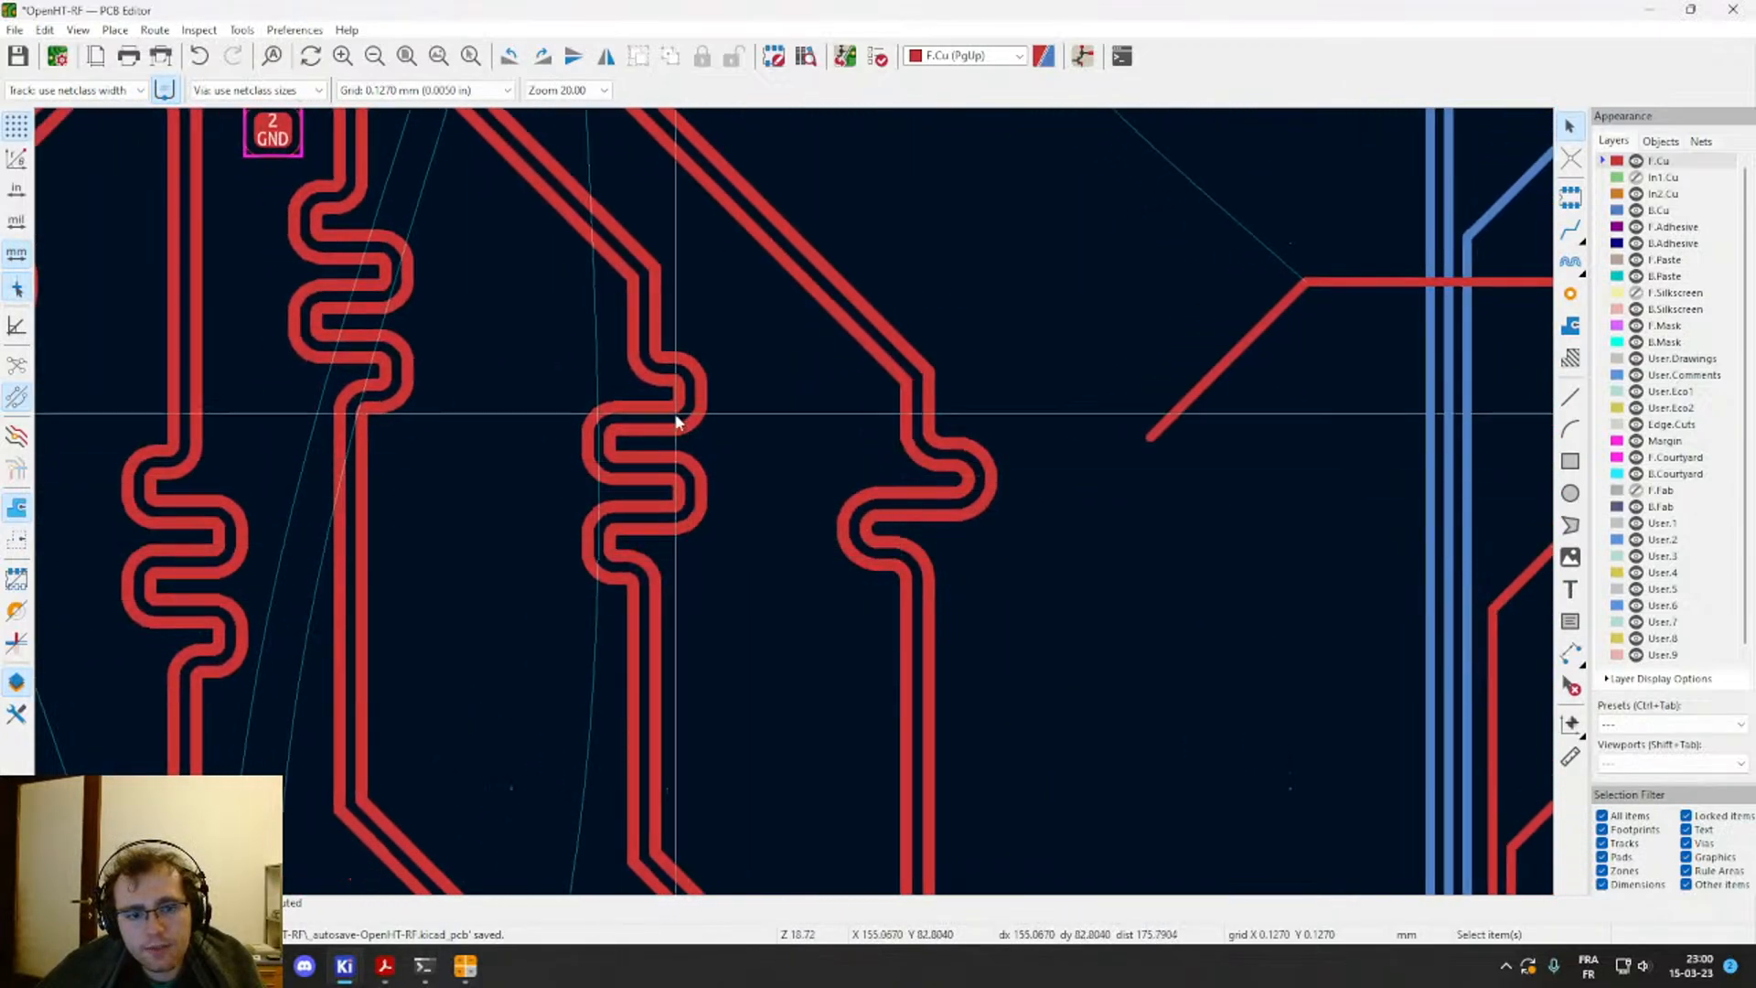
Step: Check the LVDS_RXCLK pair's tuned length with the length tuner and the routed length of its LVDS_RXCLK_P track
left_click(1570, 261)
left_click(658, 331)
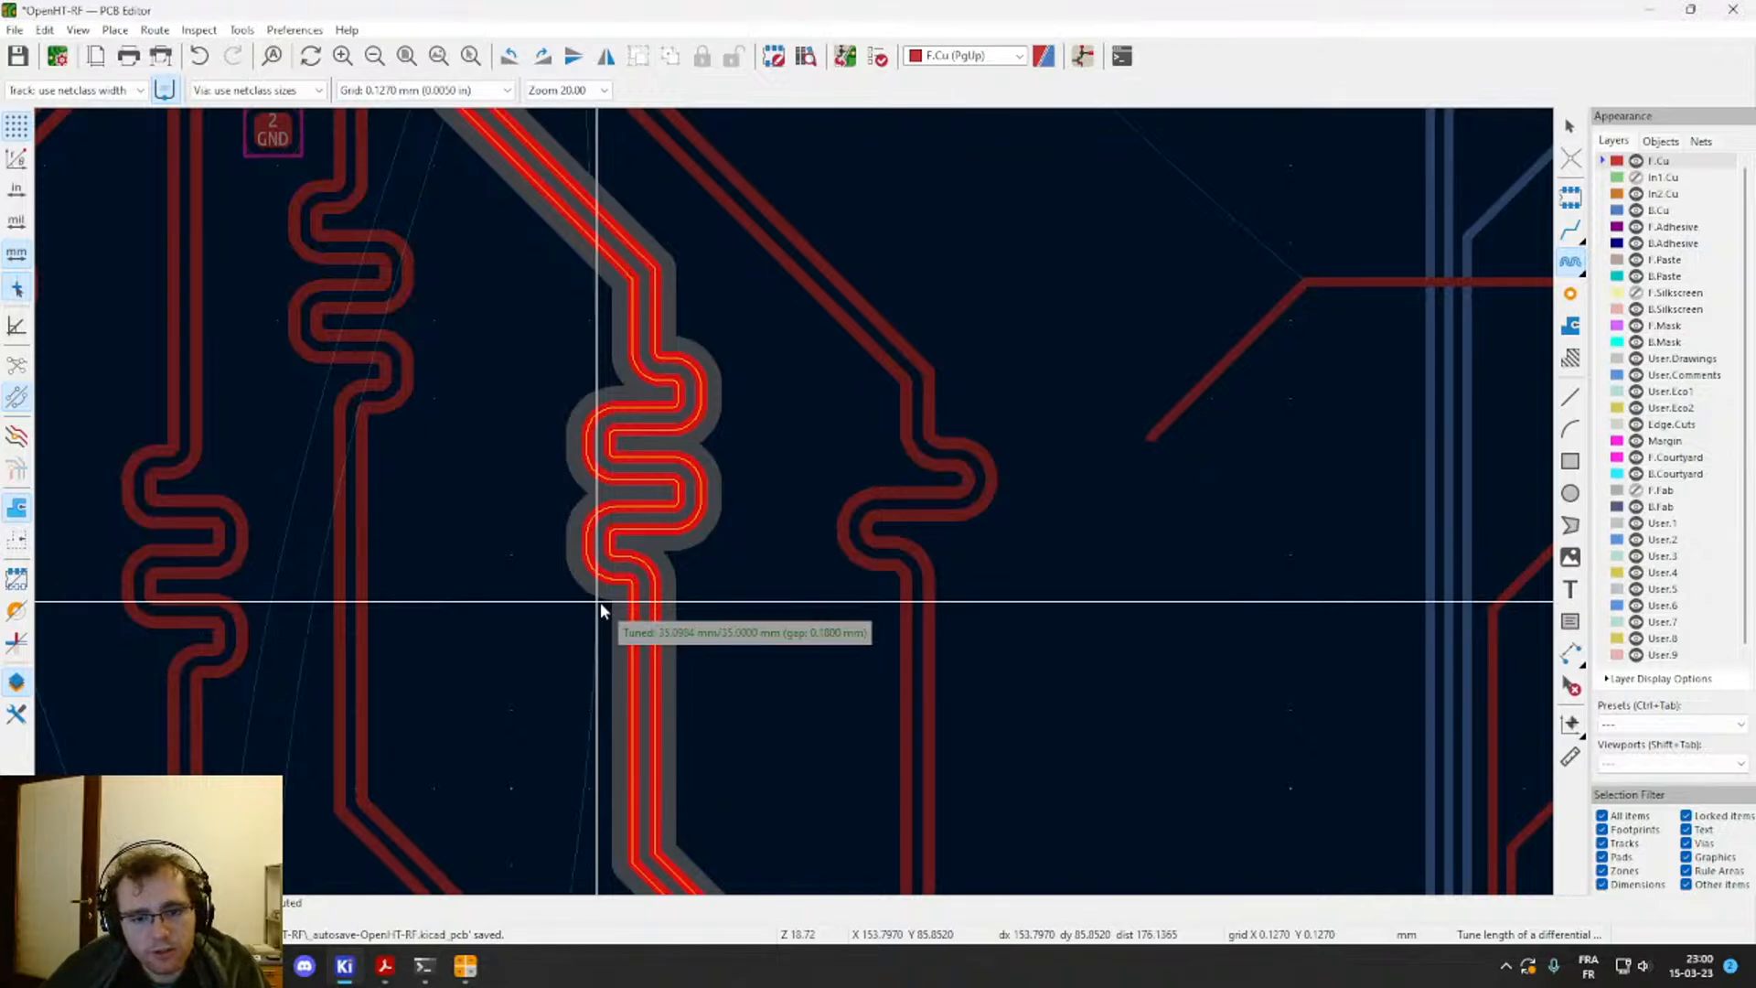
key("Escape")
scroll(679, 530, "up", 3)
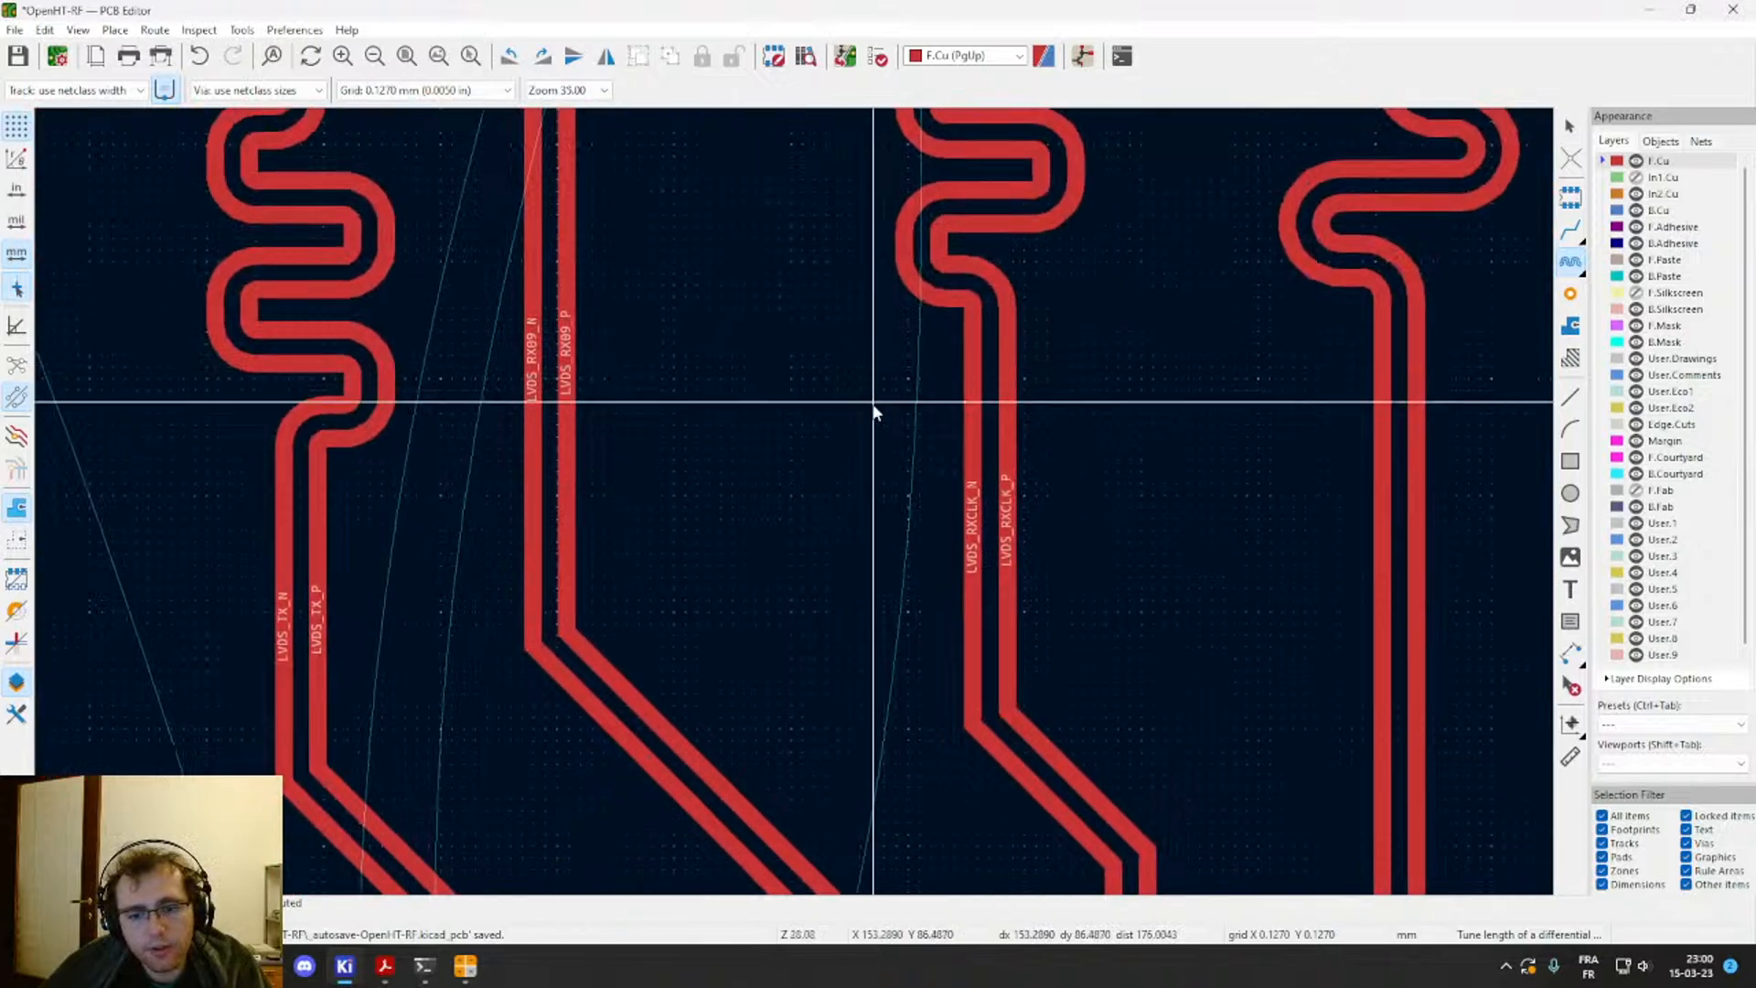
left_click(895, 525)
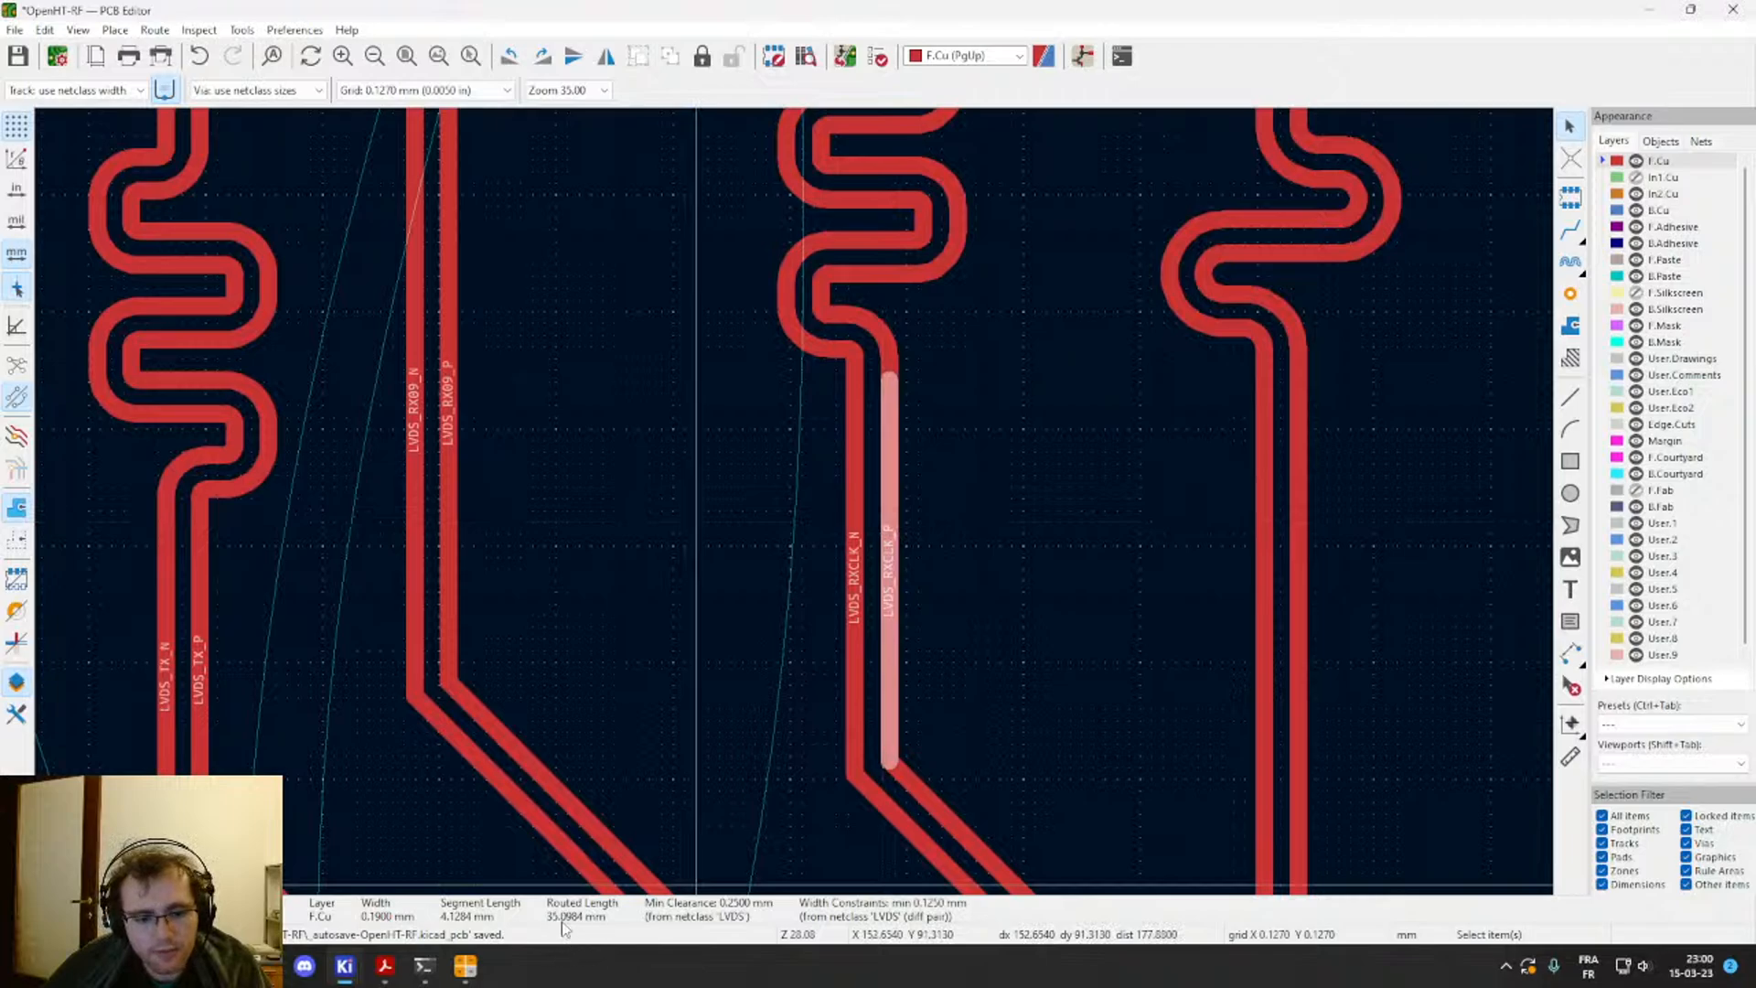
scroll(795, 375, "down", 7)
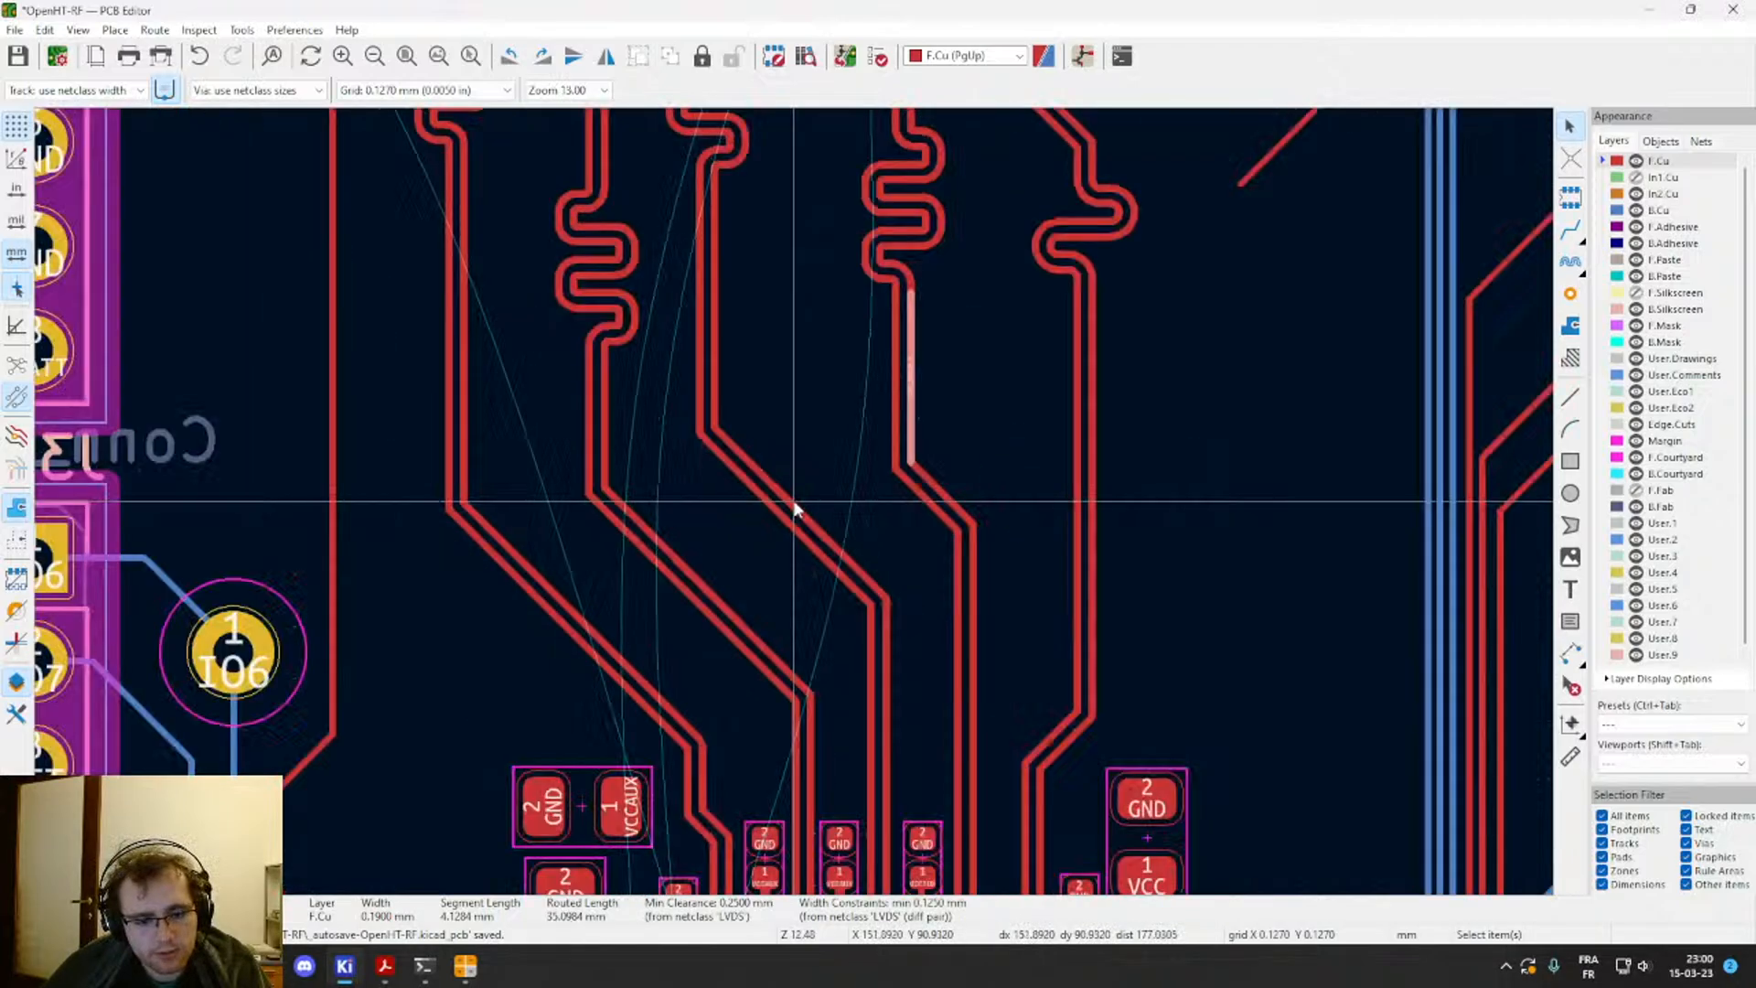
middle_click_drag(813, 362, 815, 407)
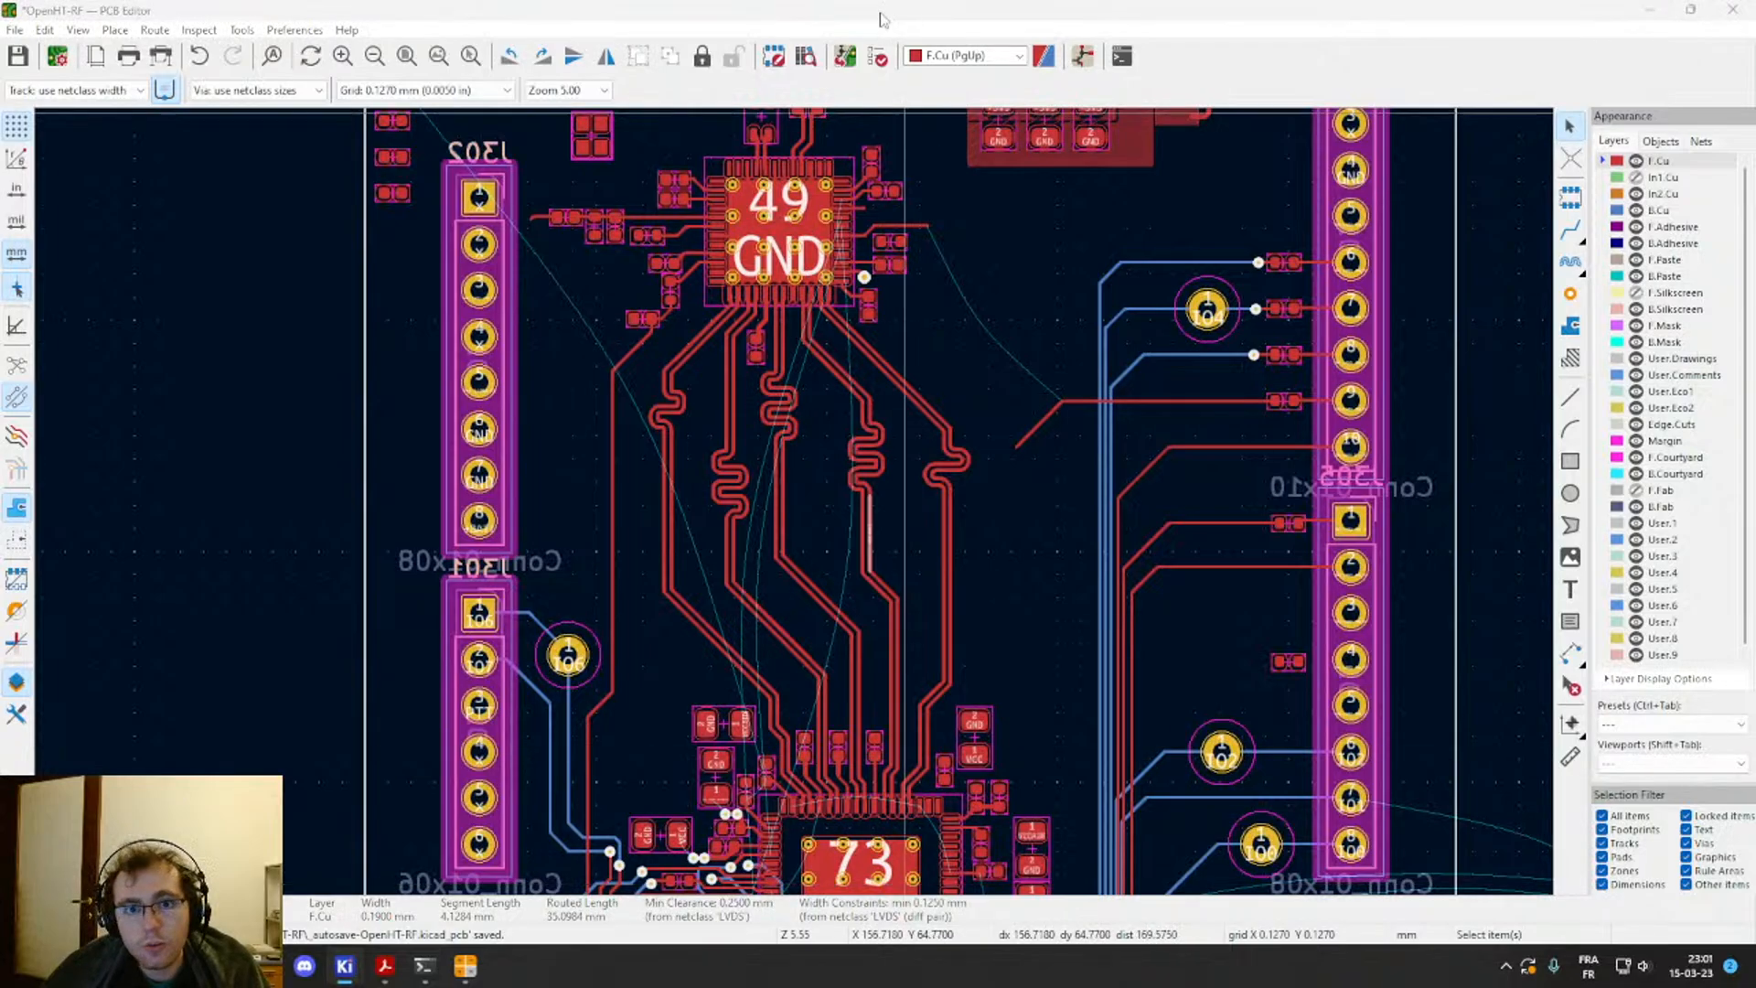
Step: Delete the tuning meander on the leftmost LVDS pair and bridge the gap with a straight differential pair route
scroll(841, 547, "up", 5)
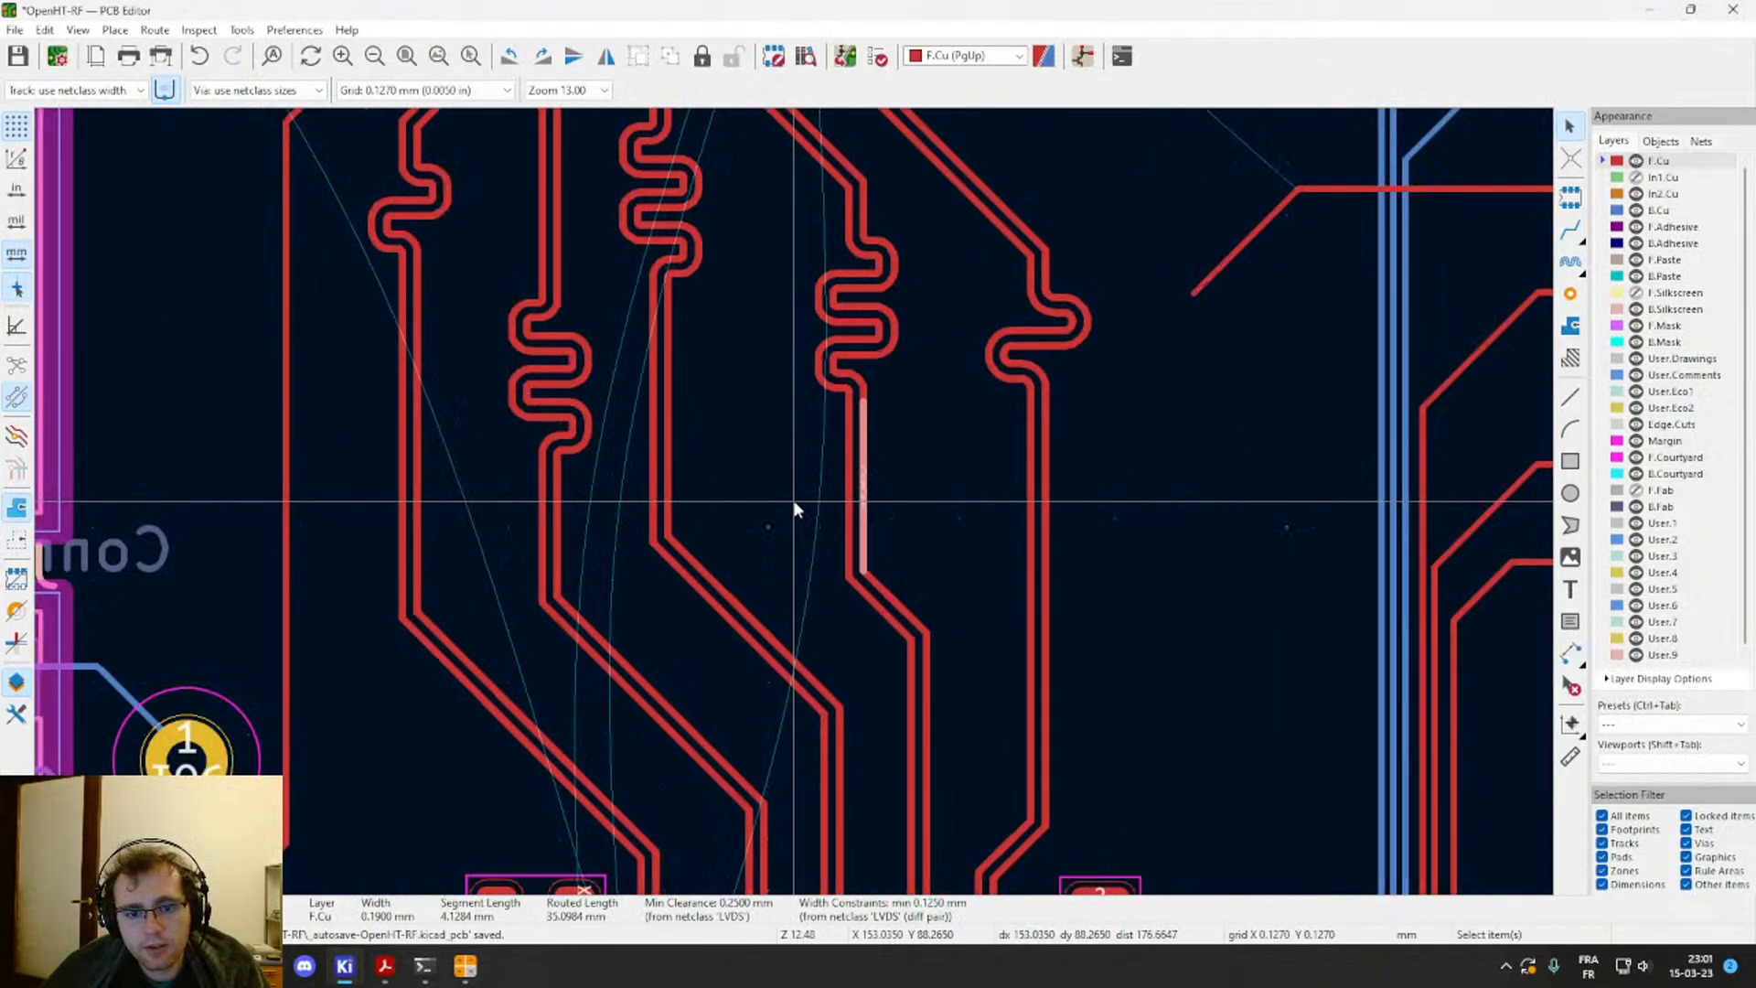
left_click_drag(712, 670, 722, 620)
scroll(723, 620, "down", 2)
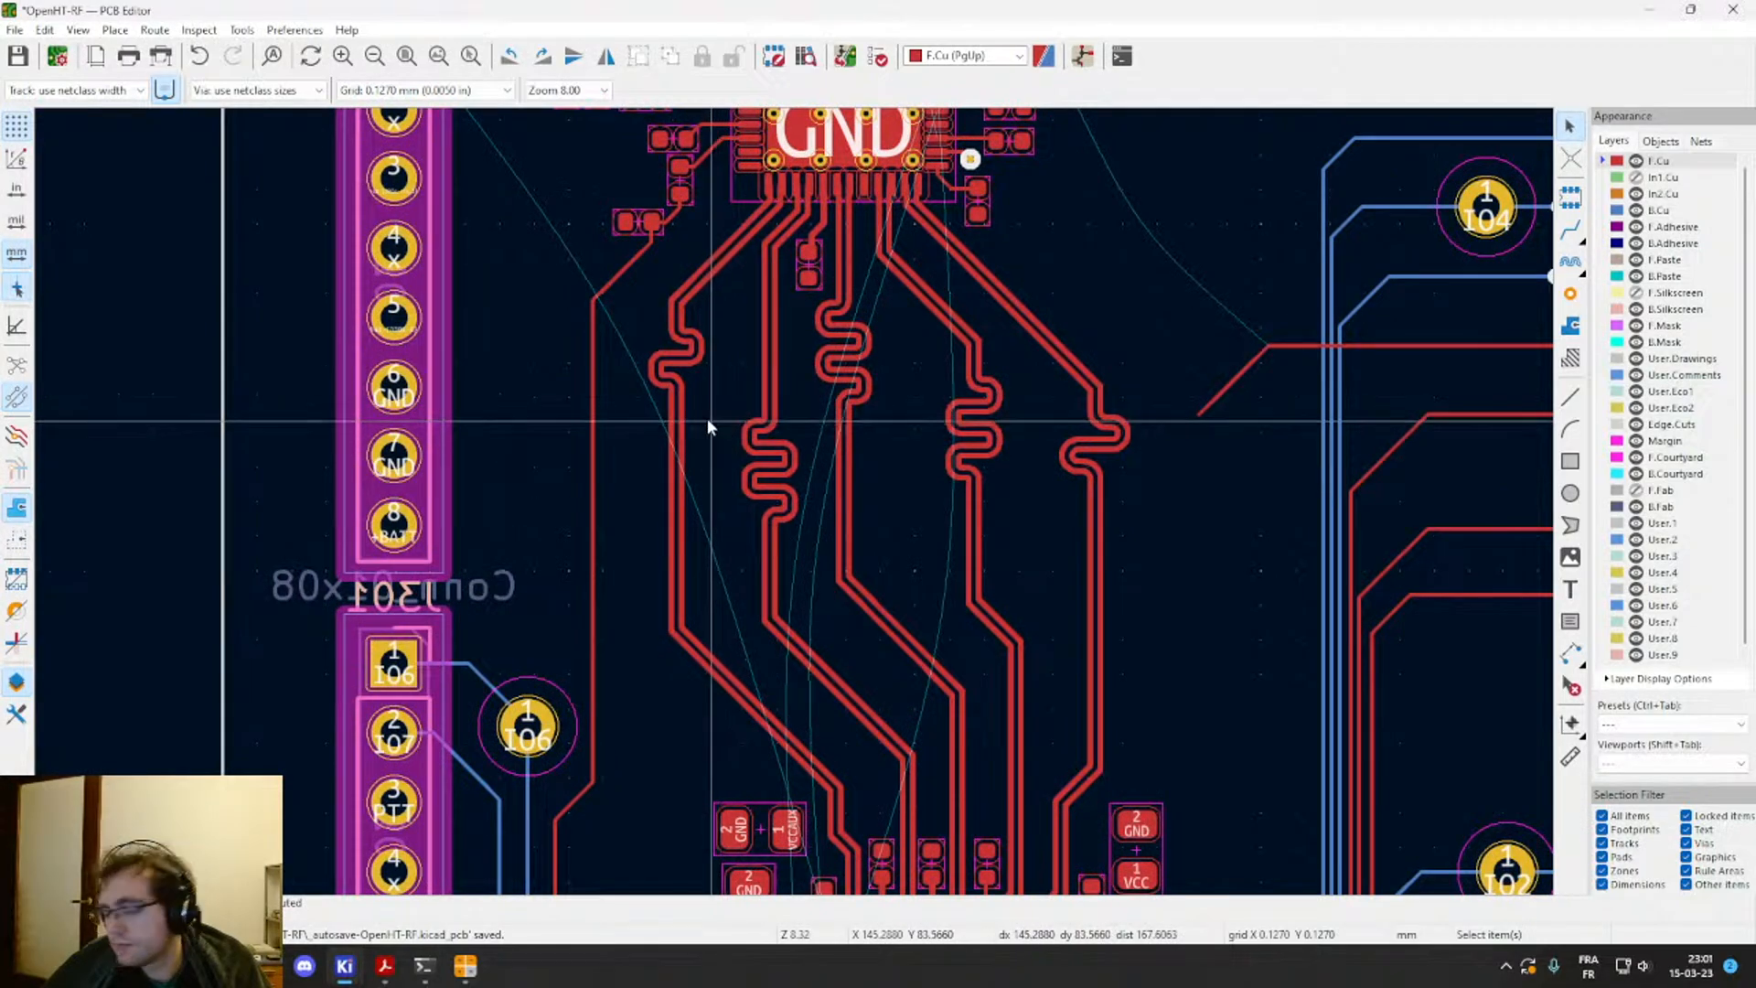
scroll(678, 403, "up", 3)
left_click_drag(868, 554, 717, 397)
key("Delete")
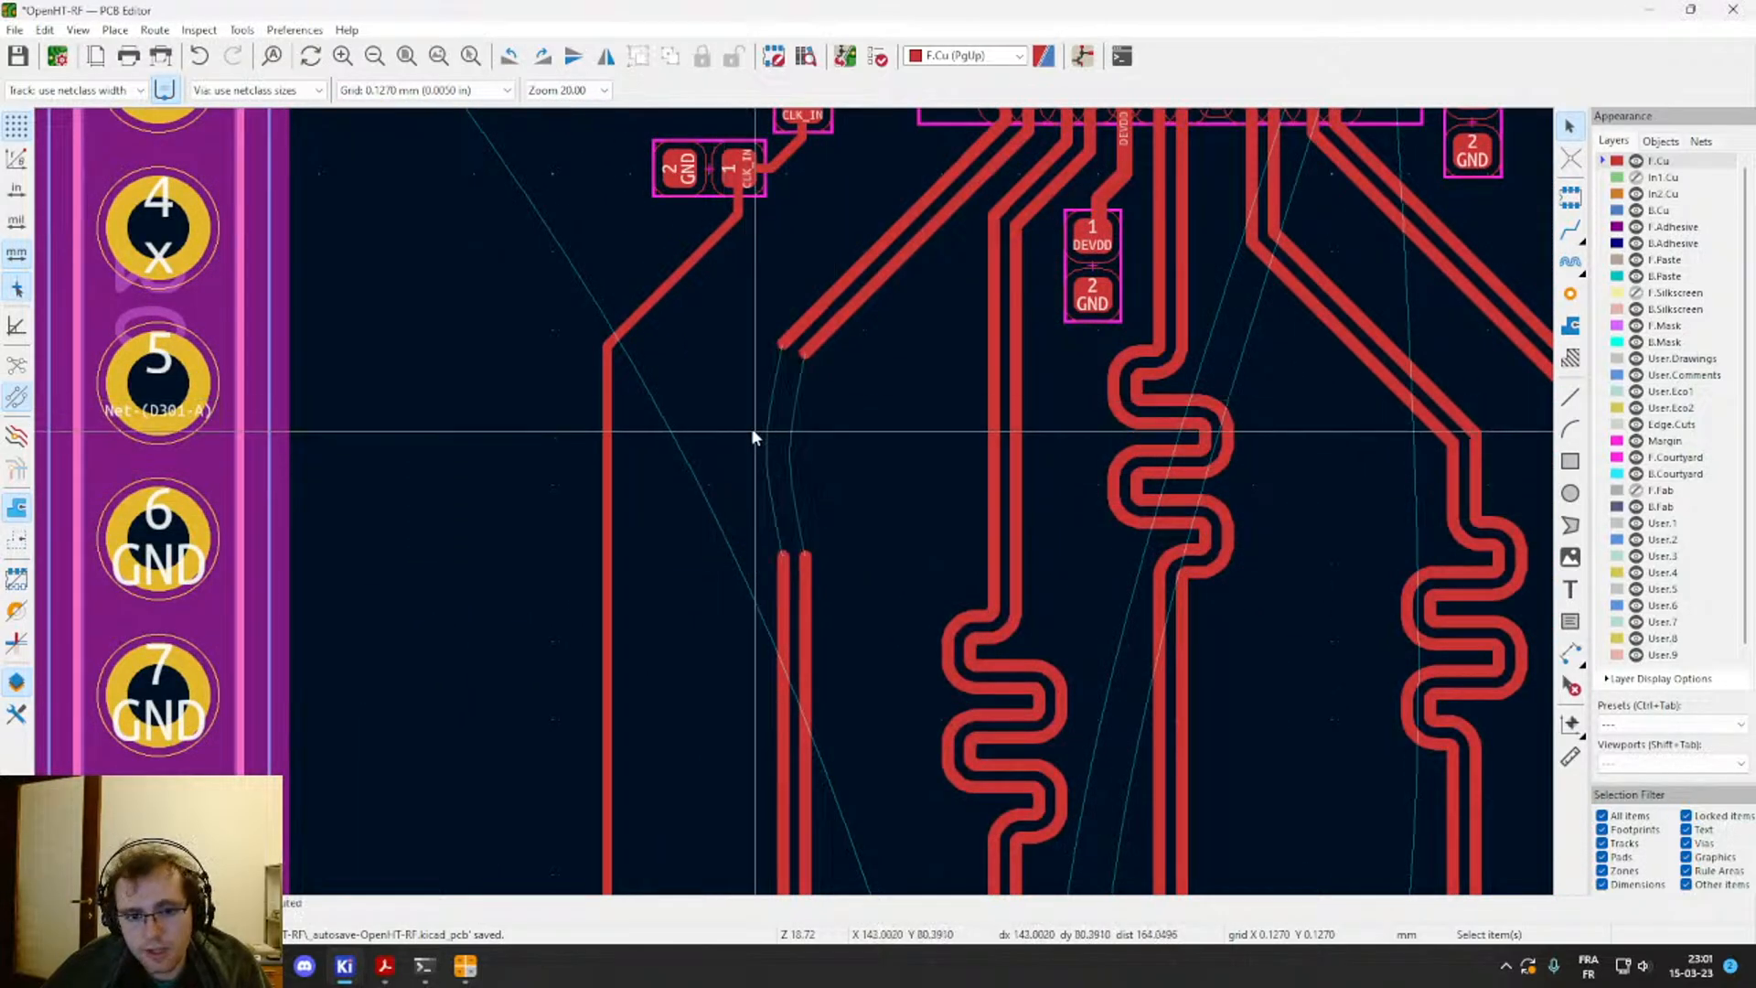
key("6")
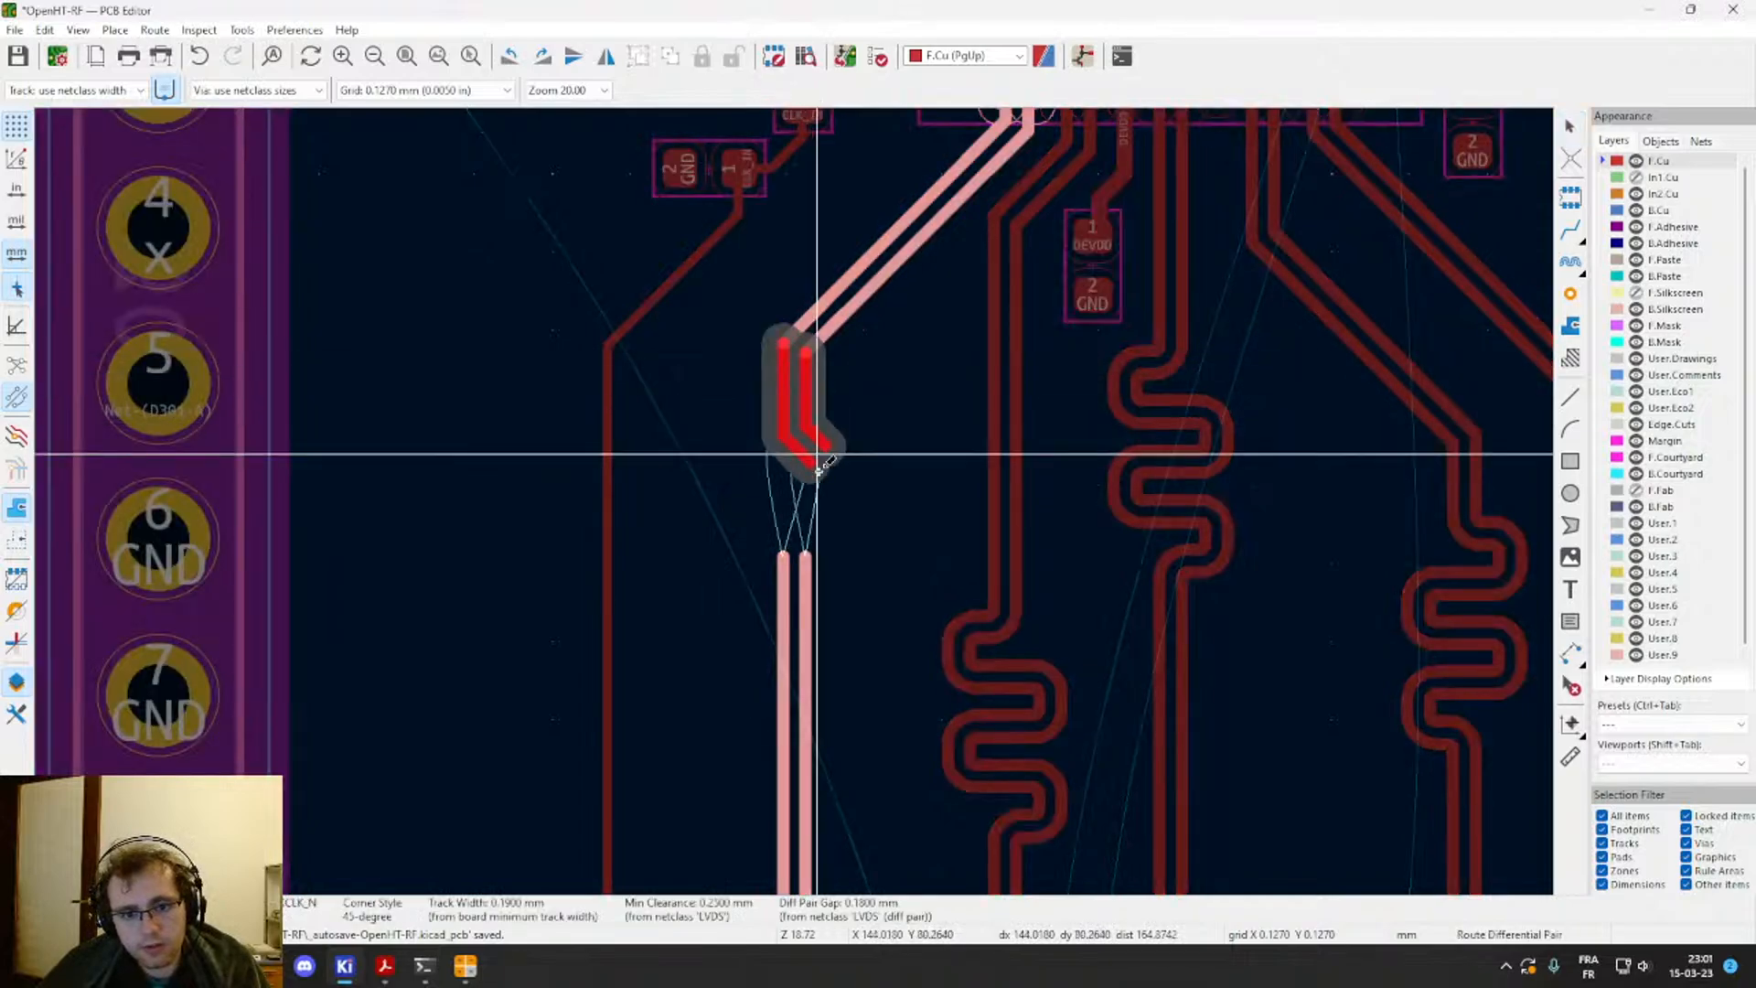
left_click(806, 568)
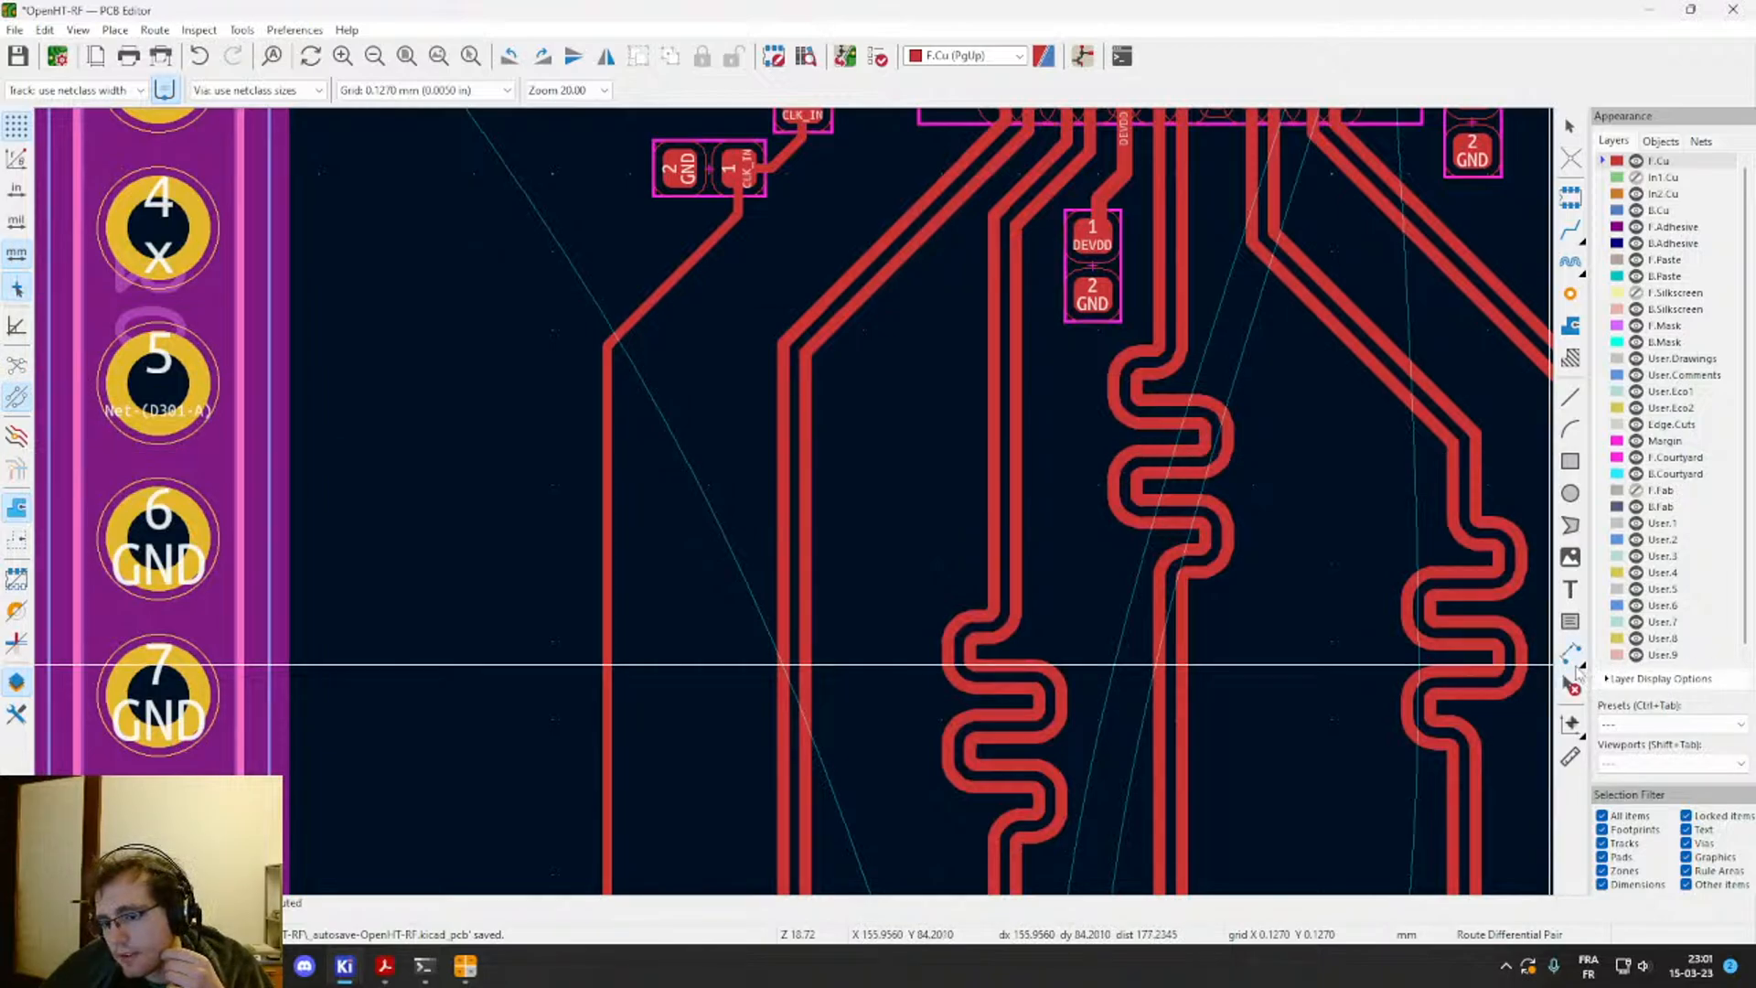
left_click(1577, 660)
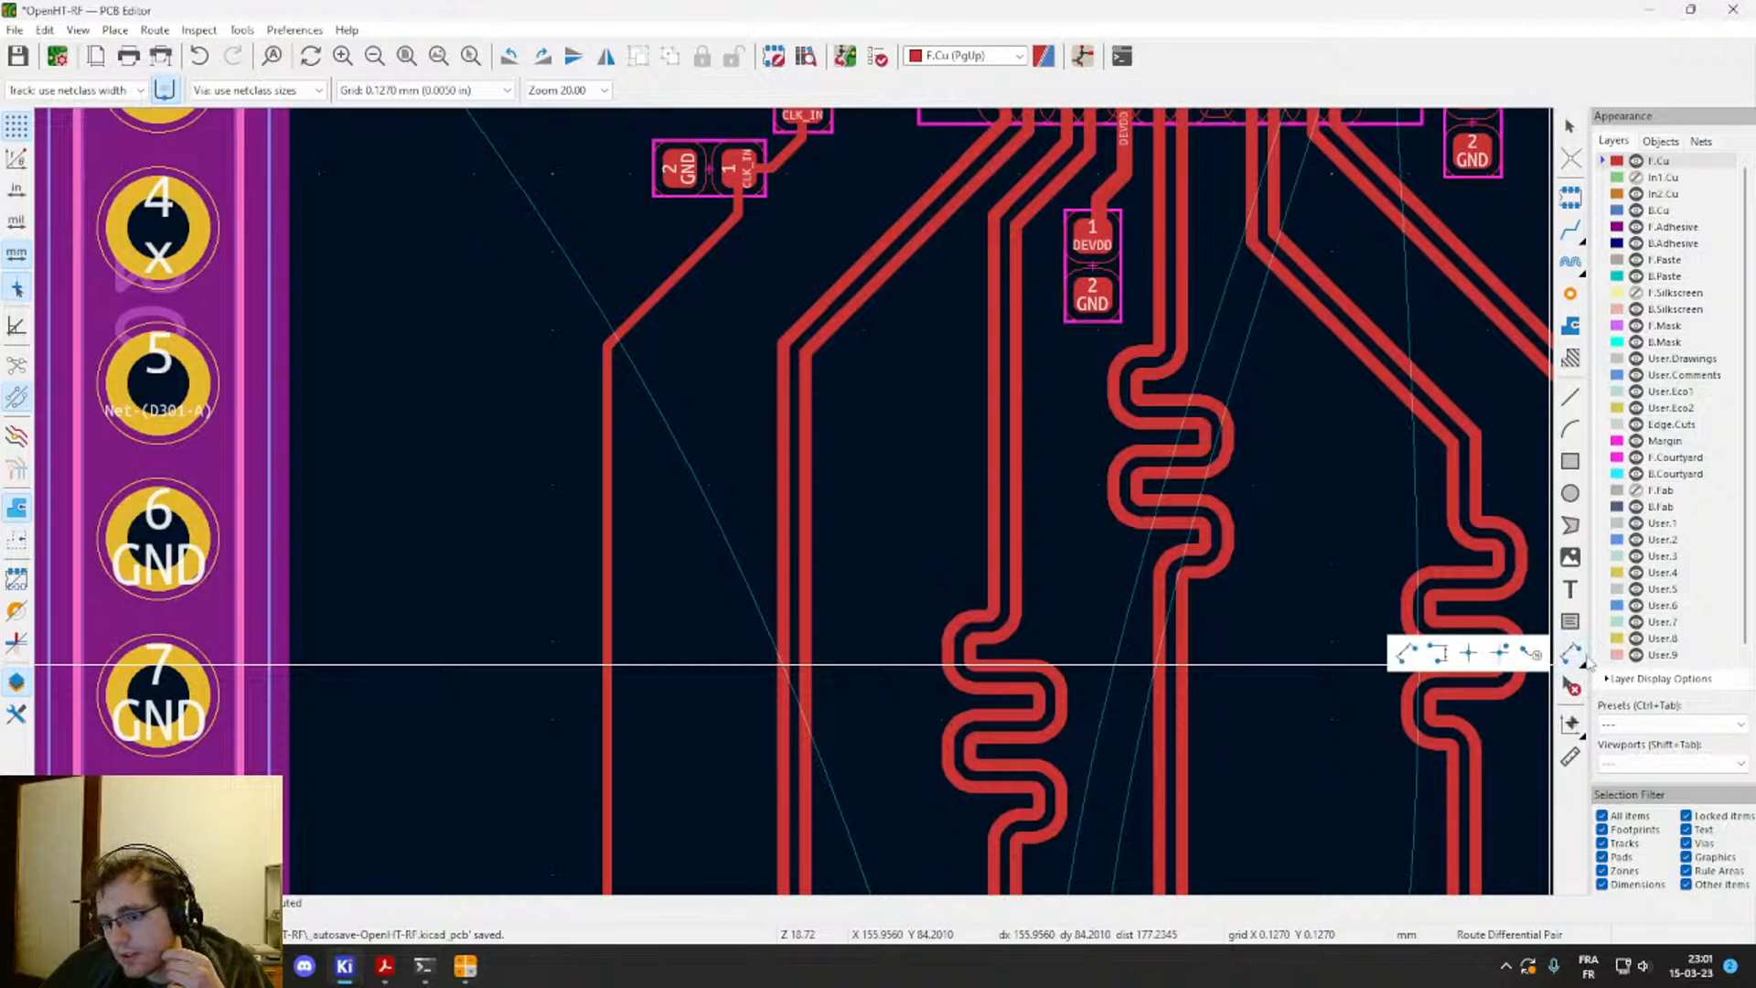
left_click(1568, 812)
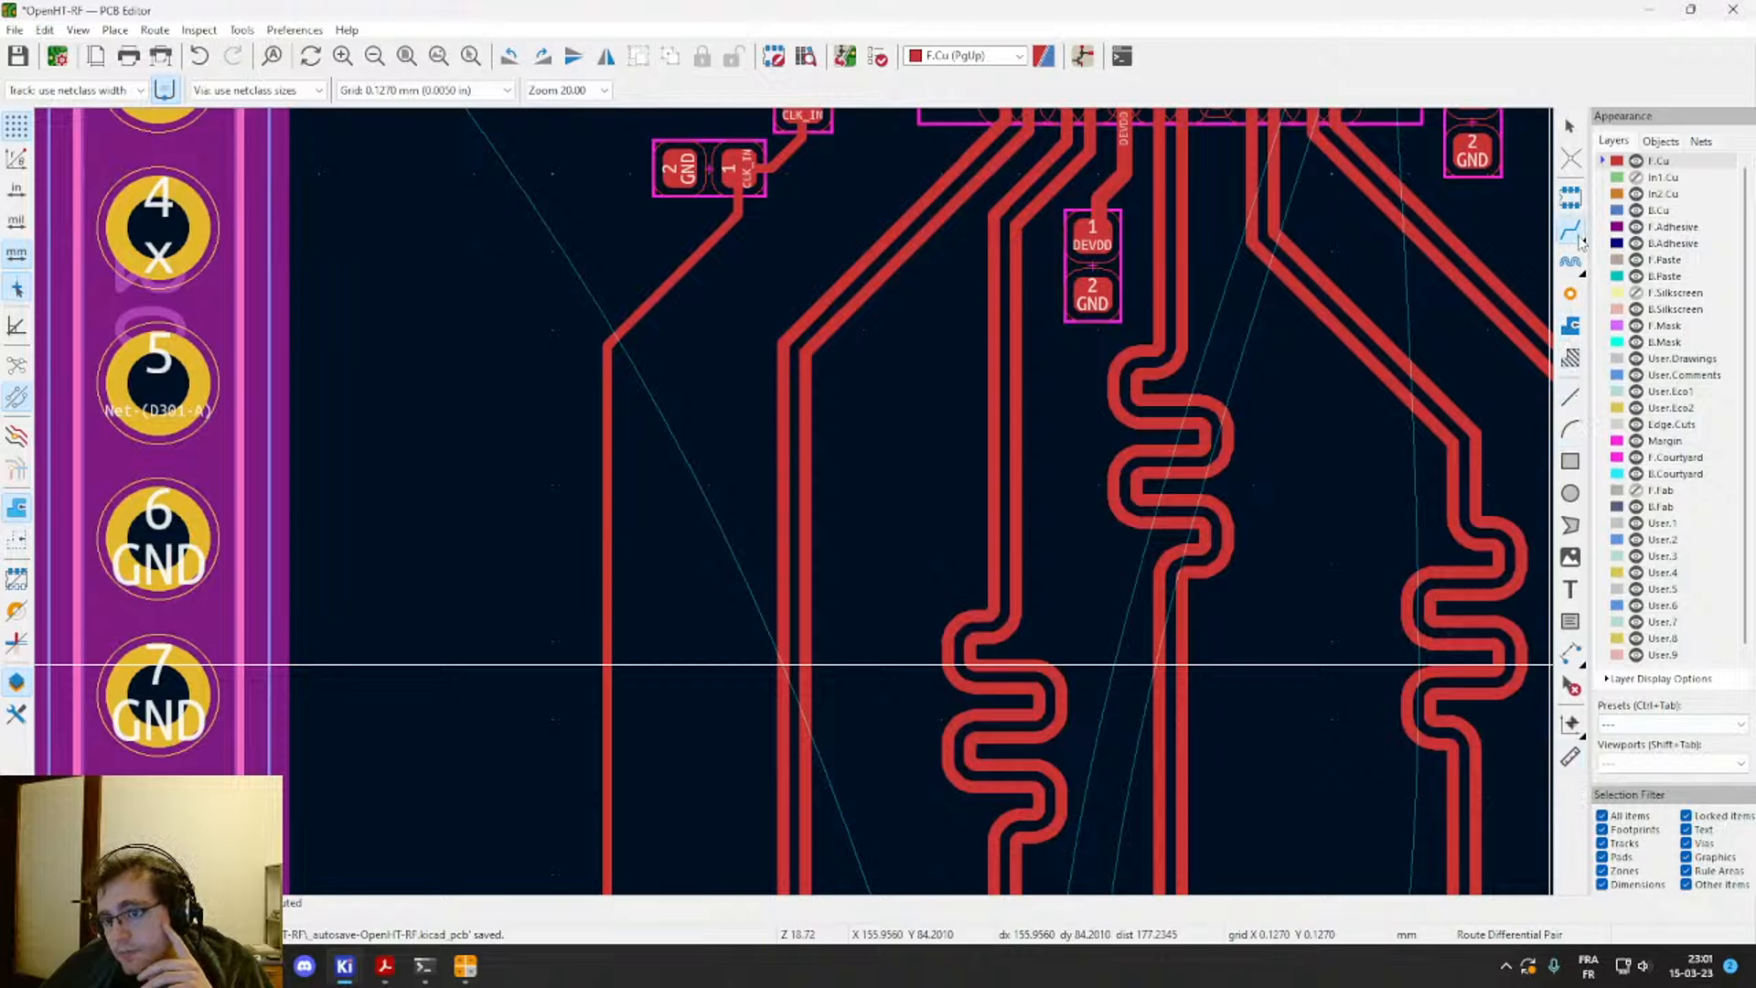
left_click(1571, 201)
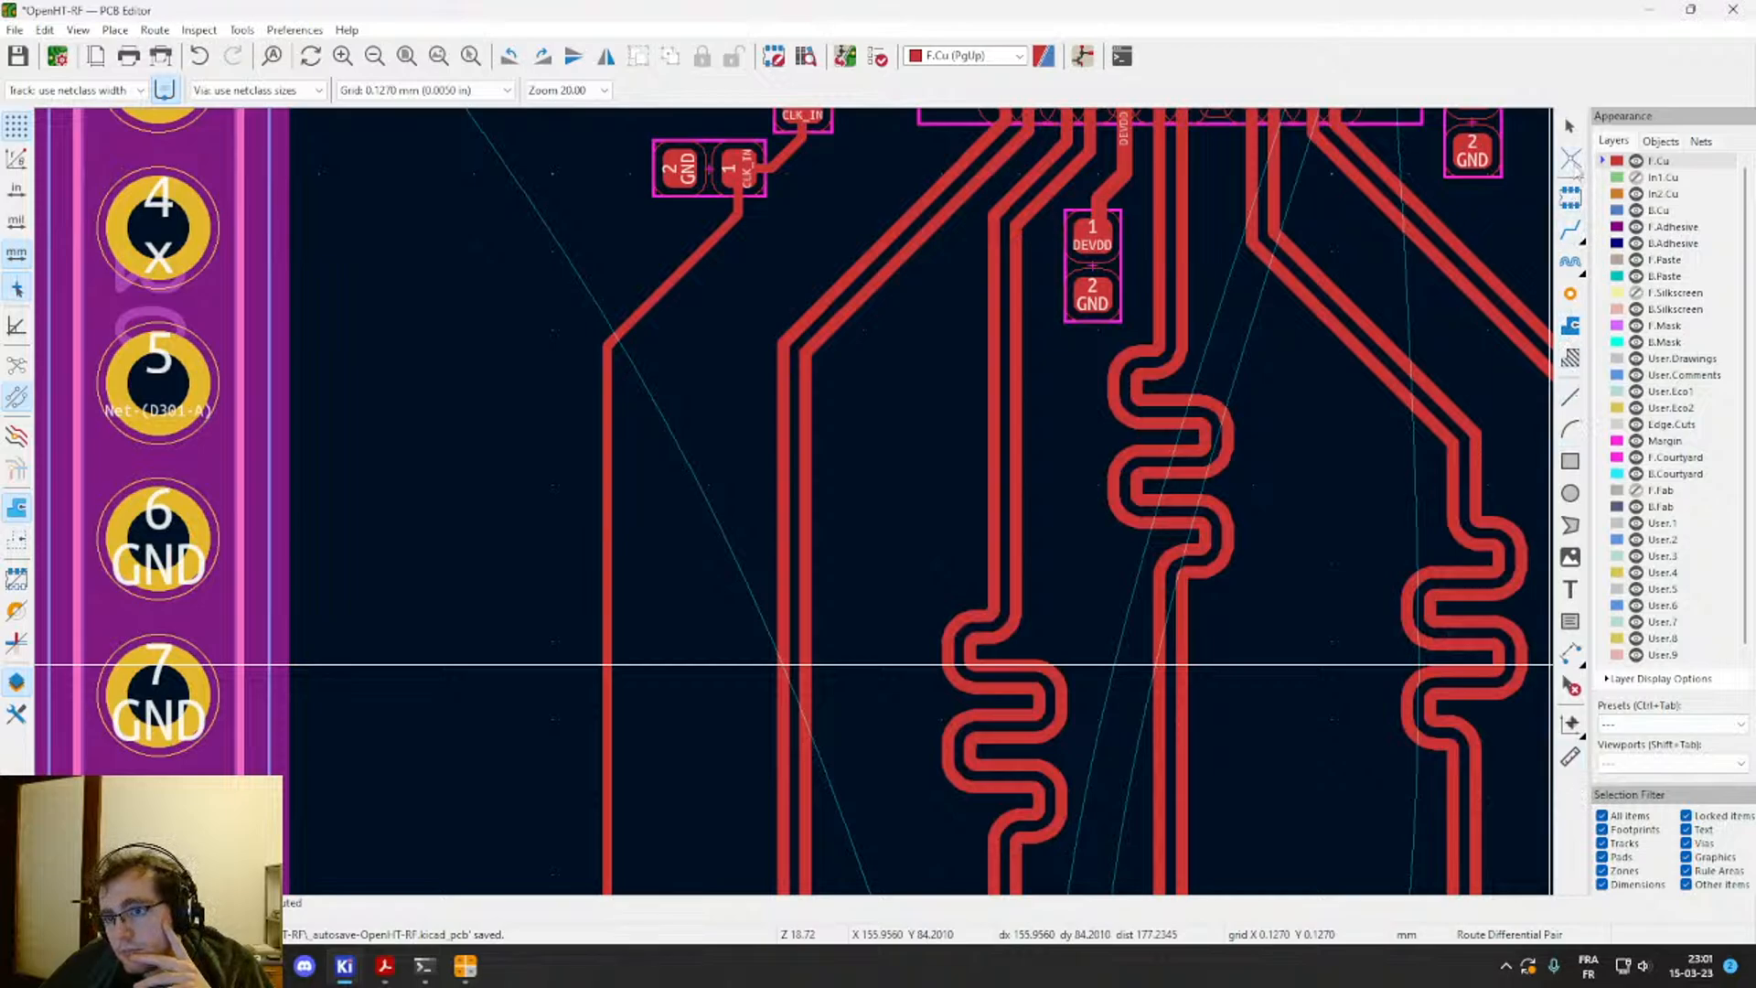
left_click(279, 32)
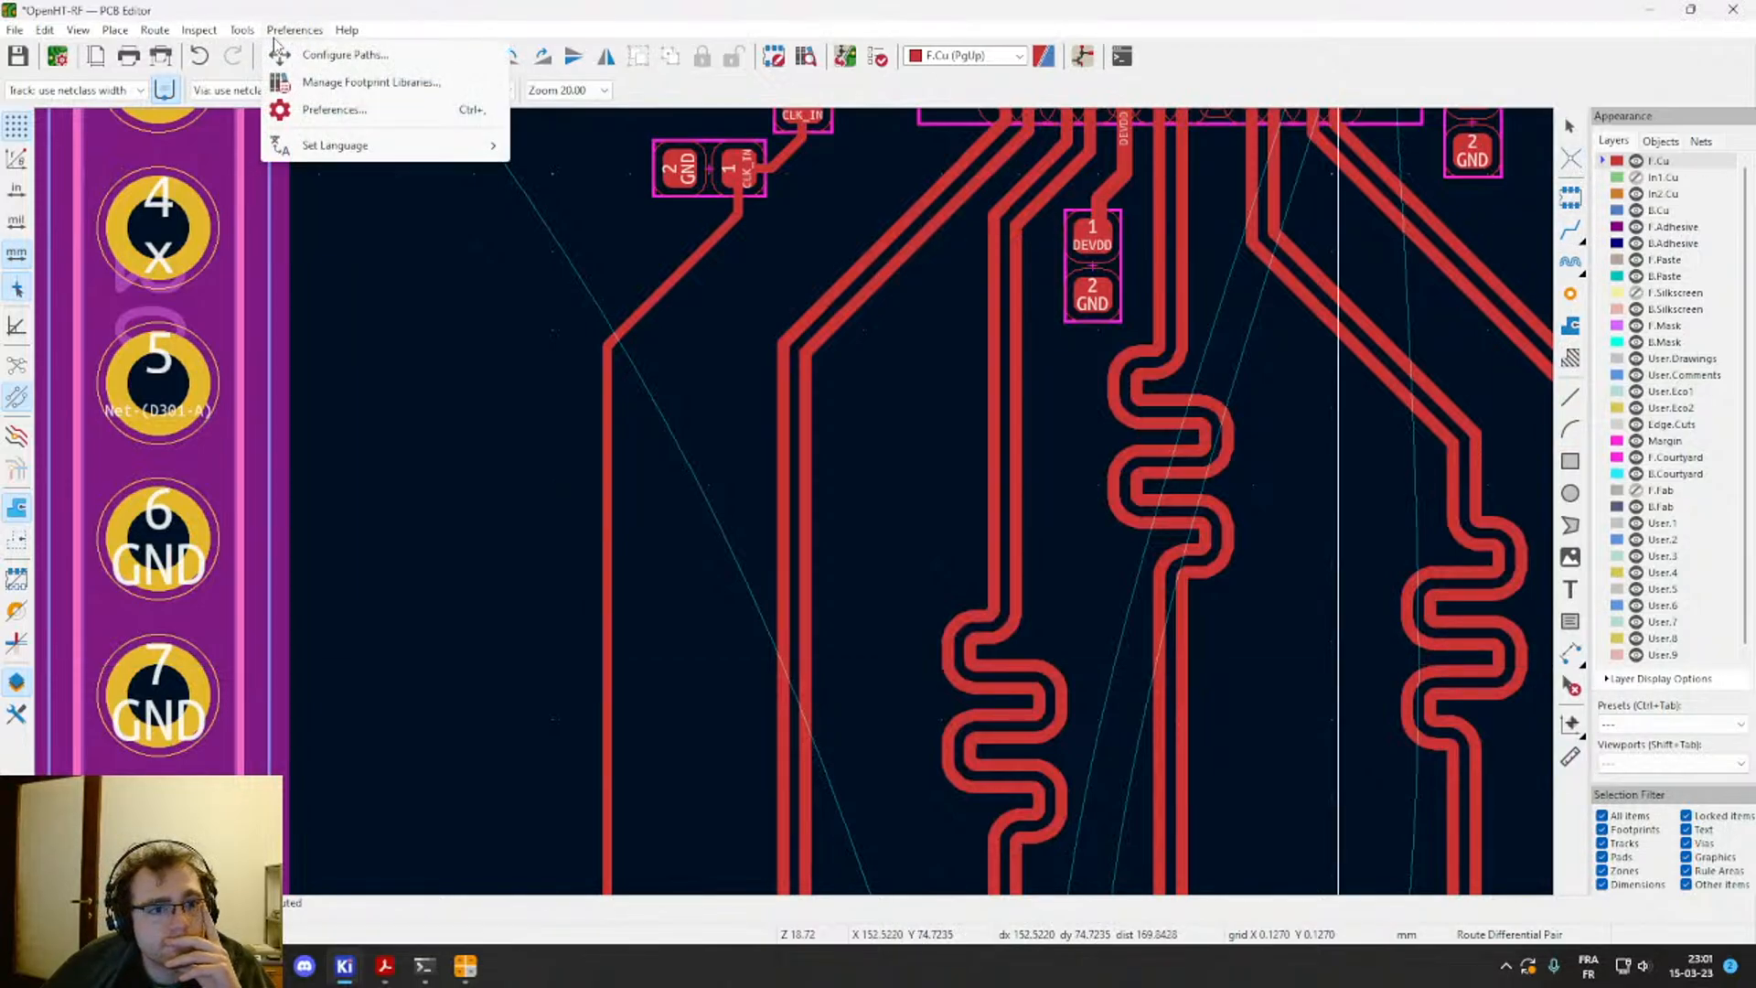
left_click(362, 4)
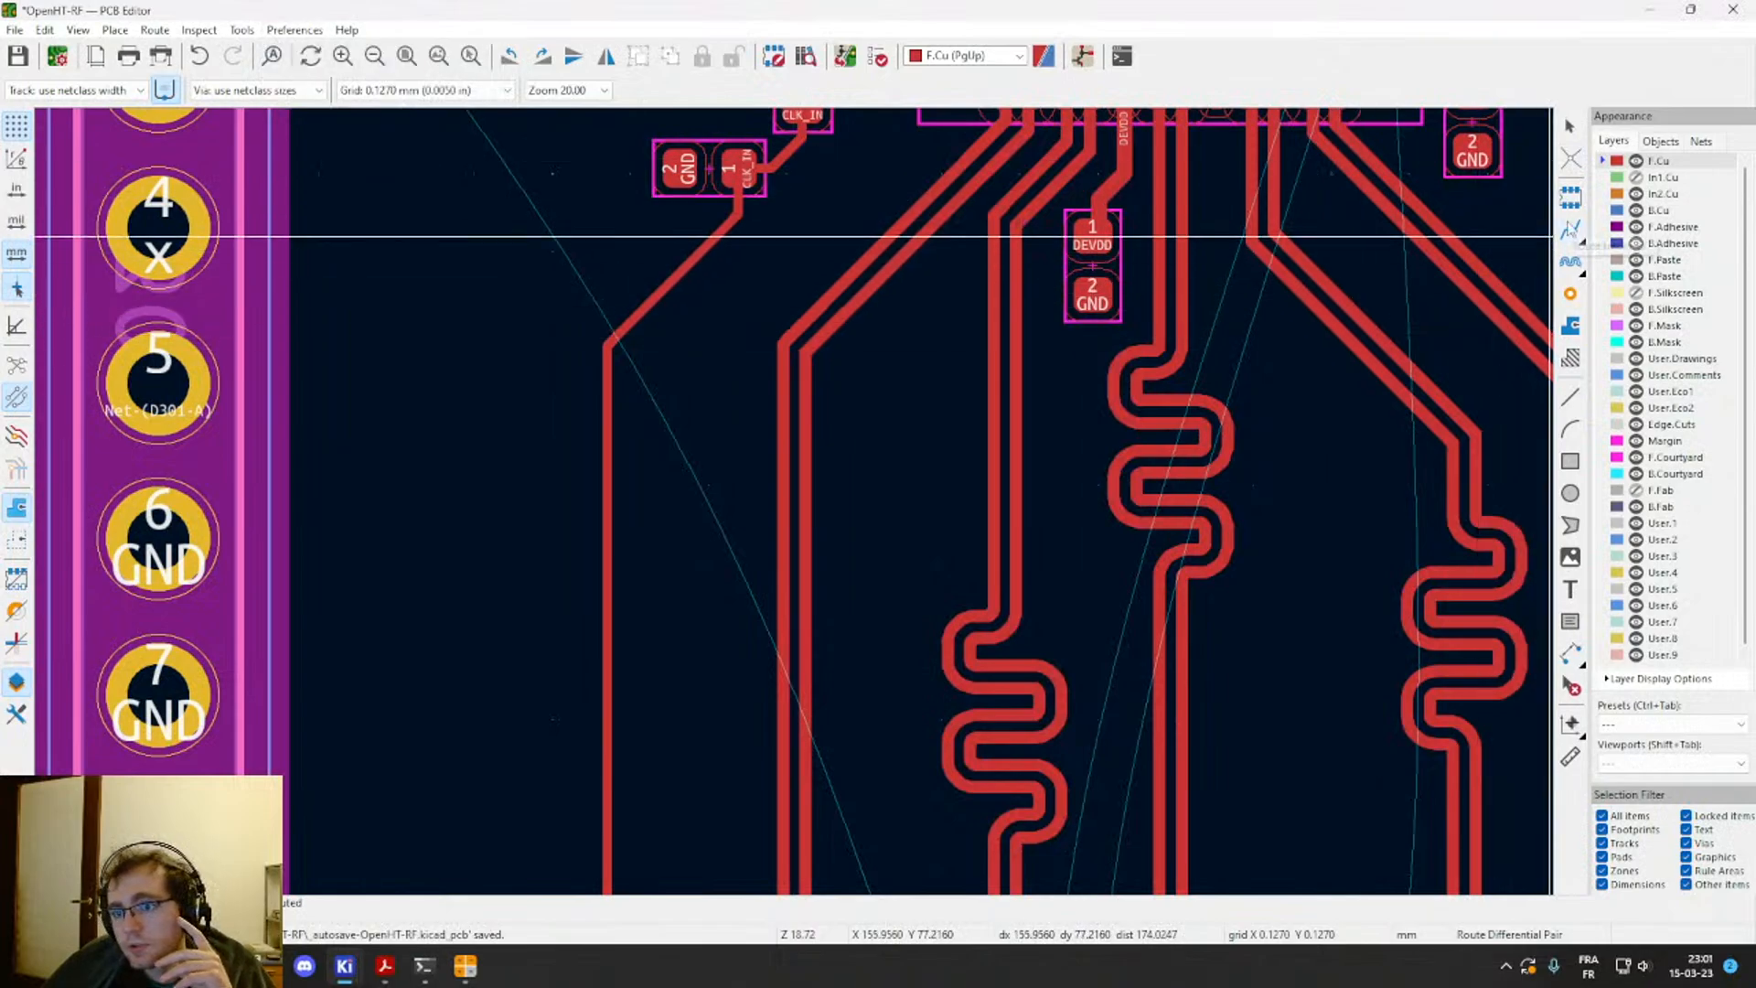
Step: Try routing a single track in the empty area between the pin header and the CLK_IN track, and cancel it
left_click(1571, 230)
left_click(497, 244)
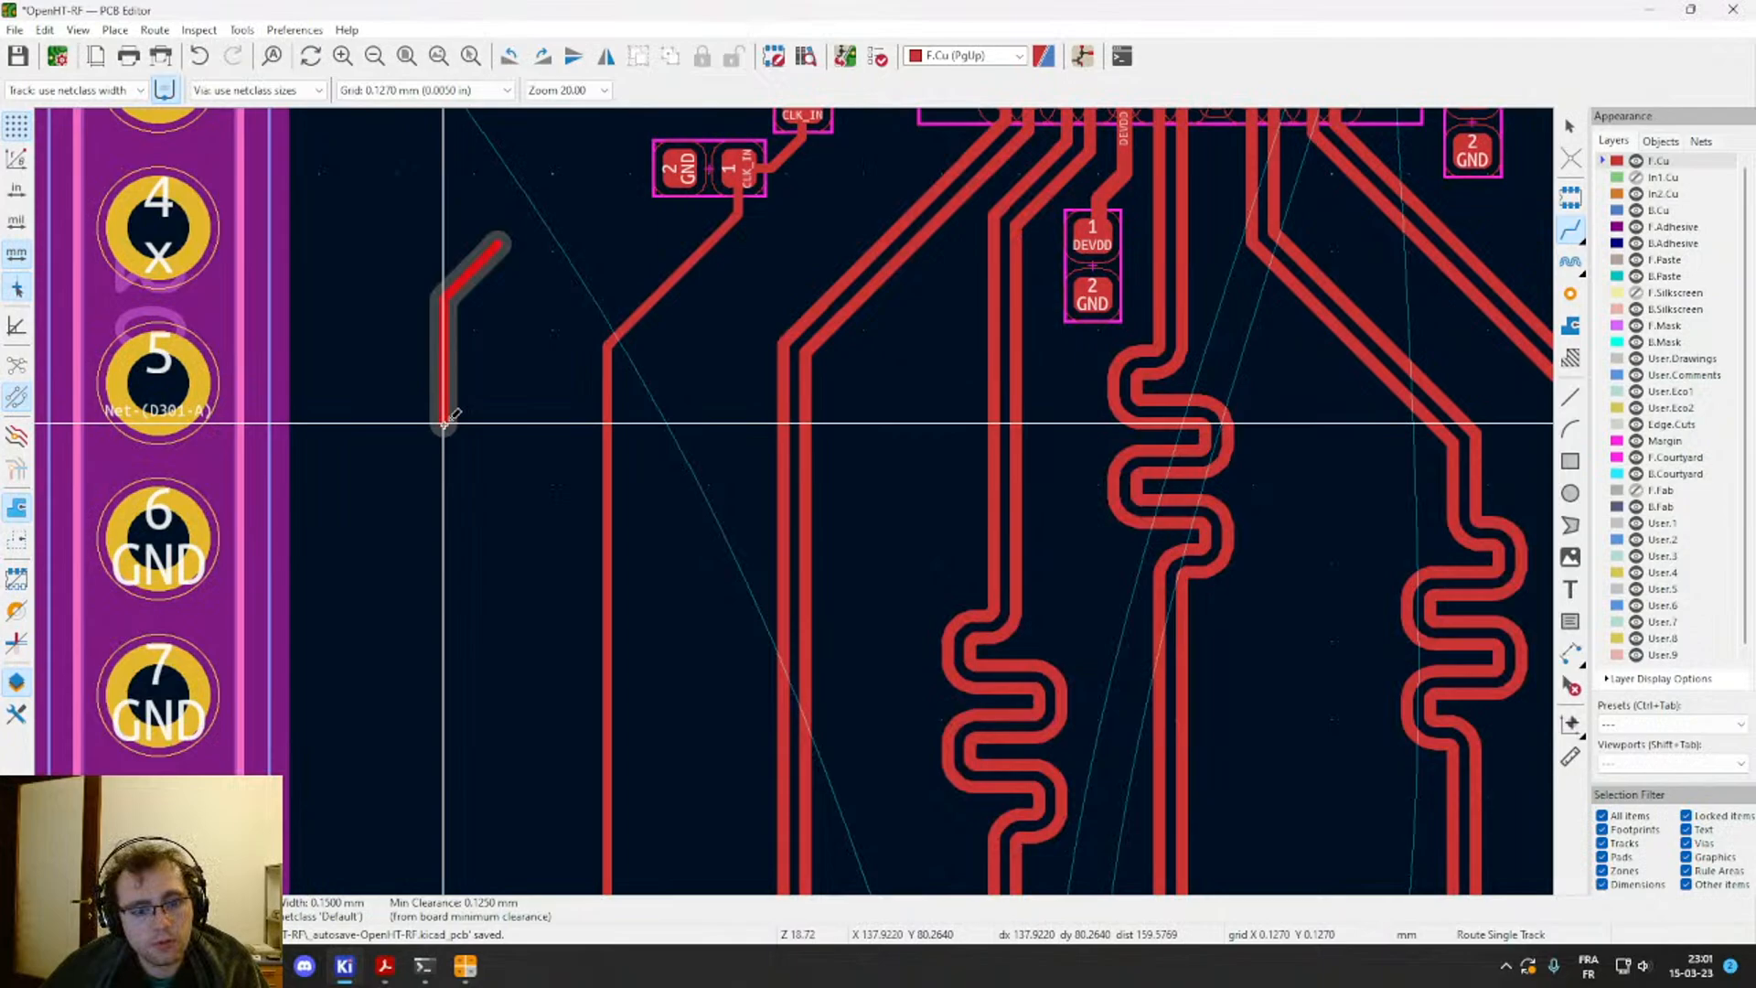
key("Escape")
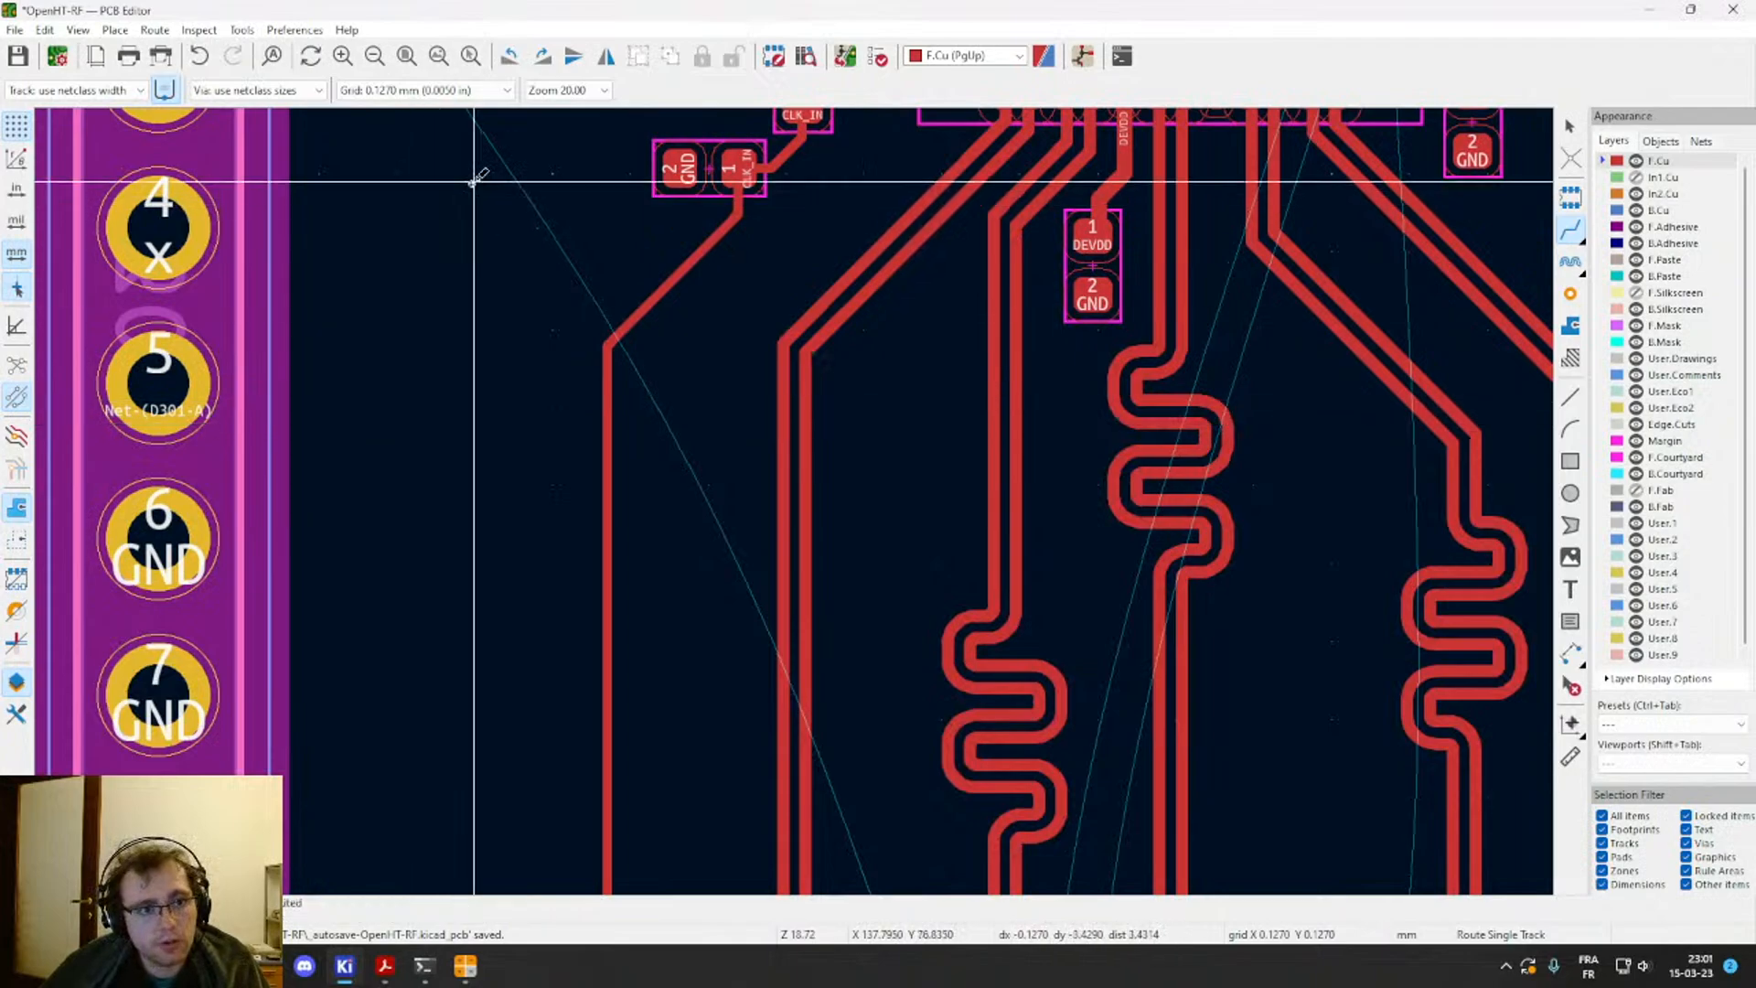
Step: Look up the hotkeys for corner commands by searching the hotkey list for "corner", and close the list
left_click(347, 29)
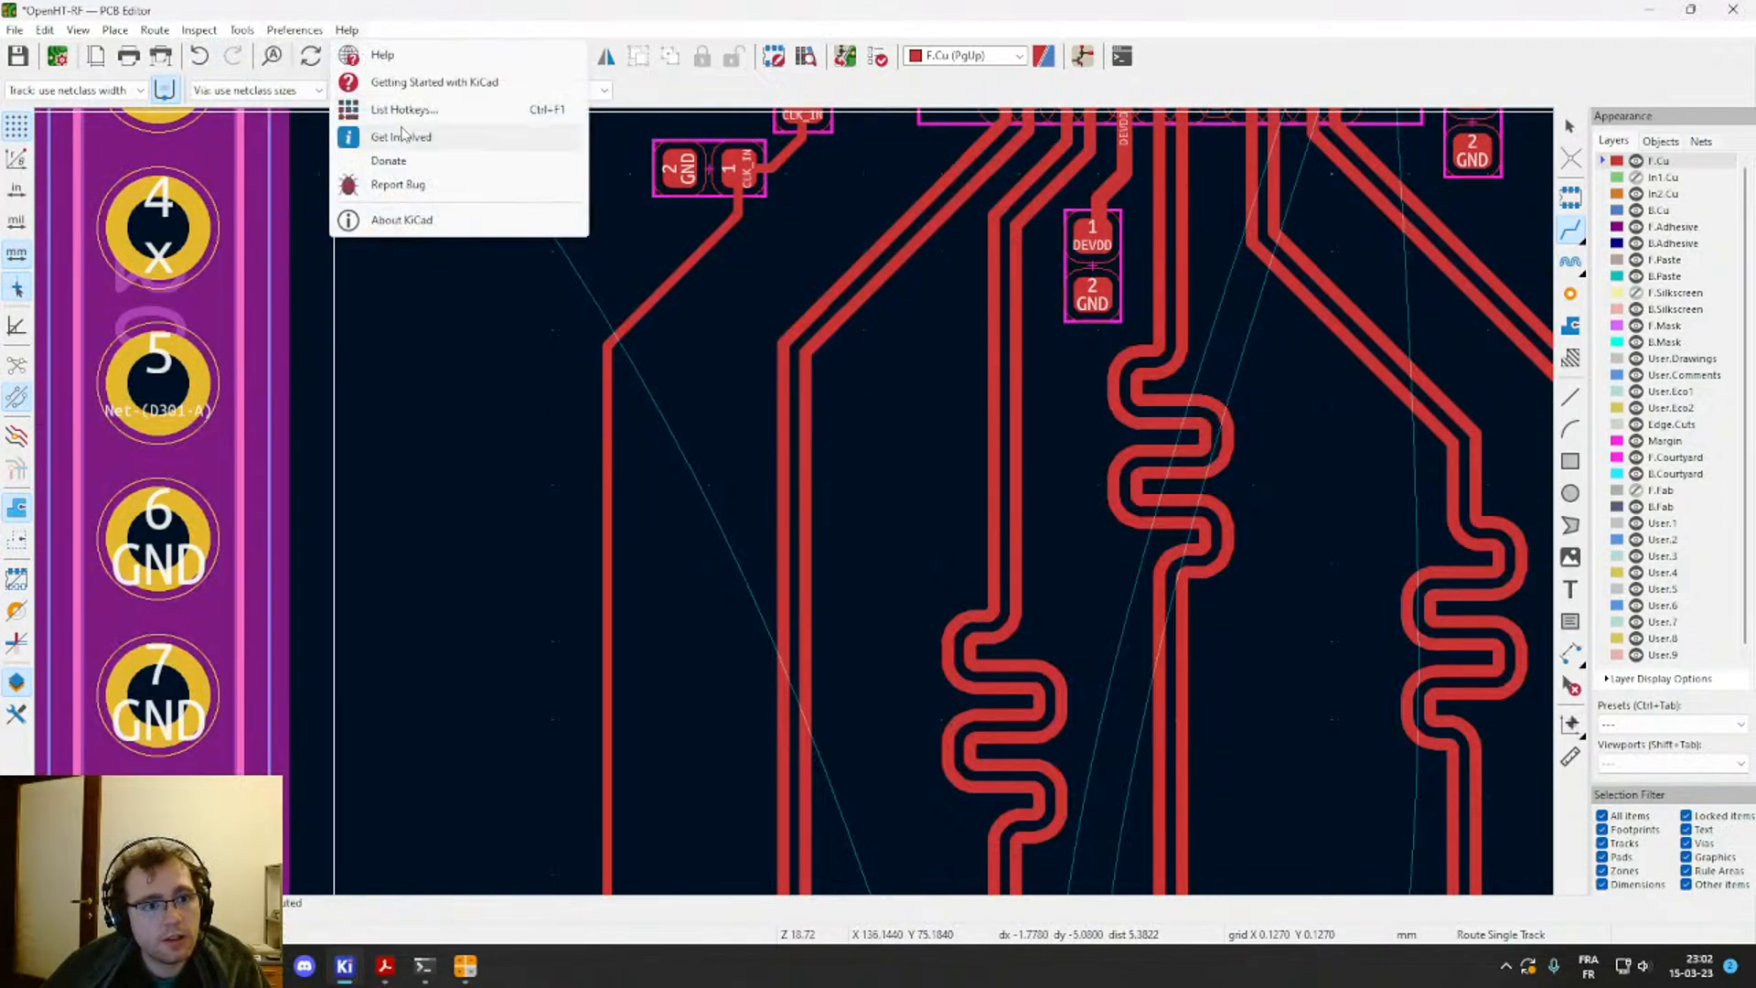
left_click(430, 110)
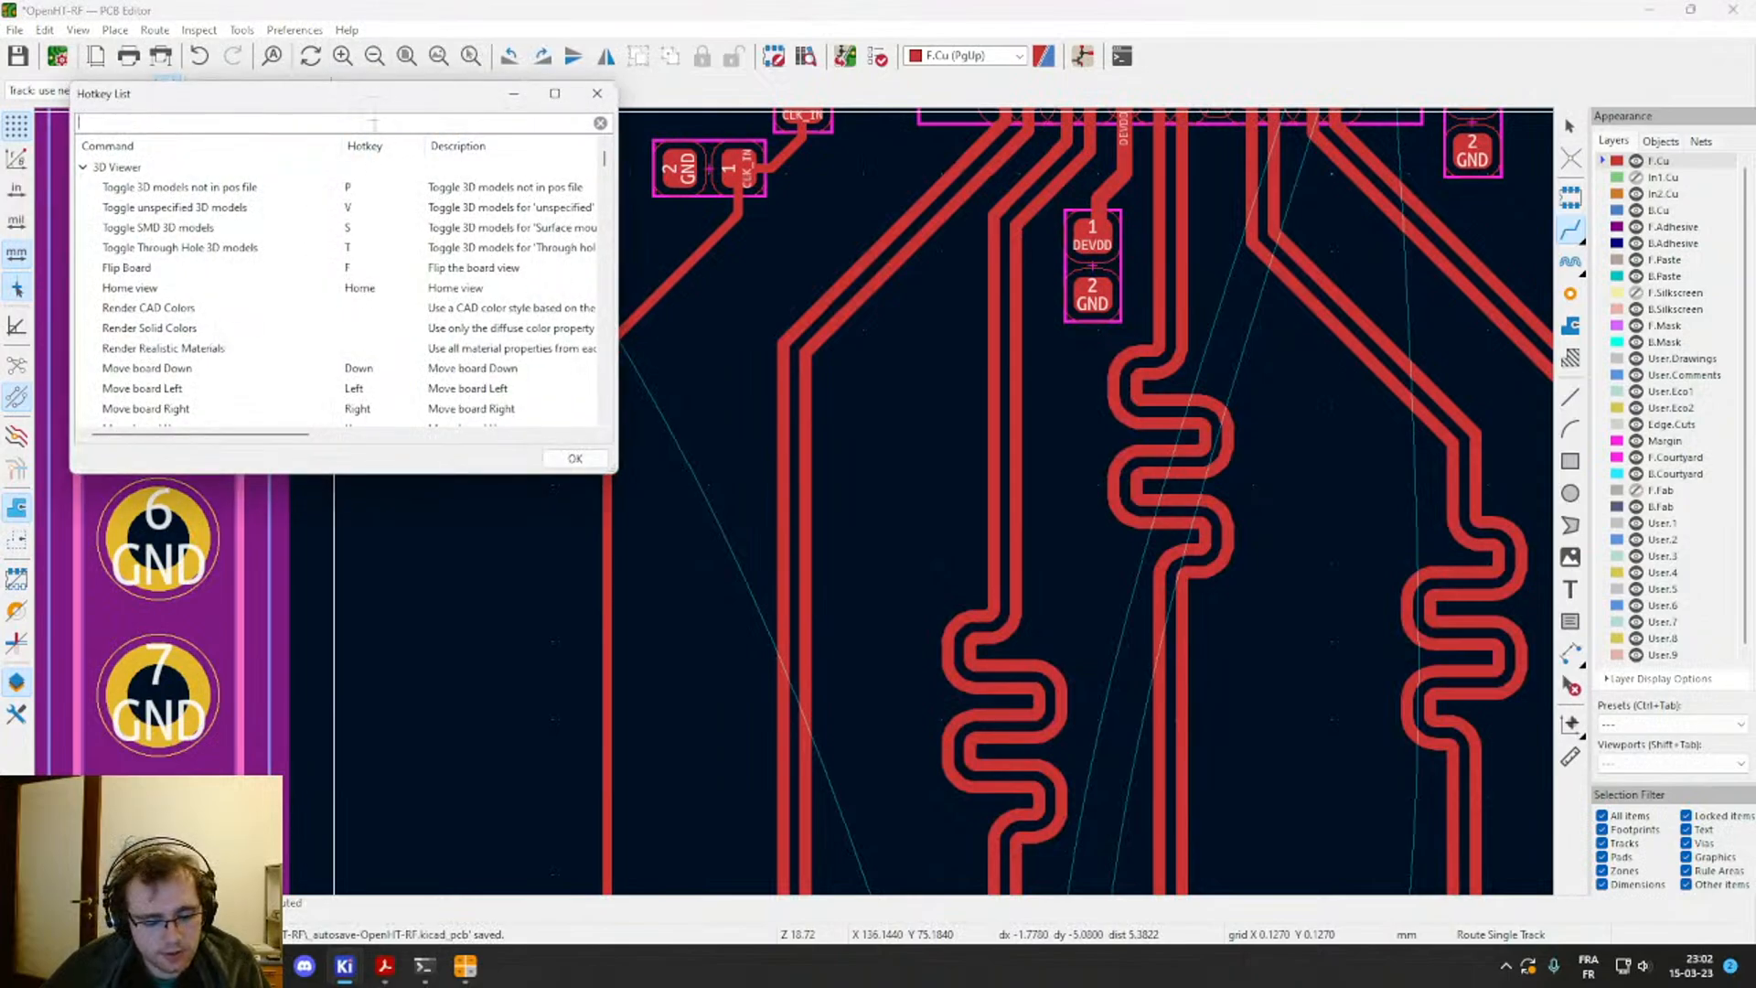
type("com")
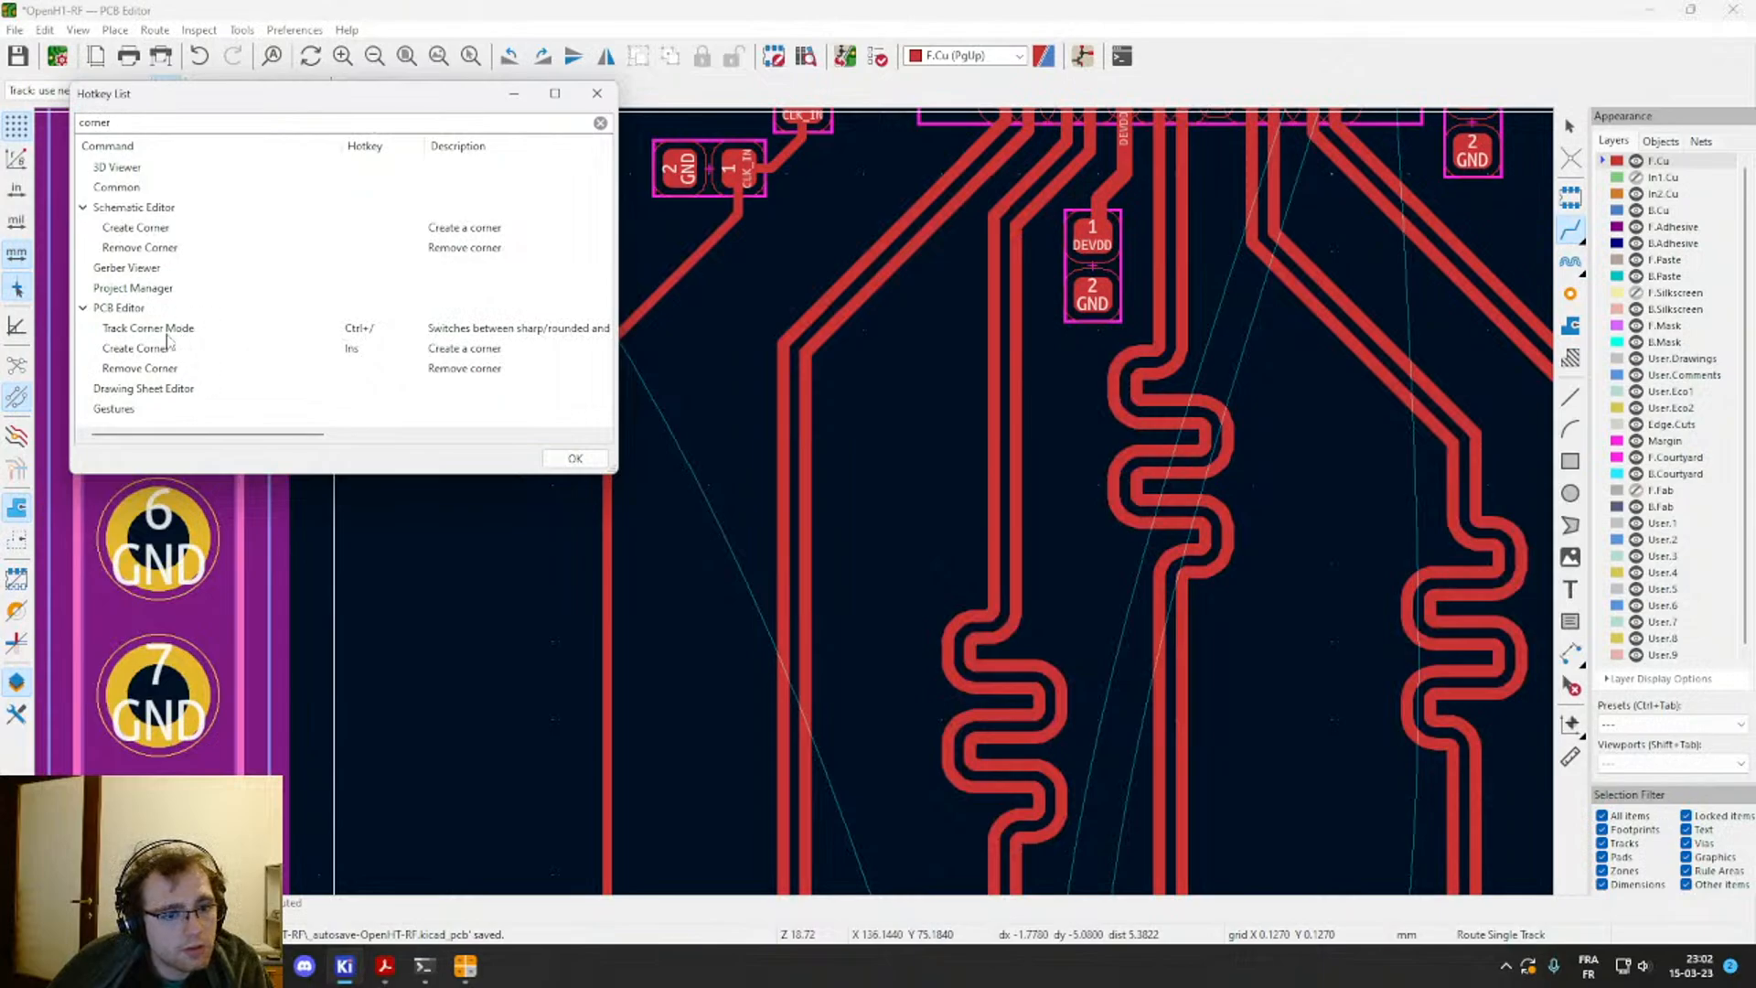
key("Escape")
Step: Cycle the track corner mode to rounded 90-degree corners on a trial track between the pin header and the CLK_IN track, and cancel the track
left_click(553, 274)
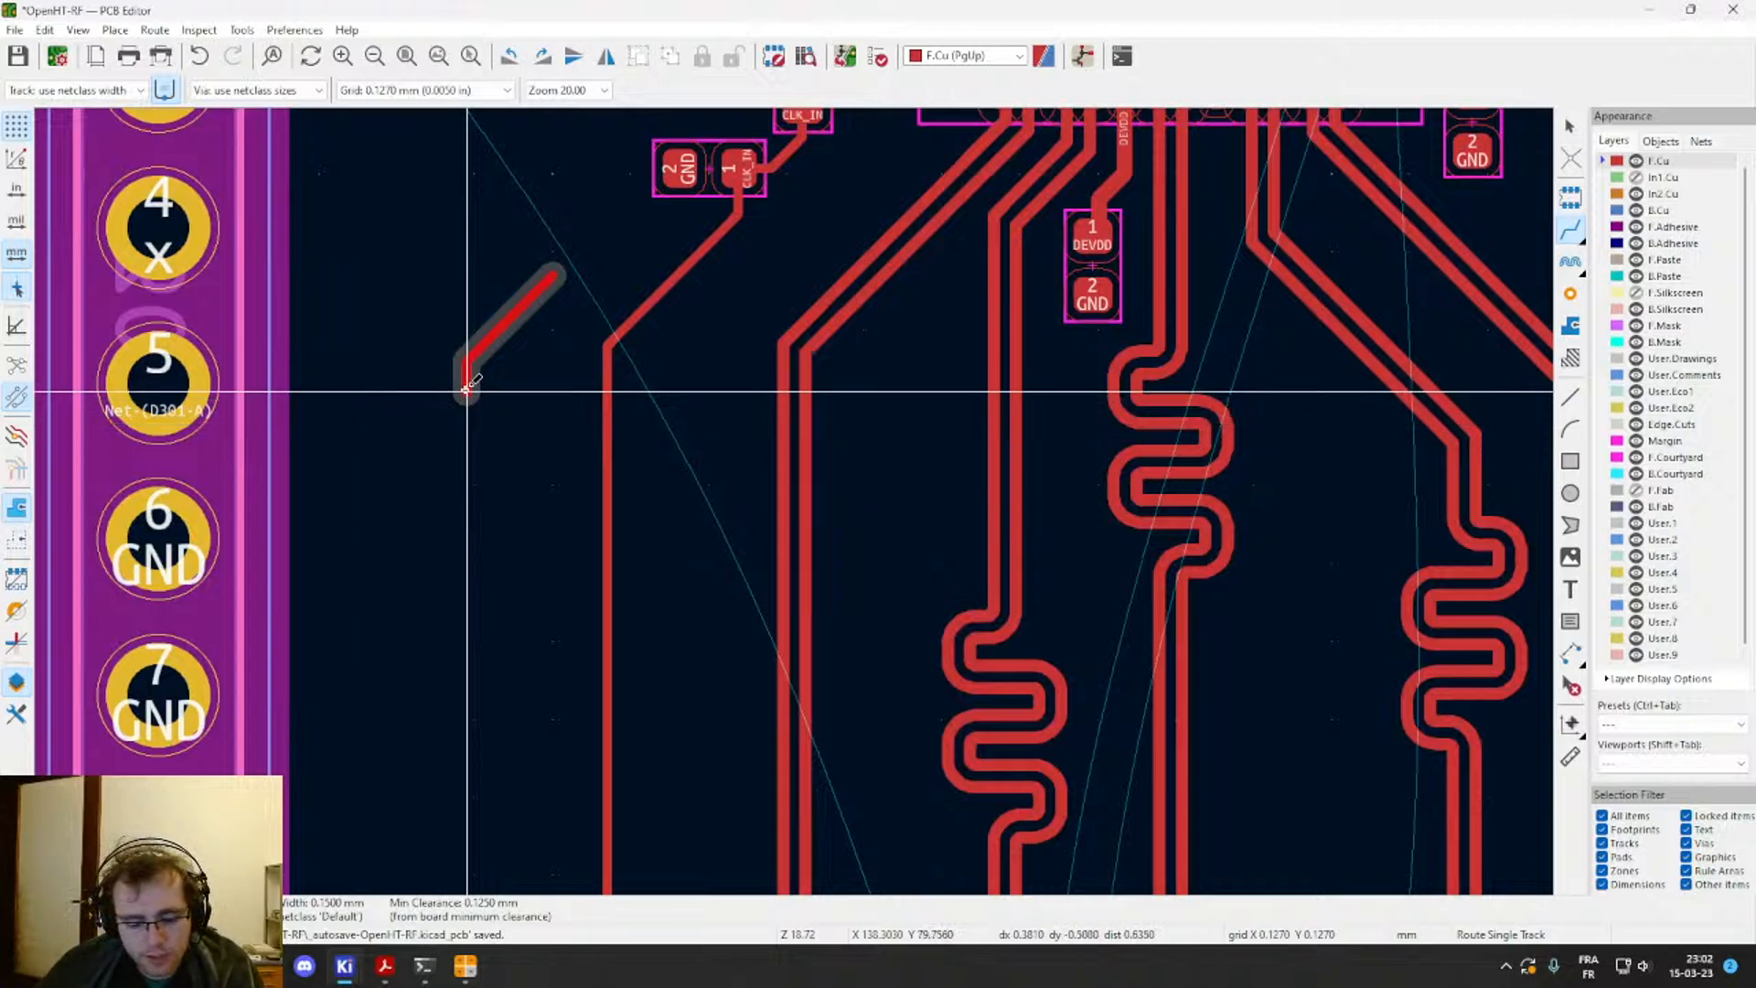
right_click(427, 338)
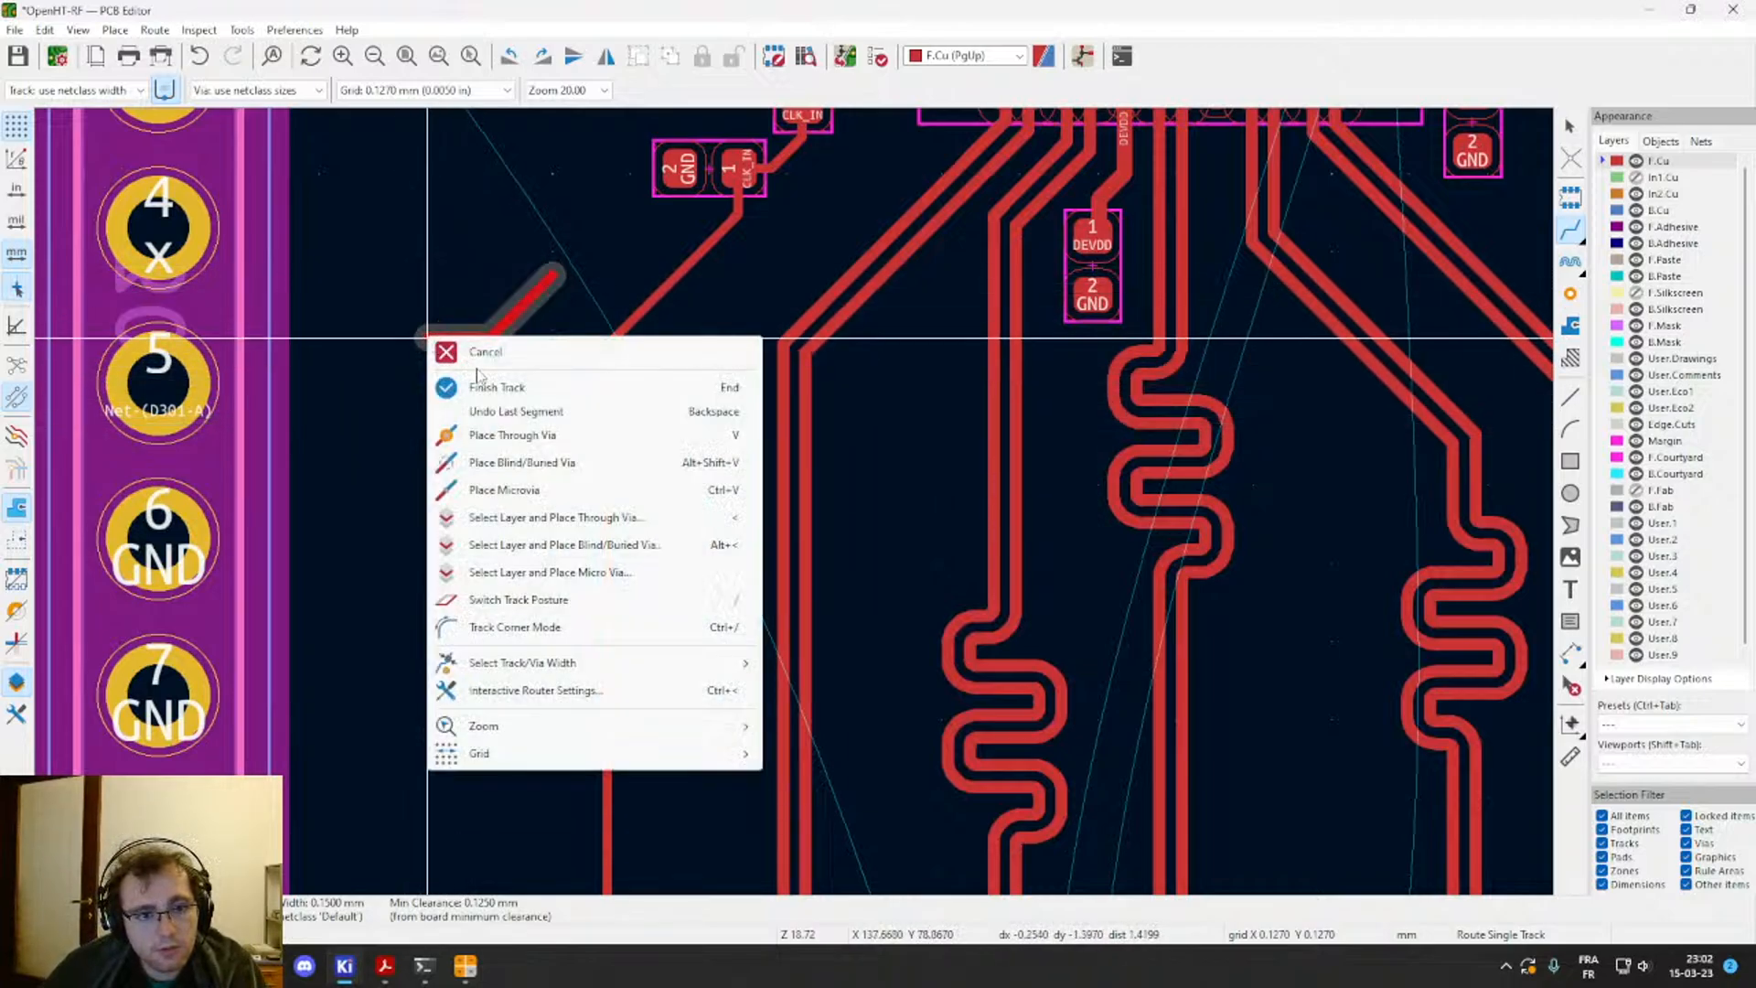
left_click(477, 370)
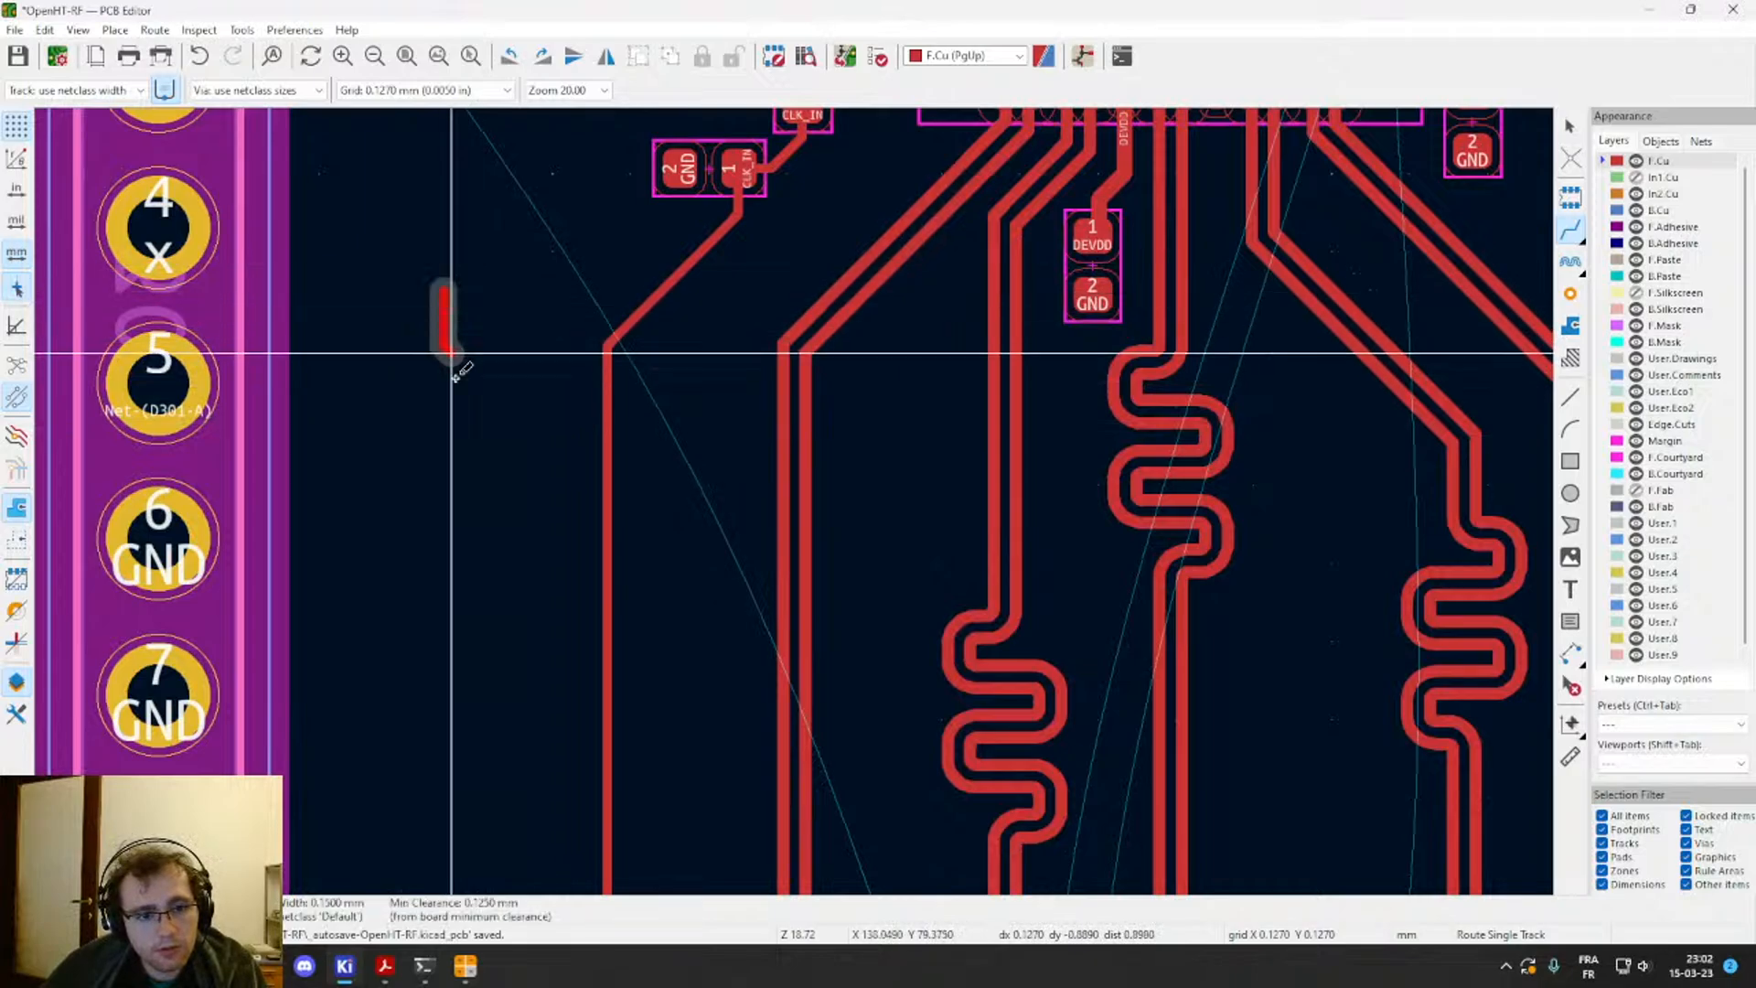
right_click(489, 422)
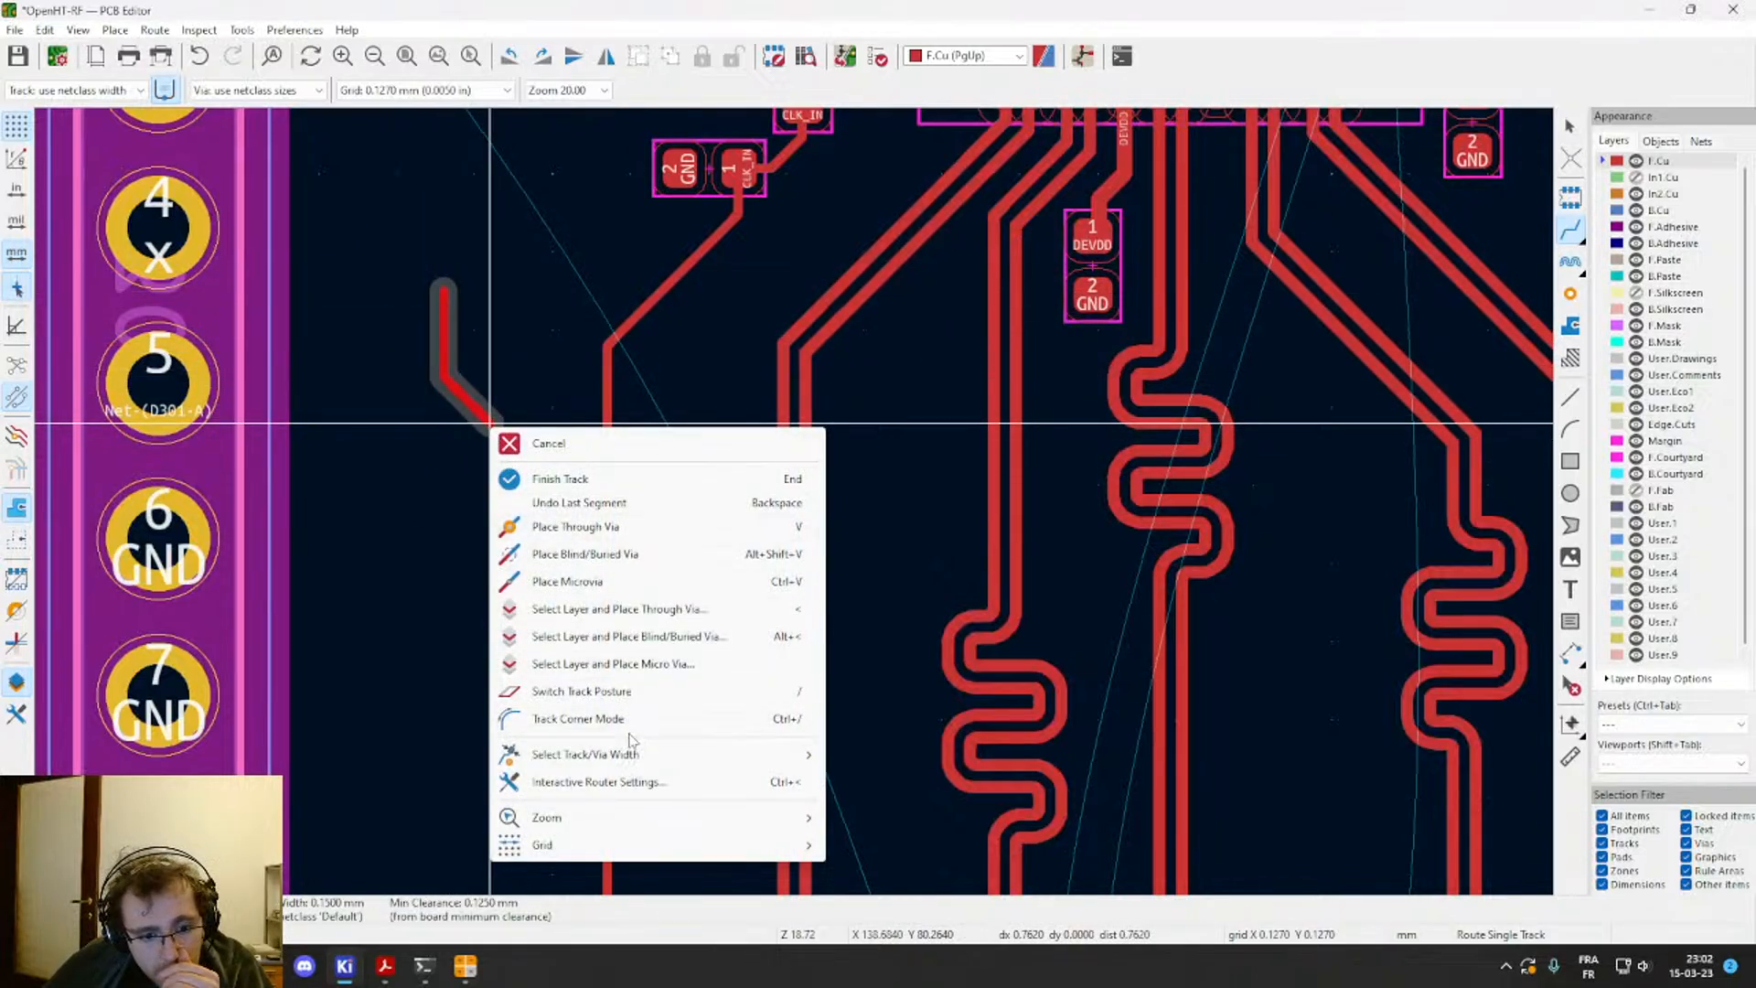
left_click(603, 721)
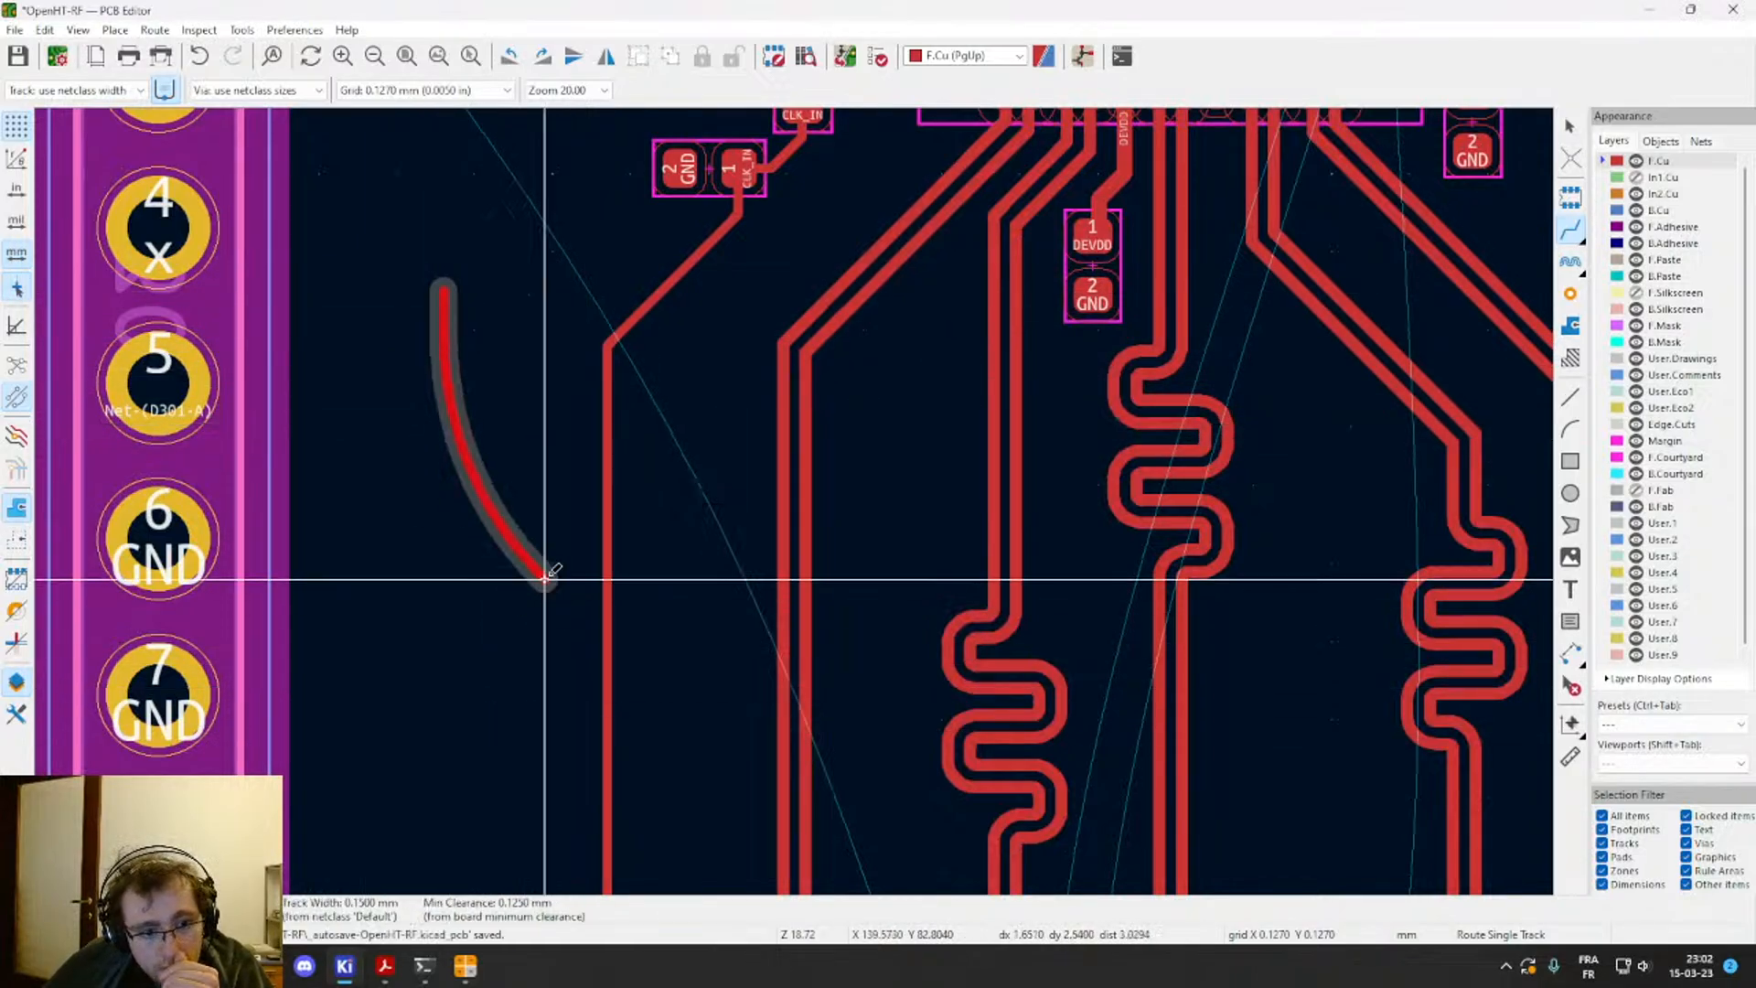
right_click(466, 391)
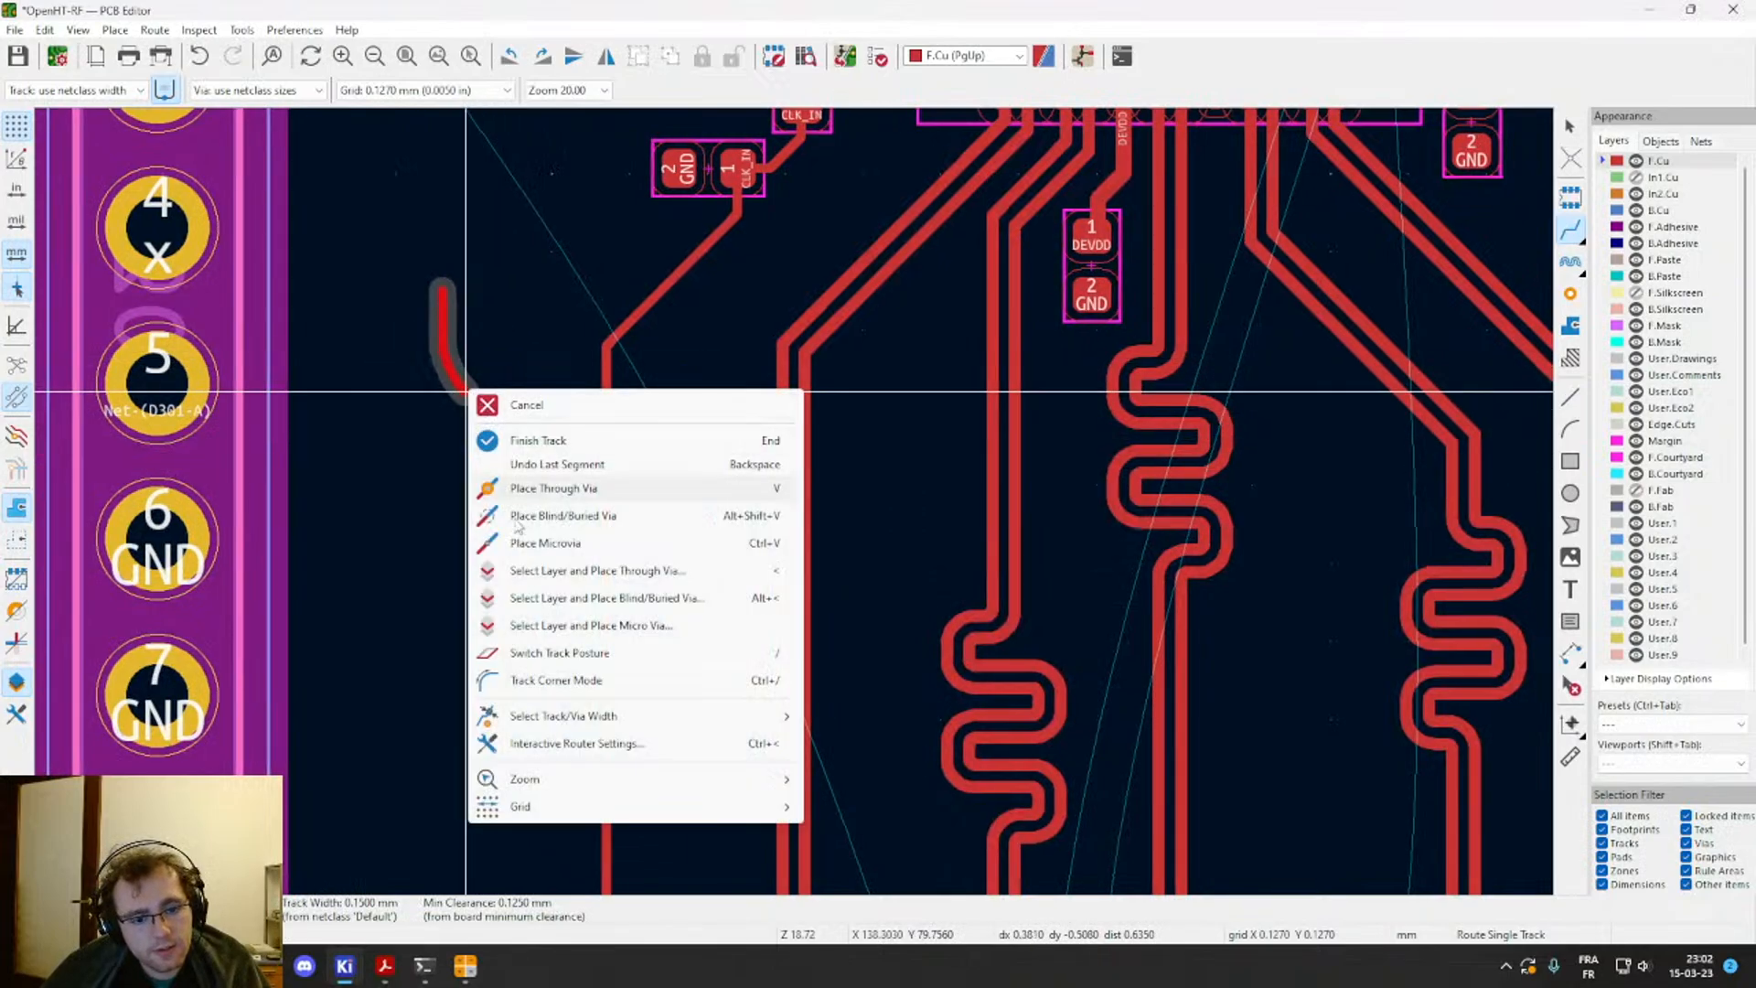
left_click(559, 684)
right_click(528, 532)
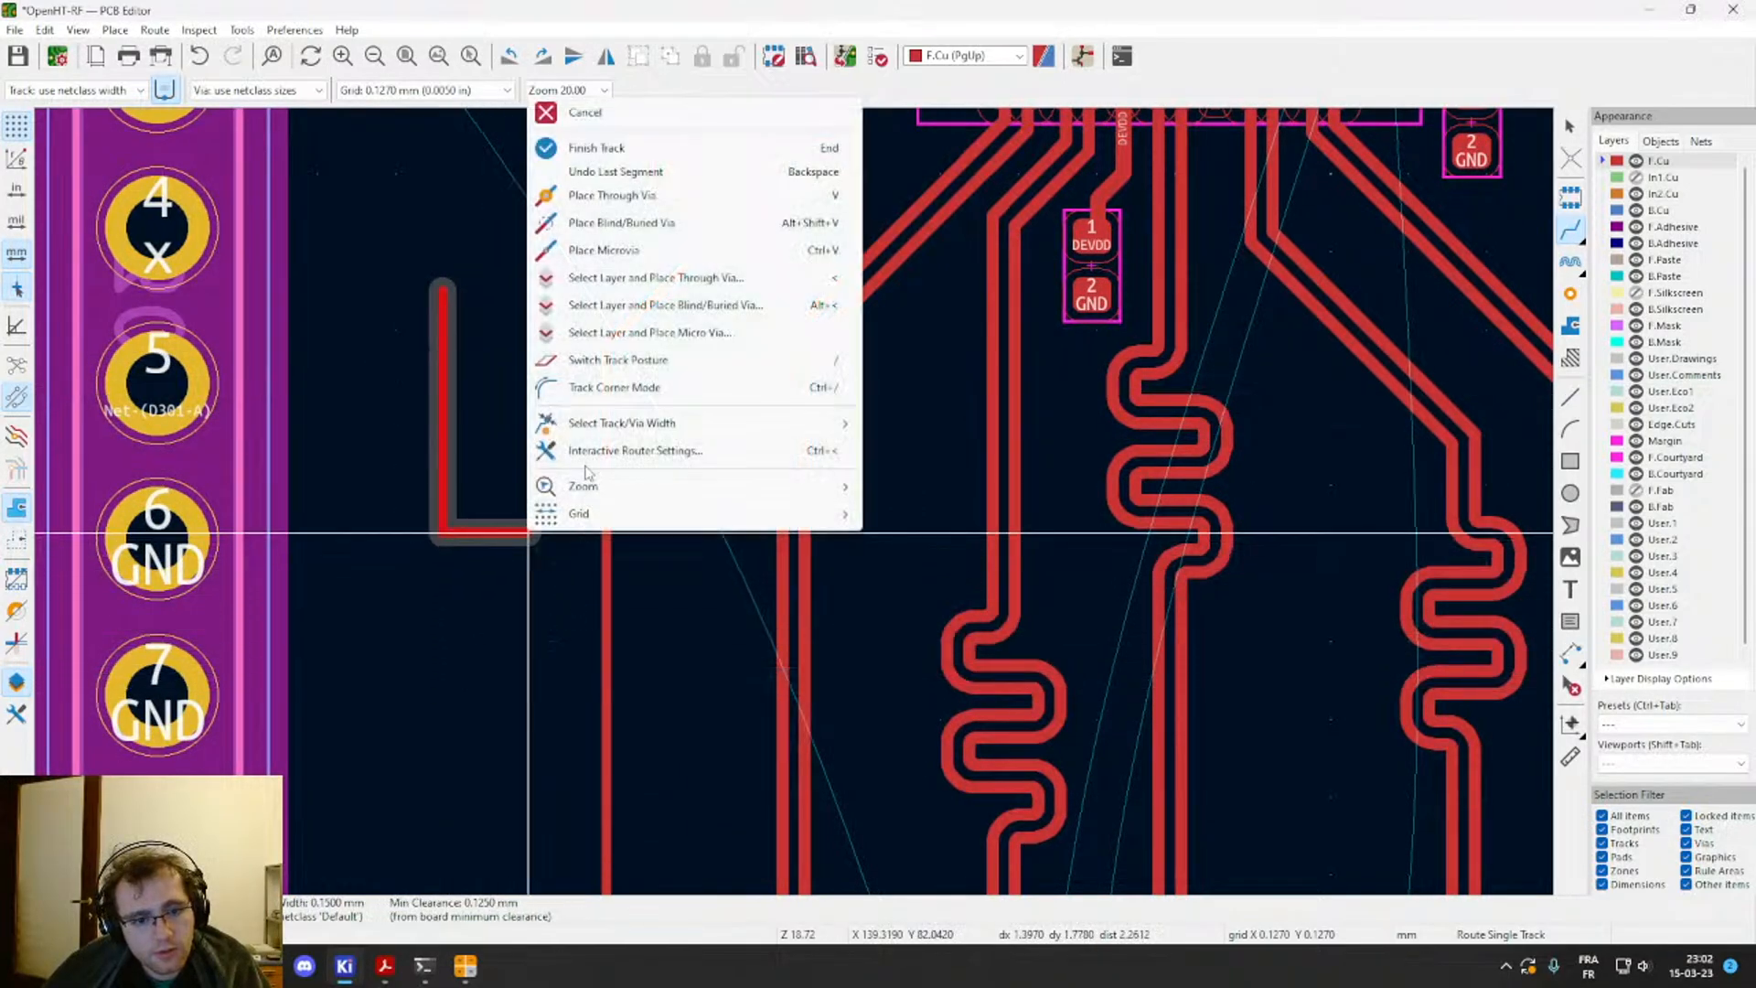
left_click(611, 386)
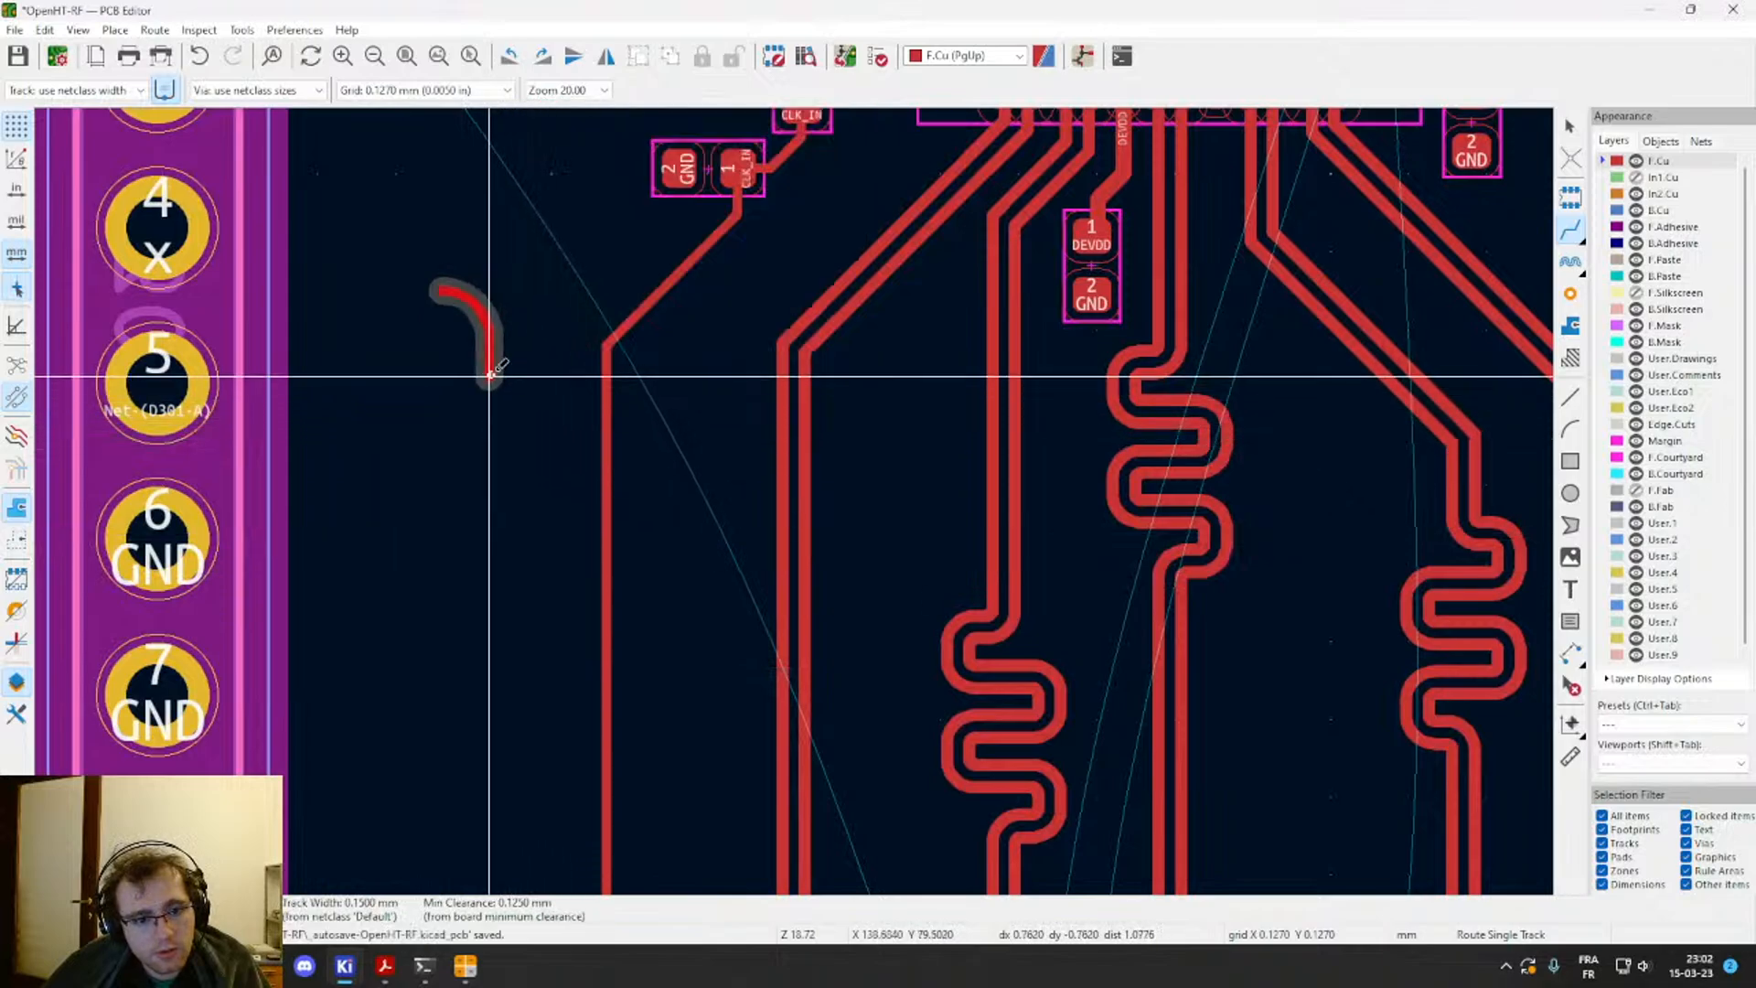
key("Escape")
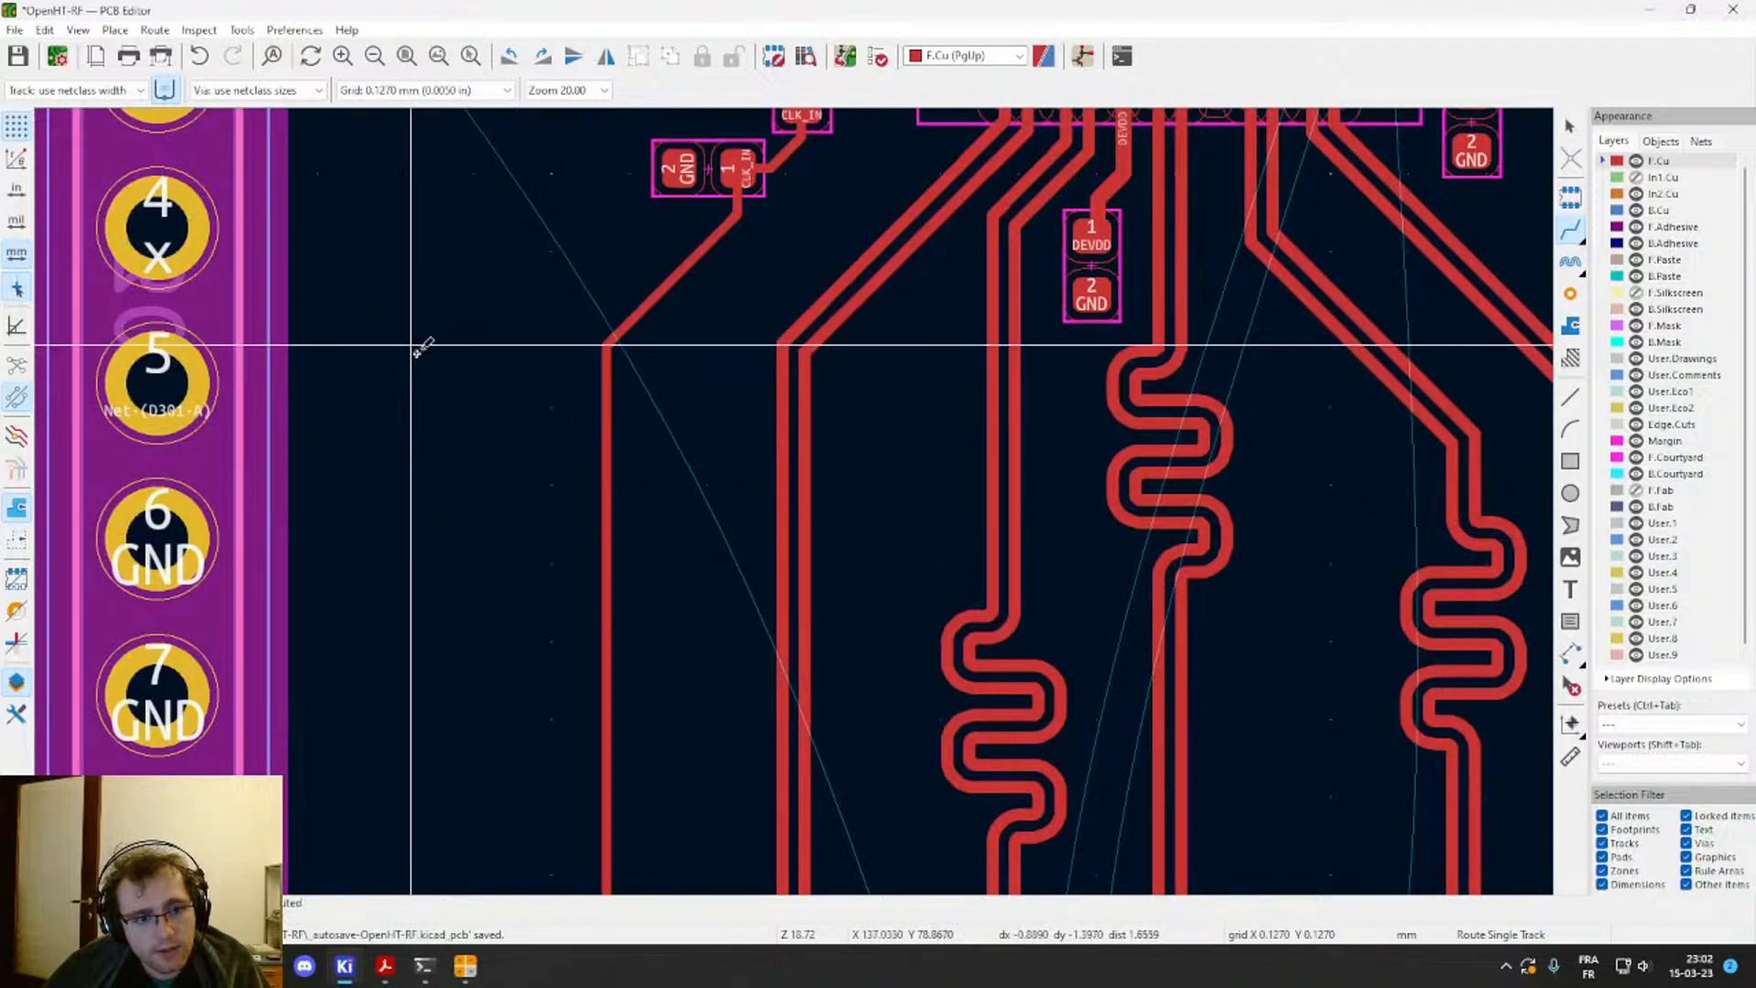
Step: Delete the straight vertical tracks of the leftmost LVDS pair (LVDS_TXCLK) below its diagonal section
key("Escape")
left_click_drag(837, 413, 744, 392)
key("Delete")
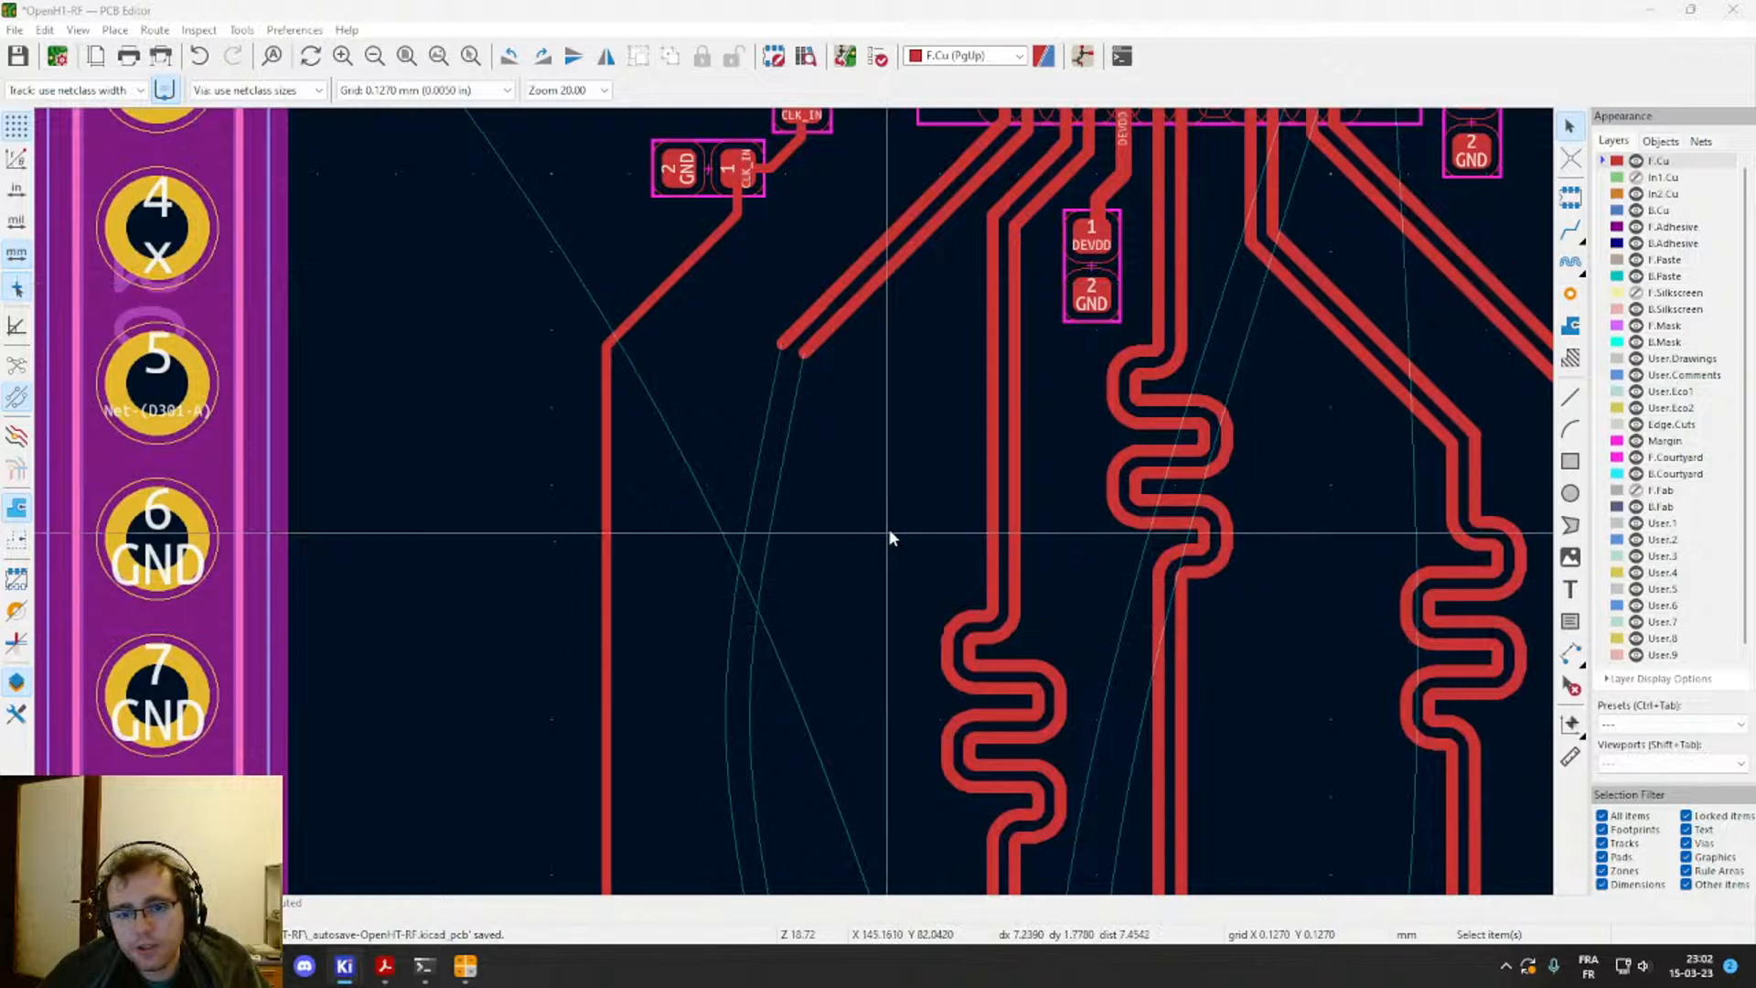
Step: Examine the fan-out of the LVDS pairs below the QFN chip and the net names on its lower pads
scroll(794, 509, "down", 2)
middle_click_drag(904, 414, 775, 566)
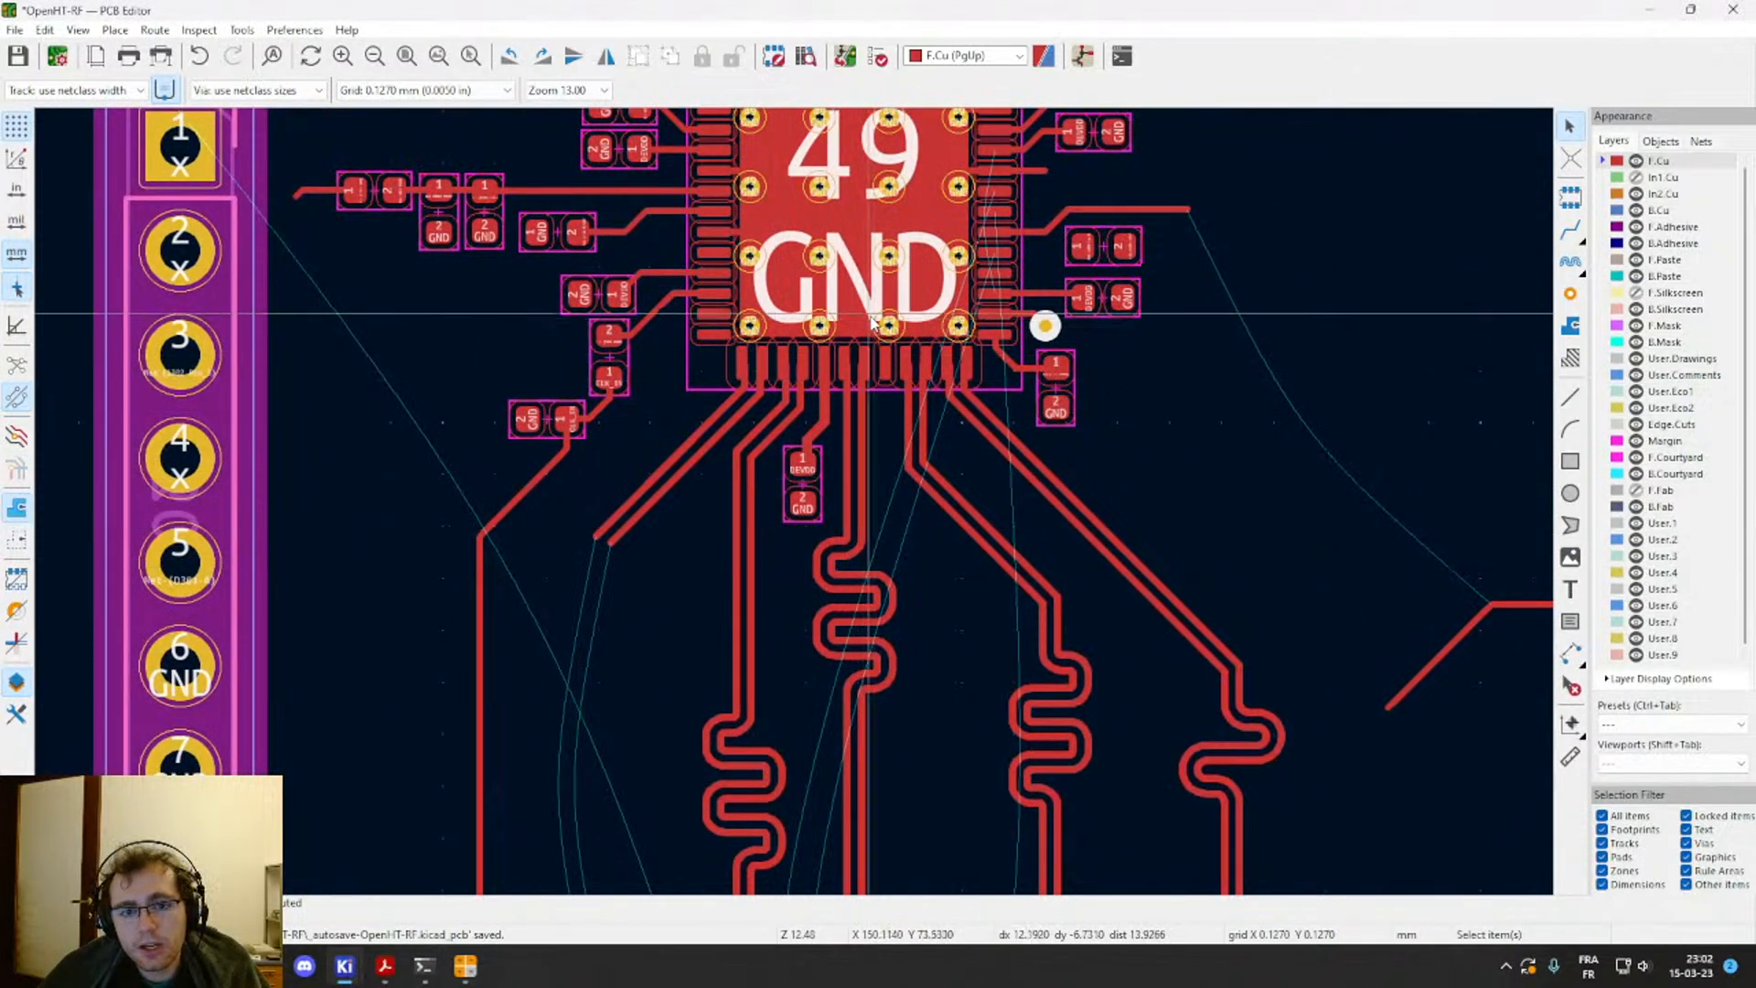
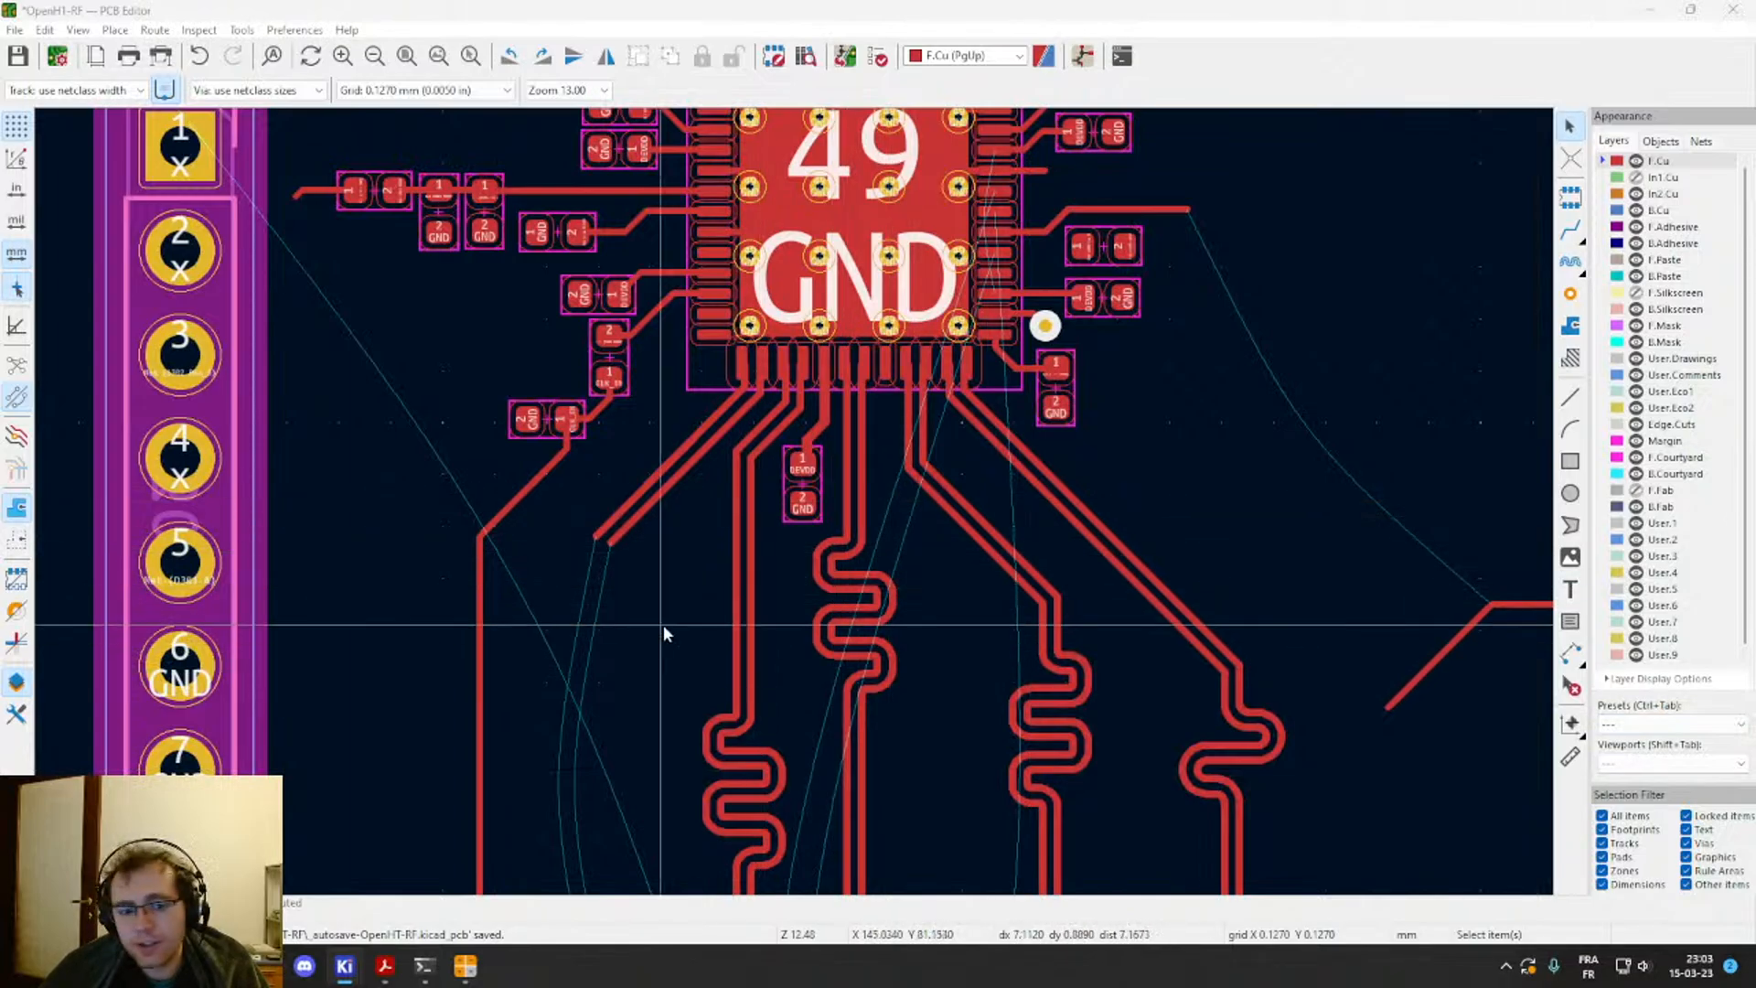
middle_click_drag(662, 623, 688, 426)
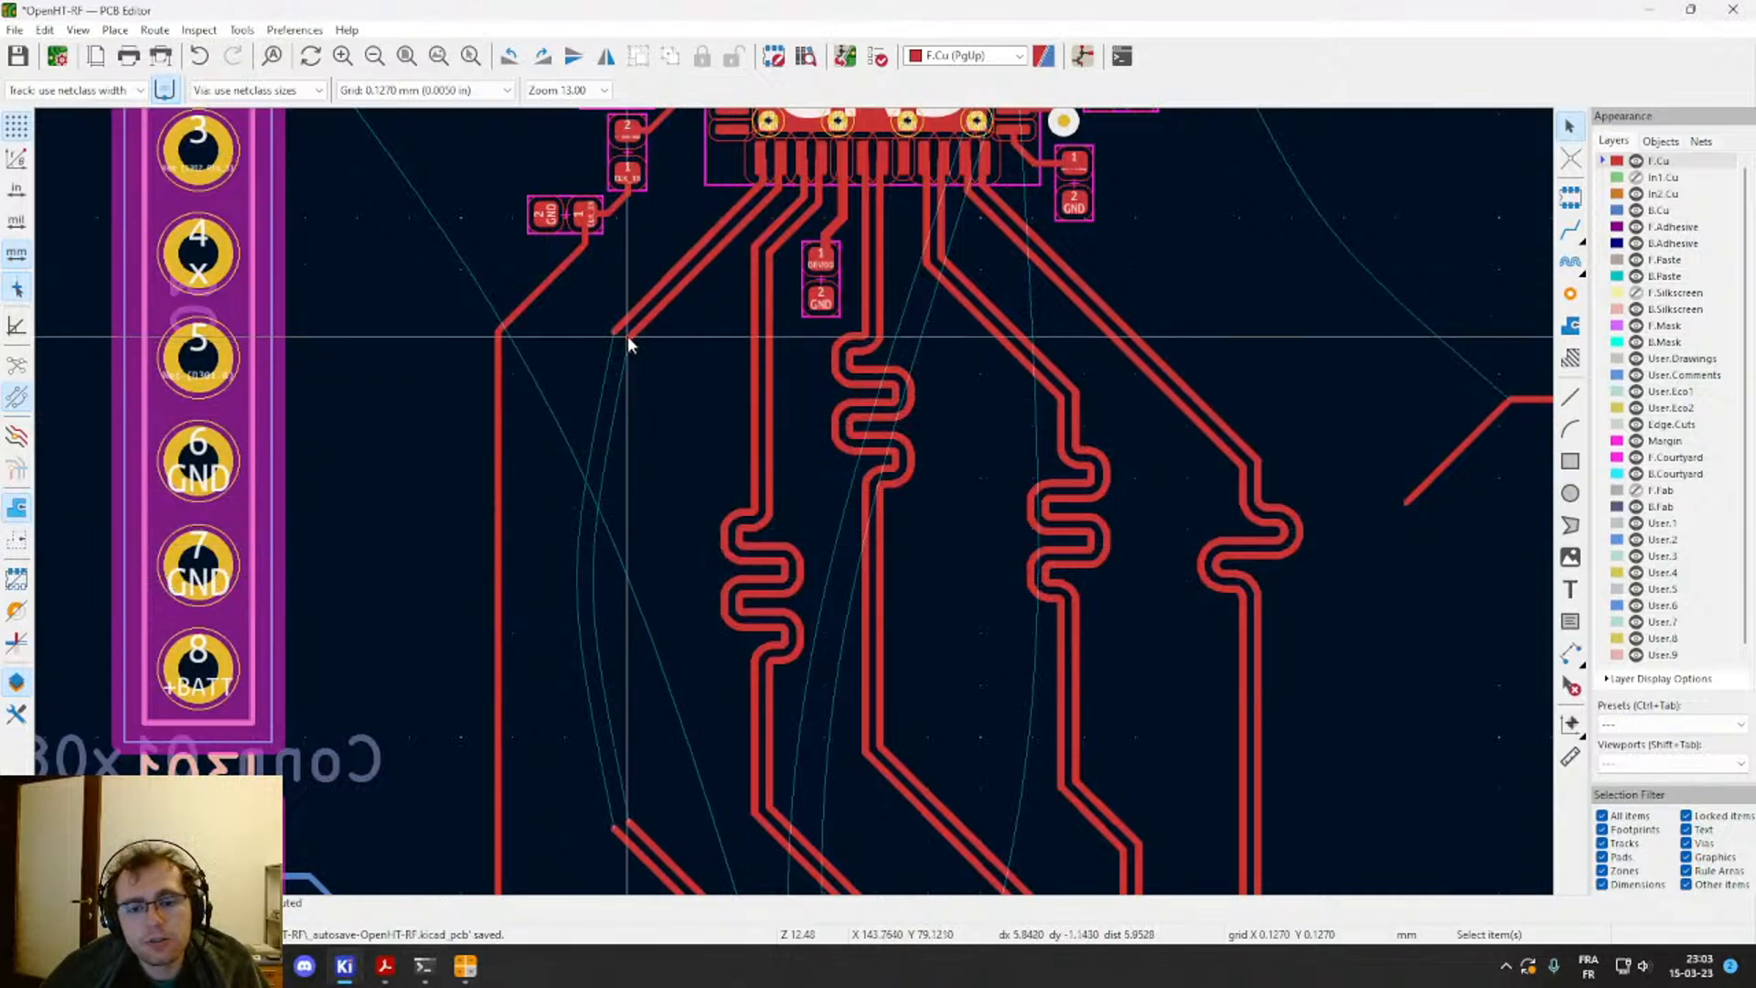
middle_click_drag(787, 368, 717, 534)
scroll(799, 494, "up", 4)
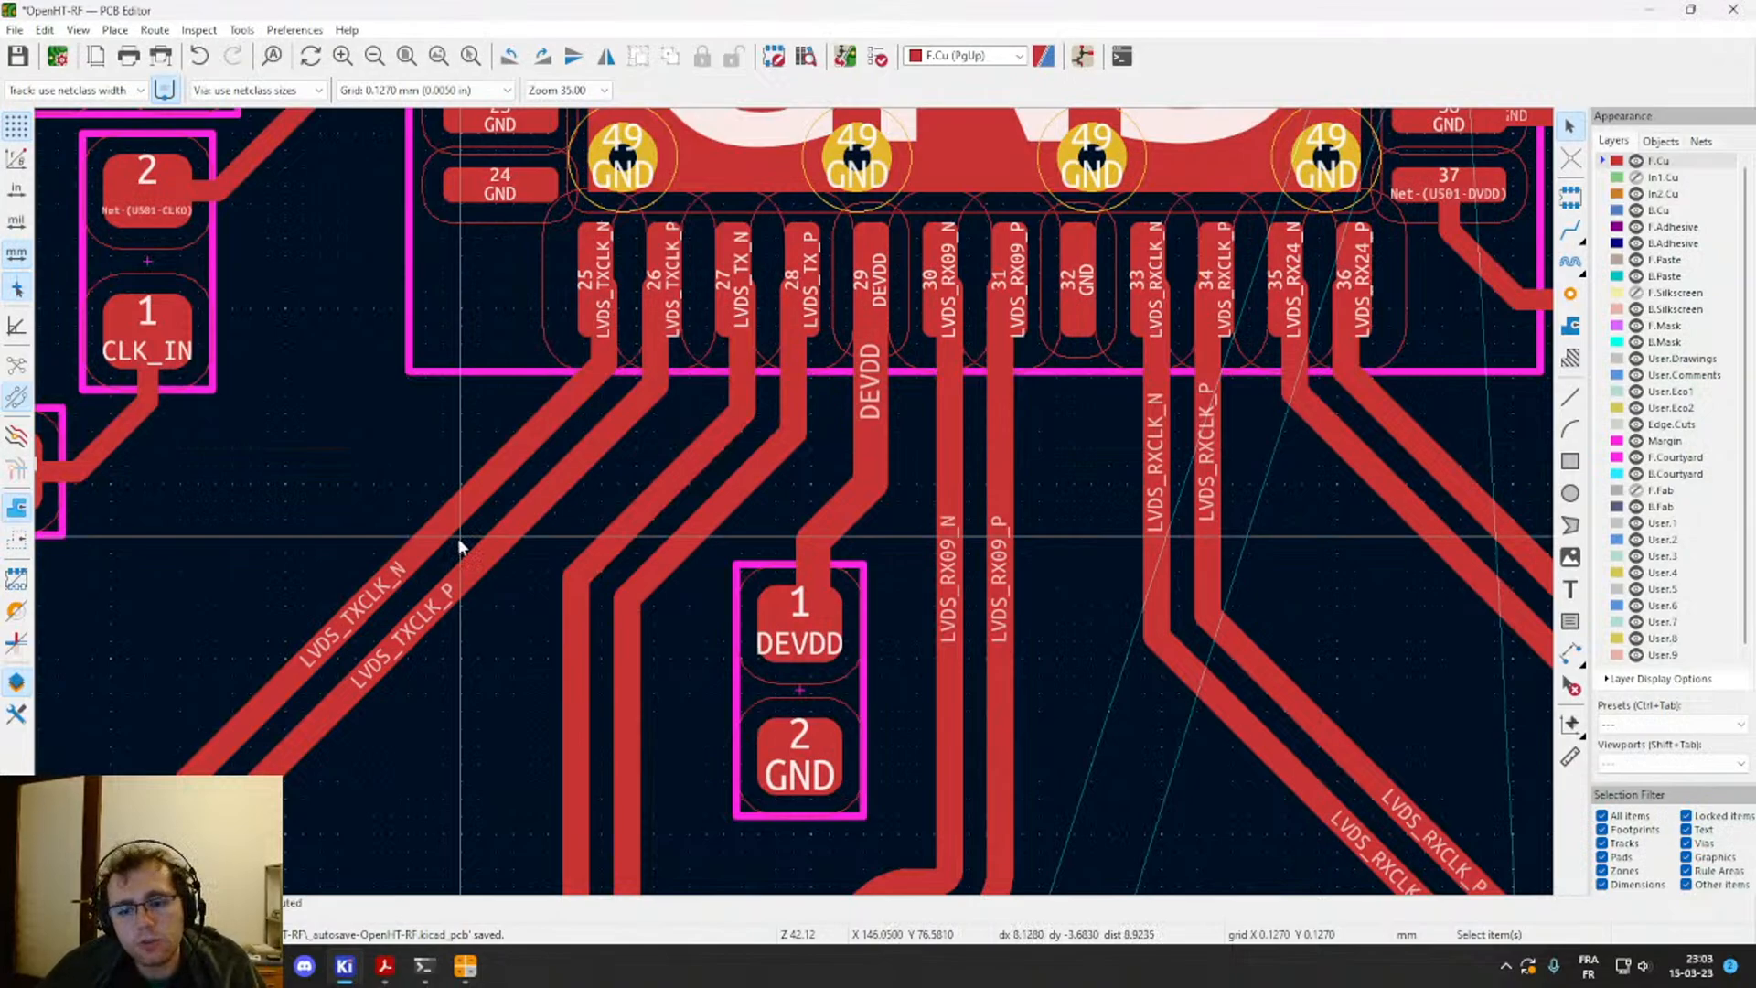
middle_click_drag(620, 551, 612, 706)
scroll(444, 459, "down", 3)
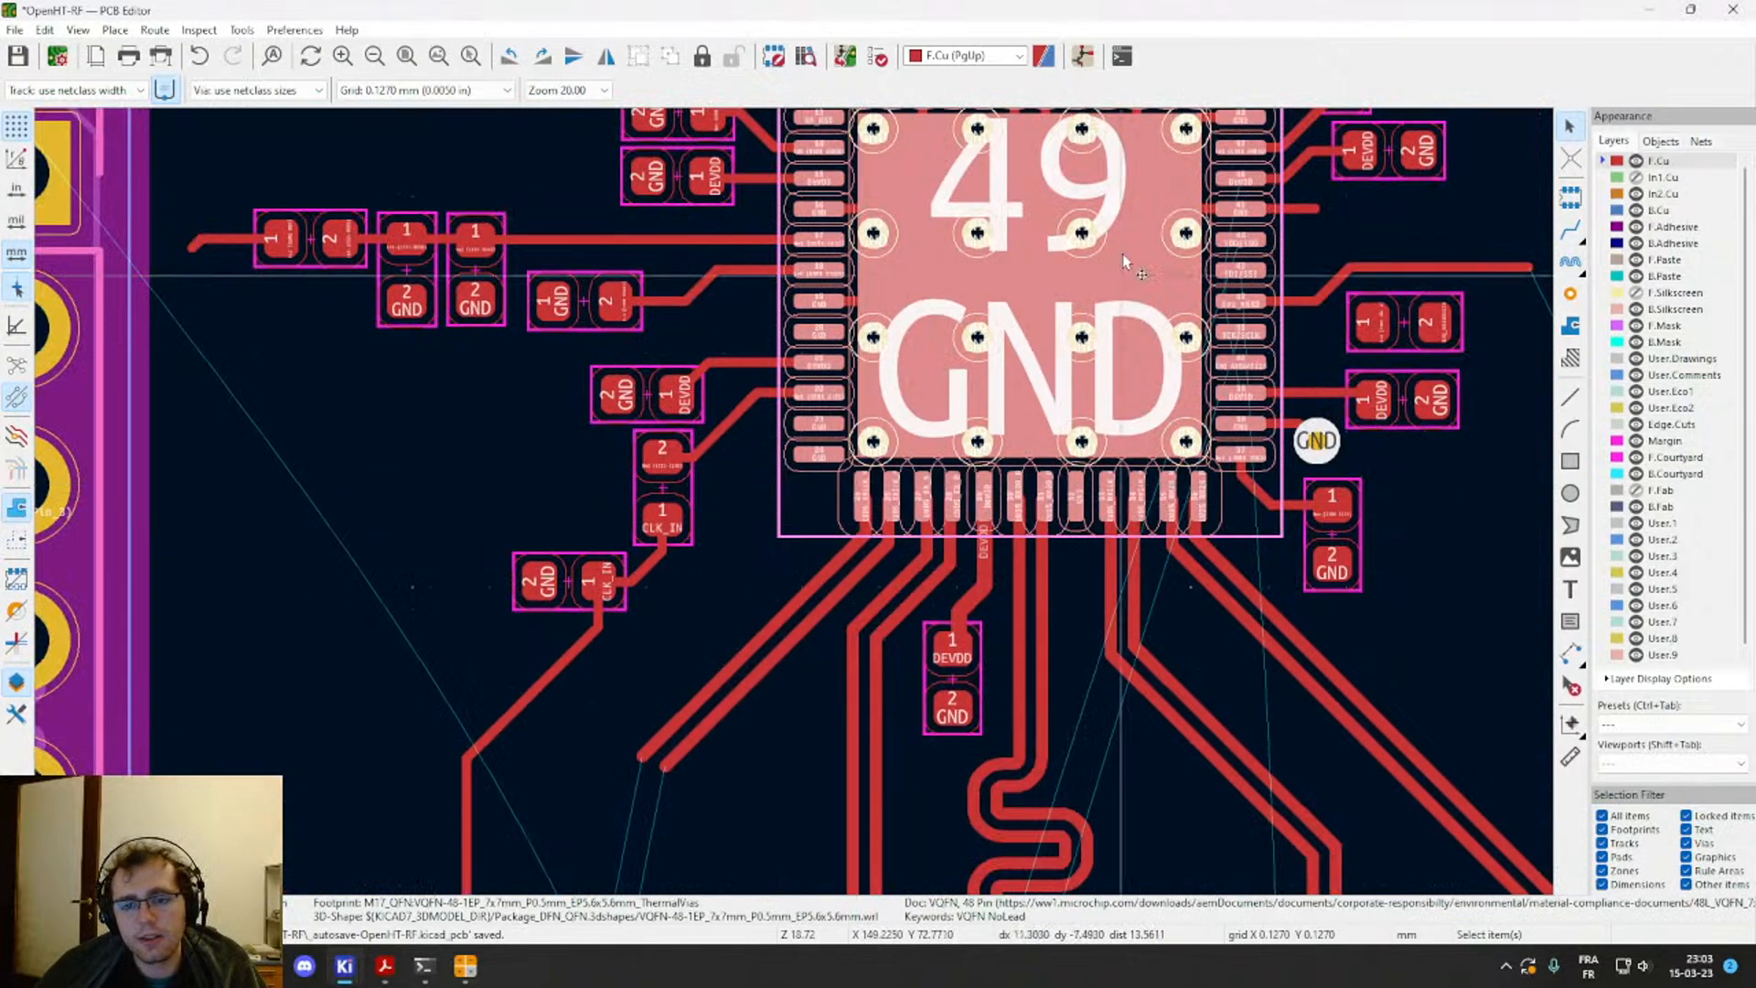
scroll(793, 506, "up", 4)
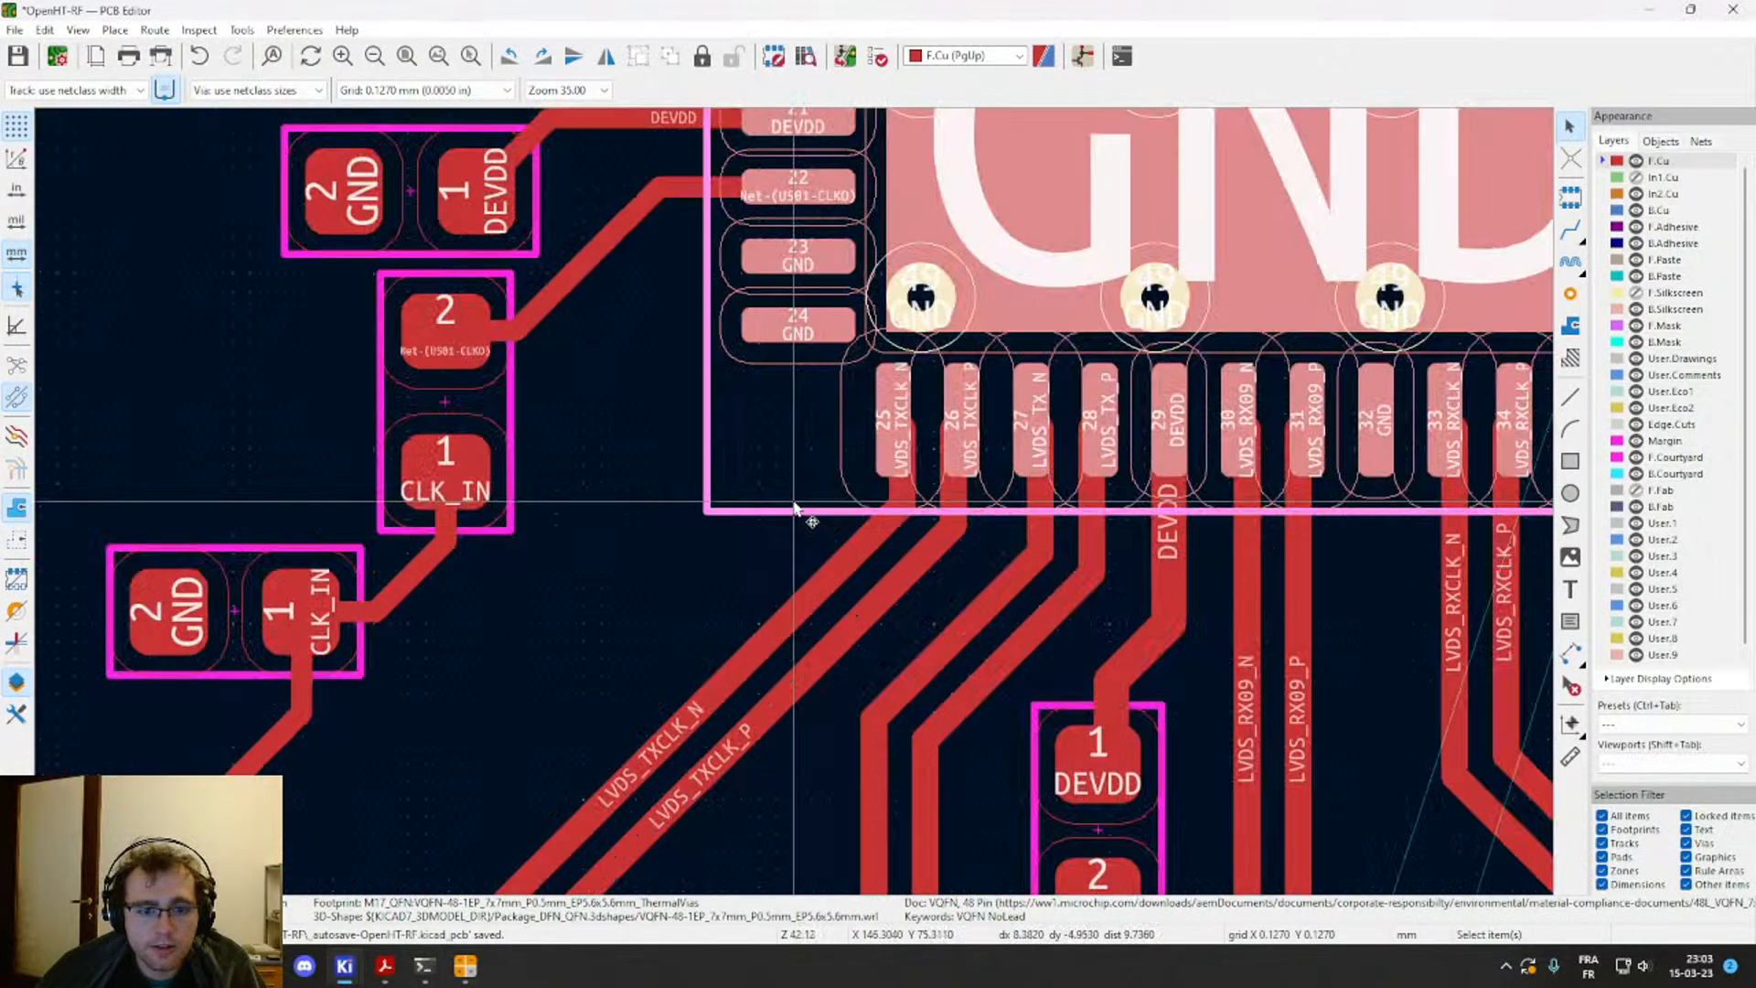
Step: Check the routed lengths of the LVDS_TX_P, LVDS_RX09_P, LVDS_RXCLK_P and LVDS_RX24_P tracks
left_click(733, 579)
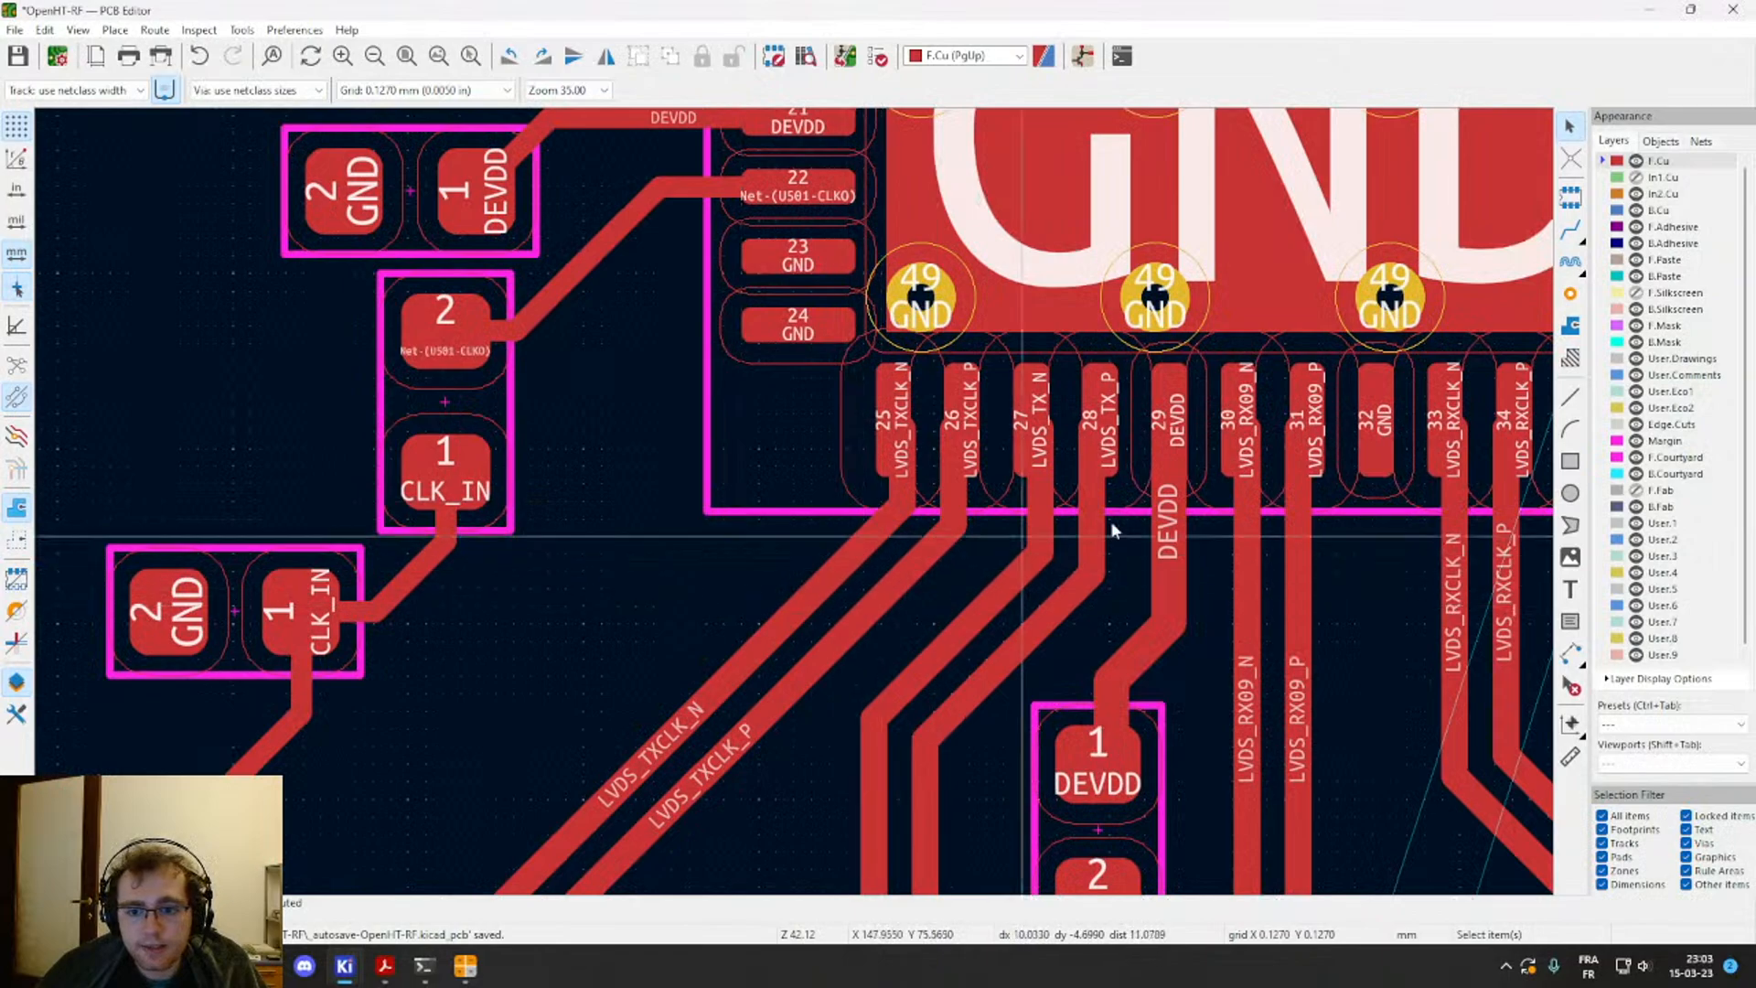
left_click(941, 542)
middle_click_drag(941, 539, 668, 482)
left_click(808, 484)
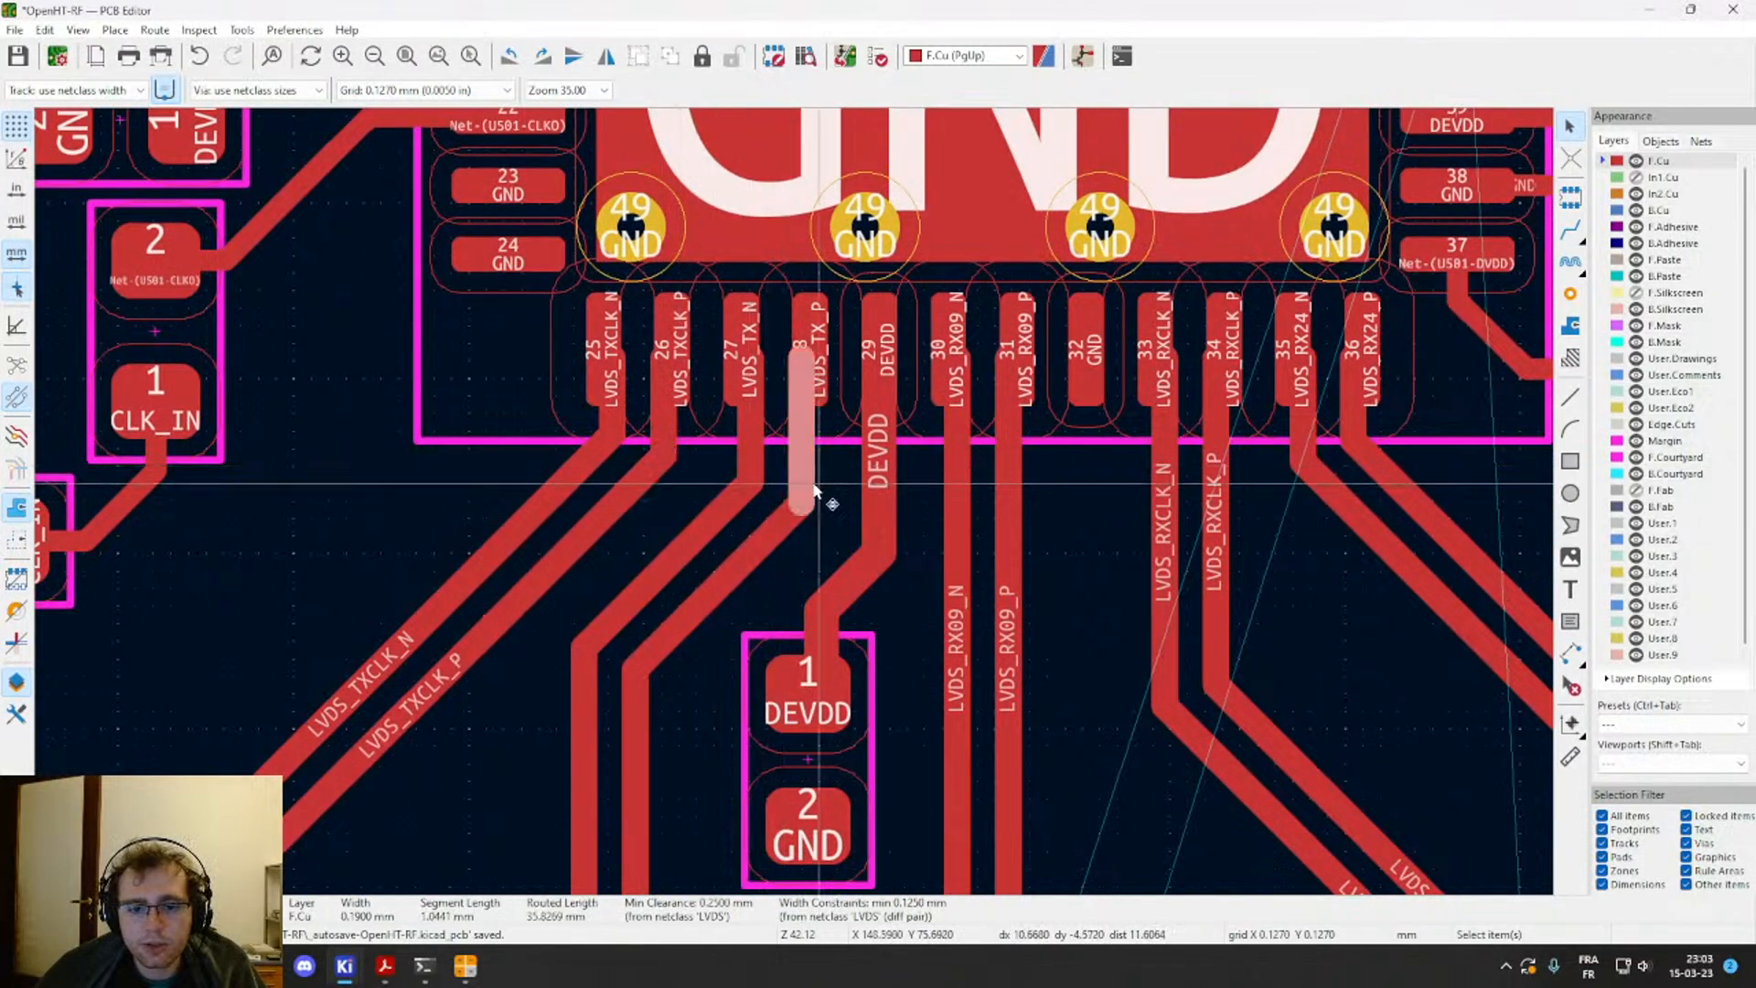
middle_click_drag(809, 485, 748, 459)
left_click(848, 517)
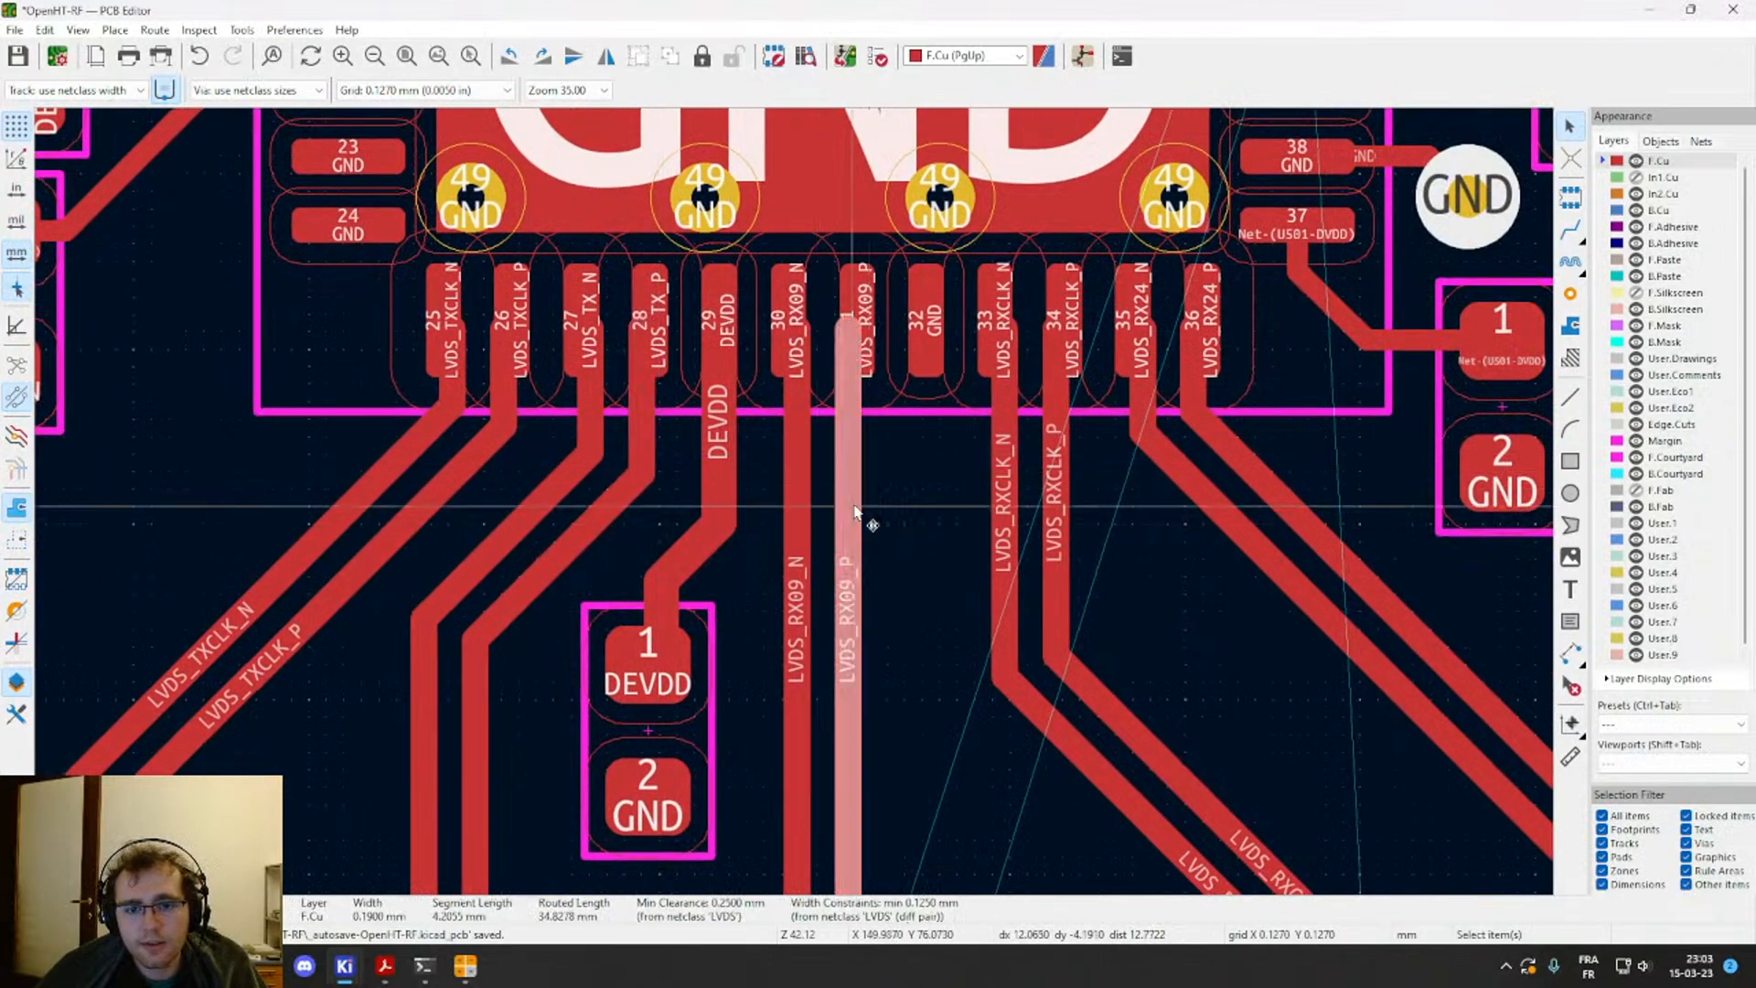
middle_click_drag(895, 510, 767, 470)
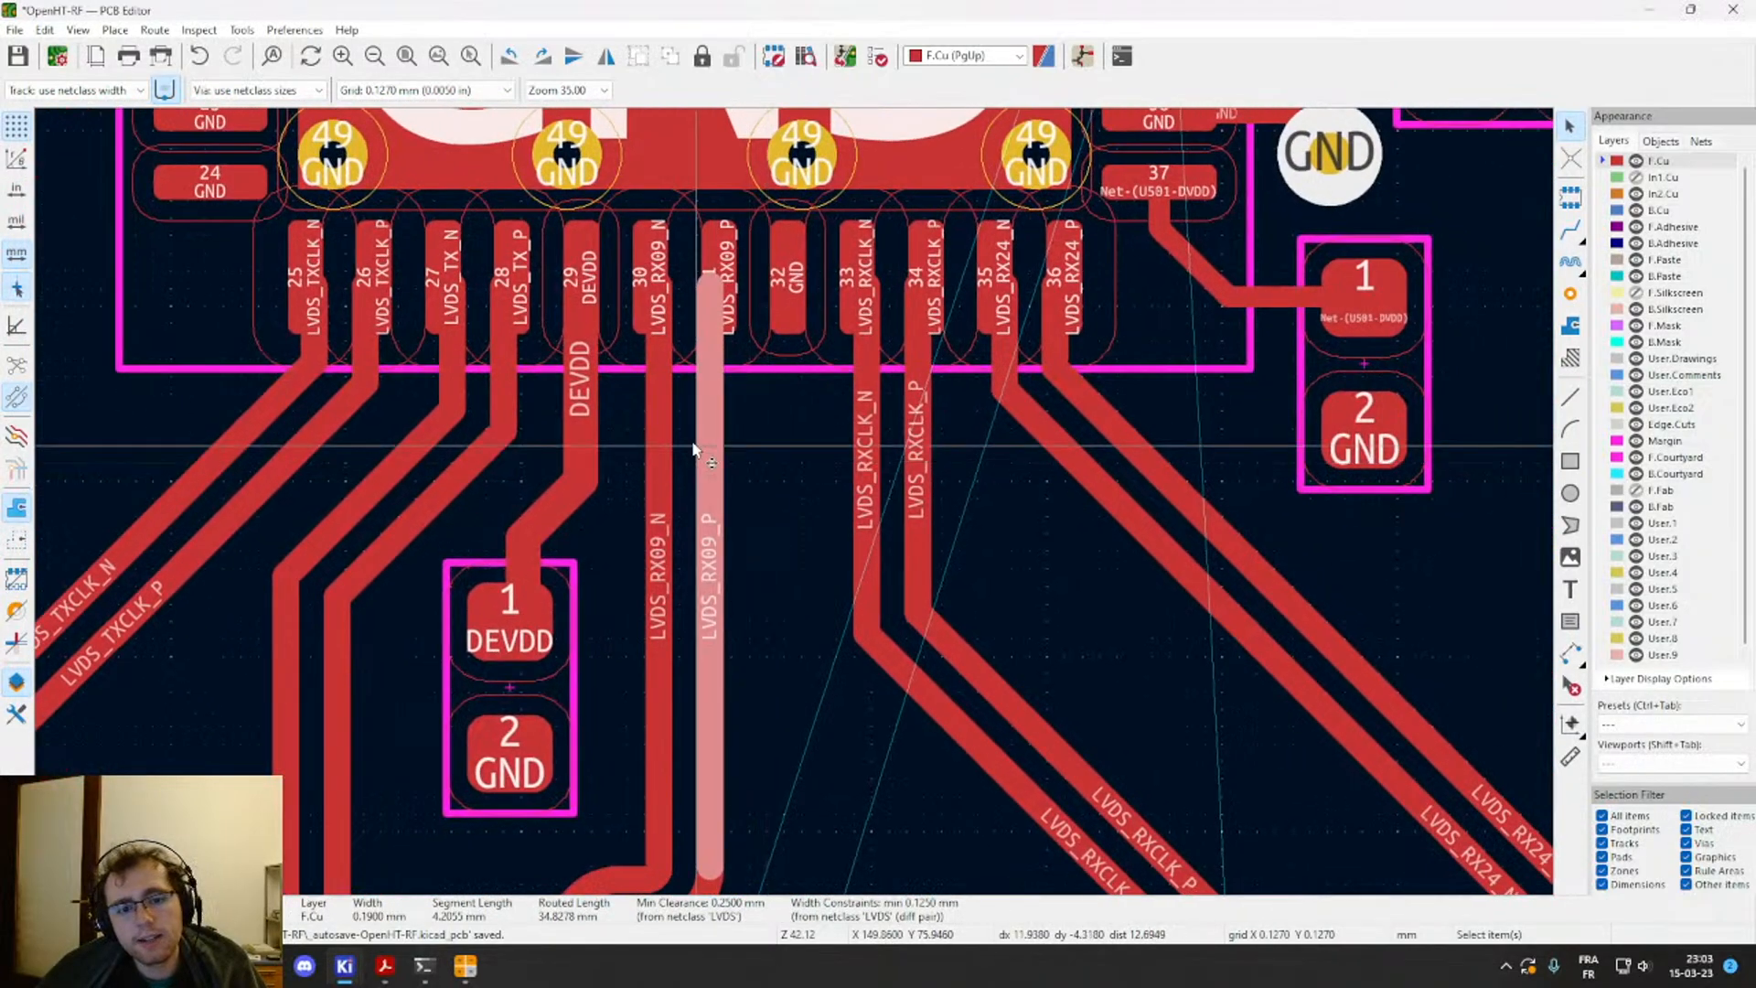
left_click(921, 473)
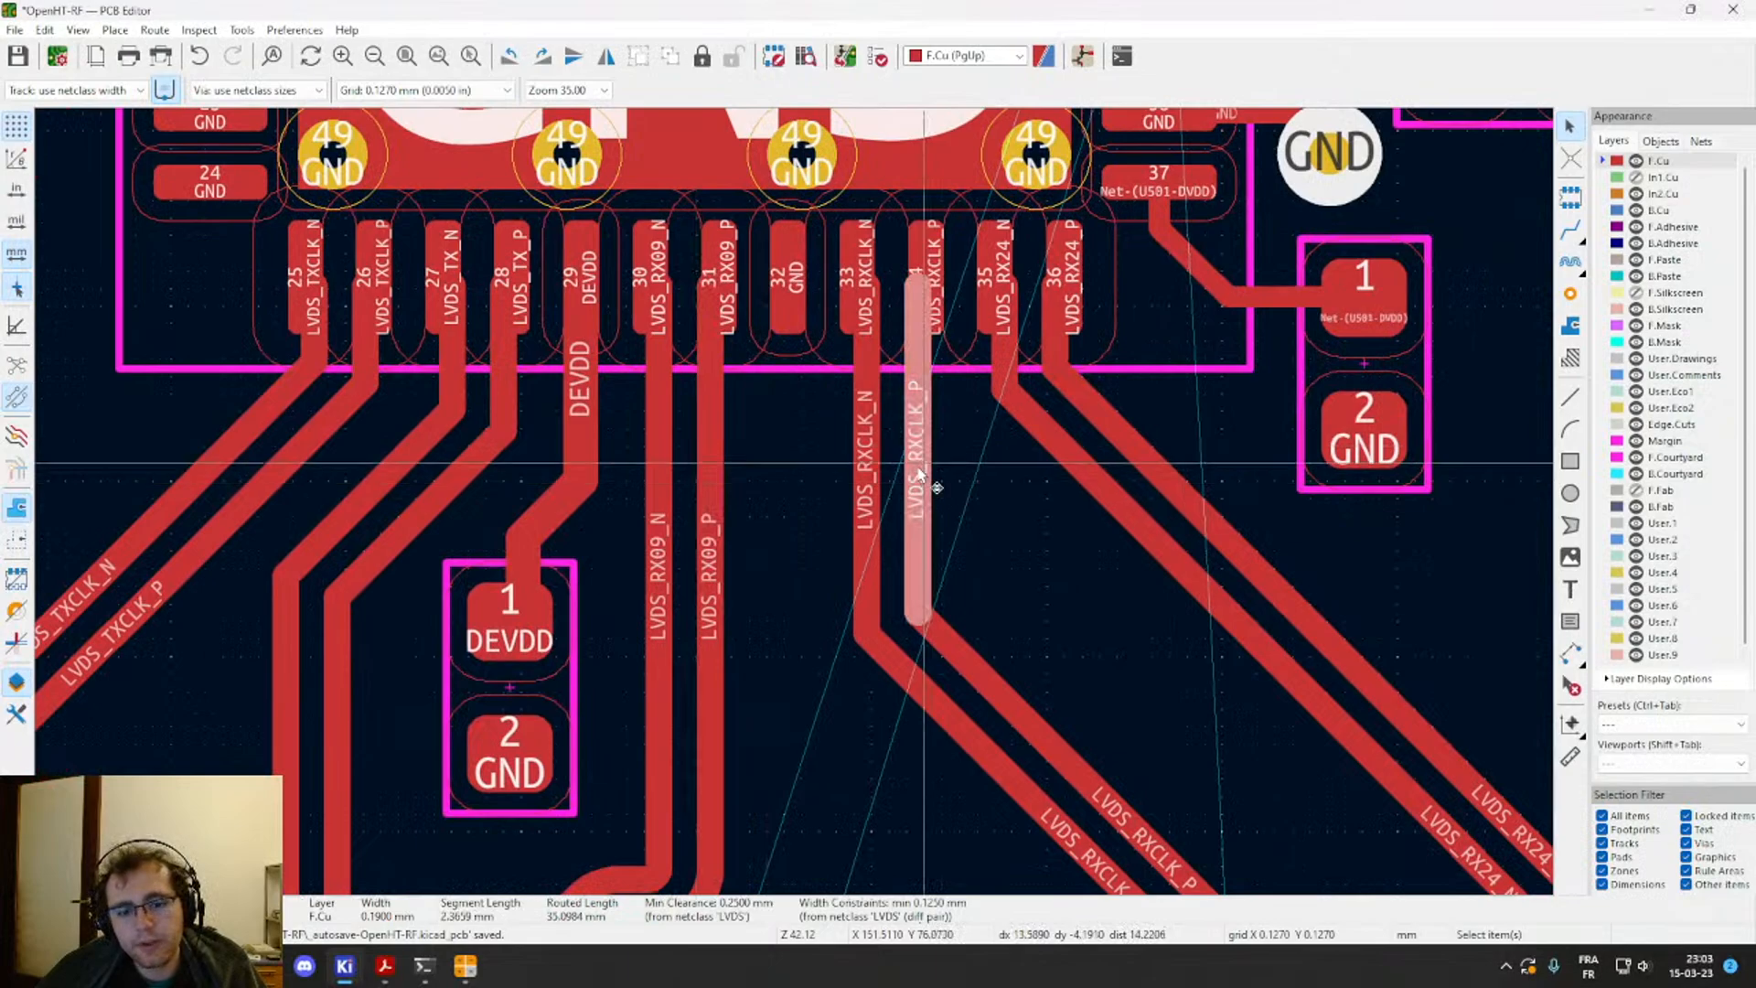
left_click(705, 476)
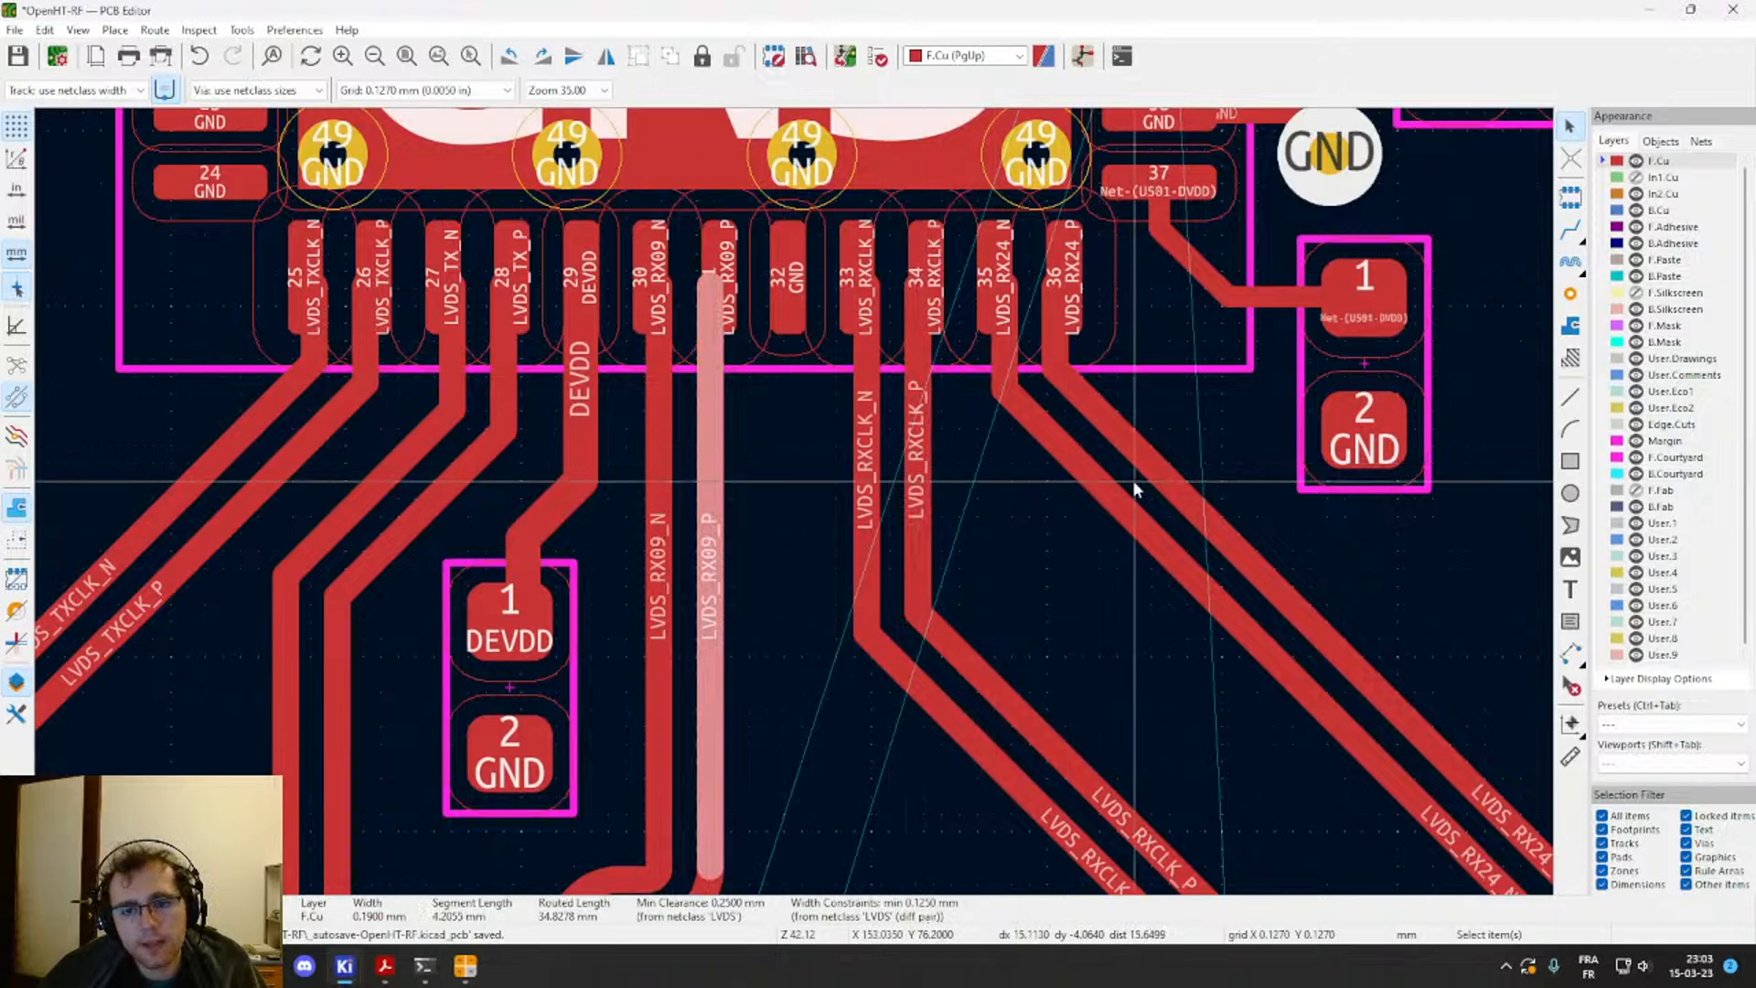
middle_click_drag(1122, 444, 984, 363)
left_click(984, 367)
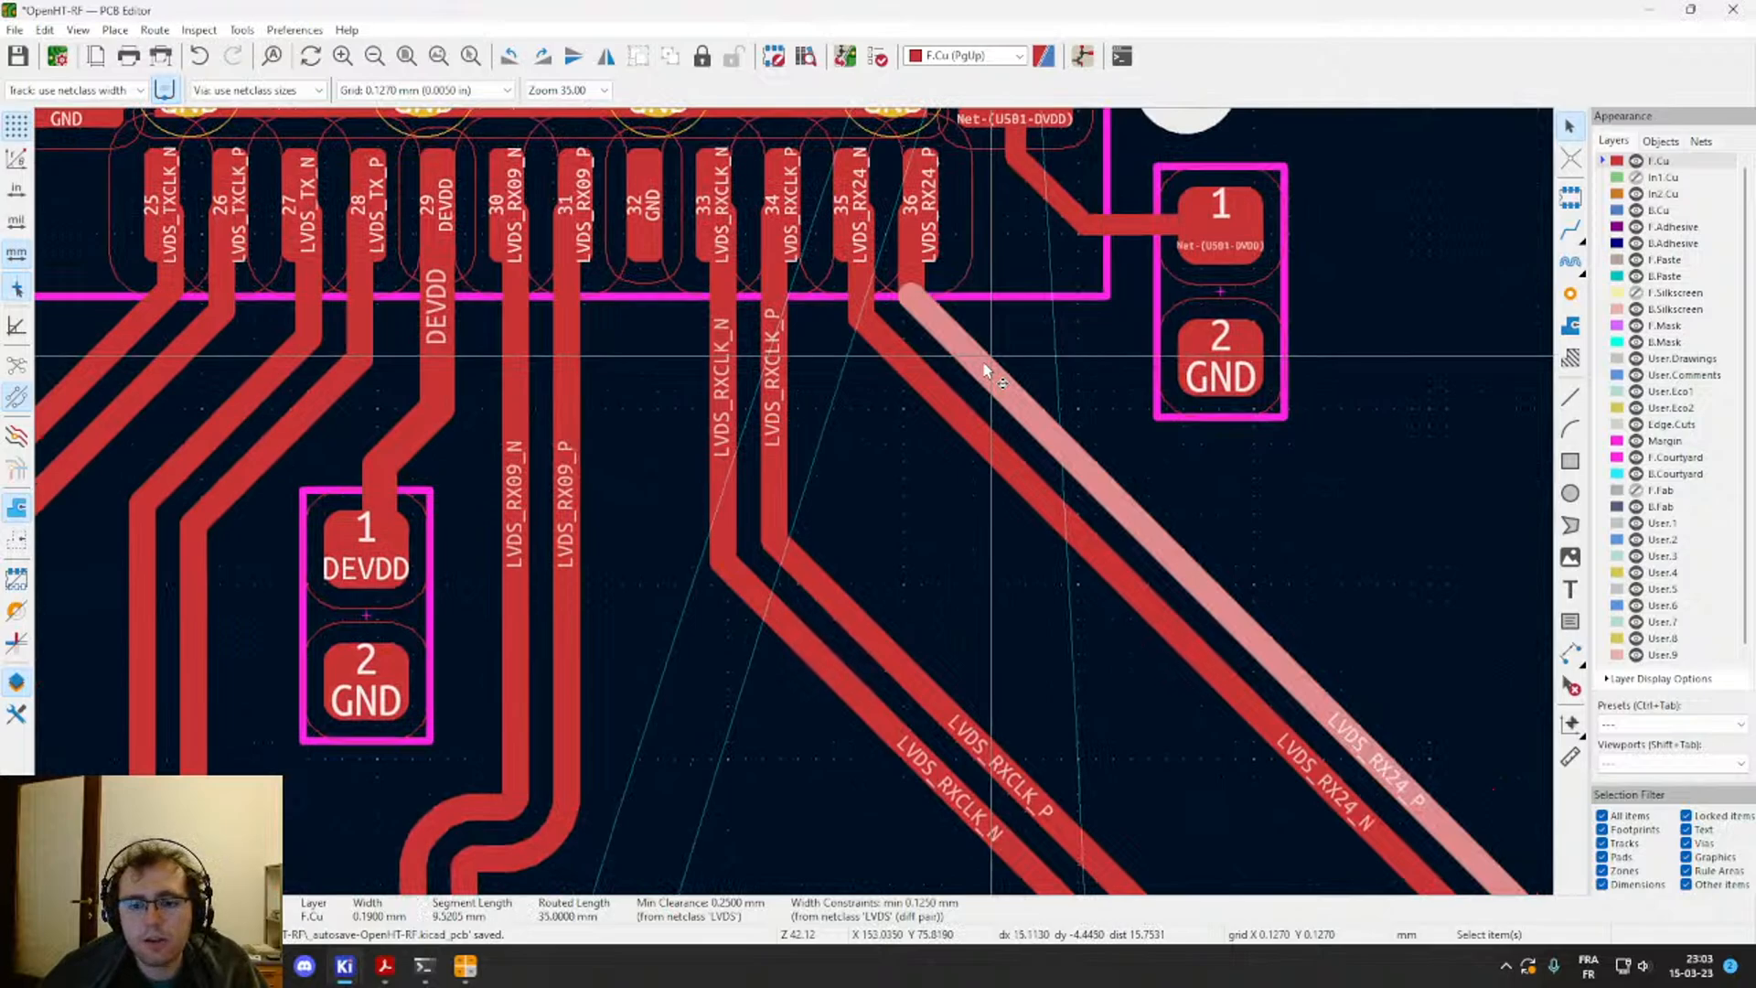
Step: Examine the LVDS_RX24 pair from its pads to its meander and check the routed length of the LVDS_TX_P track
scroll(984, 367, "down", 3)
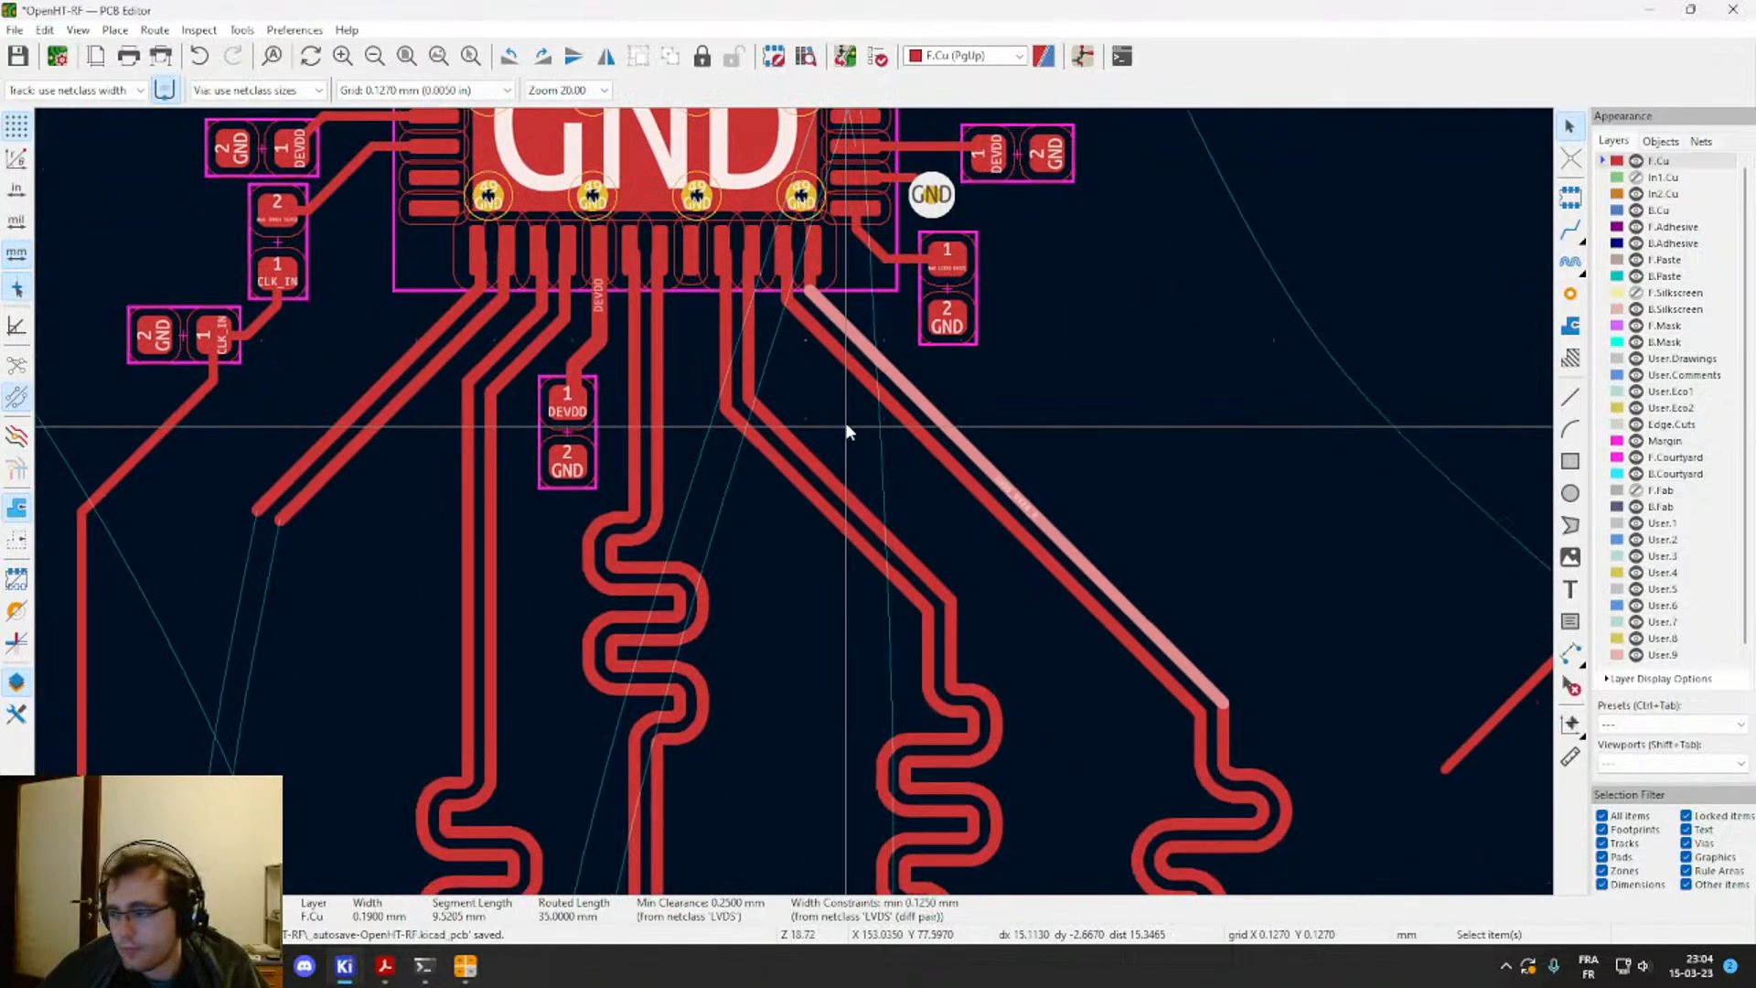
middle_click_drag(776, 381, 797, 518)
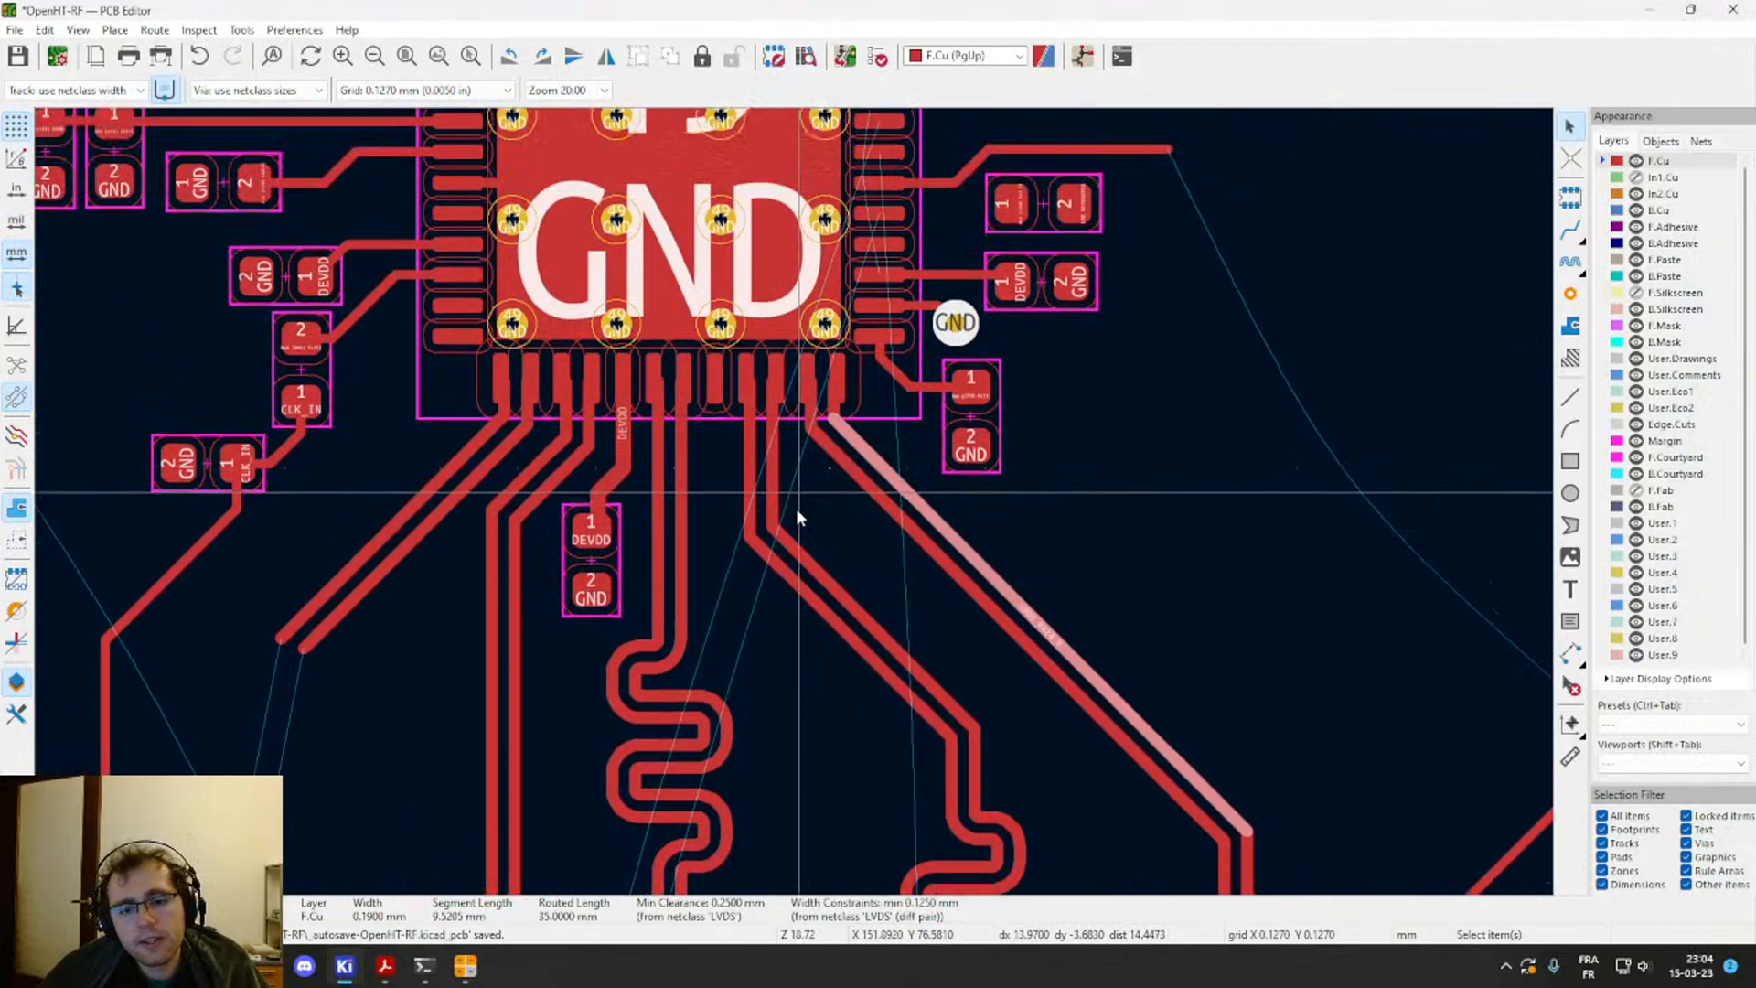
scroll(797, 518, "up", 3)
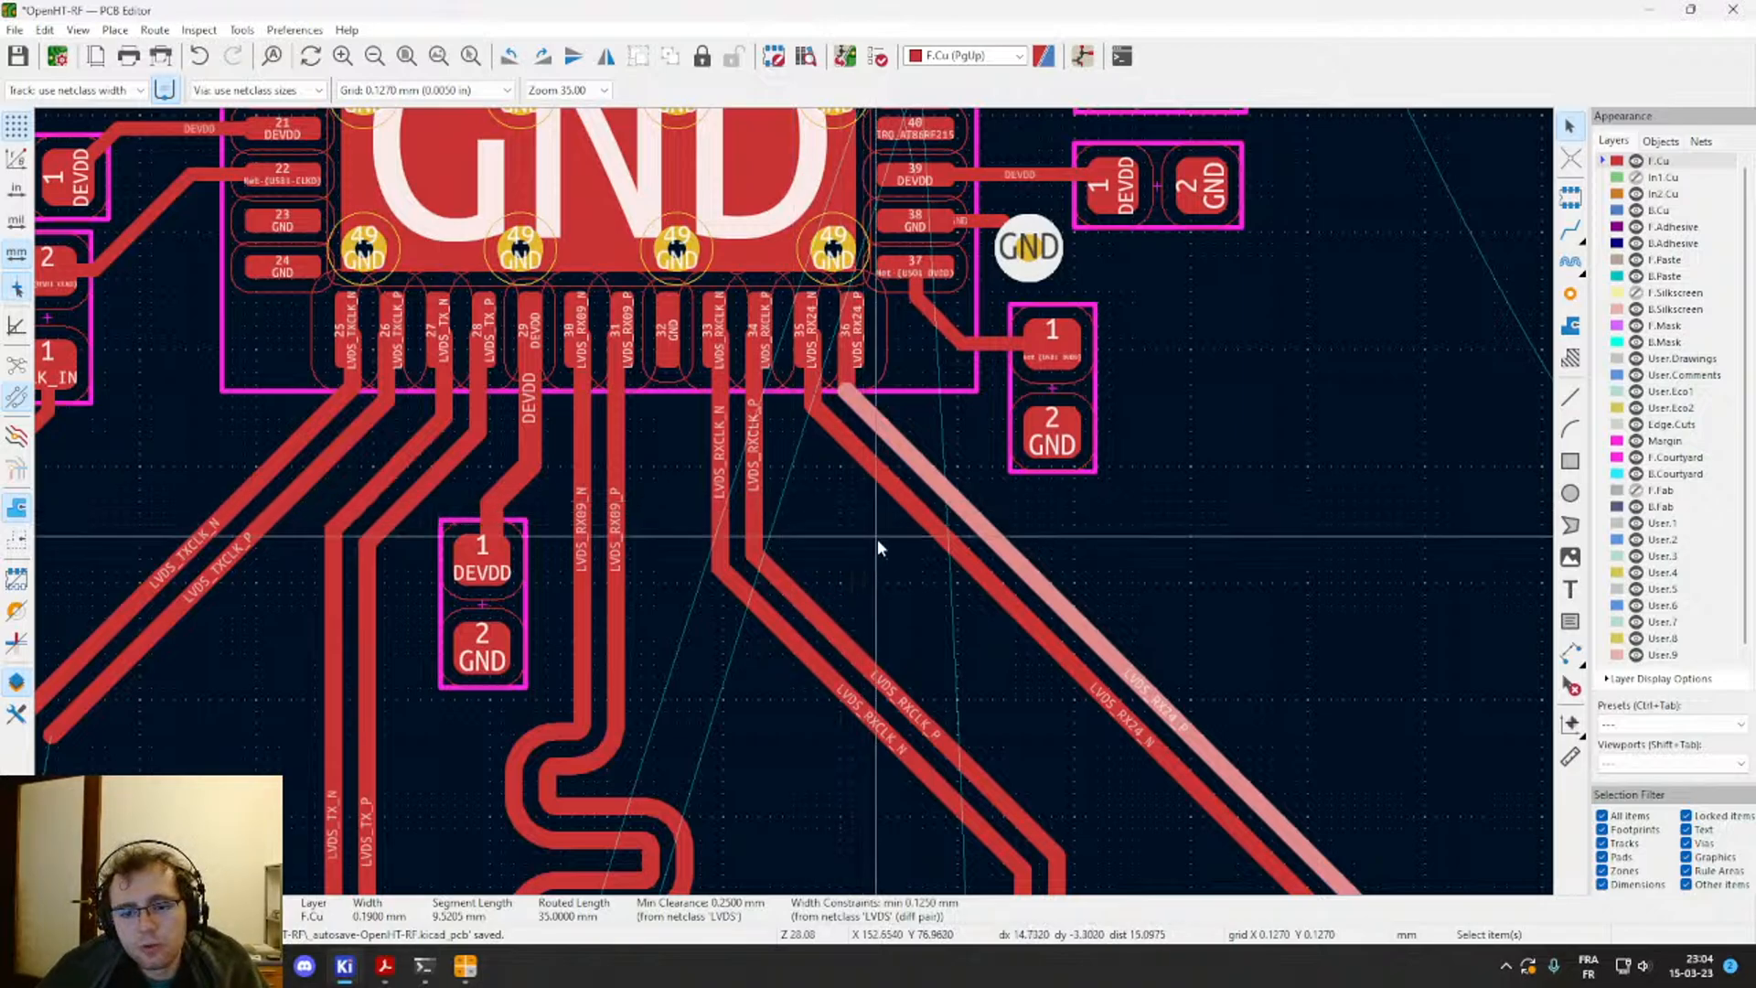
middle_click_drag(976, 579, 949, 571)
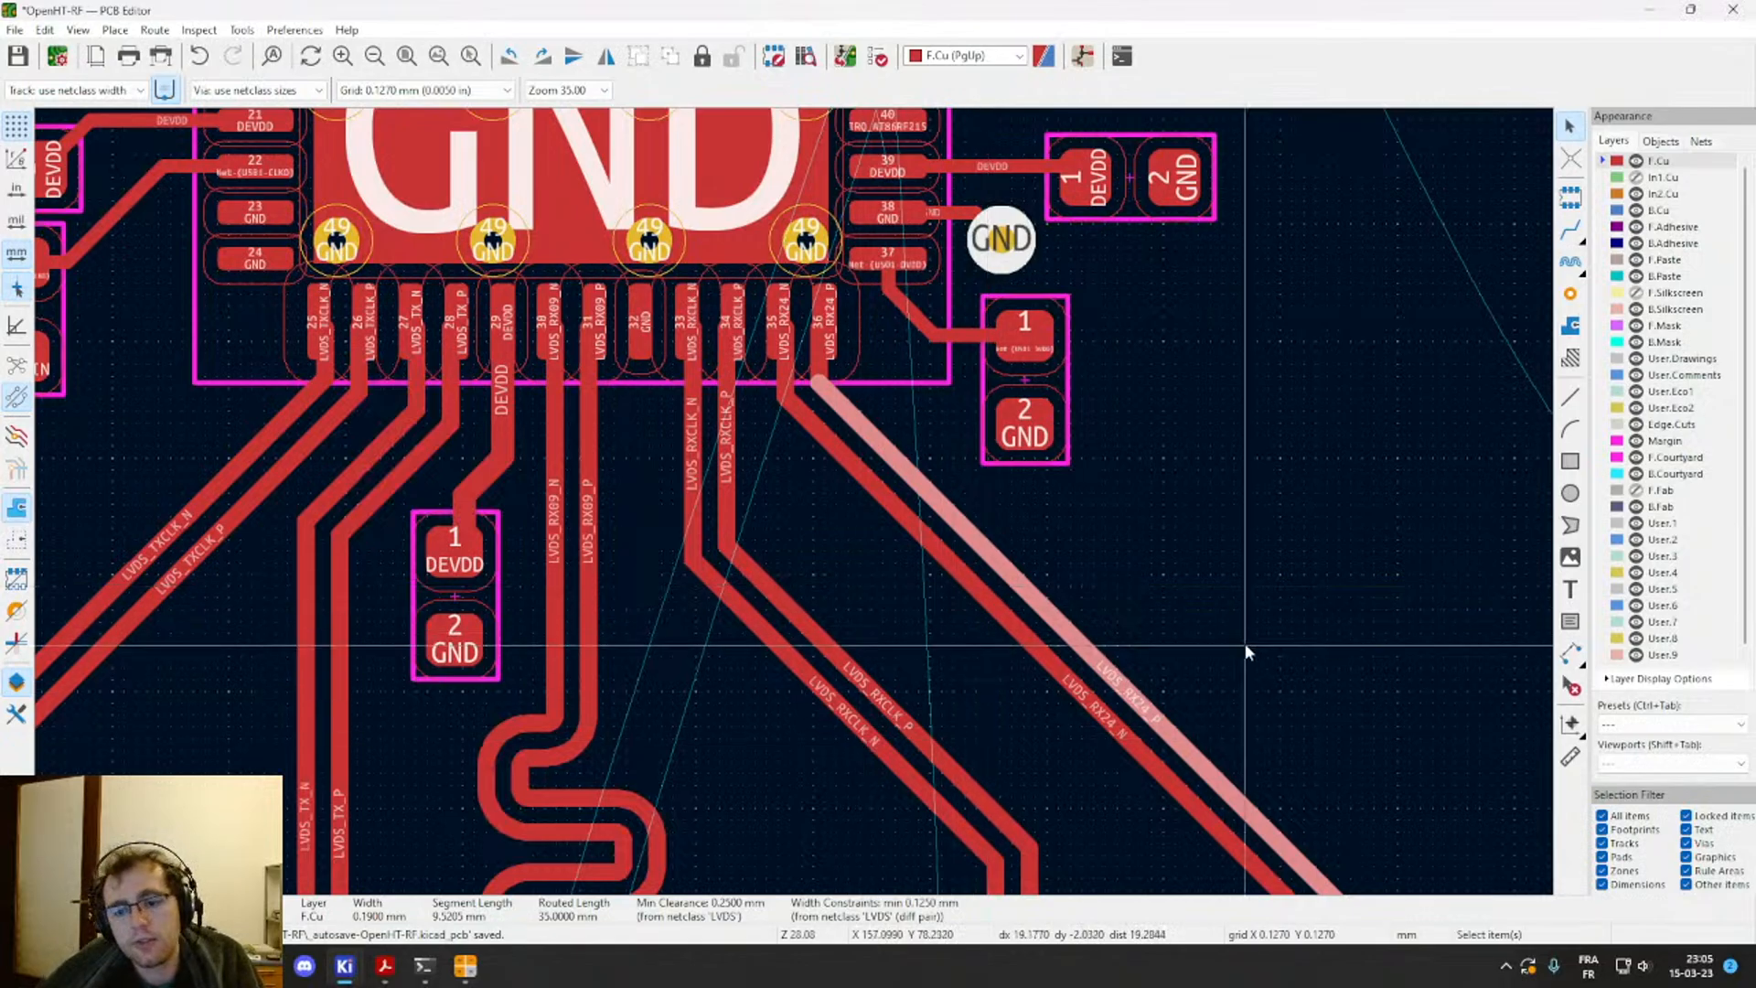
scroll(1026, 683, "up", 1)
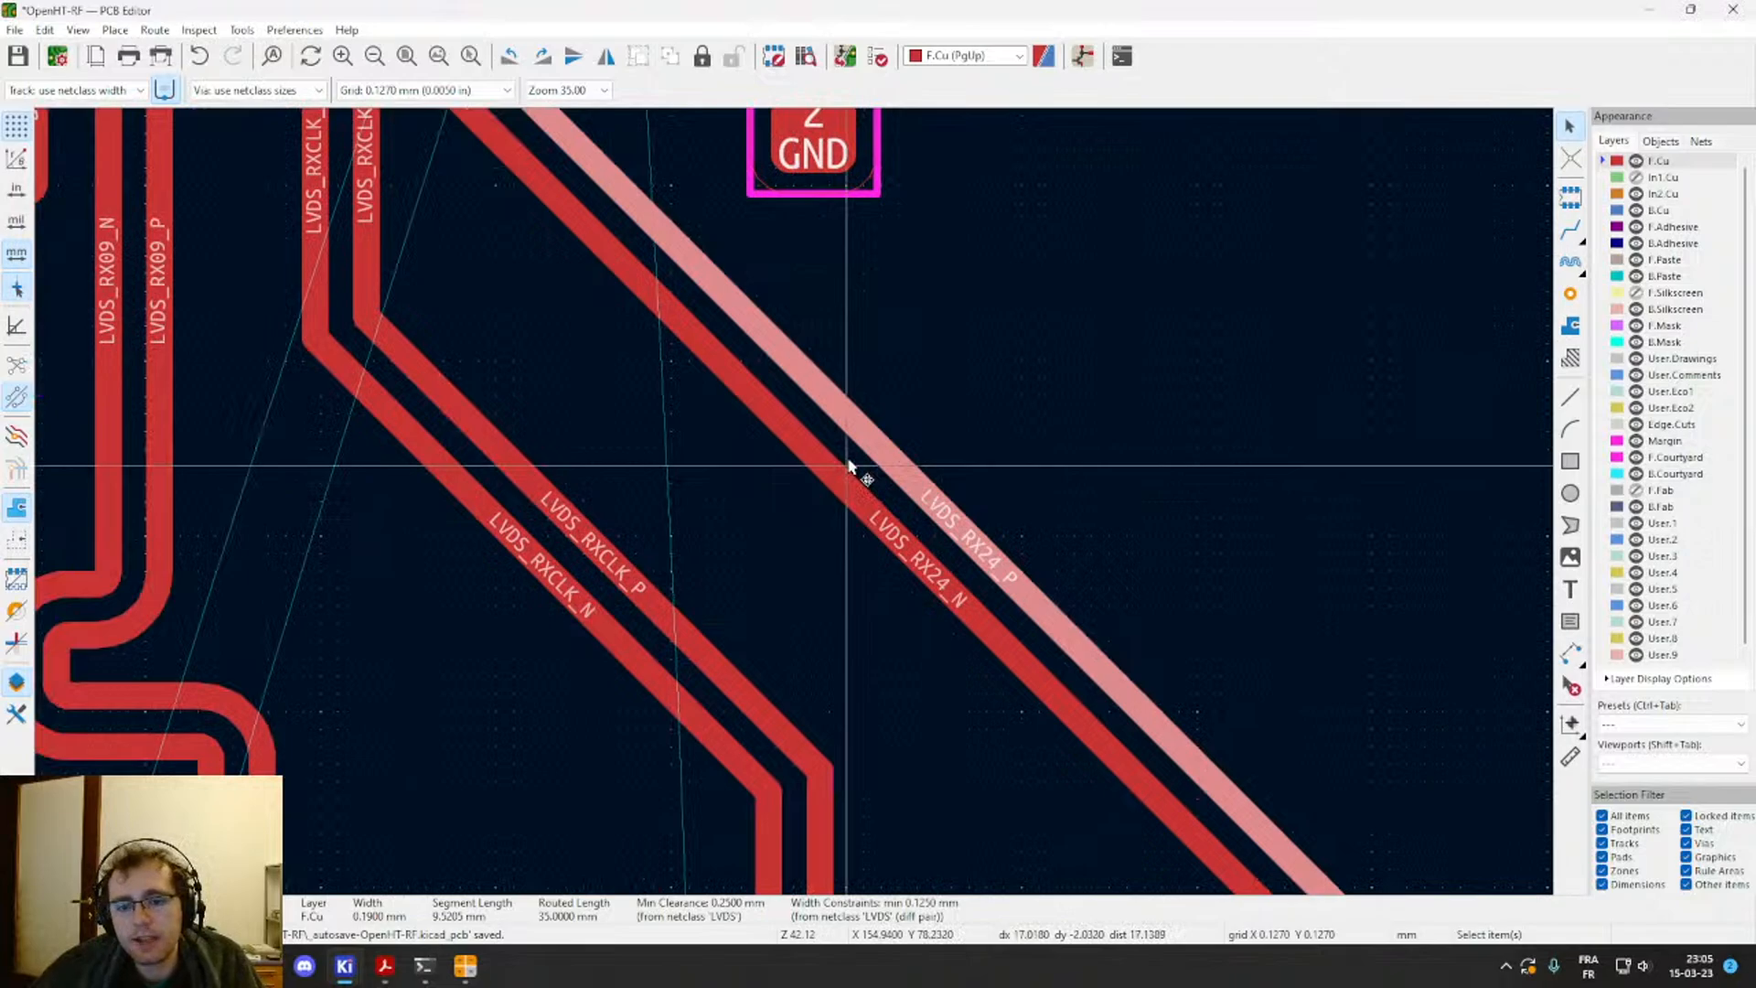
middle_click_drag(874, 470, 1087, 722)
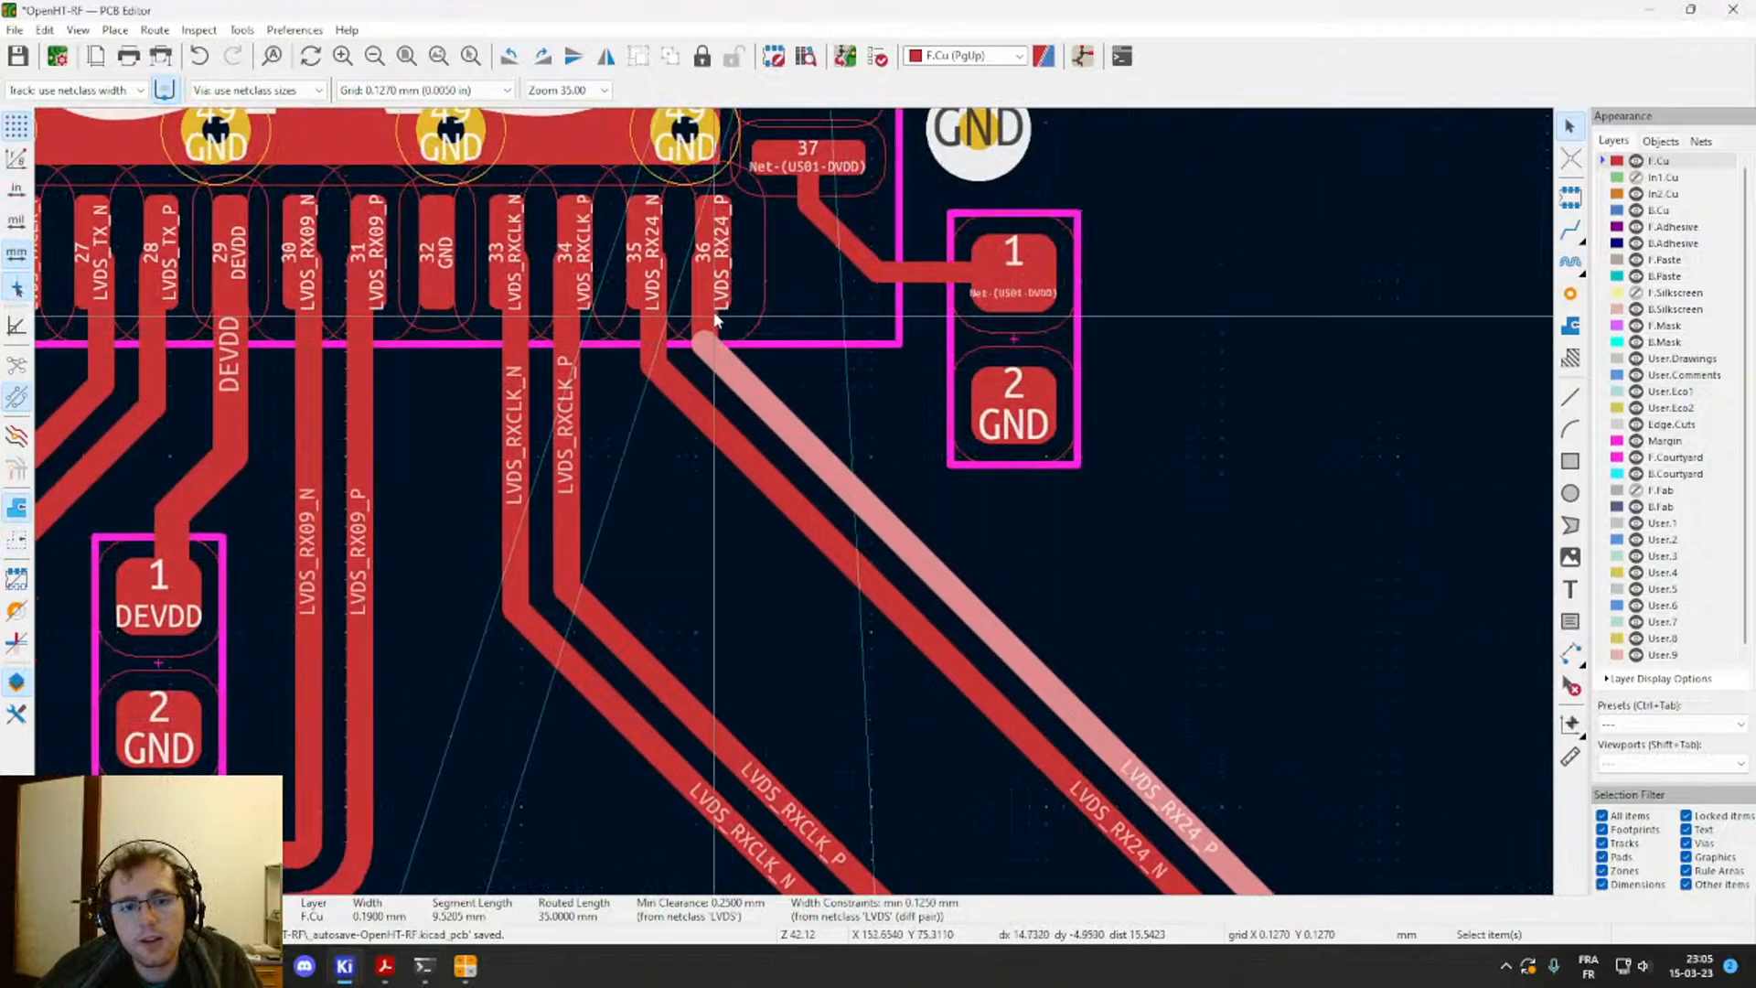
middle_click_drag(1169, 796, 771, 345)
scroll(1034, 666, "down", 1)
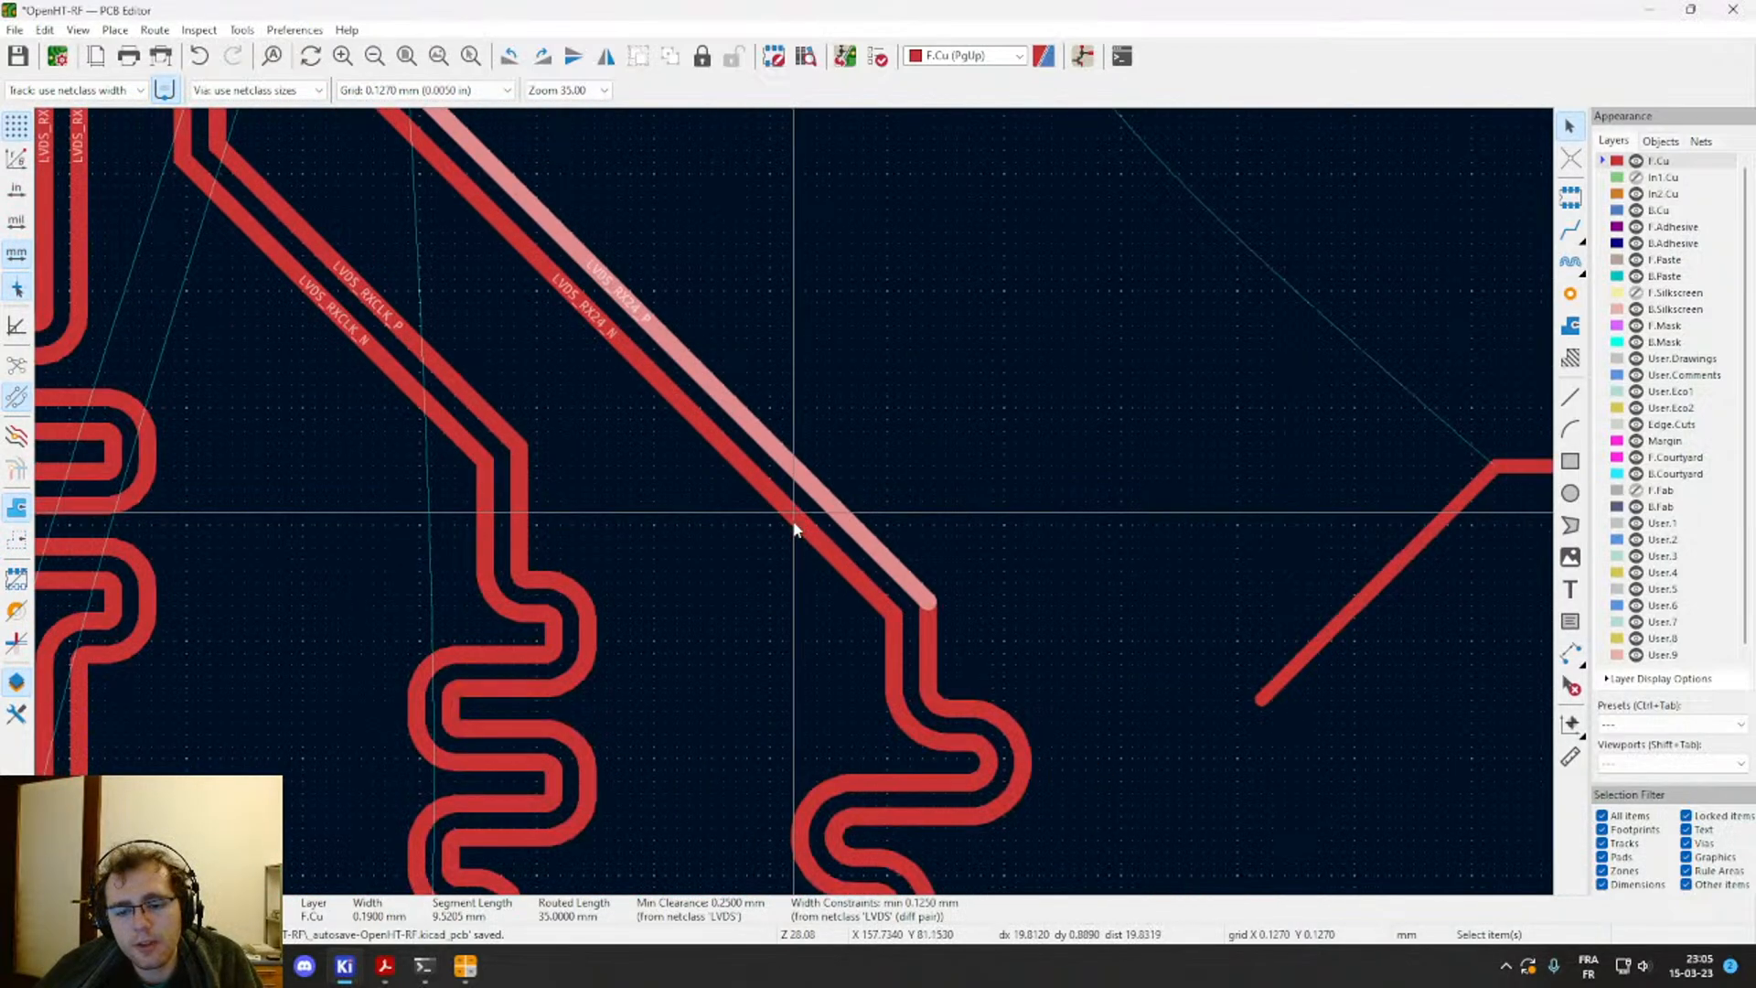
scroll(795, 578, "down", 1)
middle_click_drag(842, 499, 1141, 622)
scroll(778, 505, "down", 1)
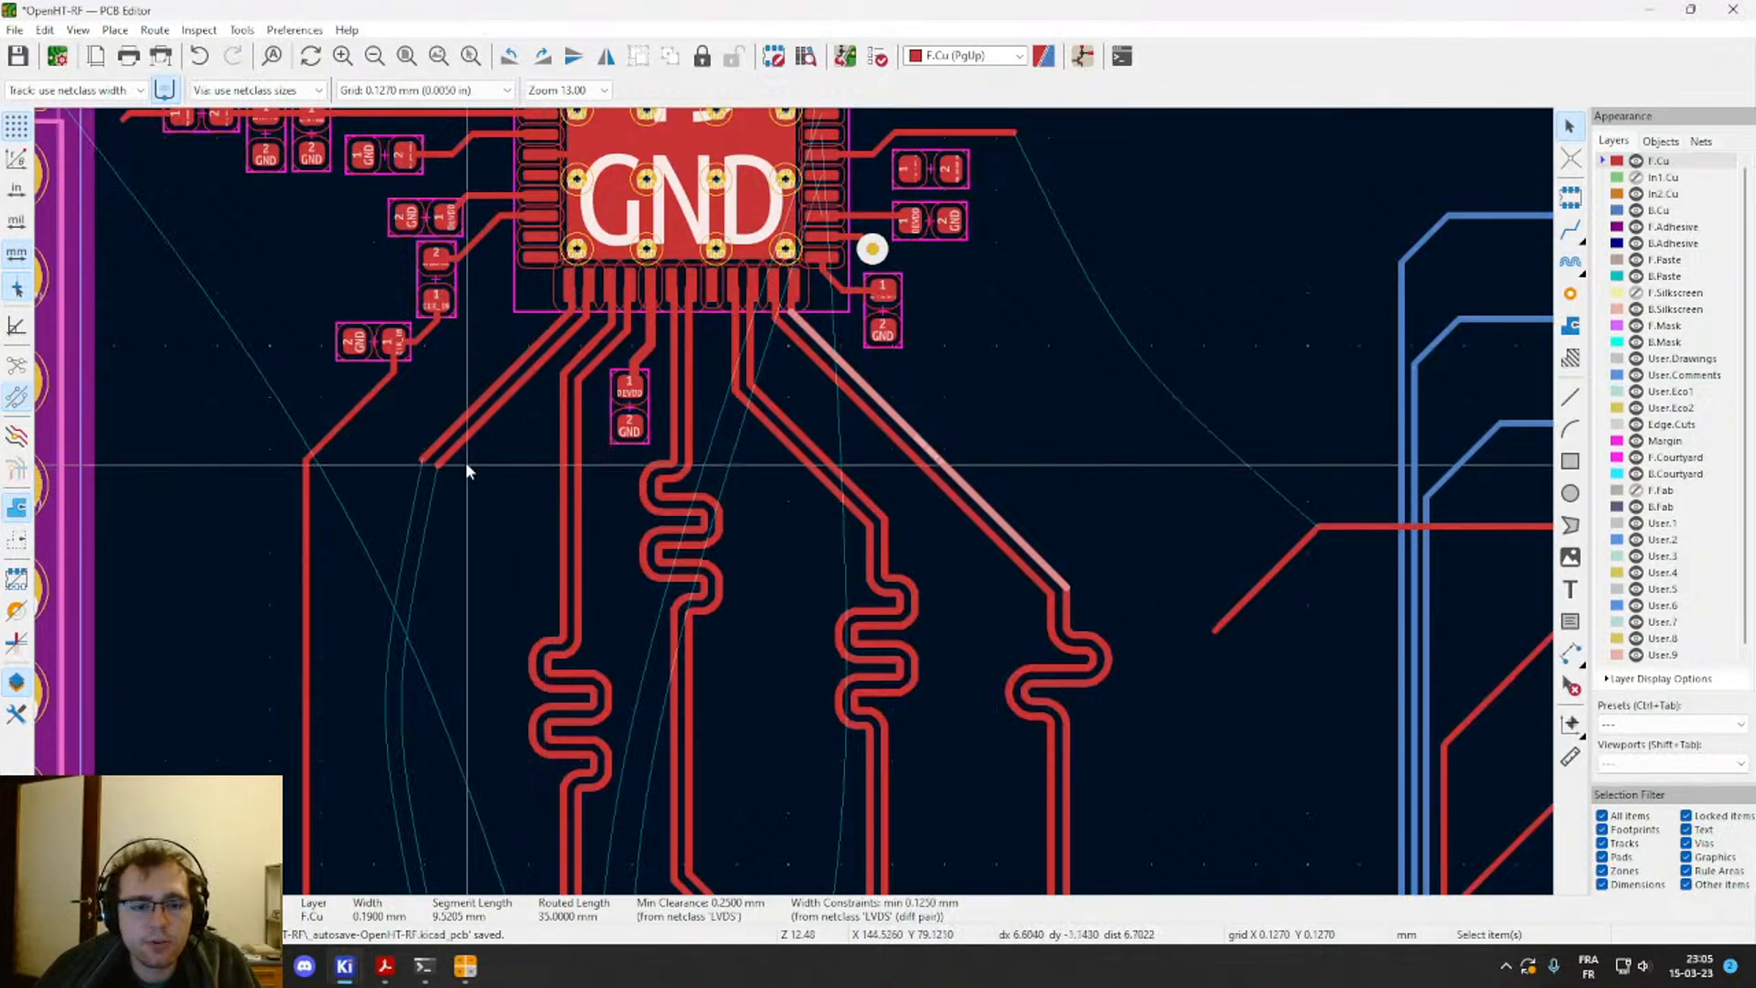
left_click(576, 453)
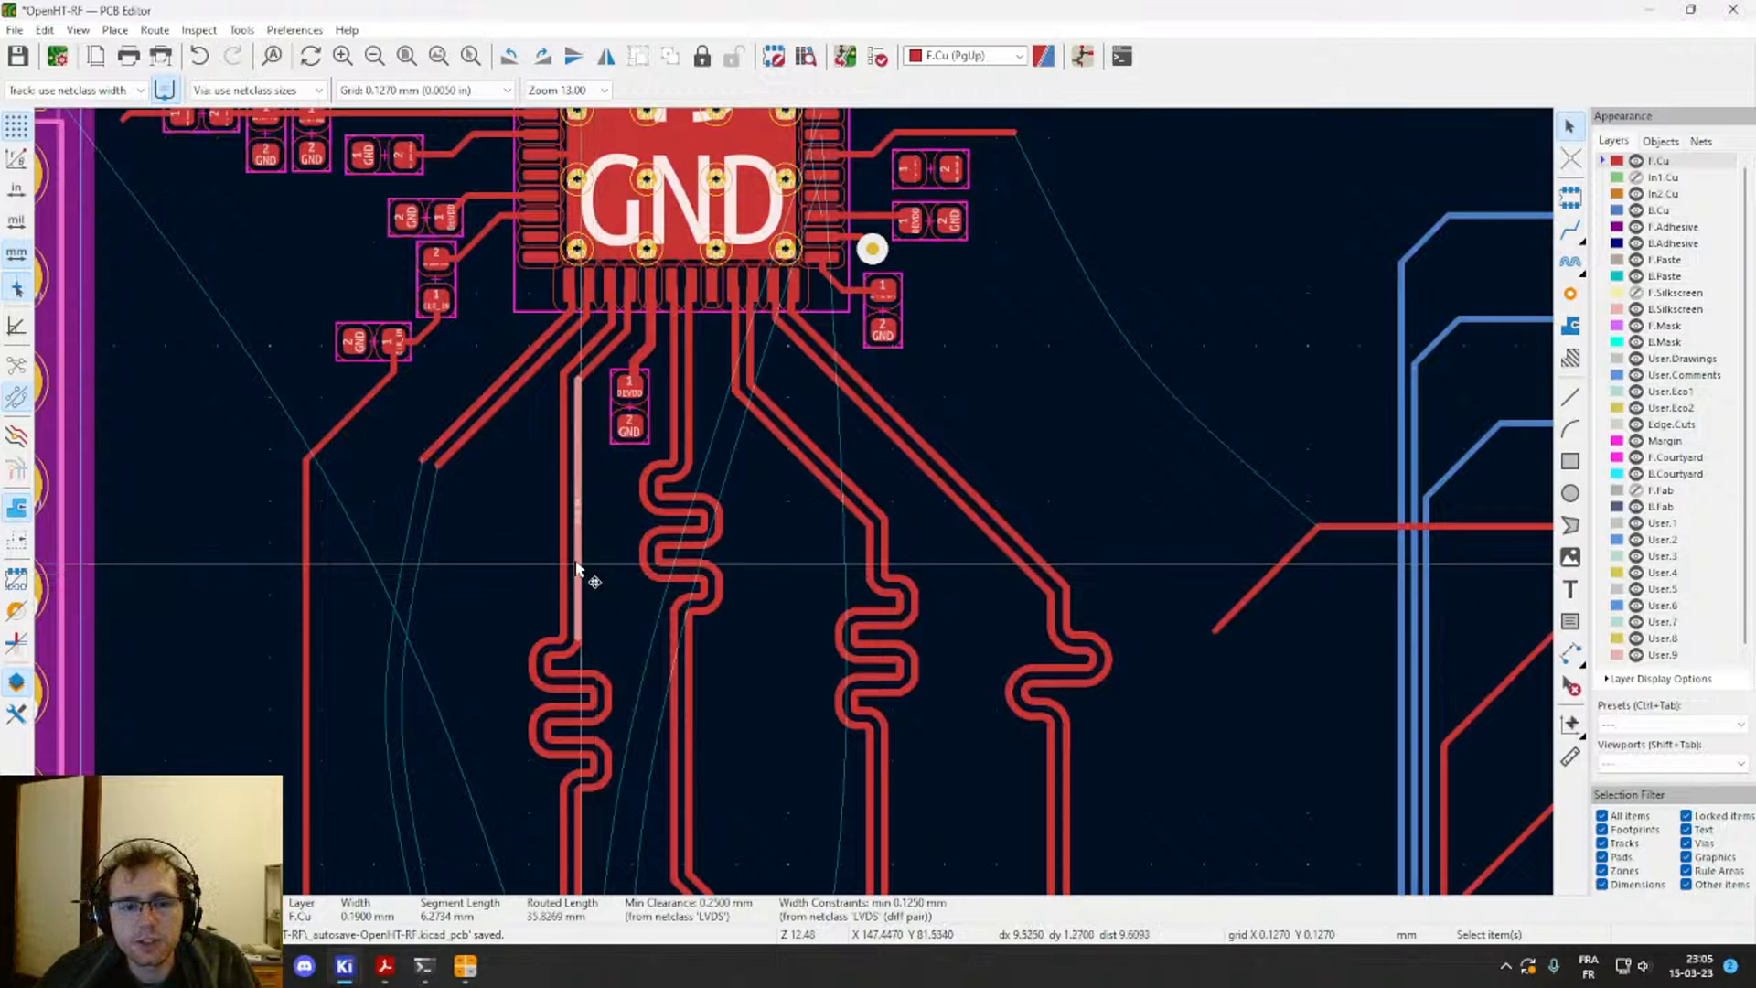
Step: Start routing the LVDS_TXCLK differential pair from the end of its diagonal section and set the track corner mode to 90-degree
middle_click_drag(491, 549, 562, 578)
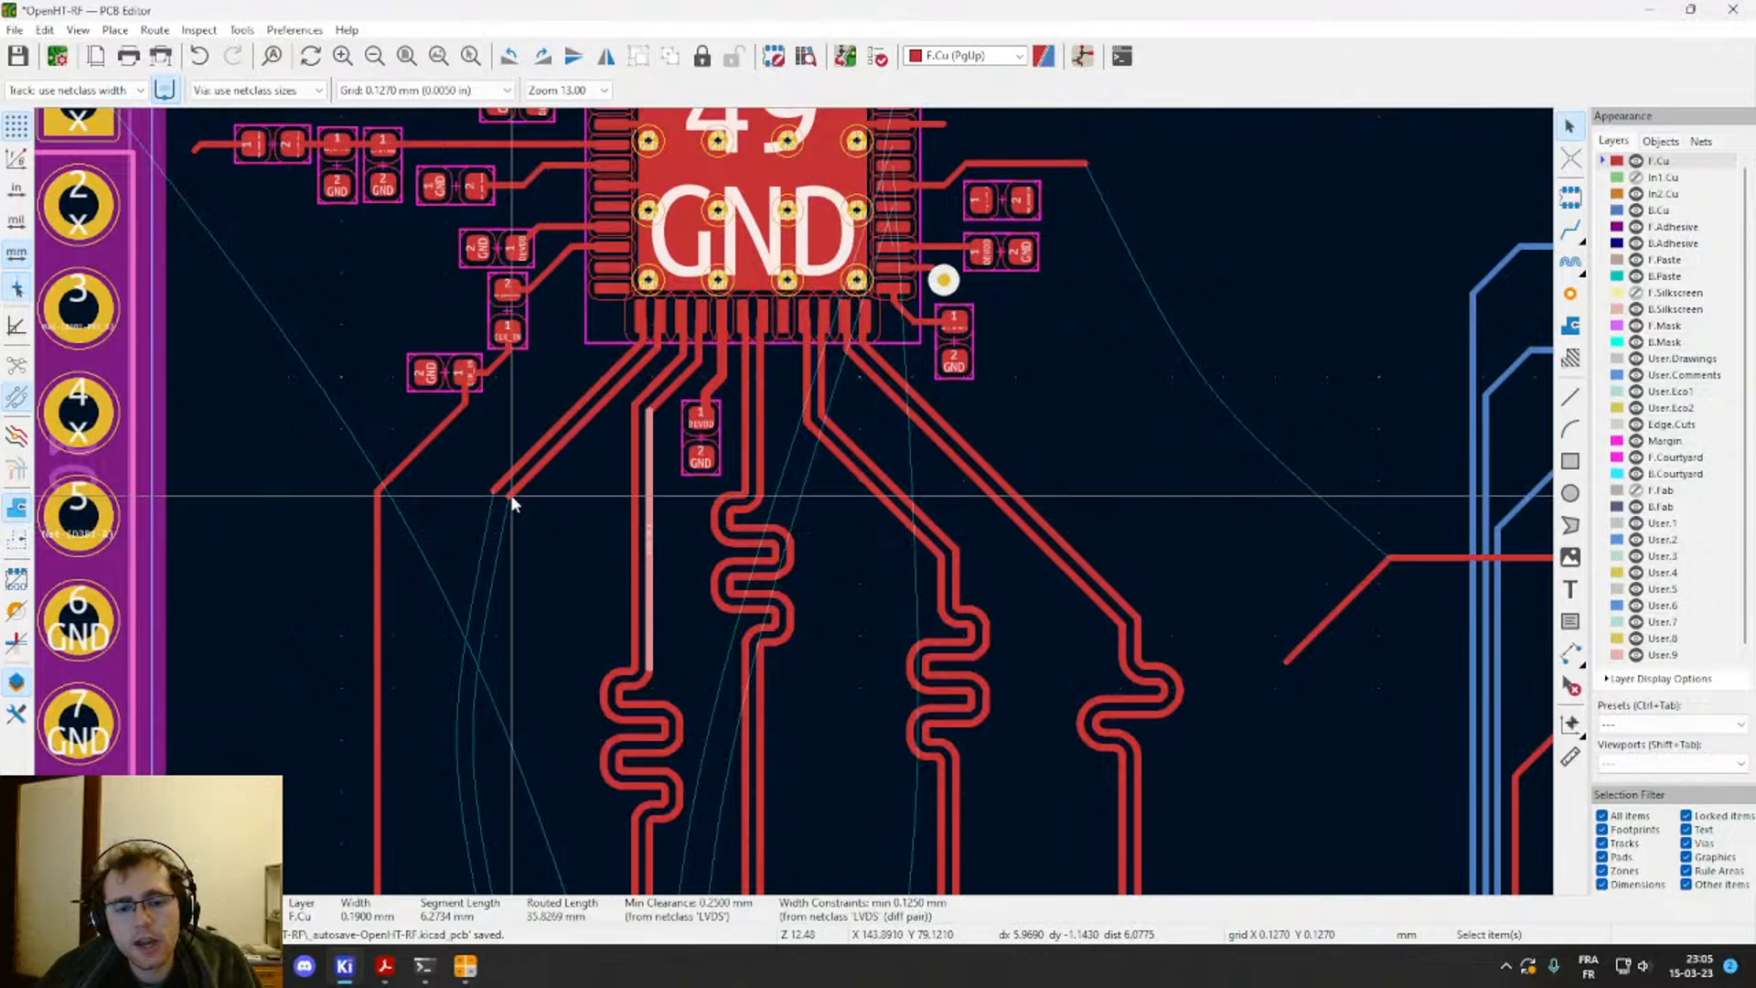
middle_click_drag(509, 578, 677, 572)
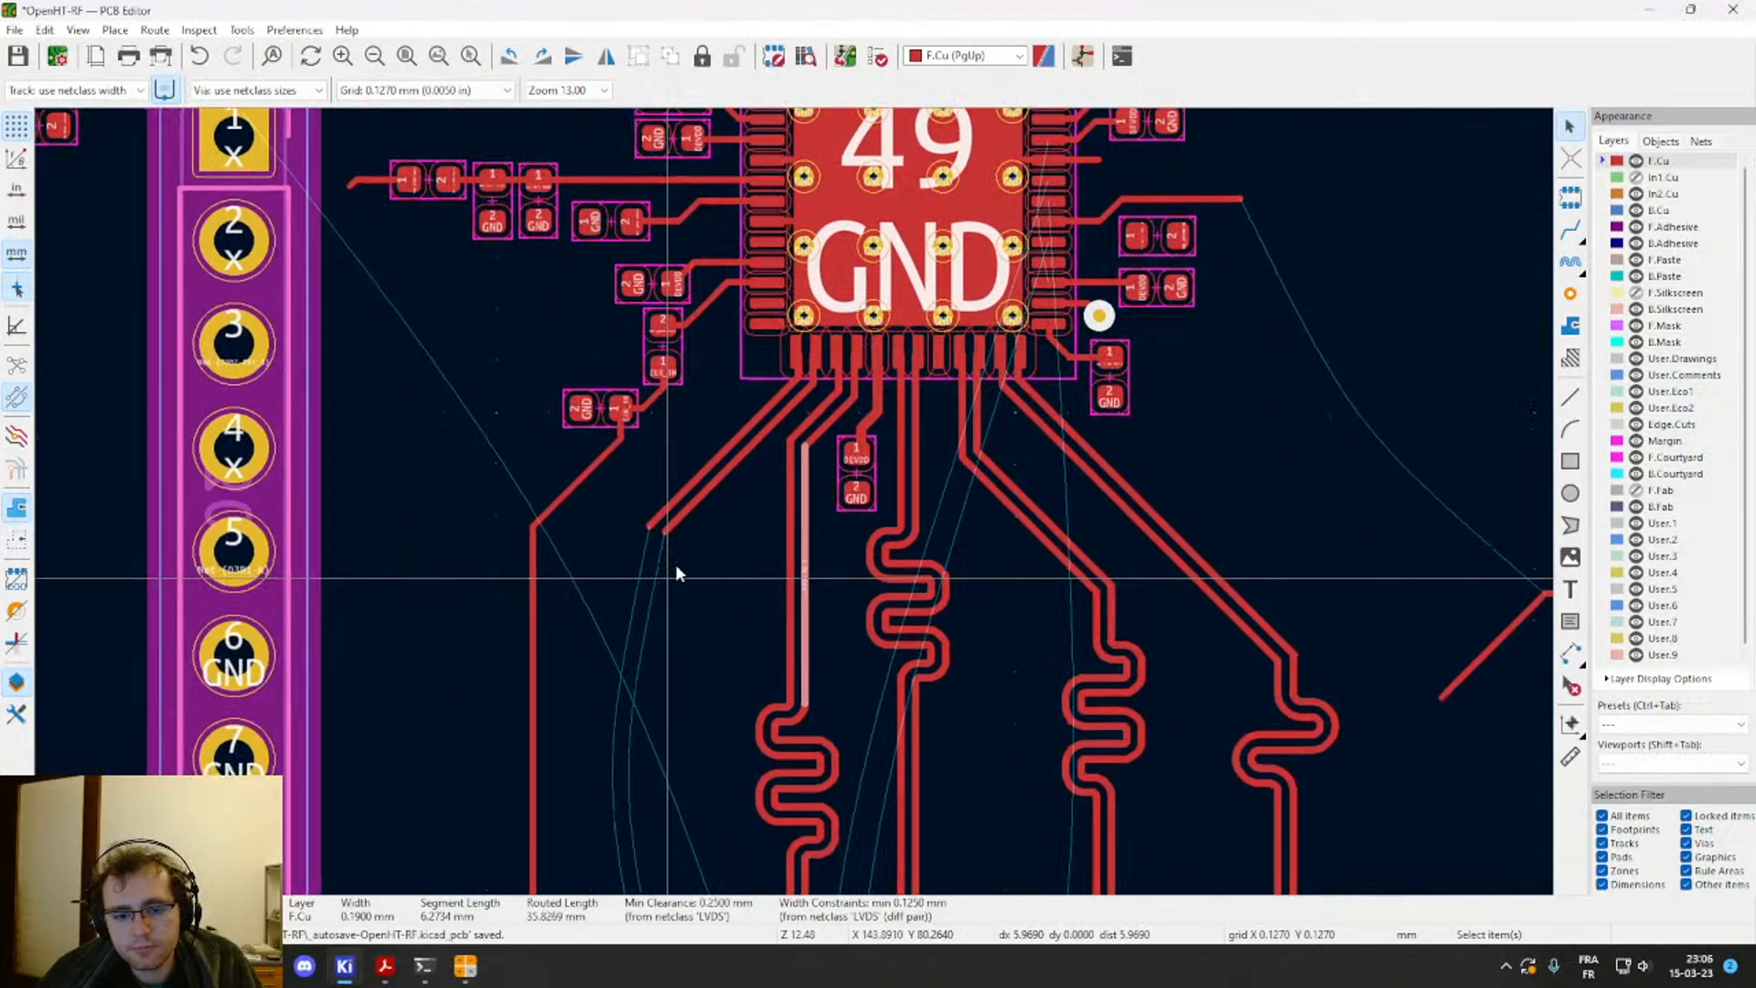
scroll(675, 564, "down", 2)
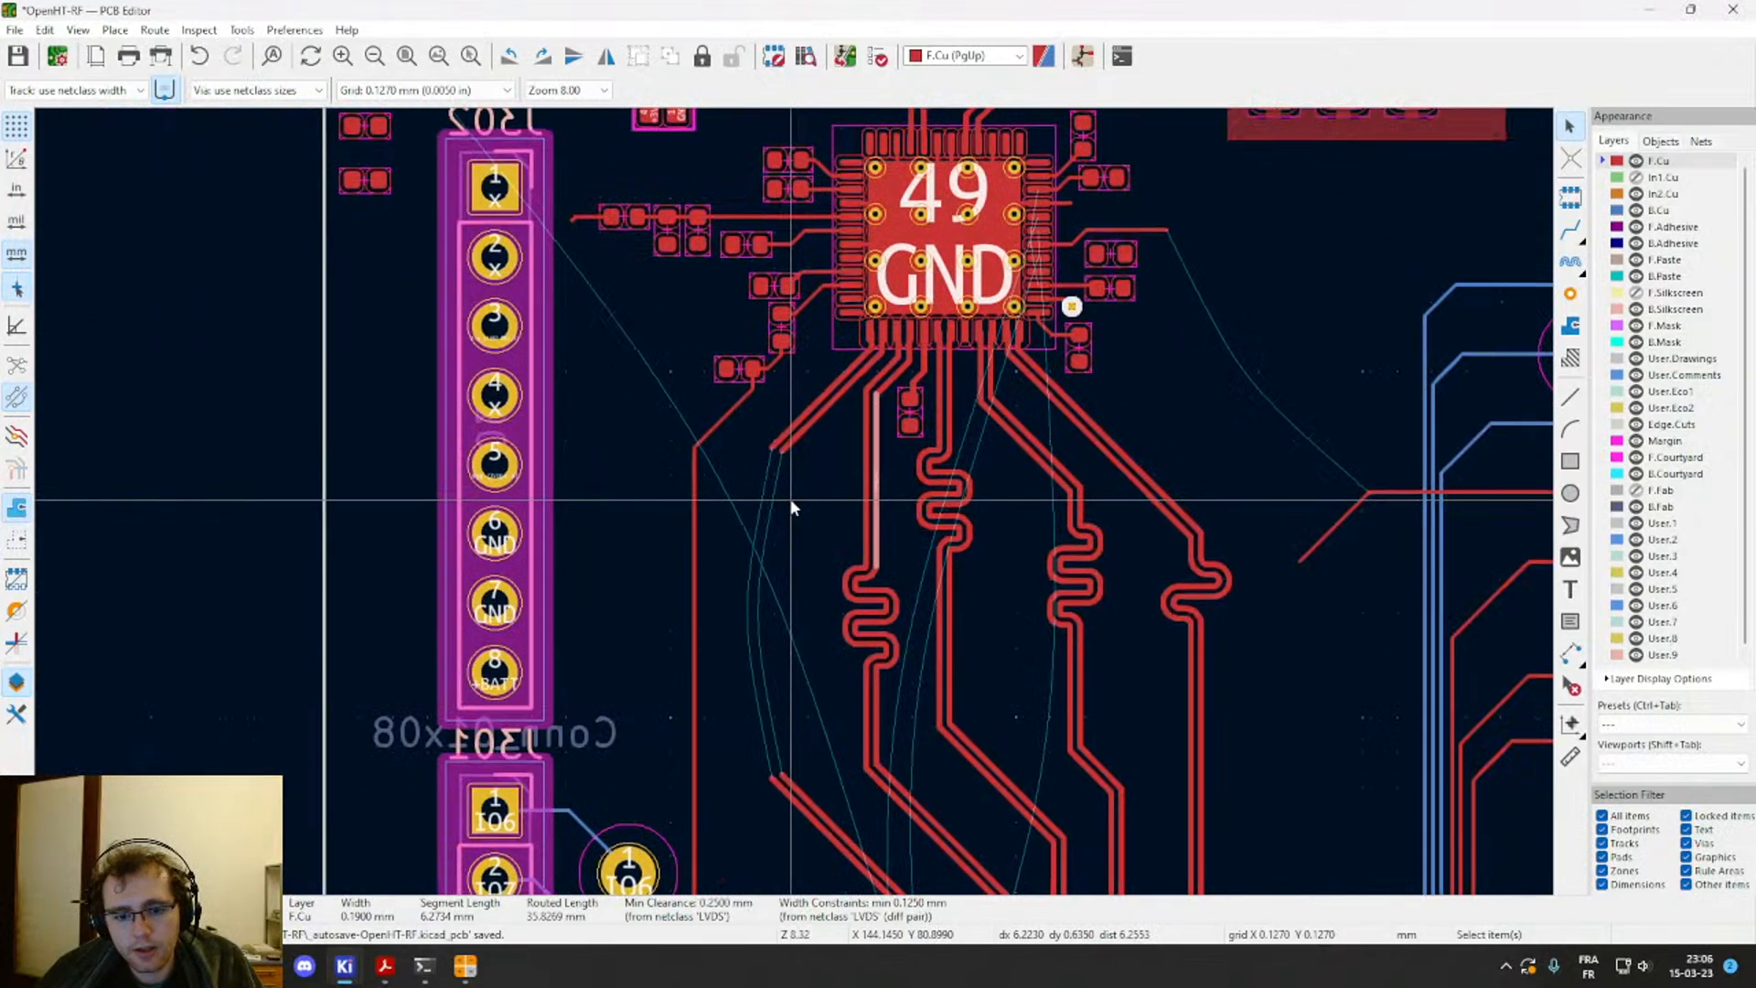
middle_click_drag(792, 508, 777, 494)
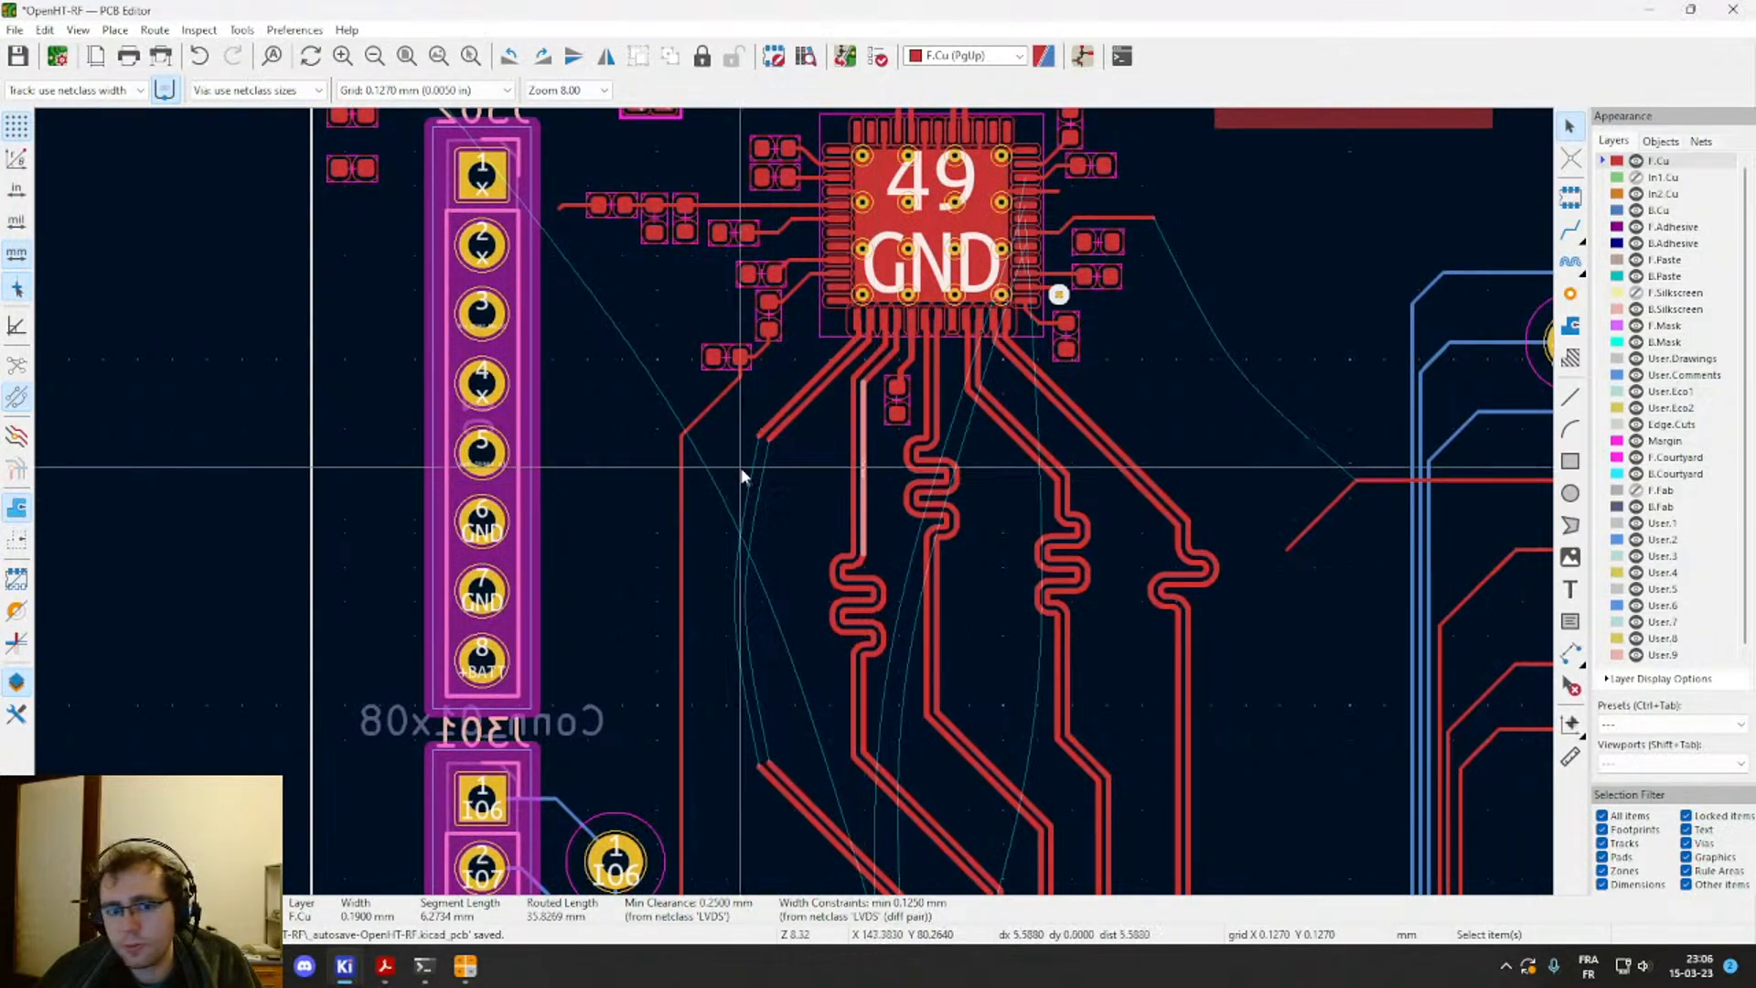
scroll(743, 477, "up", 2)
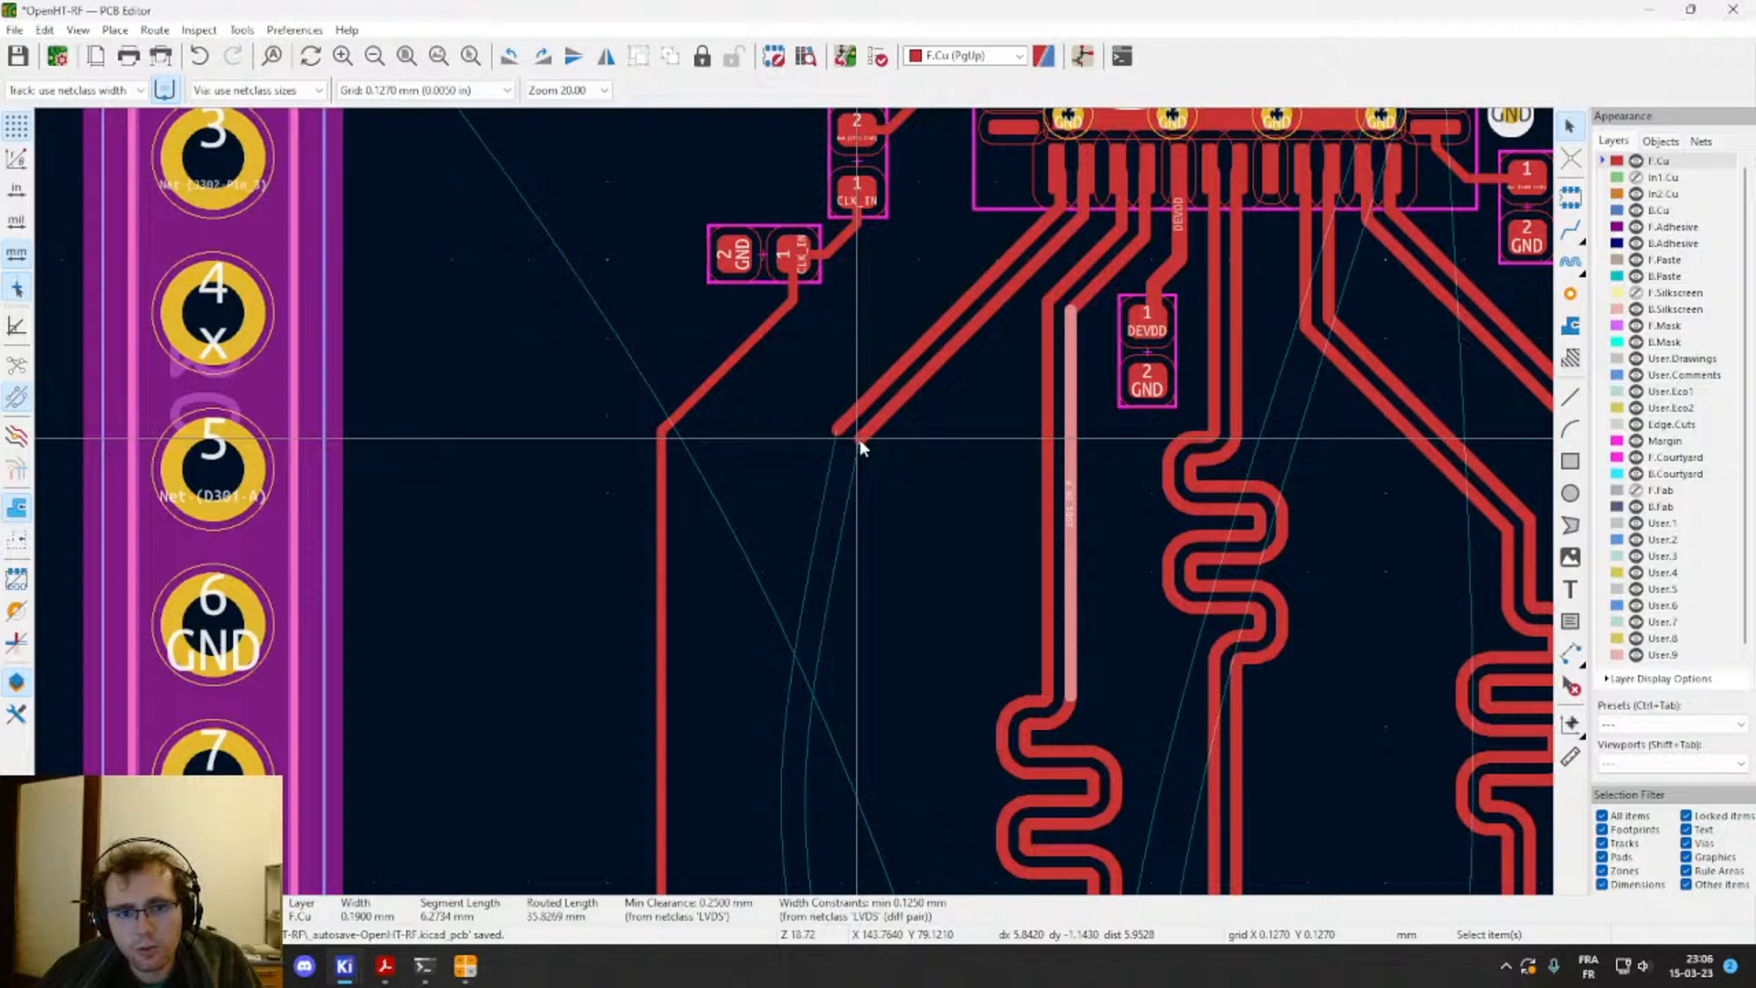
key("6")
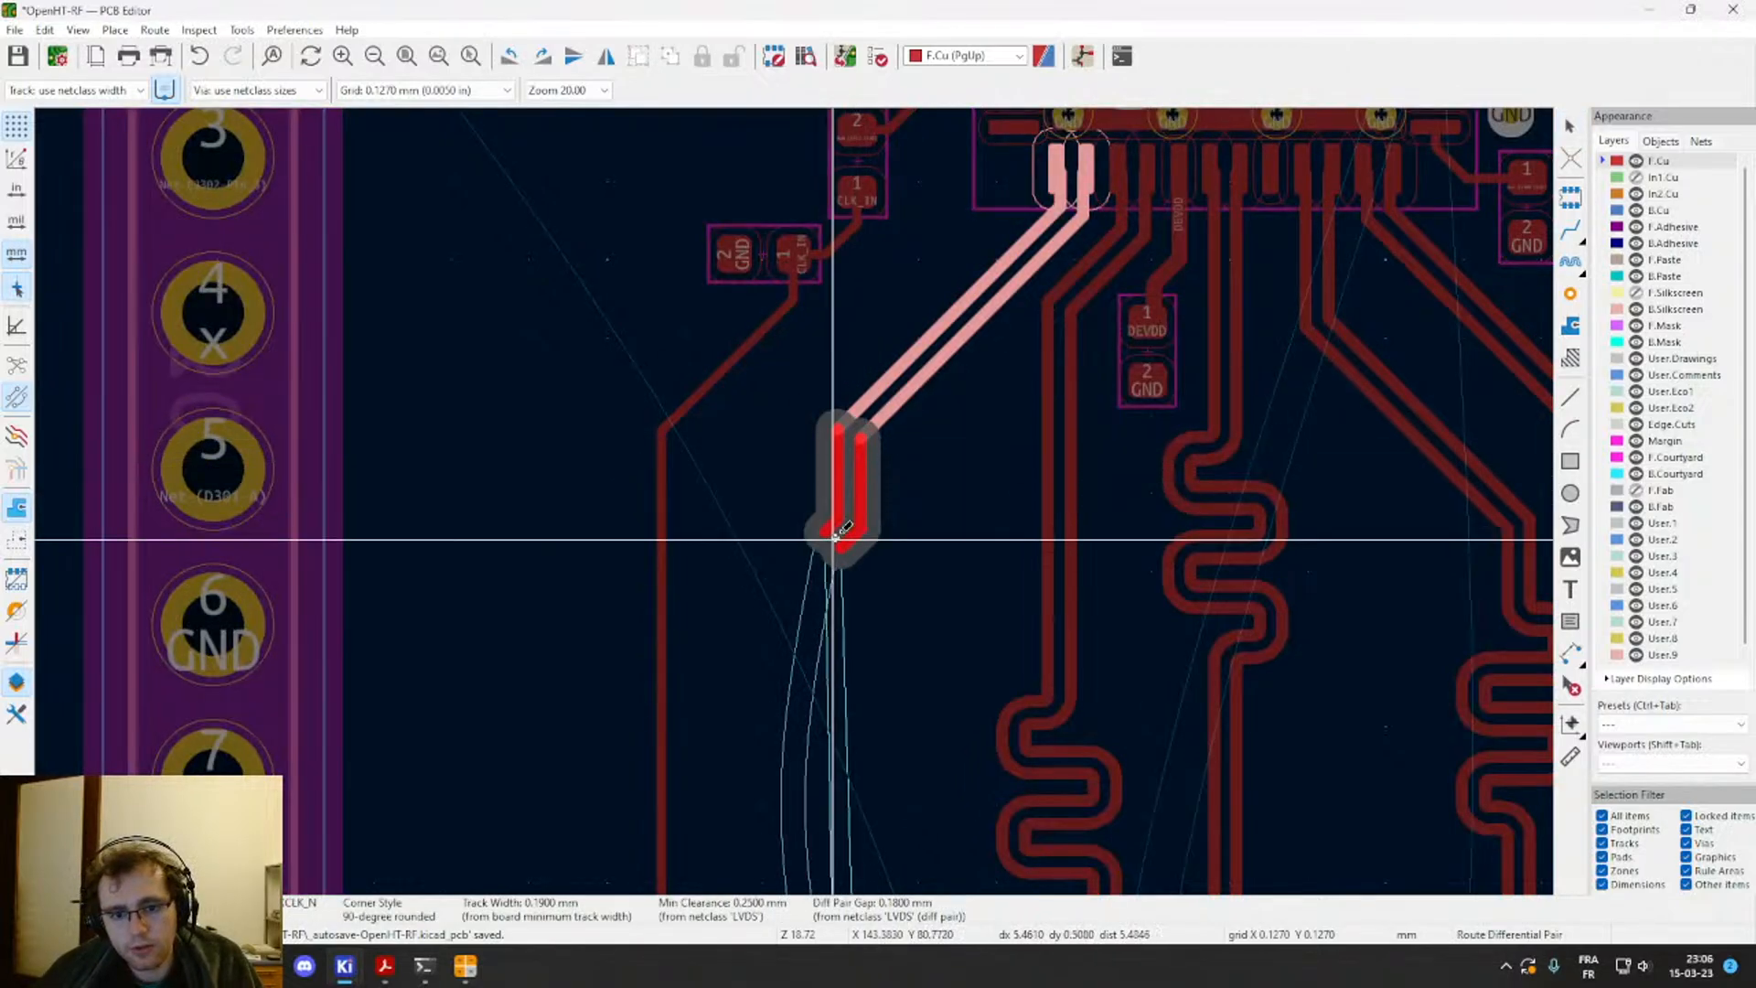
right_click(834, 531)
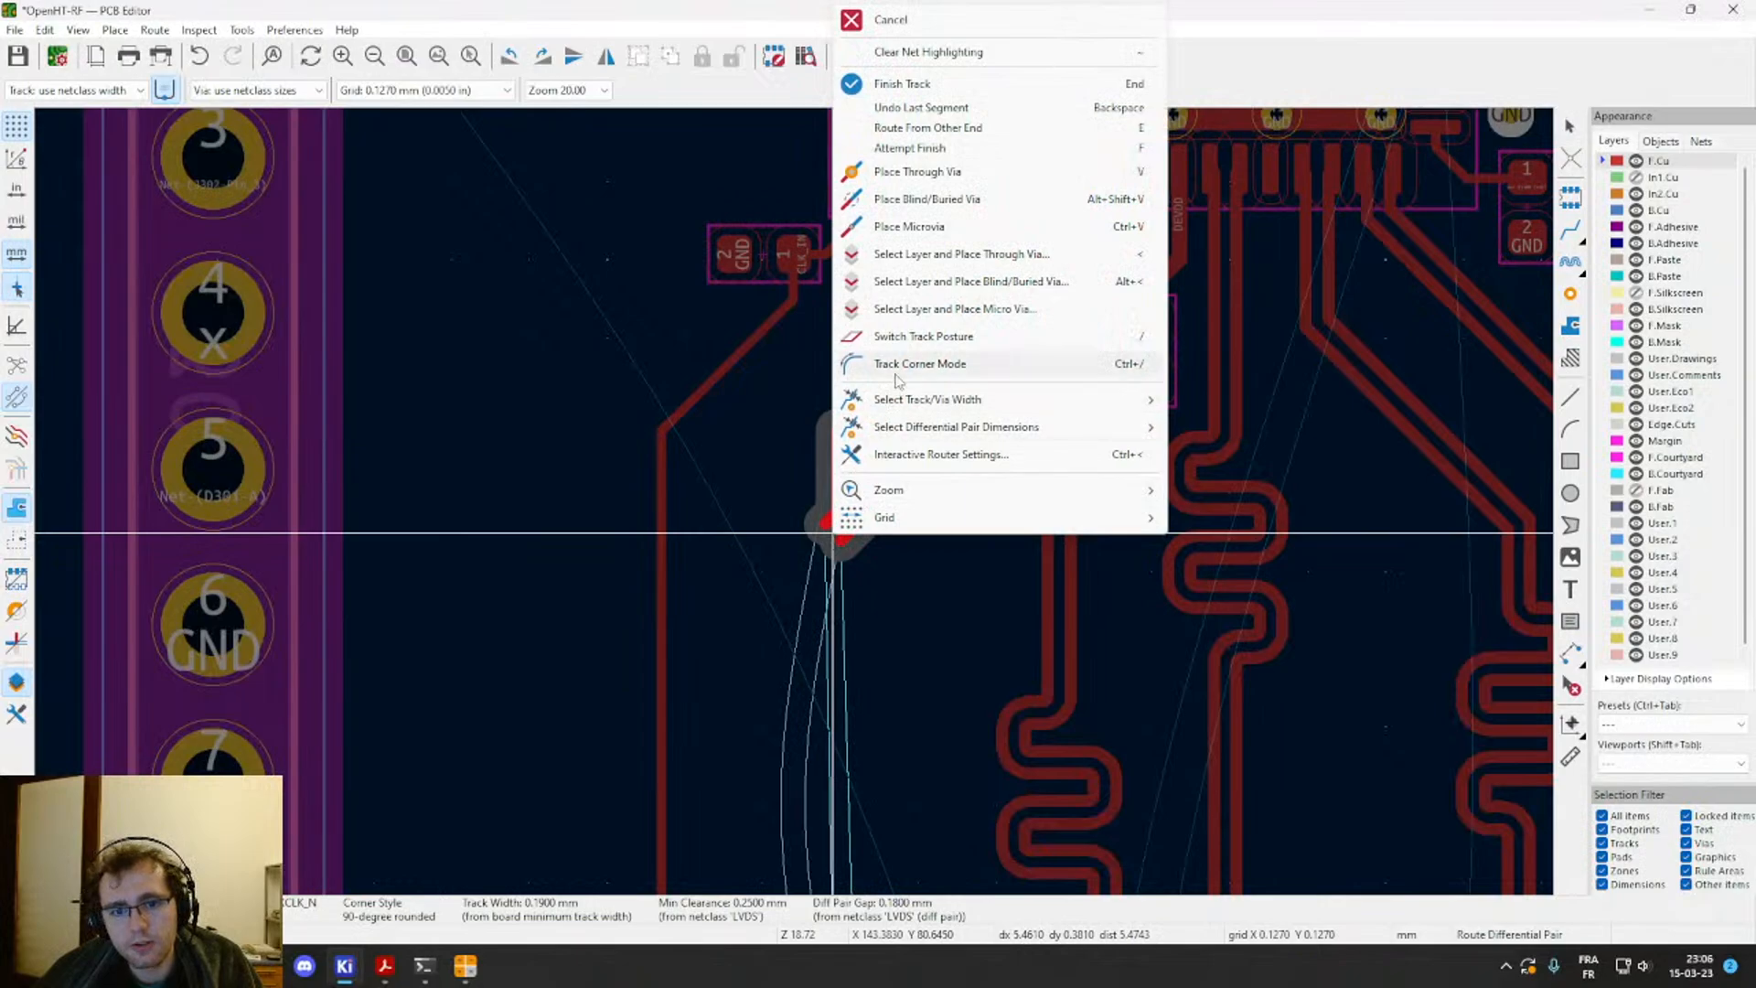
left_click(915, 361)
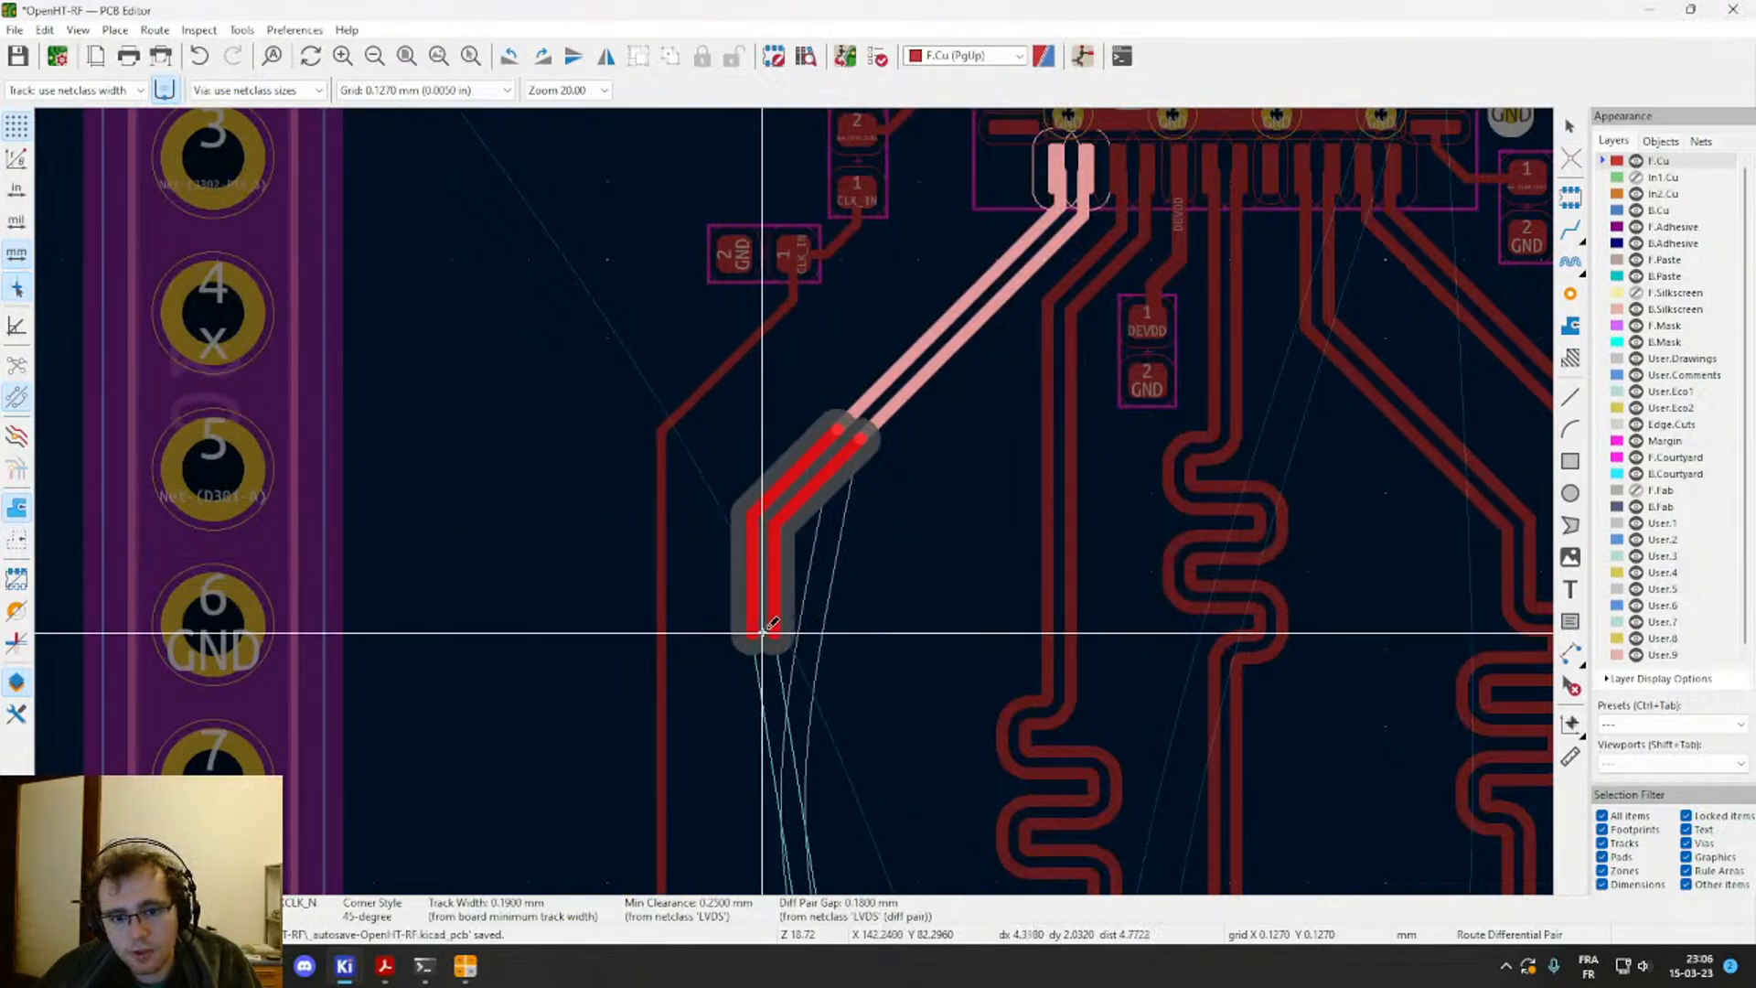
right_click(762, 633)
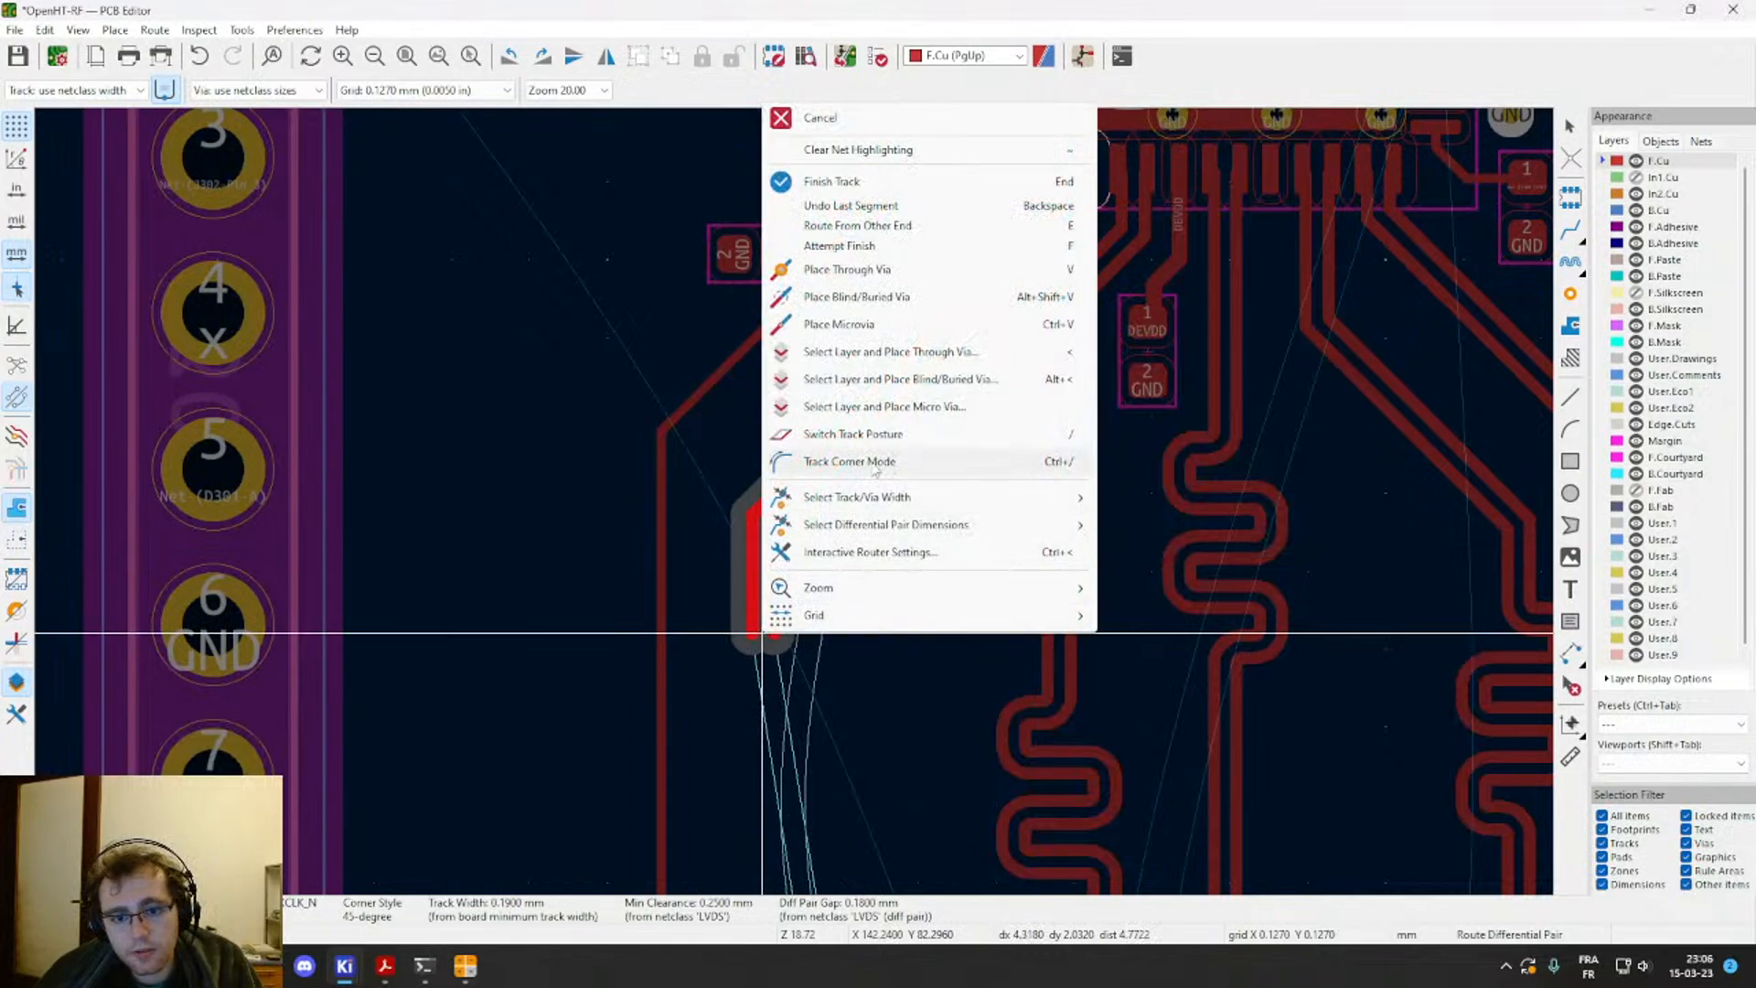
left_click(881, 464)
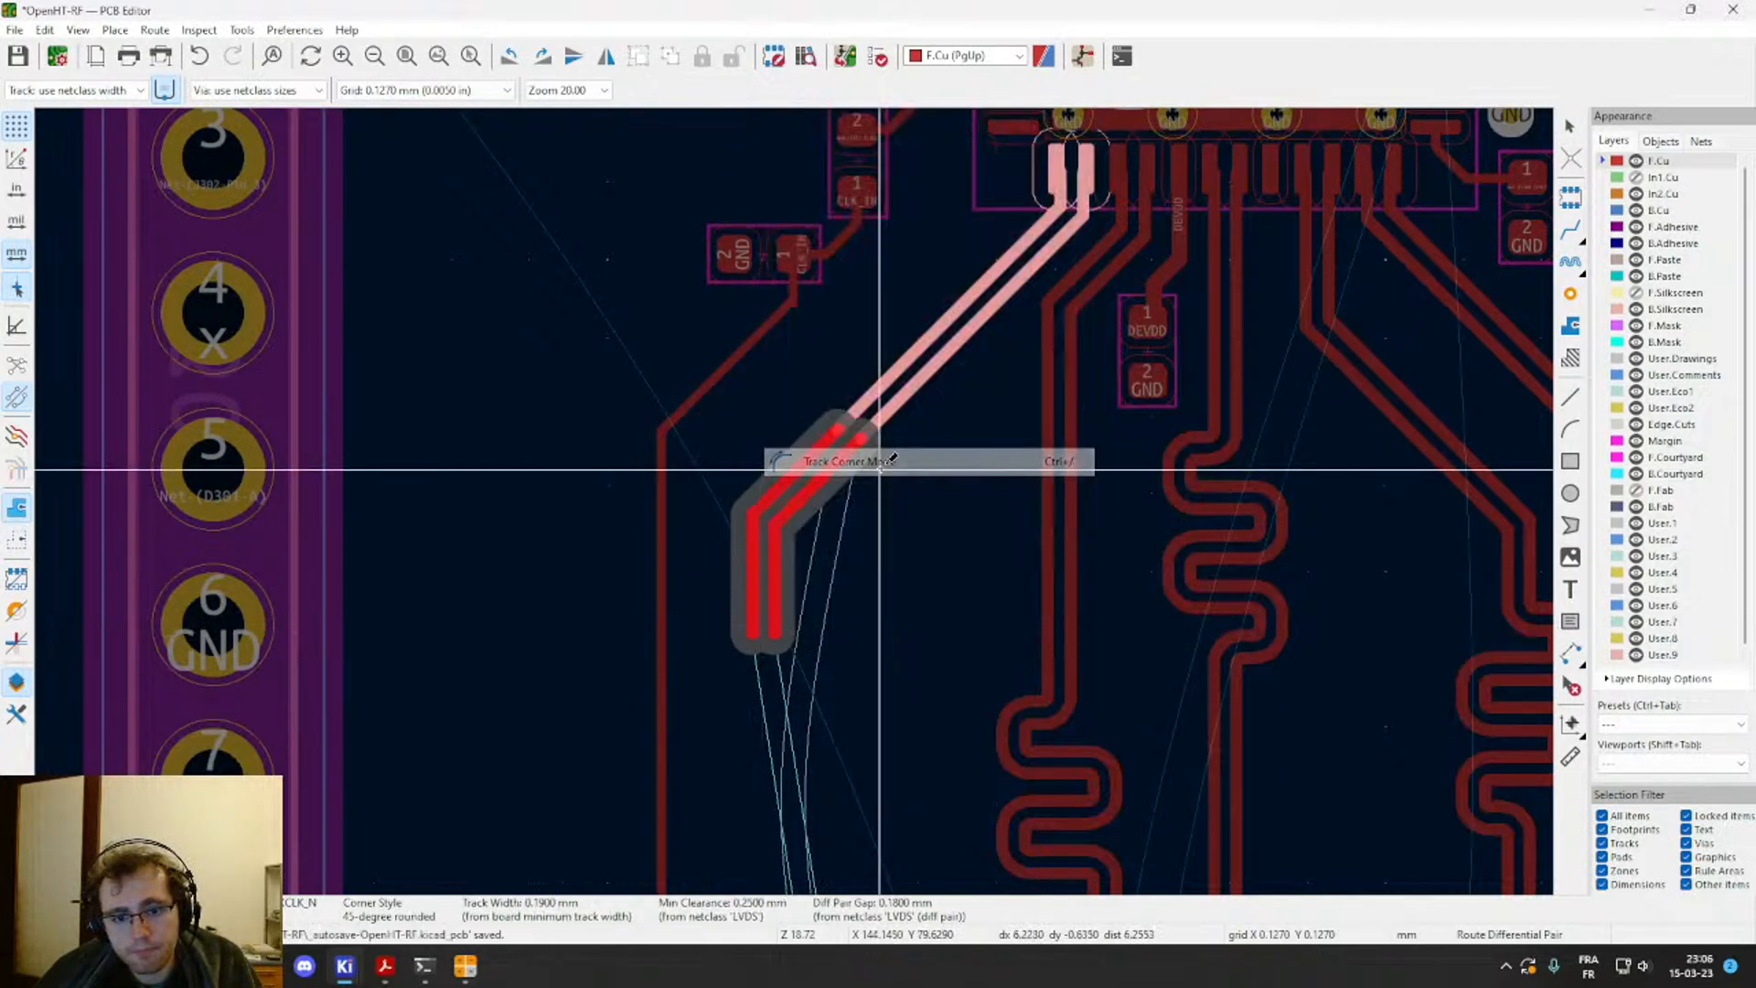
right_click(796, 579)
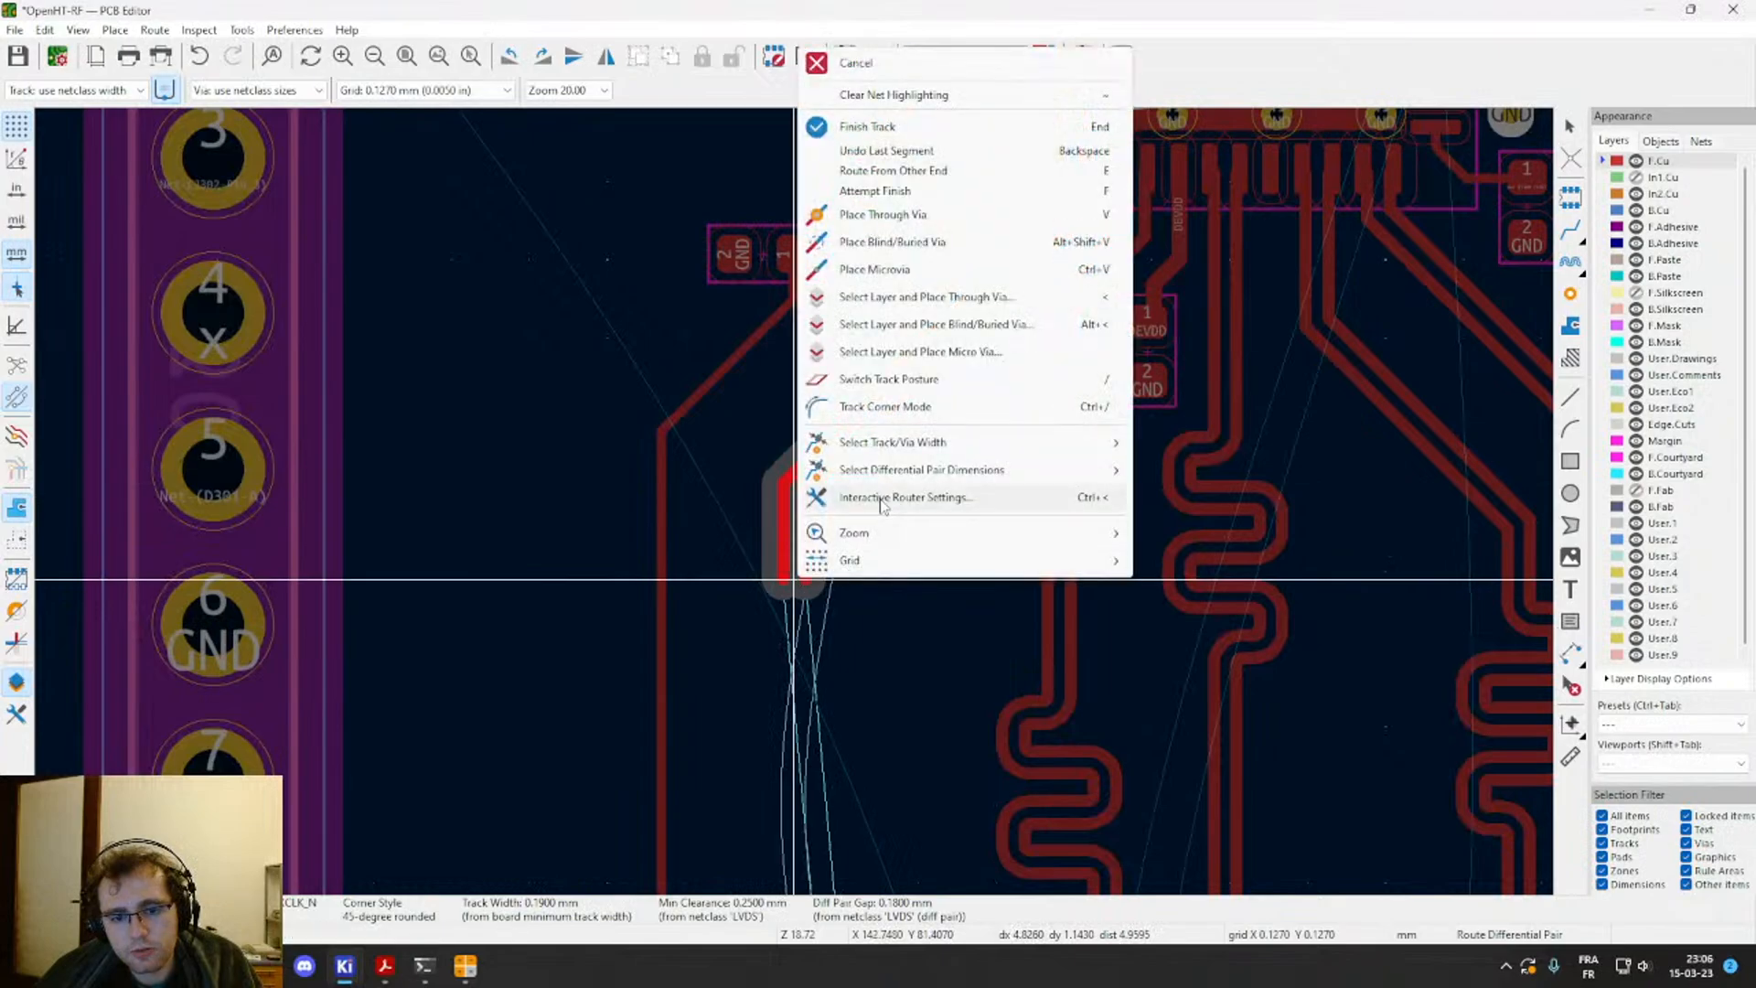
left_click(874, 421)
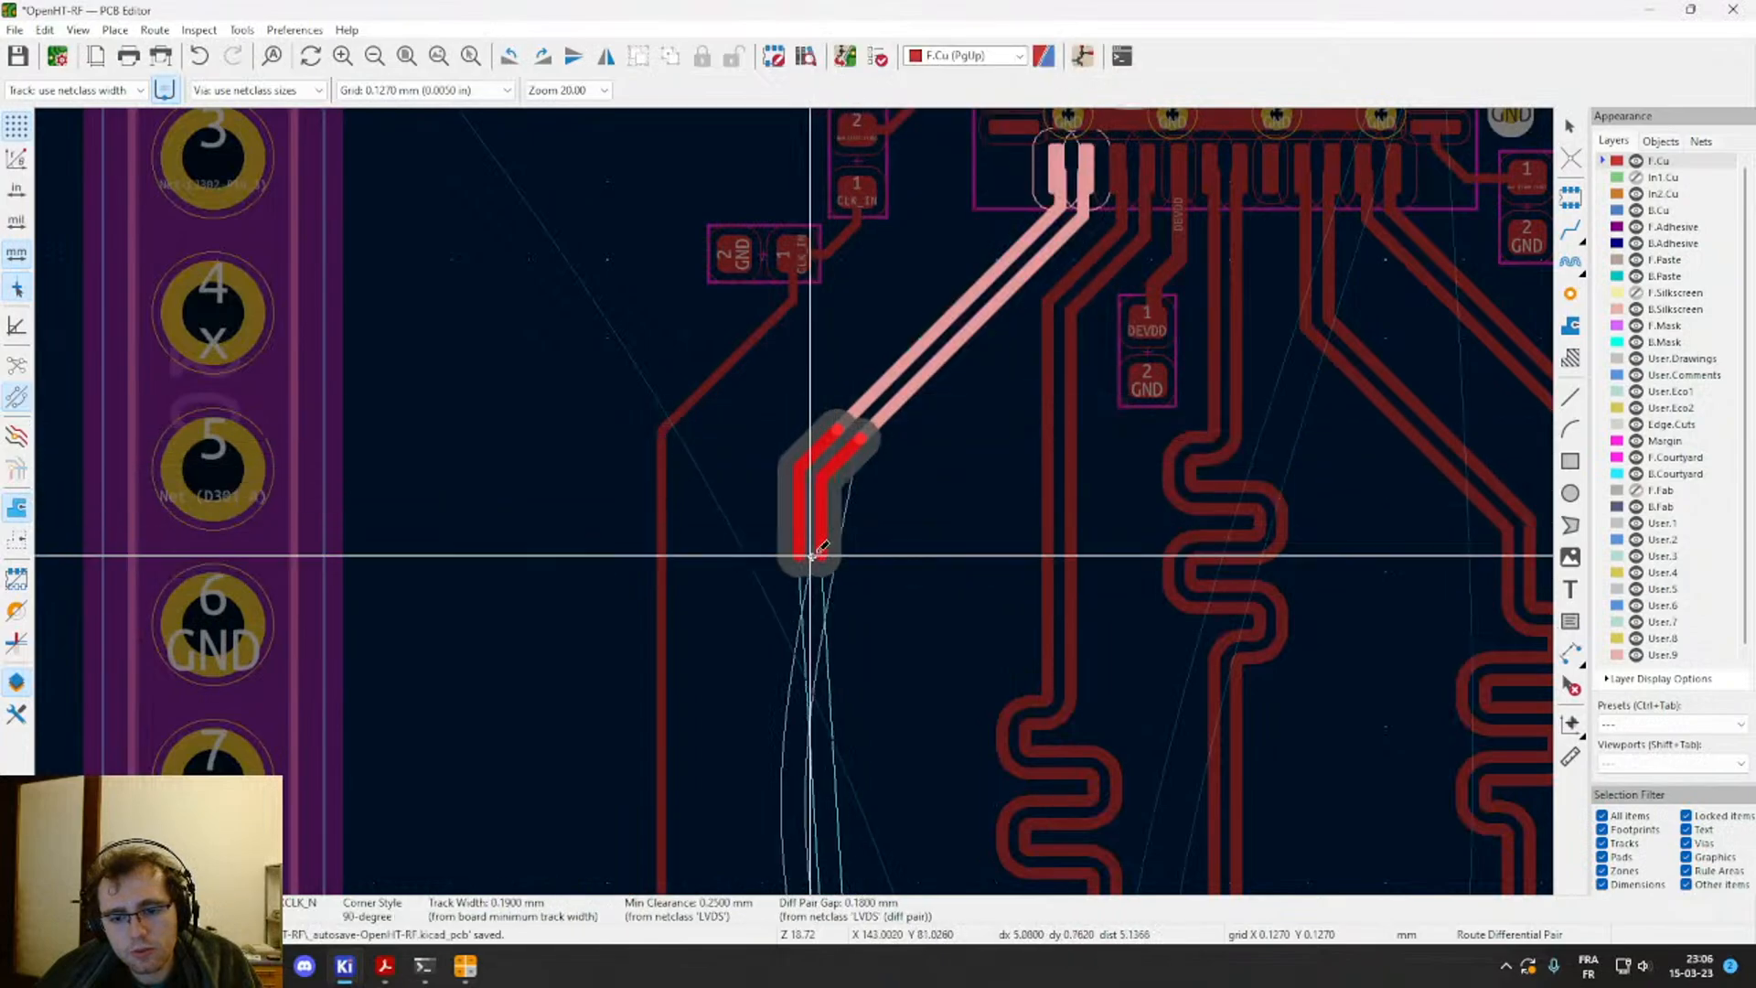
Step: Route the LVDS_TXCLK pair straight down from its upper diagonal section to its lower diagonal tracks
scroll(795, 501, "down", 2)
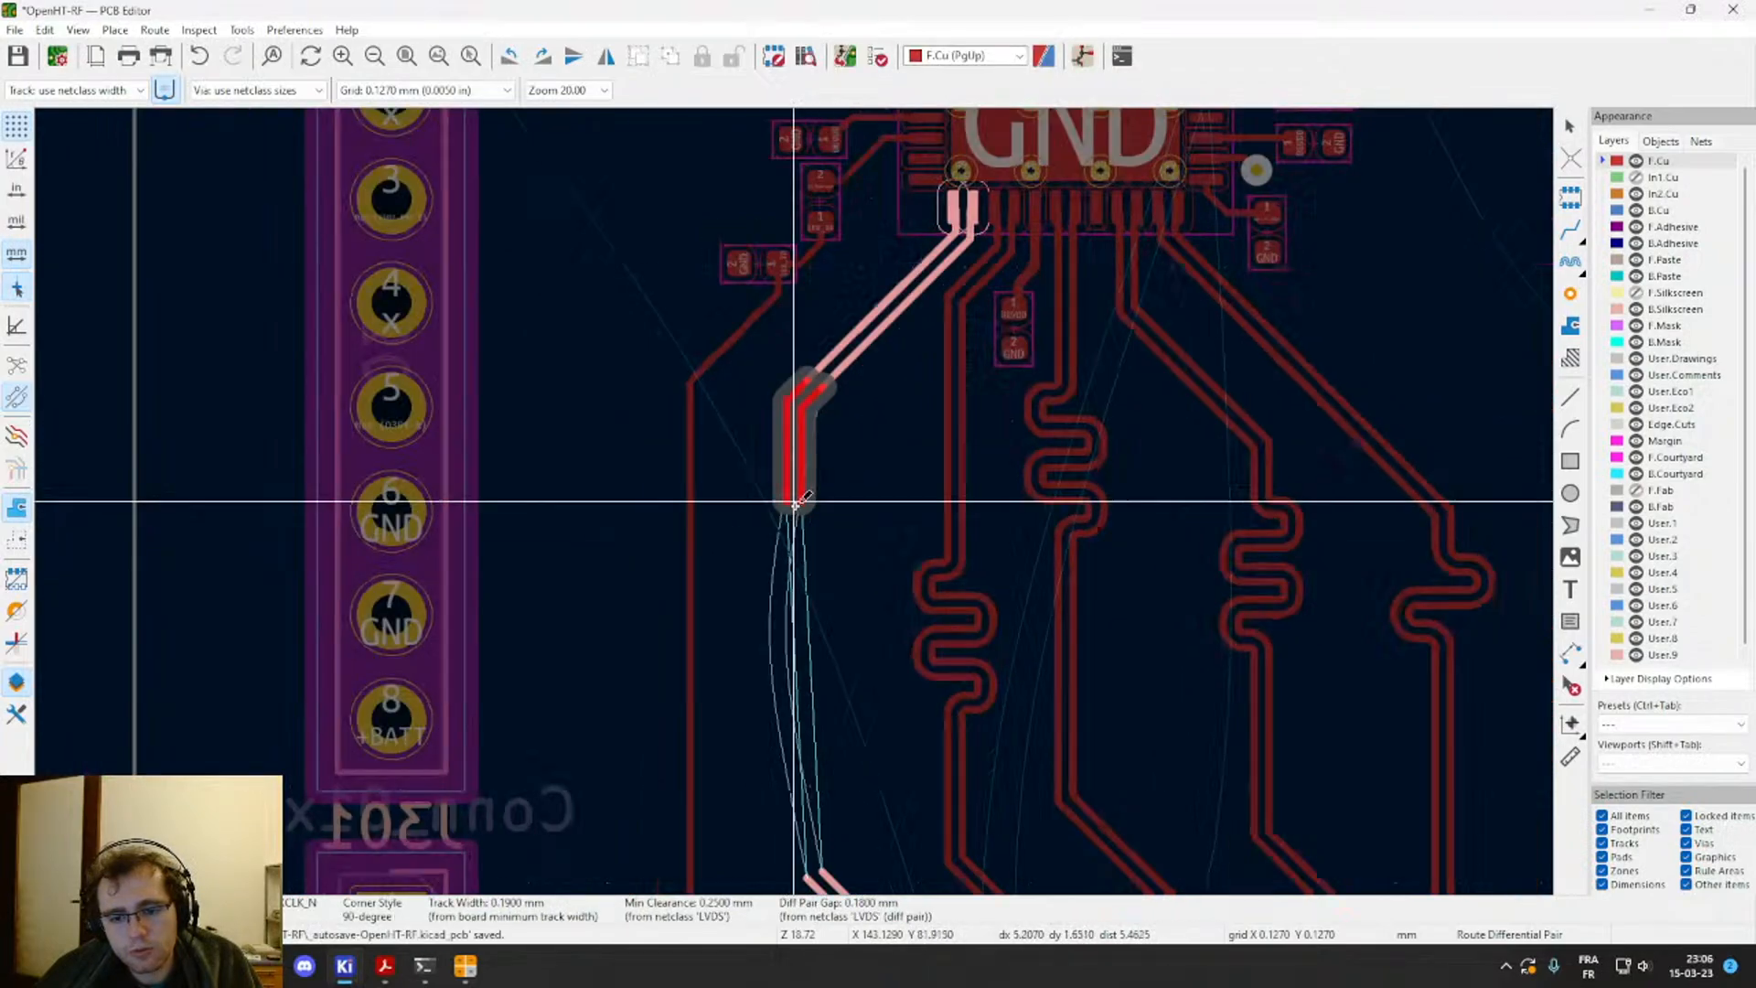
left_click(822, 874)
middle_click_drag(883, 590, 805, 466)
middle_click_drag(812, 398, 780, 439)
key("Escape")
Step: Check the routed length of the LVDS_TXCLK_P track and compare its path with the neighbouring LVDS pairs
left_click(746, 434)
scroll(776, 547, "down", 2)
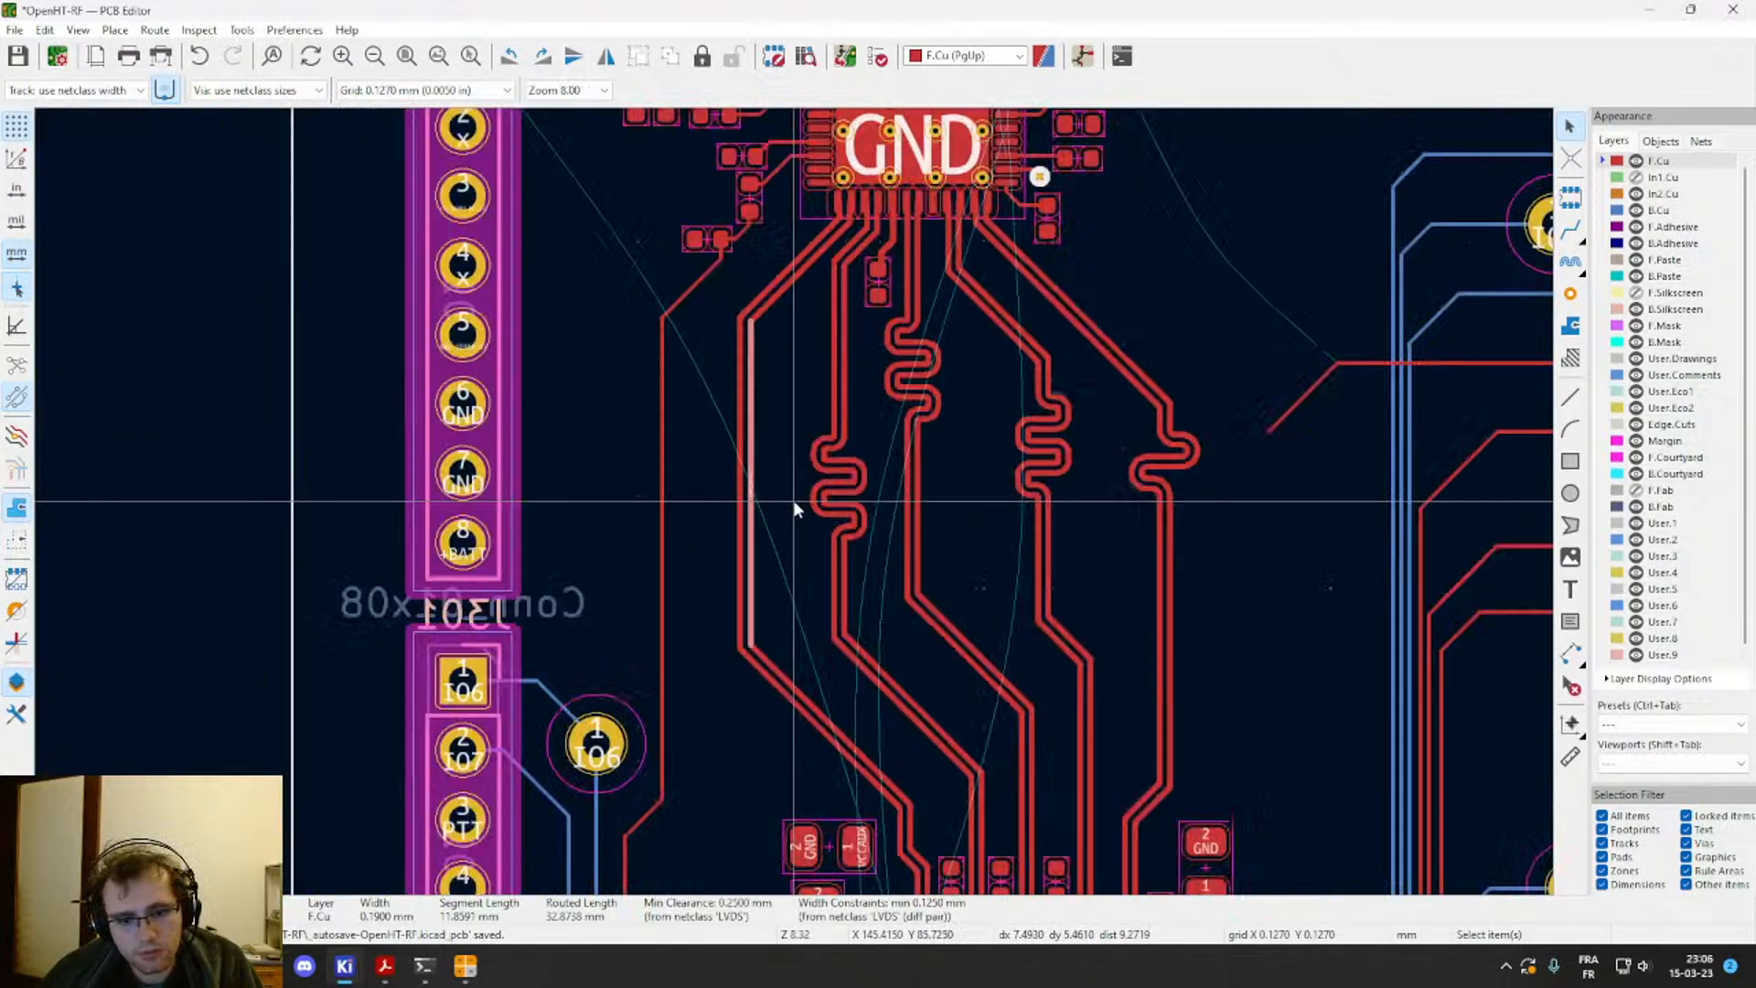
middle_click_drag(832, 488, 816, 491)
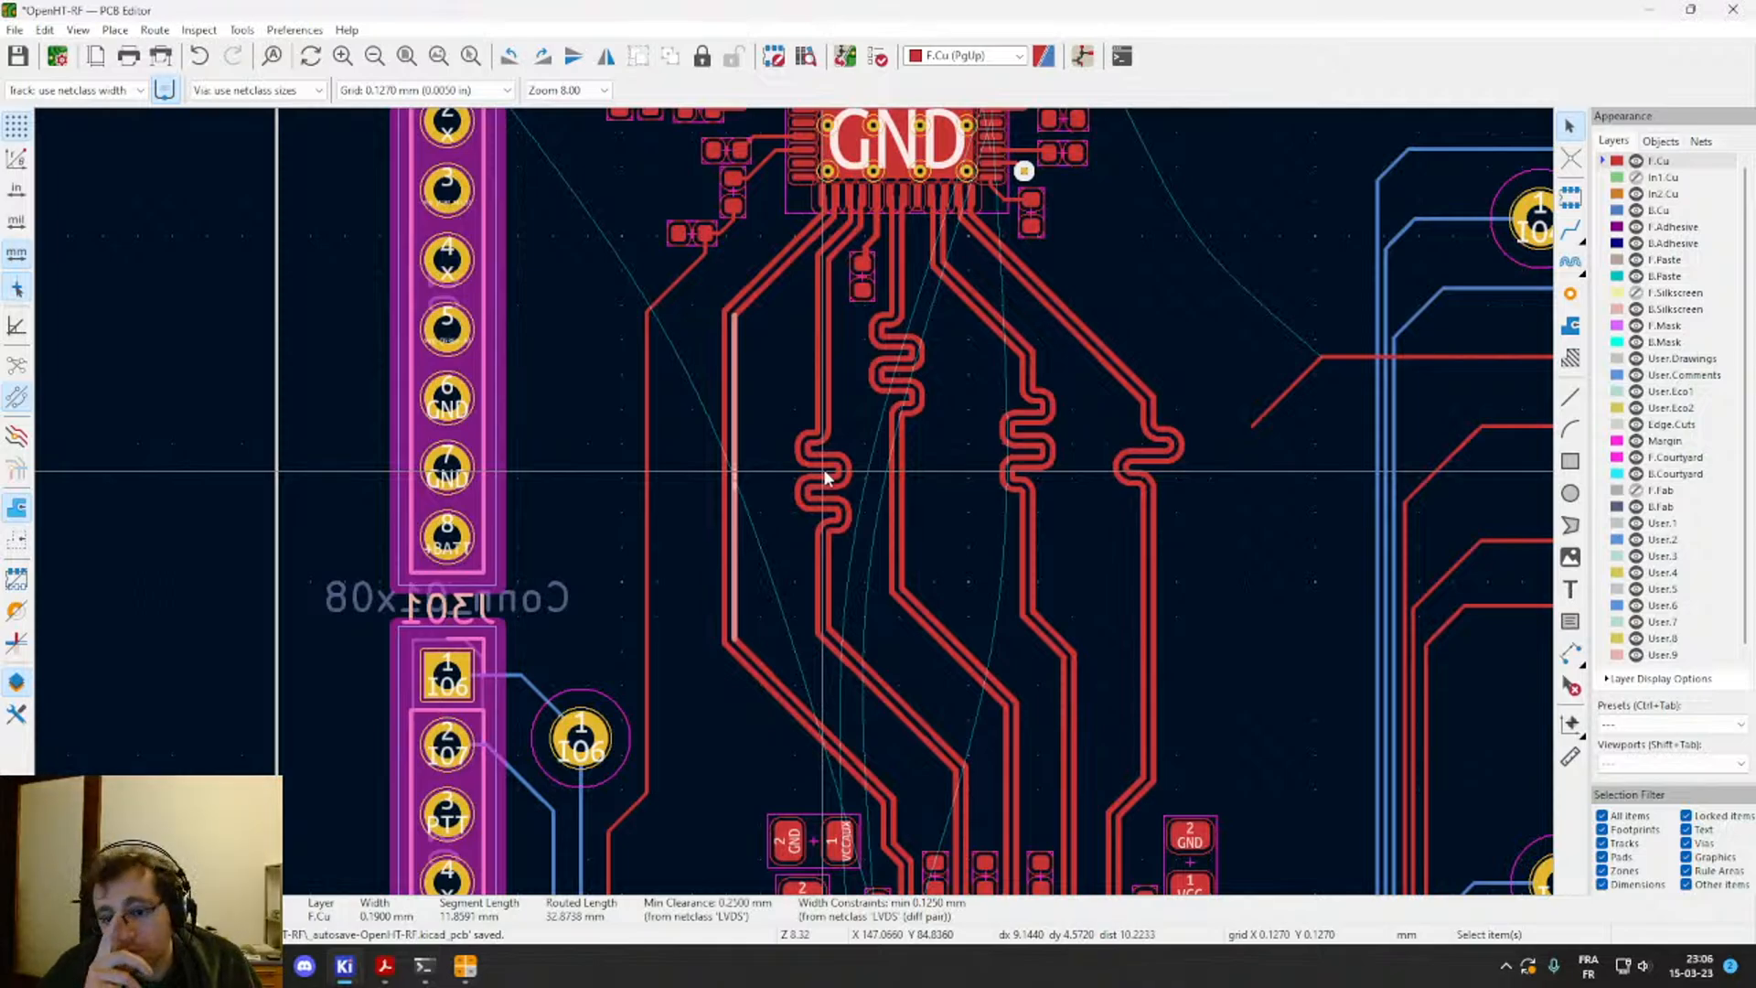
scroll(824, 473, "up", 3)
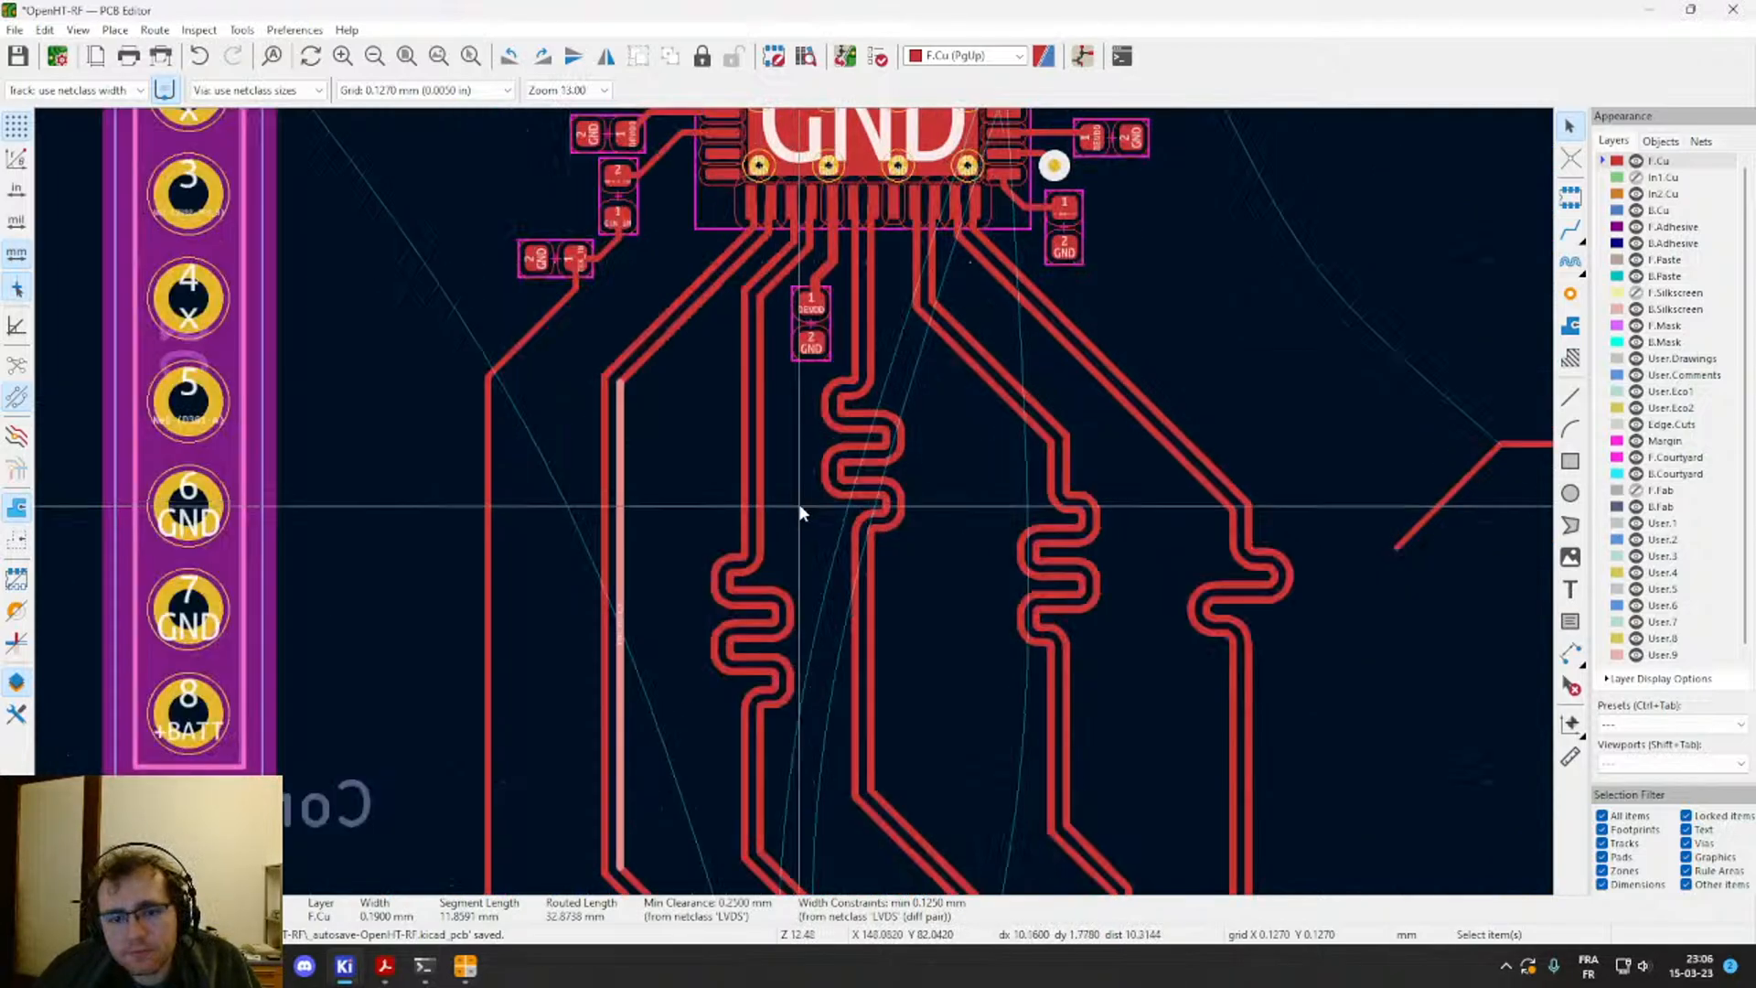
scroll(839, 539, "down", 3)
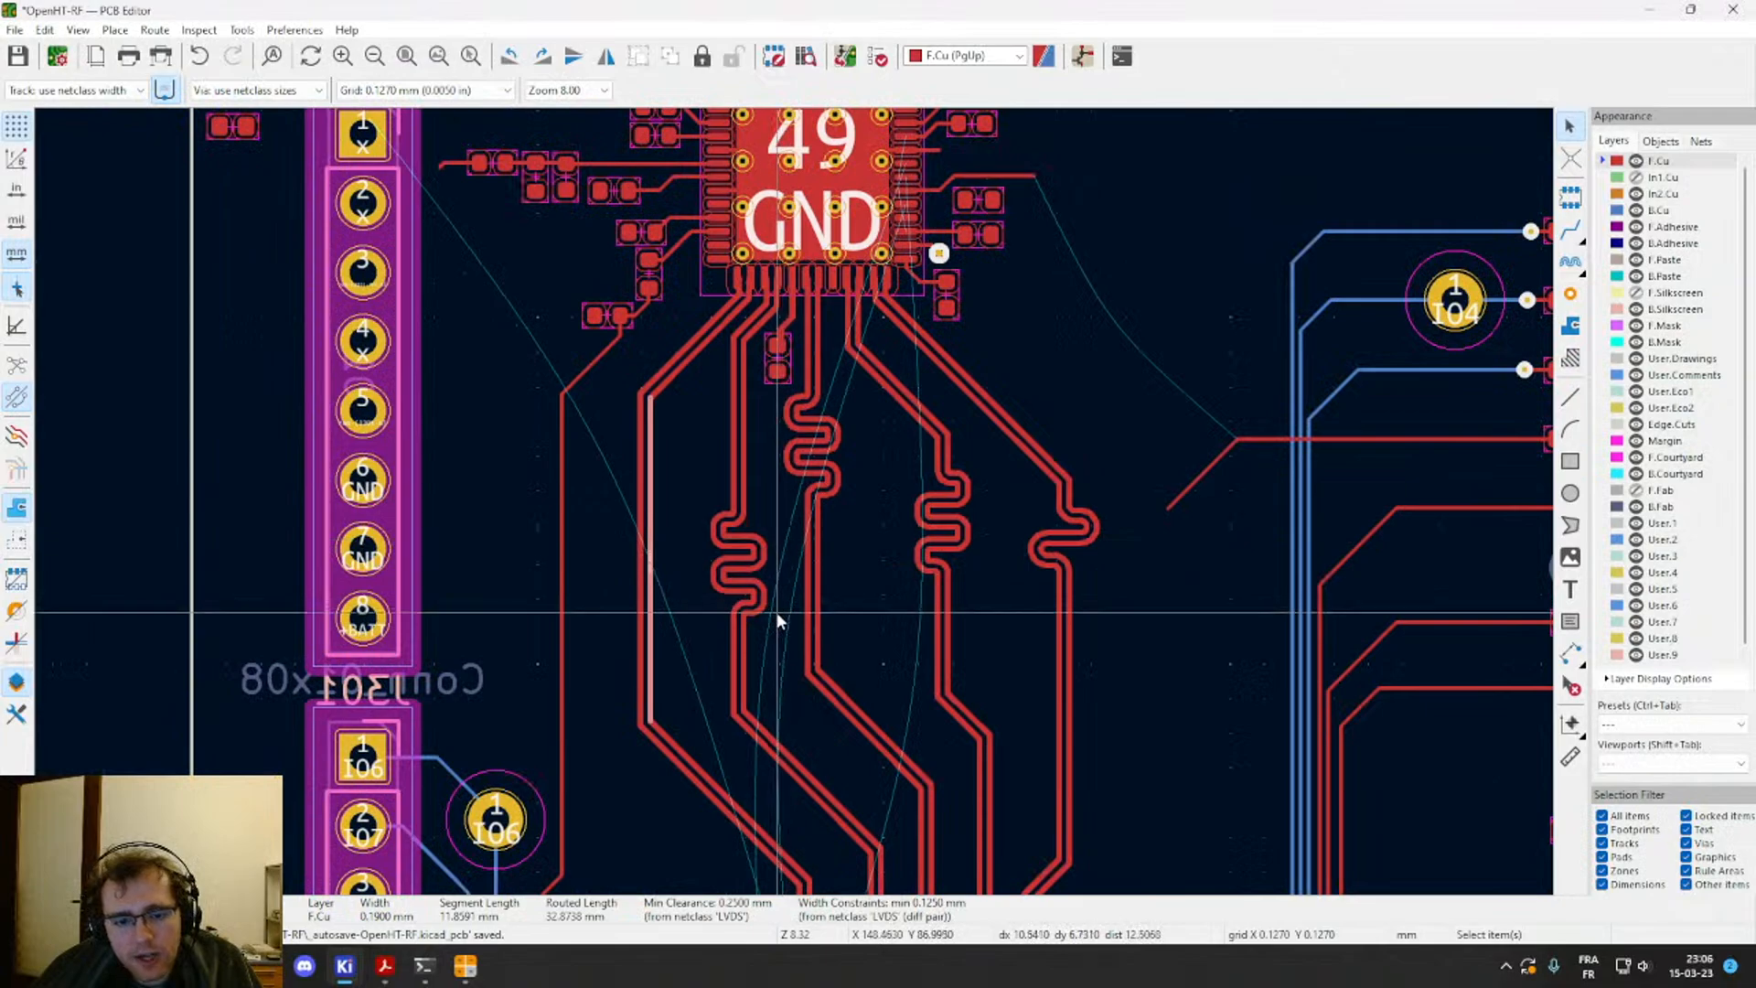
Step: Delete the vertical tracks of the LVDS_TXCLK pair and its diagonal section below the QFN chip
left_click_drag(776, 611, 777, 568)
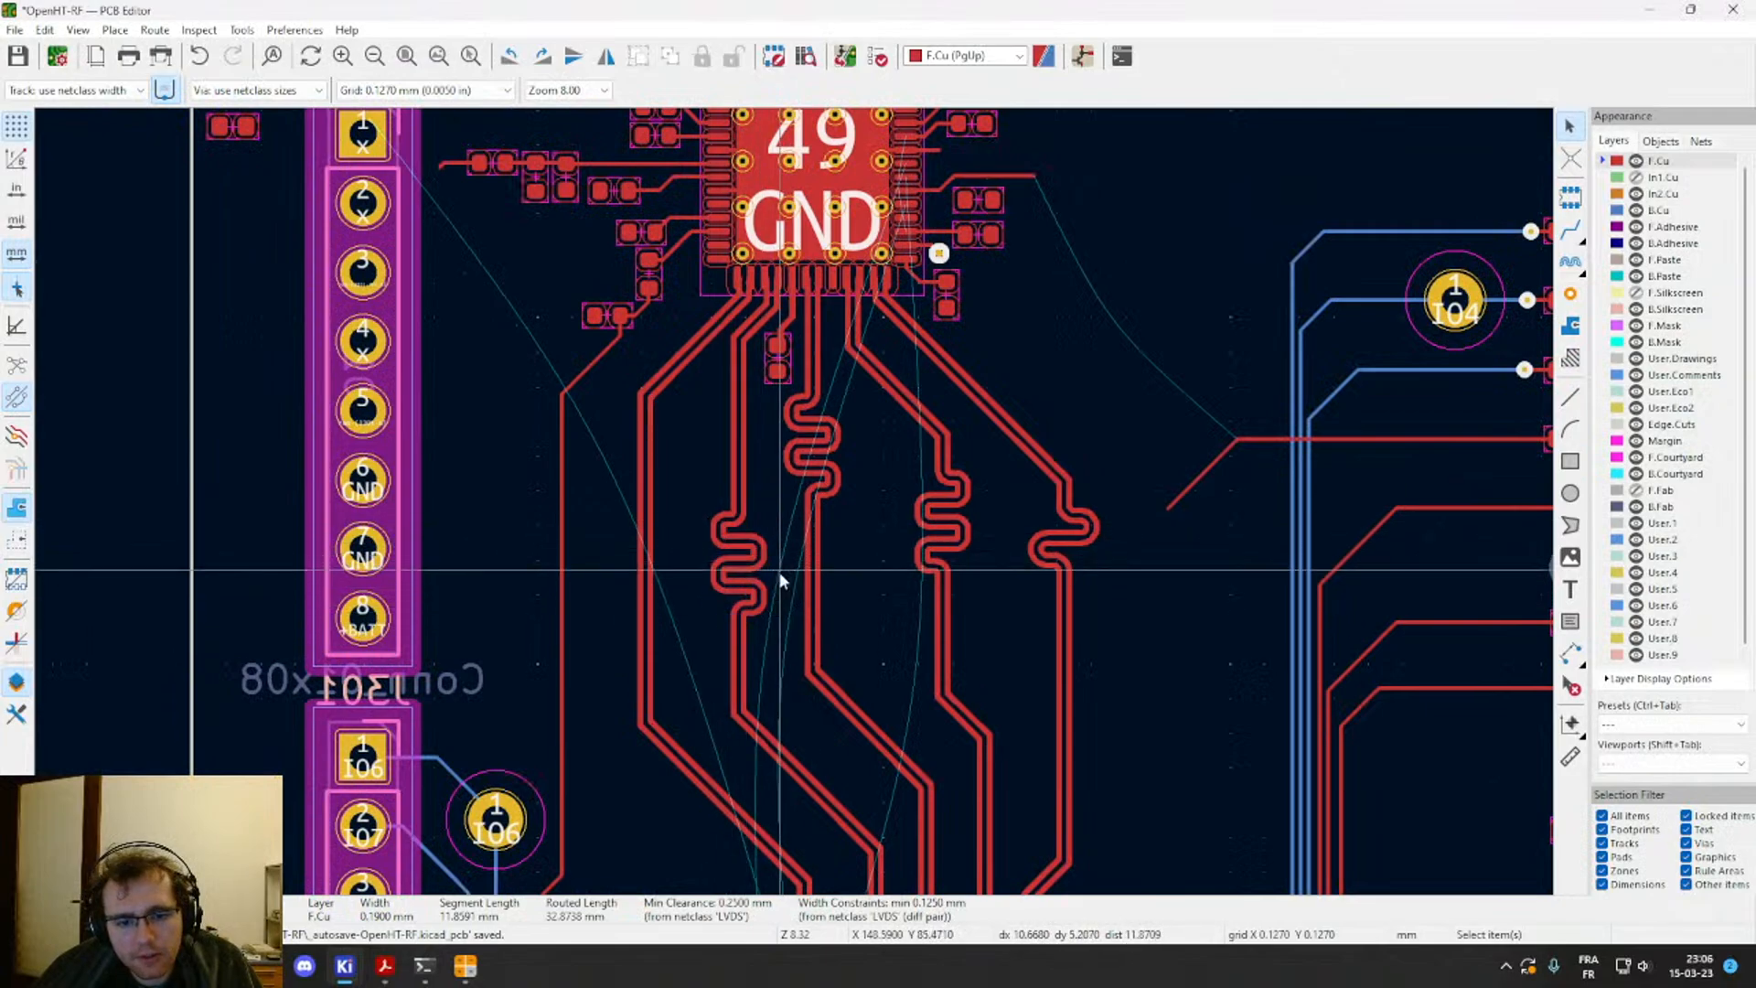
left_click(688, 602)
left_click(647, 582)
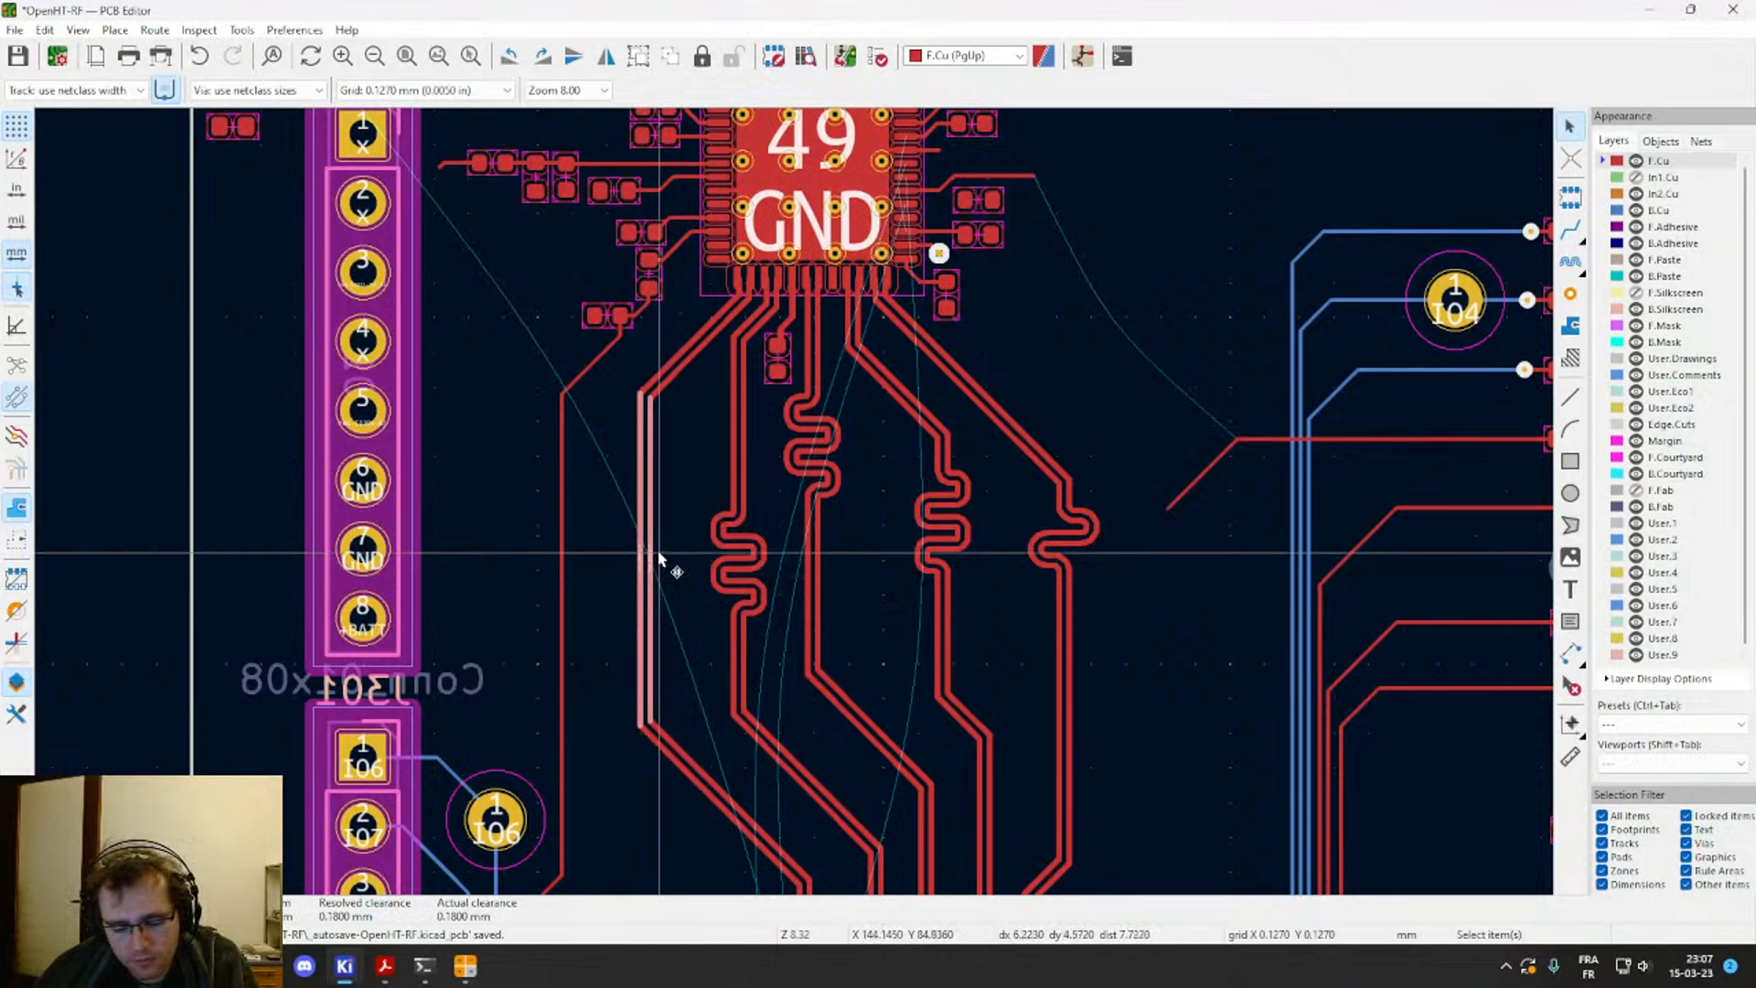
left_click(657, 621)
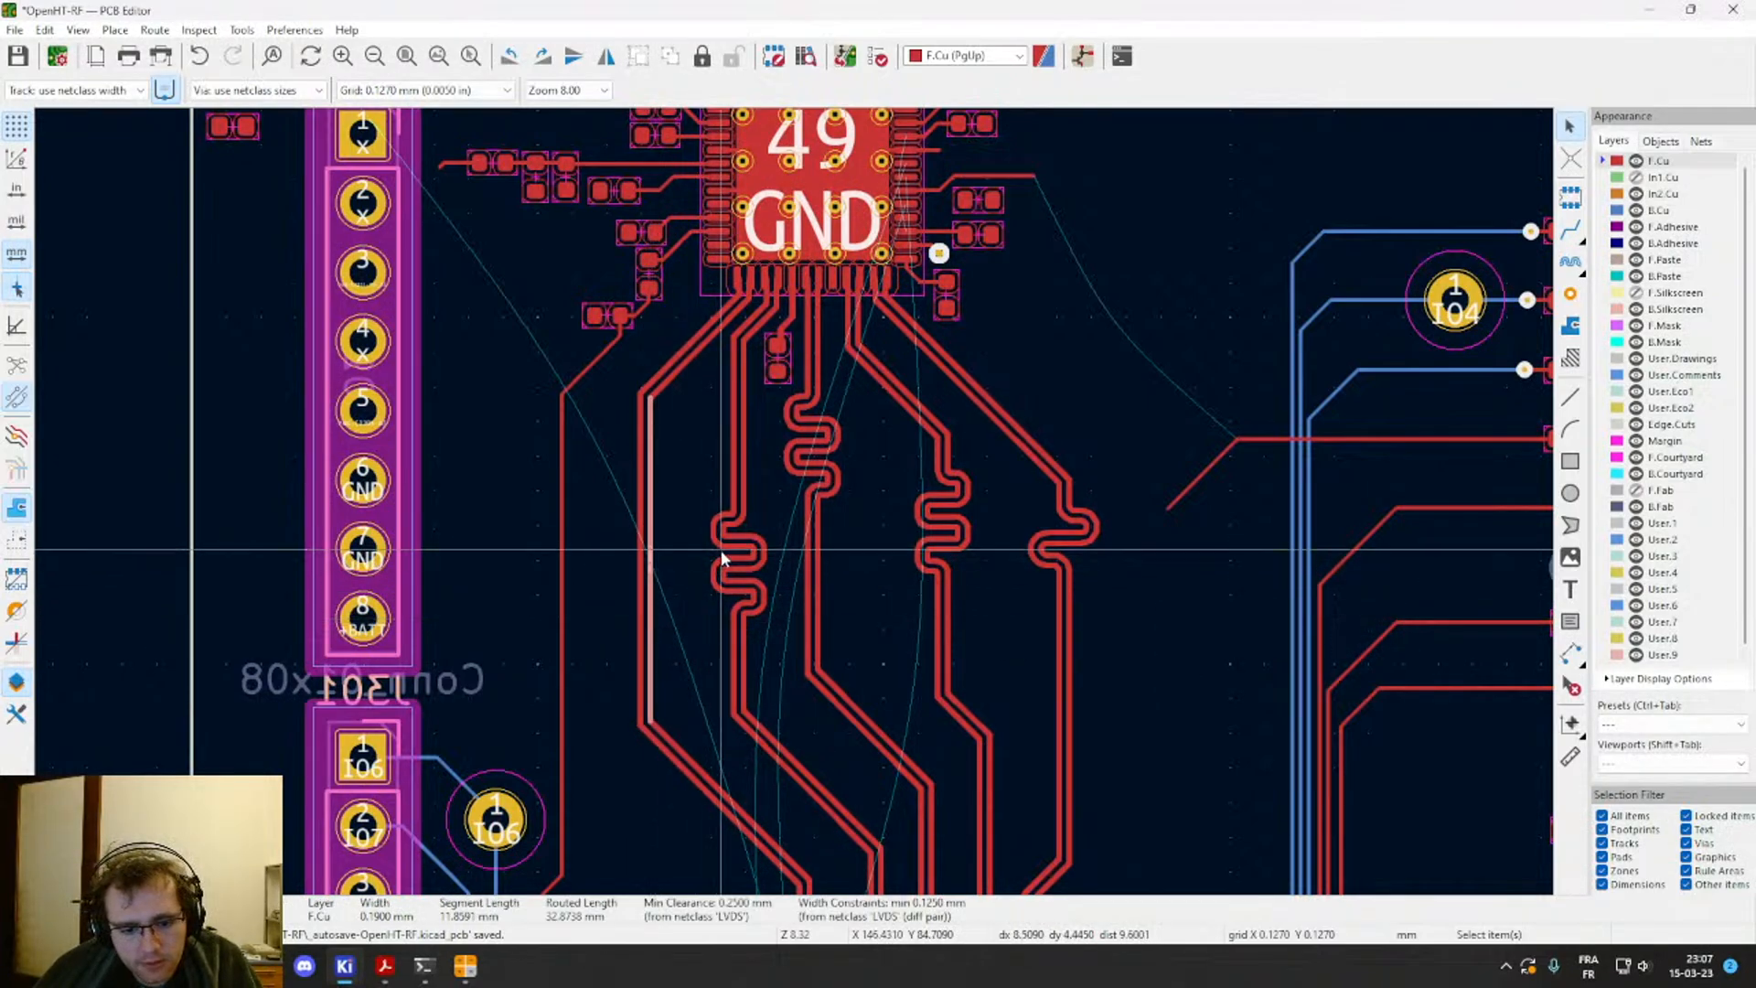
left_click(638, 517, "shift")
key("Delete")
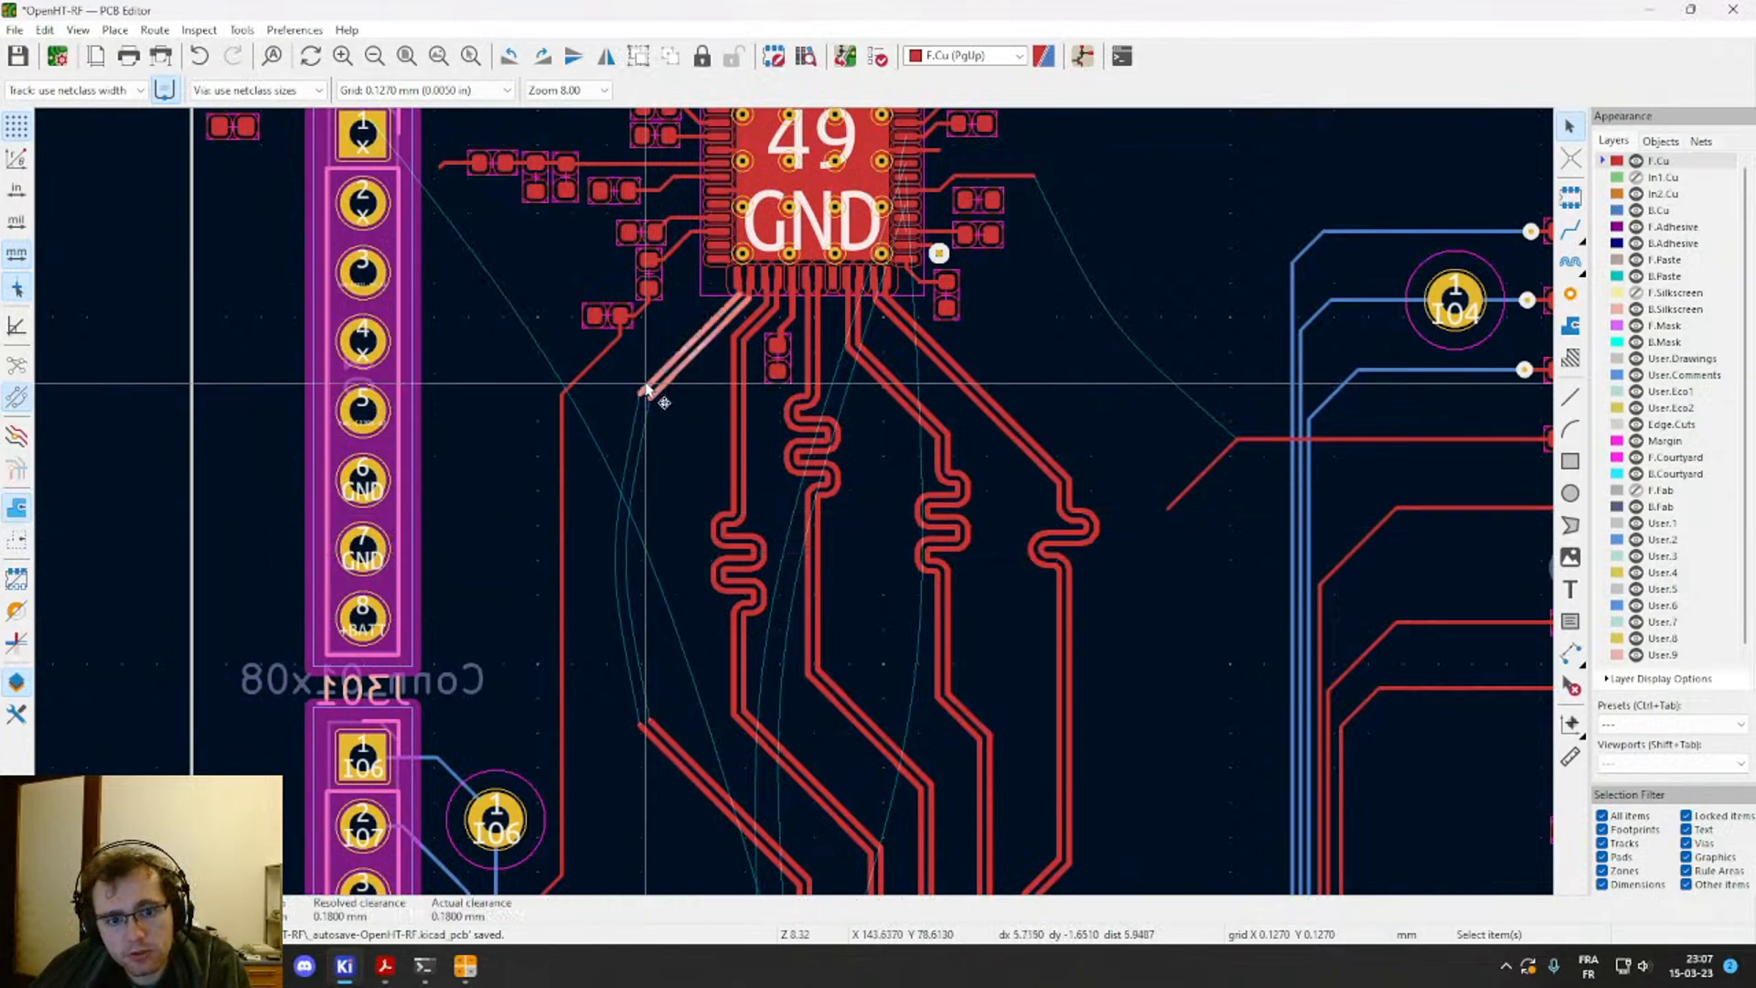
Step: Route the LVDS_TXCLK pair from the QFN pads through a shorter diagonal and vertically down beside the LVDS_TX pair, ending above the old lower diagonal
scroll(737, 317, "up", 2)
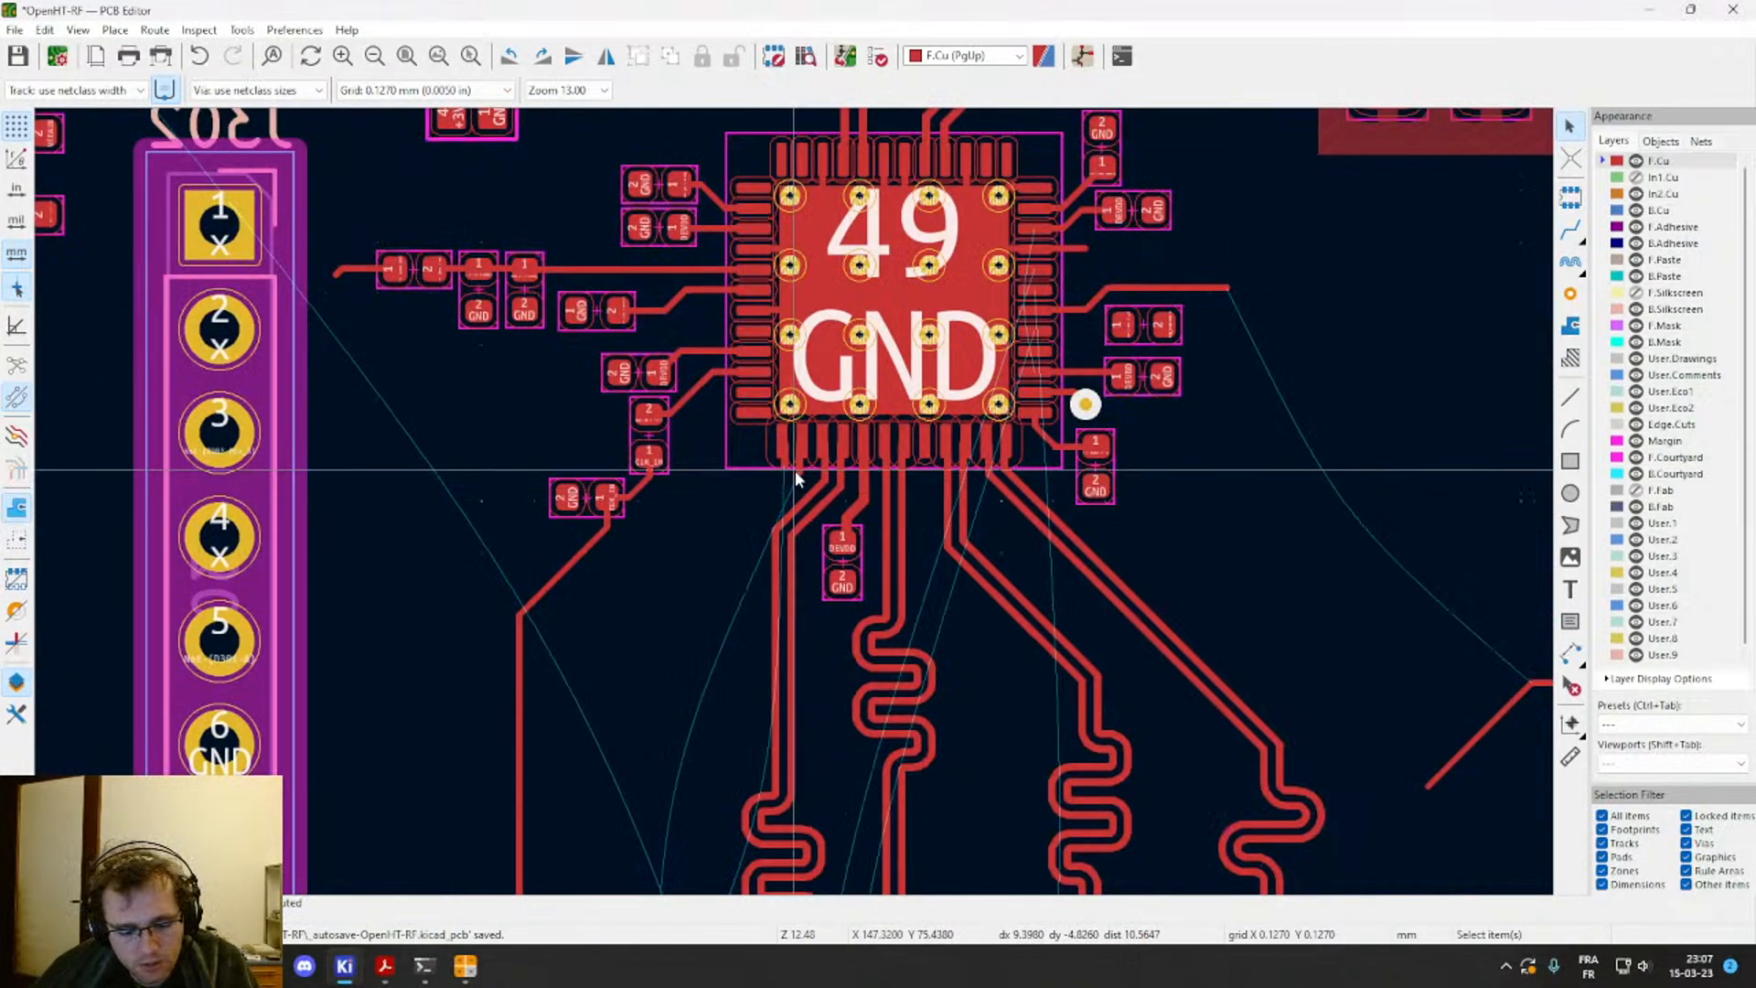
key("6")
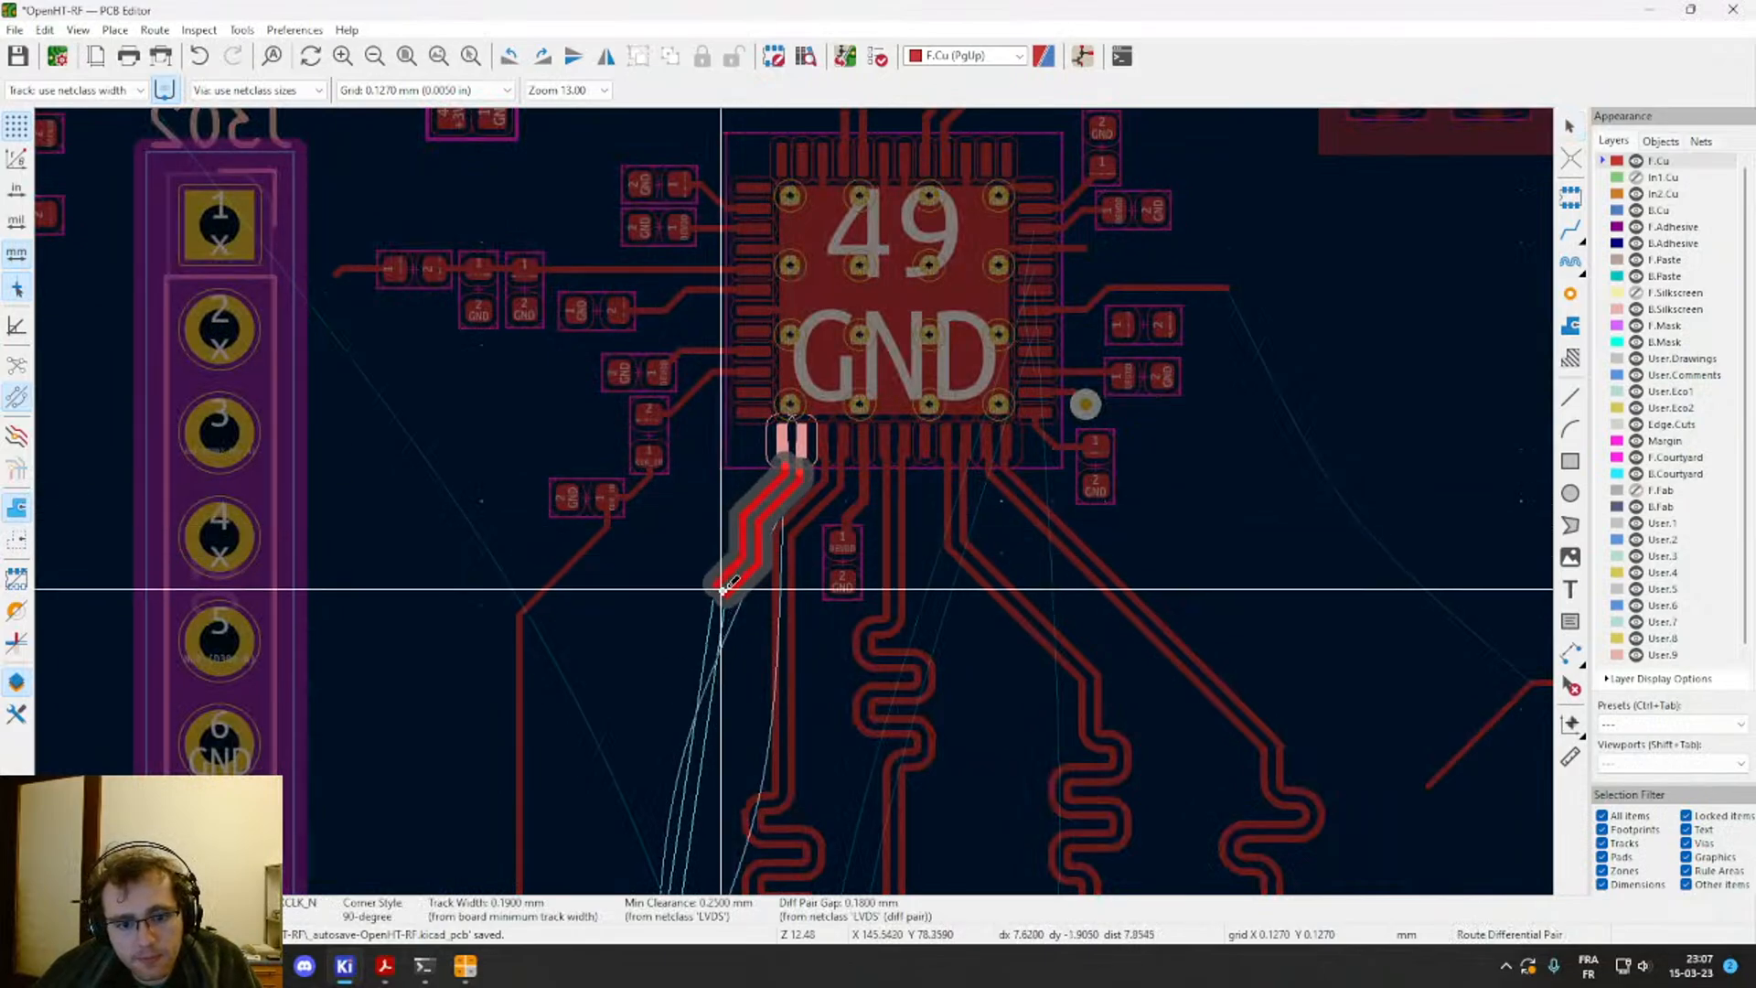
key("slash")
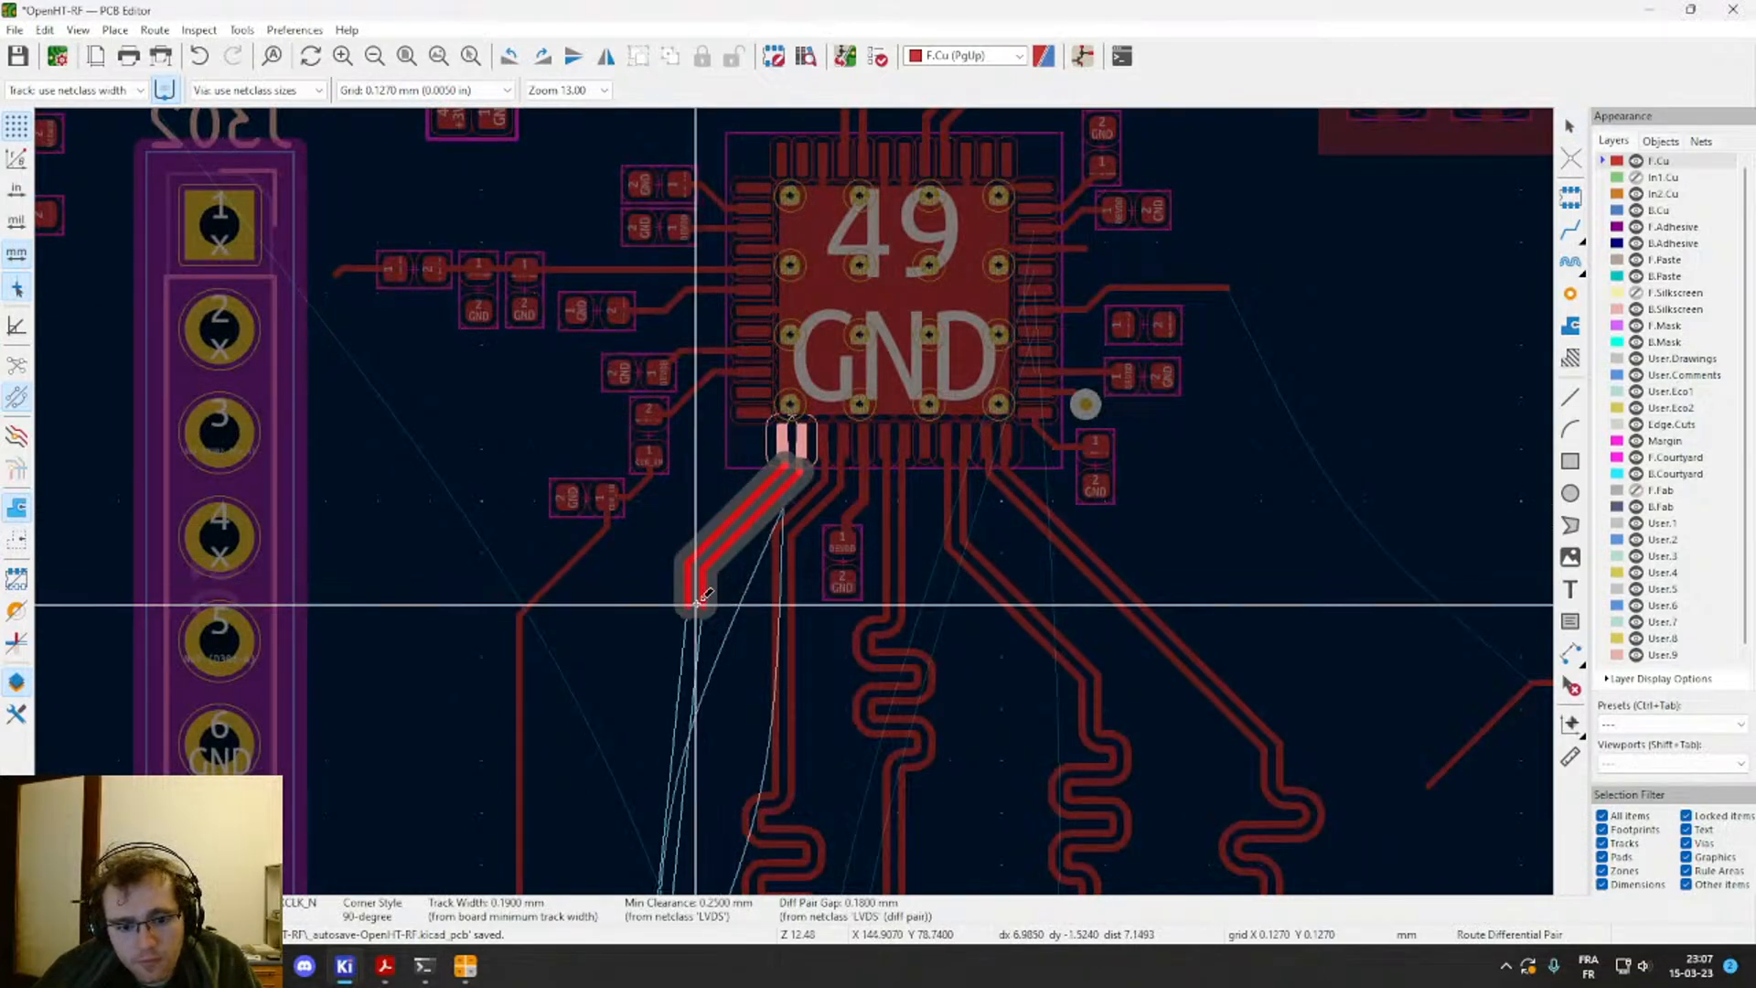
left_click(684, 596)
scroll(715, 881, "up", 2)
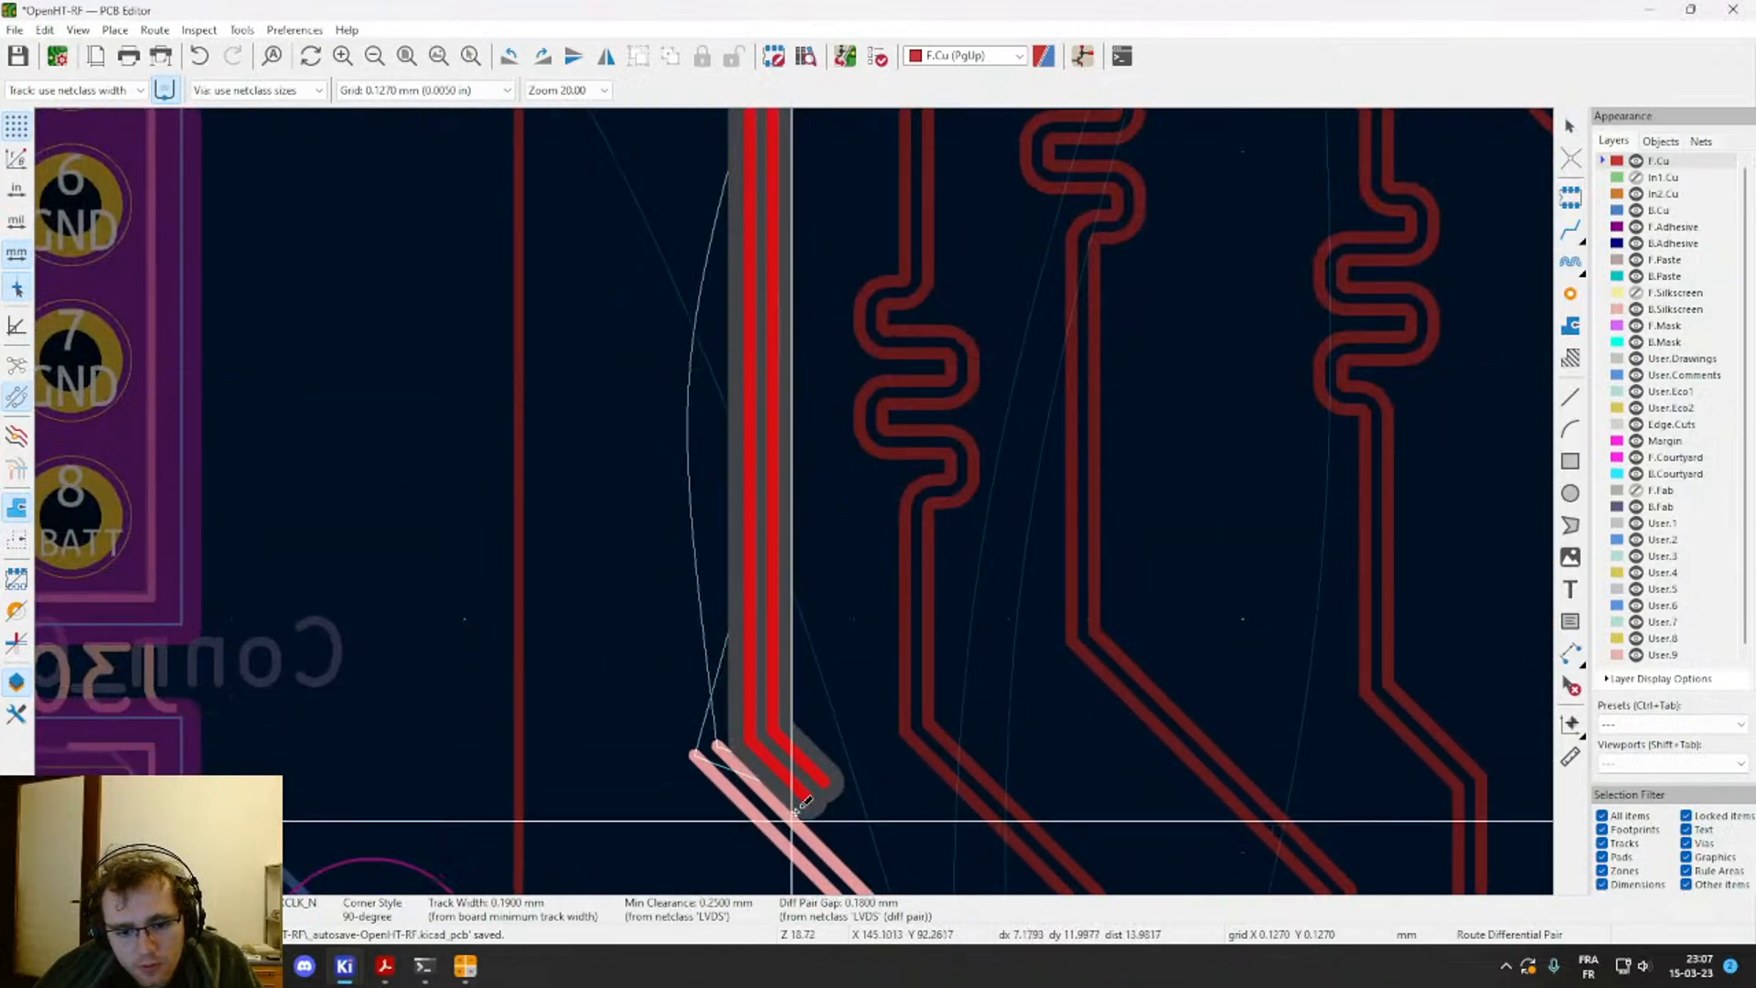
left_click(764, 633)
key("Escape")
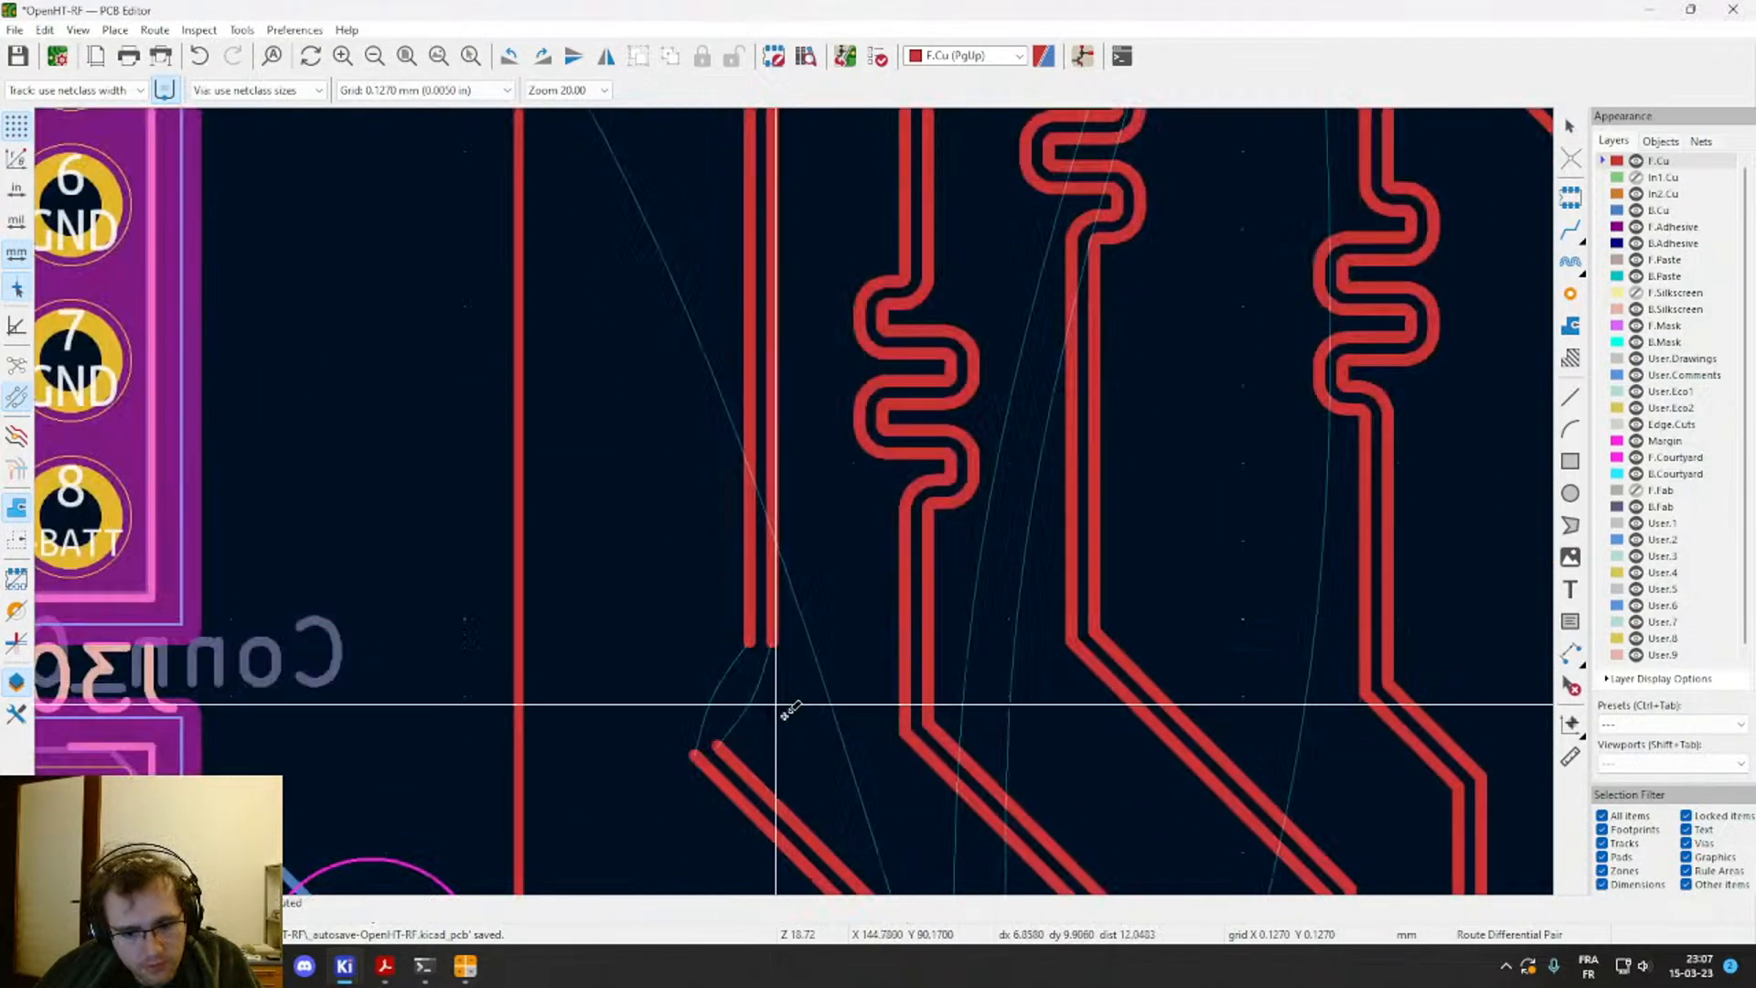
key("Escape")
Step: Delete the old lower diagonal of the LVDS_TXCLK pair and route a new one to its remaining tracks near the VCCAUX capacitors
middle_click_drag(798, 739, 729, 585)
left_click_drag(745, 628, 673, 681)
key("Delete")
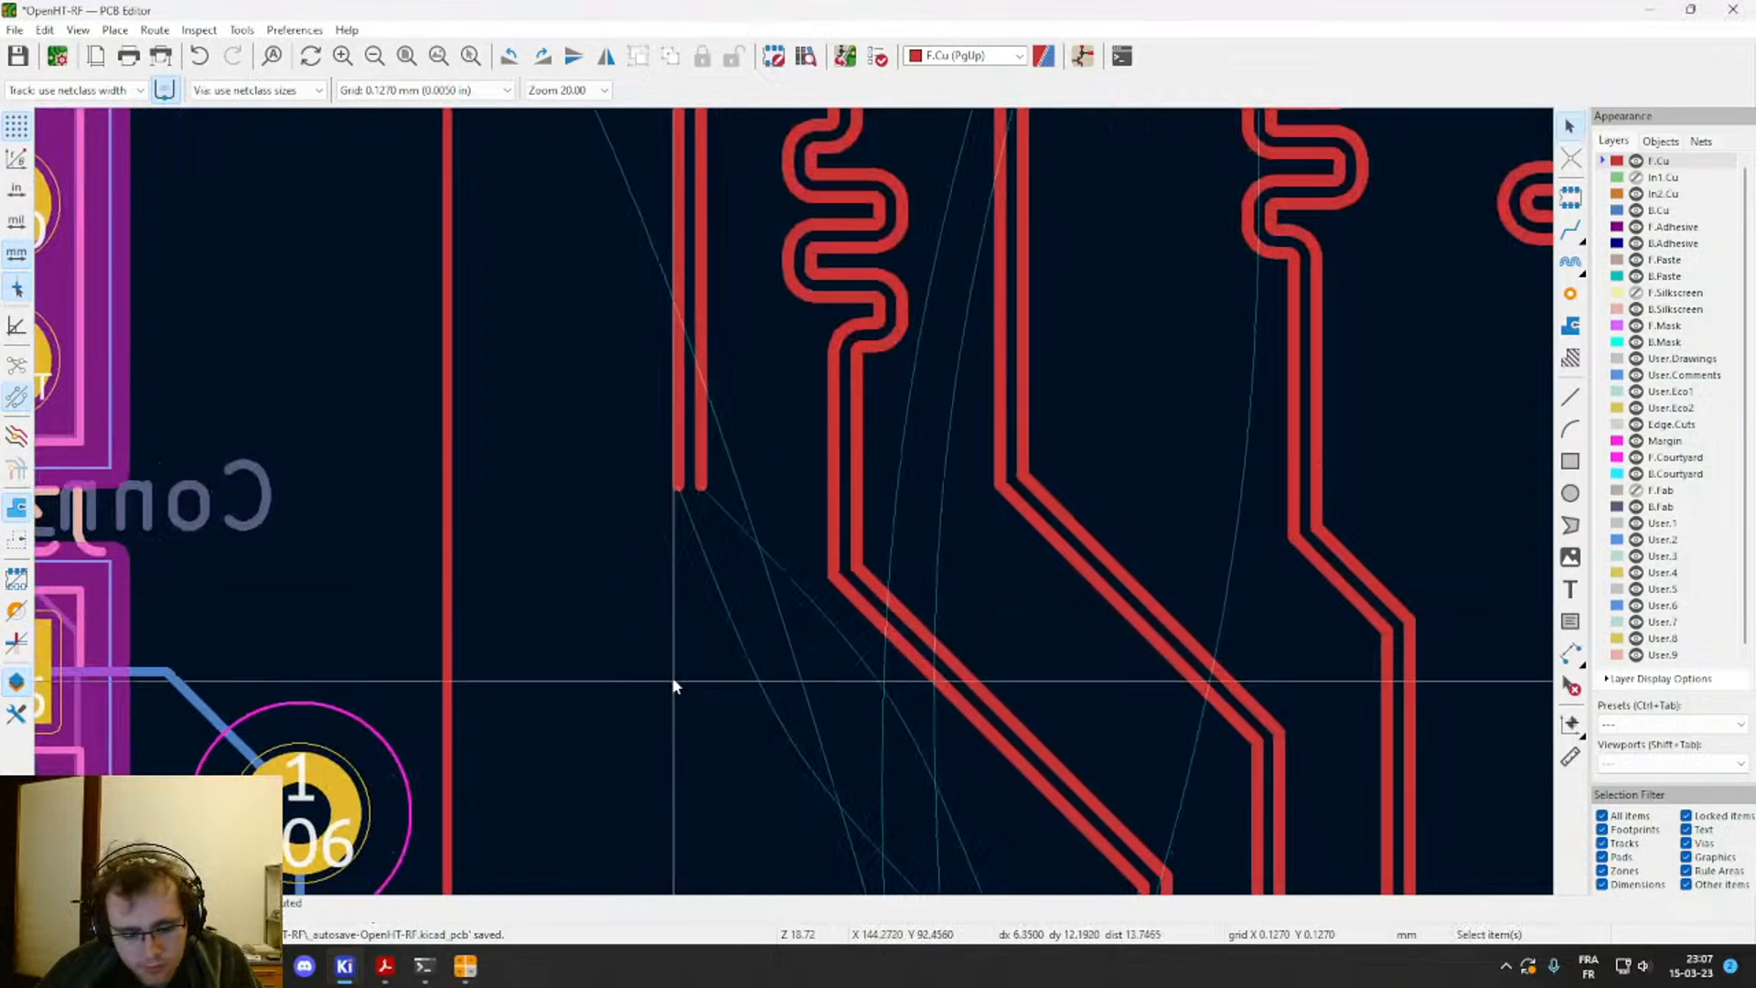
key("6")
middle_click_drag(814, 686, 717, 463)
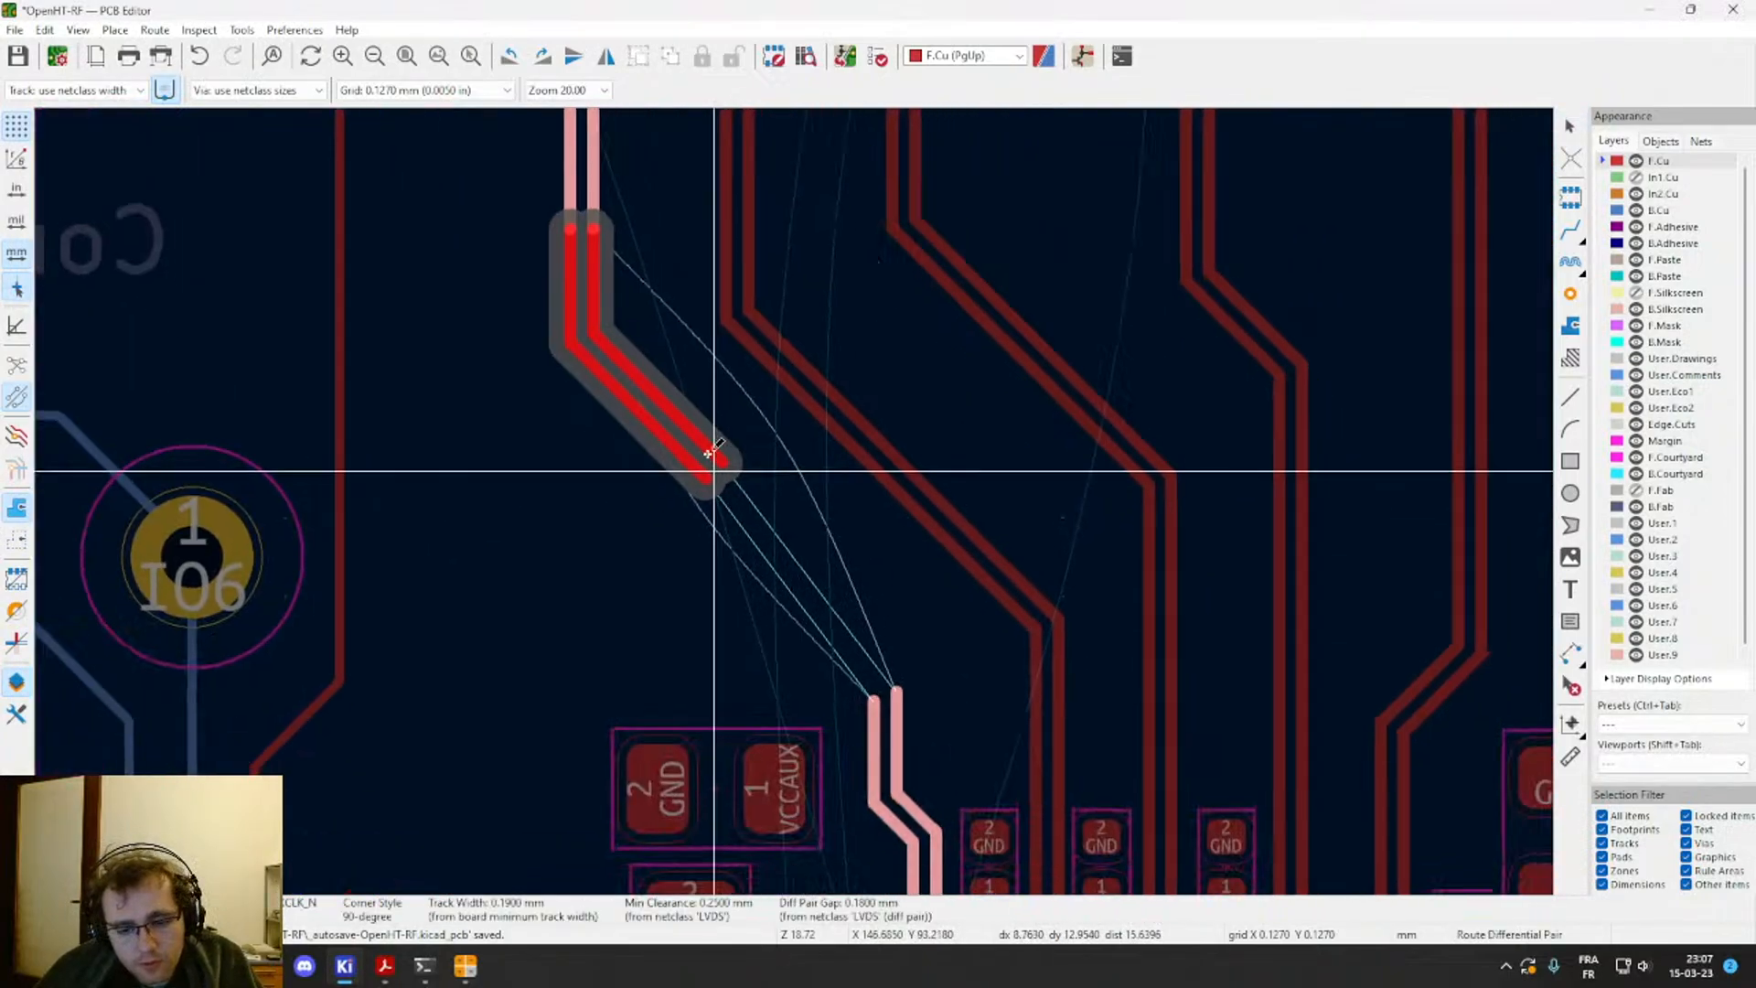
left_click(864, 640)
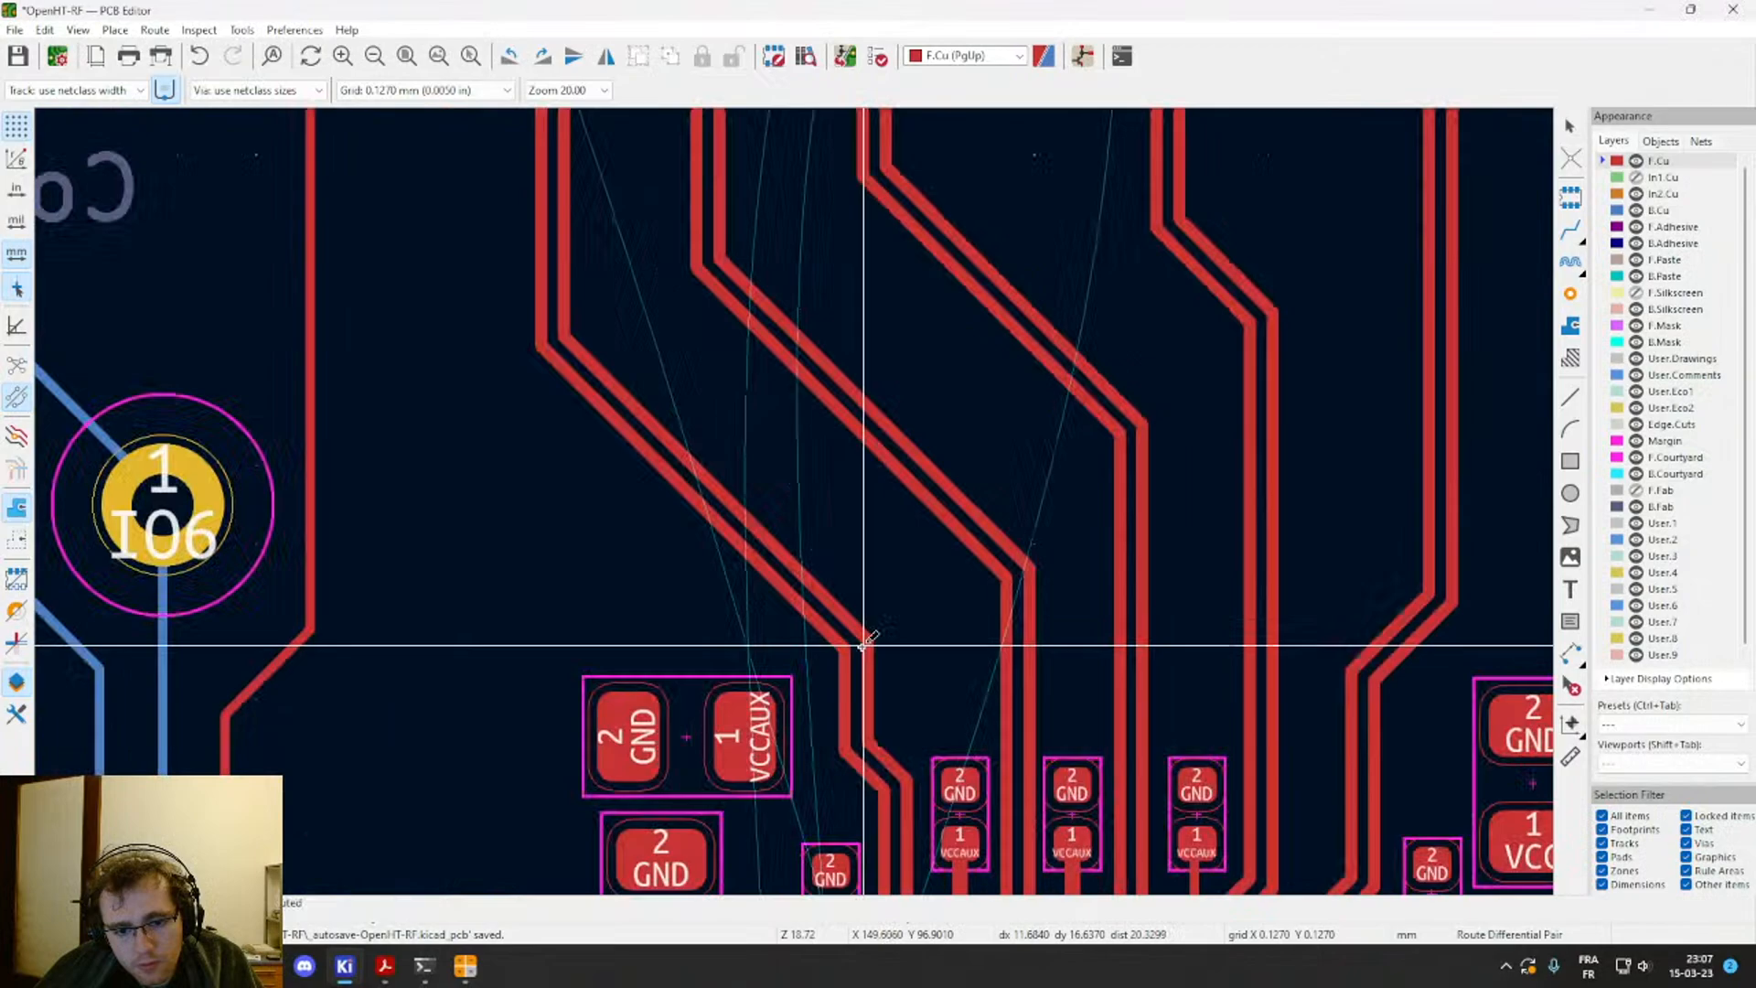
key("Escape")
Step: Check the routed length of the LVDS_TXCLK_P track on its new lower diagonal
left_click(765, 546)
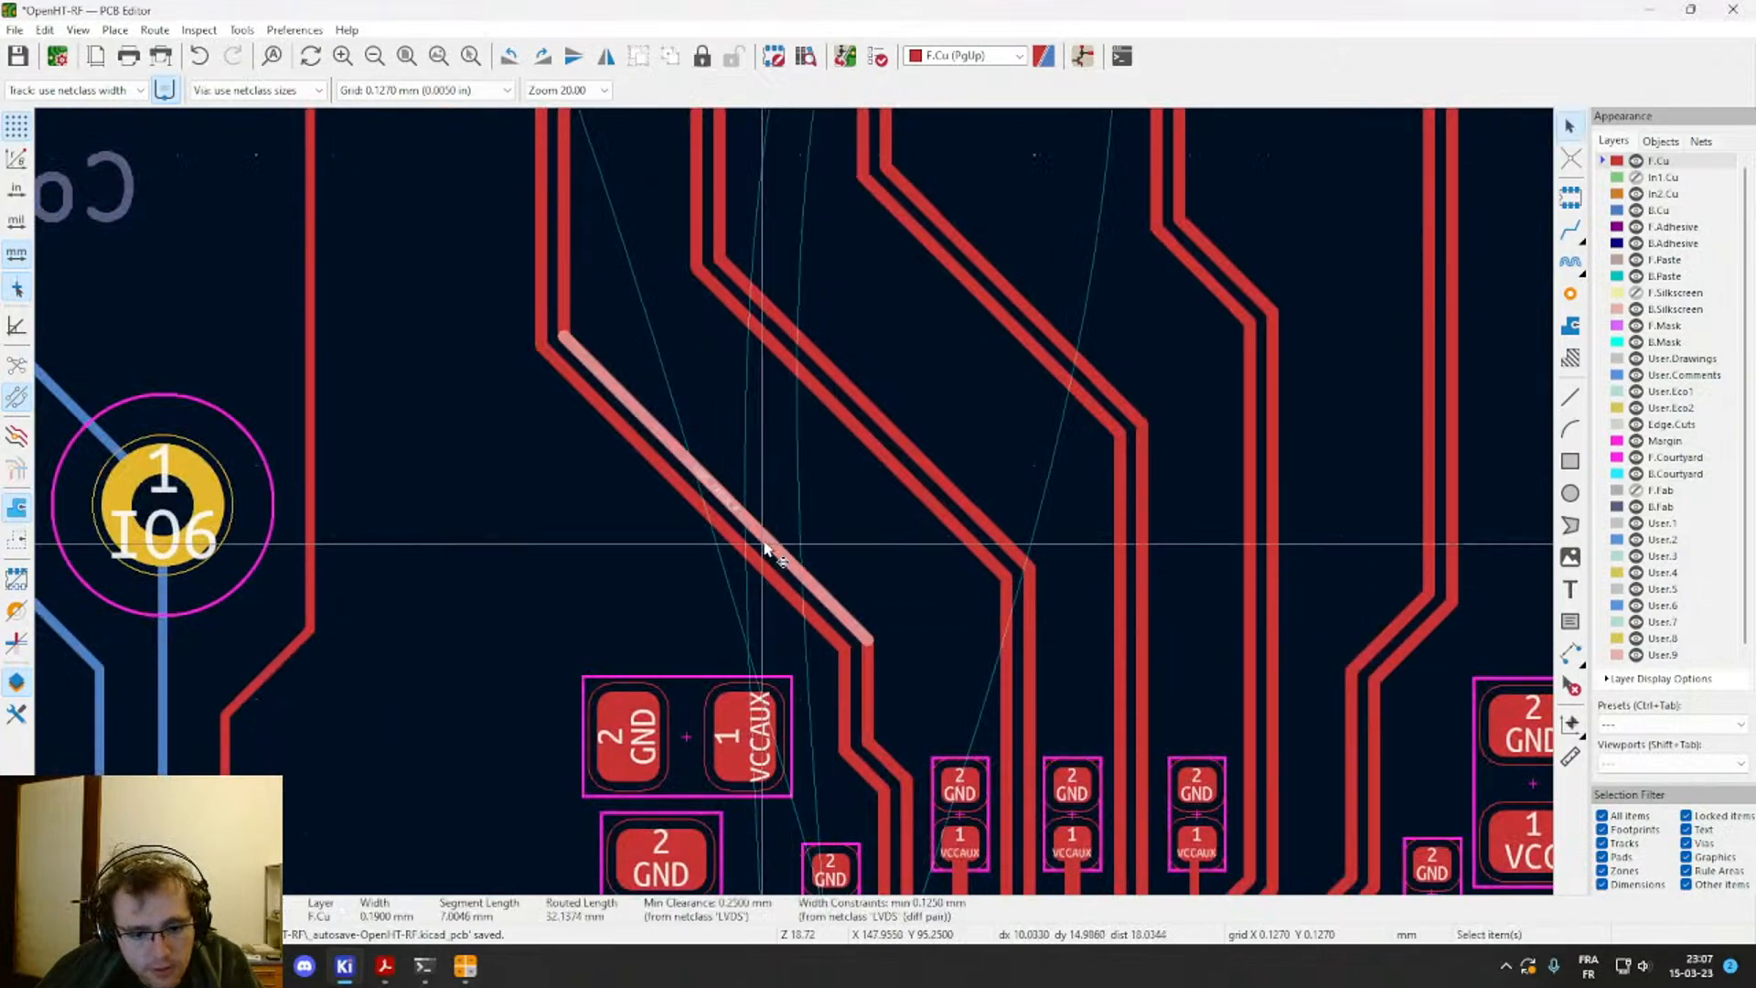
scroll(805, 464, "down", 1)
middle_click_drag(874, 370, 815, 604)
scroll(794, 480, "down", 1)
middle_click_drag(786, 406, 795, 486)
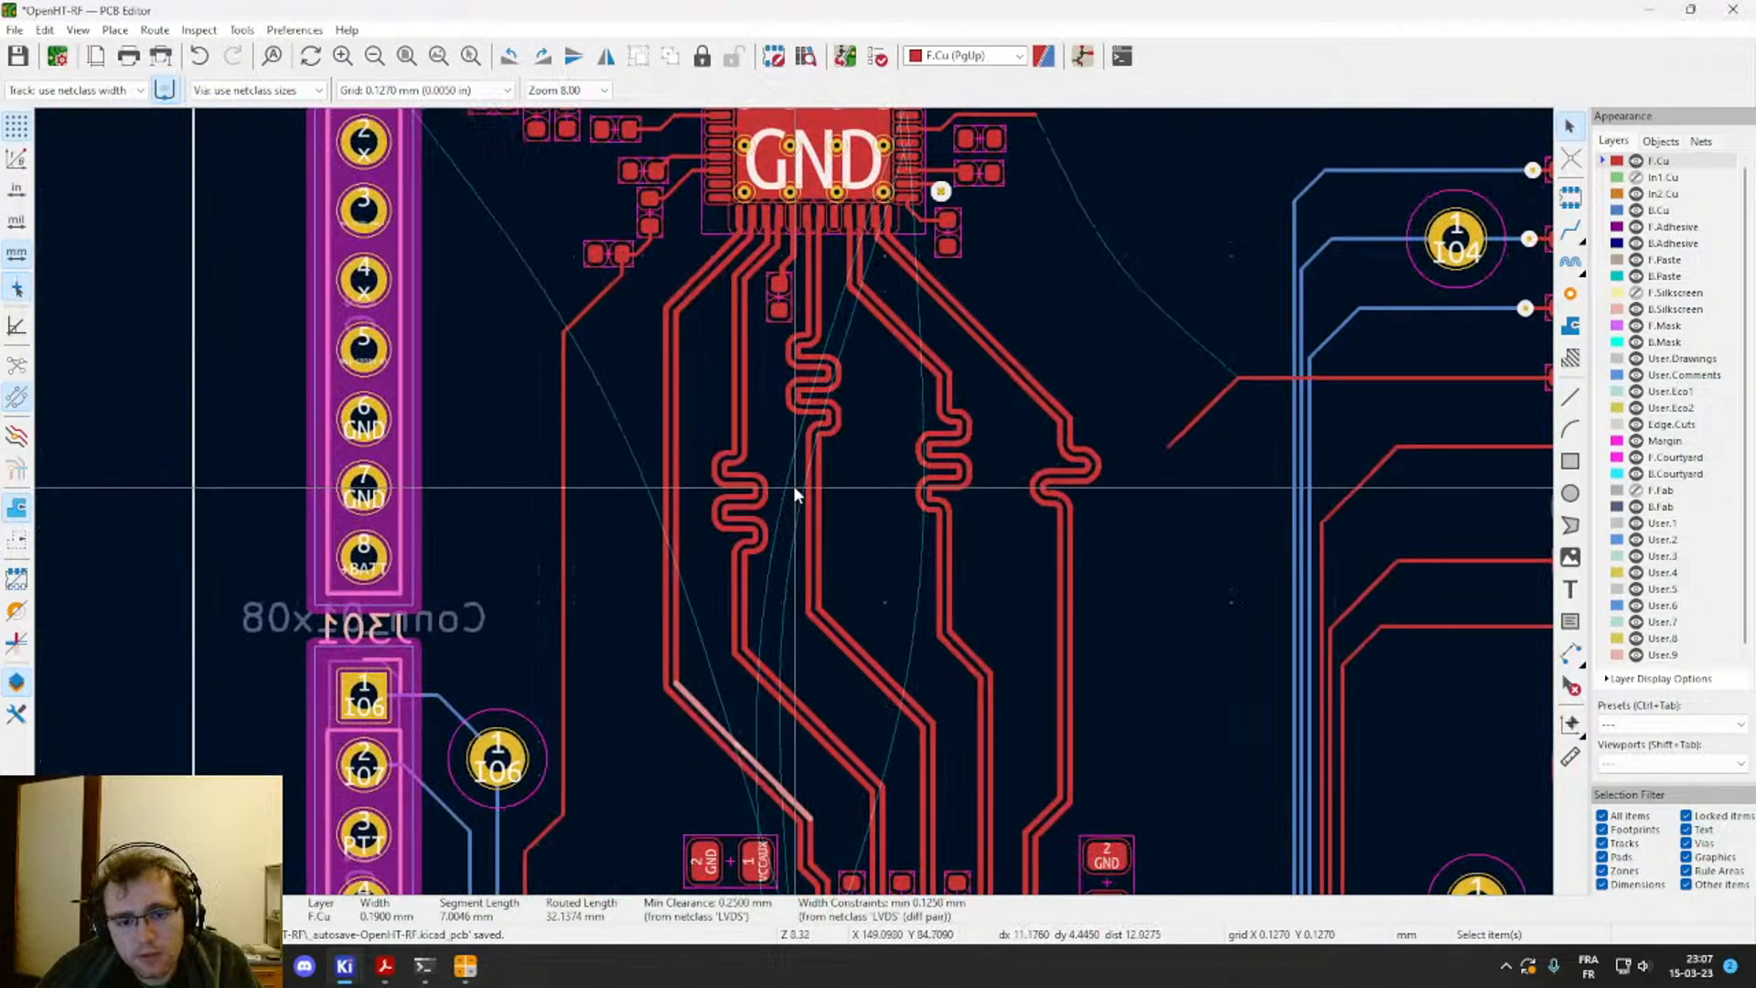
Step: Set the differential pair length tuning target to 32.13 mm
left_click(885, 397)
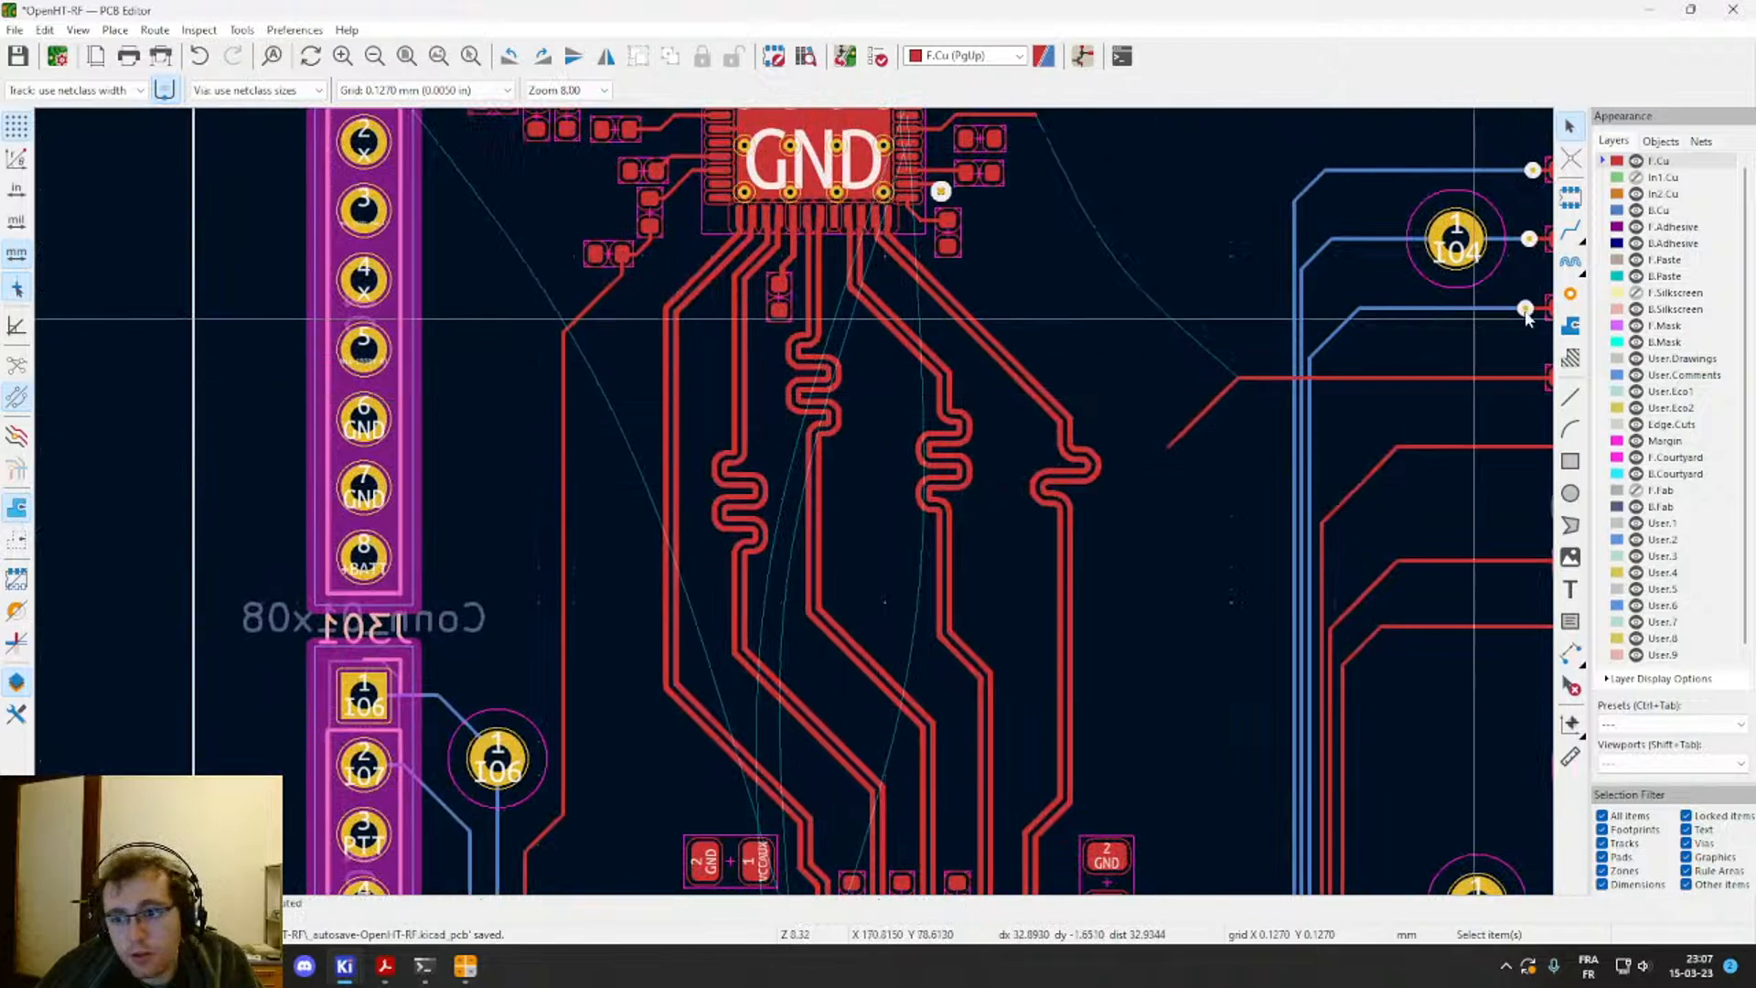
left_click(1571, 261)
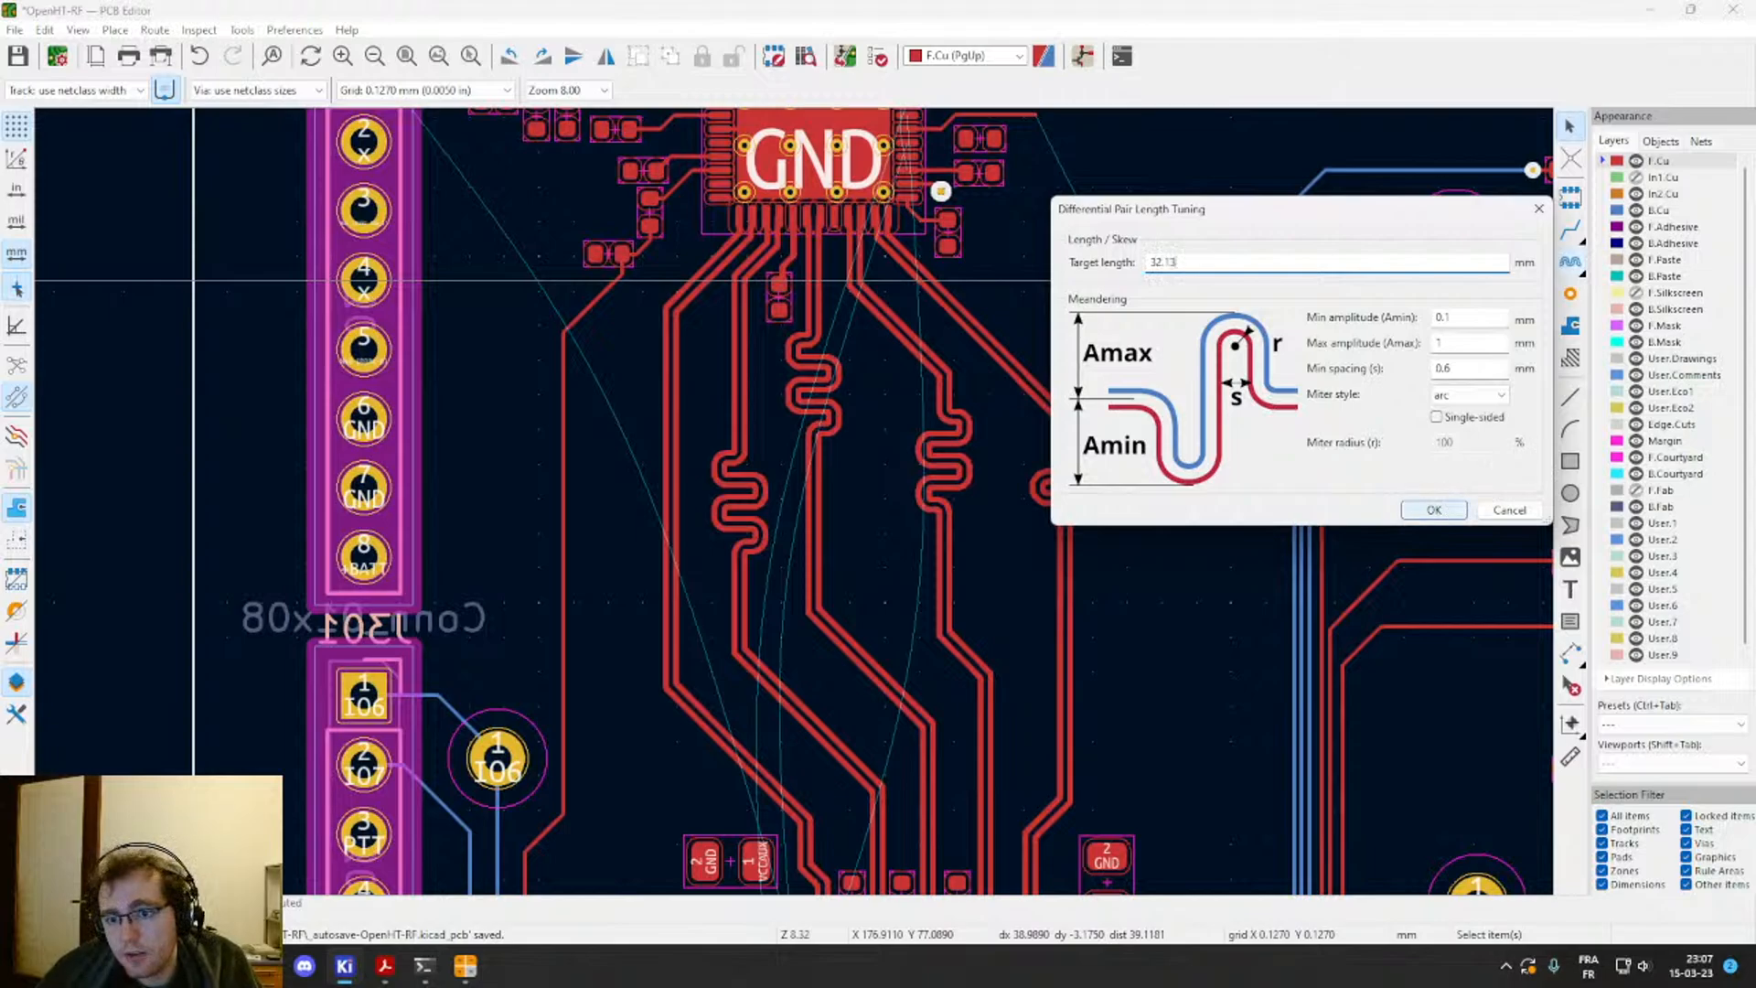
left_click(1434, 509)
Step: Delete the existing tuning meander of the LVDS_TX pair together with its leftover track stubs
left_click(739, 549)
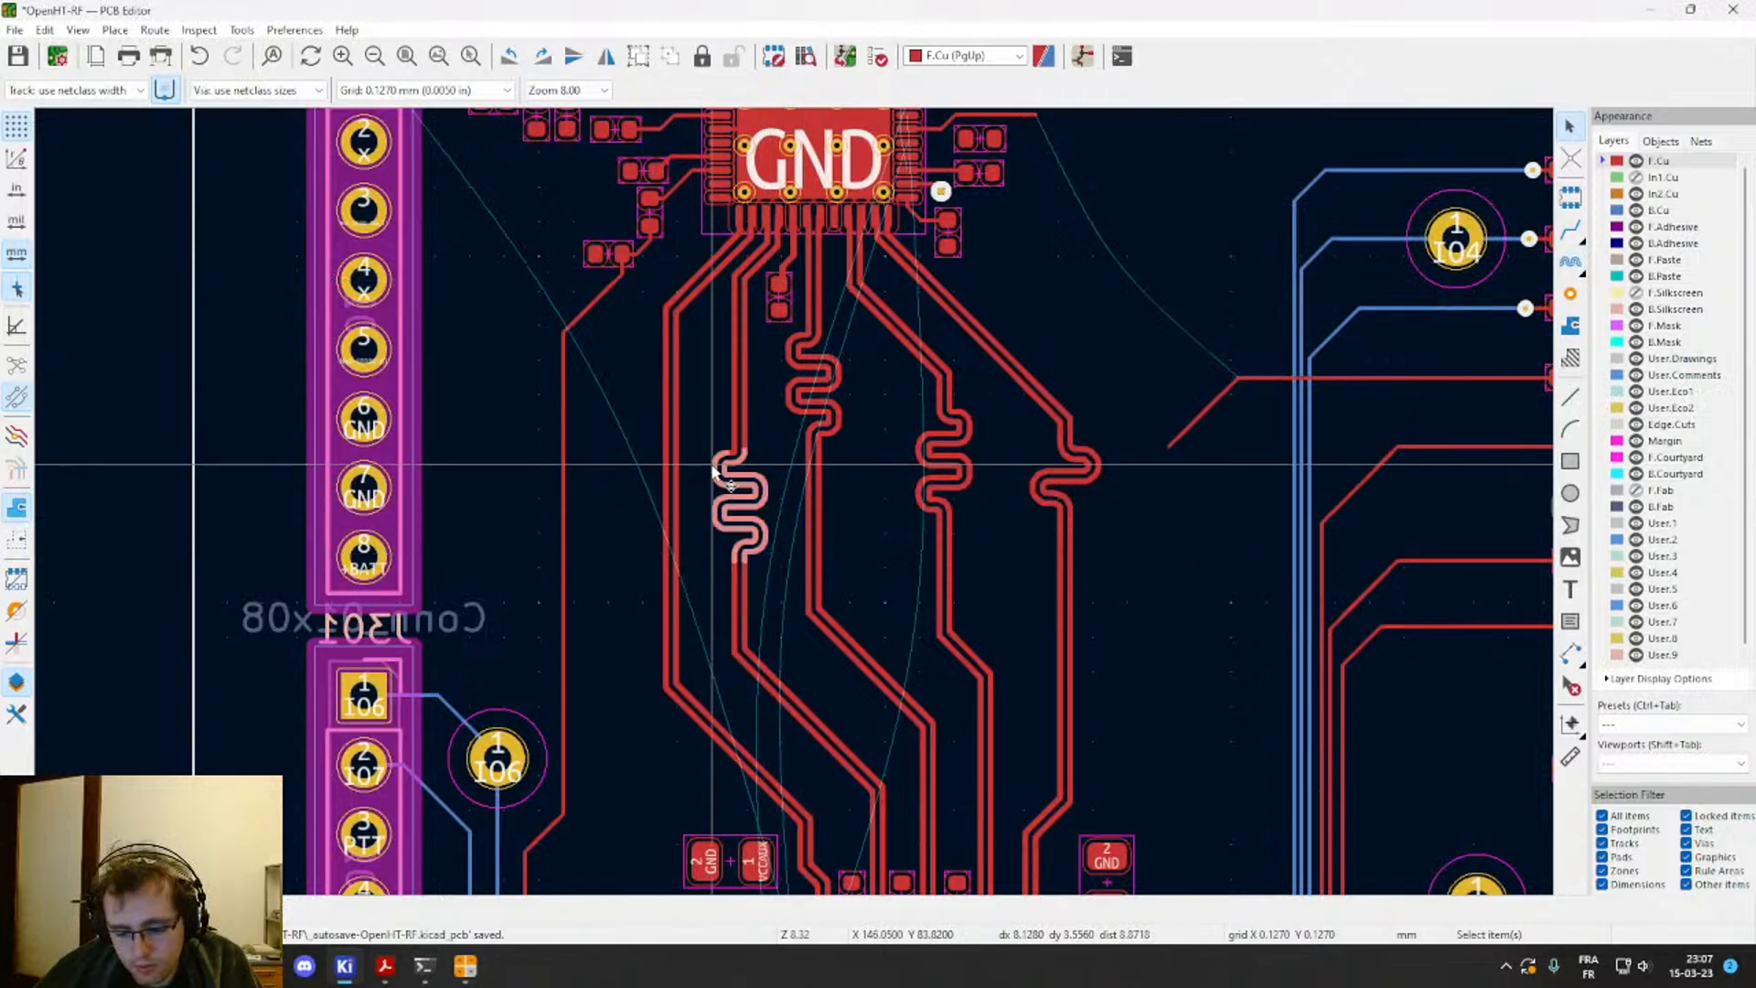
scroll(711, 465, "up", 3)
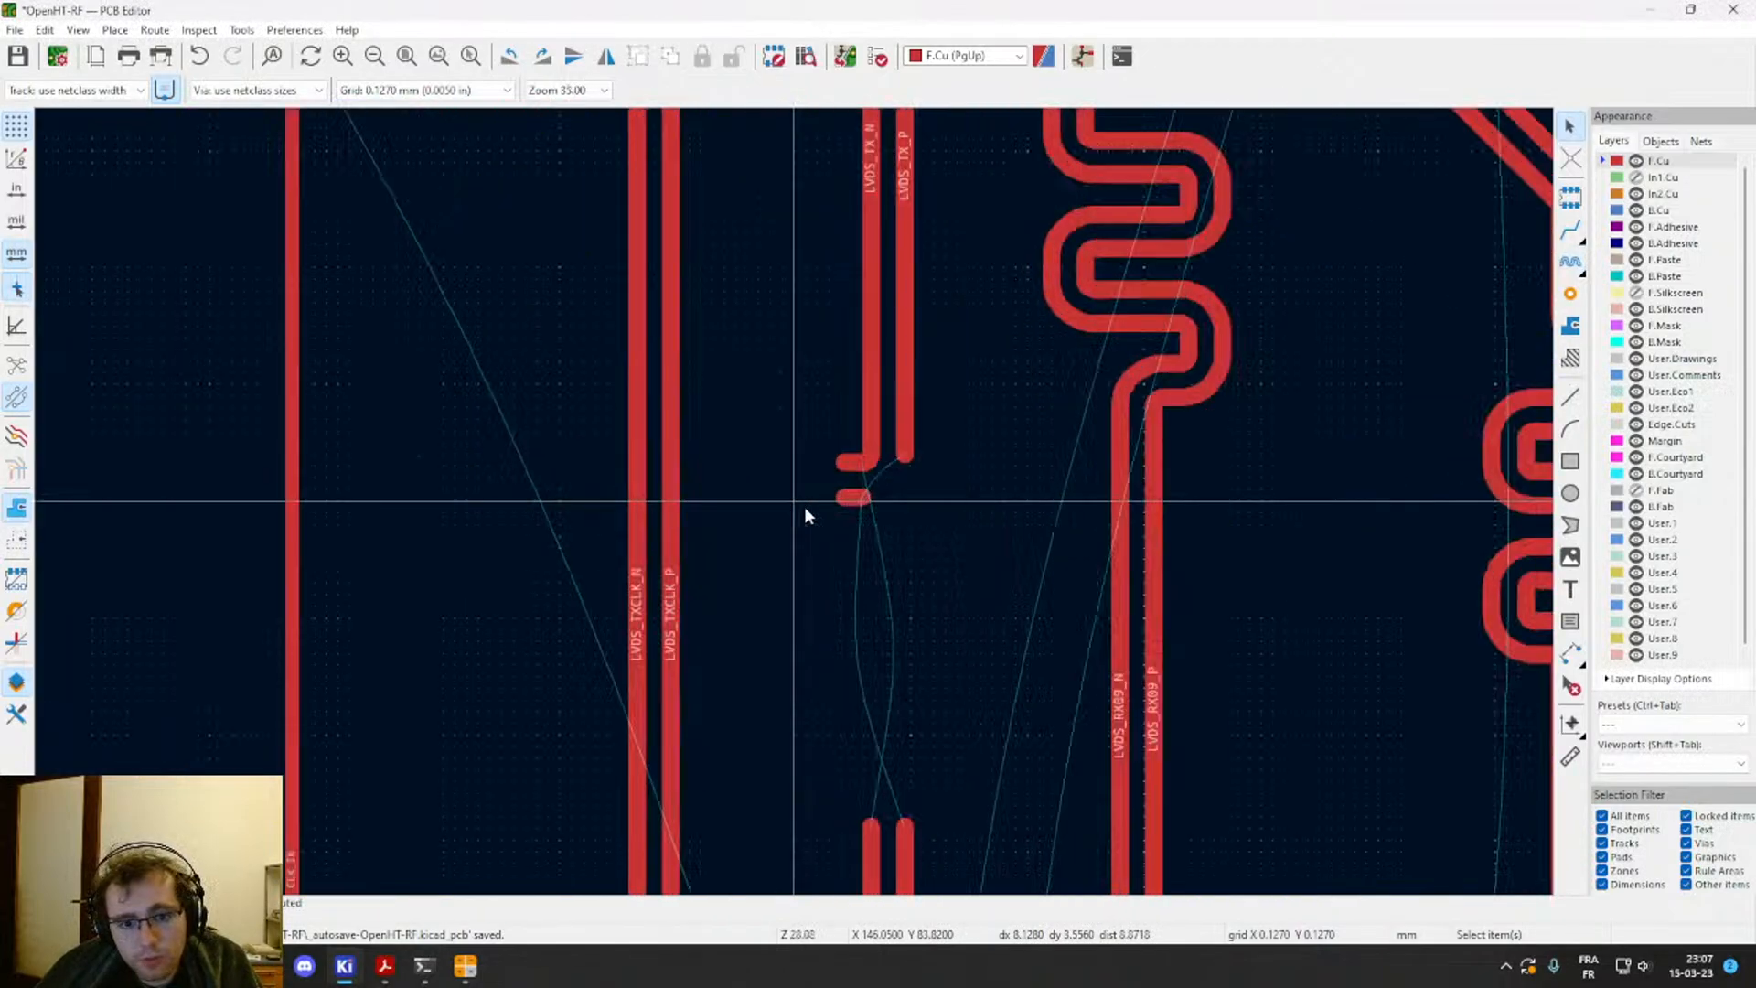
left_click(818, 446)
left_click_drag(892, 583, 798, 465)
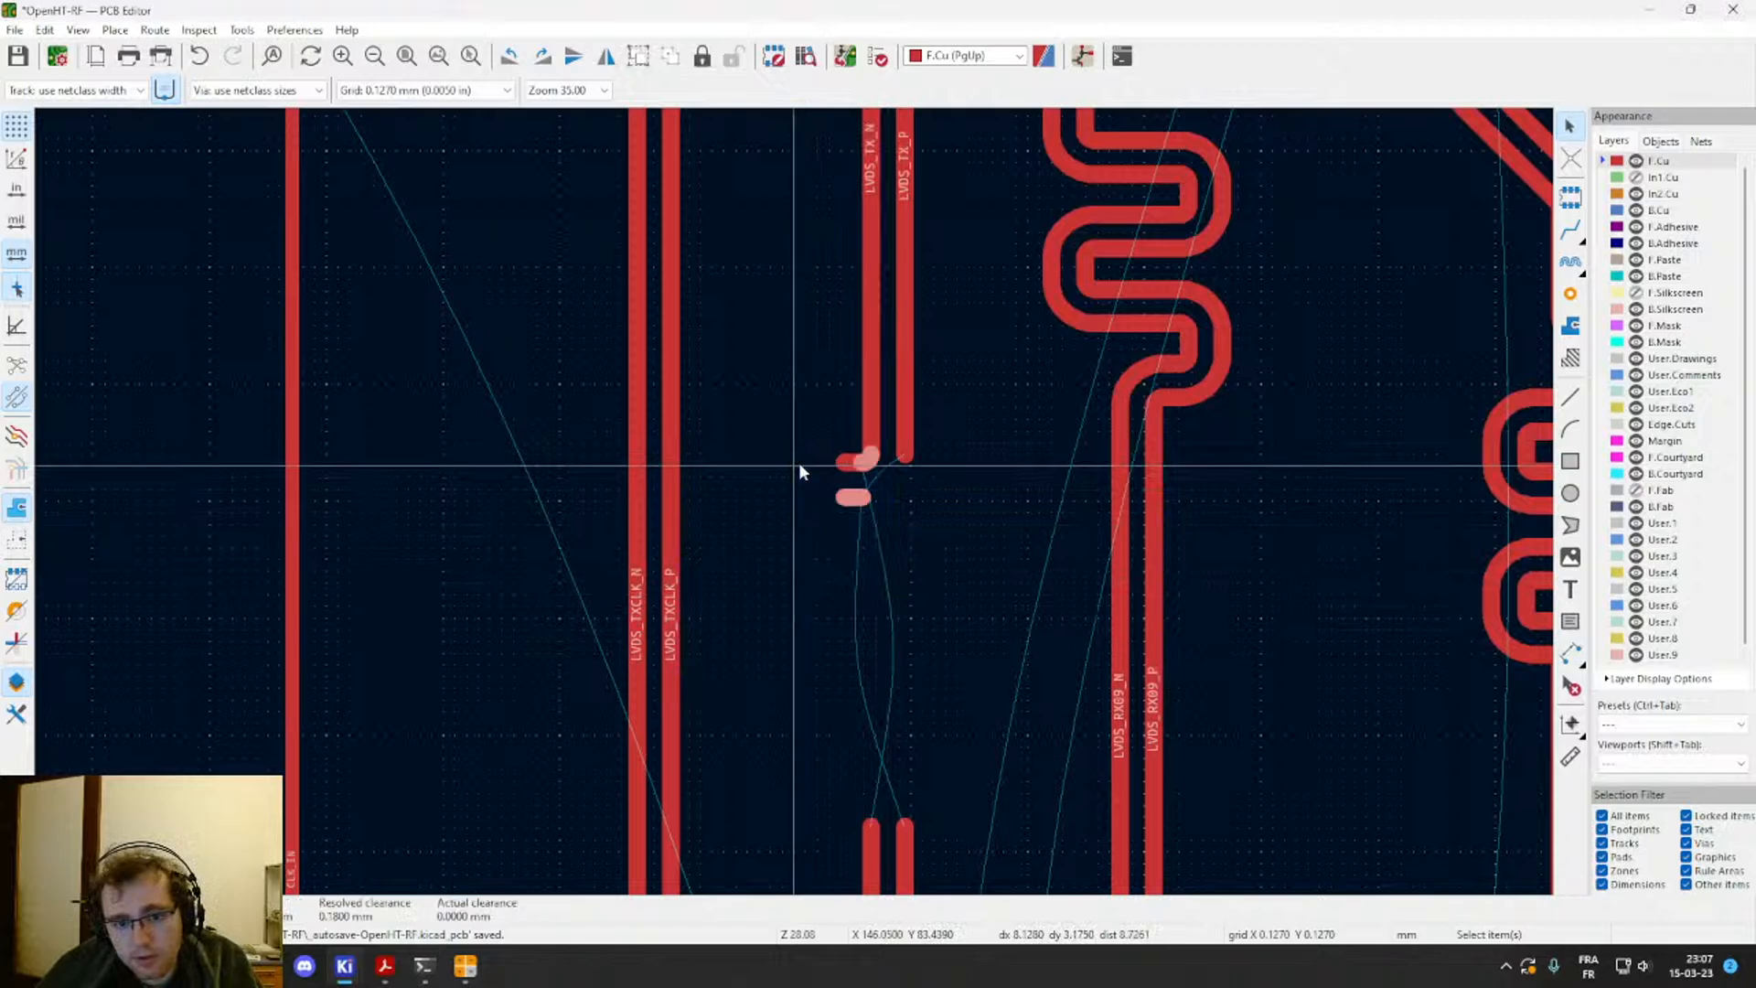
key("Delete")
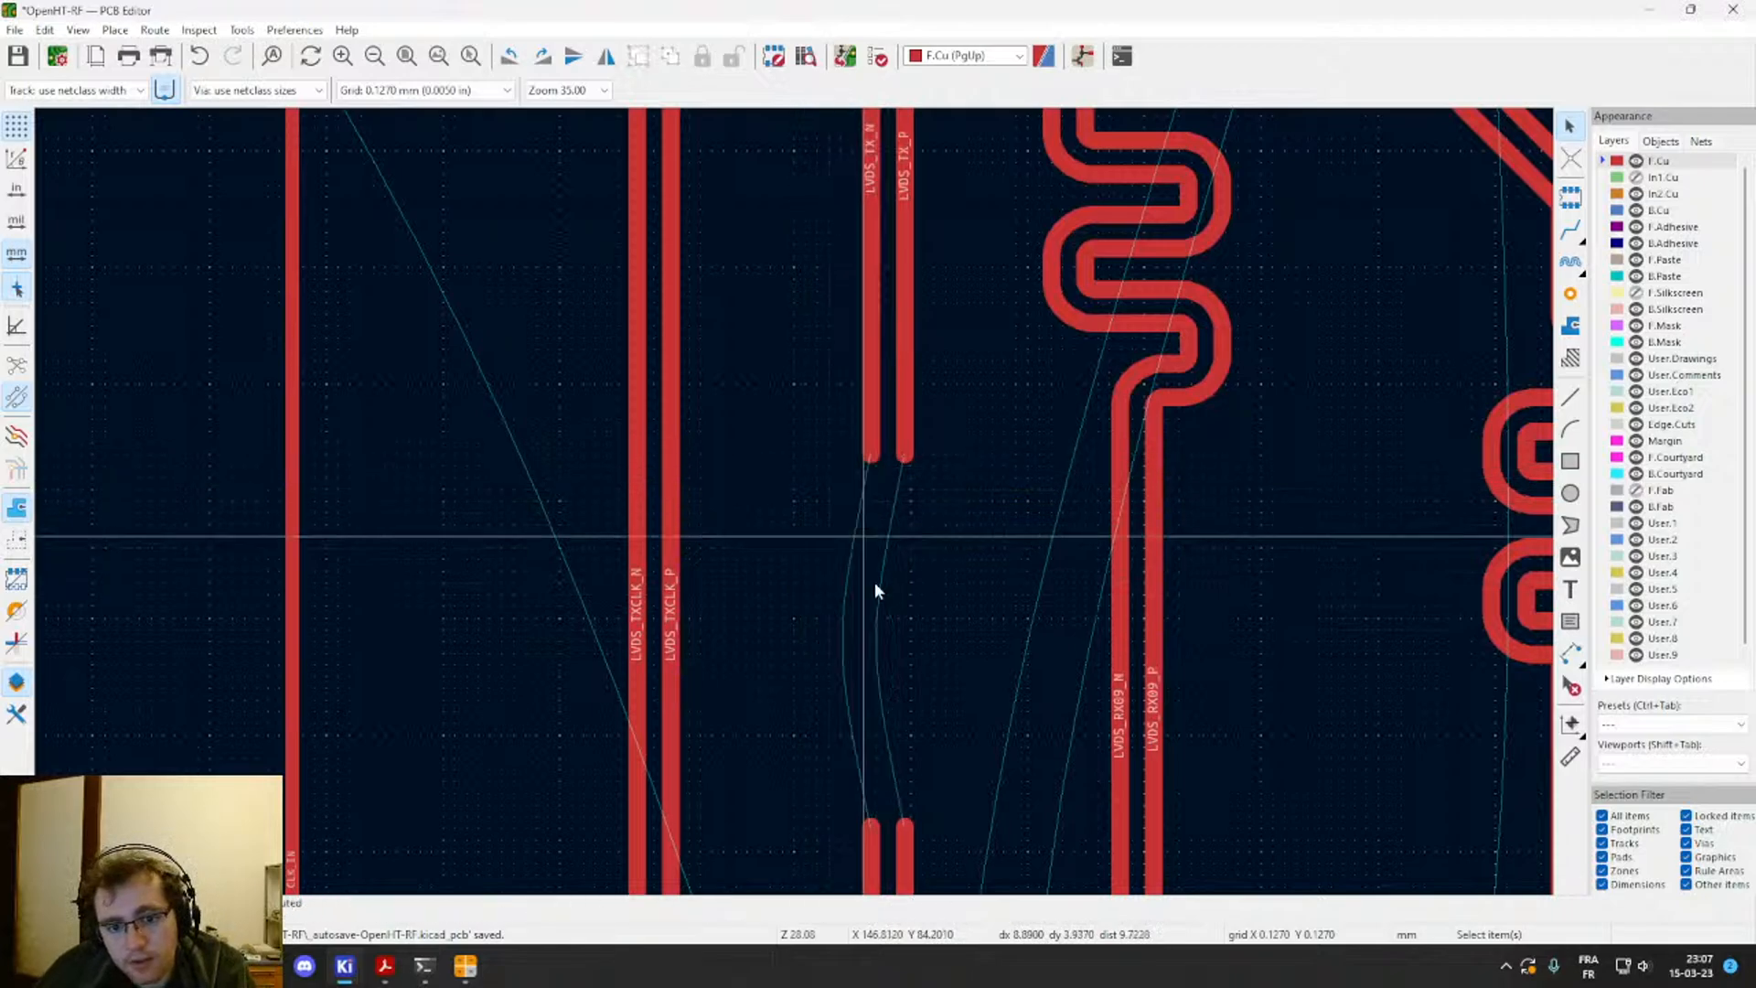
Step: Bridge the gap in the LVDS_TX pair with a straight differential pair and tune it to 32.13 mm with one meander
key("6")
left_click(903, 823)
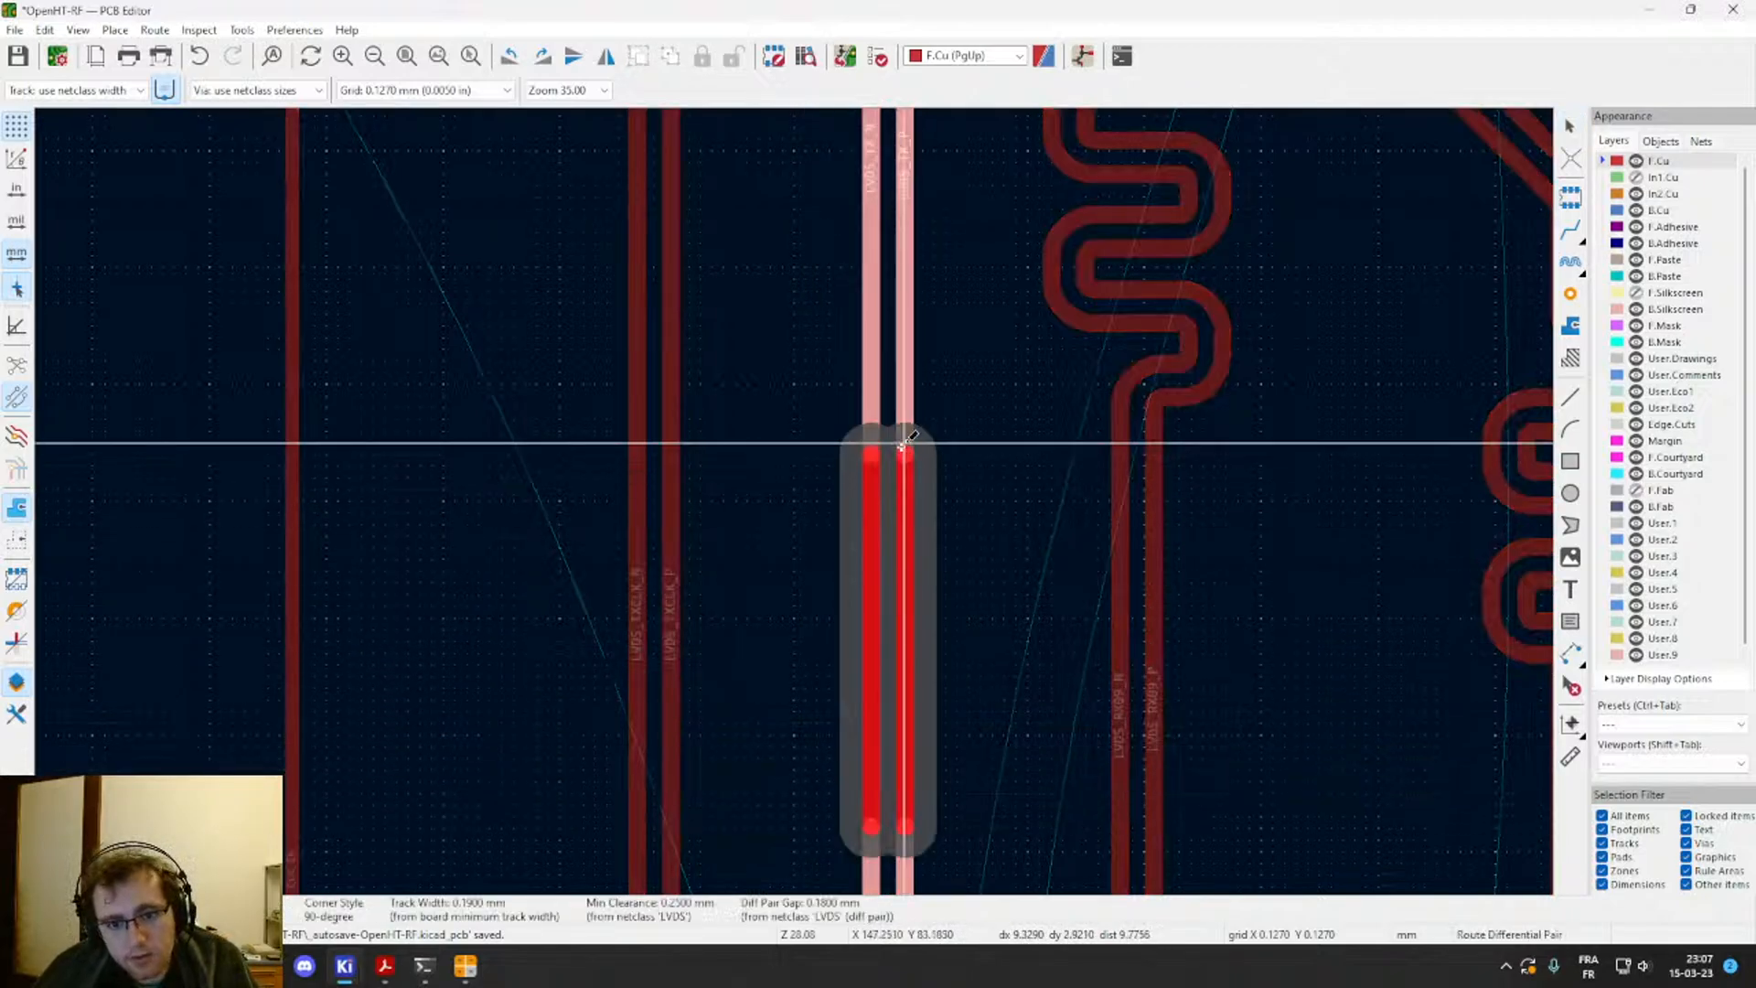
left_click(903, 446)
key("8")
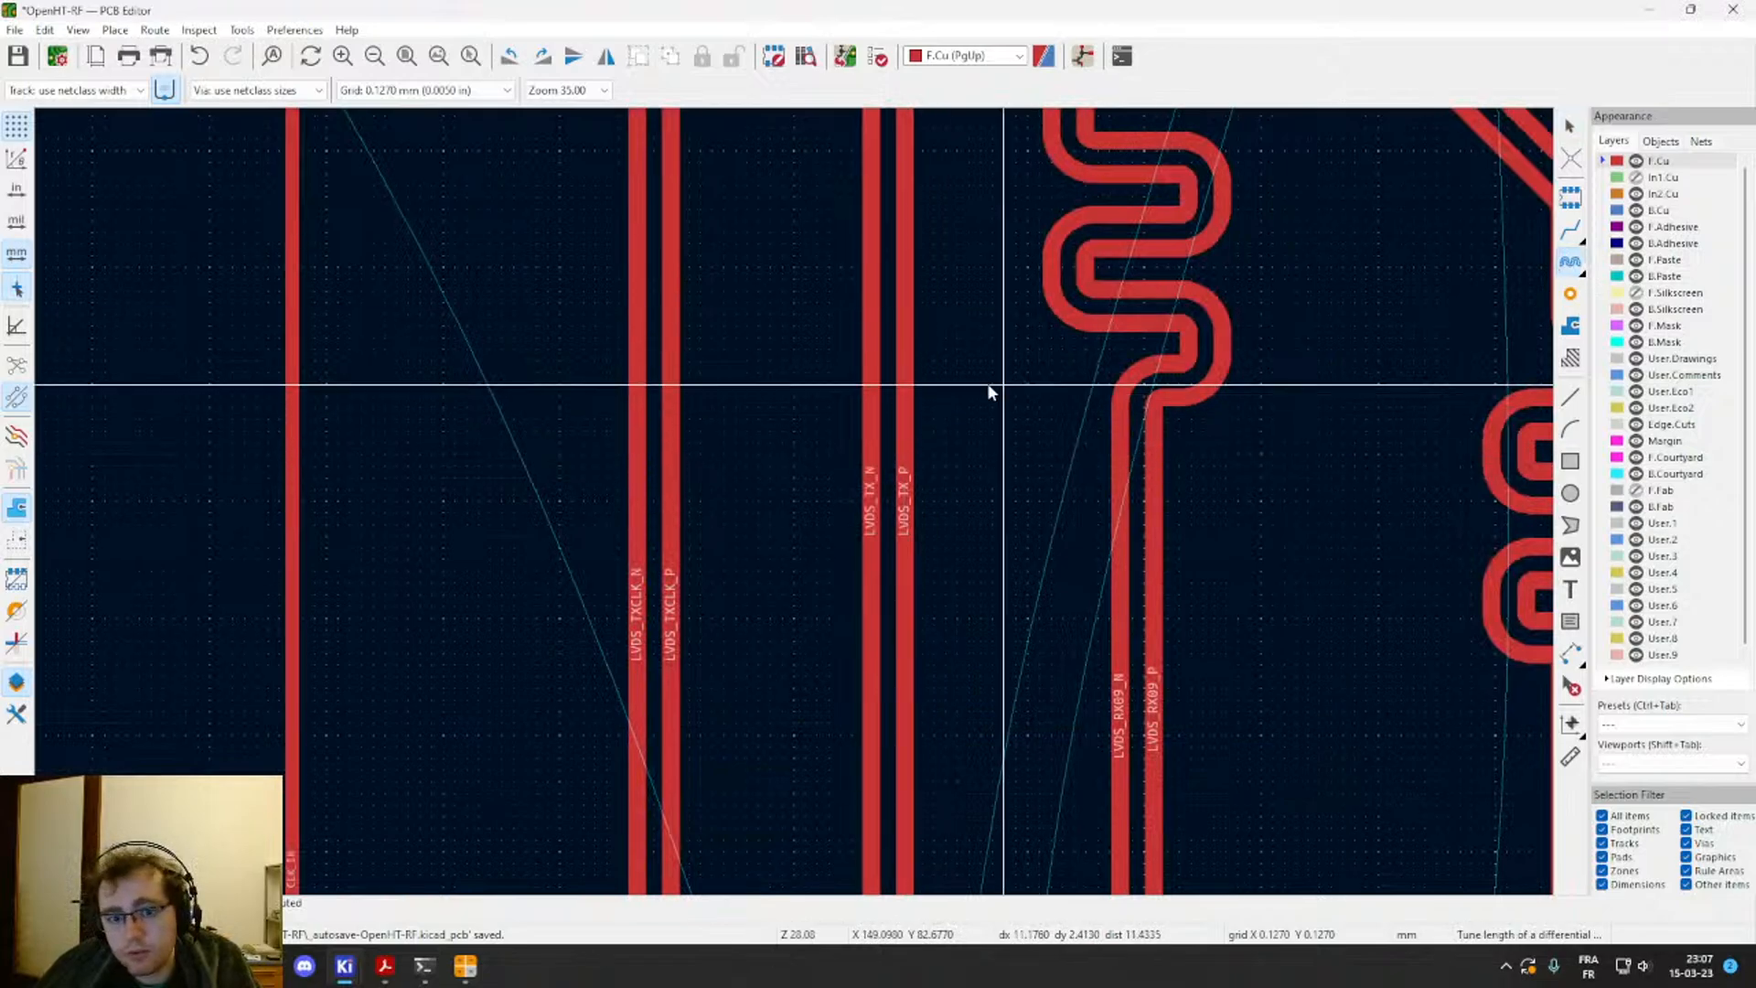
left_click(909, 457)
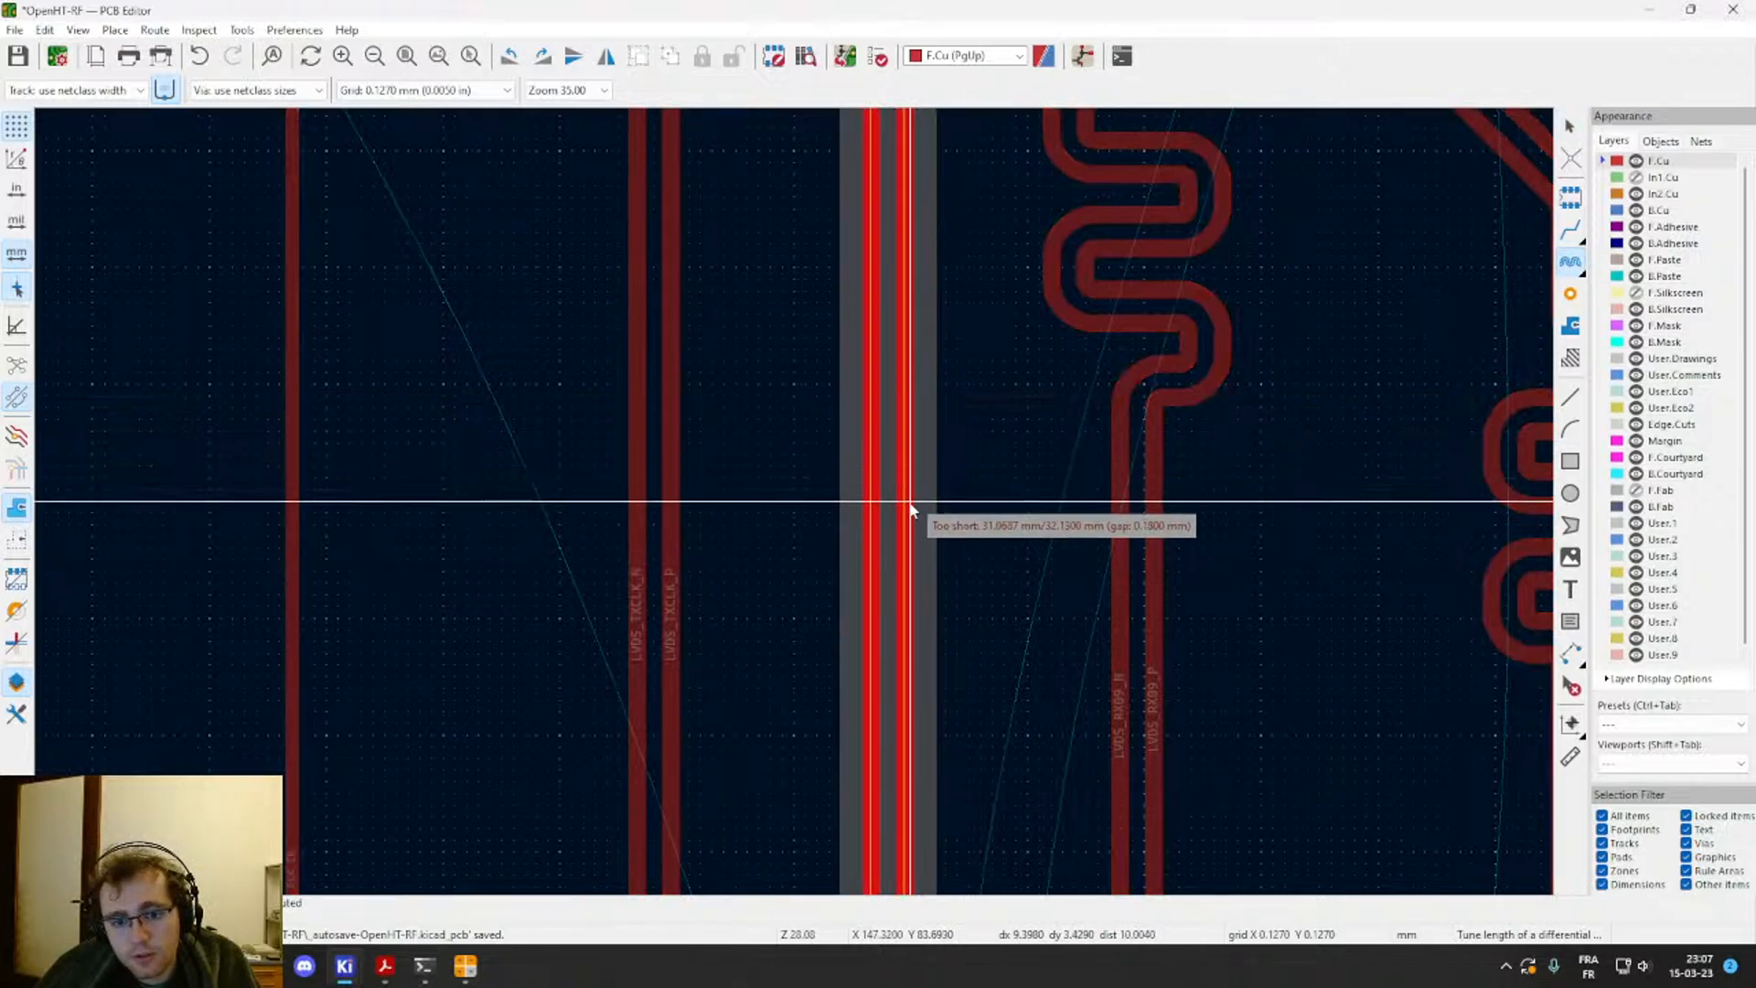
left_click(945, 631)
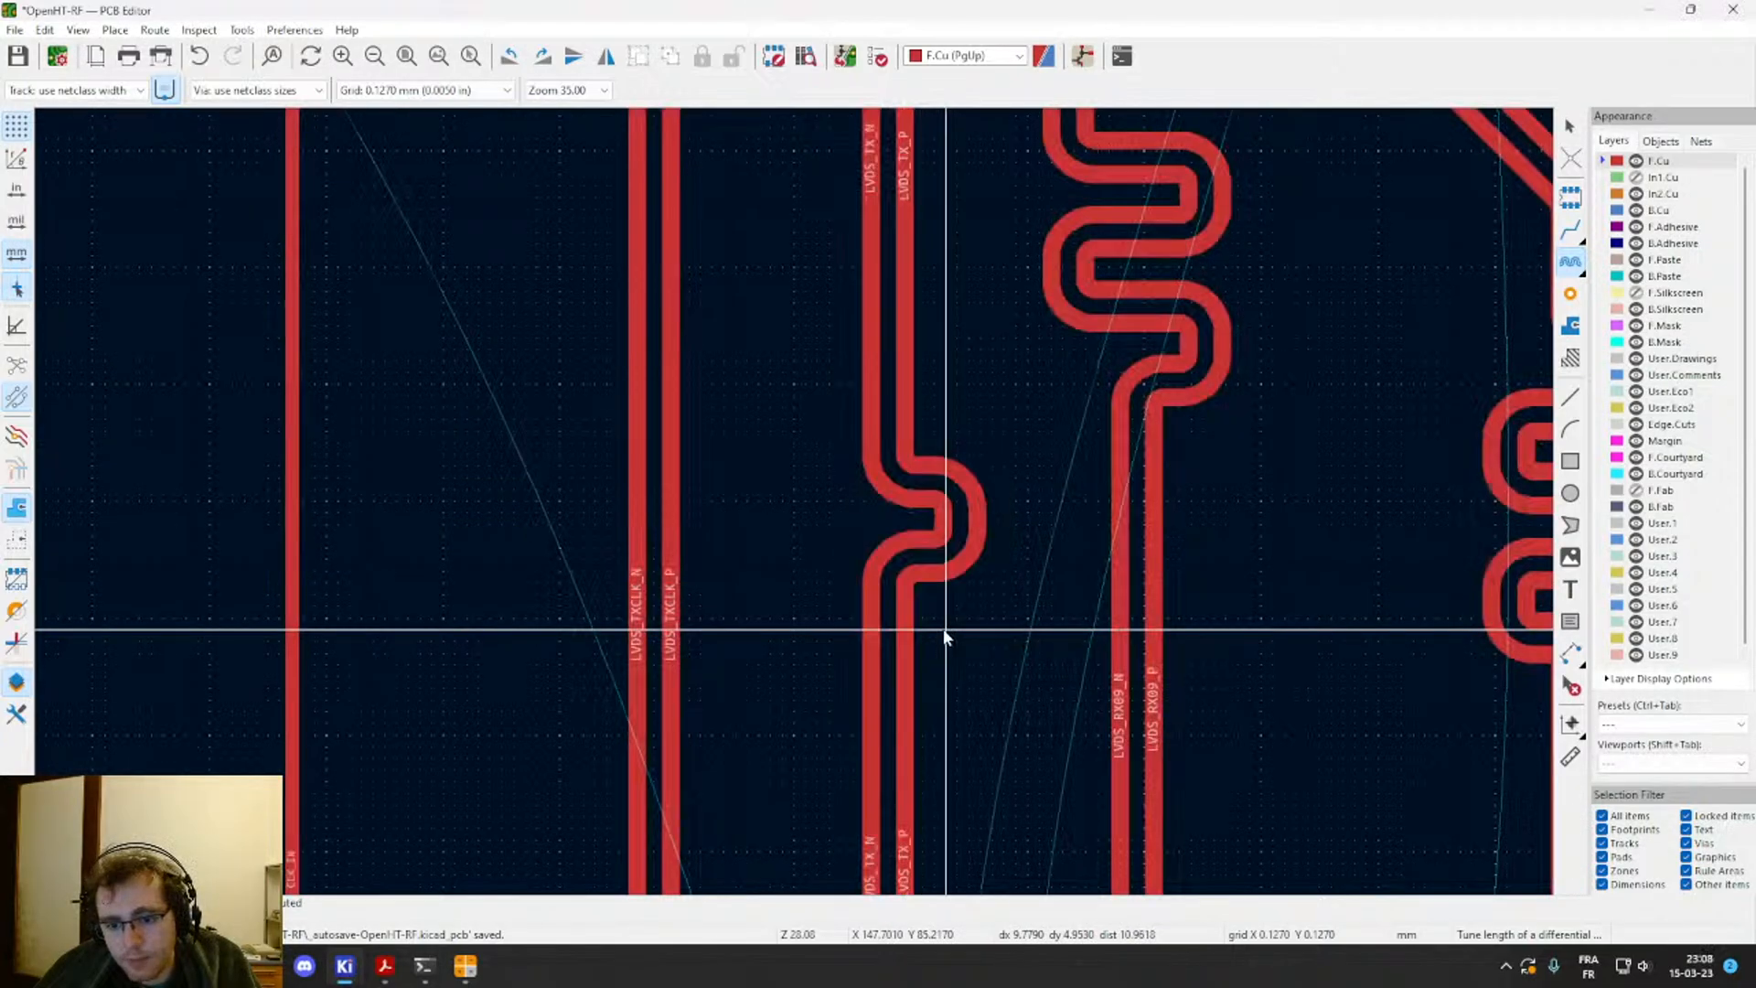
Step: Delete the LVDS_RX09 pair's tuning meander and leftover stubs, and reconnect its open ends with a straight differential pair
scroll(942, 628, "down", 3)
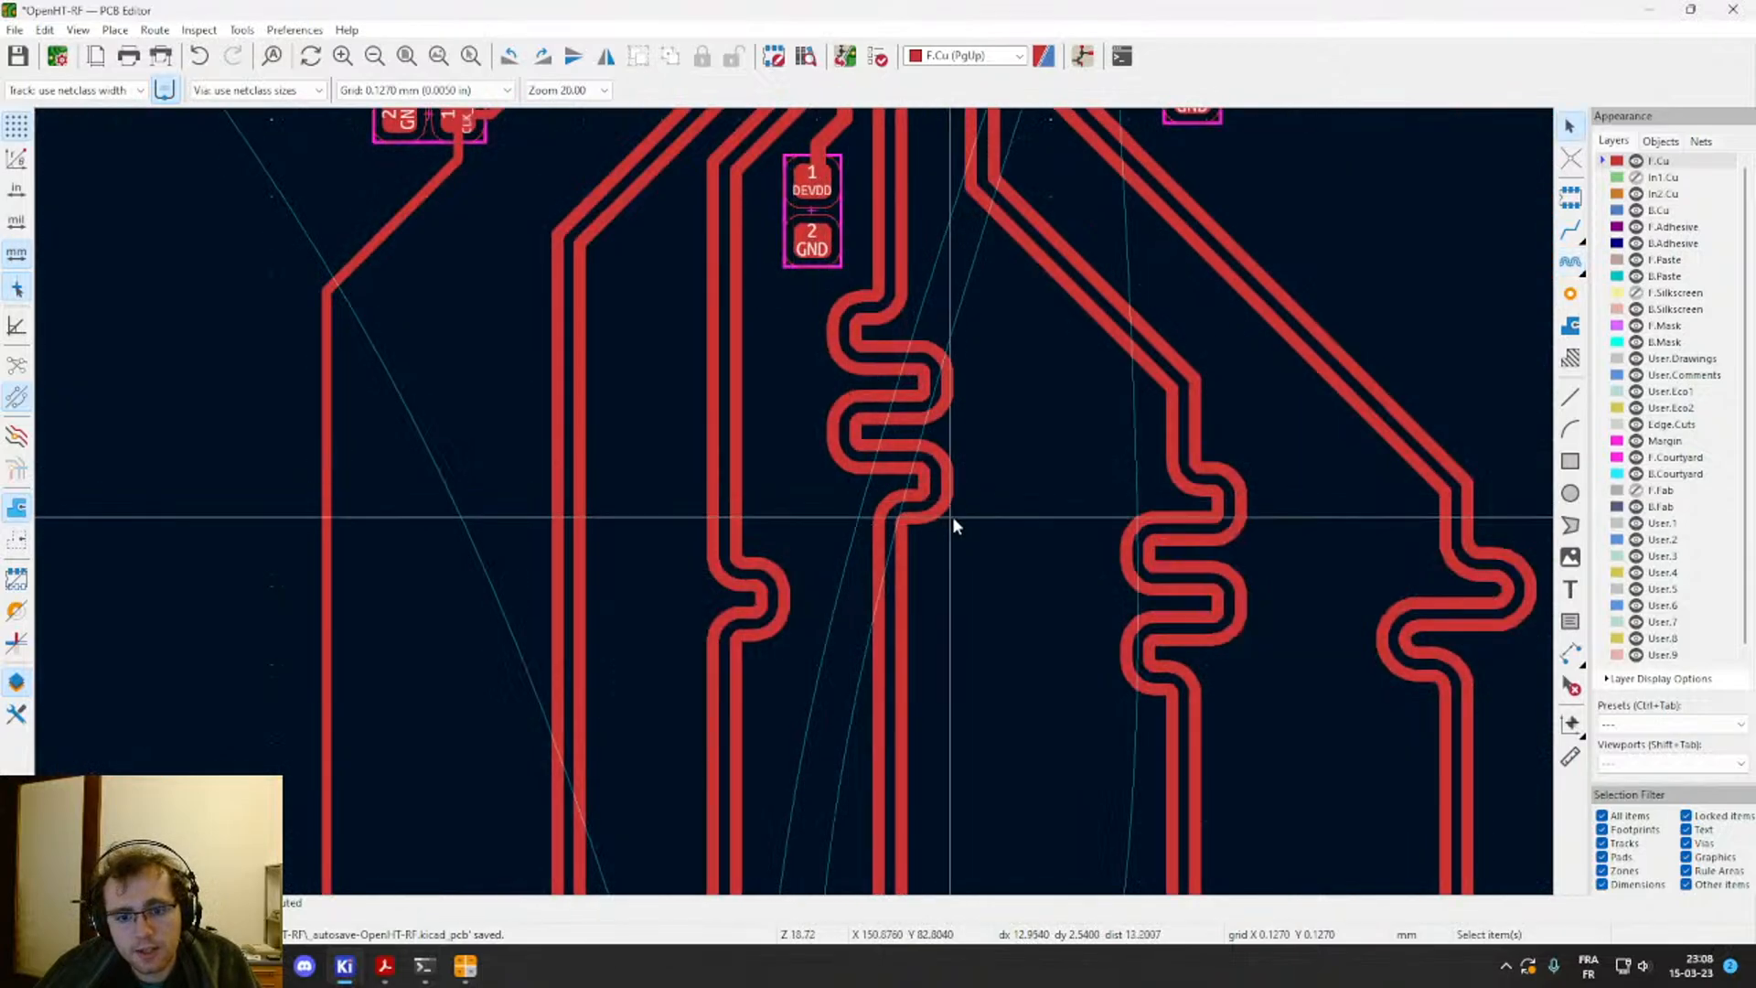
left_click_drag(952, 517, 804, 295)
key("Delete")
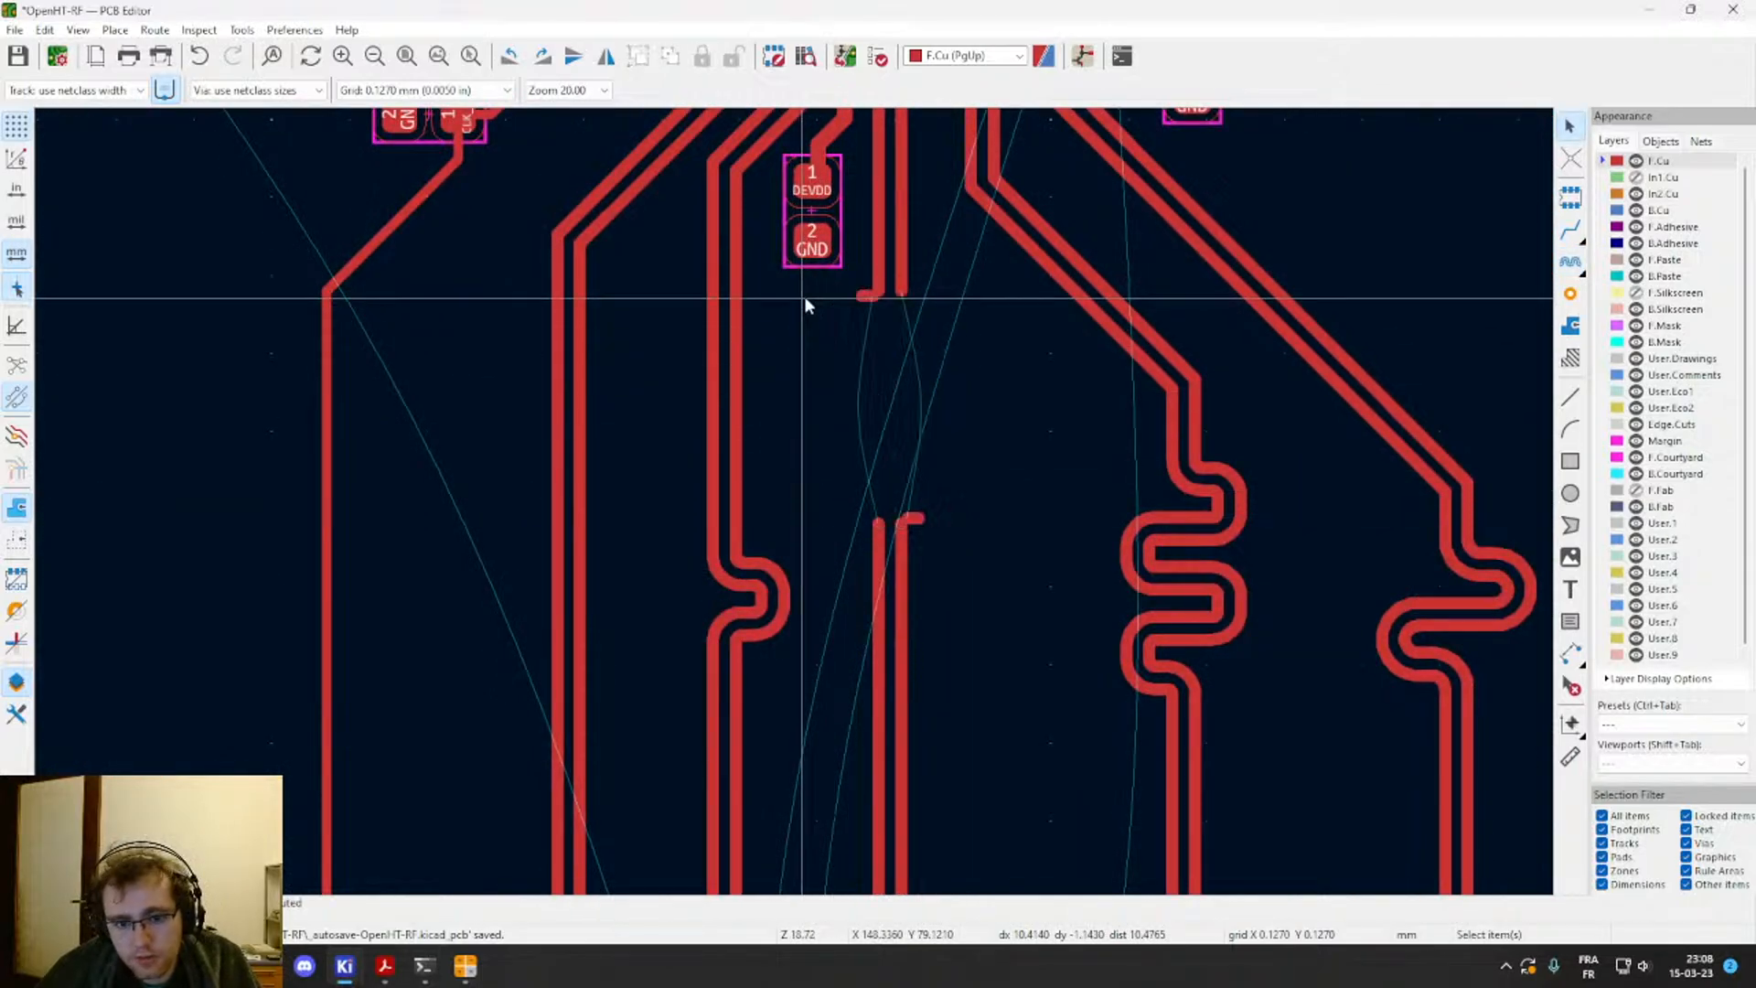
left_click_drag(903, 331, 842, 298)
right_click(841, 298)
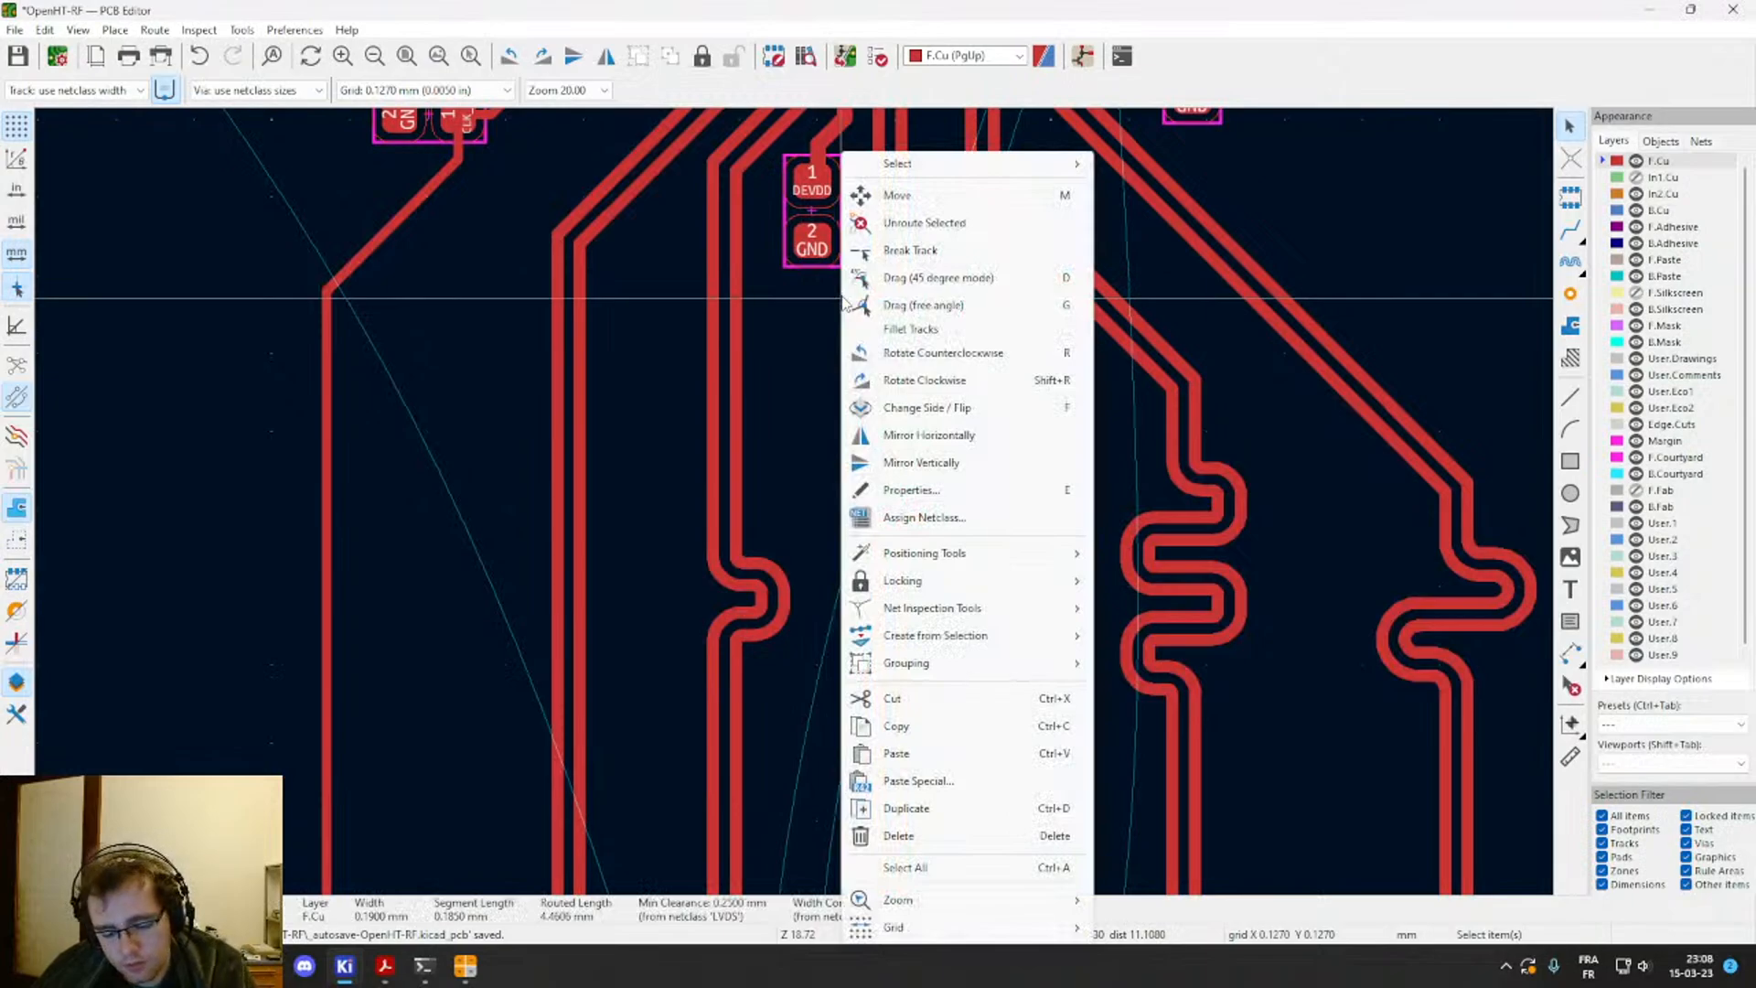
key("Escape")
key("Delete")
left_click_drag(938, 525, 905, 491)
key("Delete")
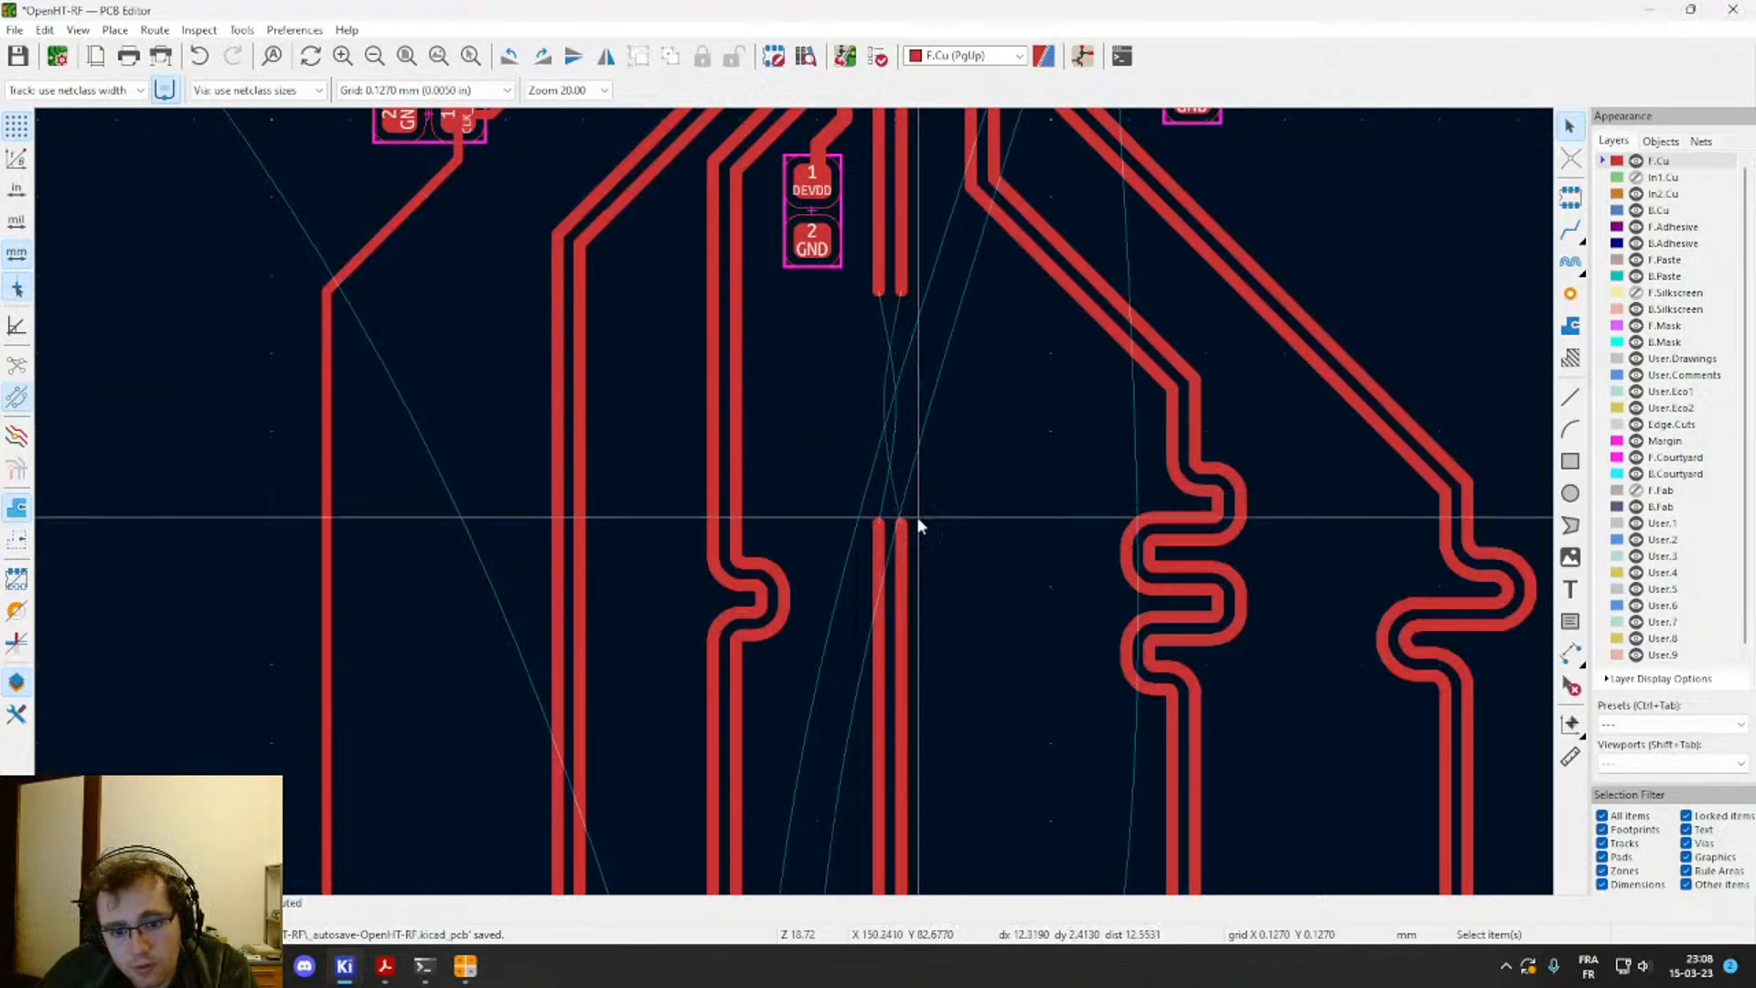
key("6")
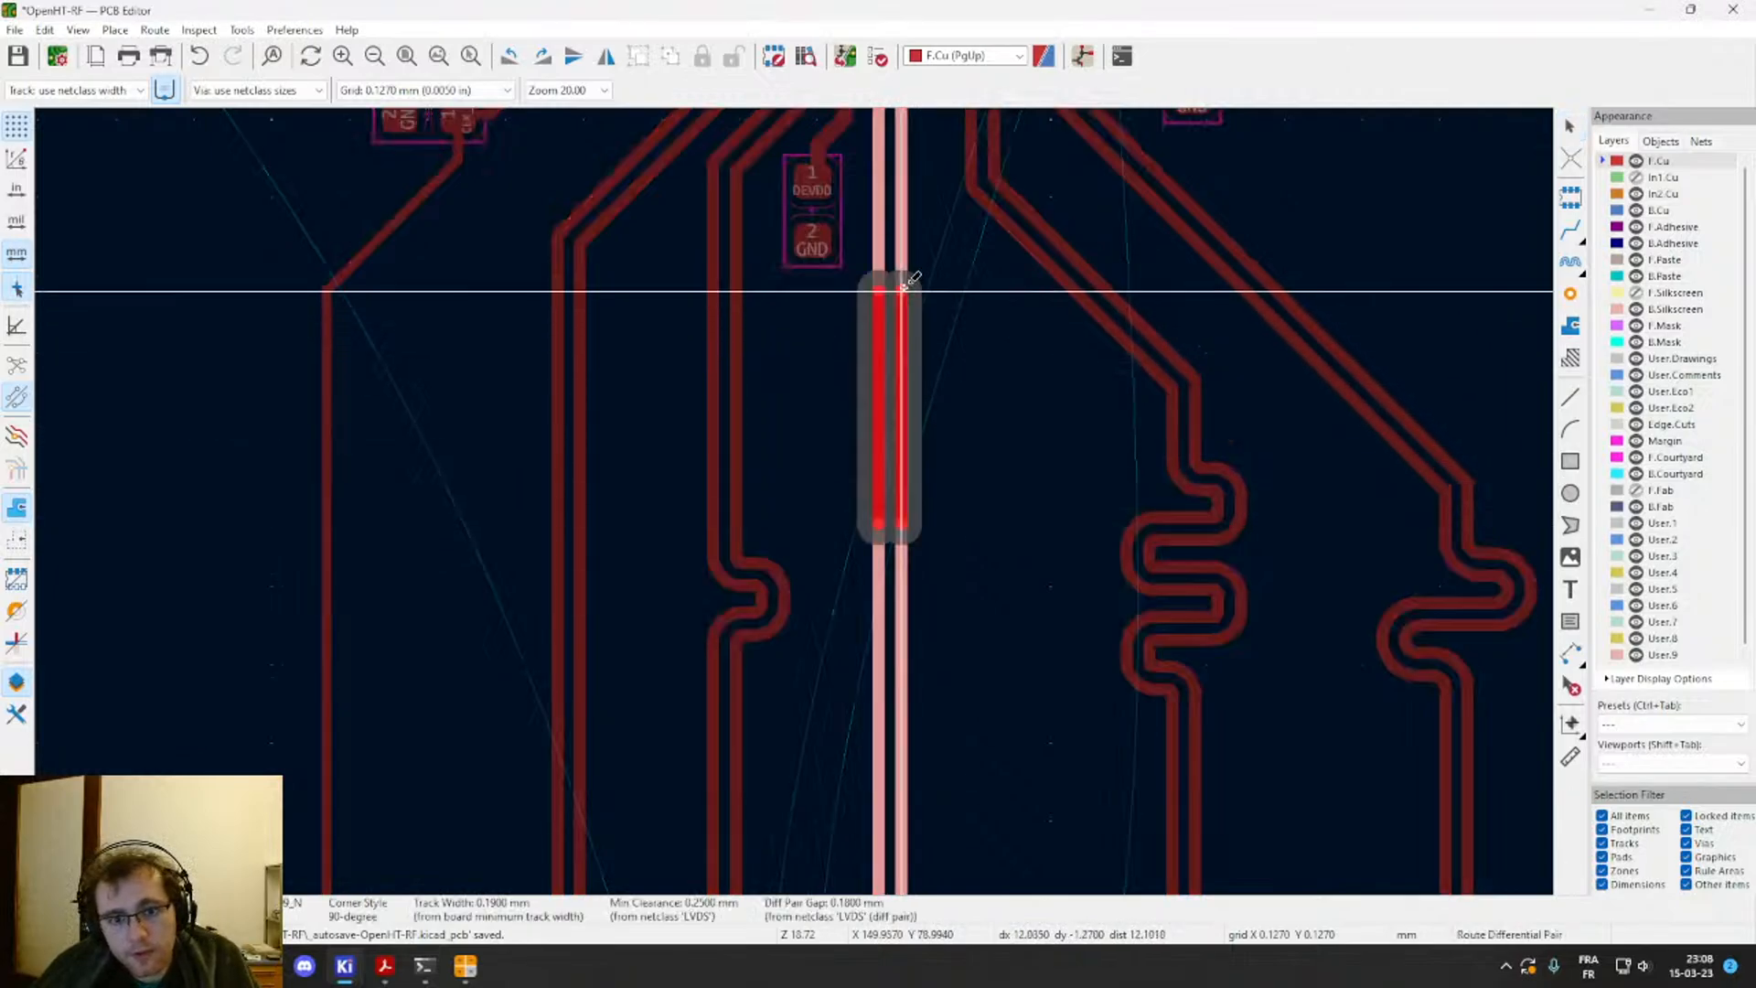
left_click(905, 283)
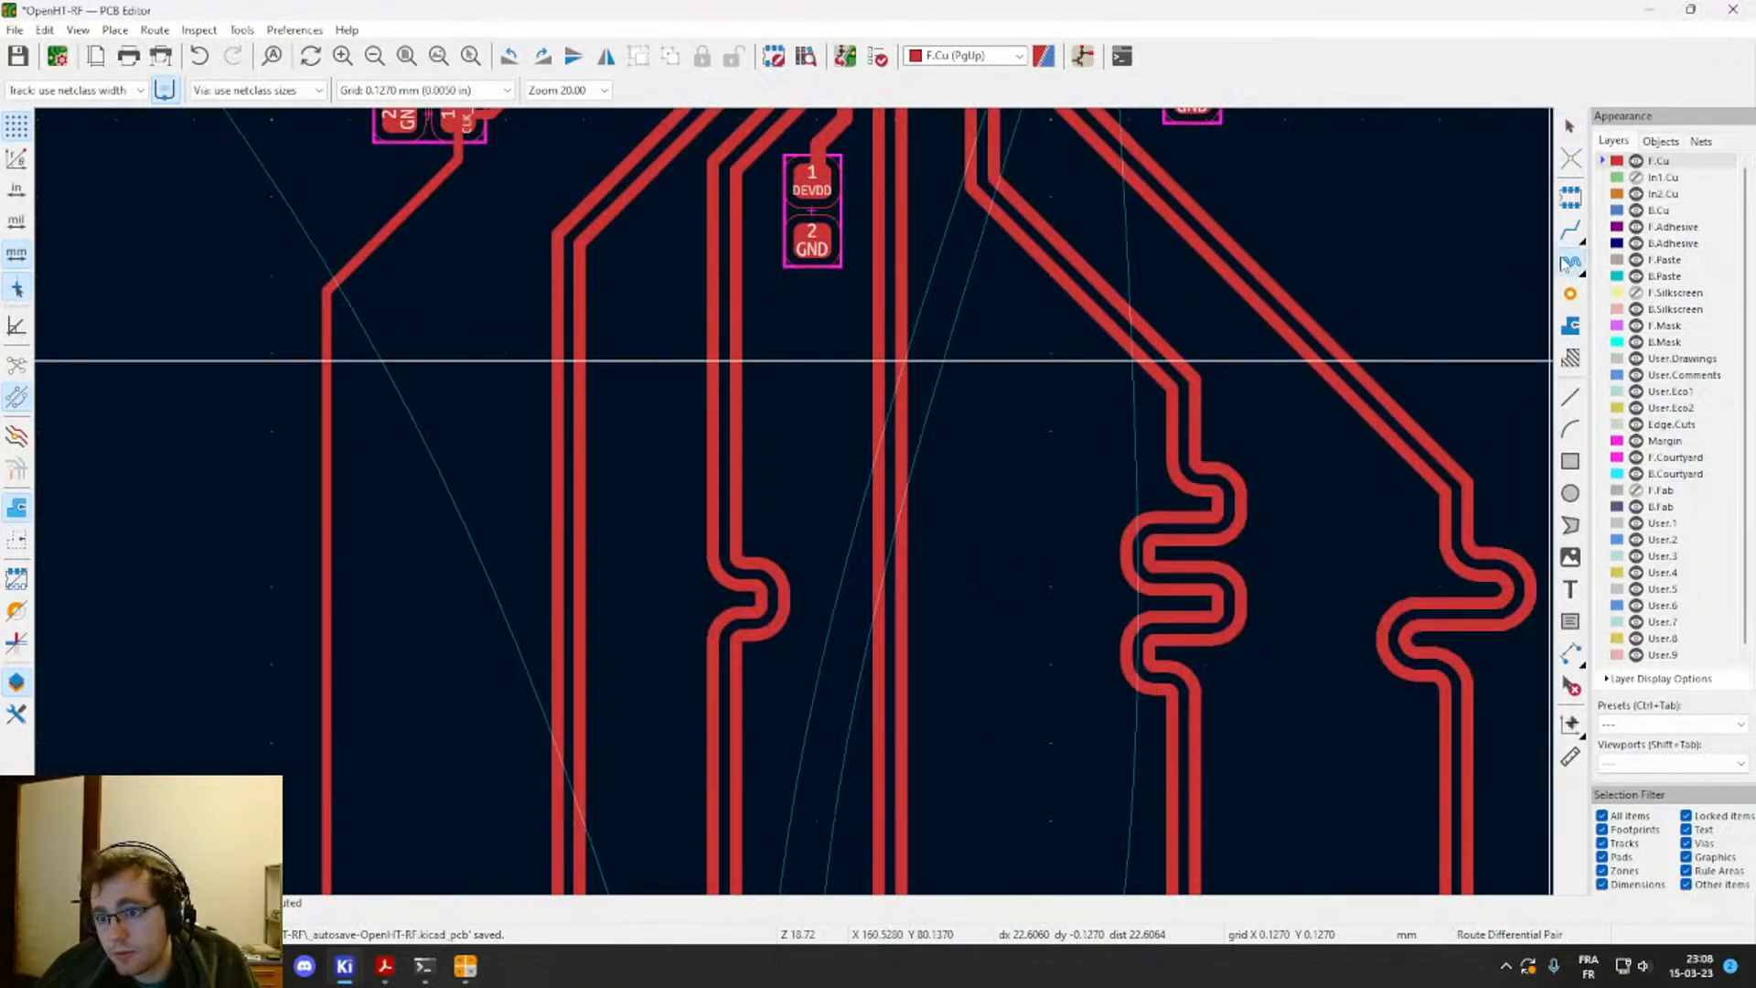
key("8")
left_click(905, 332)
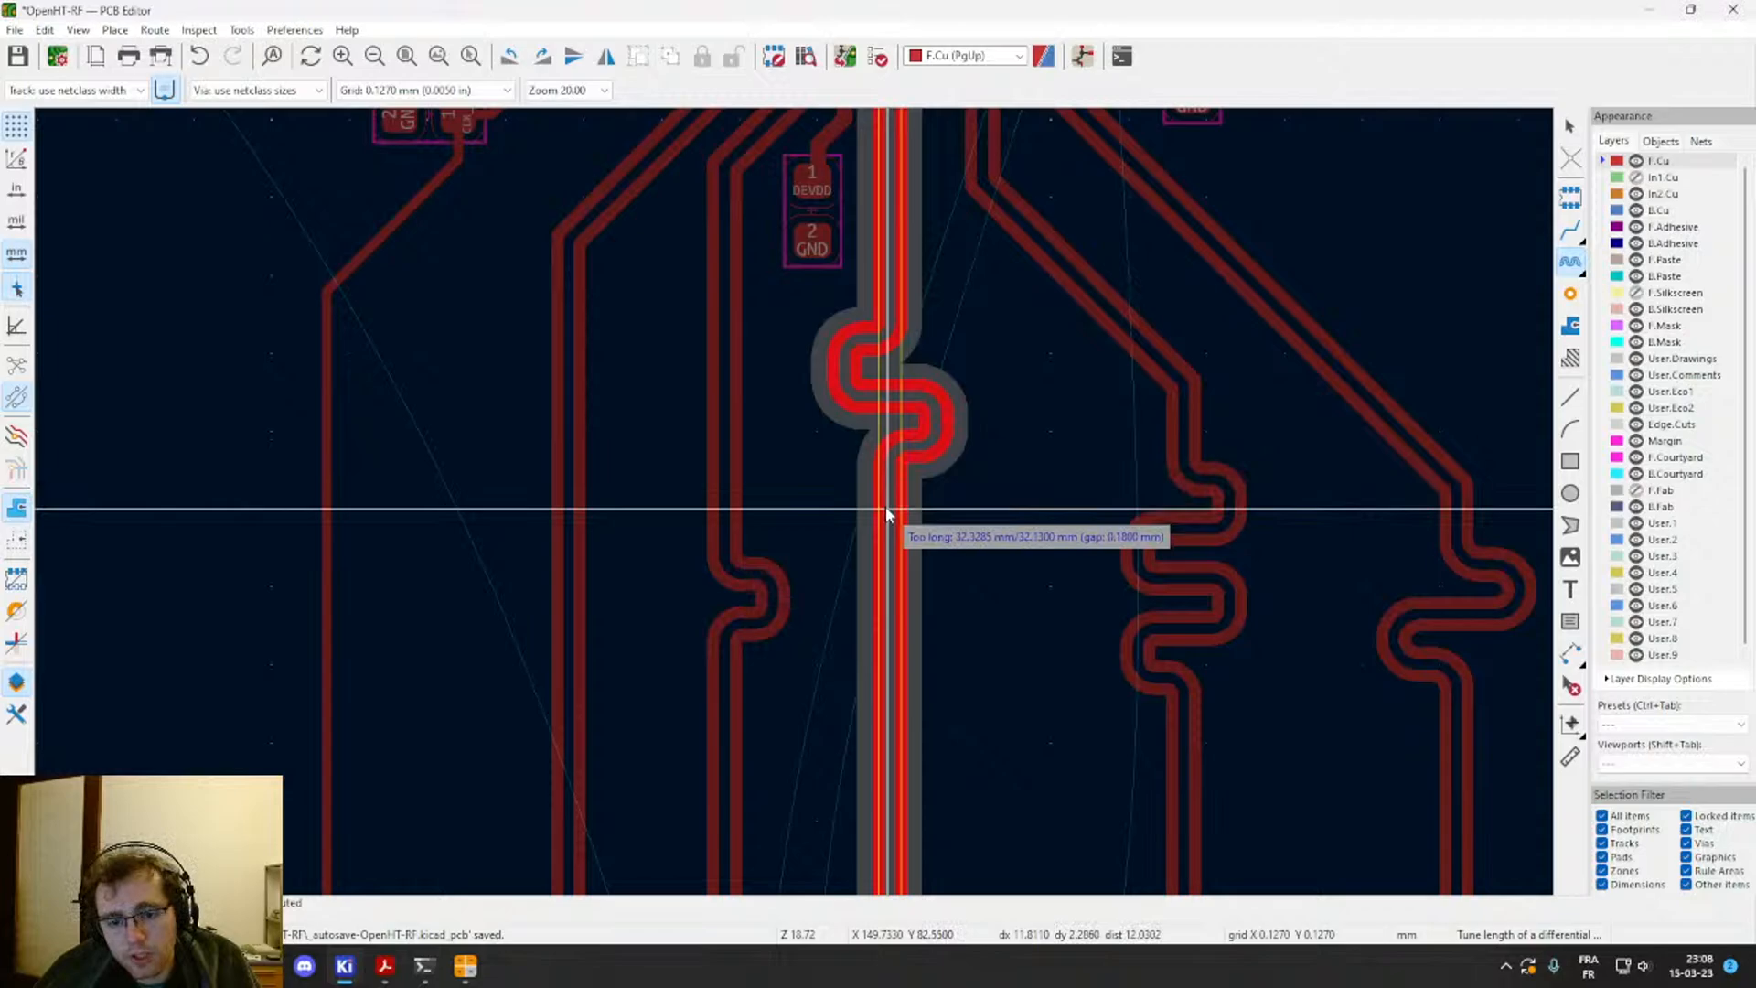
key("Escape")
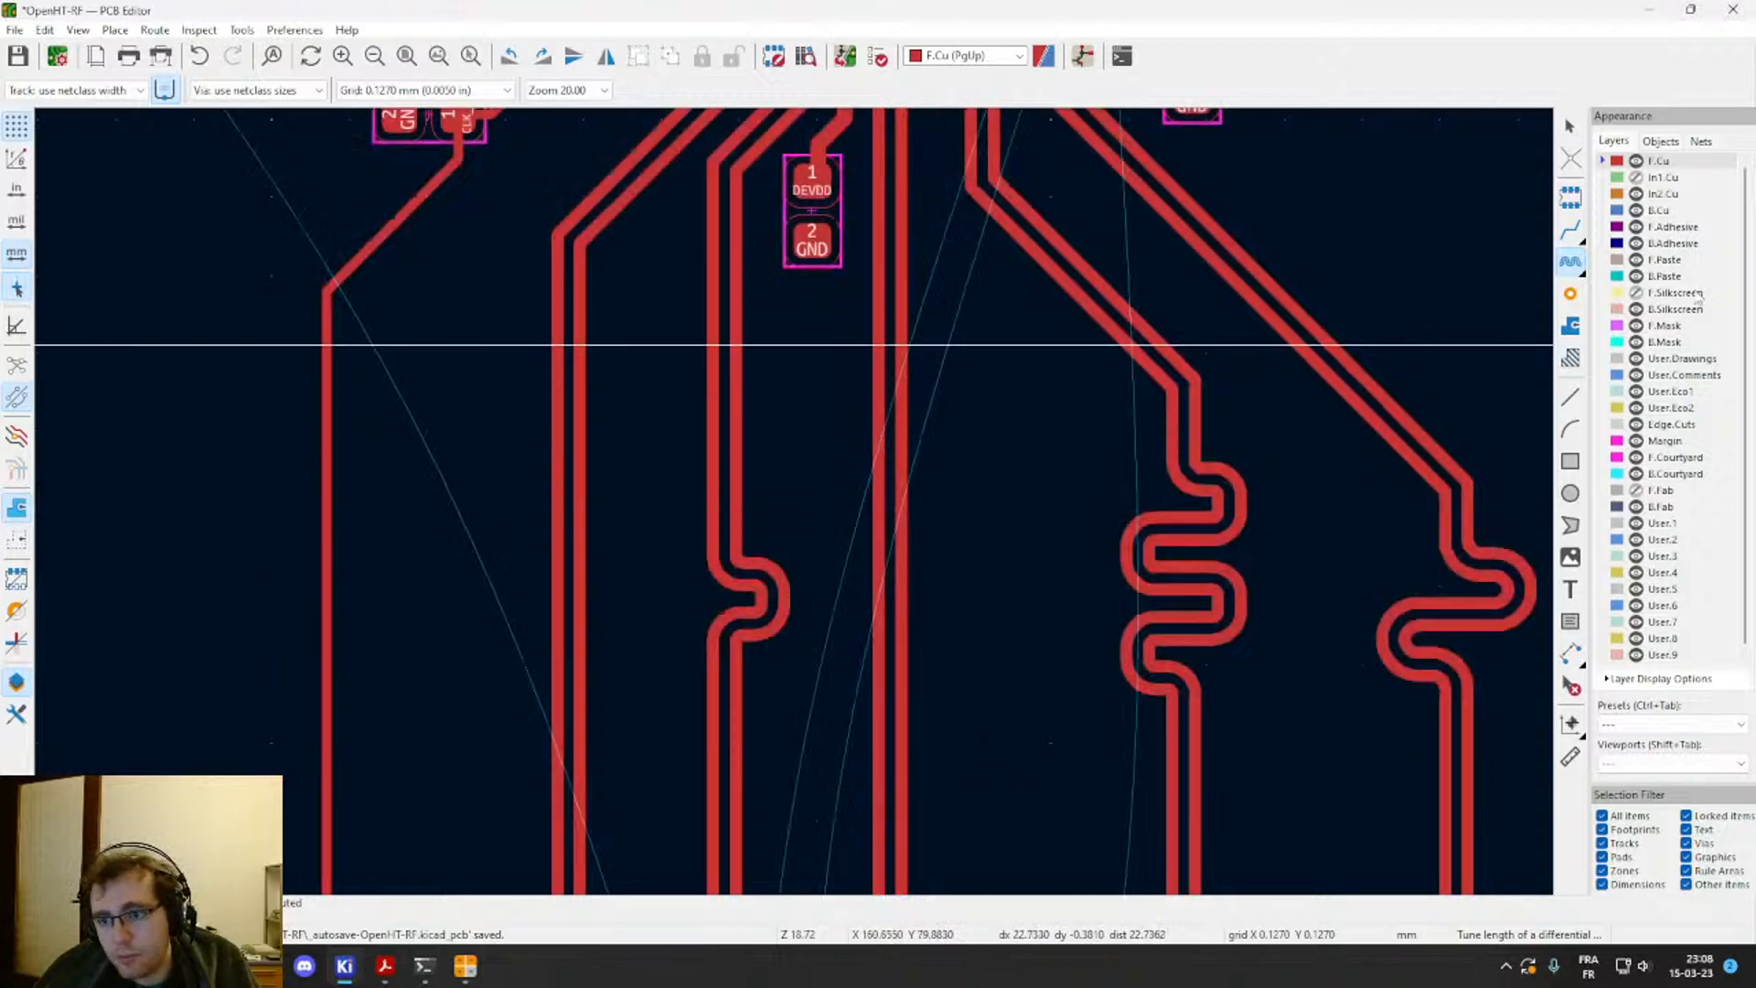
Step: Set the maximum meander amplitude for differential pair length tuning to 2 mm
right_click(1568, 276)
left_click(1566, 284)
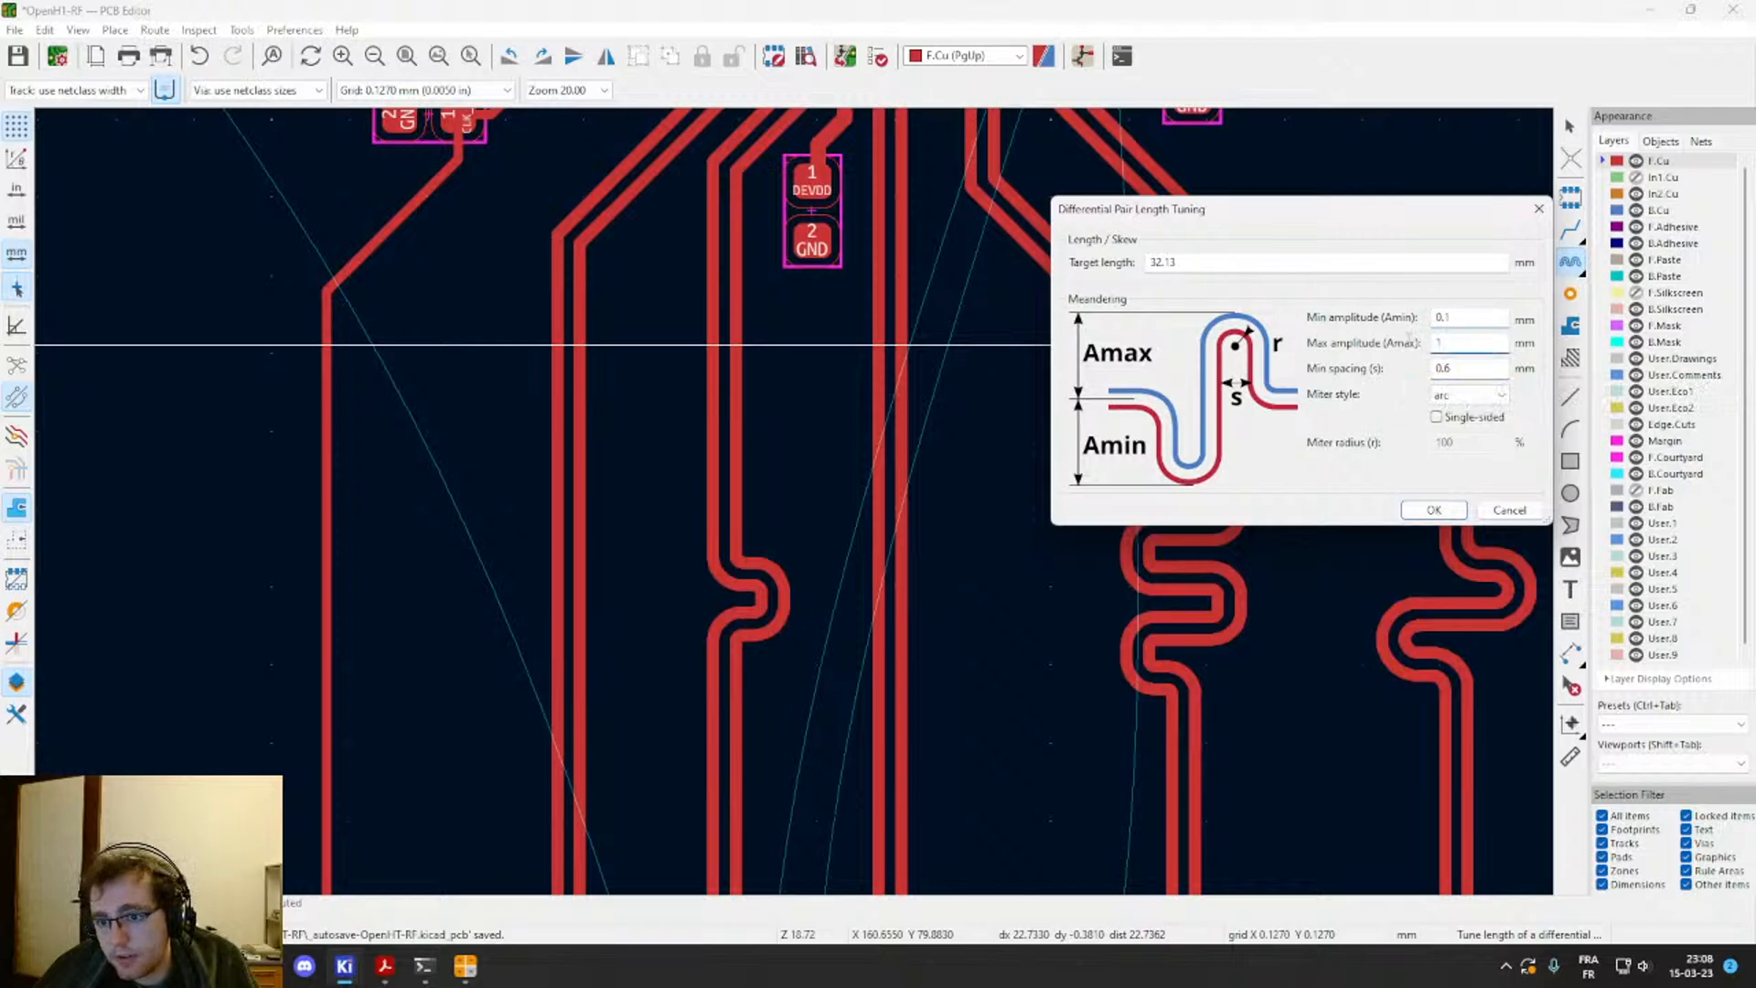
left_click(1434, 509)
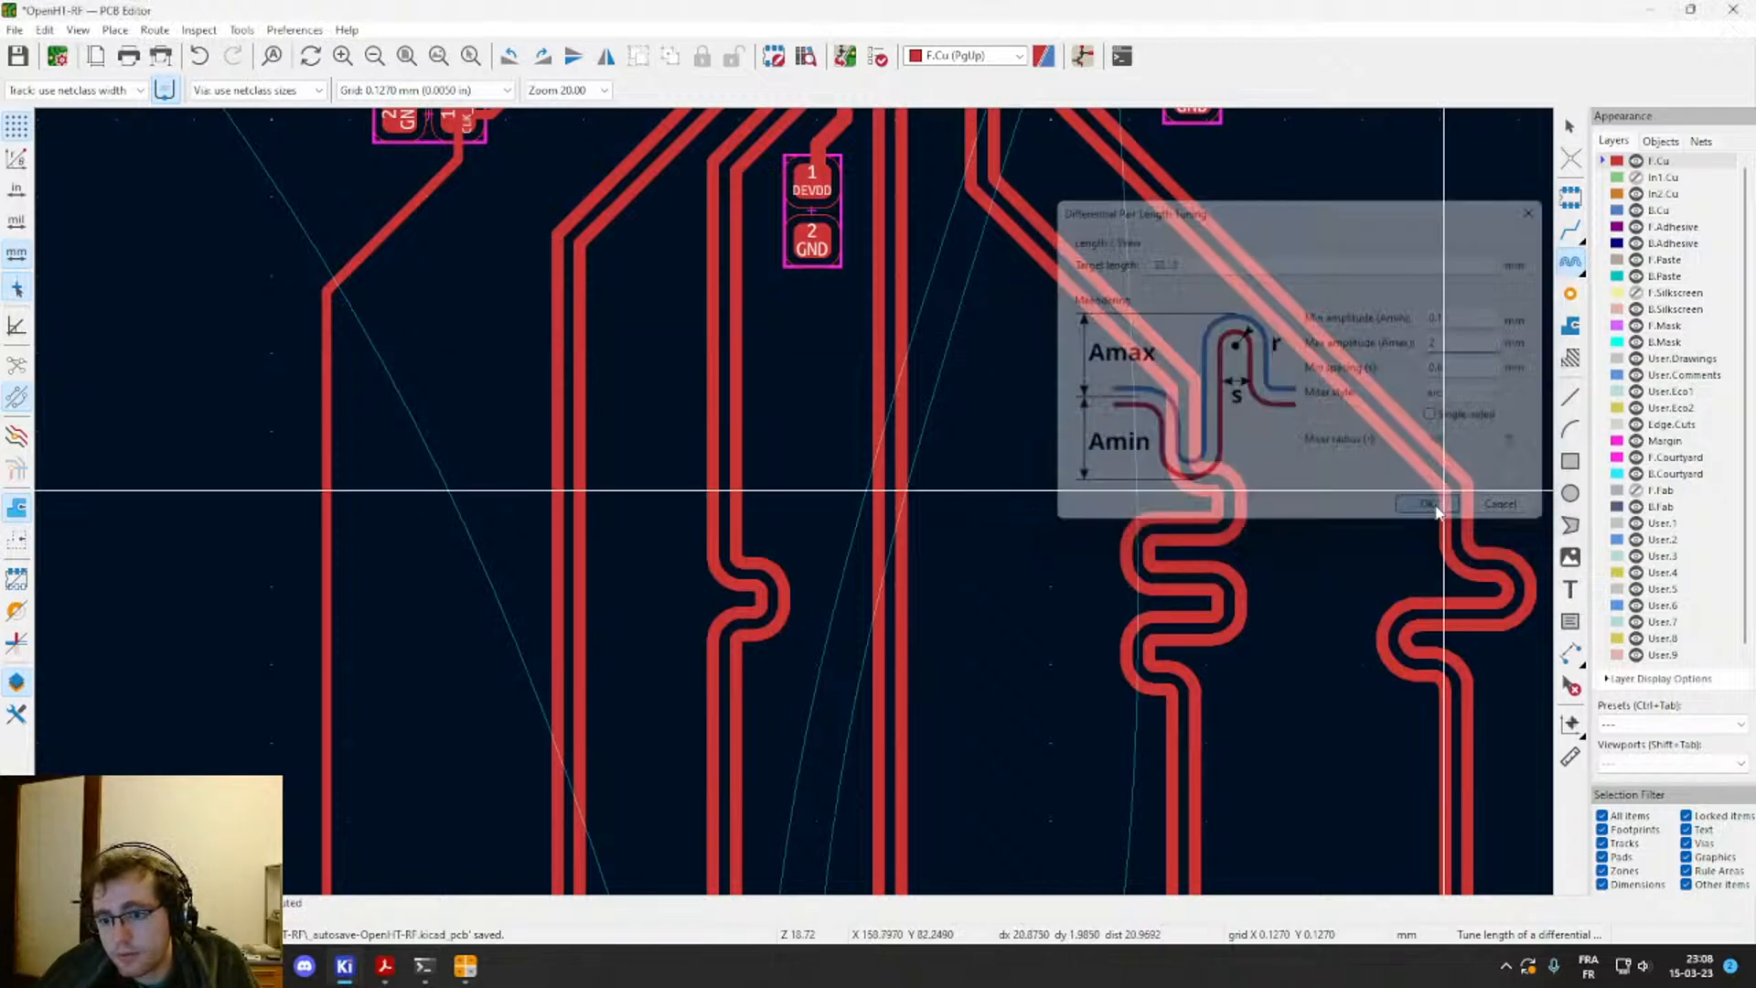
Step: Tune the straight LVDS_RX09 pair towards the 32.13 mm target with a single wide meander below the DEVDD capacitor
left_click(905, 296)
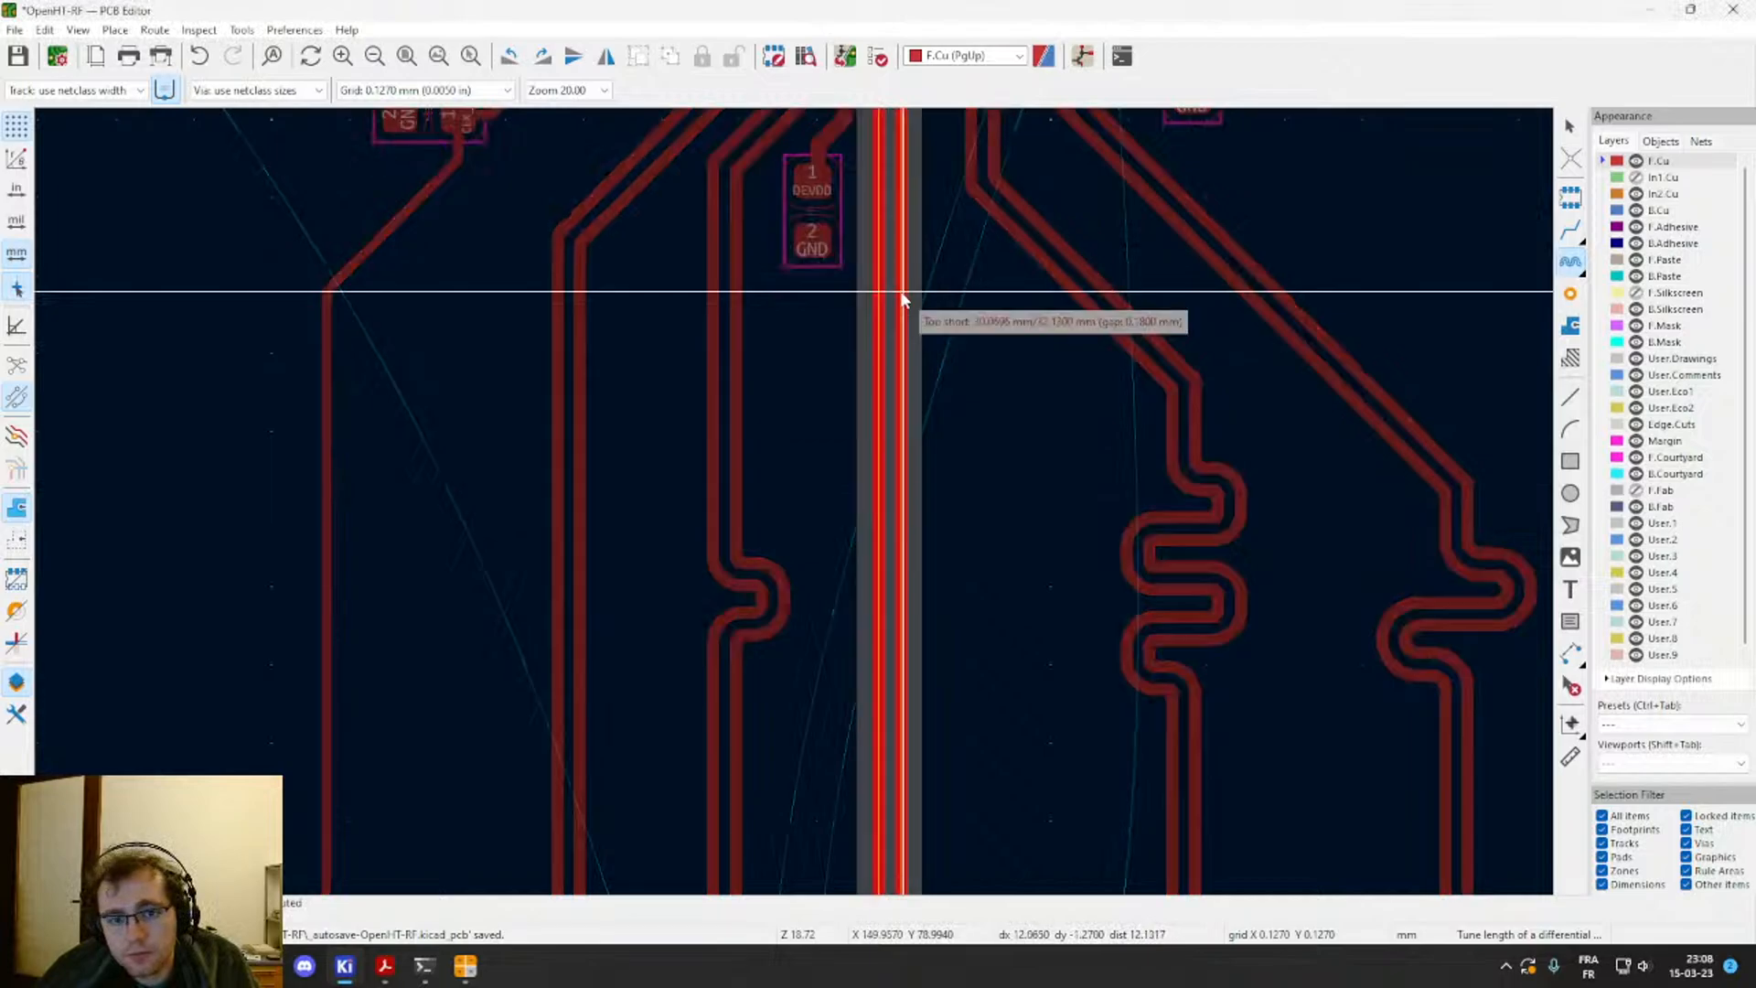
left_click(899, 463)
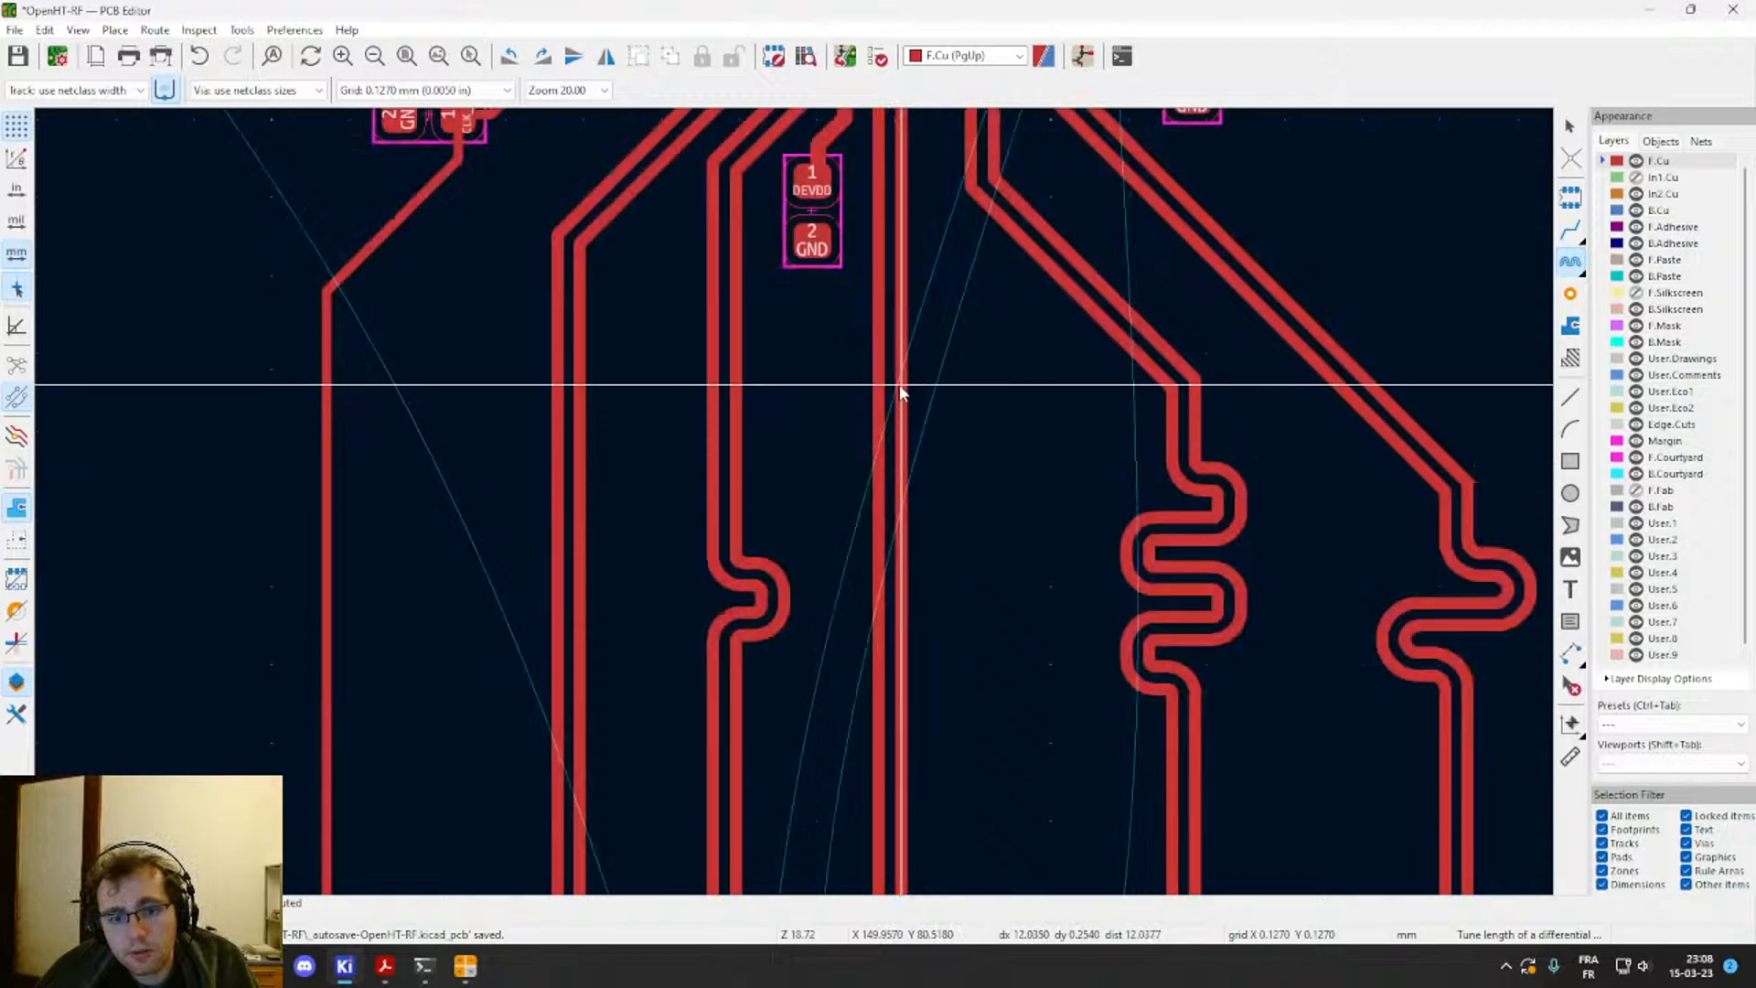
left_click(905, 446)
left_click(910, 518)
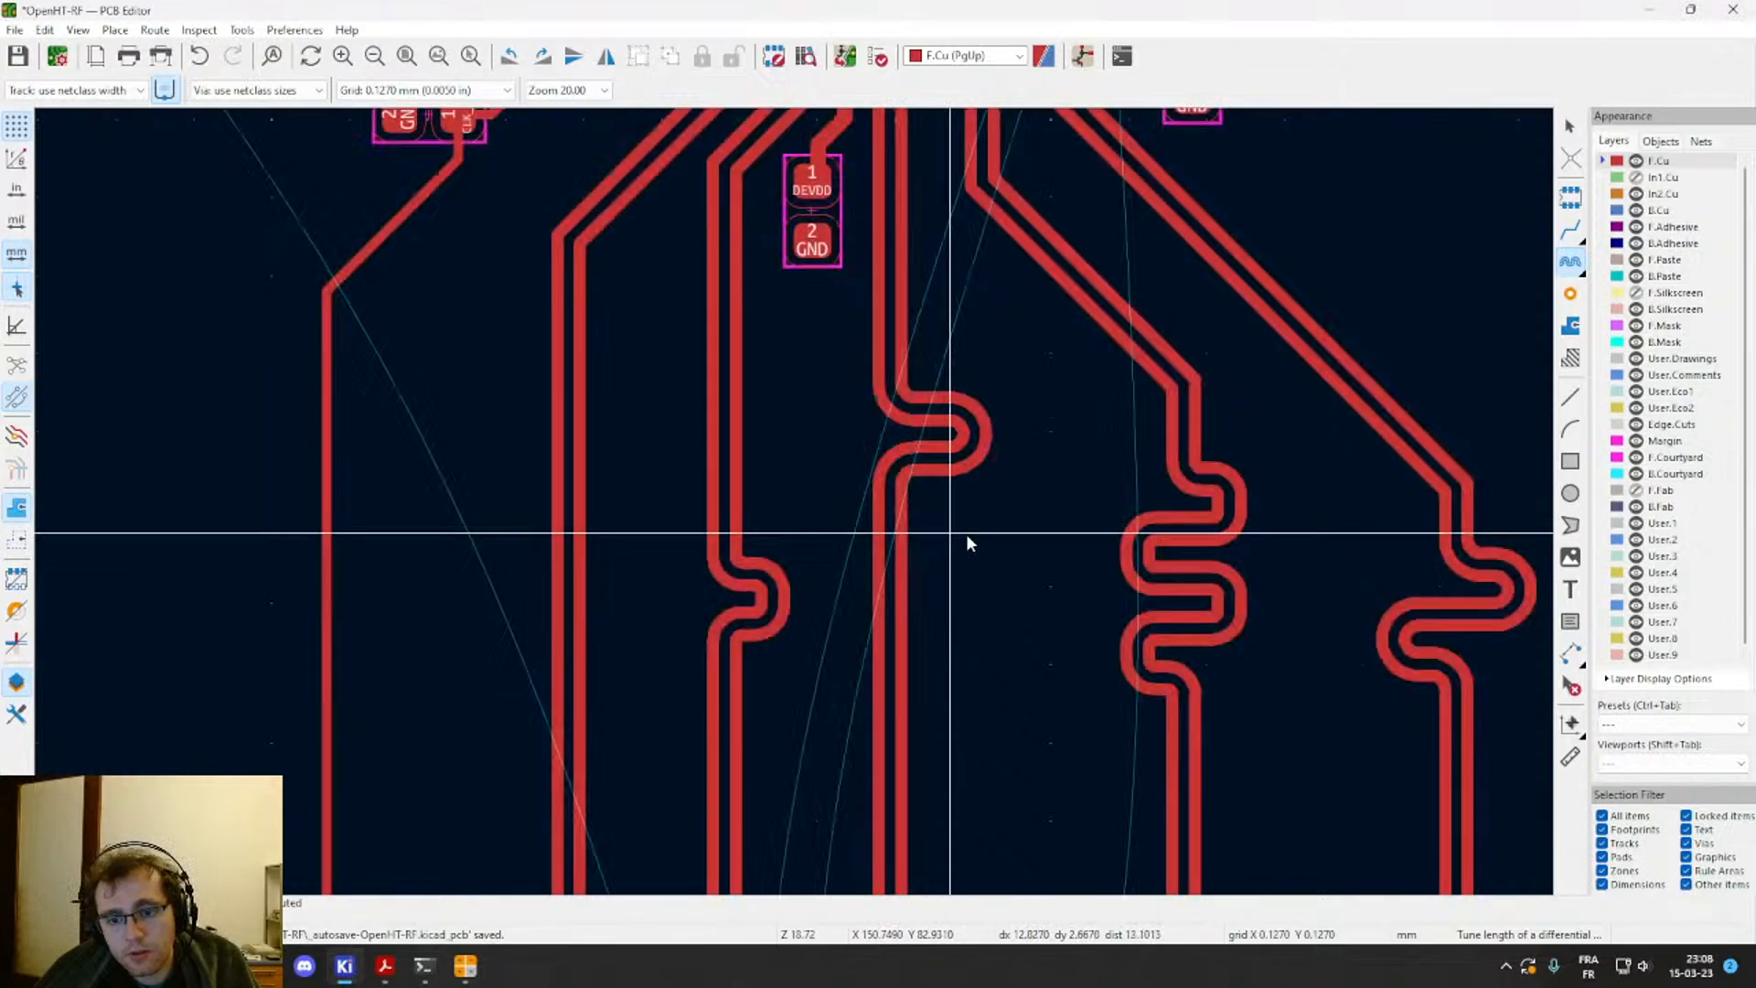
Step: Delete the tuning meander of the differential pair directly right of LVDS_RX09, including the short vertical tracks above it
middle_click_drag(1084, 517, 901, 470)
key("Escape")
left_click_drag(1054, 413, 968, 661)
key("Delete")
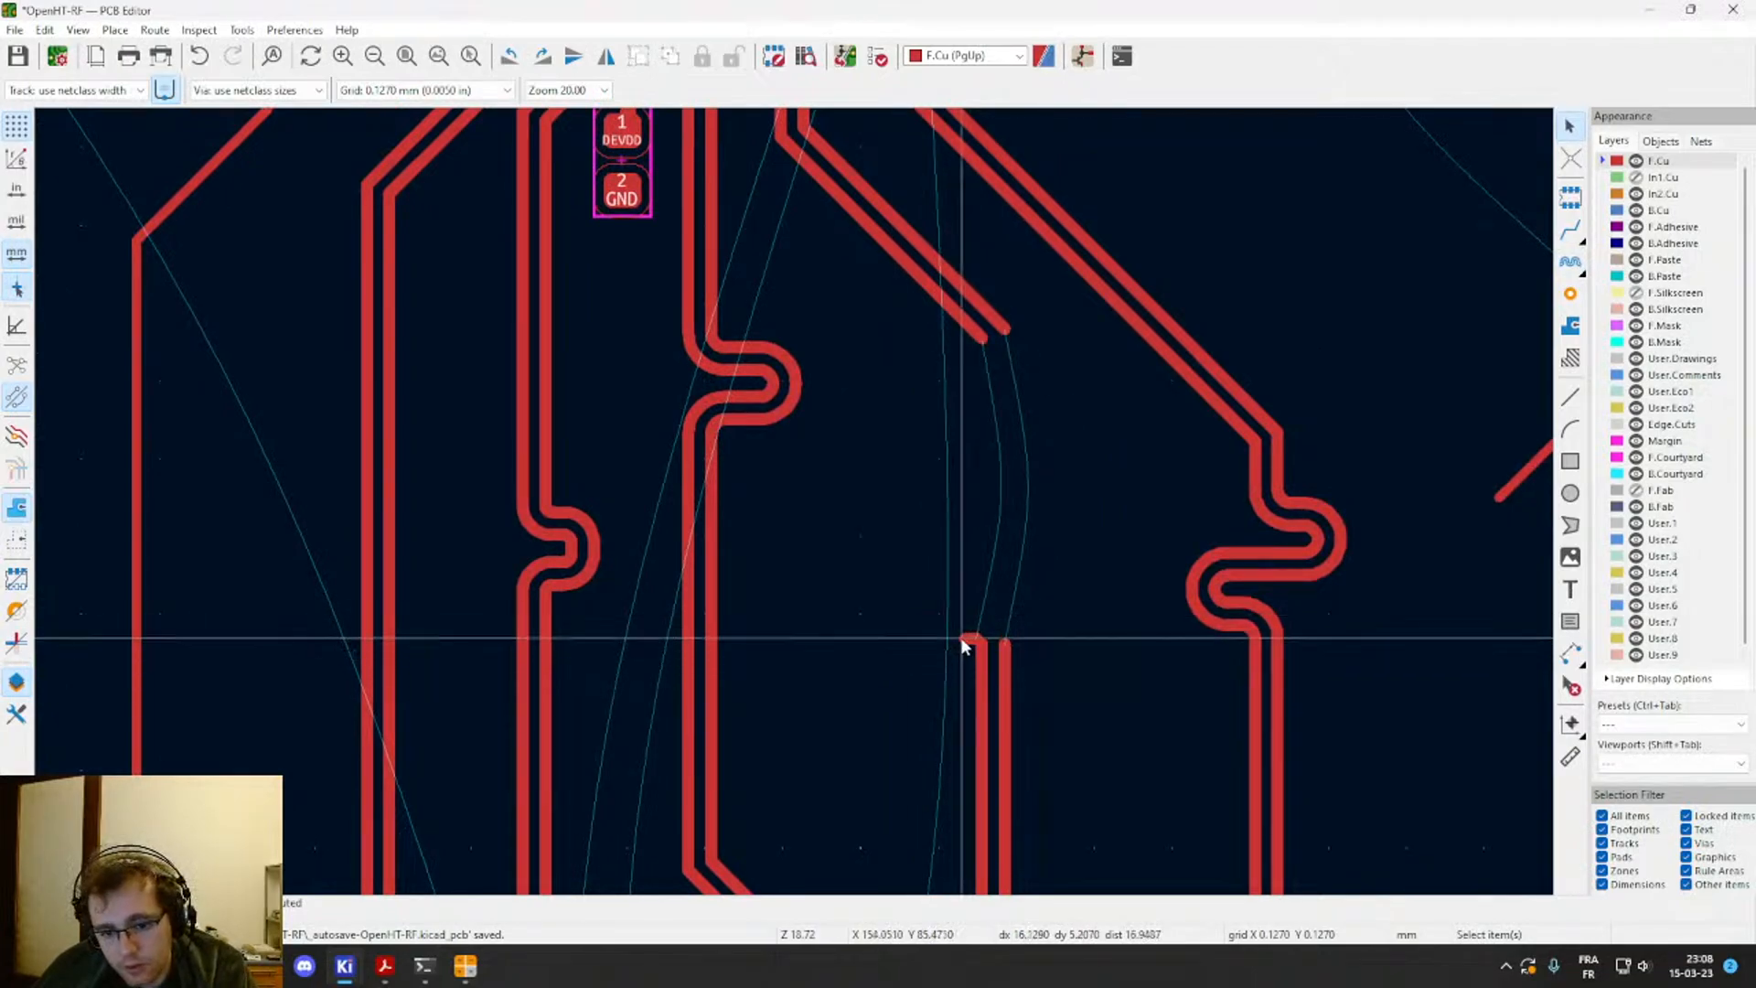
Step: Delete the leftover meander stub and the straight vertical segments of the clock differential pair below the gap
left_click(961, 640)
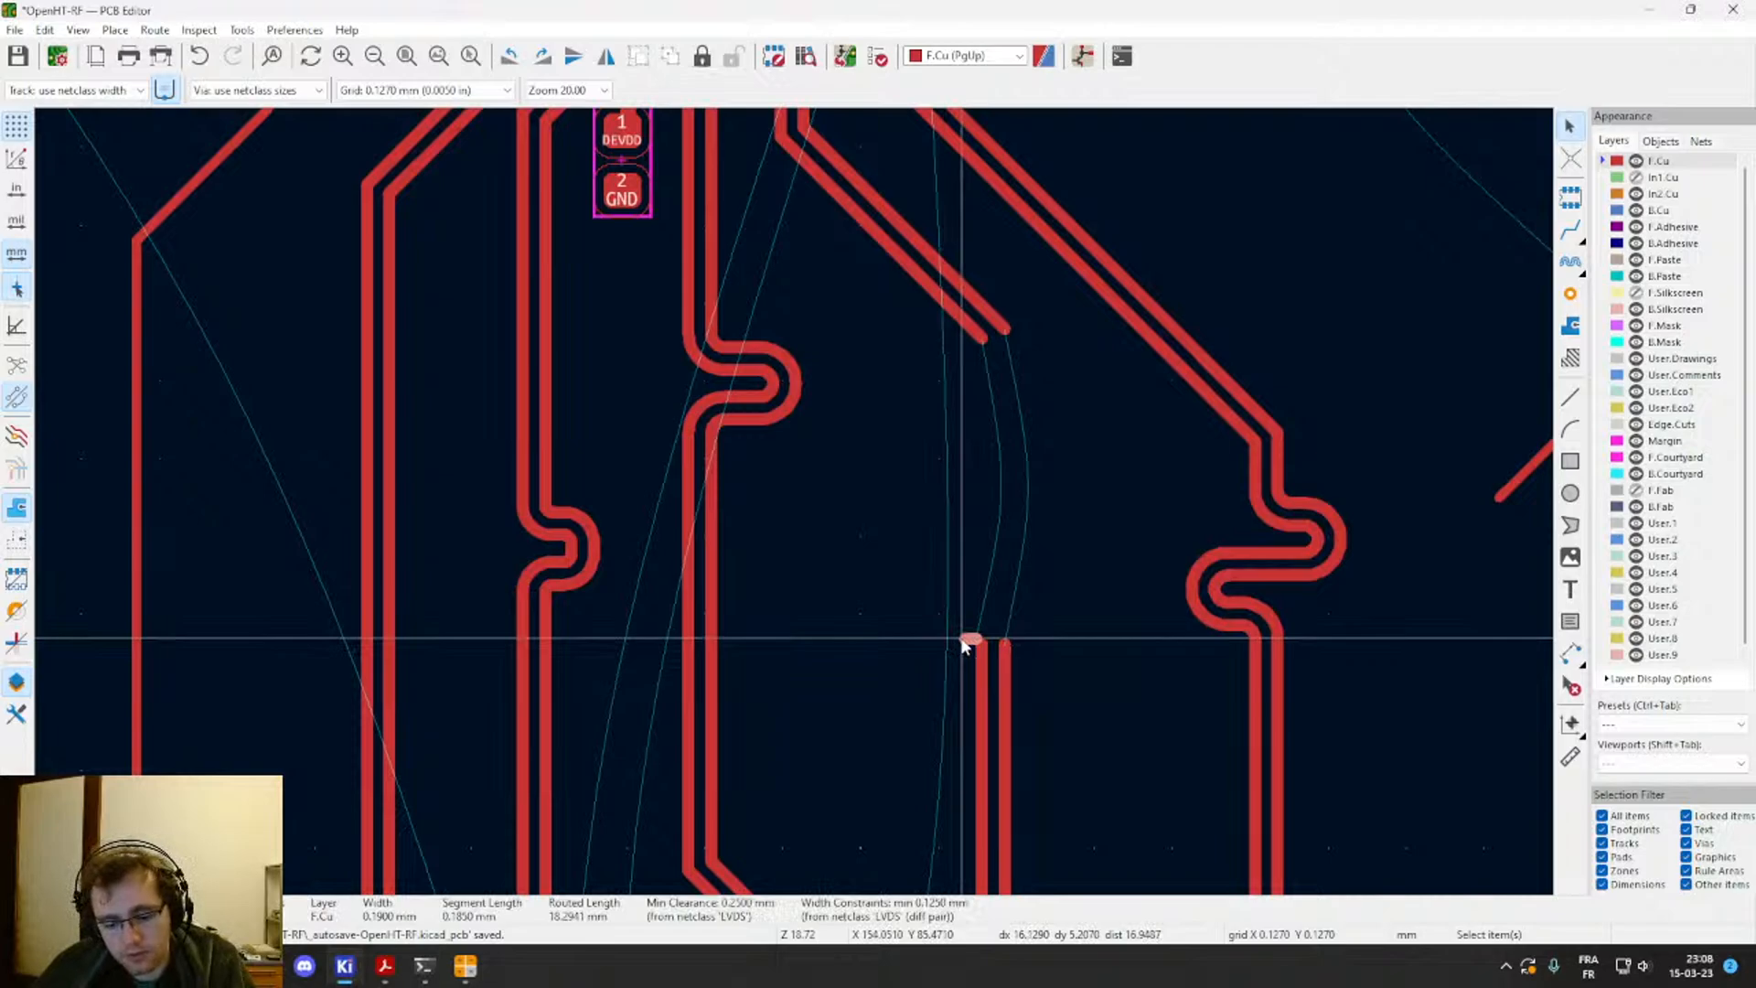
key("Delete")
middle_click_drag(961, 638, 943, 491)
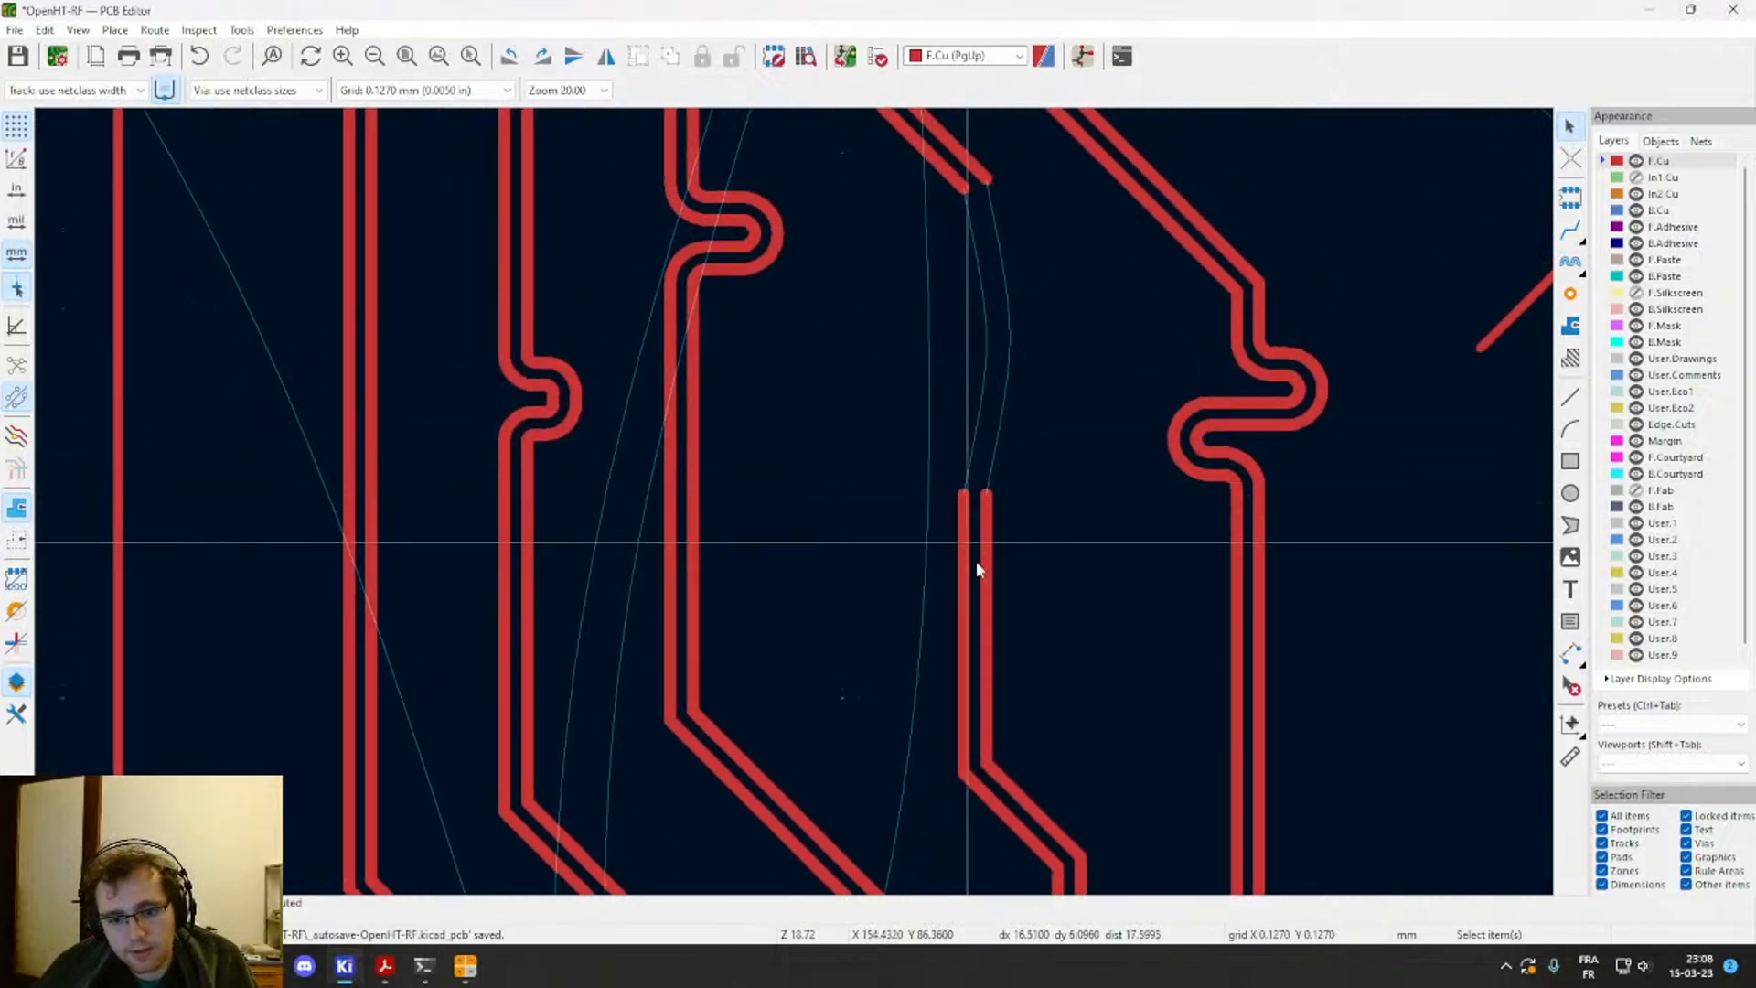
left_click_drag(1010, 614, 945, 470)
key("Delete")
key("Delete")
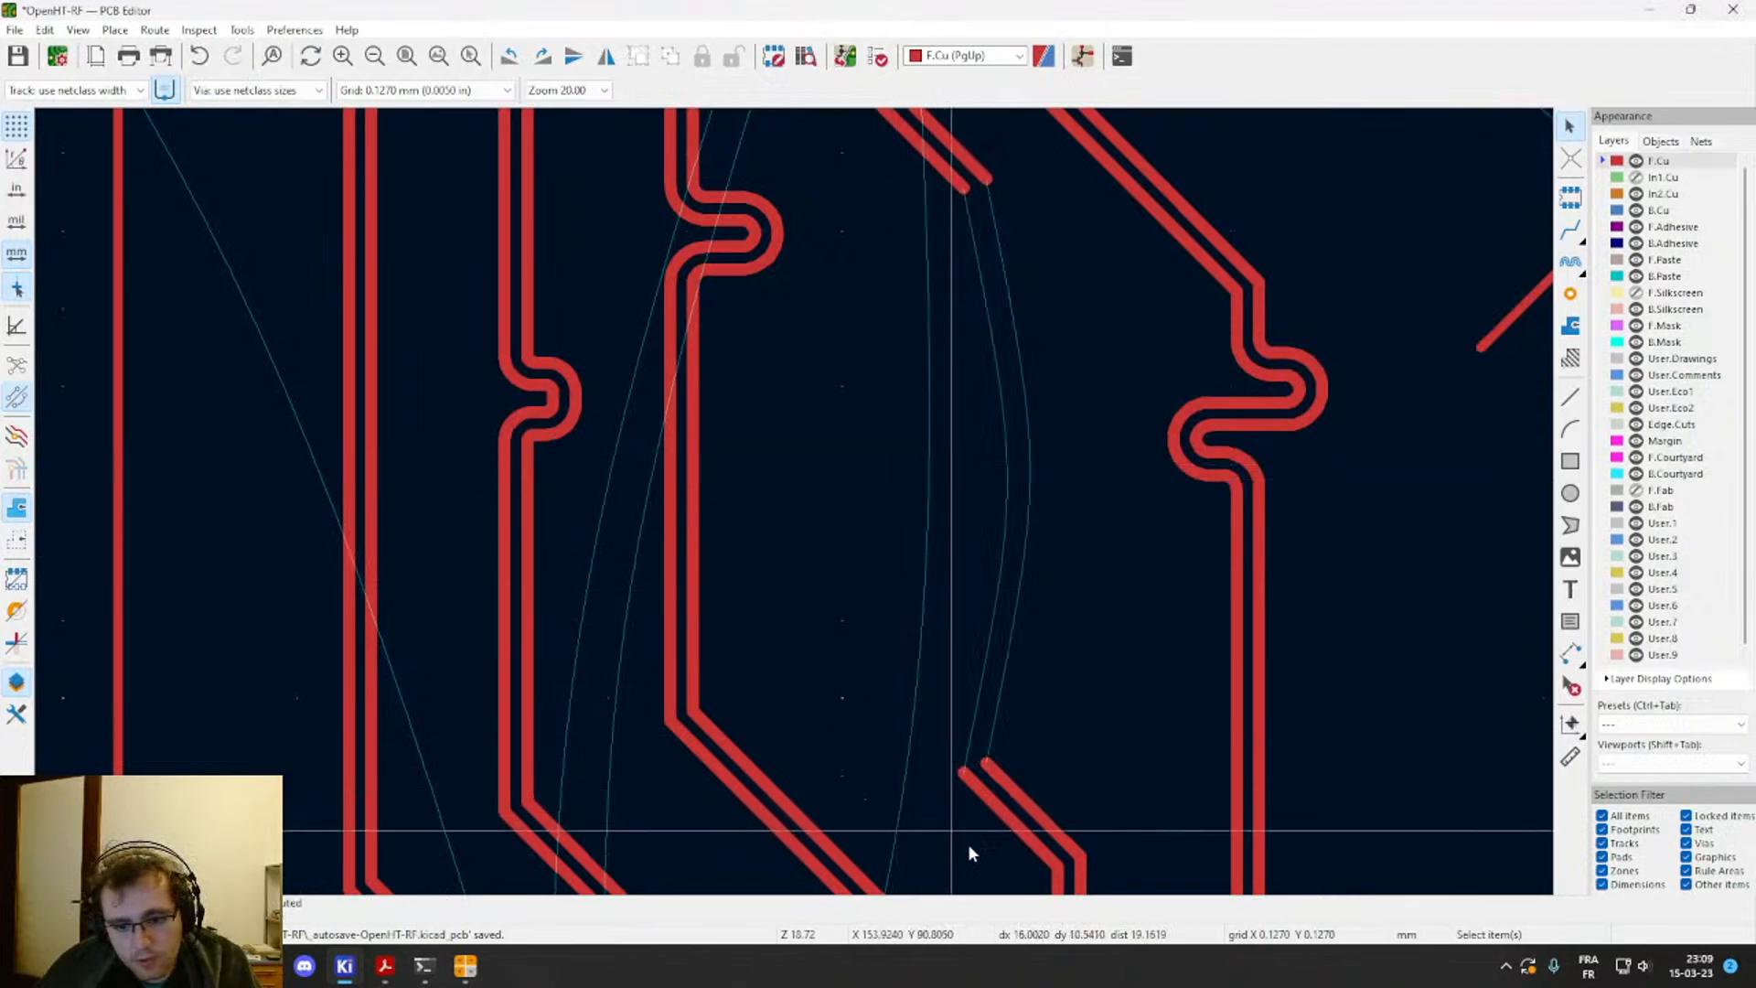
Step: Route the clock differential pair from its lower diagonal stubs straight up to just below the upper diagonal's open end
key("6")
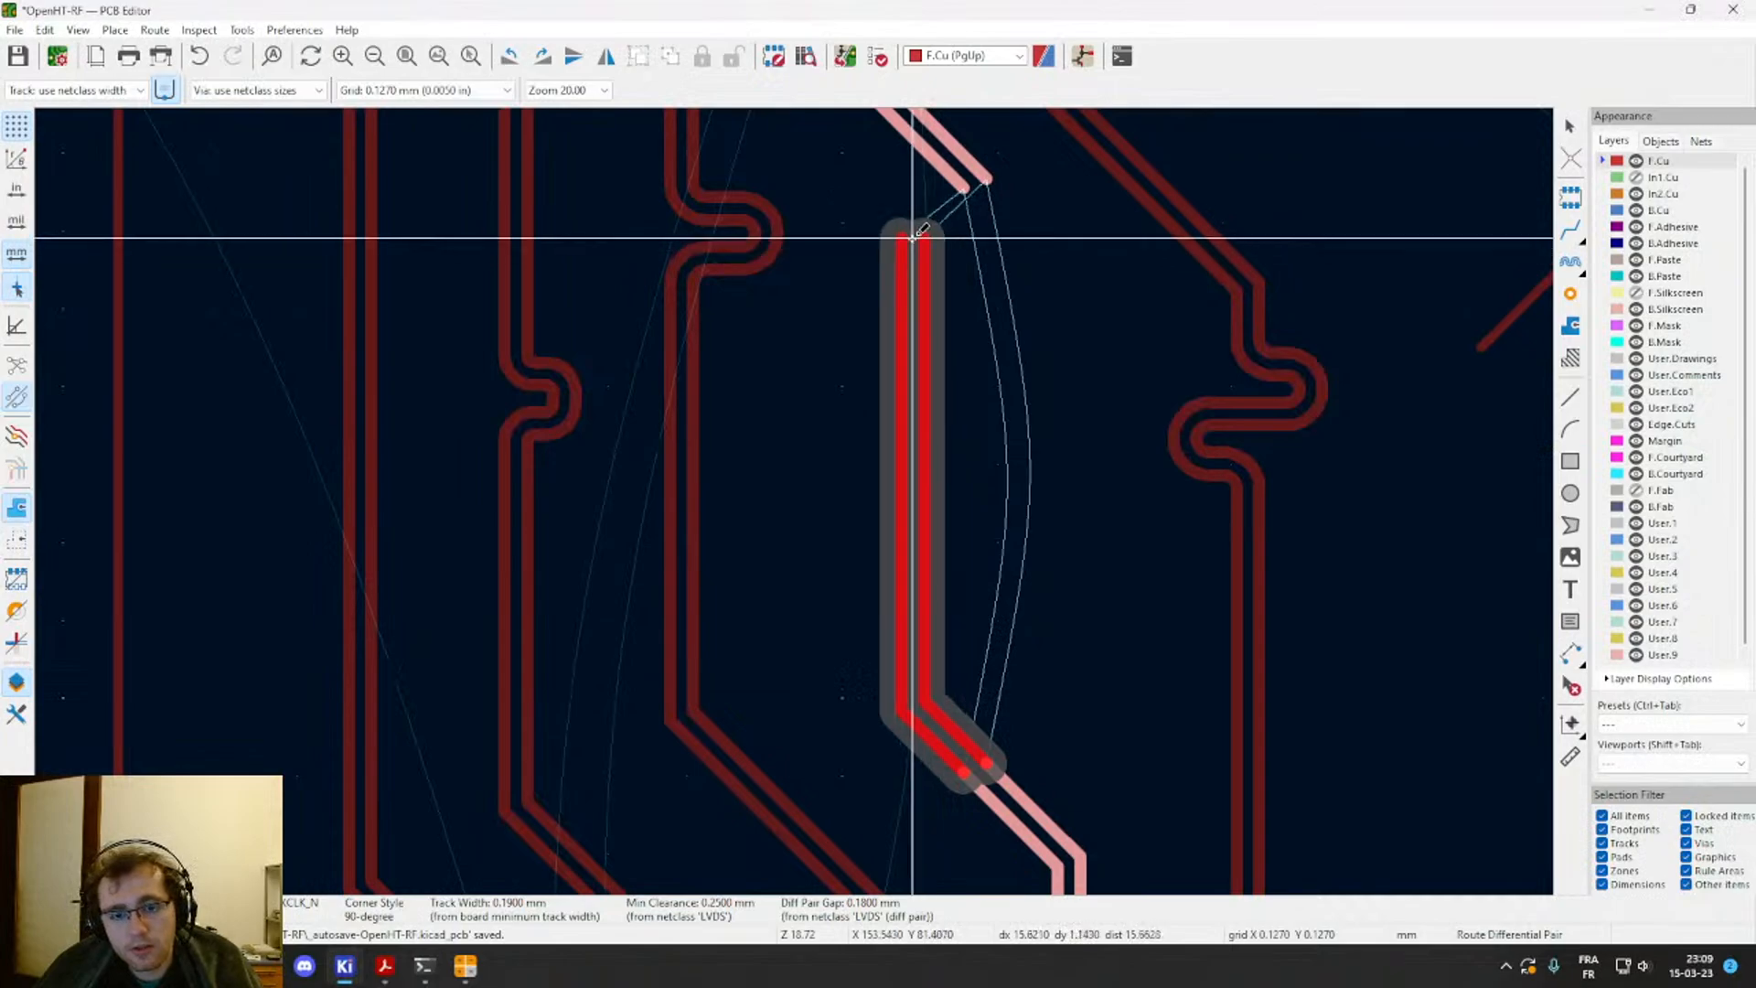
left_click(912, 238)
middle_click_drag(913, 238, 889, 442)
key("Escape")
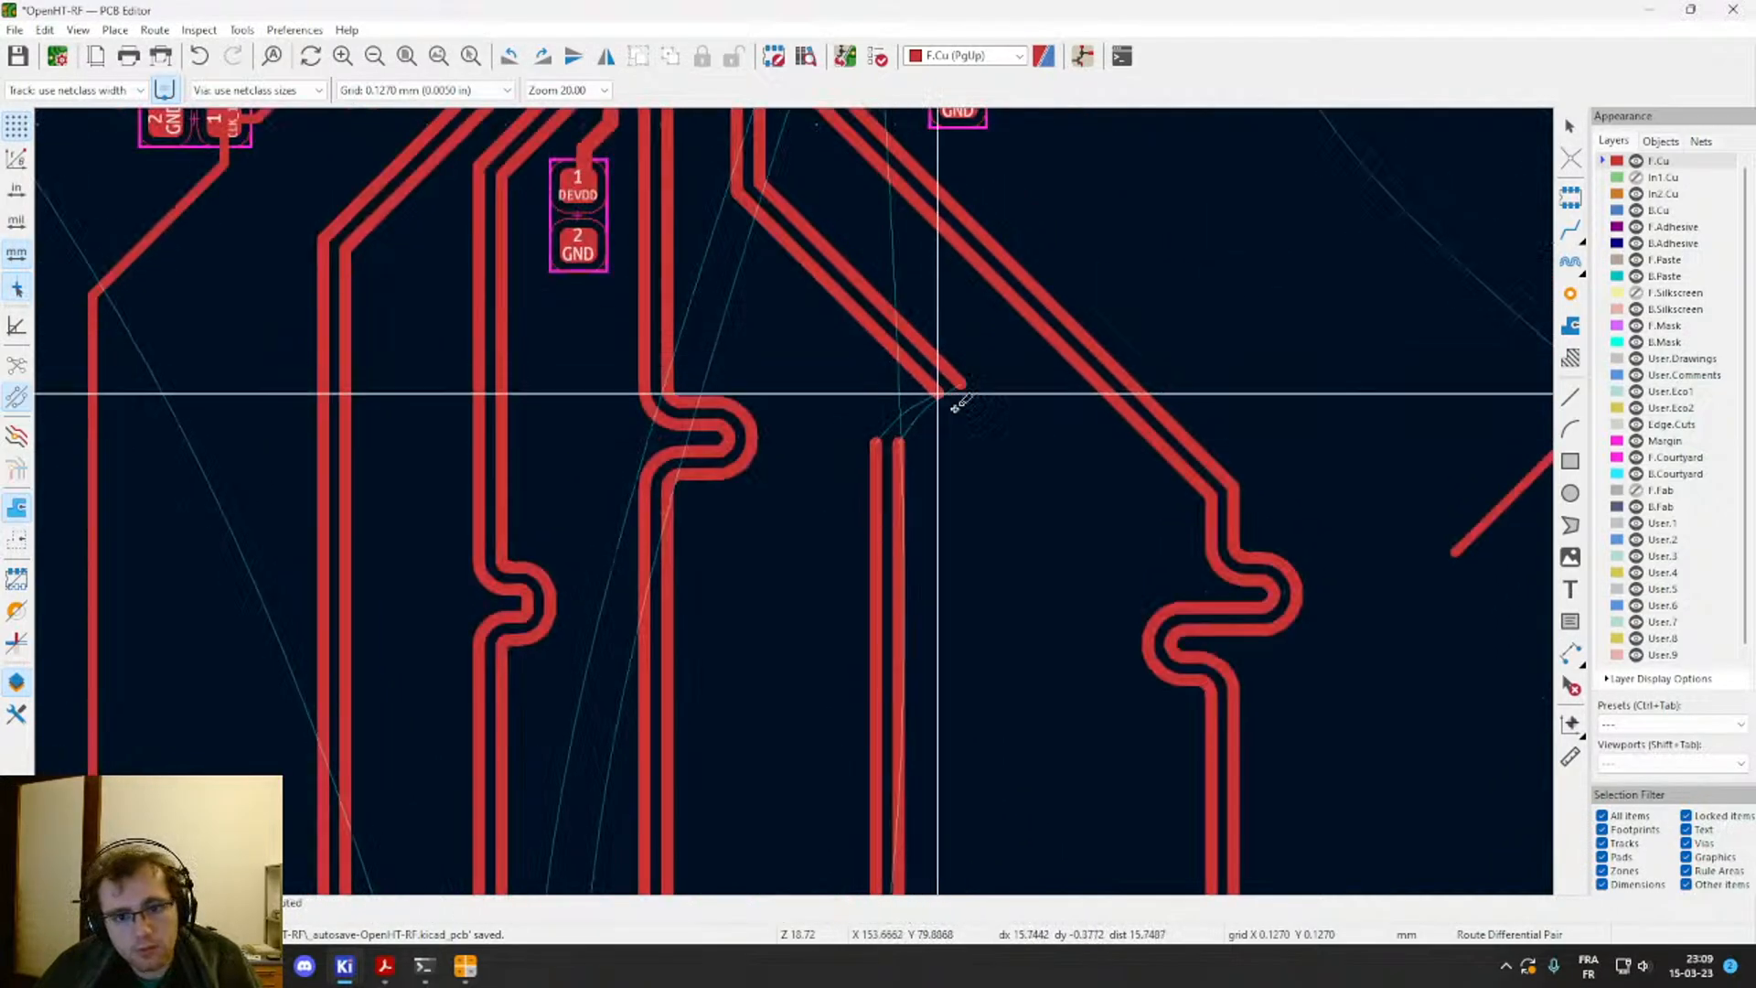
Step: Delete the clock pair's upper diagonal segments and route the new vertical pair up to the stubs under the connector pads
left_click_drag(978, 436, 926, 366)
key("Delete")
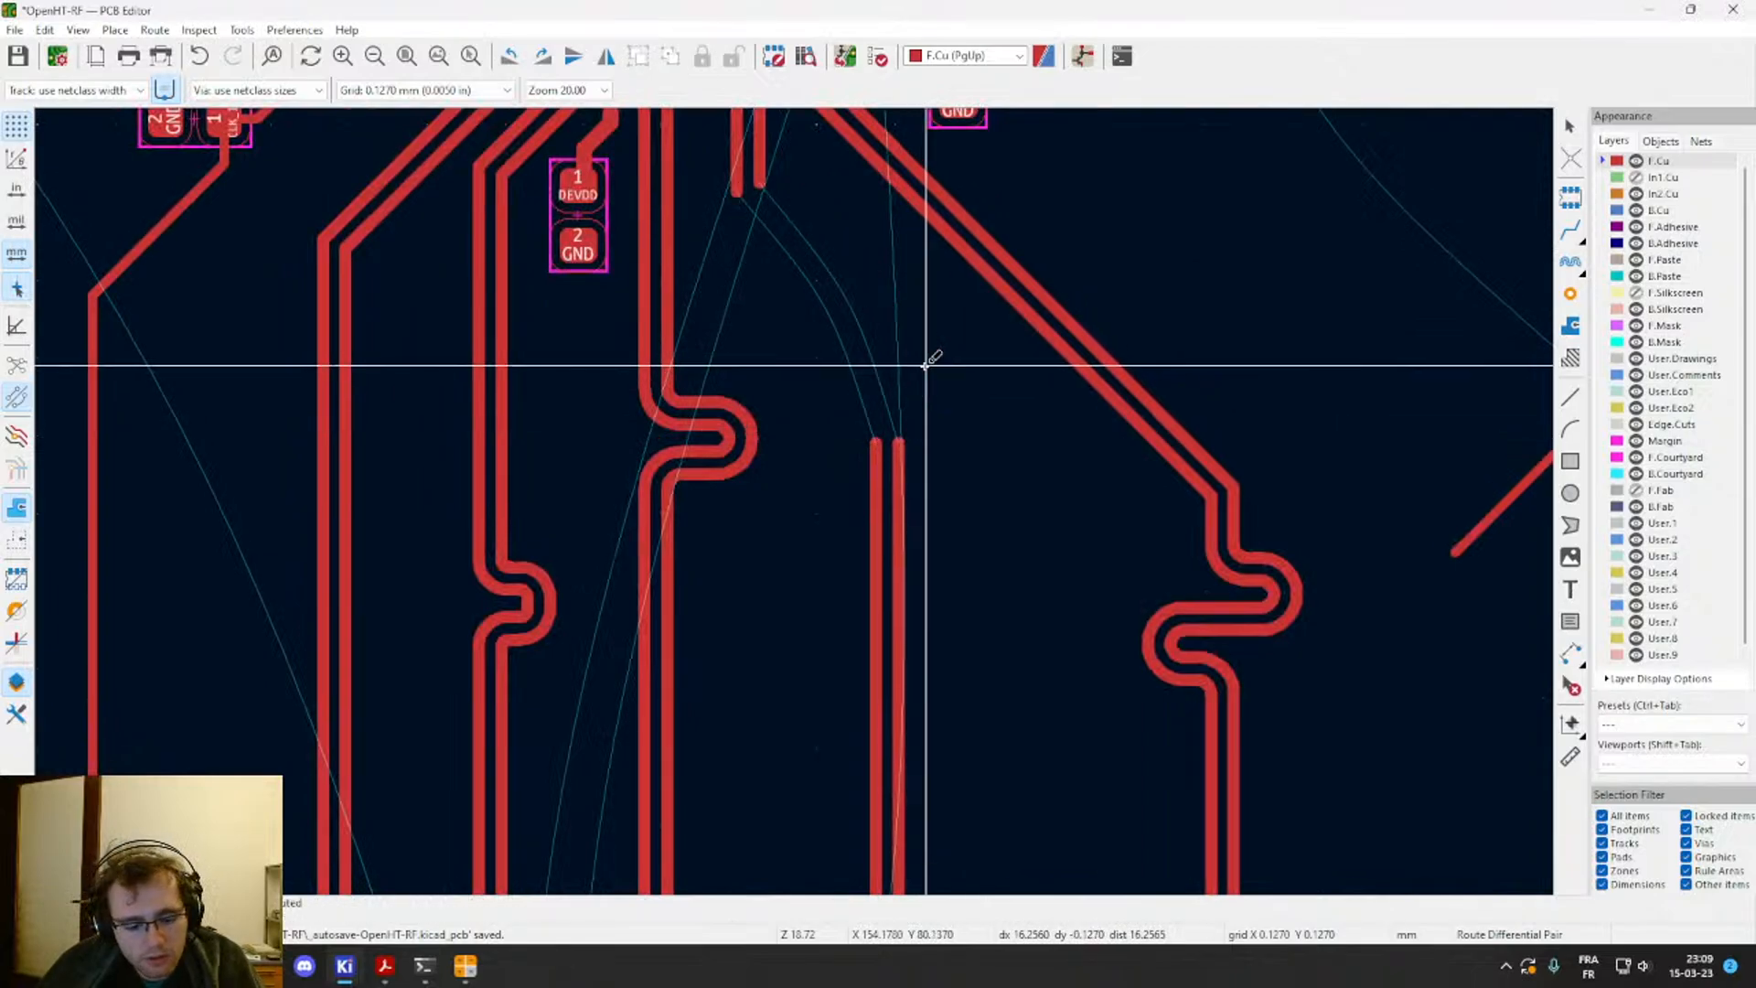
left_click(891, 437)
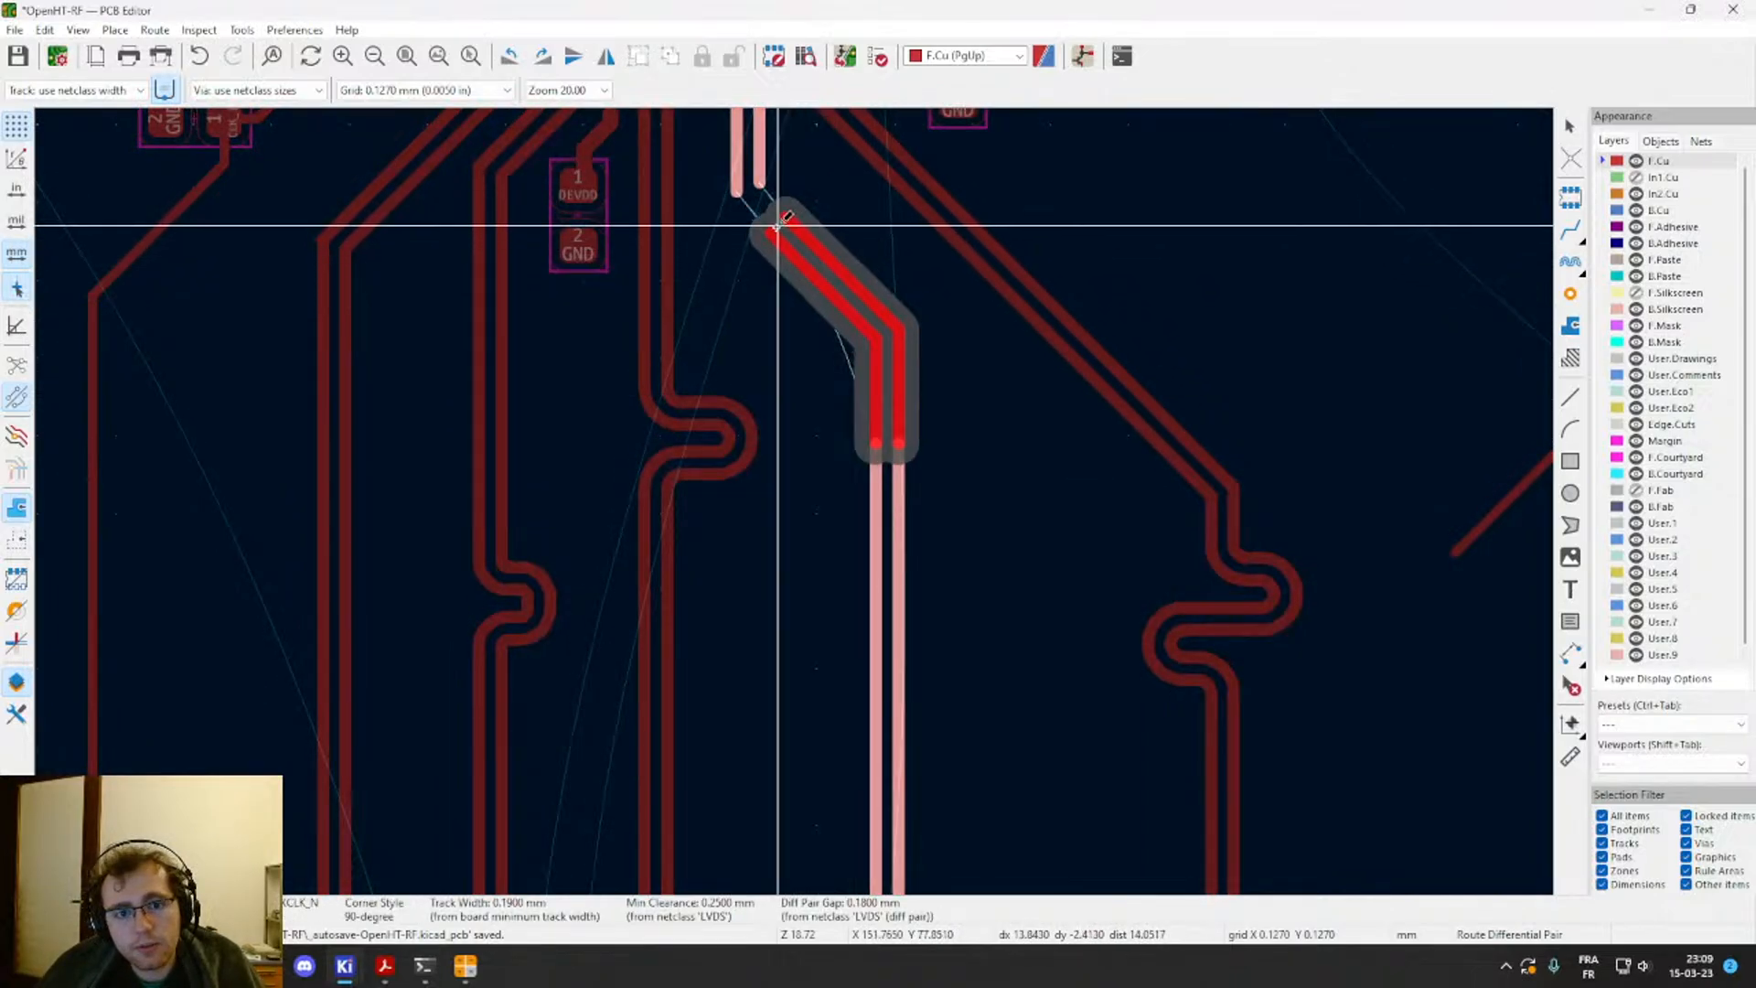
double_click(776, 224)
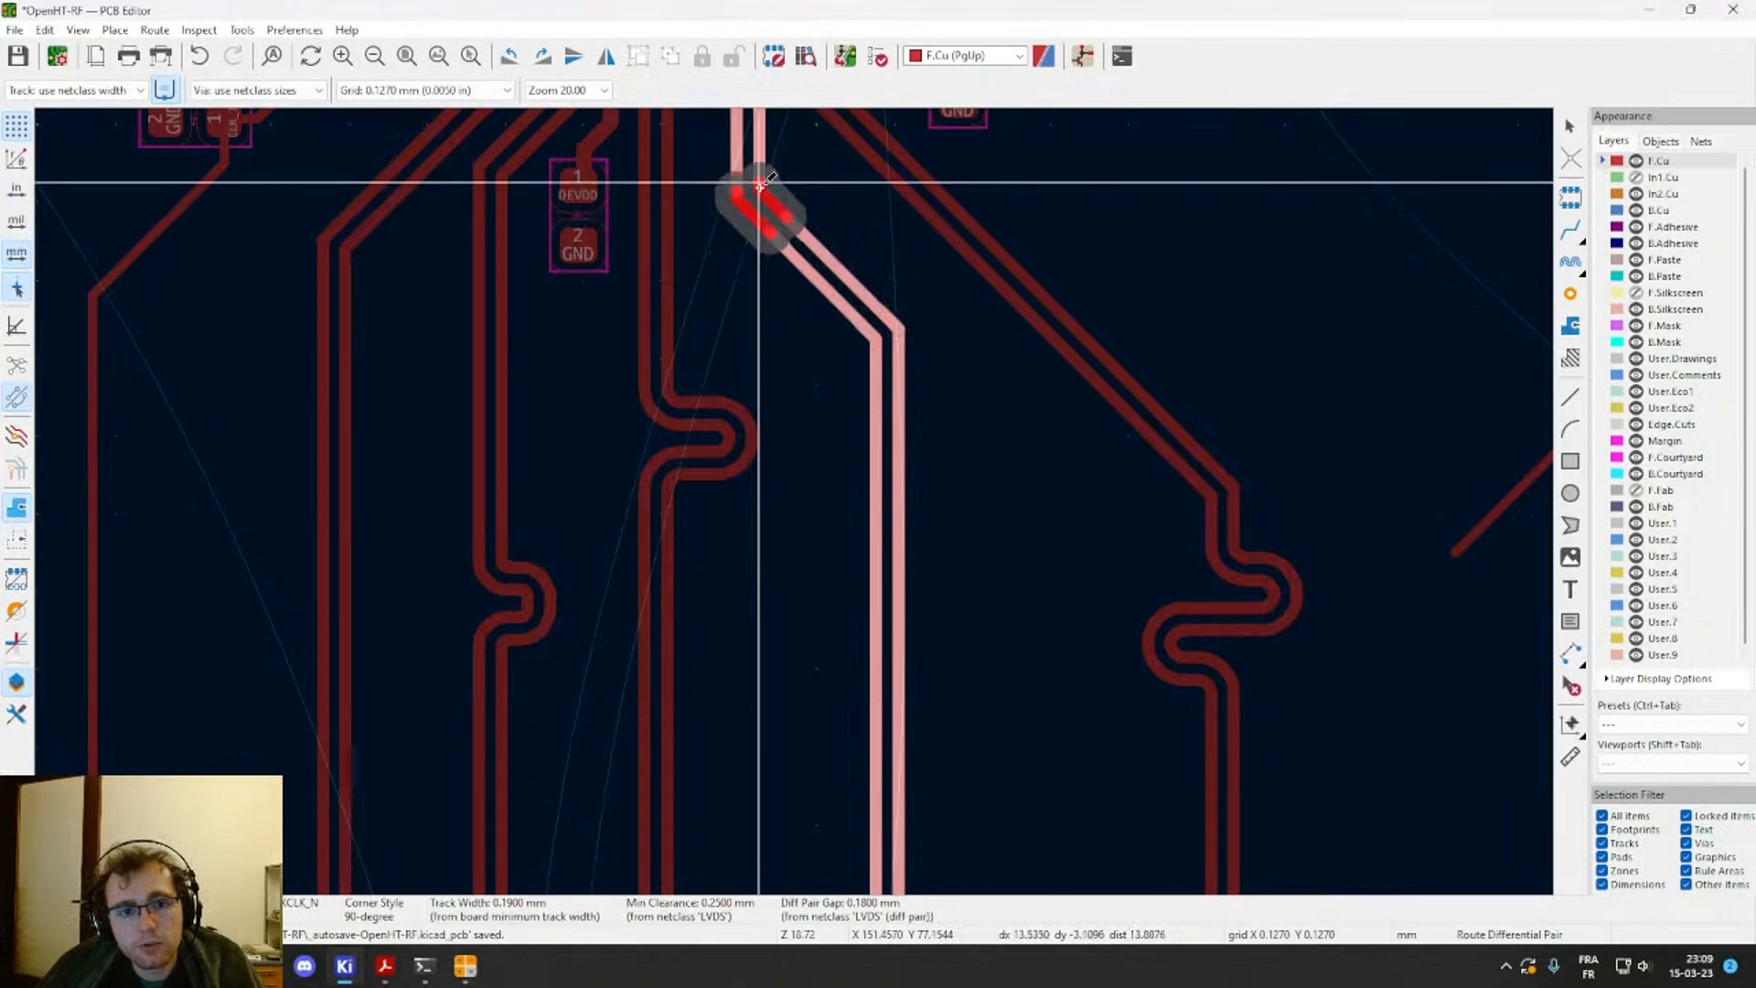
left_click(757, 184)
Step: Length-tune the rerouted clock differential pair with one meander on the middle of its vertical run
middle_click_drag(886, 572, 862, 497)
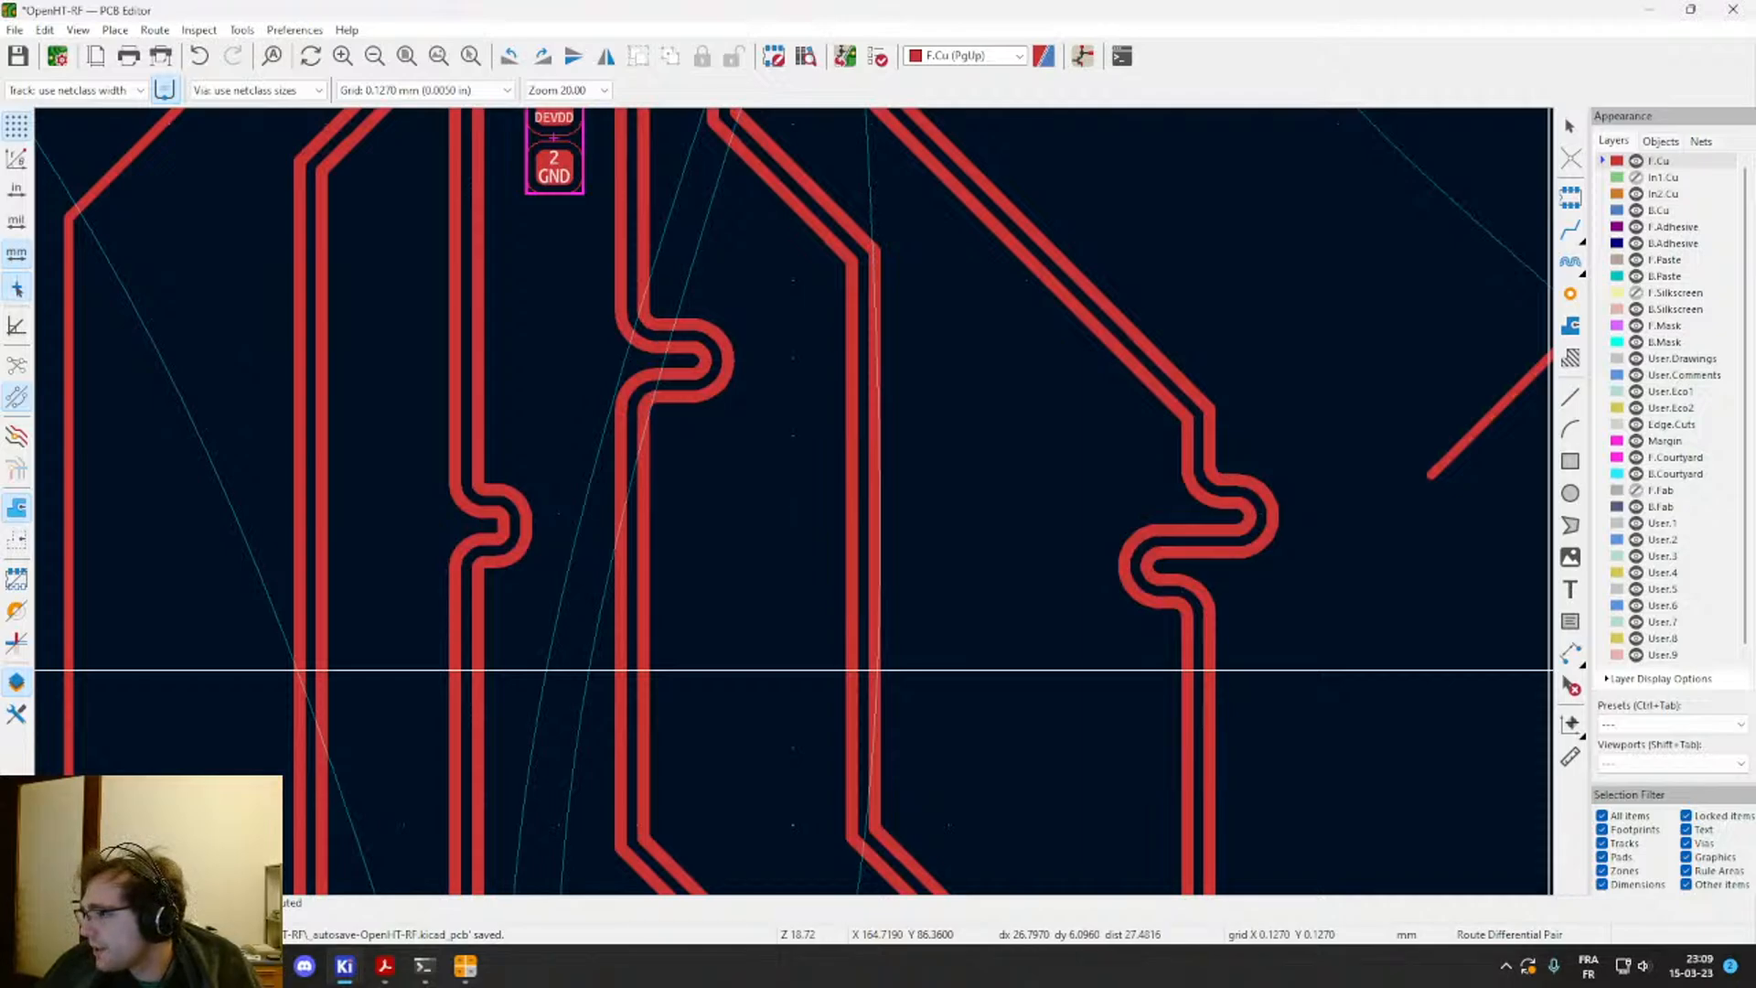
scroll(1006, 576, "down", 2)
scroll(710, 498, "up", 1)
middle_click_drag(810, 428, 804, 504)
left_click(1570, 263)
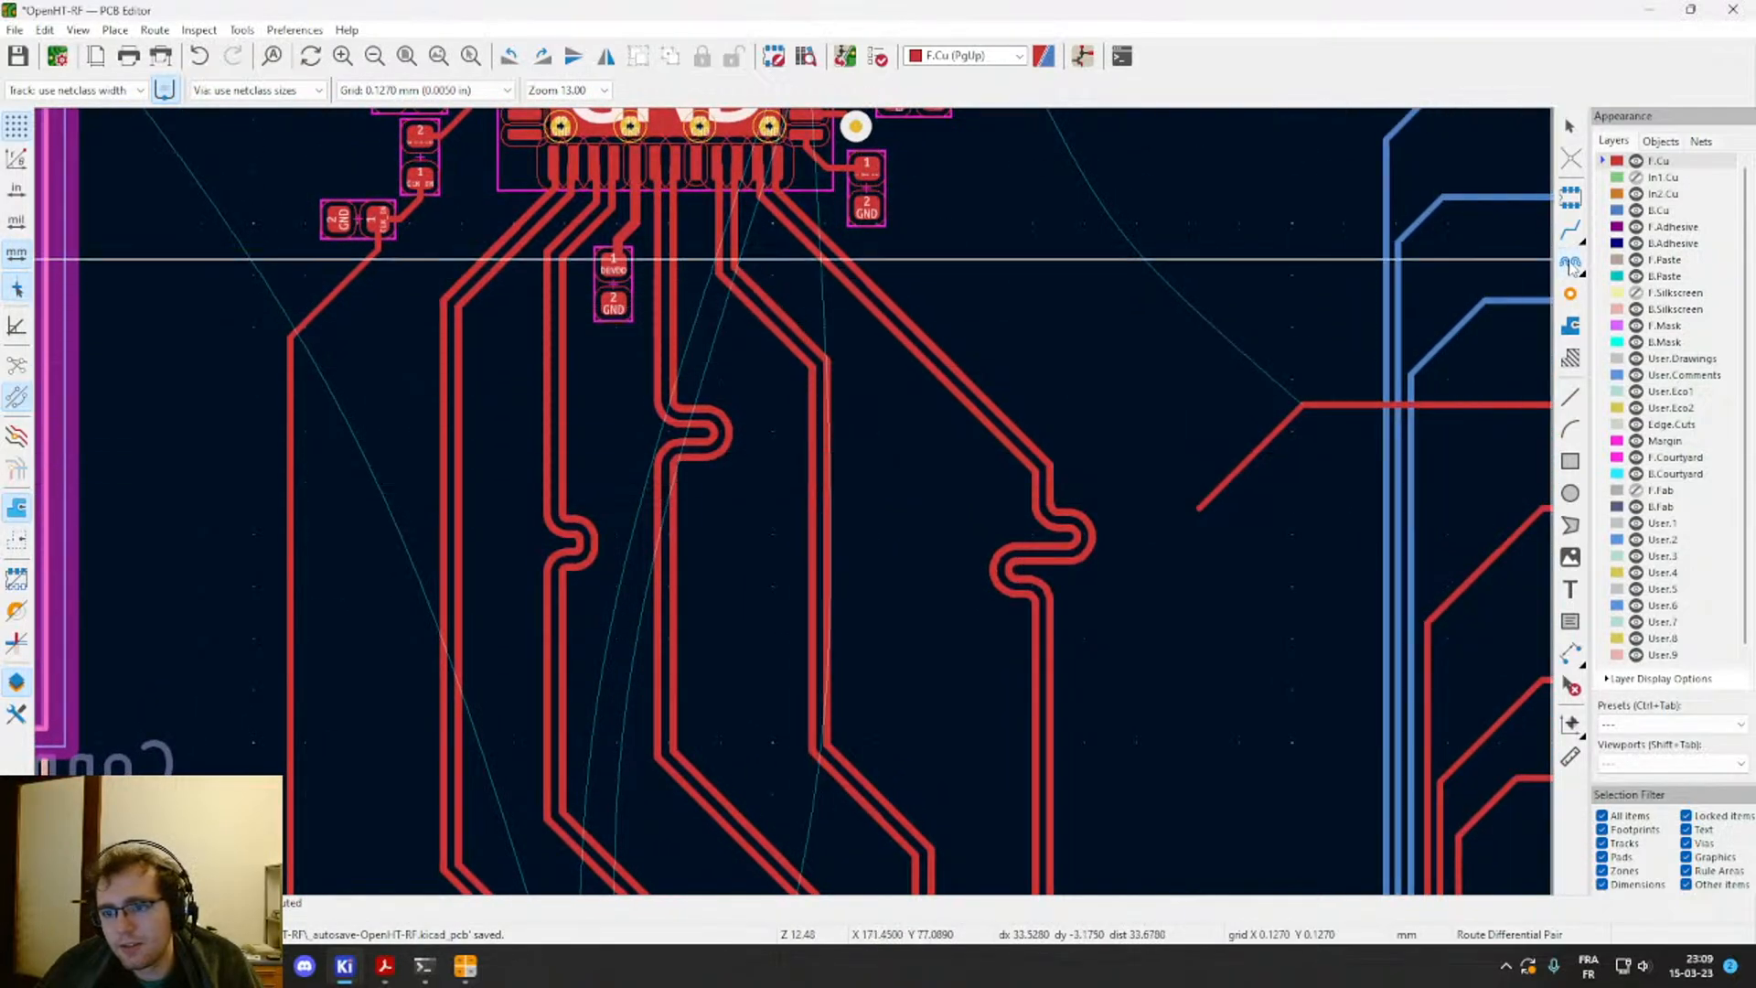
left_click(820, 499)
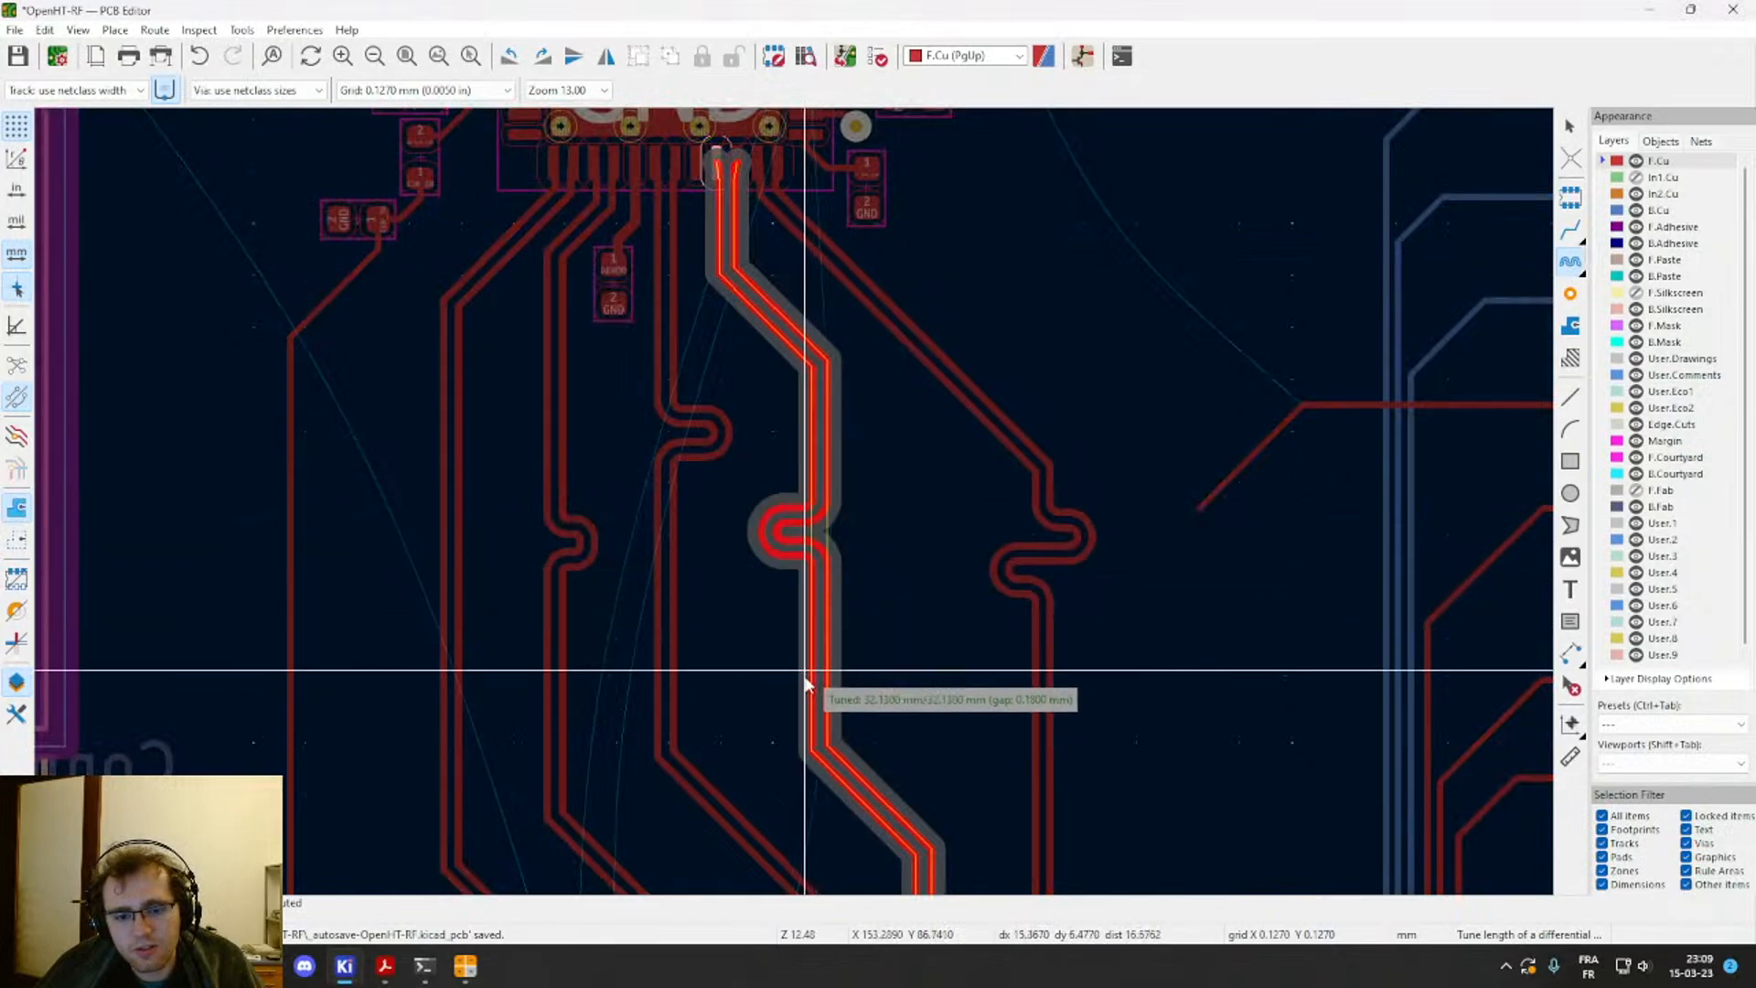
left_click(806, 607)
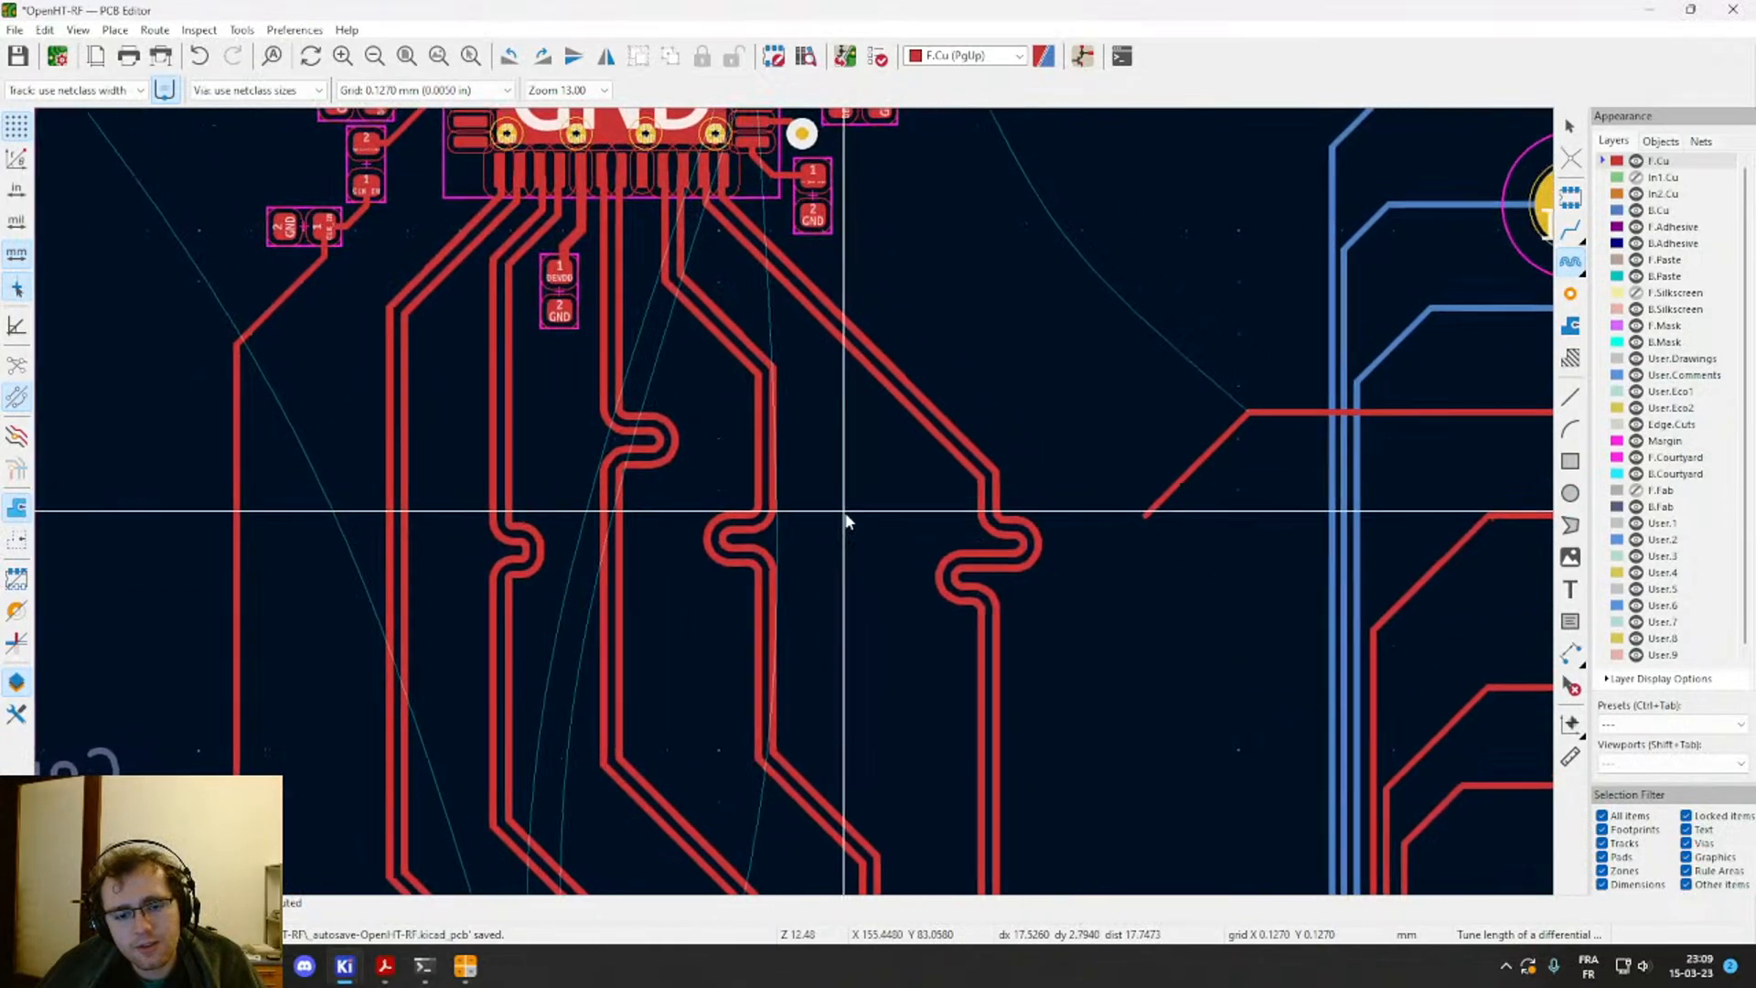
key("Escape")
Step: Delete the S-shaped tuning meander of the LVDS_RX24 pair, including its leftover track and arc pieces
left_click_drag(1037, 595, 892, 523)
key("Delete")
left_click(973, 603)
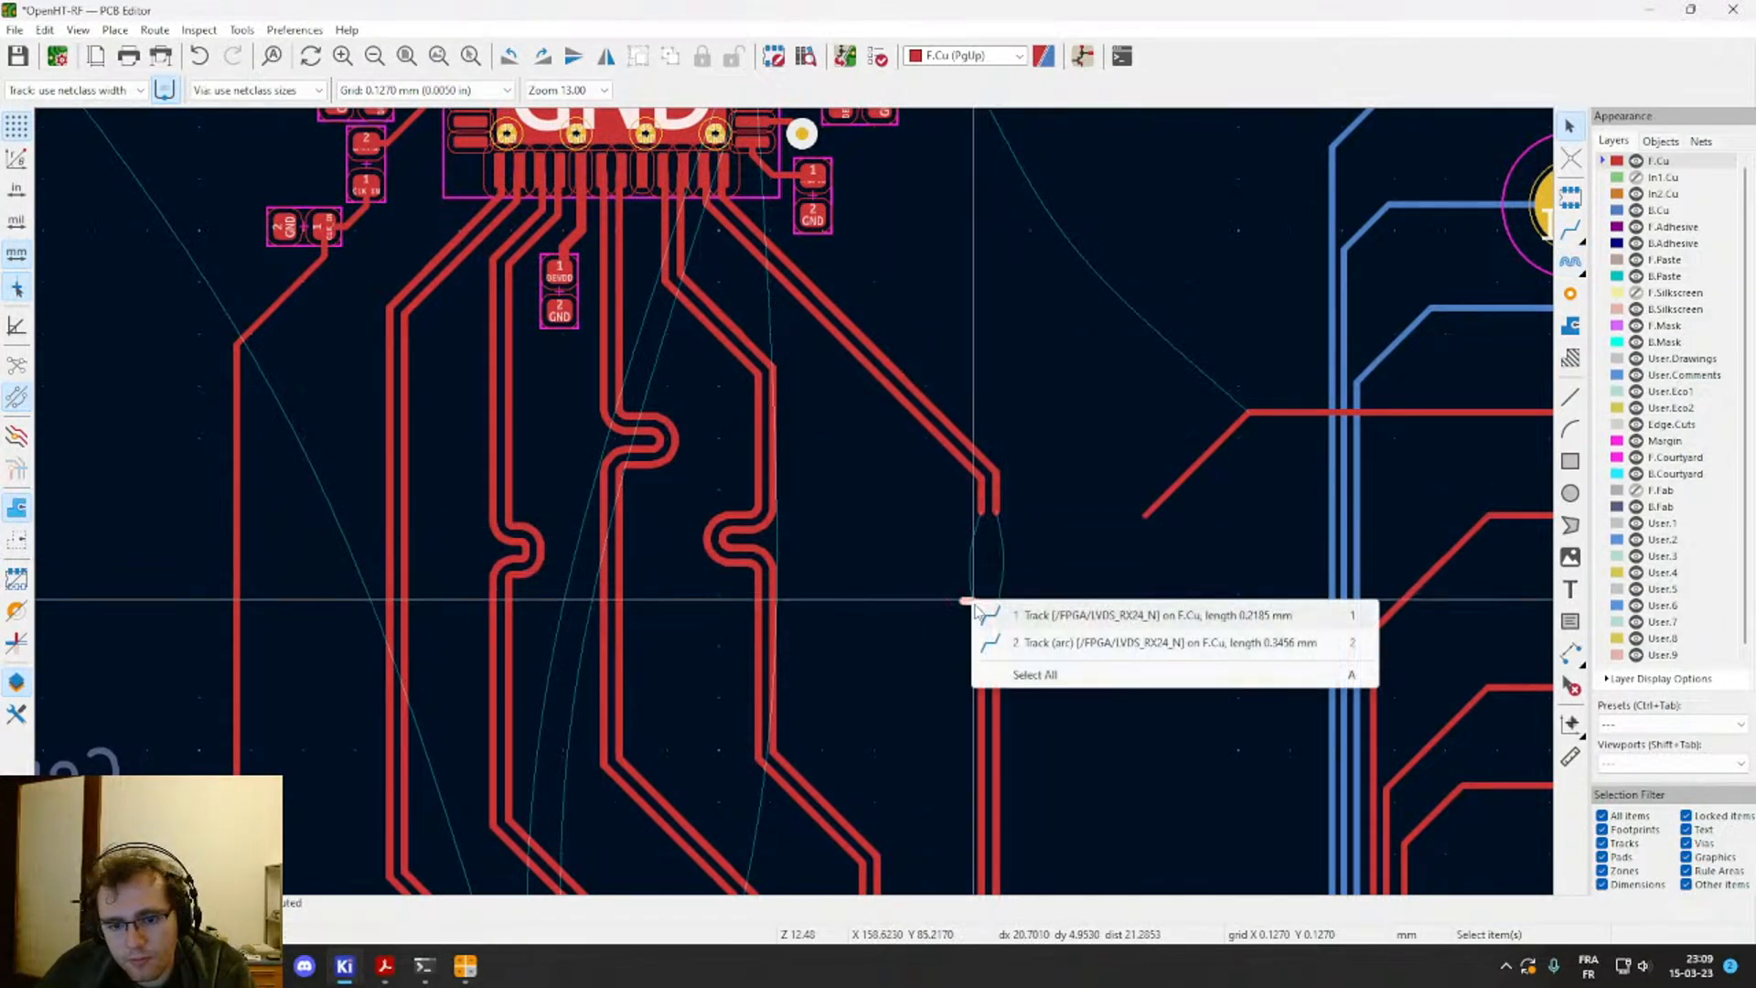
left_click(1002, 622)
key("Delete")
left_click(976, 606)
key("Delete")
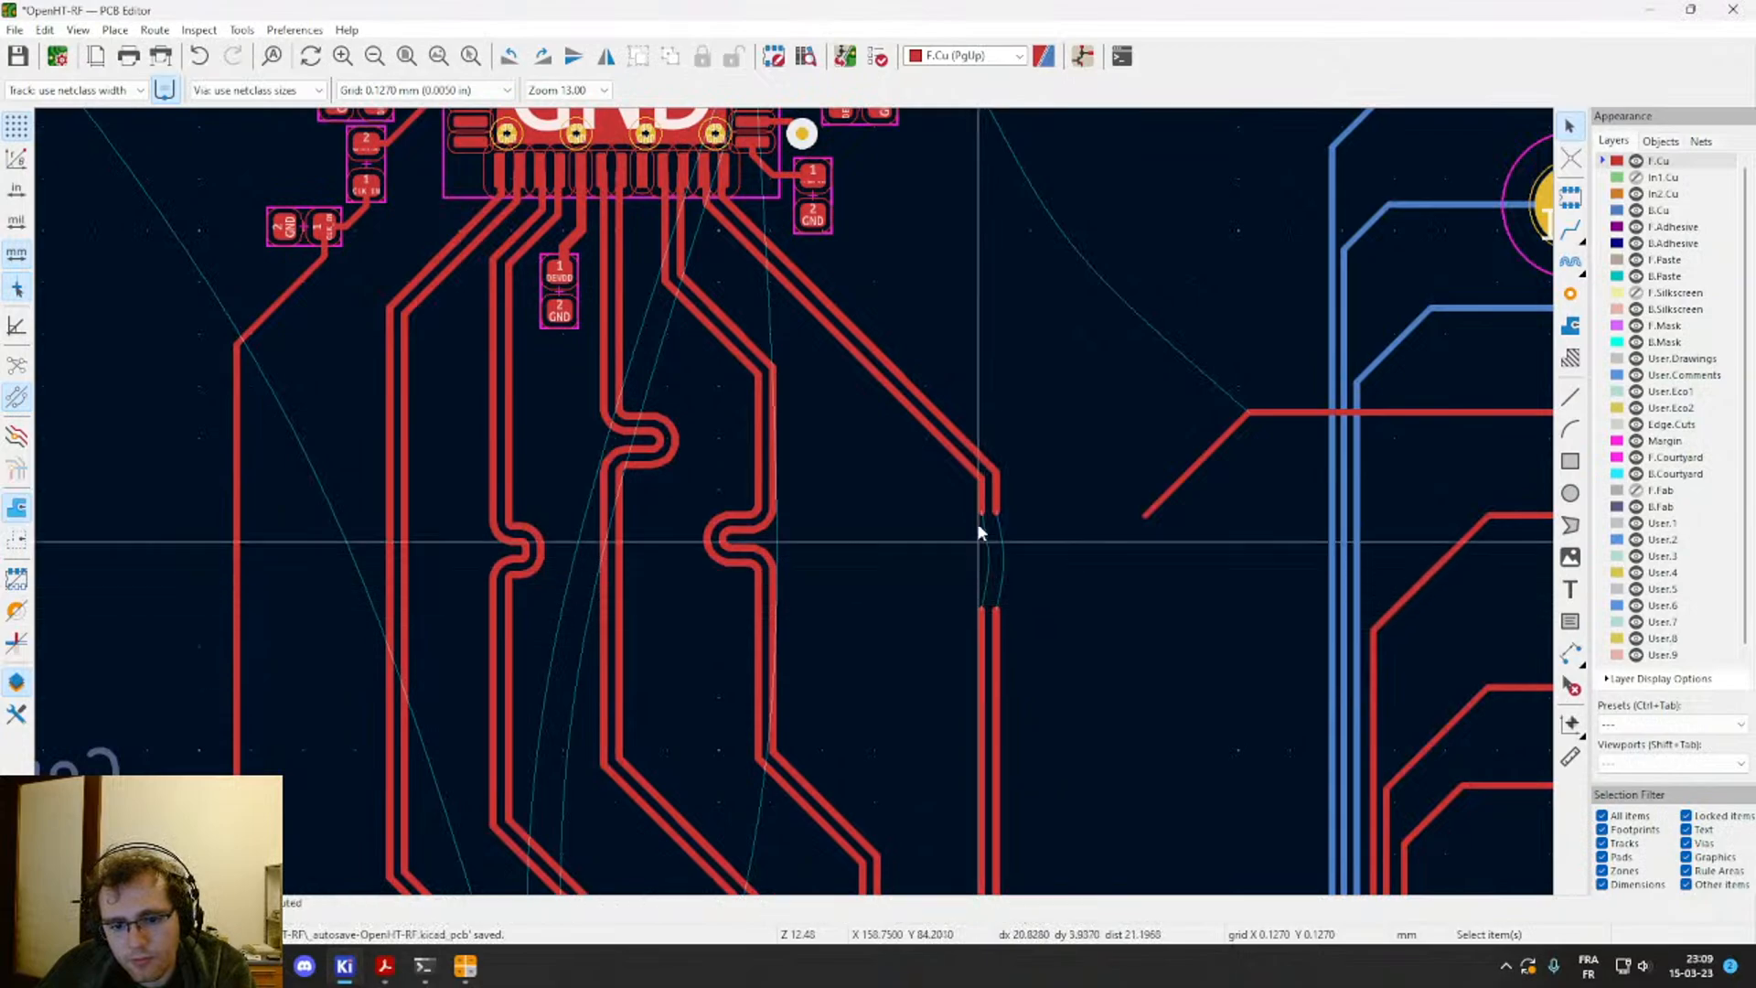
Step: Delete the LVDS_RX24 pair's upper diagonal and its long vertical segments
left_click_drag(1006, 537, 934, 412)
key("Delete")
key("Delete")
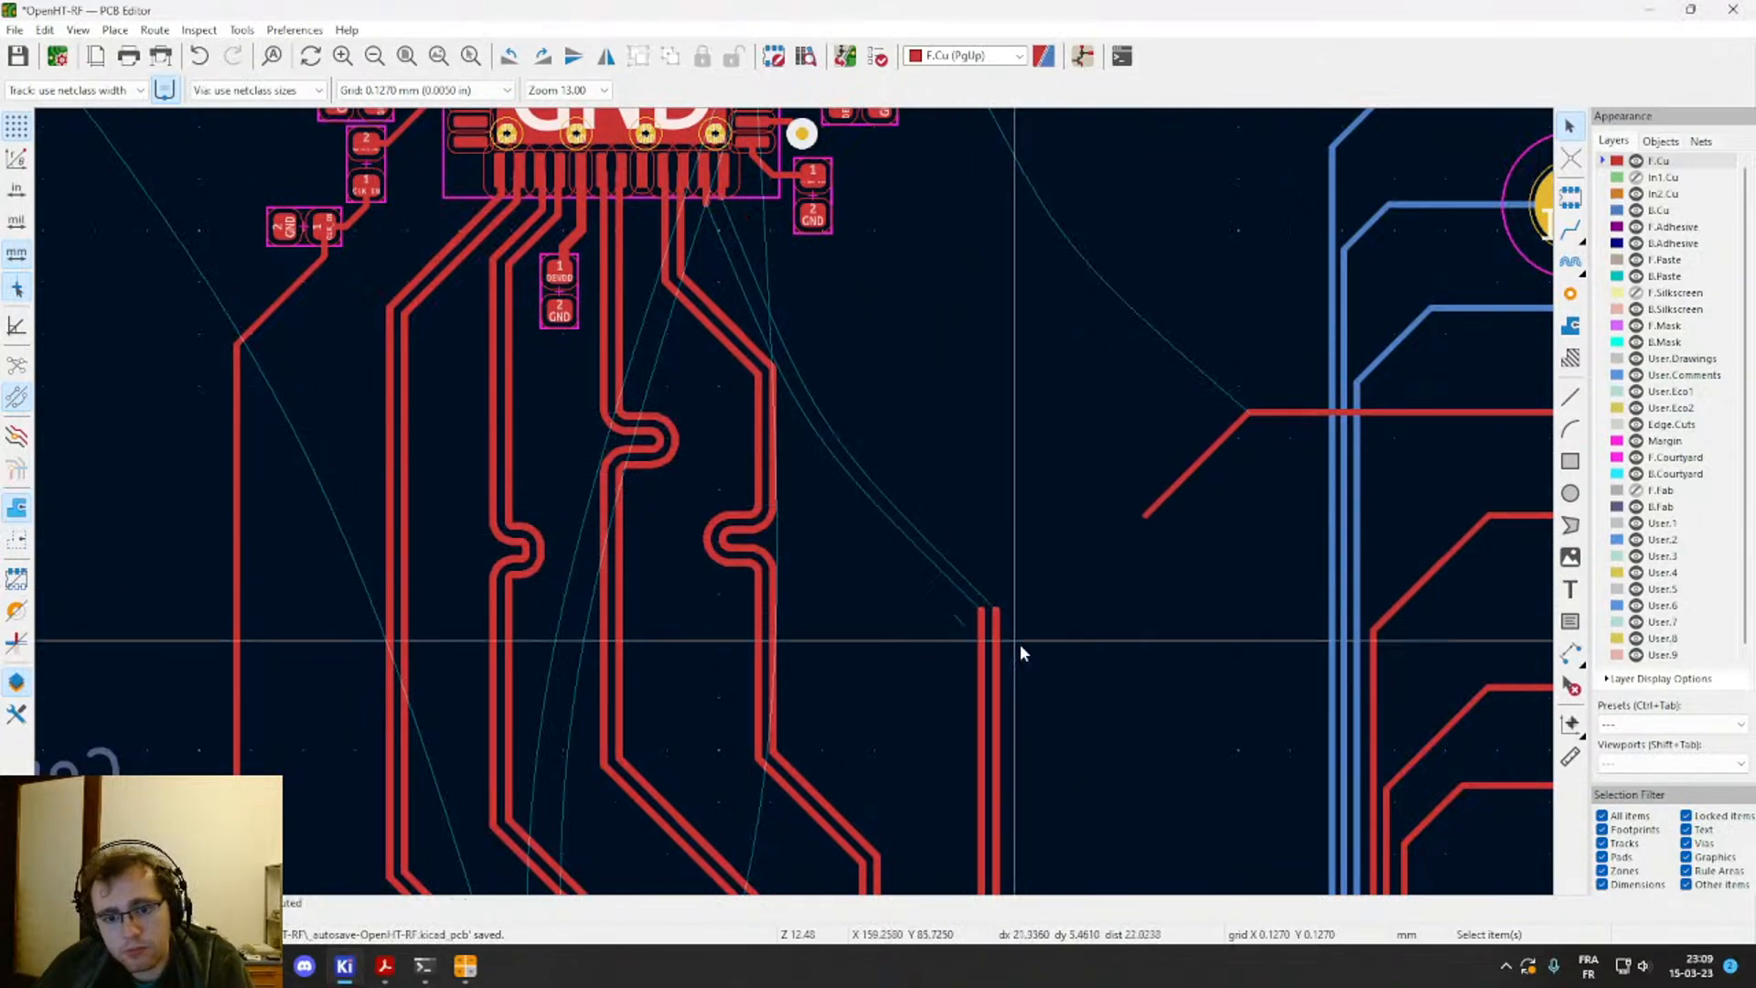
left_click_drag(1019, 643, 935, 599)
key("Delete")
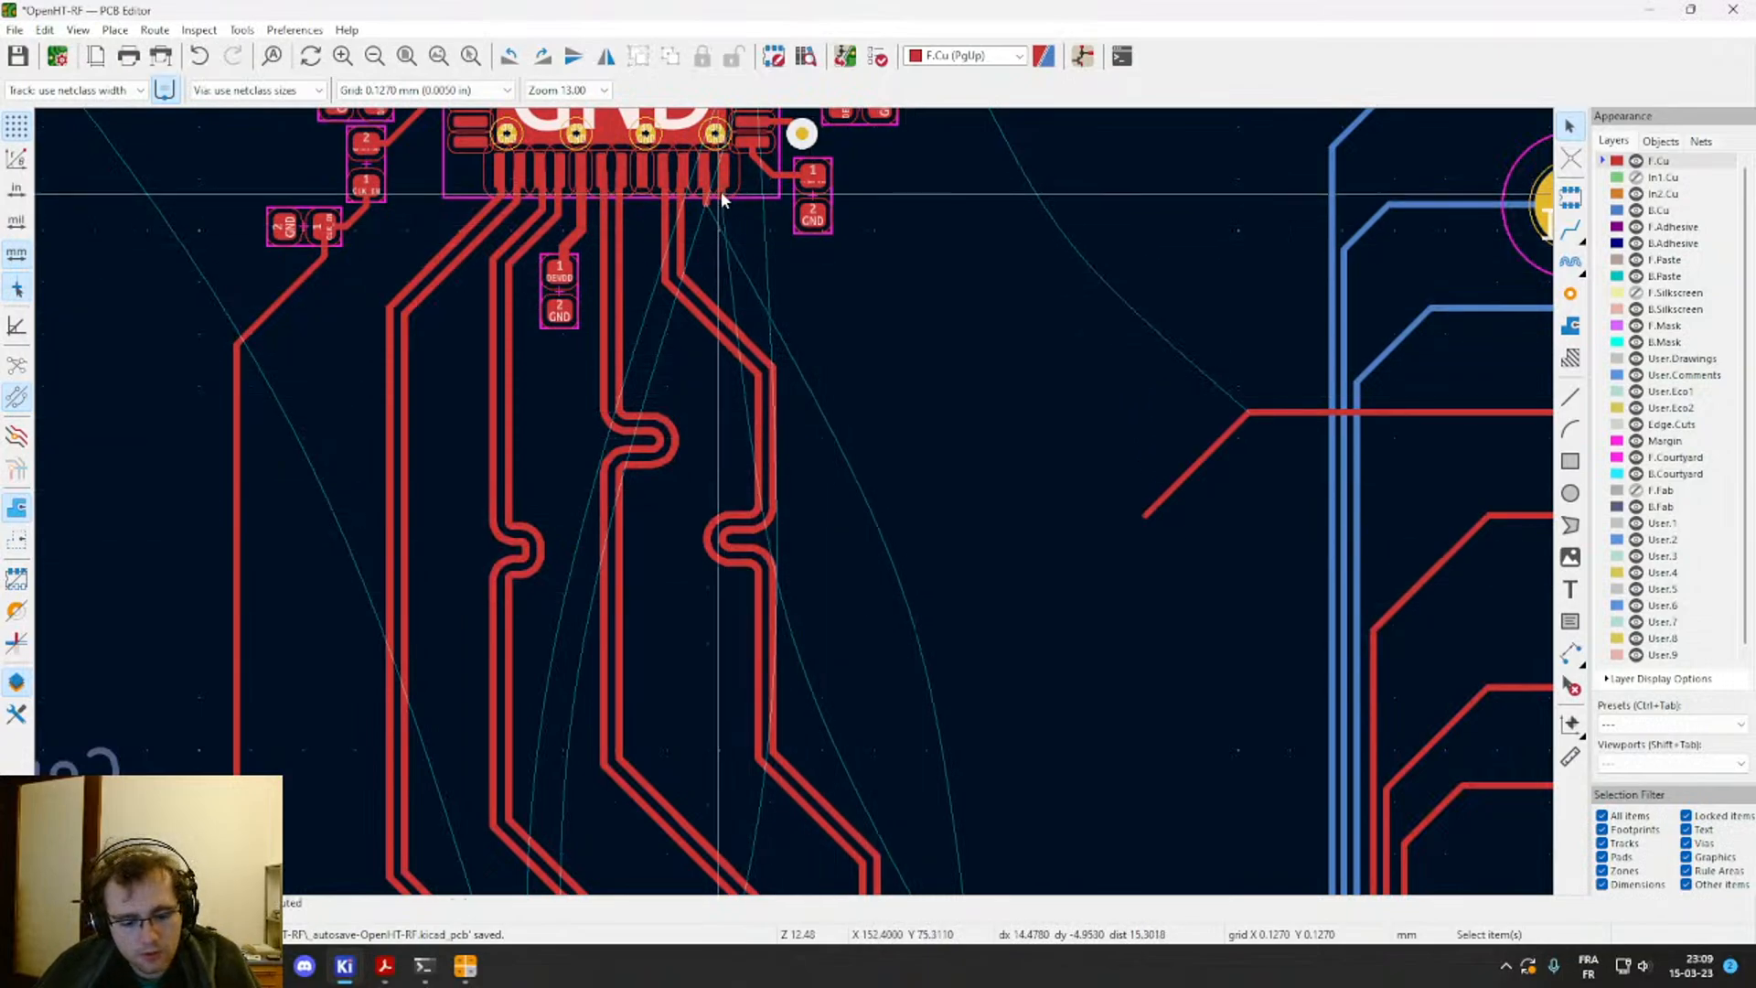
Step: Route the LVDS_RX24 differential pair diagonally from the connector pads, then straight down to just above the lower diagonal stubs
key("6")
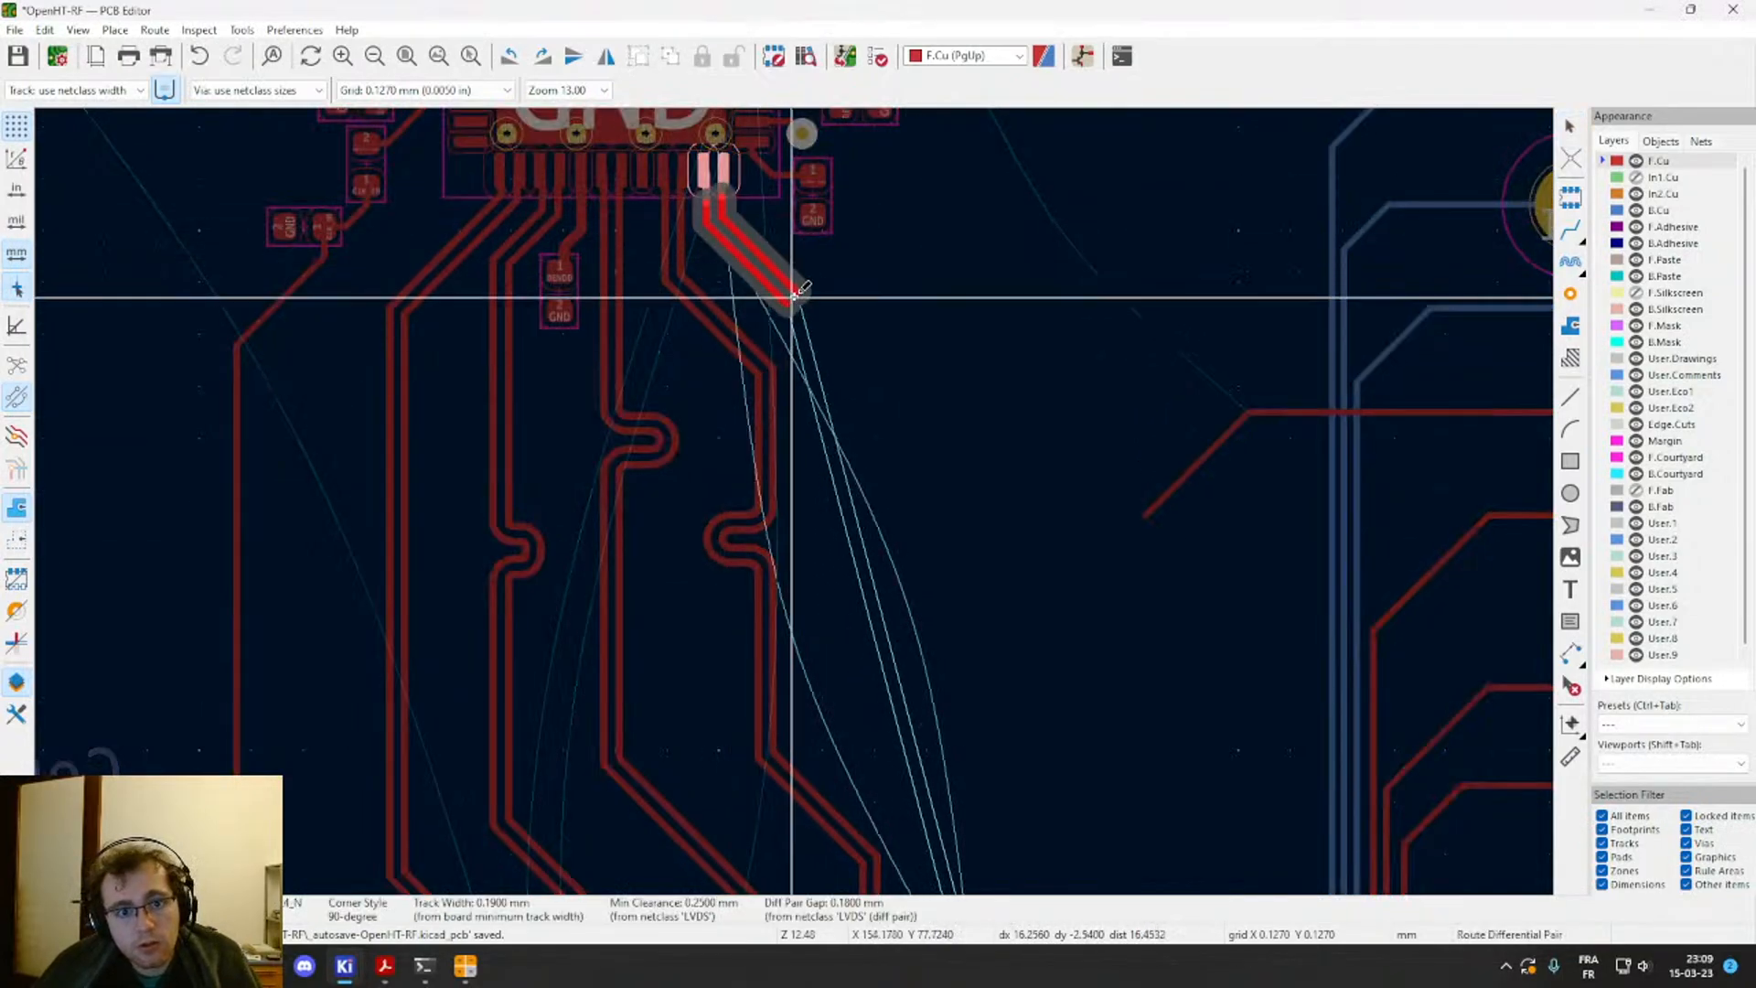
left_click(831, 329)
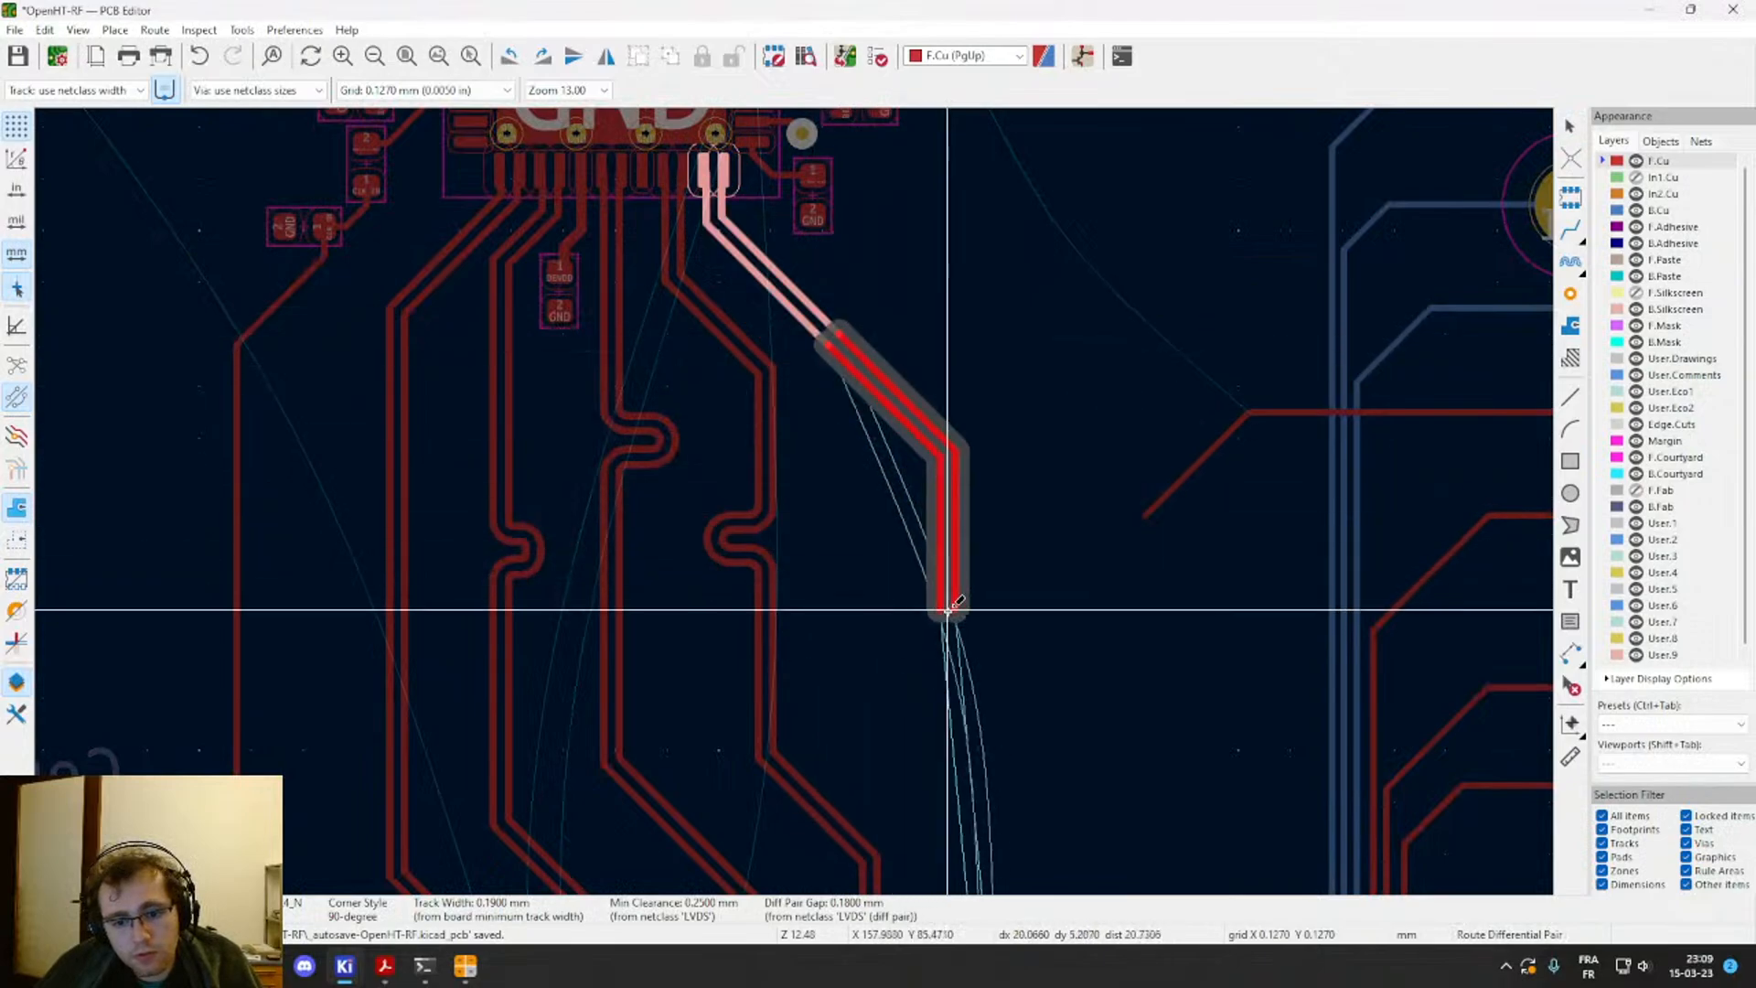
middle_click_drag(951, 611, 912, 391)
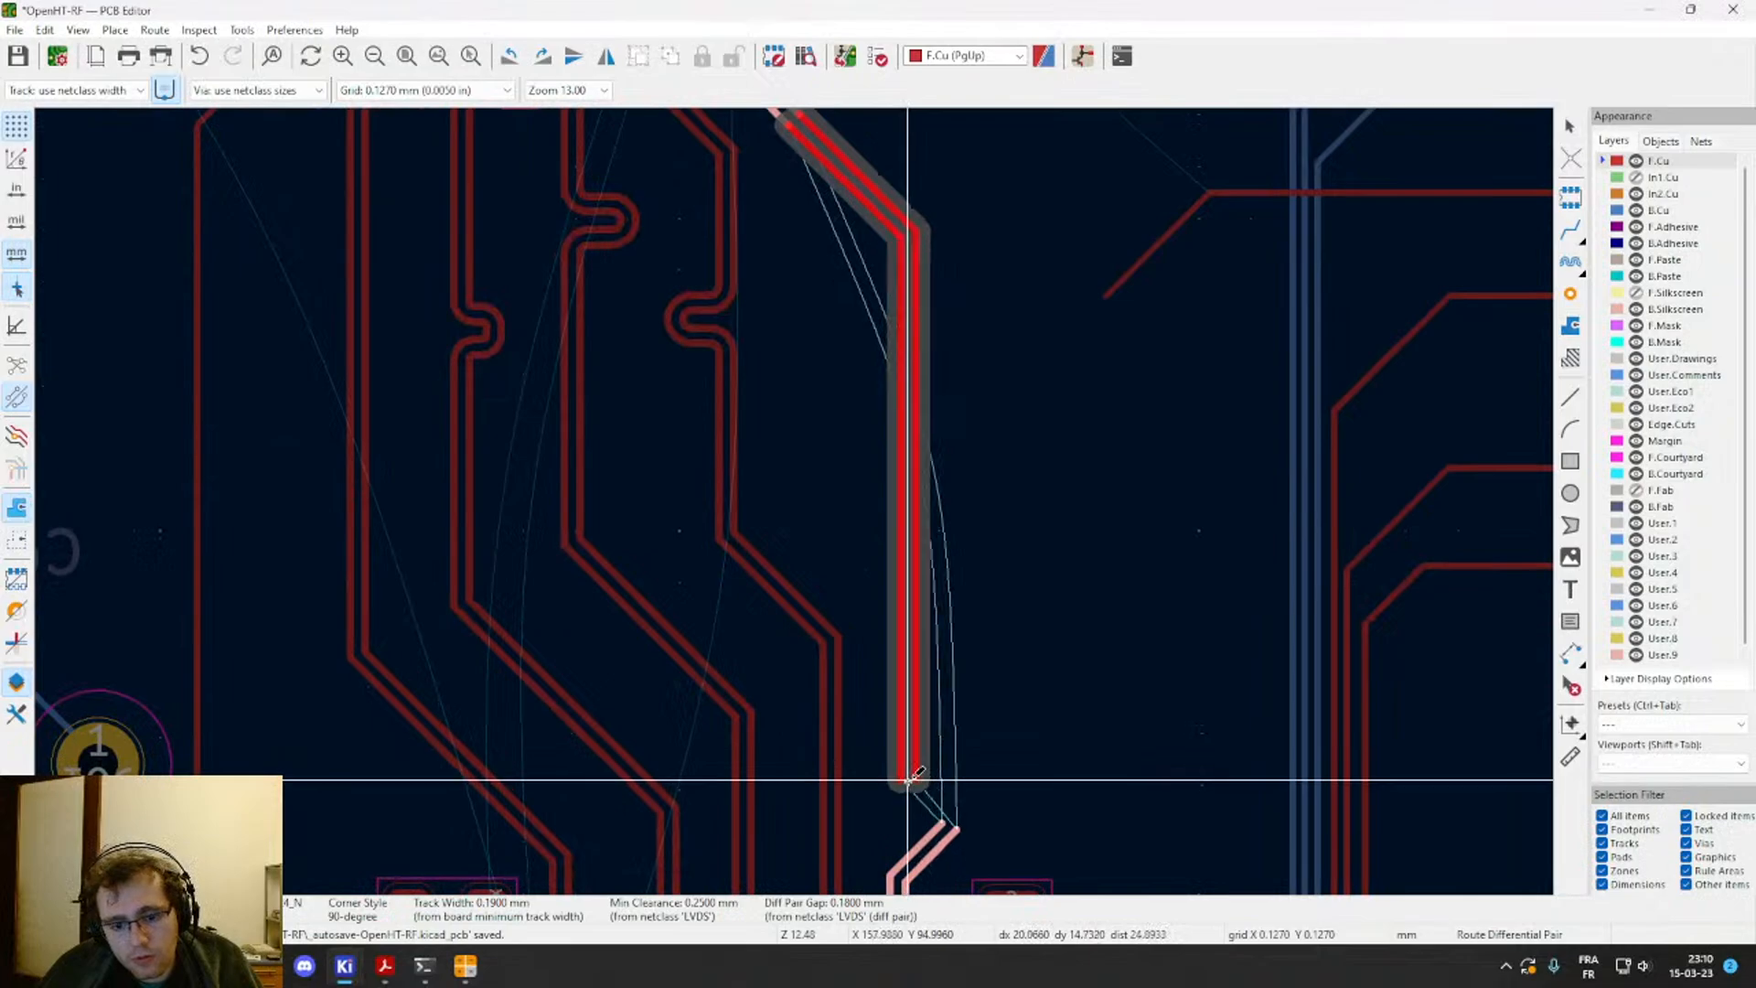
left_click(909, 780)
key("Escape")
key("Escape")
Step: Delete the short lower diagonal of the LVDS_RX24 pair and connect the new vertical pair to the remaining stubs
middle_click_drag(905, 834, 893, 662)
left_click_drag(949, 709, 881, 651)
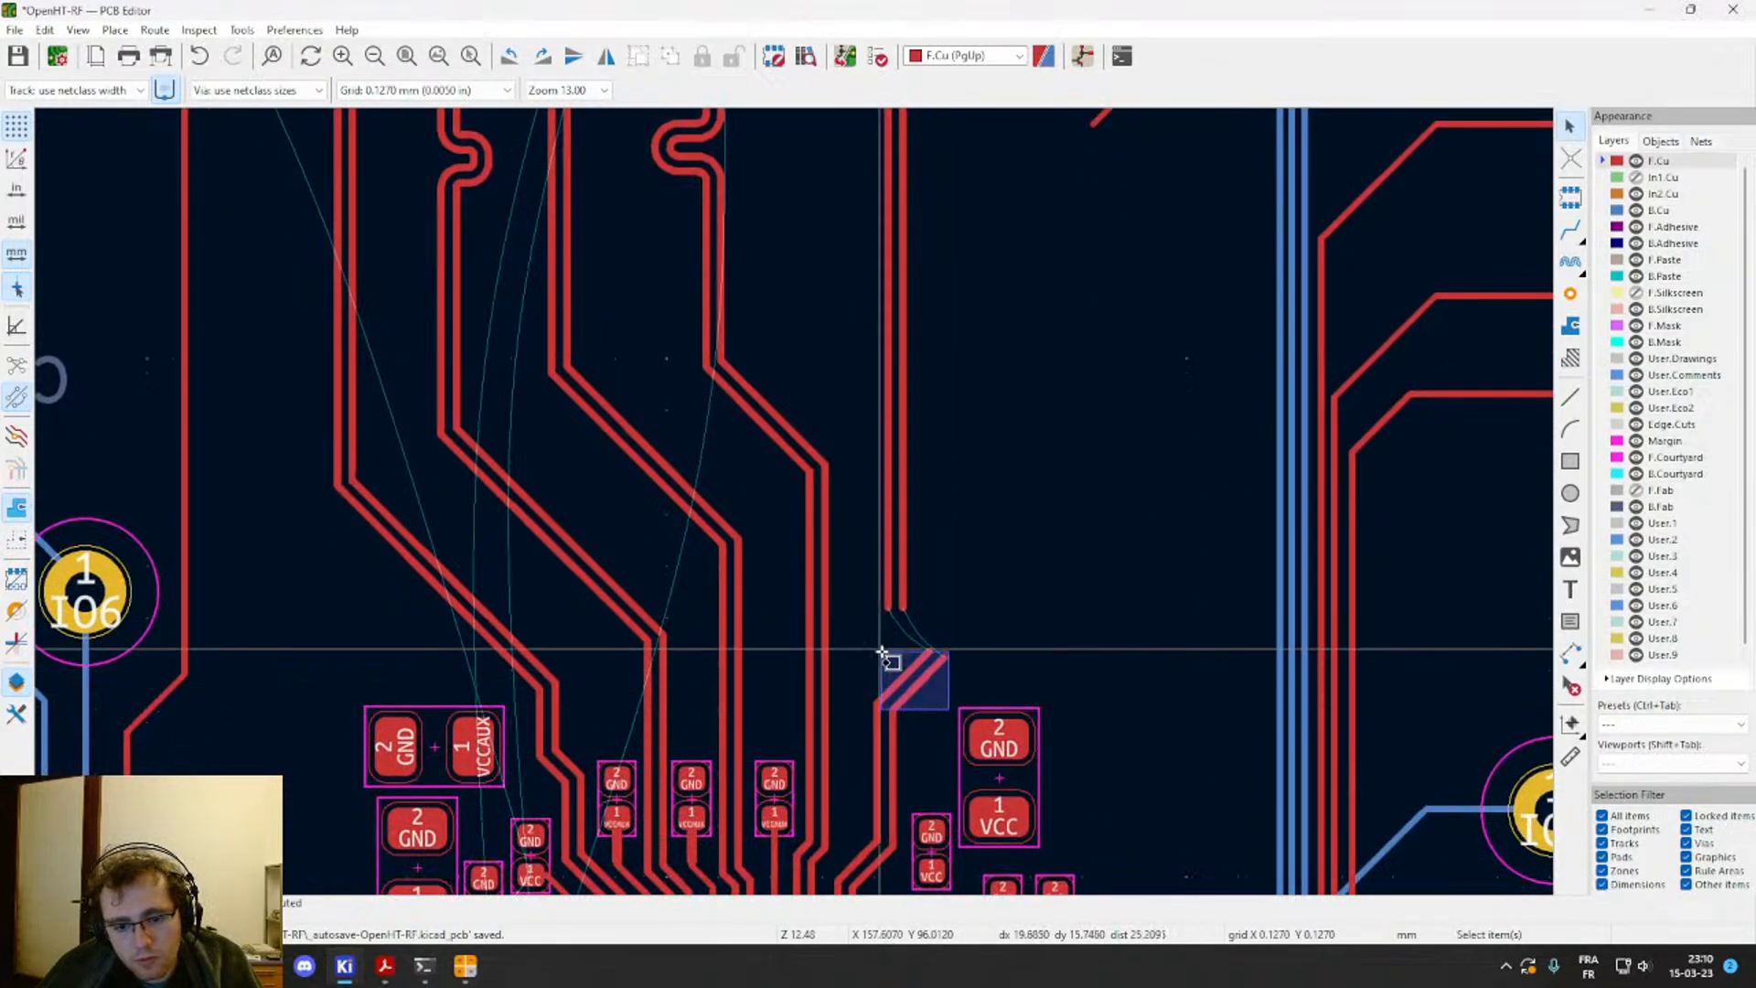
key("Delete")
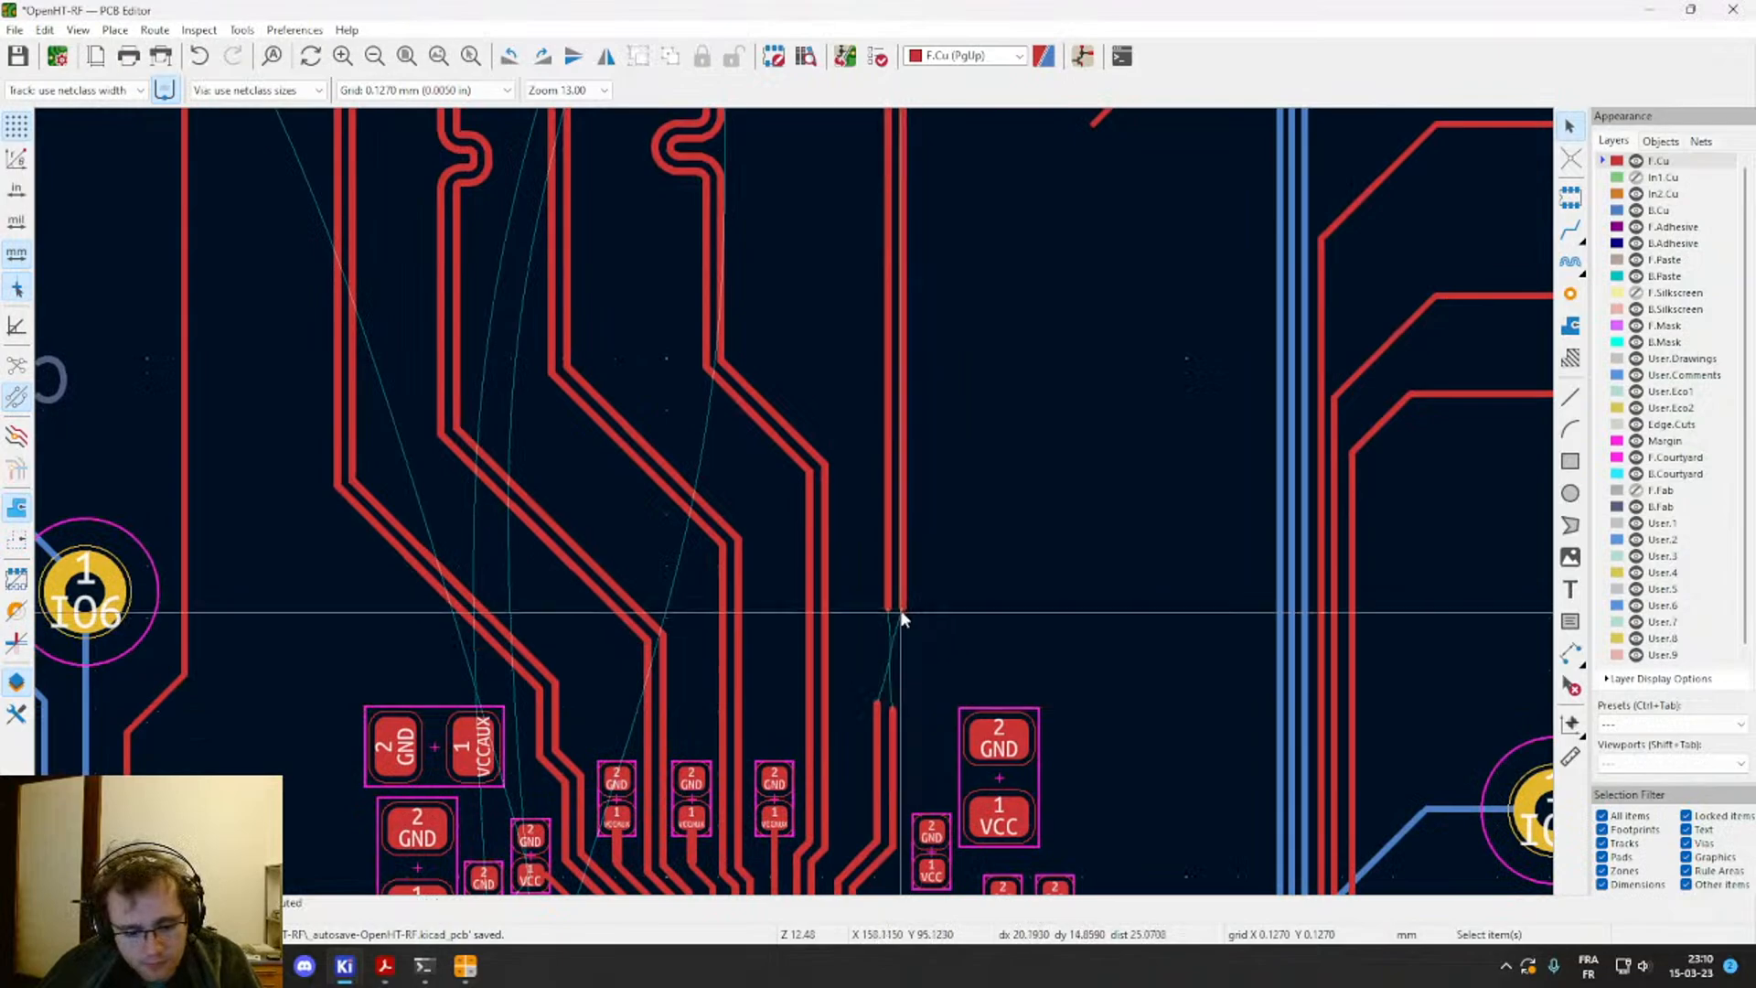
key("6")
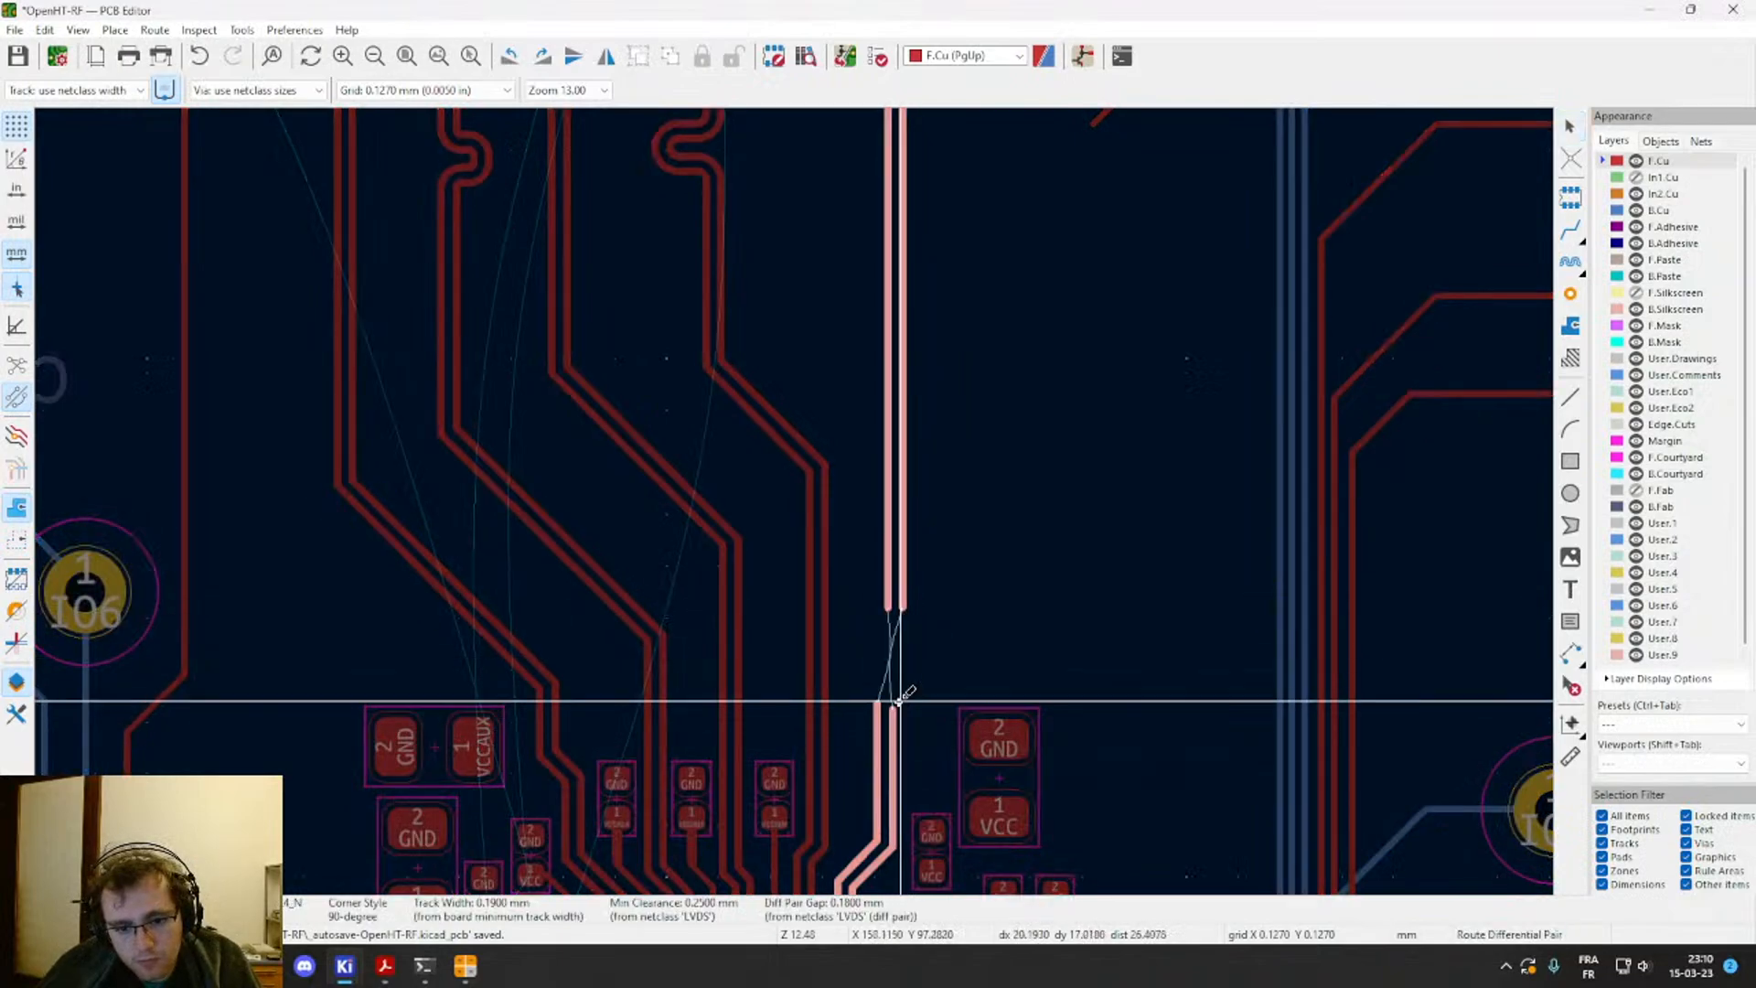
key("Escape")
Step: Try filleting the LVDS_RX24 pair's upper corner tracks with a 2 mm radius, then undo it
scroll(804, 640, "up", 4)
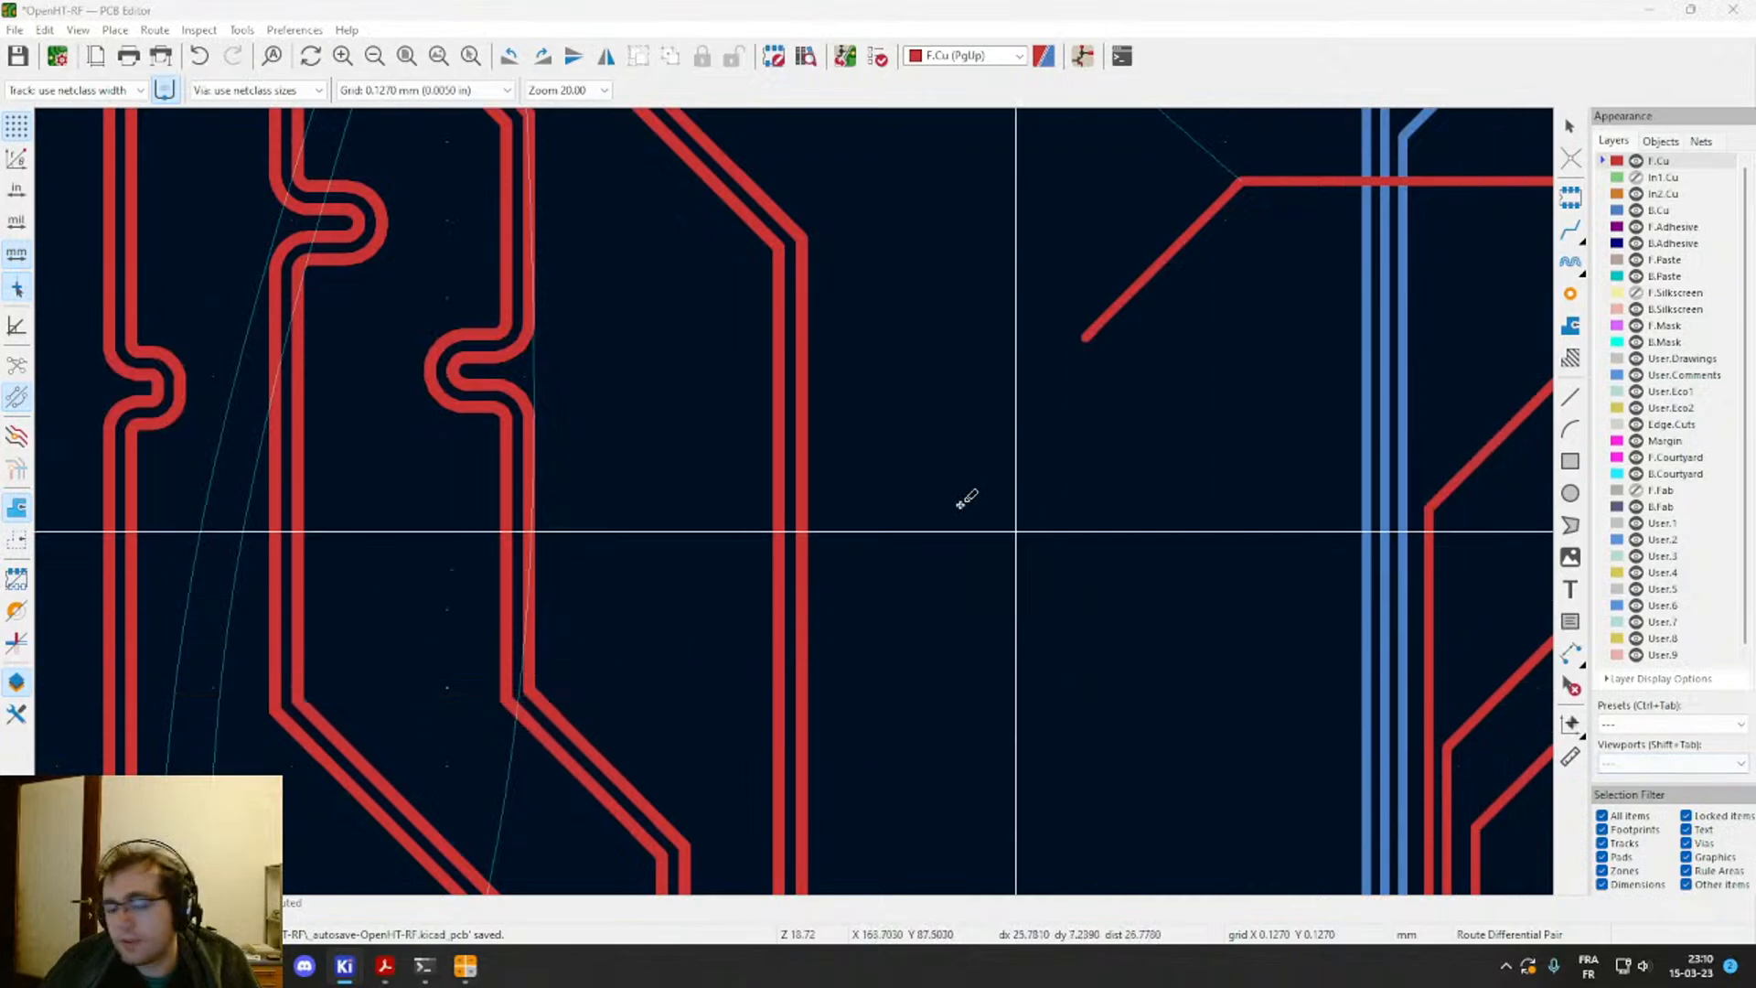
middle_click_drag(708, 386, 777, 734)
right_click(870, 586)
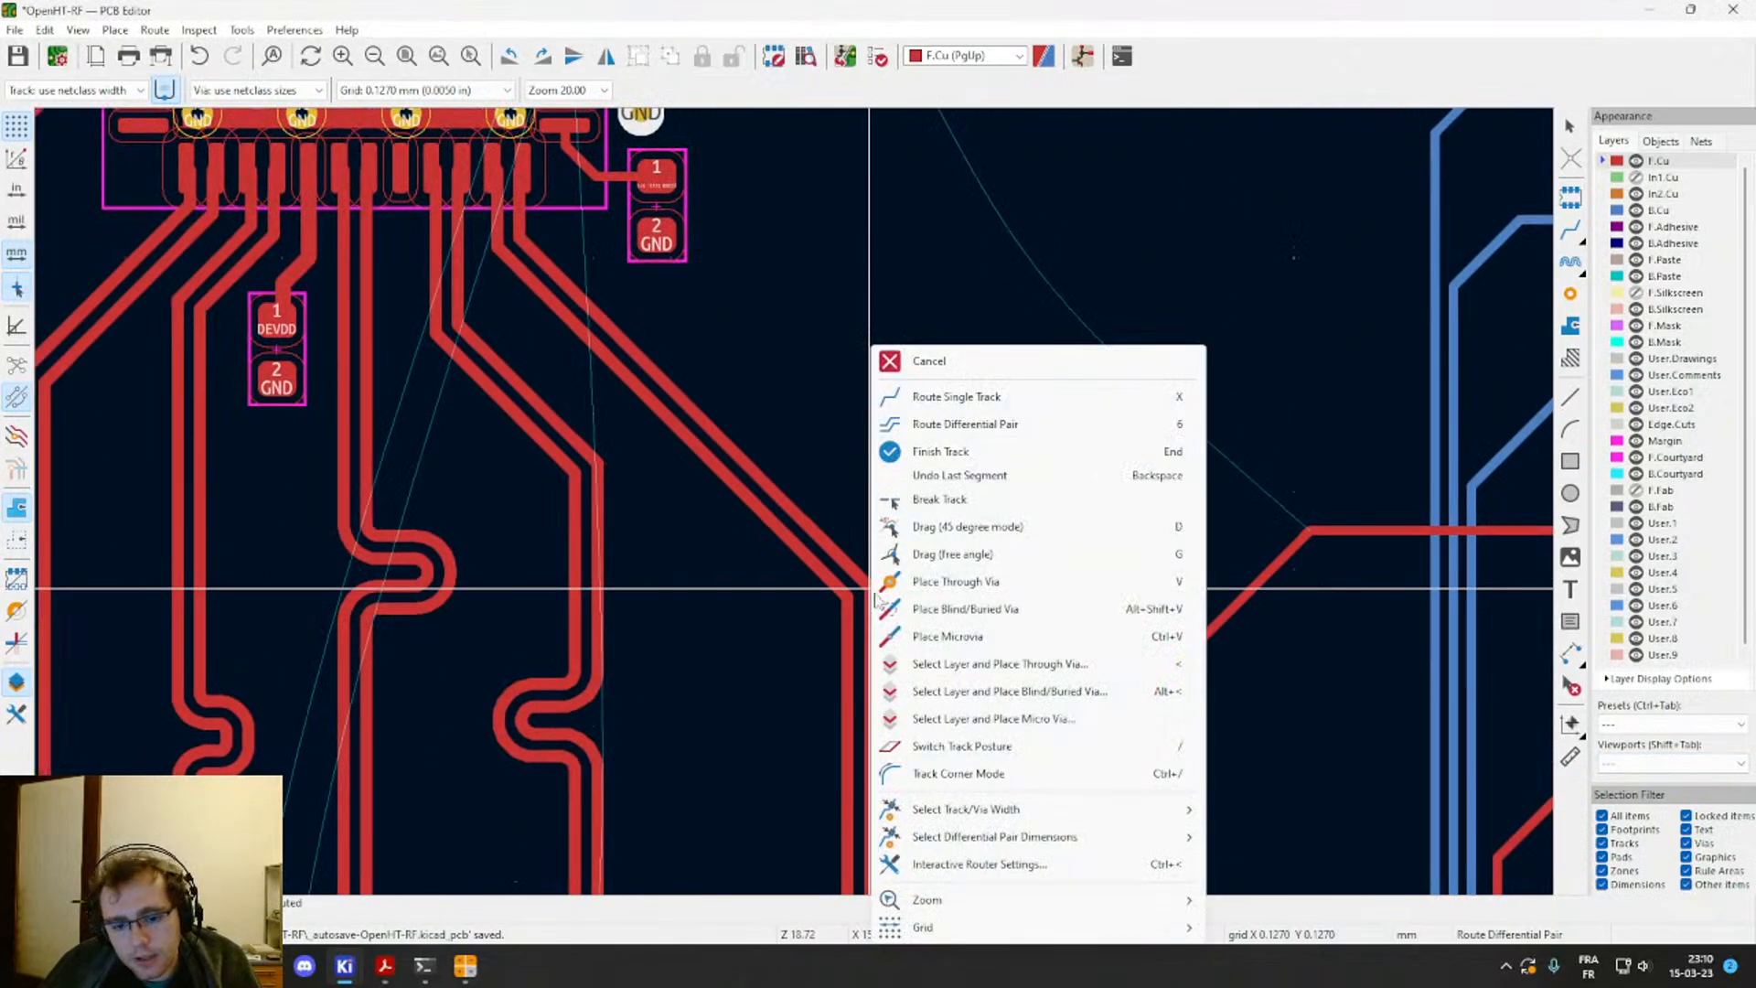
key("Escape")
key("Escape")
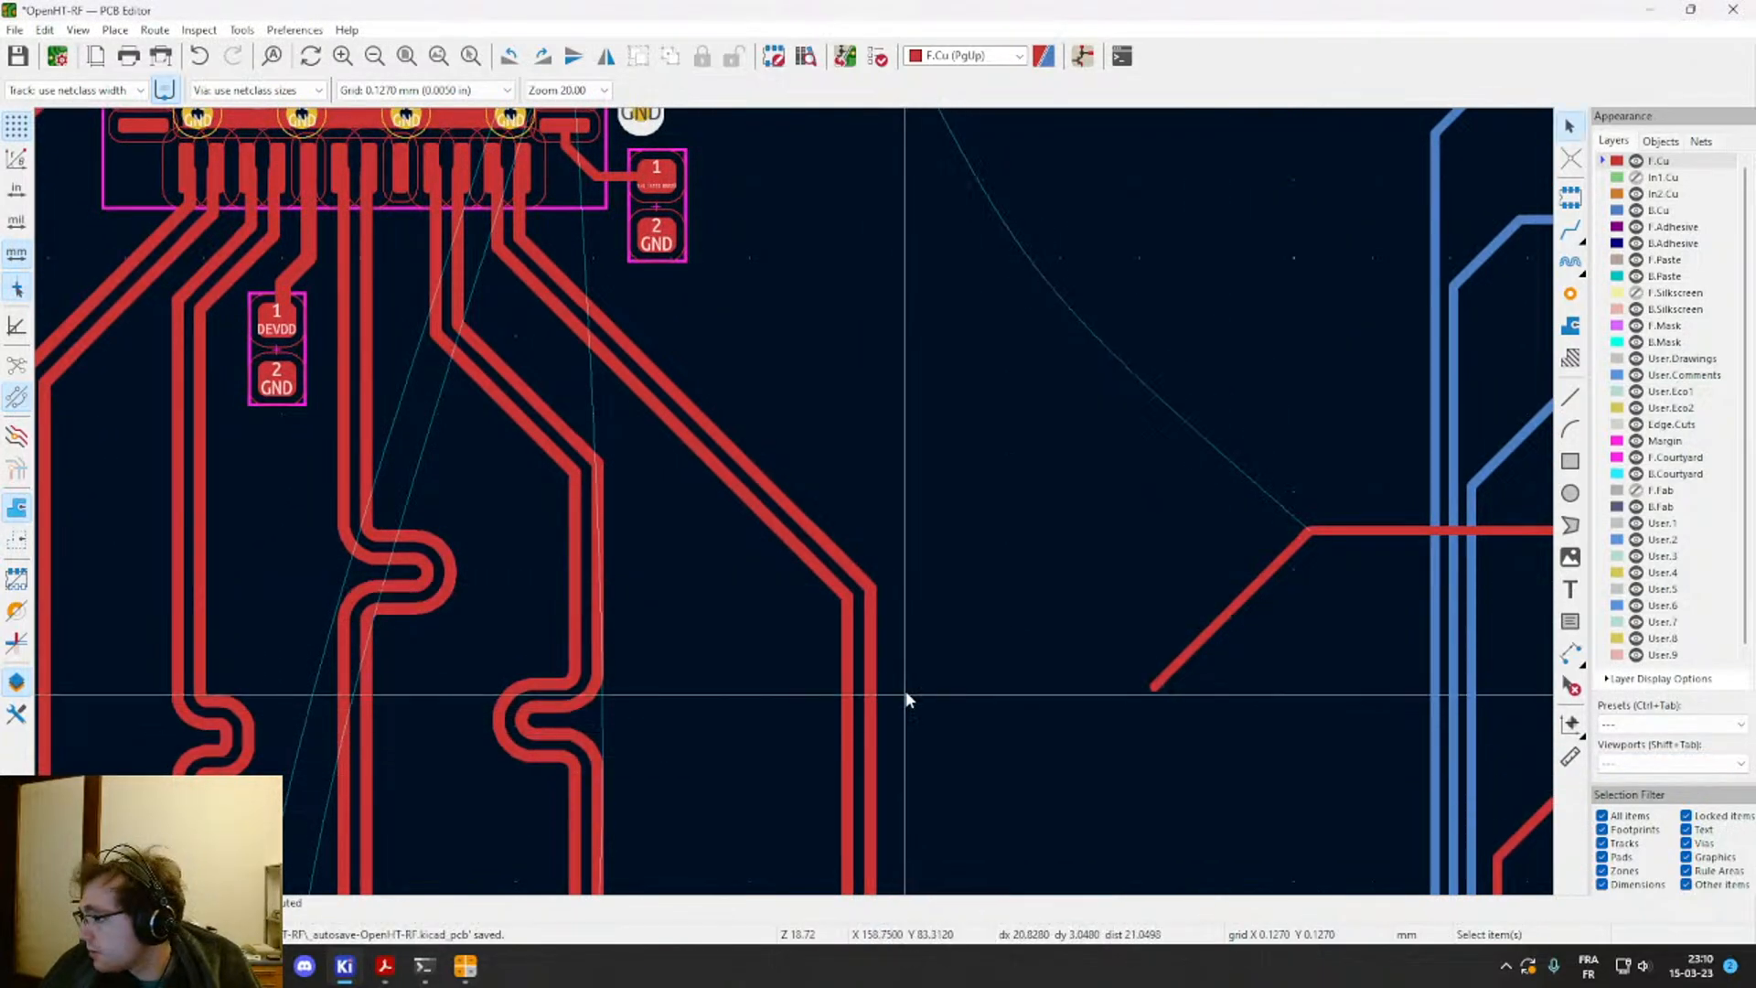
left_click(867, 587)
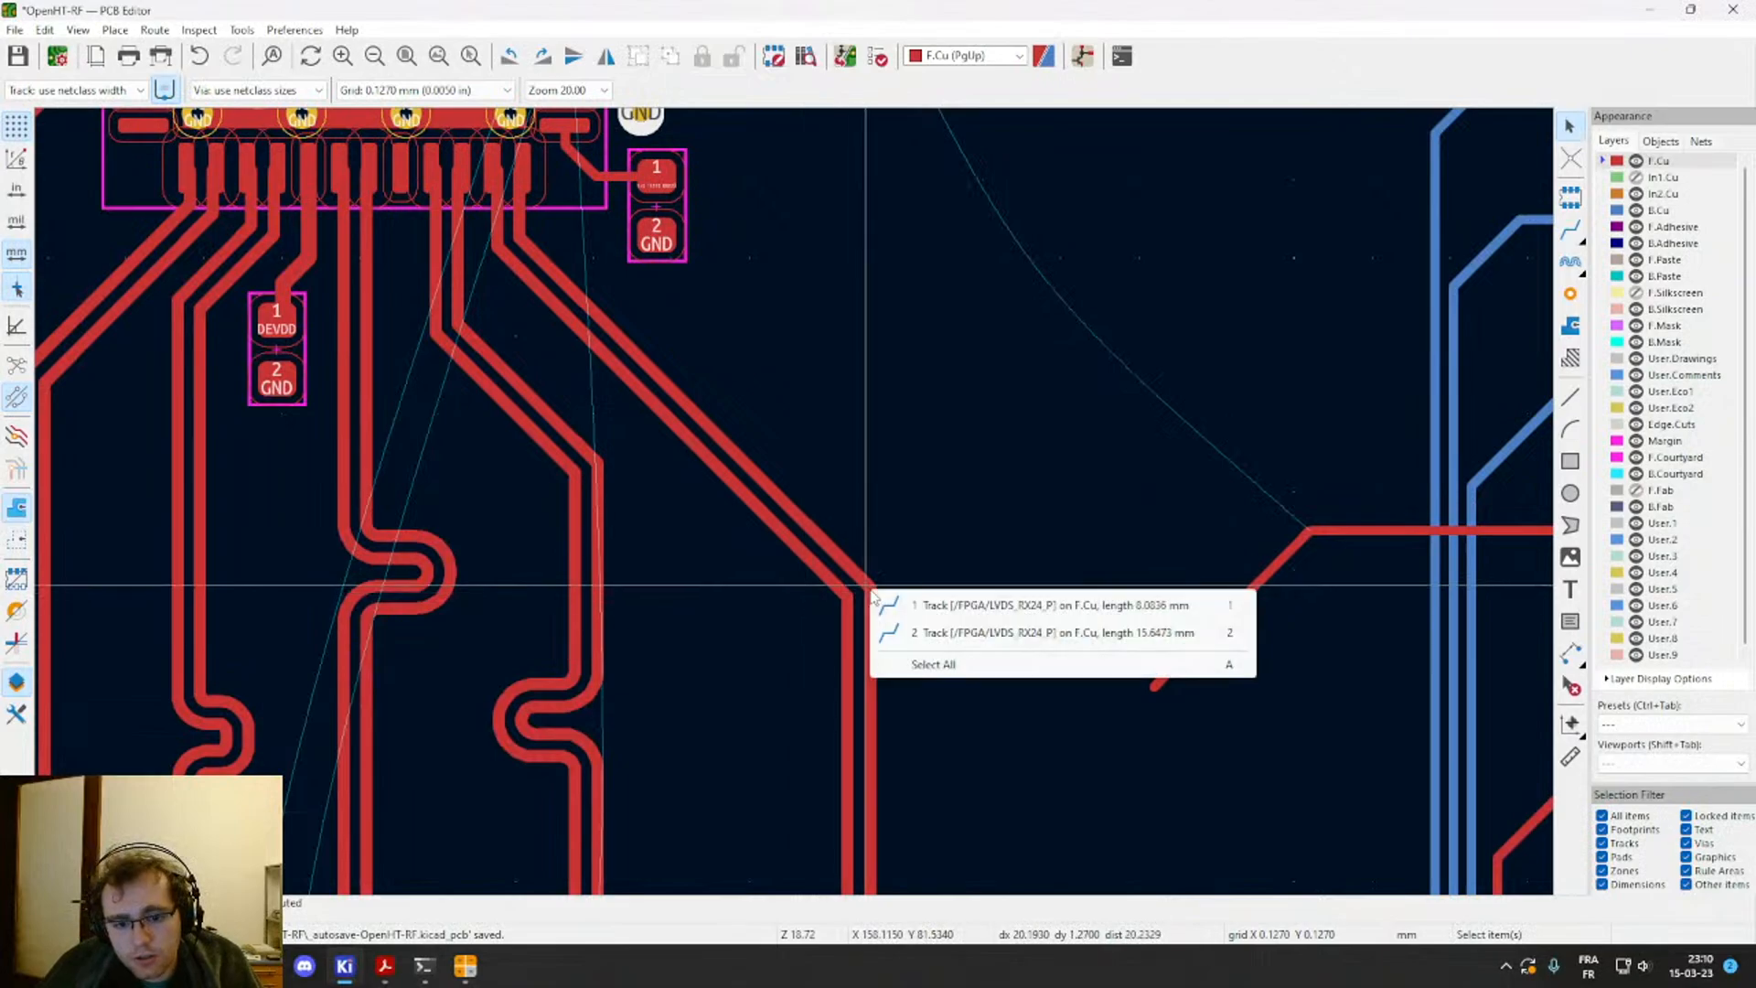
left_click(906, 632)
right_click(853, 586)
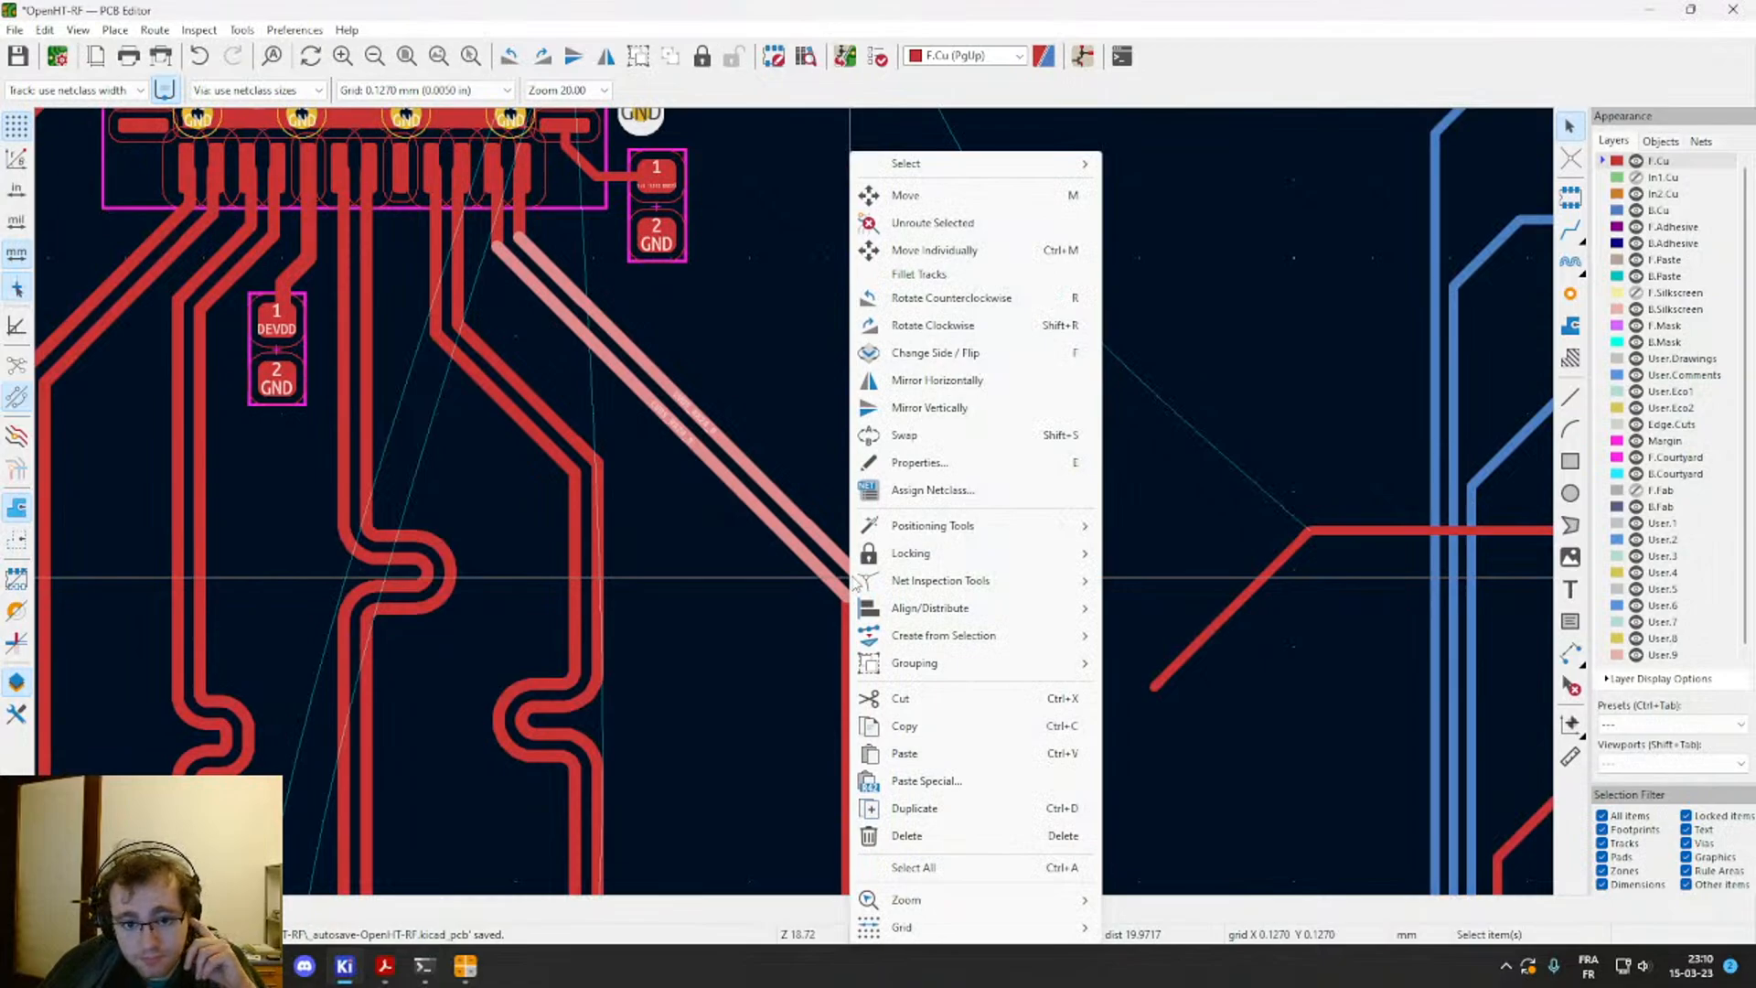
left_click(924, 274)
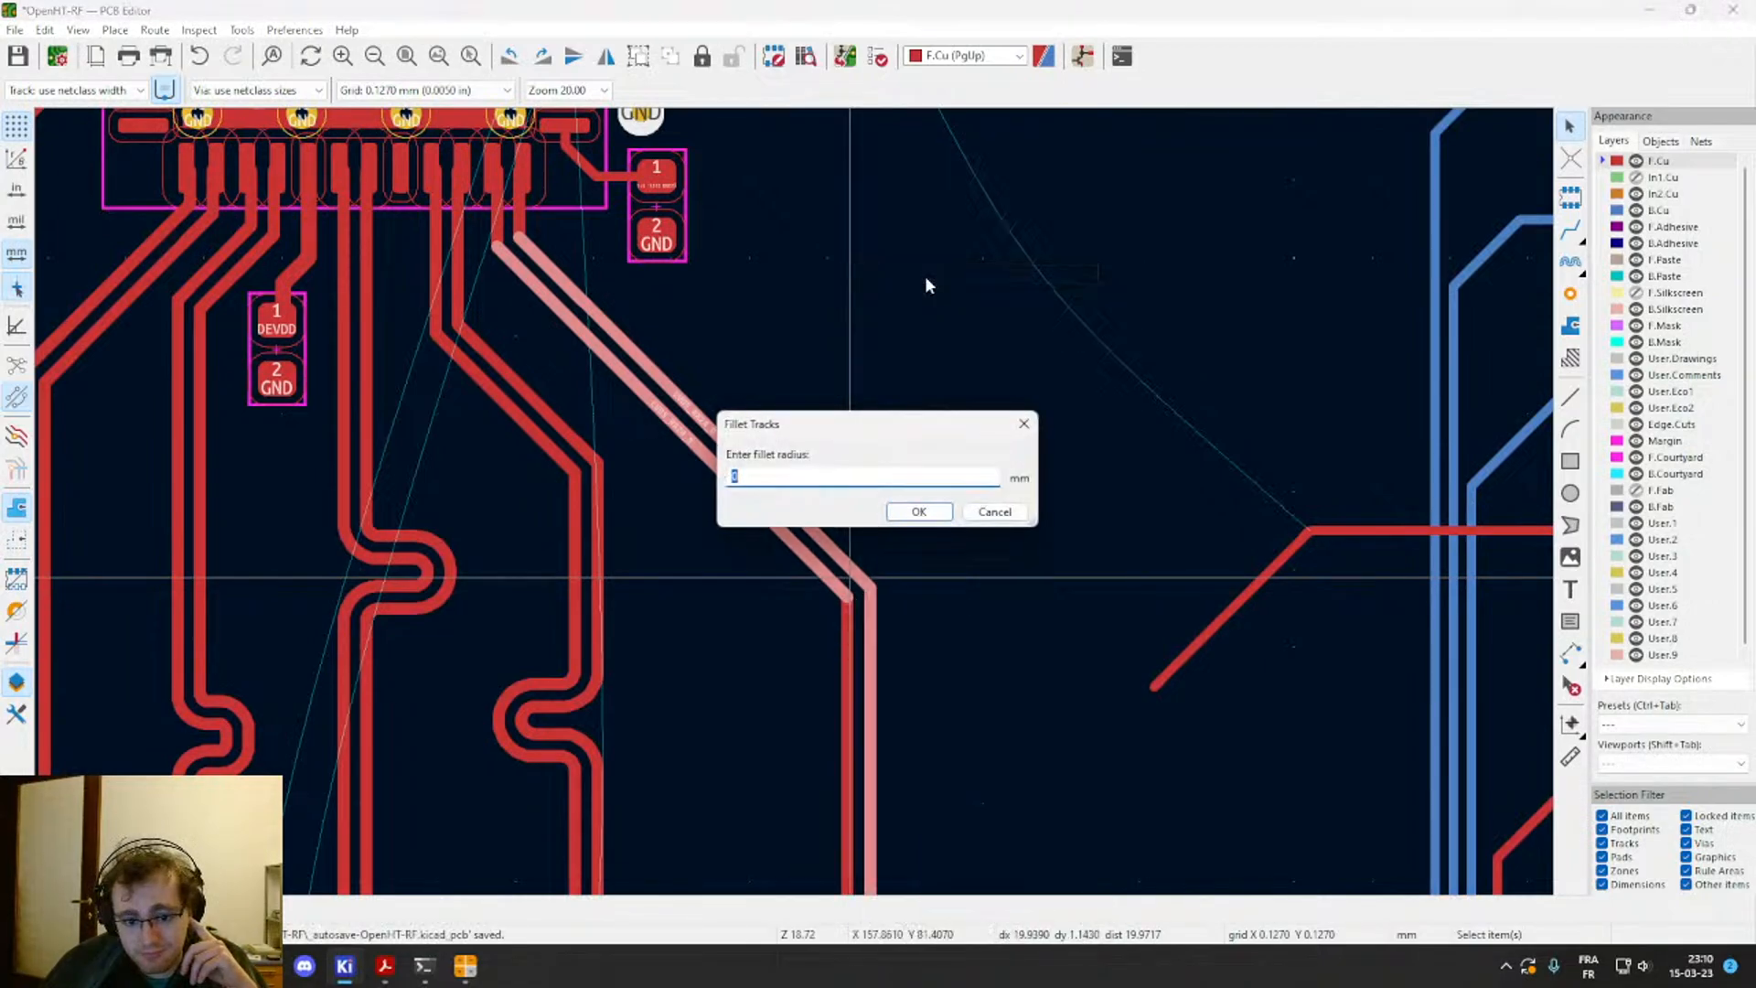
left_click(918, 511)
key("ctrl+z")
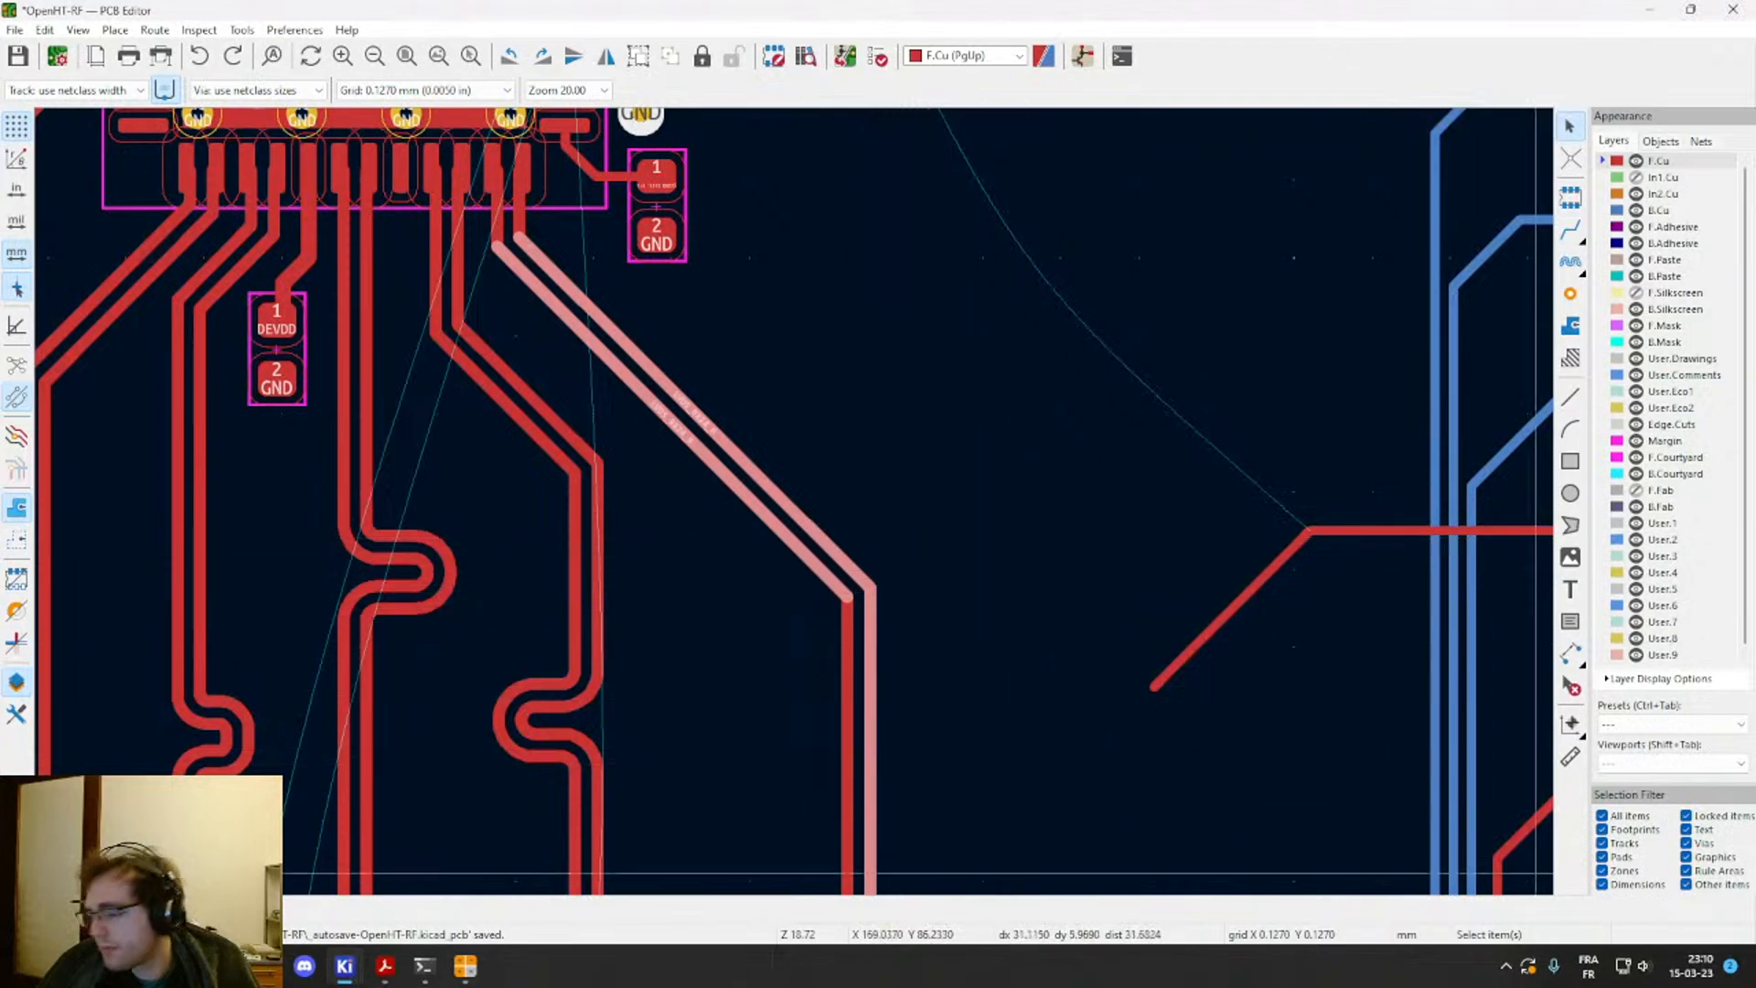
Step: Fillet the upper corner of both LVDS_RX24 tracks with a 0.5 mm radius and examine the rounded bend
left_click_drag(916, 627, 843, 604)
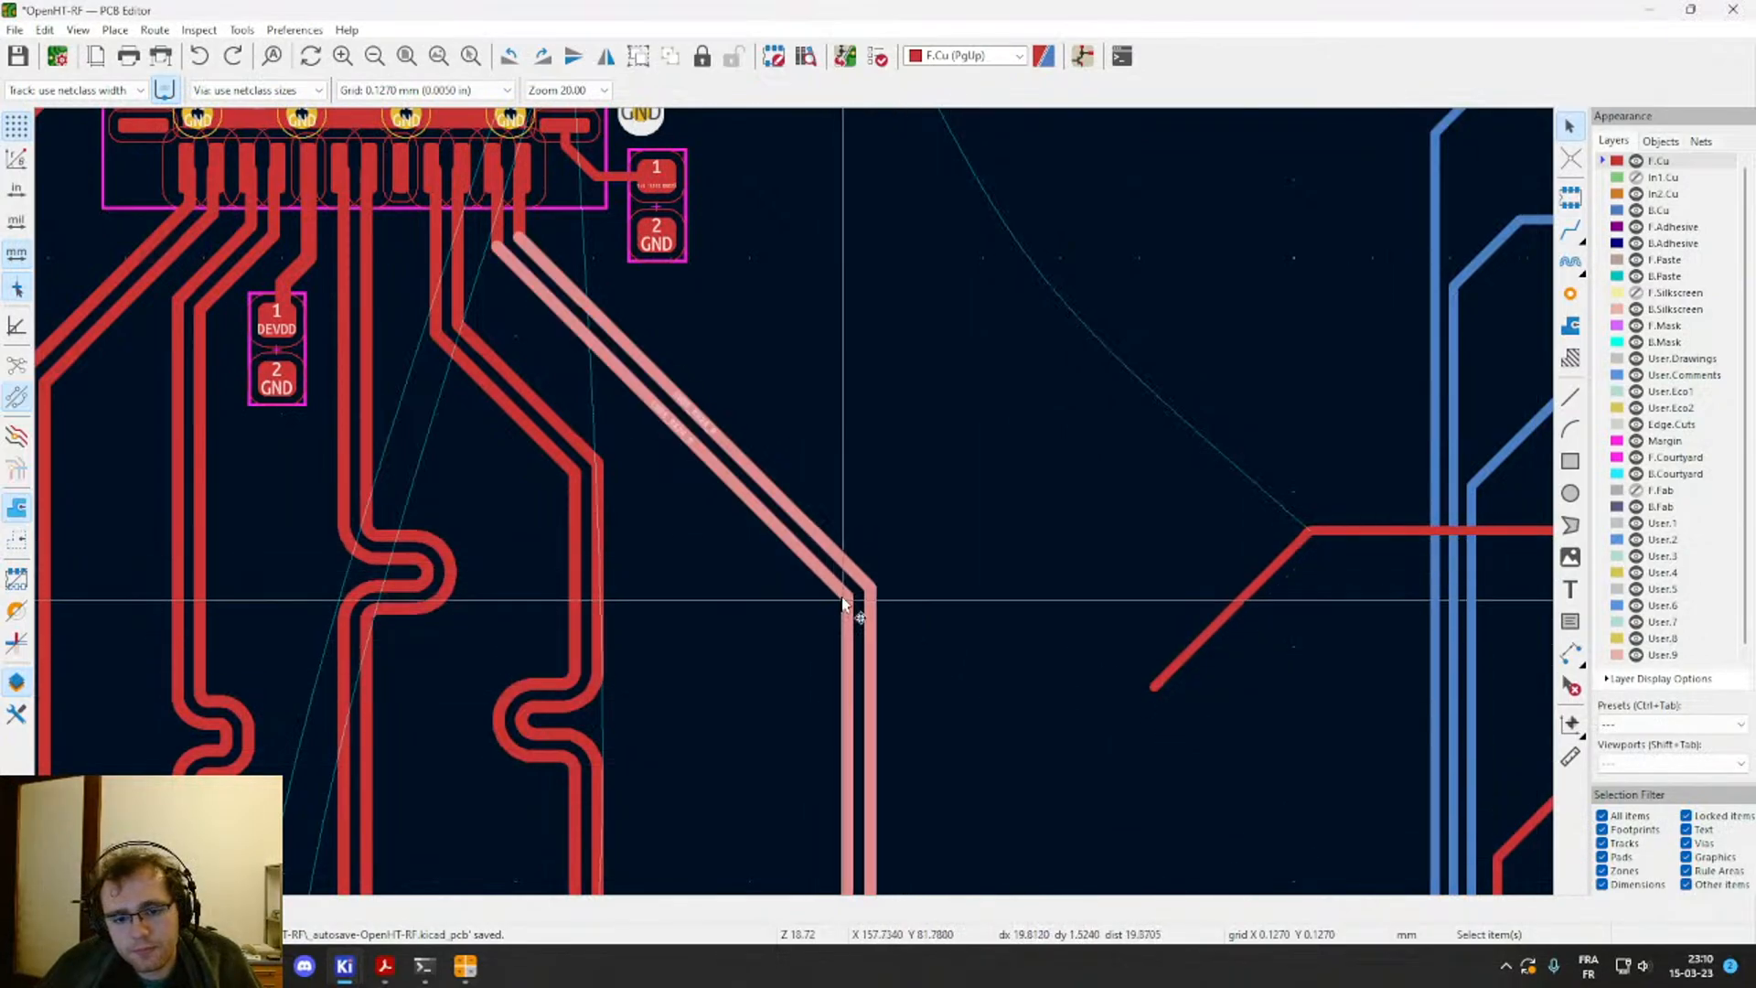
right_click(844, 603)
left_click(914, 274)
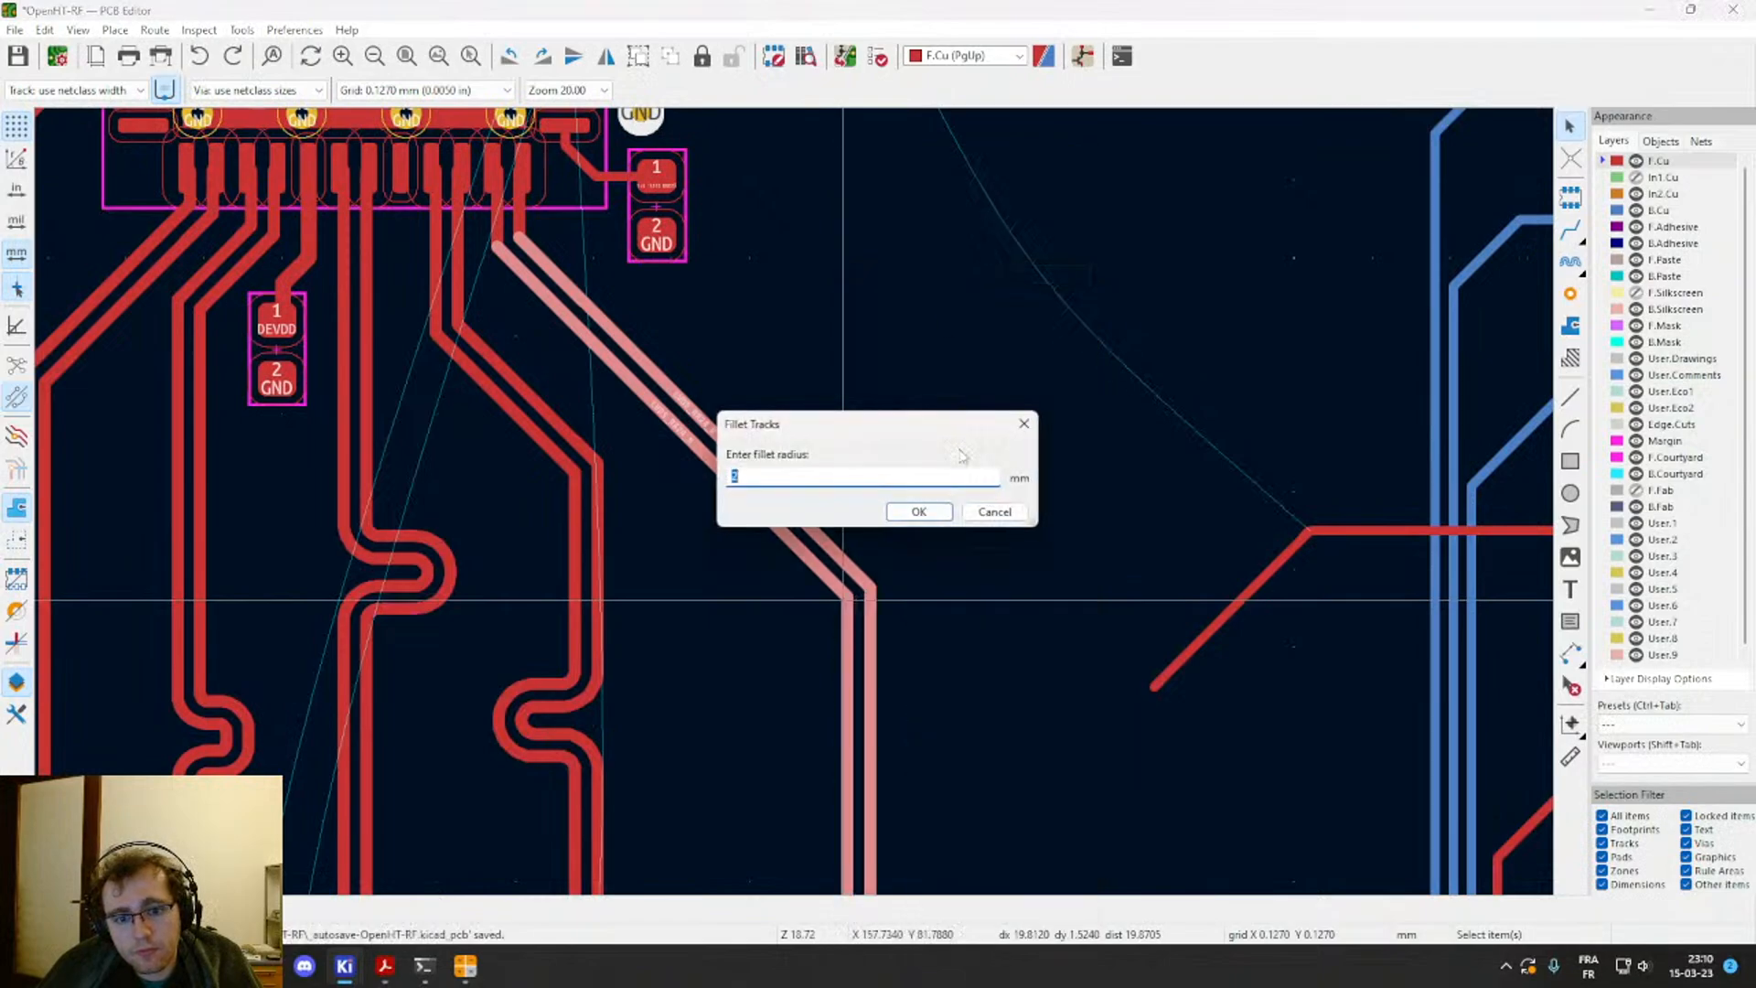
type("0.5")
key("Return")
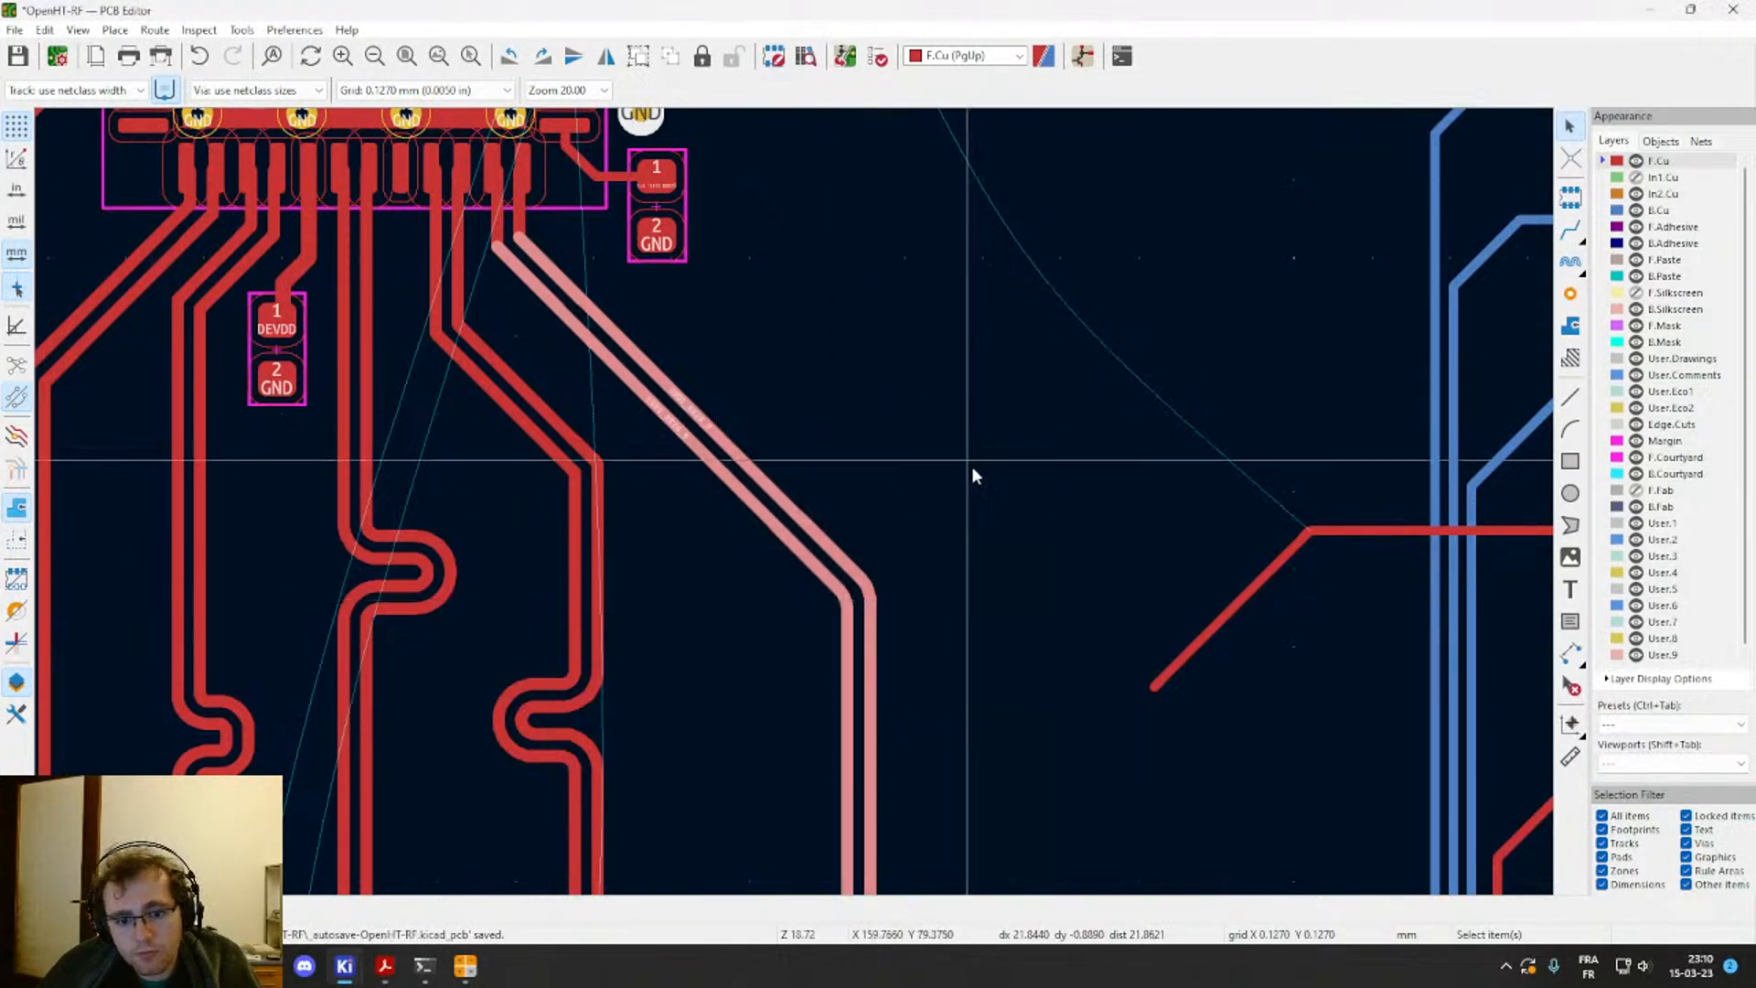
left_click(971, 486)
scroll(836, 586, "up", 5)
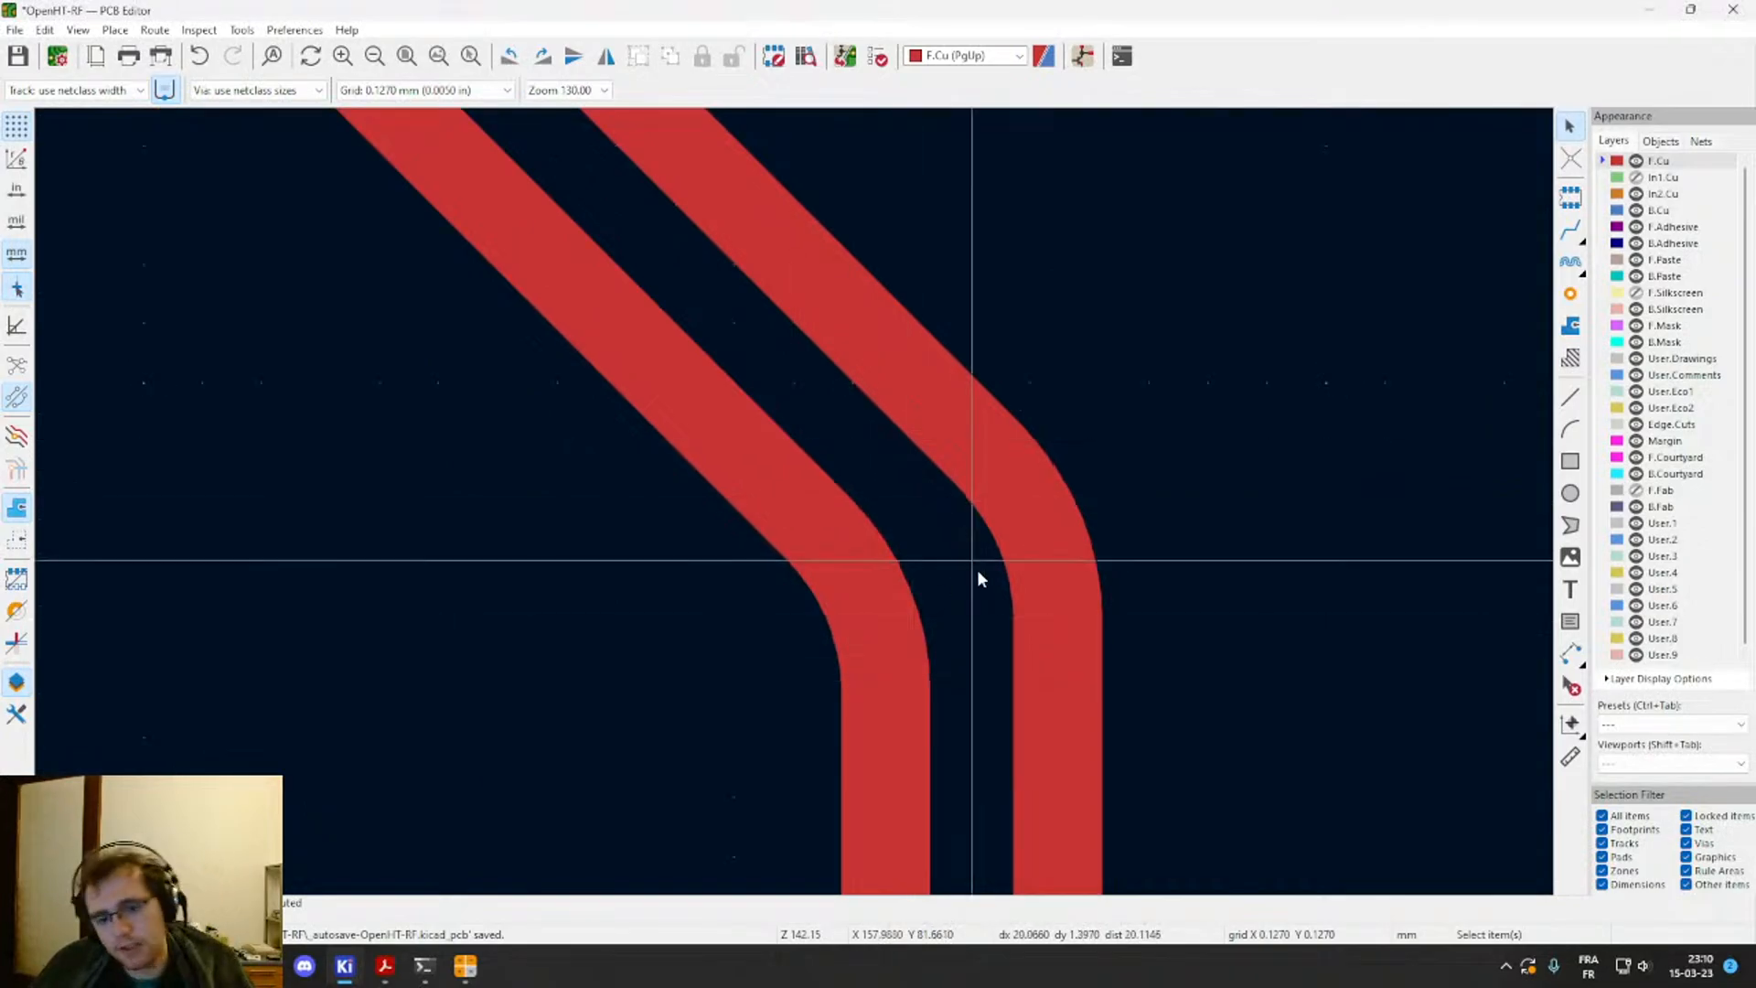
Step: Undo the 0.5 mm fillet on the LVDS_RX24 pair's corner and inspect the sharp bend
key("ctrl+z")
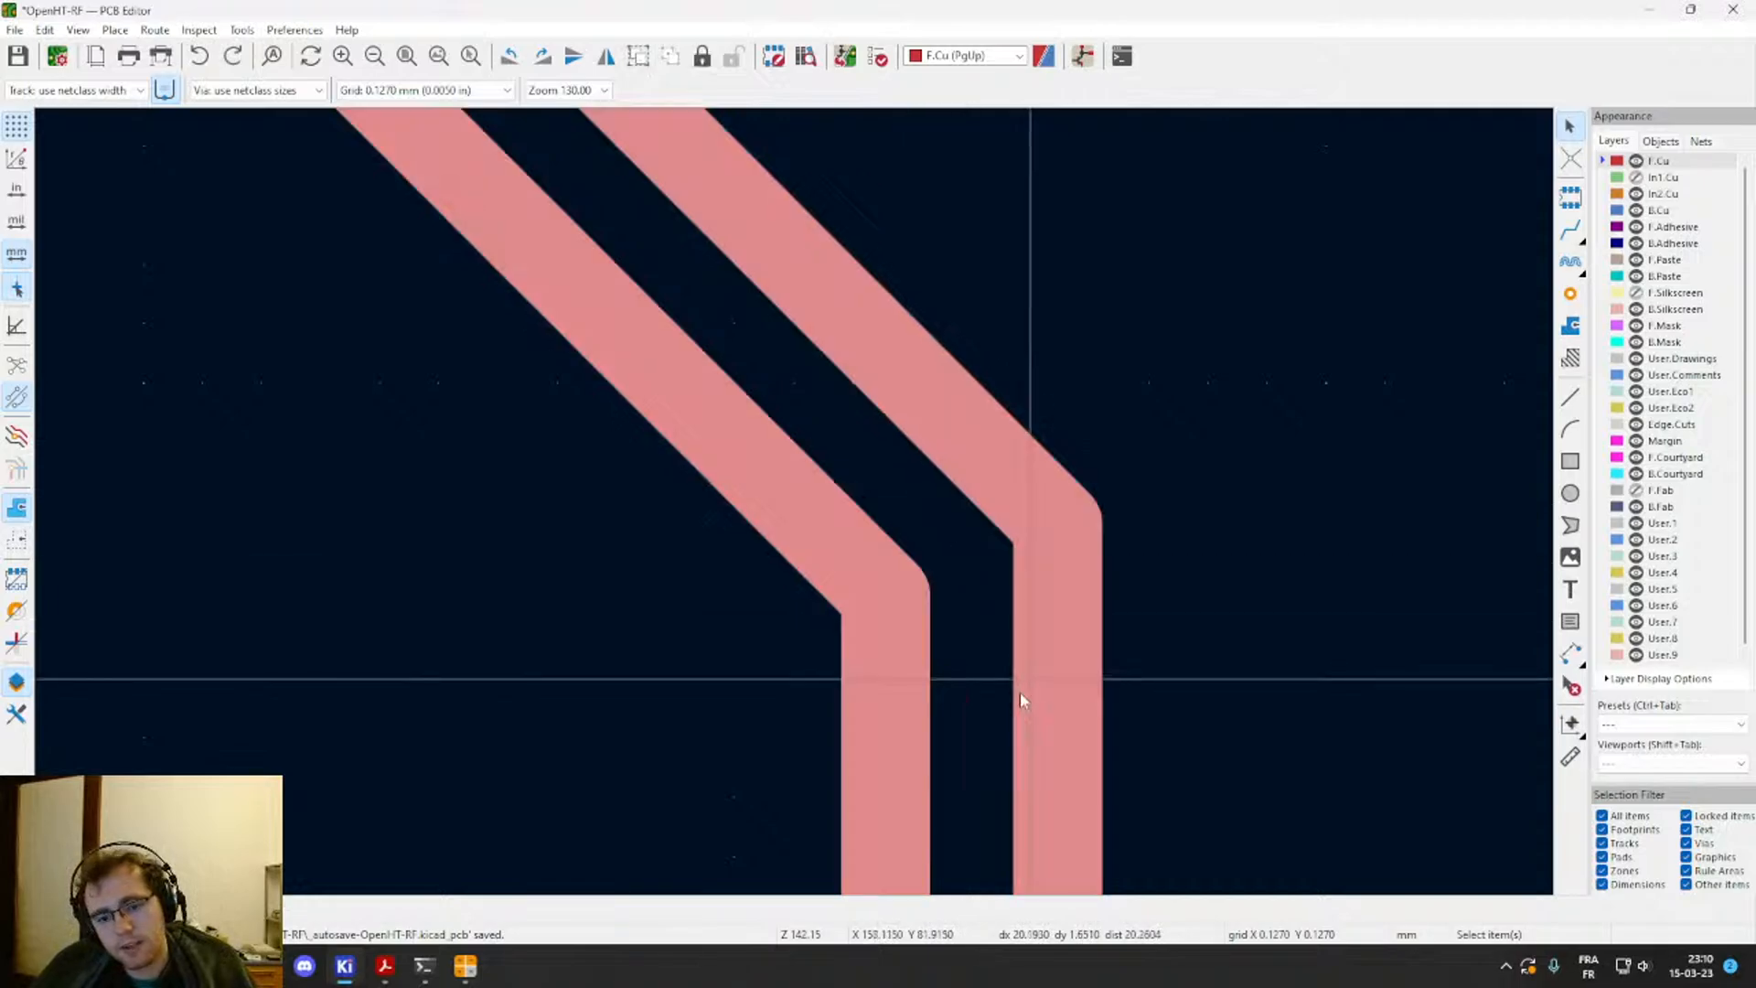
scroll(977, 563, "down", 2)
scroll(795, 514, "up", 2)
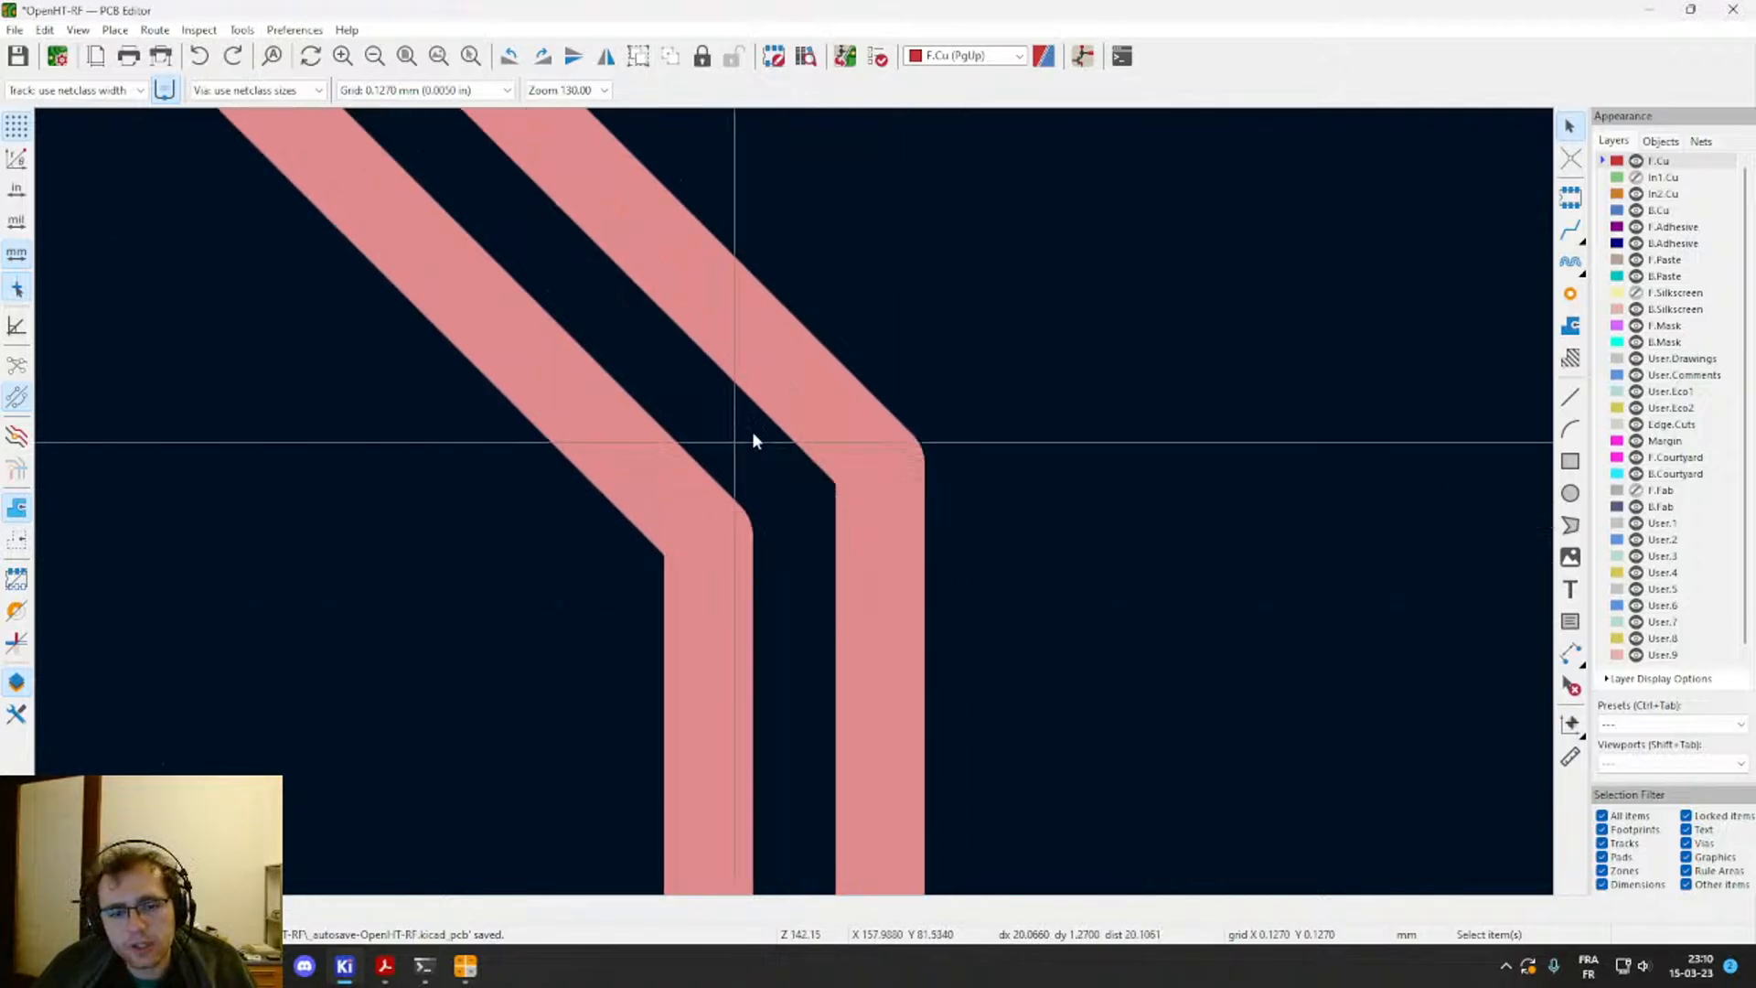
Step: Compare the sharp upper corner of the LVDS_RX24 pair with the rounded meander bends of the neighbouring LVDS_RXCLK pair
scroll(793, 502, "down", 3)
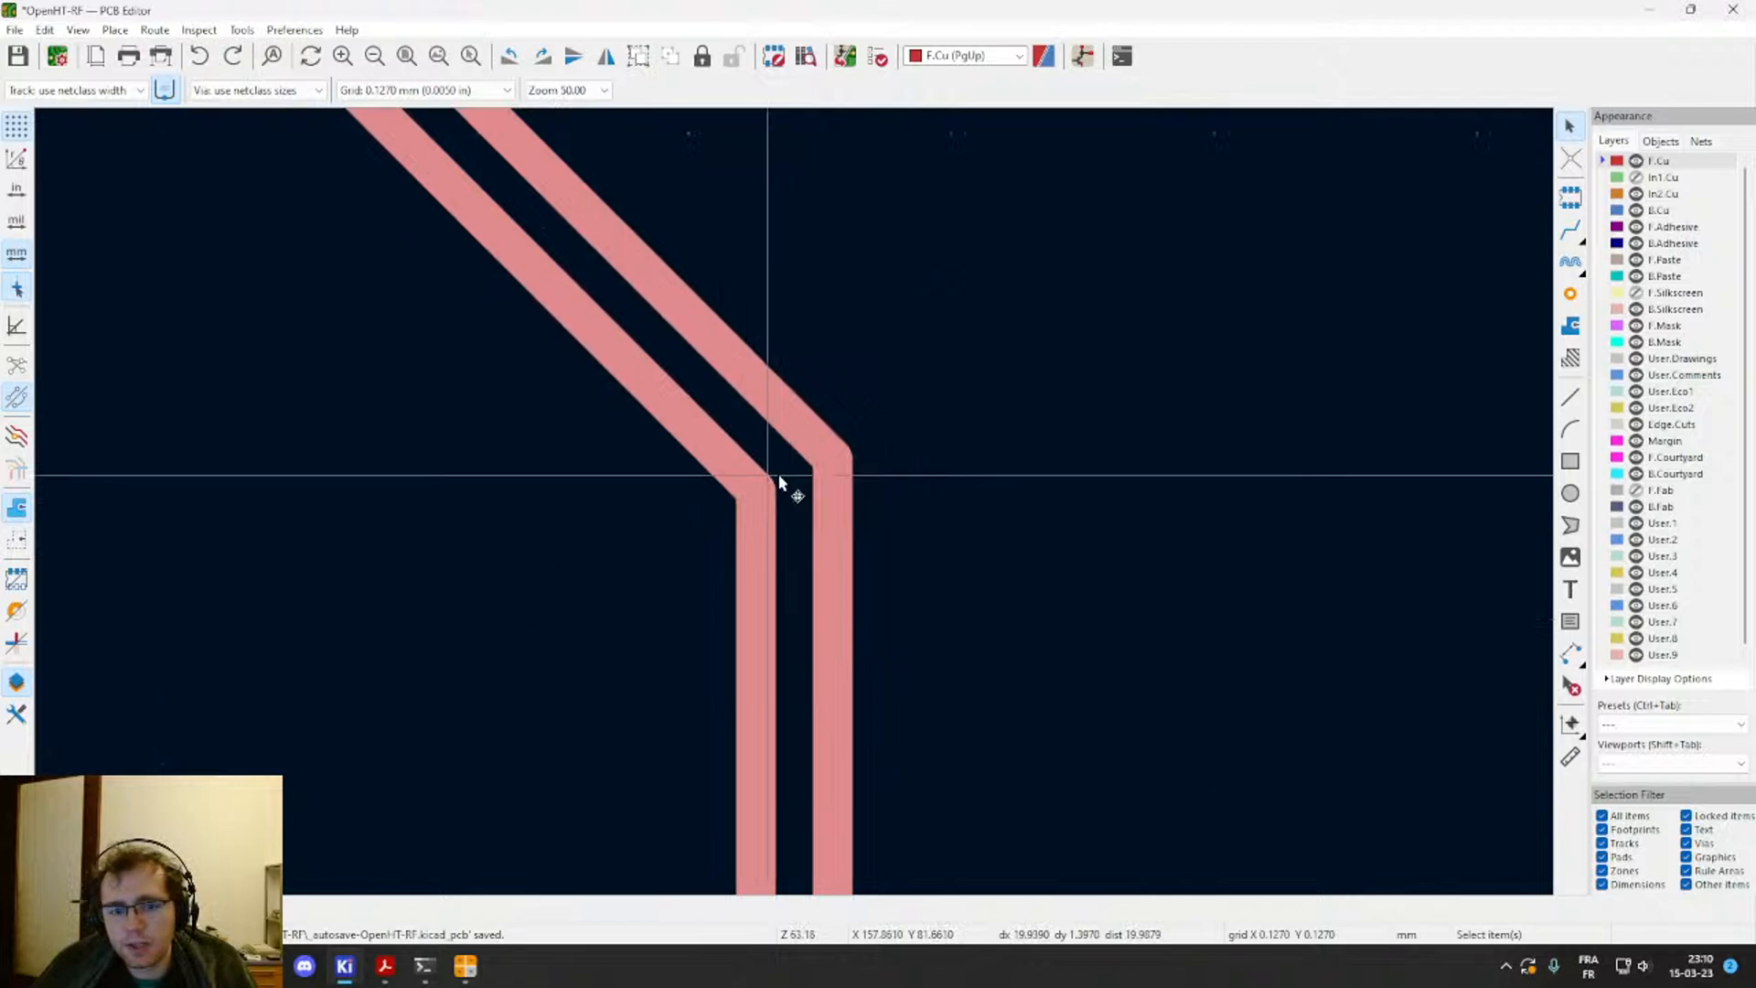
middle_click_drag(778, 472, 794, 543)
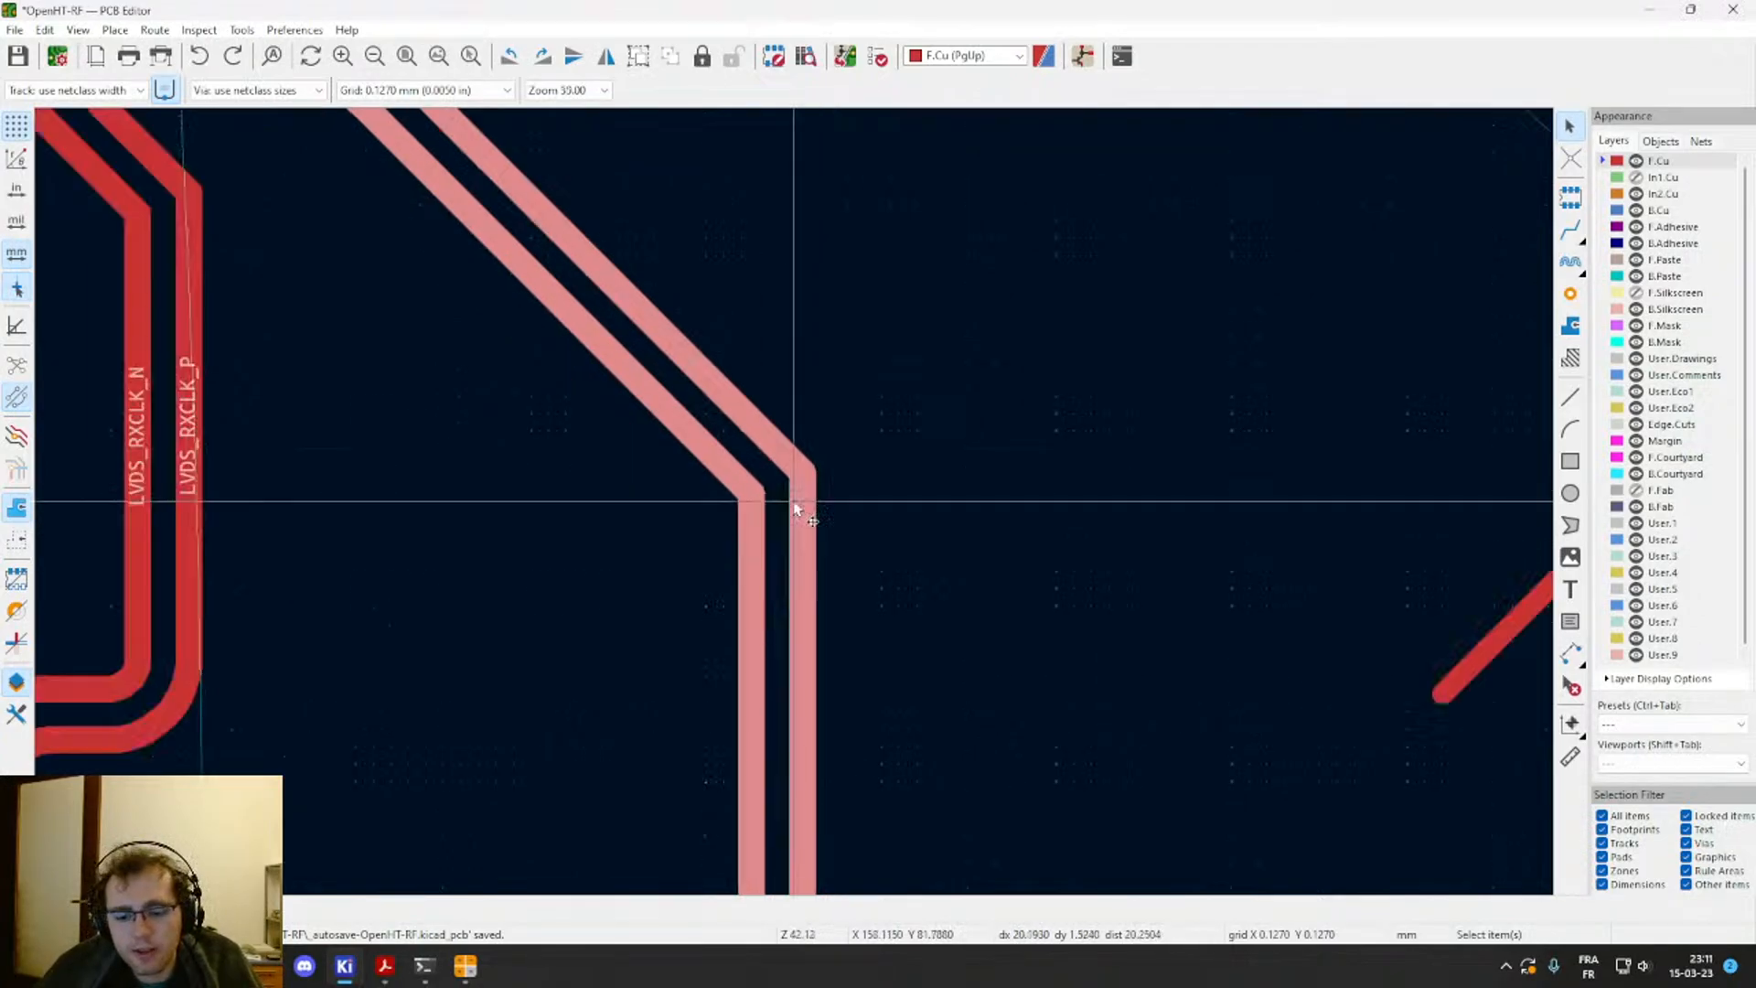
scroll(796, 508, "down", 1)
middle_click_drag(632, 490, 653, 560)
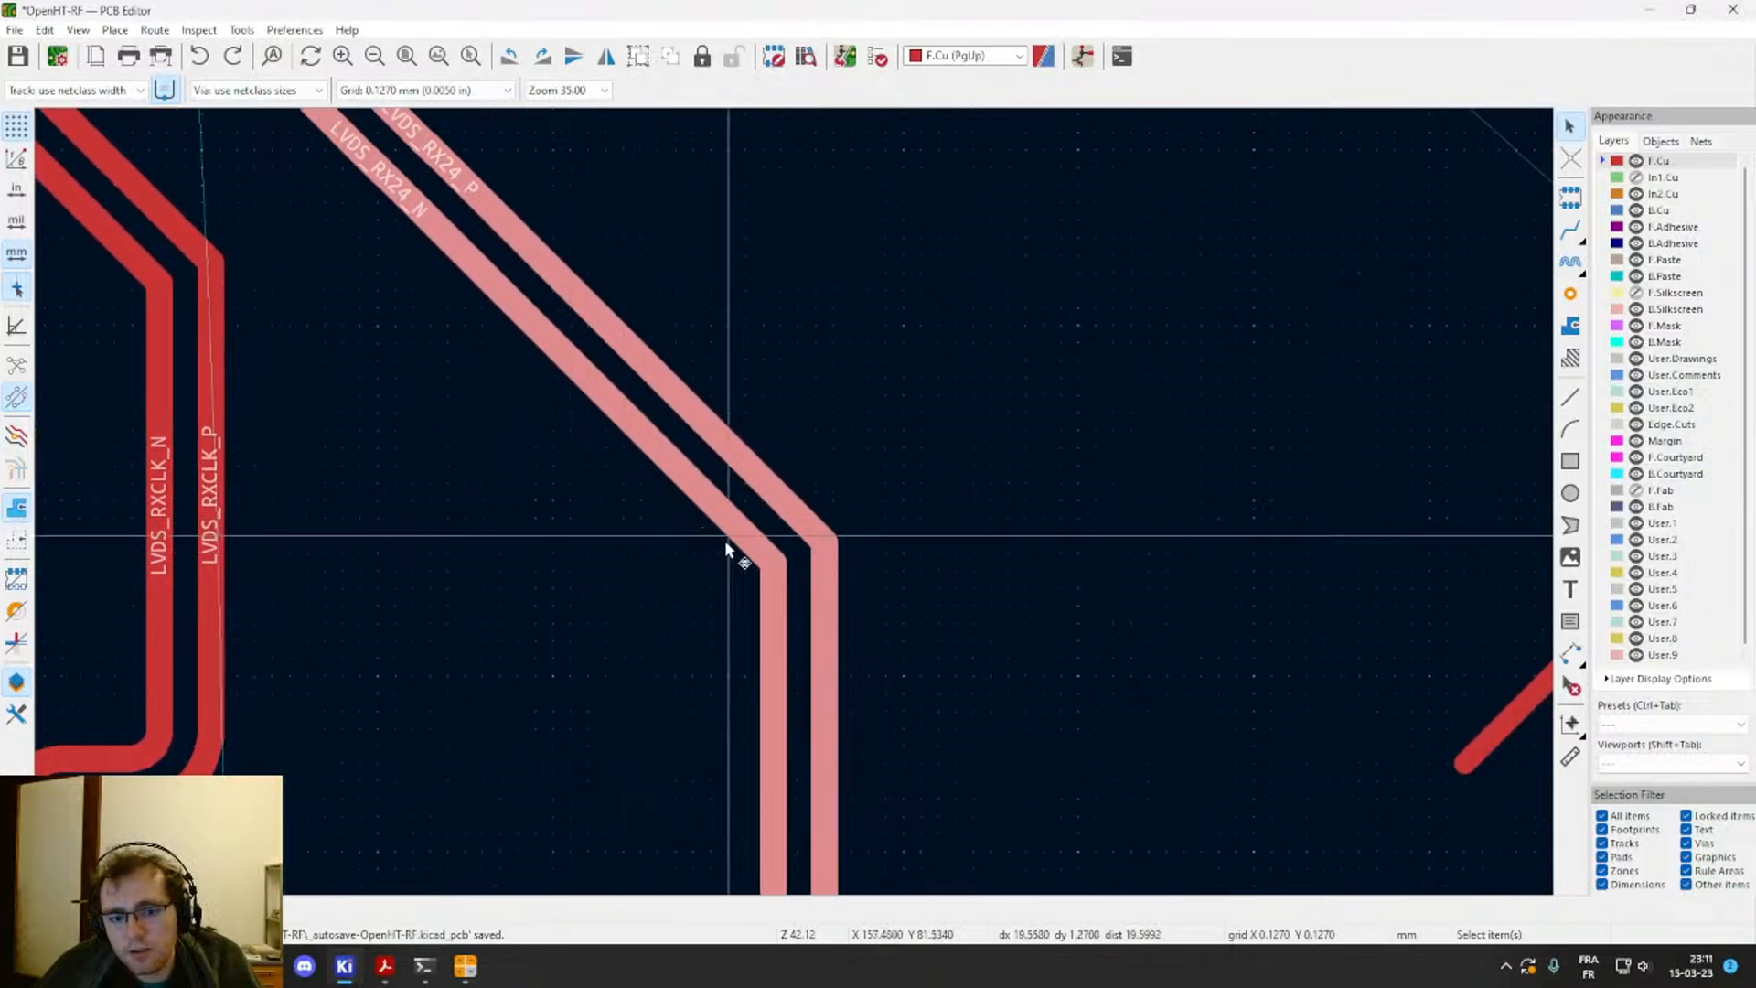
scroll(642, 542, "down", 1)
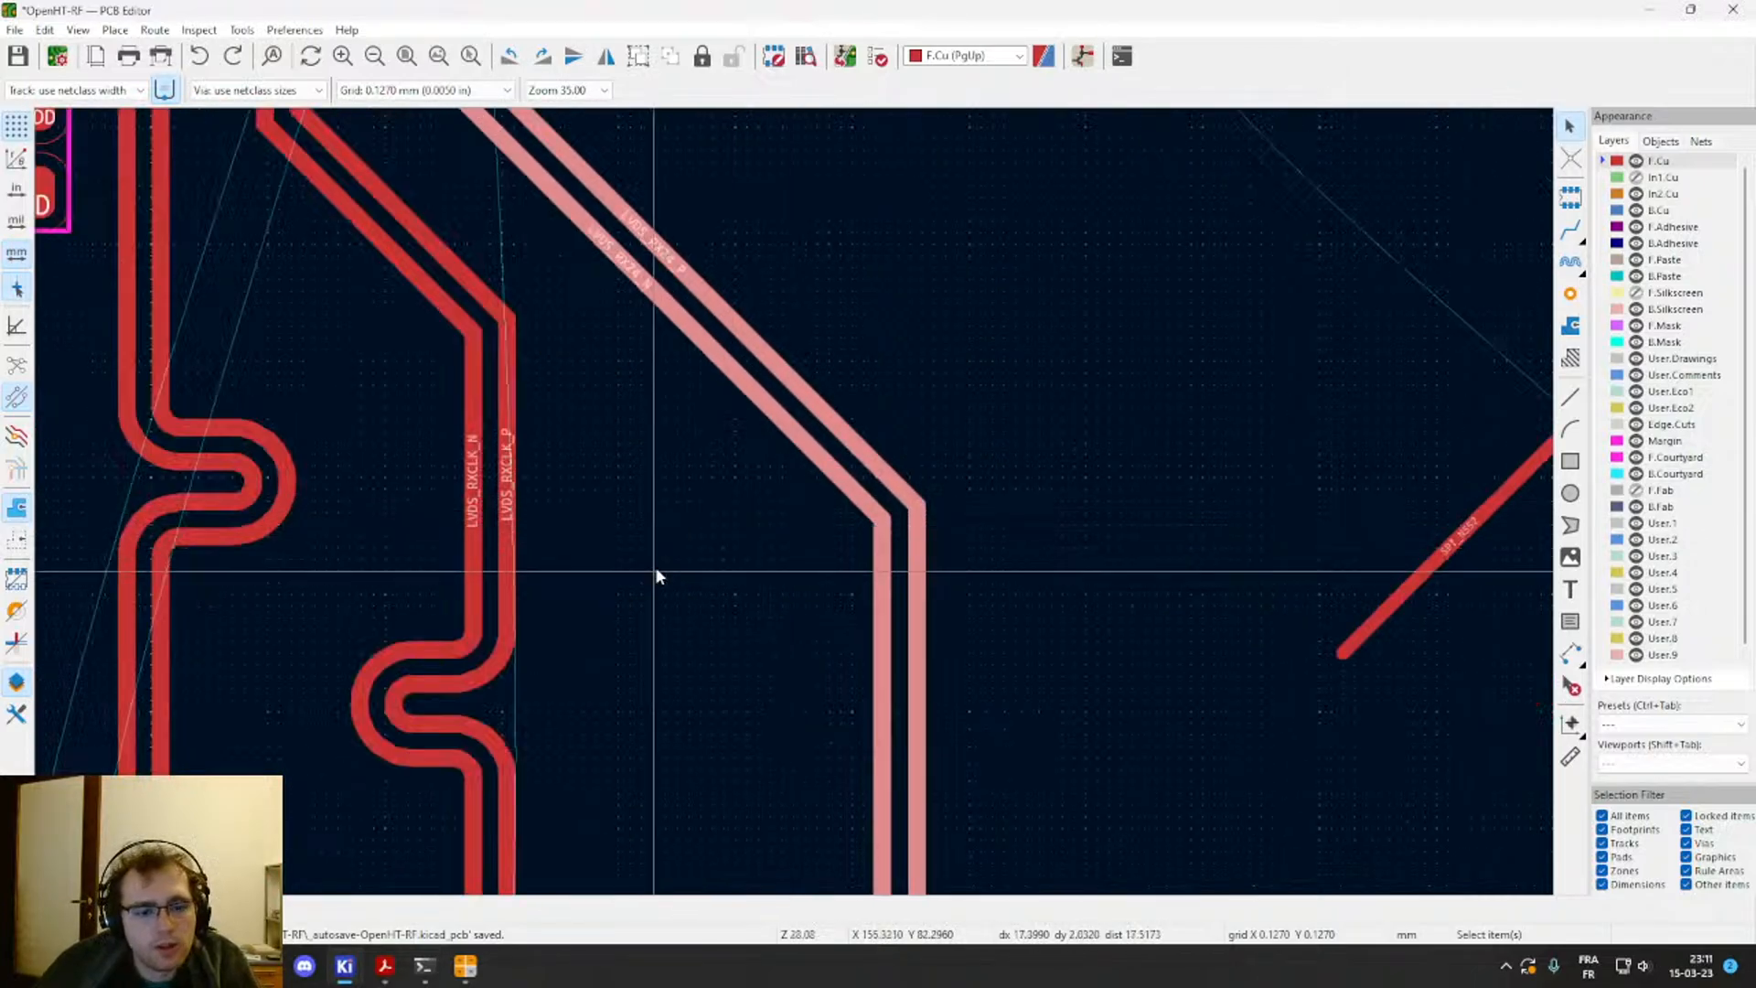
scroll(724, 578, "up", 3)
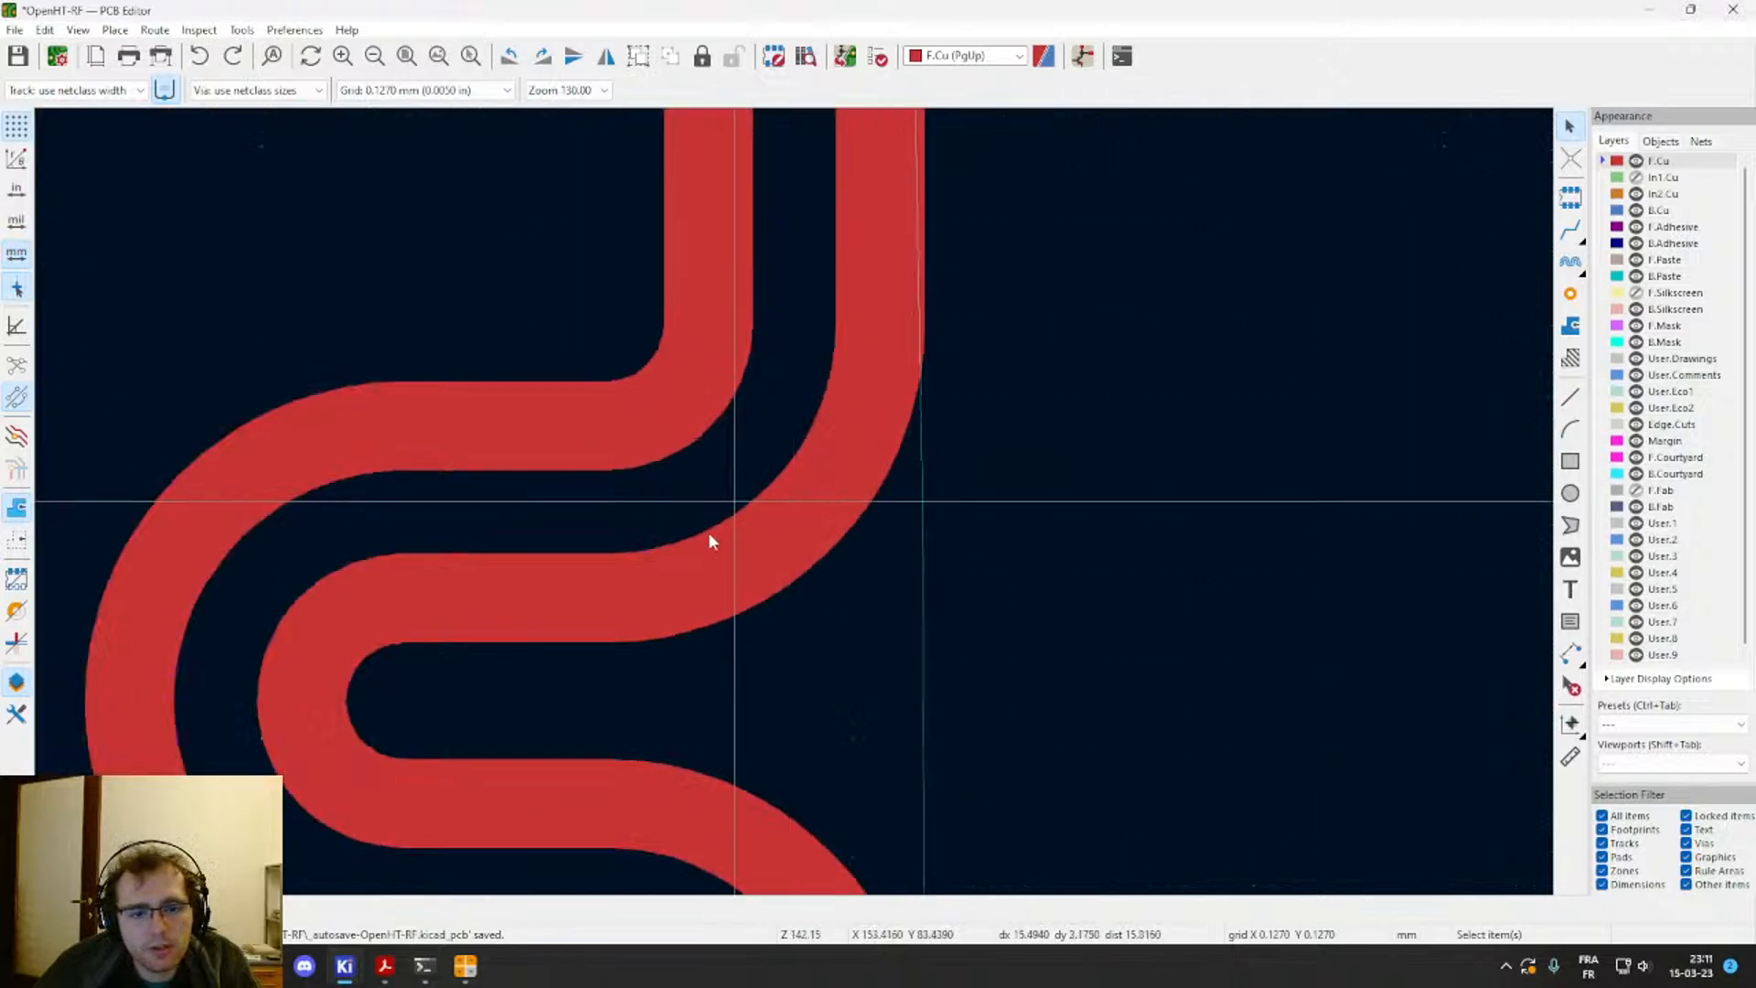
scroll(797, 505, "down", 3)
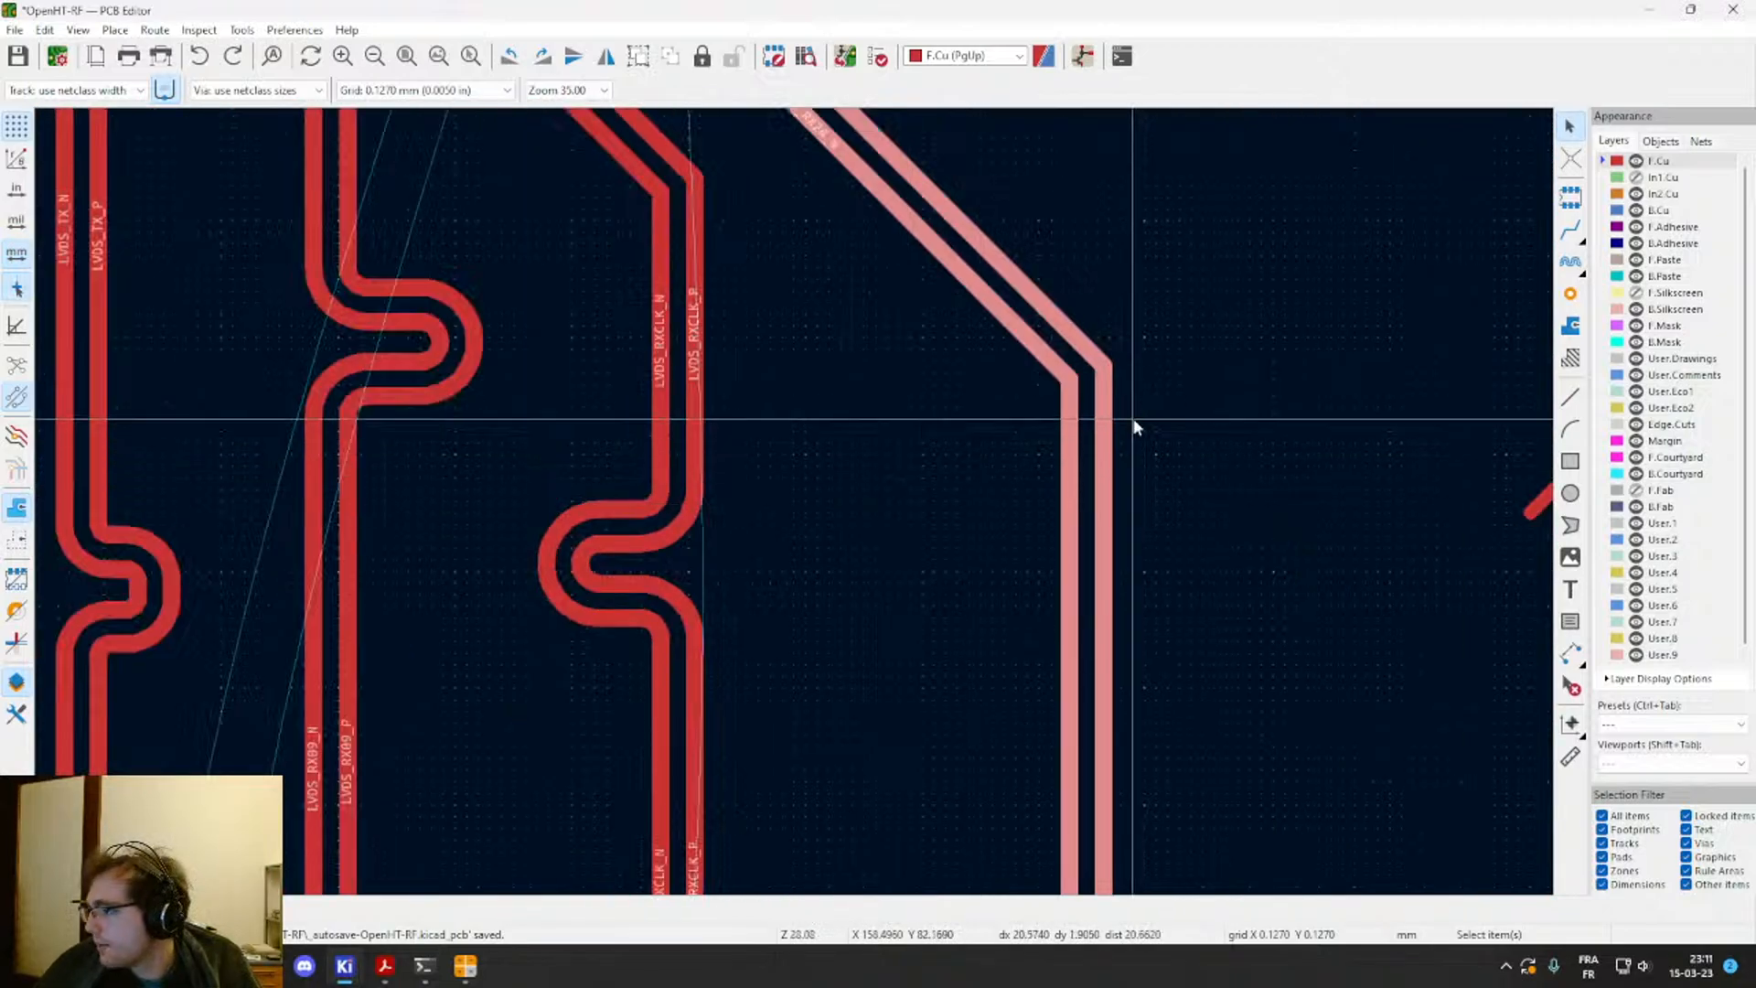
middle_click_drag(1046, 451, 1031, 461)
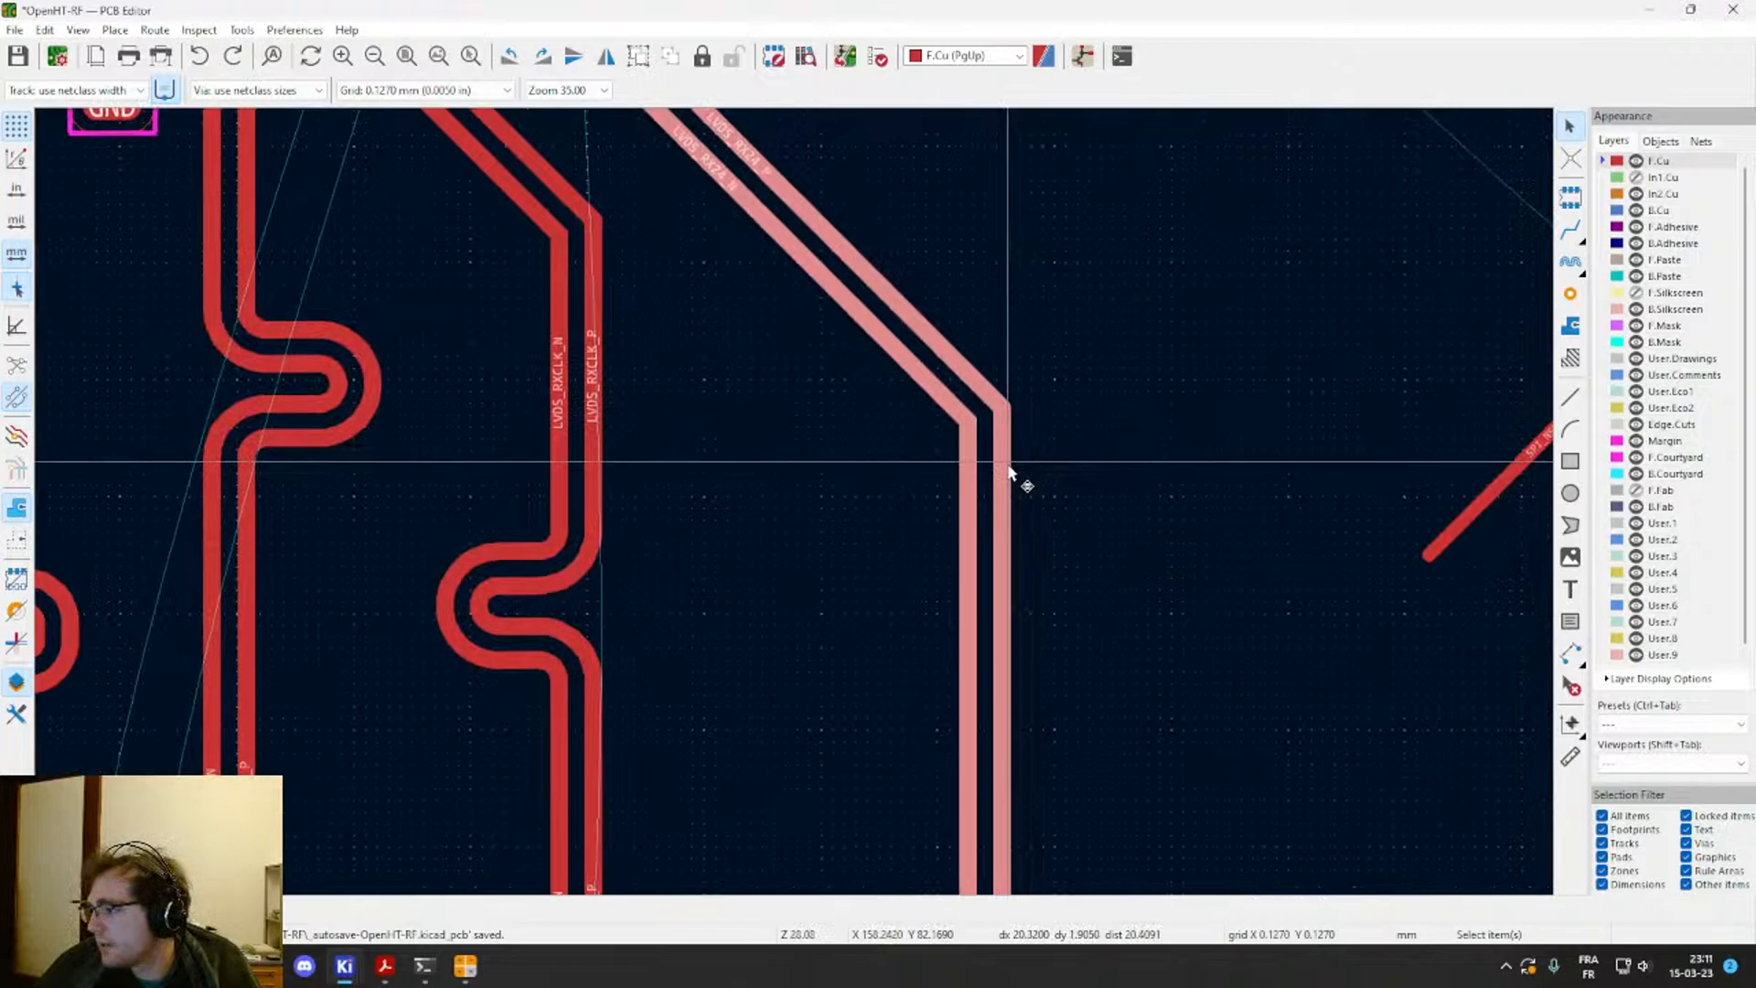
middle_click_drag(1022, 490, 793, 499)
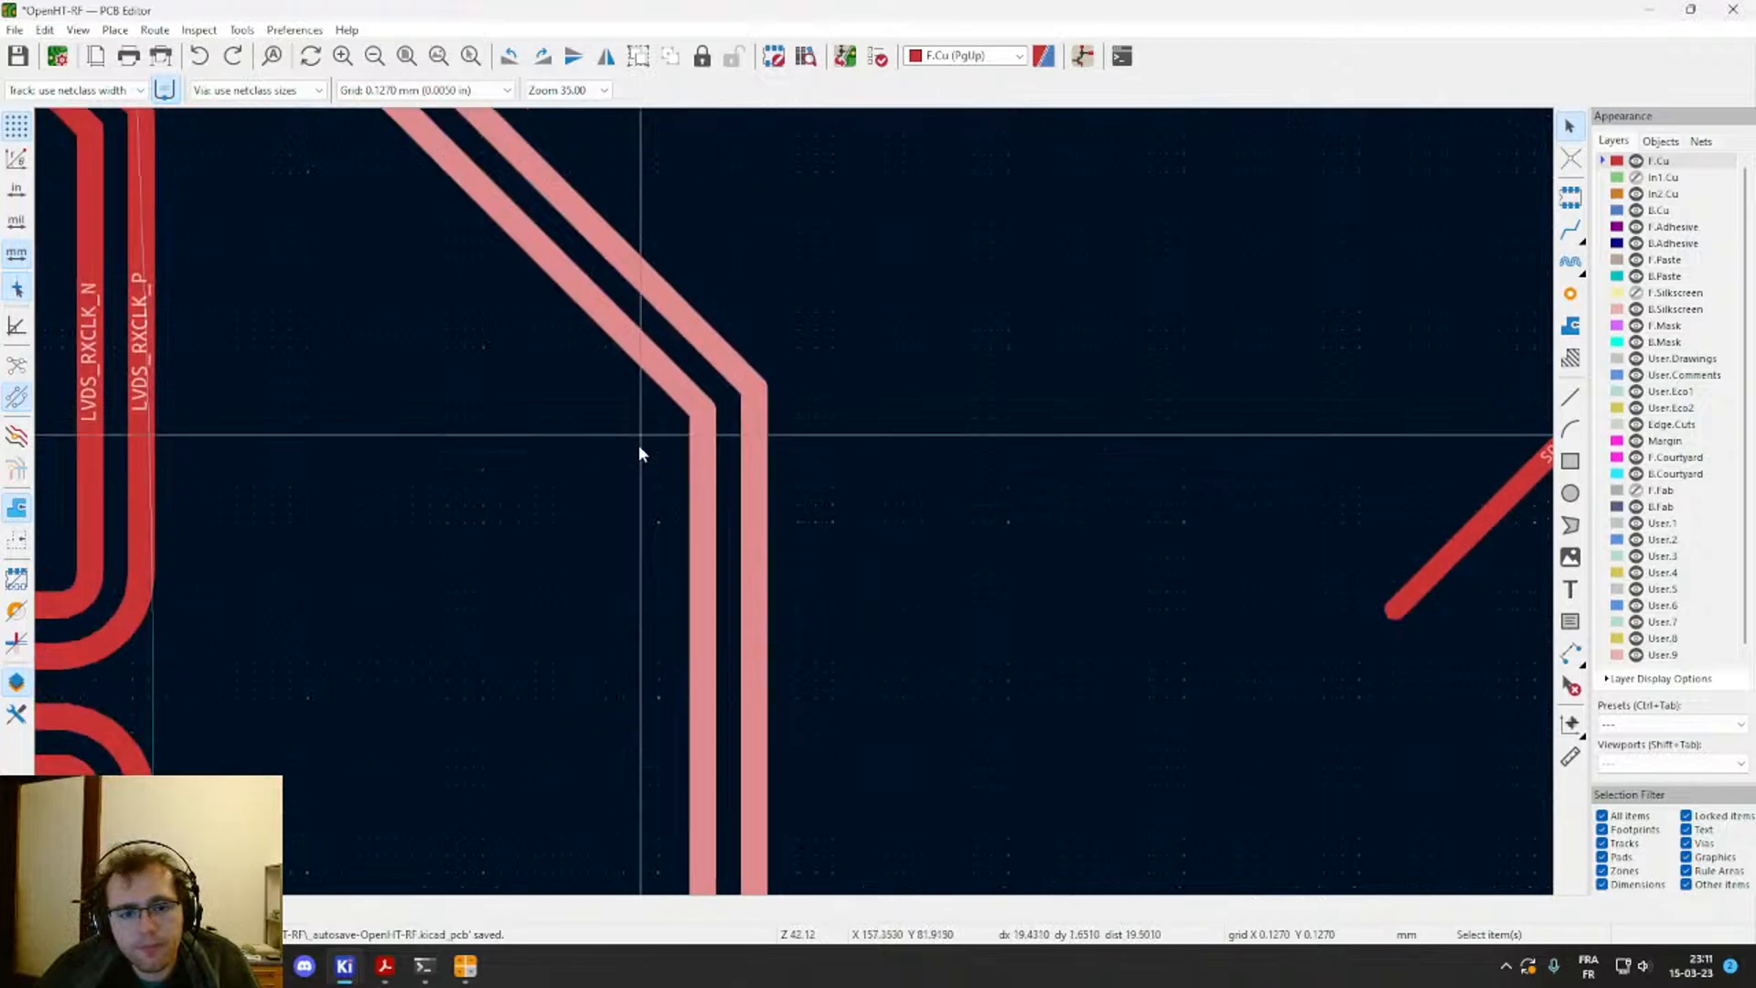
middle_click_drag(638, 445, 792, 501)
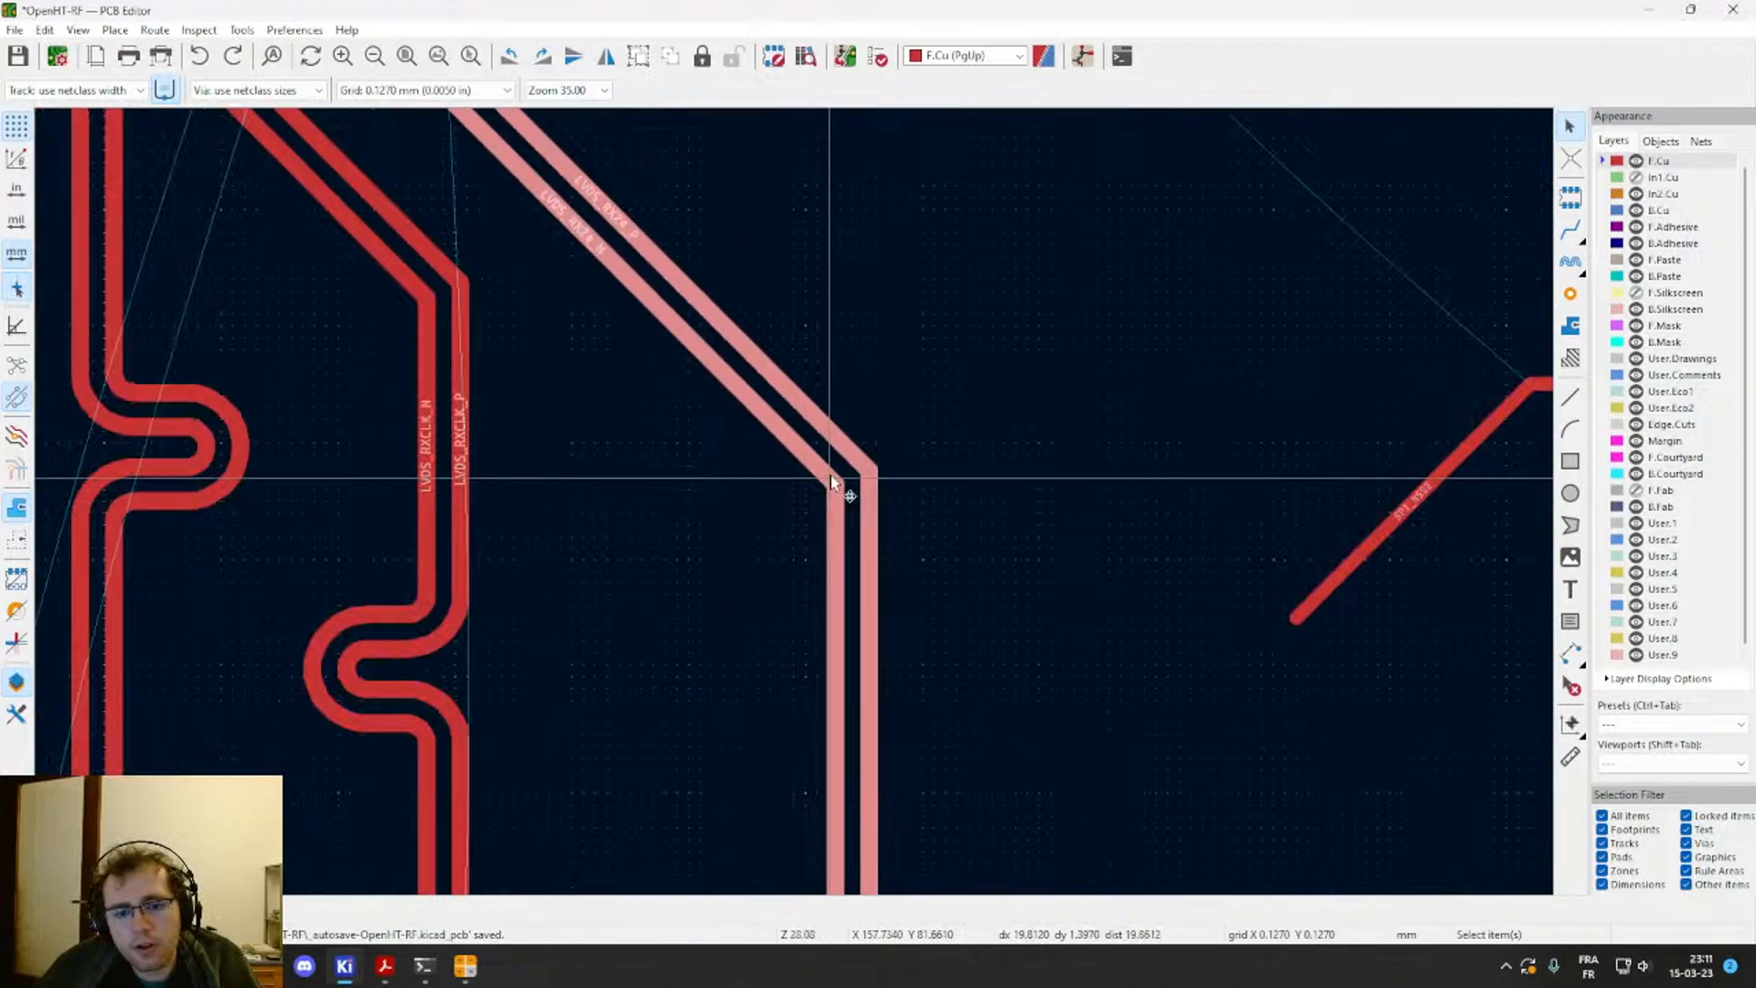
middle_click_drag(826, 576, 785, 400)
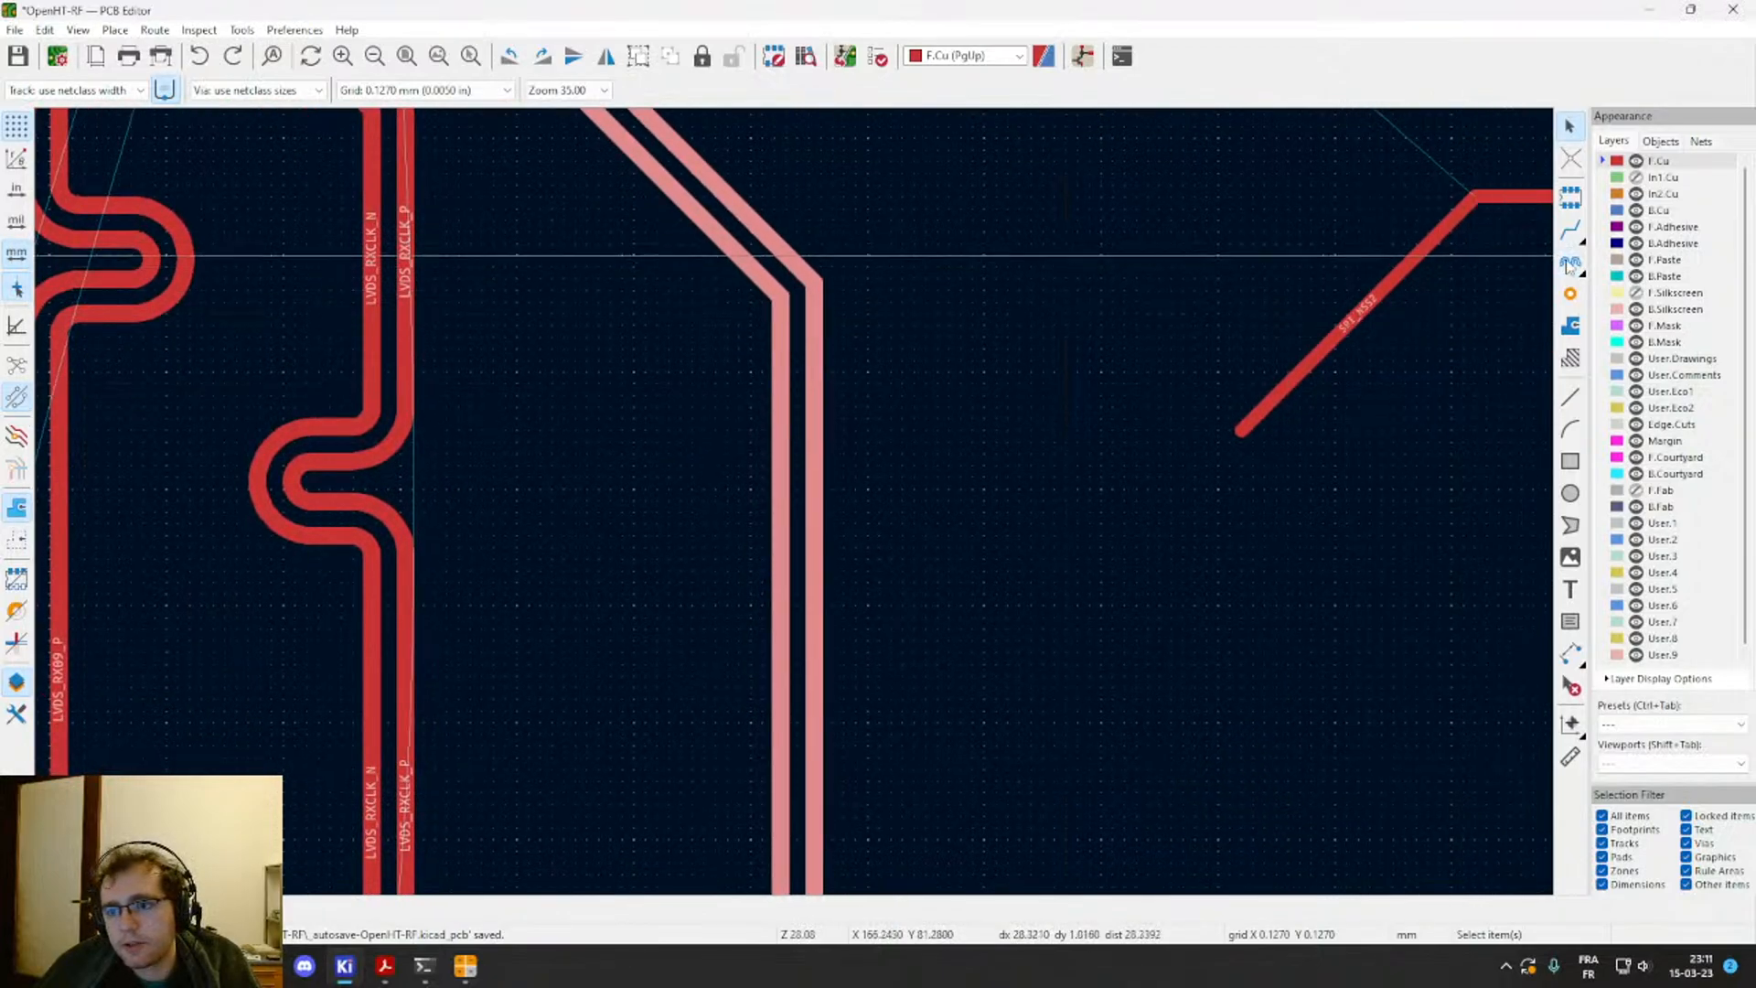
Step: Length-tune the LVDS_RX24 differential pair with a meander directly below its upper corner
left_click(1569, 265)
left_click(784, 360)
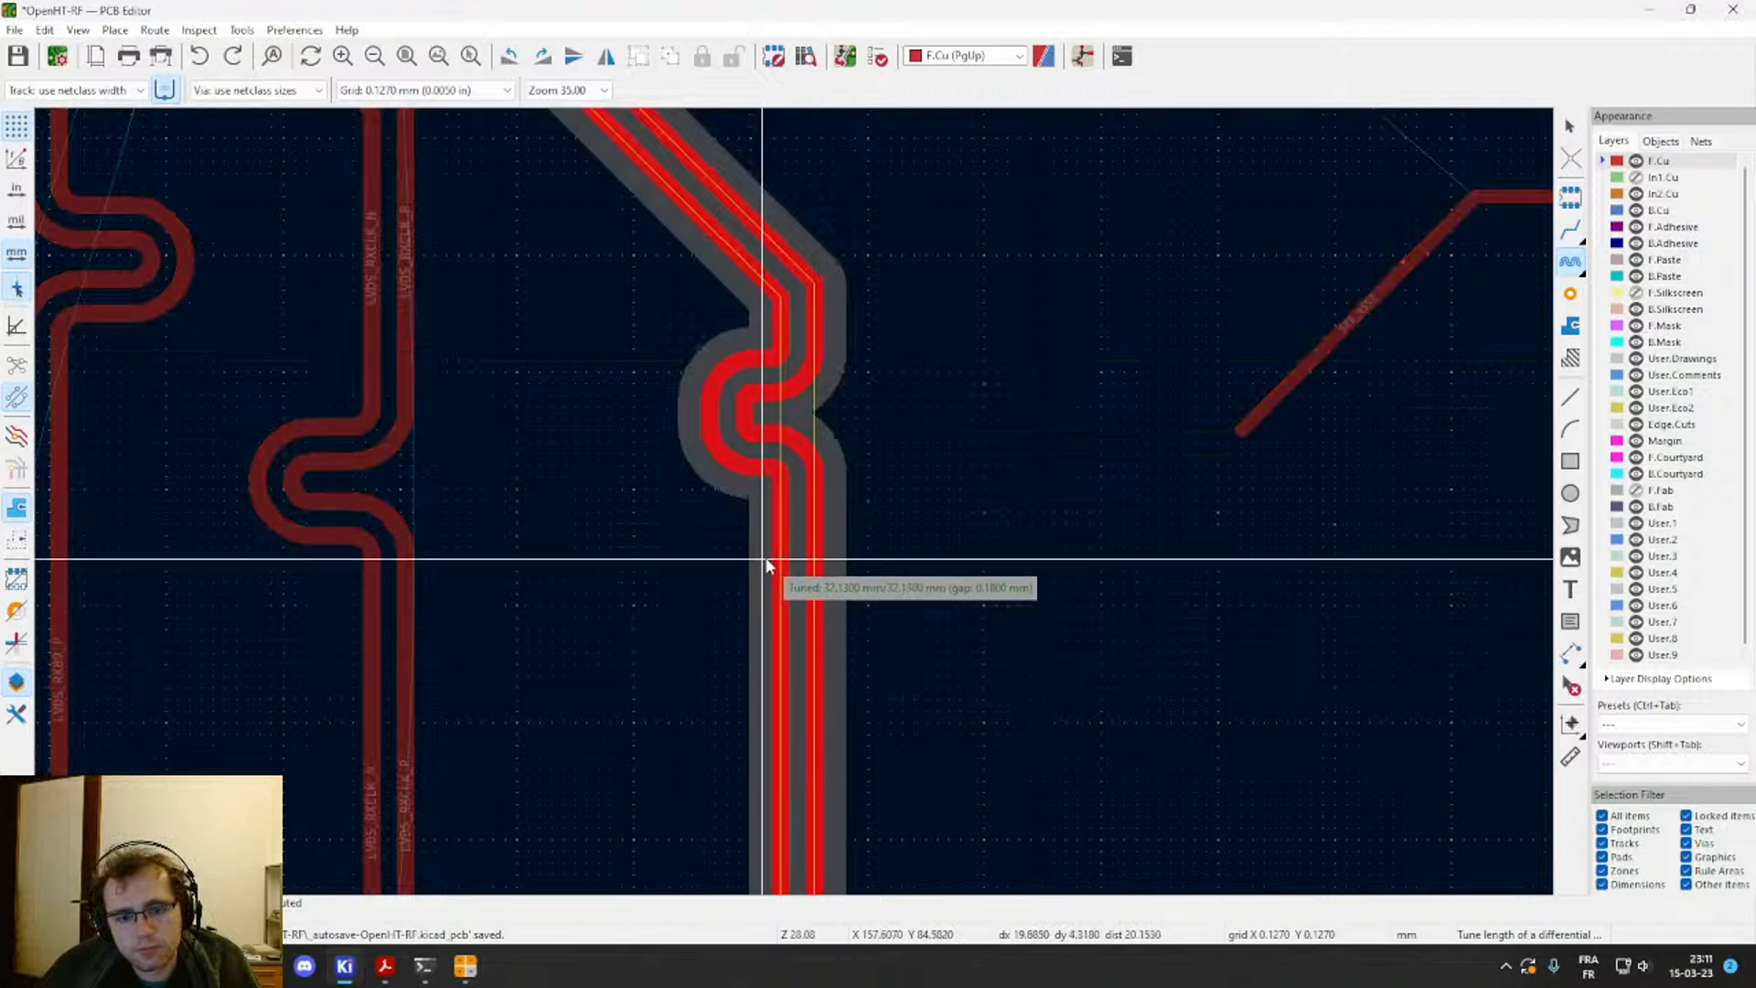
left_click(767, 564)
scroll(786, 512, "down", 6)
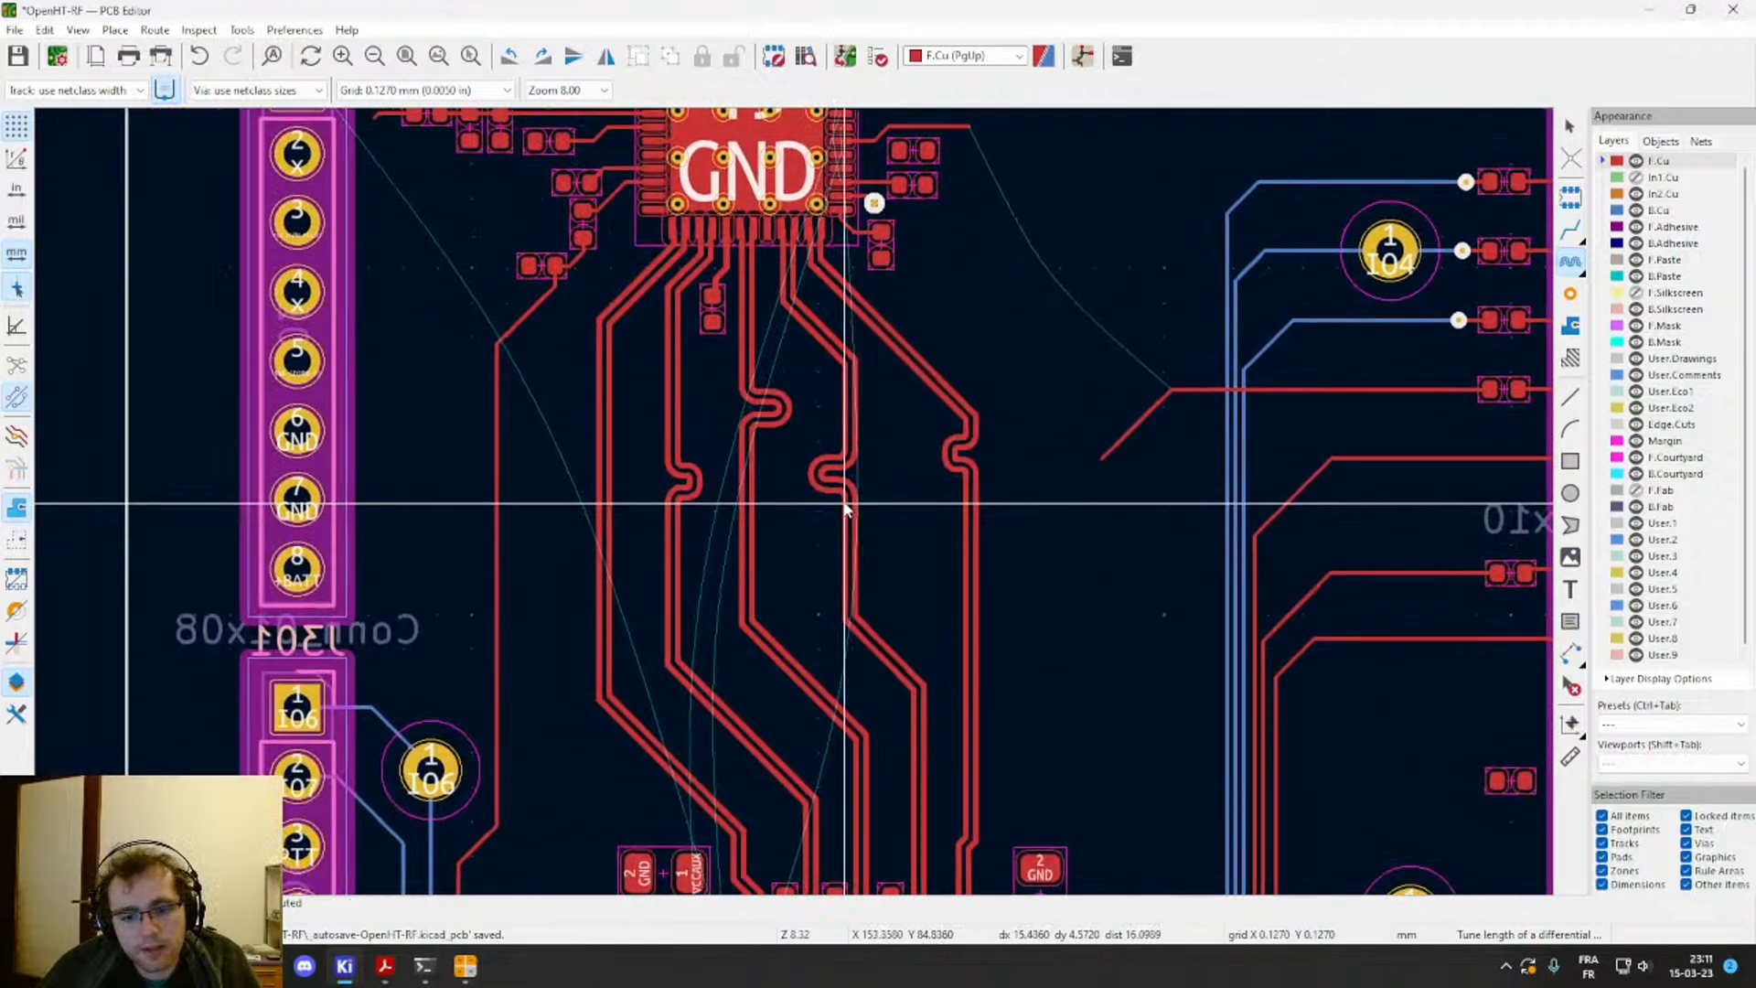
middle_click_drag(845, 508, 925, 458)
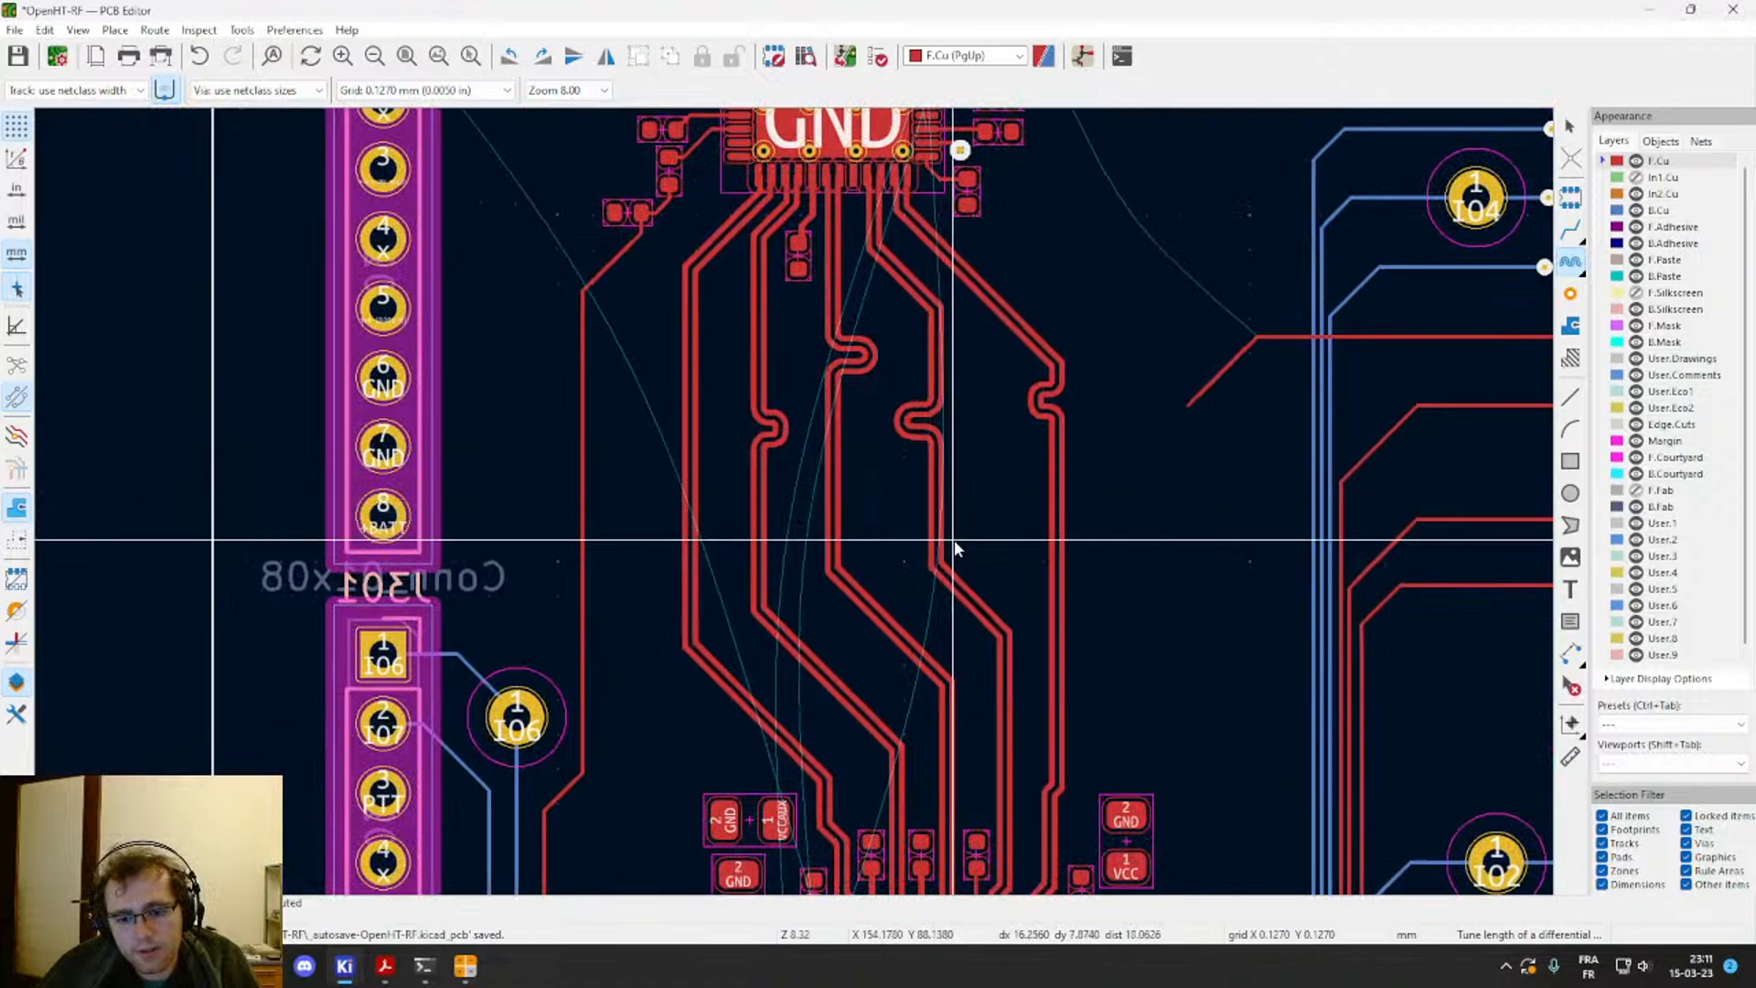
Step: Delete the meandered vertical section of the LVDS_RX24 pair and the two short diagonal stubs at its lower end
key("Escape")
left_click_drag(1082, 653, 1028, 384)
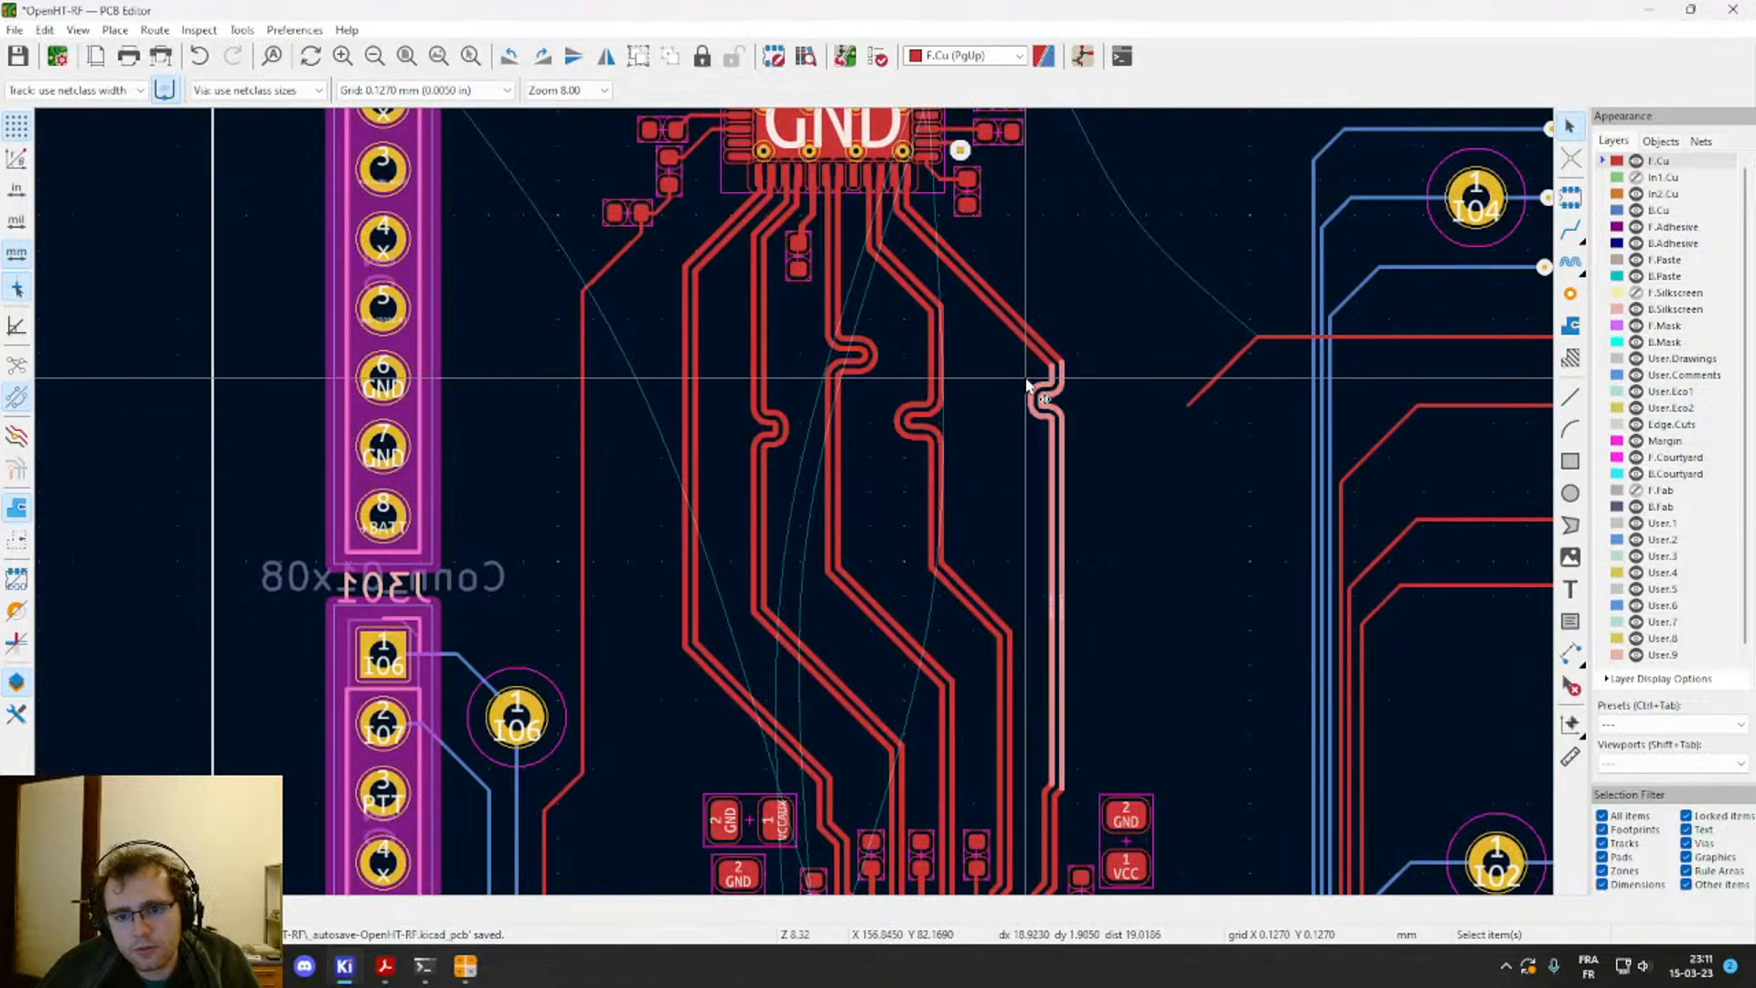
key("Delete")
scroll(1098, 842, "up", 5)
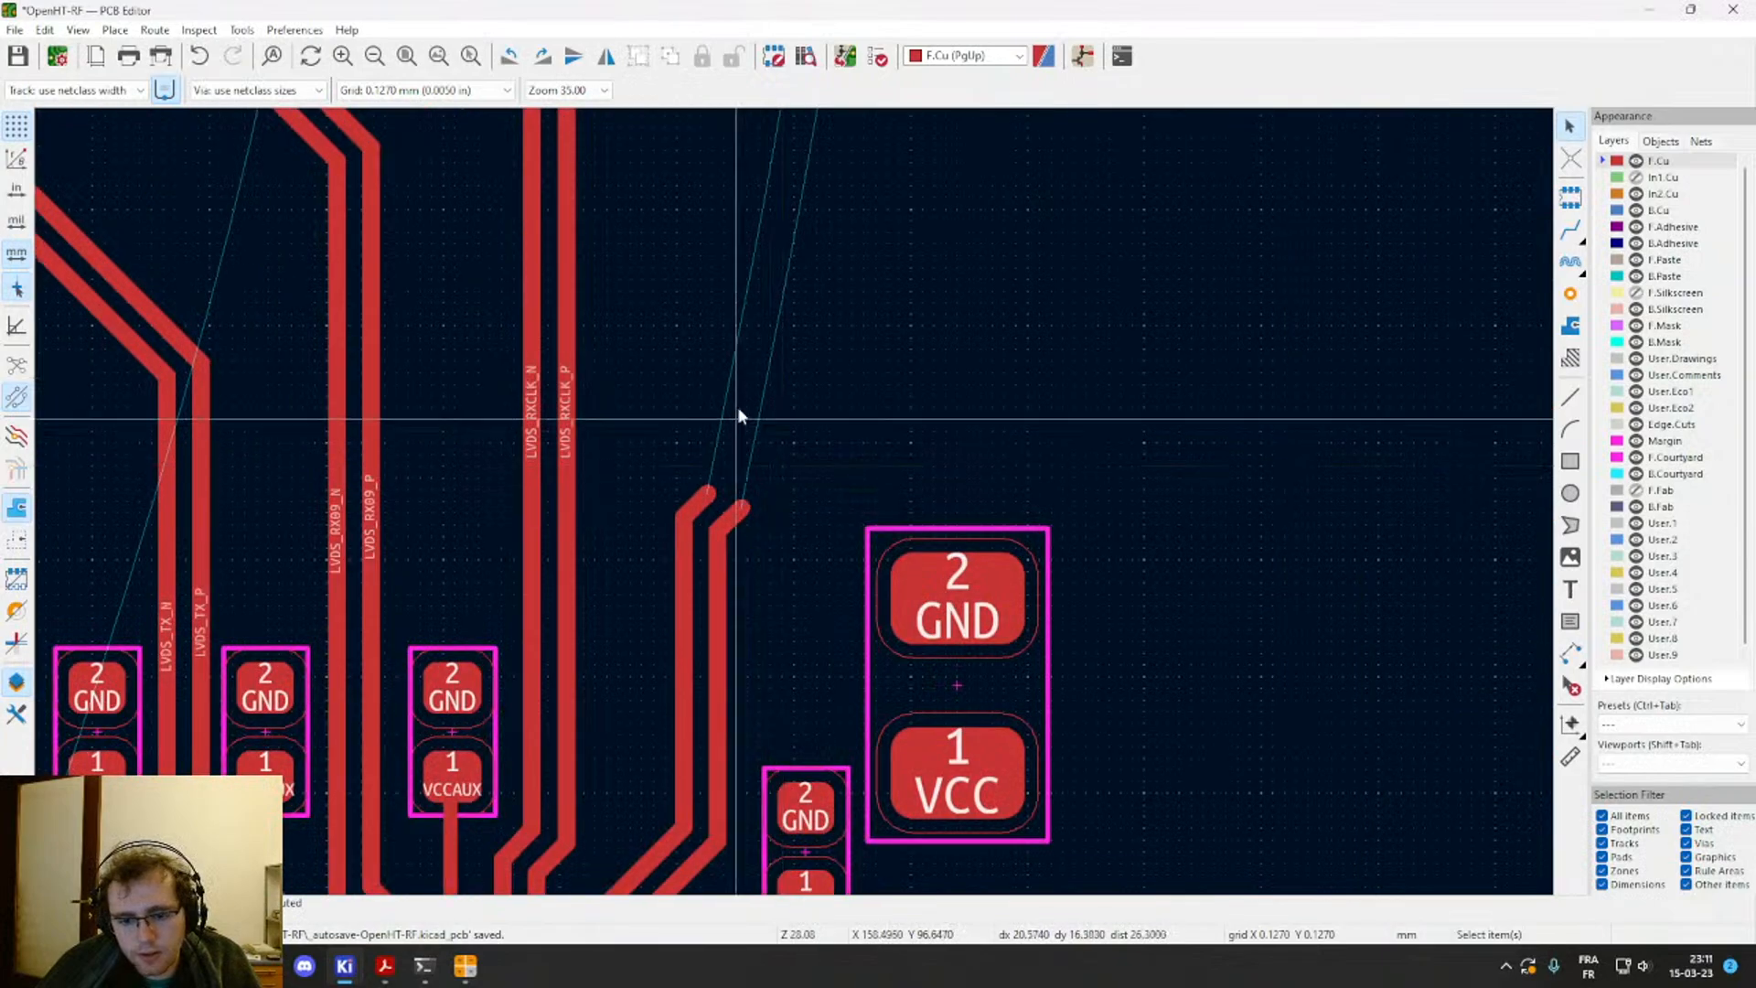
left_click_drag(778, 508, 688, 470)
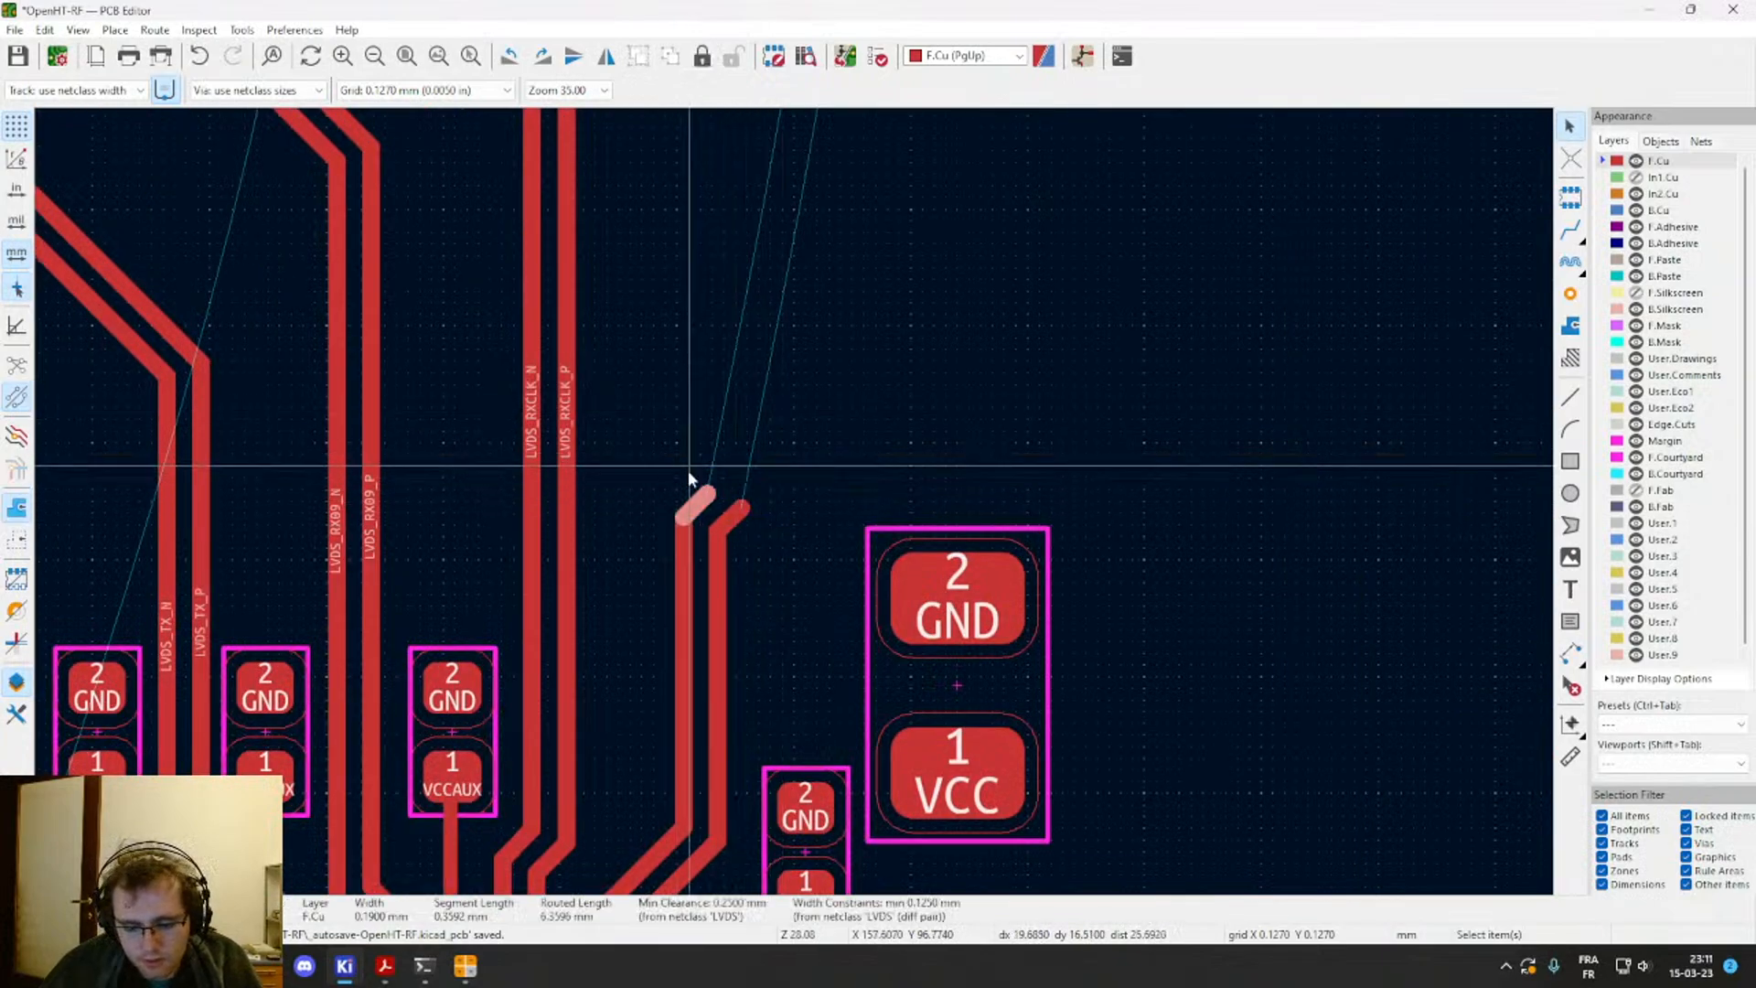
key("Delete")
left_click(734, 512)
key("Delete")
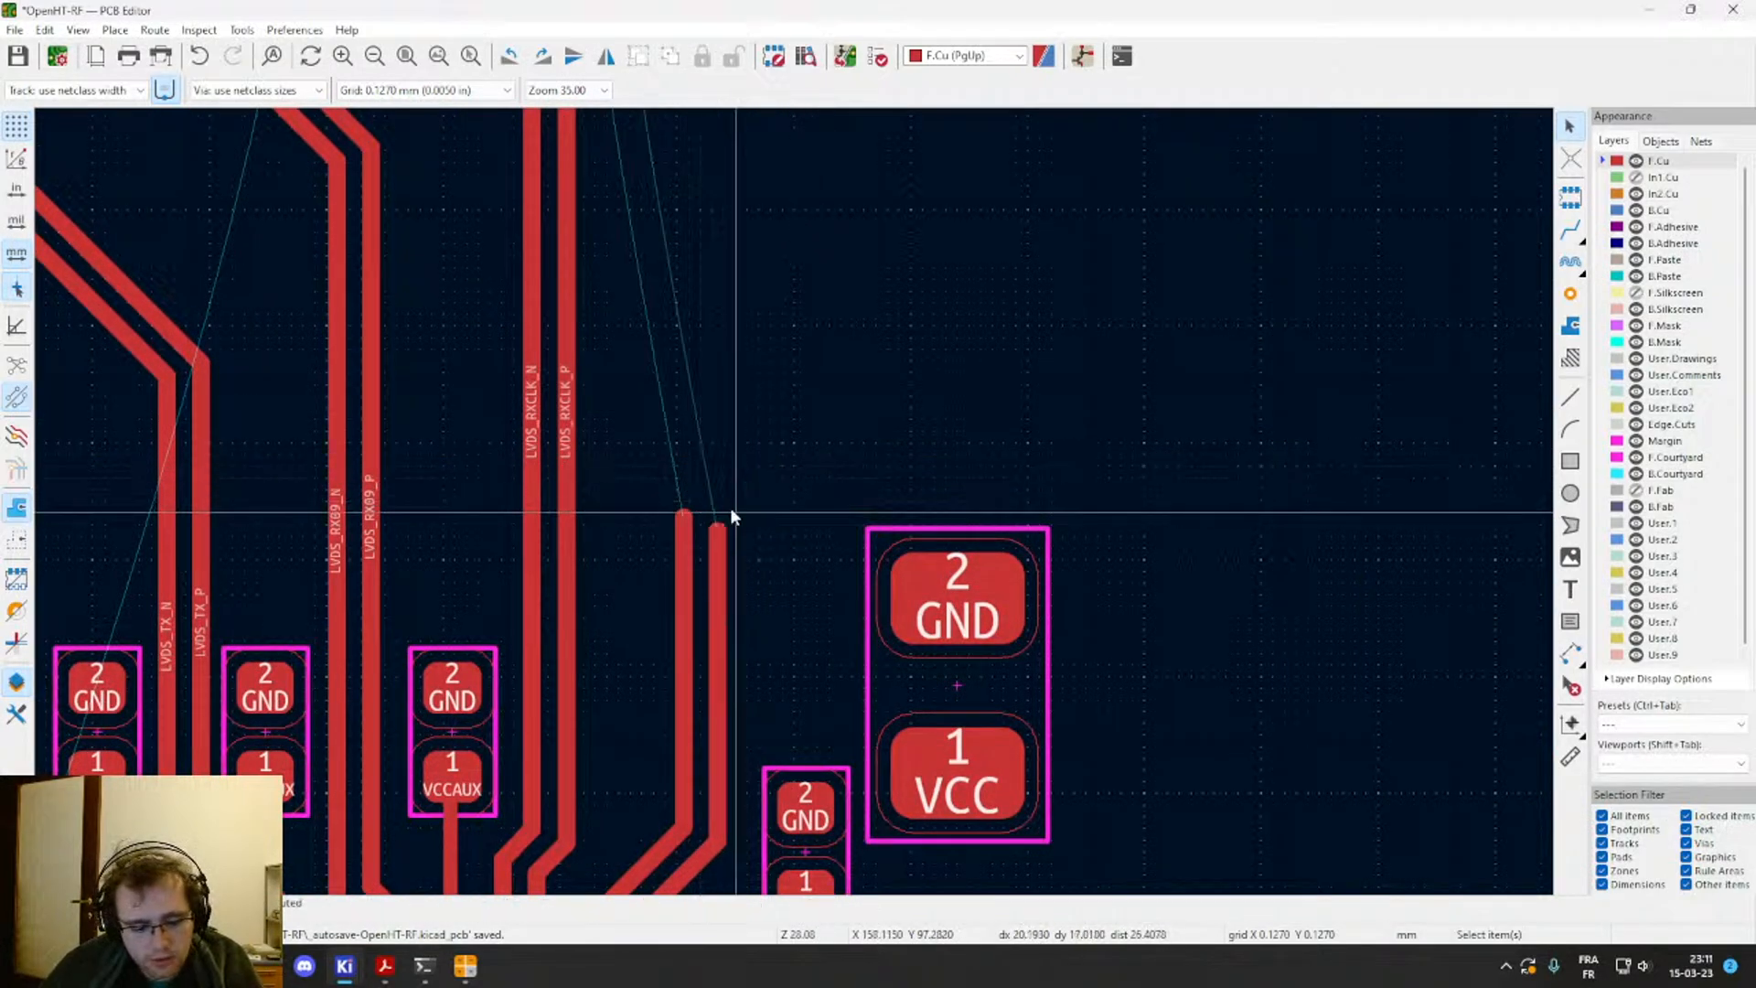
Step: Route the LVDS_RX24 differential pair straight up from the lower track ends to just below the upper diagonal
key("6")
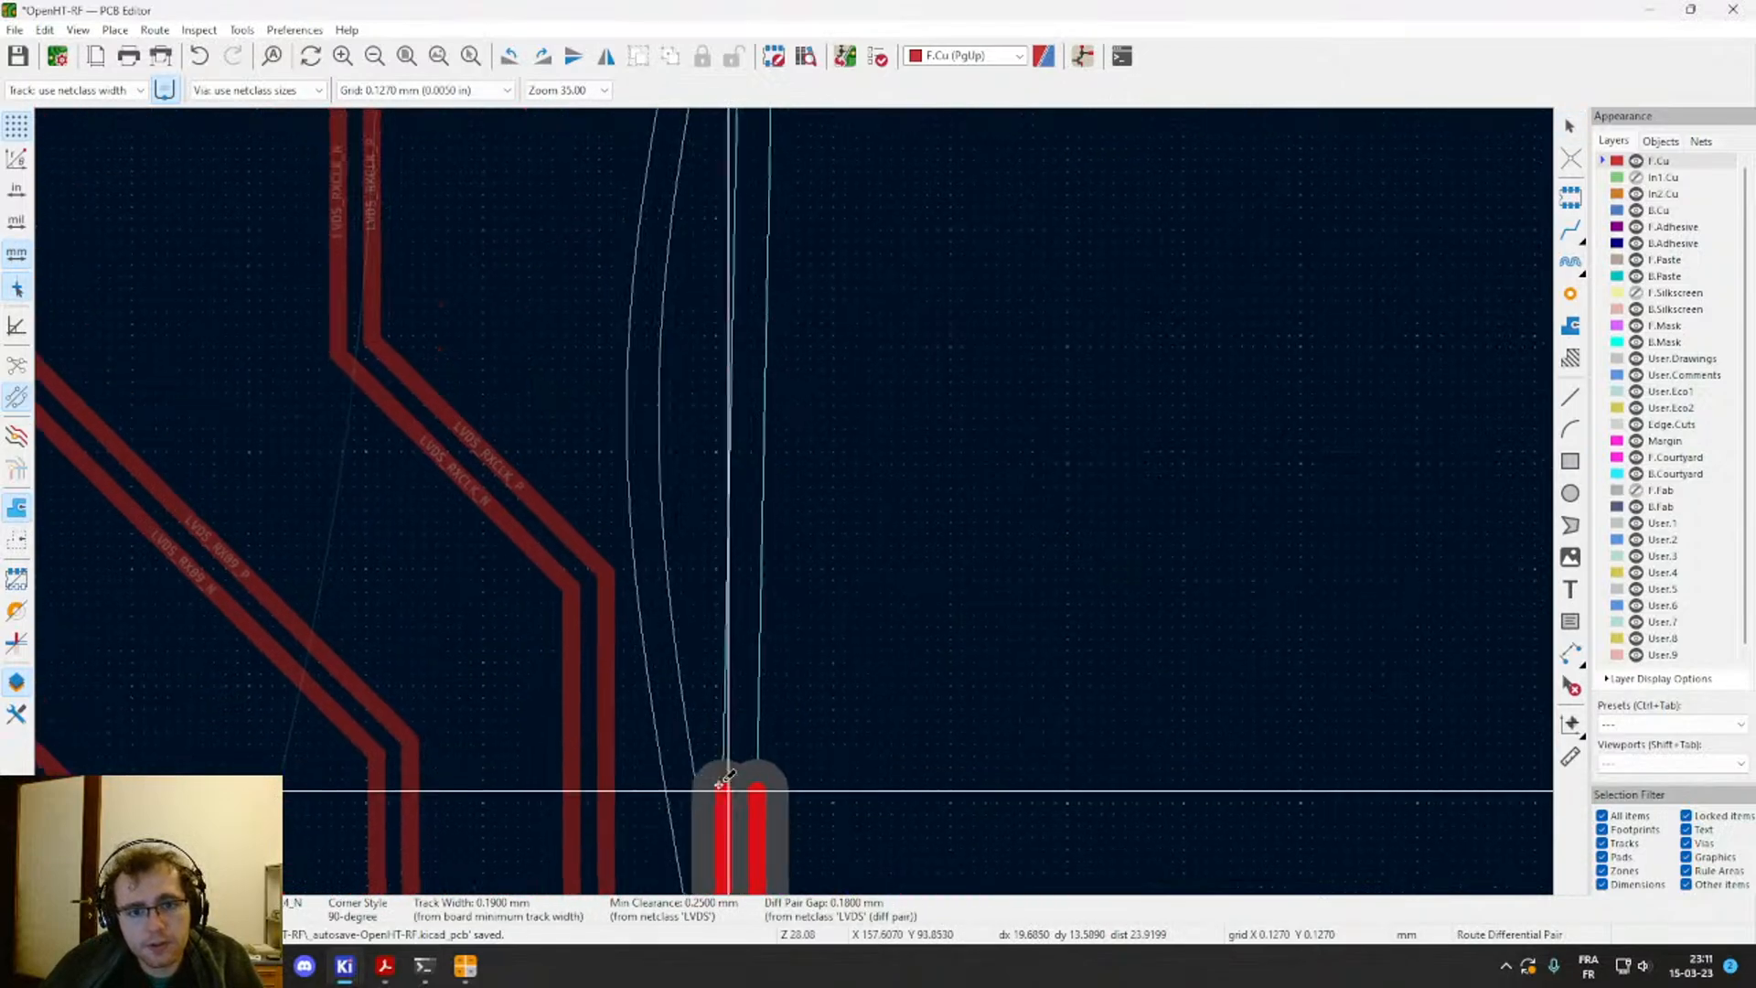
middle_click_drag(736, 362, 723, 723)
middle_click_drag(729, 267, 727, 595)
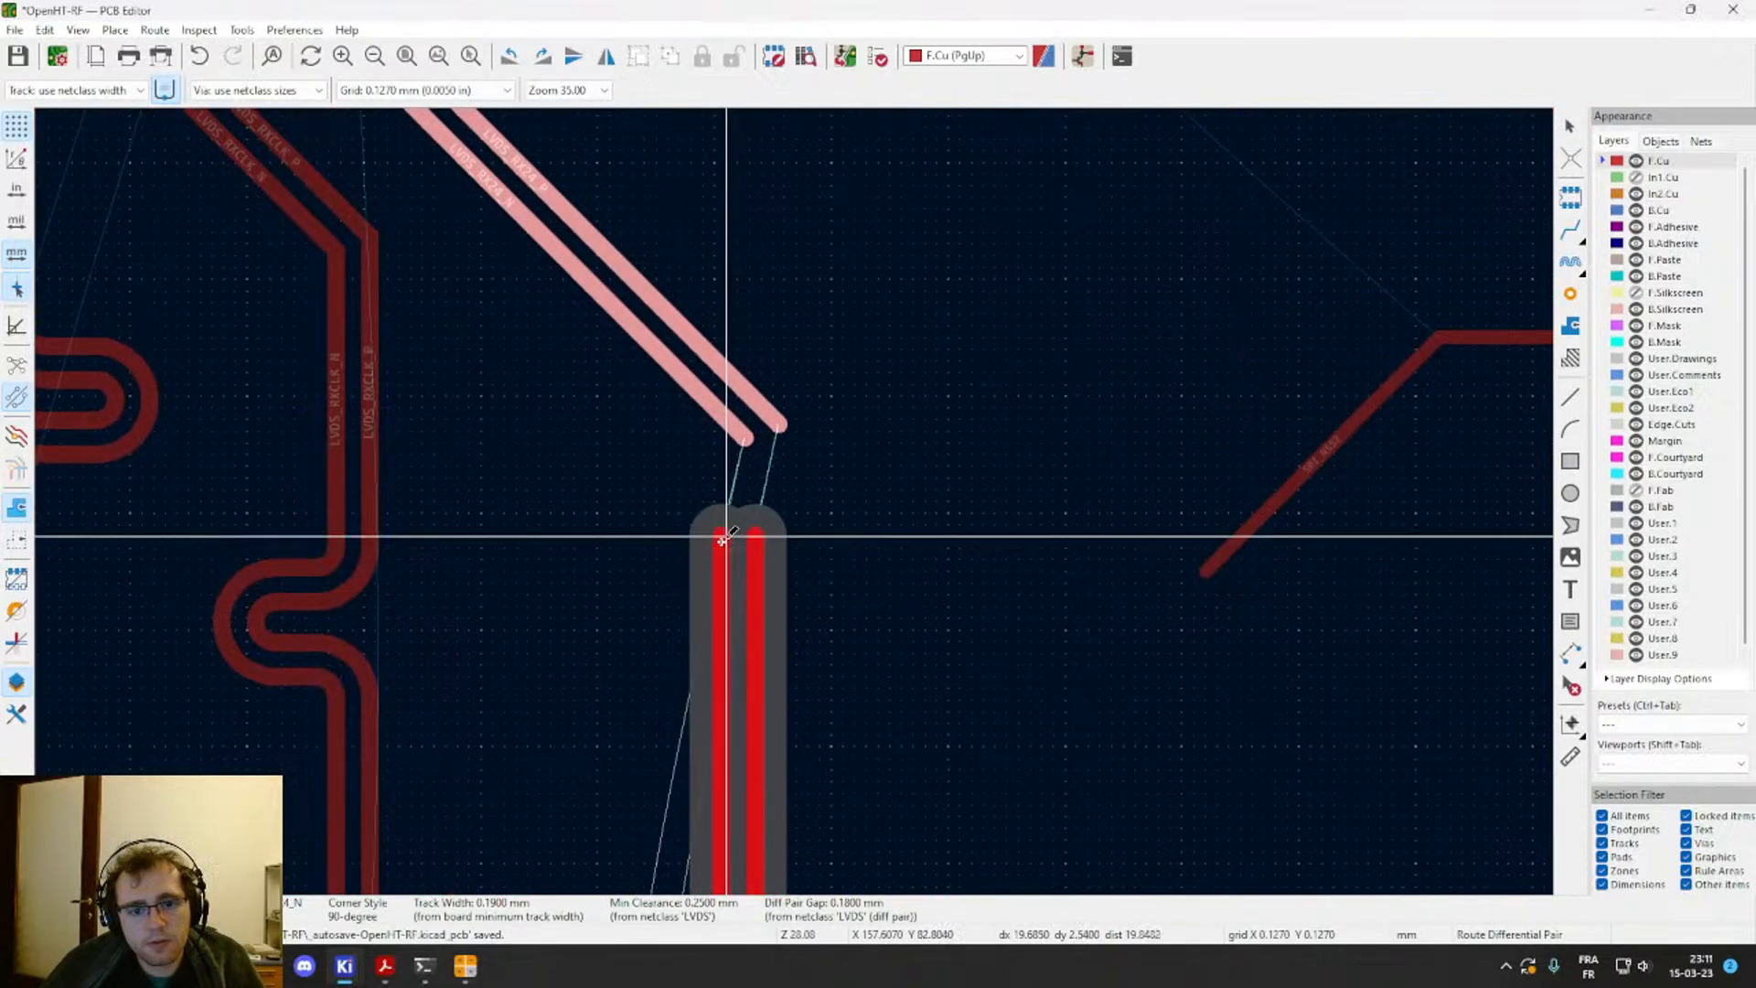
double_click(723, 539)
key("Escape")
Step: Delete the LVDS_RX24 pair's upper diagonal and reroute it from the vertical tracks to the stubs at the chip pads
left_click_drag(803, 446, 688, 368)
key("Delete")
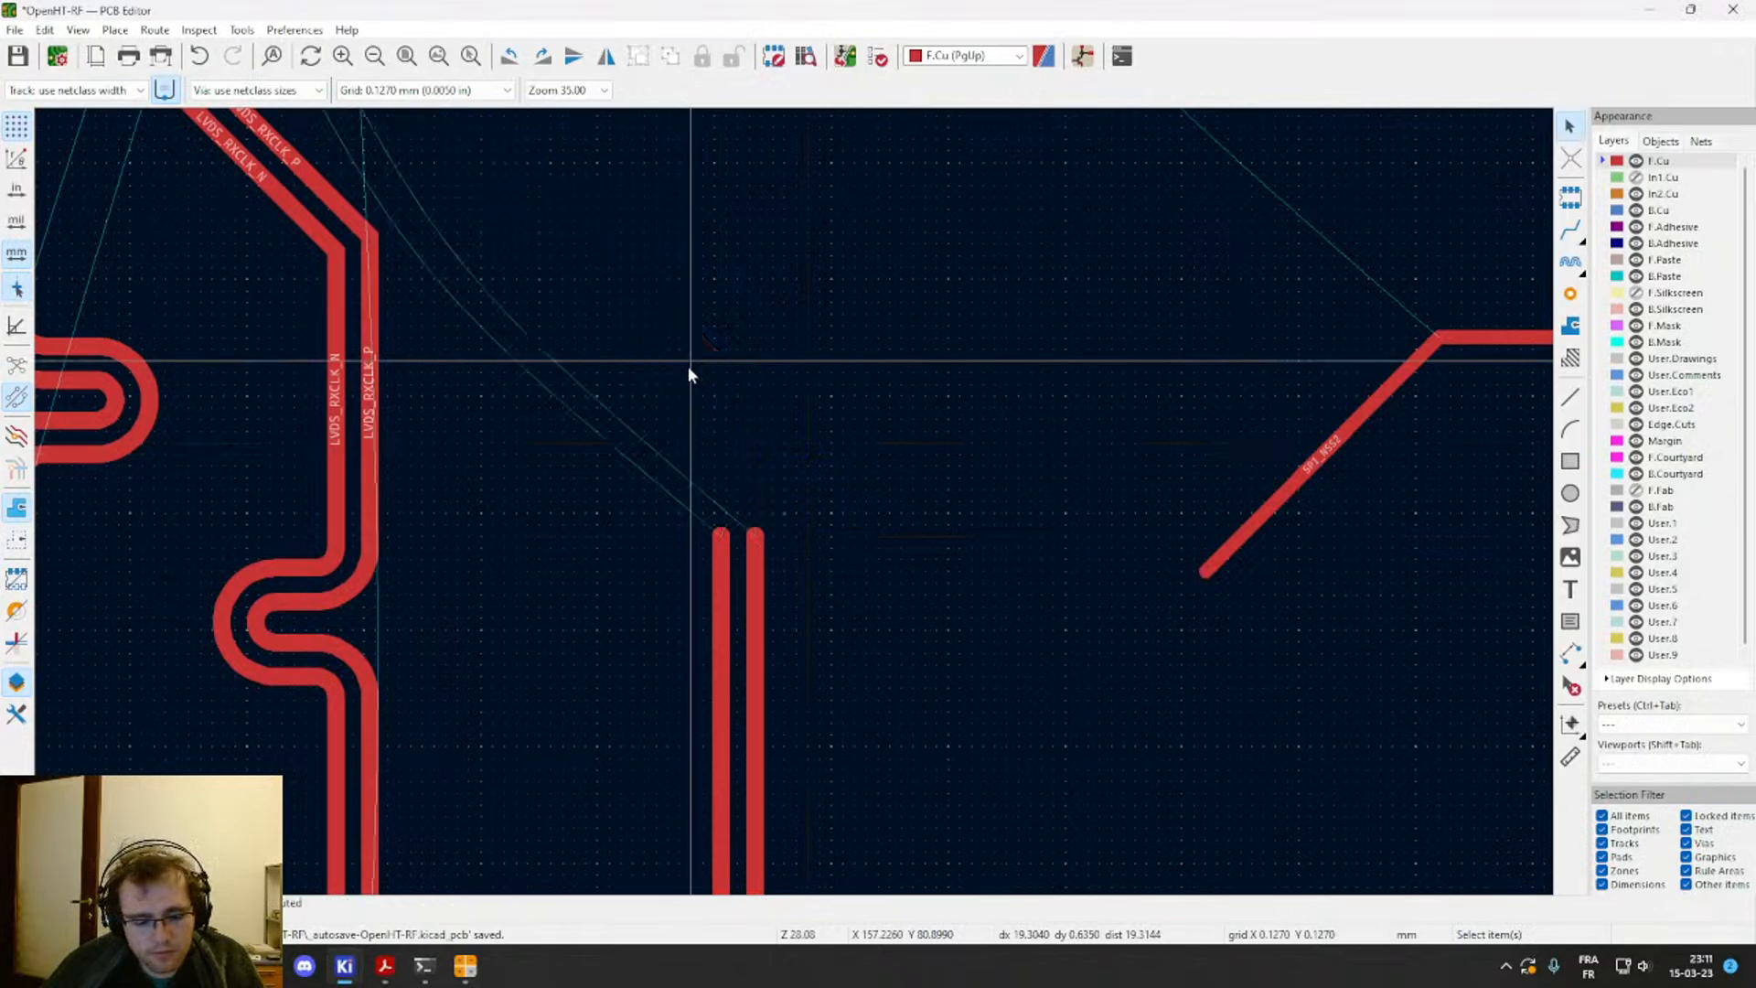
key("6")
middle_click_drag(629, 229, 706, 800)
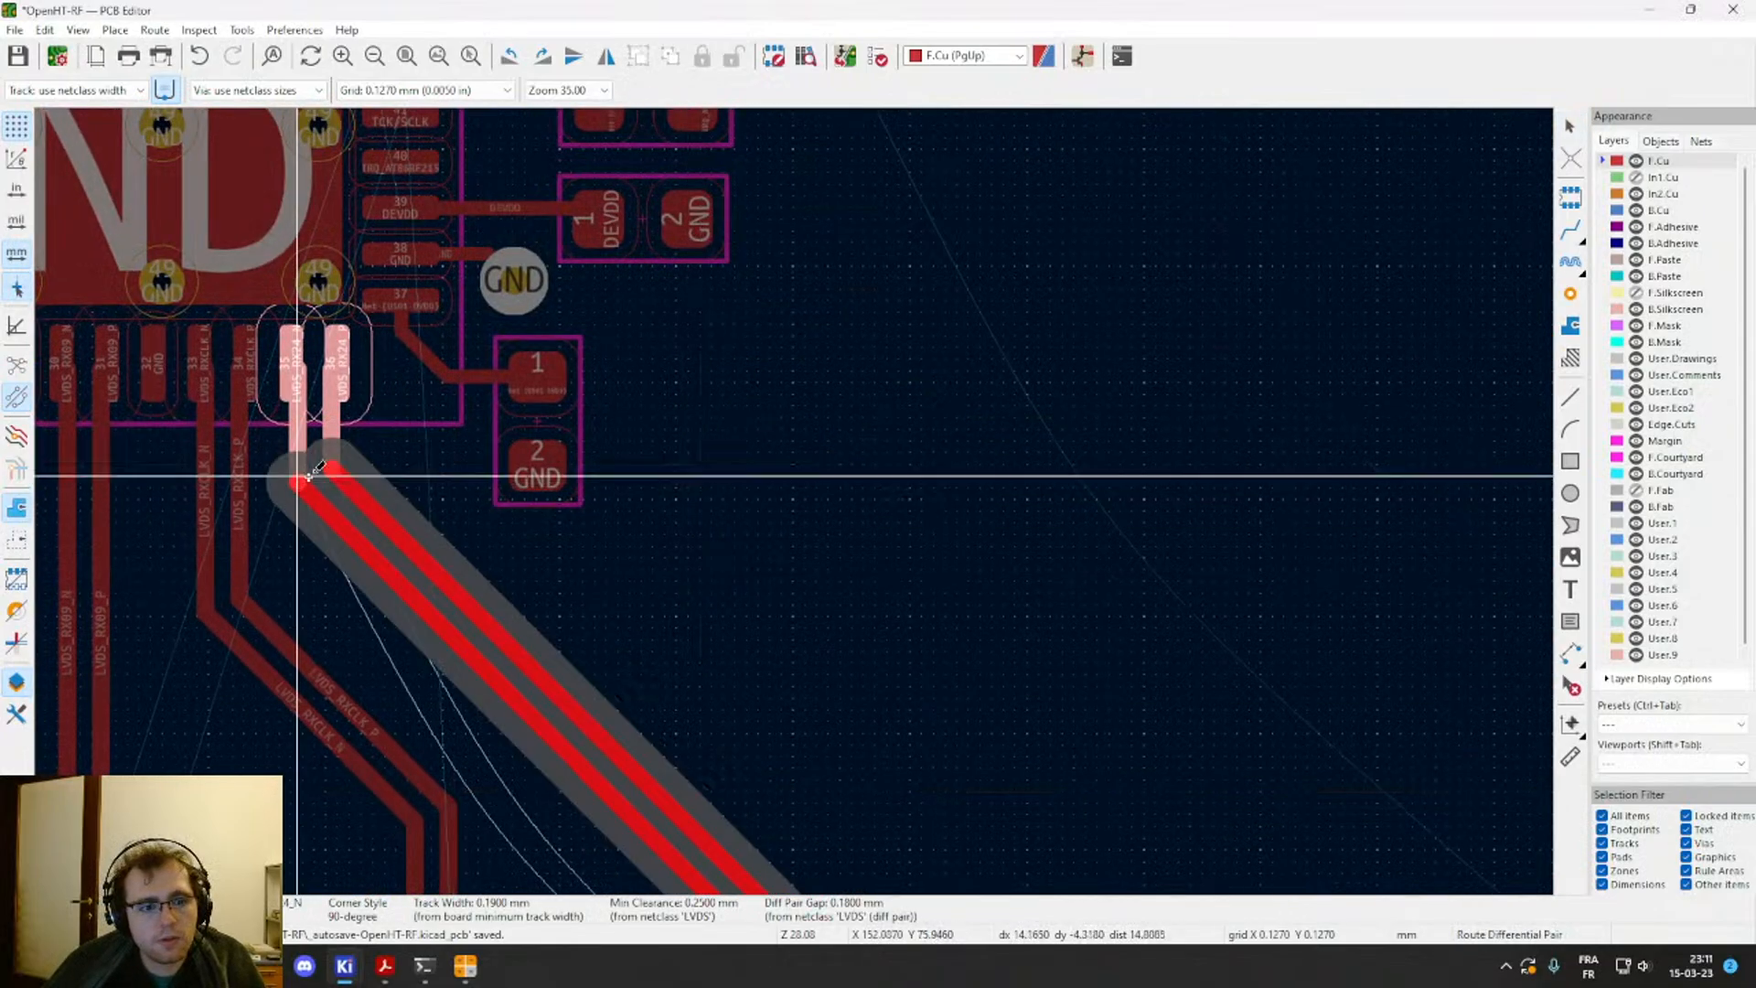
left_click(332, 472)
Step: Length-tune the LVDS_RX24 pair with a meander placed farther below its upper corner
scroll(464, 609, "down", 1)
middle_click_drag(869, 585, 763, 254)
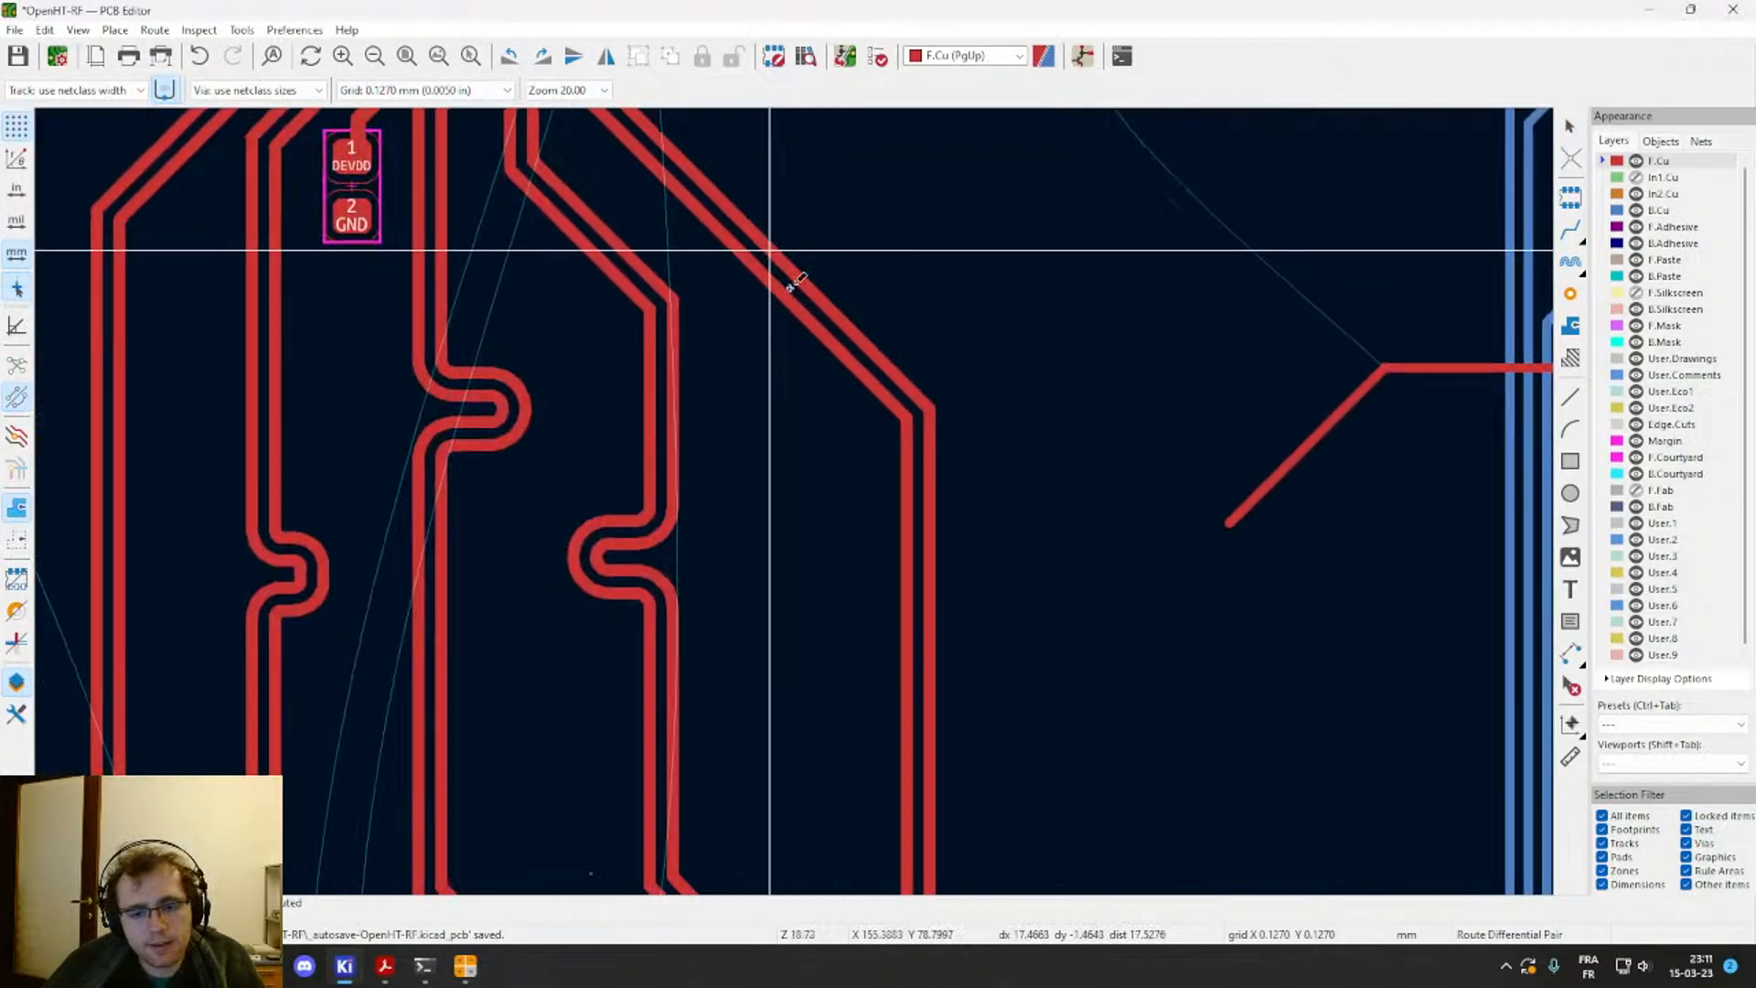
left_click(1571, 261)
left_click(917, 442)
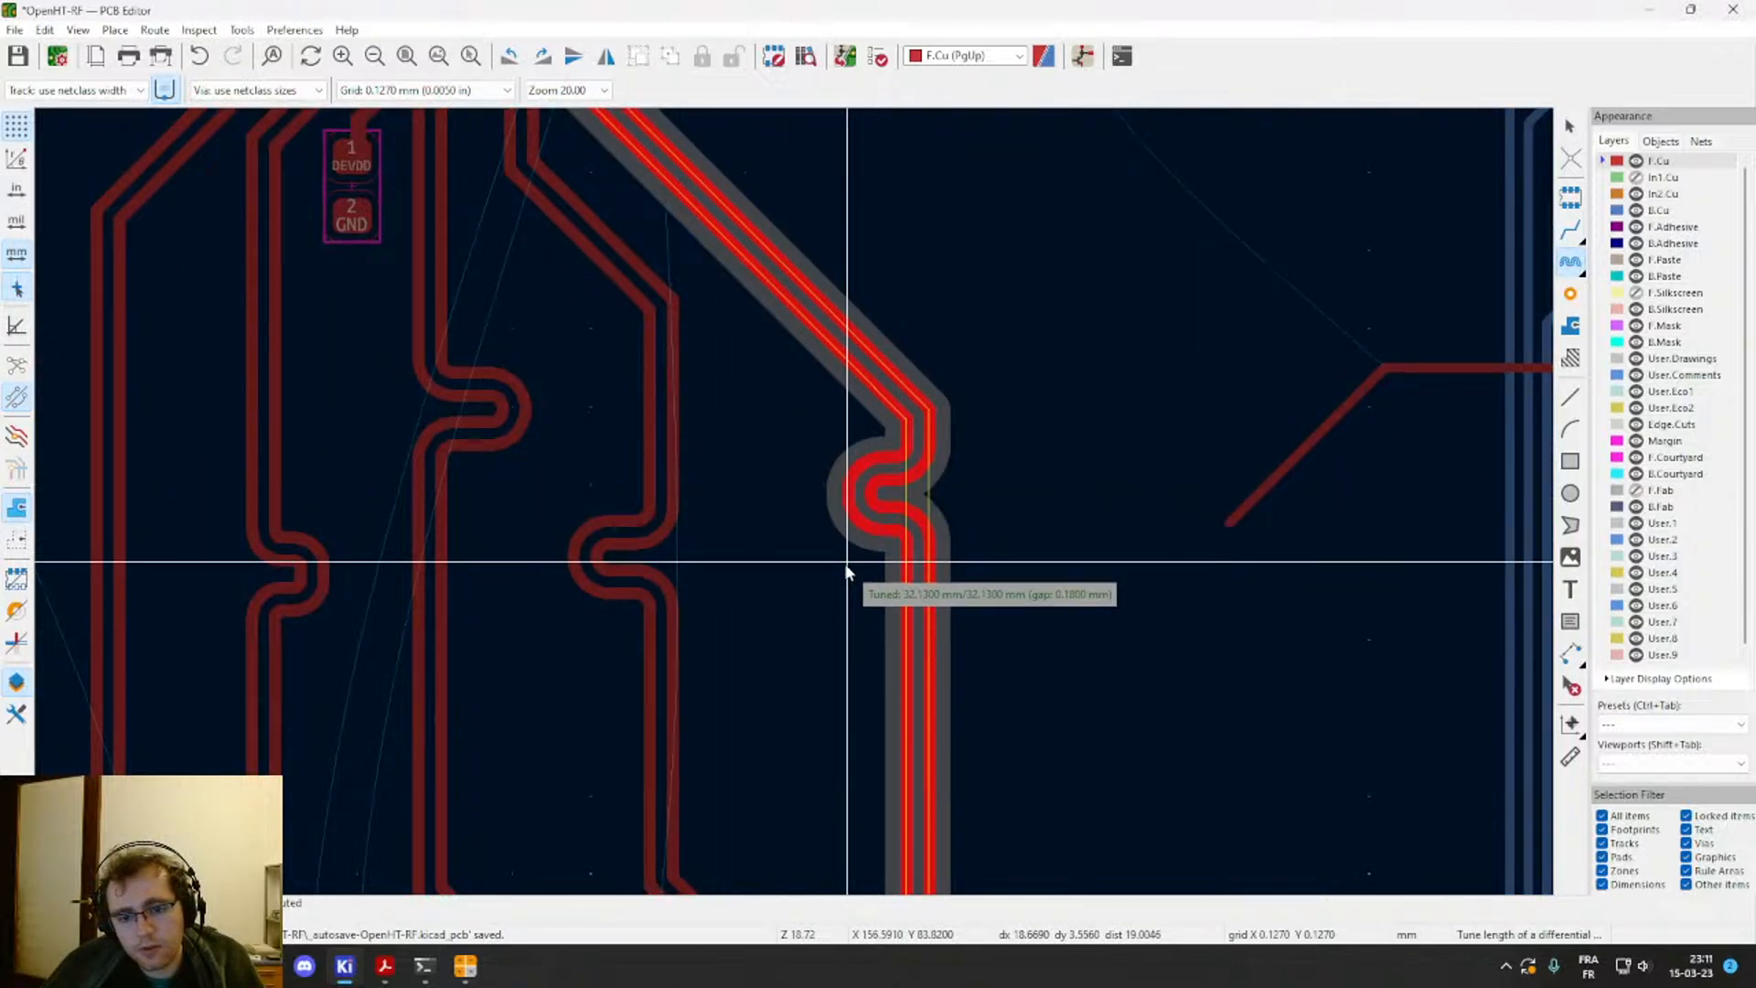
key("Escape")
left_click(907, 620)
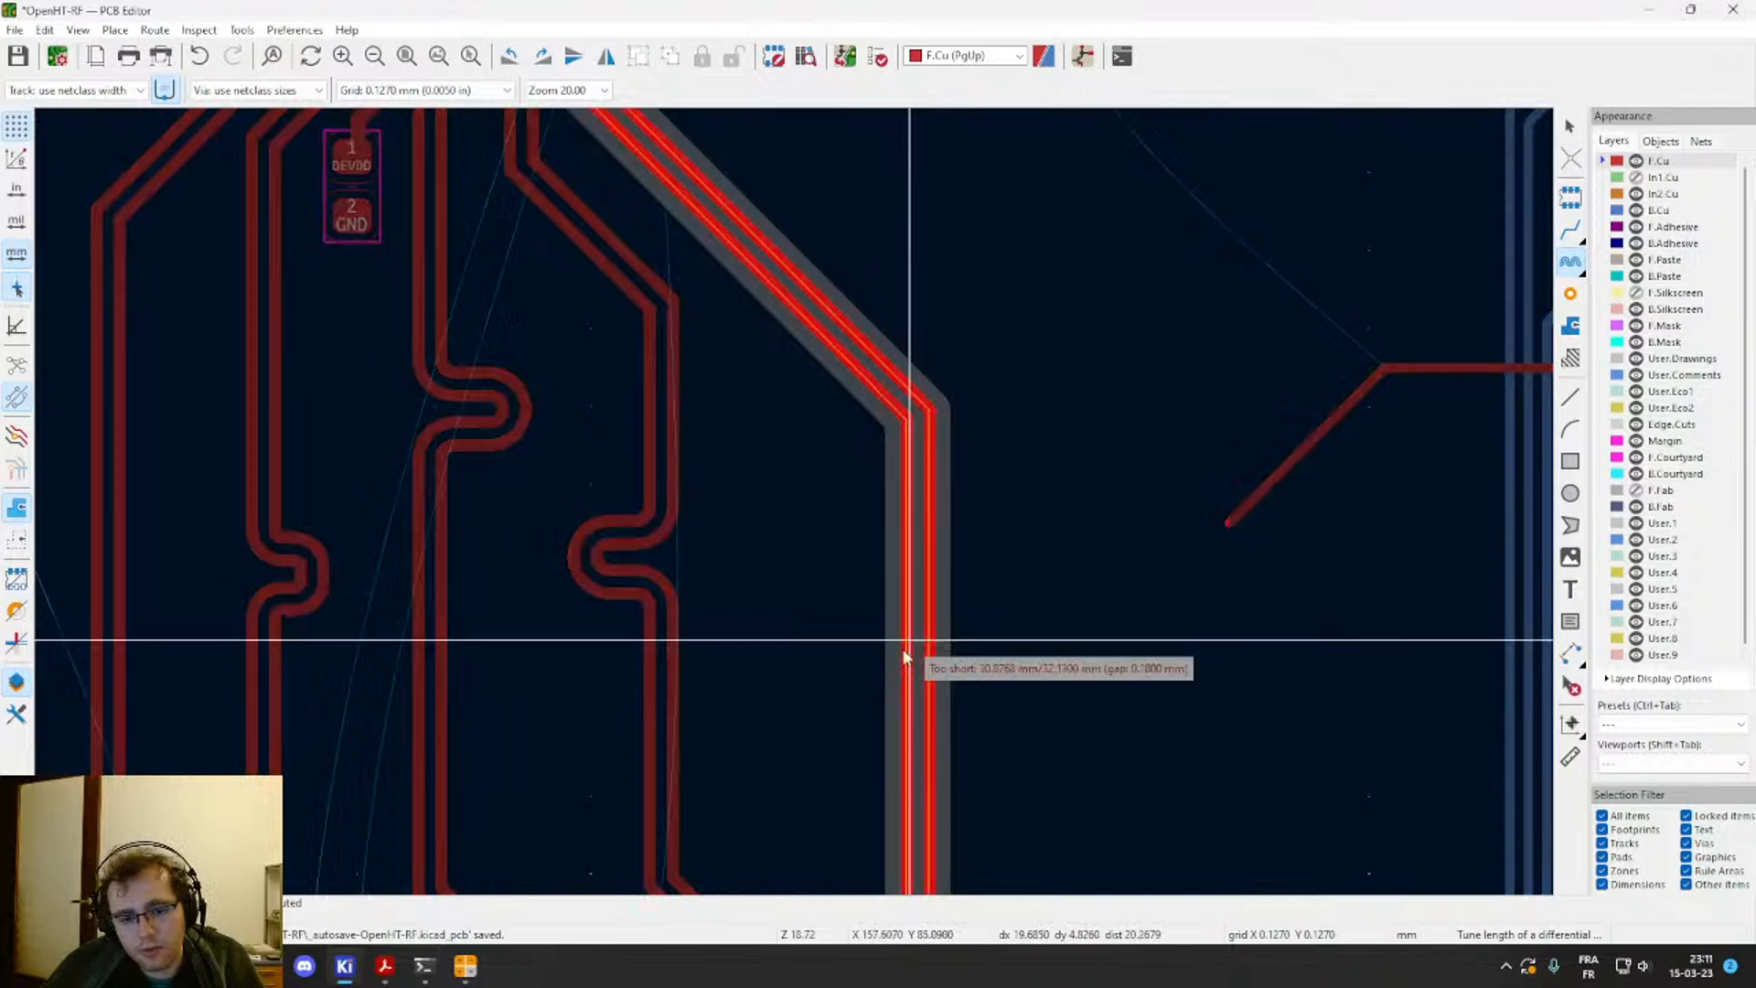
left_click(858, 757)
Step: Examine the positions of the tuning meanders across the LVDS pairs below the chip
scroll(858, 757, "down", 4)
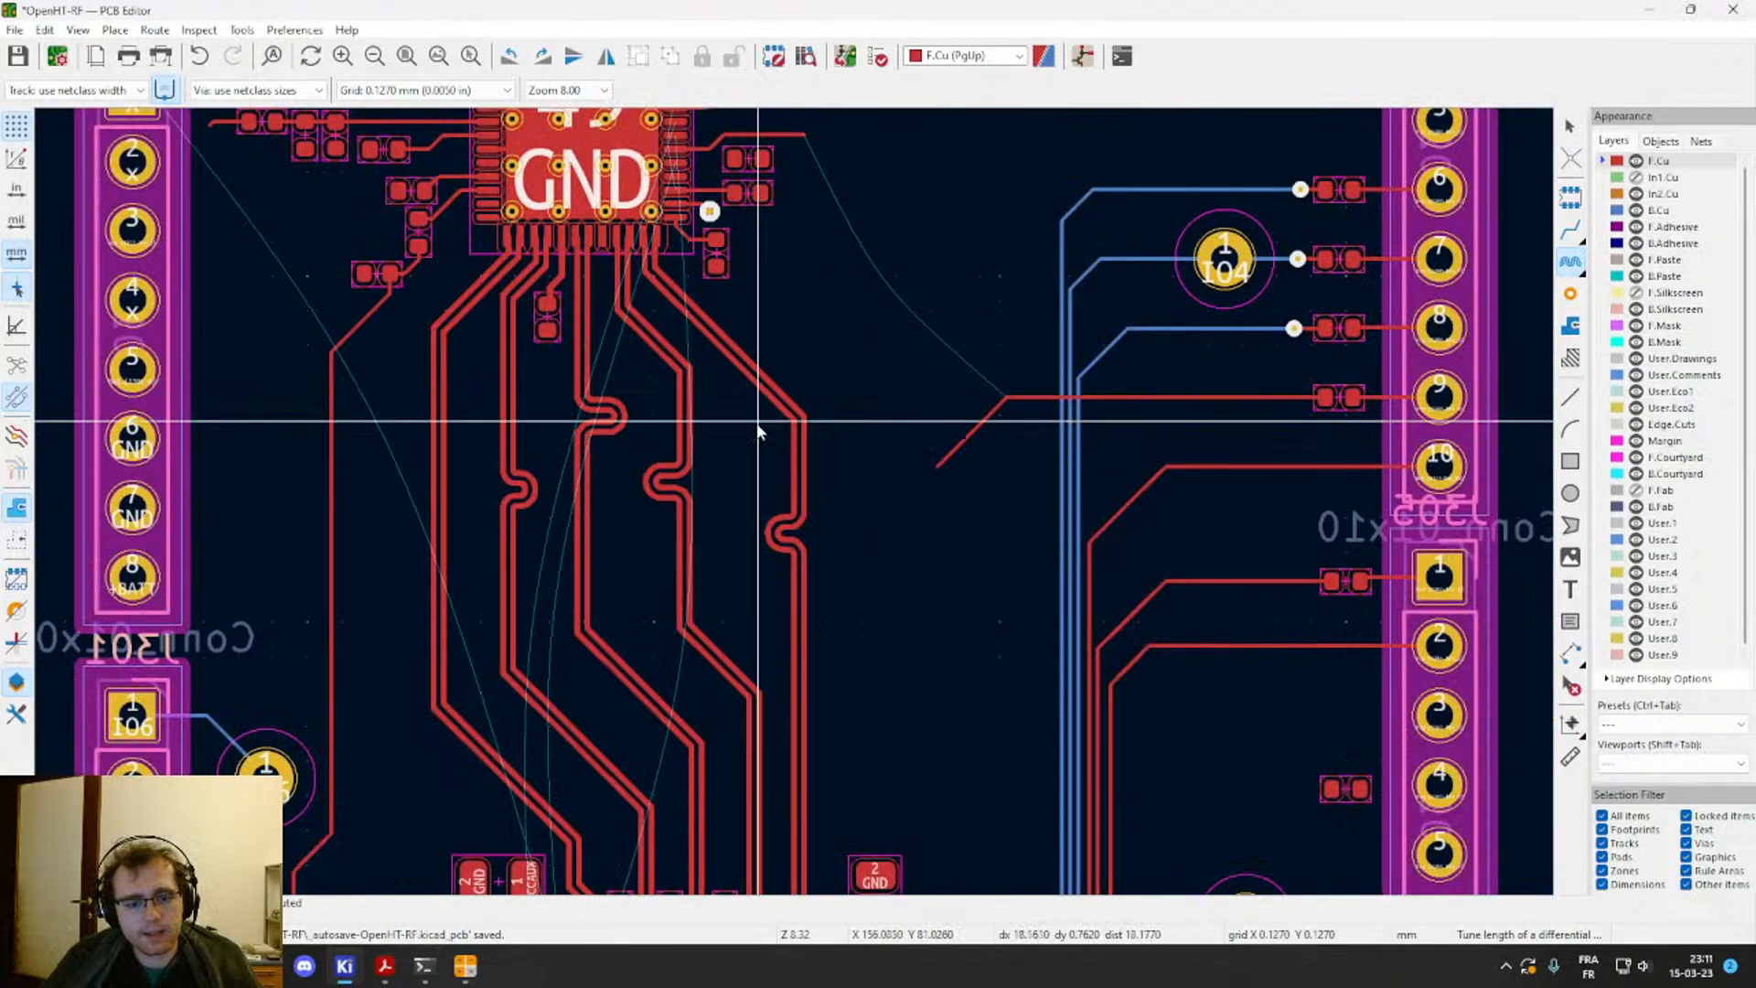
middle_click_drag(761, 443, 885, 402)
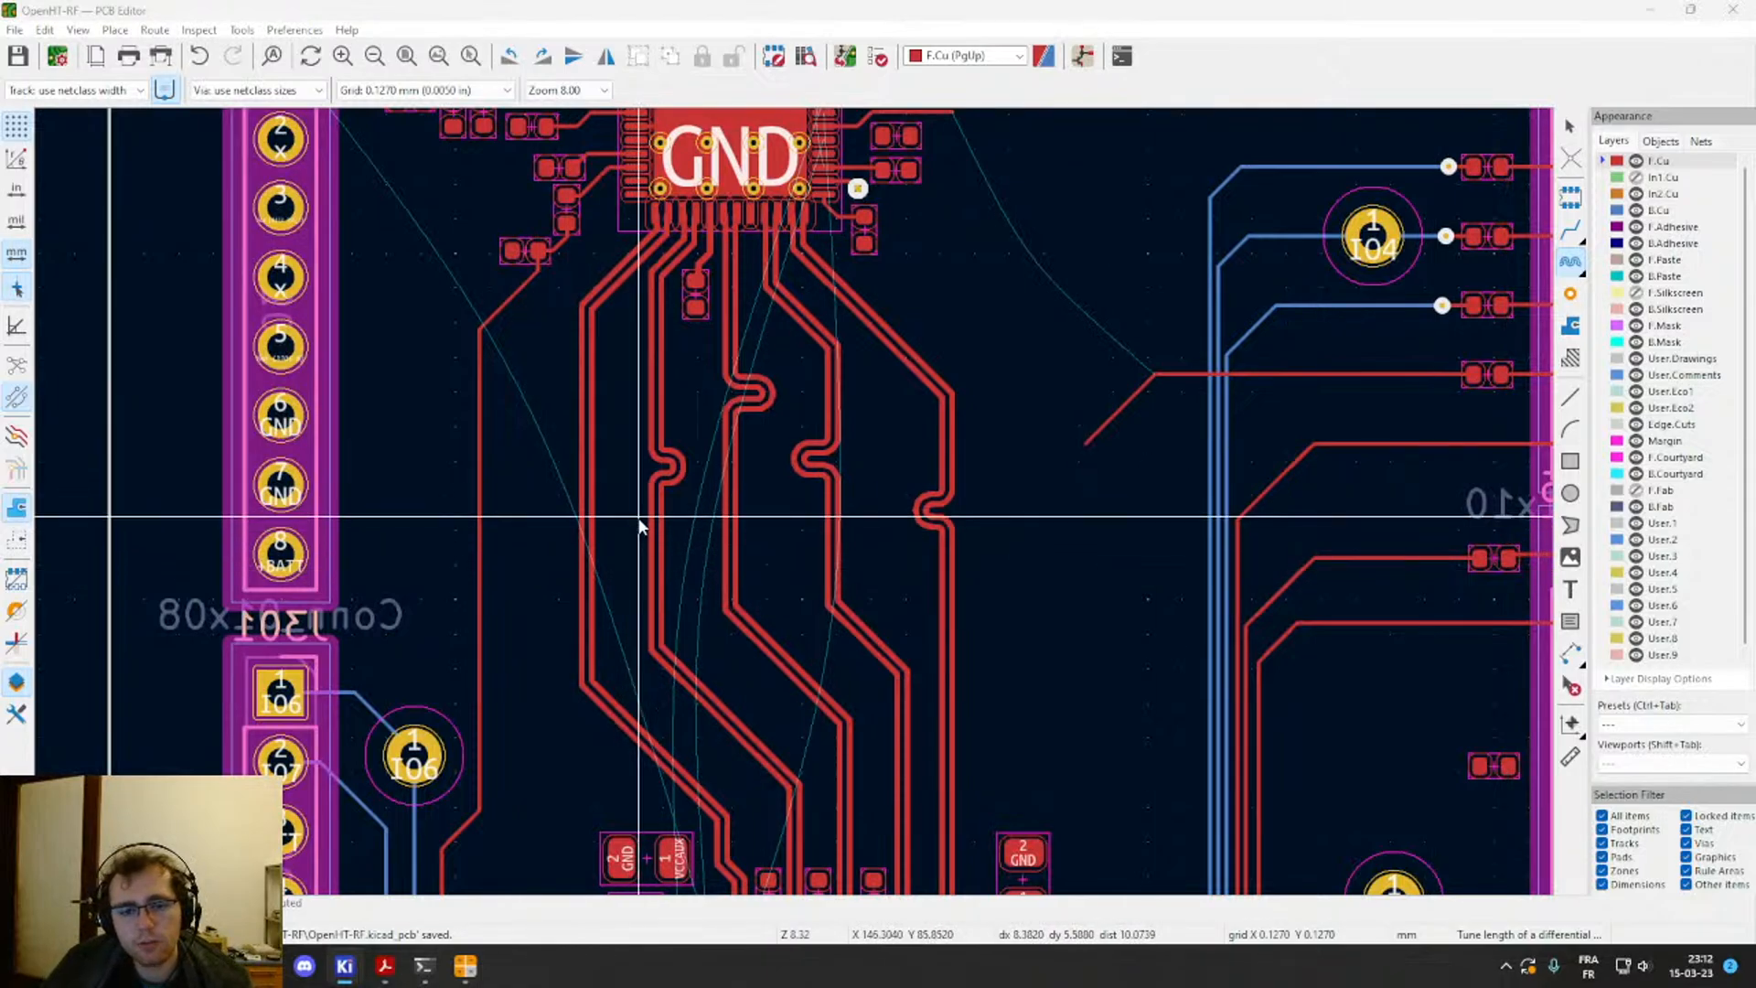
scroll(795, 509, "down", 2)
scroll(815, 537, "up", 2)
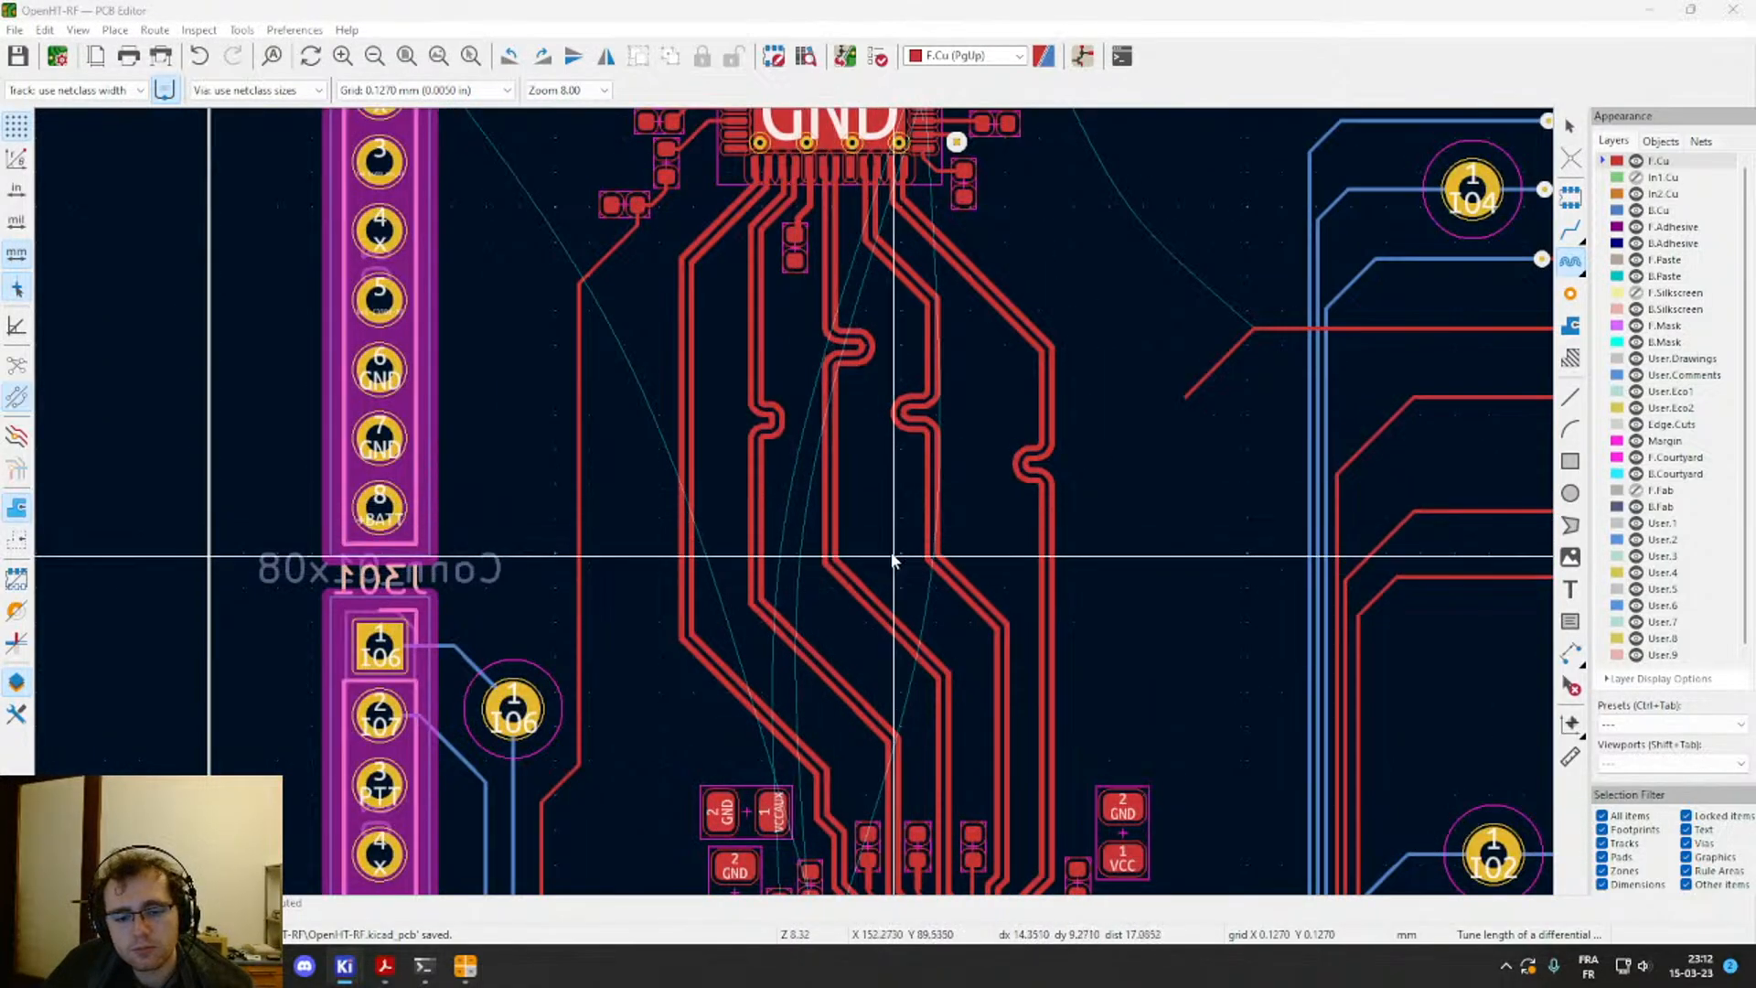
middle_click_drag(884, 549, 897, 600)
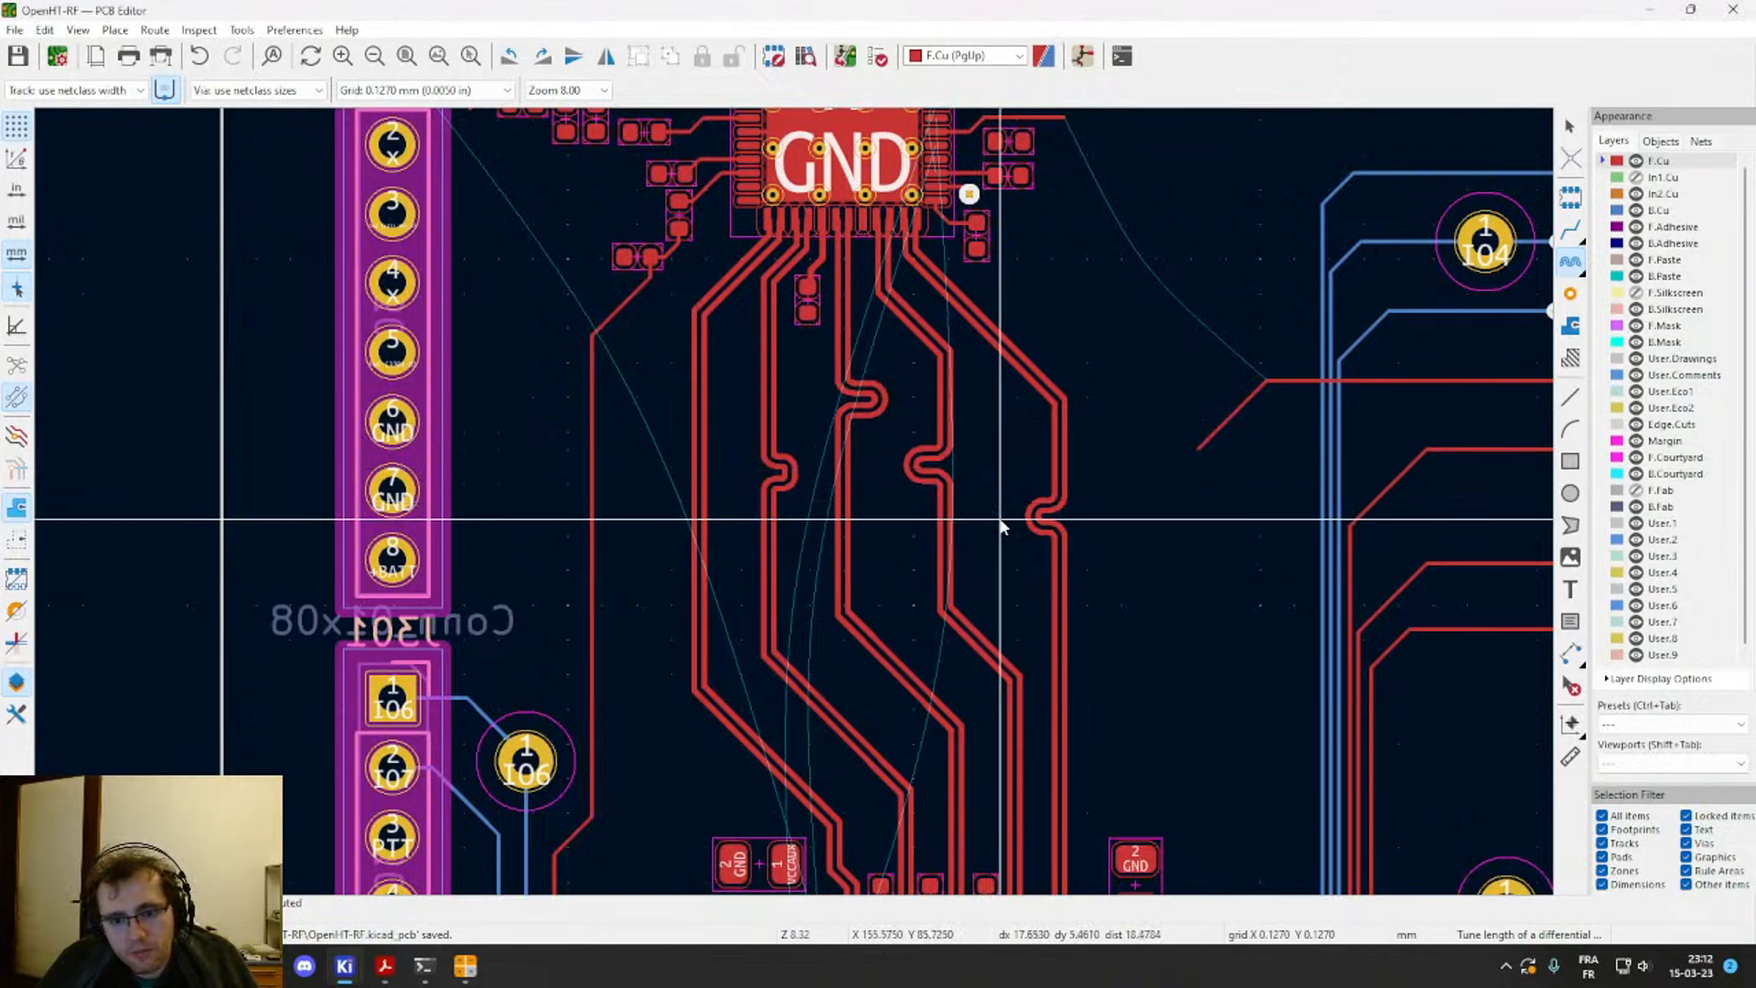
scroll(775, 501, "up", 3)
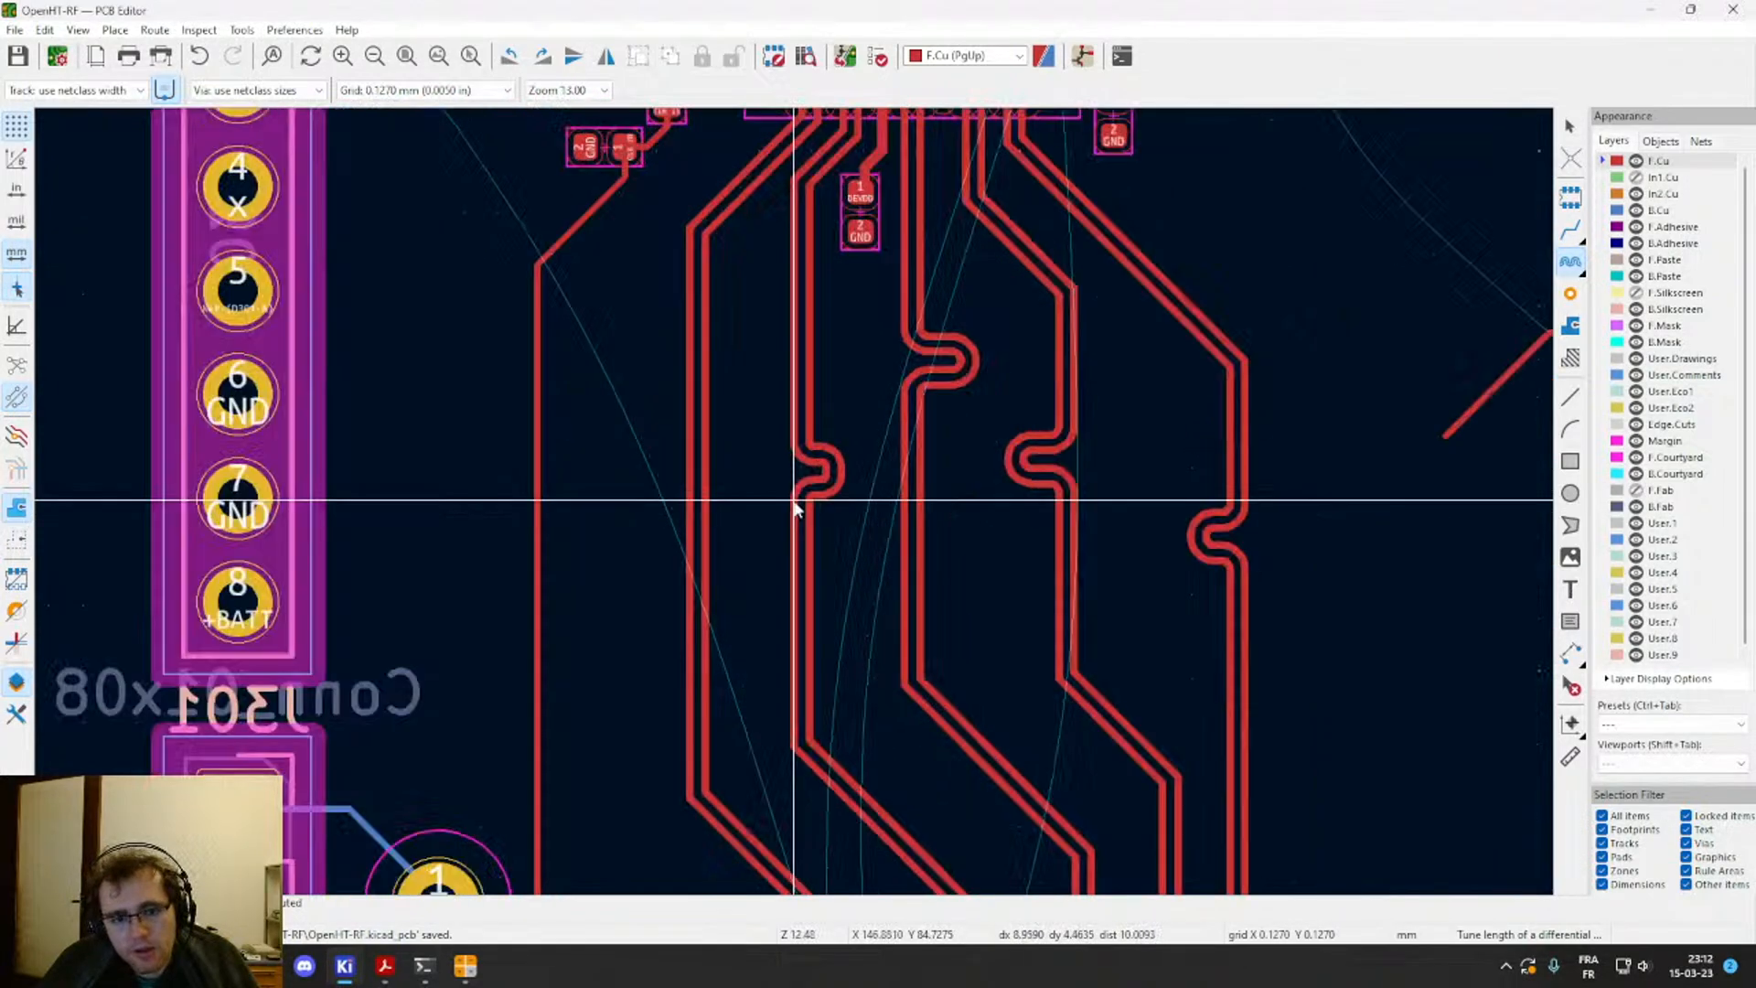
scroll(748, 431, "down", 2)
scroll(847, 503, "up", 1)
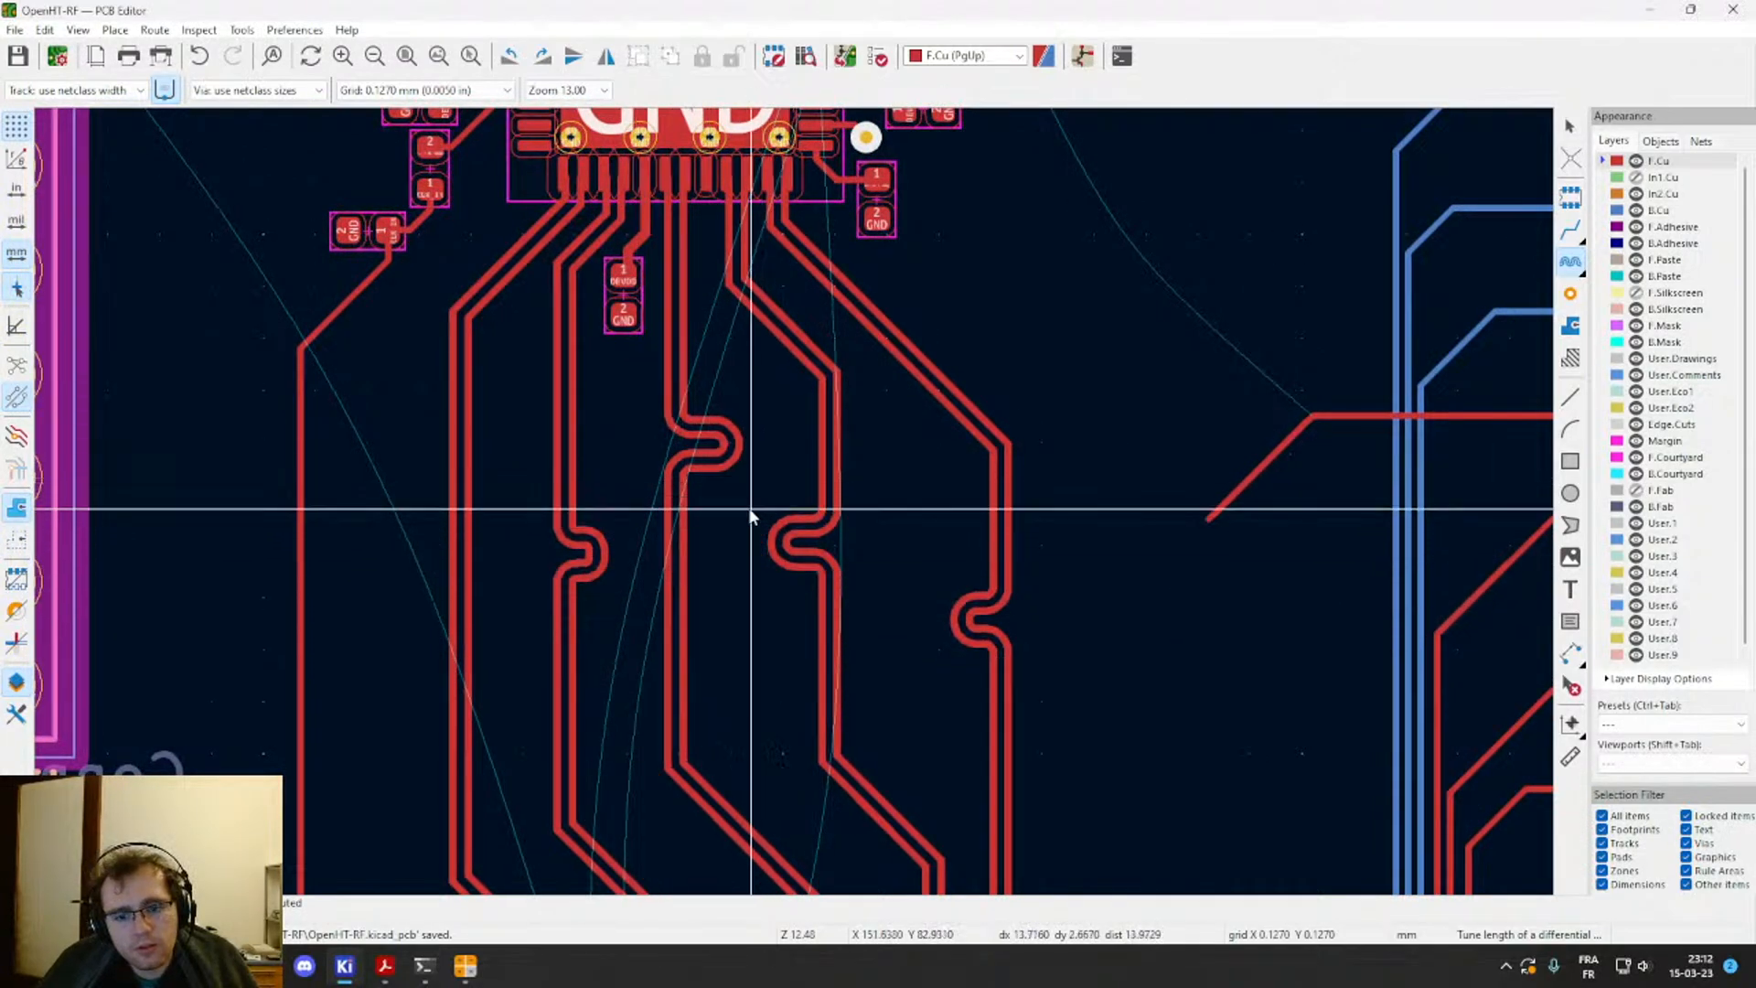
Step: Delete the tuning meanders from the LVDS_RX09, LVDS_RXCLK and LVDS_RX24 pairs
left_click_drag(705, 393, 702, 392)
key("Delete")
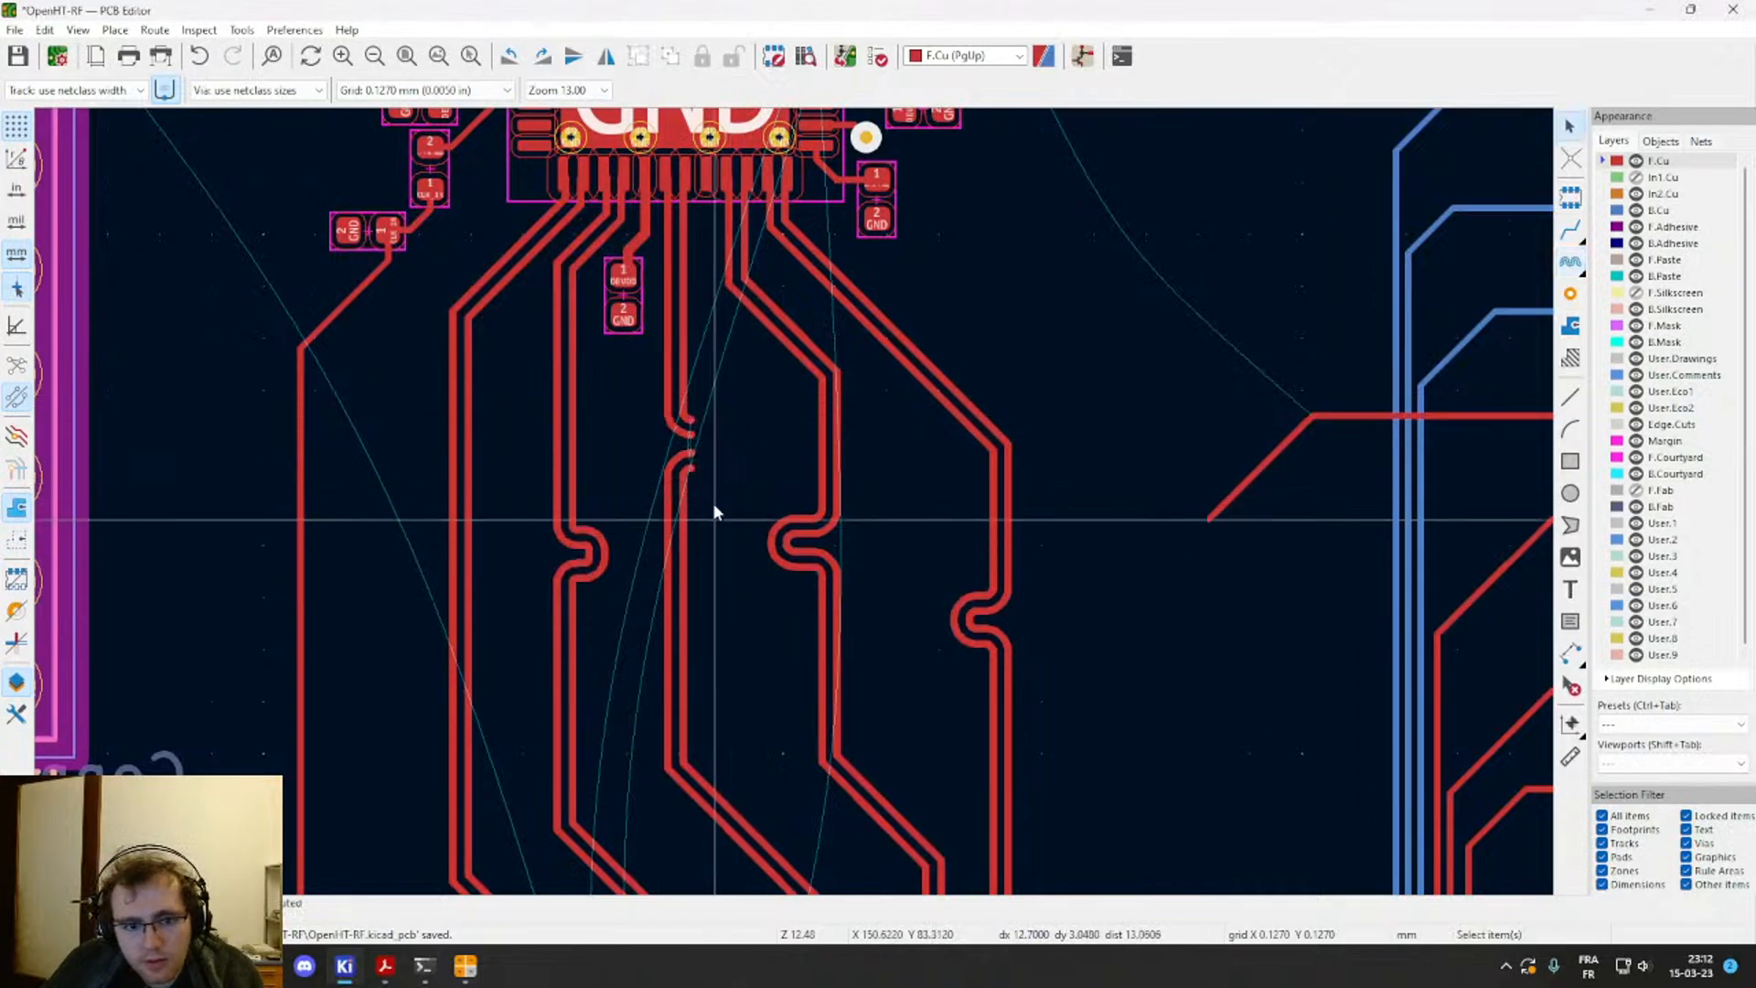
left_click_drag(705, 475, 1063, 677)
key("Delete")
key("Delete")
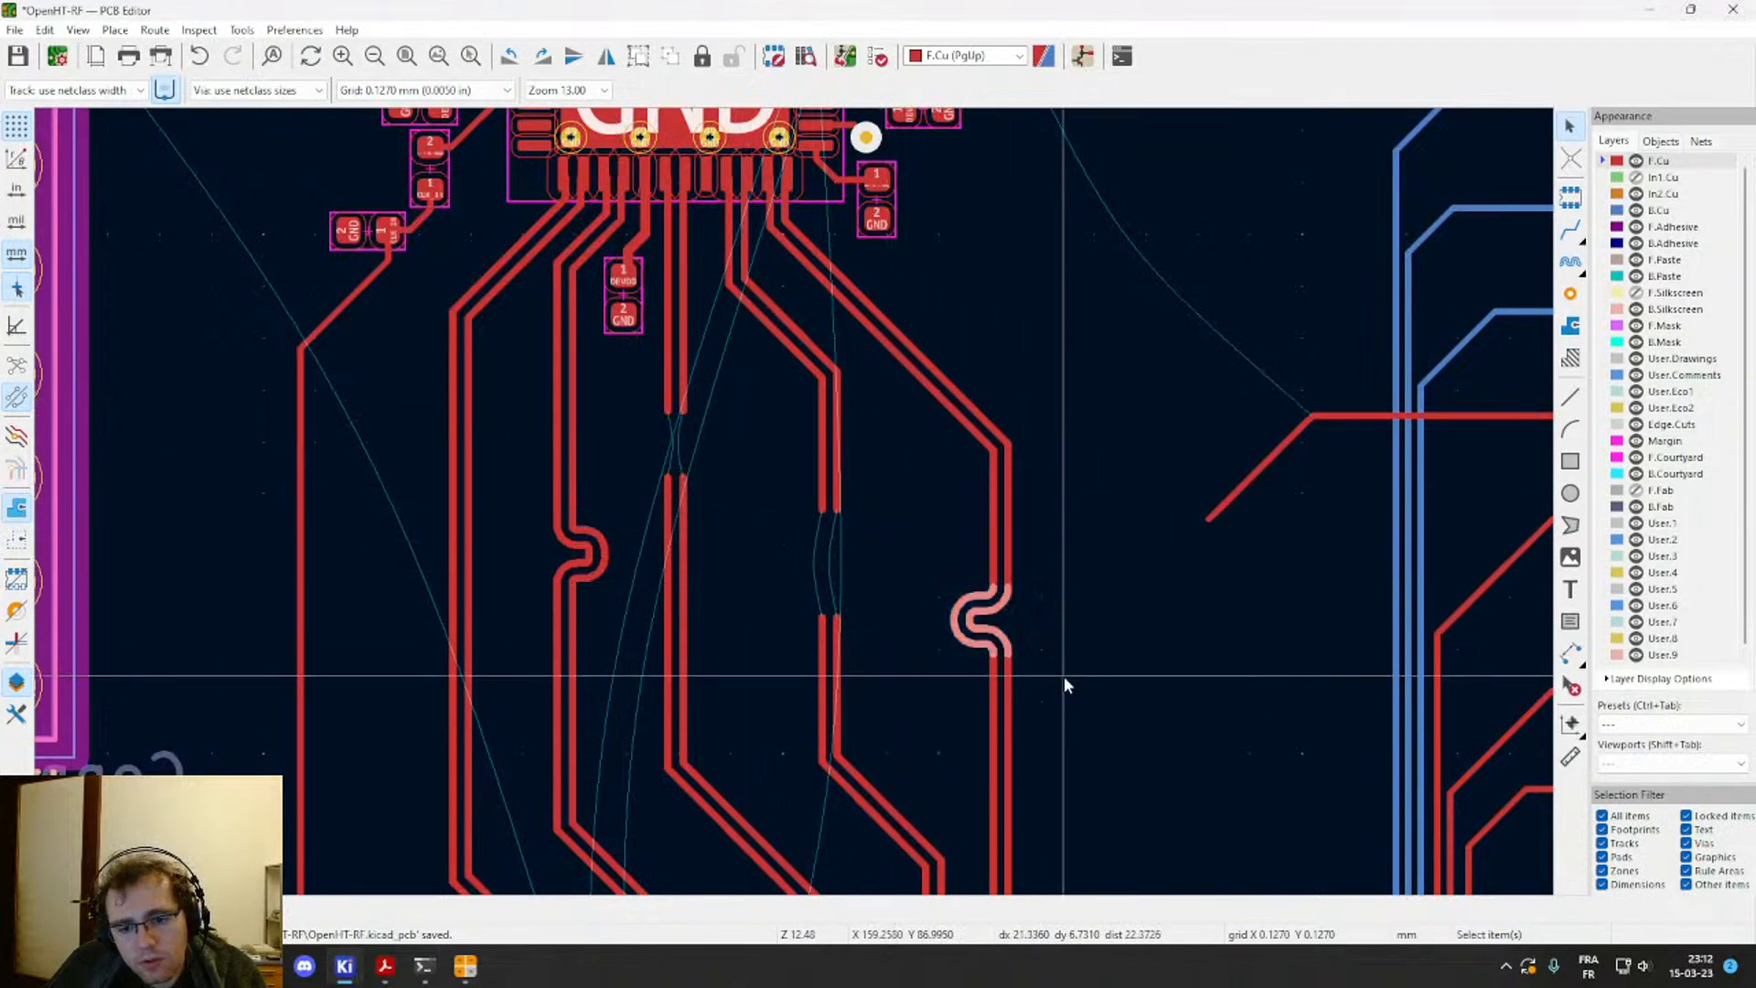
key("Delete")
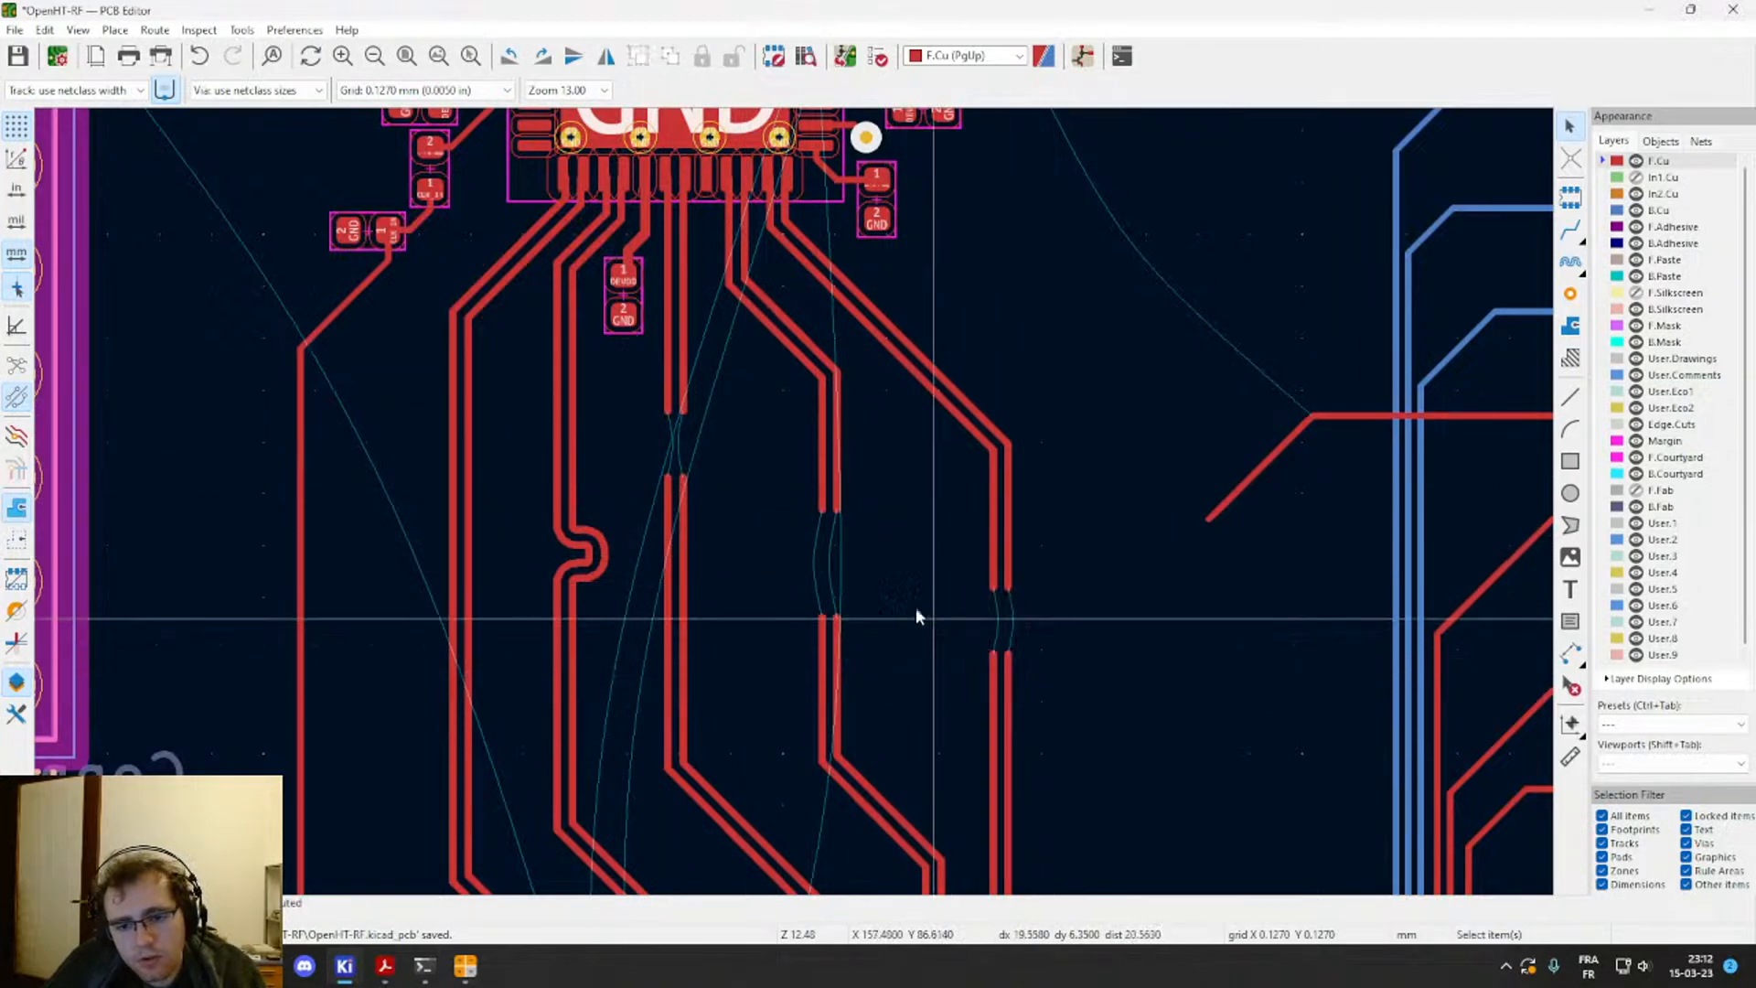
Step: Route straight differential-pair segments across the gaps in the LVDS_RX09 and LVDS_RXCLK pairs
key("6")
left_click(684, 407)
left_click(684, 491)
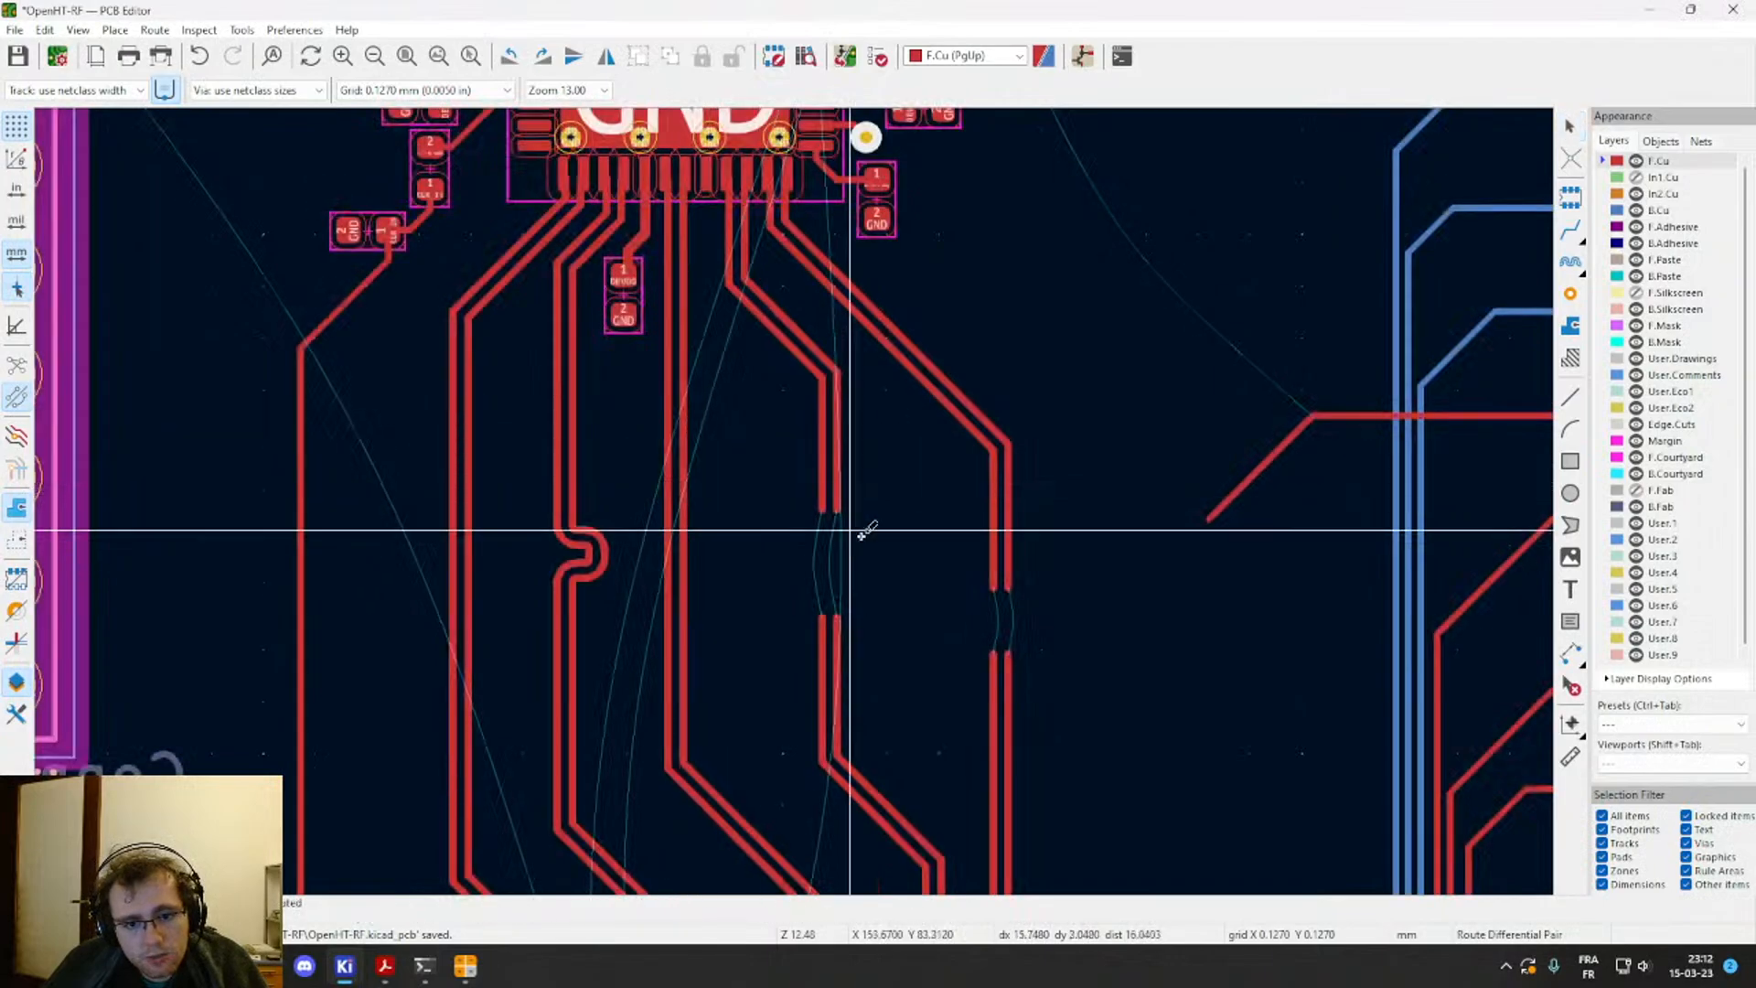
left_click(834, 512)
left_click(853, 615)
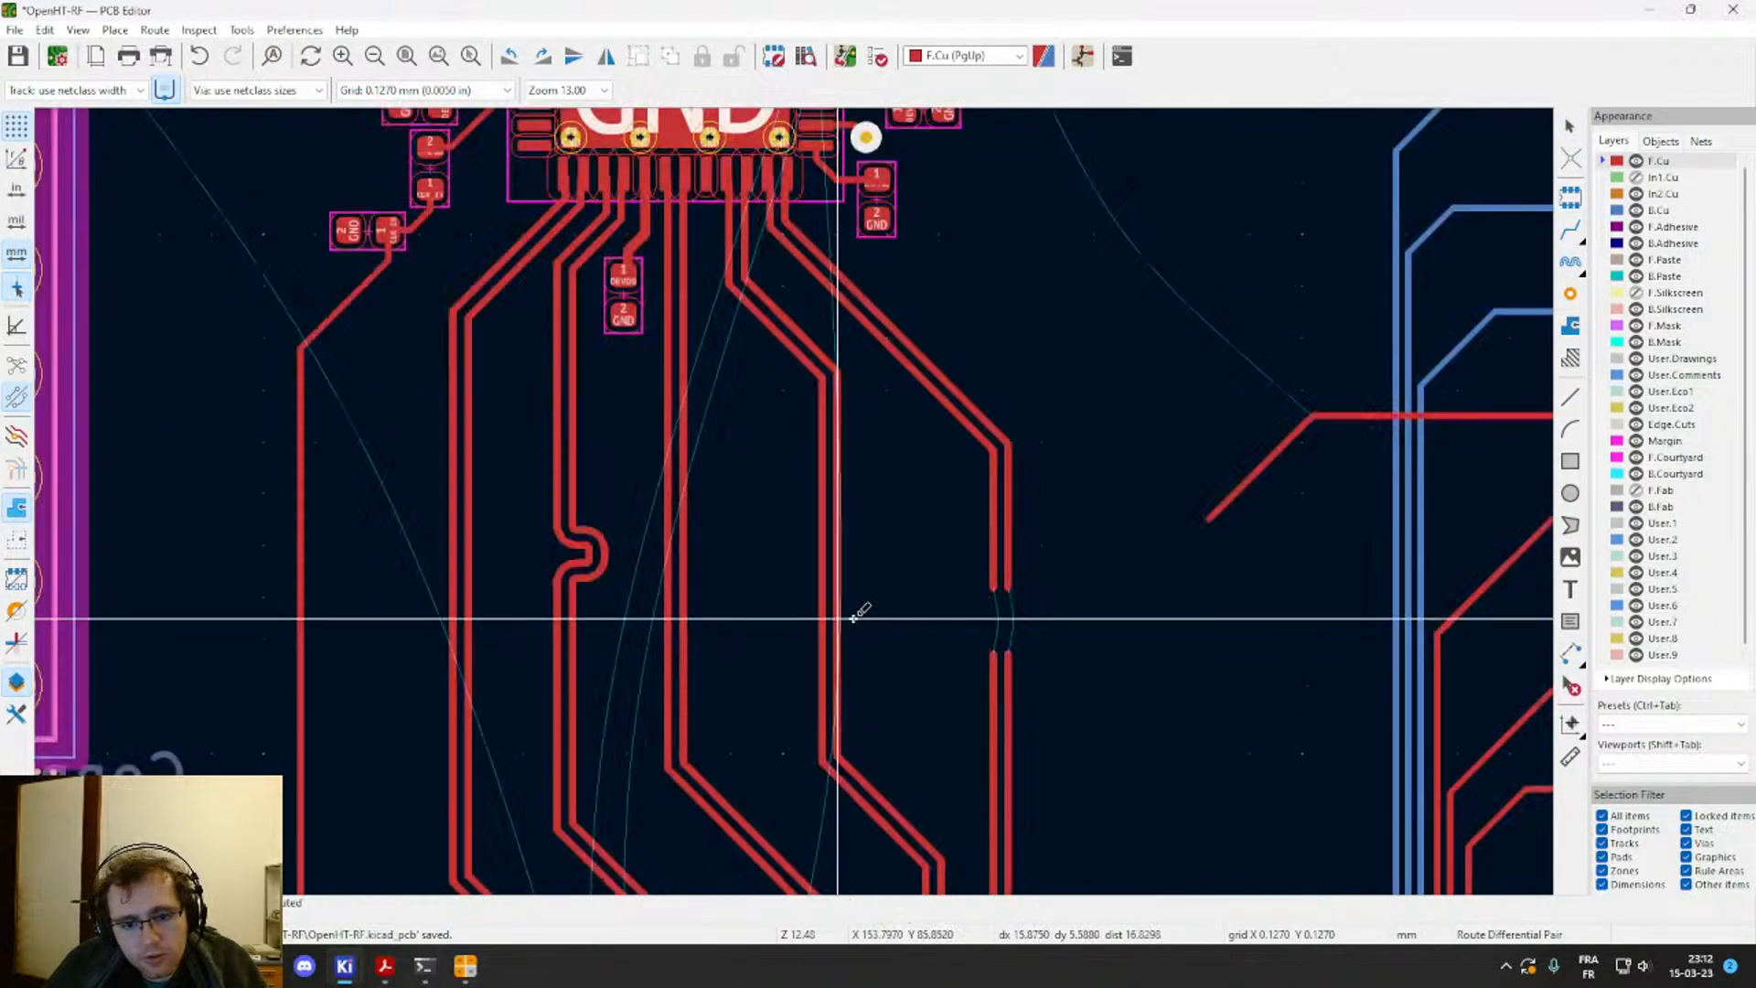
Step: Route a straight differential-pair segment across the gap in the LVDS_RX24 pair and end the routing command
left_click(1001, 590)
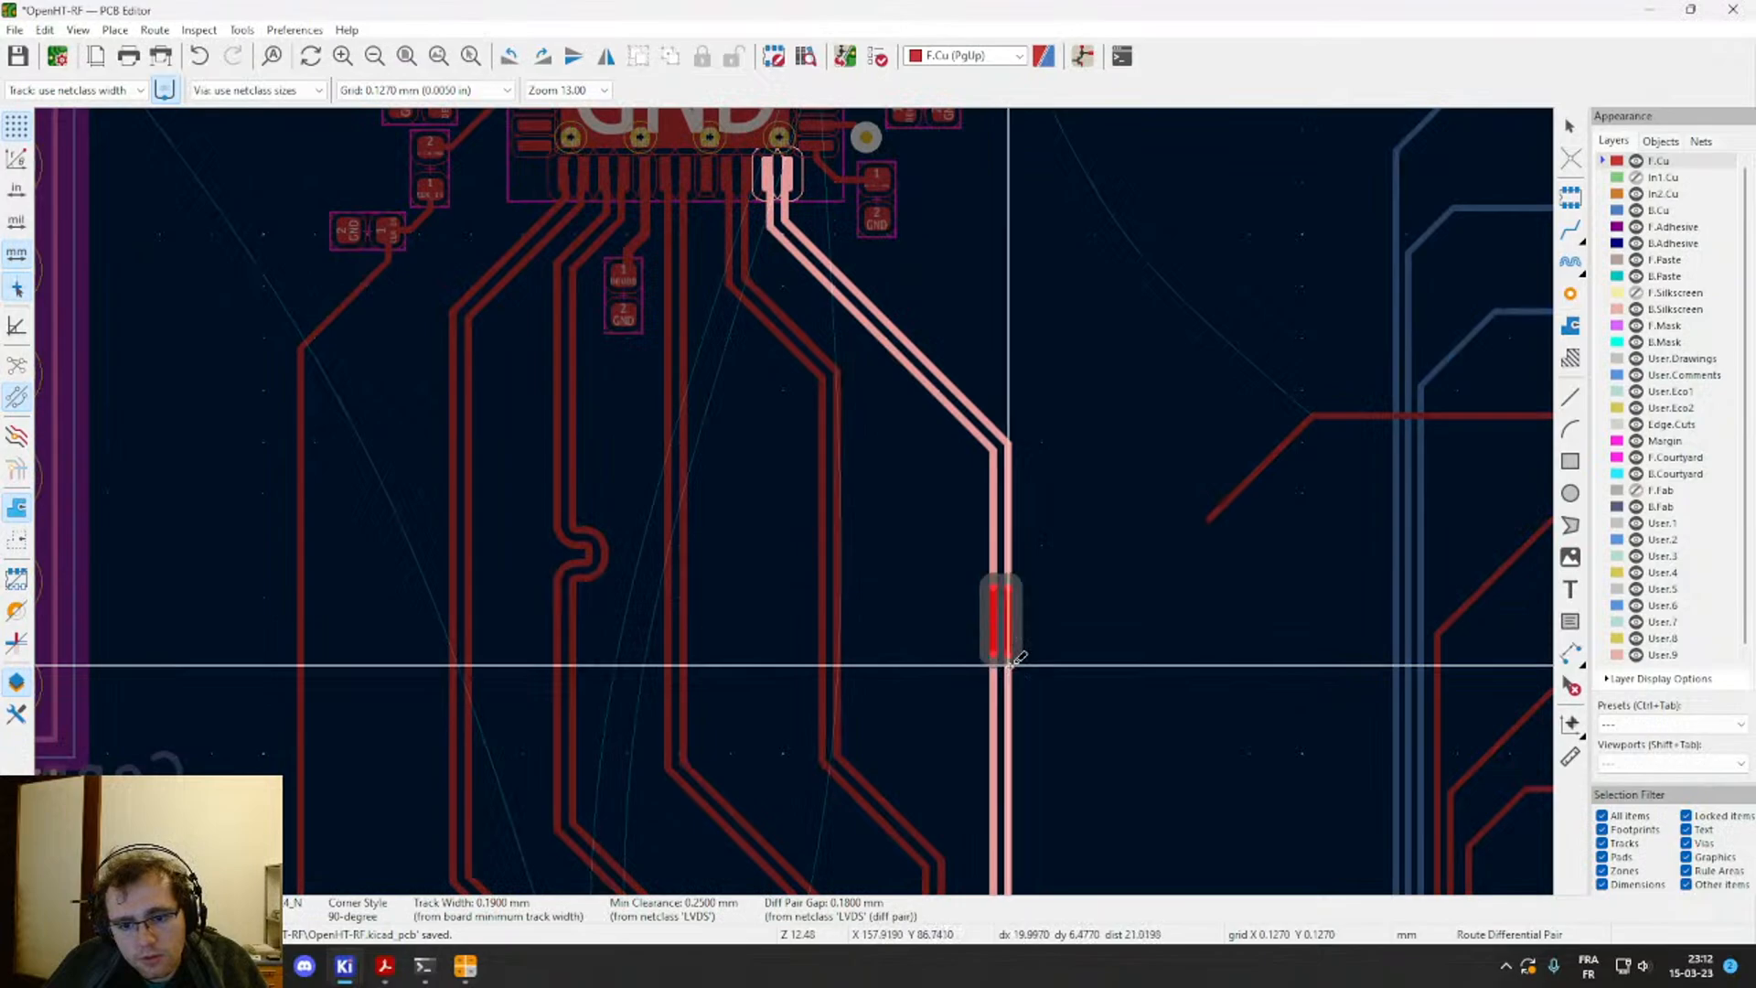
left_click(1010, 660)
left_click(1011, 606)
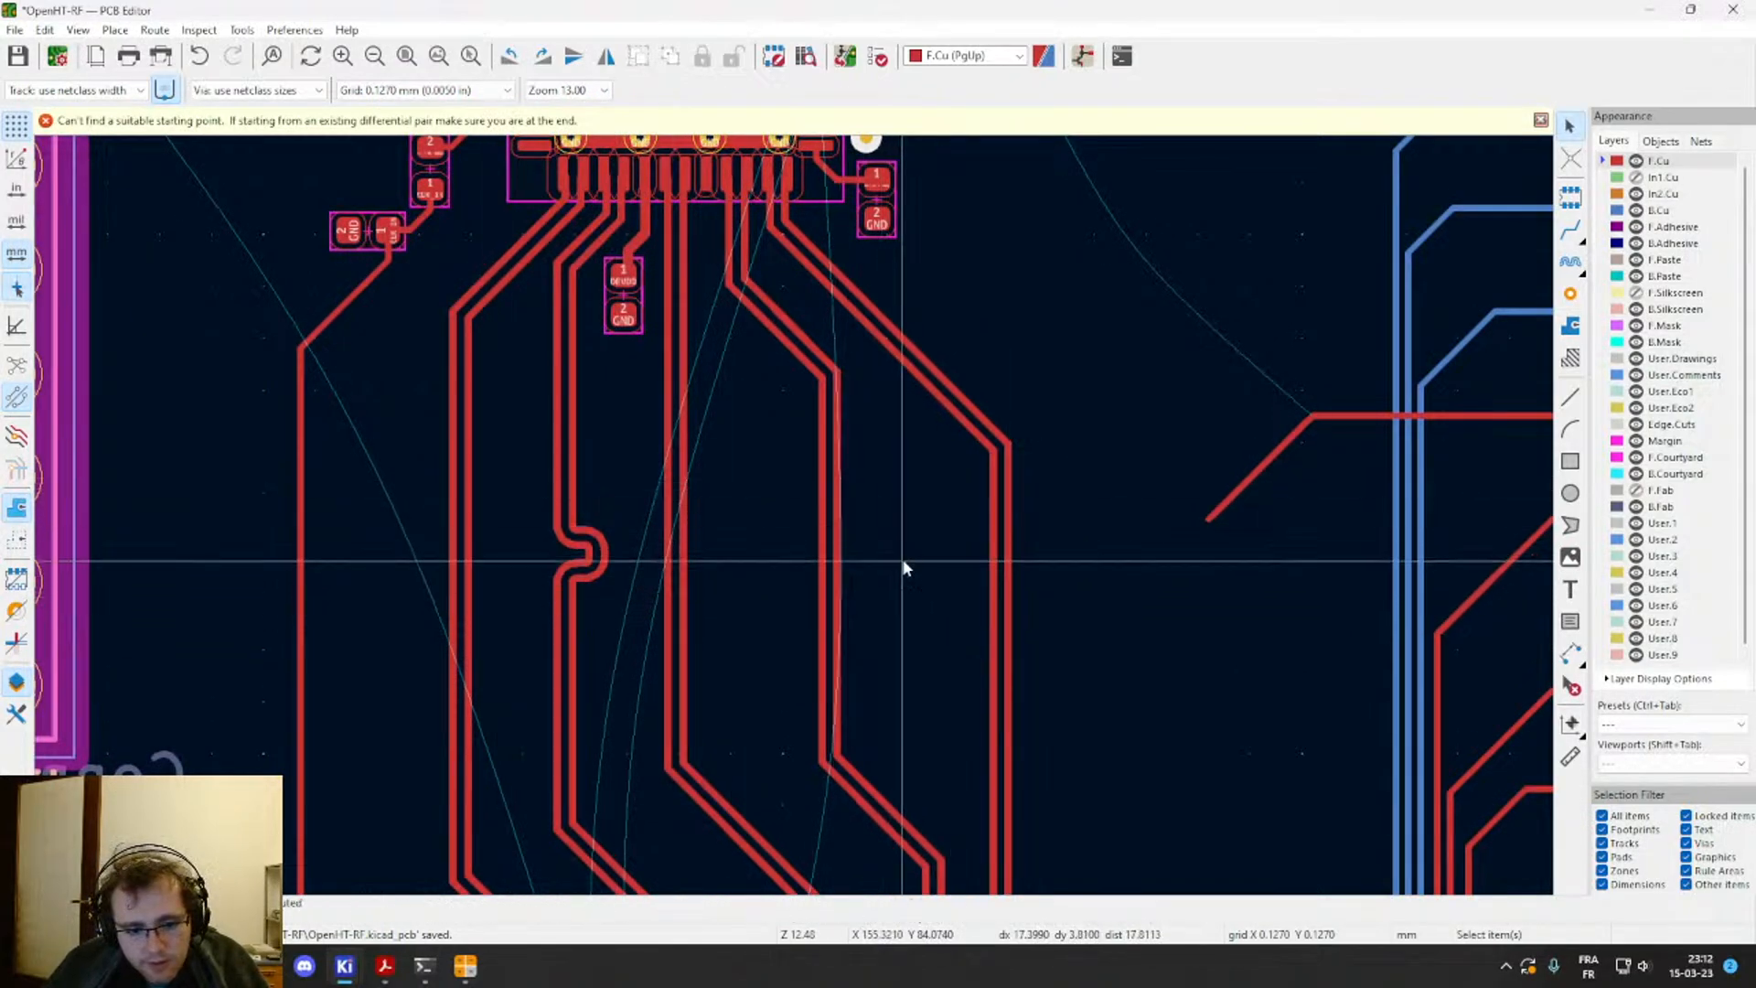
left_click(1001, 577)
key("Escape")
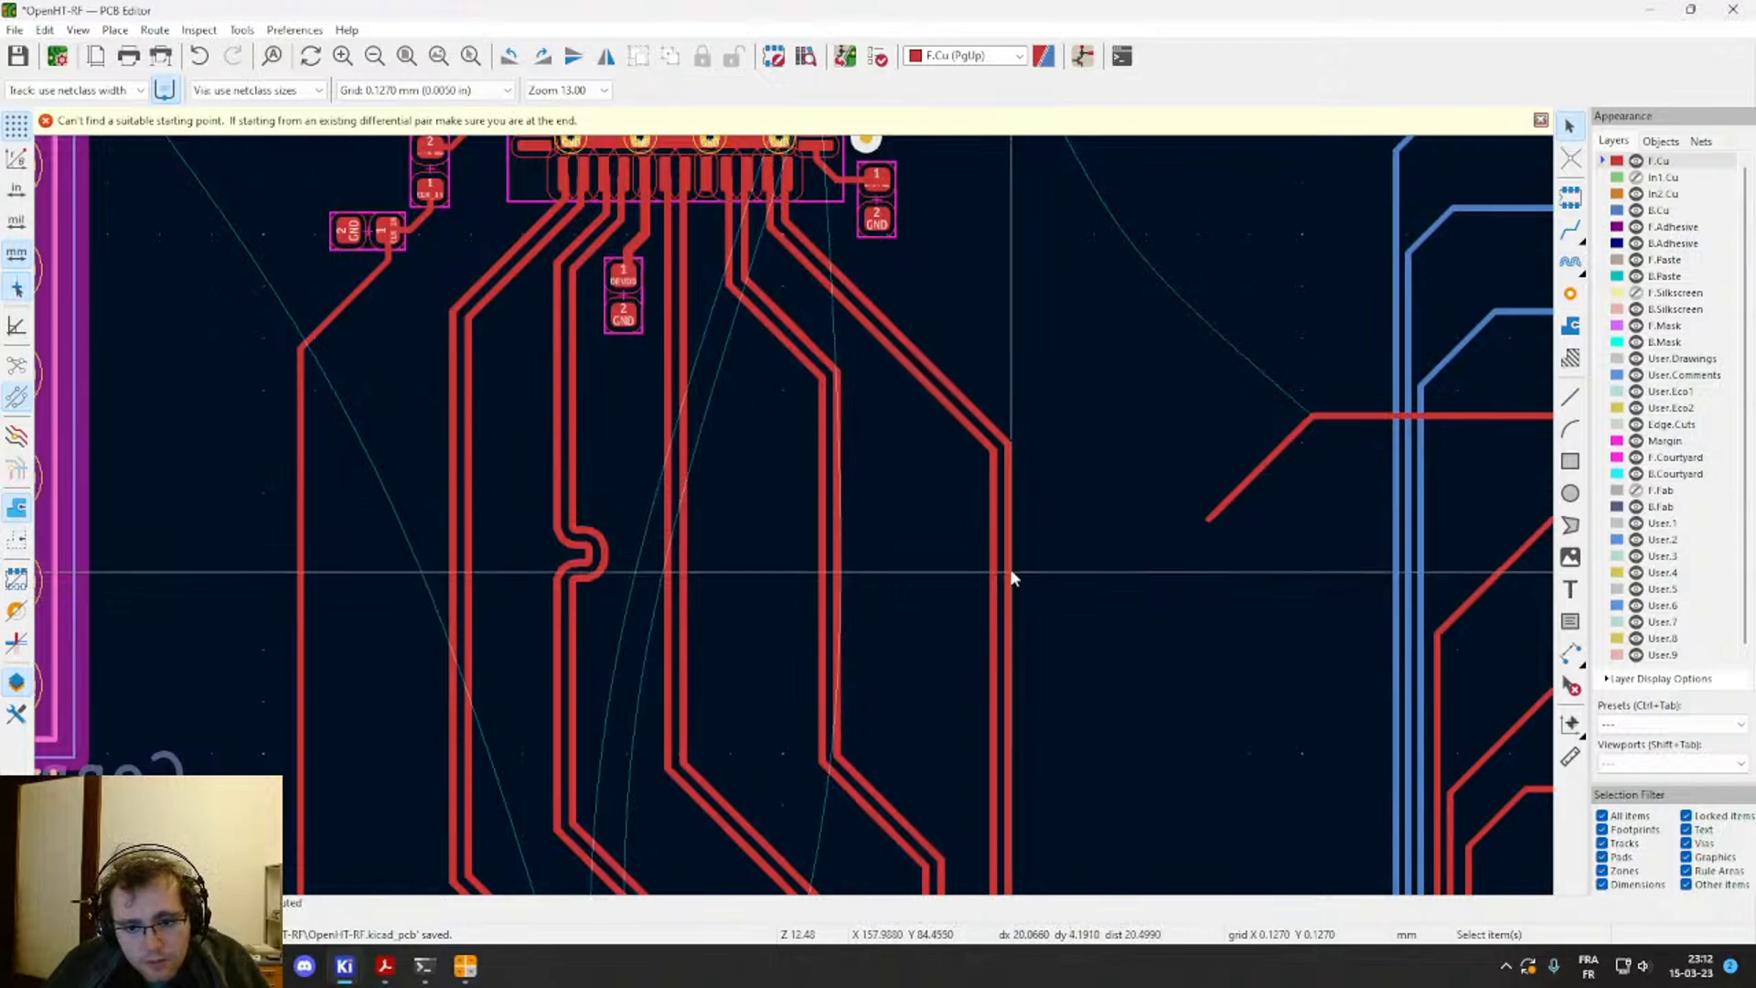
Step: Check the routed lengths of the three rightmost LVDS pairs below the chip
left_click(1011, 577)
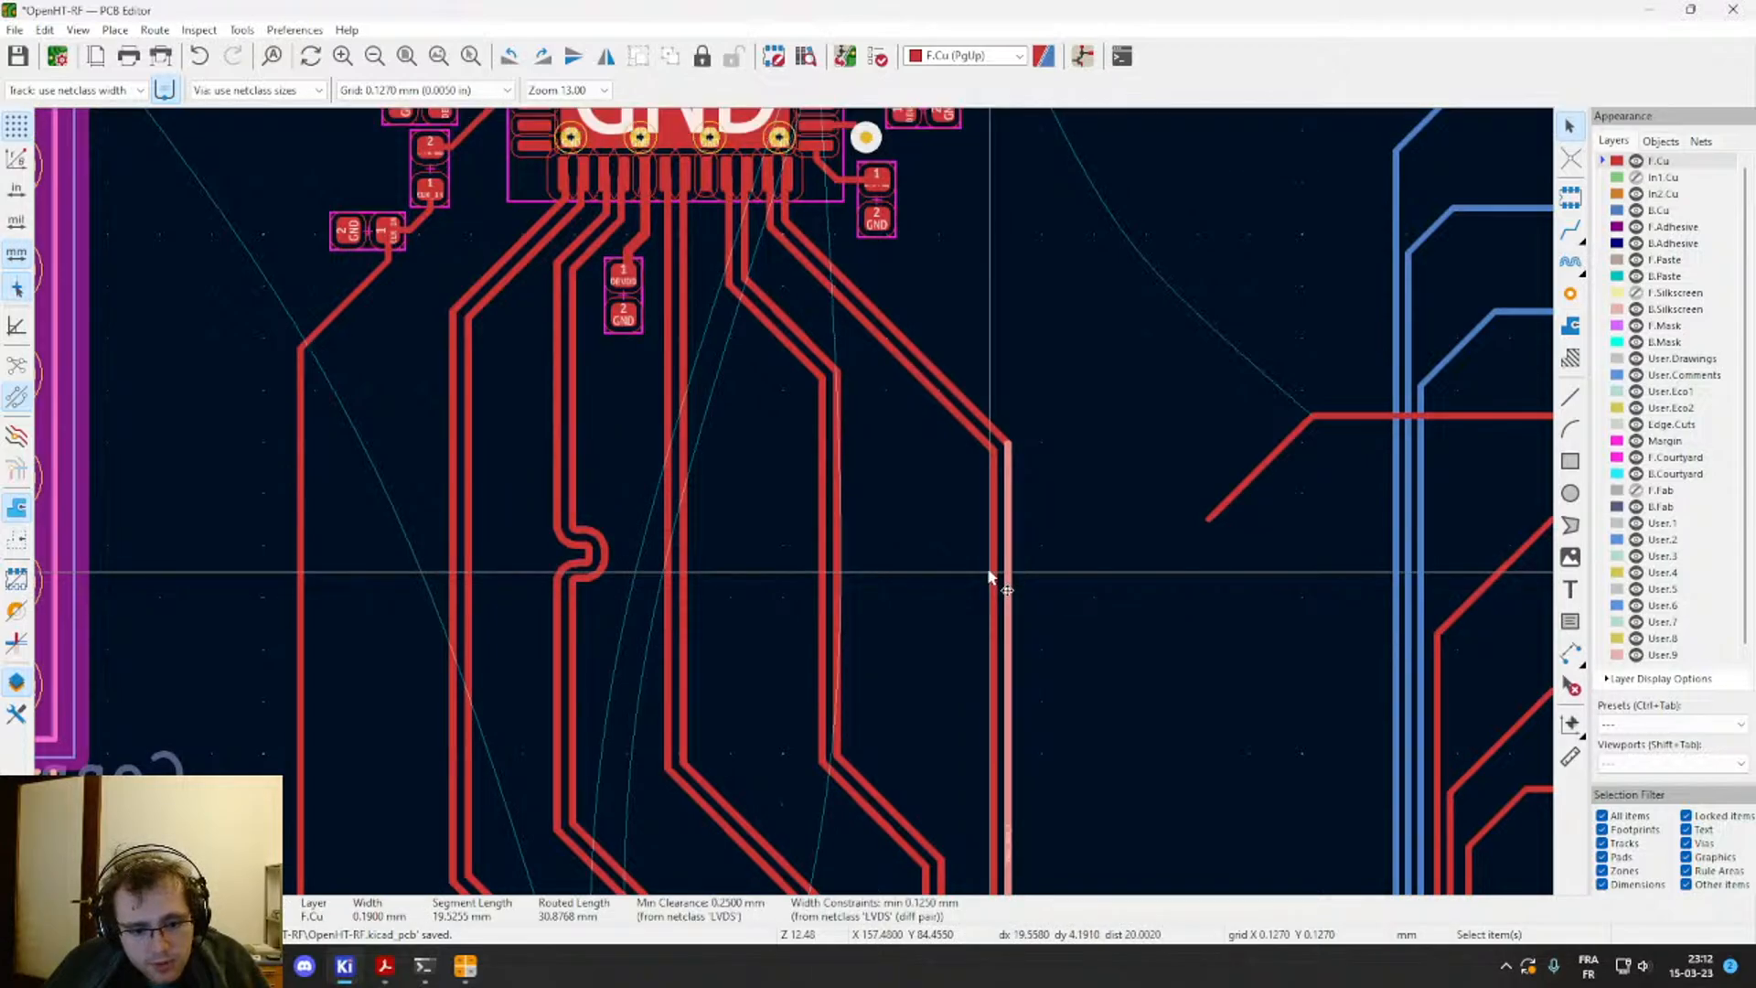
left_click(843, 566)
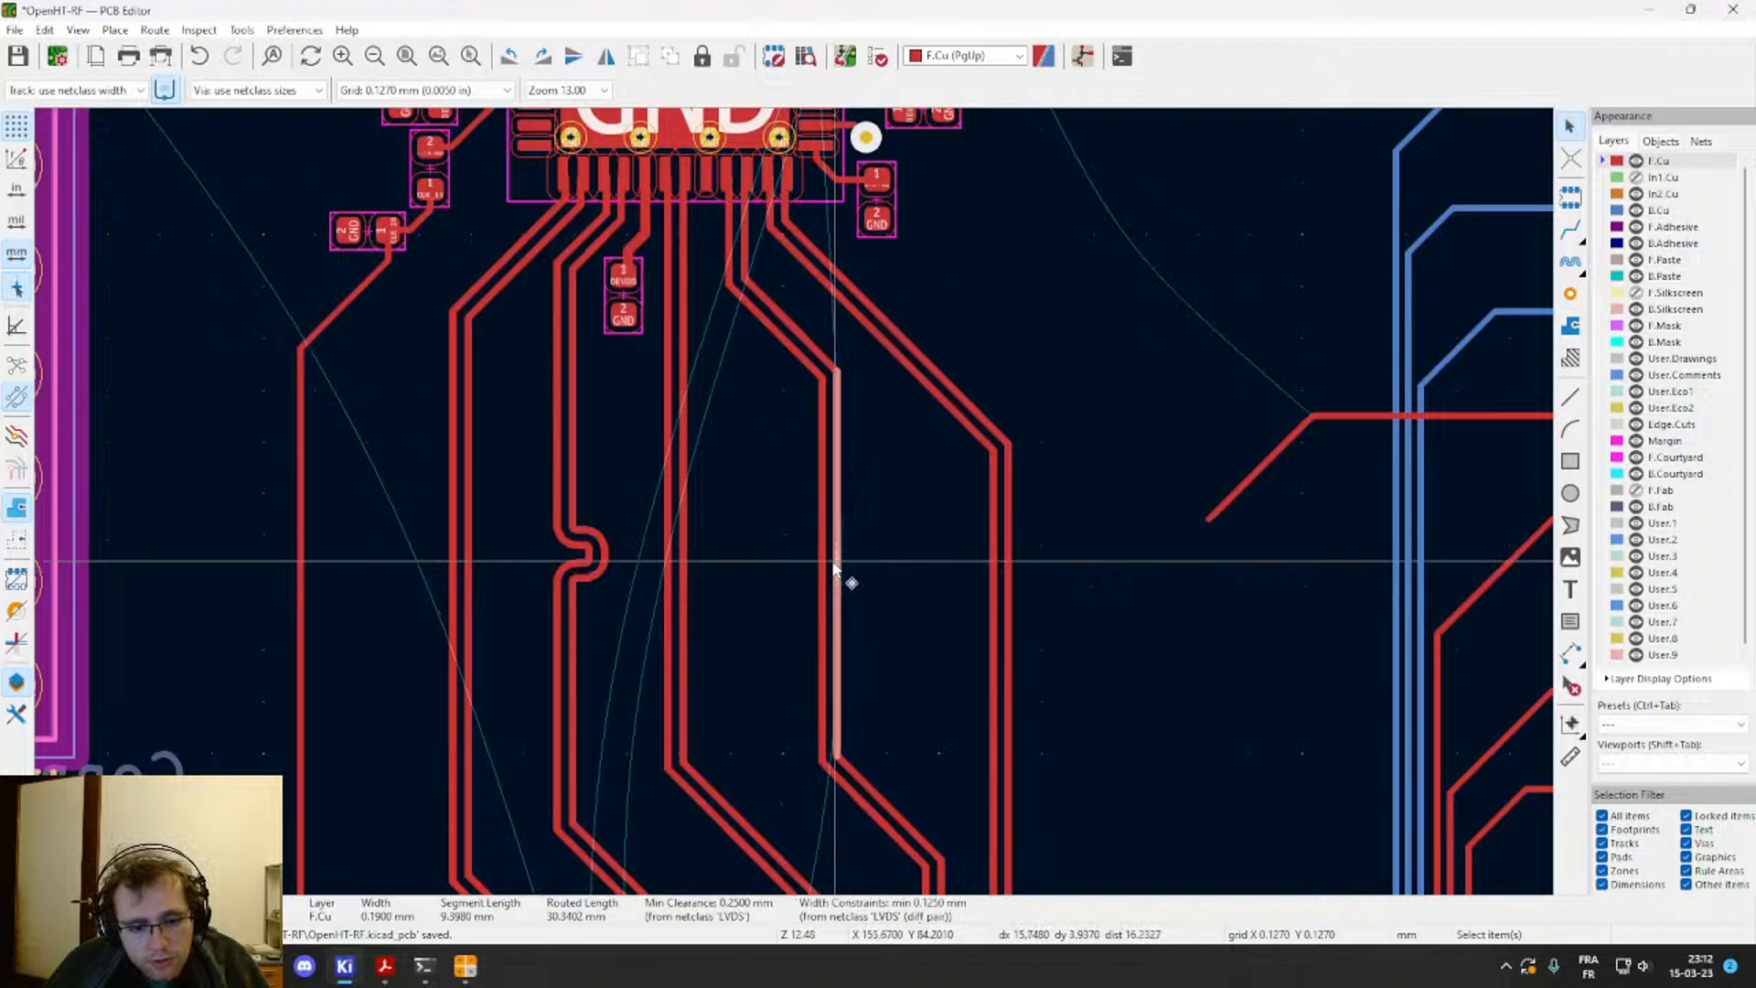
left_click(686, 546)
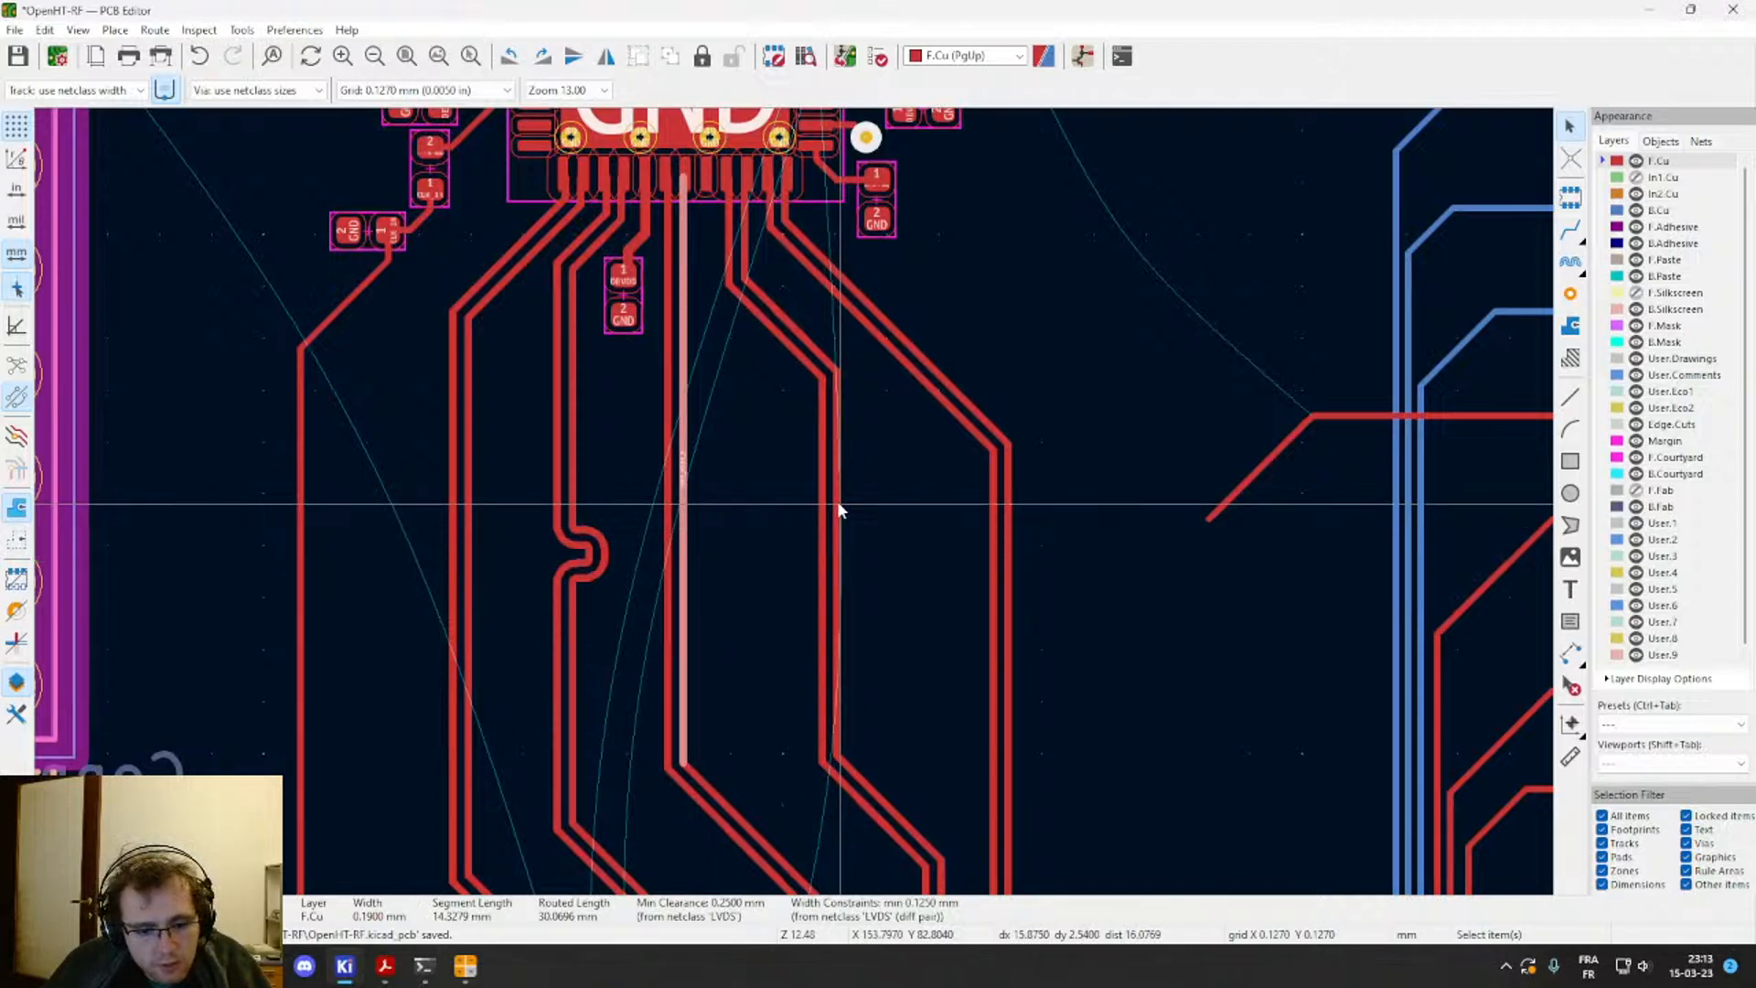
Step: Set the target length for differential pair length tuning to 30.07 mm
left_click(1609, 287)
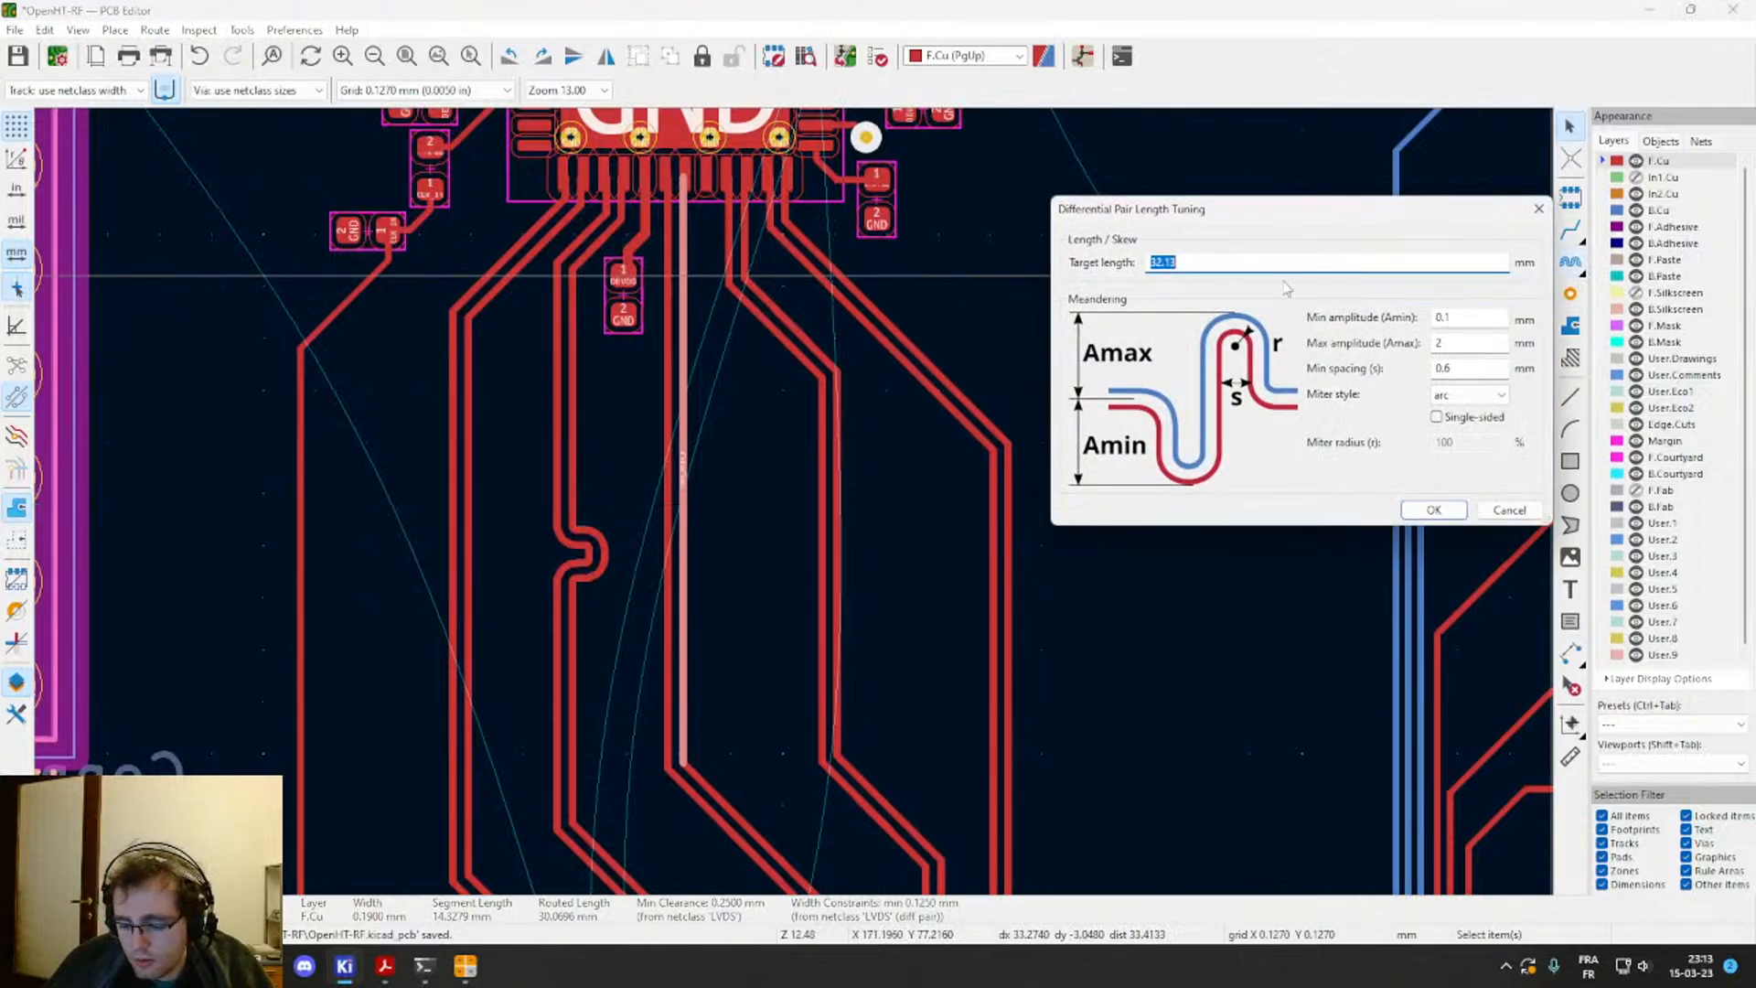
left_click(1432, 509)
left_click(1571, 262)
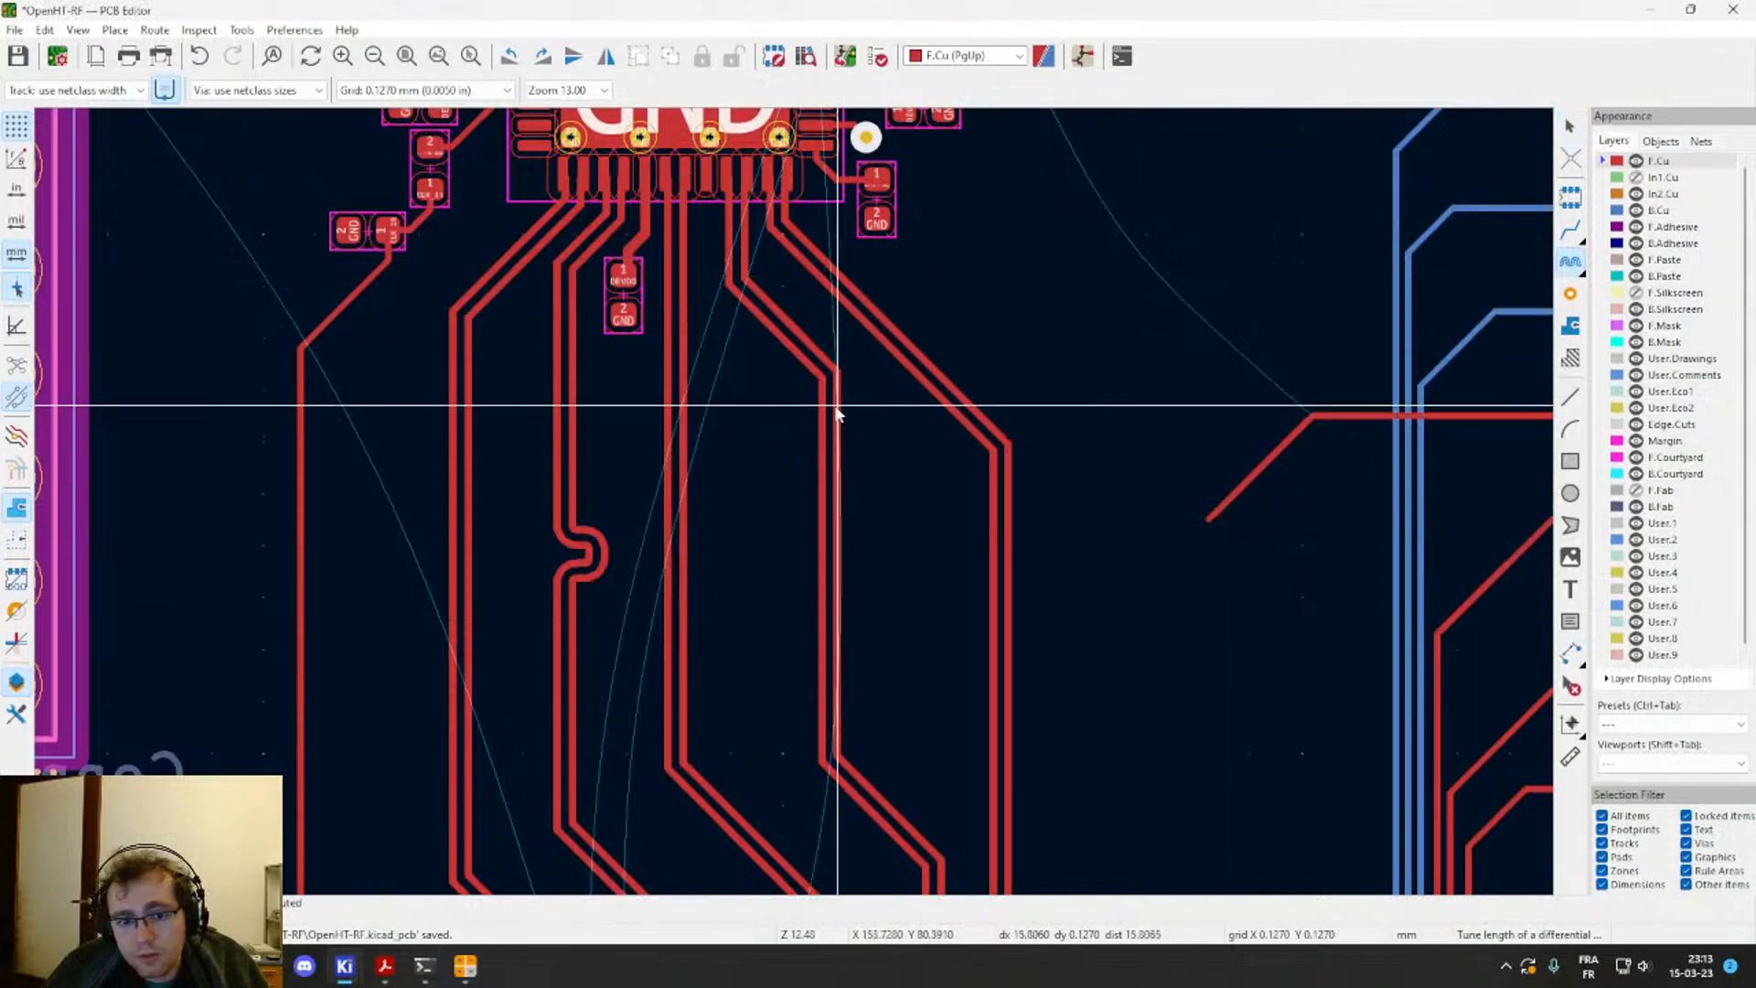
key("Escape")
Step: Try to length-tune the LVDS_RX24 pair along its diagonal section against the 30.07 mm target
scroll(793, 509, "down", 3)
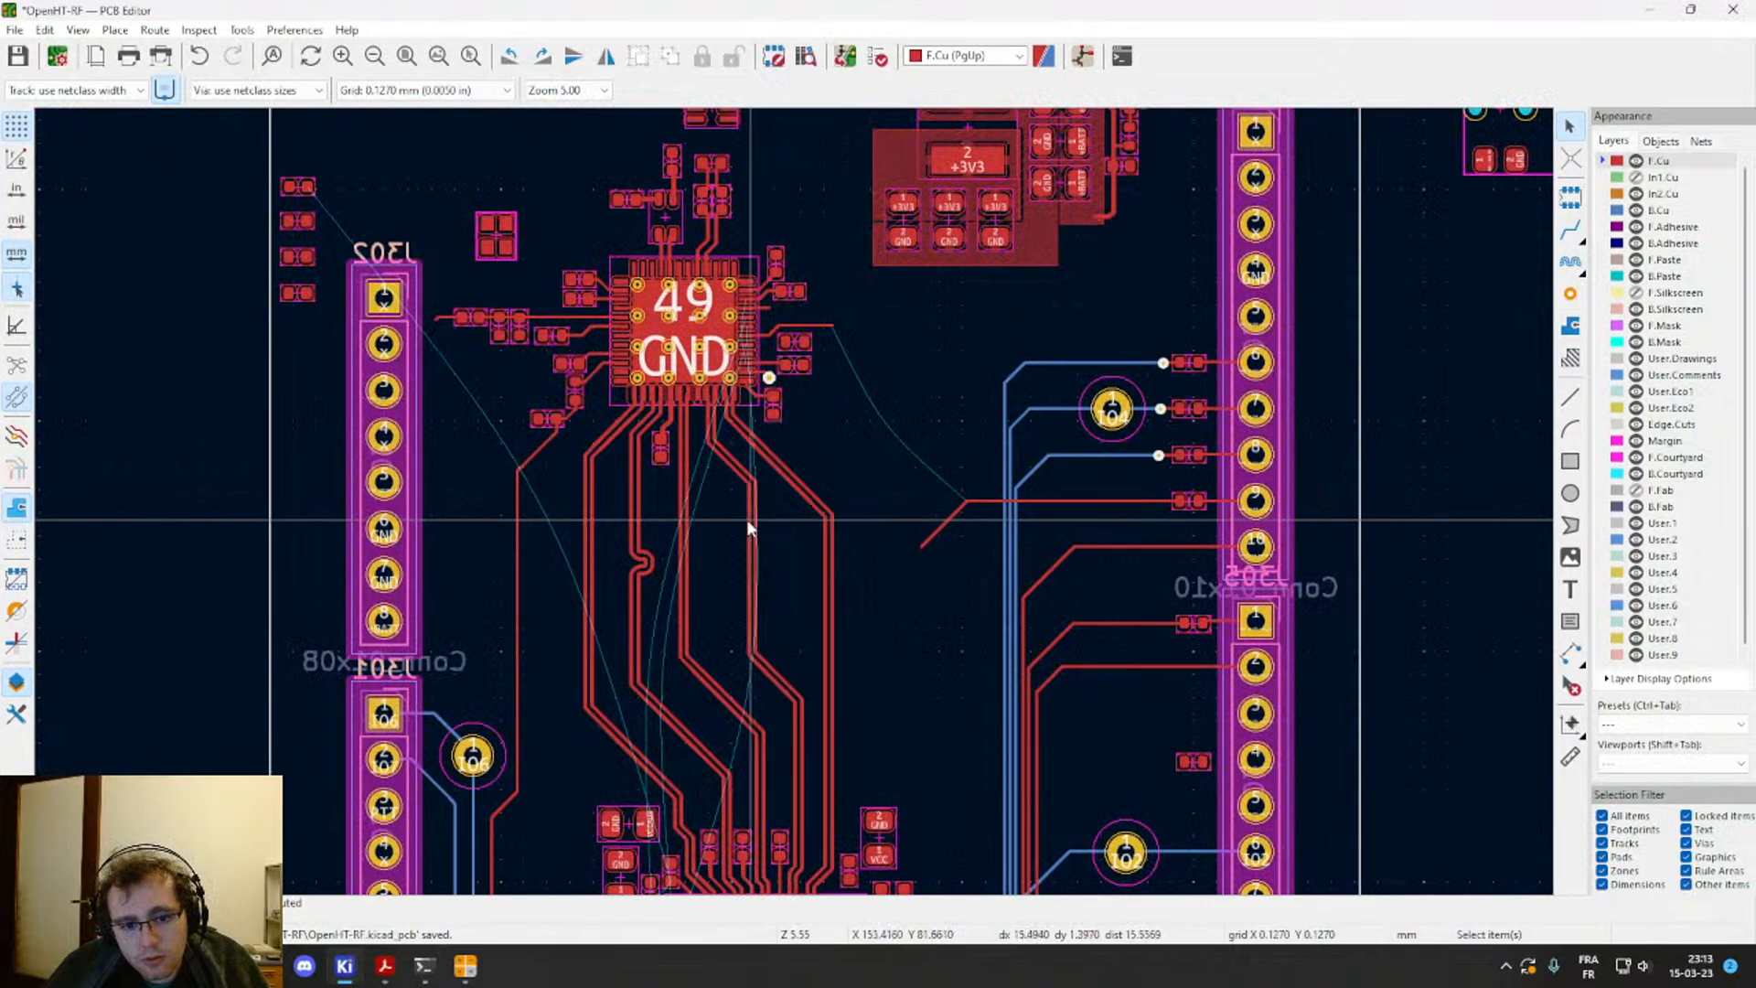
left_click(753, 532)
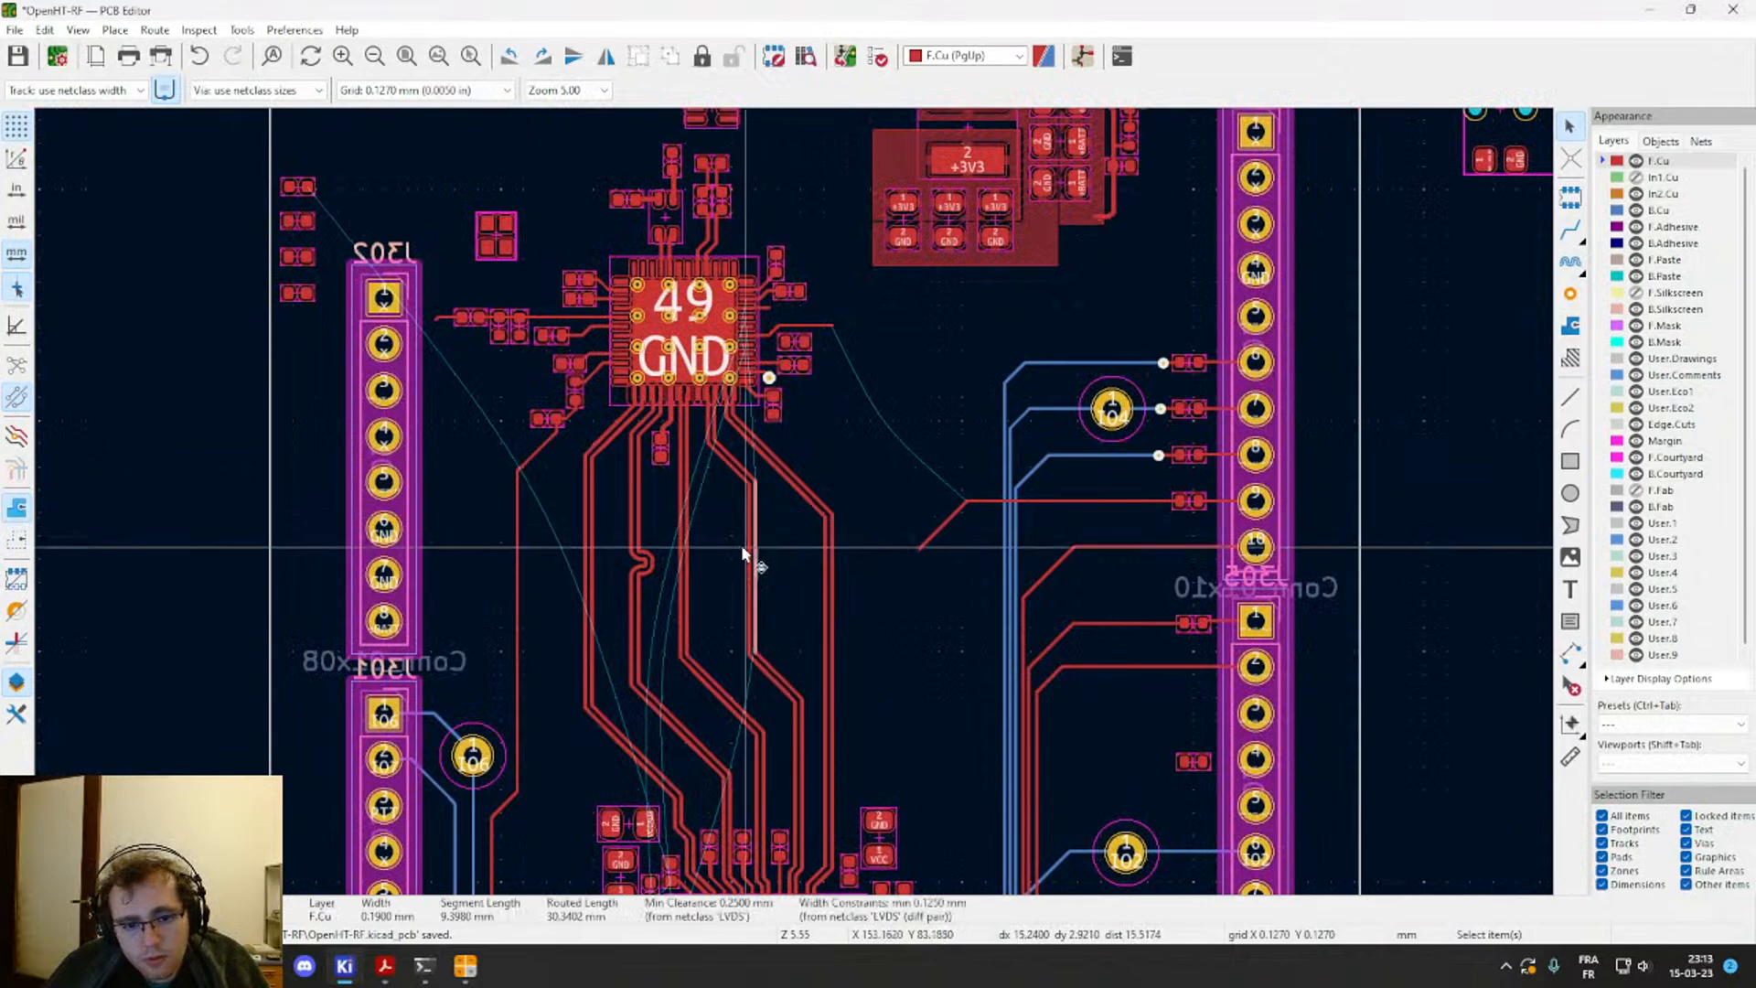
key("8")
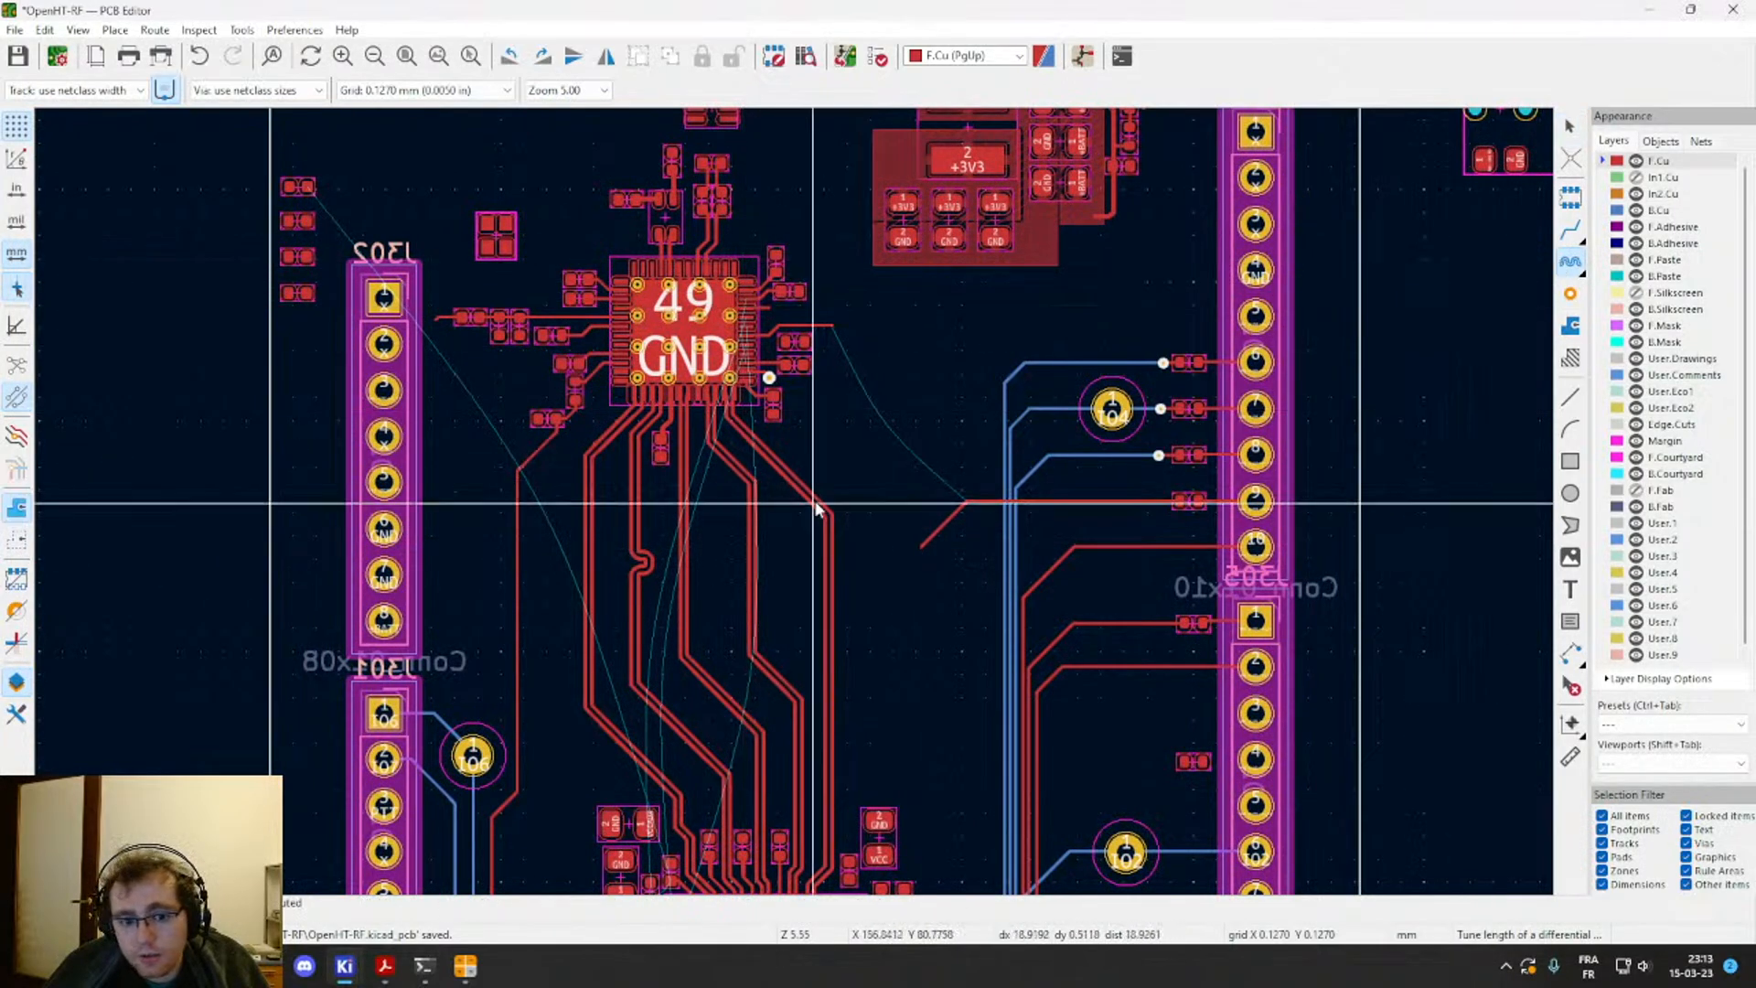
scroll(699, 574, "up", 4)
left_click(650, 567)
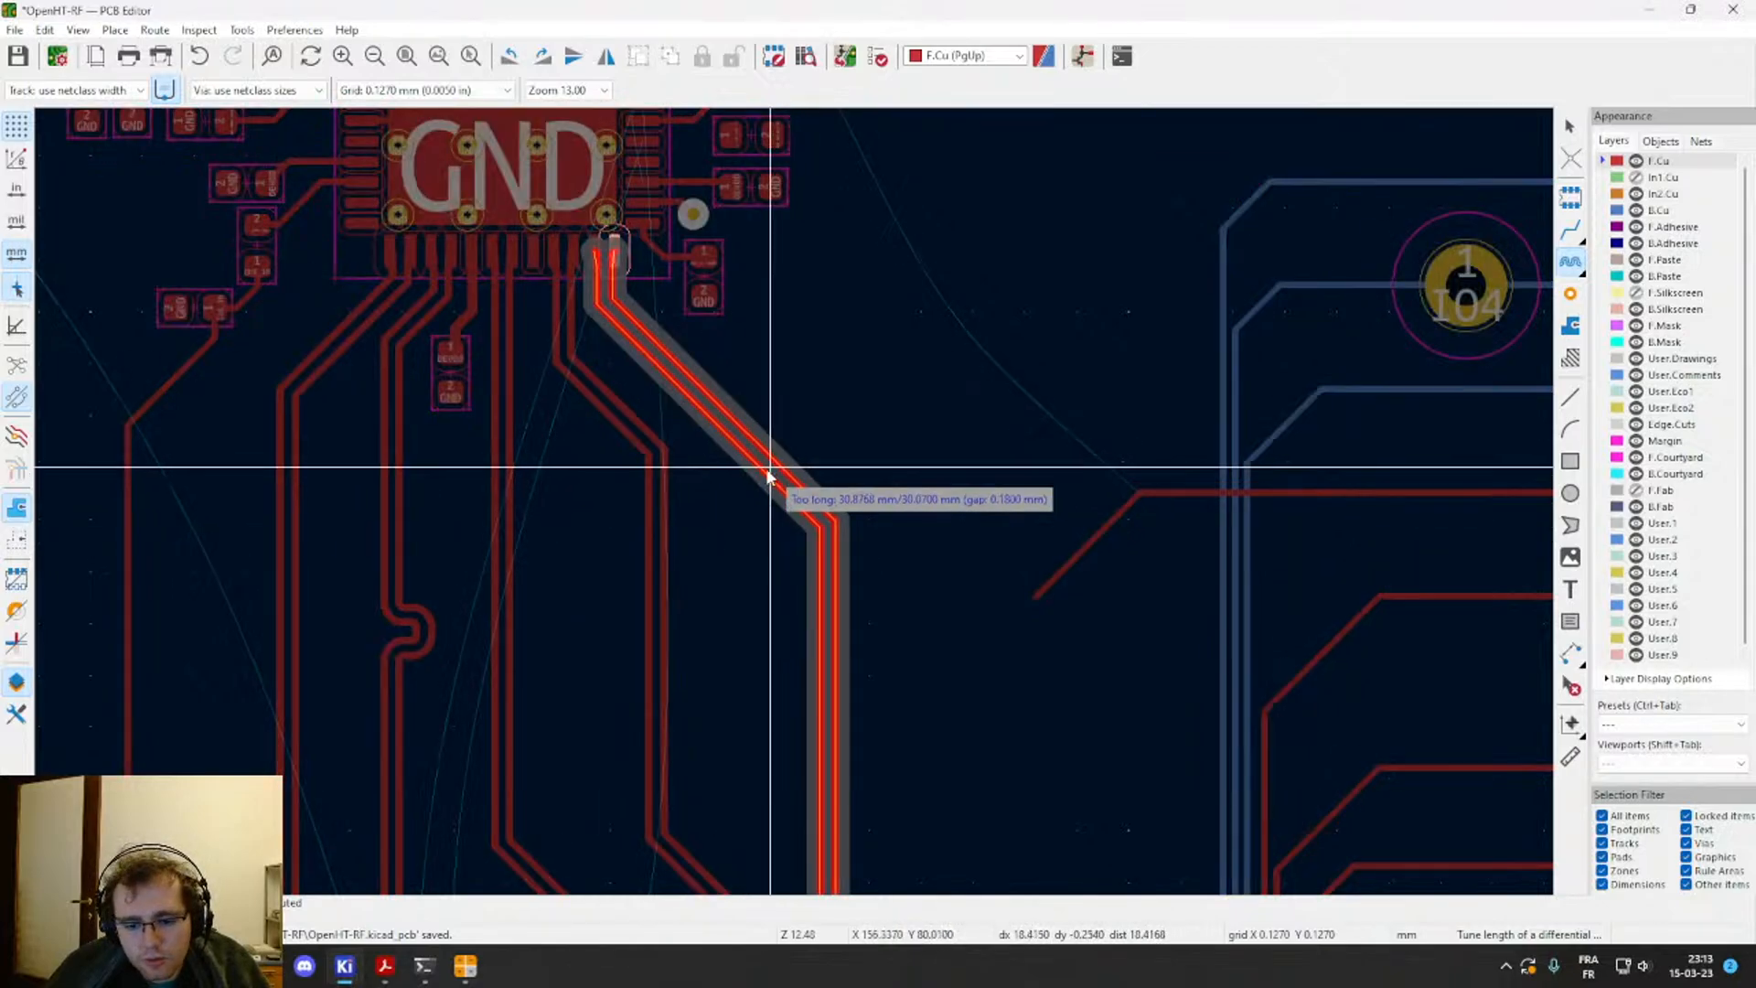
key("Escape")
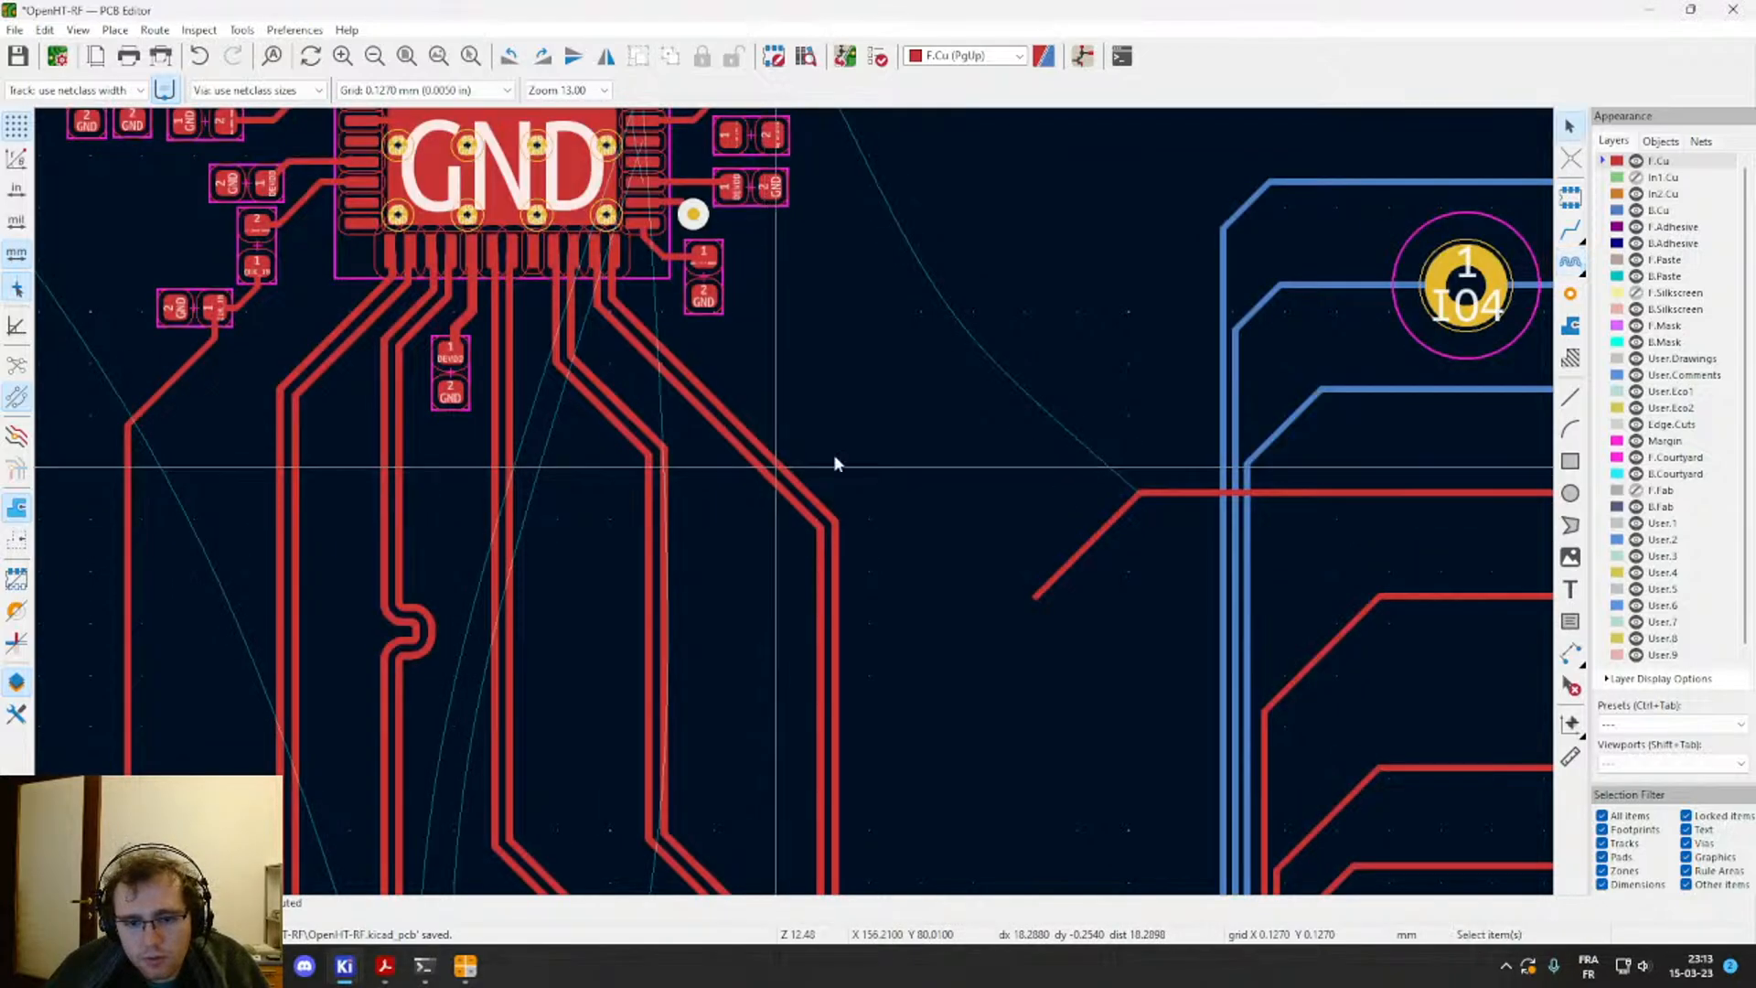
Step: Compare the routed lengths of the two rightmost LVDS pairs and set the tuning target length to 30.88 mm
left_click(833, 587)
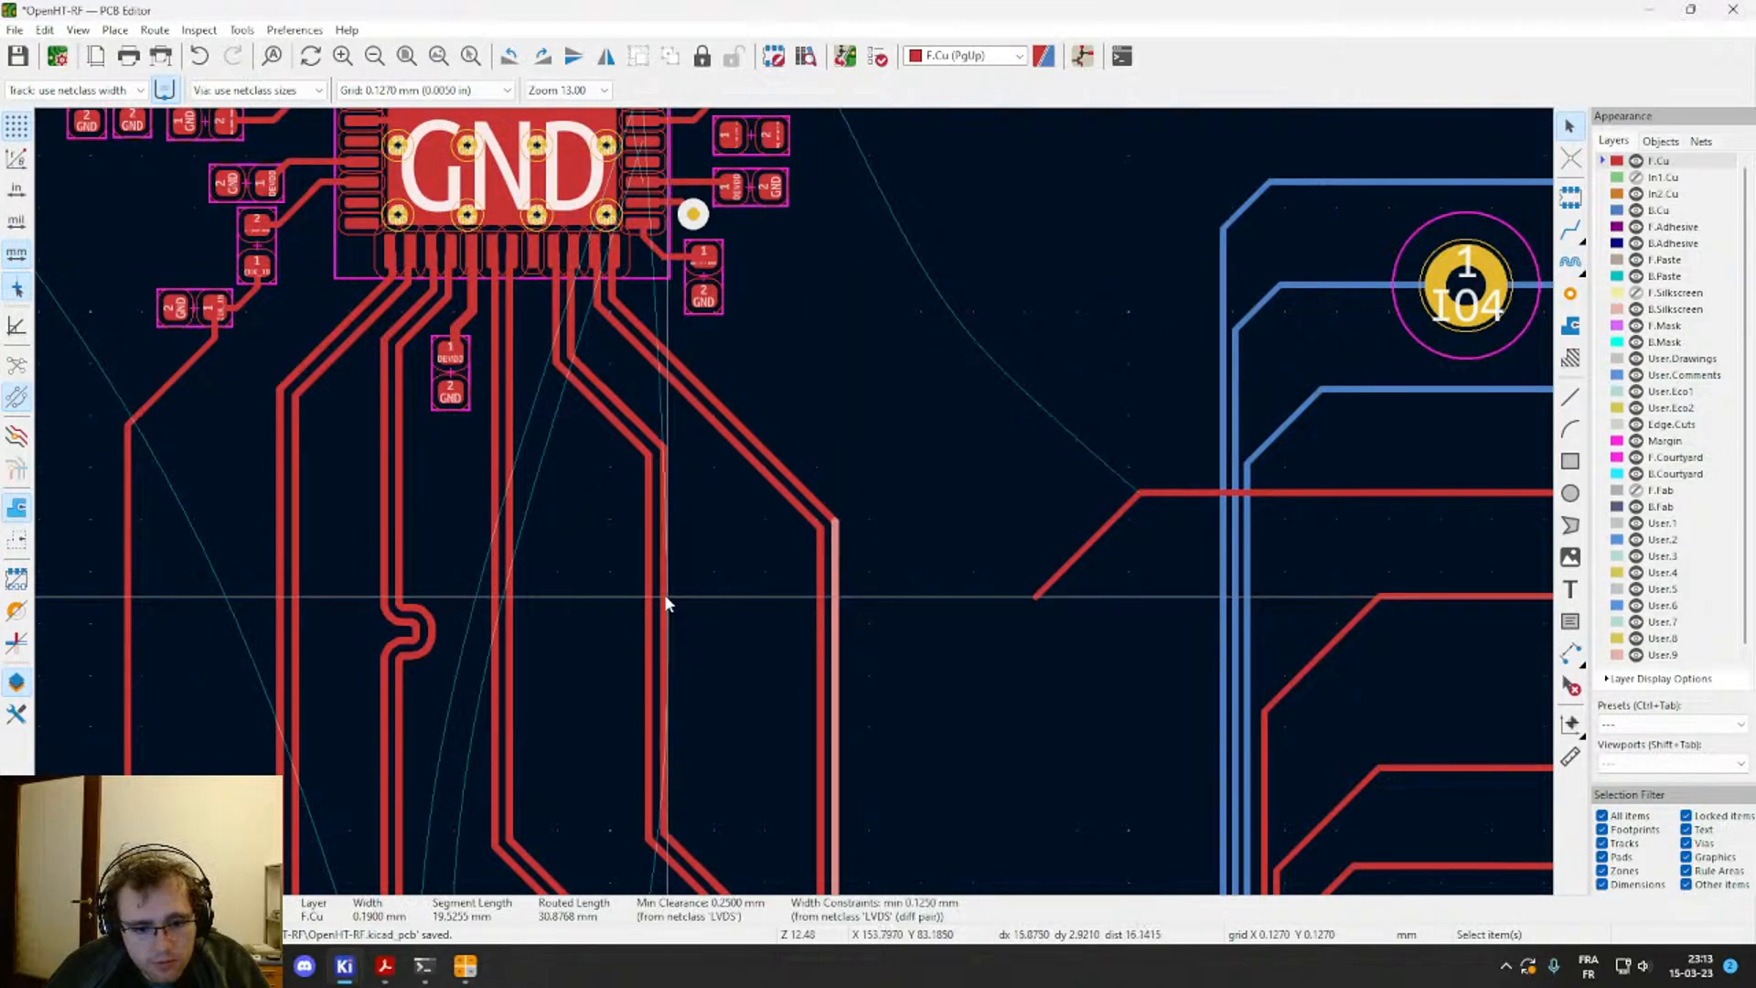
left_click(664, 594)
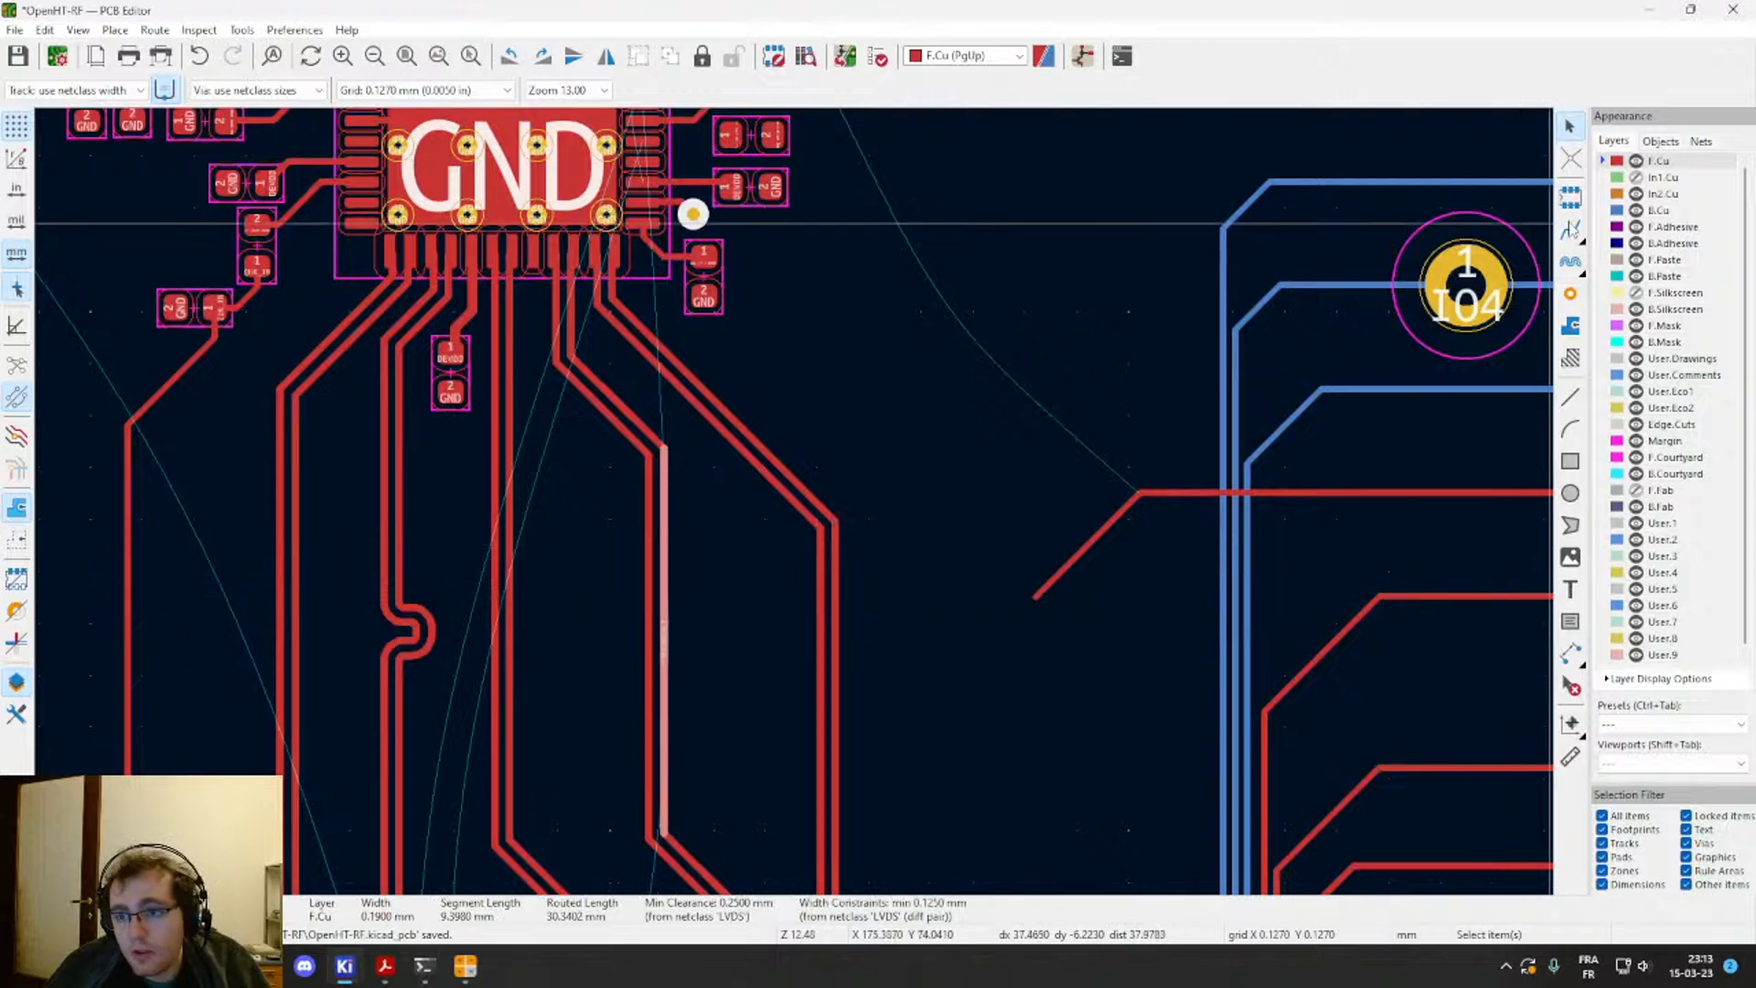
left_click(1591, 283)
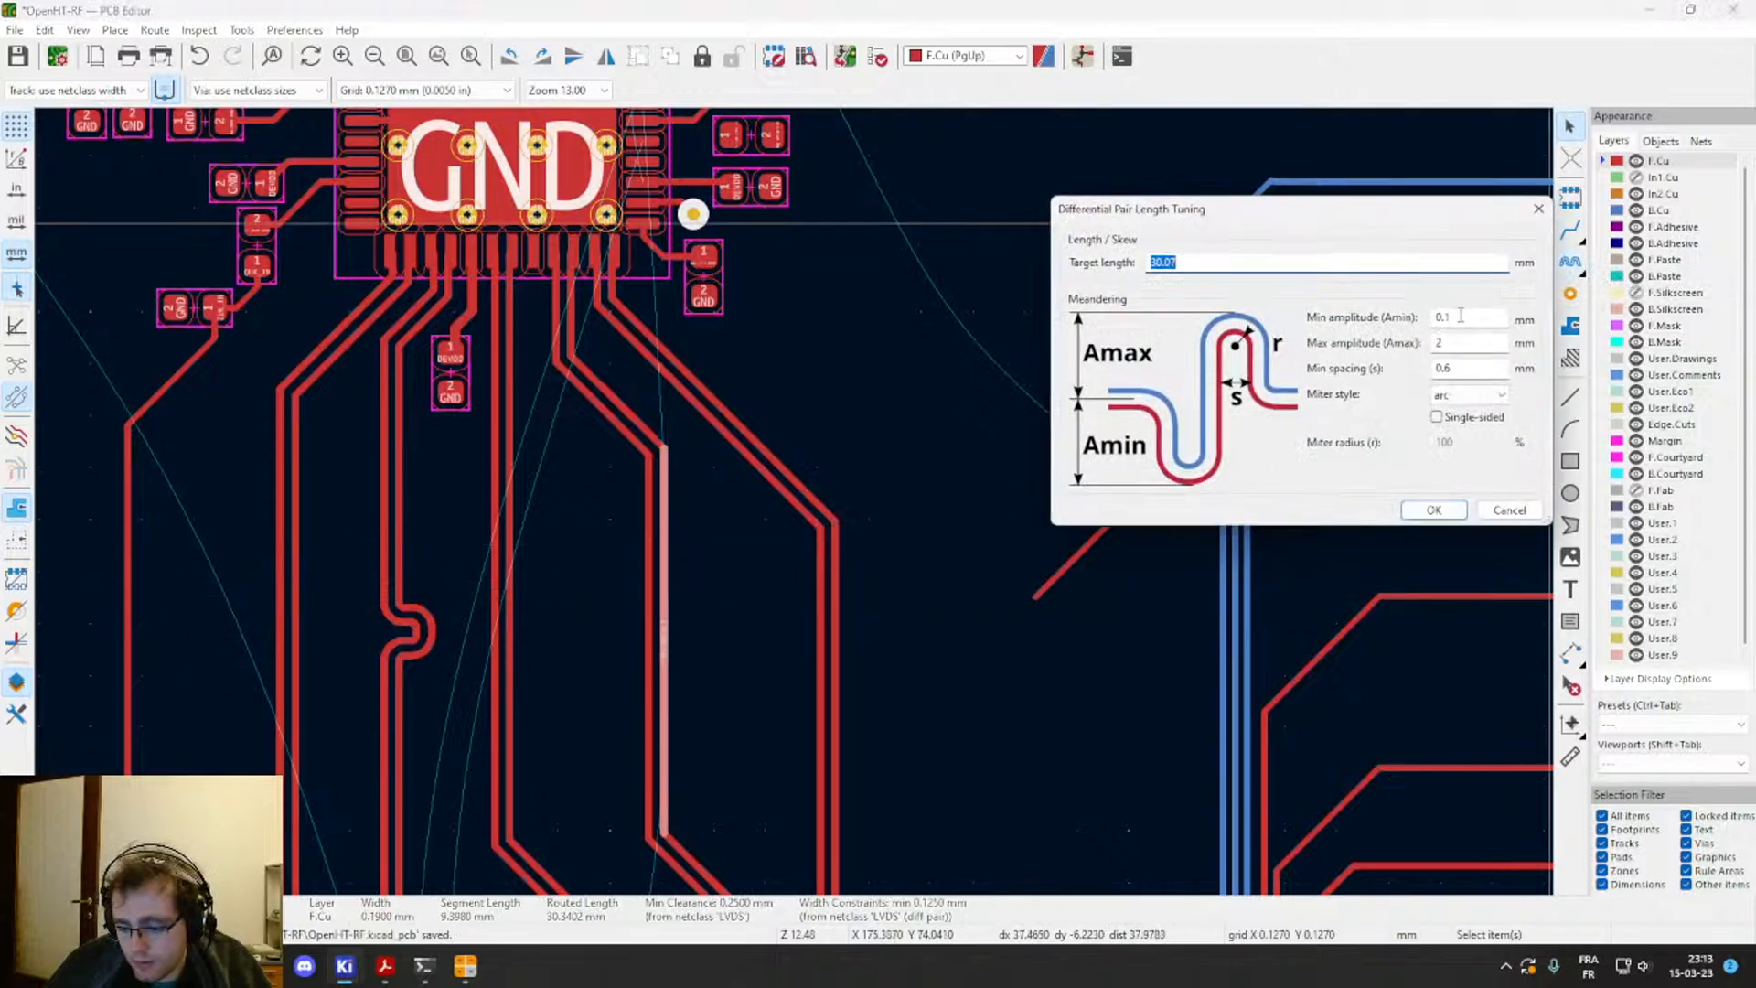
key("Return")
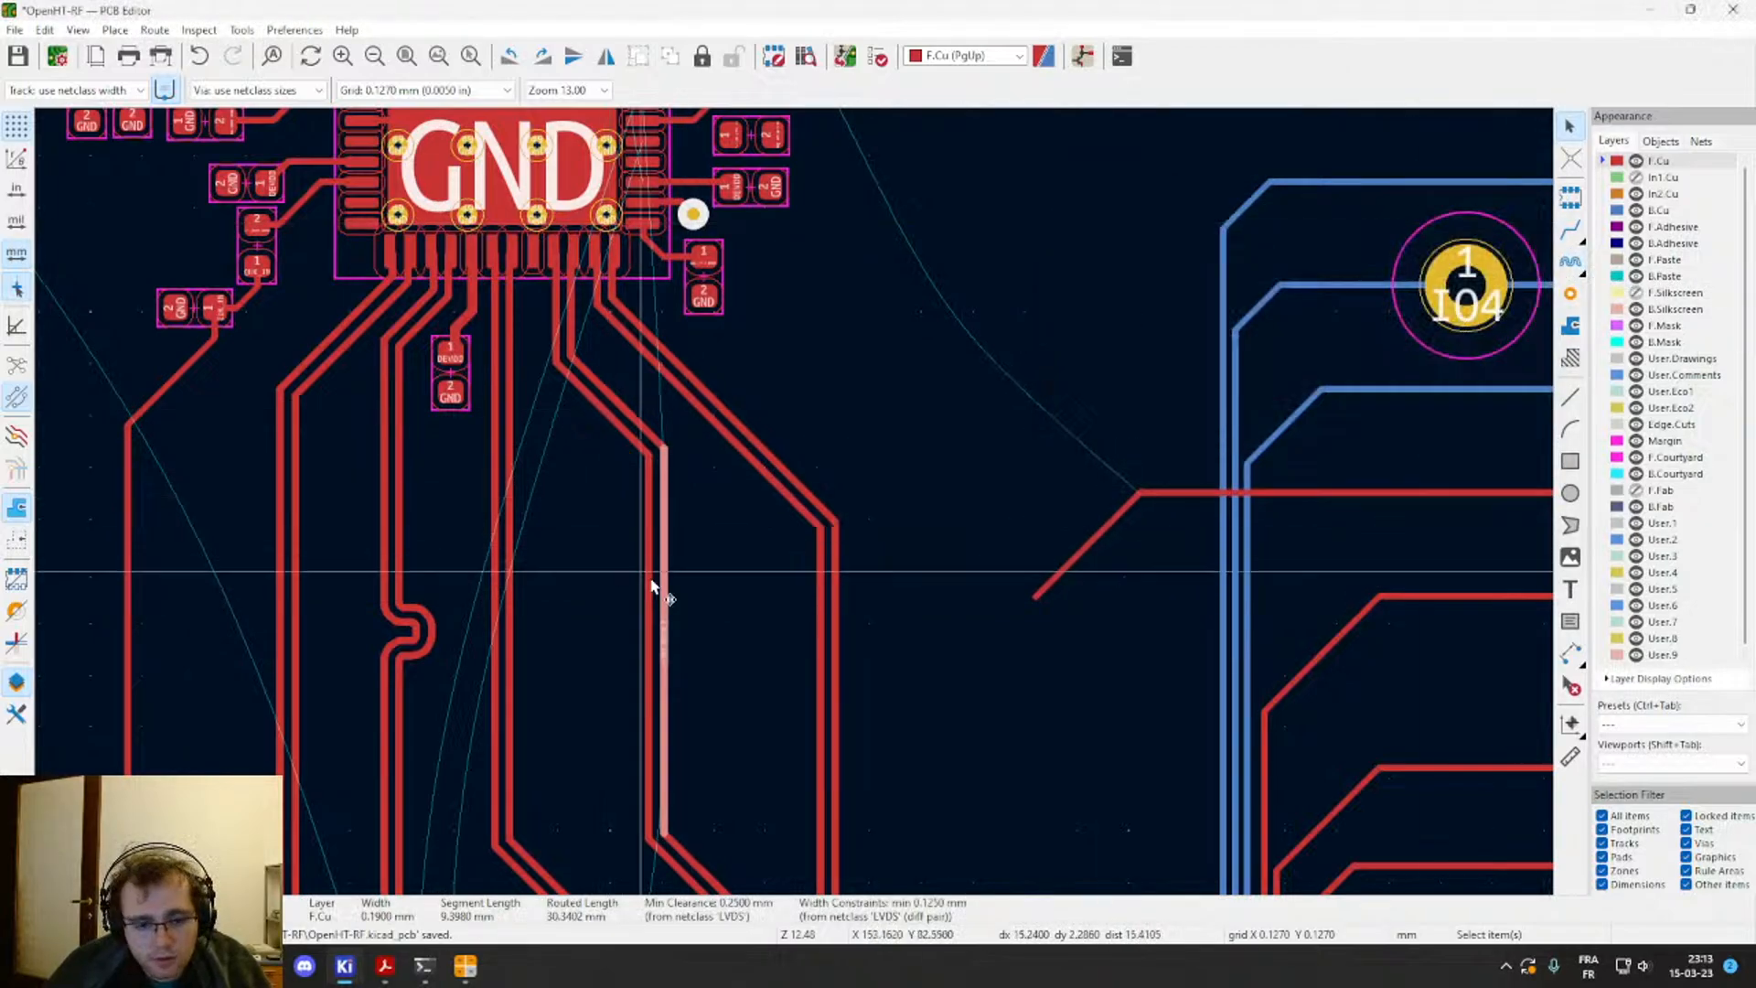
middle_click_drag(660, 587, 748, 552)
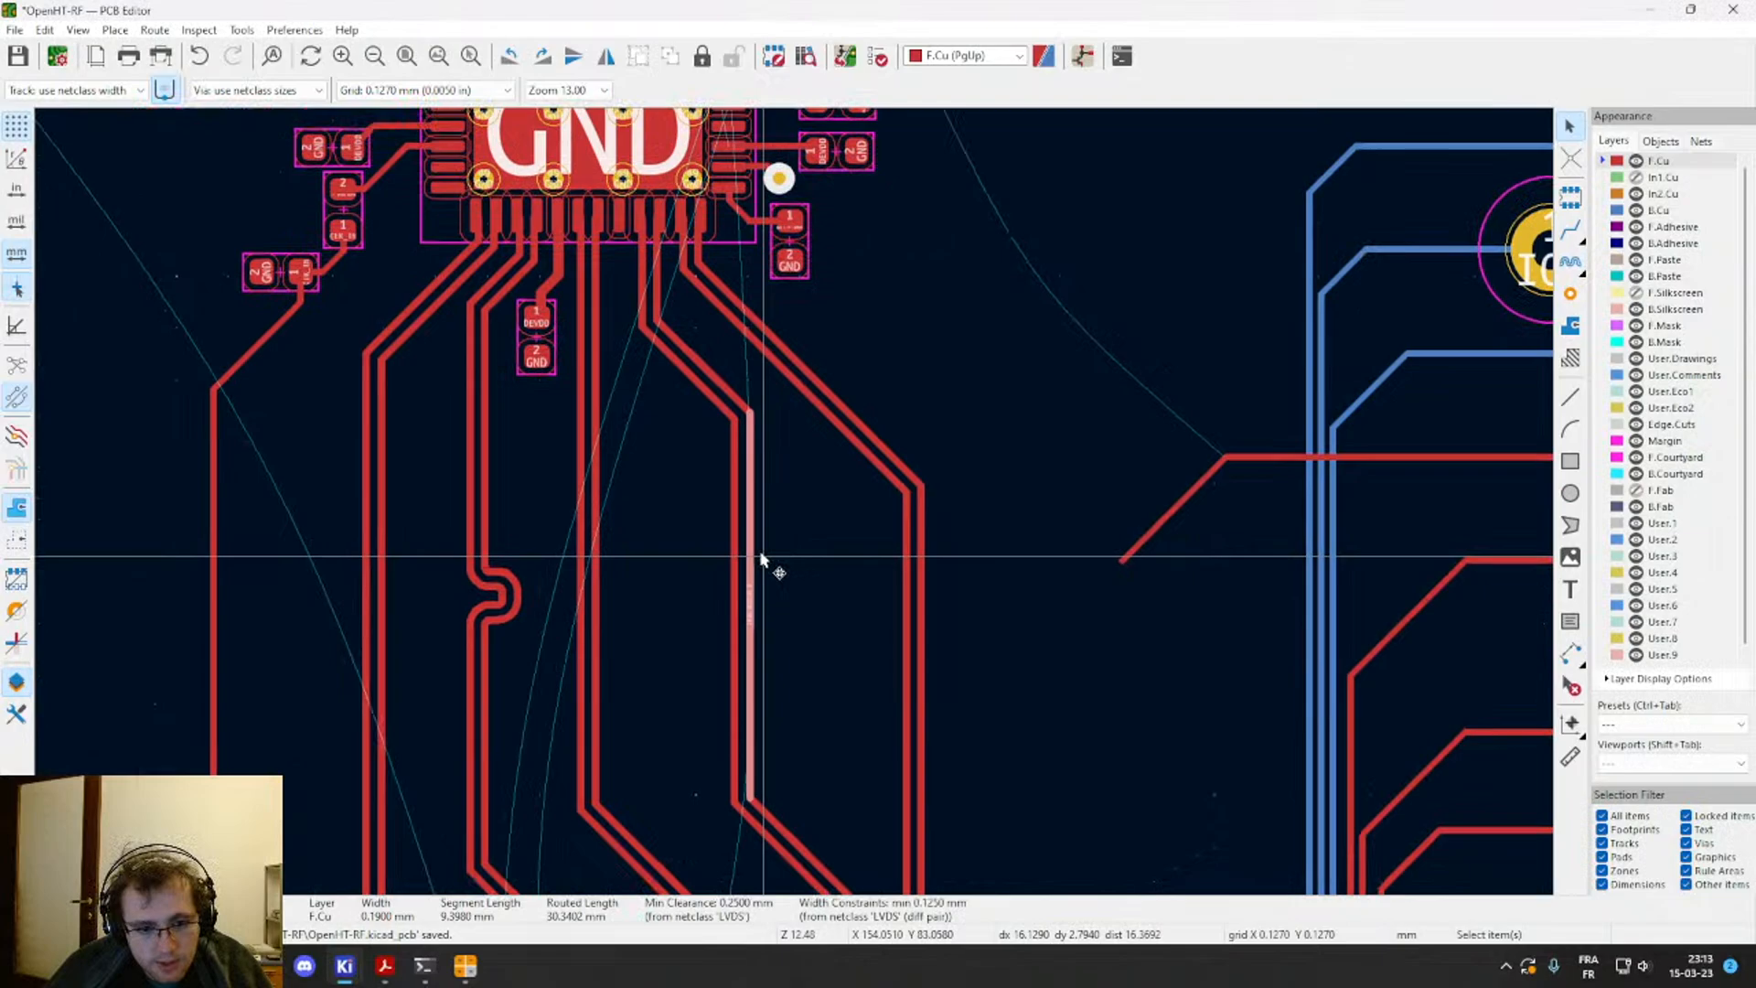
Step: Try to length-tune the straight central LVDS pair, just right of the existing meander, to 30.88 mm
left_click(1571, 263)
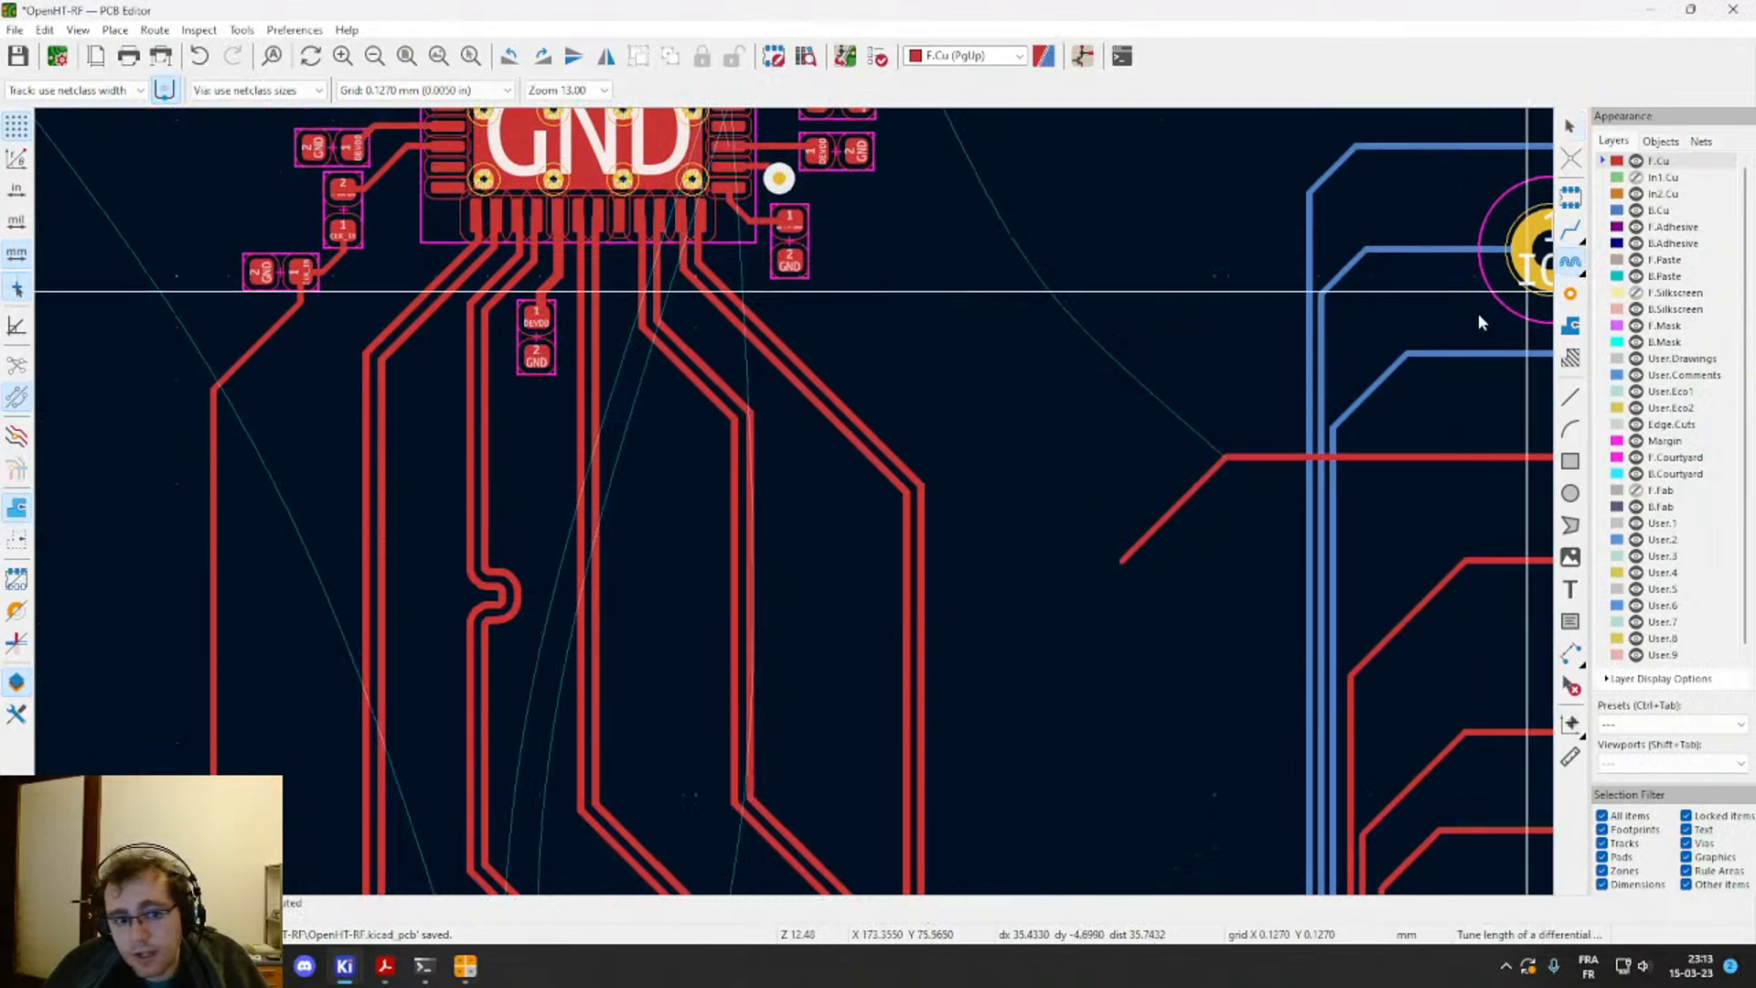
left_click(599, 428)
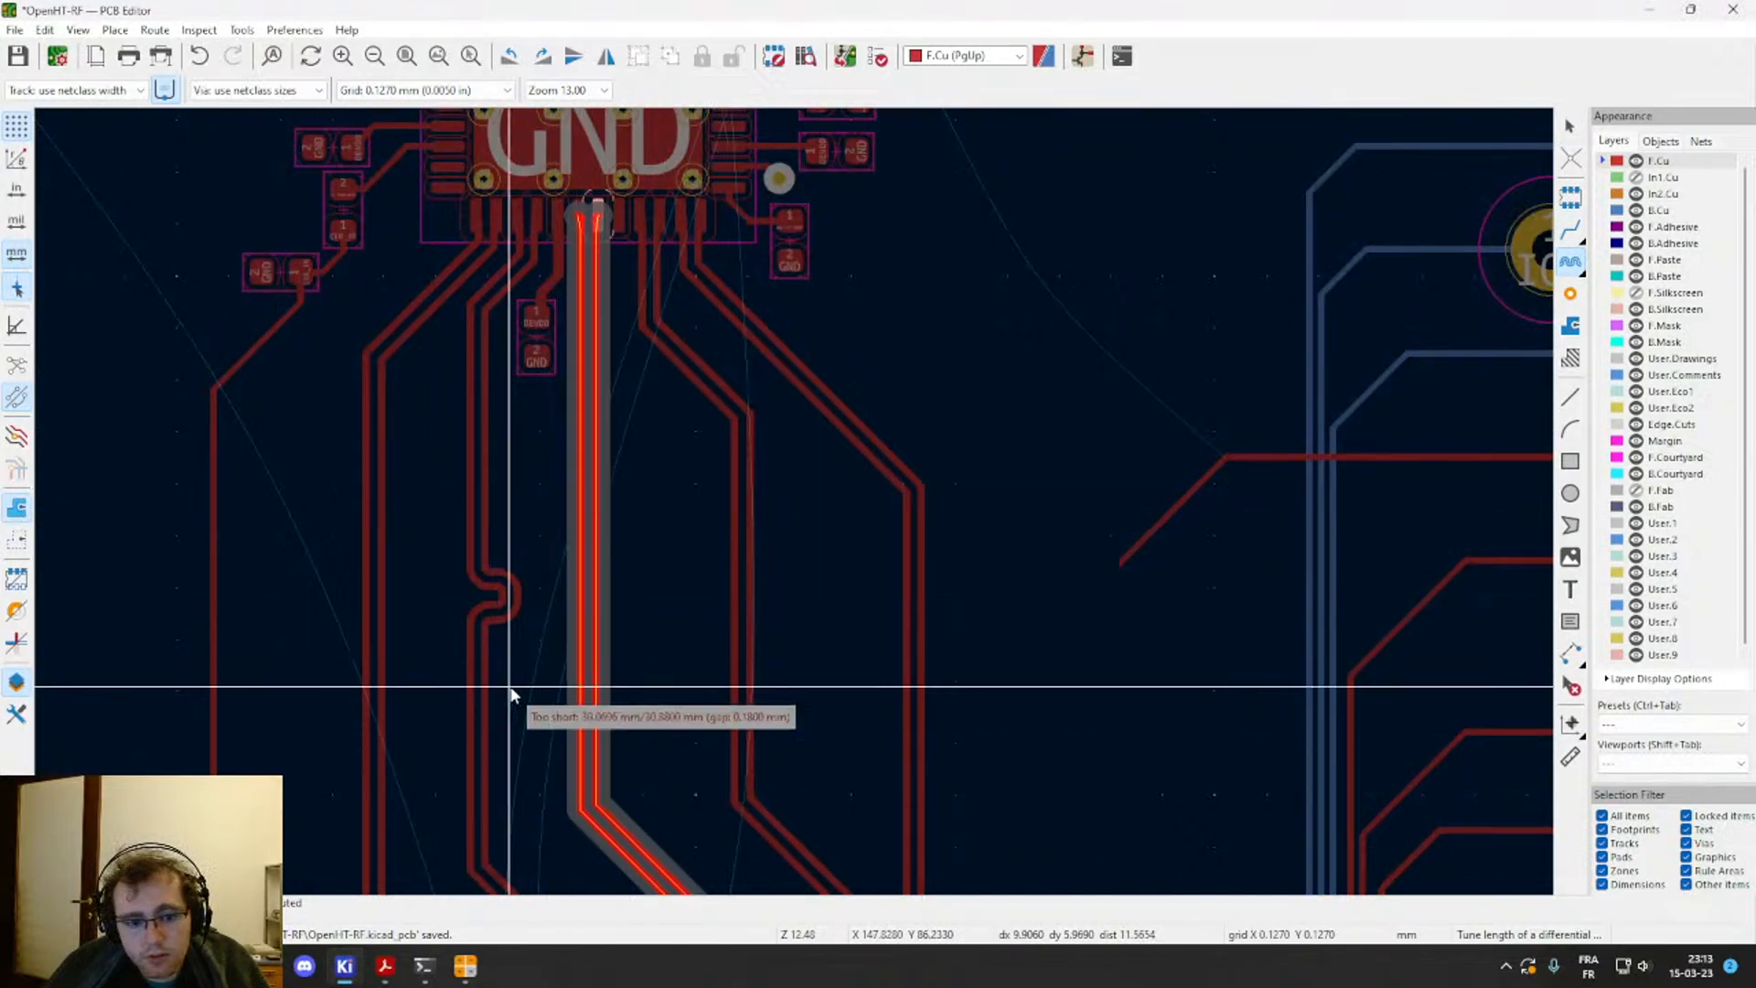
middle_click_drag(515, 691, 701, 588)
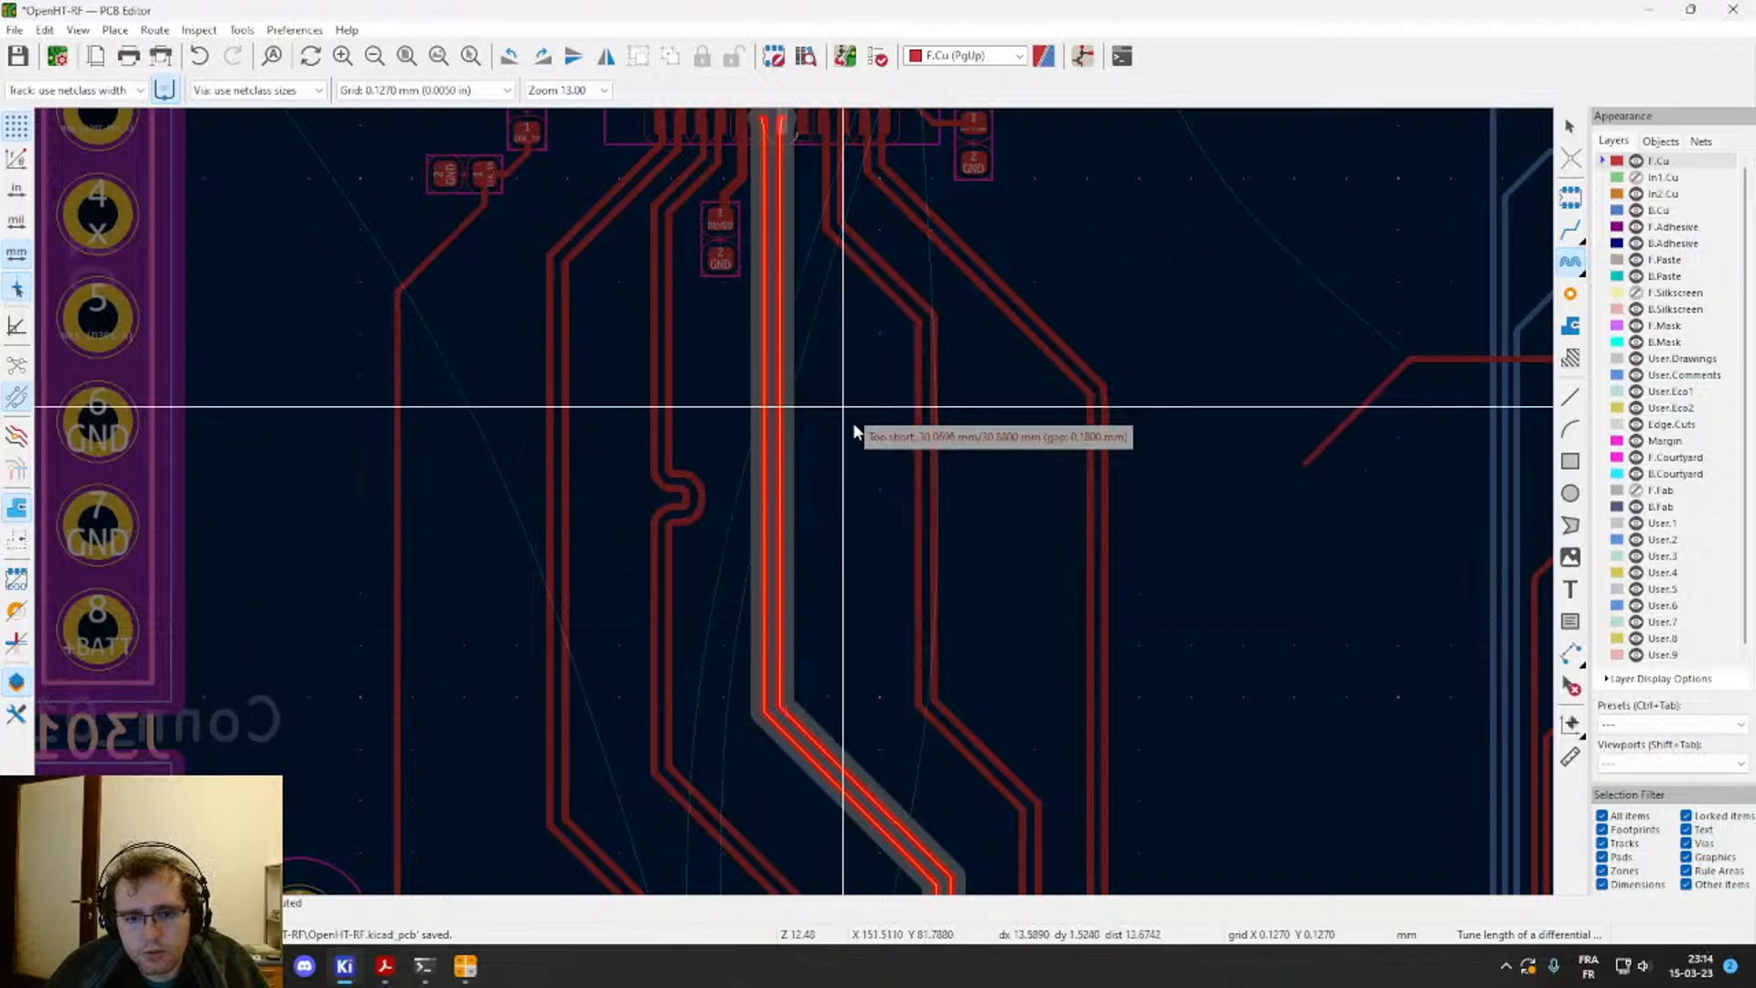
key("Escape")
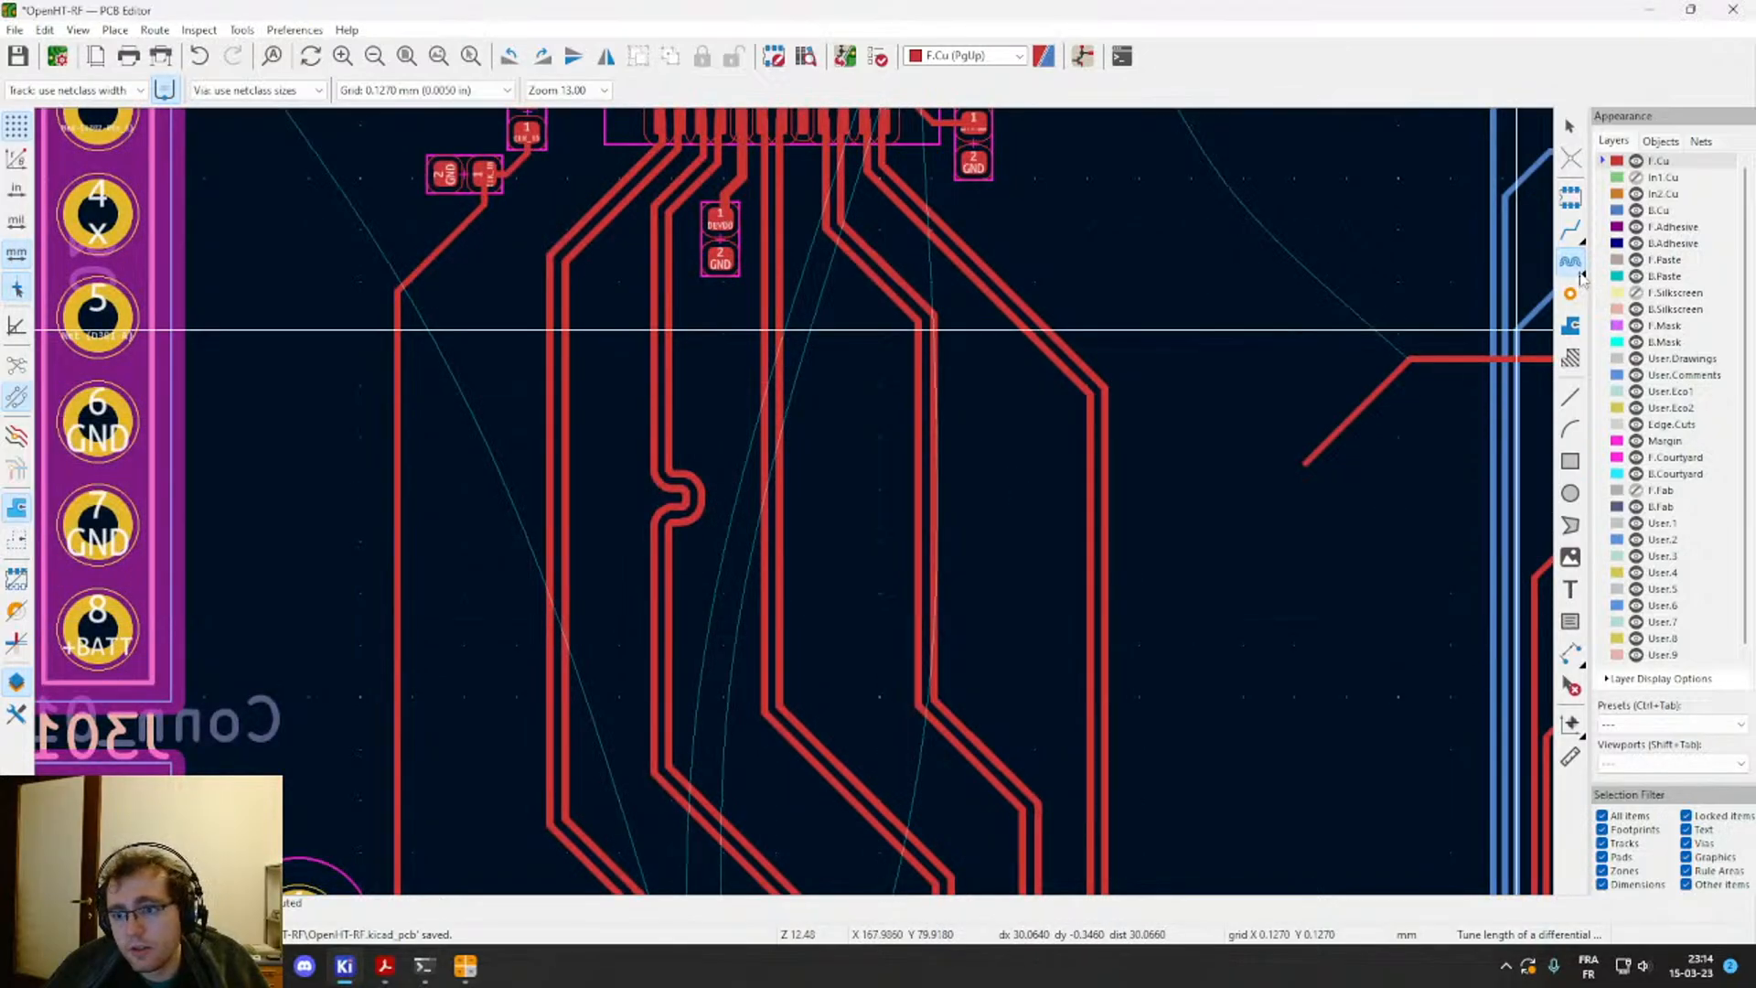
Step: Adjust the minimum meander amplitude for differential pair tuning and retry length-tuning the central LVDS pair
left_click(1594, 286)
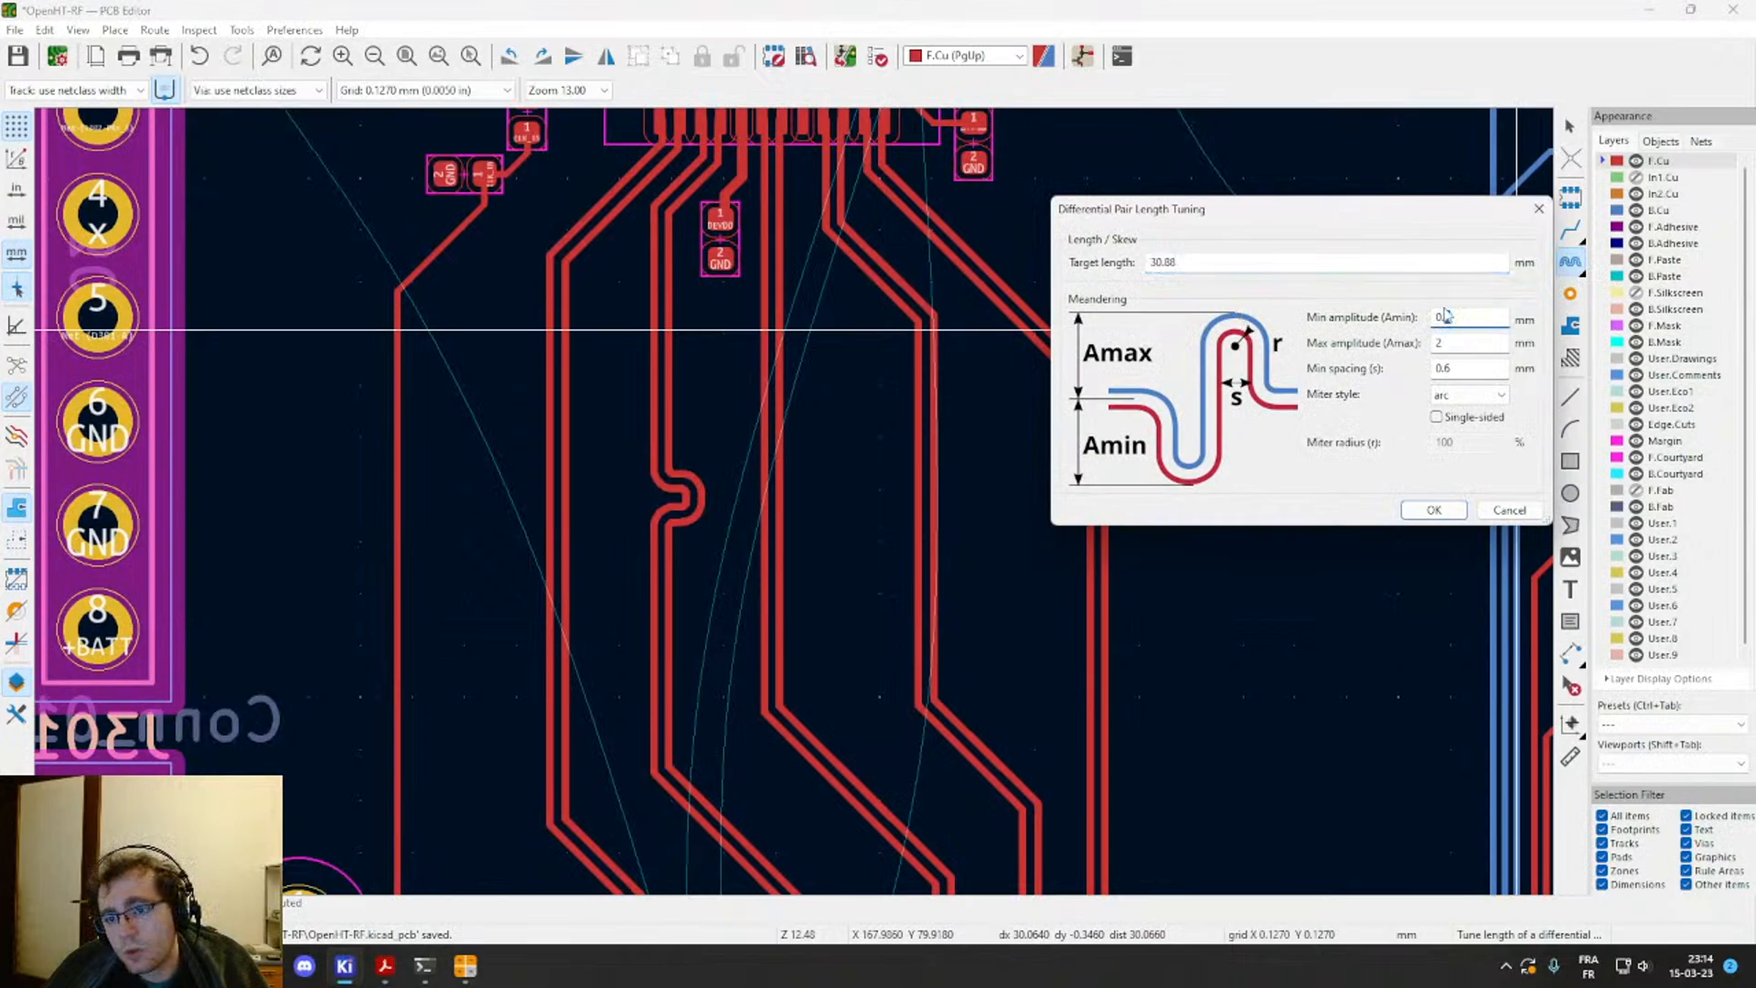
left_click(1434, 511)
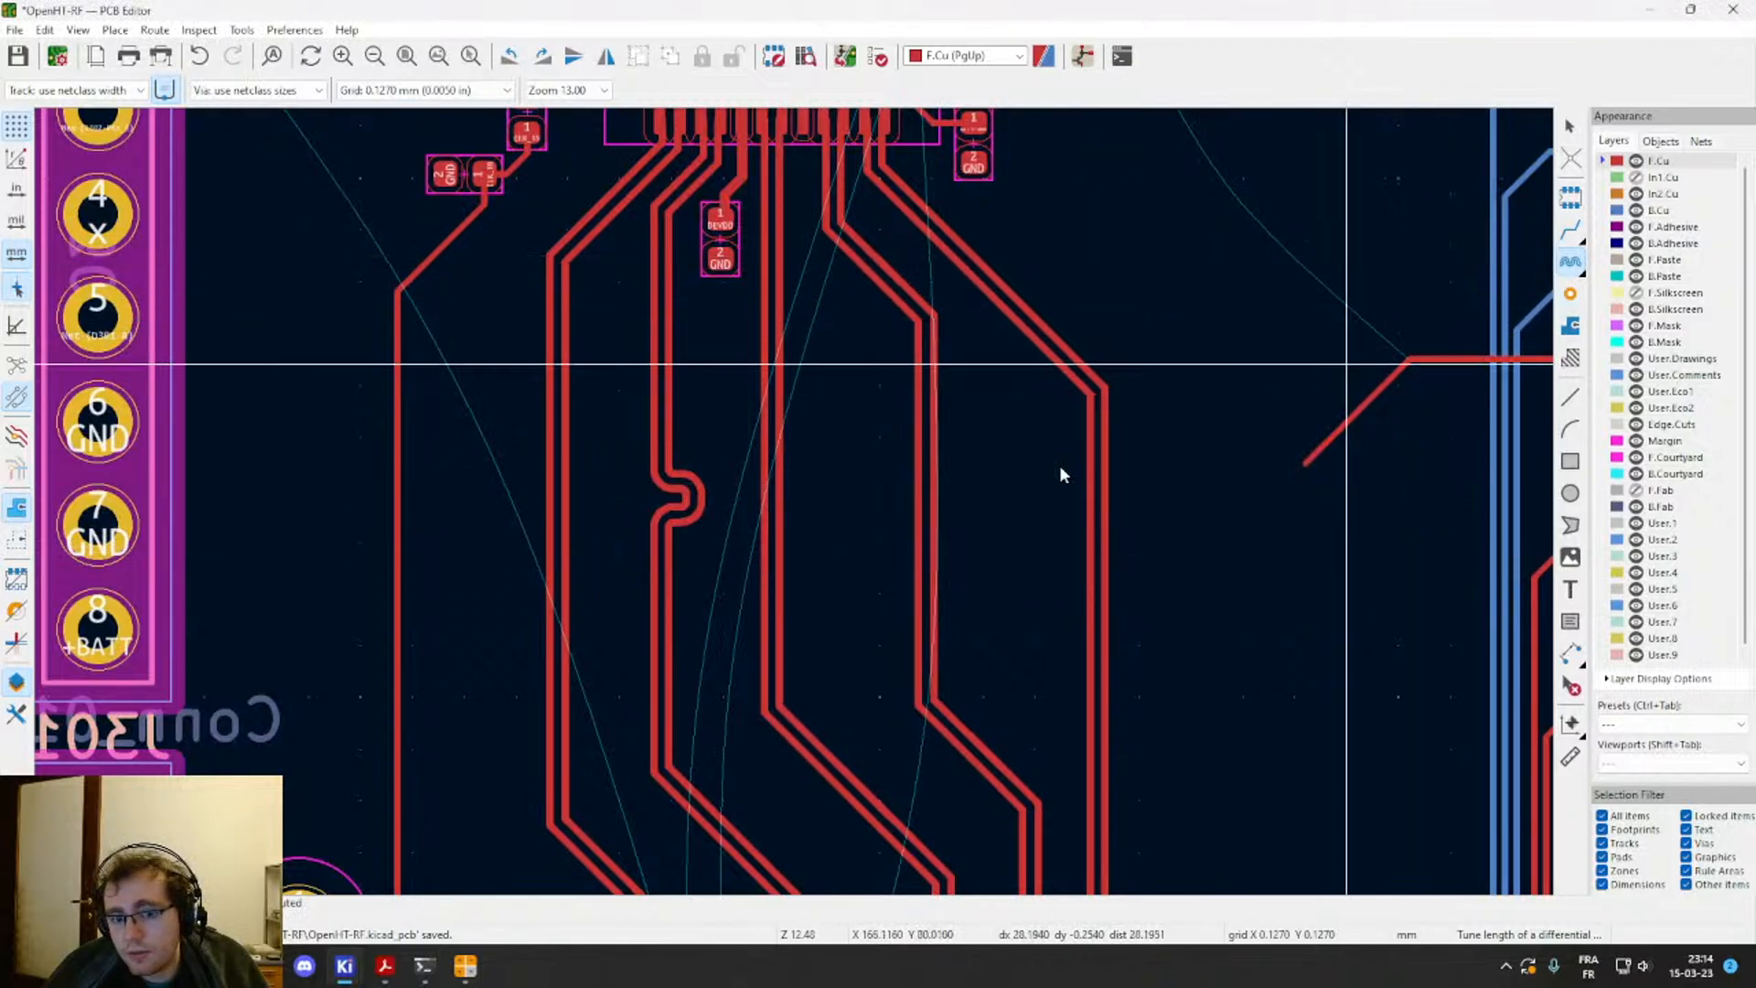
left_click(775, 607)
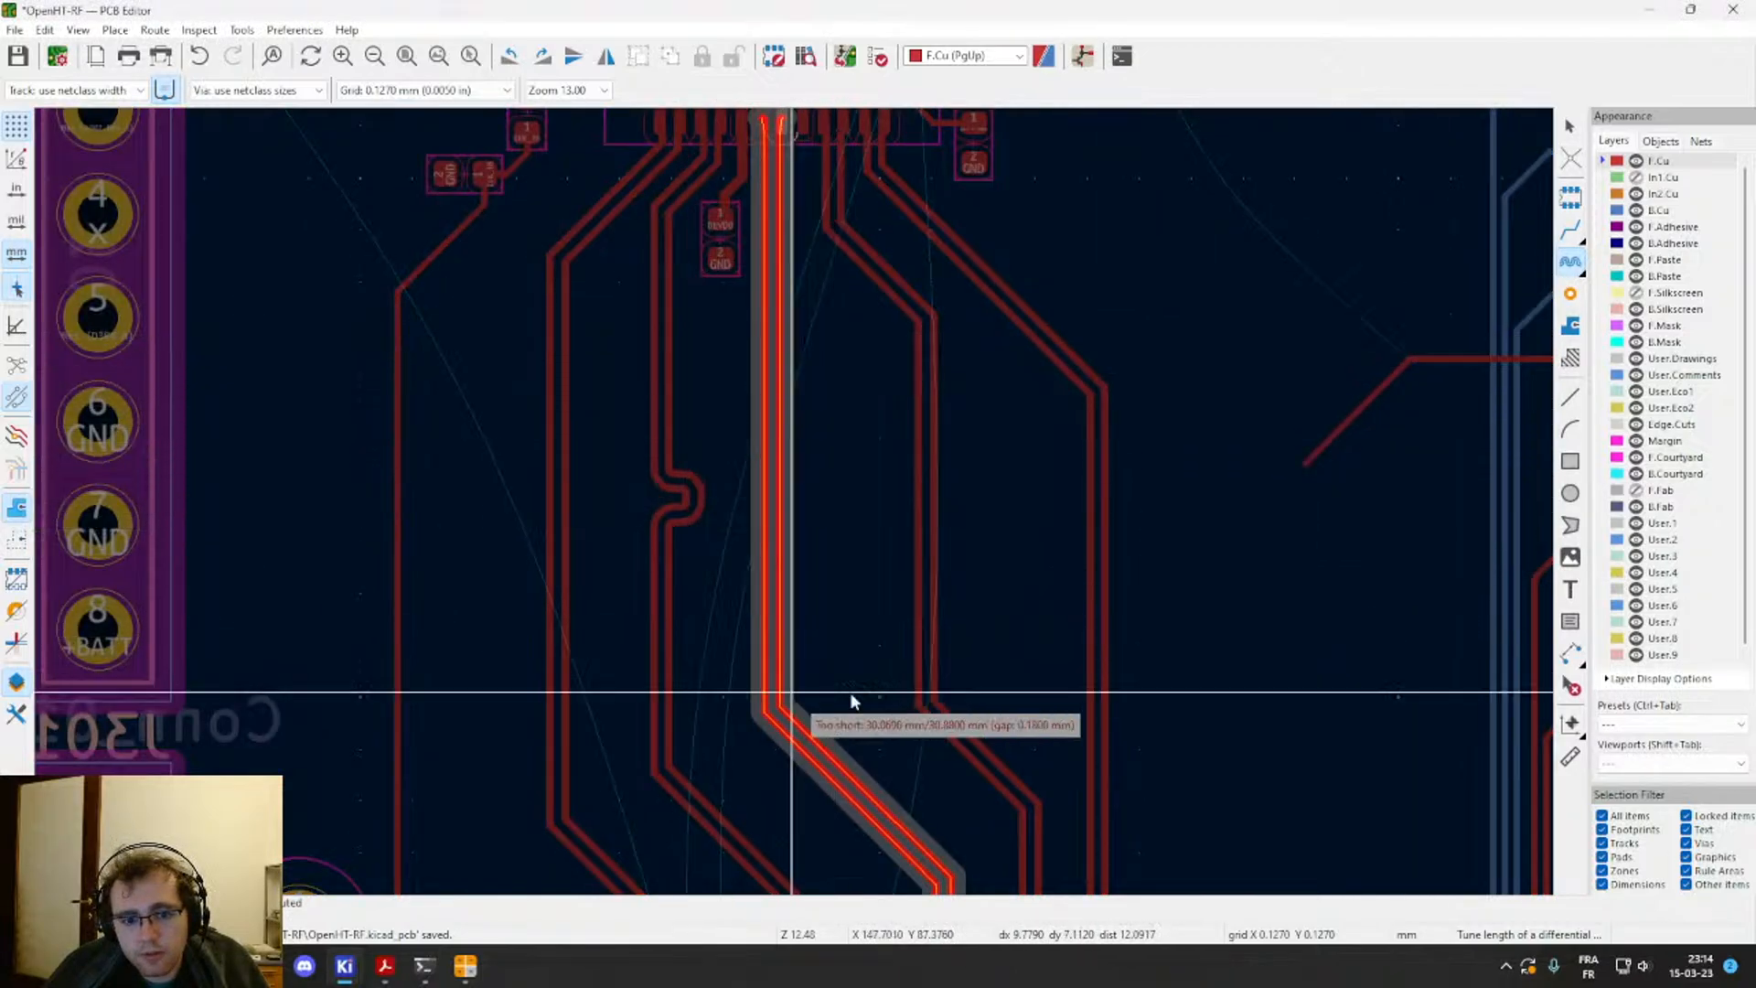
key("Escape")
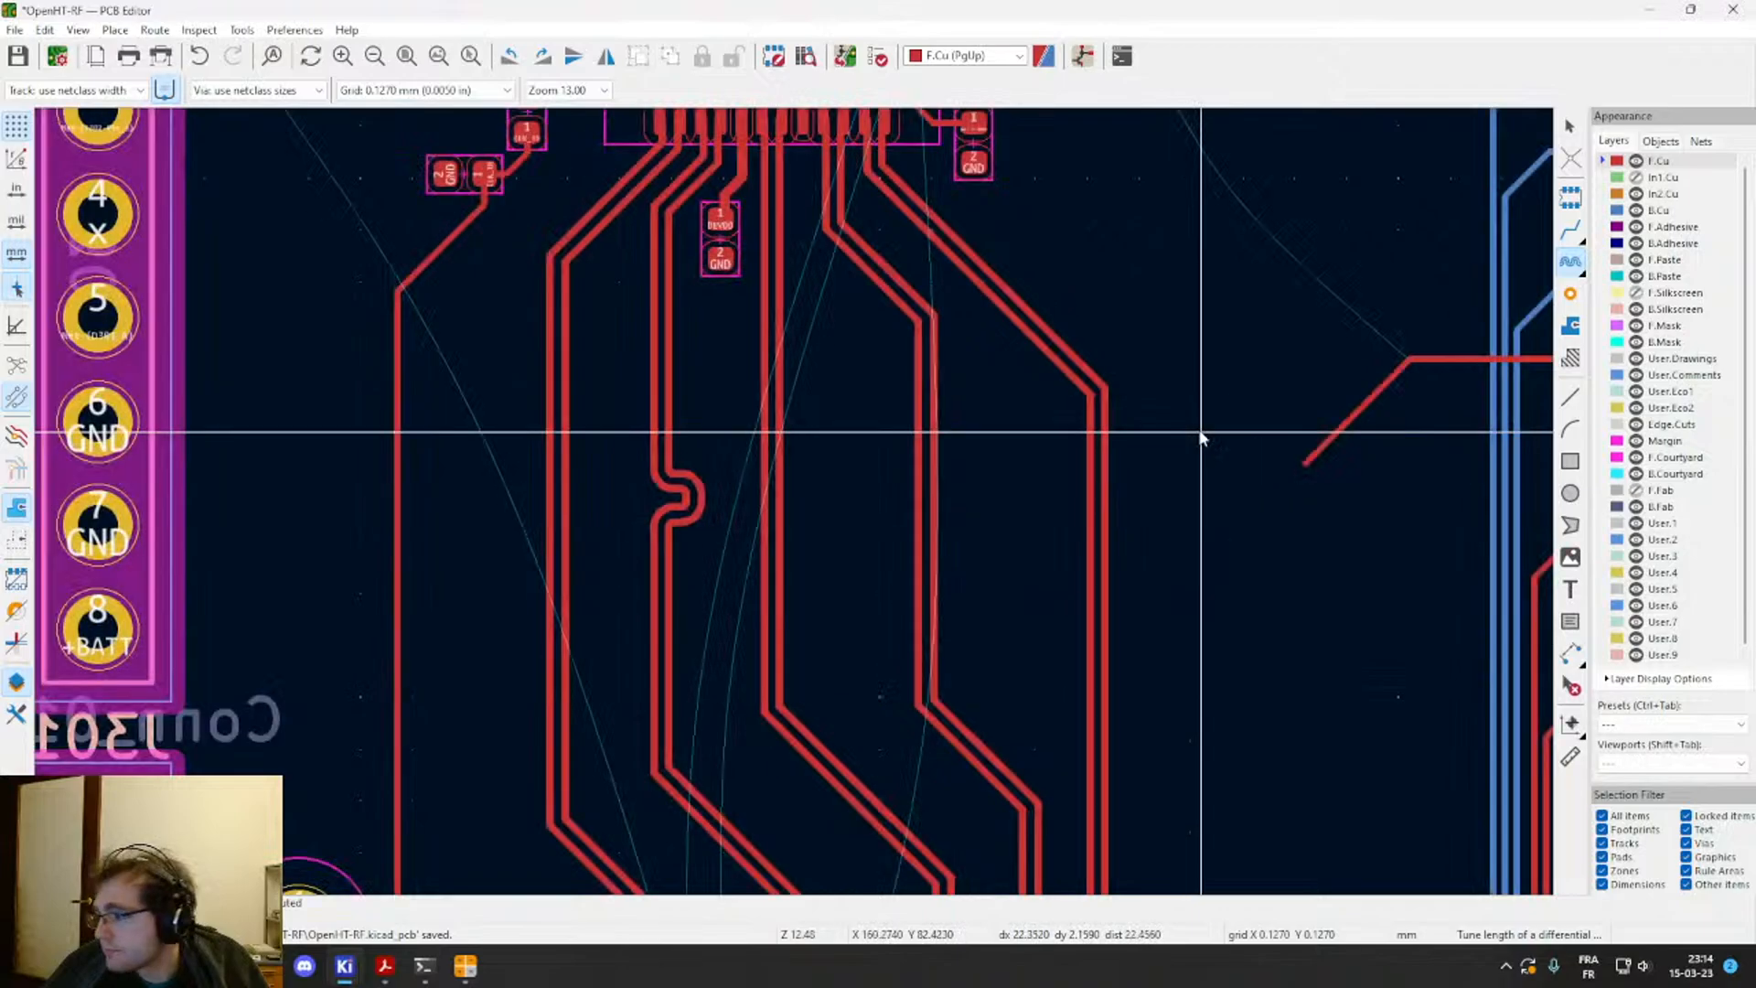
left_click(968, 557)
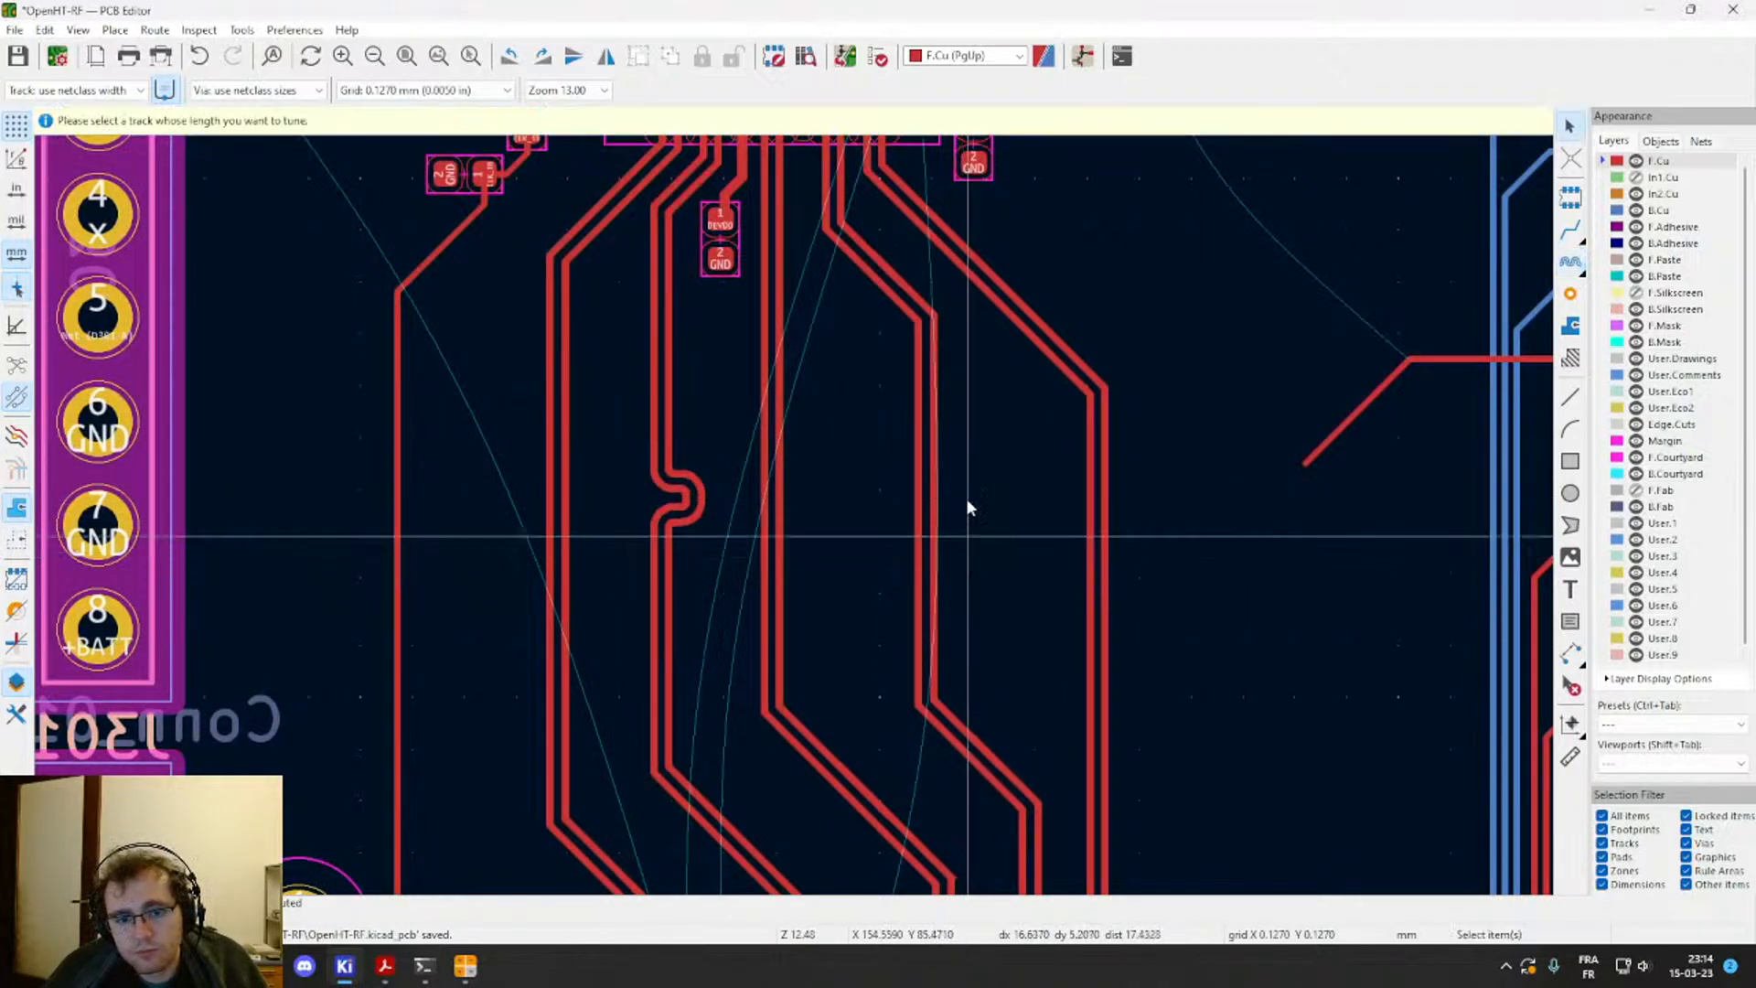
Step: Set the minimum amplitude for differential pair length tuning to 0.01 mm and try tuning the central LVDS pair again
scroll(792, 519, "down", 2)
middle_click_drag(880, 368, 918, 480)
scroll(929, 489, "up", 2)
middle_click_drag(734, 552, 780, 546)
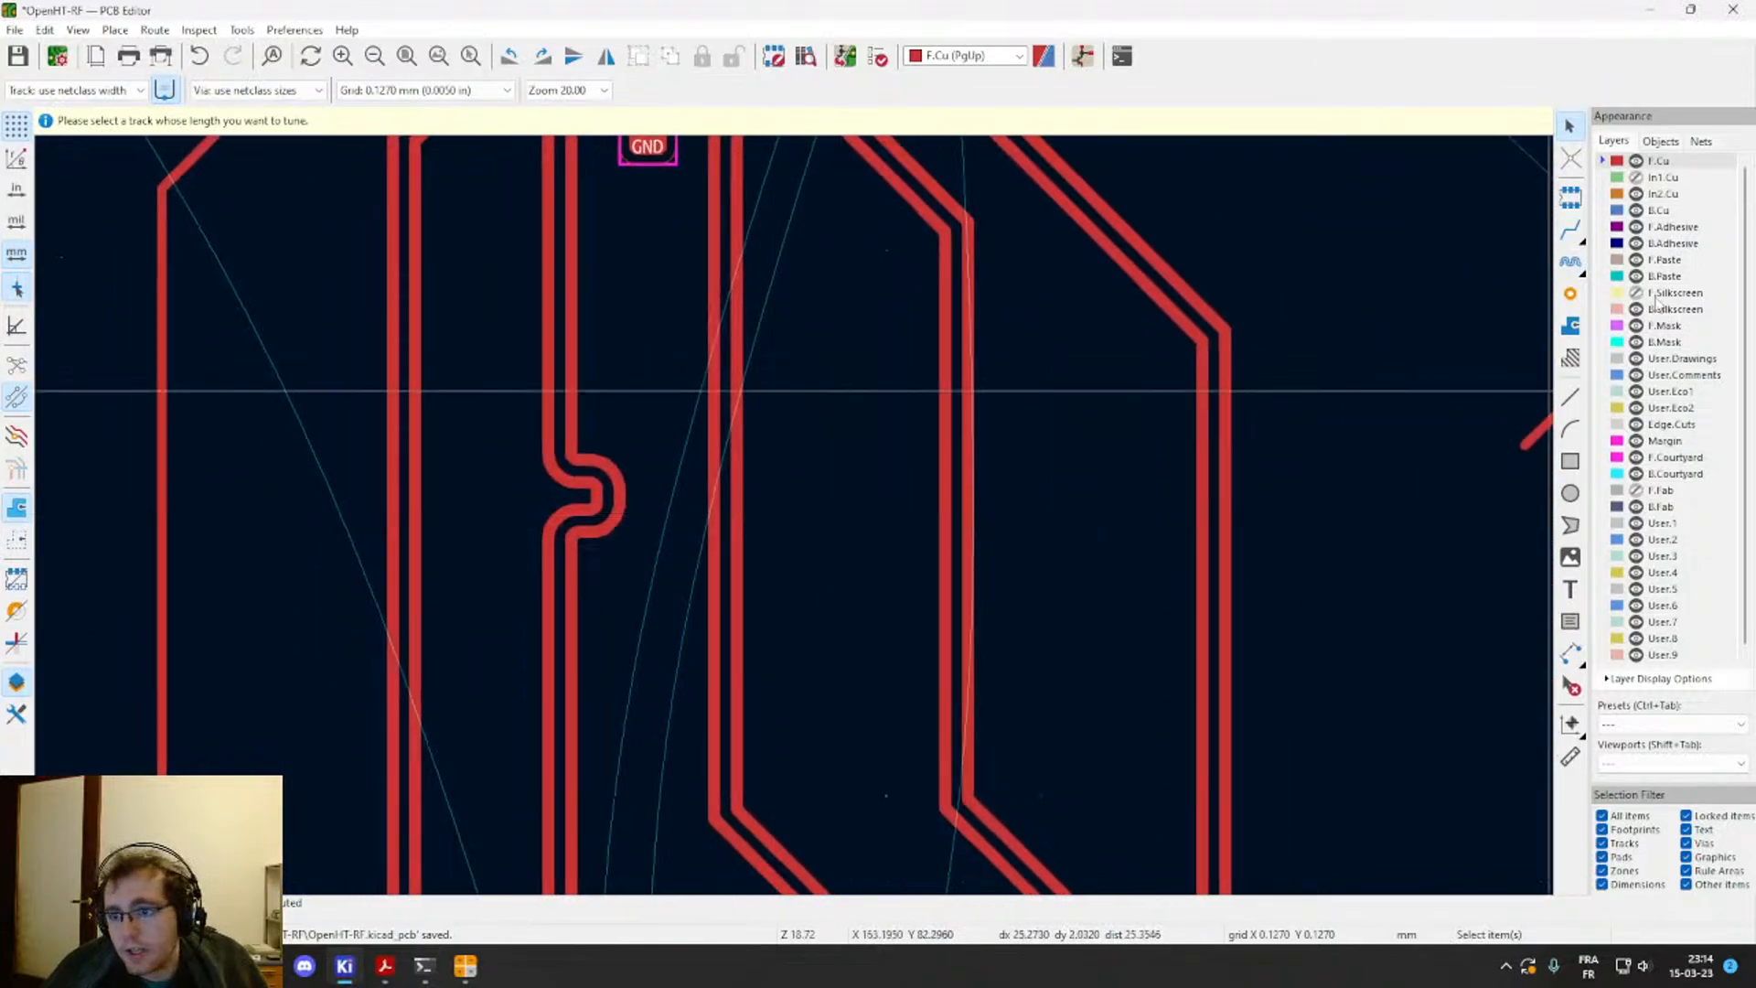
left_click(1596, 280)
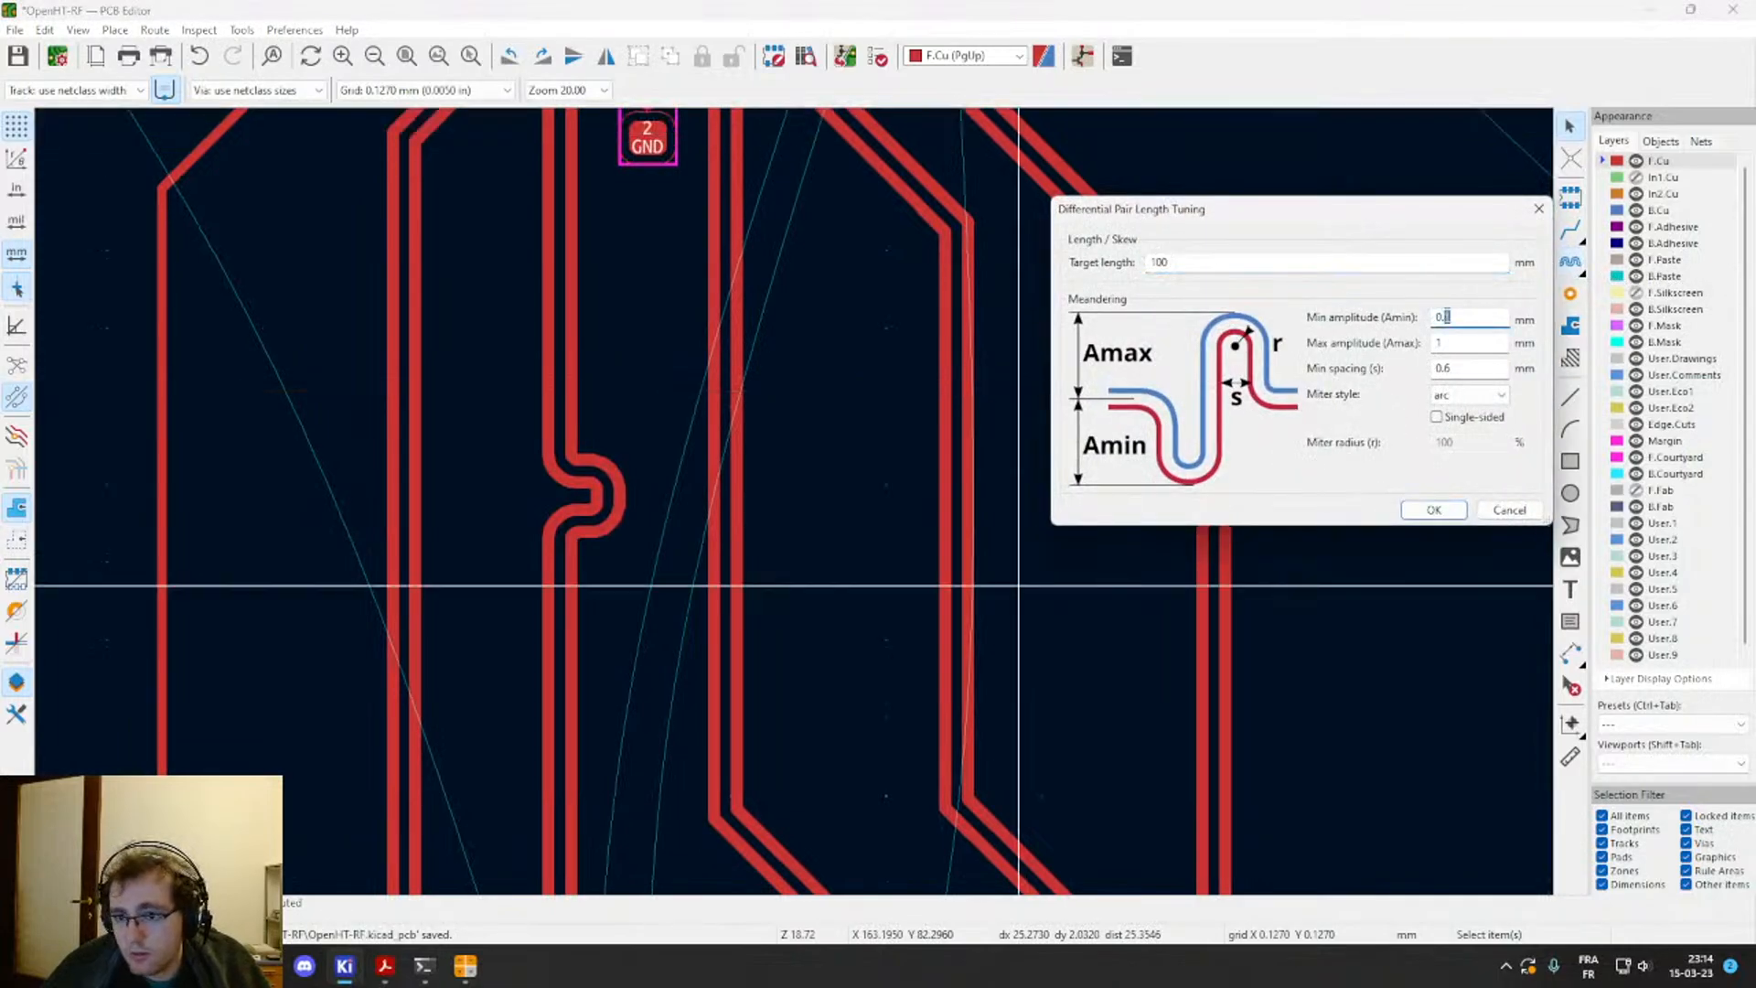
left_click(1434, 509)
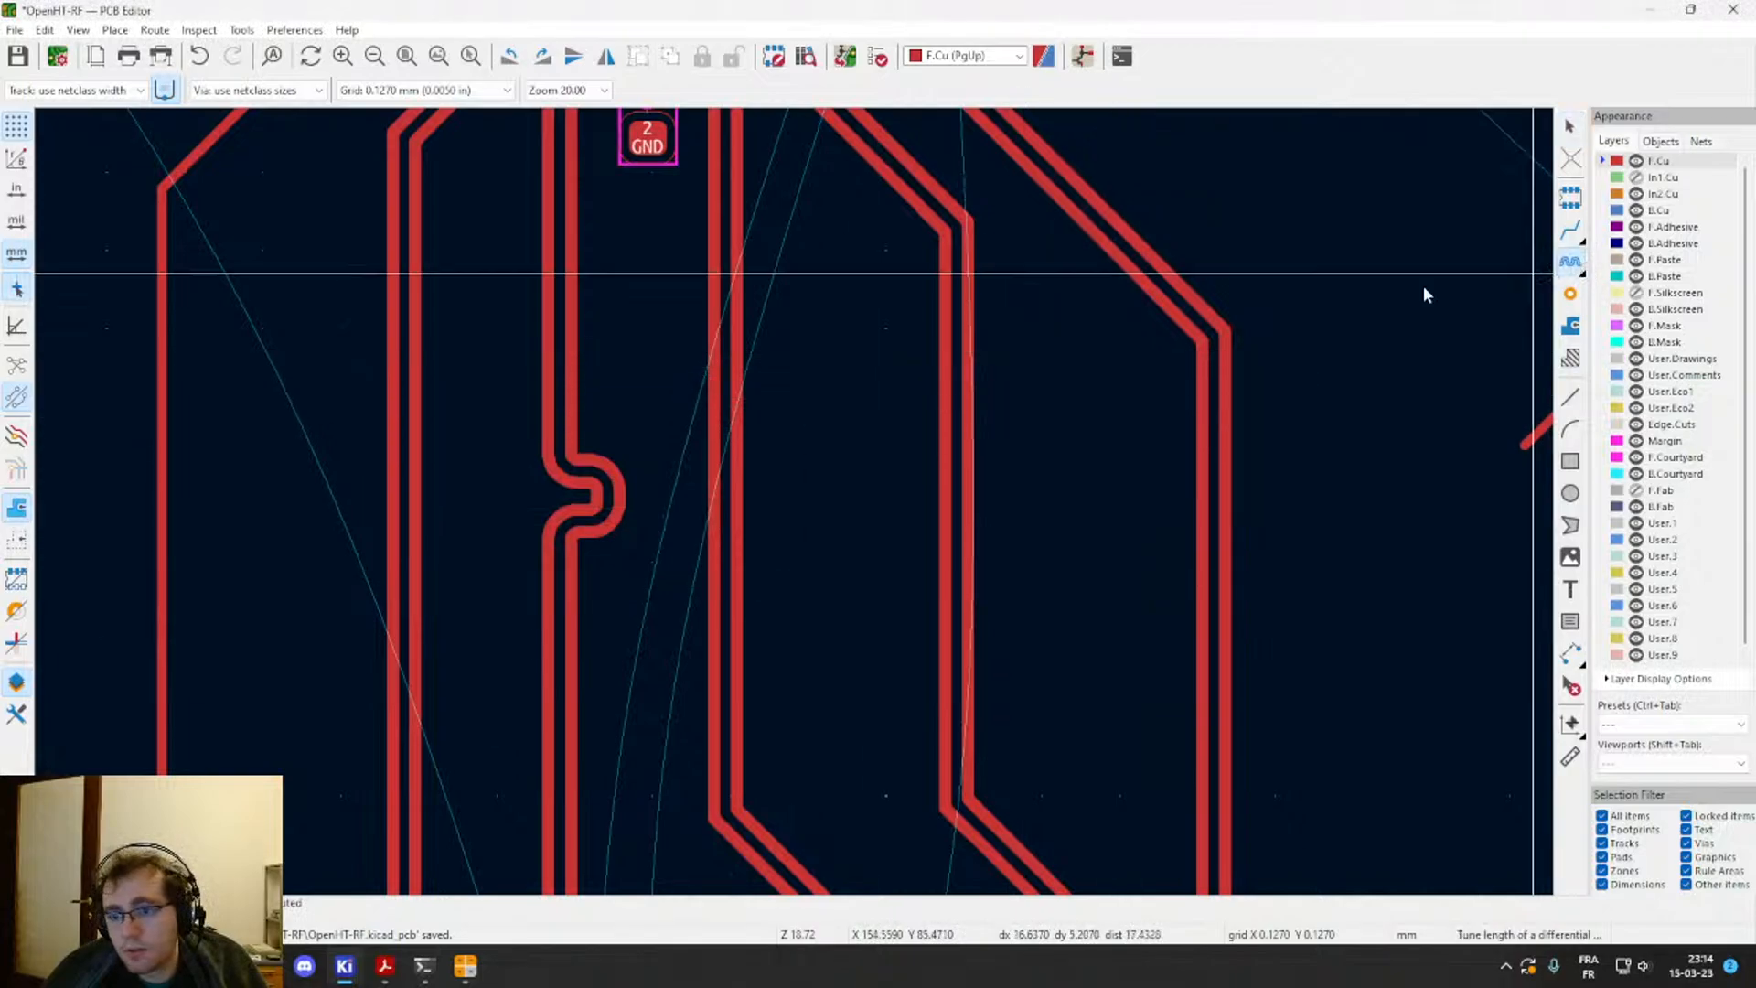
left_click(728, 329)
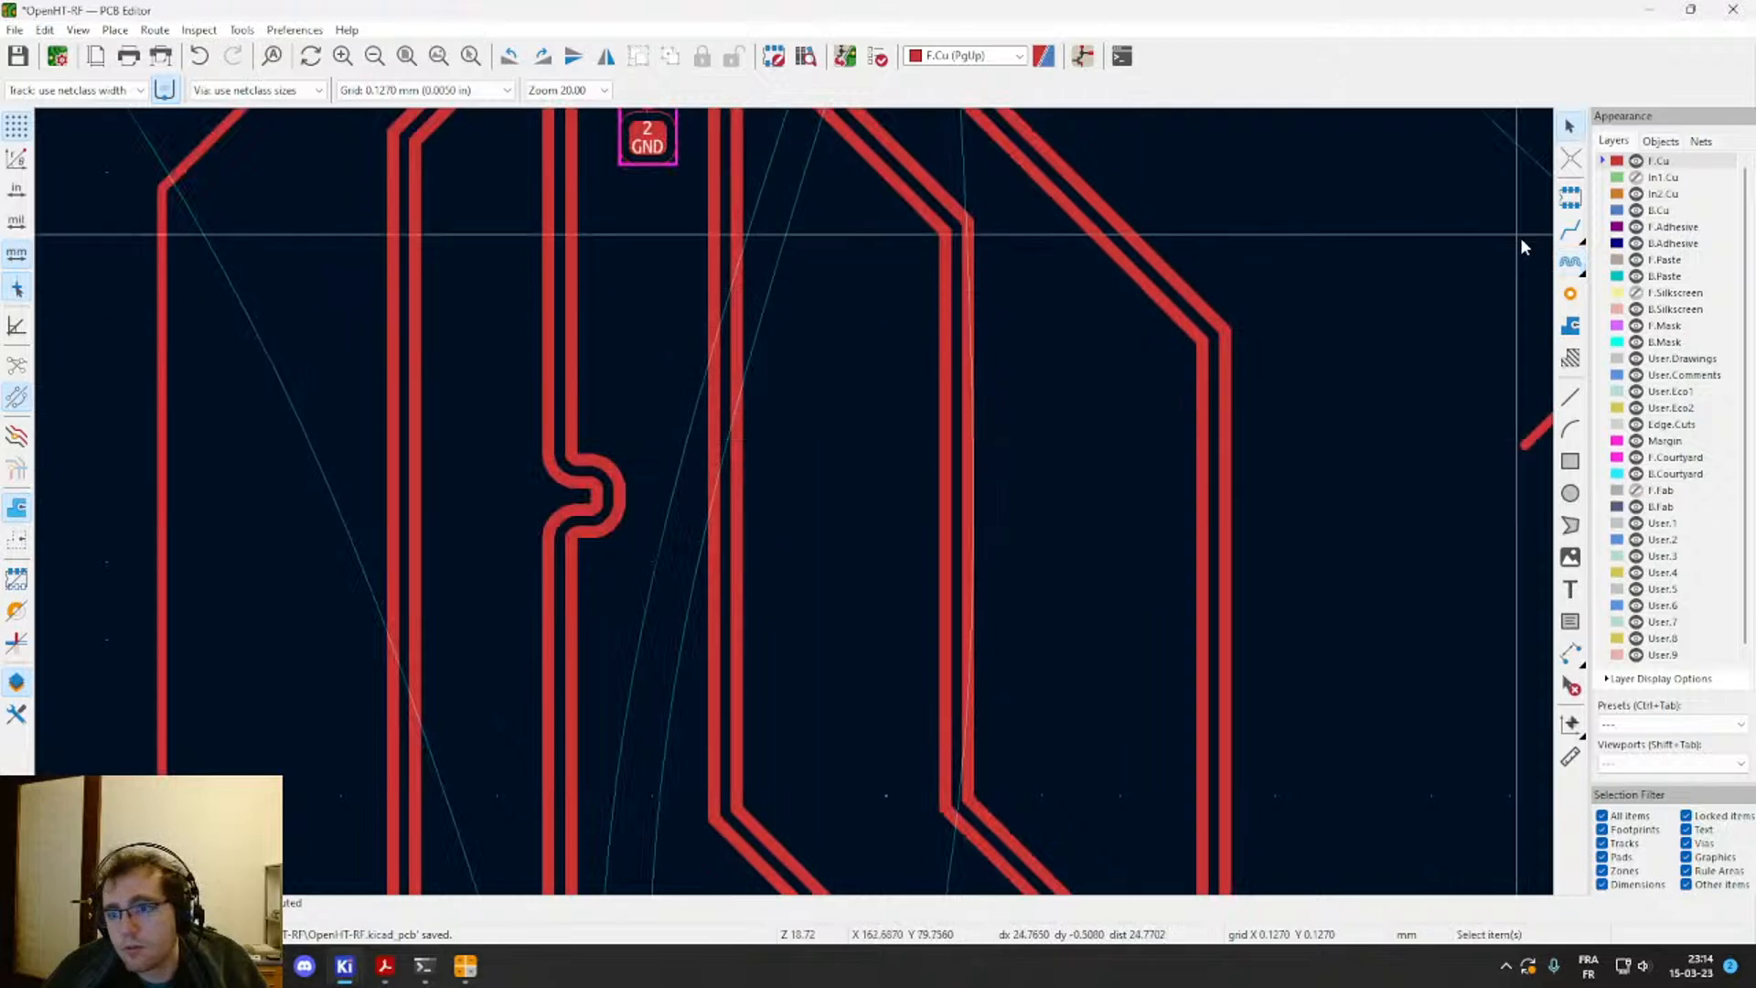
Step: Set the target length in the differential pair length tuning settings to 30.0 mm
key("ctrl+l")
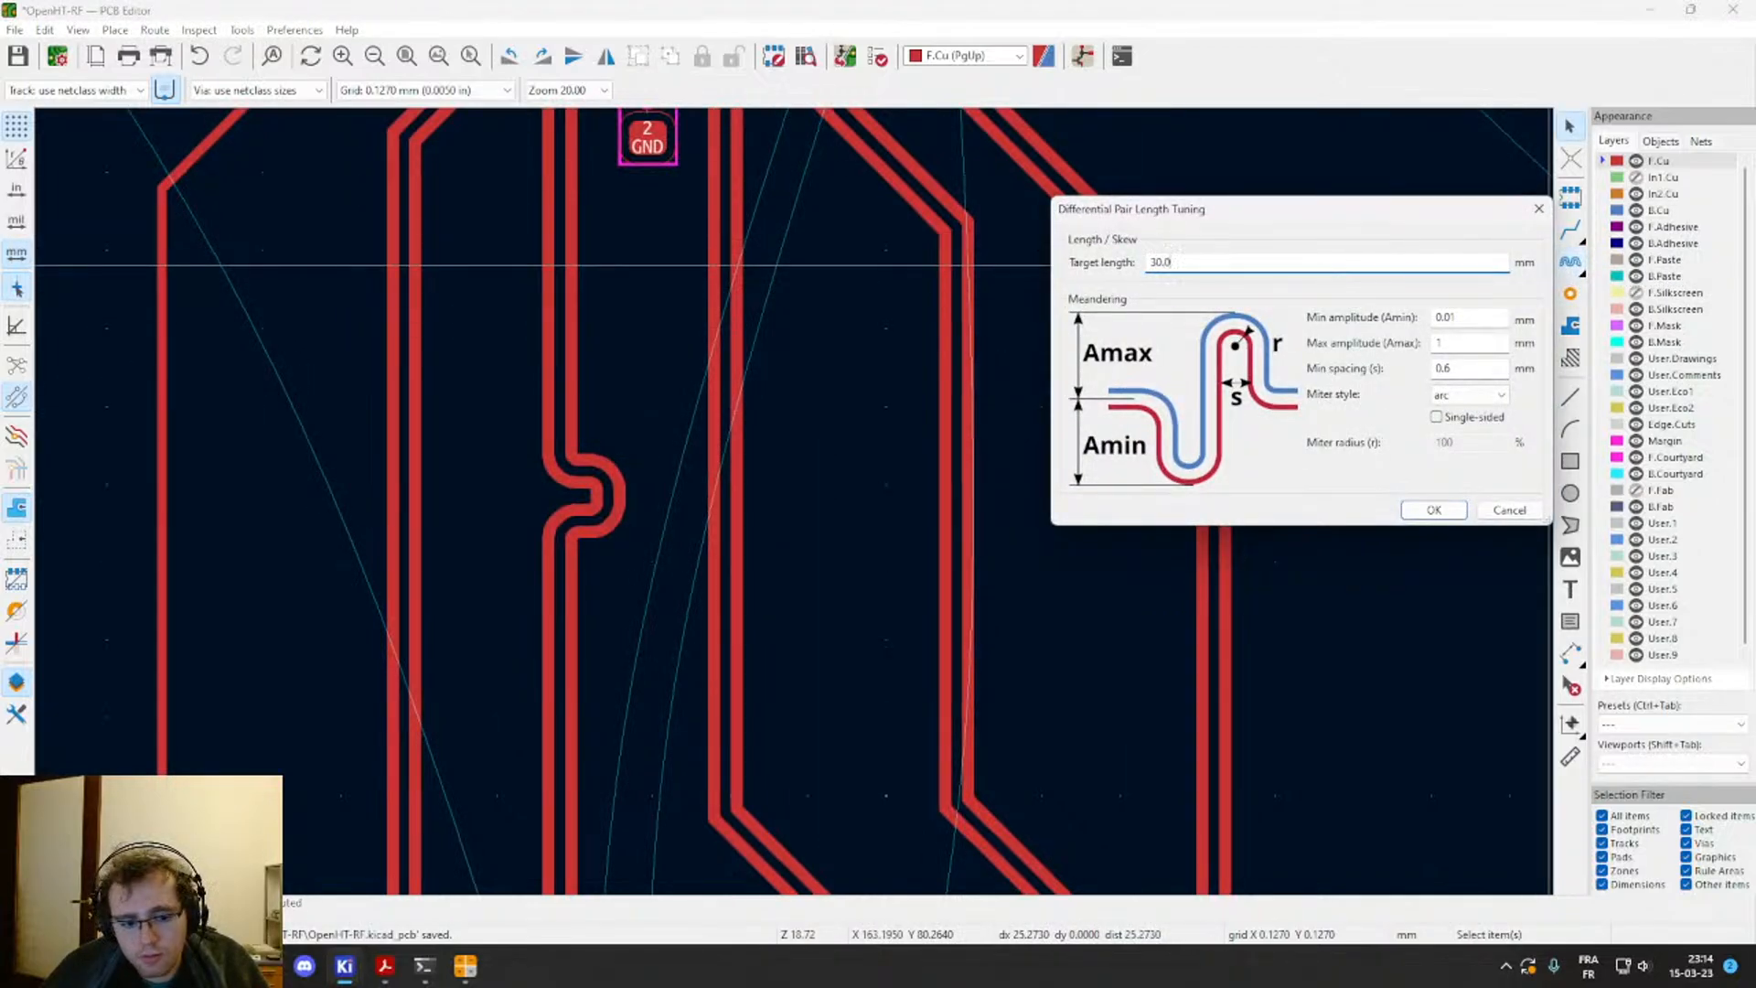
type("30.0")
key("Return")
Step: Compare the routed lengths of the central LVDS pair and the two pairs to its right
left_click(761, 497)
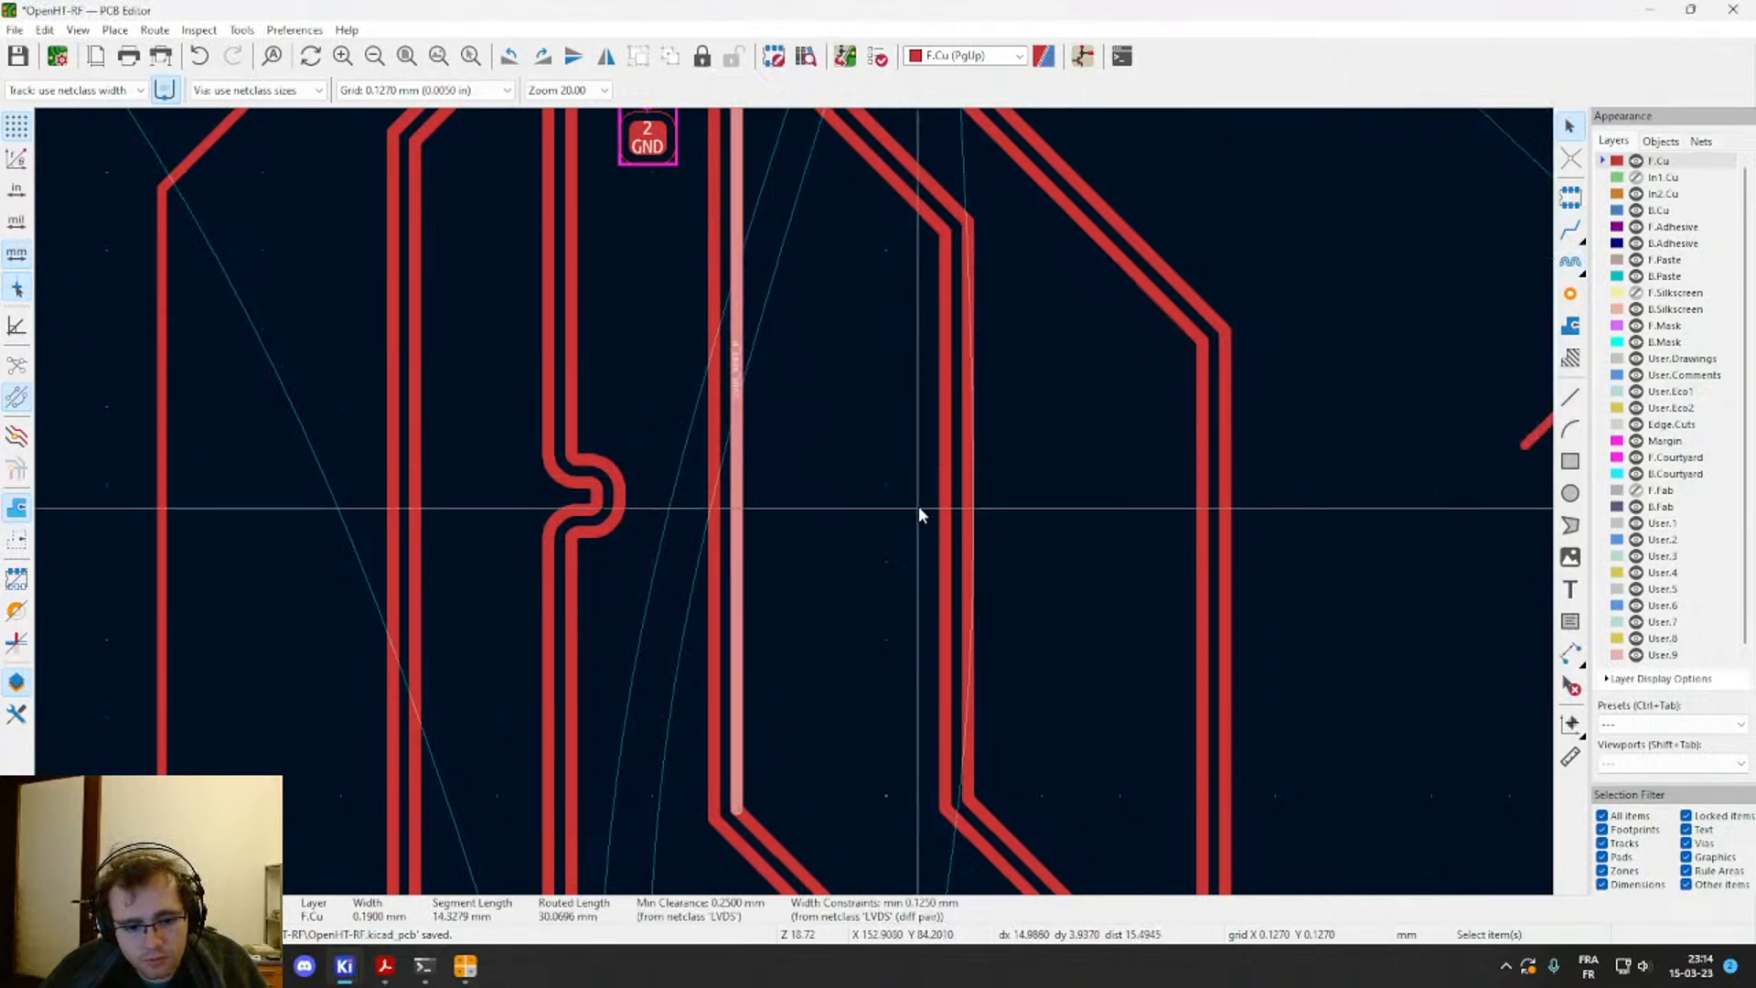
left_click(977, 509)
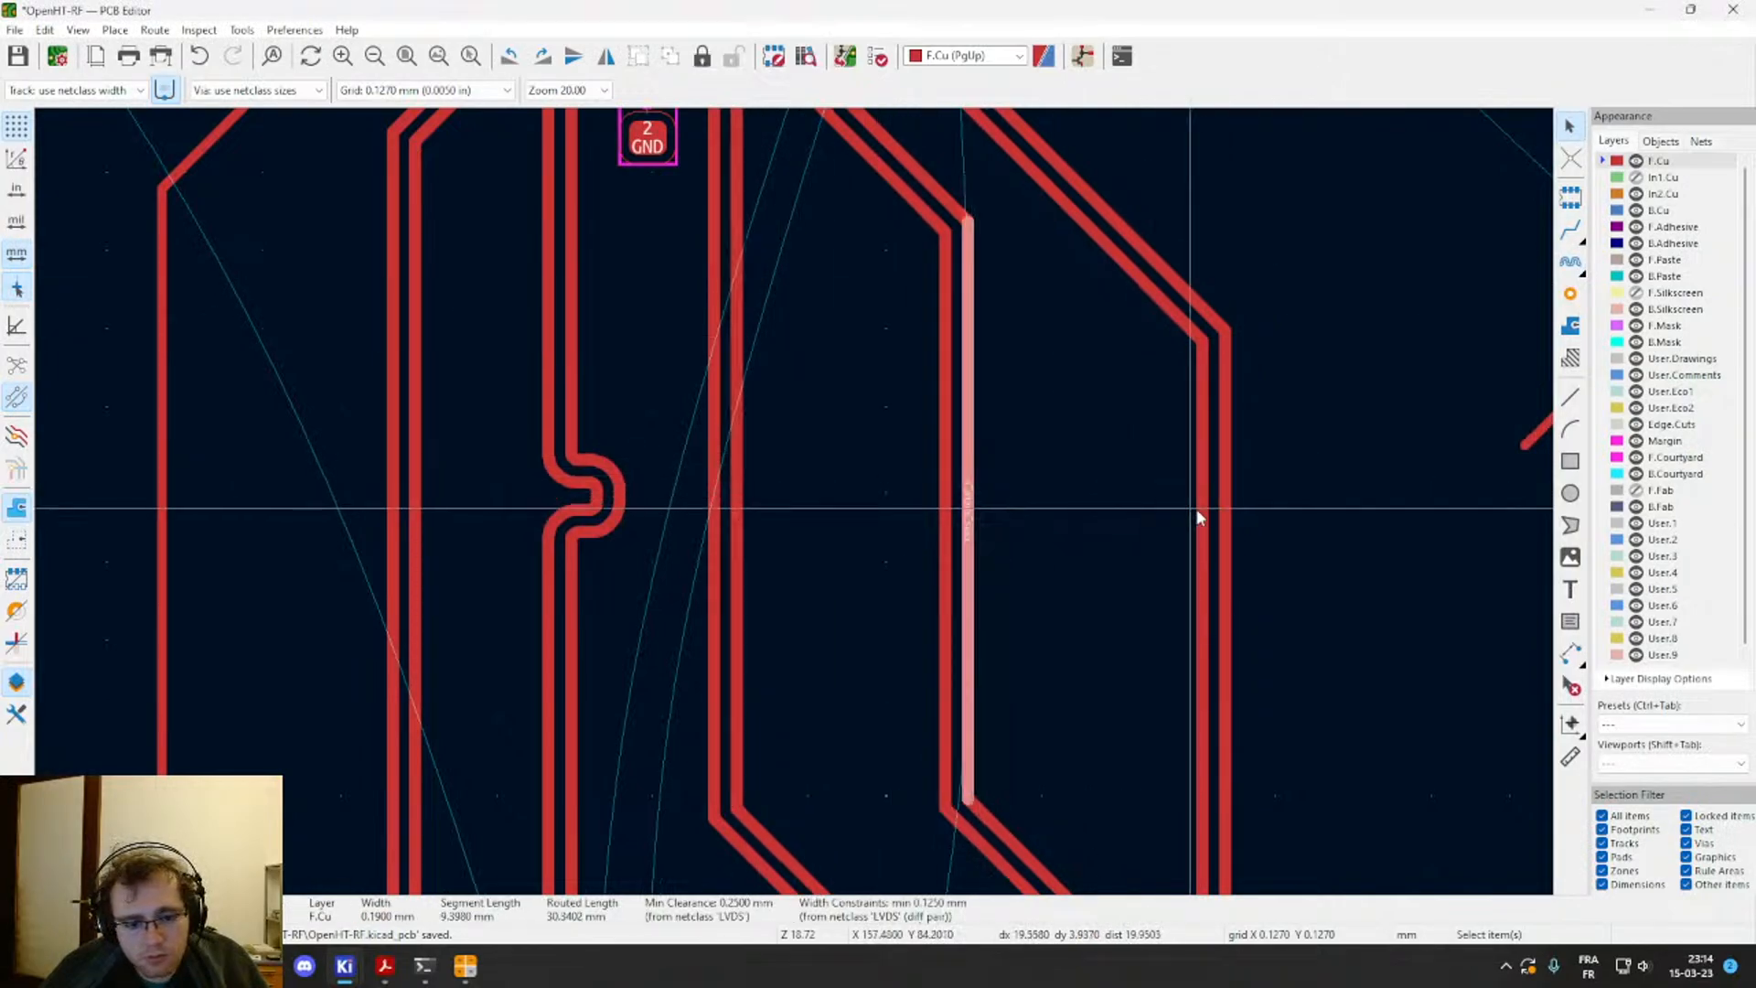
left_click(1223, 511)
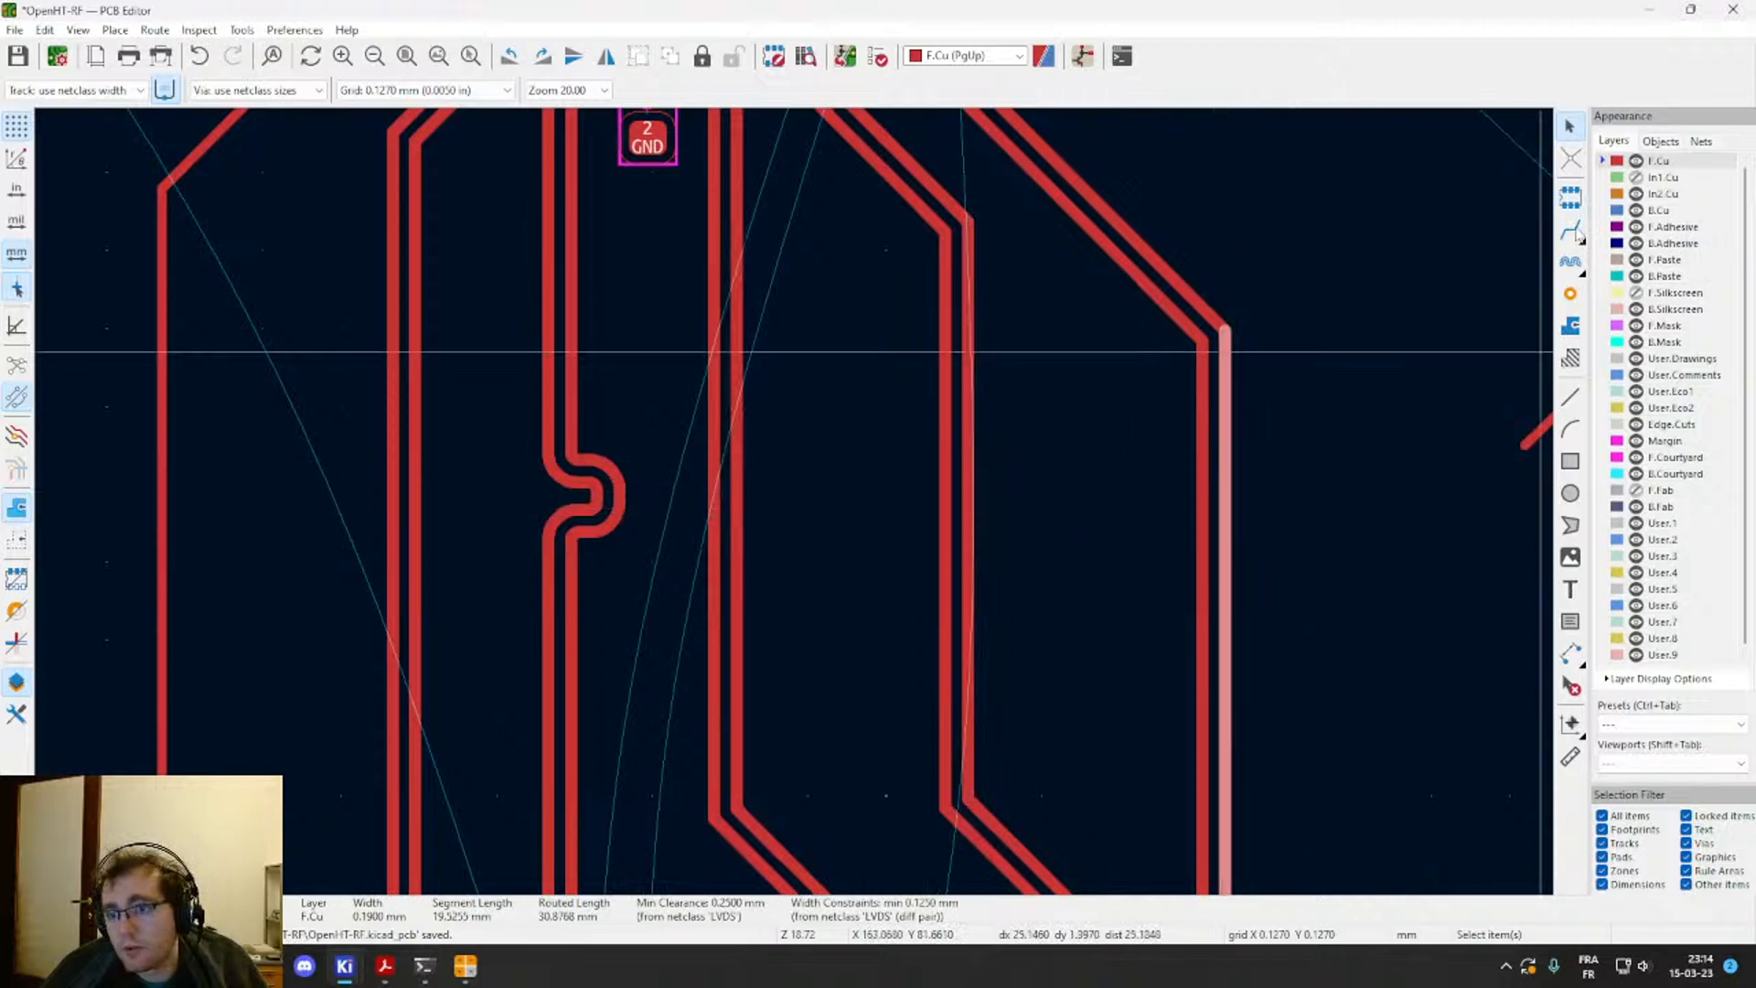
Step: Set the differential pair tuning target length to 30.88 mm and try tuning the second LVDS pair from the right
left_click(1570, 262)
right_click(1572, 265)
left_click(1588, 284)
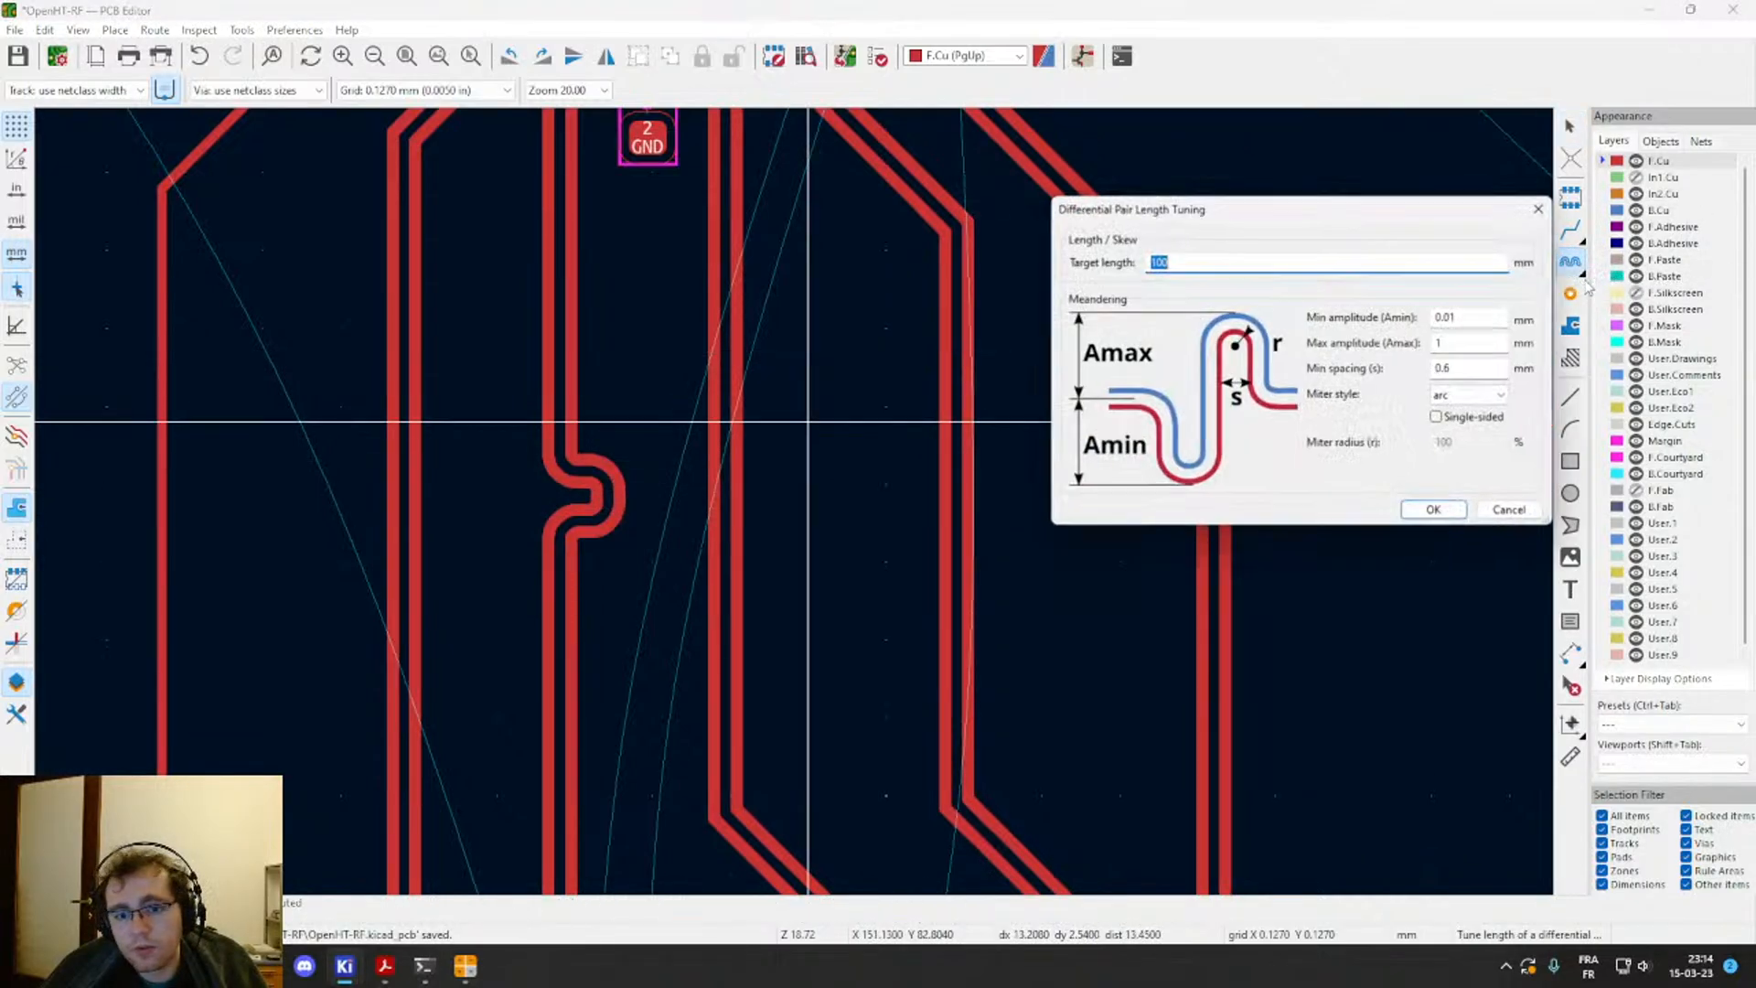
type("30")
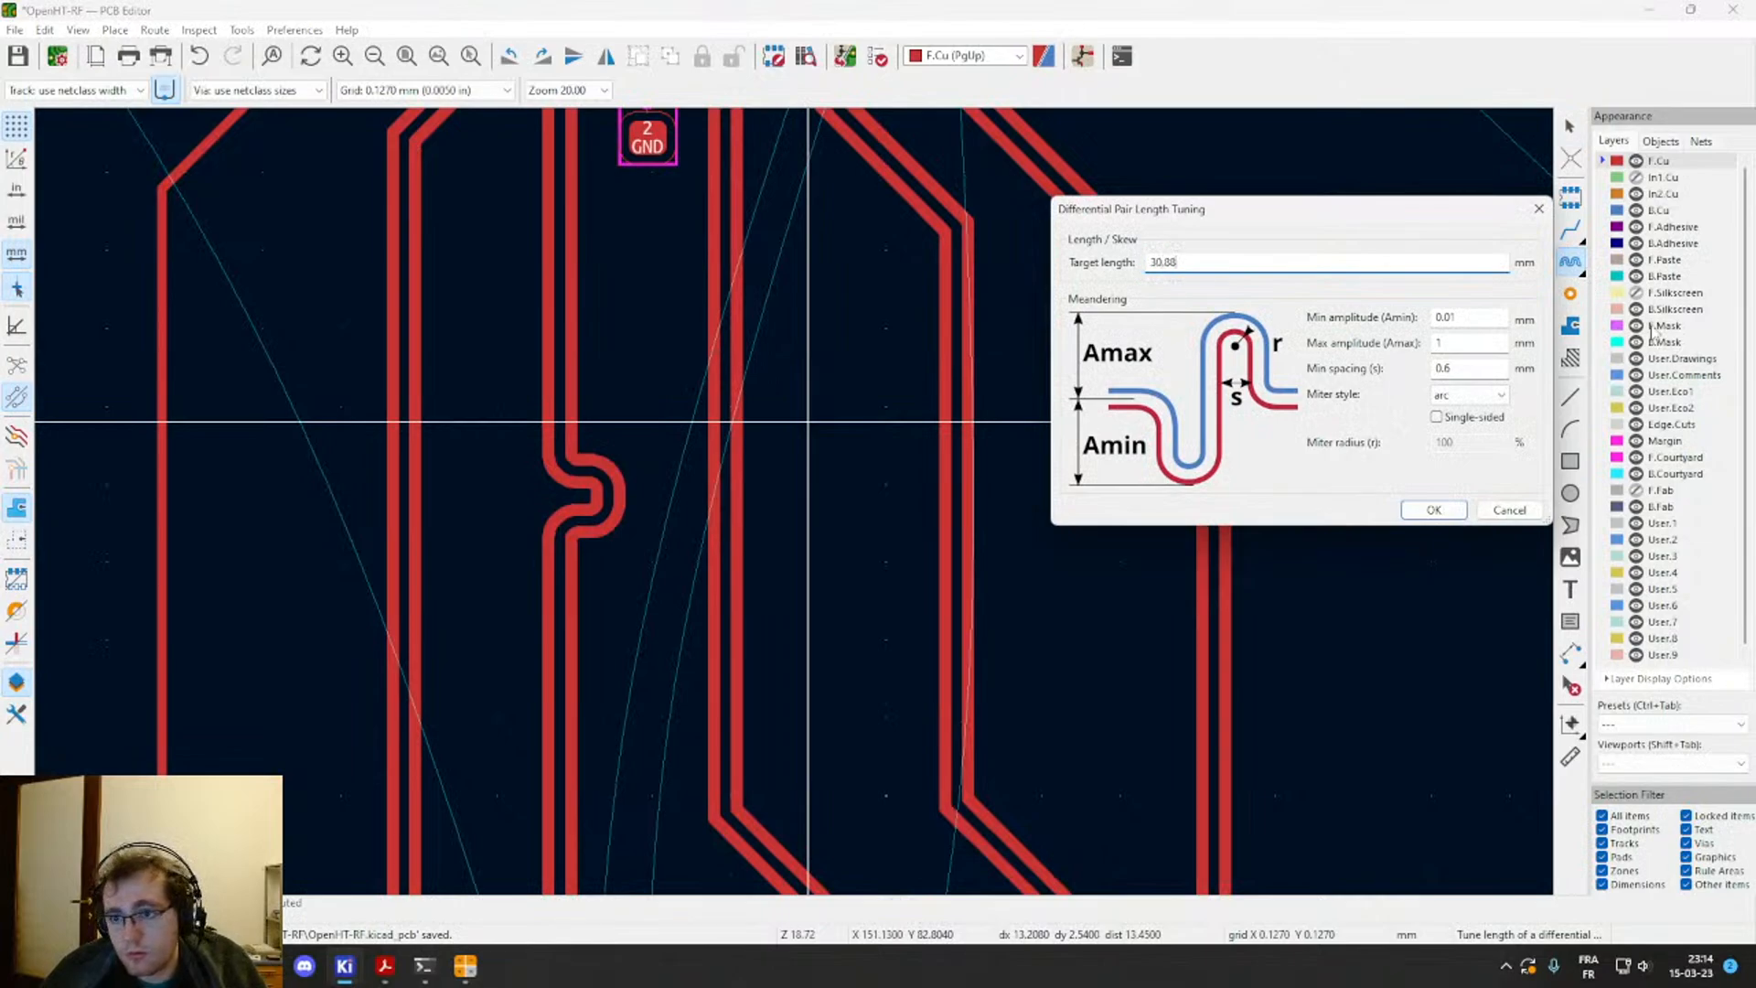
type(".88")
left_click(1433, 510)
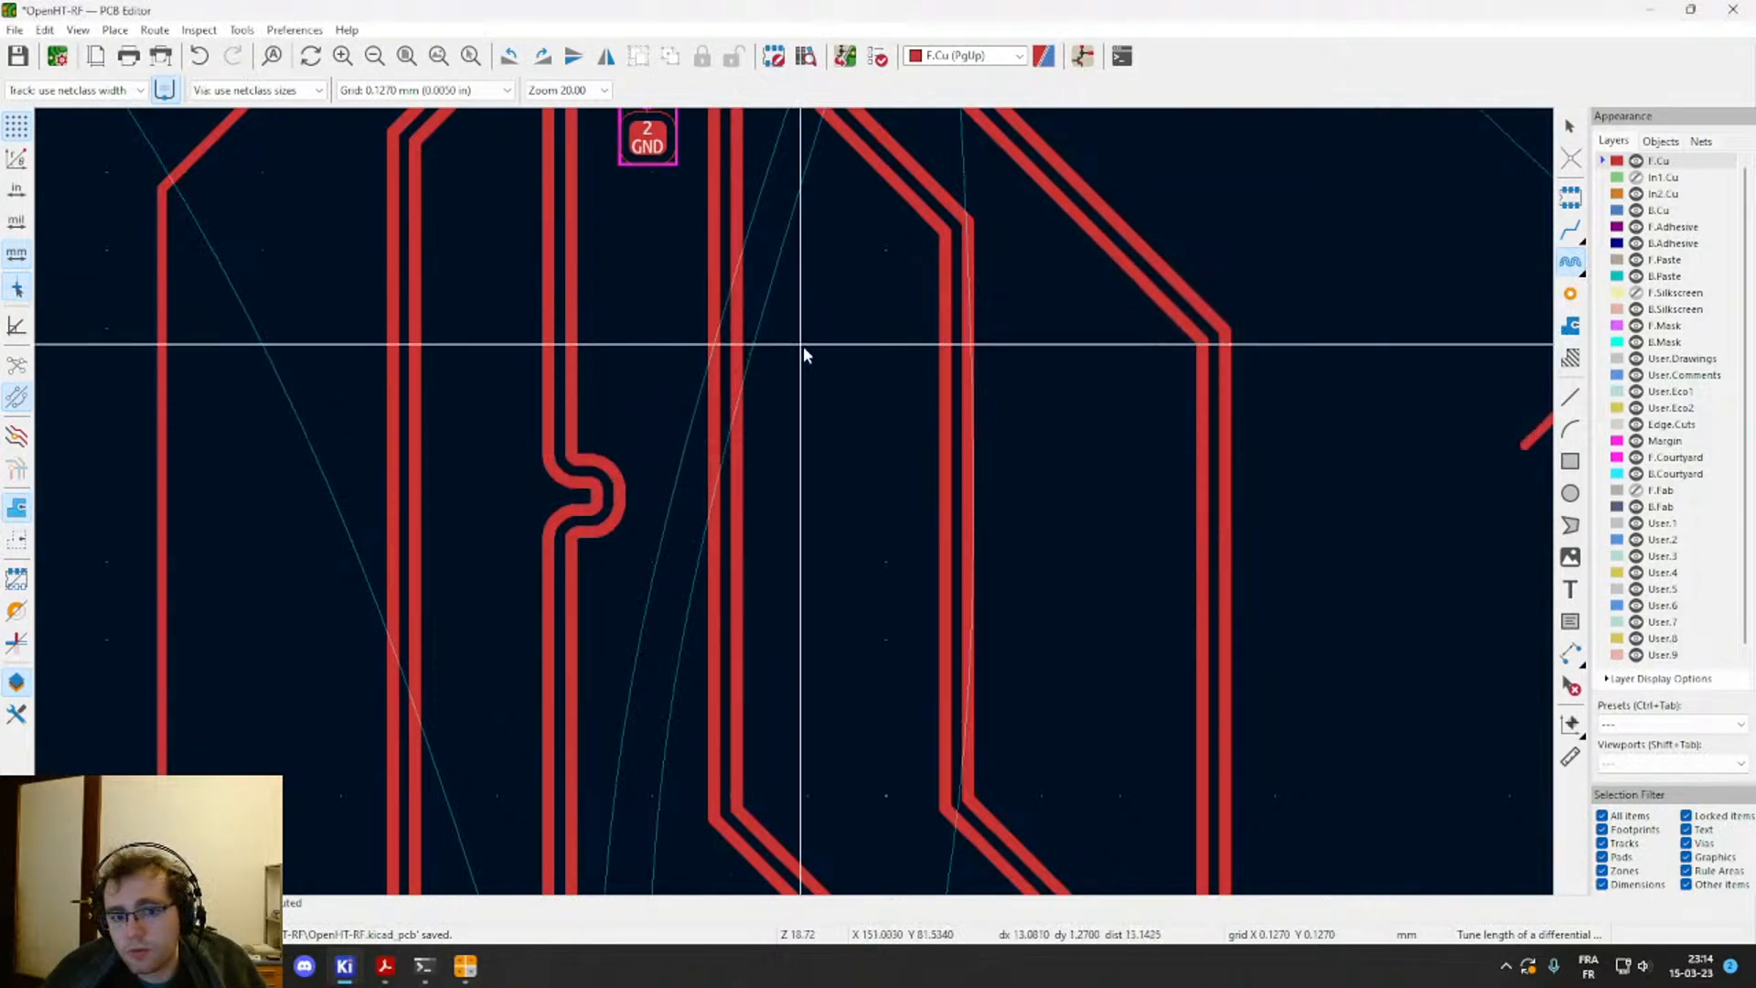
left_click(967, 375)
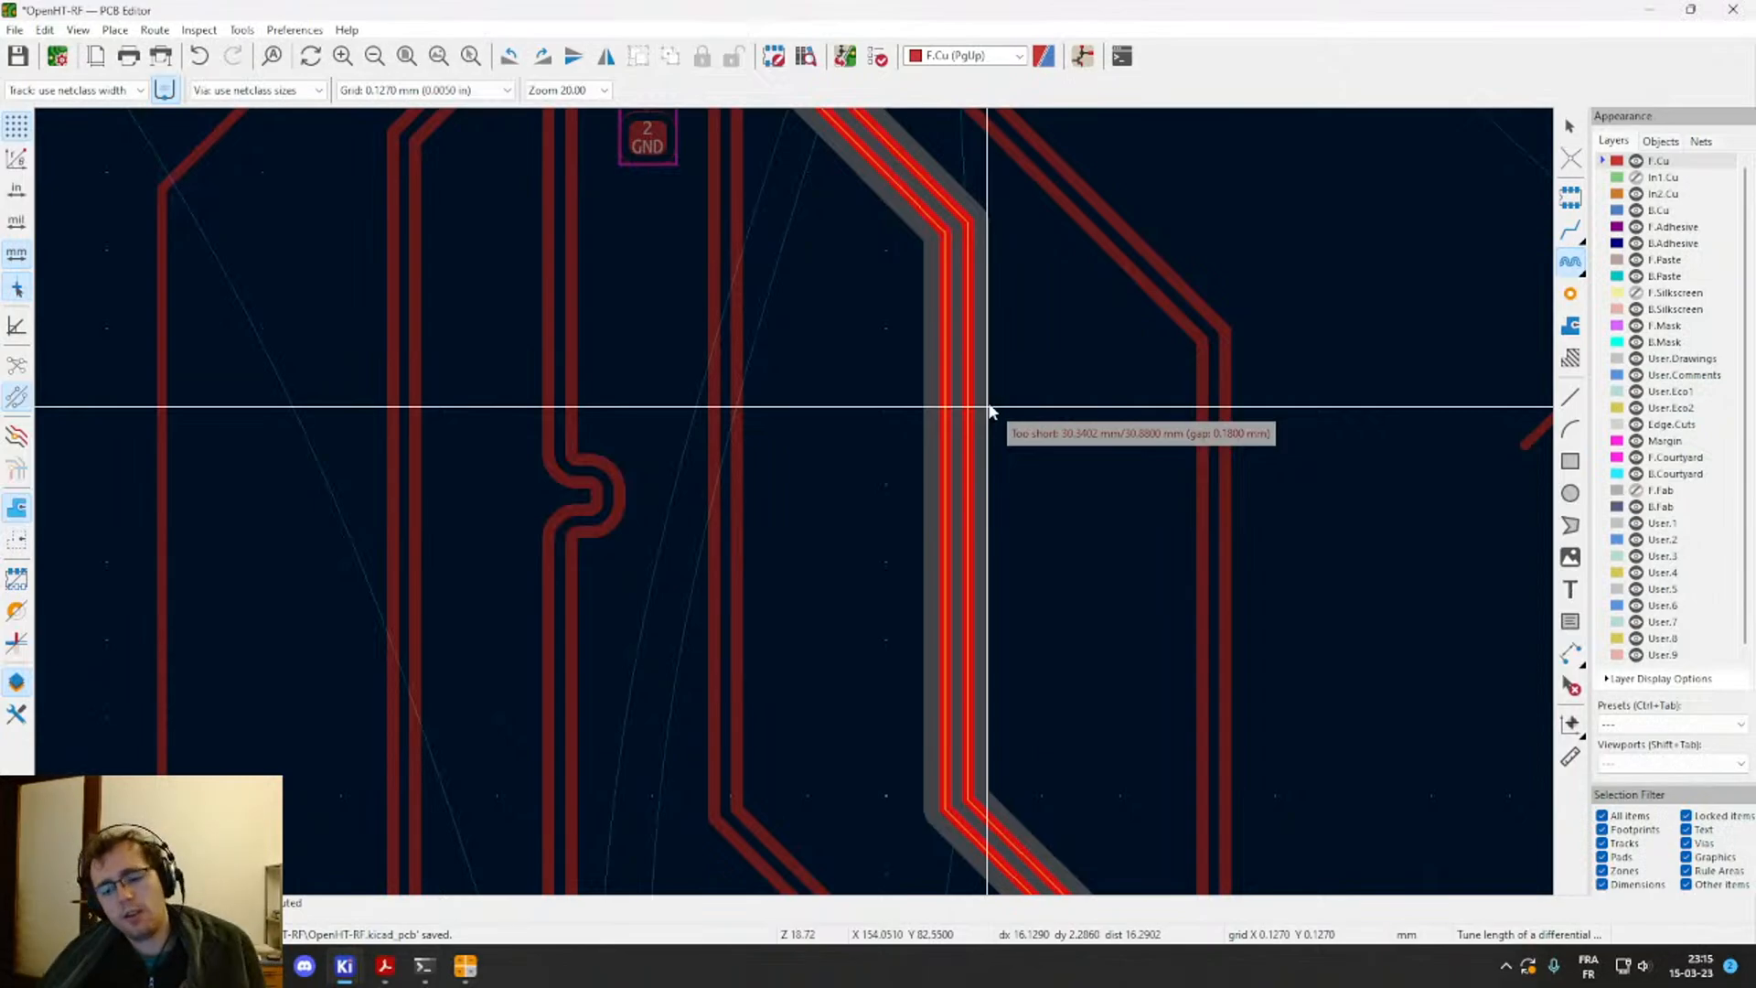
key("Escape")
scroll(947, 503, "down", 1)
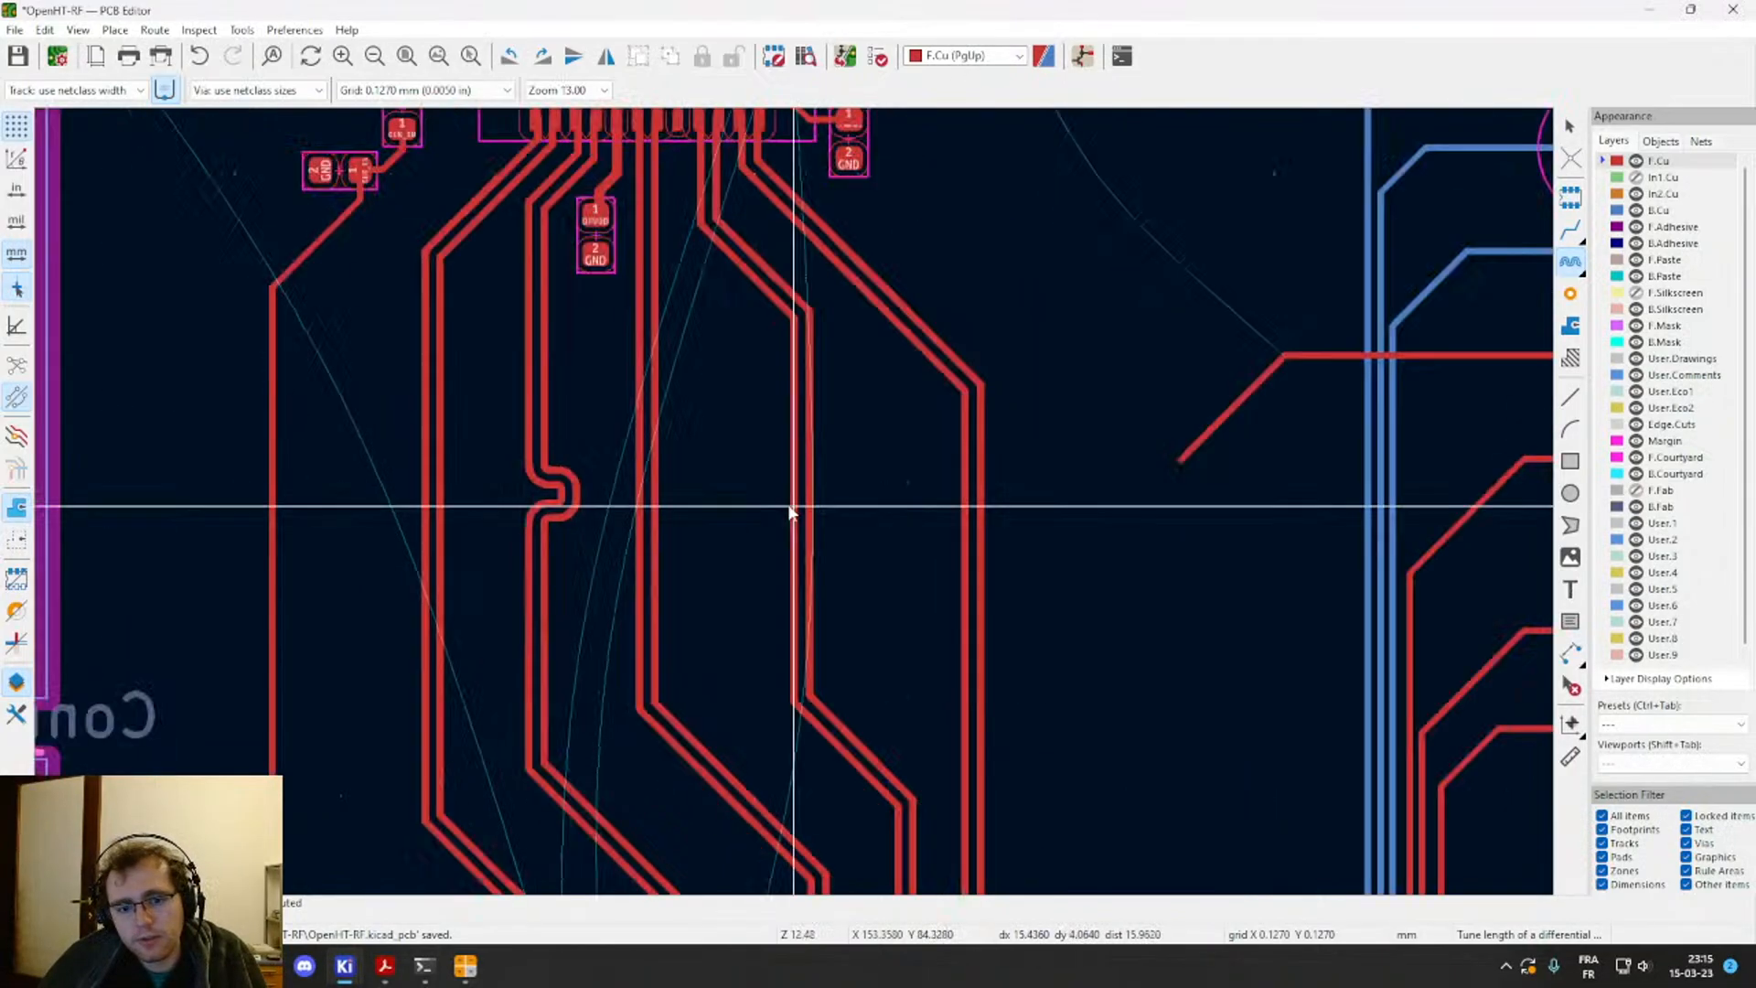
middle_click_drag(780, 510, 863, 472)
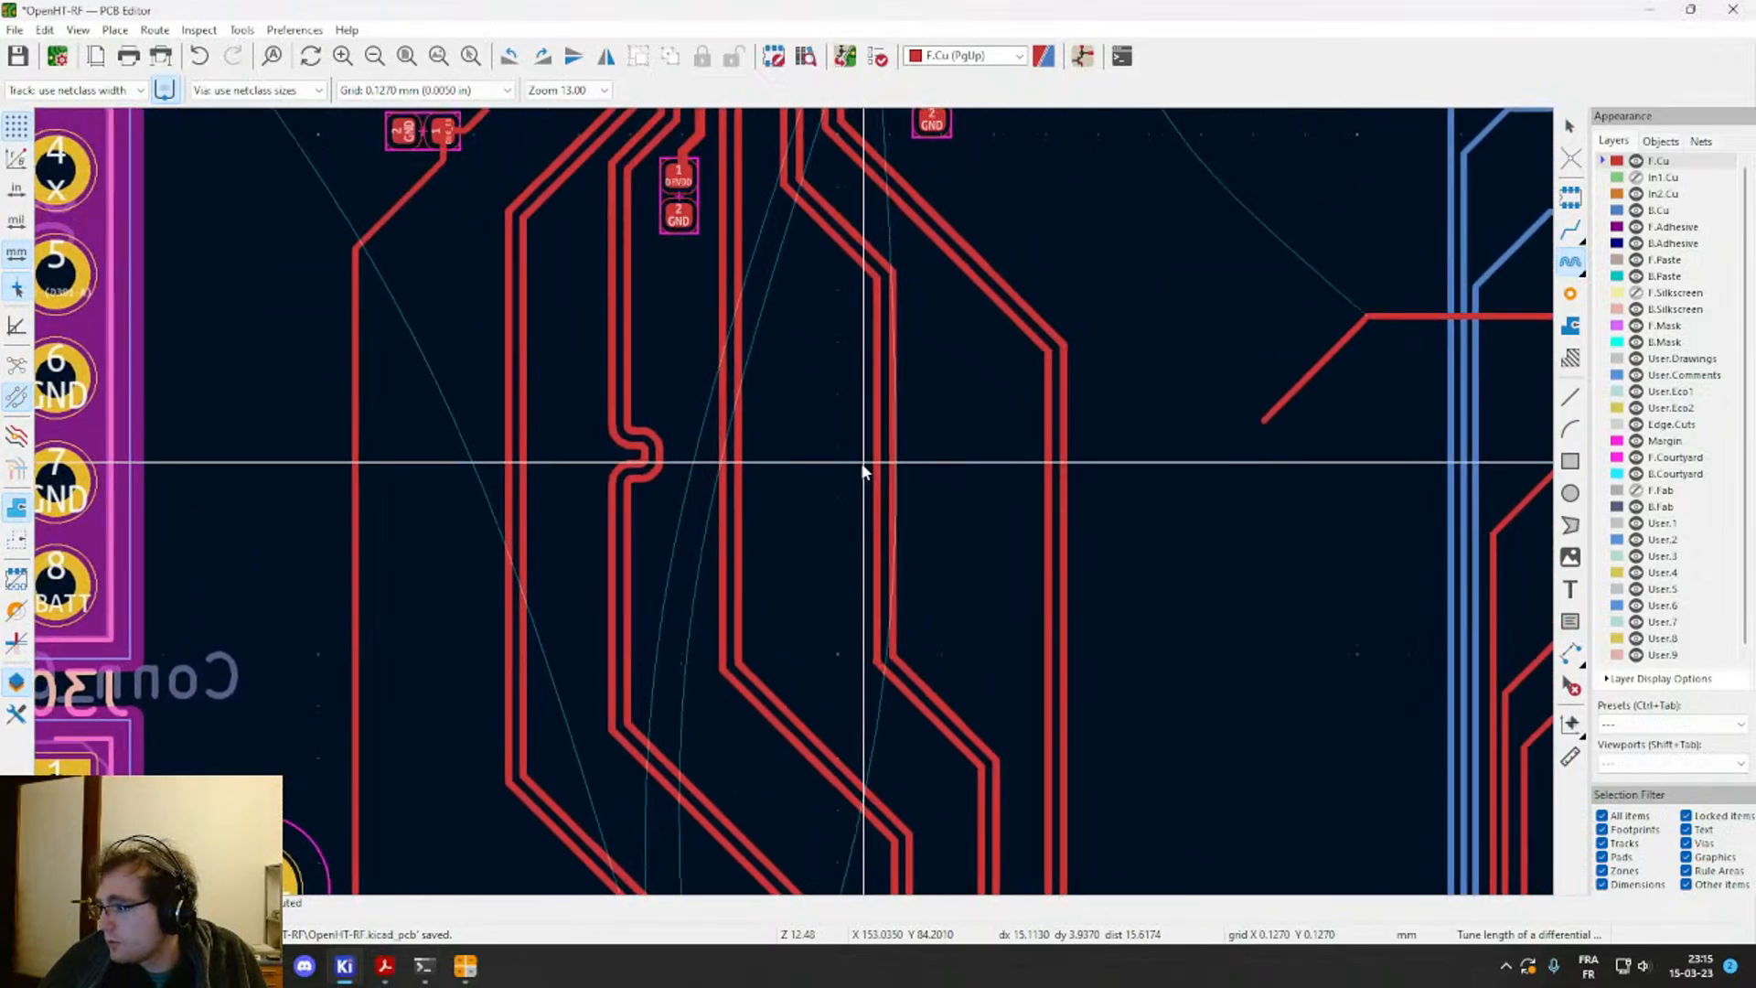
Step: Check the routed length of the leftmost LVDS pair
right_click(1574, 269)
left_click(1588, 287)
key("Return")
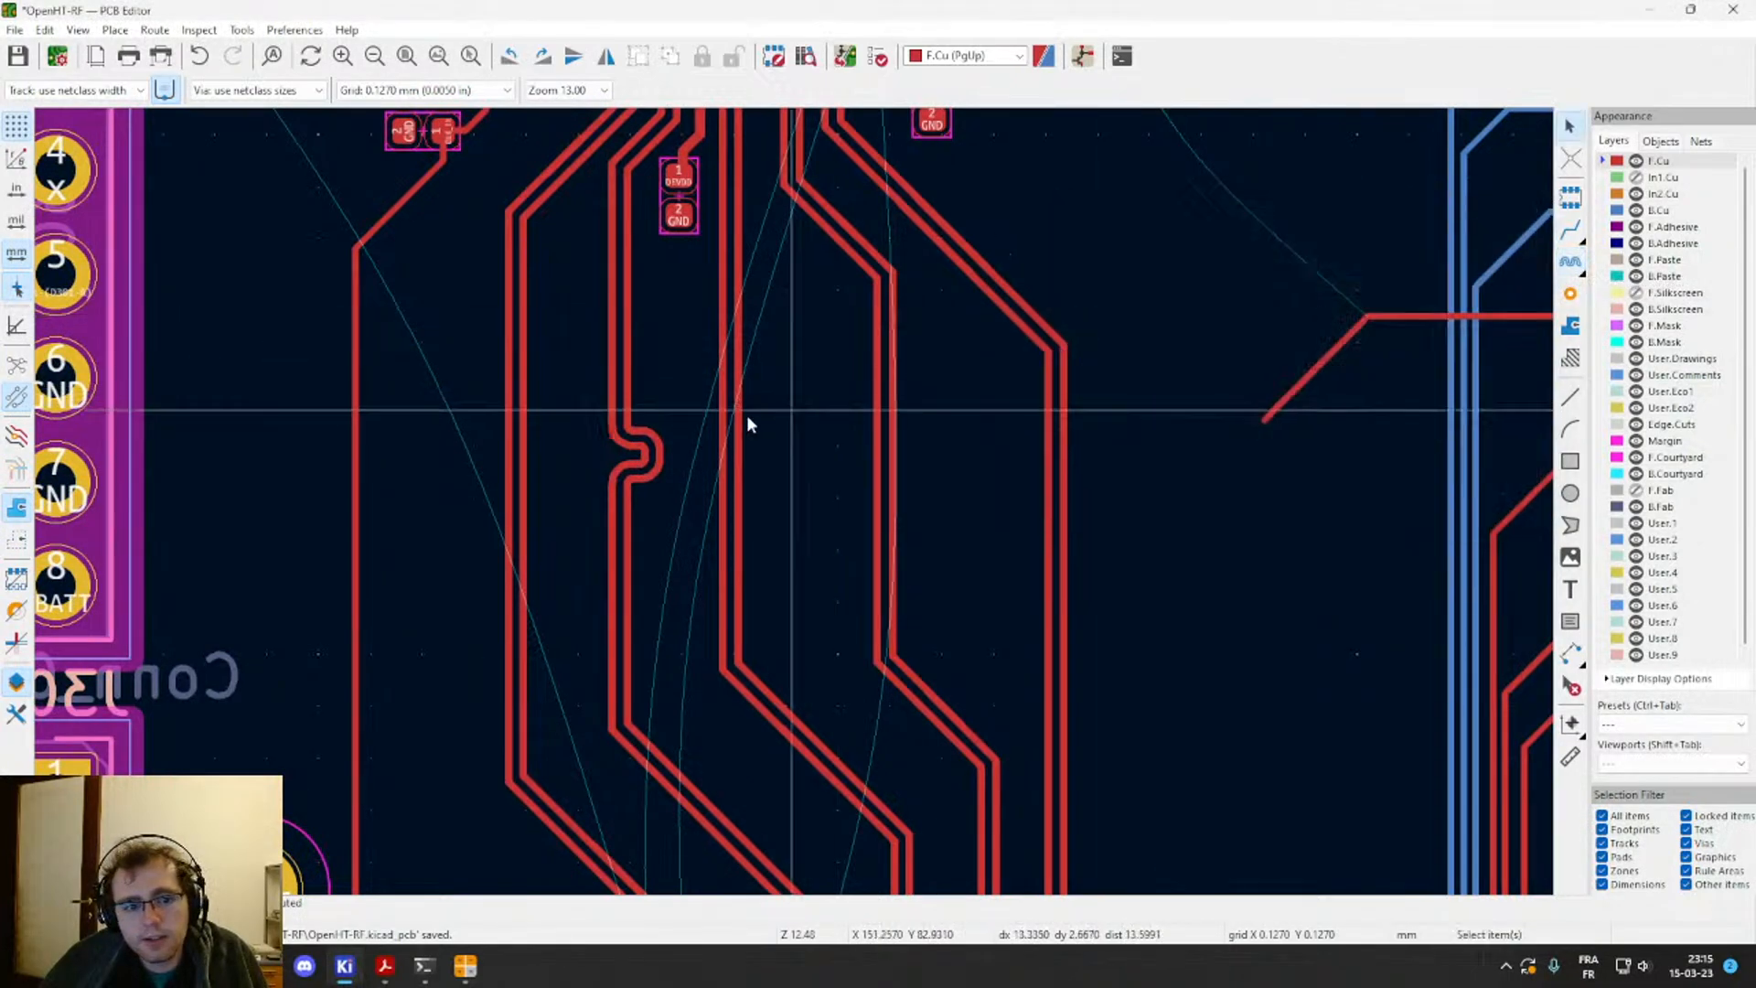
left_click(525, 444)
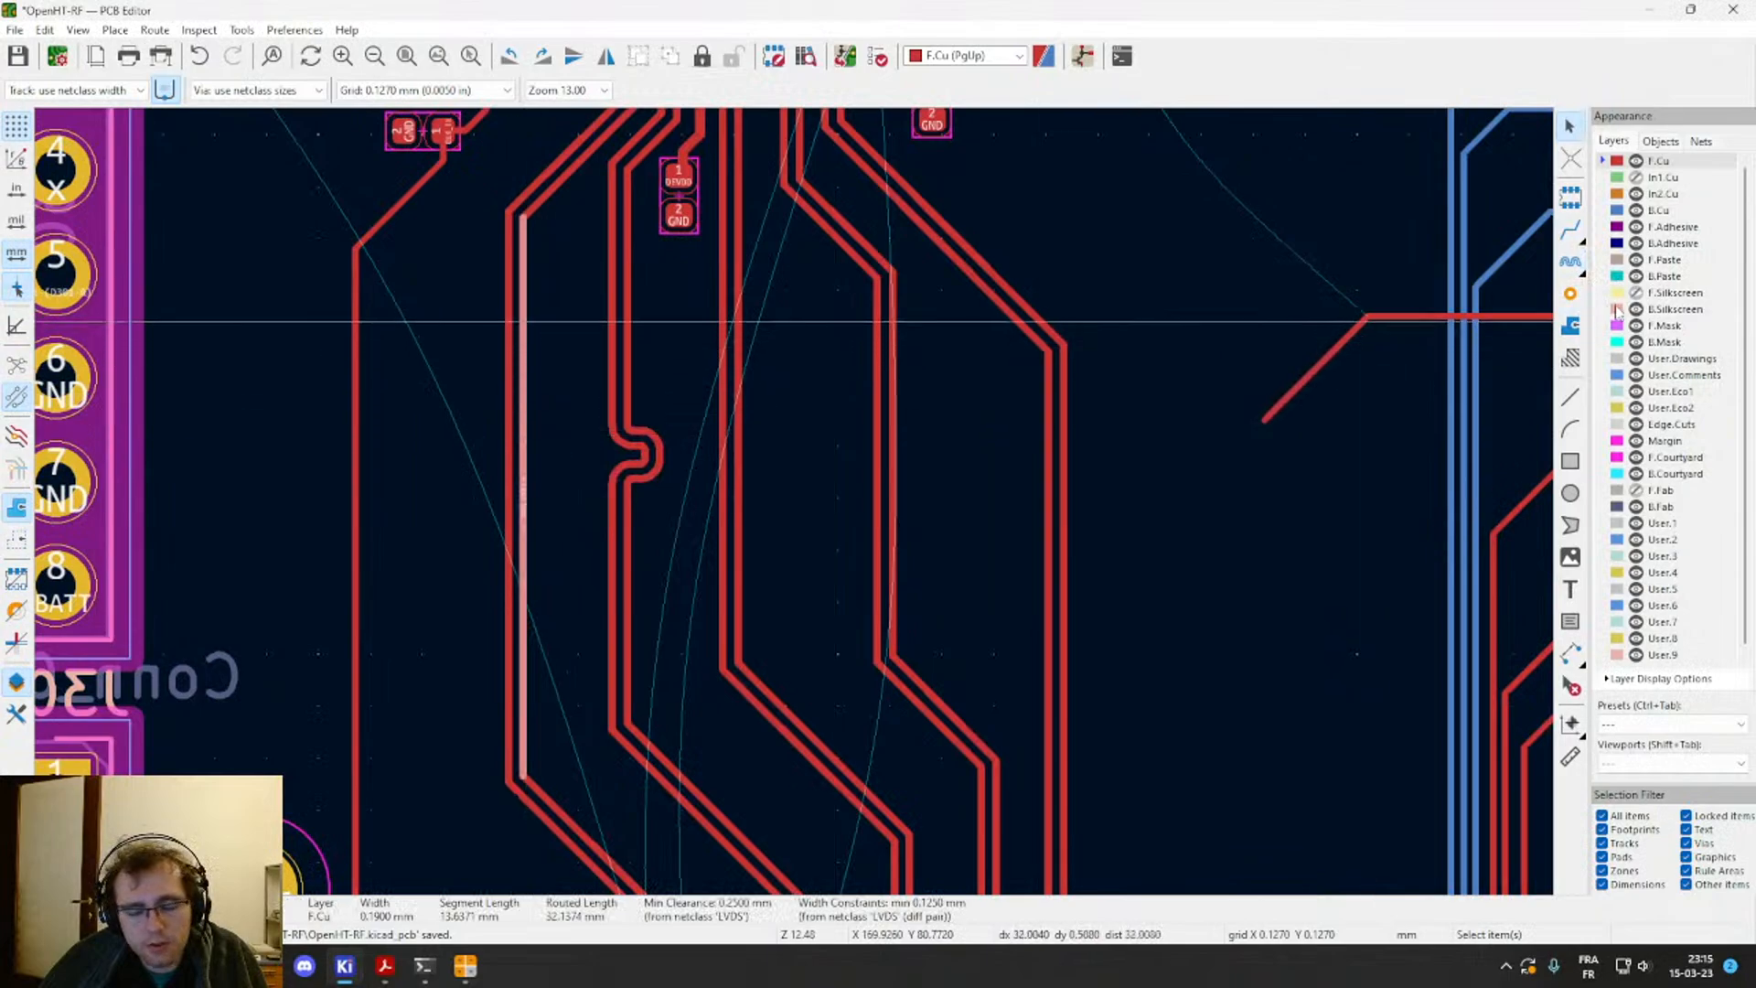
Step: Set the tuning target length to 31 mm and try length-tuning the three rightmost LVDS pairs
right_click(1571, 264)
left_click(1618, 271)
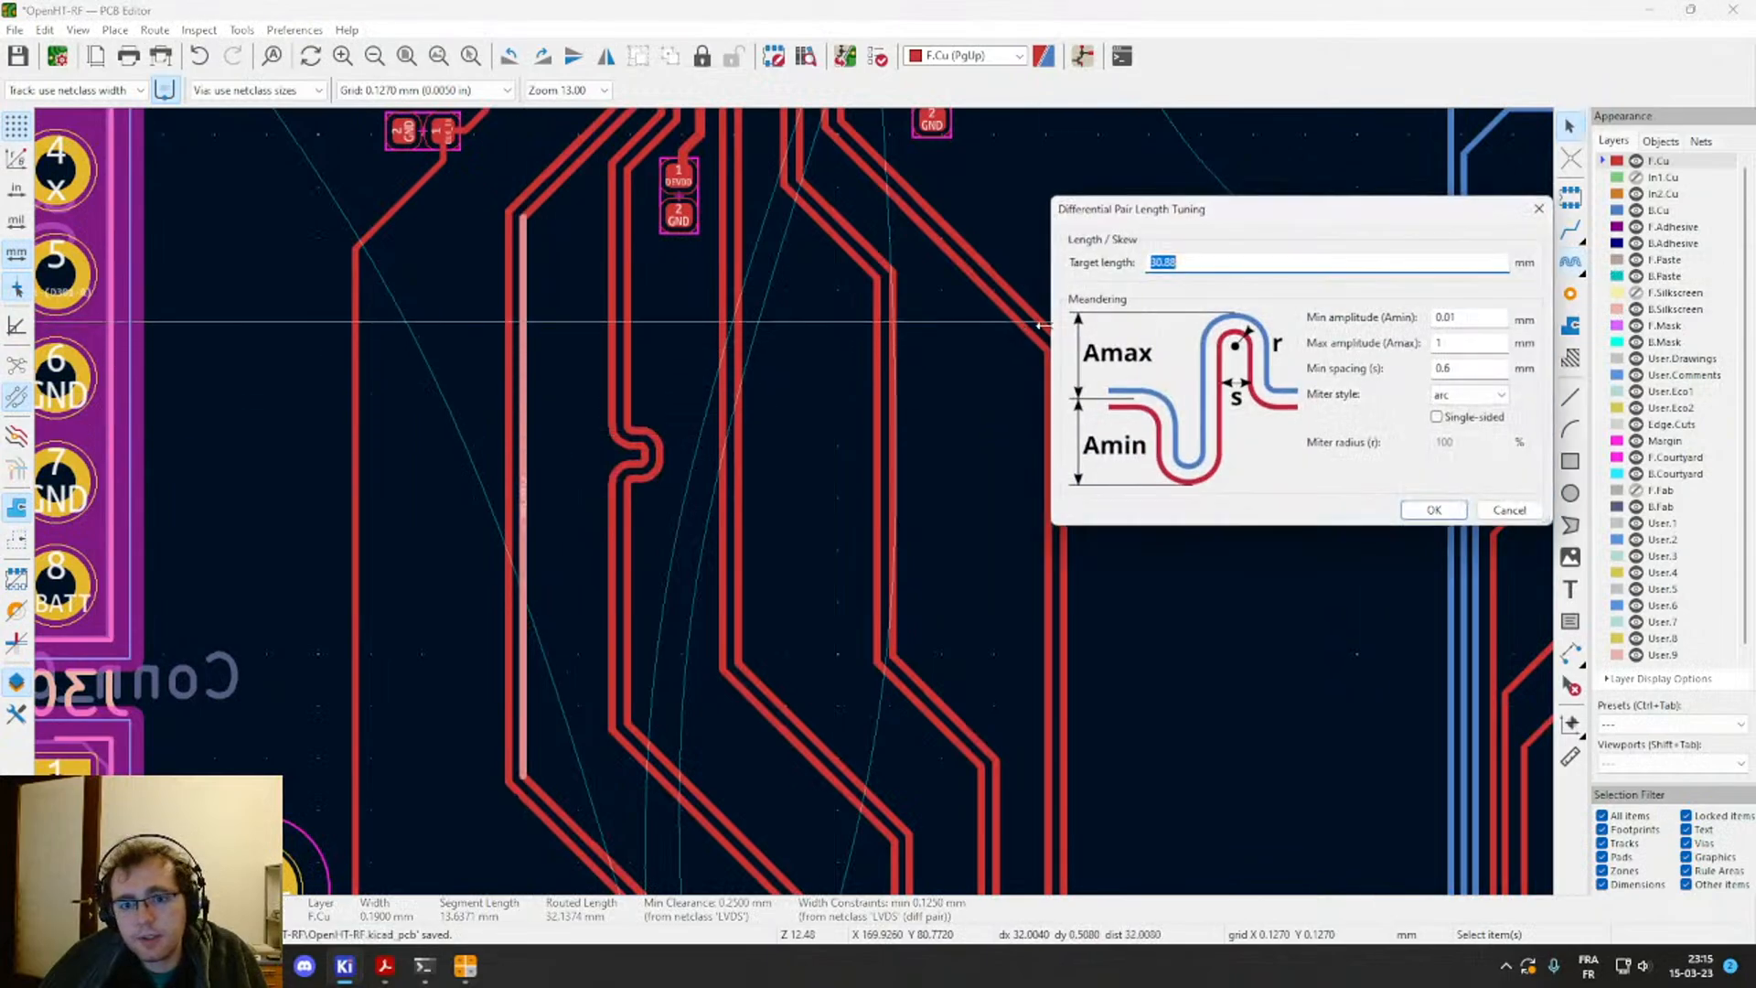
key("Return")
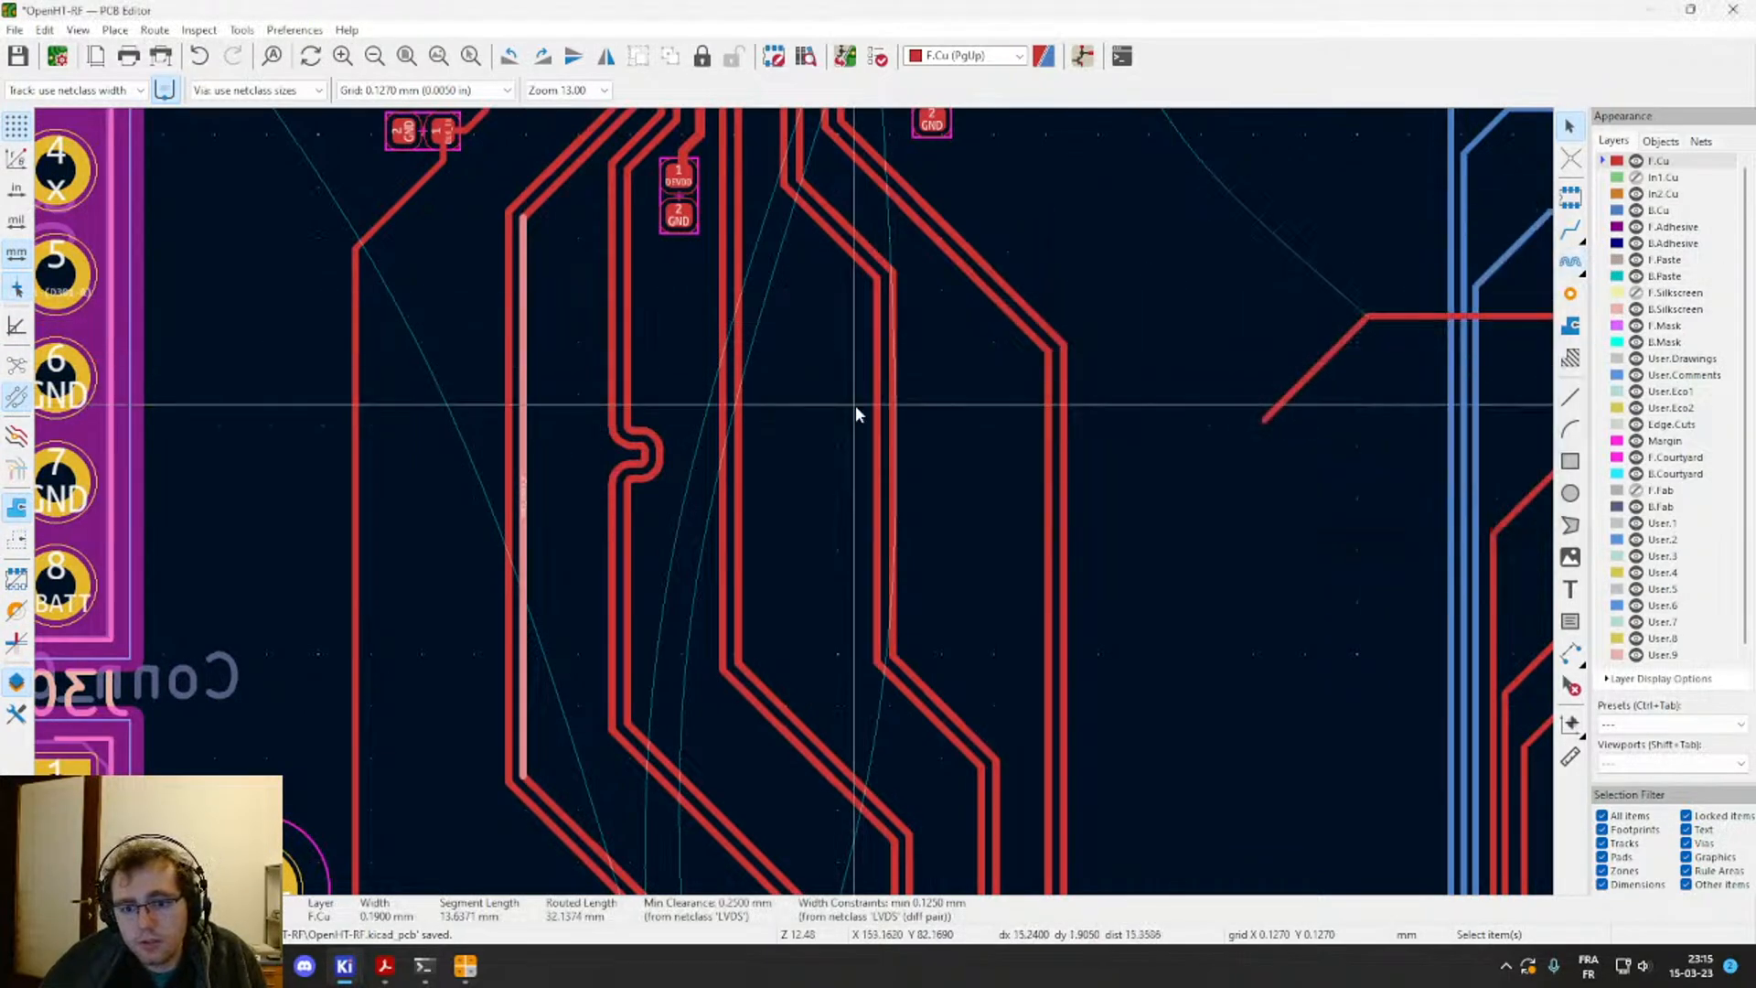
left_click(1570, 263)
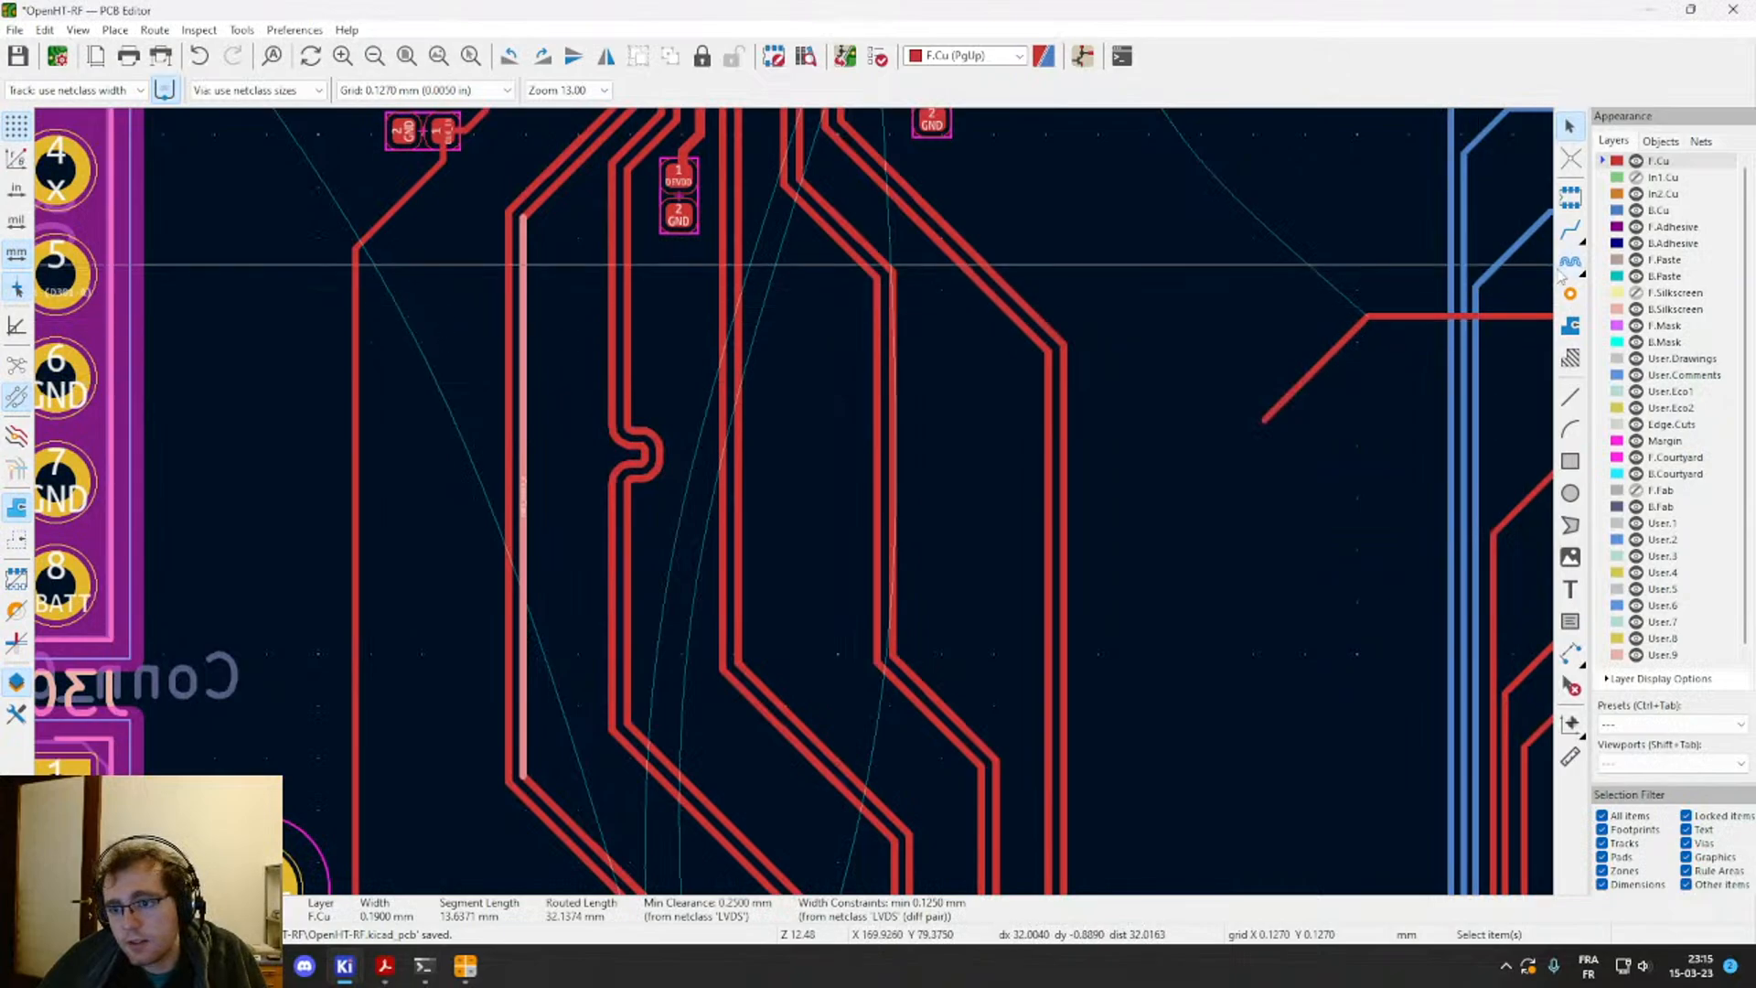
left_click(1047, 382)
key("Escape")
left_click(895, 423)
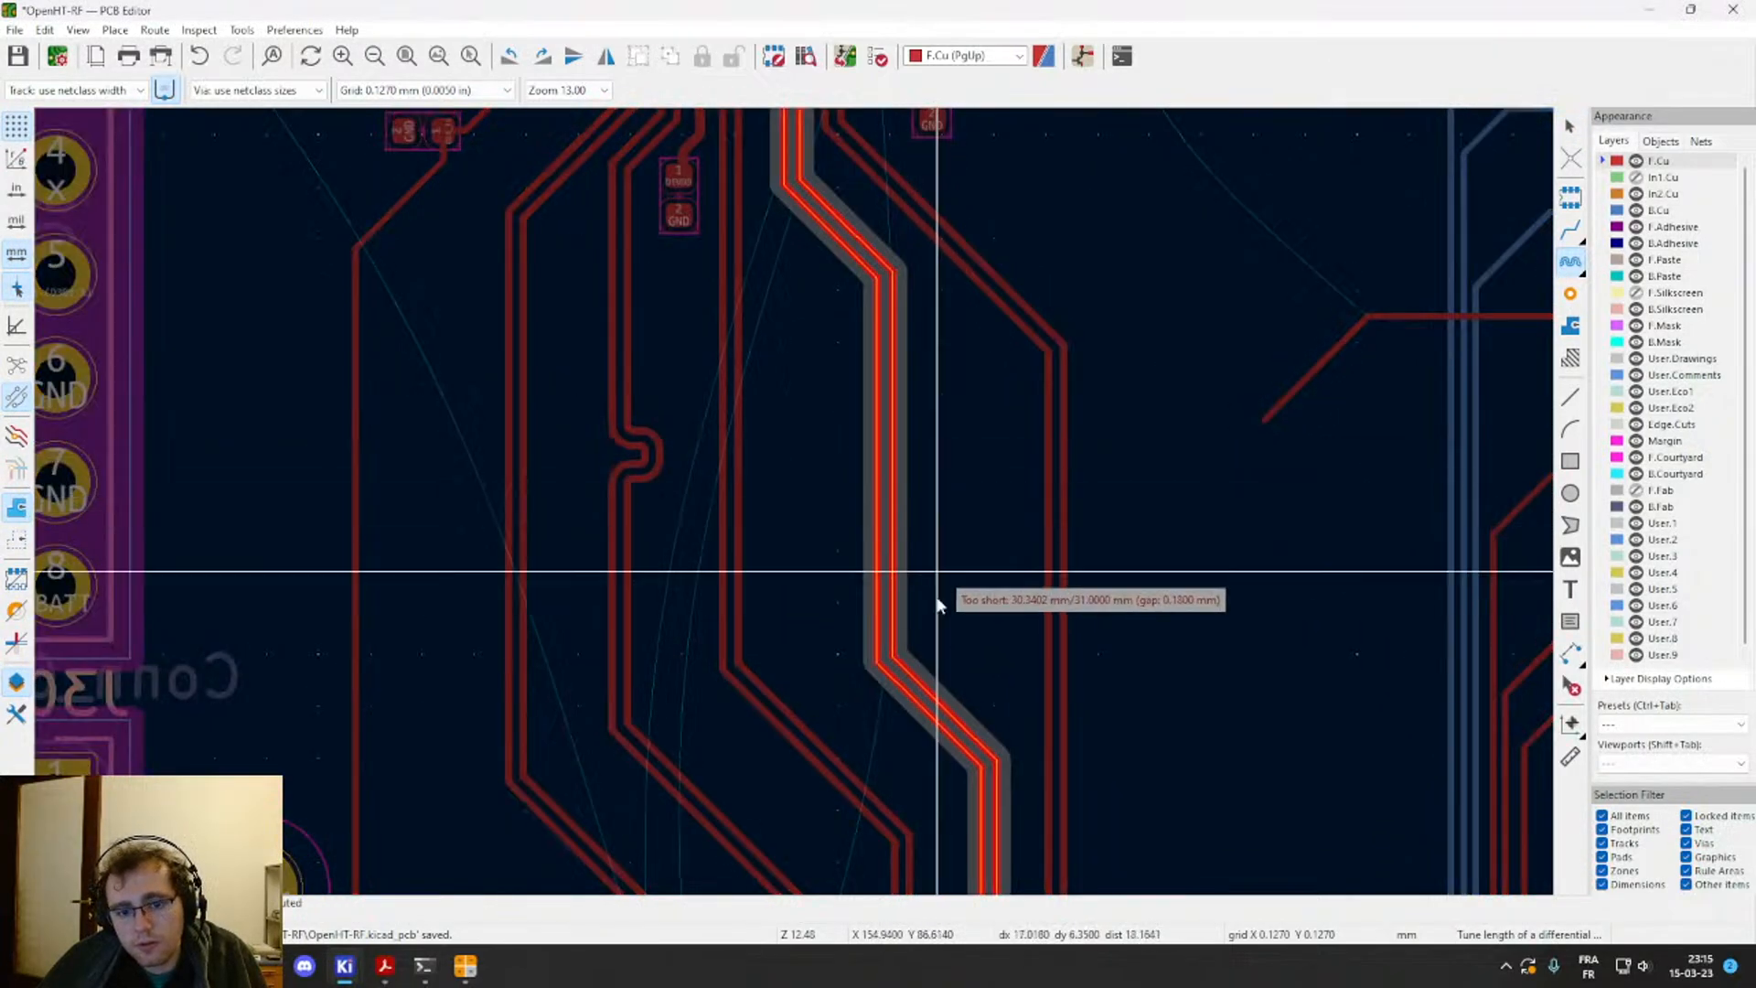
key("Escape")
left_click(739, 408)
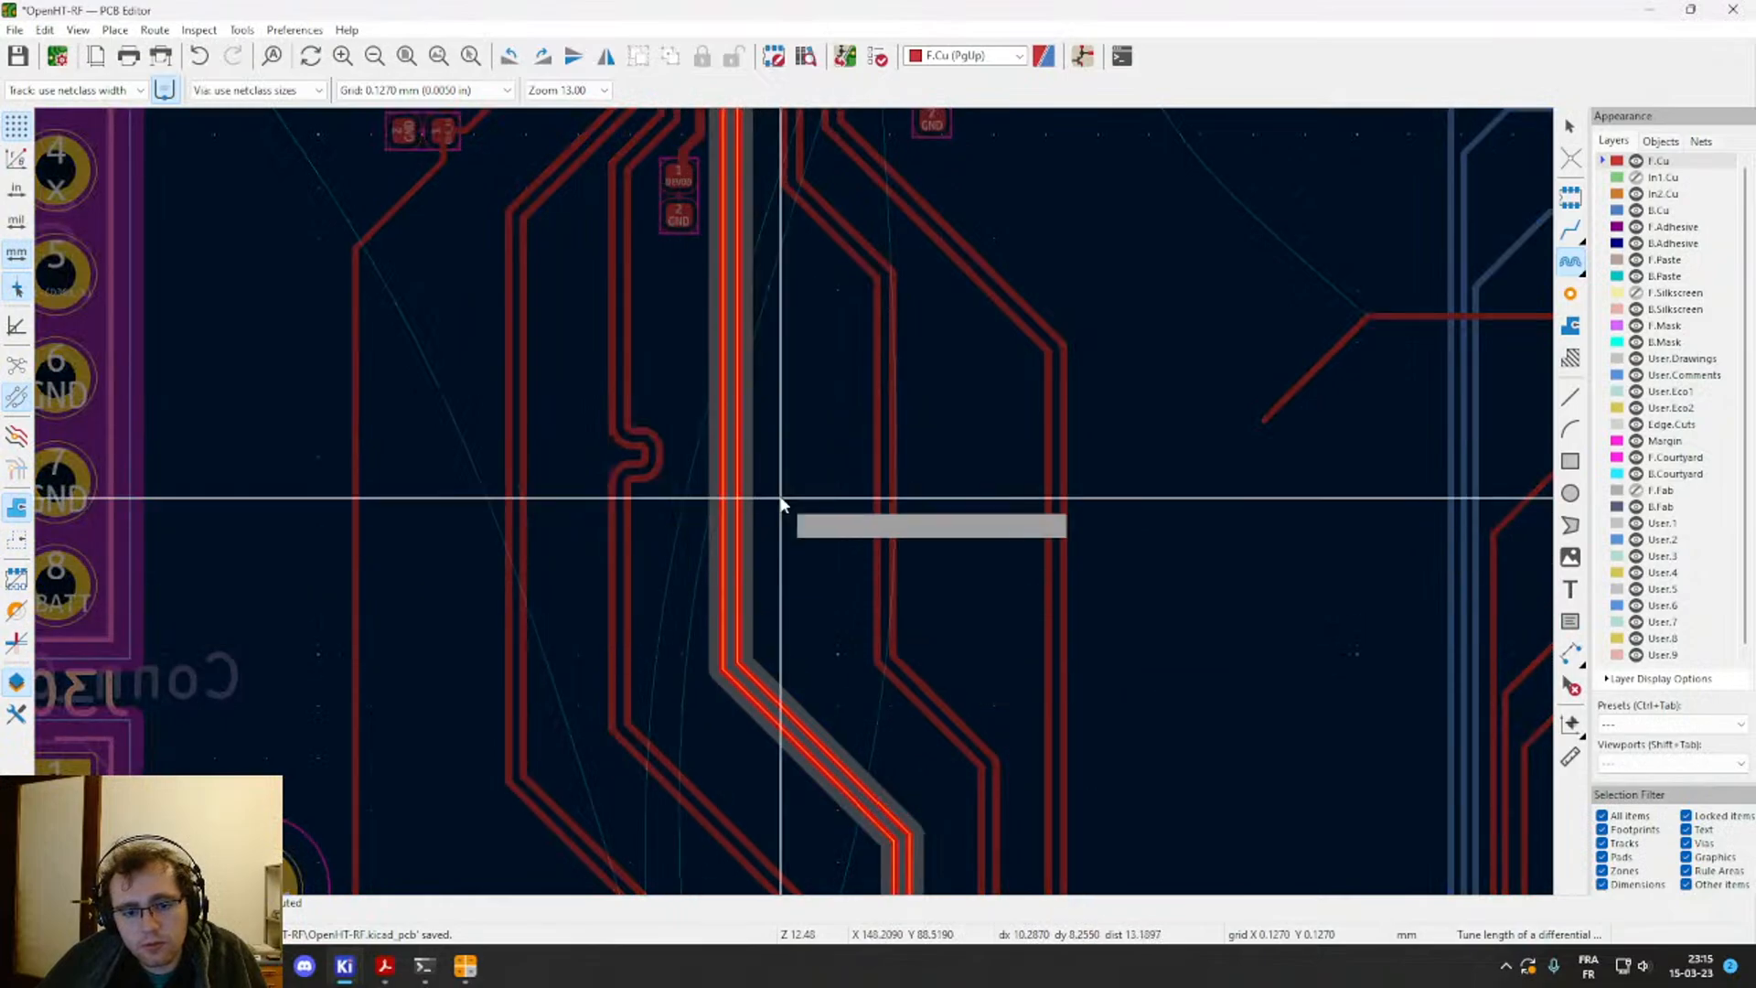
key("Escape")
Step: Set differential pair length tuning to a 32 mm target length, 0.1 mm minimum amplitude and 0.6 mm minimum spacing
left_click(1570, 264)
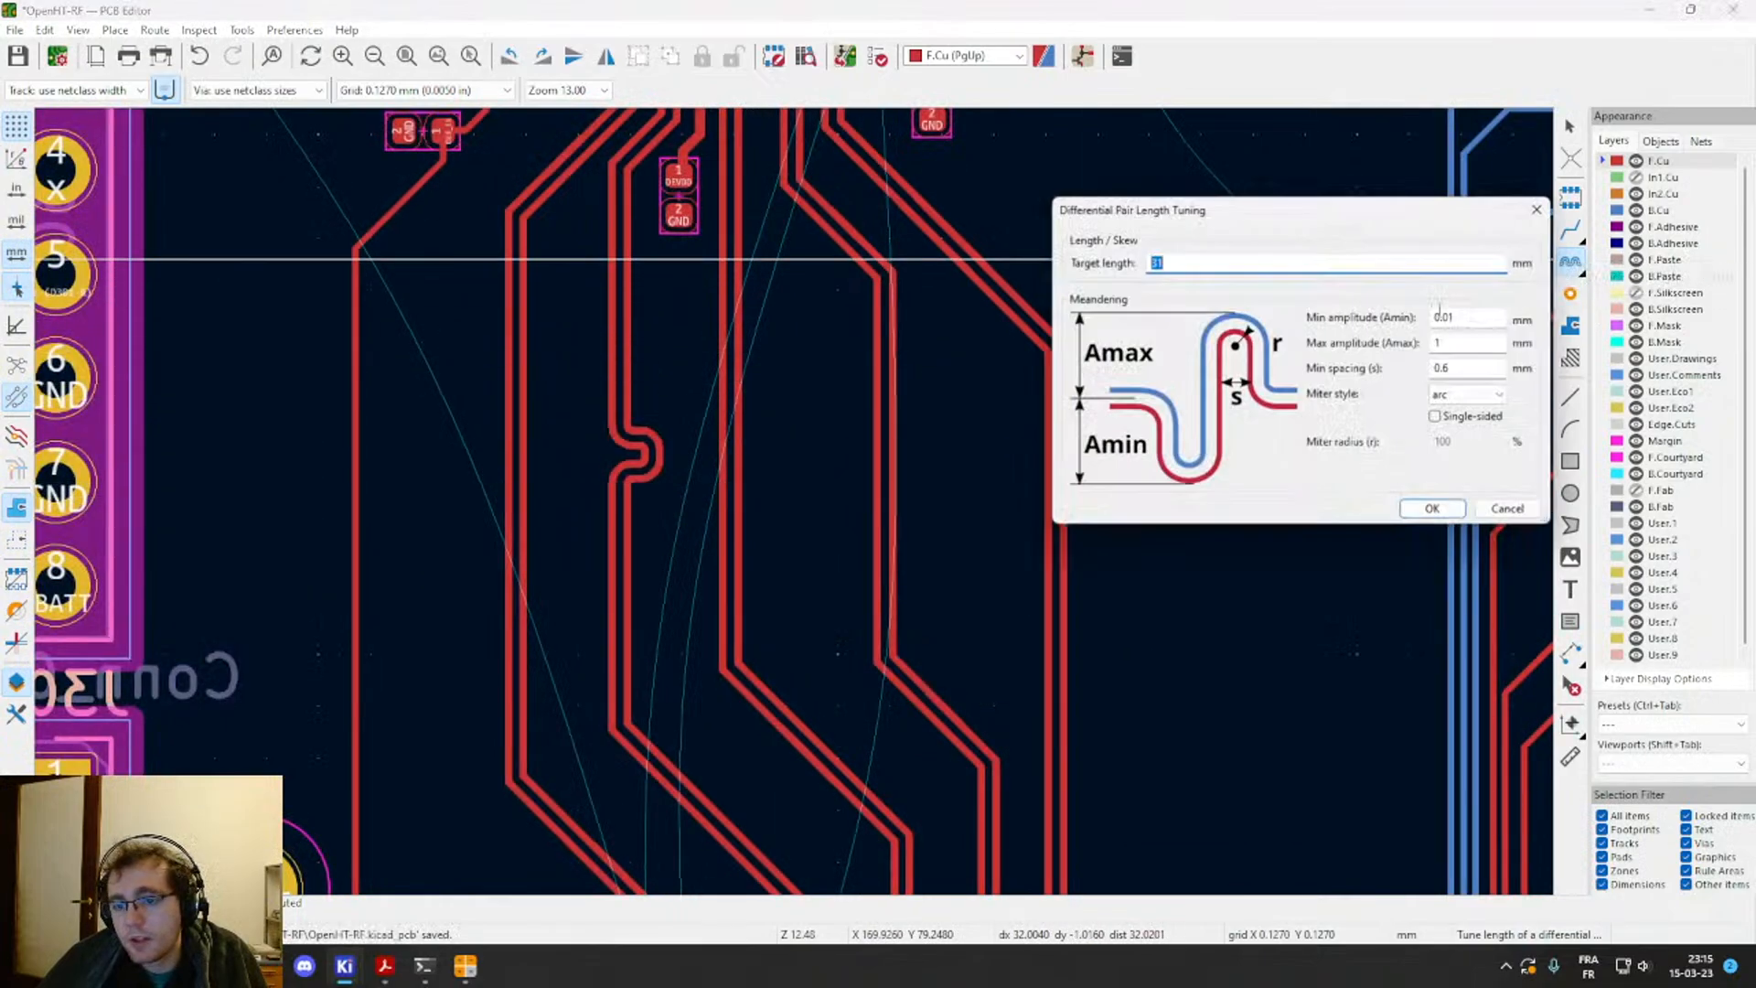
left_click(1463, 369)
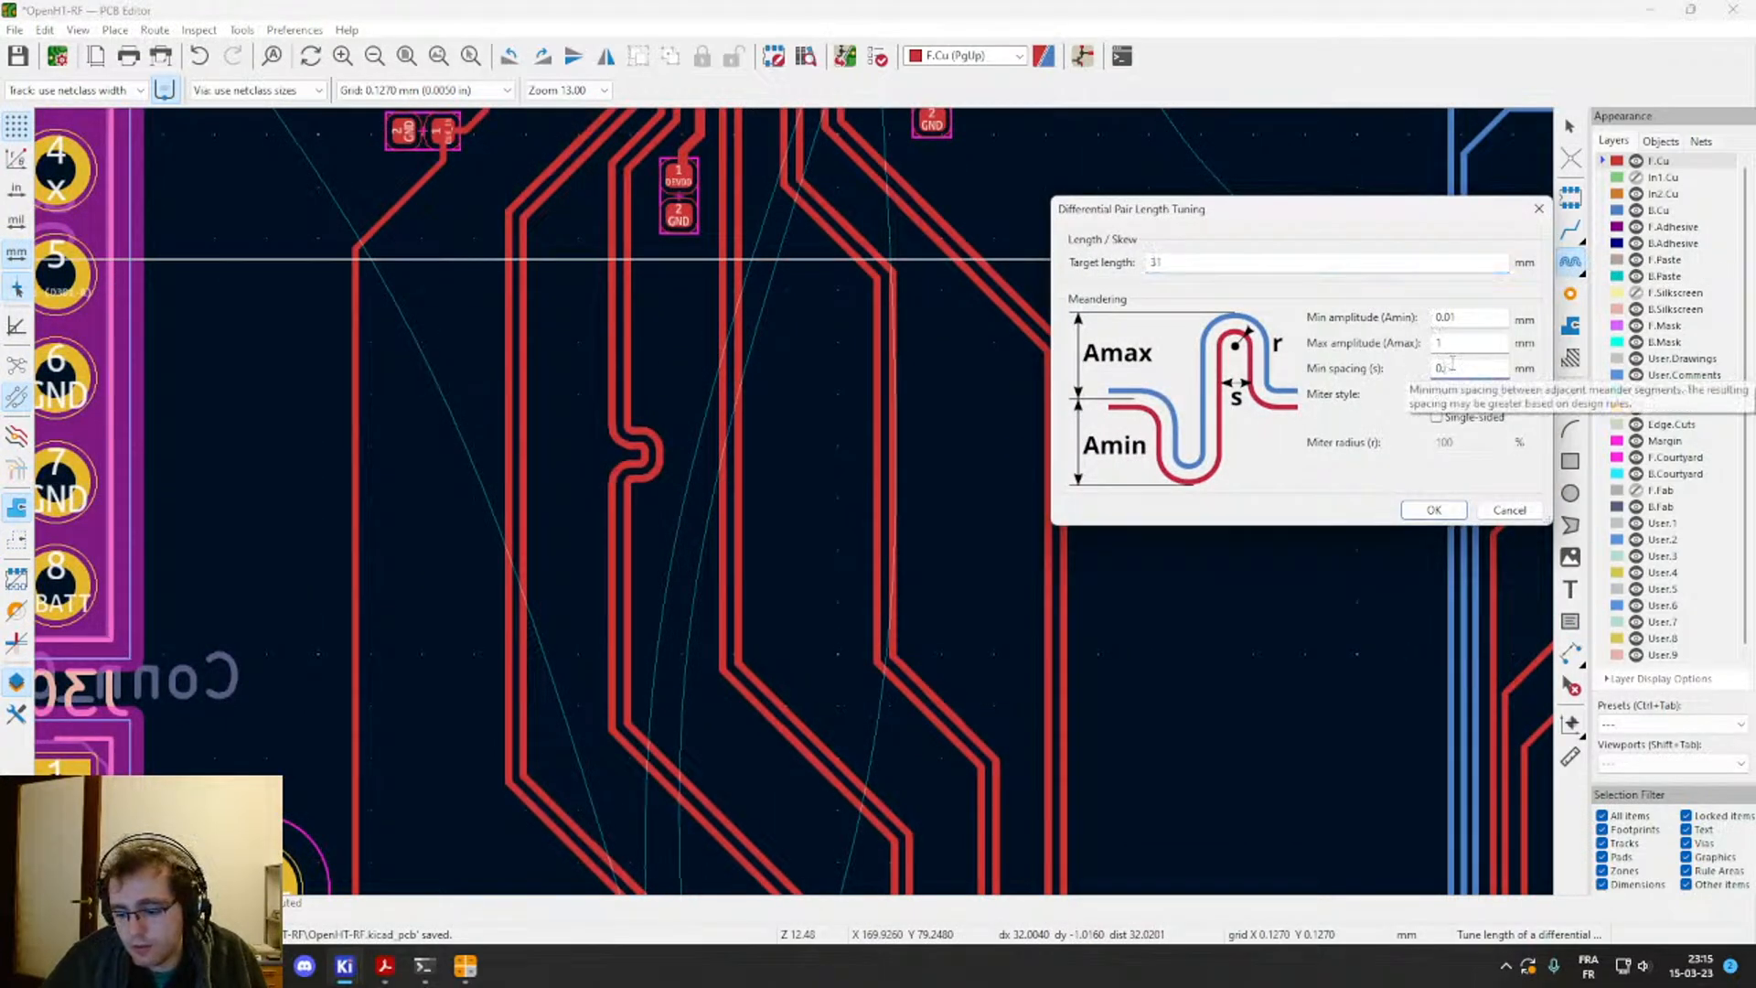
left_click(1267, 265)
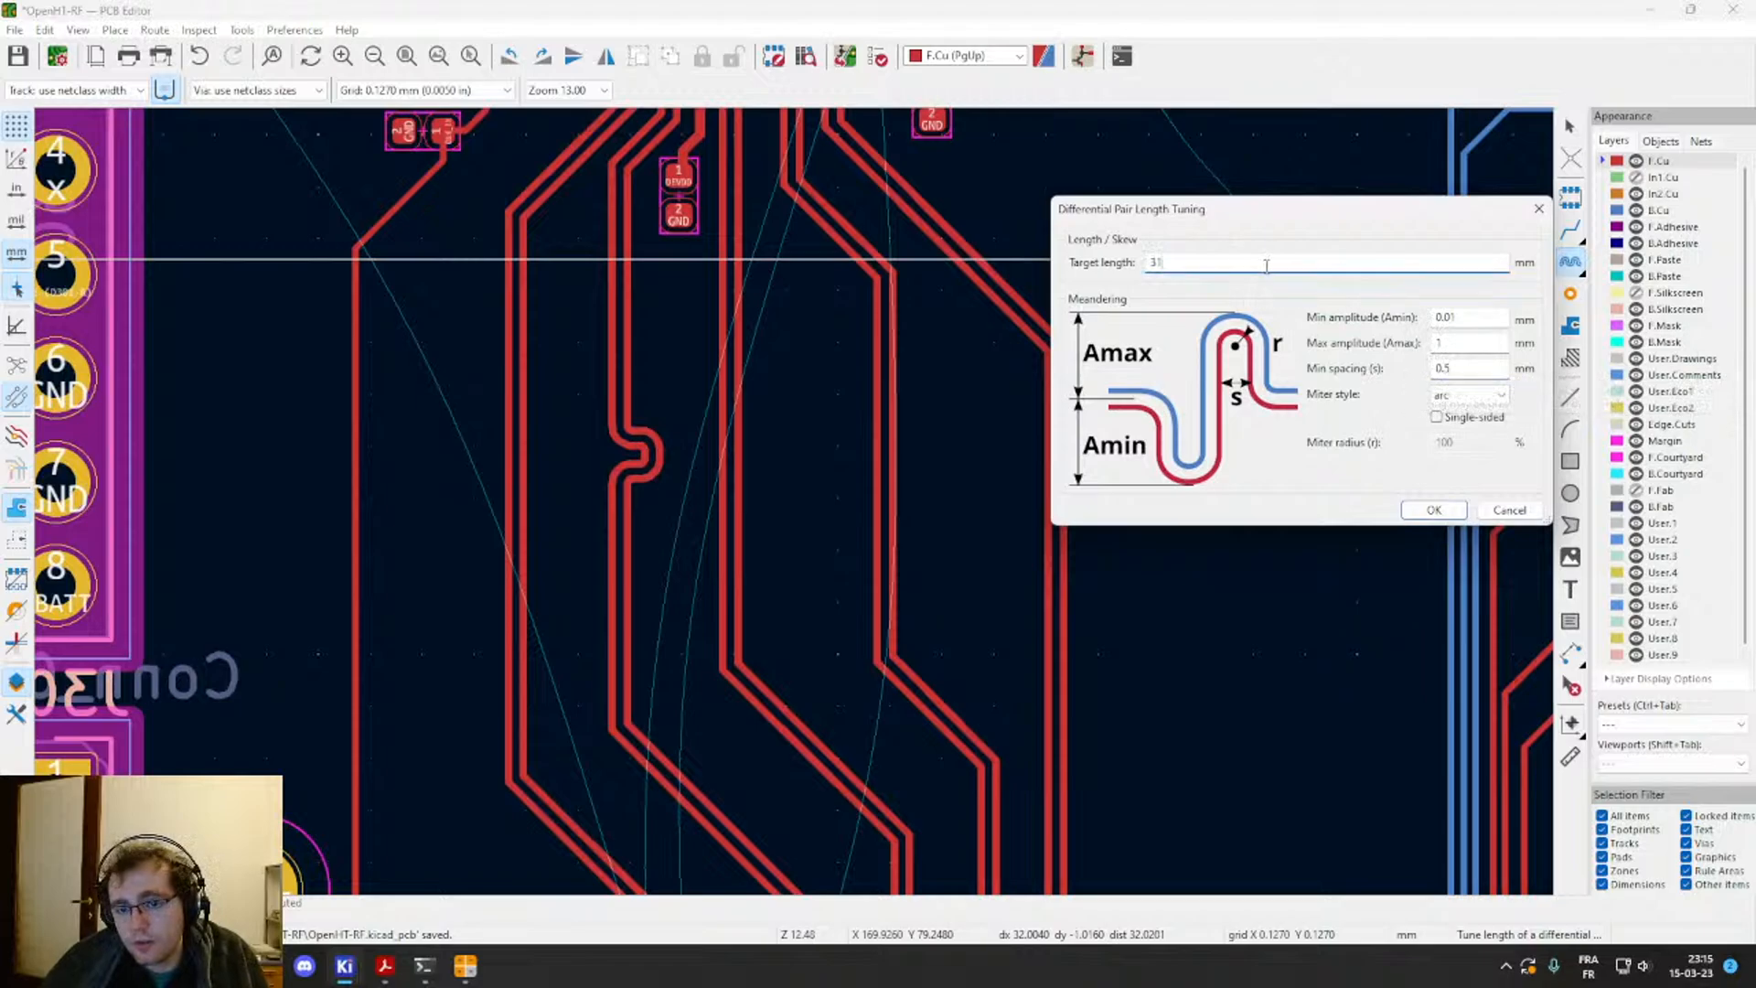
left_click_drag(1467, 318, 1443, 318)
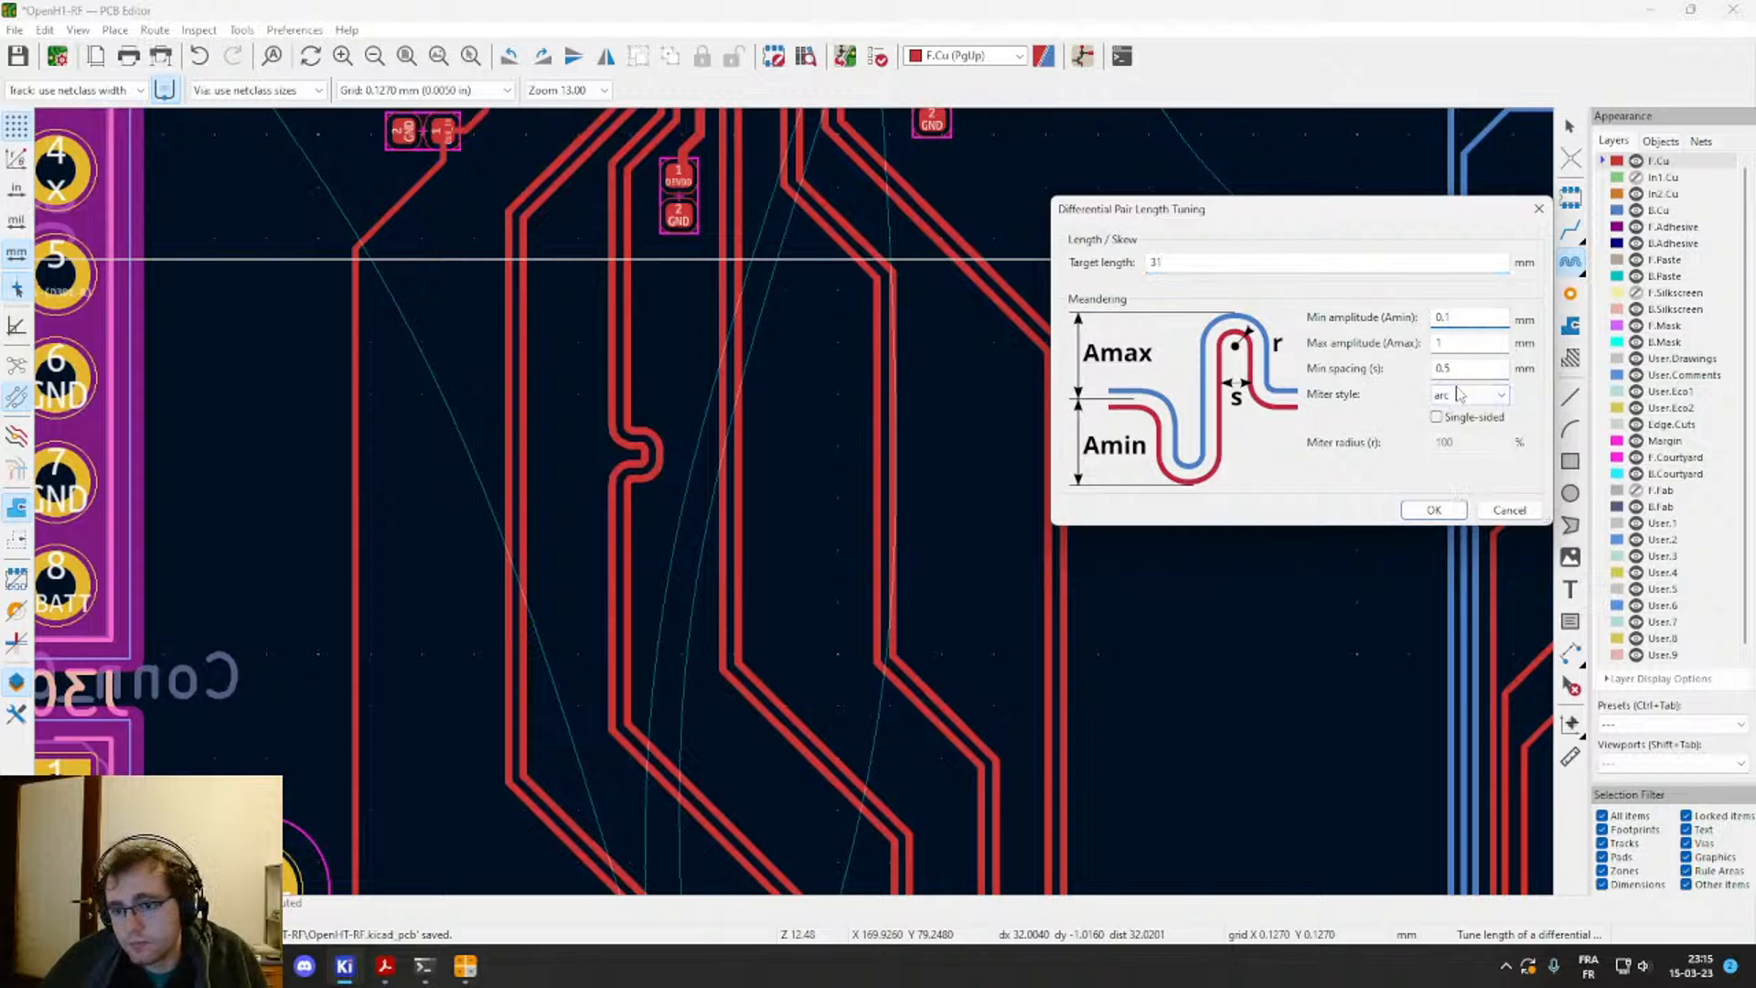
left_click_drag(1456, 369, 1429, 368)
type("0")
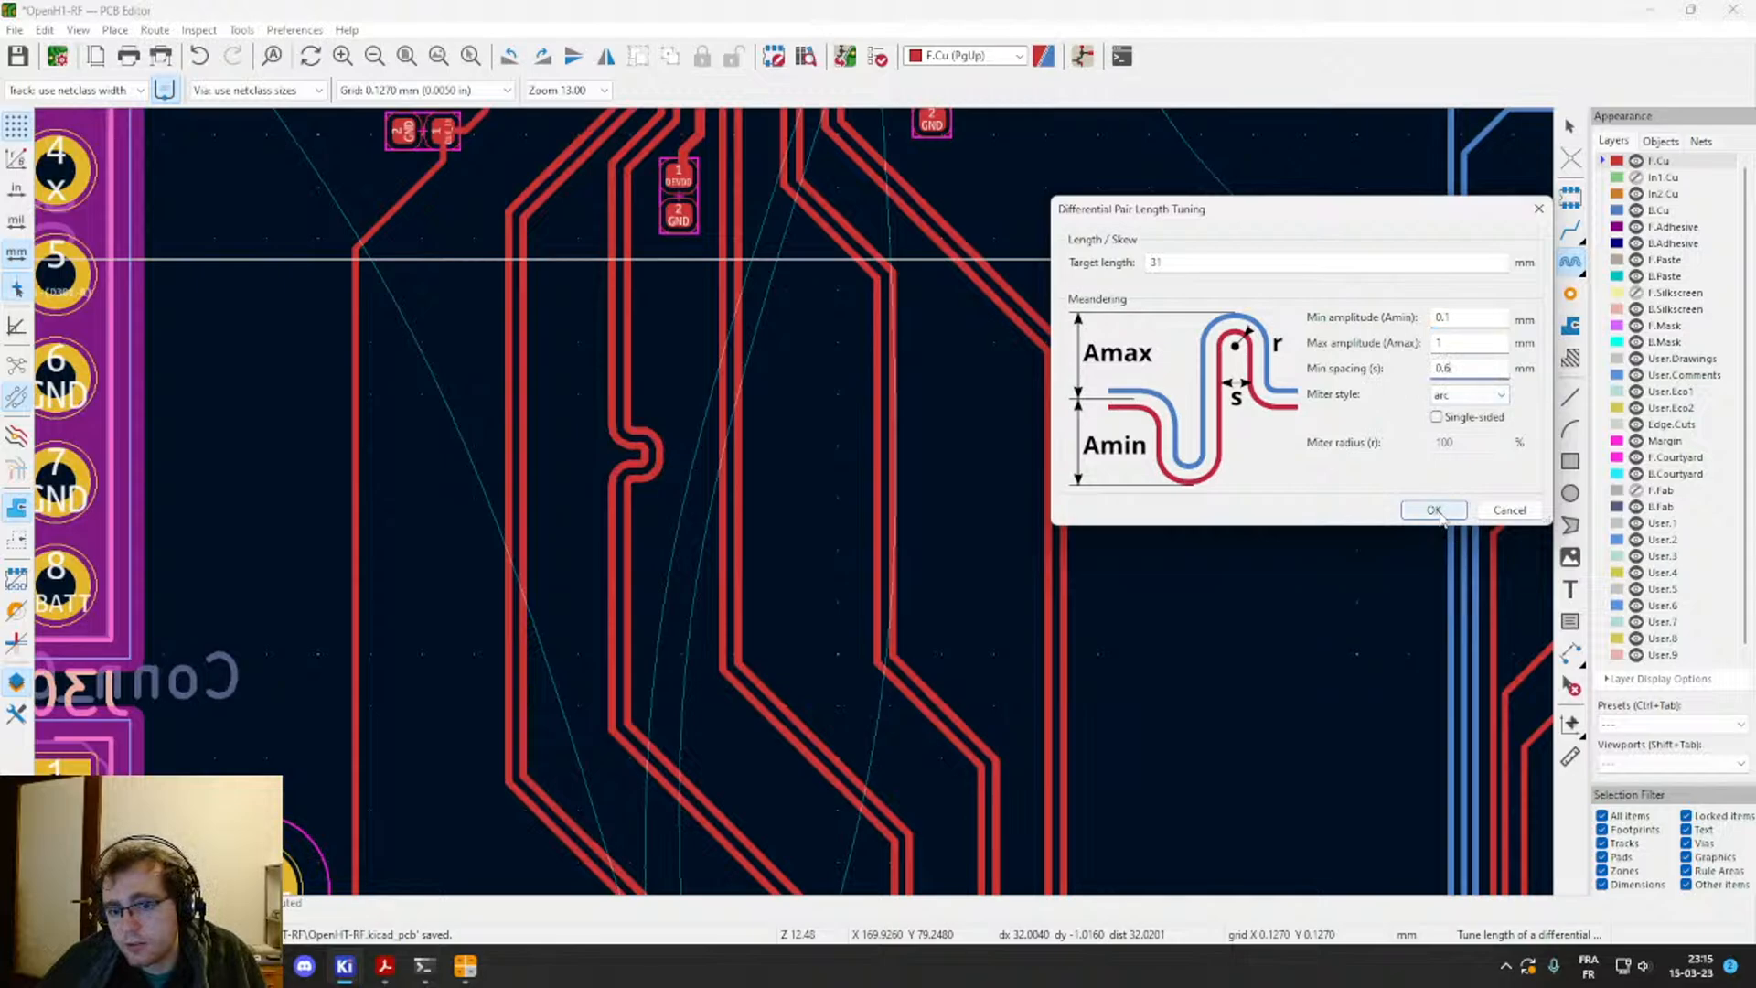
left_click(1216, 263)
key("BackSpace")
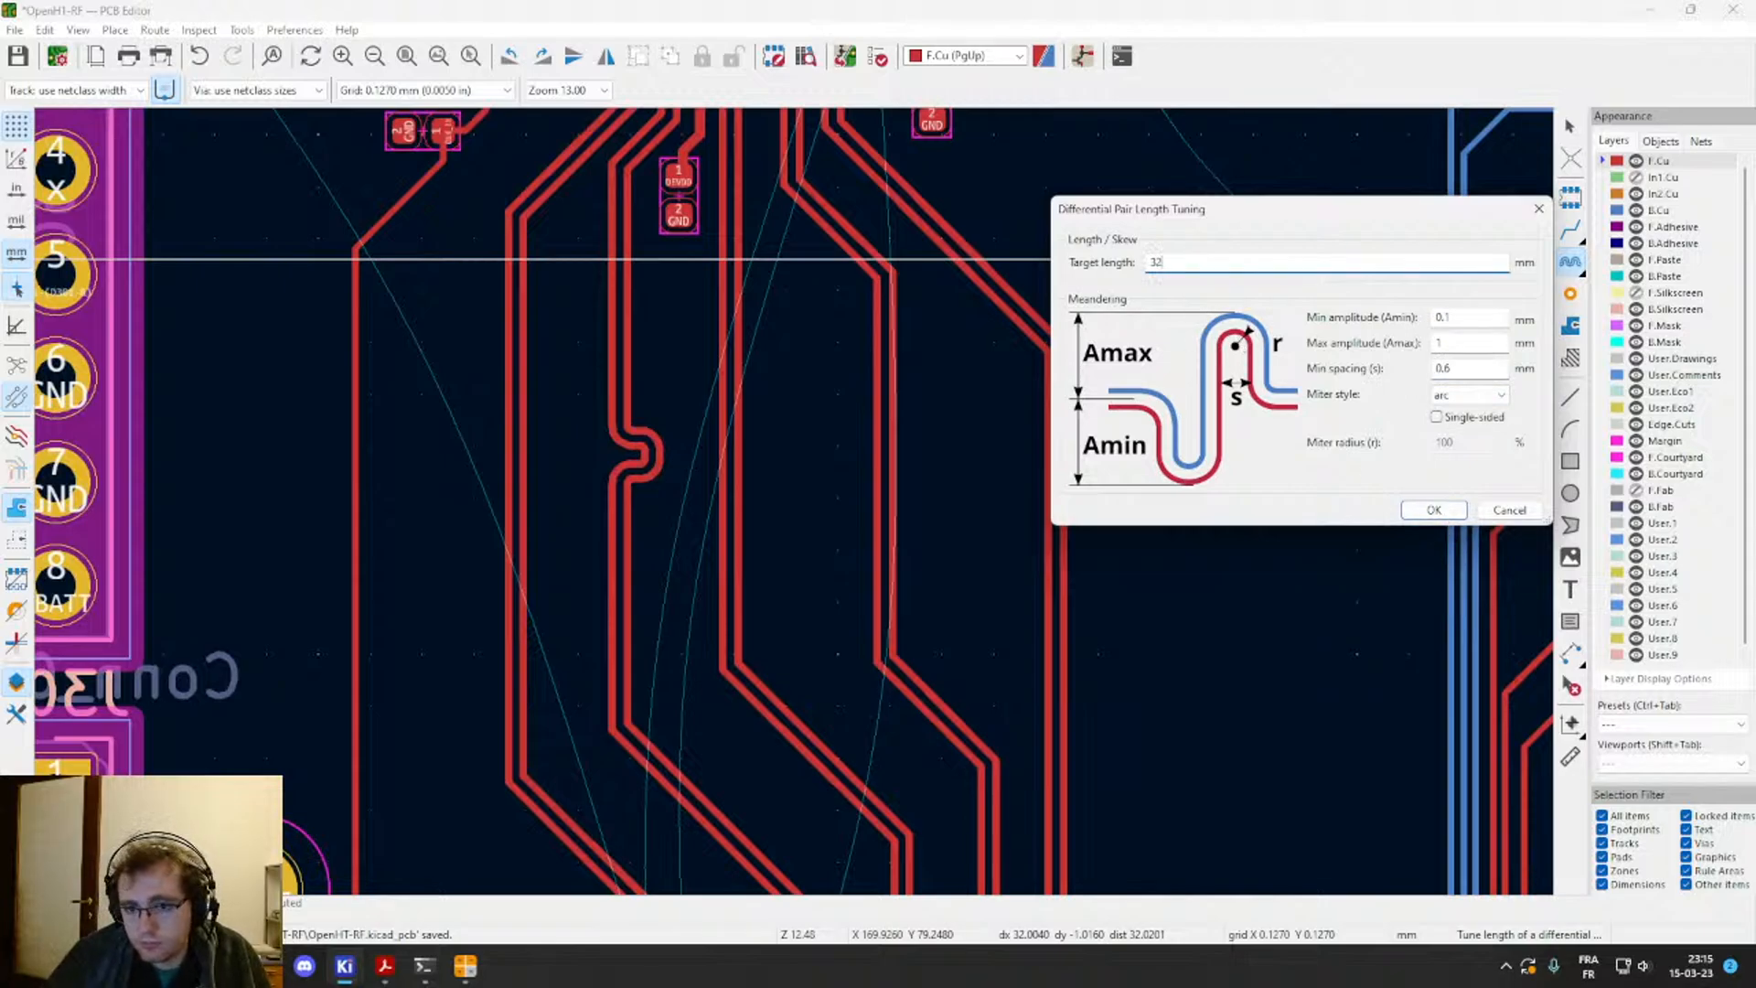
key("Return")
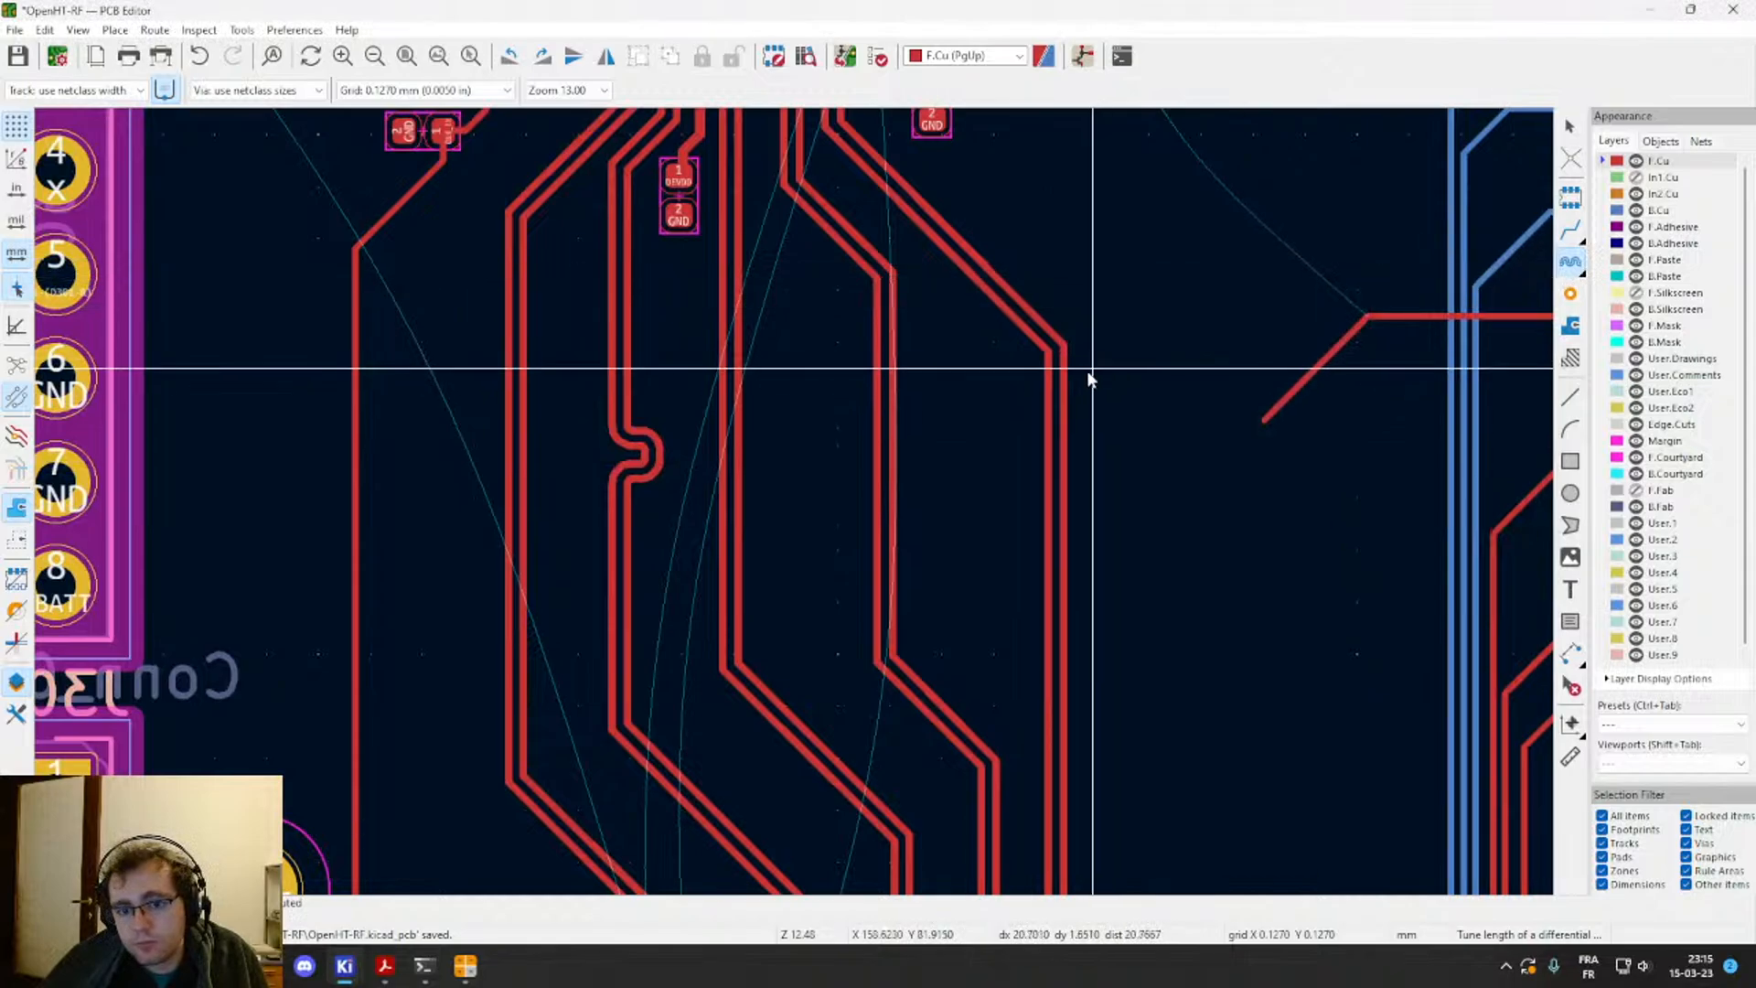
Step: Length-tune the three rightmost LVDS pairs to 32 mm with one meander each and save the board
left_click(1065, 402)
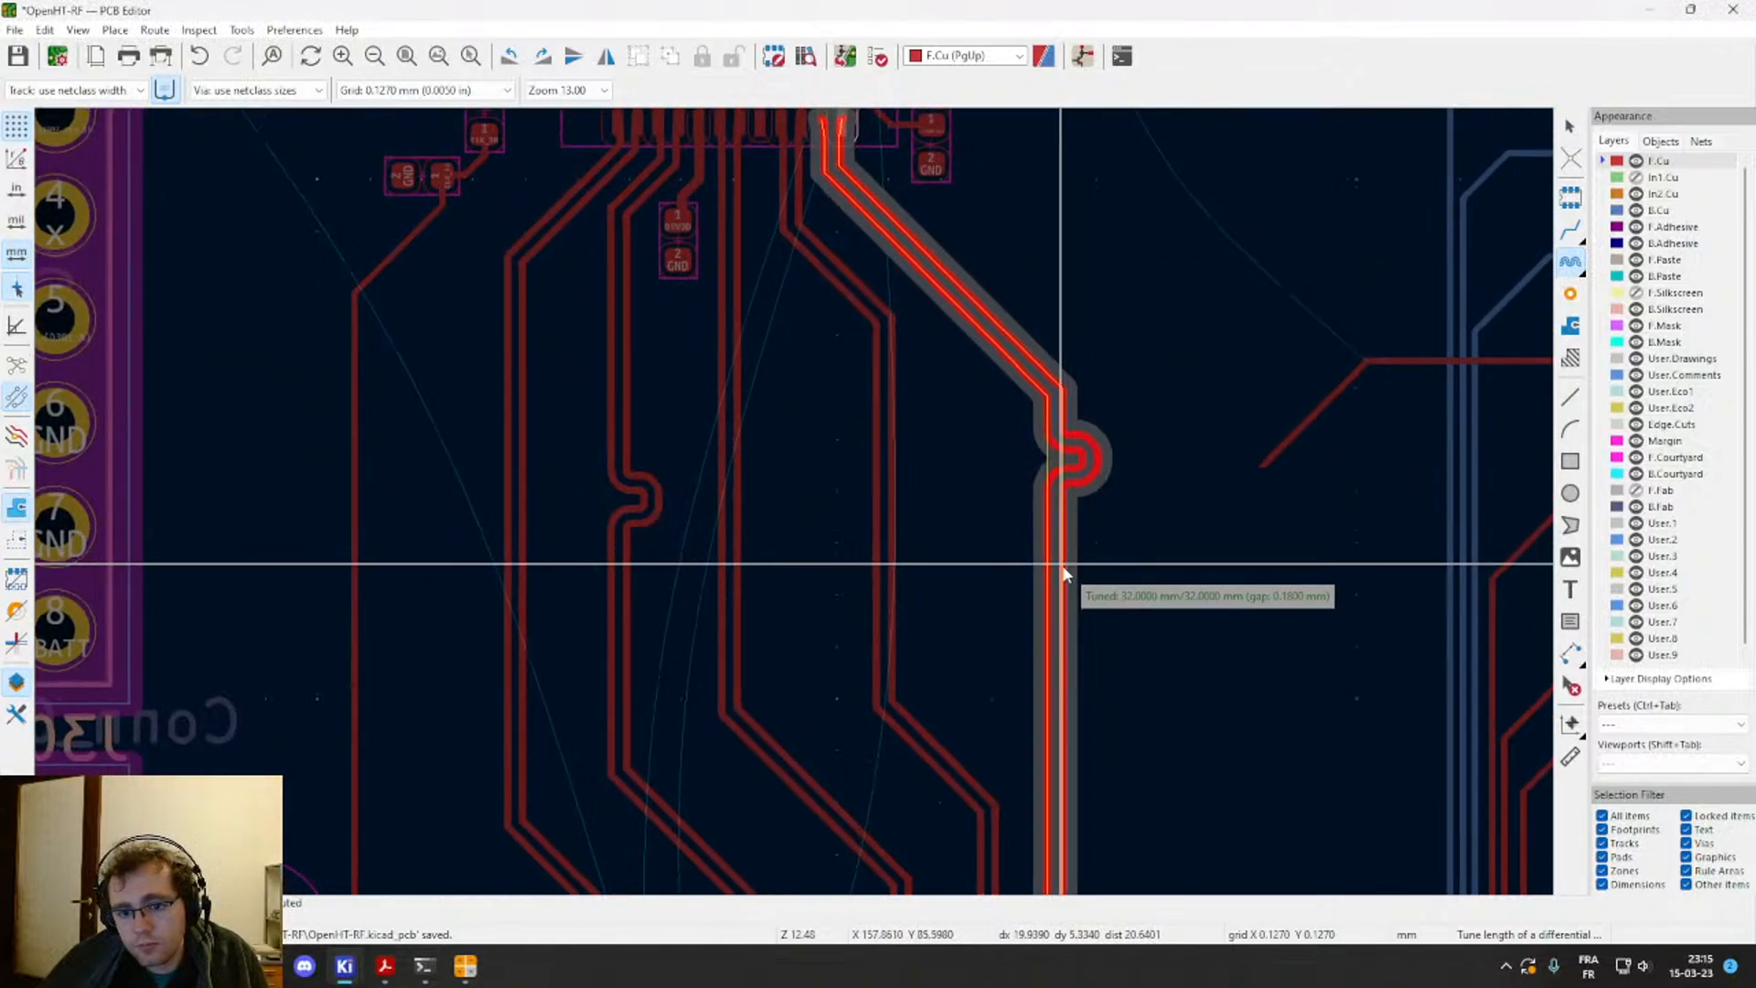
left_click(1064, 574)
left_click(893, 441)
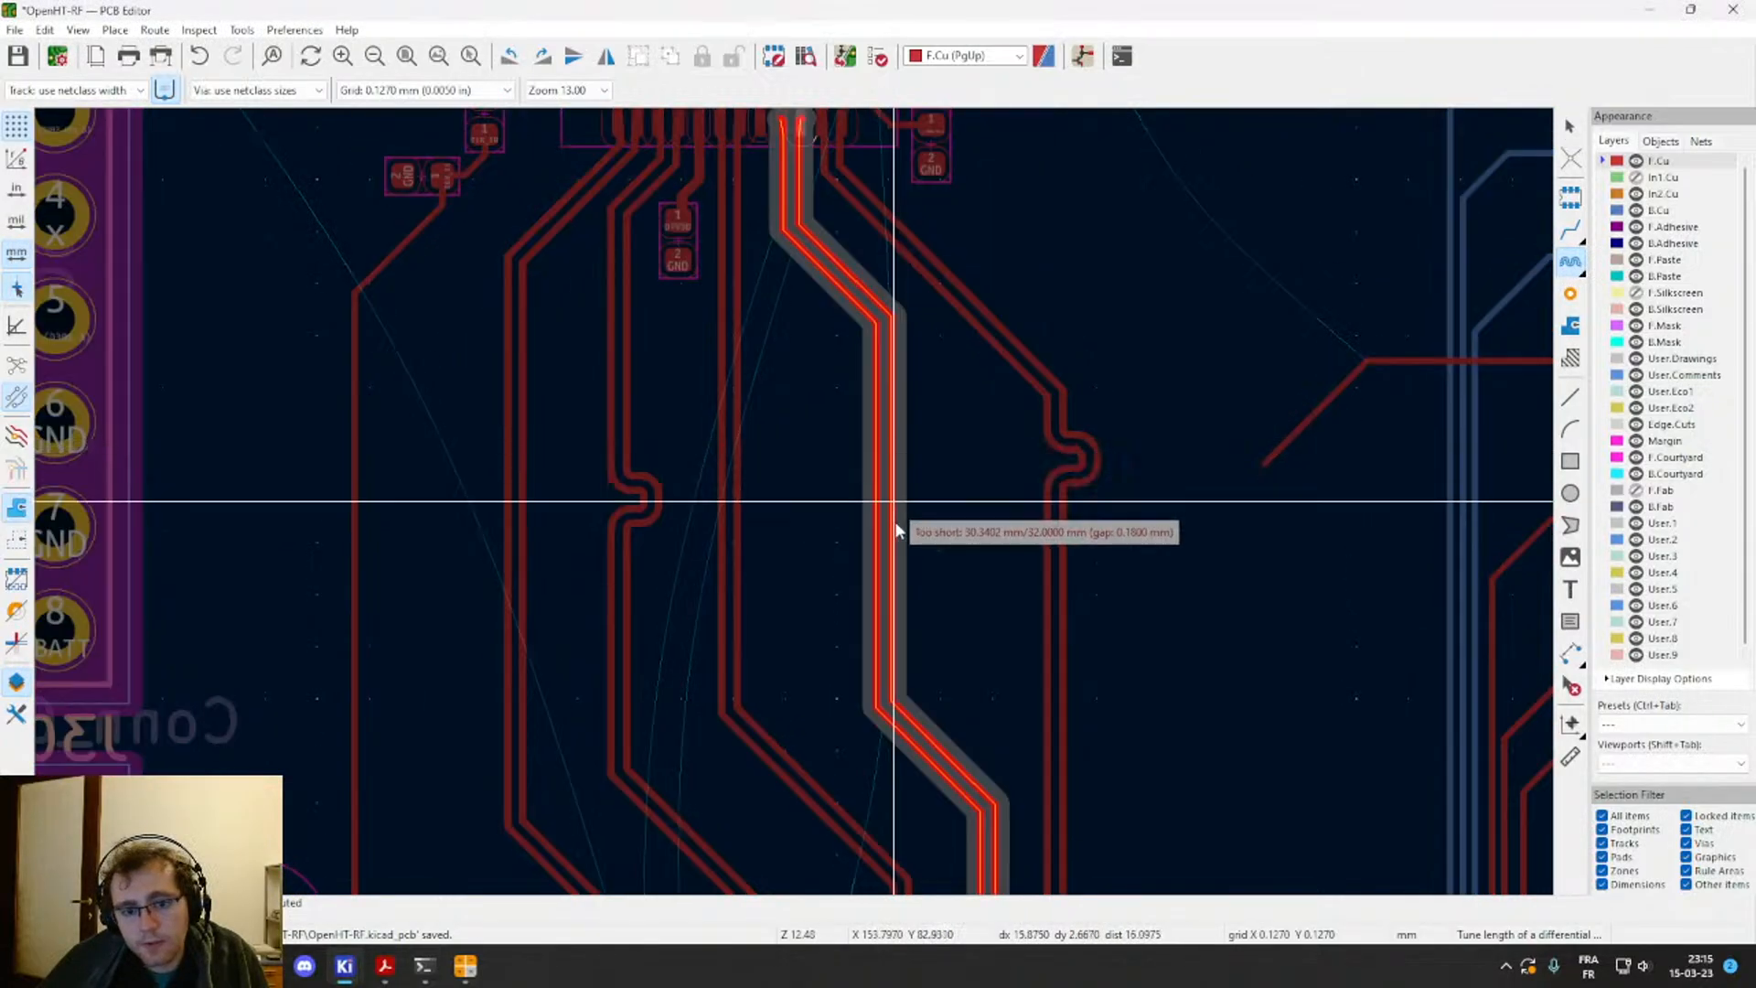
left_click(902, 582)
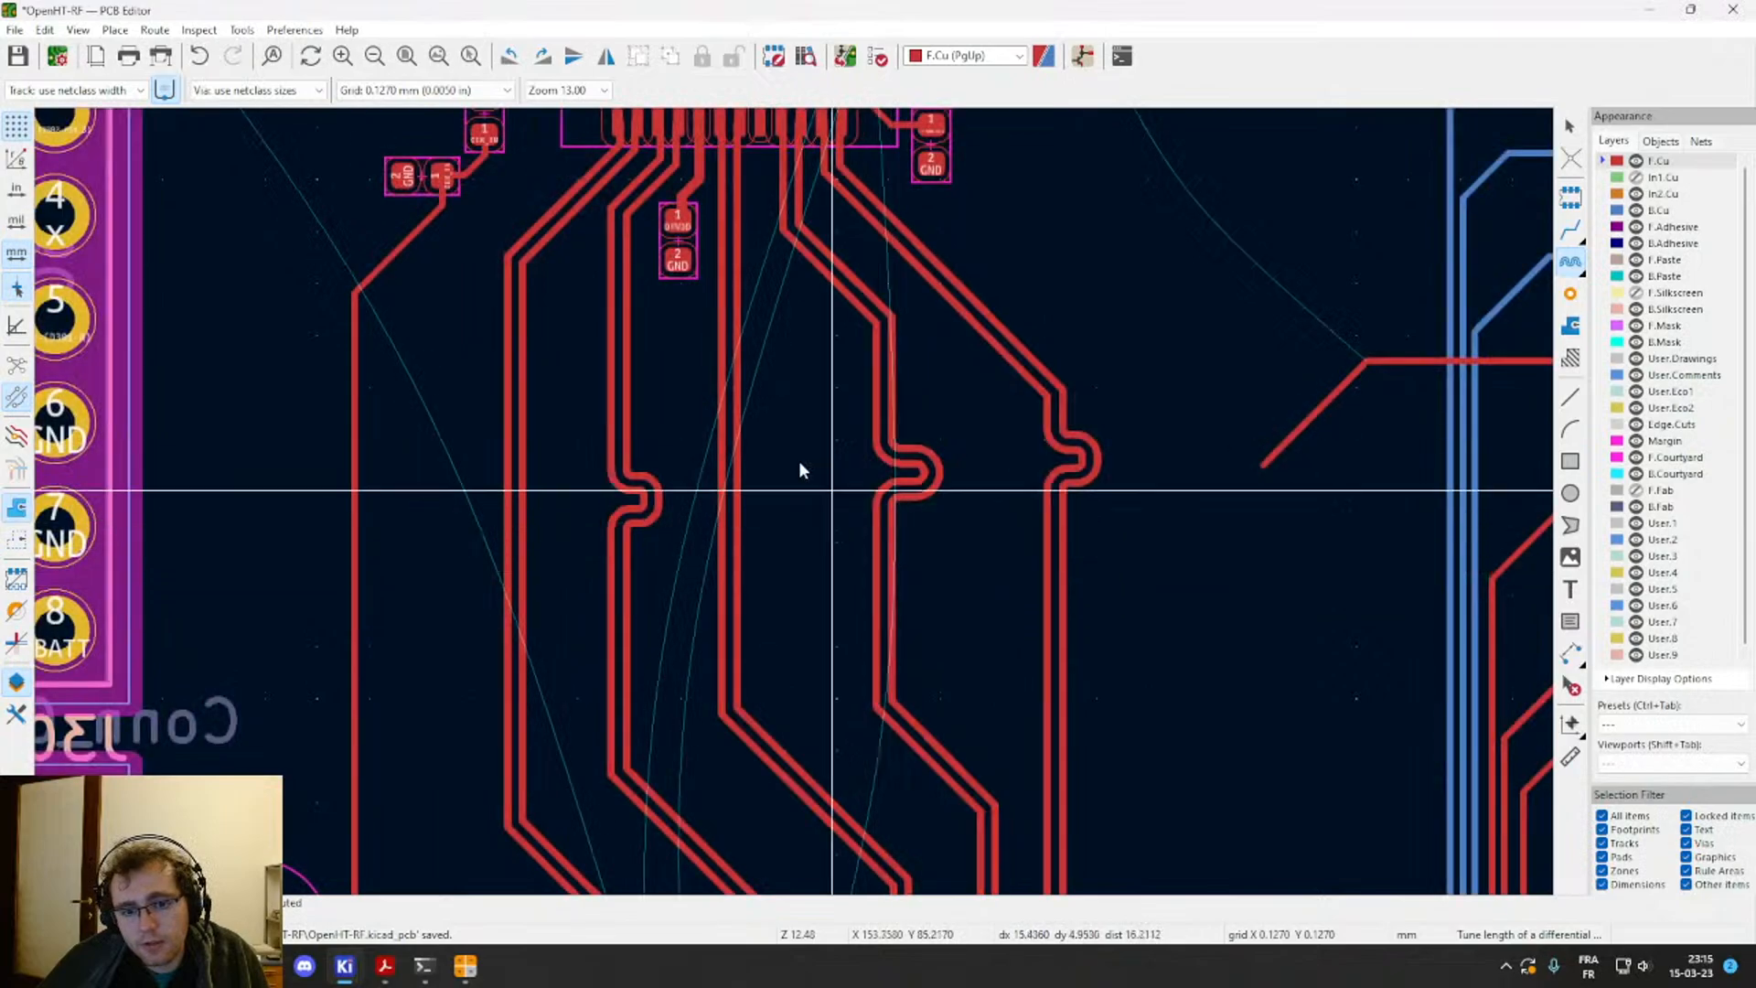
left_click(737, 357)
left_click(739, 444)
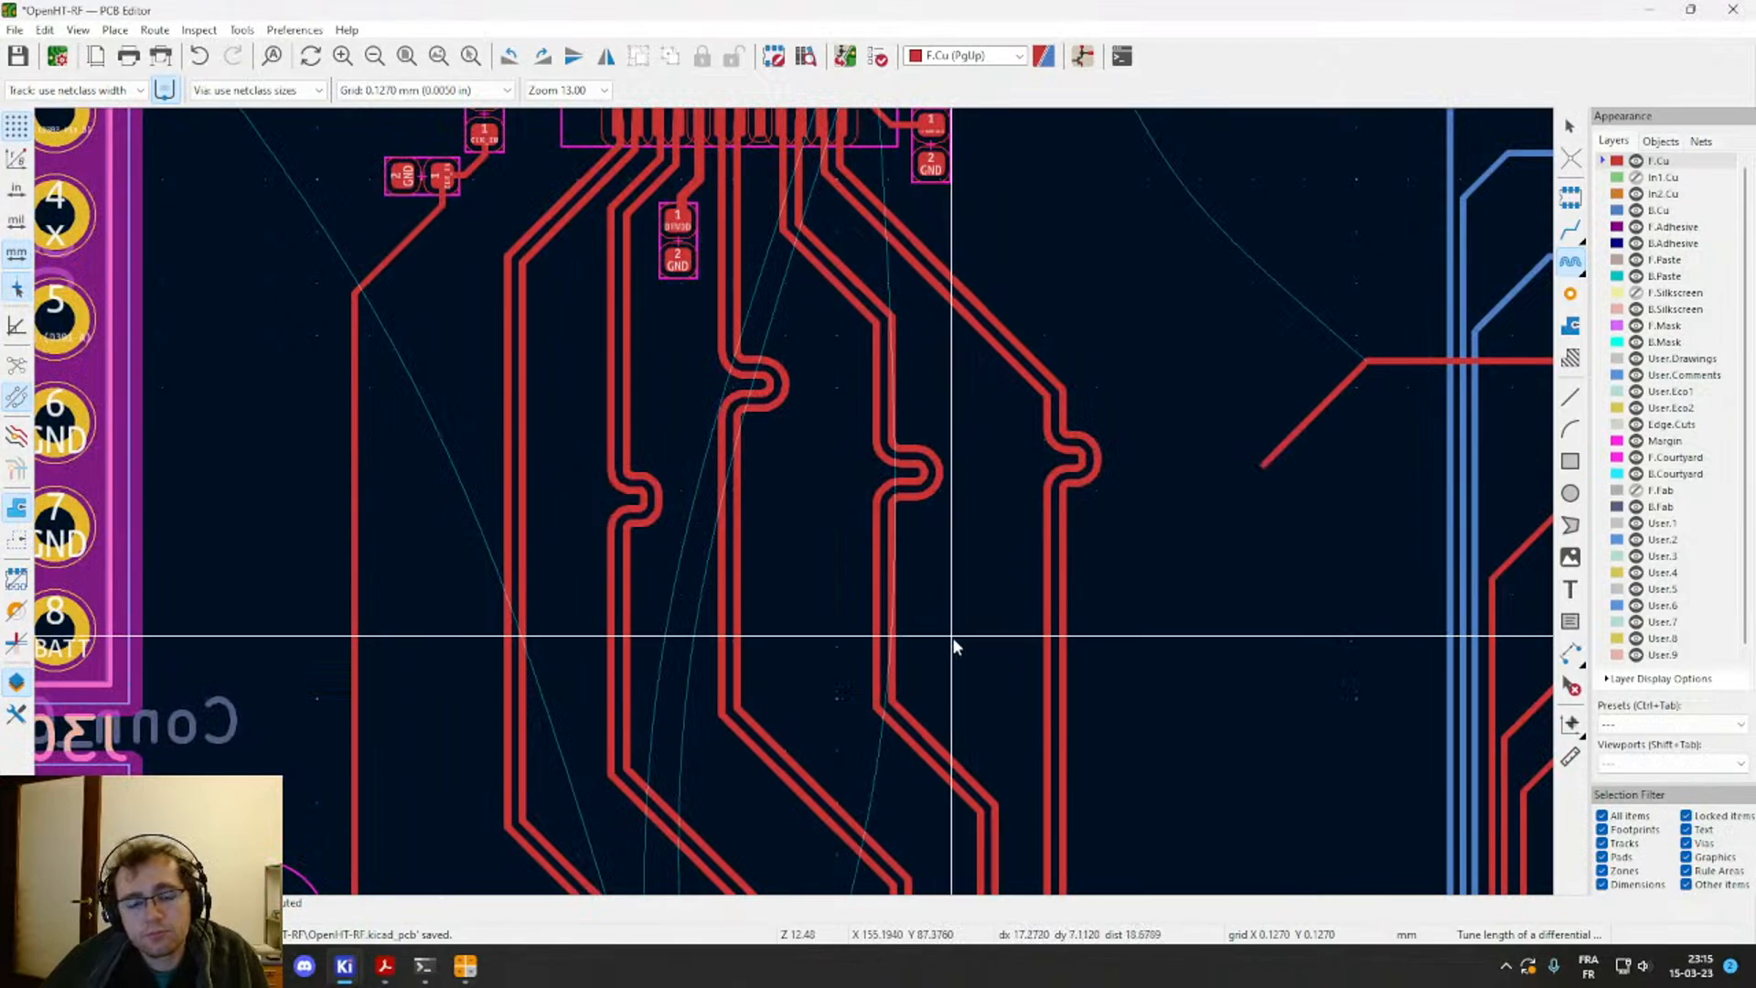
scroll(960, 639, "down", 3)
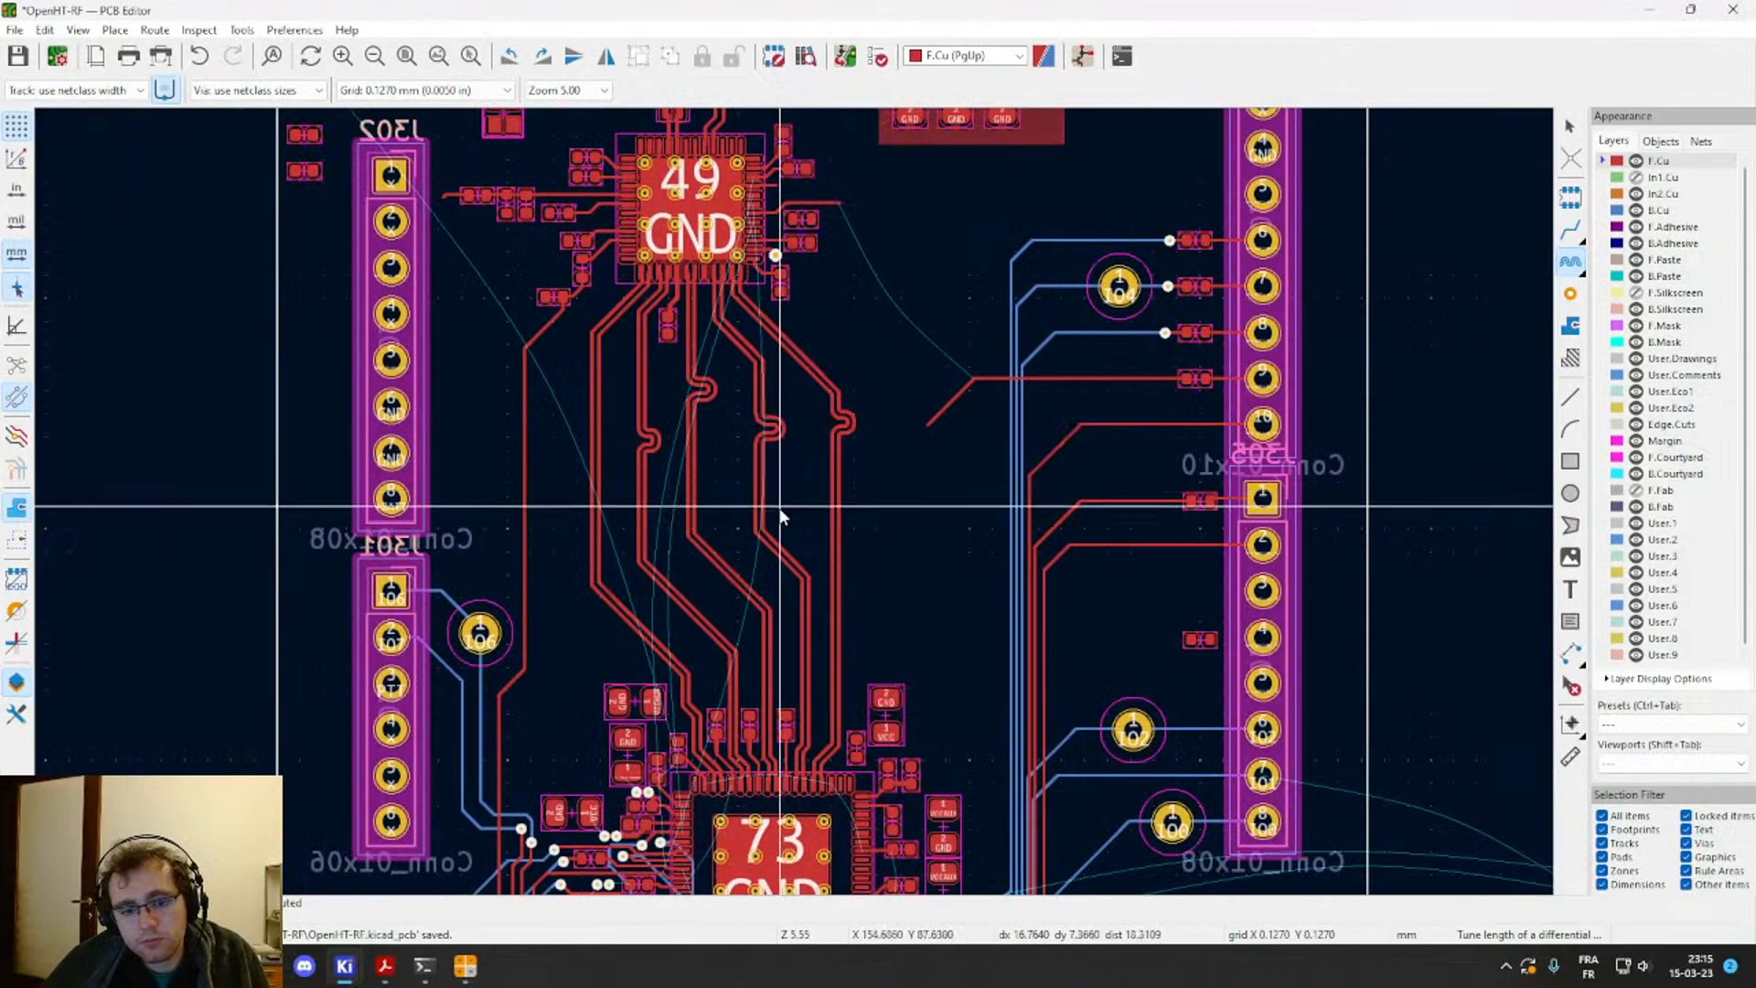
middle_click_drag(777, 513, 857, 506)
key("Escape")
key("ctrl+s")
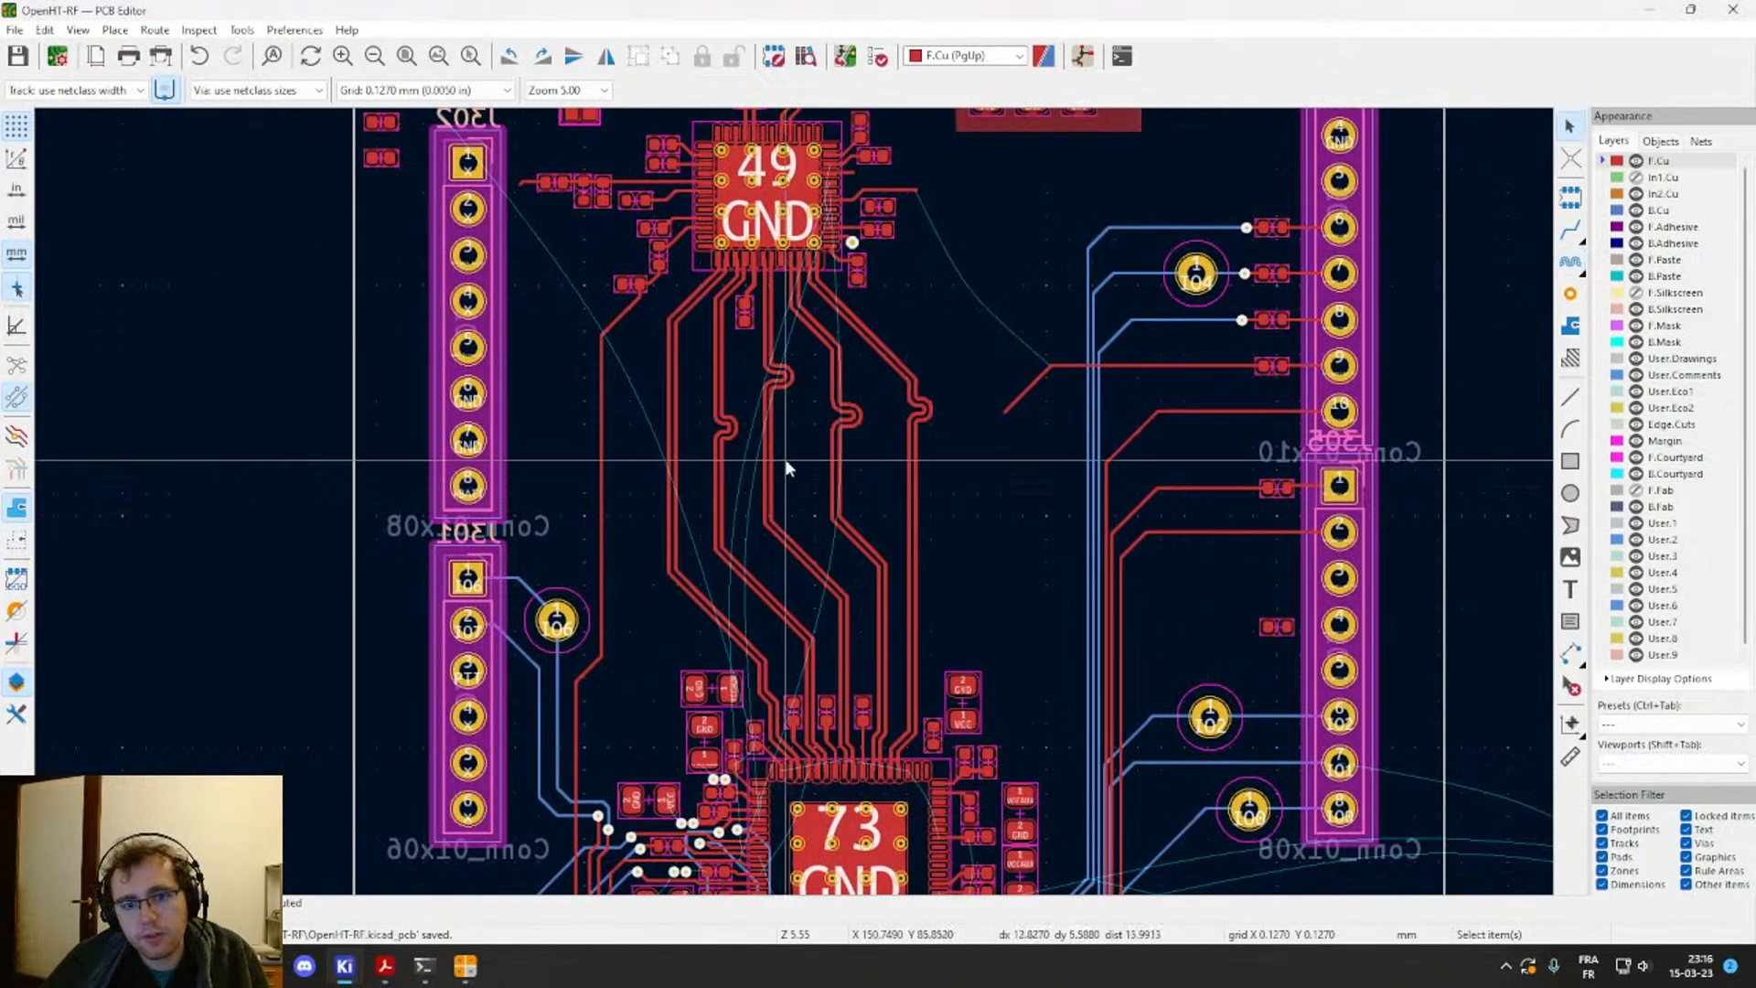
Step: Delete the meander on the rightmost LVDS pair and reroute the gap with a straight differential pair section
scroll(794, 484, "up", 7)
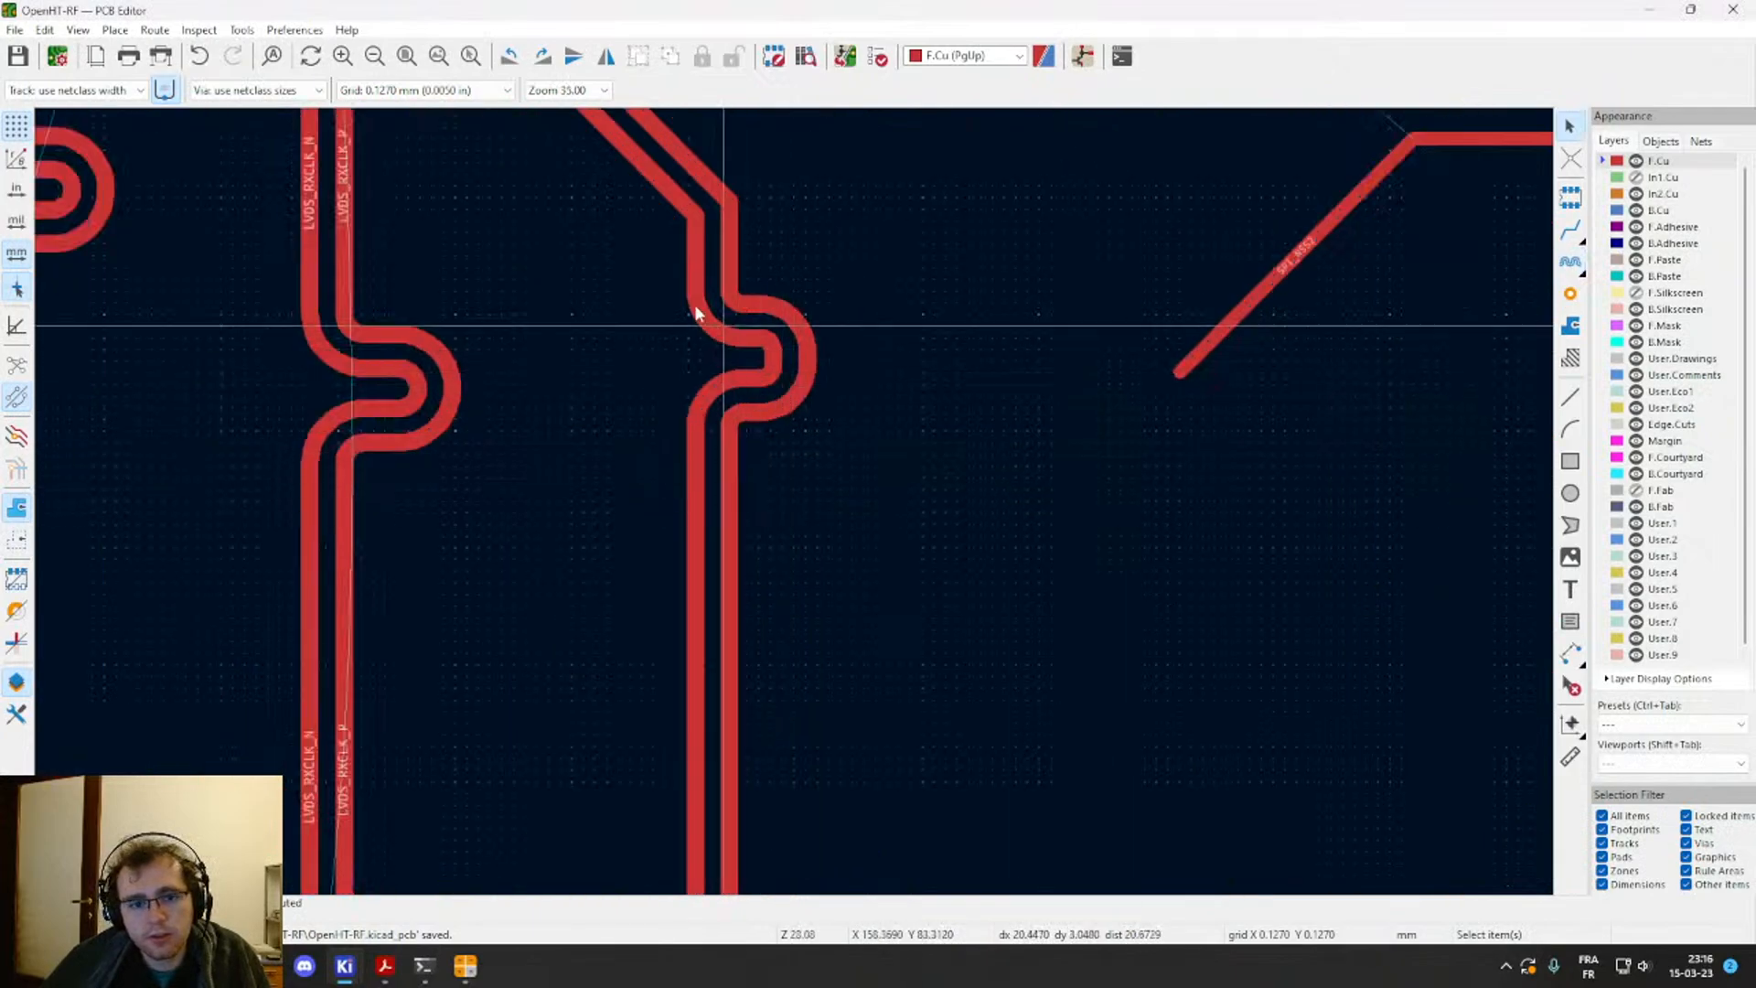
left_click_drag(654, 271, 844, 430)
key("Delete")
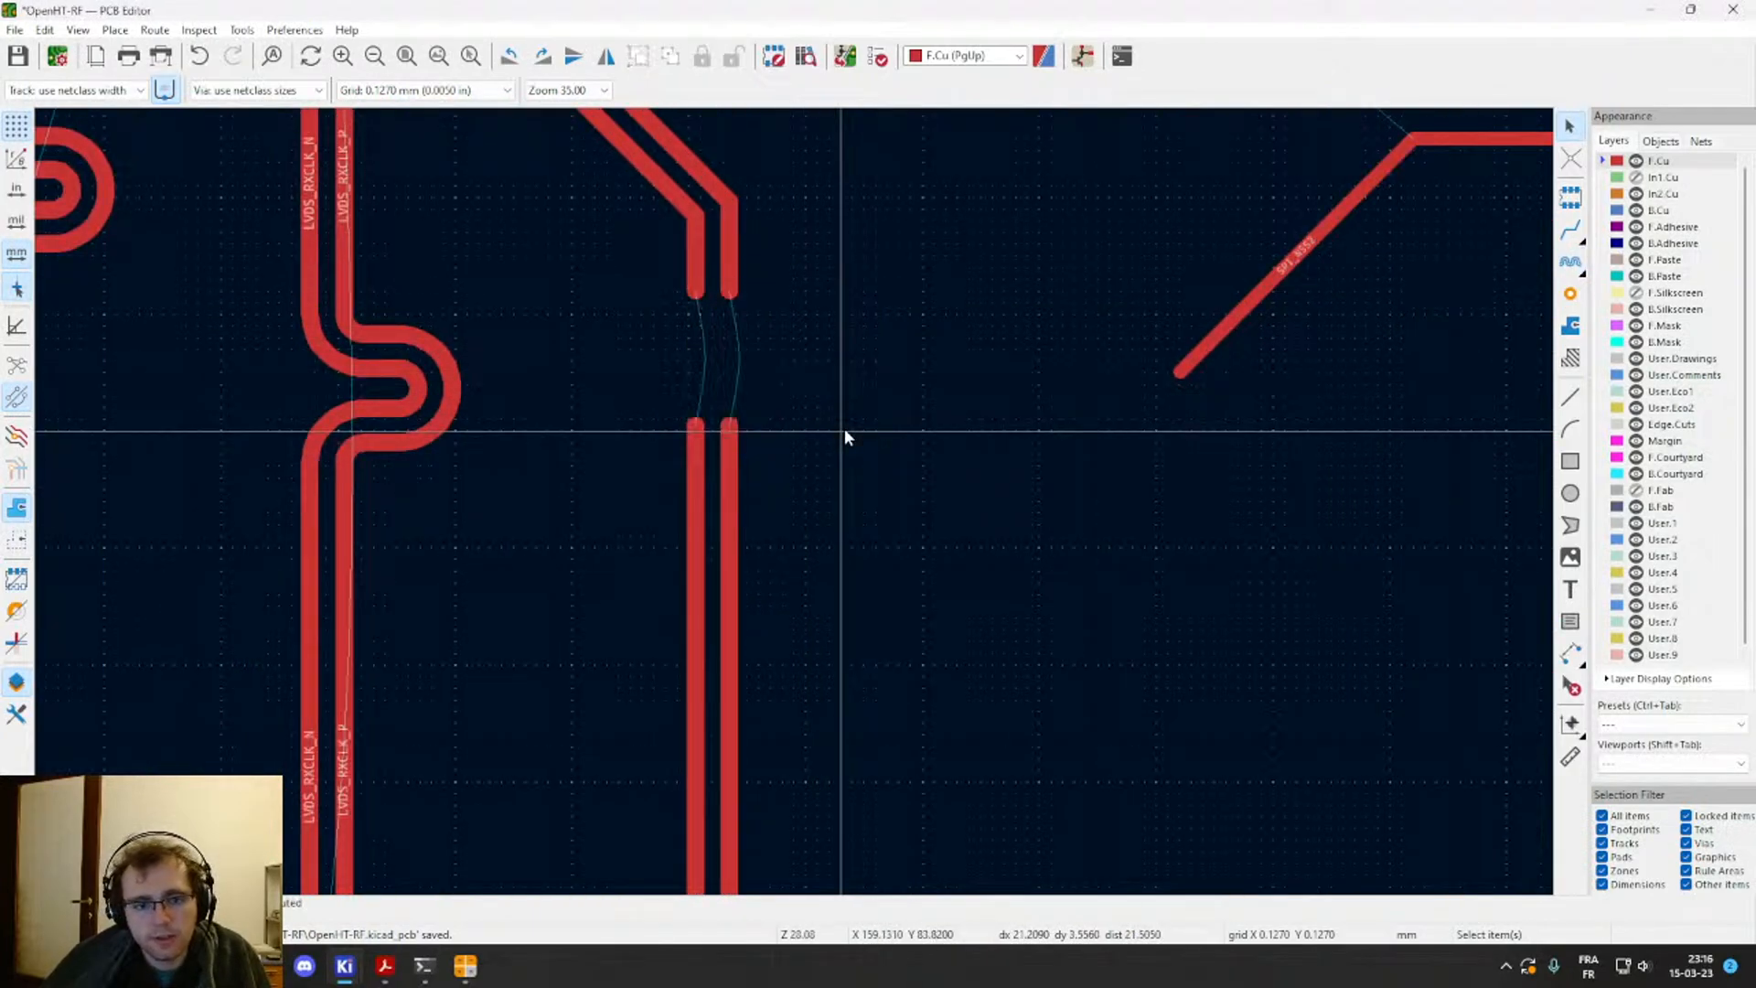
key("6")
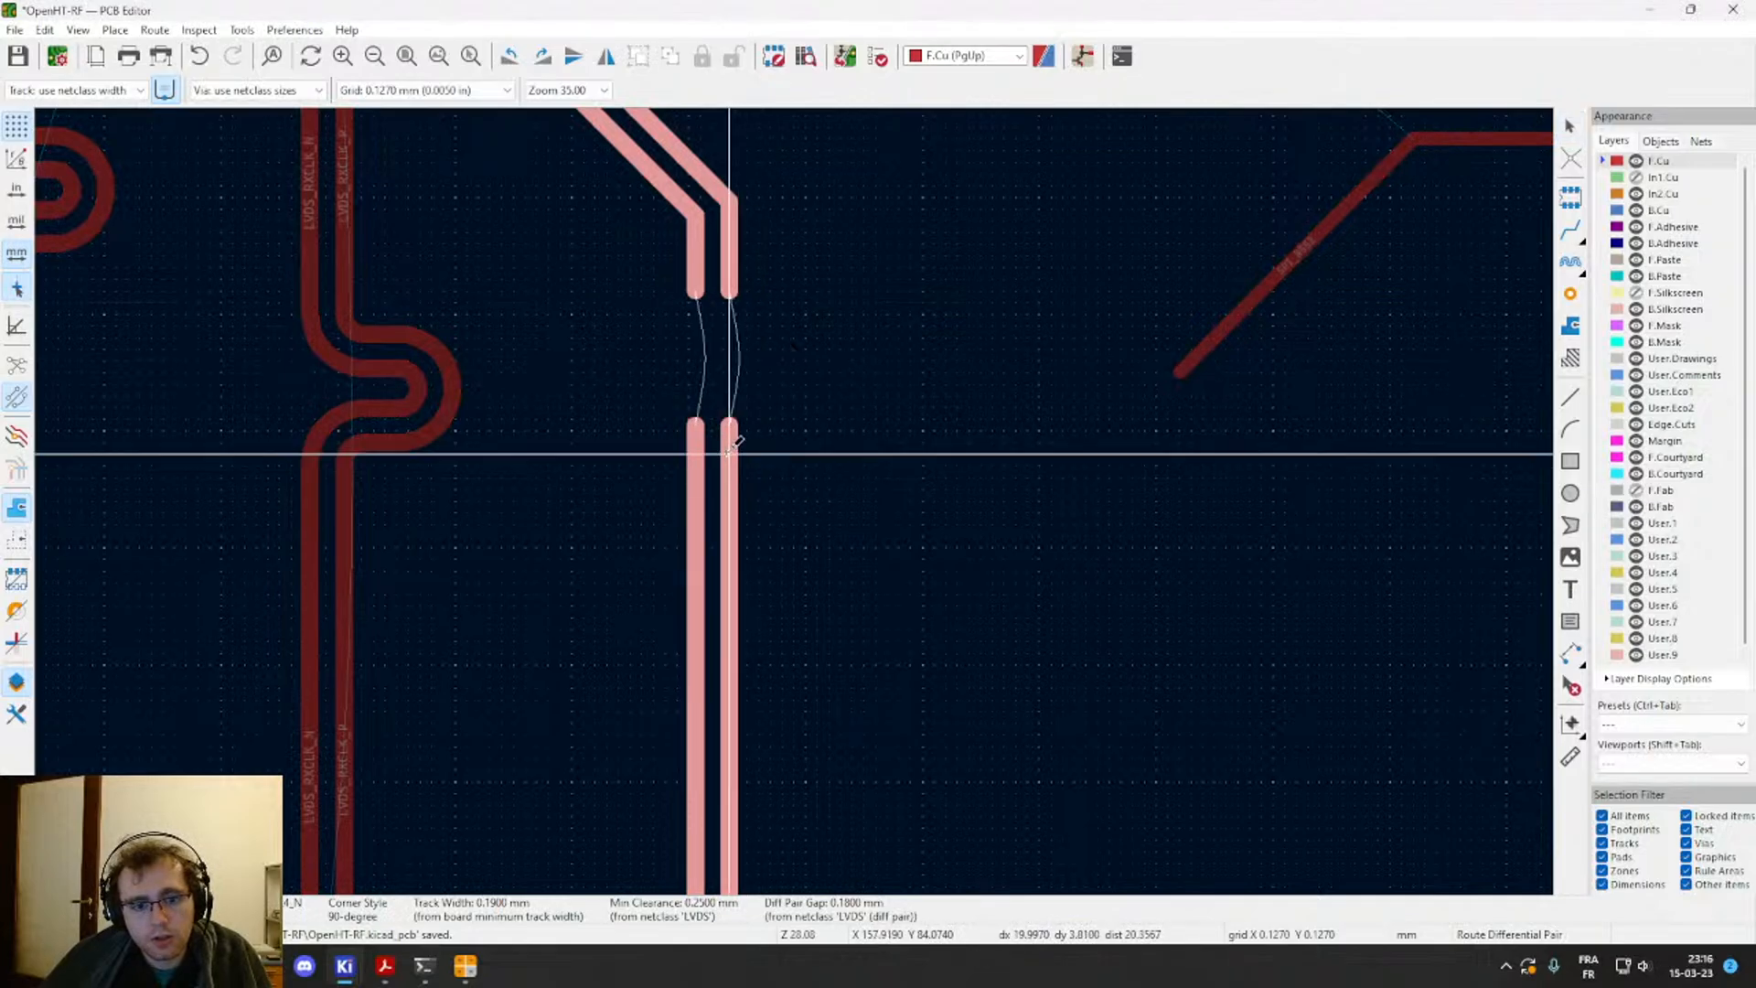
key("Escape")
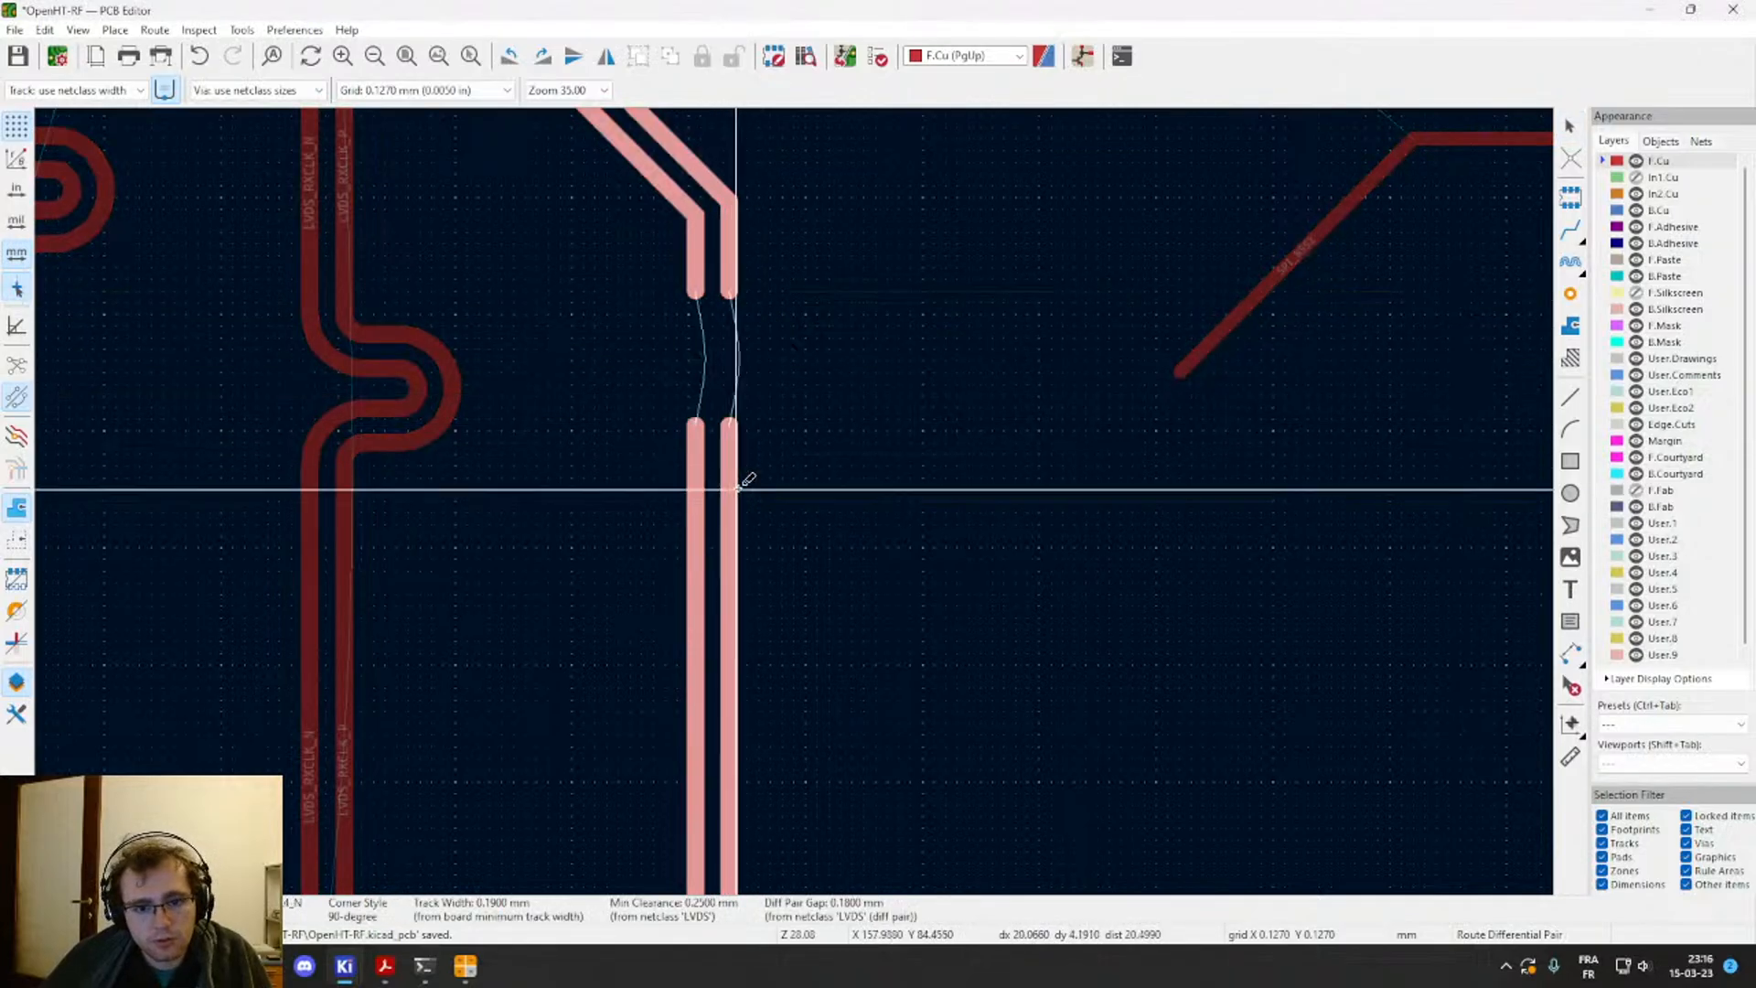
left_click(727, 424)
scroll(727, 424, "down", 1)
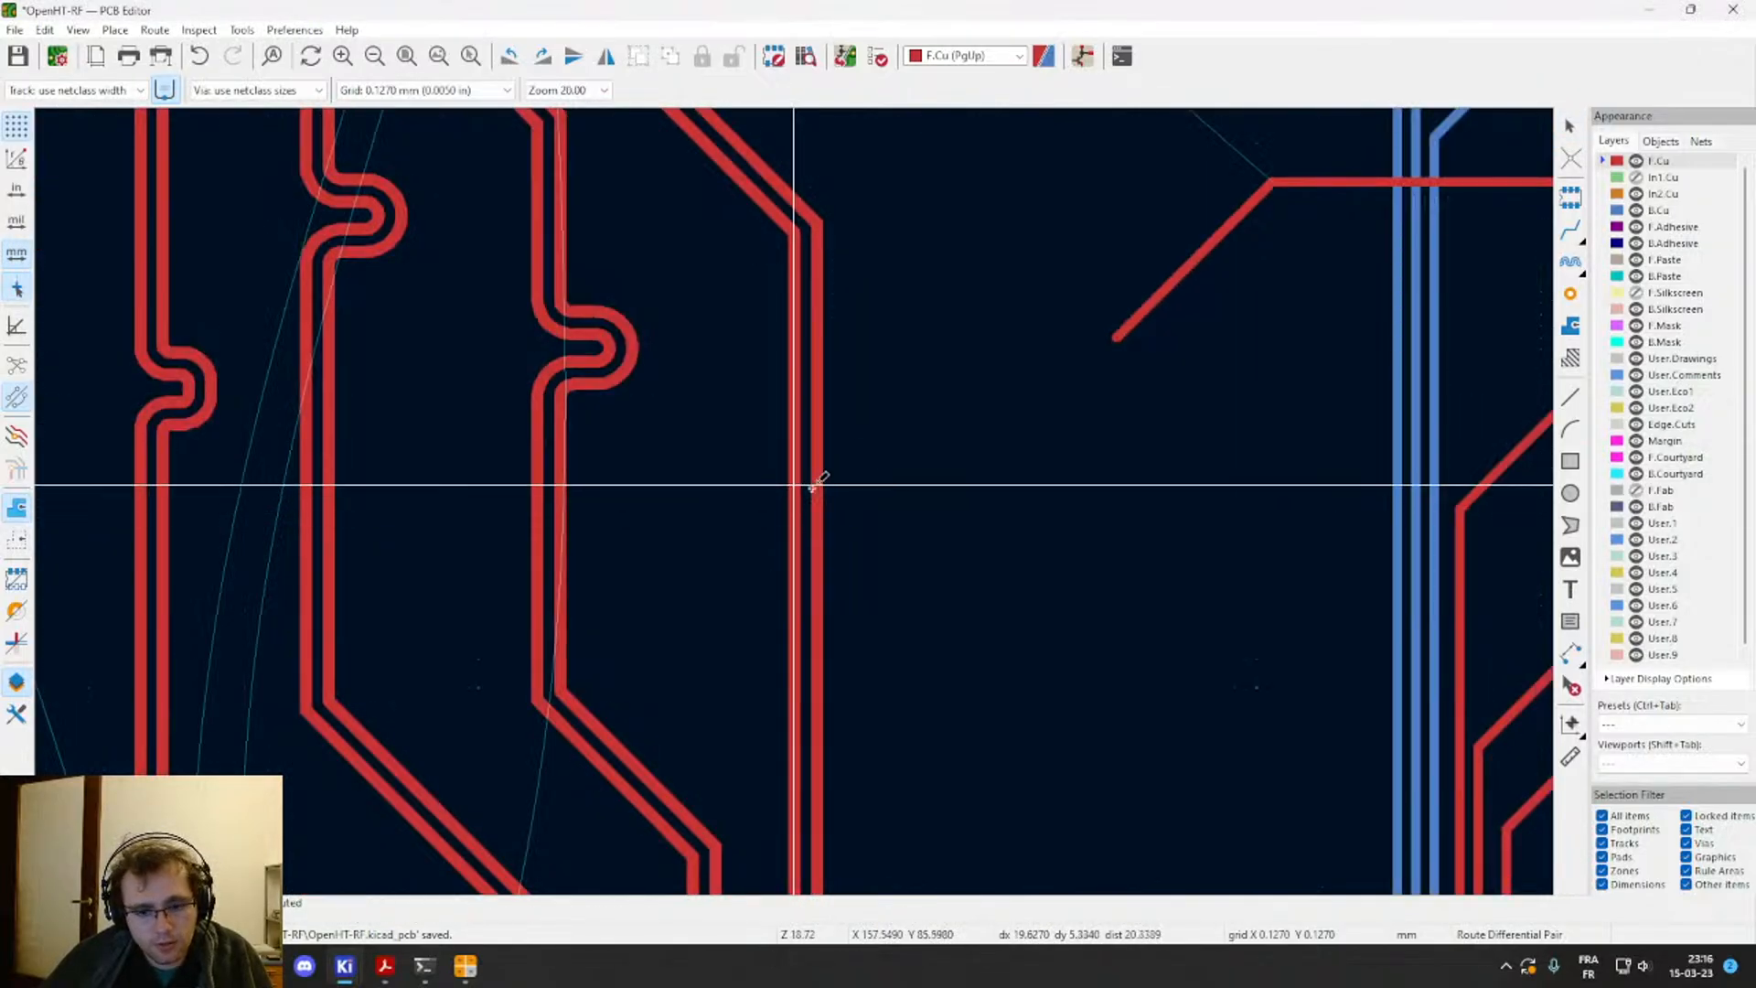
Step: Length-tune the rightmost LVDS pair to 32 mm with its meander bulging toward the neighbouring pairs, and save the board
left_click(1570, 262)
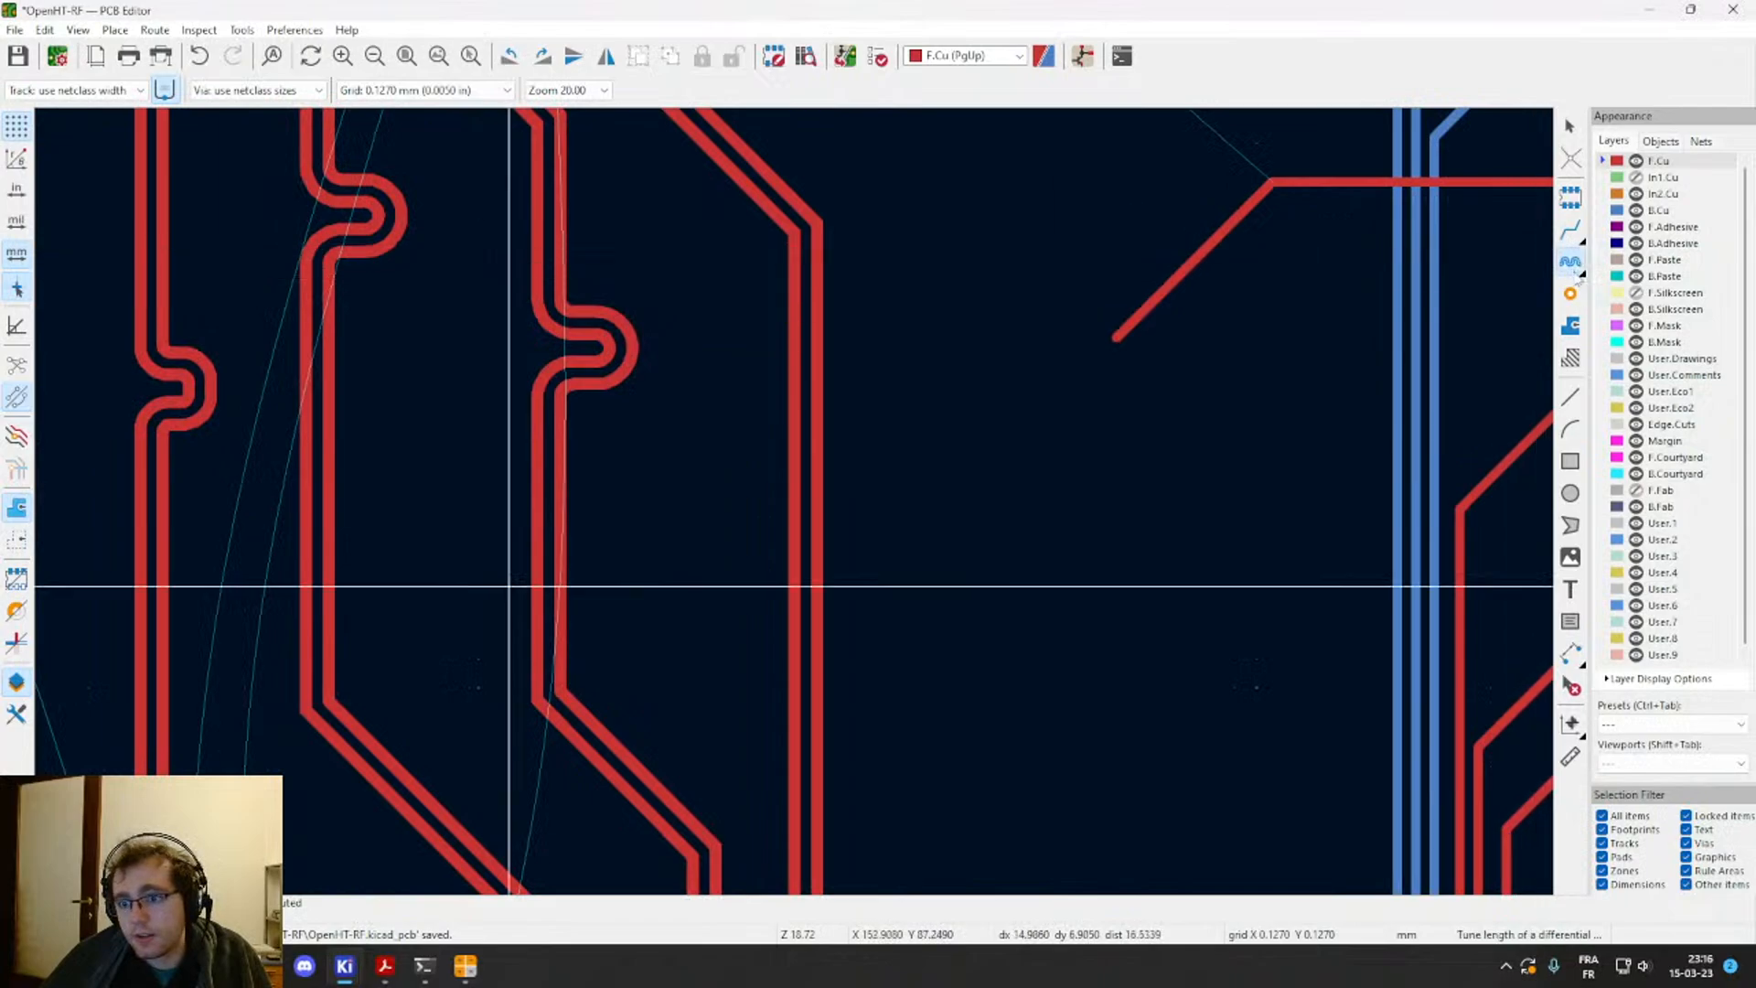
left_click(790, 448)
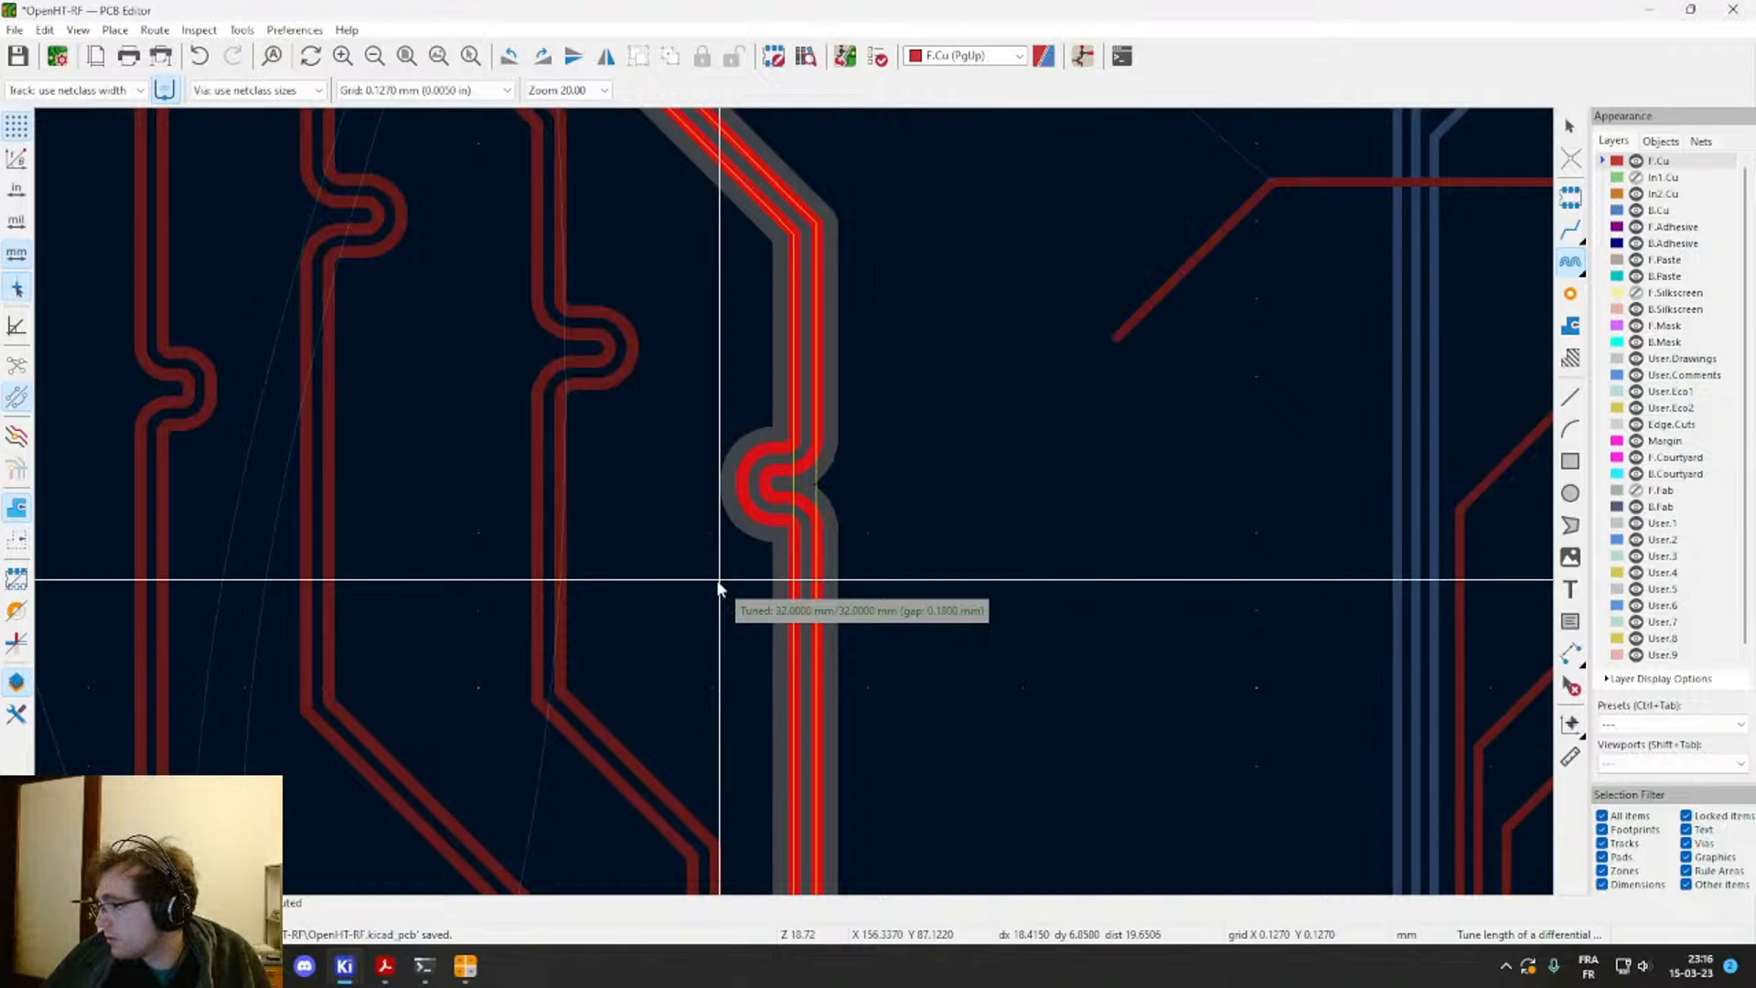
left_click(718, 586)
scroll(718, 586, "down", 4)
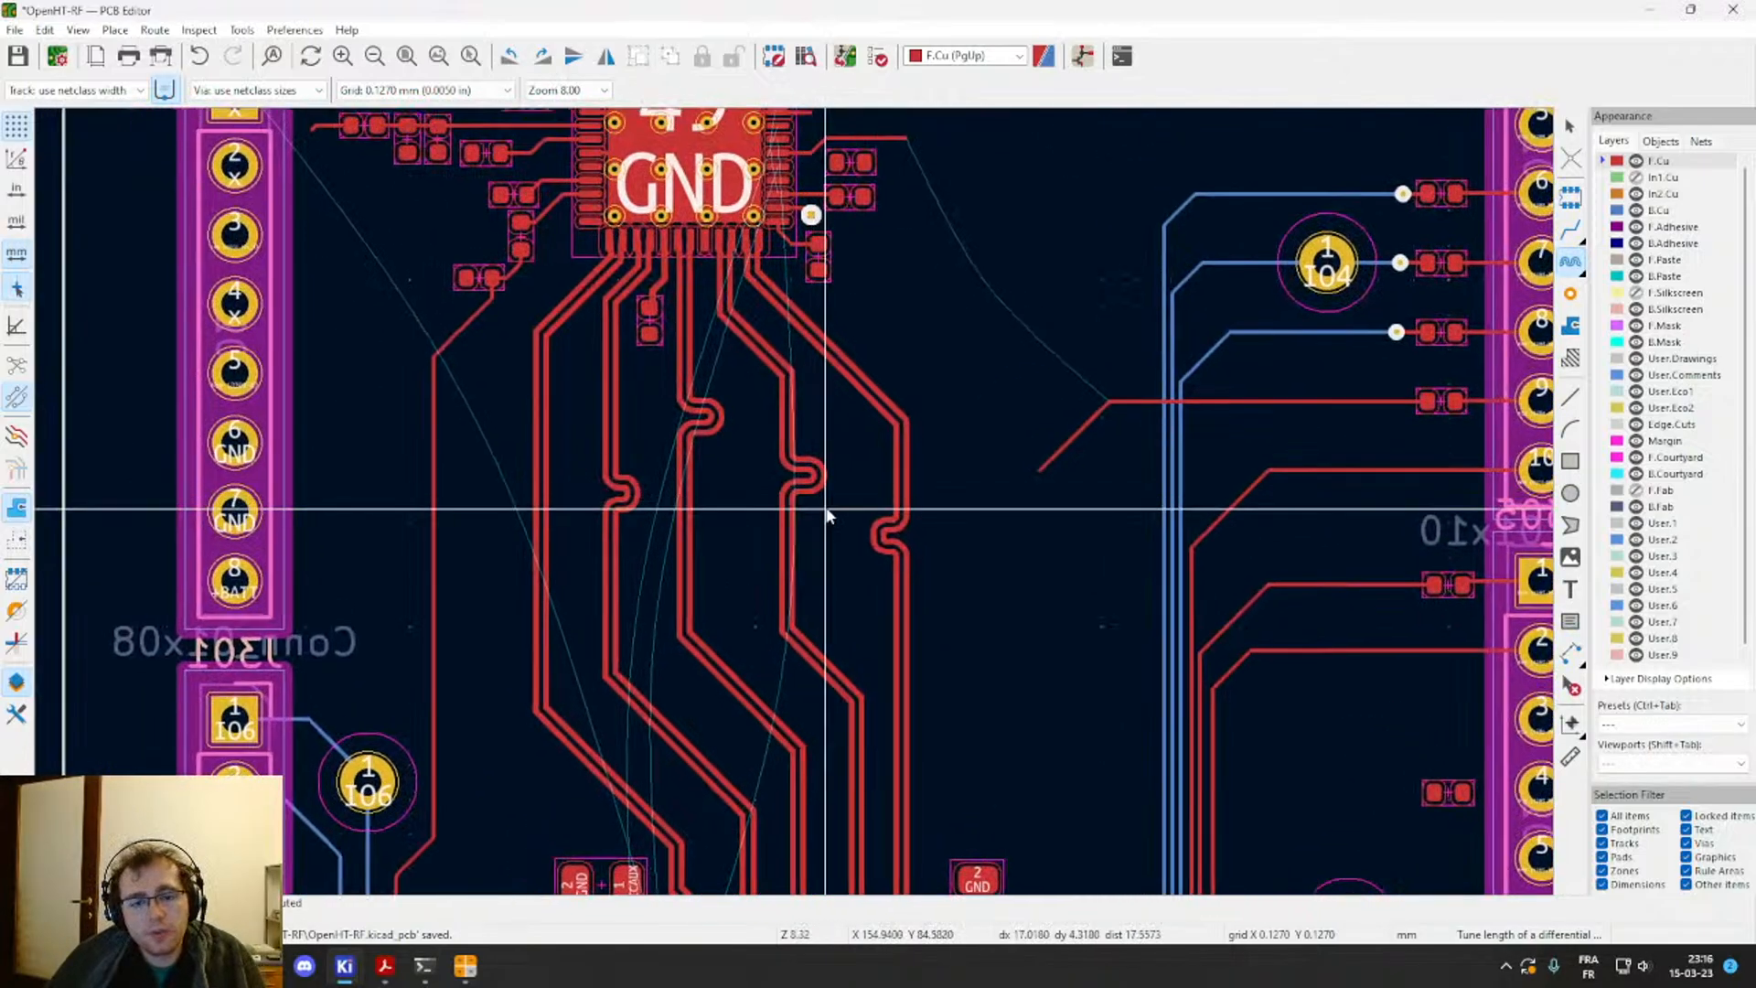
key("ctrl+s")
key("Escape")
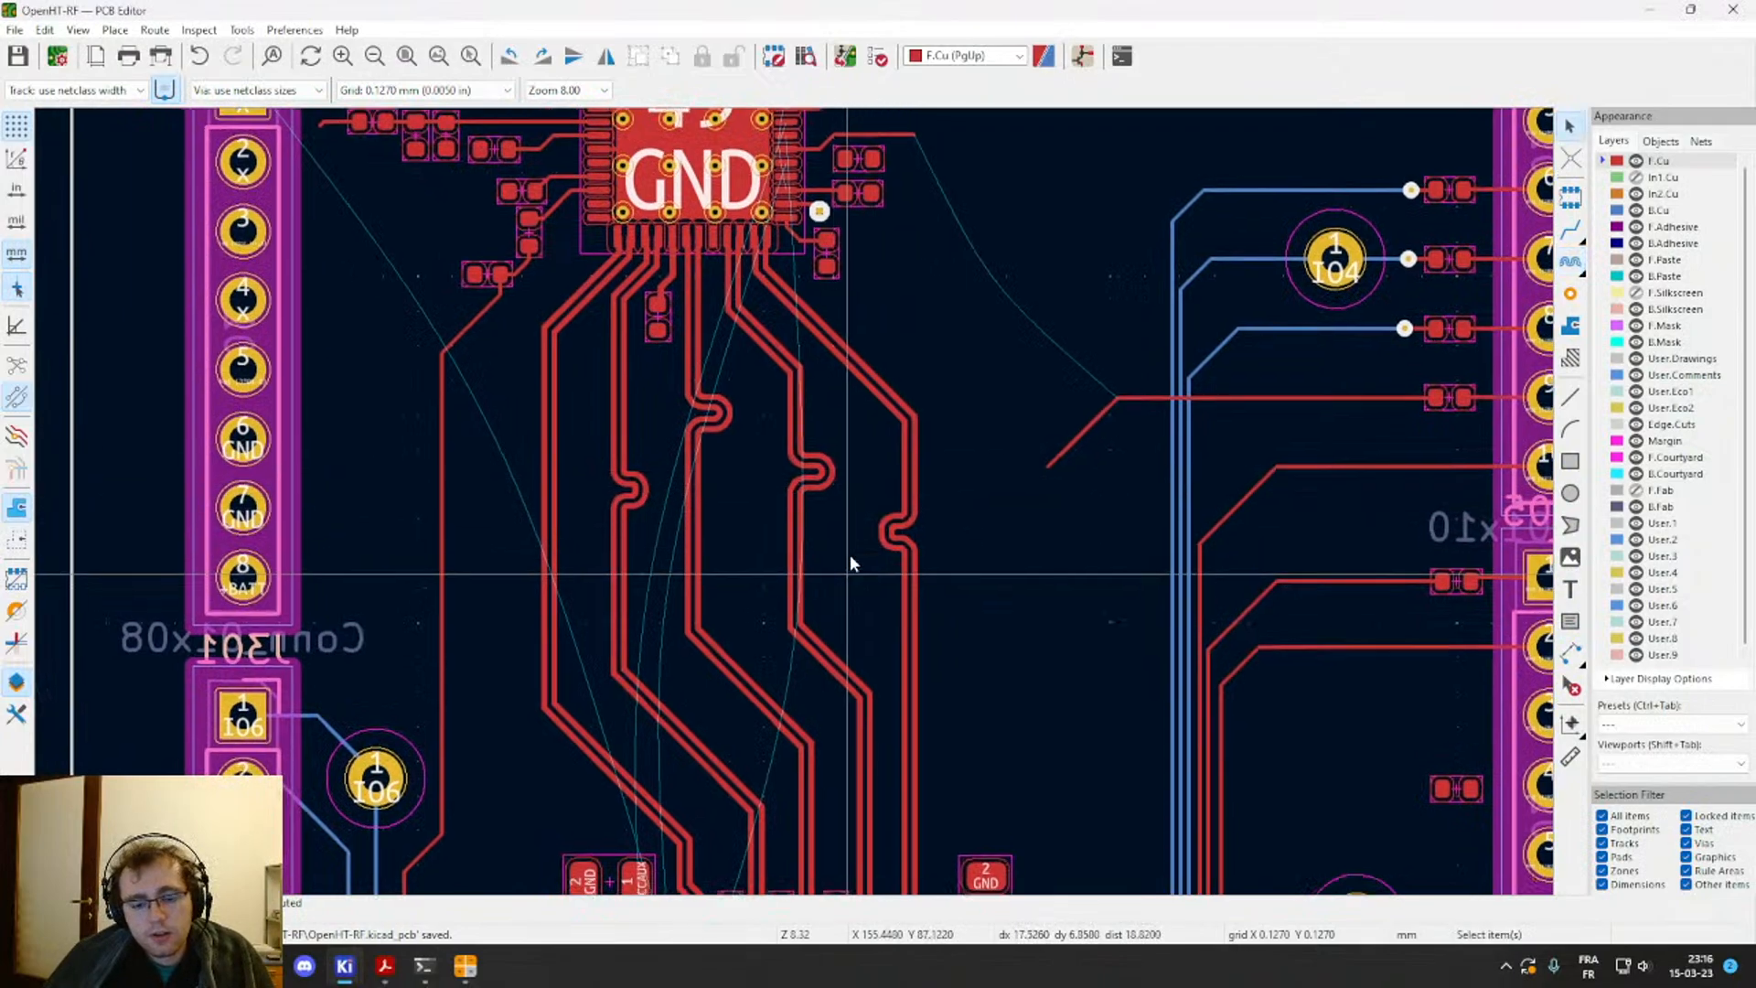
Step: Draw a rectangular filled zone, about 20 by 18 mm, on F.Cu with net GND around the LVDS pairs between the two chips
middle_click_drag(850, 560, 978, 438)
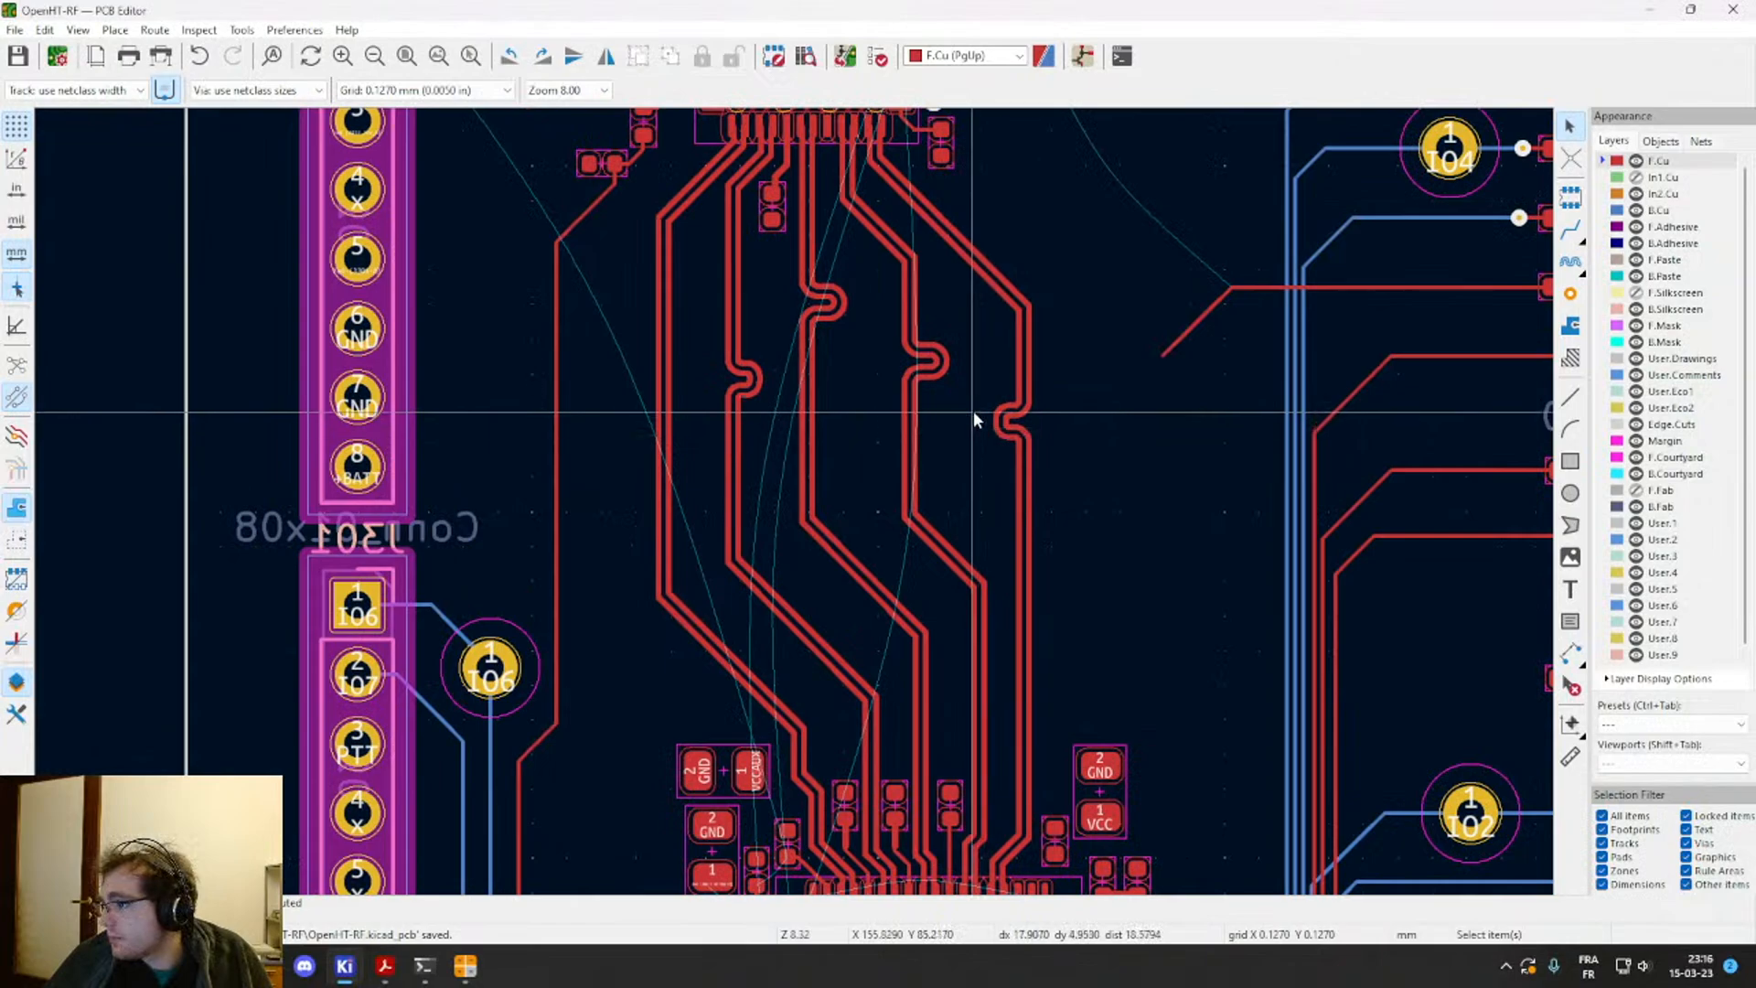
middle_click_drag(845, 426, 887, 522)
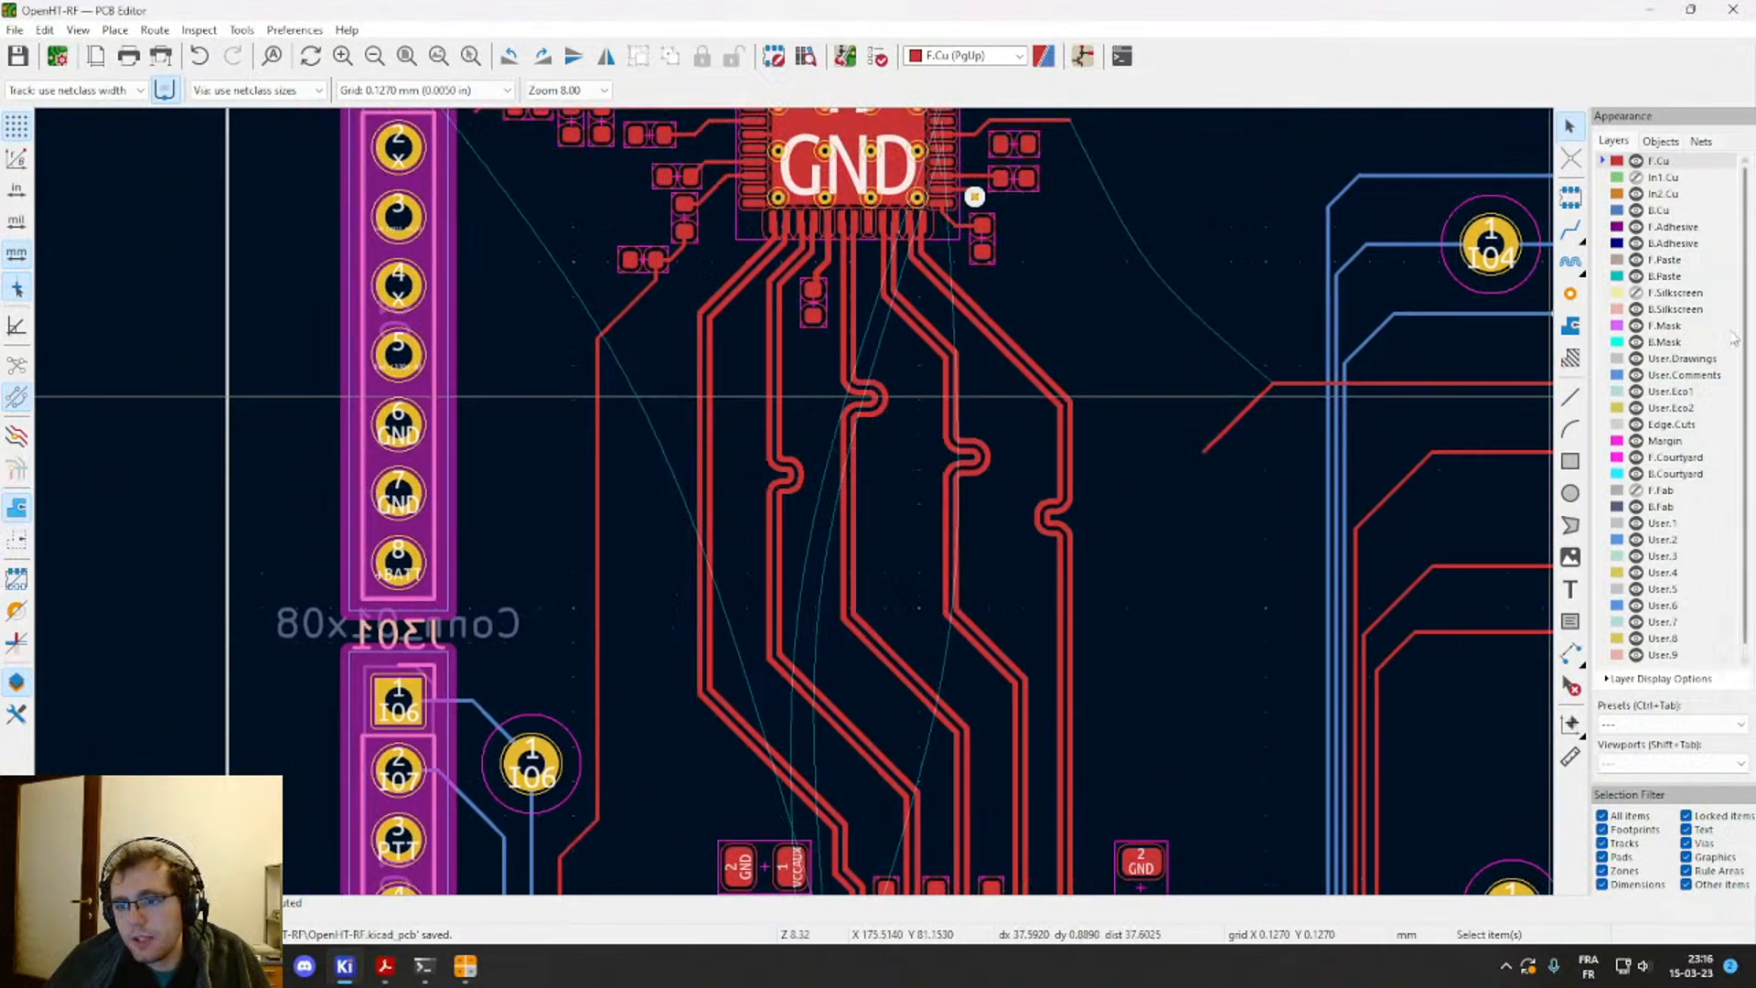
left_click(1571, 326)
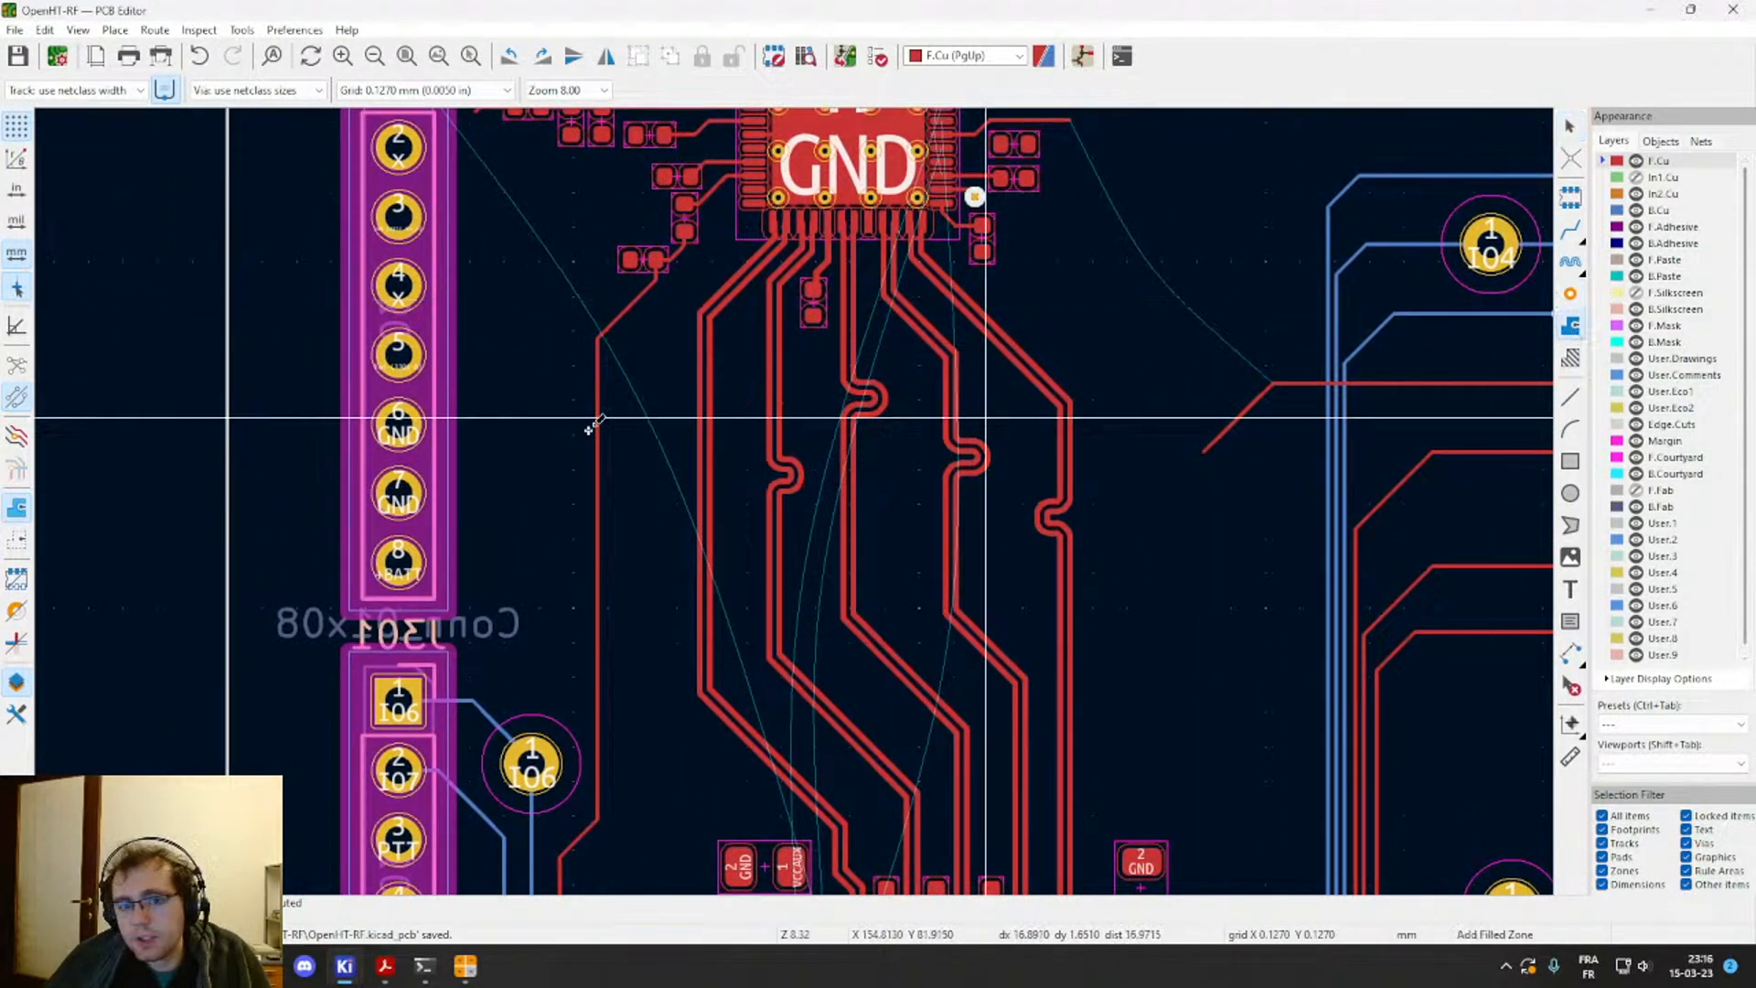
left_click(626, 328)
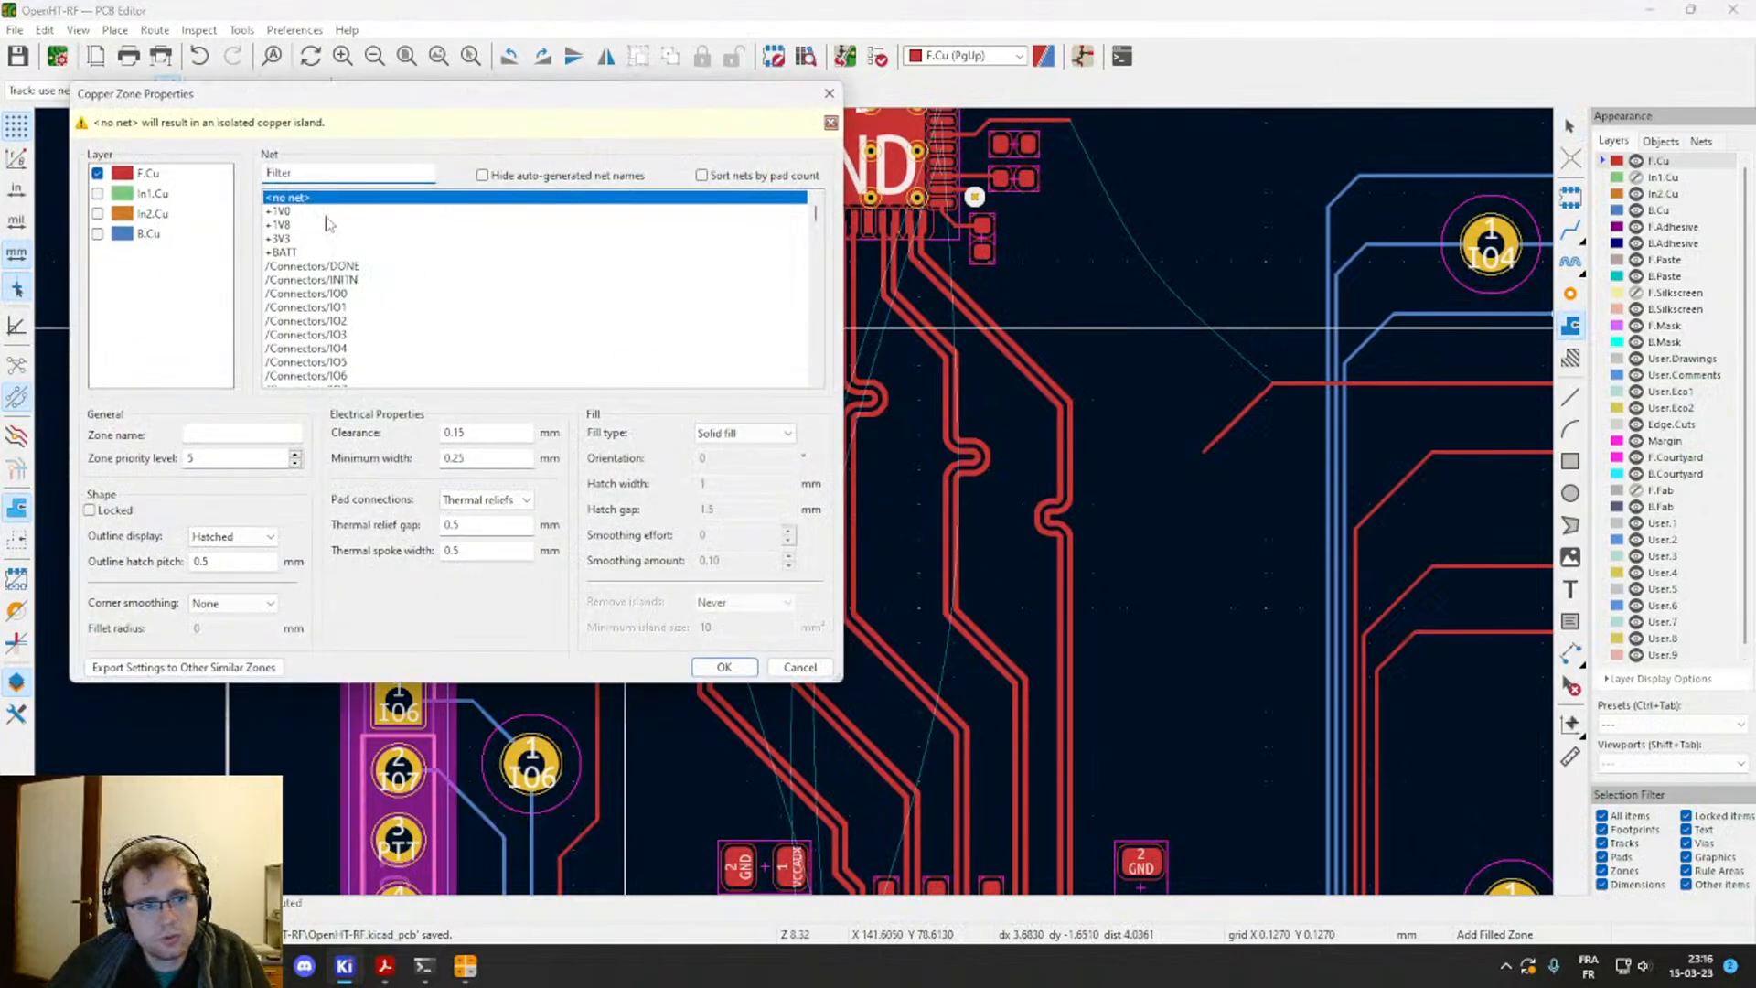
type("GND")
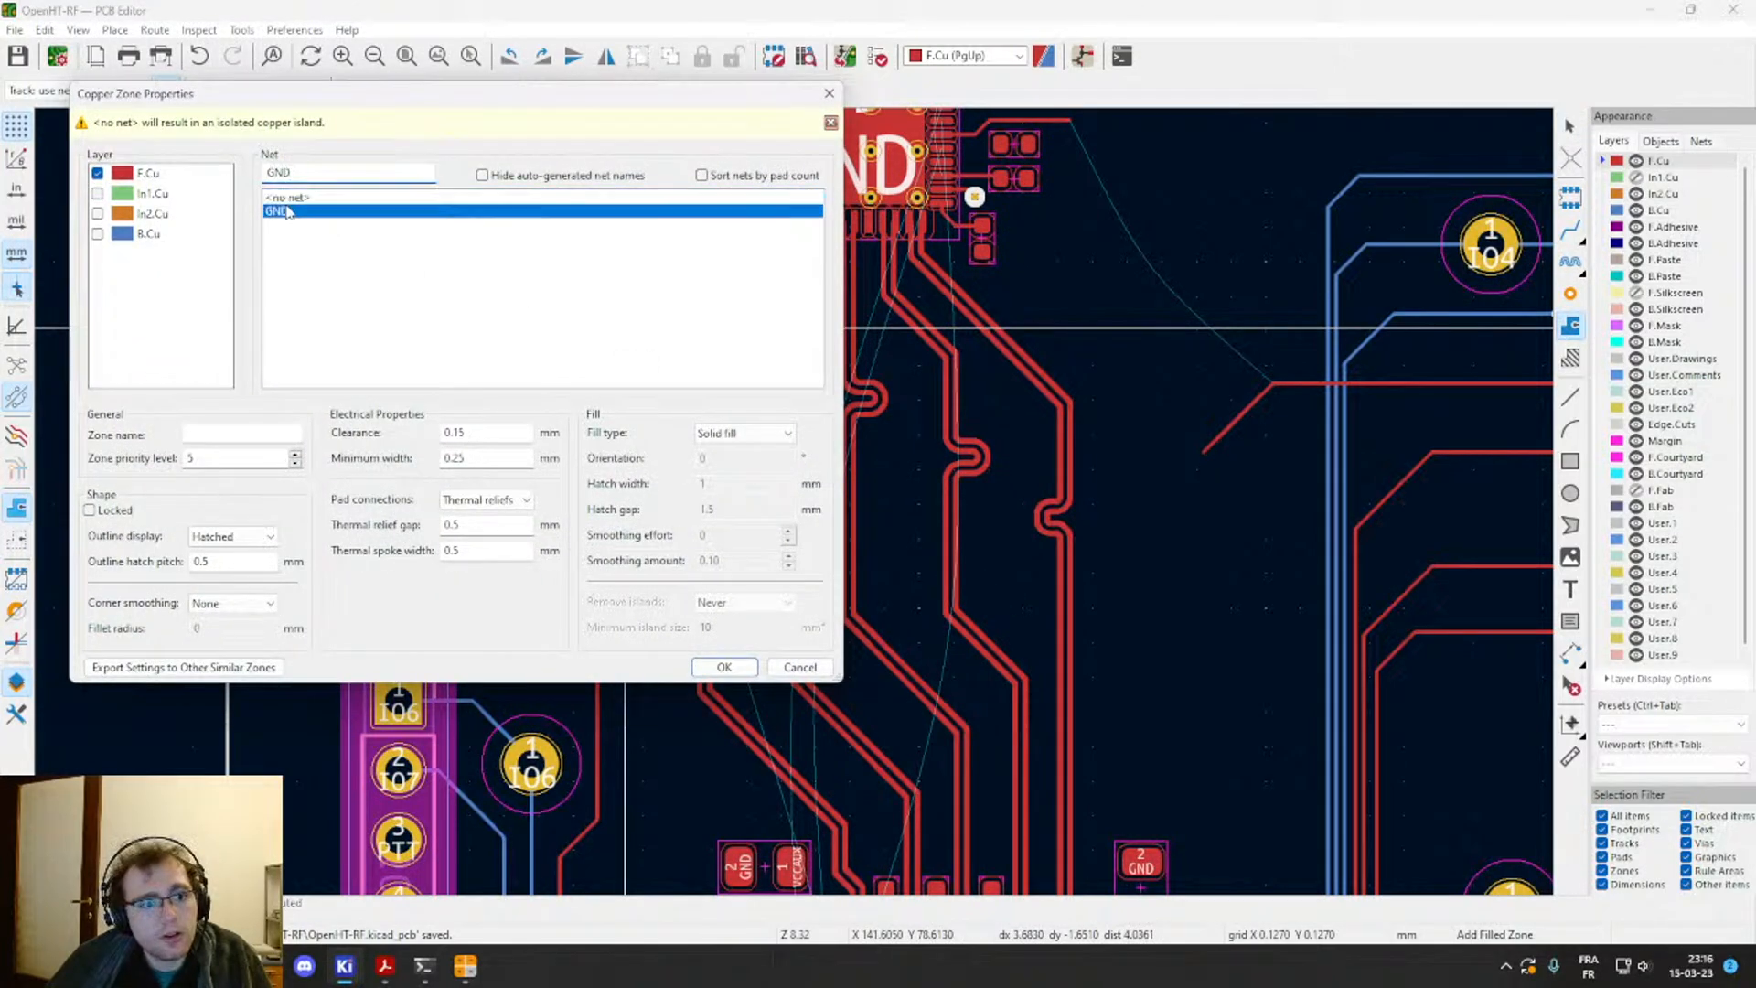
left_click(722, 667)
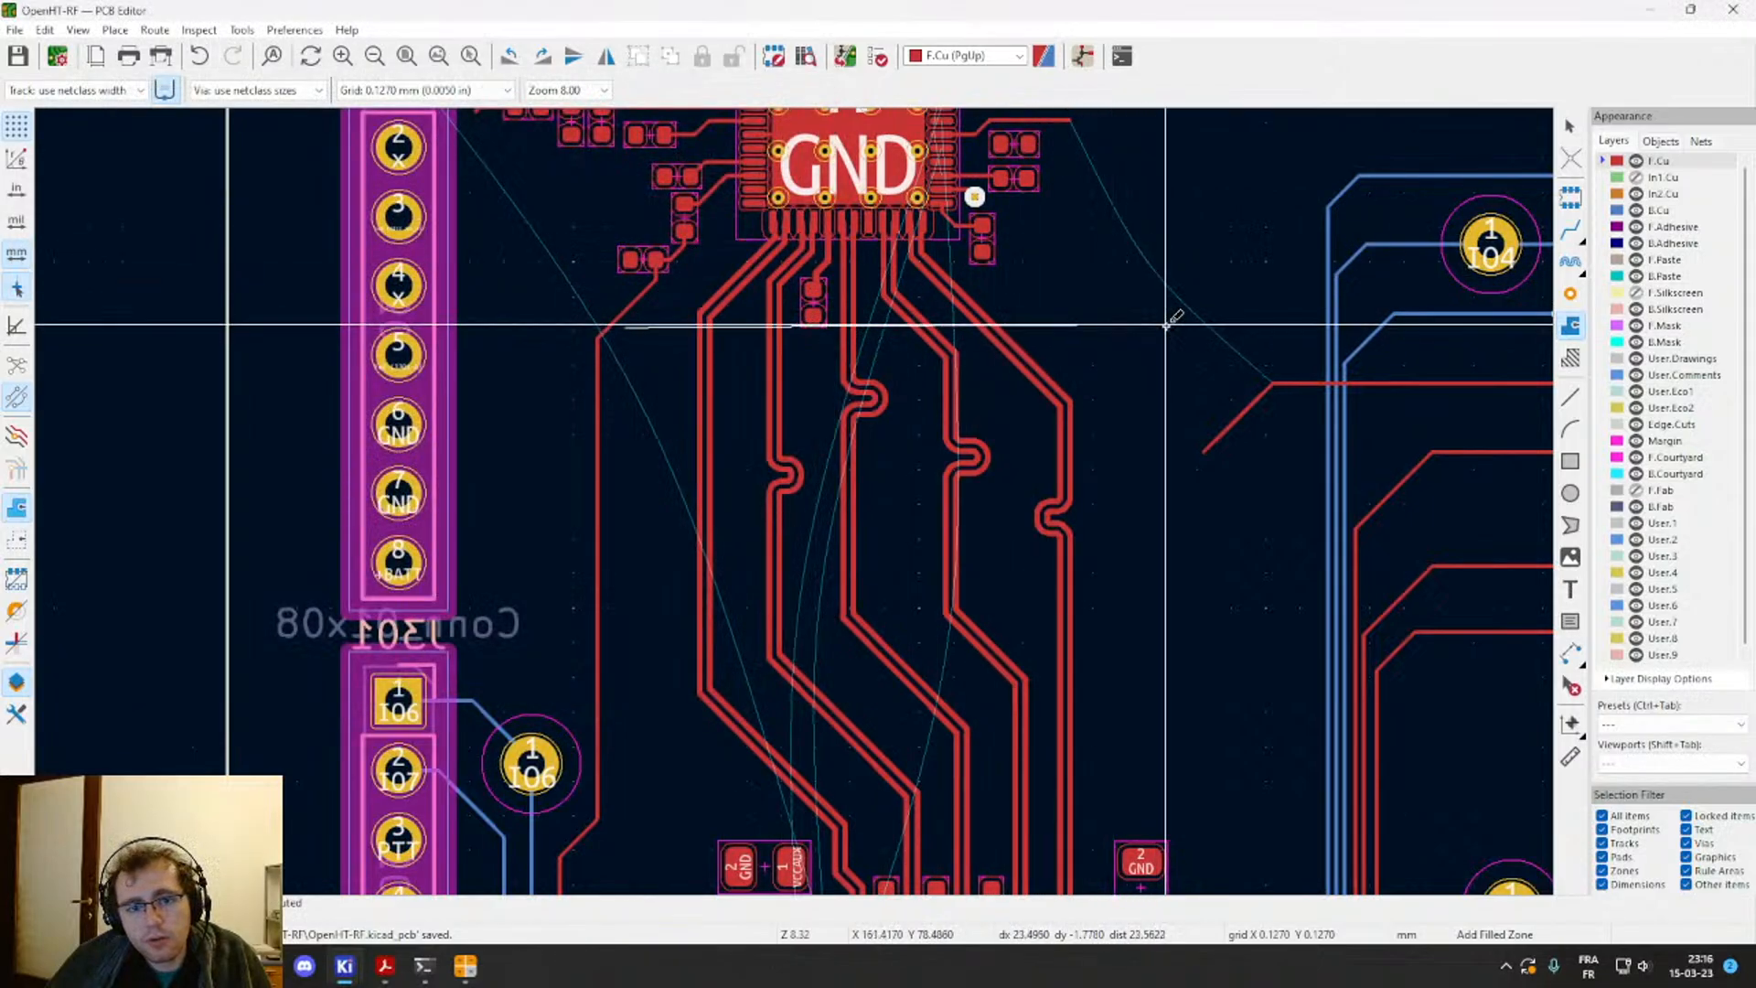
left_click(1175, 327)
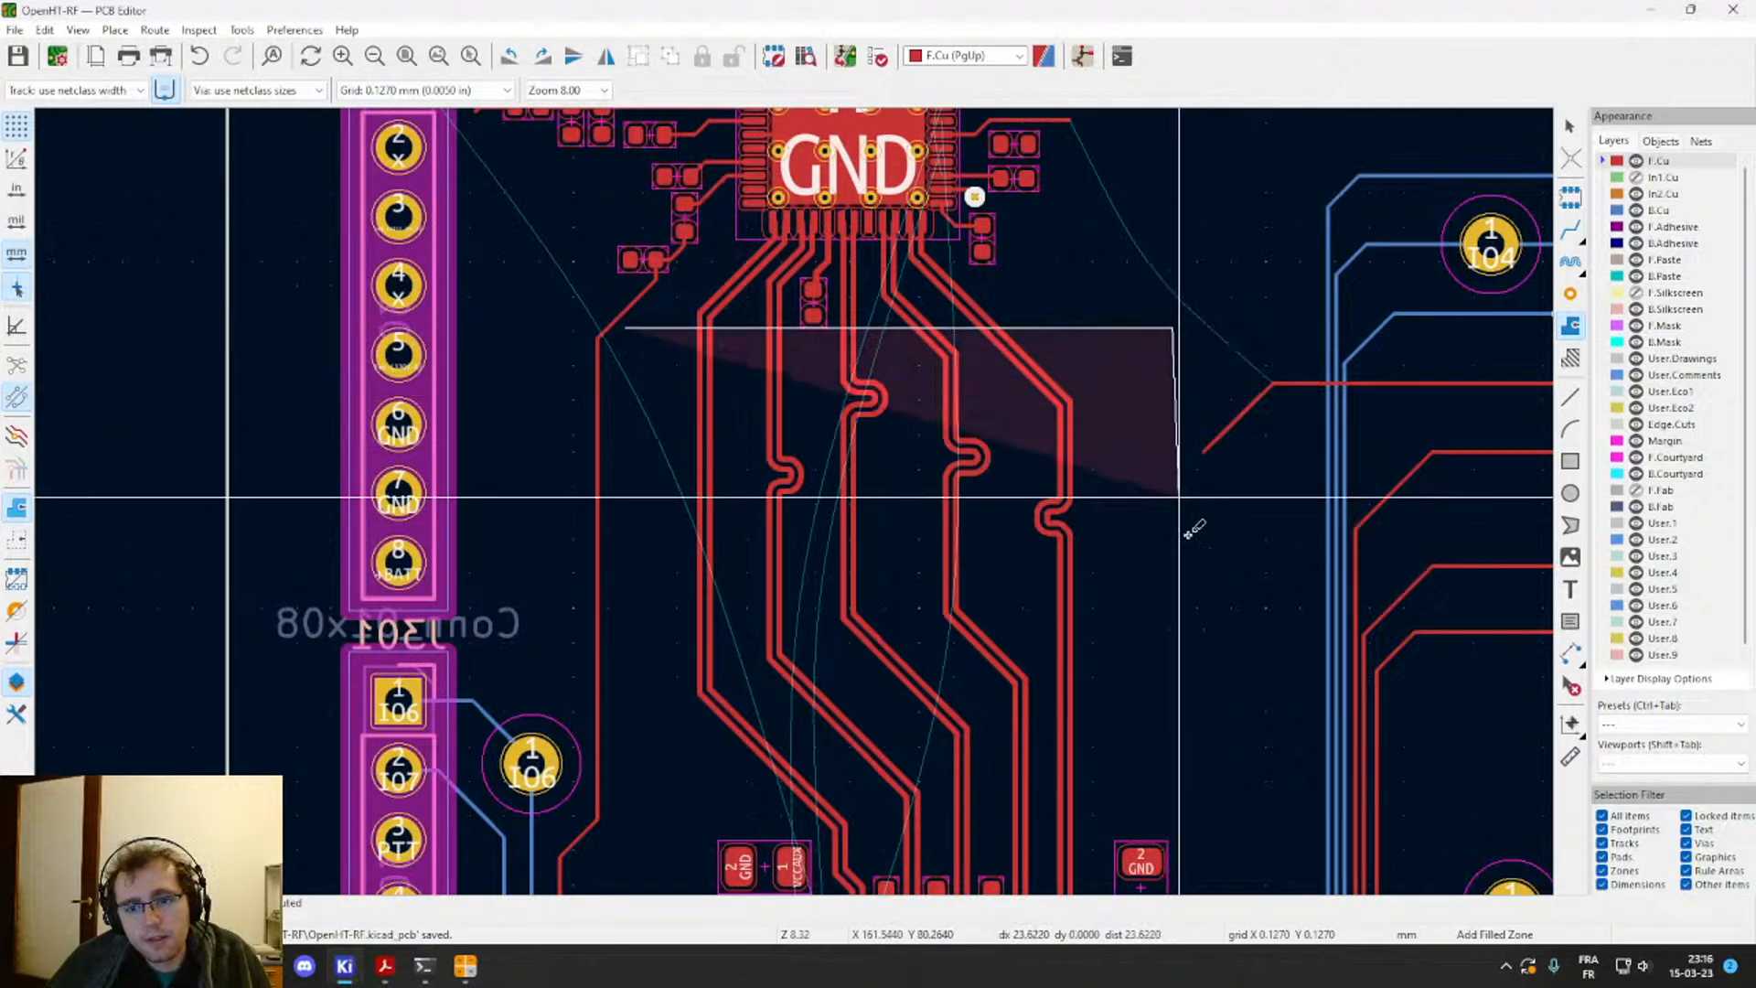
left_click(1176, 813)
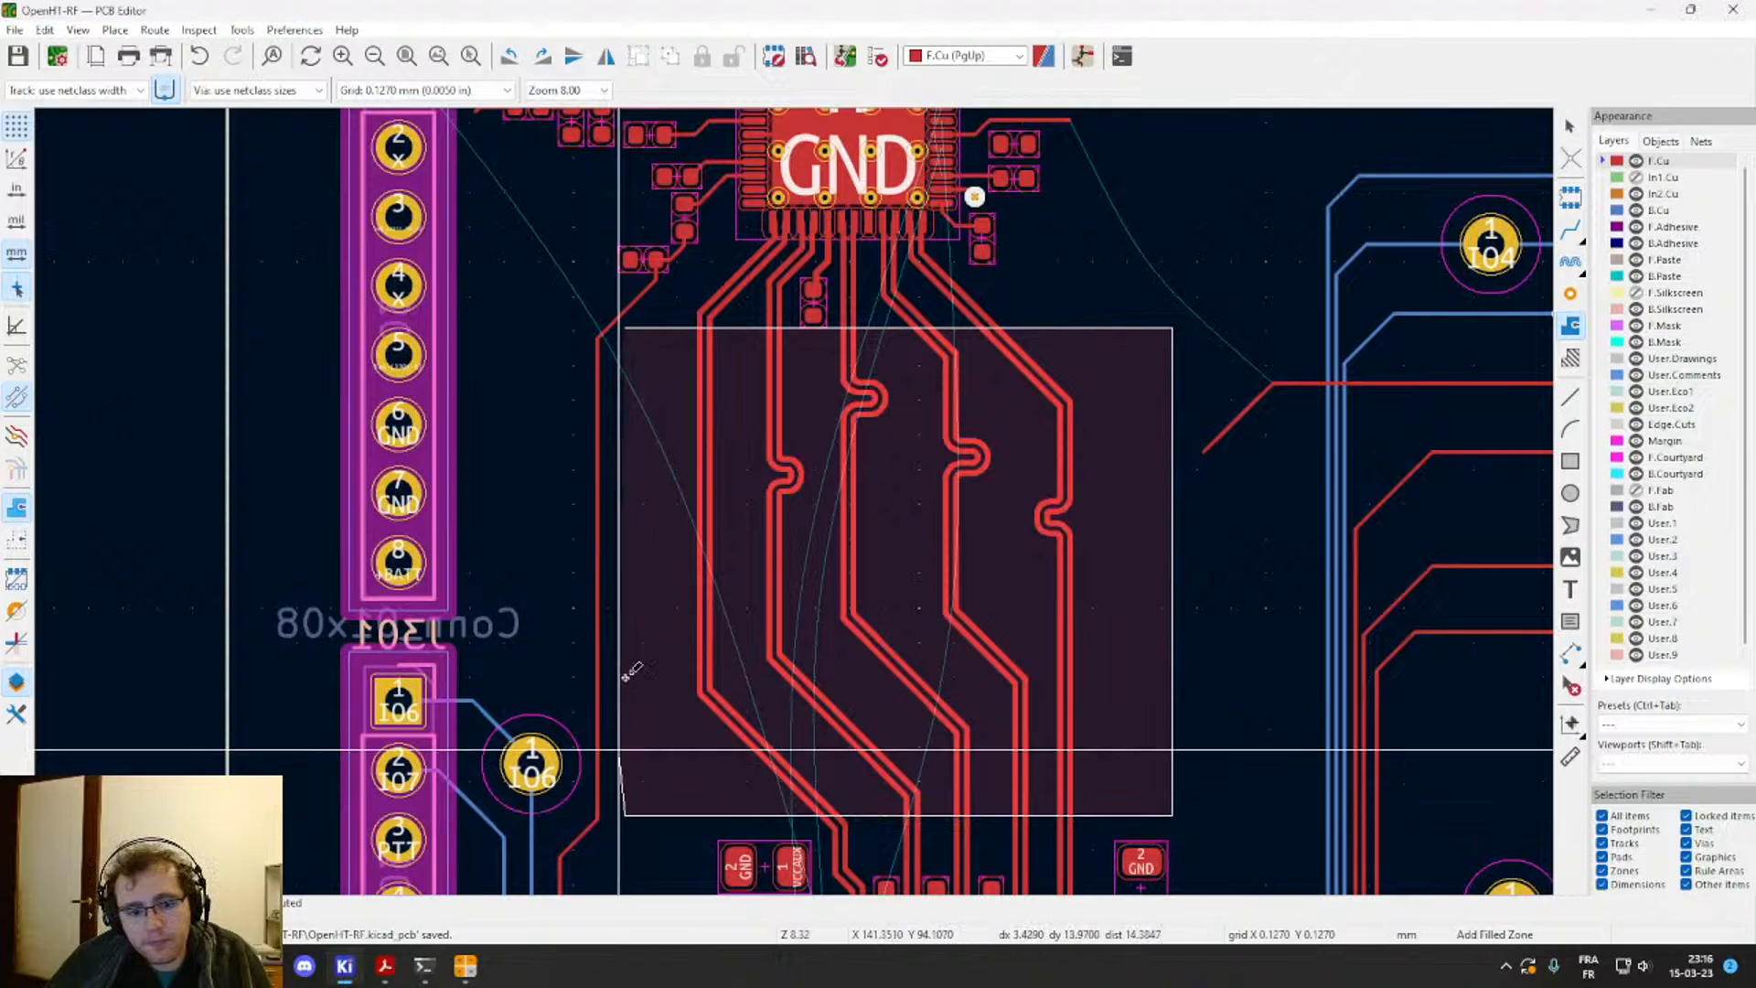
scroll(627, 813, "up", 5)
left_click(809, 512)
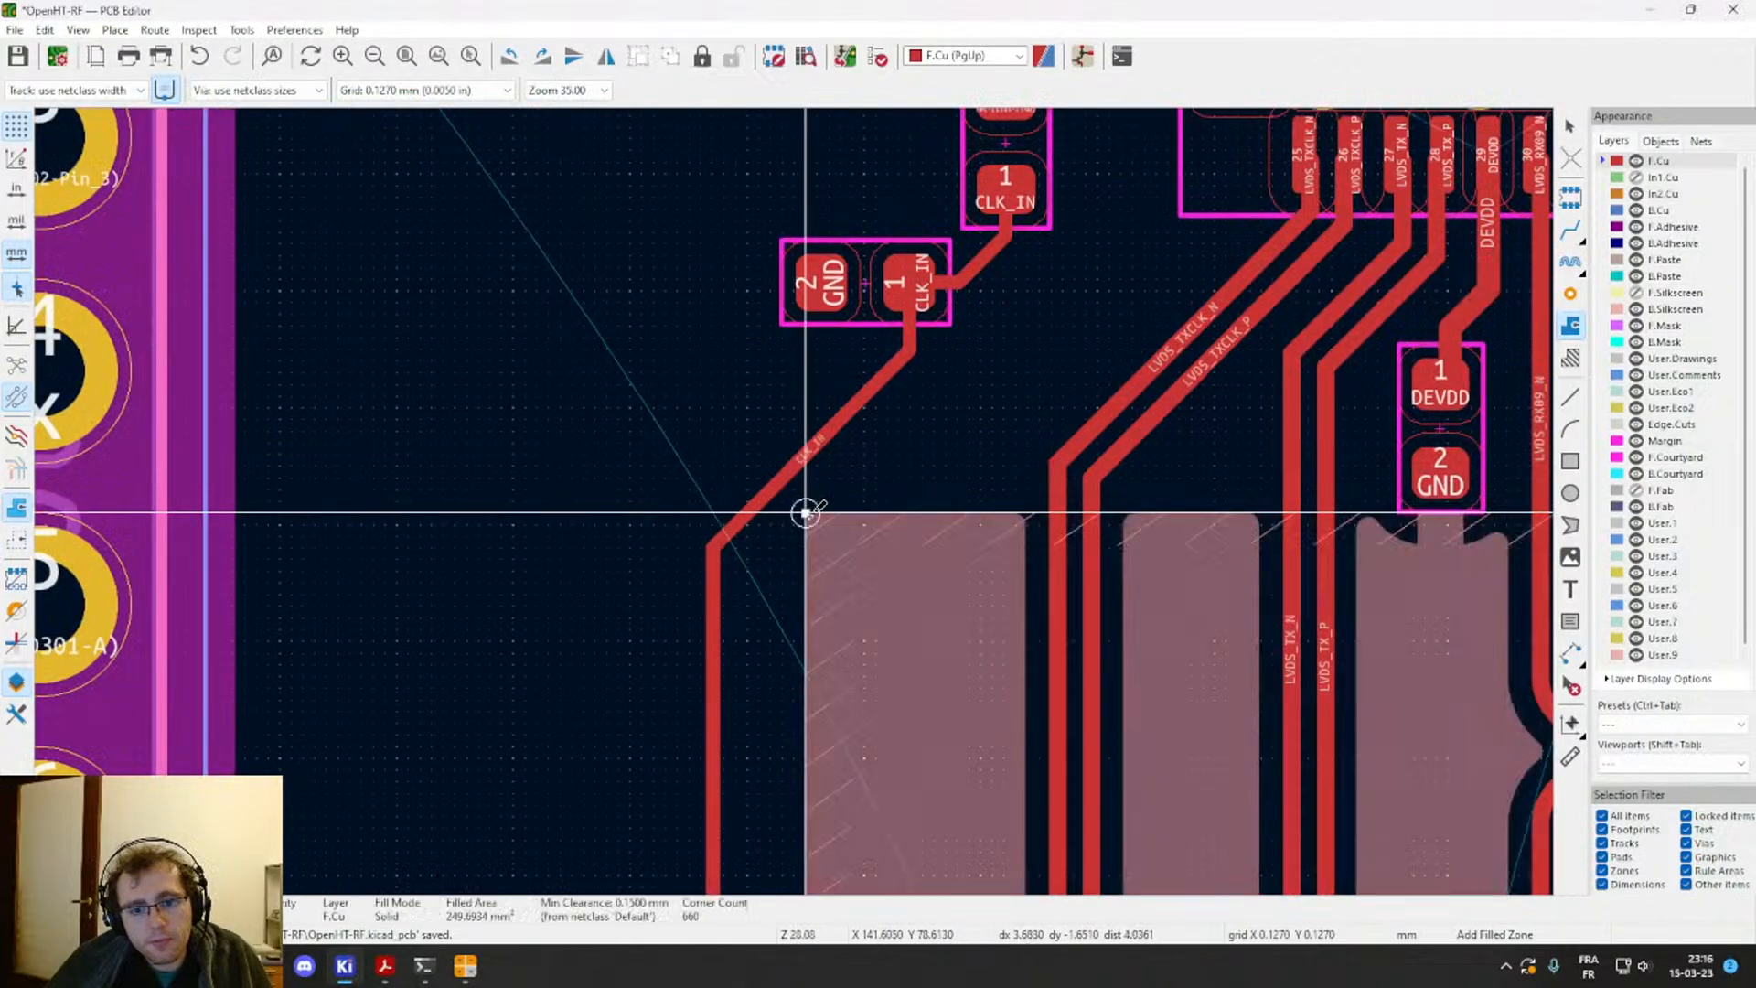
Step: Examine how the new F.Cu ground fill runs between and around the LVDS differential pairs and their meanders
scroll(809, 511, "down", 5)
scroll(809, 496, "up", 5)
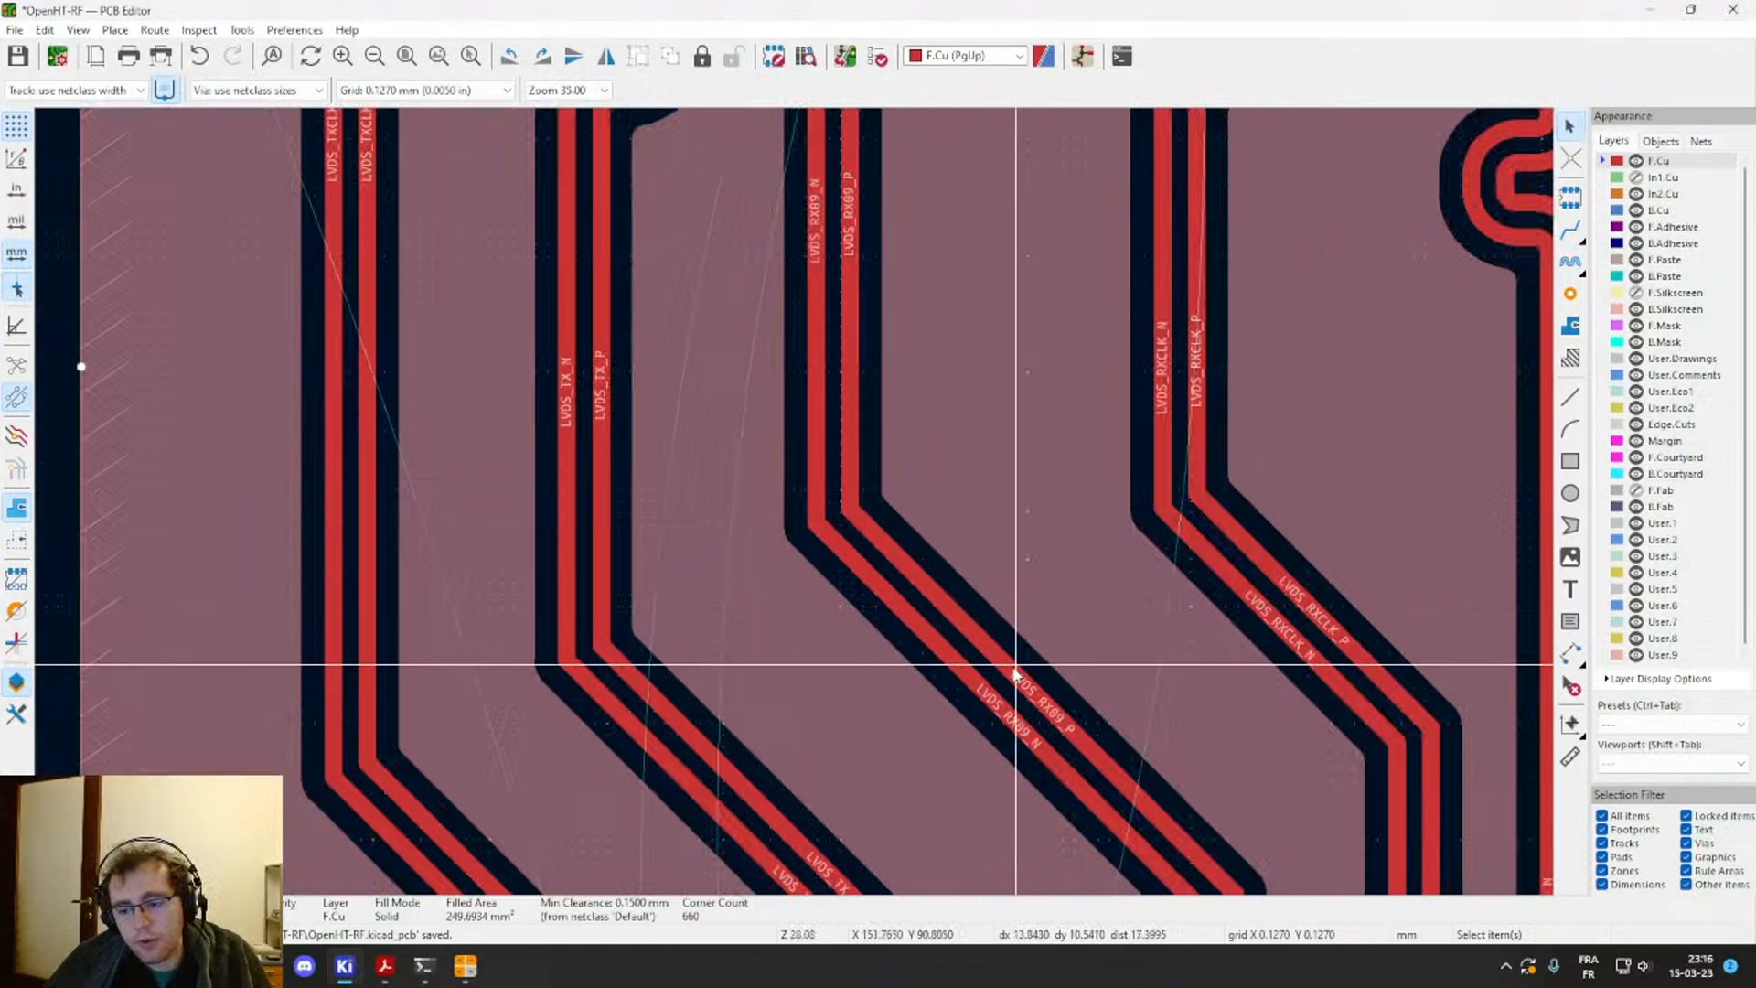
scroll(1014, 673, "down", 1)
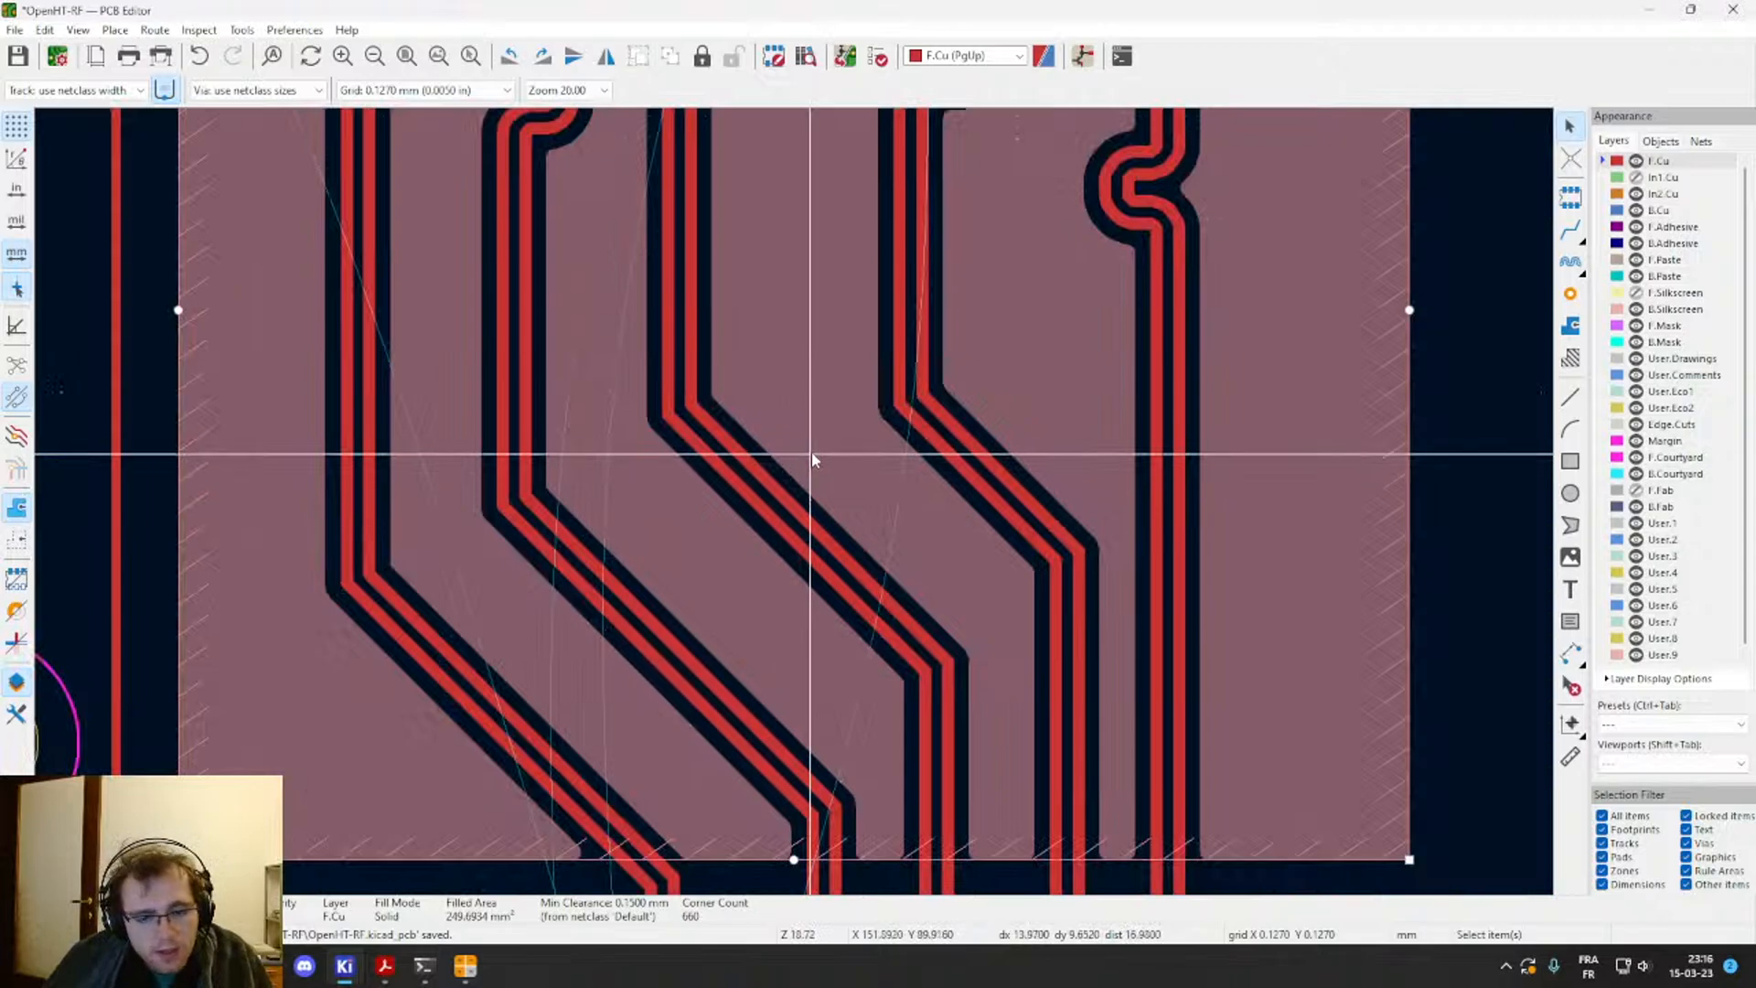
middle_click_drag(812, 396, 871, 684)
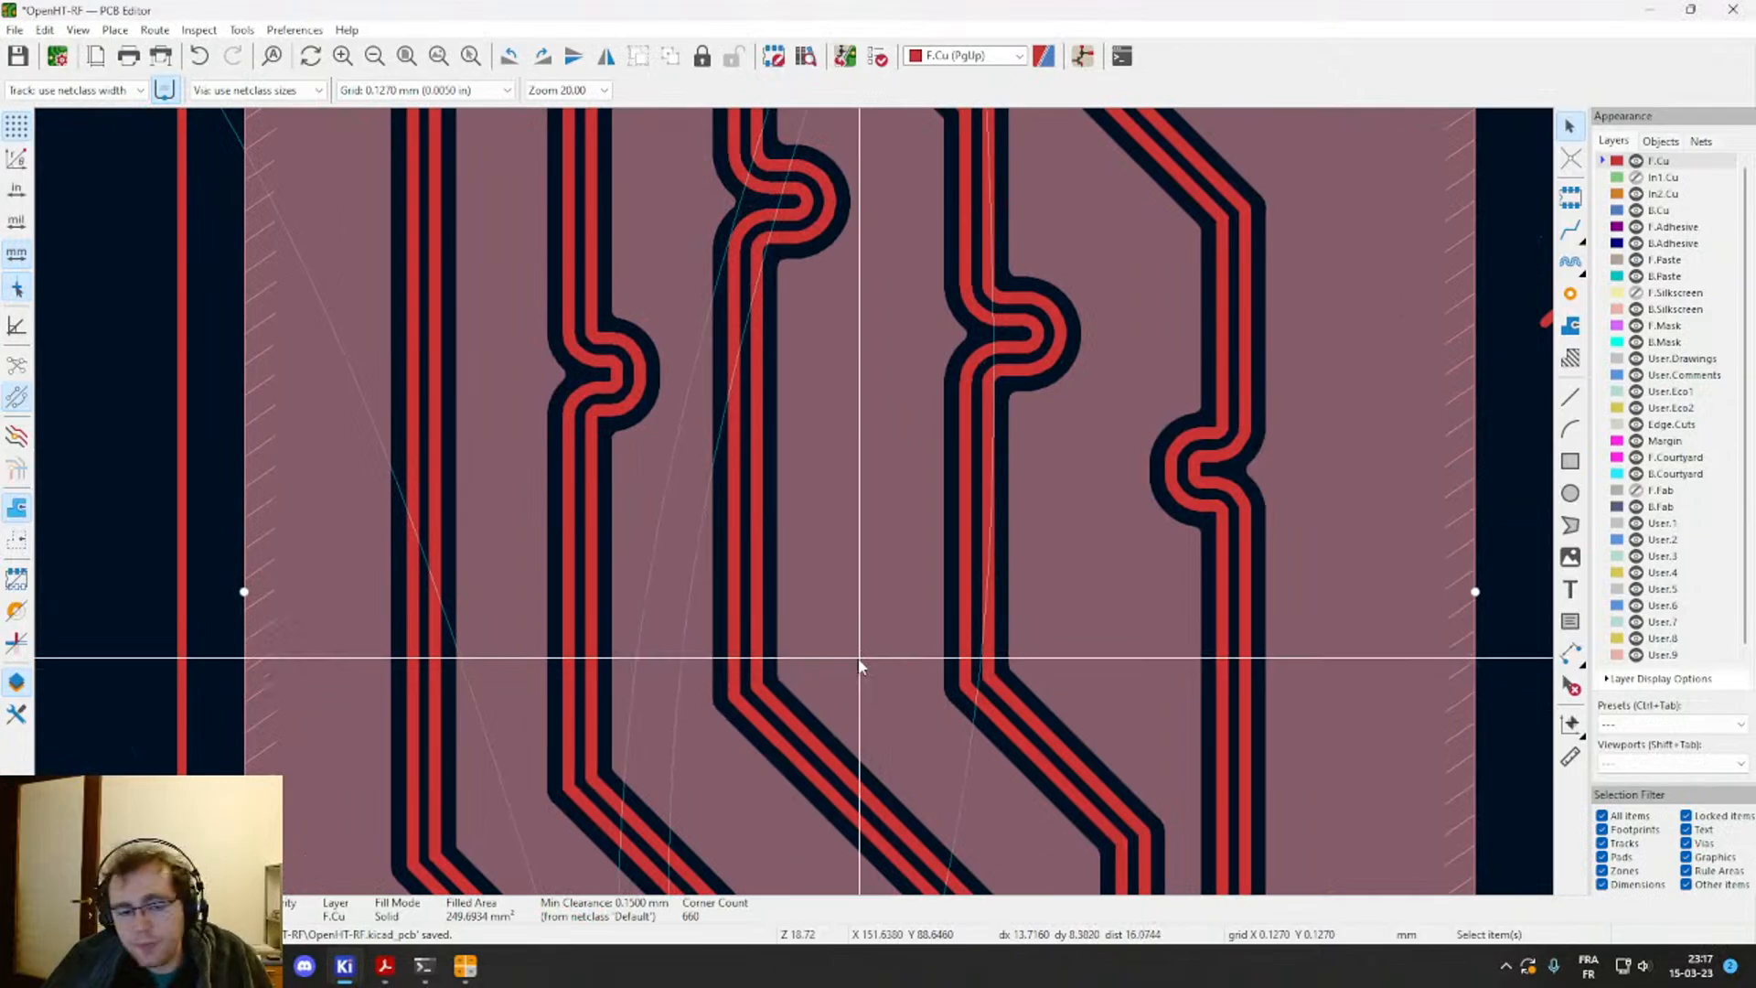
scroll(861, 664, "down", 3)
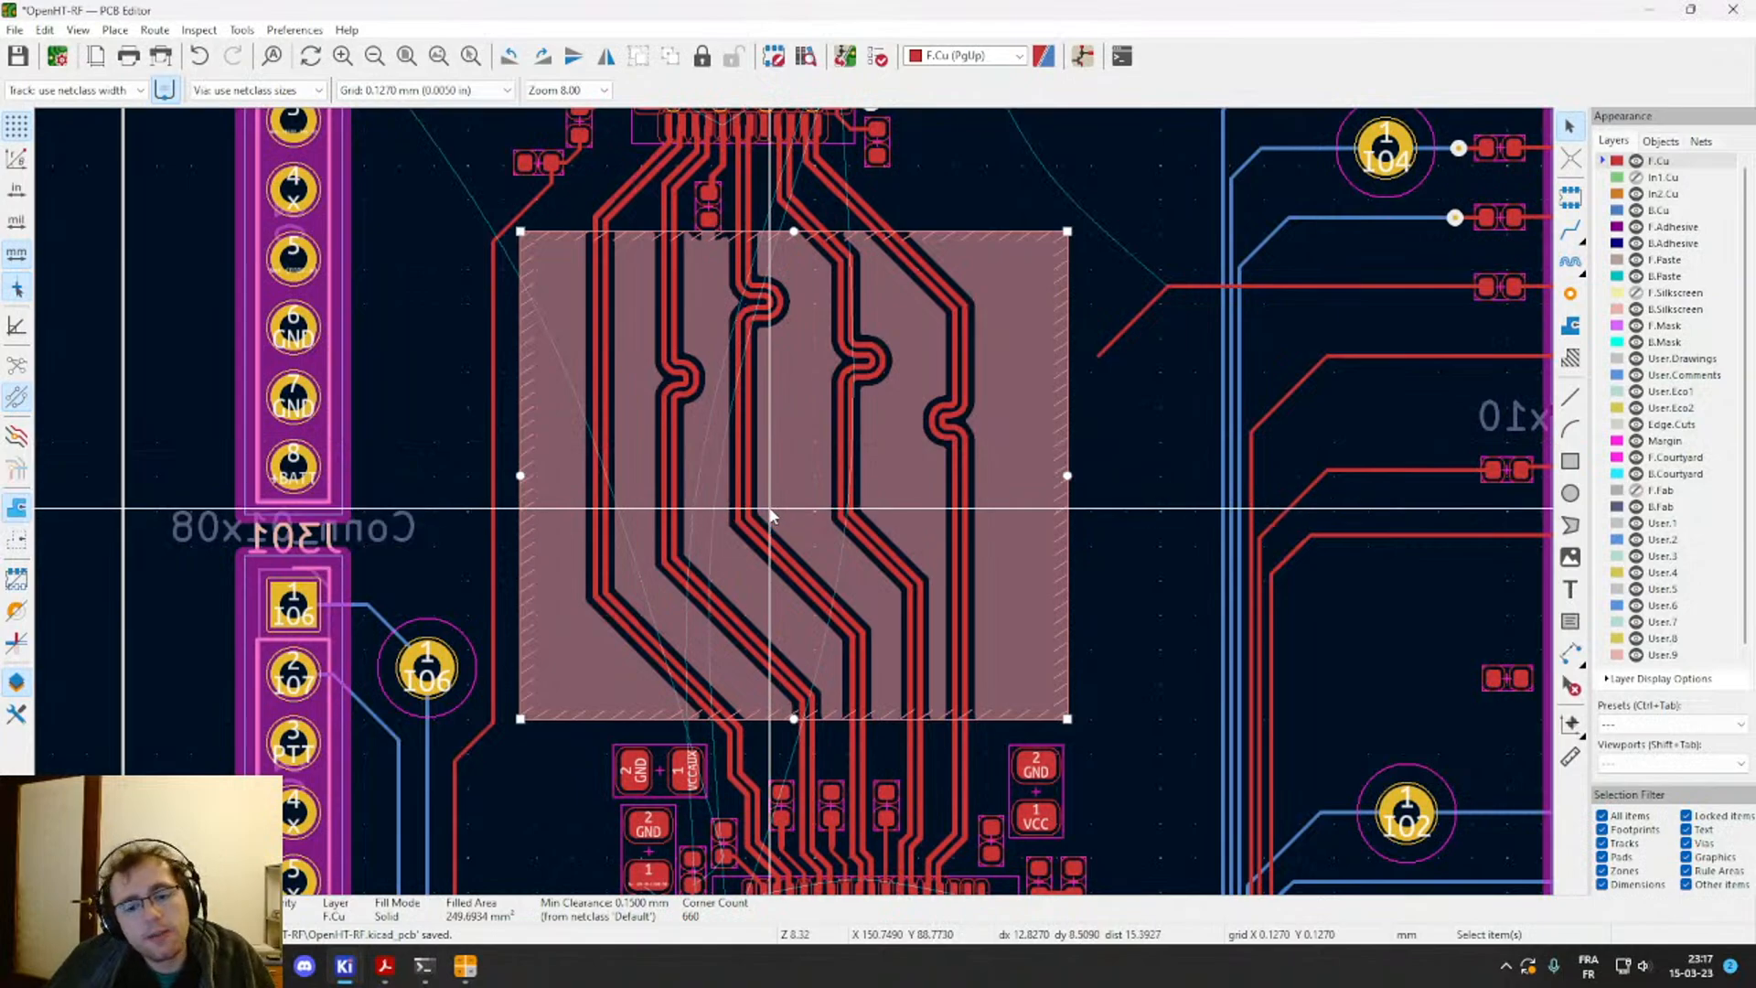
scroll(795, 508, "up", 5)
scroll(795, 509, "down", 2)
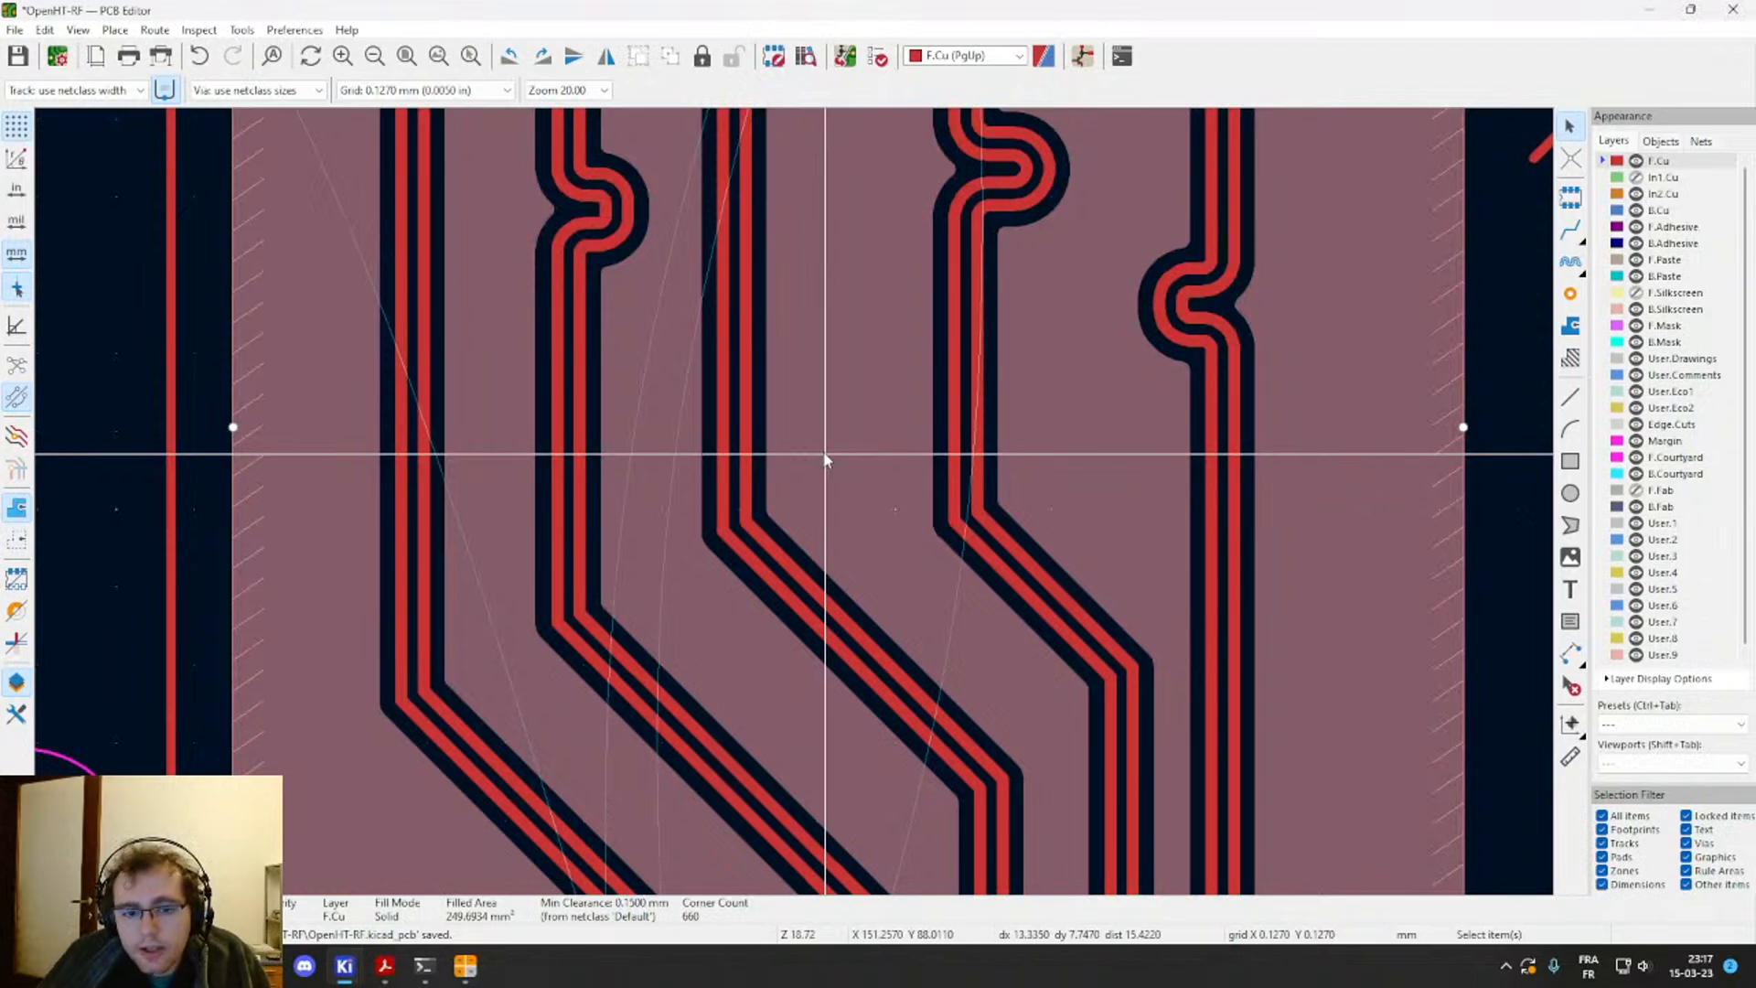
Step: Inspect the properties and clearance of the LVDS_RX09_P track and the surrounding F.Cu ground zone
left_click(742, 428)
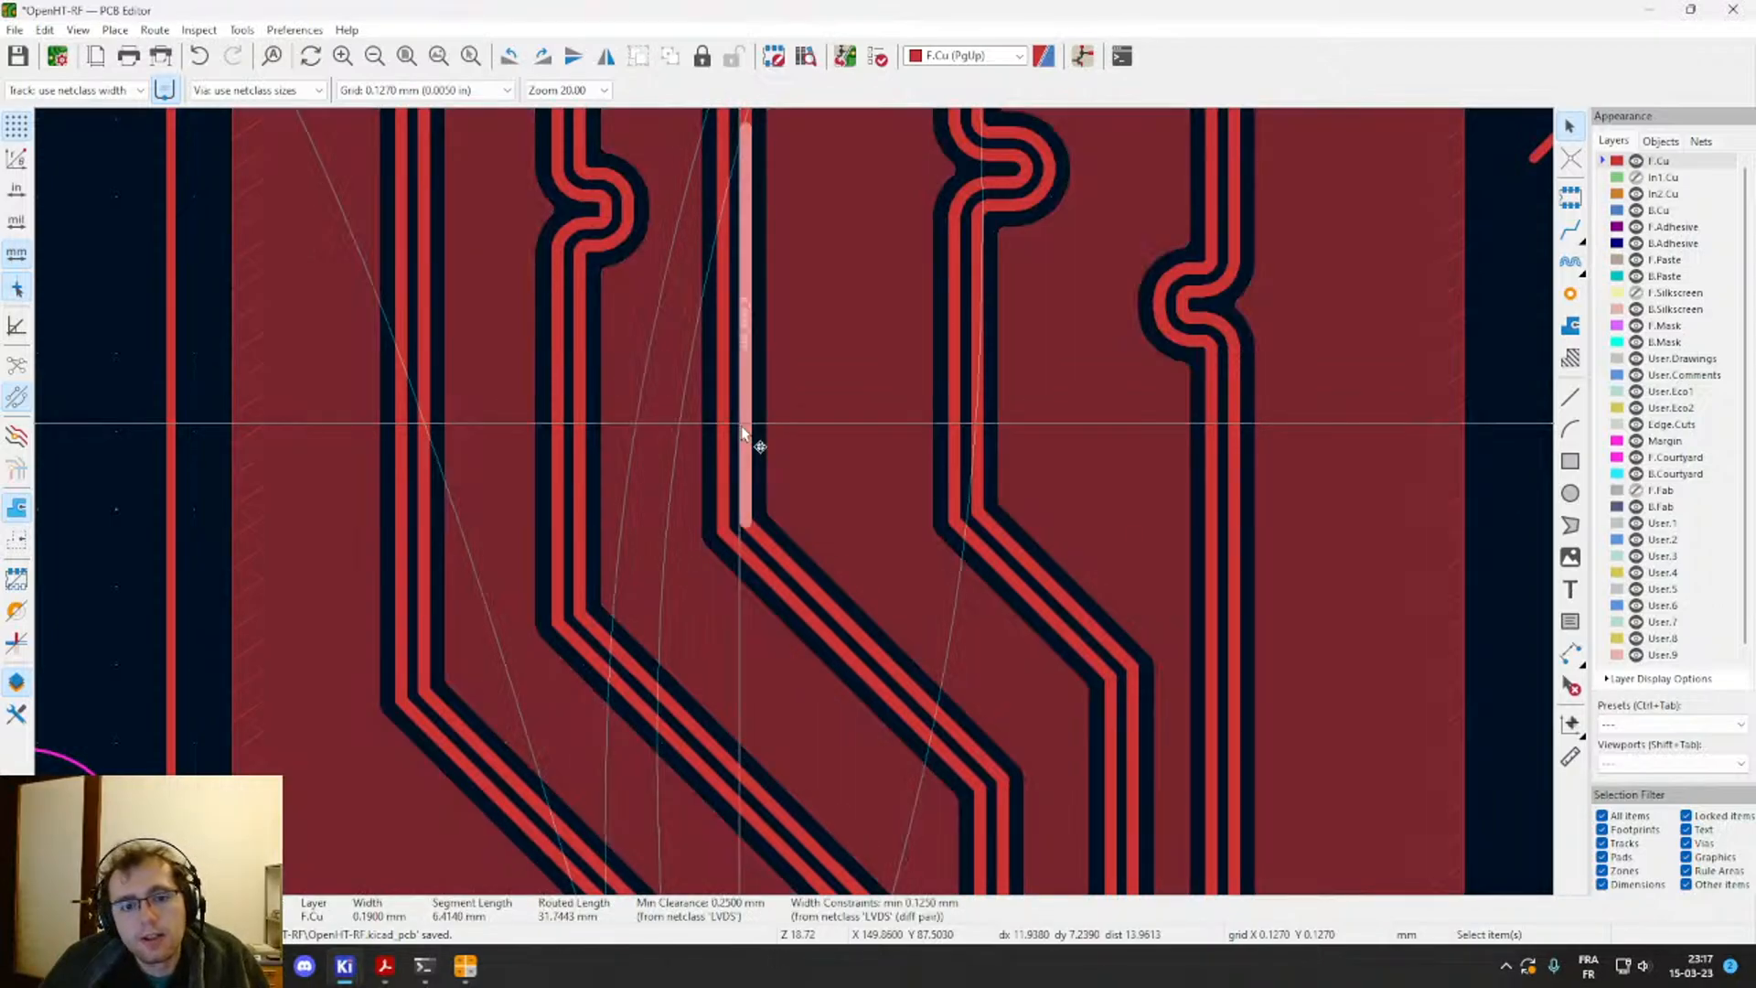
scroll(742, 430, "up", 6)
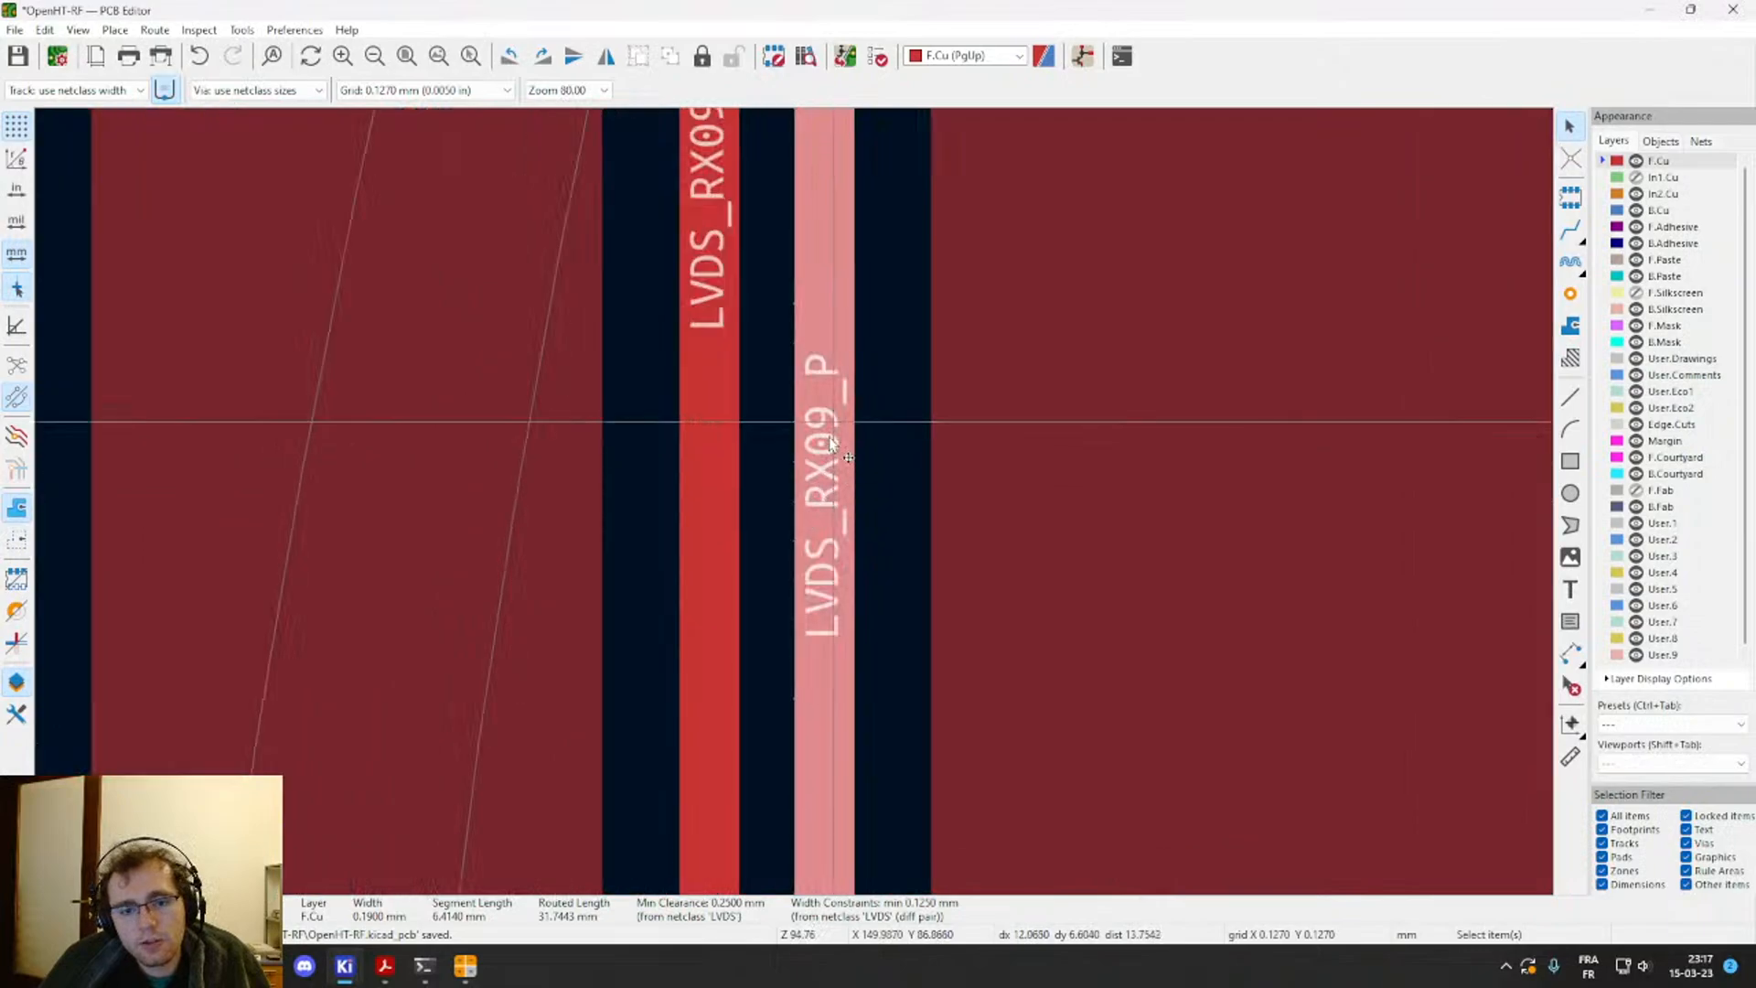
scroll(831, 442, "down", 3)
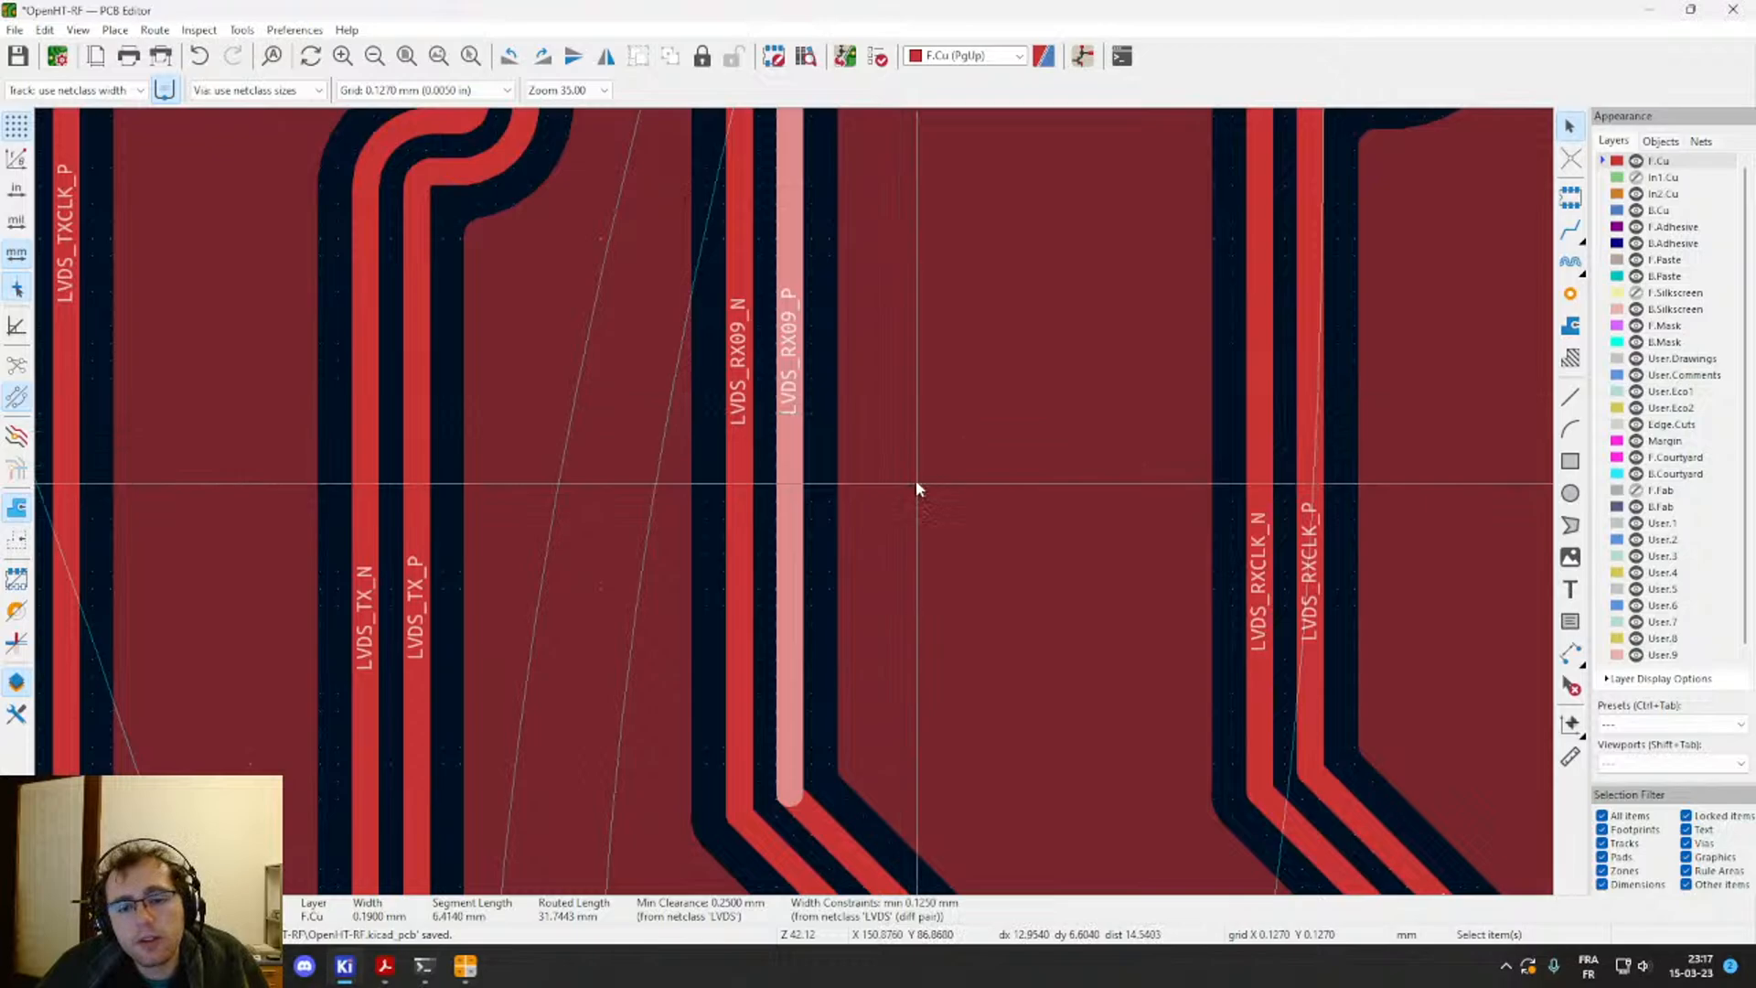
left_click(1028, 404)
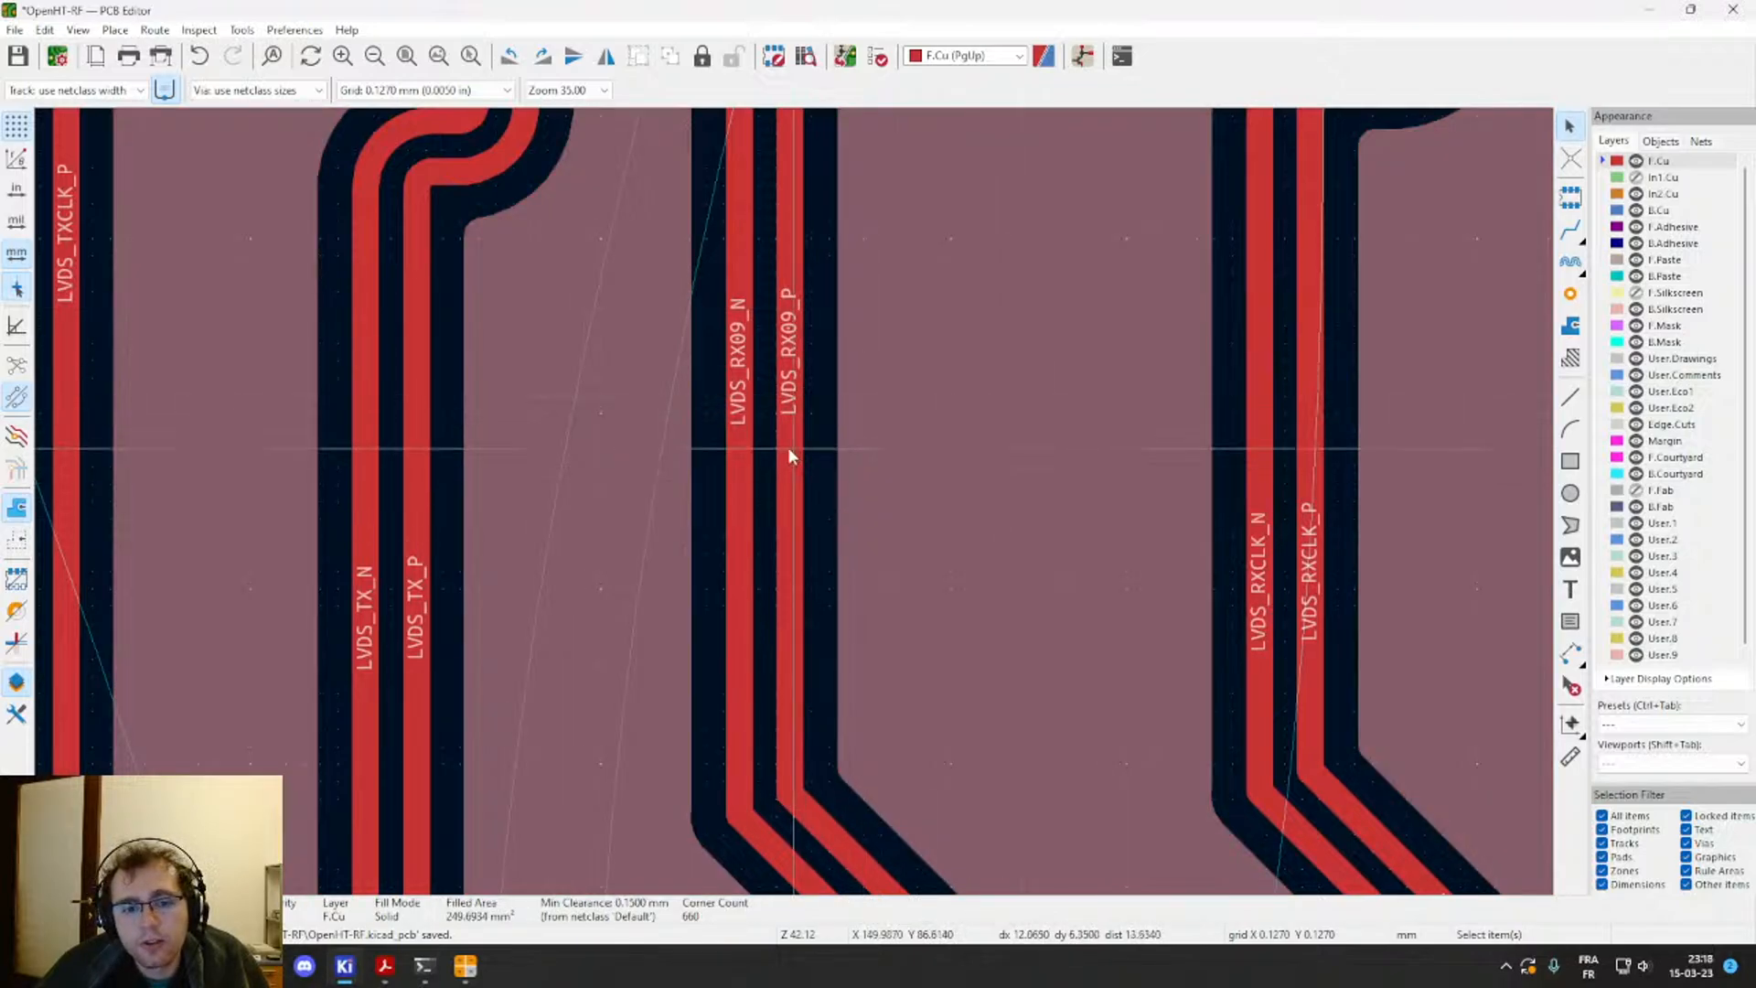
left_click(825, 451)
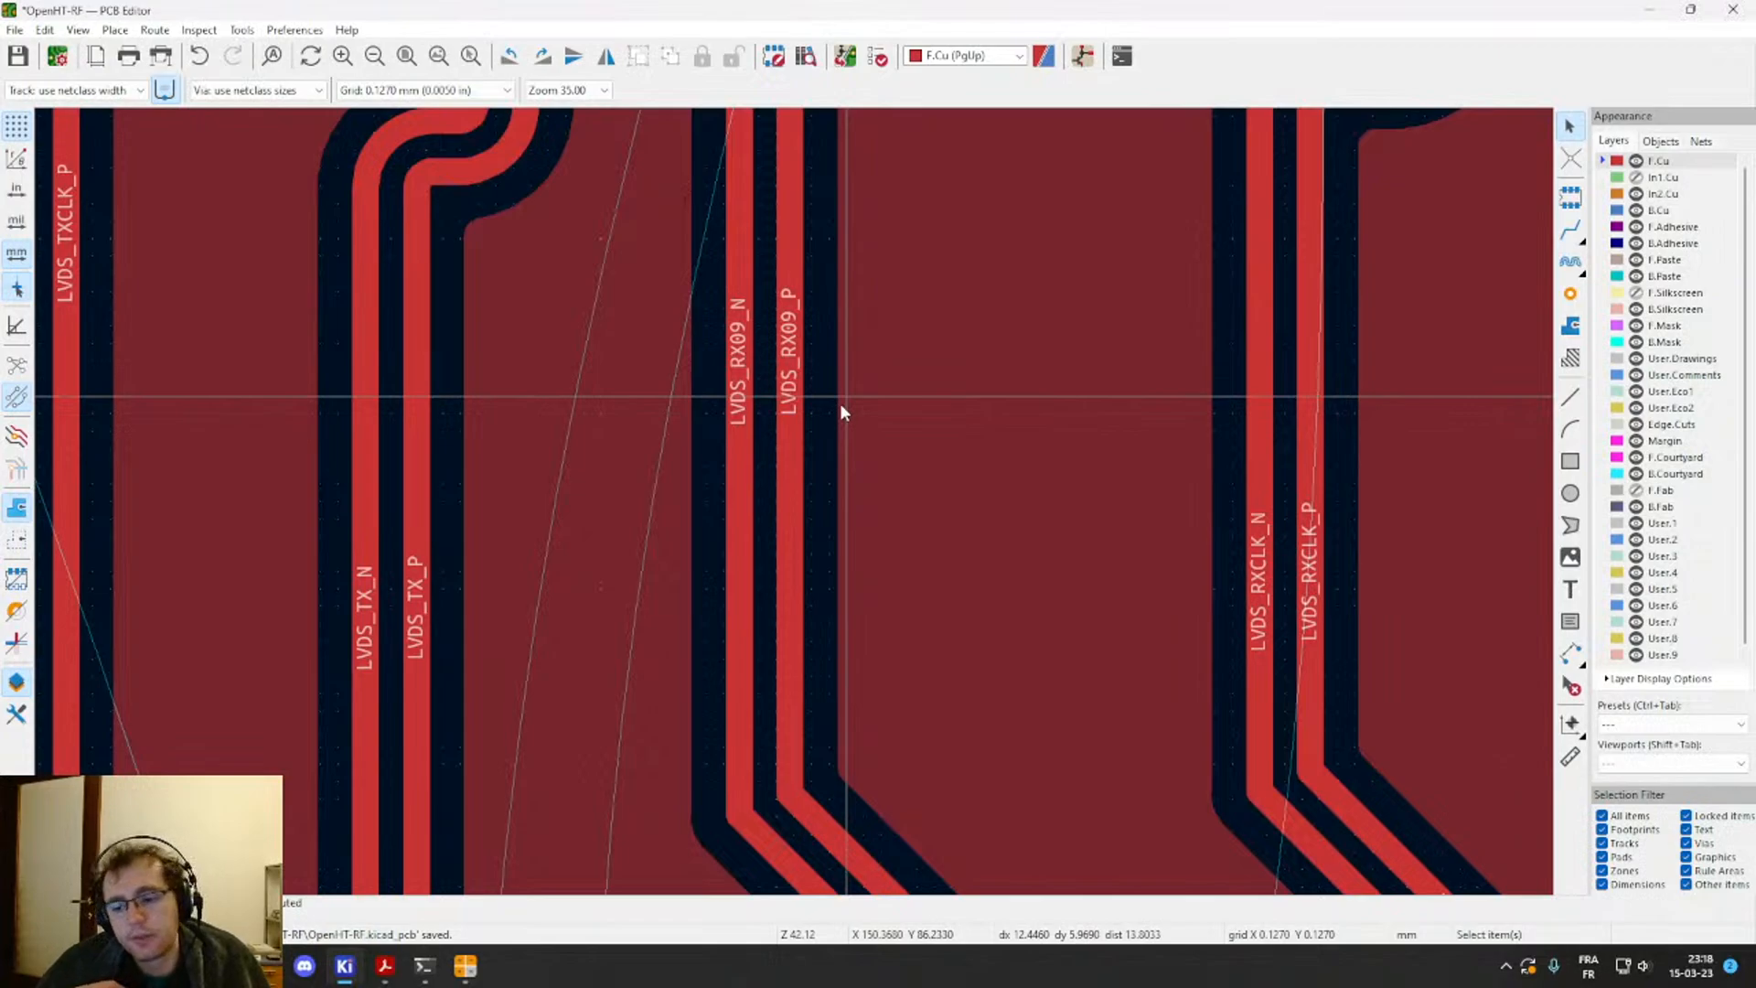
Step: Place a vertical column of five closely spaced GND vias in the ground fill right beside the LVDS_RX09_P track
scroll(839, 403, "down", 2)
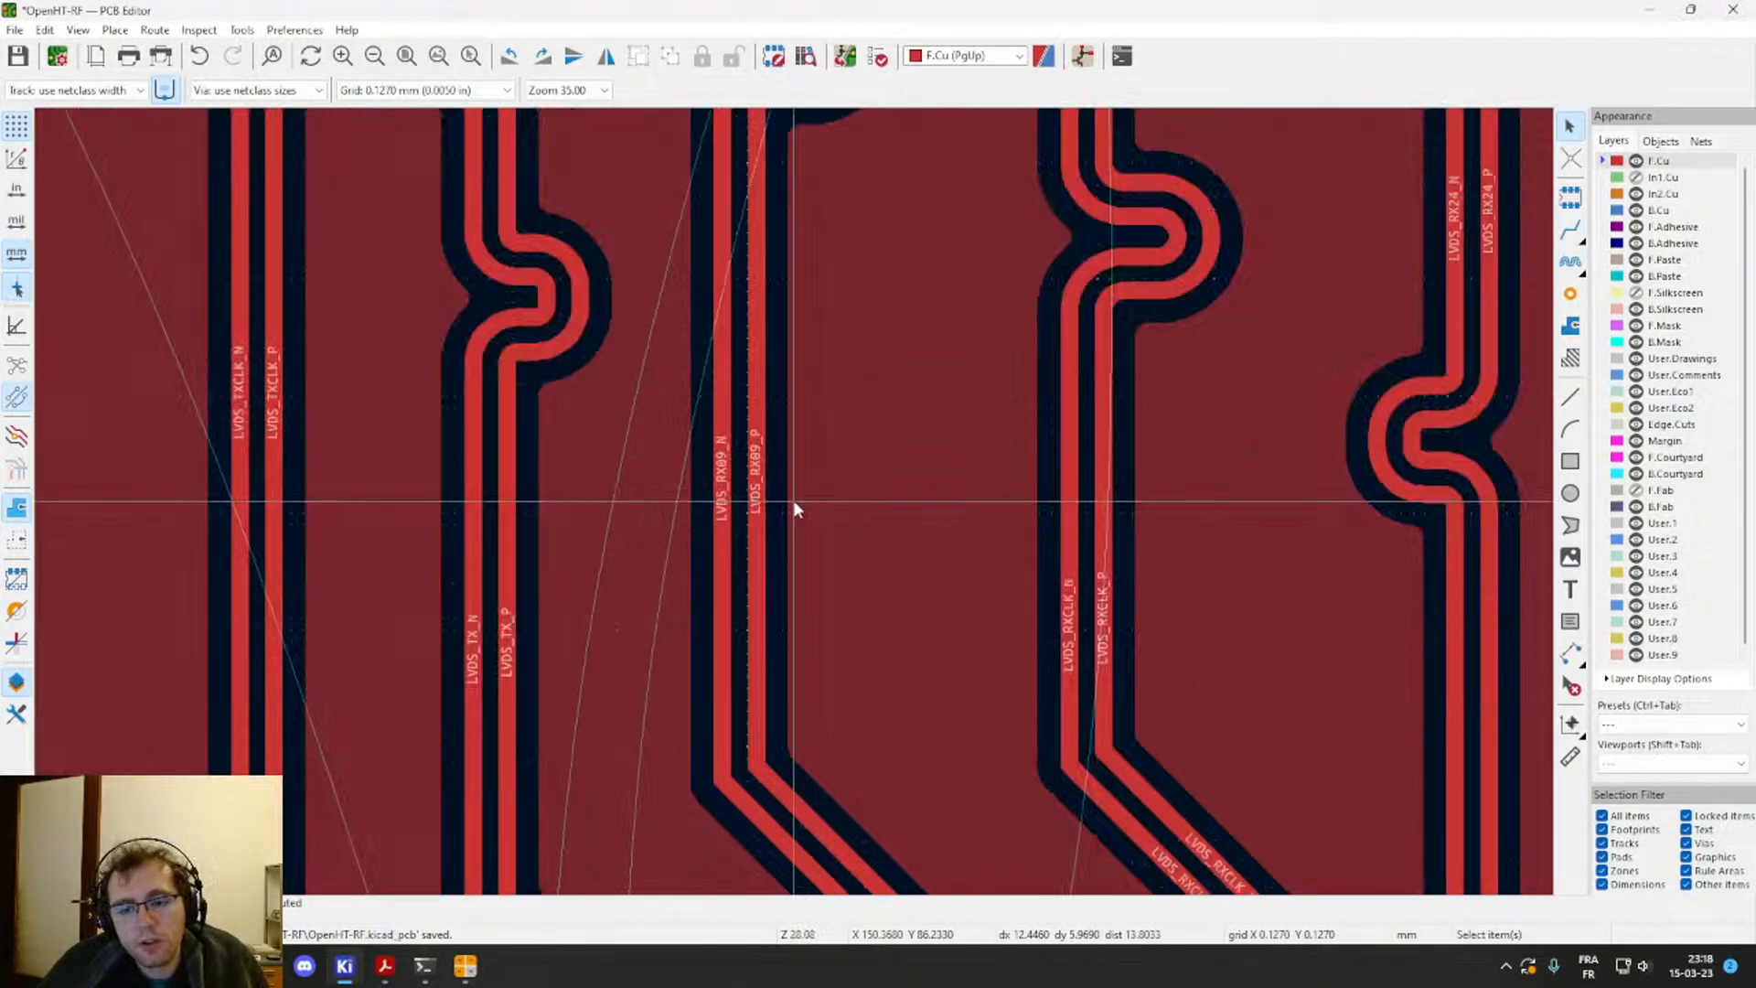
middle_click_drag(809, 377, 760, 600)
middle_click_drag(826, 435, 944, 262)
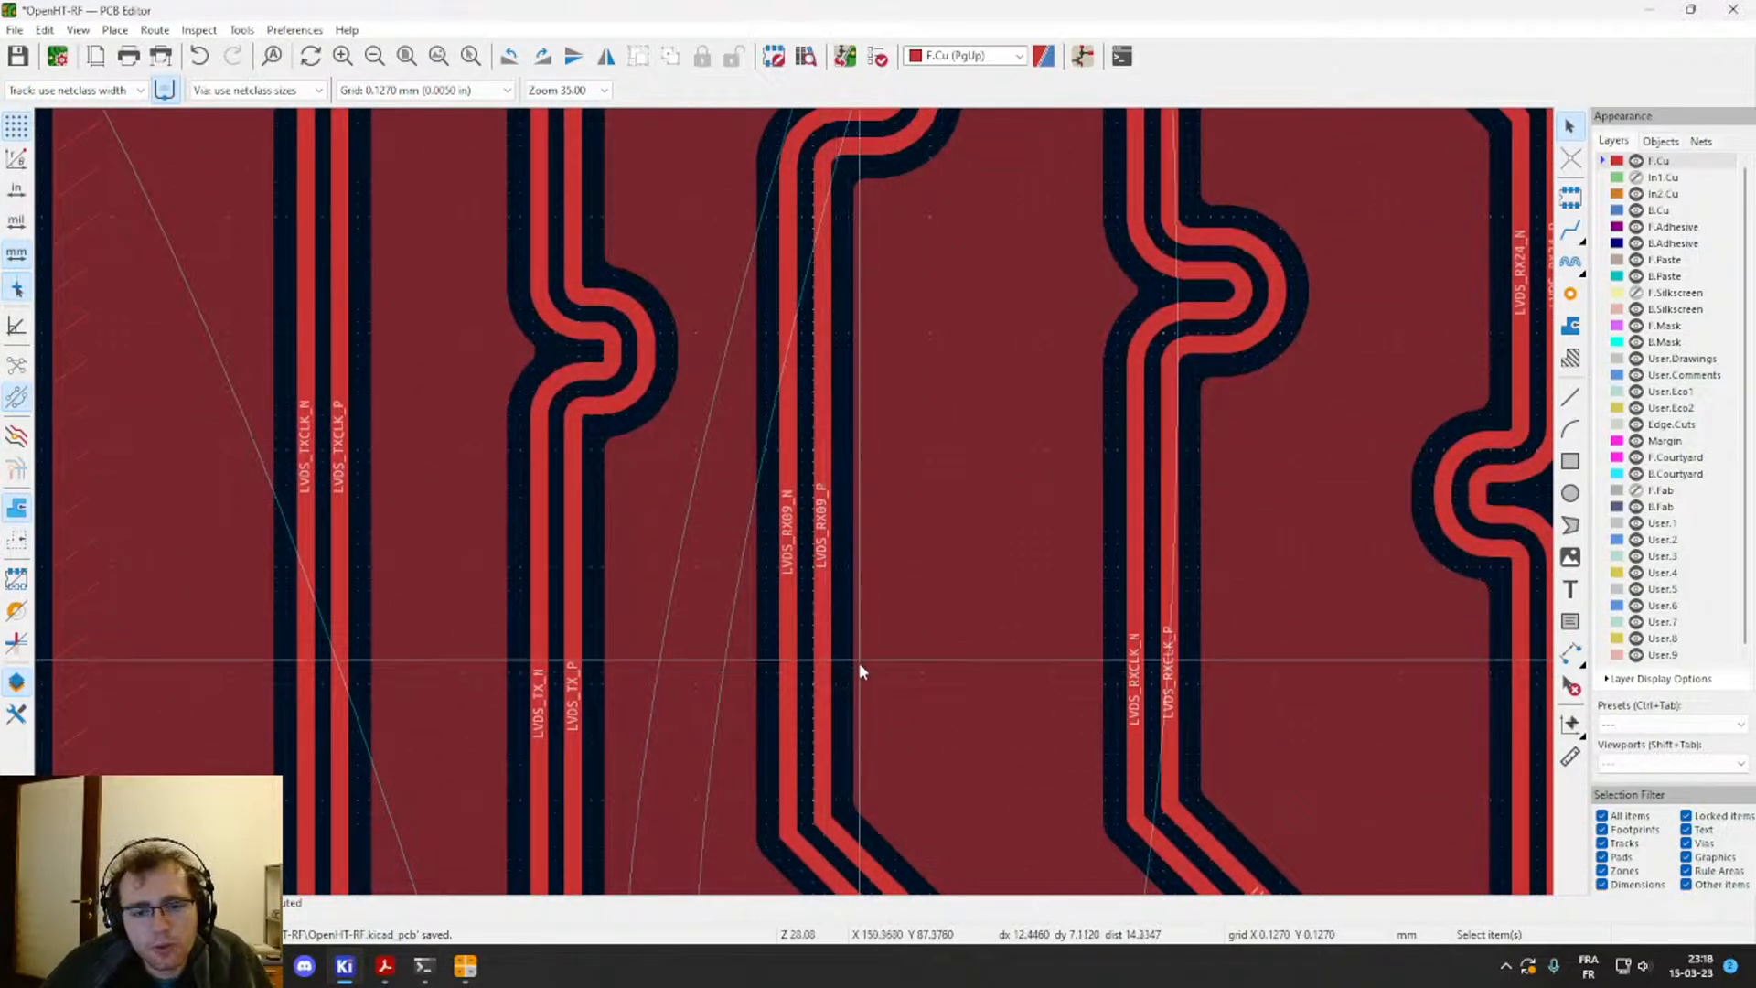
scroll(858, 670, "up", 2)
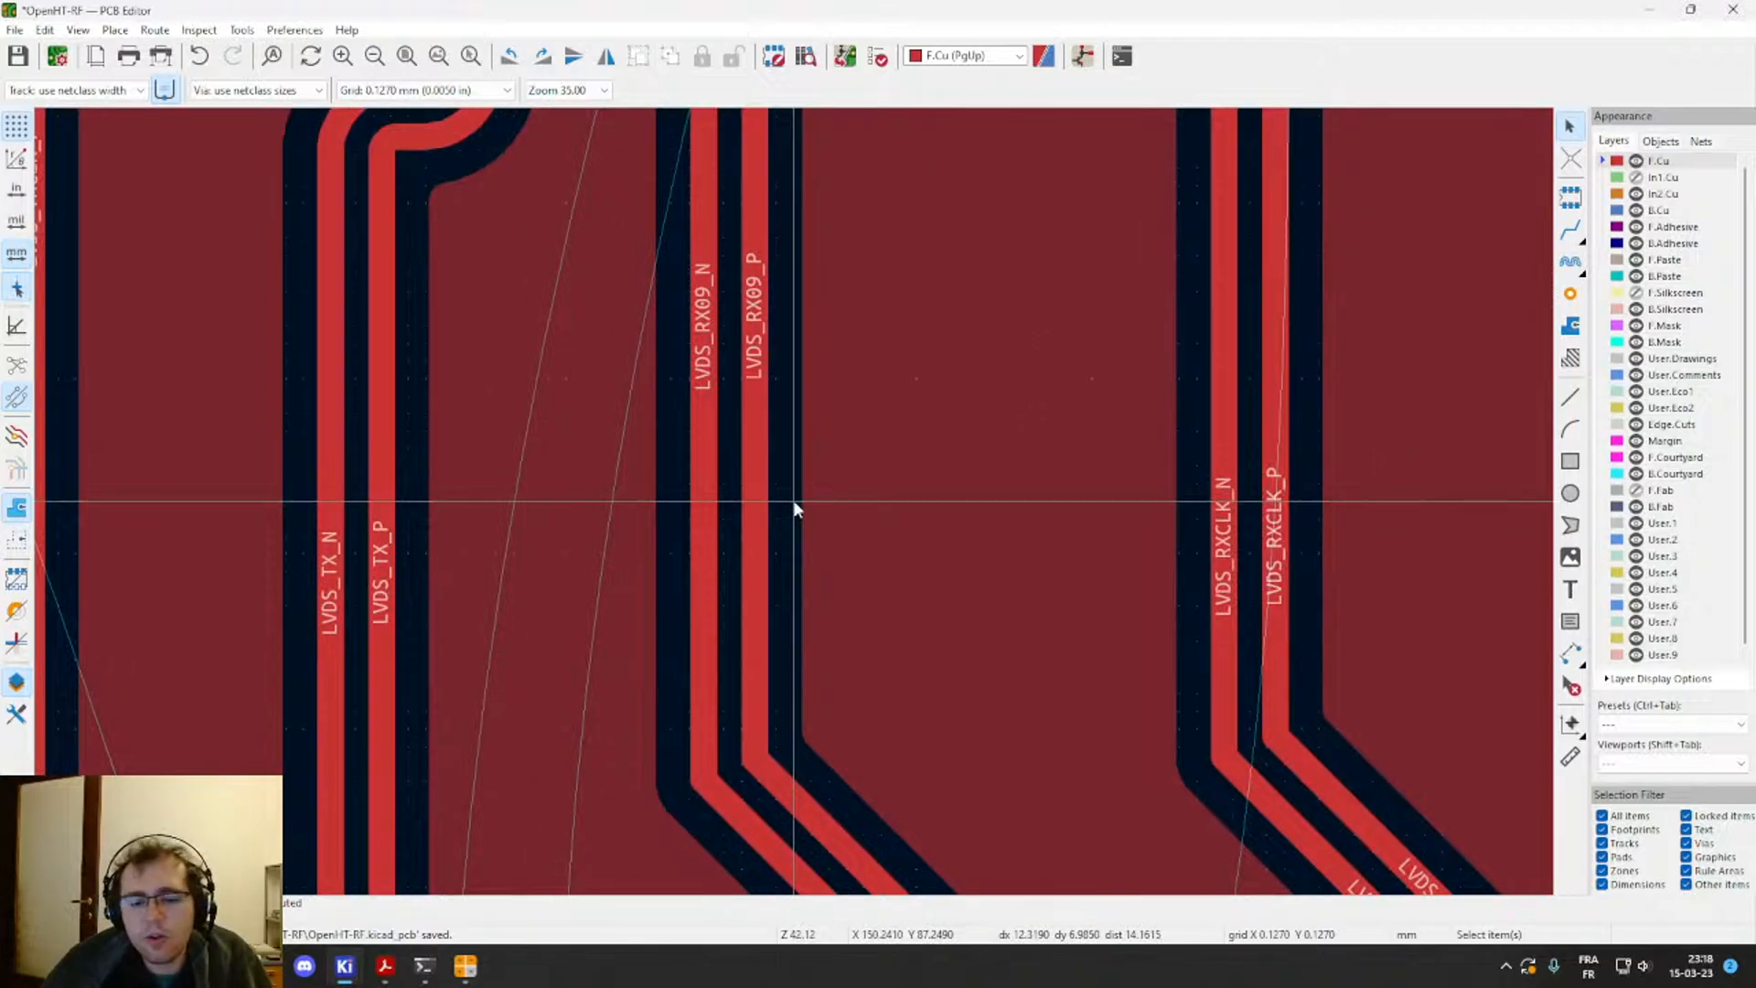
scroll(804, 502, "down", 2)
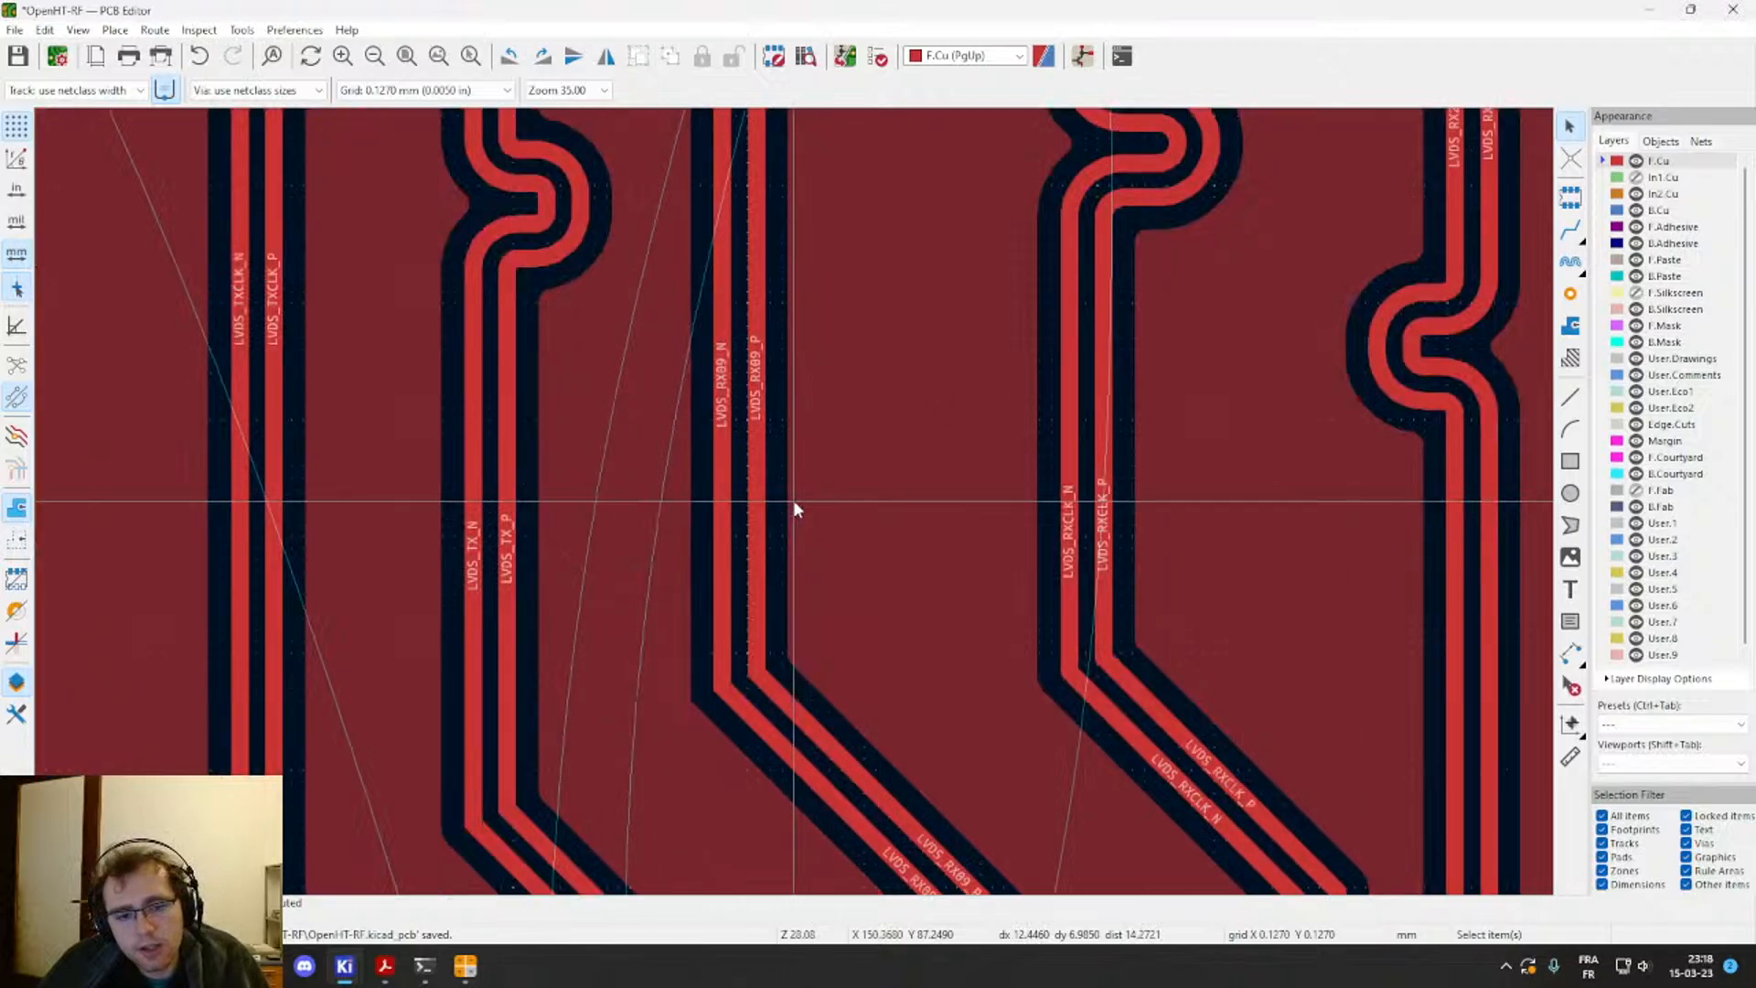
middle_click_drag(766, 431, 796, 596)
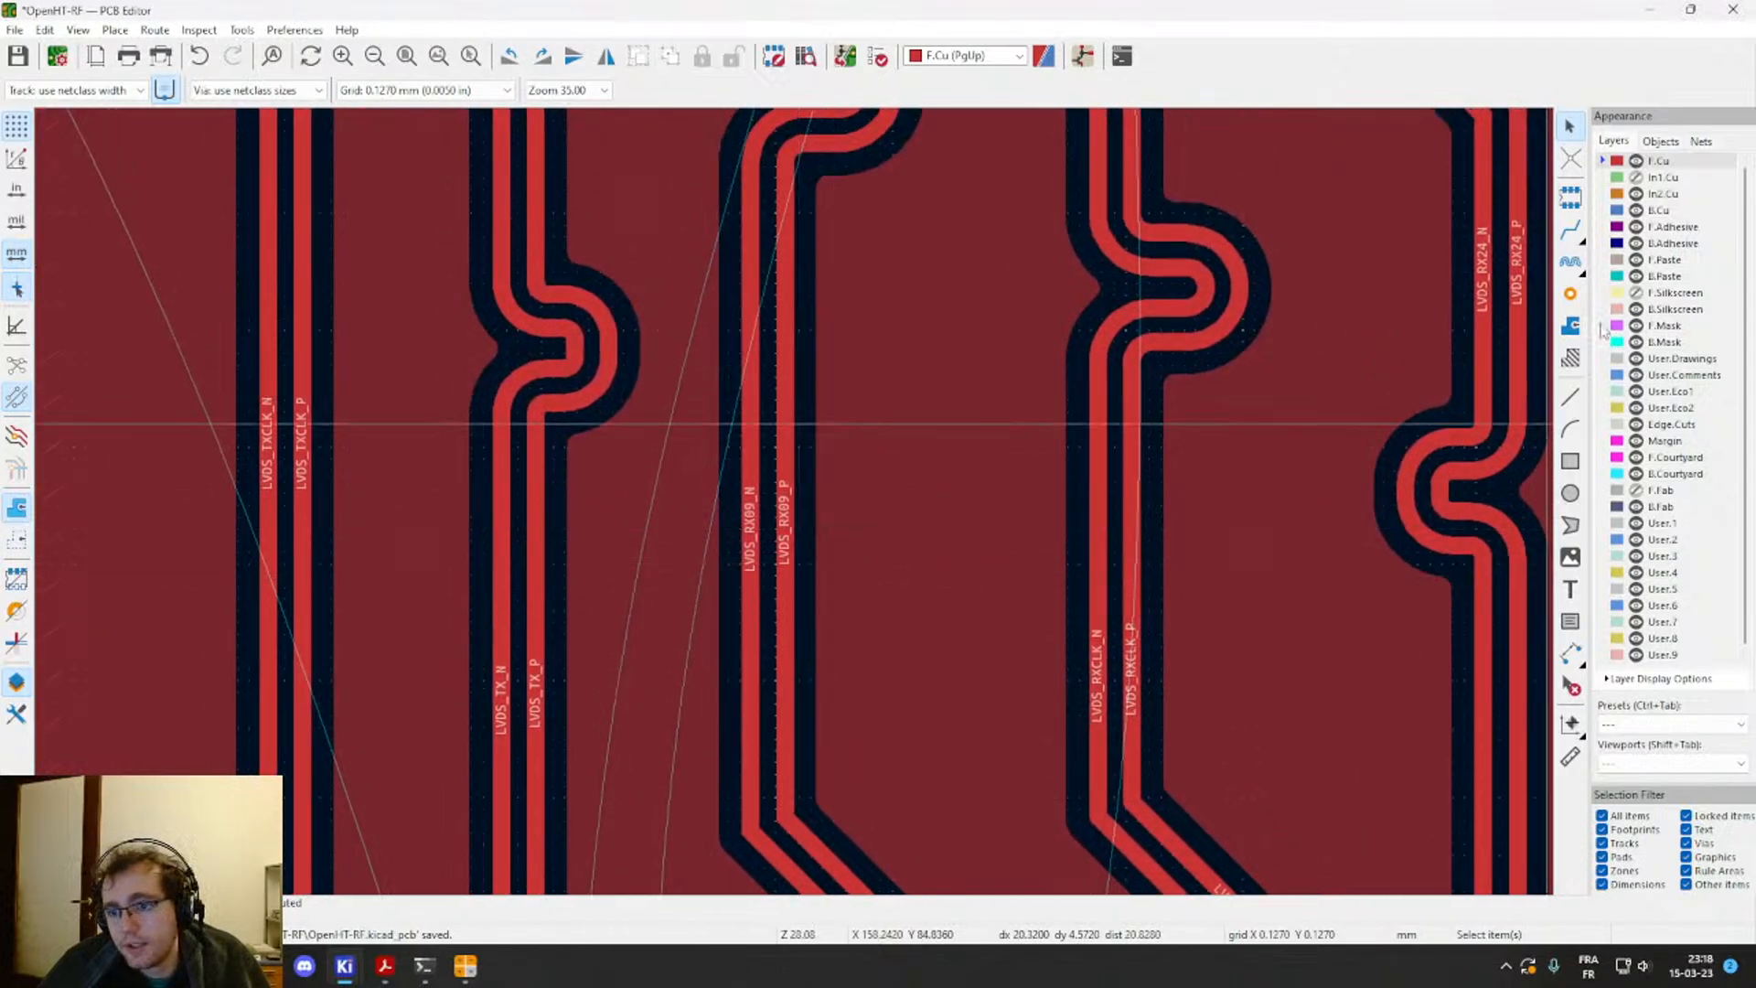
left_click(1571, 294)
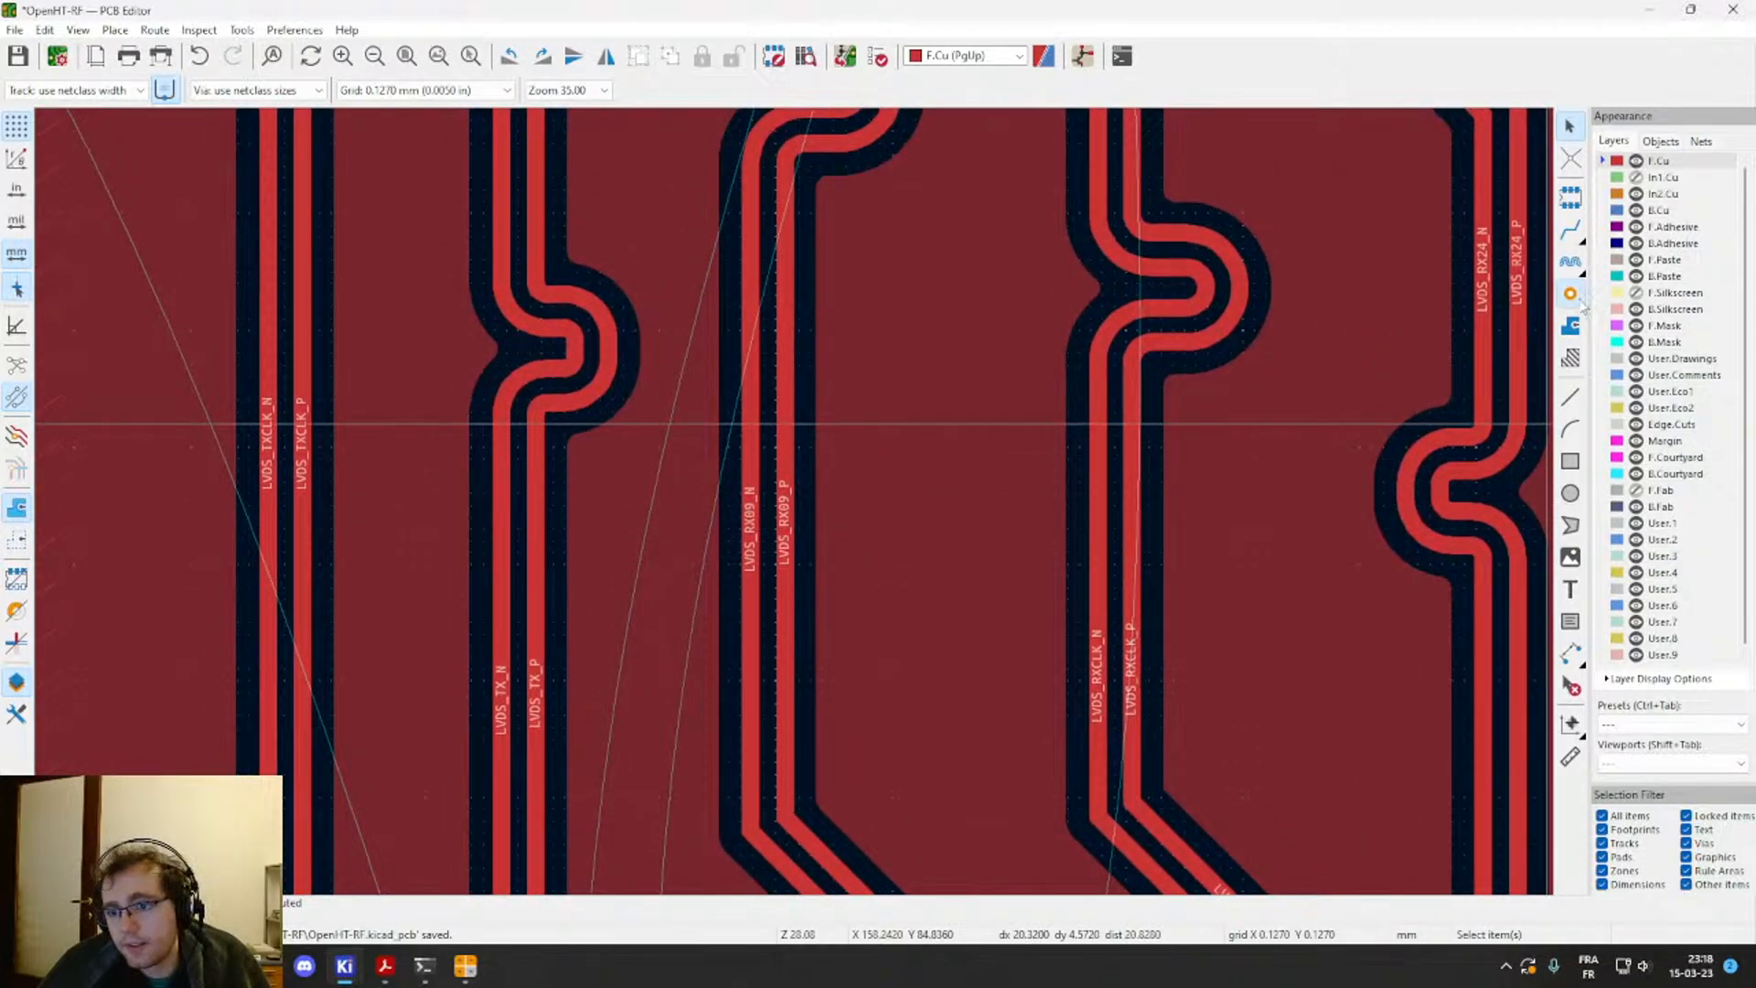
left_click(846, 424)
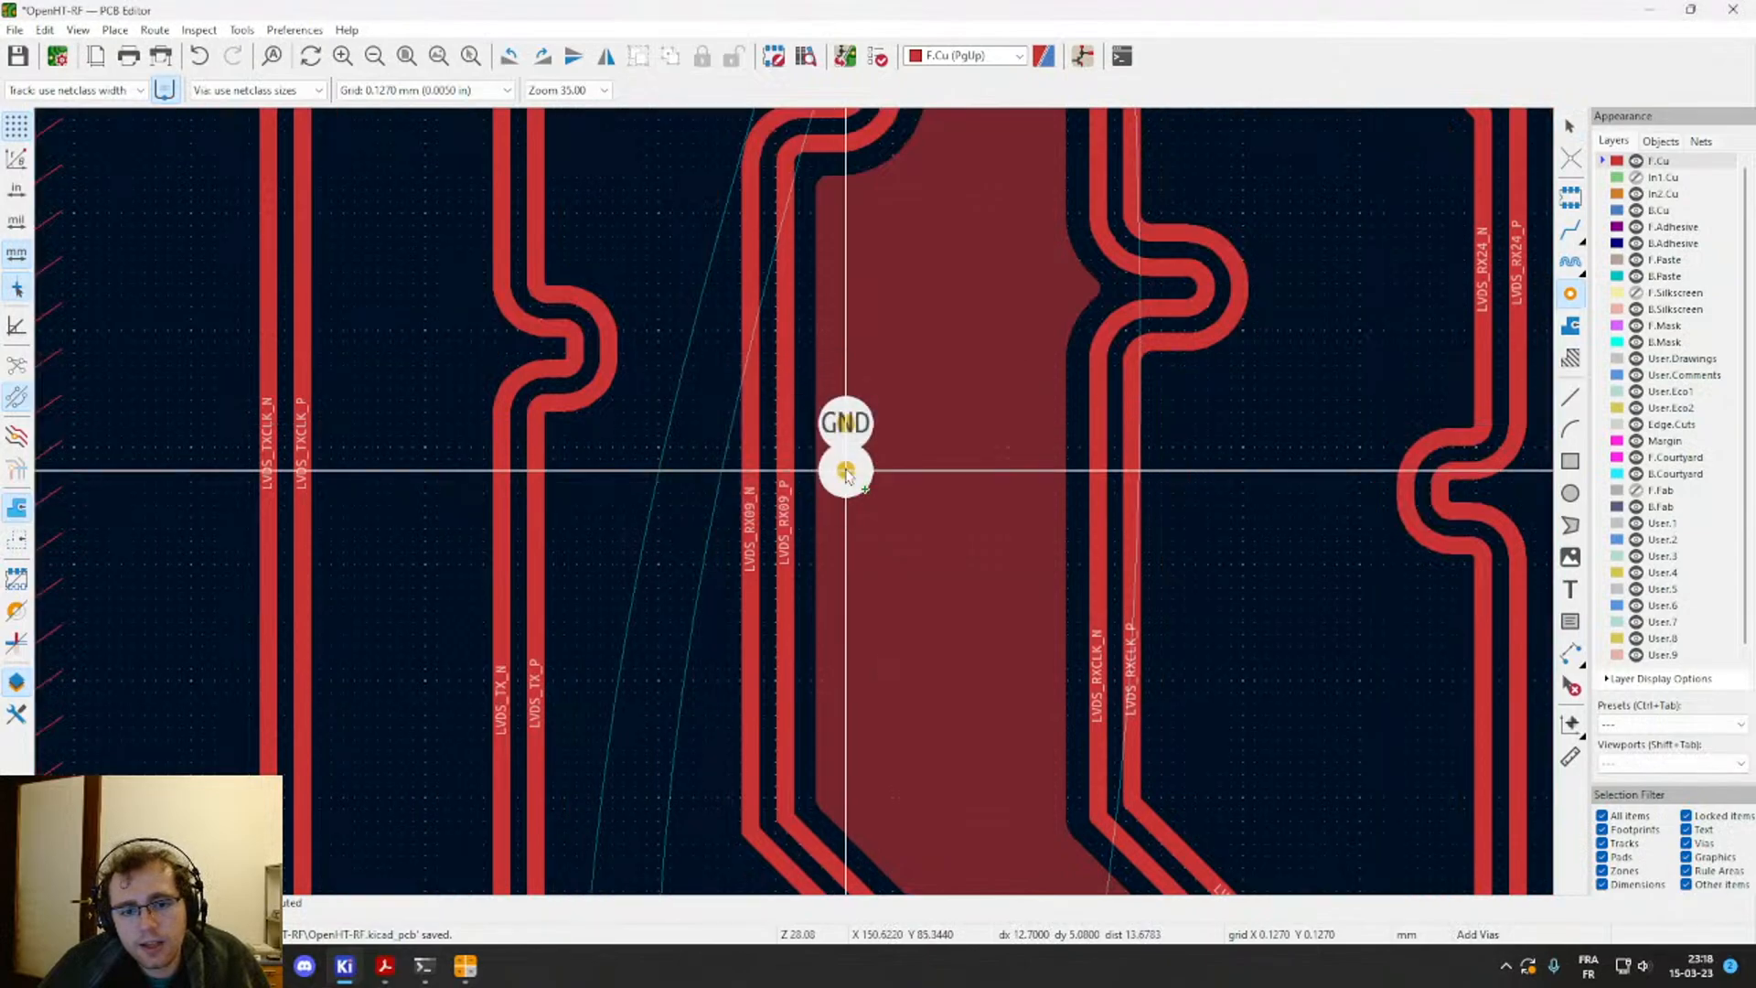
left_click(846, 485)
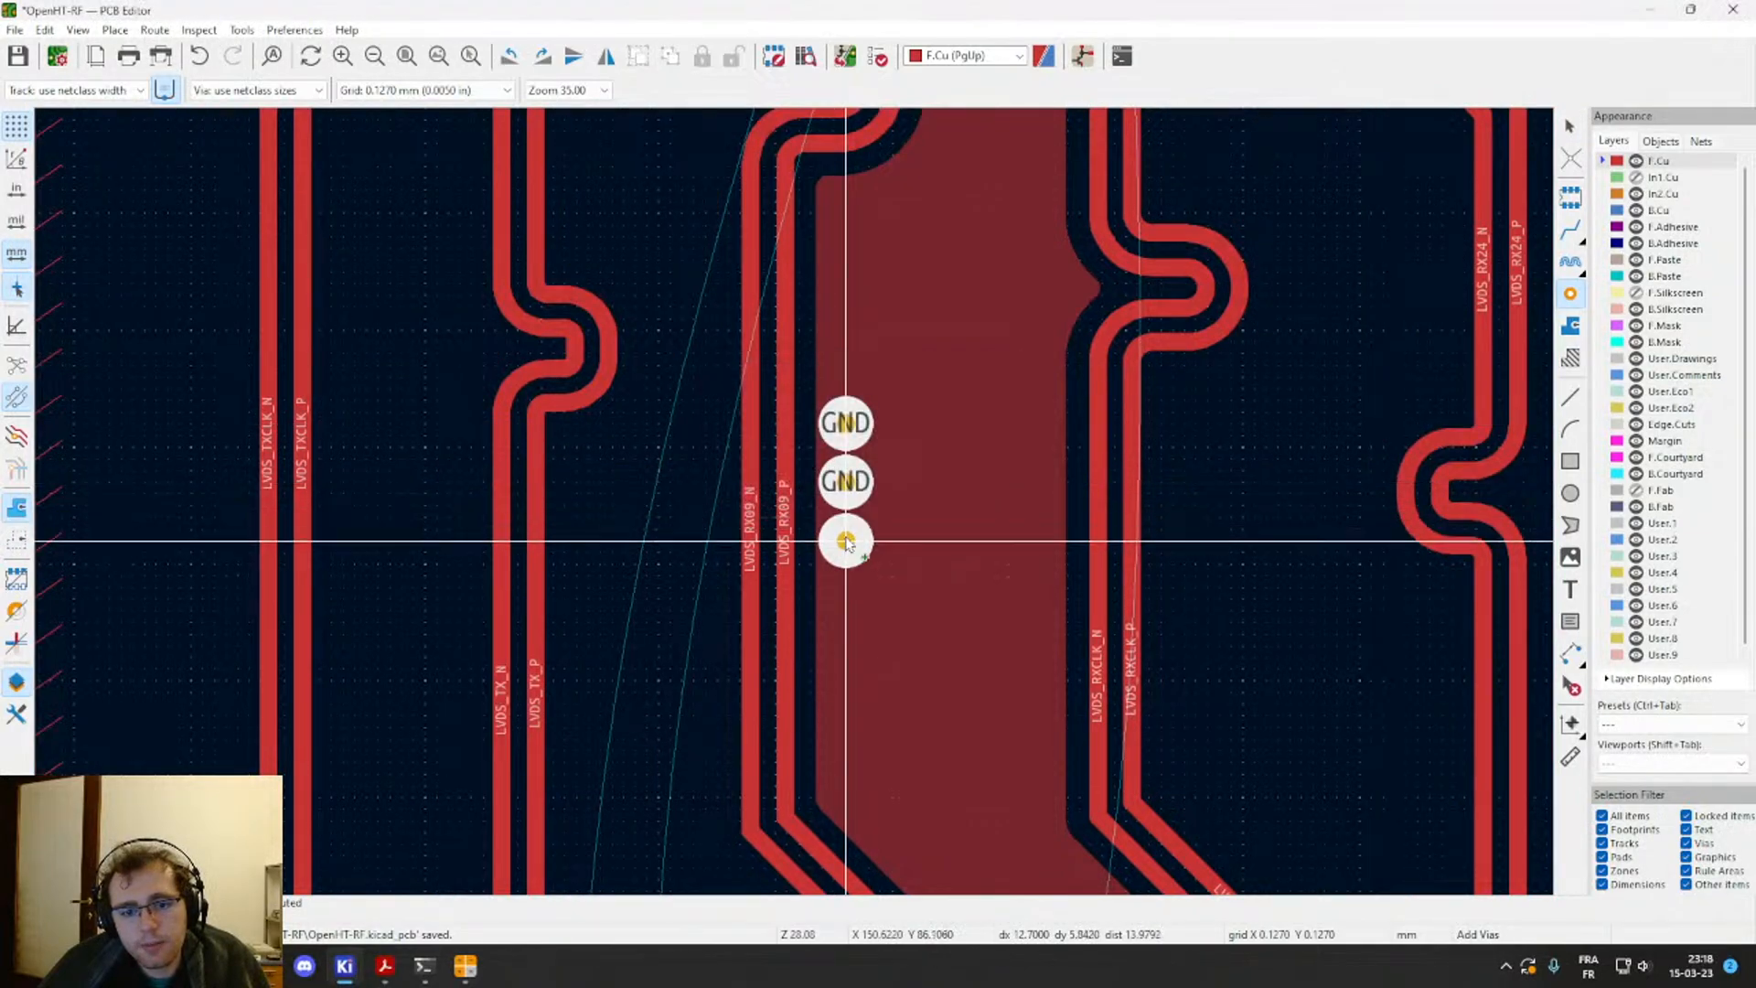
left_click(846, 539)
left_click(846, 598)
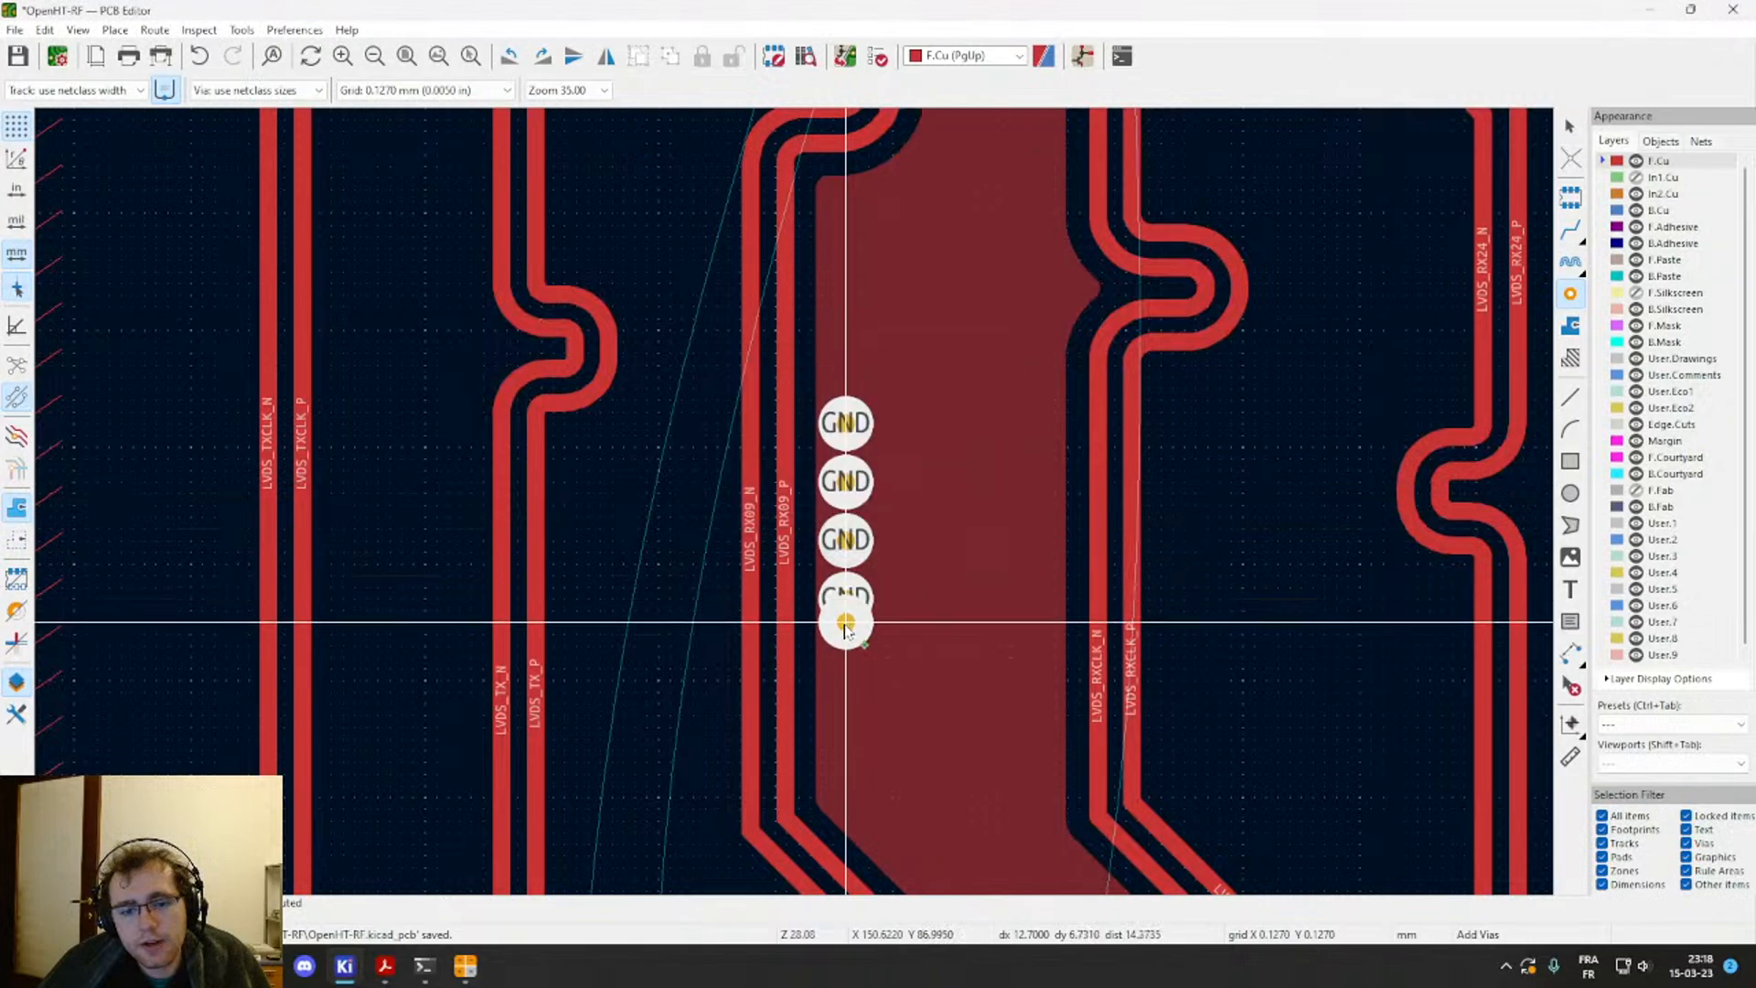
left_click(846, 657)
key("Escape")
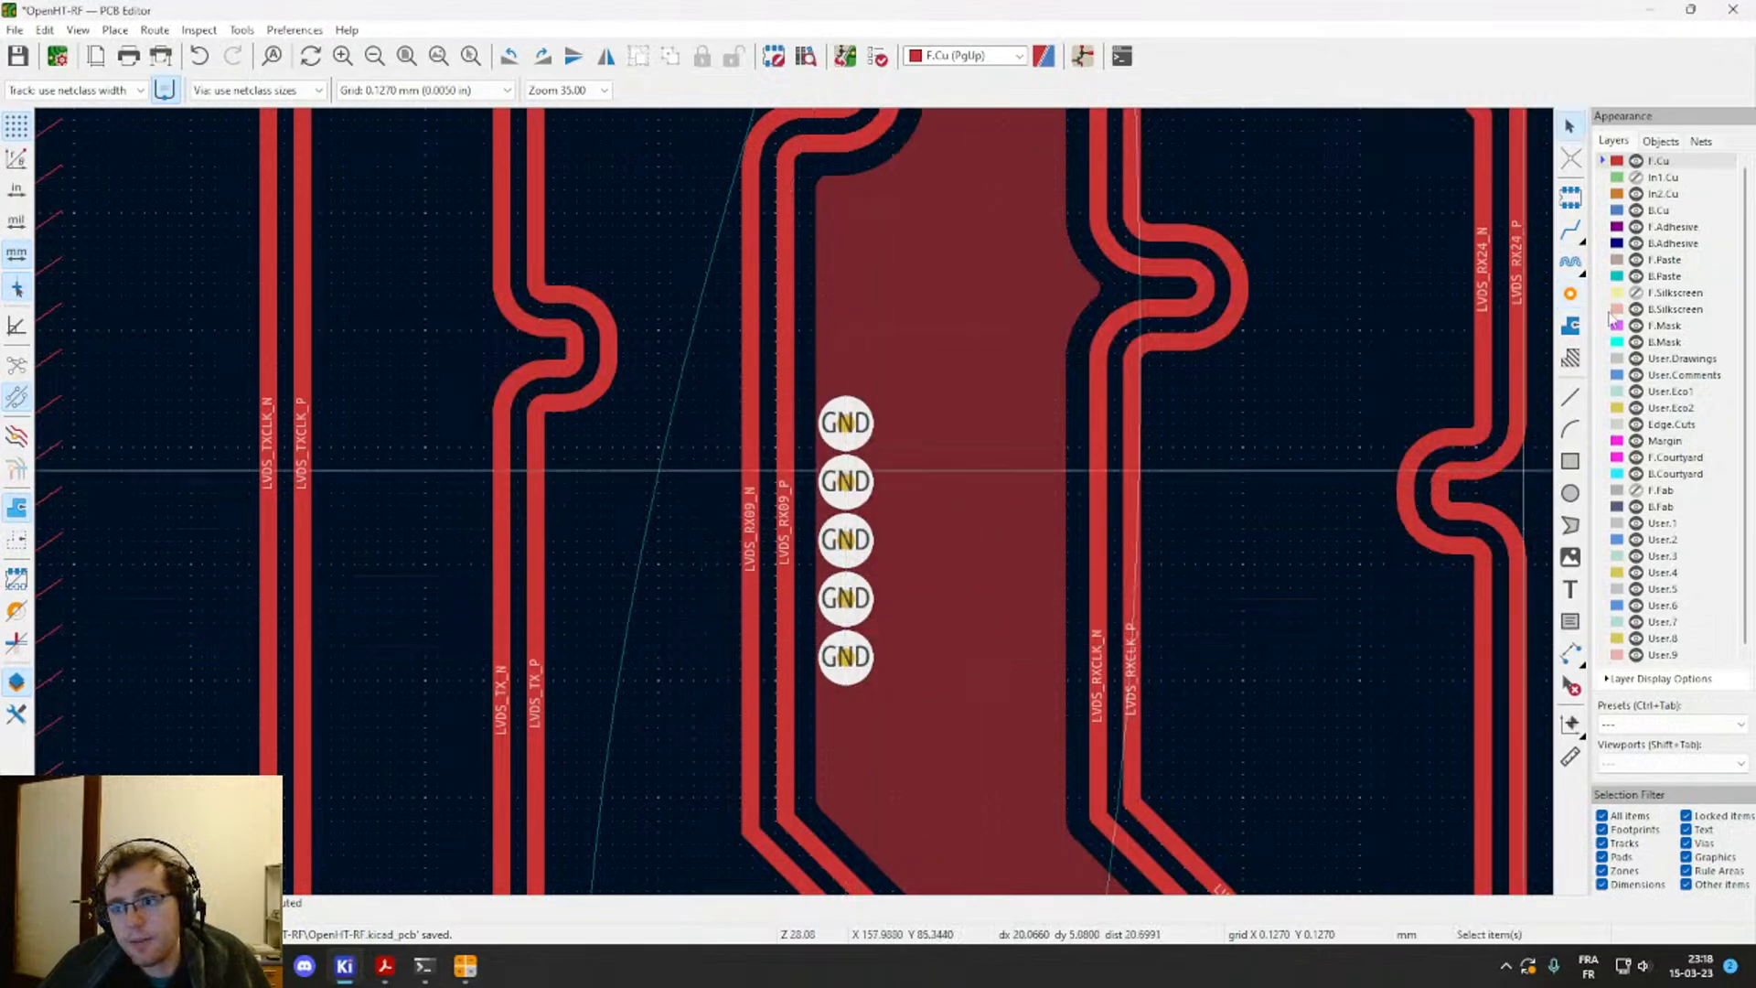
Step: Show the In1.Cu layer and inspect the extent of its ground plane across the board
left_click(1636, 177)
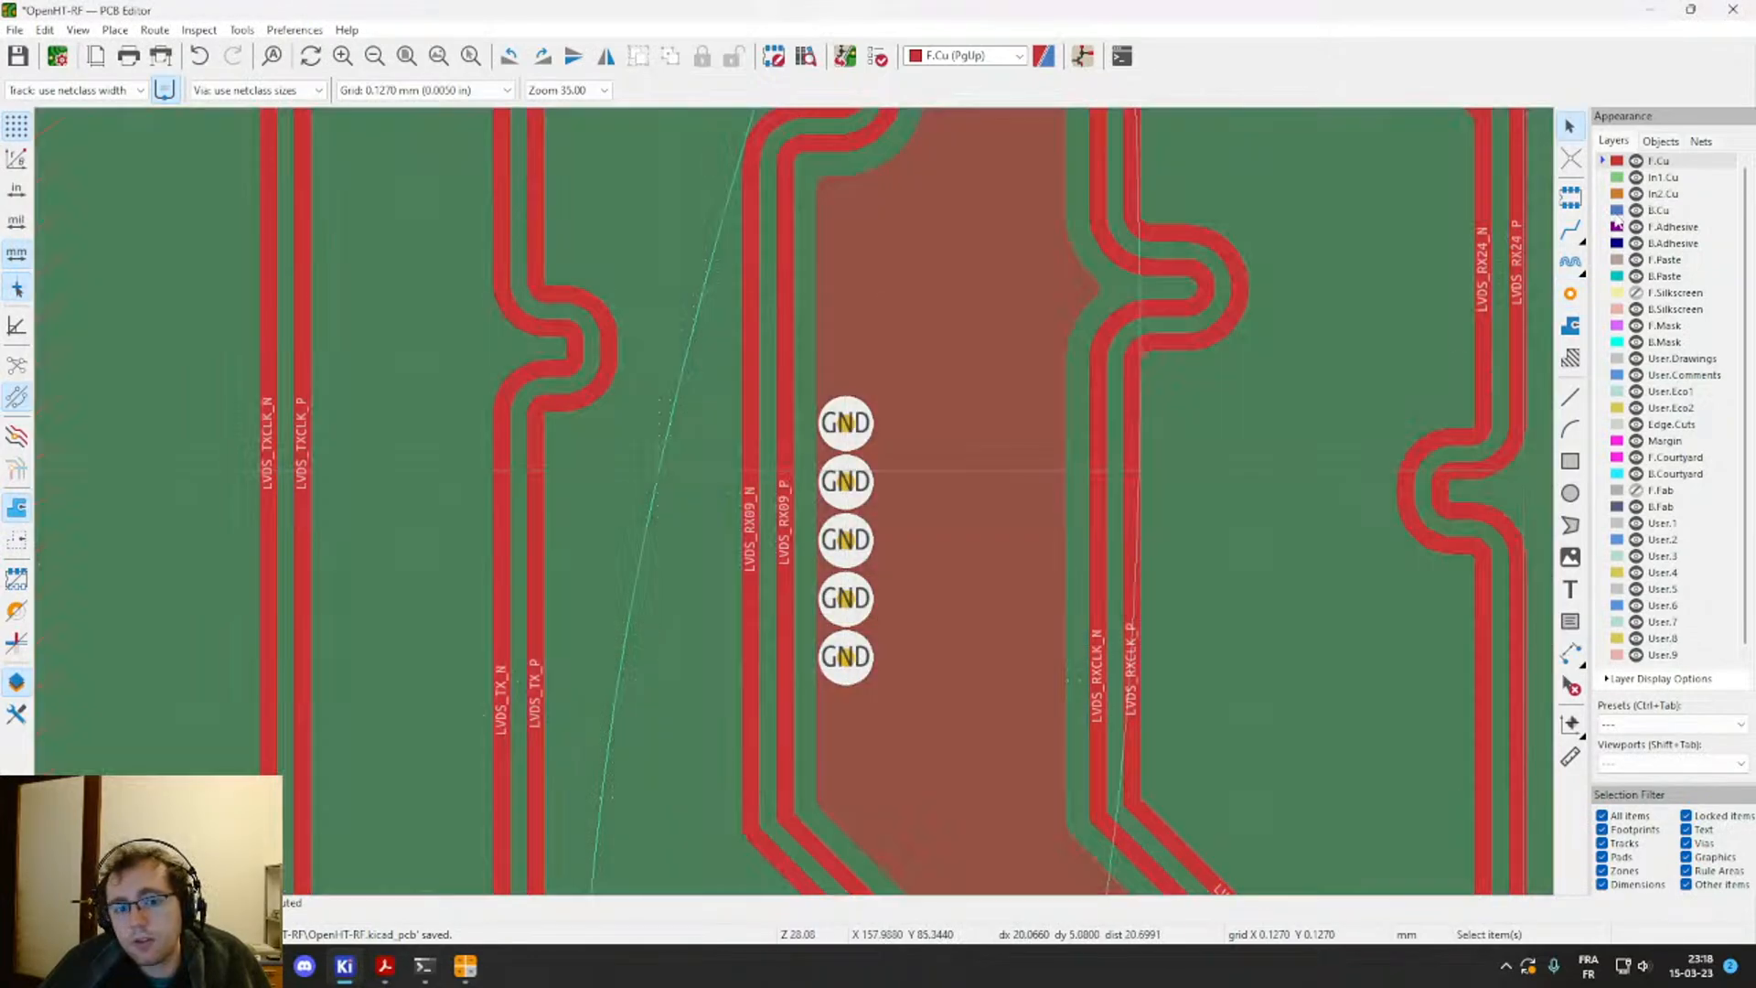
left_click(685, 518)
scroll(796, 511, "down", 4)
scroll(795, 511, "down", 3)
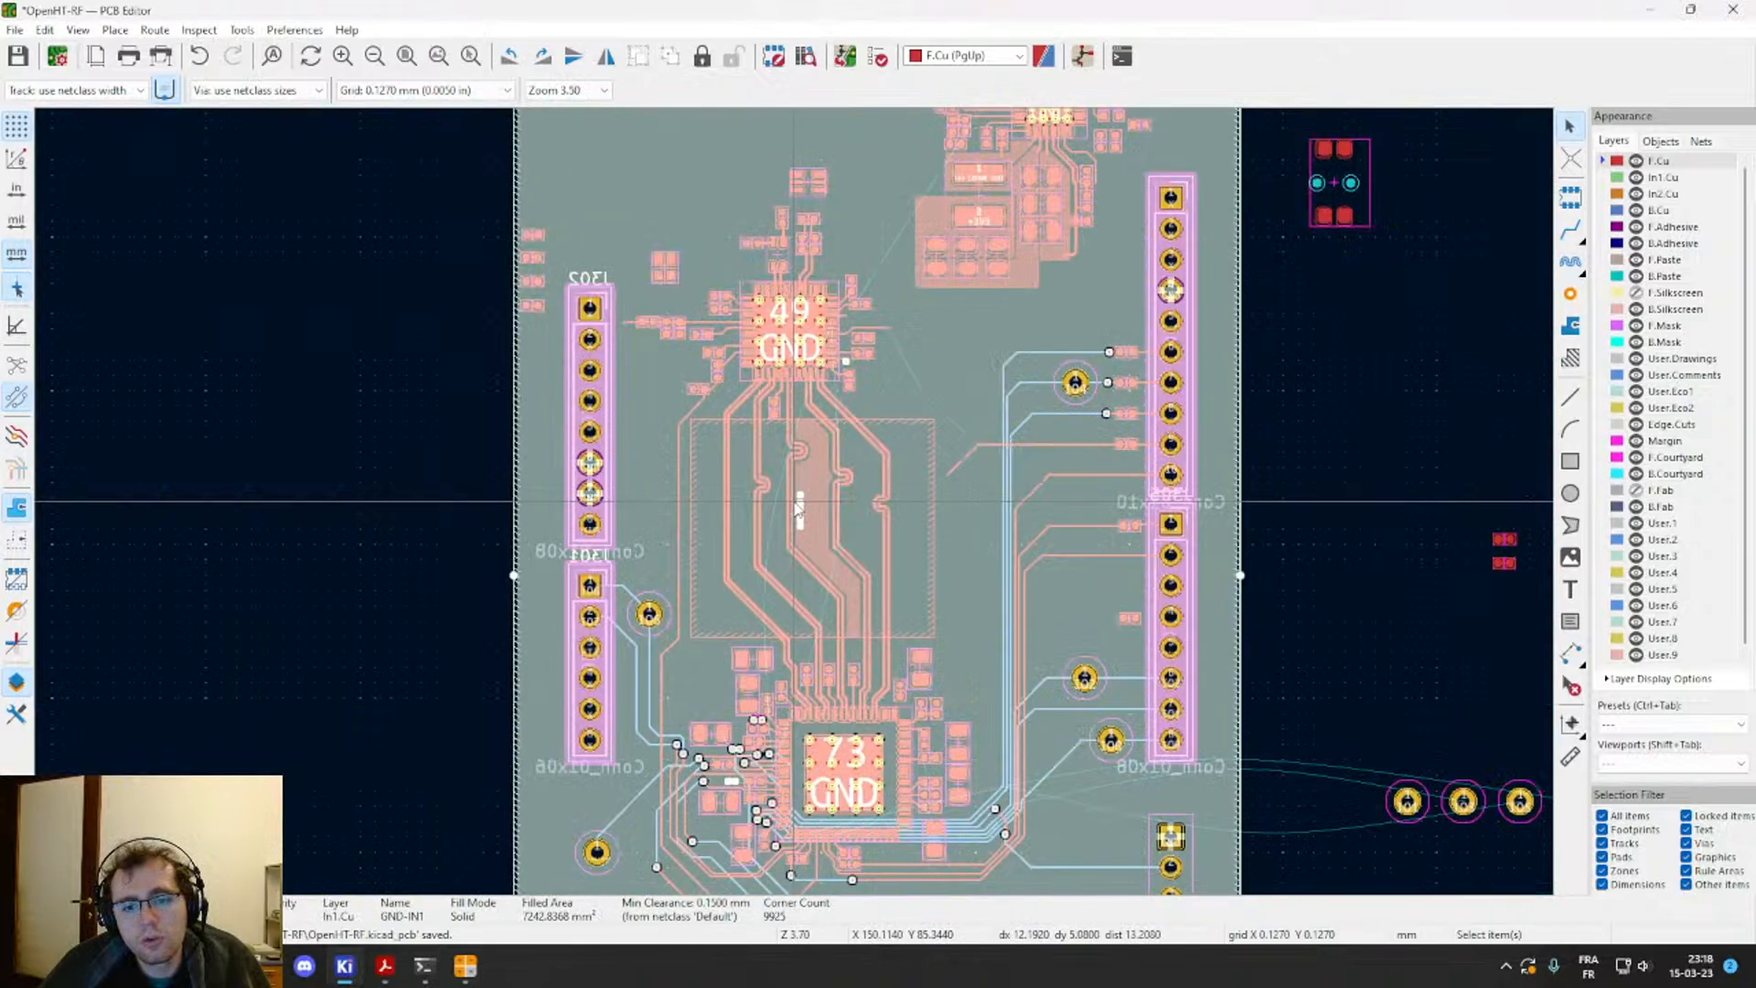
left_click(383, 527)
Step: Examine the via column beside LVDS_RX09_P against the In1.Cu plane and select its uppermost GND via
scroll(835, 529, "up", 4)
middle_click_drag(663, 373, 729, 570)
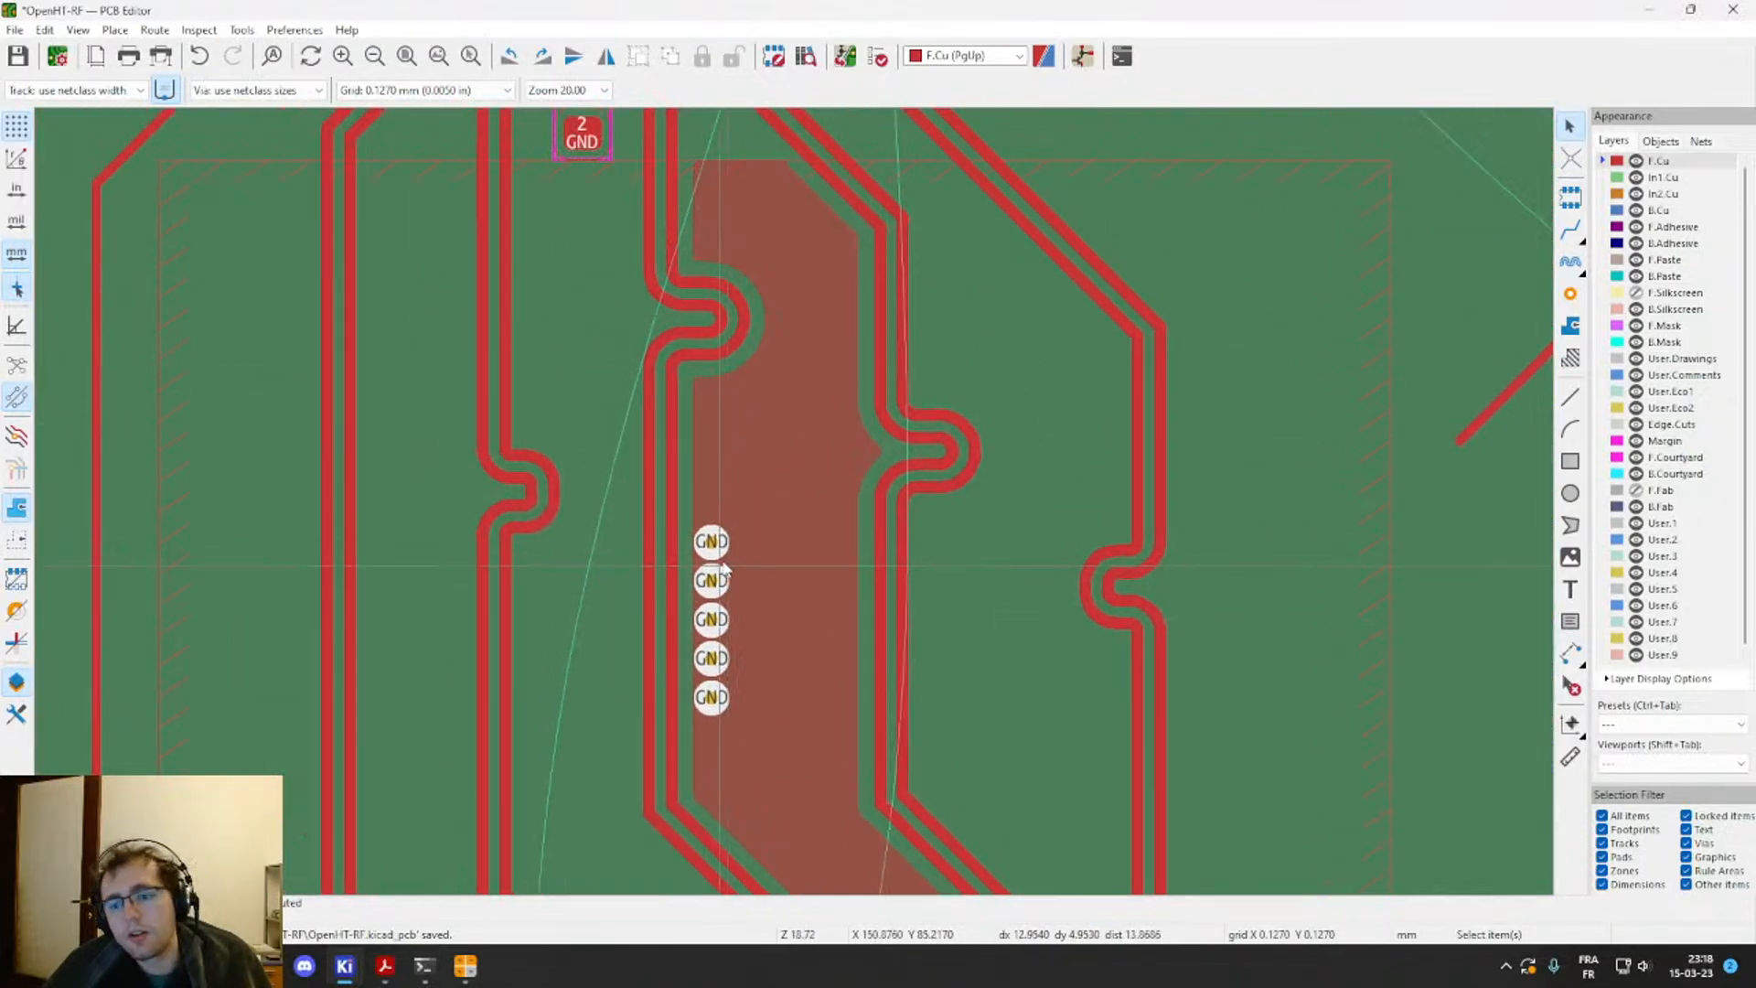
scroll(695, 517, "up", 3)
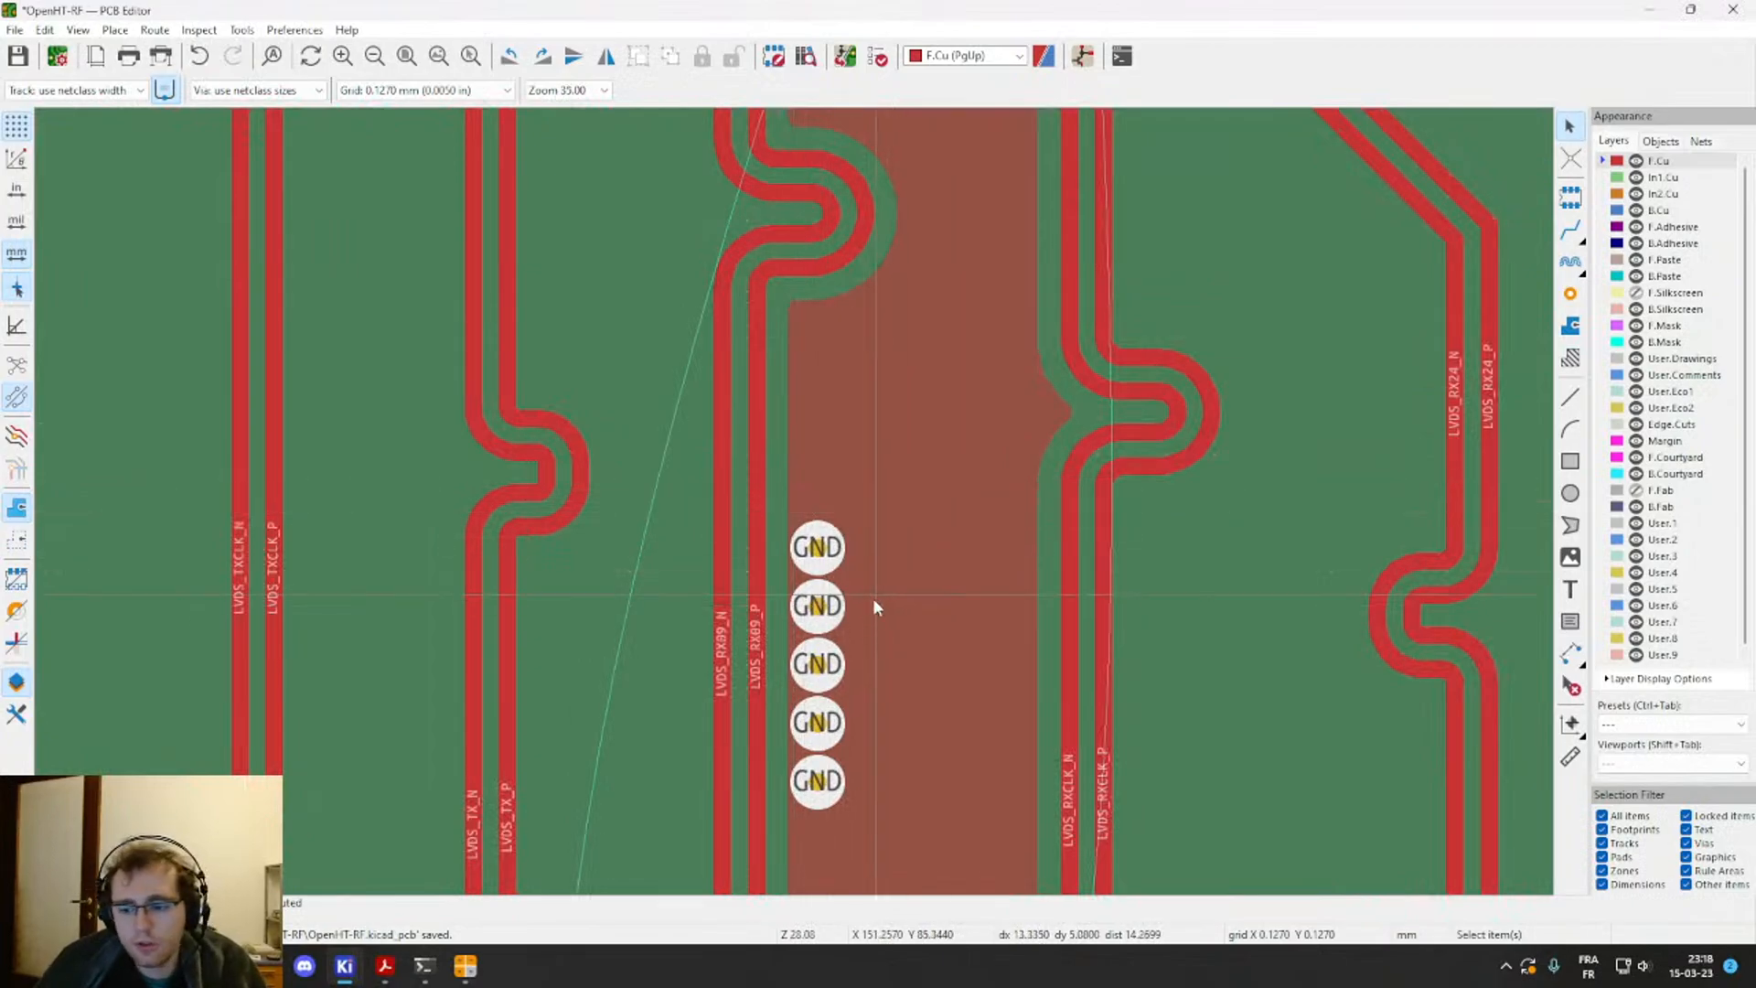
middle_click_drag(829, 619, 864, 541)
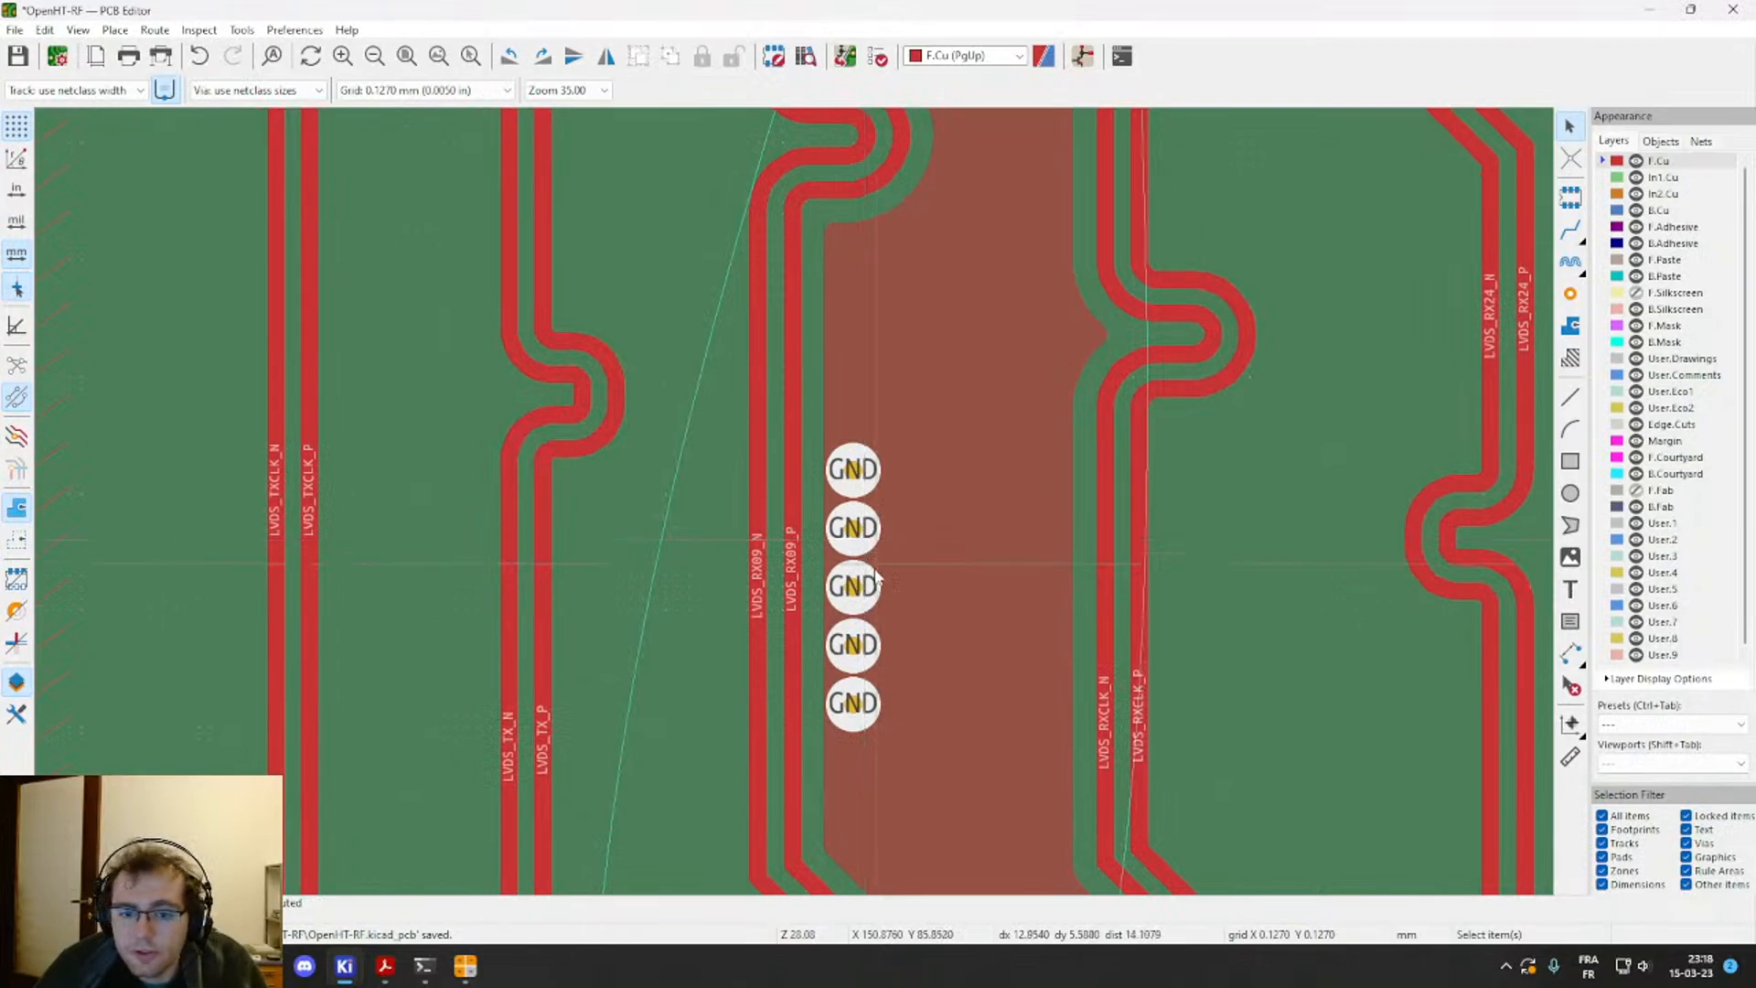
left_click(865, 539)
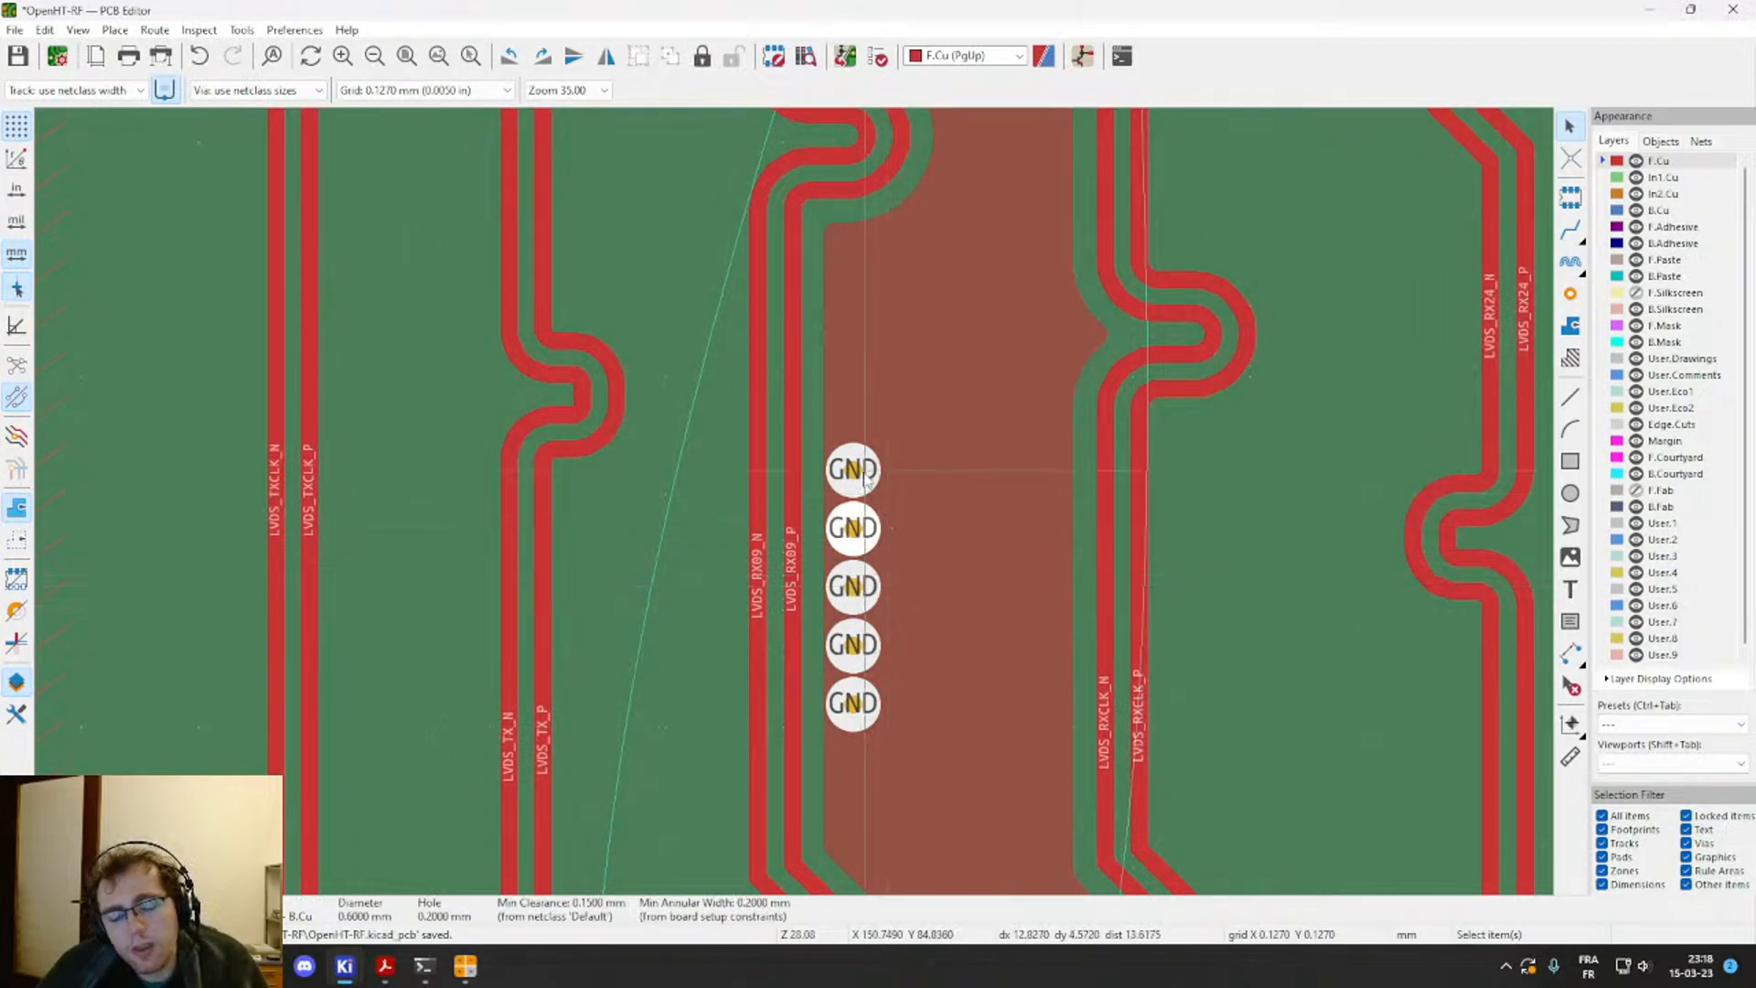
Step: Inspect the F.Cu ground zone with its GND via column and check the properties of the adjacent LVDS_RX09_P track
left_click(938, 541)
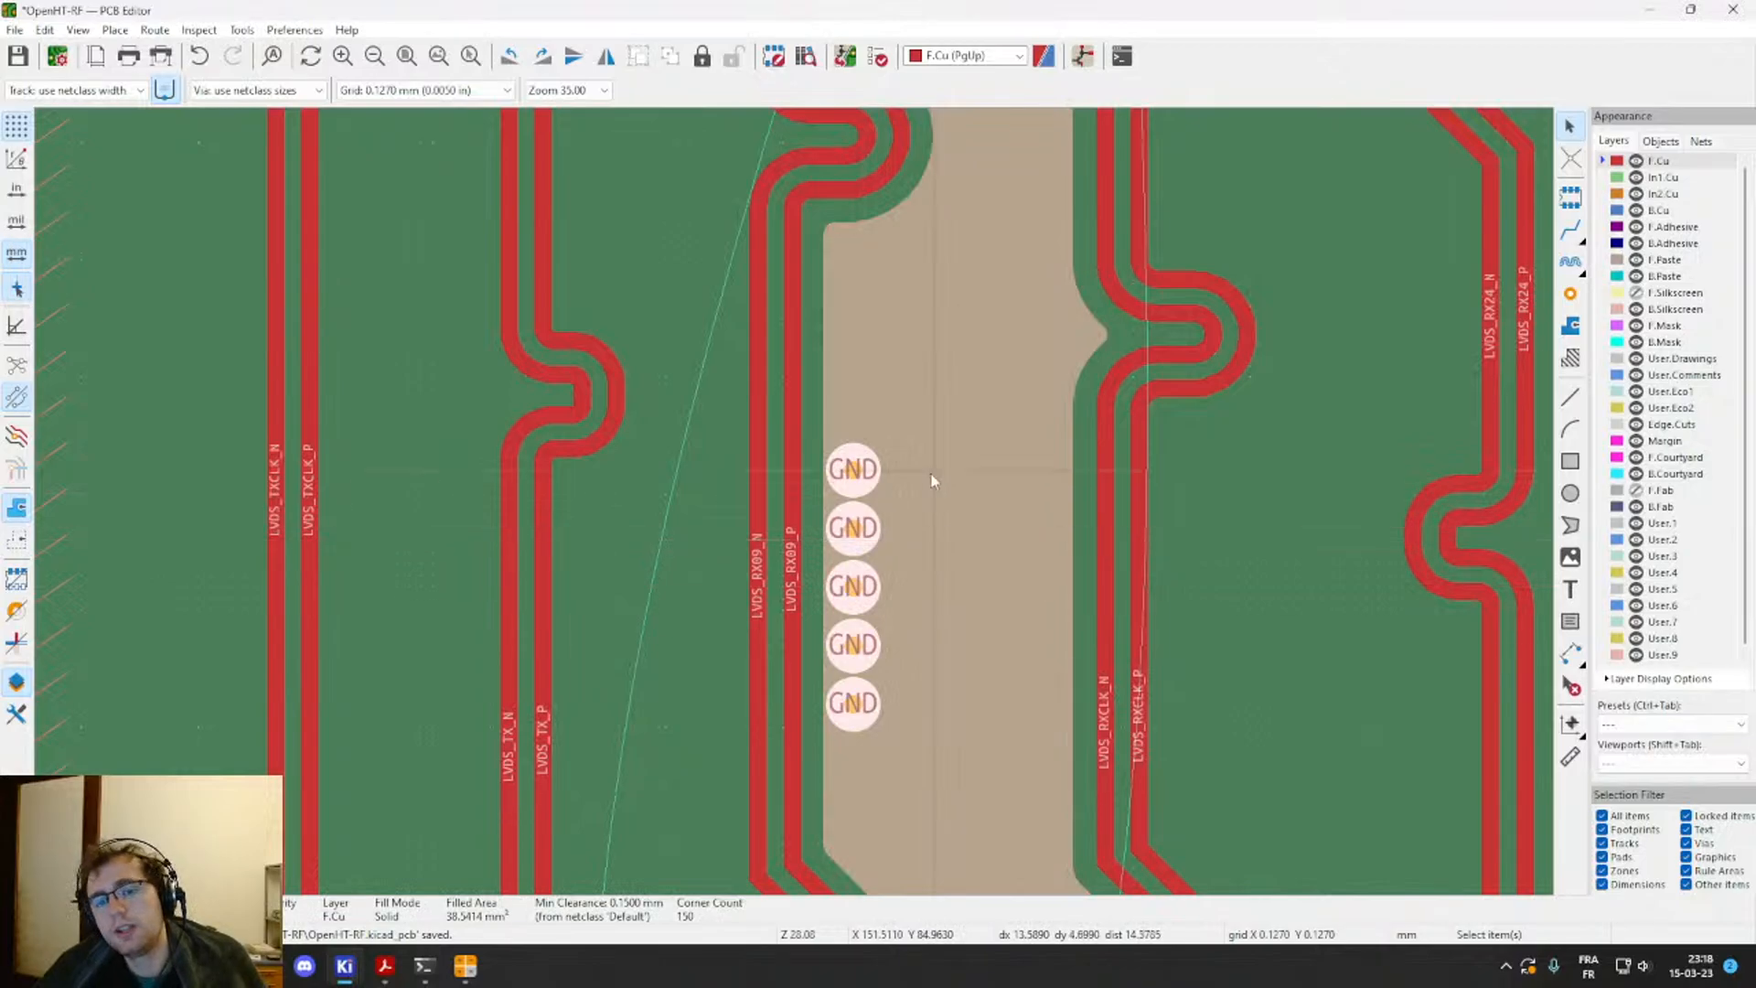
middle_click_drag(923, 446, 973, 388)
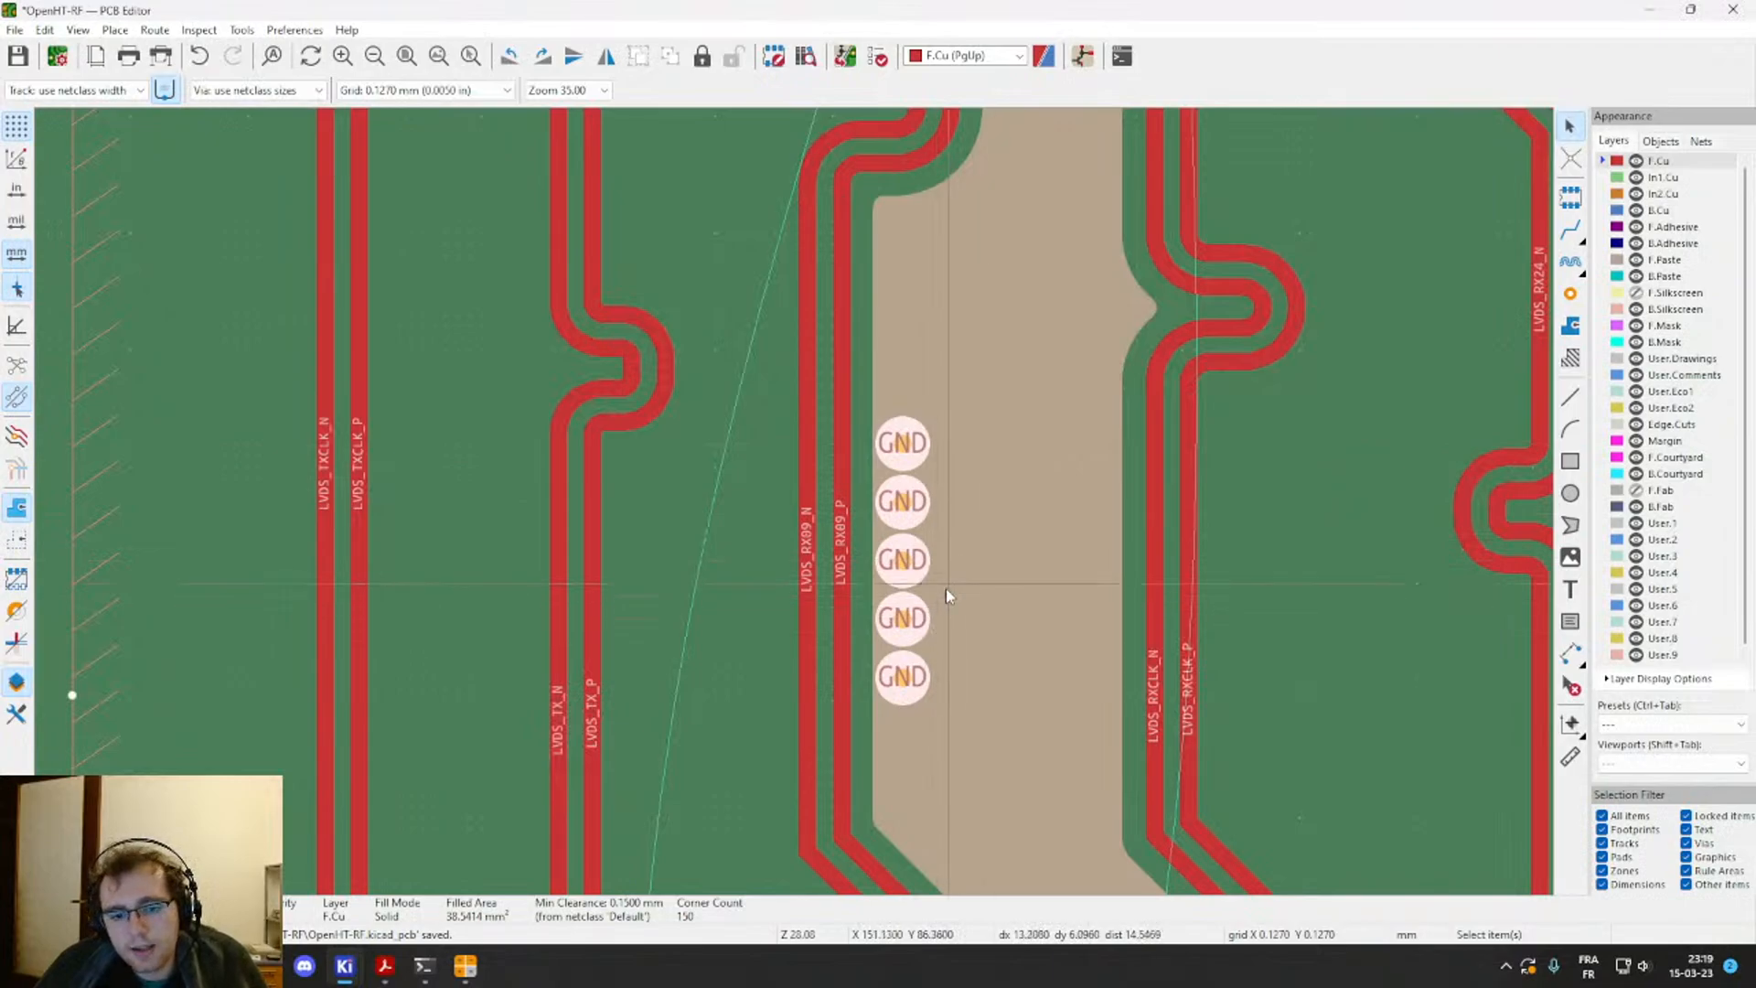
scroll(1213, 535, "down", 2)
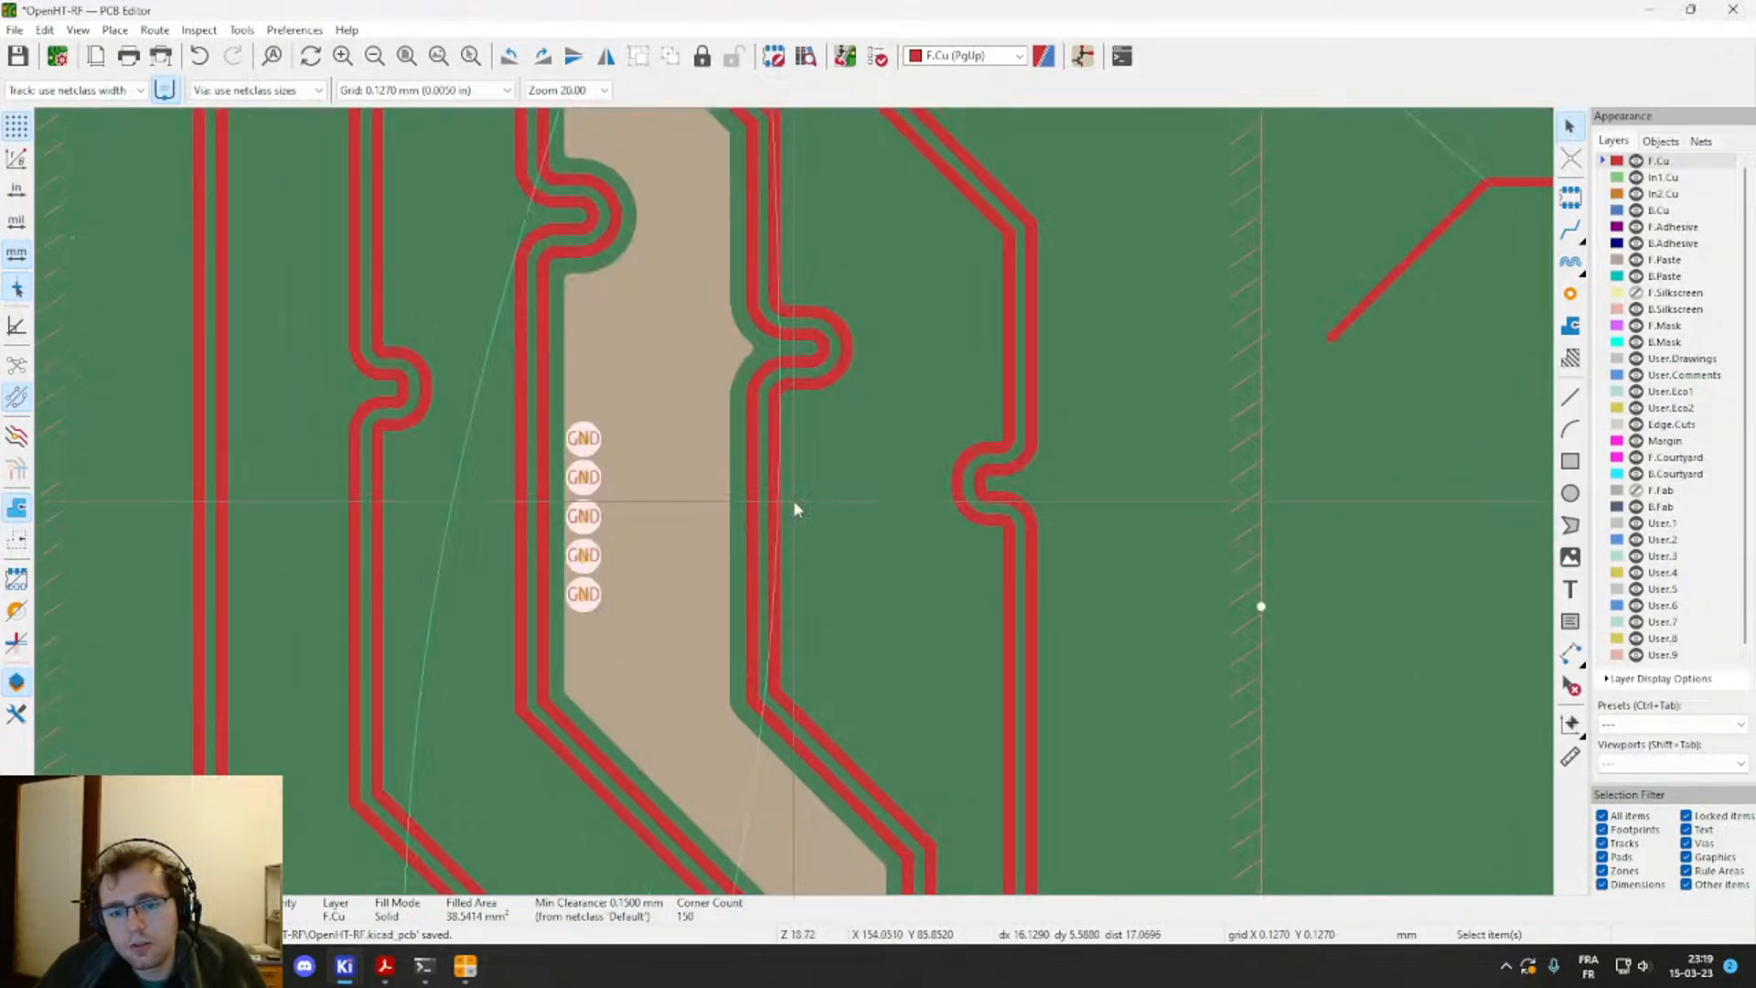
scroll(1107, 462, "down", 3)
scroll(98, 491, "down", 2)
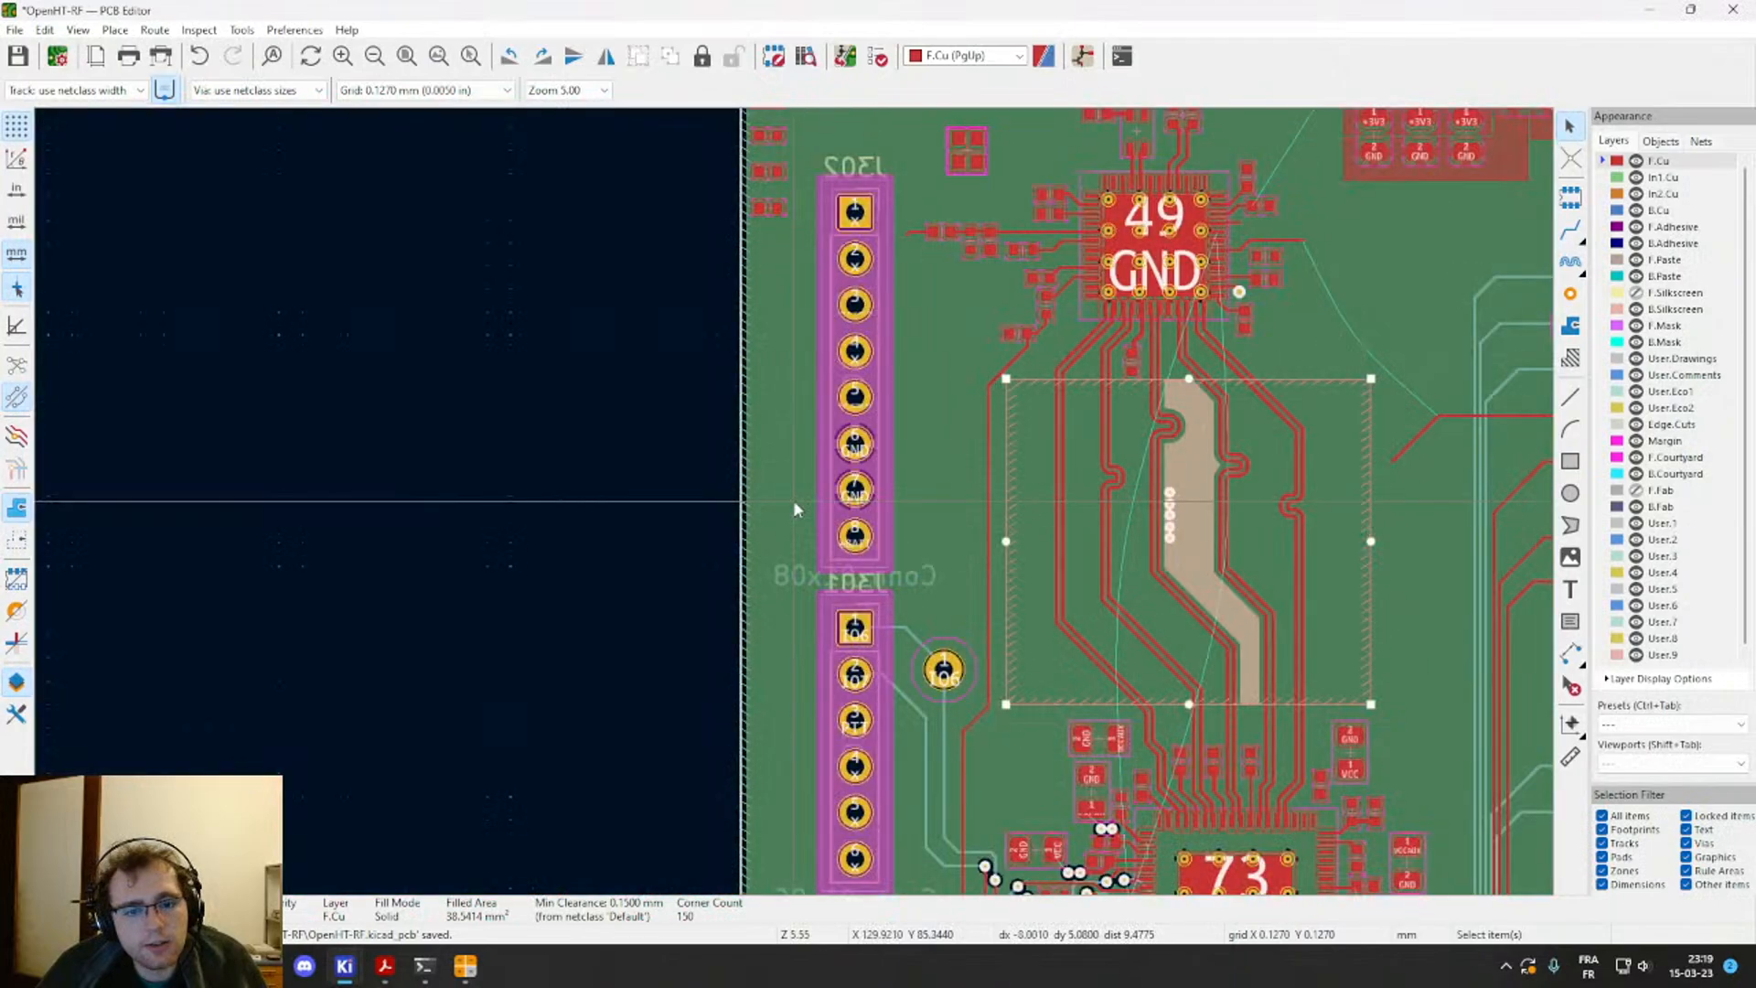
left_click(674, 479)
scroll(668, 483, "up", 2)
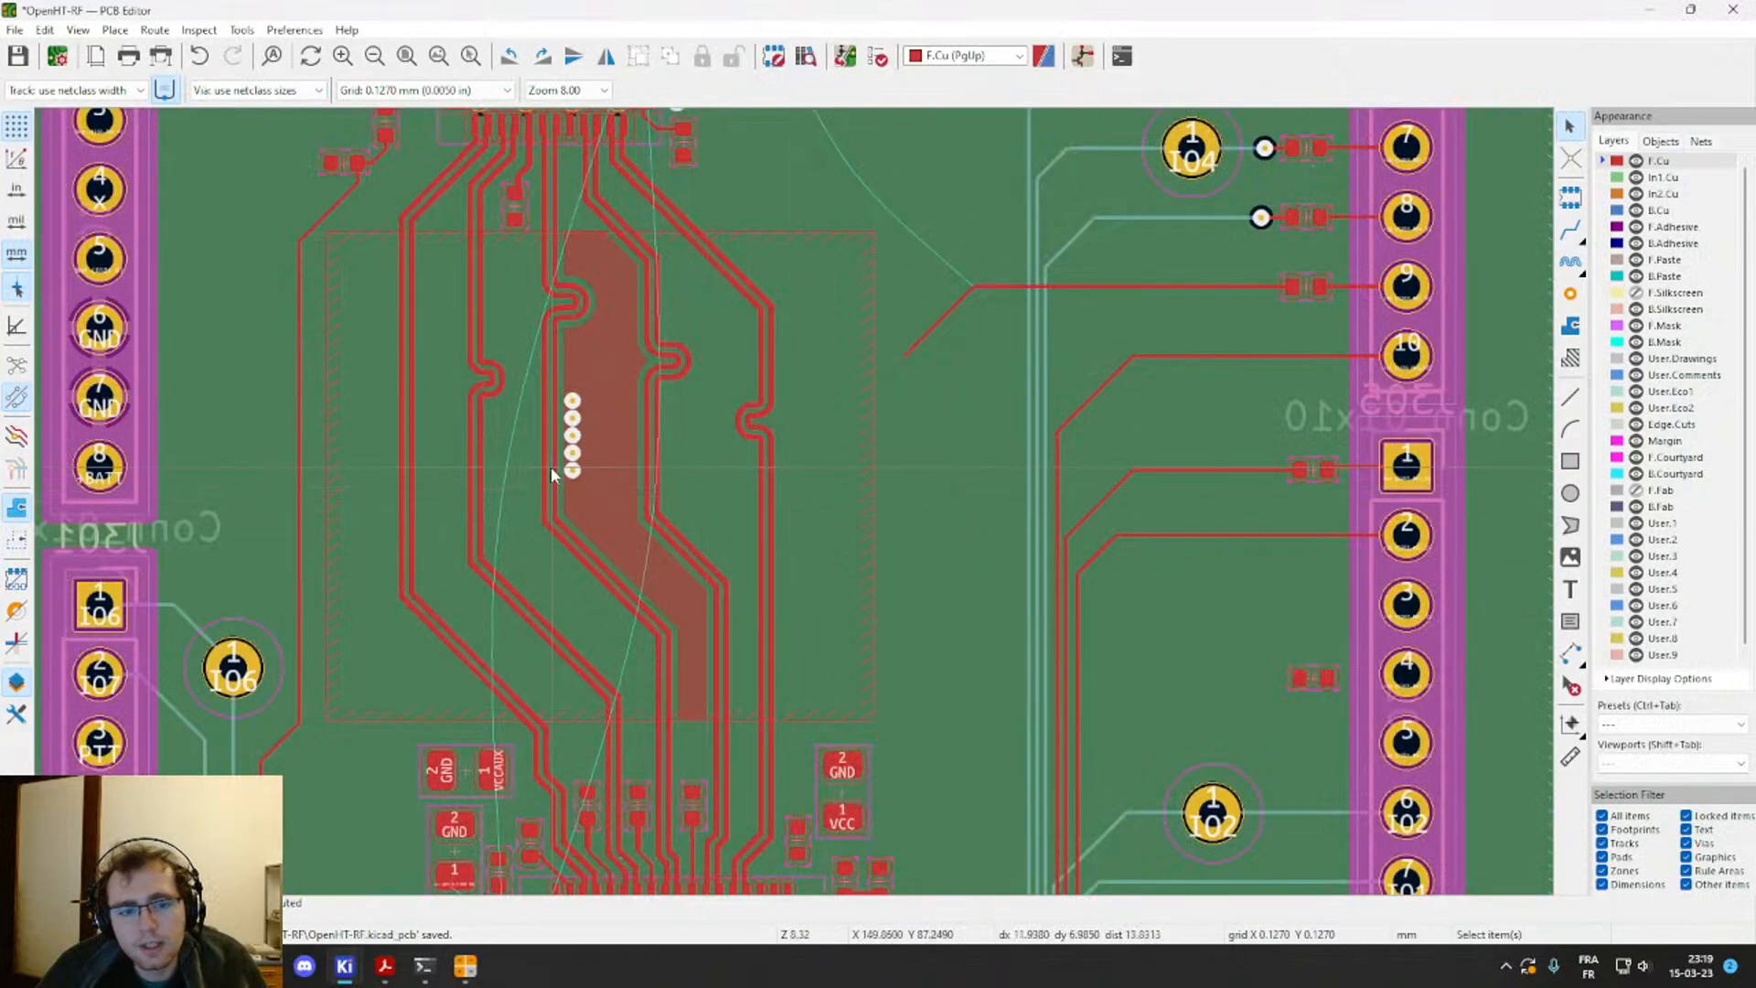
scroll(550, 466, "up", 1)
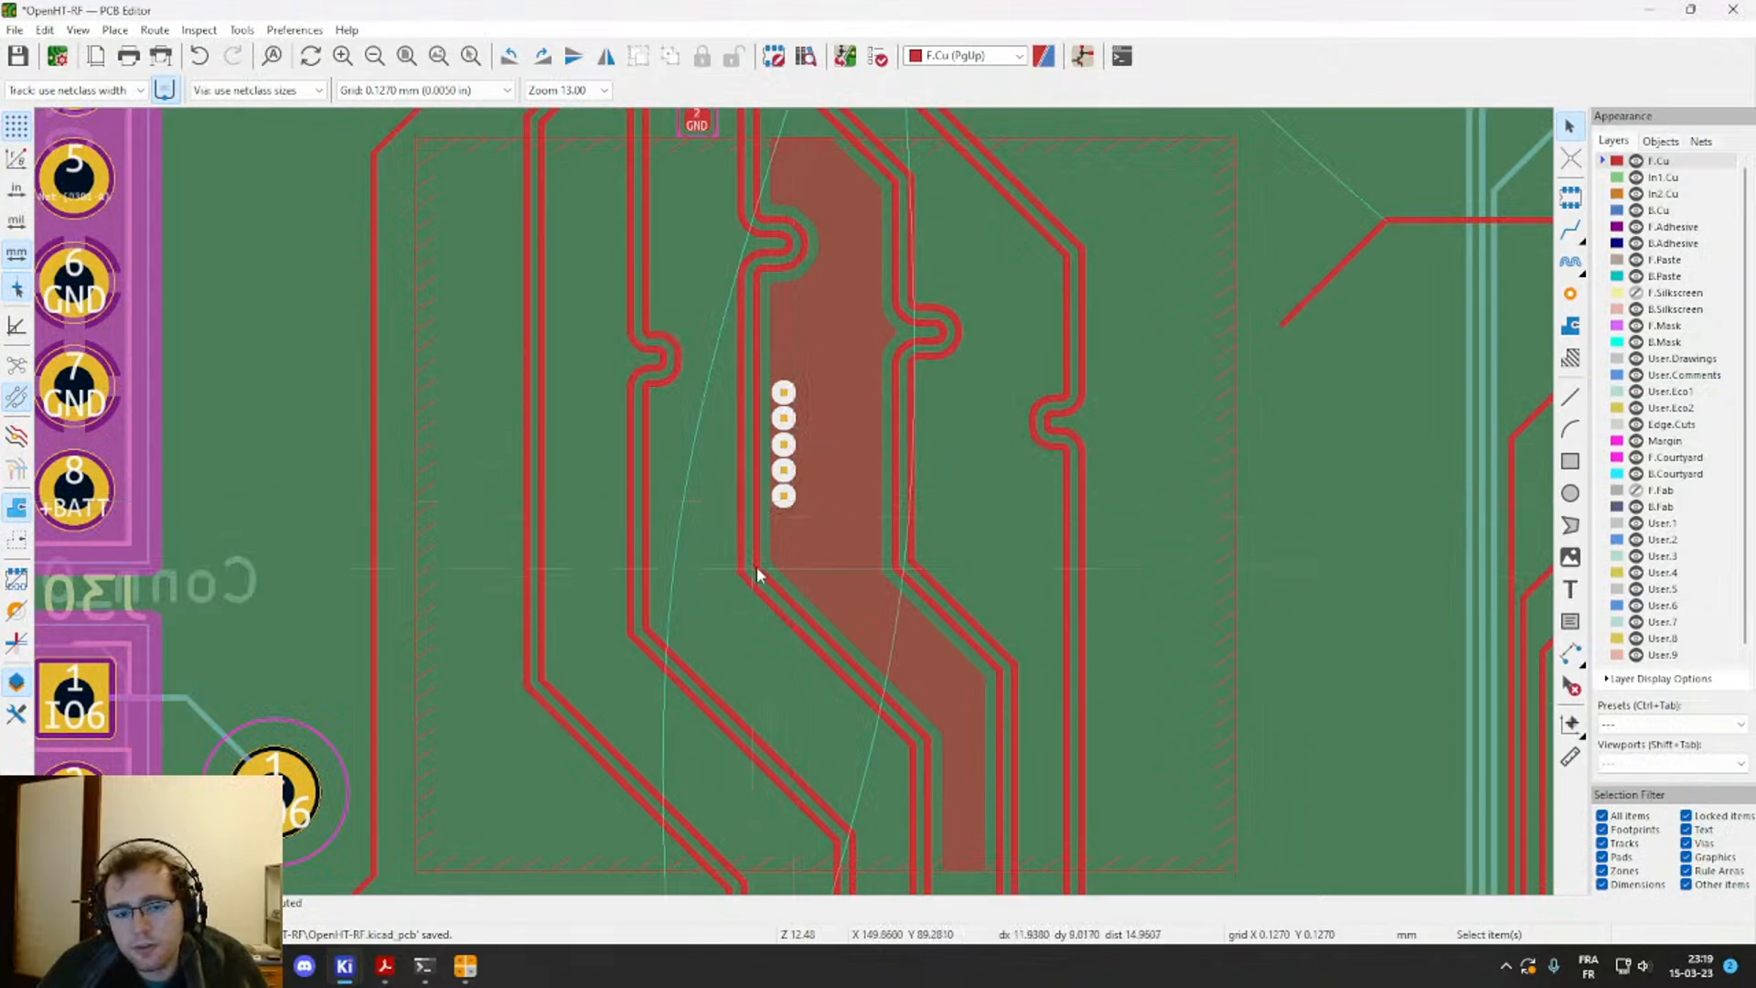
scroll(756, 572, "up", 2)
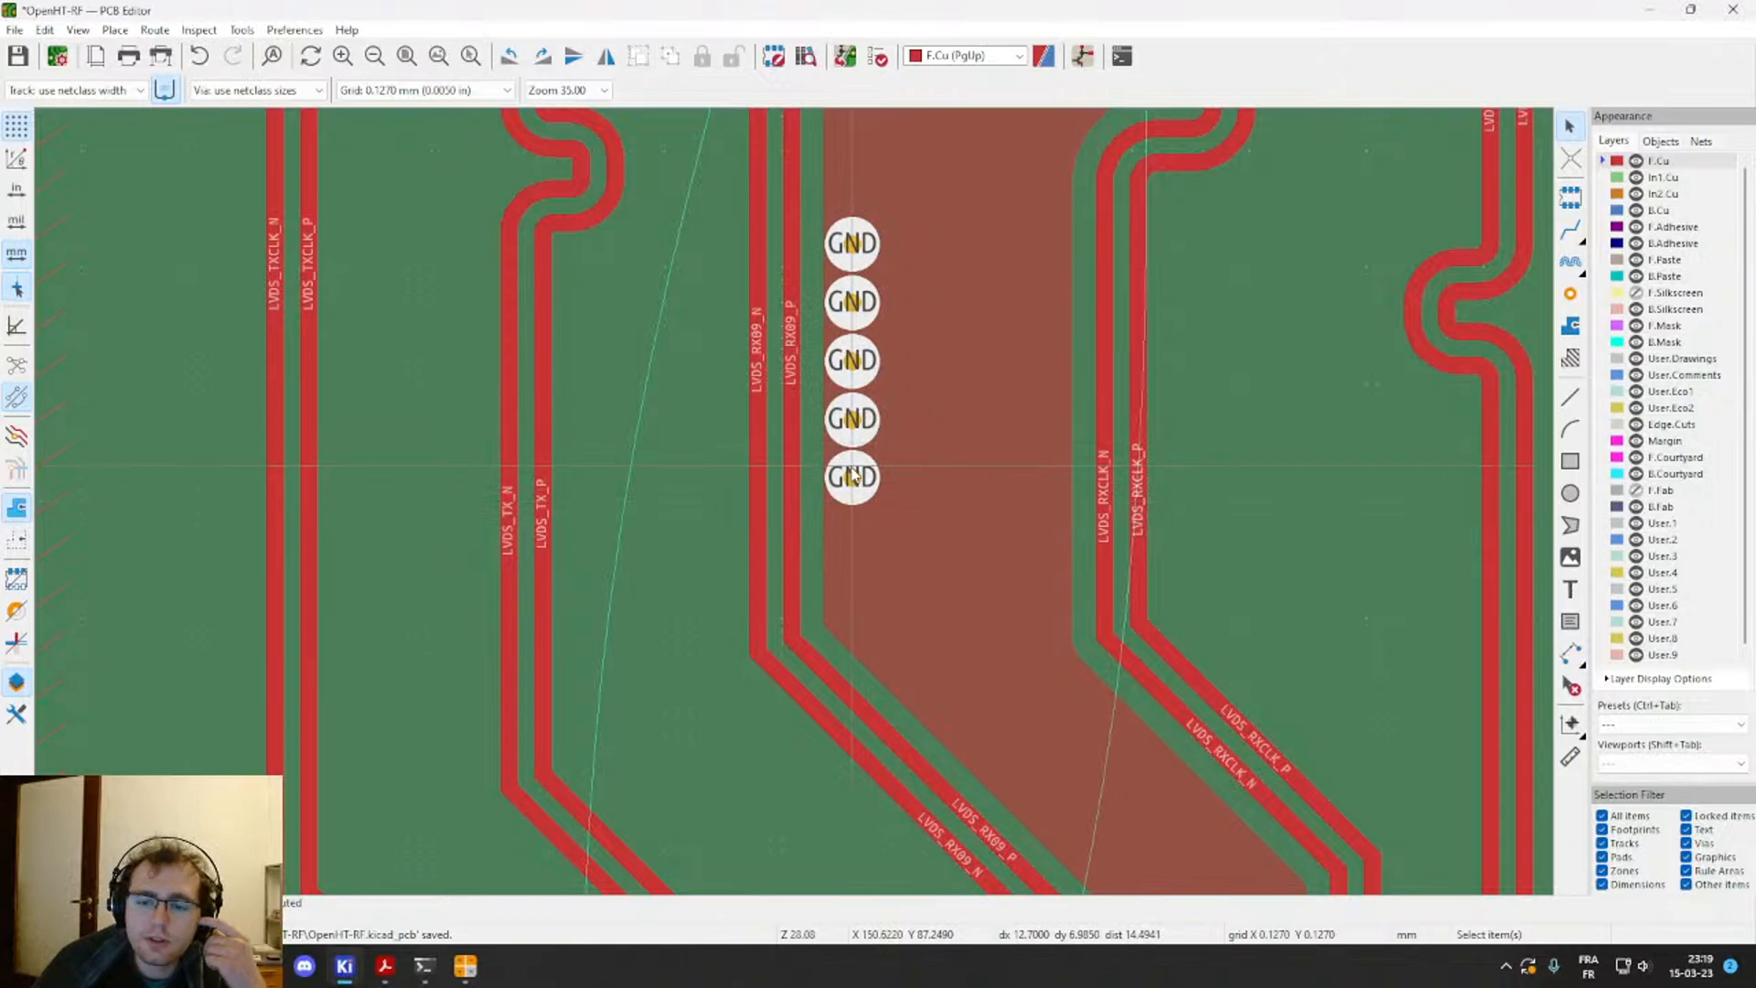
left_click(794, 417)
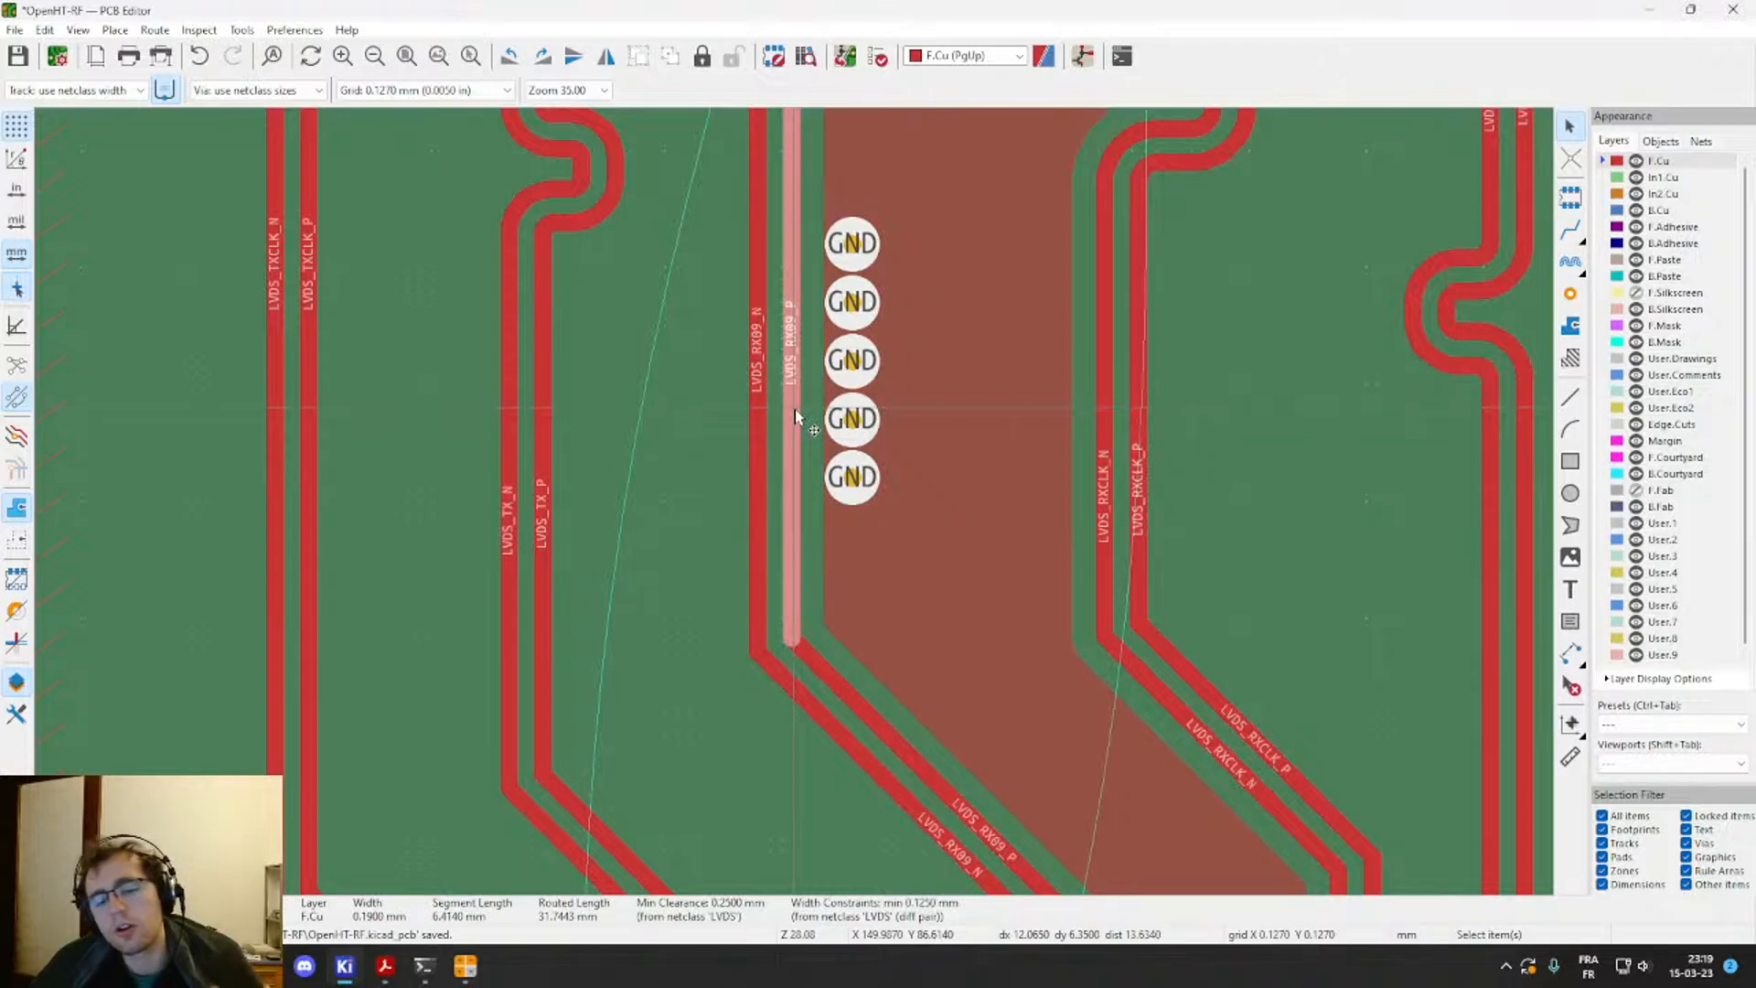
Step: Switch to KiCad's Calculator Tools and set up a transmission line calculation for a coupled microstrip line
left_click(464, 966)
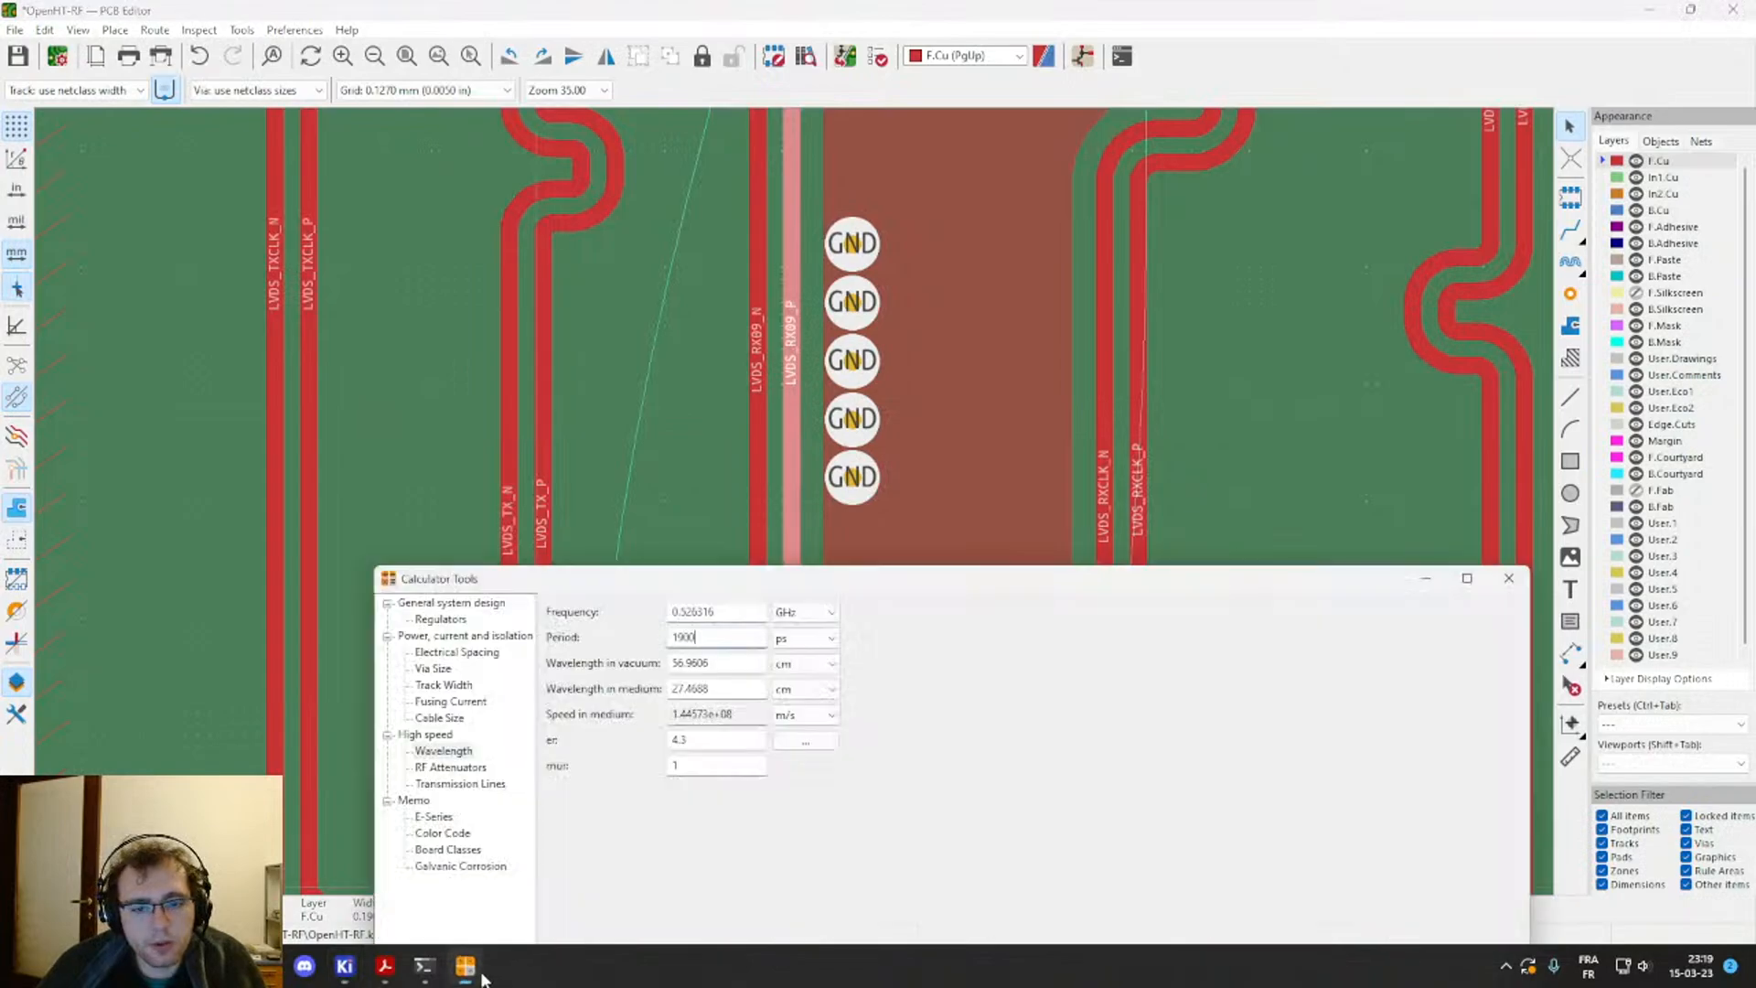
left_click_drag(731, 585, 701, 223)
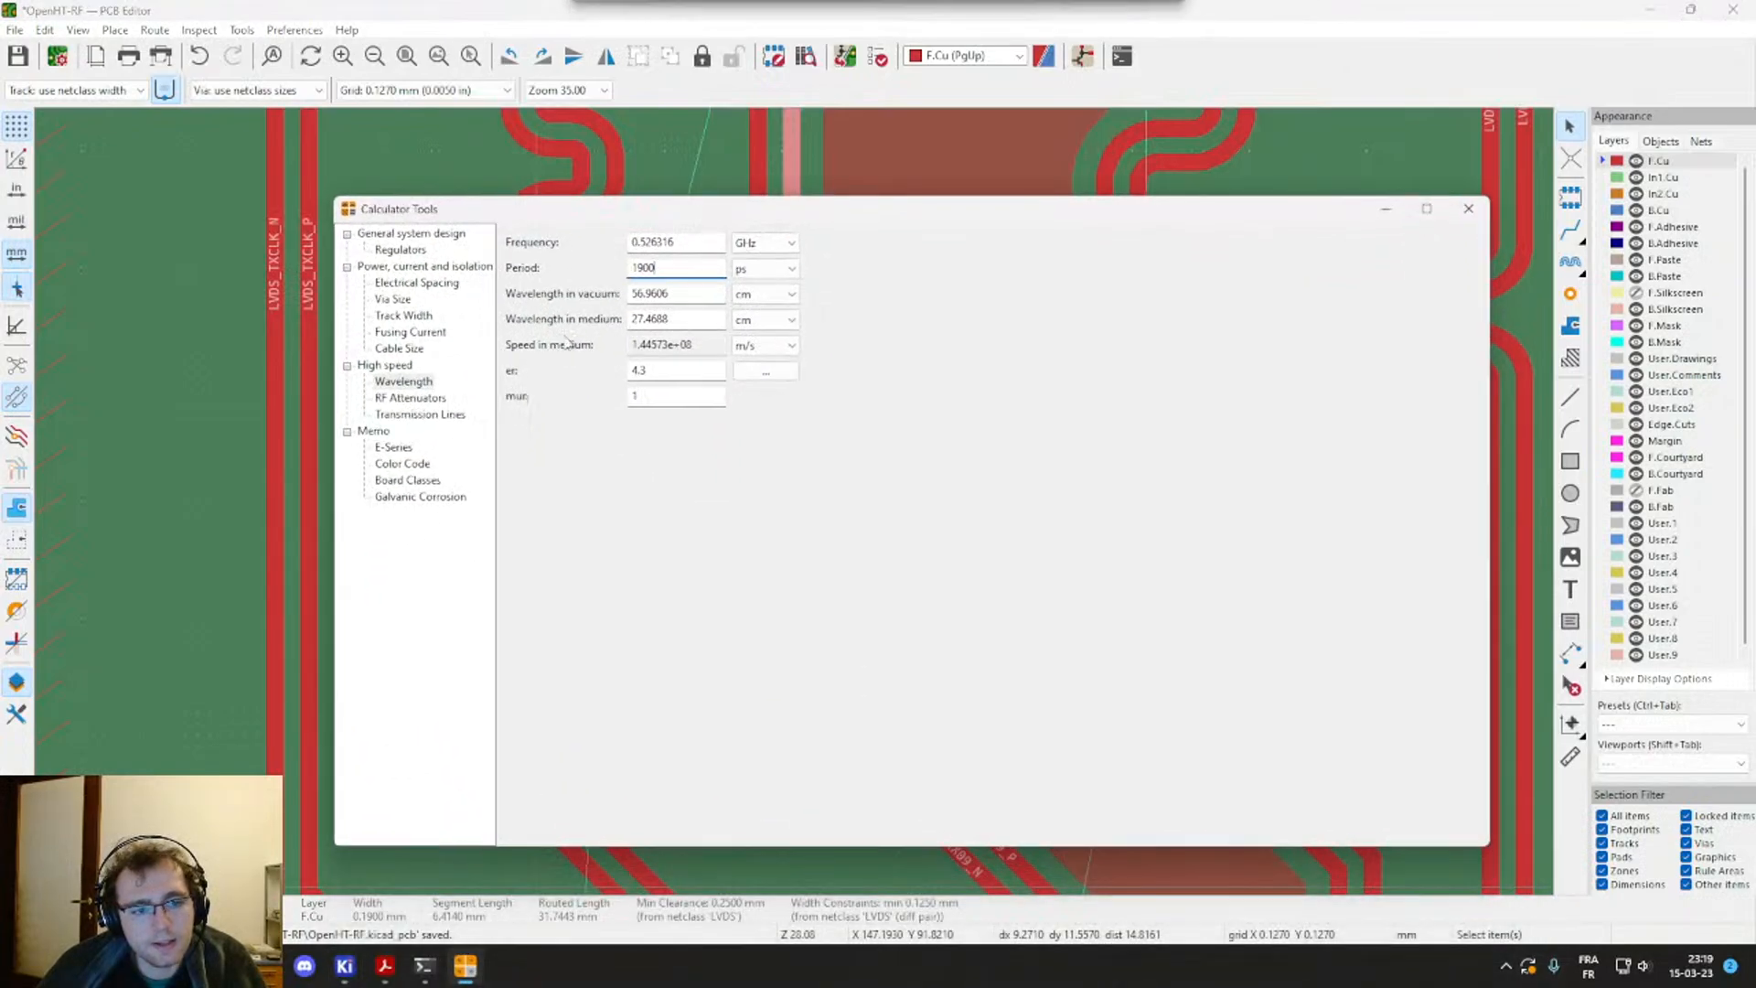
left_click(418, 415)
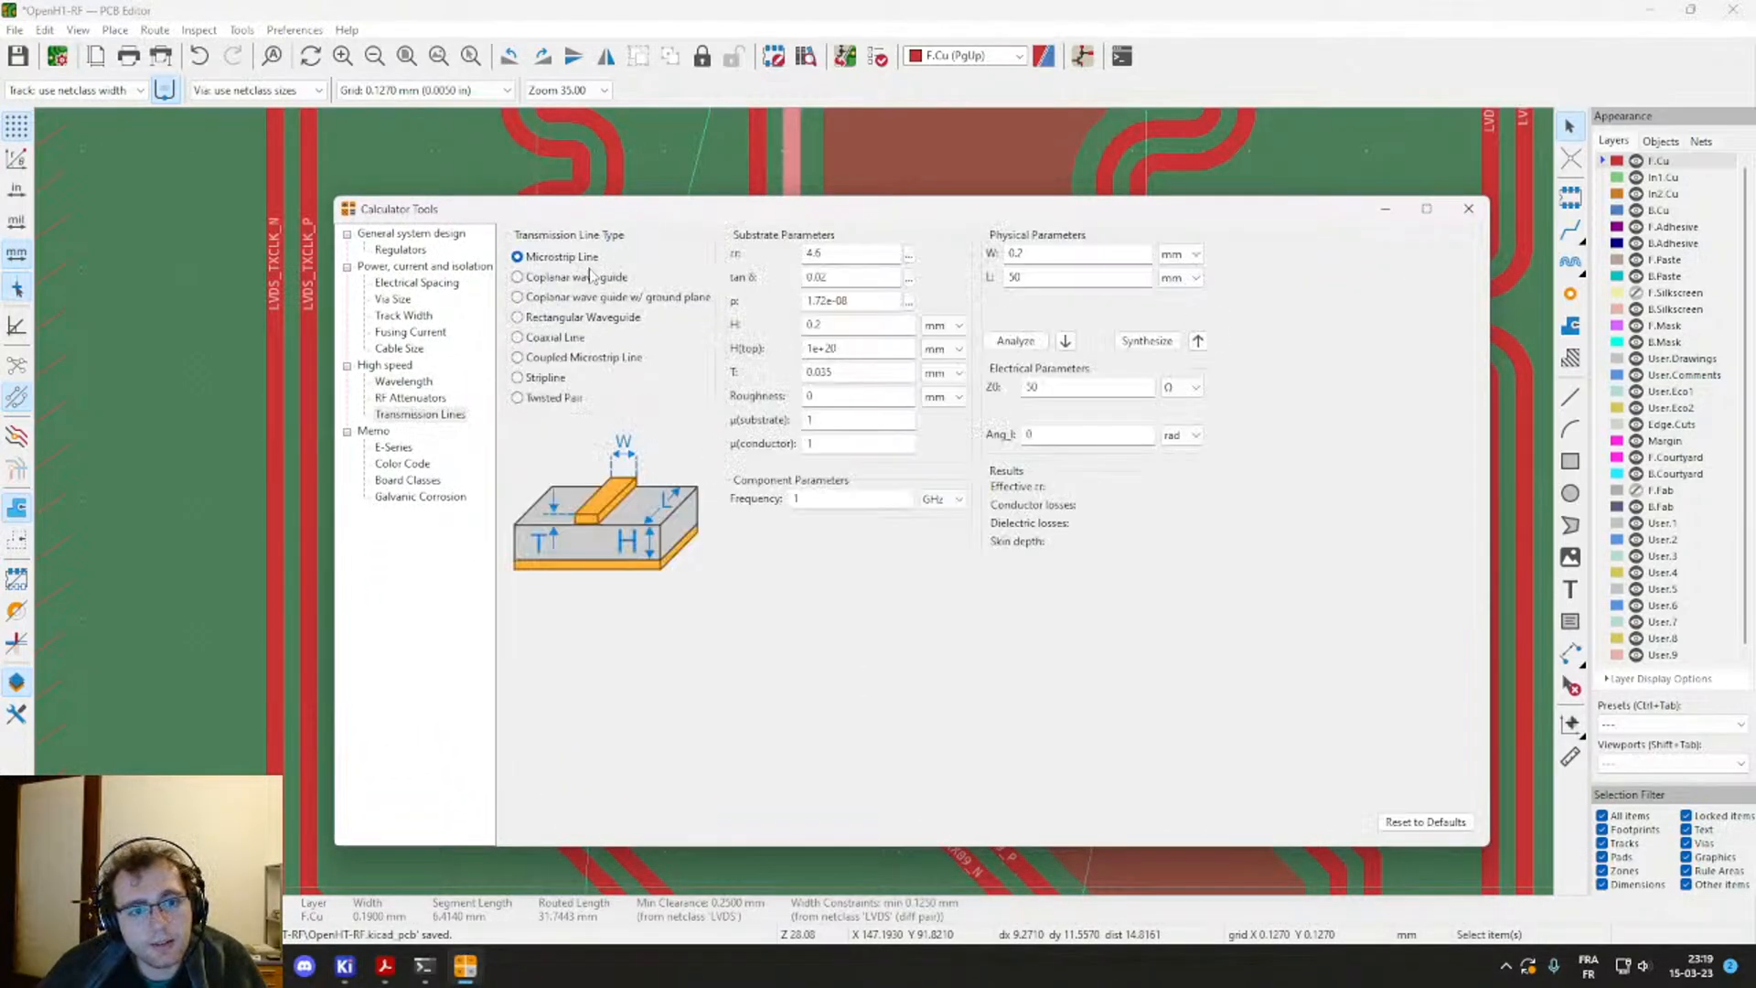
left_click(552, 400)
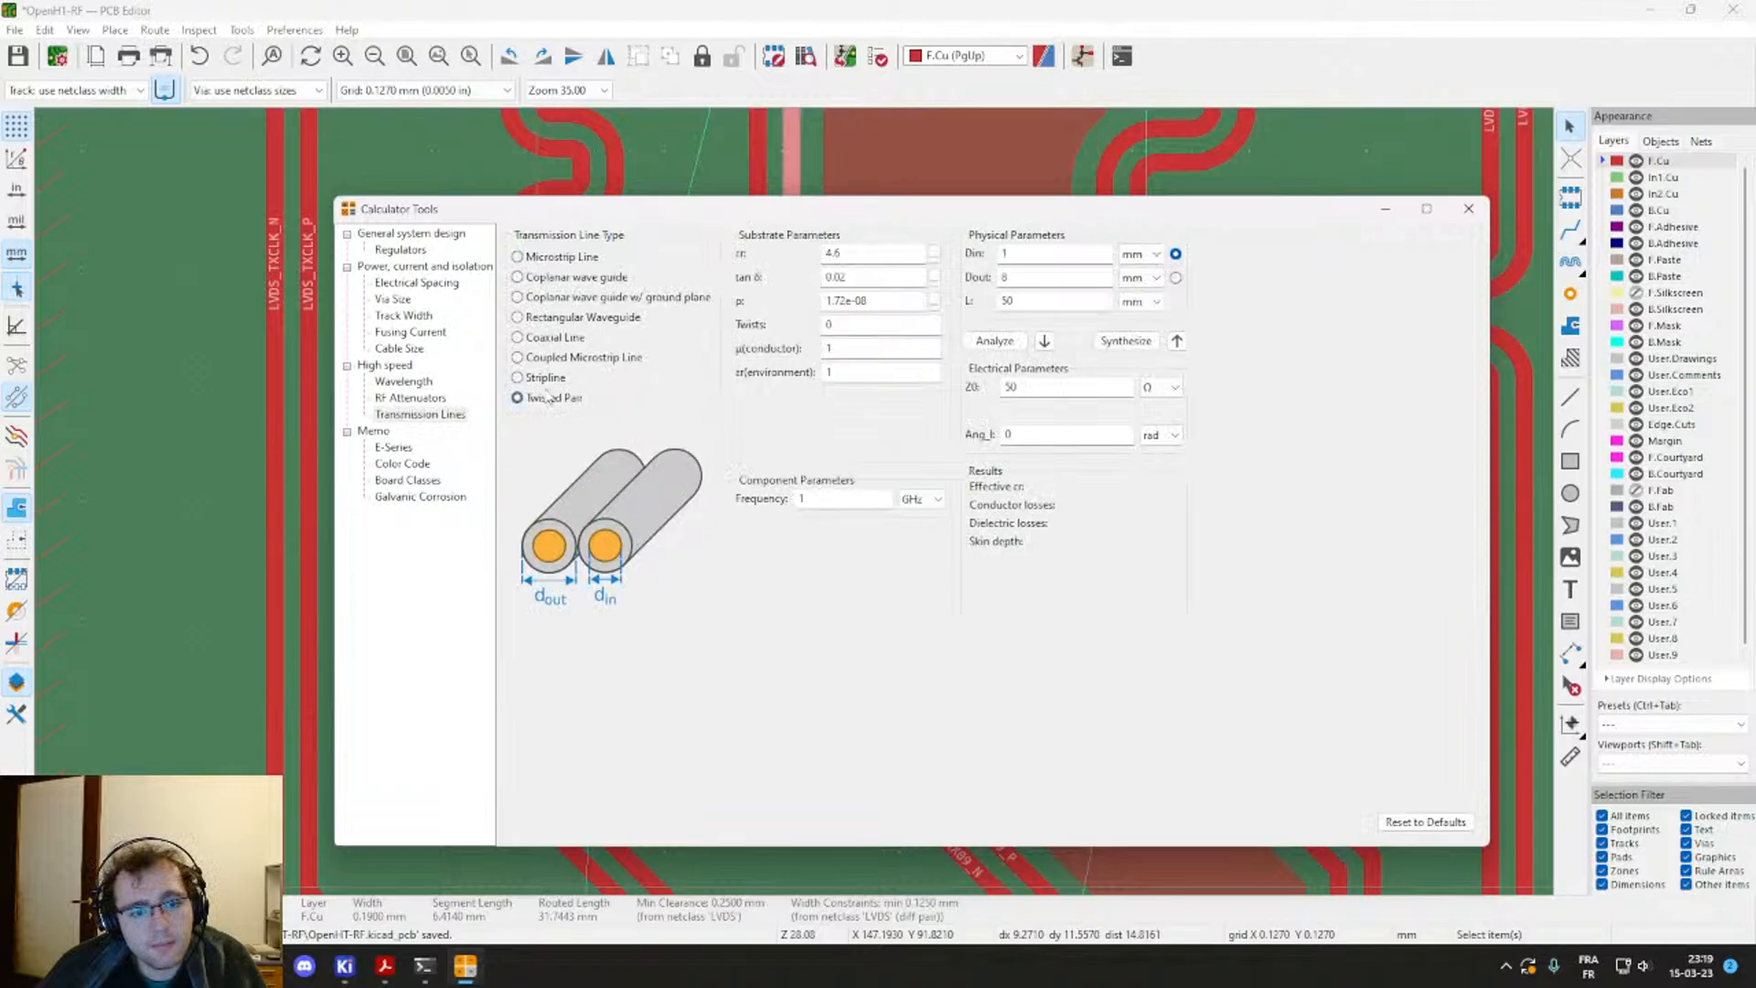
left_click(546, 379)
left_click(549, 361)
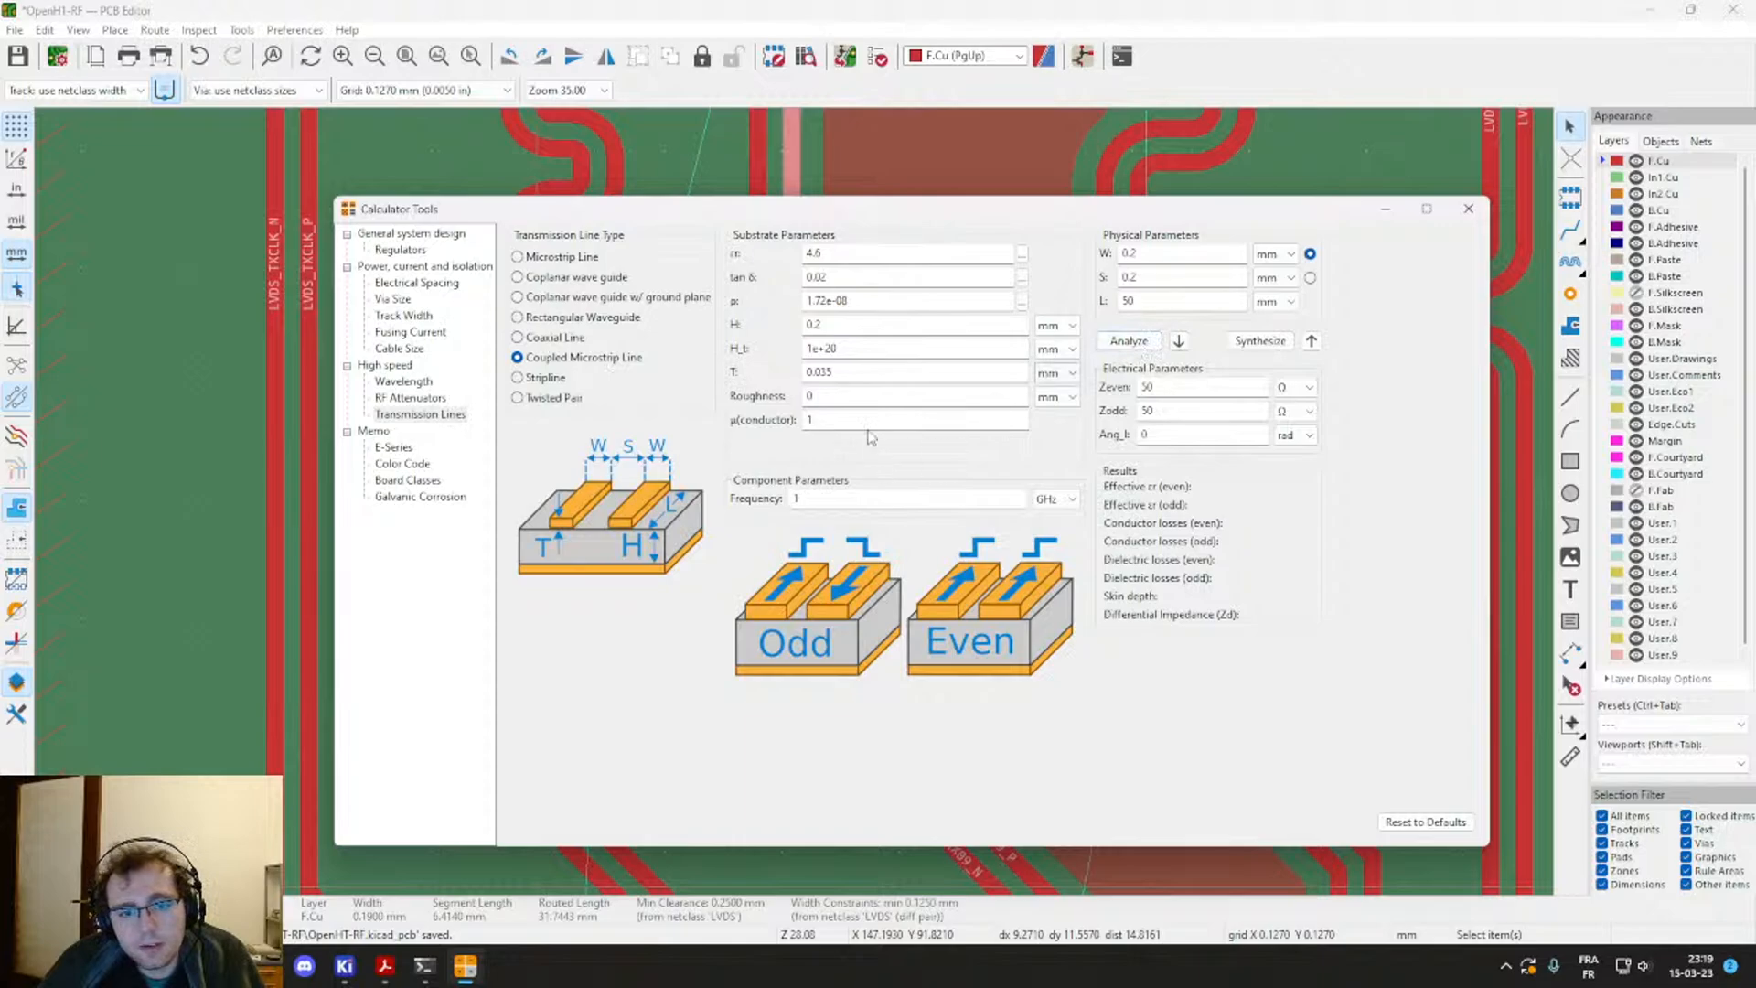
Step: Review the substrate parameters of the coupled microstrip line and set the frequency to 0.2 GHz
left_click(831, 254)
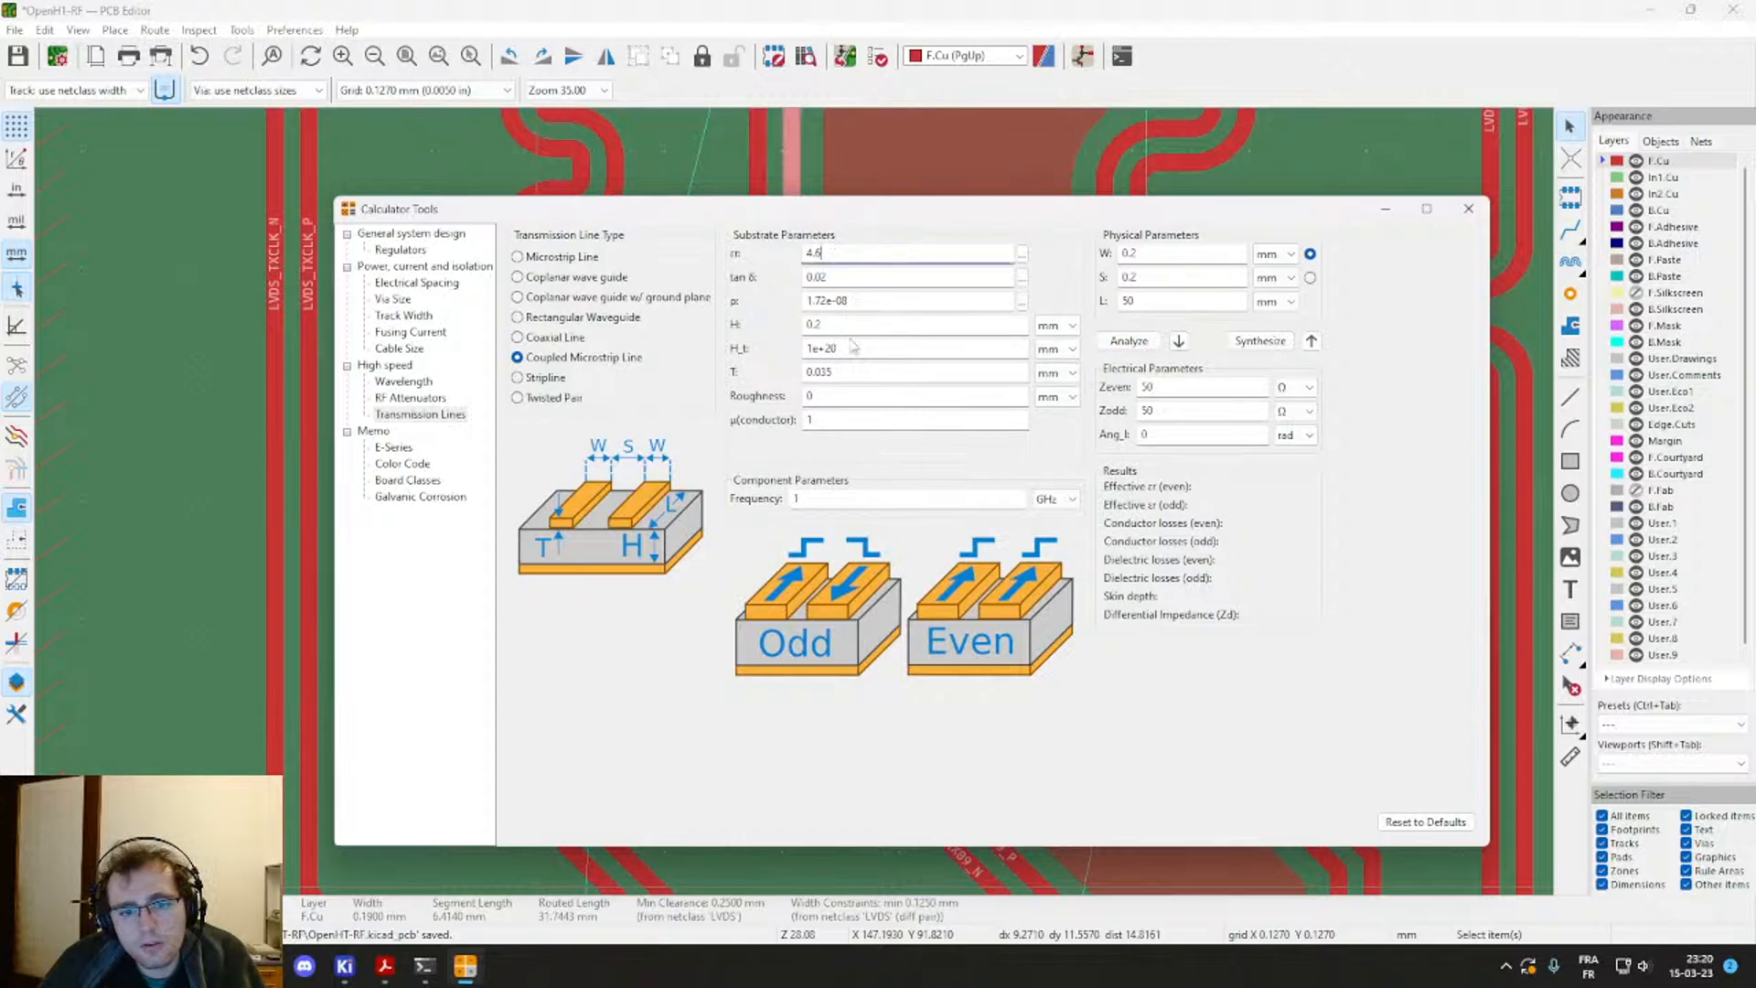
left_click(836, 280)
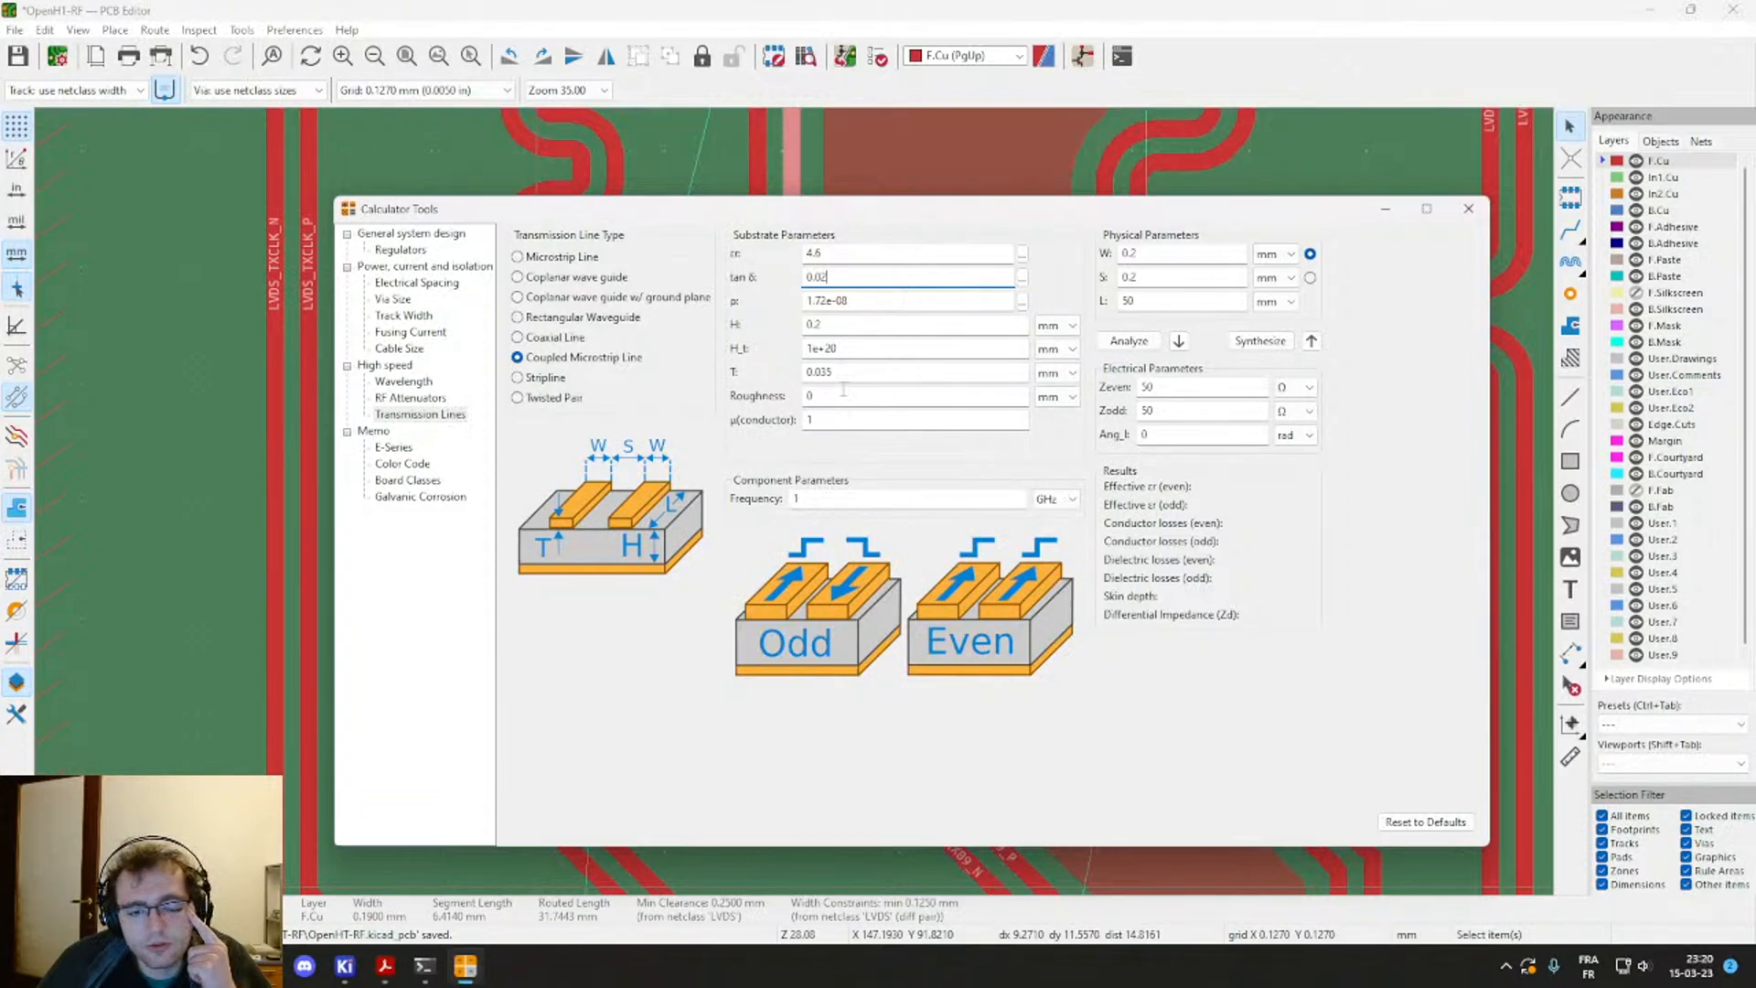
double_click(823, 498)
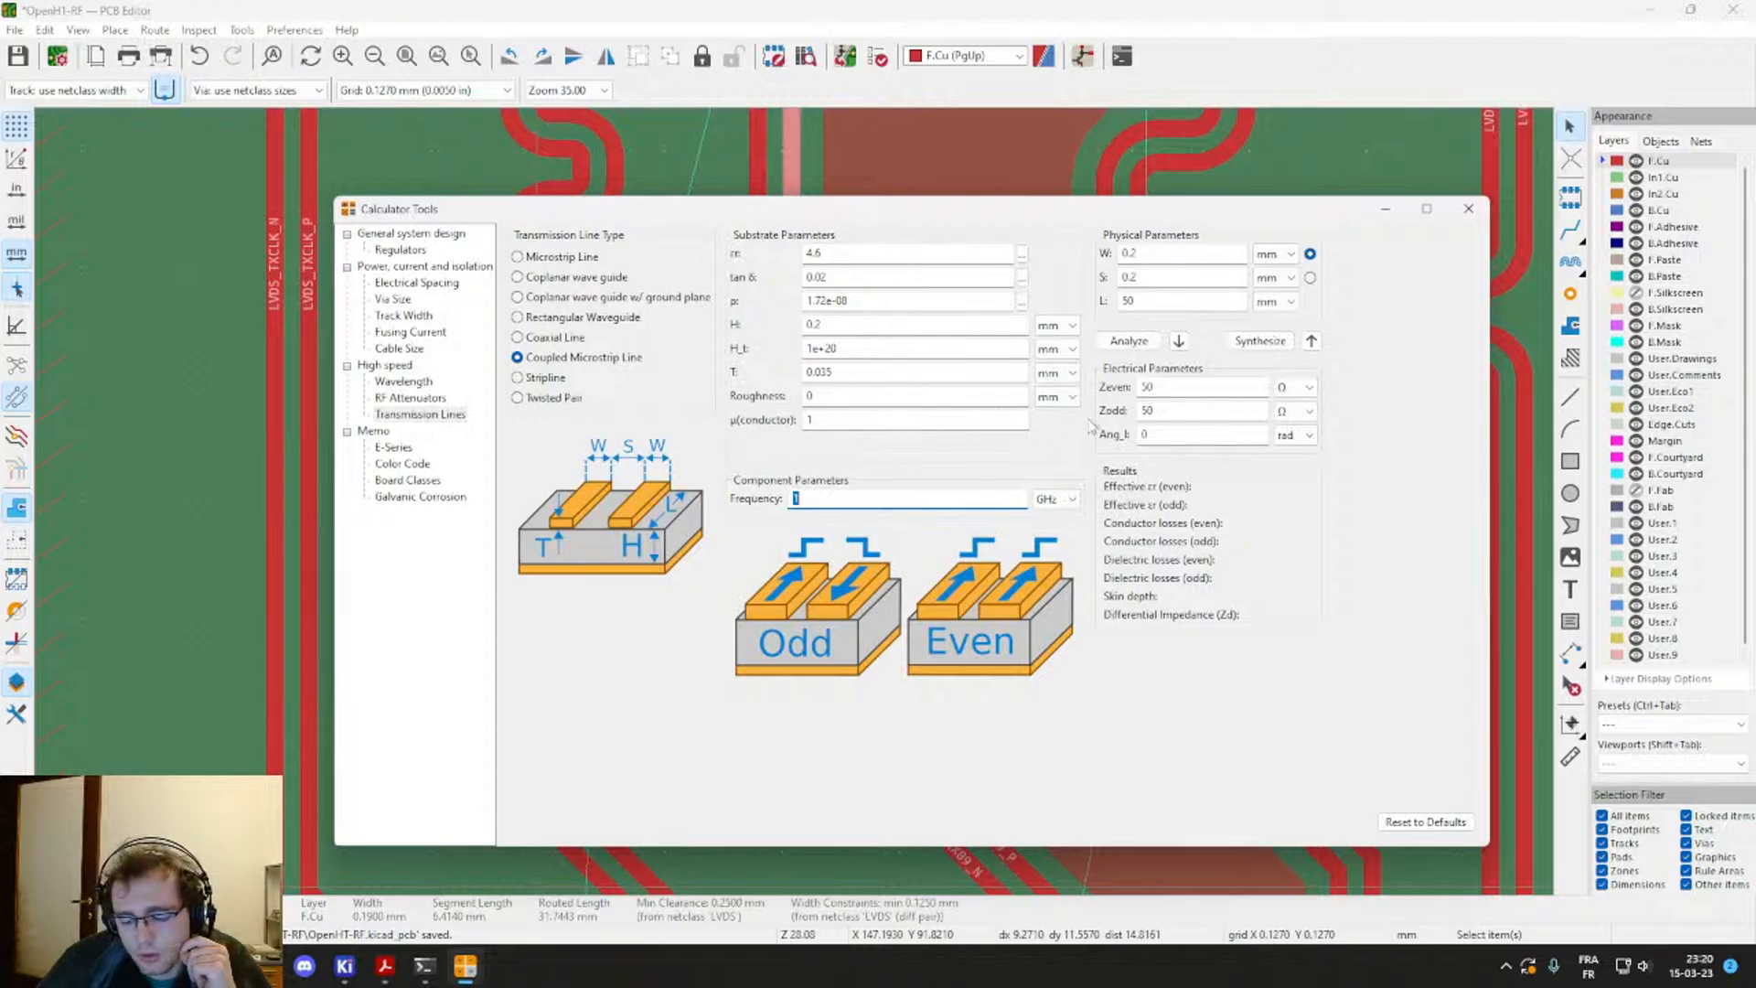
type("0.2")
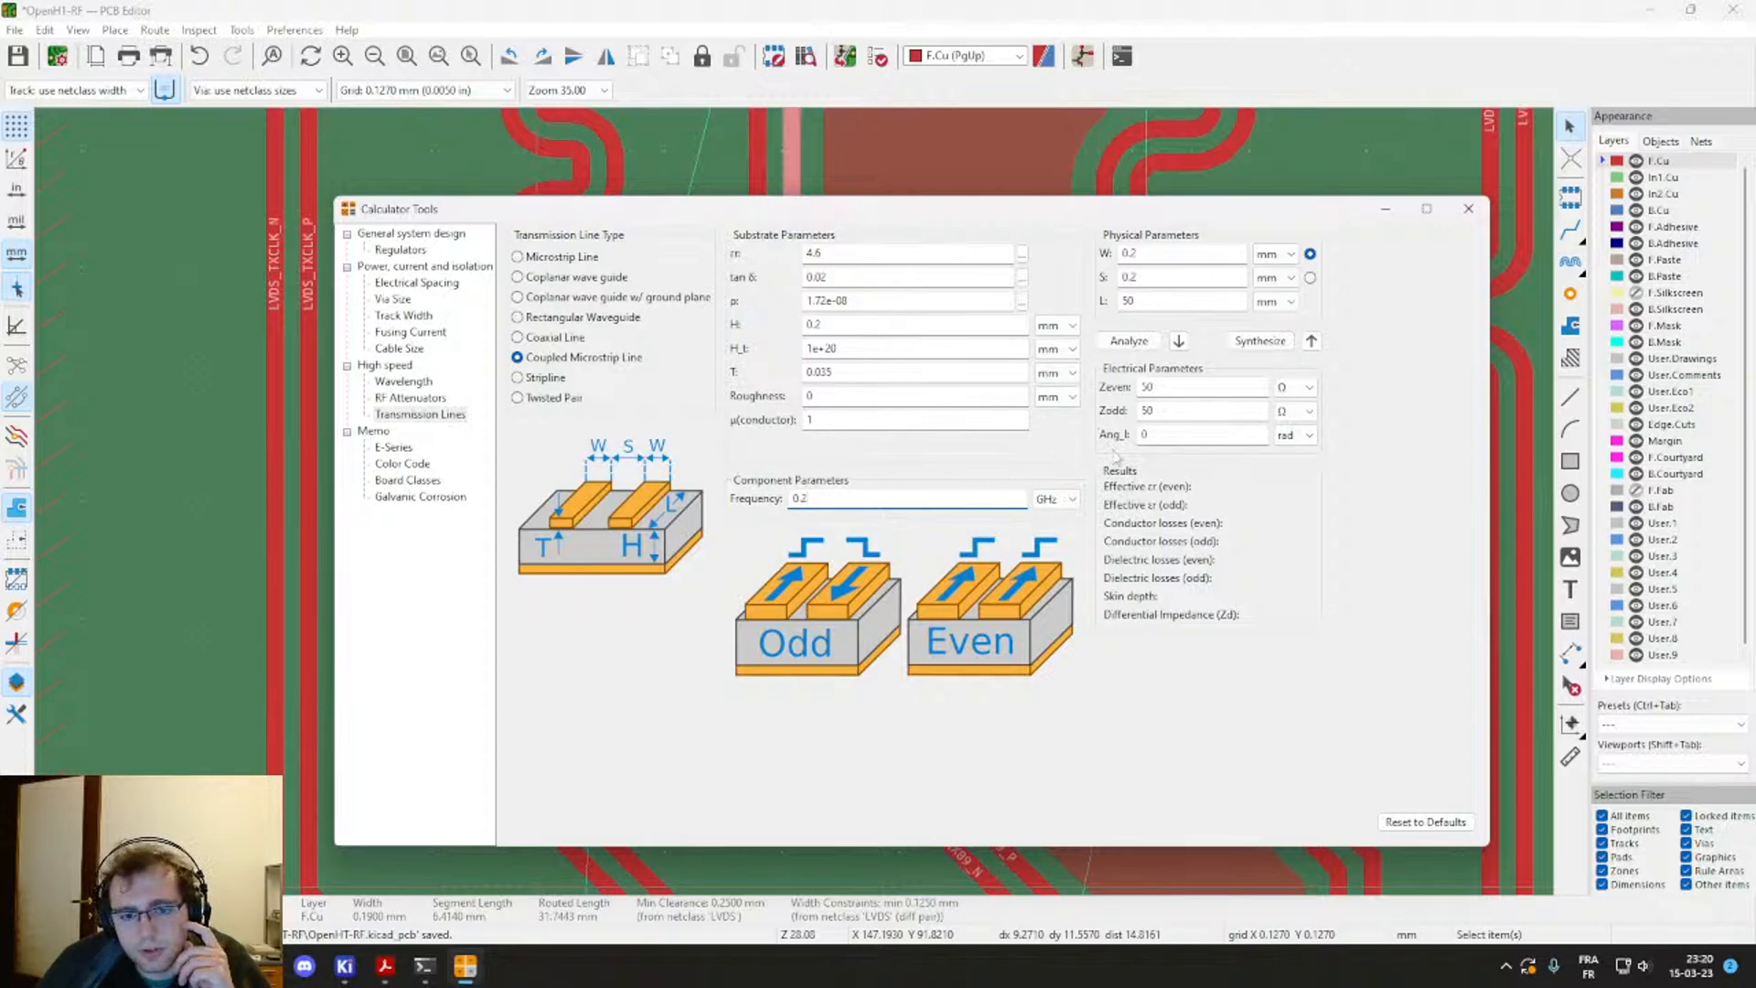
Step: Set the track width W to 0.19 mm and the spacing S to 0.18 mm, and analyze the pair's impedance
left_click(1171, 255)
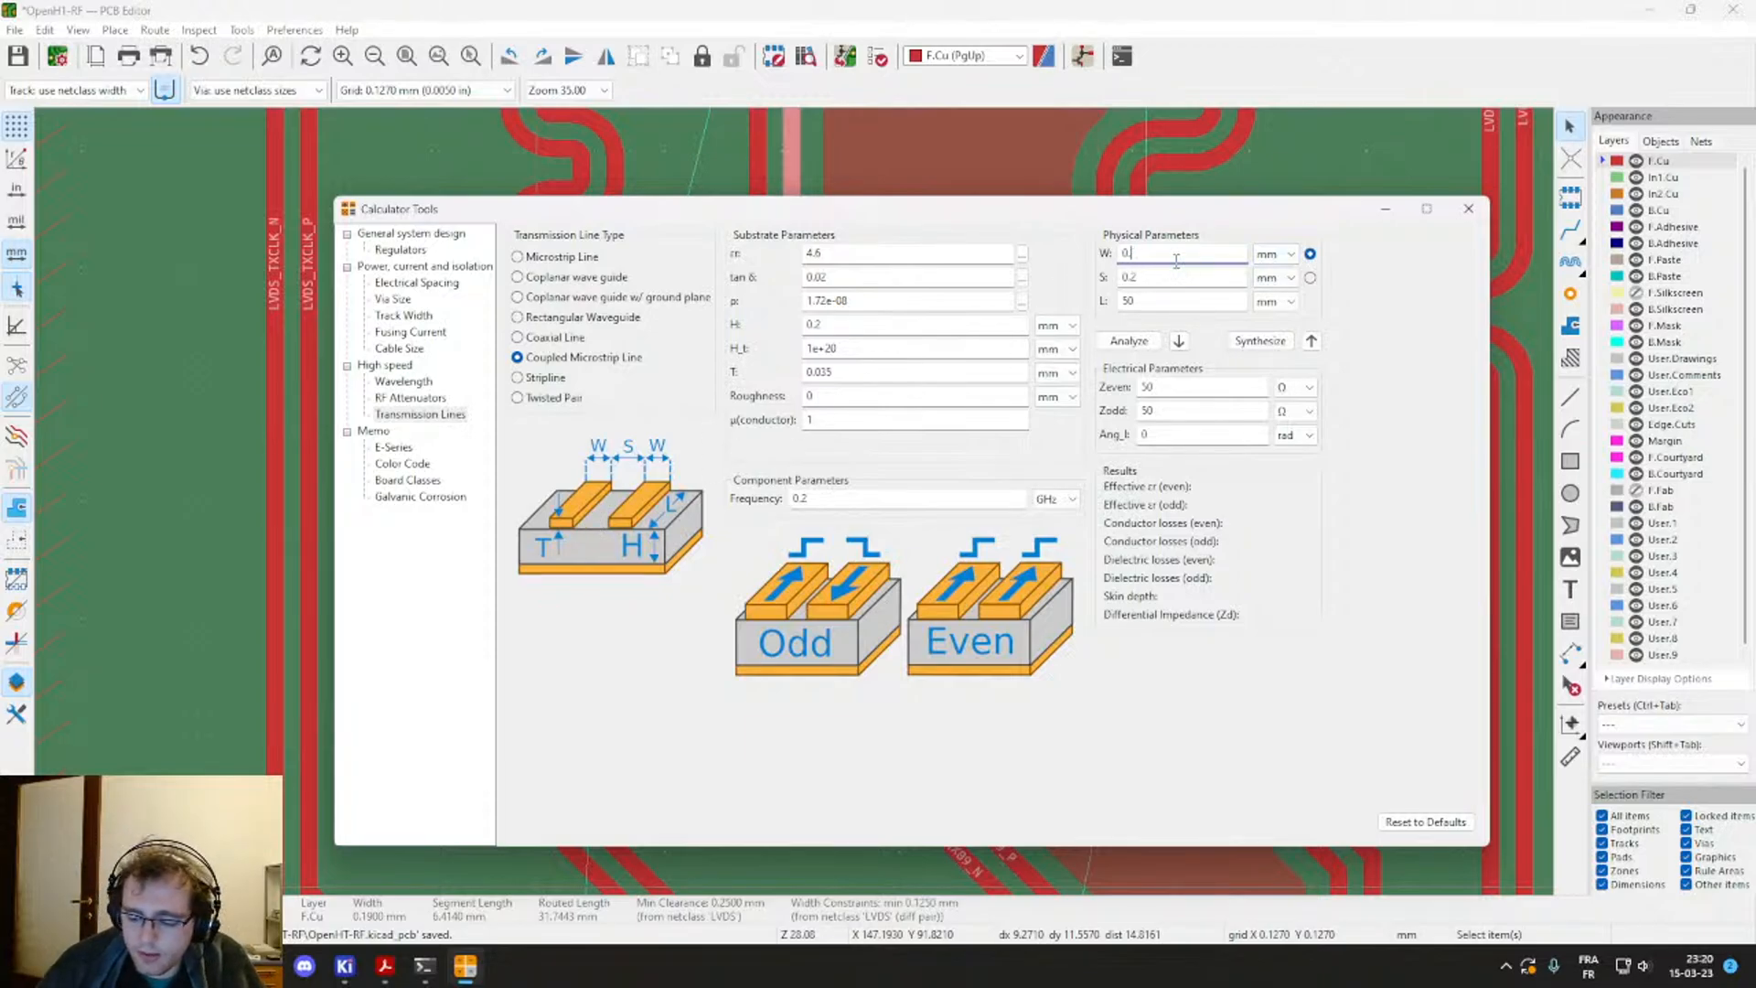
type("19")
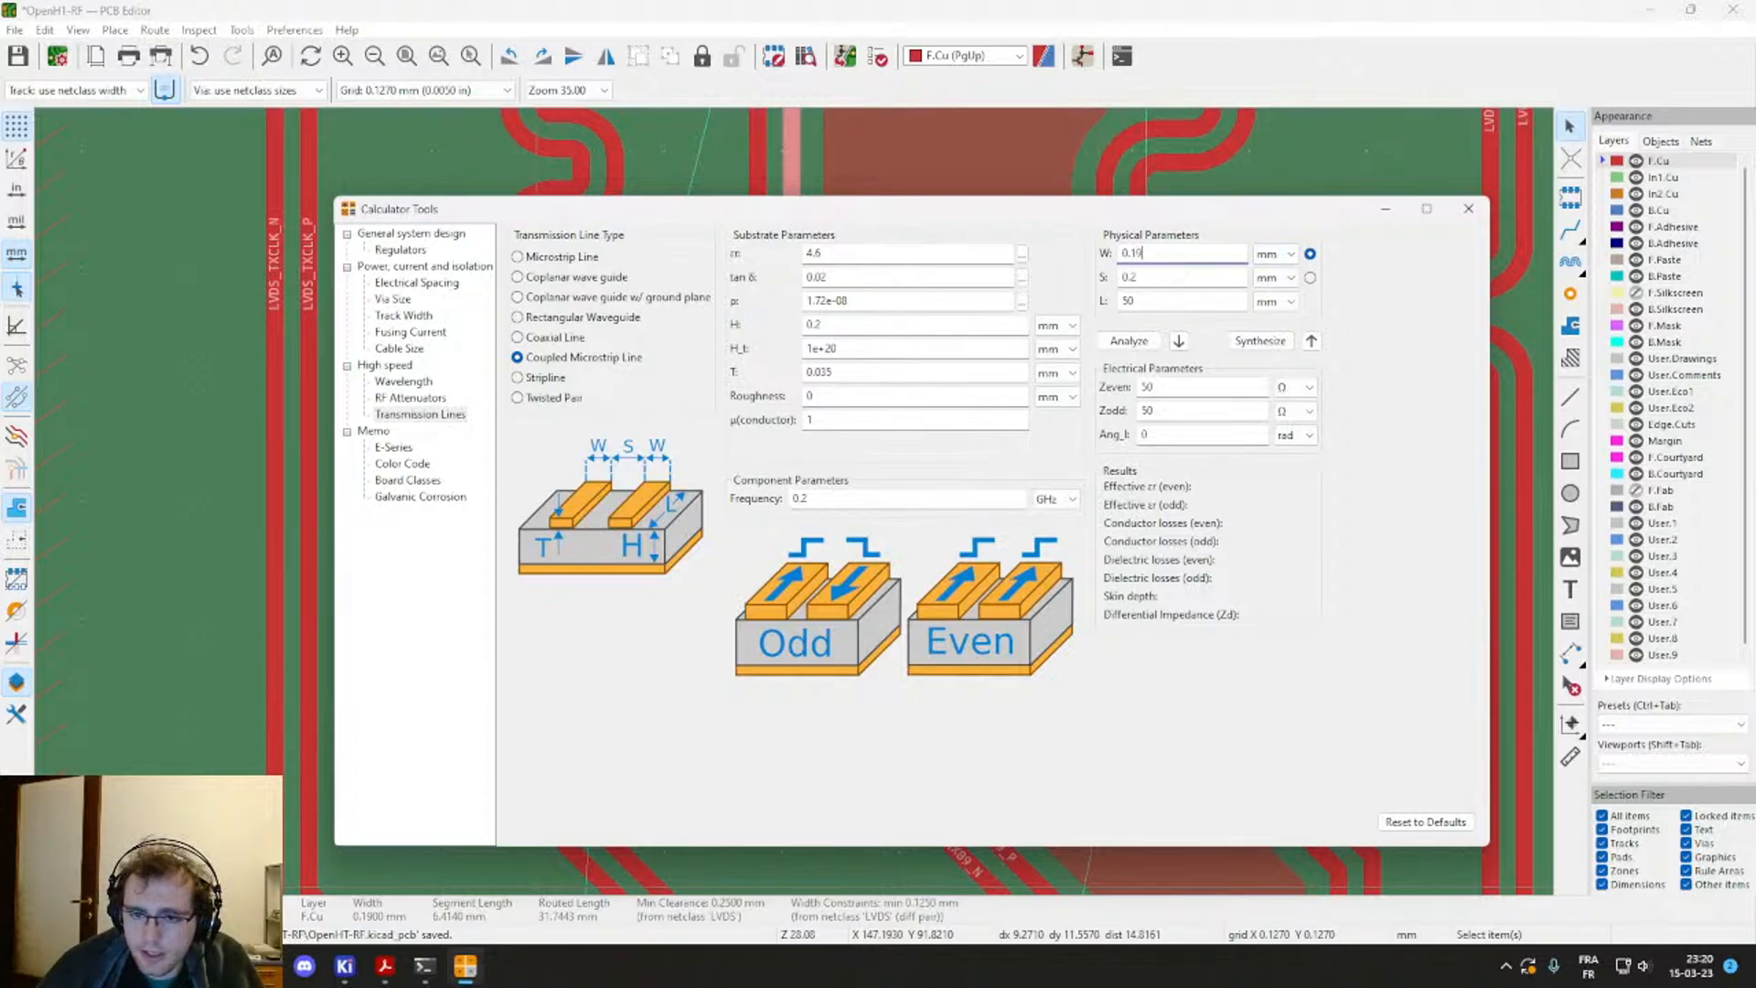
left_click(1169, 270)
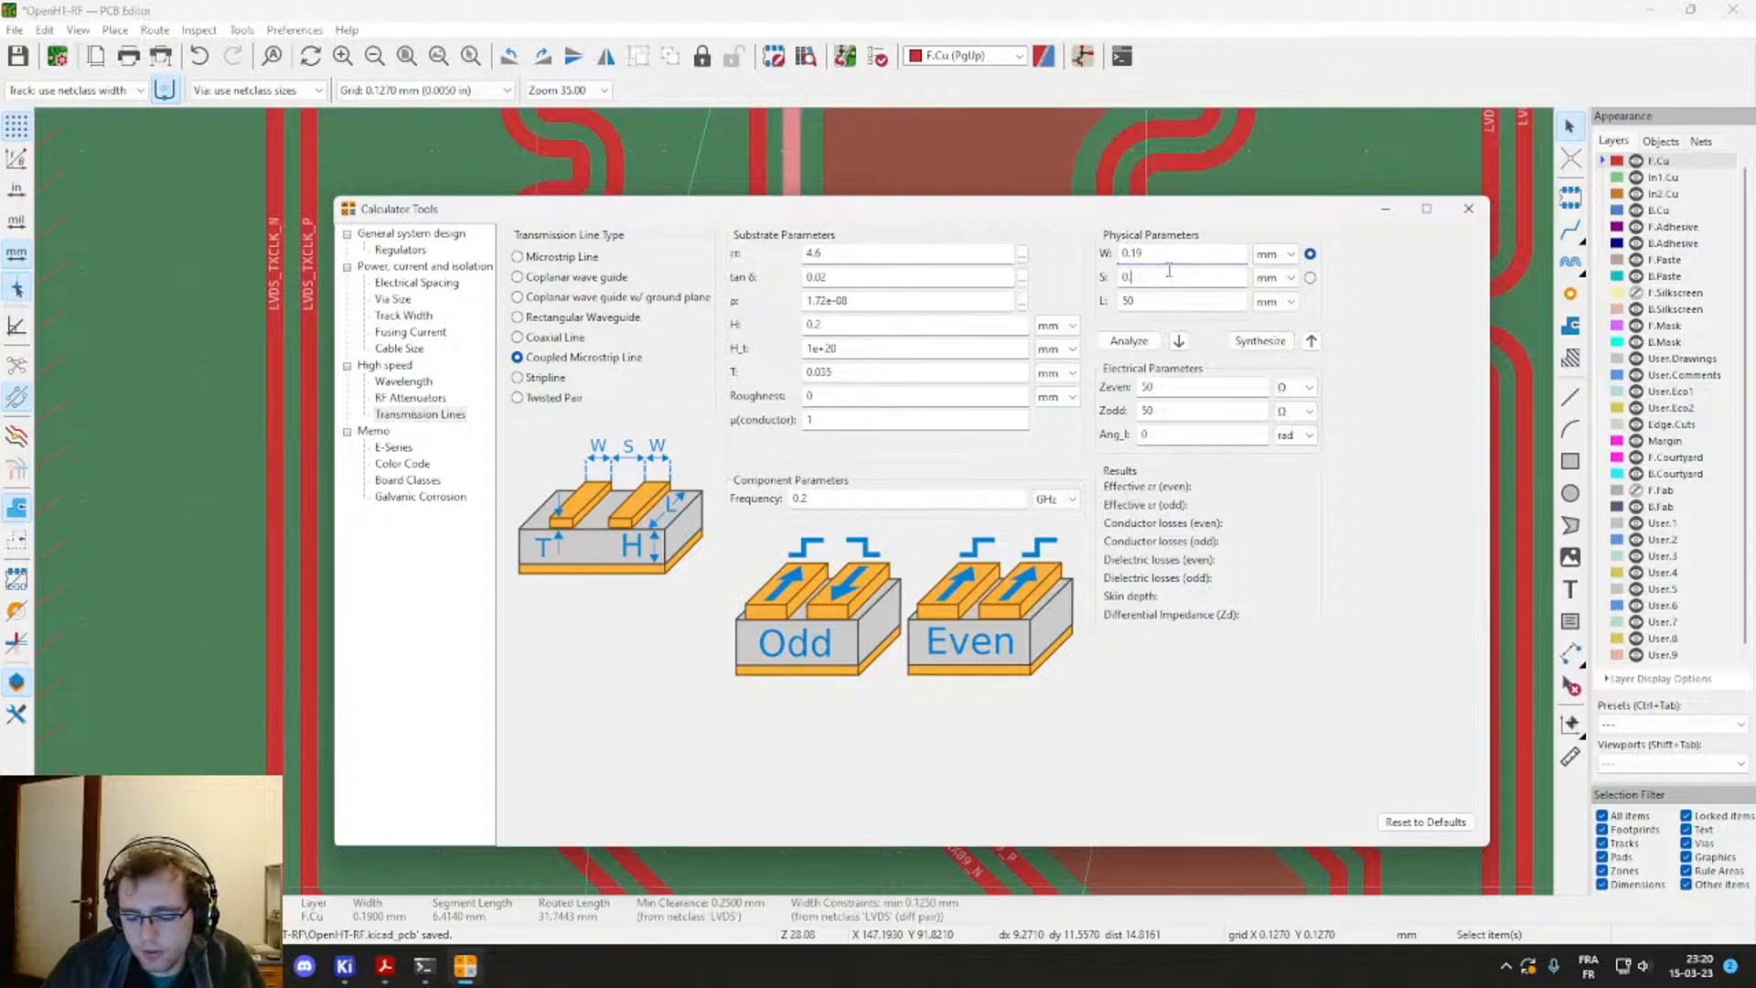
type("8")
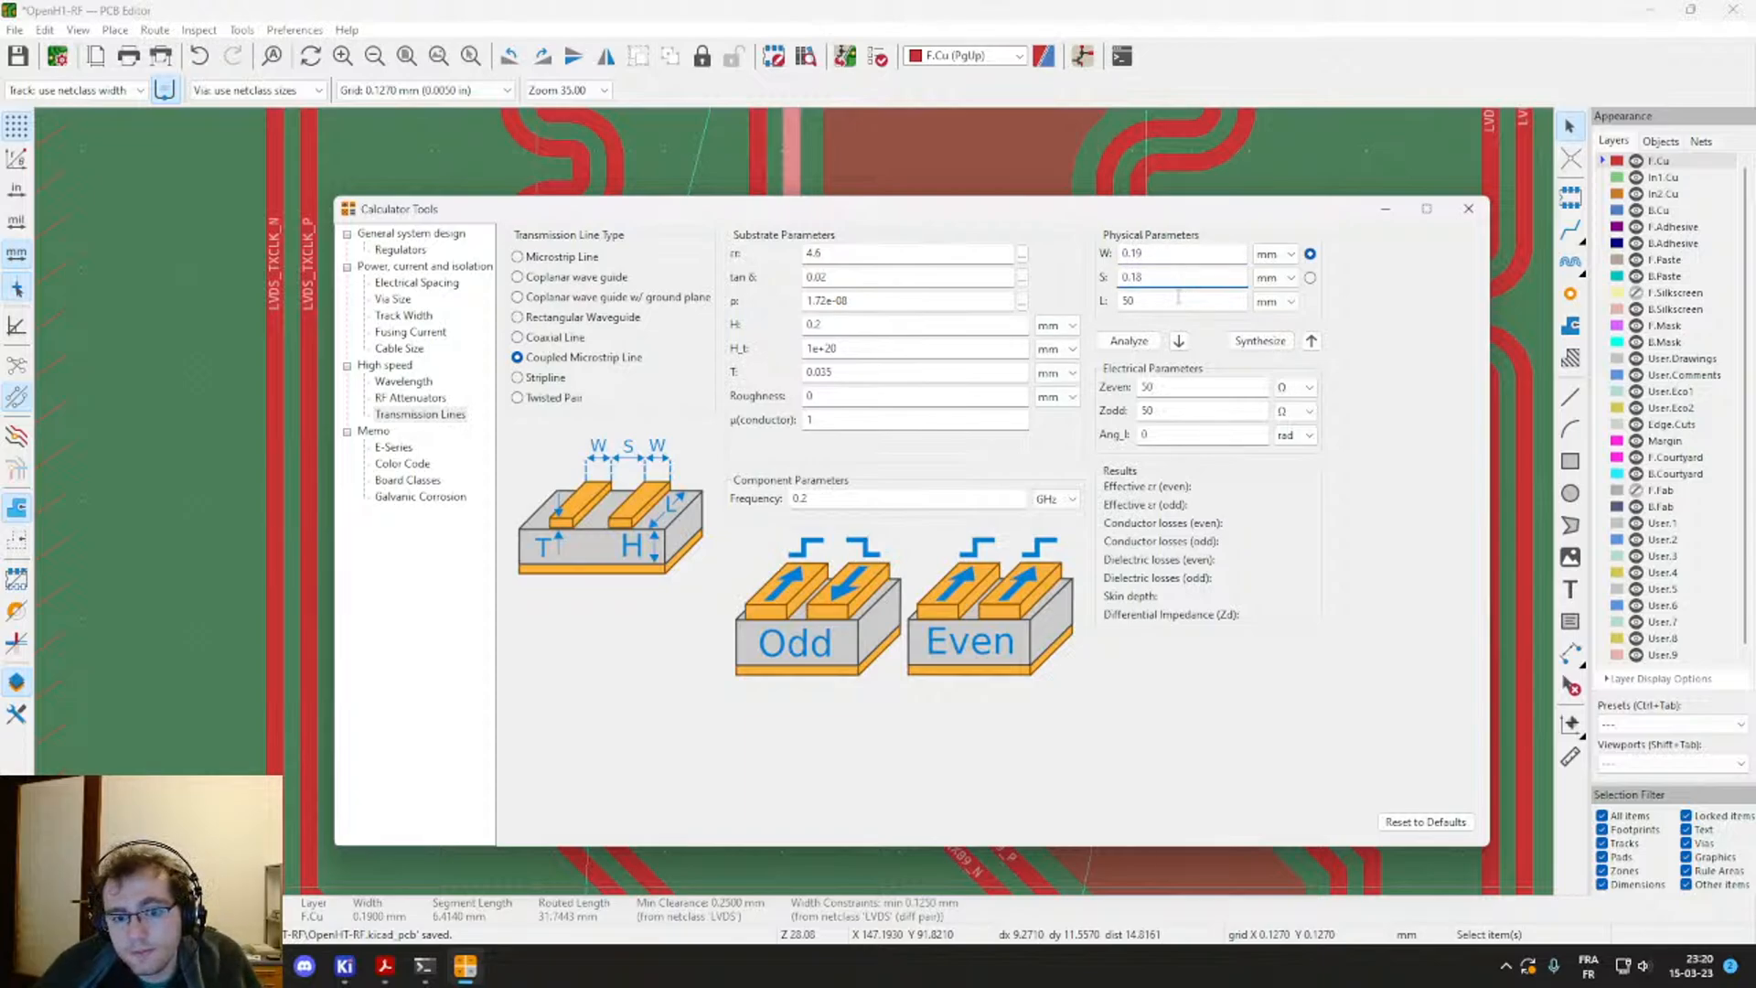
left_click(1179, 300)
left_click(1179, 341)
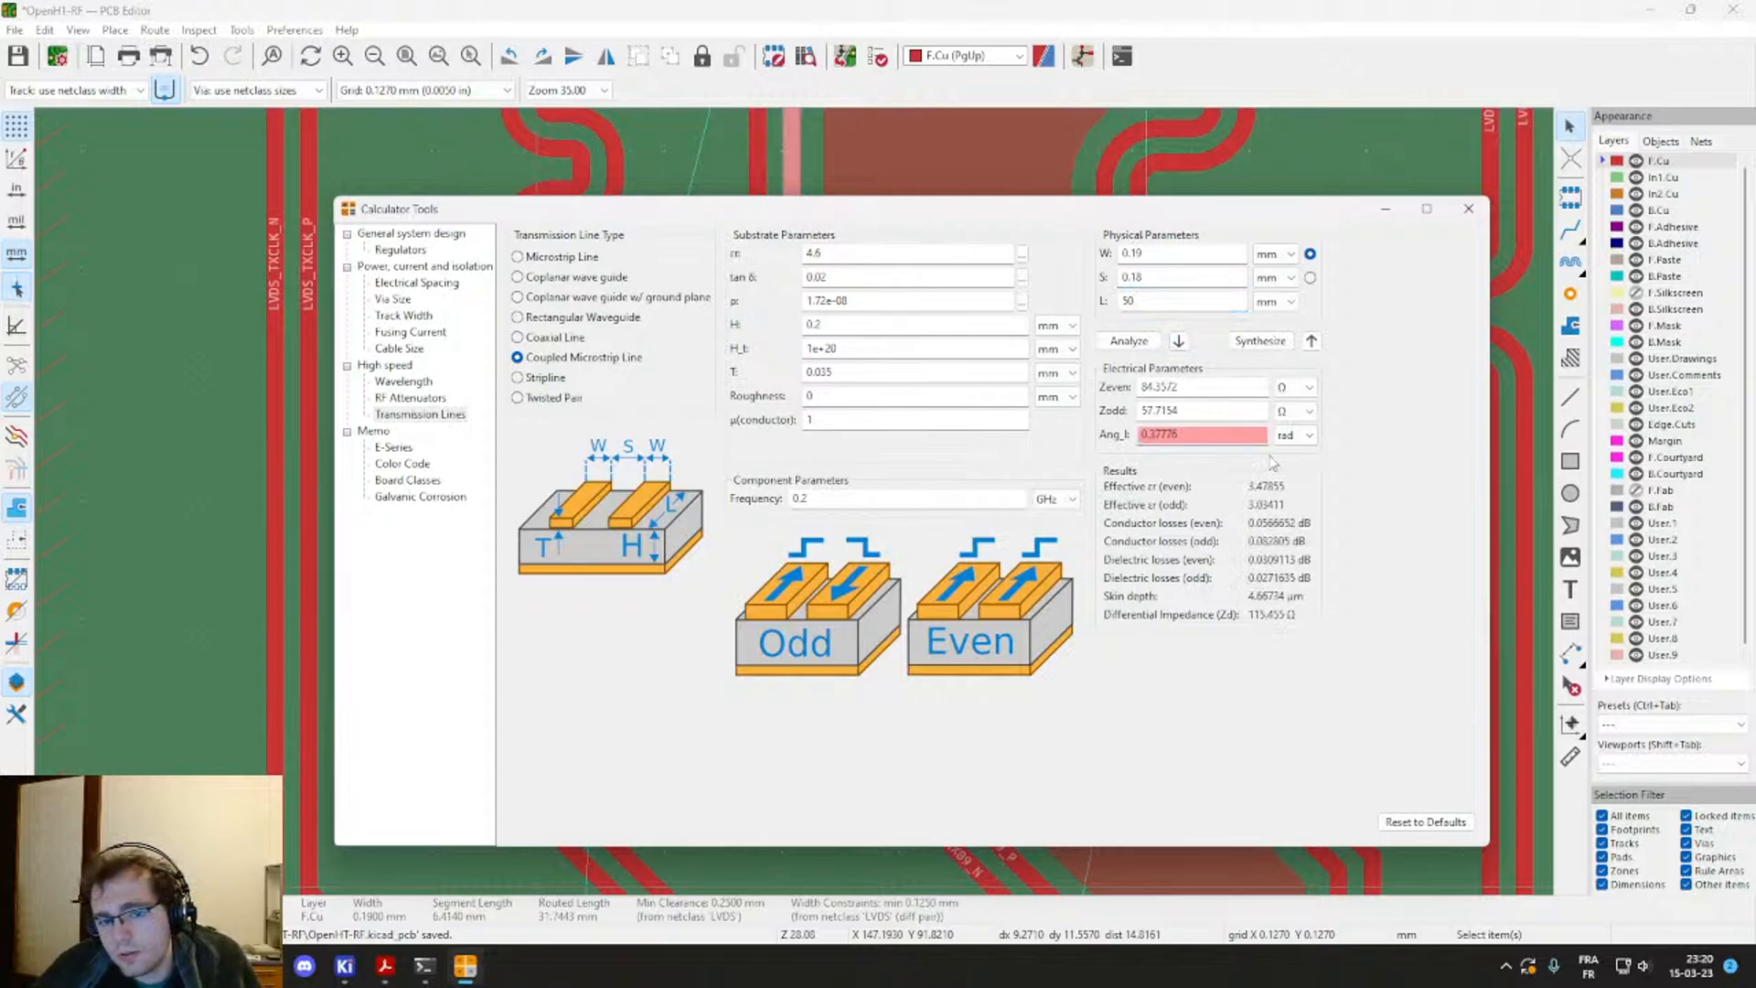
Step: Set the substrate height H to 0.136 mm and recalculate the coupled microstrip's impedance
left_click(871, 253)
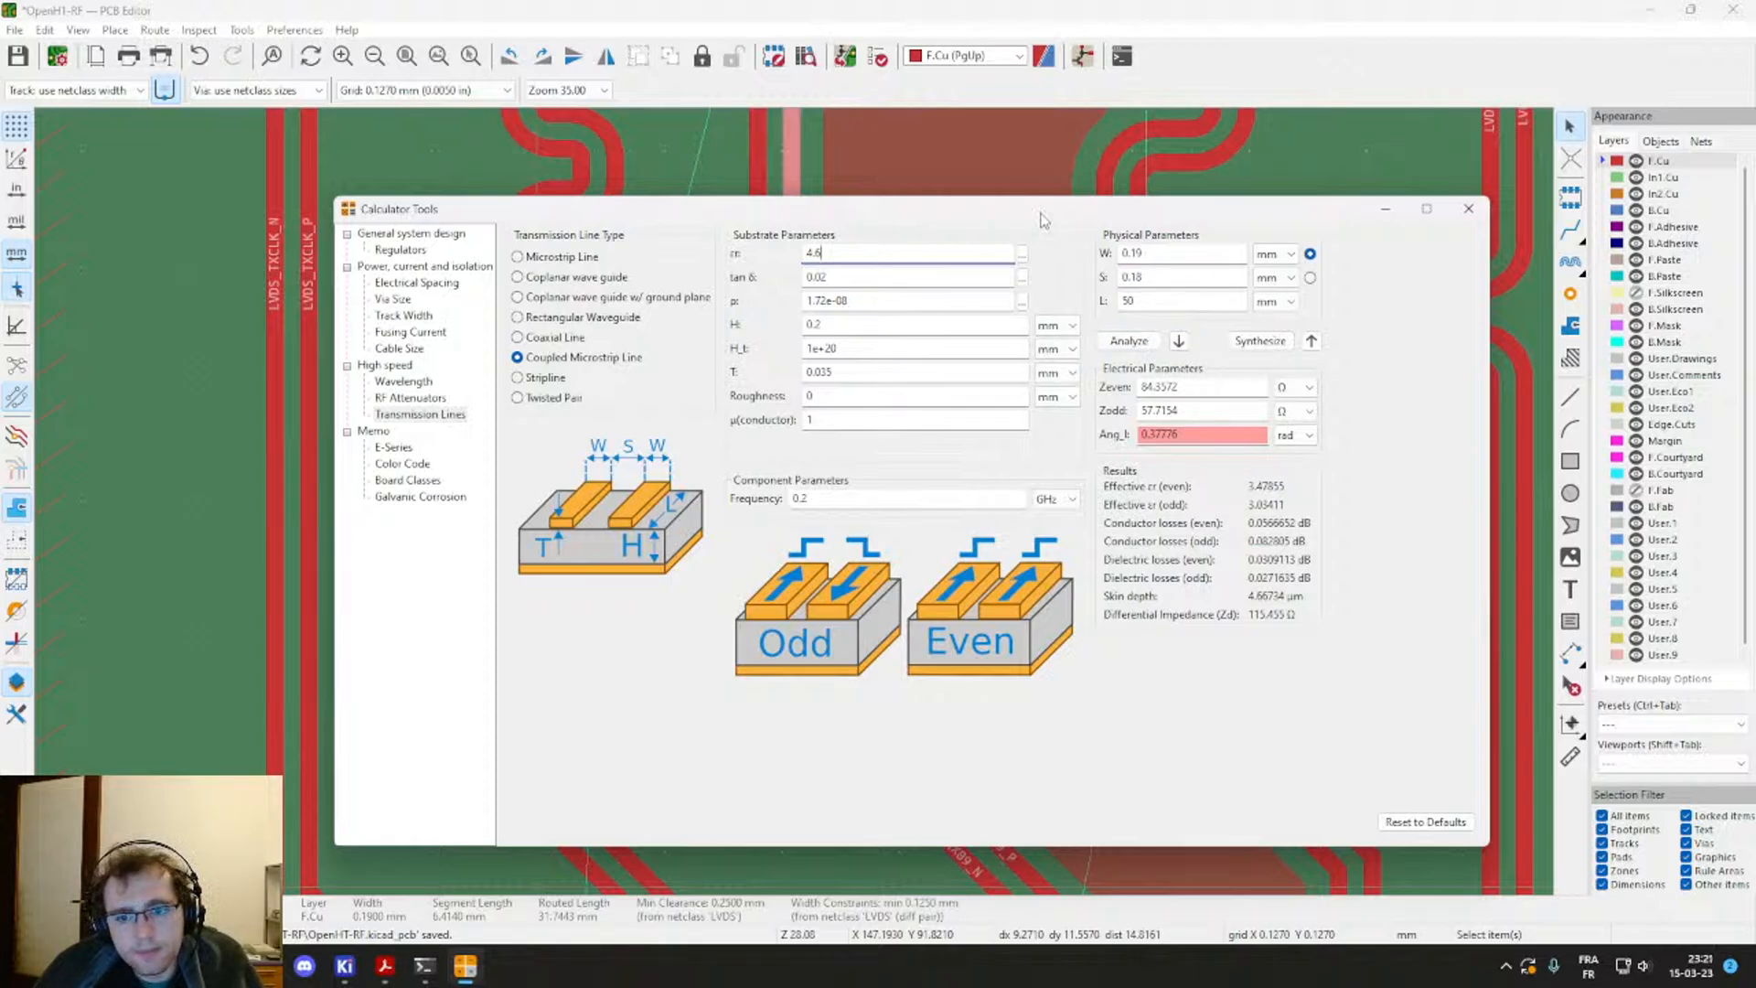
left_click_drag(1043, 221, 1038, 284)
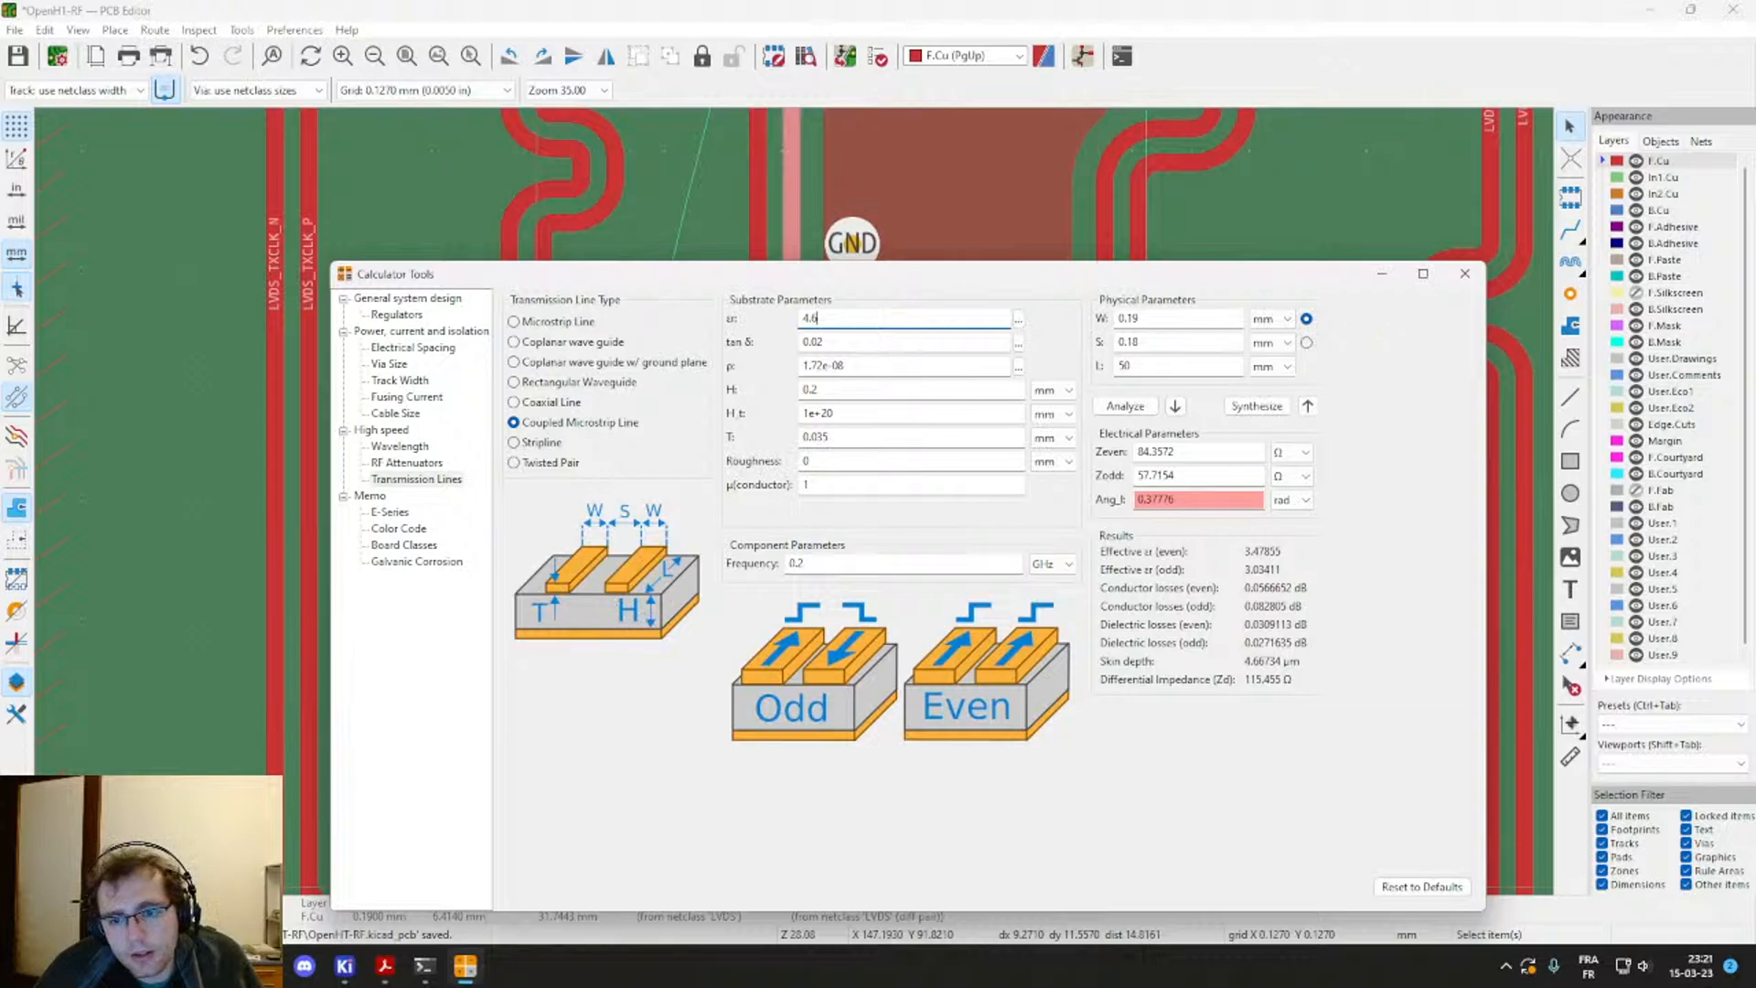
left_click(845, 390)
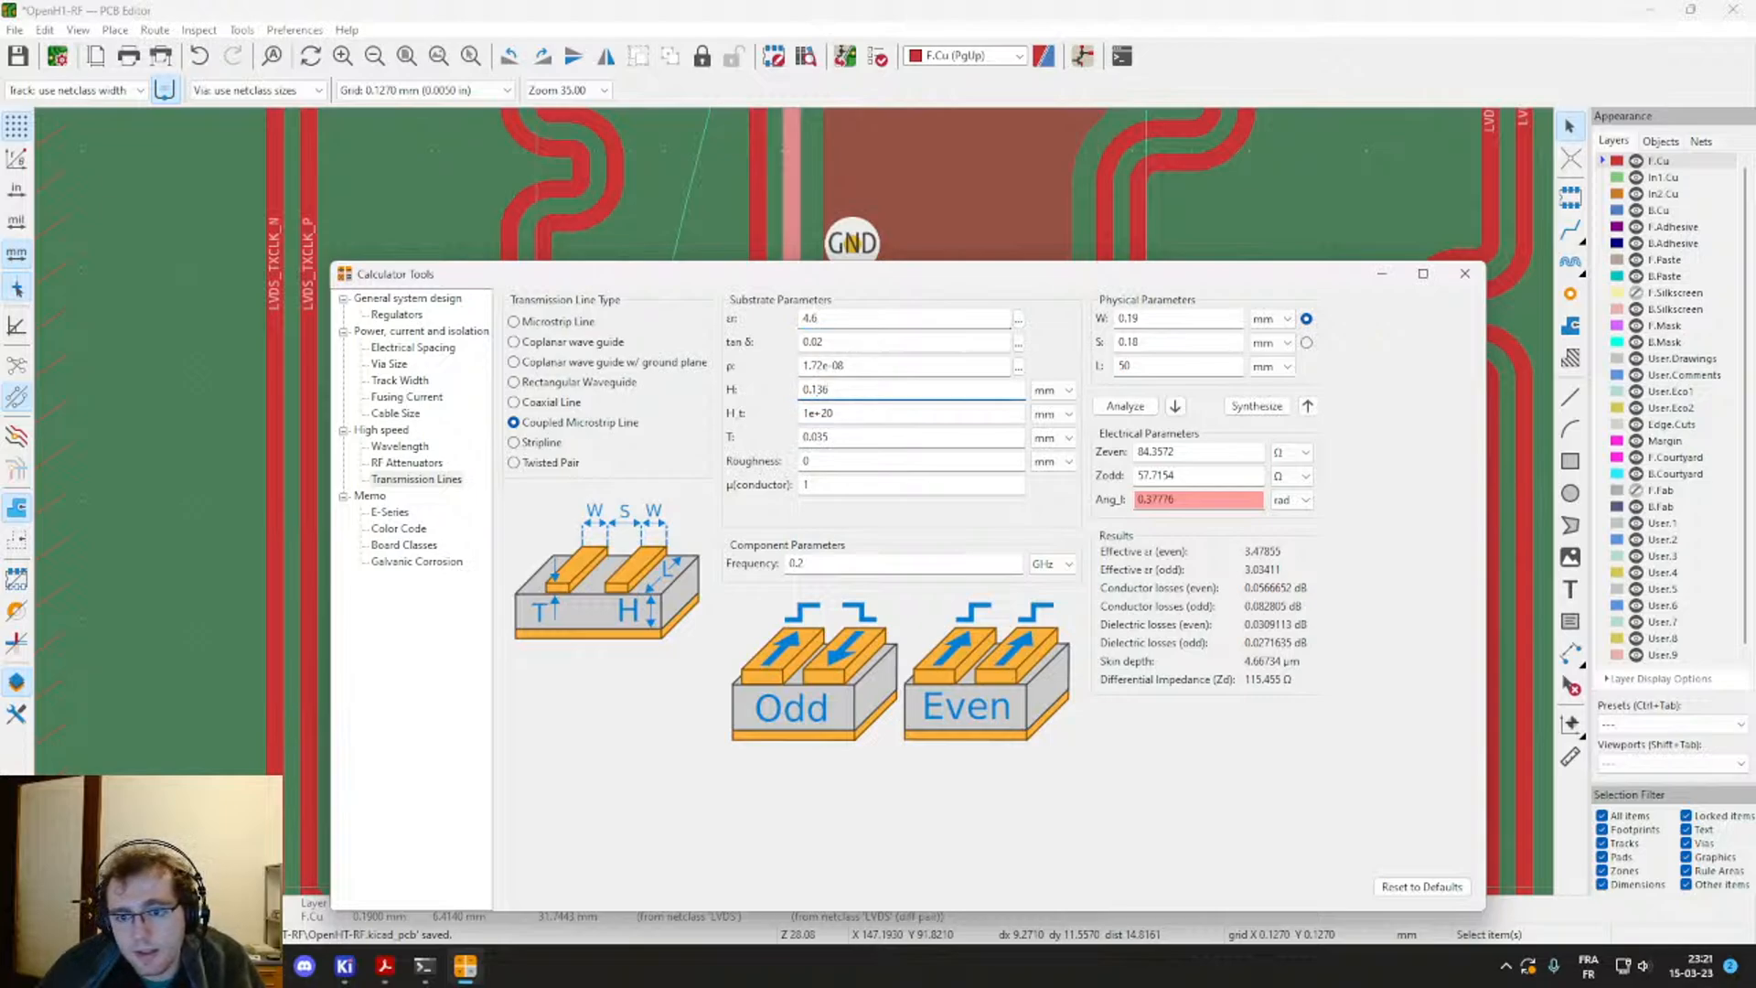
left_click(1176, 407)
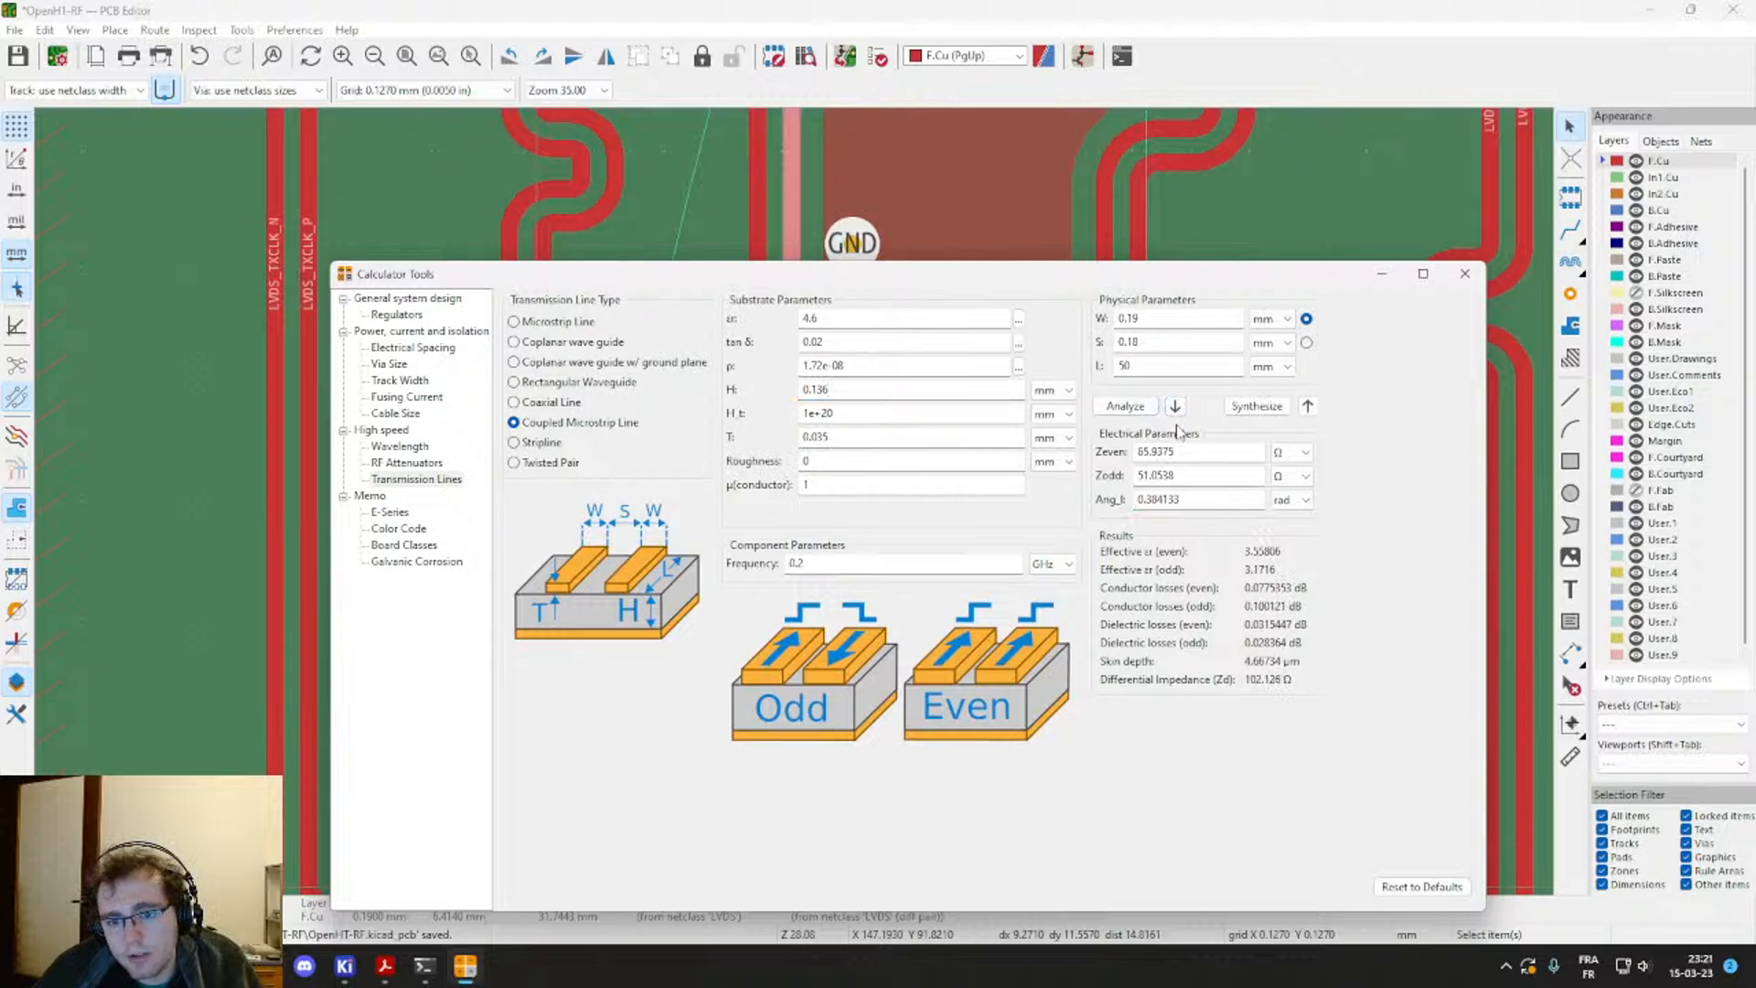
left_click(1255, 406)
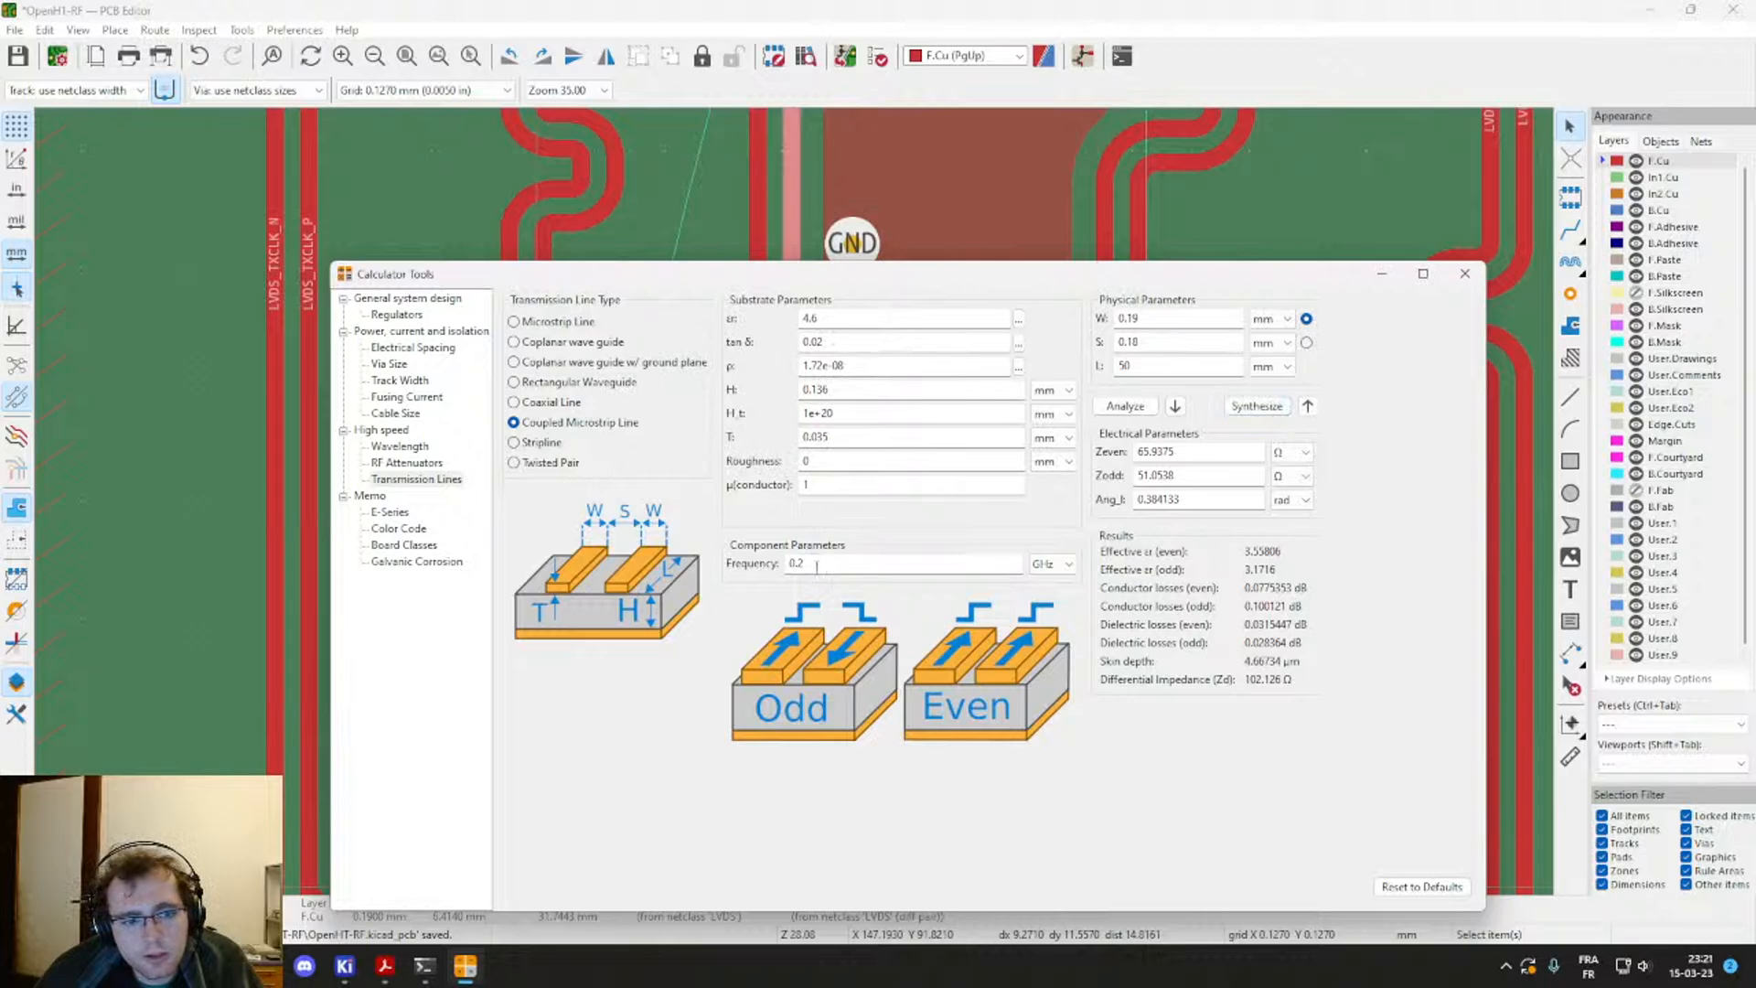
left_click(1134, 407)
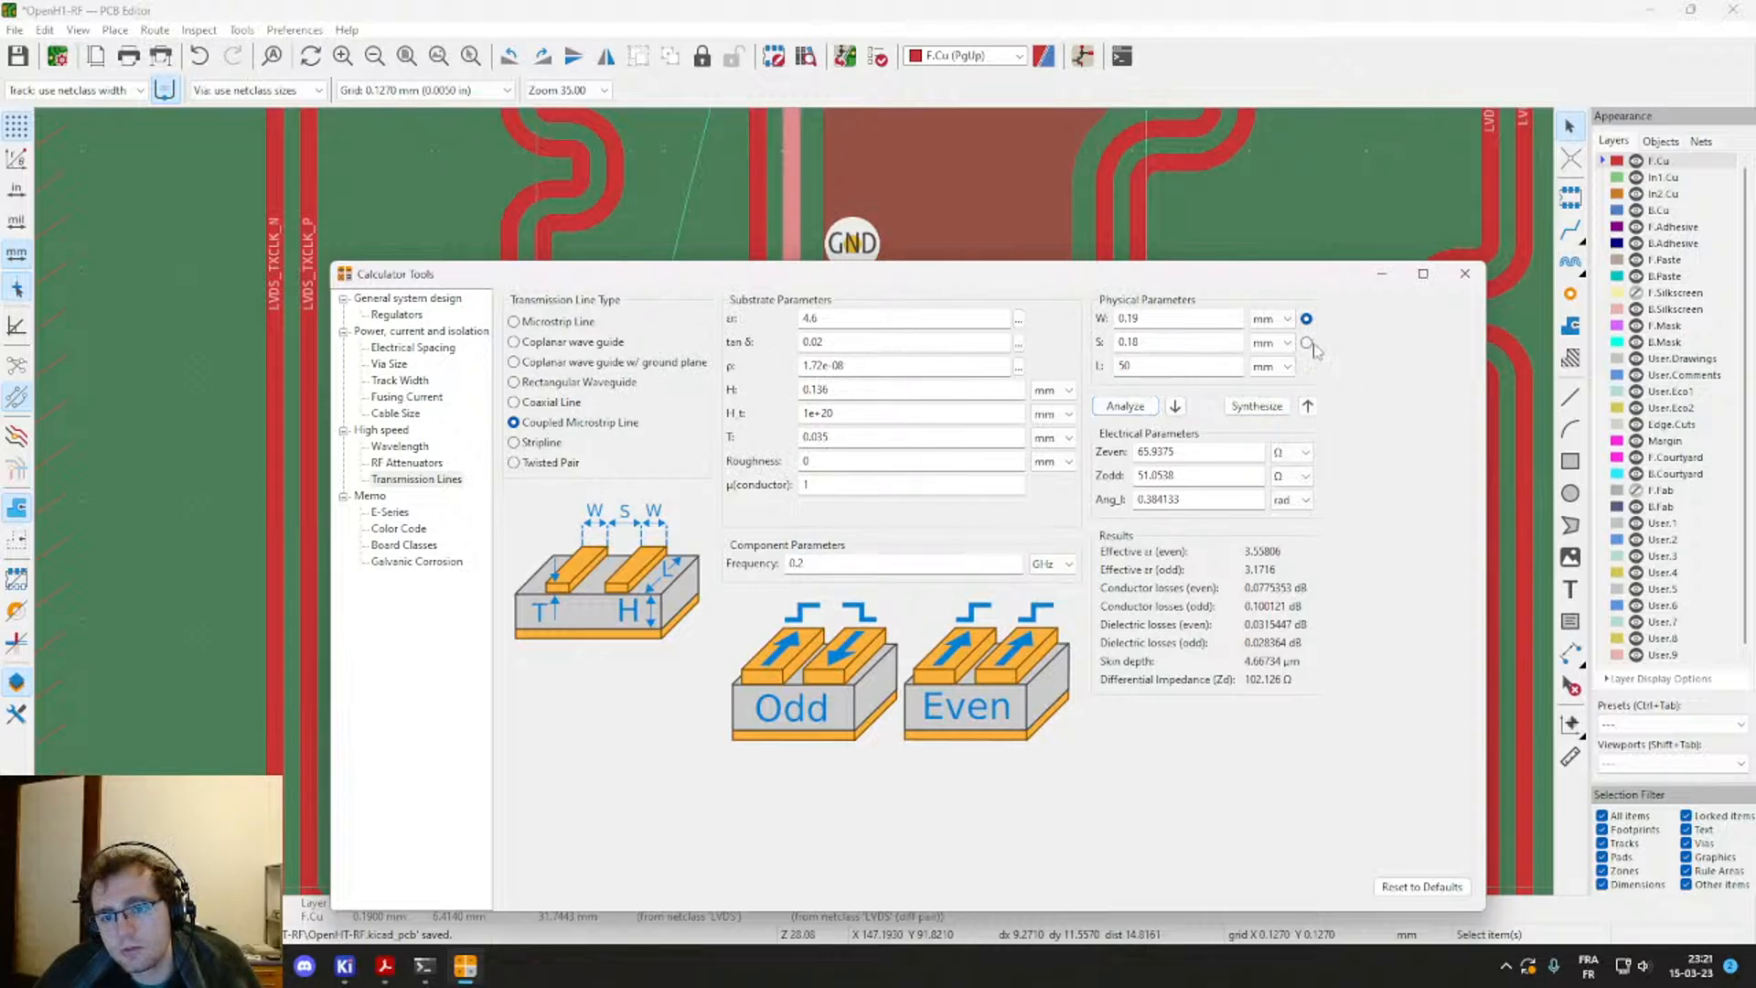
Step: Try to synthesize the coupled microstrip's dimensions for an odd-mode impedance Zodd of 100 Ω
left_click_drag(1196, 452, 1107, 455)
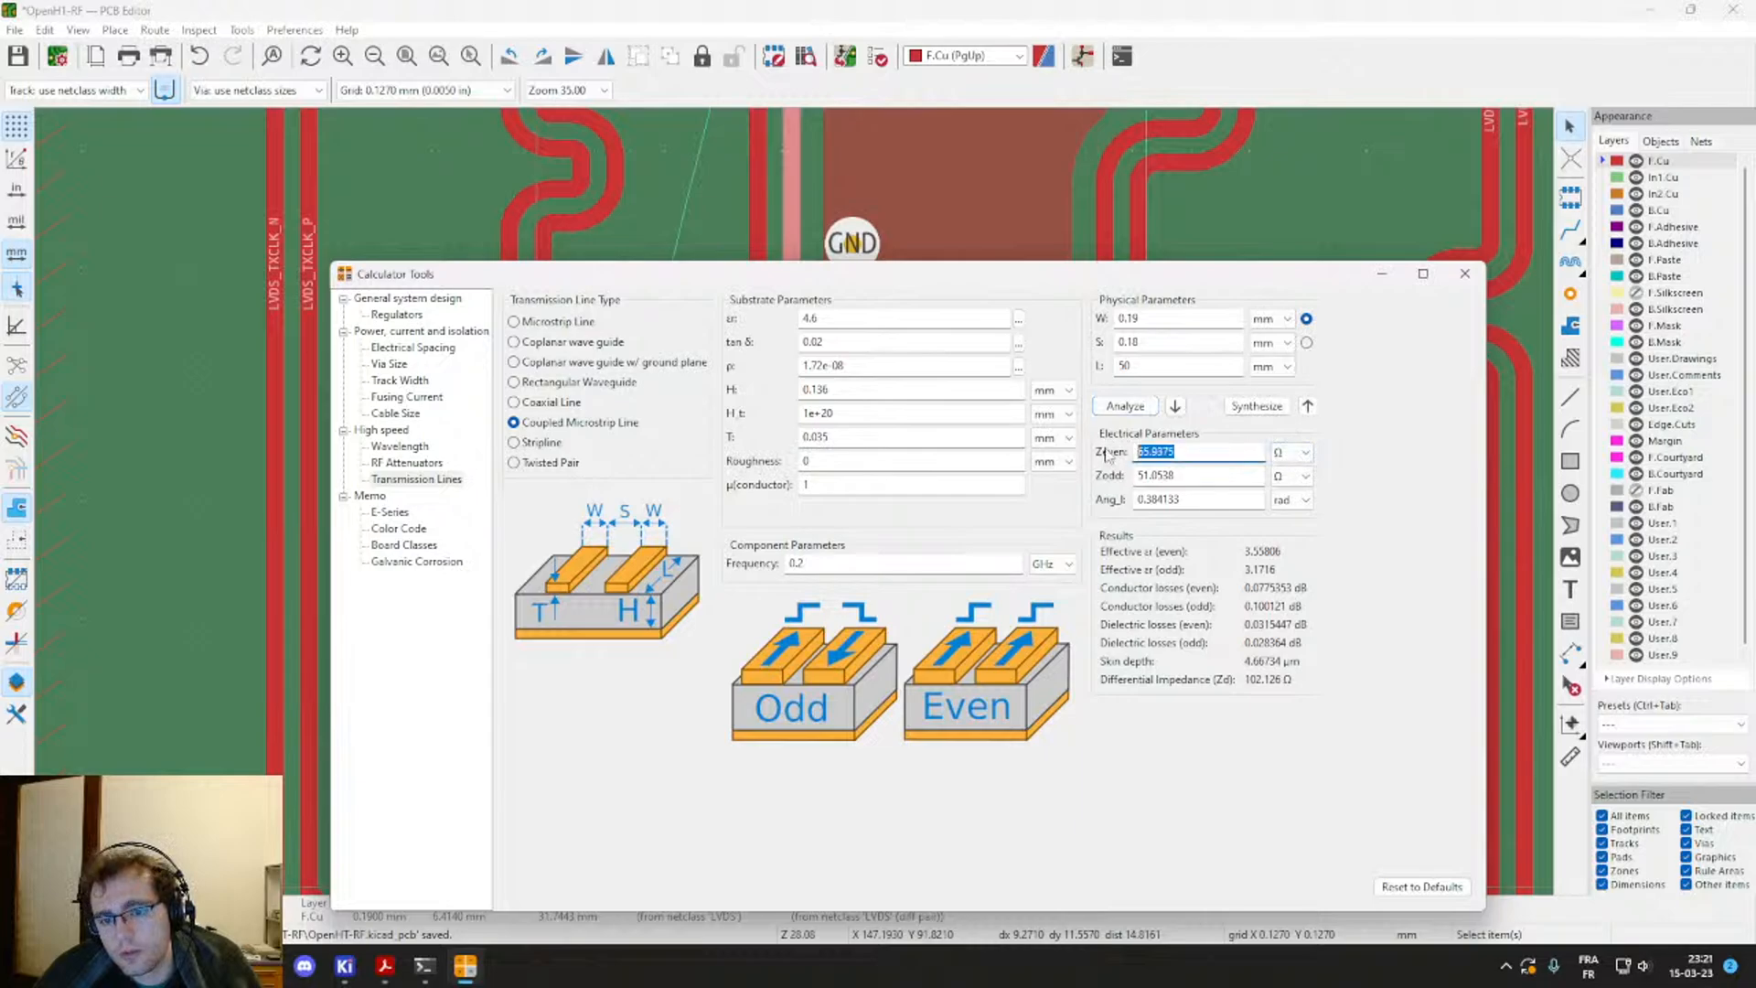
left_click(1257, 406)
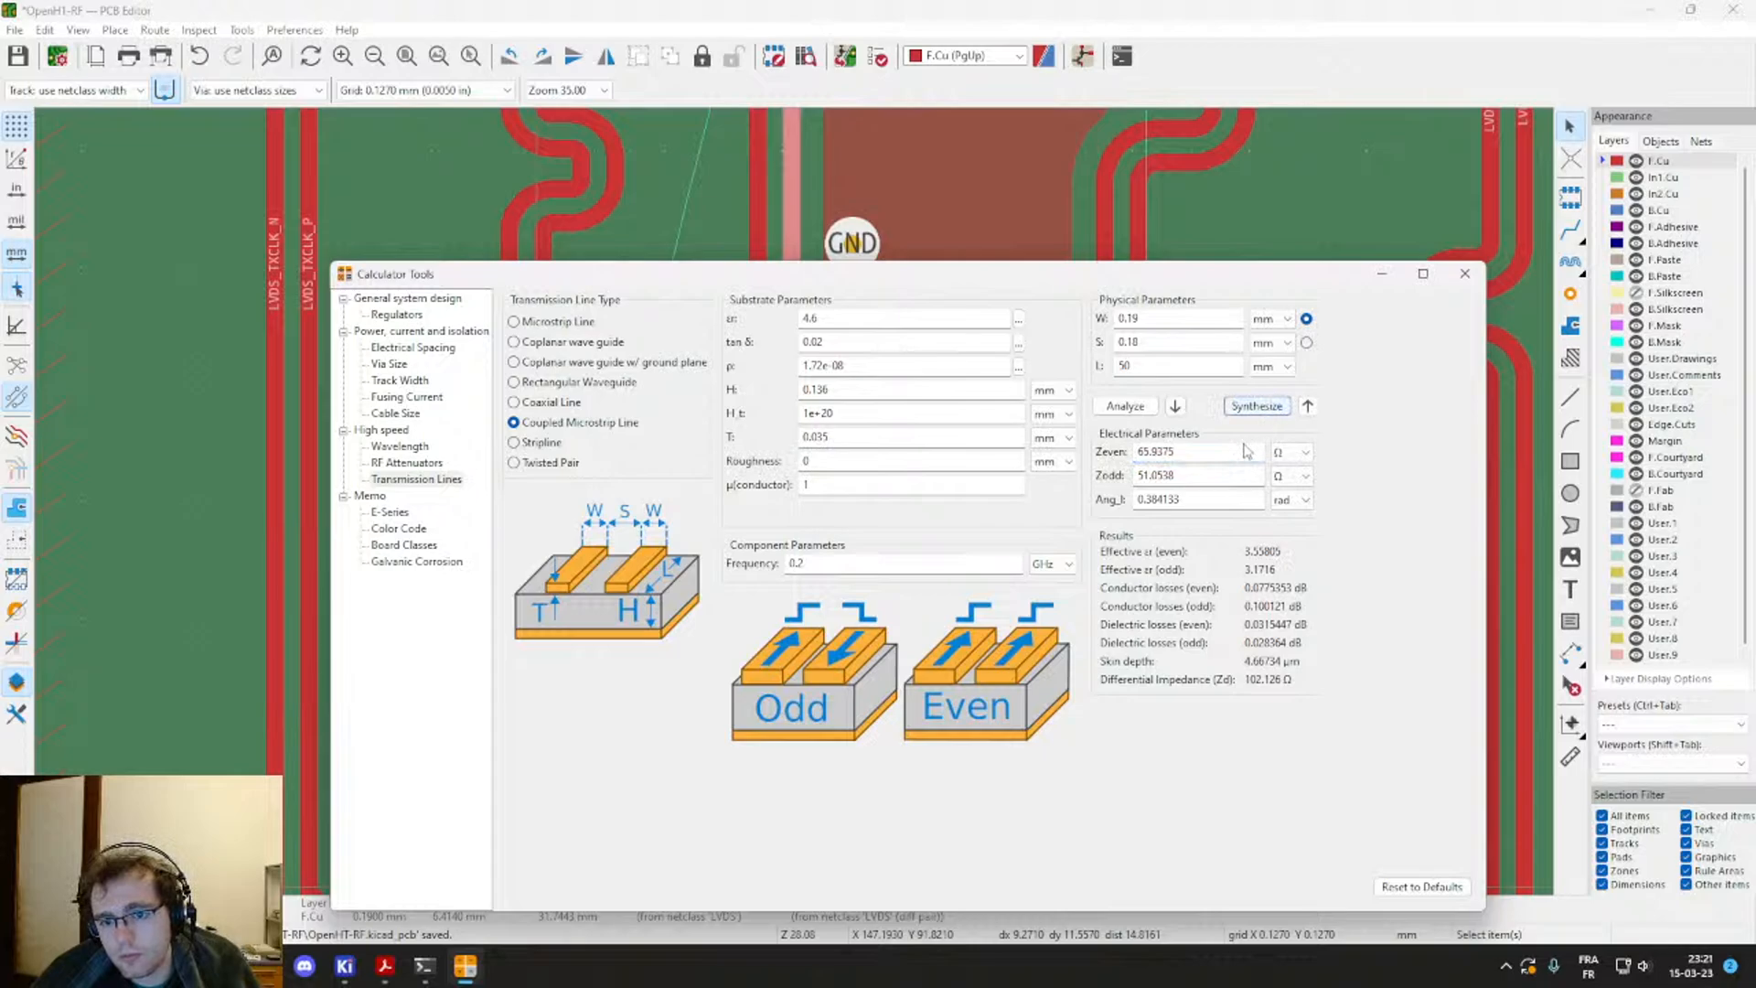
left_click_drag(1197, 451, 1103, 483)
type("100")
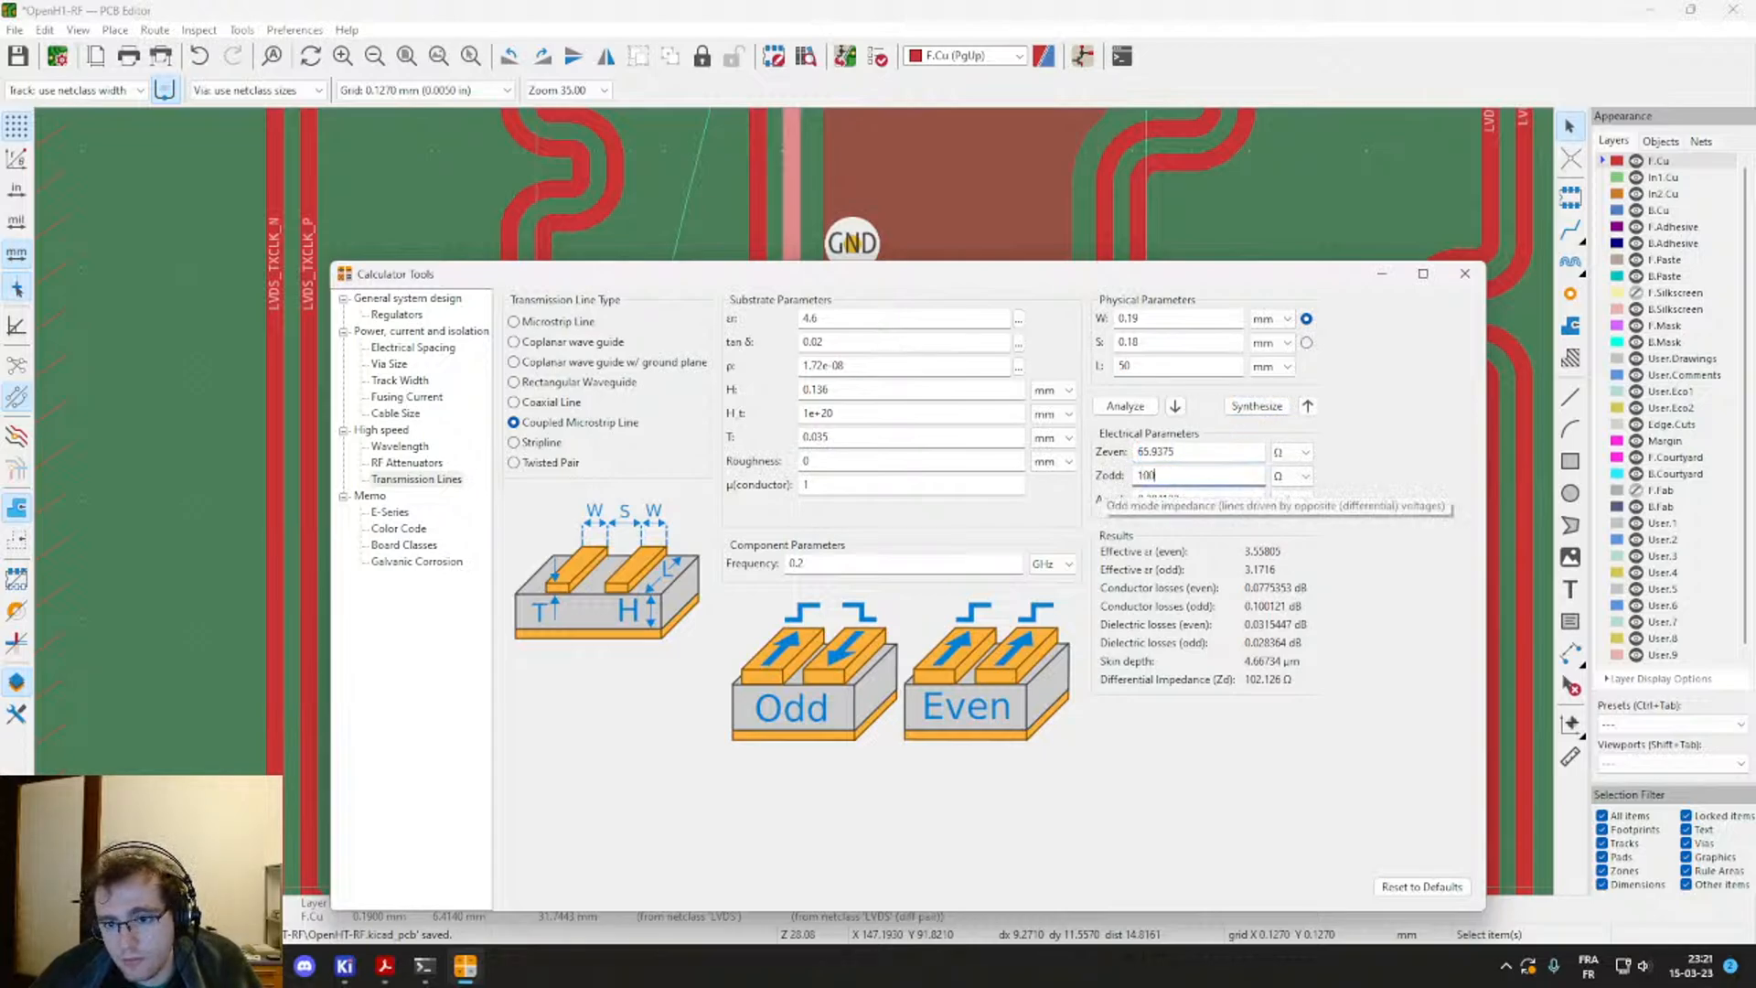
left_click(1308, 407)
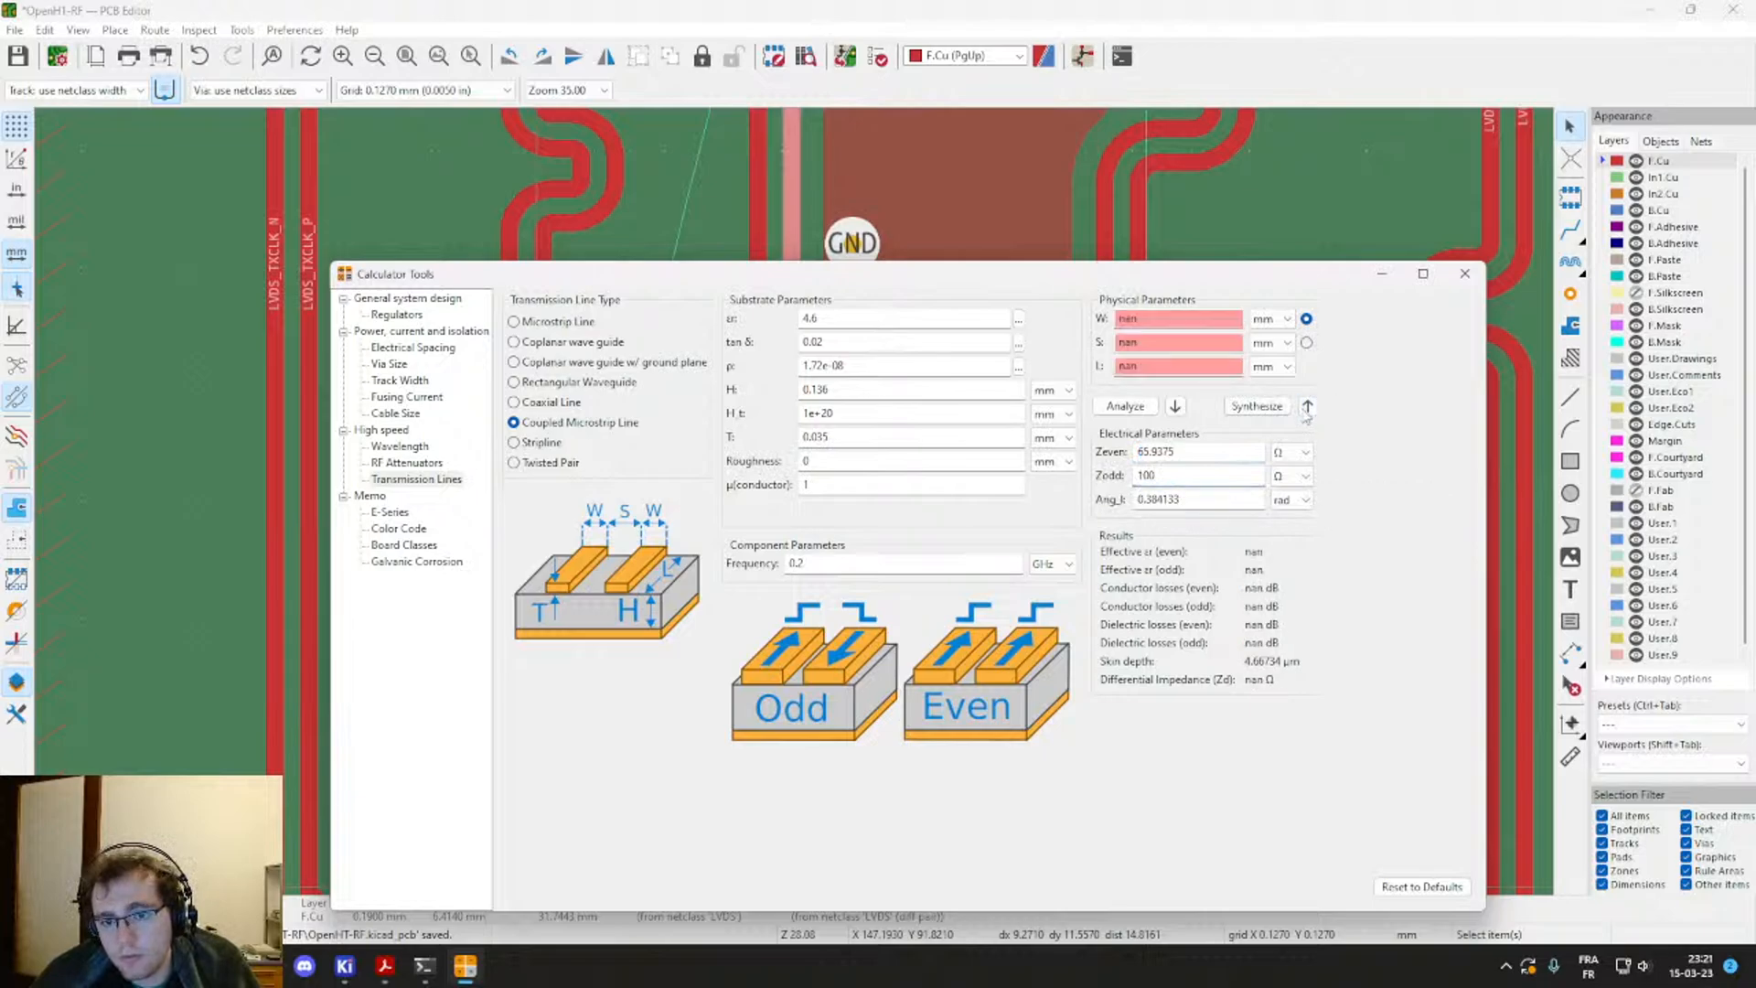
left_click(1175, 406)
double_click(1163, 322)
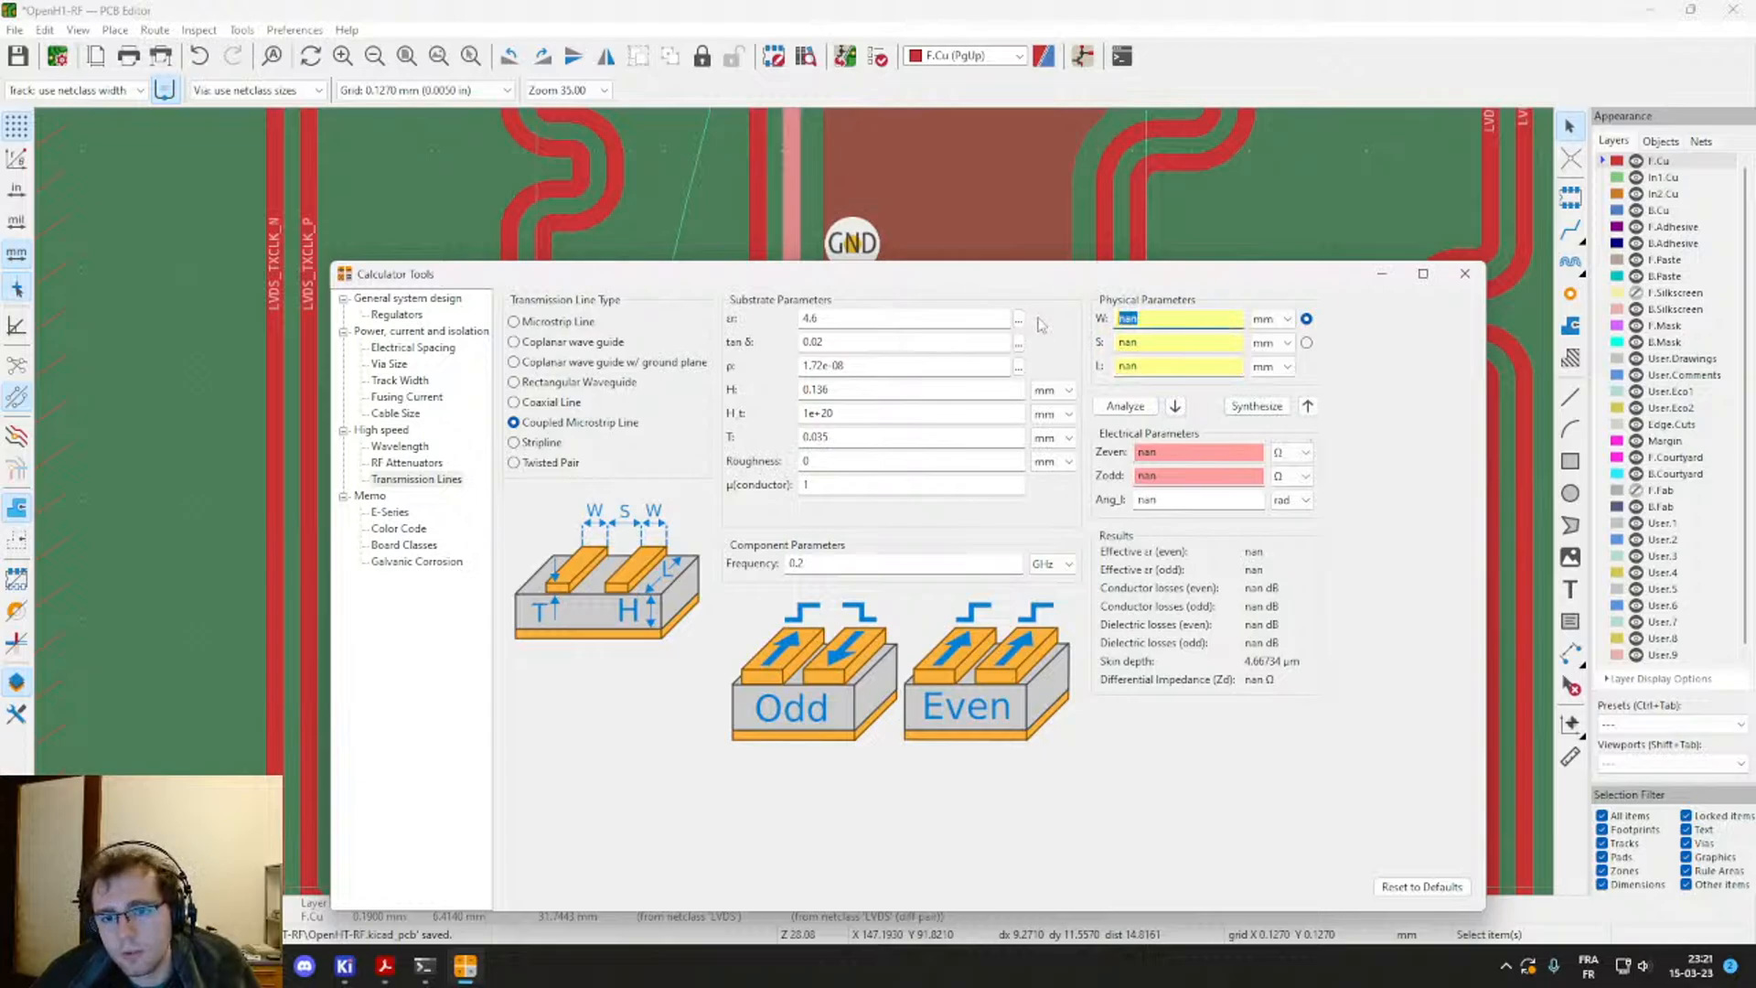
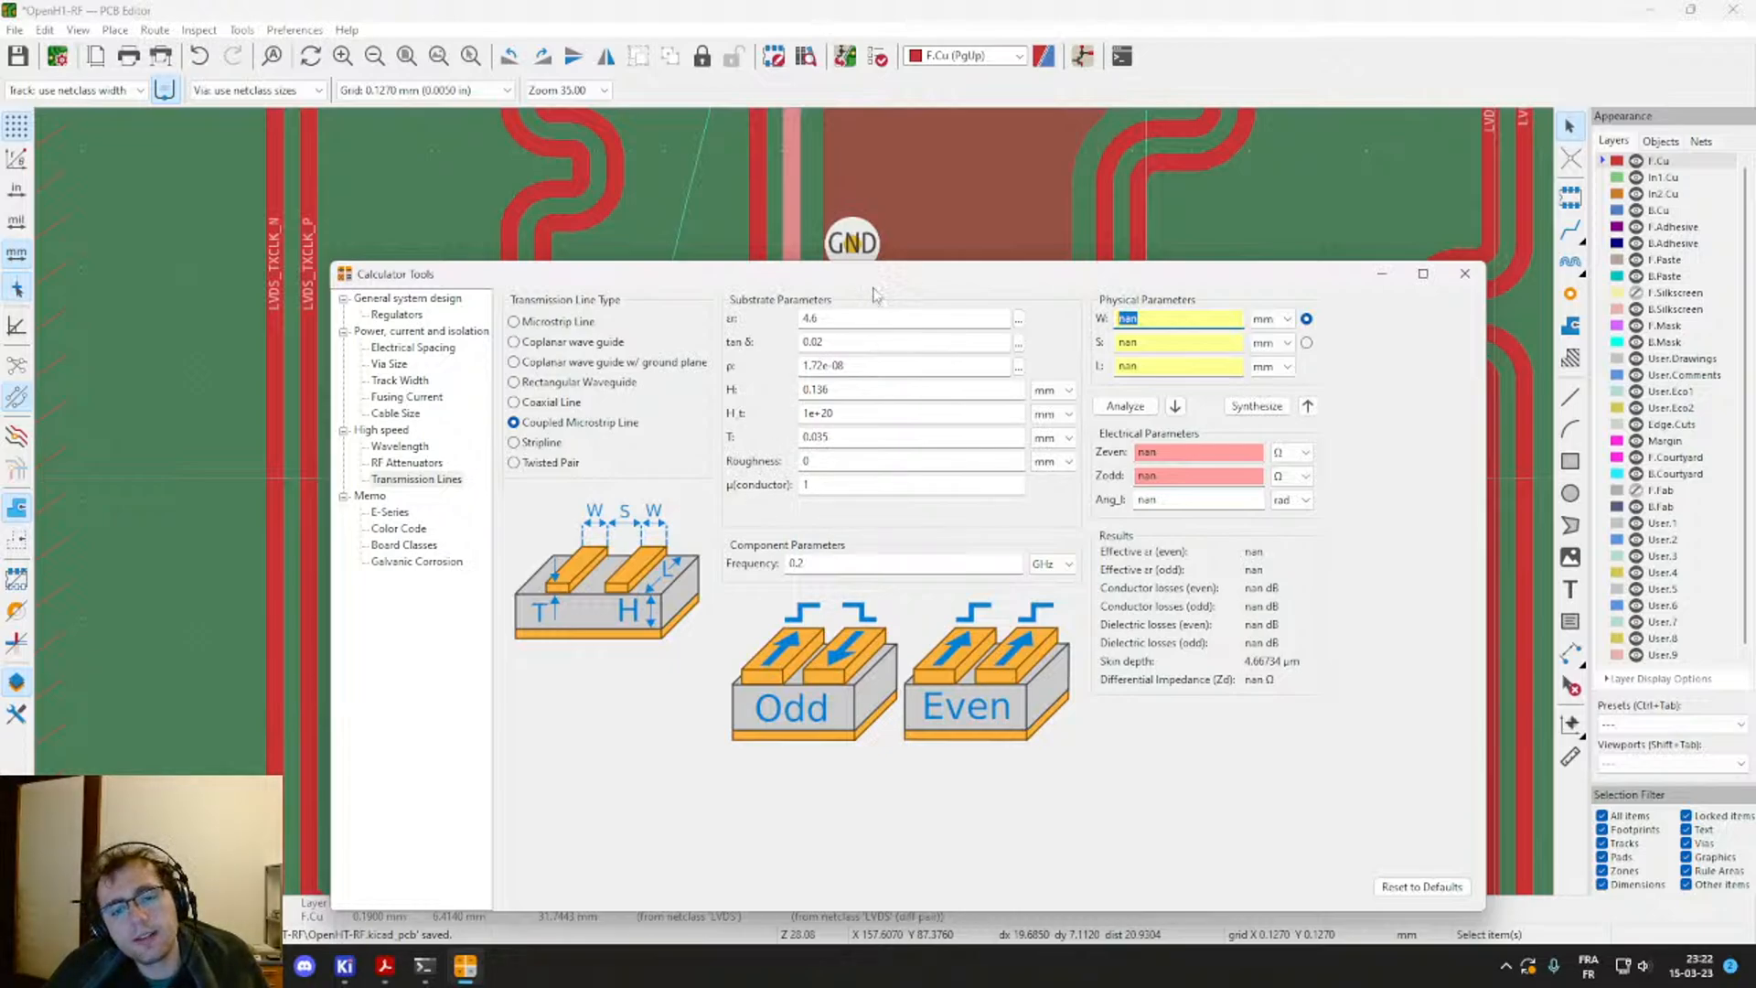
left_click_drag(859, 277, 809, 198)
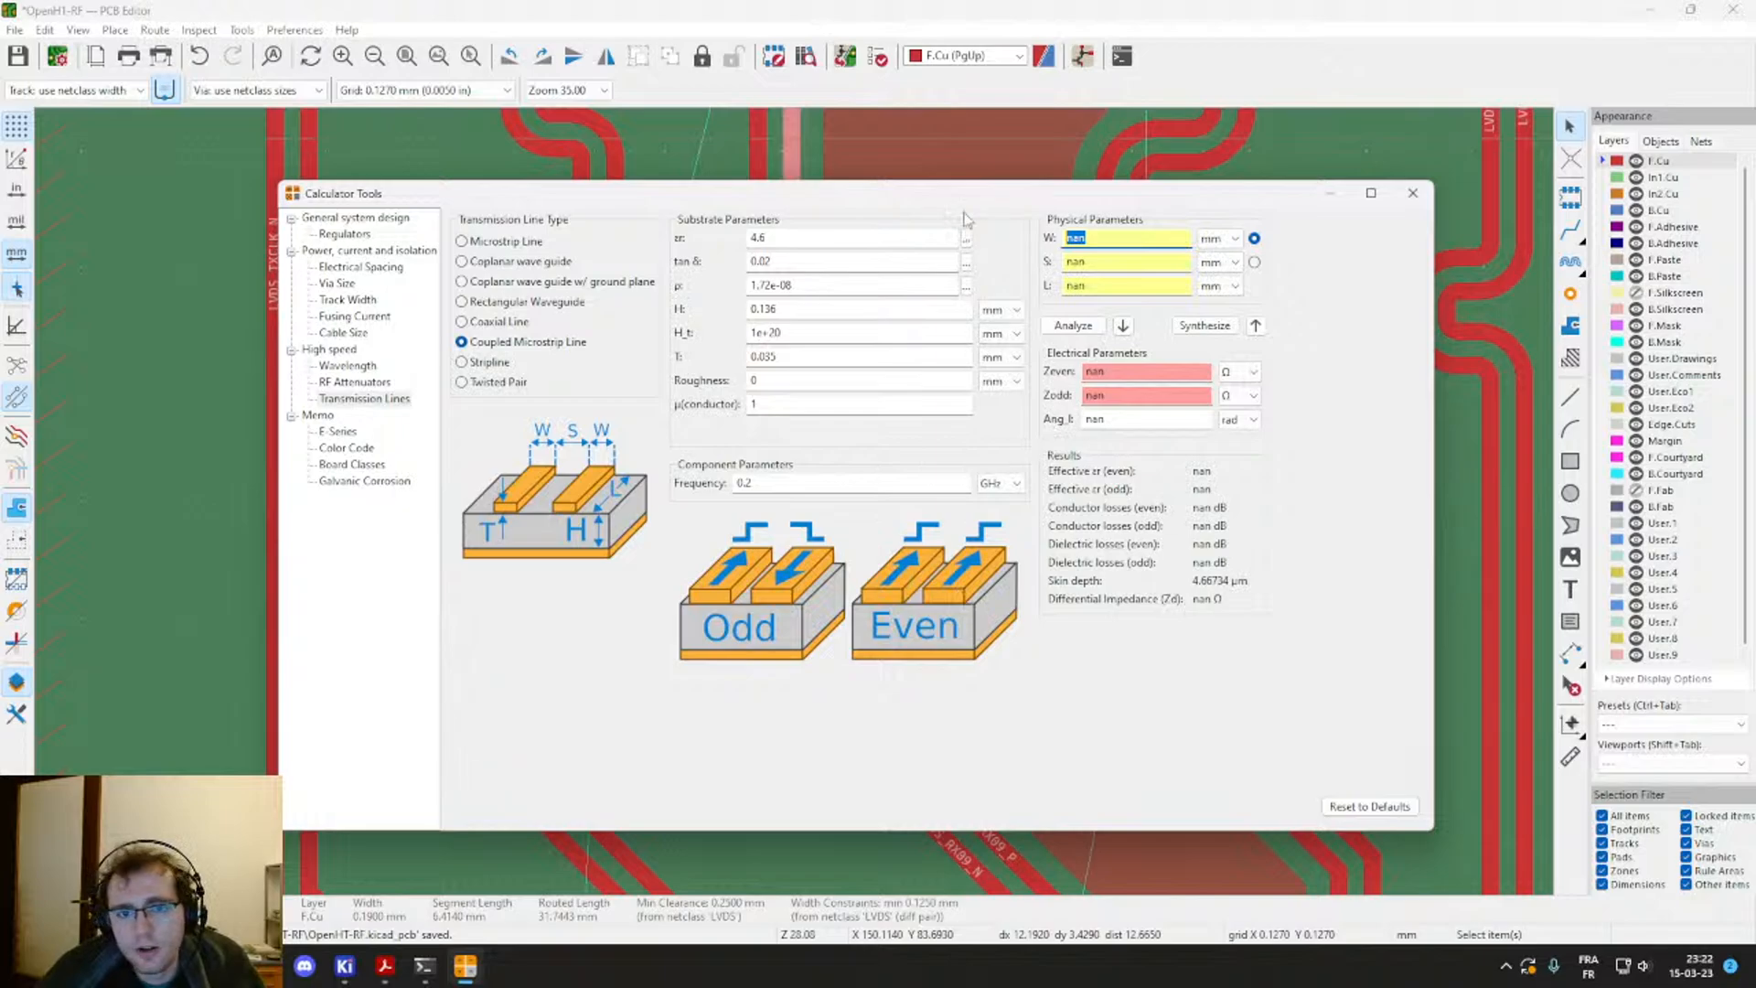
Step: Put the calculator window away to get back to the board layout
left_click_drag(959, 205, 1009, 494)
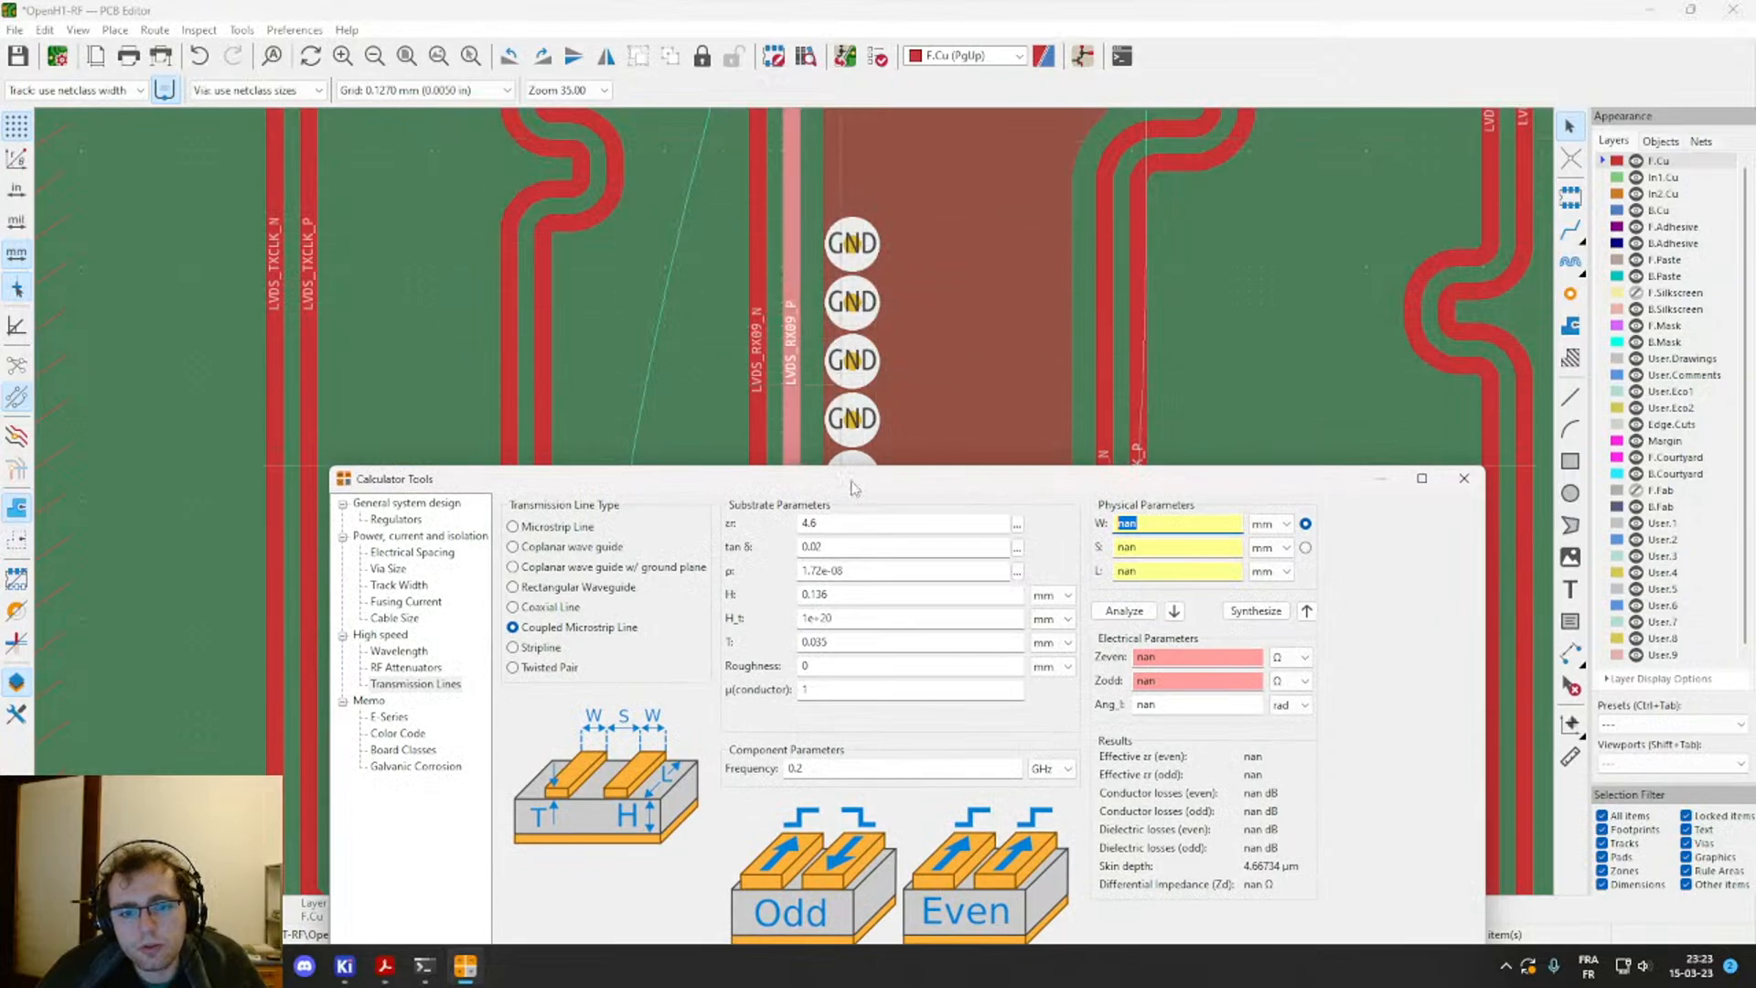
left_click_drag(856, 488, 842, 368)
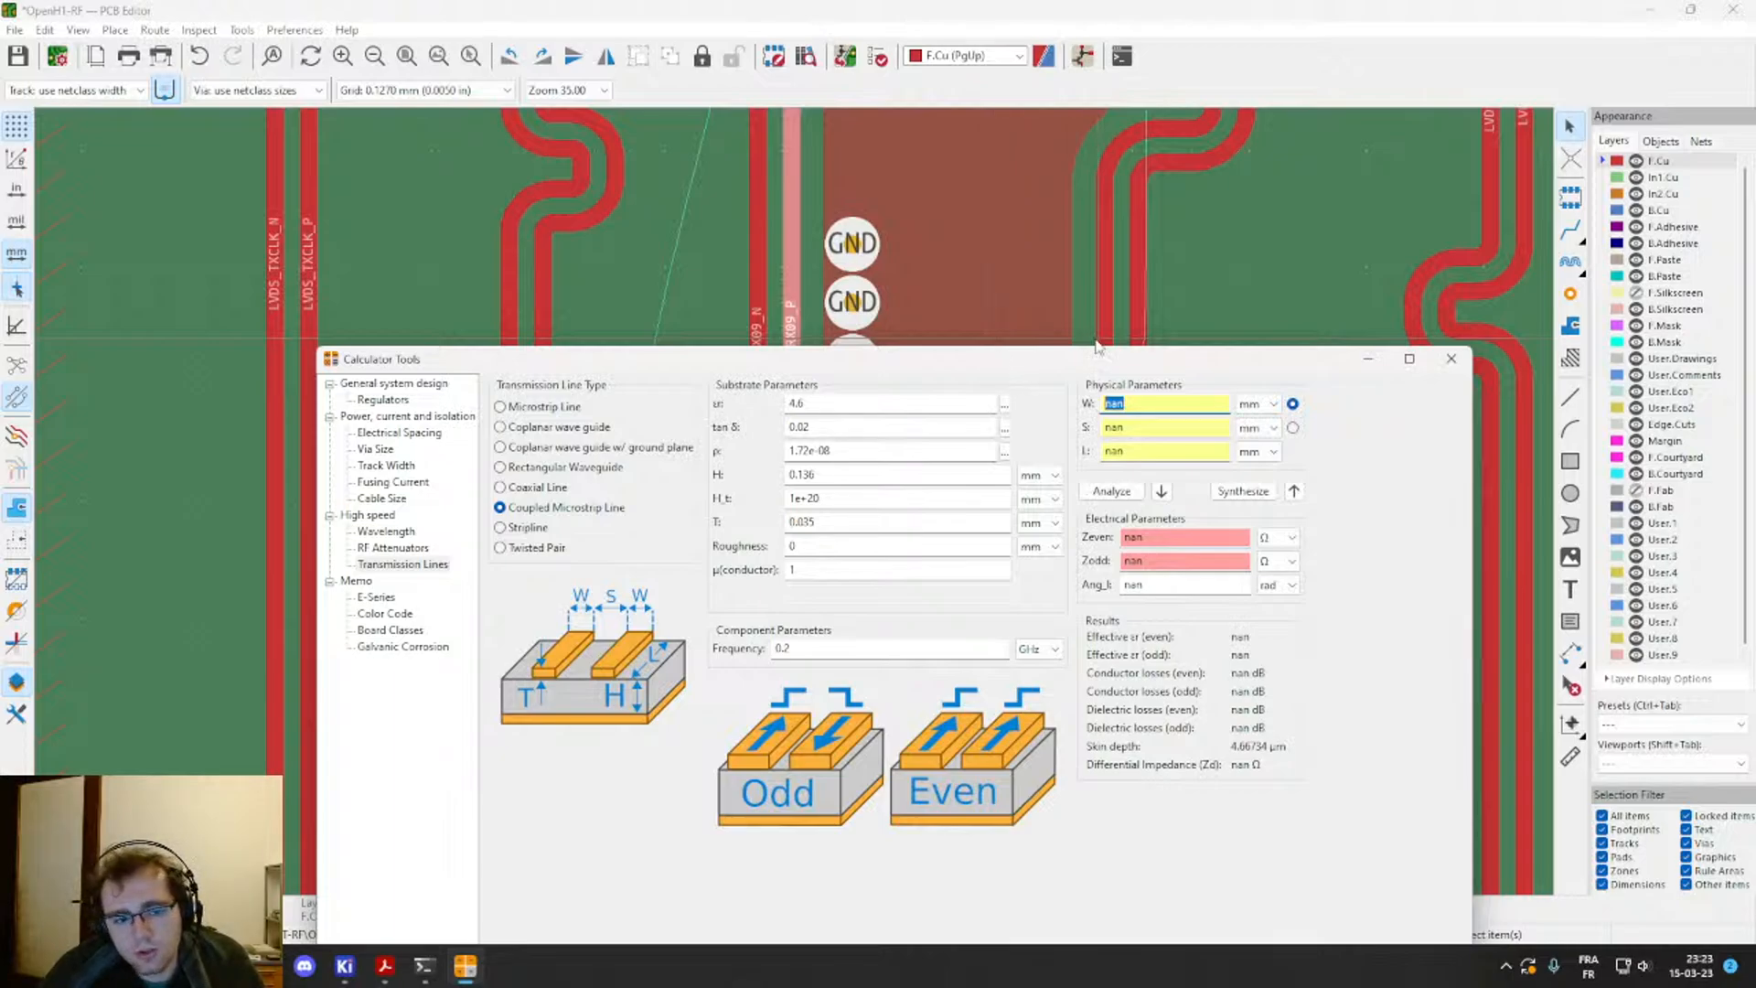
left_click(1368, 359)
Step: Examine the F.Cu ground pour and its GND stitching vias between the LVDS_RX09 and LVDS_RXCLK pairs along their full length
middle_click_drag(898, 292, 867, 567)
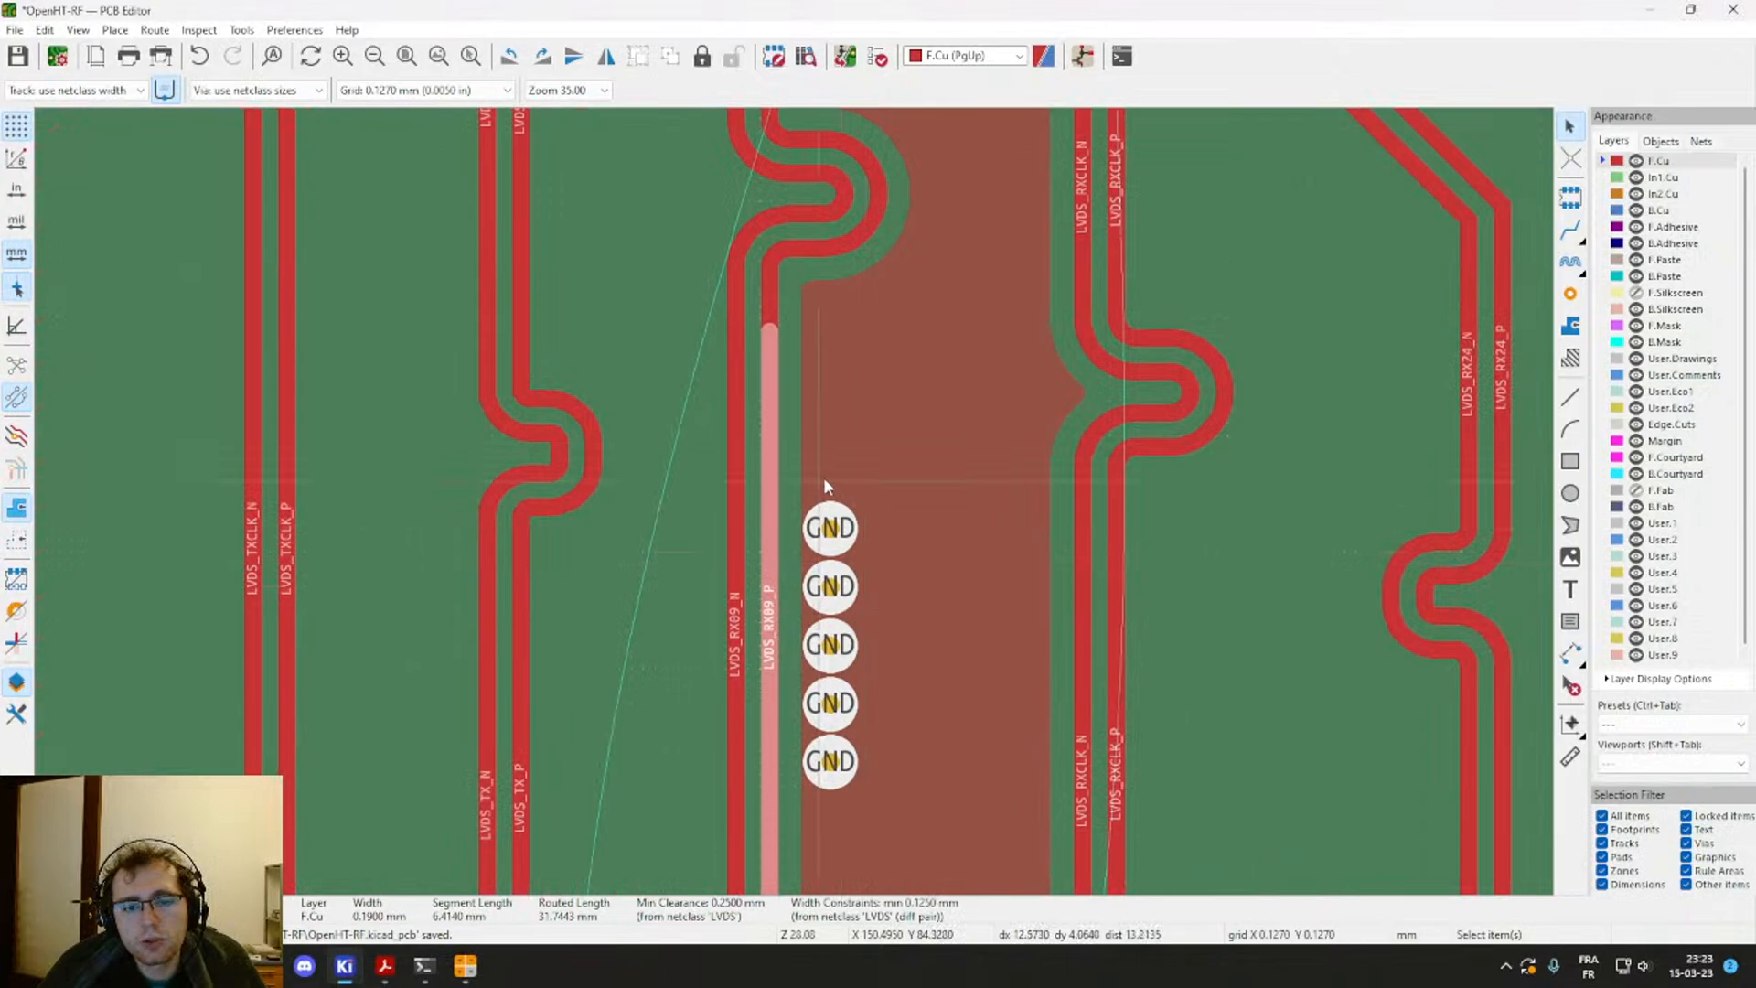
left_click(849, 459)
scroll(793, 501, "down", 4)
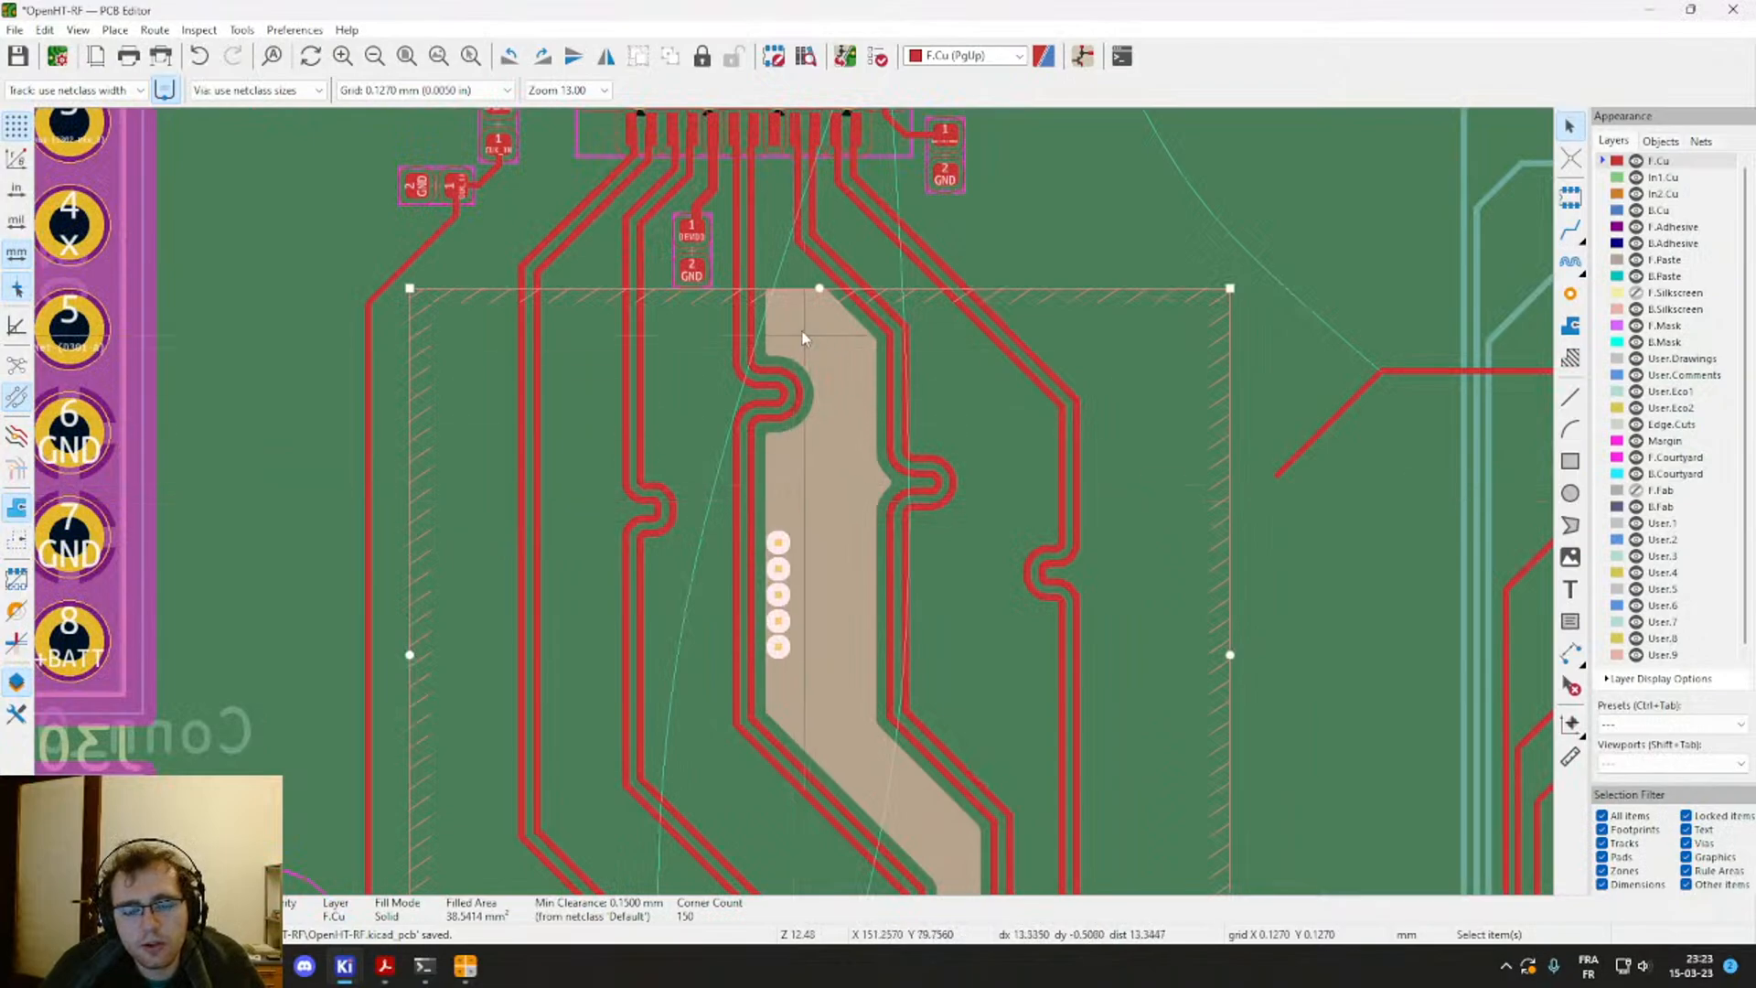
scroll(741, 456, "up", 1)
scroll(793, 499, "up", 2)
left_click(761, 467)
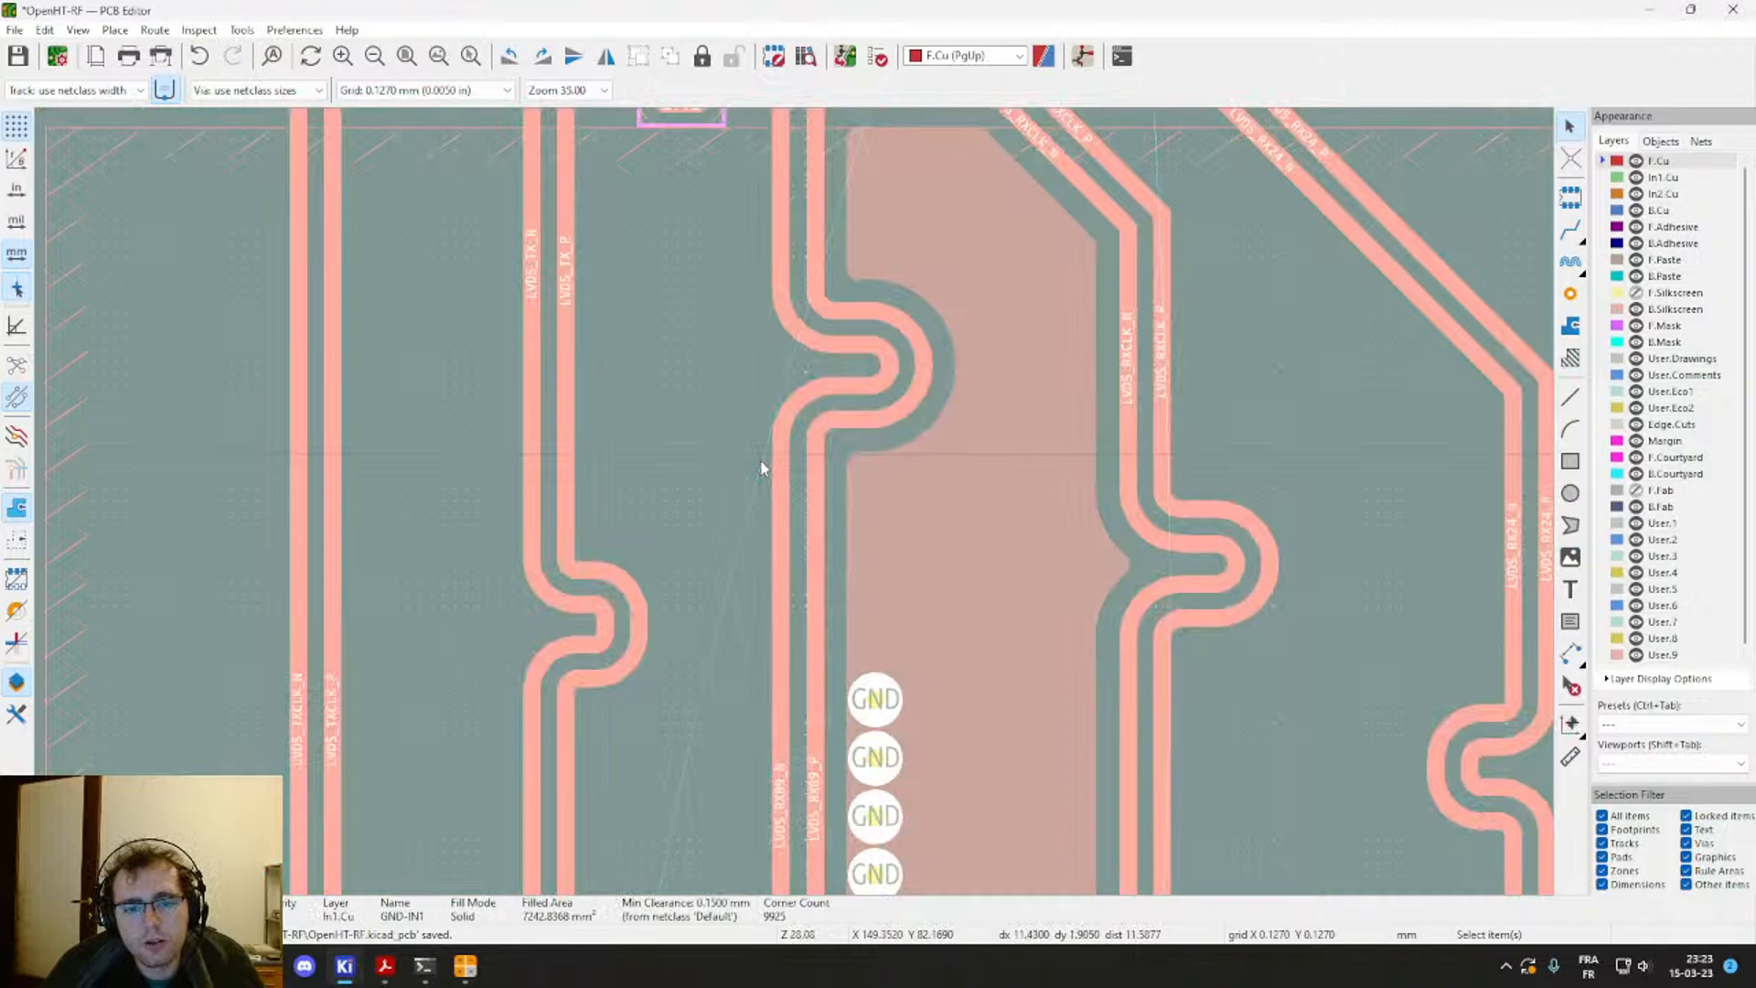
scroll(762, 467, "down", 4)
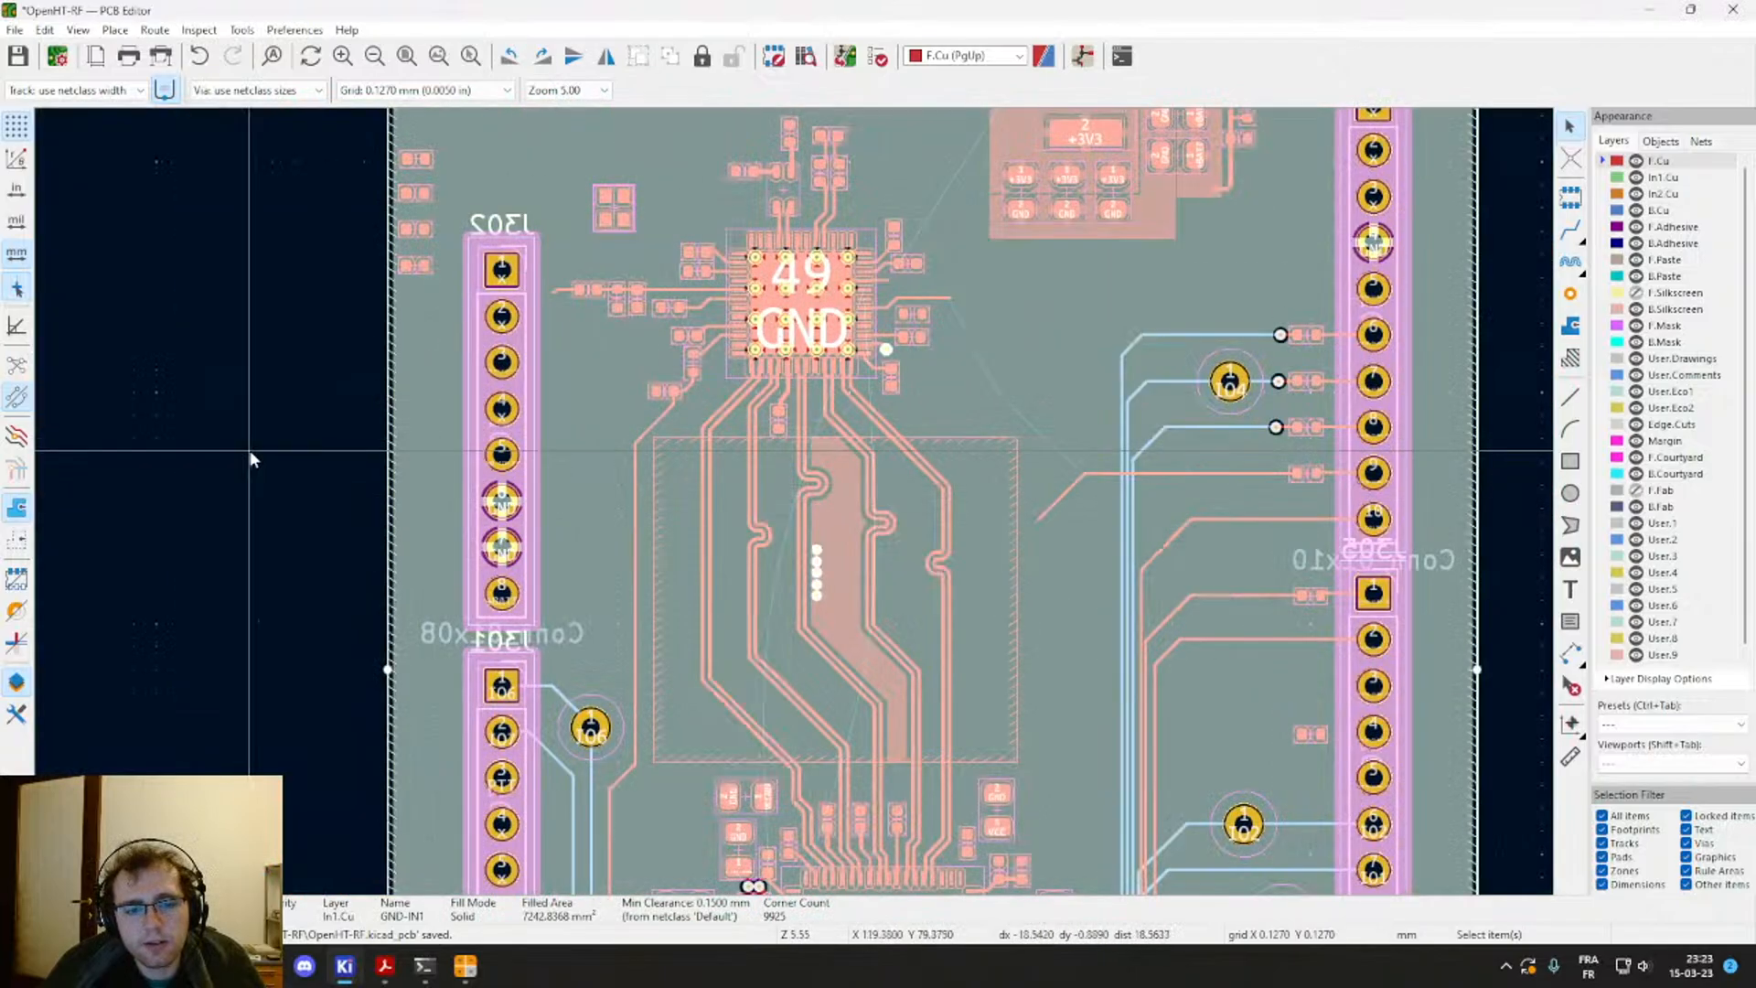
left_click(251, 452)
scroll(953, 434, "up", 1)
scroll(793, 500, "up", 3)
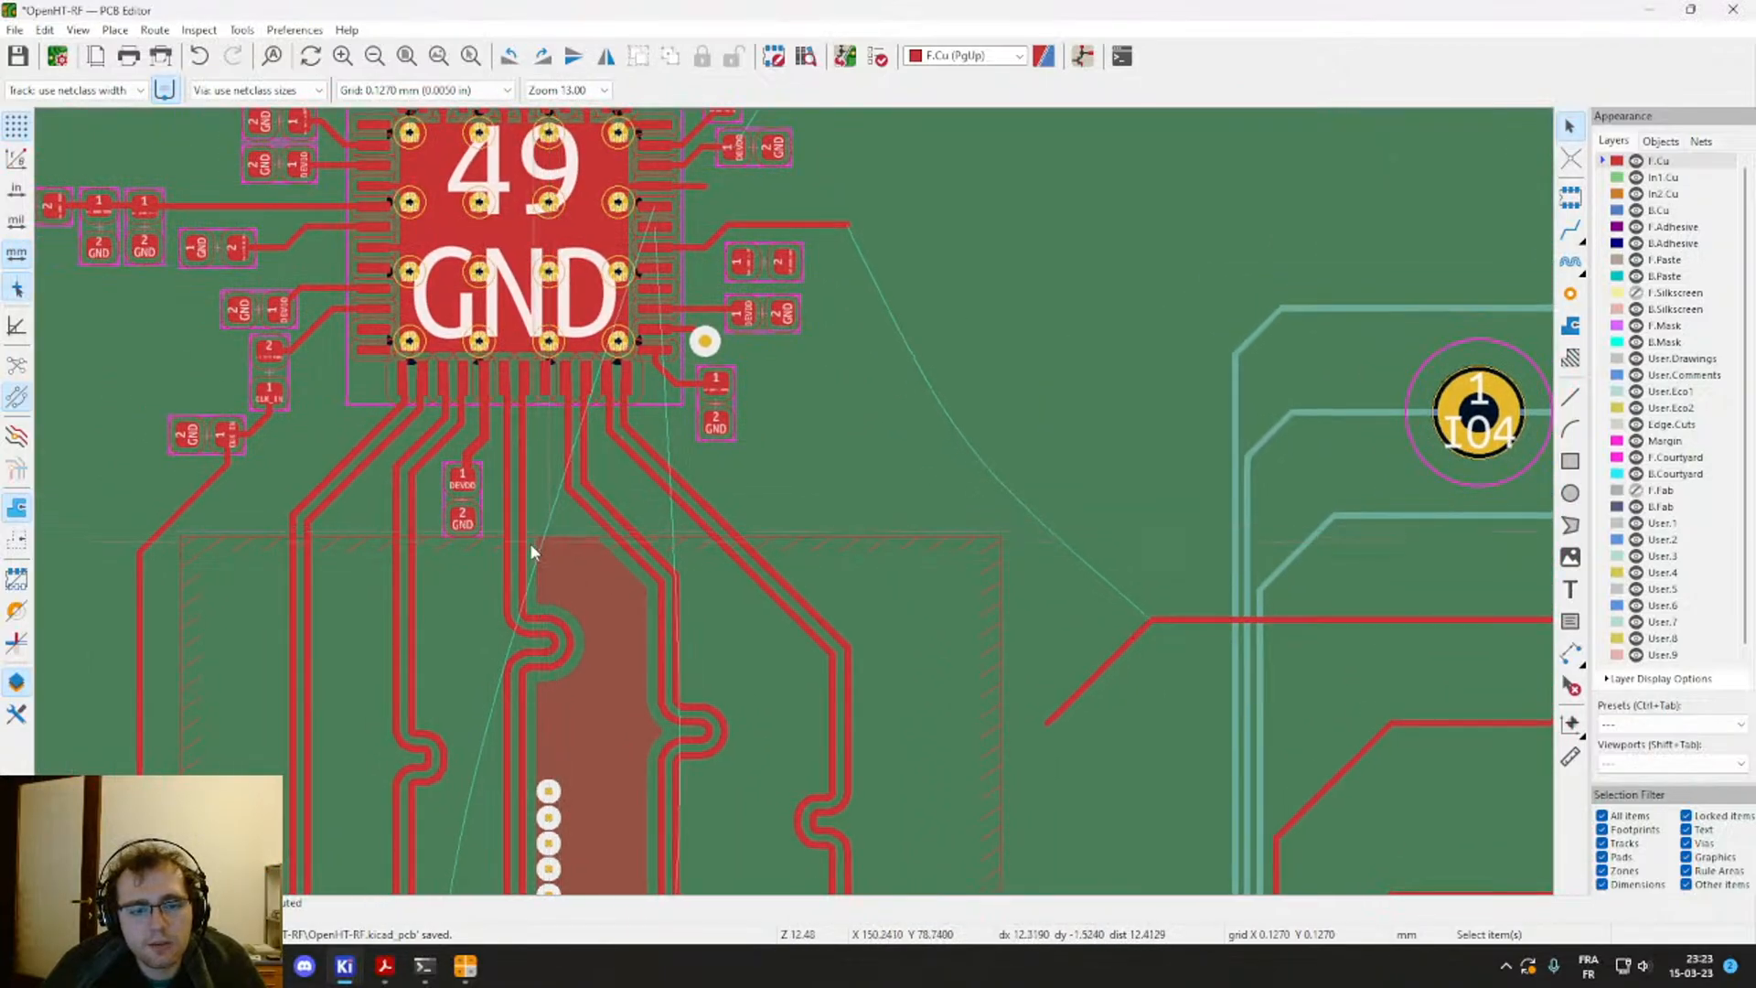
scroll(824, 526, "up", 2)
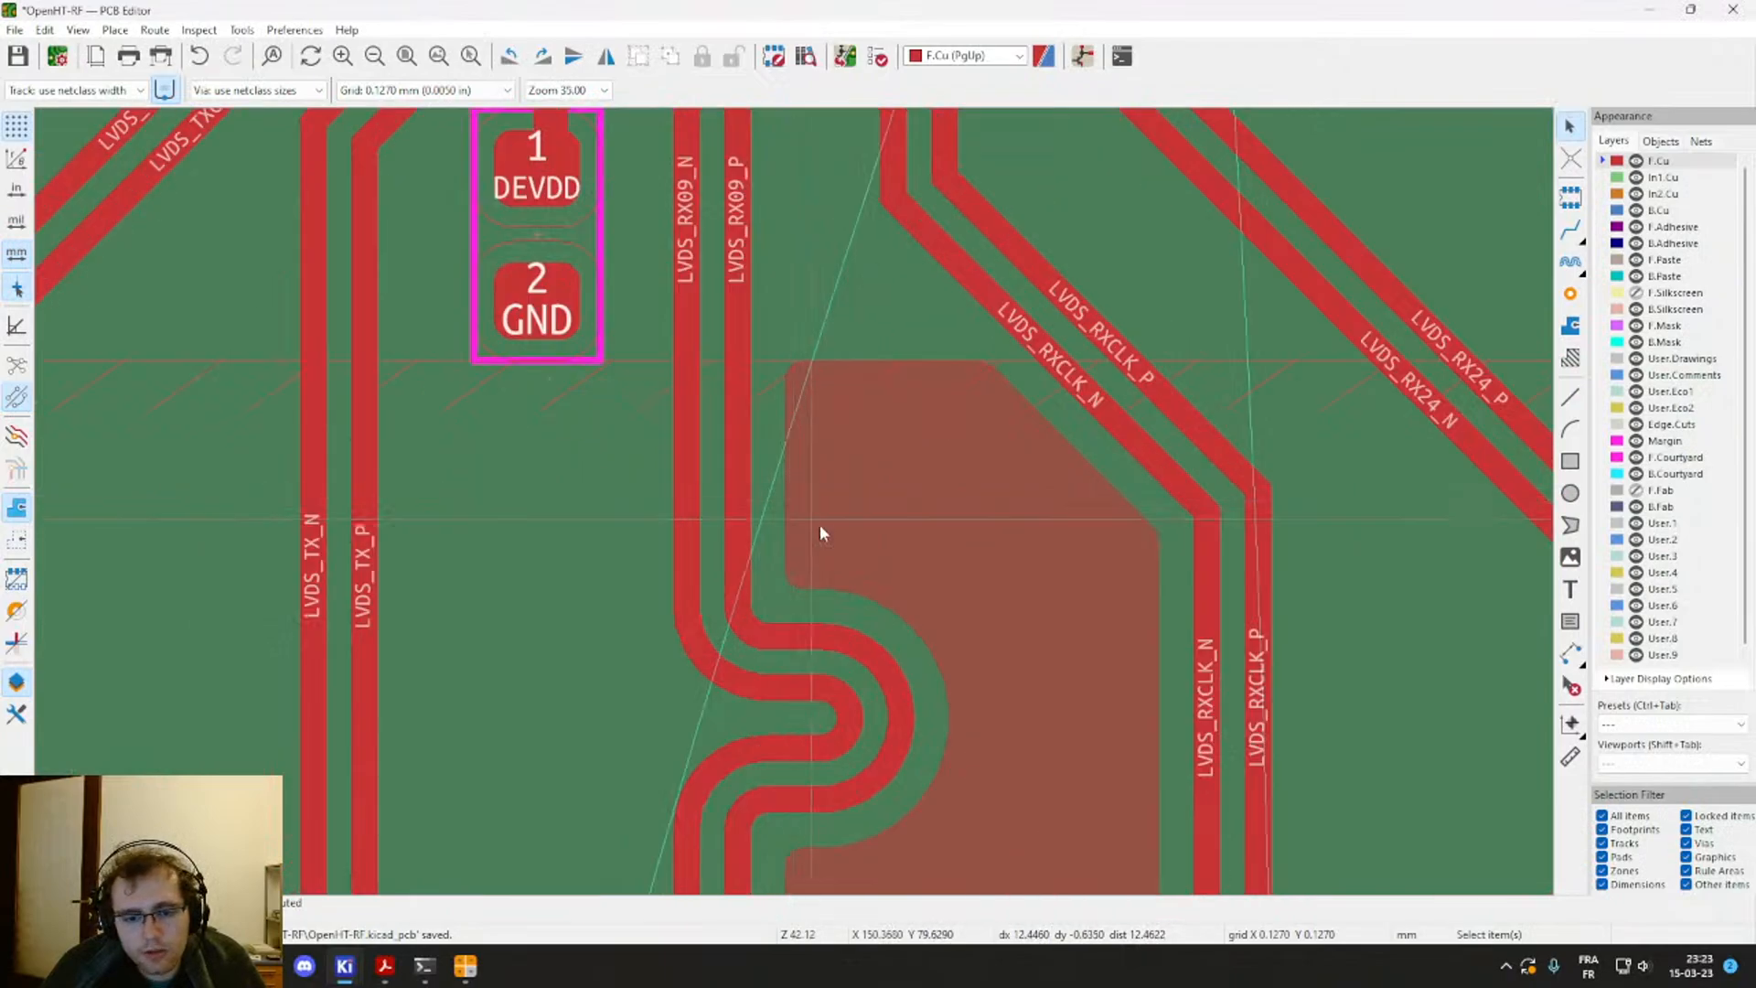
scroll(779, 574, "down", 2)
middle_click_drag(779, 575, 832, 195)
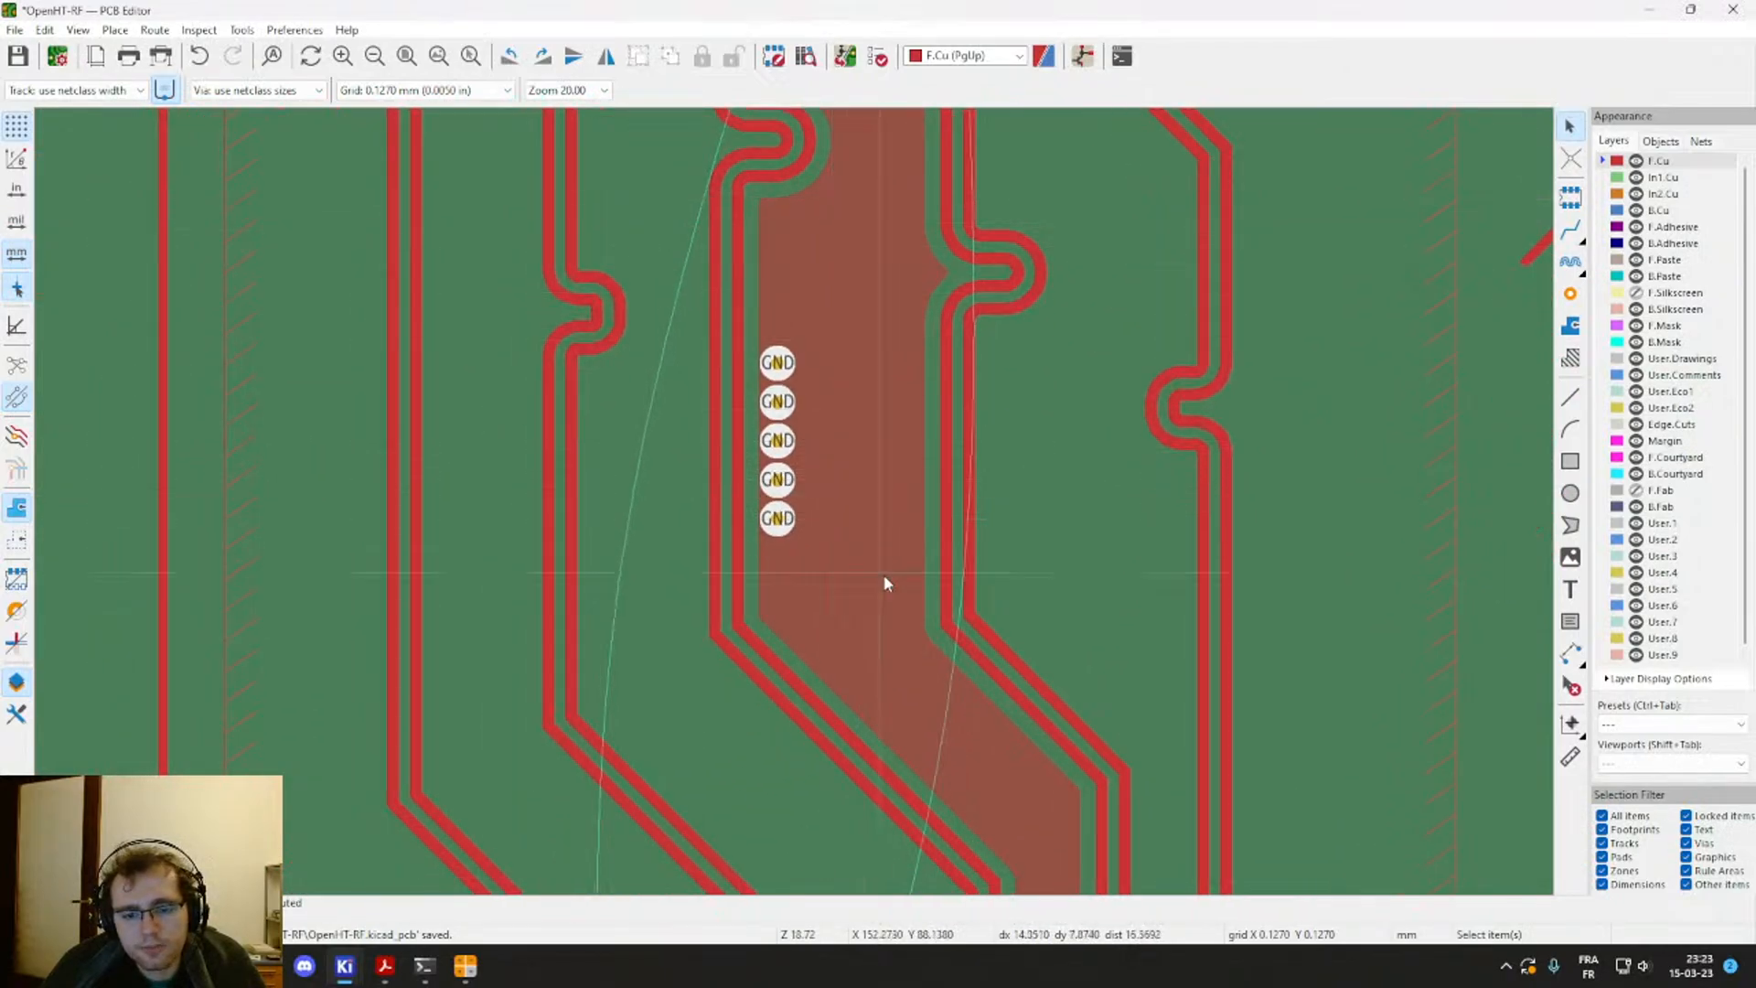
middle_click_drag(884, 575, 842, 188)
scroll(826, 374, "down", 2)
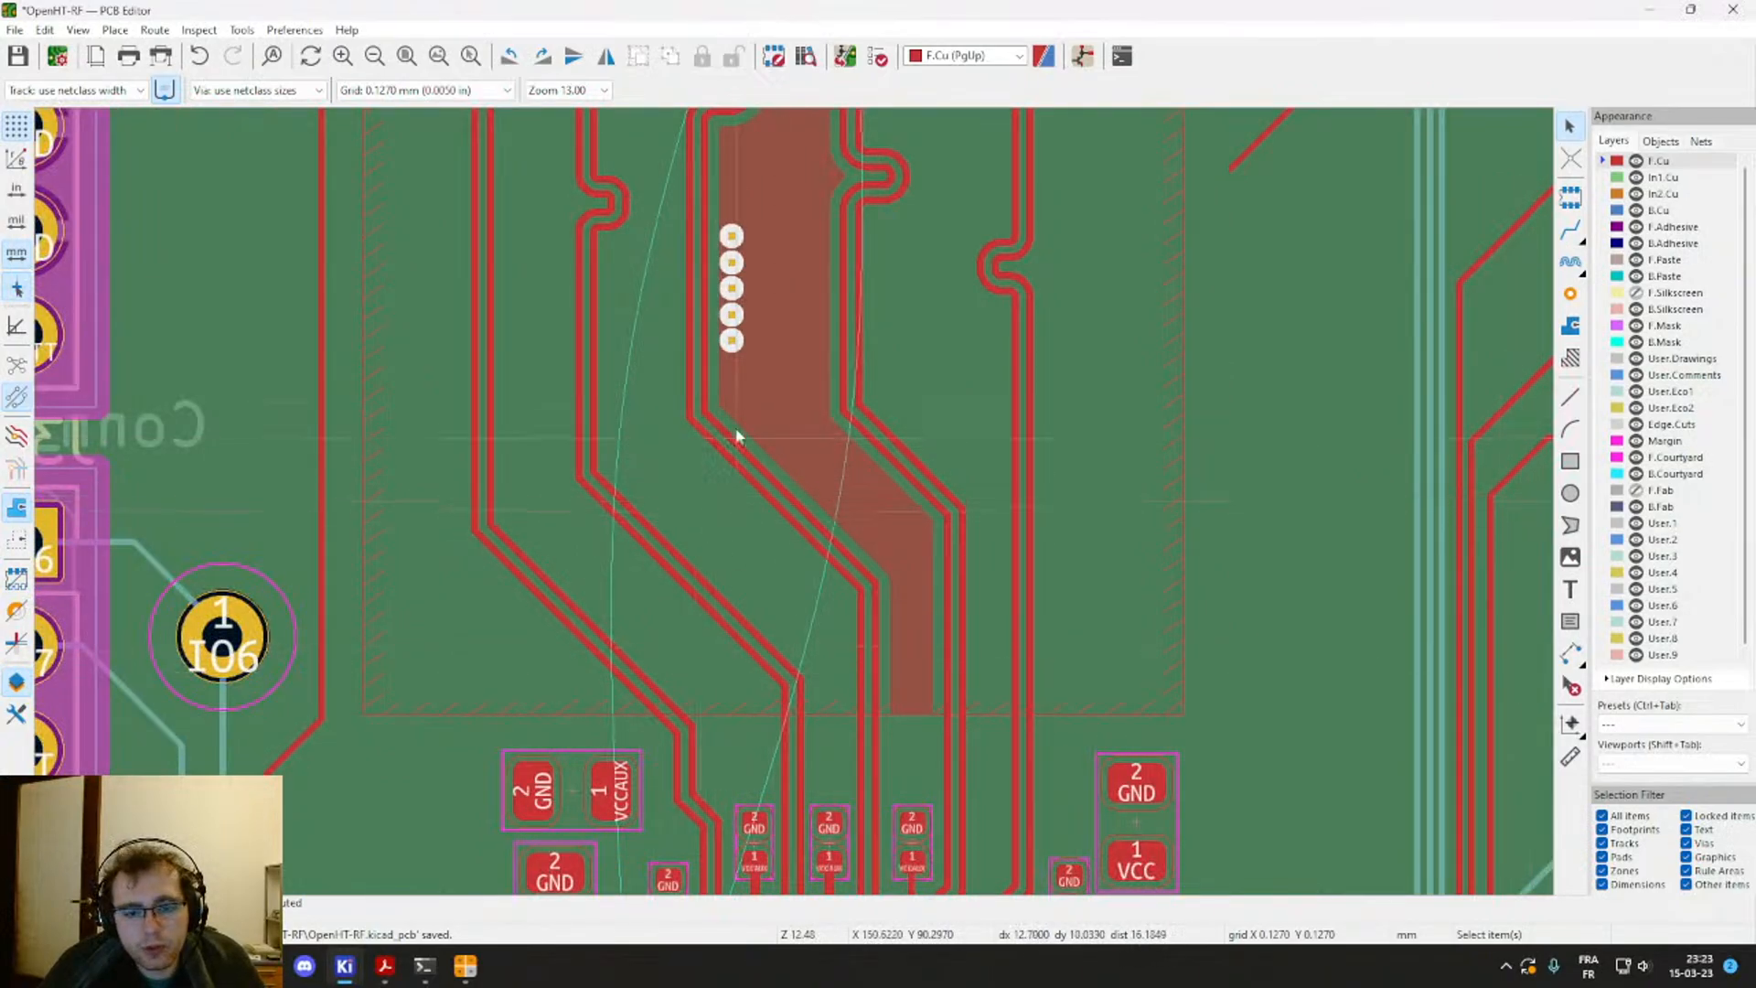
middle_click_drag(737, 431, 755, 777)
middle_click_drag(765, 393, 814, 617)
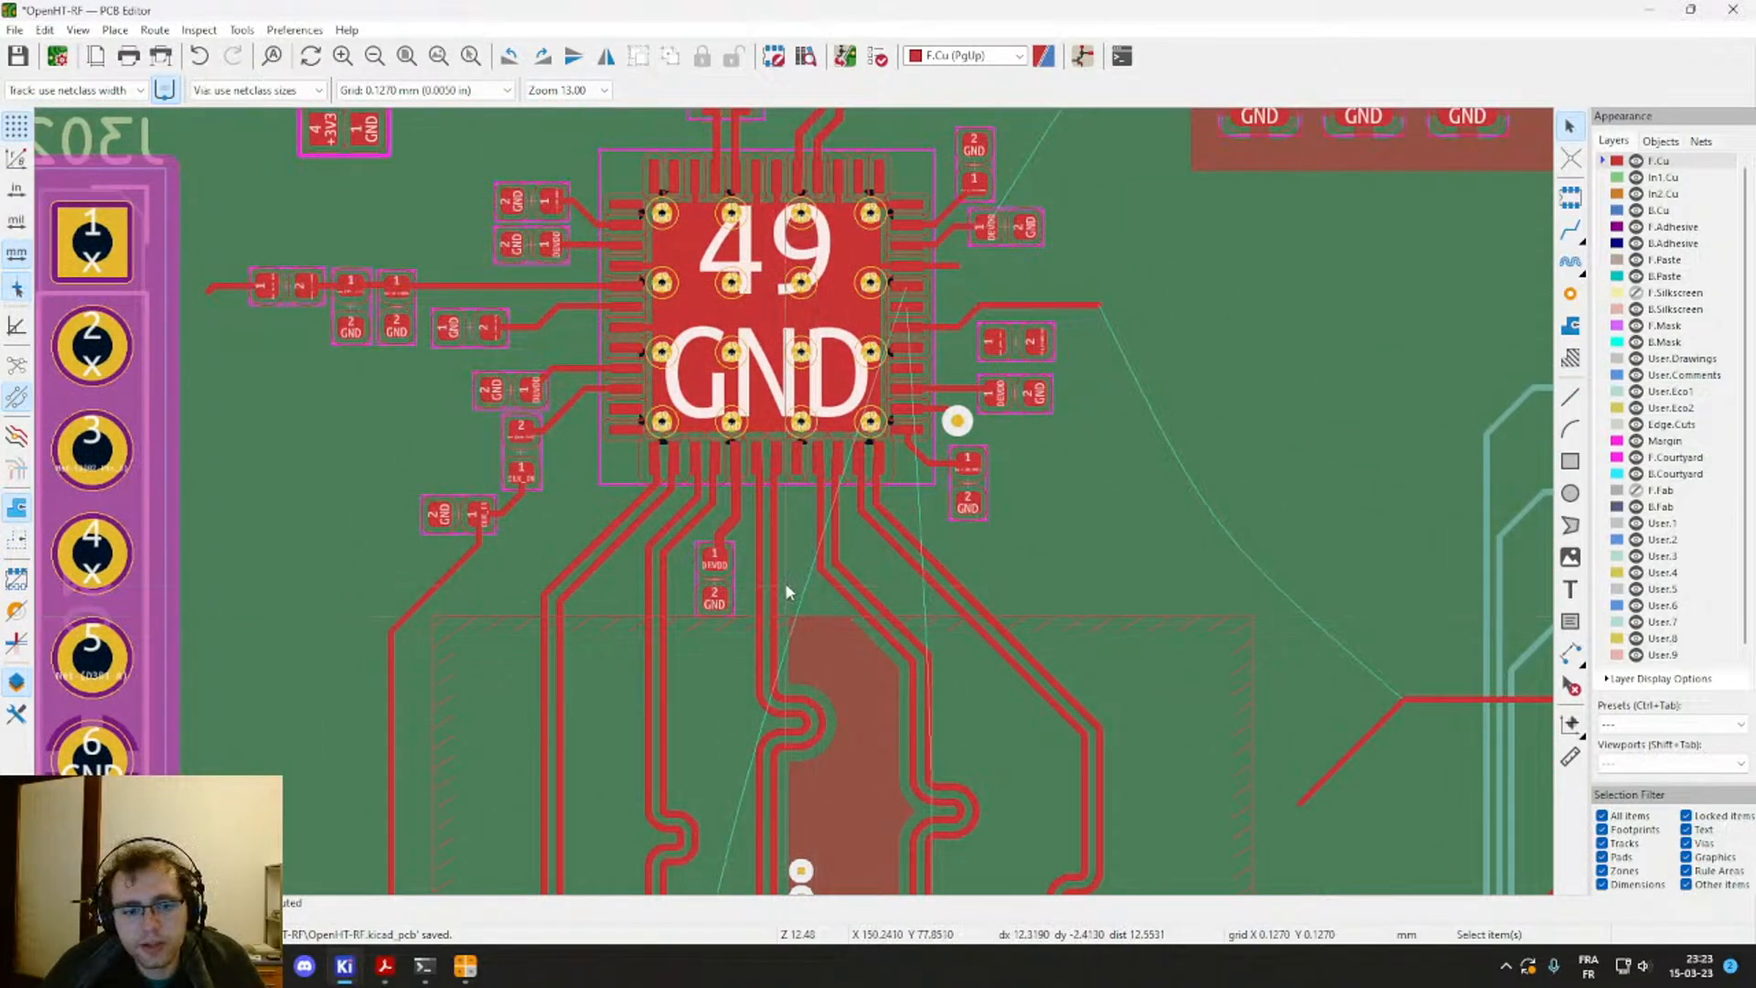
scroll(787, 593, "down", 2)
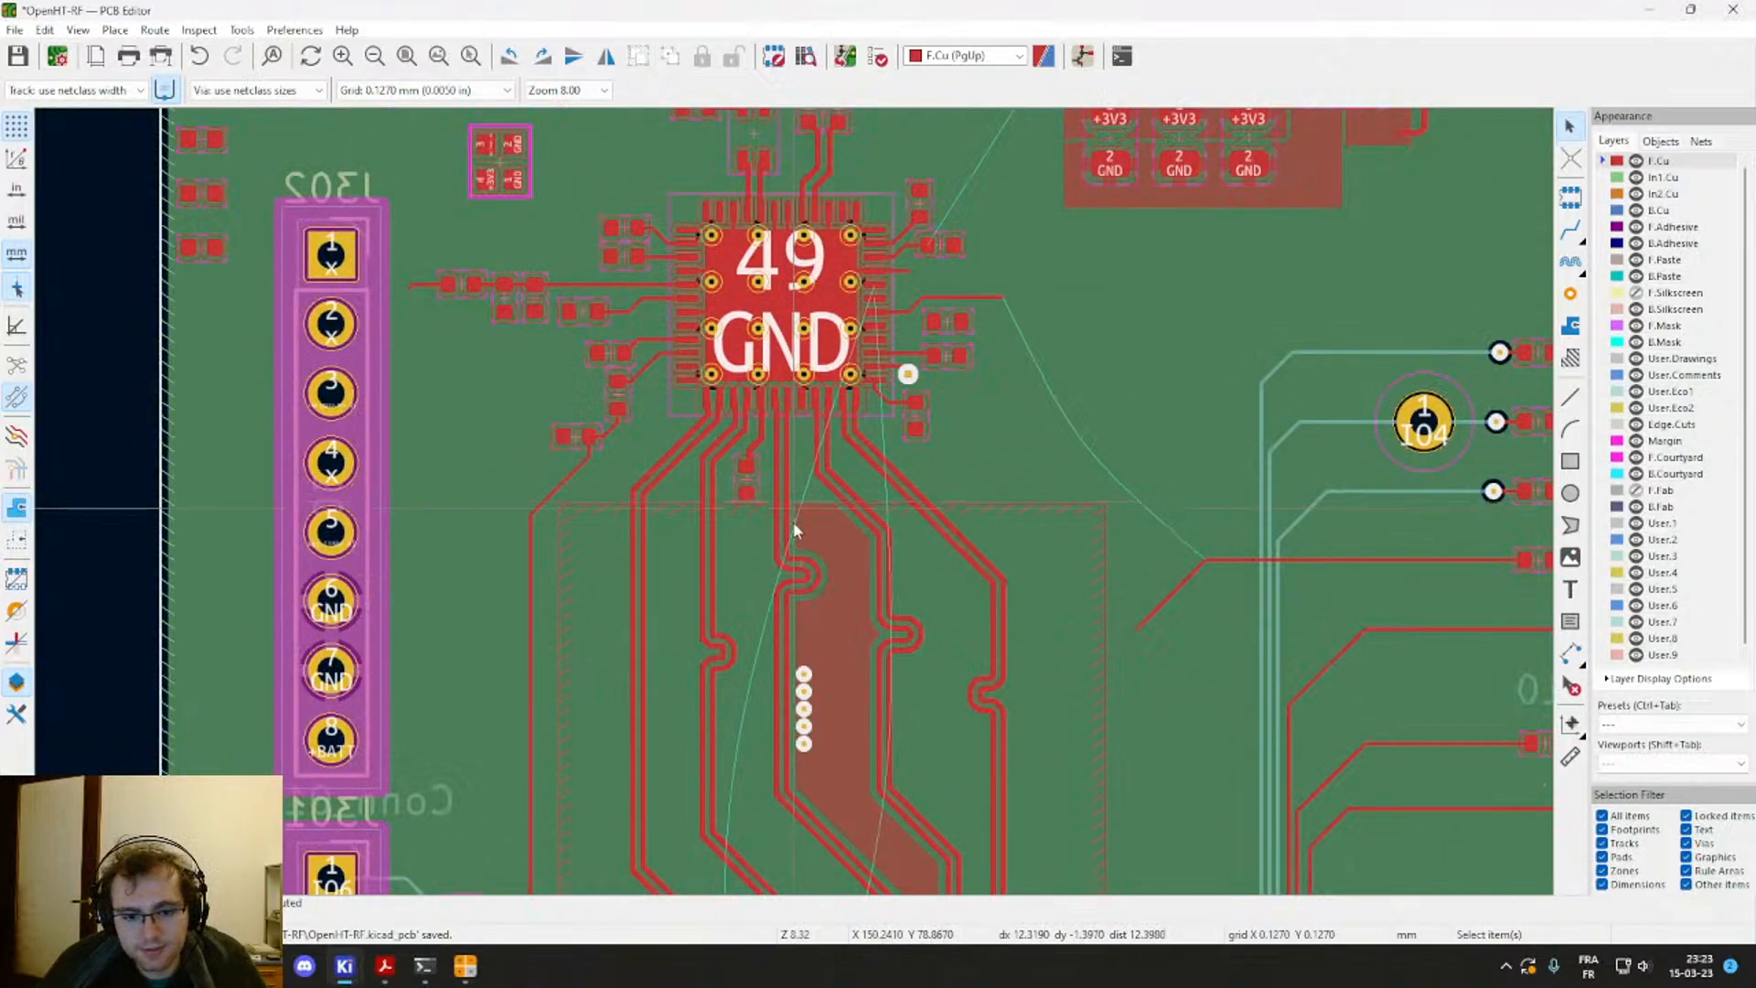
middle_click_drag(795, 529, 776, 245)
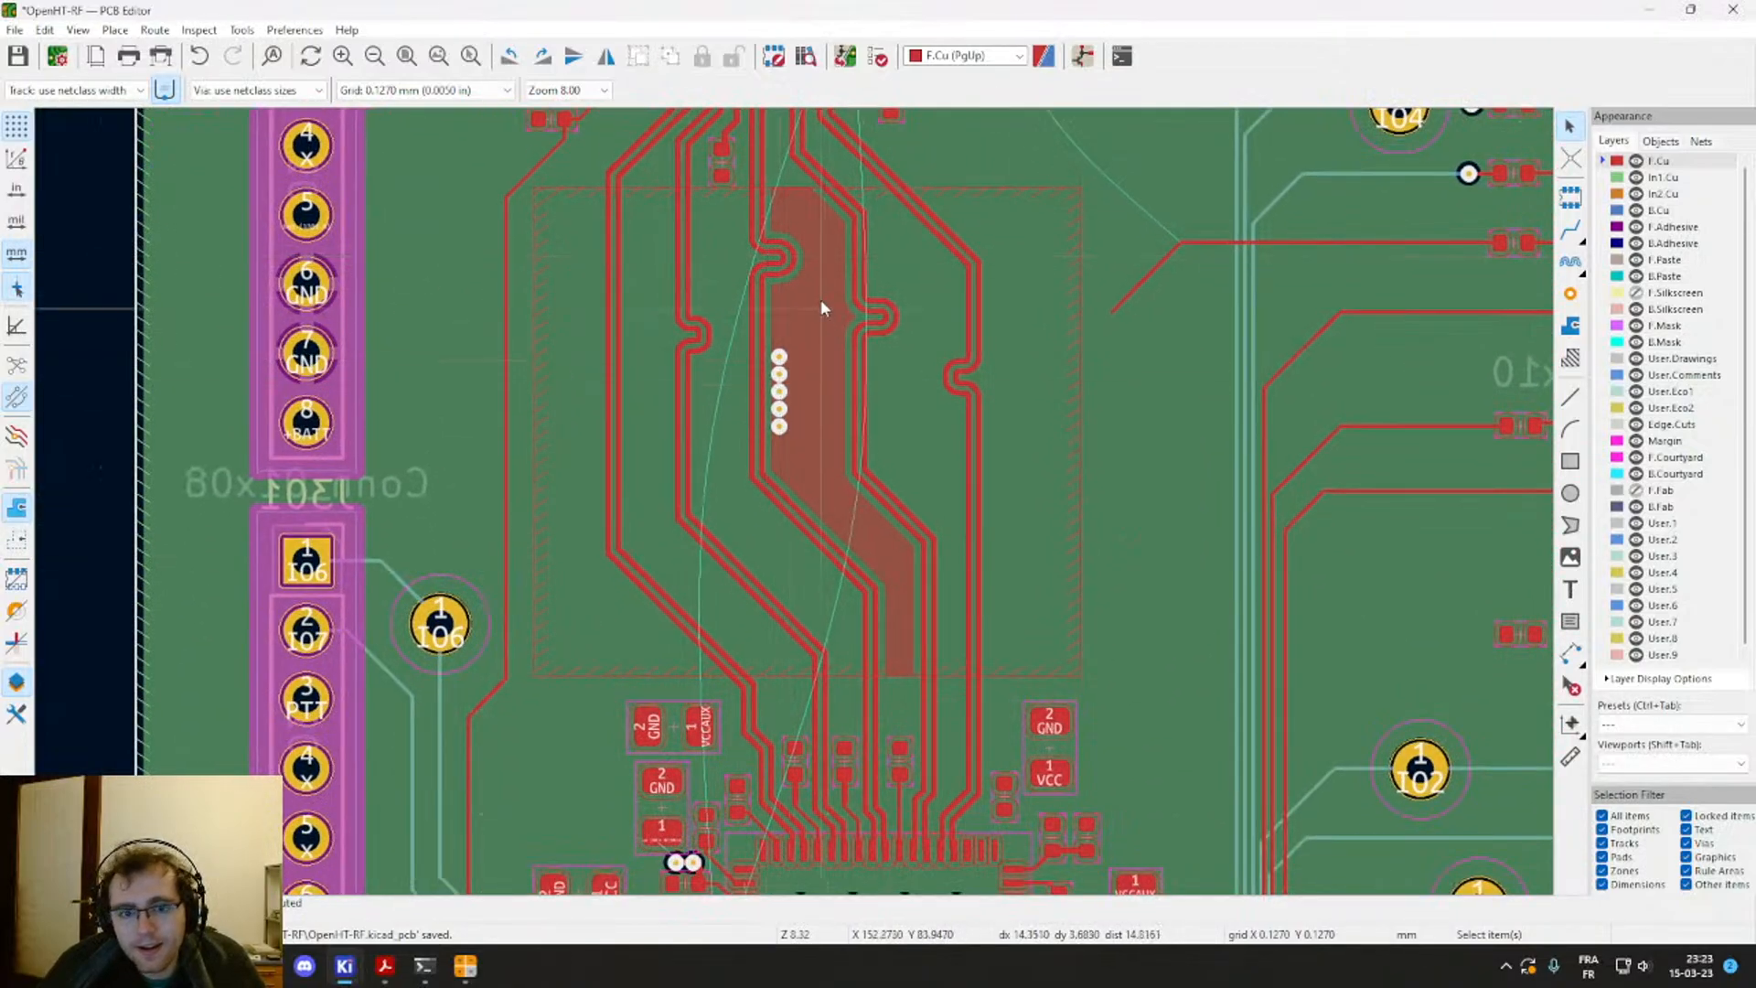
Step: Delete the F.Cu ground zone and the column of GND stitching vias among the LVDS pairs, and save the board
left_click(18, 56)
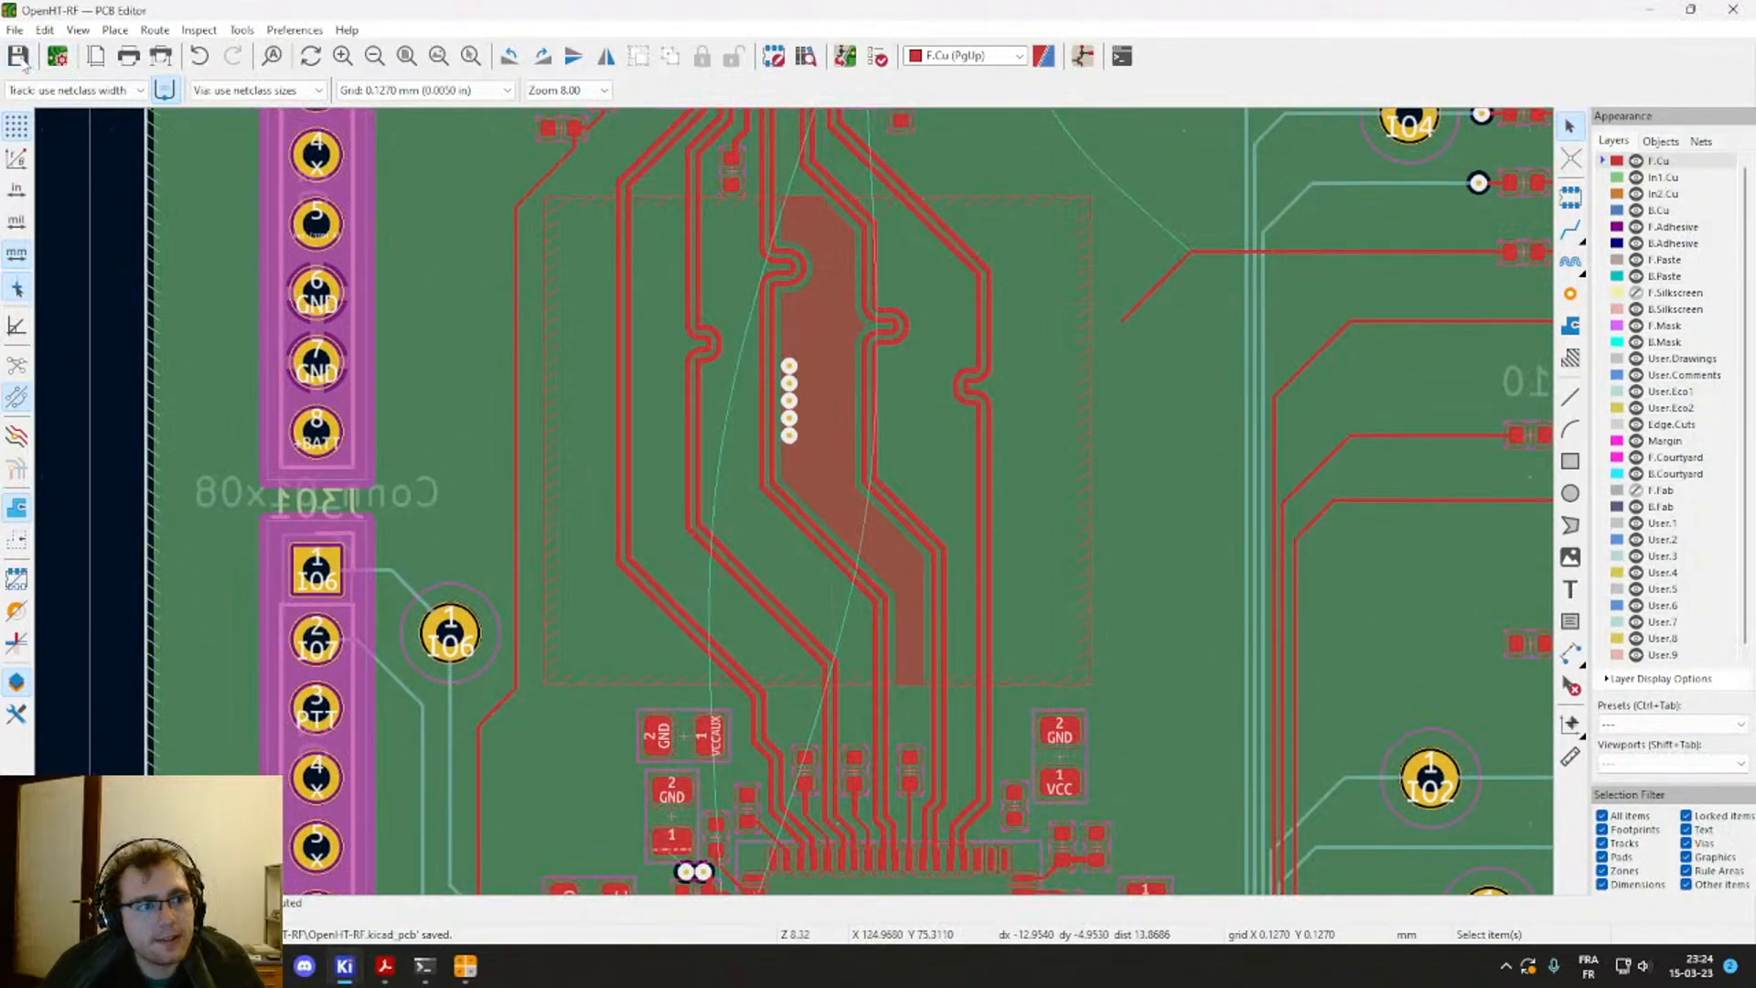
left_click(1056, 199)
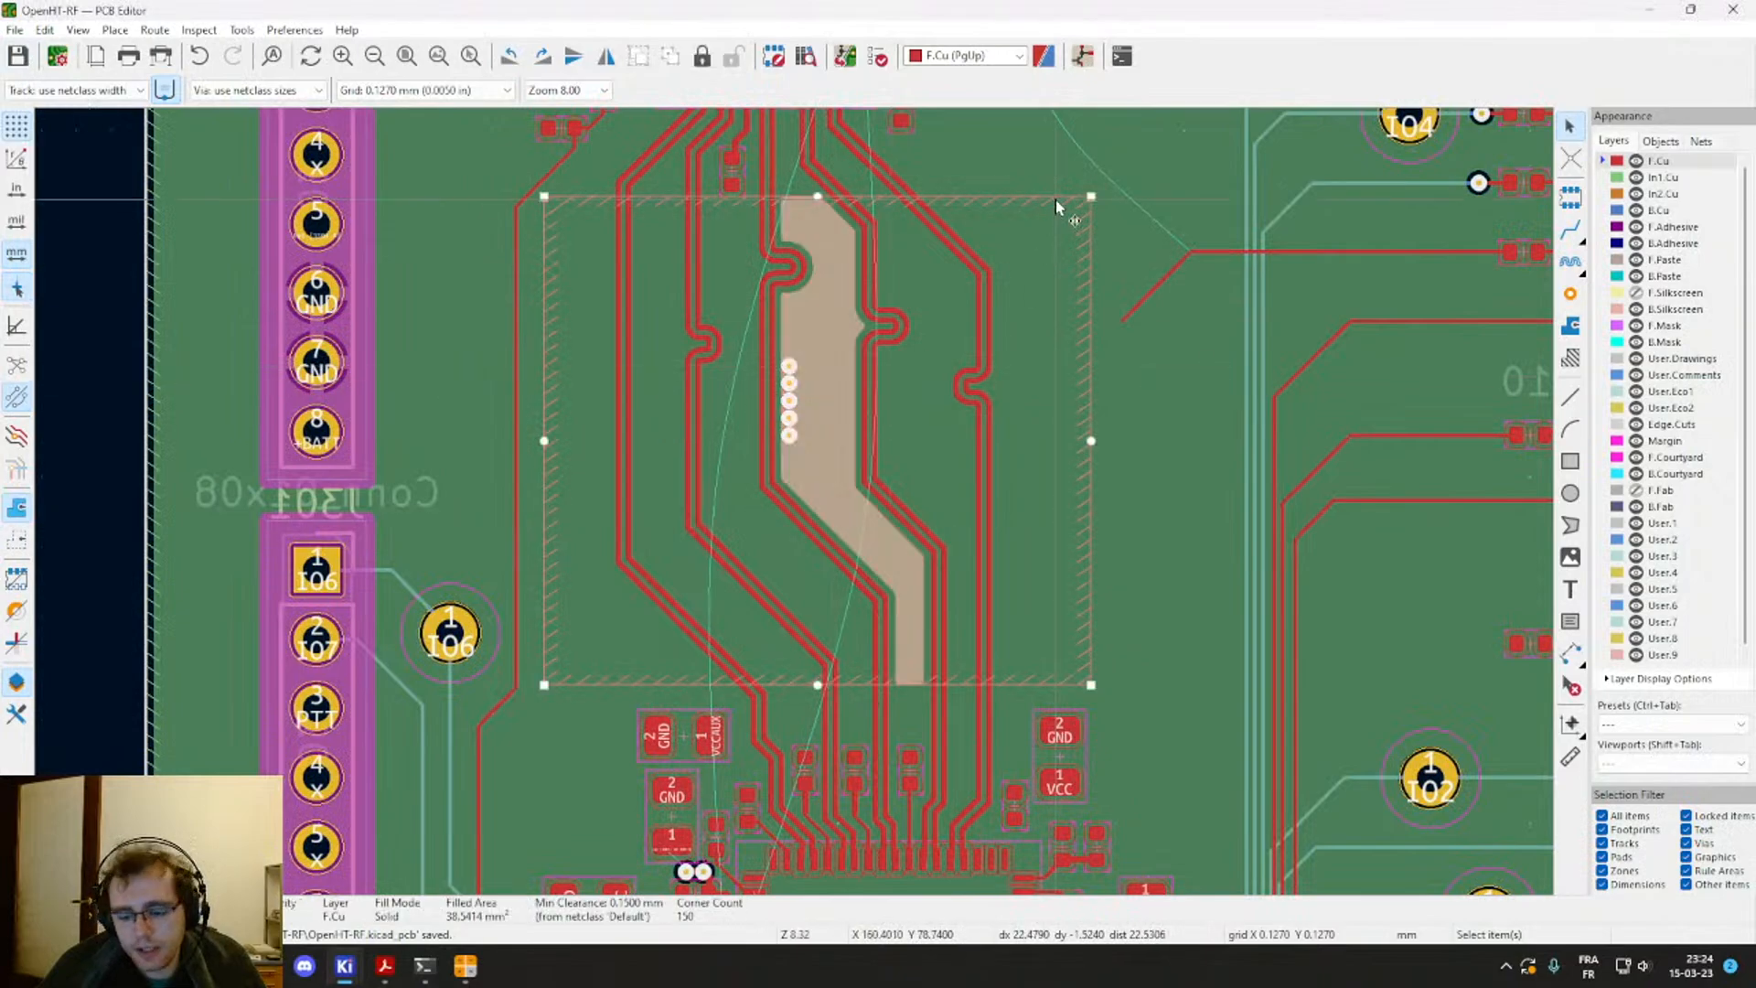
key("Delete")
left_click_drag(784, 344, 815, 457)
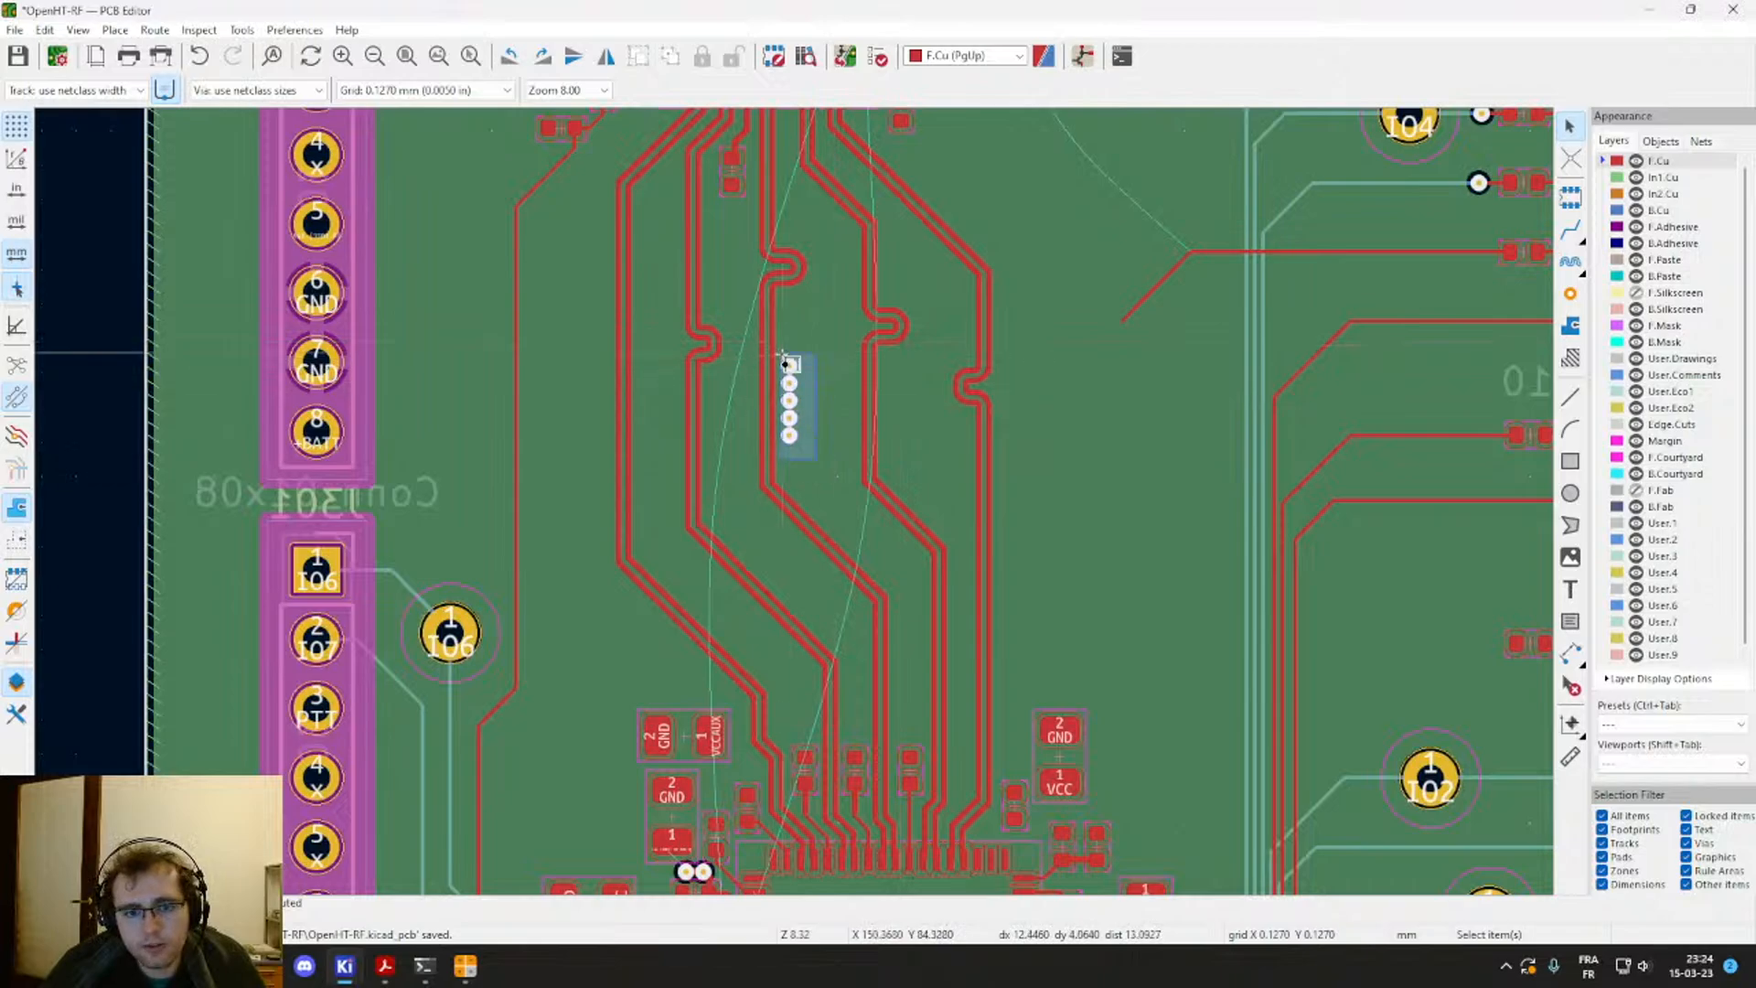
left_click_drag(778, 348, 777, 348)
key("Delete")
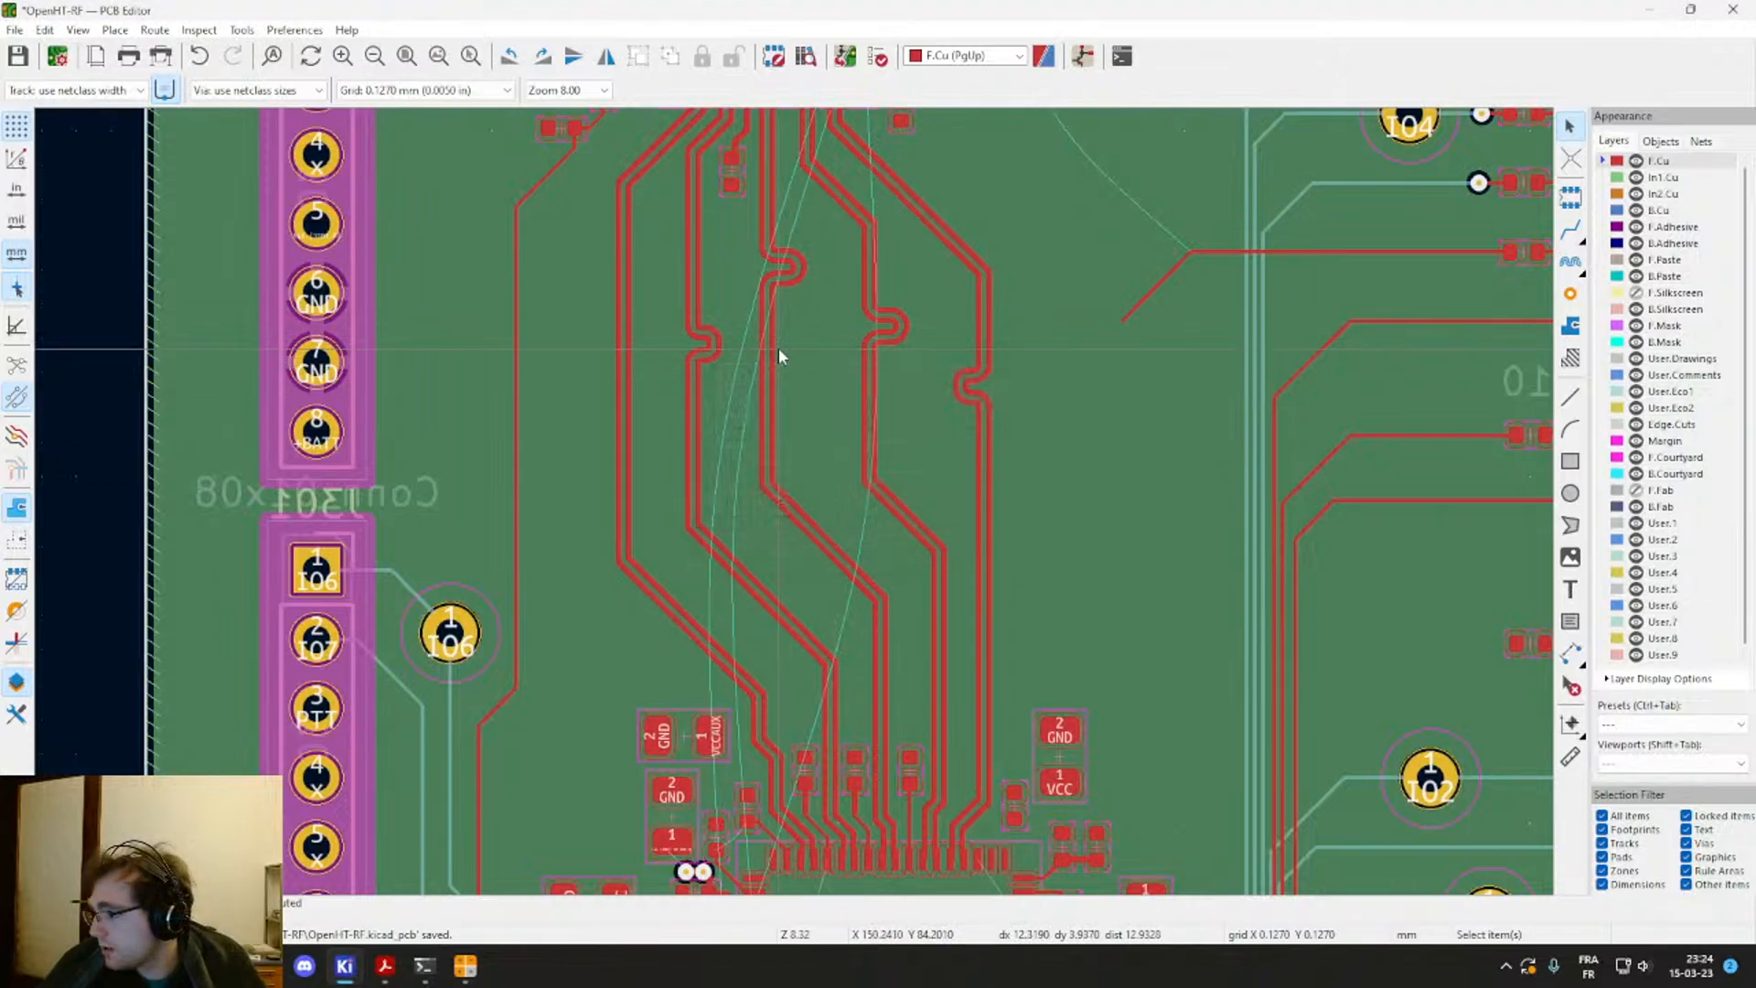
key("ctrl+s")
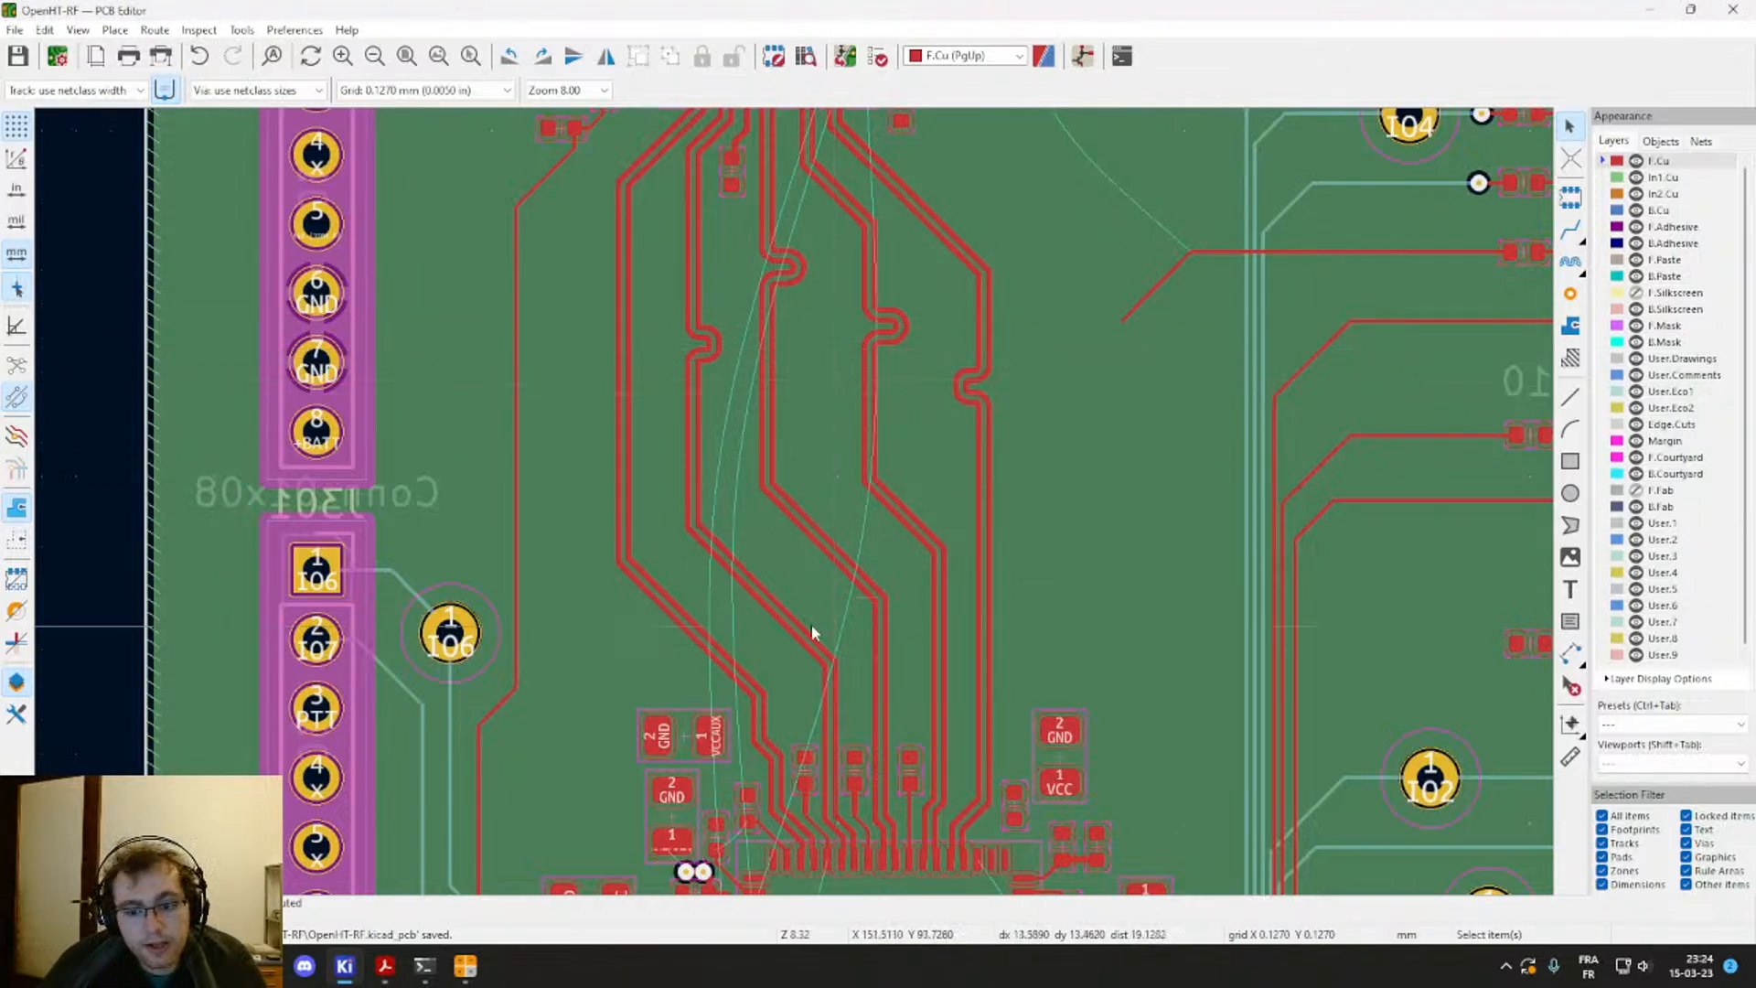
Step: Inspect the LVDS routing between the 49-pad transceiver and the 73-pad FPGA, including the transceiver's pads and footprint
scroll(811, 627, "up", 3)
scroll(819, 620, "down", 5)
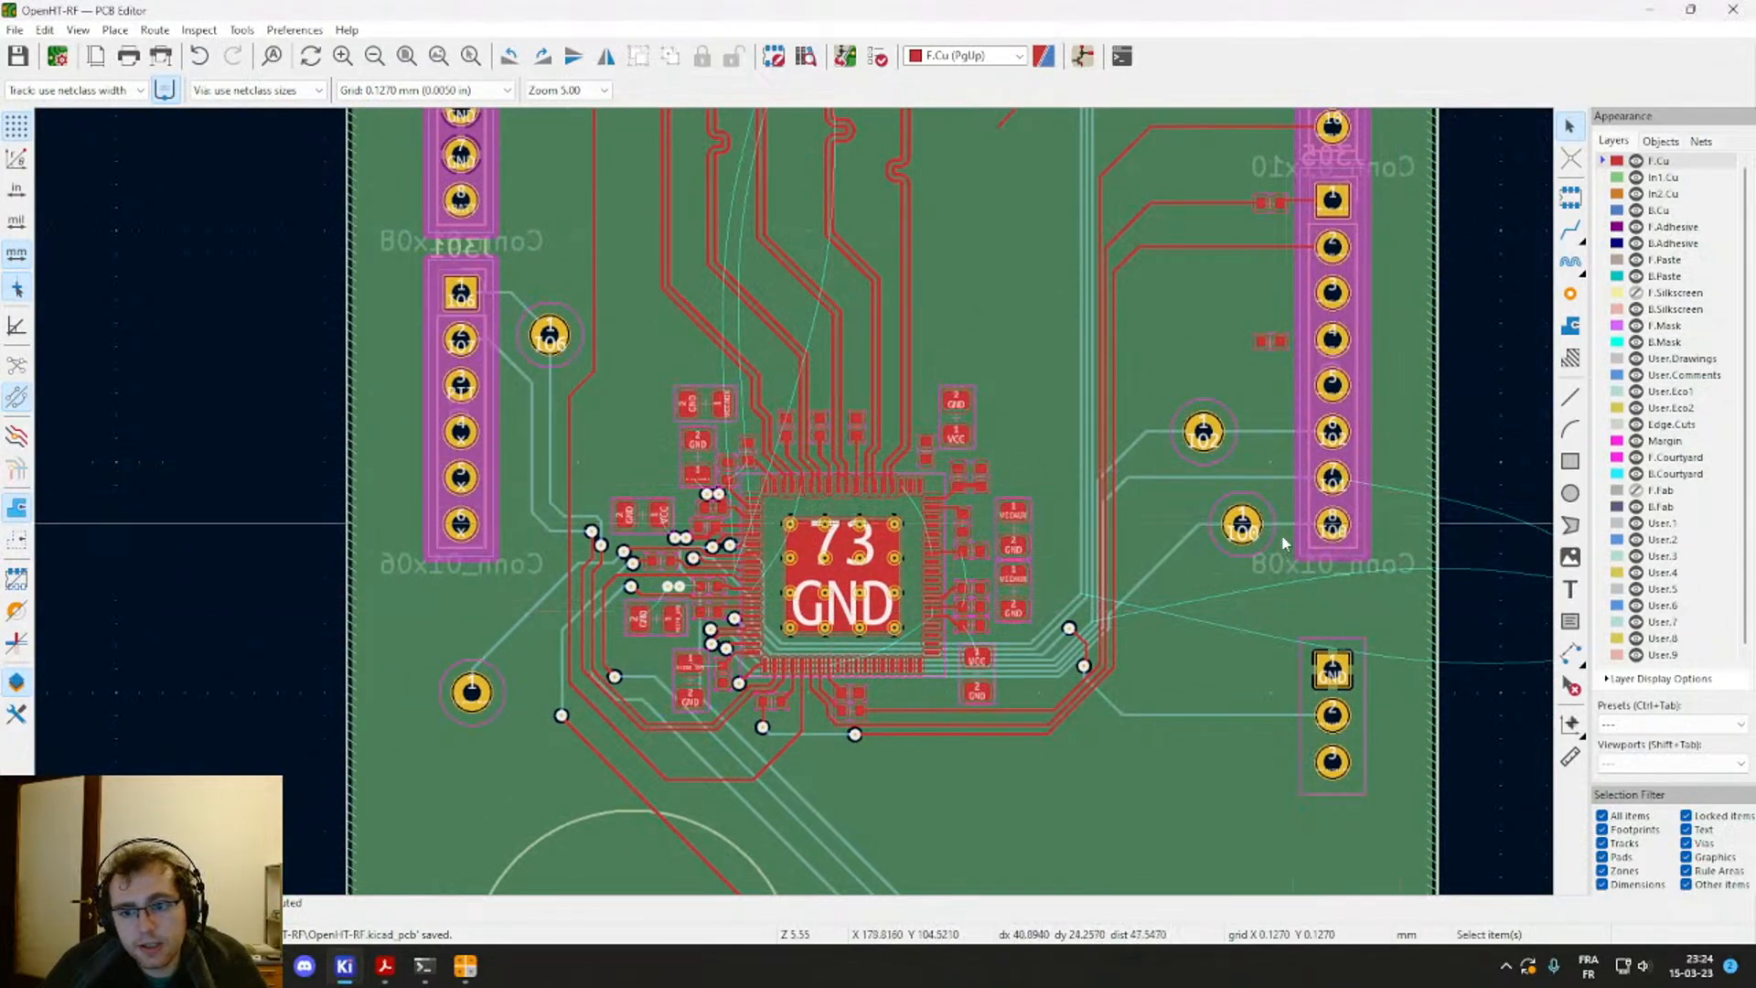
scroll(745, 455, "up", 2)
middle_click_drag(737, 439, 841, 807)
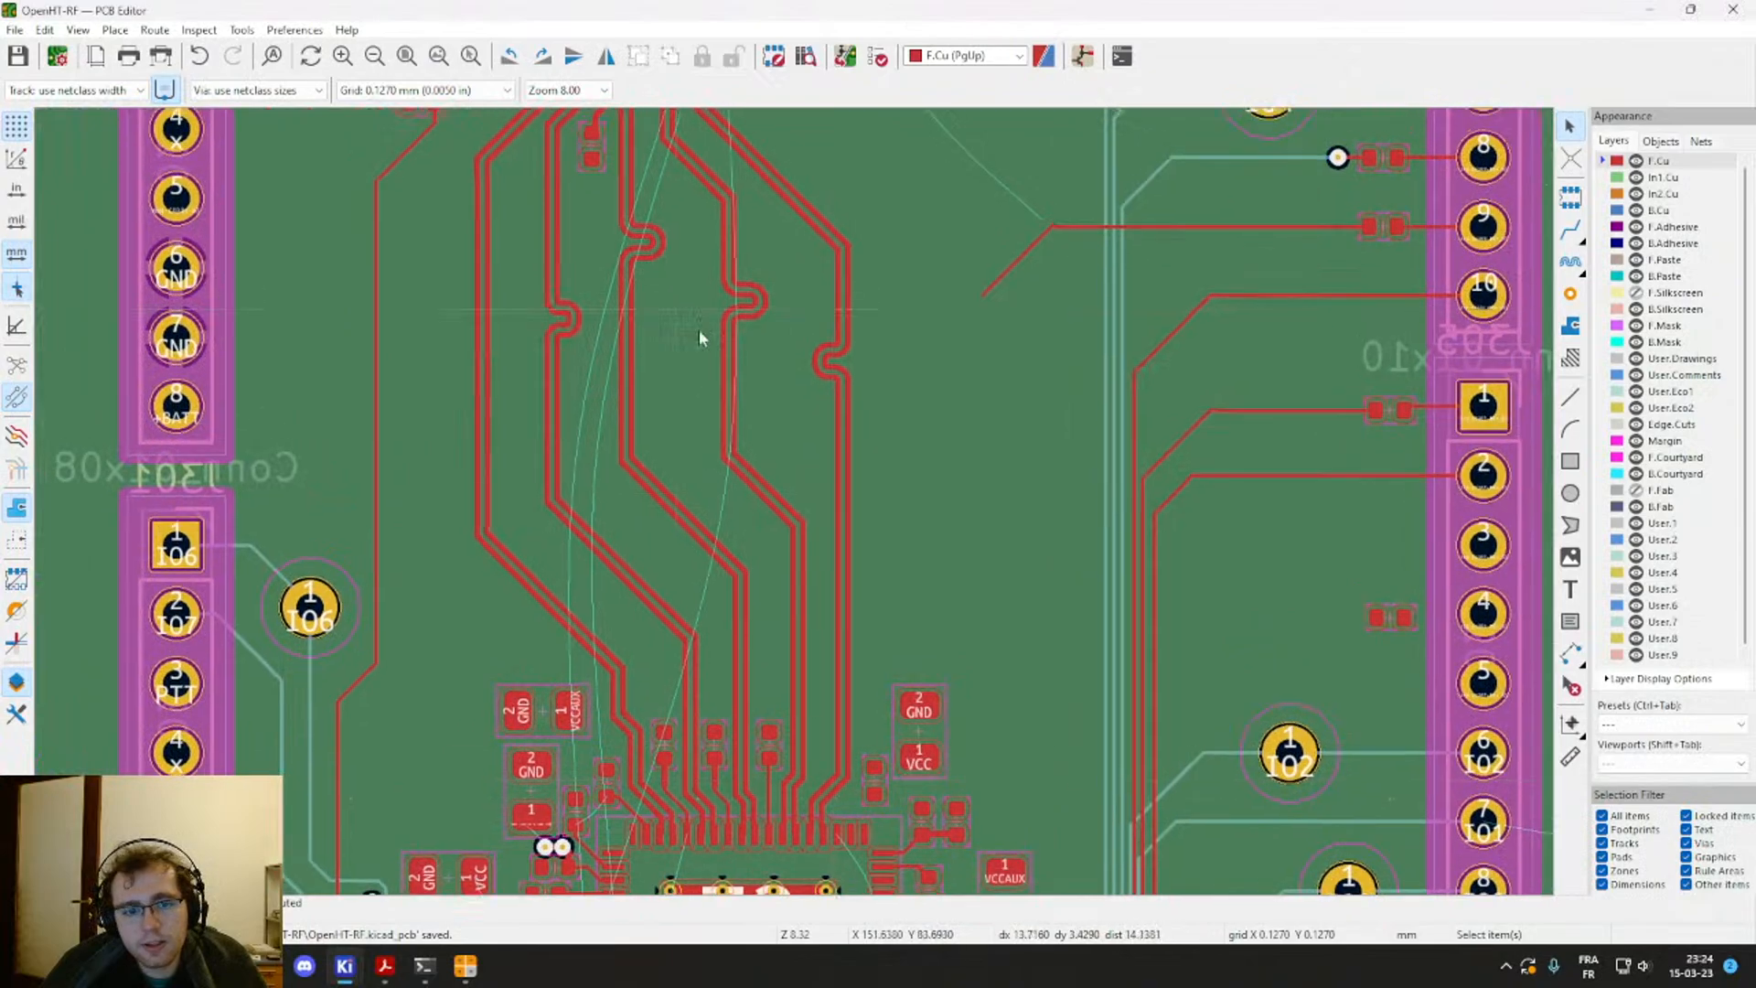
middle_click_drag(669, 264, 759, 593)
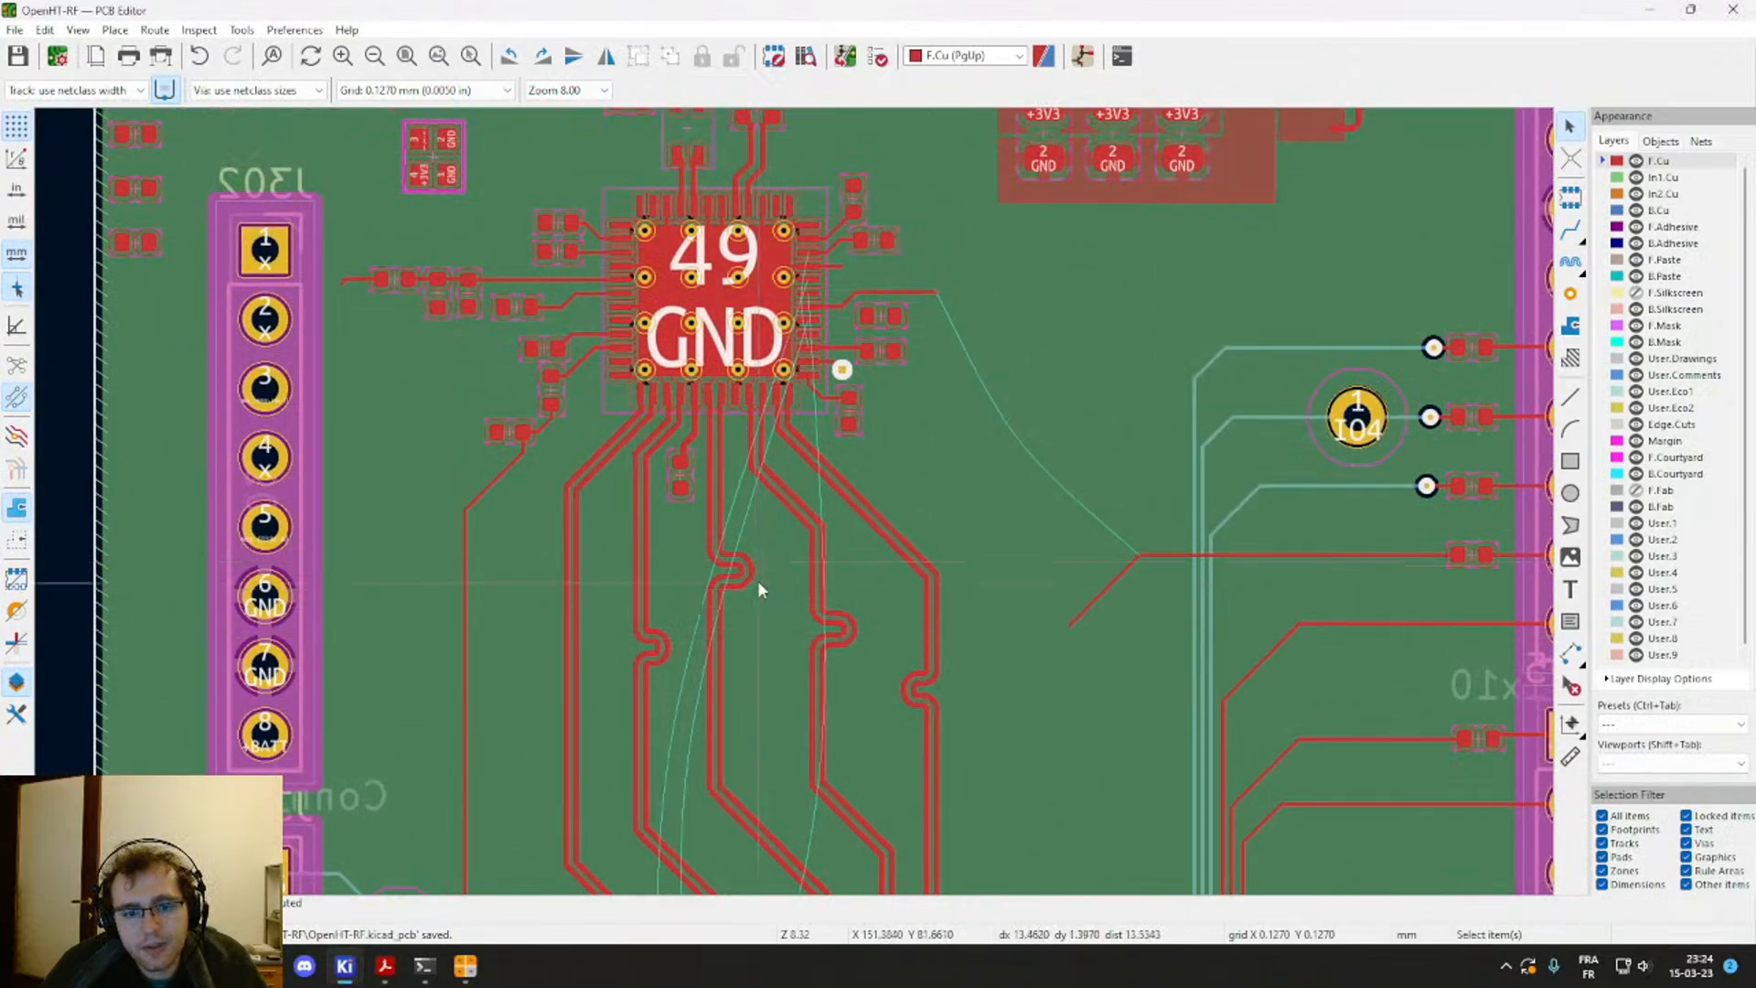
scroll(784, 395, "up", 4)
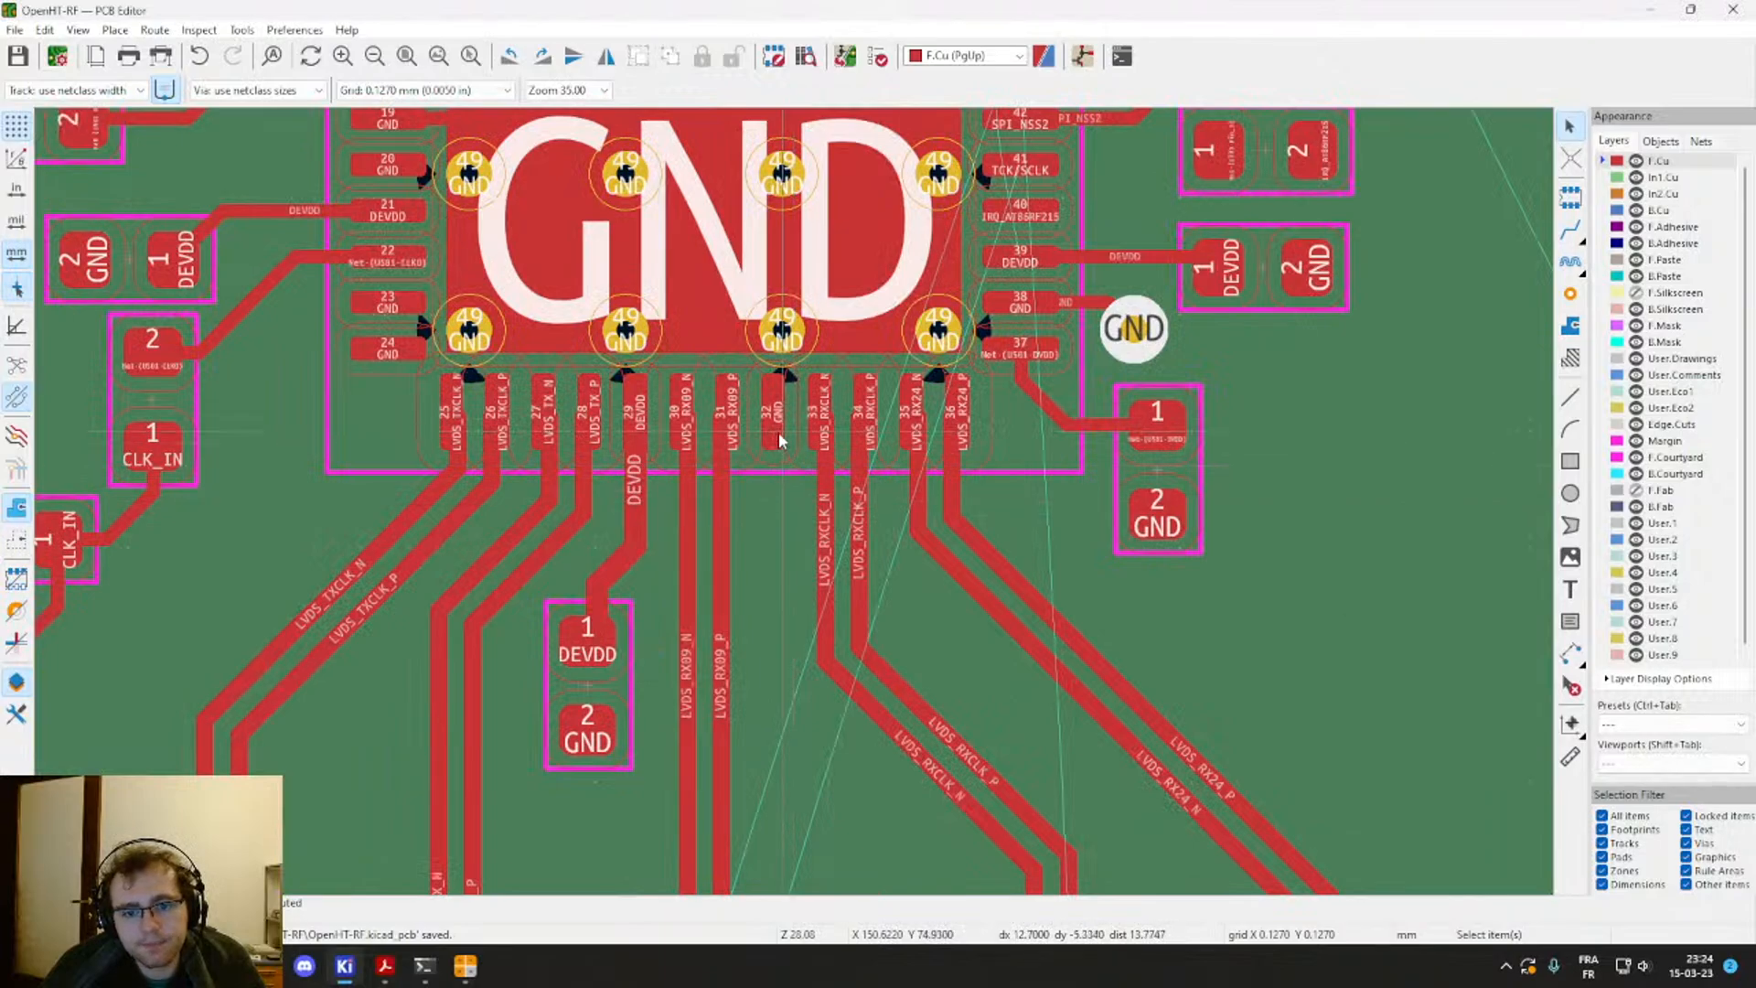
scroll(780, 441, "down", 3)
middle_click_drag(780, 442, 861, 523)
scroll(786, 521, "down", 3)
scroll(793, 502, "up", 5)
left_click(793, 501)
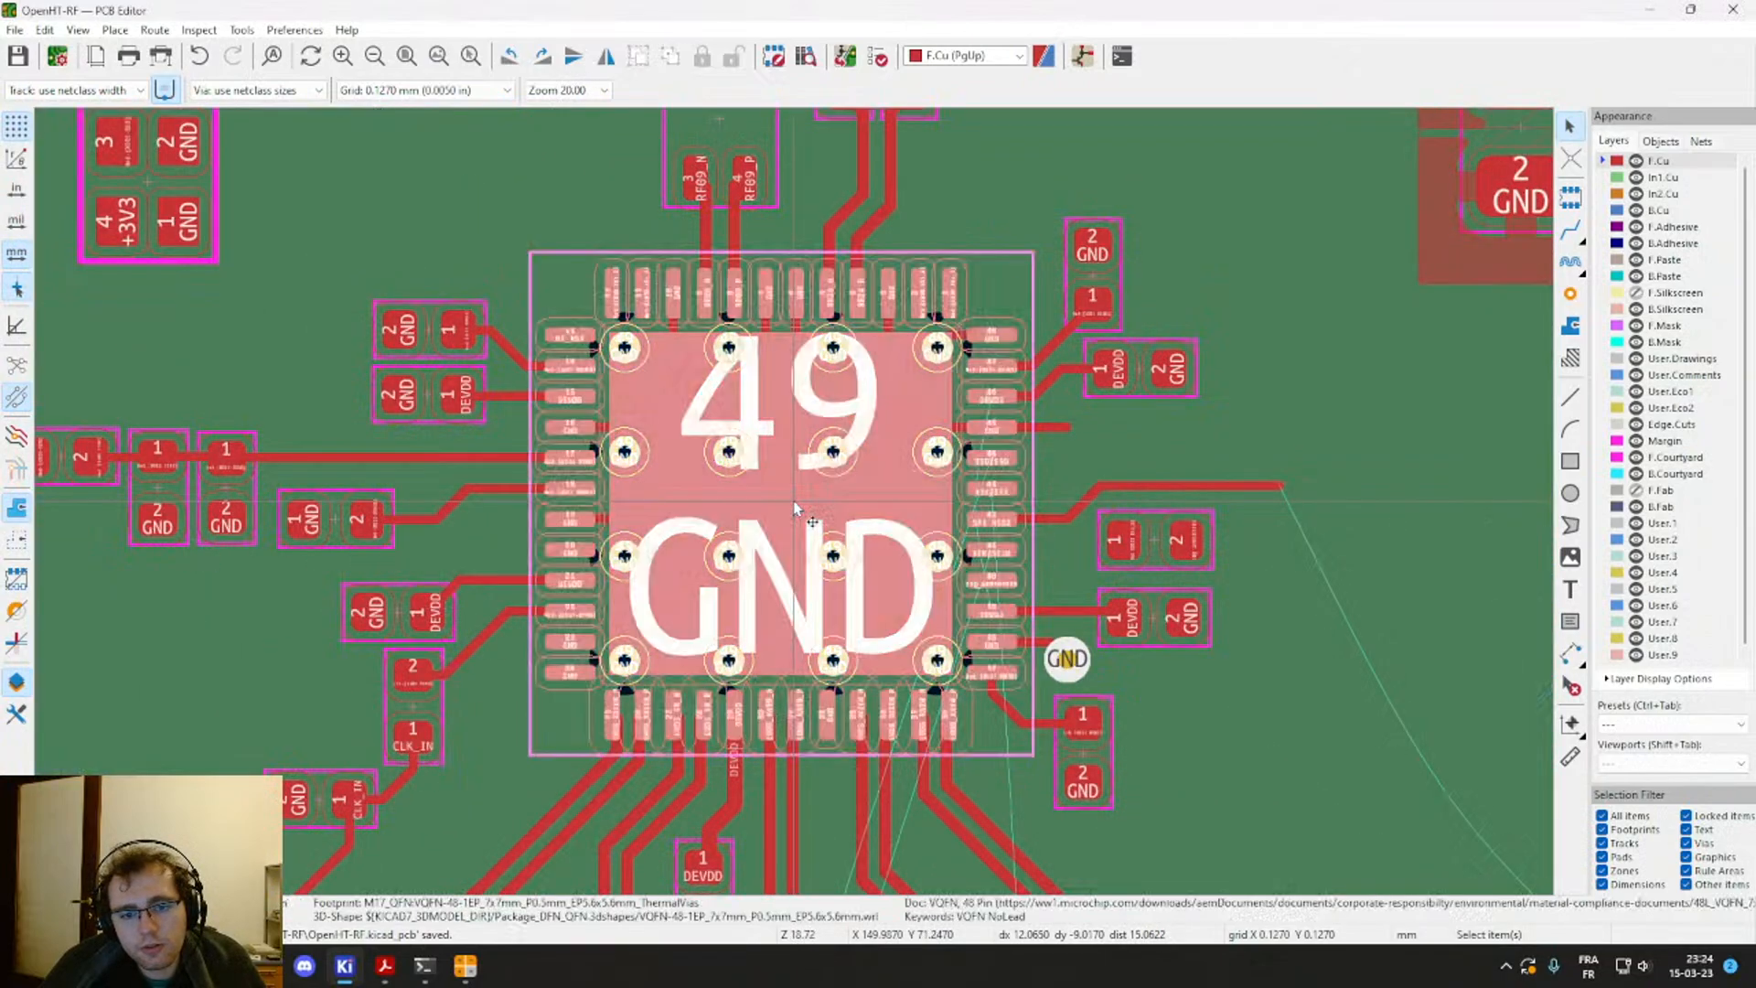
scroll(793, 501, "down", 5)
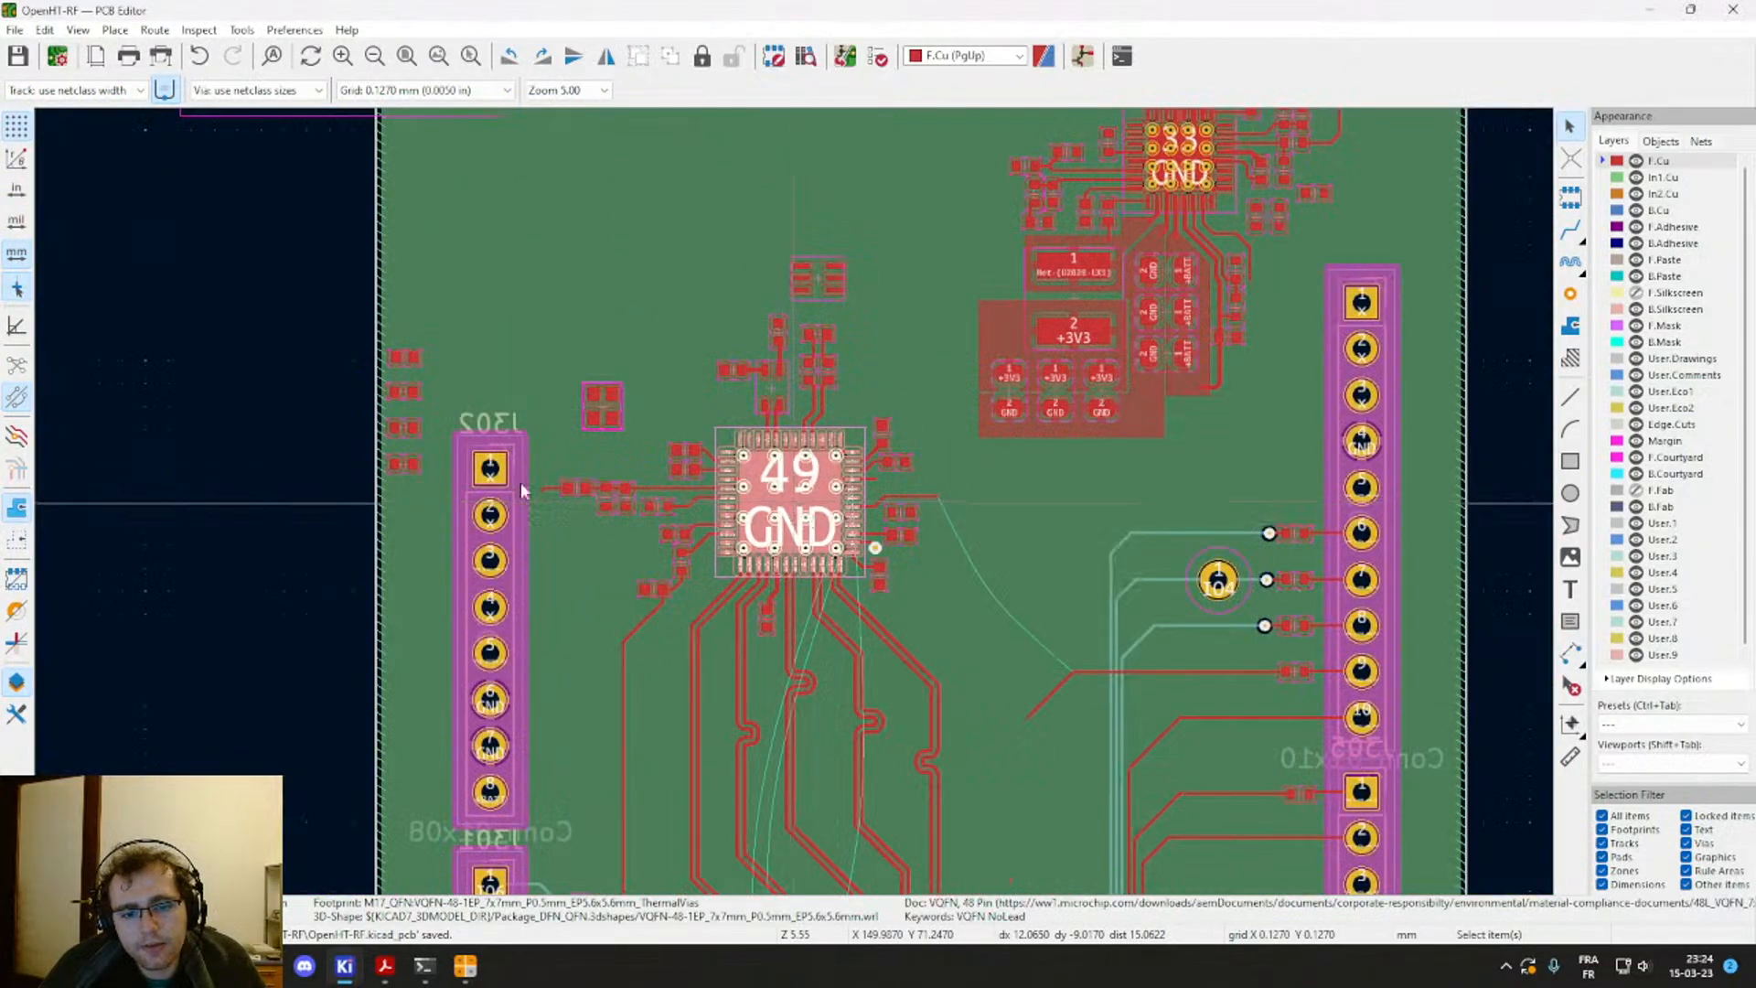
left_click(293, 465)
left_click(793, 494)
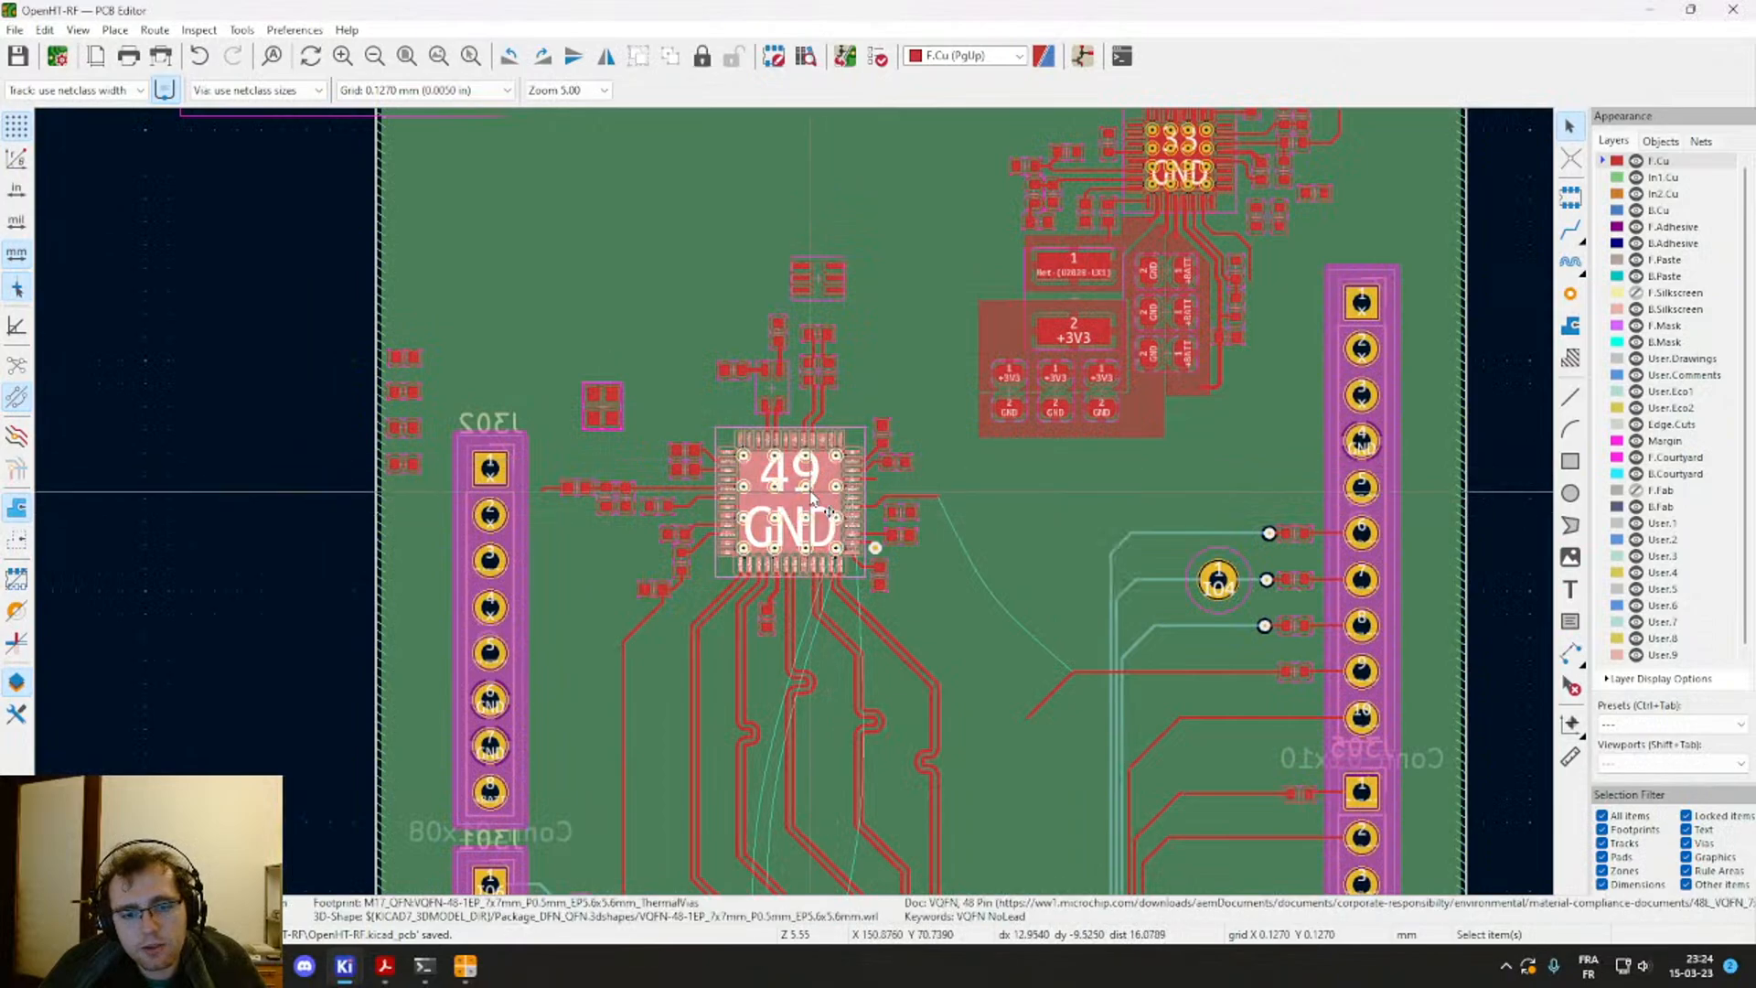
left_click(188, 604)
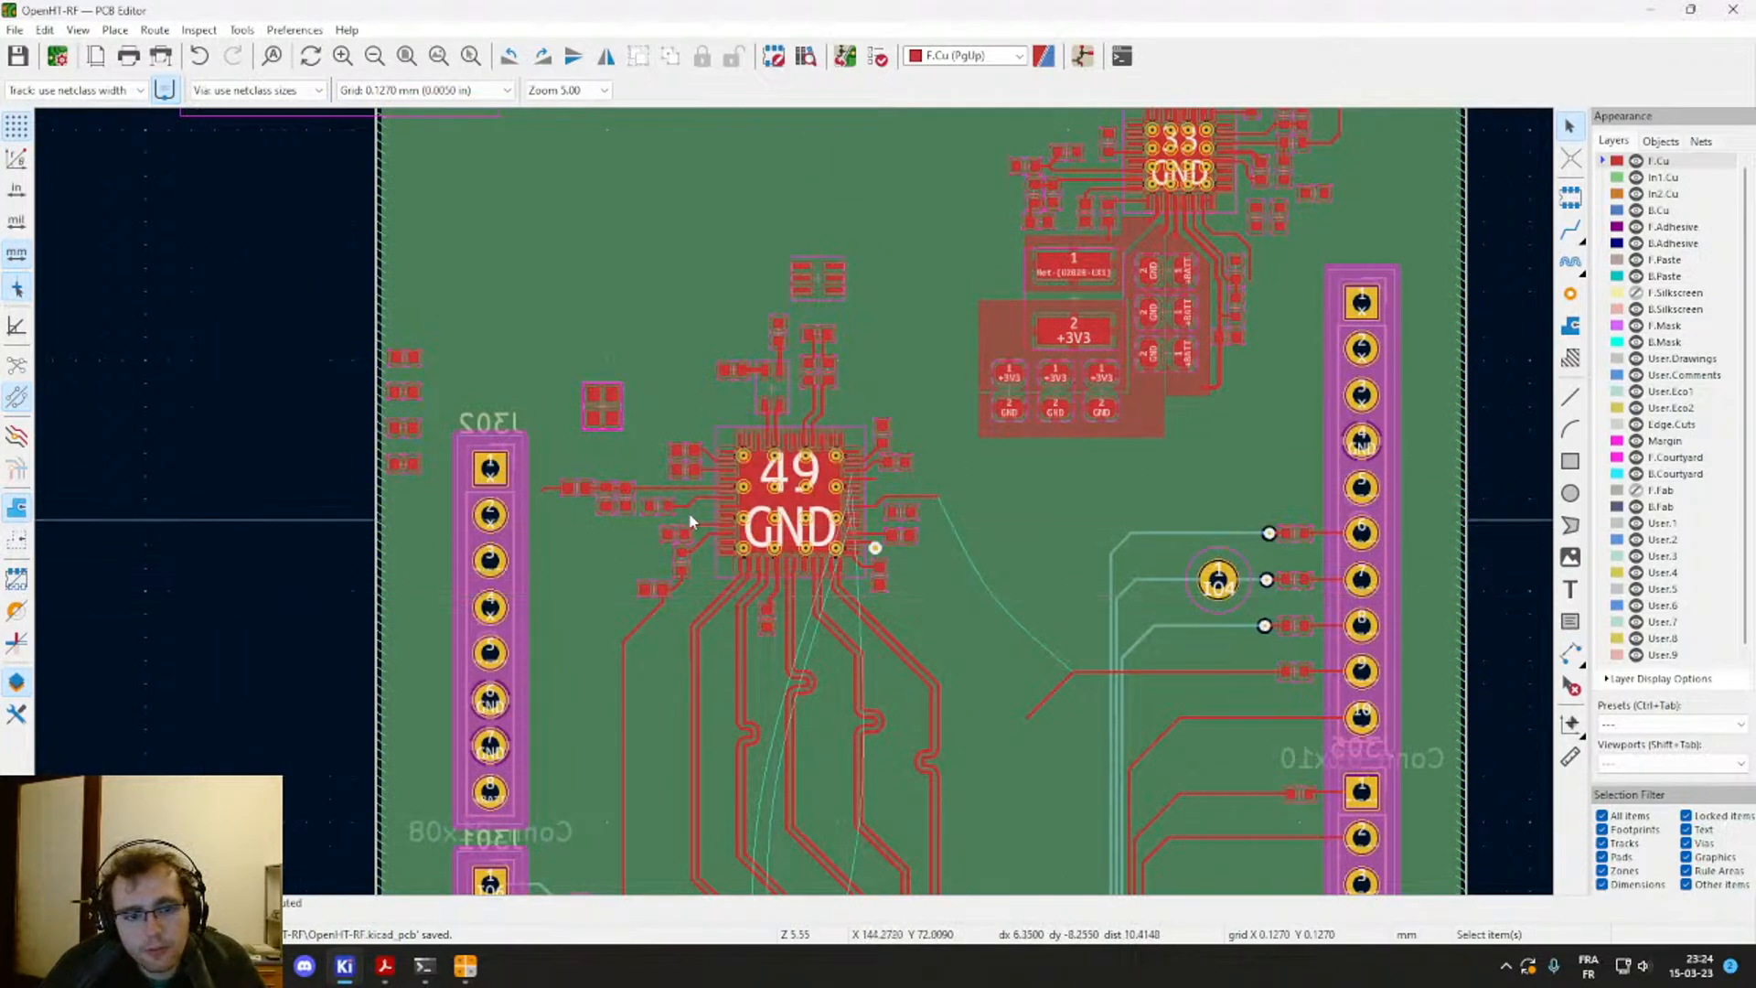
middle_click_drag(751, 565, 647, 380)
scroll(645, 540, "down", 1)
middle_click_drag(820, 667, 849, 430)
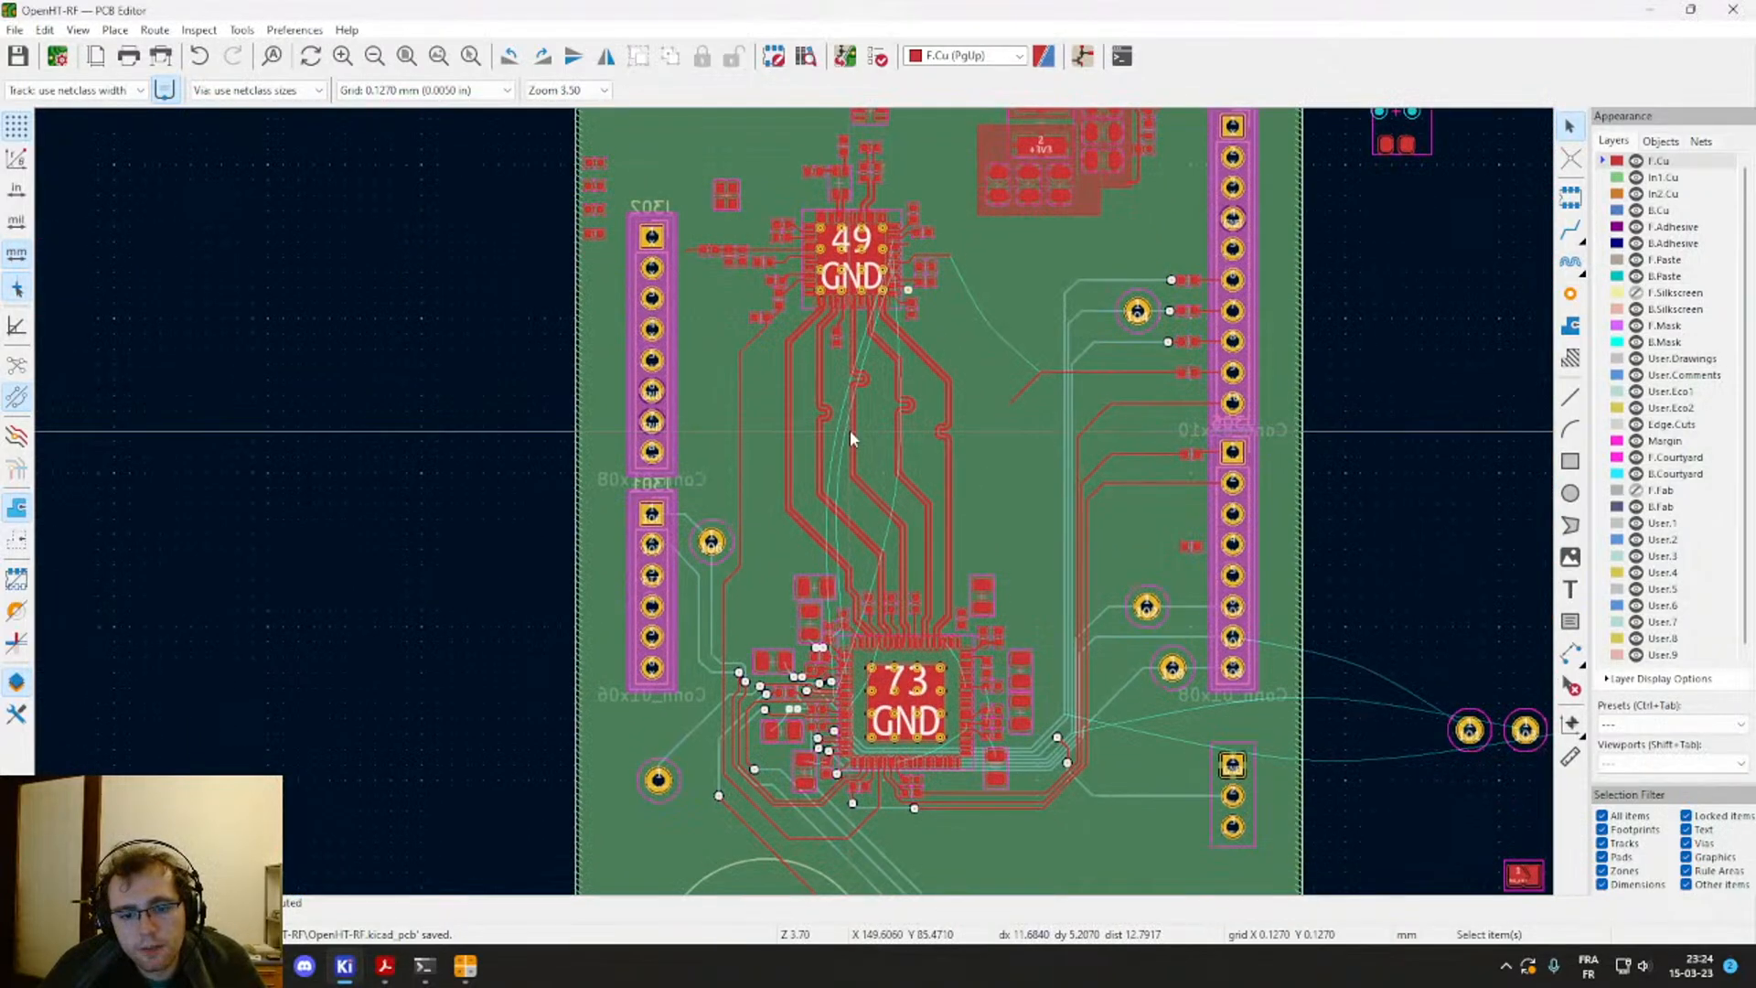
Step: Space out the two neighbouring vias beside the TDO/SSO component, moving the Net-(J303-Pin_5) via toward its pad 2 and the other one away
scroll(887, 707, "up", 1)
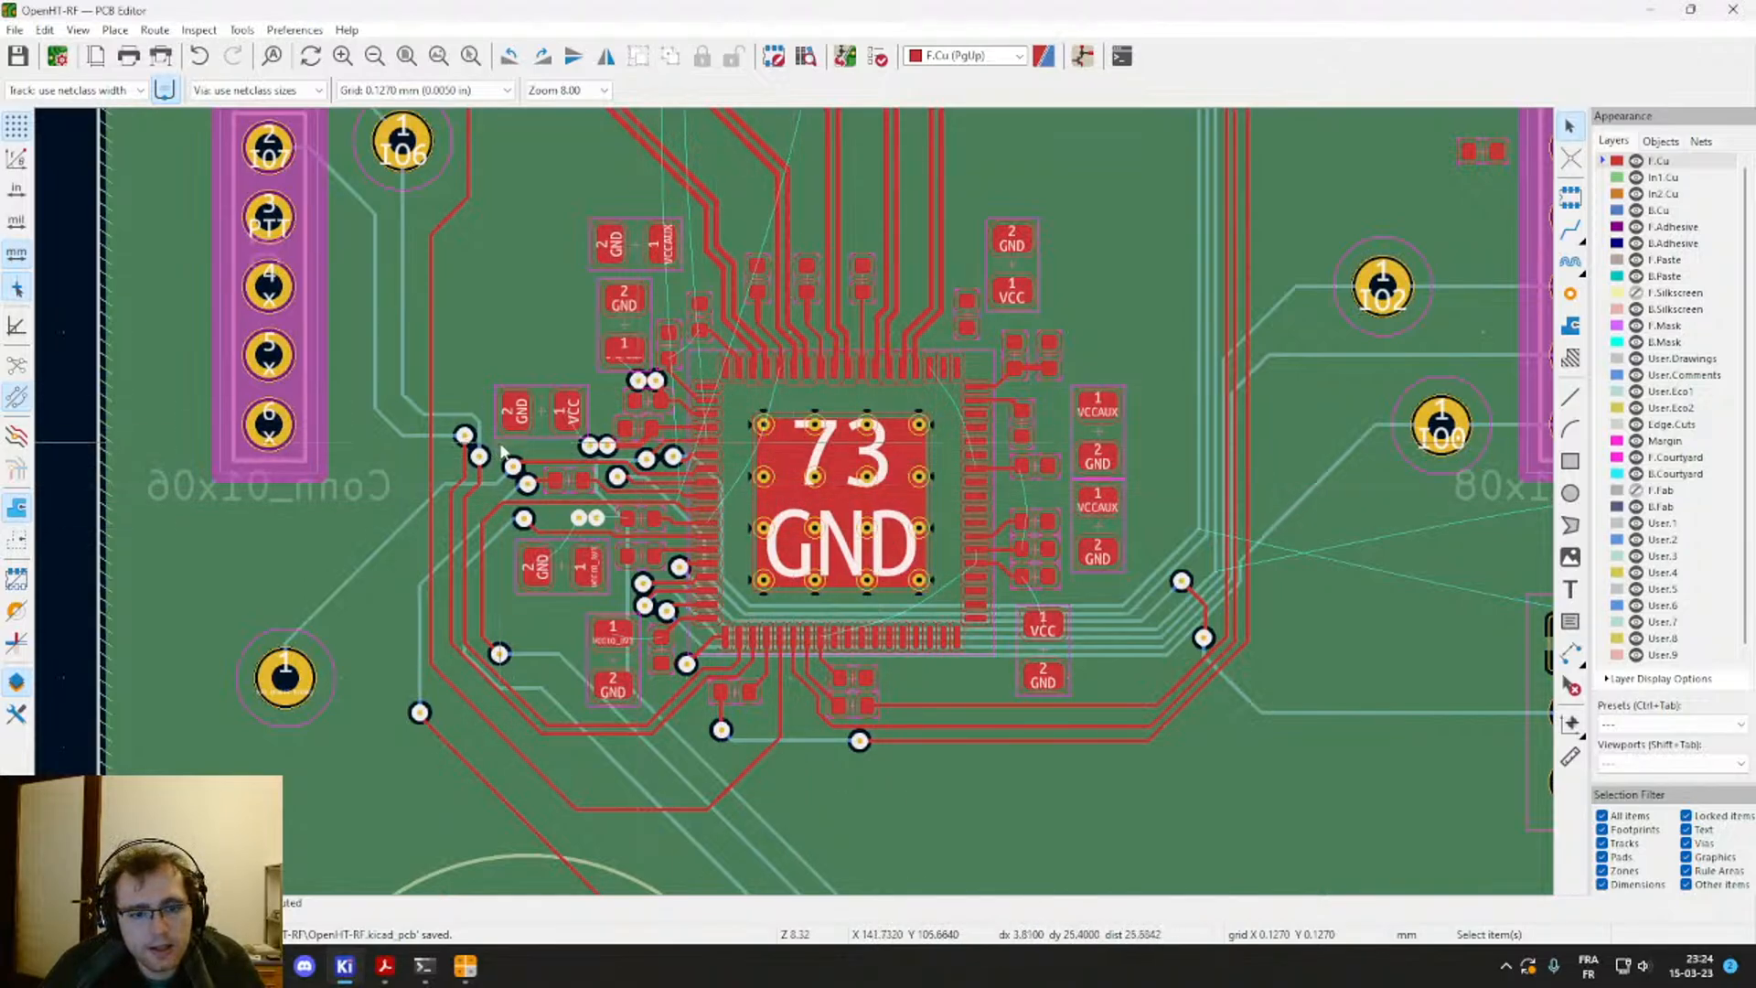
scroll(538, 468, "up", 2)
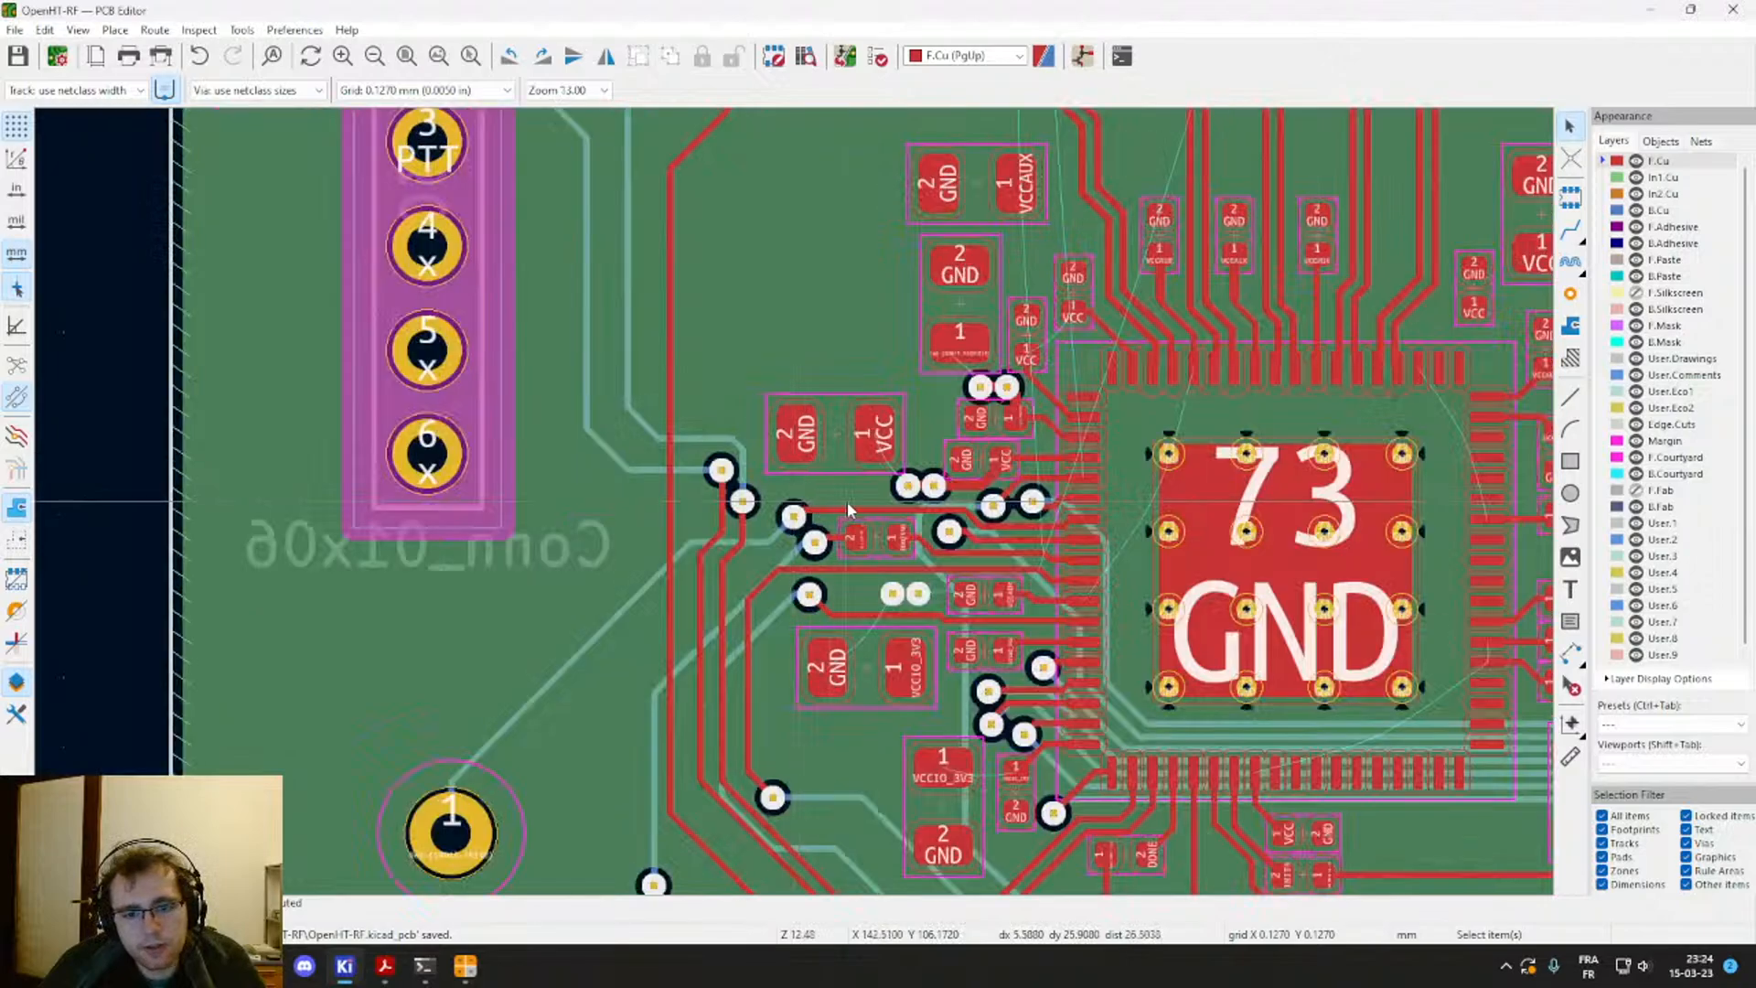
scroll(795, 509, "up", 4)
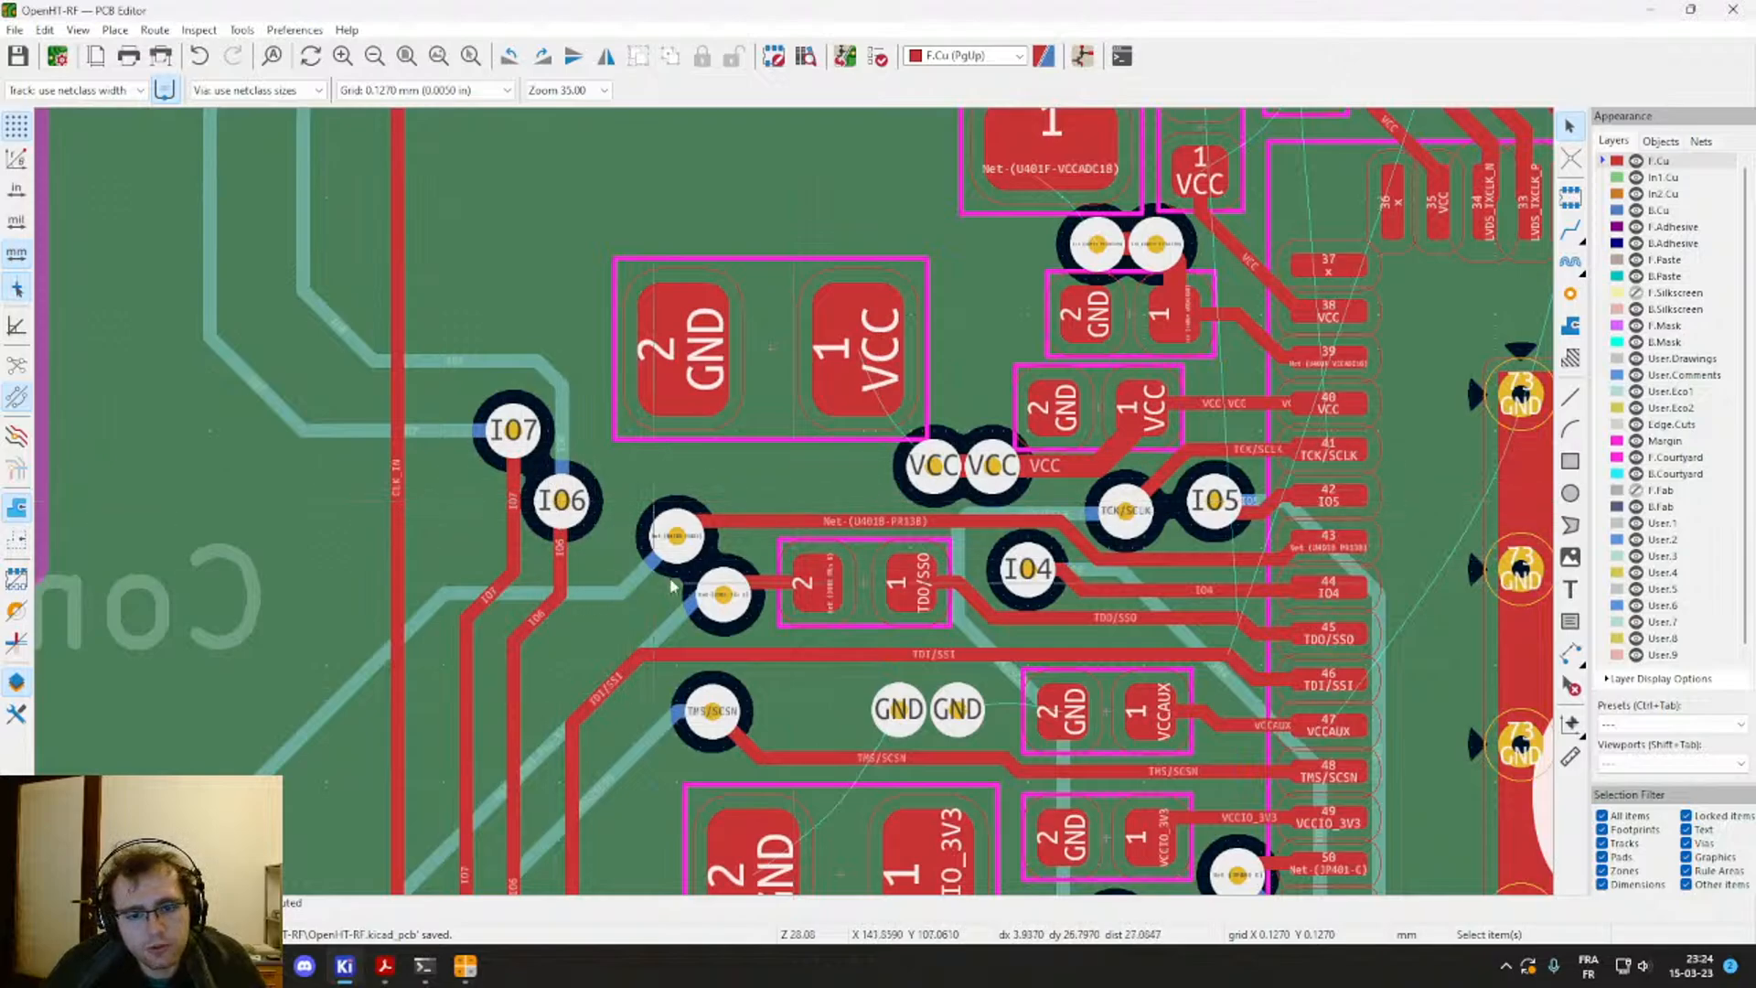
left_click(723, 596)
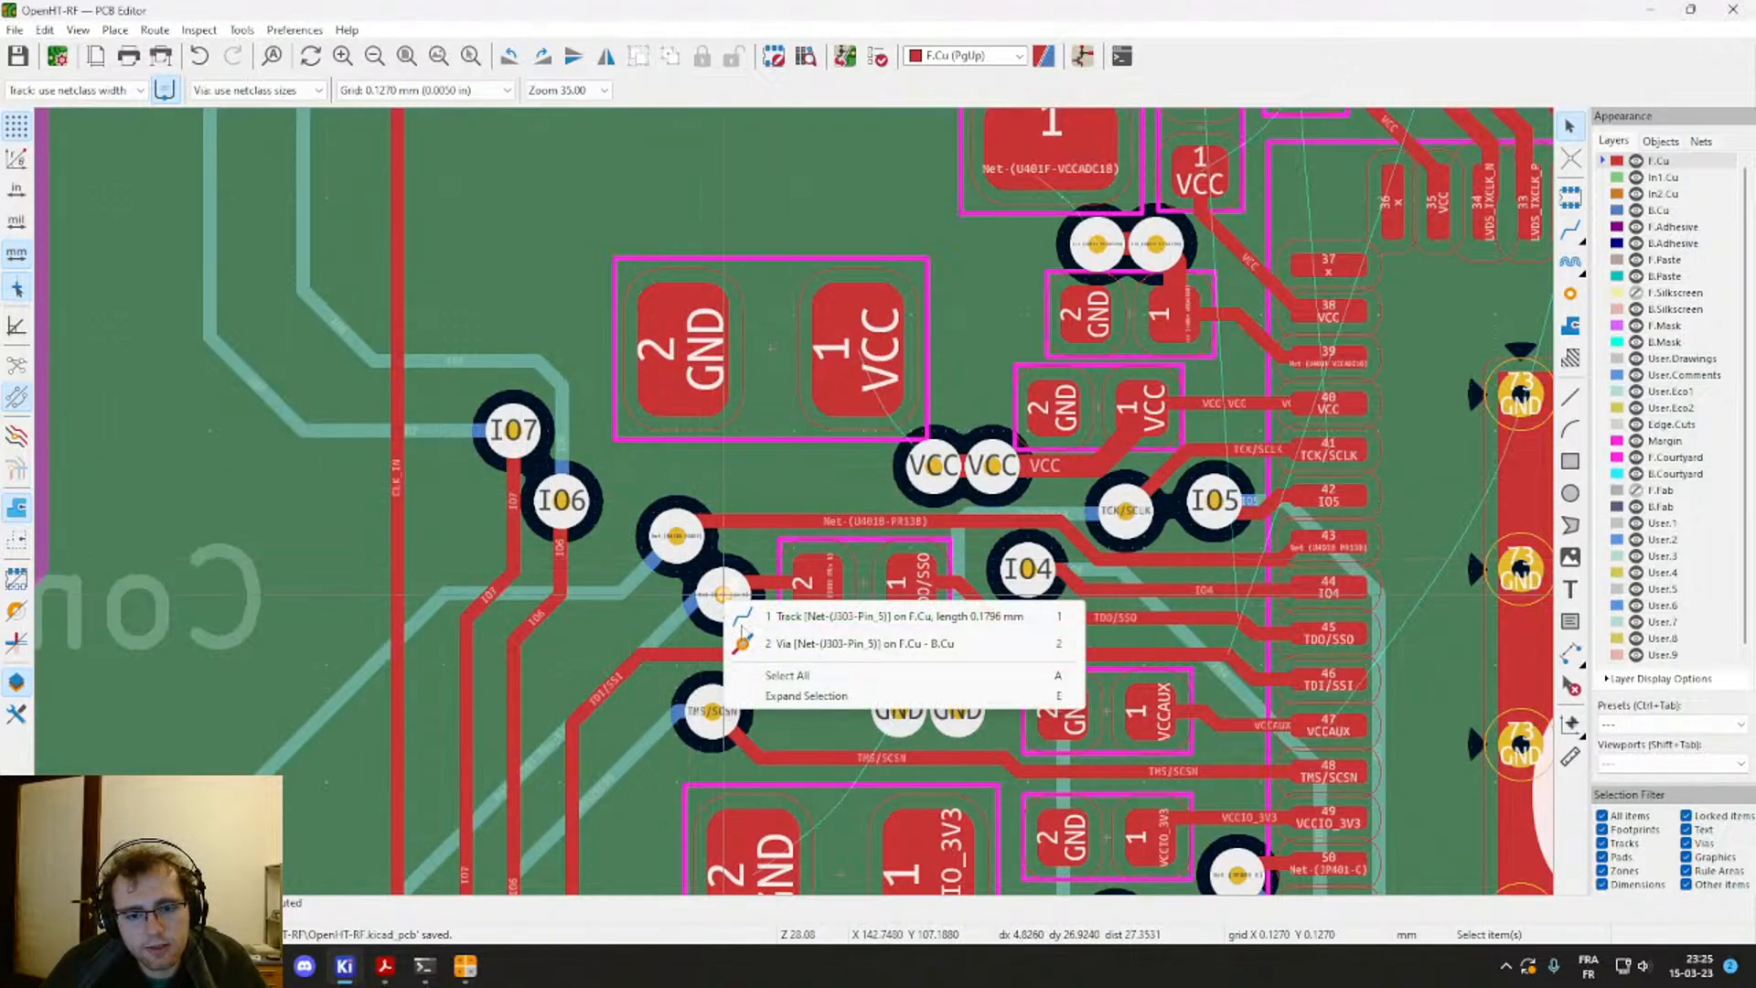
left_click(752, 643)
mouse_move(724, 596)
left_mouse_down()
mouse_move(744, 606)
mouse_move(745, 584)
left_mouse_up()
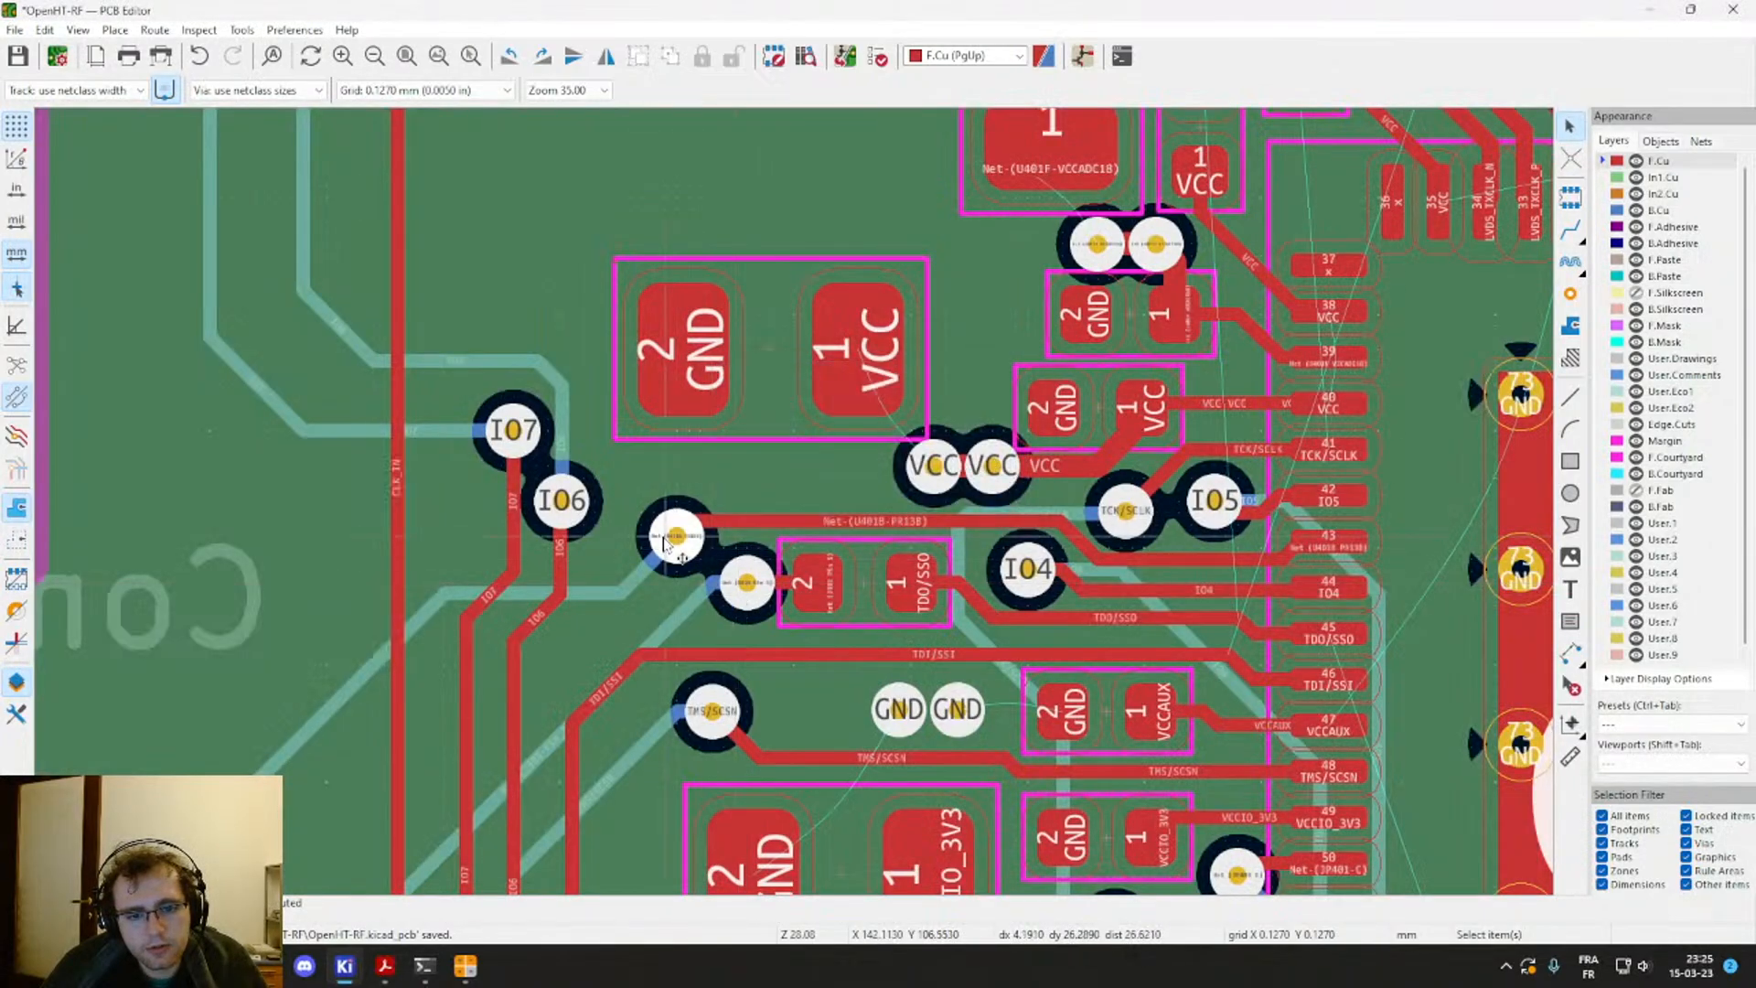
left_click(678, 539)
left_click_drag(679, 541, 649, 557)
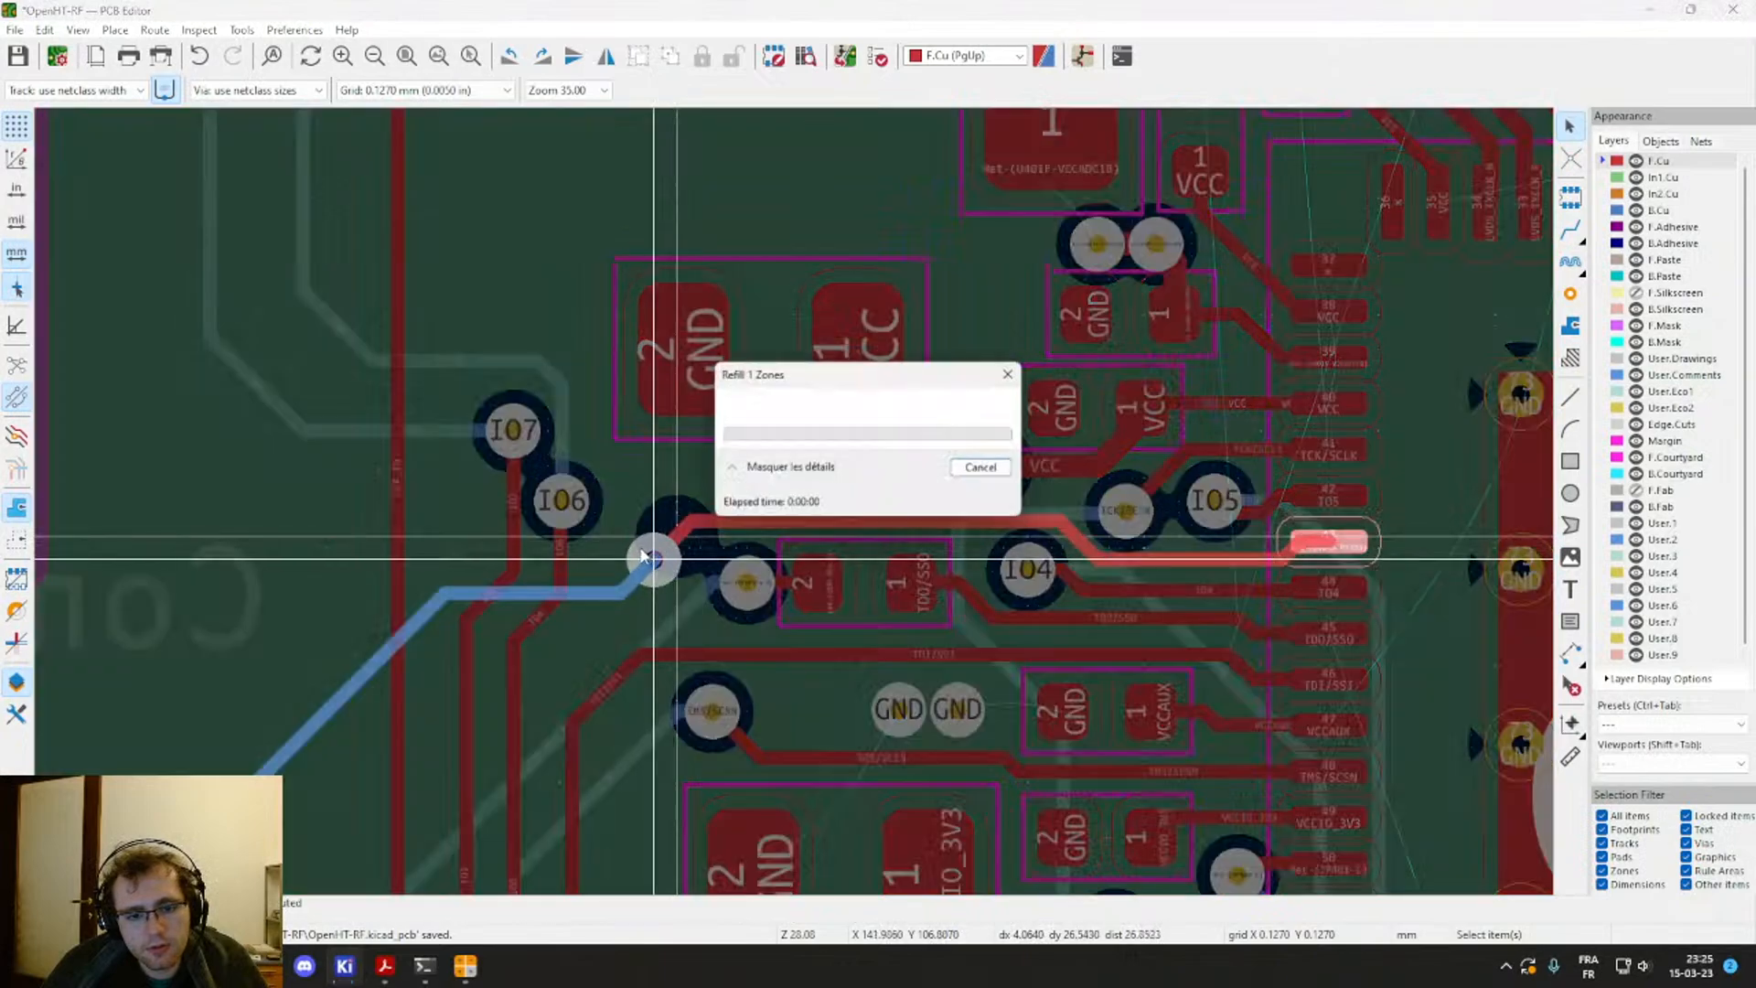
Step: Move the IO7 via away from the IO6 via, keeping its tracks attached
left_click(513, 426)
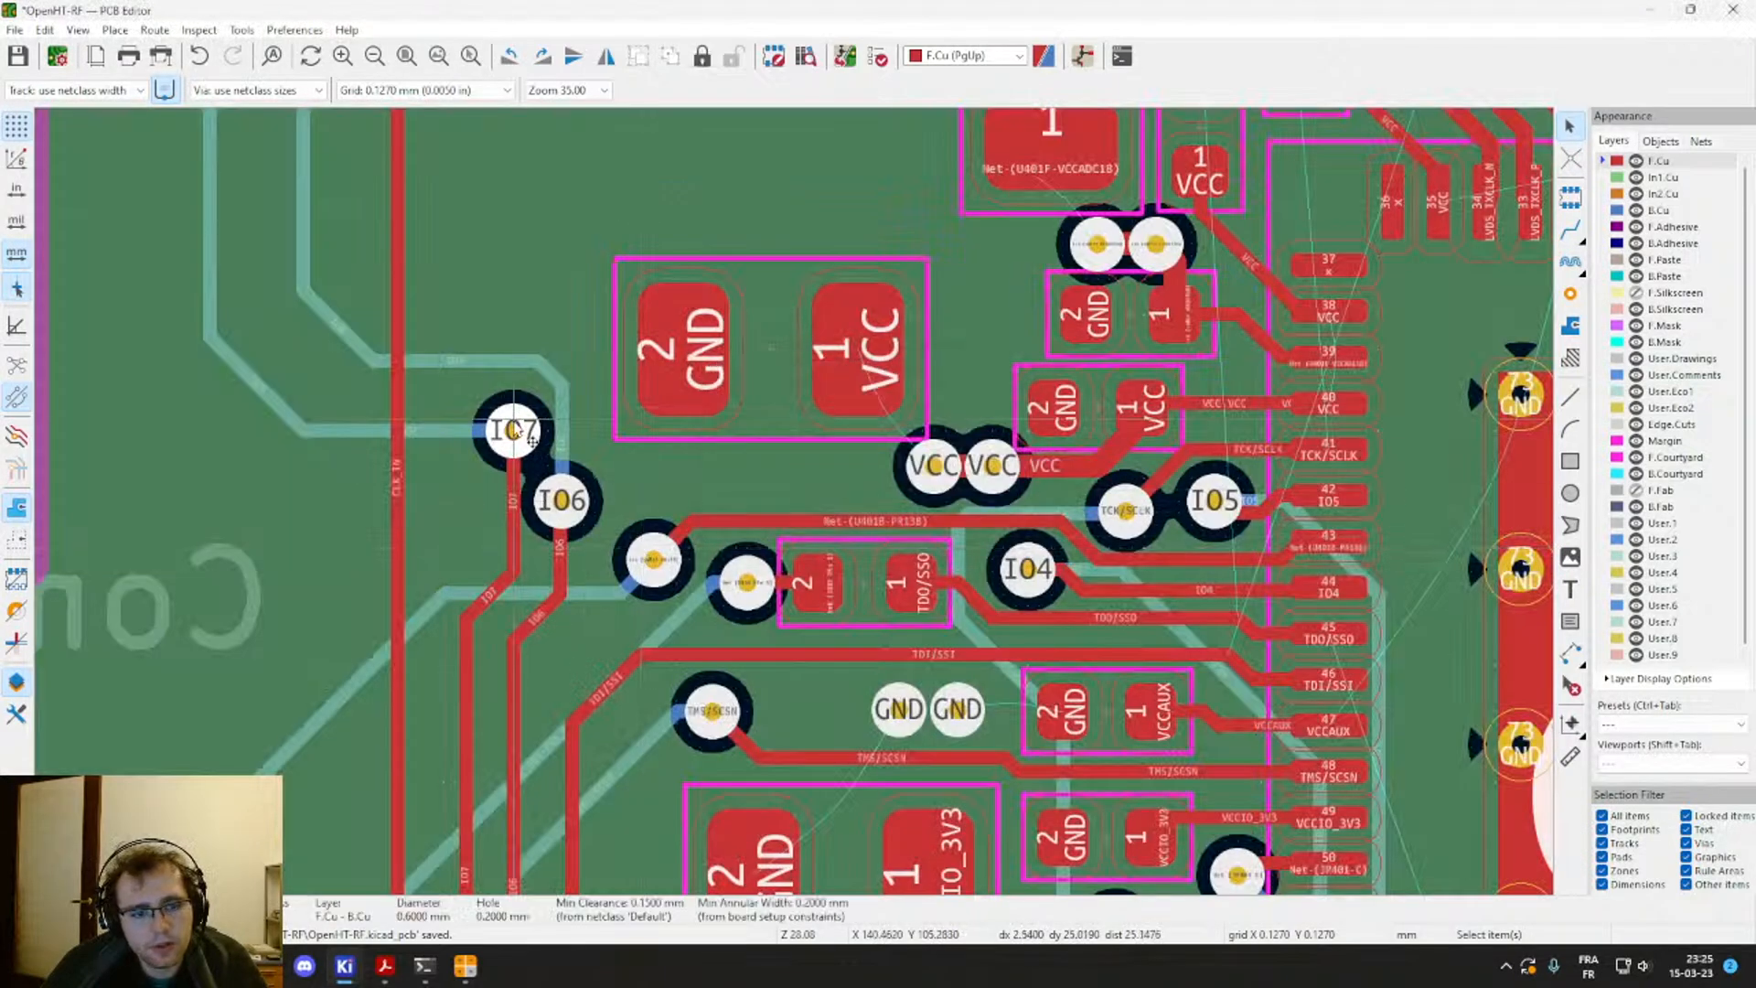
left_click_drag(513, 426, 496, 436)
left_click(491, 432)
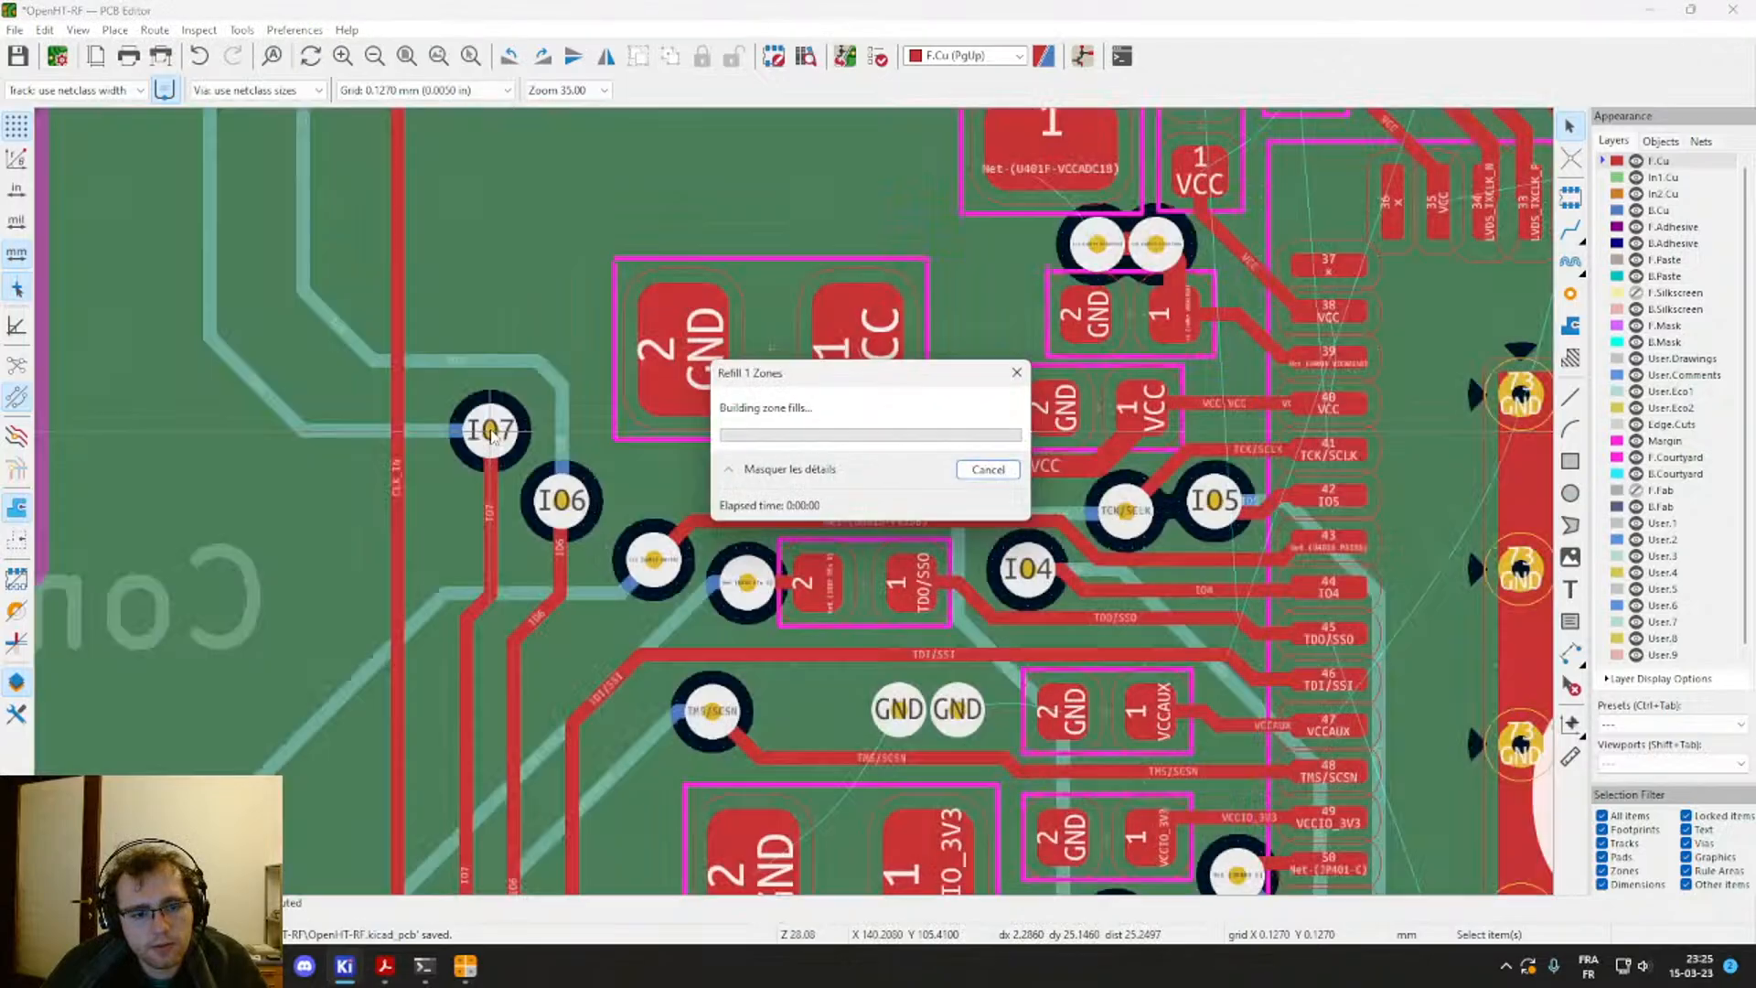
Step: Move the outer VCC via beside the large VCC capacitor away from its neighbouring VCC via, keeping the connecting track attached
scroll(627, 288, "up", 3)
double_click(1077, 560)
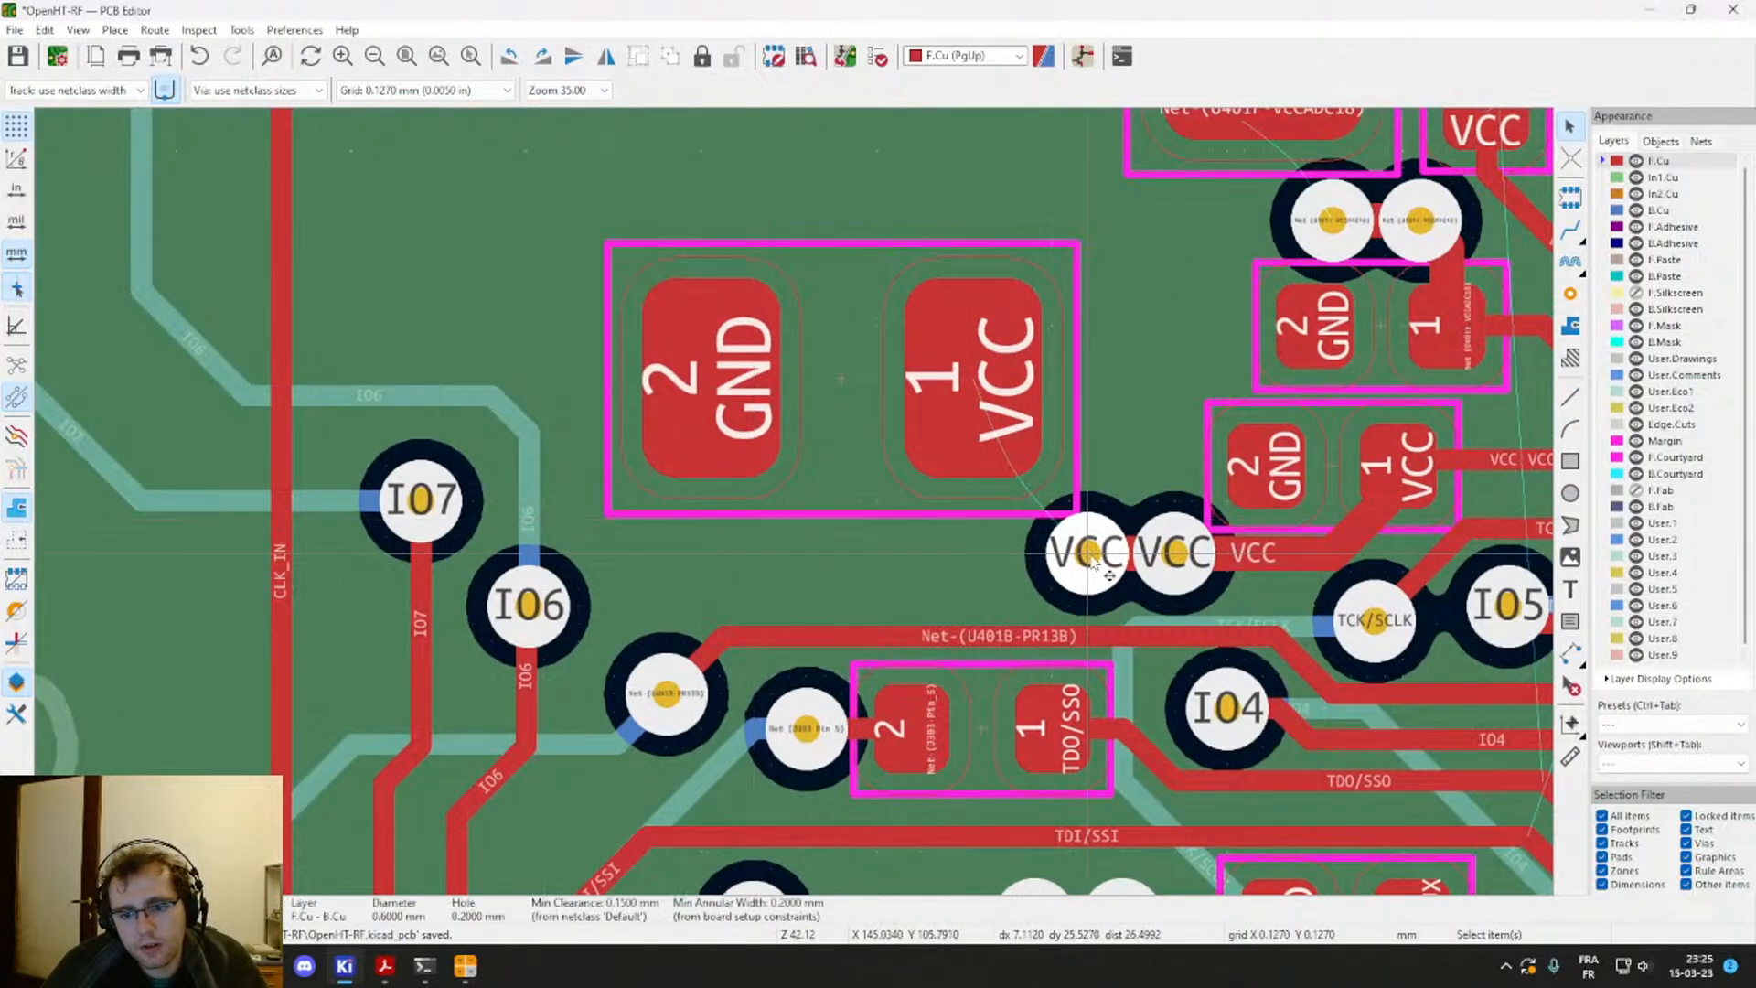
key("Escape")
left_click_drag(1077, 560, 1031, 561)
Step: Move the outer Net-(U401F-VCCADC18) via away from its twin via, keeping the track between them attached
middle_click_drag(1048, 492, 819, 586)
left_click(1102, 315)
double_click(1103, 314)
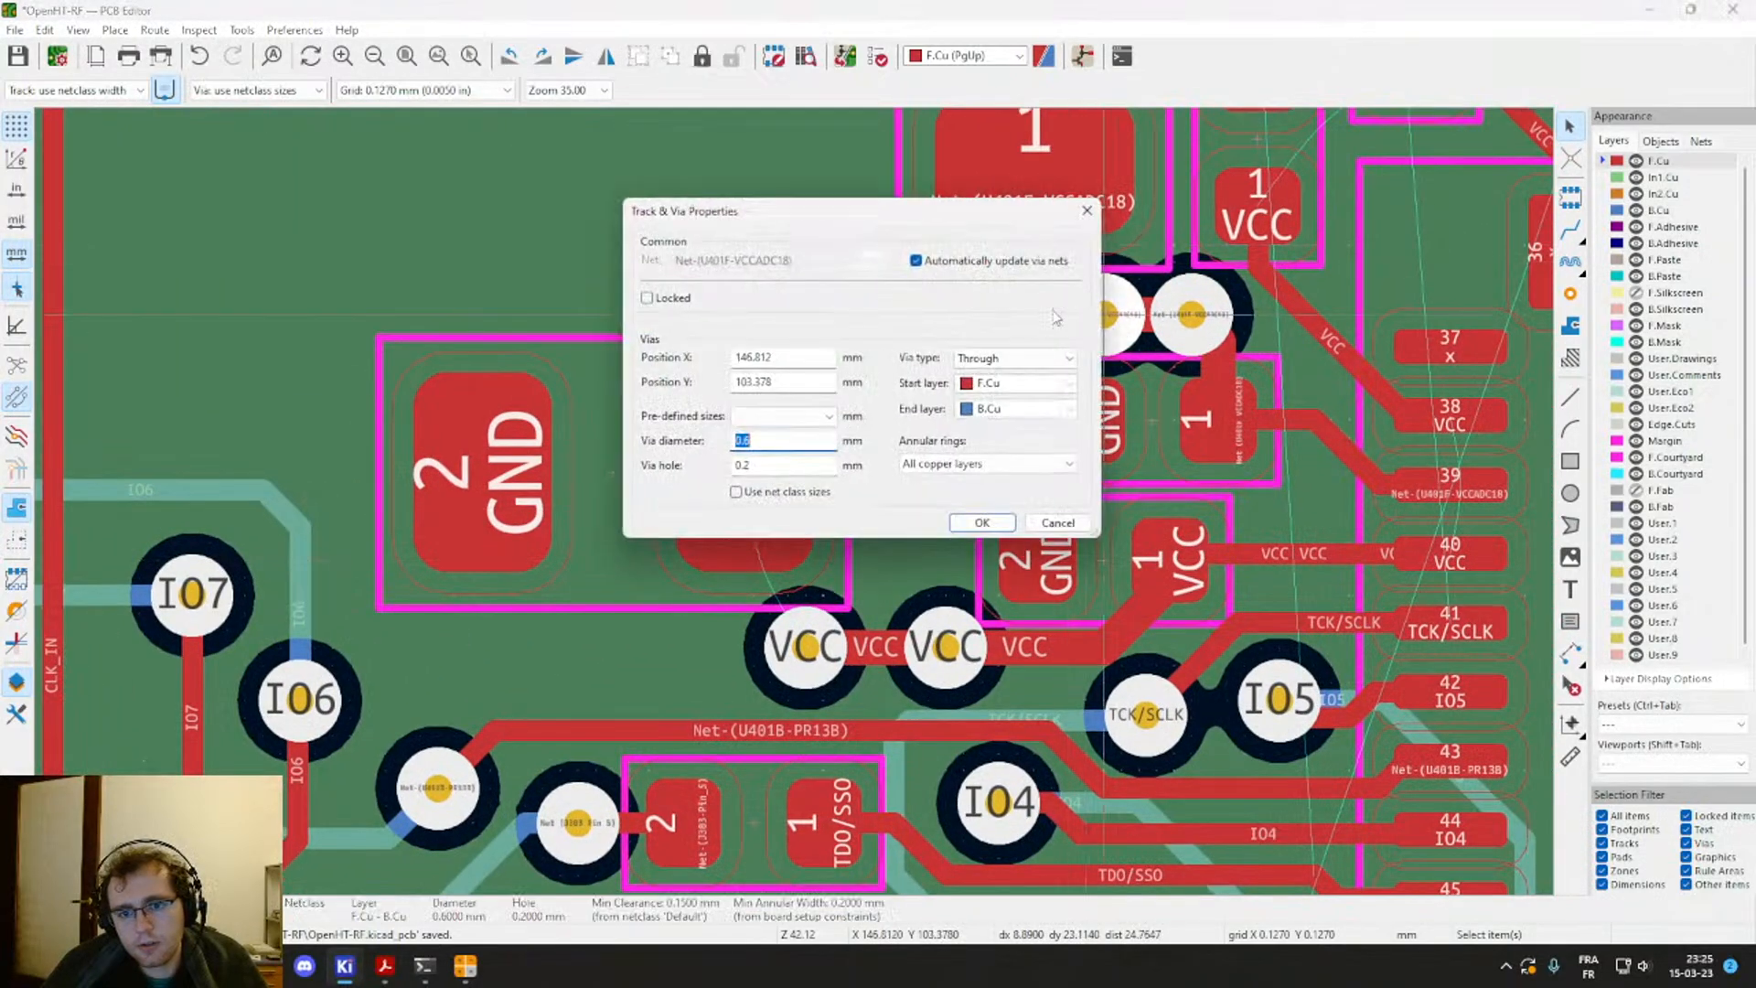
key("Escape")
left_click_drag(1103, 315, 1051, 311)
Step: Move the IO5 via away from the TCK/SCLK via, toward FPGA pad 42
scroll(1052, 311, "down", 2)
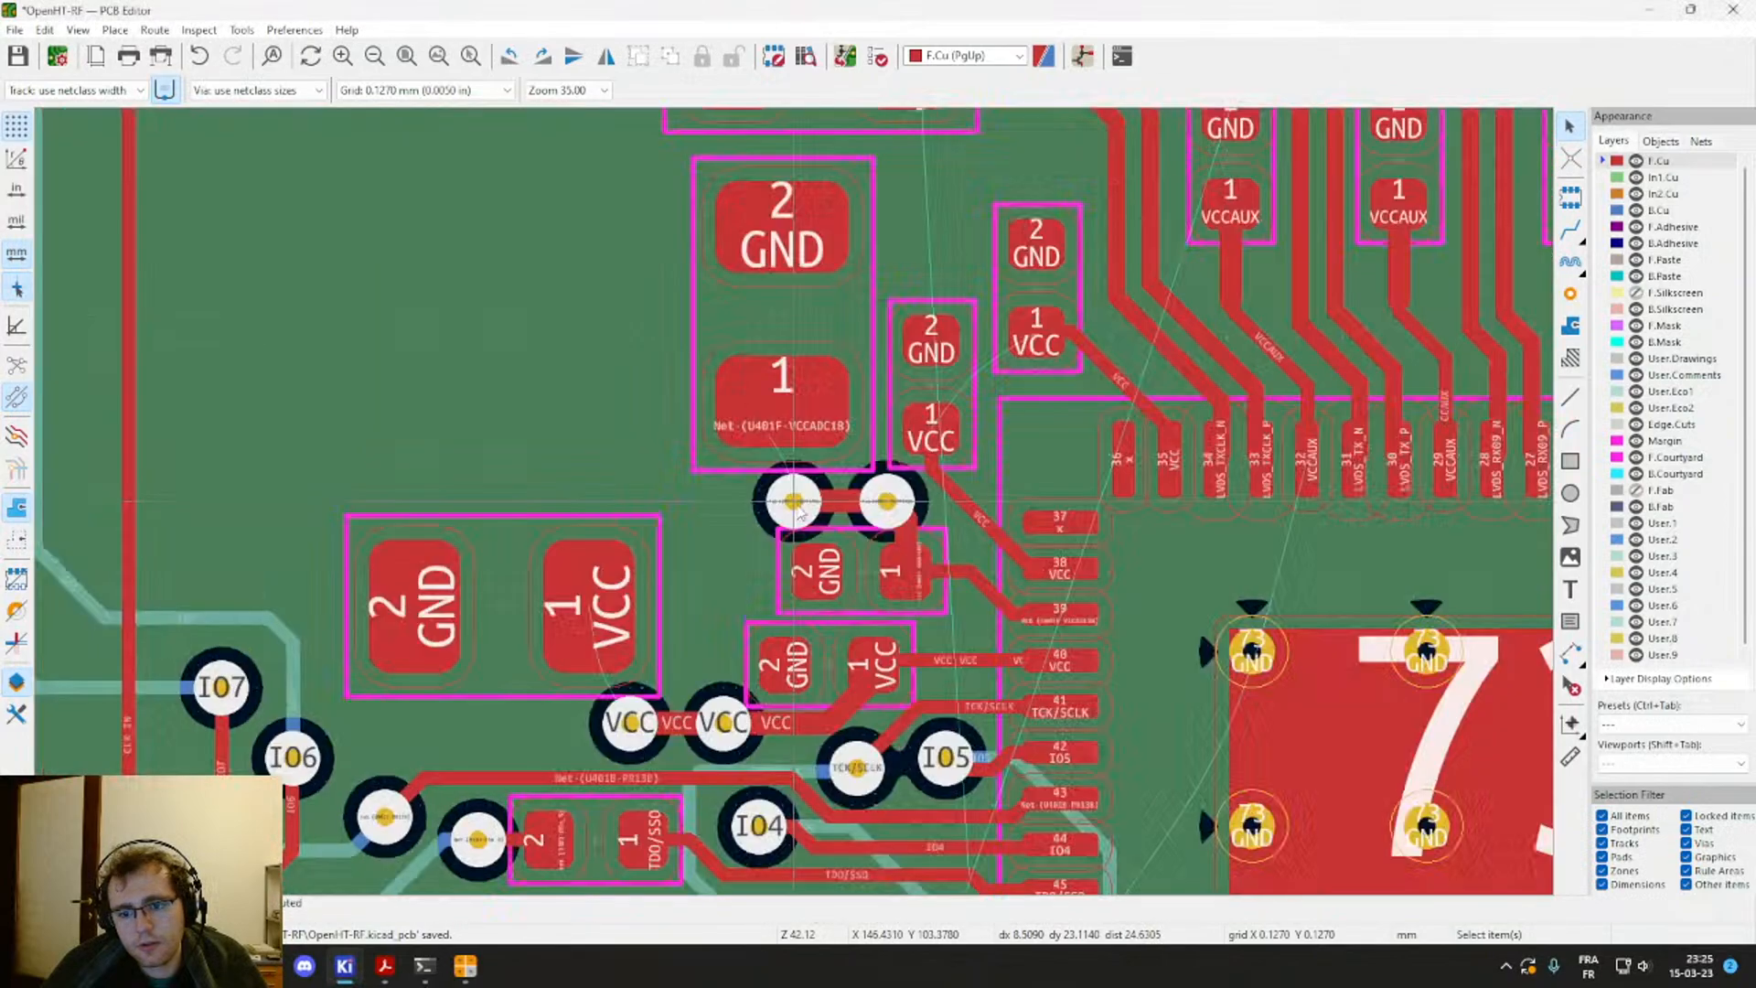
scroll(846, 772, "up", 2)
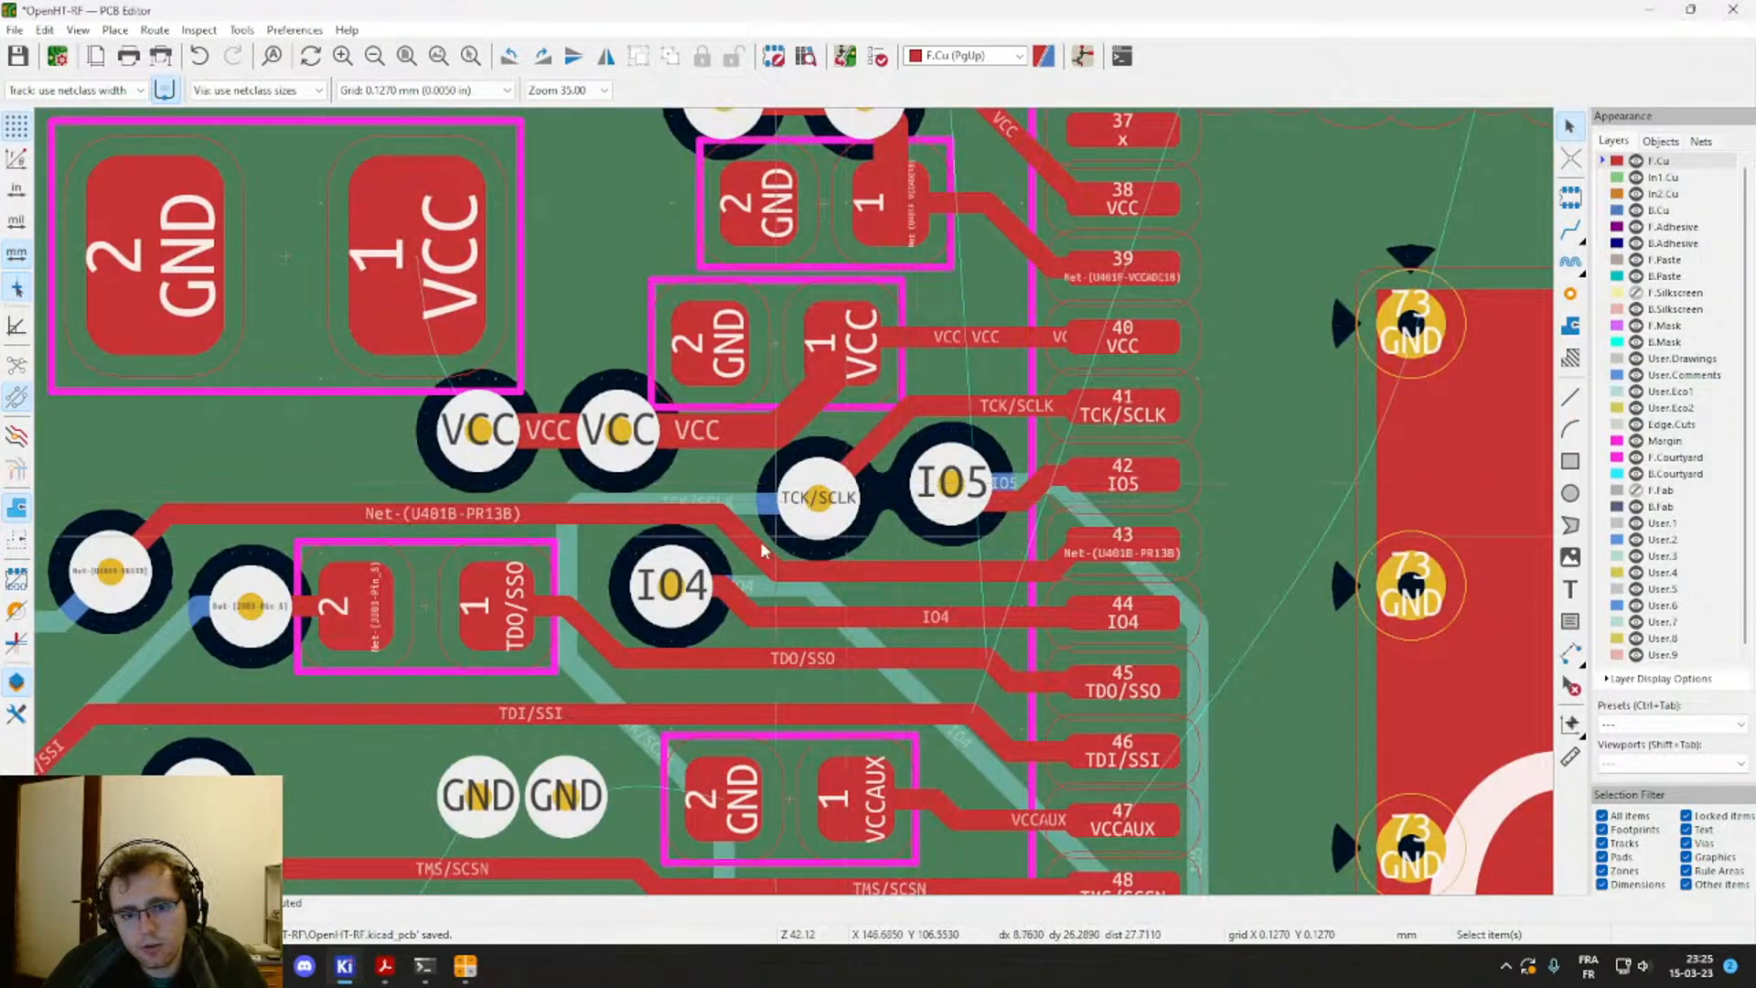
left_click(947, 498)
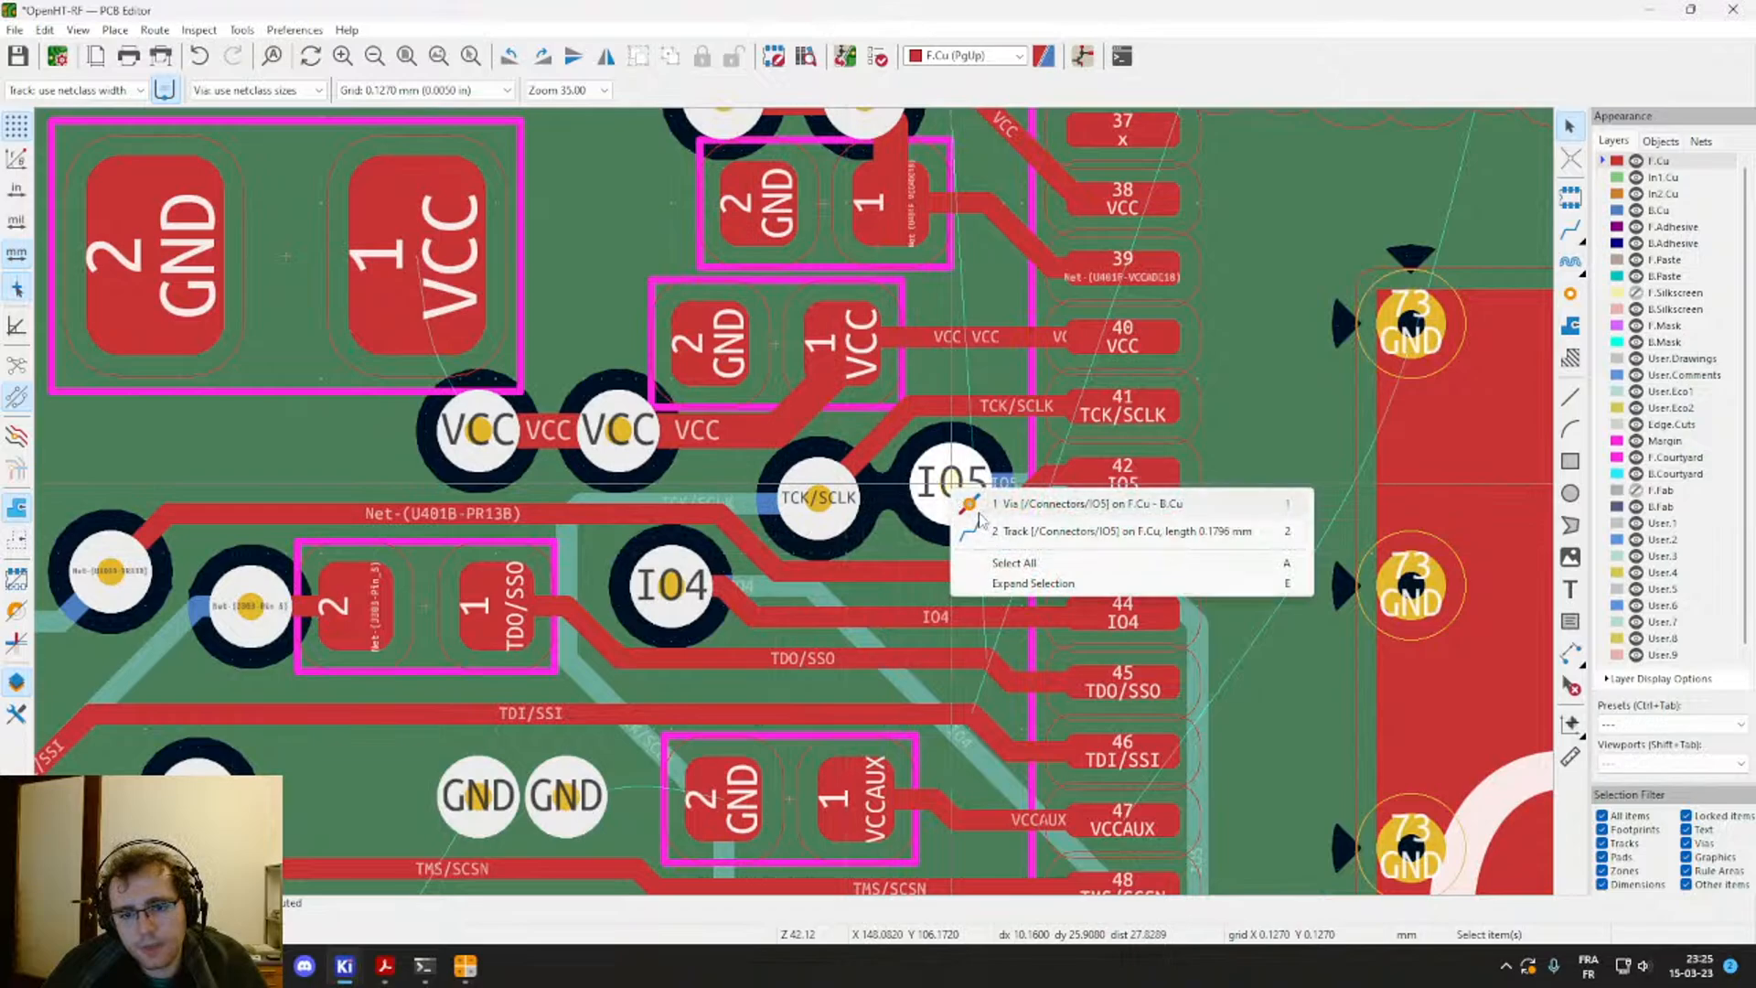
left_click(962, 504)
left_click_drag(960, 499, 975, 491)
Step: Adjust the short F.Cu IO5 track between the IO5 via and FPGA pad 42
scroll(973, 488, "down", 2)
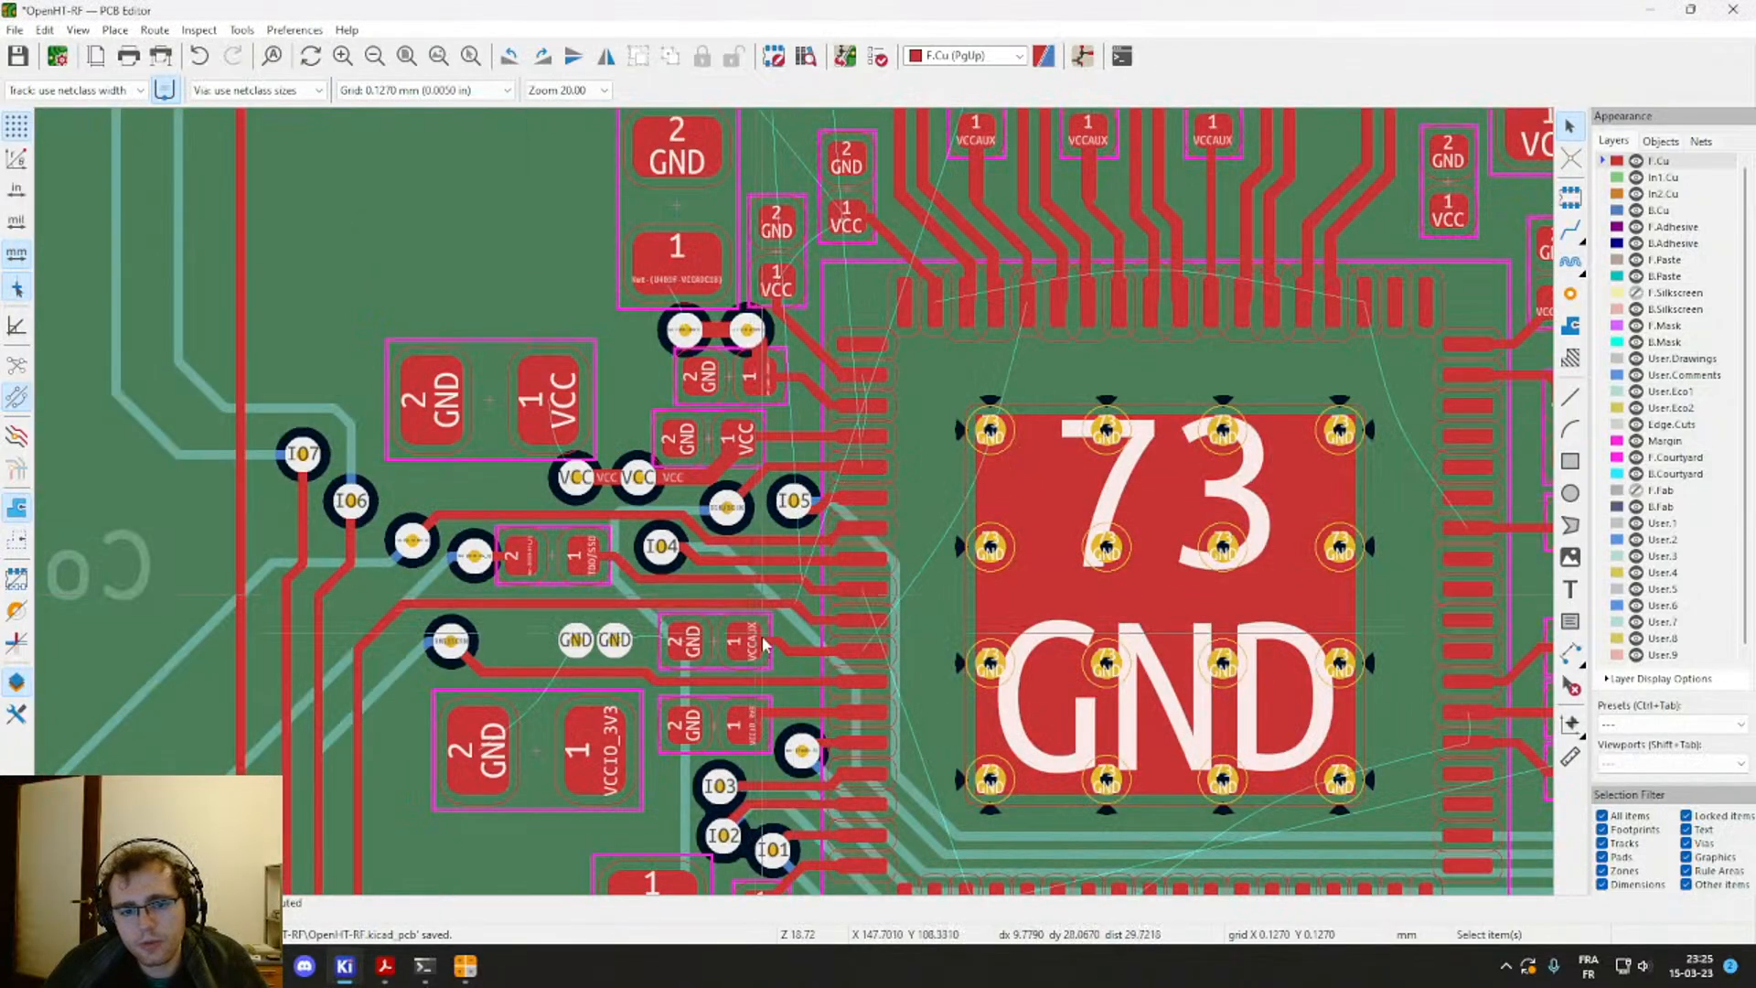
scroll(798, 547, "up", 1)
scroll(795, 509, "up", 3)
double_click(810, 443)
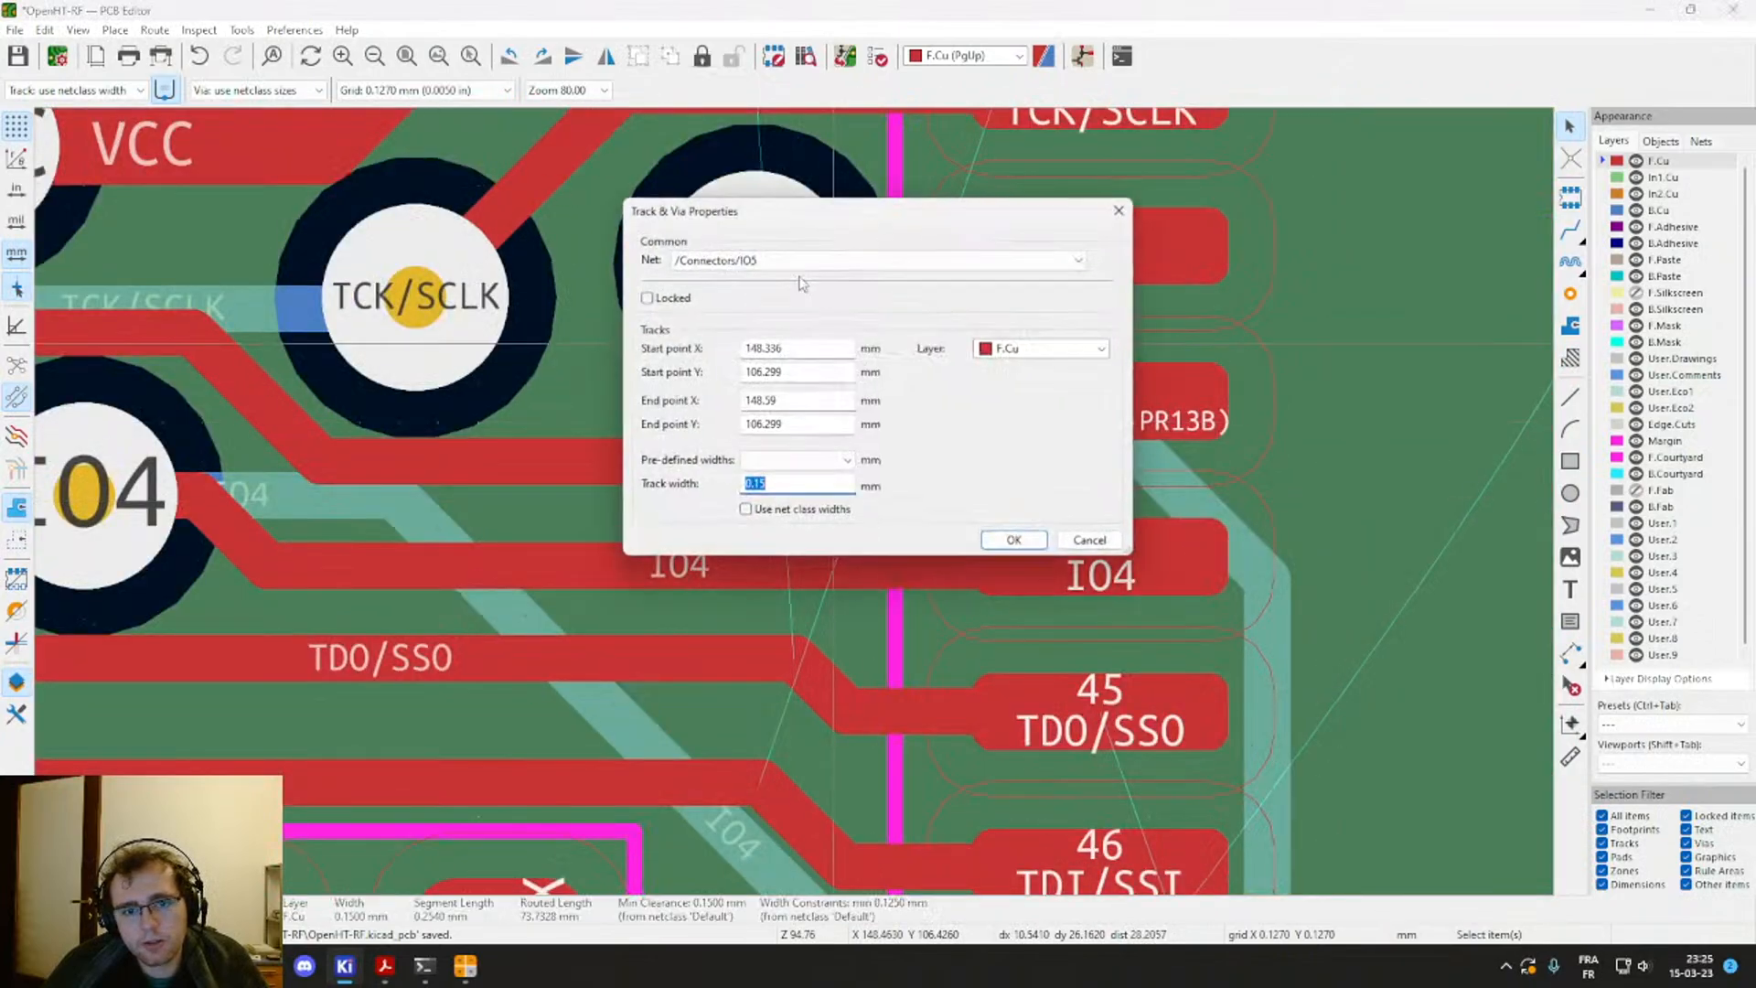
key("Escape")
left_click_drag(848, 306, 779, 275)
Step: Shift the vertical TCK/SCLK track on B.Cu further away from the IO3 and IO2 vias
scroll(823, 341, "down", 6)
scroll(796, 508, "up", 2)
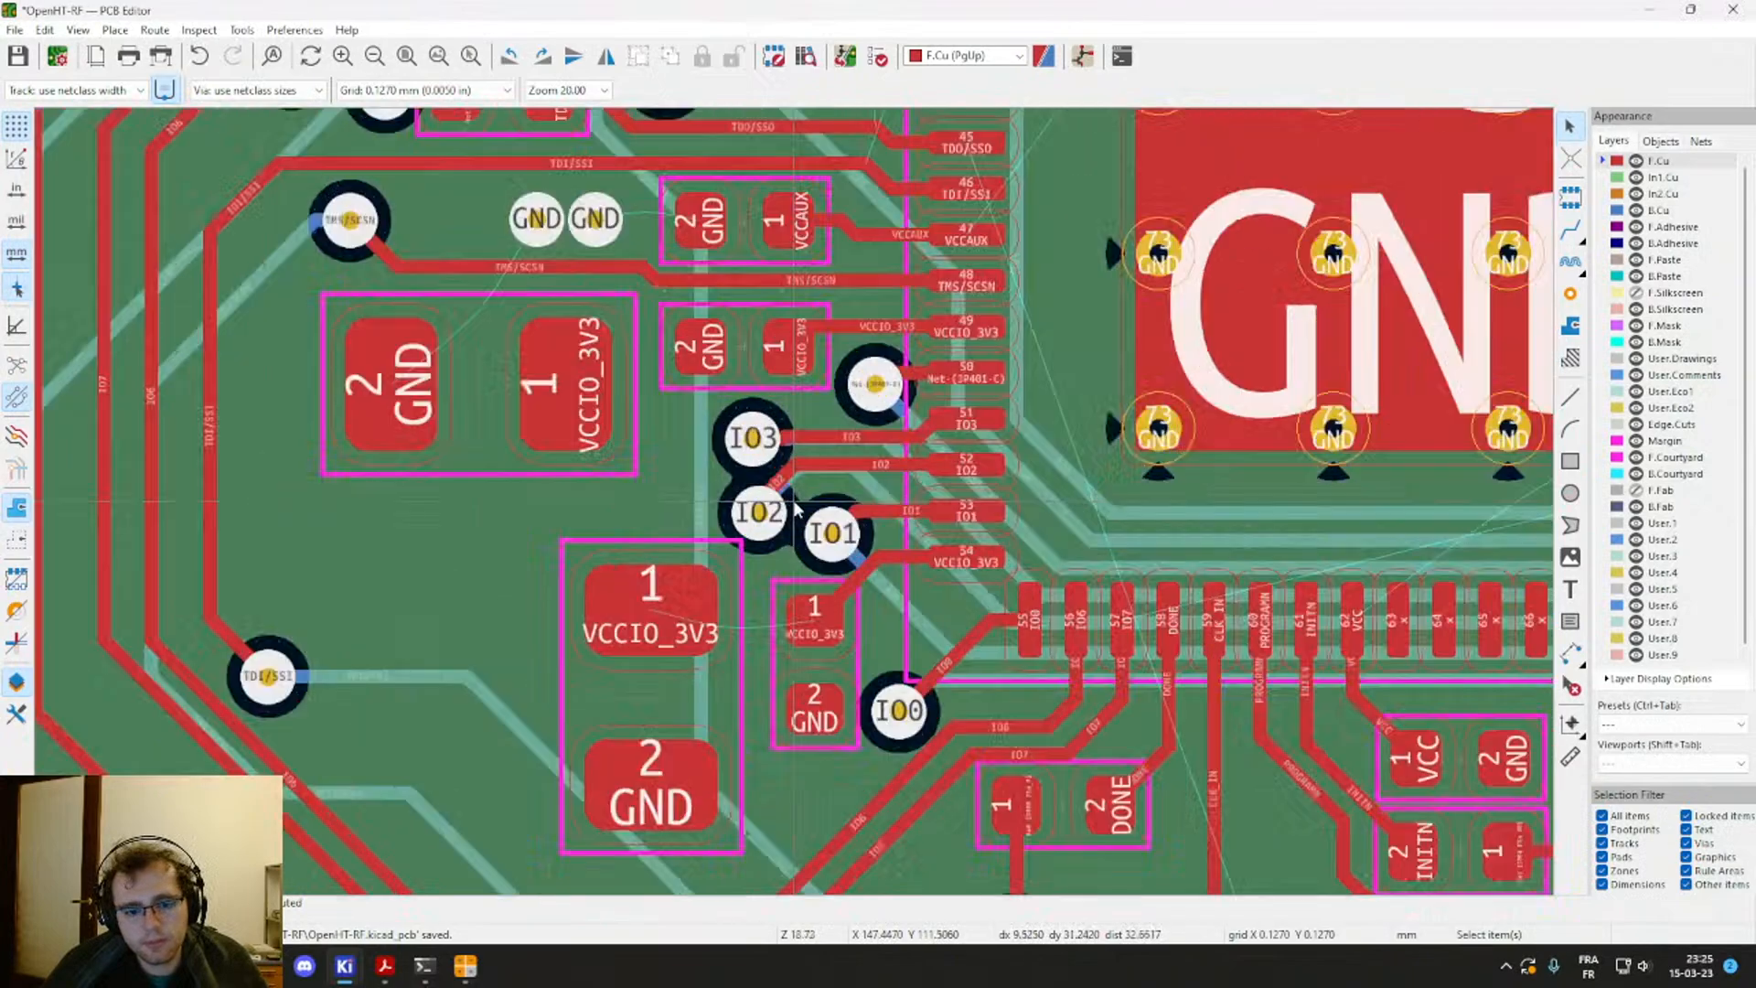
scroll(795, 508, "up", 2)
scroll(656, 458, "down", 2)
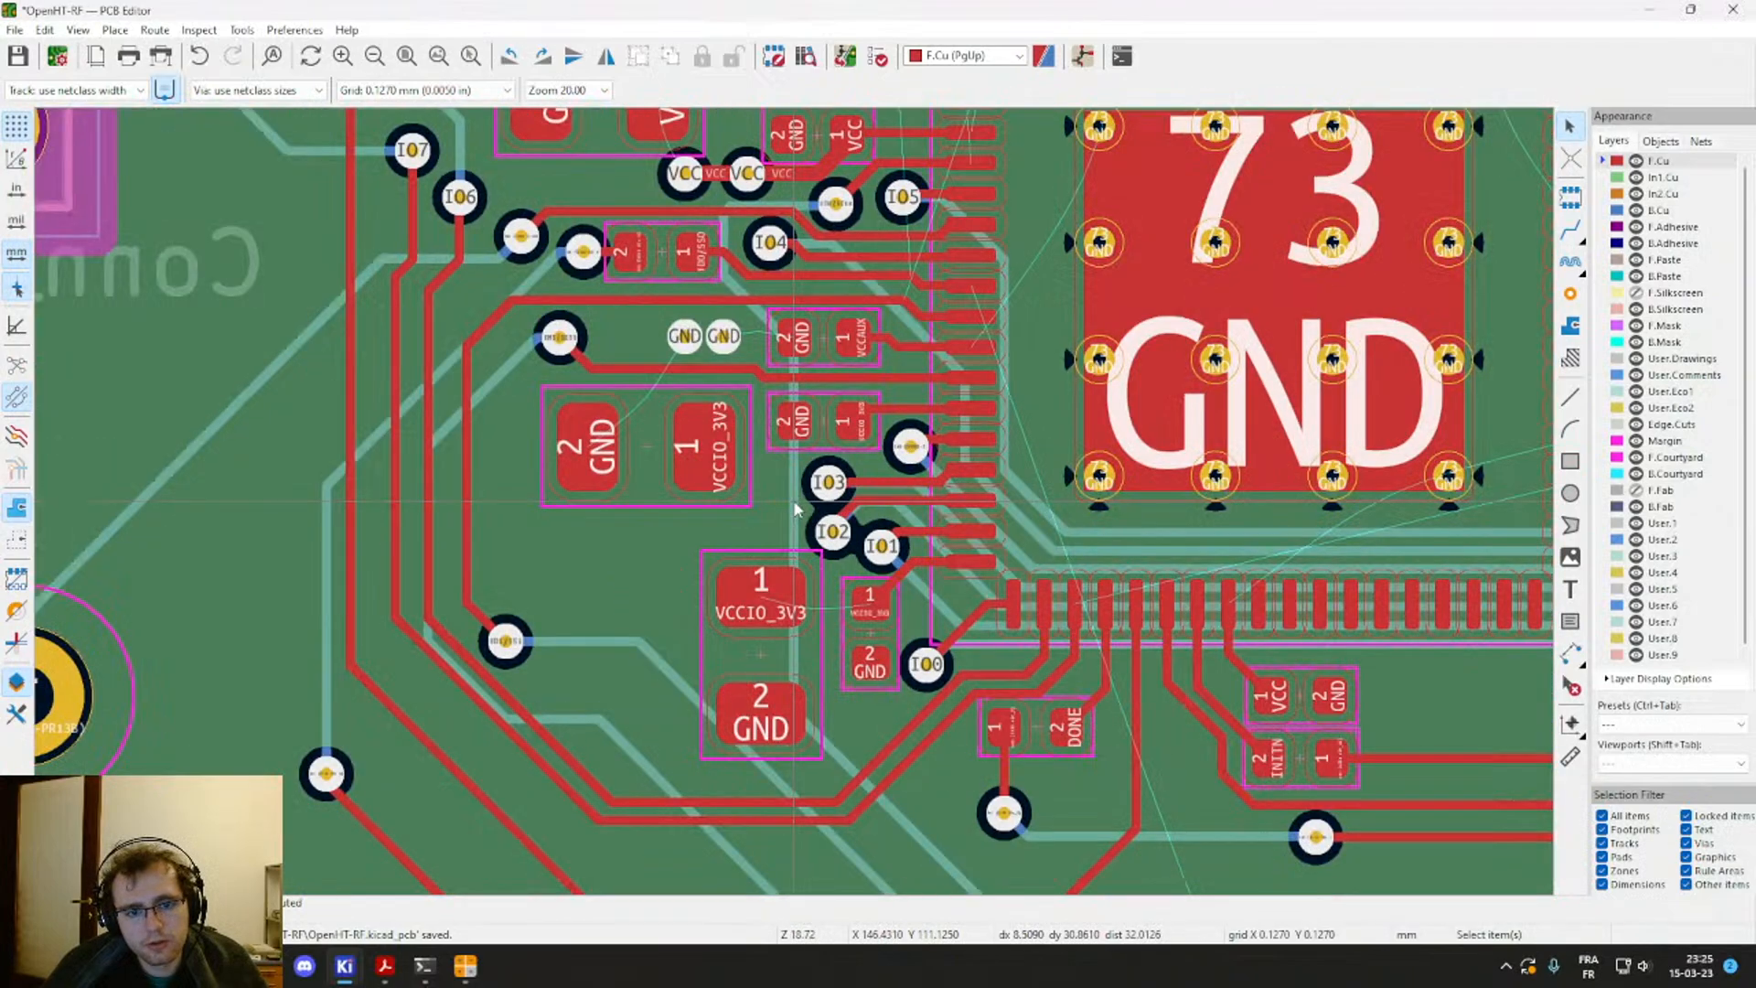
left_click_drag(794, 510, 773, 503)
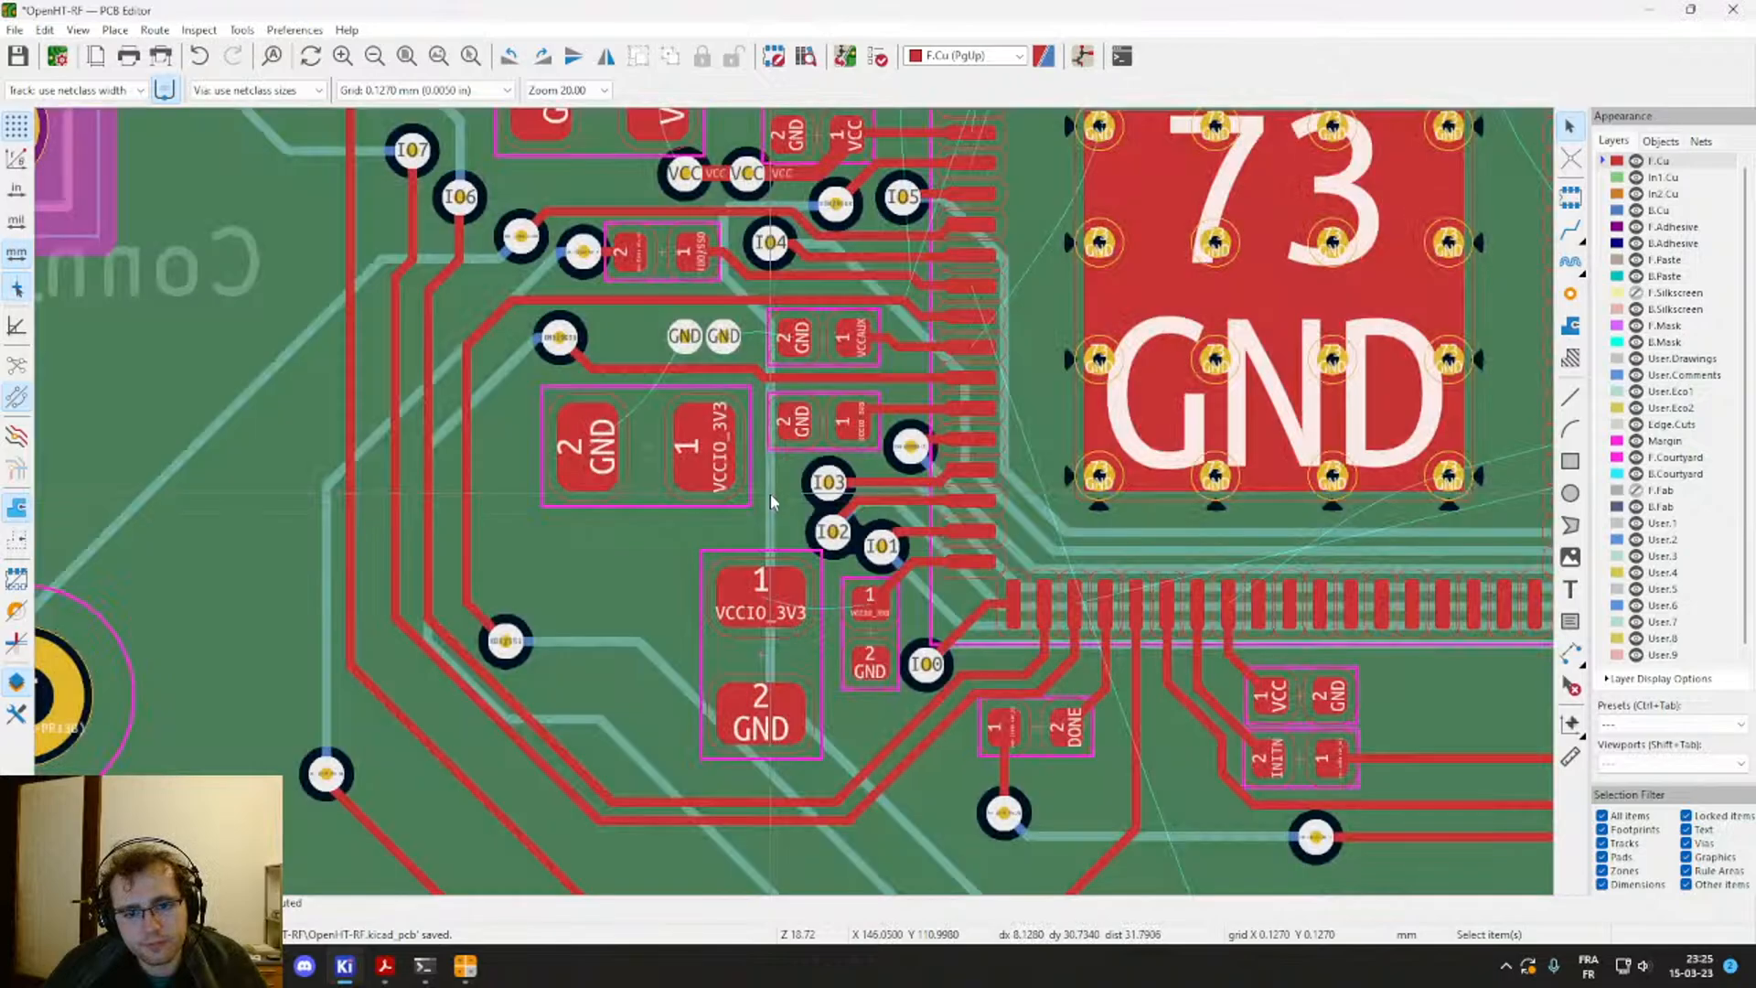
Step: Move the IO3 via away from the IO2 via and FPGA pad 51, keeping its tracks attached
scroll(751, 487, "up", 2)
left_click(935, 477)
left_click(981, 514)
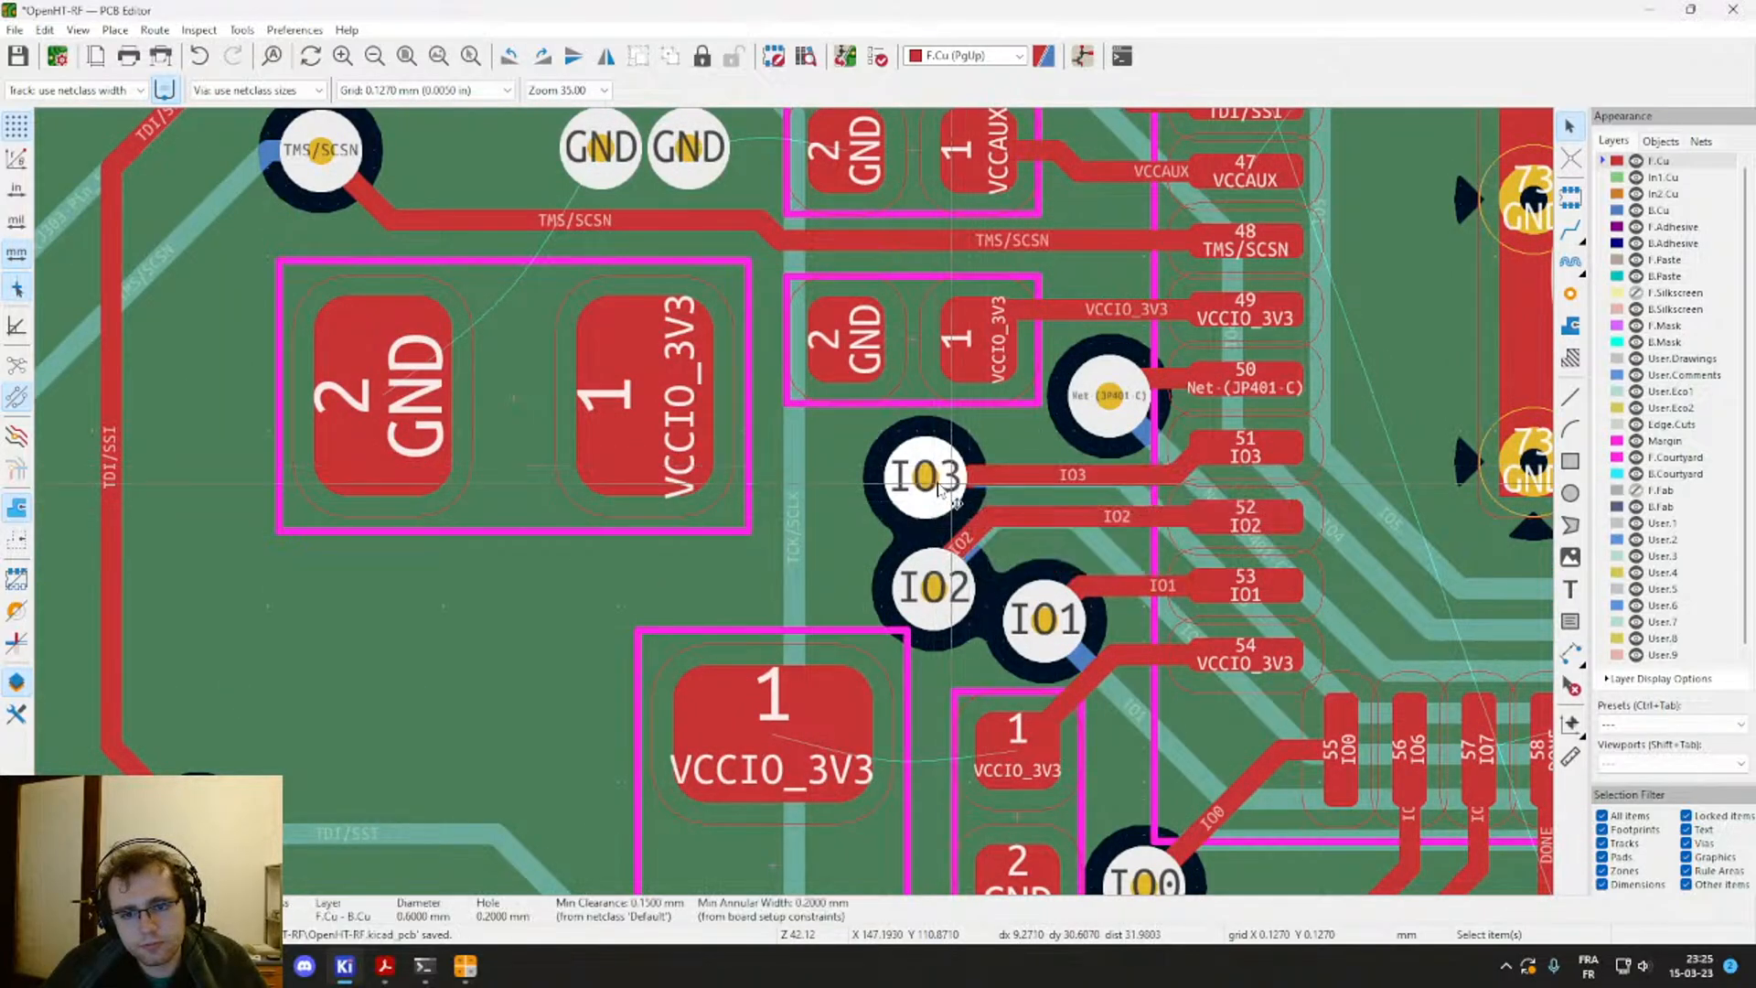
left_click_drag(926, 474, 873, 471)
left_click(870, 466)
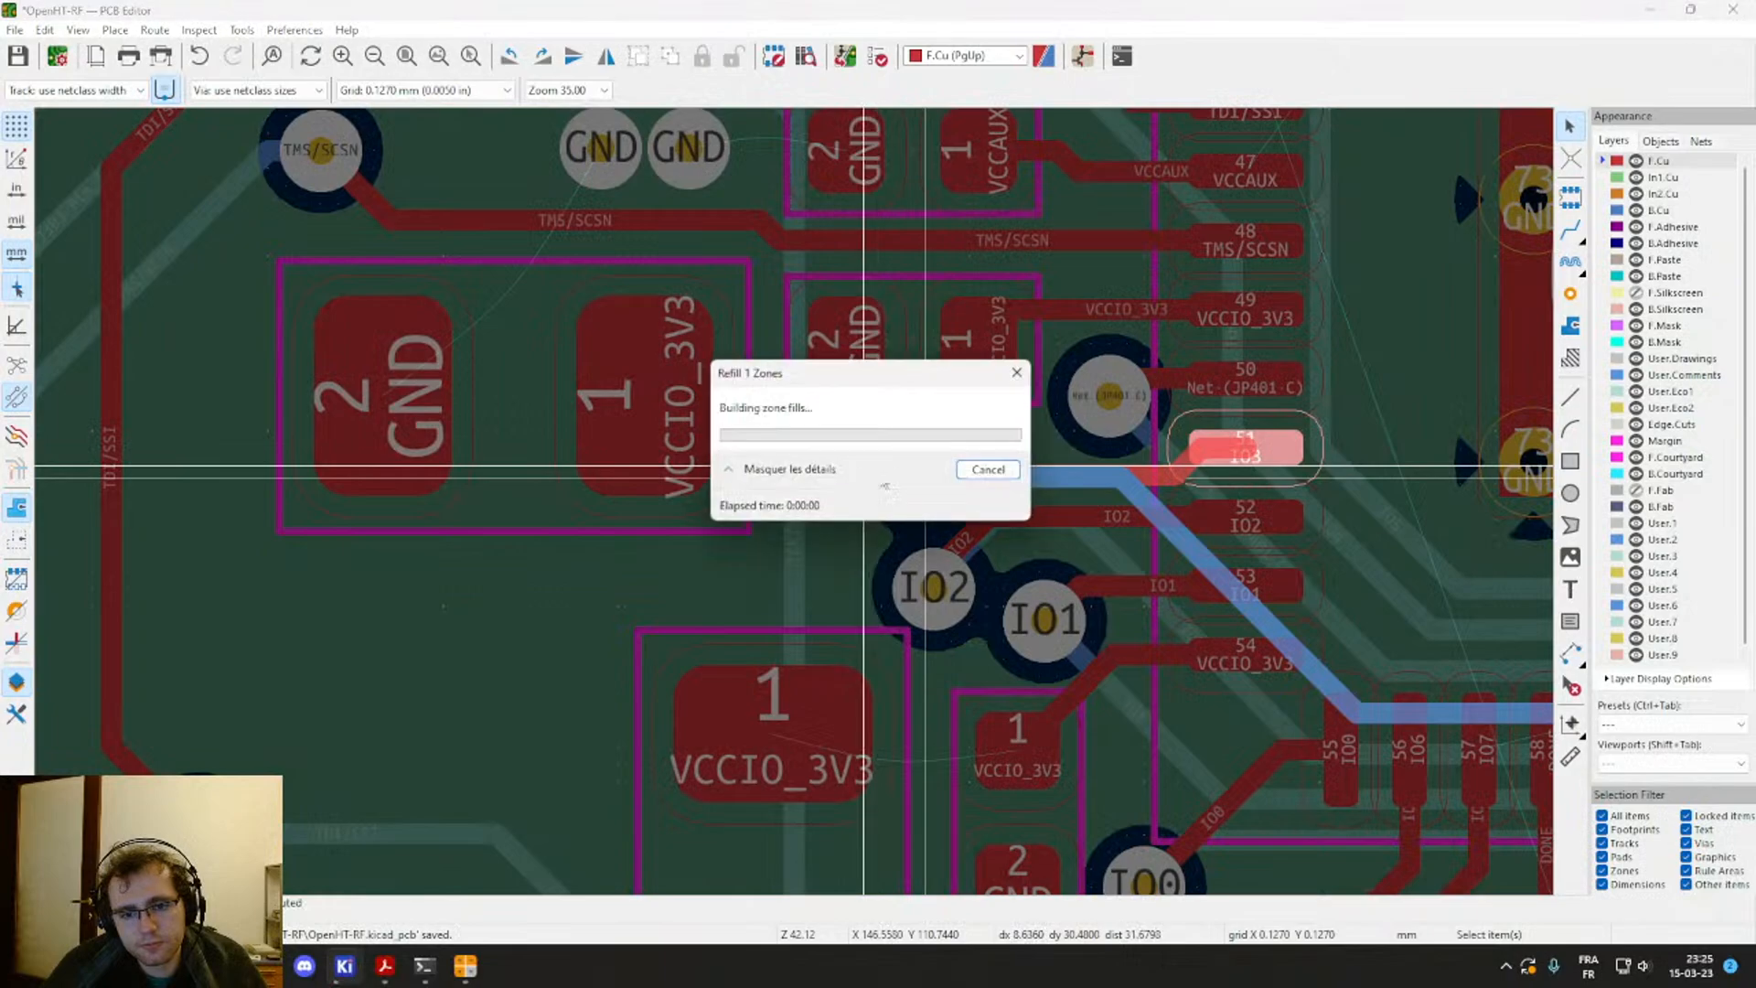
Step: Shift the large VCCIO_3V3 capacitor away from the FPGA and move the IO2 via into the freed space, away from IO1 and IO3
middle_click_drag(928, 625, 867, 435)
scroll(867, 436, "down", 1)
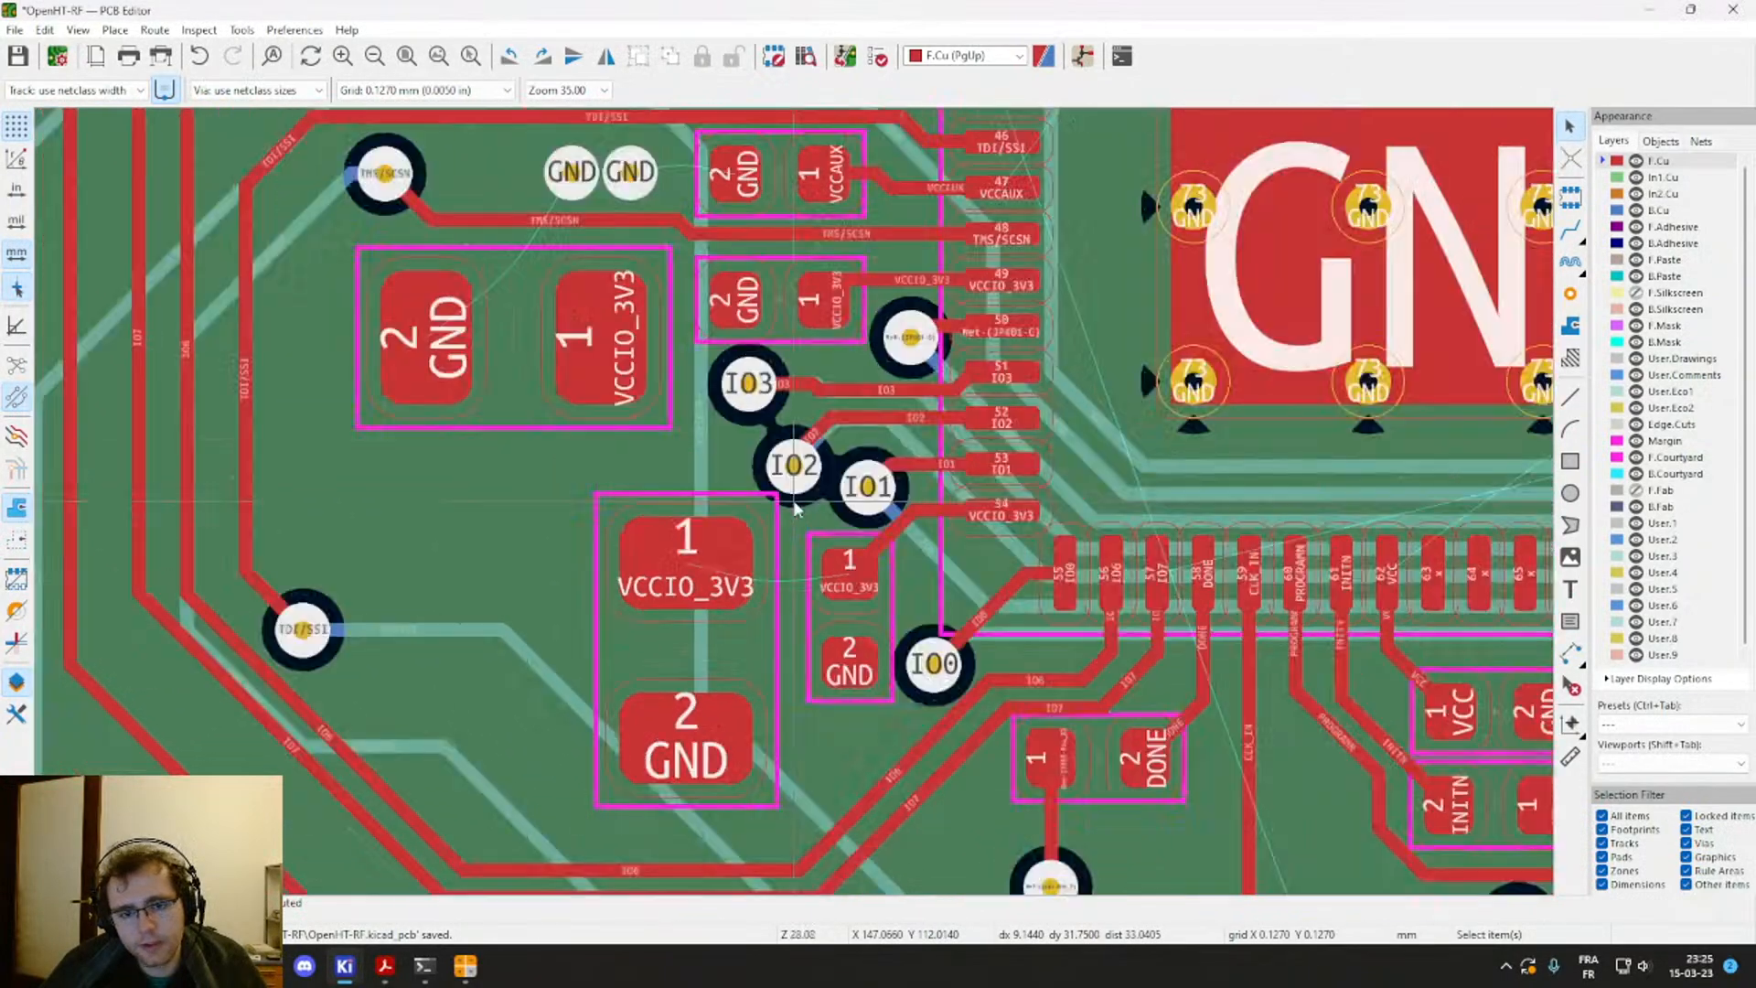
left_click(689, 655)
left_click_drag(686, 652, 646, 650)
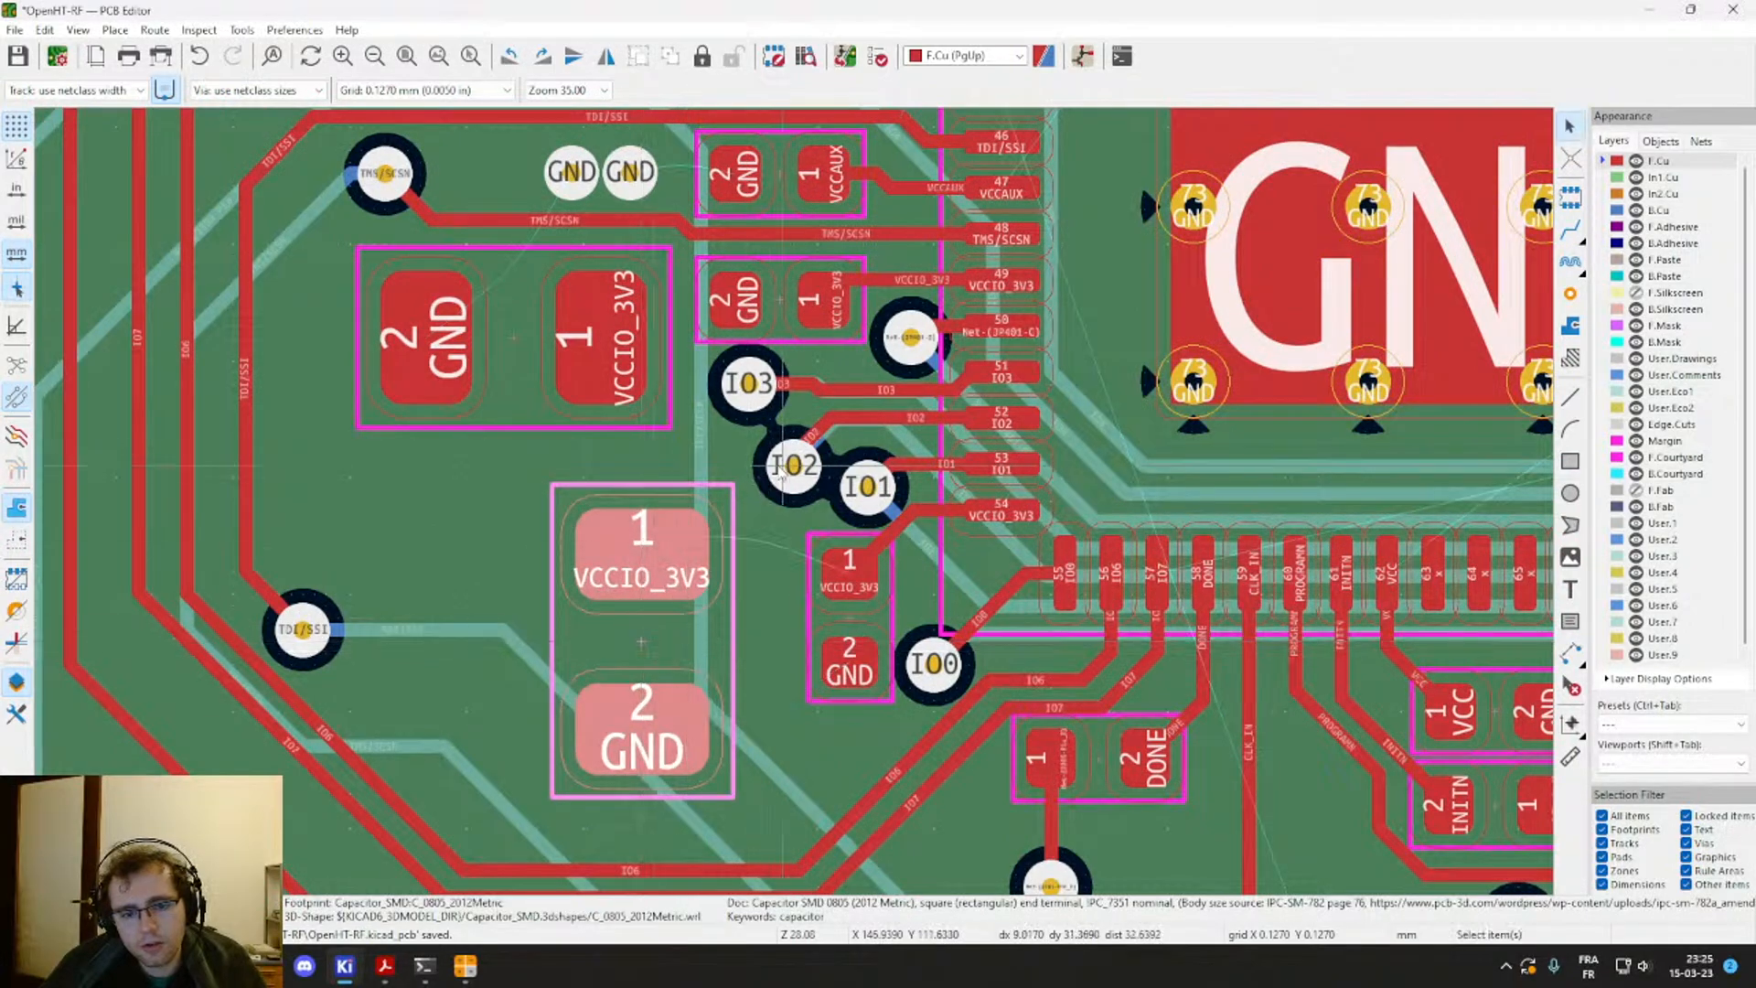
left_click_drag(777, 466, 762, 492)
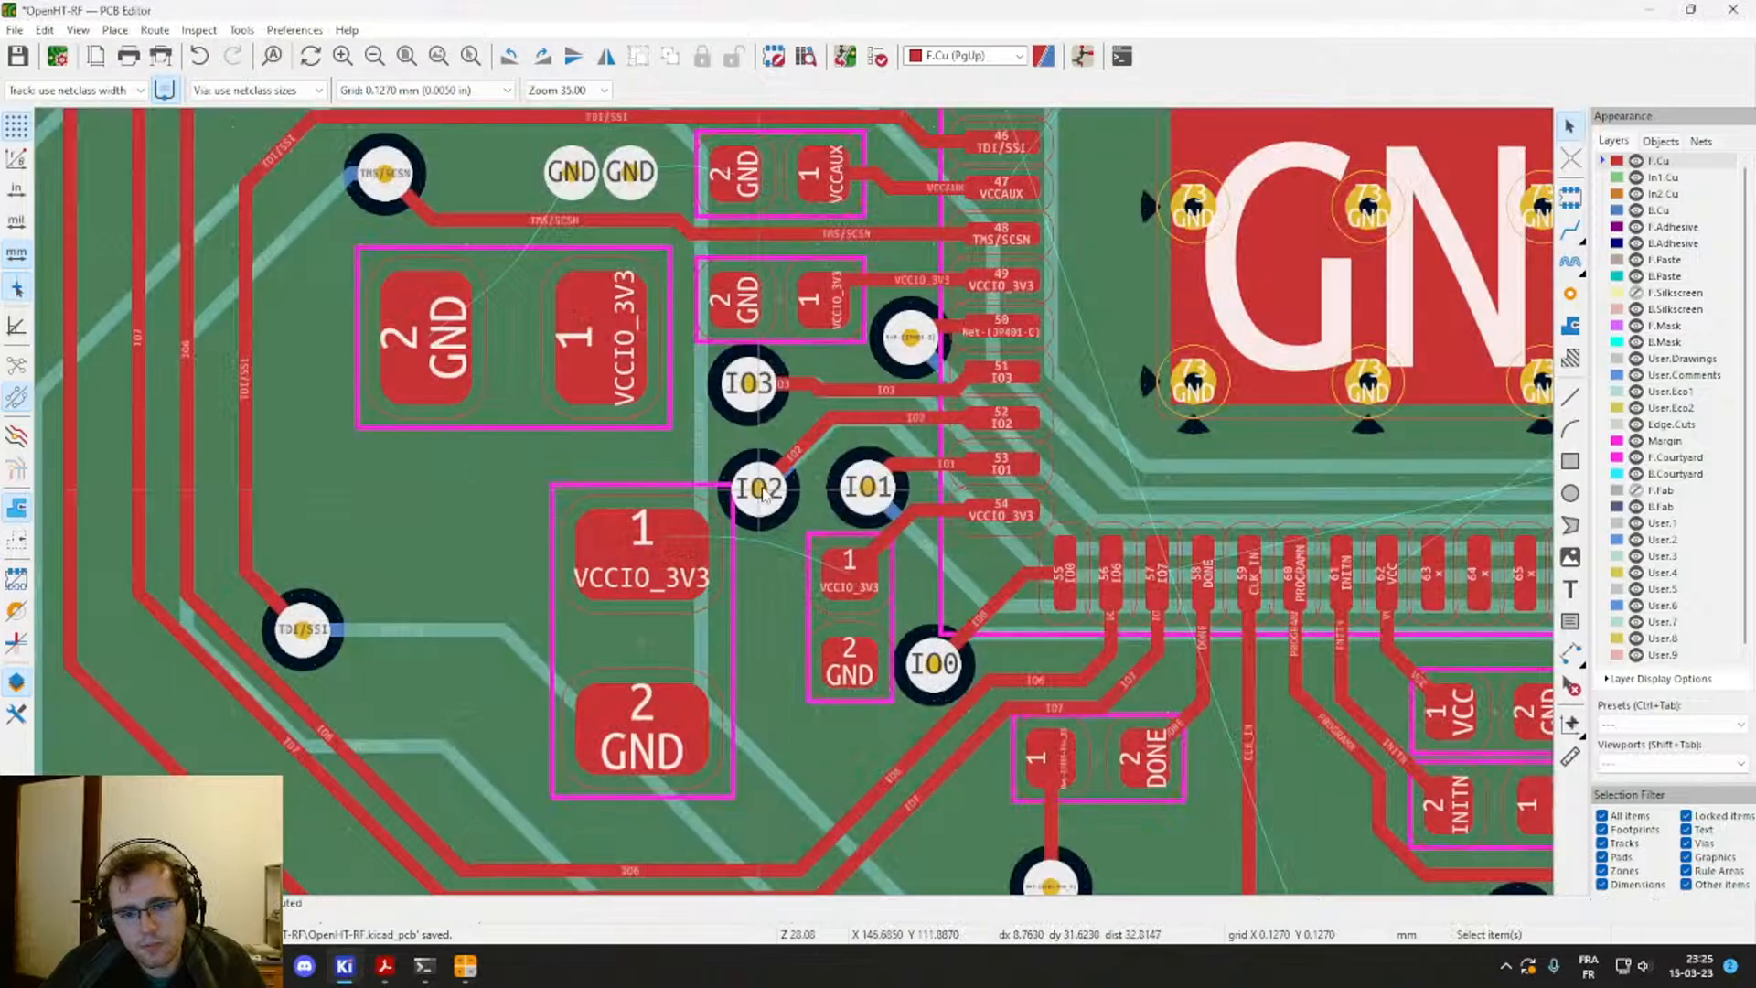
Step: Look over the board from the FPGA via area up to the transceiver and the 33-pad power supply section
scroll(792, 486, "down", 5)
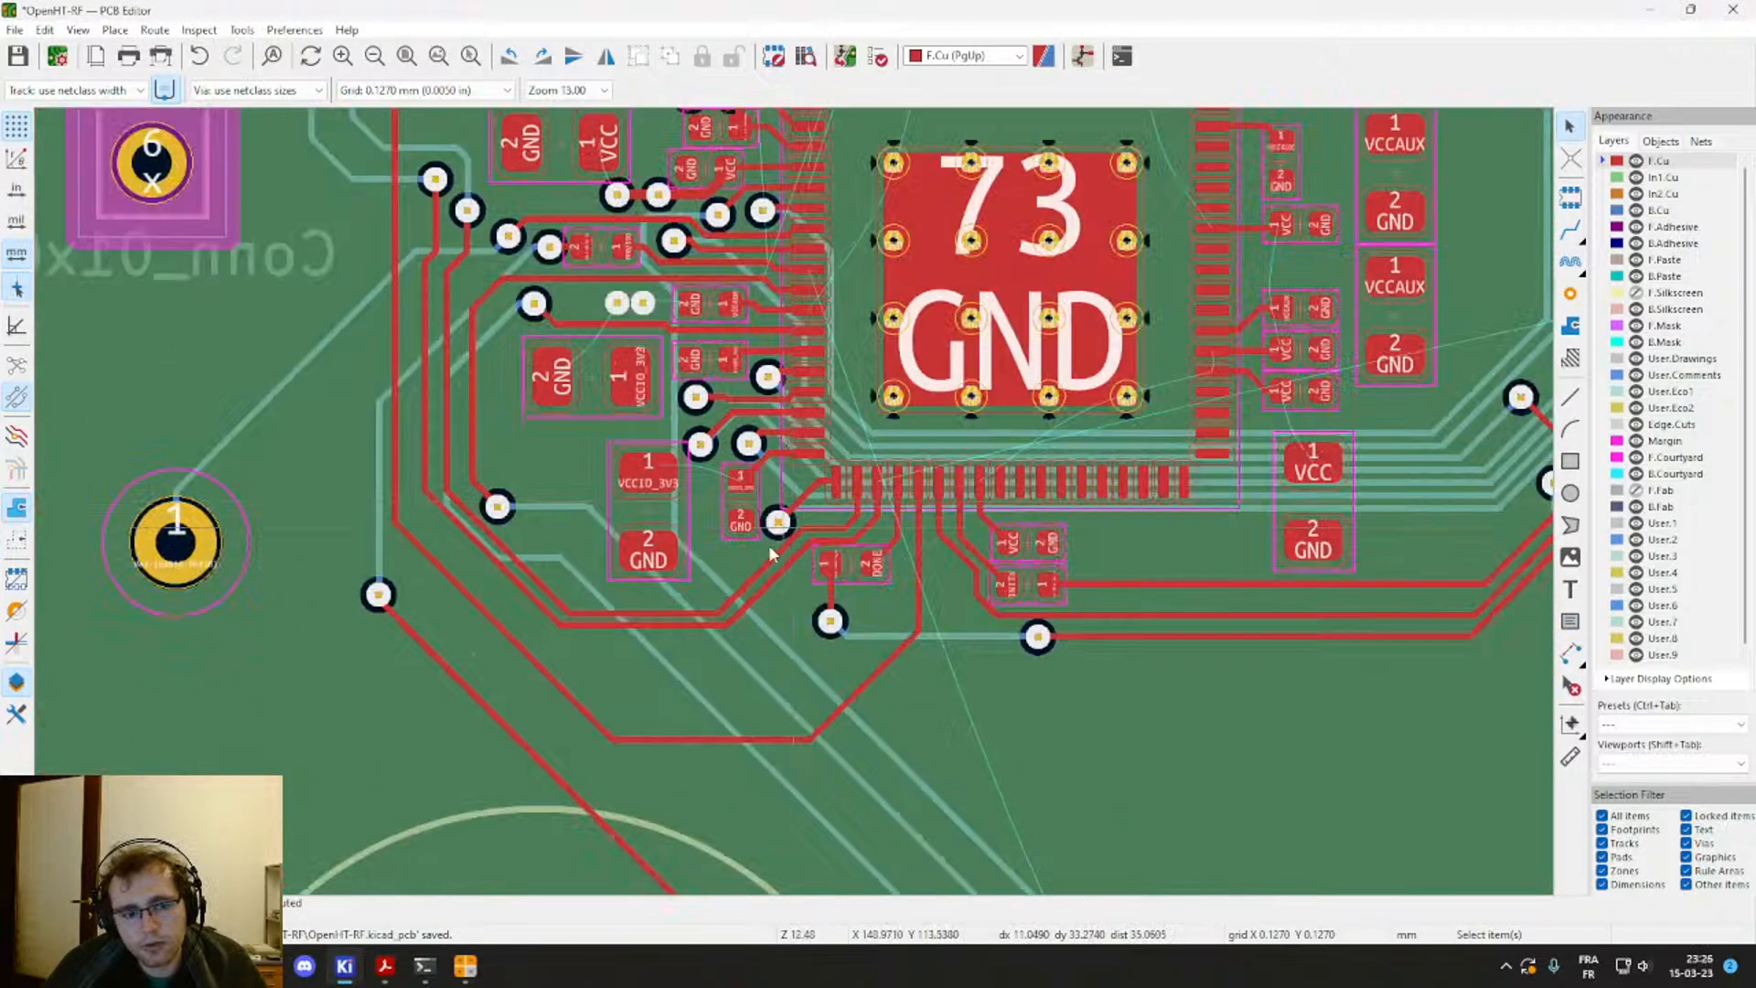
middle_click_drag(871, 507, 582, 676)
scroll(688, 568, "down", 1)
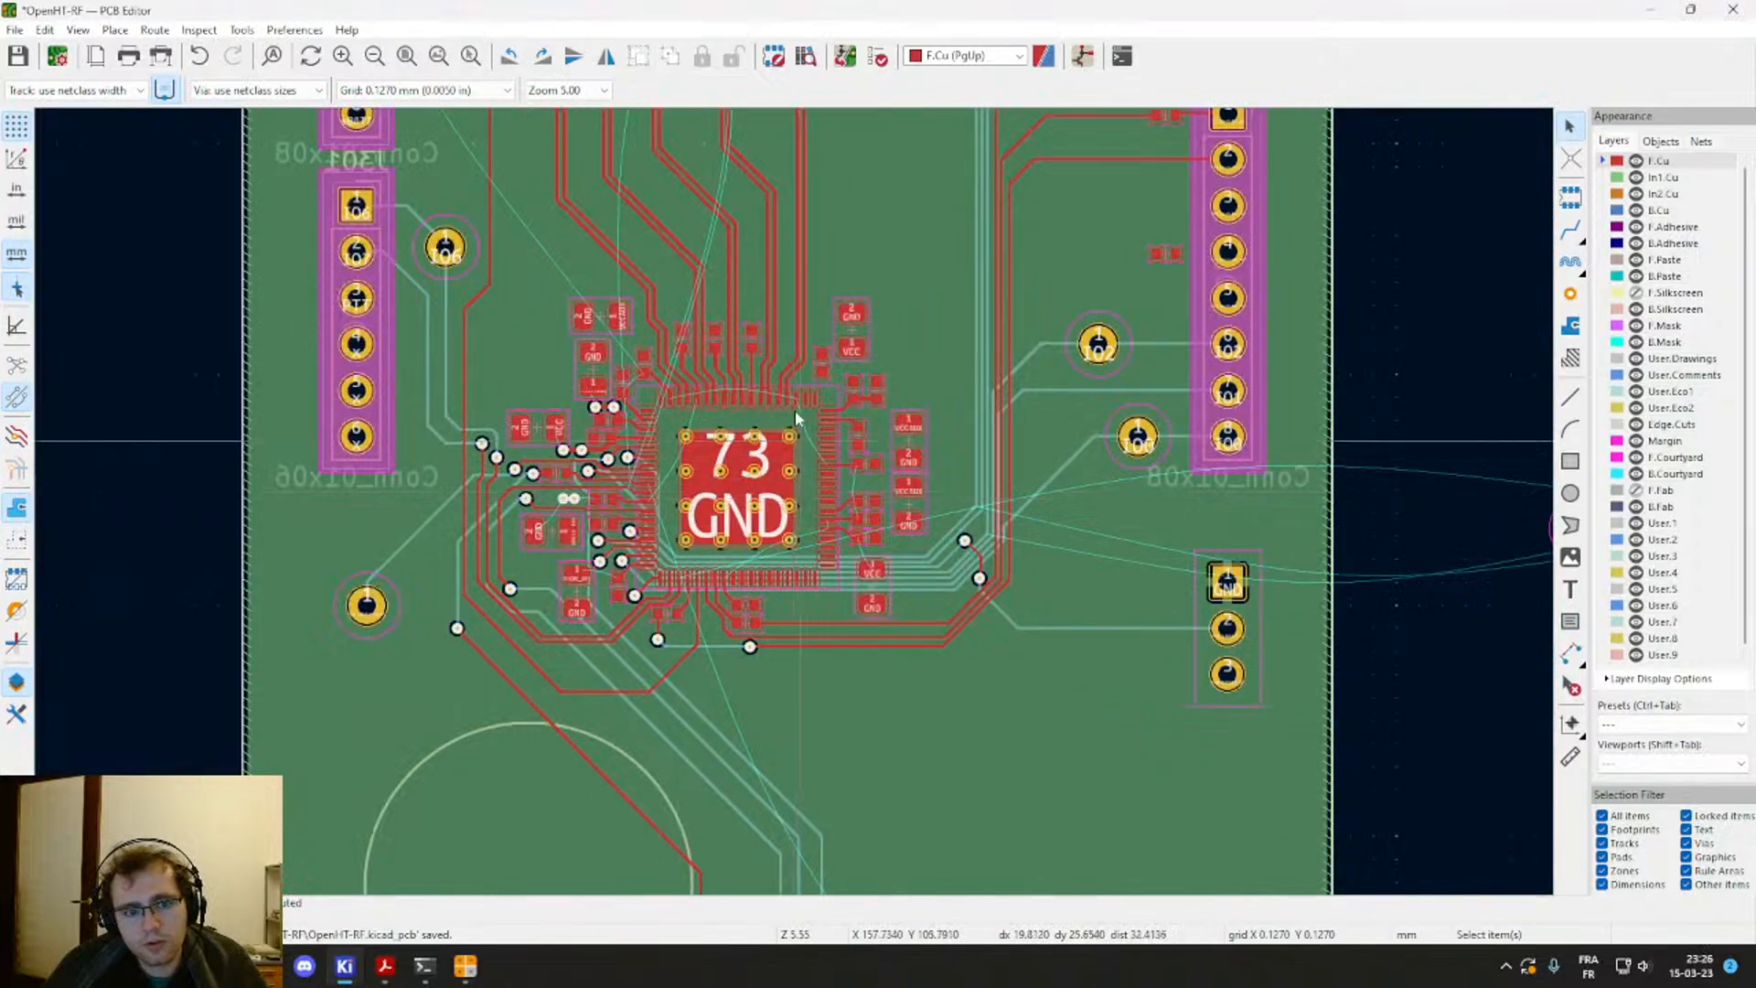
scroll(763, 332, "down", 1)
scroll(690, 536, "up", 2)
scroll(794, 508, "up", 2)
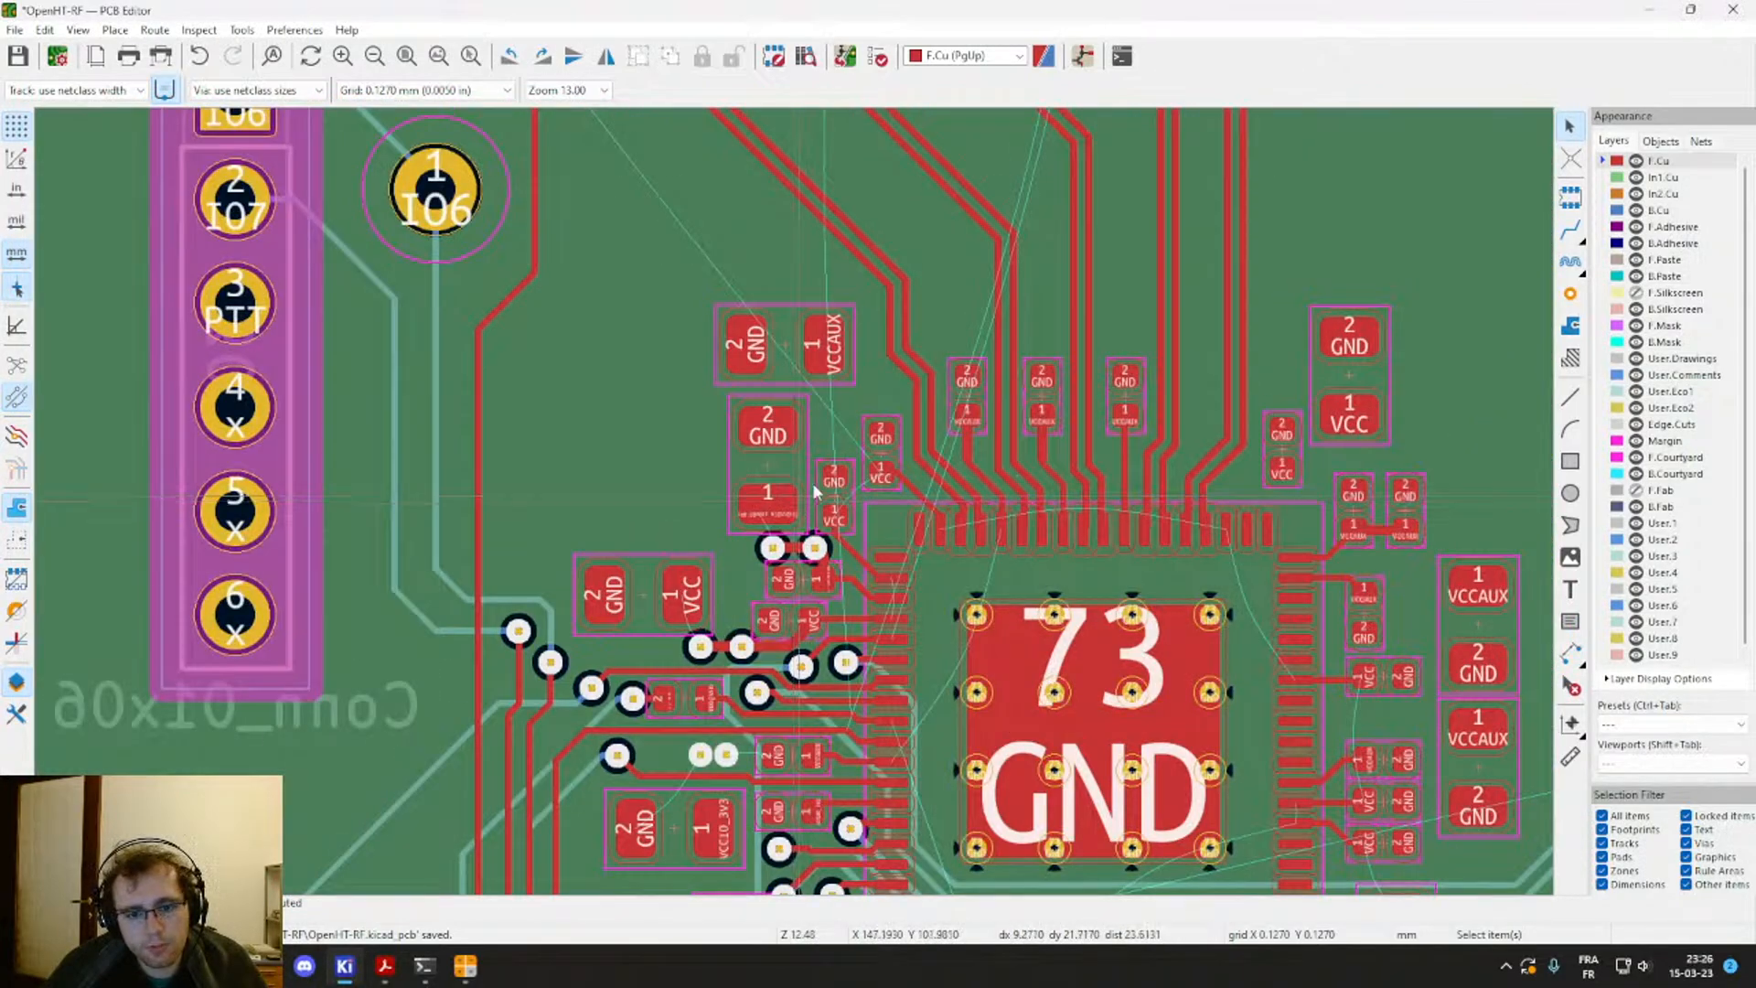
scroll(853, 421, "down", 4)
middle_click_drag(836, 418, 804, 752)
scroll(815, 709, "up", 2)
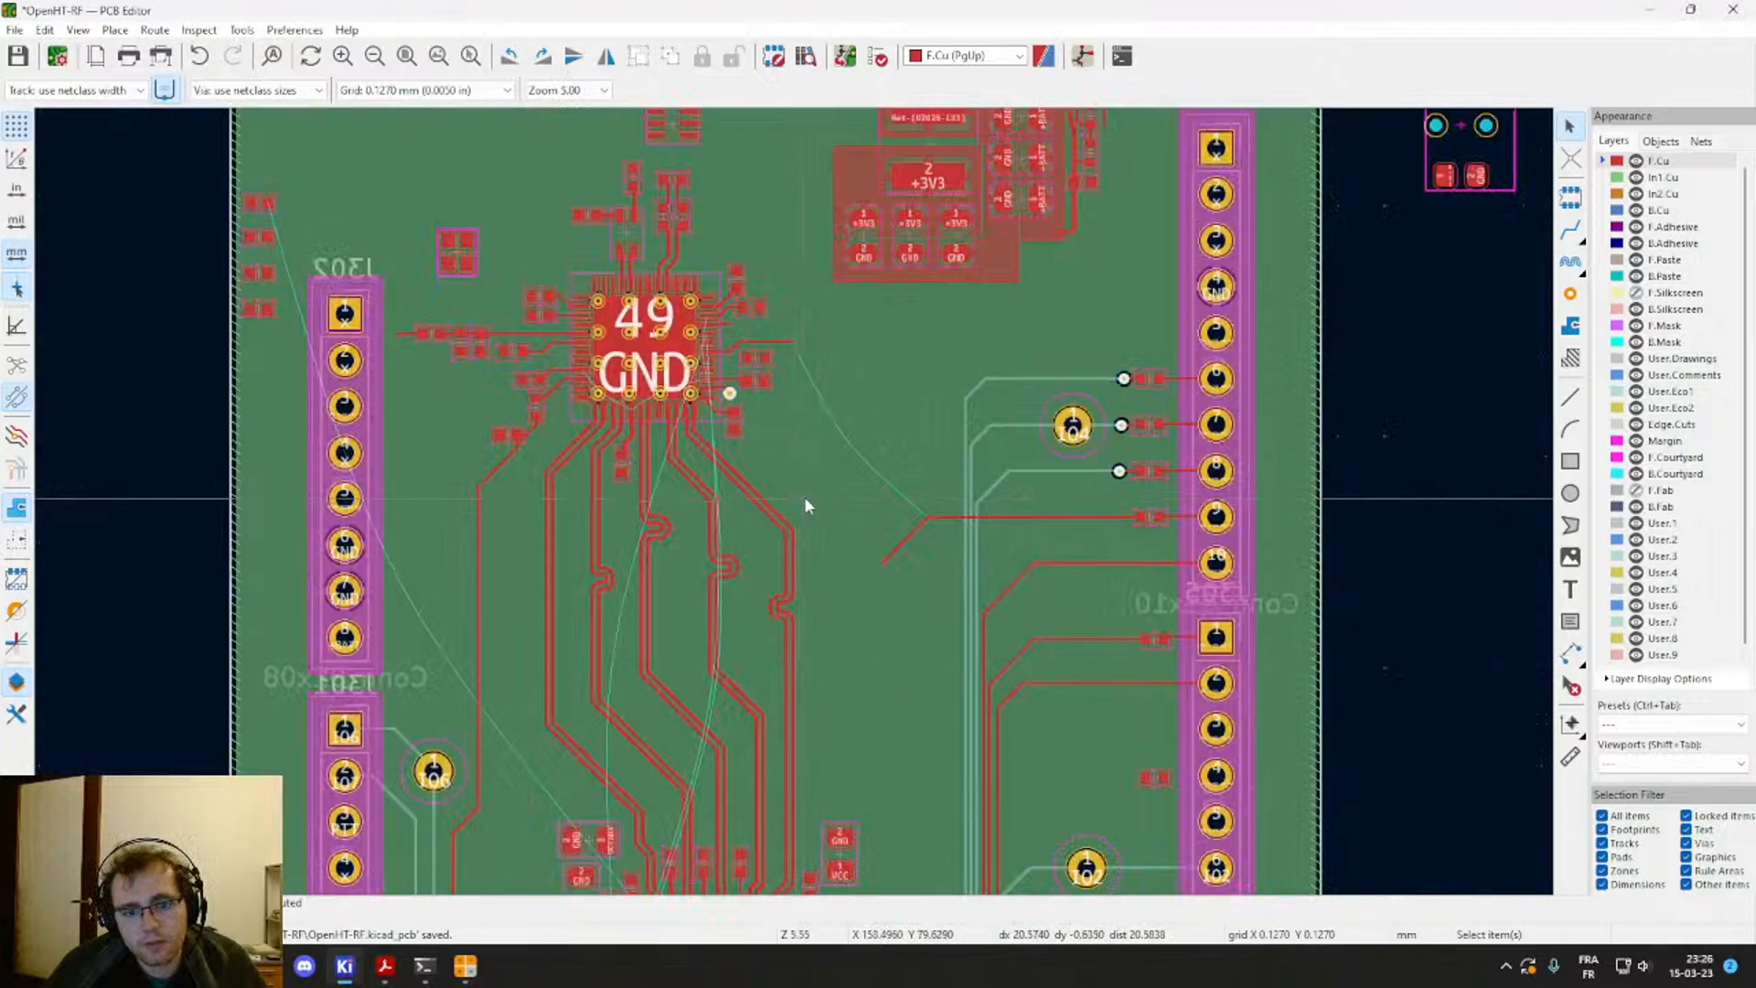
middle_click_drag(1088, 361, 924, 828)
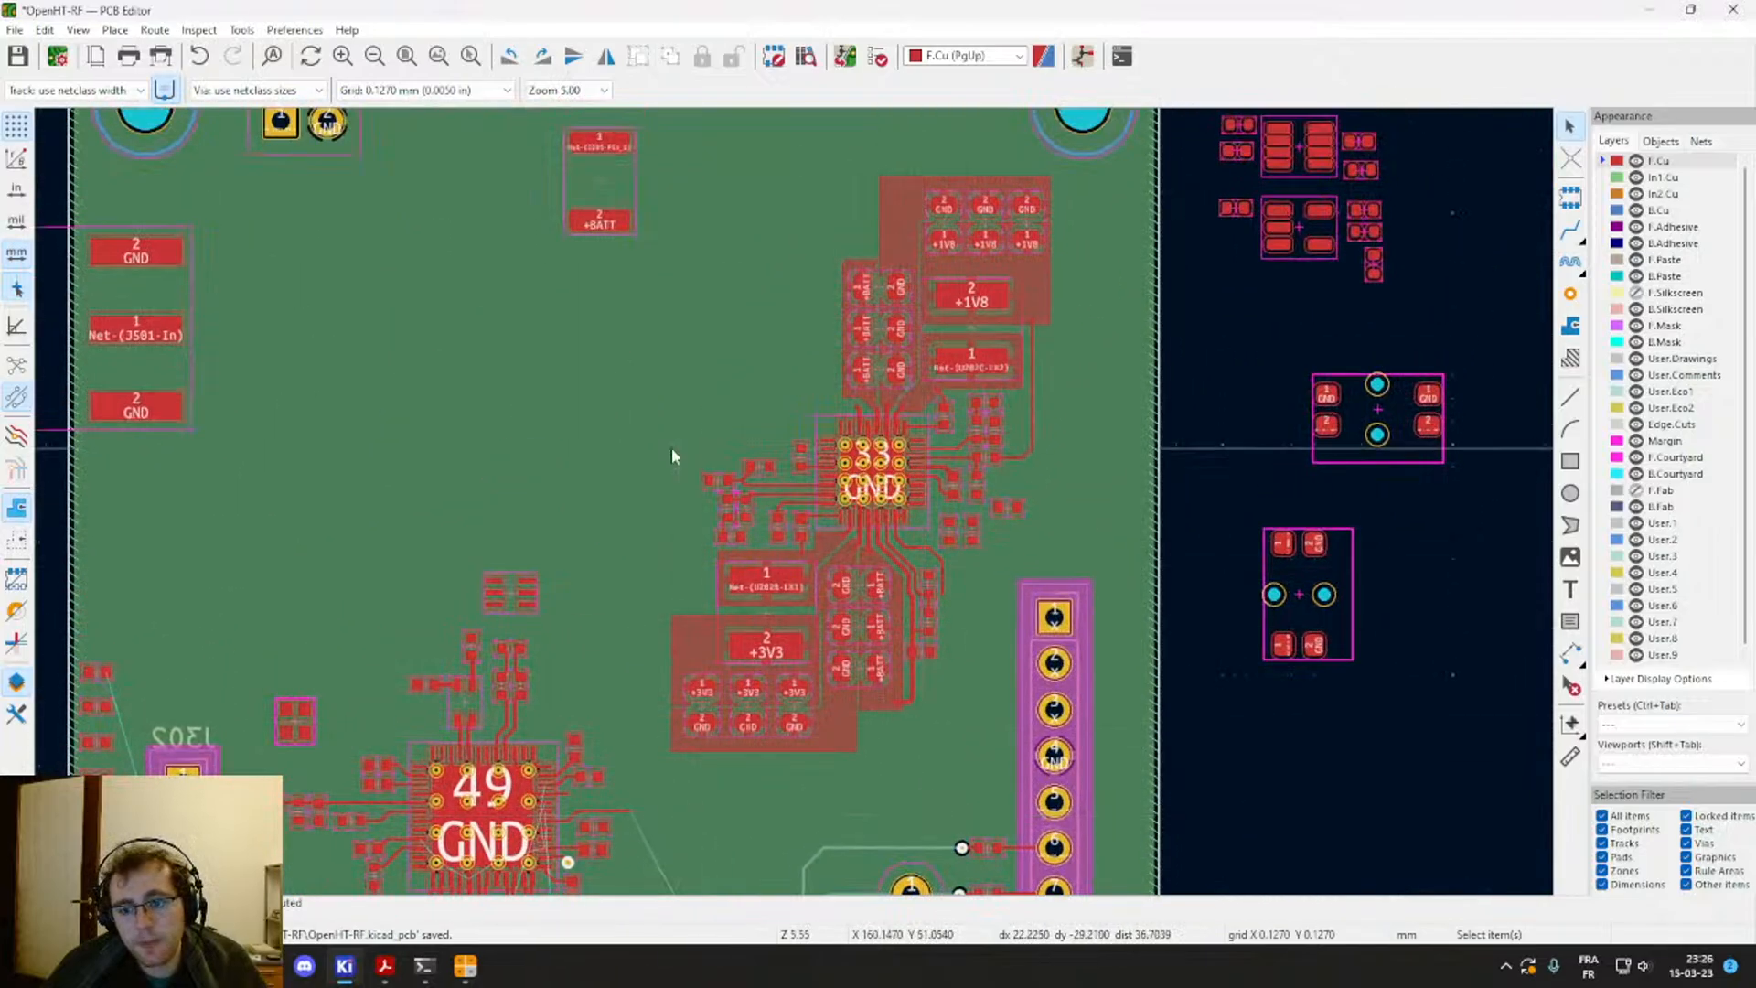
scroll(671, 448, "down", 1)
scroll(794, 501, "up", 2)
scroll(790, 498, "down", 3)
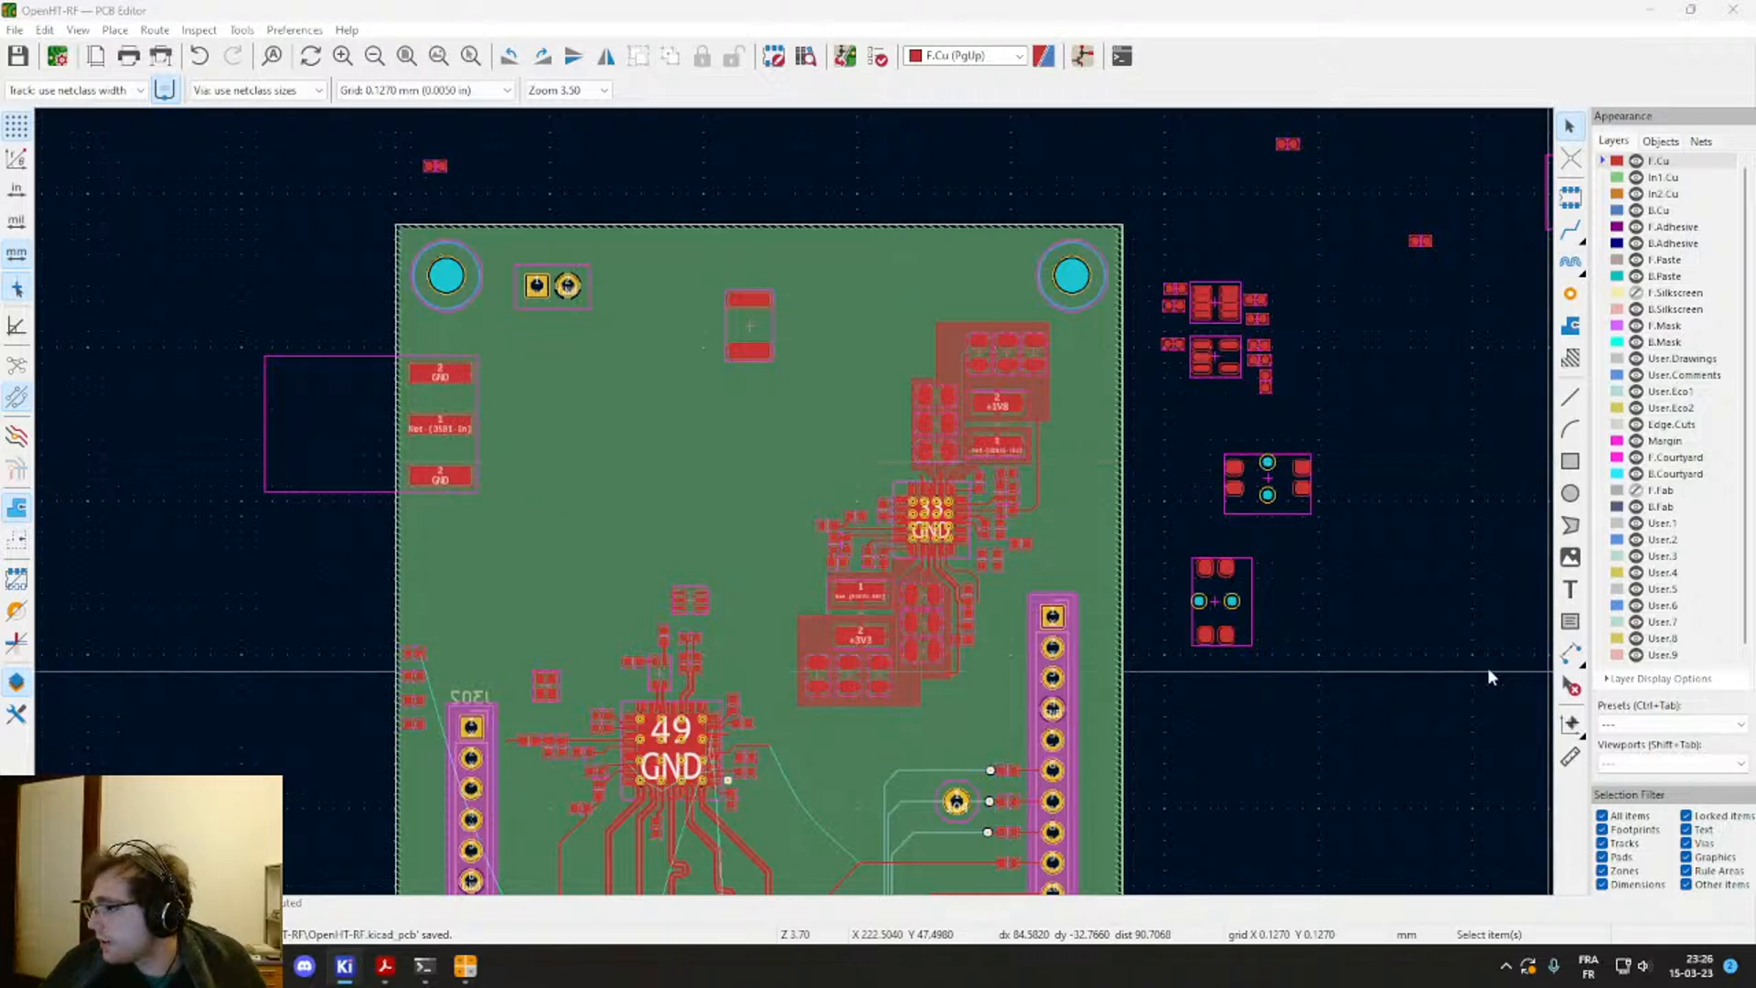
Step: Examine the RF09 and RF24 differential routing above the 49-pad transceiver and the free board area around it
scroll(768, 526, "down", 2)
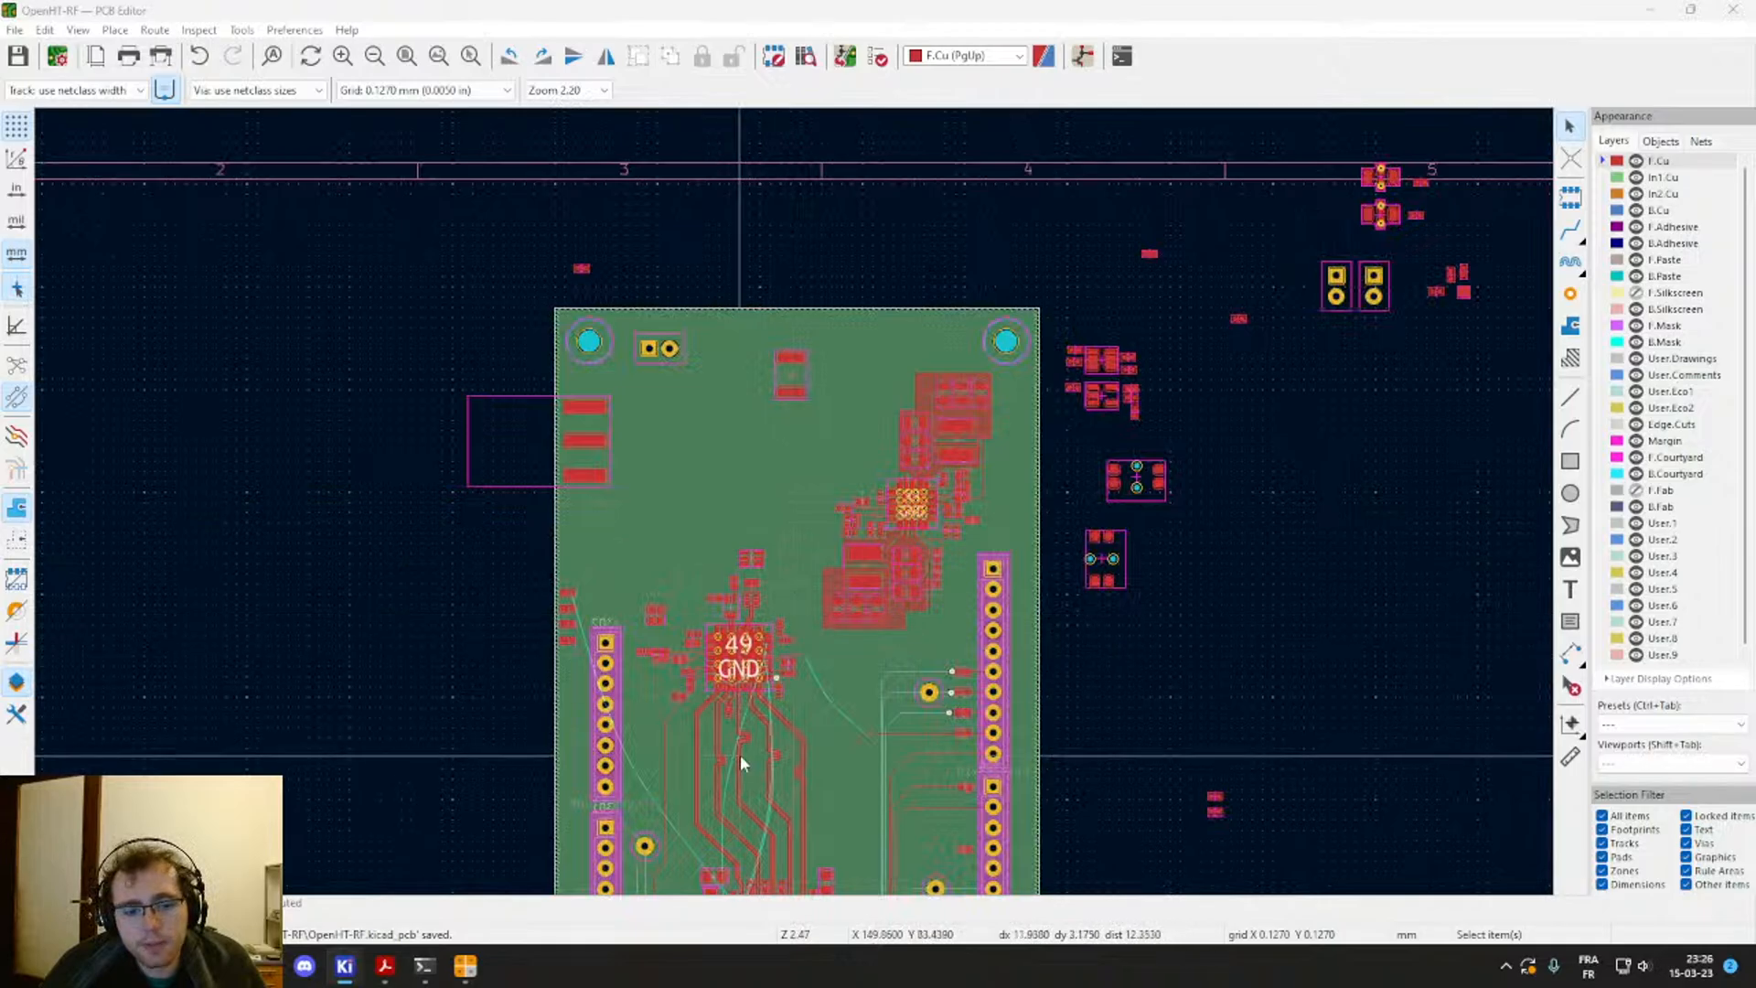
scroll(739, 754, "up", 7)
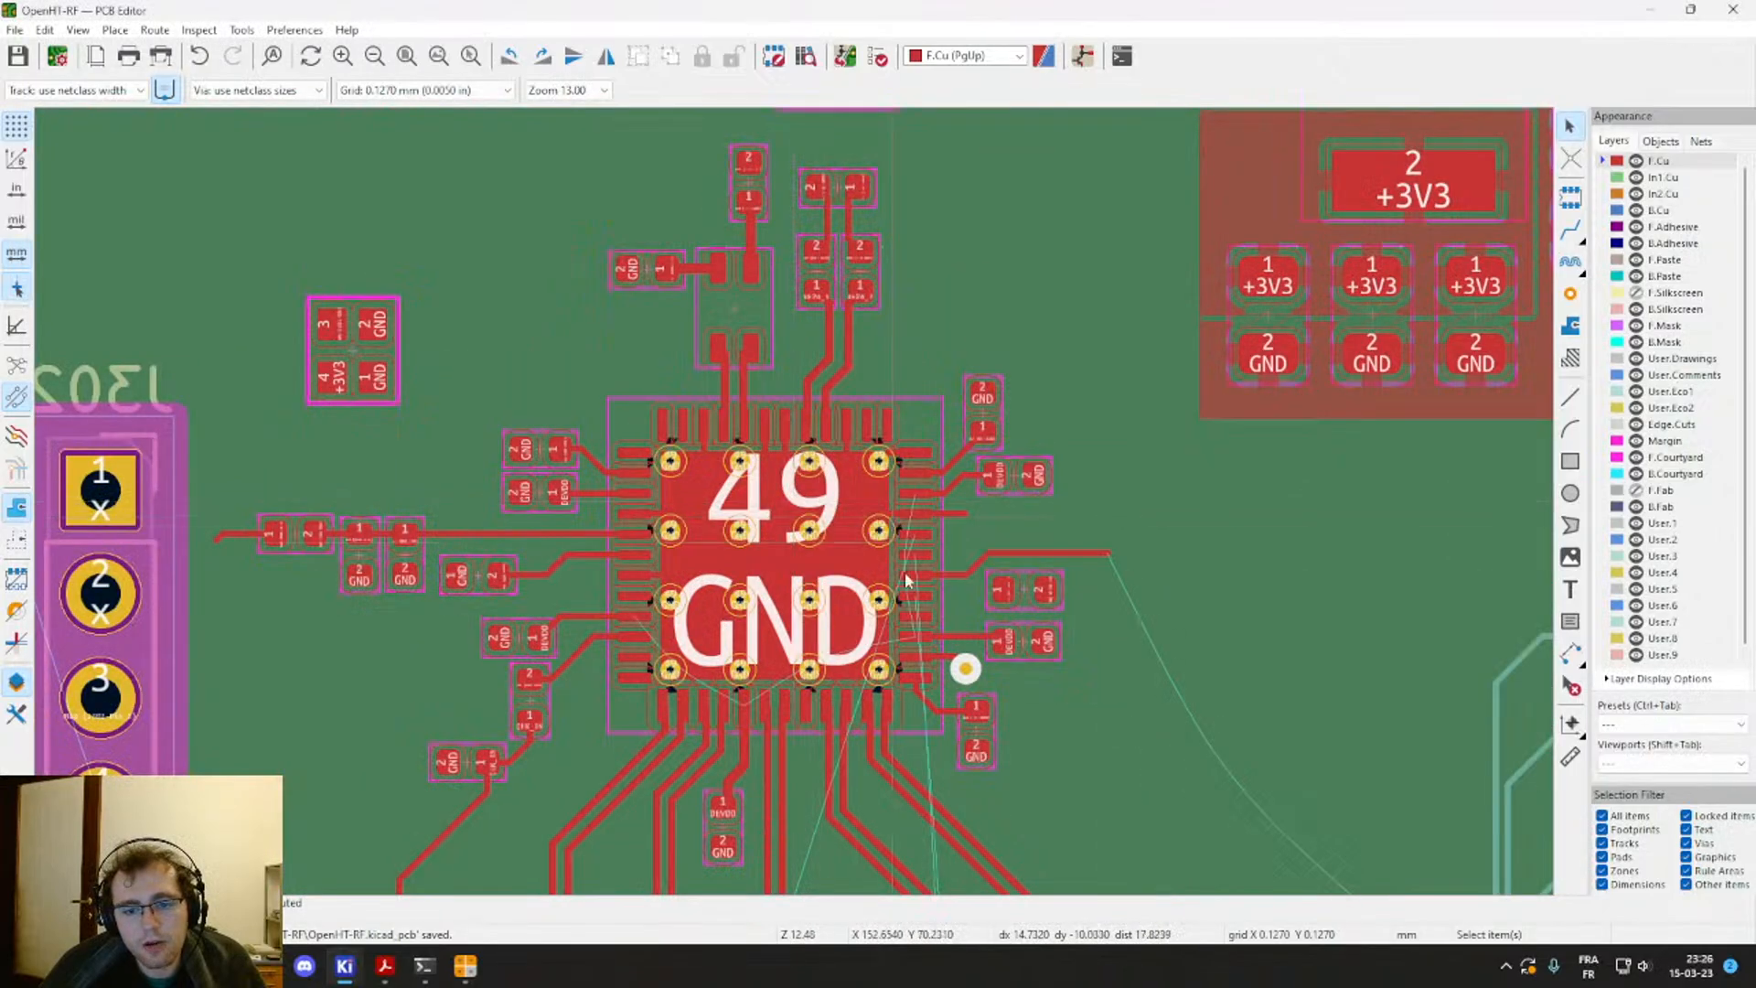
scroll(751, 388, "up", 1)
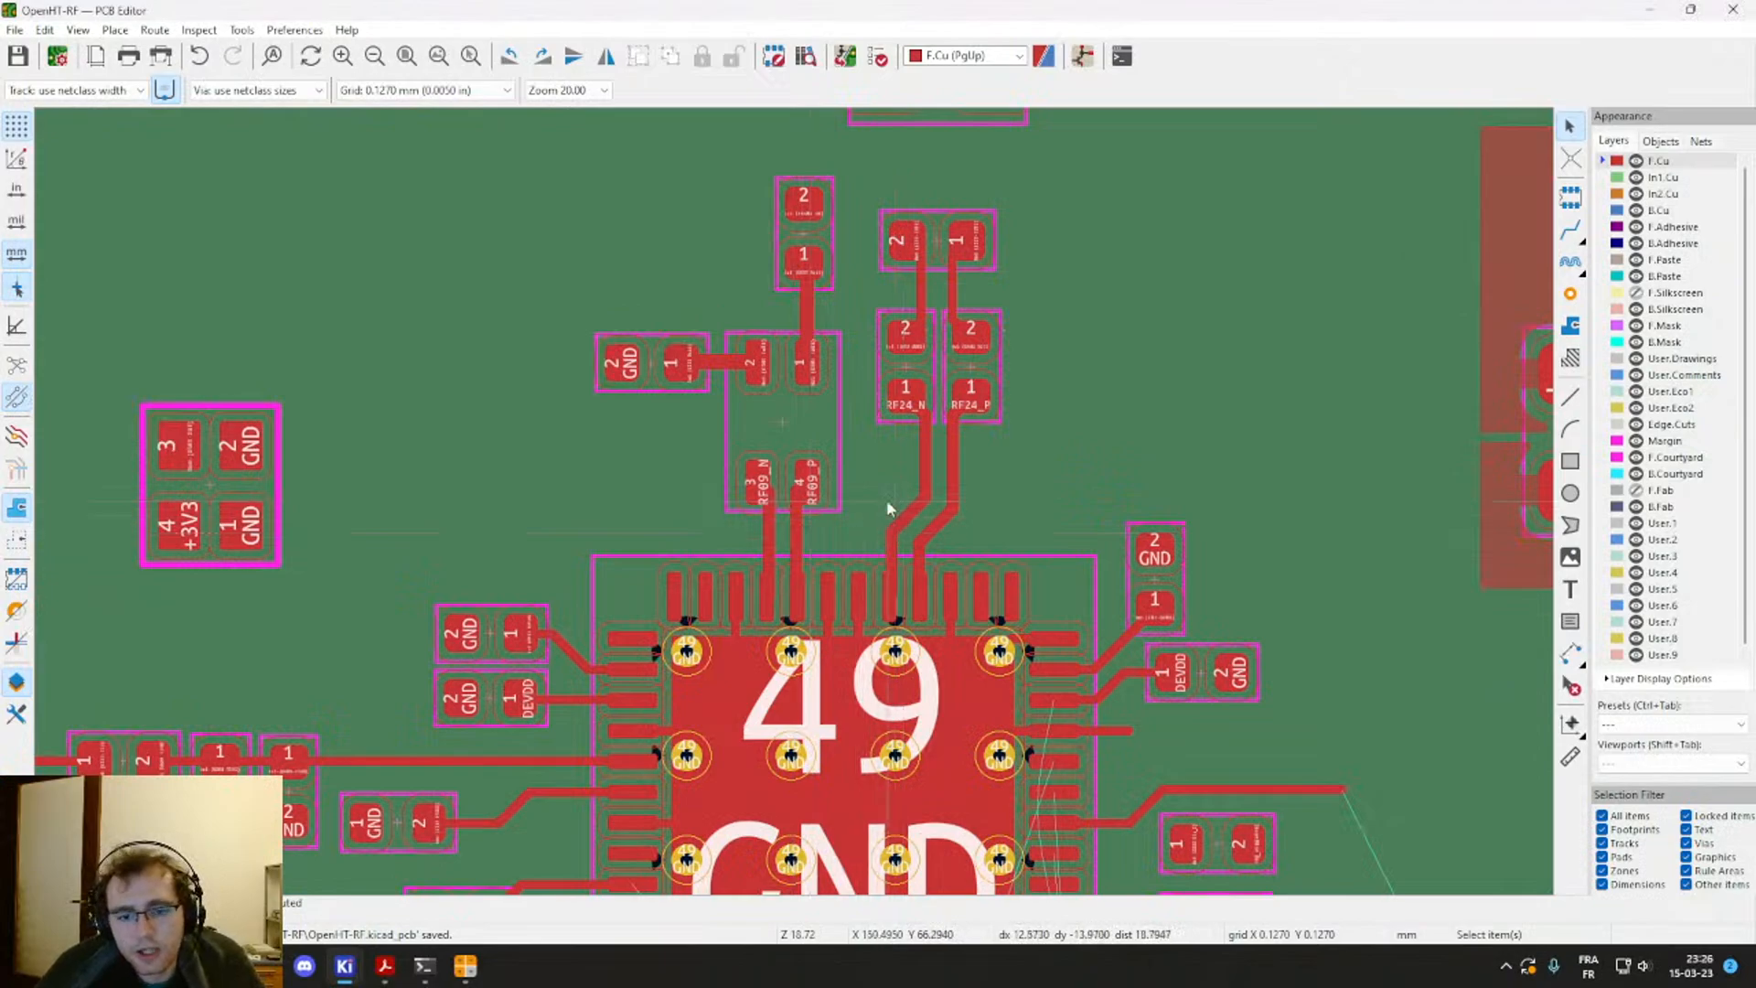
scroll(819, 536, "up", 1)
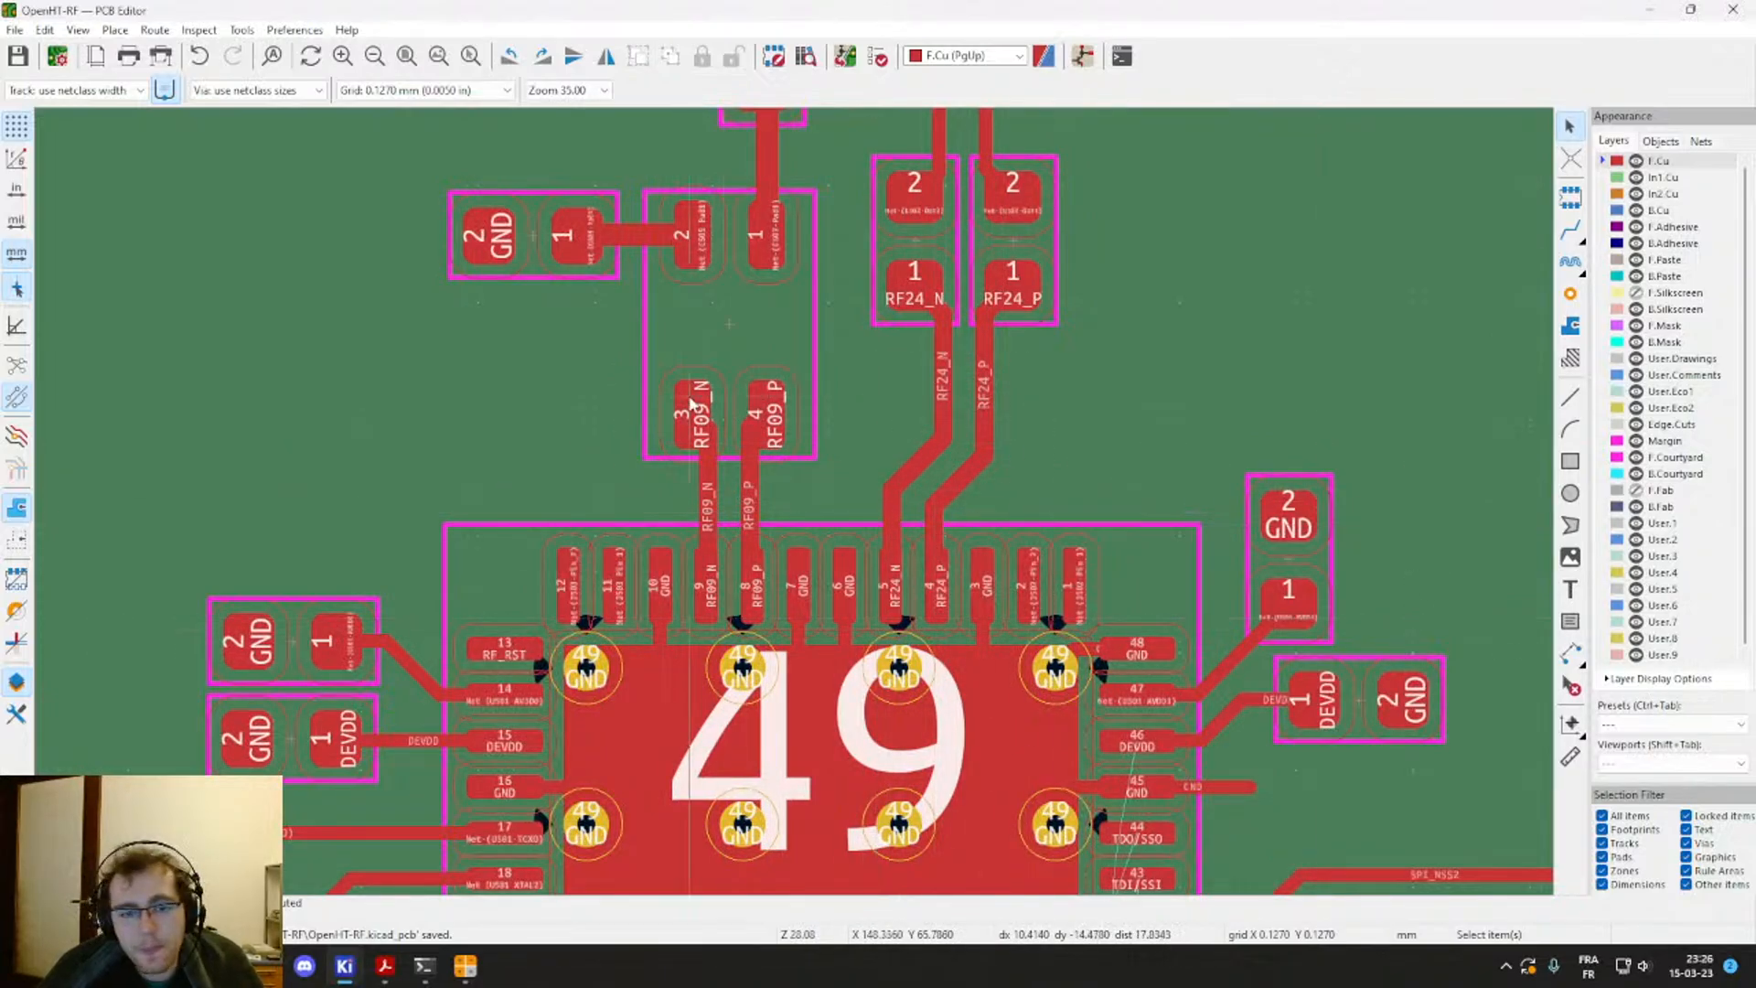
scroll(820, 357, "down", 2)
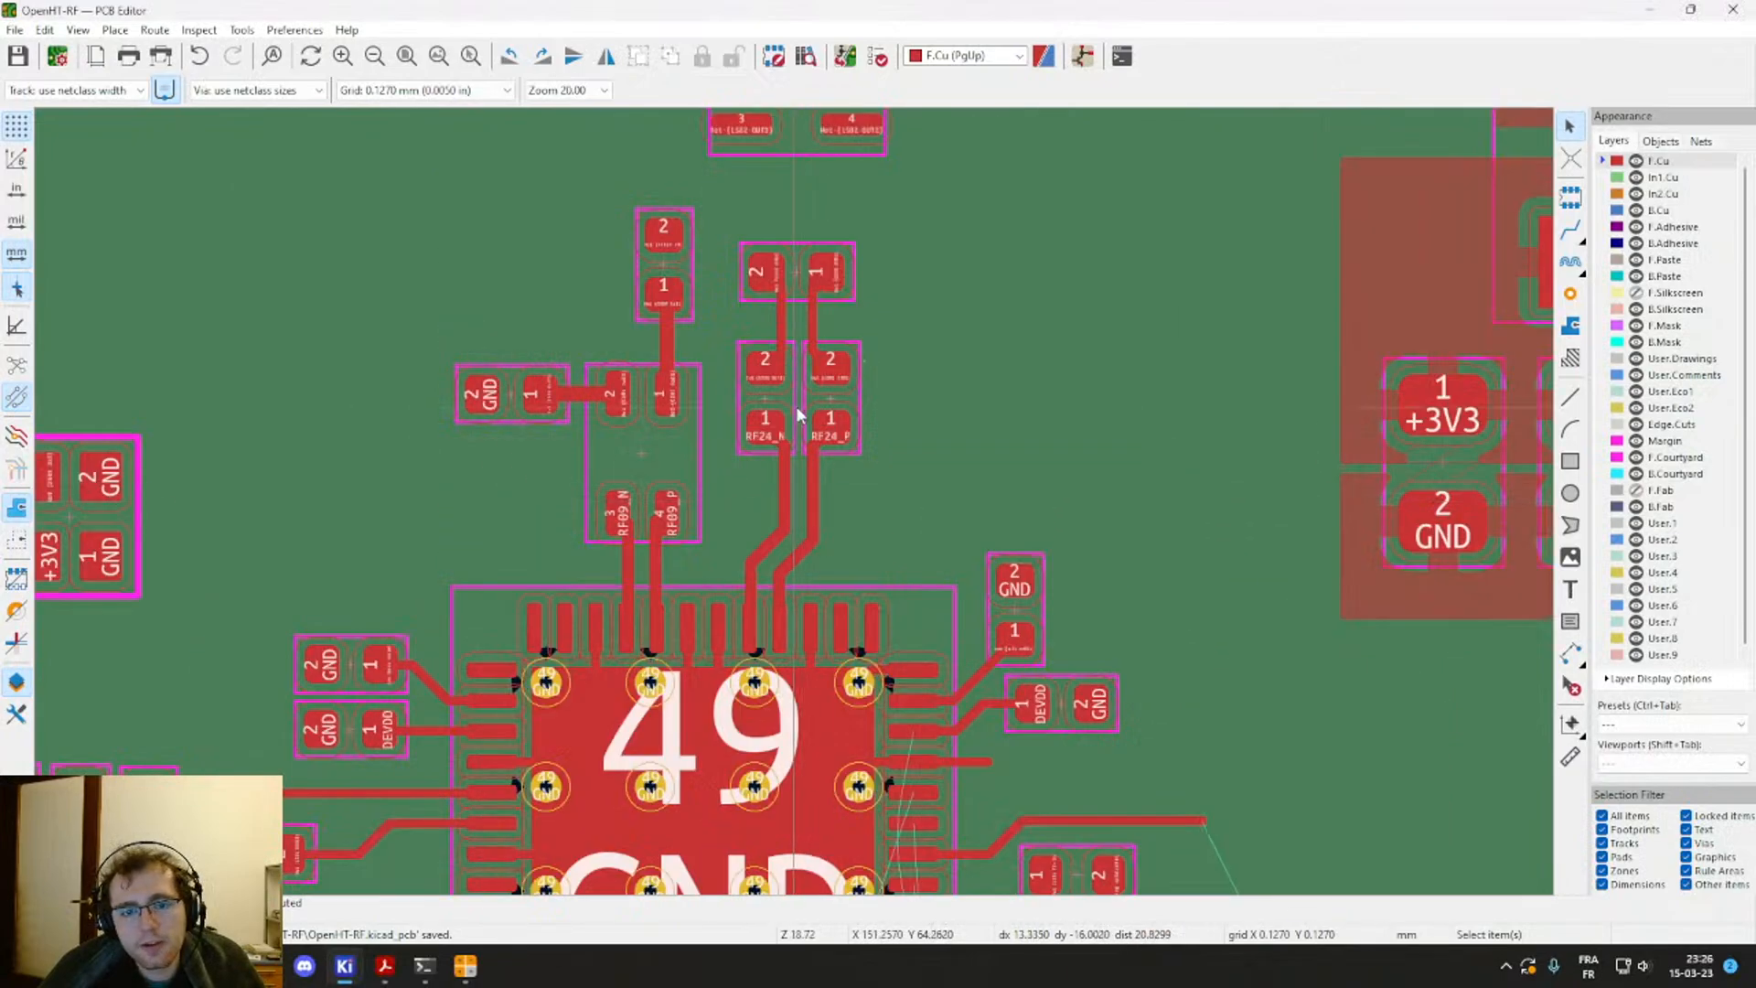
middle_click_drag(798, 415, 842, 599)
scroll(842, 599, "down", 2)
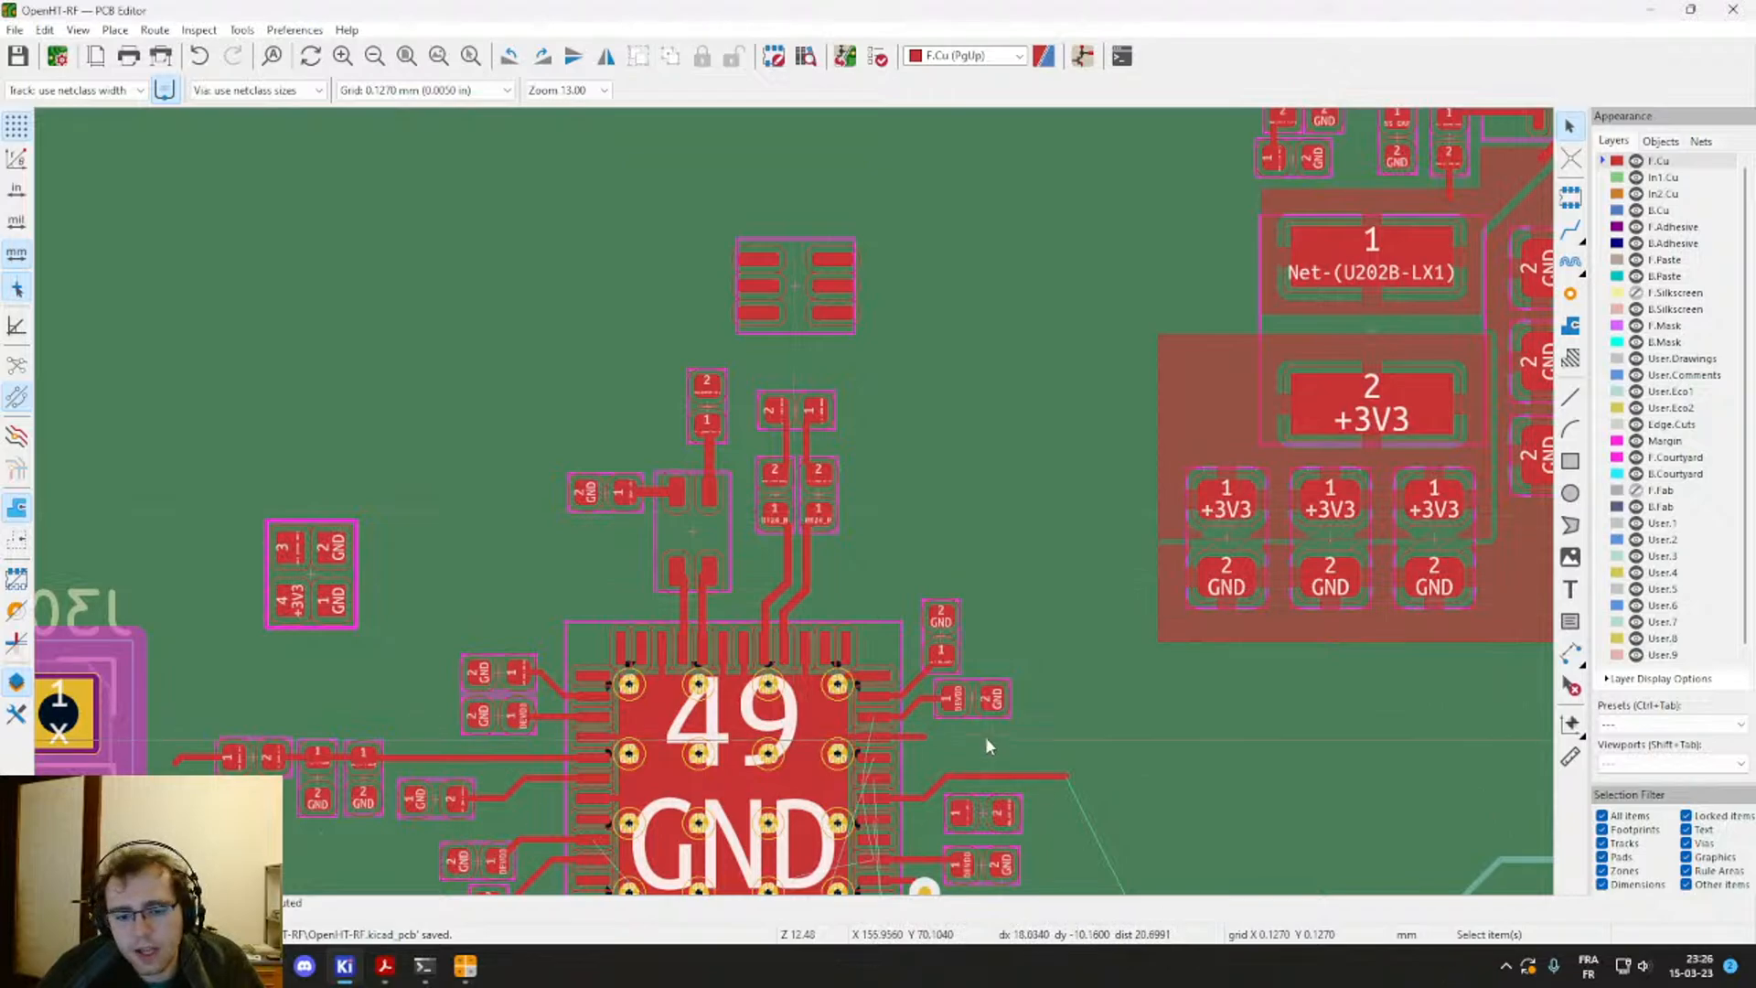
scroll(659, 514, "down", 2)
scroll(865, 526, "down", 2)
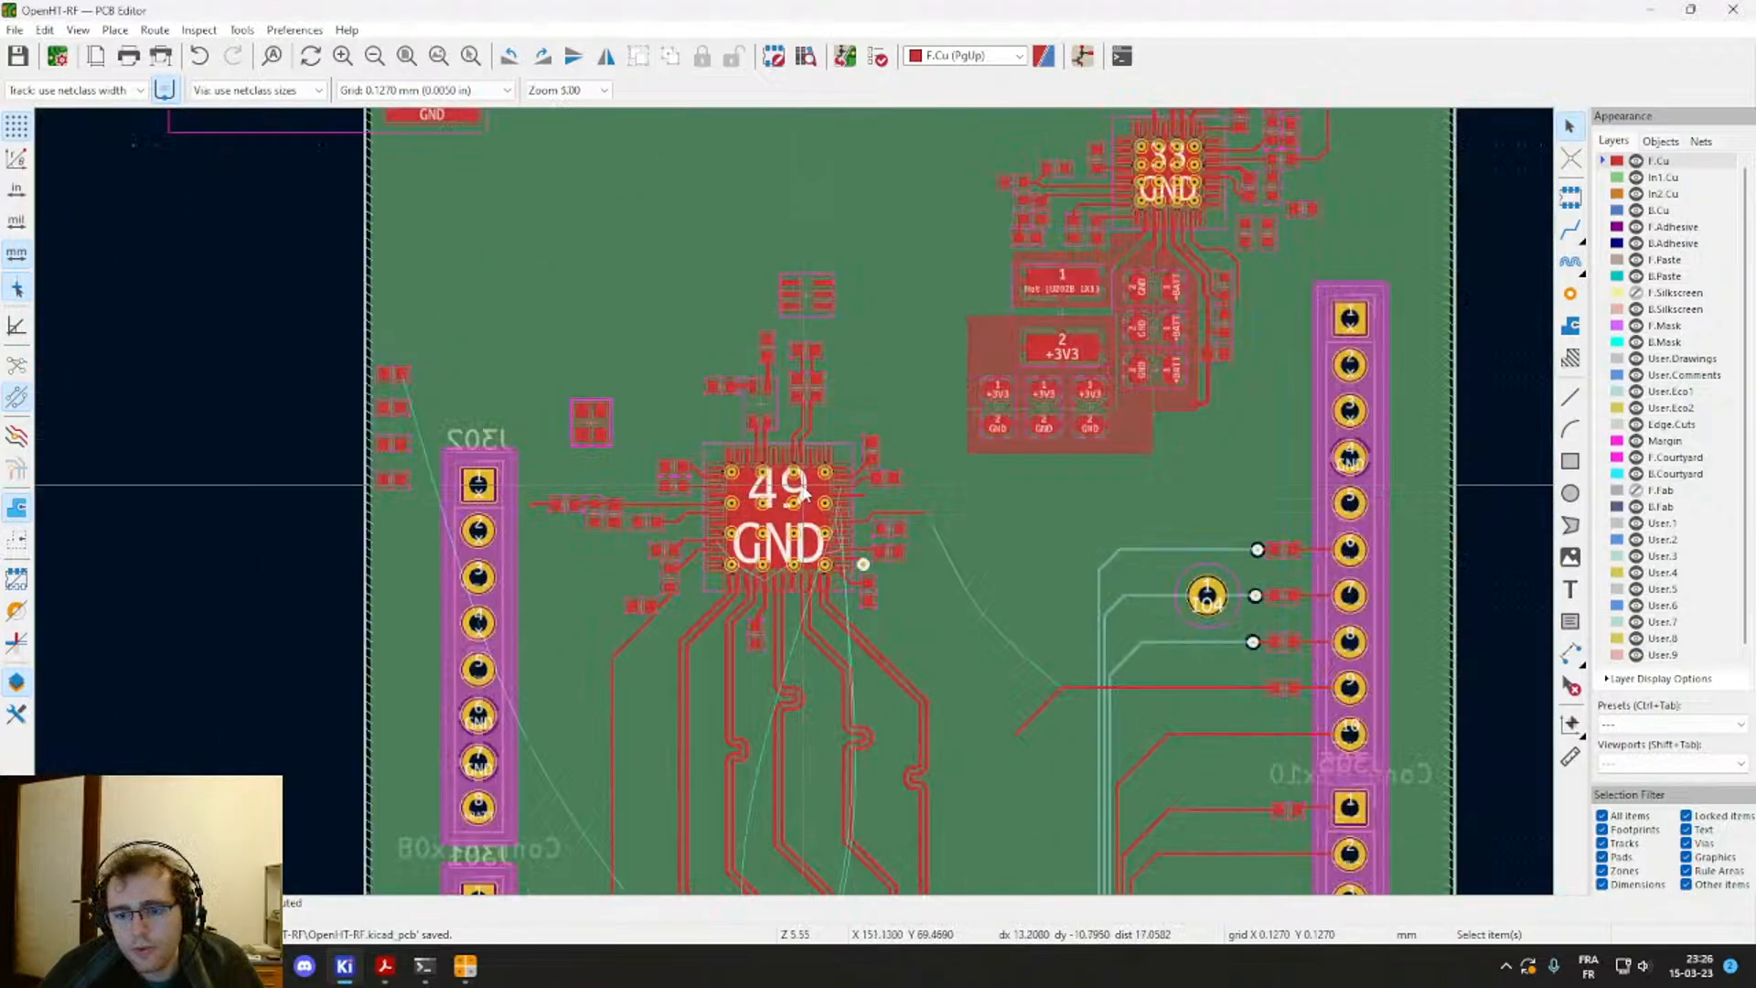
scroll(860, 538, "down", 1)
scroll(817, 569, "down", 1)
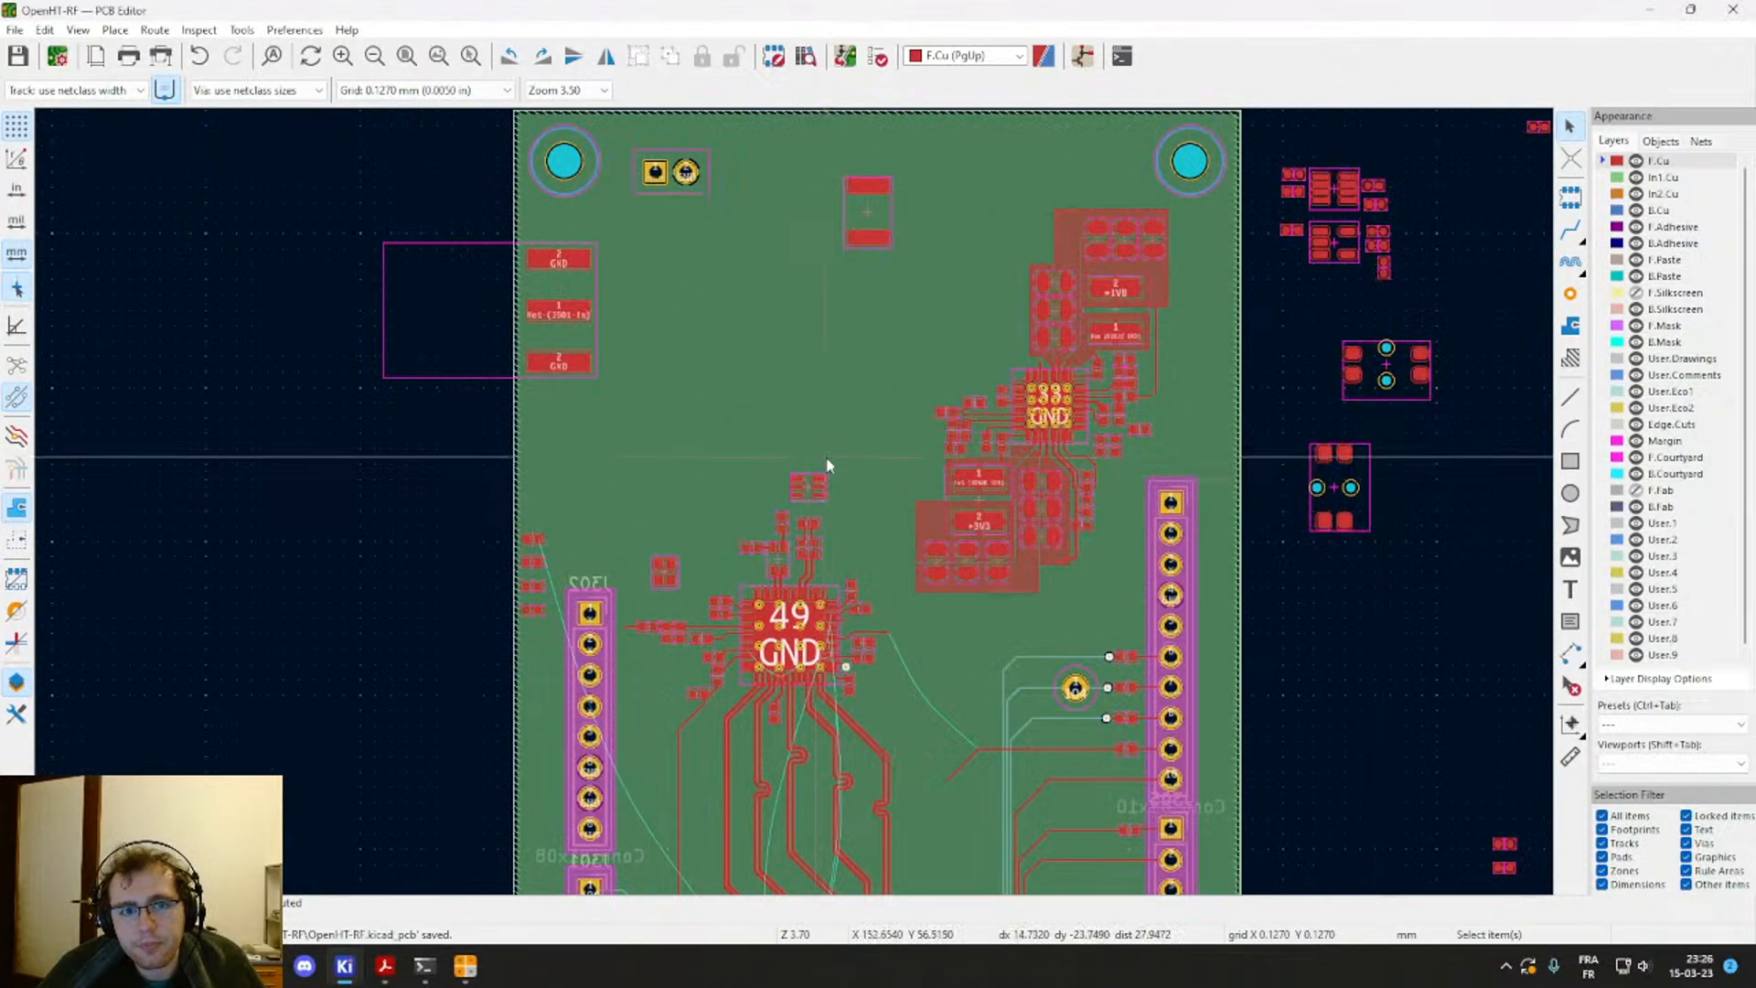
middle_click_drag(815, 560, 814, 476)
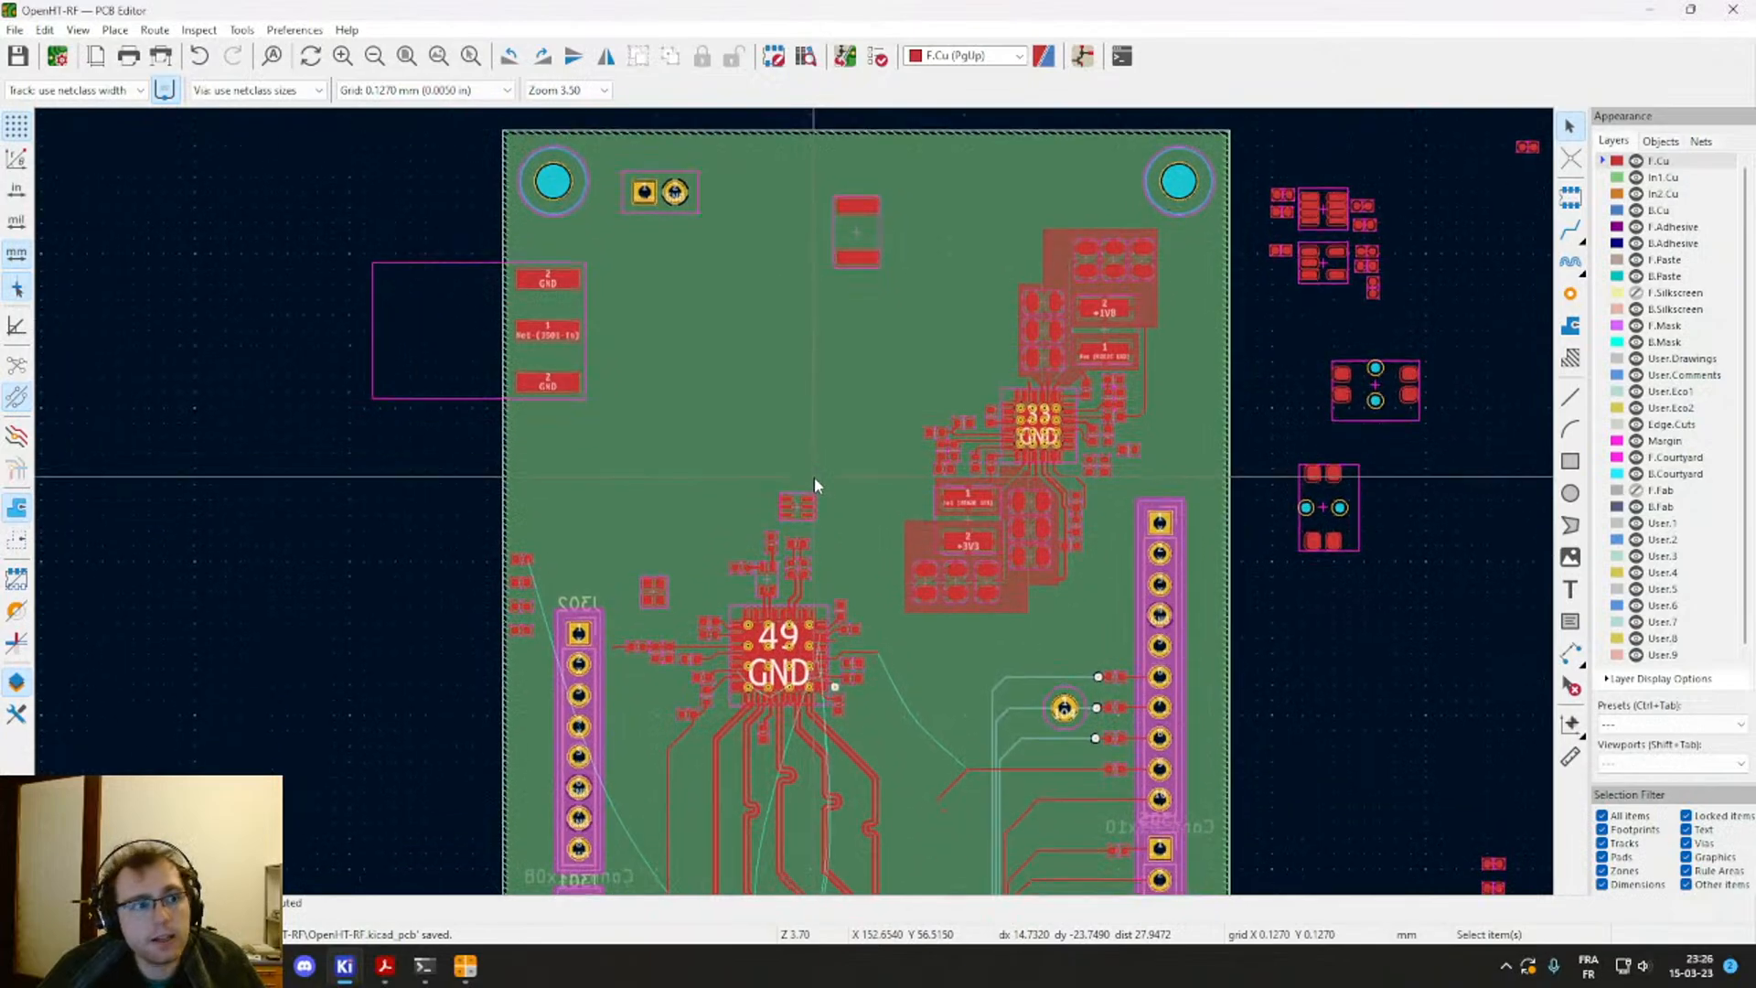
Step: Close the PCB editor and the PDF reader with all its tabs, and launch GitKraken
left_click(1731, 8)
key("super")
type("gitk")
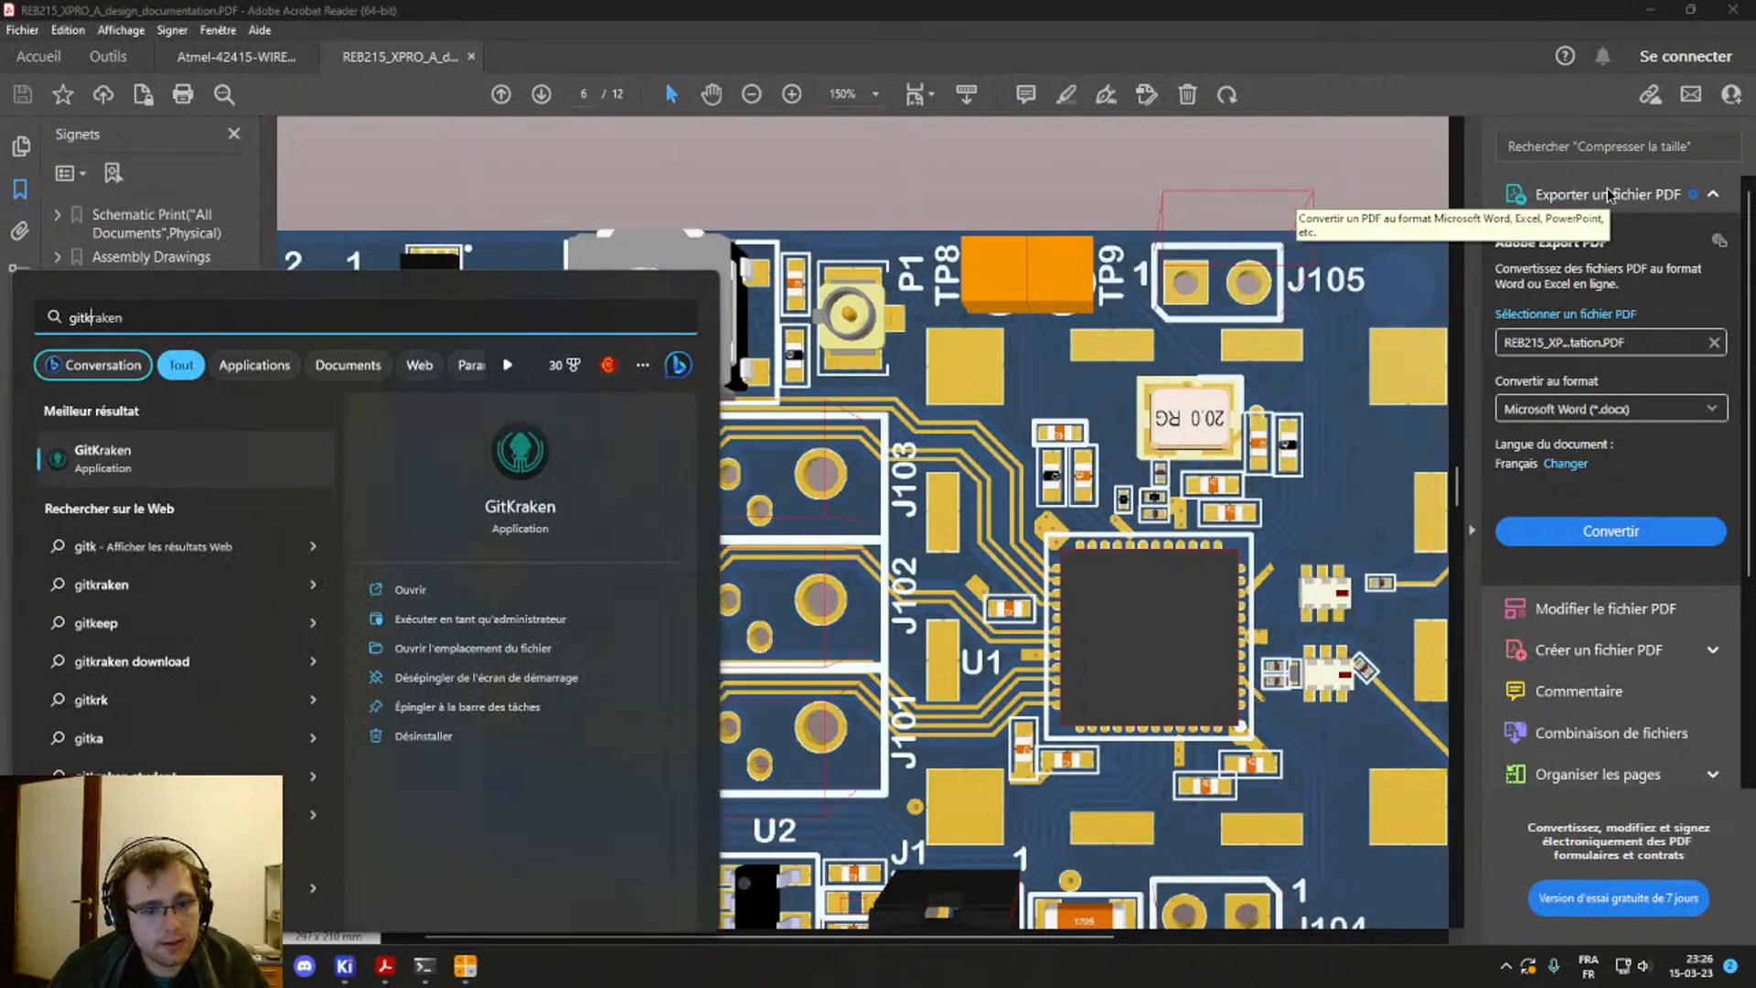
key("Return")
left_click(1731, 8)
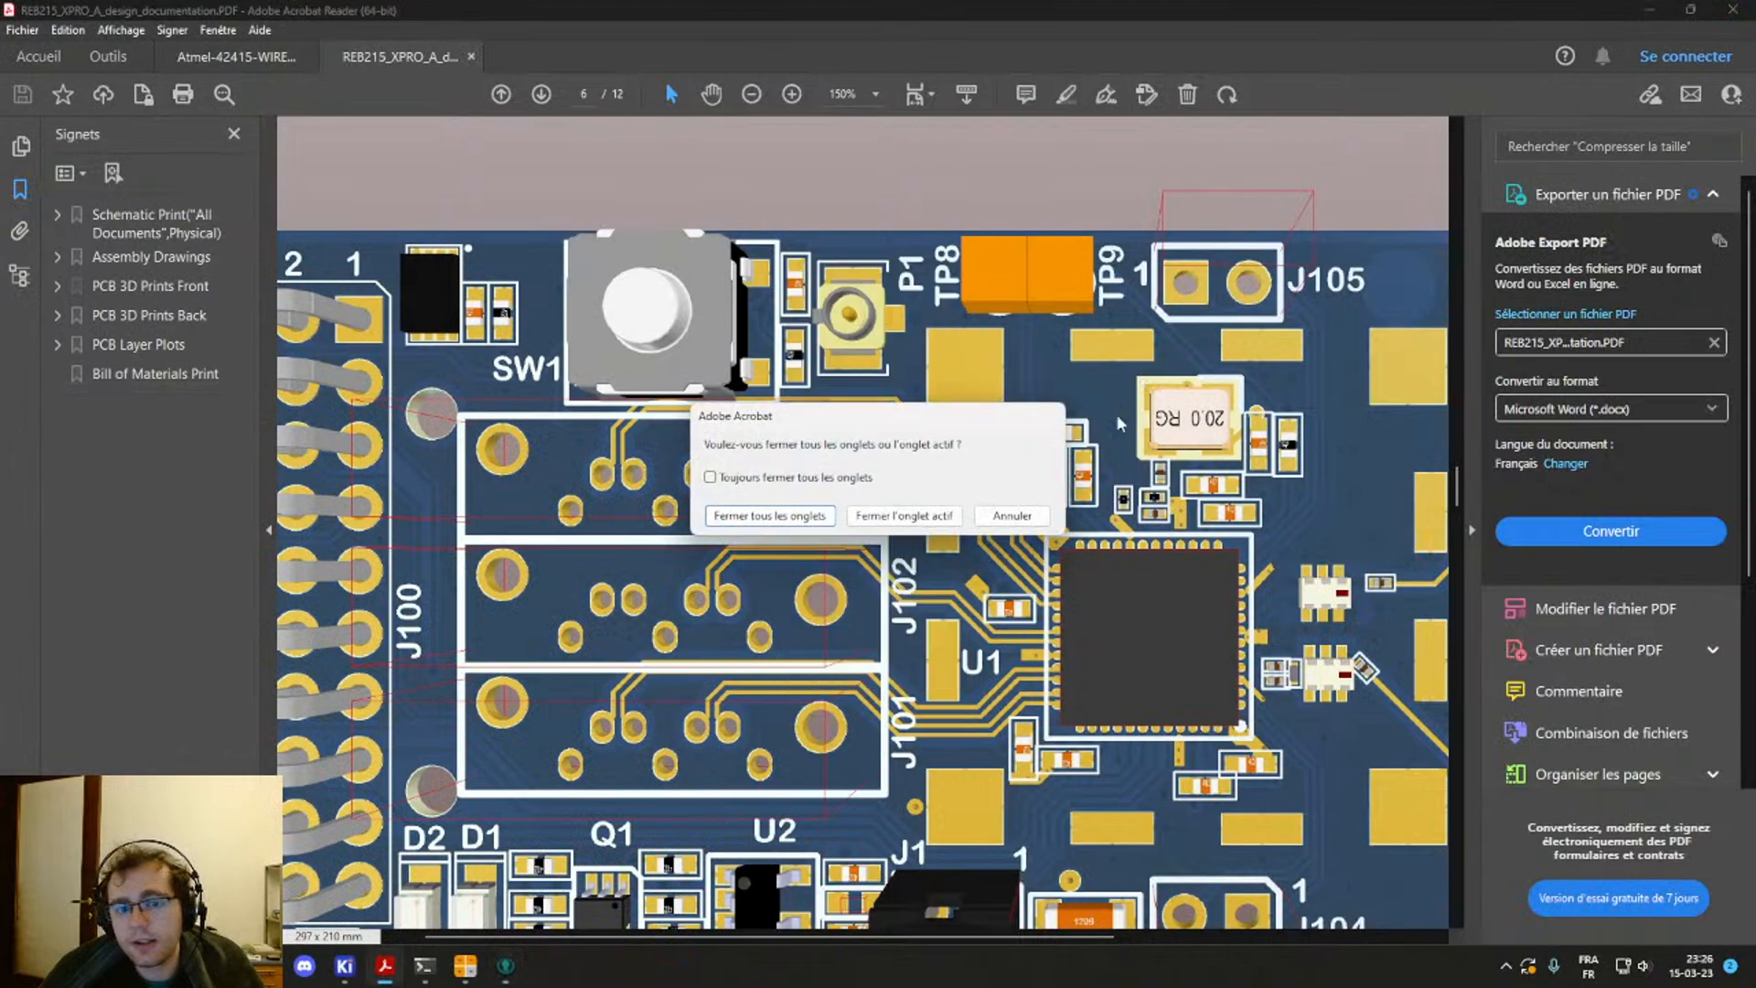
left_click(791, 517)
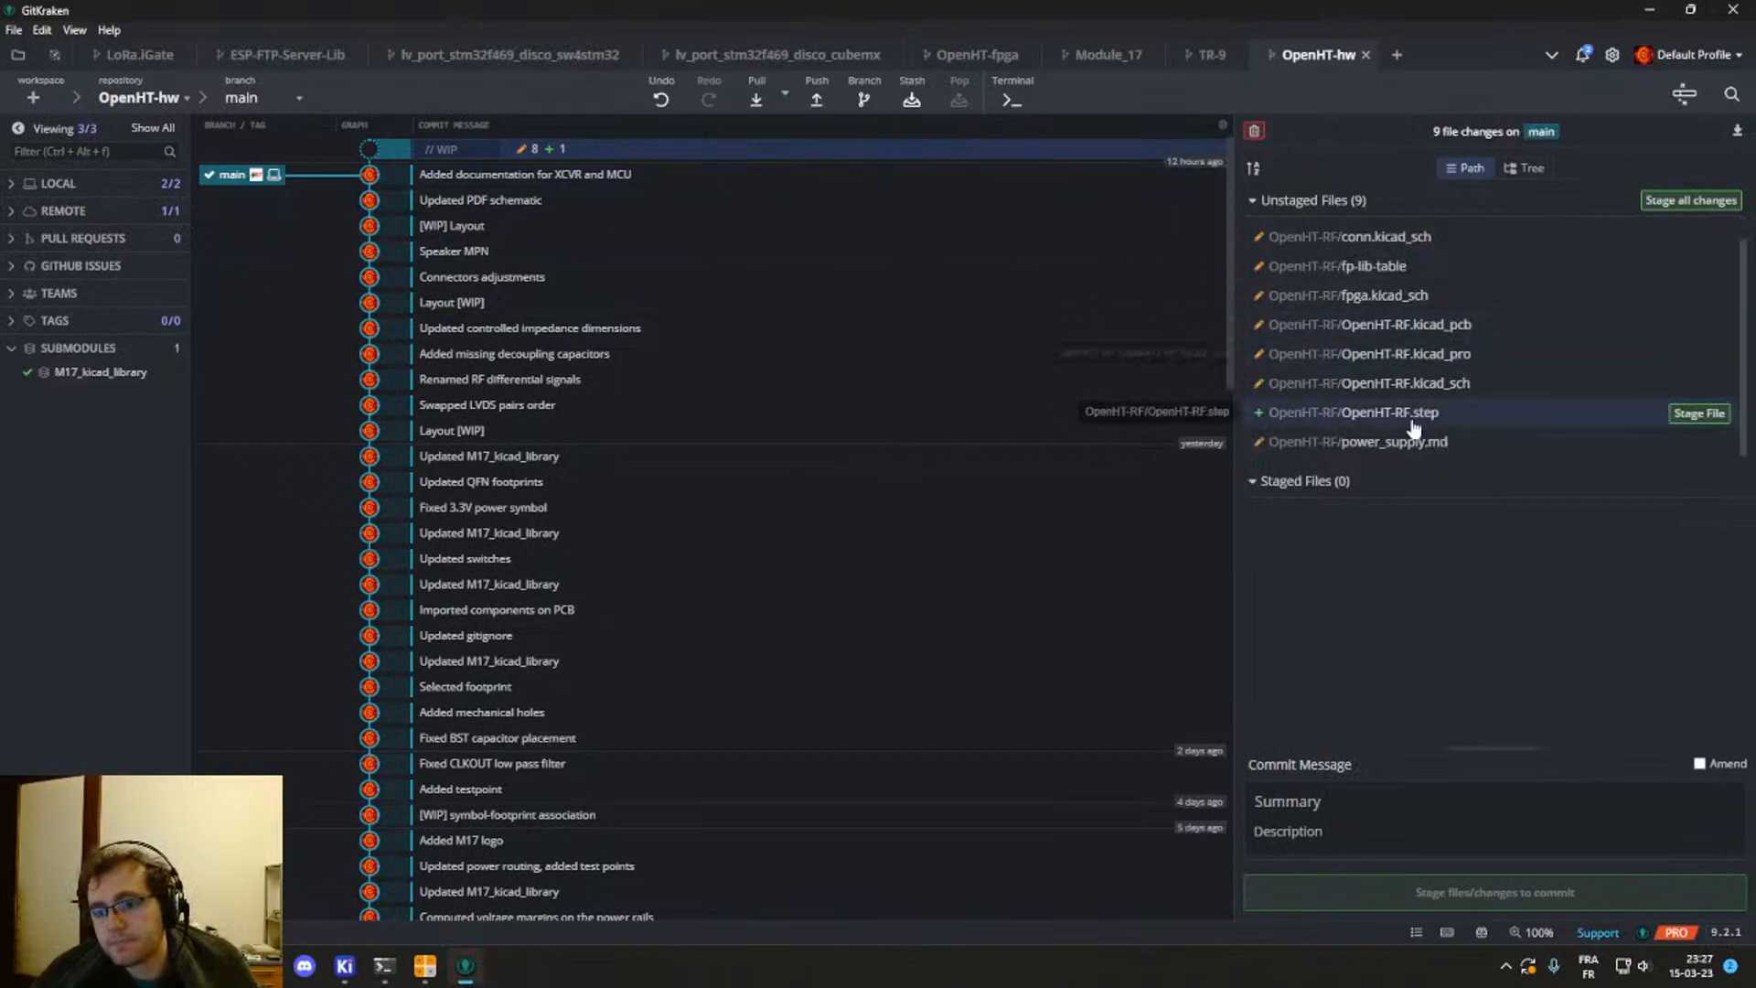
Step: Stage OpenHT-RF.kicad_sch after reviewing its diff, and enter the commit summary "Updated speaker footprint"
left_click(1473, 383)
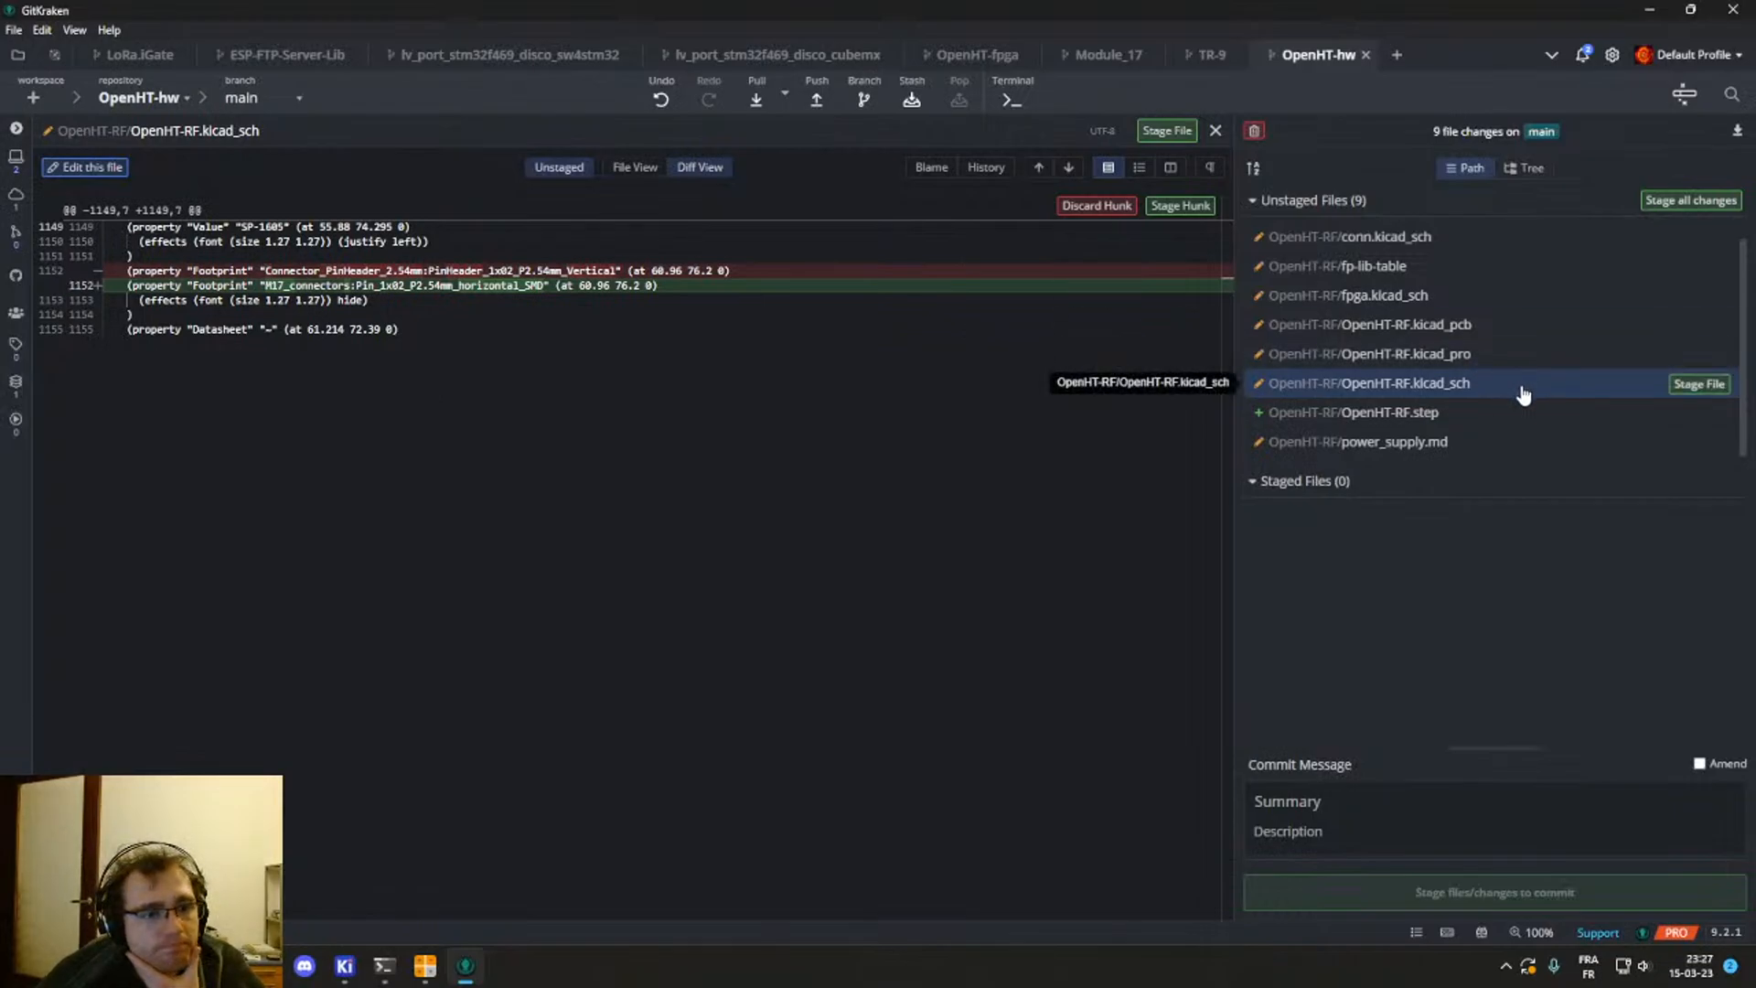
left_click(1699, 384)
left_click(1346, 786)
type("Updated speaker footprint")
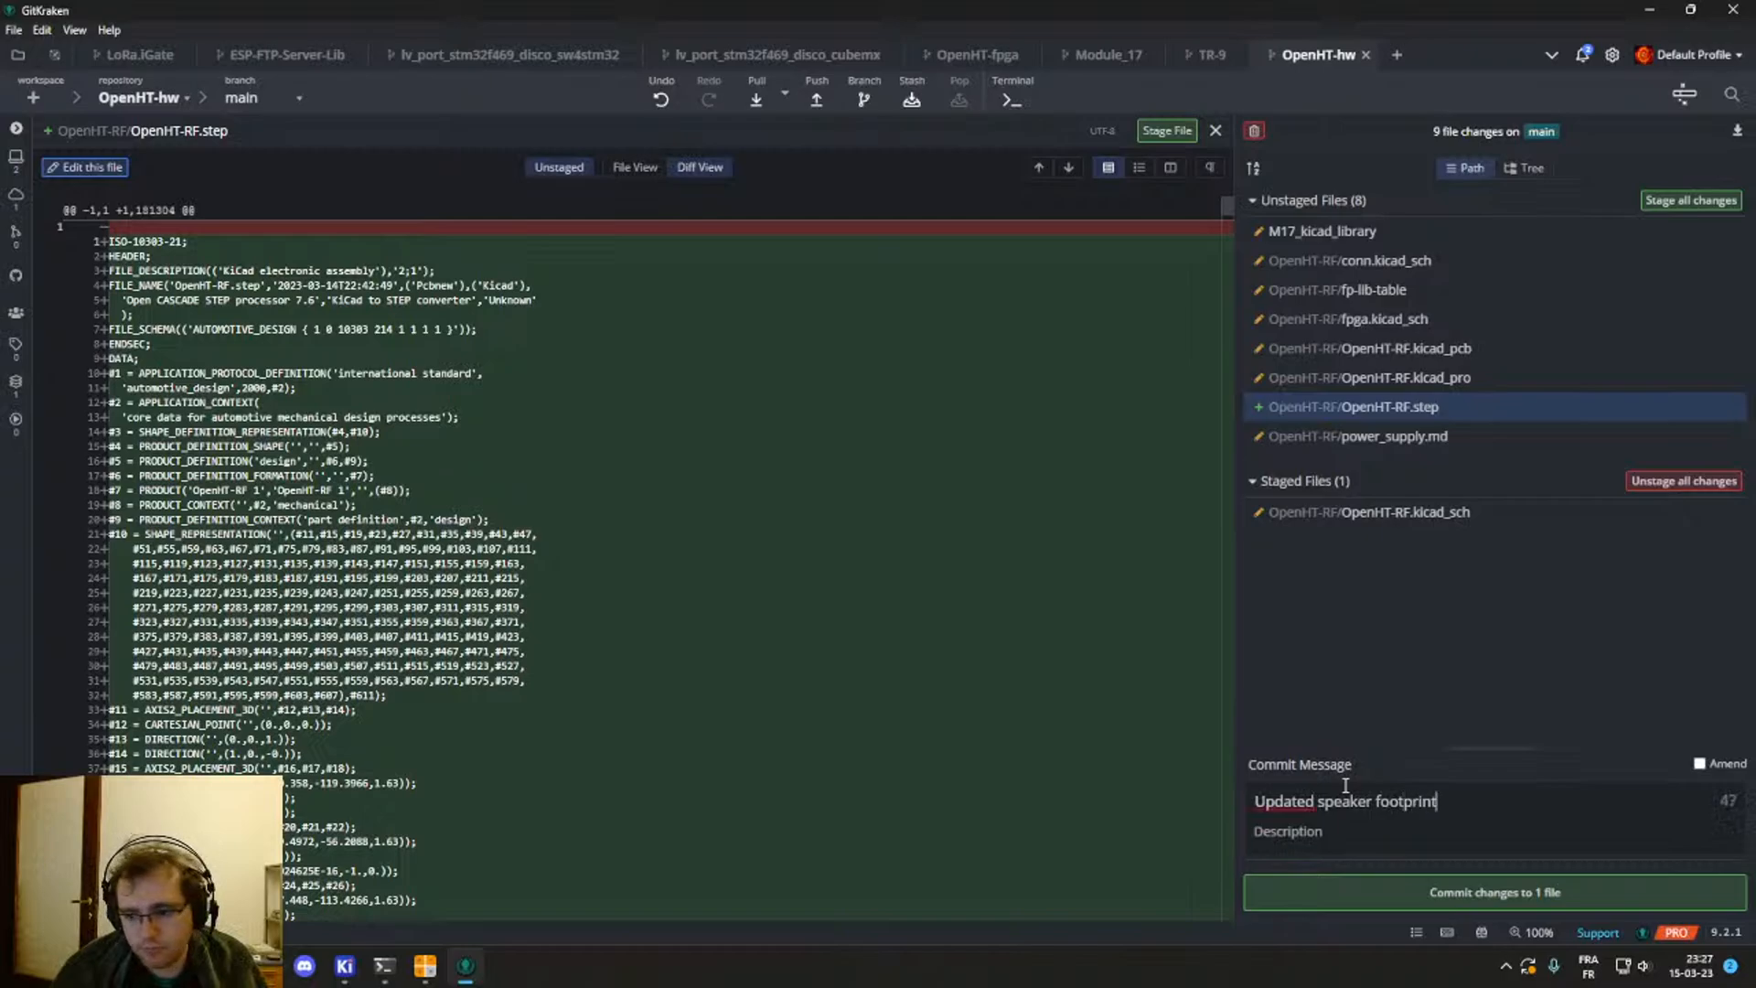
Step: Enter "Using SMD footprint" as the commit description
left_click(1390, 847)
type("Using SMD footp")
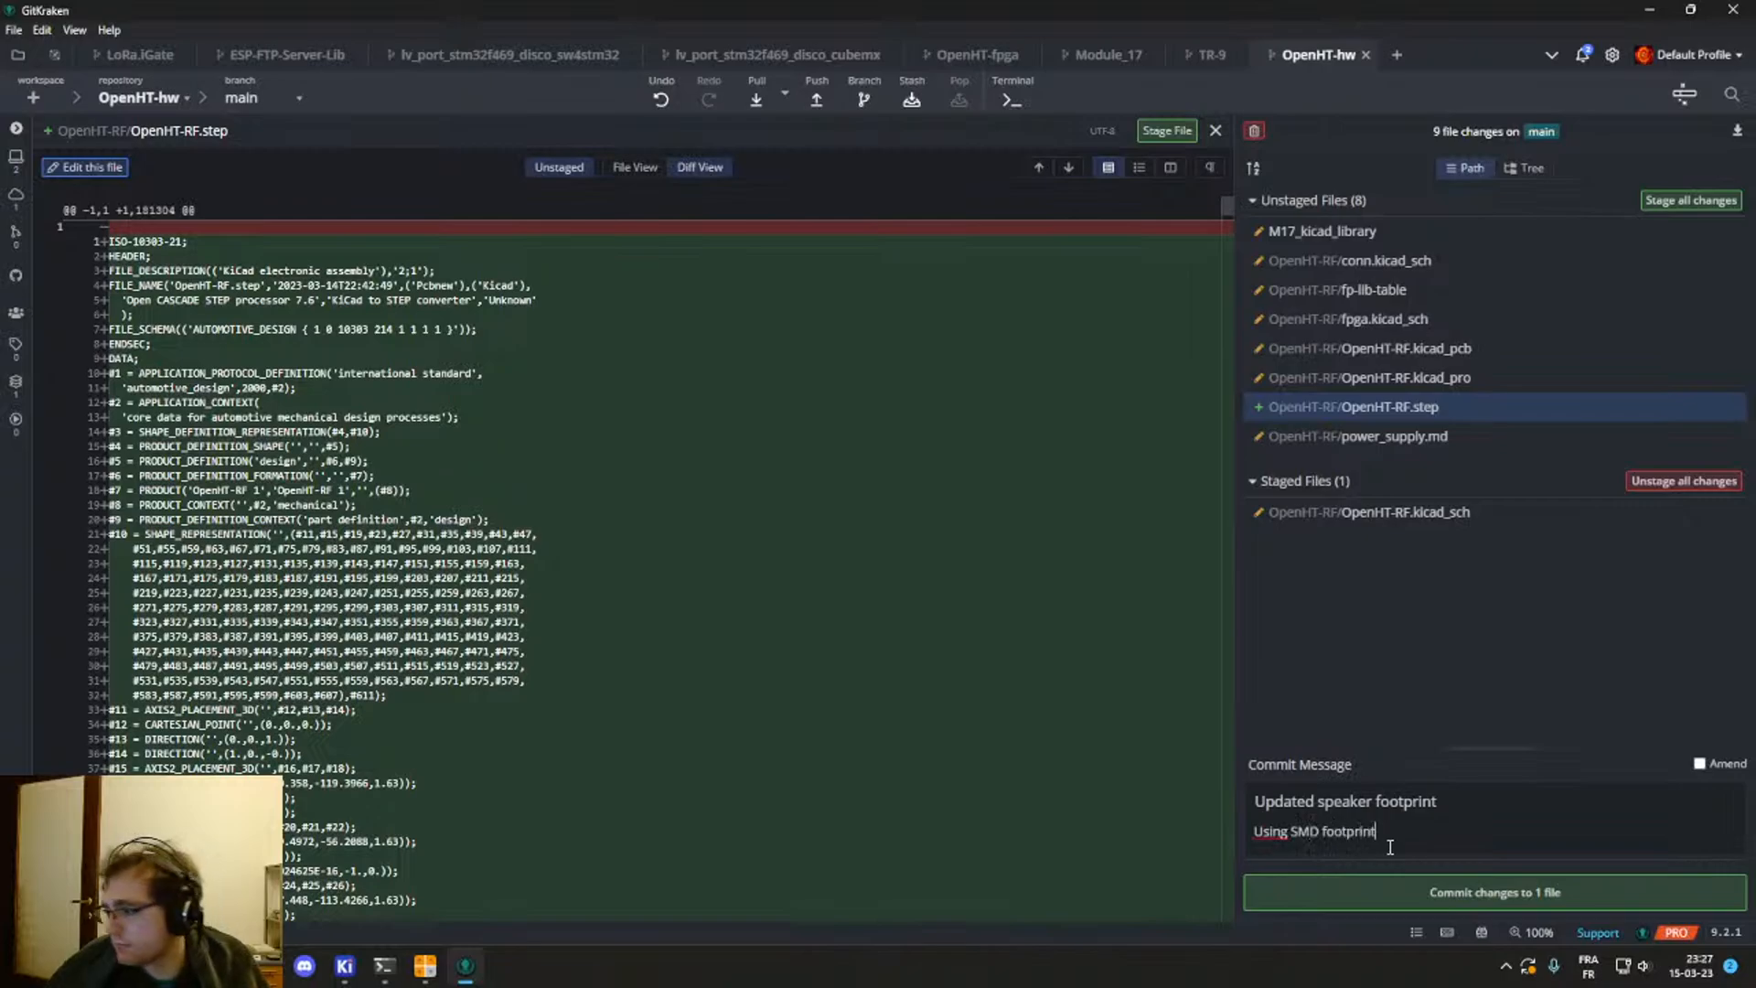
type("rint")
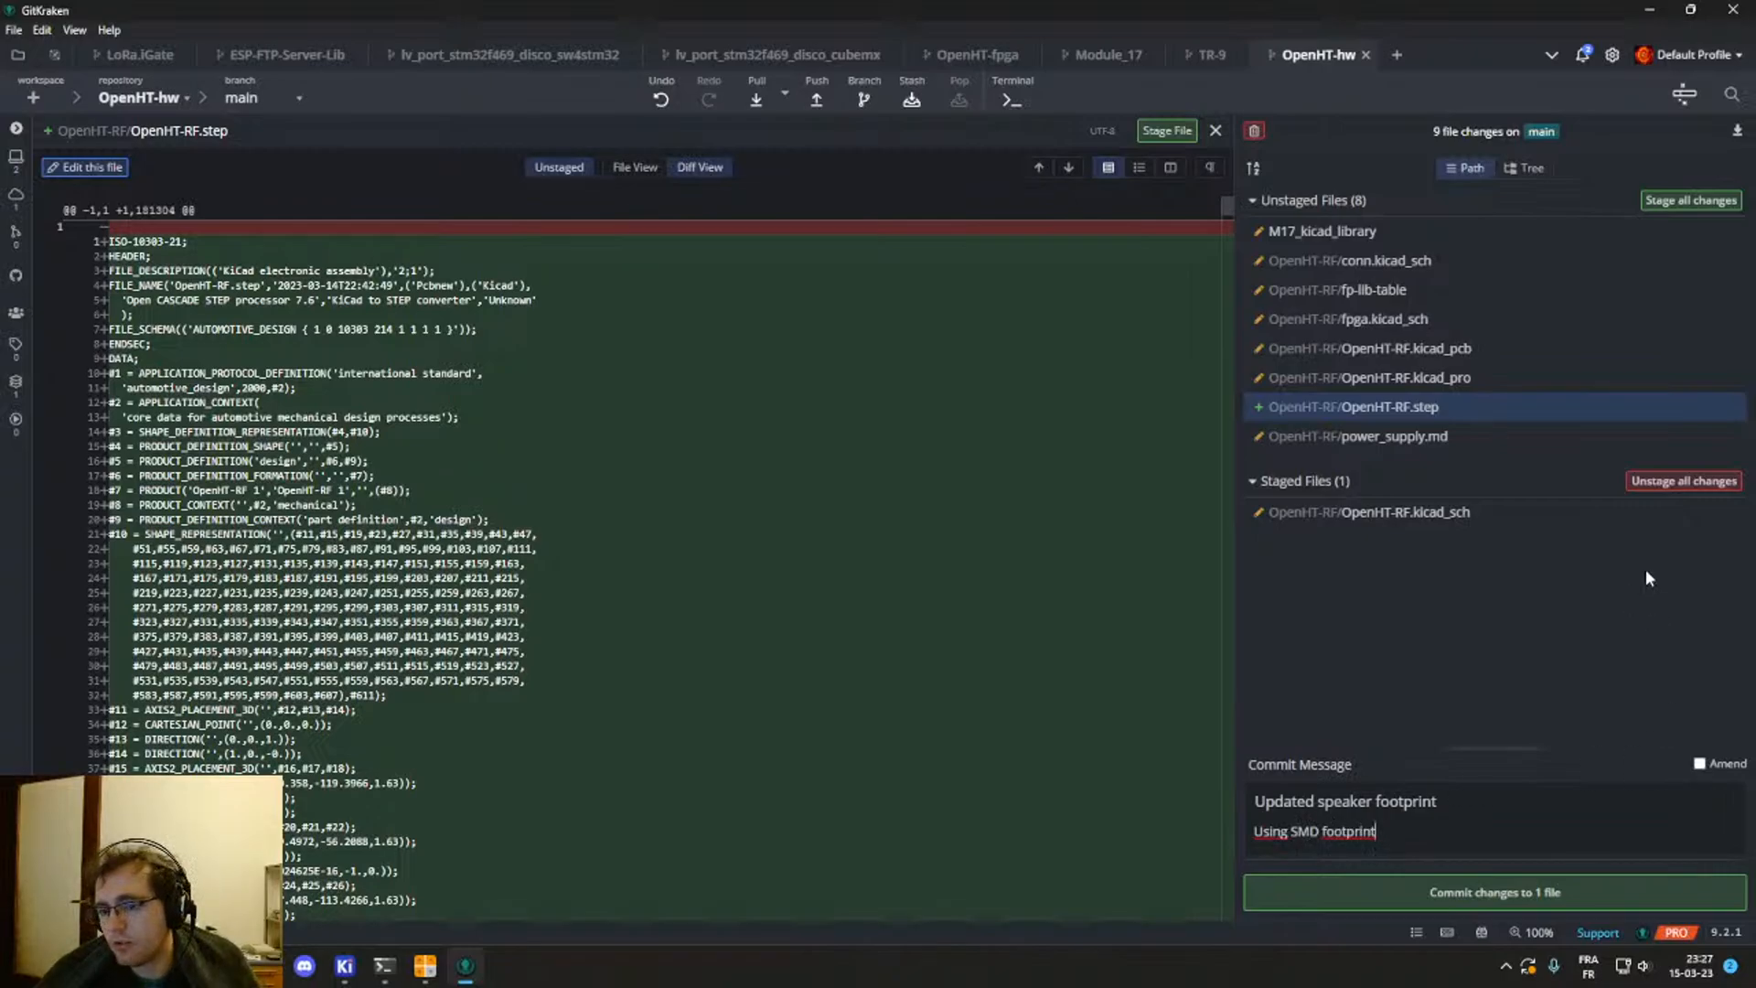
Step: Unstage OpenHT-RF.kicad_sch and open the M17_kicad_library submodule from its change entry
left_click(1679, 514)
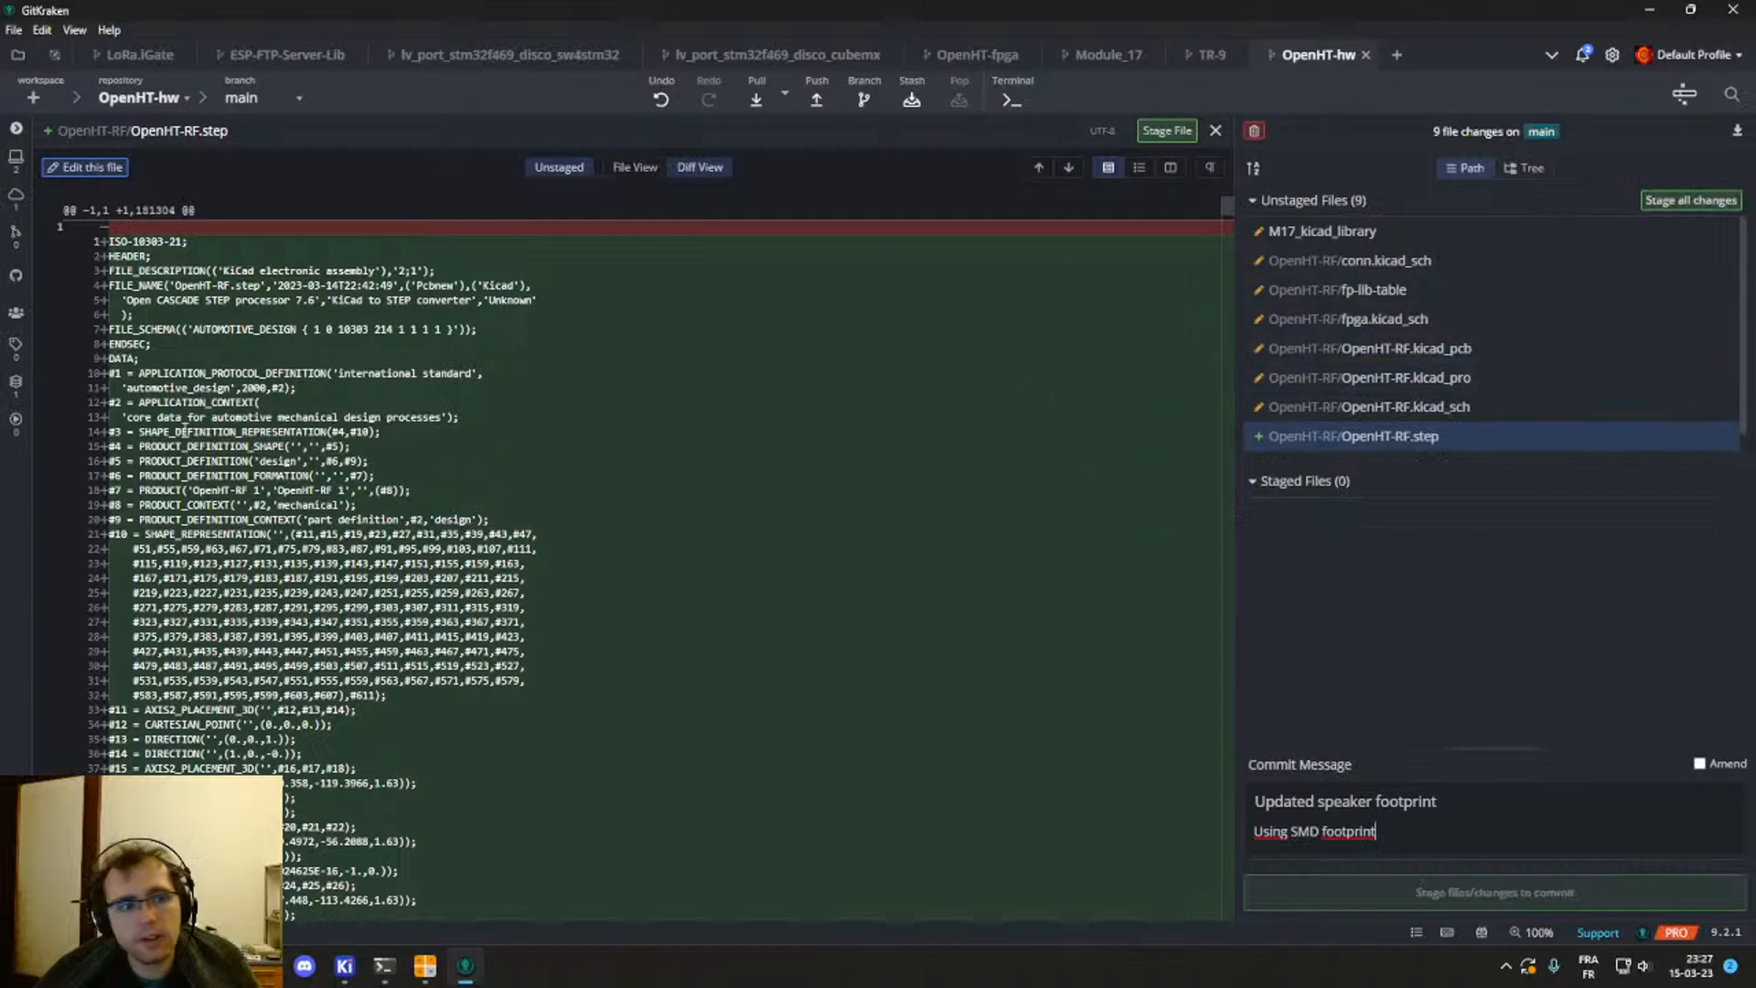
left_click(1215, 130)
left_click(1322, 231)
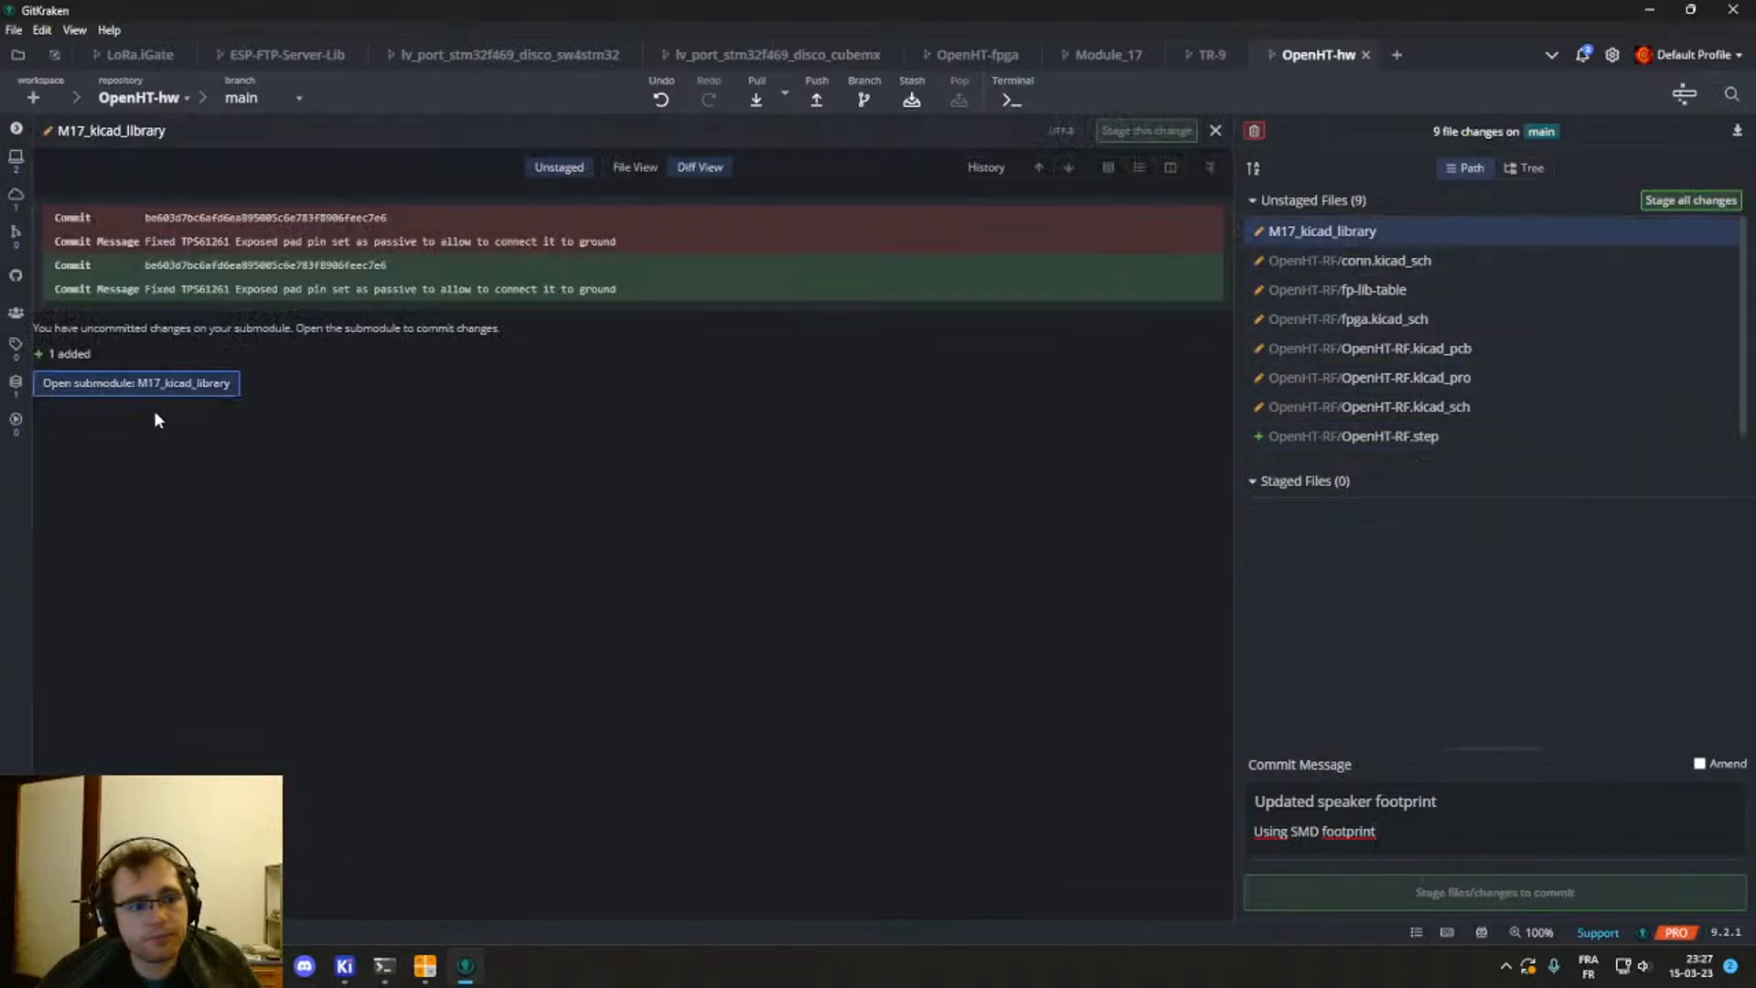
left_click(164, 384)
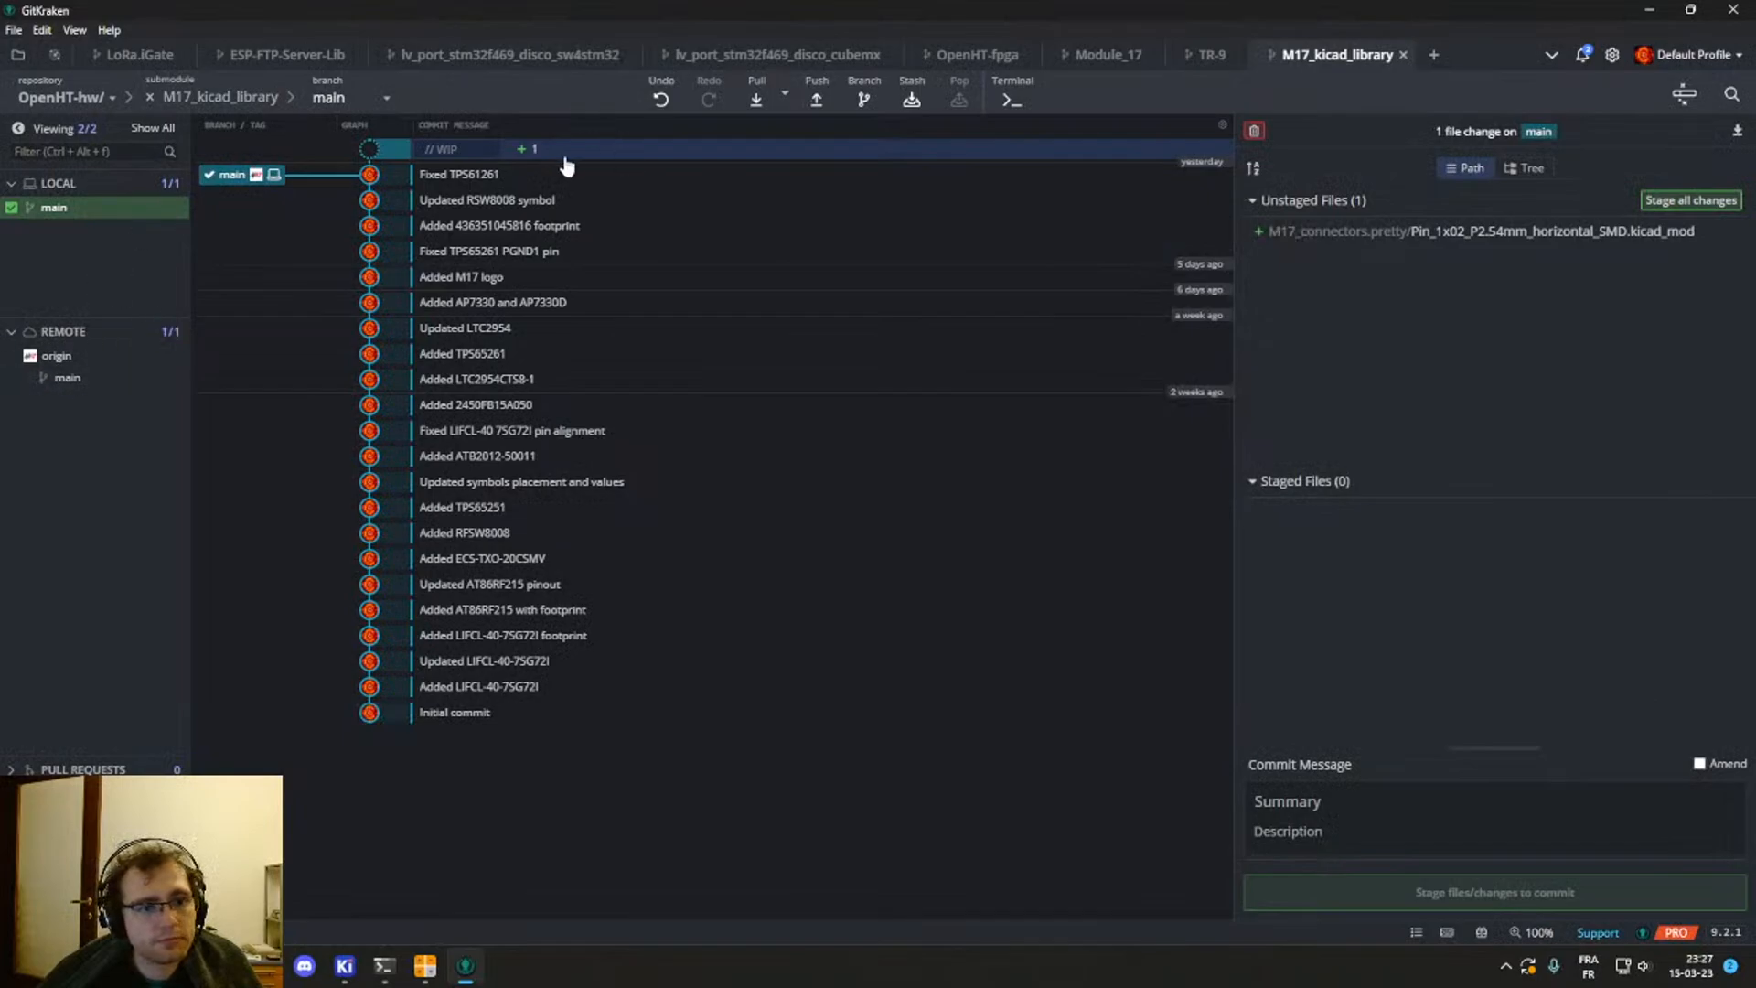
Step: Stage Pin_1x02_P2.54mm_horizontal_SMD.kicad_mod in the submodule and review its diff
left_click(1694, 235)
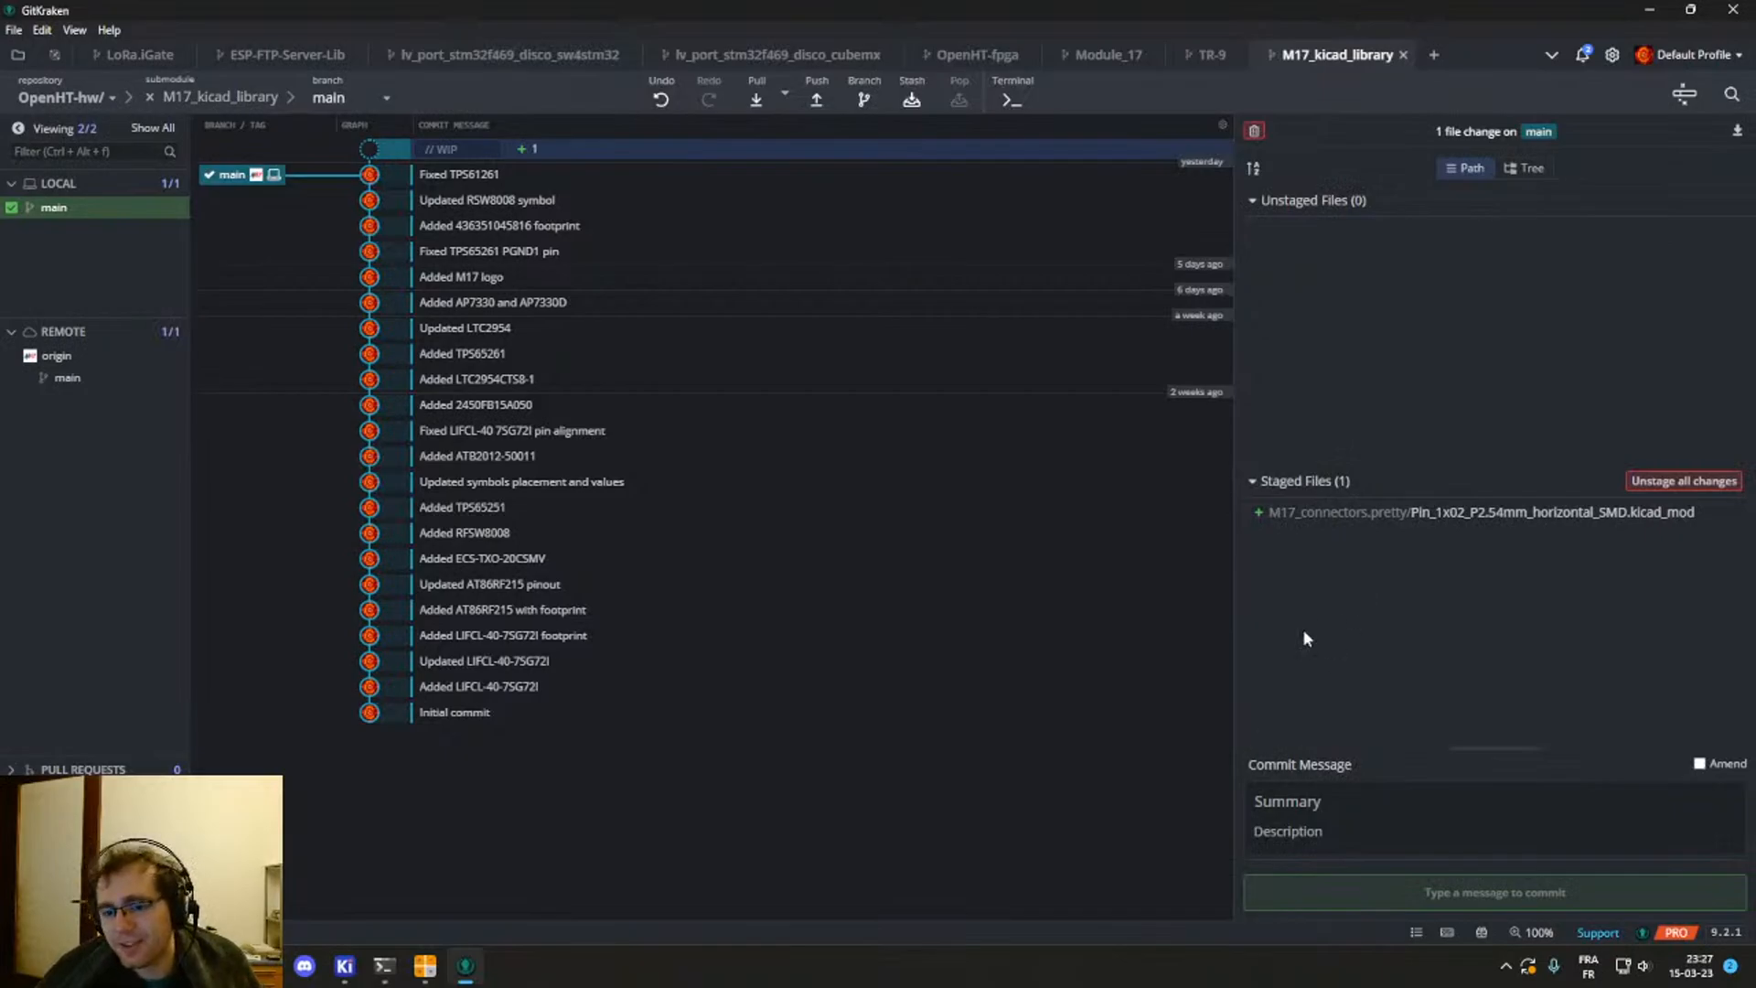
left_click_drag(1234, 607, 1191, 607)
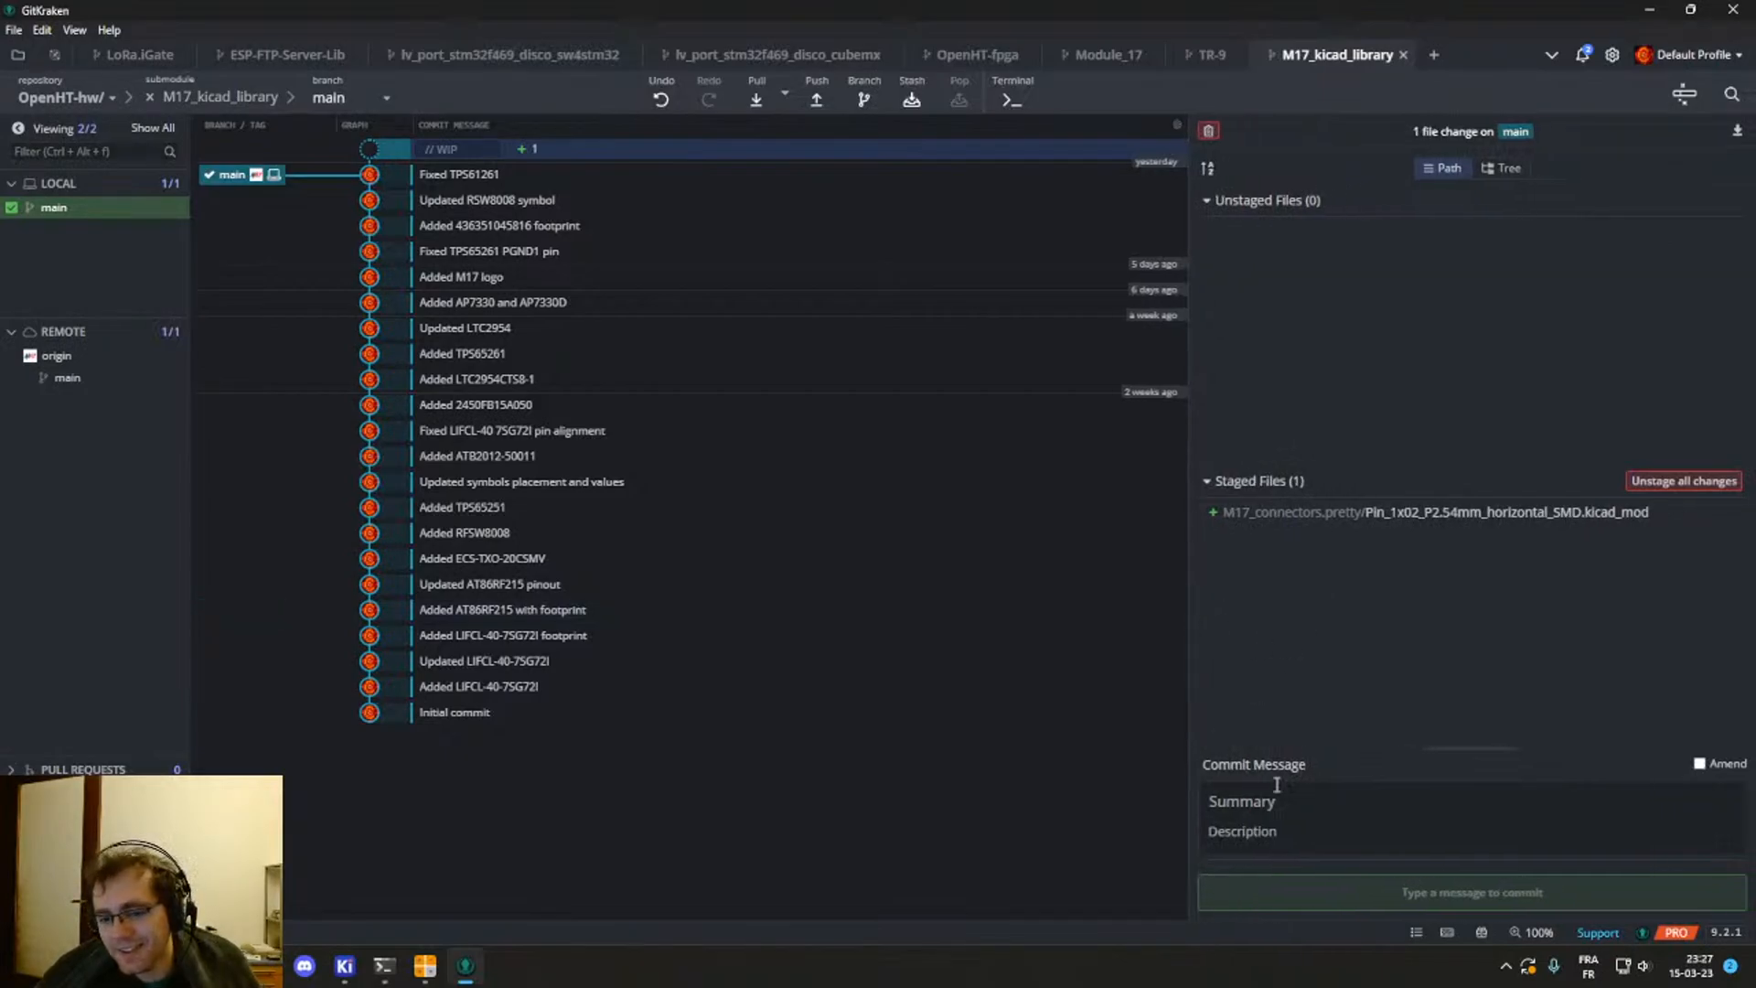
left_click(1354, 517)
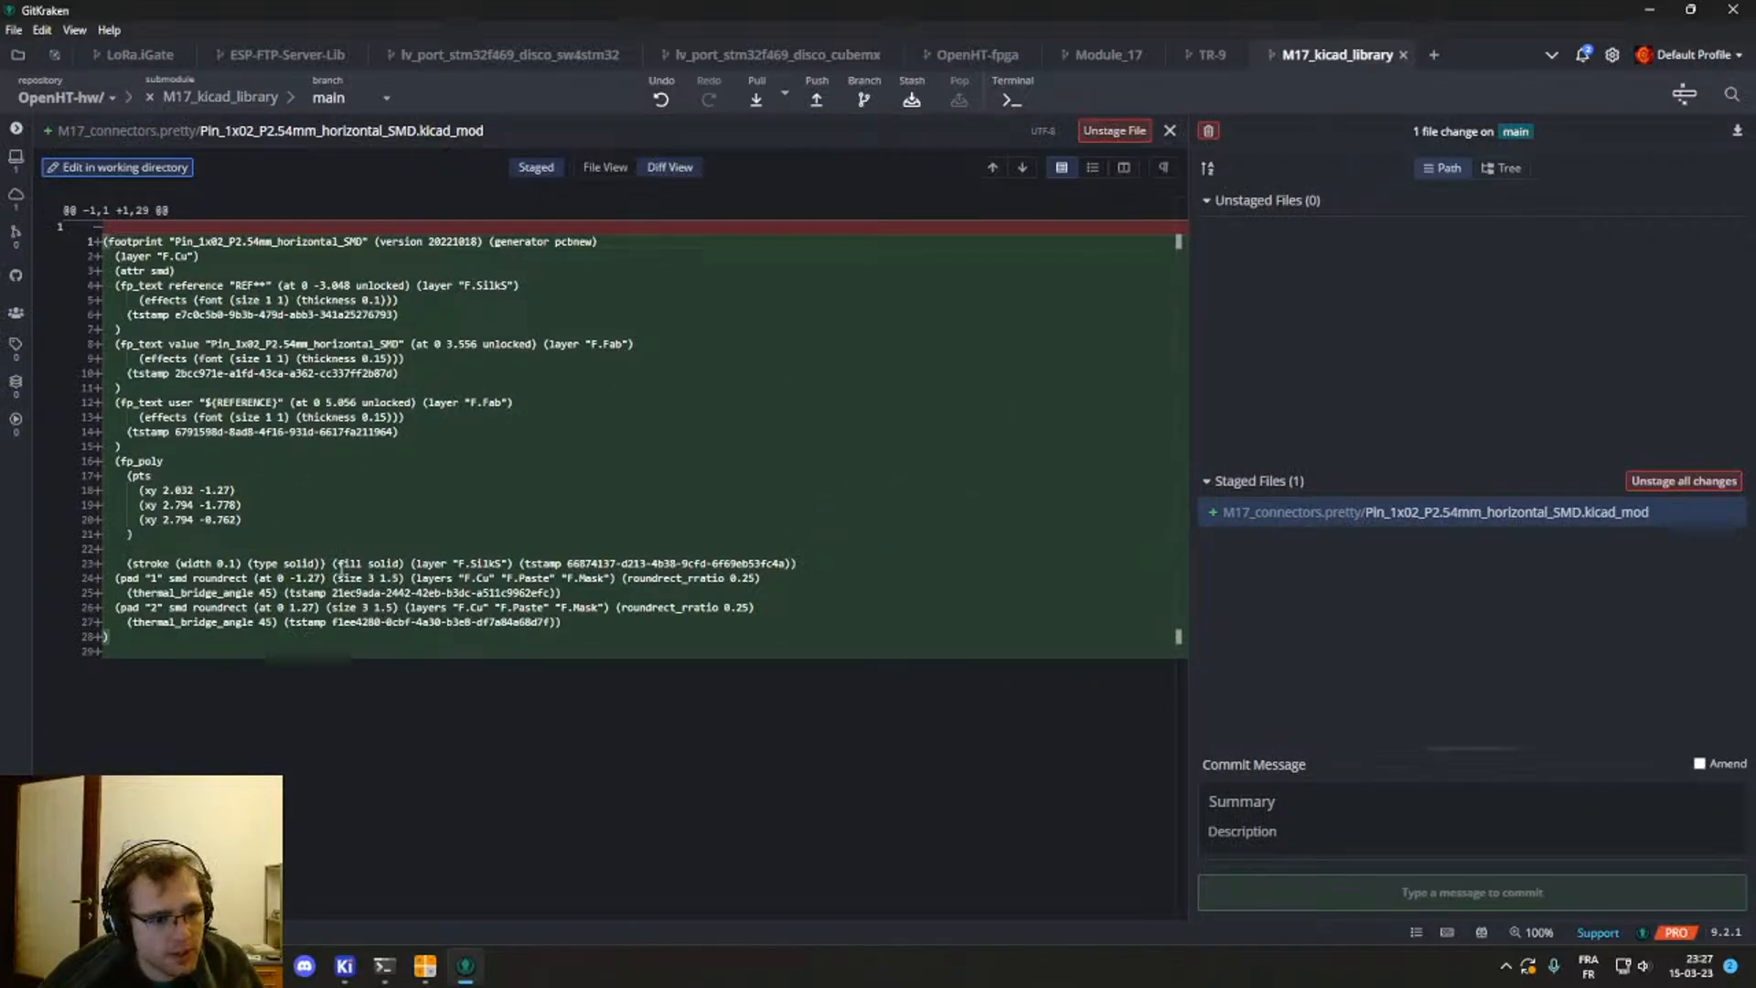
Step: Commit the staged footprint with the summary "Added Pin_1x02_P2.54mm_horizontal_SMD" and push it to origin/main
left_click(1228, 804)
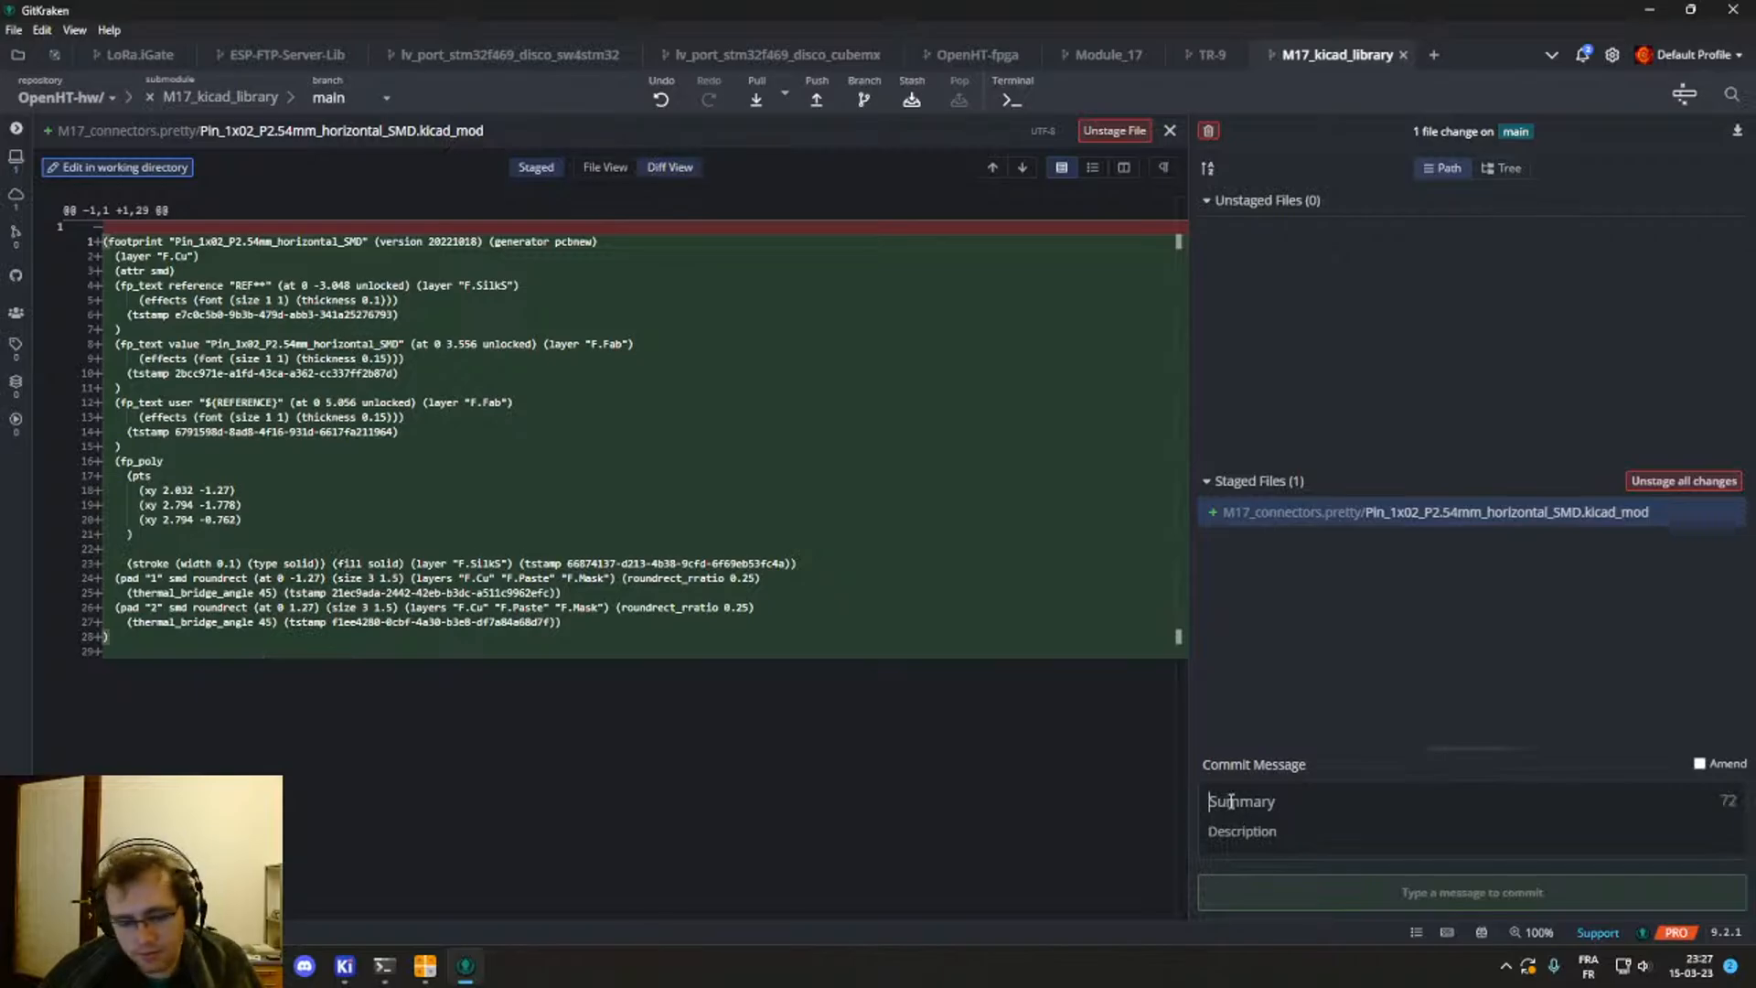
type("Added Pin_1x02")
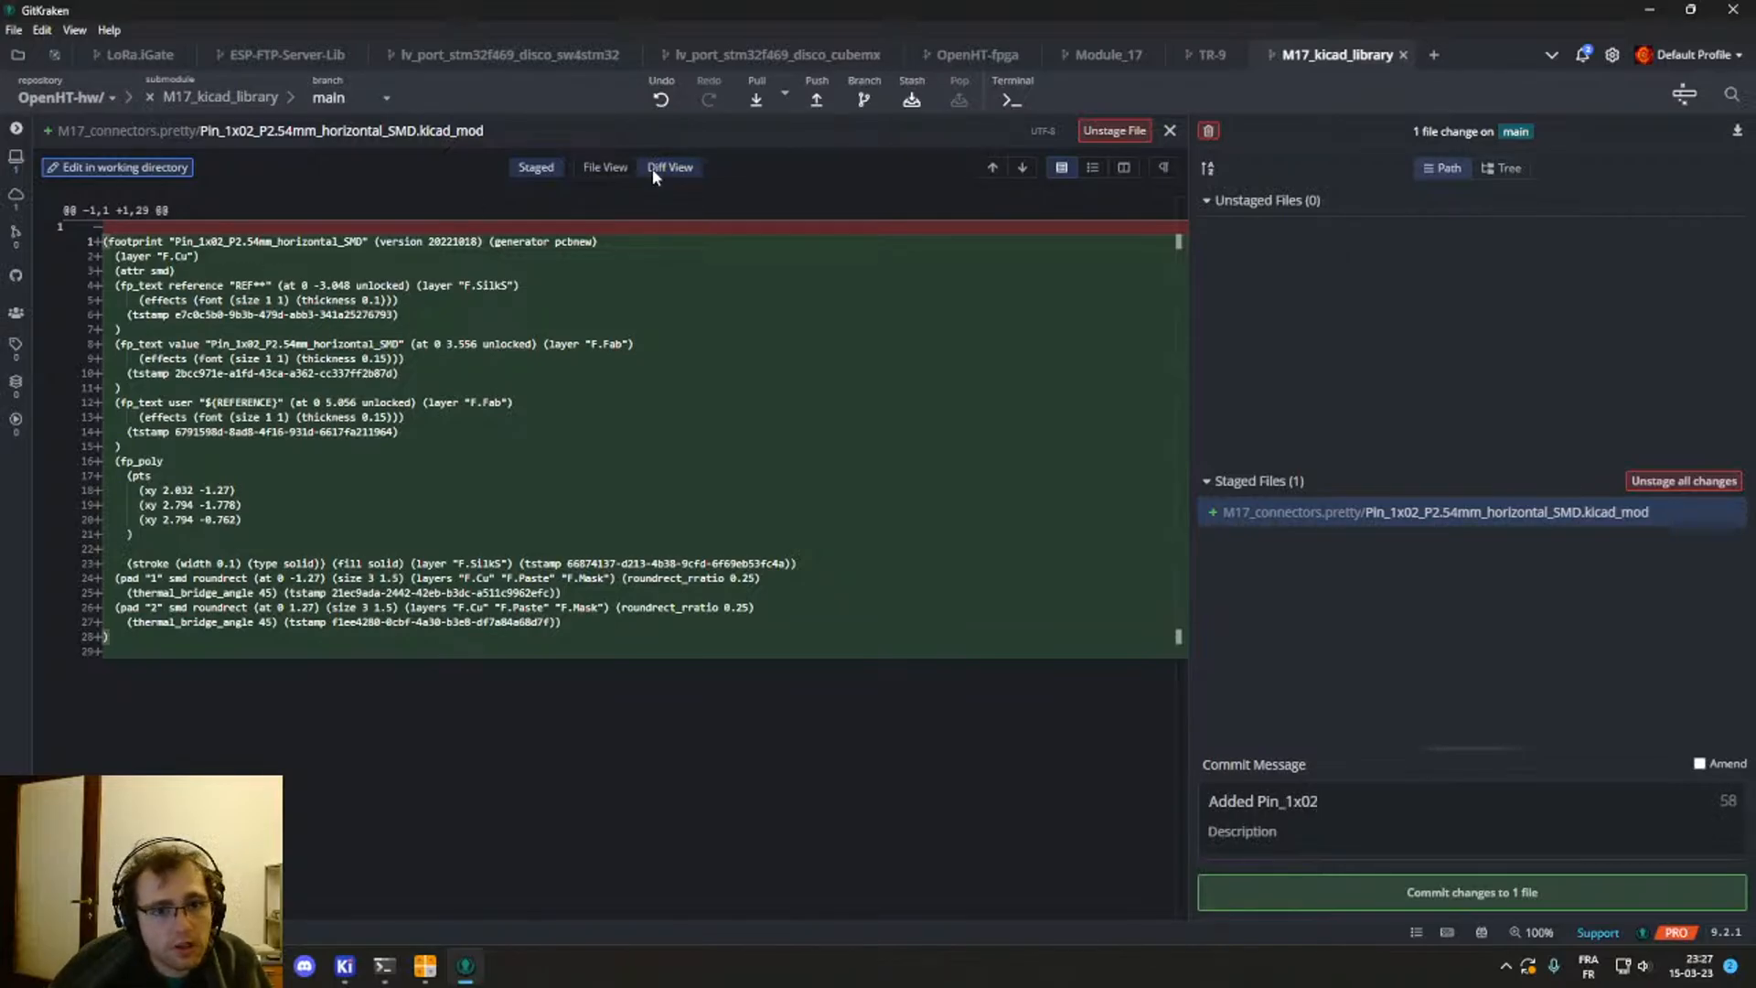
left_click(603, 166)
left_click_drag(160, 201, 346, 203)
key("ctrl+c")
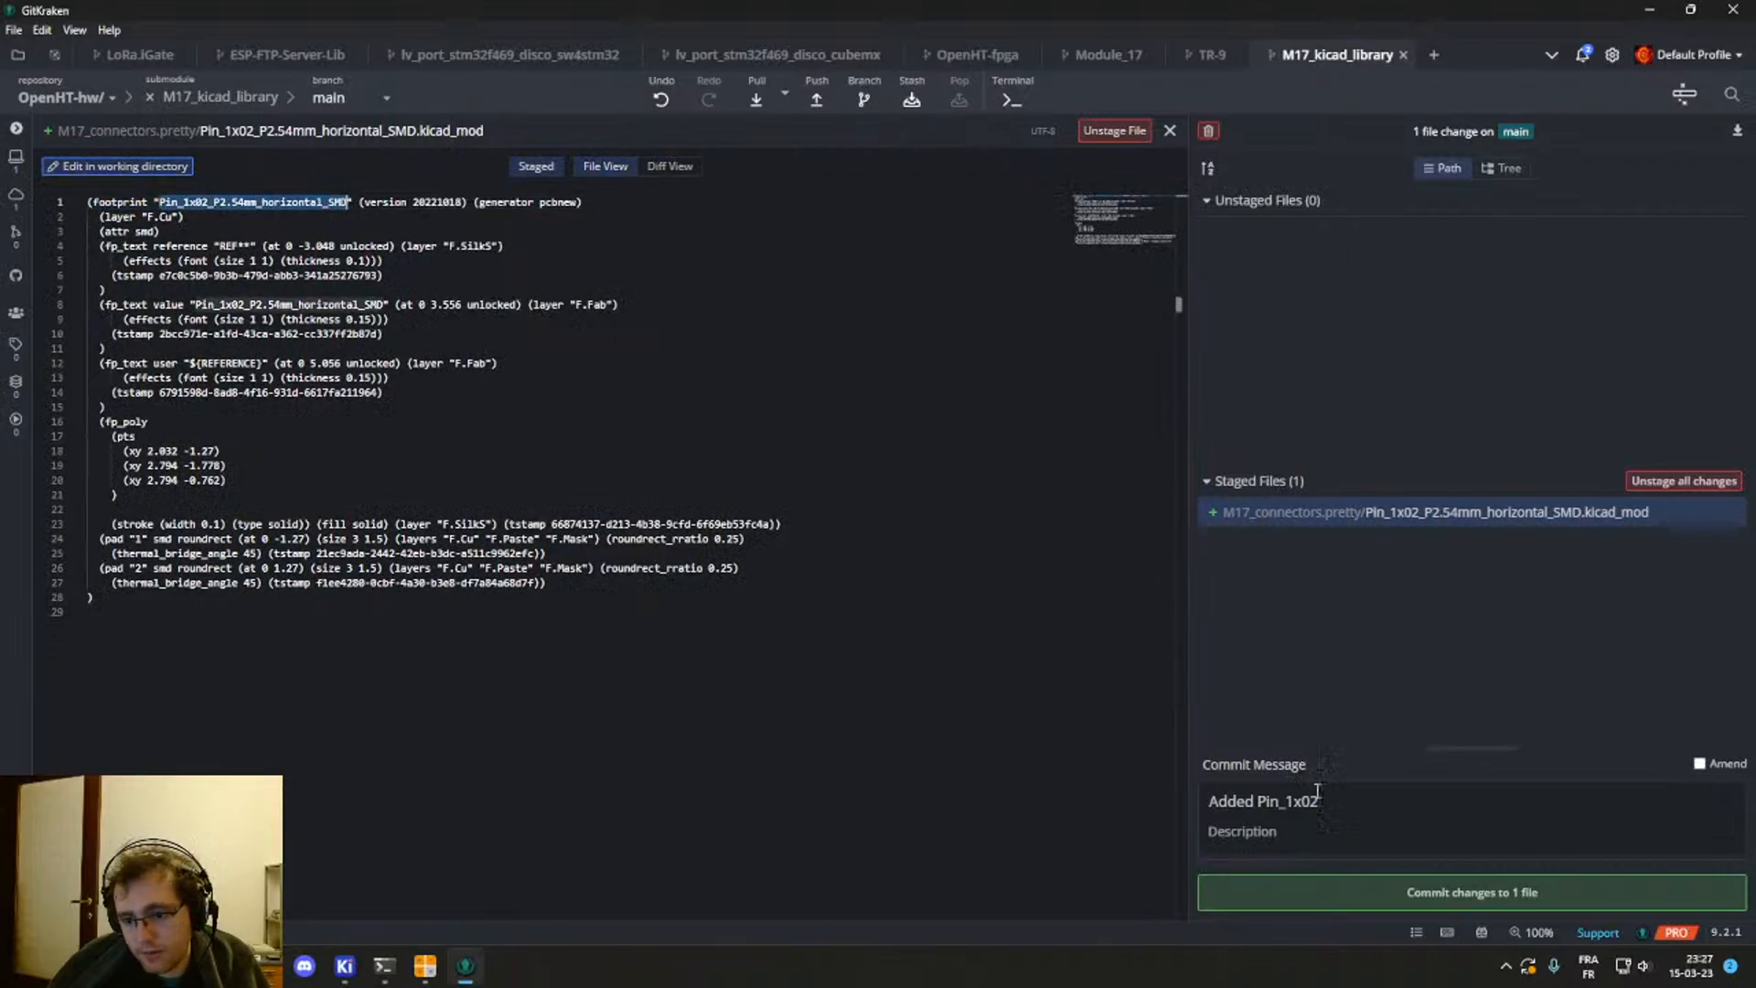
left_click_drag(1320, 801, 1257, 801)
key("ctrl+v")
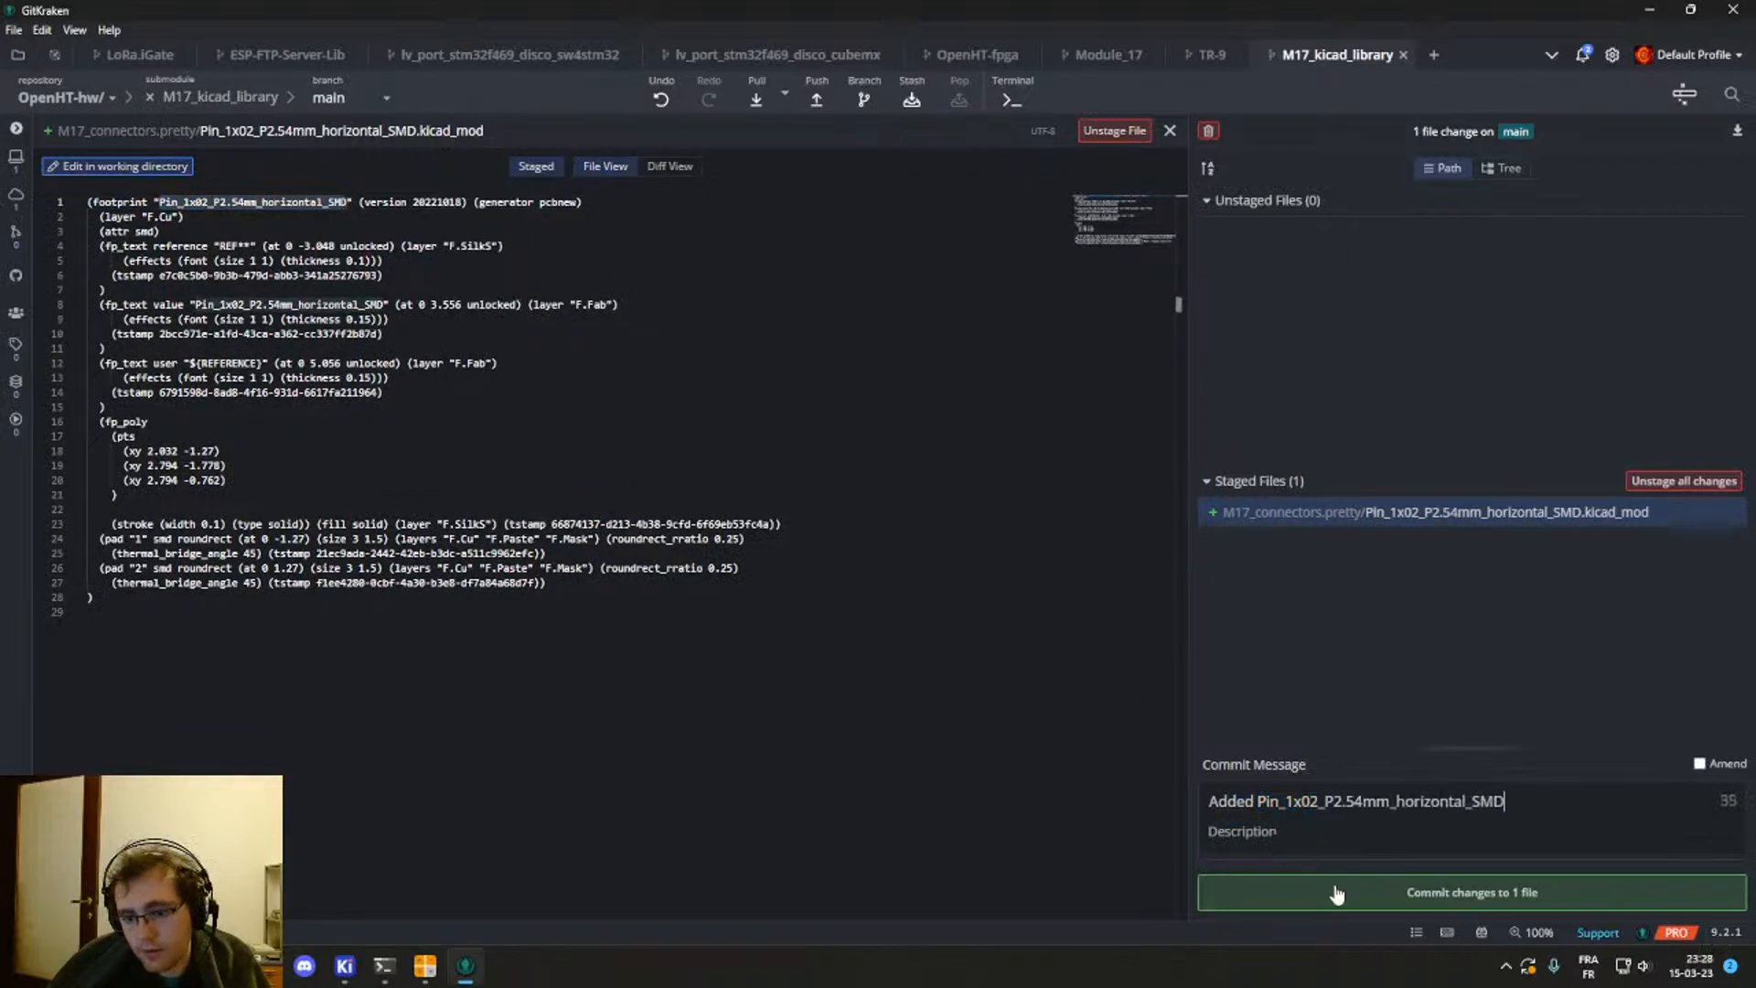
left_click(1430, 901)
left_click(817, 99)
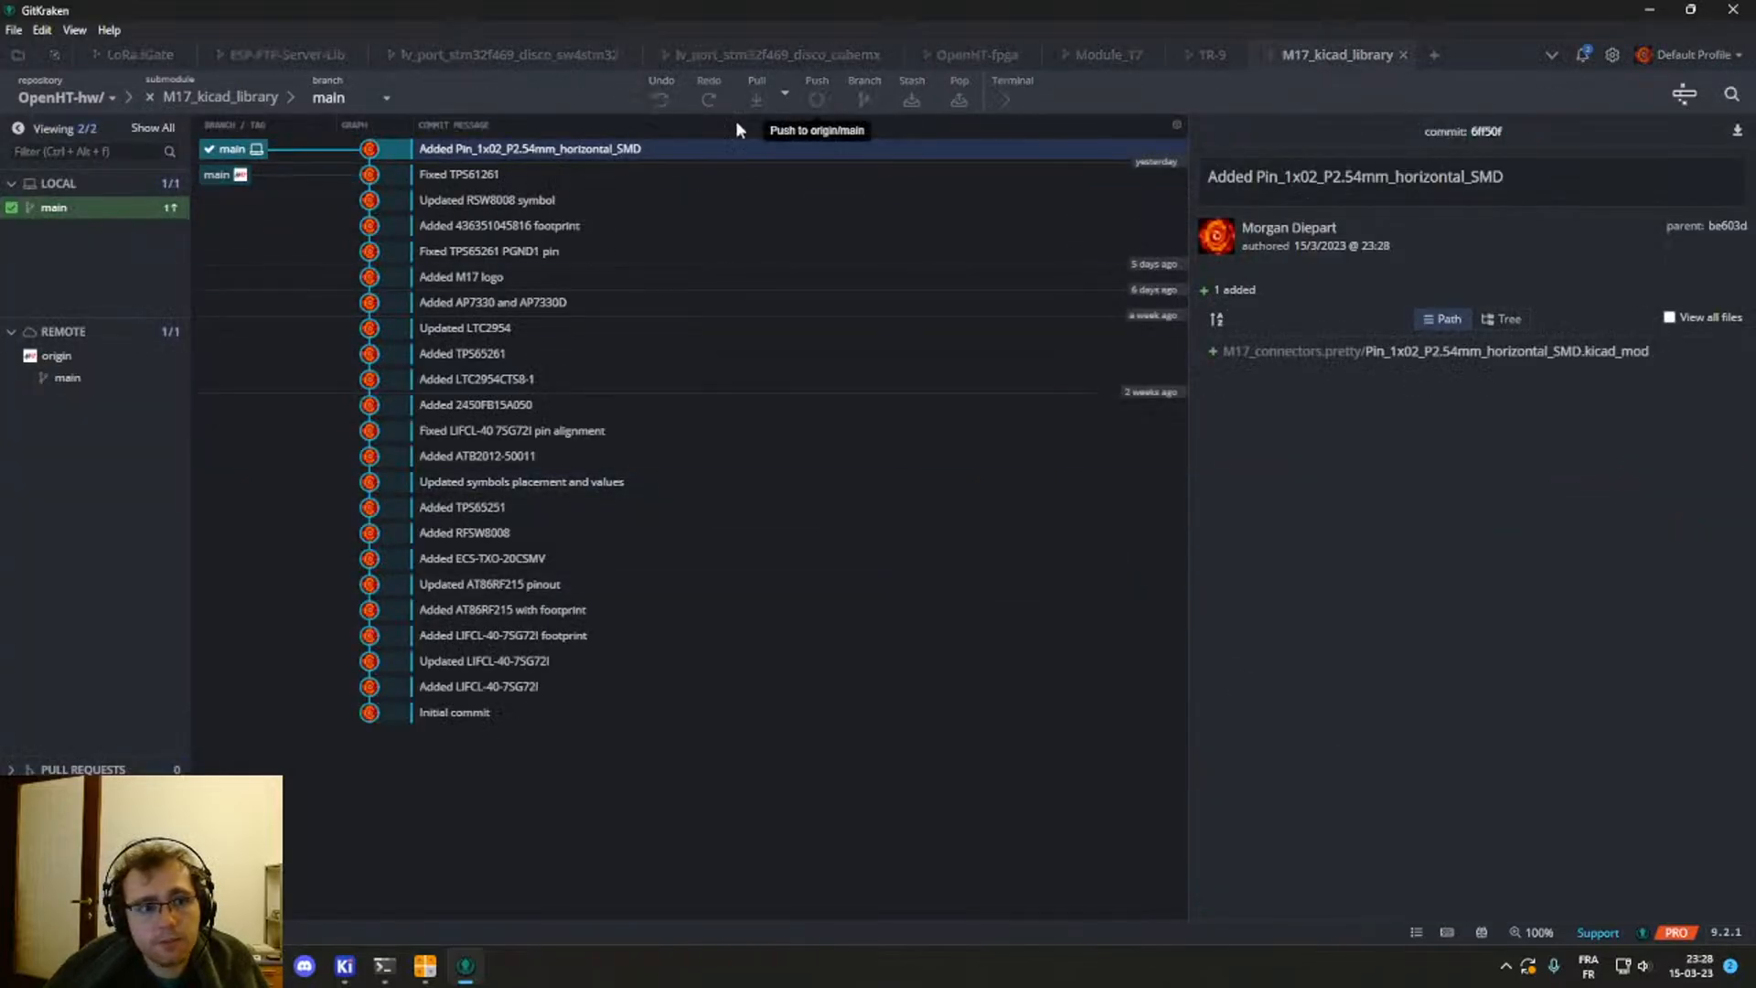
Step: Stage the M17_kicad_library change in the parent OpenHT-hw repository and clear the old commit summary and description
left_click(150, 97)
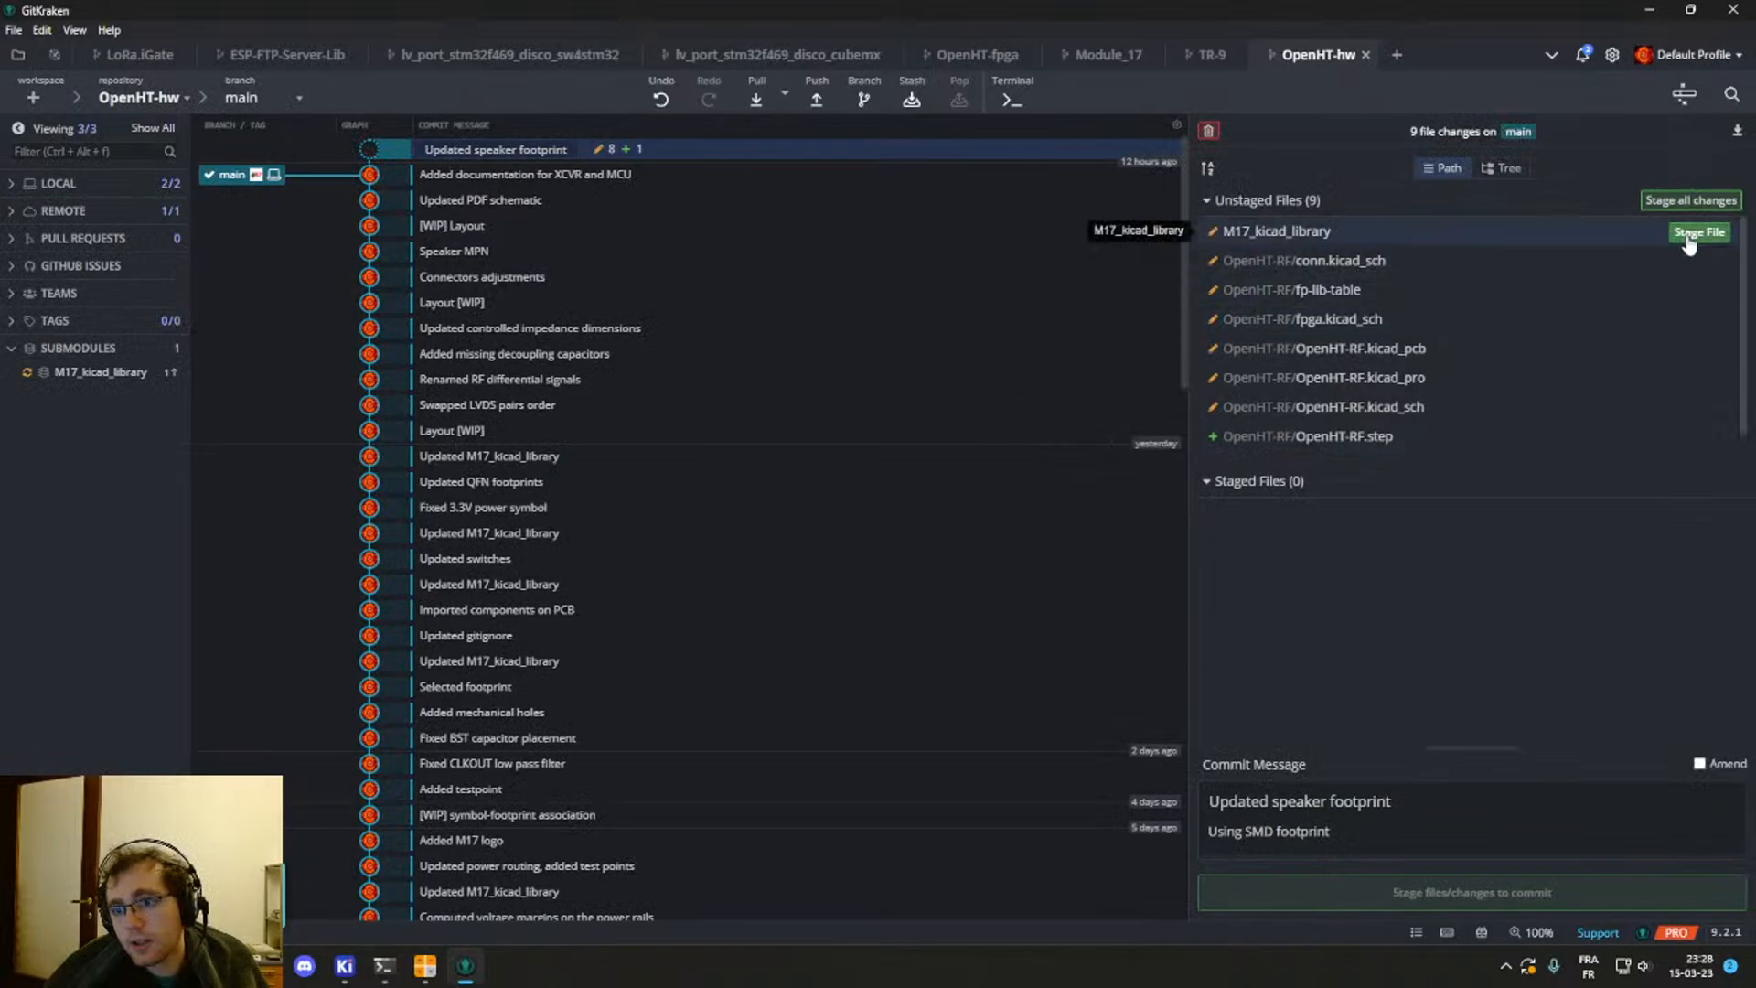
left_click(1698, 233)
left_click_drag(1393, 817, 964, 795)
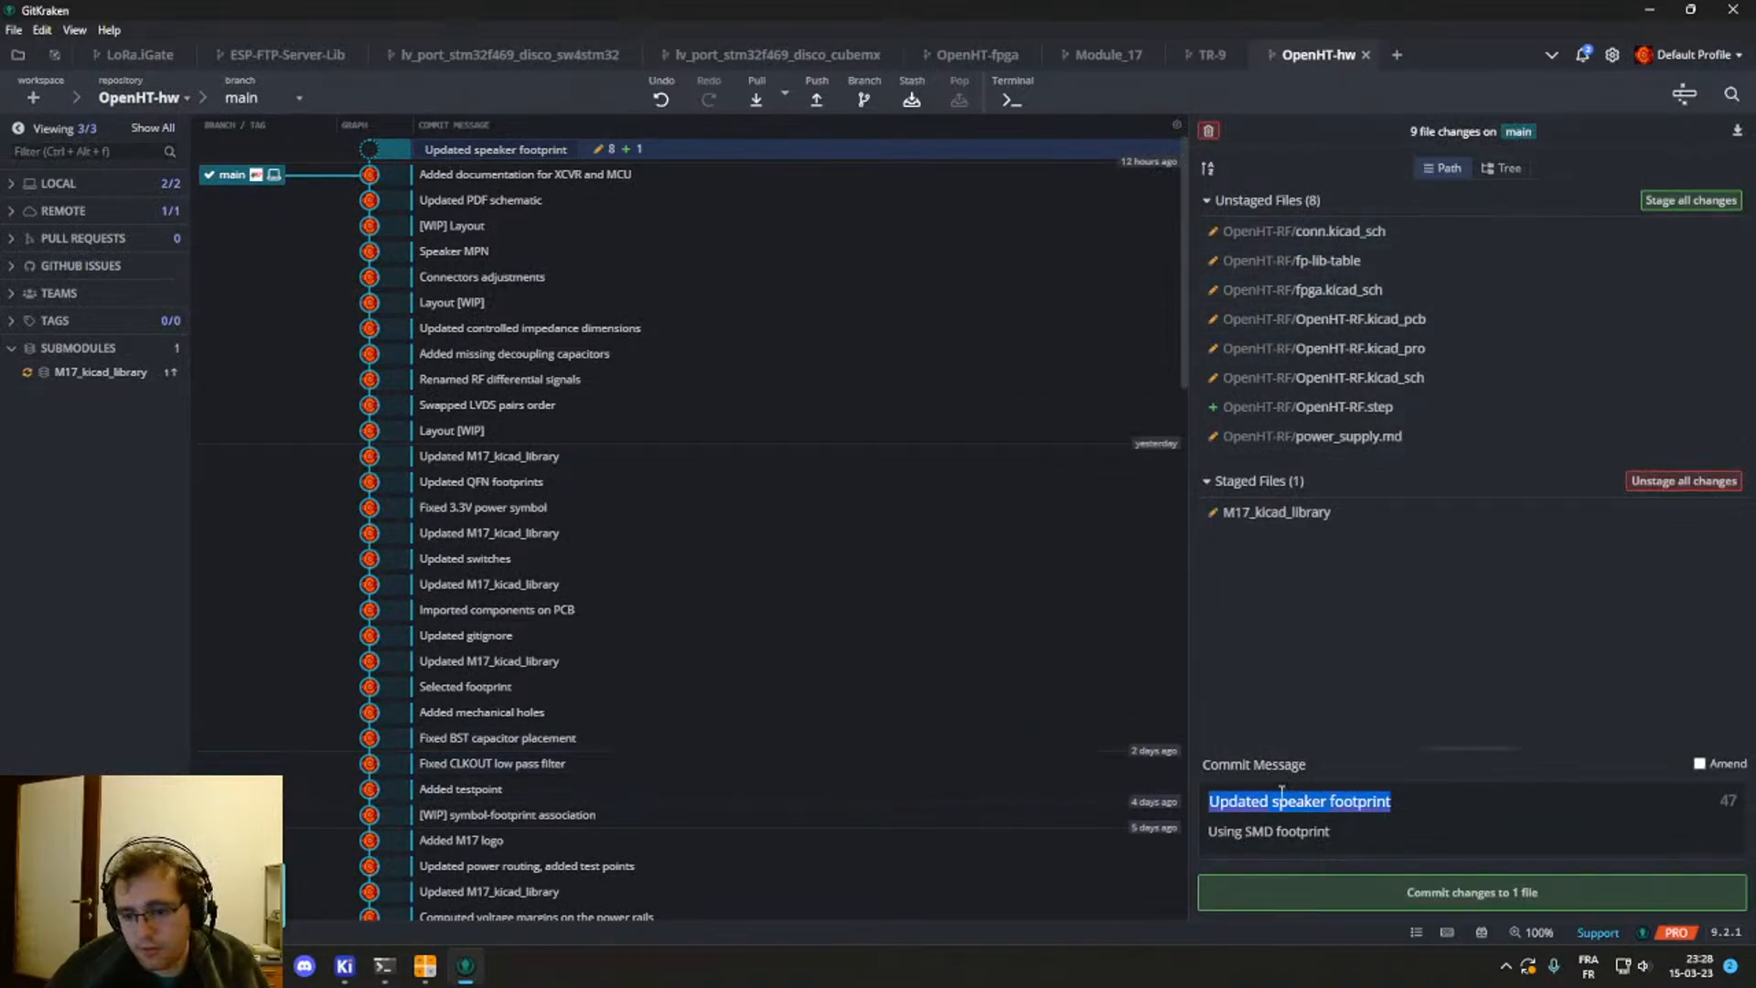
key("BackSpace")
key("ctrl+a")
key("BackSpace")
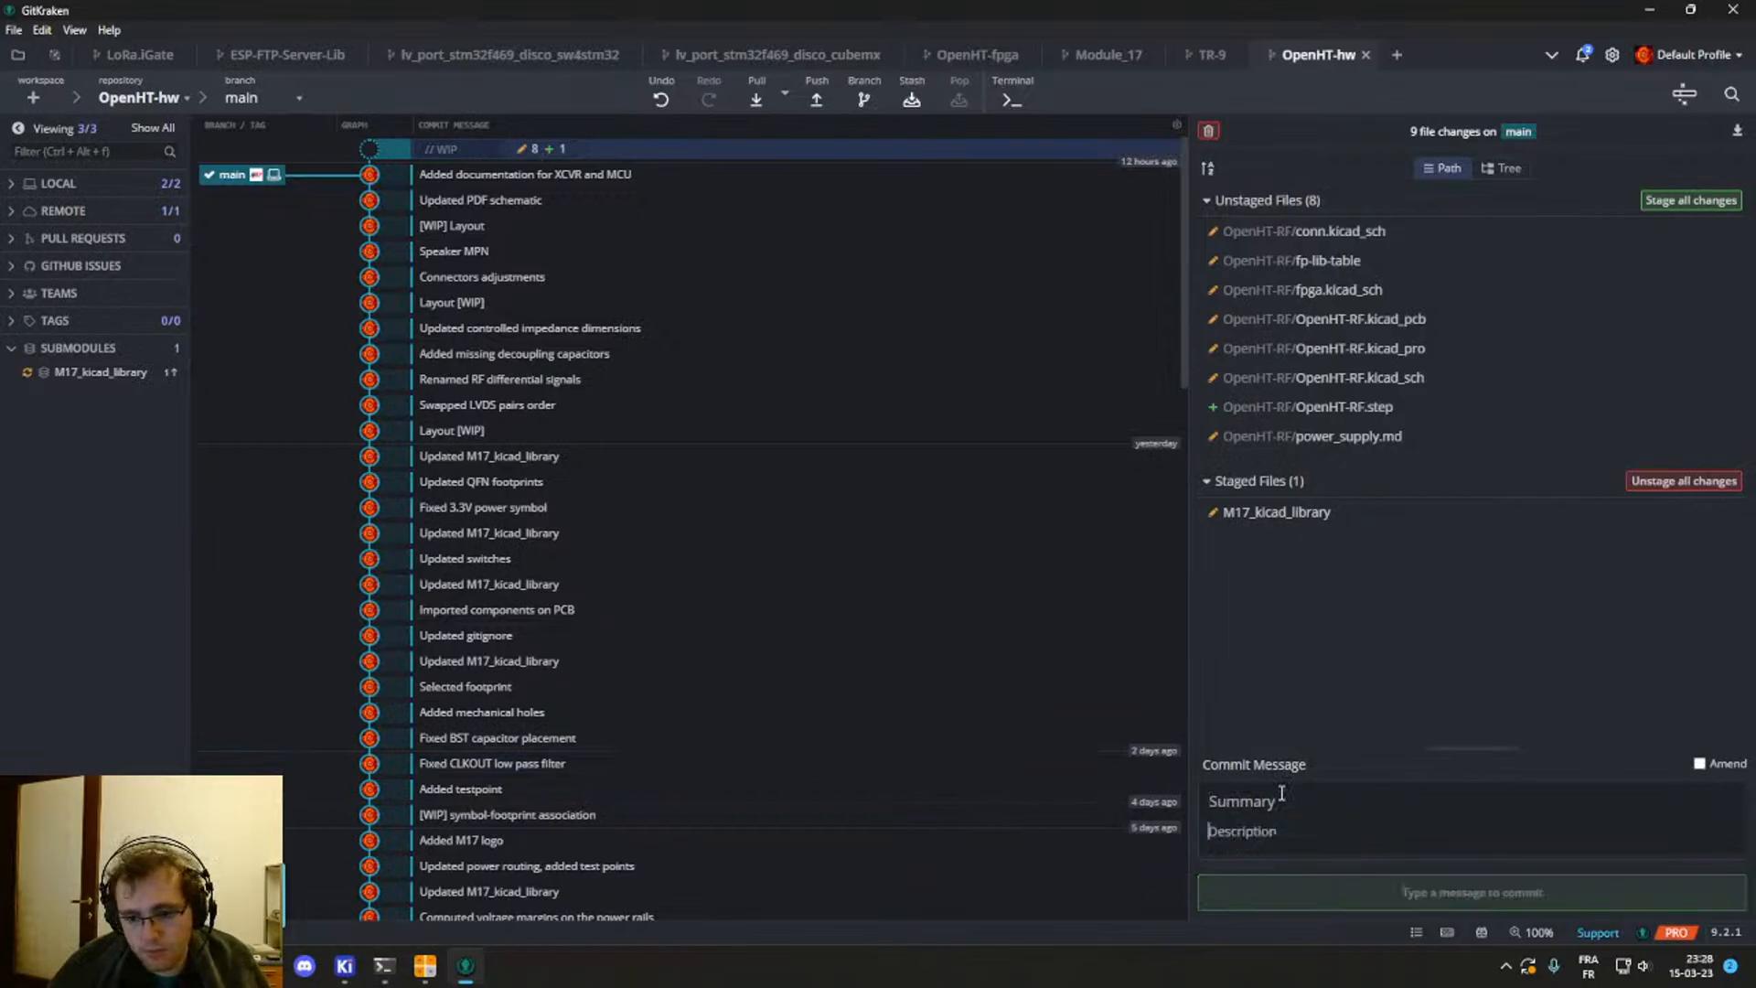
Step: Commit the staged submodule change with the summary "Updated M17_kicad_library"
type("Updated")
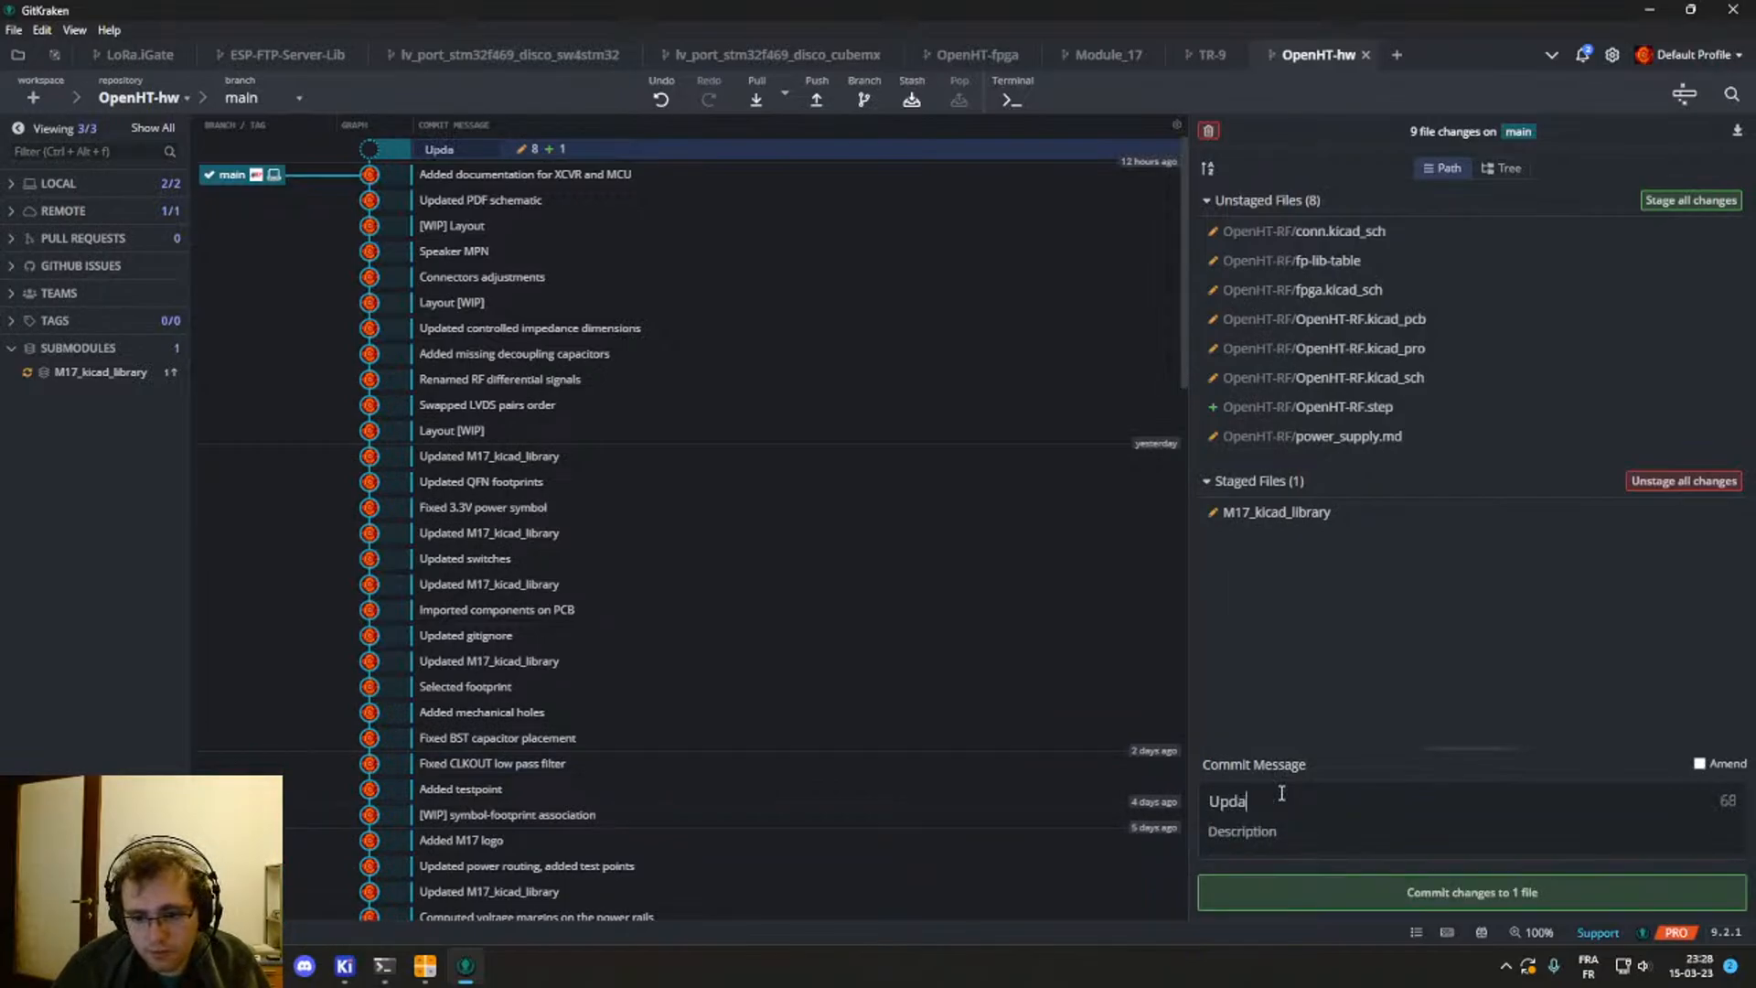
key("BackSpace")
key("BackSpace")
key("BackSpace")
type("te")
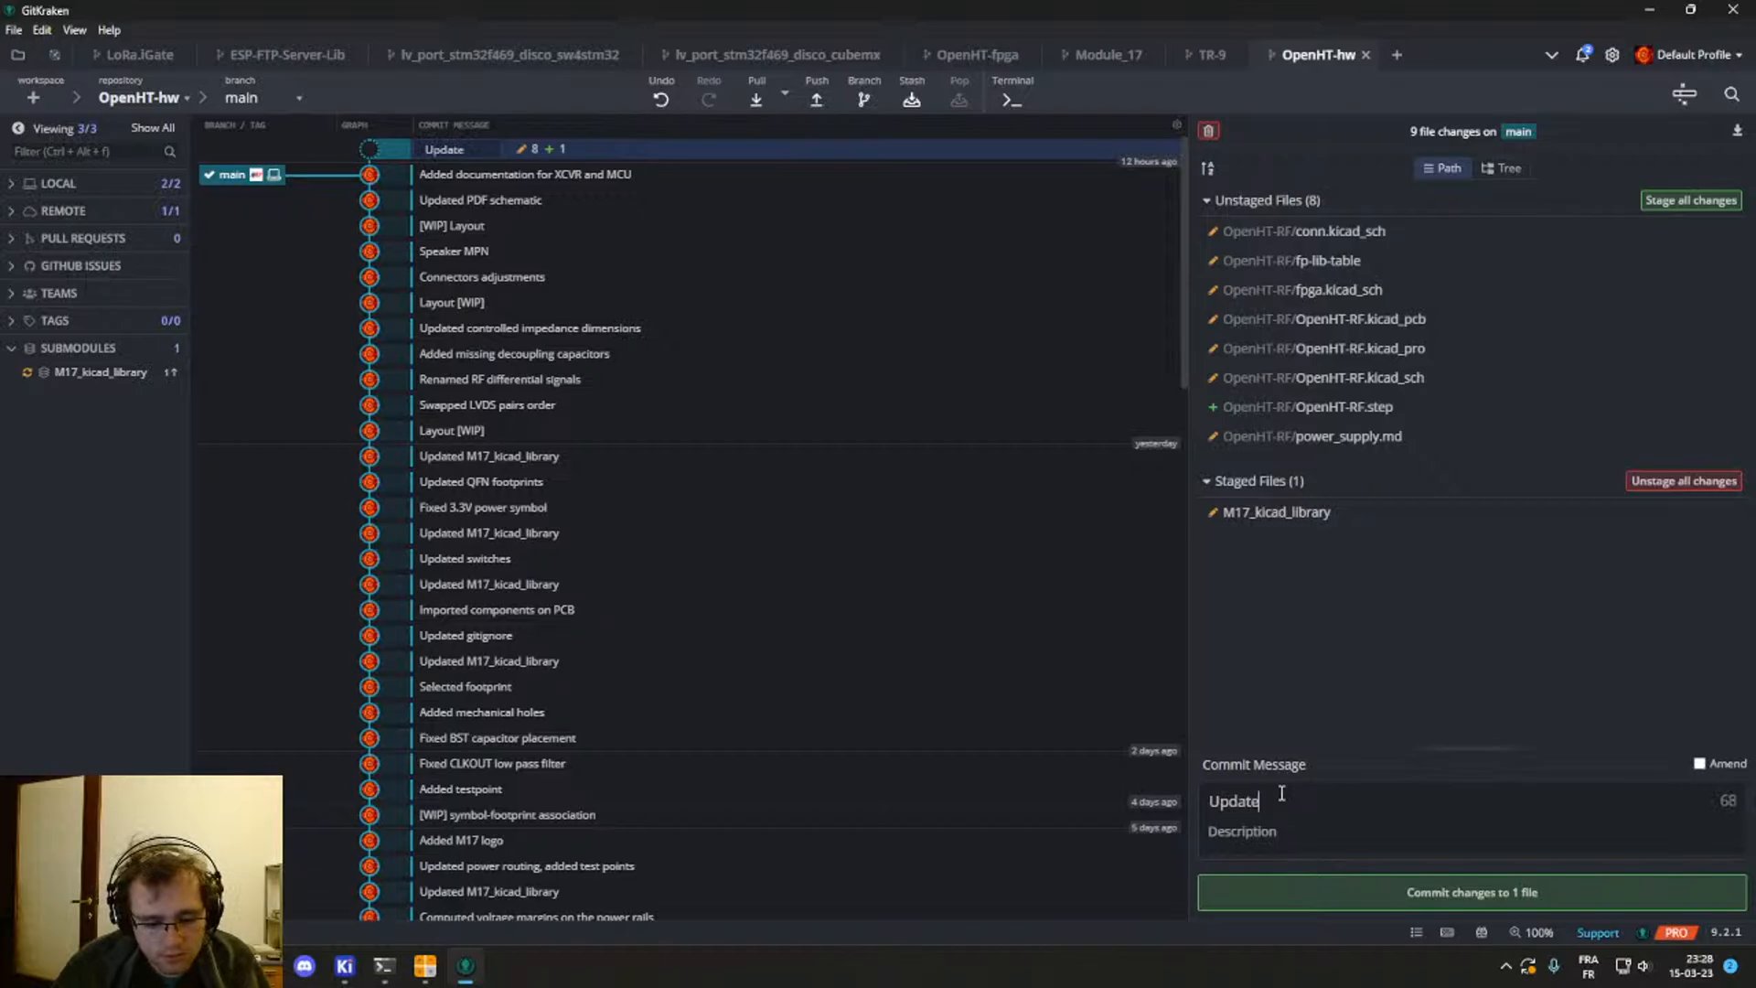
type("d M17_kicad_library")
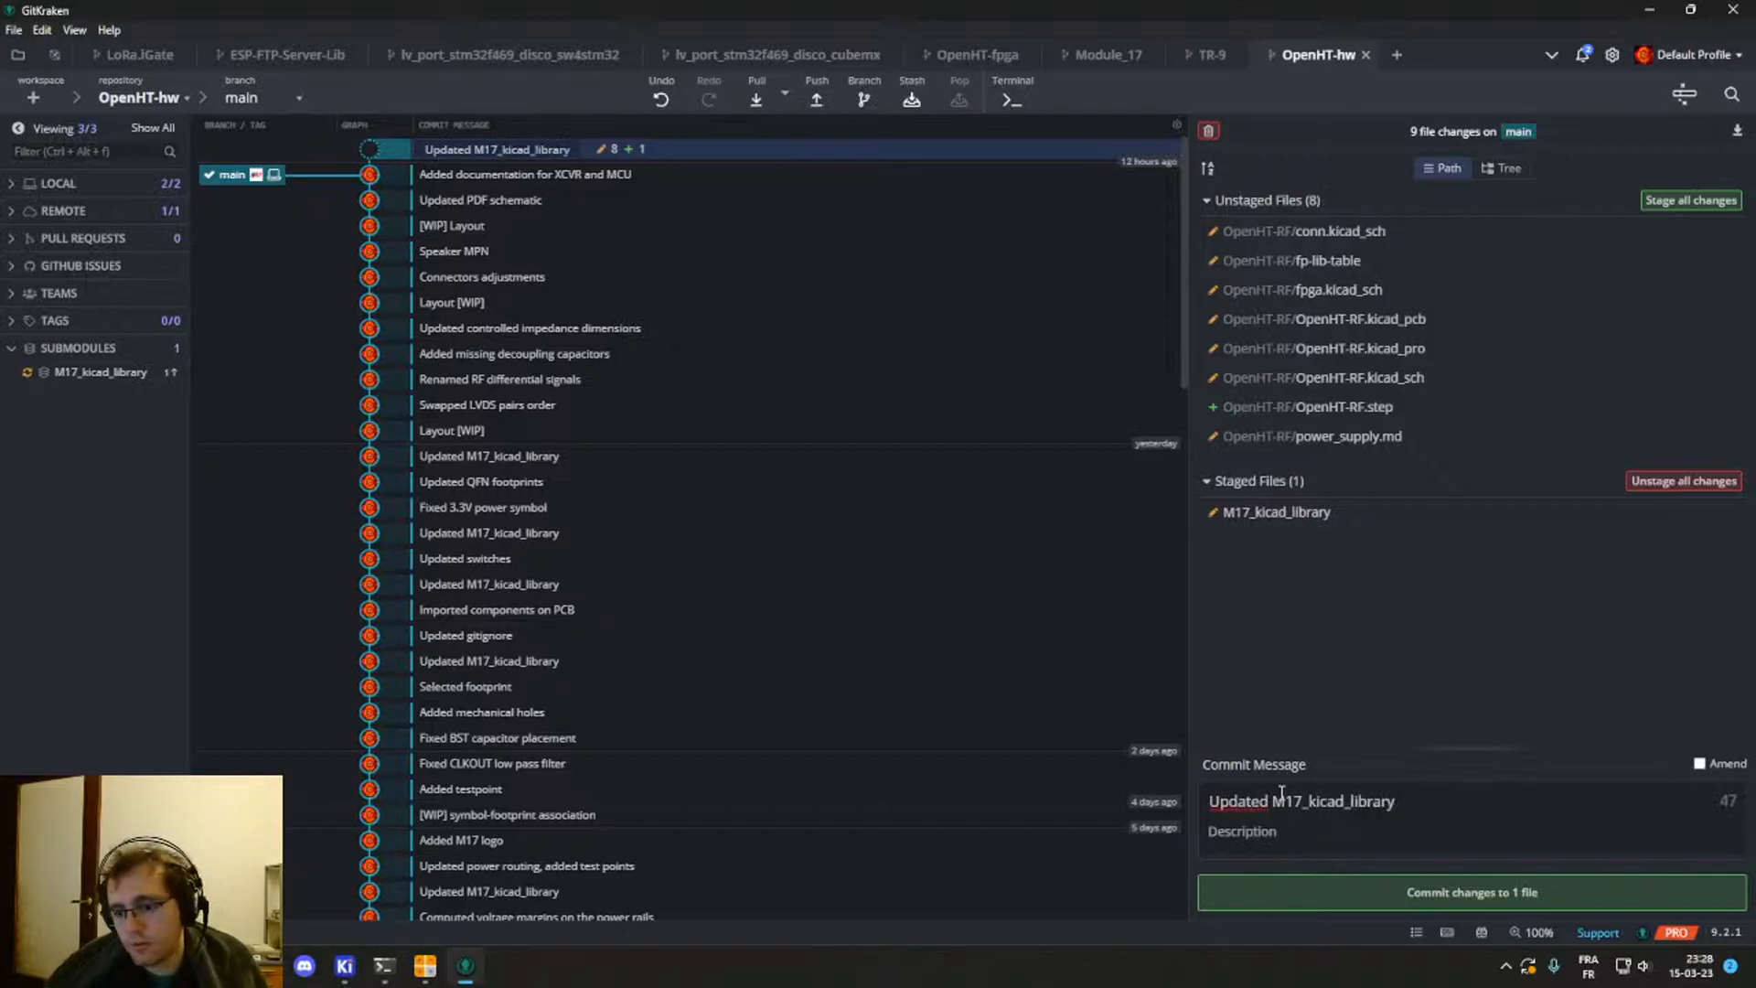
left_click(1370, 906)
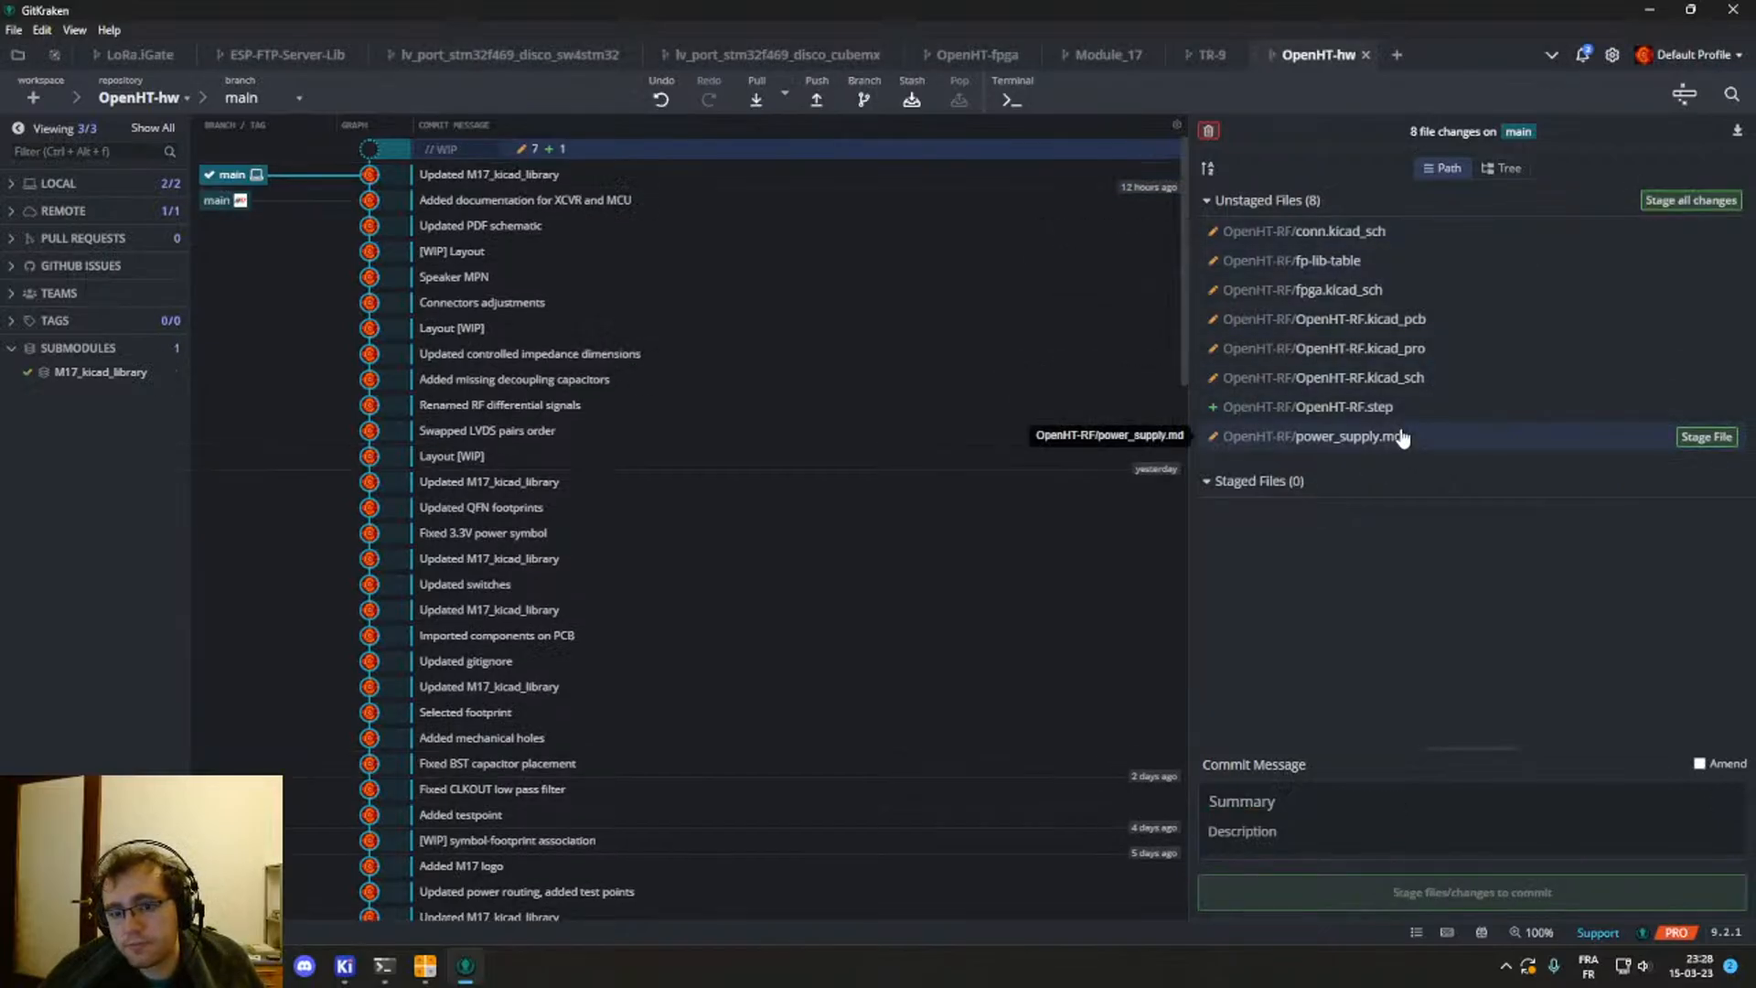
Step: Stage OpenHT-RF.kicad_sch after checking its diff, and enter the commit summary "Changed speaker footprint"
left_click(1463, 378)
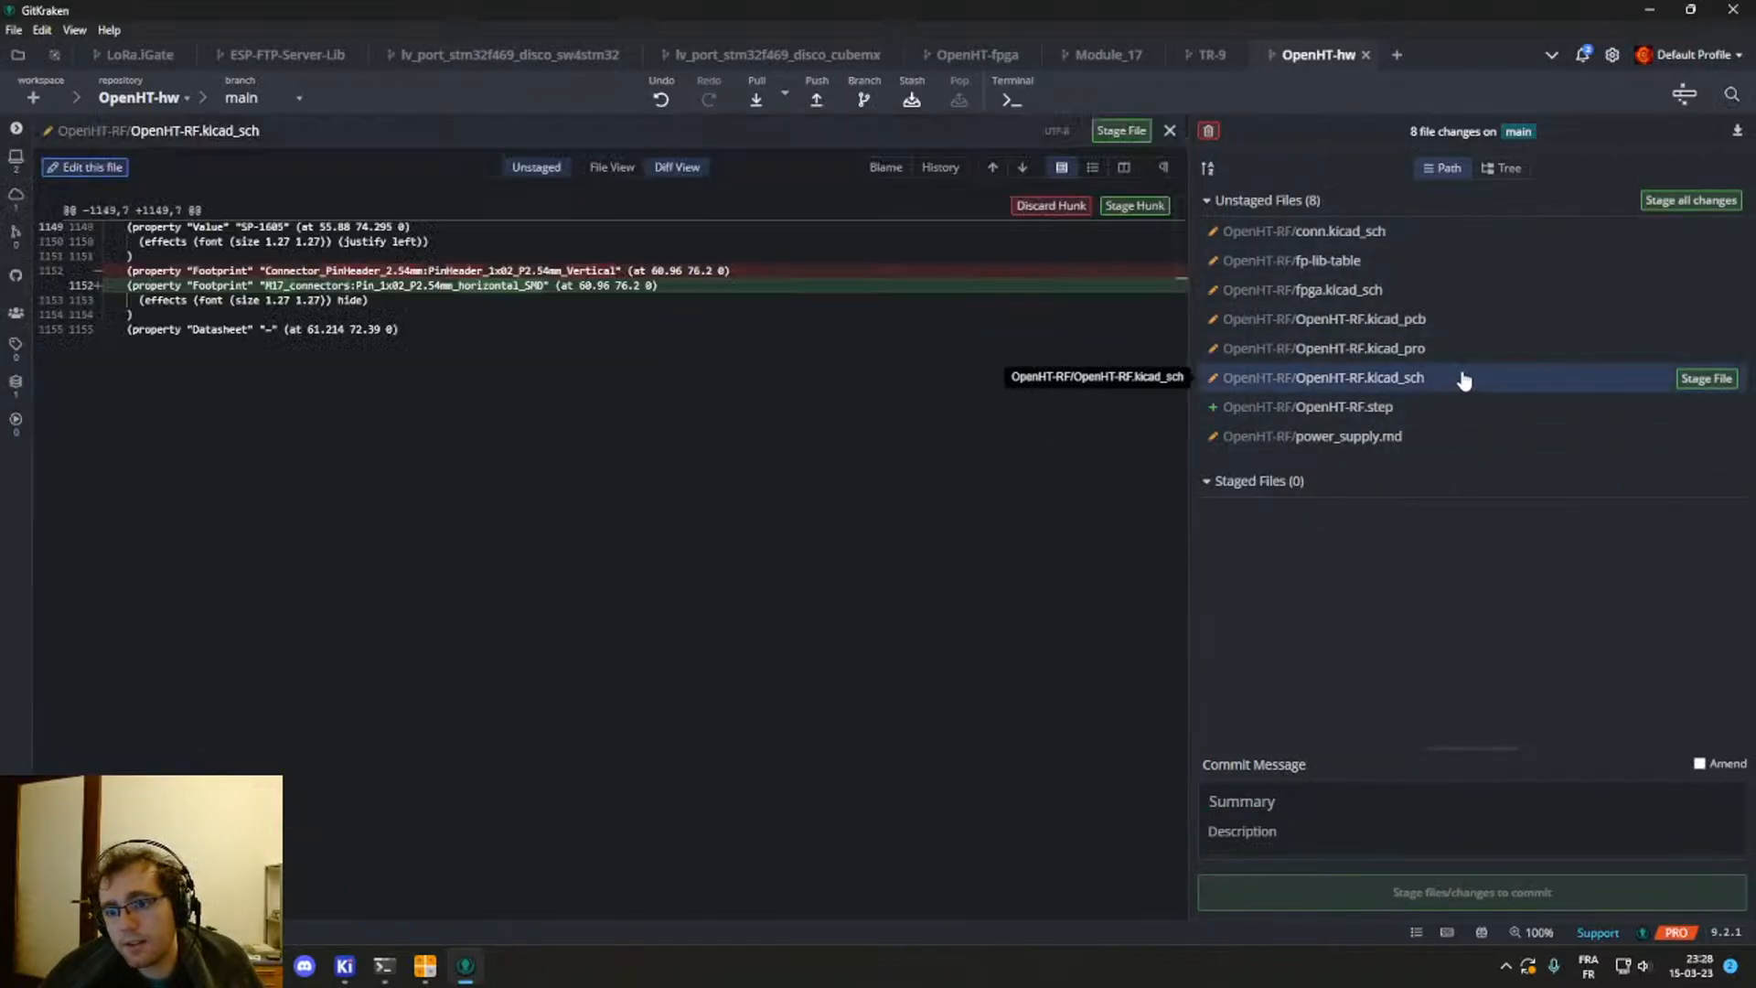
left_click(1707, 378)
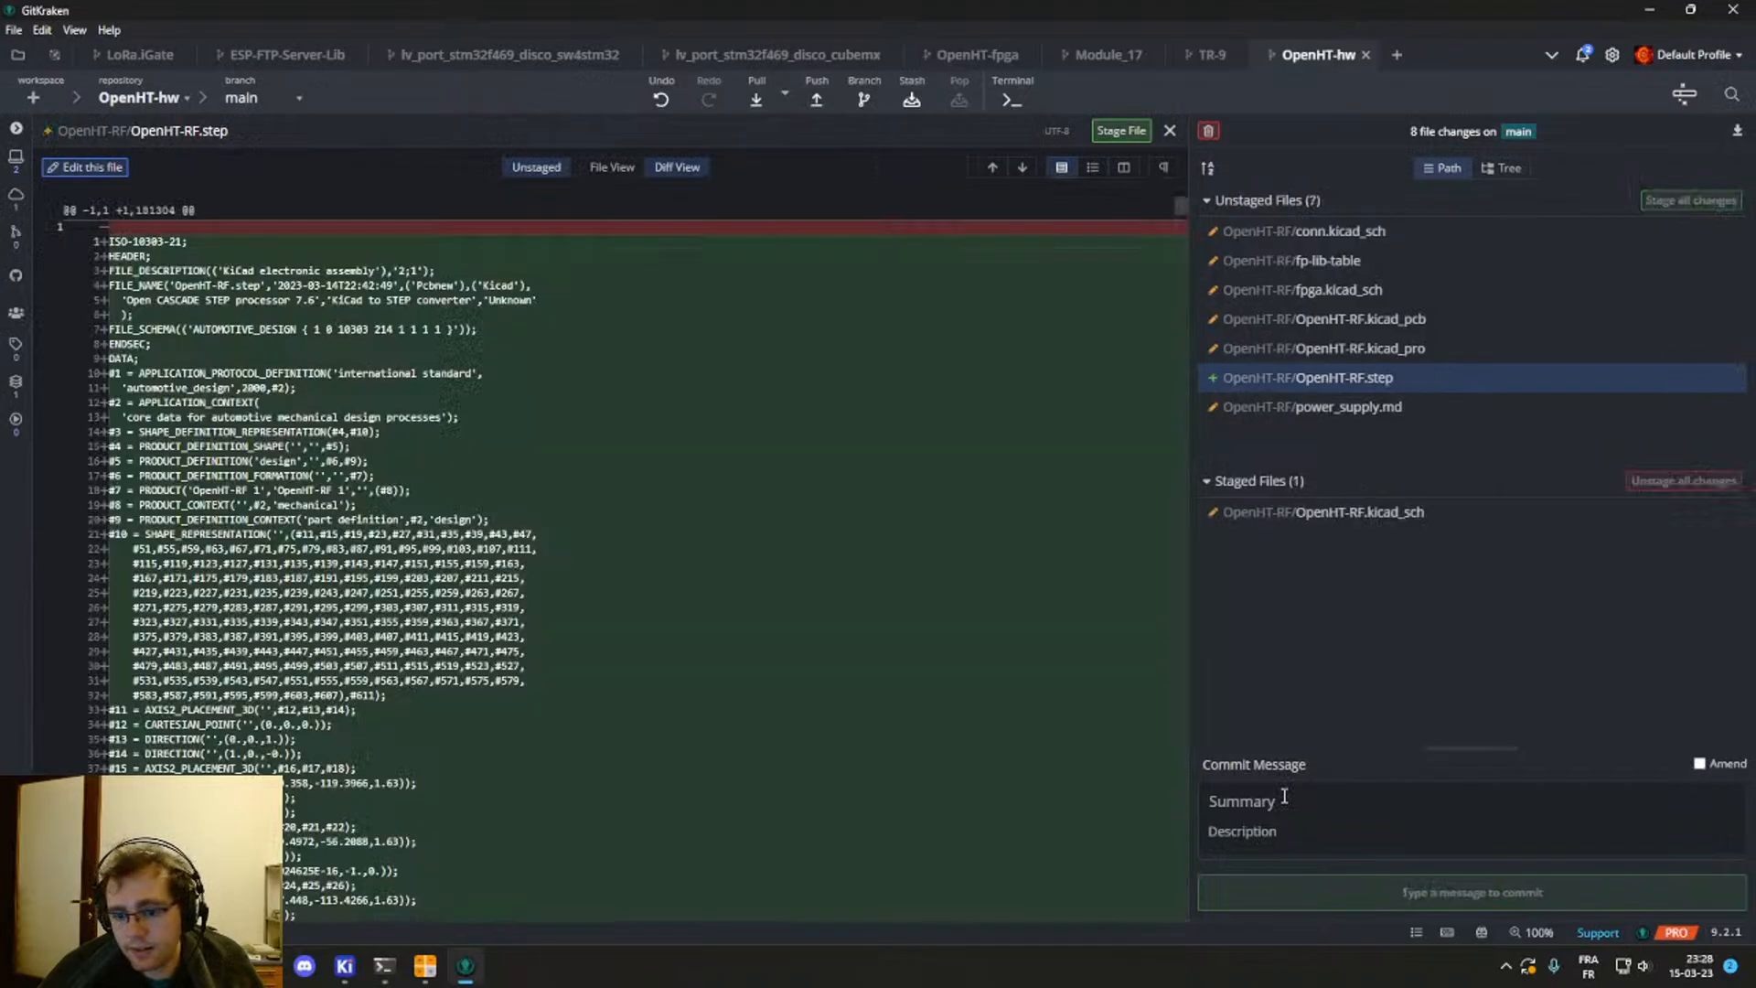
left_click(1284, 799)
type("Updated")
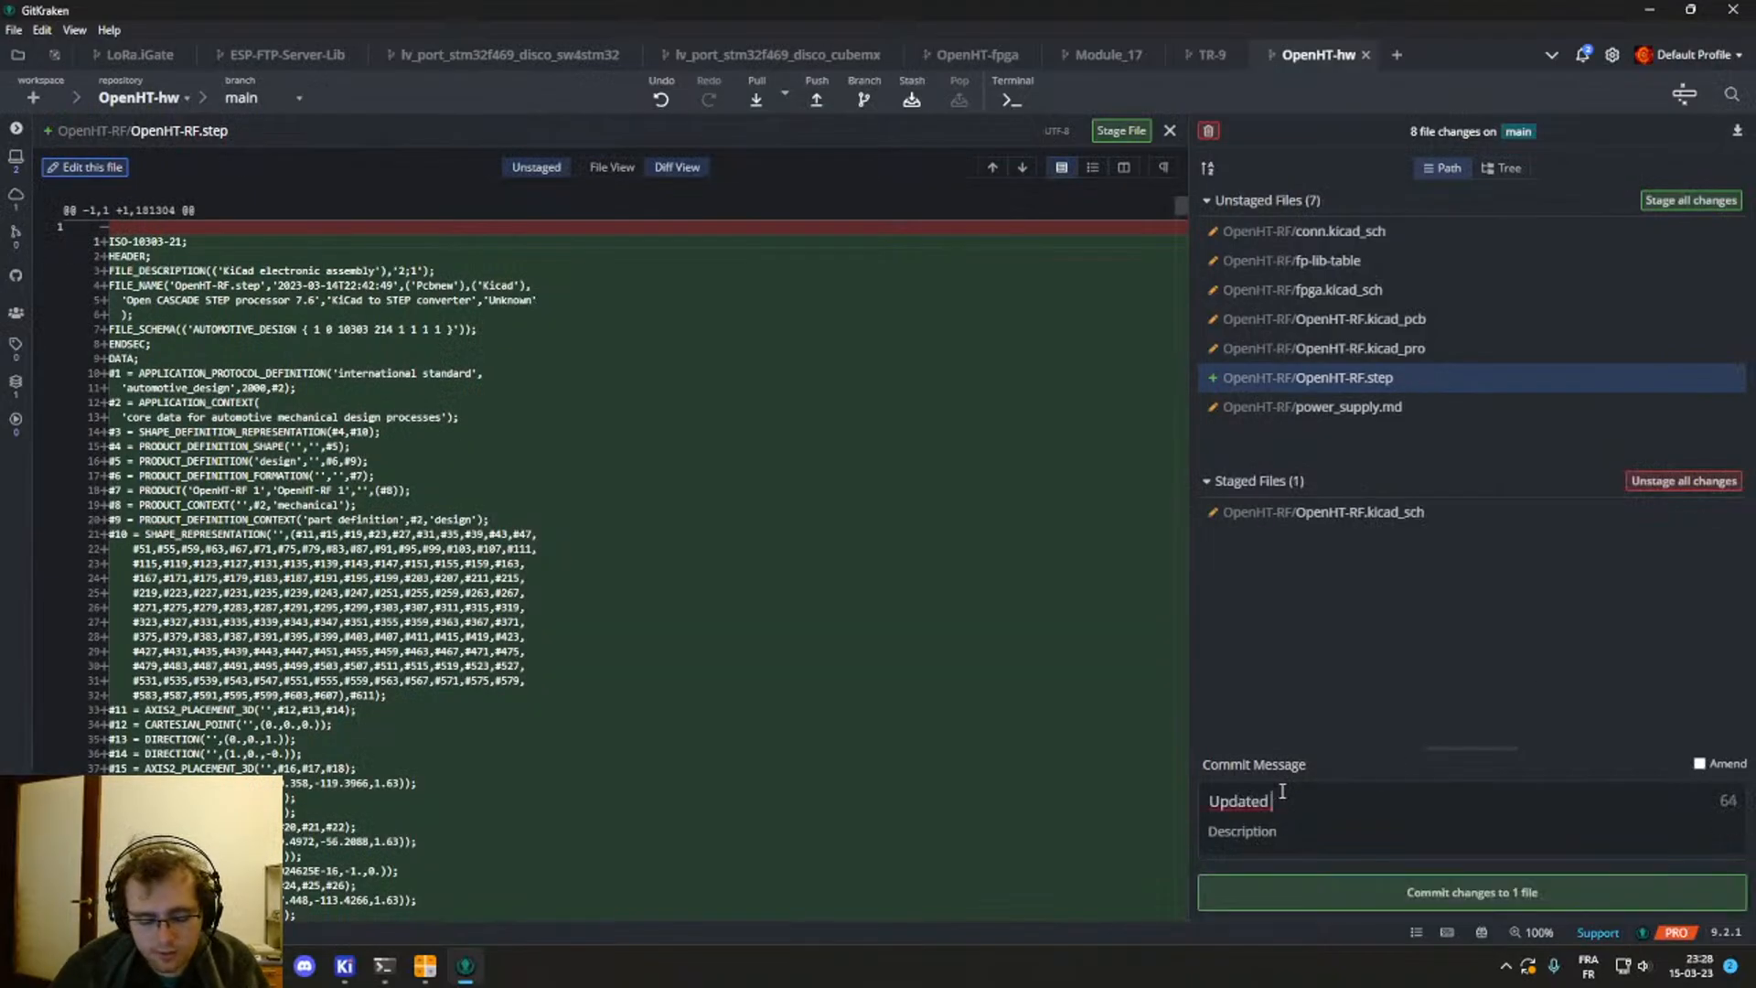
key("BackSpace")
key("BackSpace")
key("BackSpace")
key("BackSpace")
key("BackSpace")
key("BackSpace")
key("BackSpace")
key("BackSpace")
type("Changed sp")
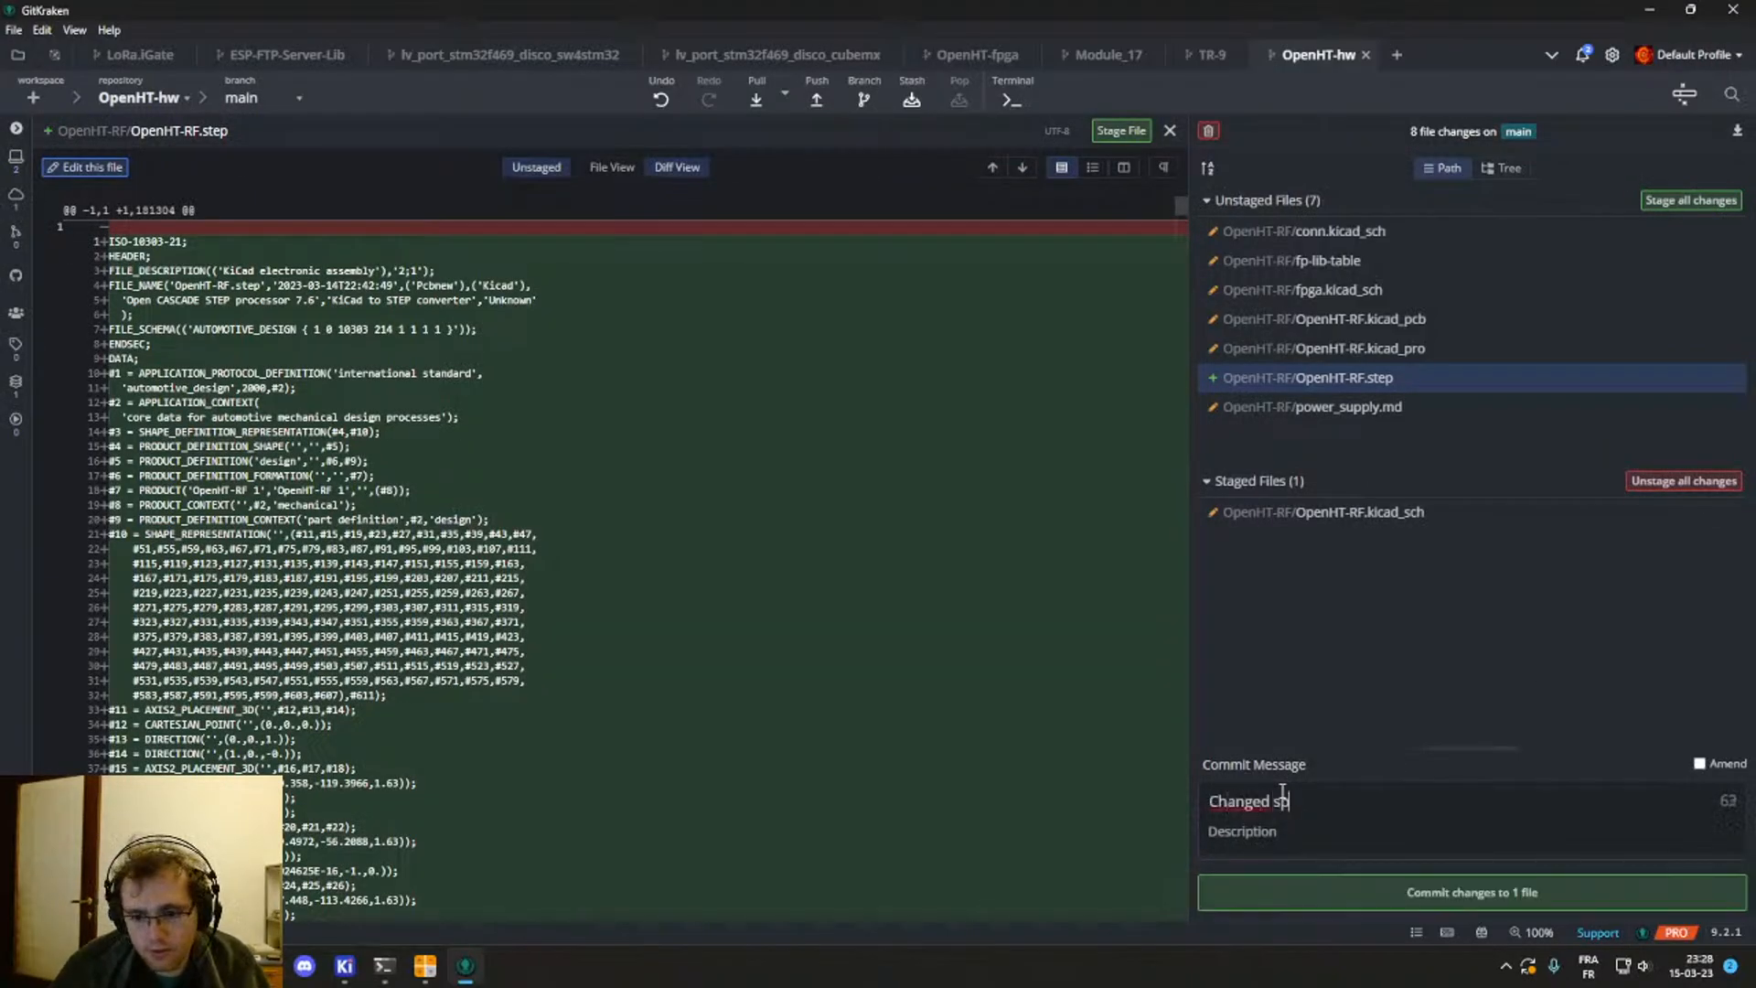
type("eaker footp")
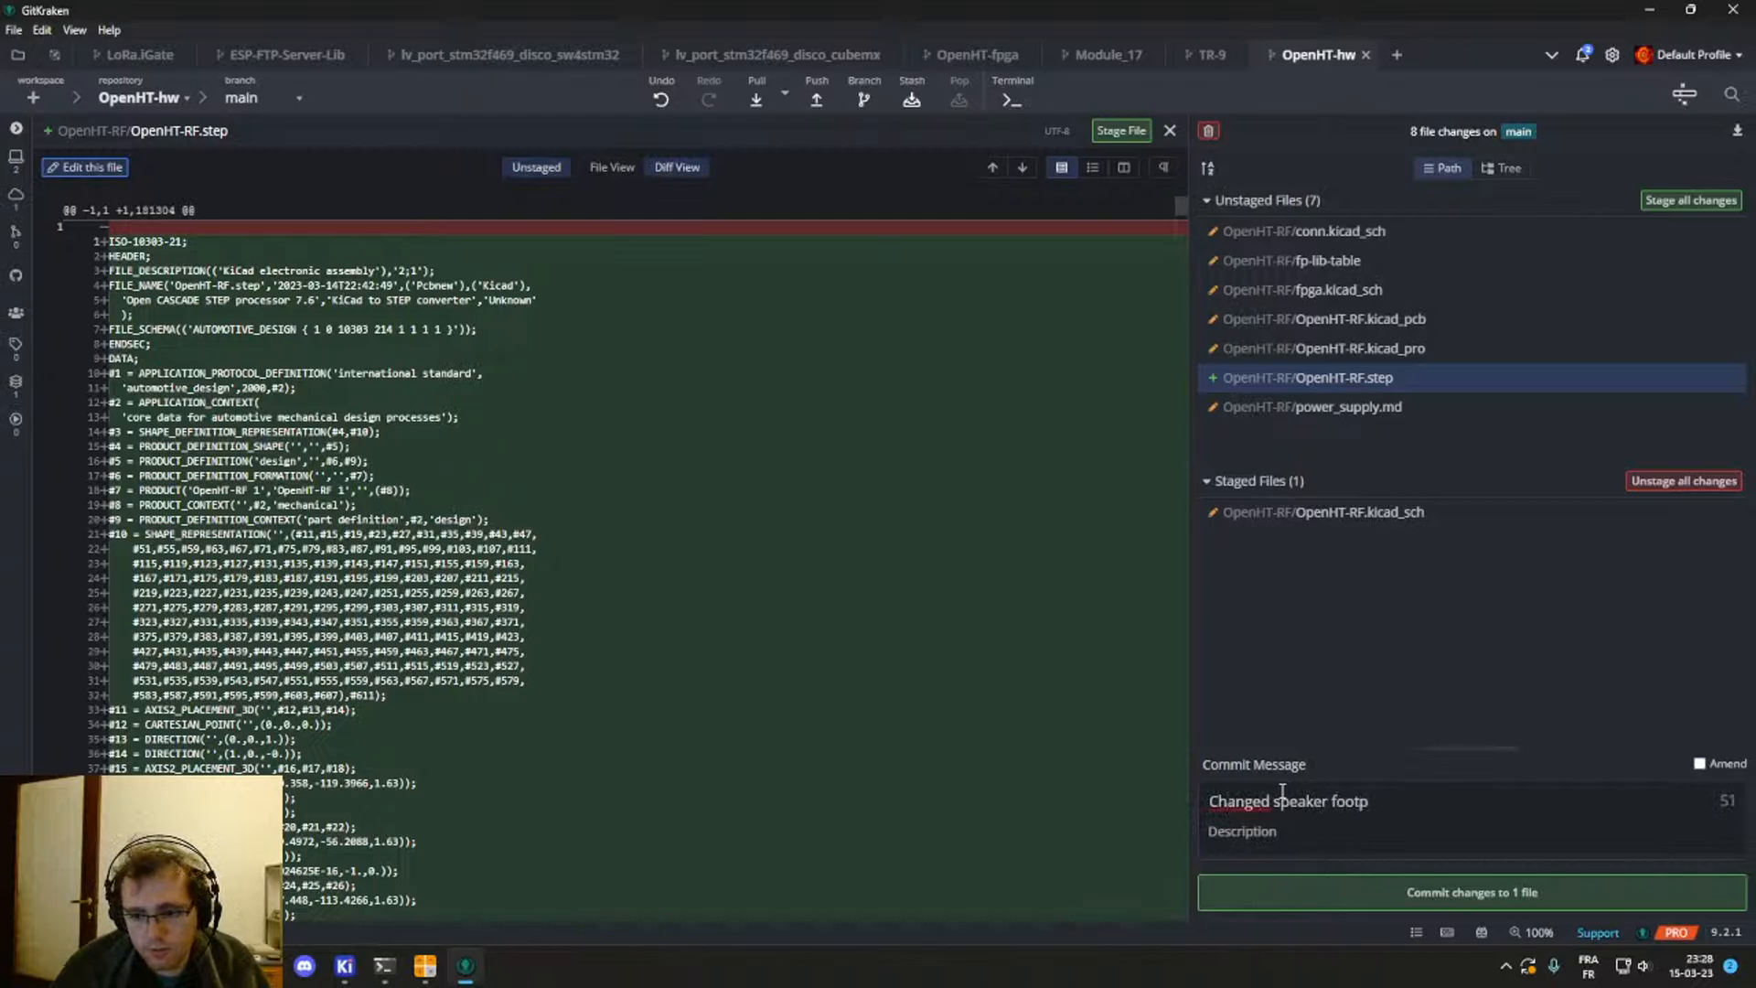
type("rint")
Step: Add the description "Using SMD footprint" and commit the staged schematic
key("Tab")
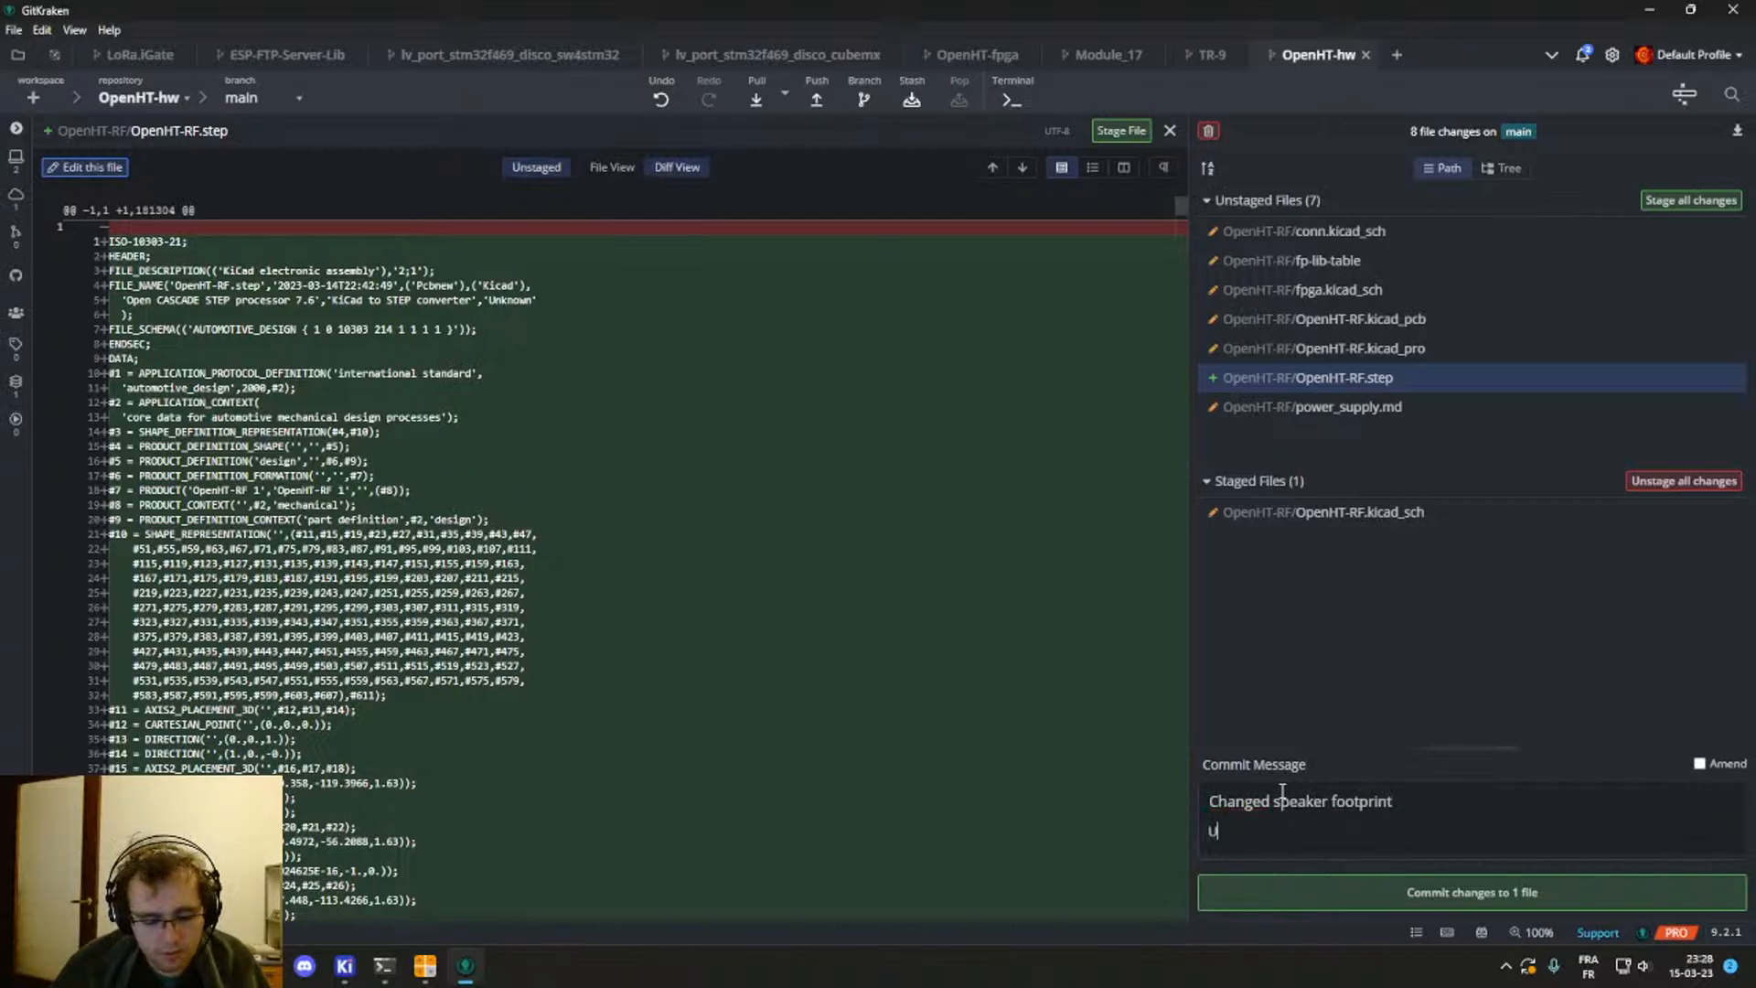
type("Using SMD footprint")
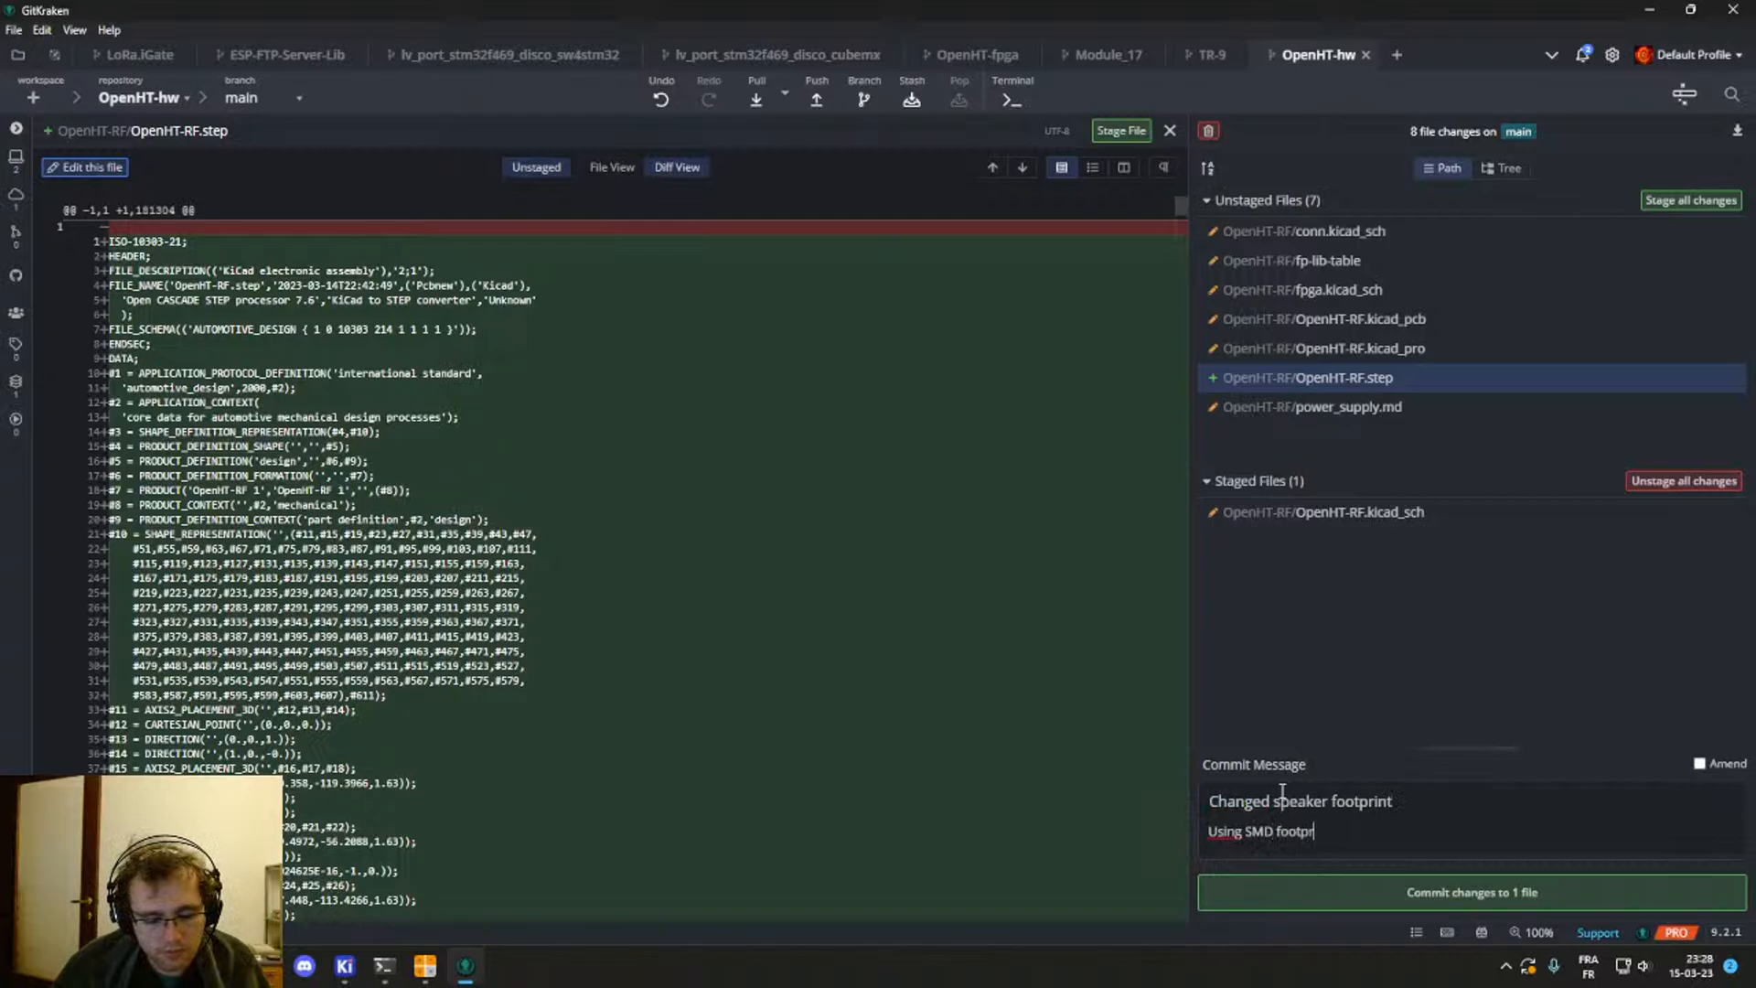
left_click(1345, 898)
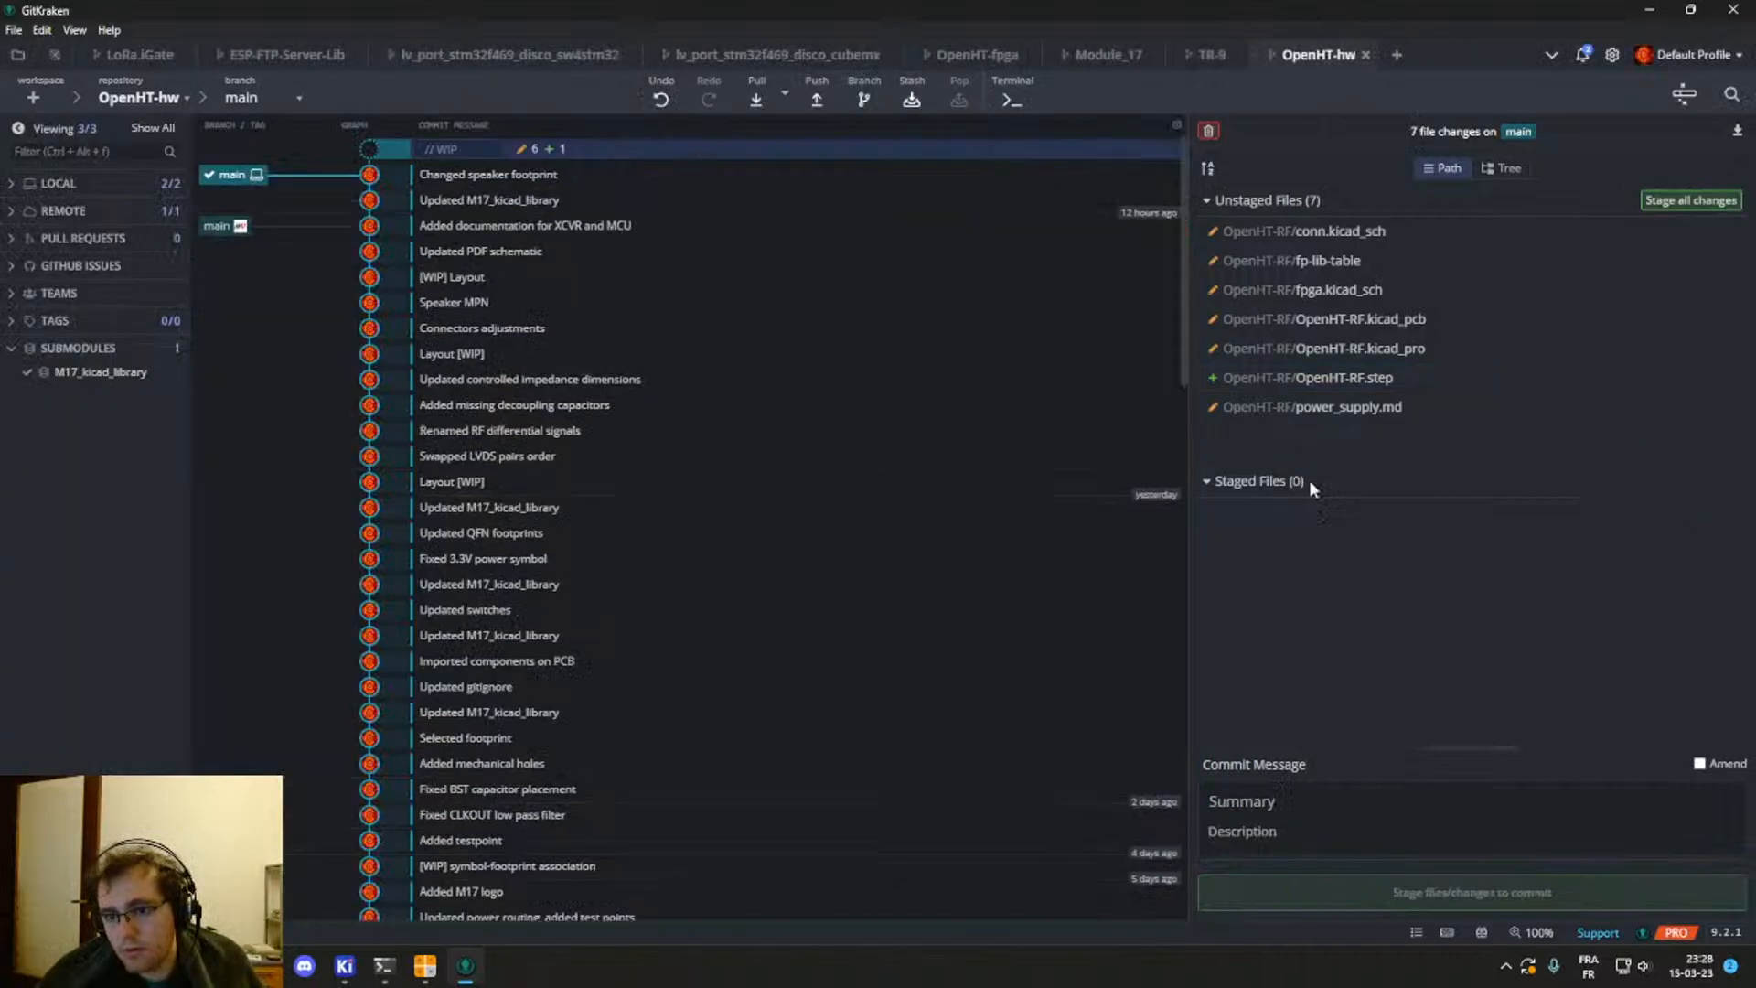
Step: Review the diffs of the remaining changed files up to OpenHT-RF.kicad_pro, and stage OpenHT-RF.kicad_pro
left_click(1344, 406)
left_click(1349, 379)
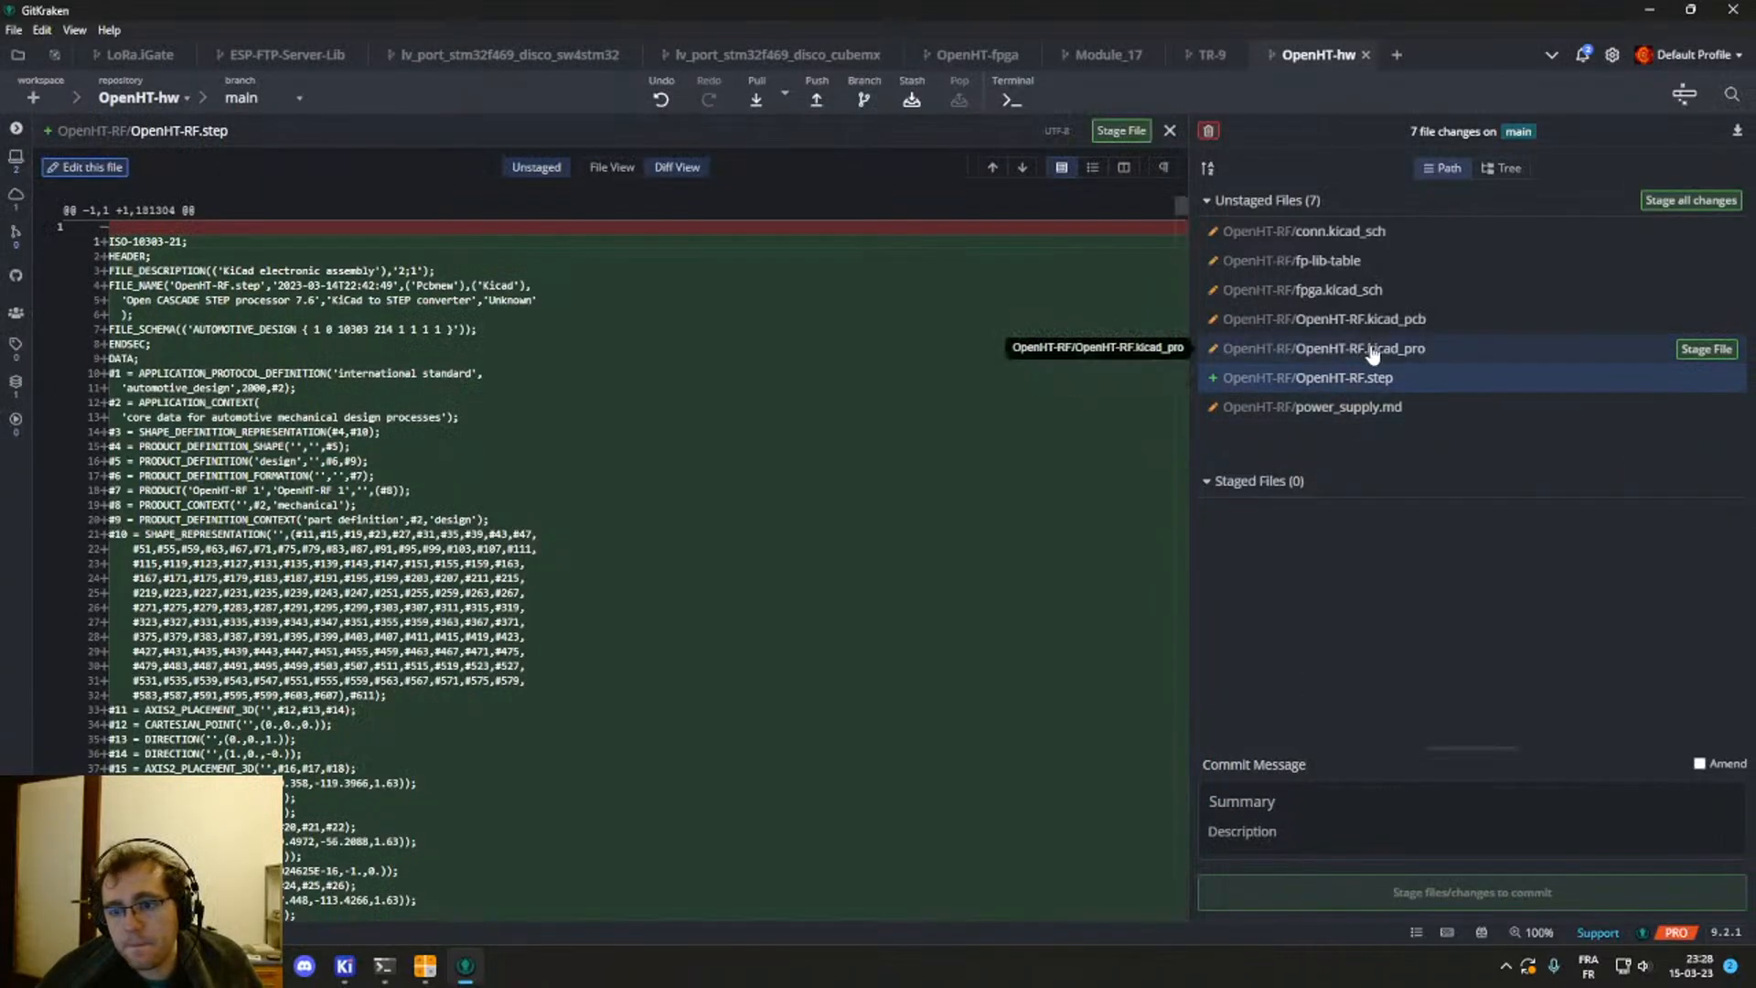
left_click(1365, 349)
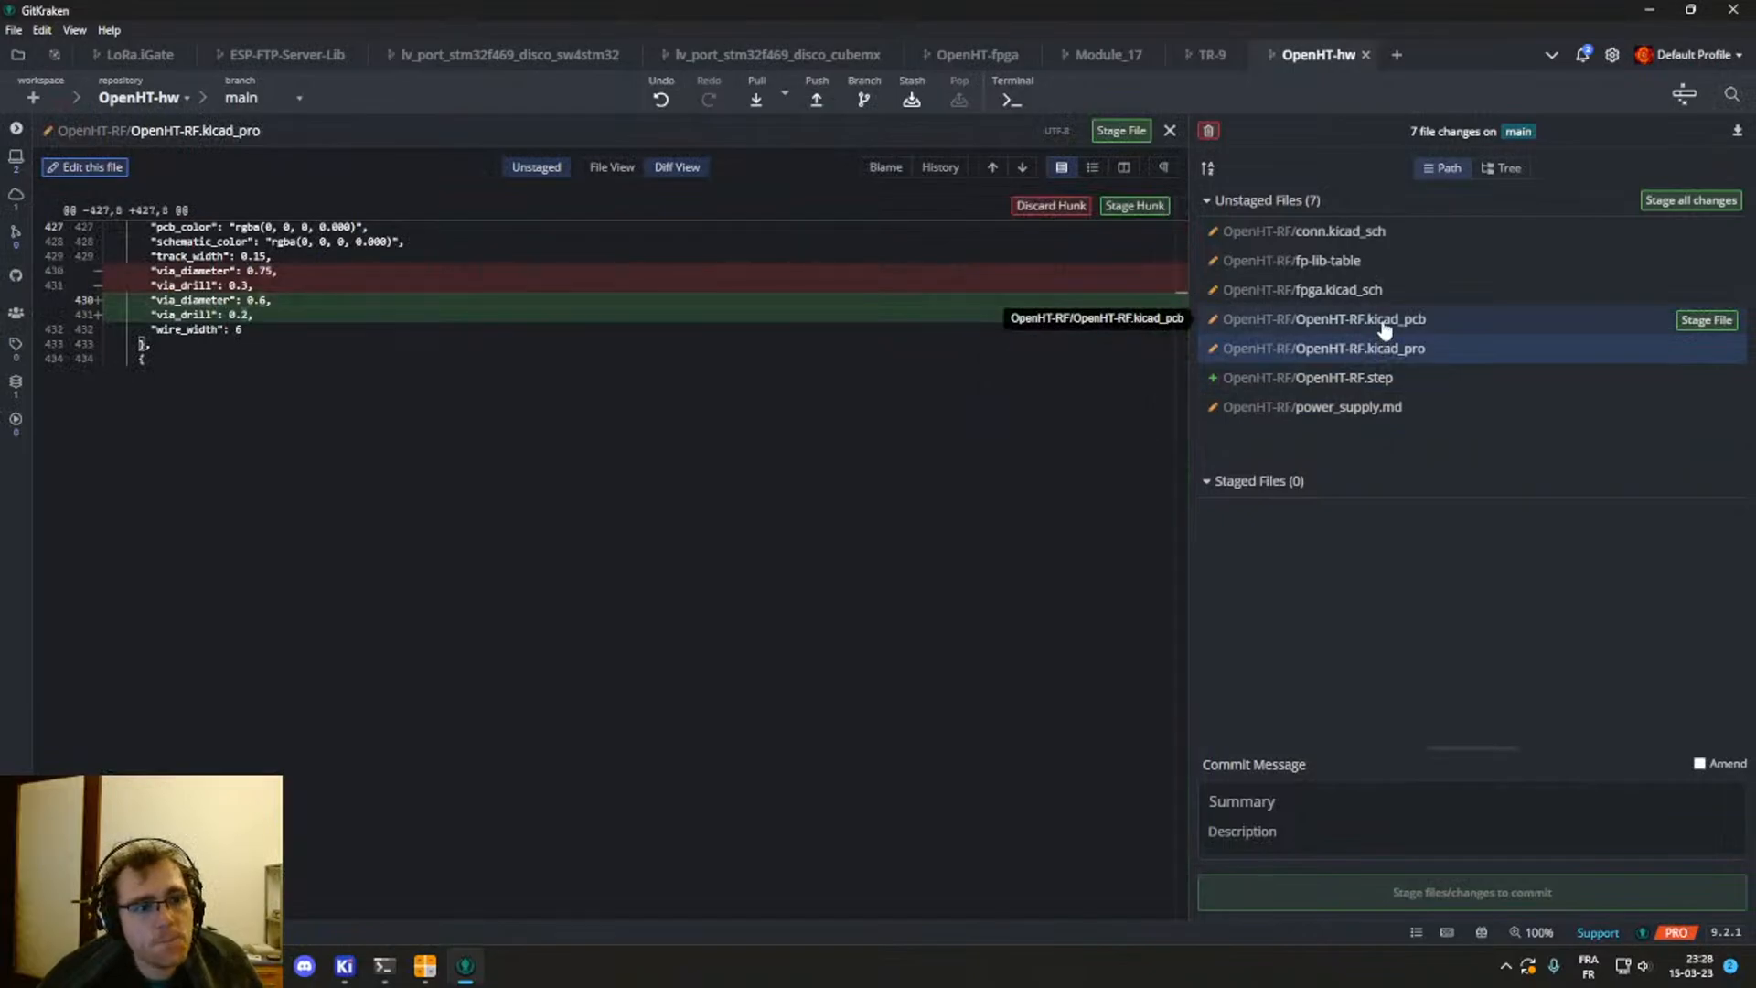
left_click(1706, 348)
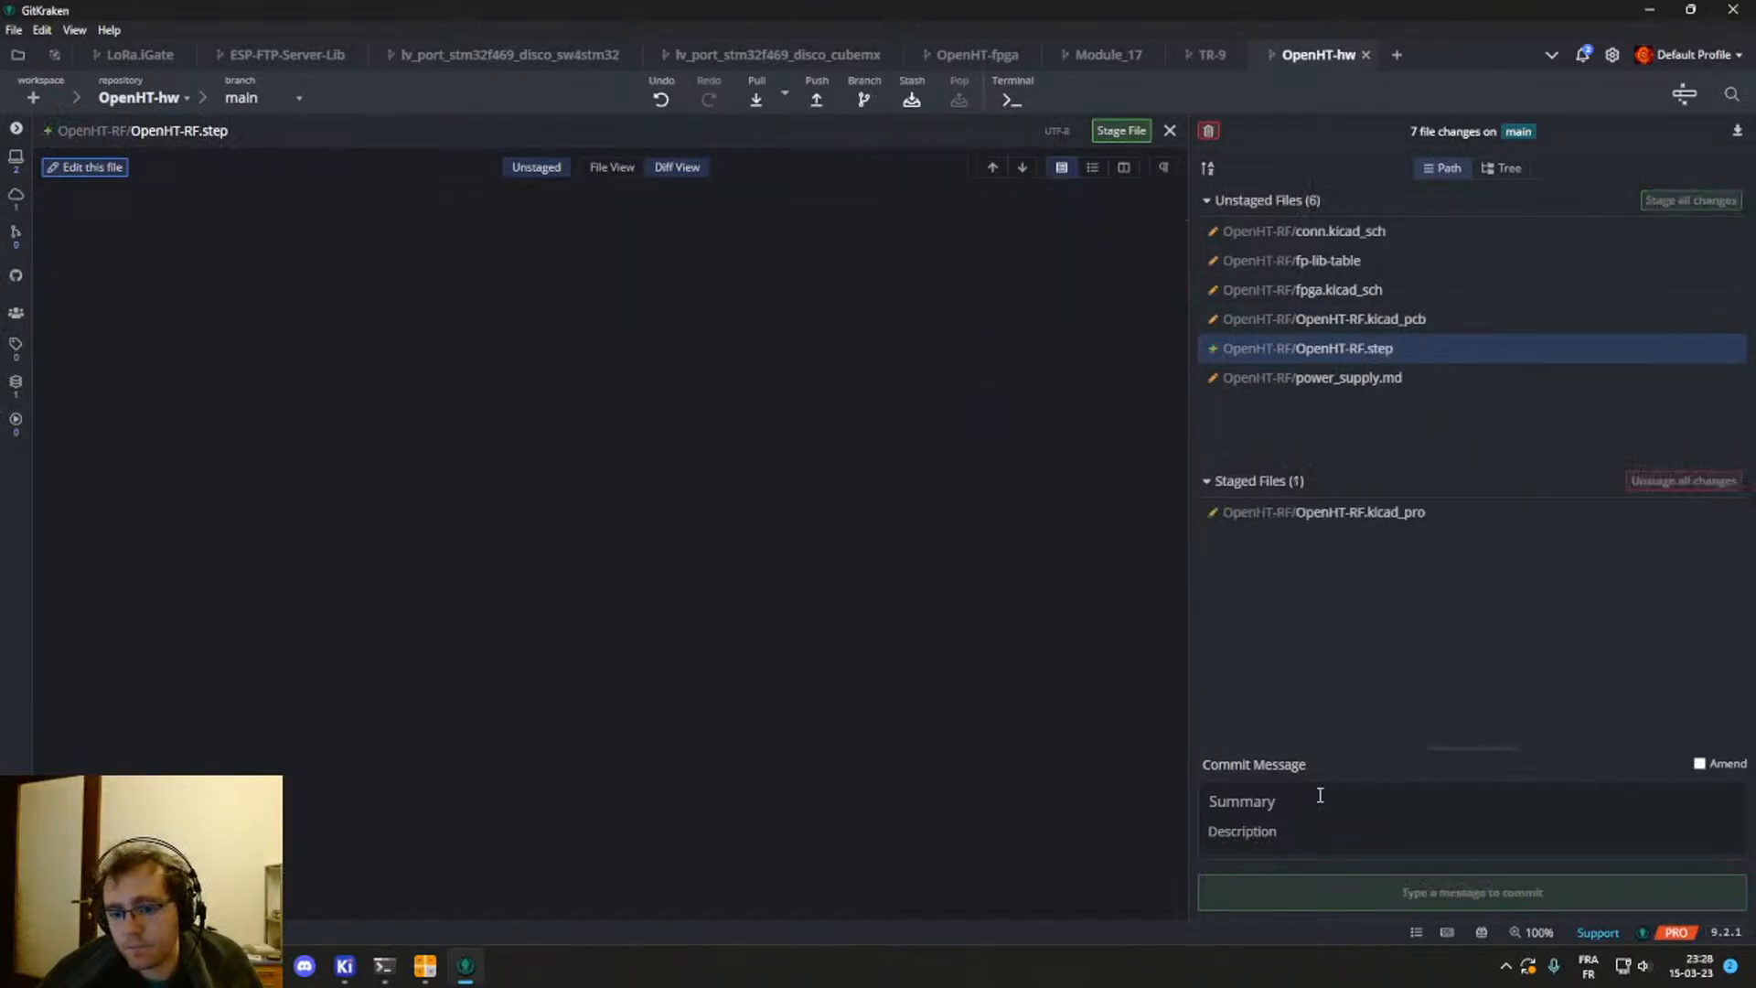
Step: Enter the commit summary "Updated default via parameters" for the staged project file
left_click(1320, 798)
type("Updated ed")
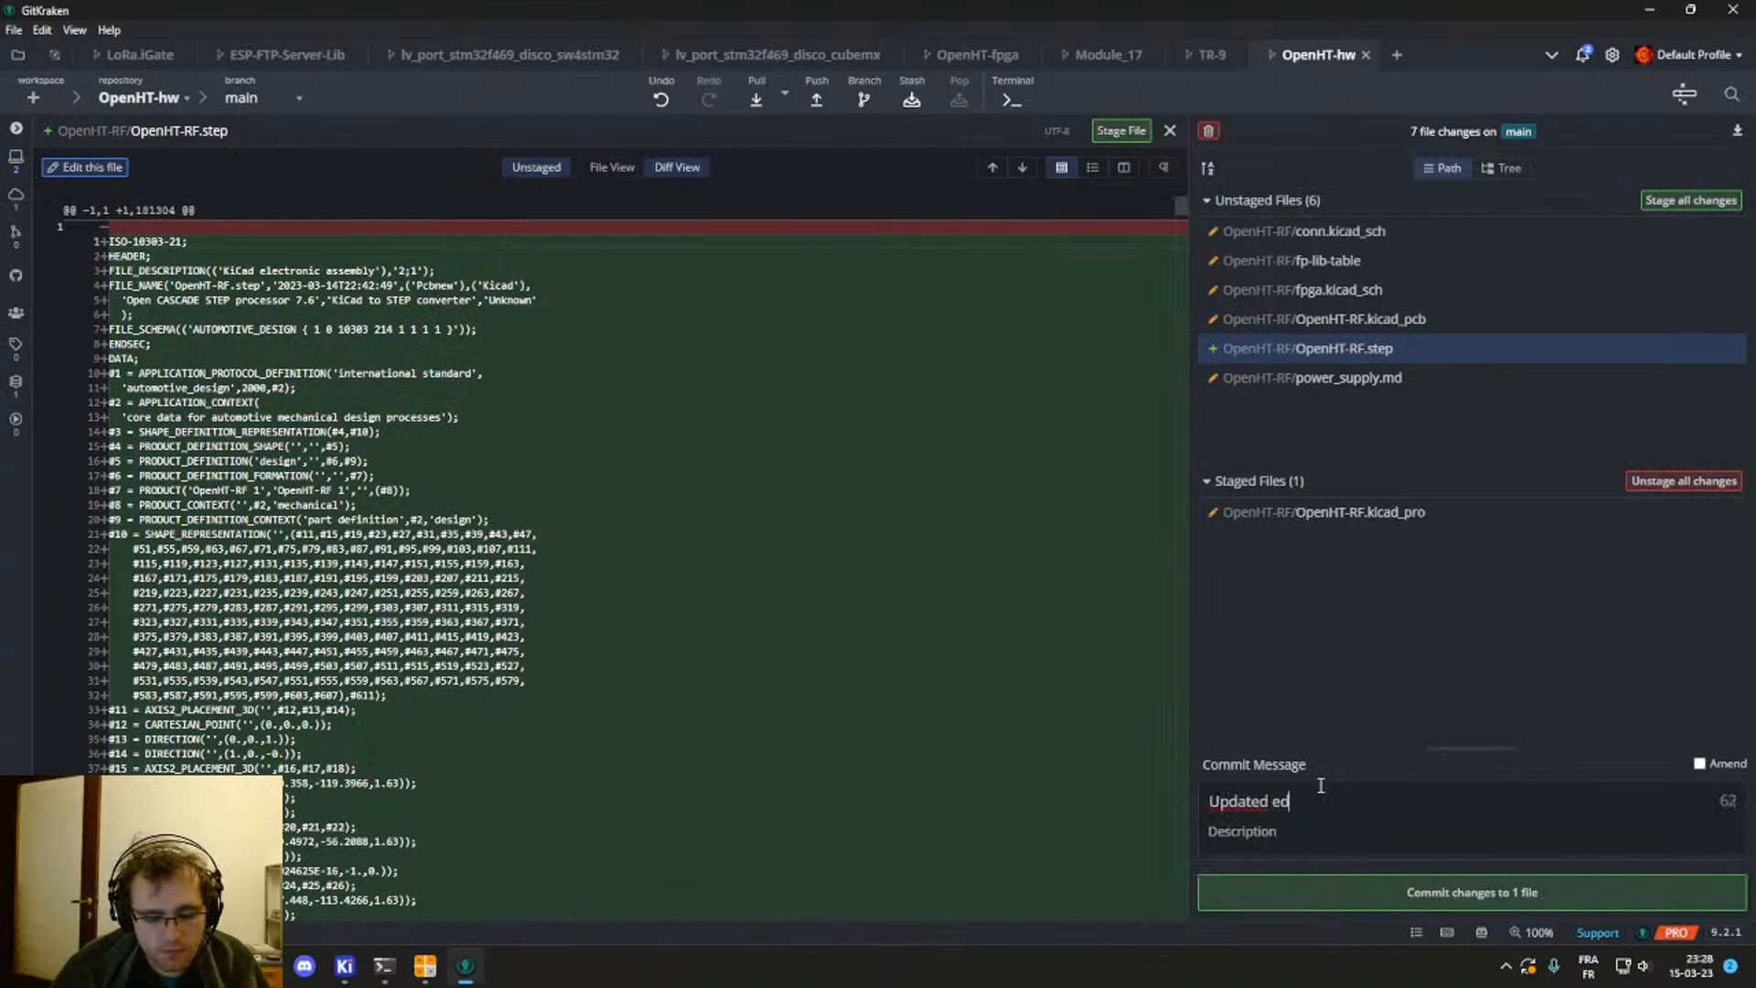
key("BackSpace")
key("BackSpace")
type("defa")
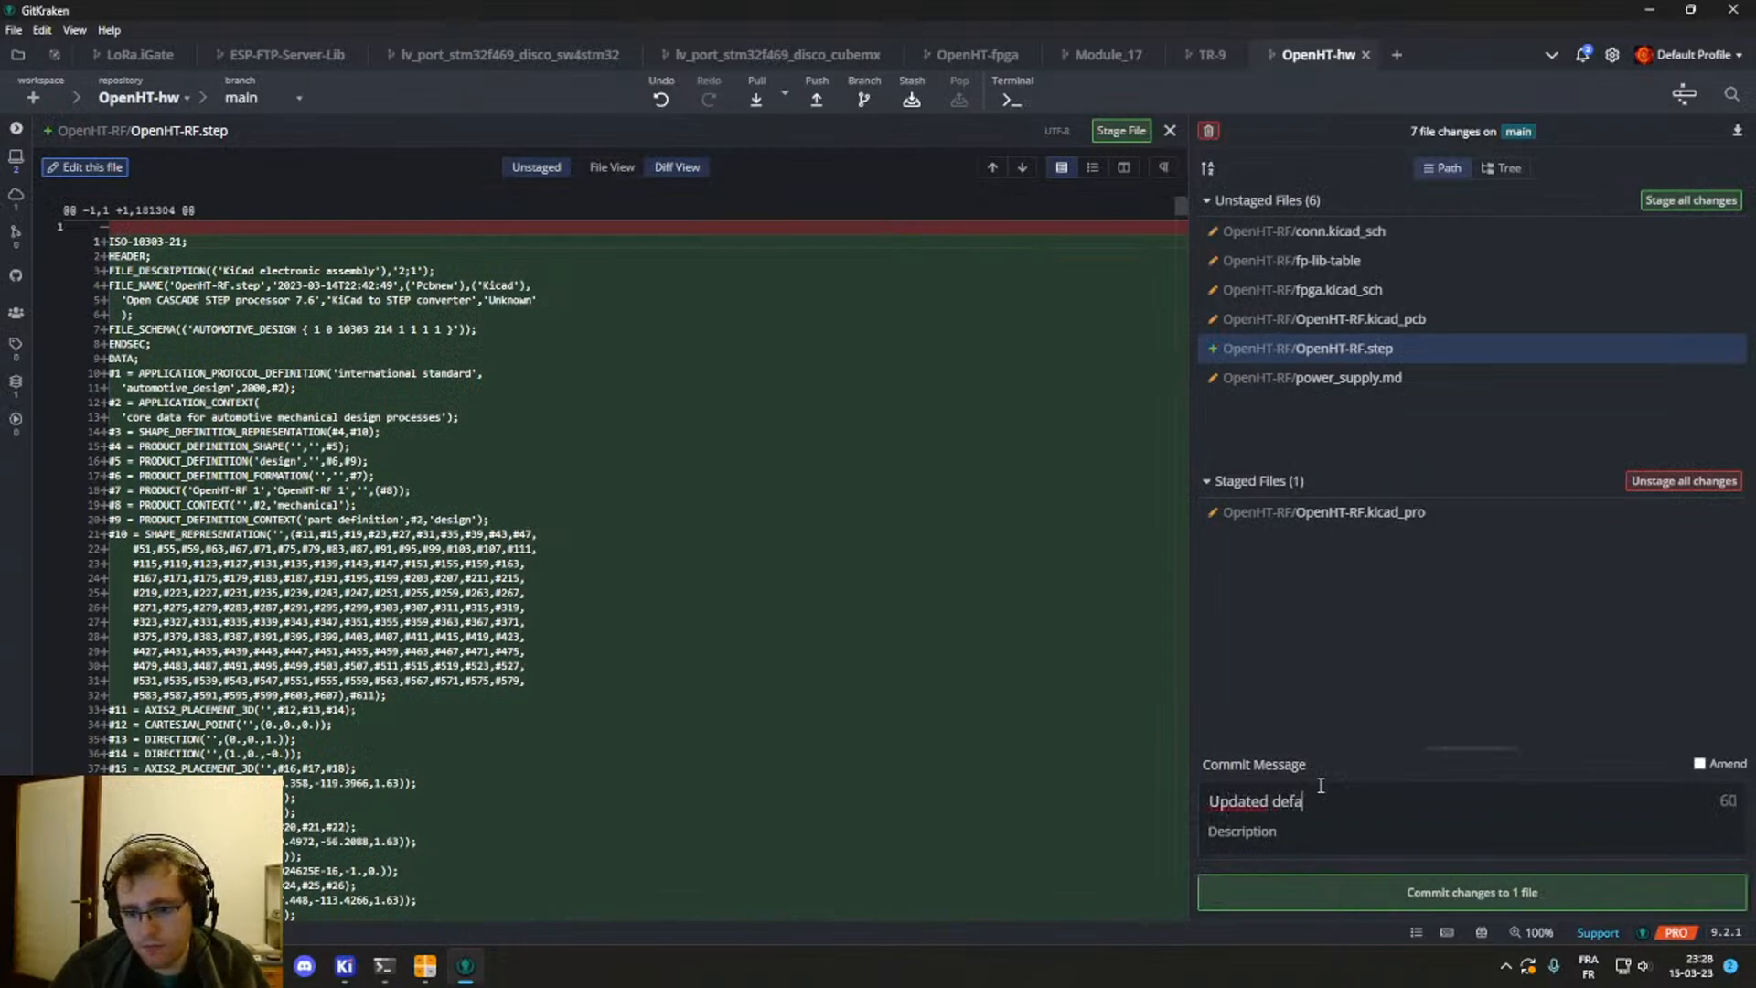
type("ult via pa")
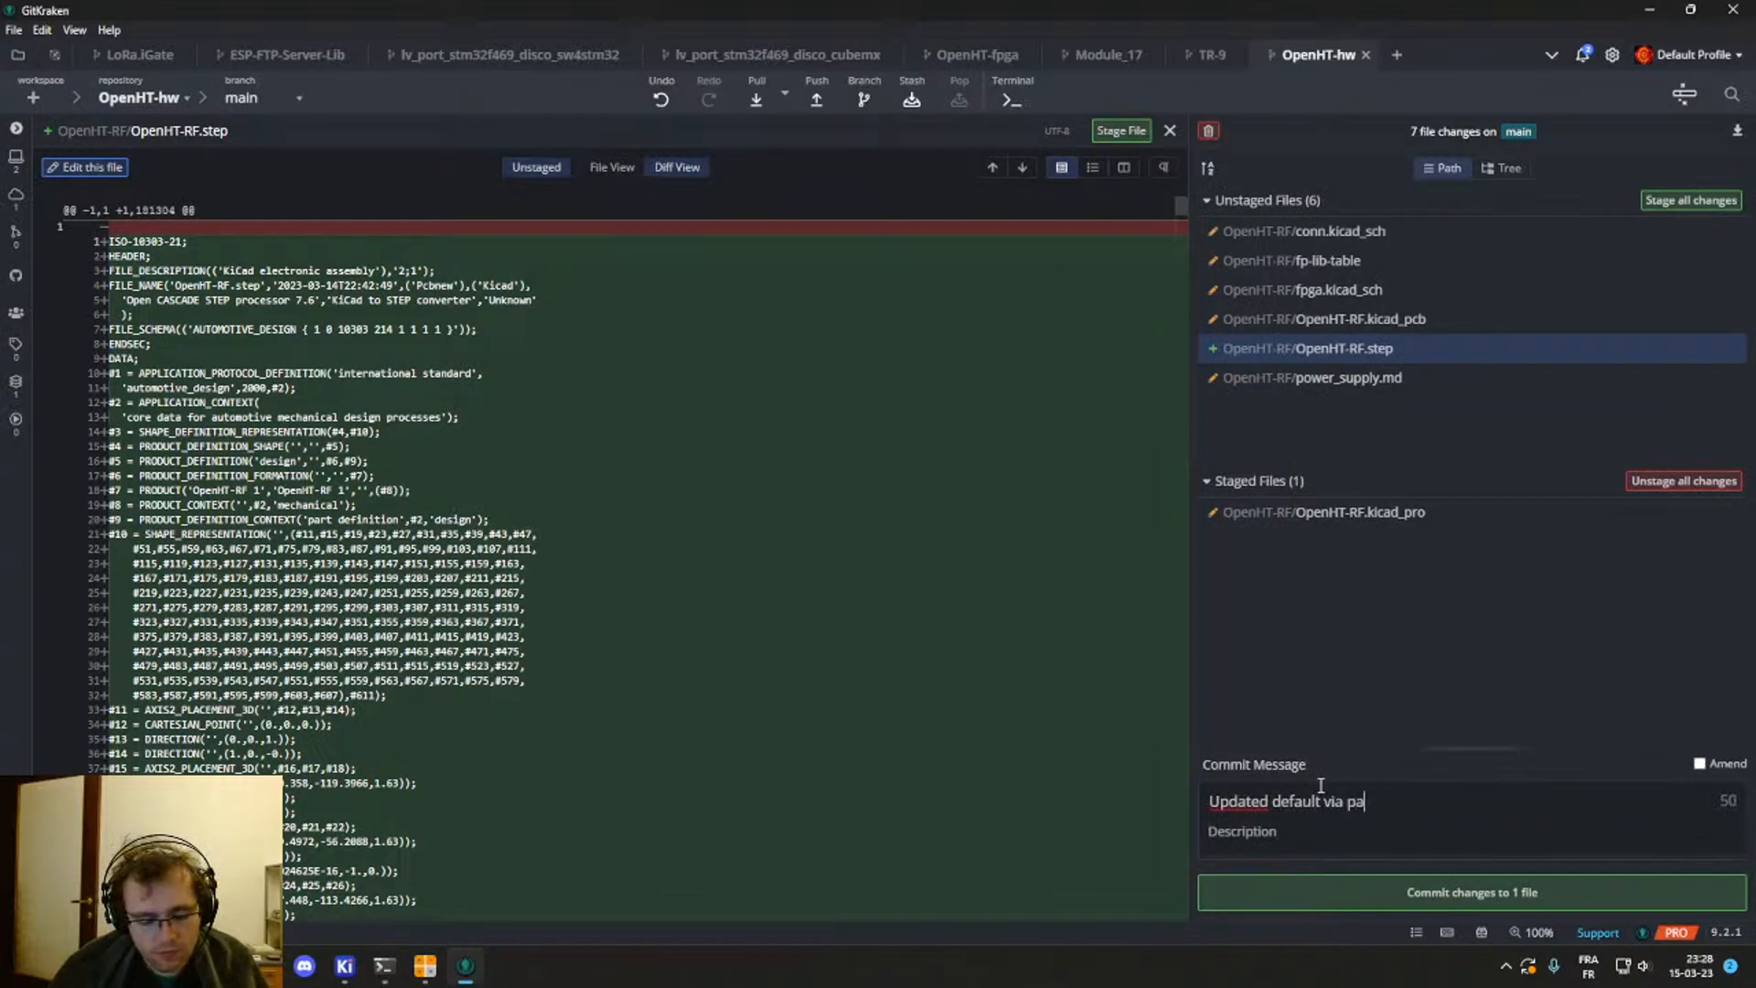
type("rameters")
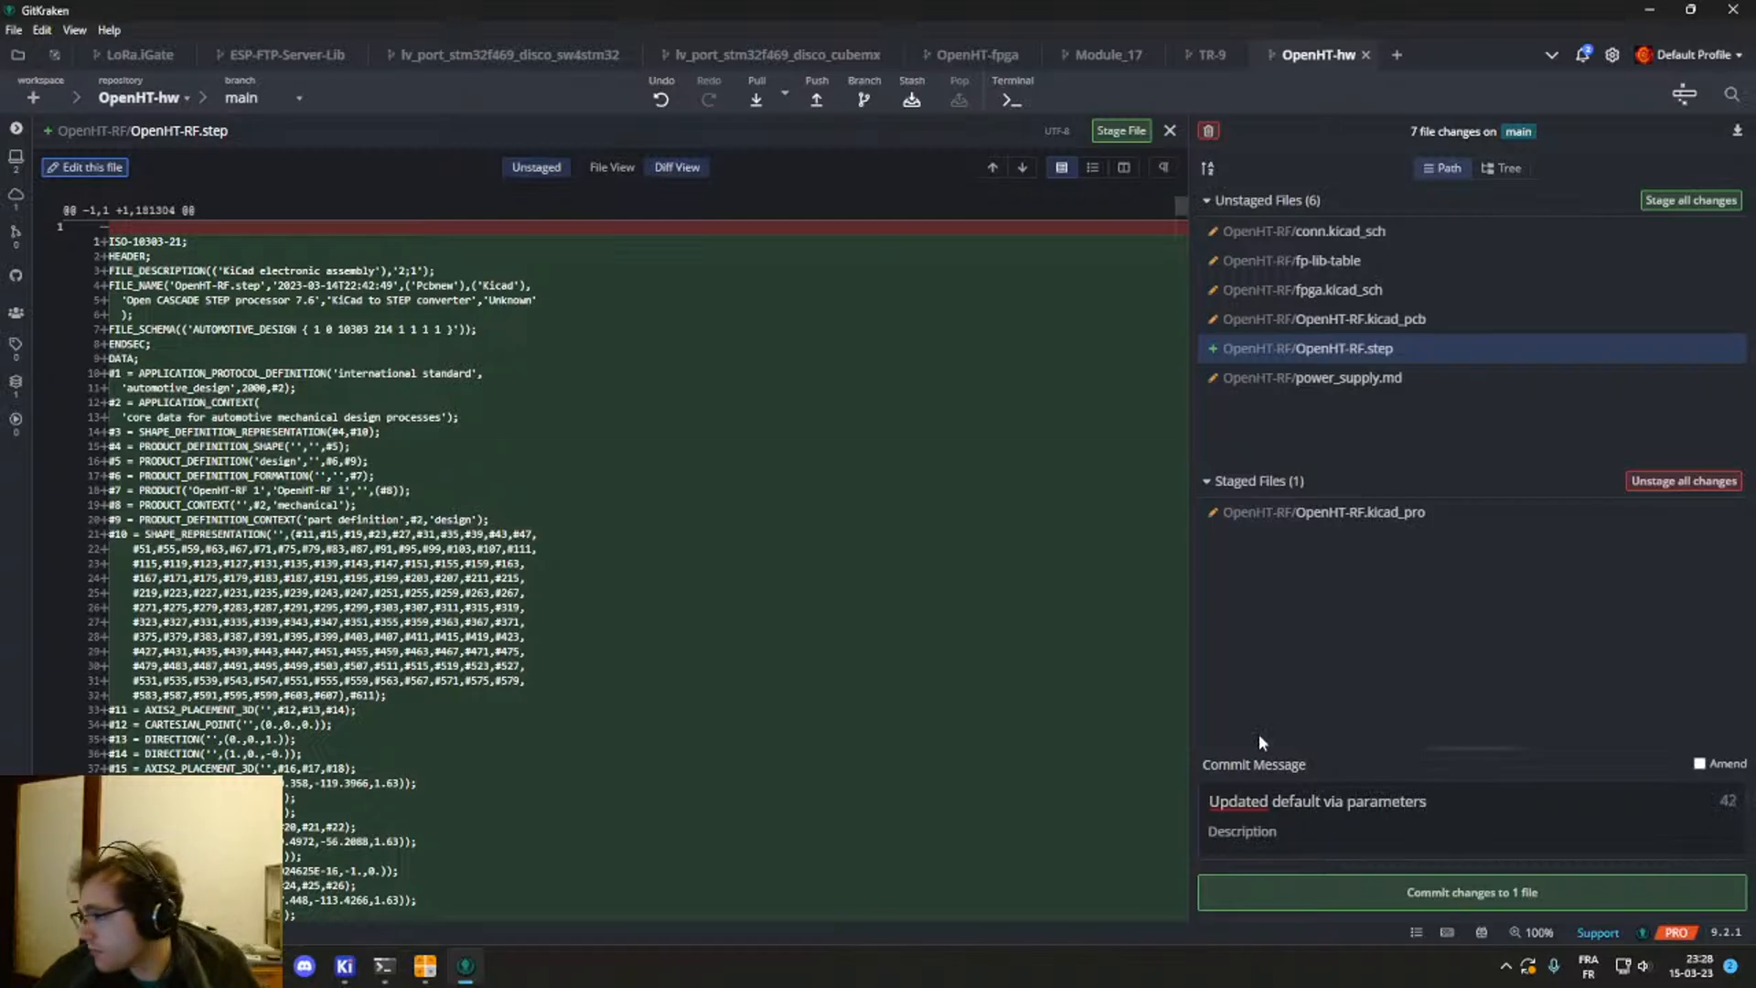
Step: Commit the staged project file, and stage fpga.kicad_sch under the new commit summary "Rearanged"
left_click(1370, 904)
left_click(1362, 320)
left_click(1356, 291)
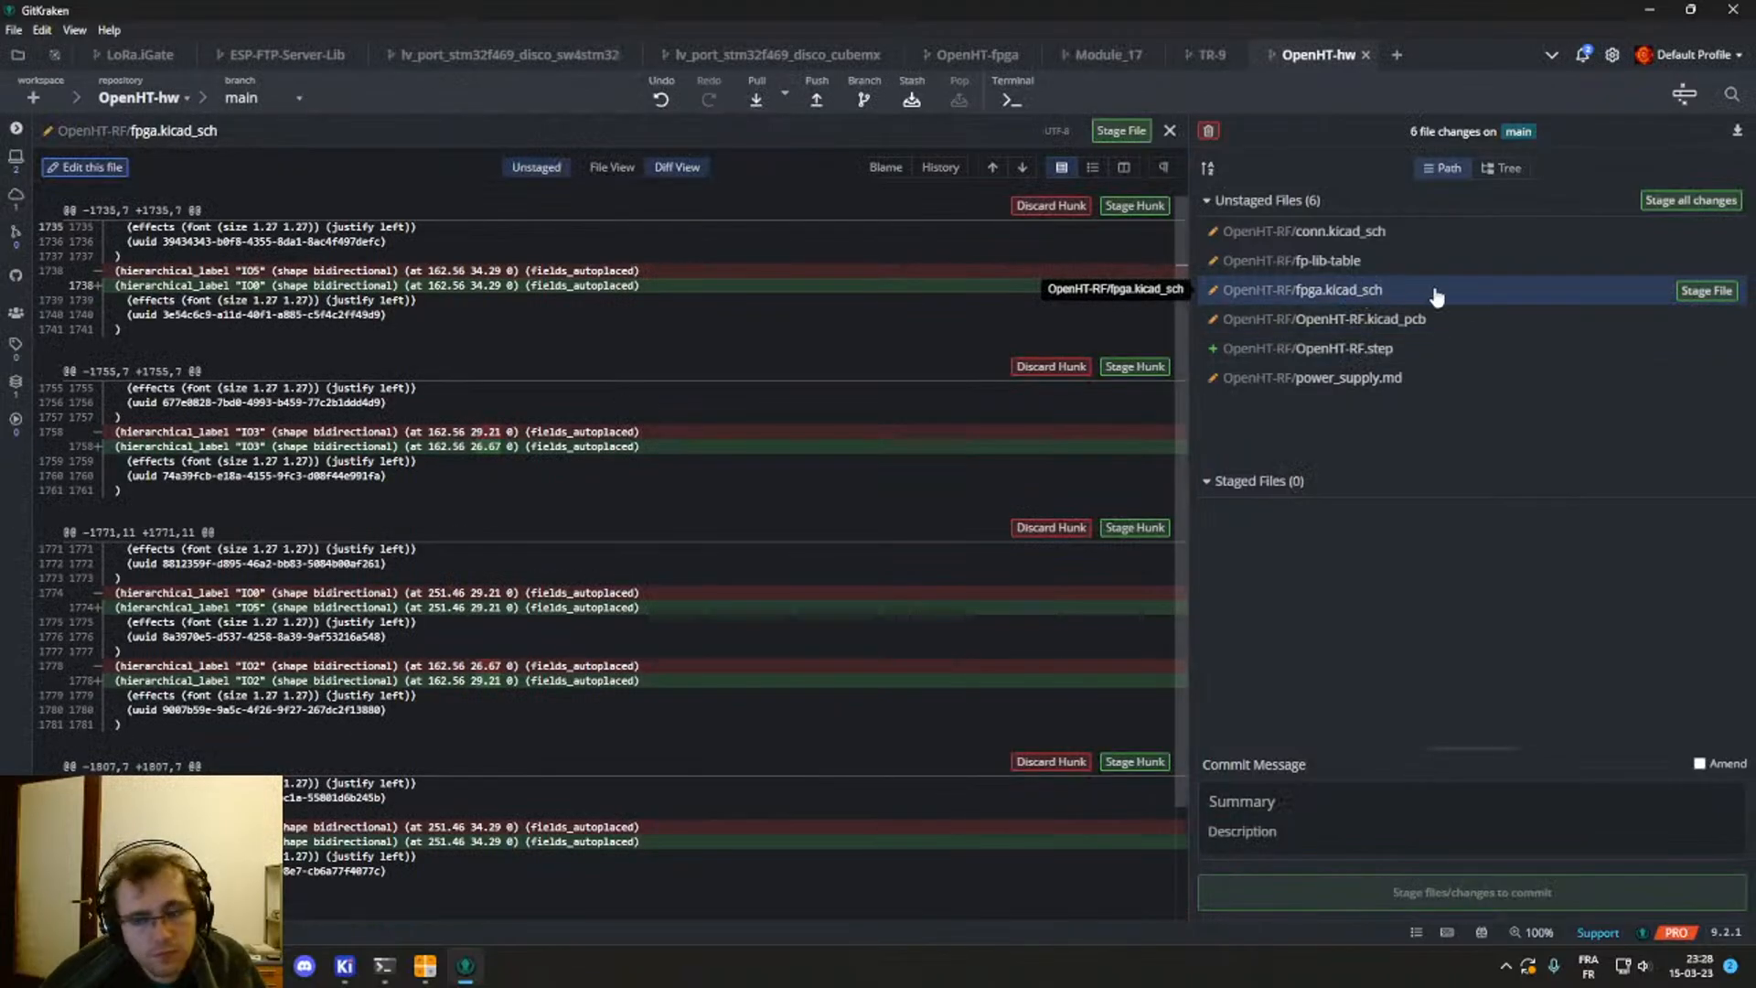
left_click(1707, 290)
left_click(1255, 814)
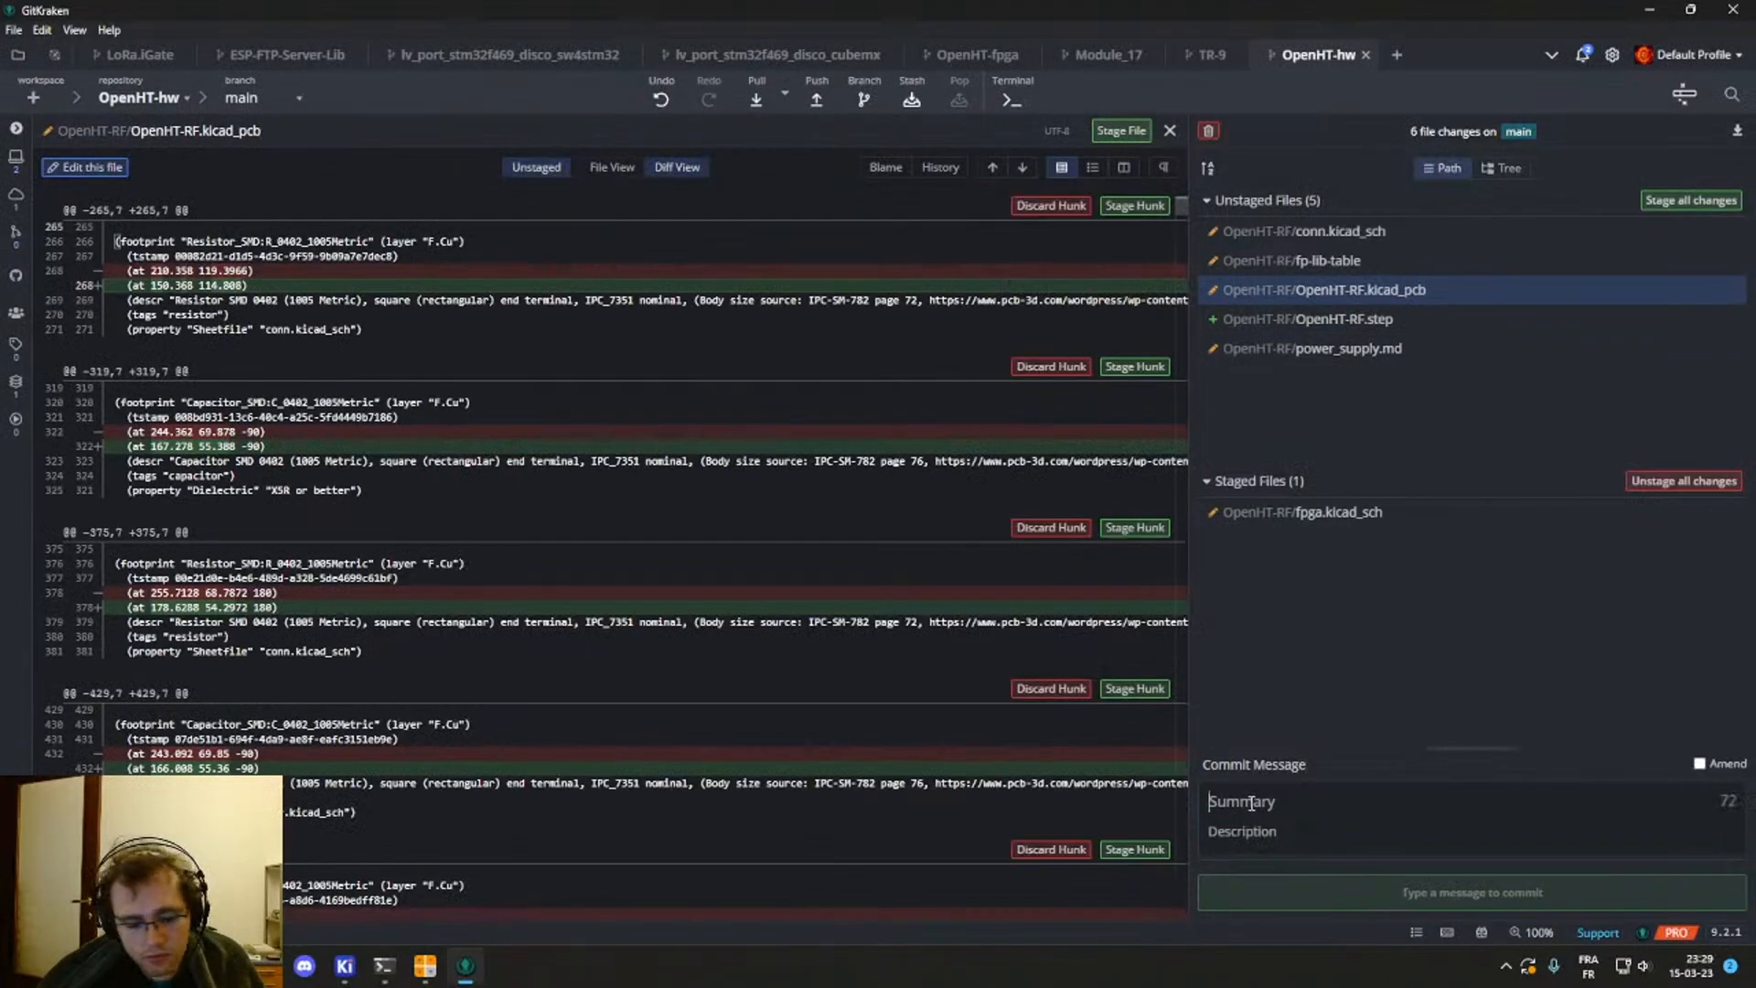
type("Rearanged")
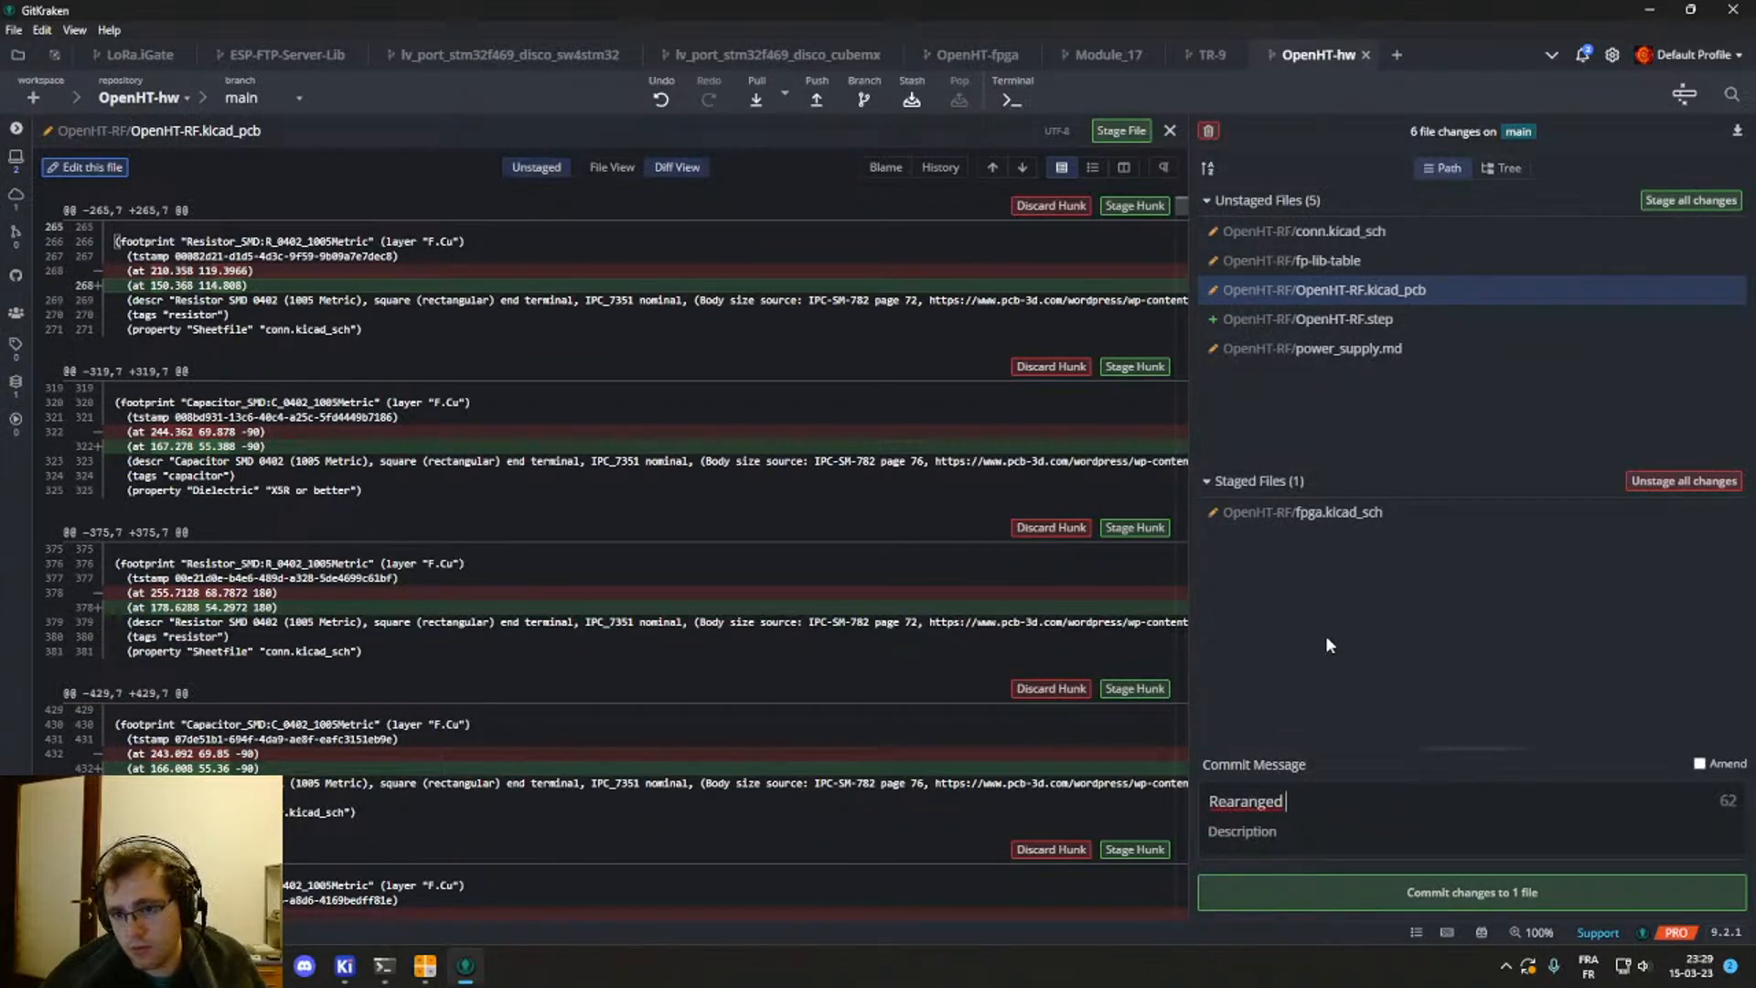
Step: Undo the "Updated default via parameters" and "Changed speaker footprint" commits, and unstage all files
left_click(1170, 130)
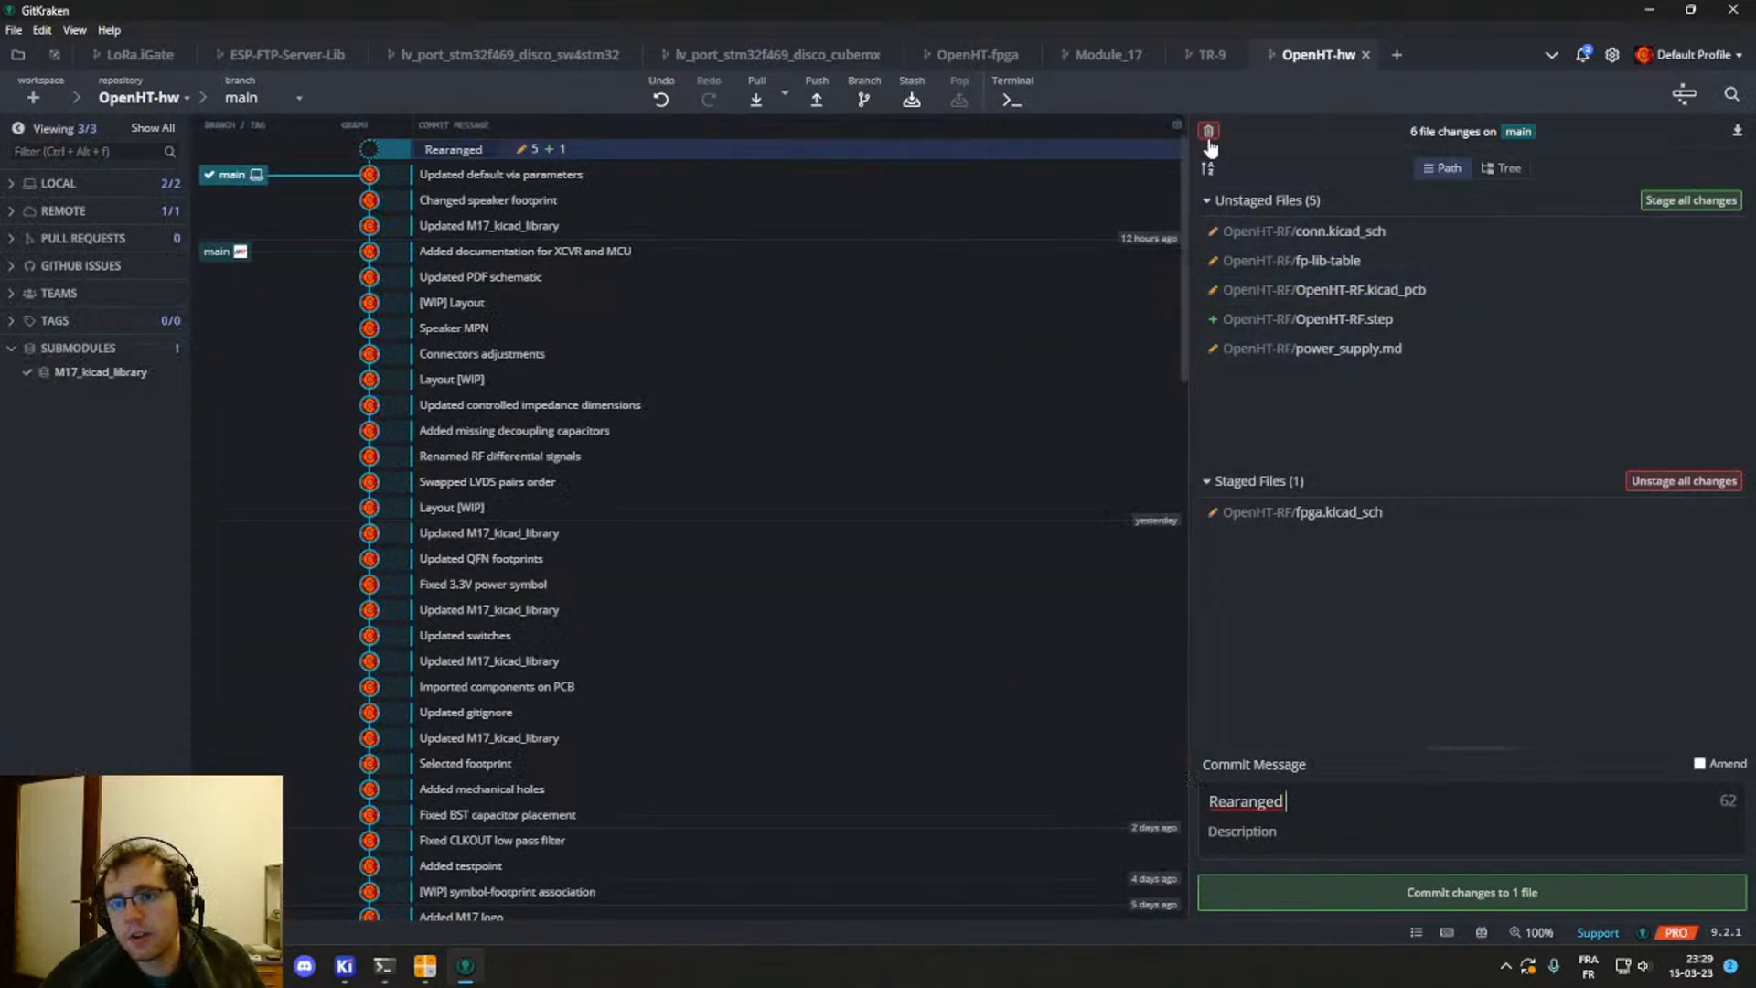
left_click(656, 95)
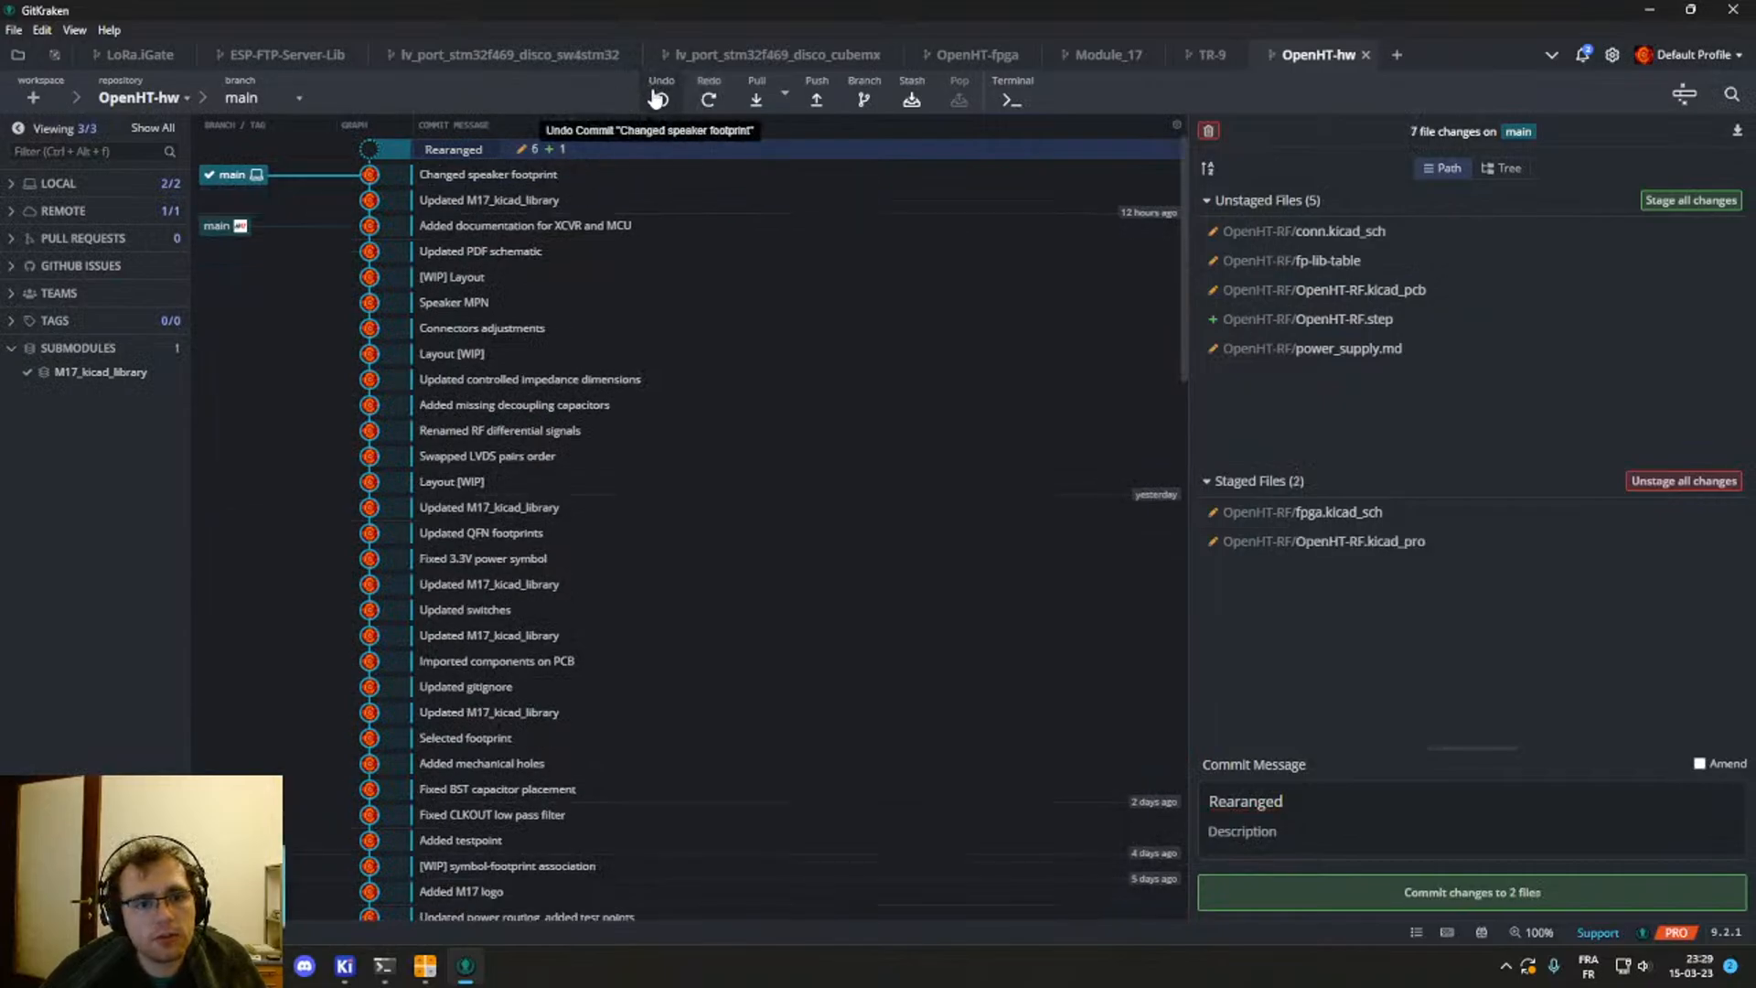
left_click(1318, 233)
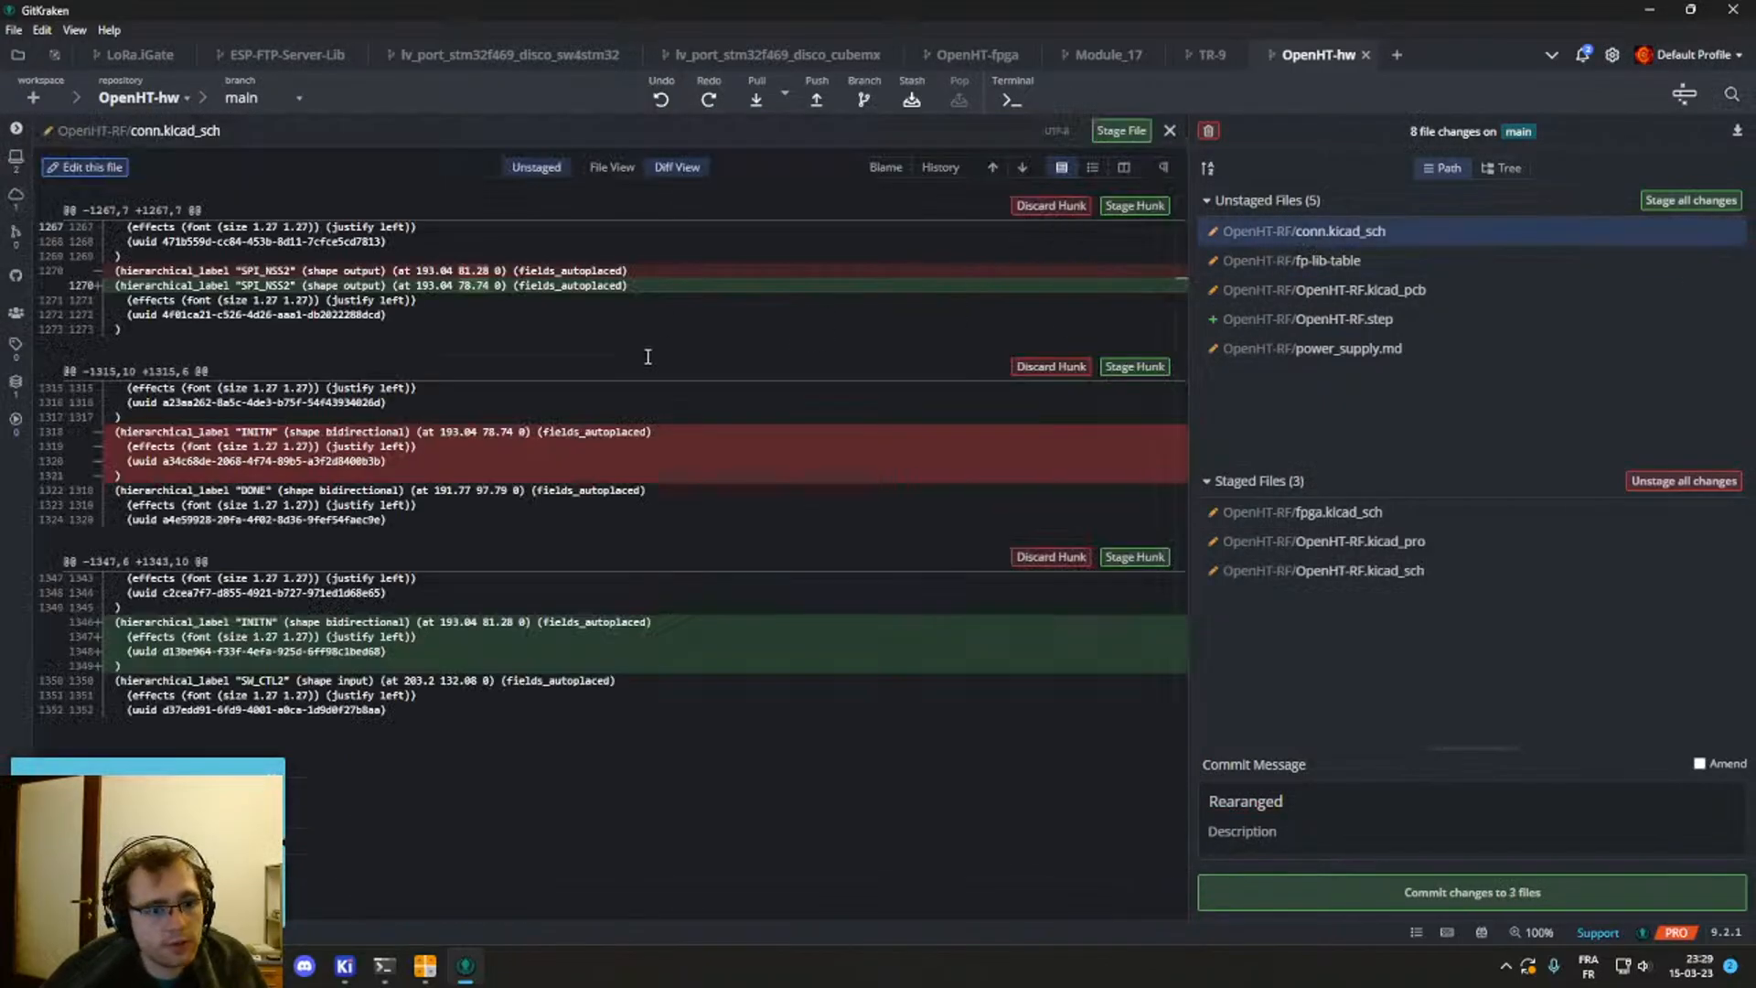
left_click(1363, 268)
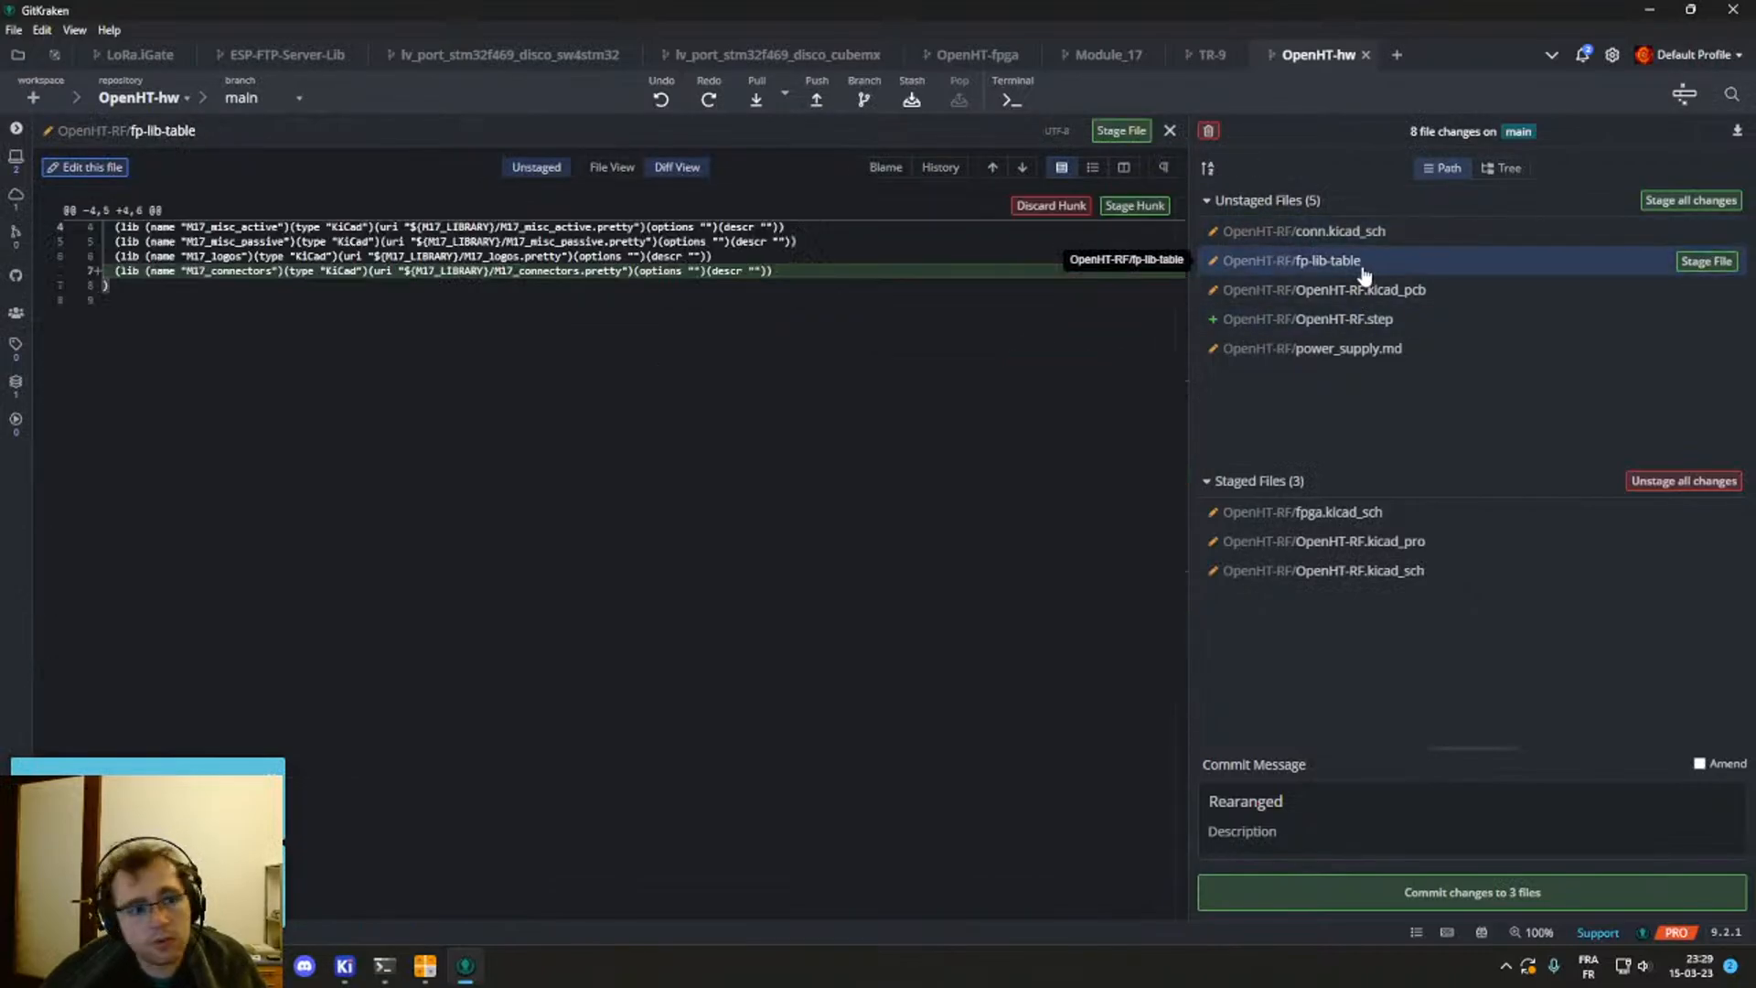
left_click(1716, 275)
left_click(1683, 481)
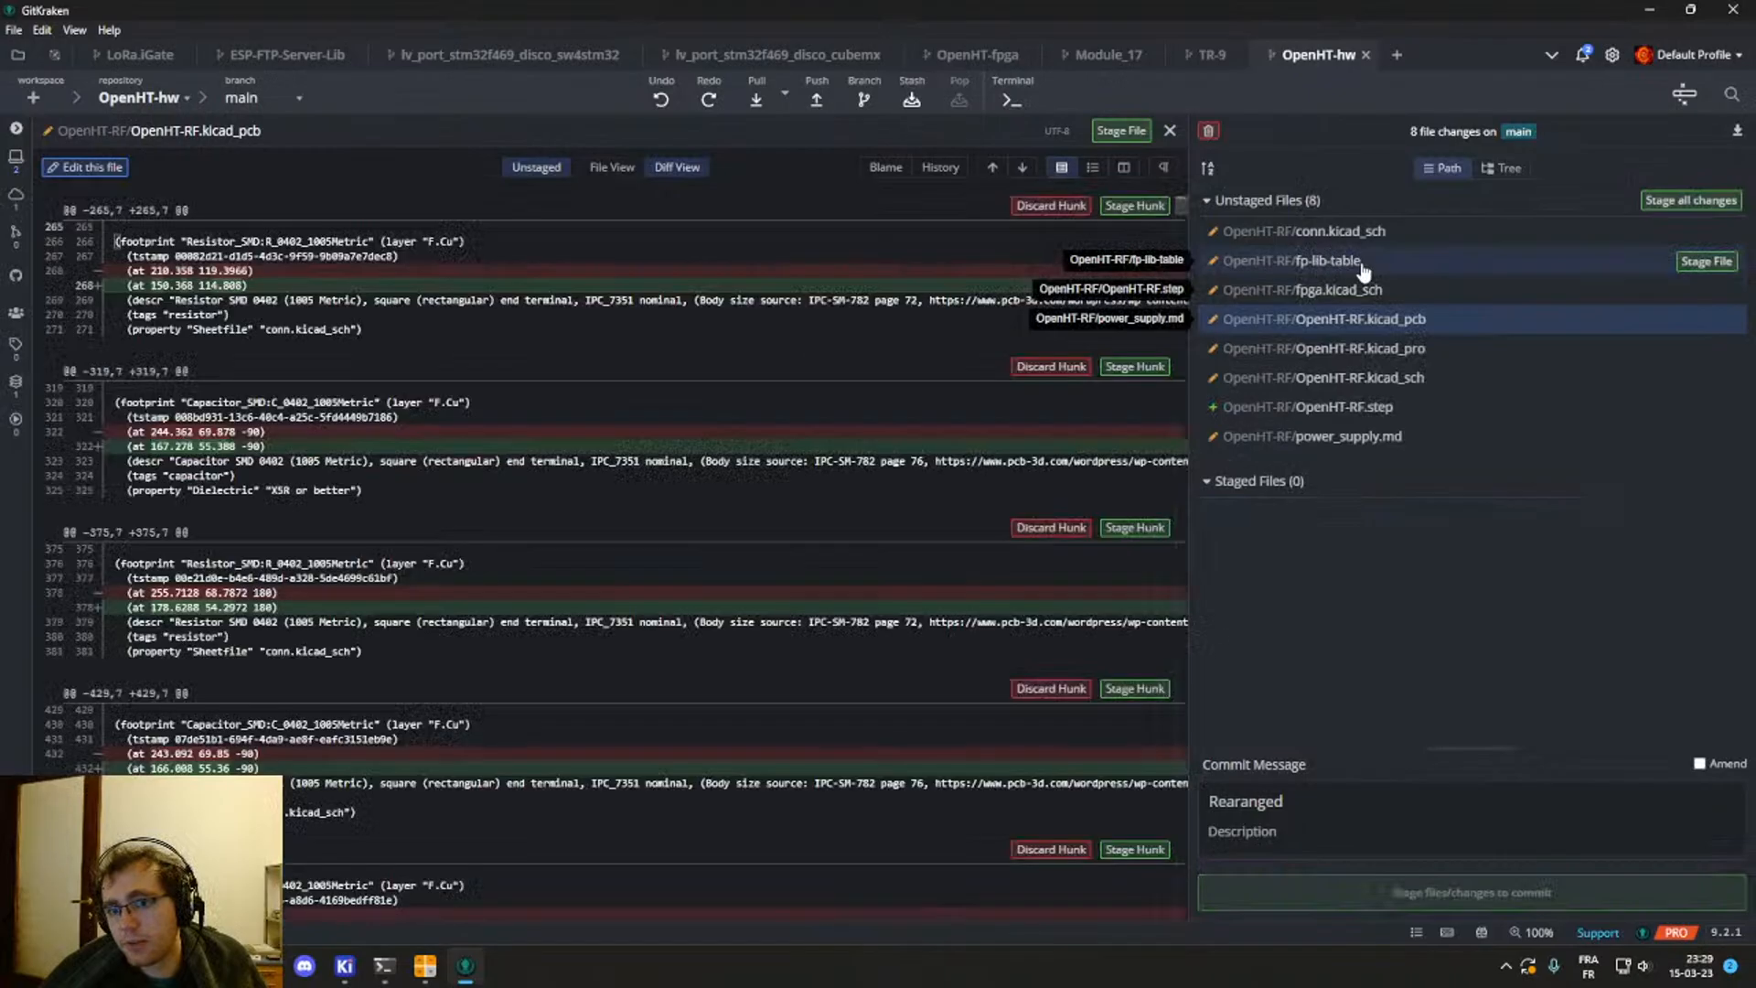
Step: Stage fp-lib-table and amend the "Updated M17_kicad_library" commit with it
left_click(1364, 267)
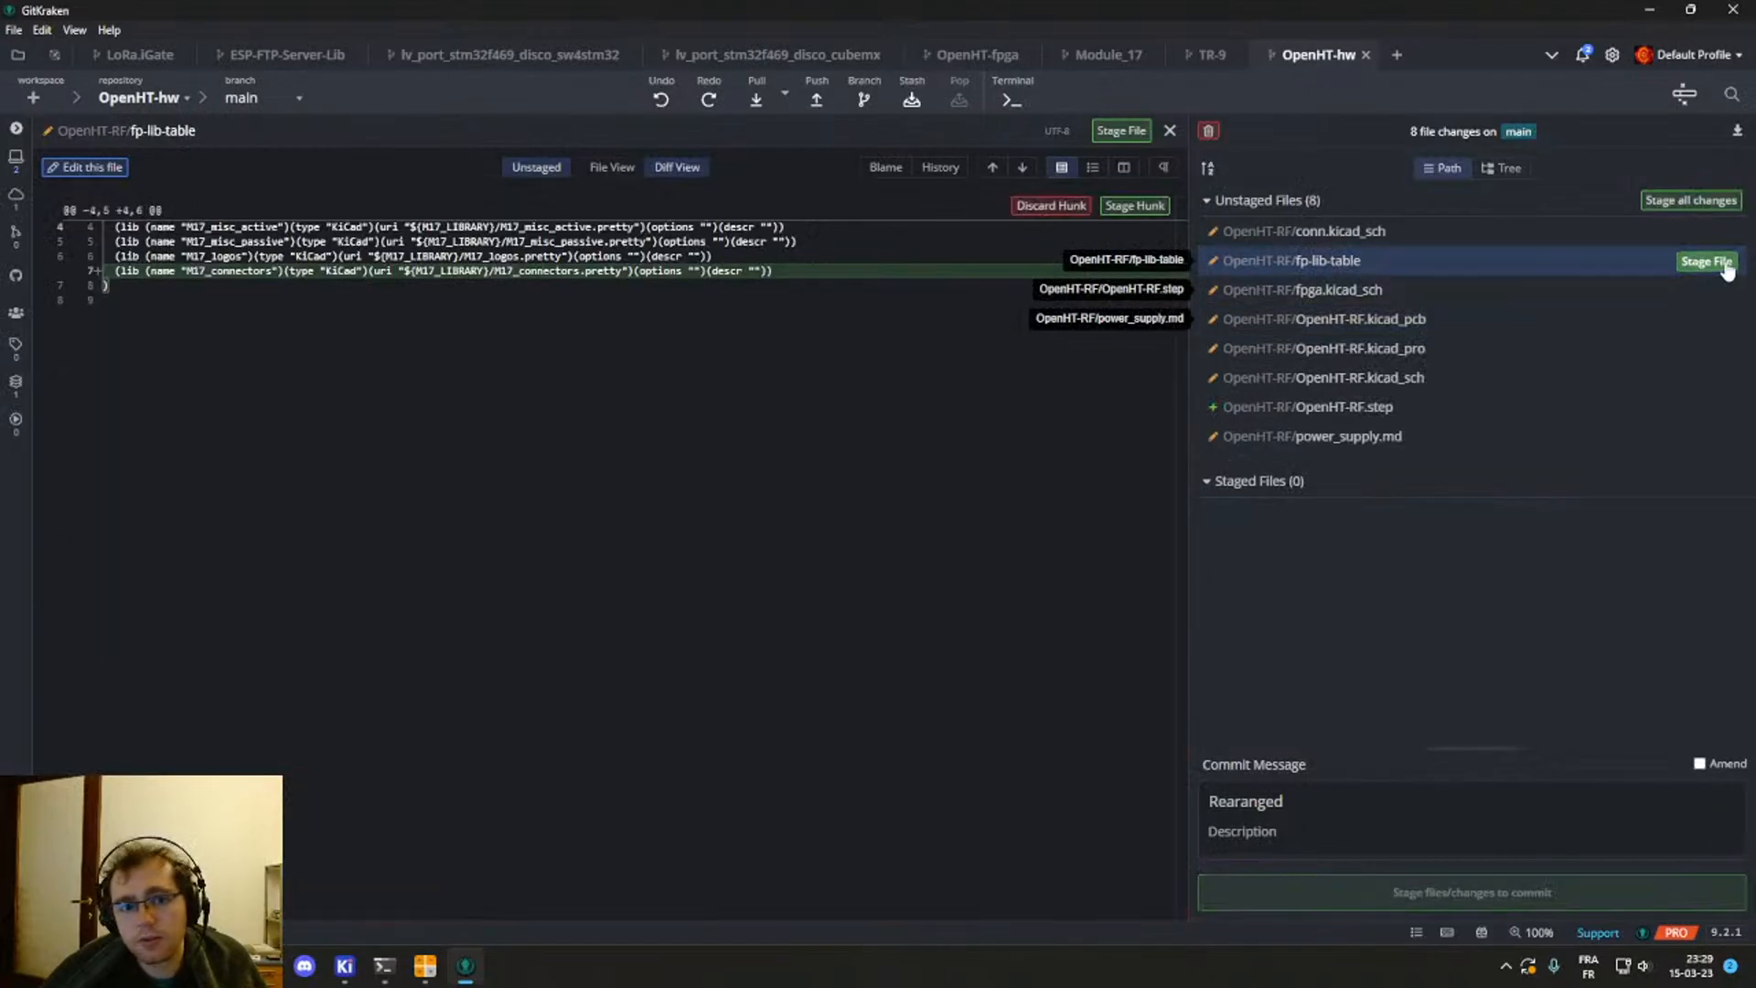
left_click(1723, 264)
left_click(1699, 763)
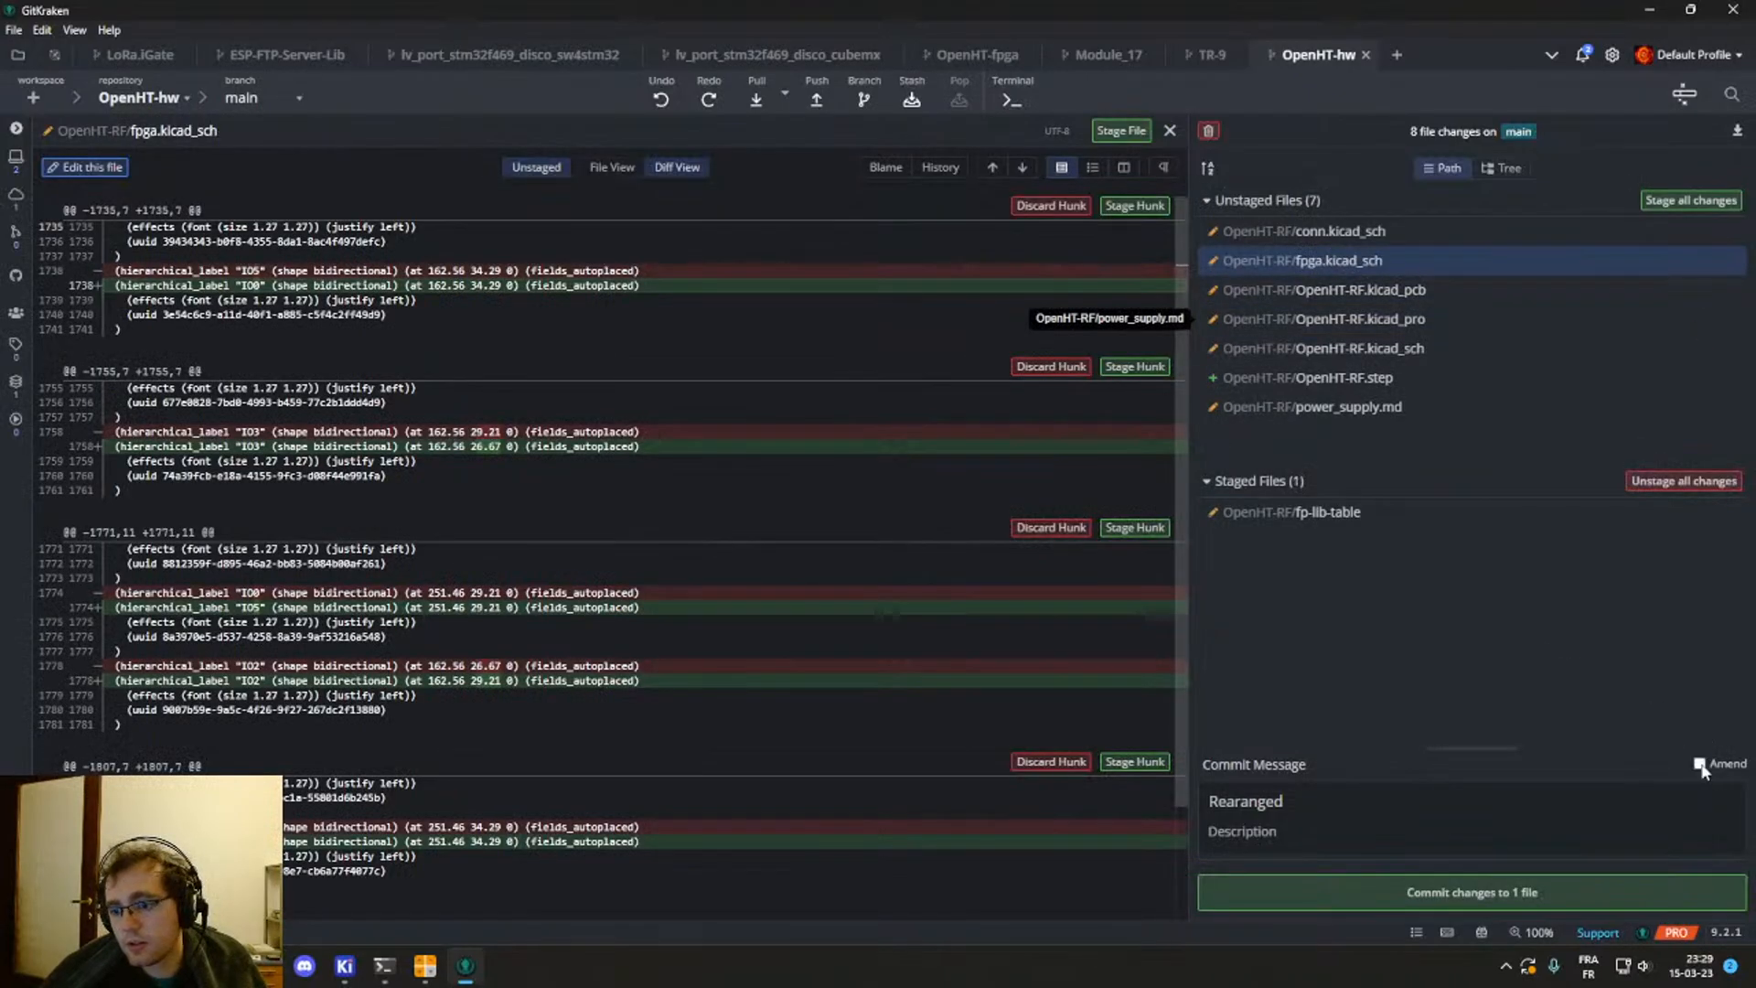
left_click(1381, 891)
Step: Review the diffs of the remaining unstaged files and stage the footprint change in OpenHT-RF.kicad_sch
left_click(1344, 348)
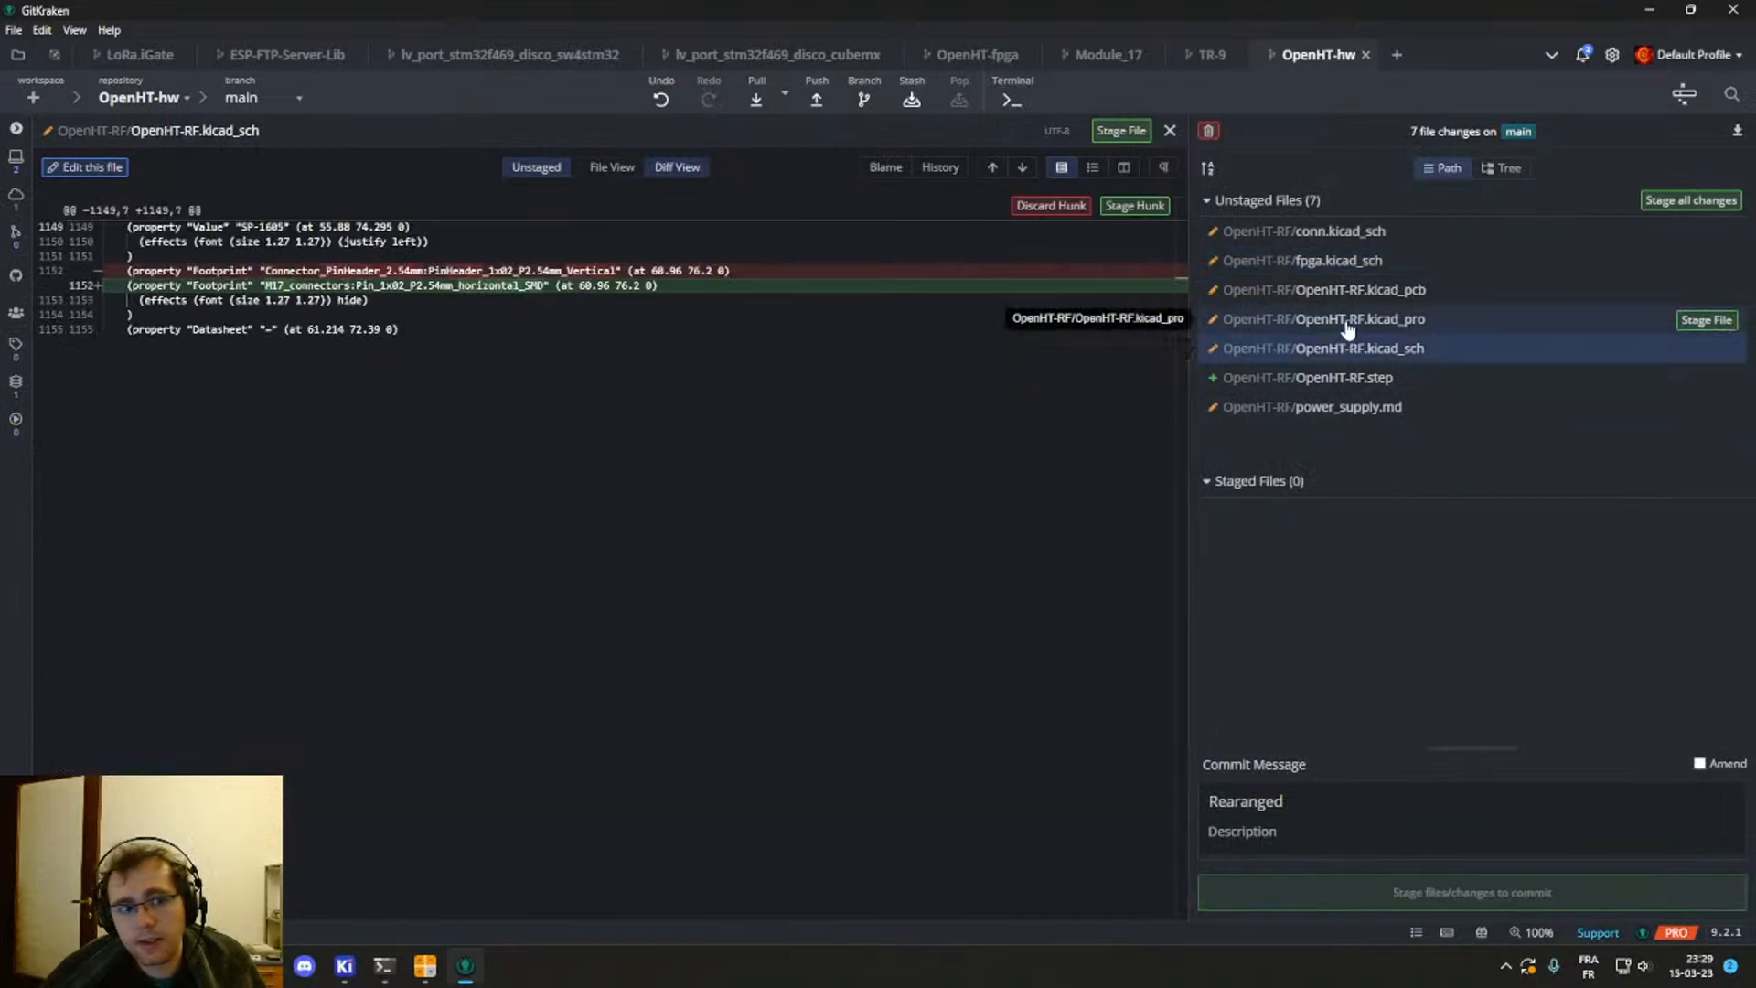
left_click(1350, 318)
left_click(1341, 291)
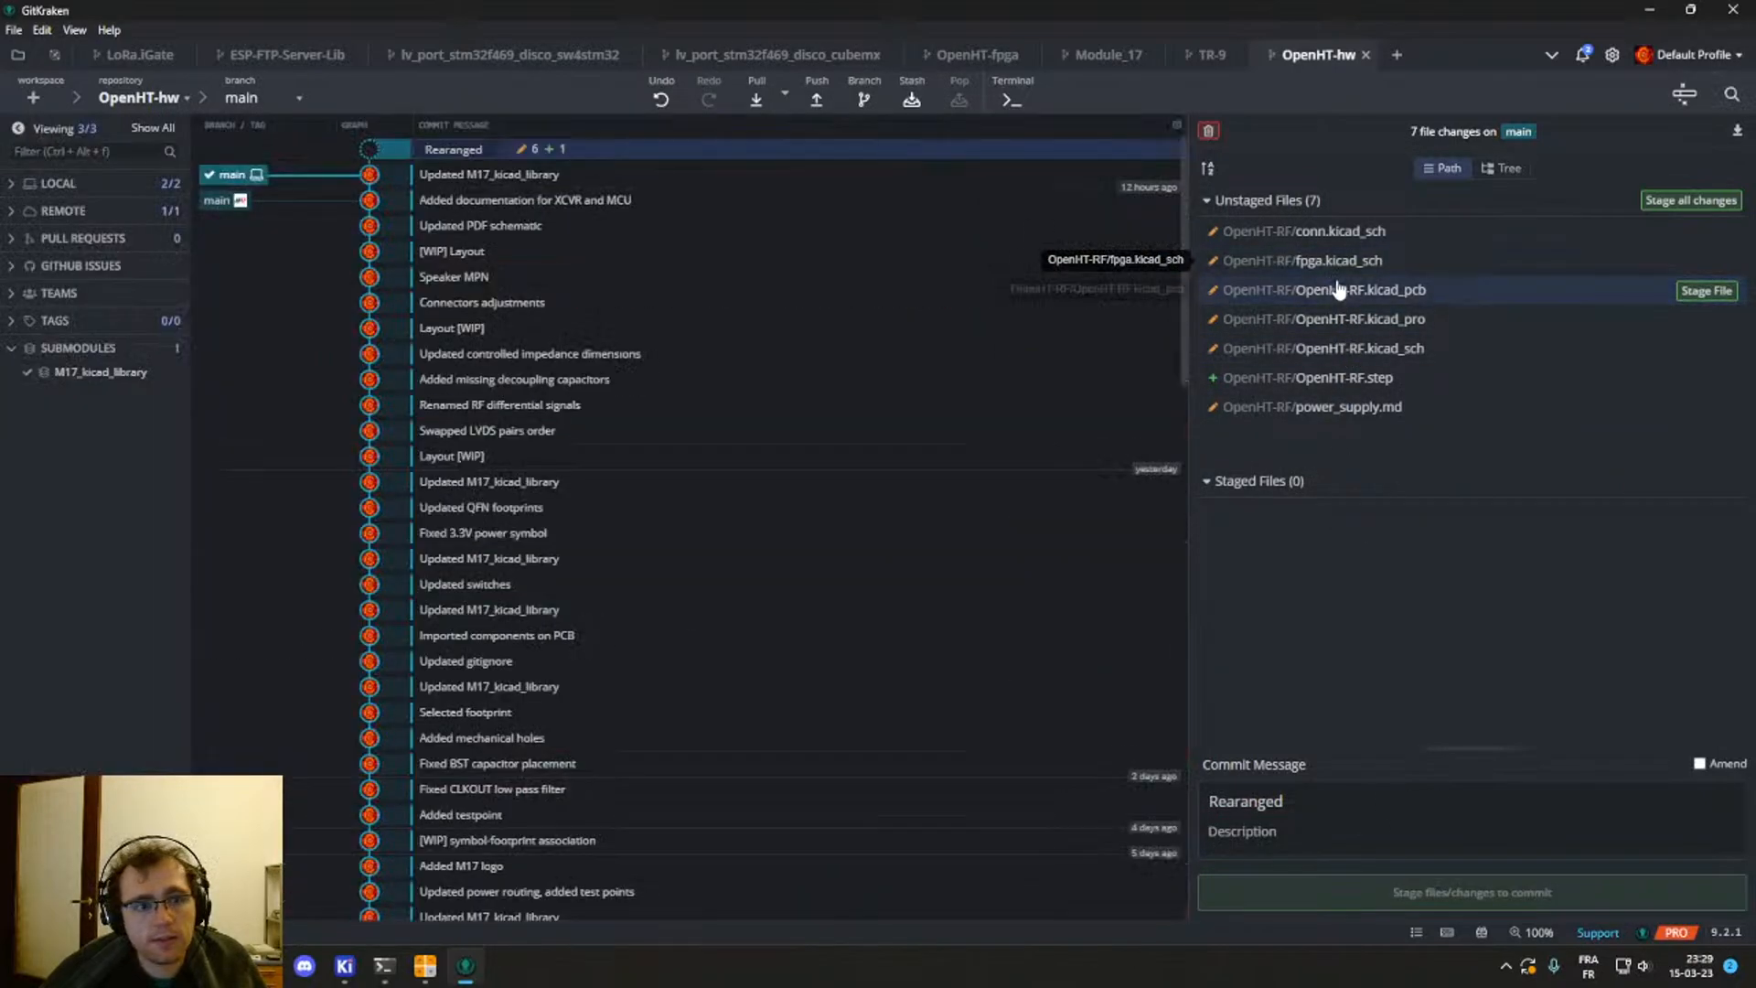
left_click(1328, 265)
left_click(1331, 240)
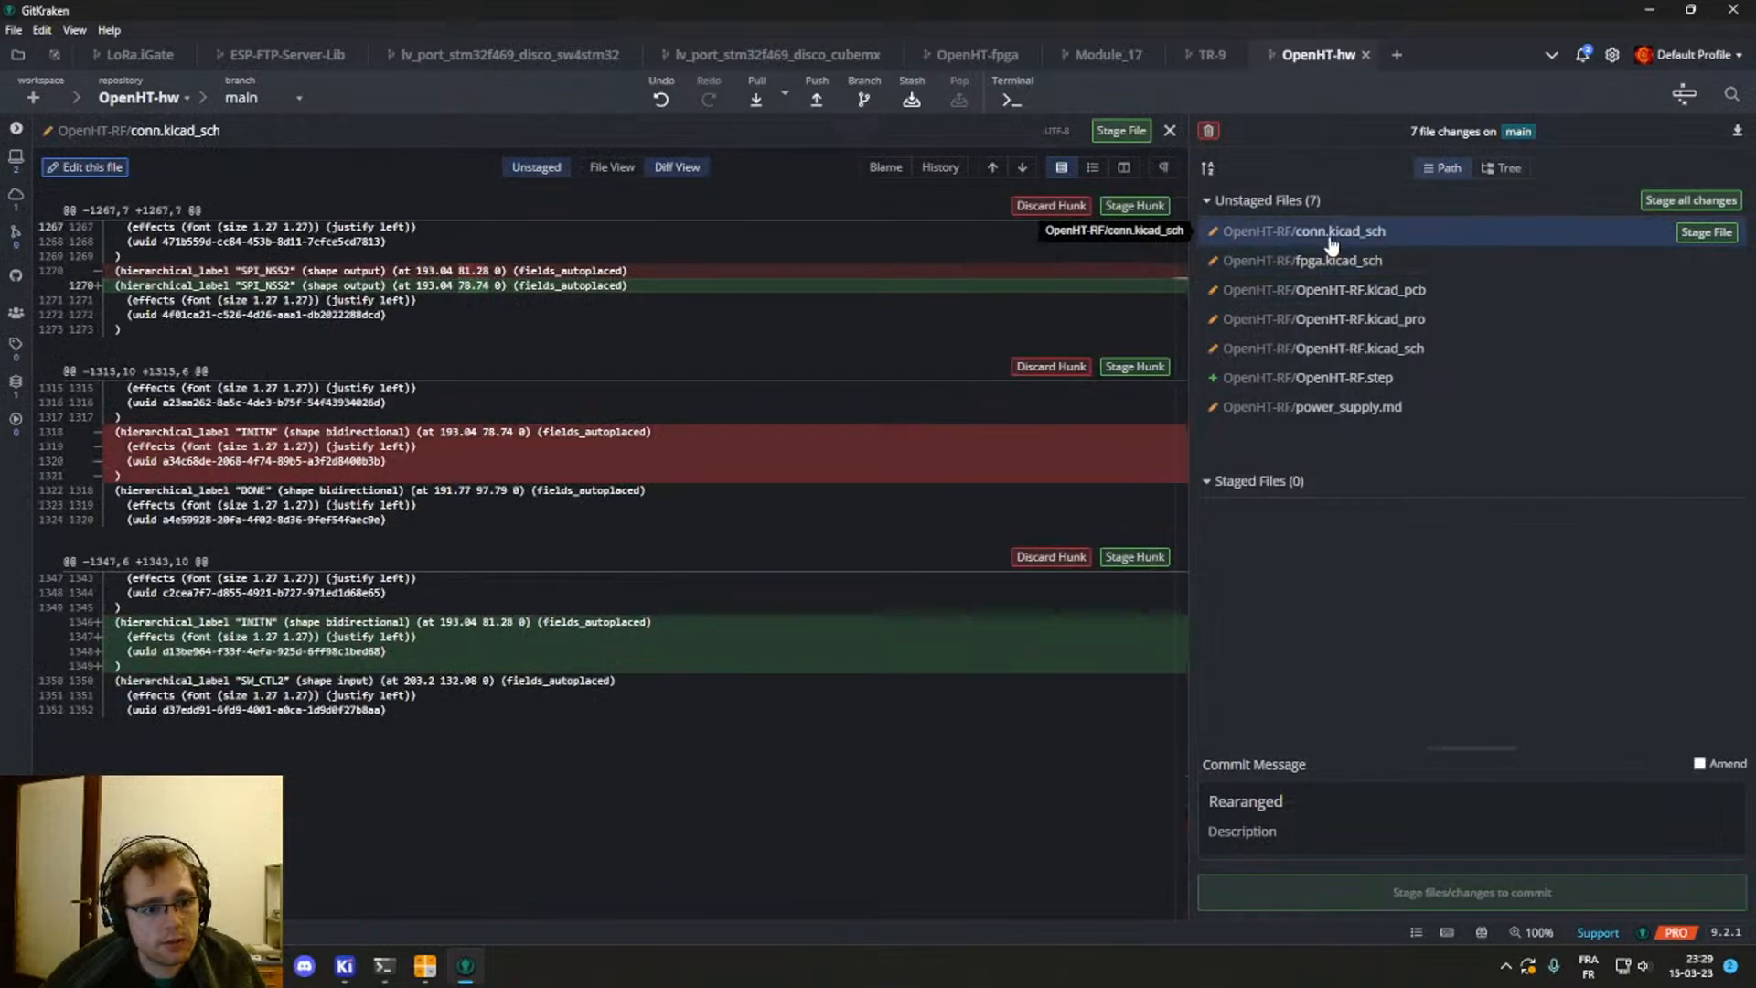
left_click(1377, 353)
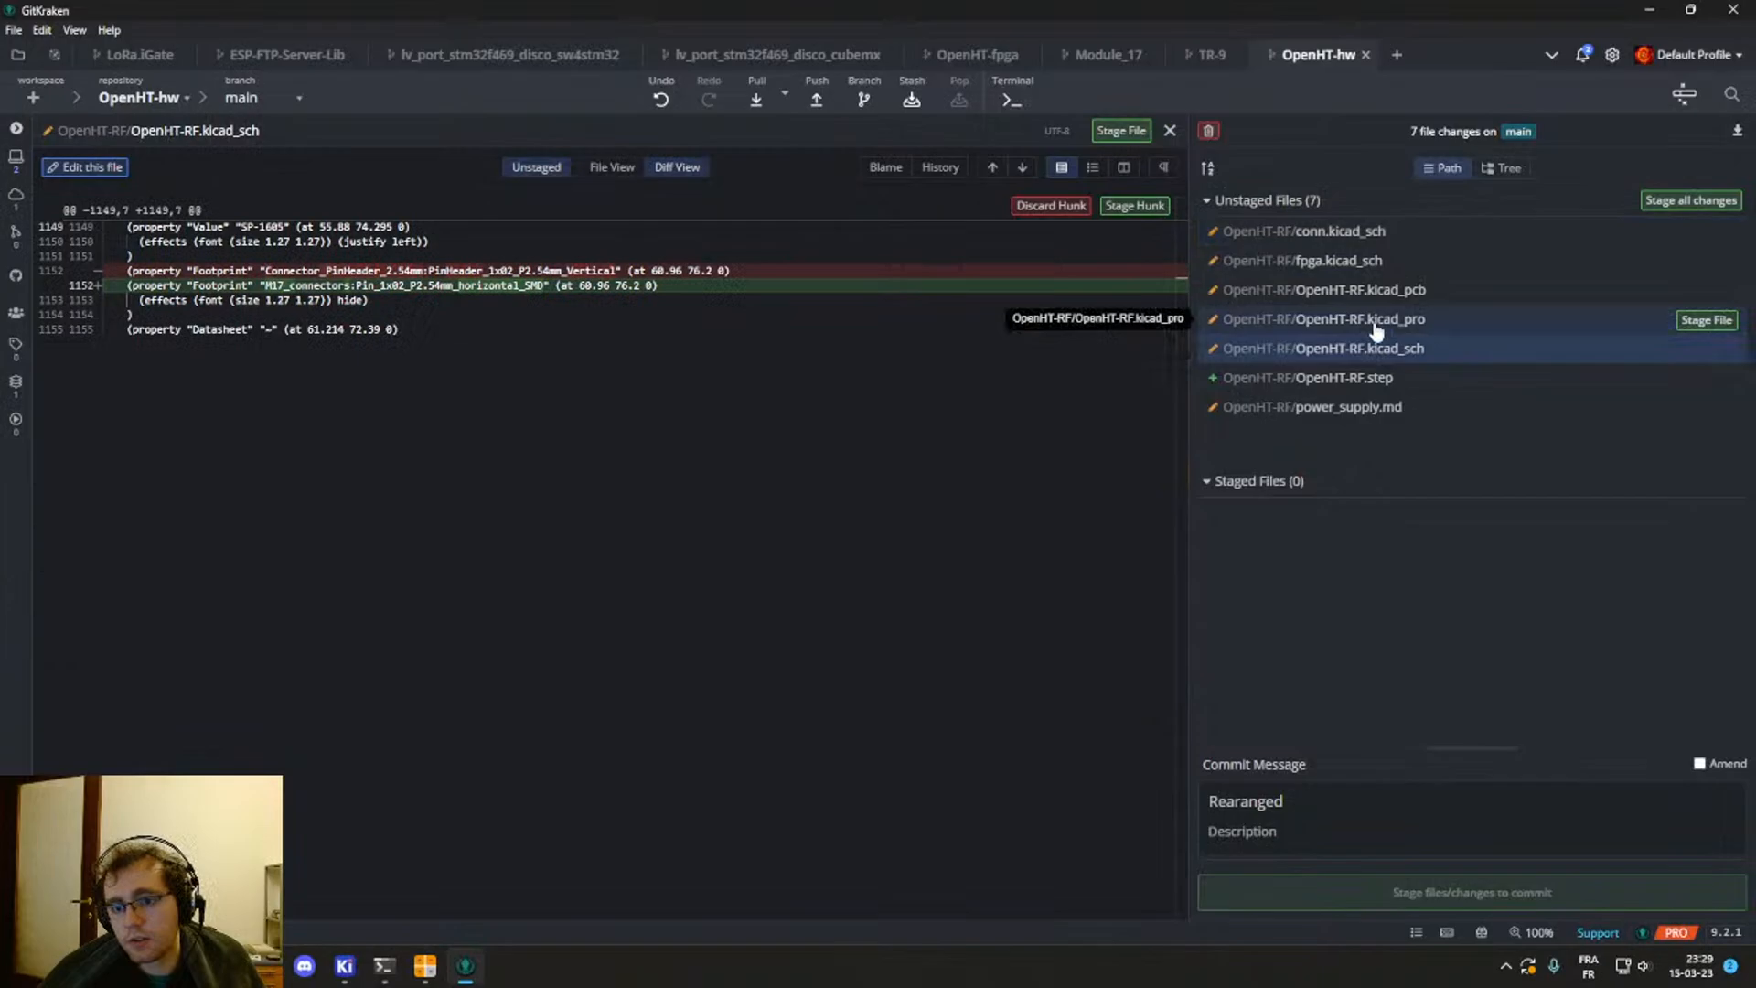
left_click(1135, 207)
Step: Replace the commit summary with "Updated speaker footprint"
left_click_drag(1297, 796, 1103, 765)
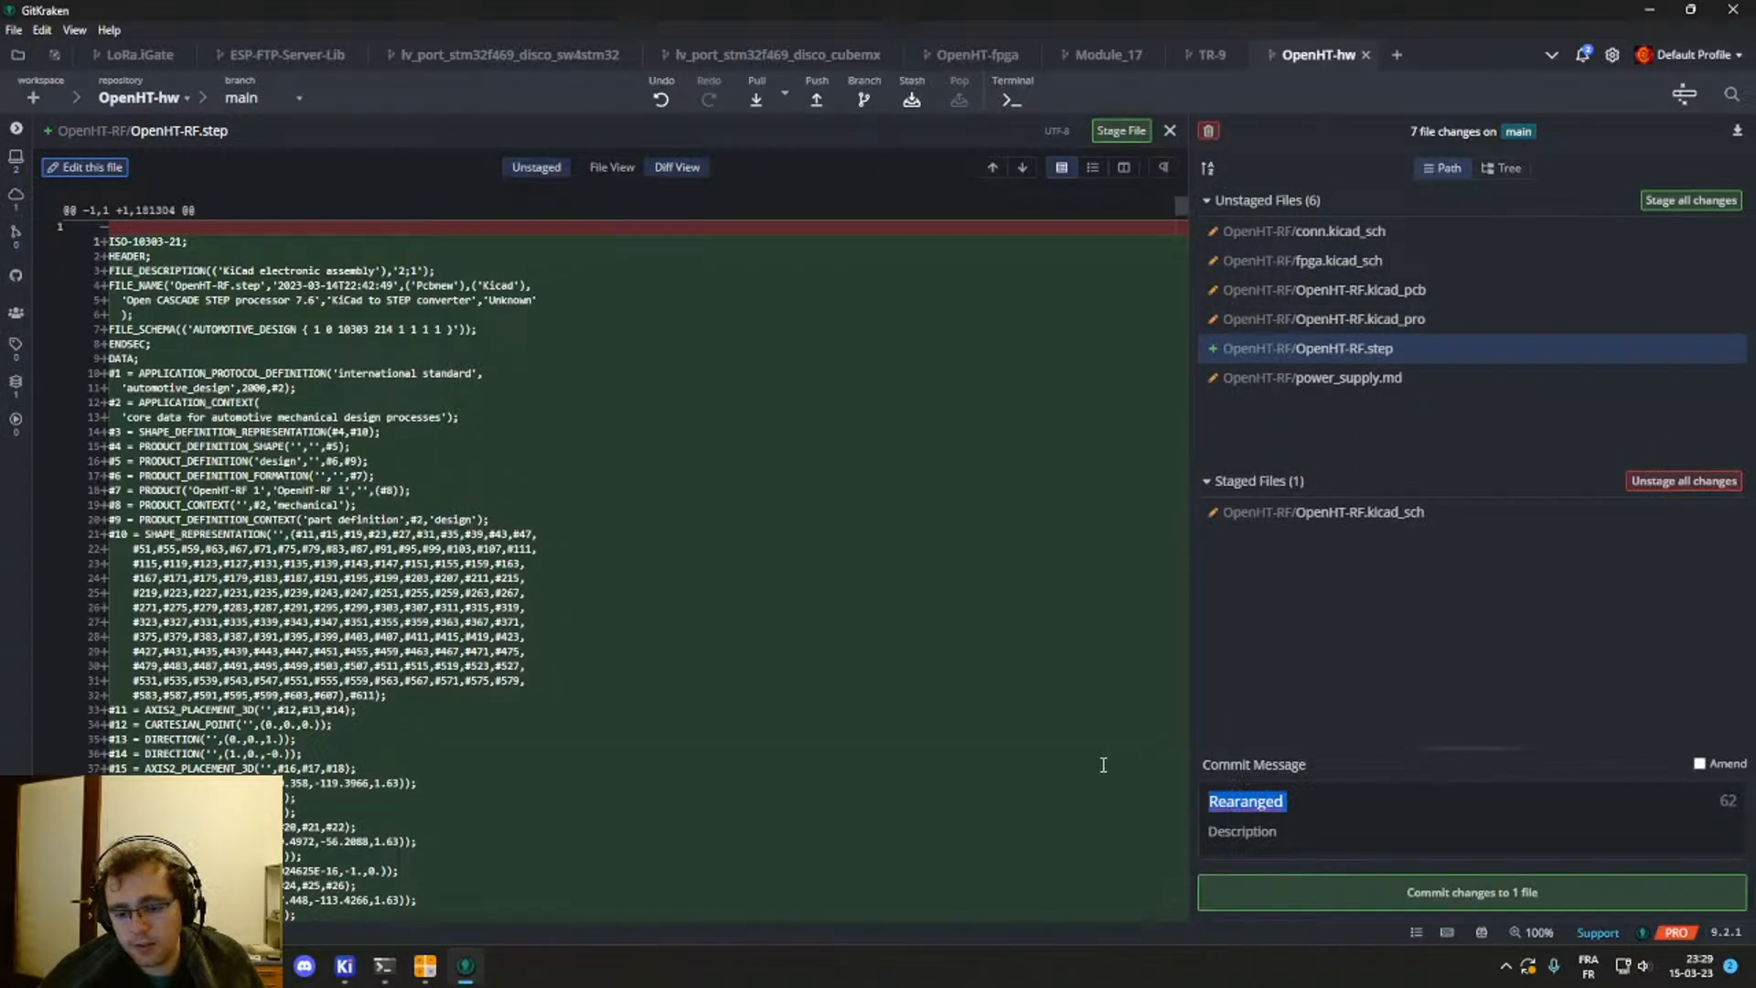
type("Updated spe")
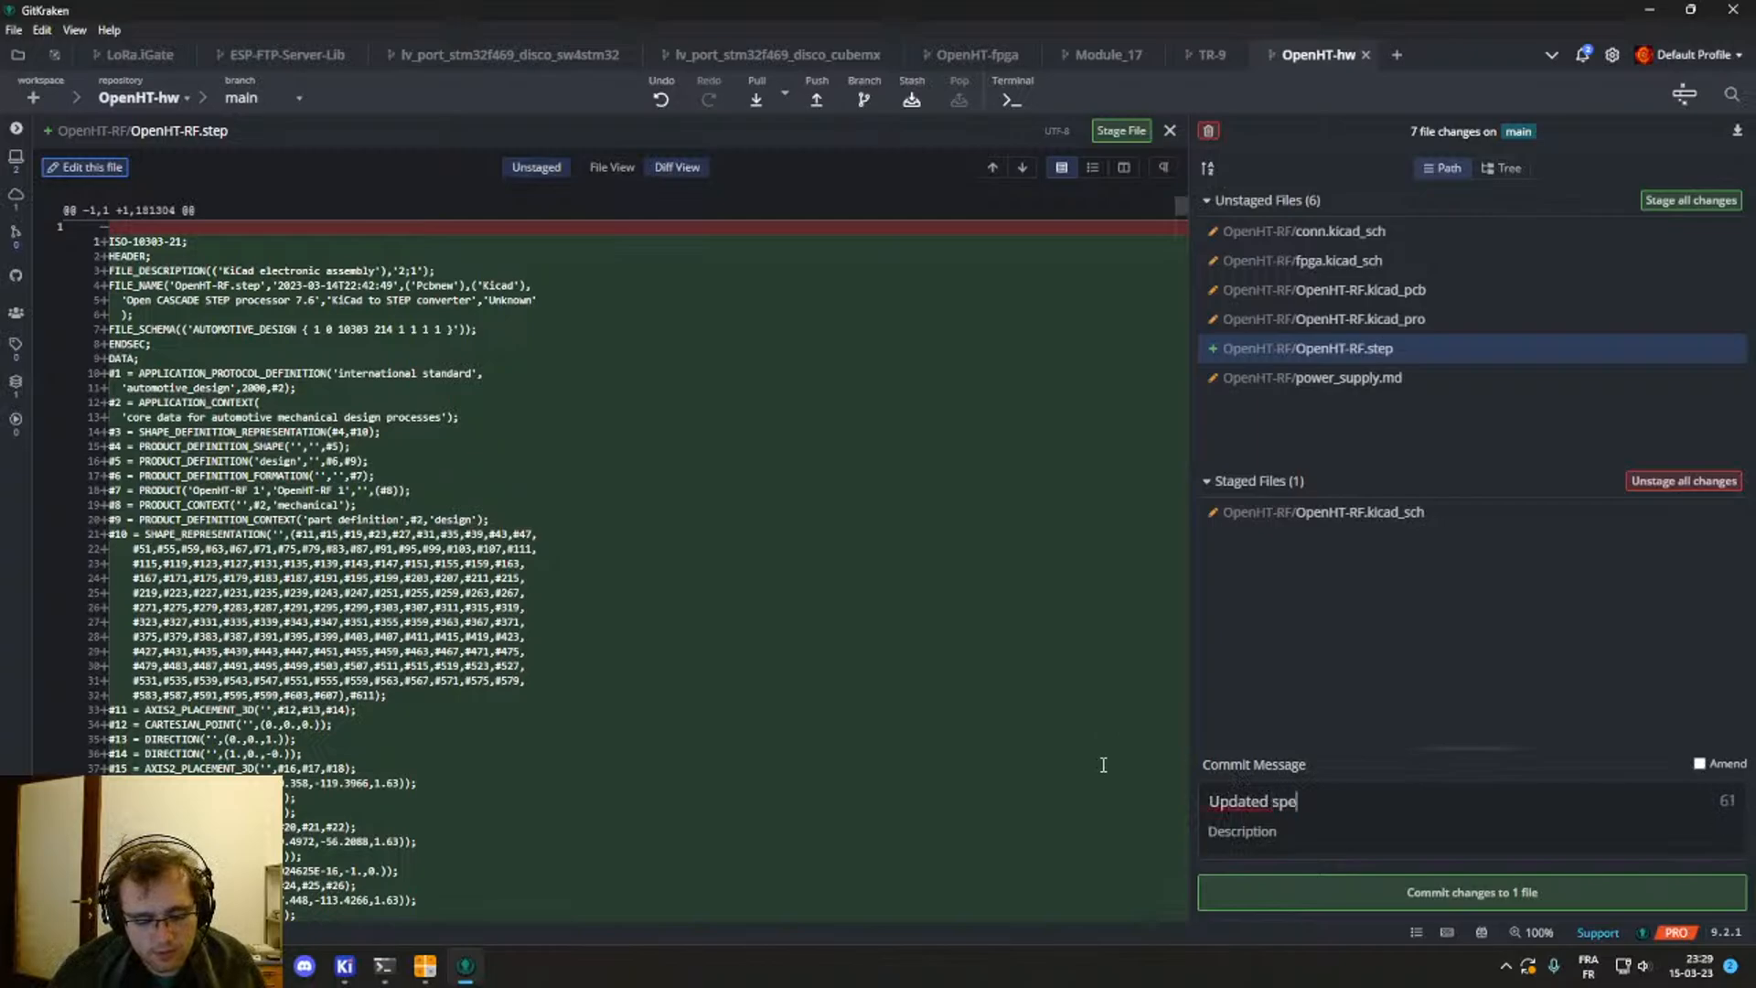
type("aker footpr")
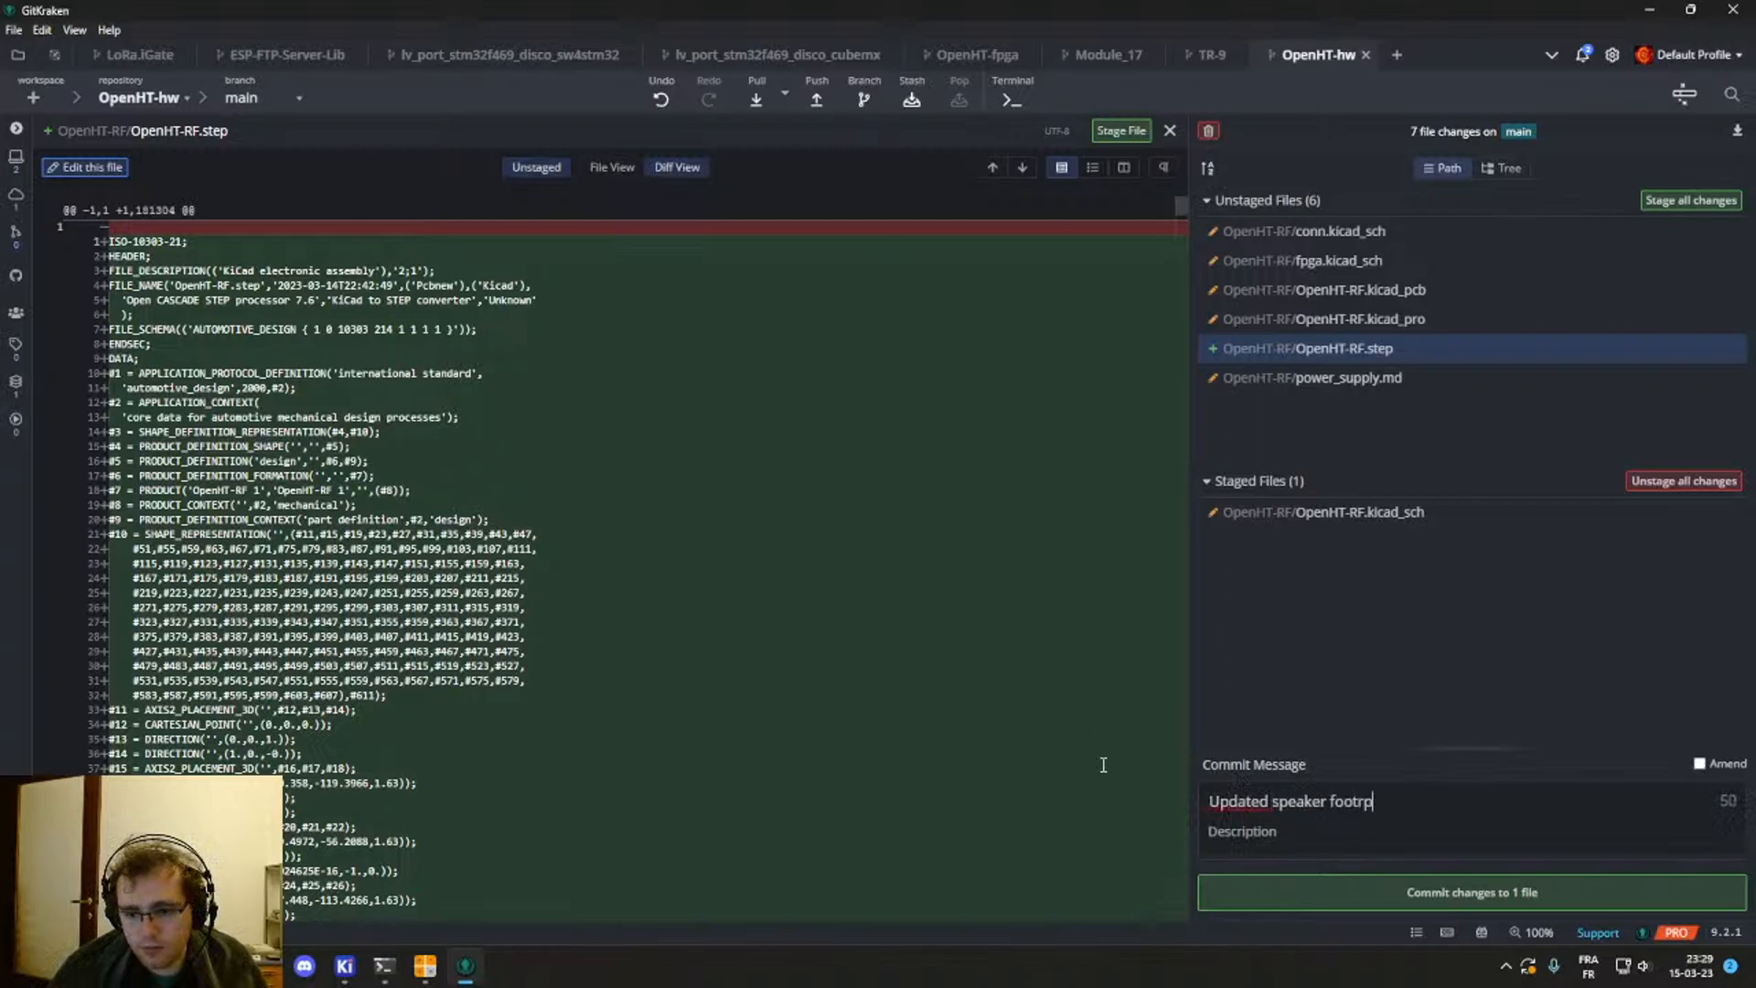
type("int")
Step: Add the description "Using SMD footprint" and commit the staged schematic
key("Tab")
type("Usig")
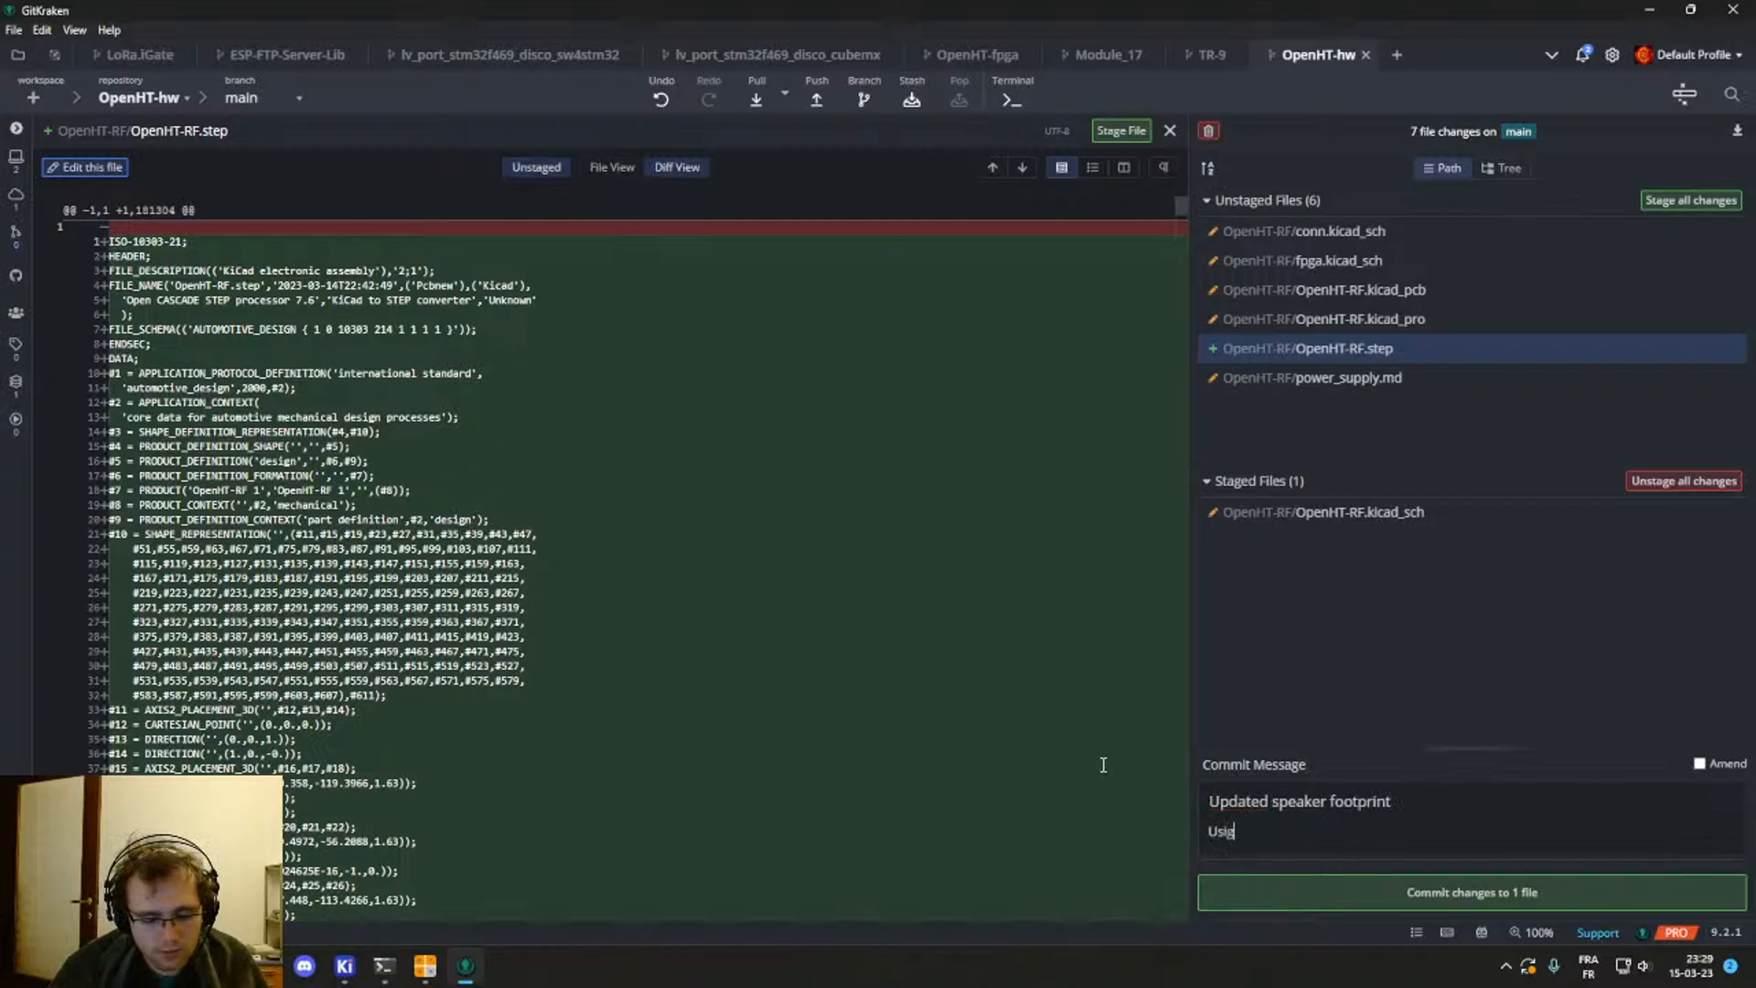
type("n SMD footprint")
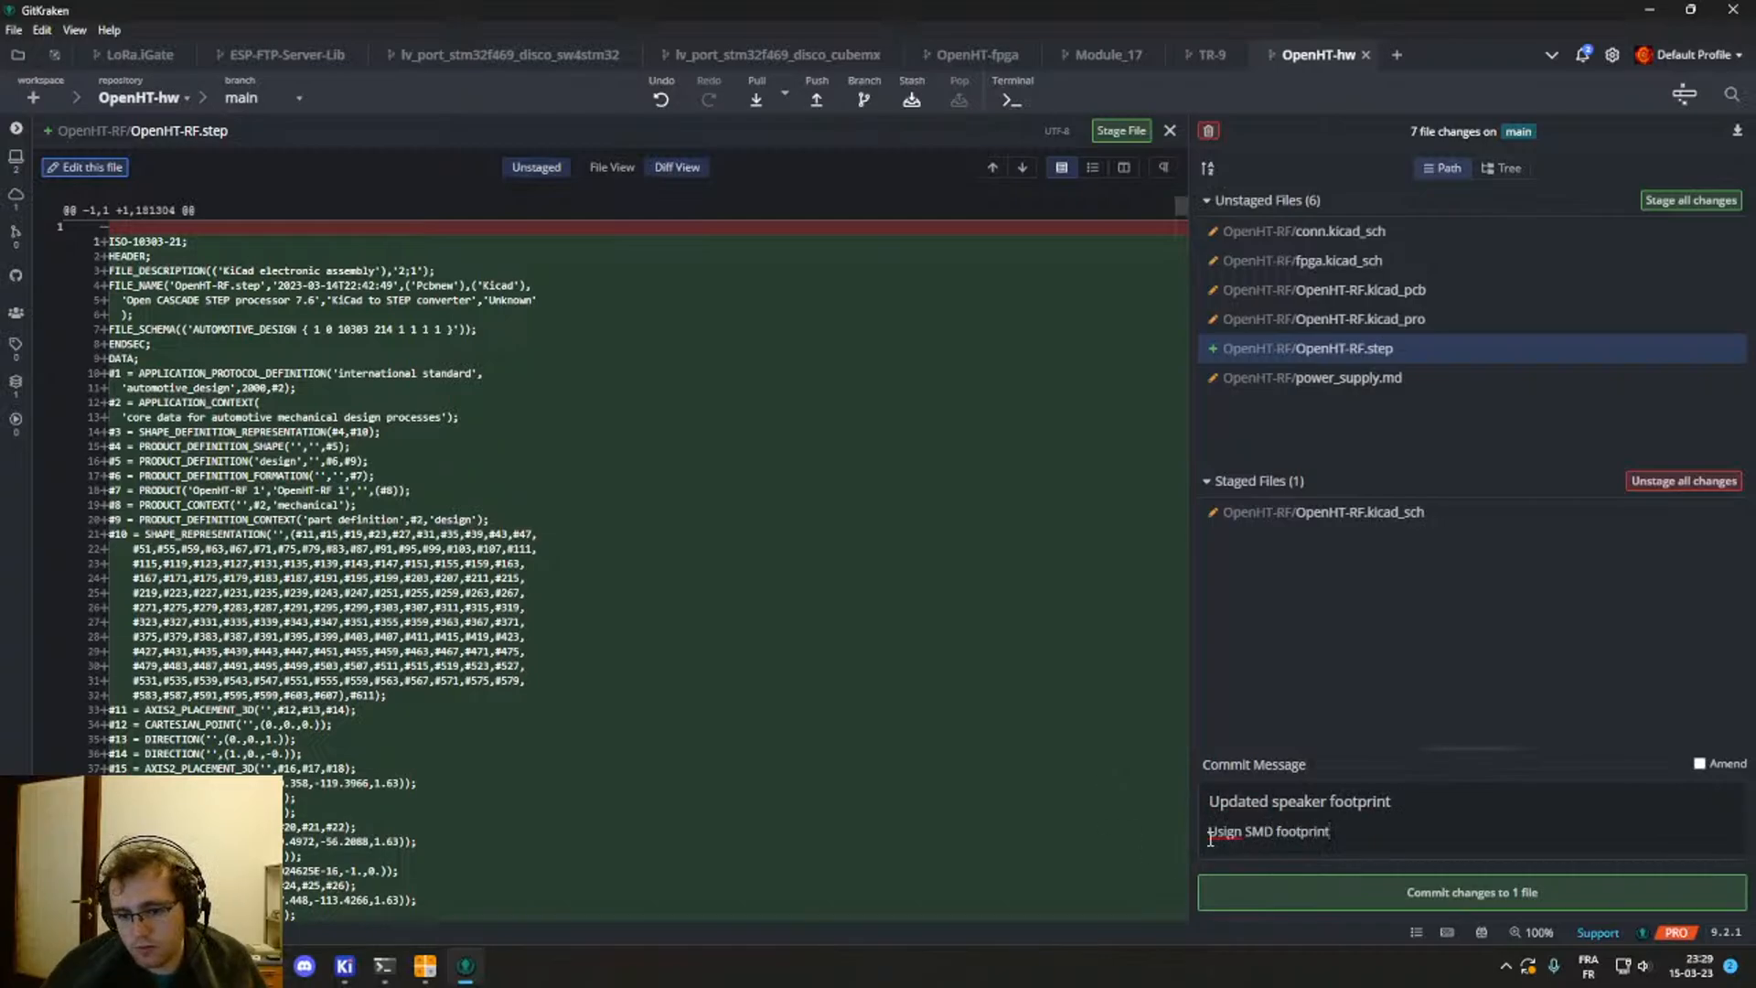
key("Delete")
key("Right")
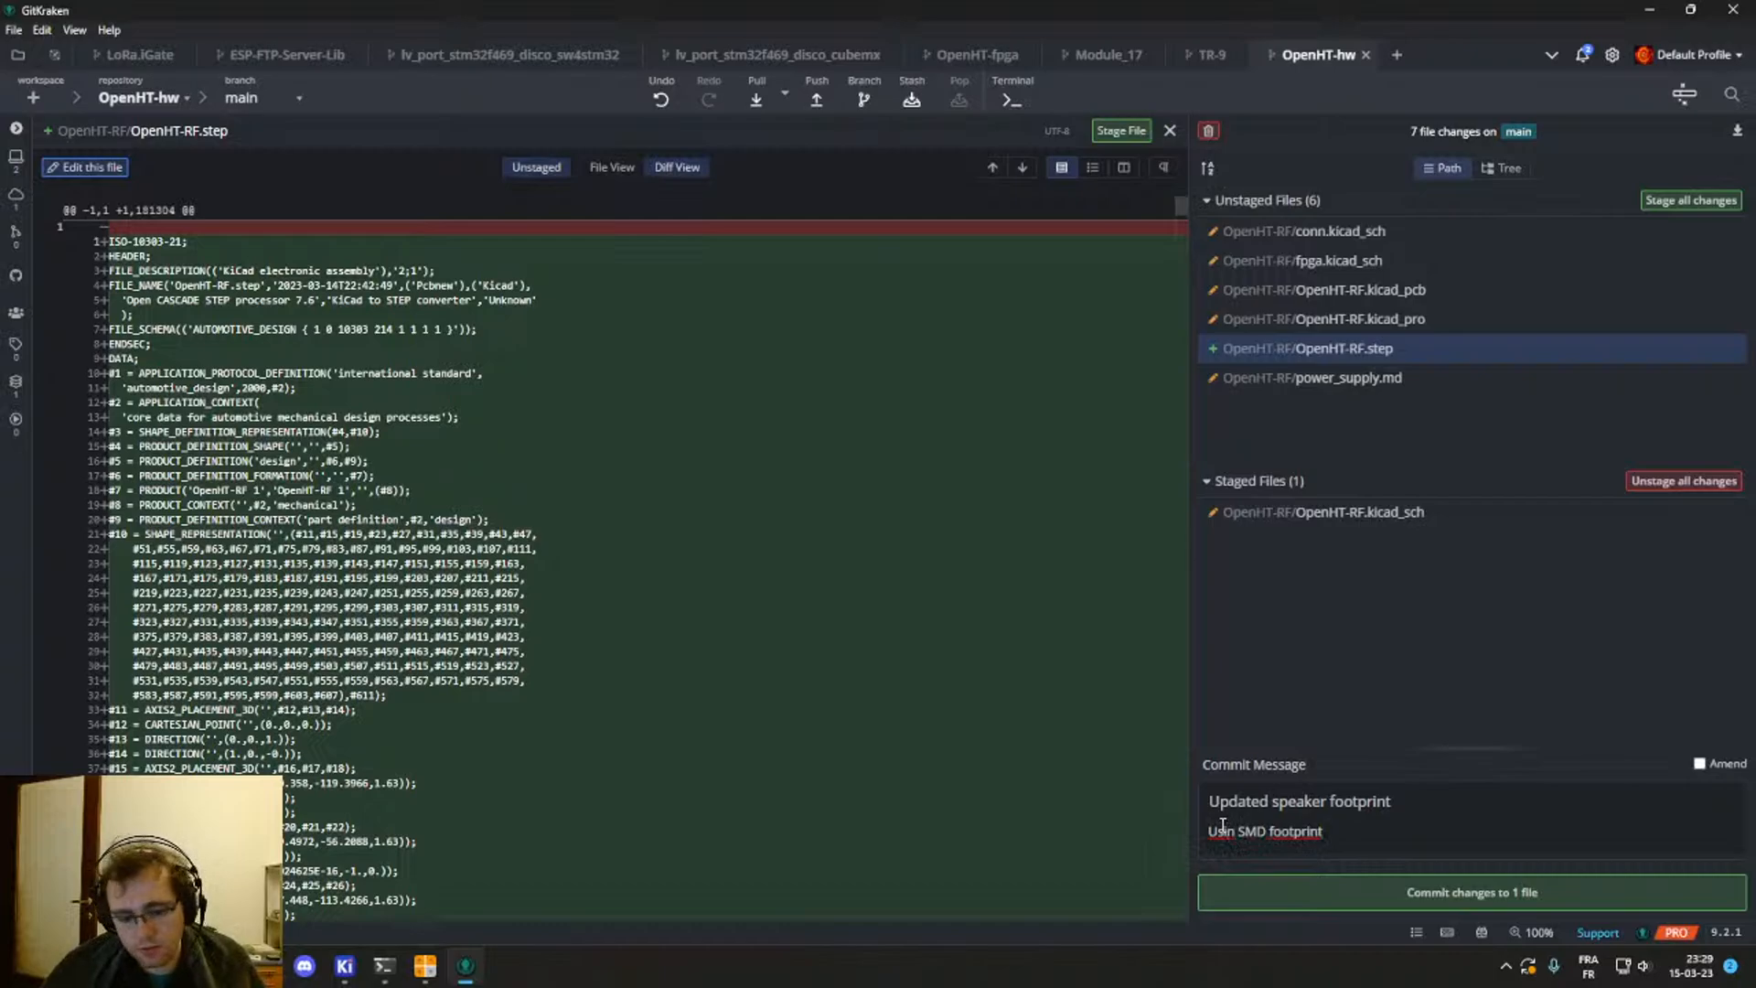
type("g")
key("Return")
key("BackSpace")
key("ctrl+Return")
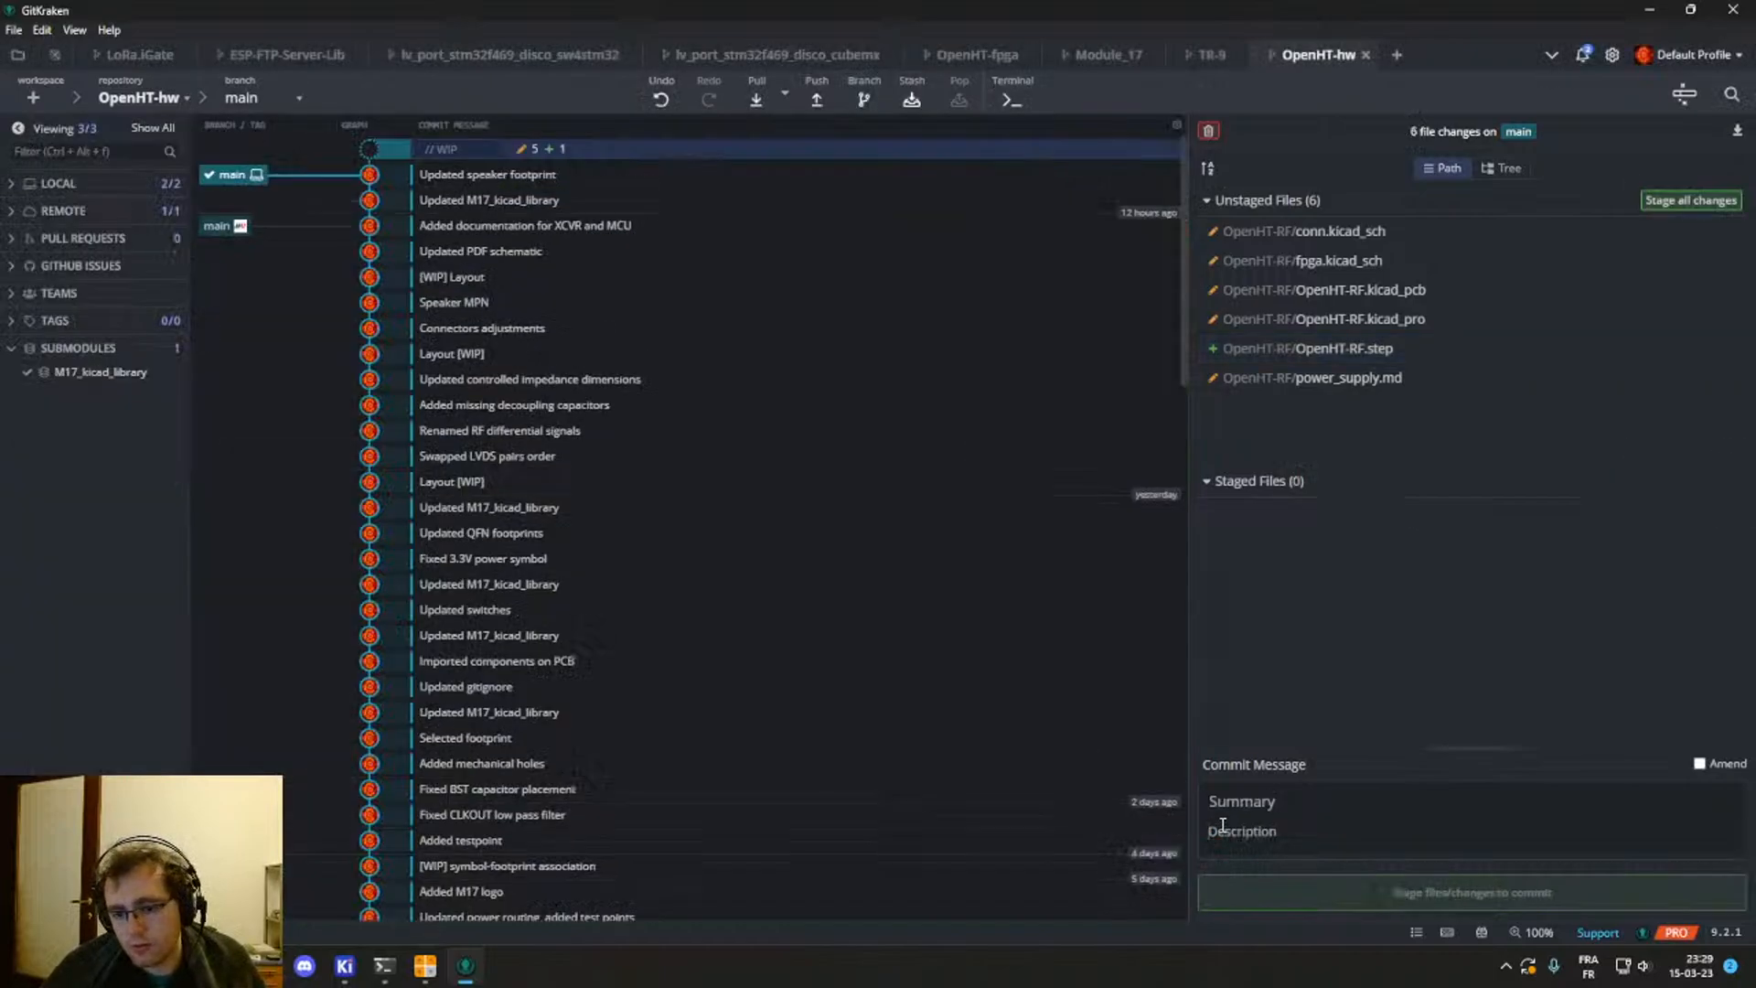
Step: Stage OpenHT-RF.kicad_pro and commit it with the summary "Updated default via parameters"
left_click(1372, 380)
left_click(1388, 349)
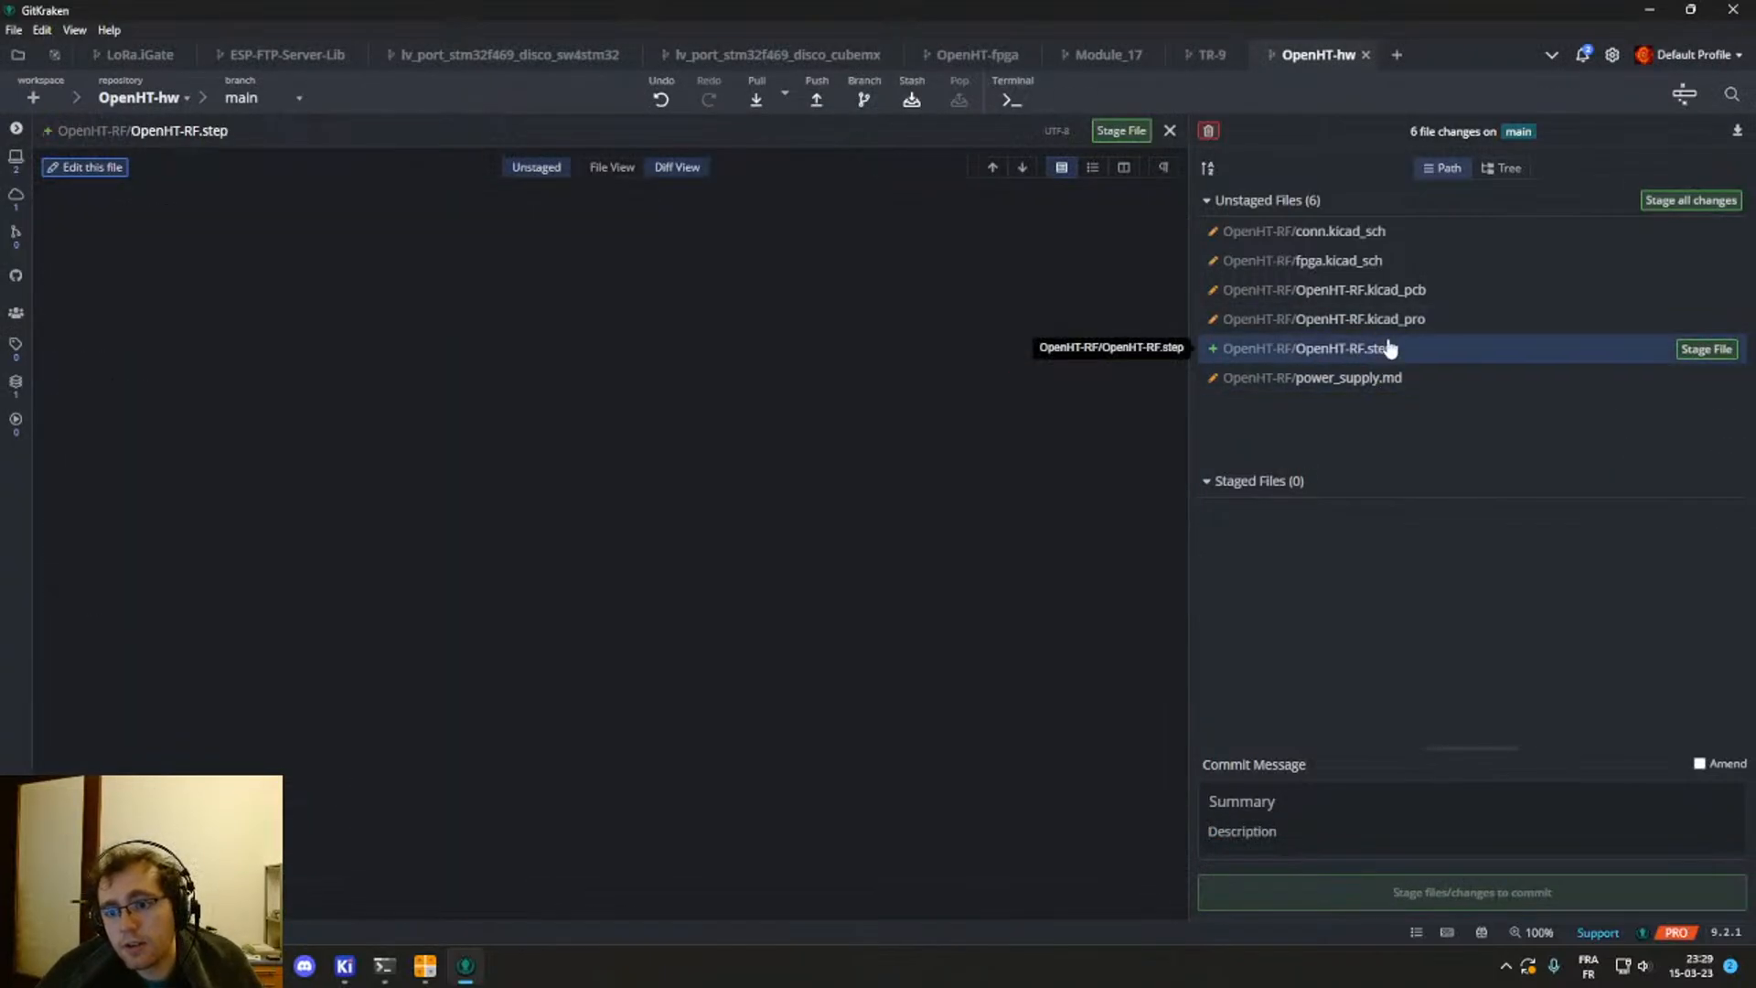
left_click(1409, 319)
left_click(1703, 320)
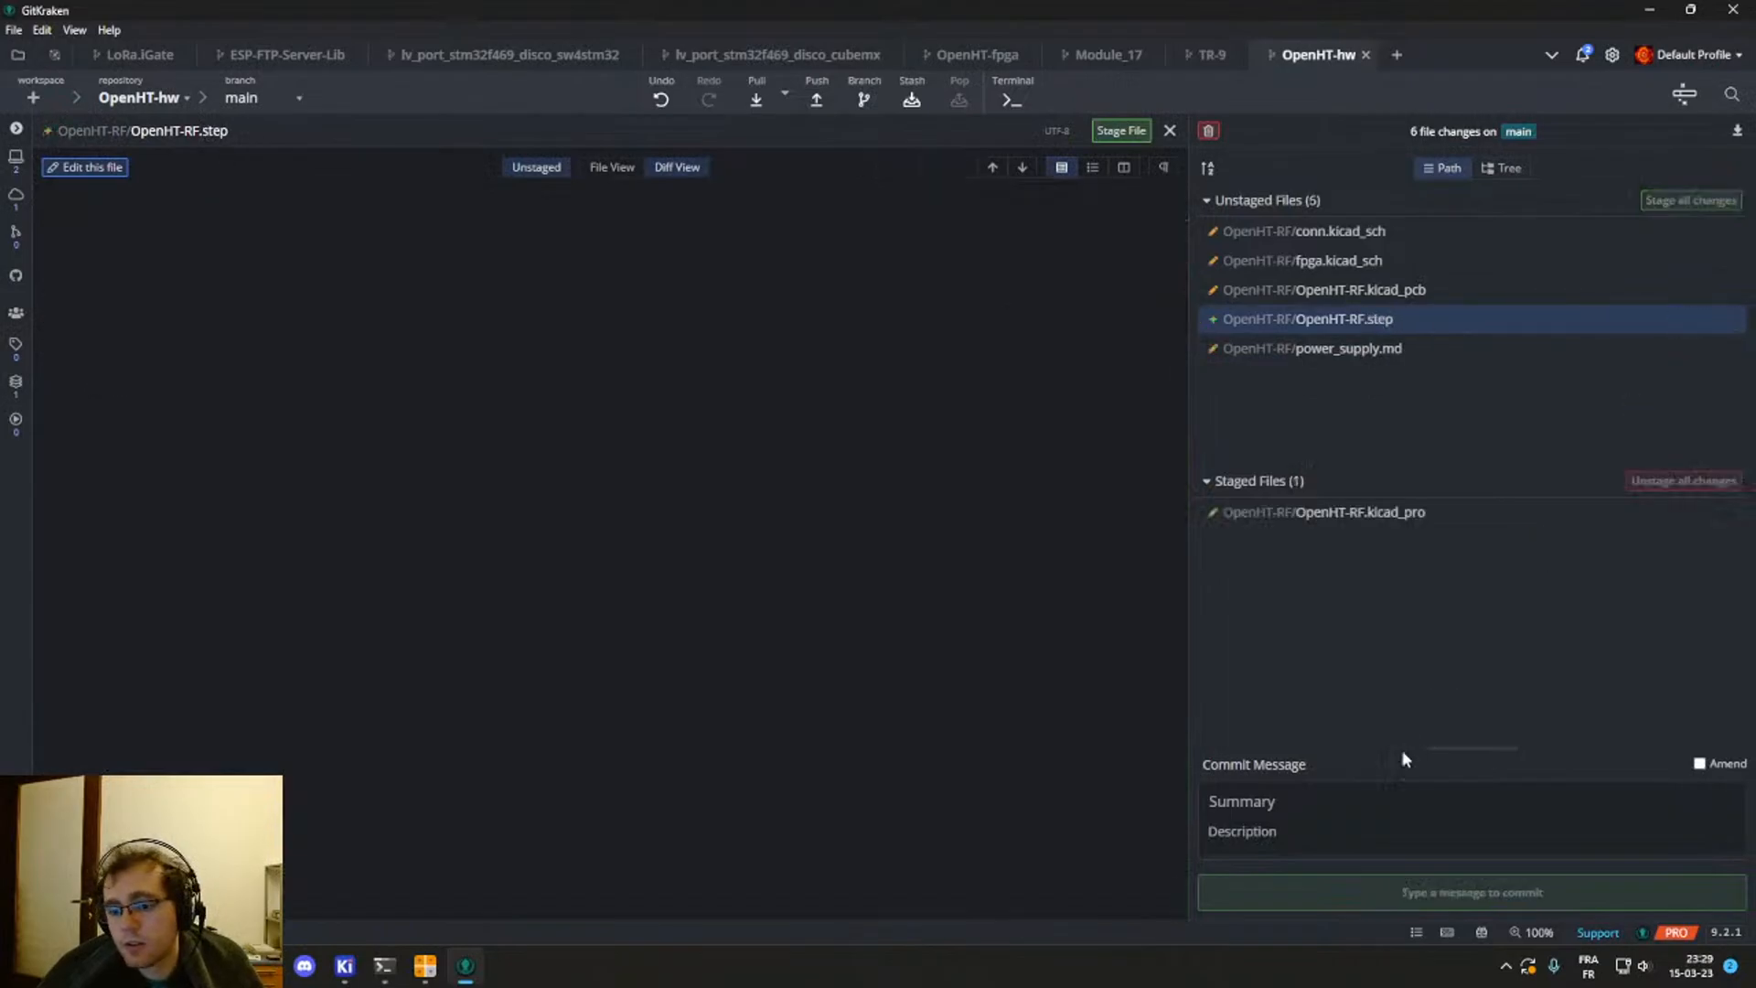
left_click(1341, 789)
type("Updated ")
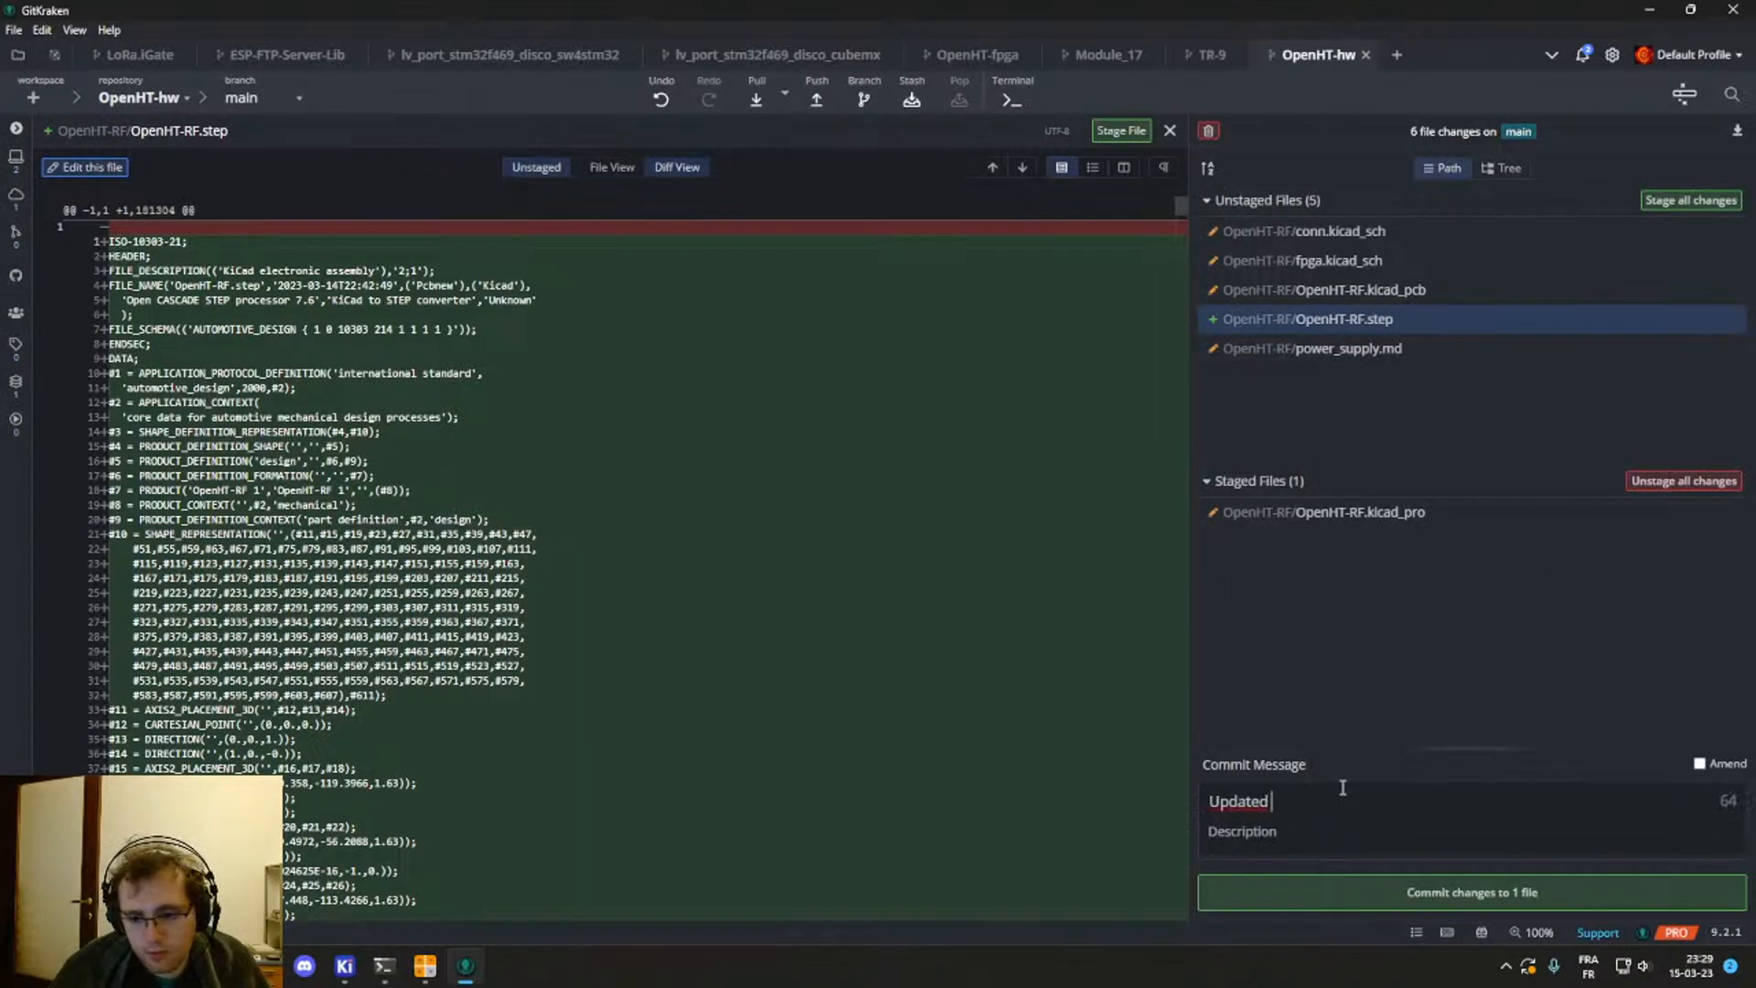
type("default v")
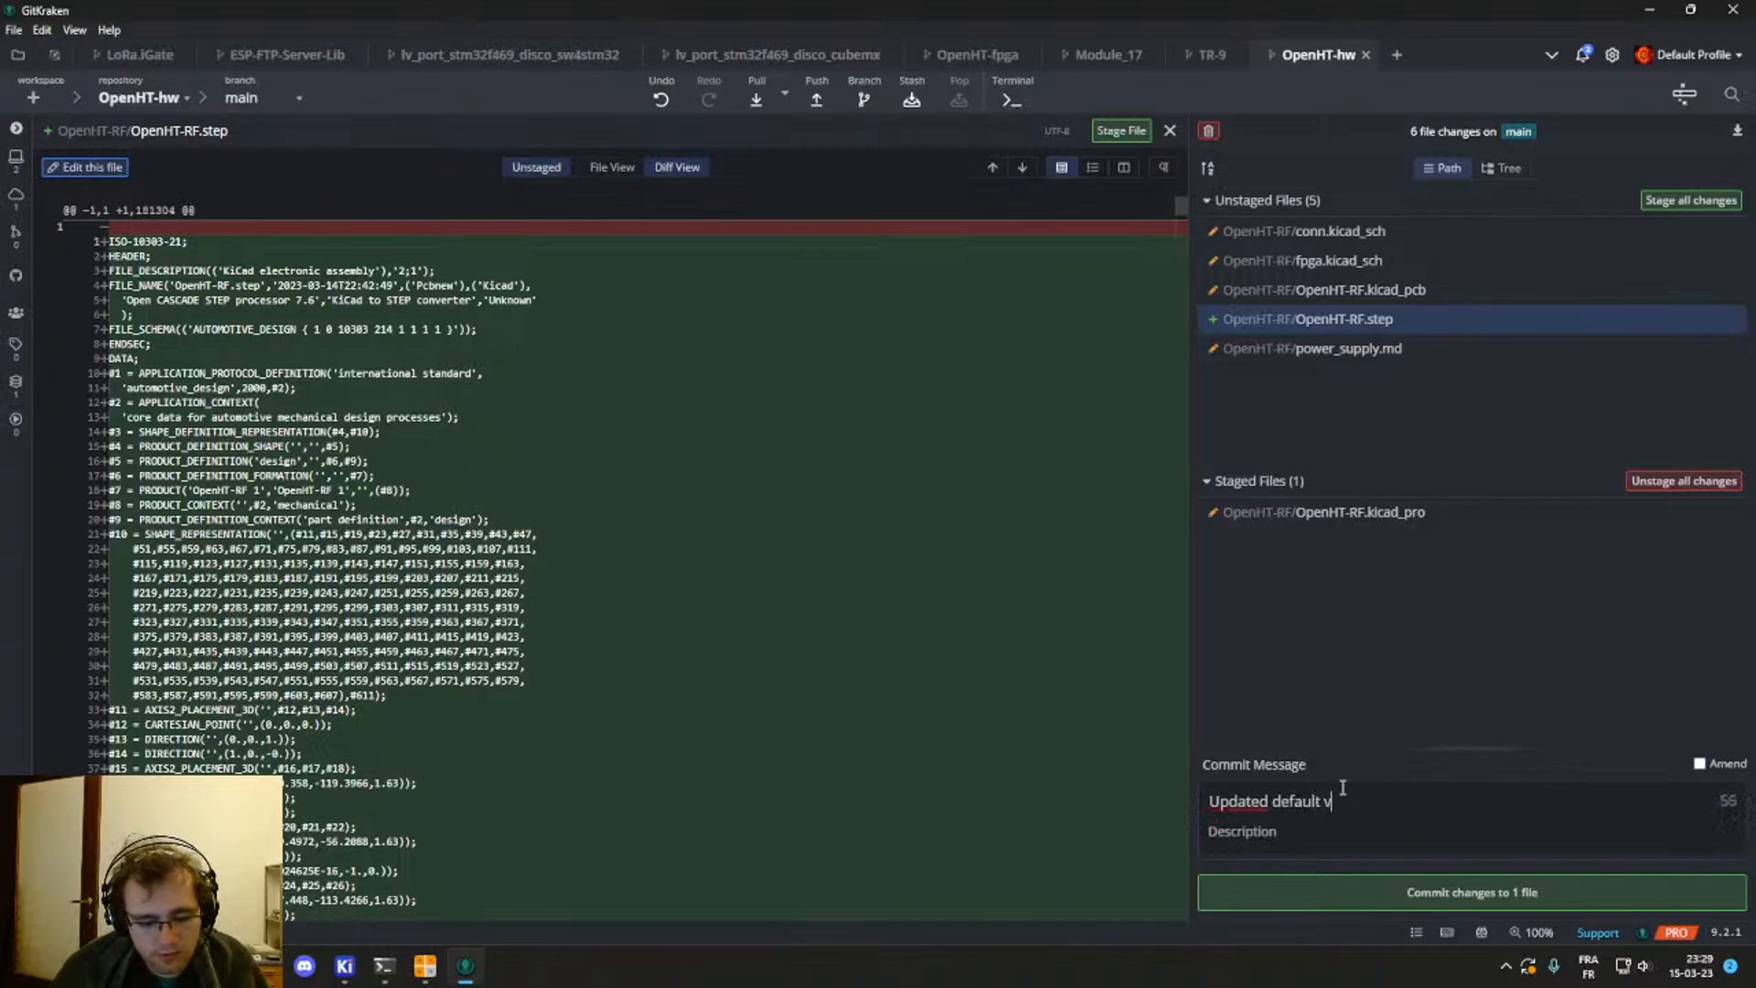
type("ia parameters")
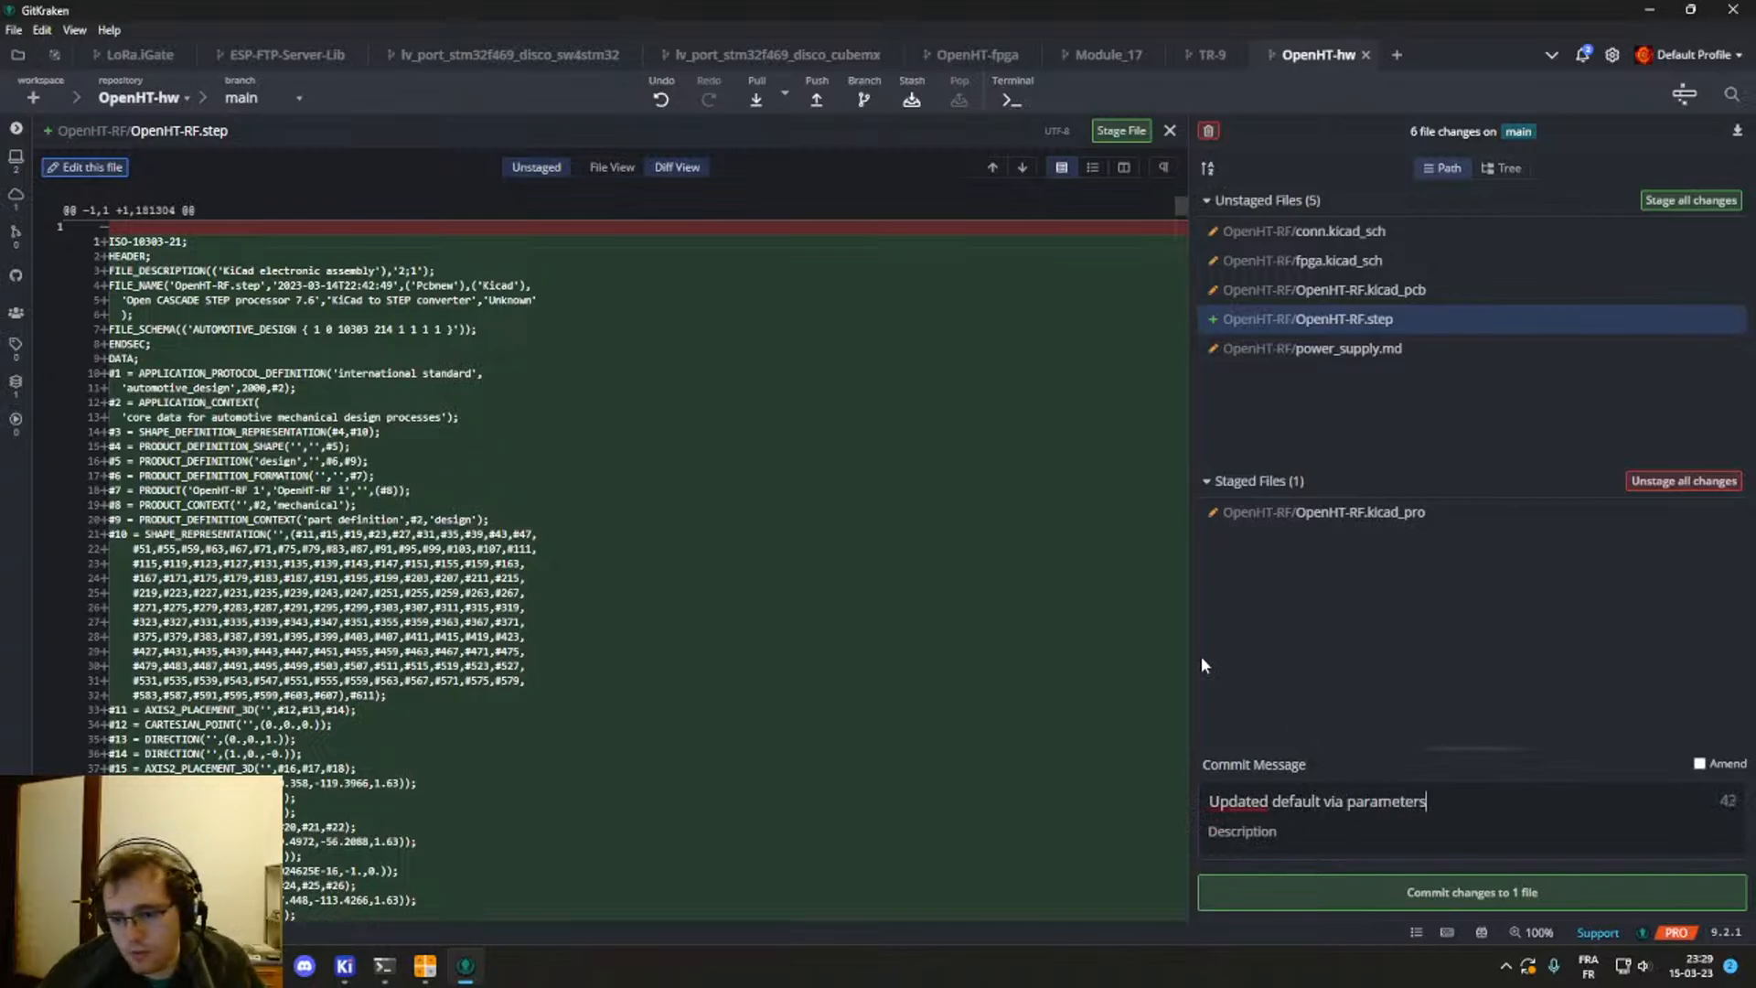
left_click(1365, 892)
Step: Stage conn.kicad_sch and fpga.kicad_sch, and commit them with the summary "Rearanged IOs"
left_click(1372, 291)
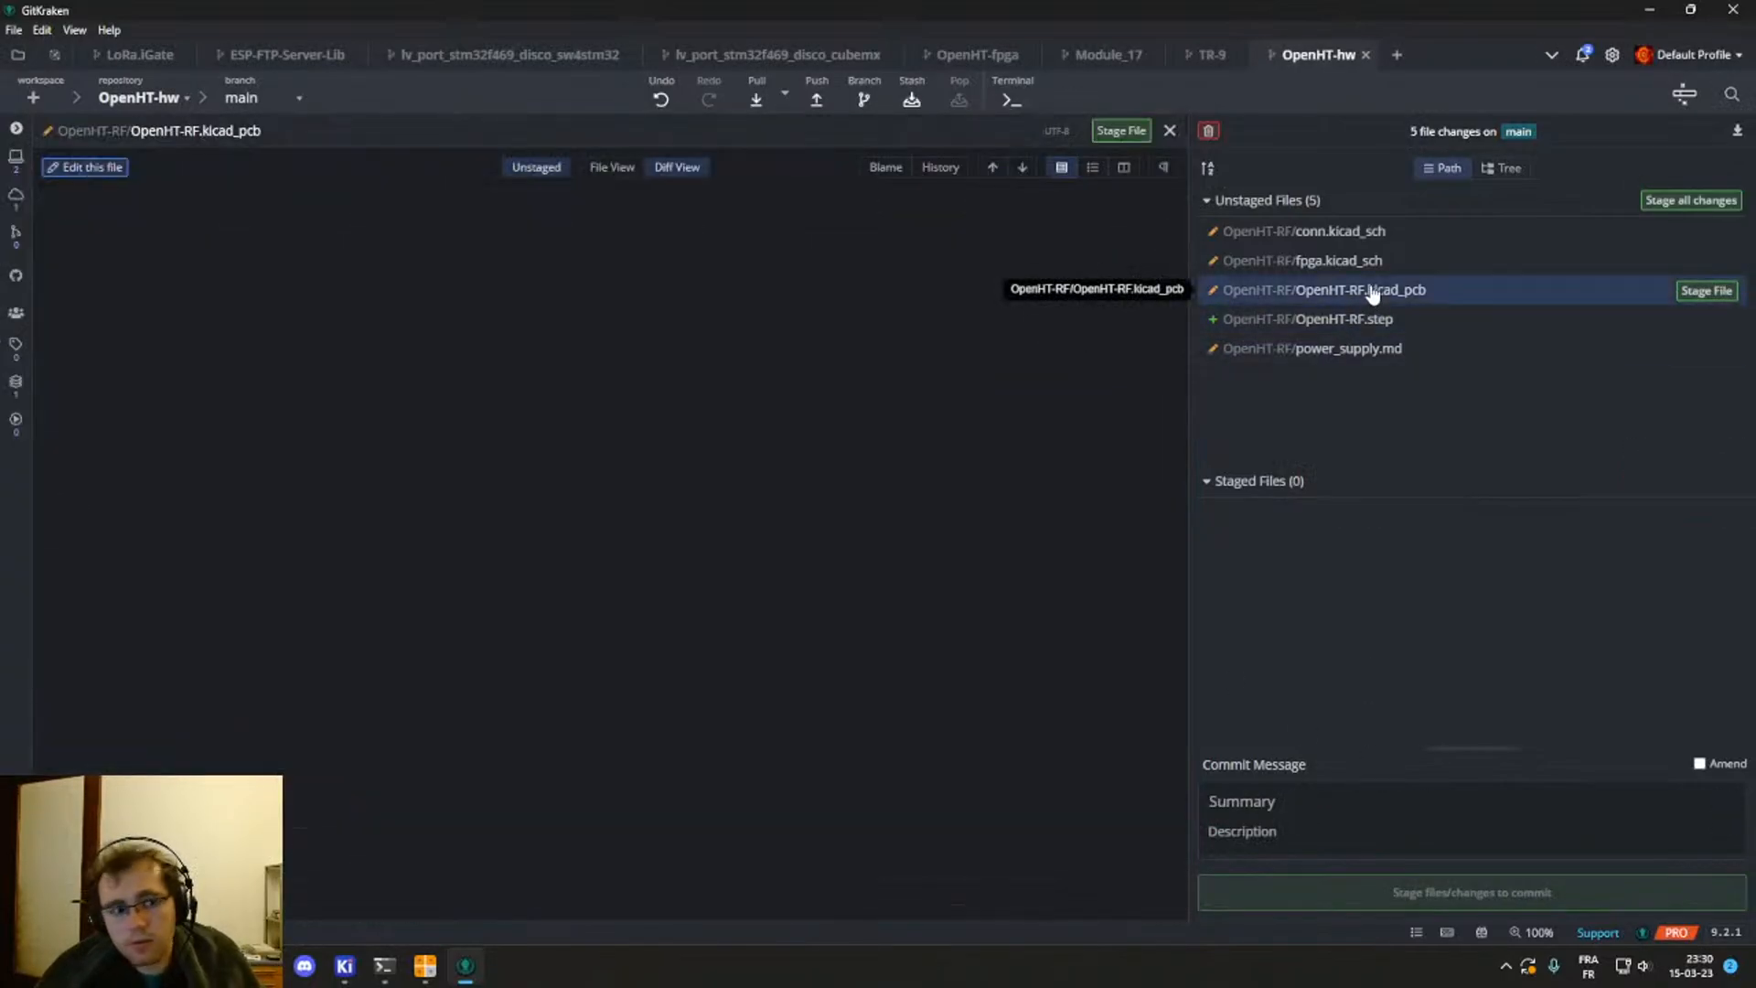
left_click(1591, 262)
left_click(1707, 232)
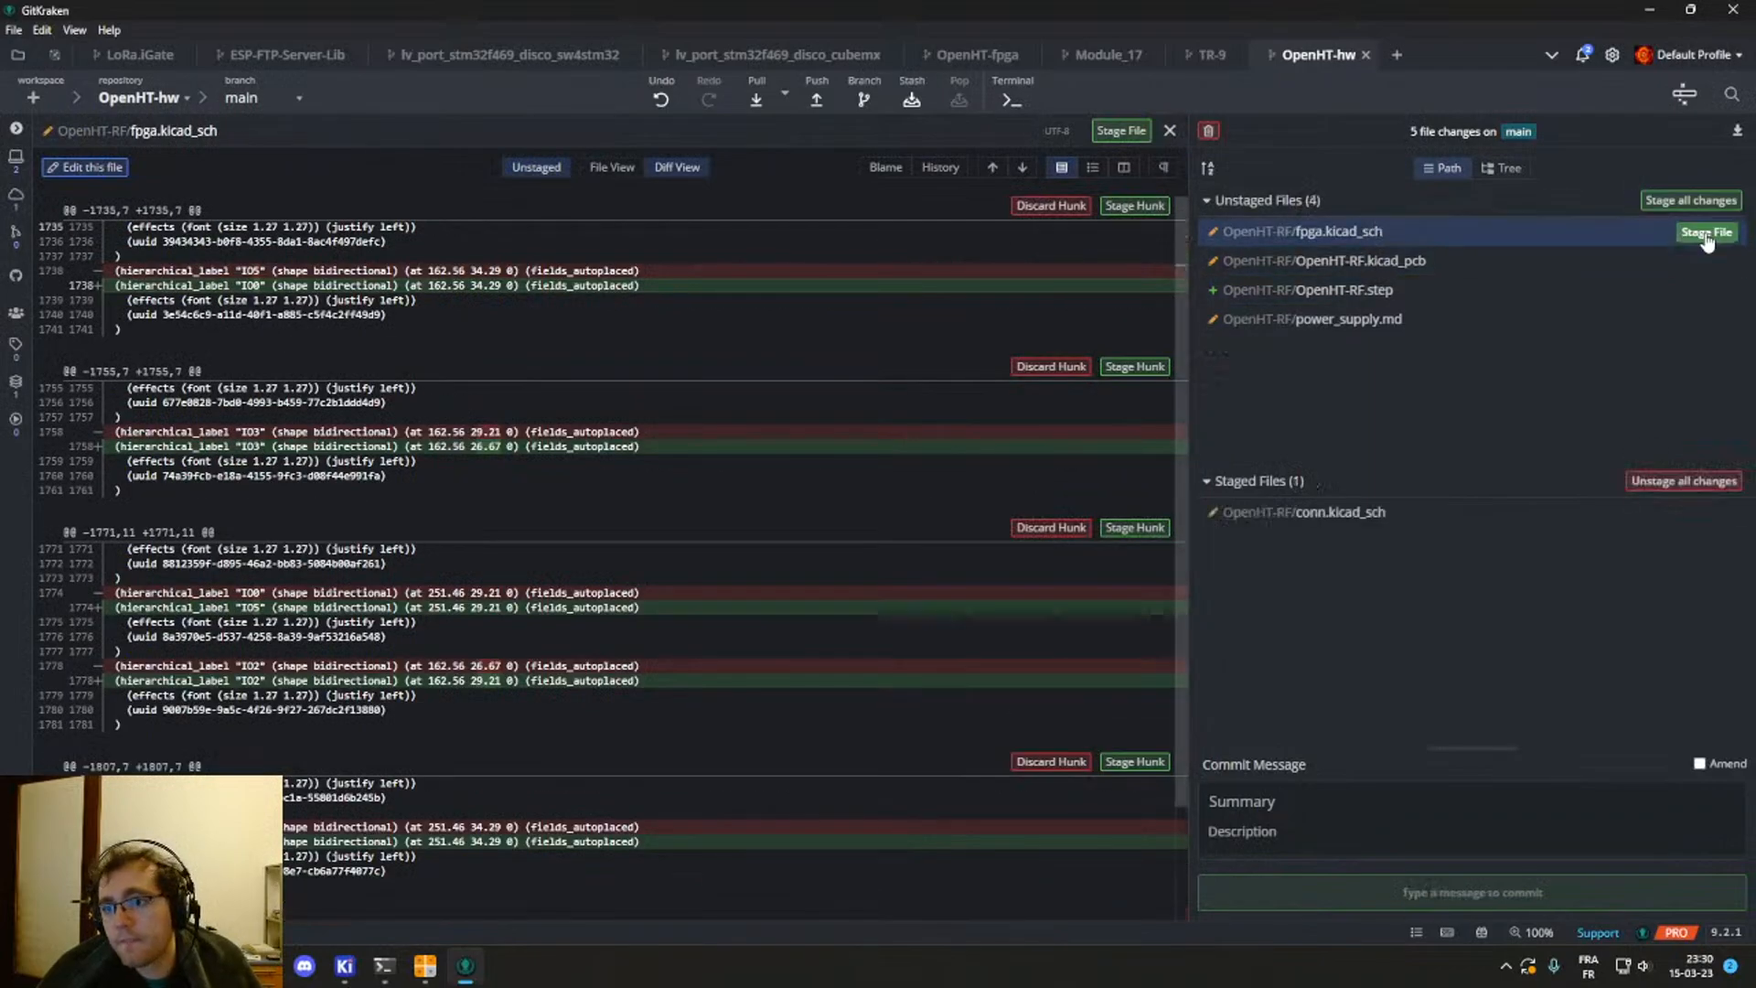
left_click(1400, 791)
type("Rea")
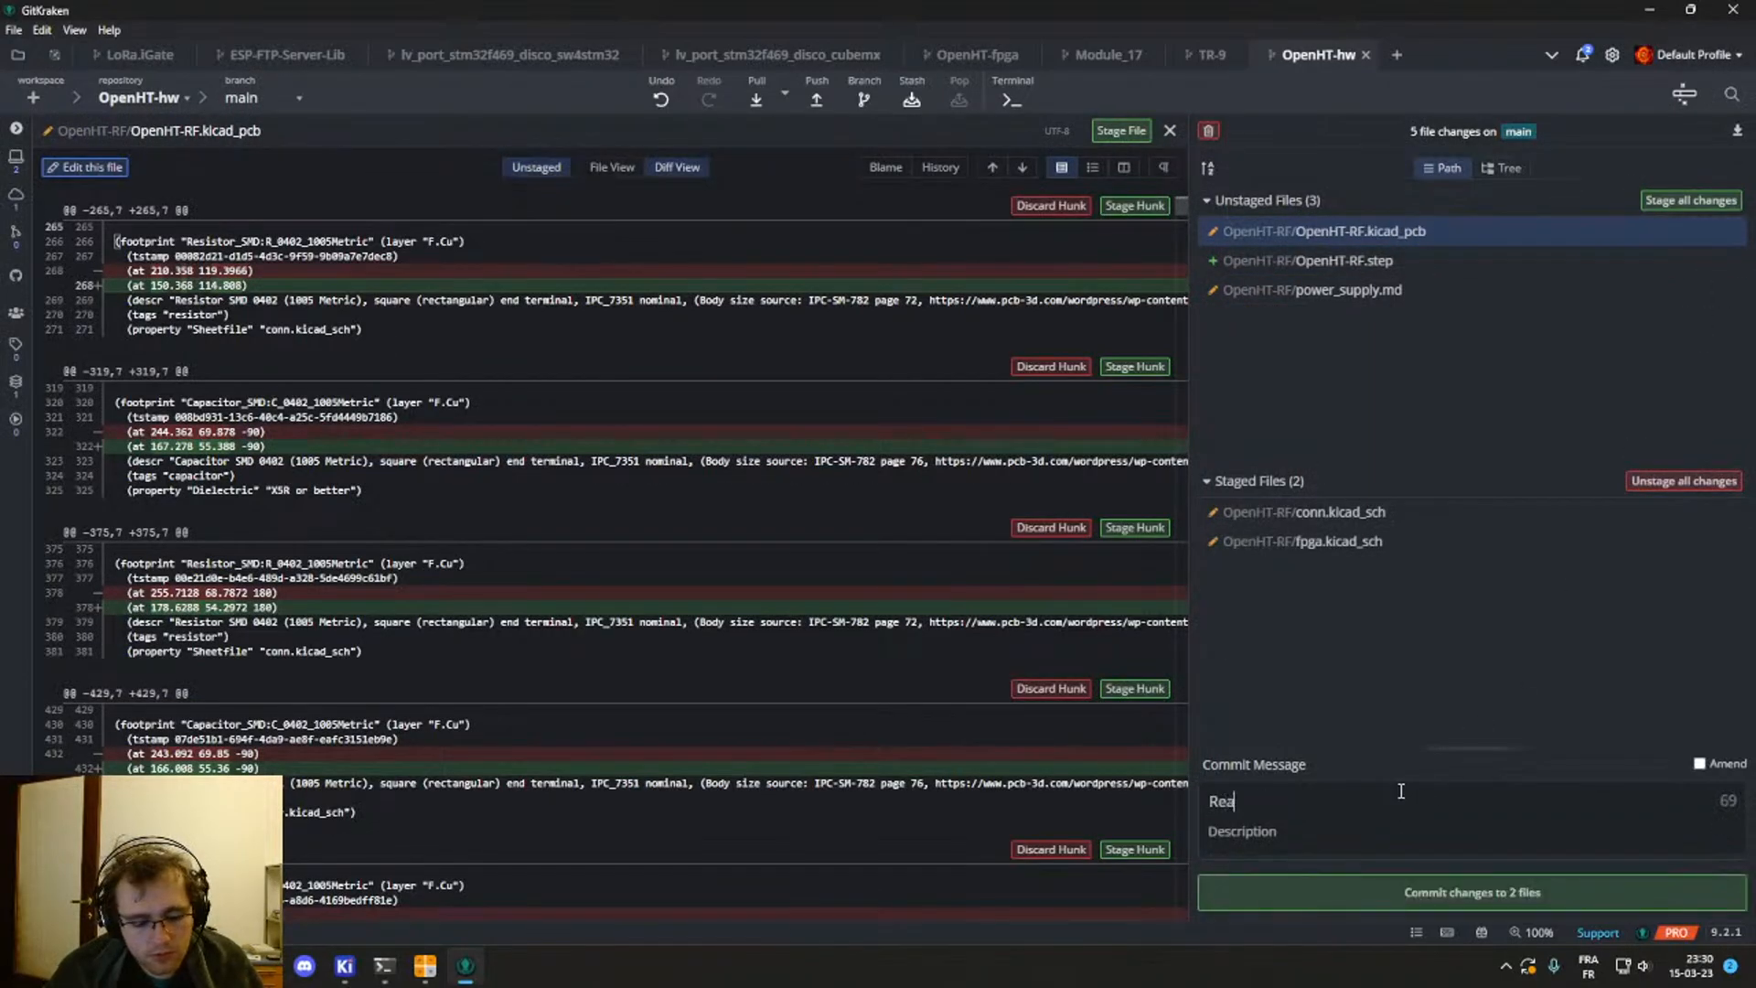
type("ranged IO")
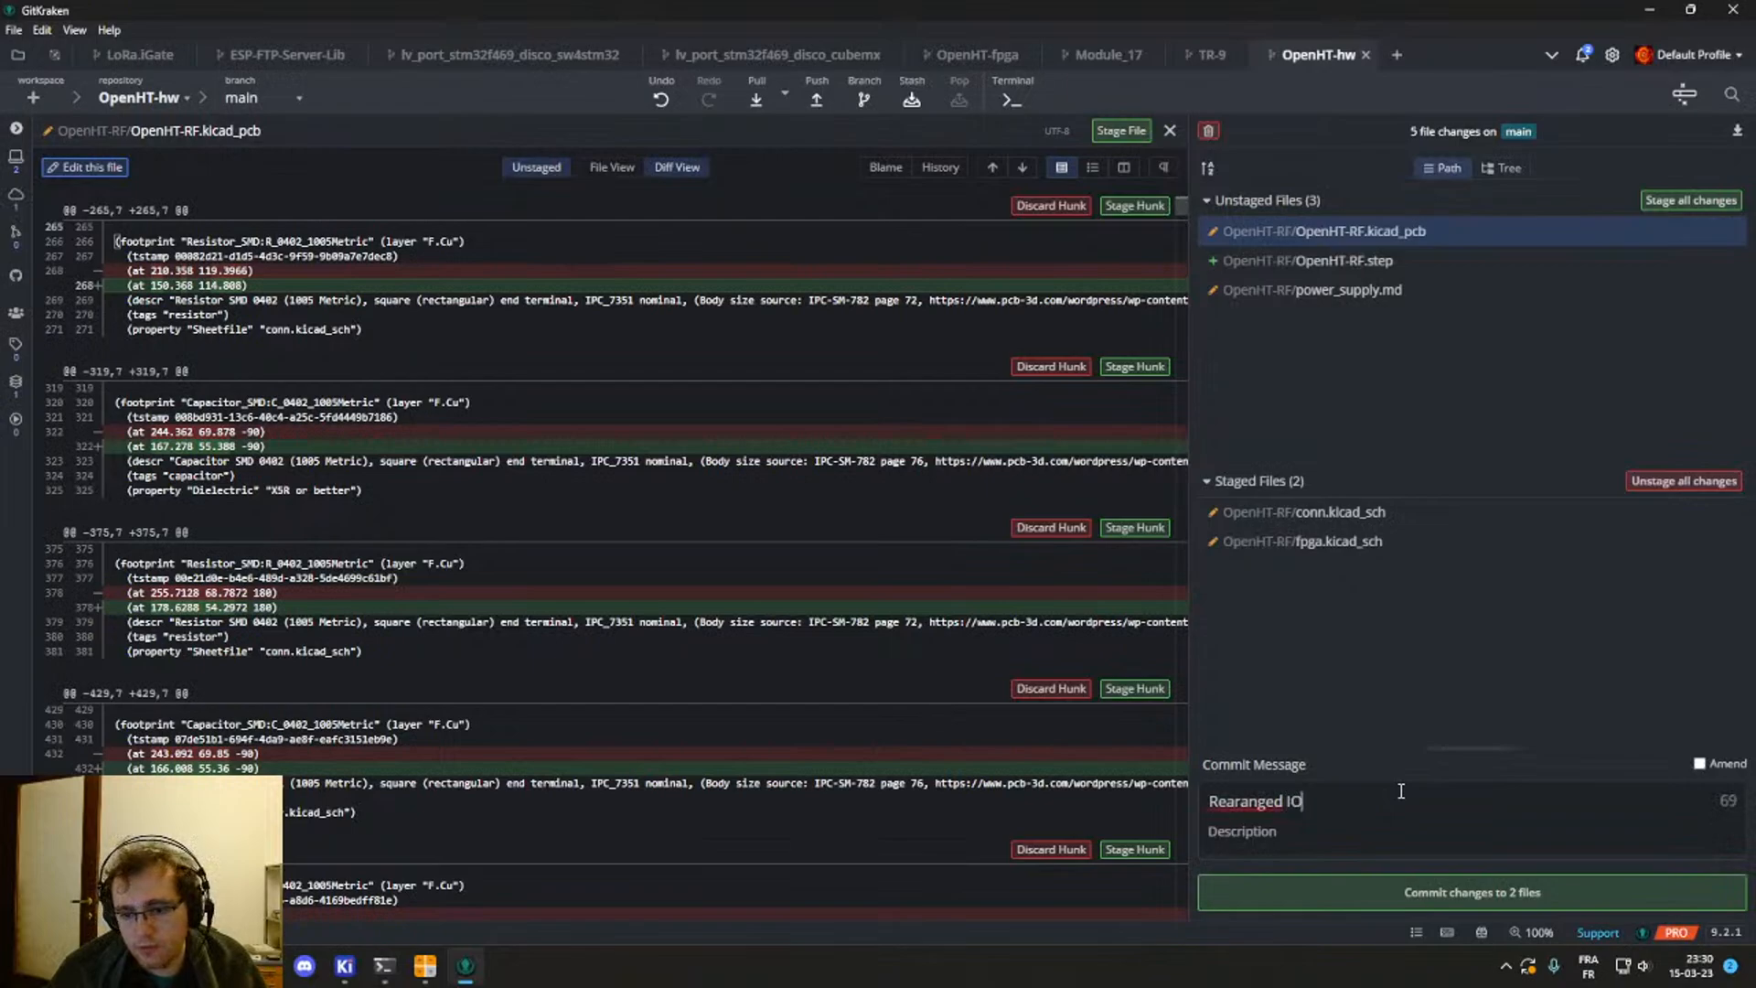
type("s")
left_click(1381, 892)
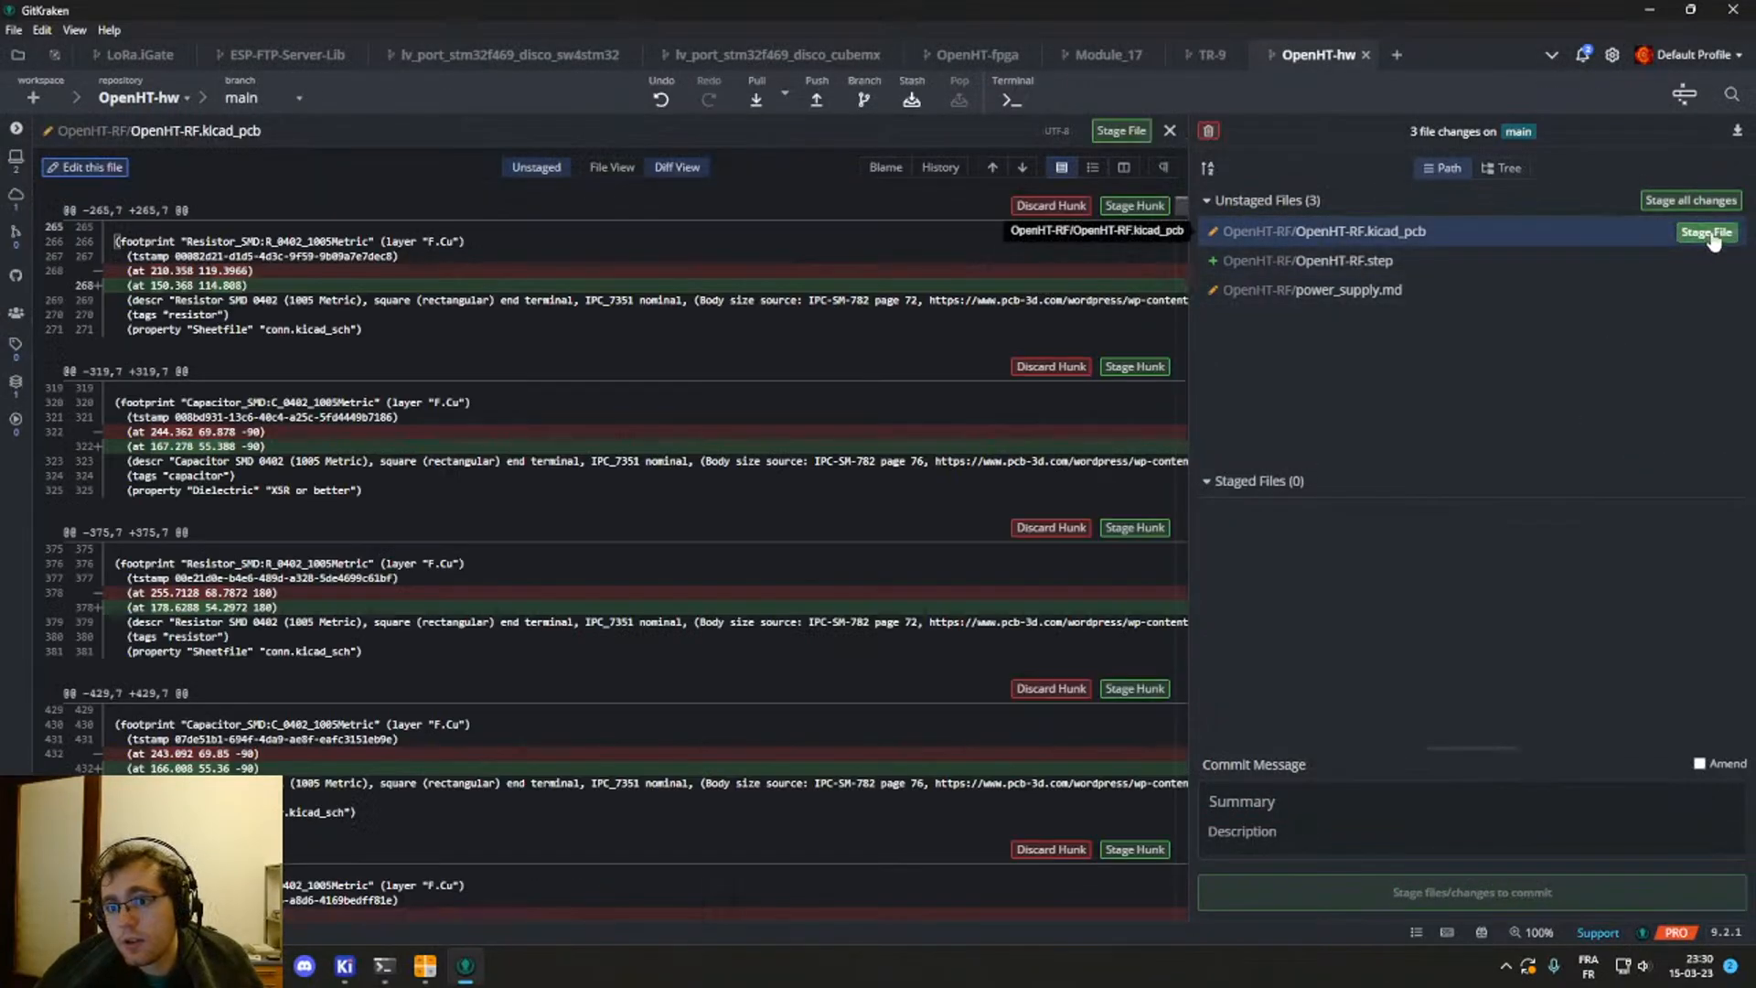
Step: Stage OpenHT-RF.kicad_pcb, close its diff view and enter the commit summary "[WIP] Layout"
left_click(1701, 233)
left_click(1168, 131)
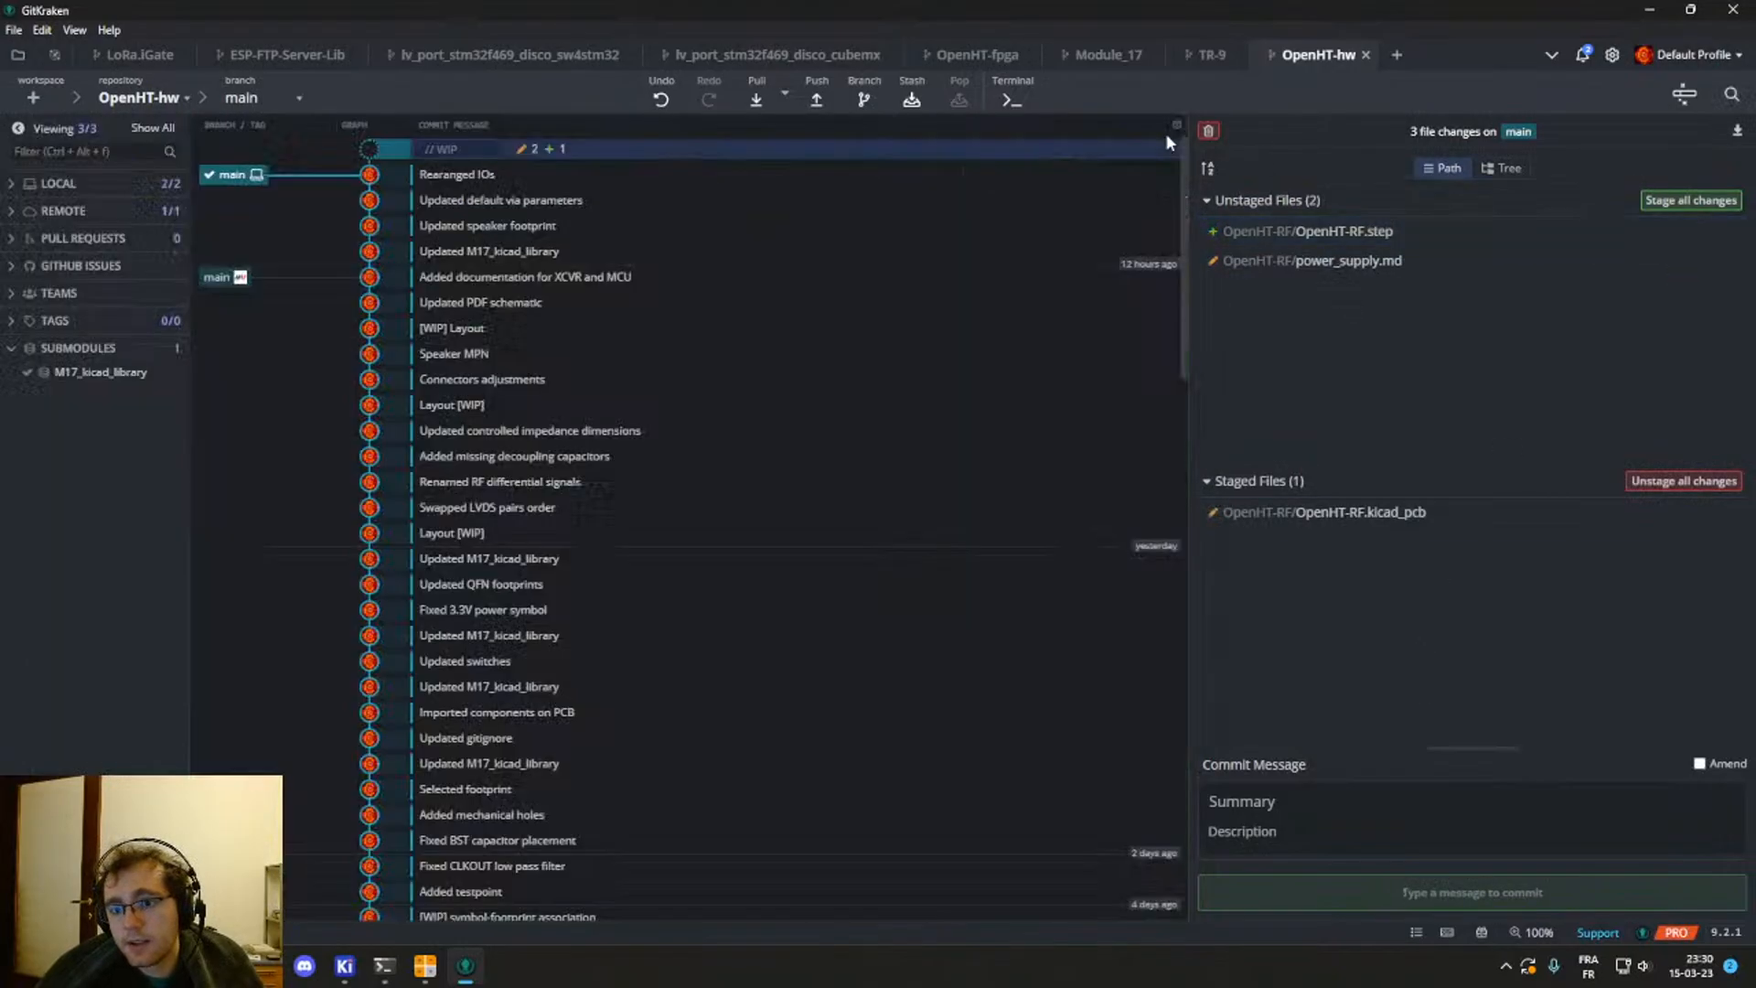
left_click(1265, 801)
type("[")
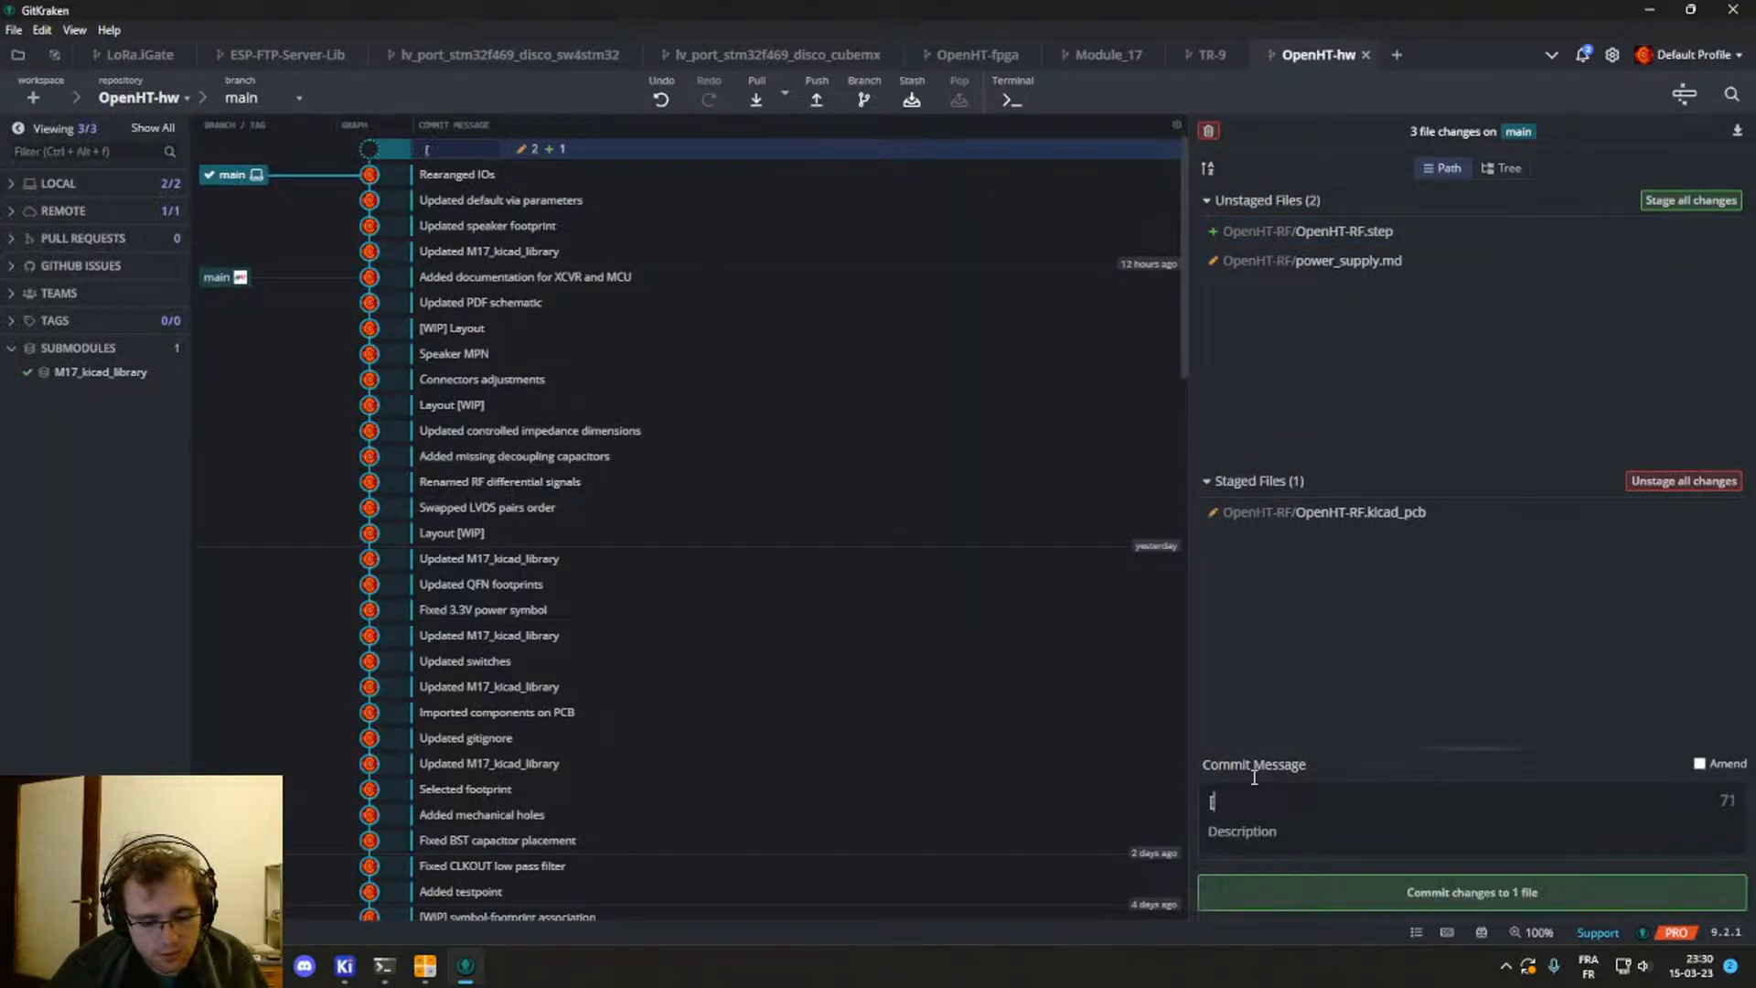
type("WIP] L")
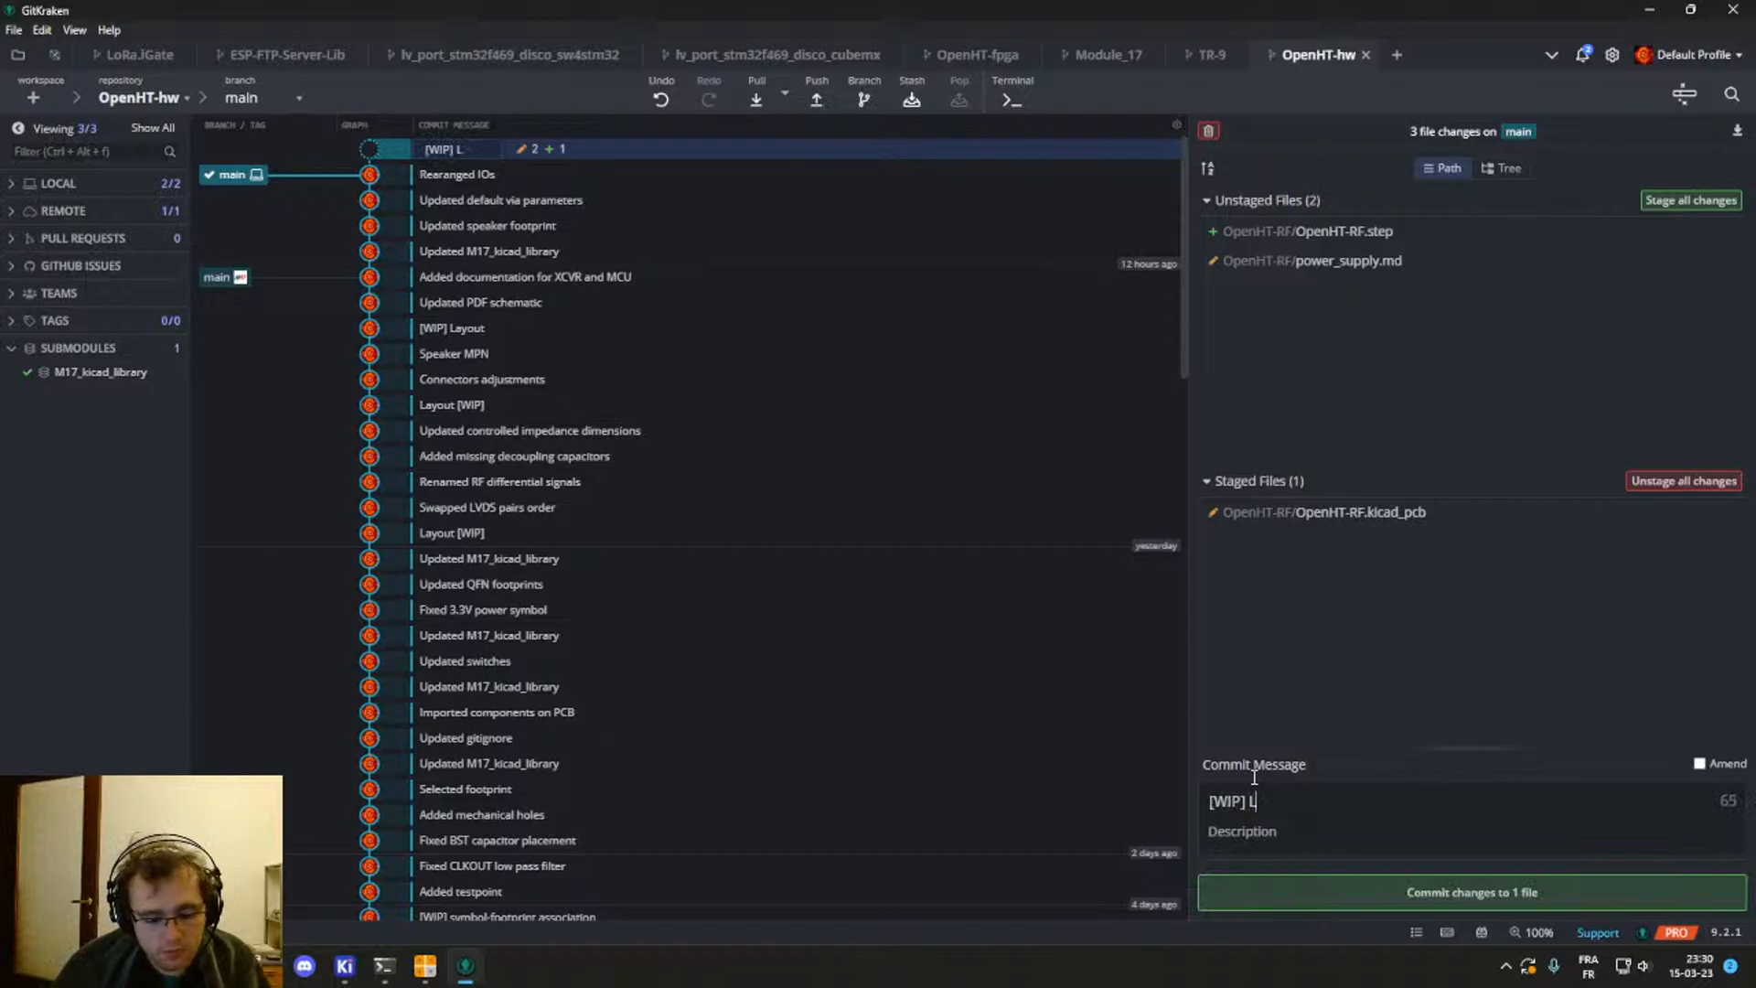
type("Layout")
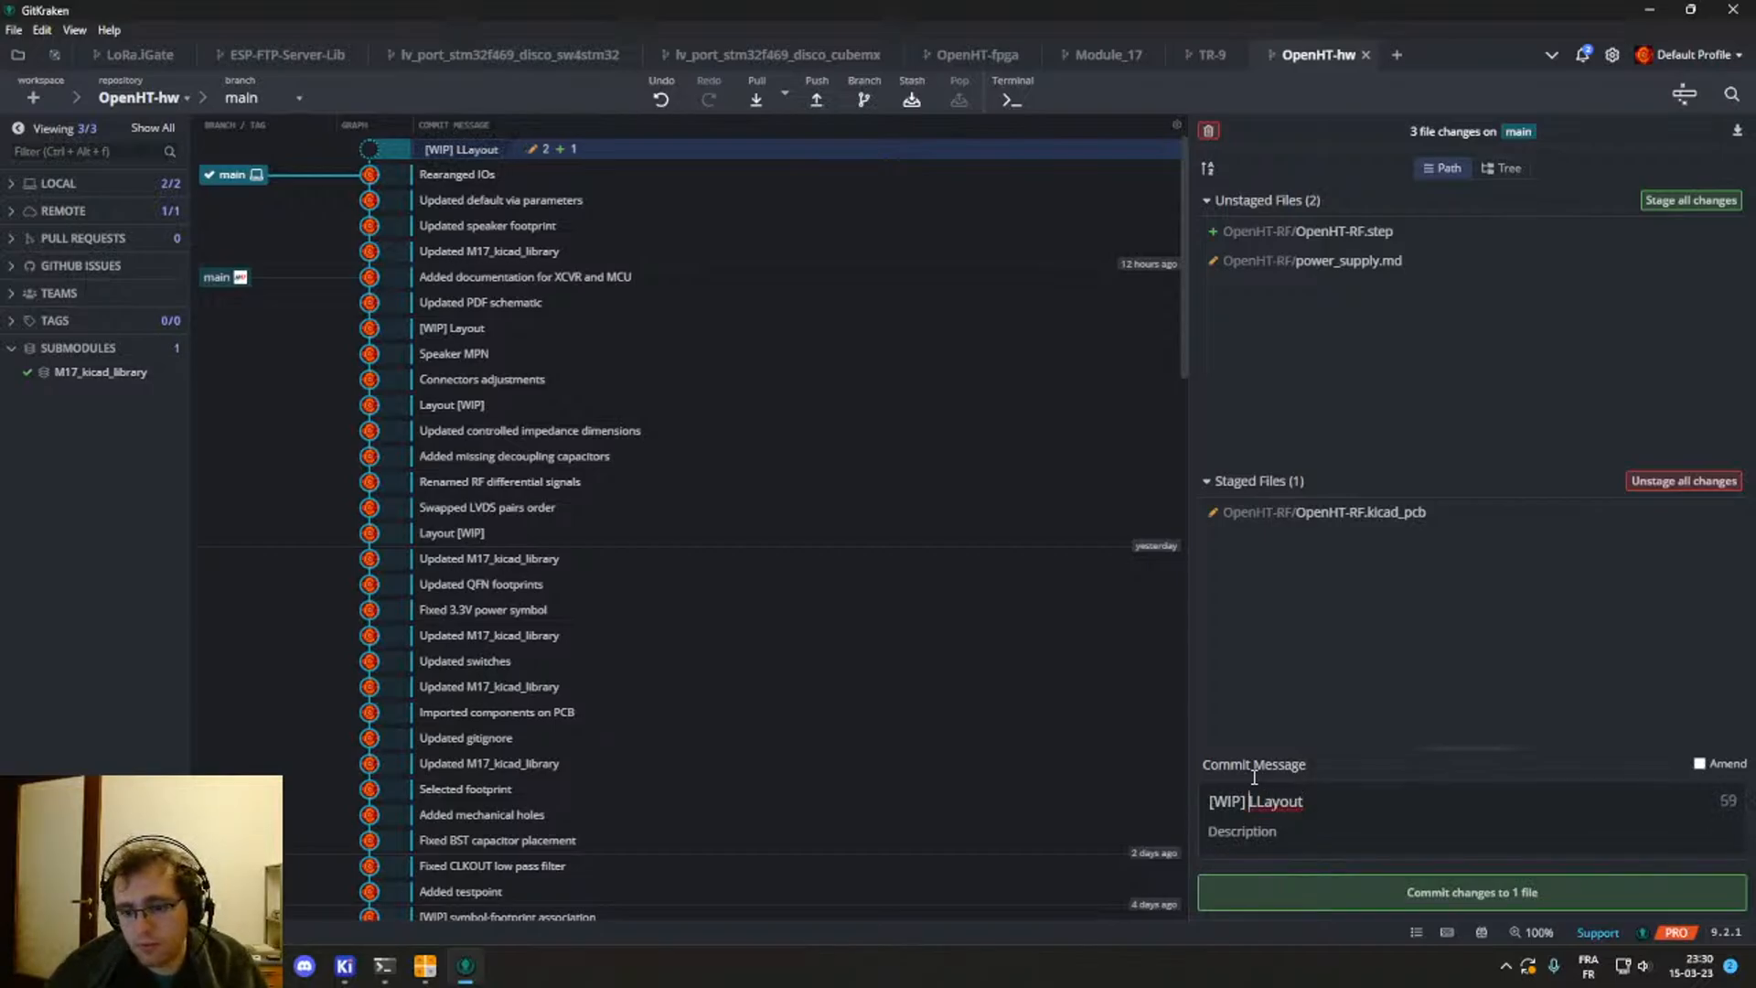
key("Delete")
Step: Add the description "Routed FPGA IOs and LVDS pairs" and commit the staged board file
key("Tab")
type("U")
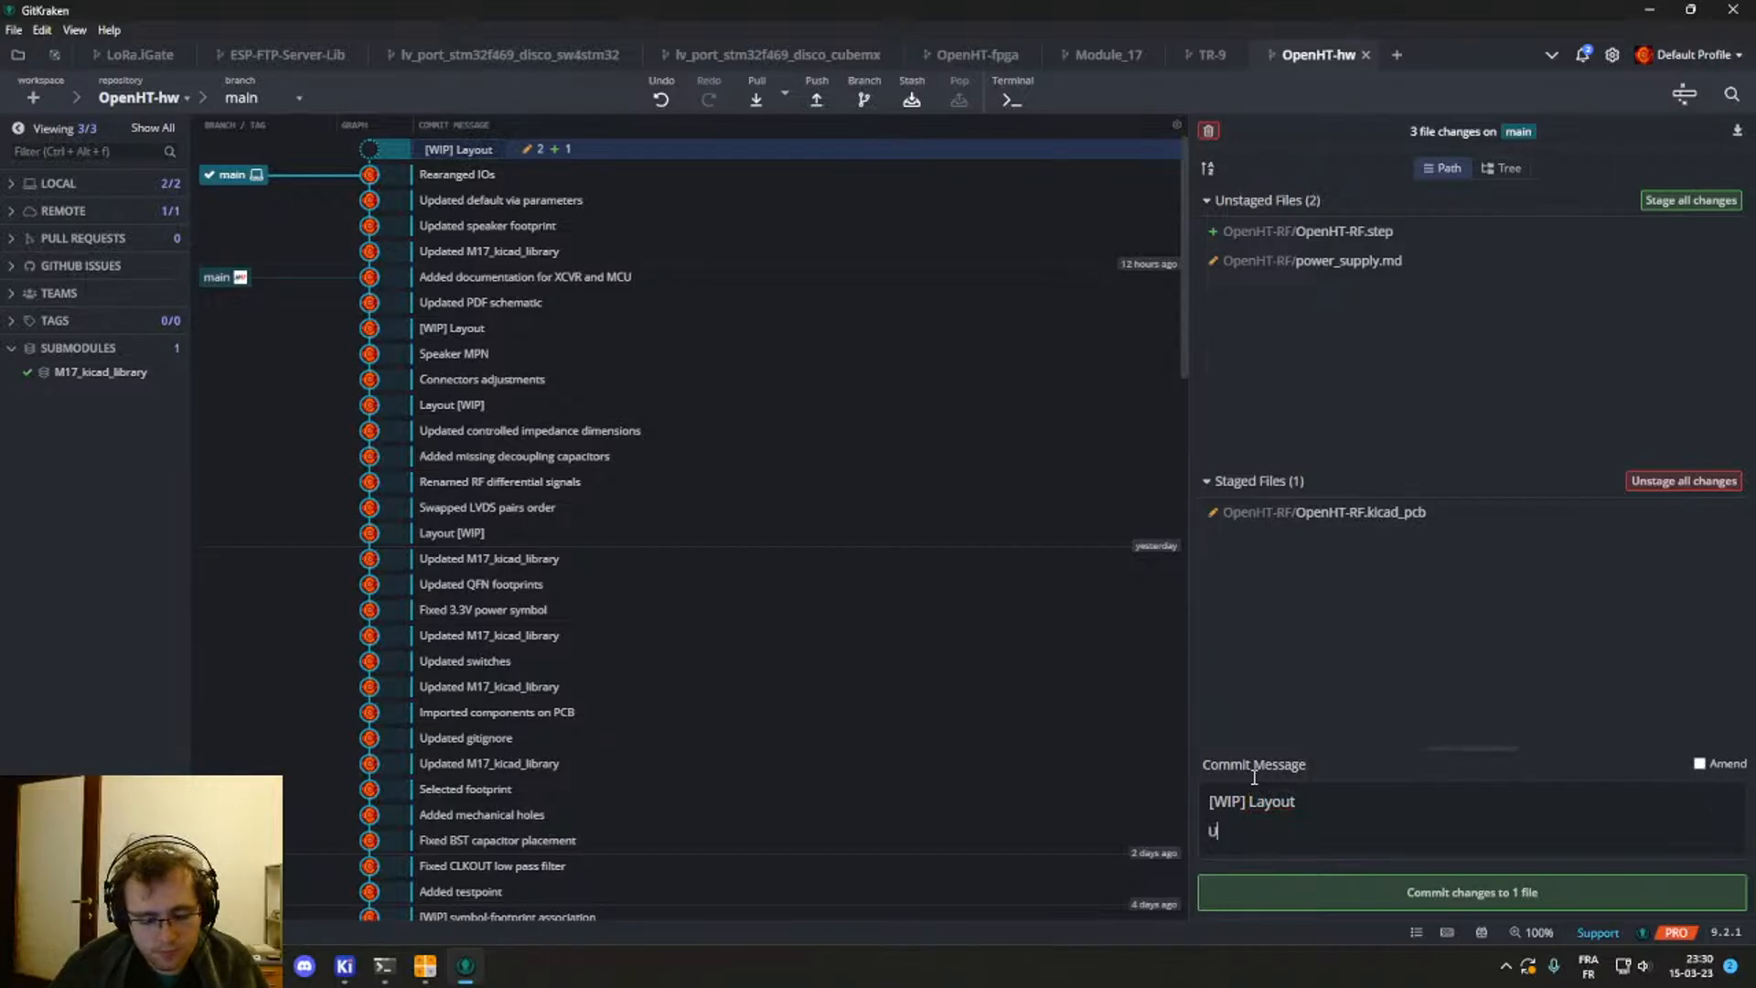
type("pdate")
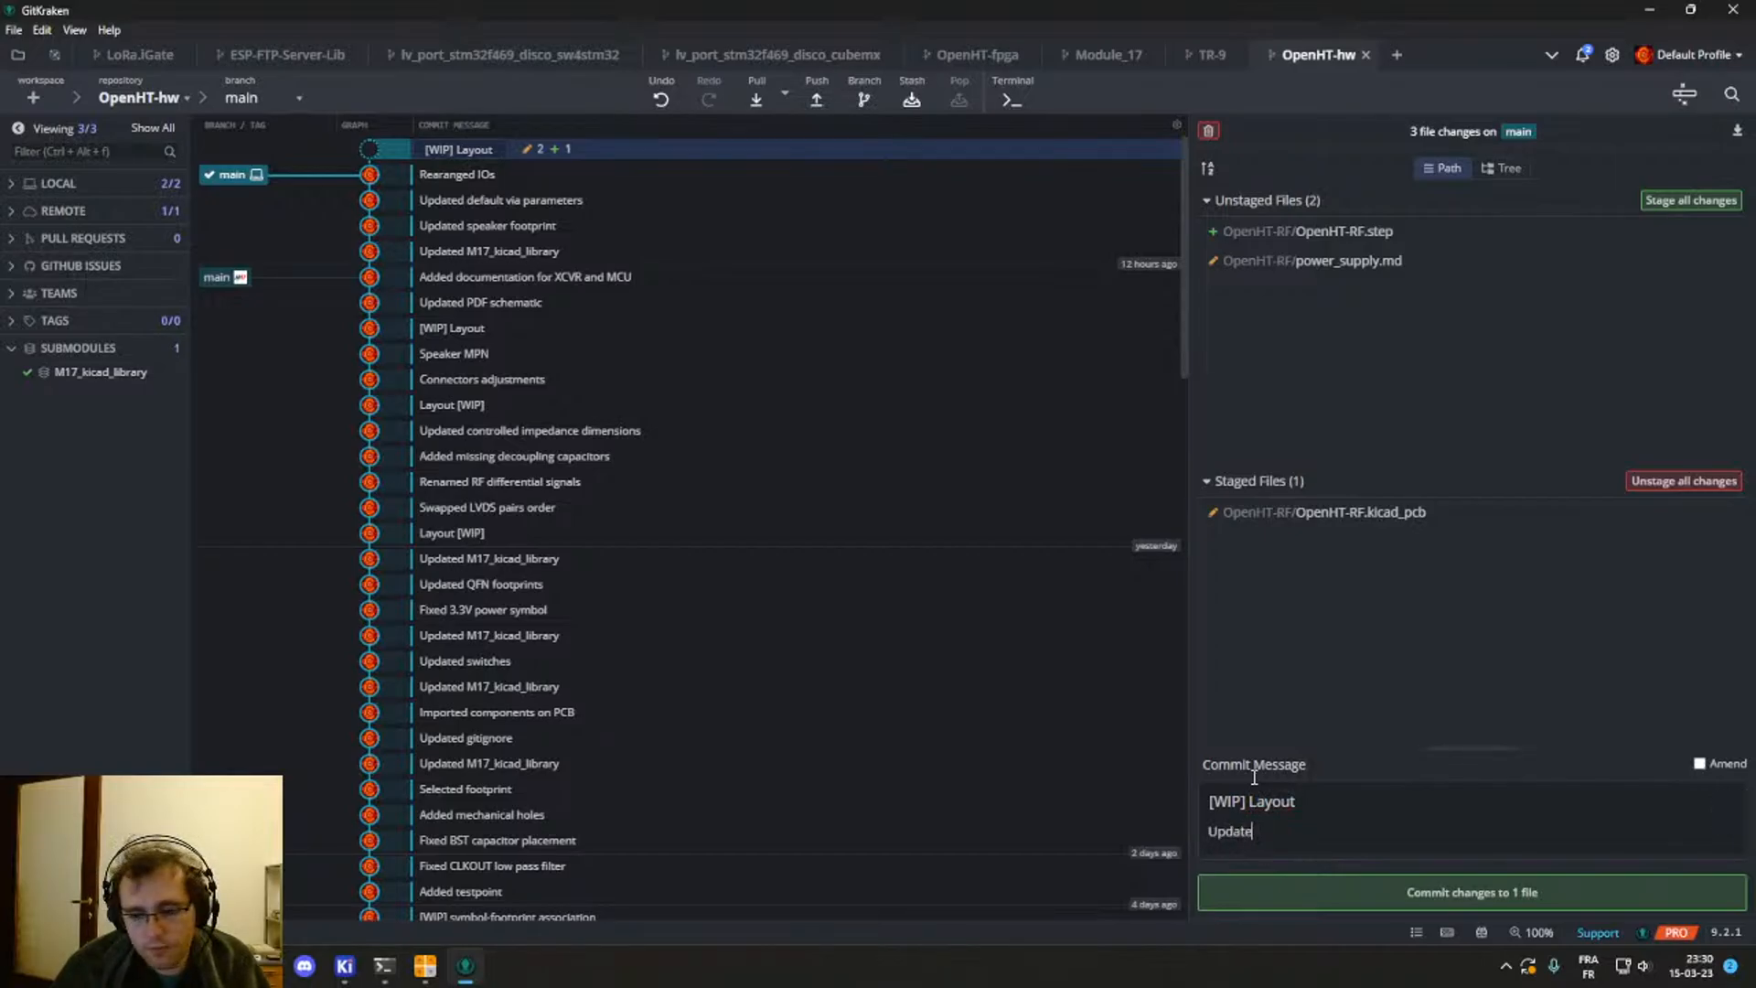
type("d")
key("ctrl+BackSpace")
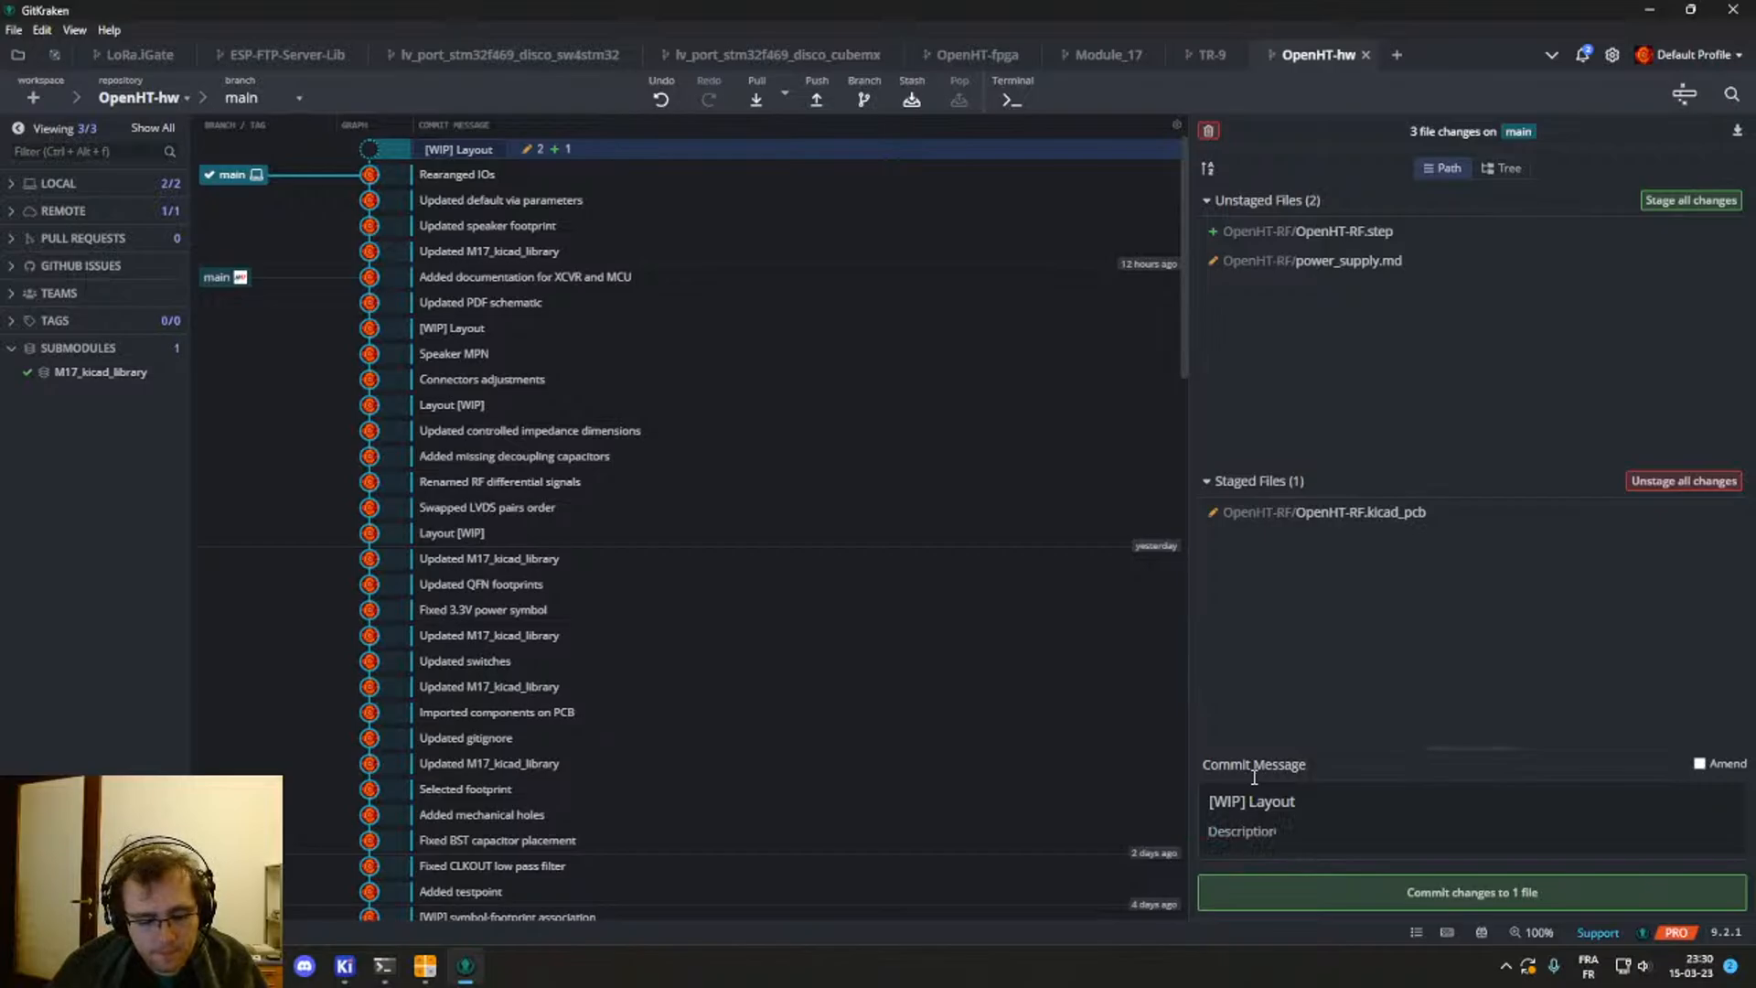
type("Routed ")
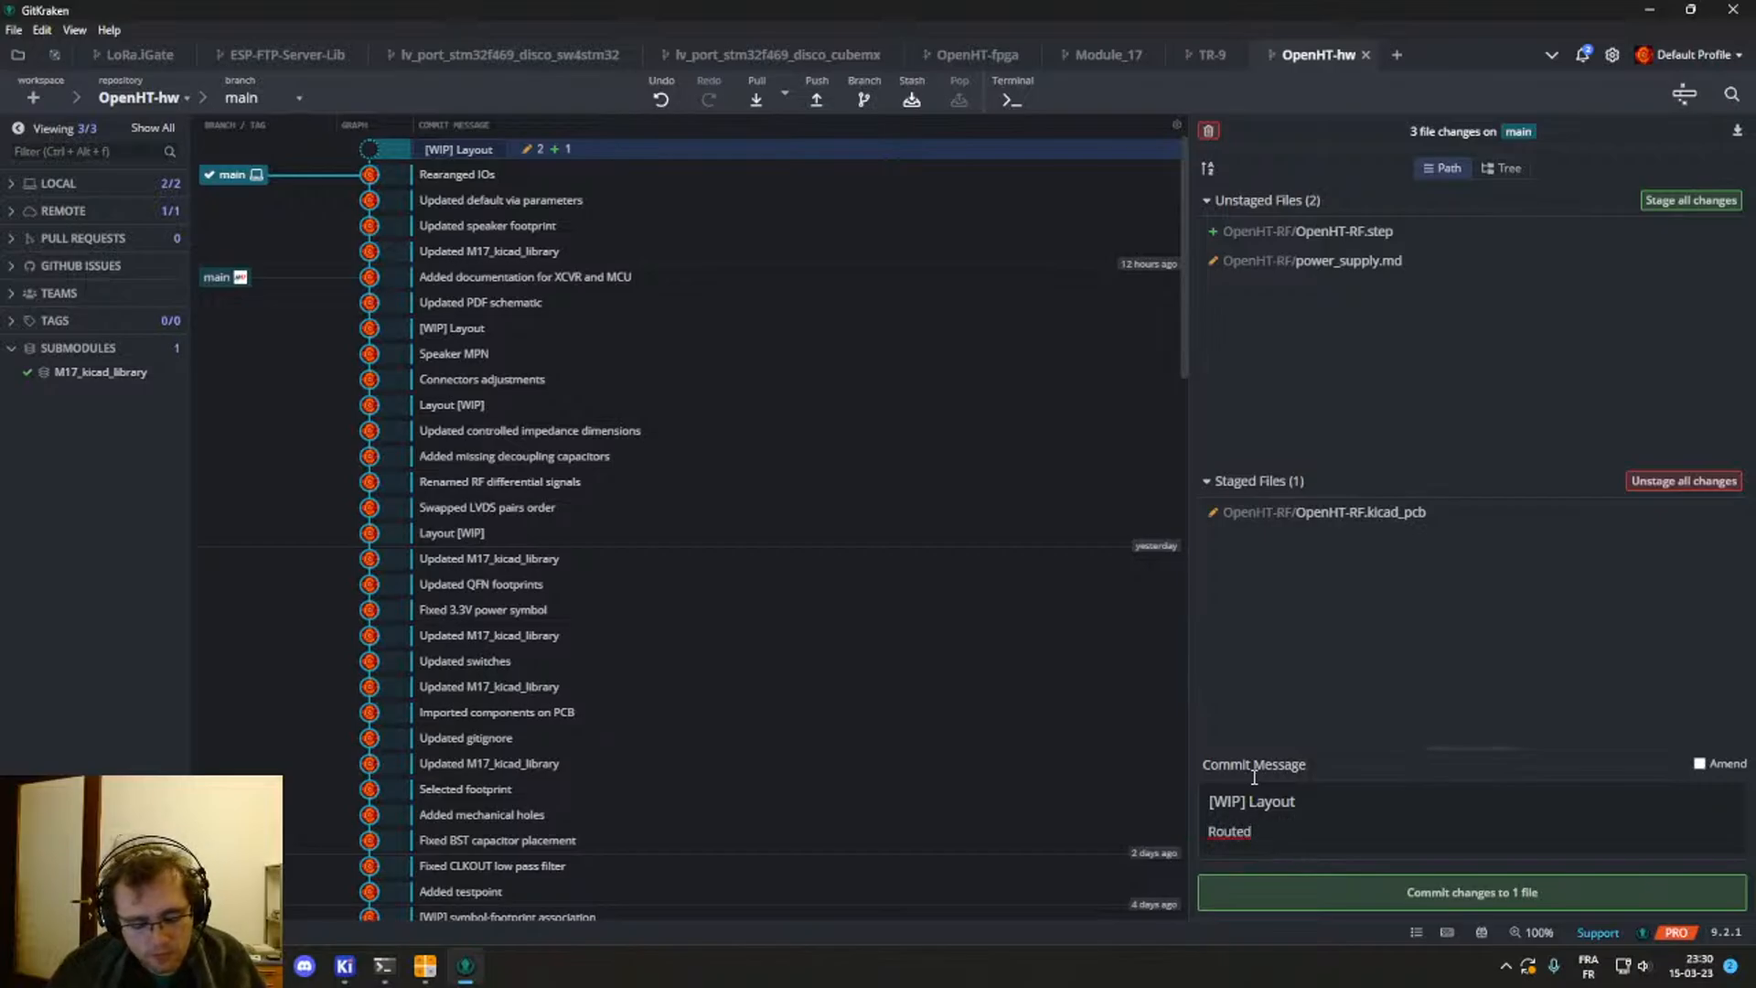
type("FPGA ")
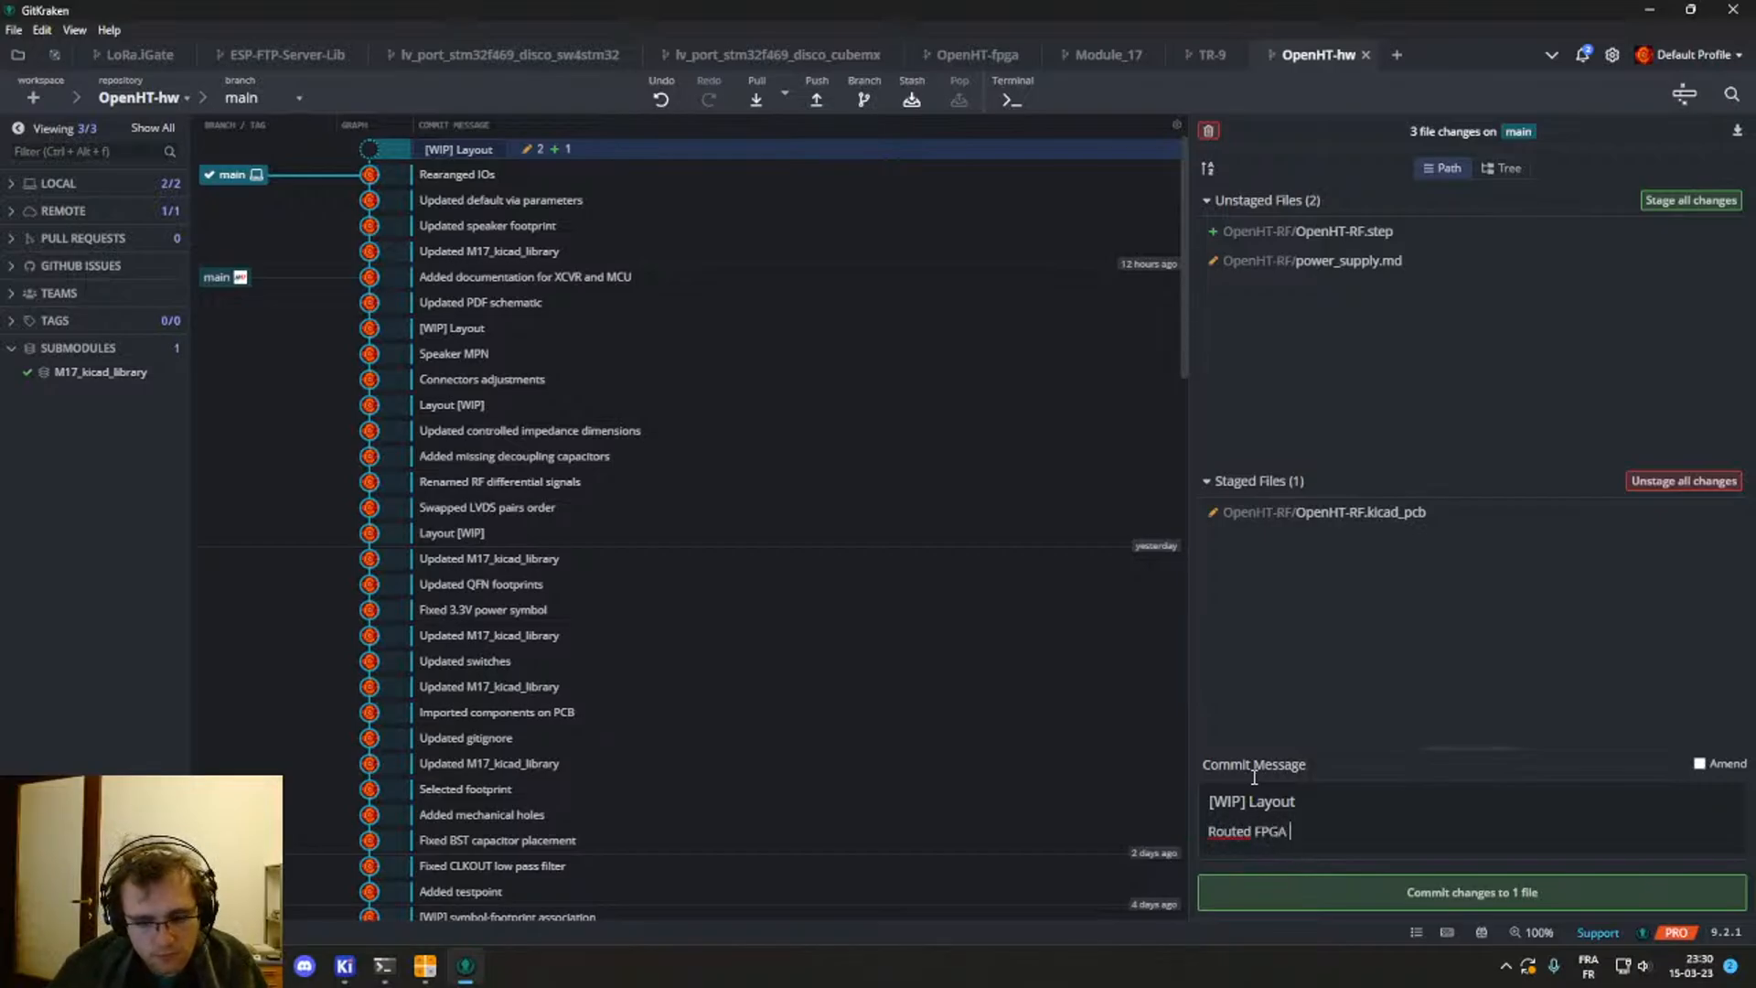
type("IOs and")
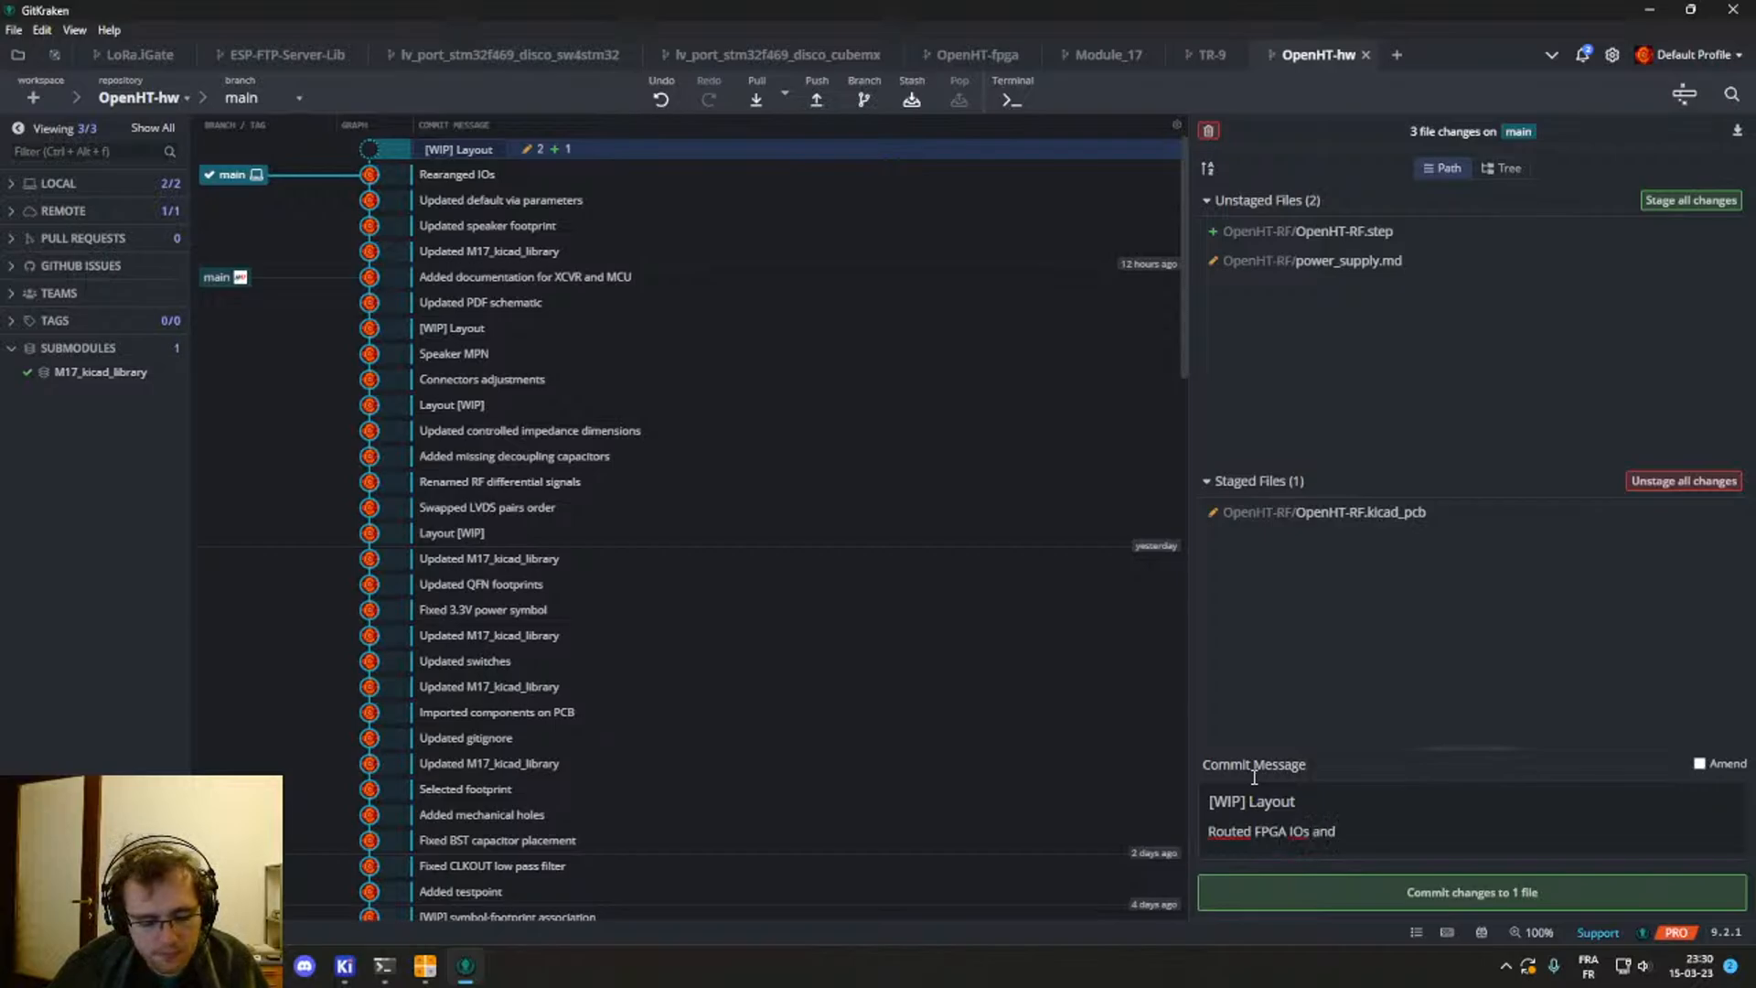
type(" LVDS pairs")
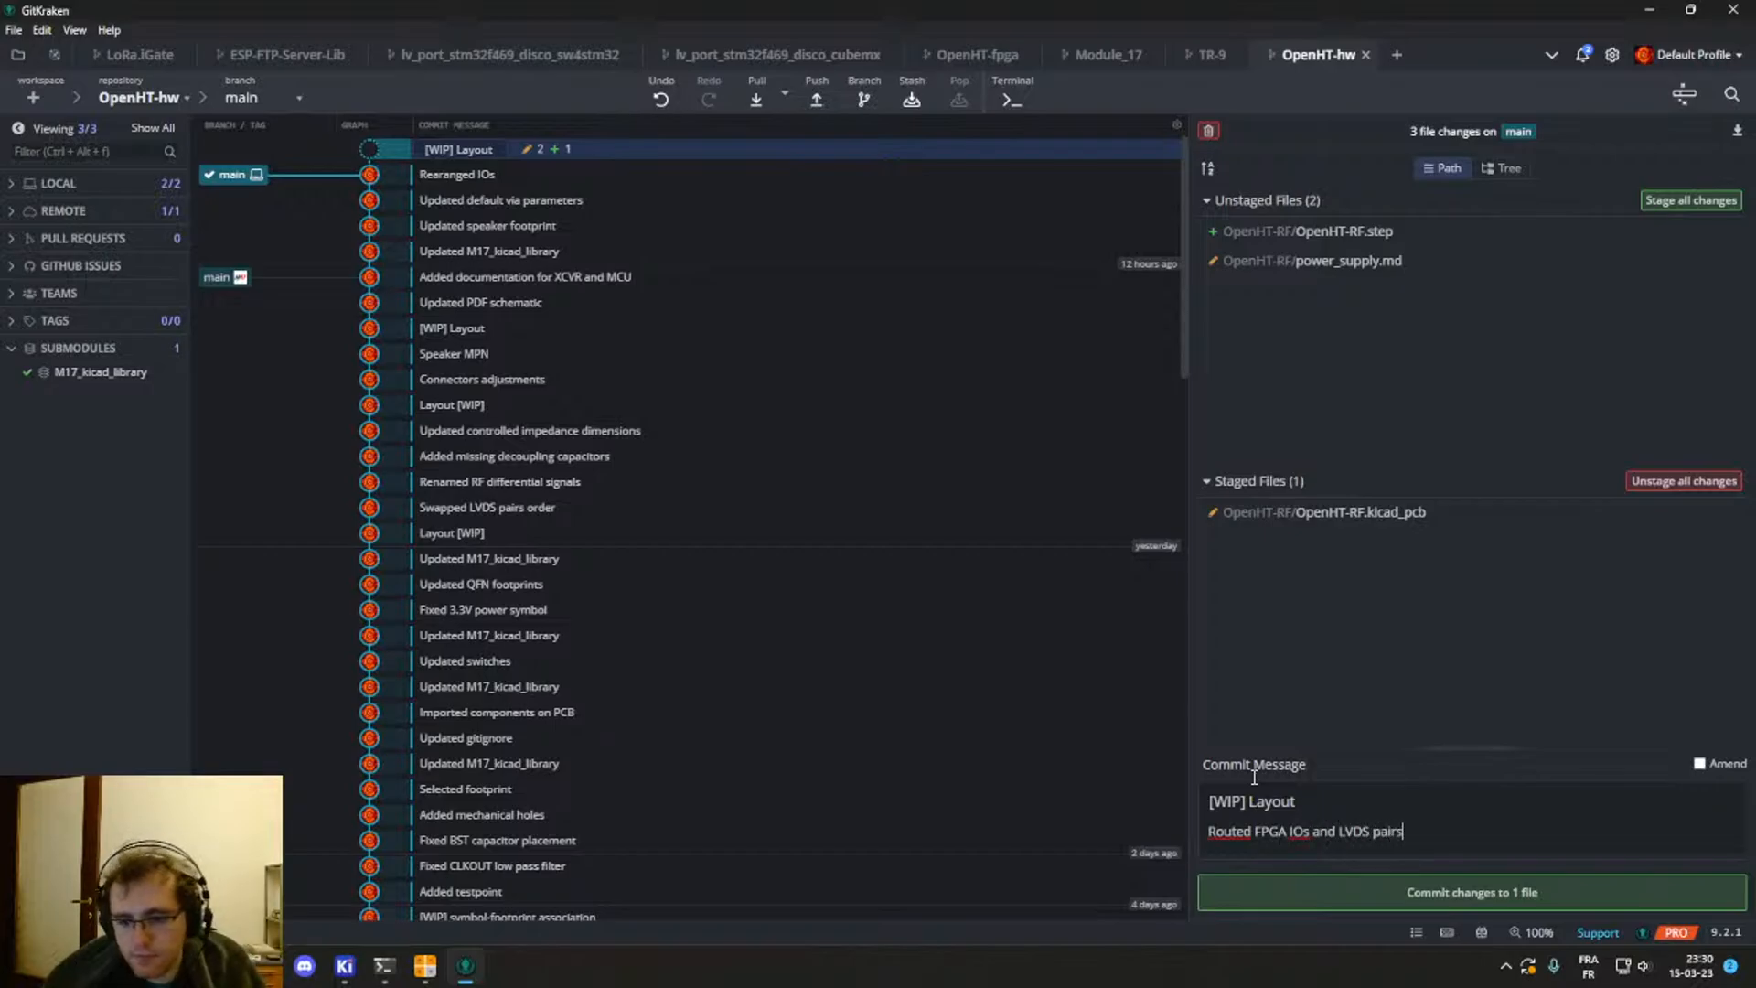
left_click(1272, 898)
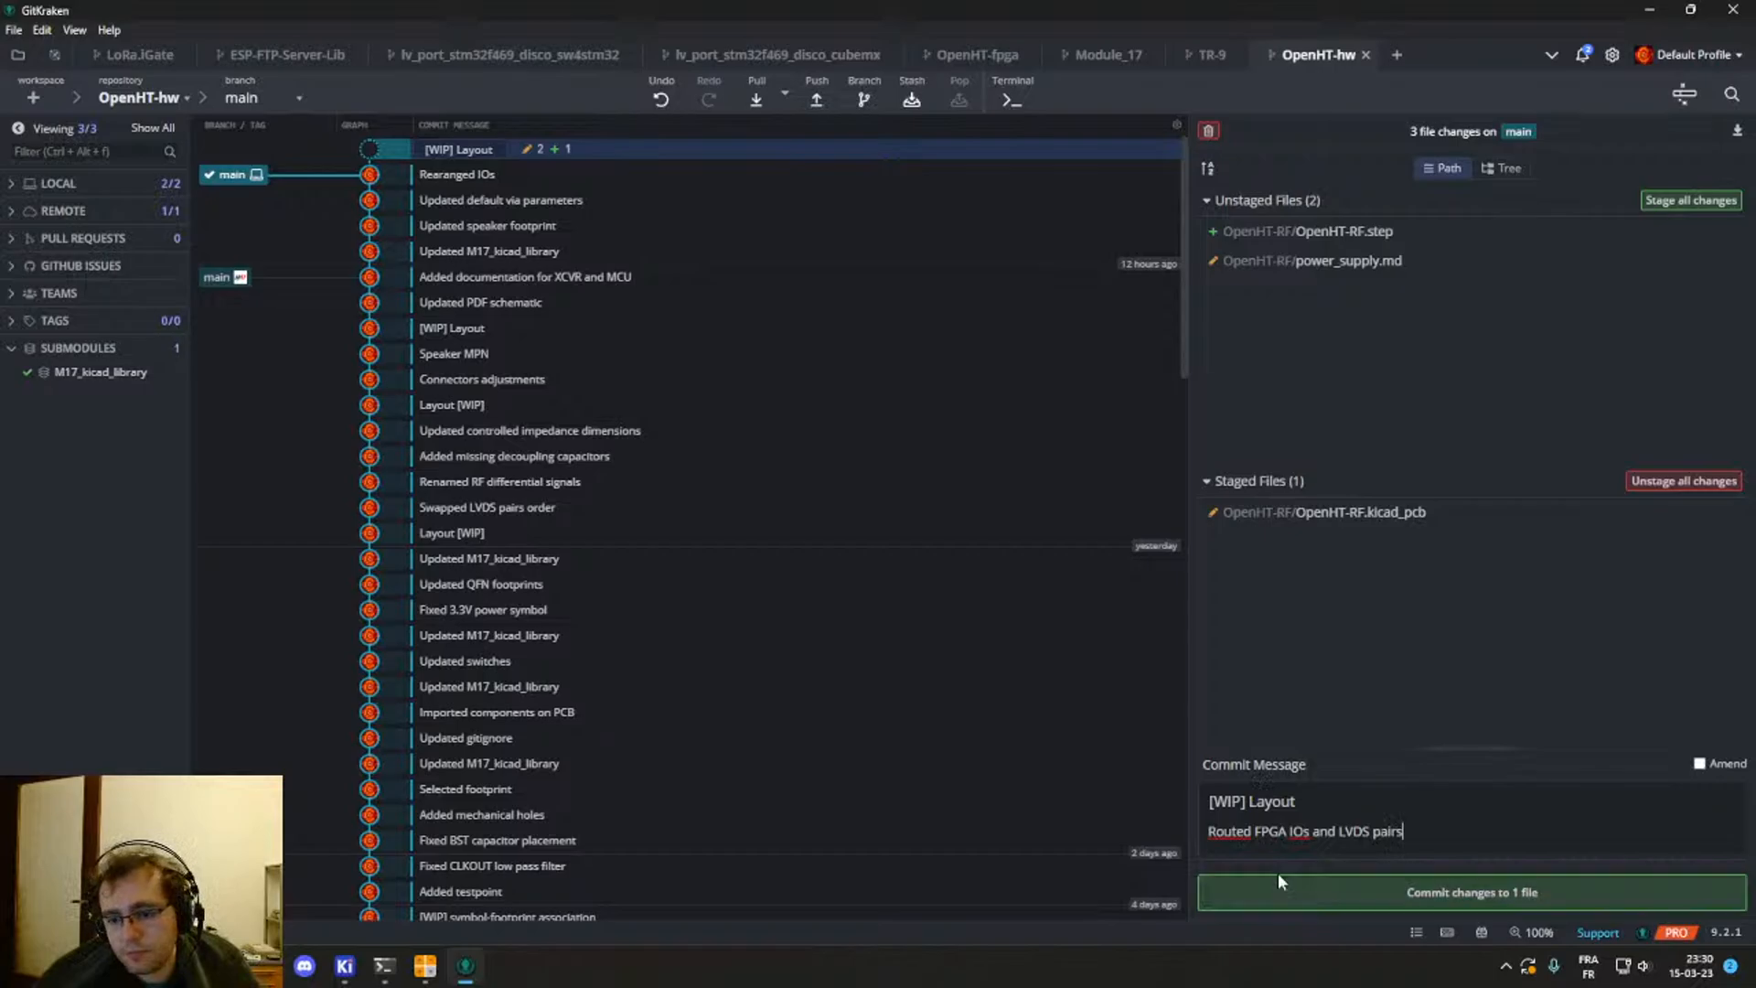
Step: Push the local main commits to origin/main and minimize the Git client window
left_click(815, 98)
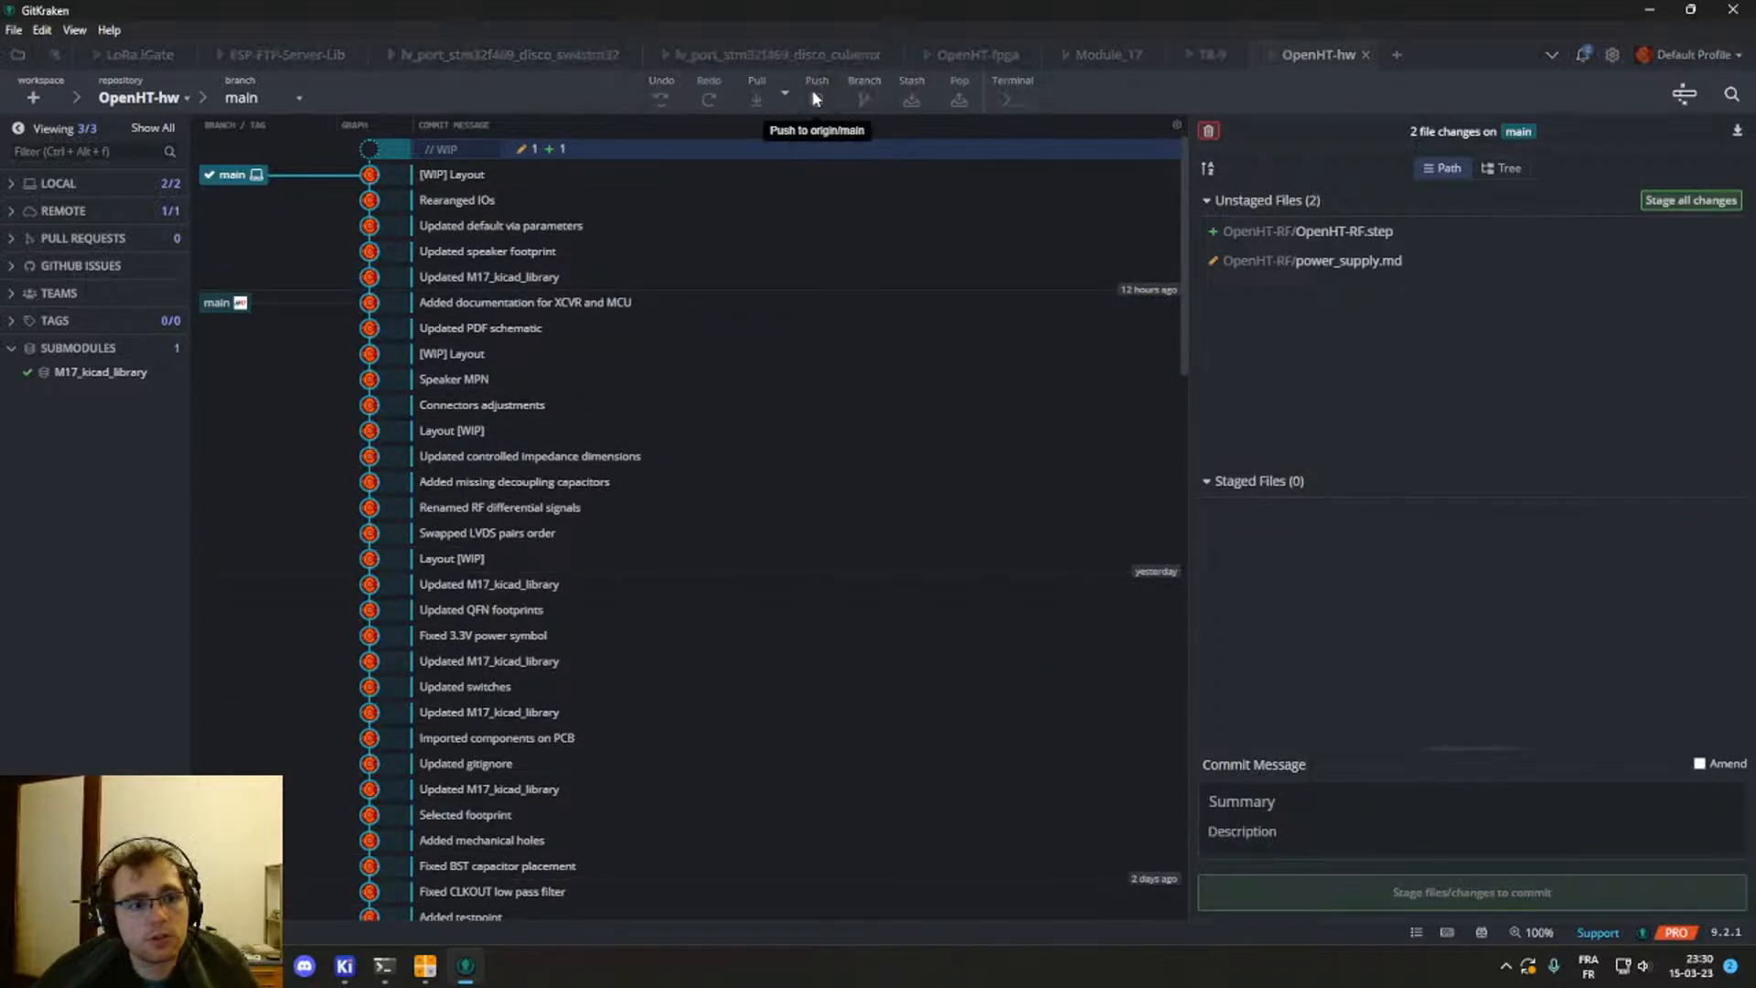
left_click(1649, 15)
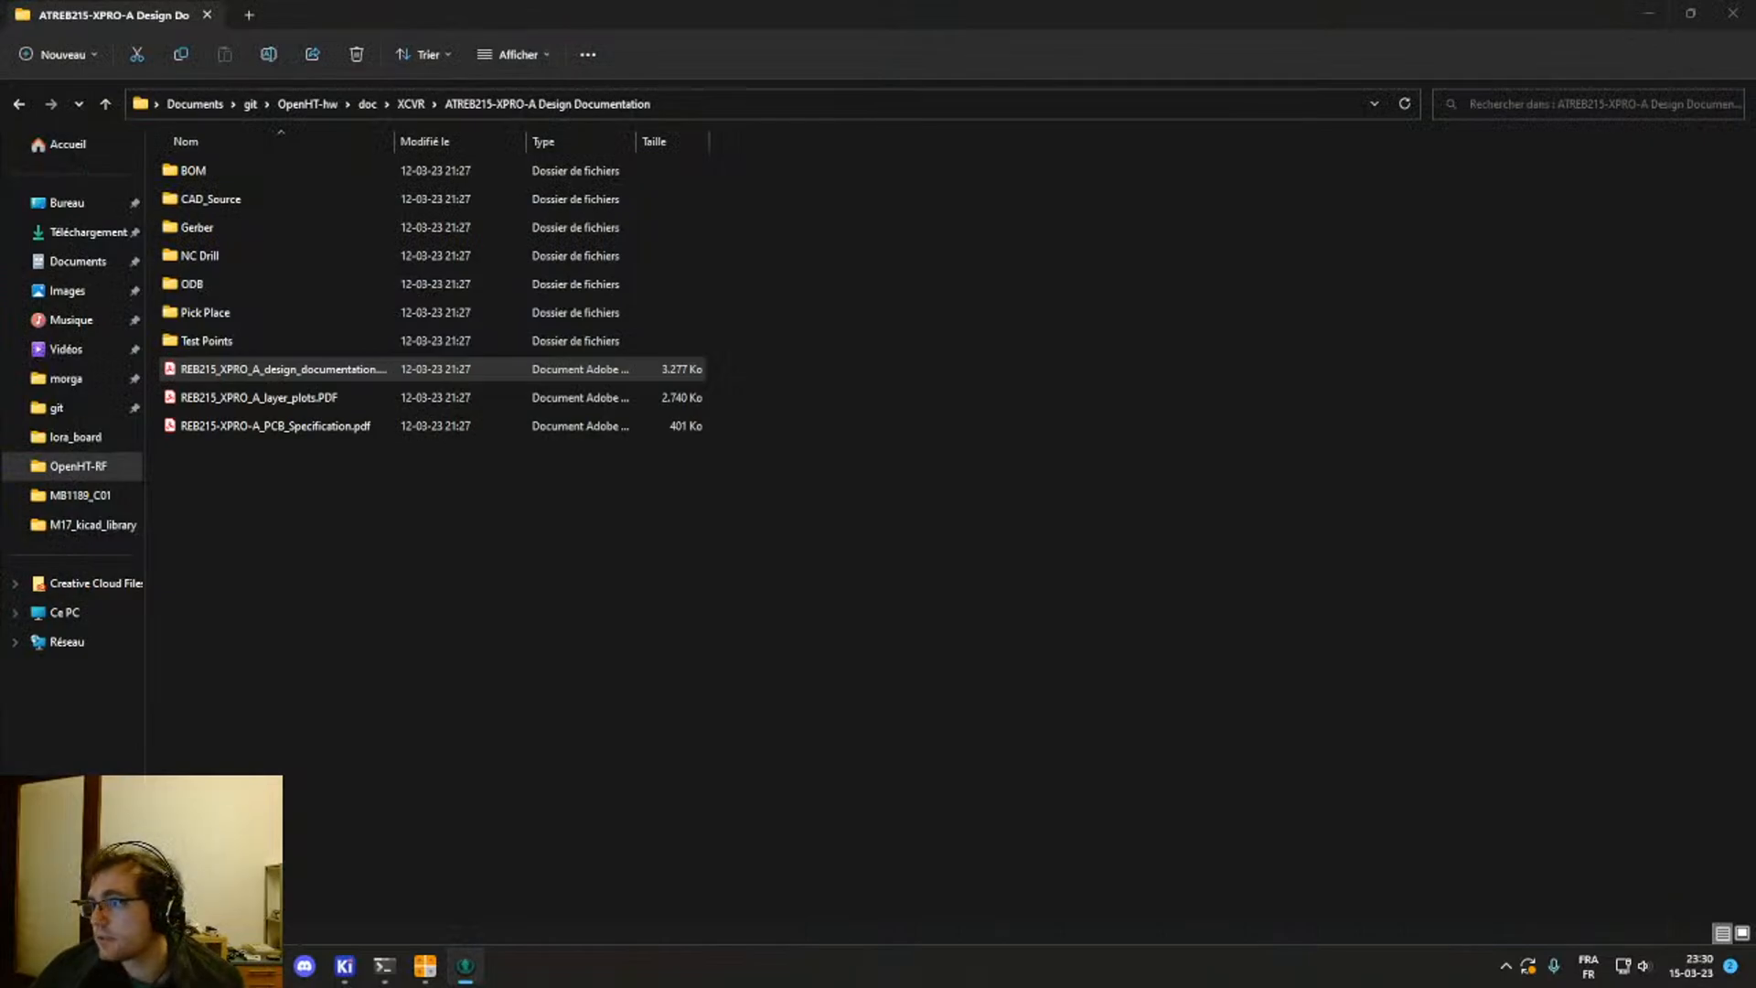